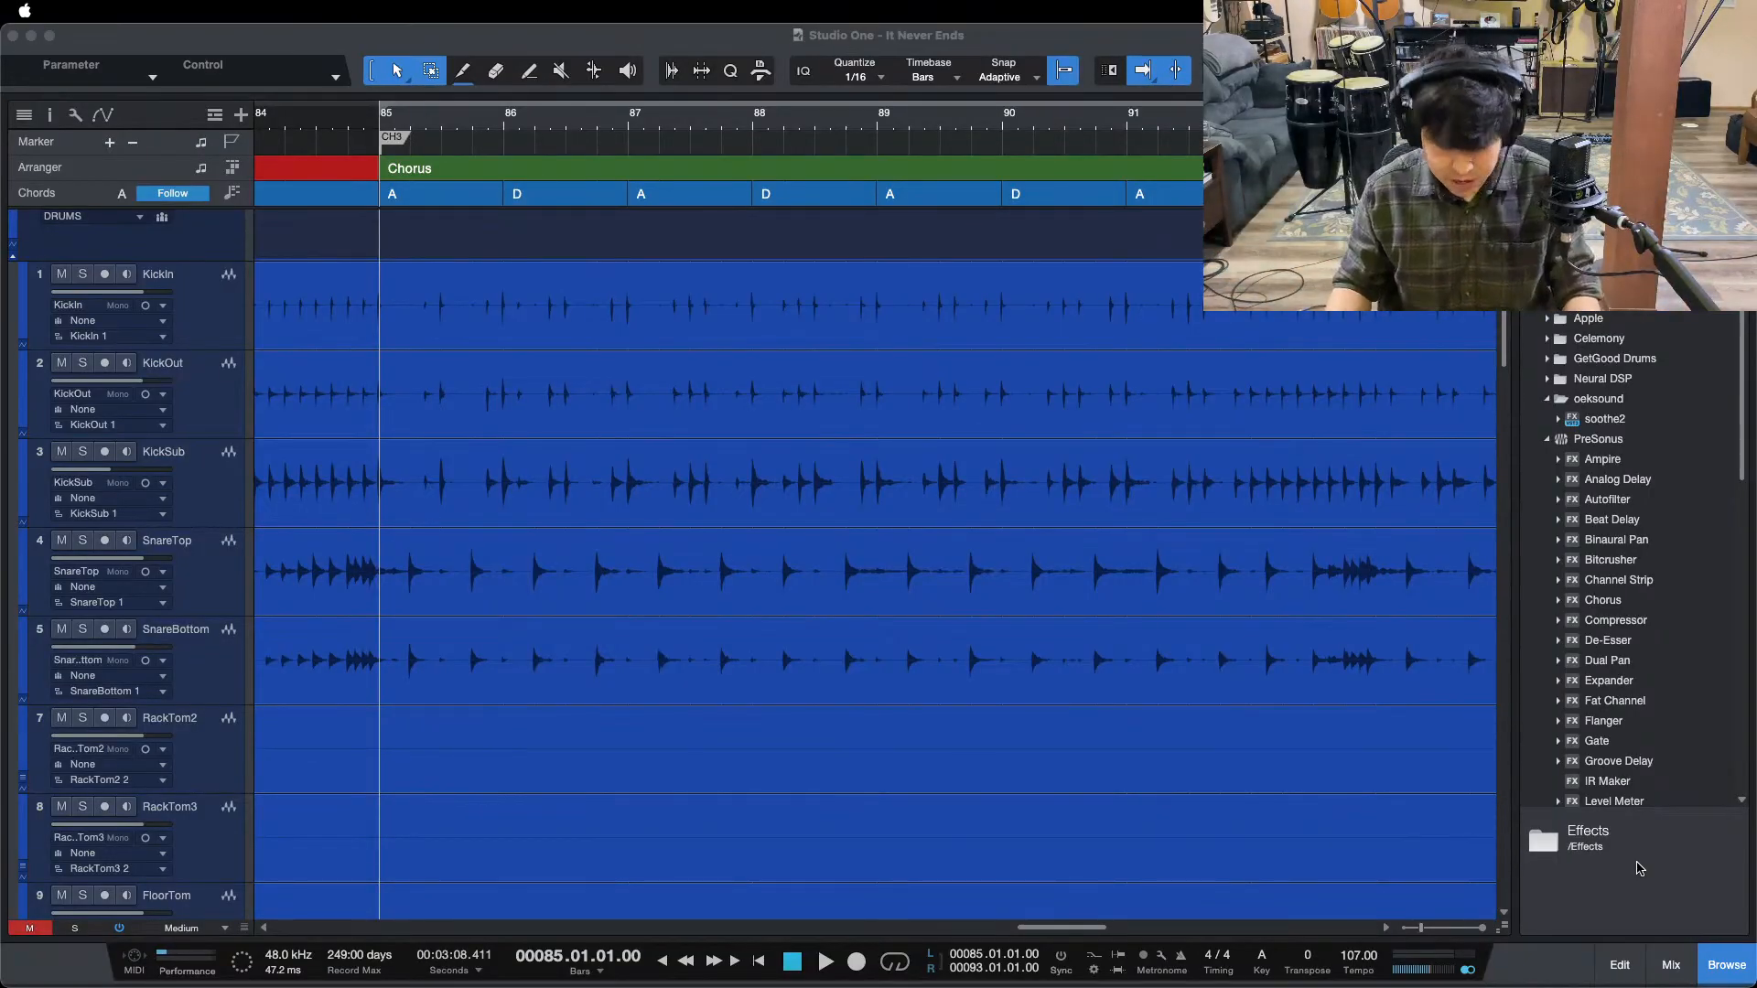
# - Look through the arrangement's tracks from the drums down to the muted reference mixes and back up to the drums
pyautogui.scroll(-2, 1011, 641)
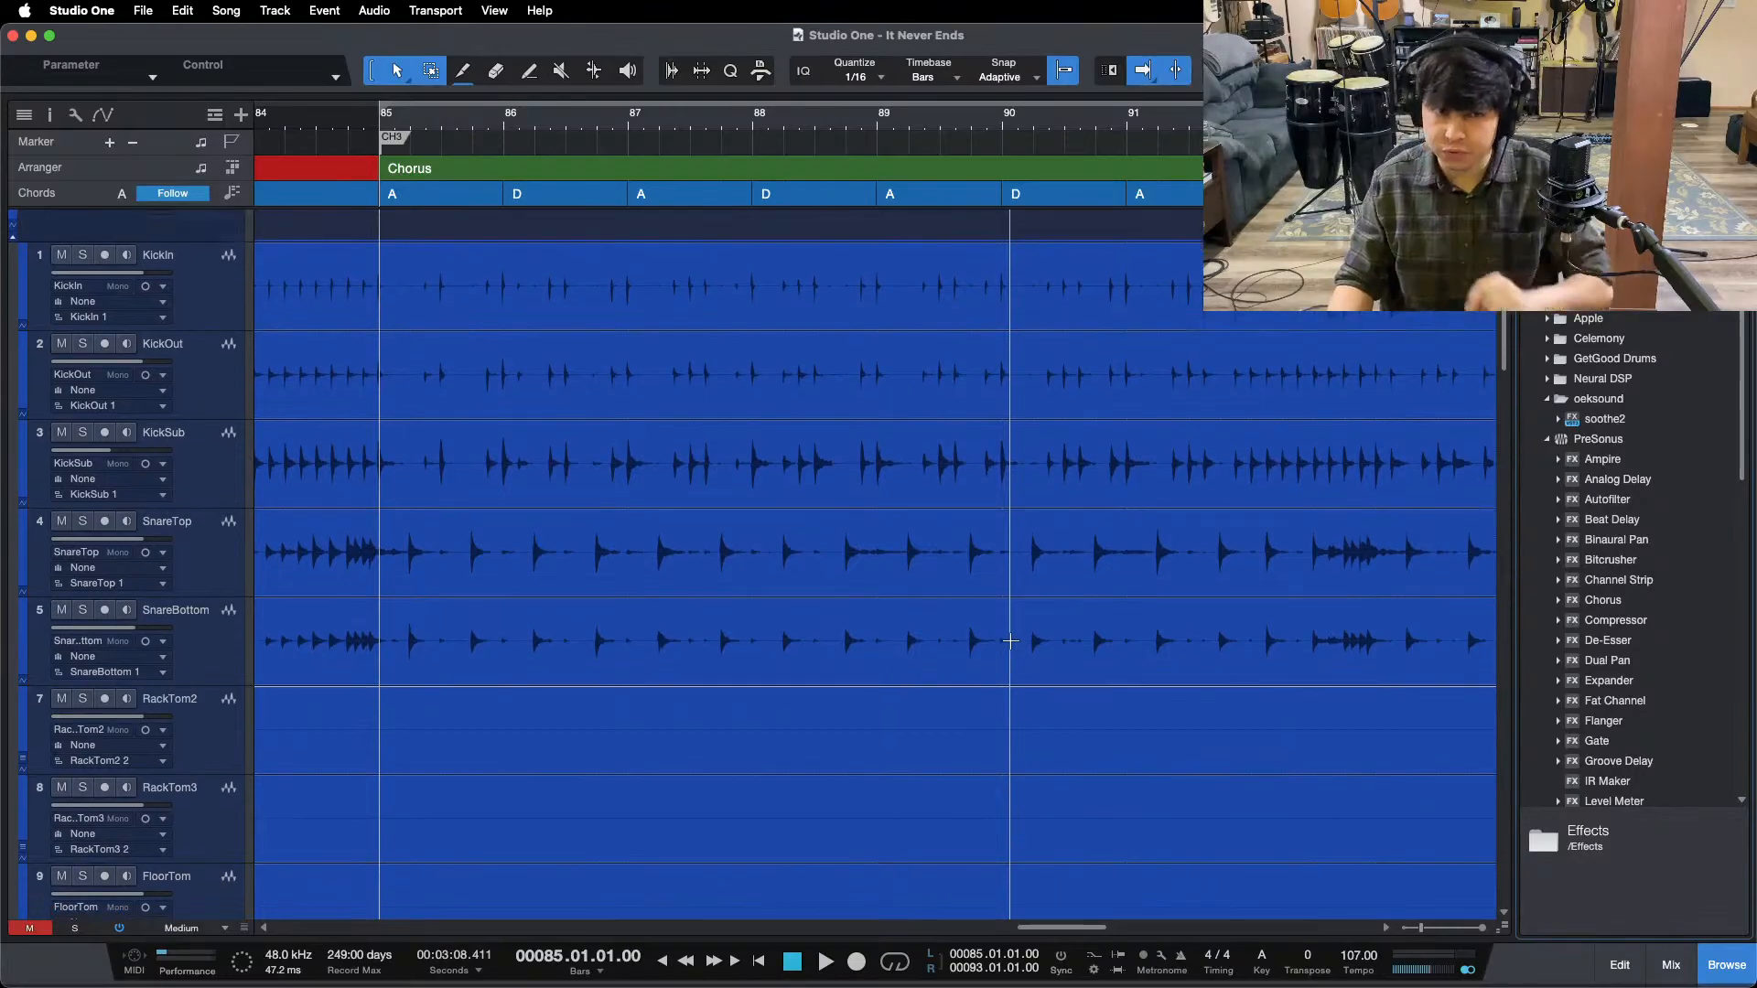
pyautogui.scroll(-15, 1010, 641)
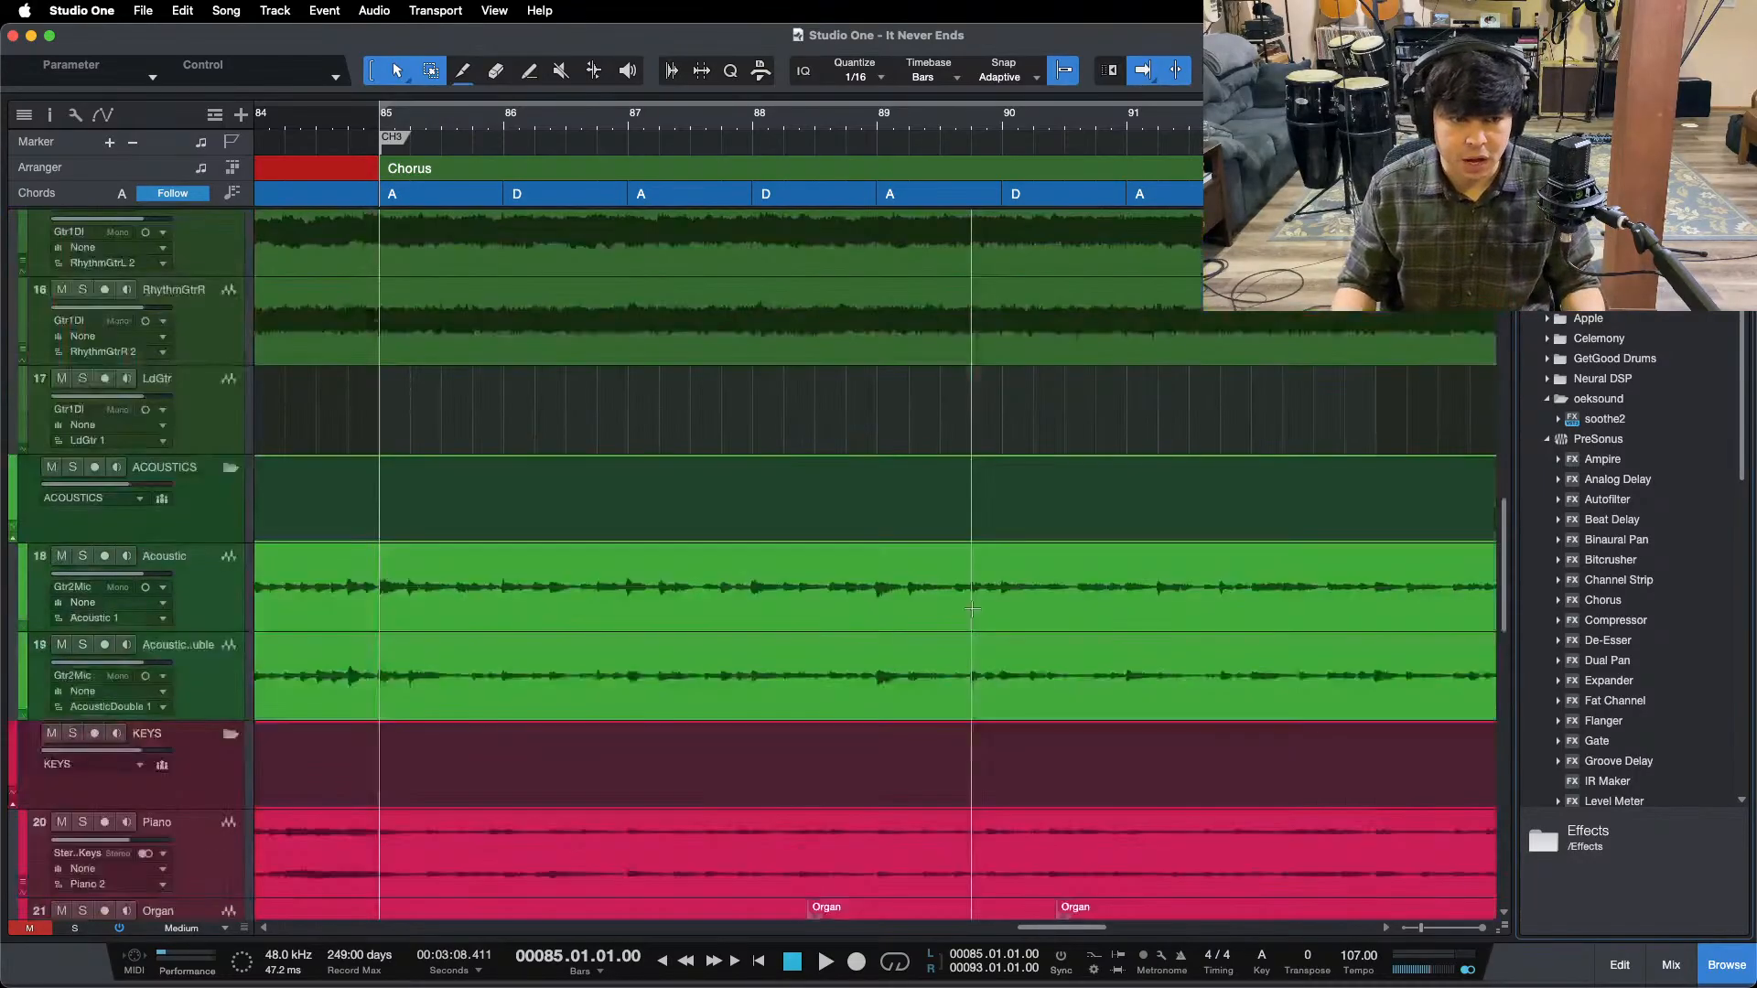
pyautogui.scroll(-10, 930, 622)
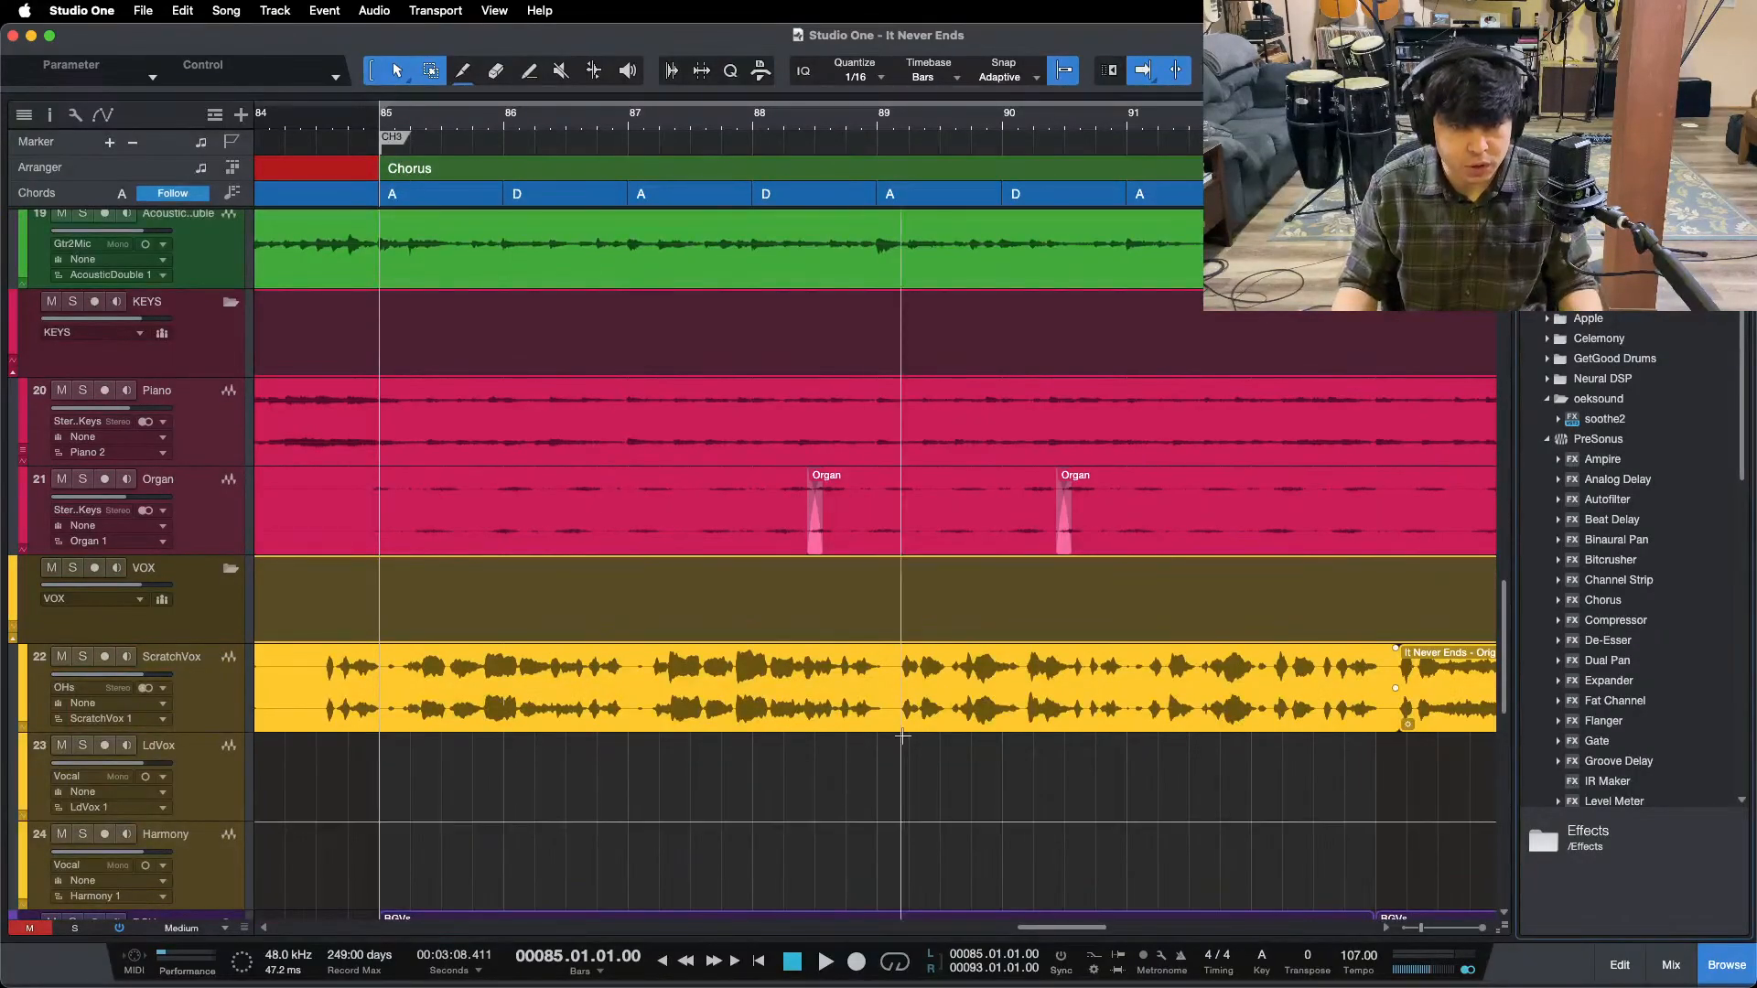
pyautogui.scroll(-3, 902, 735)
pyautogui.click(192, 640)
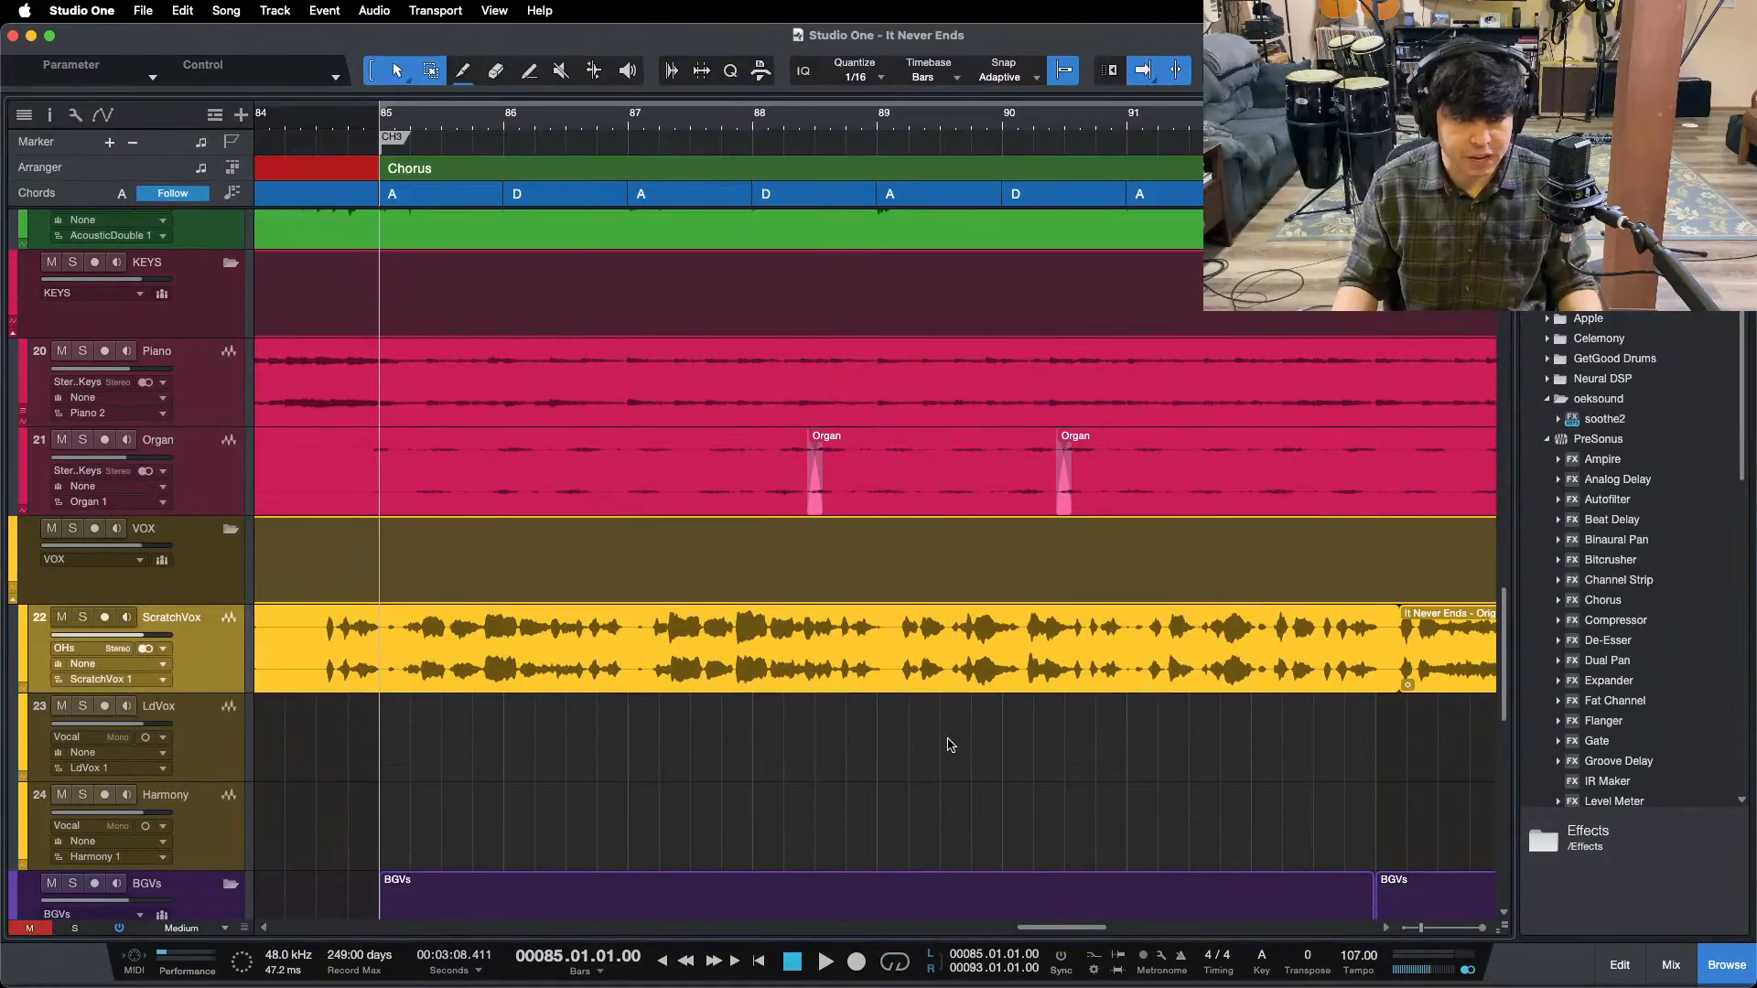
pyautogui.scroll(-15, 949, 704)
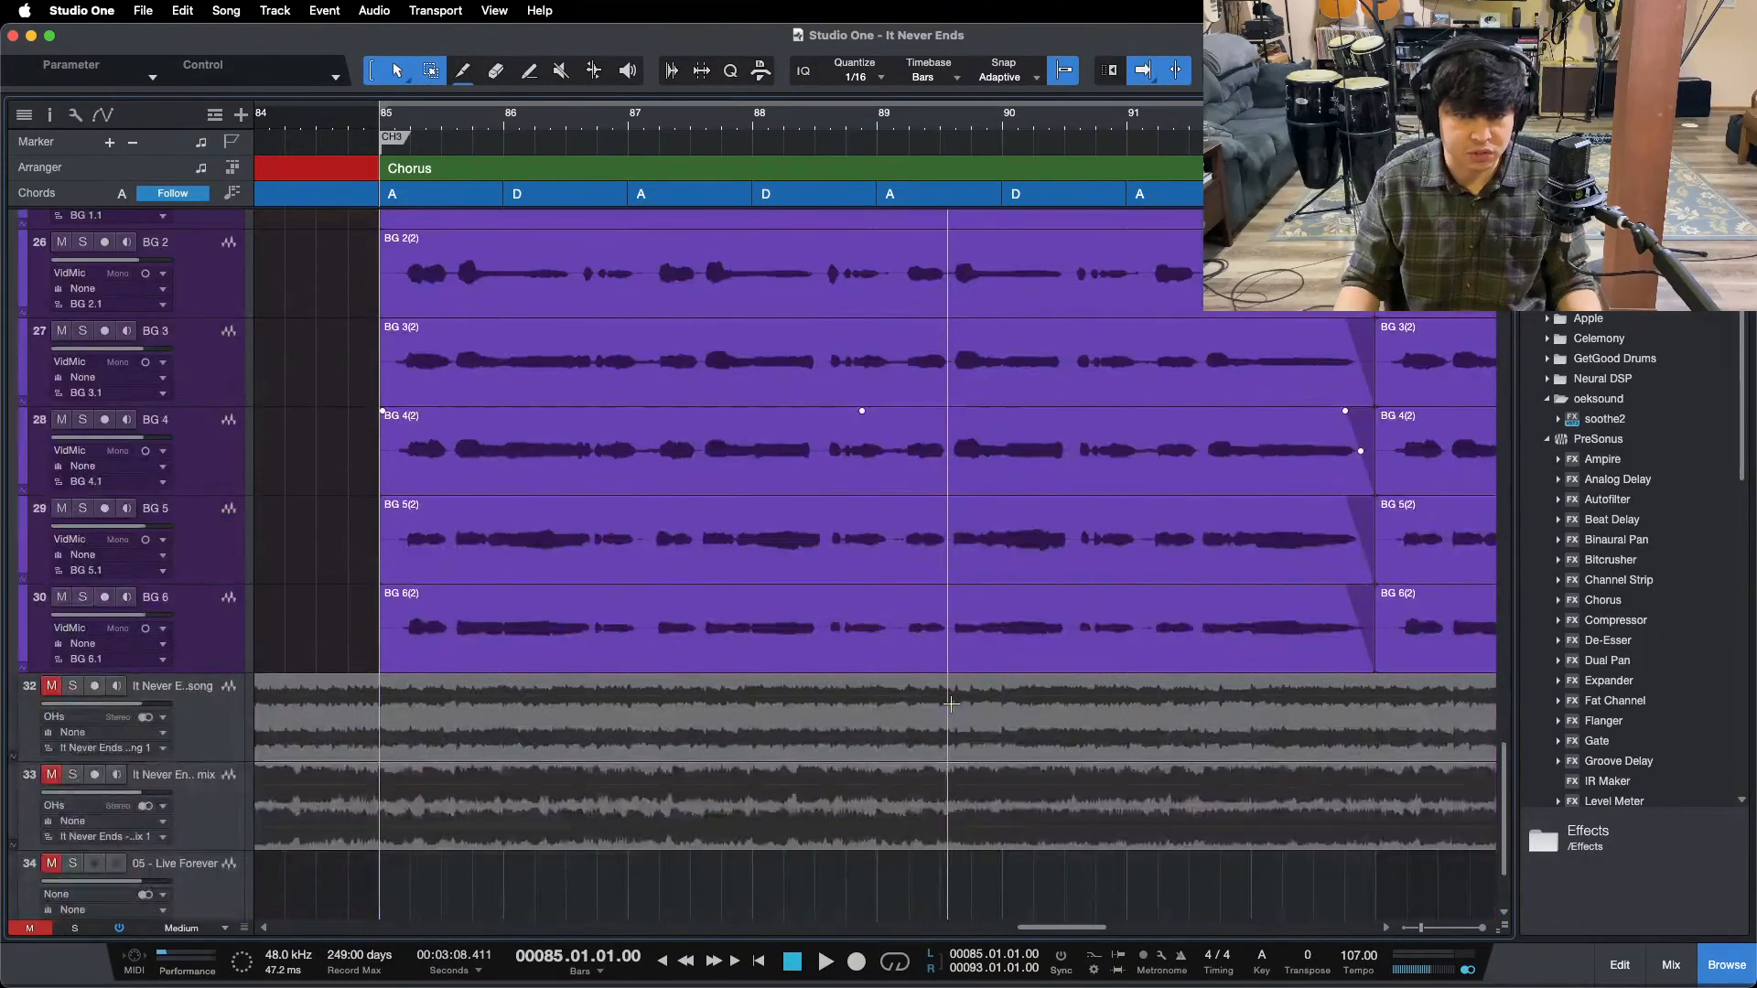
pyautogui.scroll(1, 948, 698)
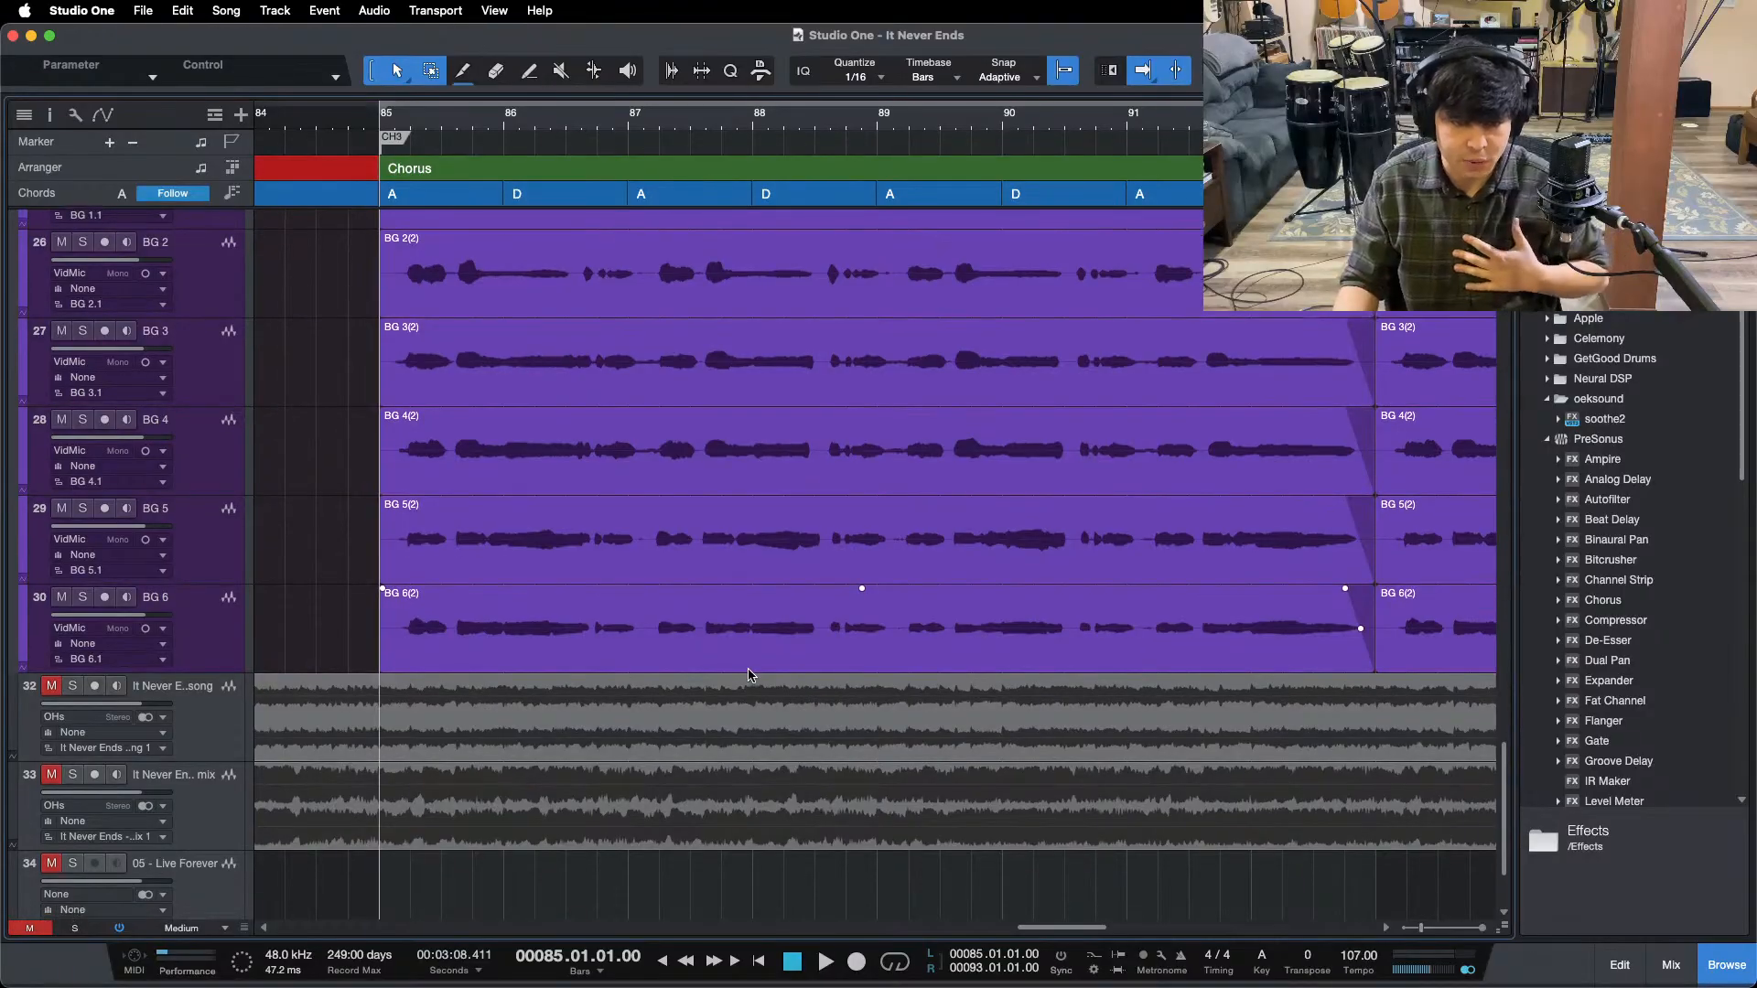
pyautogui.scroll(15, 749, 674)
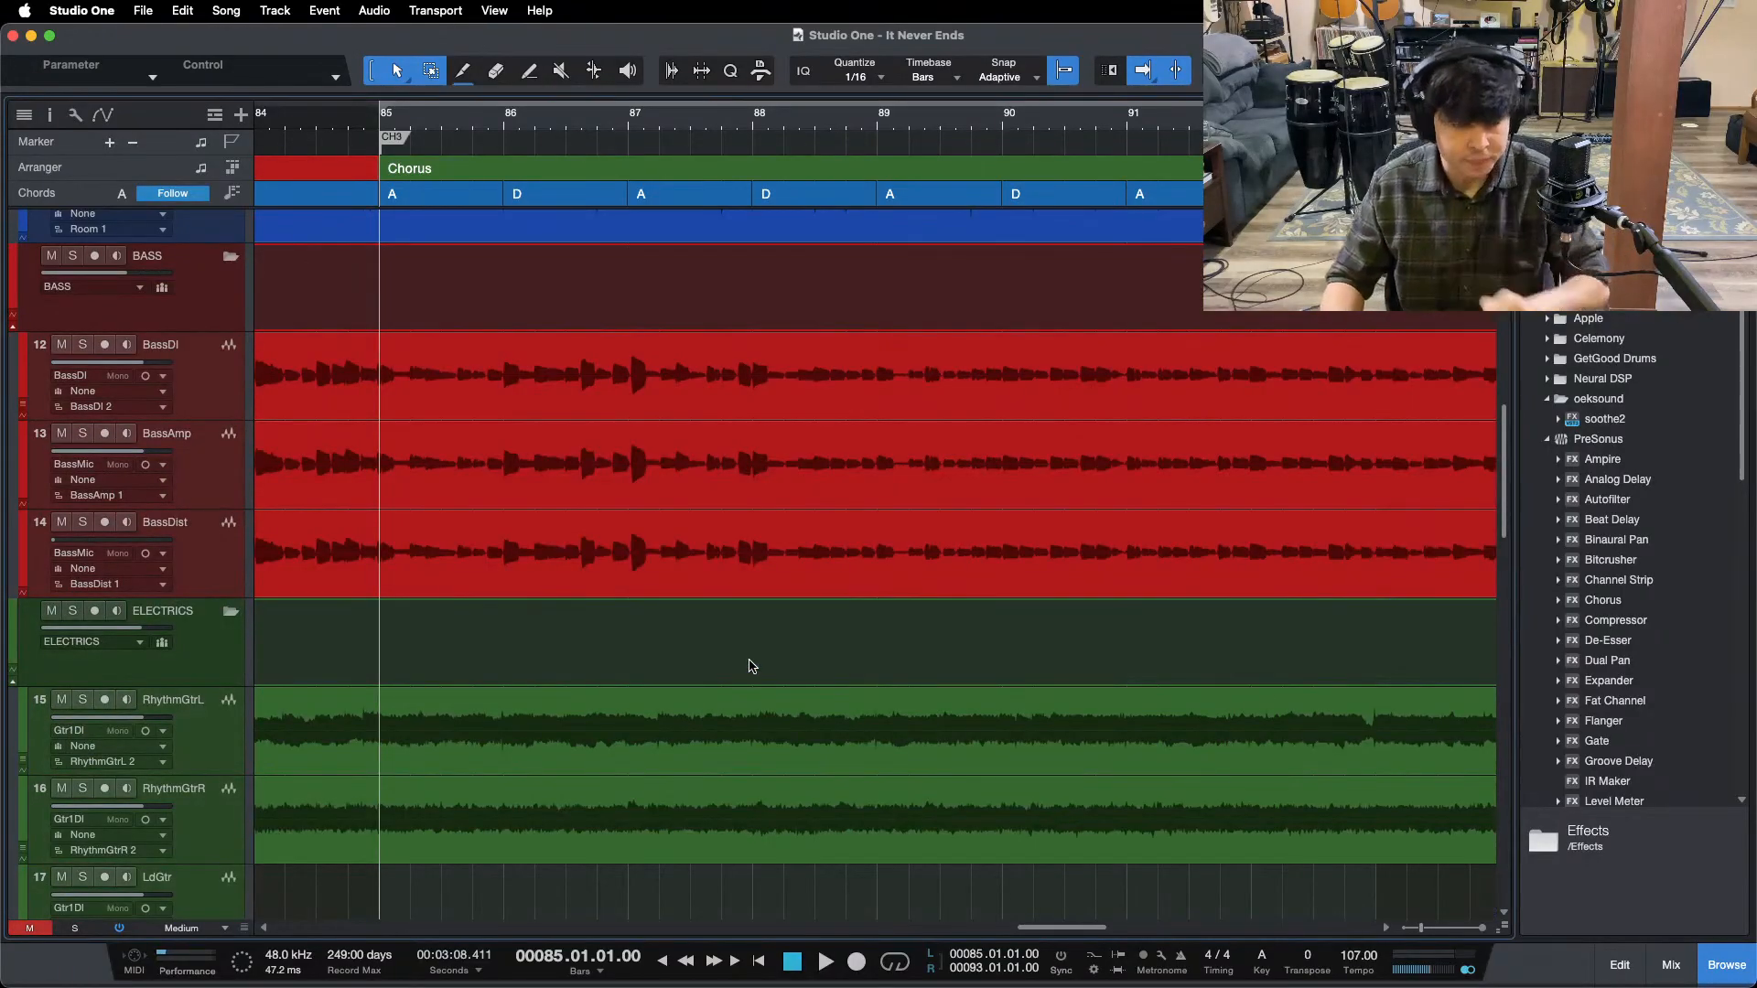
pyautogui.scroll(10, 751, 676)
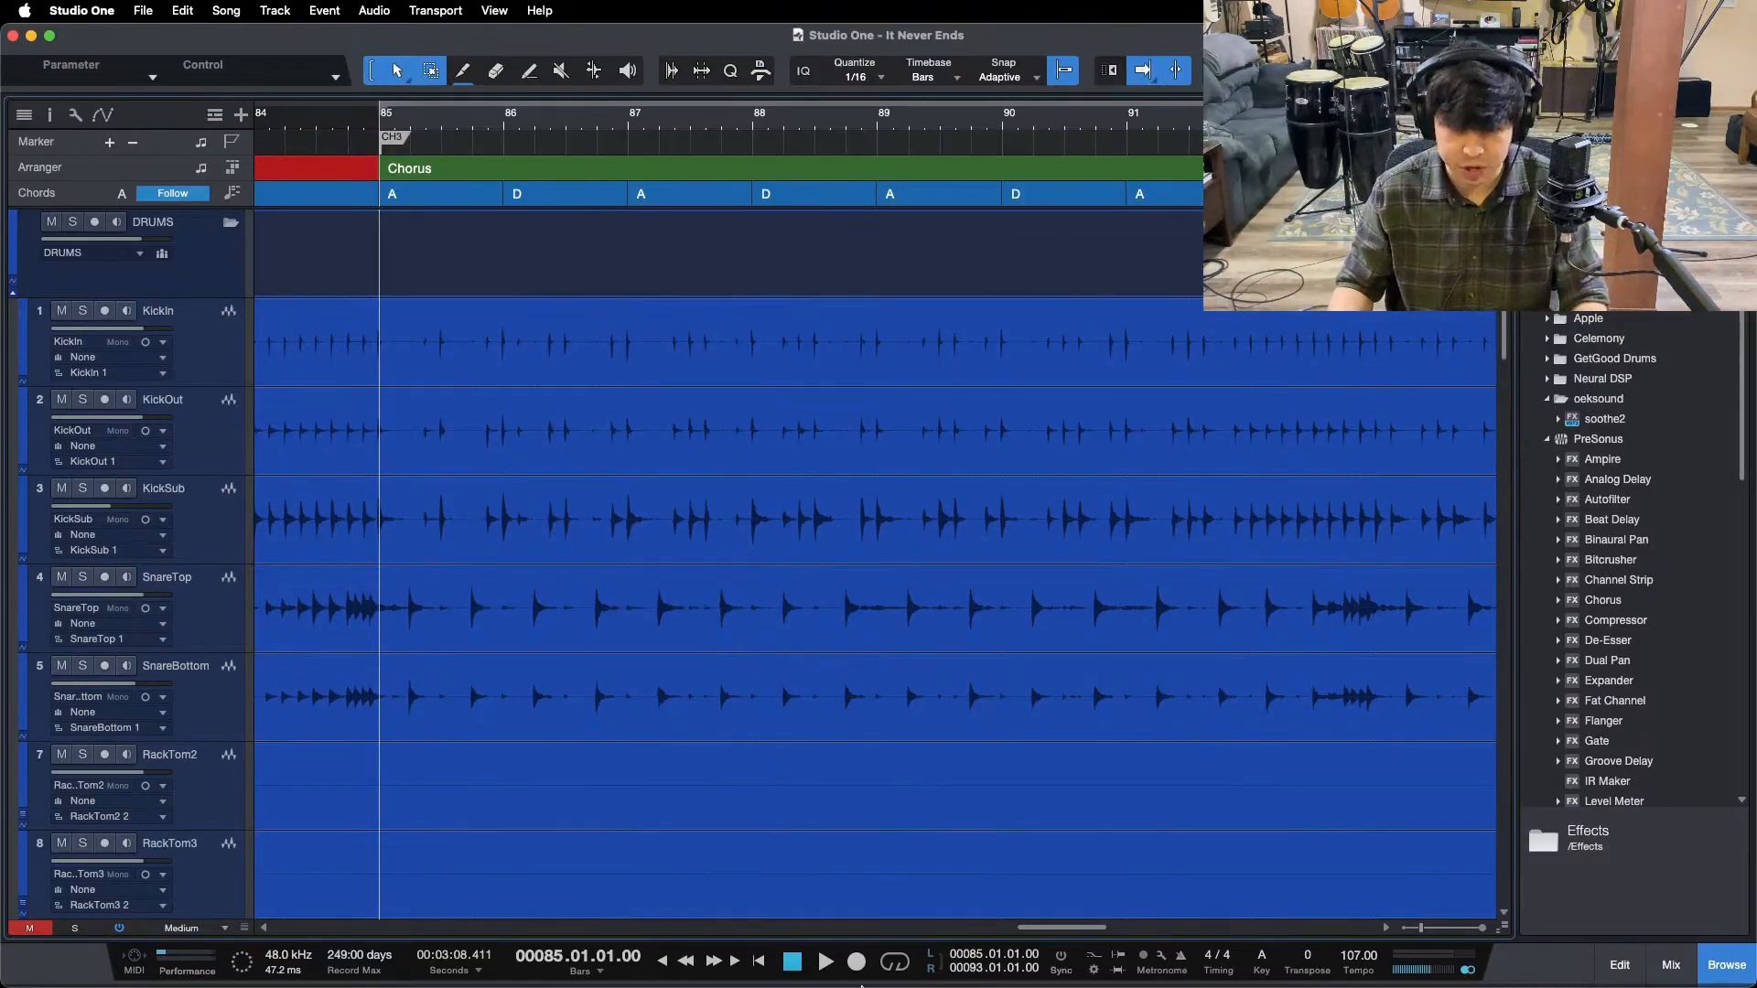
# - Open the mixer and expand the MIX A bus channel to show its Mix FX, inserts and sends
pyautogui.moveTo(862, 987)
pyautogui.click(963, 948)
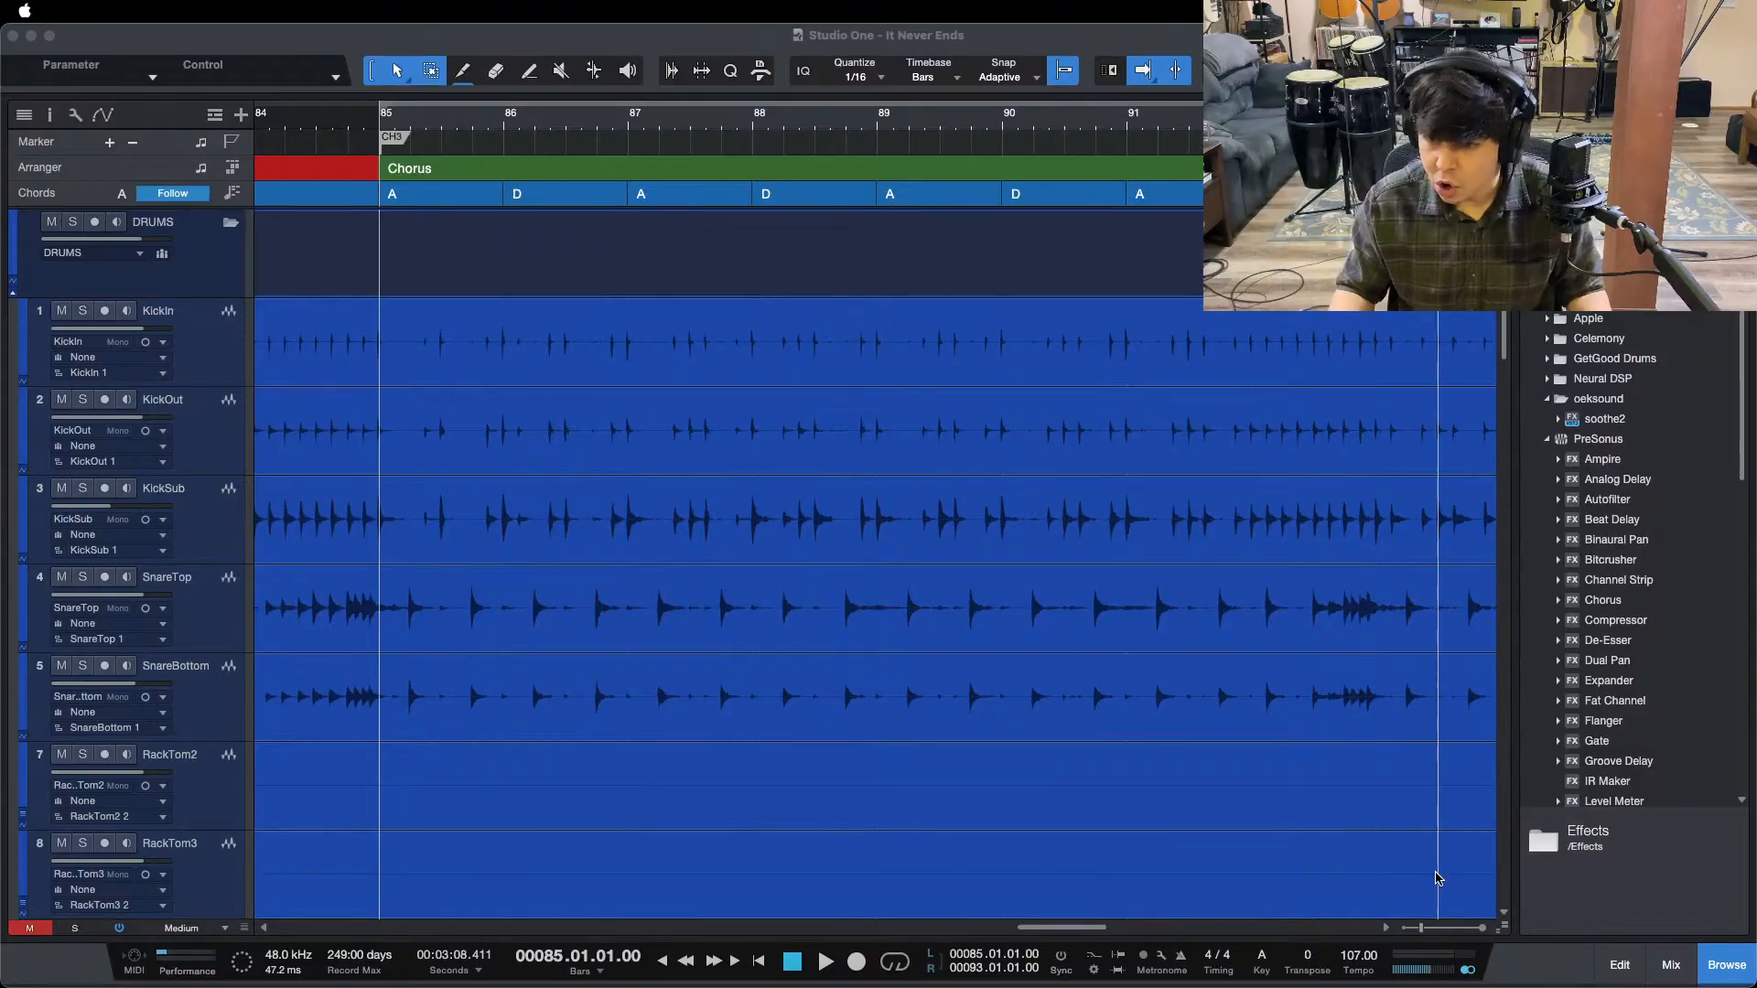
pyautogui.click(1652, 886)
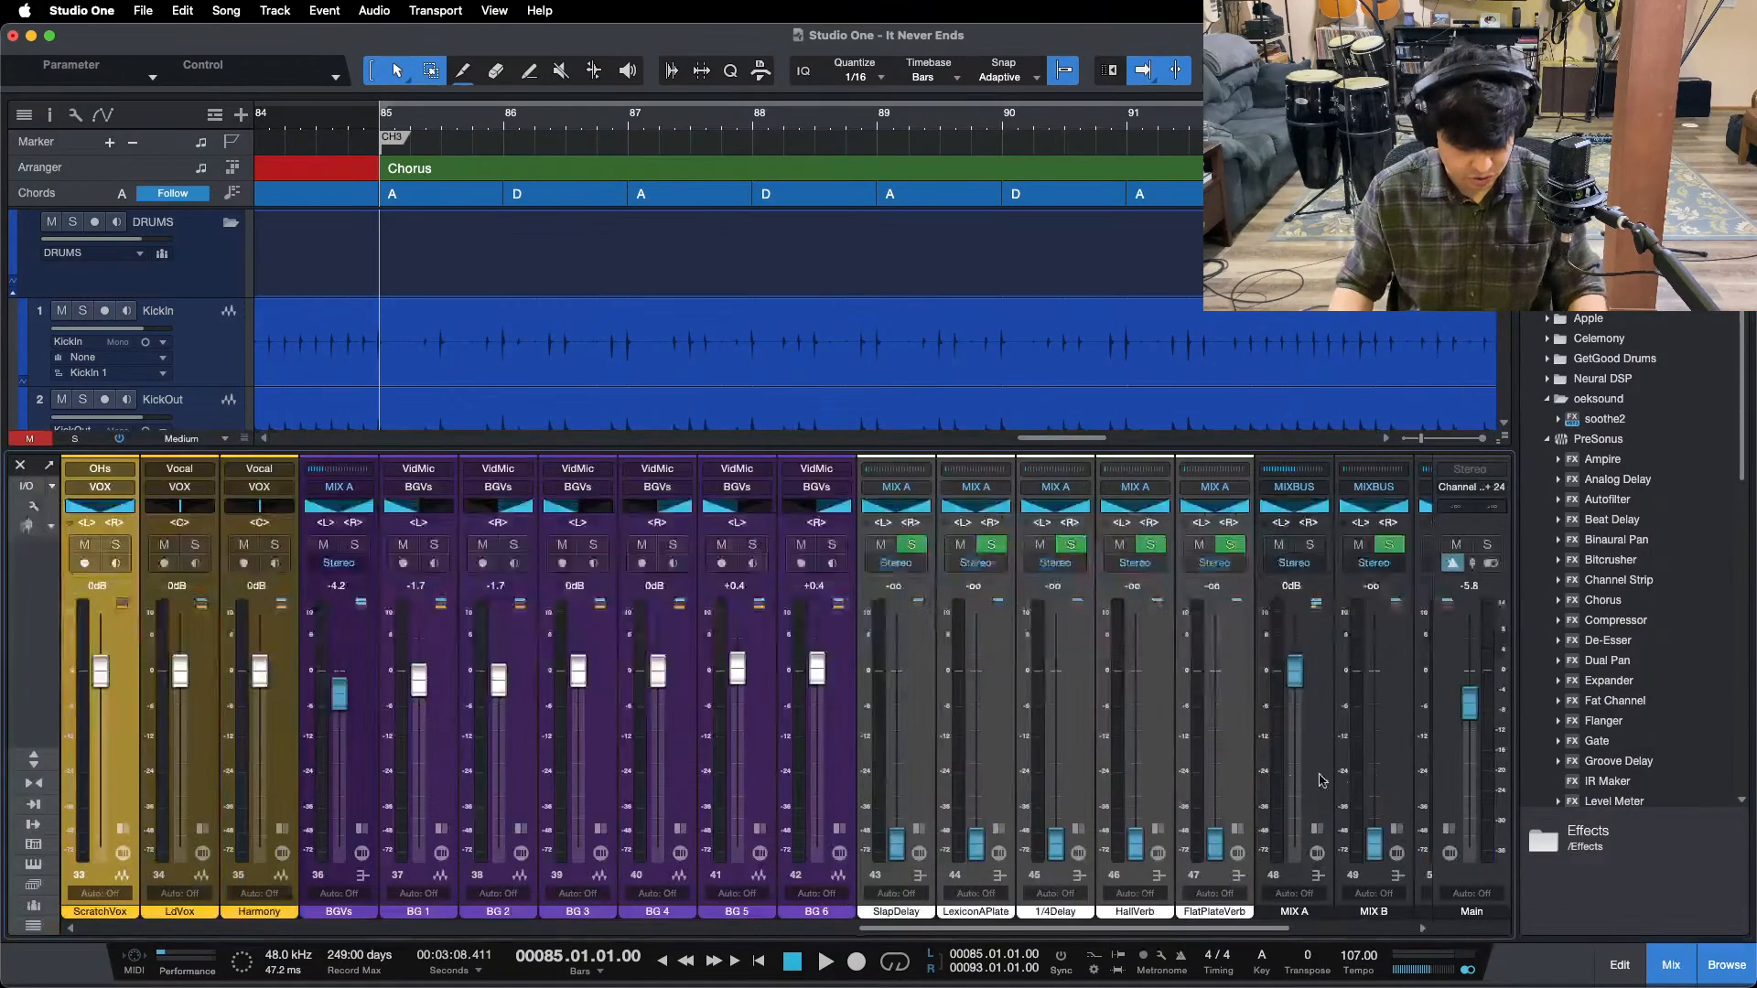
pyautogui.press('F3')
pyautogui.moveTo(1073, 922); pyautogui.dragTo(1232, 909)
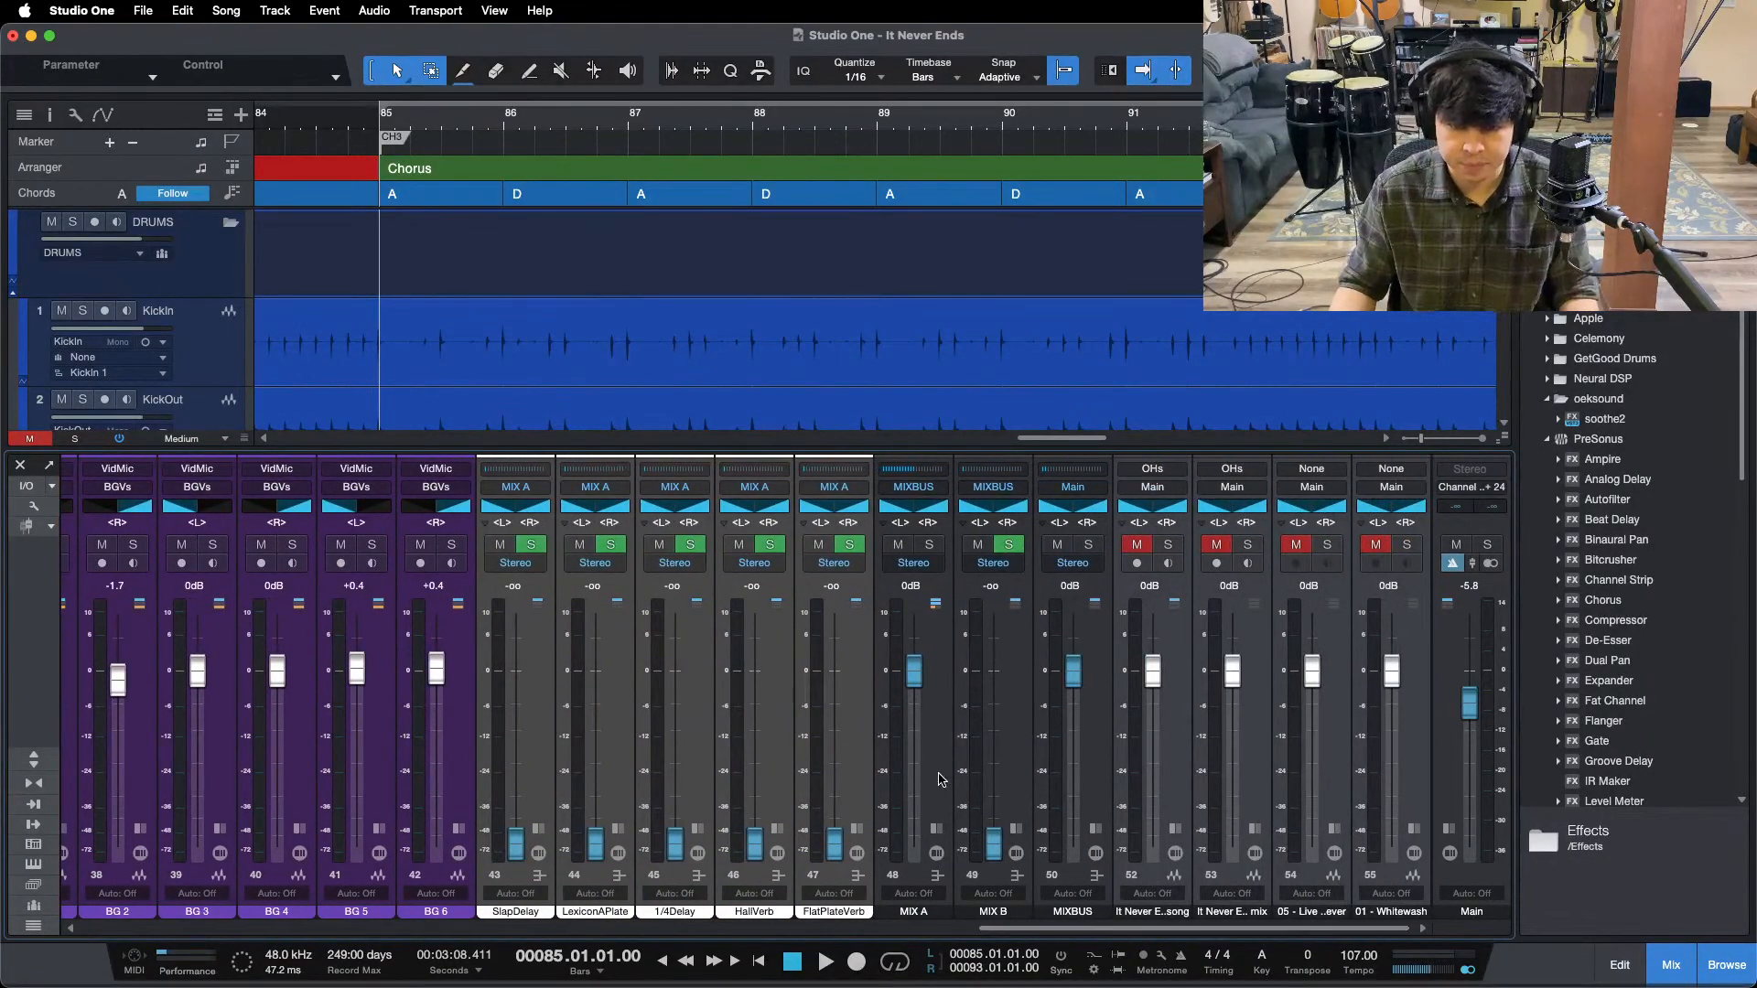
pyautogui.click(936, 829)
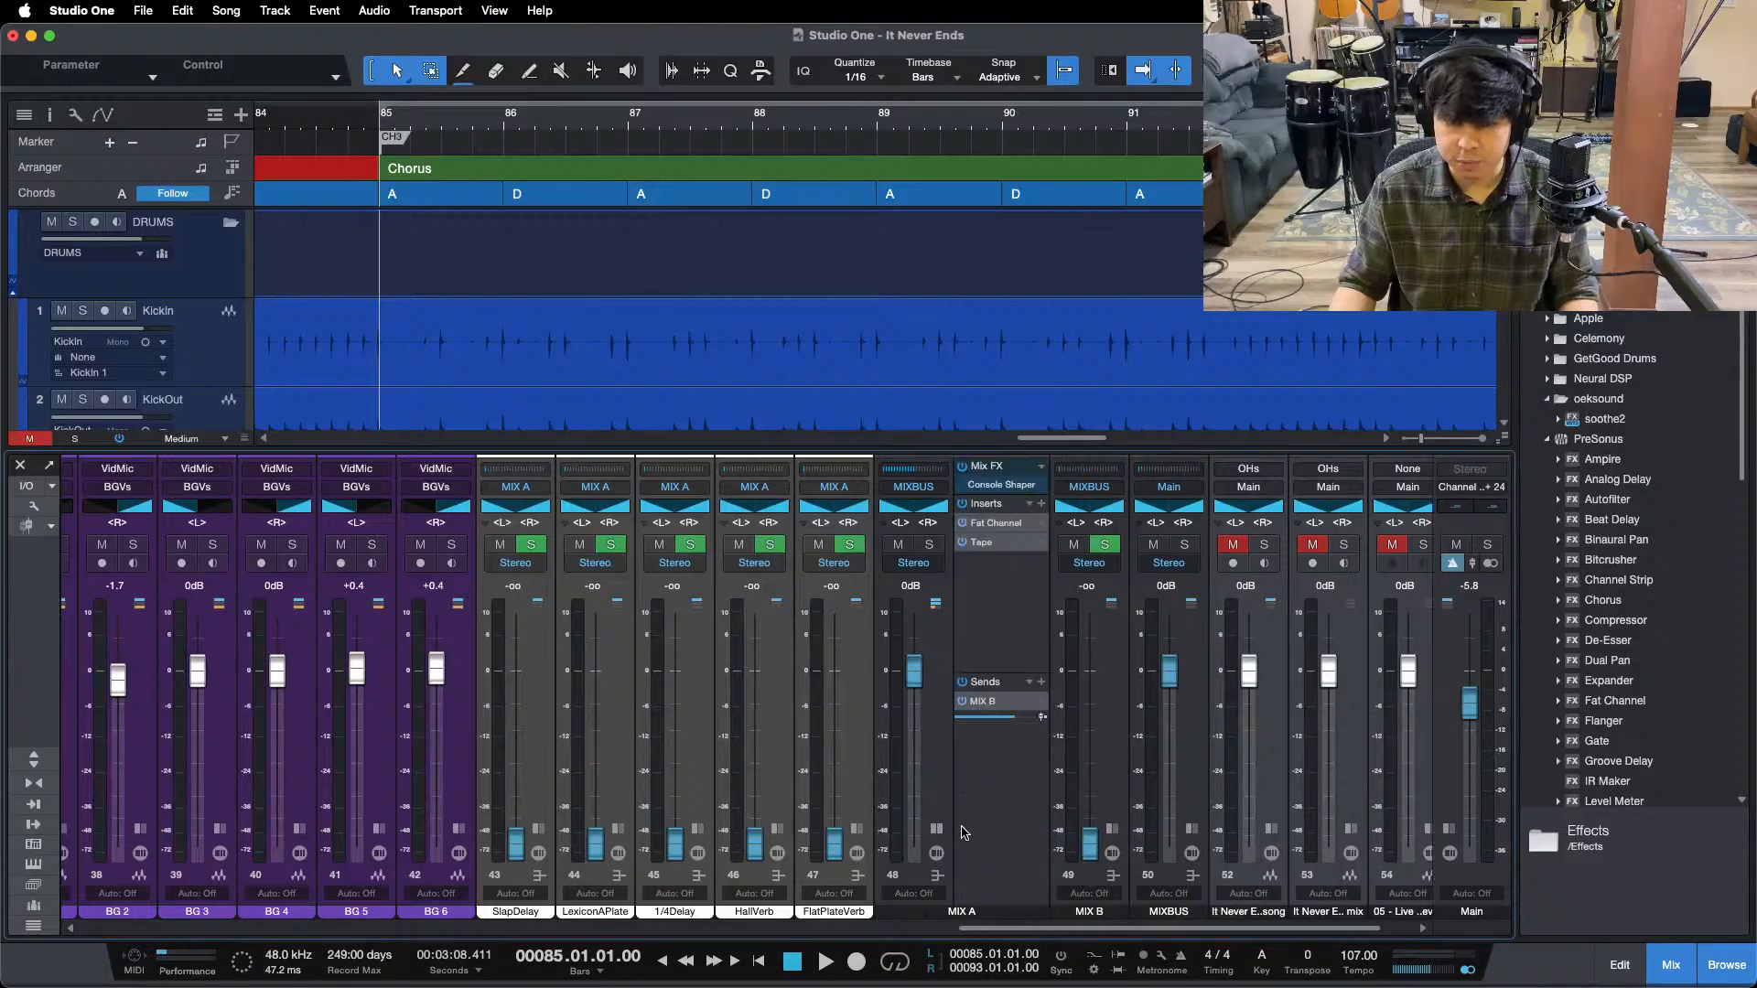
# - Examine the Console Shaper Mix FX and the Fat Channel's compressor settings on the MIX A bus
pyautogui.click(1000, 486)
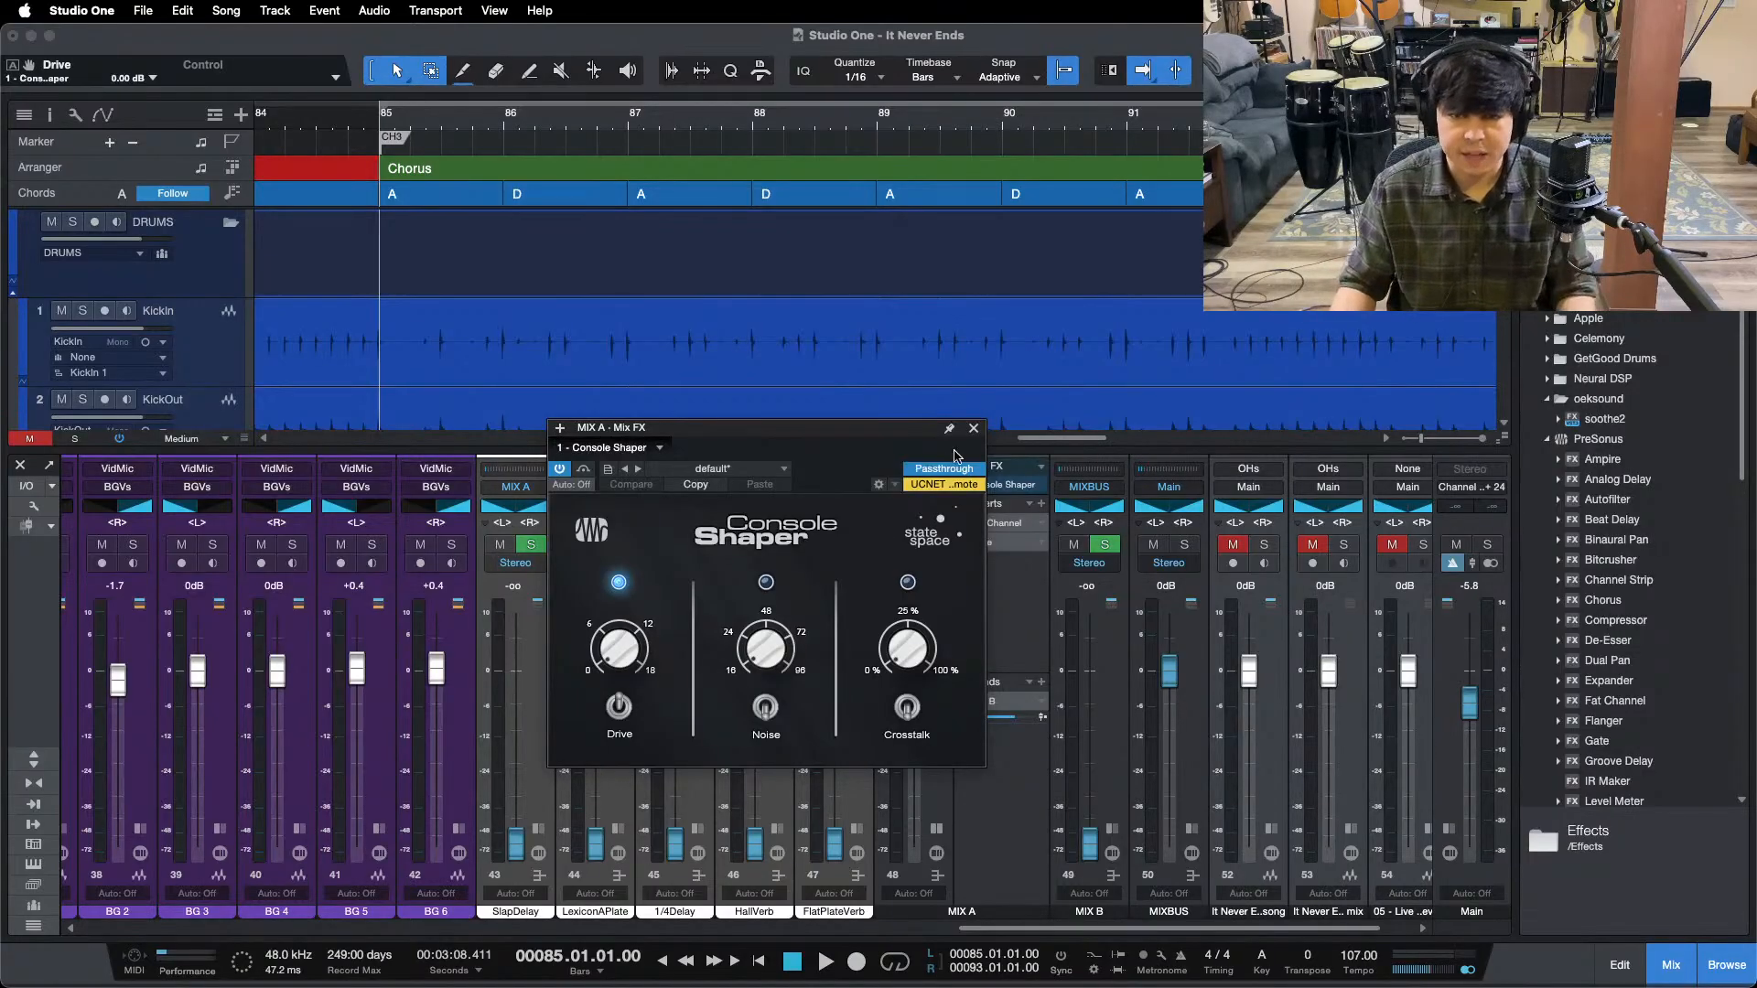
pyautogui.click(974, 428)
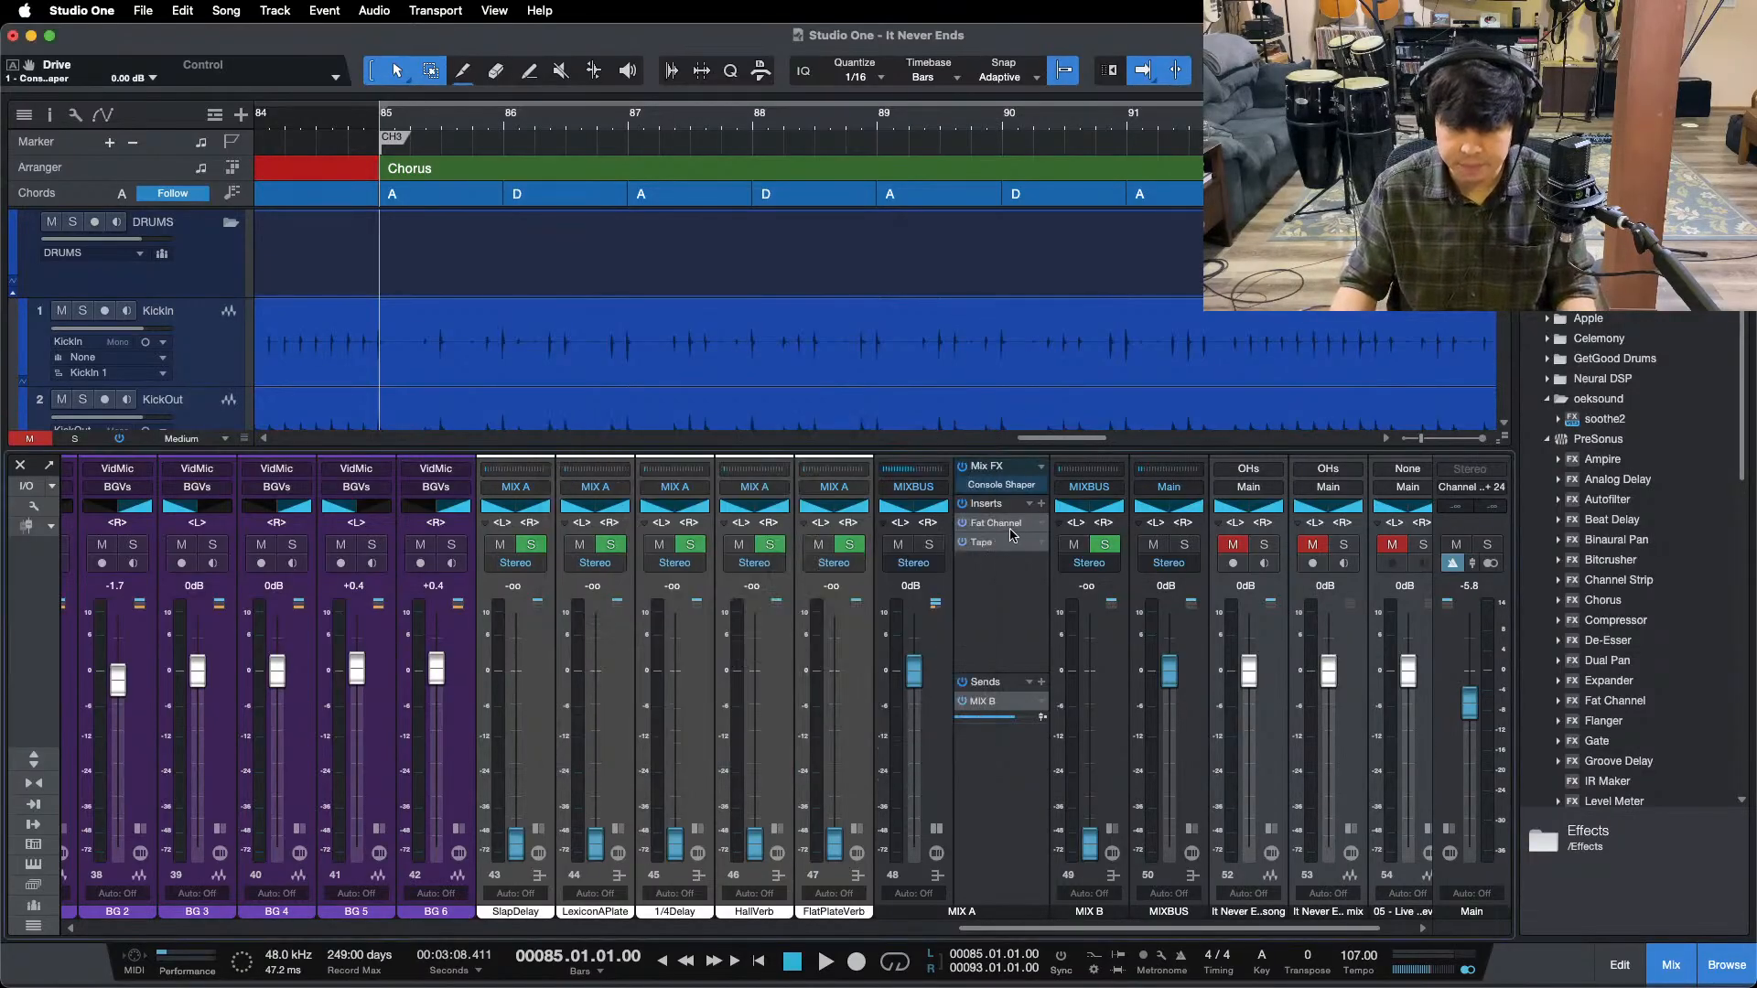
pyautogui.click(997, 523)
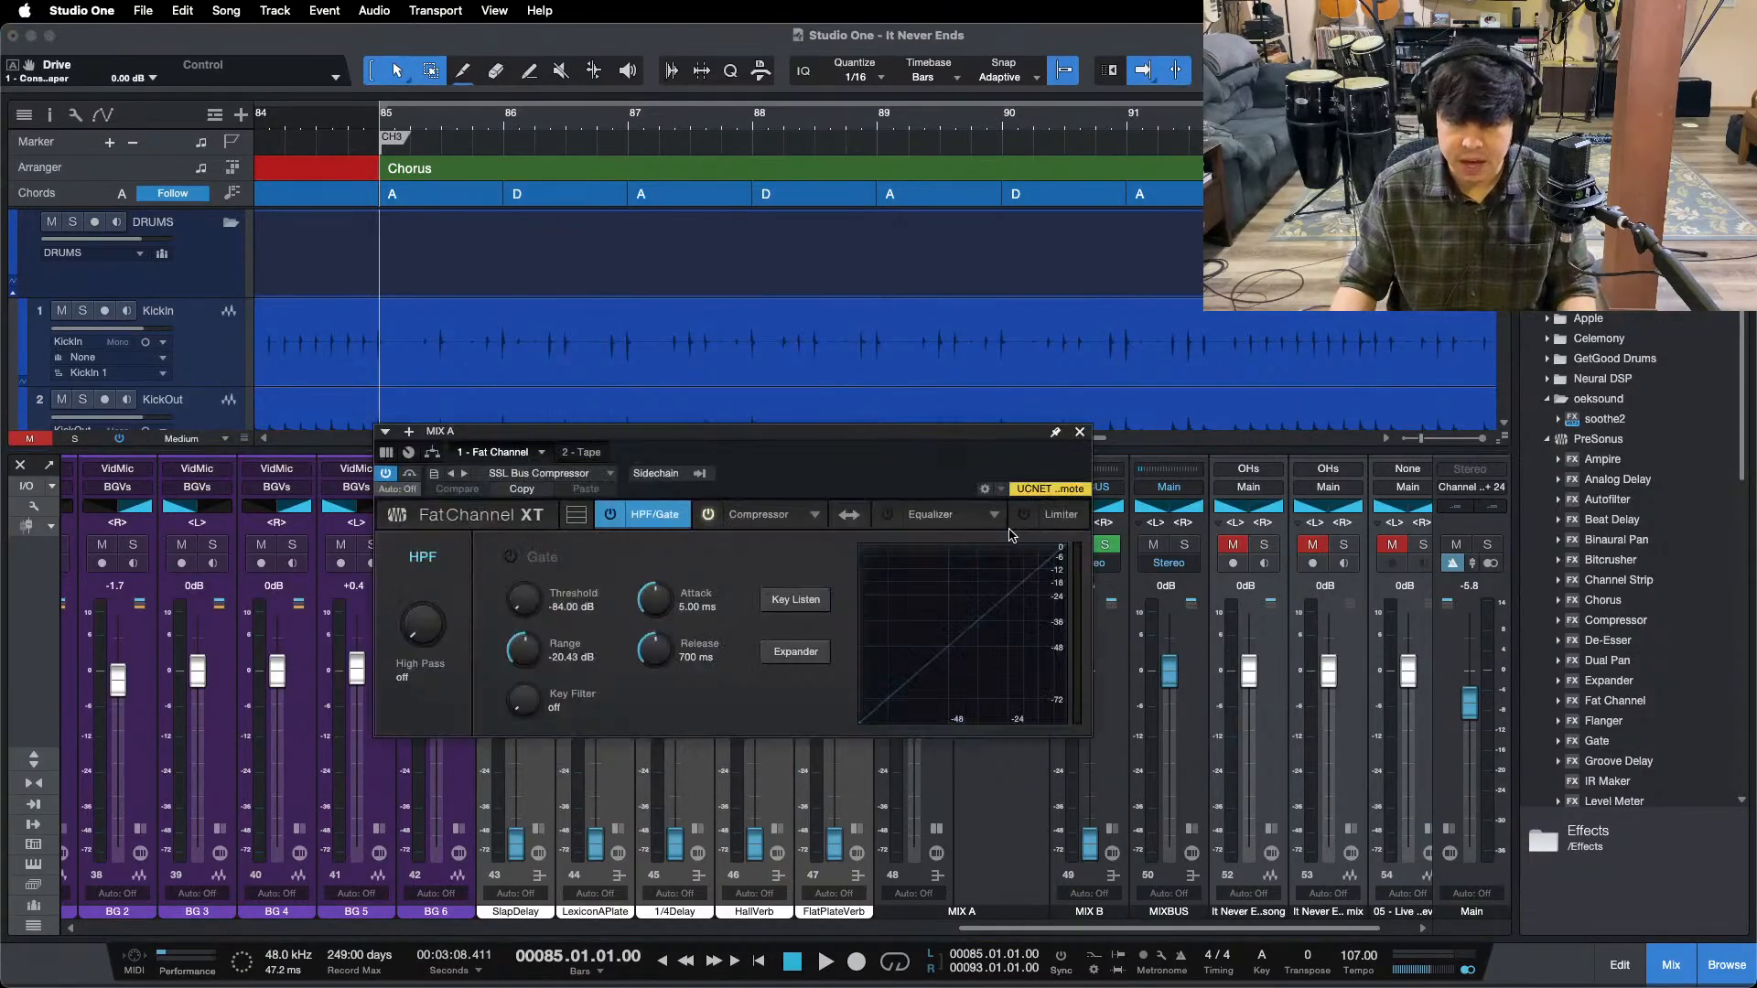
pyautogui.click(738, 512)
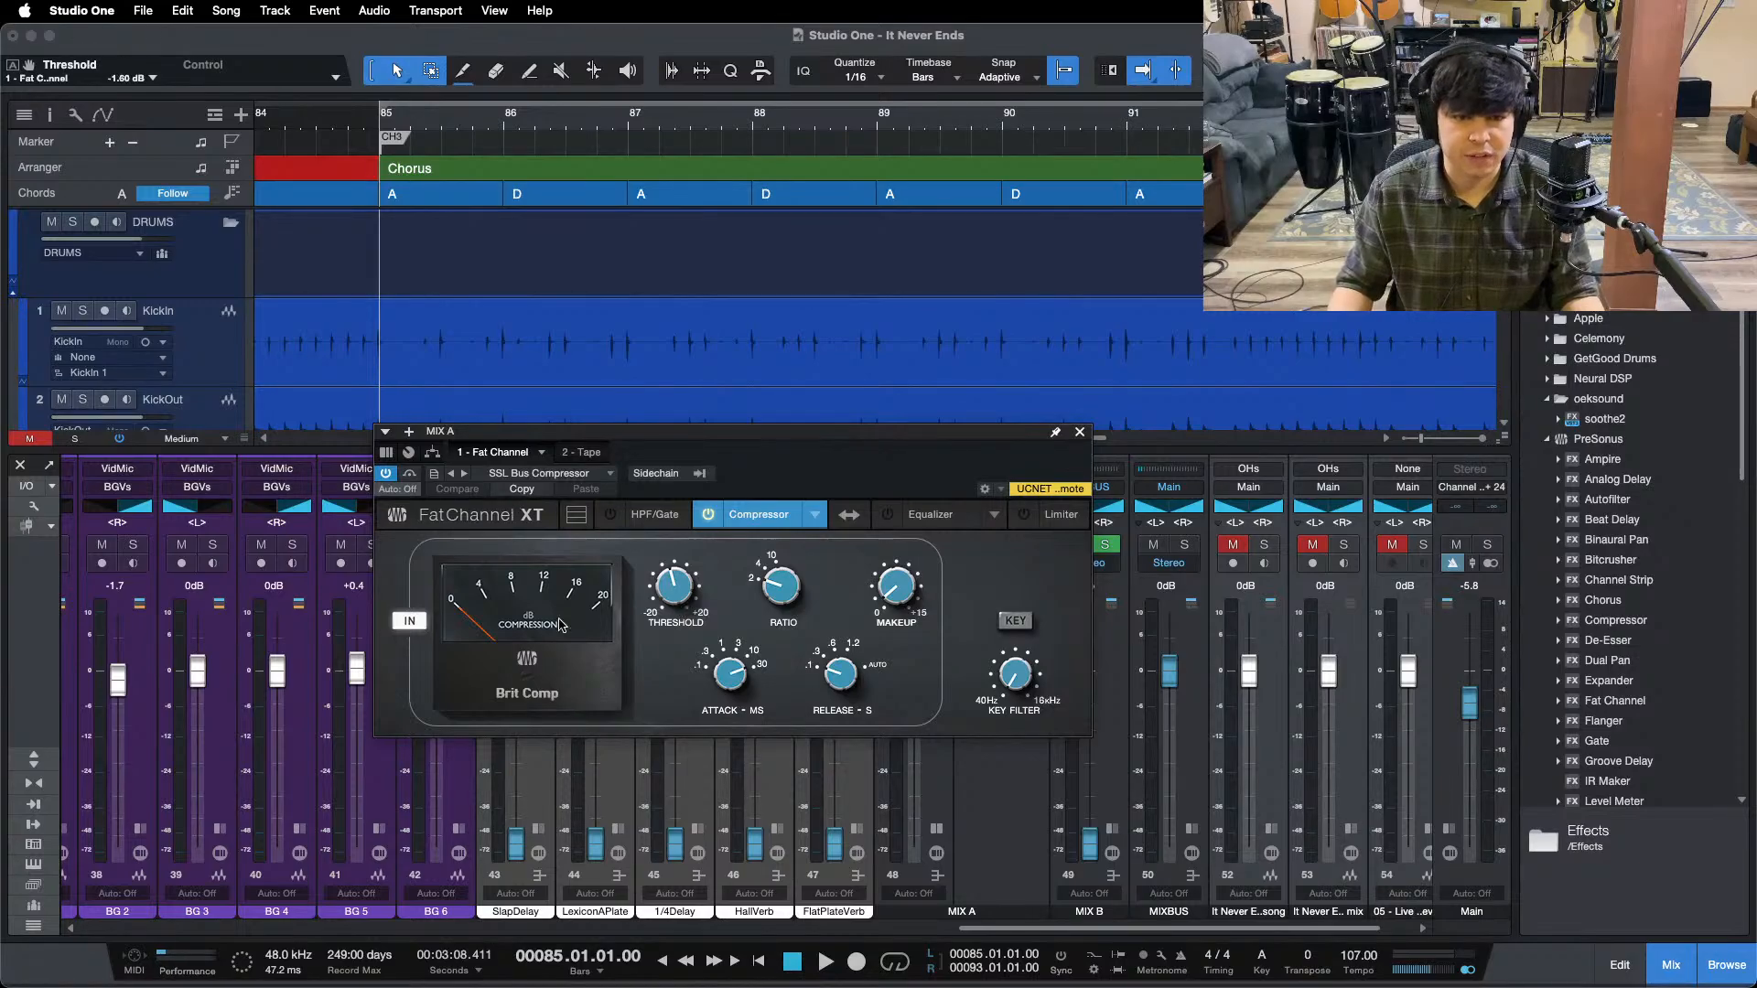
pyautogui.moveTo(841, 491); pyautogui.dragTo(1055, 492)
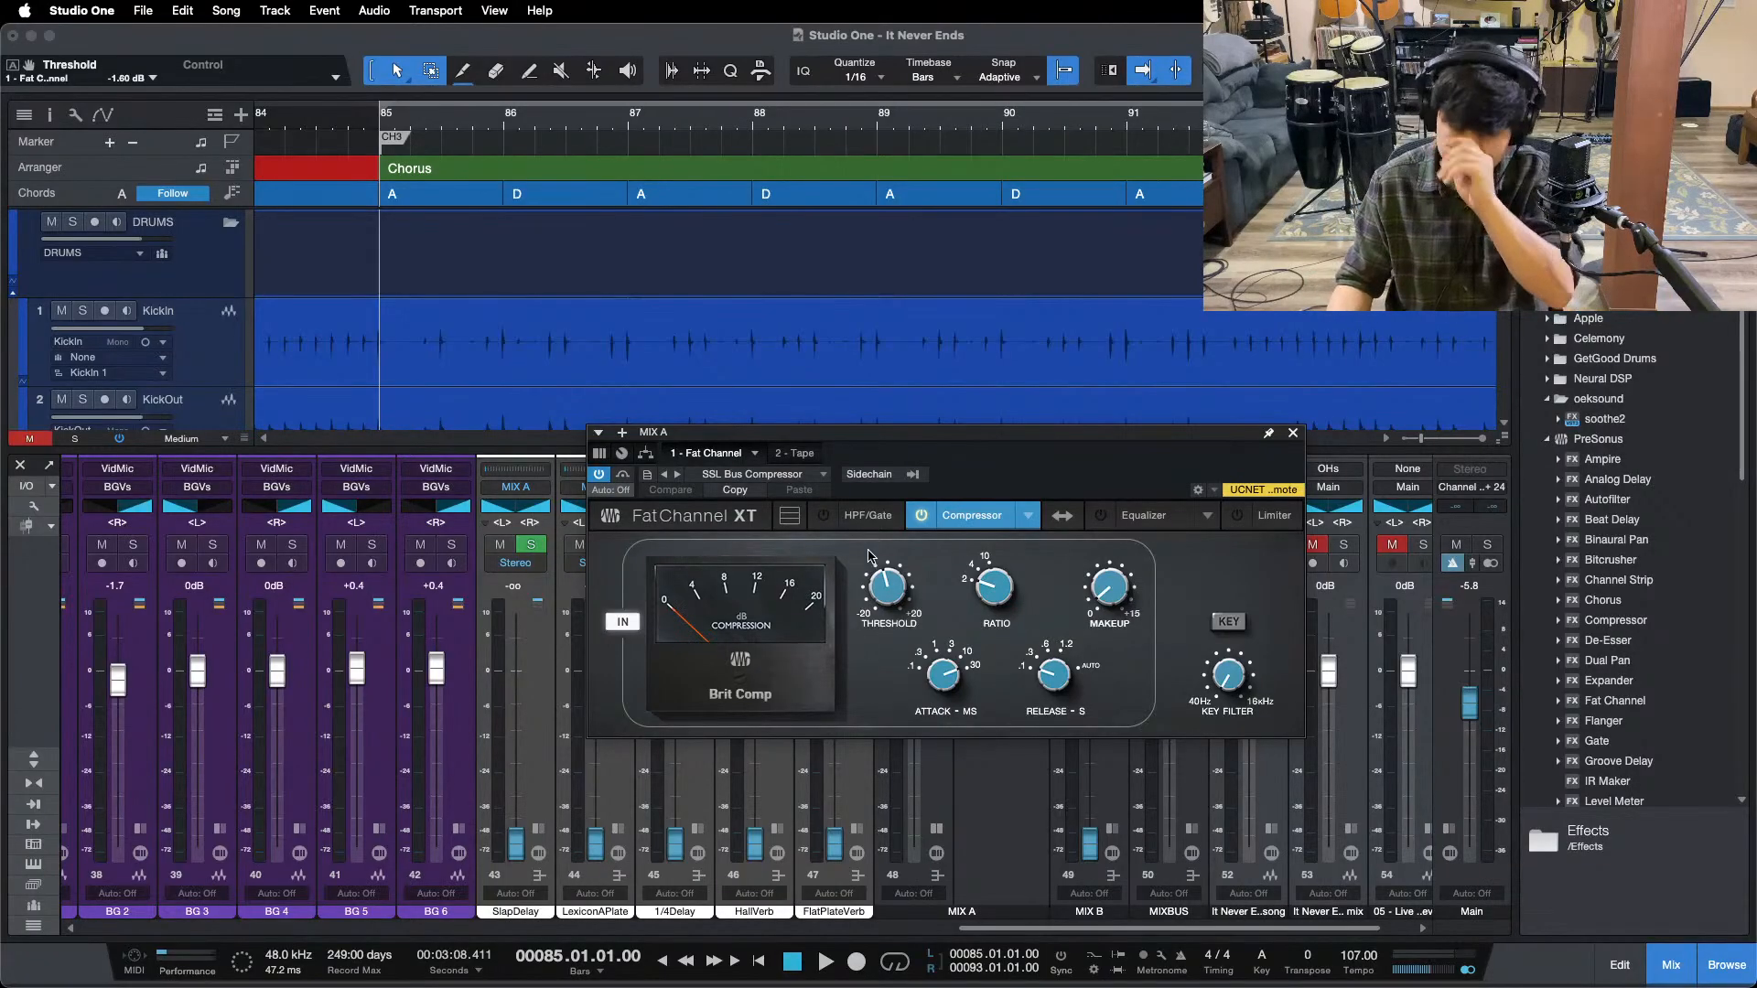
# - Examine the Tape insert's color type and tape speed on the MIX A bus, and close the plug-in
pyautogui.click(802, 456)
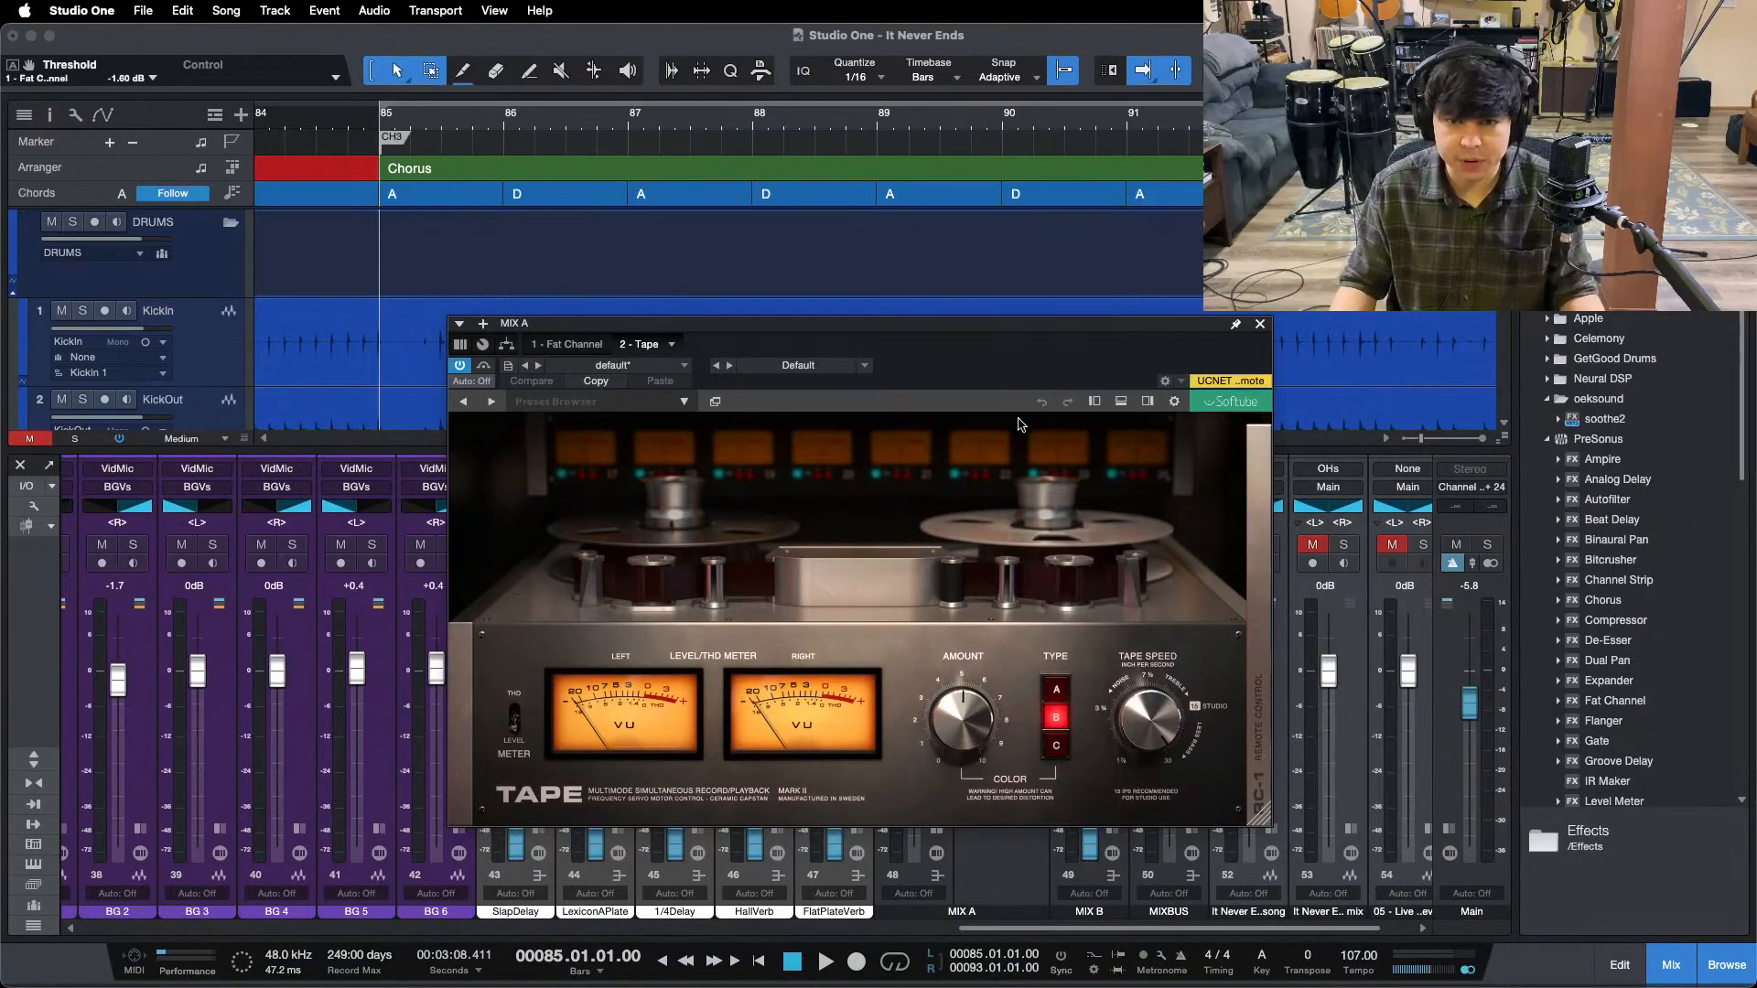
pyautogui.moveTo(1018, 377); pyautogui.dragTo(1089, 389)
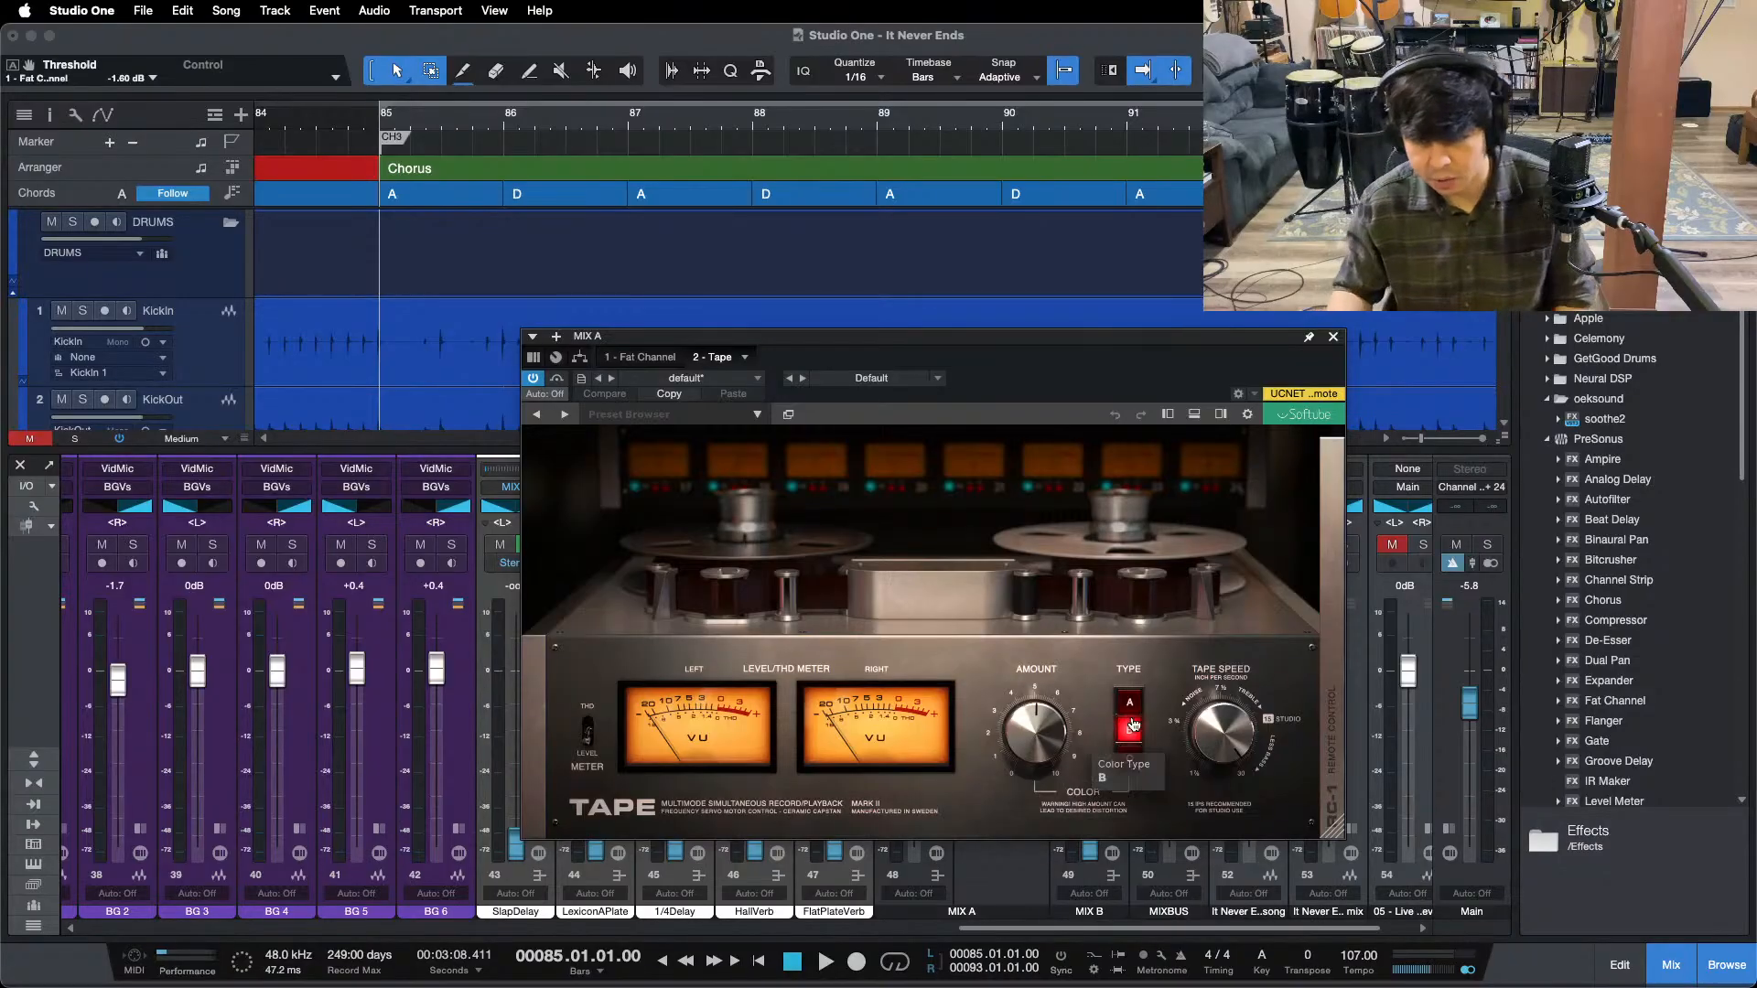
pyautogui.click(1219, 746)
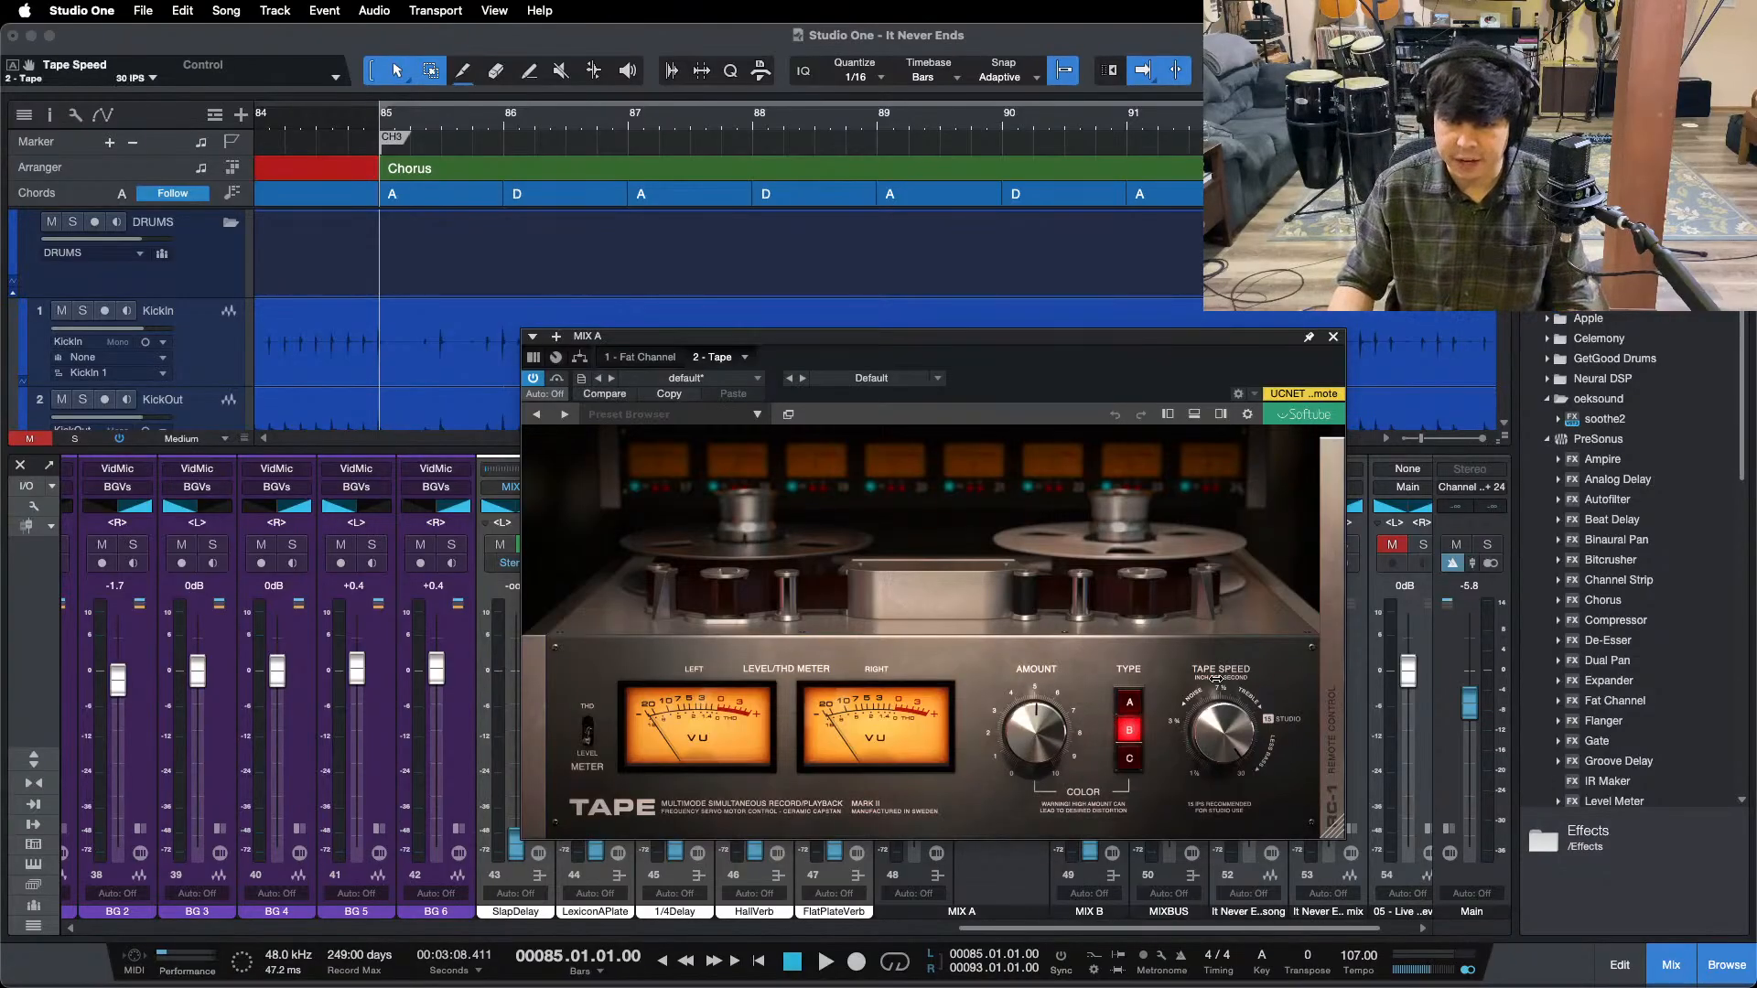
pyautogui.click(1334, 338)
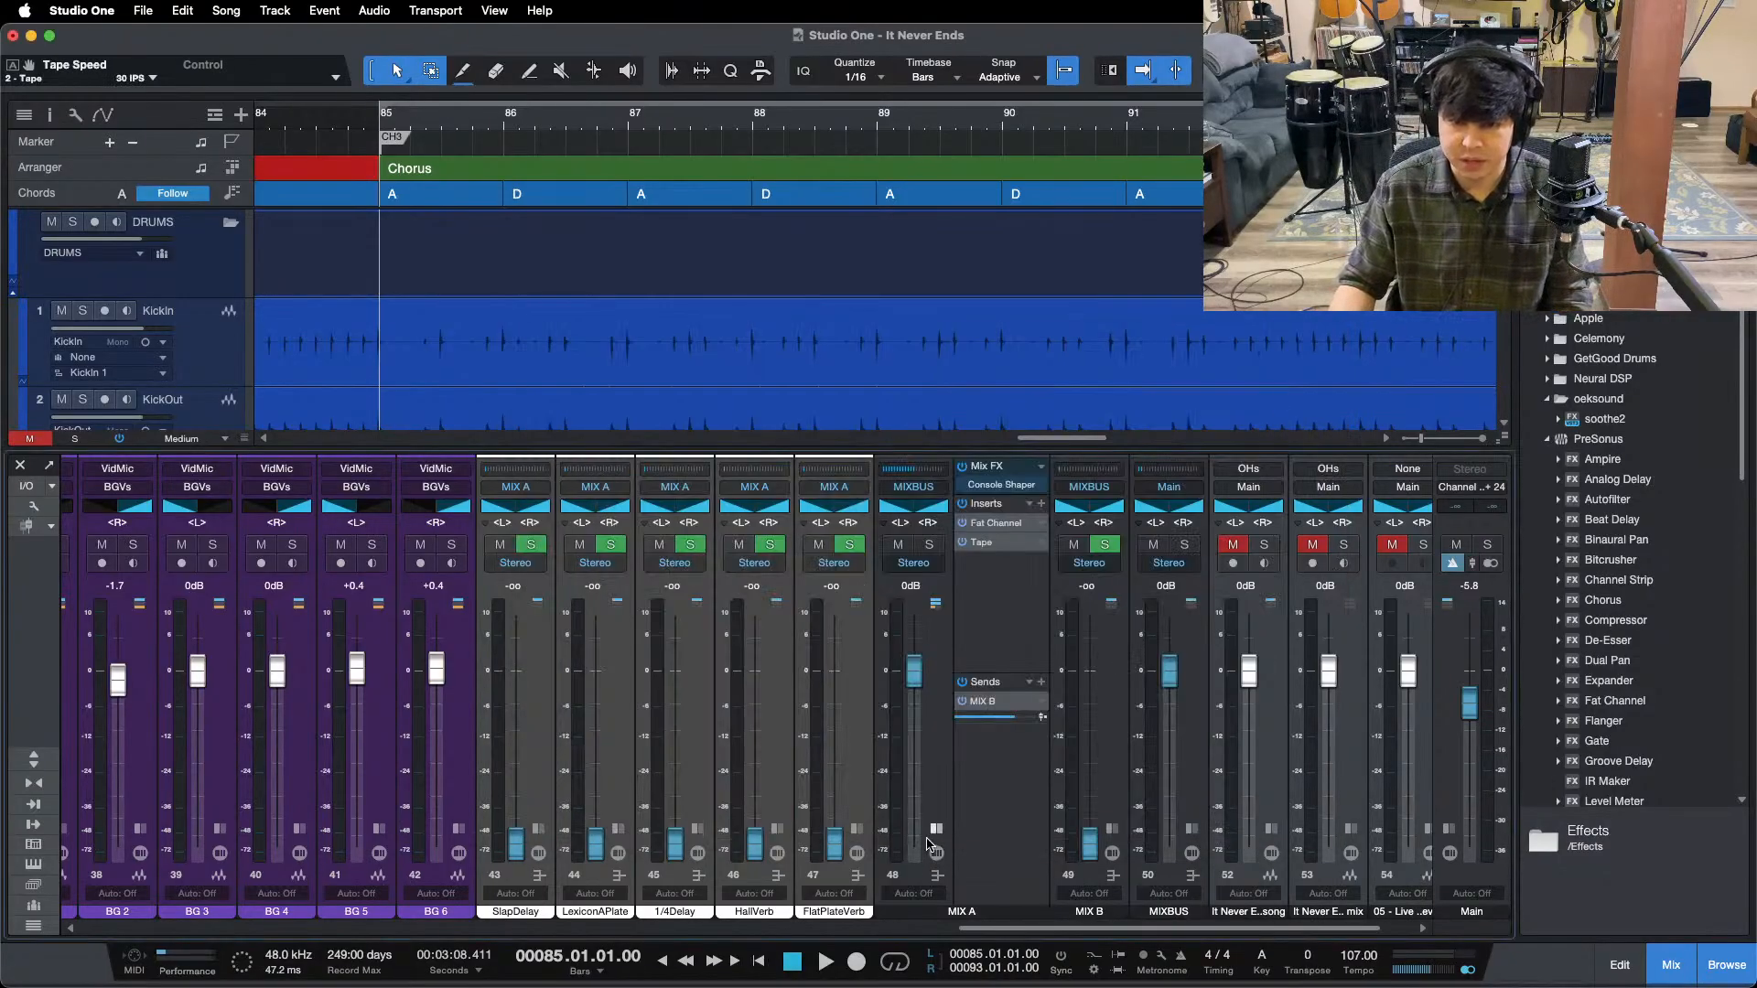
# - Check the MIX B bus inserts and collapse the expanded MIX B and MIX A channels
pyautogui.click(1112, 875)
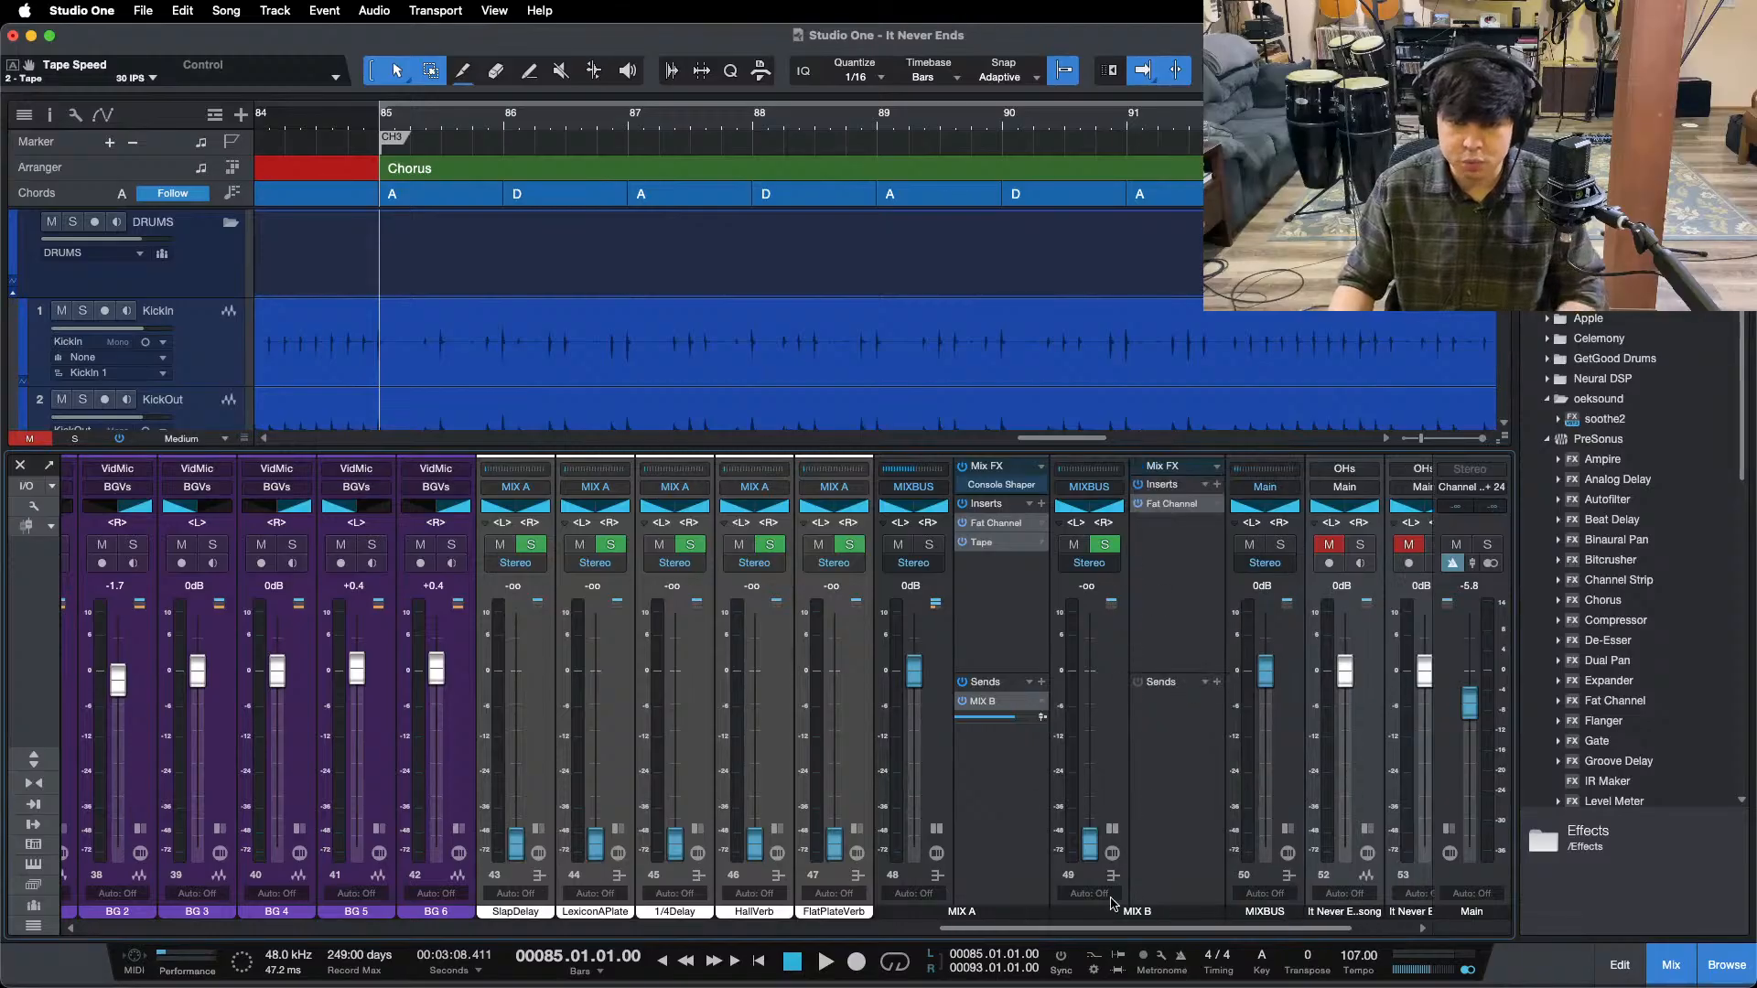
pyautogui.click(959, 950)
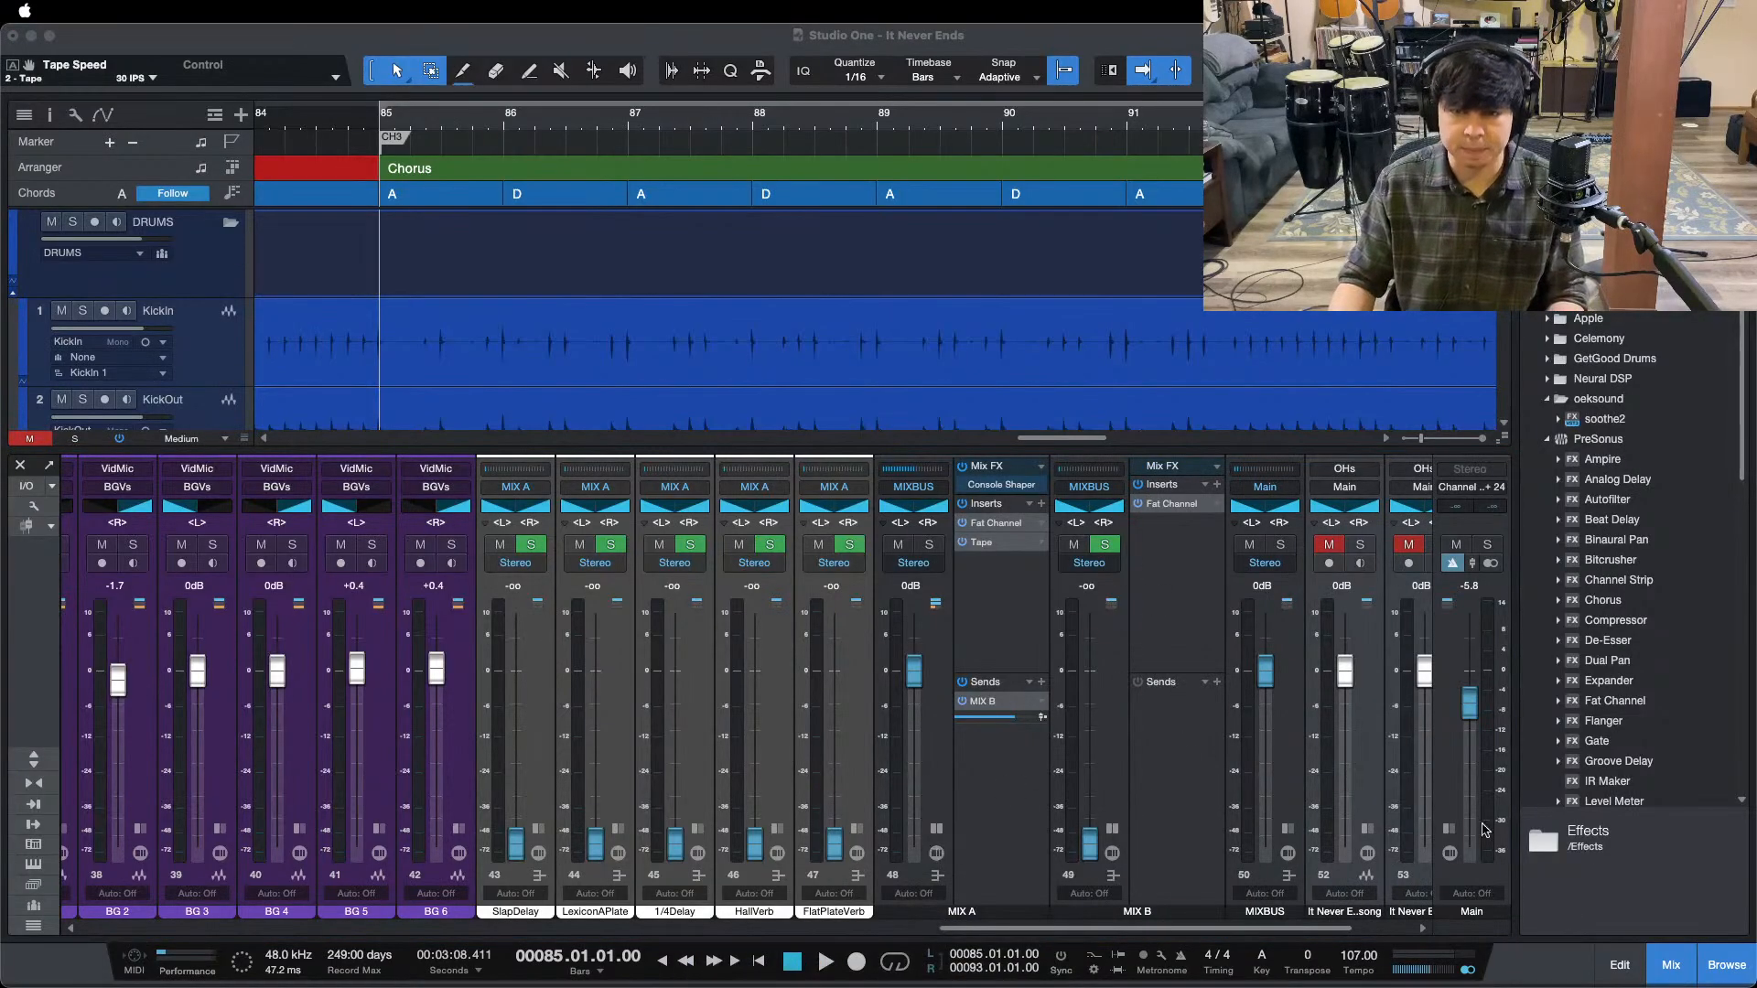
pyautogui.click(1633, 885)
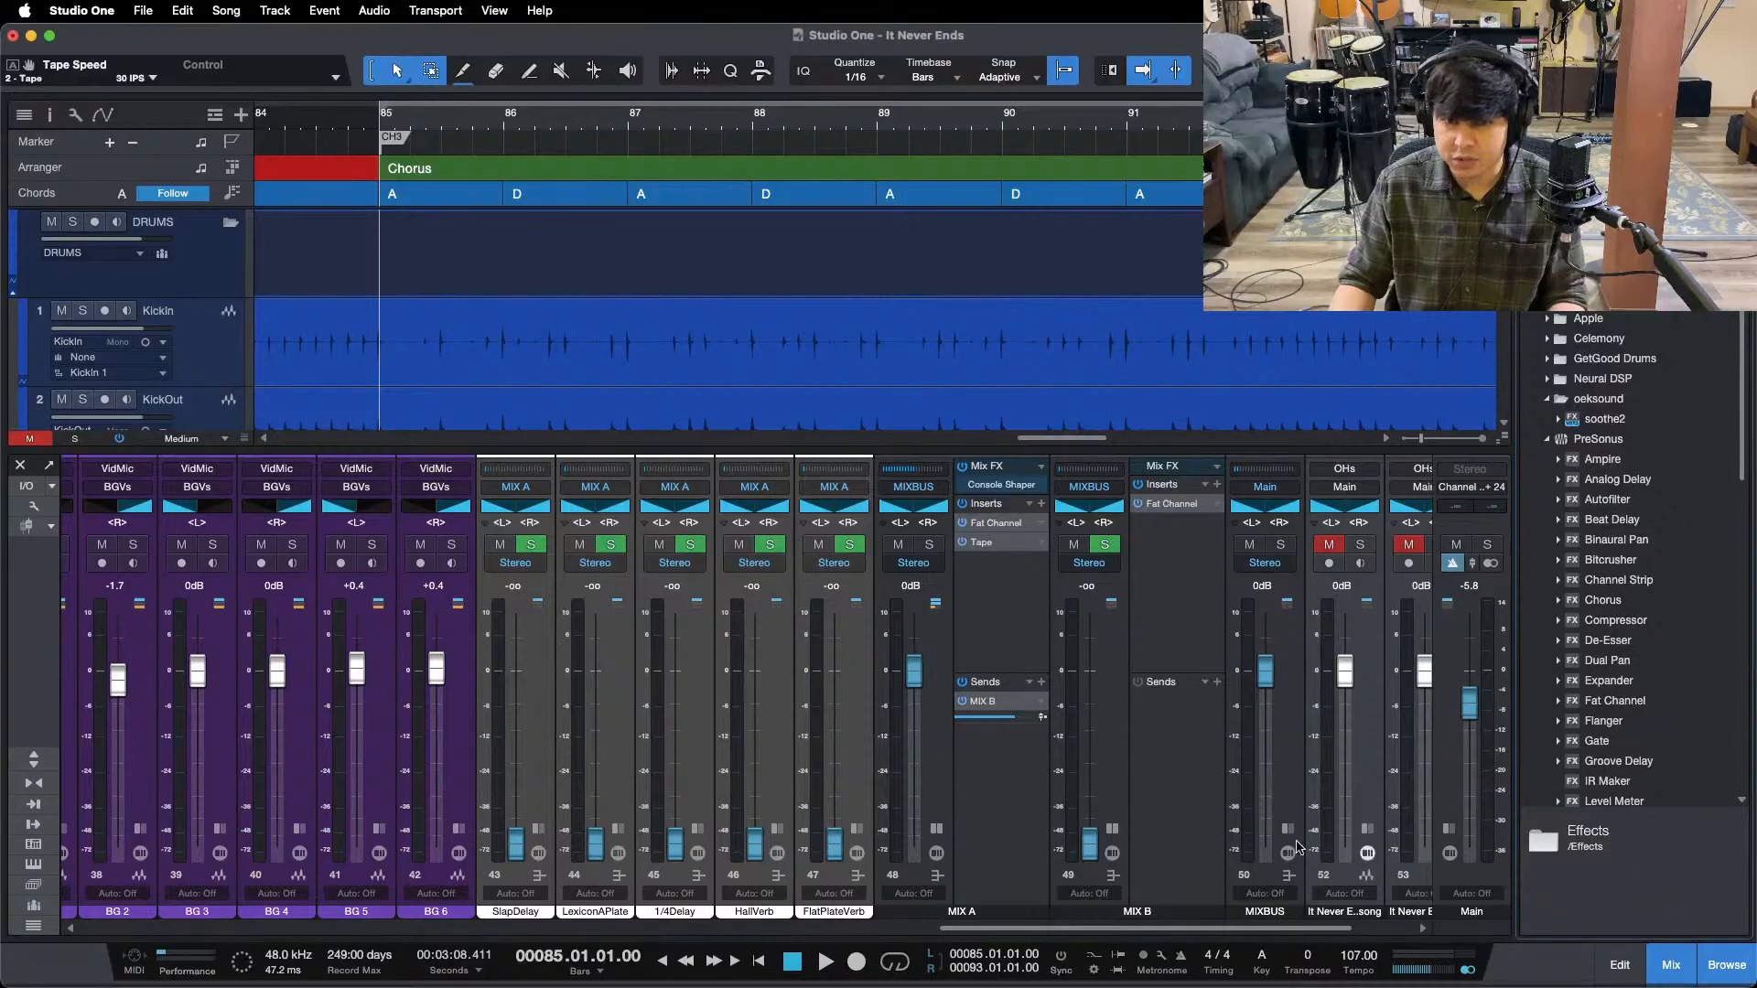
pyautogui.click(1112, 830)
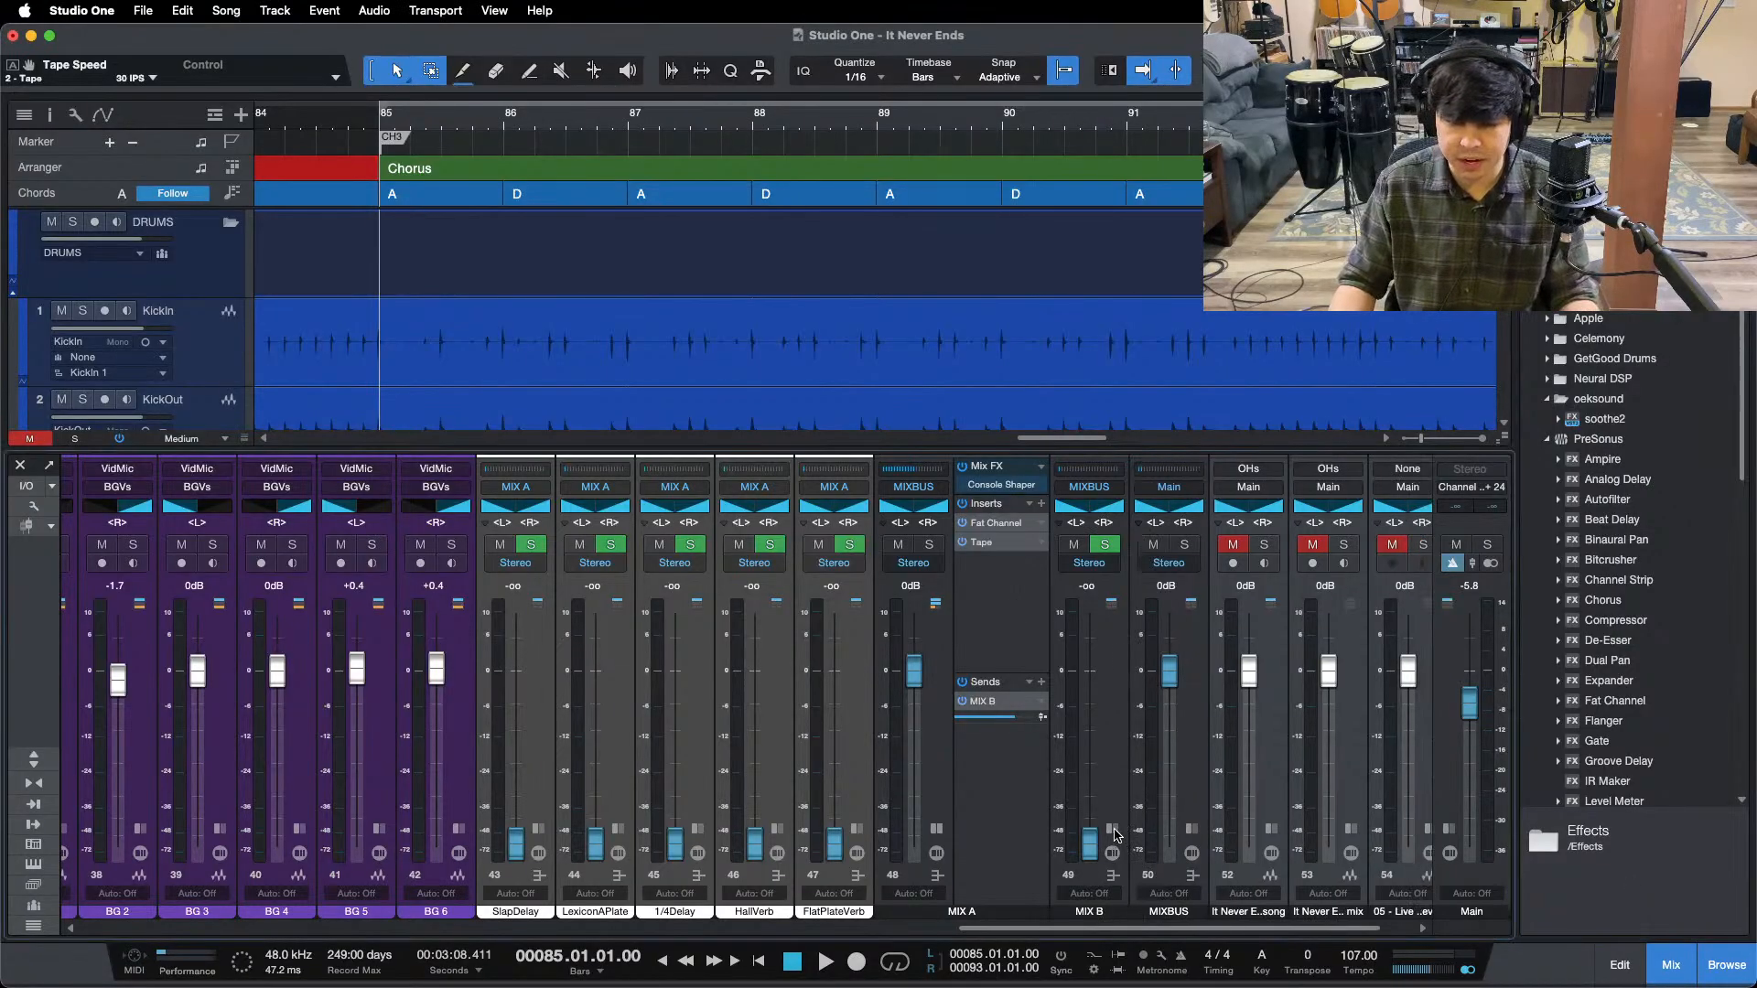
pyautogui.click(936, 829)
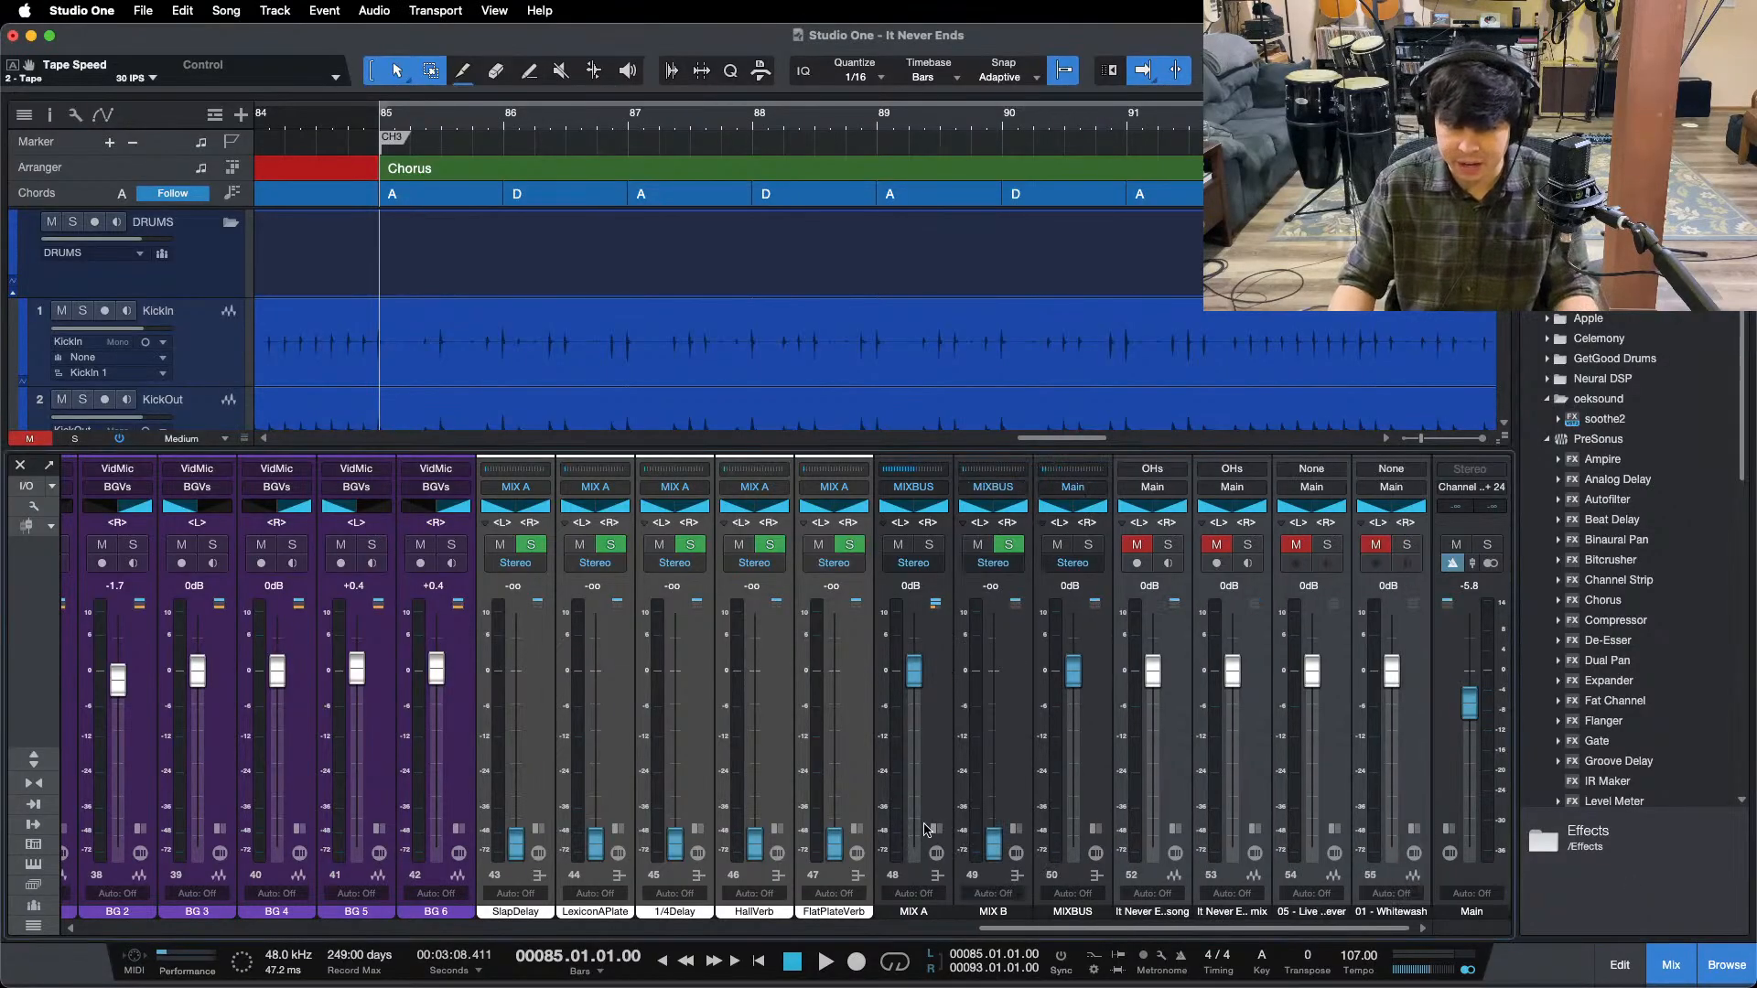
# - Review the Limiter on the MIXBUS channel, reset its reduction reading, and close the plug-in and the expanded channel
pyautogui.click(1095, 829)
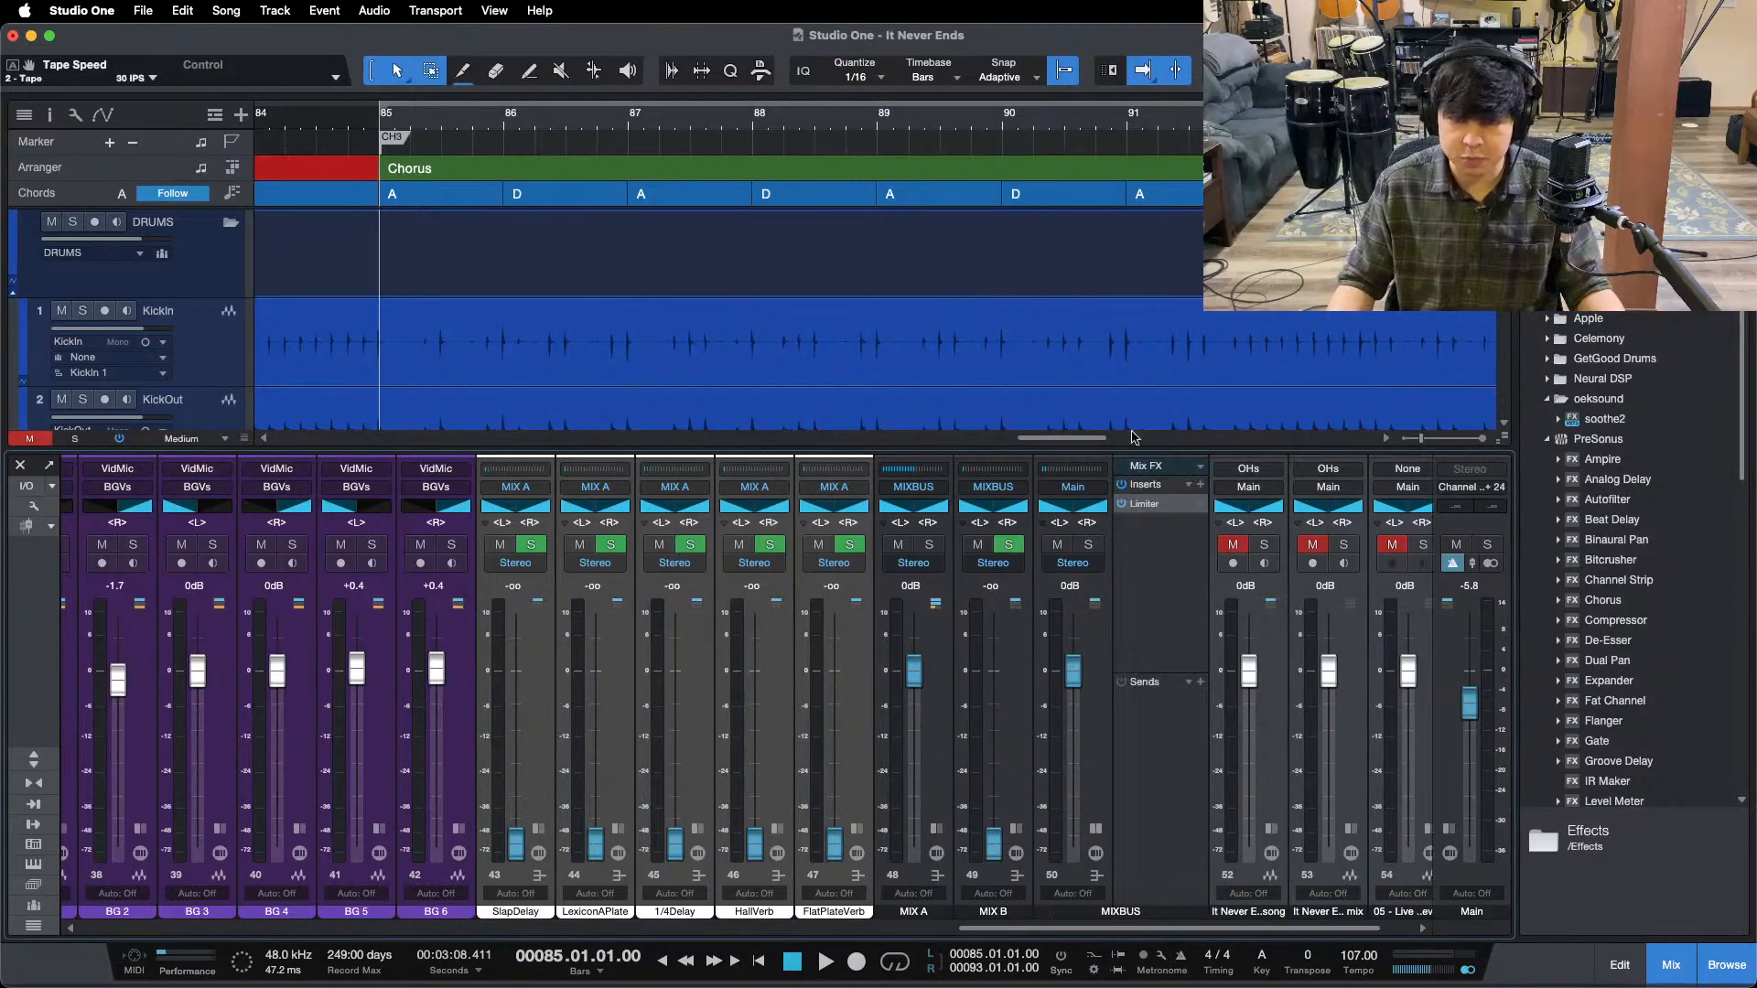
pyautogui.click(1145, 504)
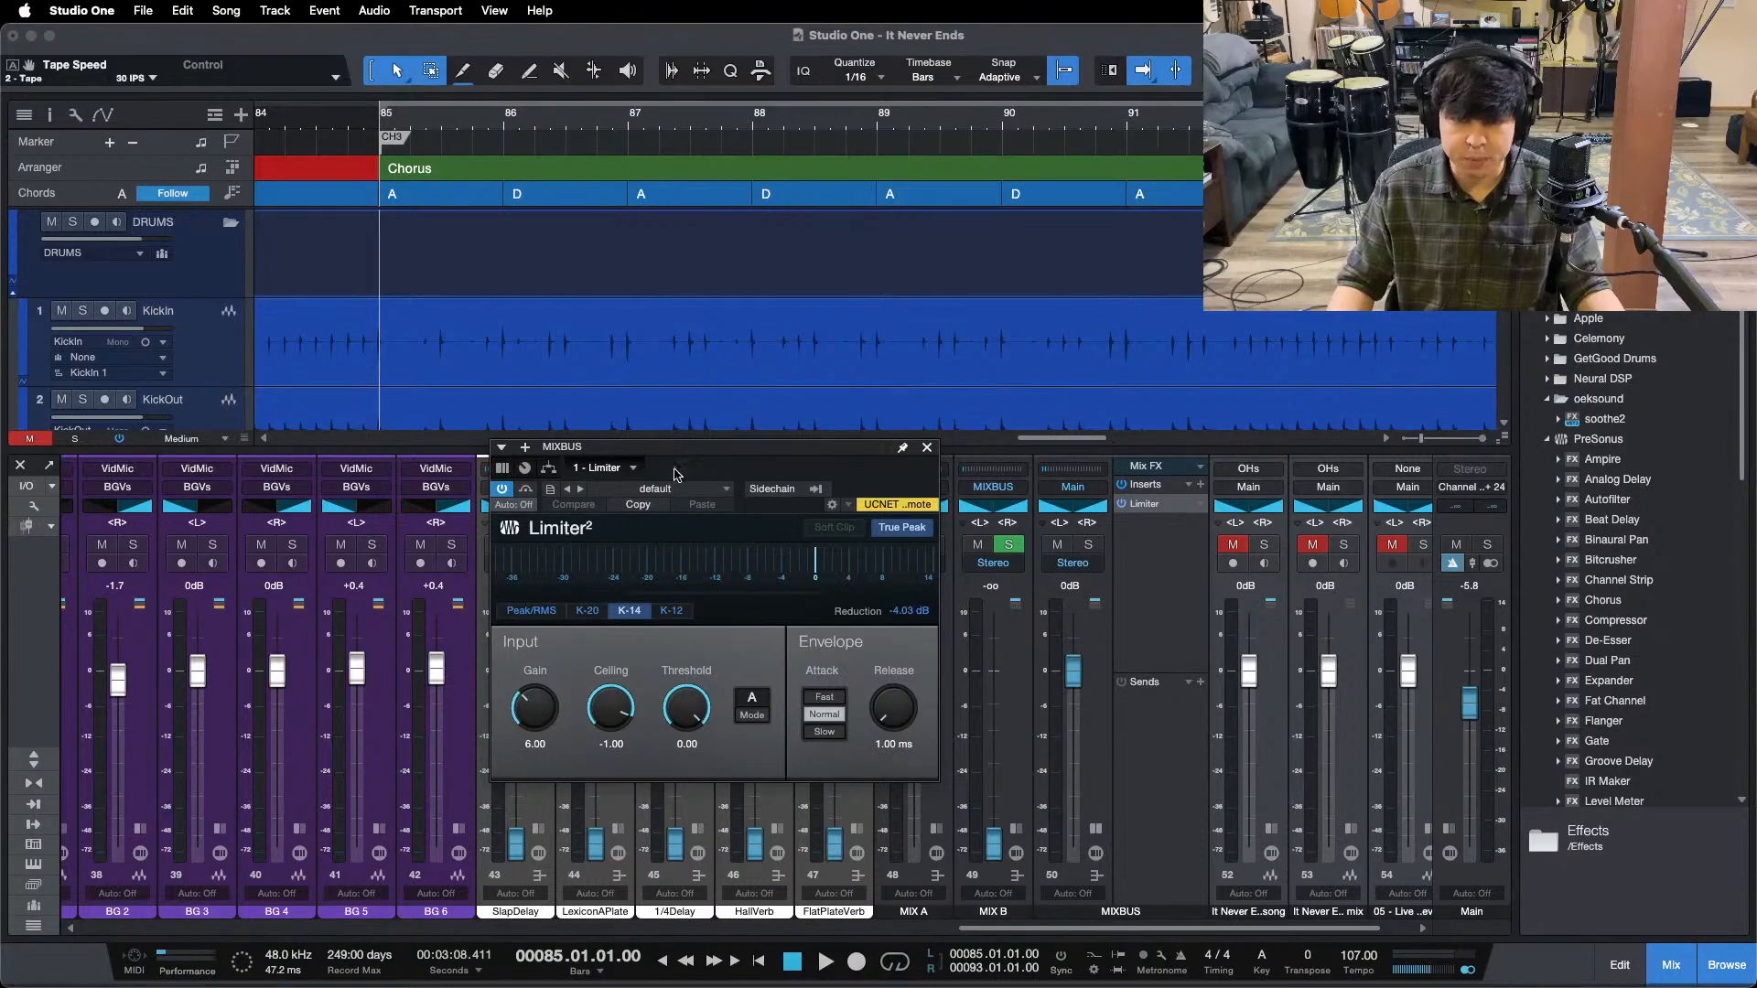
pyautogui.moveTo(678, 475); pyautogui.dragTo(970, 502)
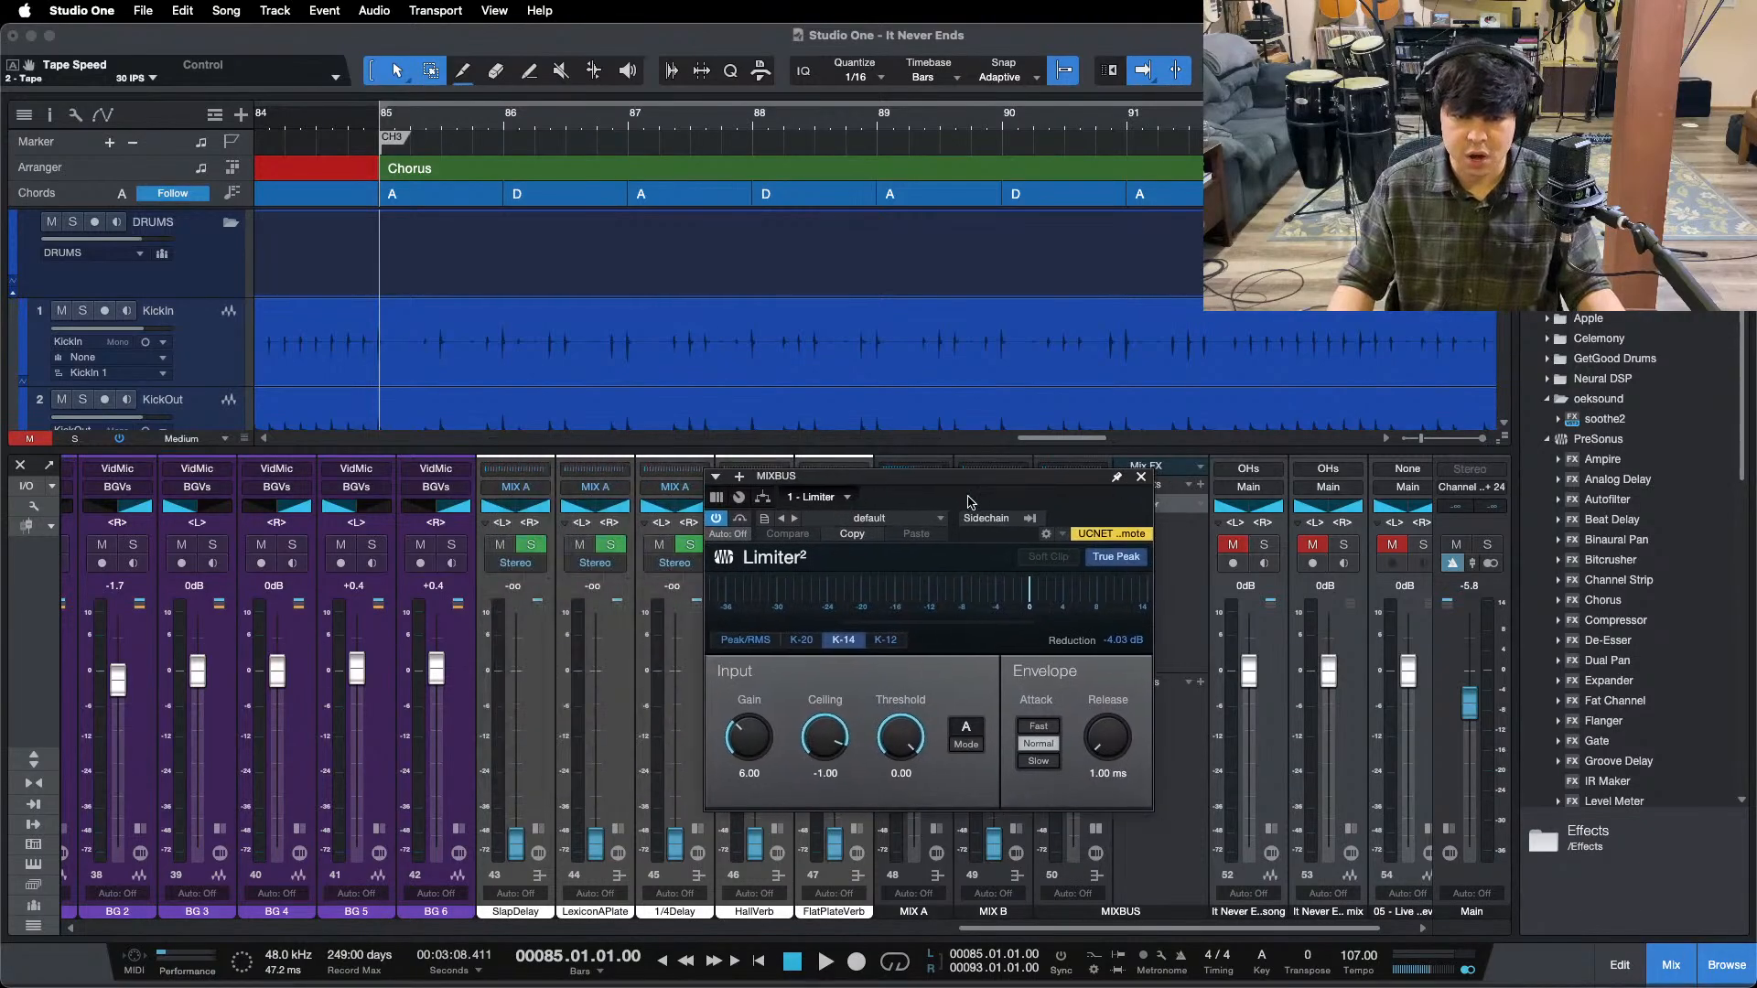
pyautogui.click(1137, 642)
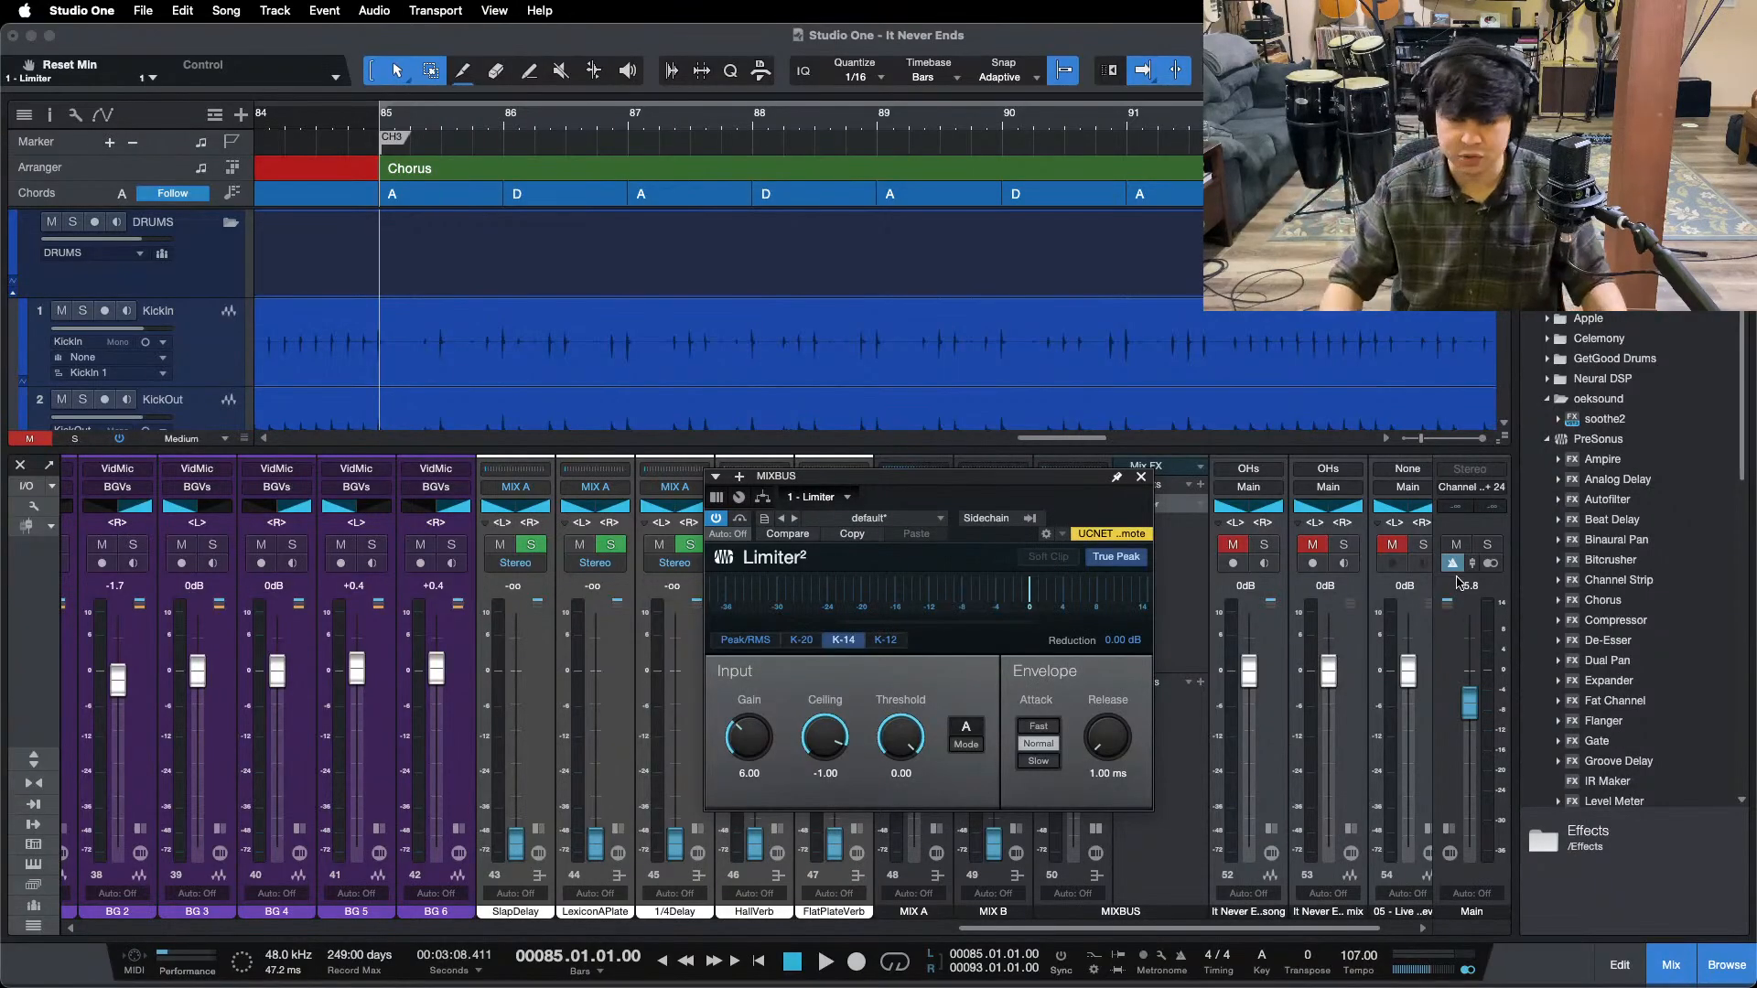
pyautogui.click(1094, 829)
# - Mute the background vocals, ScratchVox, Piano, Organ and acoustic guitar channels in the mixer
pyautogui.moveTo(1139, 928); pyautogui.dragTo(956, 927)
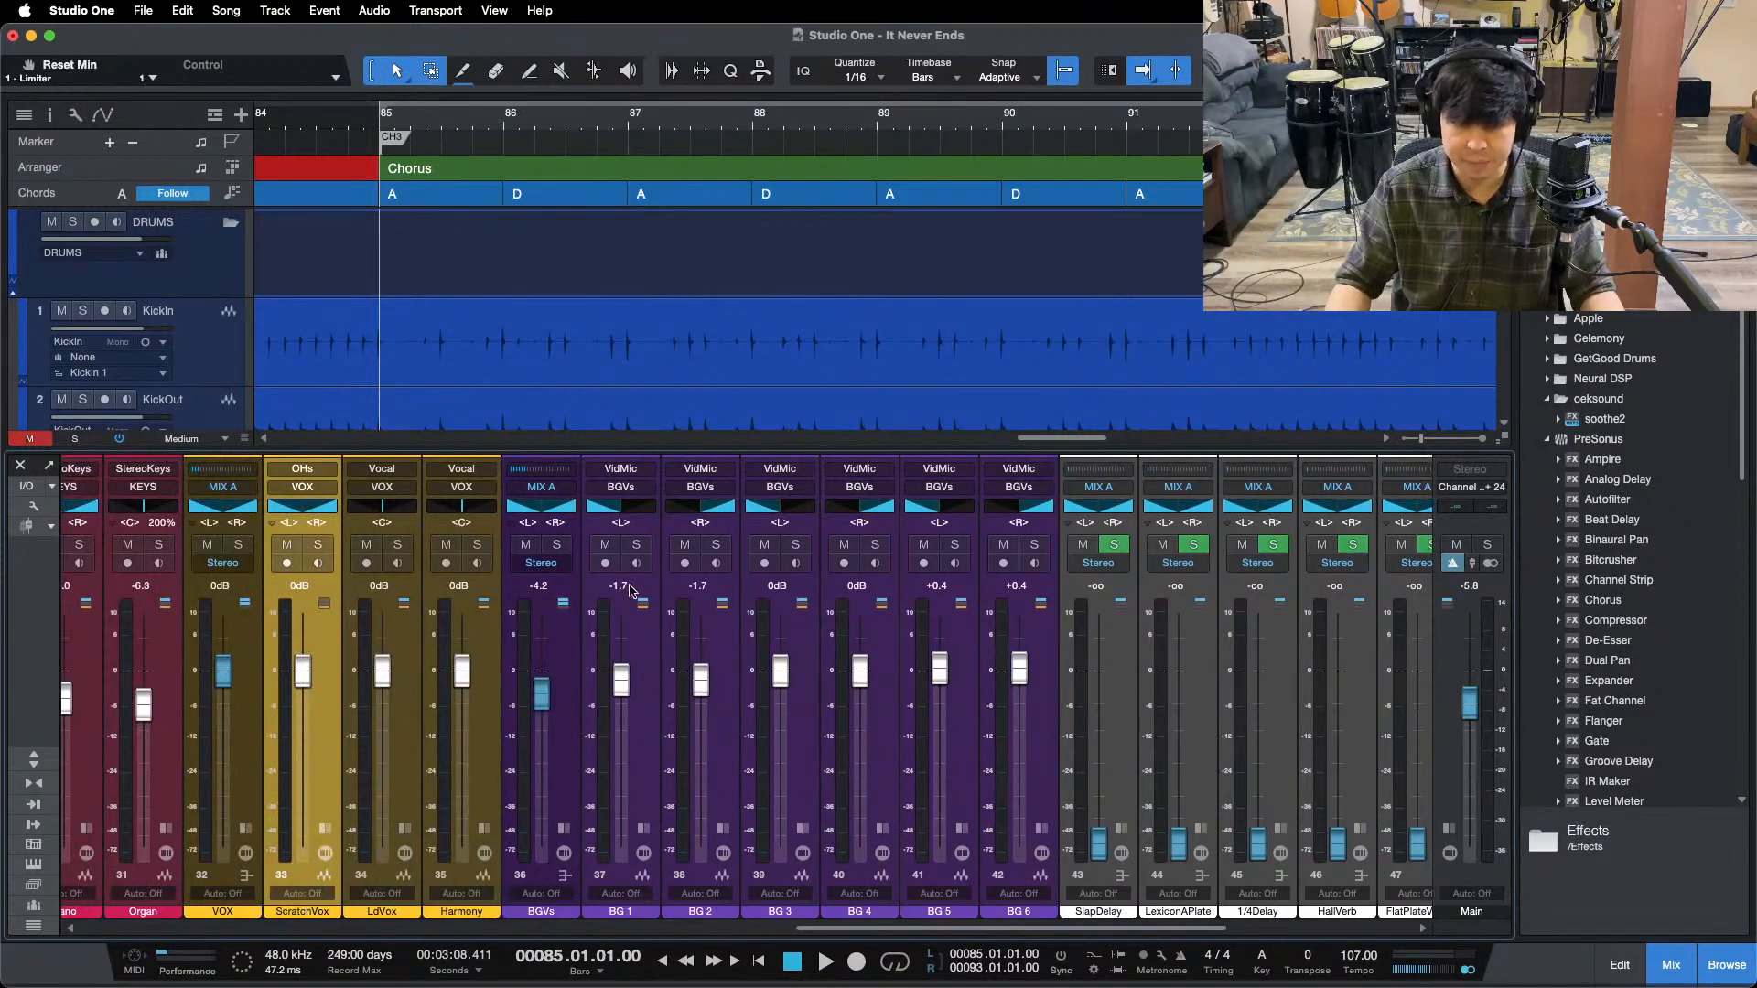
pyautogui.click(523, 546)
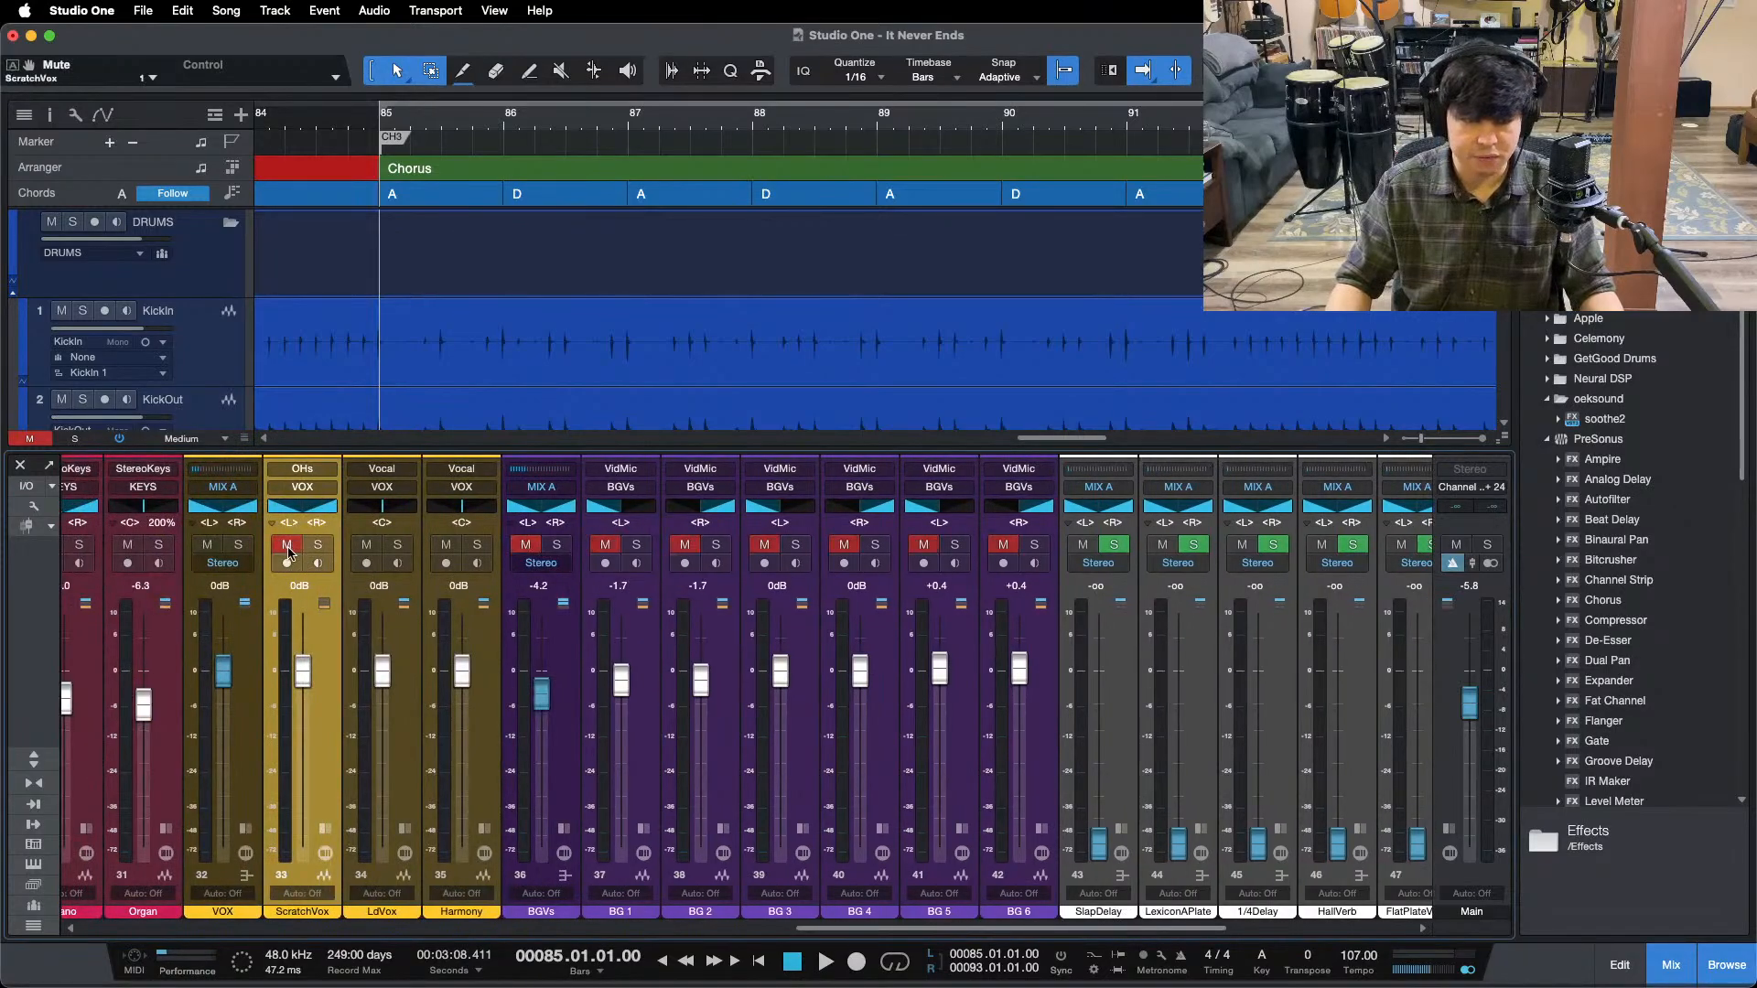
pyautogui.moveTo(864, 927); pyautogui.dragTo(572, 927)
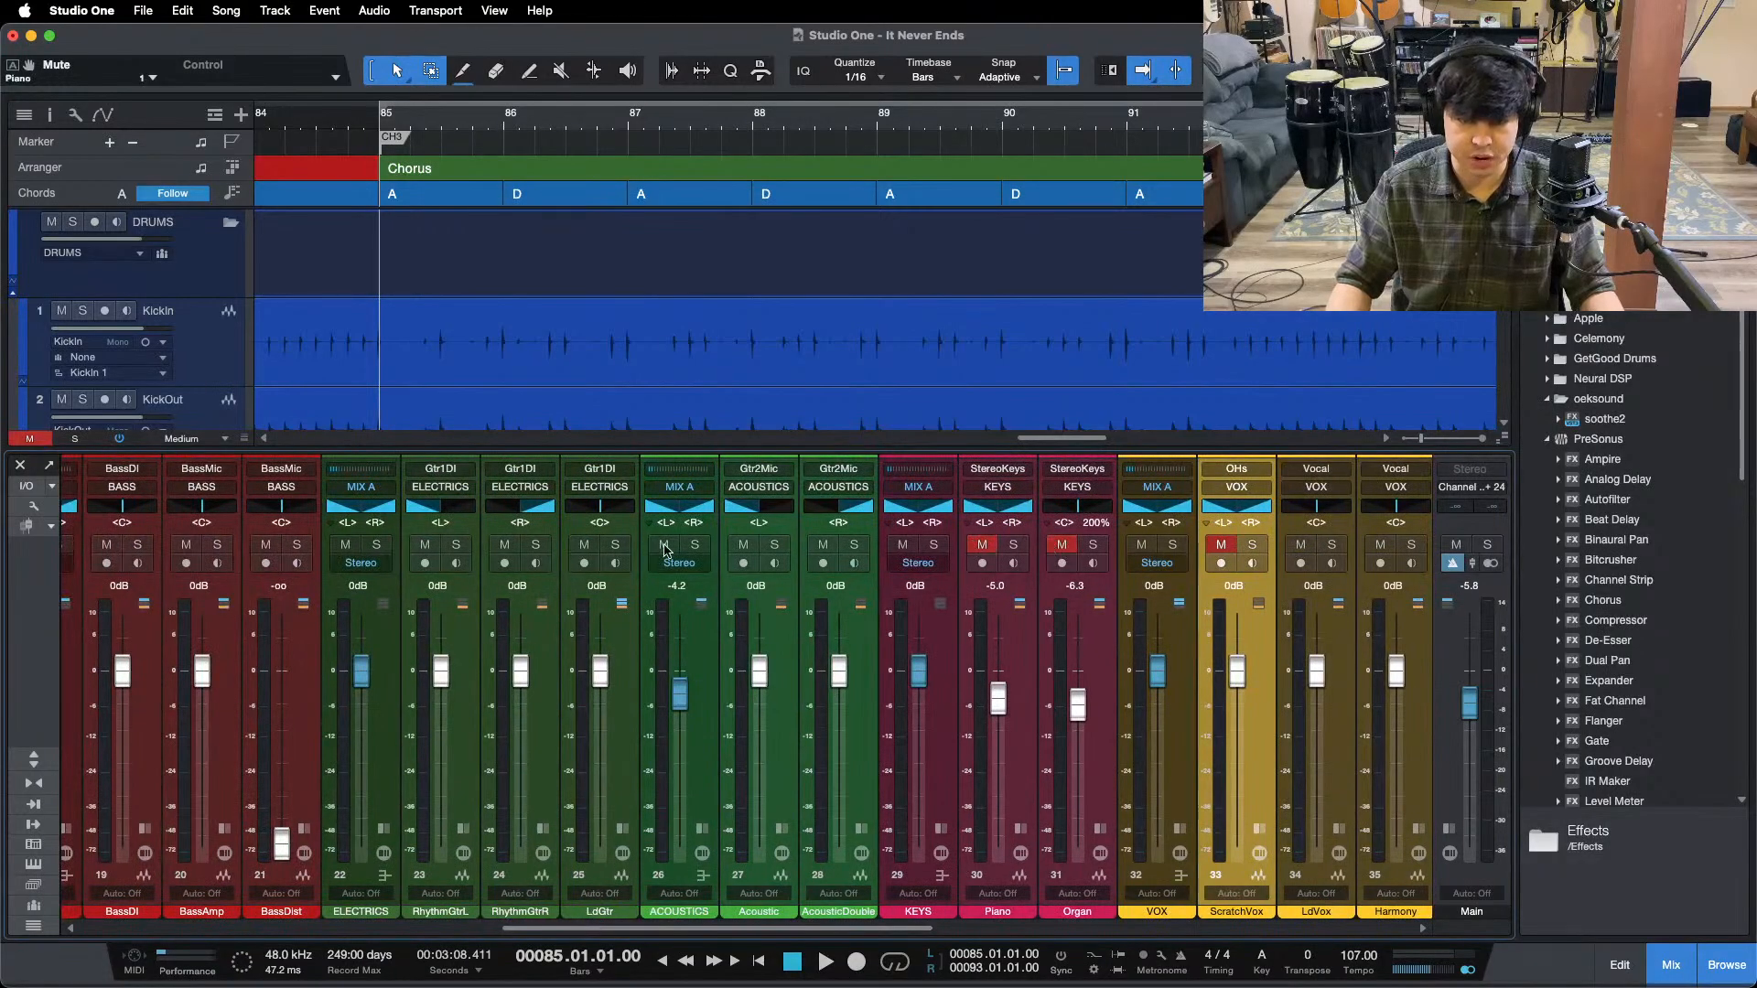
pyautogui.moveTo(738, 924); pyautogui.dragTo(611, 926)
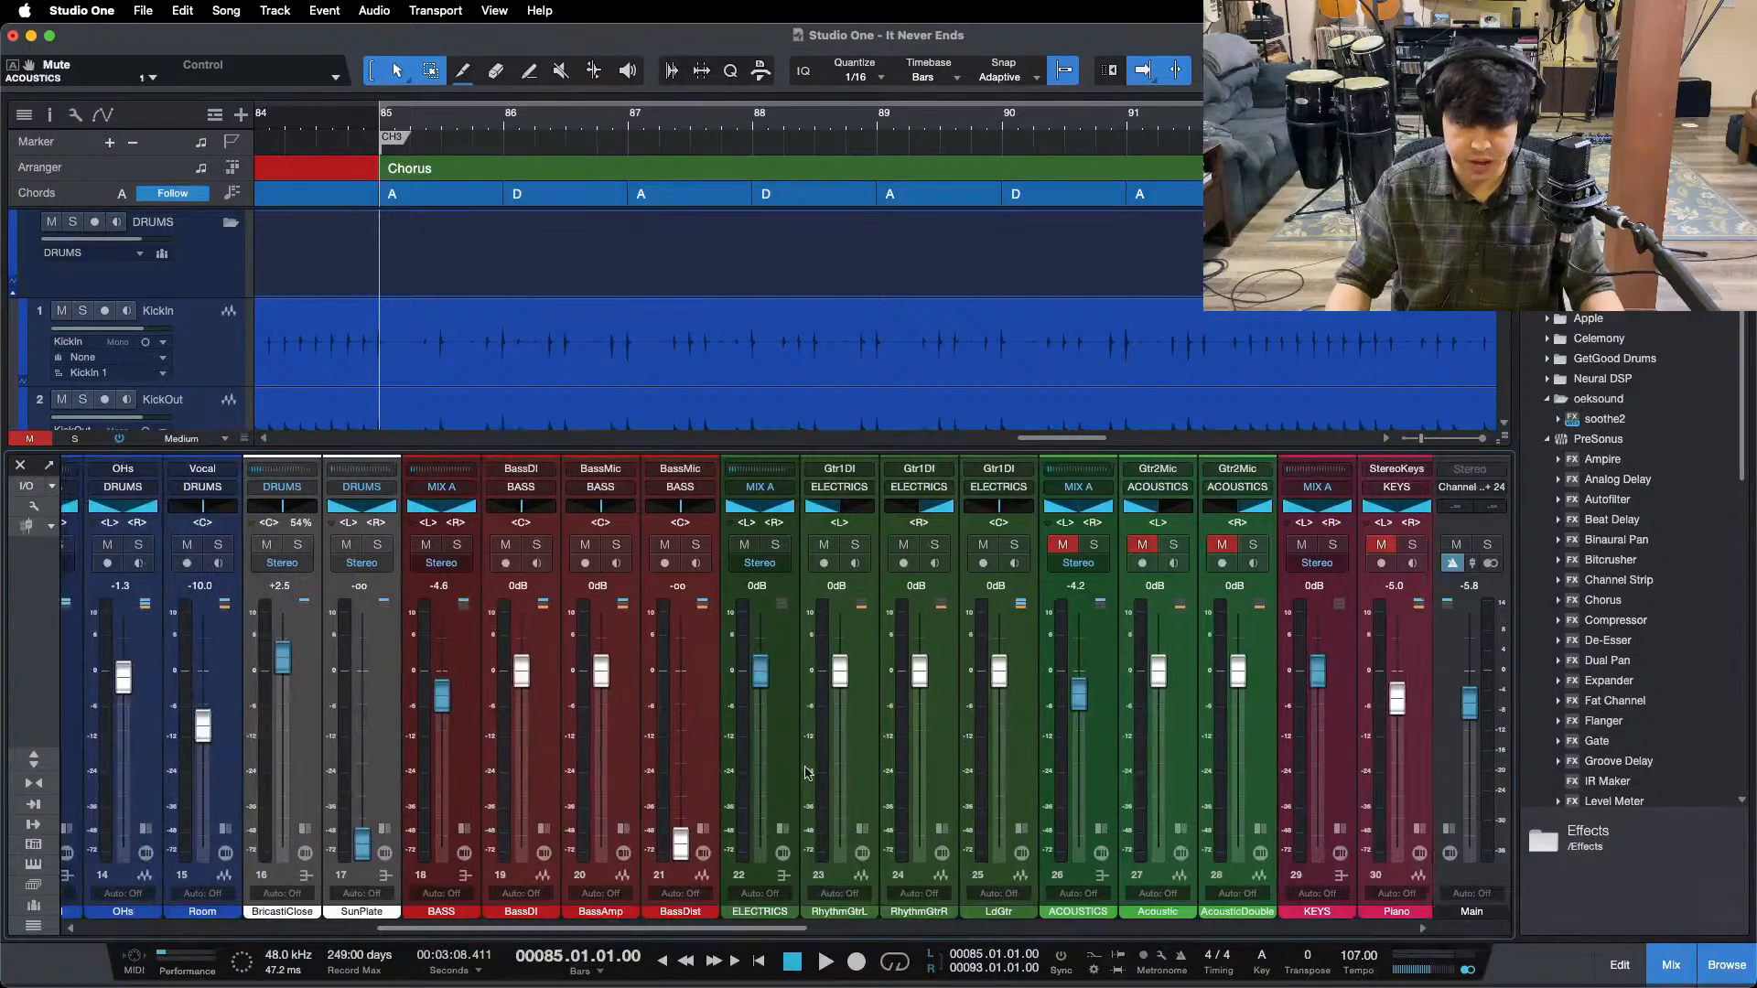
# - Select the RhythmGtrL channel and arm it for recording
pyautogui.click(845, 688)
pyautogui.click(819, 561)
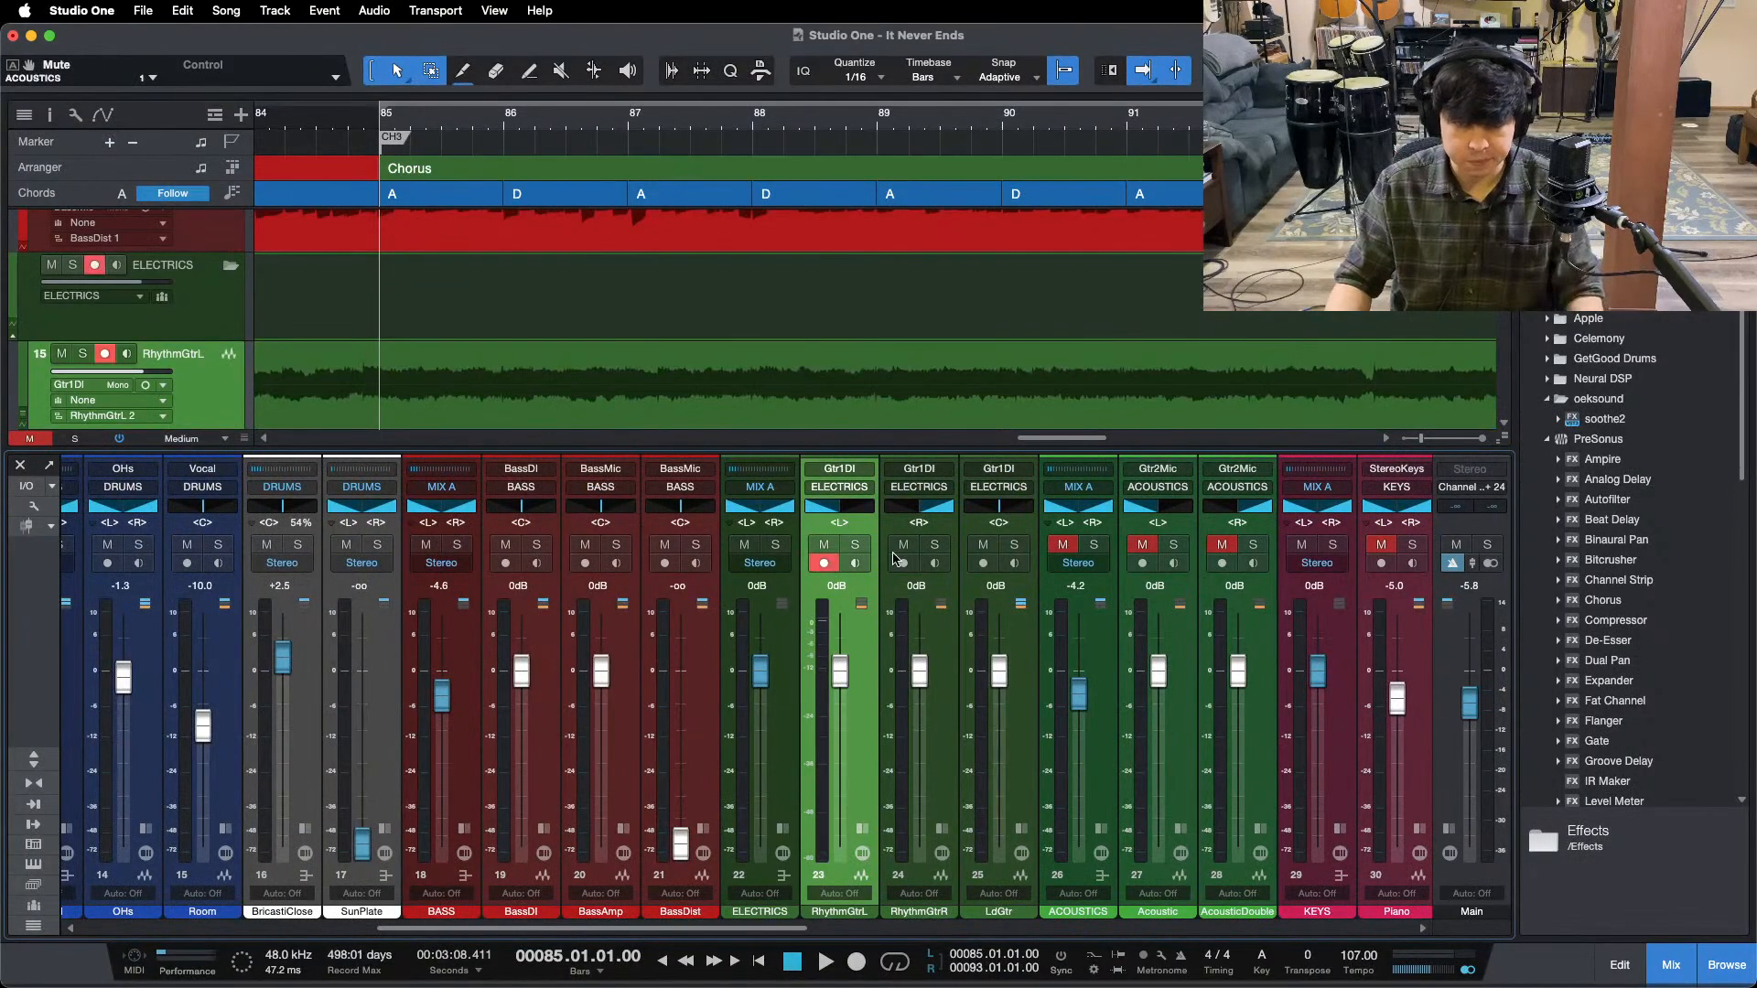
# - Disarm RhythmGtrL and mute the electrics, bass, snare, toms, OHs, Room and BricastiClose channels so only the kick plays
pyautogui.click(816, 561)
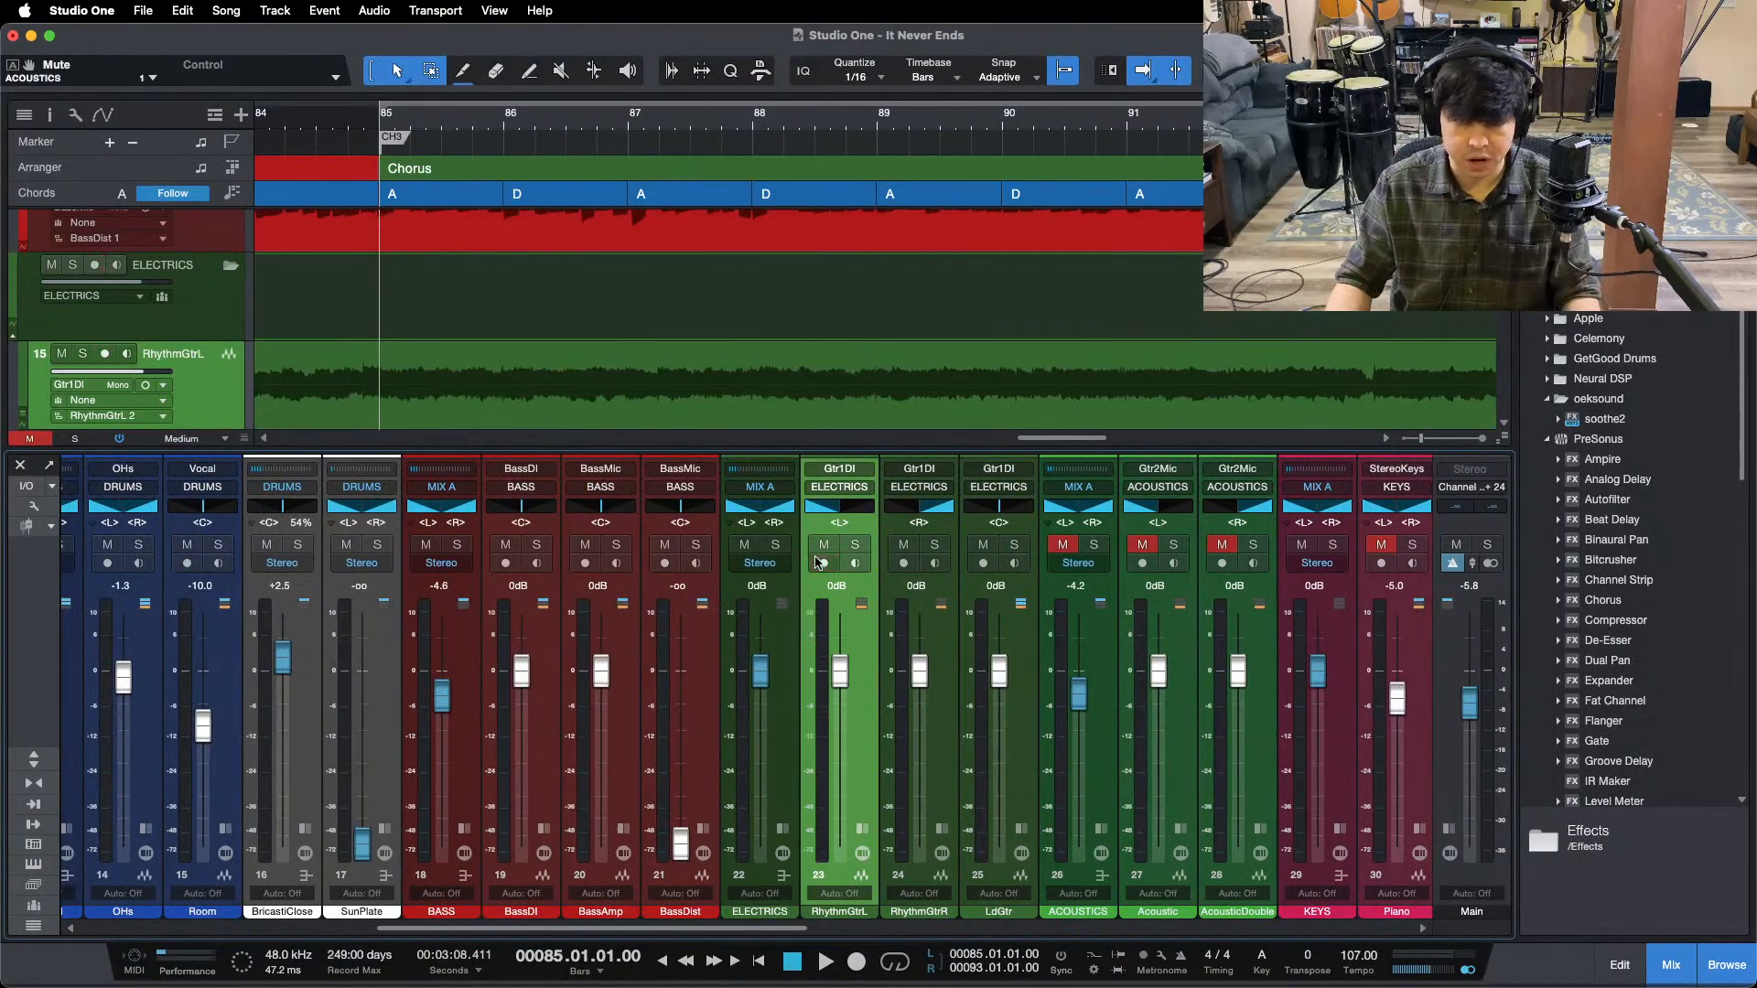
pyautogui.click(426, 546)
pyautogui.moveTo(635, 929); pyautogui.dragTo(371, 935)
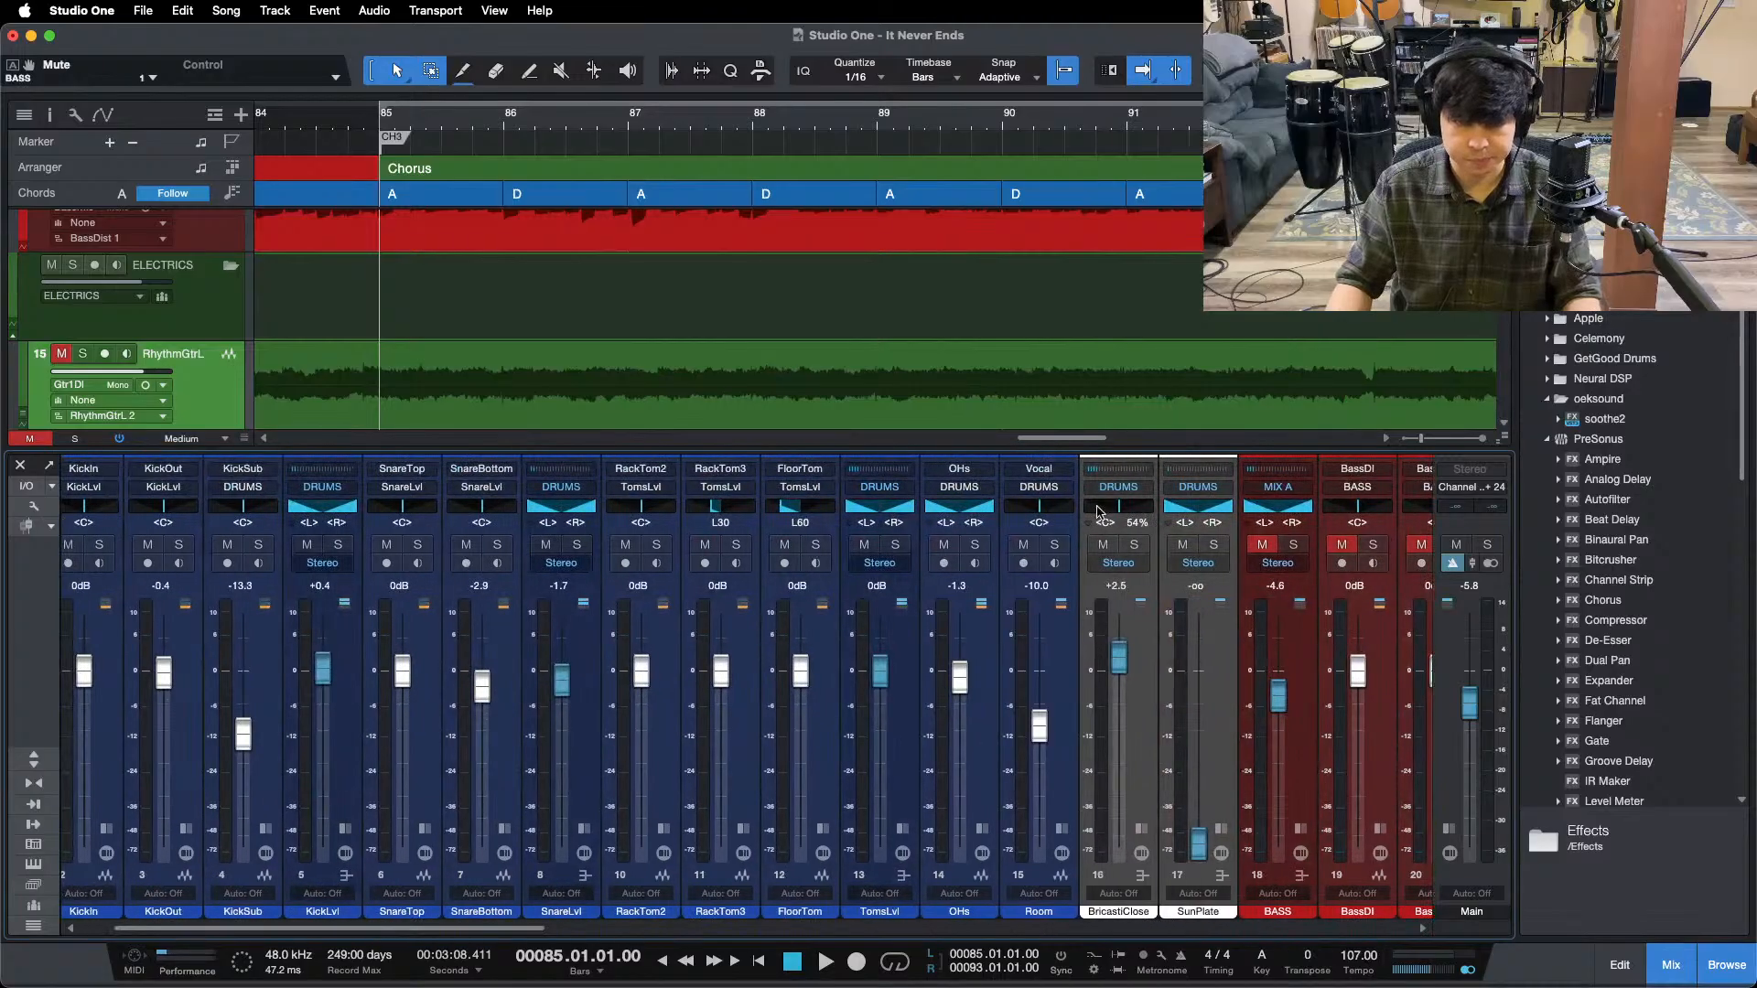
pyautogui.click(865, 545)
pyautogui.click(548, 545)
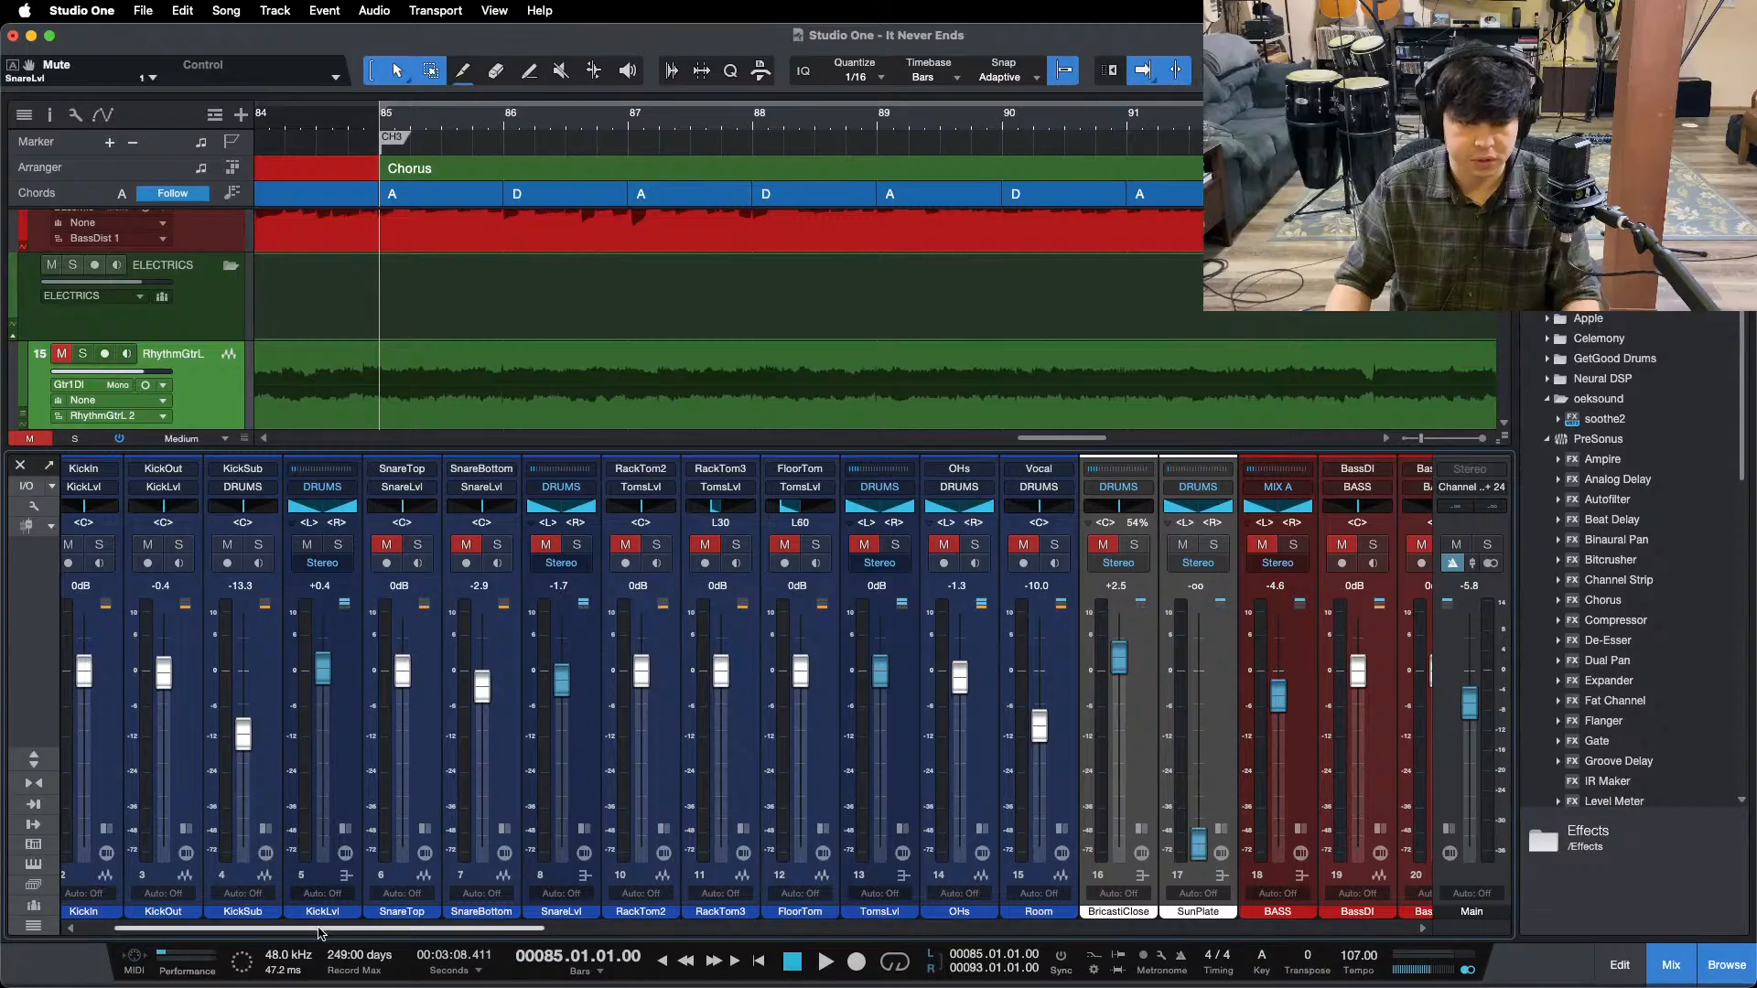
# - Expand the KickLvl channel to show its inserts and save the song
pyautogui.moveTo(322, 933); pyautogui.dragTo(291, 933)
pyautogui.click(446, 749)
pyautogui.click(442, 828)
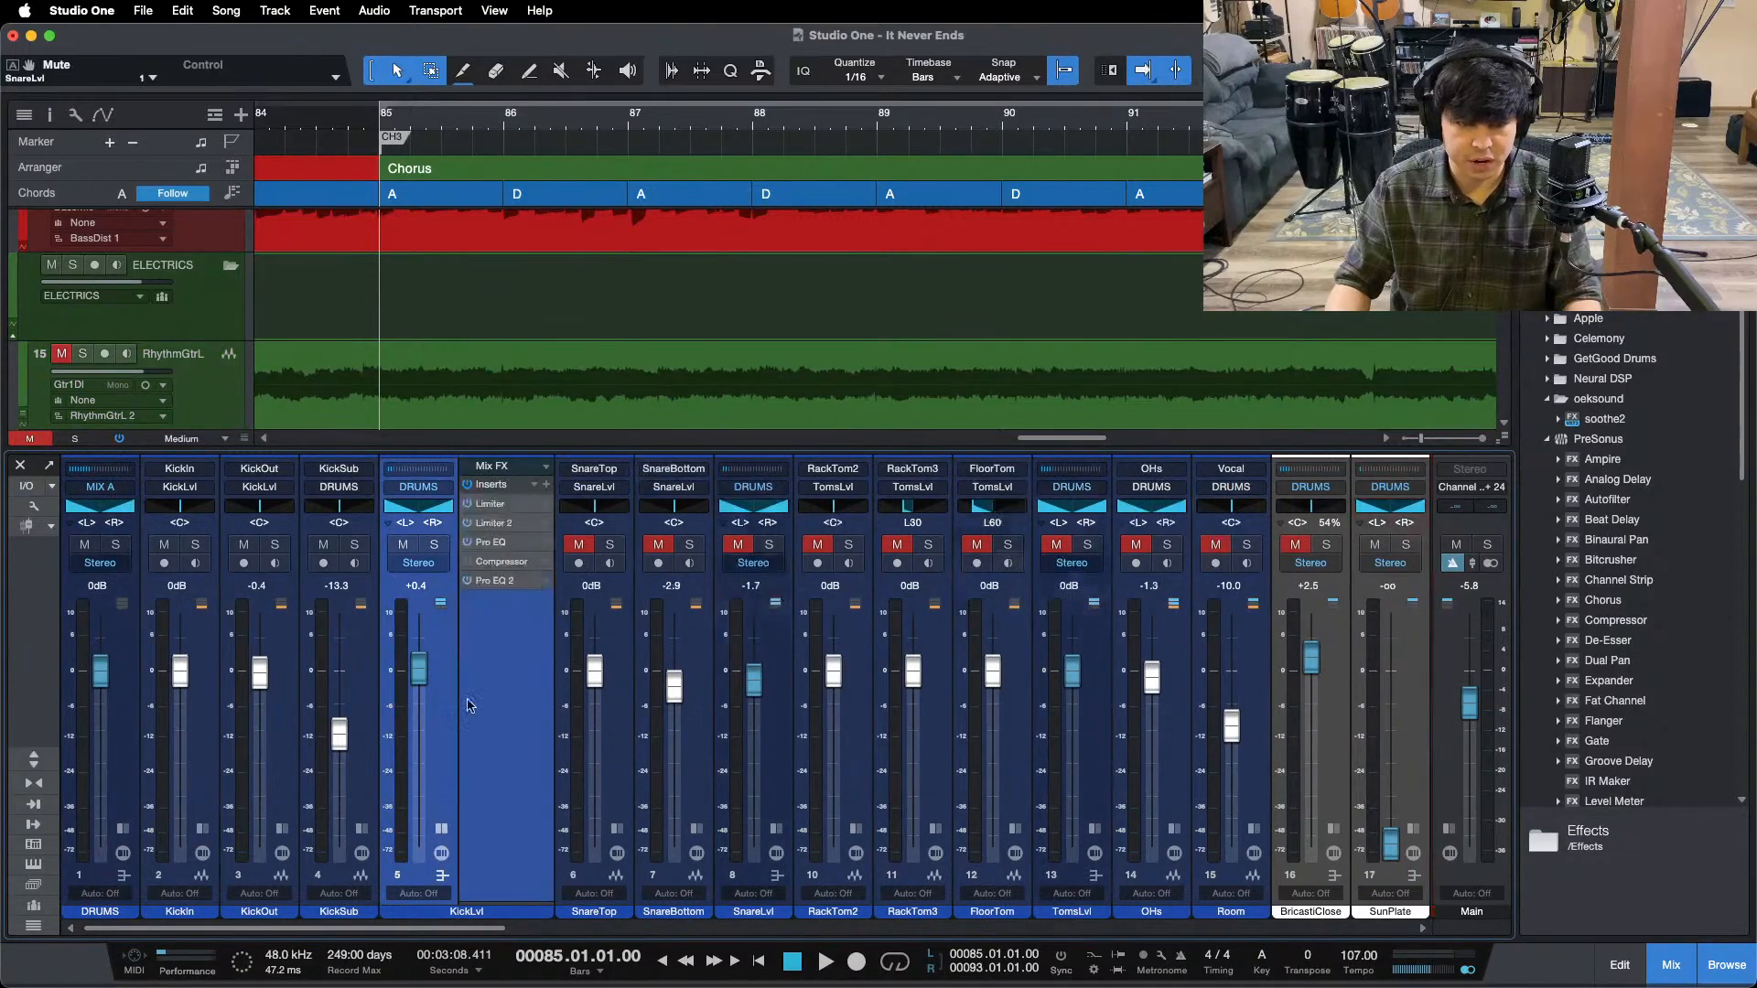
pyautogui.press('super+s')
# - Start playback of the kick tracks and fit the whole song in the arrangement, with the mixer shown again below it
pyautogui.press('space')
pyautogui.press('F3')
pyautogui.press('super+a')
pyautogui.hotkey('shift', 'z')
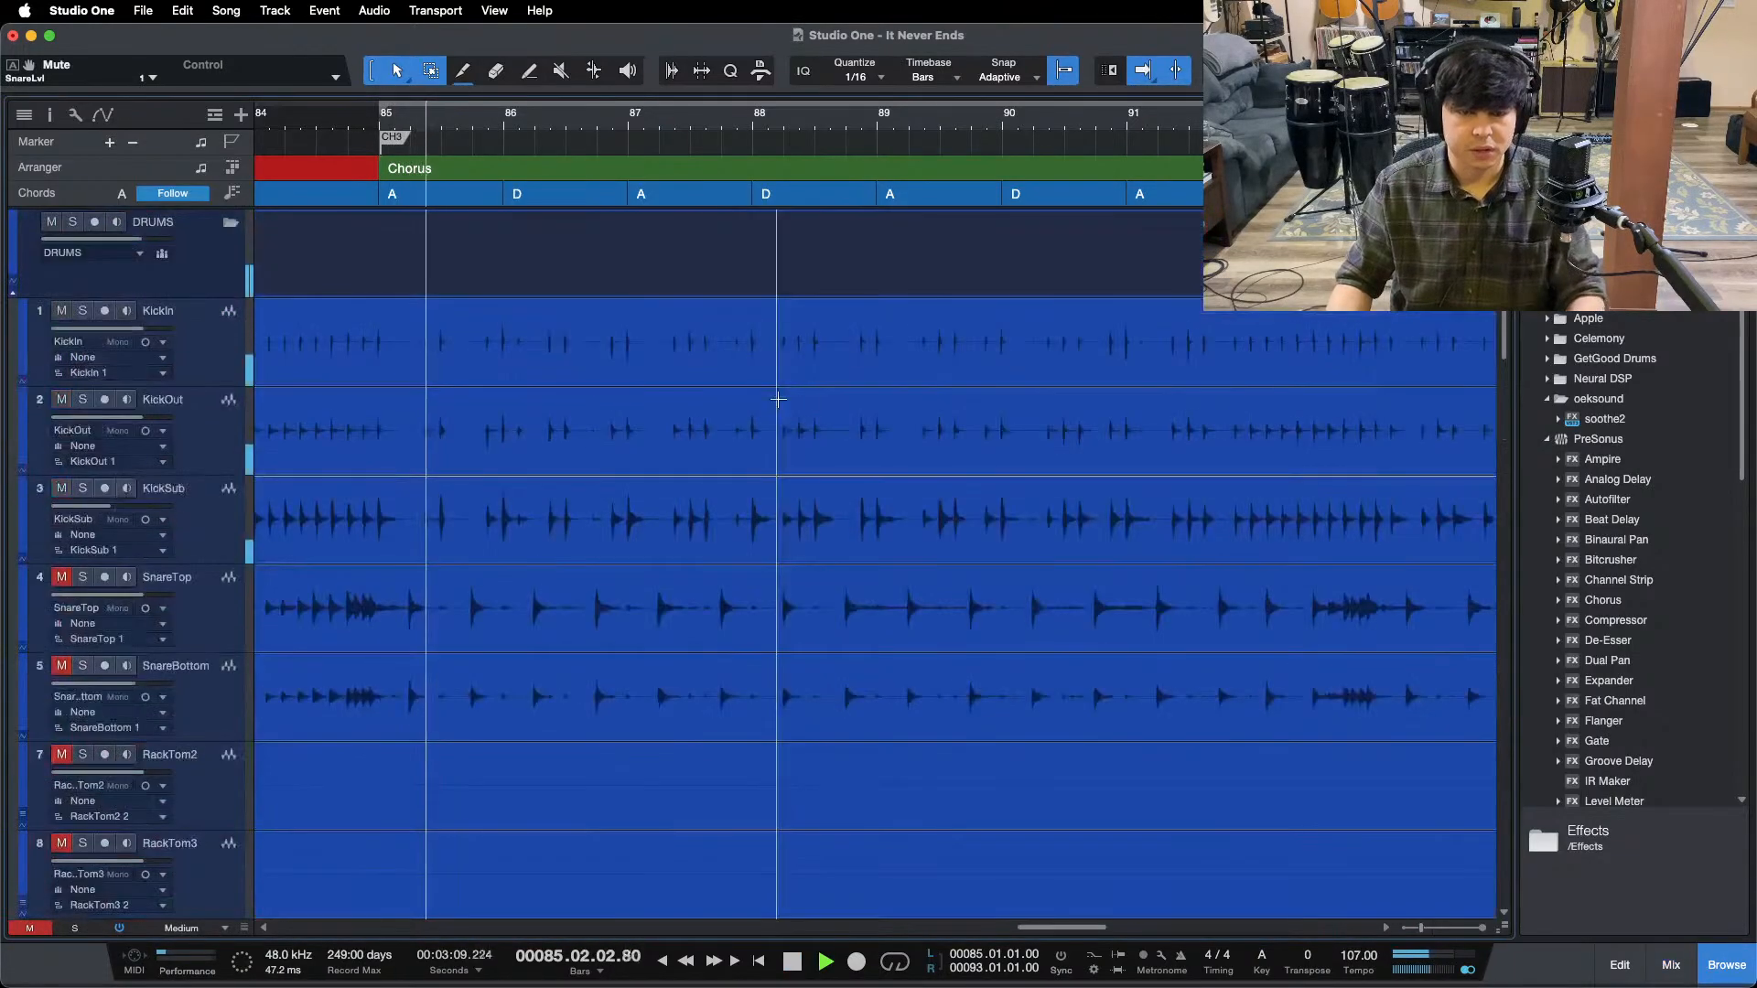
pyautogui.moveTo(1369, 313); pyautogui.dragTo(1003, 471)
pyautogui.press('F3')
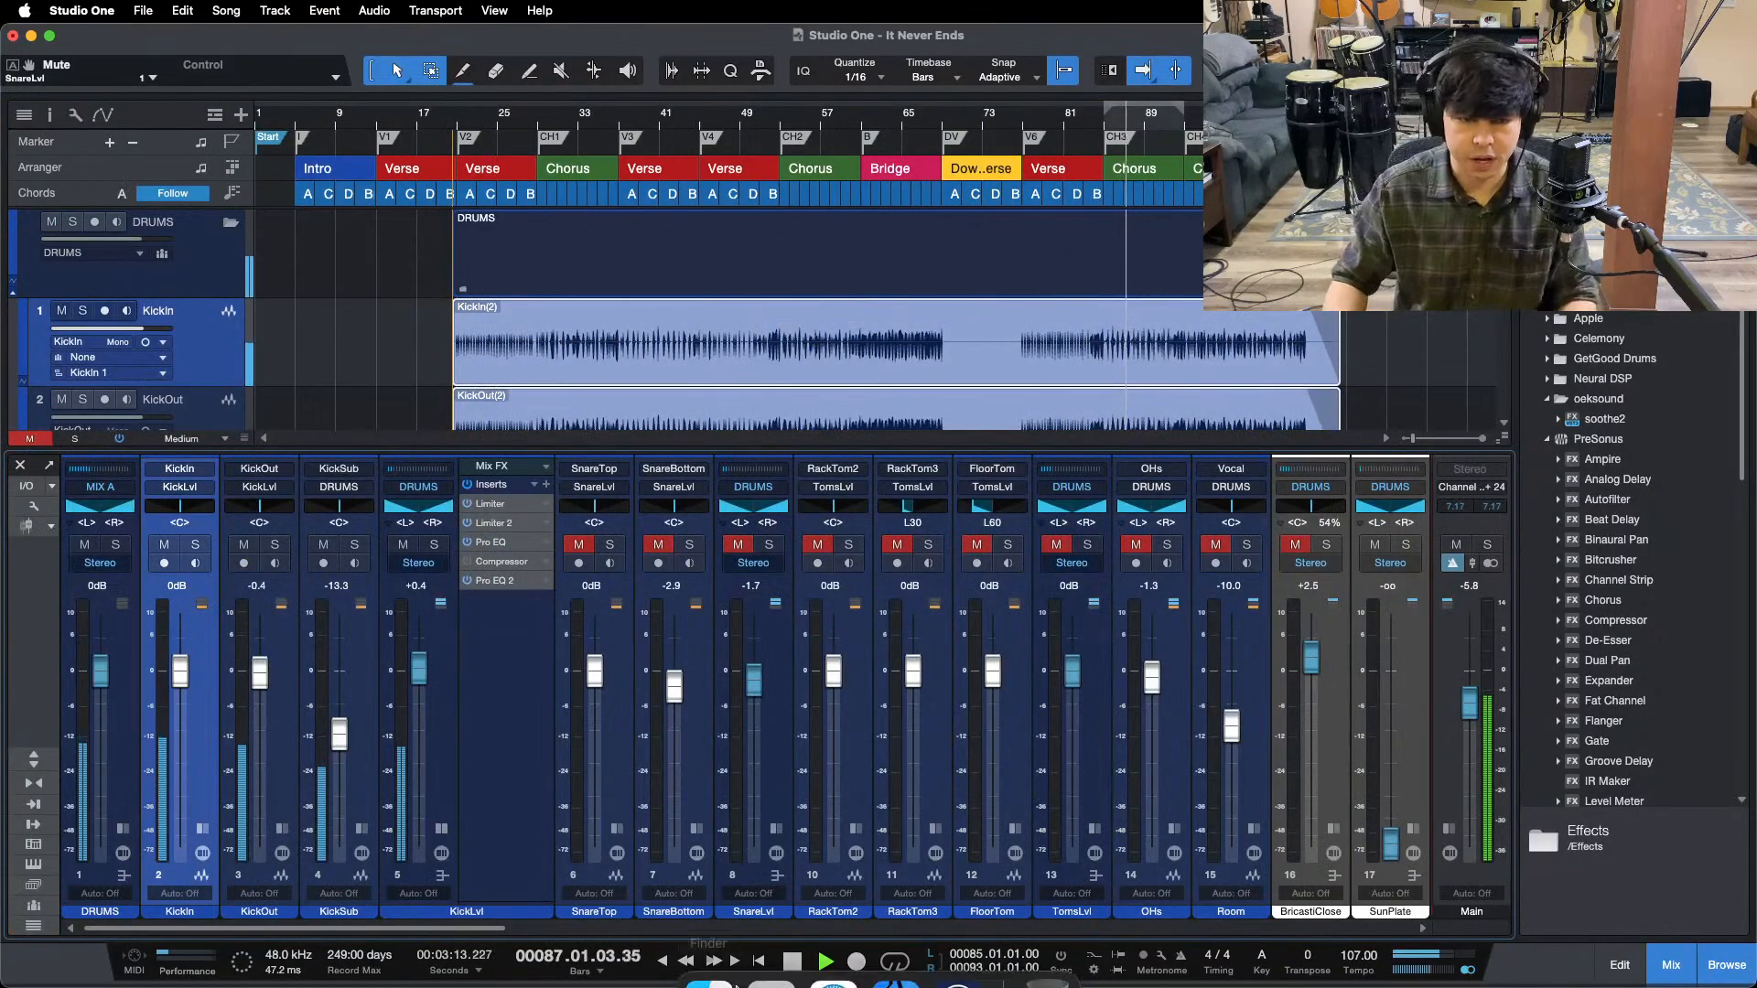
pyautogui.moveTo(798, 983)
pyautogui.click(937, 952)
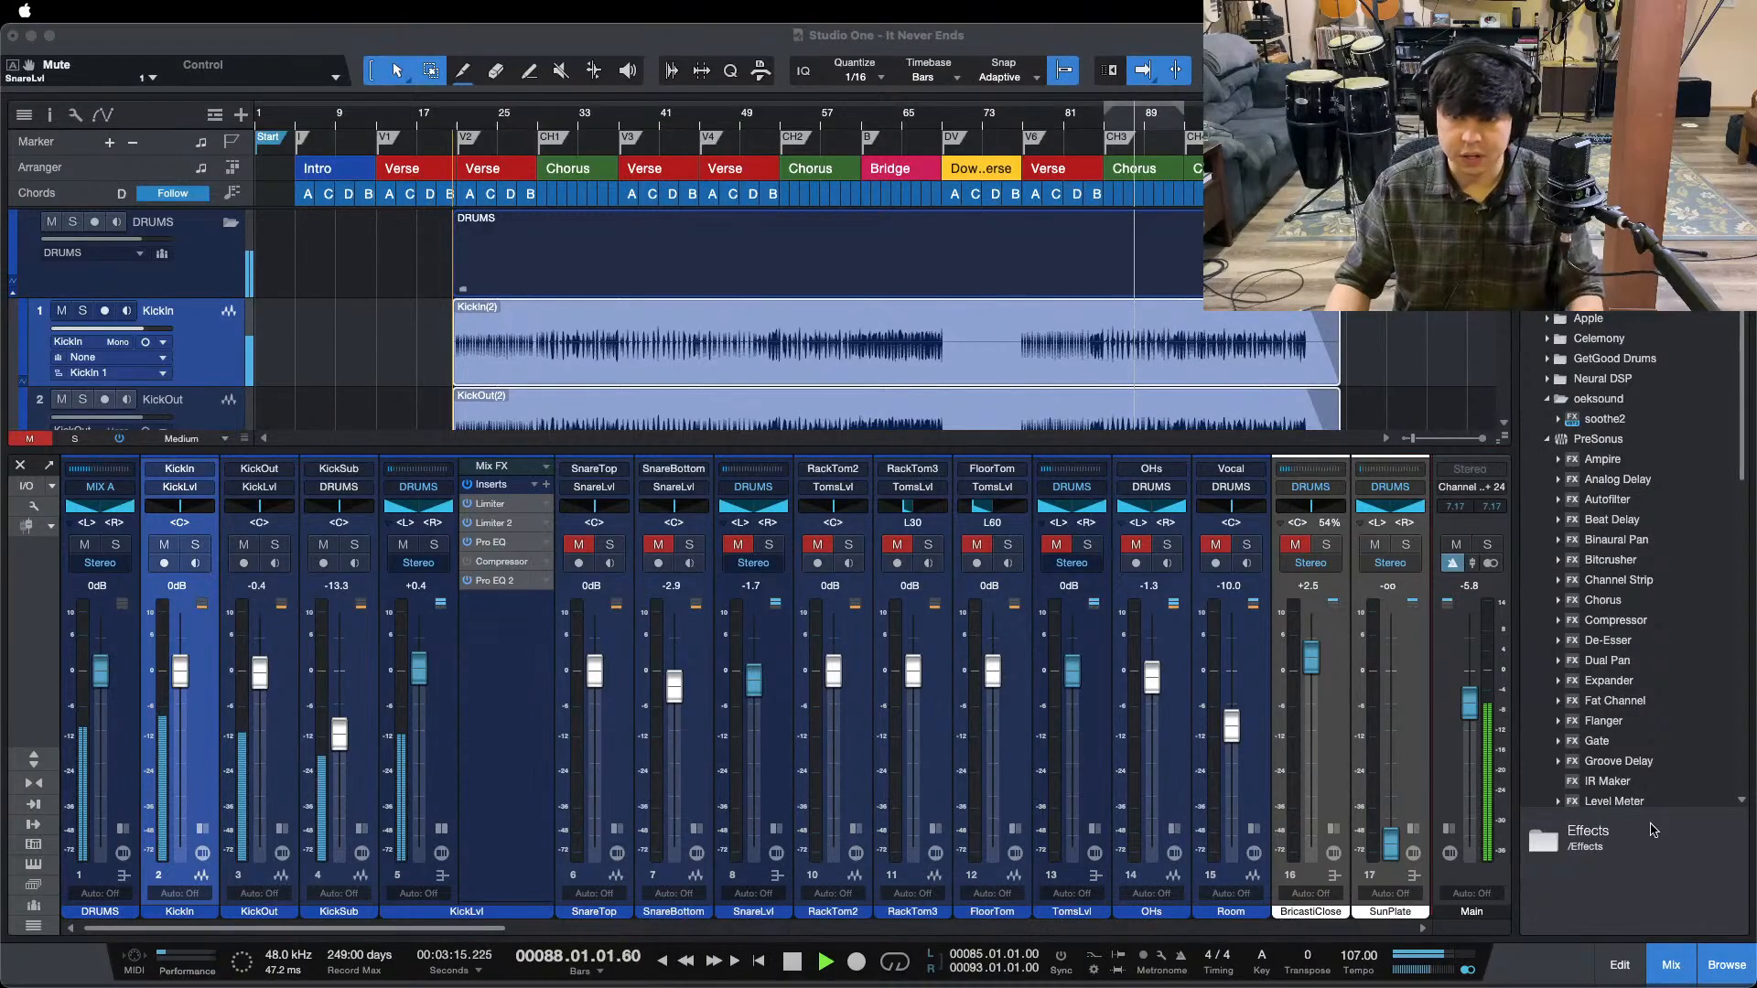
pyautogui.click(794, 735)
# - Review the Limiter and Limiter 2 on KickLvl, resetting the first limiter's reduction reading, and close the plug-in window
pyautogui.click(490, 504)
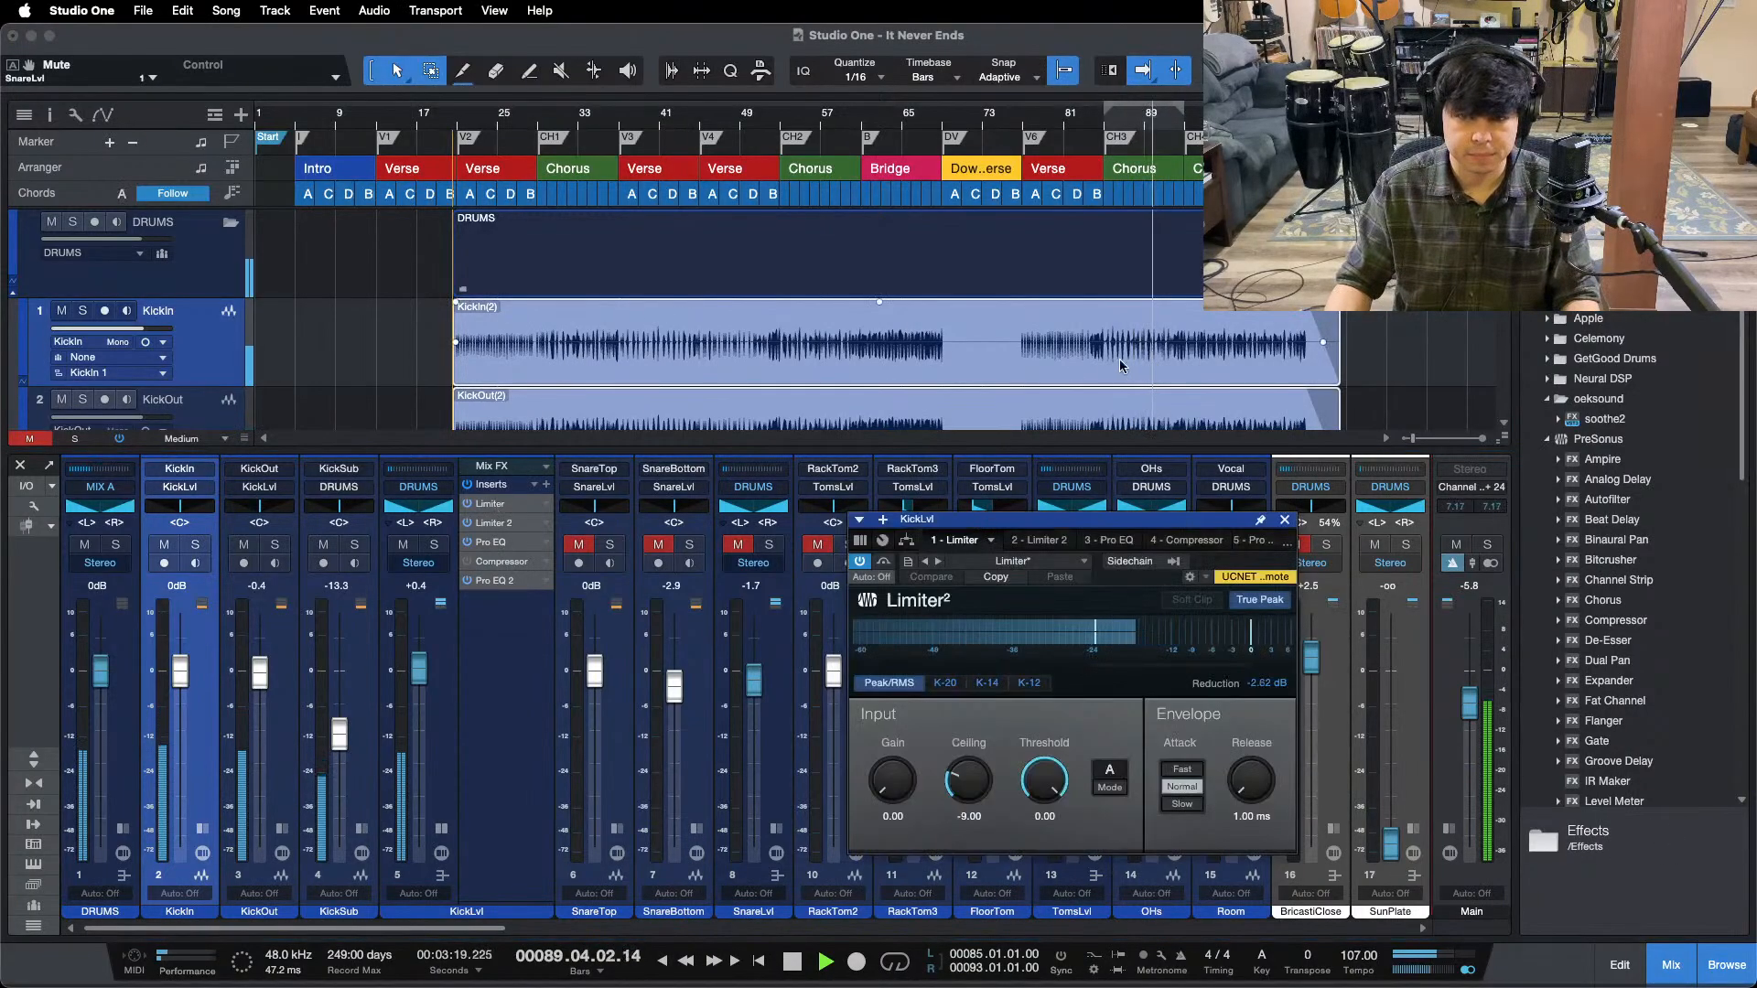
pyautogui.click(1264, 687)
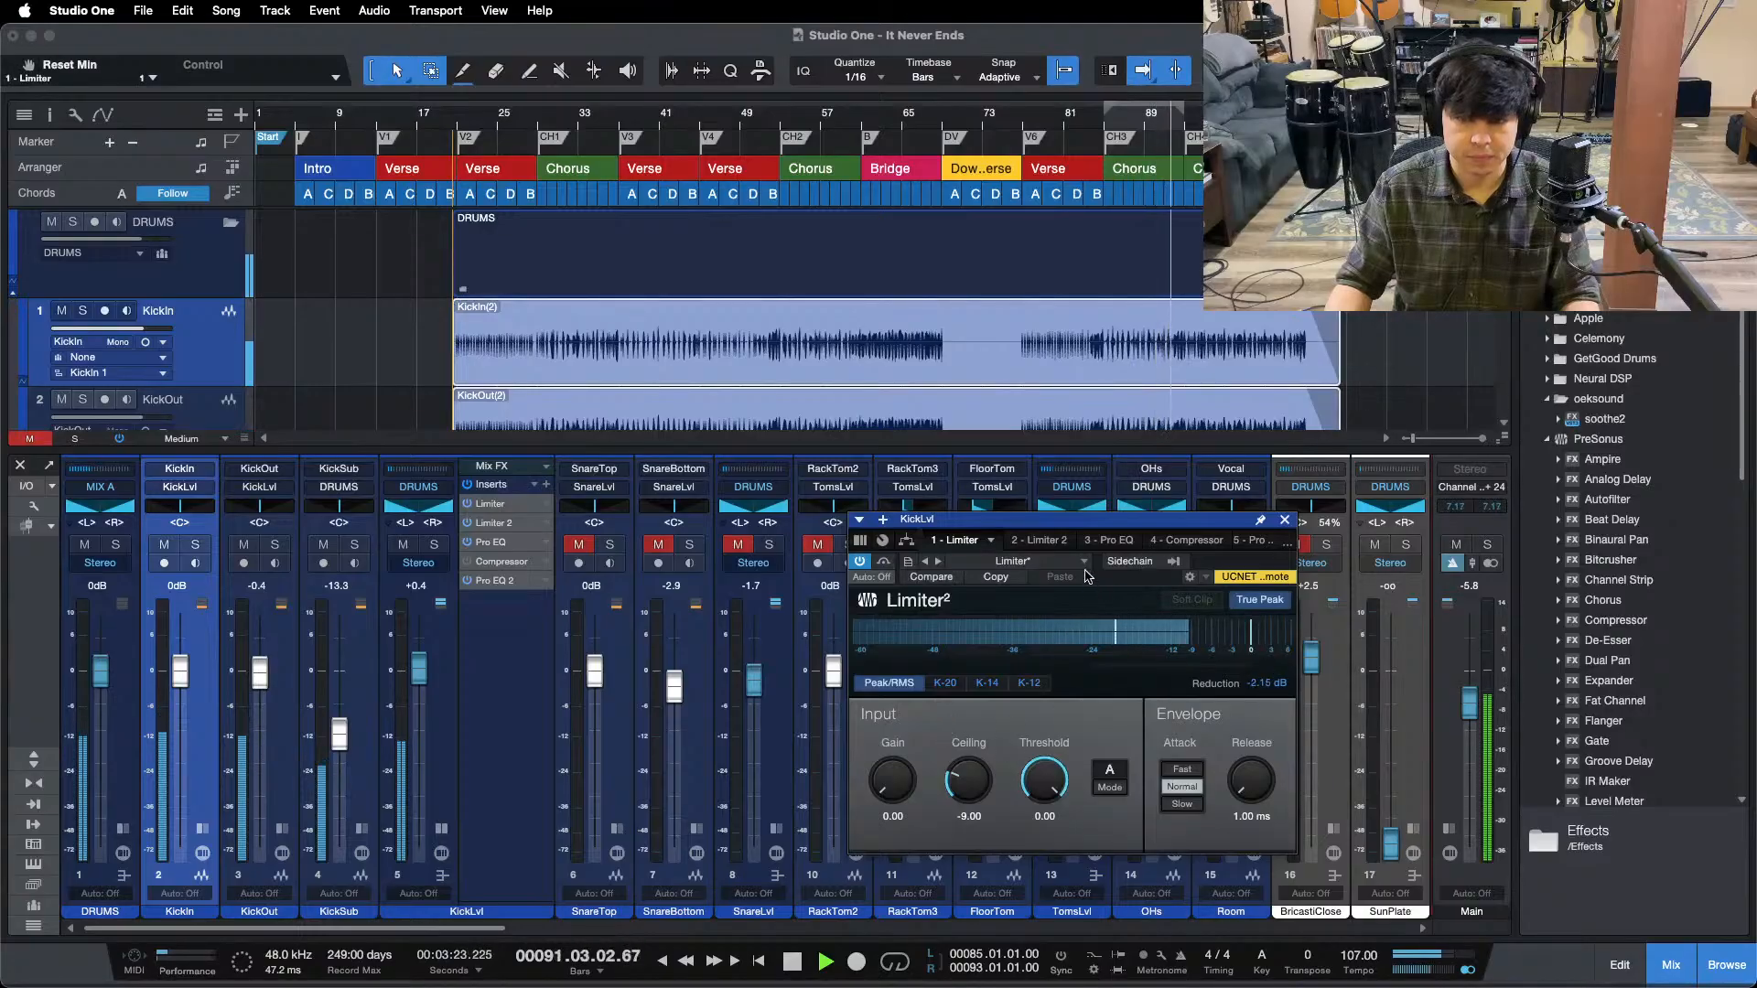
pyautogui.click(1034, 541)
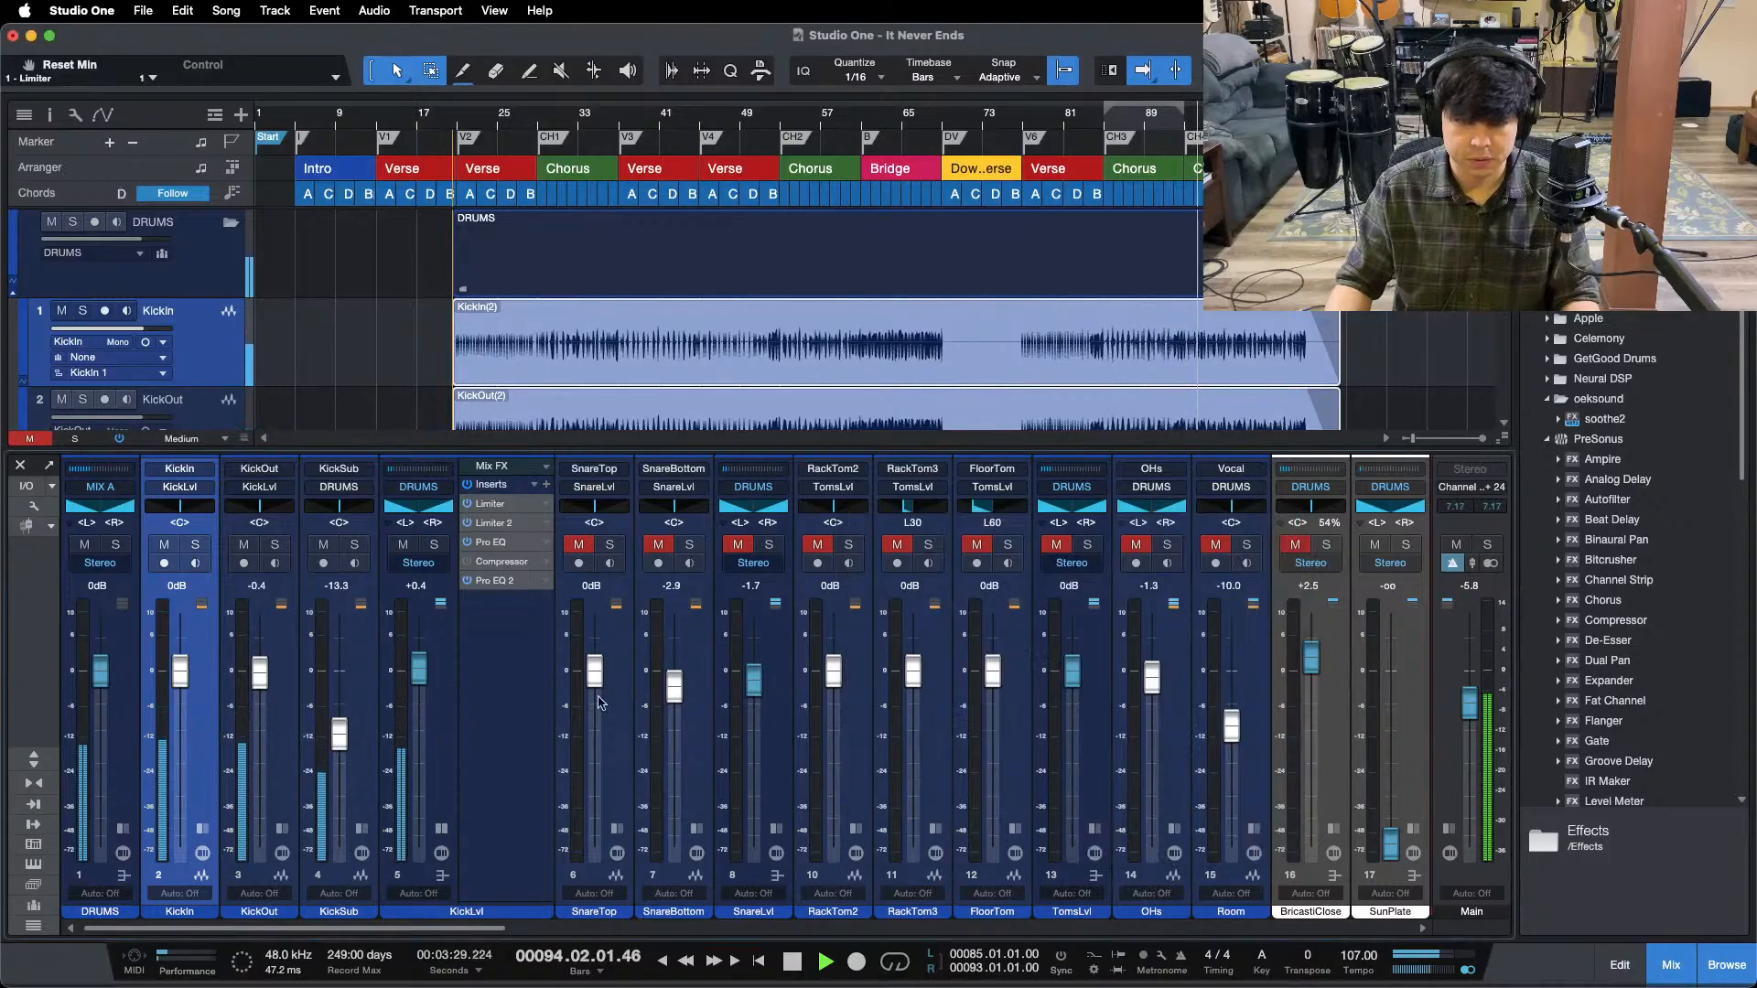
pyautogui.click(1285, 521)
# - Open KickLvl's first Pro EQ, set the LMF band's Q to 24.00 and switch the spectrum display to FFT Curve
pyautogui.click(491, 542)
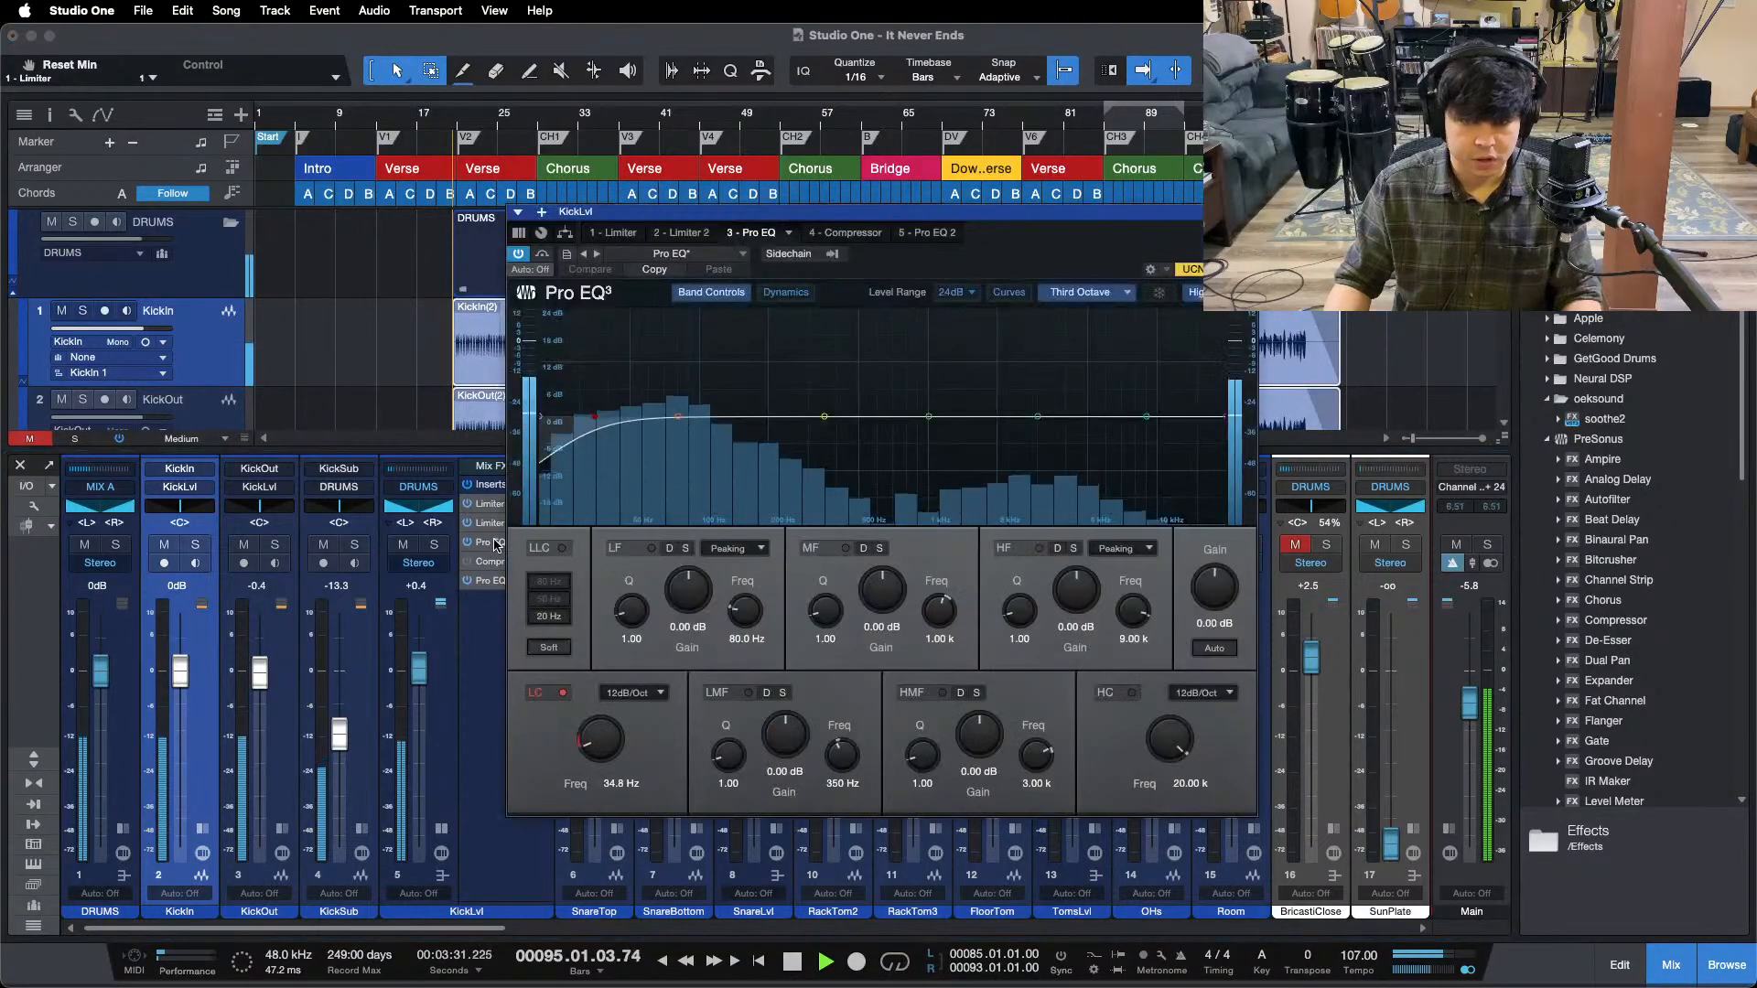
pyautogui.moveTo(1066, 215); pyautogui.dragTo(1021, 282)
pyautogui.moveTo(685, 836); pyautogui.dragTo(692, 704)
pyautogui.click(1036, 360)
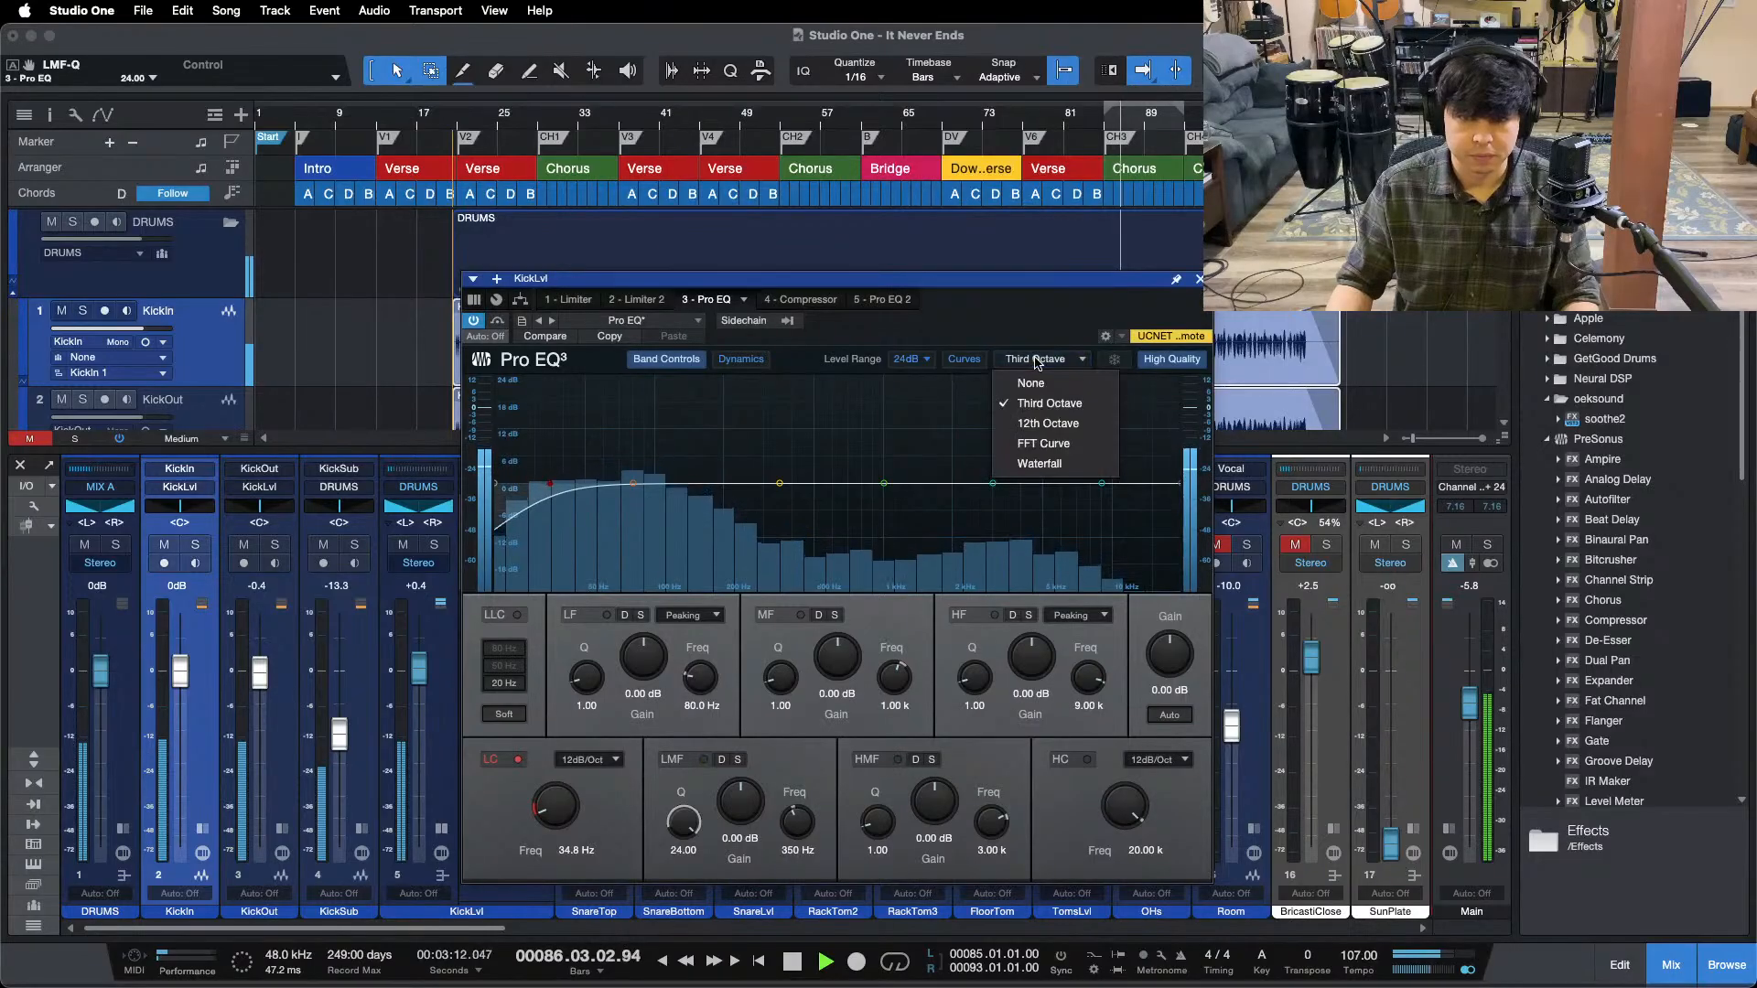
pyautogui.click(1037, 444)
# - Sweep the narrow LMF band with a 24 dB boost to 789 Hz and set its gain to -24 dB
pyautogui.moveTo(786, 486); pyautogui.dragTo(859, 335)
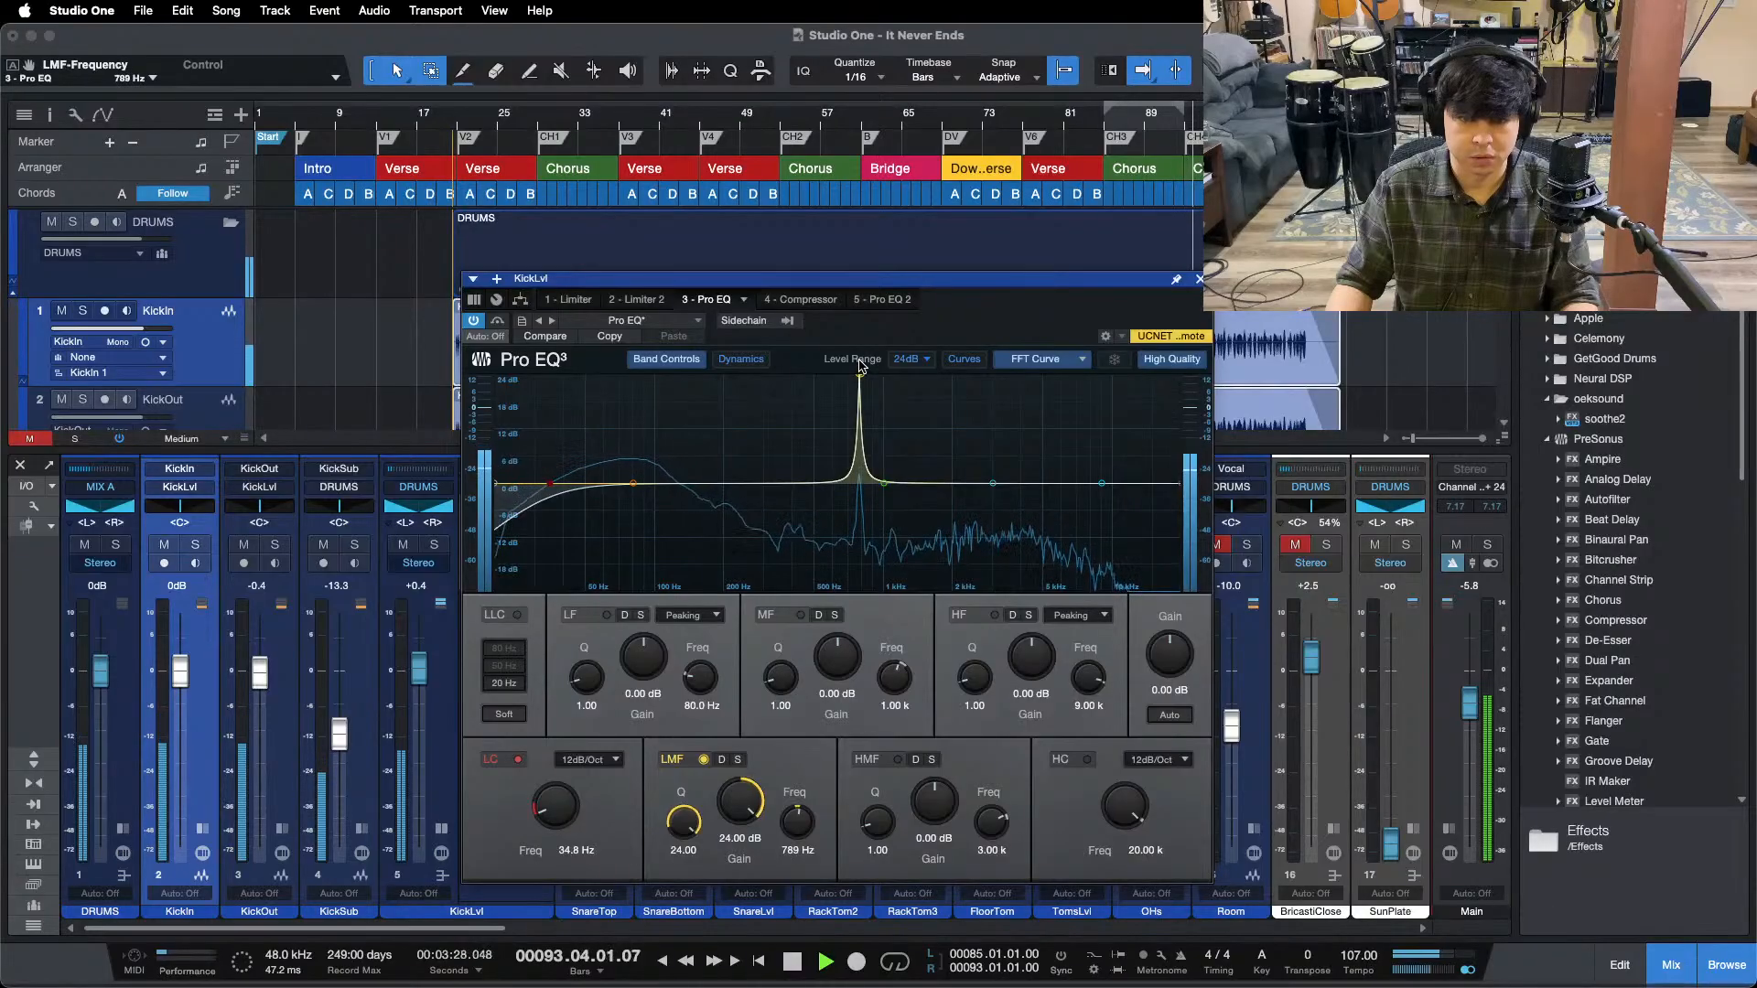
pyautogui.moveTo(858, 361); pyautogui.dragTo(861, 361)
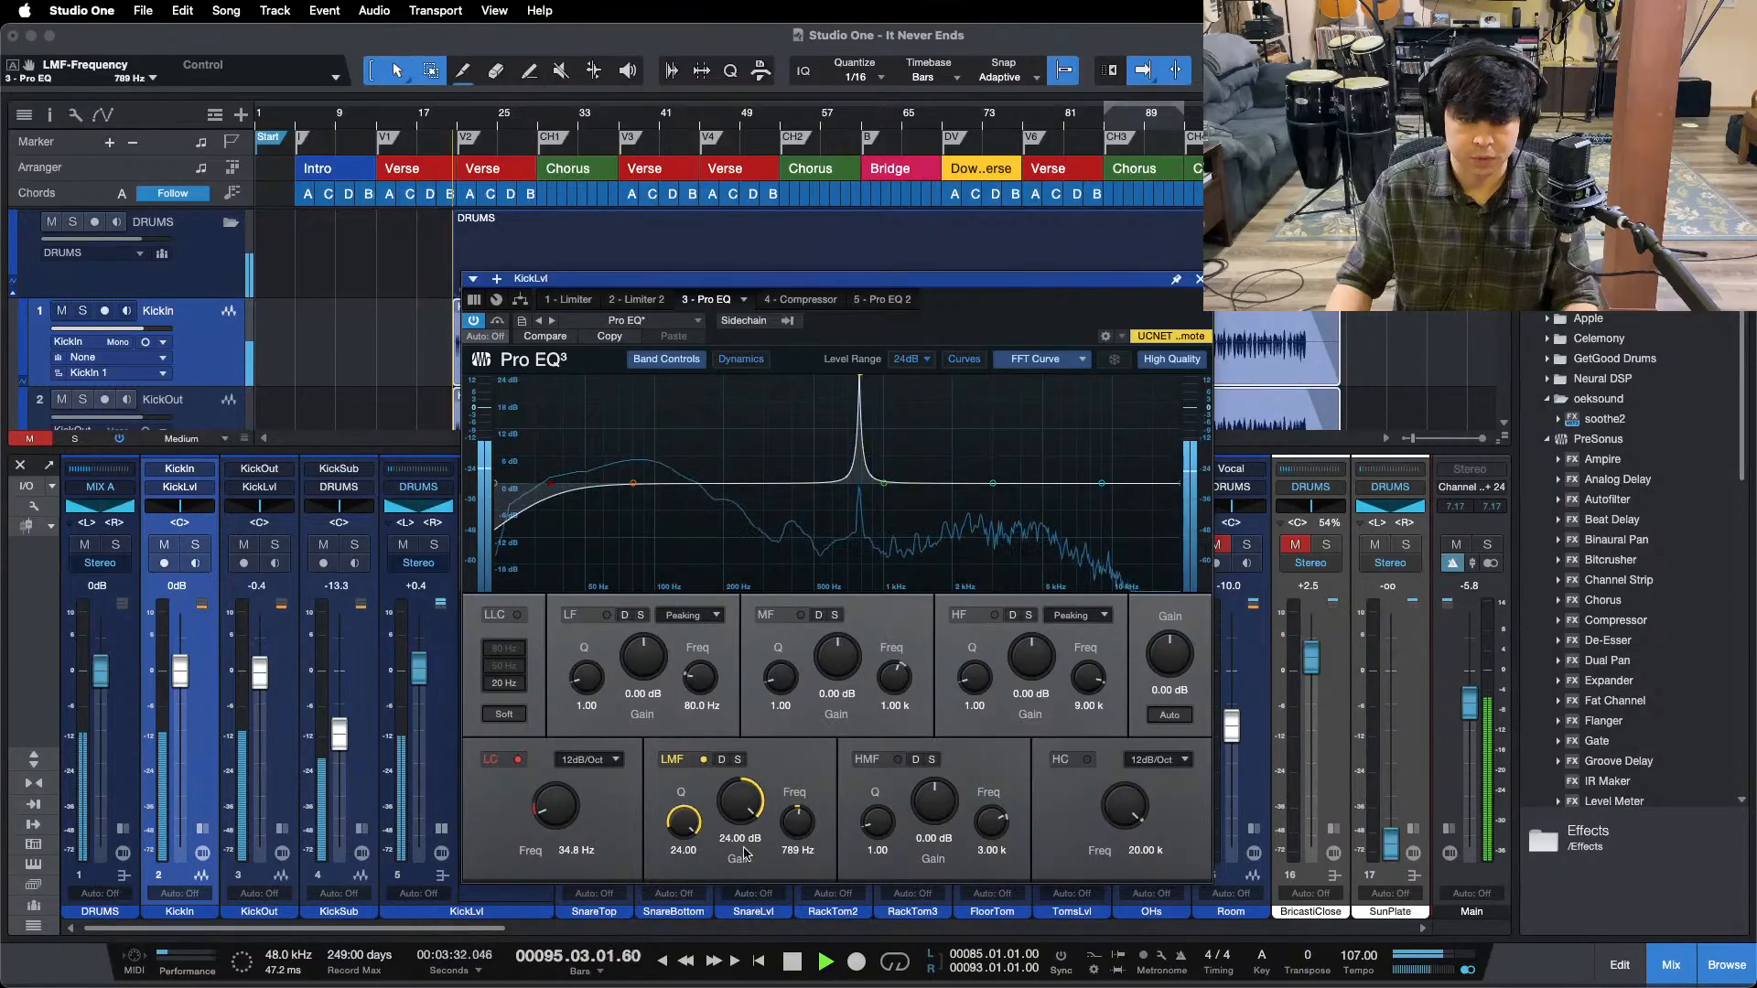
pyautogui.moveTo(743, 796); pyautogui.dragTo(746, 982)
# - Zoom the arrangement in on the Chorus at bar 85 and replay the kick from there, viewing its Compressor and Pro EQ
pyautogui.click(810, 303)
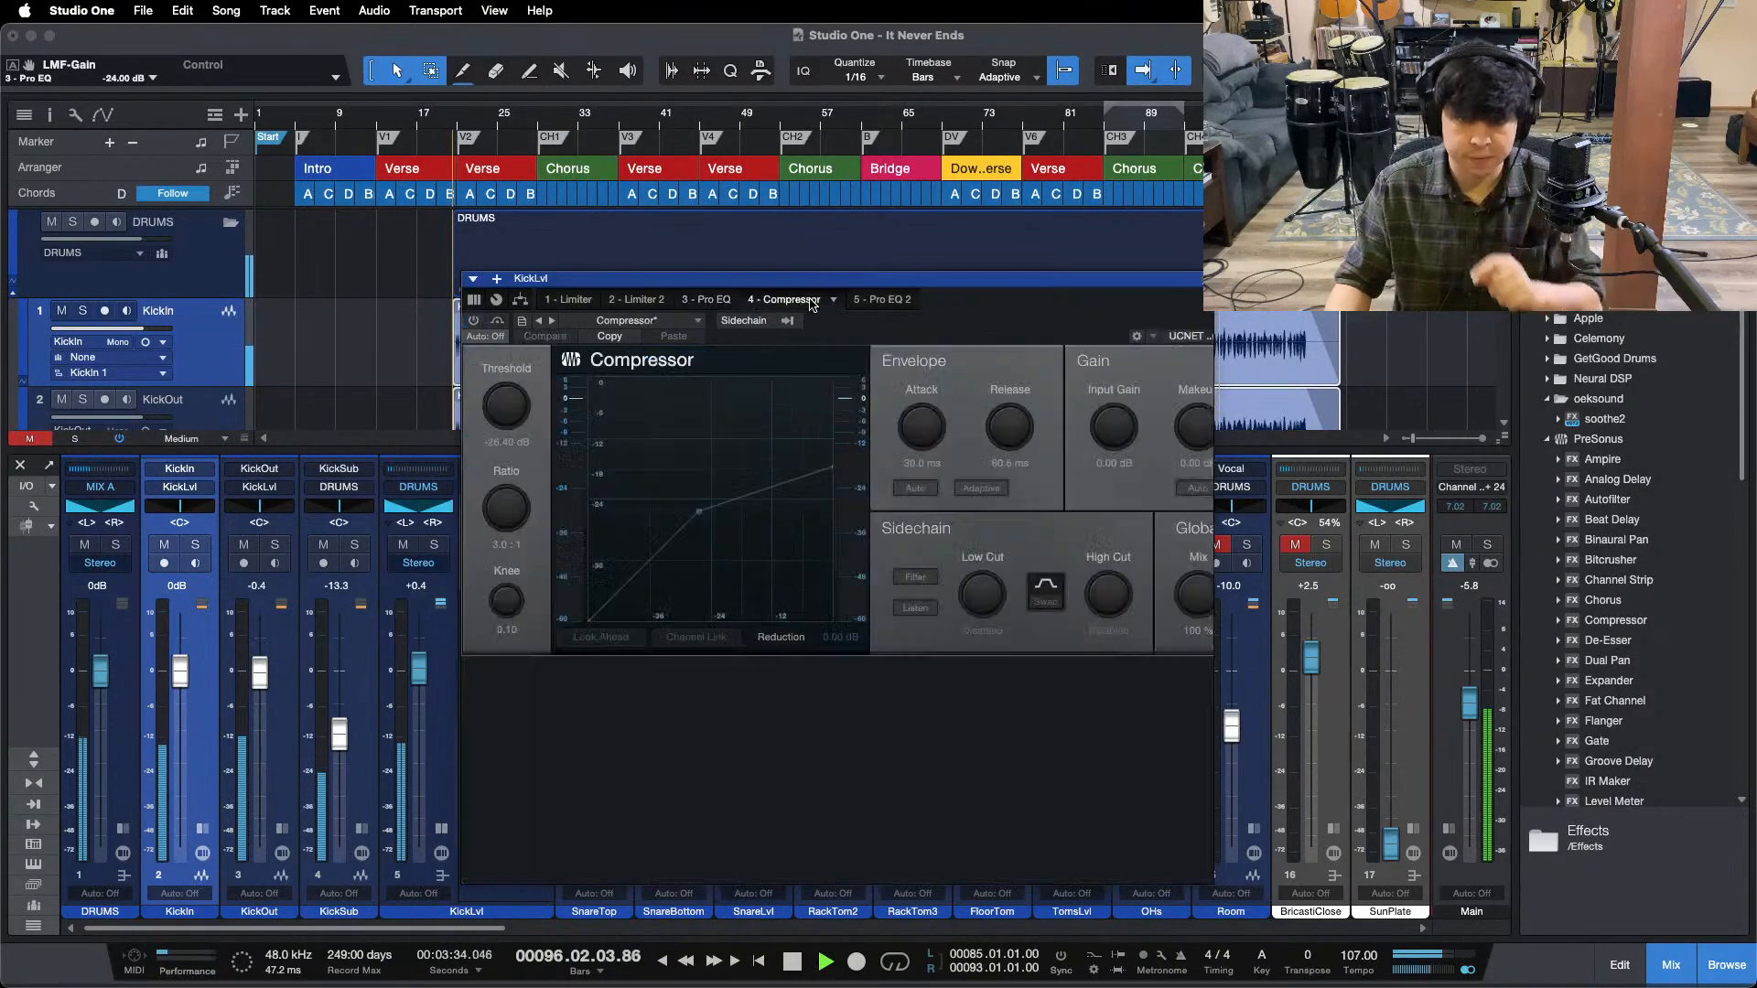
pyautogui.moveTo(1167, 129); pyautogui.dragTo(943, 186)
pyautogui.press('space')
pyautogui.press('space')
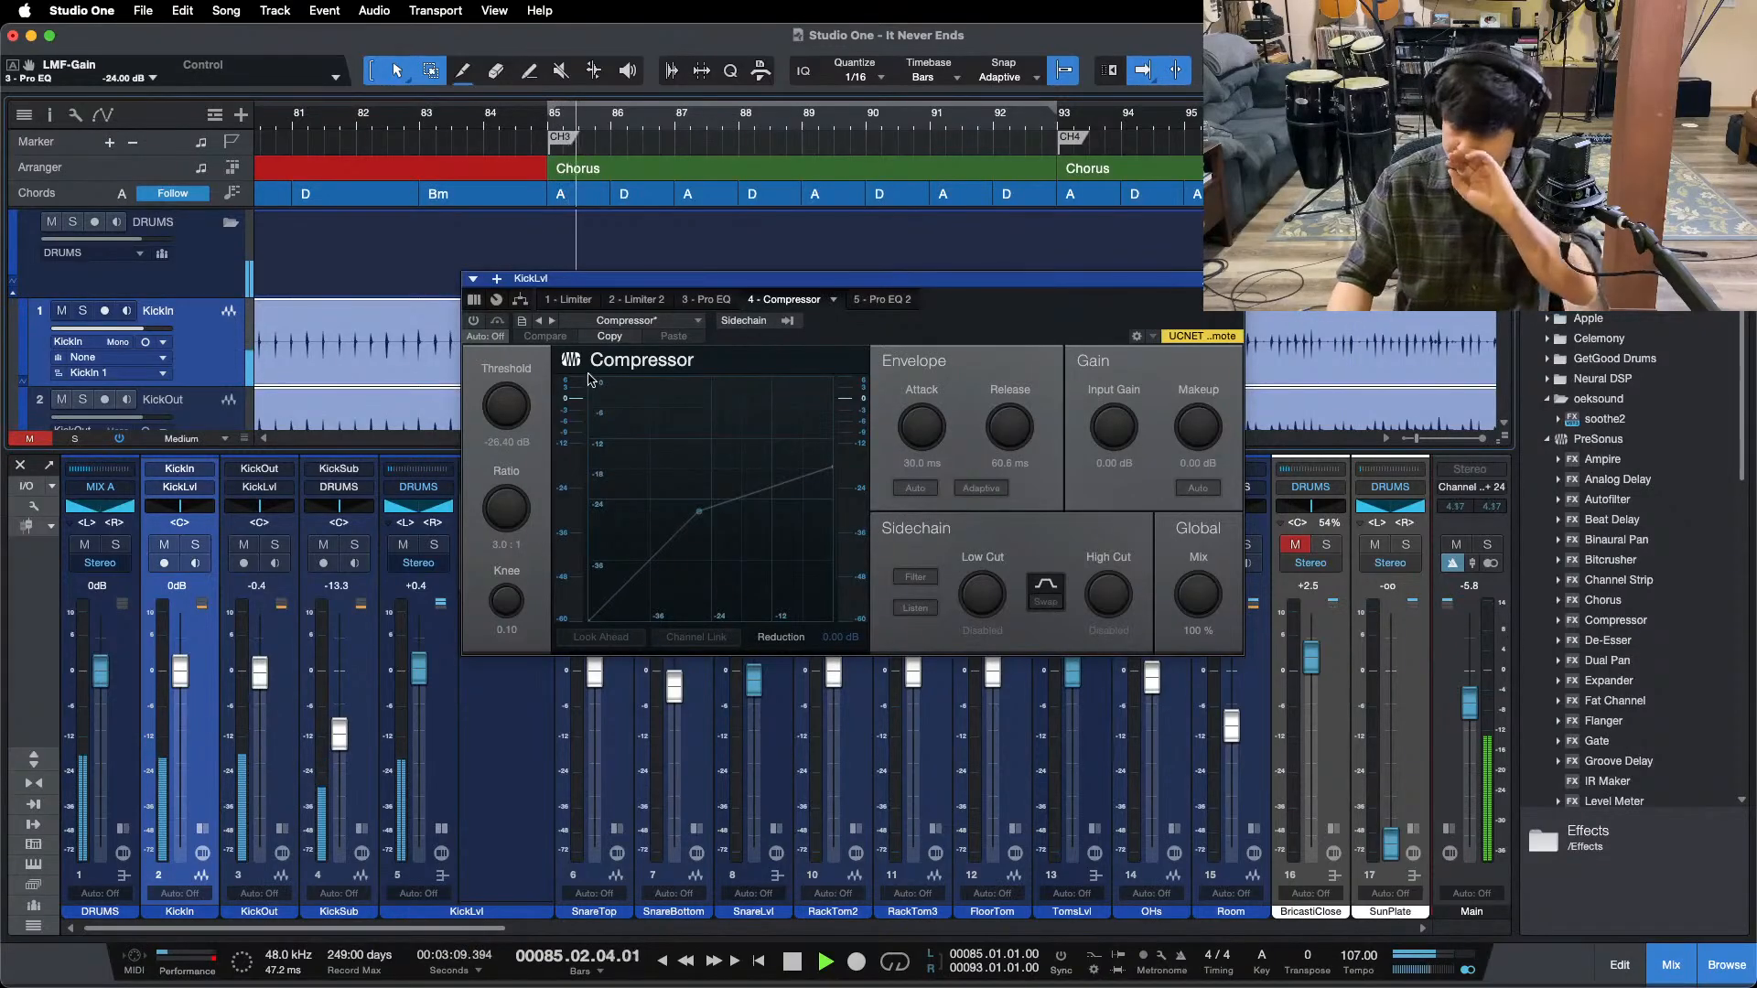
pyautogui.click(706, 299)
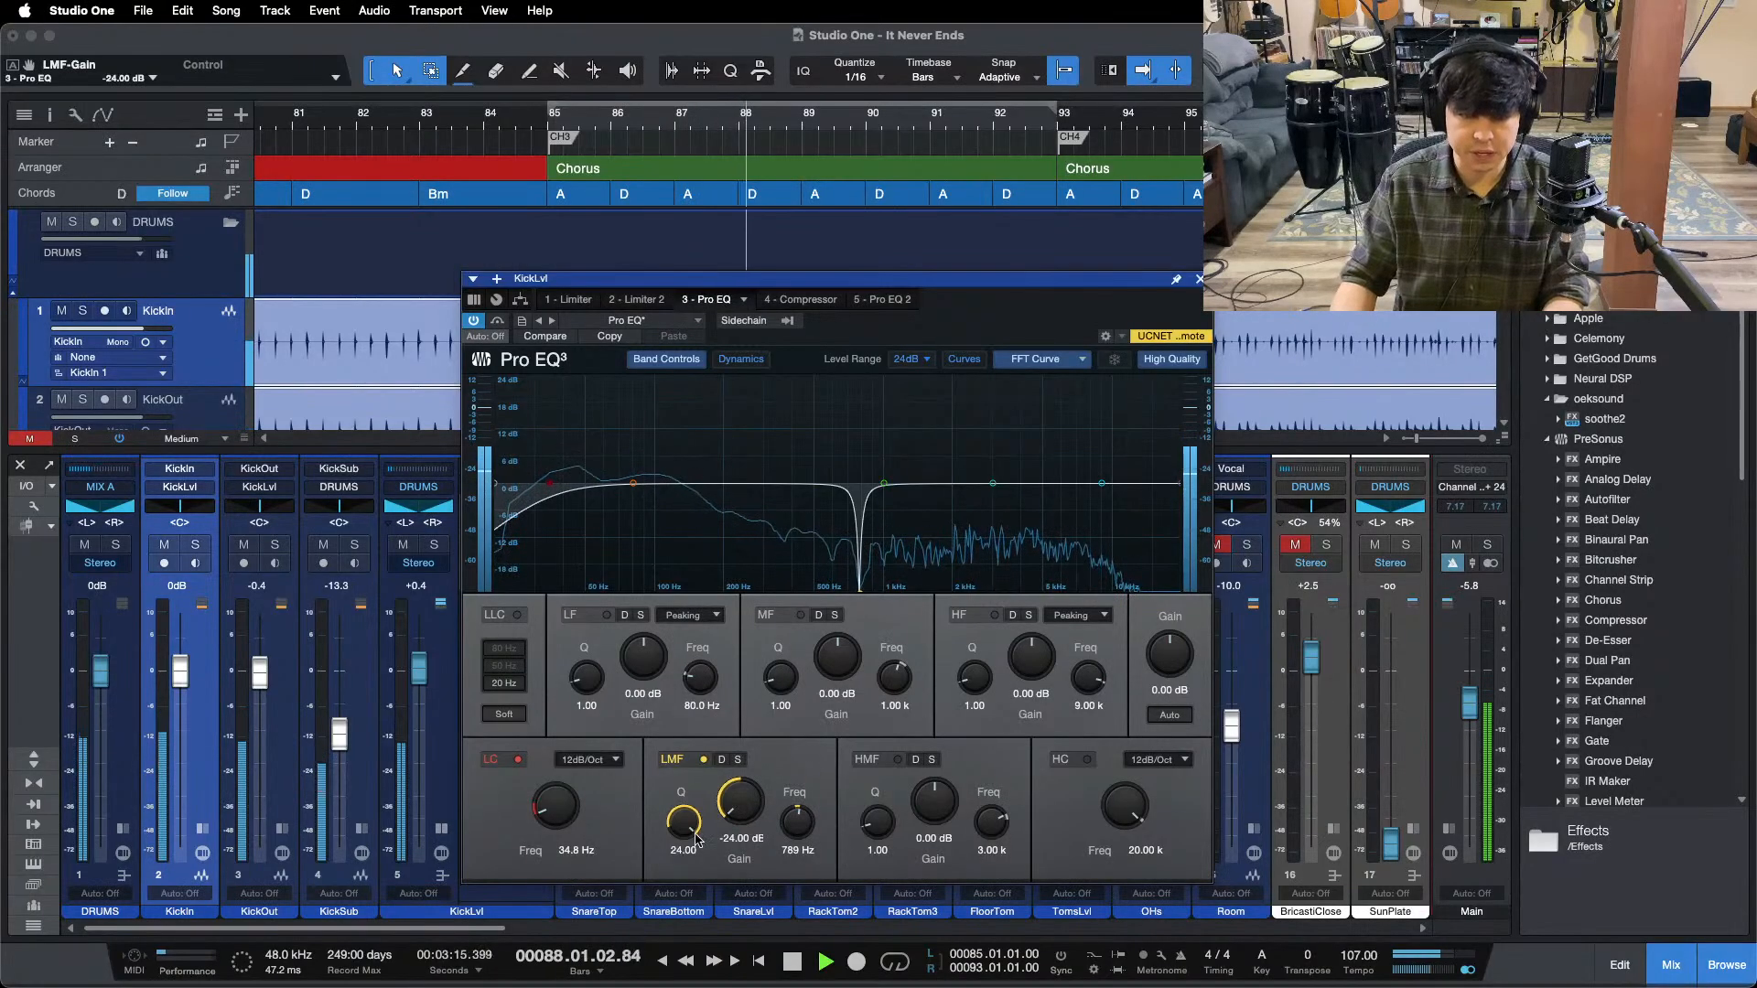
# - Enable the Compressor on KickLvl and set its threshold to -25.92 dB
pyautogui.click(793, 301)
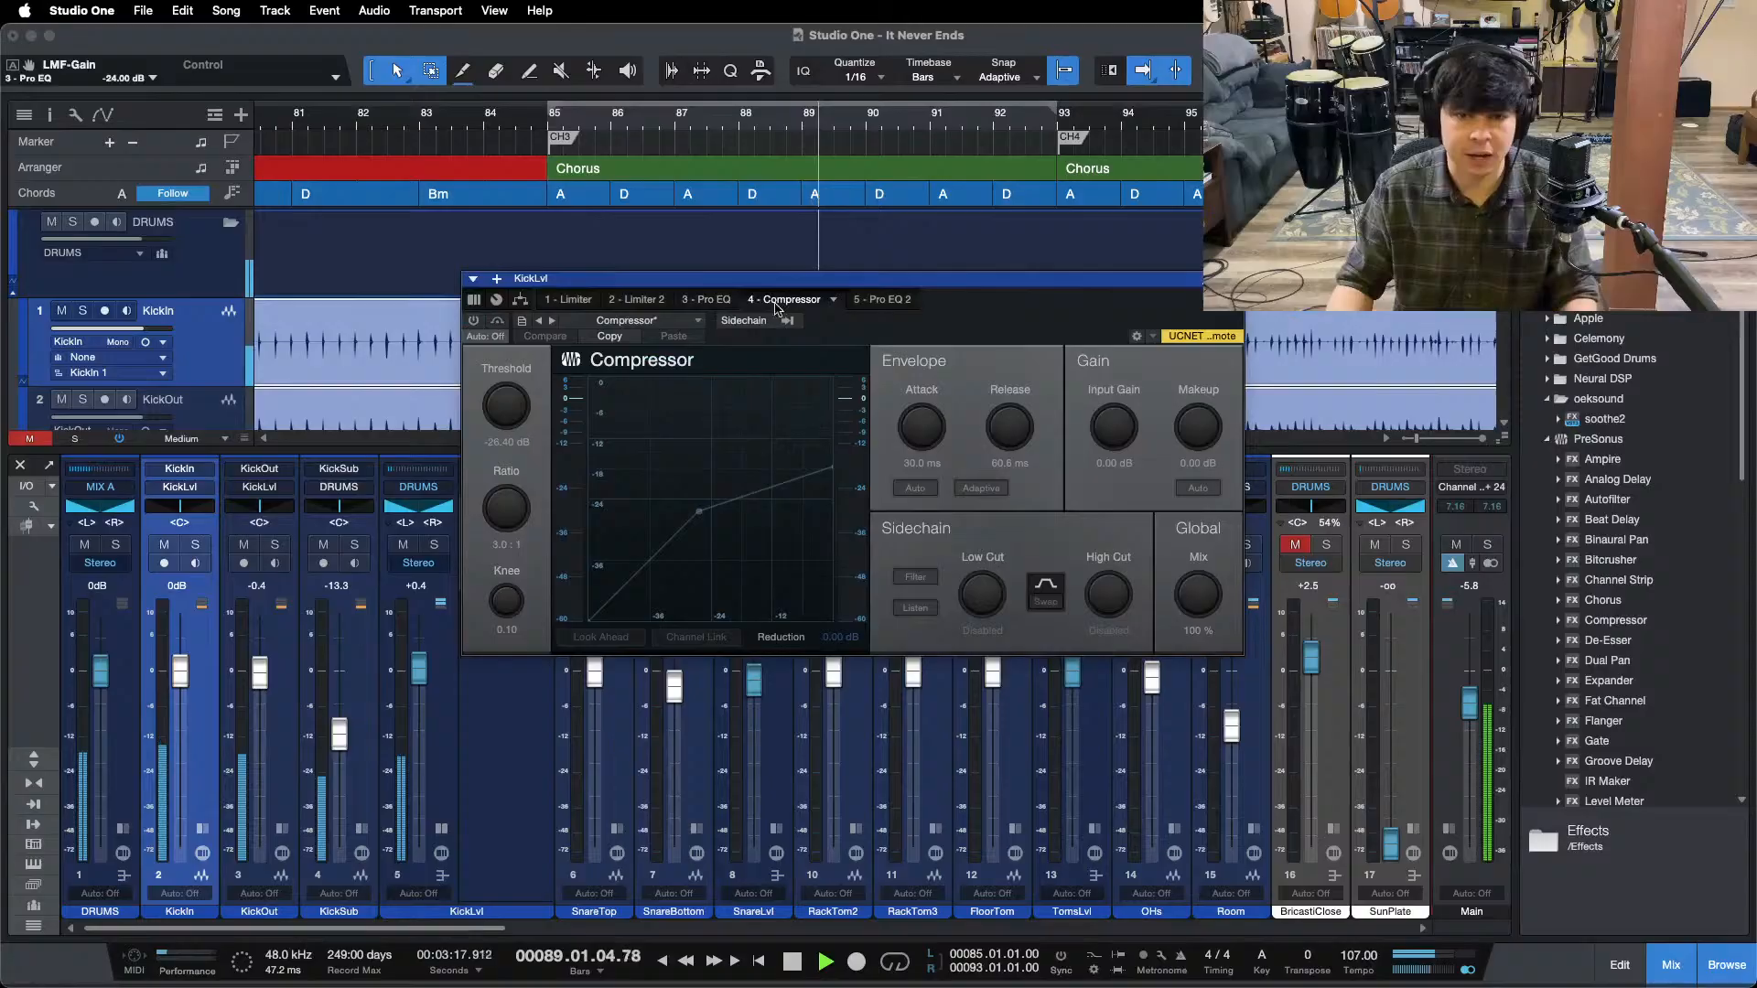
pyautogui.click(473, 322)
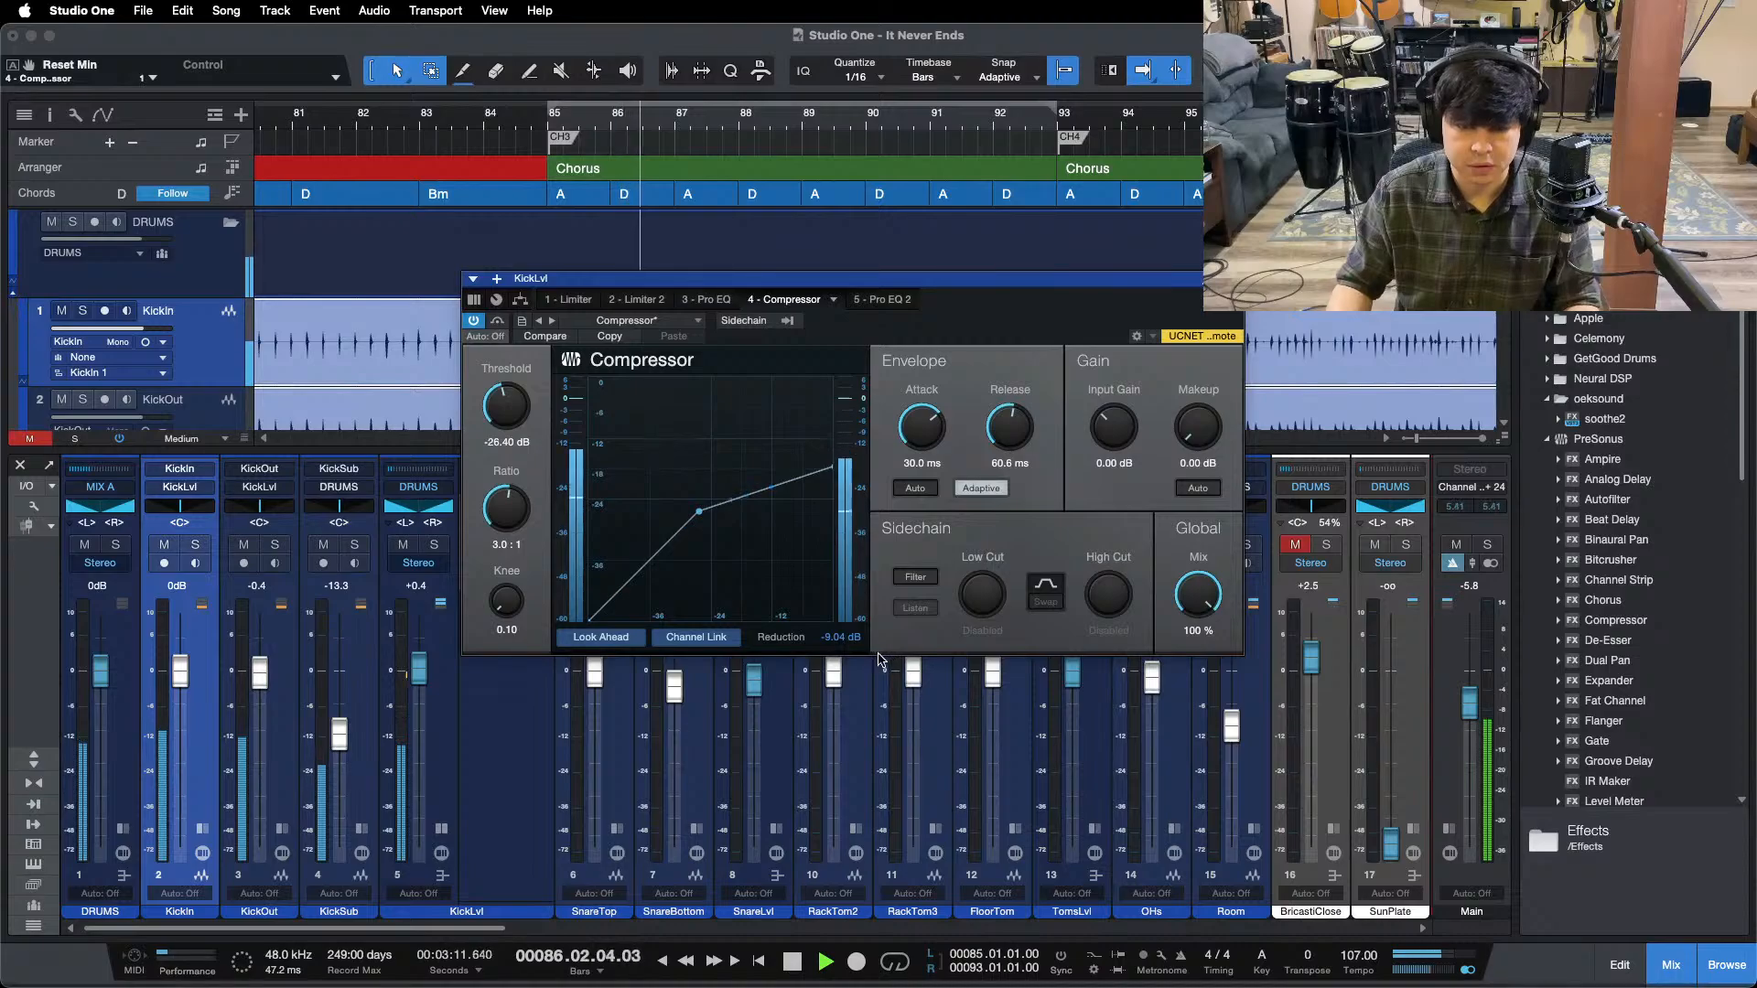
pyautogui.moveTo(492, 416); pyautogui.dragTo(499, 409)
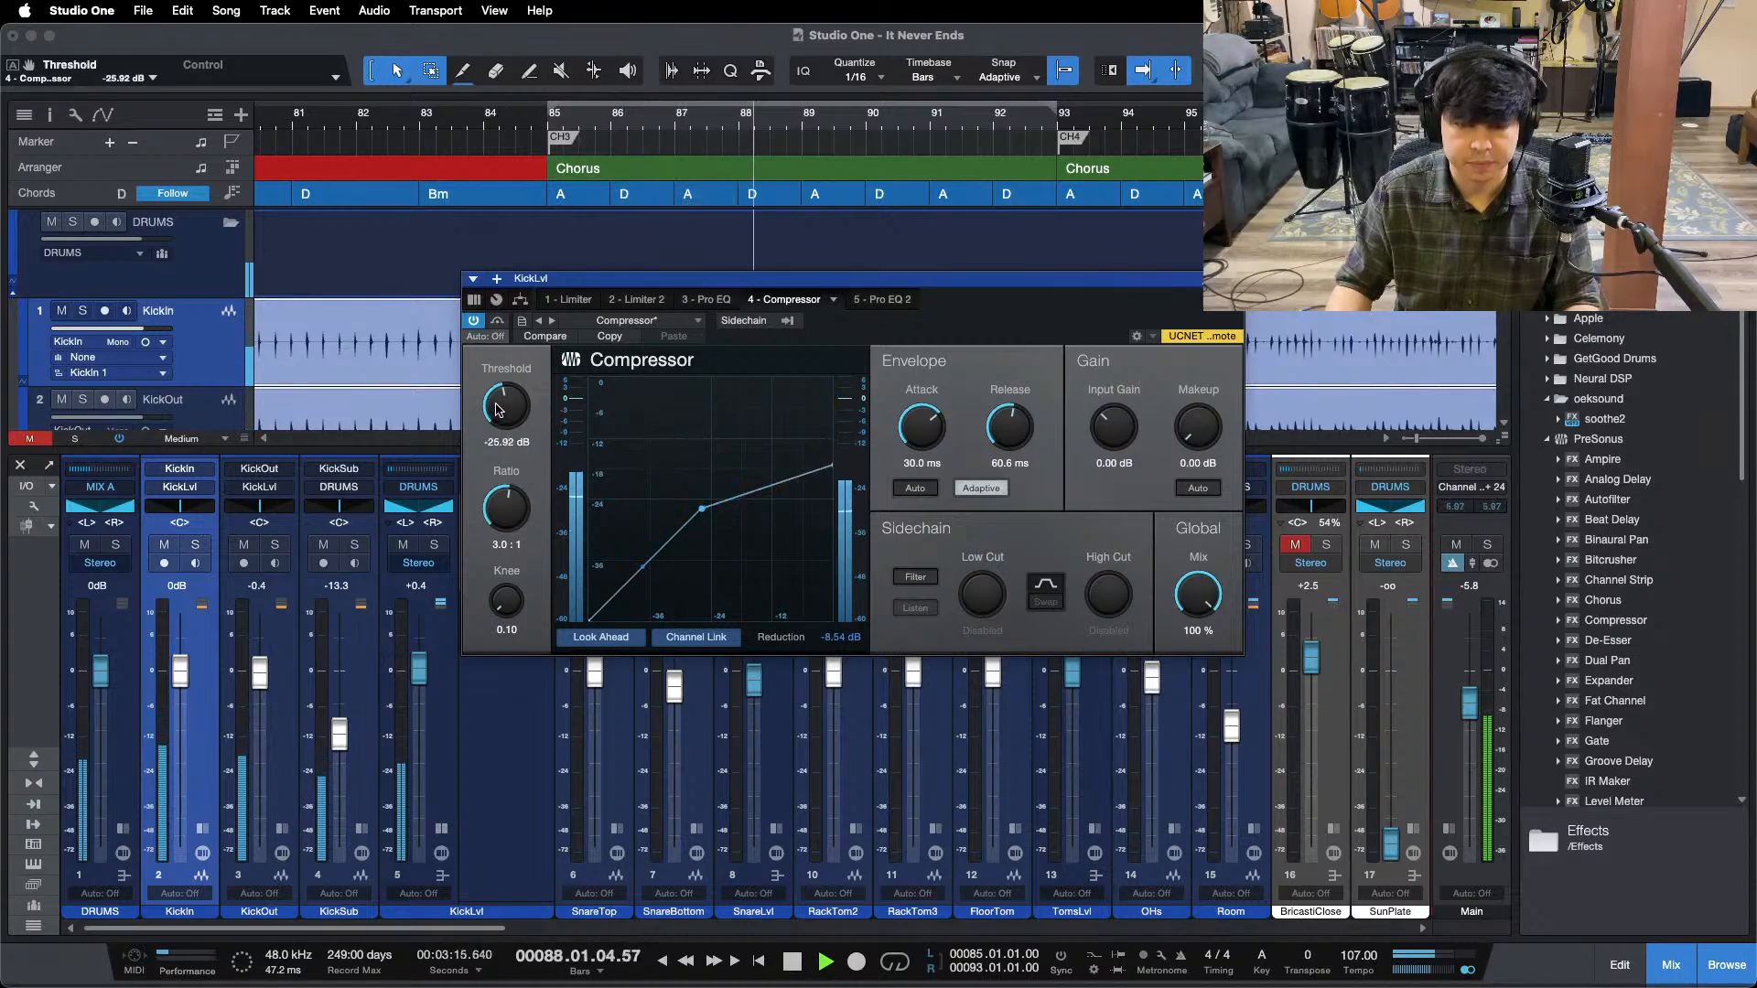
pyautogui.moveTo(997, 327); pyautogui.dragTo(1031, 427)
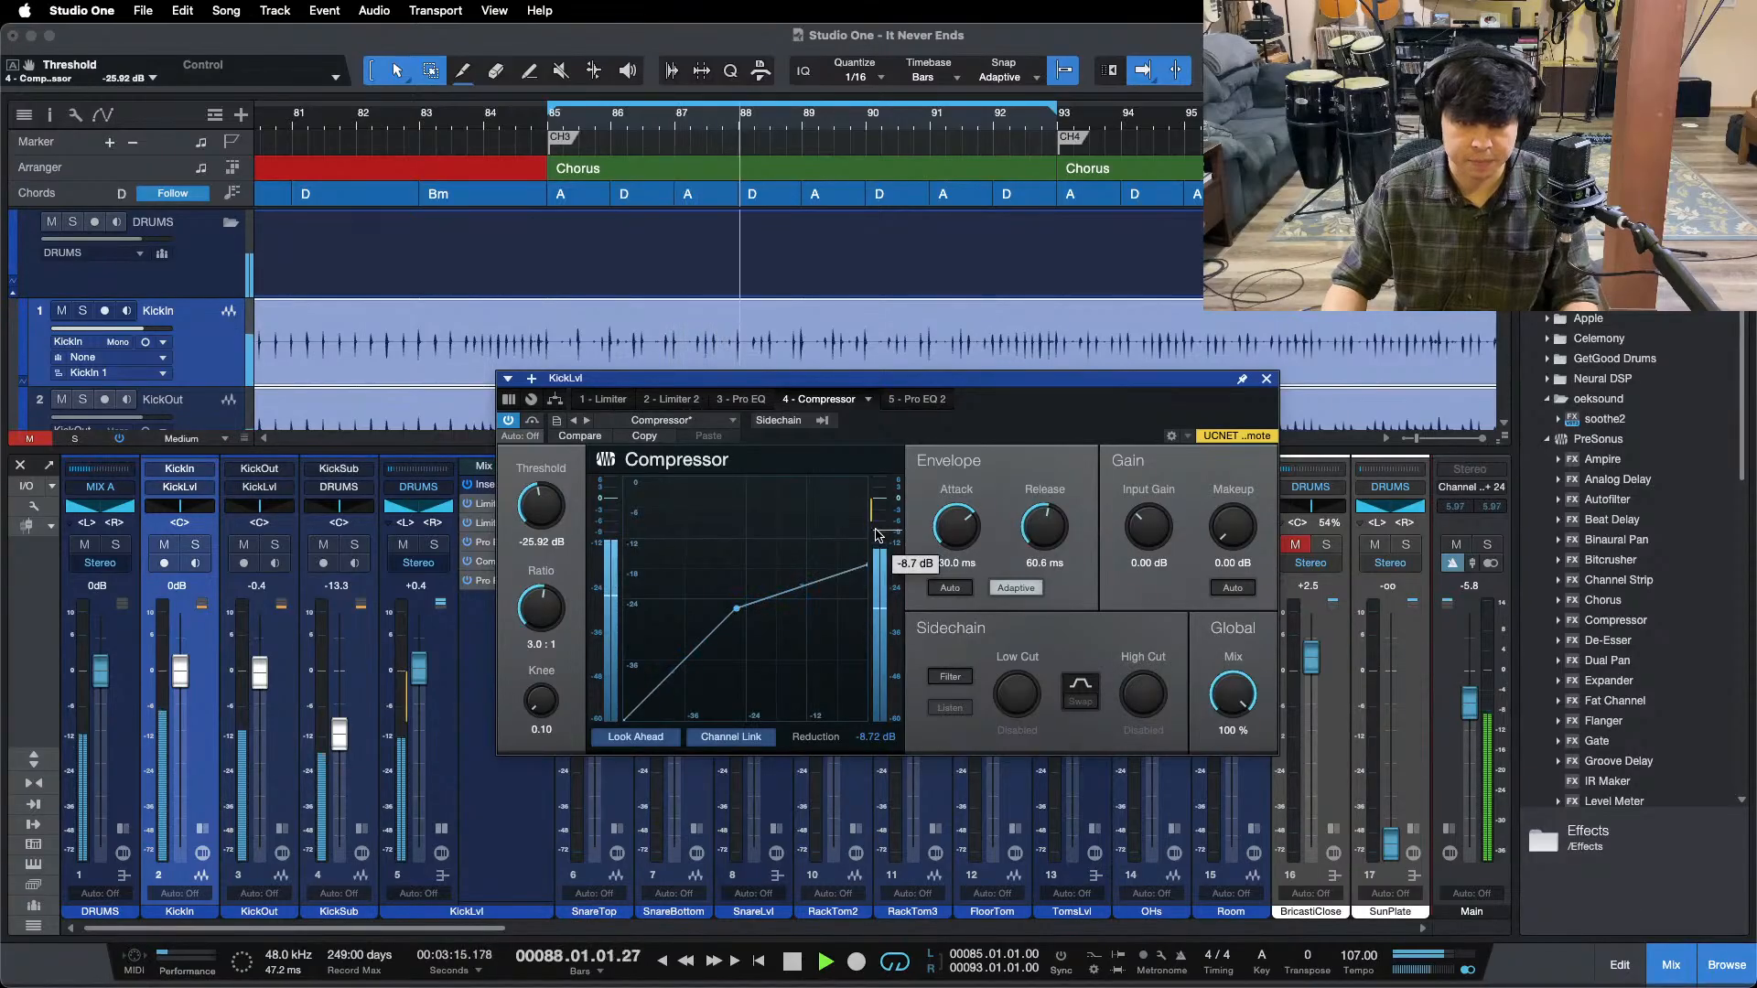
# - Boost the HF band at 9 kHz in KickLvl's first Pro EQ to 11.04 dB
pyautogui.click(756, 399)
pyautogui.moveTo(897, 378); pyautogui.dragTo(830, 341)
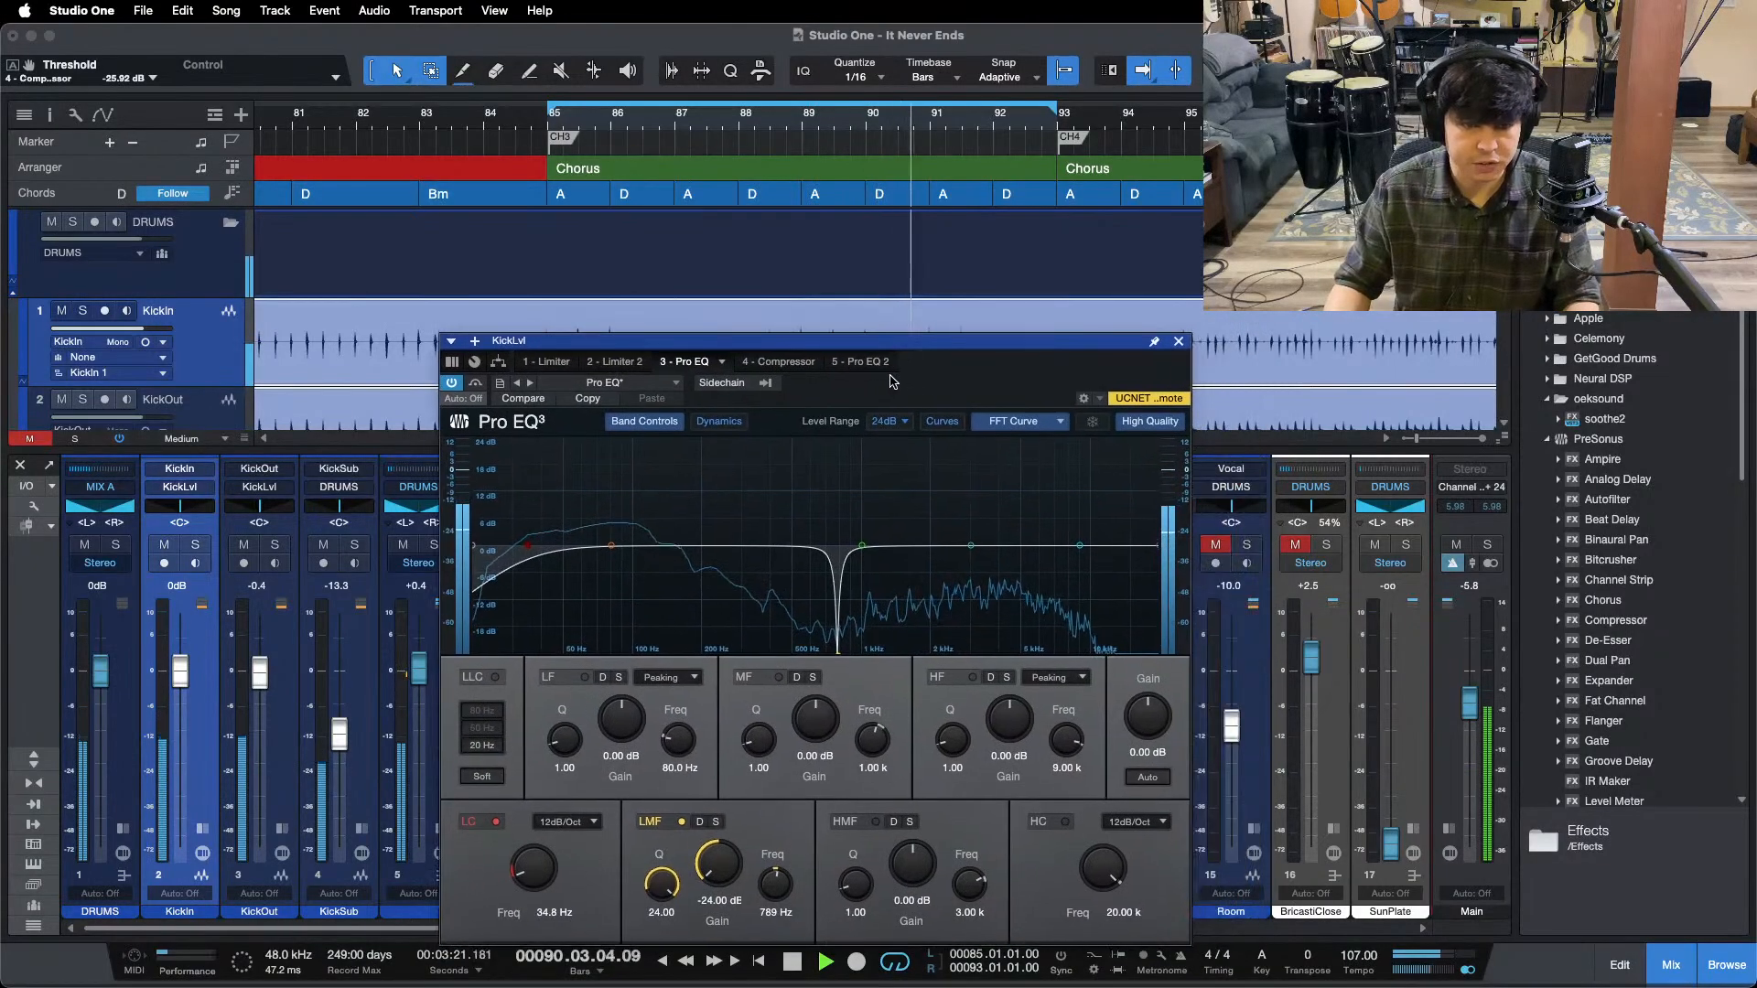
pyautogui.moveTo(999, 732); pyautogui.dragTo(998, 720)
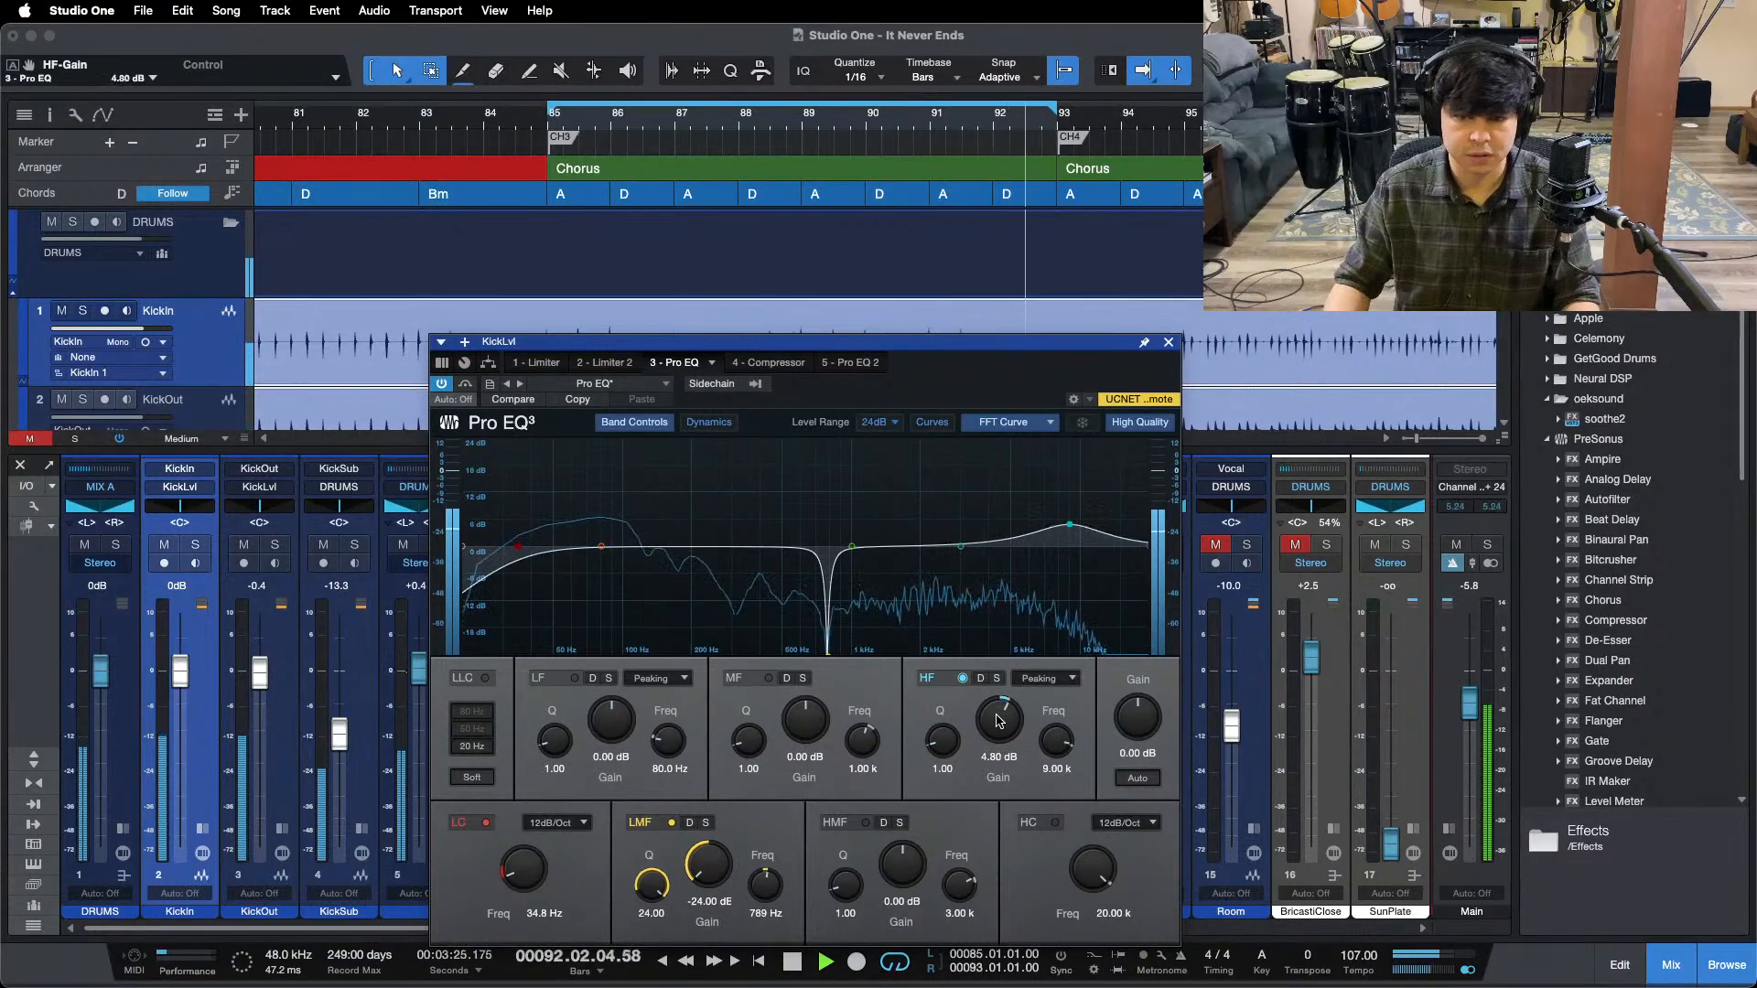
pyautogui.scroll(6, 997, 721)
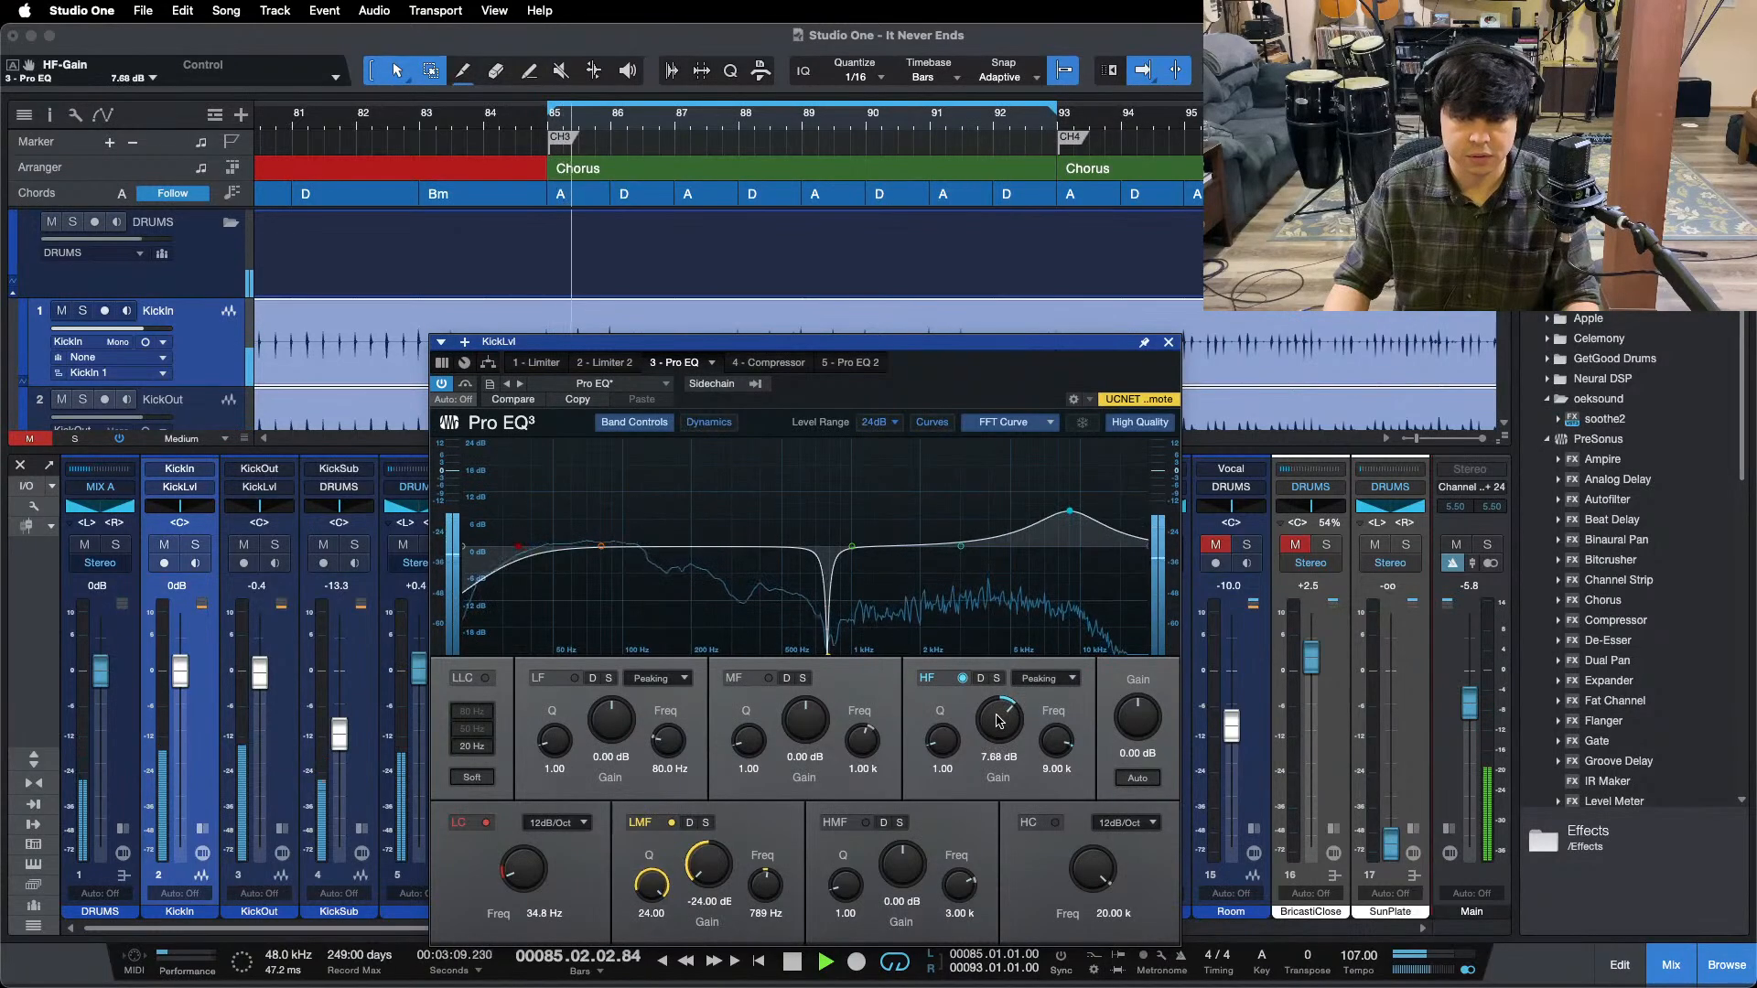
pyautogui.scroll(1, 997, 720)
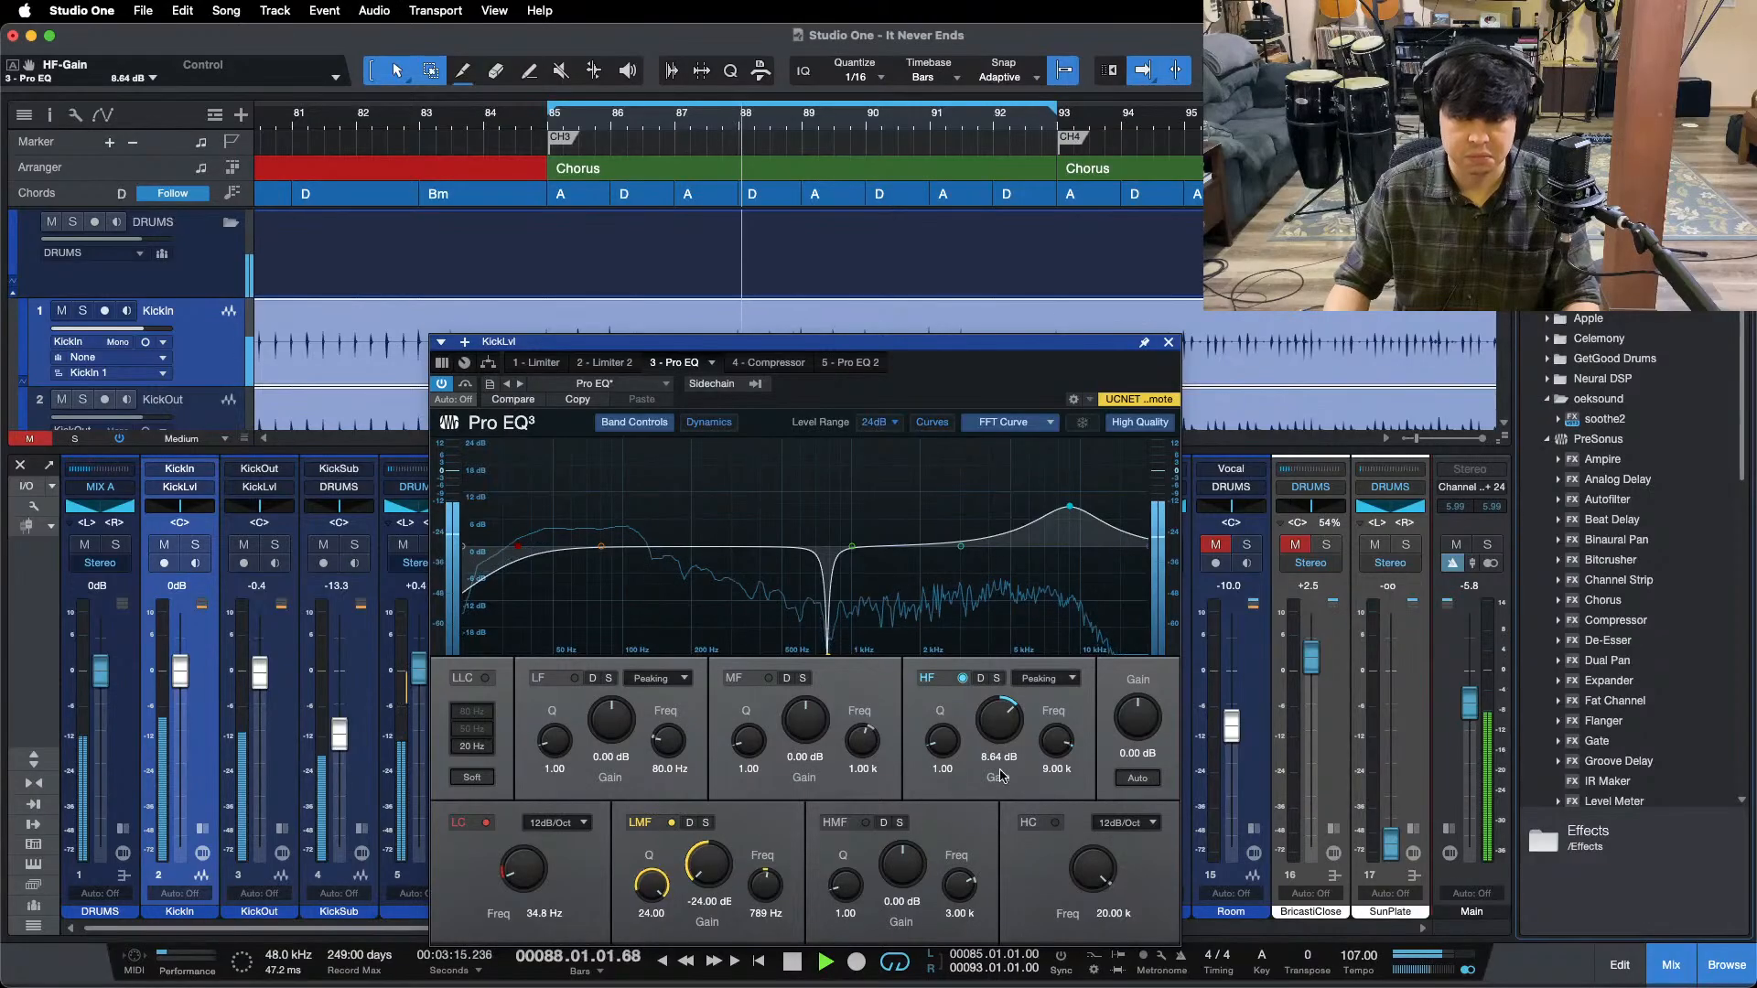
pyautogui.scroll(1, 988, 723)
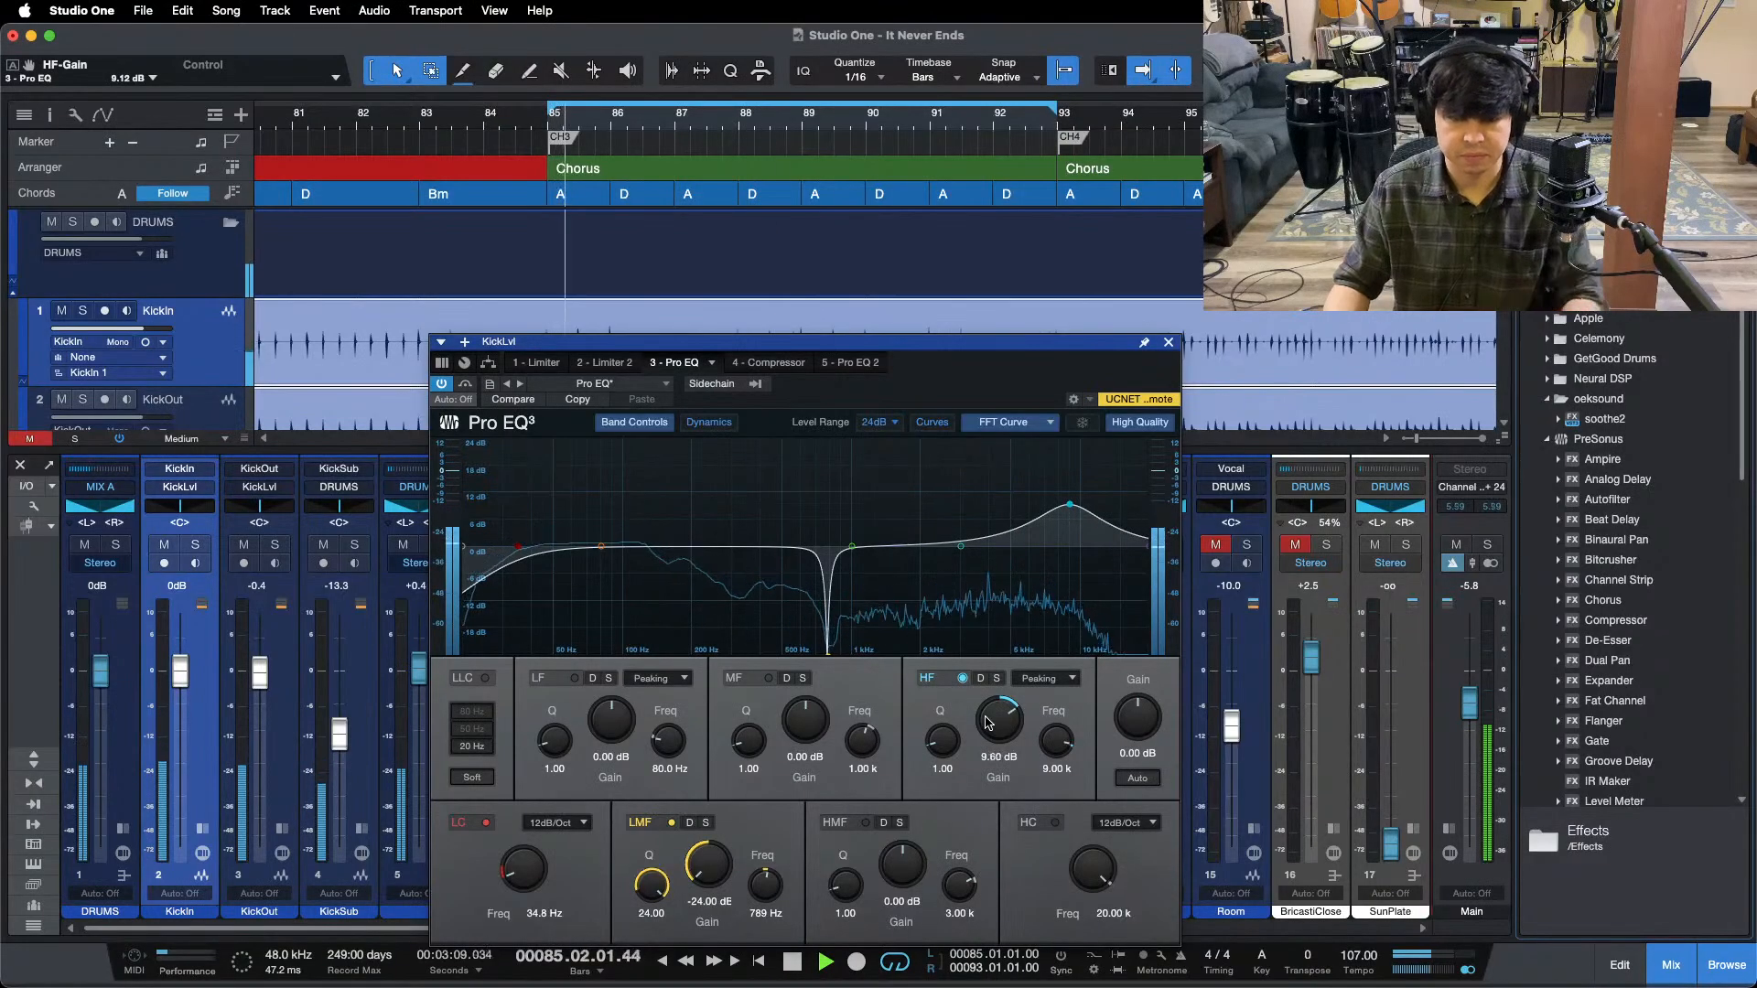
pyautogui.scroll(4, 988, 723)
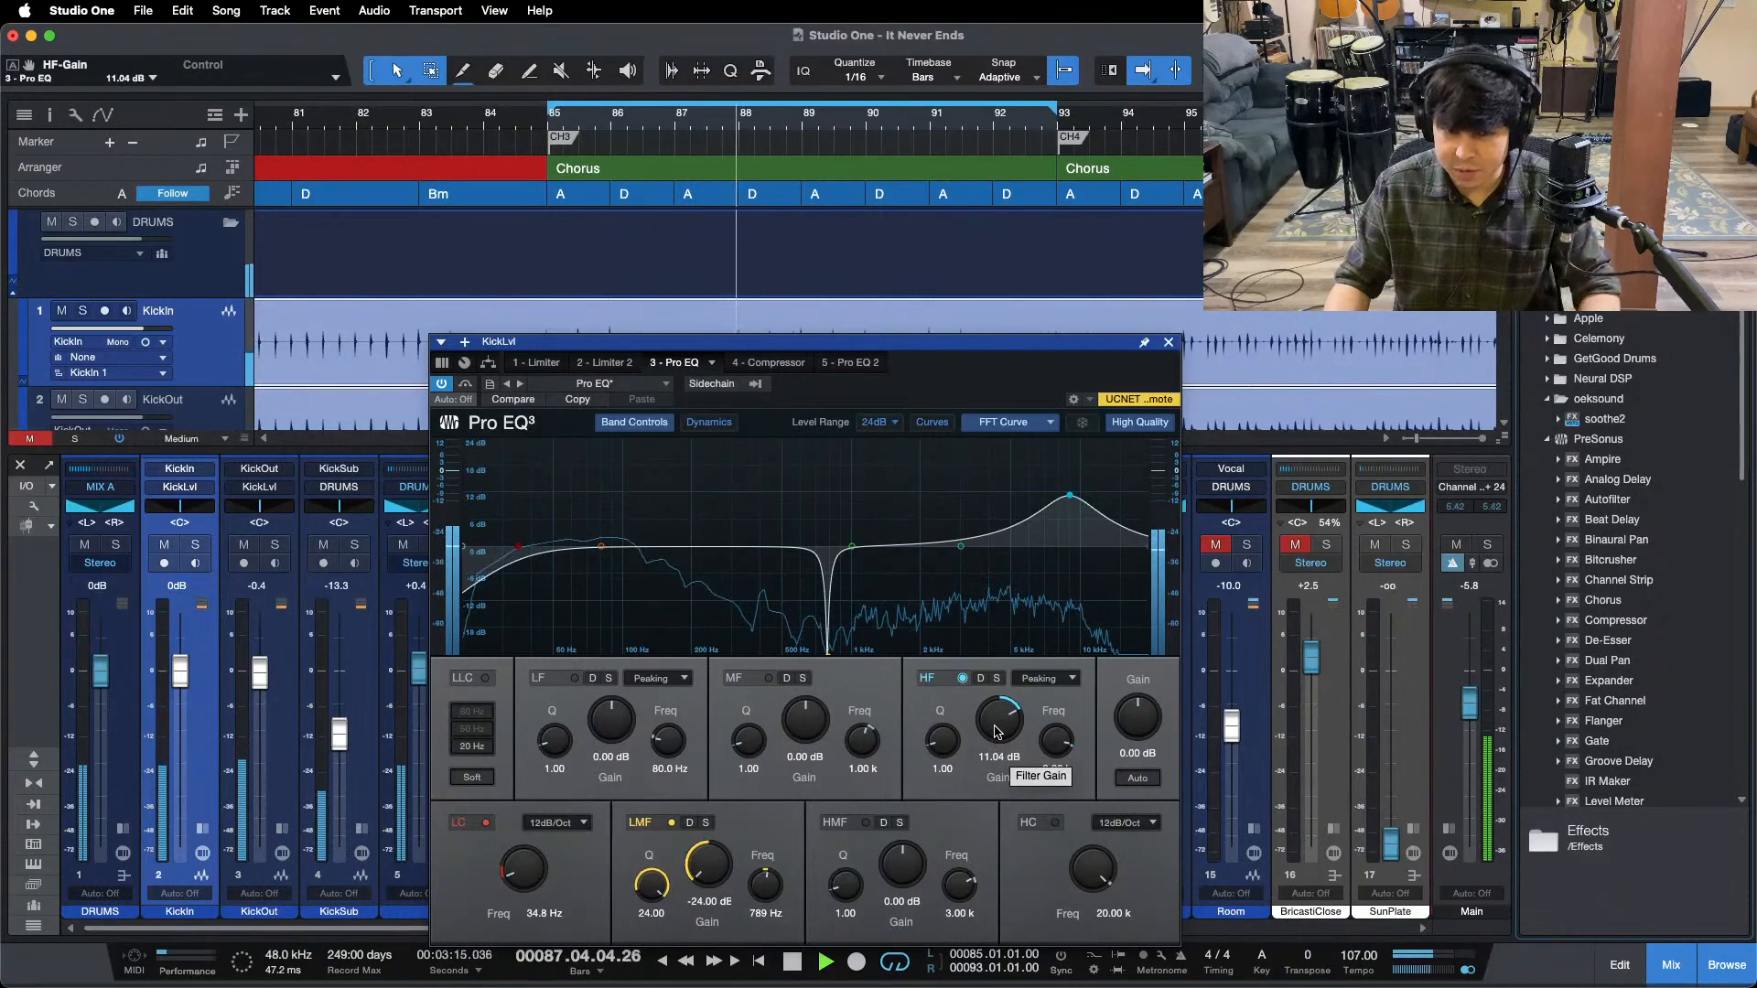
# - Lower the KickLvl fader to -1.7 dB and boost the LF band at 80 Hz by 5.28 dB in Pro EQ 2
pyautogui.click(851, 362)
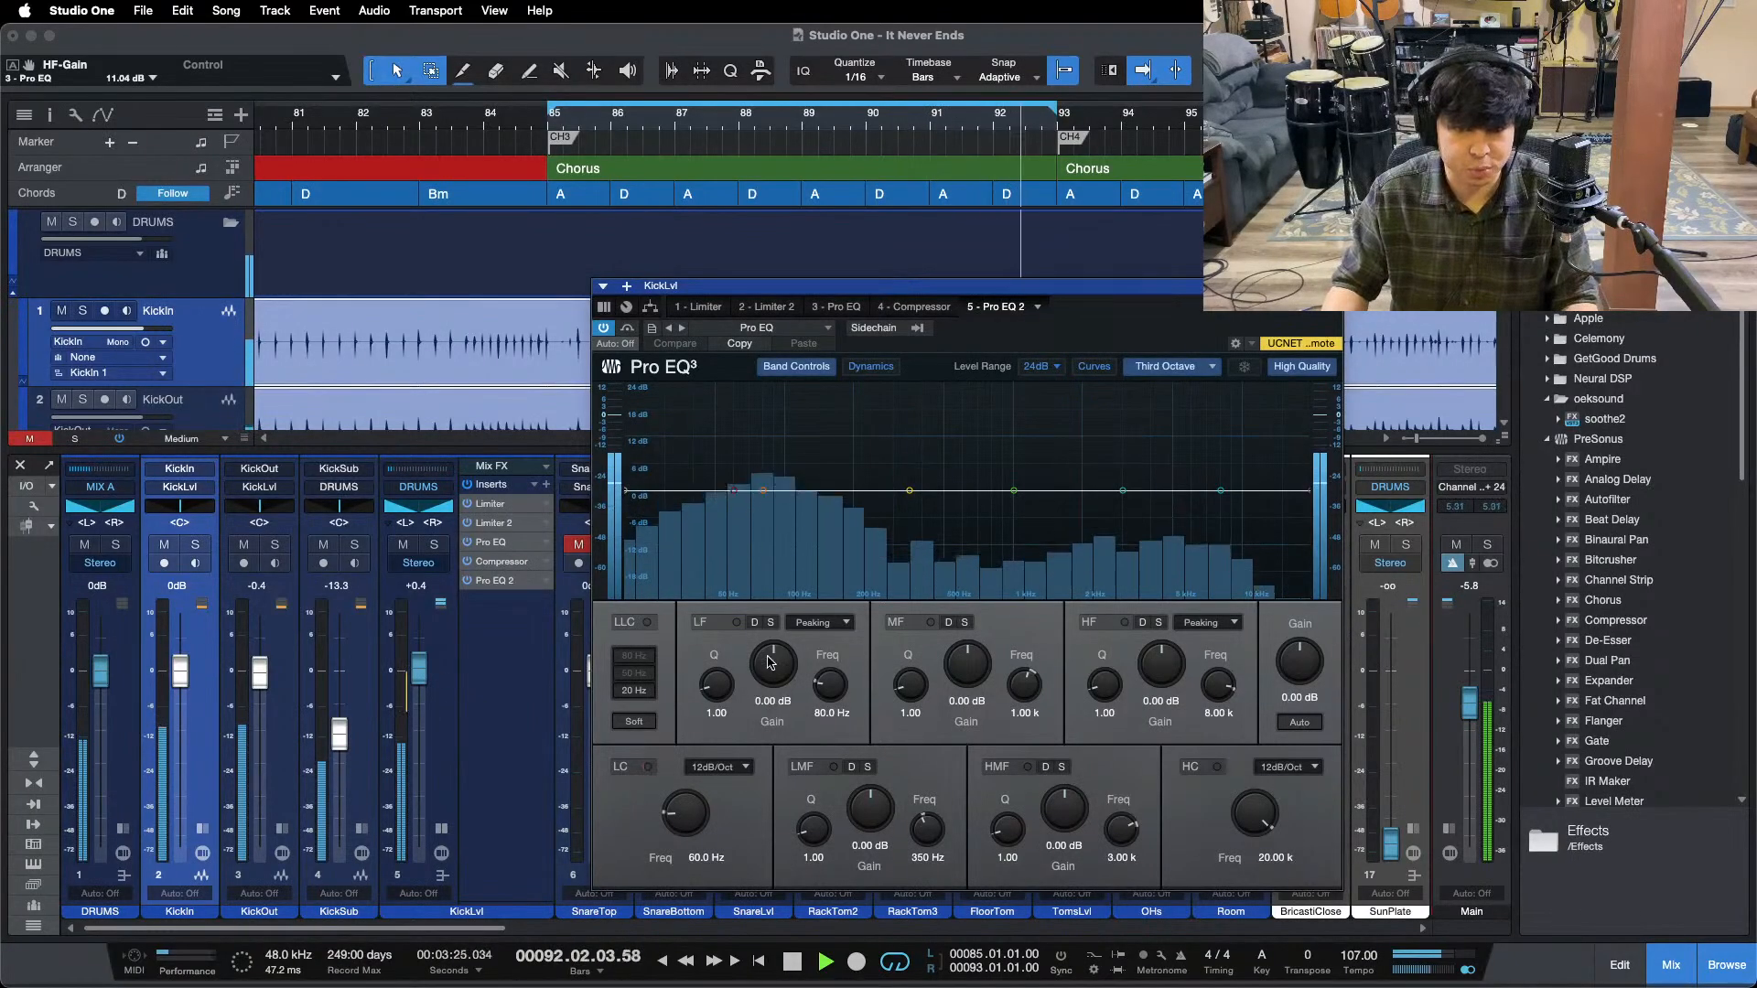
pyautogui.moveTo(418, 668); pyautogui.dragTo(418, 671)
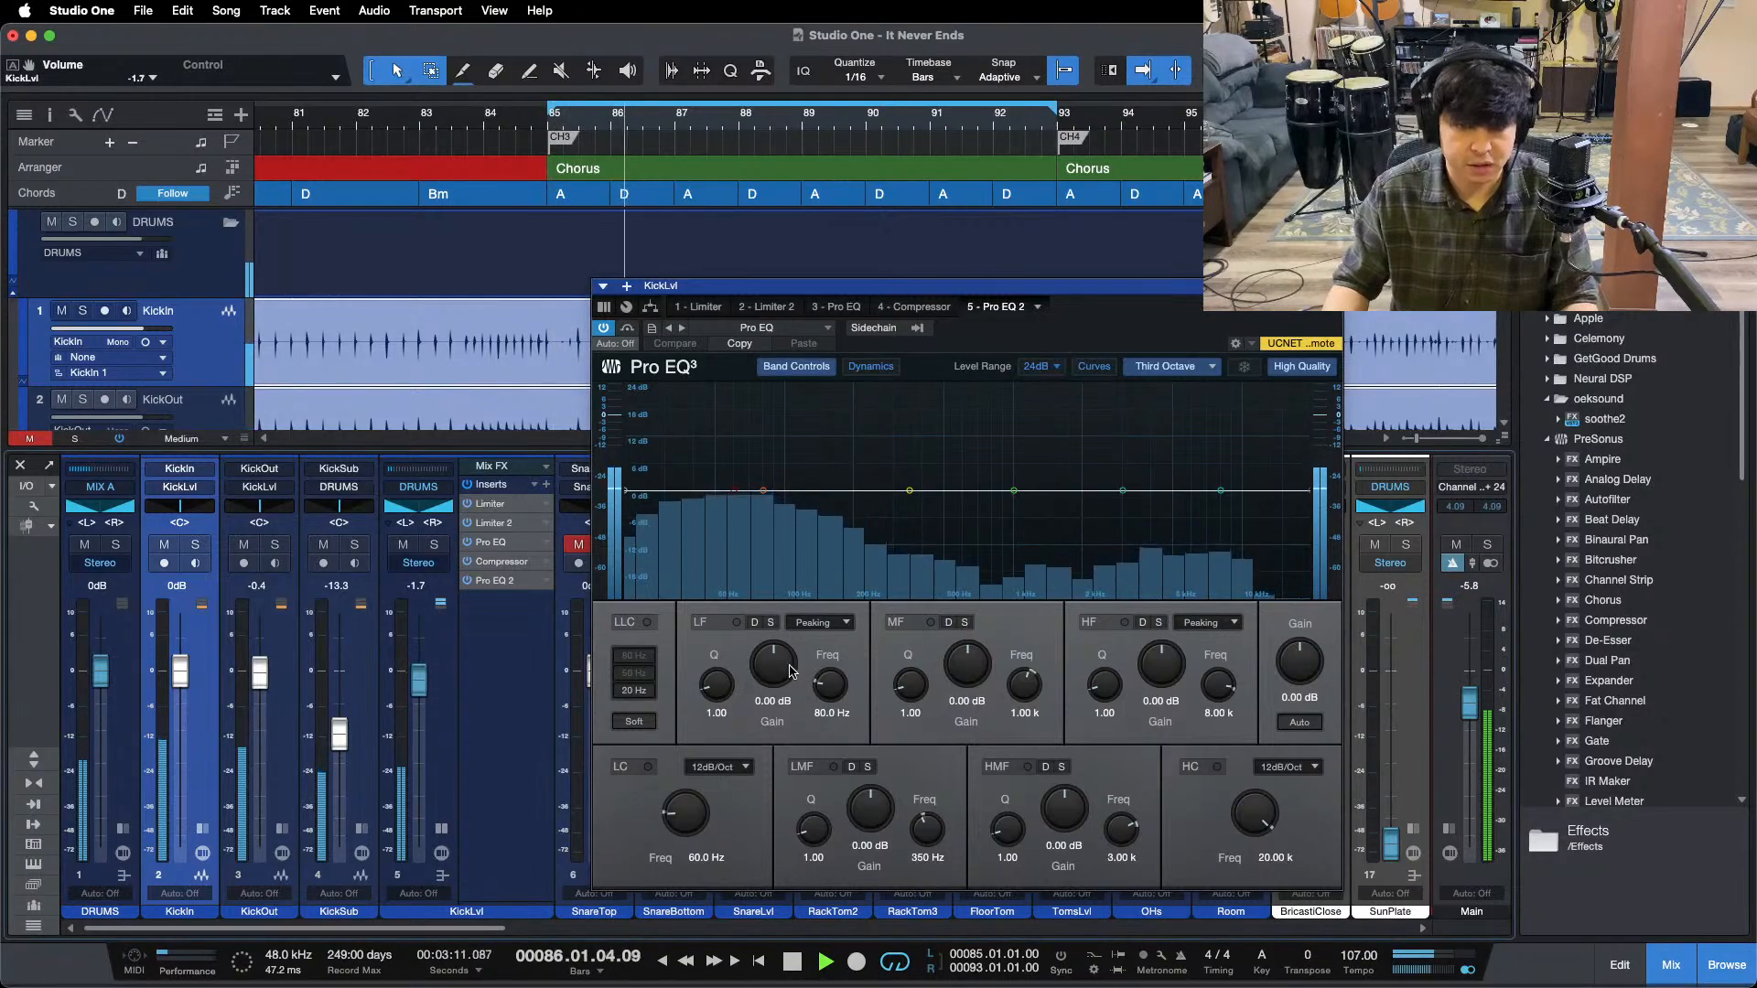
pyautogui.moveTo(789, 671); pyautogui.dragTo(782, 671)
pyautogui.scroll(1, 782, 671)
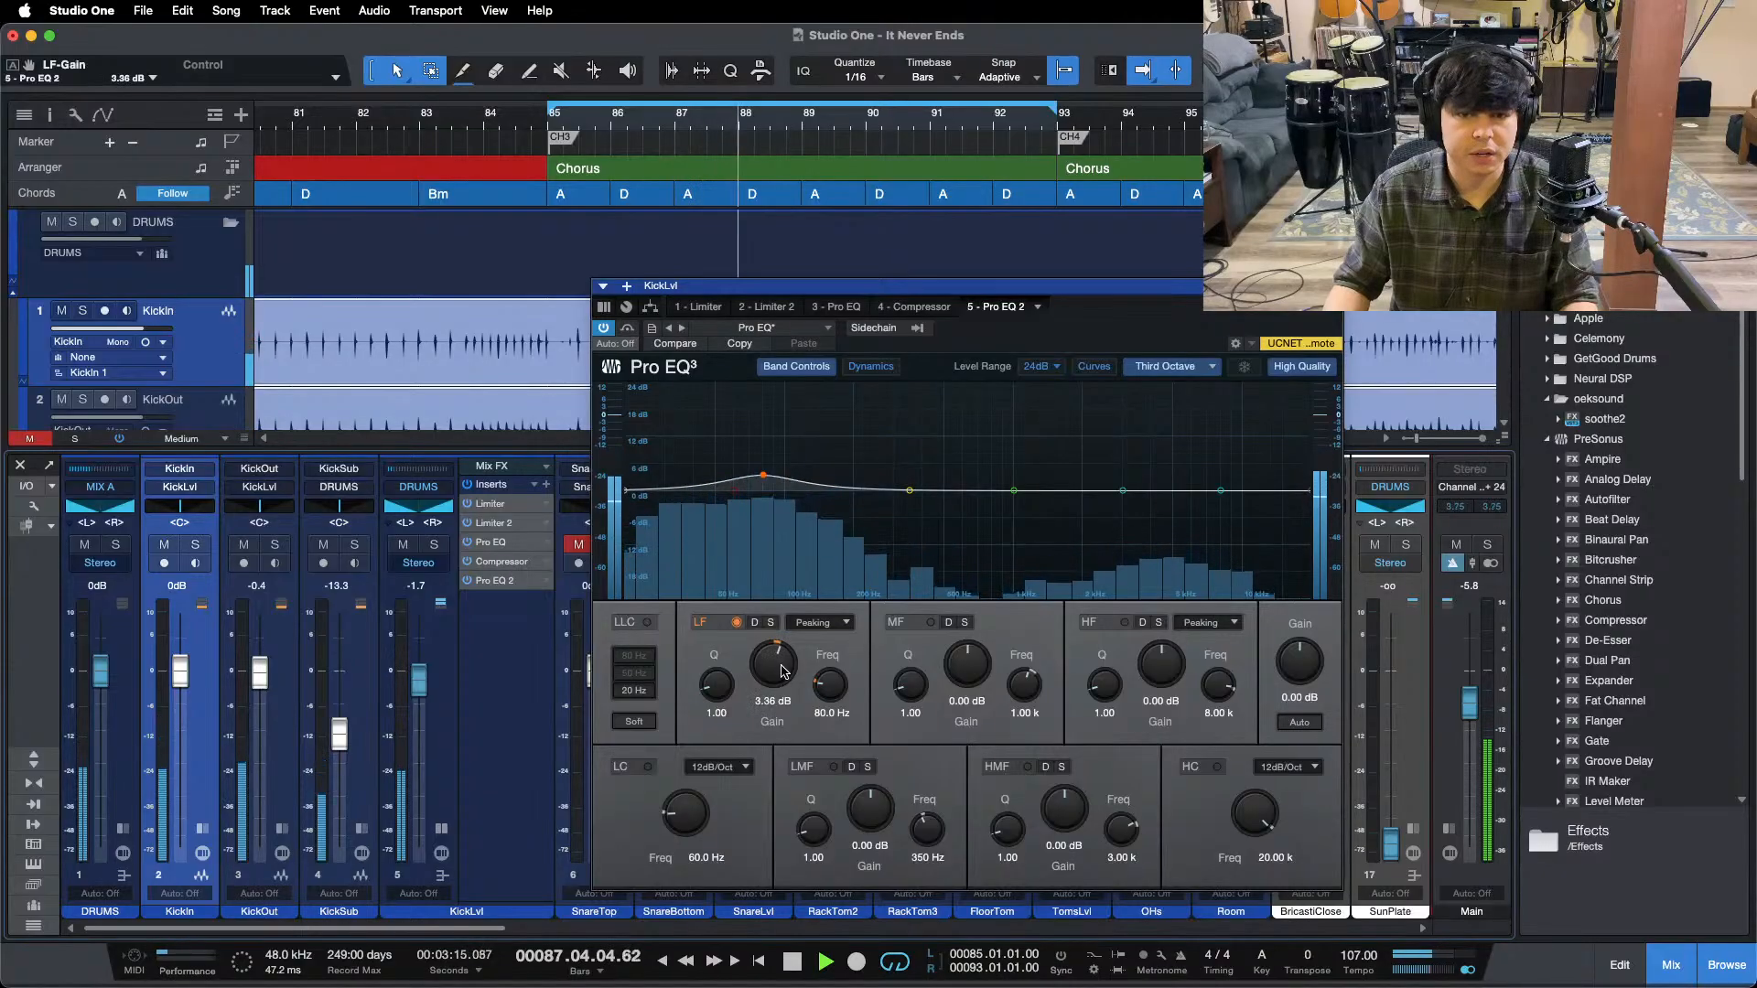
pyautogui.press('space')
pyautogui.press('space')
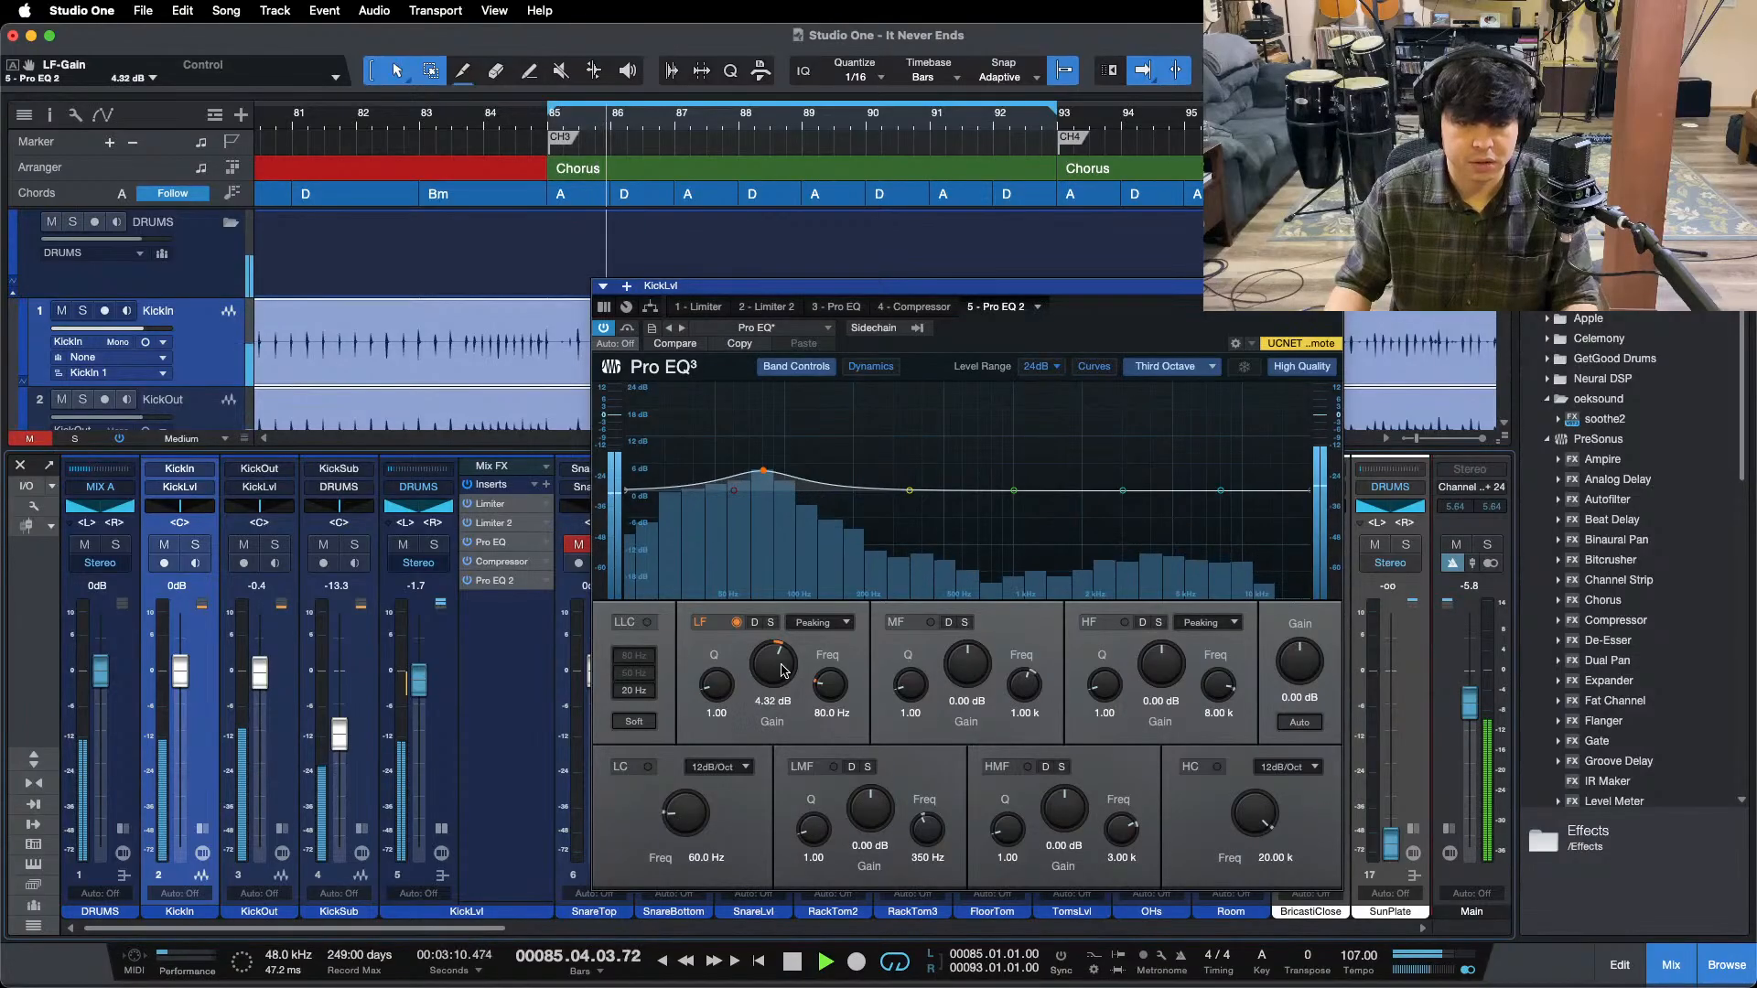
pyautogui.scroll(2, 783, 671)
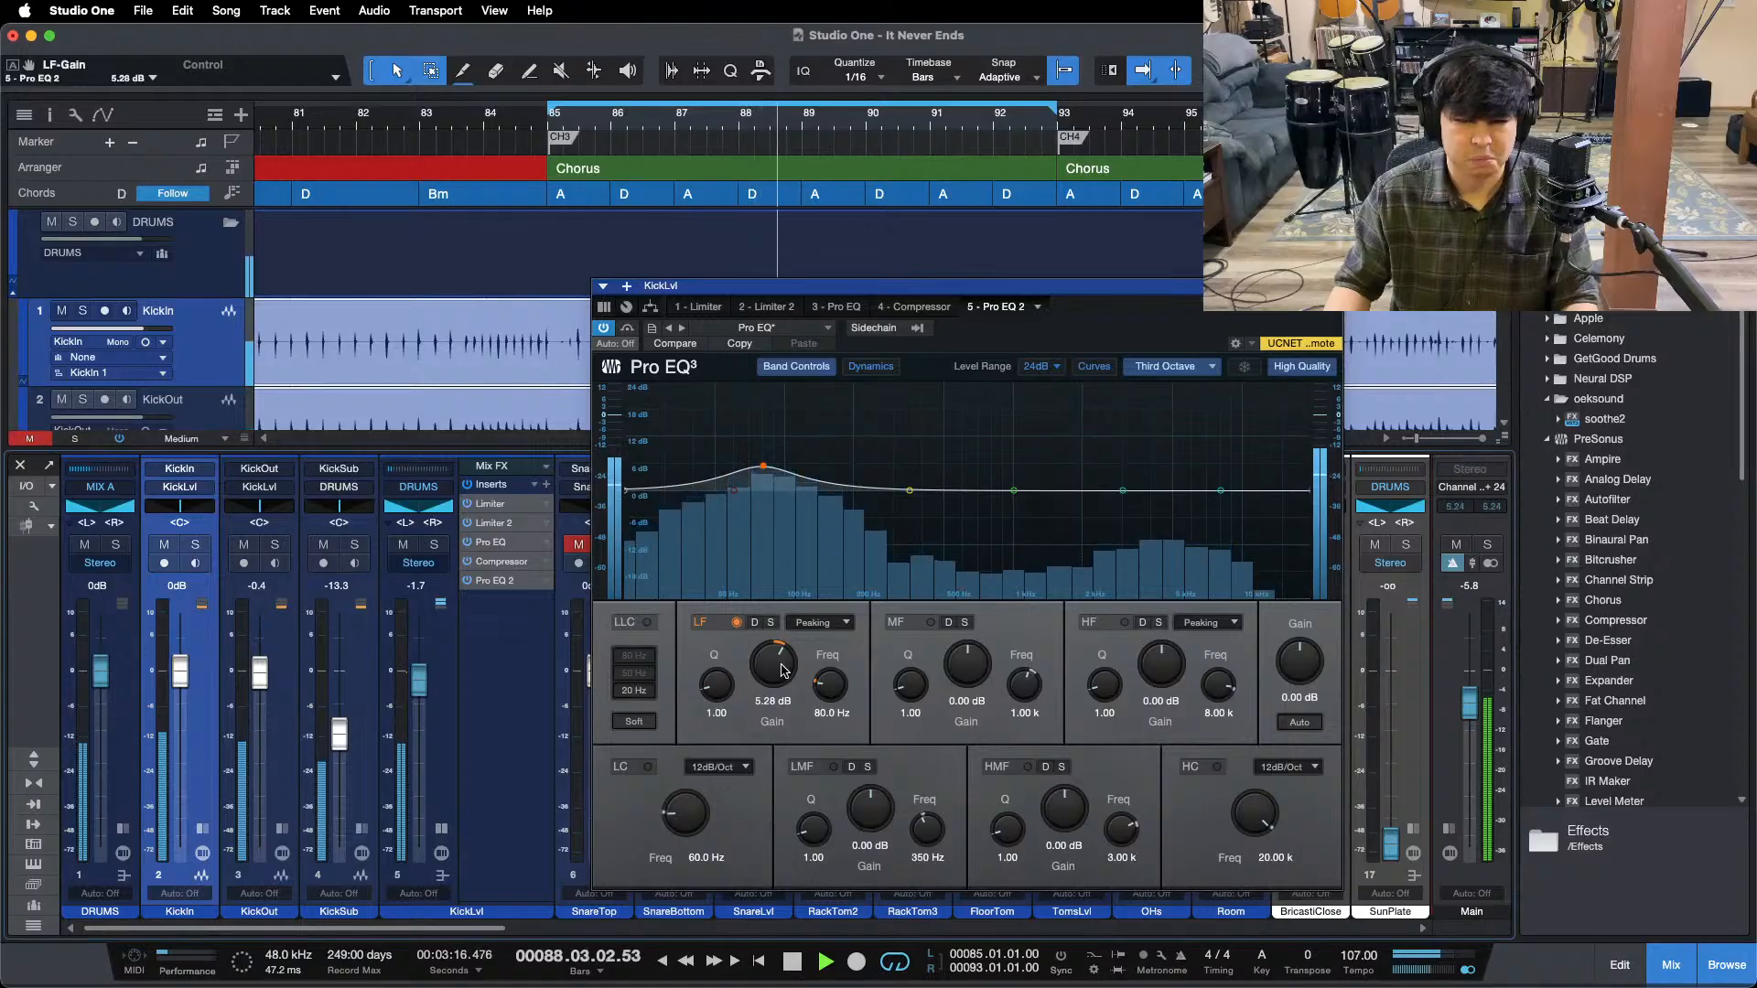
# - Reopen KickLvl's first Pro EQ and raise the KickLvl fader to -0.8 dB
pyautogui.click(501, 544)
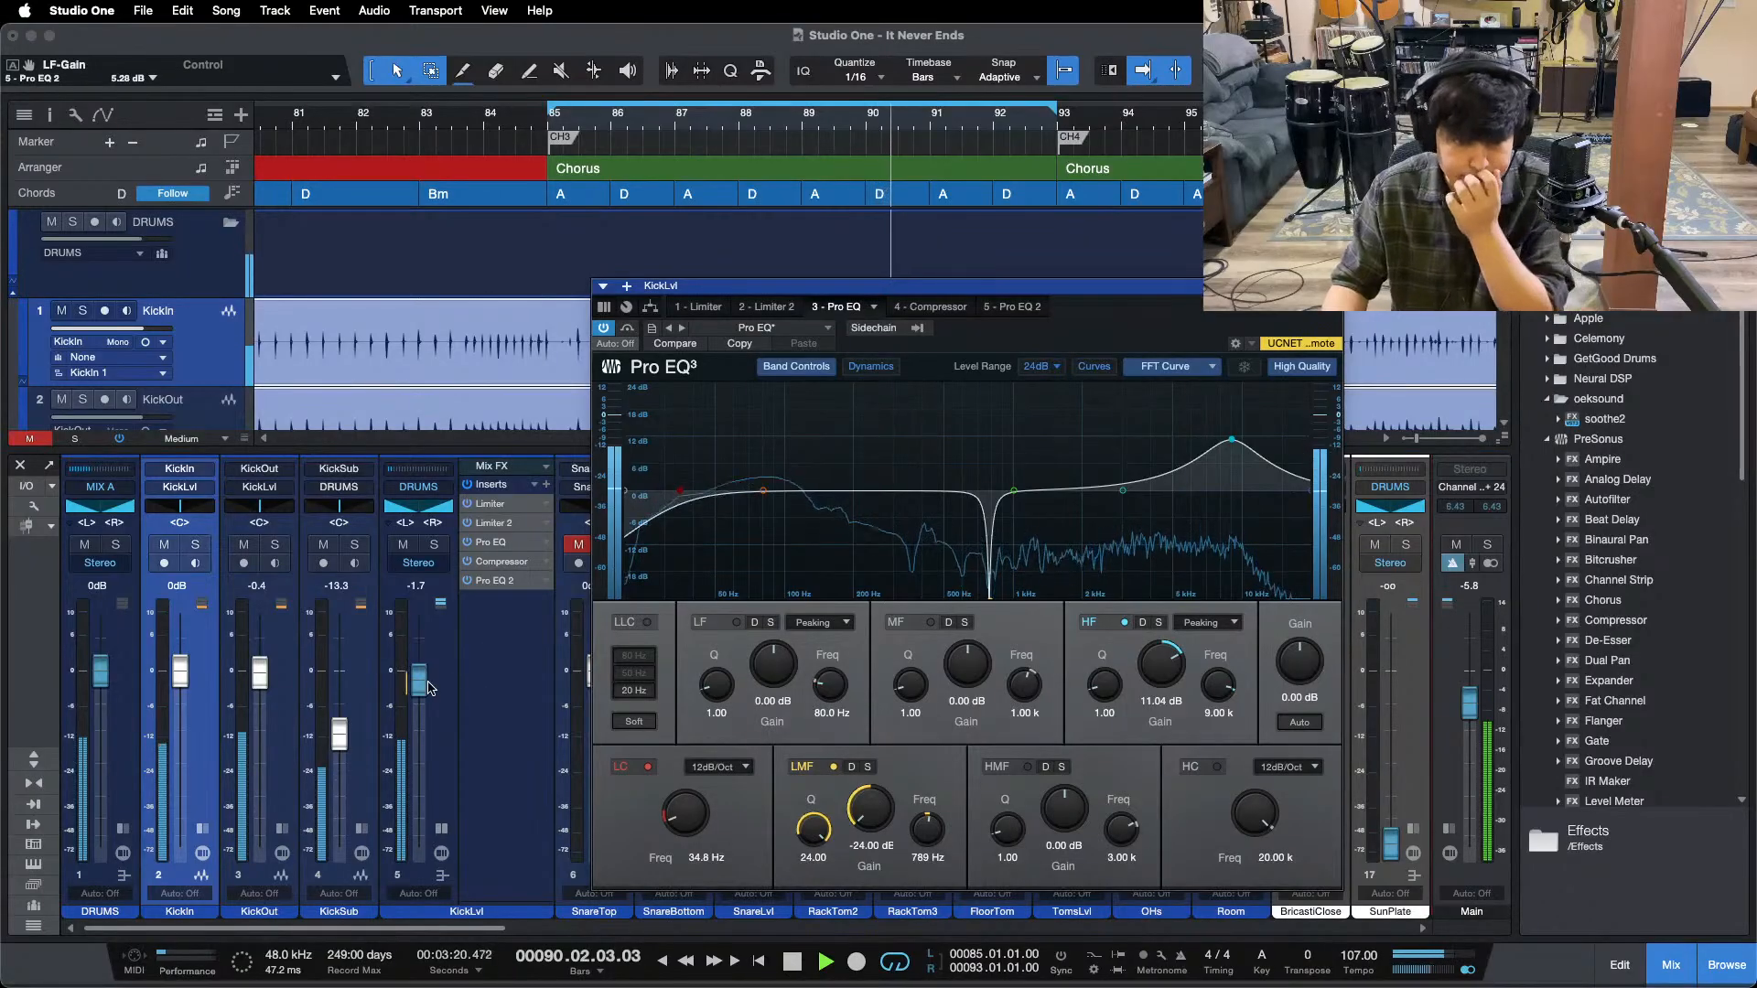
pyautogui.moveTo(420, 687); pyautogui.dragTo(419, 686)
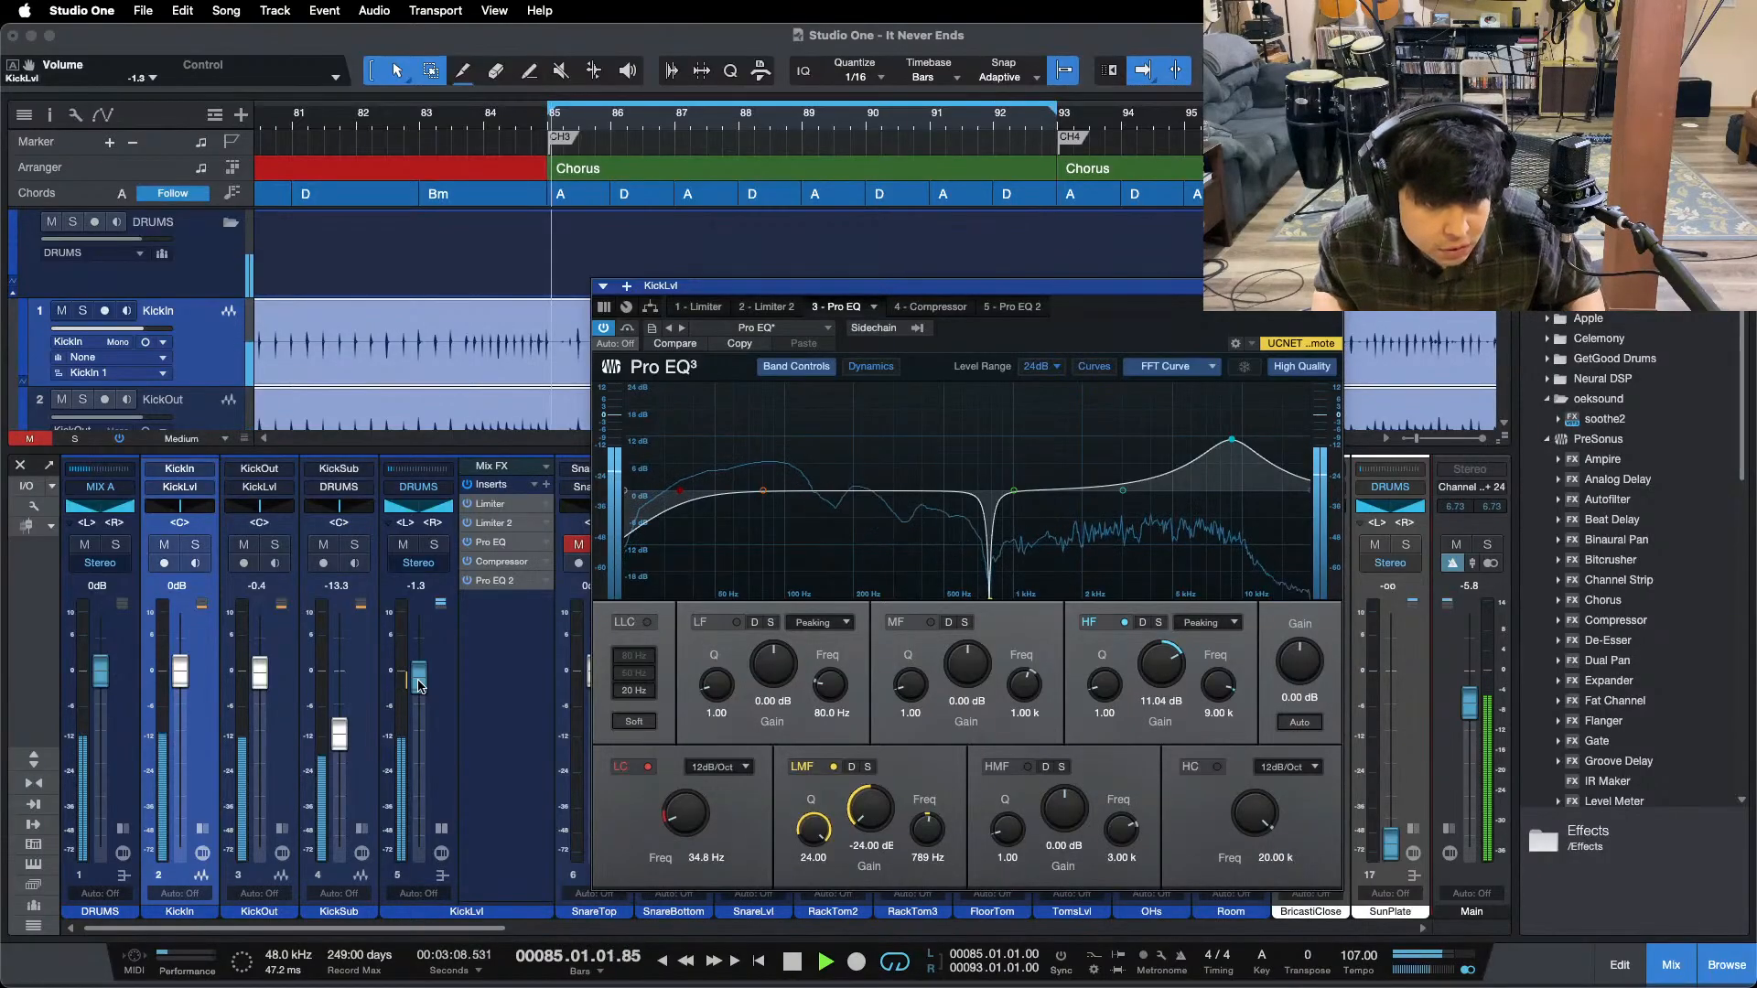
pyautogui.moveTo(418, 687); pyautogui.dragTo(418, 685)
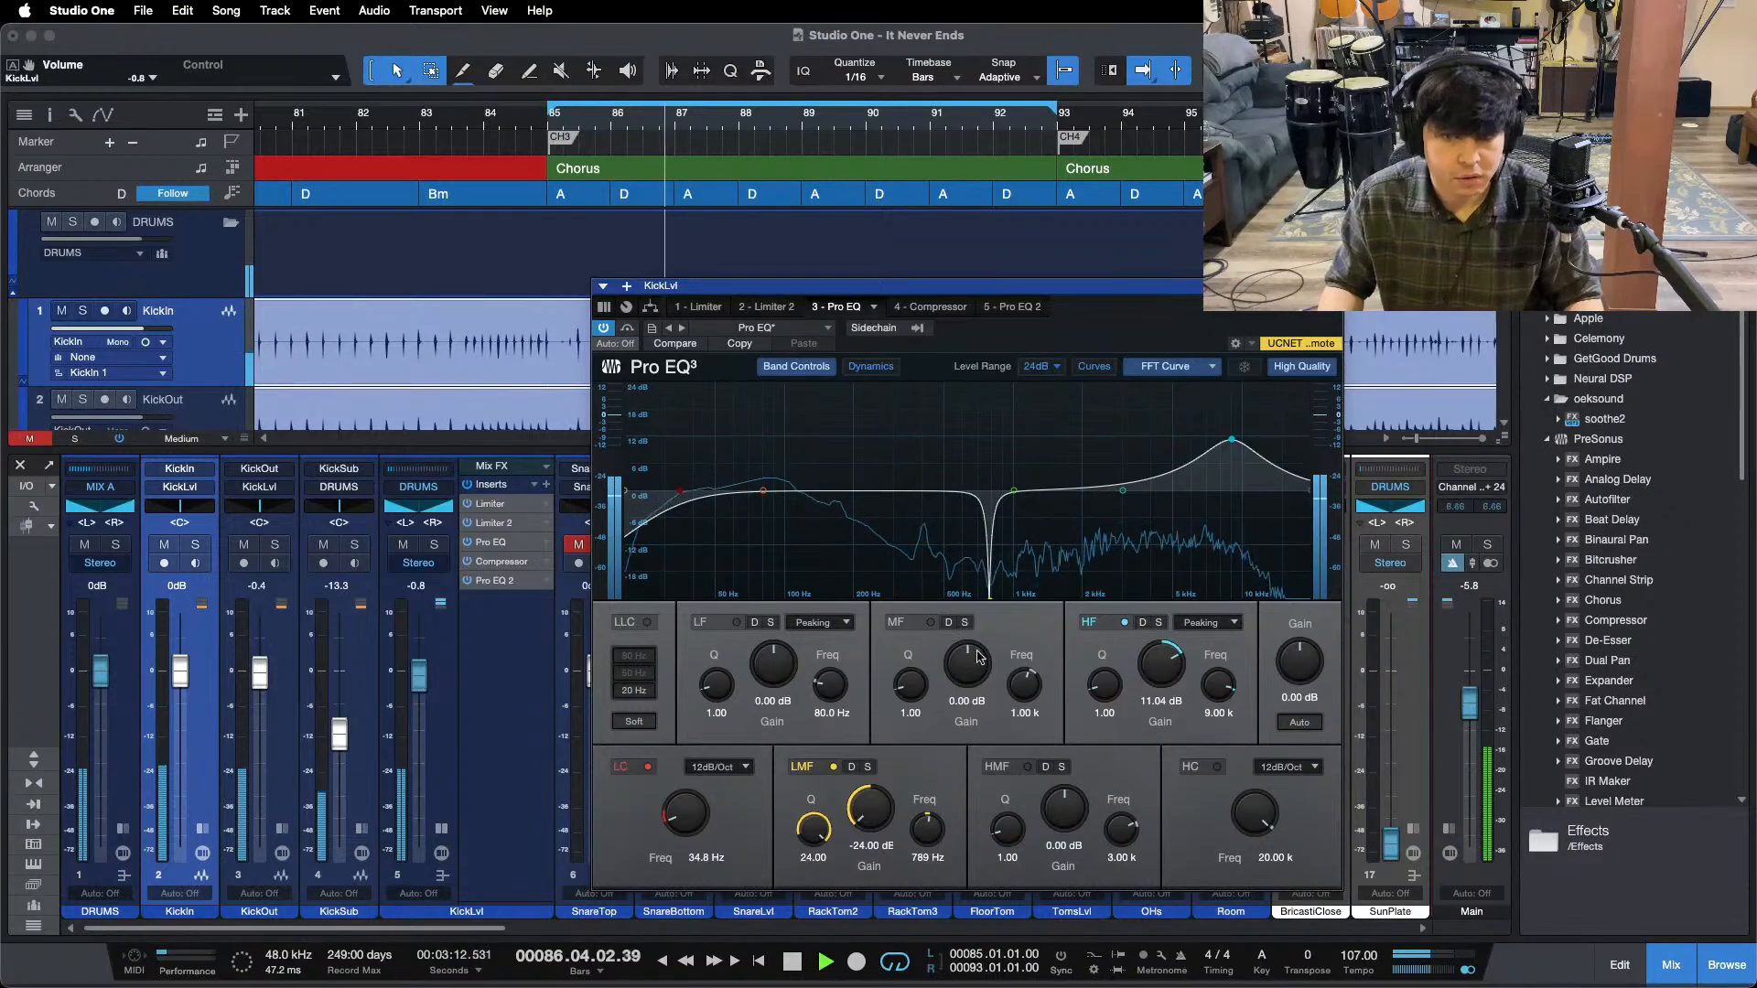
# - Raise the HF band gain at 9 kHz in KickLvl's first Pro EQ to 16.32 dB
pyautogui.moveTo(1149, 694); pyautogui.dragTo(1147, 679)
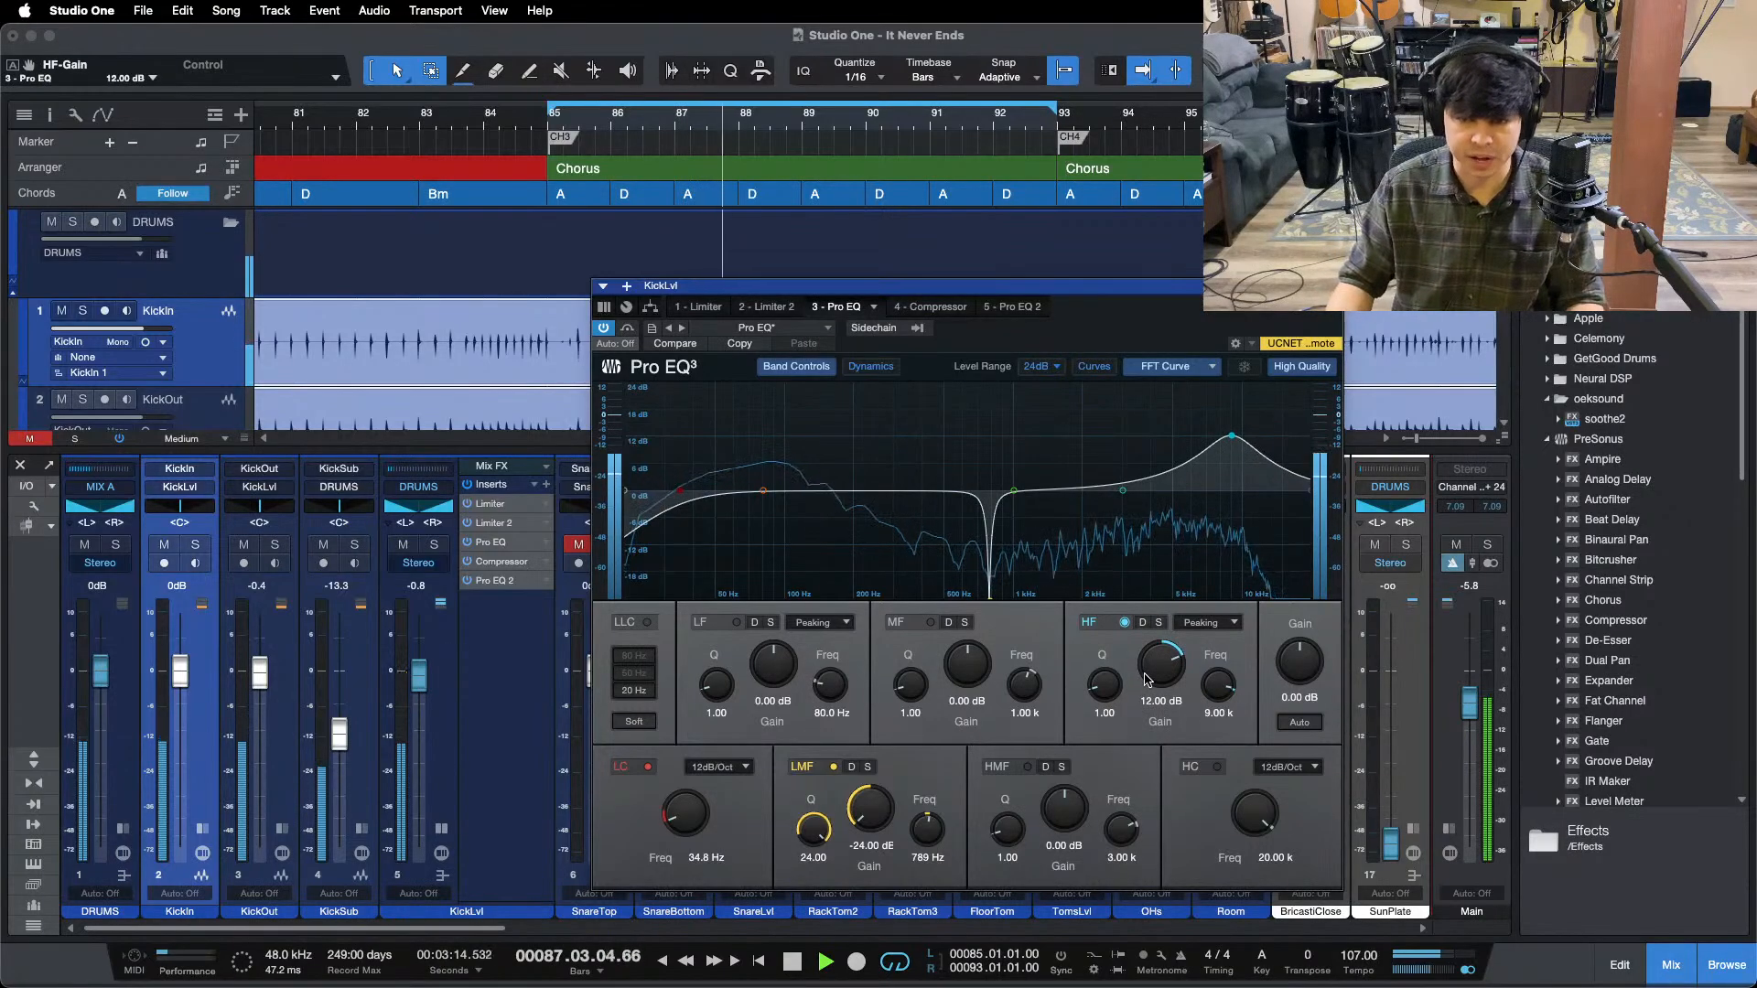
pyautogui.scroll(4, 1147, 679)
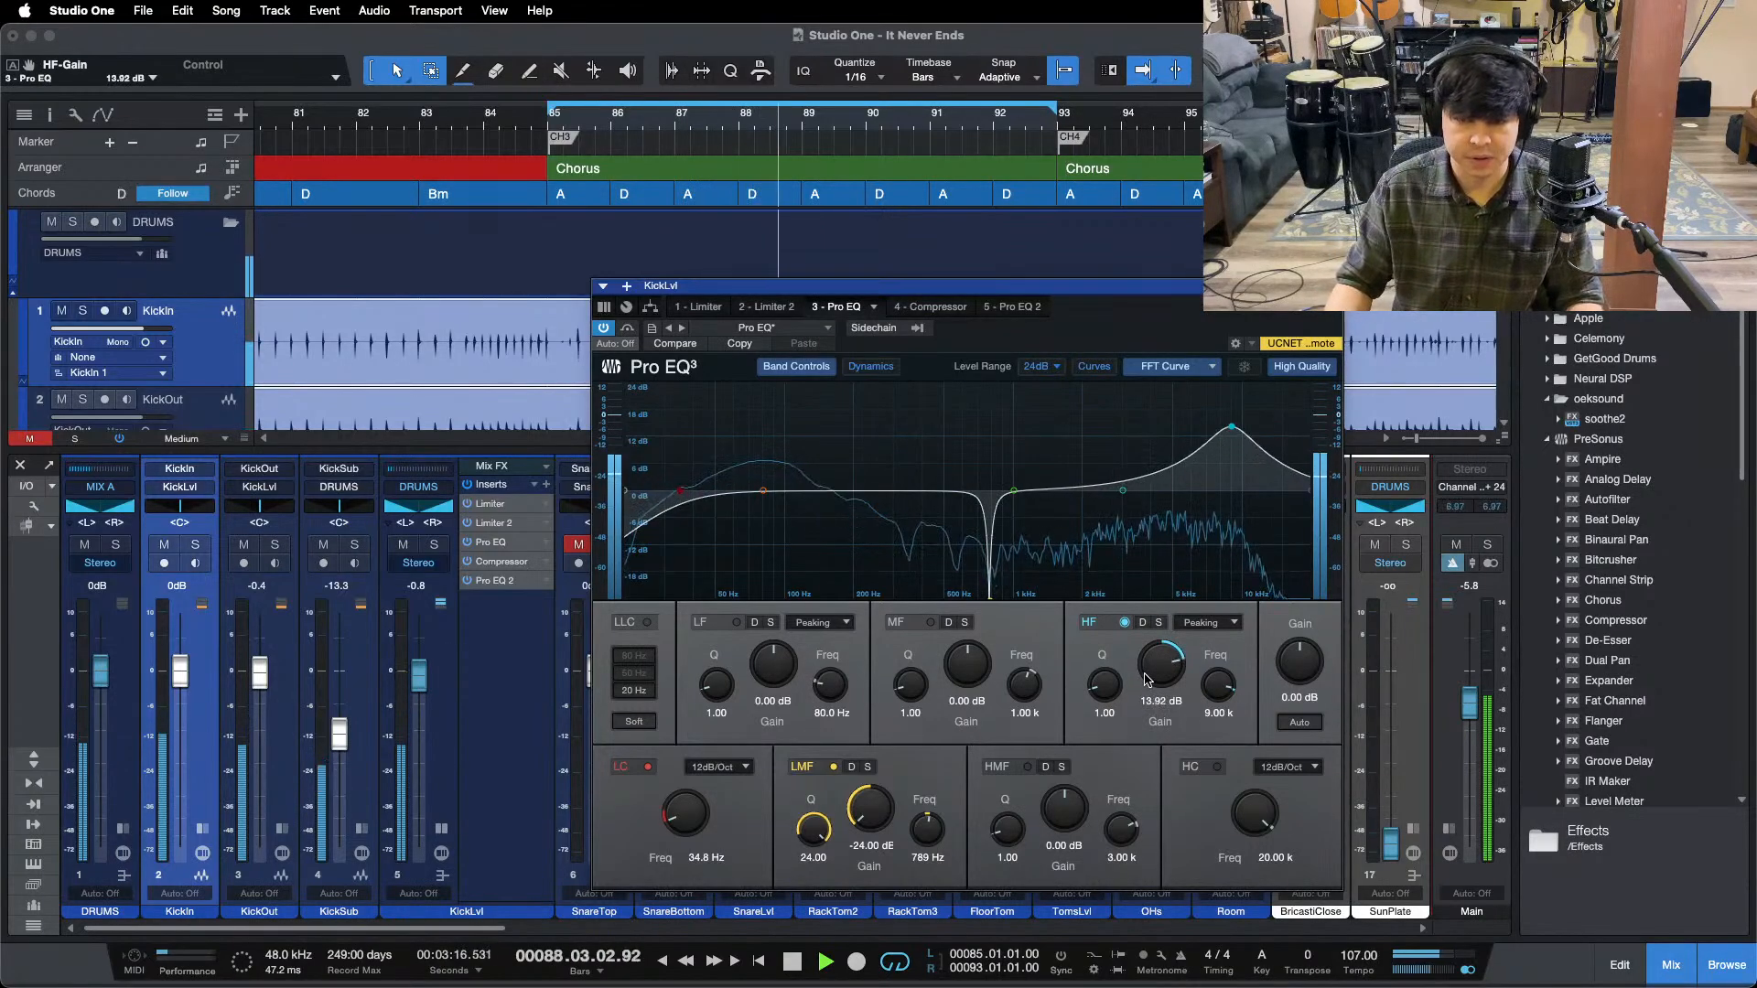
pyautogui.scroll(2, 1147, 679)
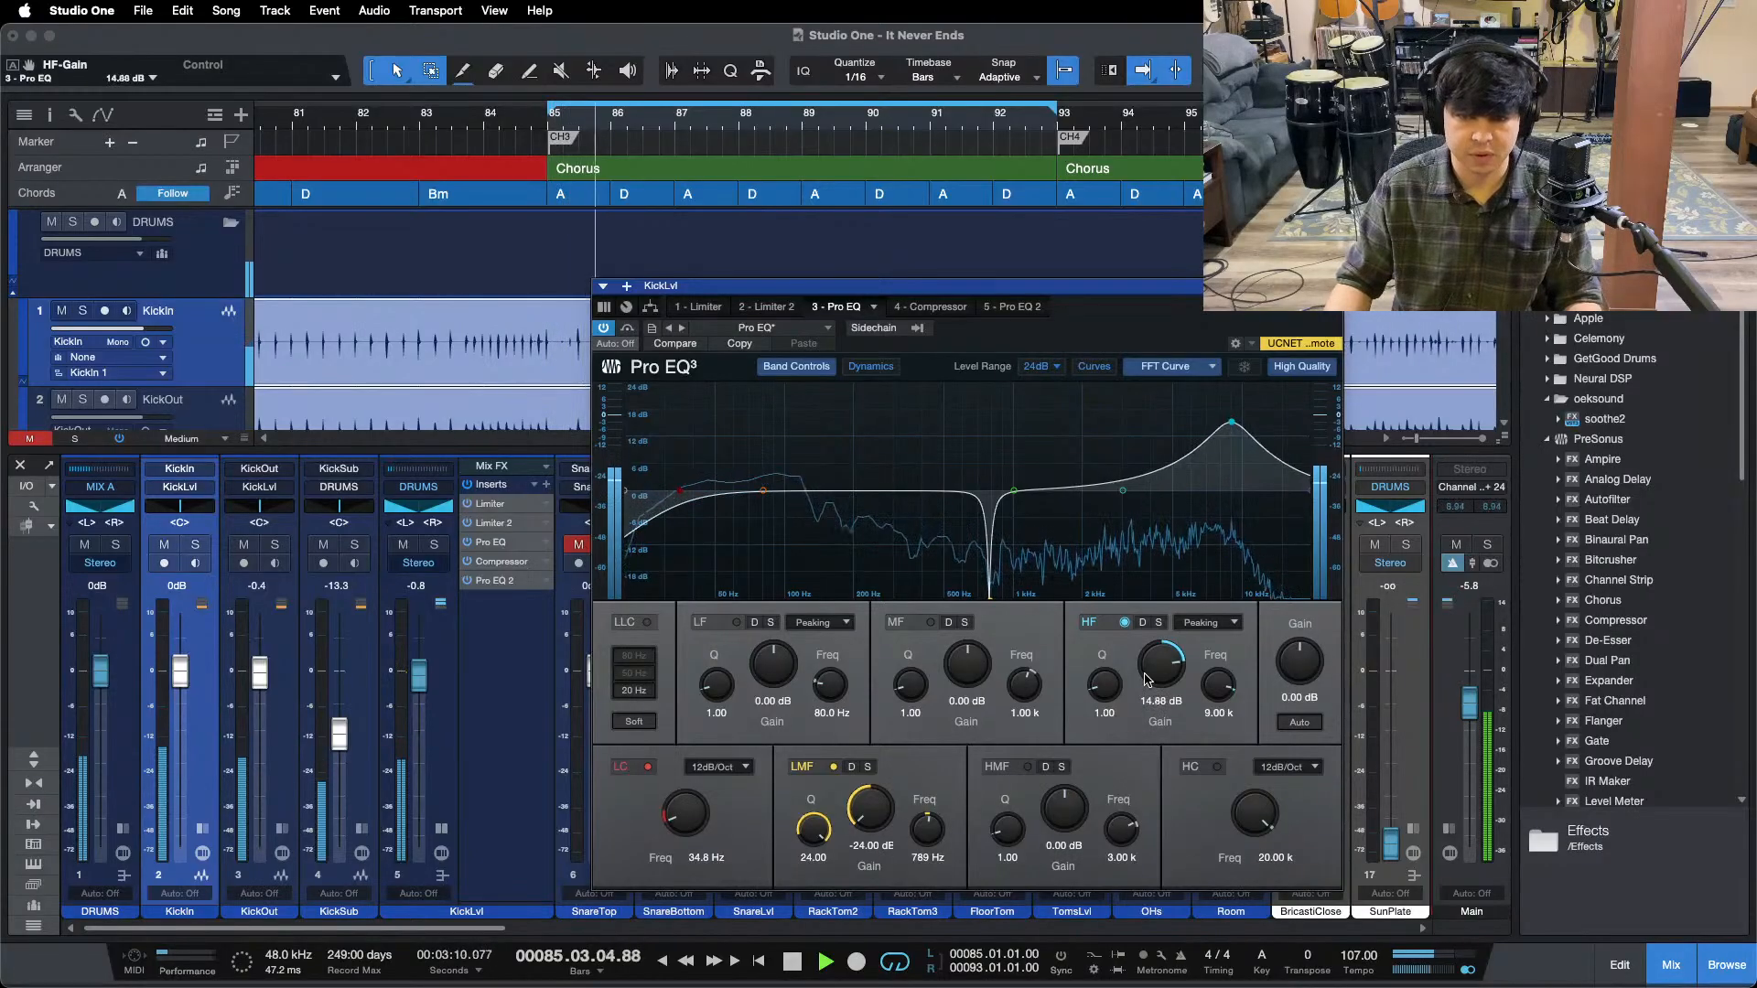
pyautogui.scroll(1, 1147, 679)
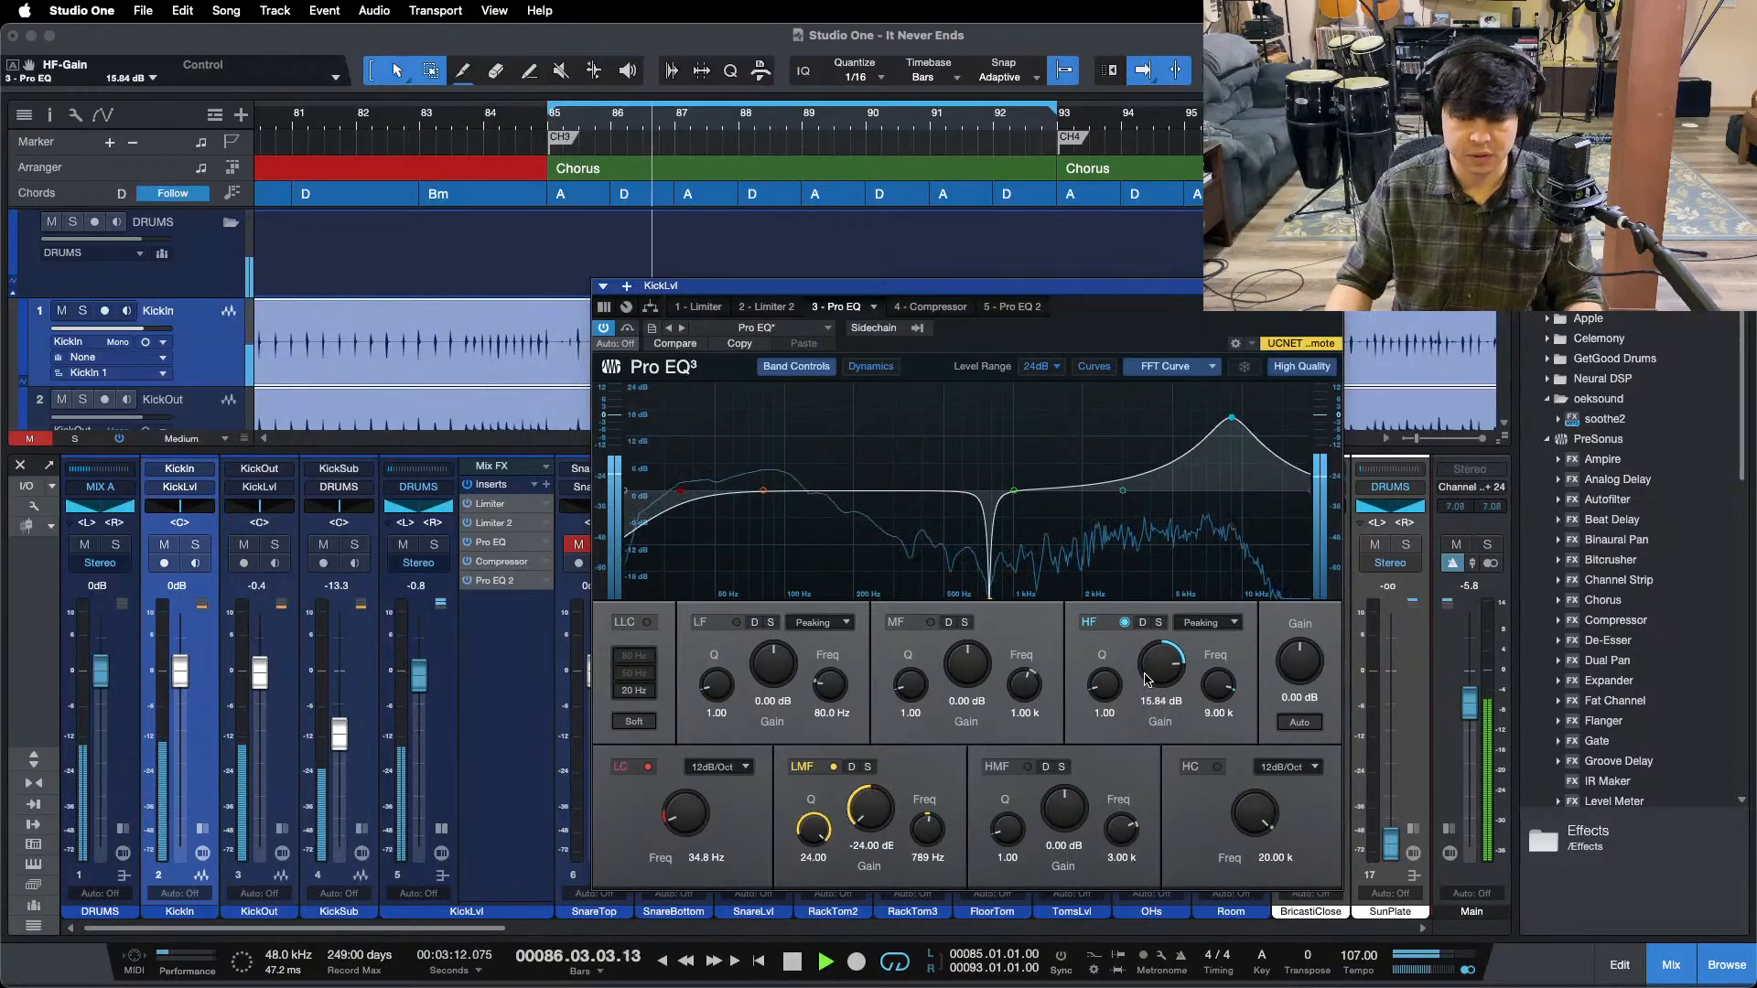
pyautogui.scroll(1, 1146, 679)
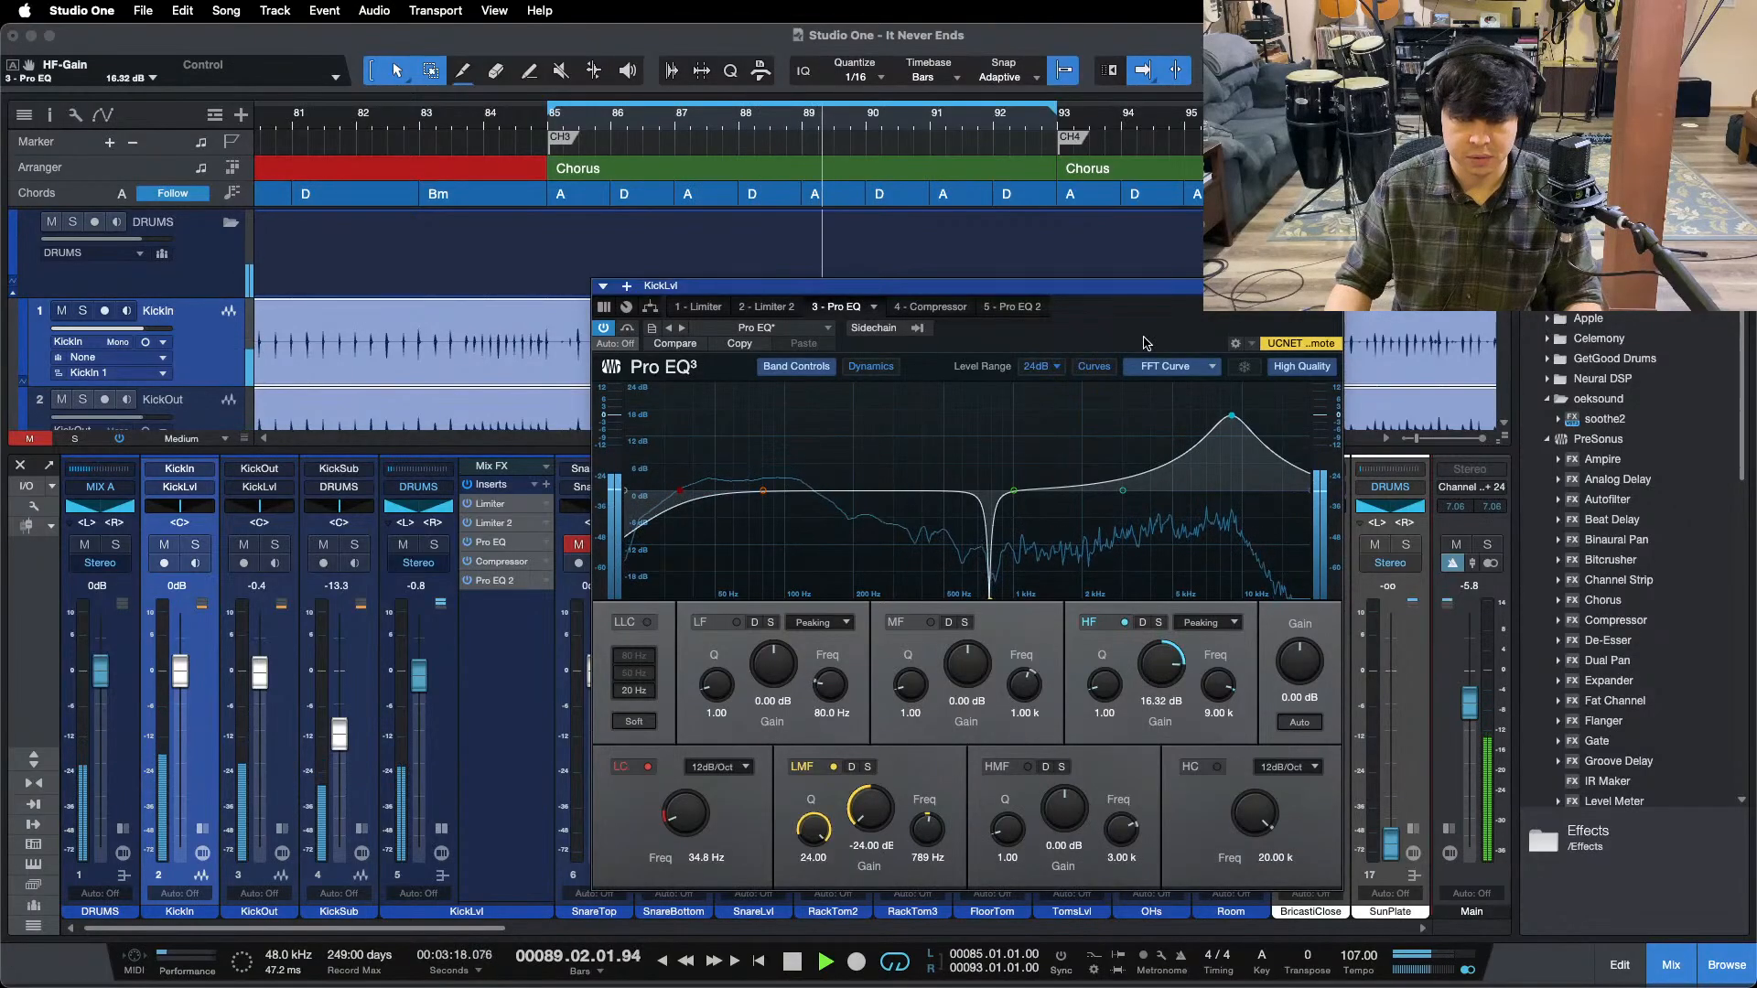
# - Review Pro EQ 2, raise the HF gain in KickLvl's first Pro EQ to 17.28 dB, and close the plug-in window
pyautogui.click(495, 547)
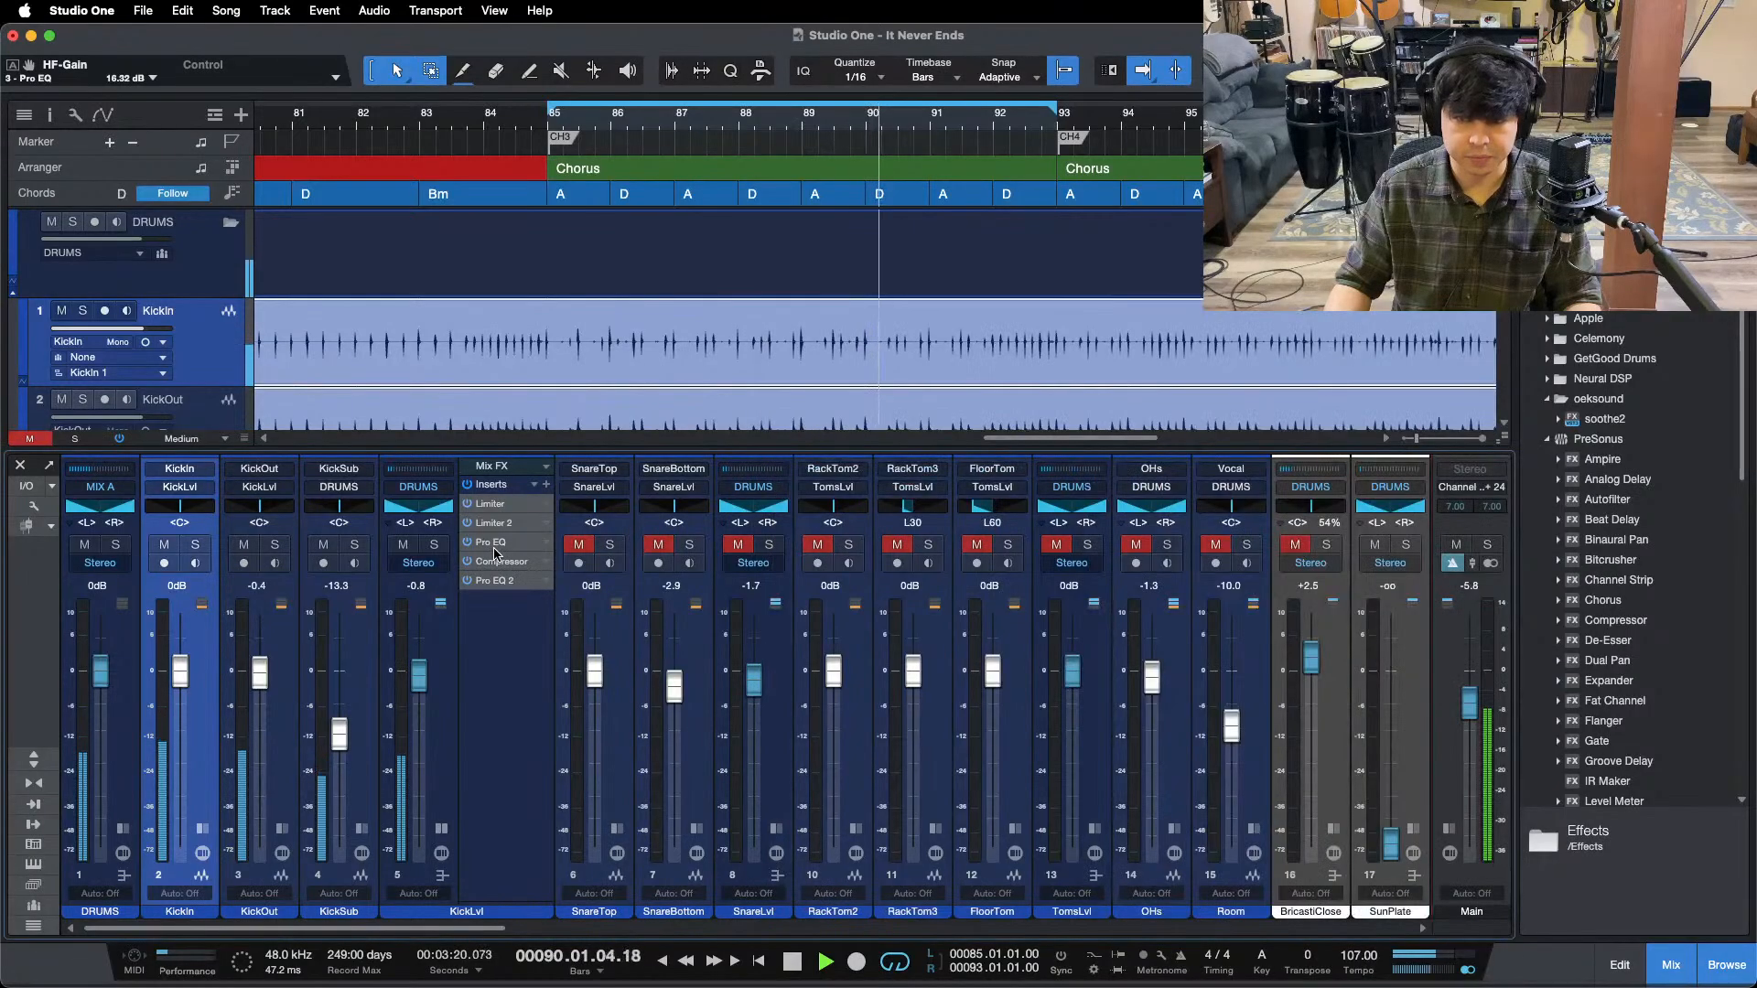
pyautogui.click(494, 546)
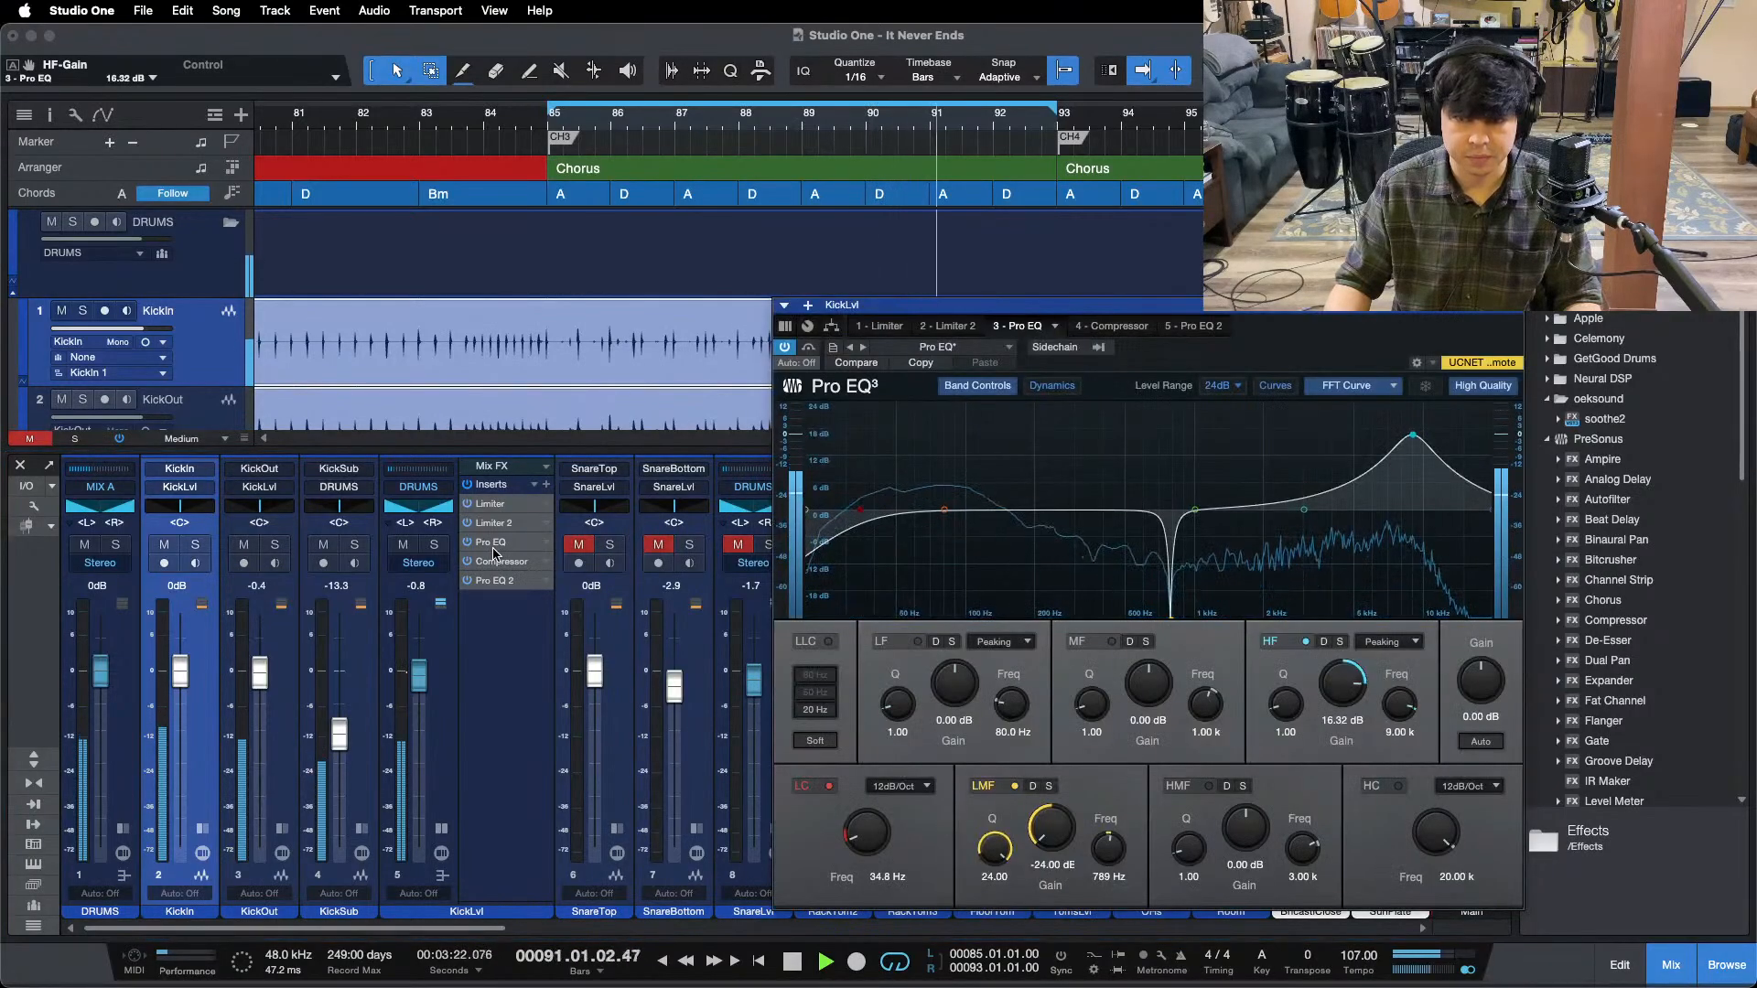
pyautogui.click(1201, 326)
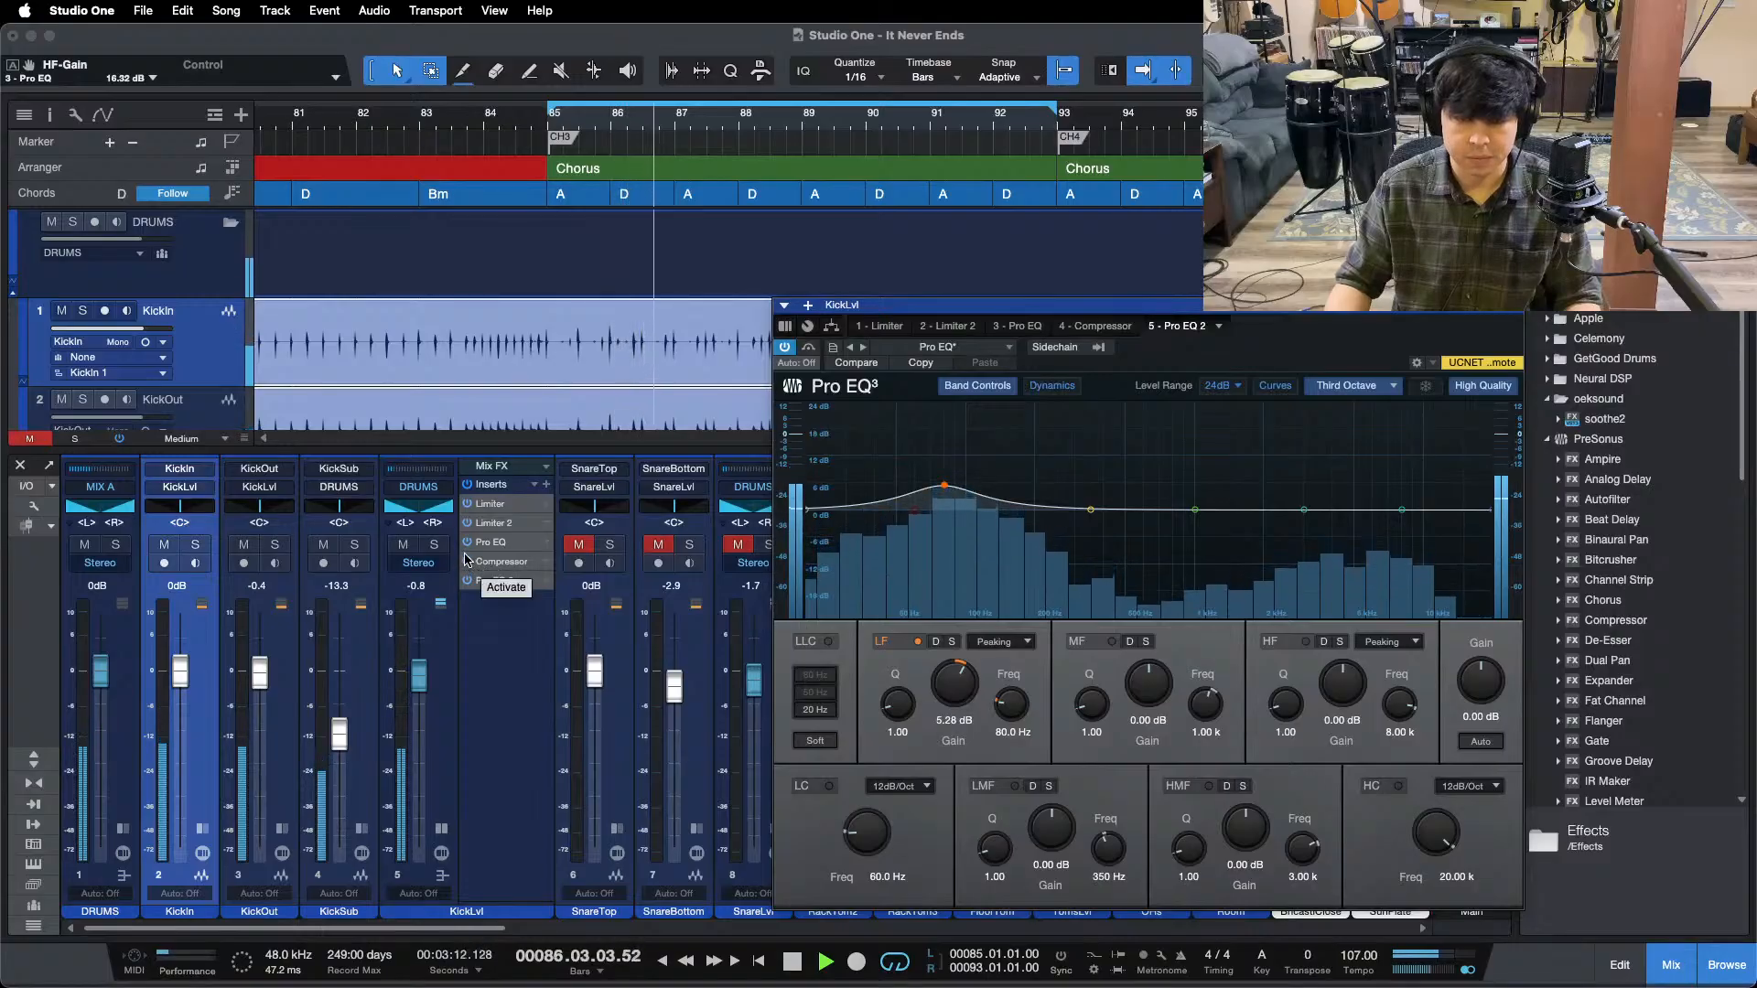
pyautogui.click(1020, 327)
pyautogui.moveTo(1267, 340); pyautogui.dragTo(1060, 313)
pyautogui.moveTo(1127, 665); pyautogui.dragTo(1127, 663)
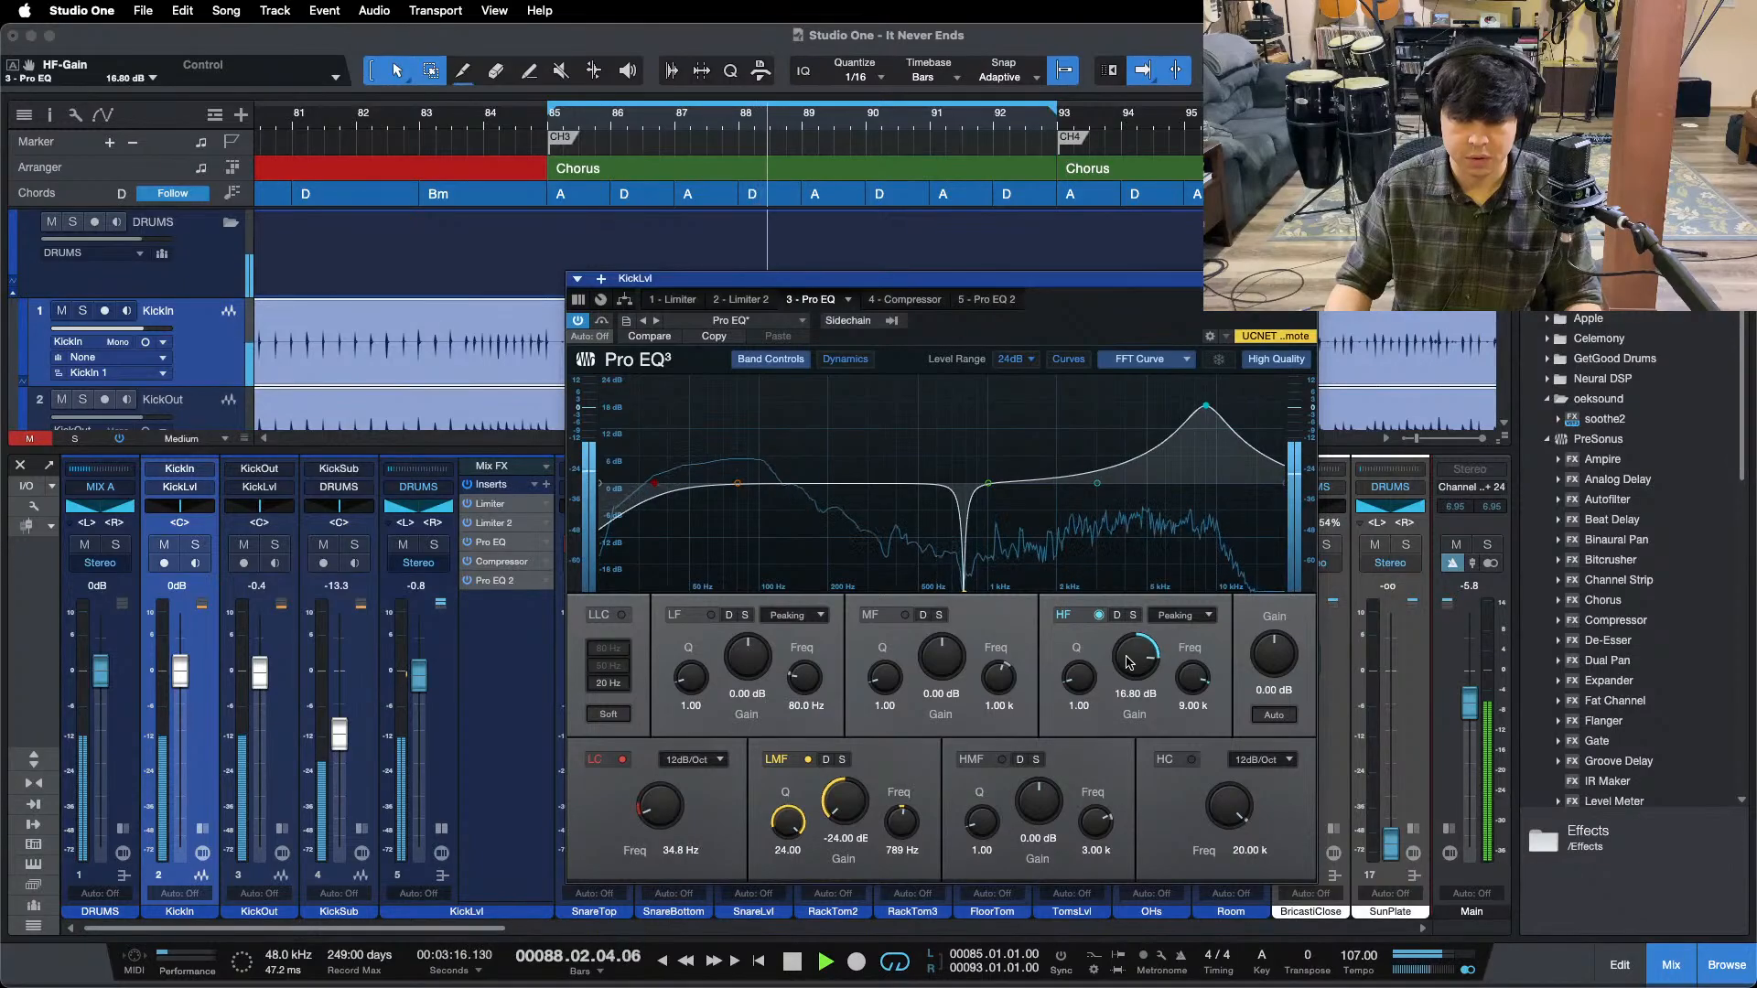
pyautogui.press('KP_1')
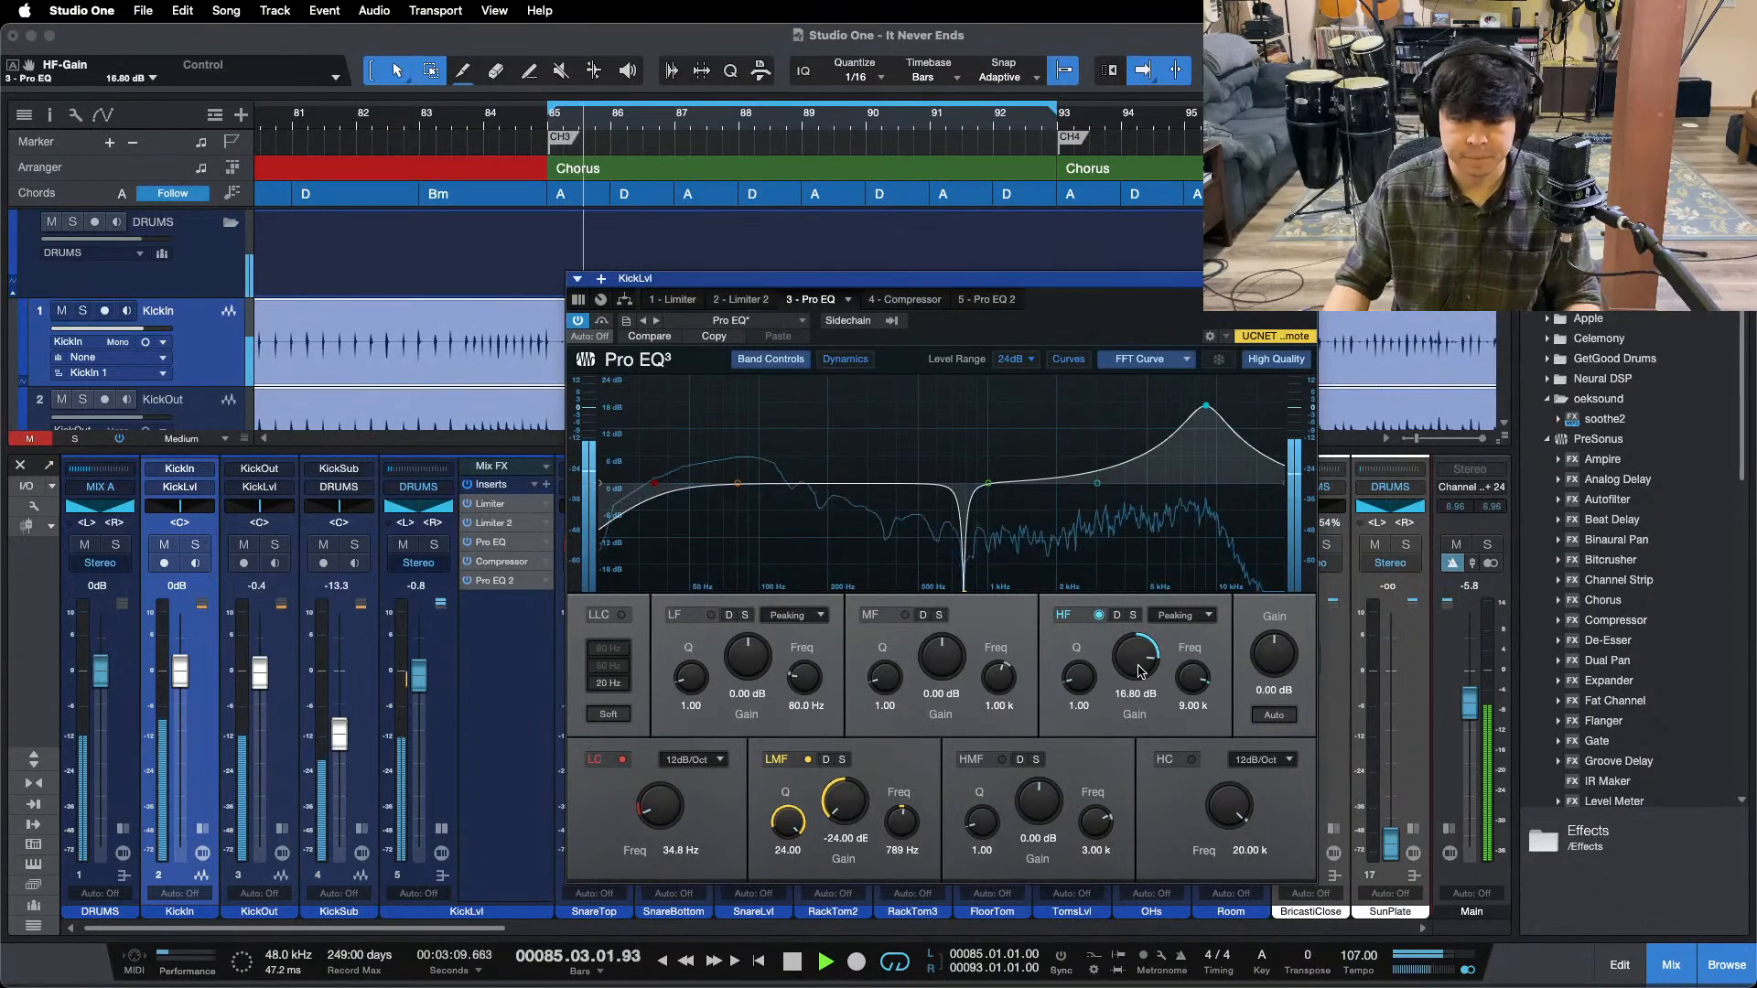
pyautogui.scroll(2, 1140, 669)
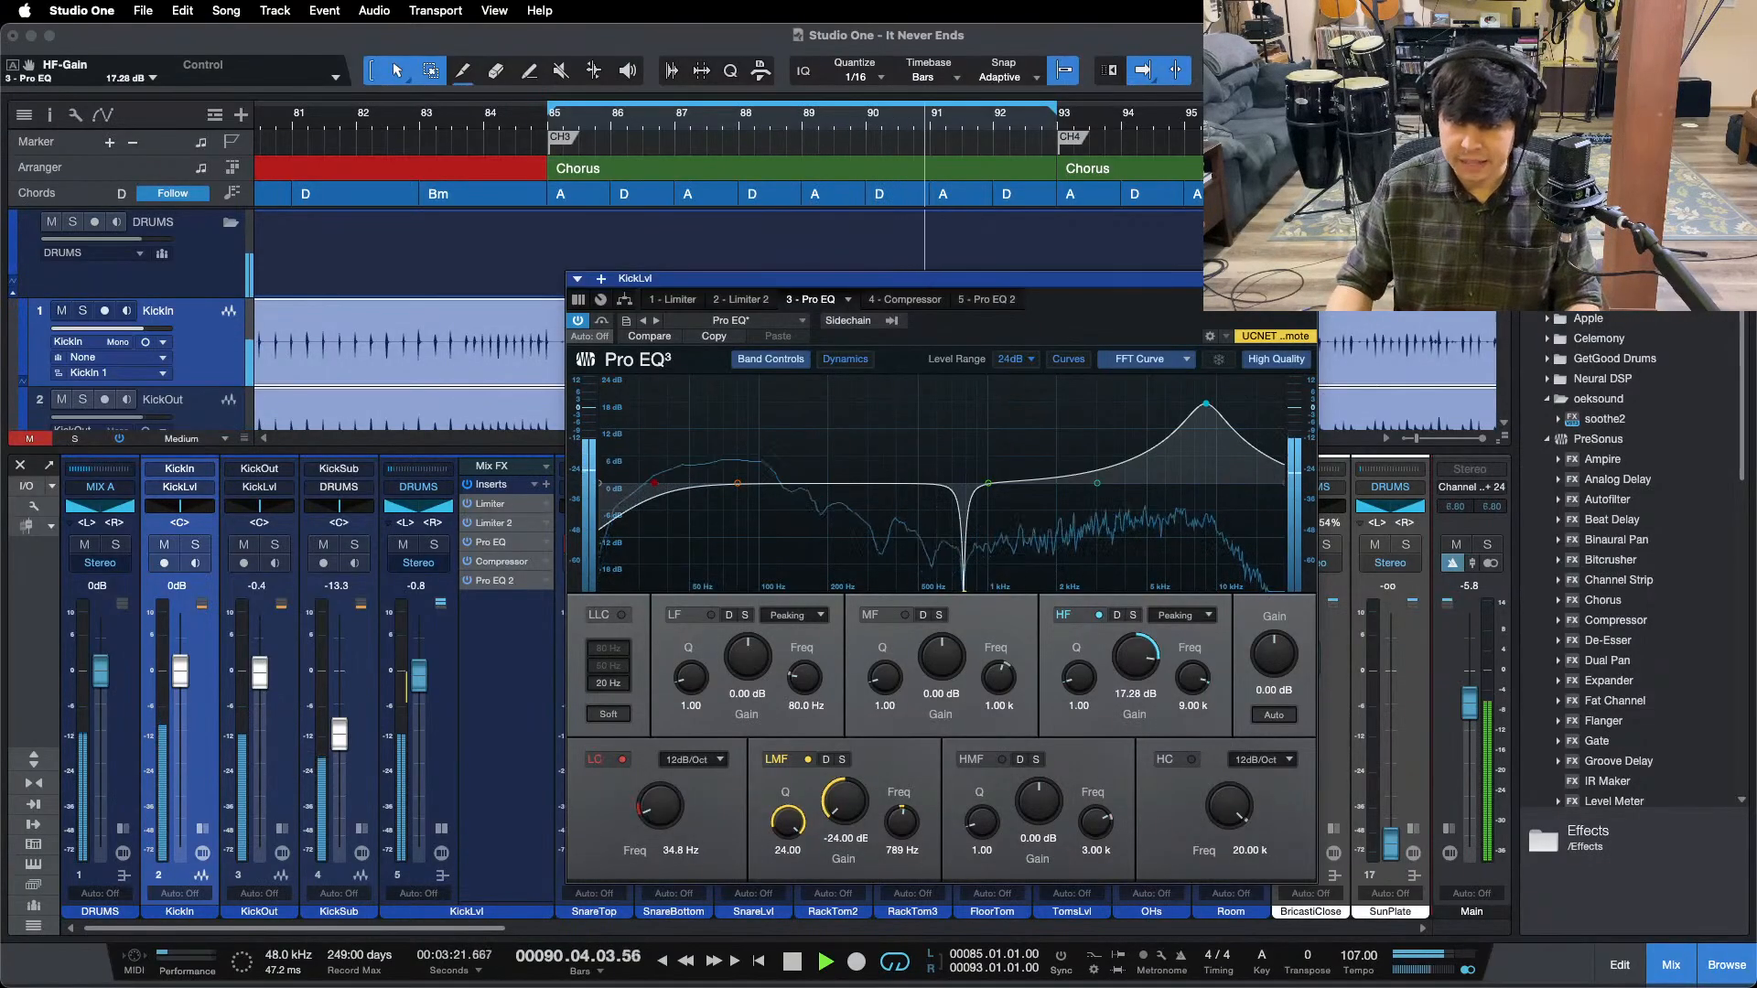
pyautogui.click(1306, 279)
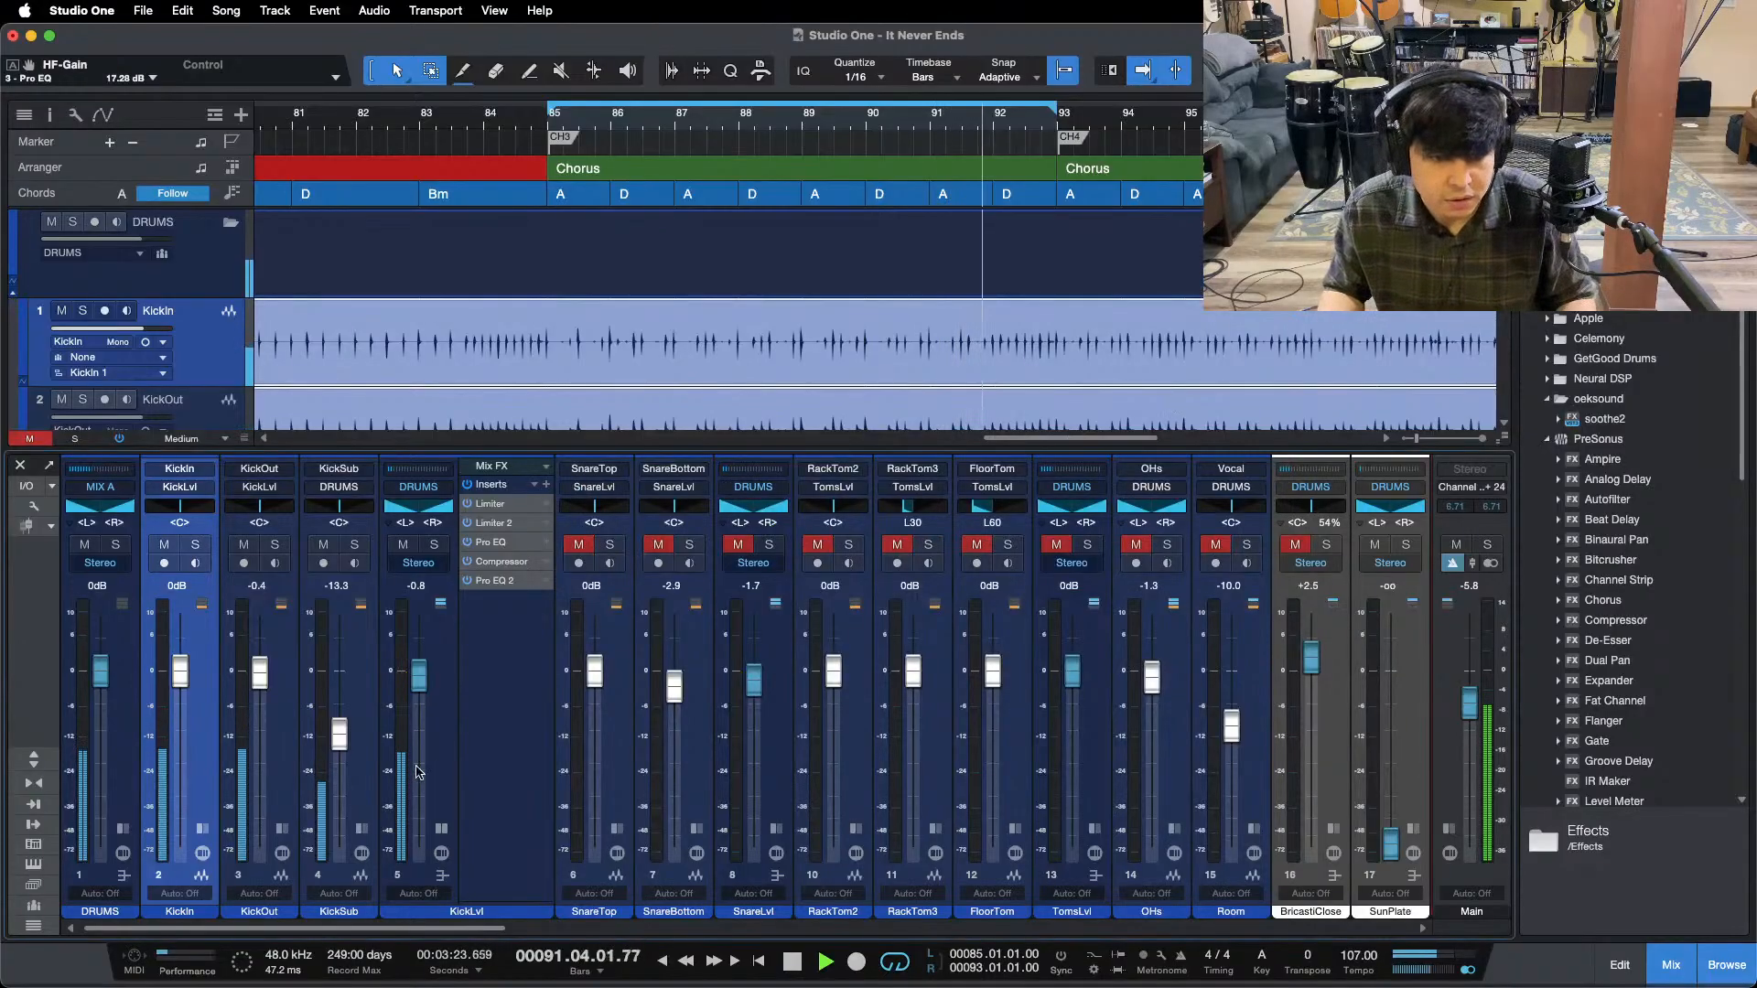
# - Switch monitoring to the snare by unmuting SnareLvl and muting KickLvl, showing the SnareLvl inserts and sends in place of KickLvl's
pyautogui.moveTo(899, 977)
pyautogui.click(957, 957)
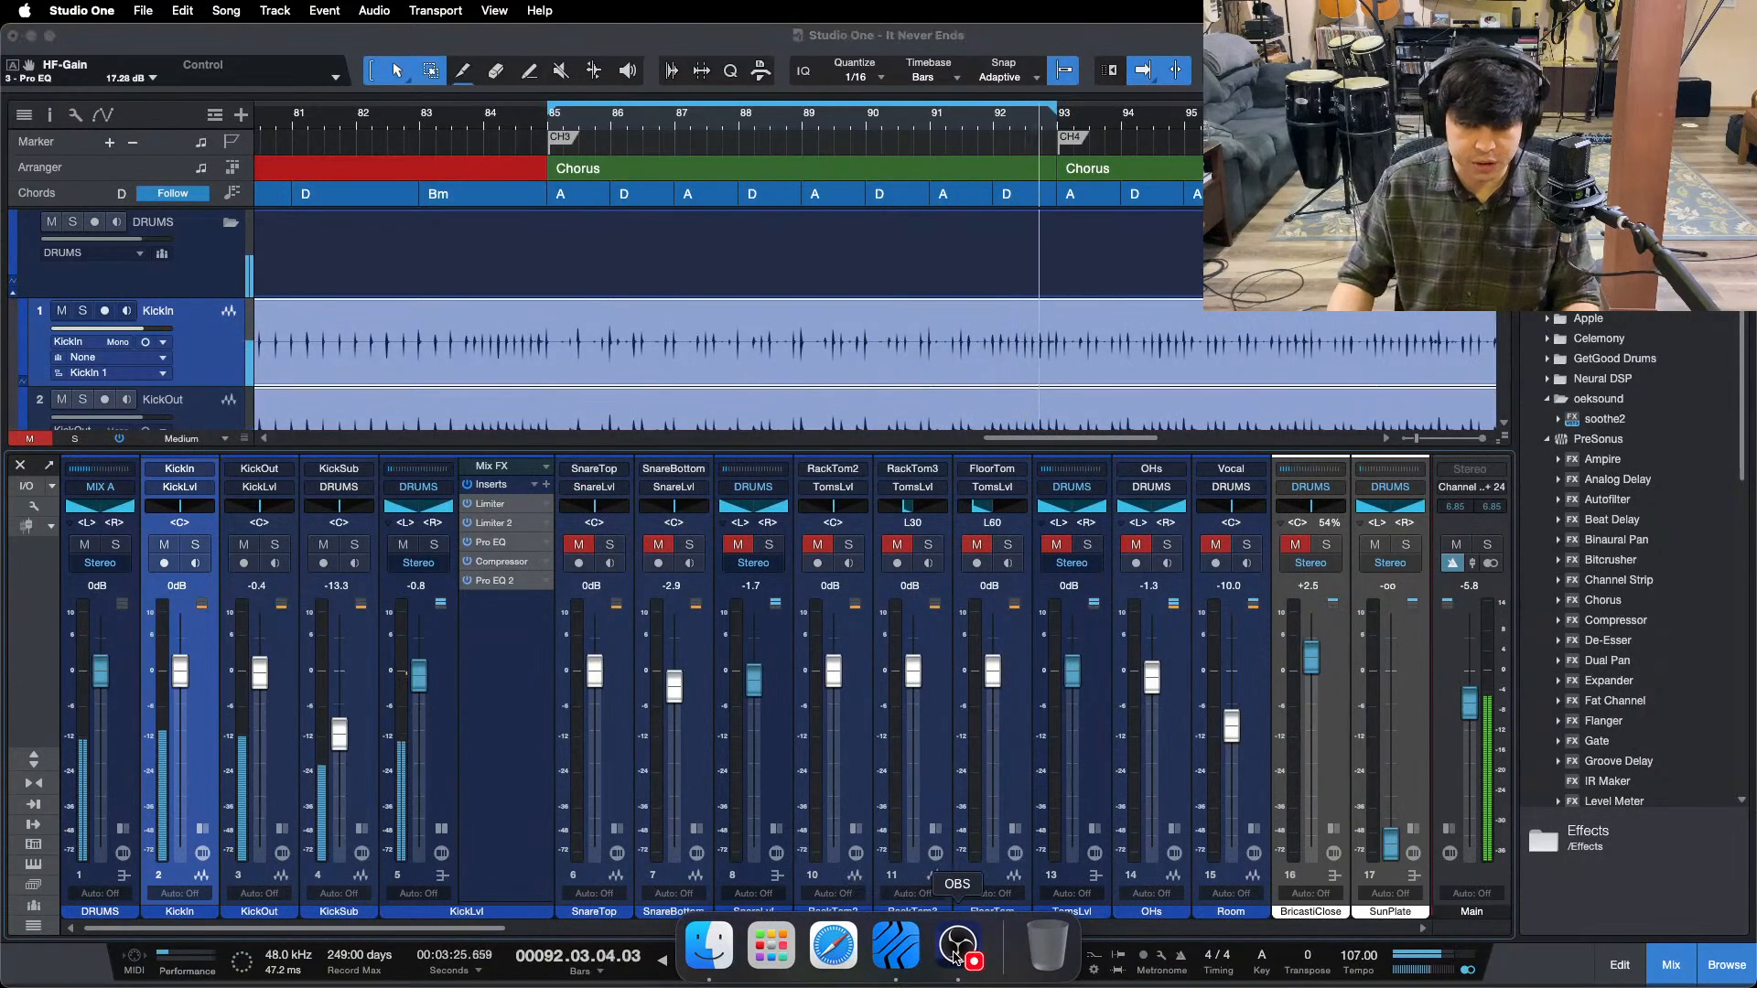
pyautogui.click(437, 831)
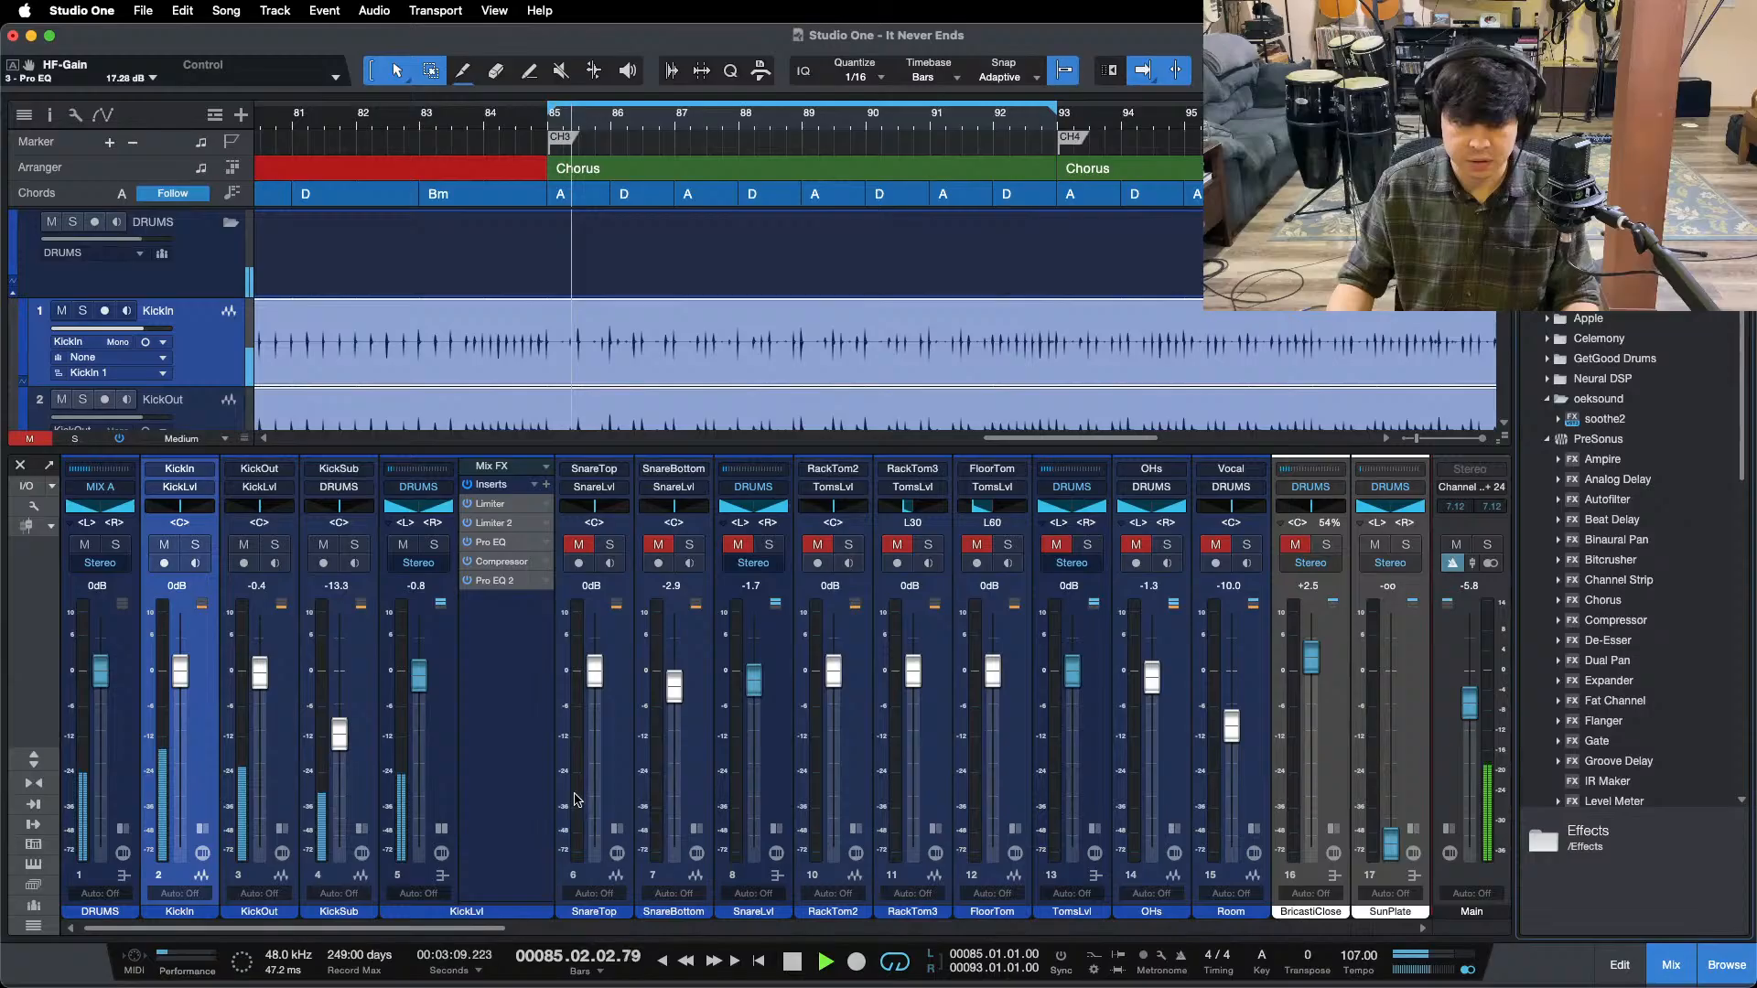
pyautogui.click(437, 831)
pyautogui.moveTo(641, 545); pyautogui.dragTo(411, 548)
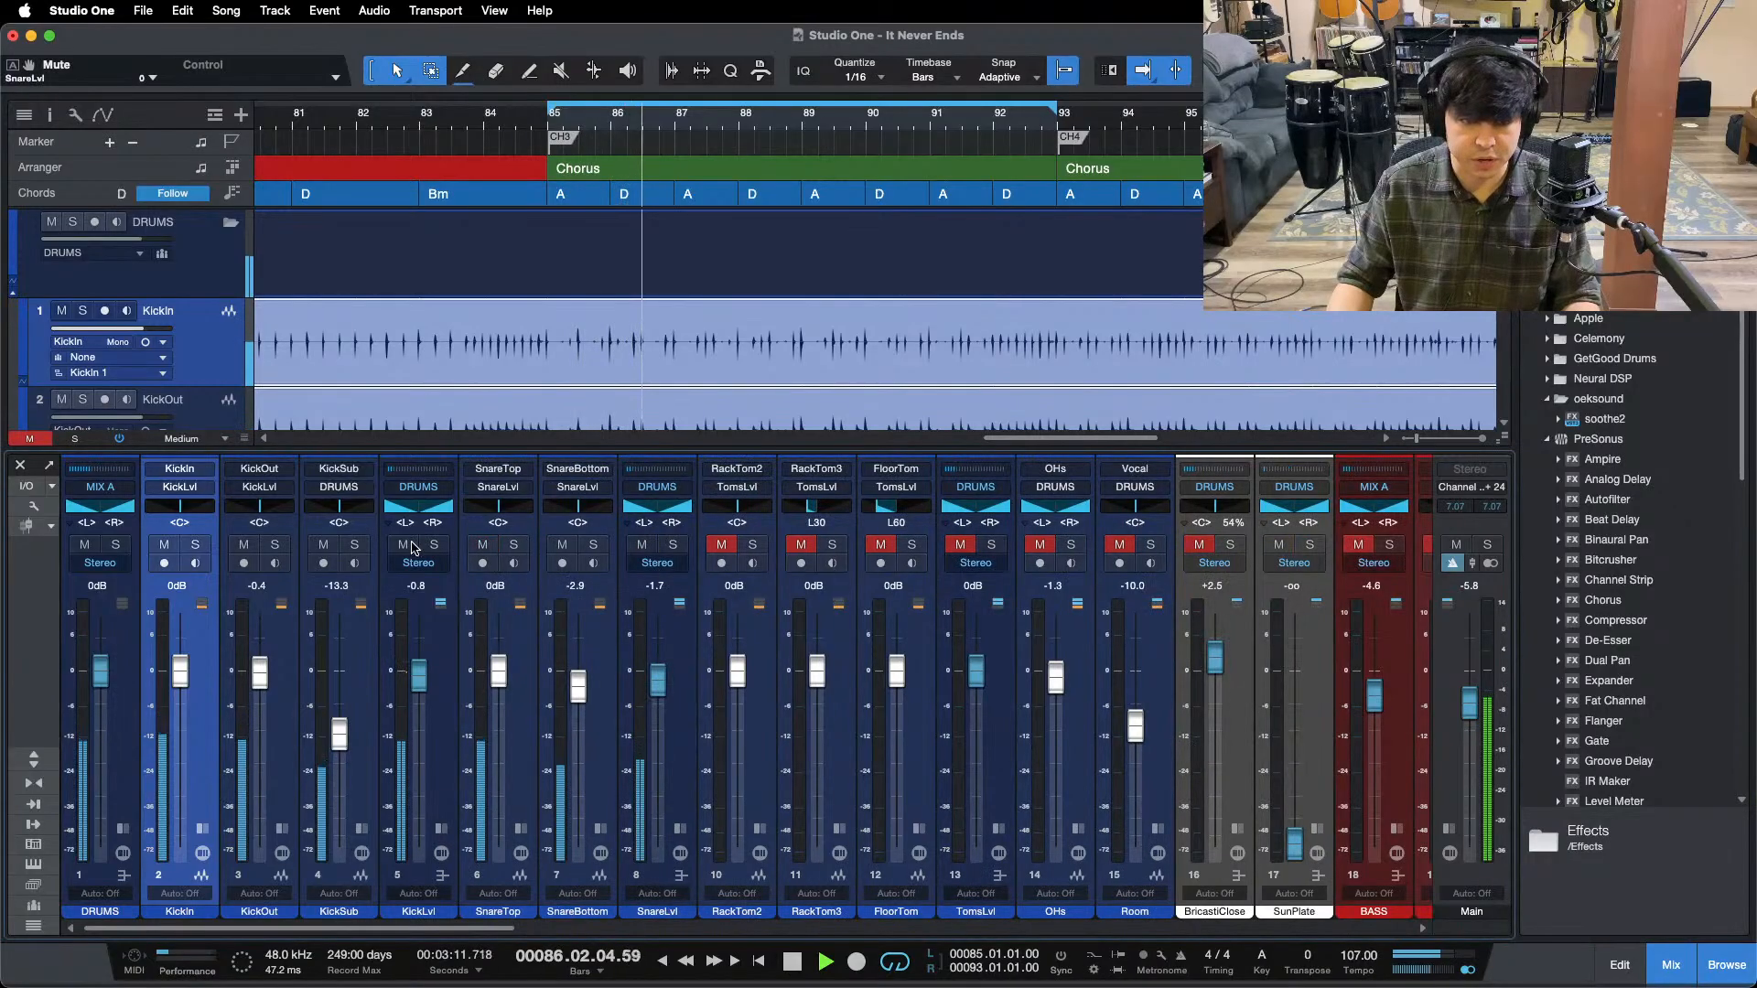
pyautogui.click(412, 547)
pyautogui.click(680, 828)
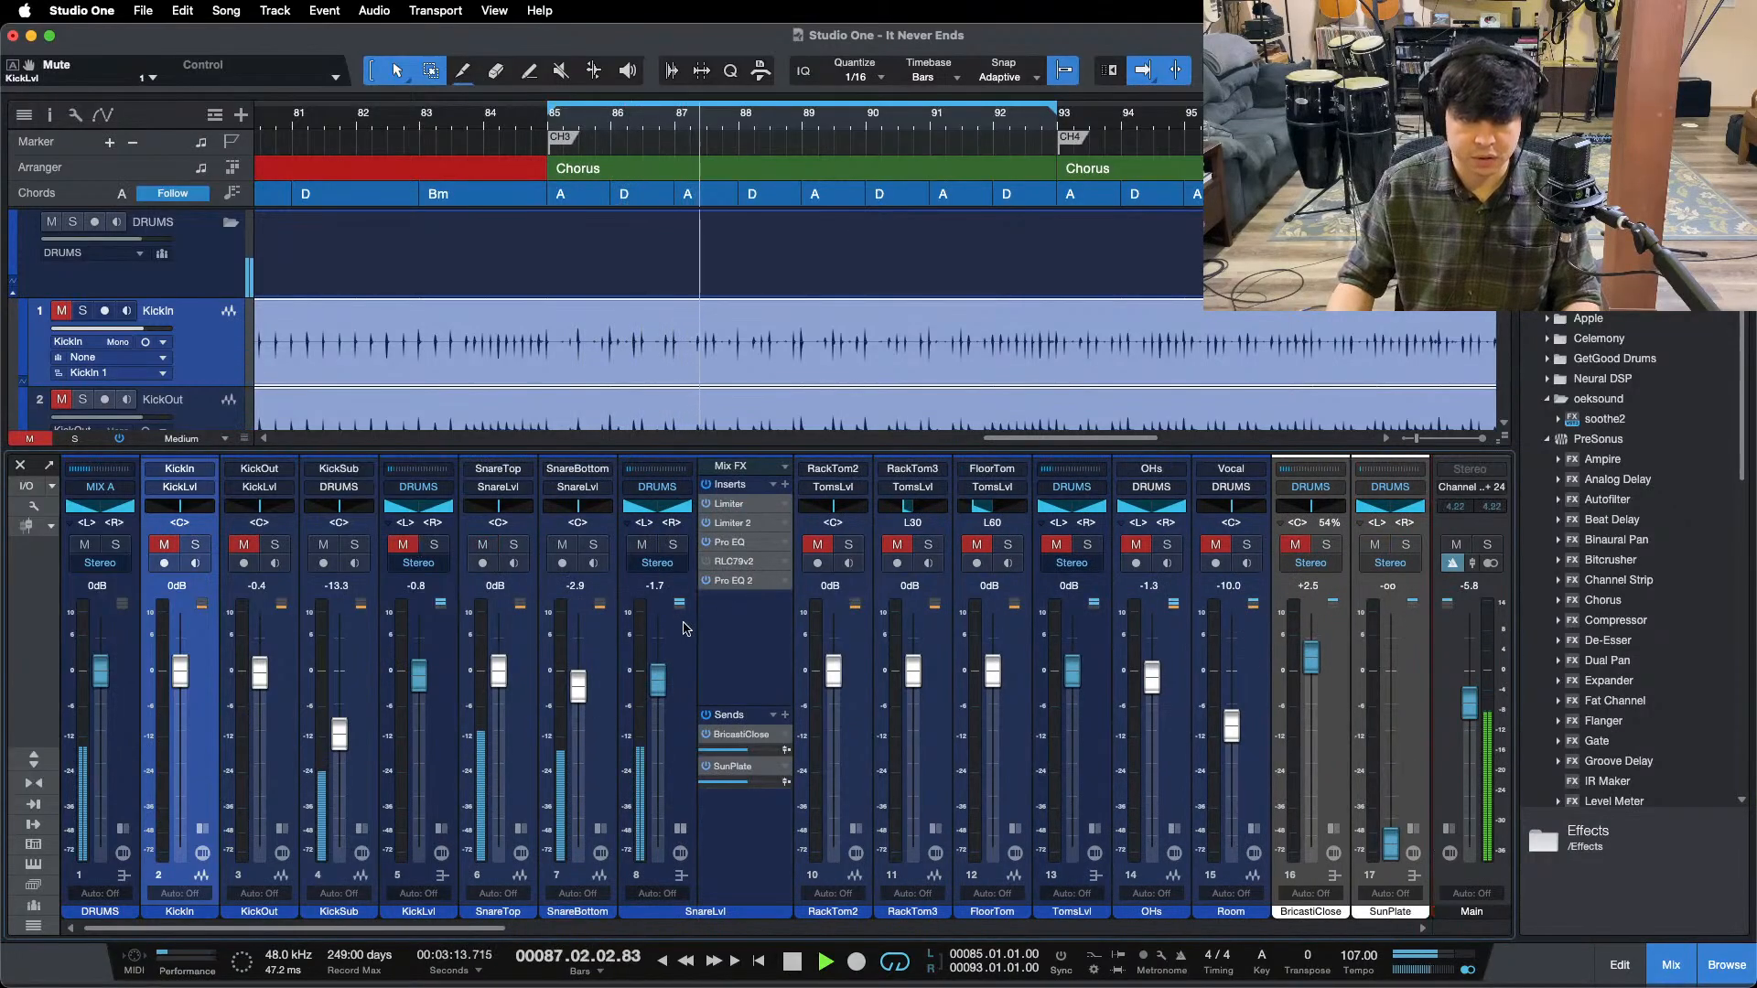
# - Stop playback and return monitoring to the kick by muting SnareLvl and unmuting KickLvl and its tracks
pyautogui.press('space')
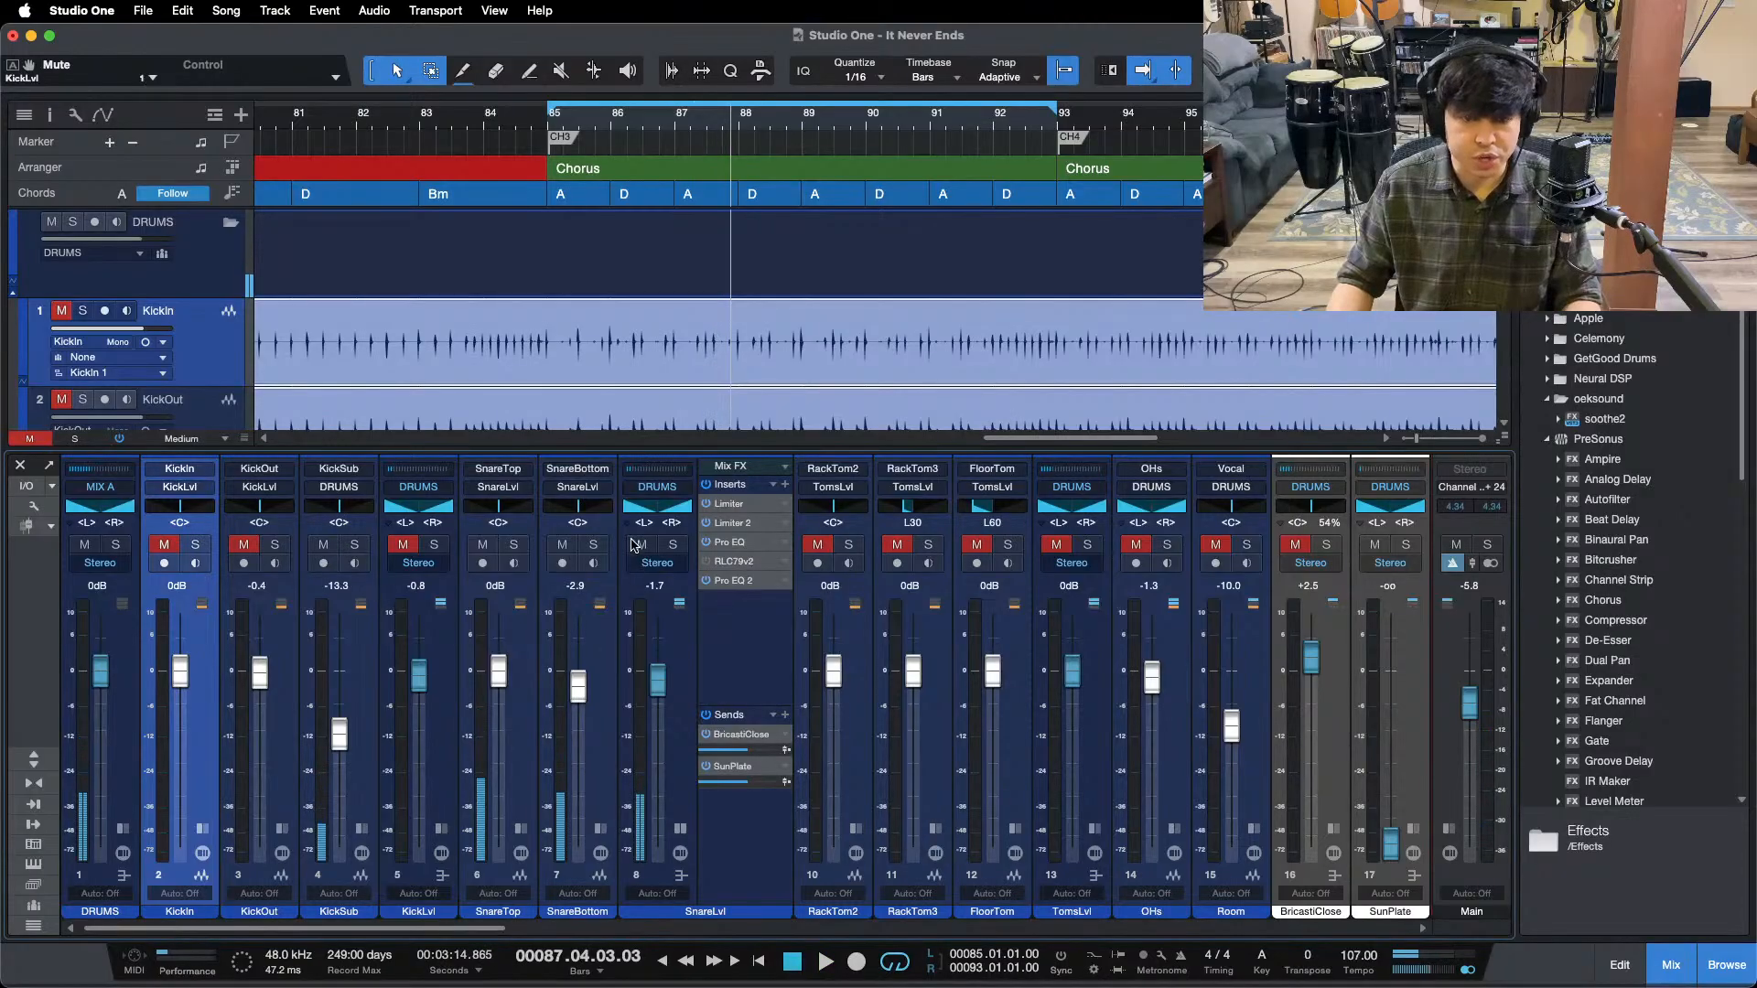
pyautogui.moveTo(634, 545); pyautogui.dragTo(519, 554)
pyautogui.click(350, 701)
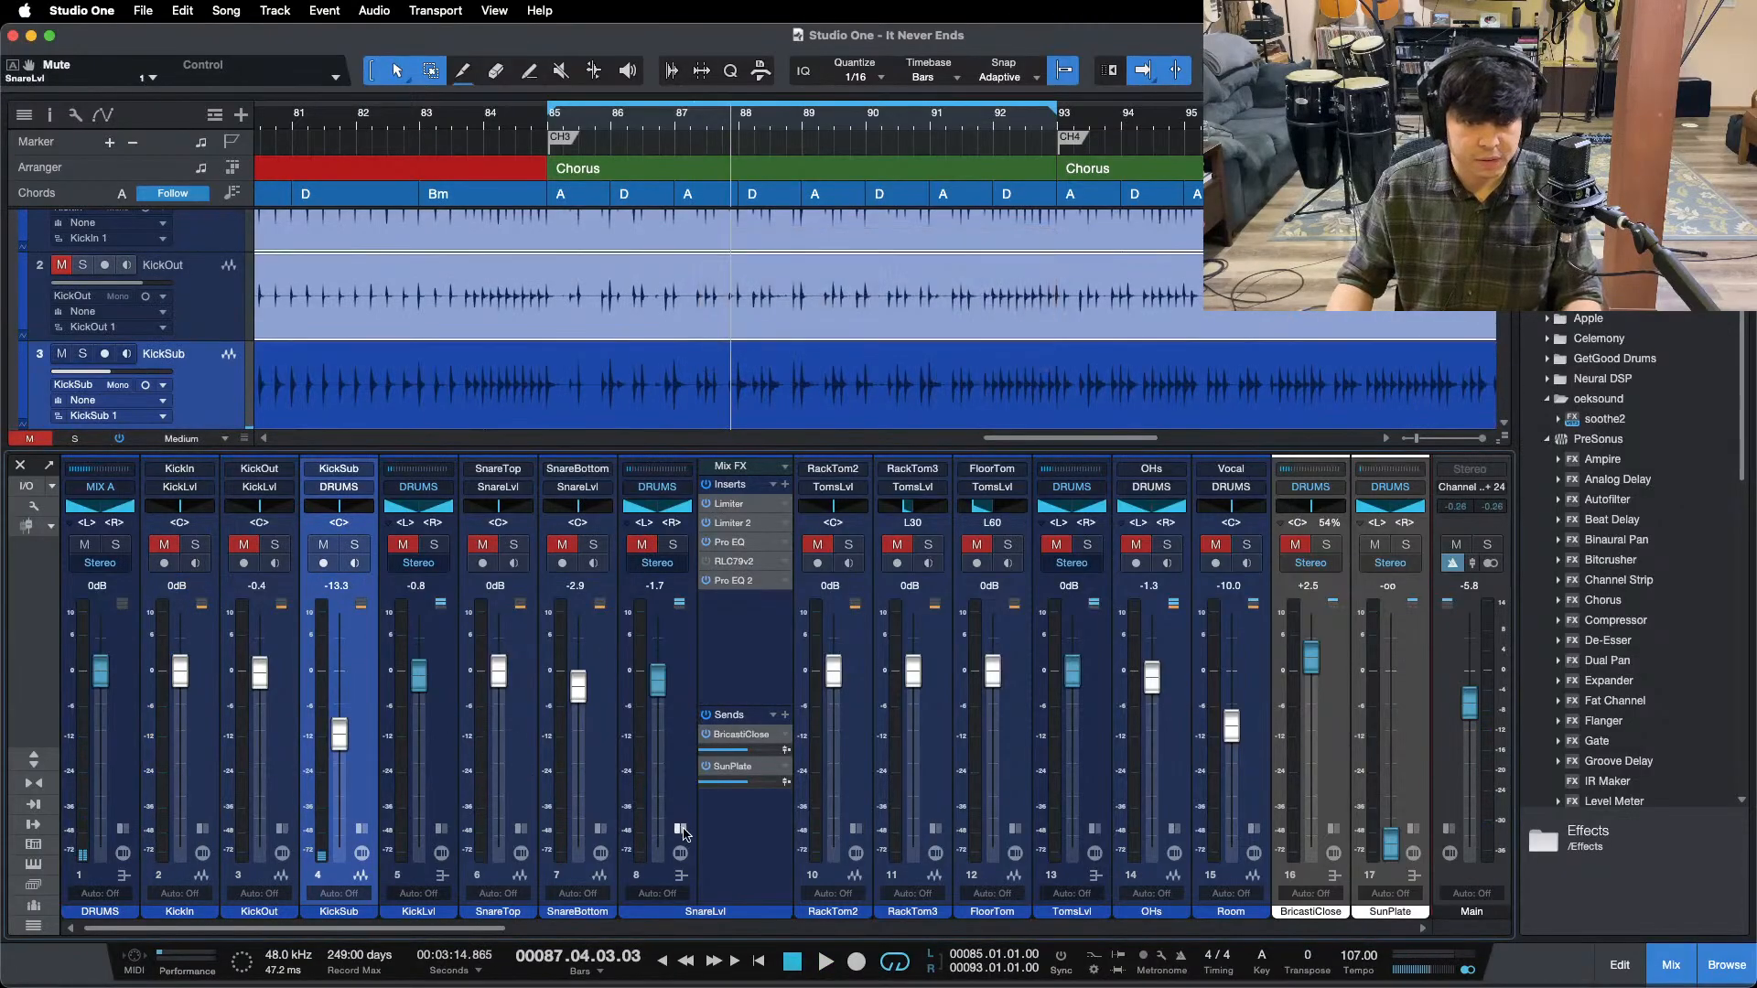
pyautogui.click(680, 829)
pyautogui.click(243, 545)
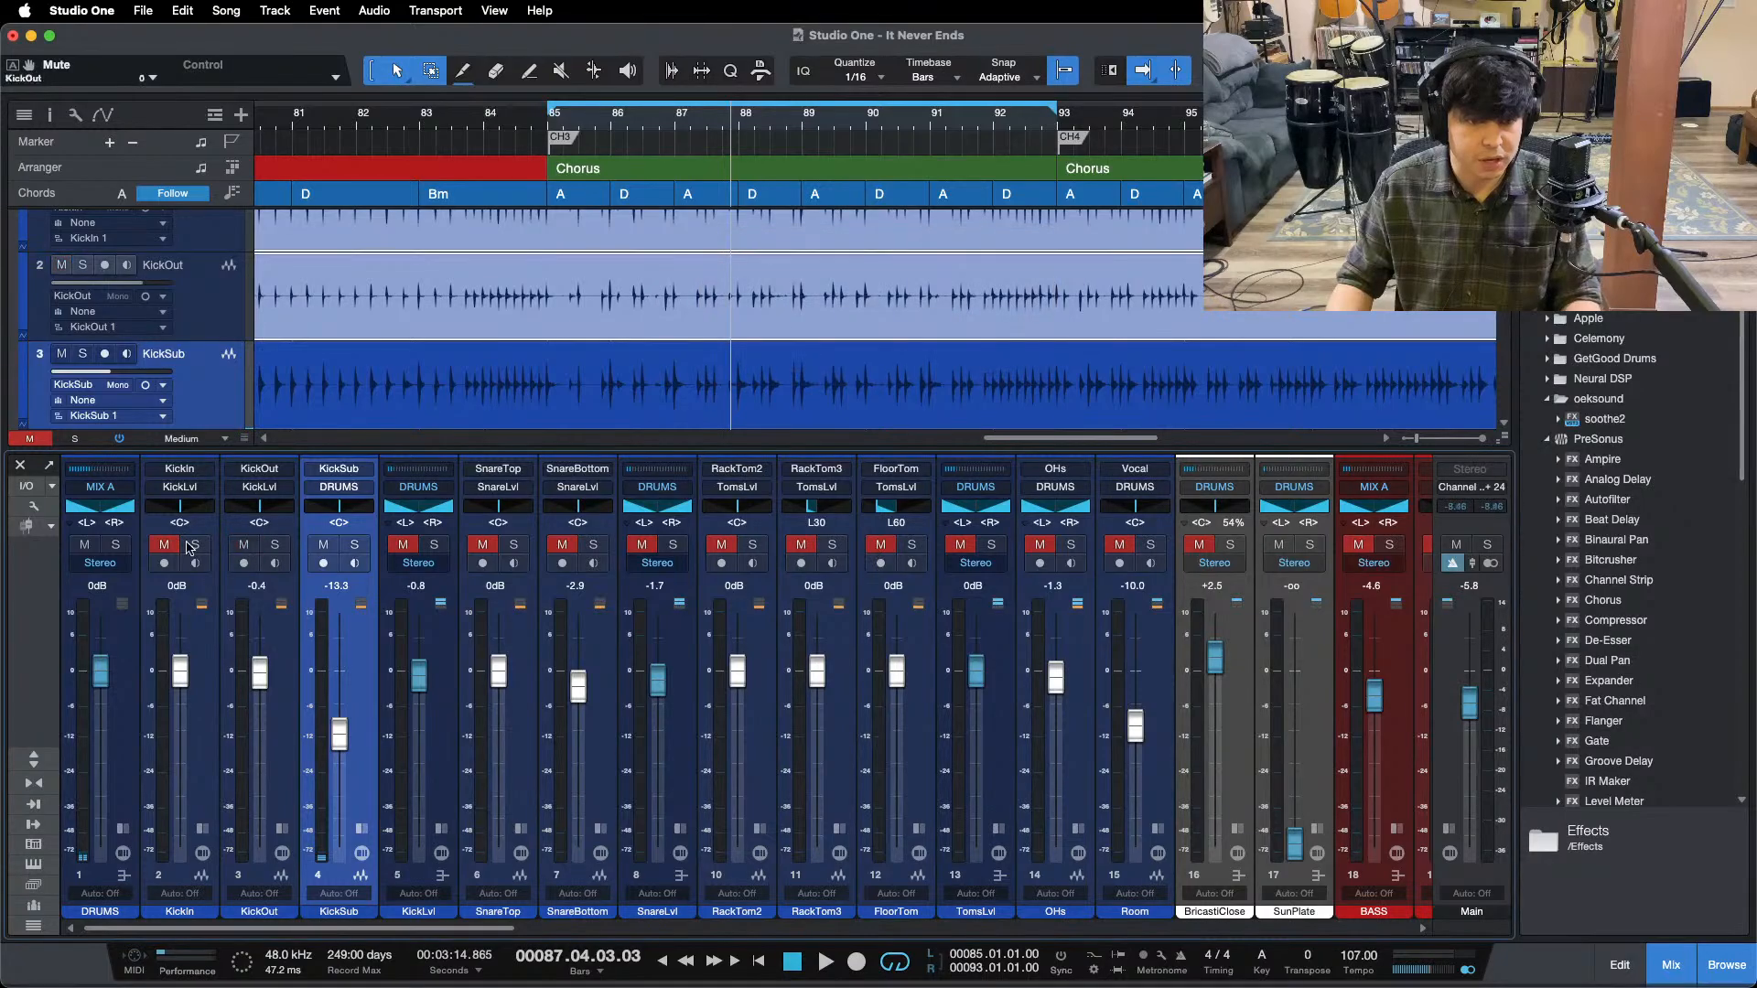
pyautogui.click(405, 545)
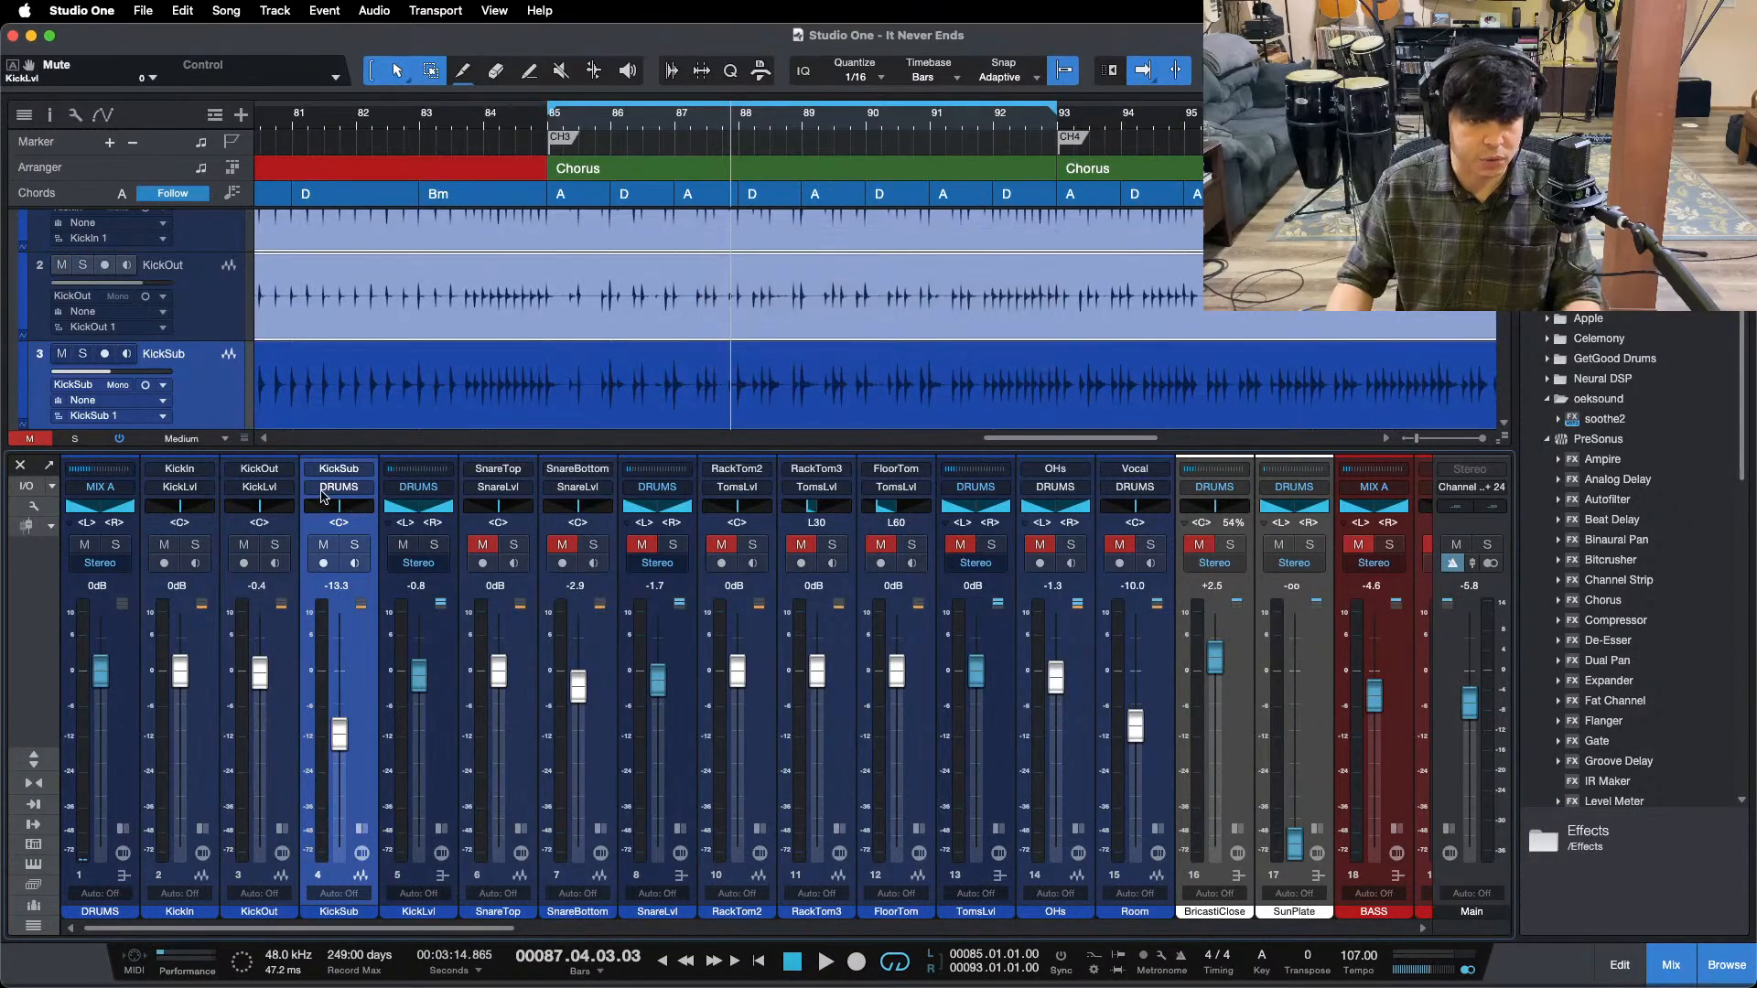
# - Route the KickSub channel's output to the KickLvl bus and open the first Limiter on KickLvl
pyautogui.click(348, 488)
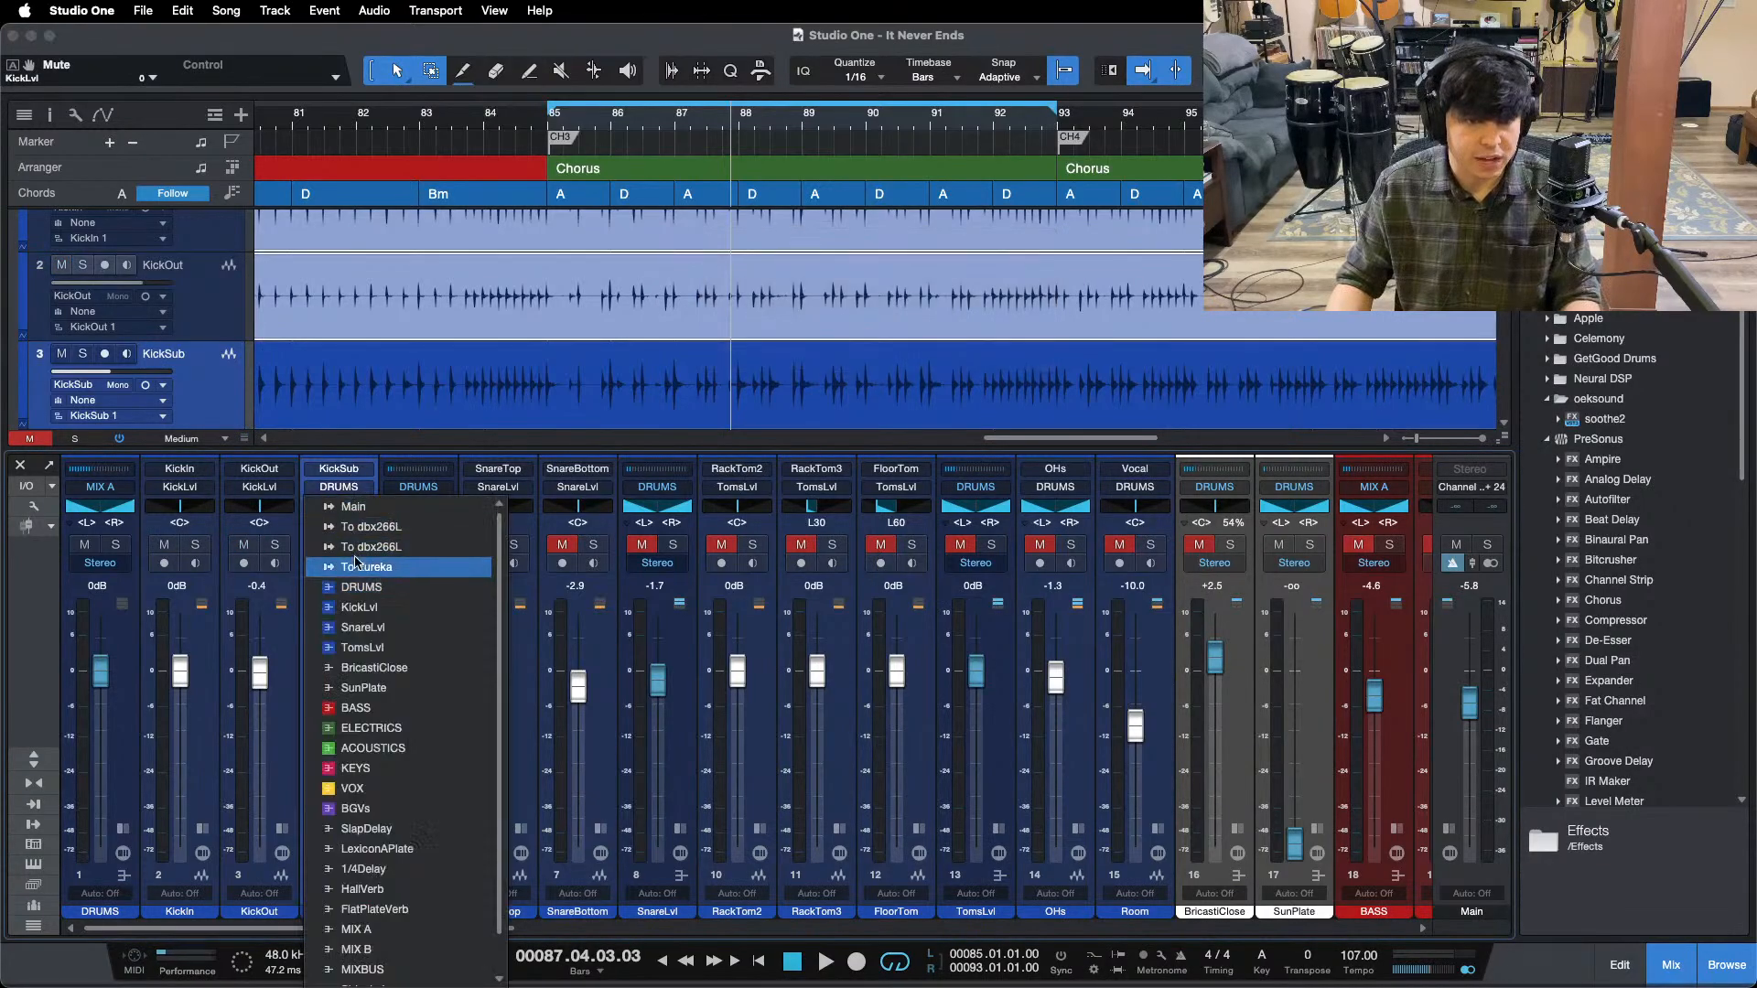
pyautogui.click(358, 607)
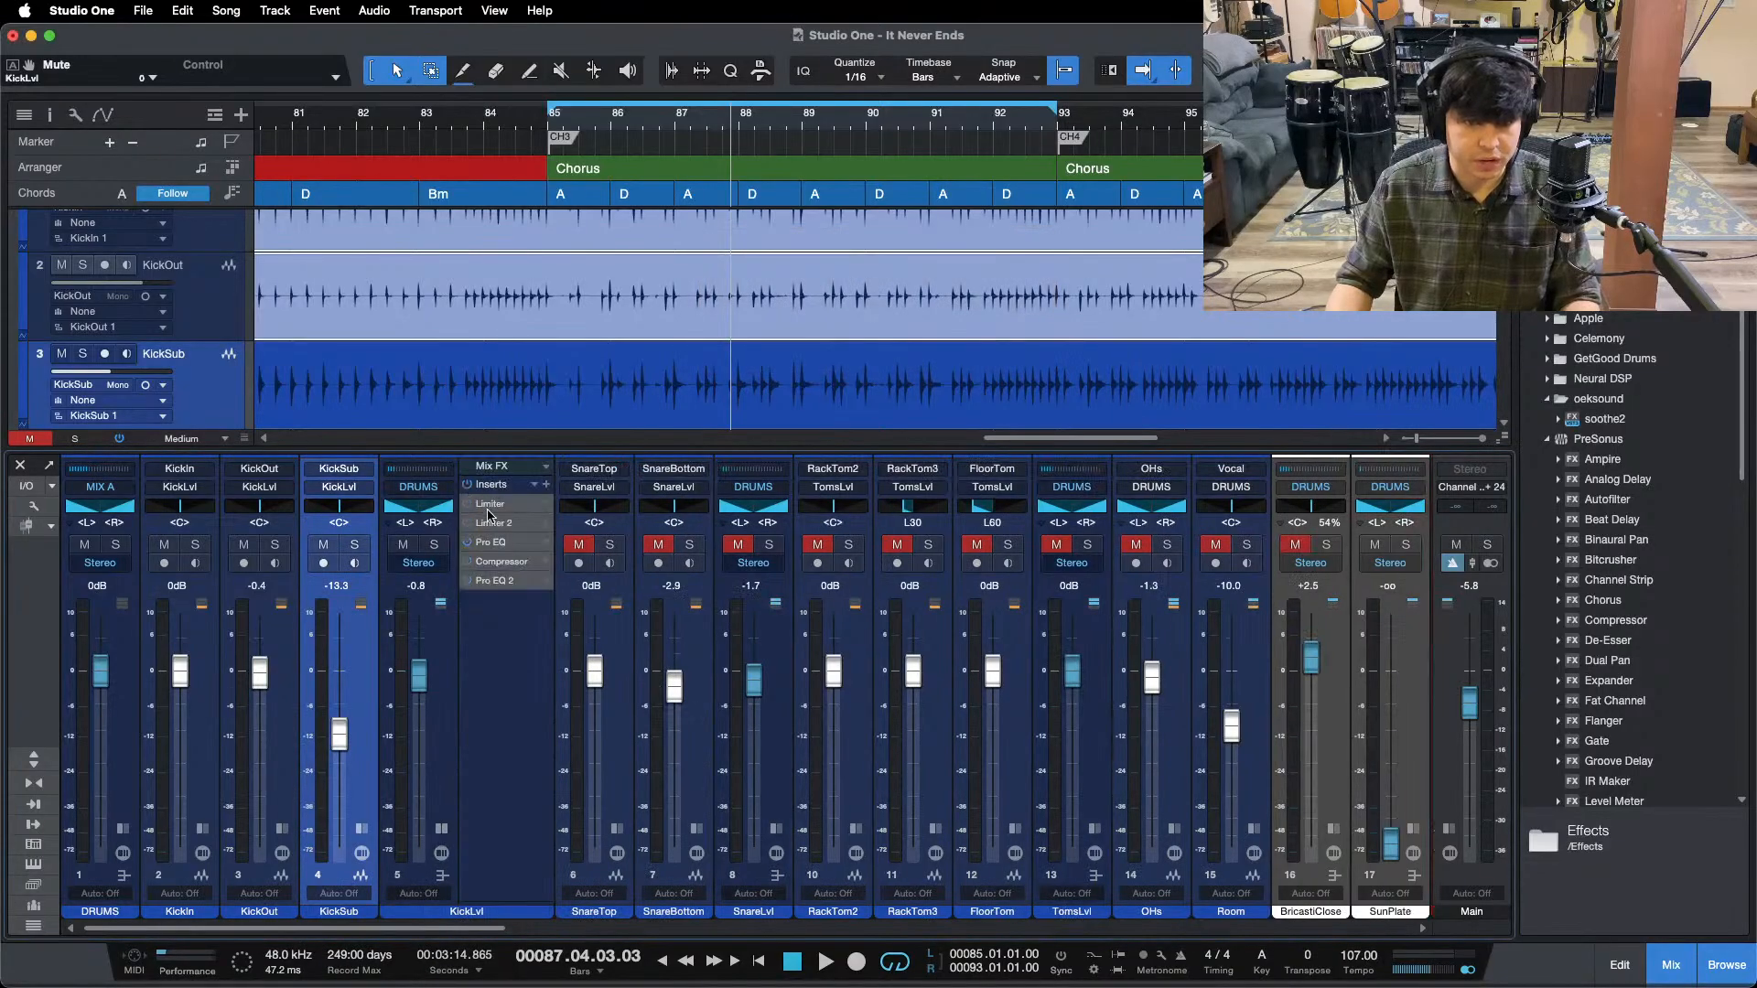
pyautogui.click(487, 504)
pyautogui.scroll(3, 547, 352)
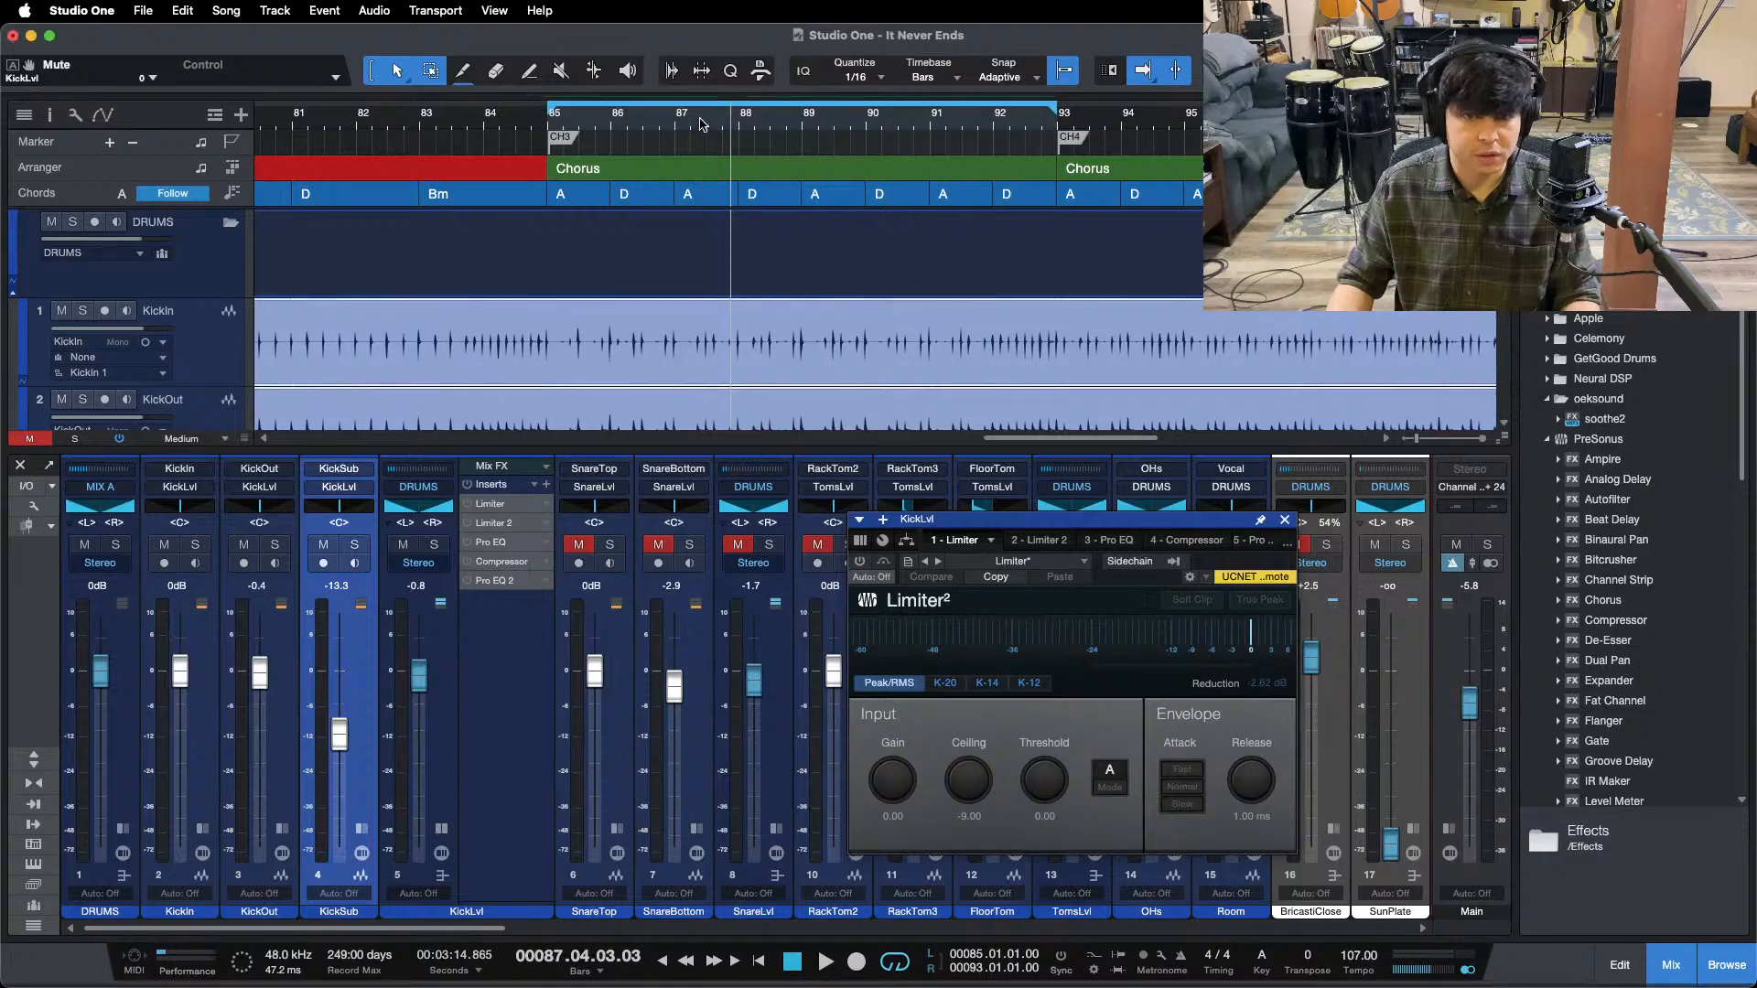
# - Reopen KickLvl's first Limiter with the whole song in view and reposition the plug-in window
pyautogui.hotkey('alt', 'z')
pyautogui.press('F3')
pyautogui.moveTo(1410, 365); pyautogui.dragTo(1059, 490)
pyautogui.press('F3')
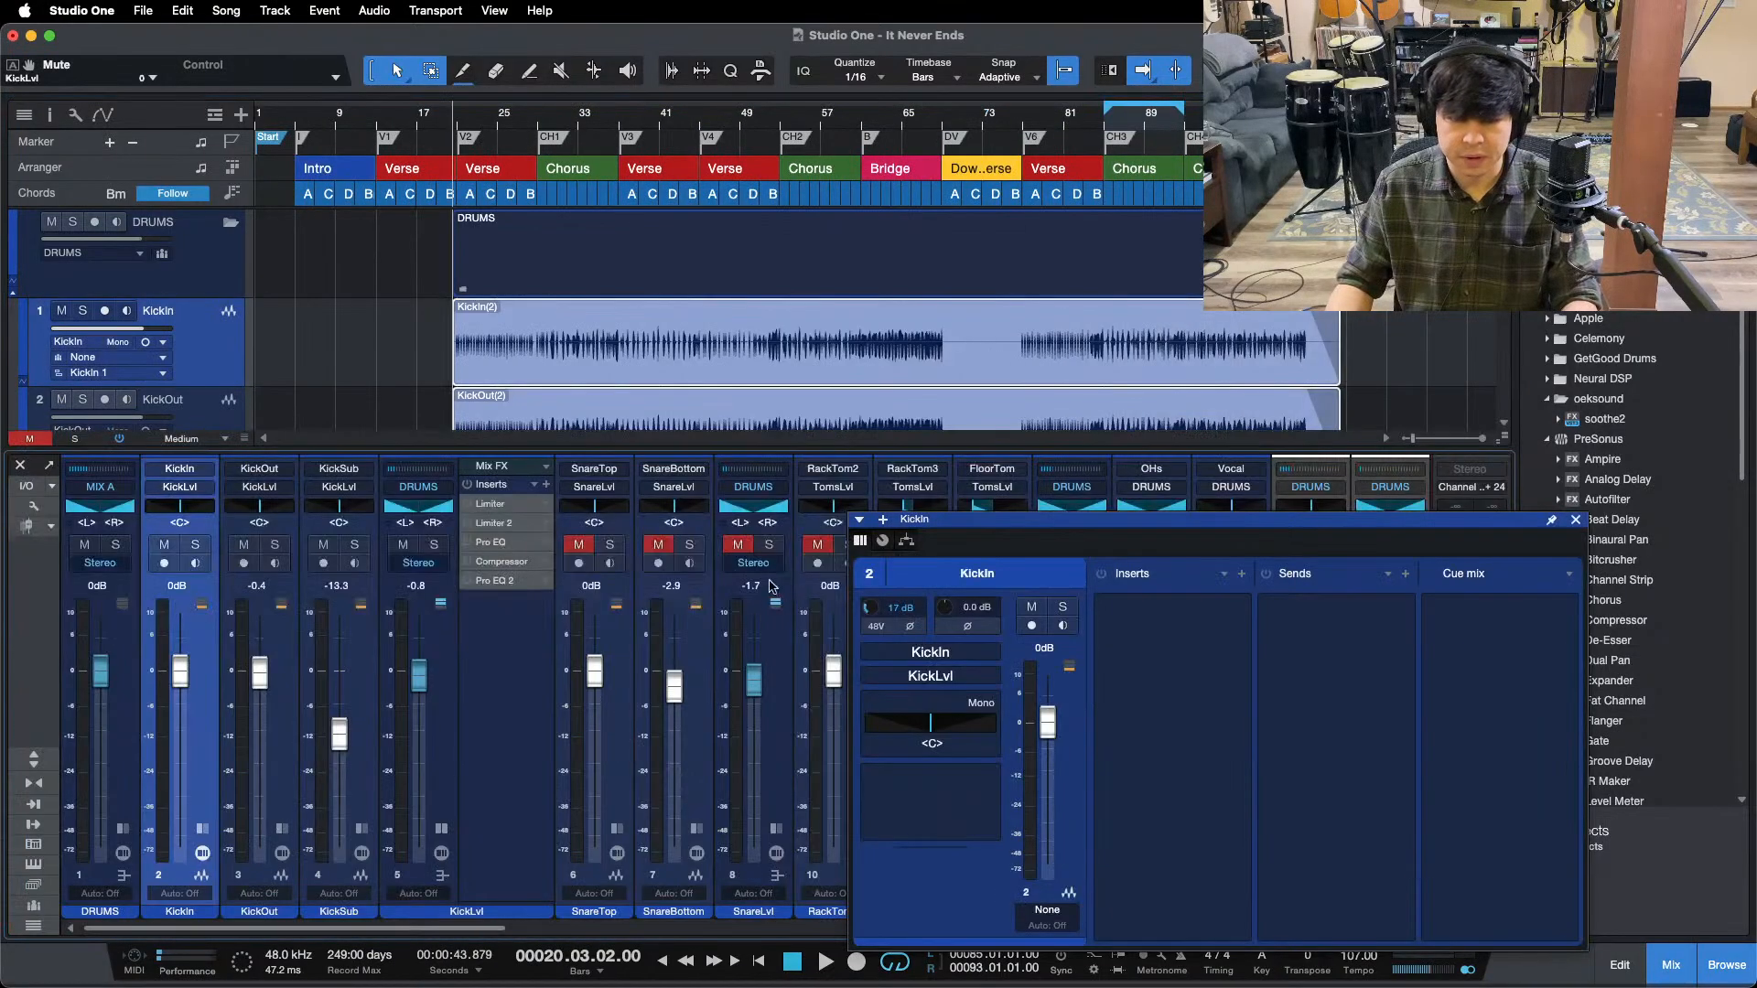
pyautogui.click(477, 506)
pyautogui.moveTo(1144, 519); pyautogui.dragTo(1091, 570)
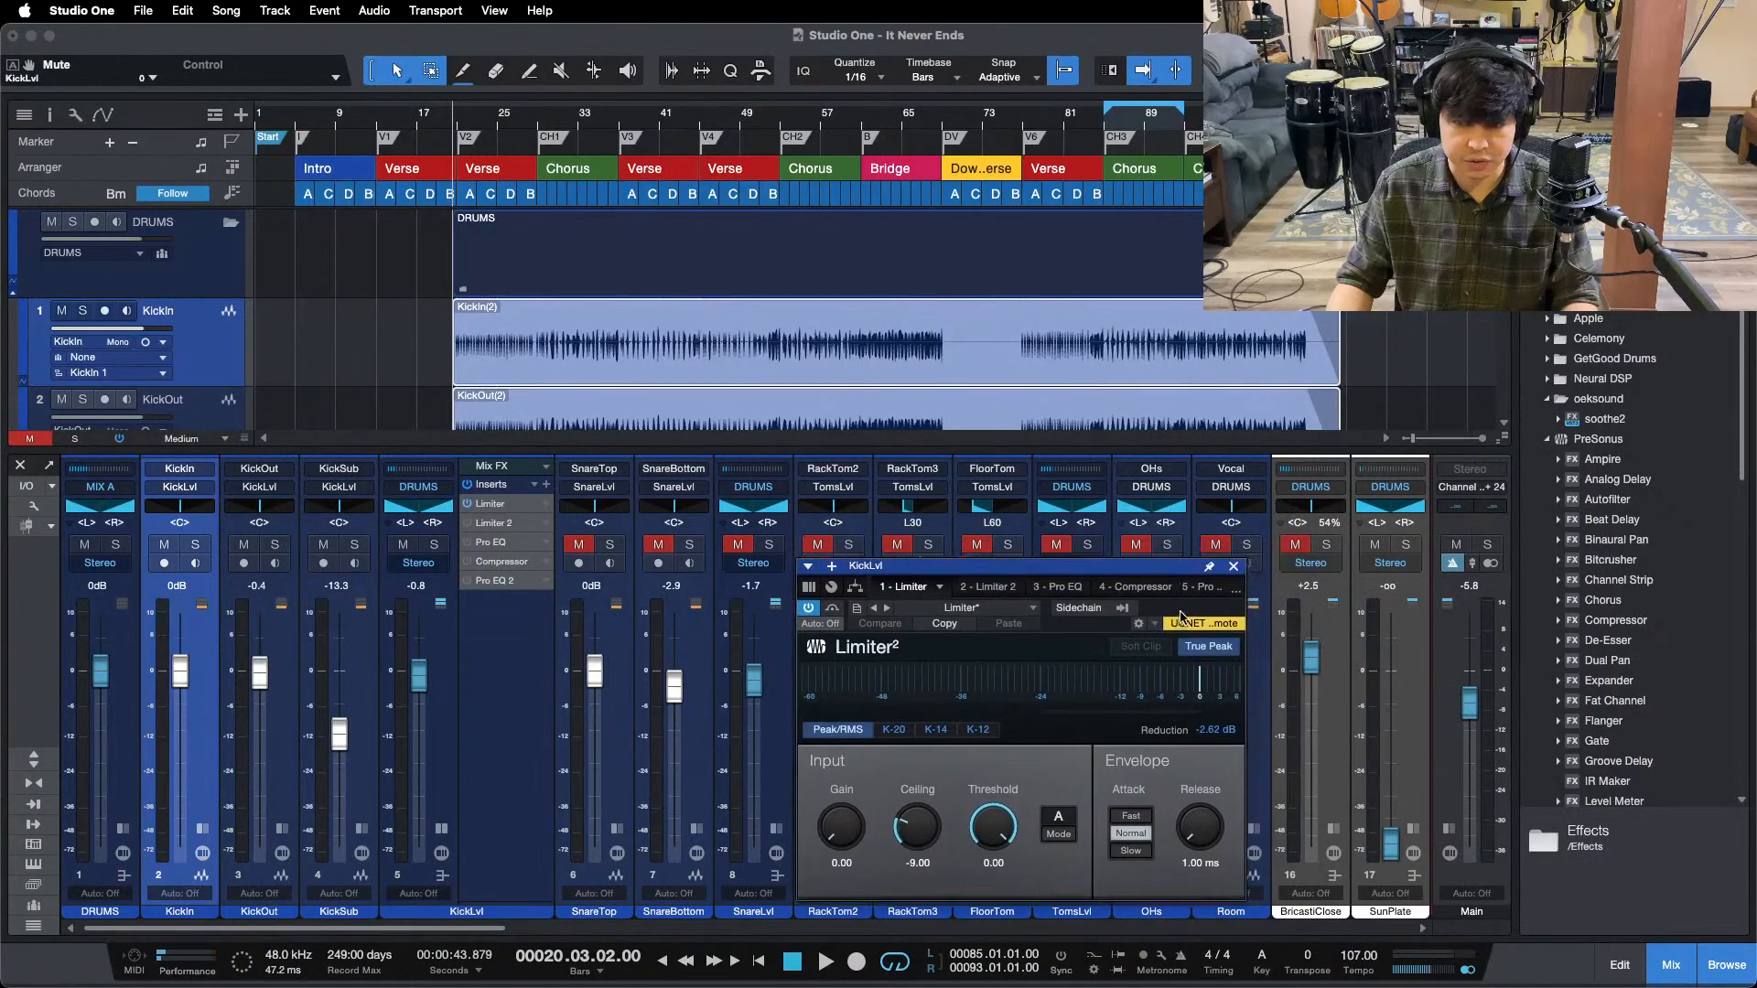
pyautogui.scroll(-1, 1189, 332)
pyautogui.scroll(-1, 1031, 323)
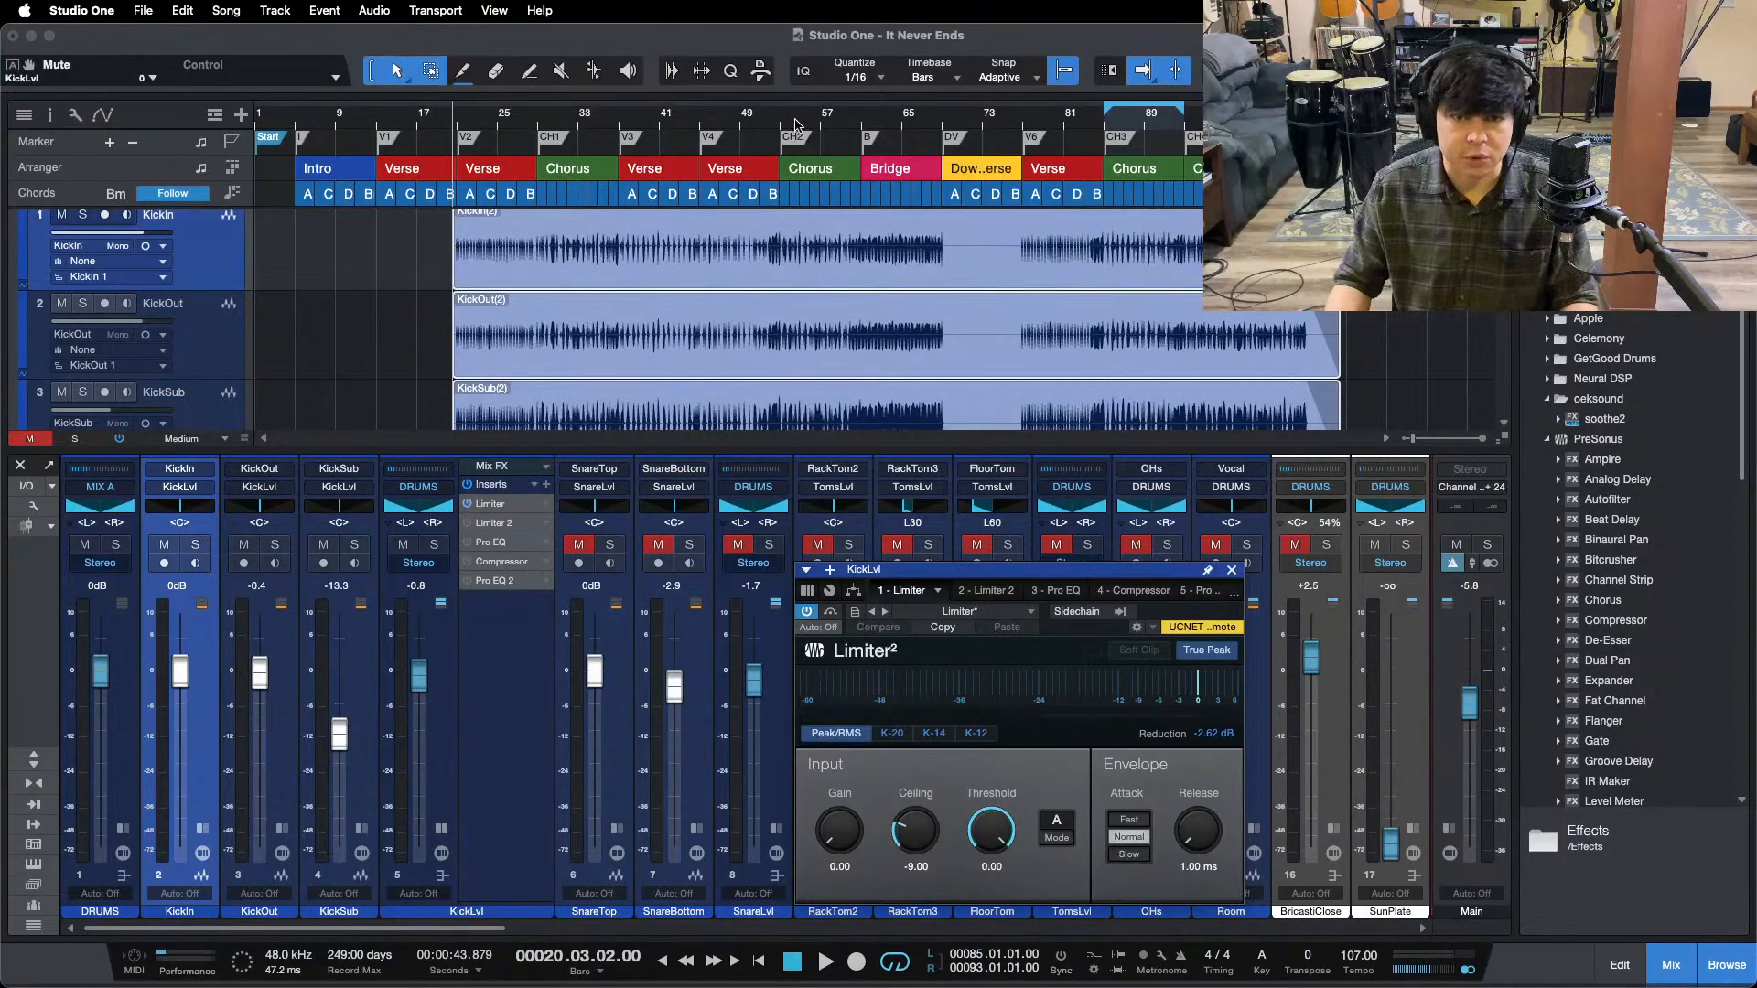
# - Play the kick from the CH2 chorus to check the Limiter's gain reduction
pyautogui.moveTo(795, 120); pyautogui.dragTo(759, 199)
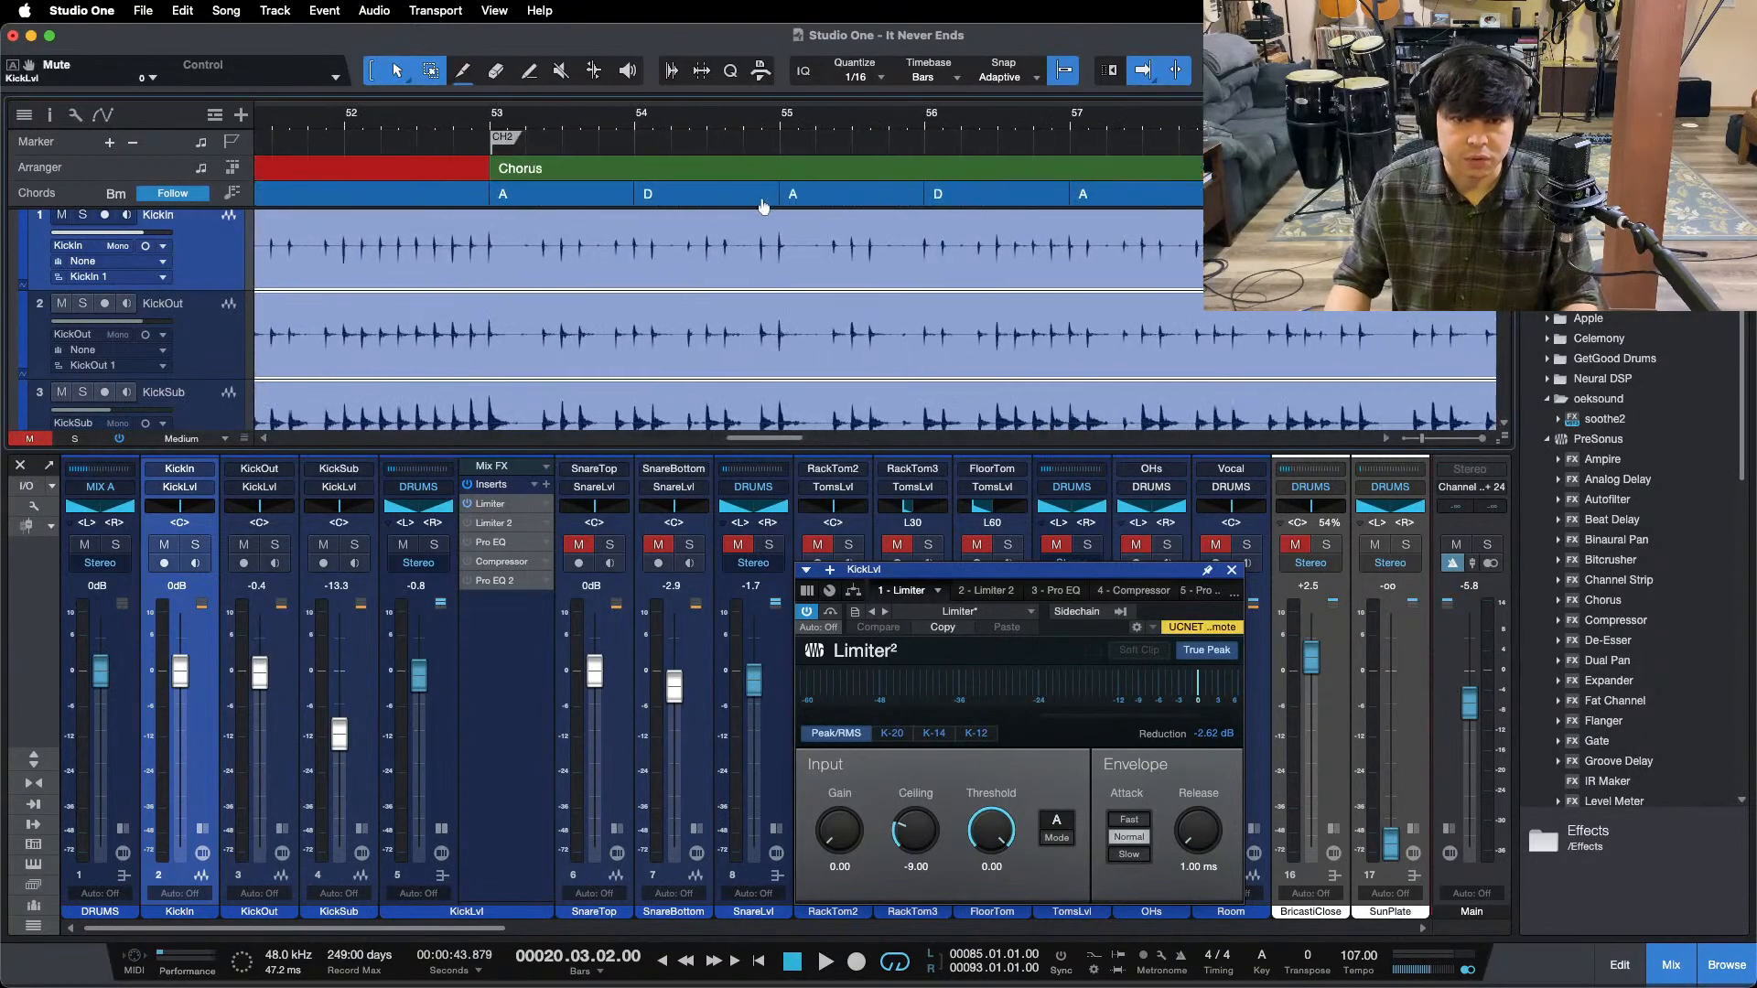
pyautogui.click(741, 125)
pyautogui.press('space')
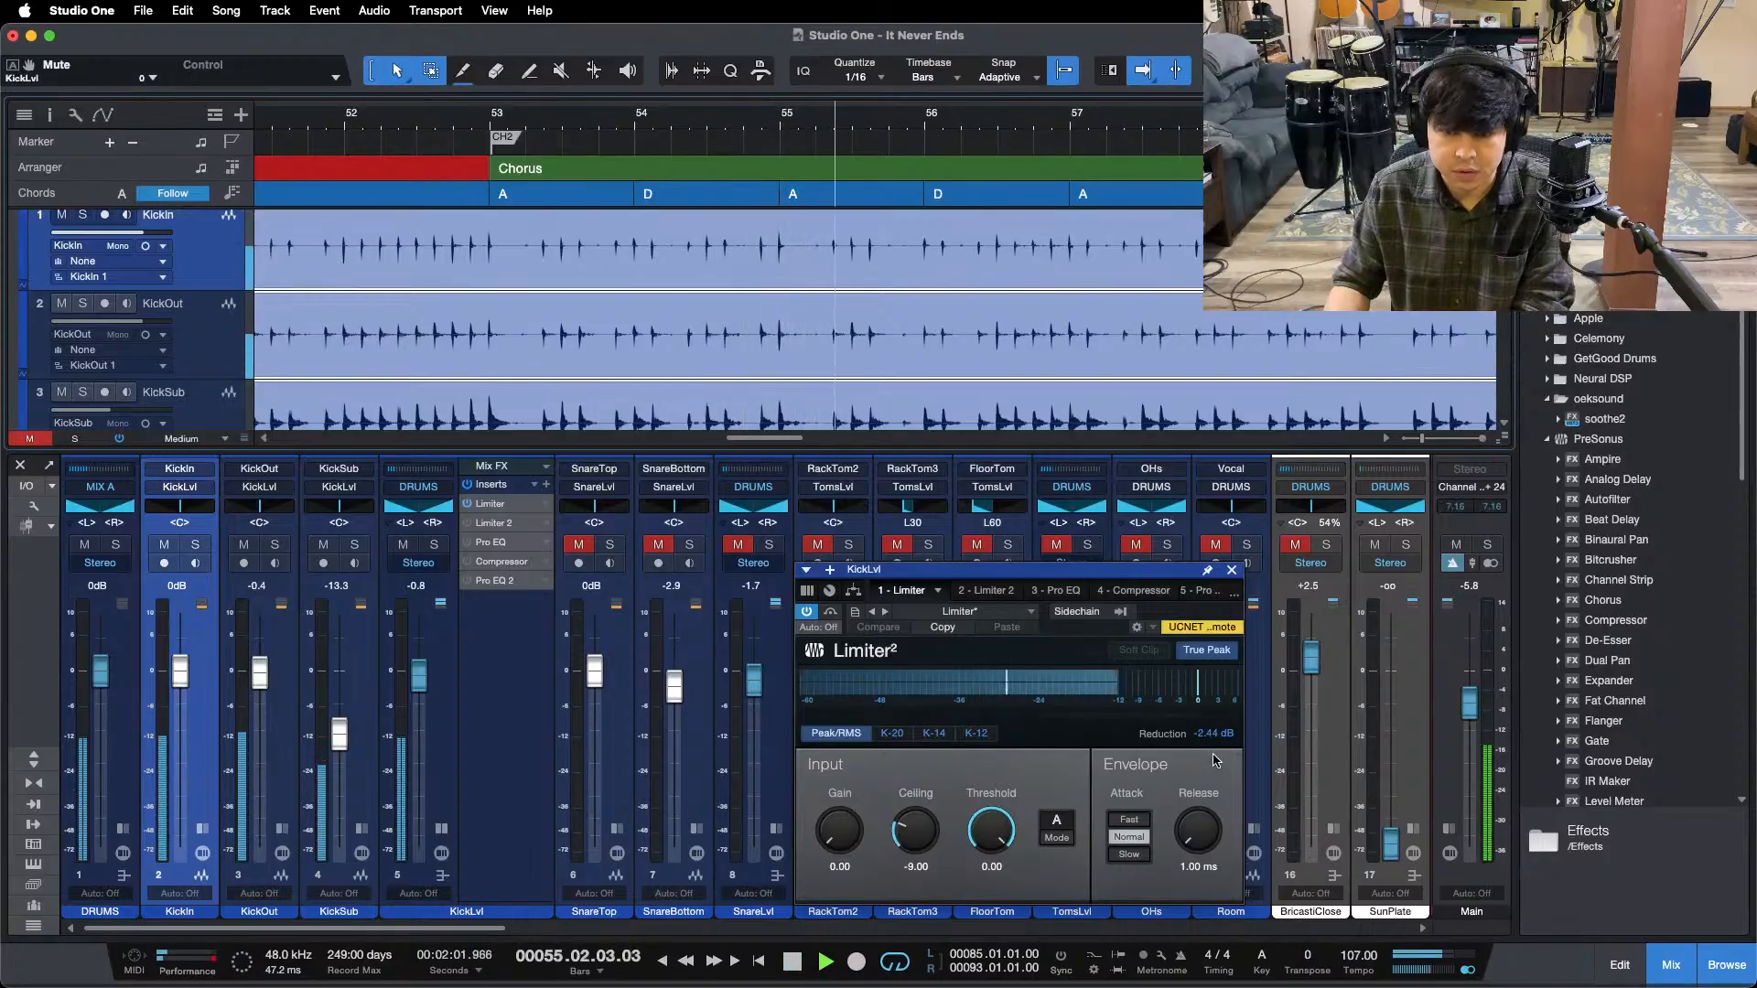
# - Move playback to the start of the CH1 chorus to check the Limiter's reduction there
pyautogui.press('z')
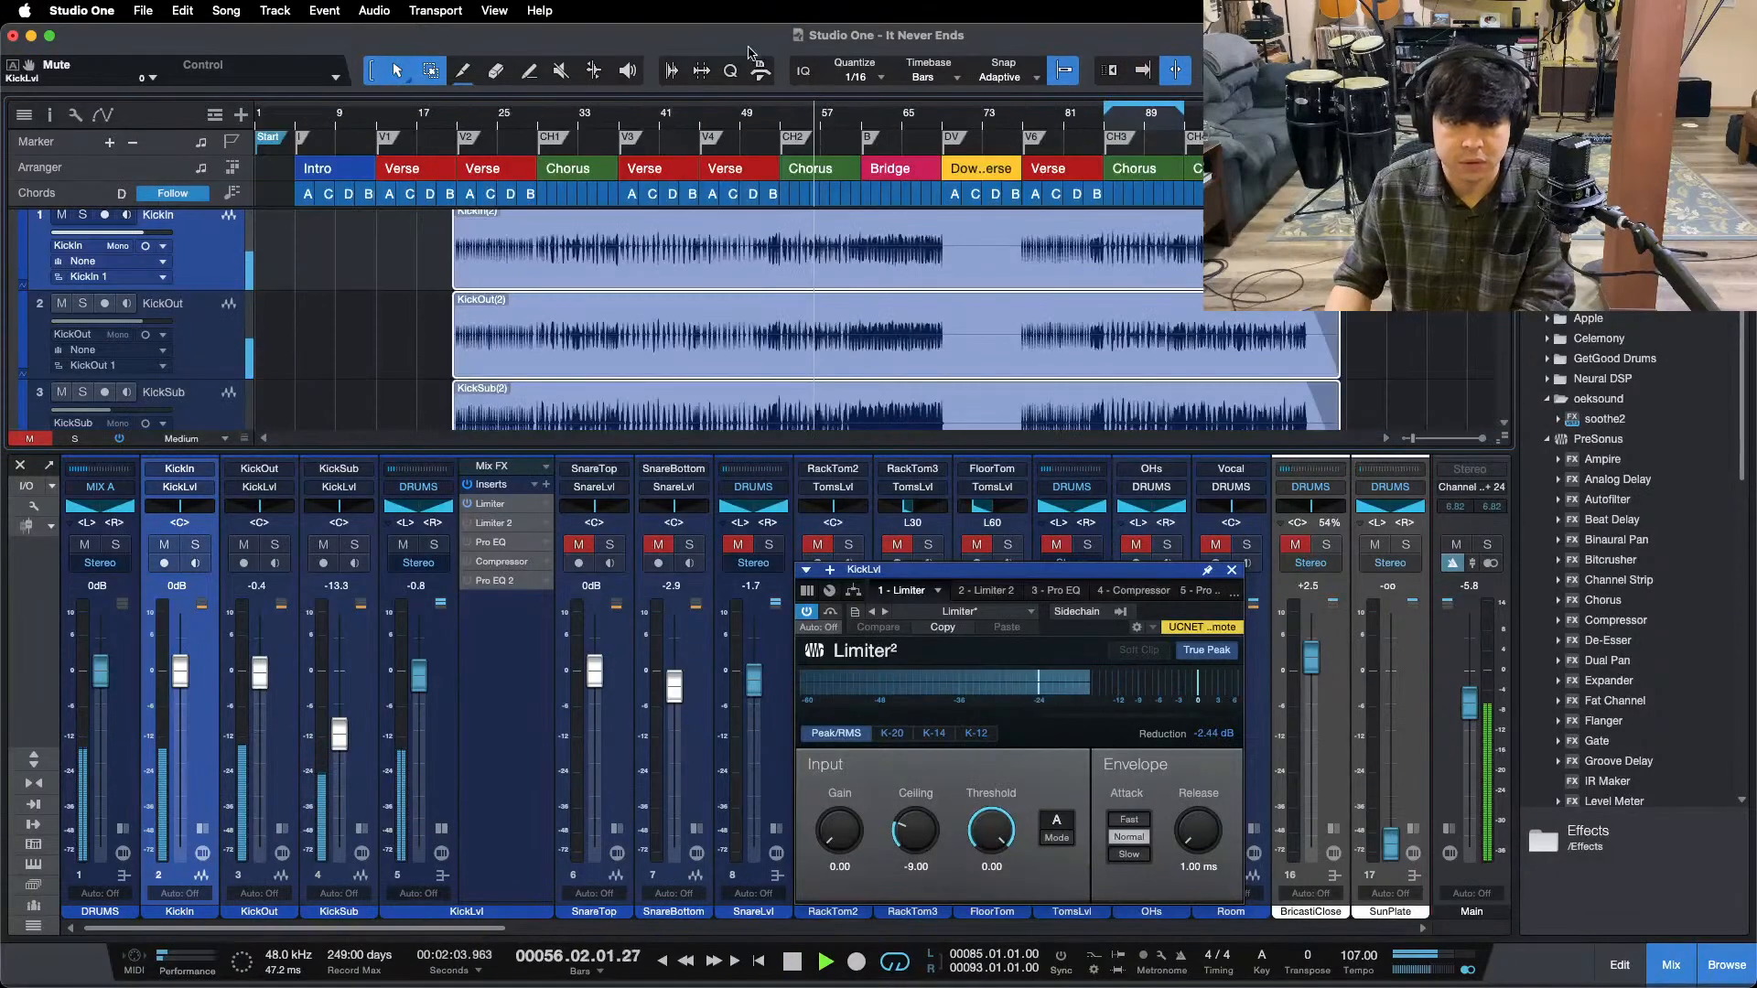
pyautogui.moveTo(572, 124); pyautogui.dragTo(572, 222)
pyautogui.click(597, 124)
pyautogui.press('f')
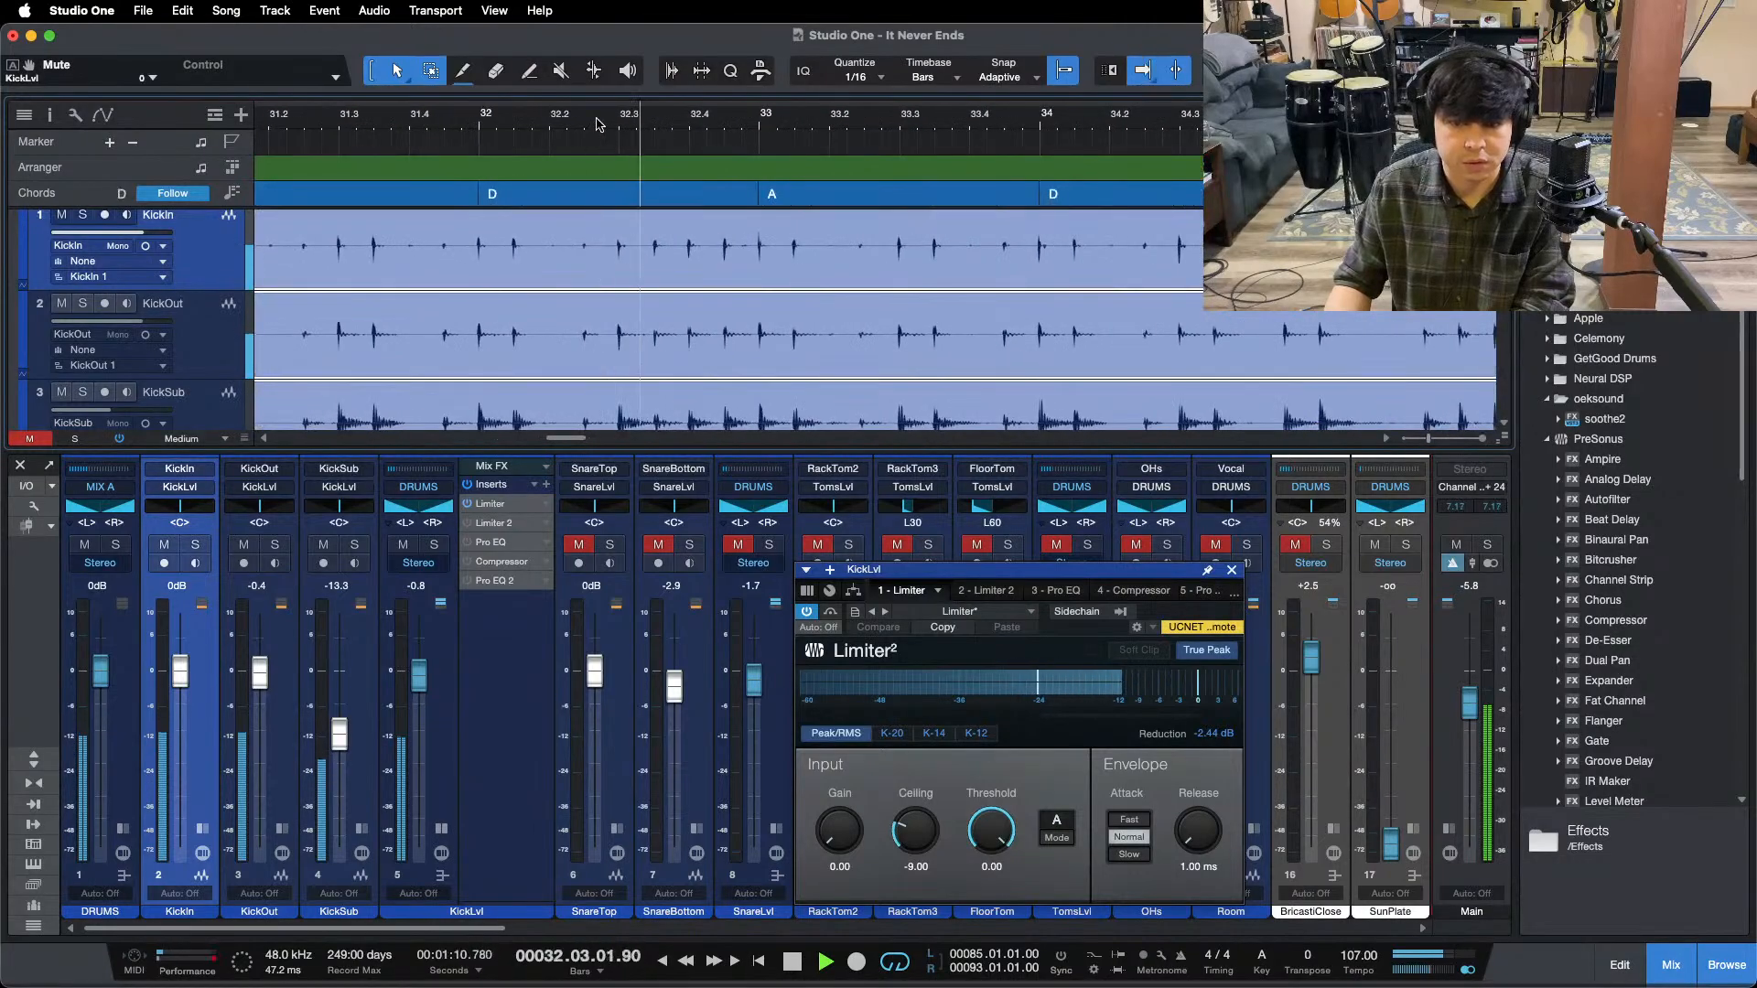
pyautogui.moveTo(596, 125); pyautogui.dragTo(569, 100)
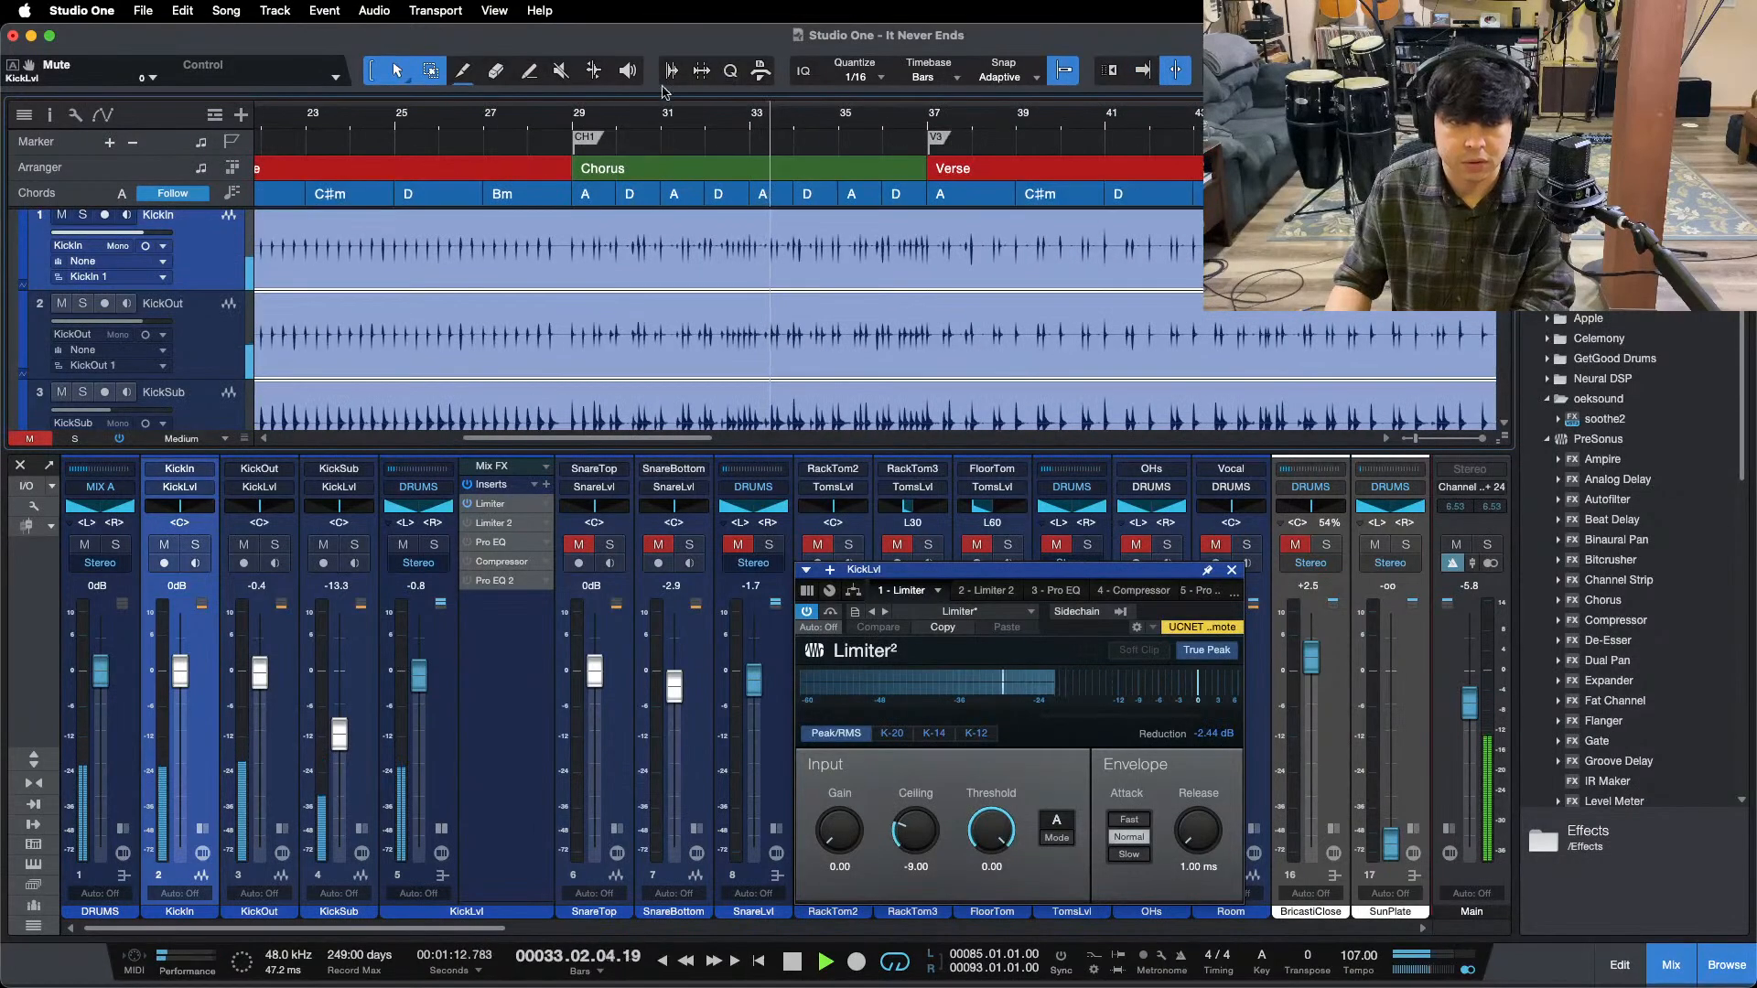
pyautogui.click(566, 114)
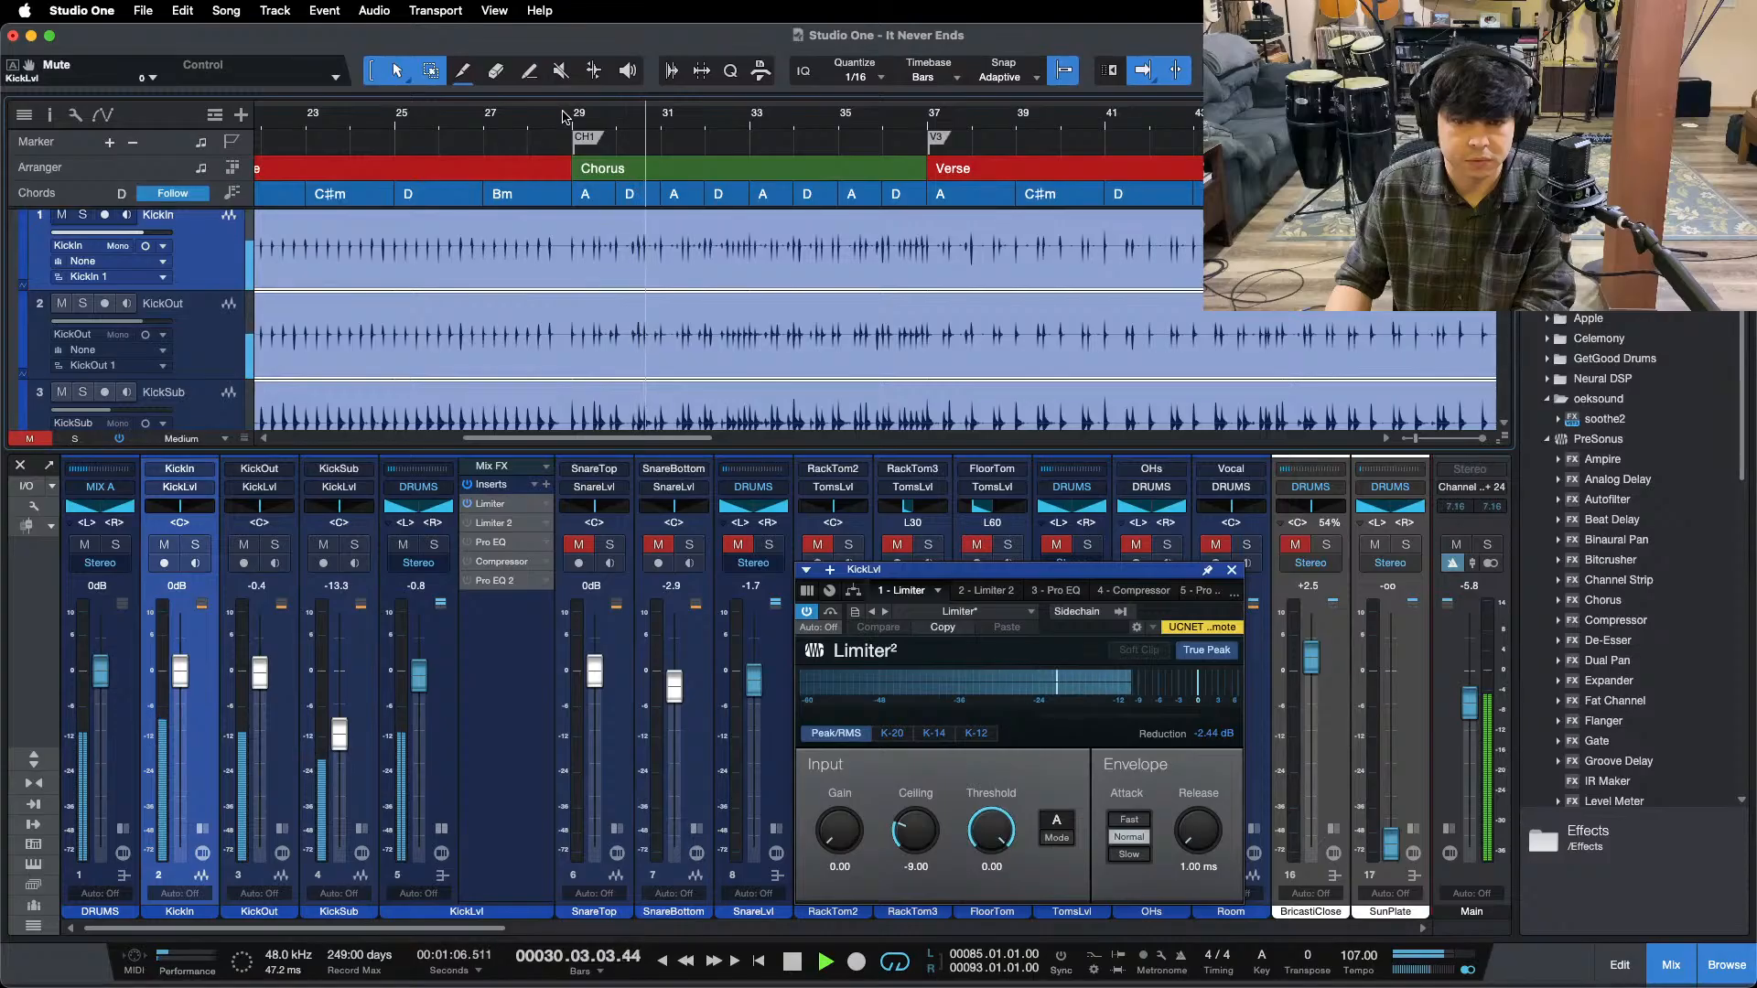
# - Move playback to the V3 verse around bar 41 to check the Limiter on that section
pyautogui.hotkey('shift', 'z')
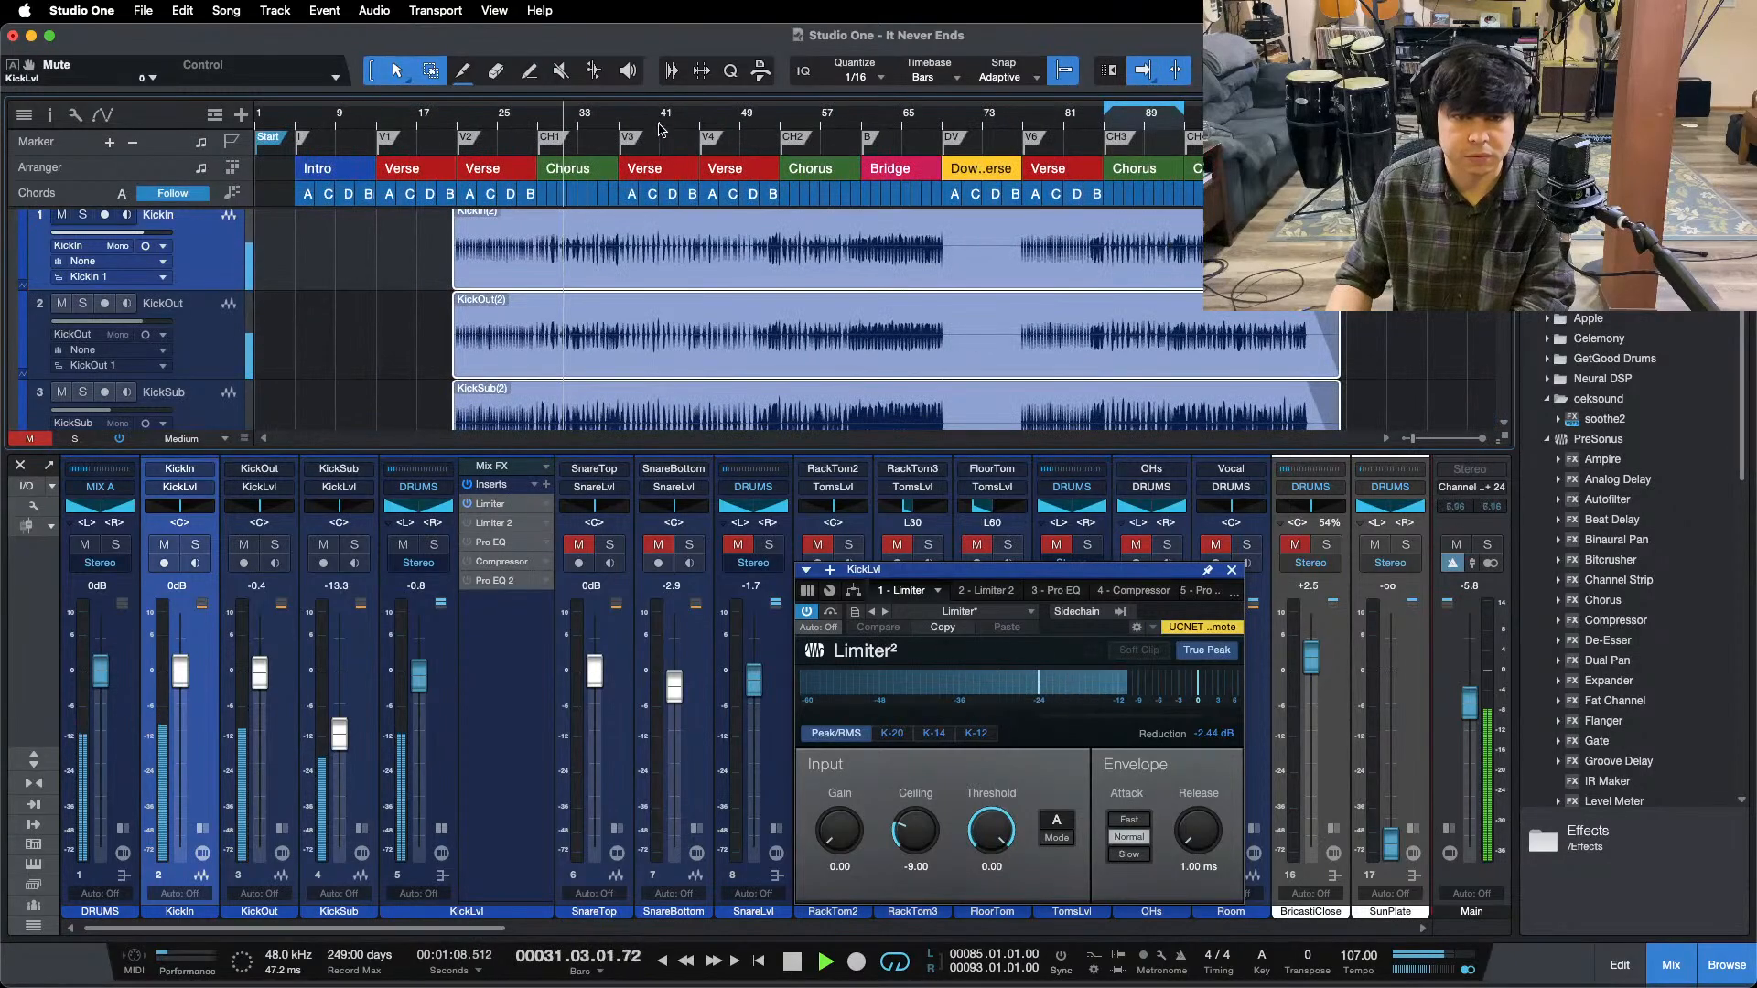
pyautogui.moveTo(658, 120); pyautogui.dragTo(678, 126)
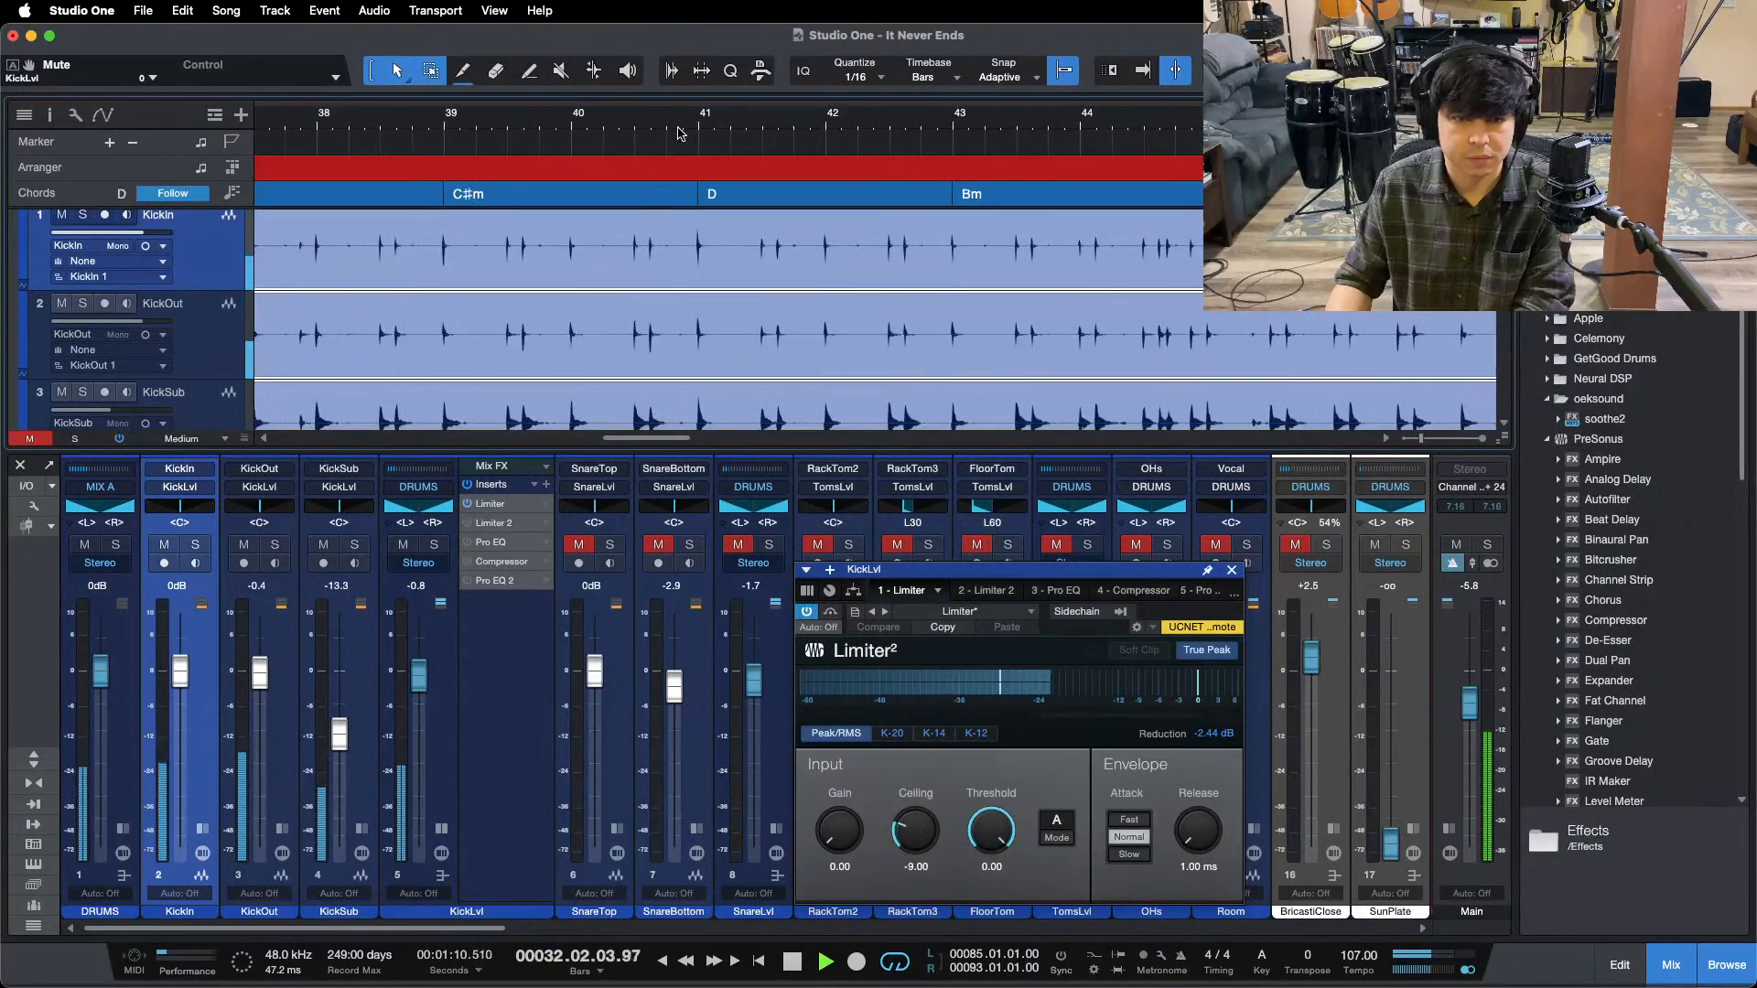
pyautogui.hotkey('shift', 'z')
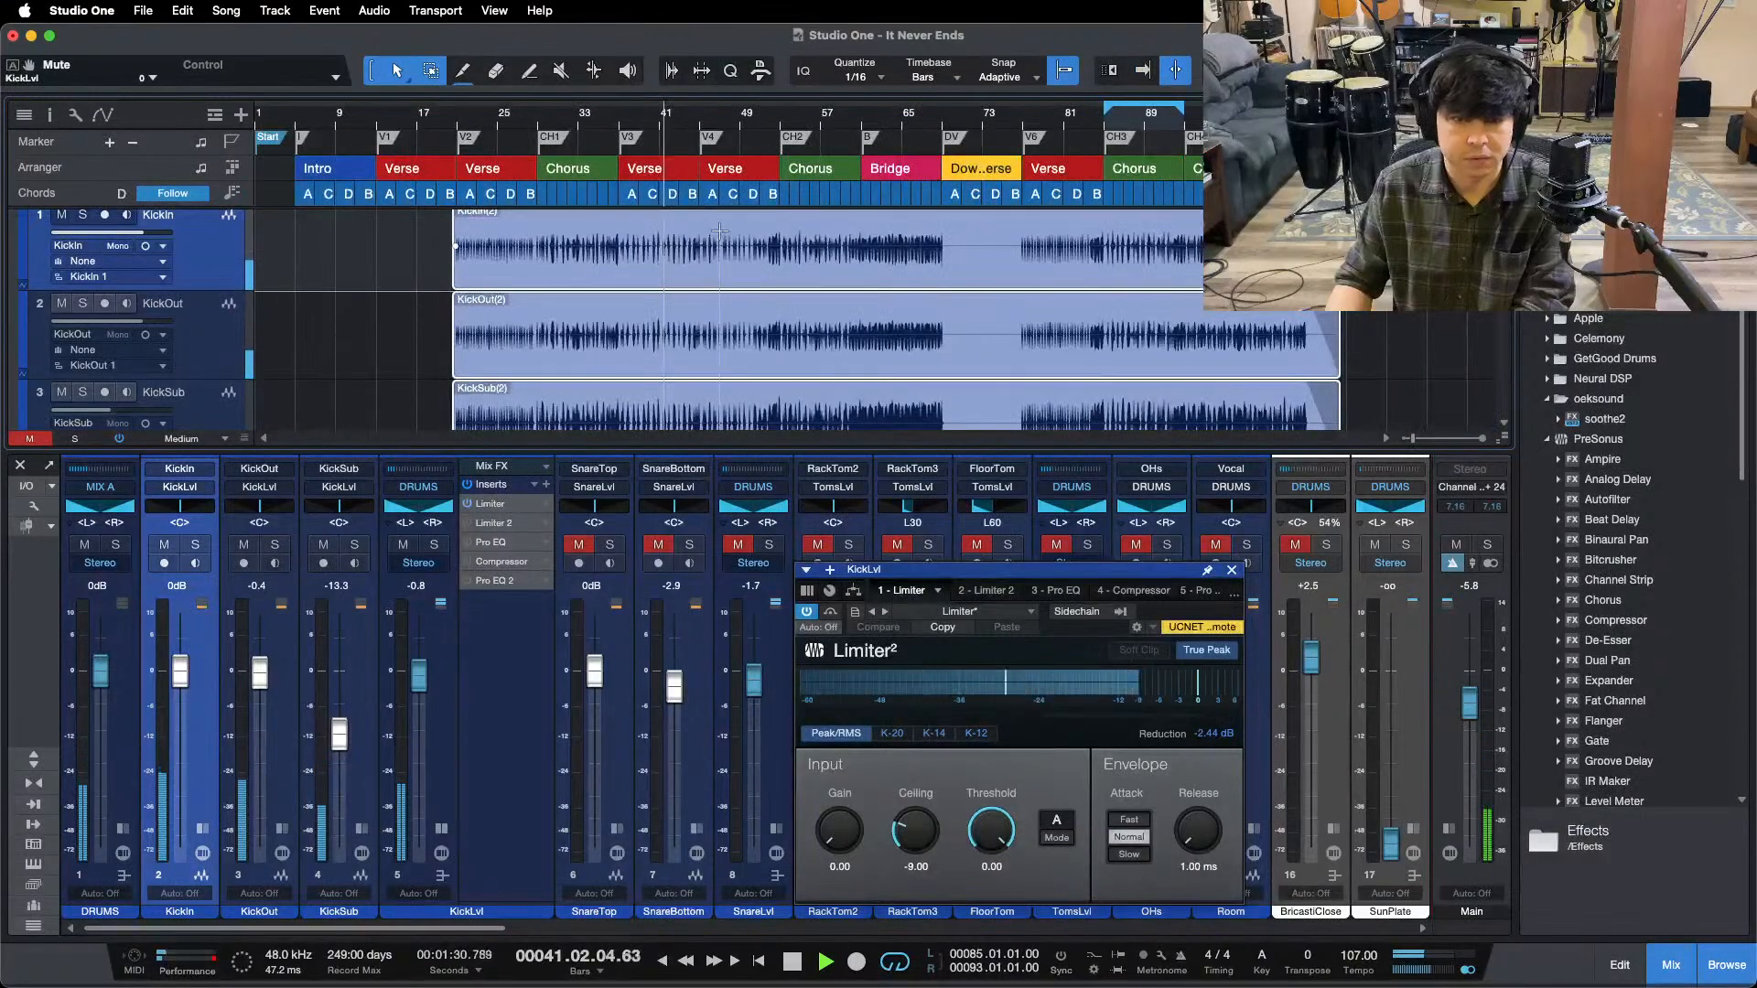
# - Play the end of the V4 verse into the CH2 chorus to check the Limiter's gain reduction
pyautogui.moveTo(771, 120); pyautogui.dragTo(760, 204)
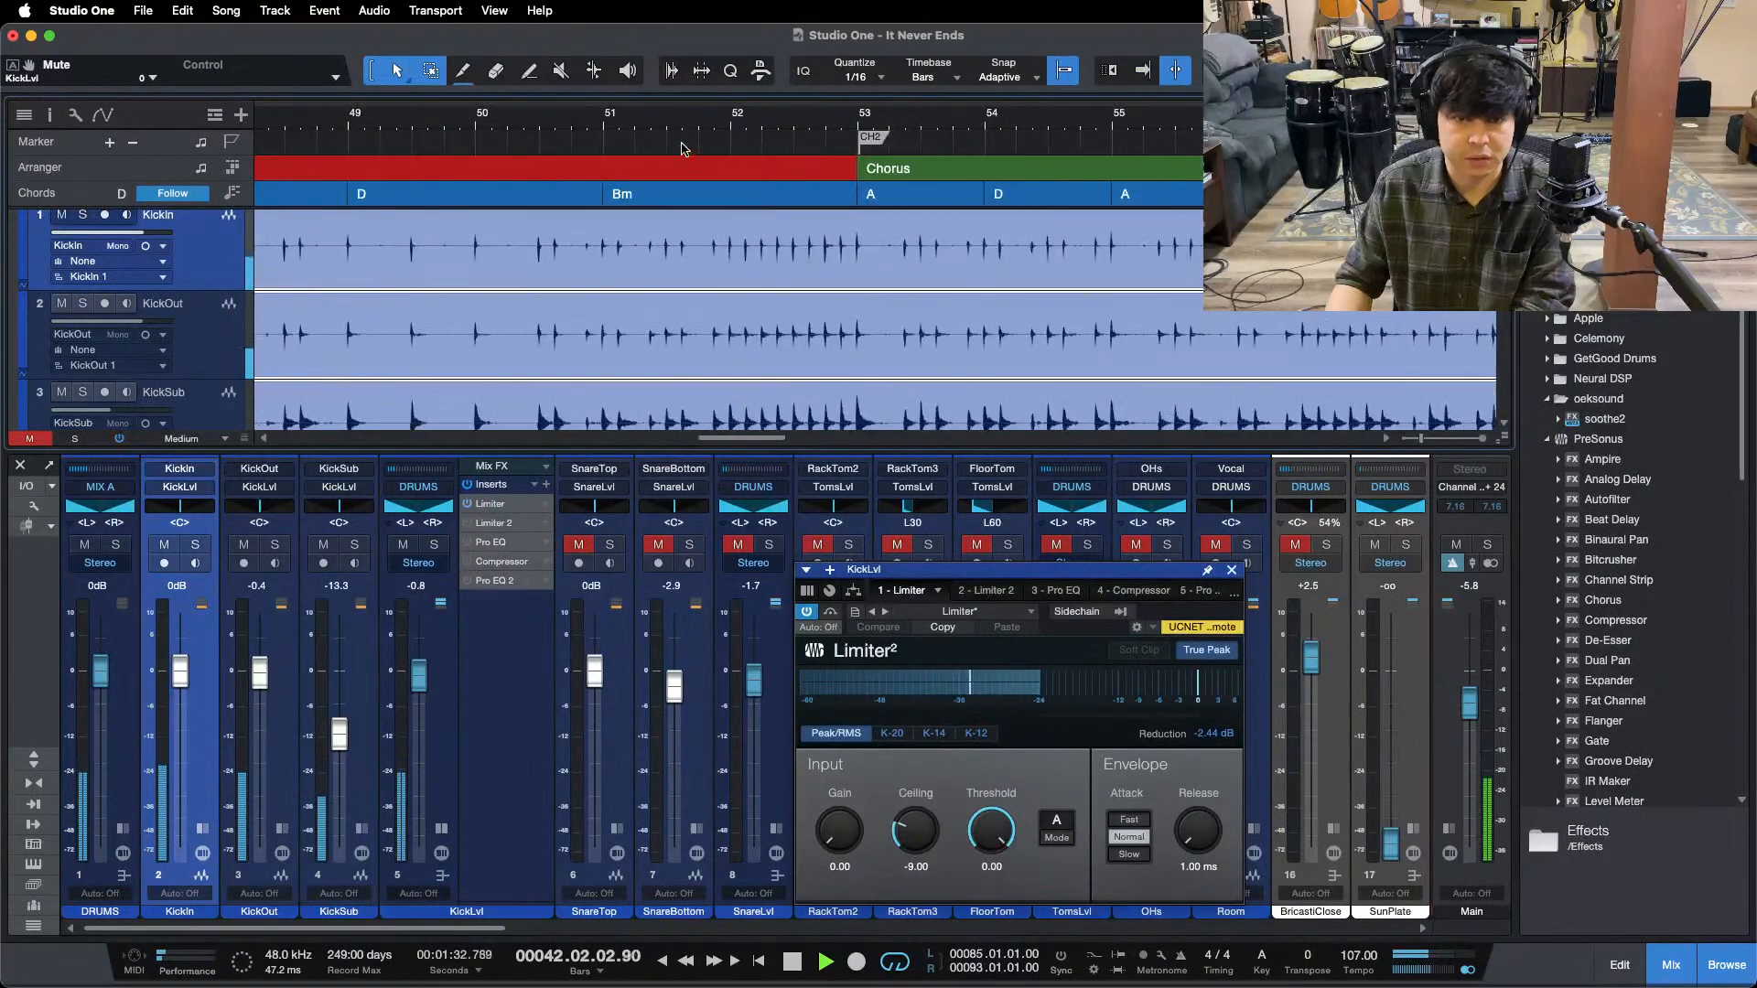
pyautogui.click(703, 118)
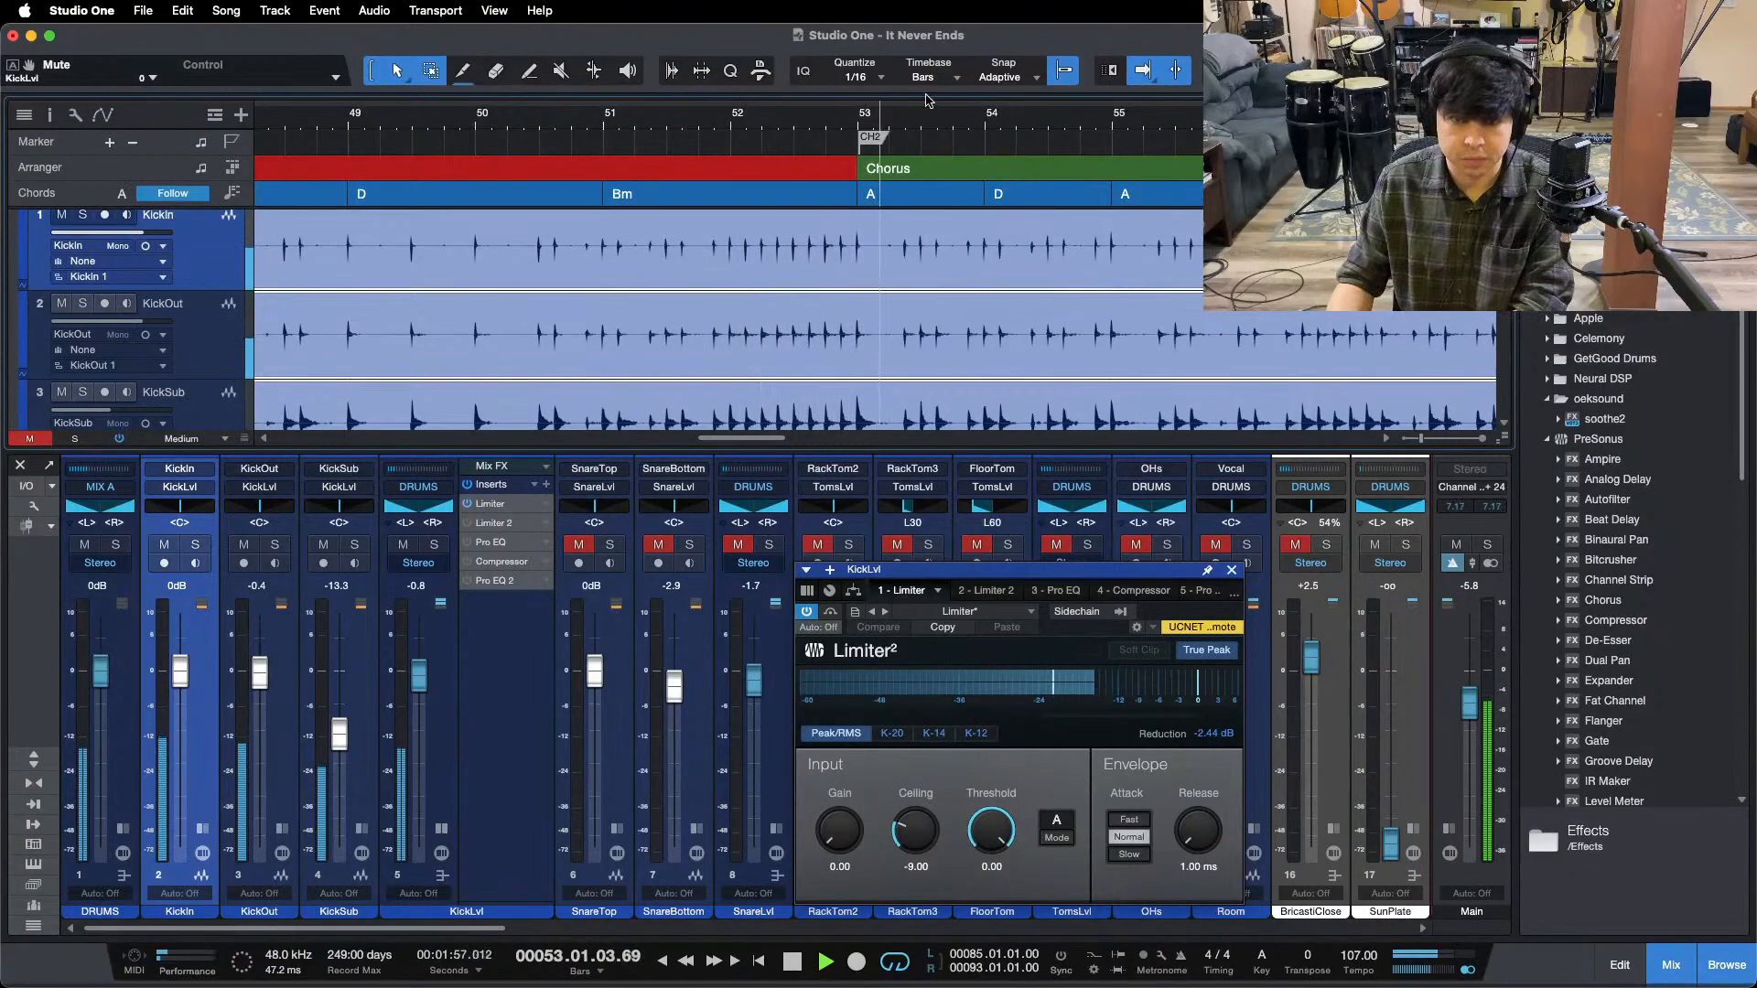
pyautogui.hotkey('shift', 'z')
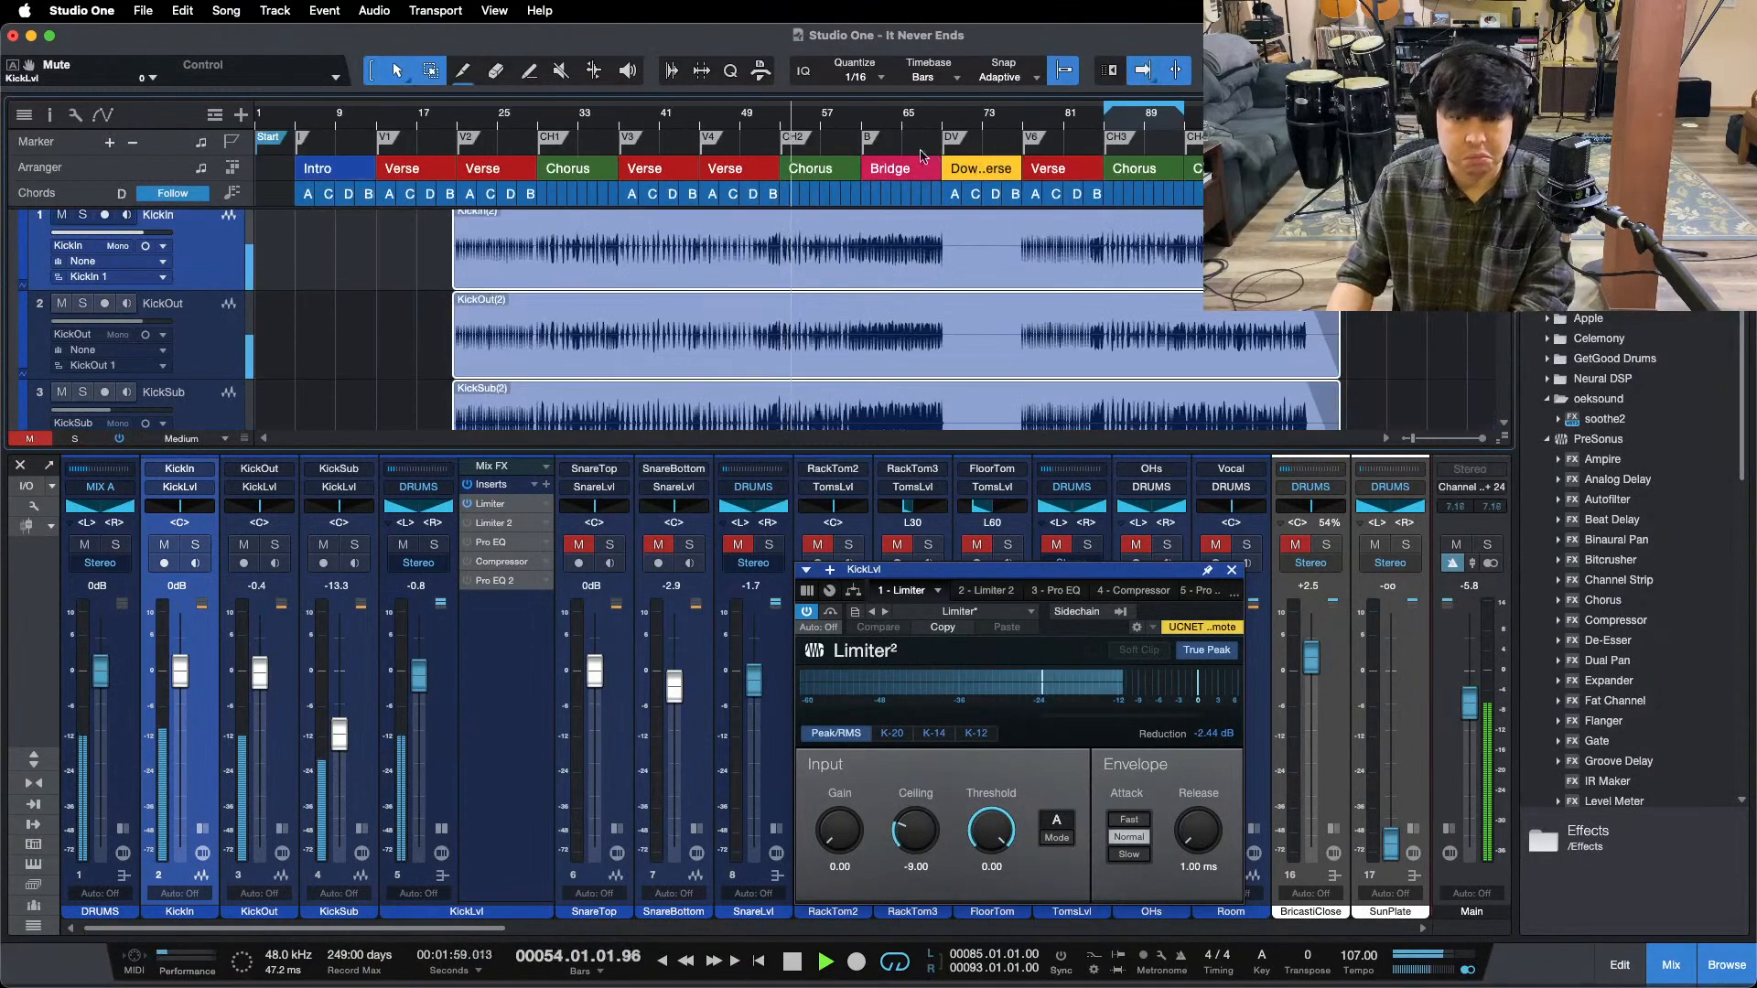
# - Move playback to the CH3 chorus around bar 85, reset the Limiter's reduction reading and replay the section
pyautogui.moveTo(1125, 129); pyautogui.dragTo(1023, 197)
pyautogui.click(908, 125)
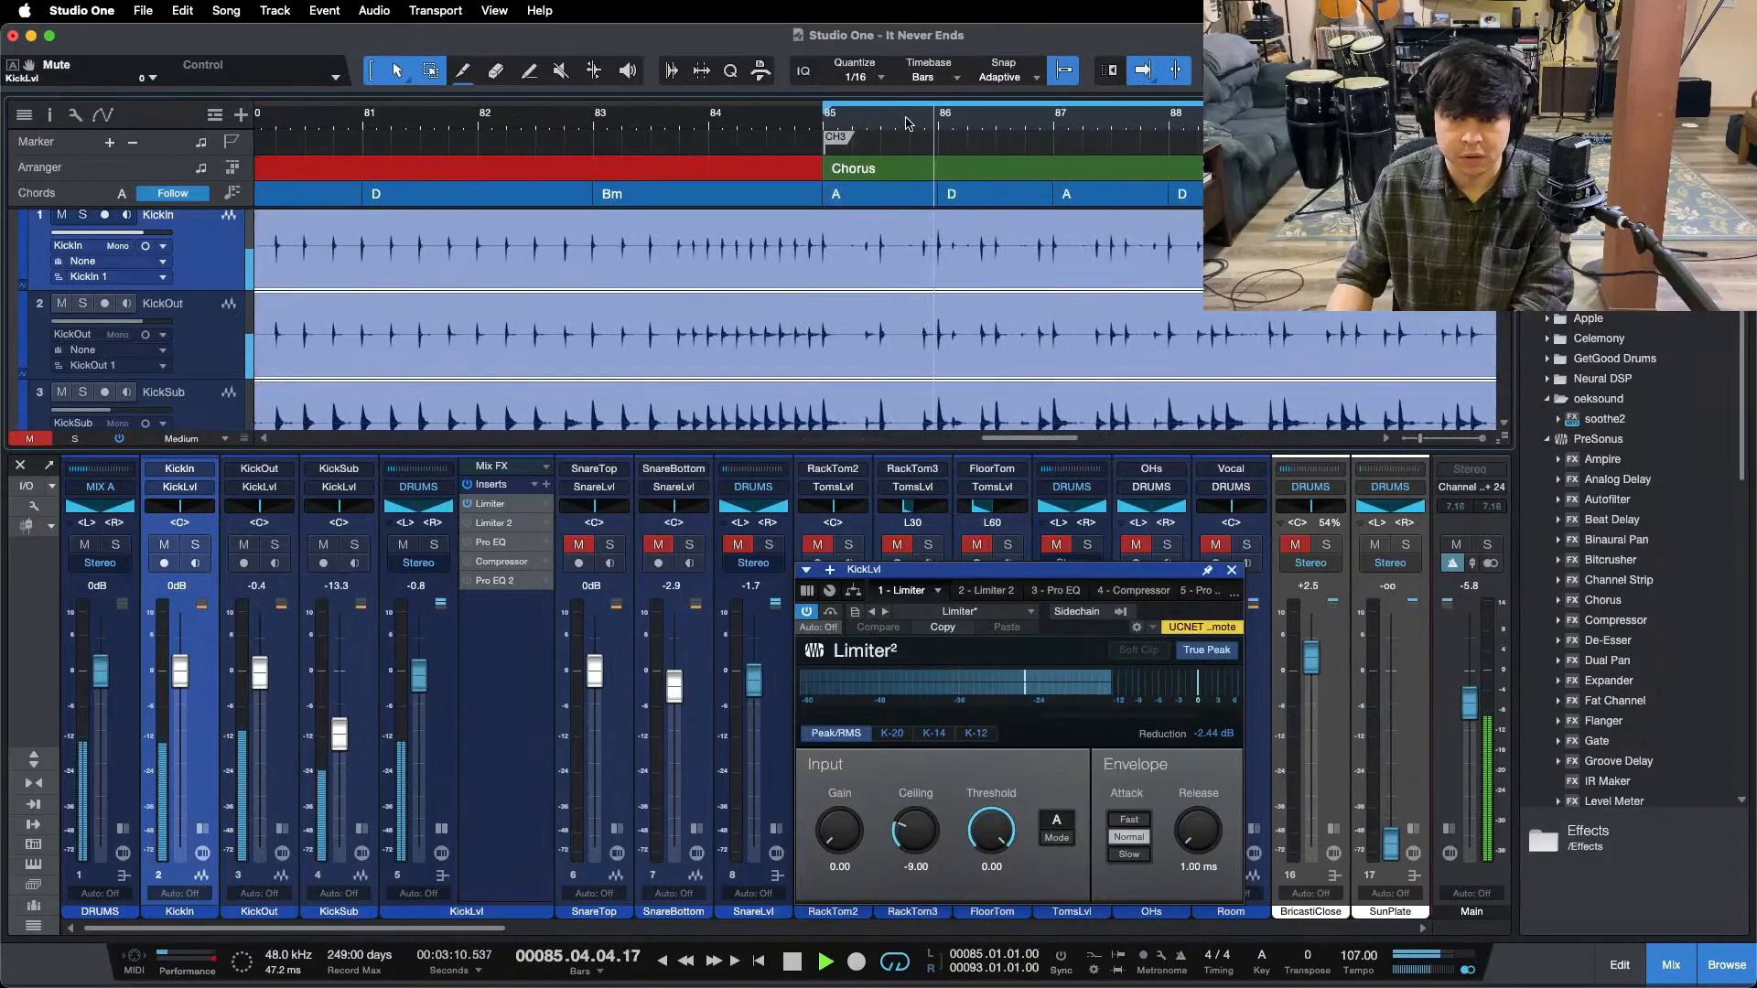
pyautogui.hotkey('shift', 'z')
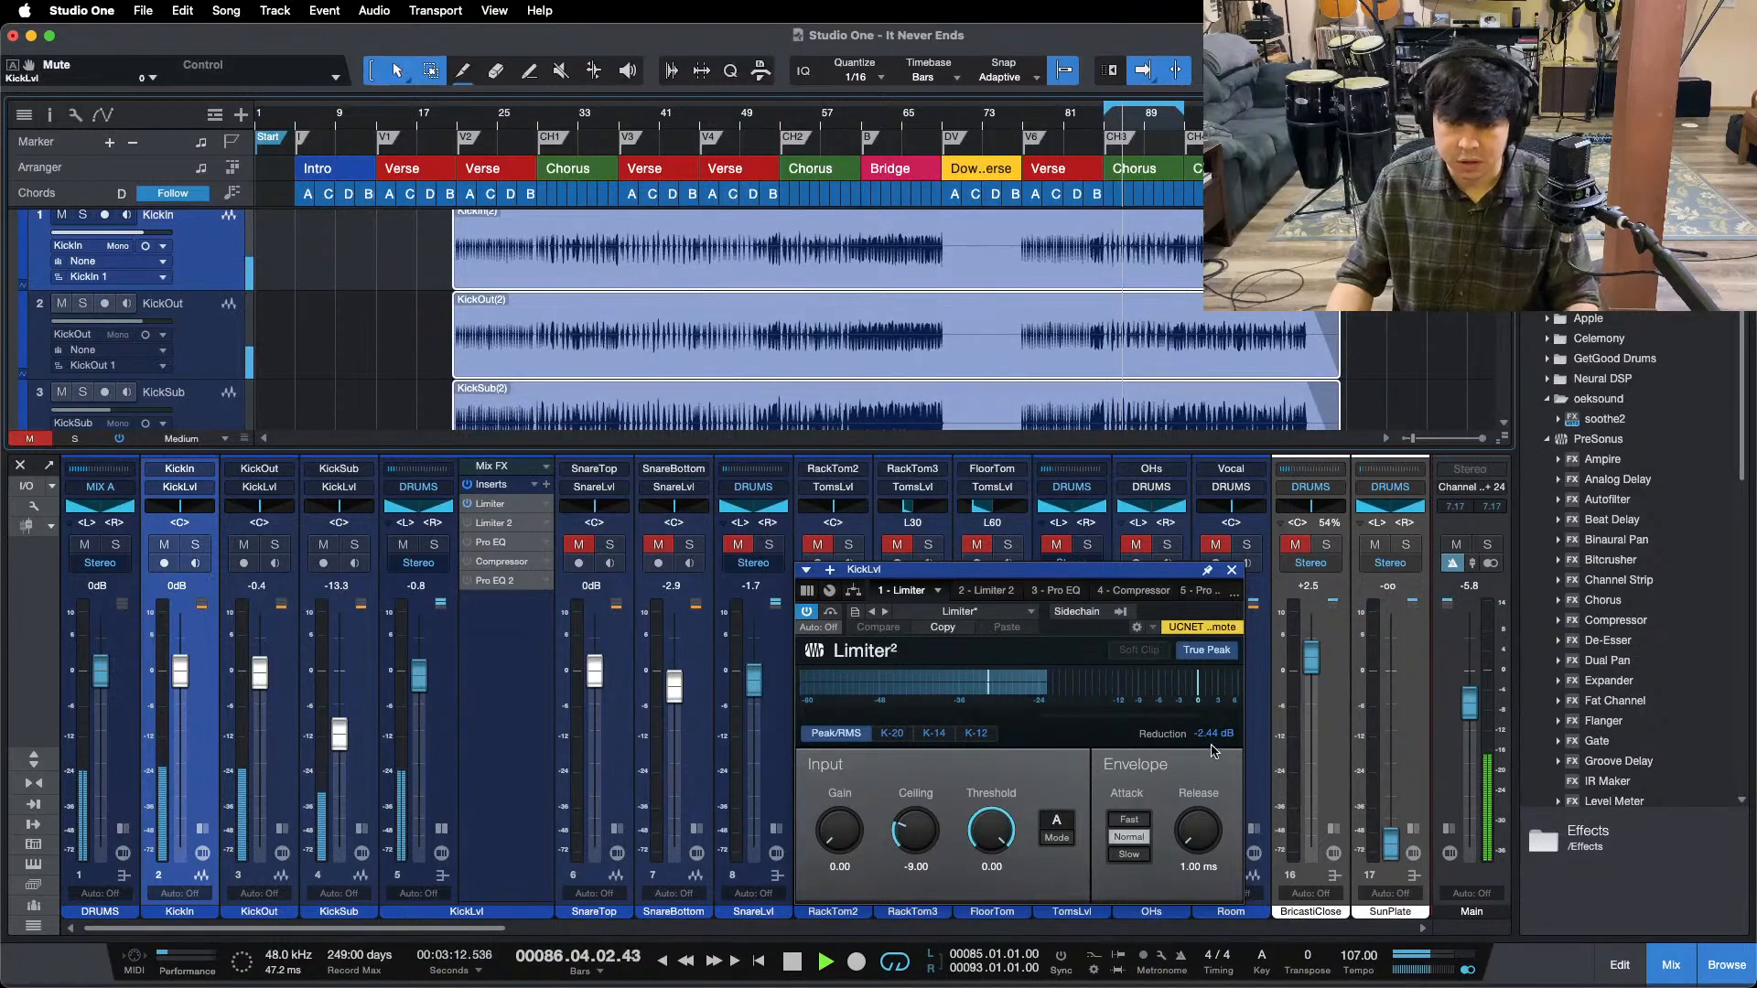
pyautogui.click(1216, 734)
pyautogui.press('space')
pyautogui.press('space')
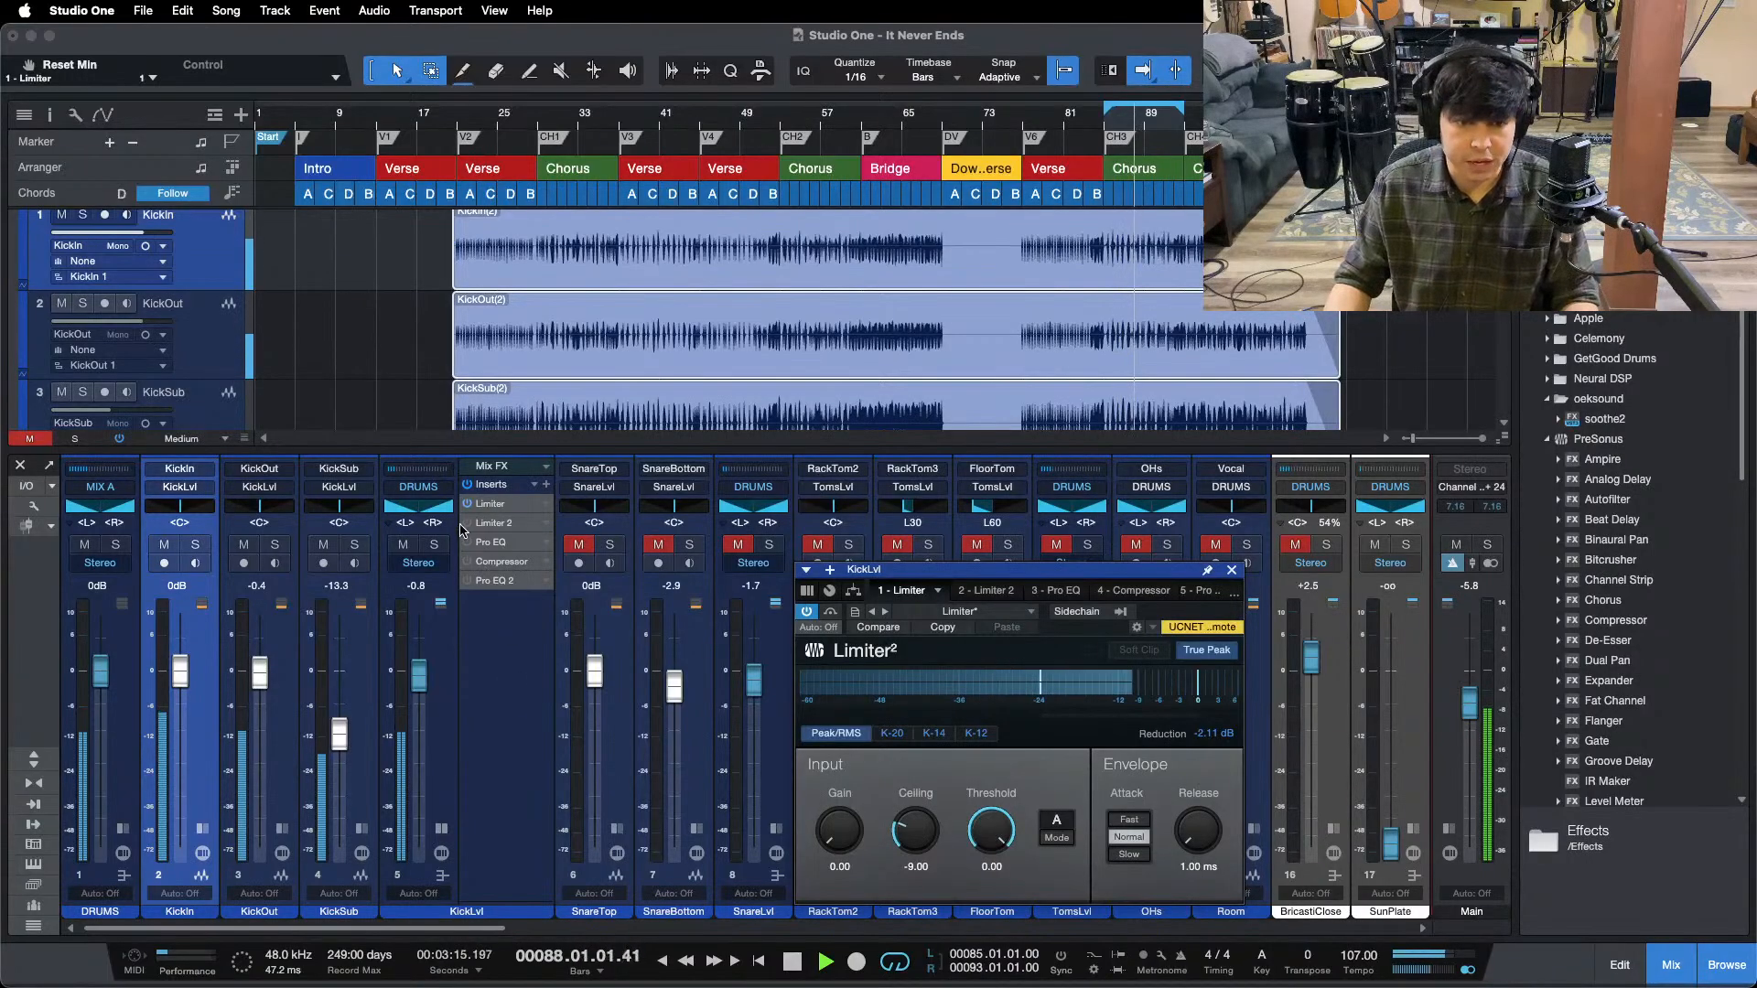
# - Activate Limiter 2 and the first Pro EQ on the KickLvl bus
pyautogui.click(972, 588)
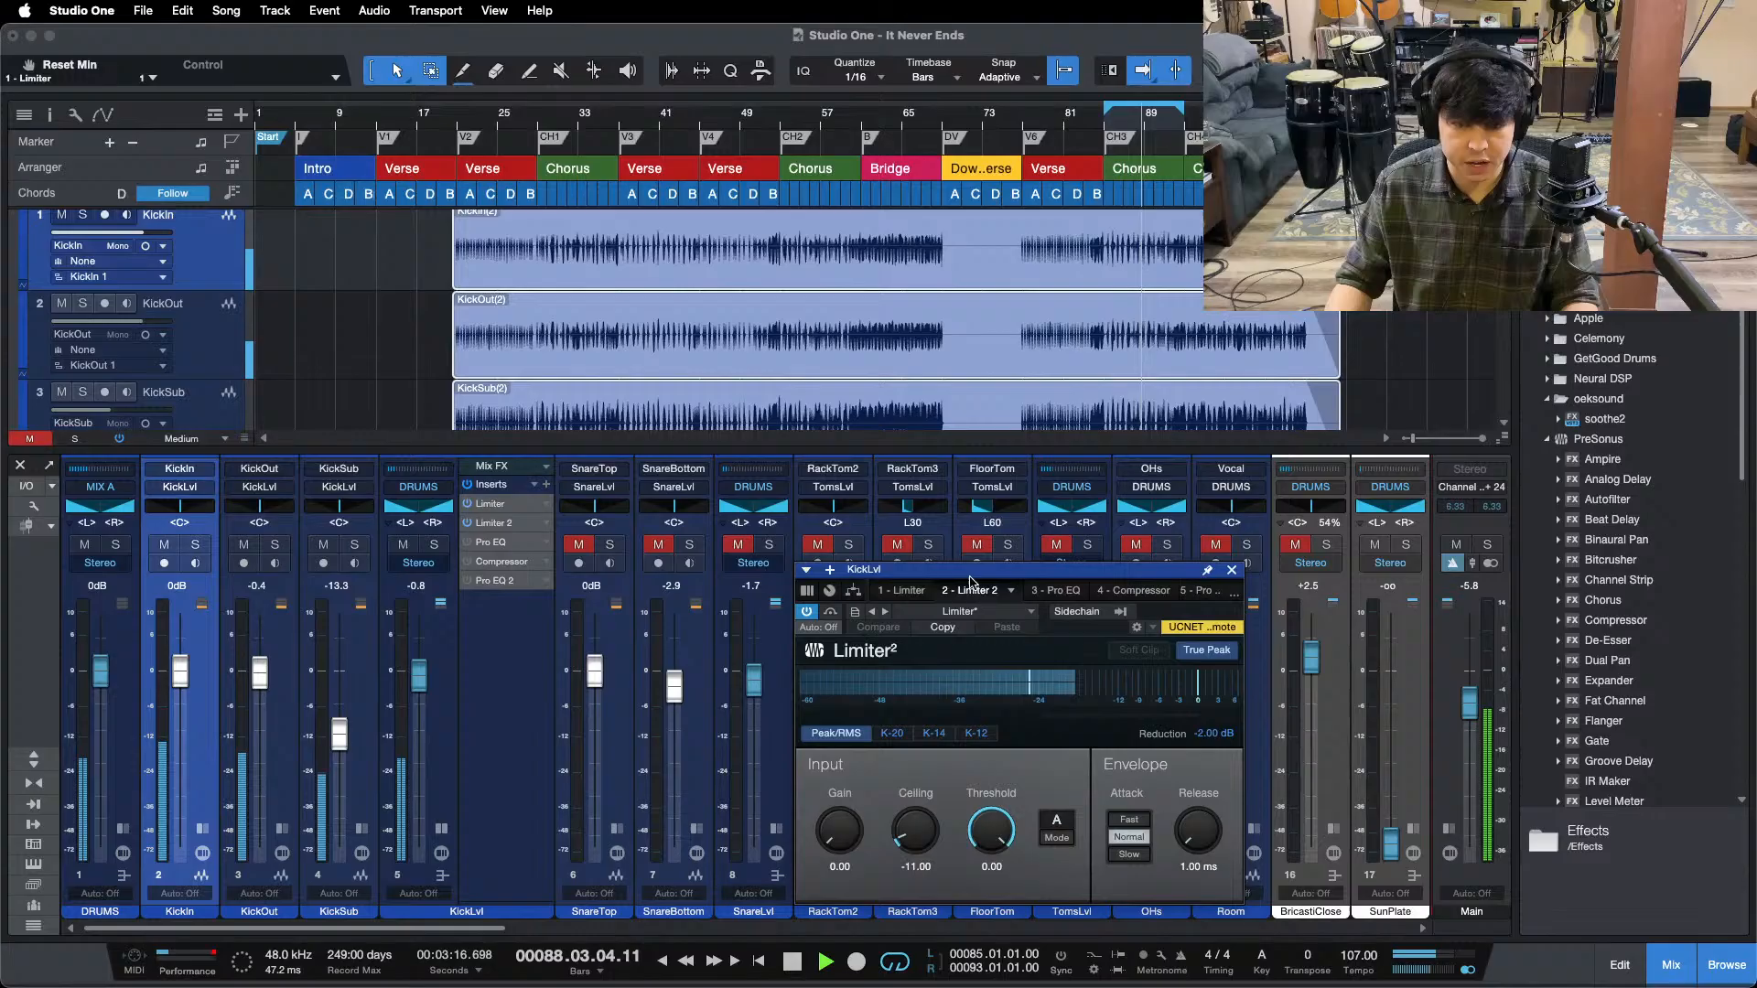
pyautogui.click(1054, 593)
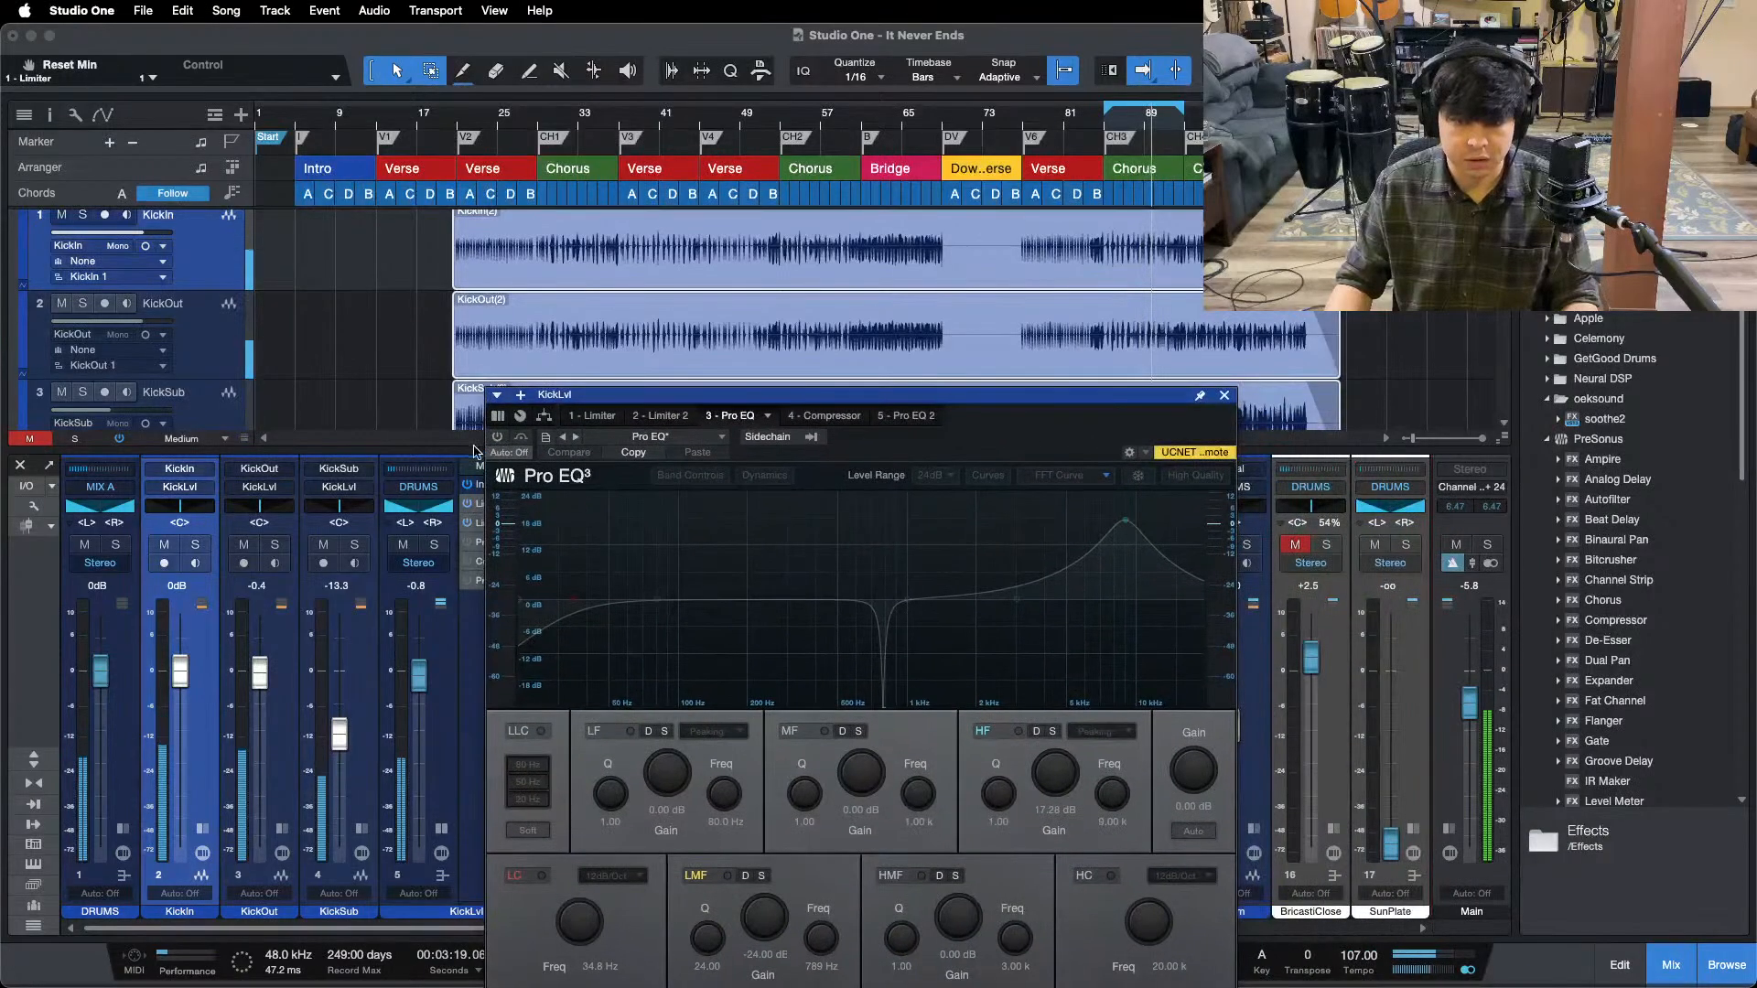
pyautogui.click(506, 453)
pyautogui.click(496, 439)
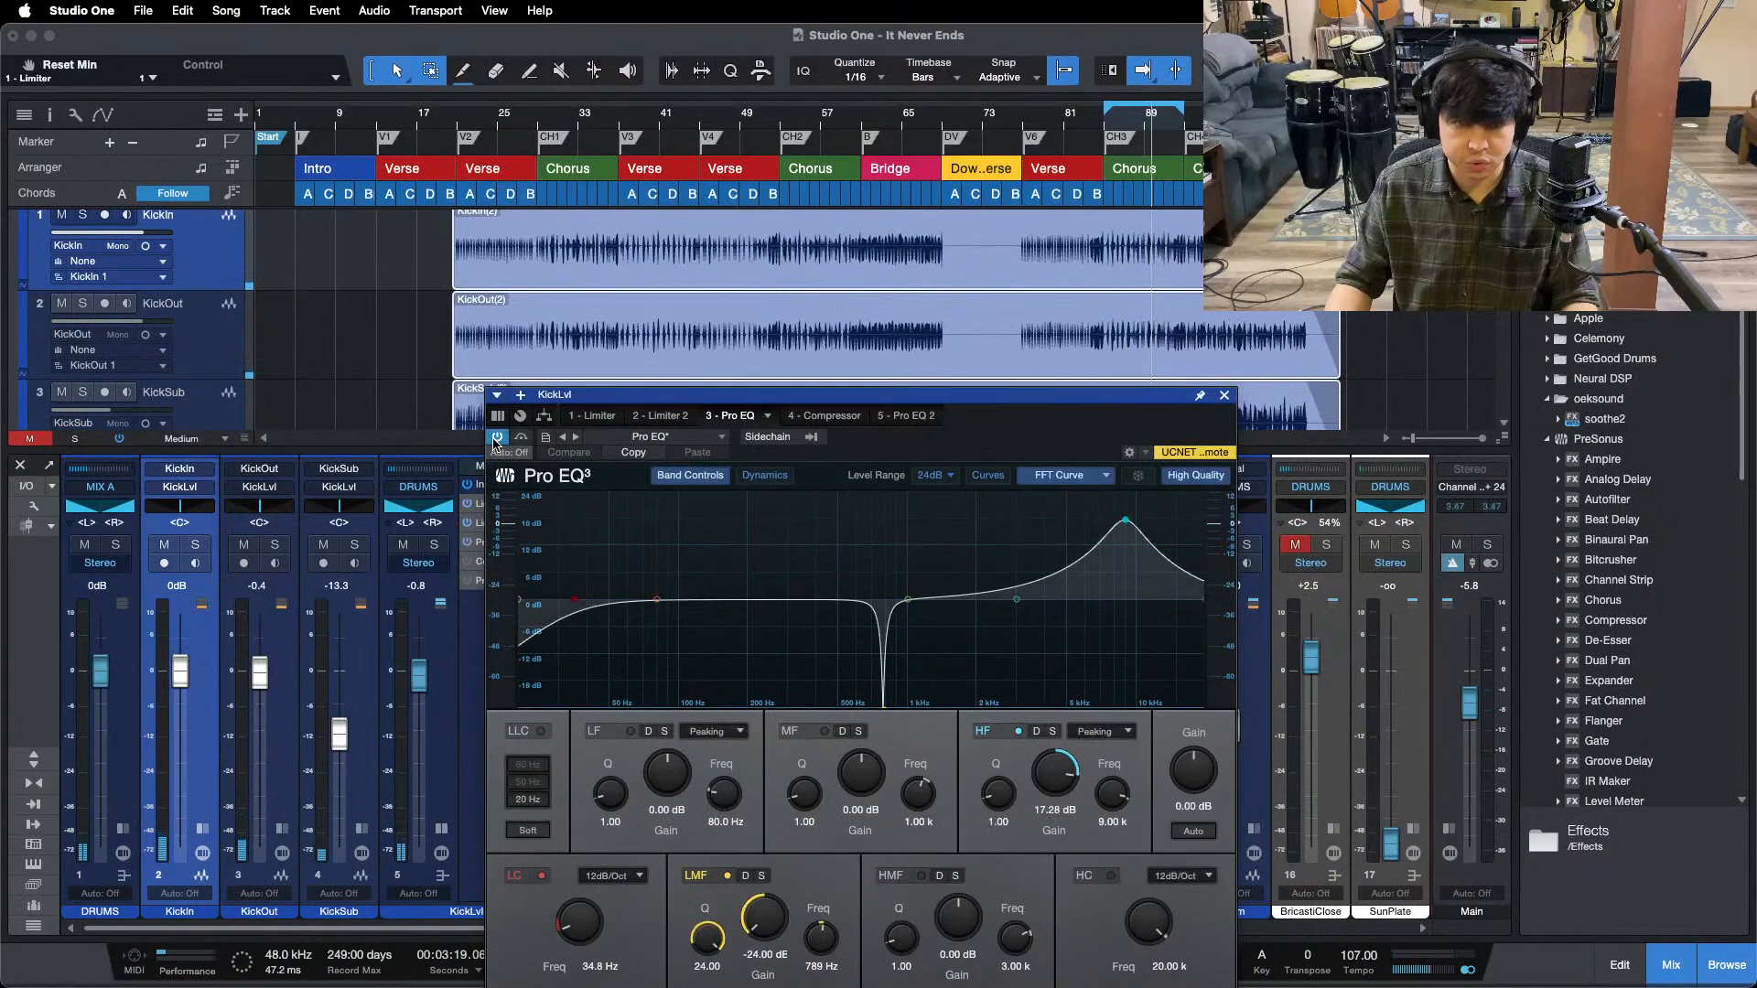
# - Bypass the first Pro EQ's HF band and set its spectrum display to Third Octave during playback
pyautogui.click(1017, 732)
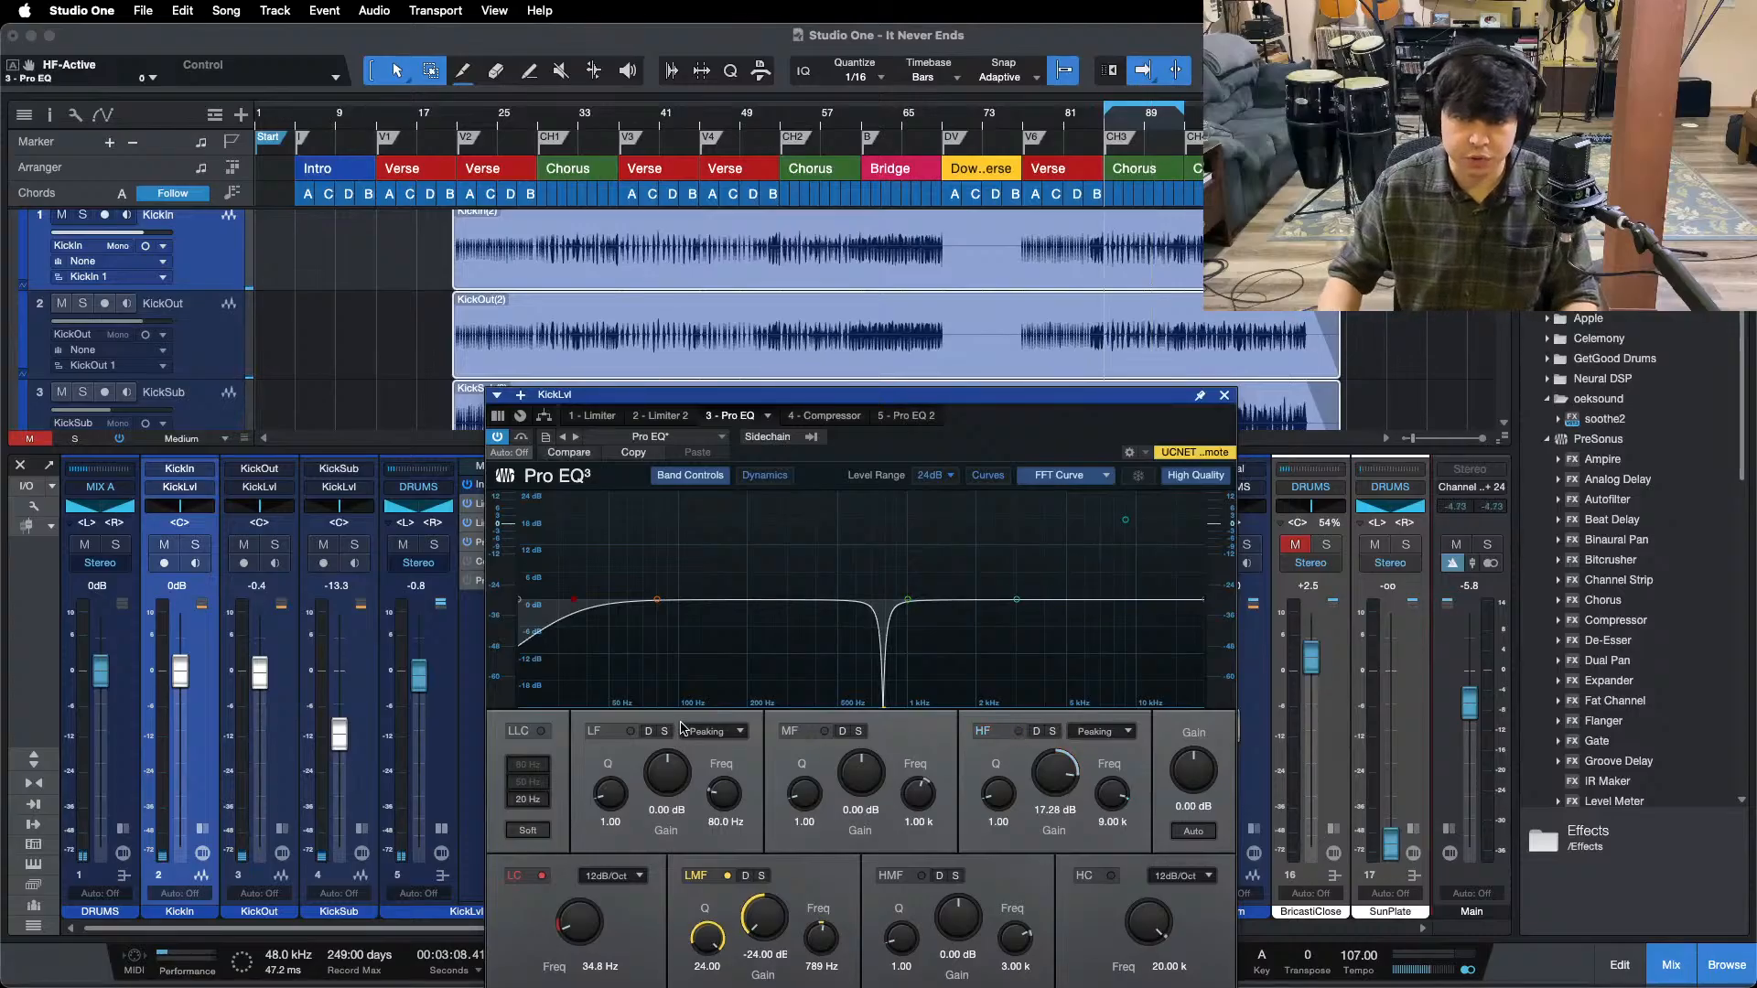
pyautogui.press('space')
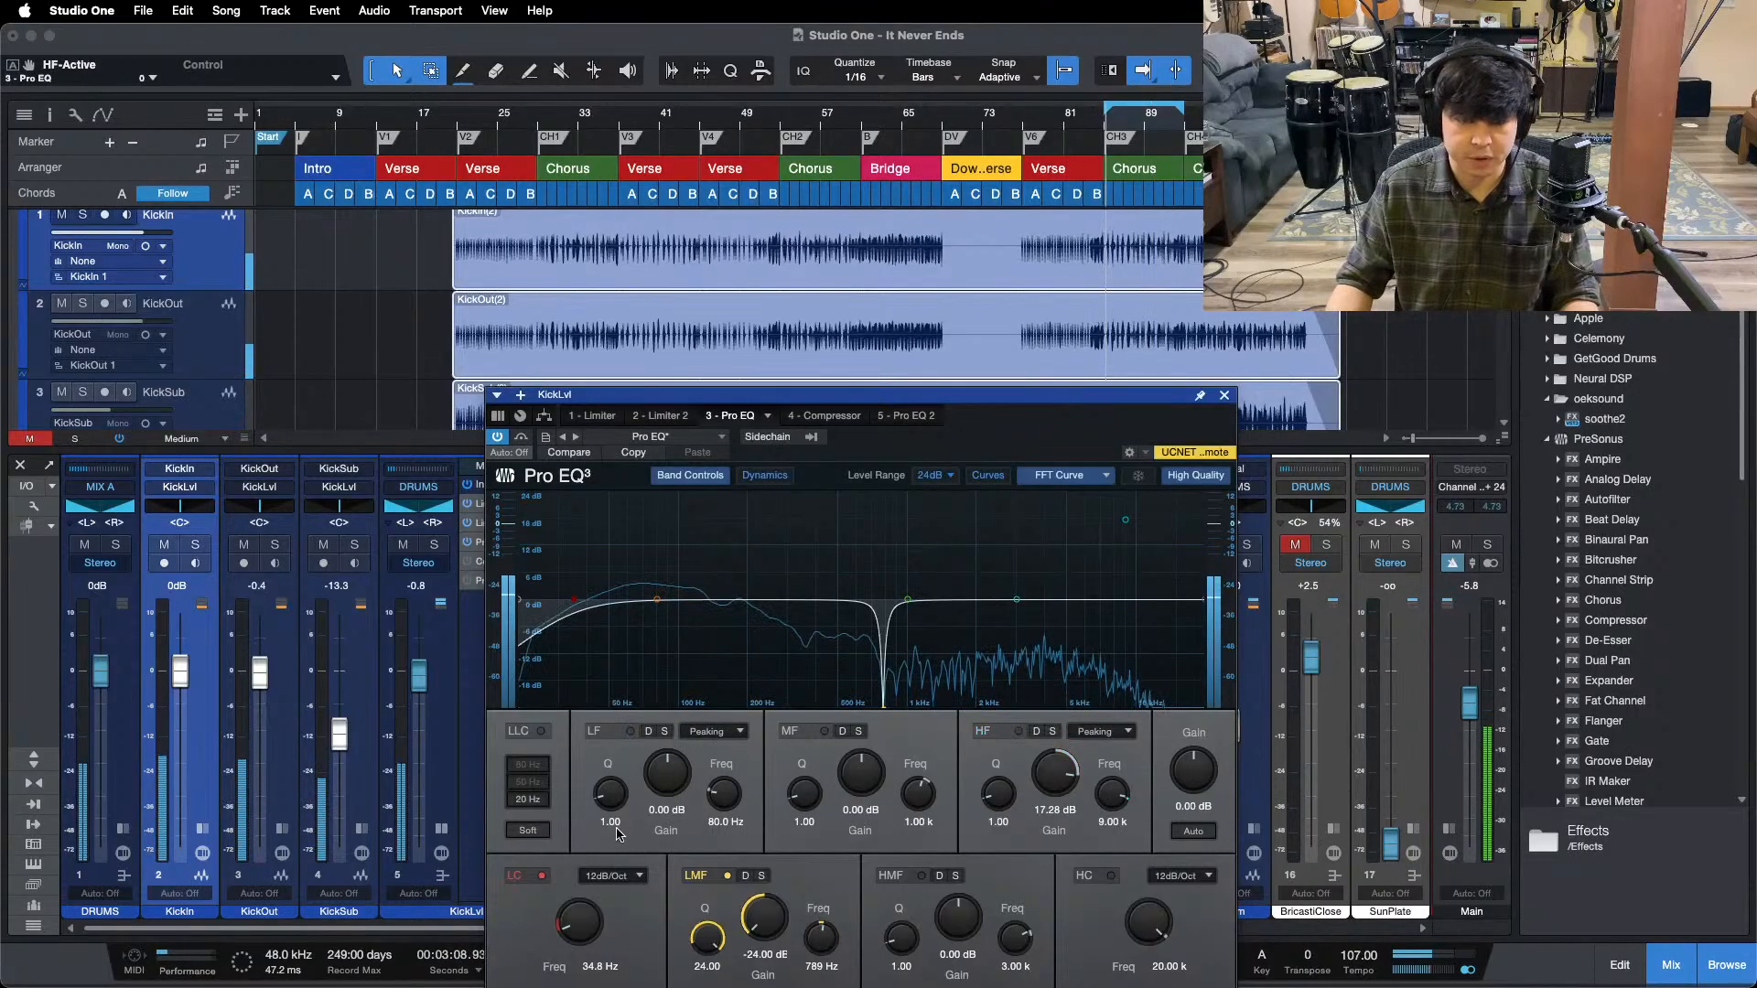
pyautogui.click(1066, 475)
pyautogui.click(1059, 523)
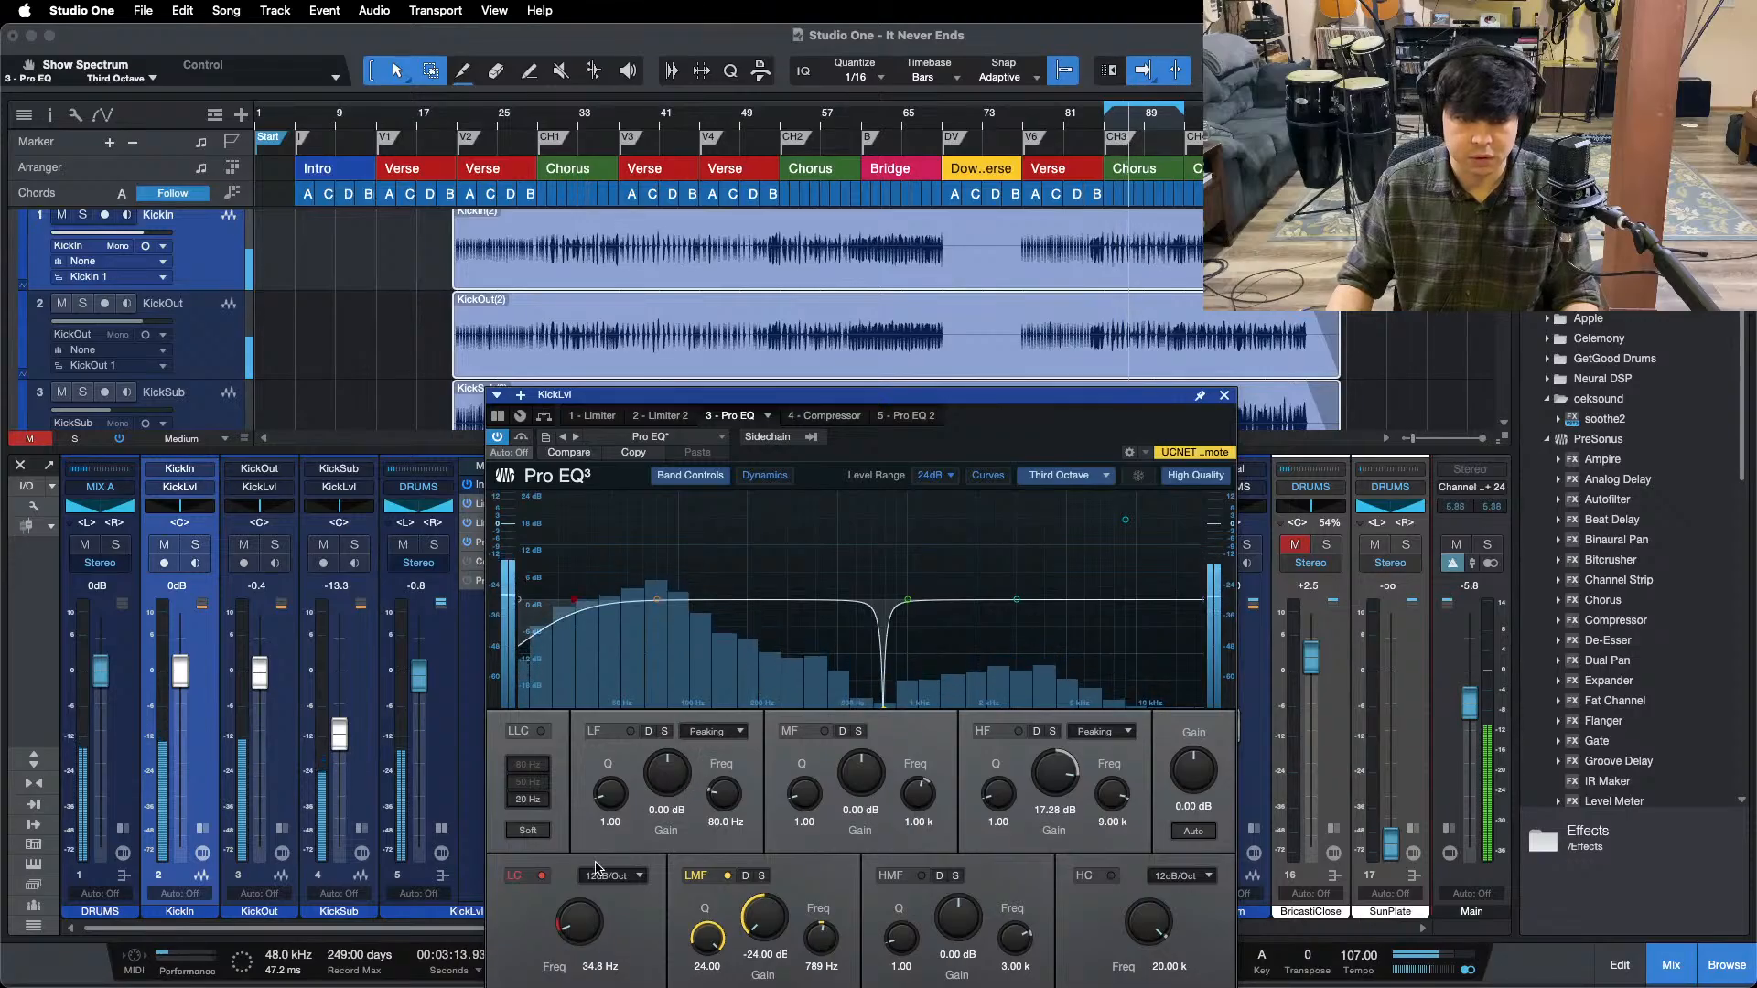
# - Activate KickLvl's Compressor and replay the CH3 loop, soloing KickSub briefly to hear it alone
pyautogui.click(799, 414)
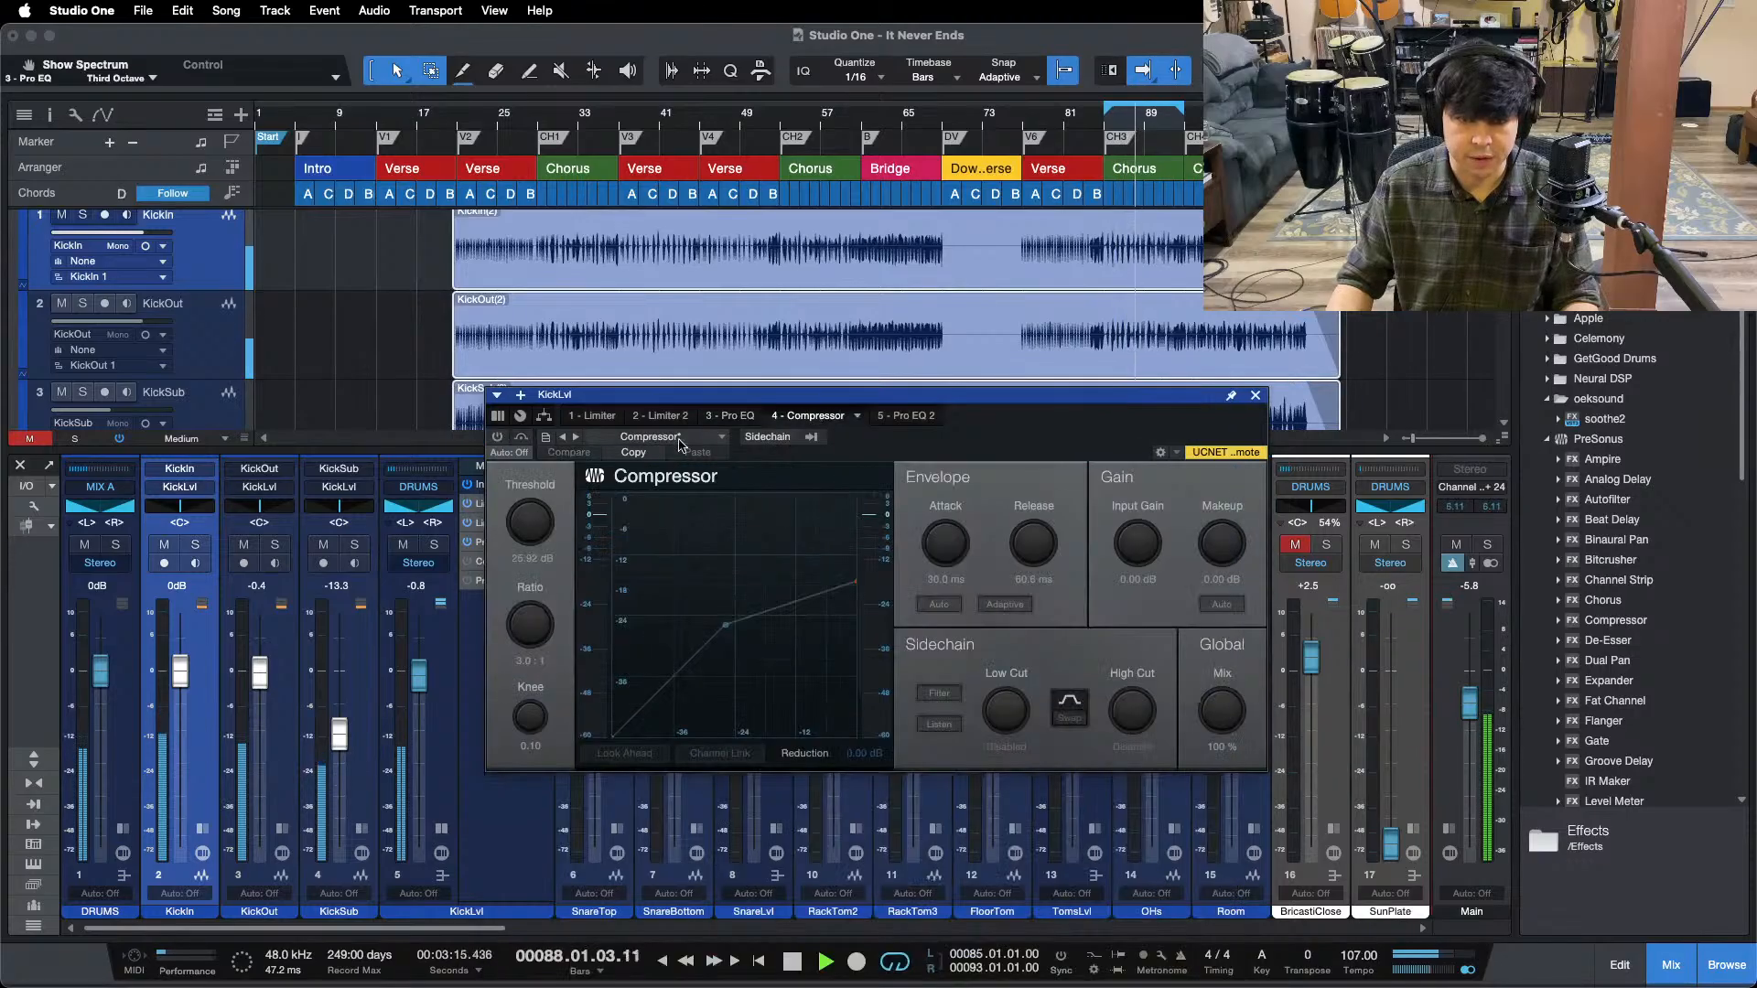
pyautogui.click(499, 437)
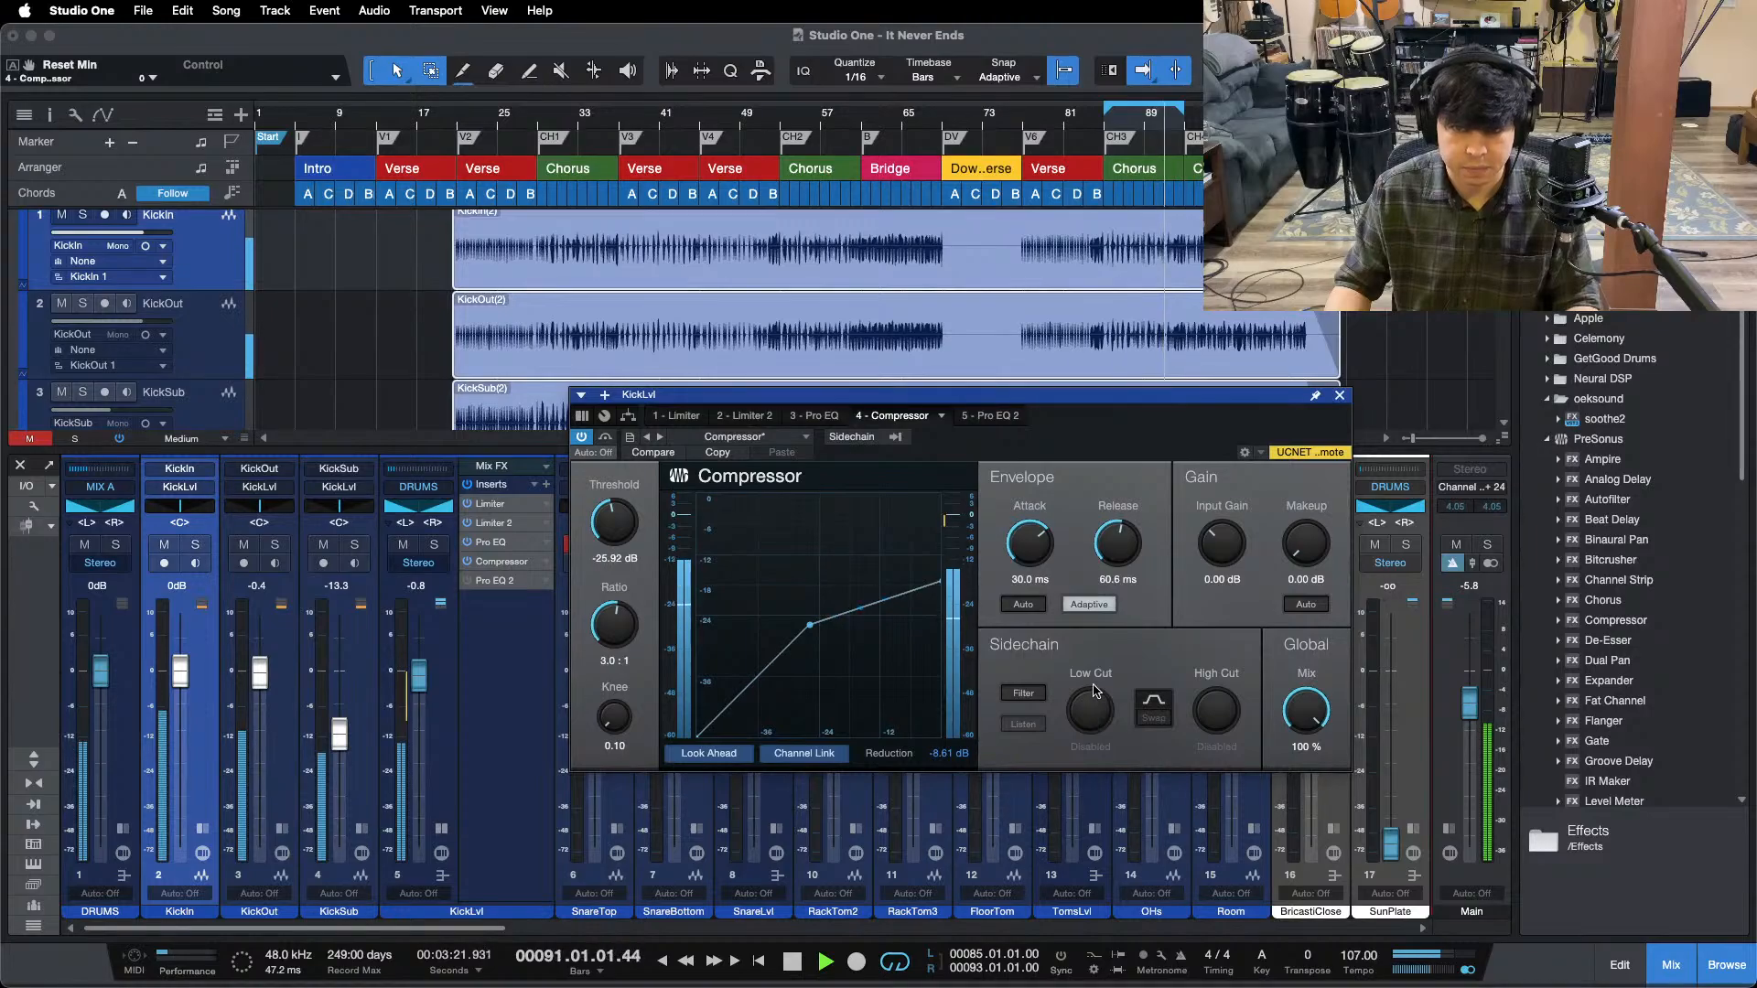
pyautogui.press('KP_1')
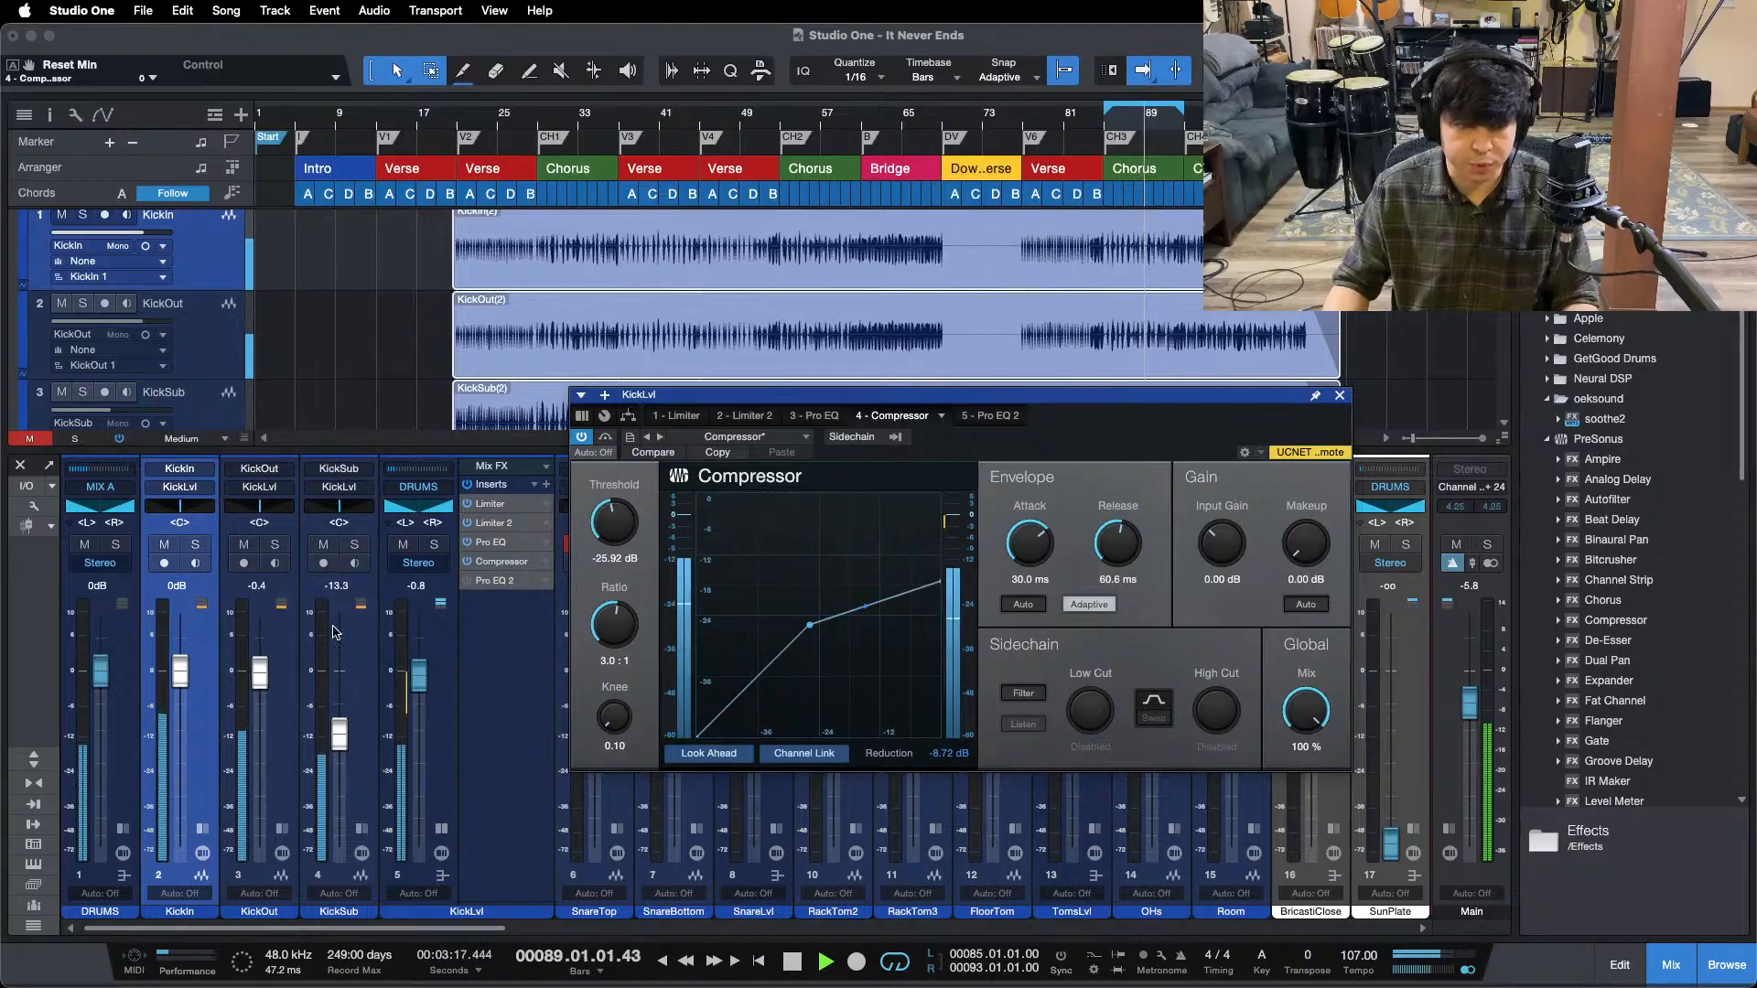
pyautogui.click(355, 545)
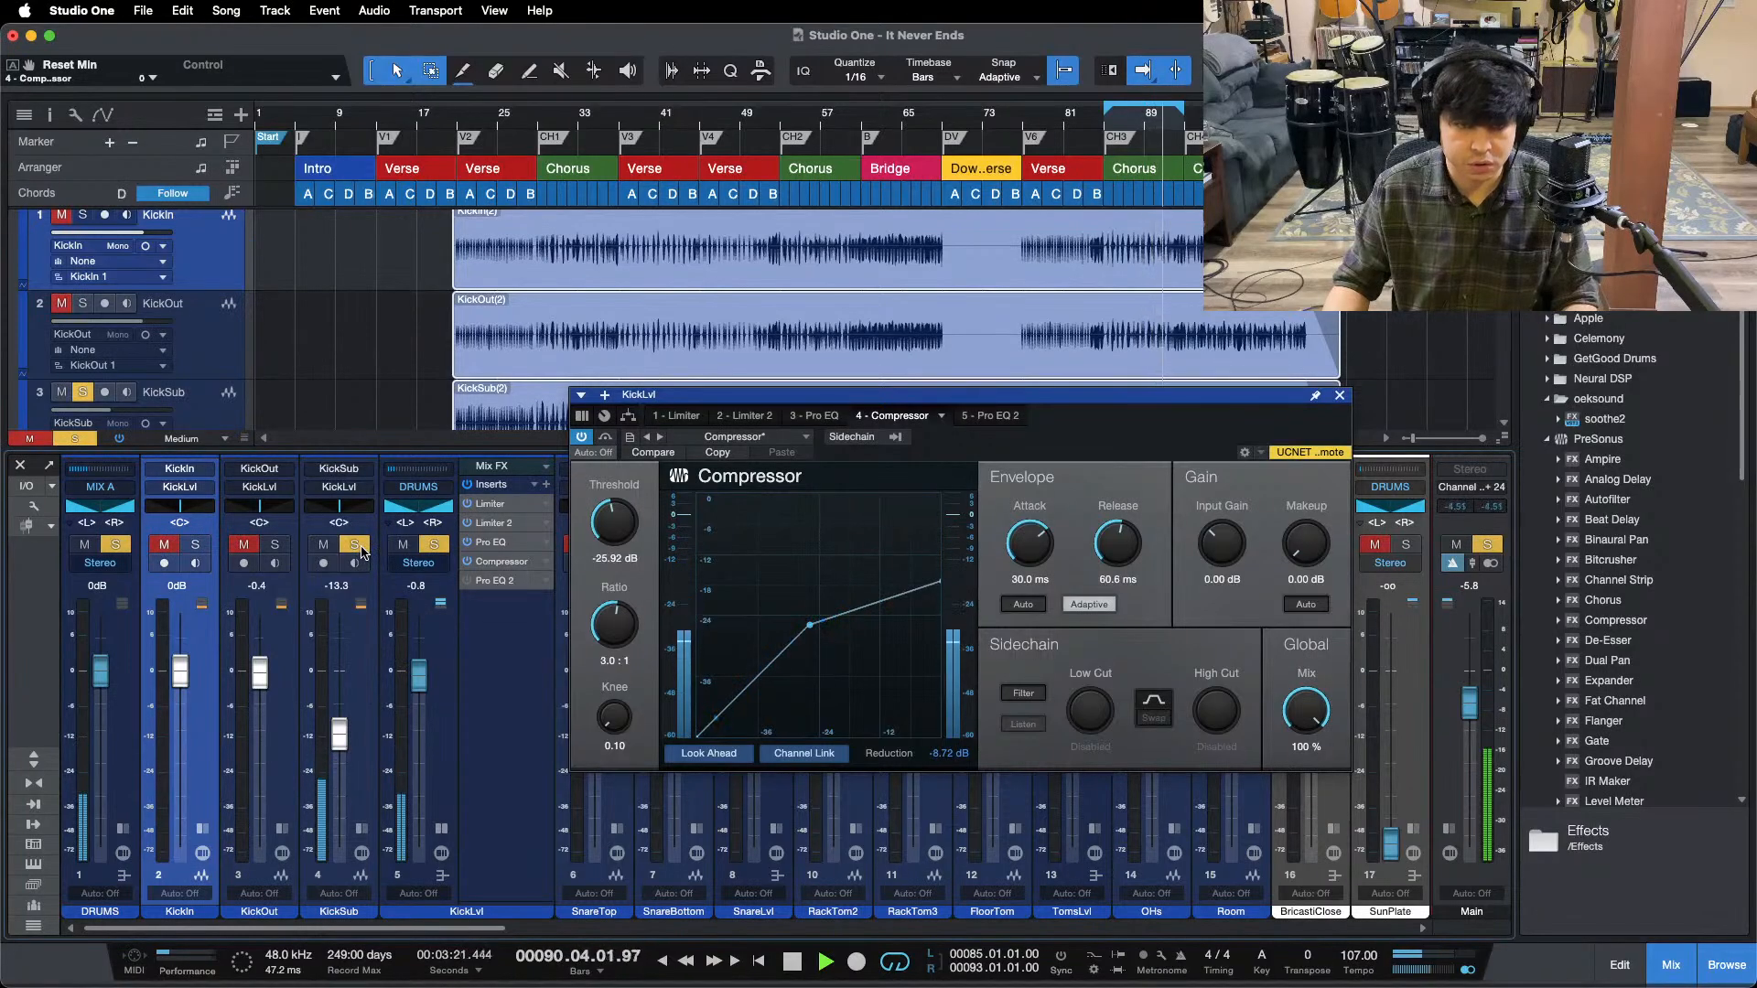
pyautogui.click(356, 547)
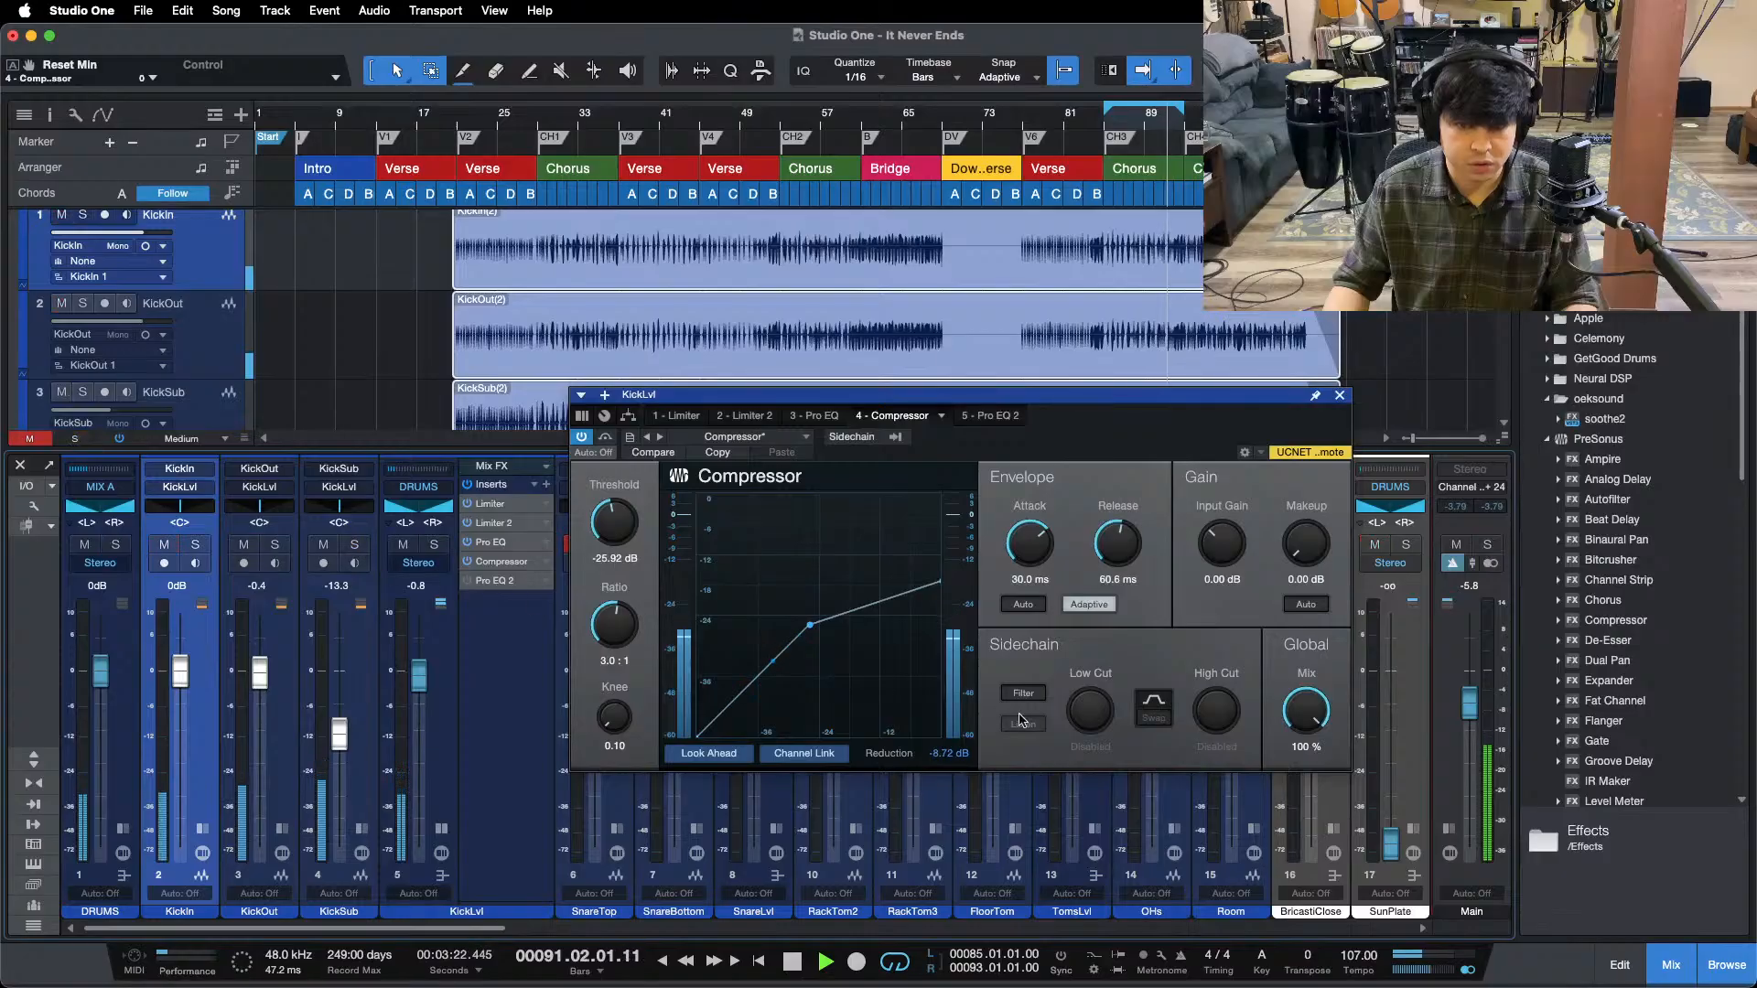
# - Re-enable the HF band in KickLvl's first Pro EQ and activate Pro EQ 2
pyautogui.click(815, 416)
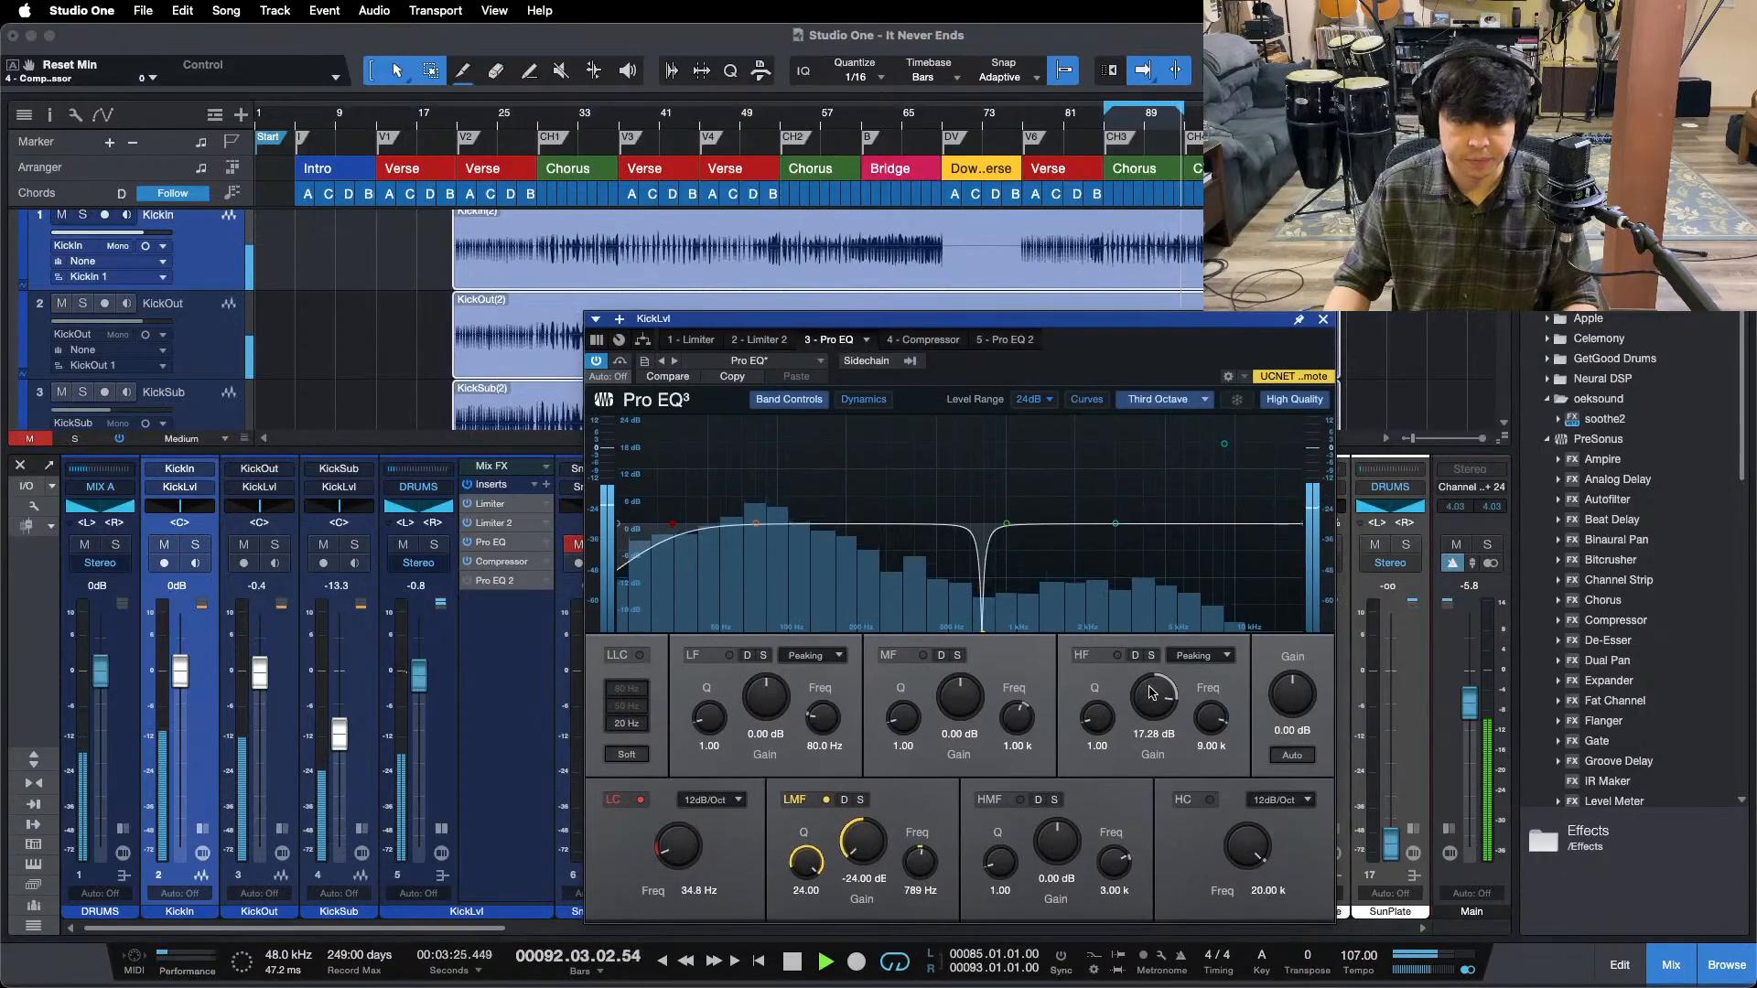
pyautogui.click(1151, 693)
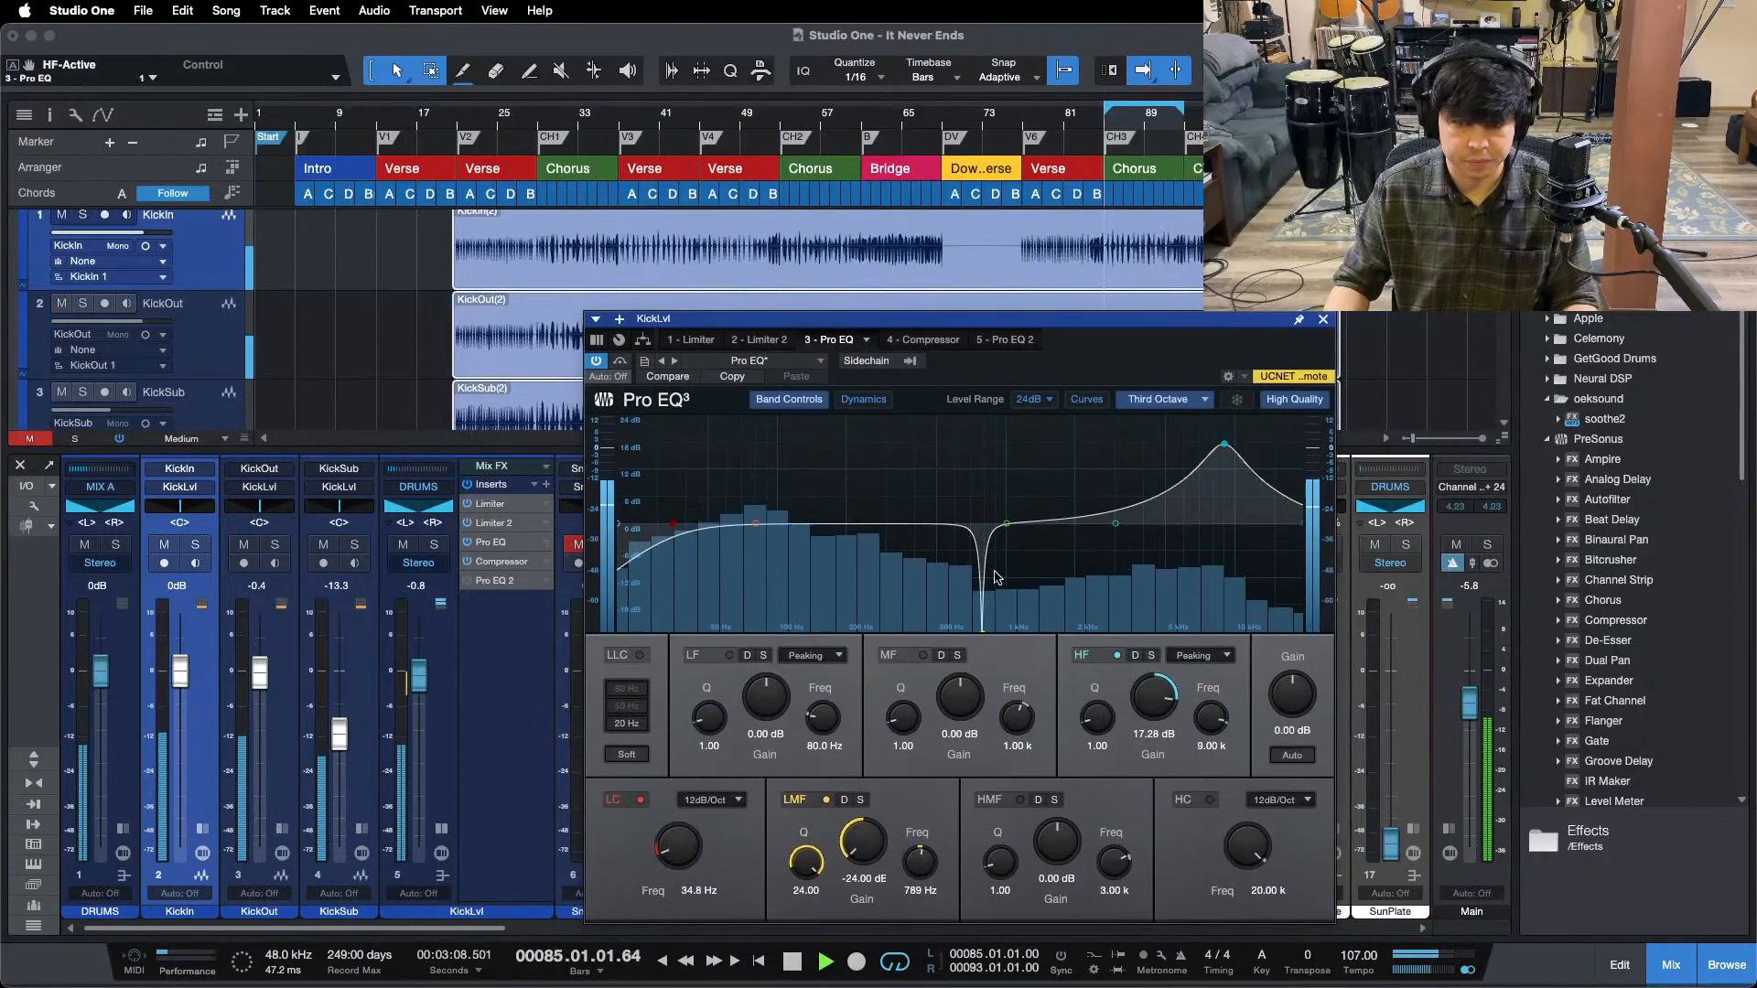
pyautogui.click(1006, 341)
pyautogui.click(596, 362)
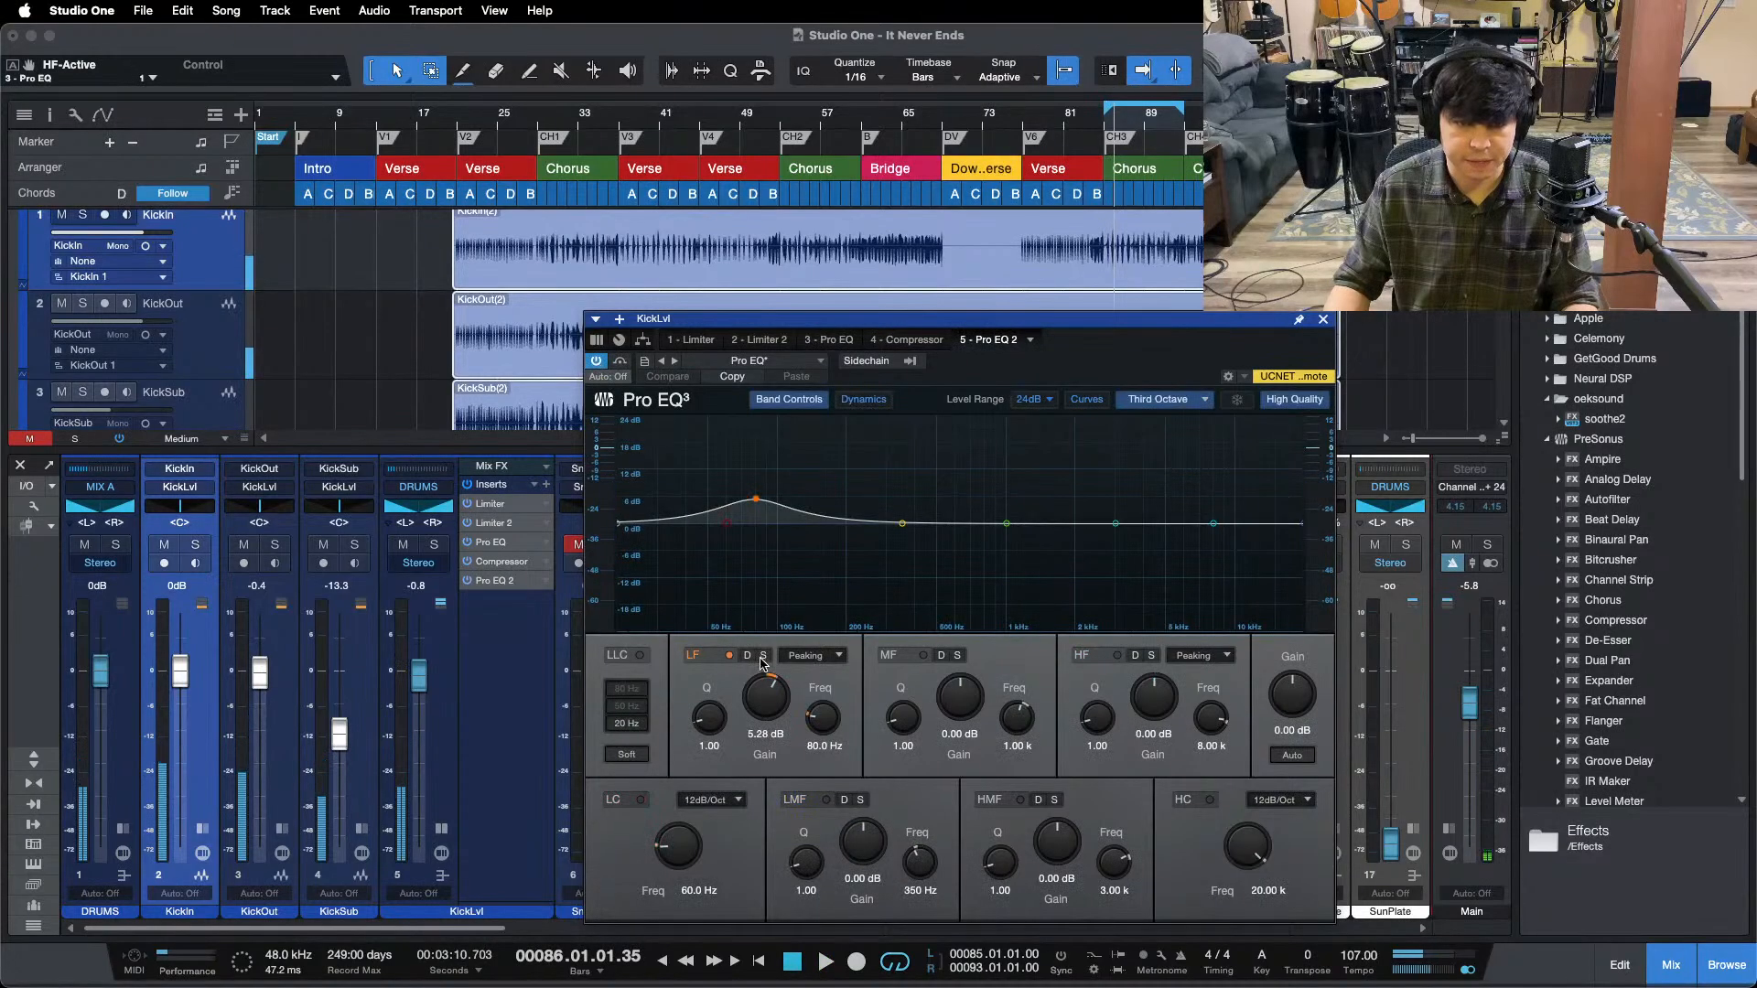
# - Zero Pro EQ 2's LF gain and bypass the first Pro EQ's HF band as a comparison
pyautogui.click(834, 338)
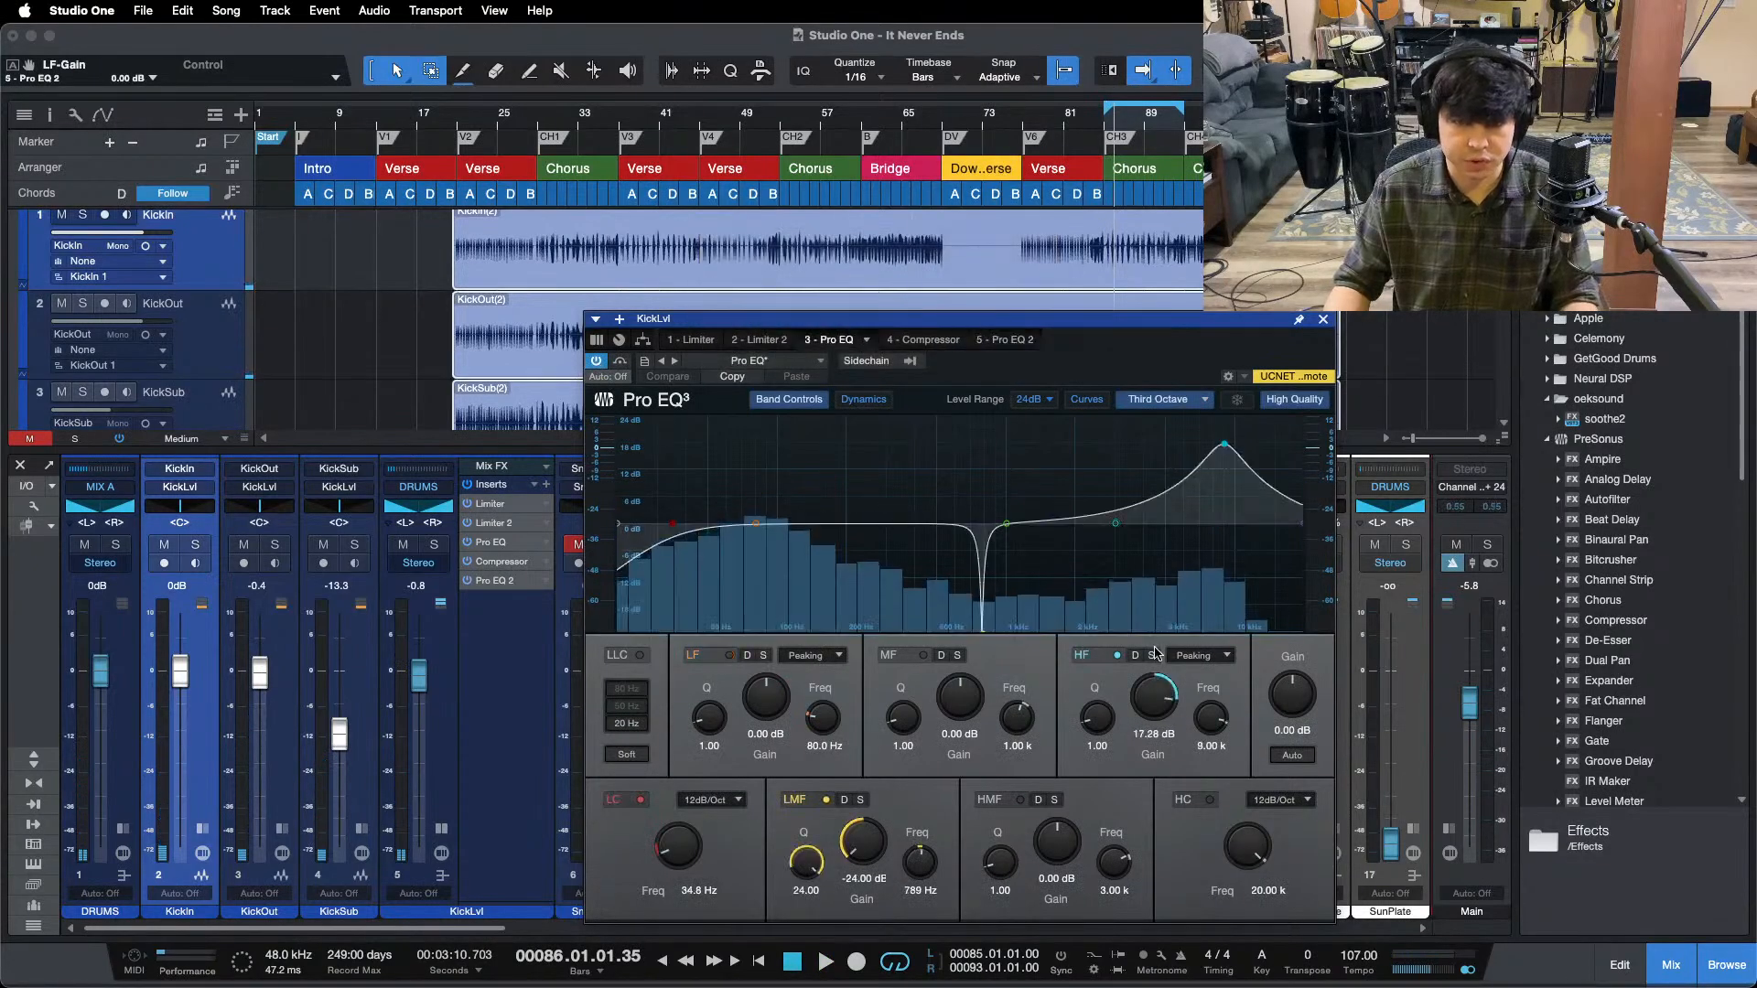
pyautogui.click(1117, 656)
pyautogui.click(1004, 341)
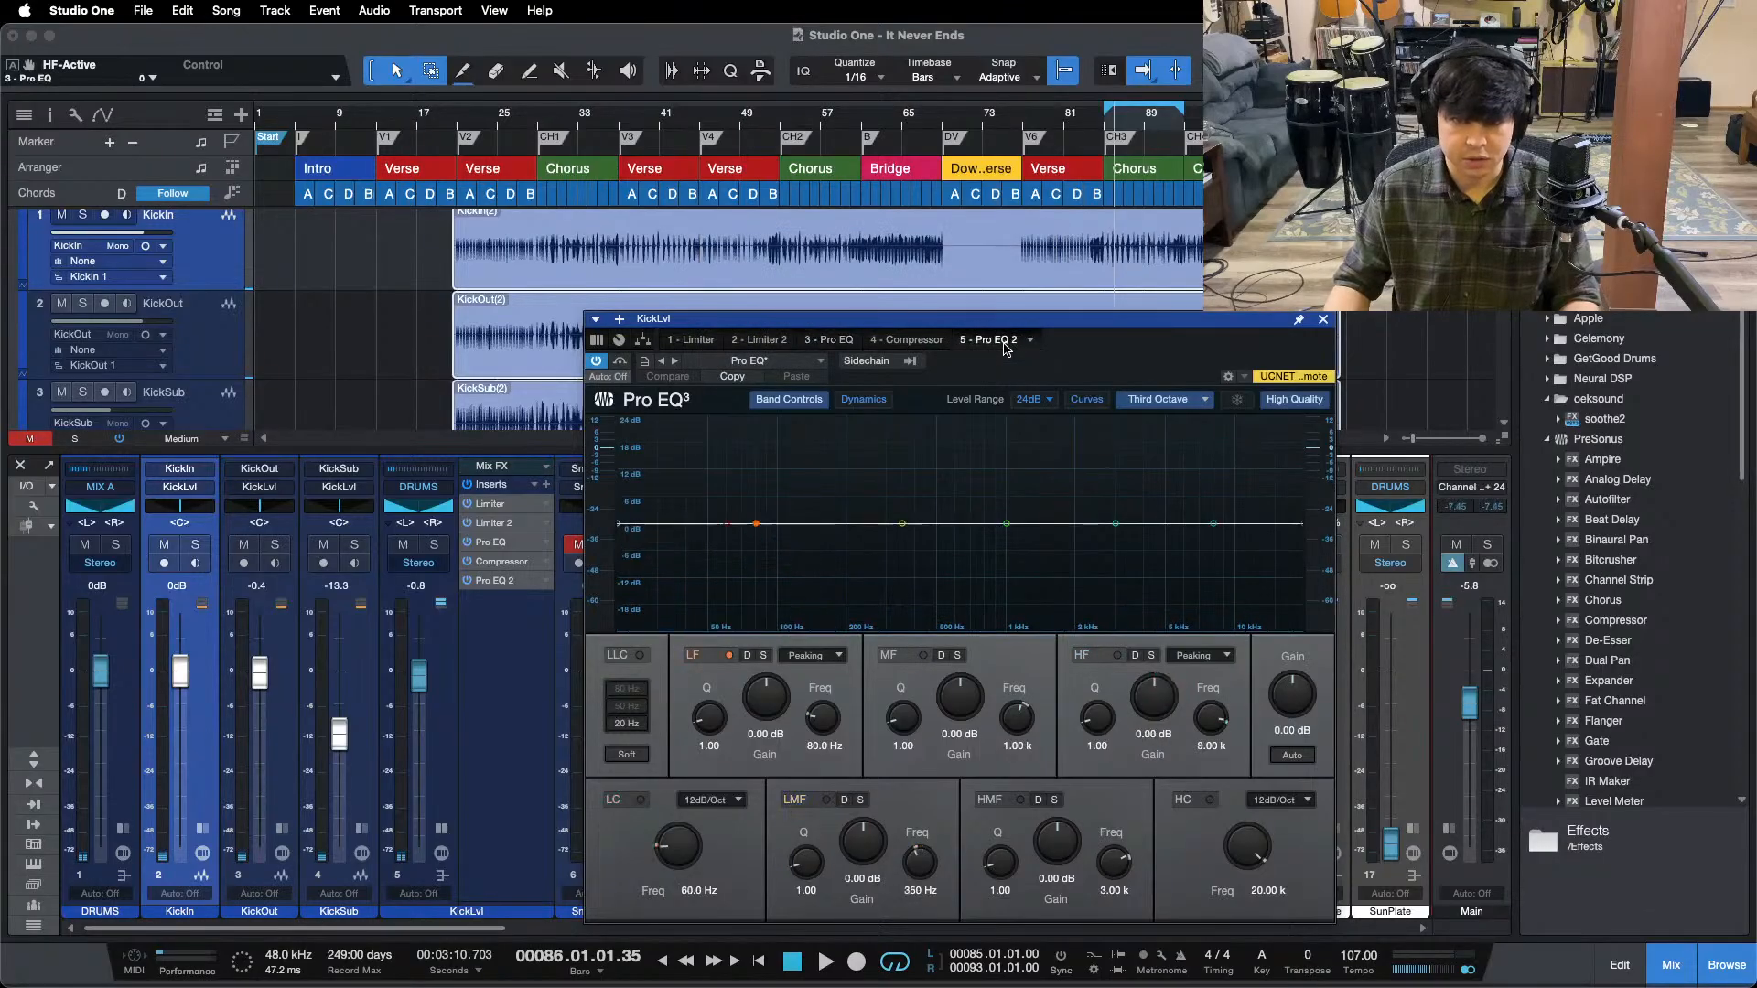
# - During playback, reset Pro EQ 2's LF gain to zero and raise it gradually to 5.28 dB
pyautogui.press('space')
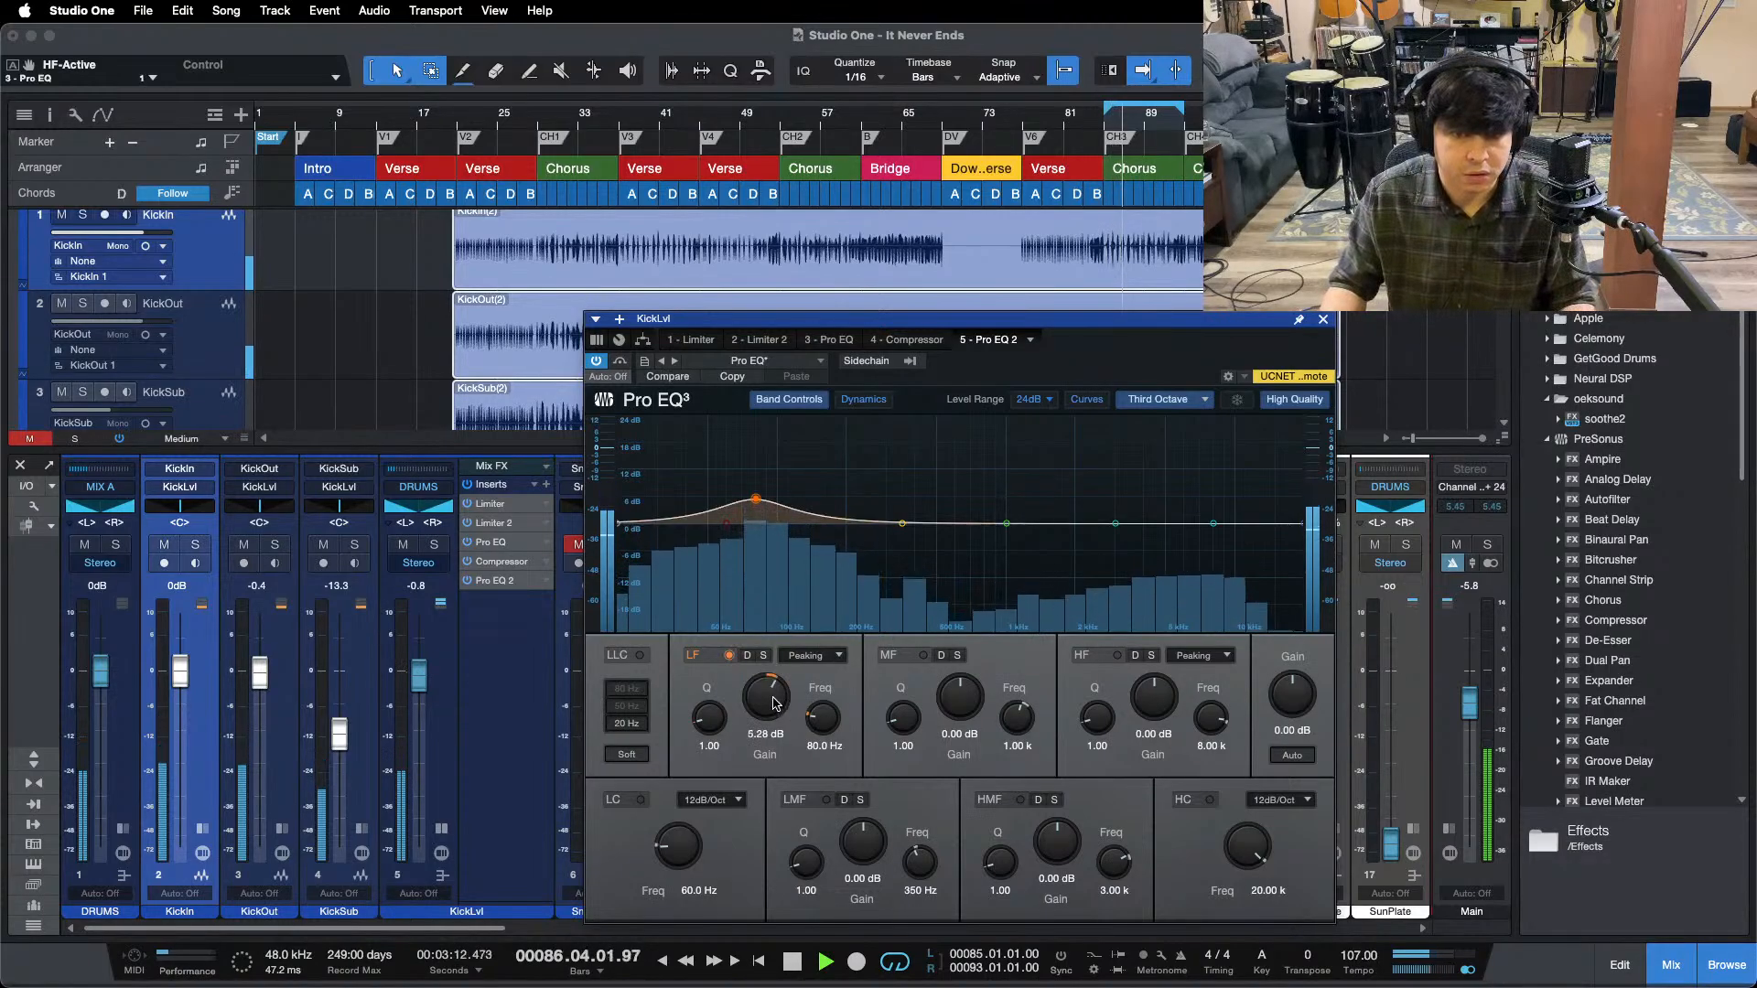
pyautogui.doubleClick(774, 702)
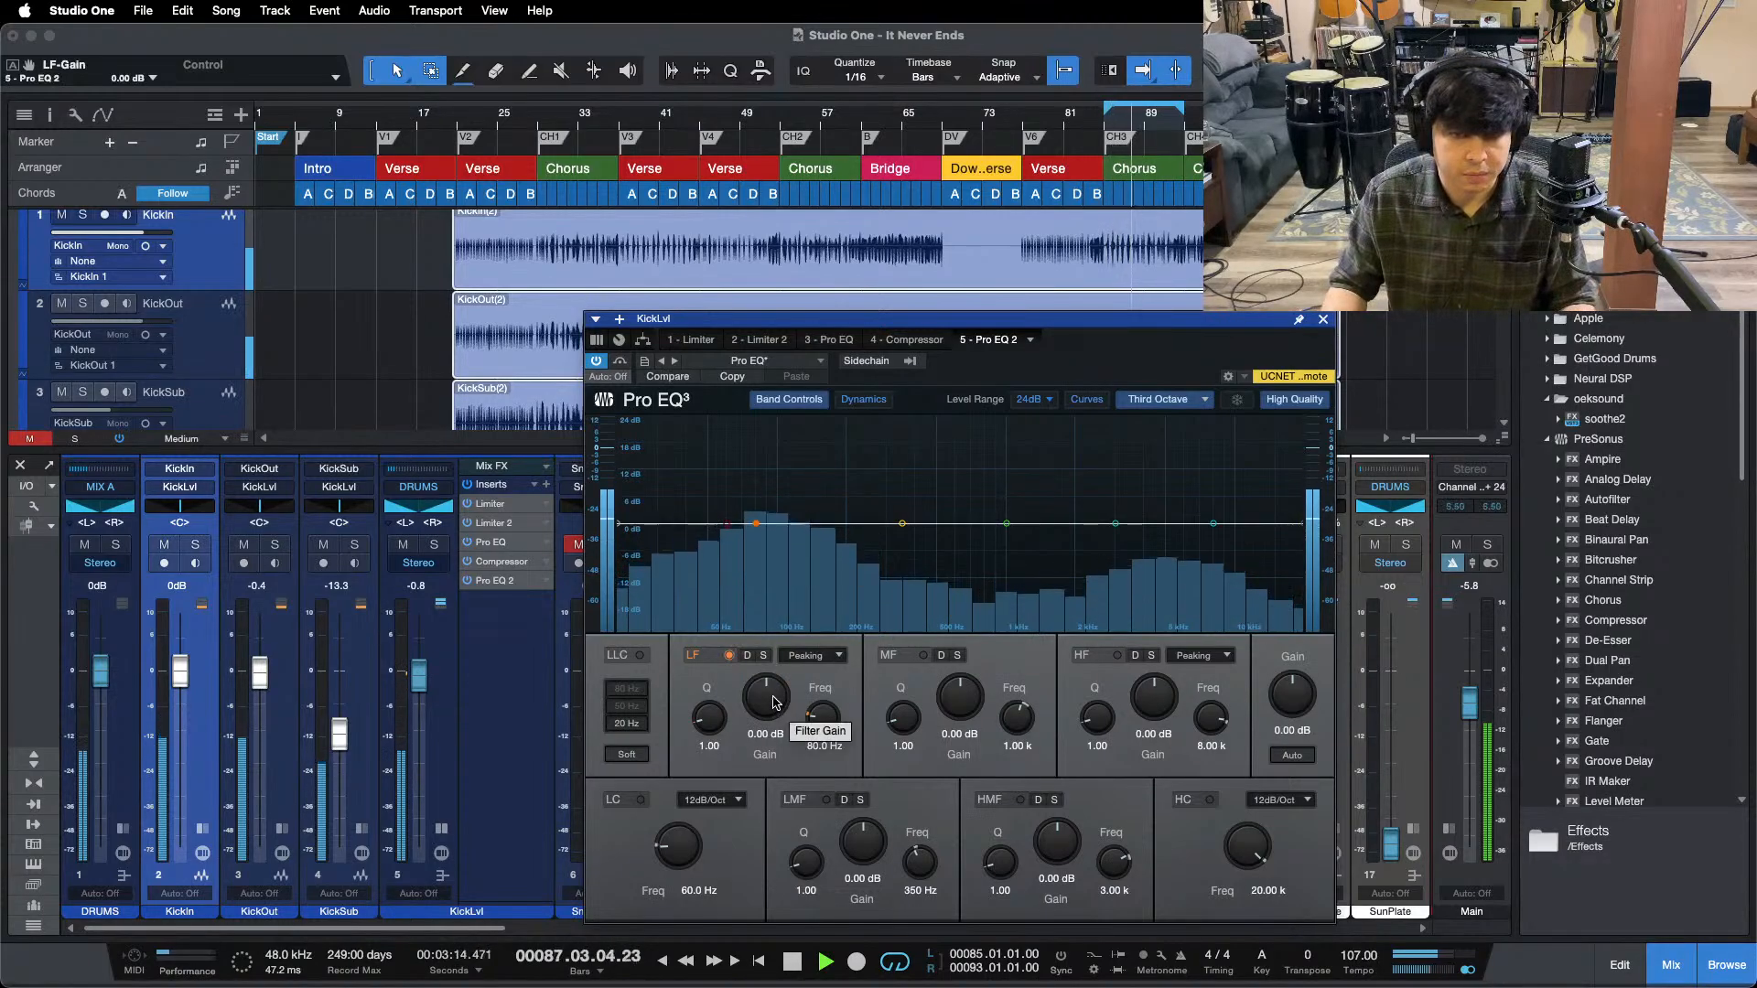
pyautogui.scroll(3, 773, 701)
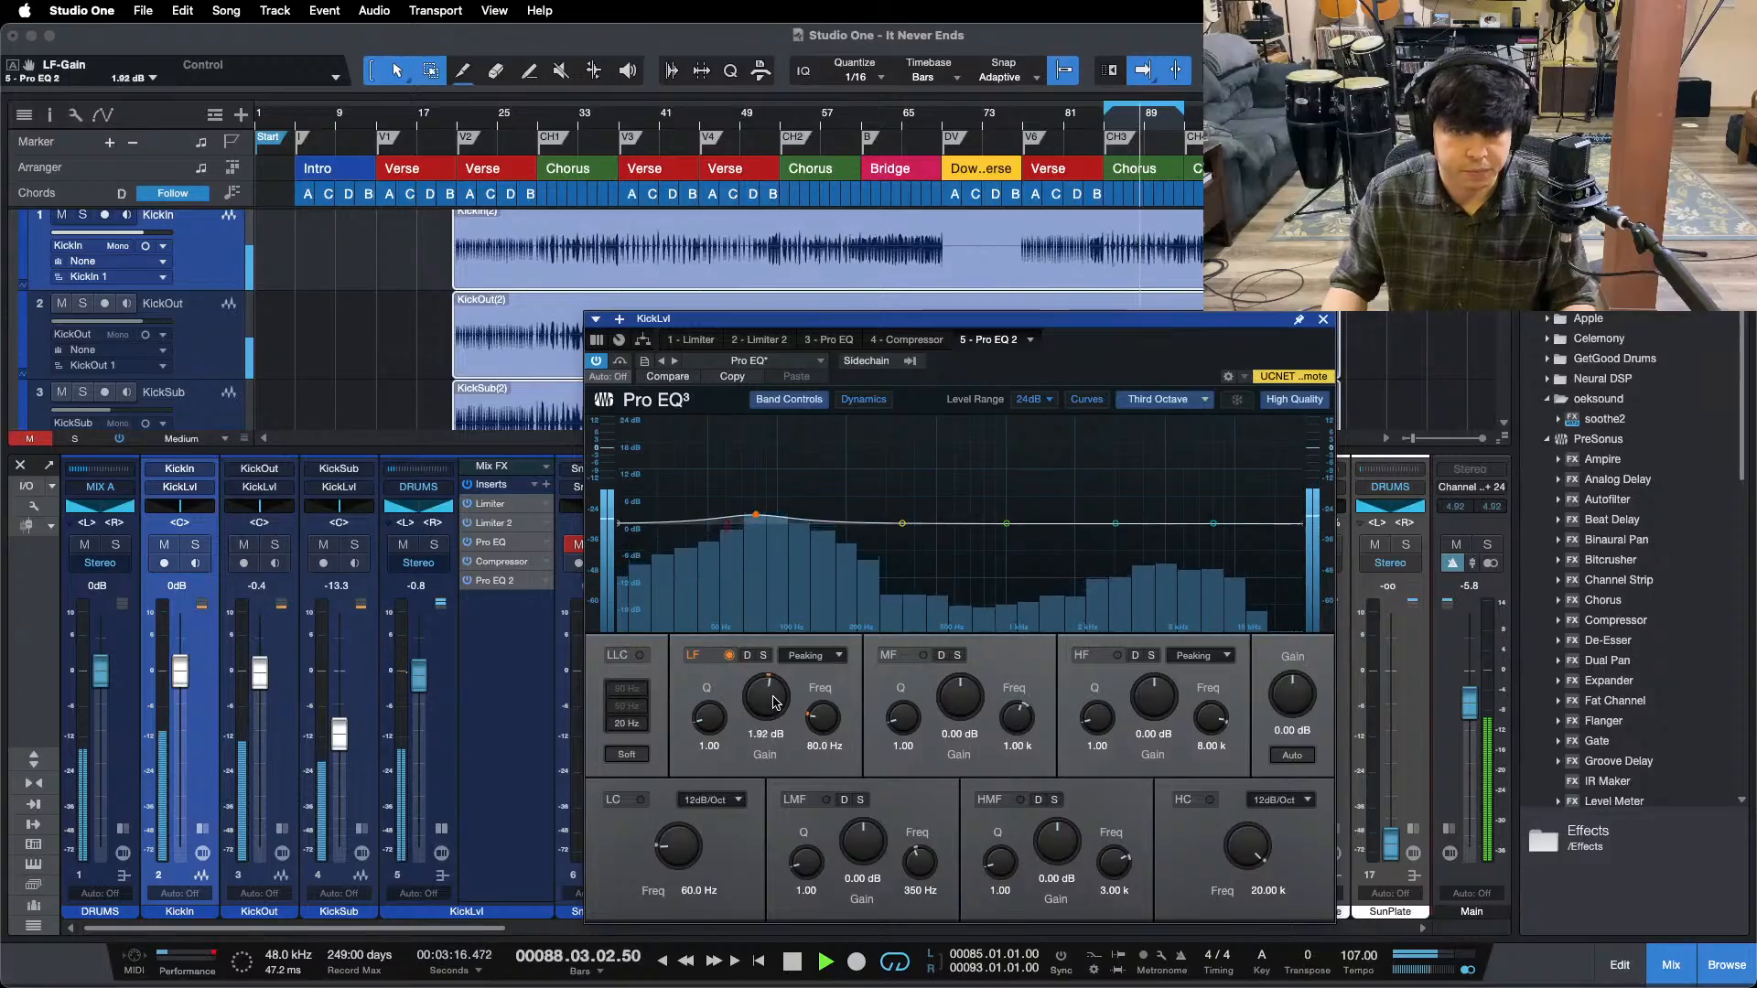
pyautogui.scroll(1, 774, 702)
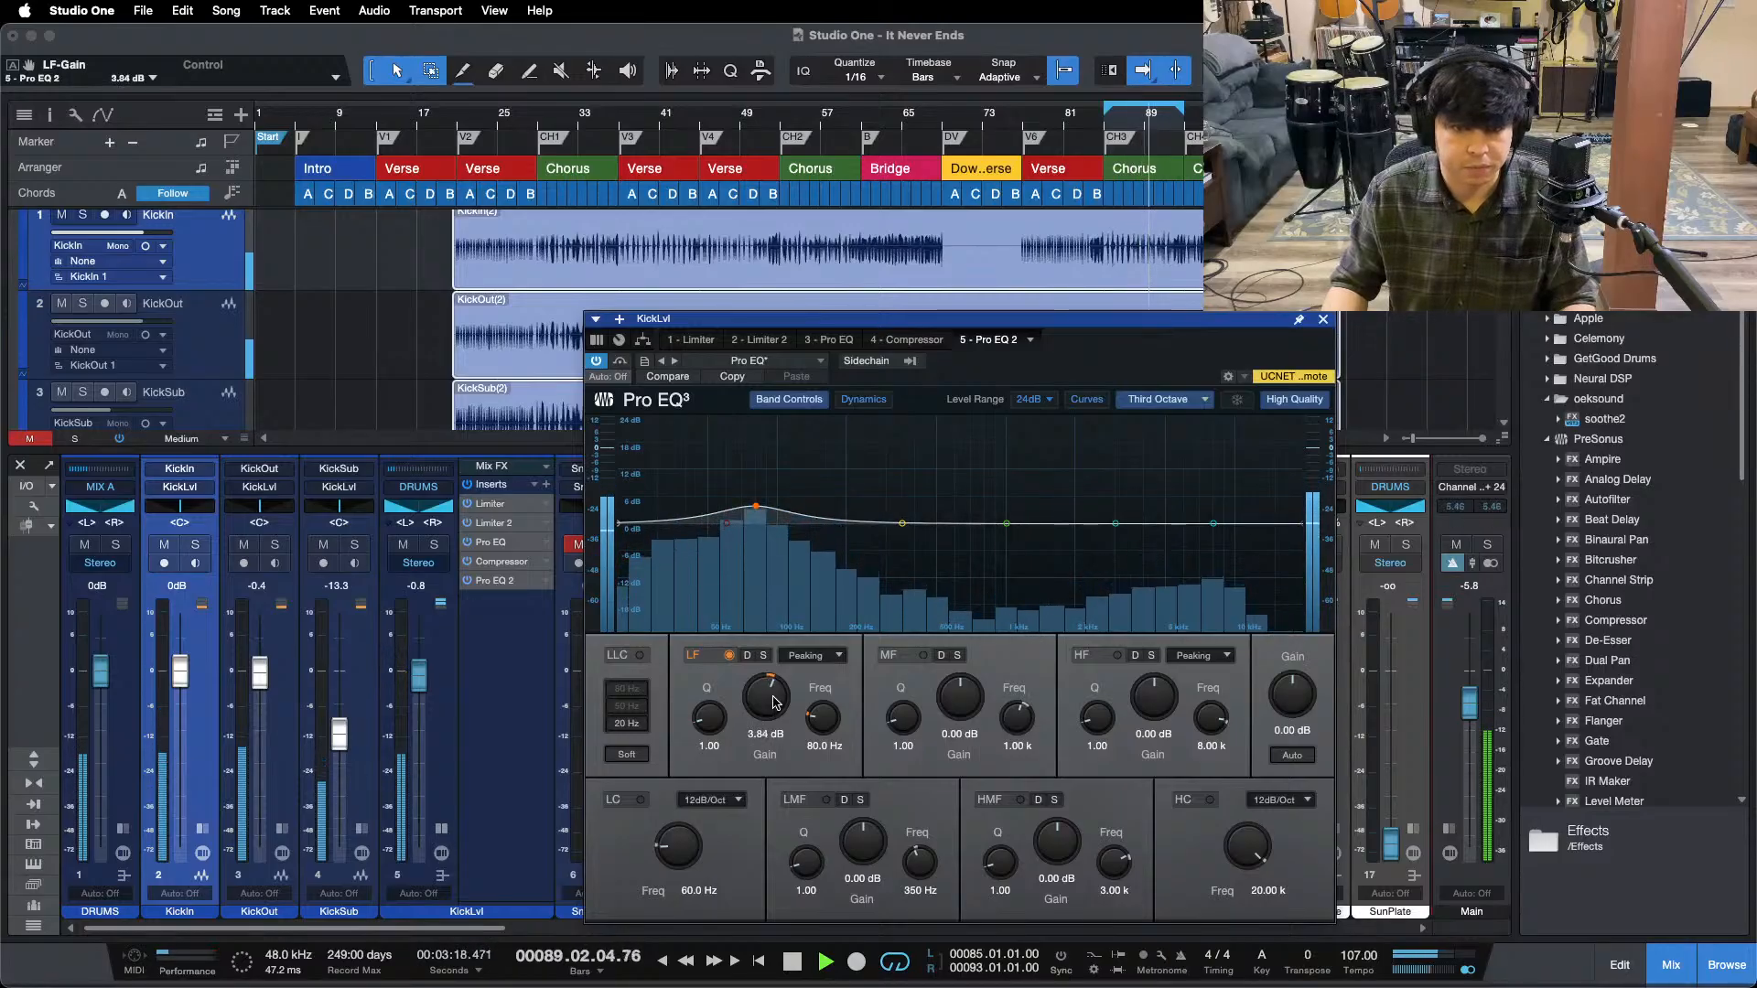
pyautogui.scroll(-1, 774, 702)
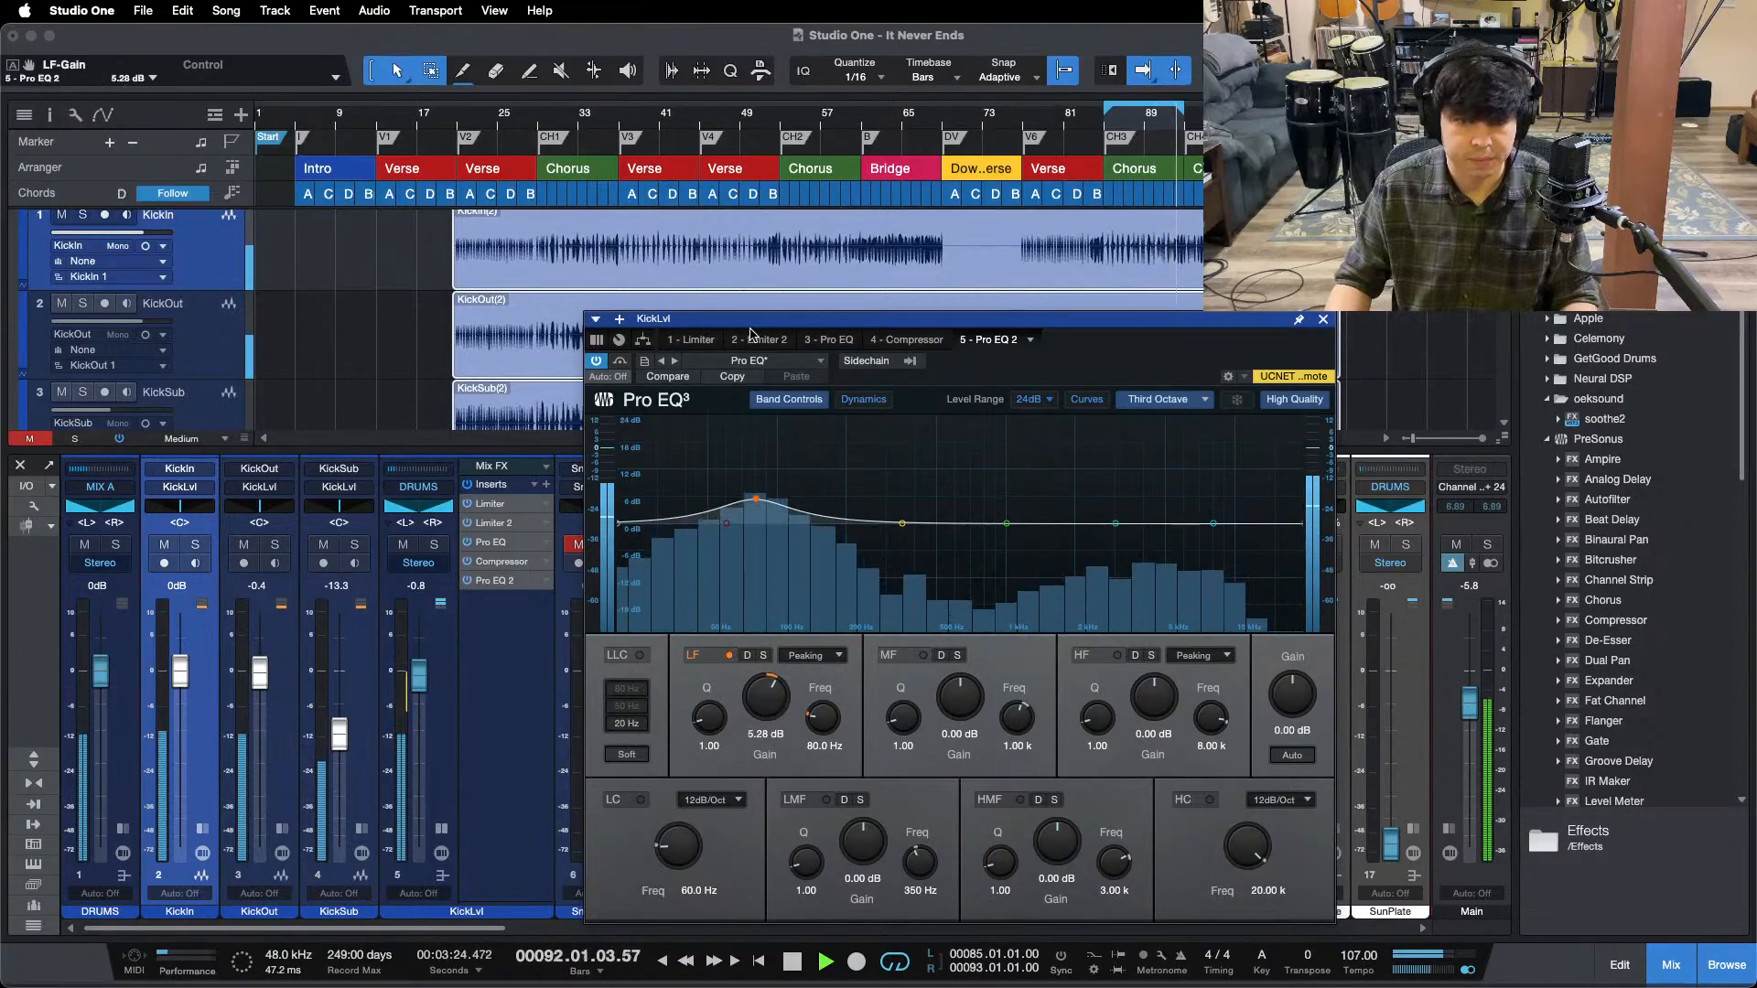
# - In the first Pro EQ, bring the active HF band's gain to 16.80 dB and back up to 17.28 dB
pyautogui.click(830, 340)
pyautogui.scroll(-2, 1158, 702)
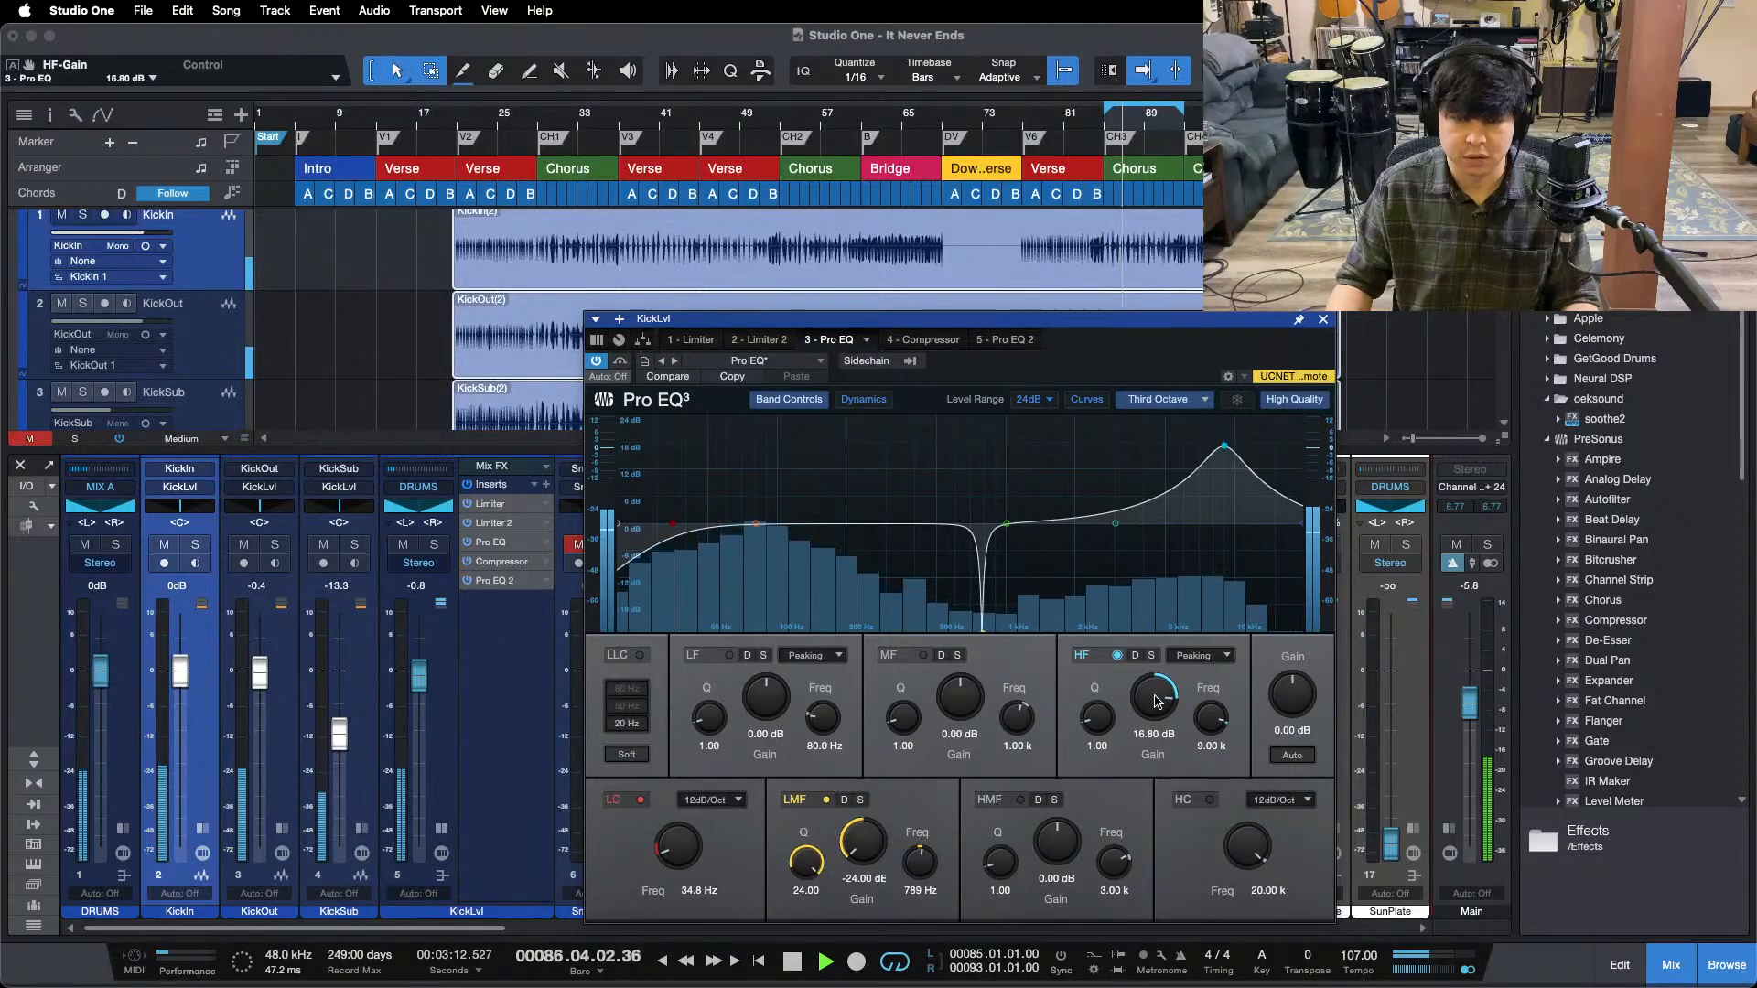
pyautogui.scroll(2, 1146, 705)
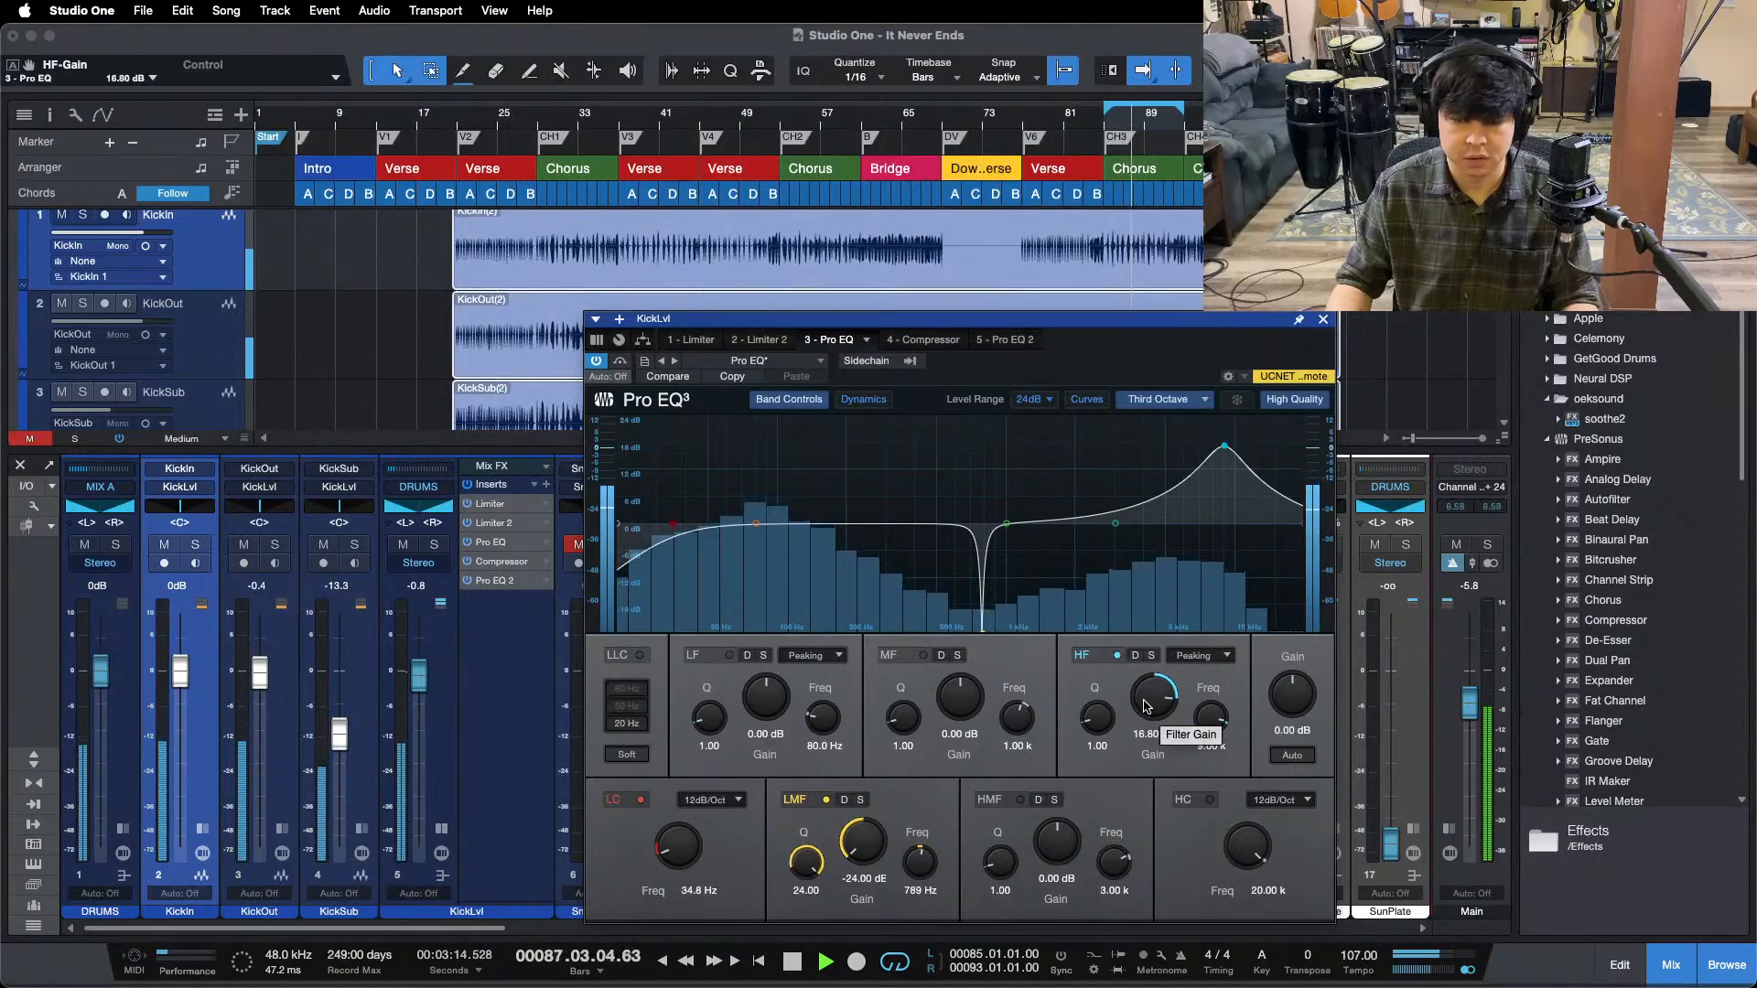
# - Settle Pro EQ 2's LF gain at 5.28 dB and close the KickLvl plug-in window
pyautogui.click(1005, 341)
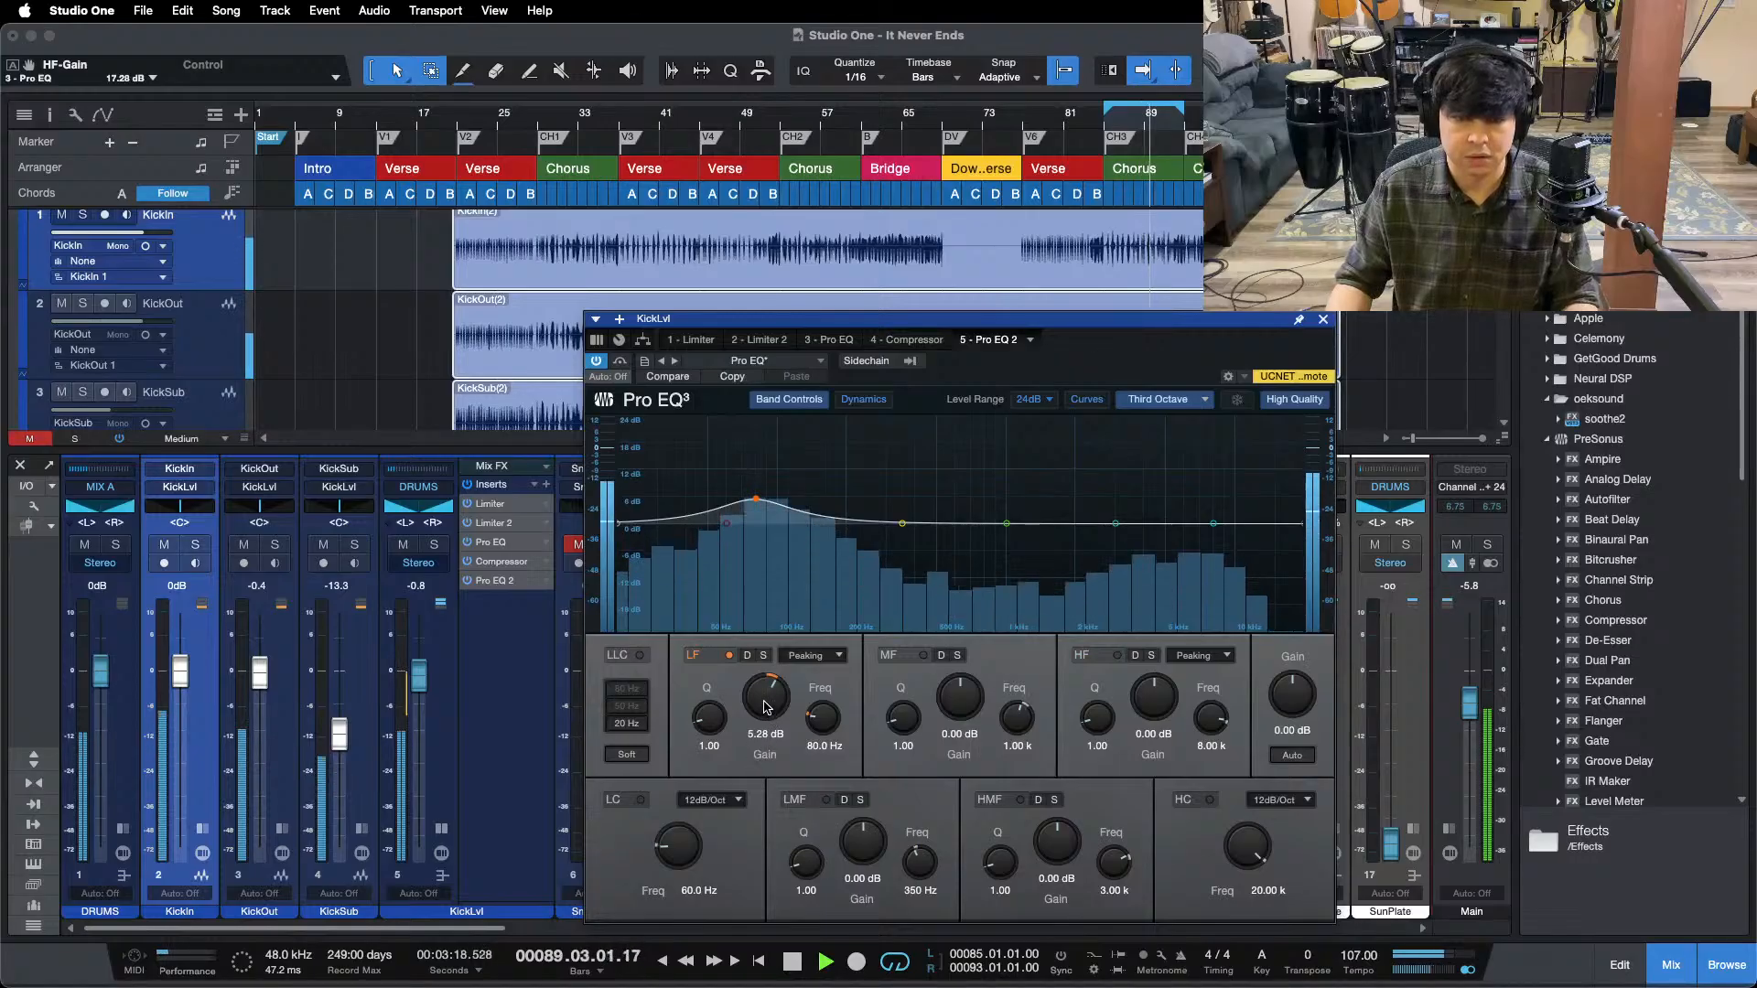
pyautogui.scroll(2, 765, 706)
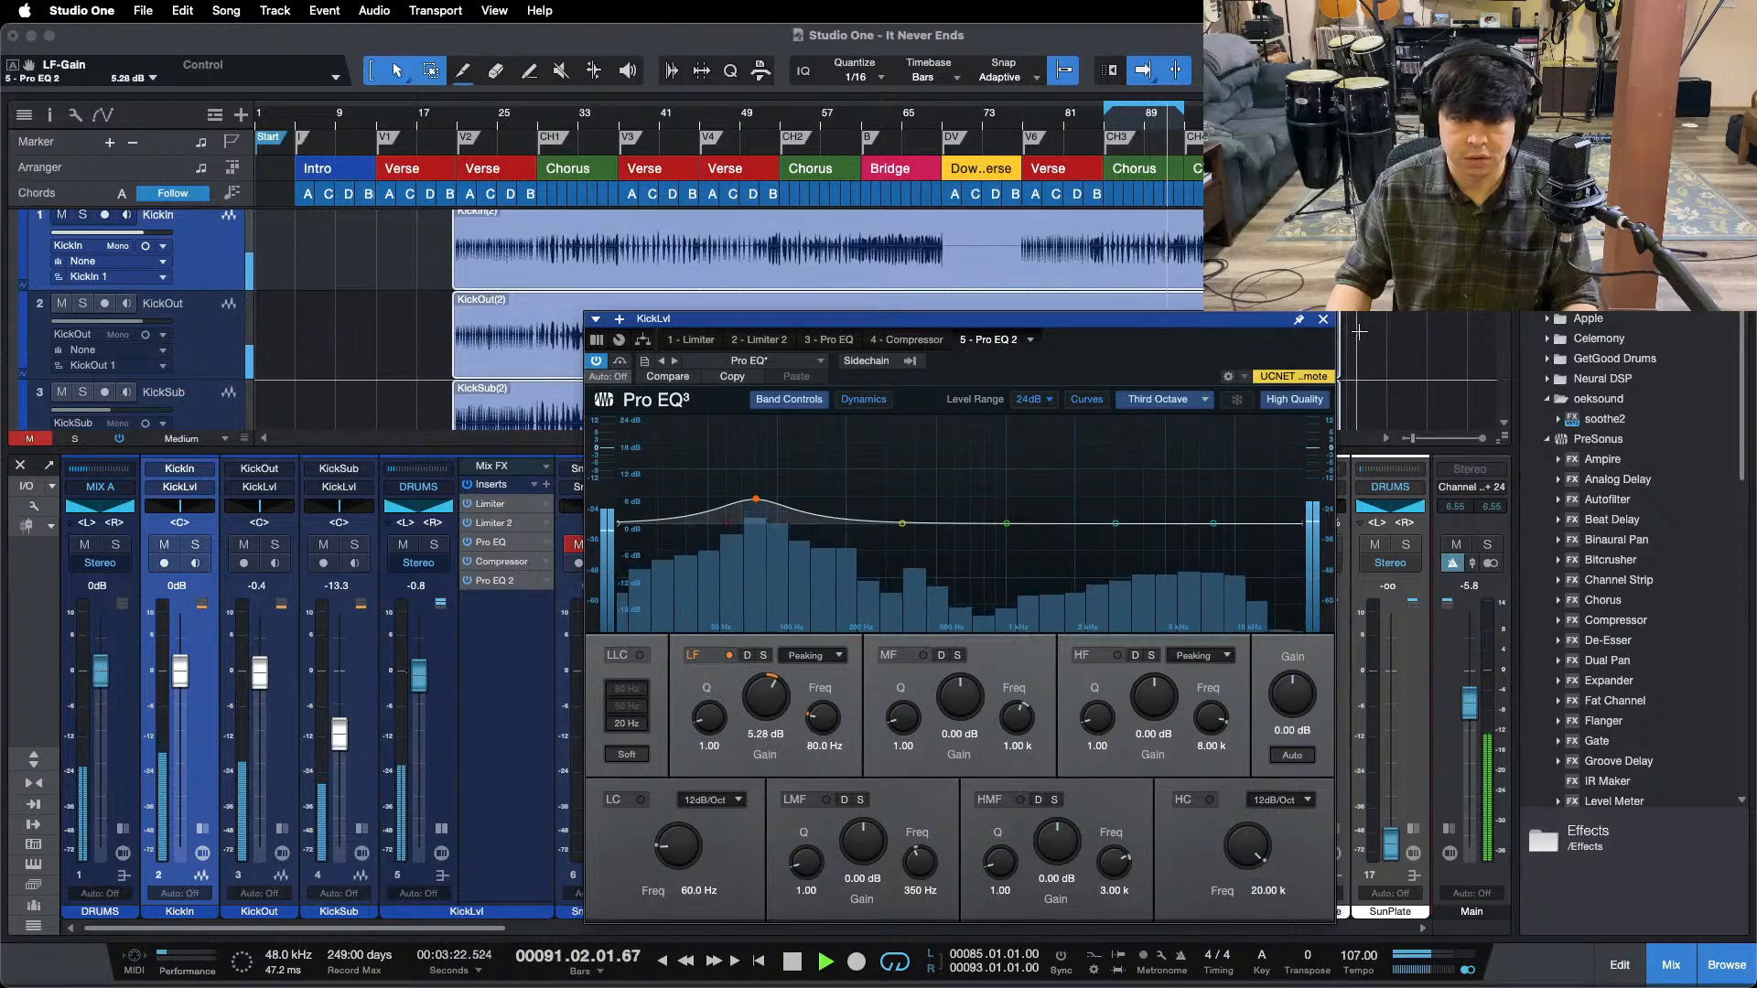
pyautogui.click(1322, 319)
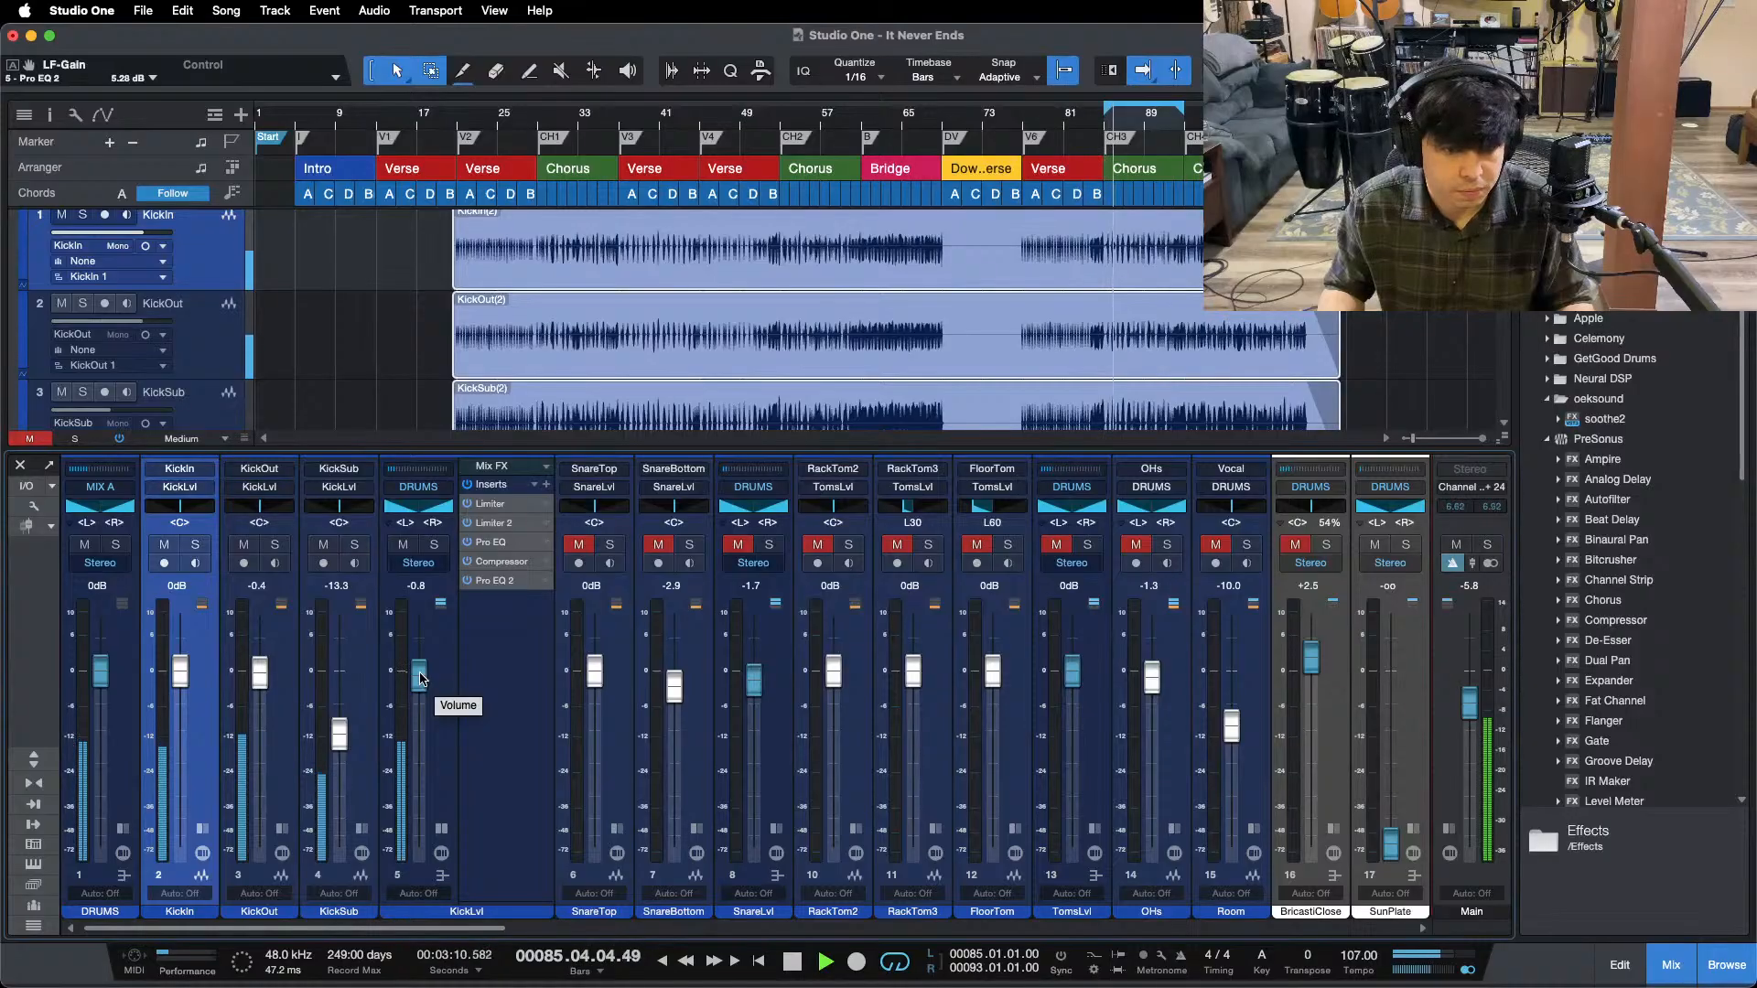
# - Collapse KickLvl's inserts, swap the audition to the snare by unmuting SnareLvl and muting KickLvl, and save the song
pyautogui.click(441, 829)
pyautogui.click(642, 545)
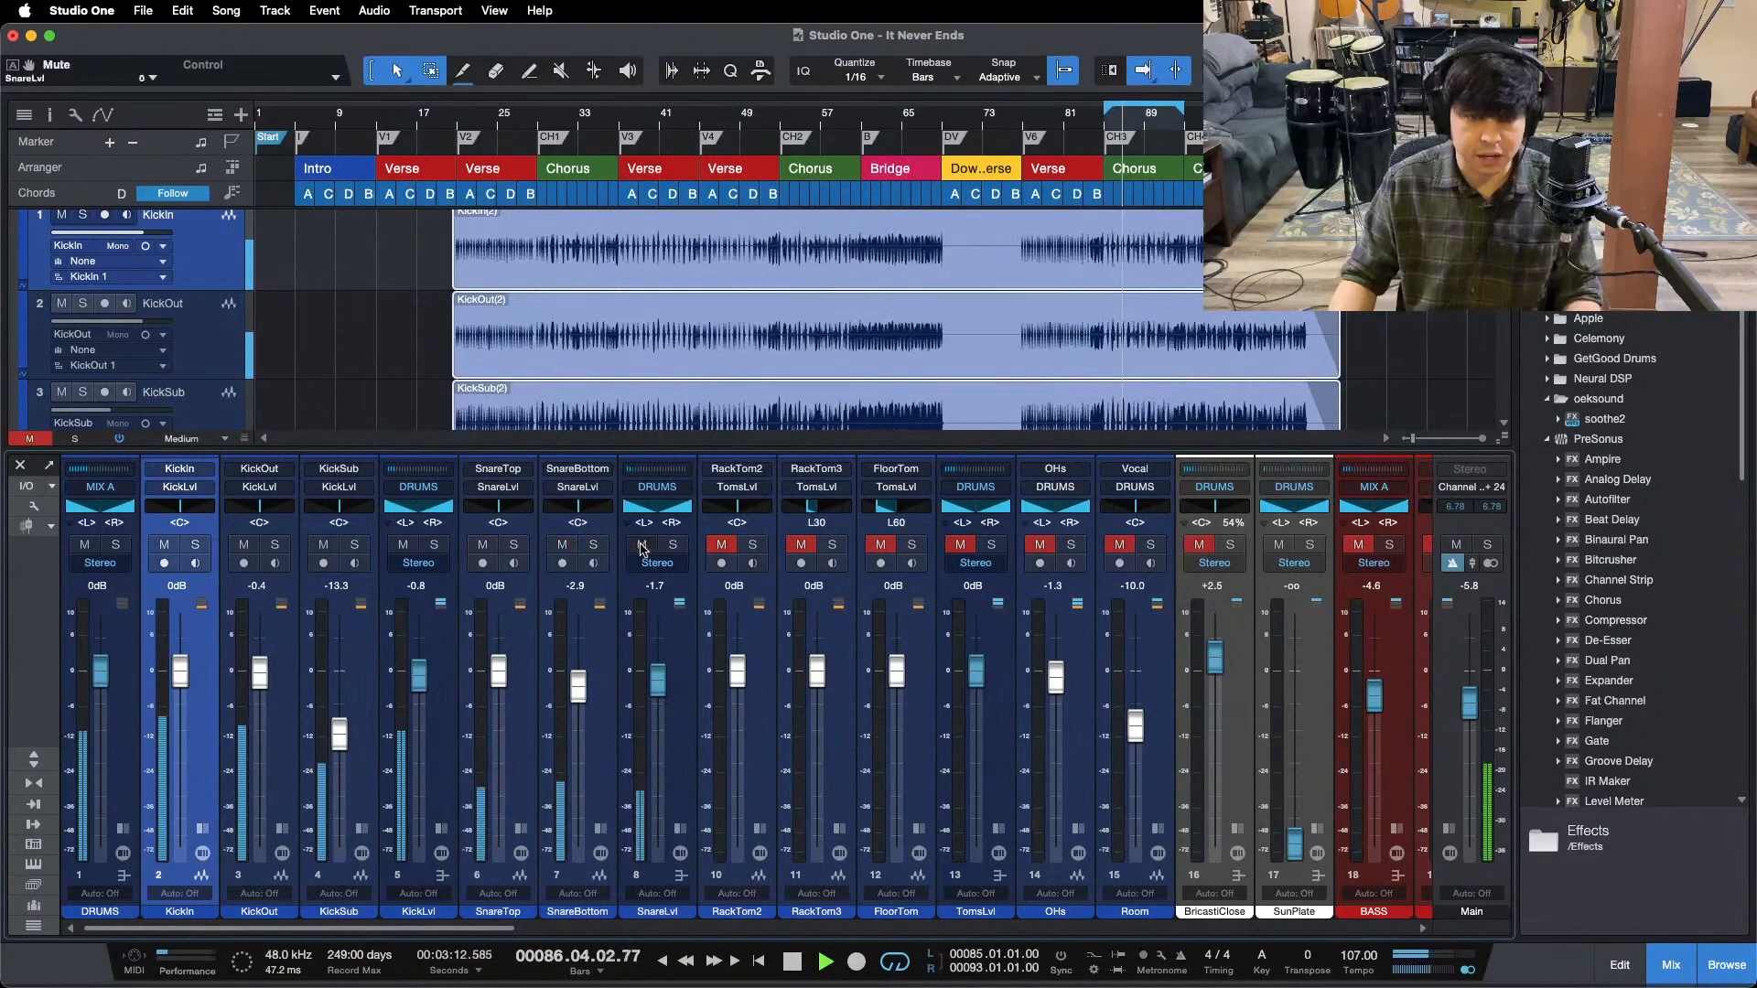
pyautogui.click(414, 544)
pyautogui.press('super+s')
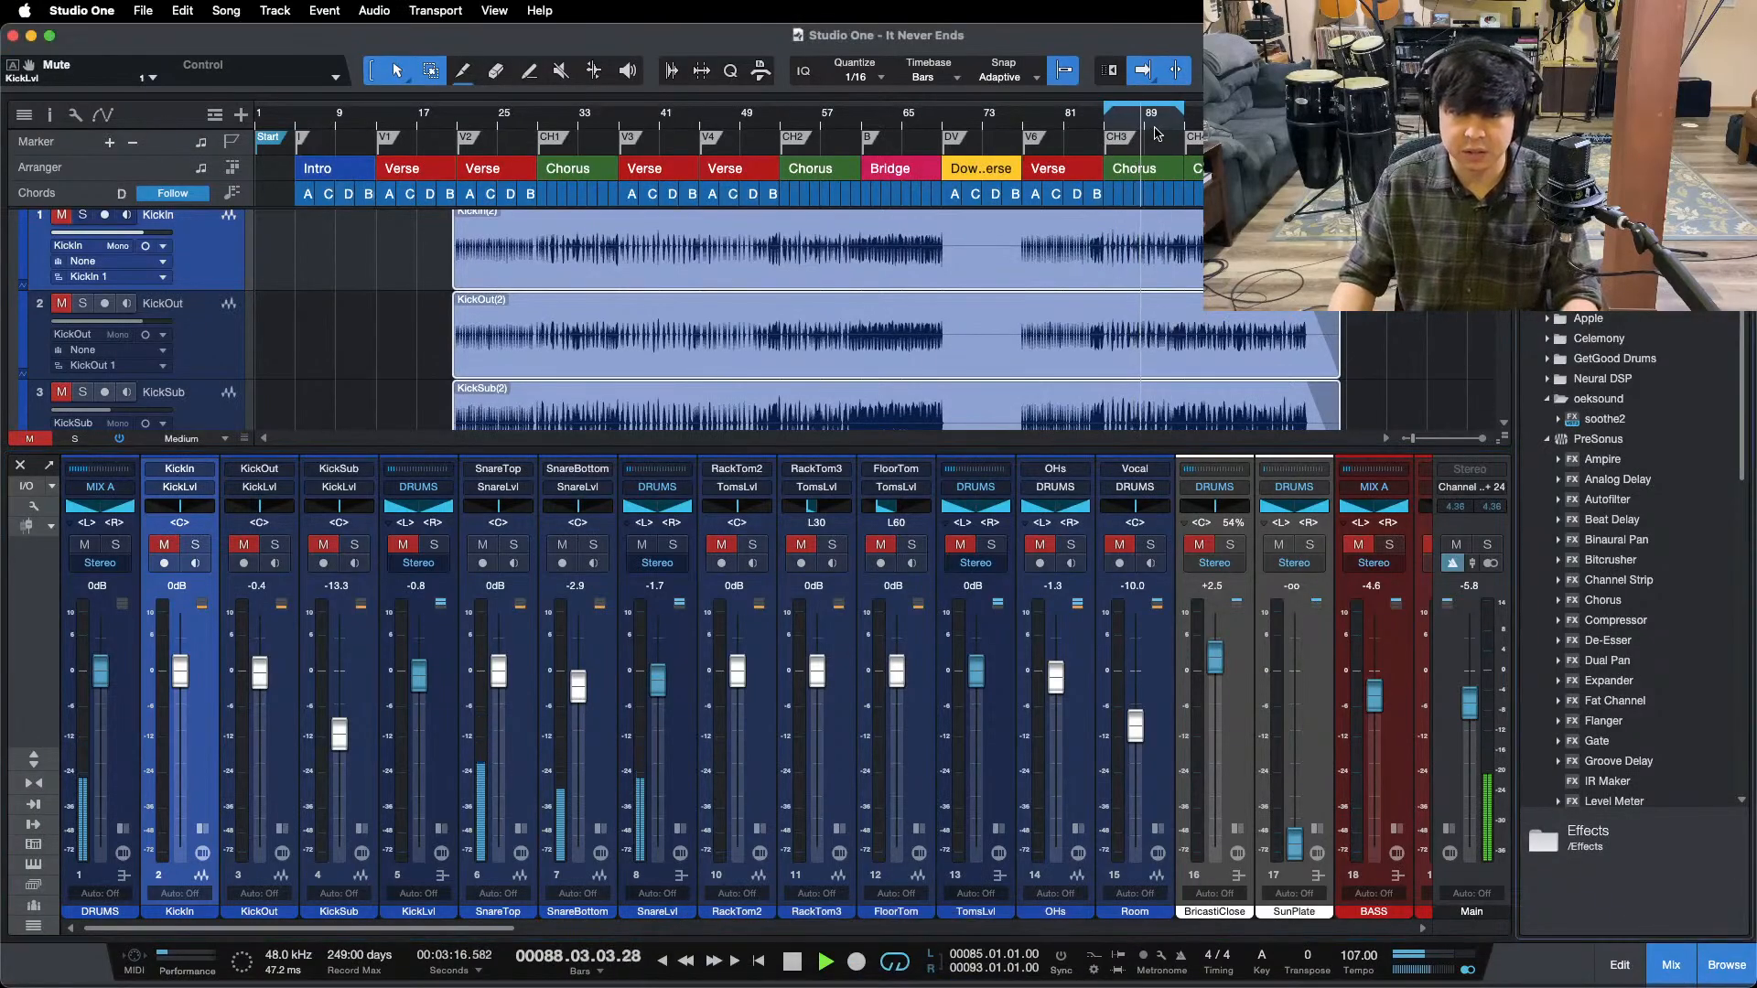
# - Bring up and select the SnareTop and SnareBottom events, and open the first Limiter on the SnareLvl bus
pyautogui.moveTo(1157, 123); pyautogui.dragTo(824, 176)
pyautogui.scroll(-4, 1217, 327)
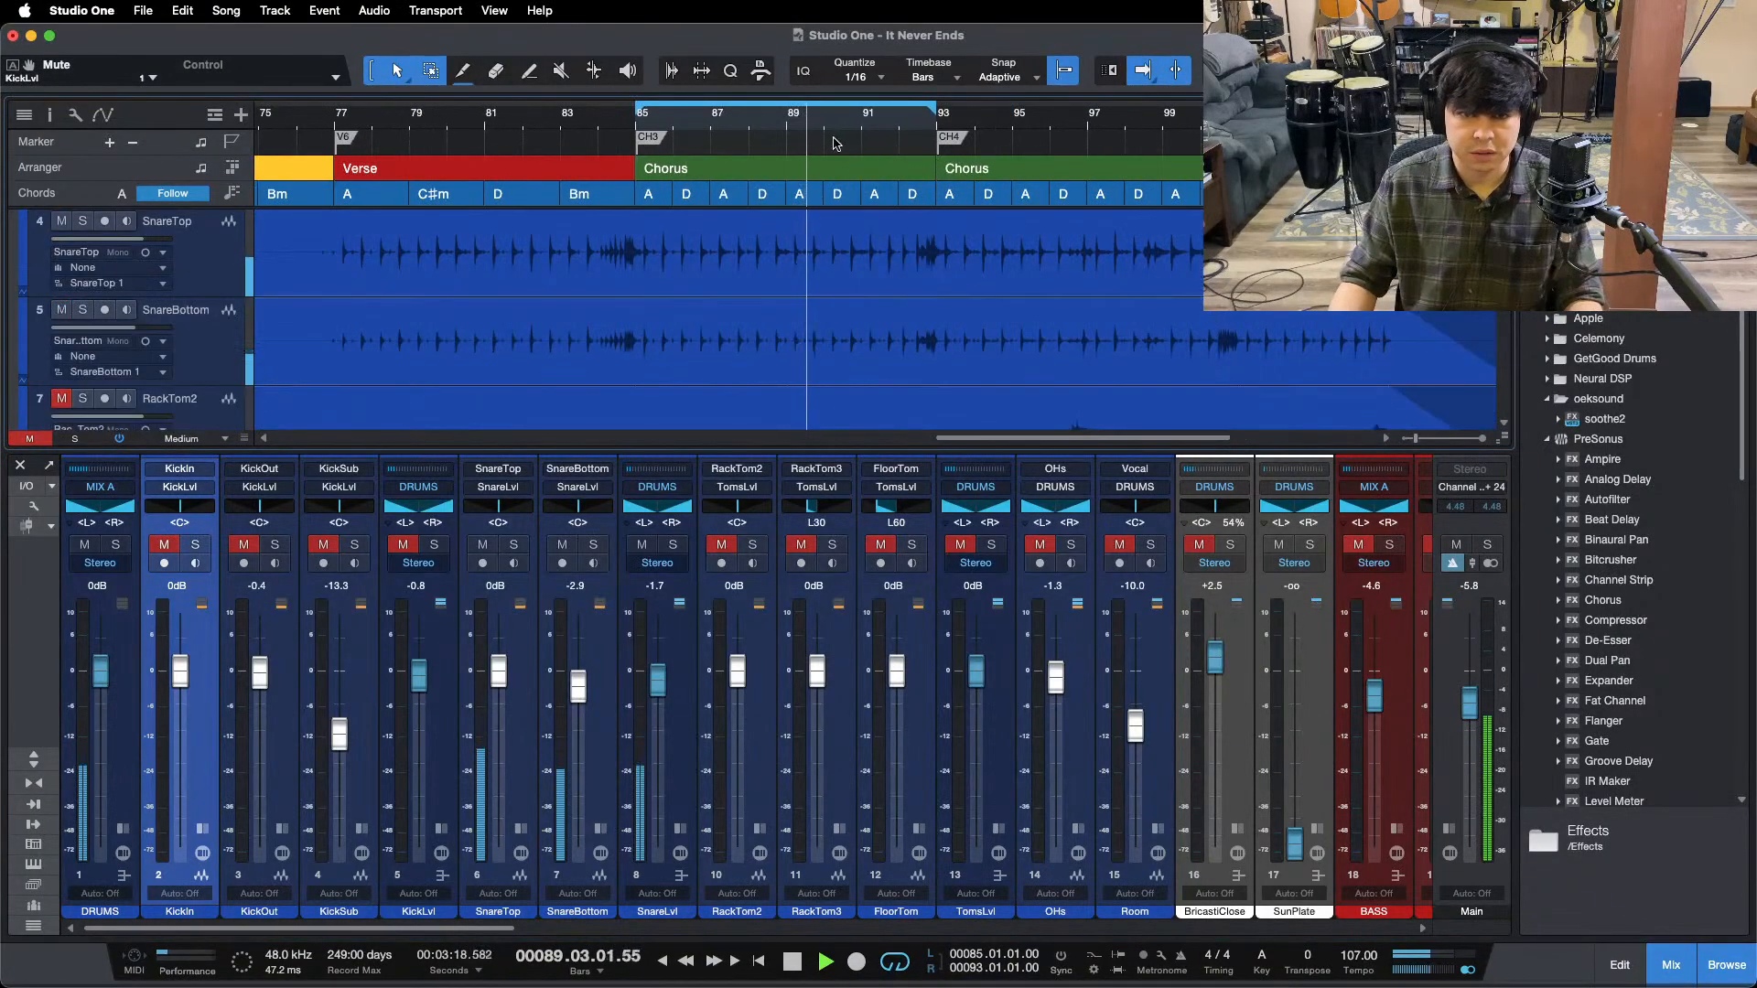
pyautogui.press('z')
pyautogui.click(1227, 268)
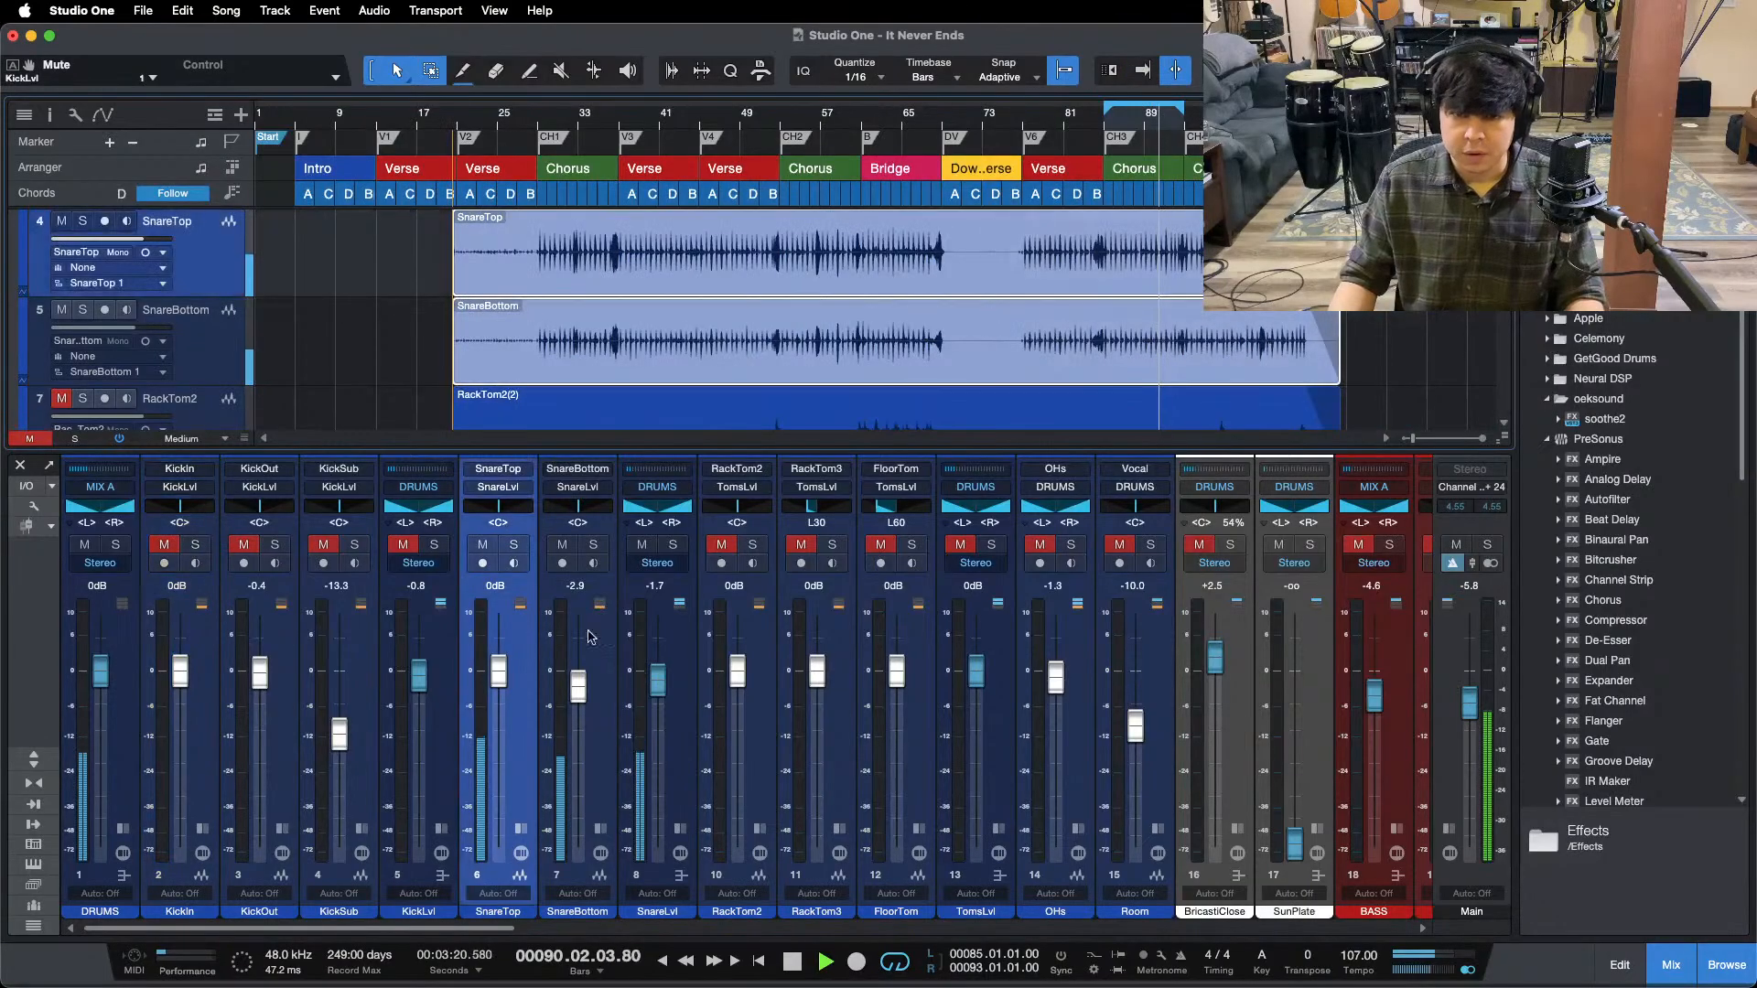
pyautogui.press('space')
pyautogui.click(681, 829)
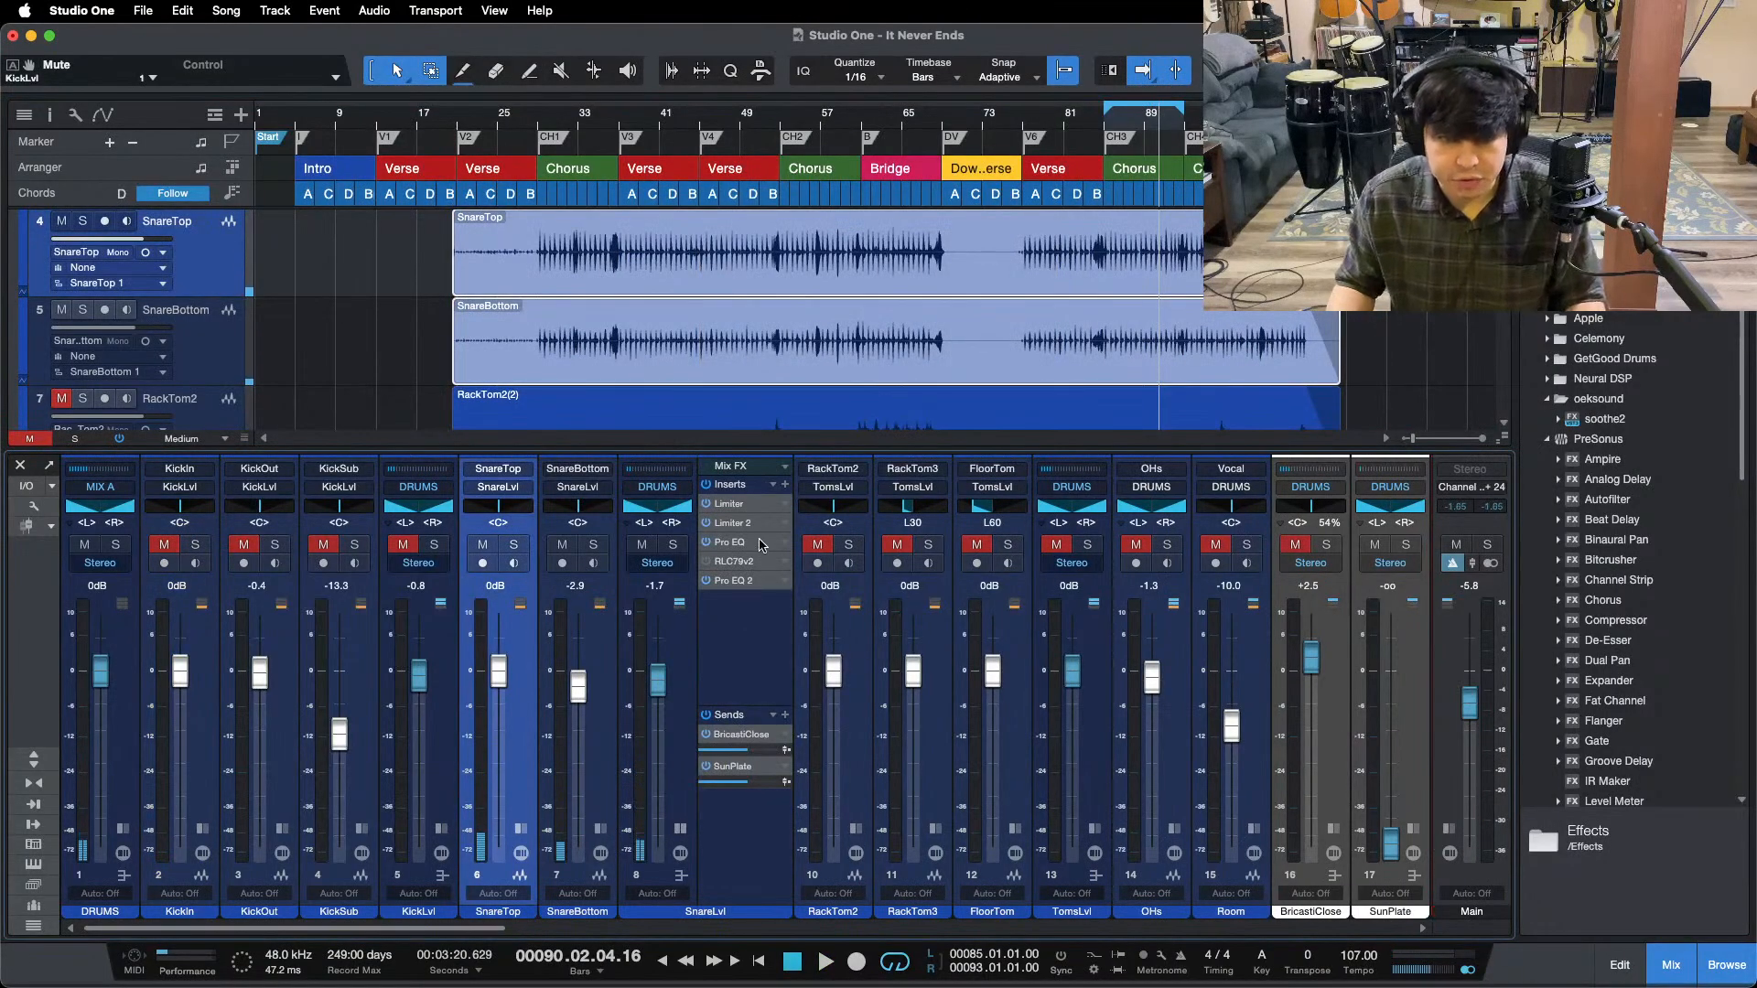
pyautogui.click(741, 509)
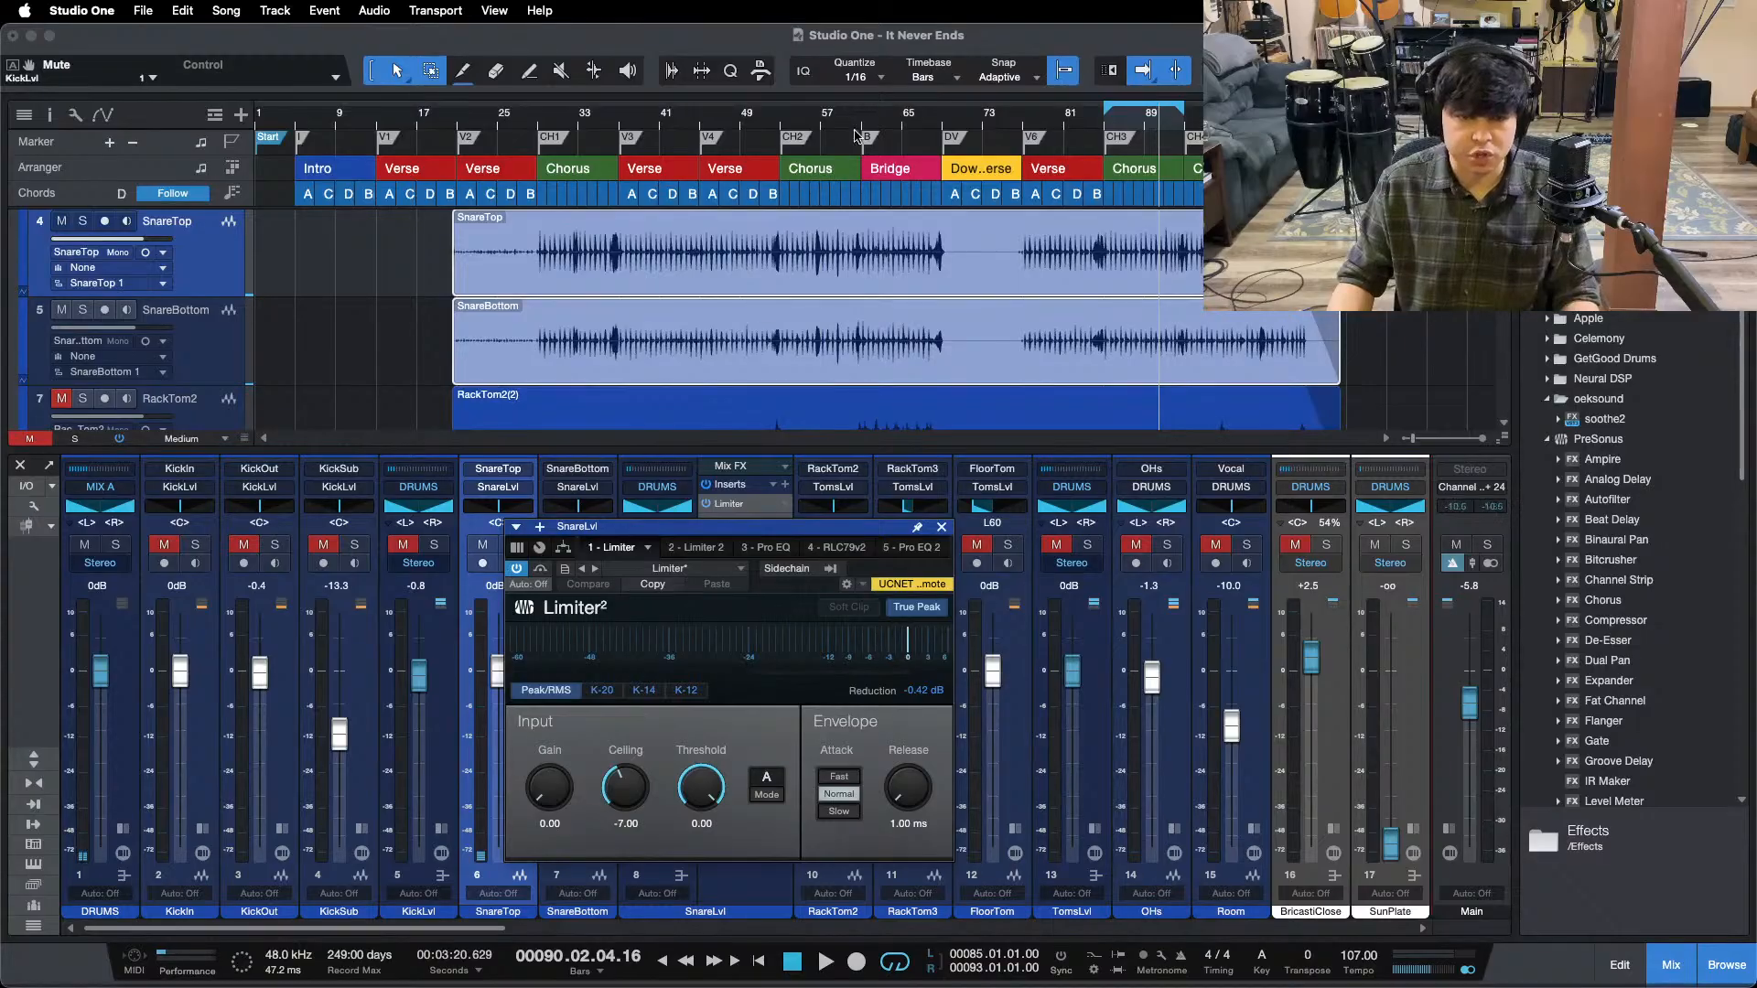
# - Audition the snare in the CH2 chorus around bars 56 to 59 while watching the Limiter's gain reduction
pyautogui.moveTo(834, 117); pyautogui.dragTo(835, 179)
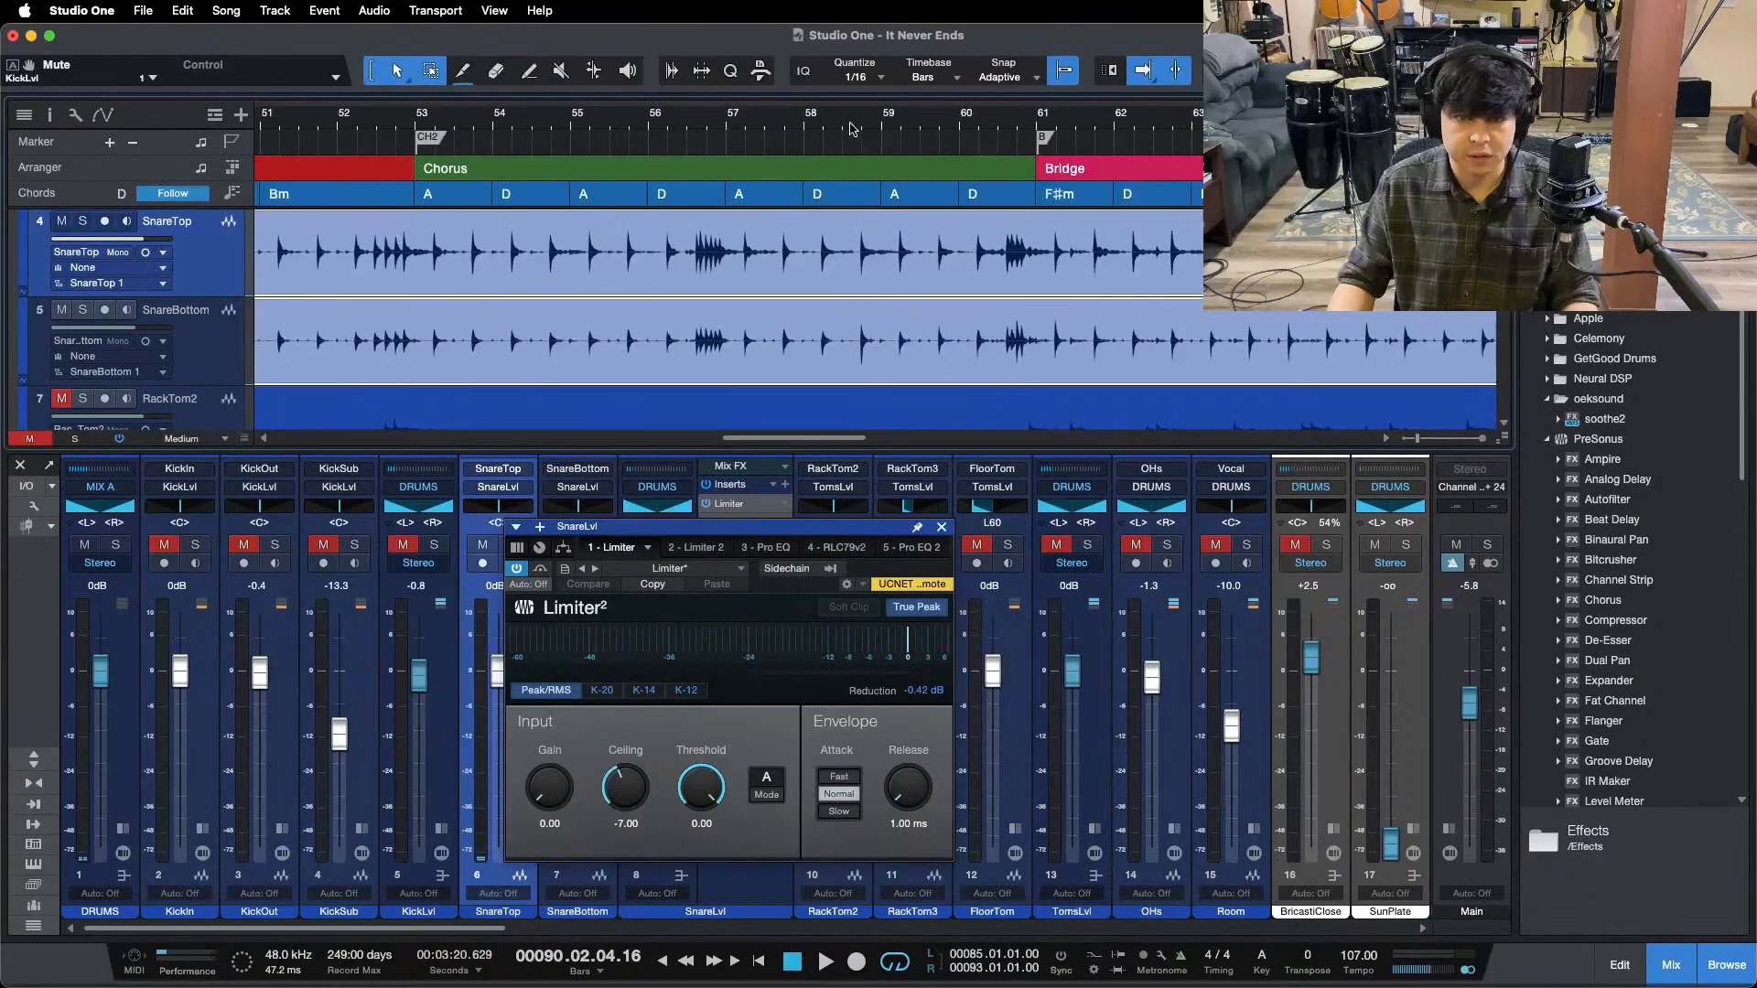
pyautogui.press('space')
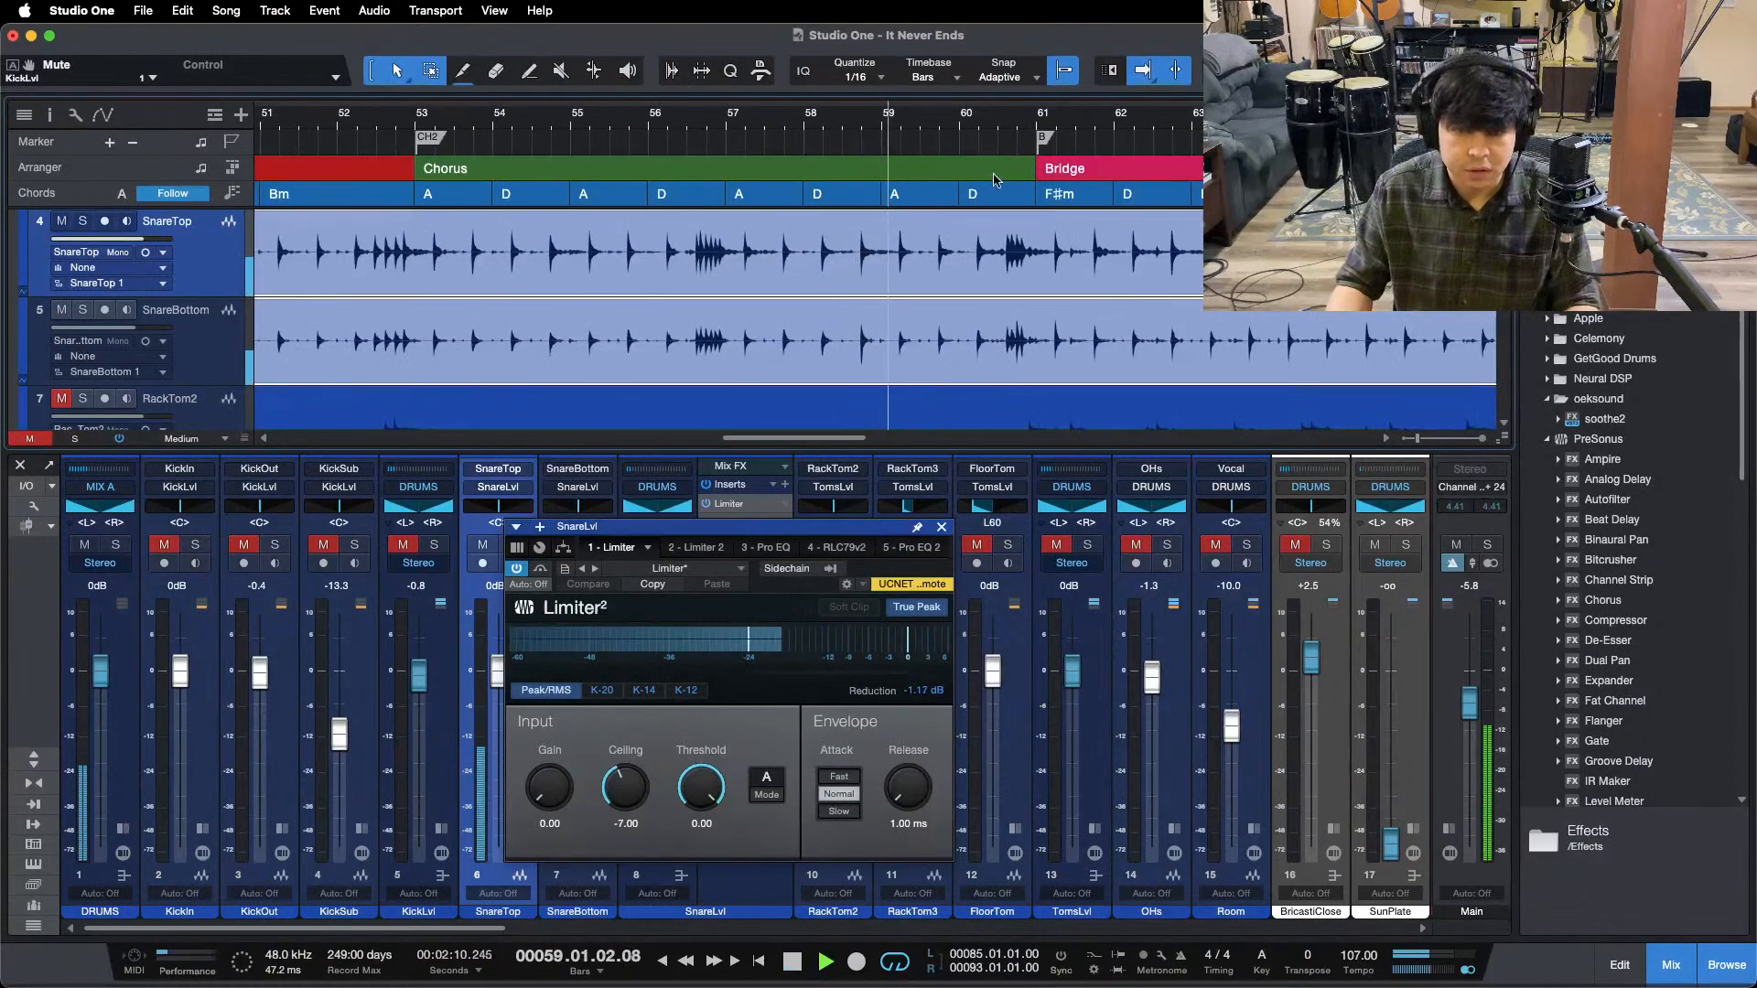
pyautogui.click(691, 121)
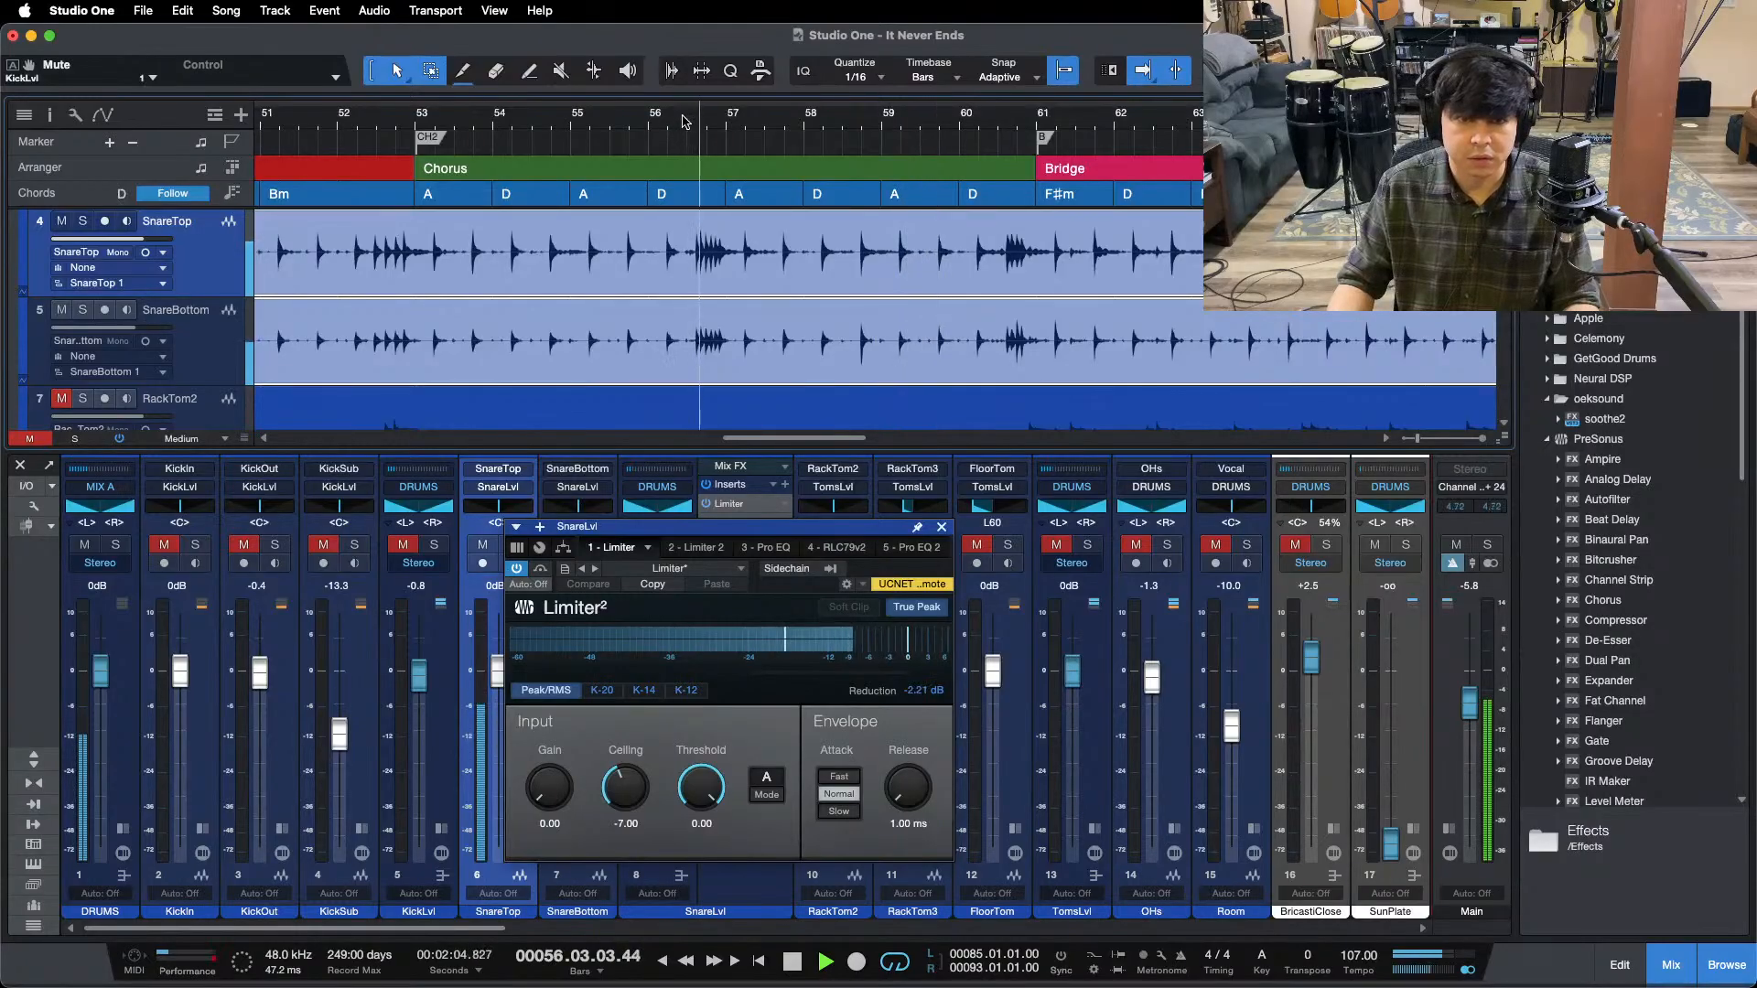
pyautogui.hotkey('alt', 'z')
pyautogui.press('f')
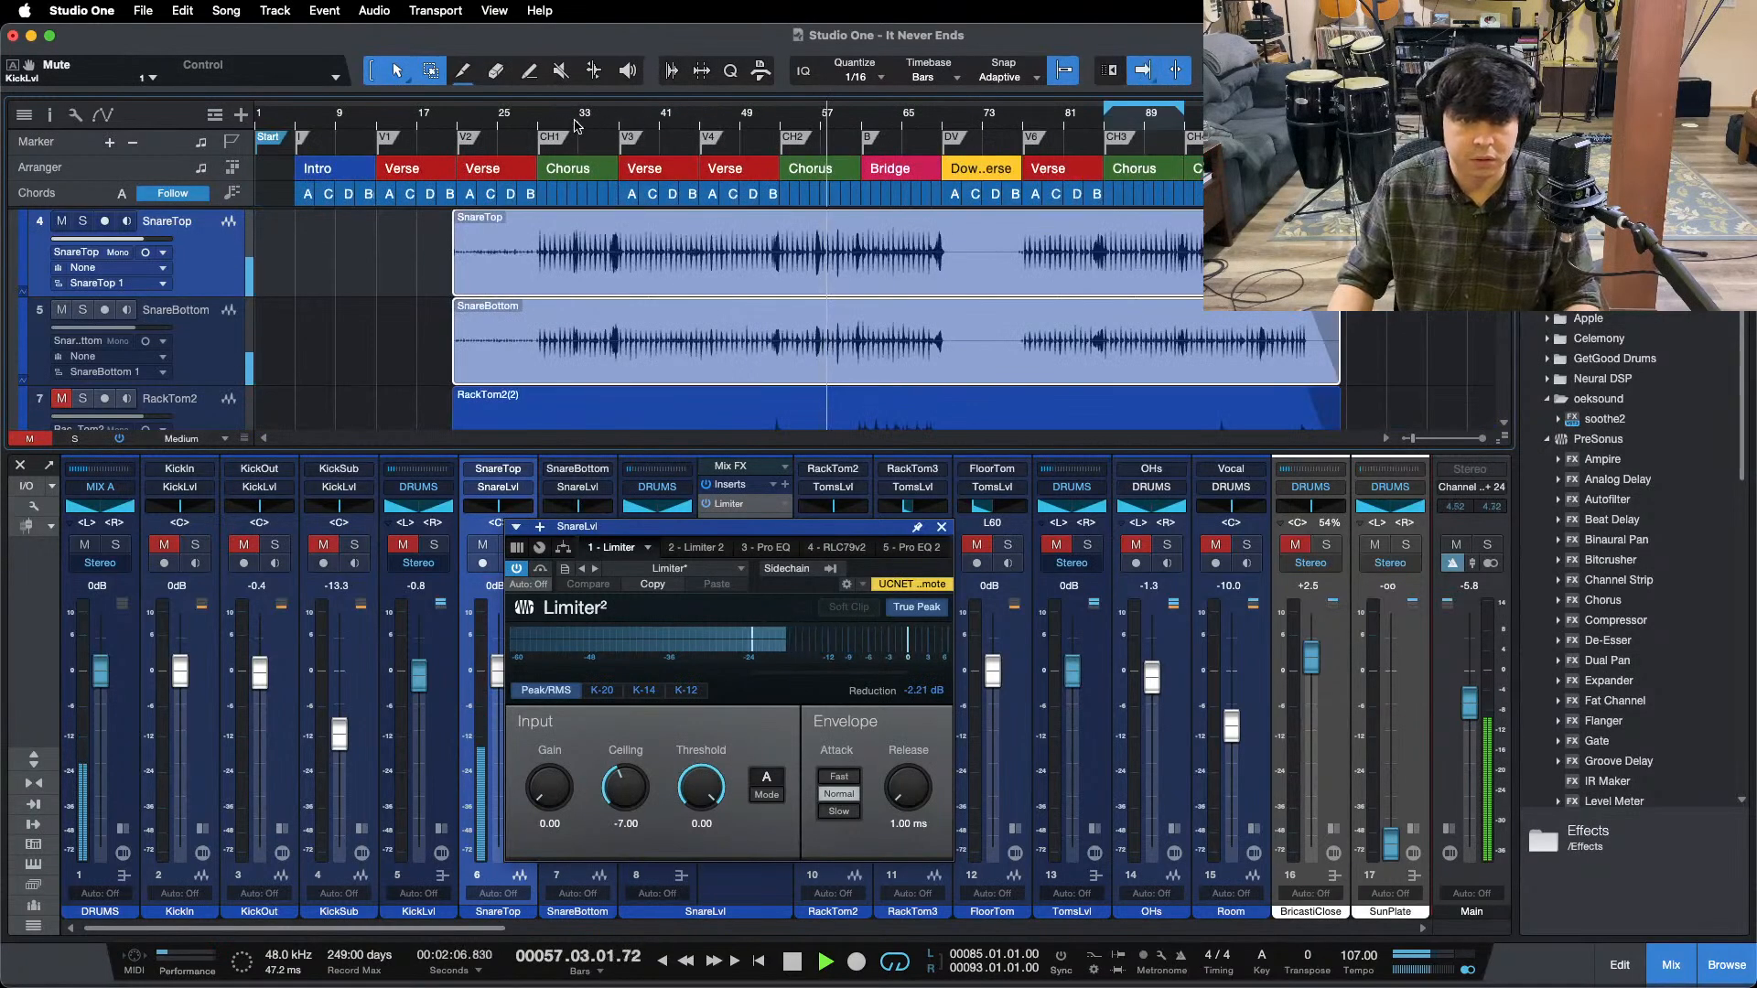
# - Audition the snare in the CH1 chorus around bar 32 and at the fill near bar 36, watching the Limiter
pyautogui.moveTo(588, 120); pyautogui.dragTo(586, 175)
pyautogui.press('f')
pyautogui.click(579, 126)
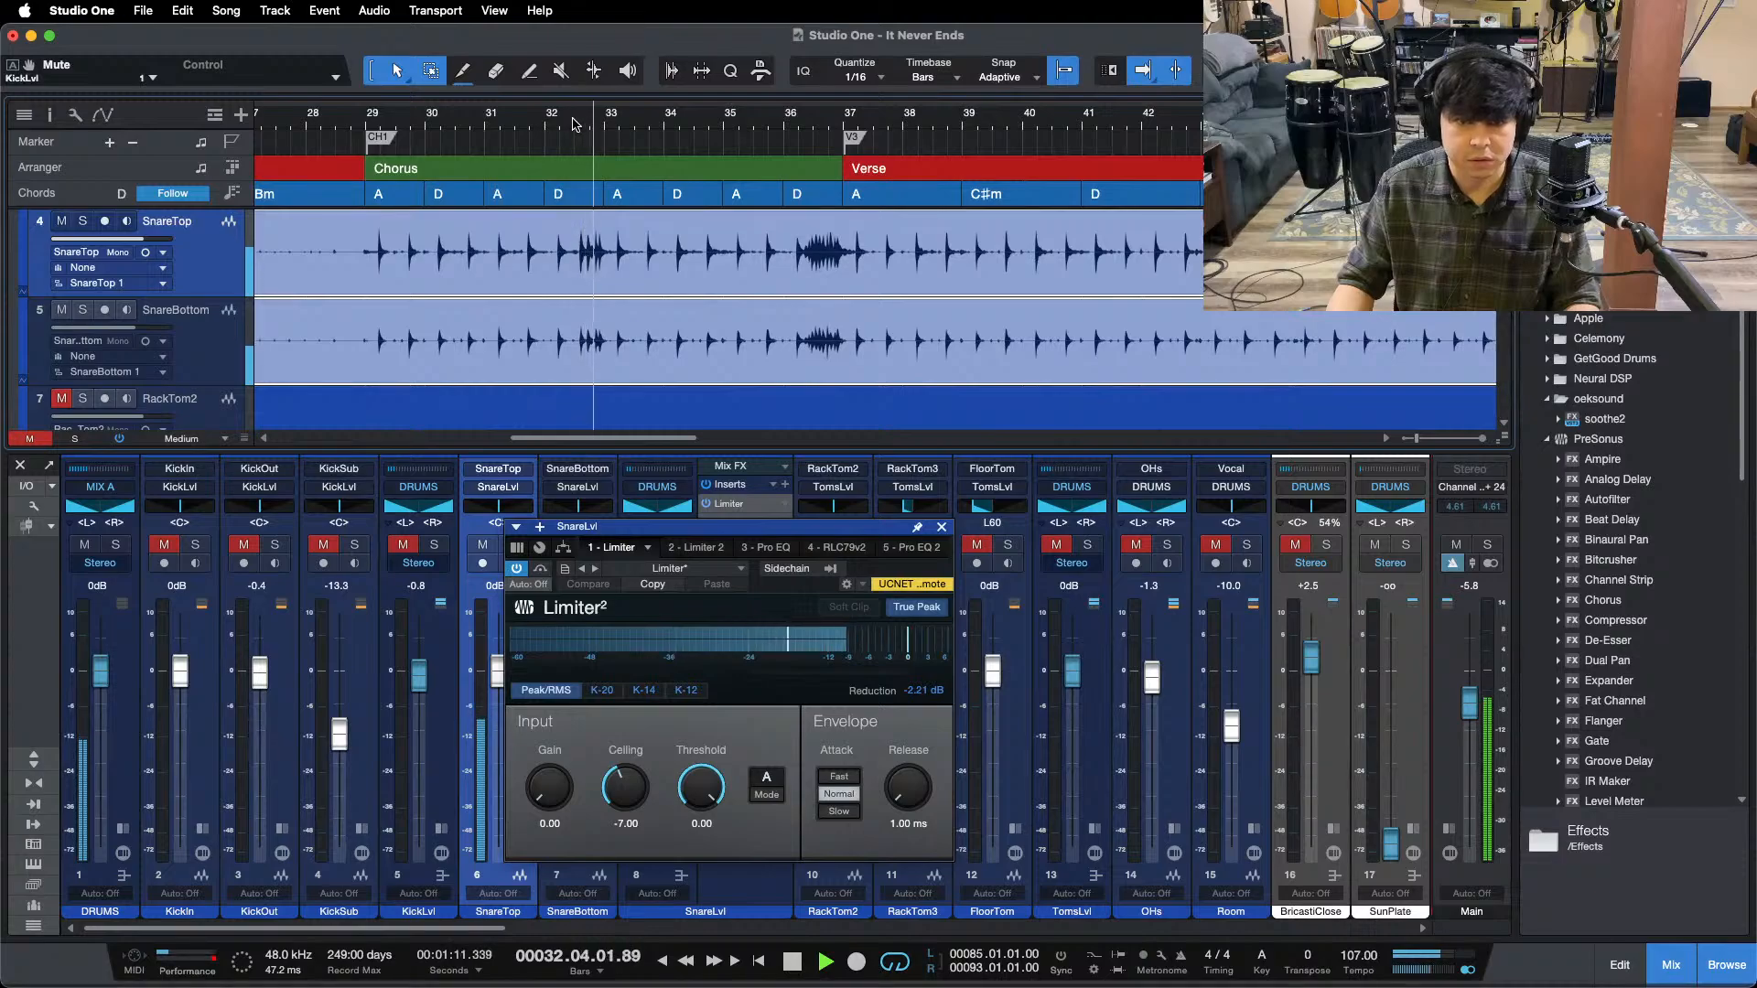
pyautogui.click(785, 122)
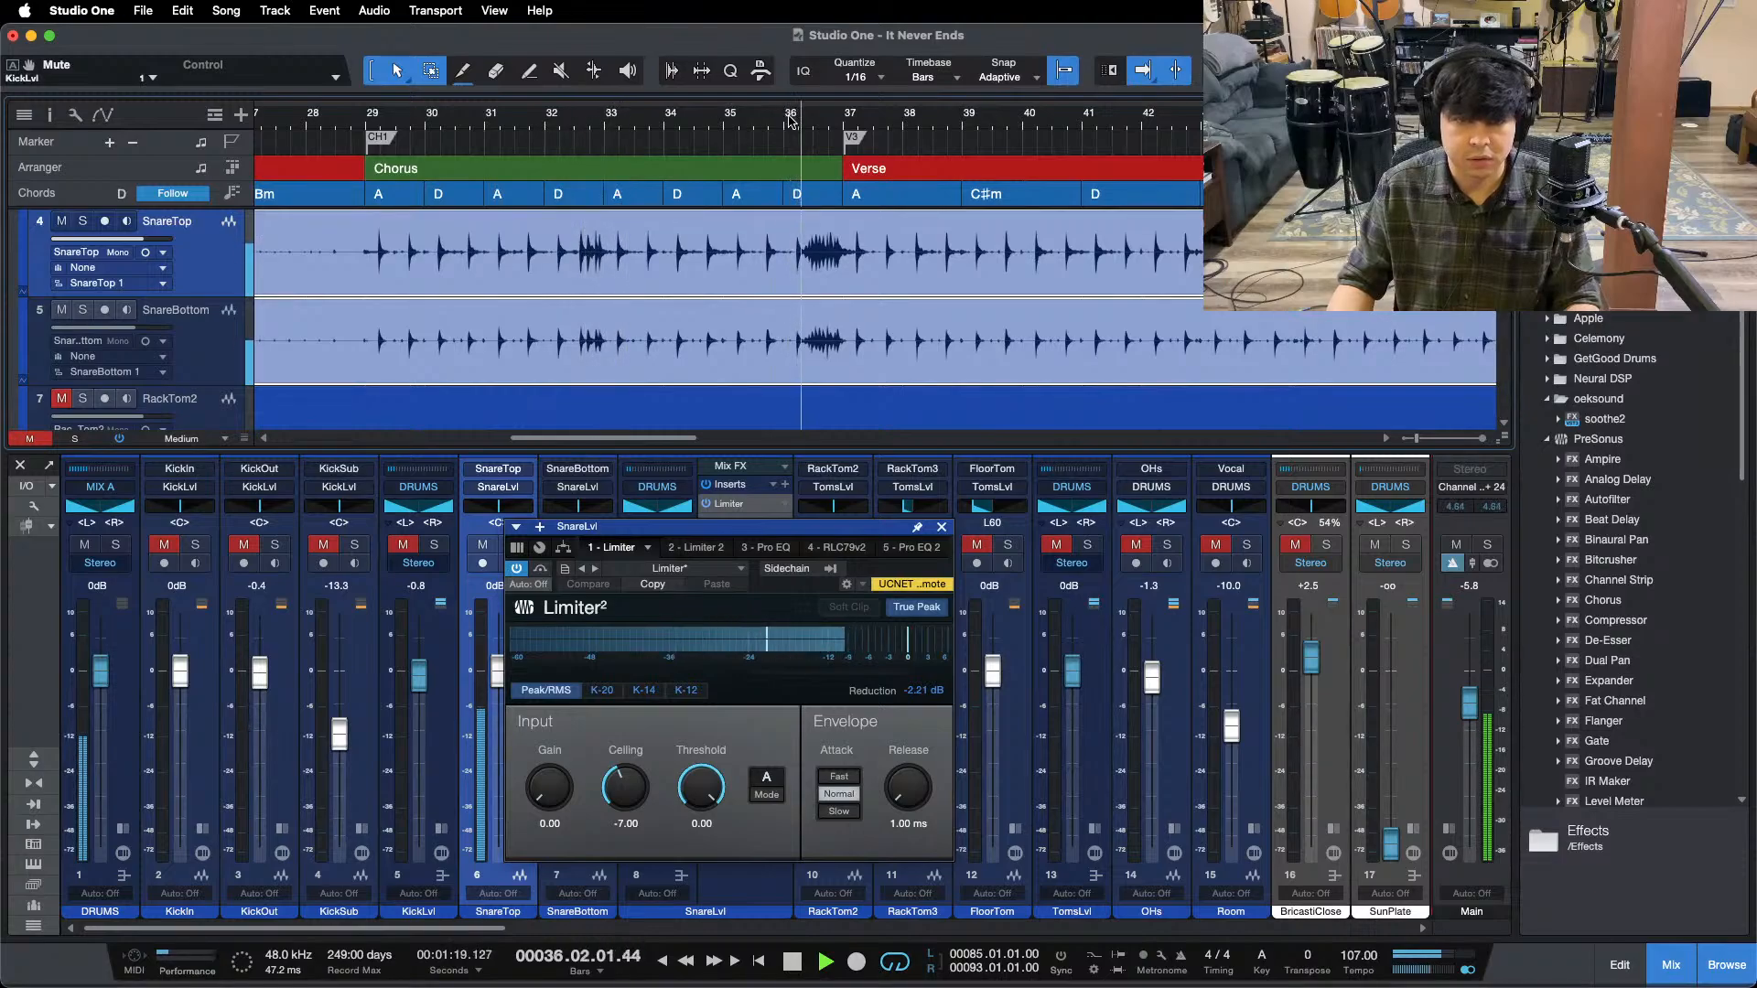
# - Audition the snare in the final CH4 chorus around bar 100 to check the first Limiter's gain reduction
pyautogui.hotkey('alt', 'z')
pyautogui.press('f')
pyautogui.press('f')
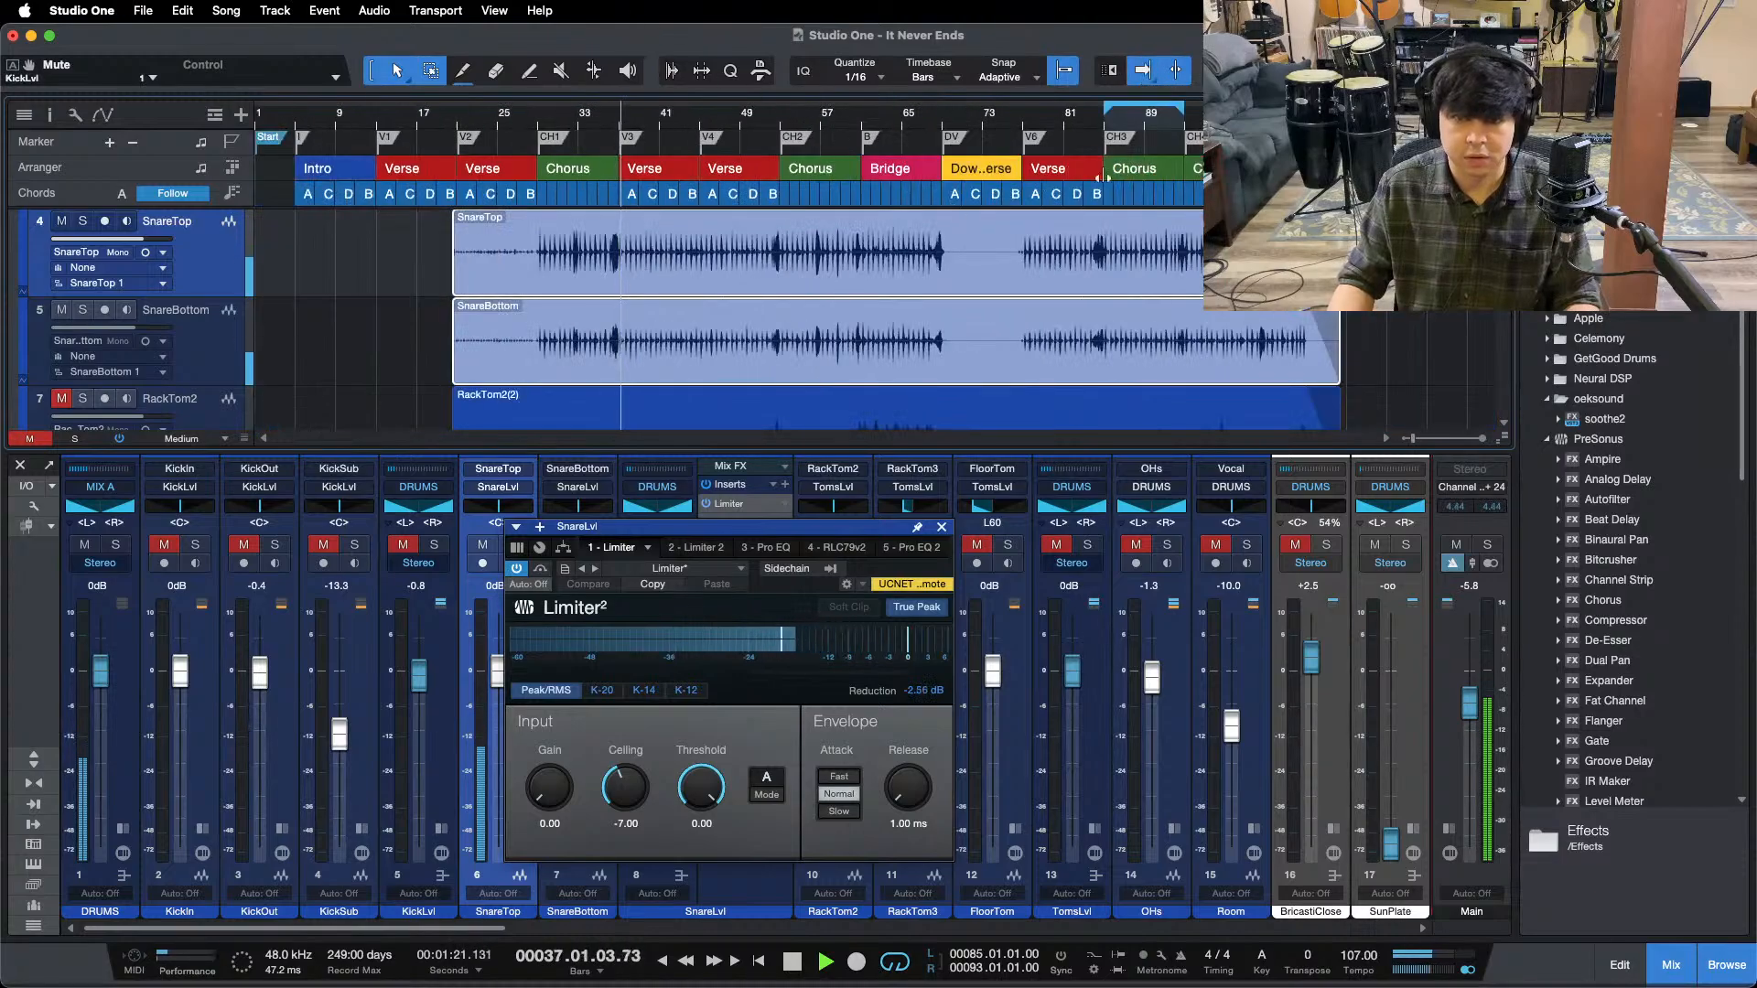
pyautogui.scroll(10, 1262, 170)
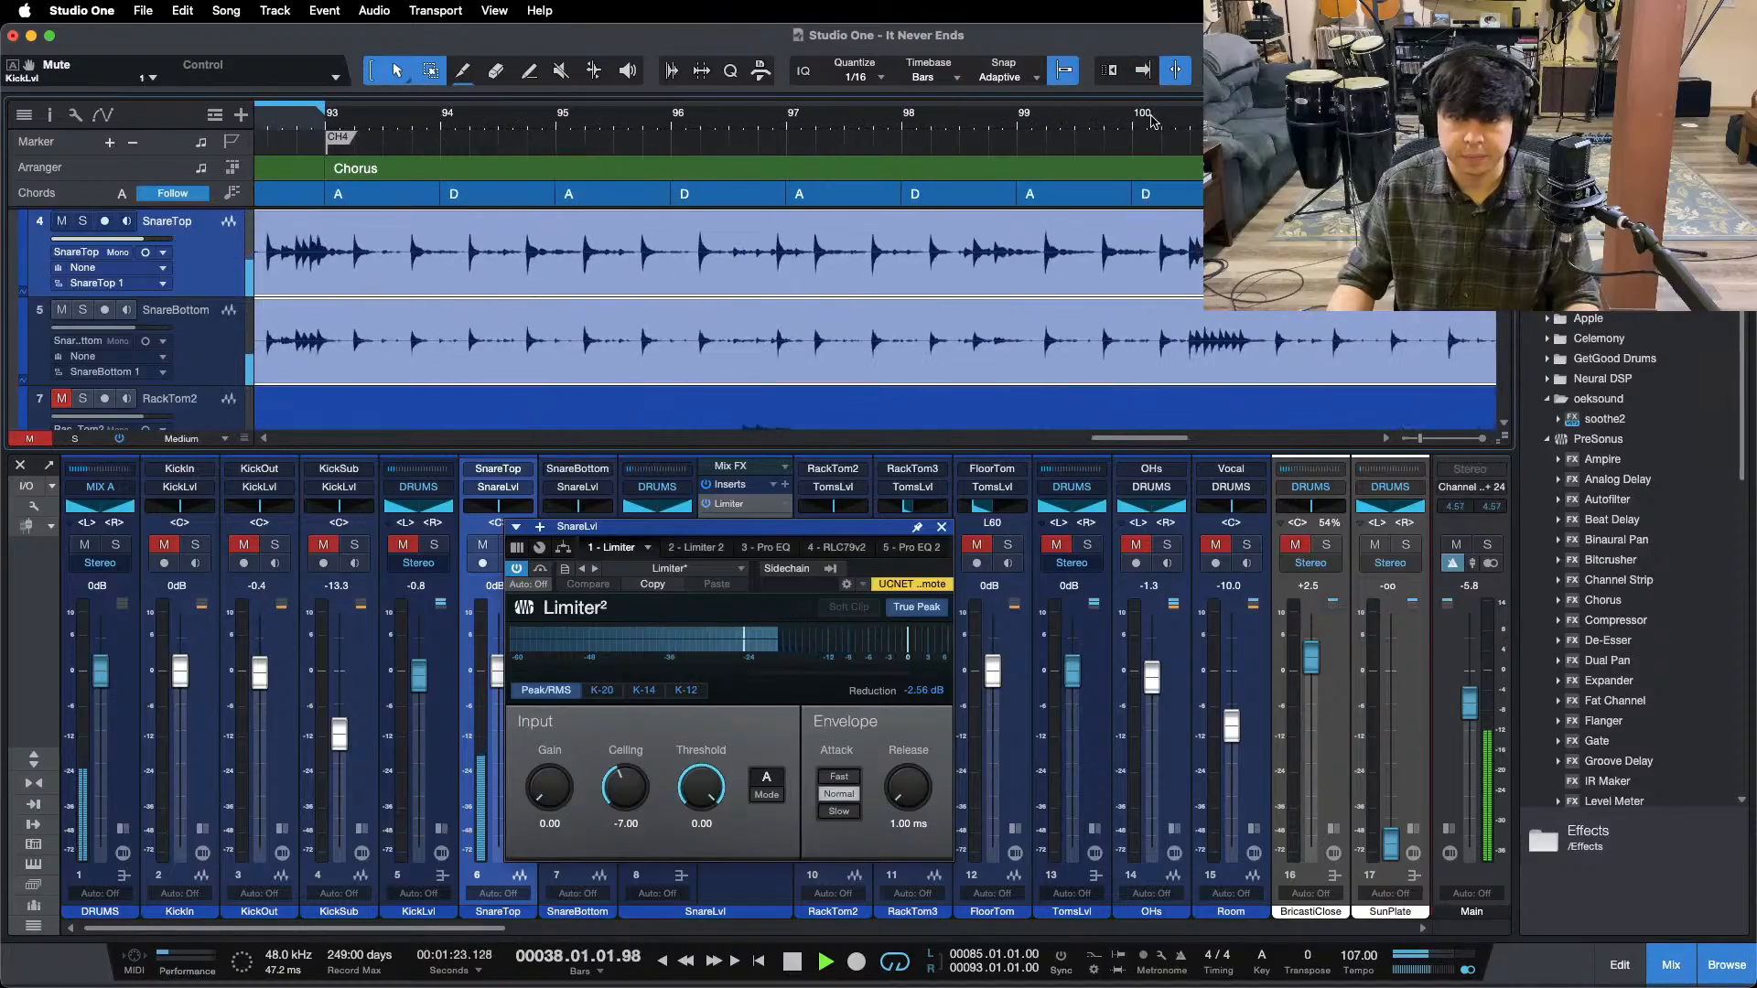
pyautogui.click(1151, 120)
pyautogui.press('f')
pyautogui.hotkey('shift', 'z')
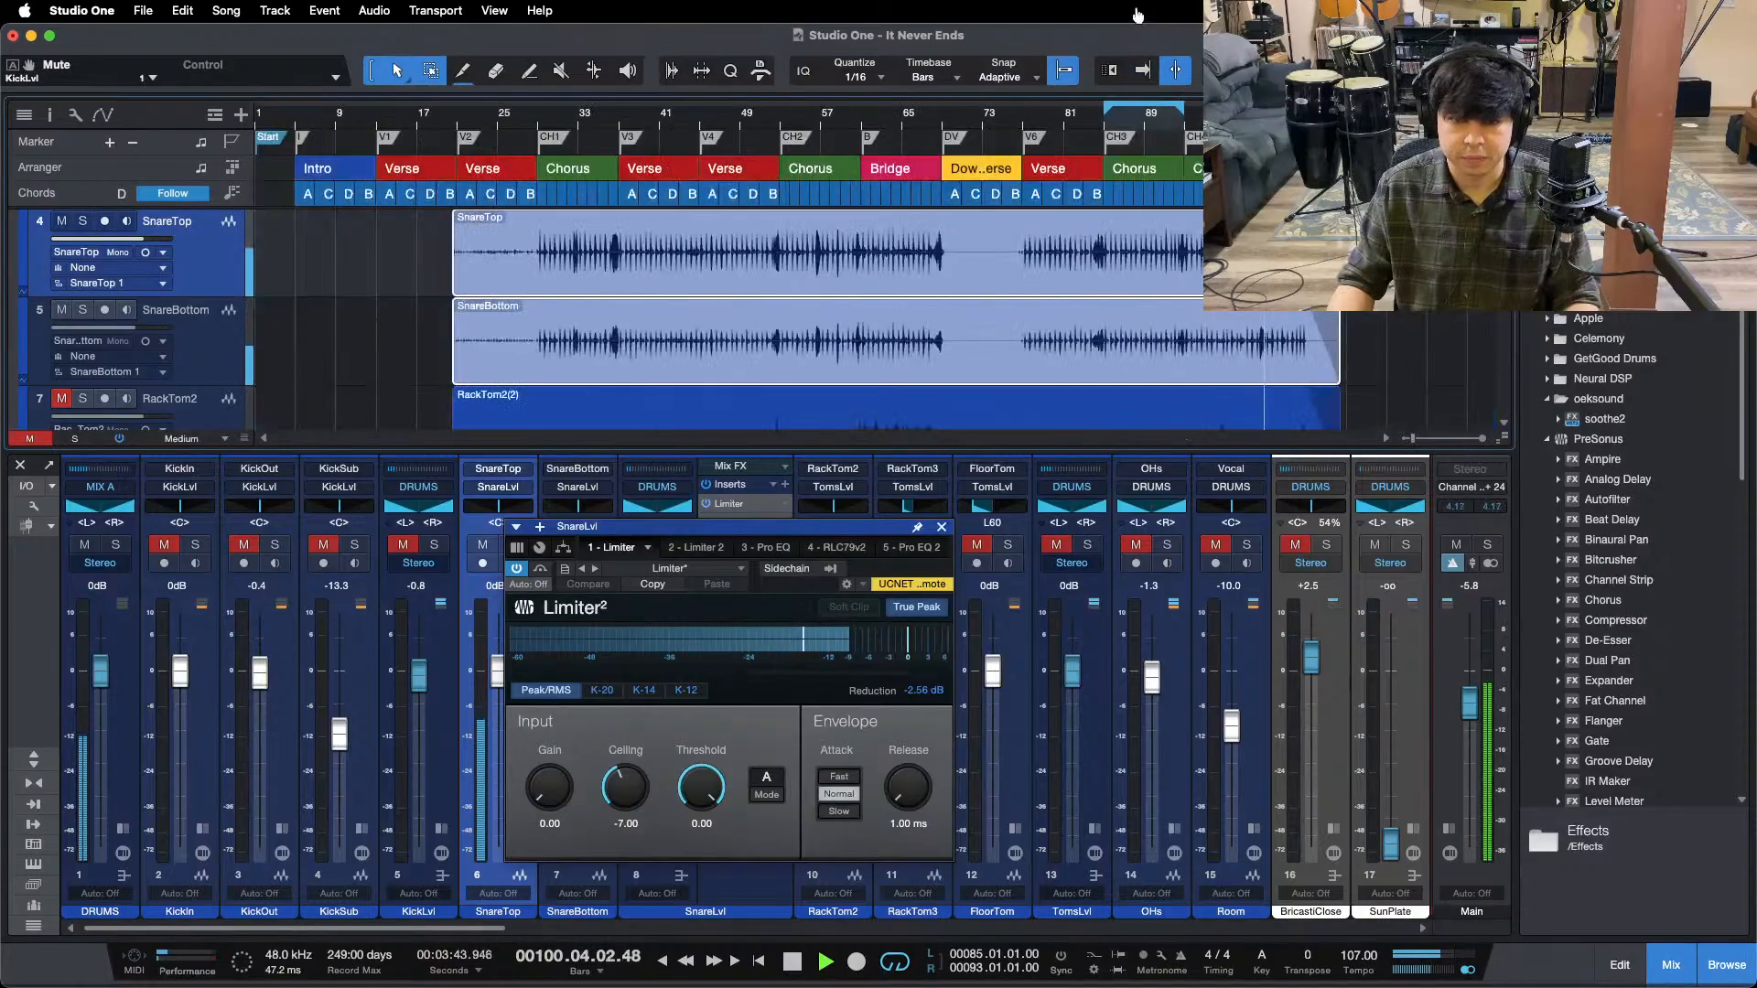
pyautogui.press('f')
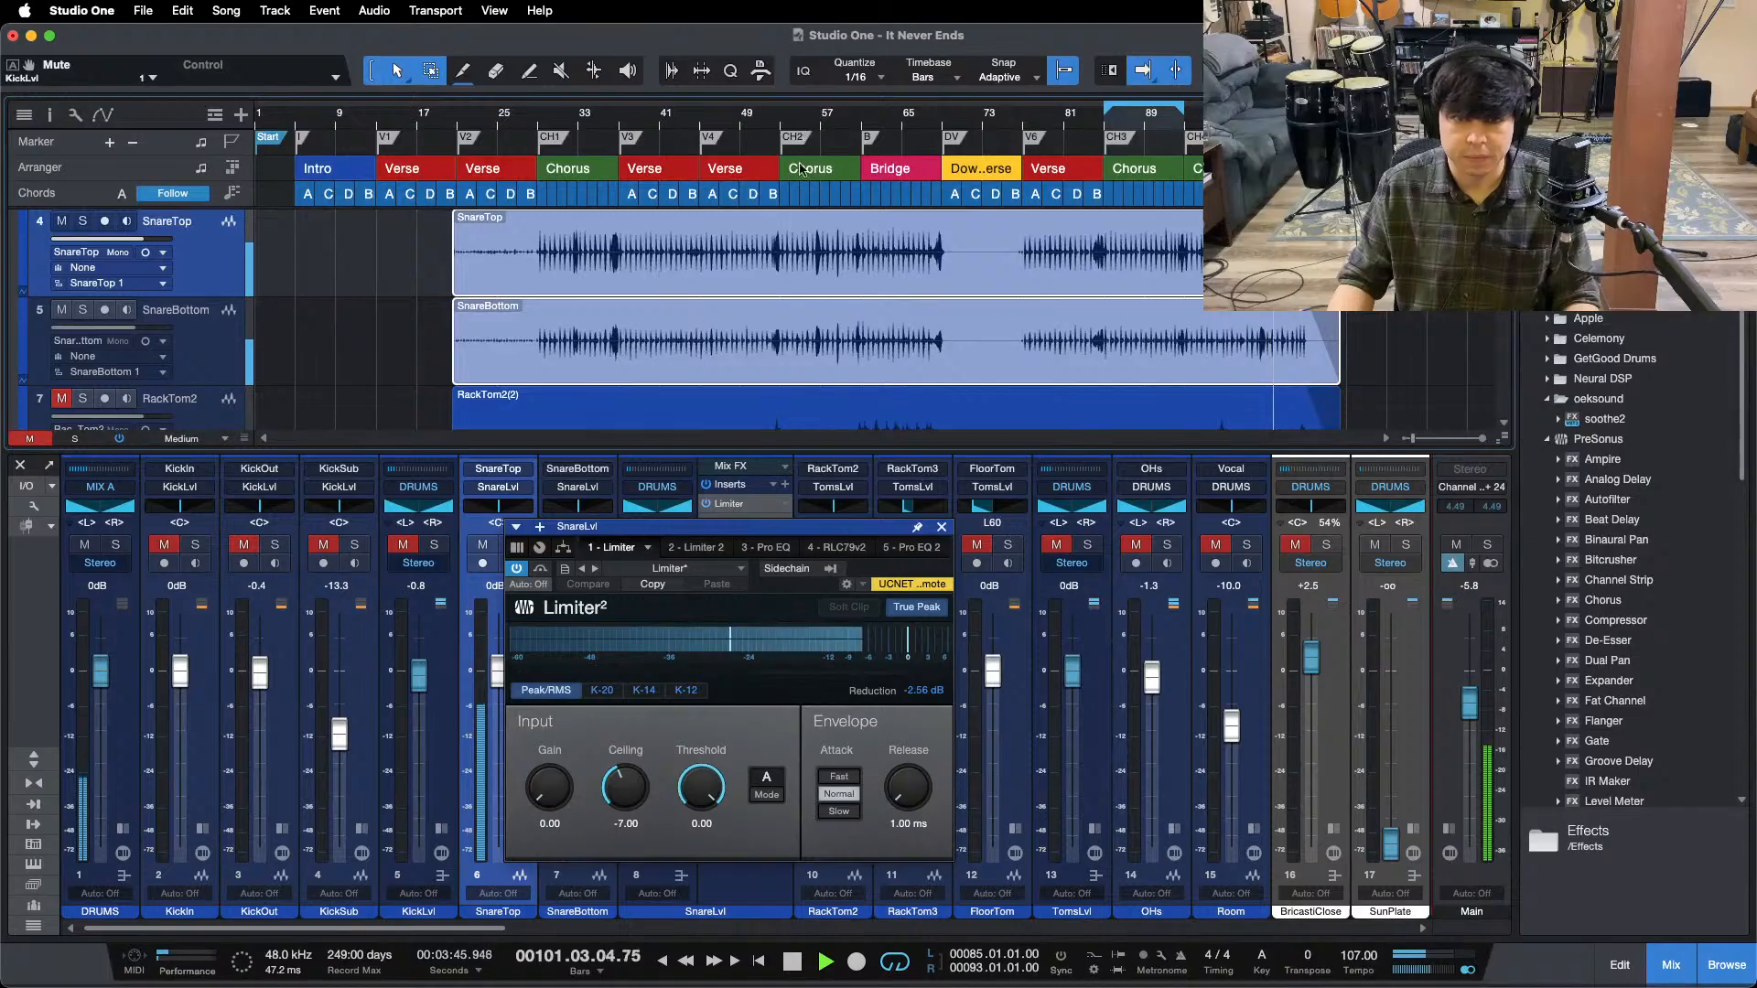
# - Check SnareLvl's Limiter 2, and switch on the 138 Hz low cut in the bus's first Pro EQ
pyautogui.click(677, 548)
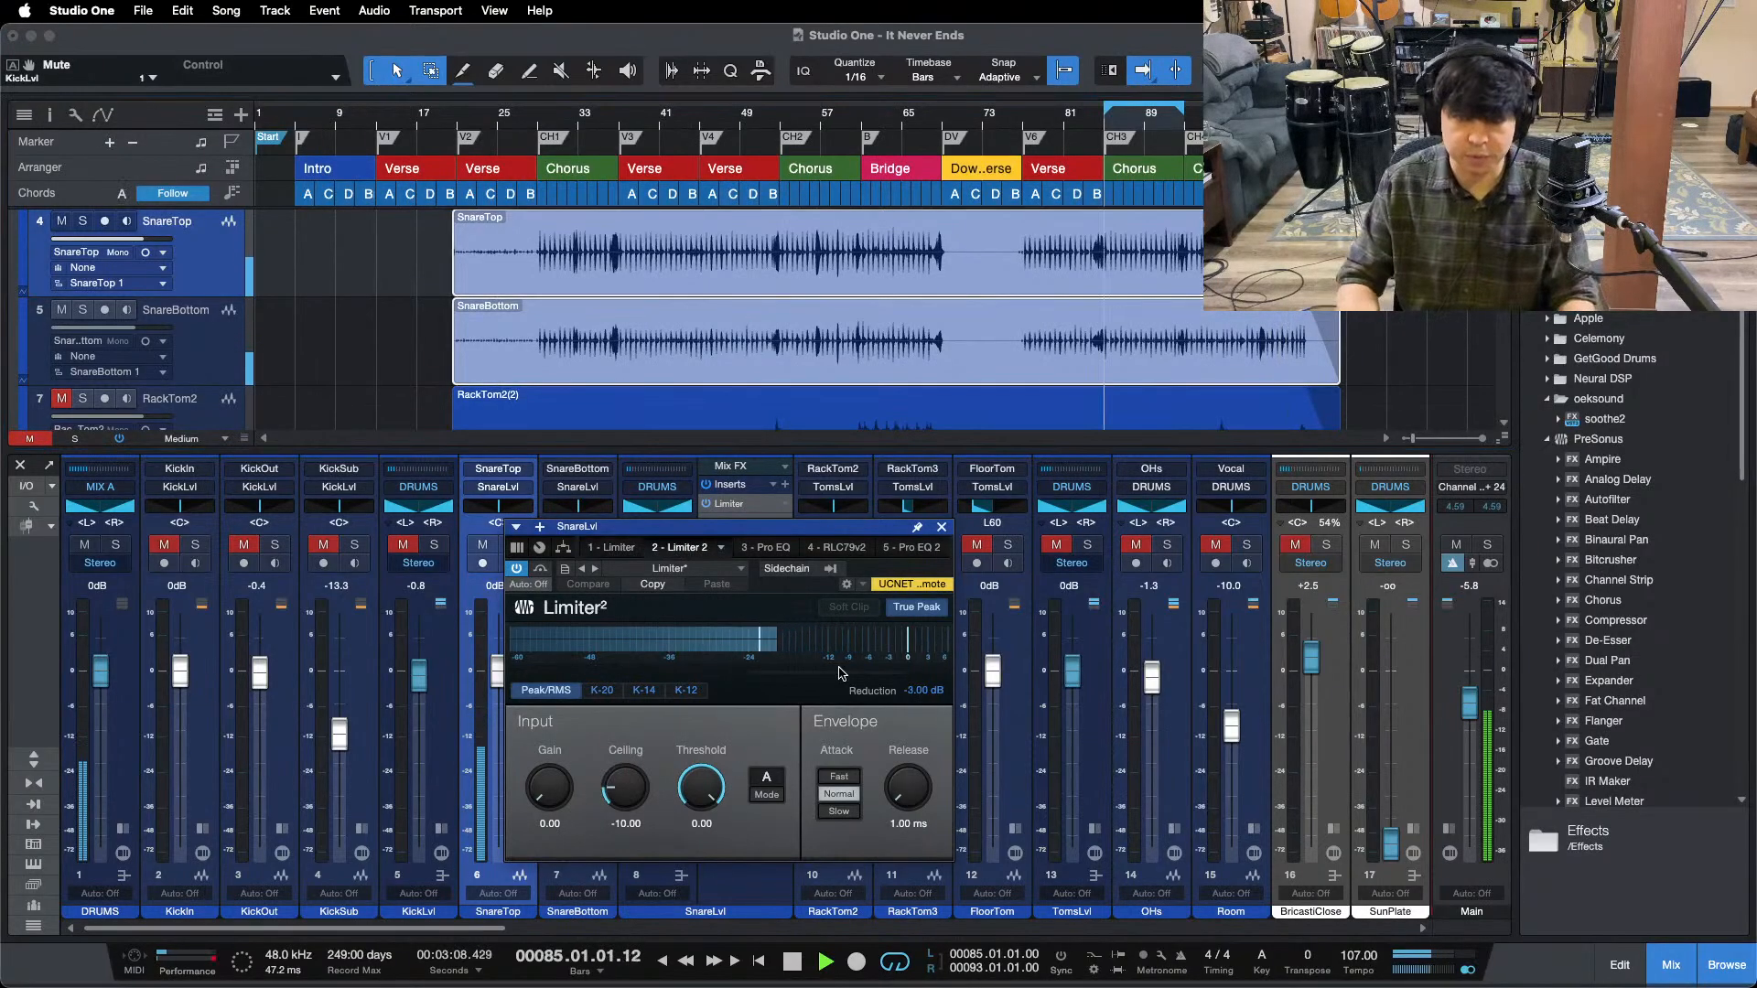
pyautogui.click(943, 528)
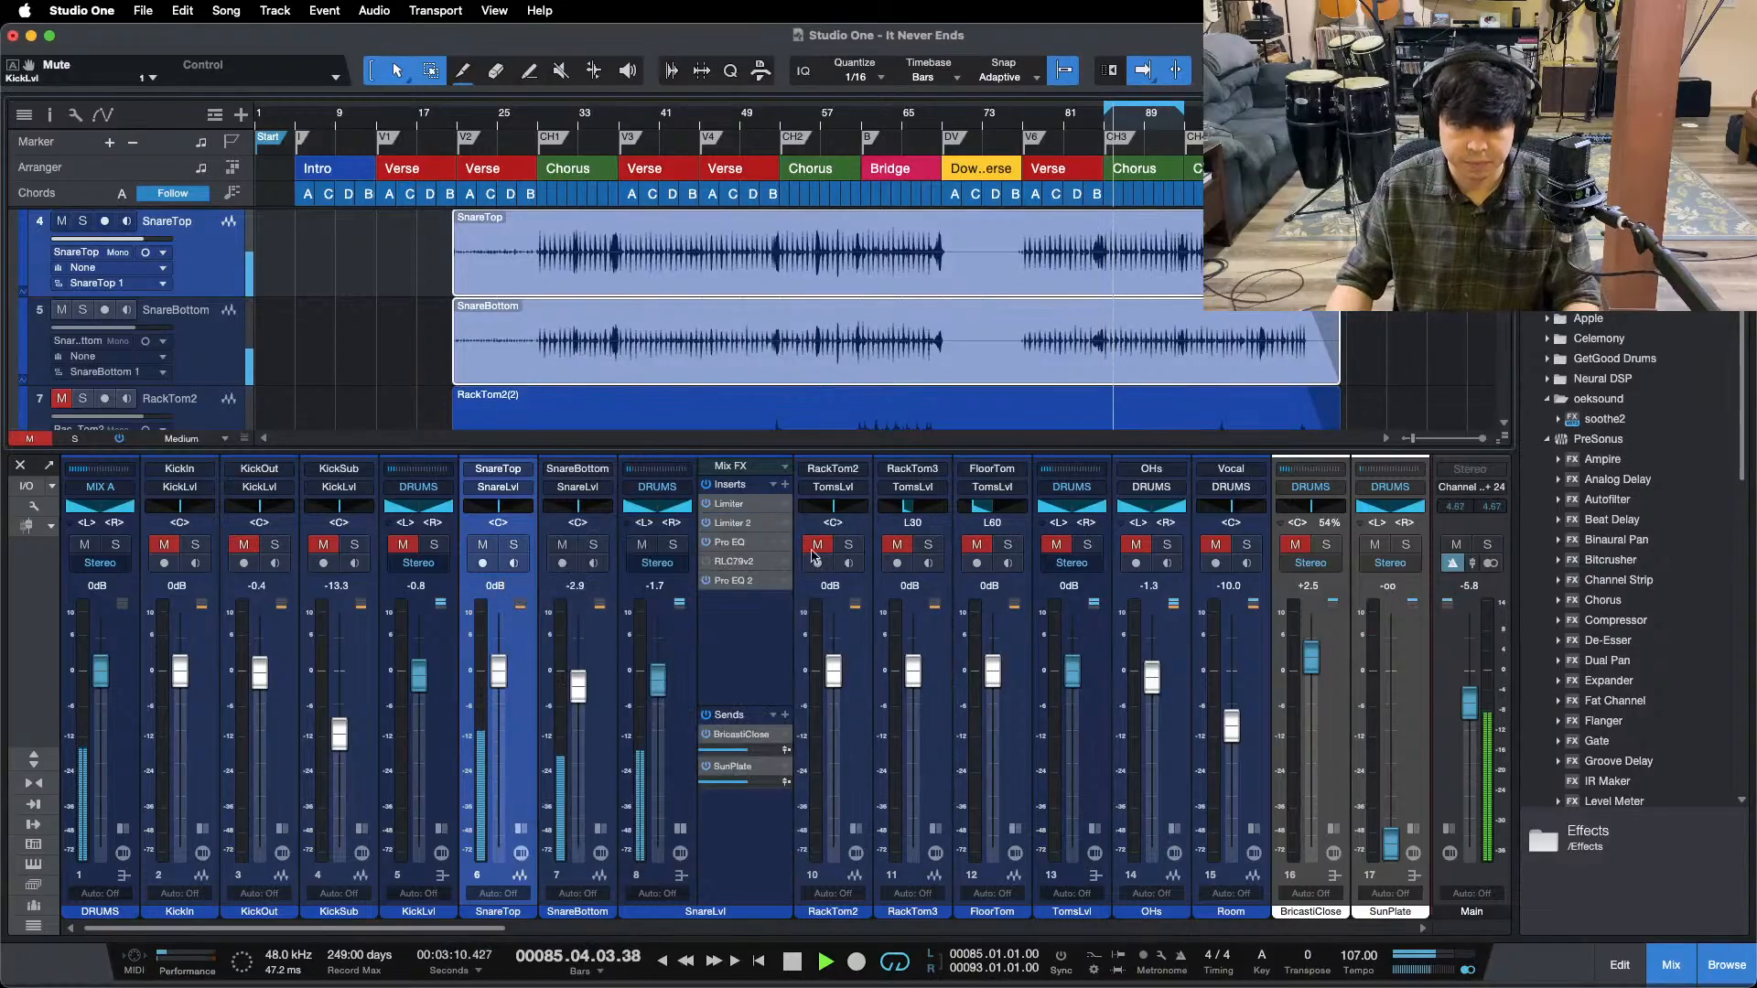
pyautogui.click(755, 542)
pyautogui.moveTo(954, 555); pyautogui.dragTo(948, 418)
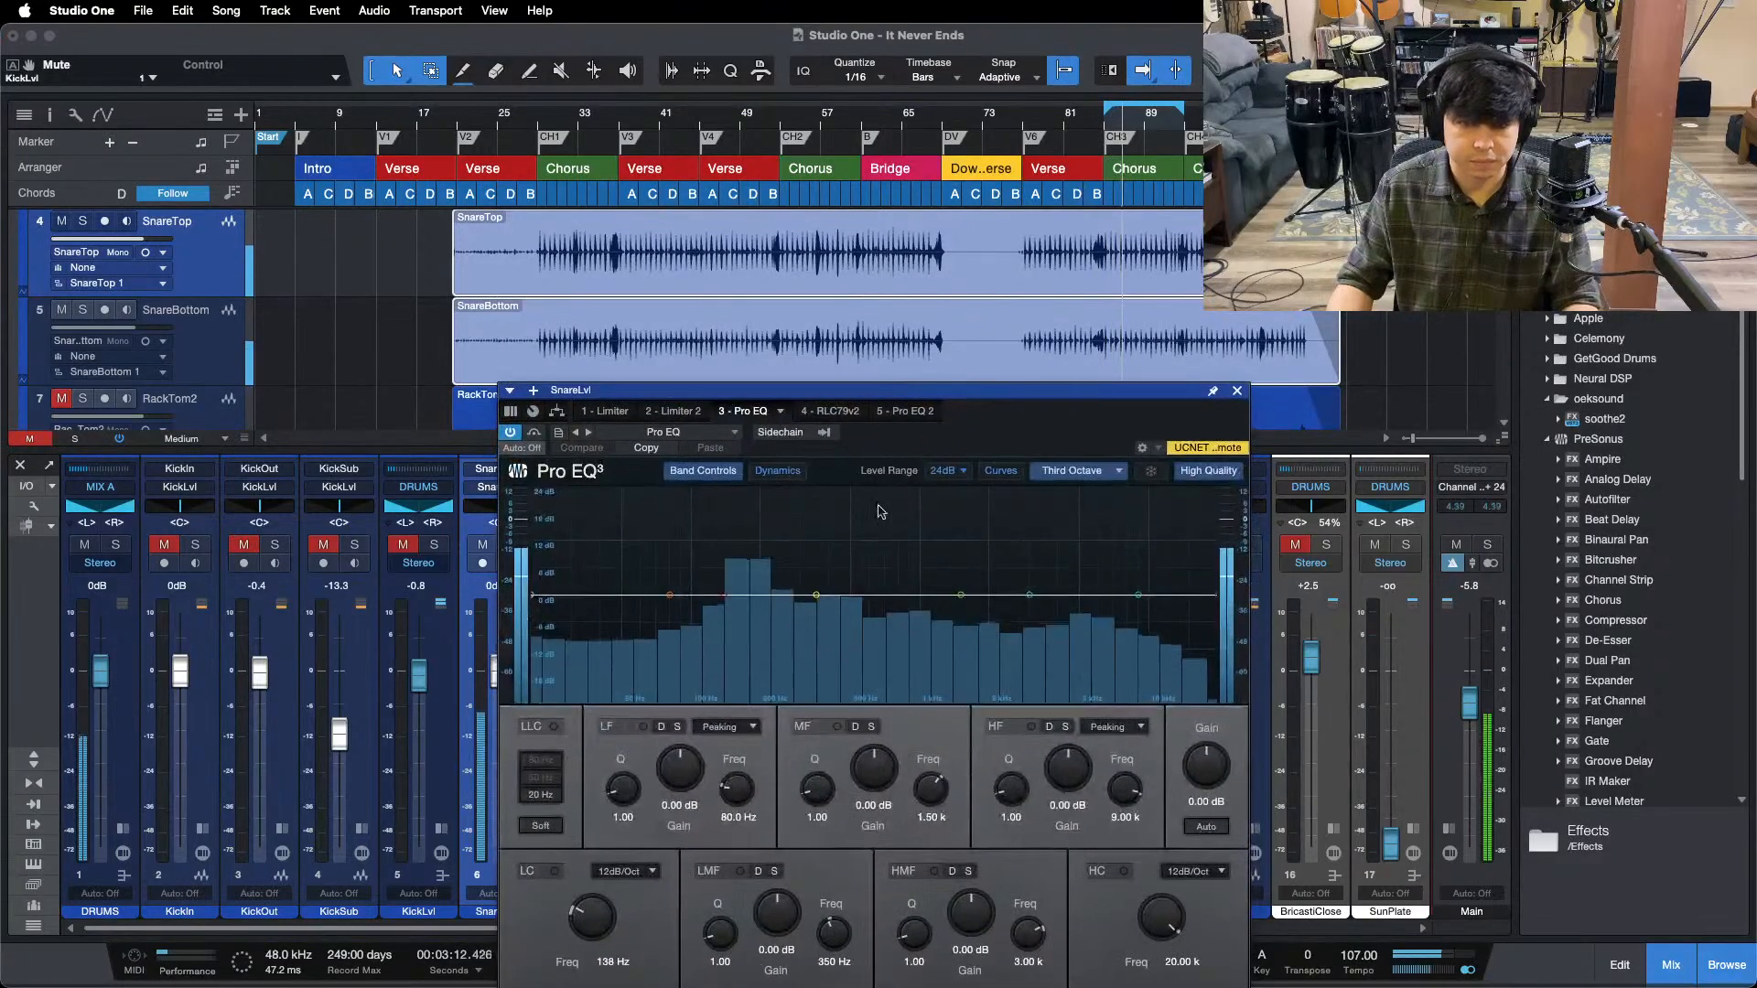
pyautogui.click(553, 871)
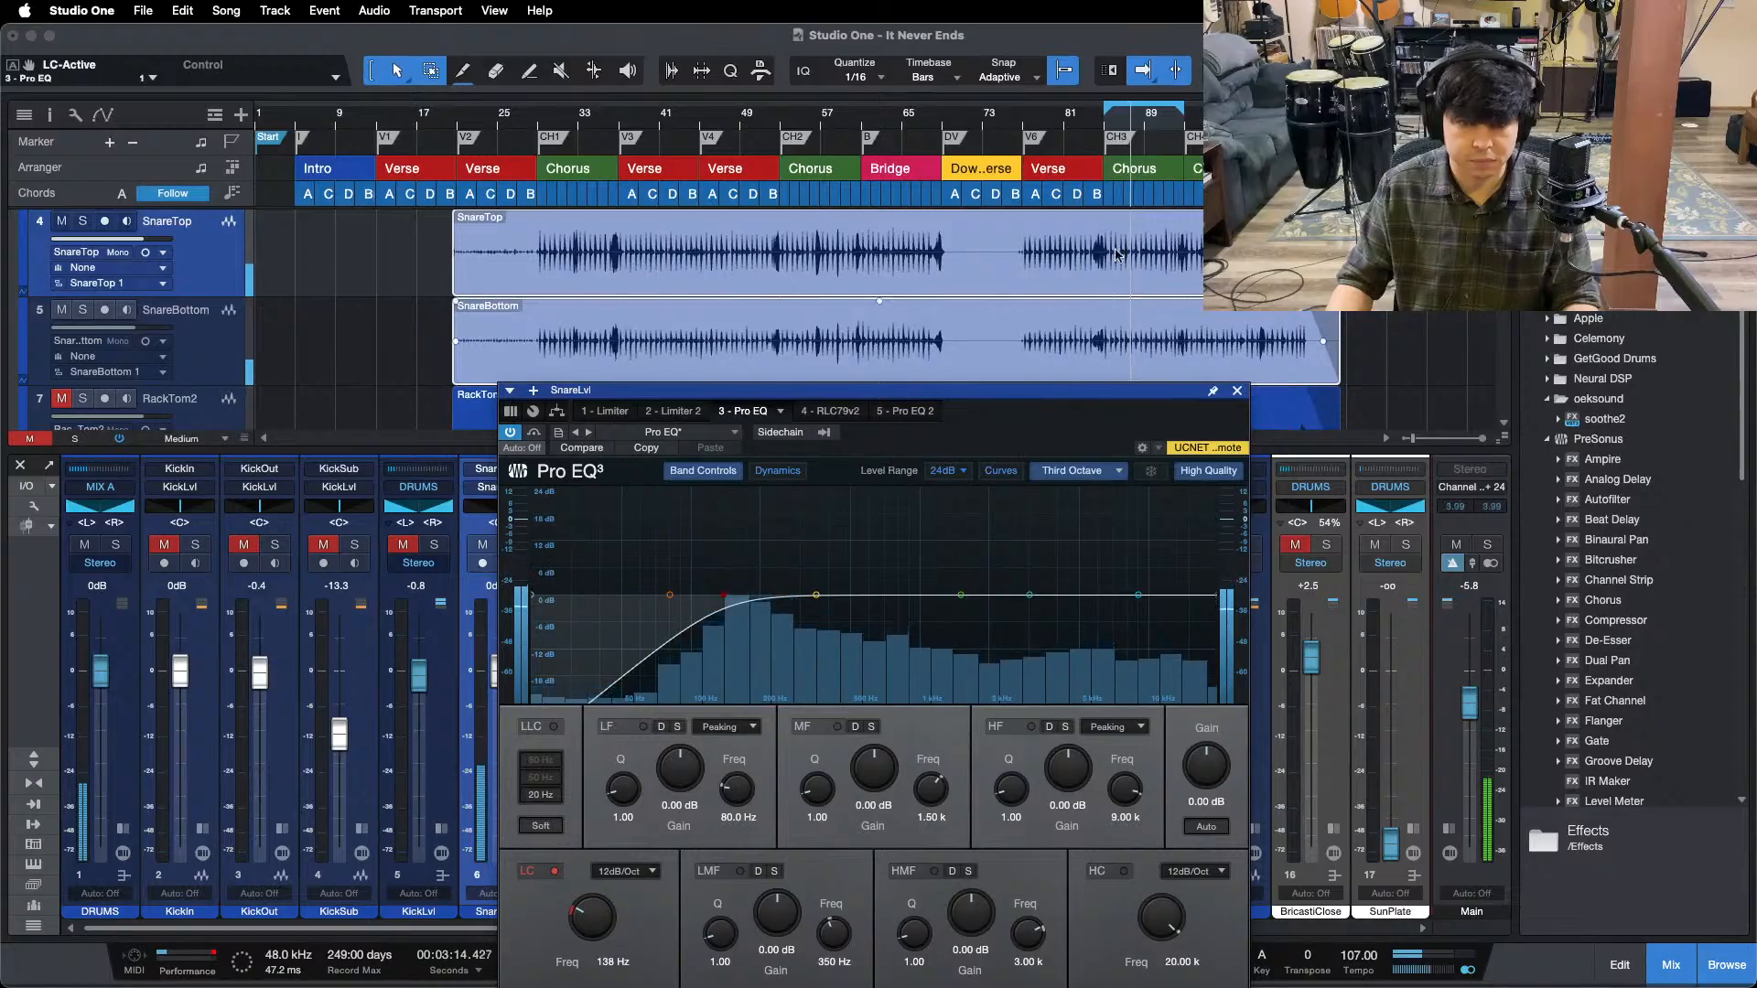
# - Play the looped CH3 chorus to hear the snare with the Pro EQ low cut active
pyautogui.moveTo(1118, 125); pyautogui.dragTo(886, 195)
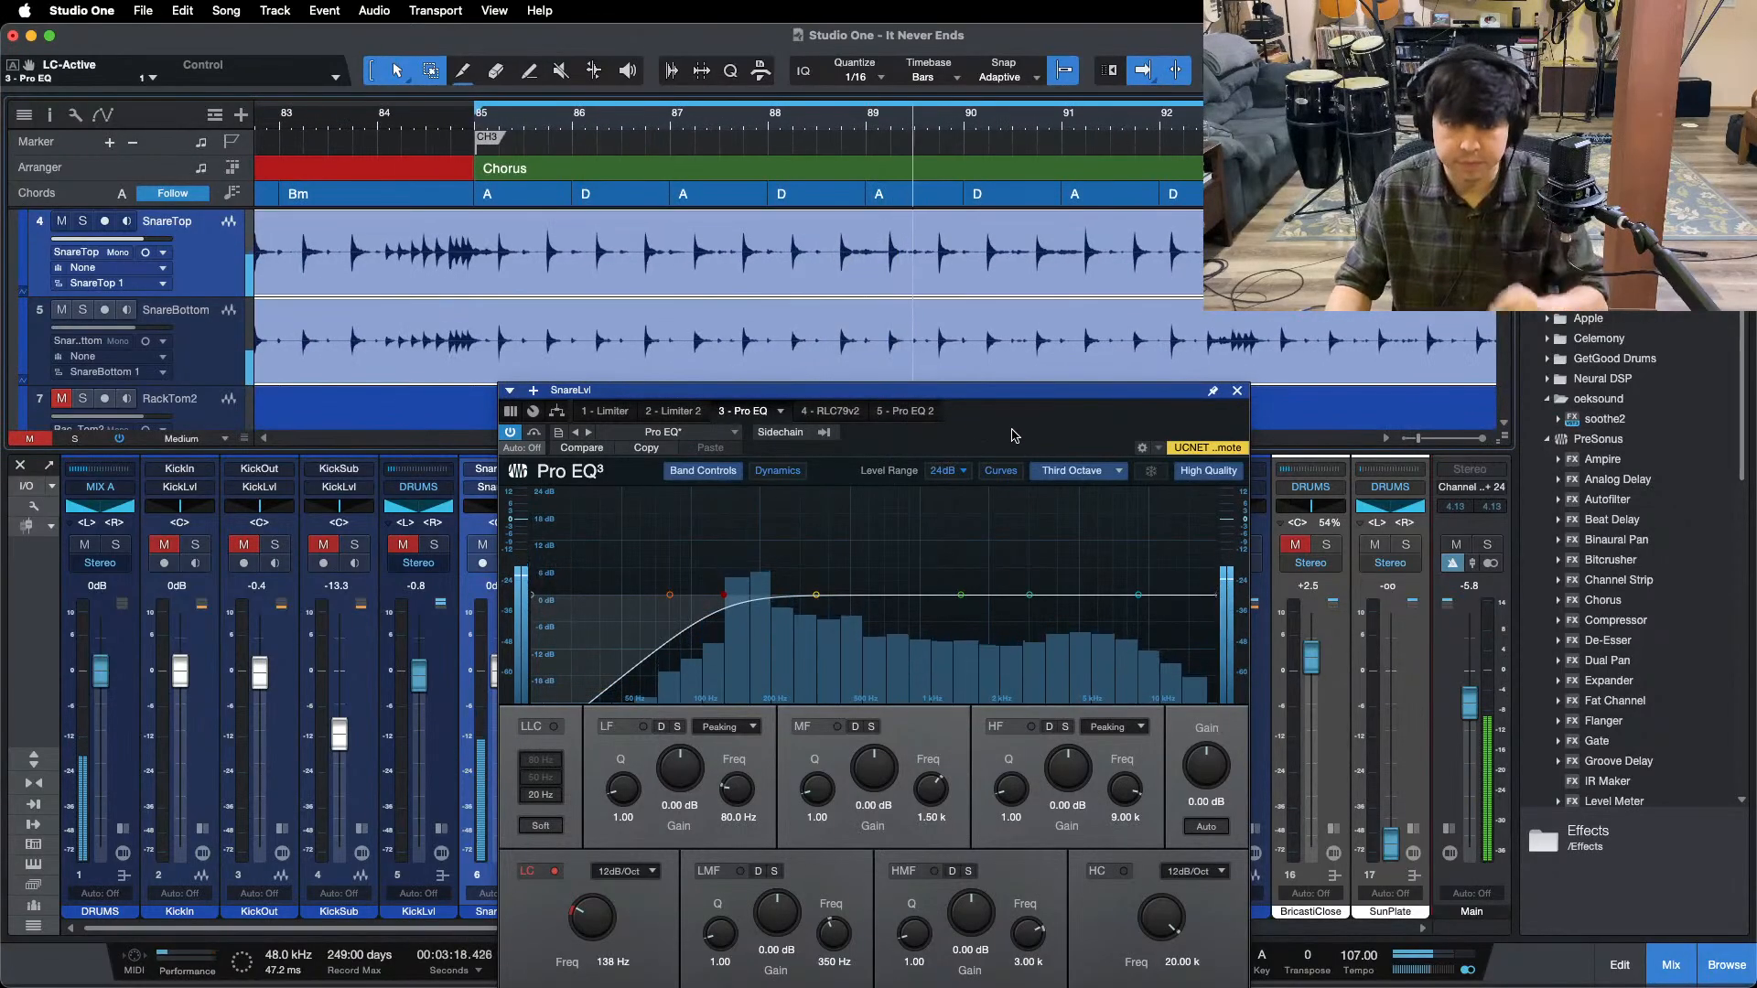
pyautogui.moveTo(1013, 434); pyautogui.dragTo(997, 380)
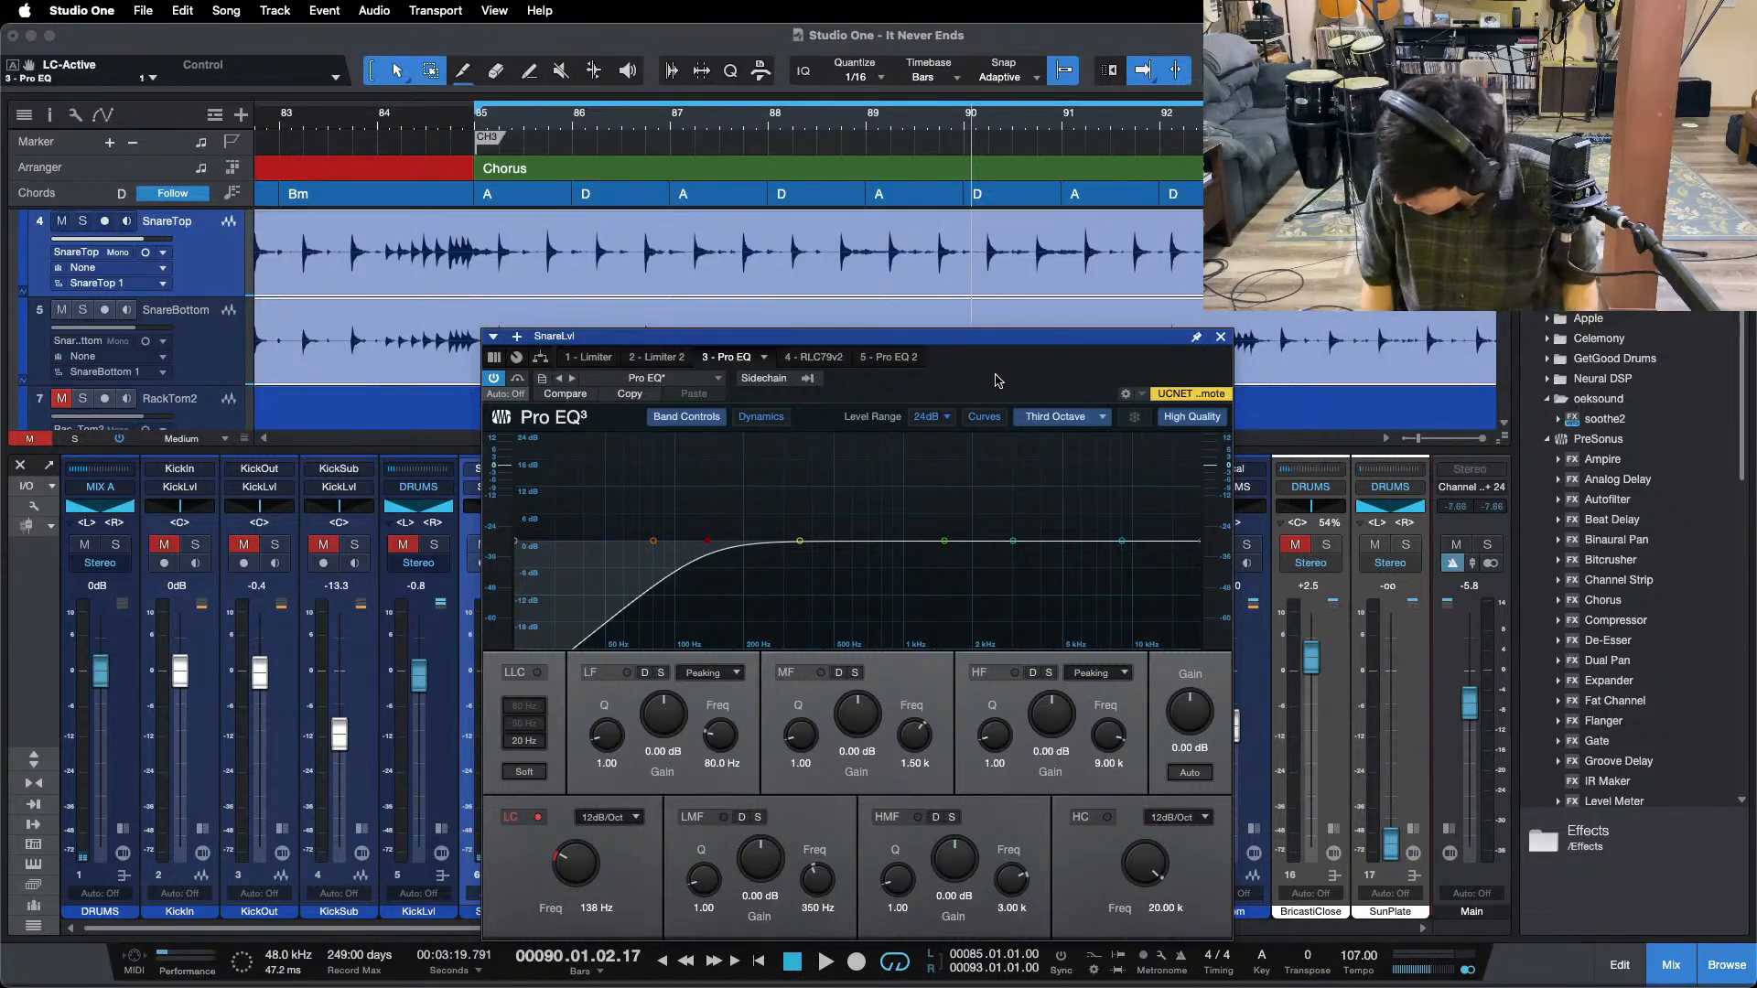
pyautogui.press('space')
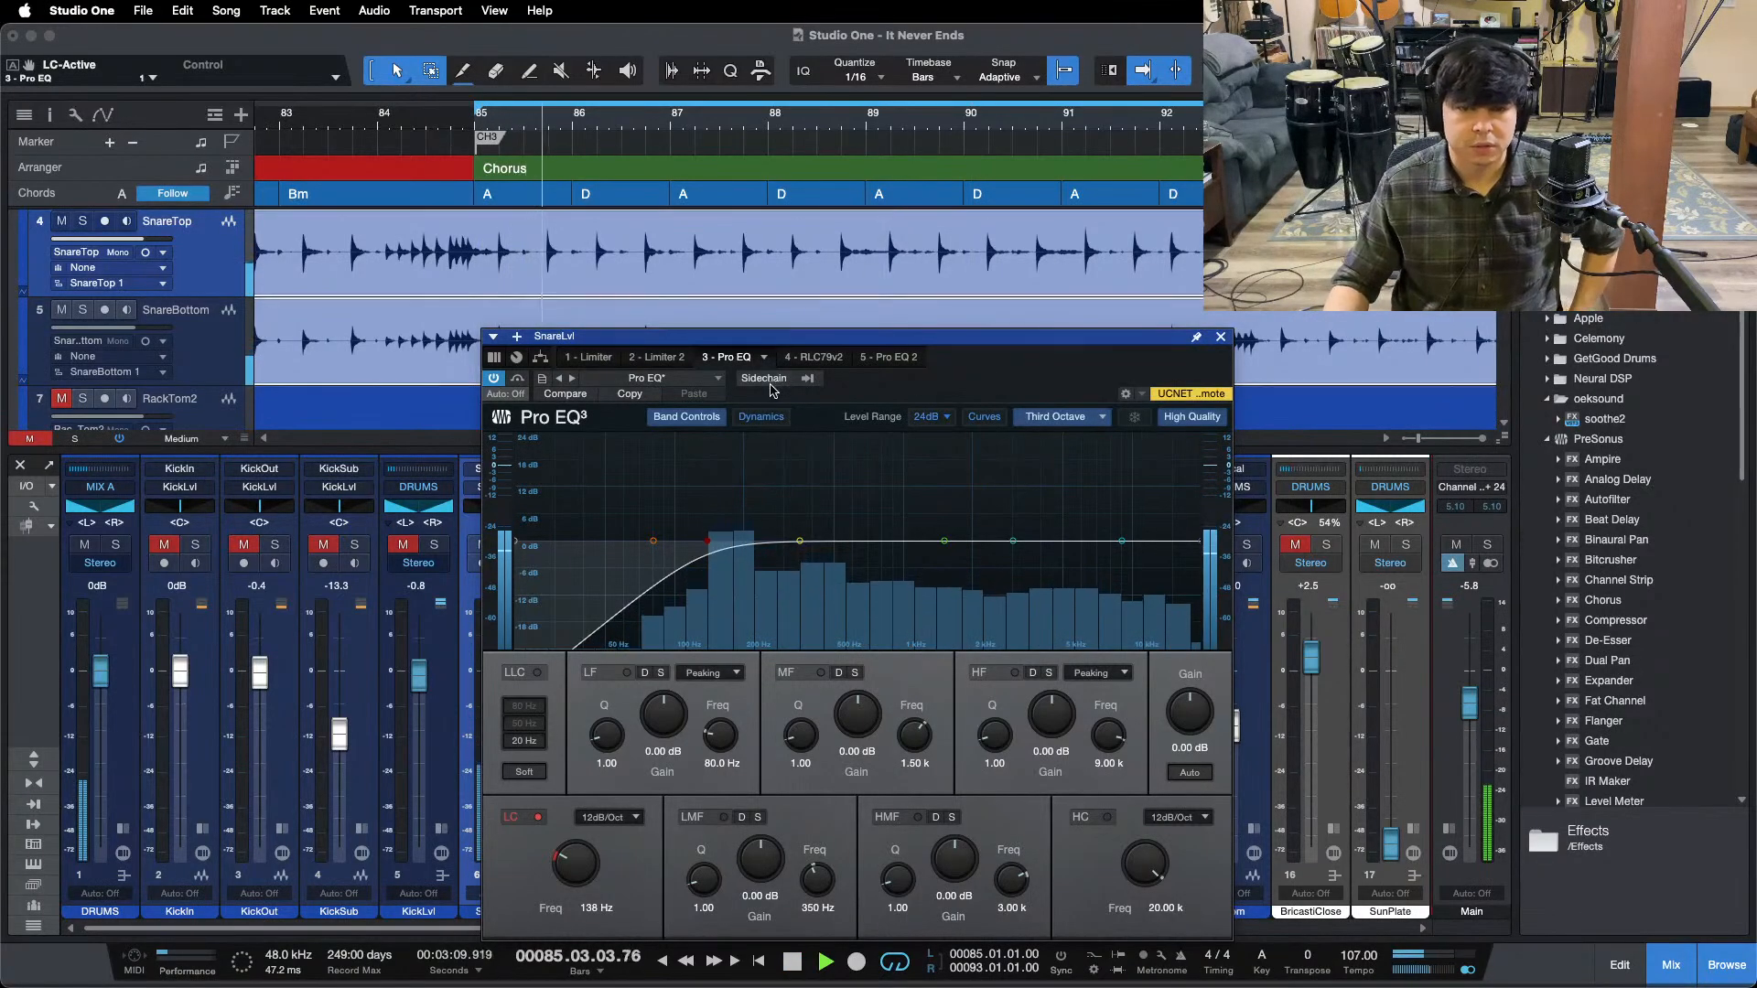
pyautogui.press('space')
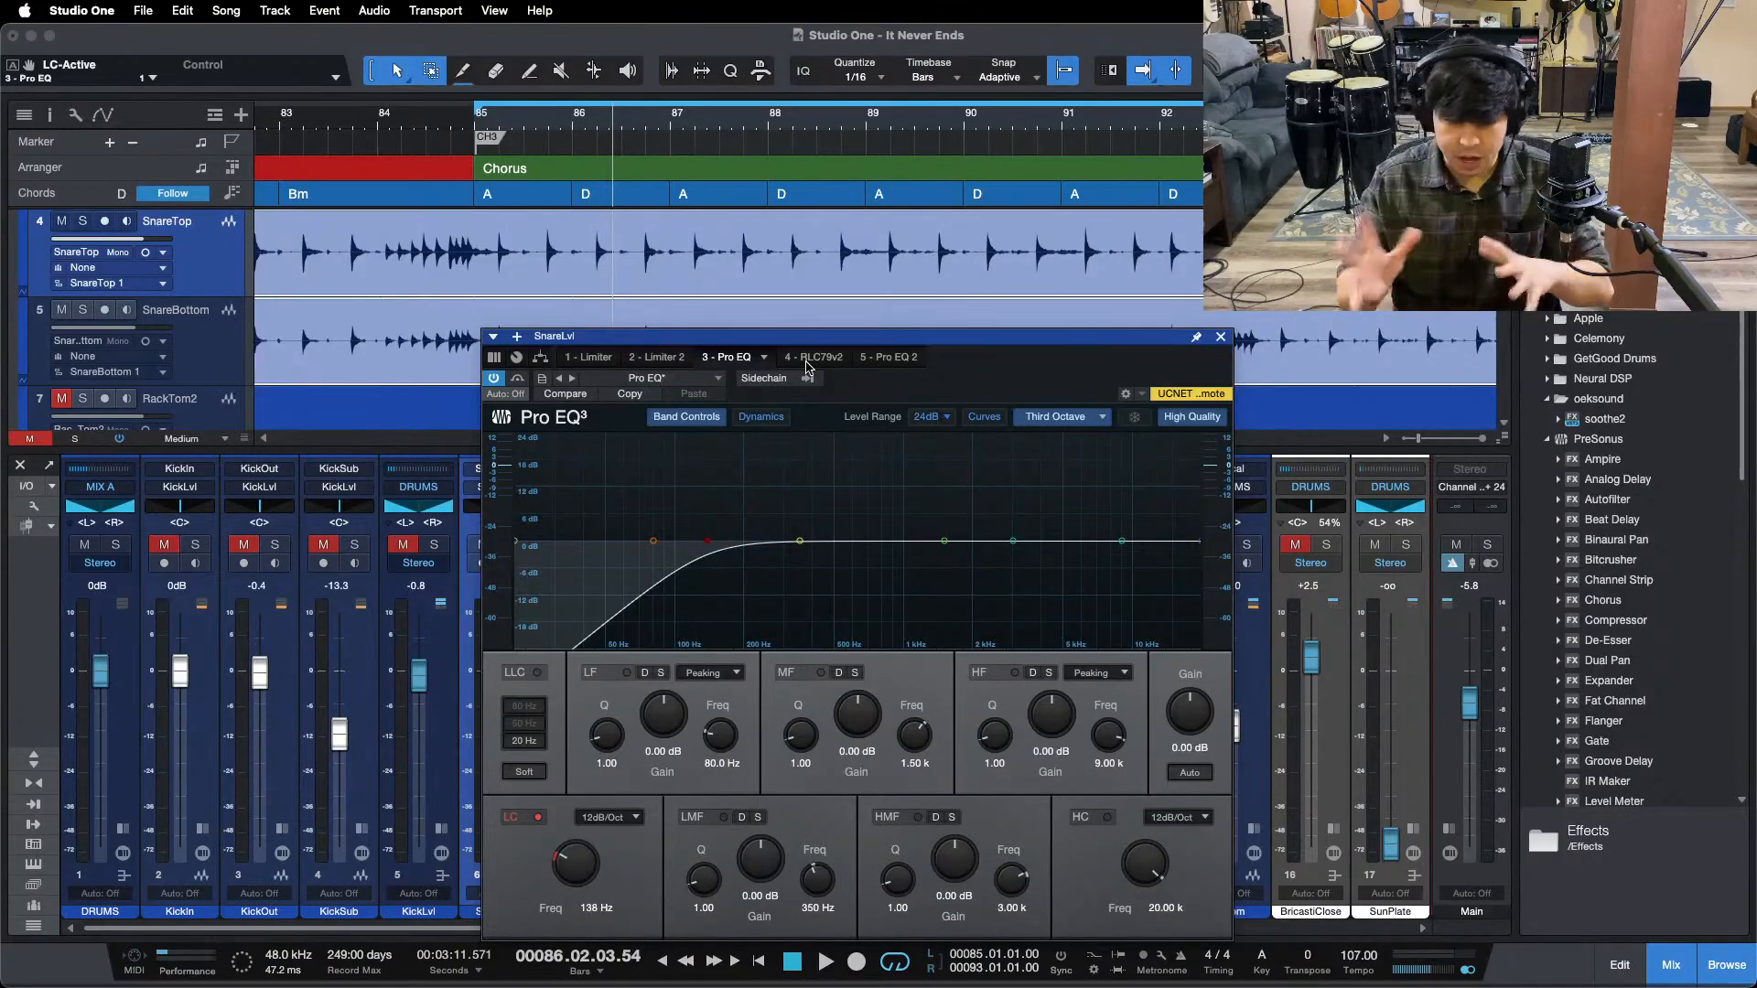
pyautogui.press('space')
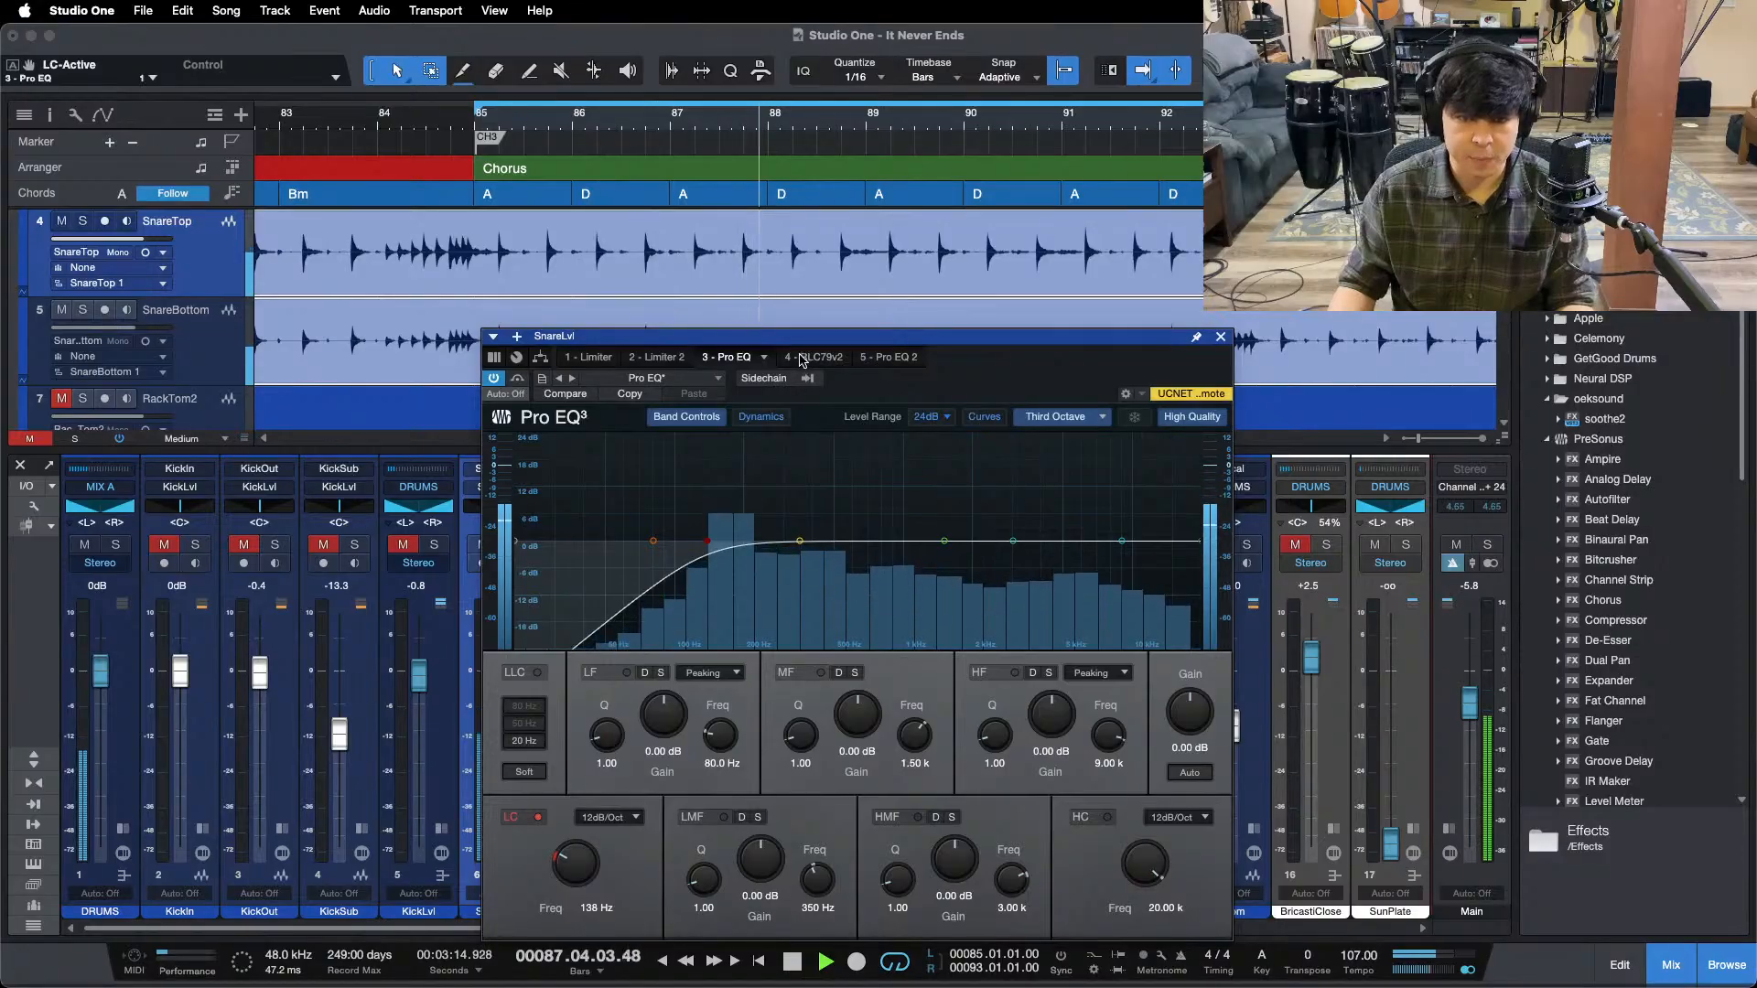
# - In SnareLvl's RLC79v2, set the threshold to -23.9 dB and compare harmonics multipliers, settling on x1
pyautogui.click(810, 357)
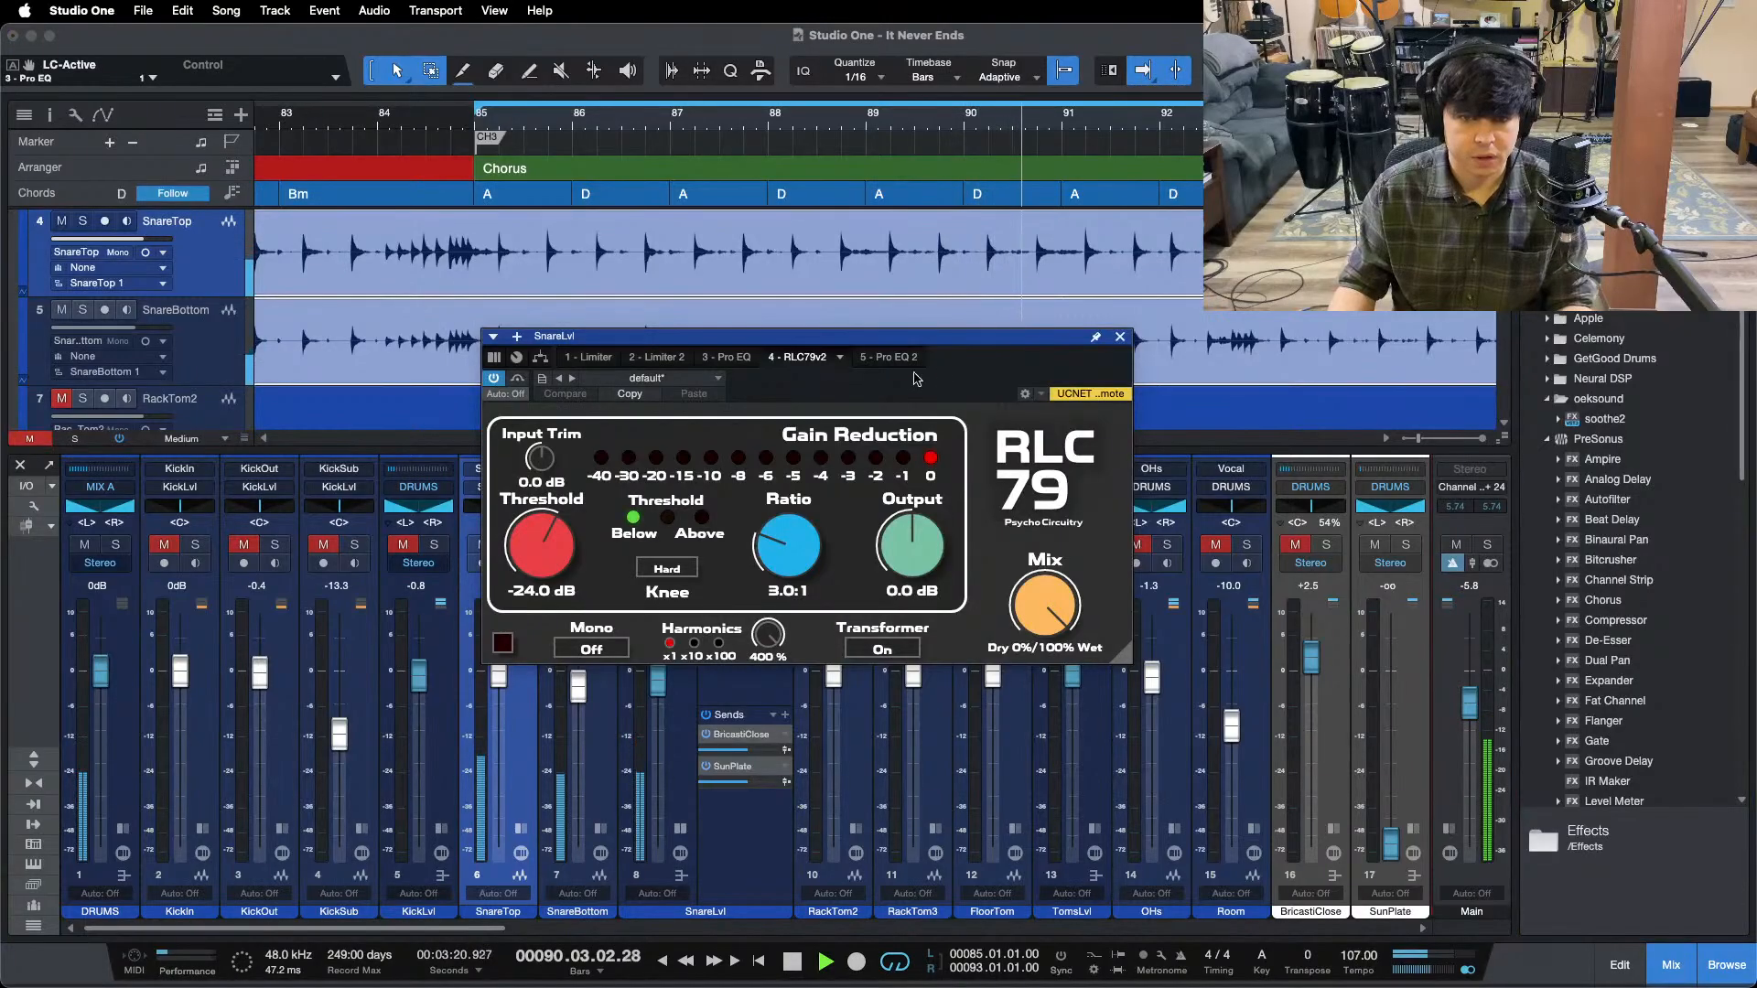
pyautogui.moveTo(482, 377); pyautogui.dragTo(506, 381)
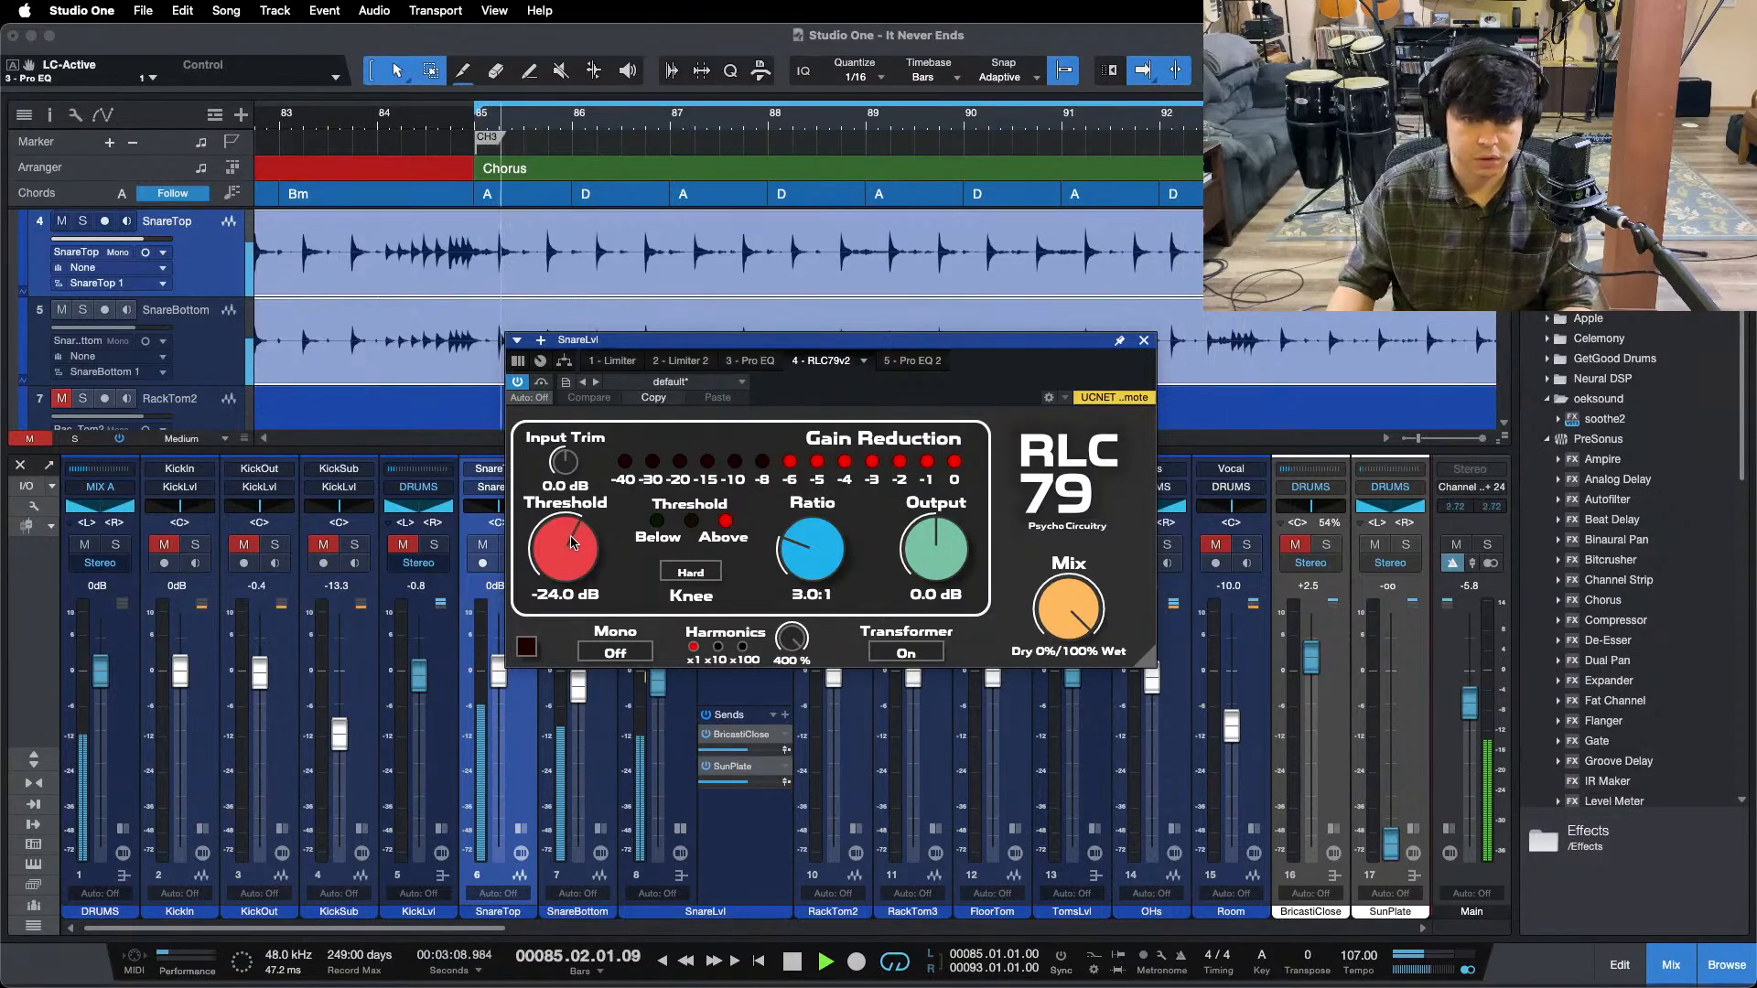
pyautogui.scroll(1, 571, 542)
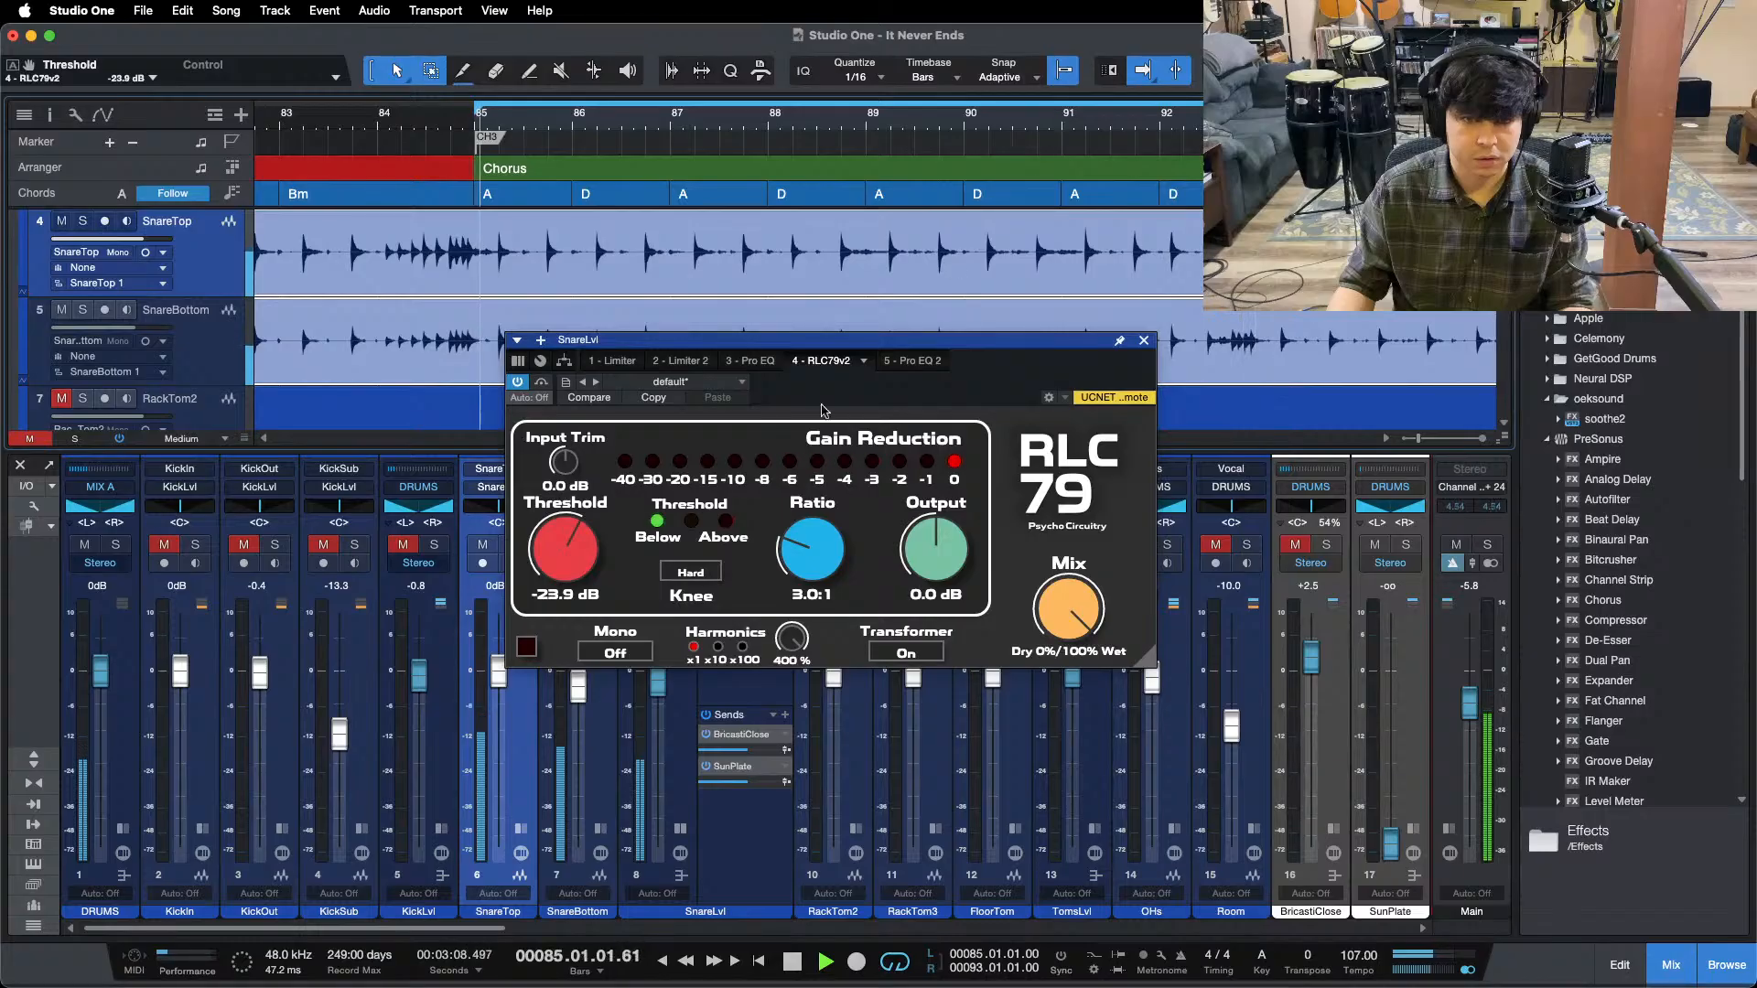
pyautogui.click(719, 647)
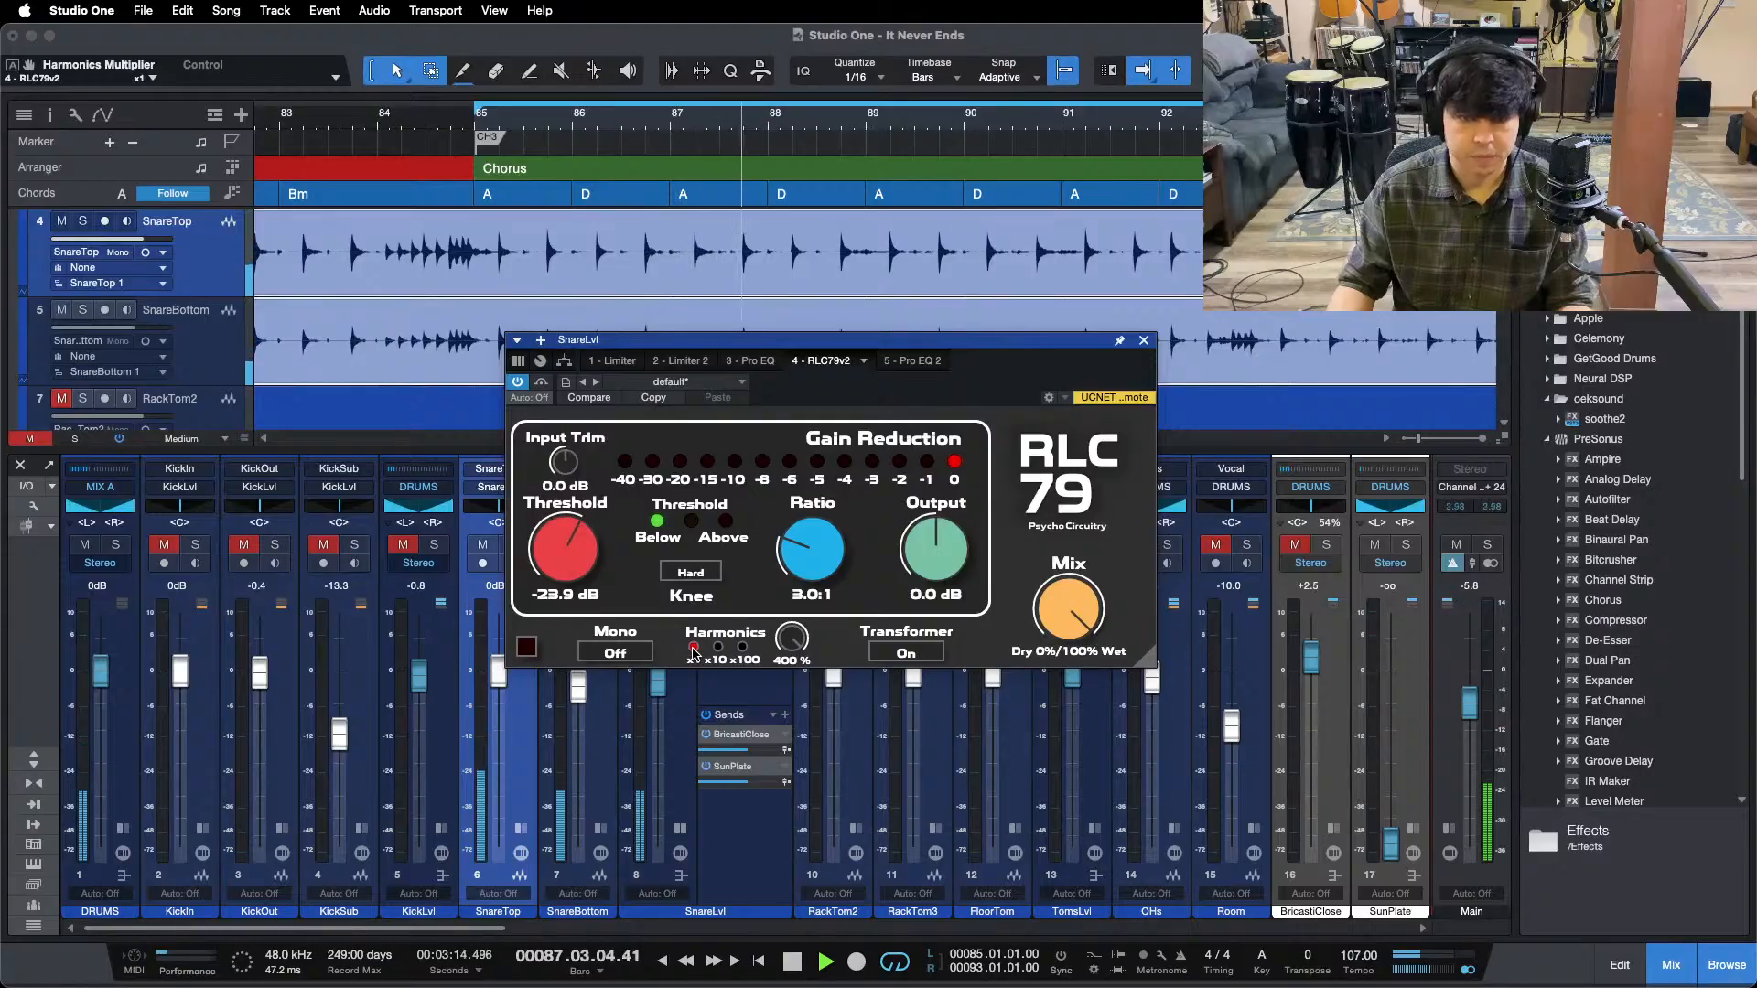
pyautogui.press('space')
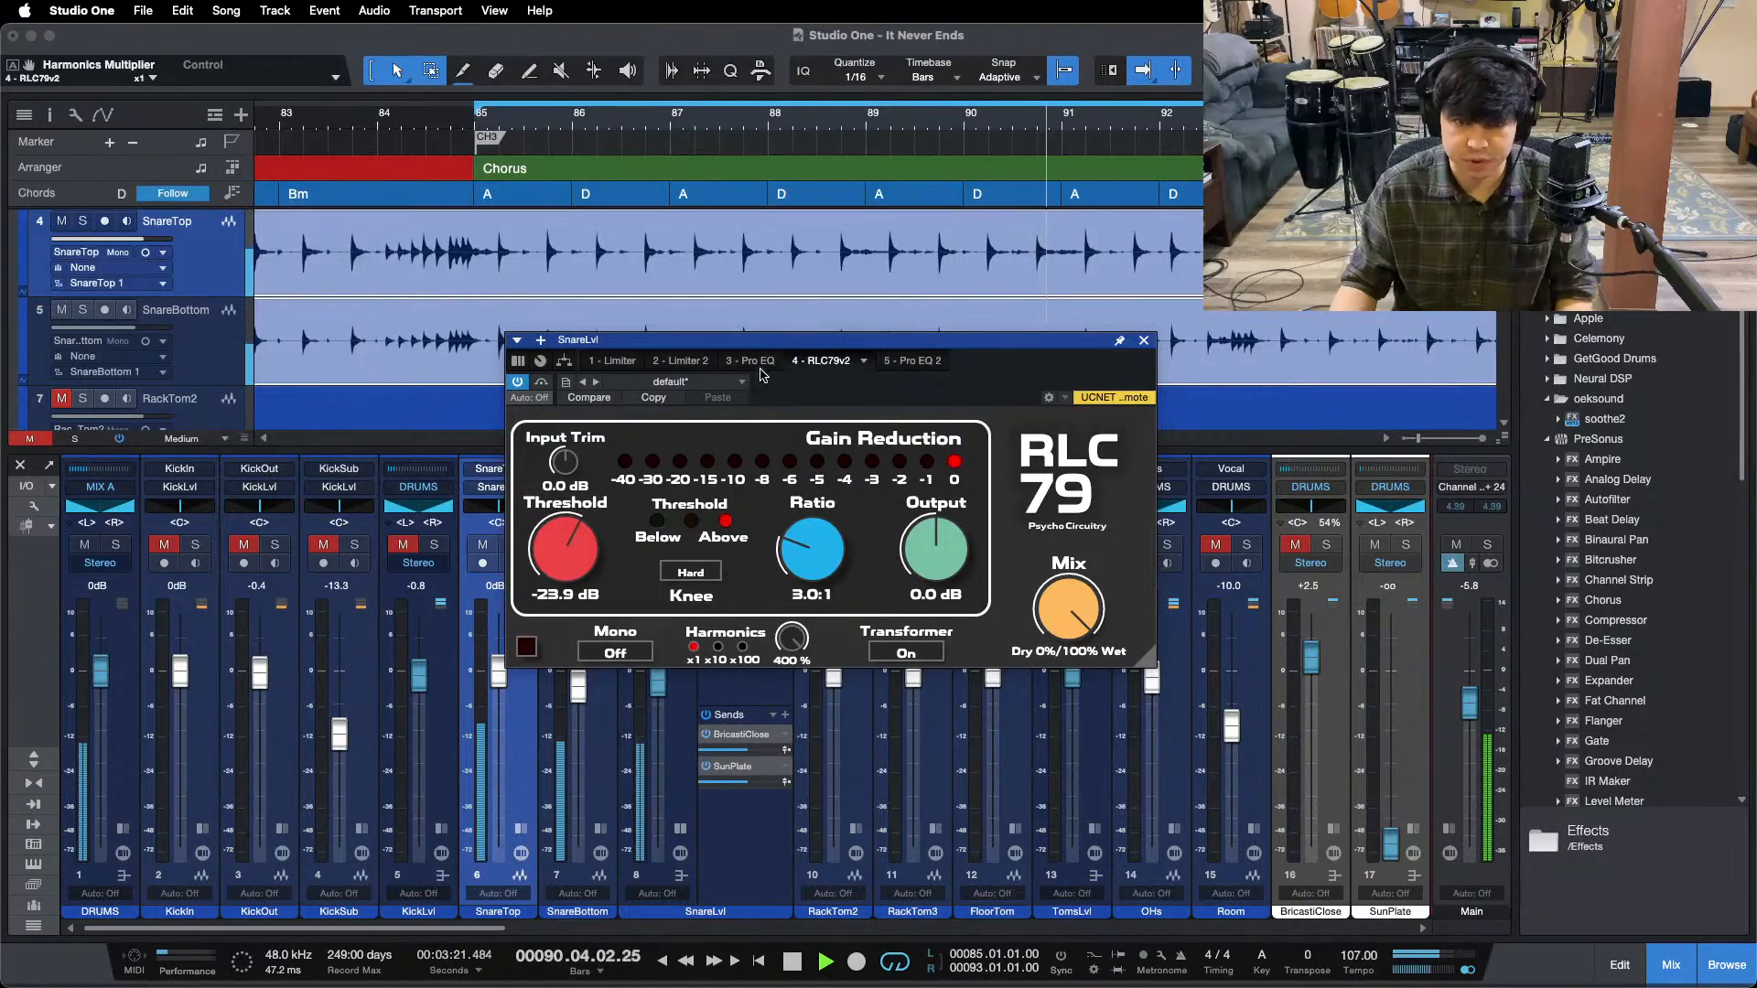
# - In SnareLvl's first Pro EQ, boost the HF band at 9.00 kHz to 6.72 dB
pyautogui.click(750, 360)
pyautogui.moveTo(971, 407); pyautogui.dragTo(890, 319)
pyautogui.moveTo(1002, 652); pyautogui.dragTo(1002, 647)
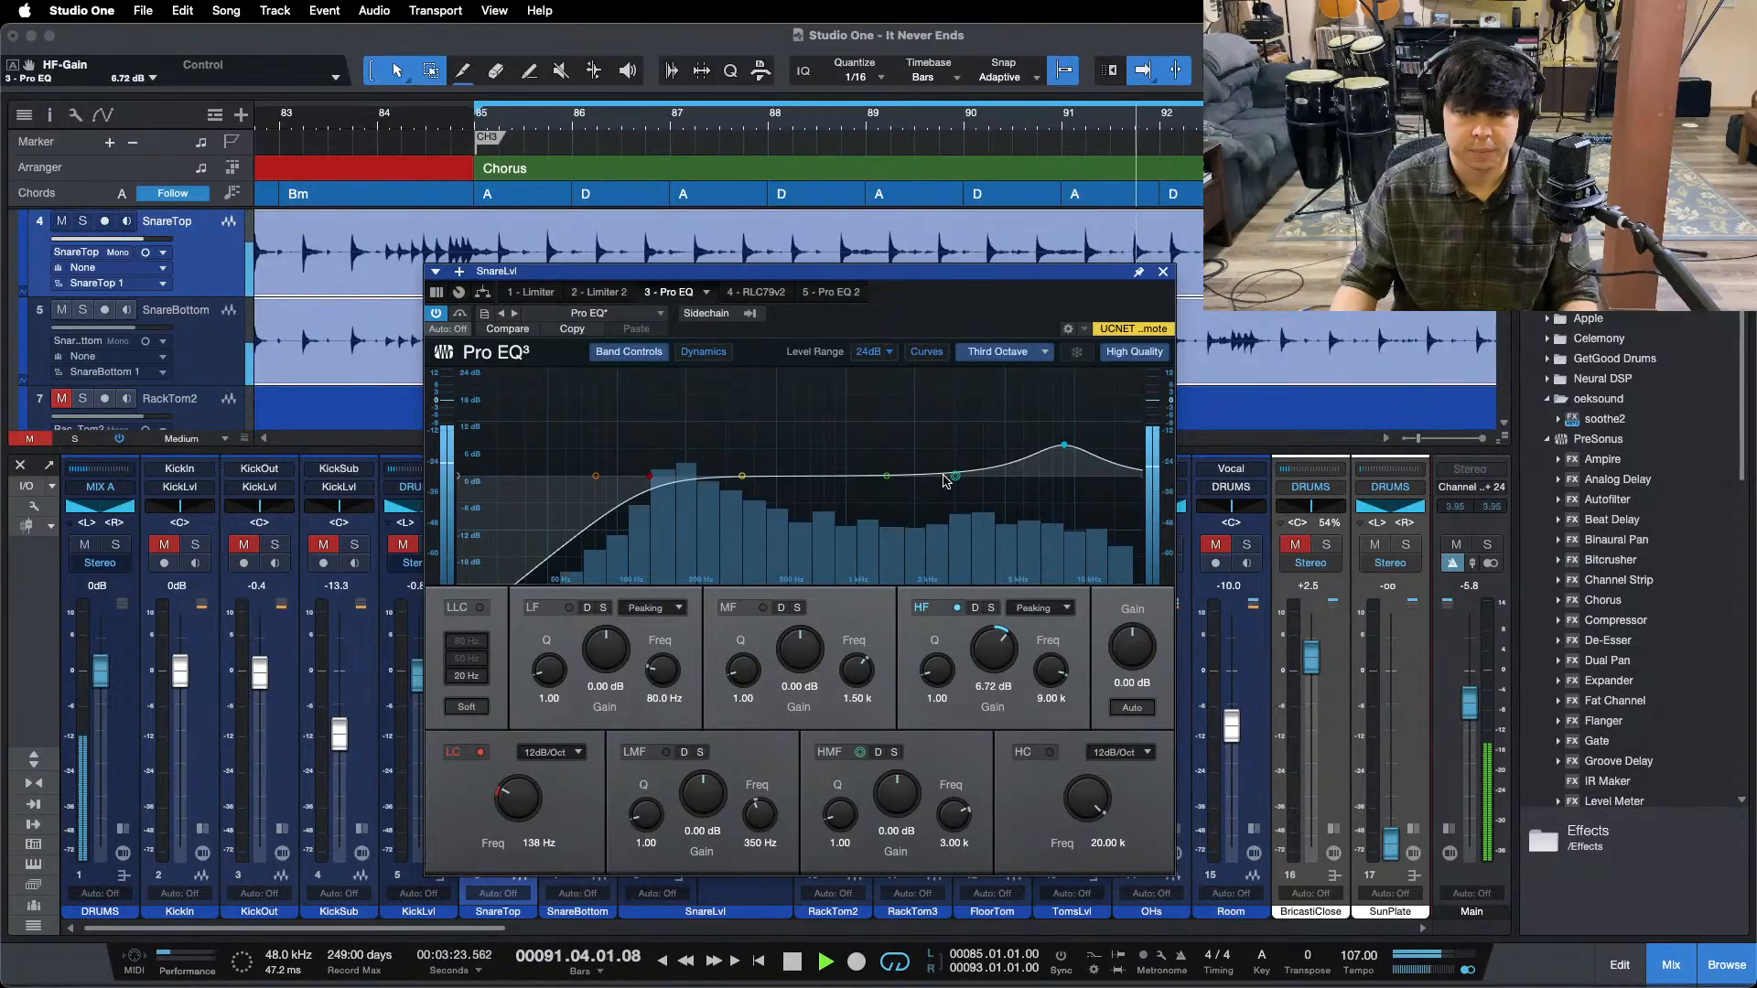
# - Set the Pro EQ's HMF band to 1.76 kHz with Q 0.70 and 10.08 dB gain, and close the SnareLvl plug-in window
pyautogui.moveTo(945, 481); pyautogui.dragTo(861, 475)
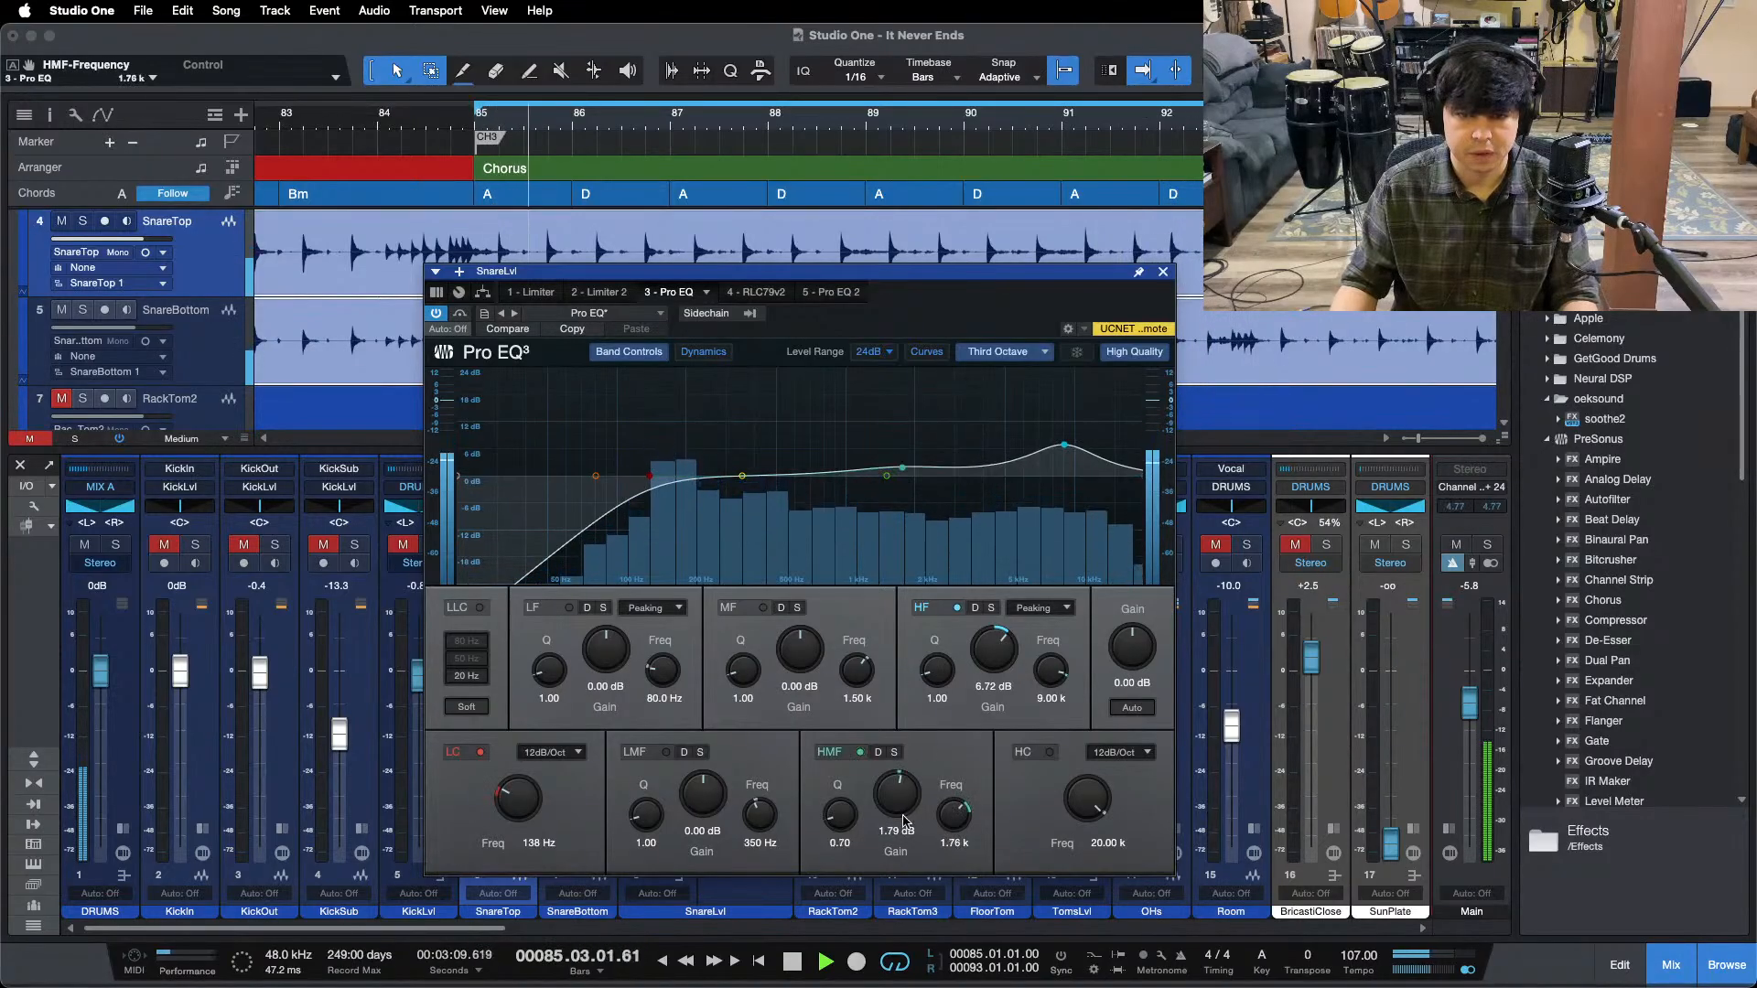
pyautogui.scroll(3, 904, 820)
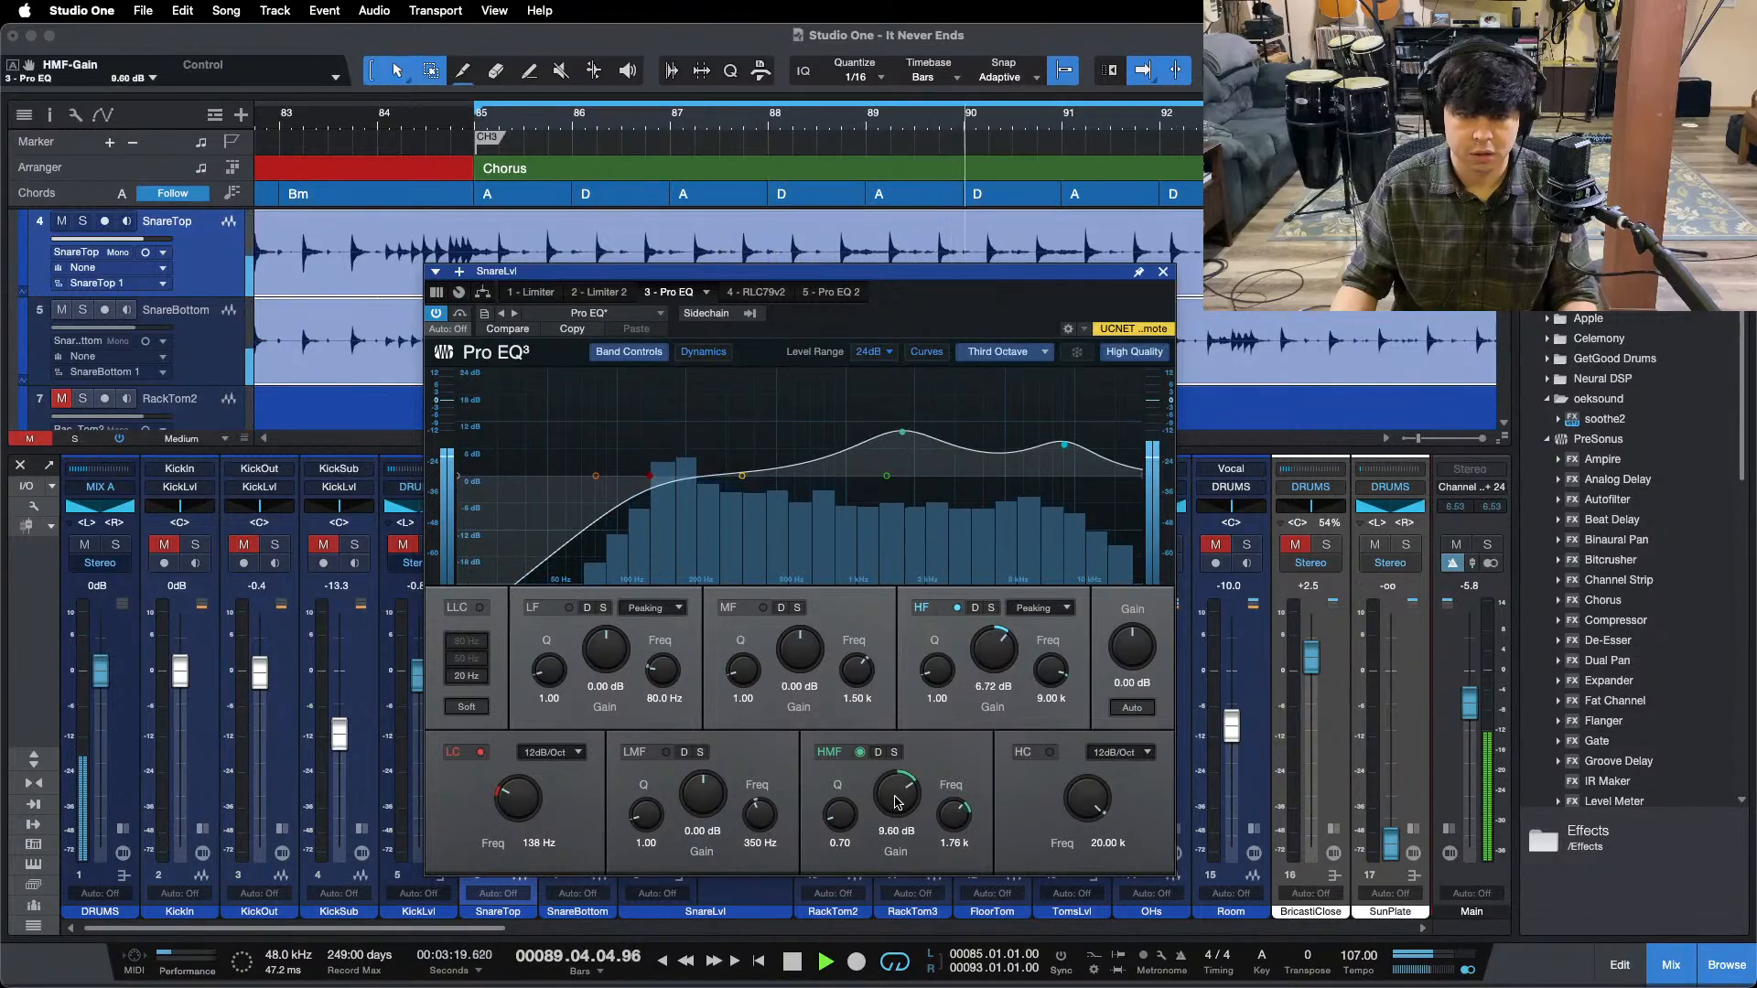
pyautogui.moveTo(896, 799); pyautogui.dragTo(896, 796)
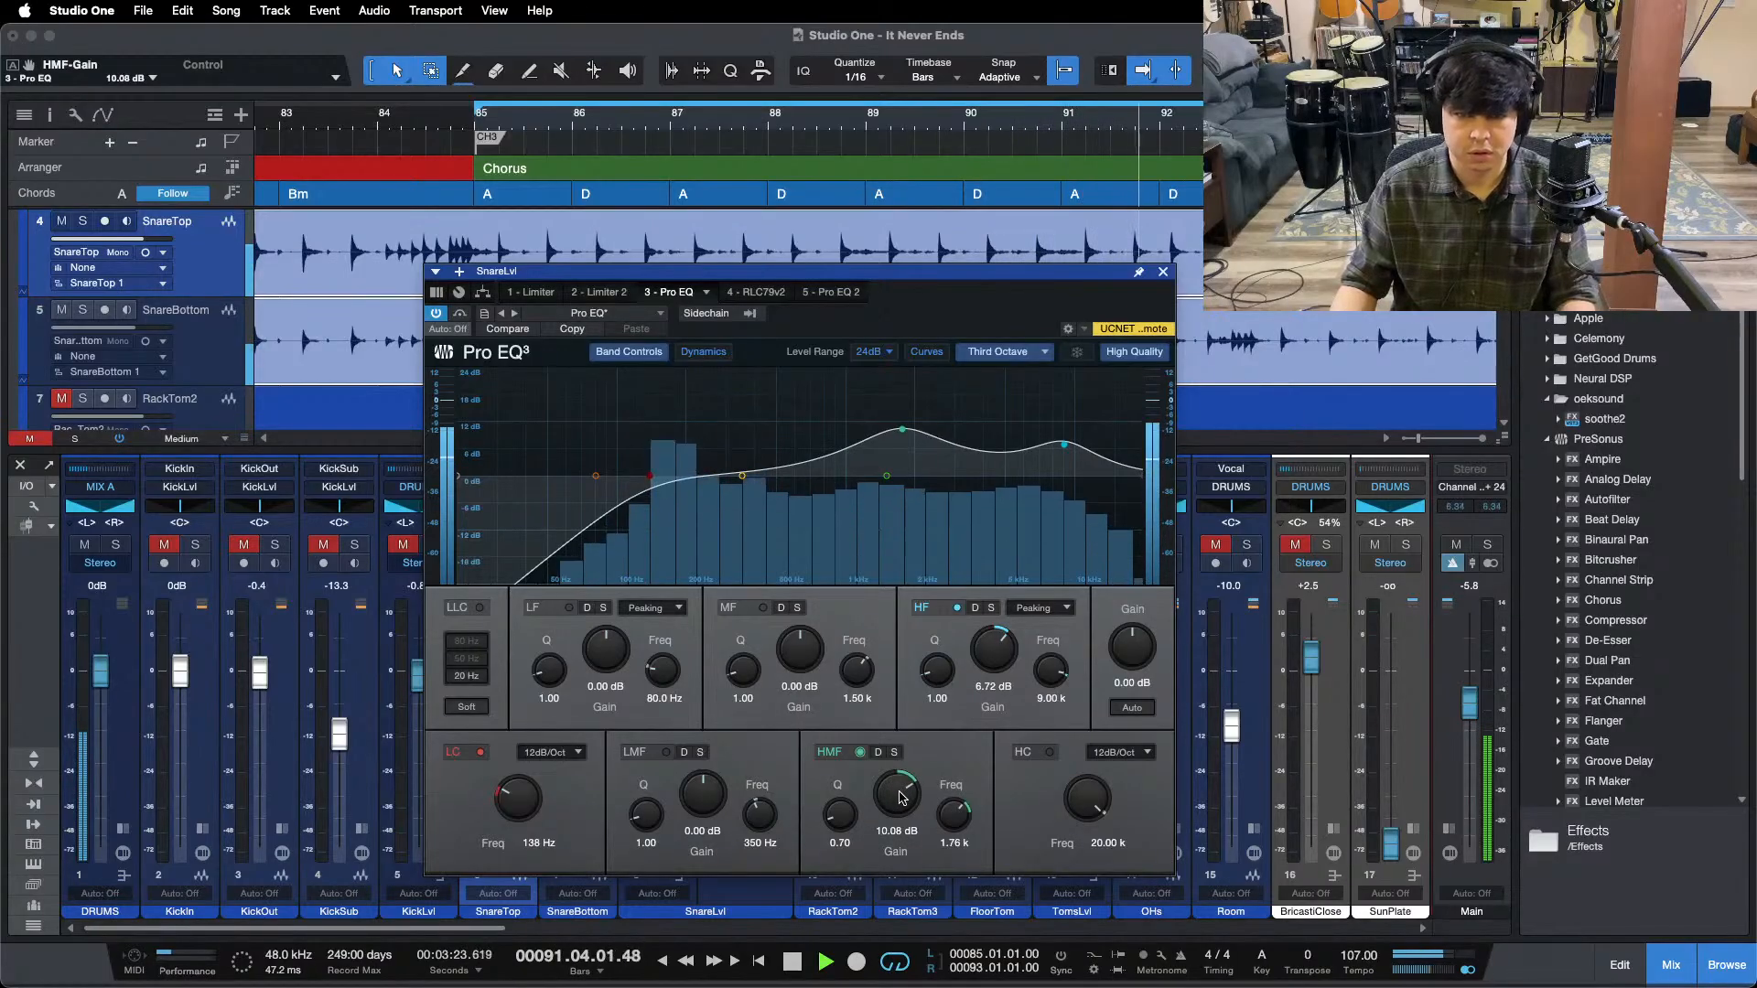
pyautogui.click(1163, 271)
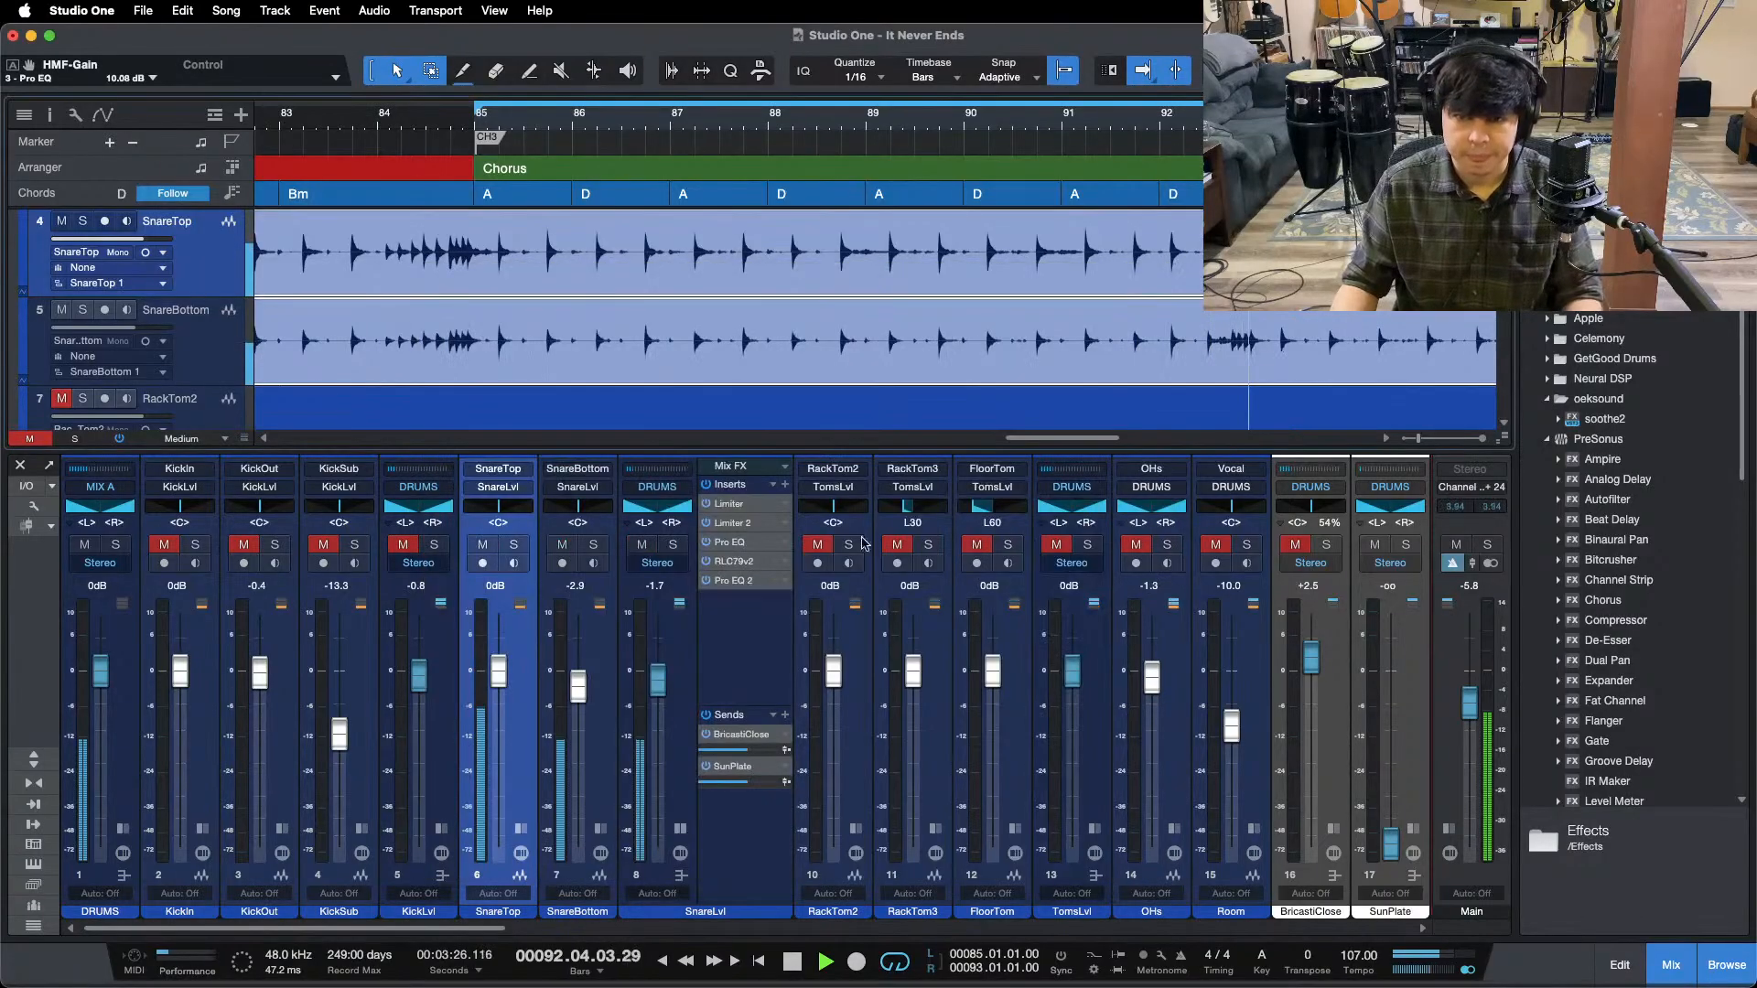
pyautogui.click(733, 547)
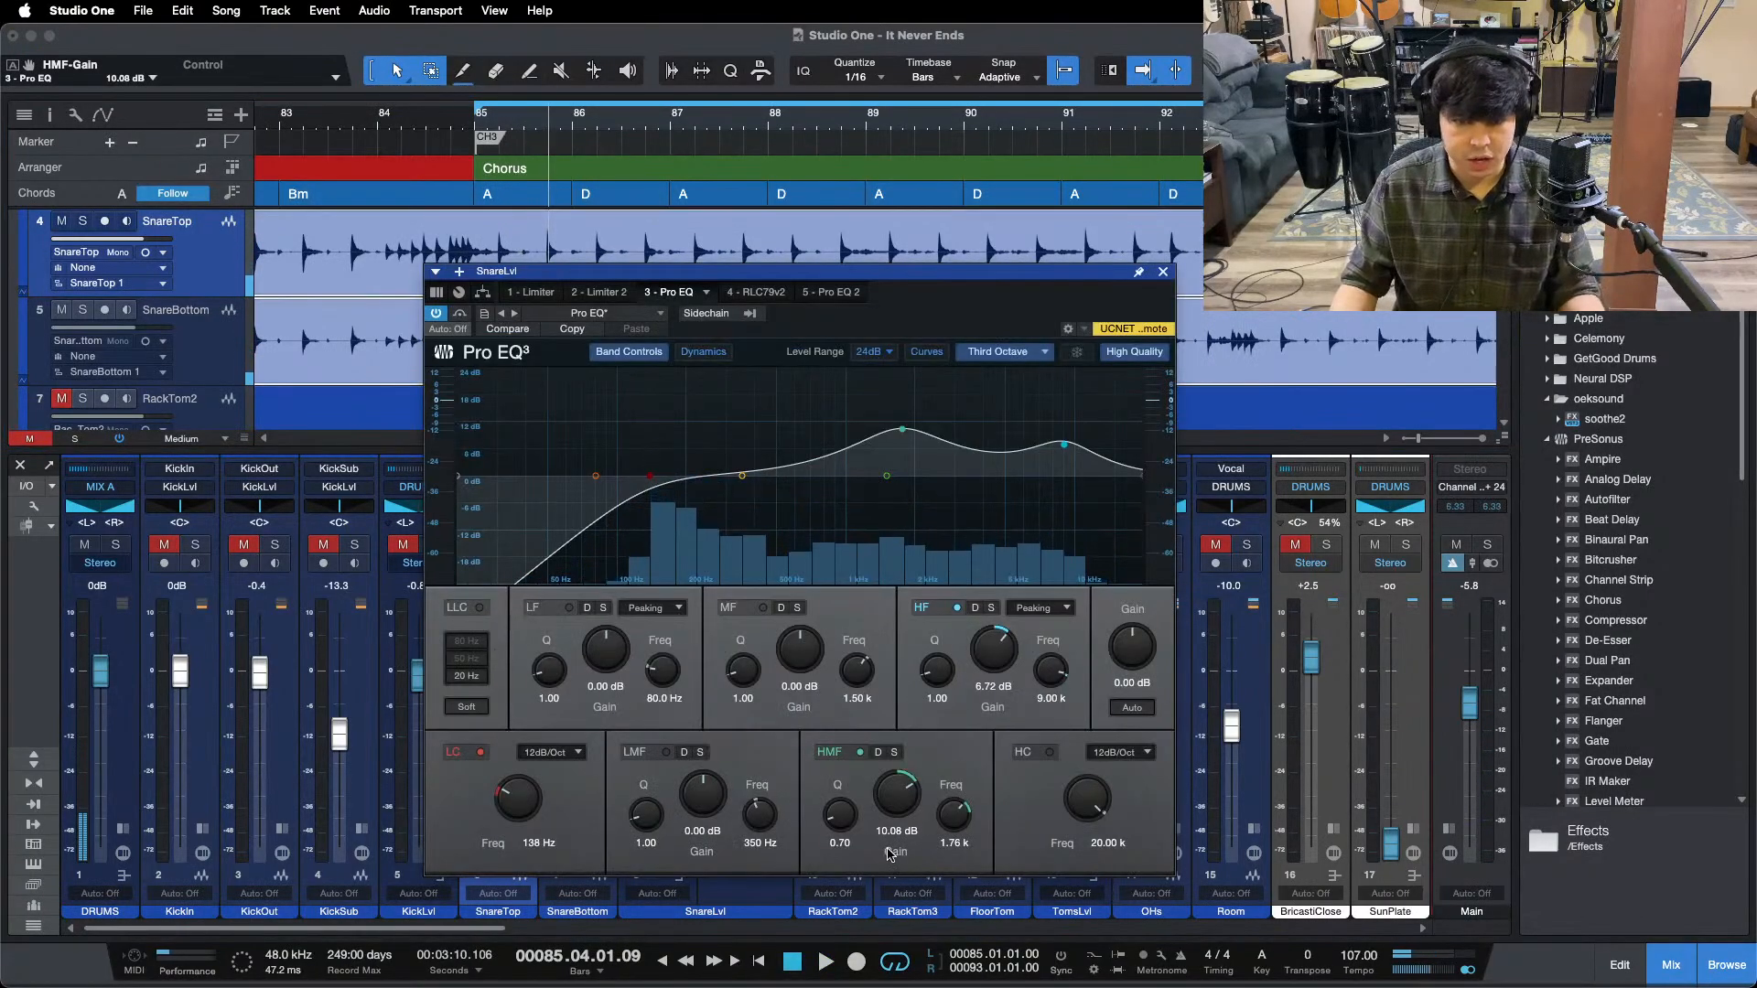
pyautogui.click(1162, 273)
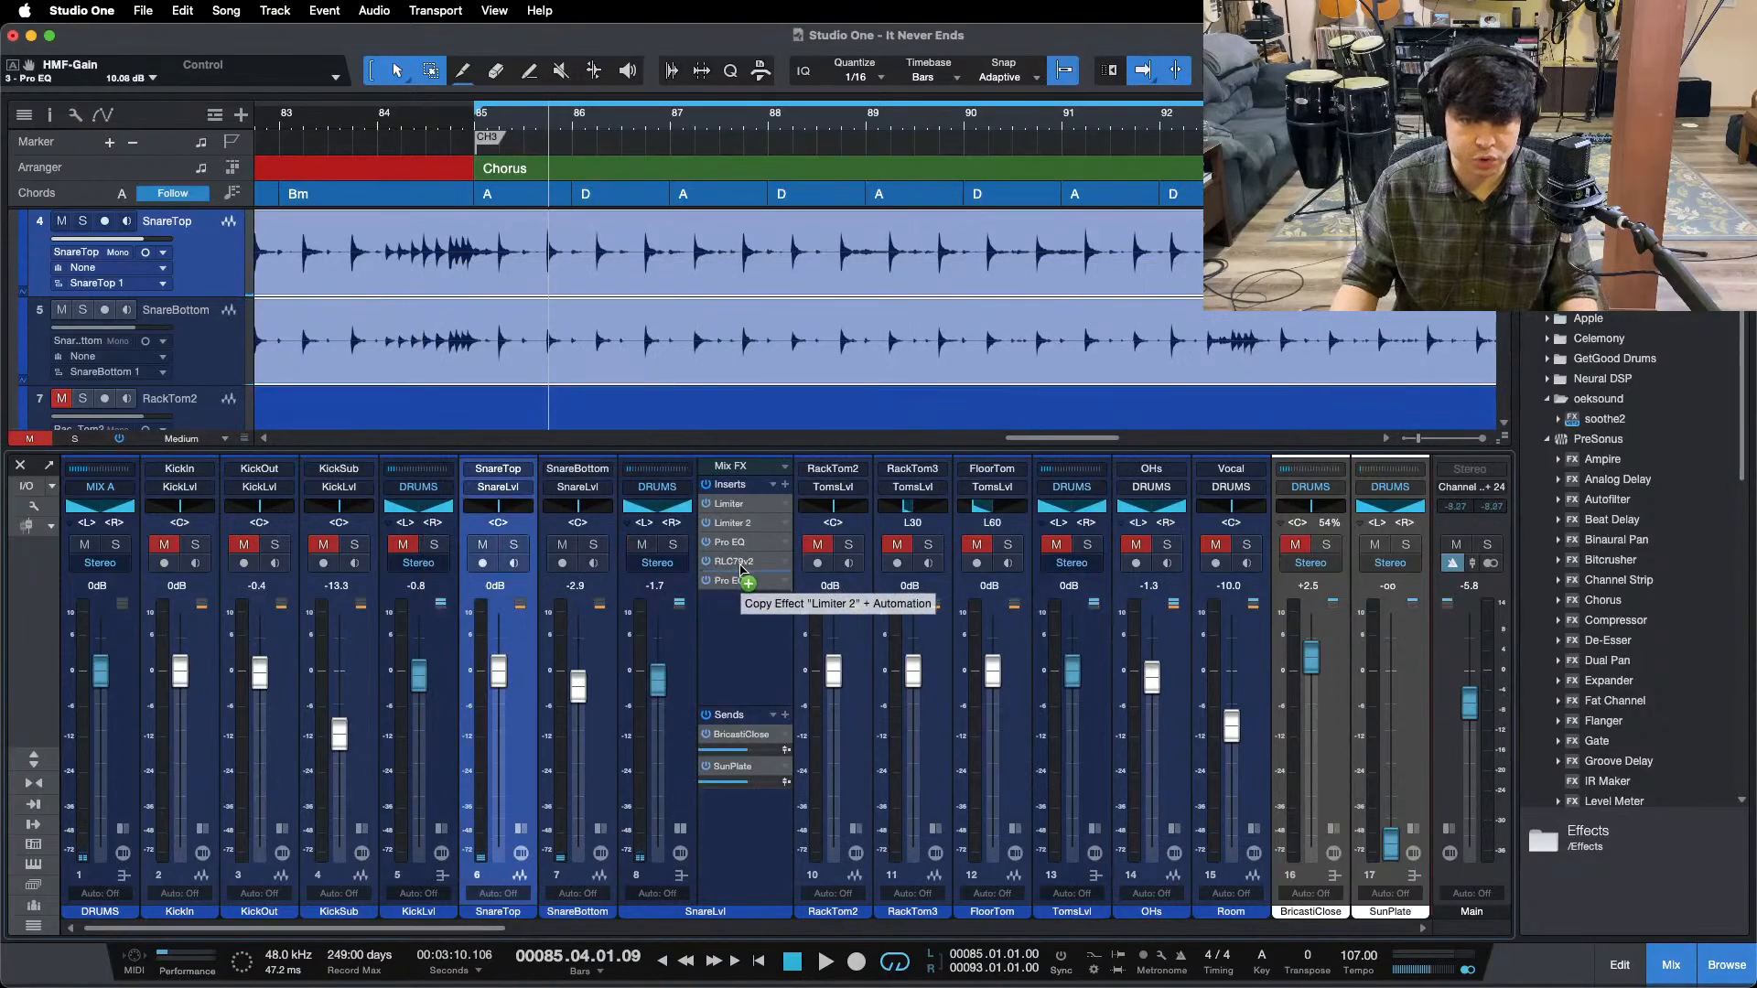
# - Copy SnareLvl's Limiter 2 into the insert slot after RLC79v2, and set the copy's ceiling to -9.00 dB during playback
pyautogui.click(727, 529)
pyautogui.moveTo(693, 280); pyautogui.dragTo(977, 433)
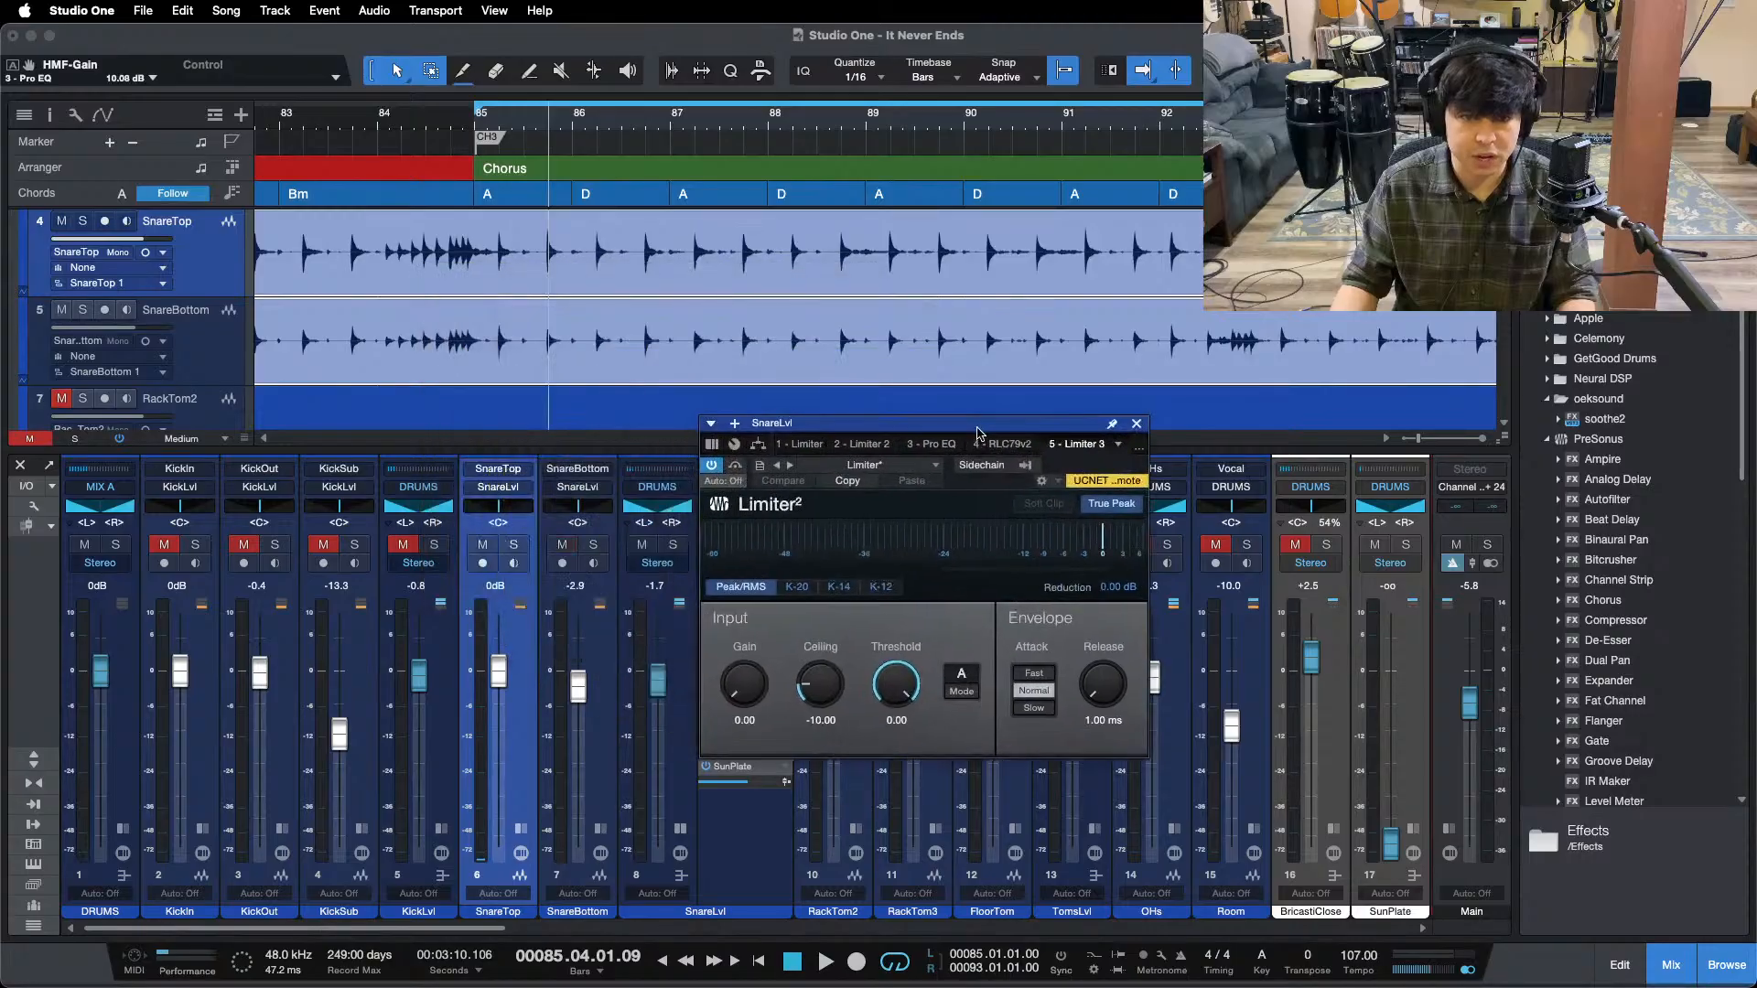
pyautogui.press('space')
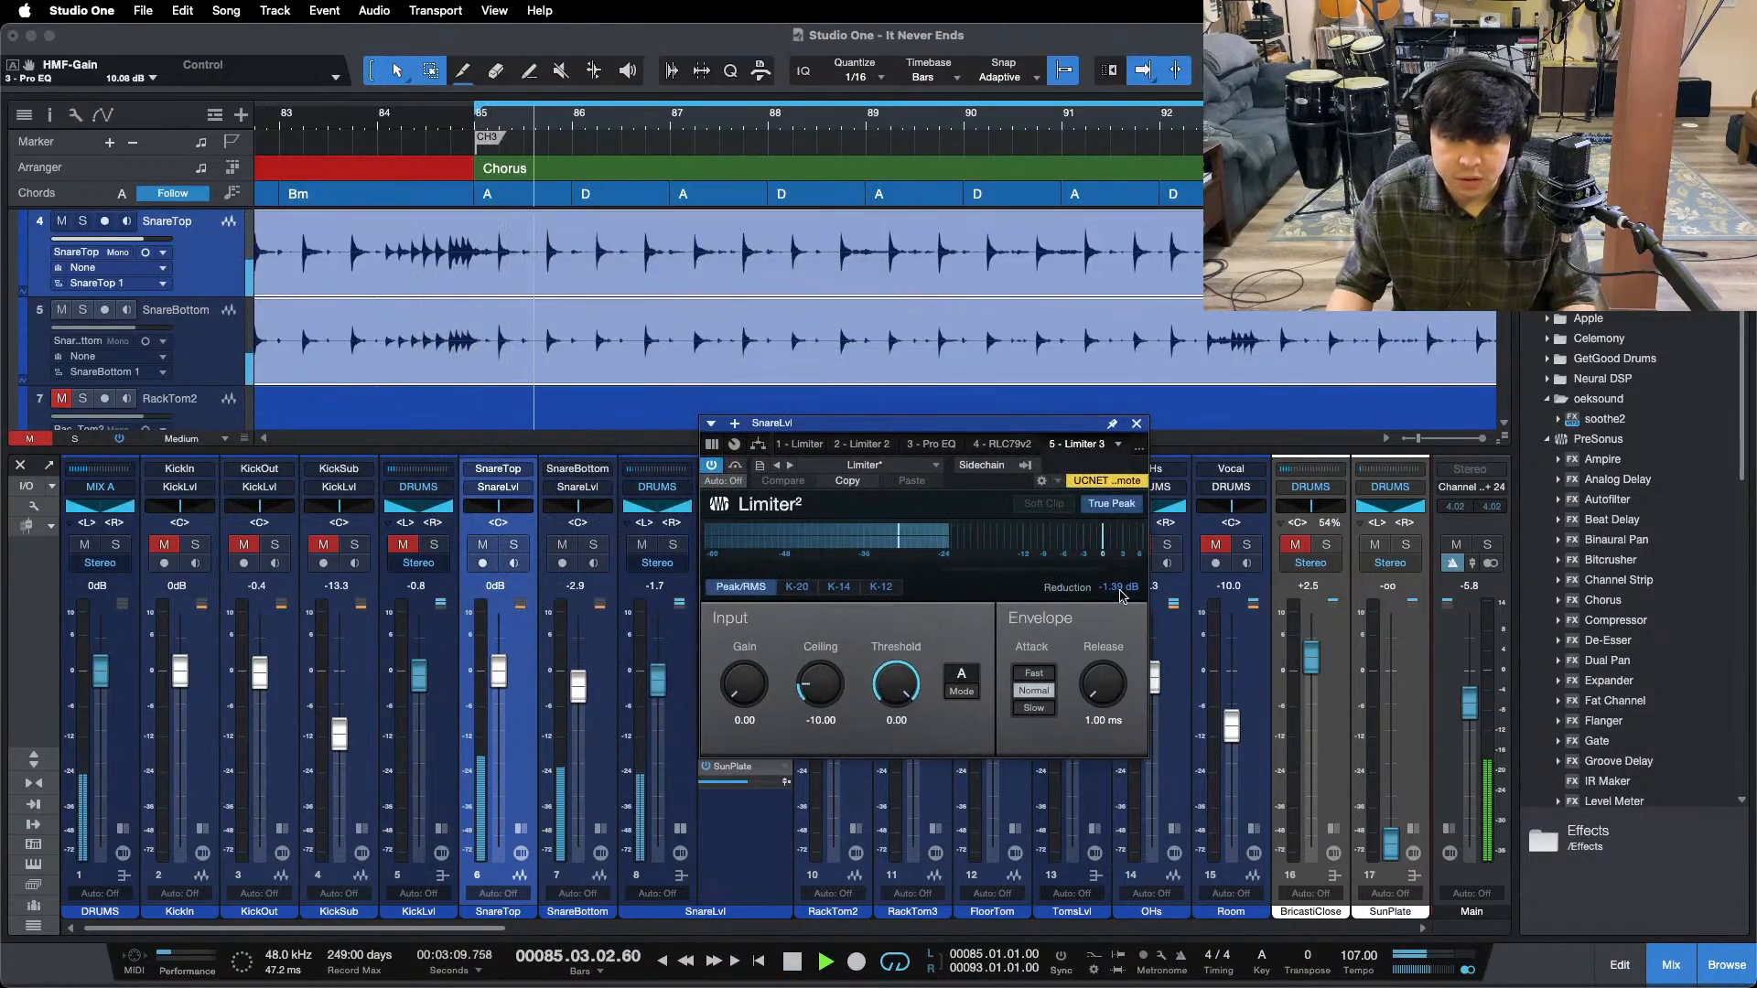
pyautogui.click(826, 719)
pyautogui.write('-9')
pyautogui.press('Return')
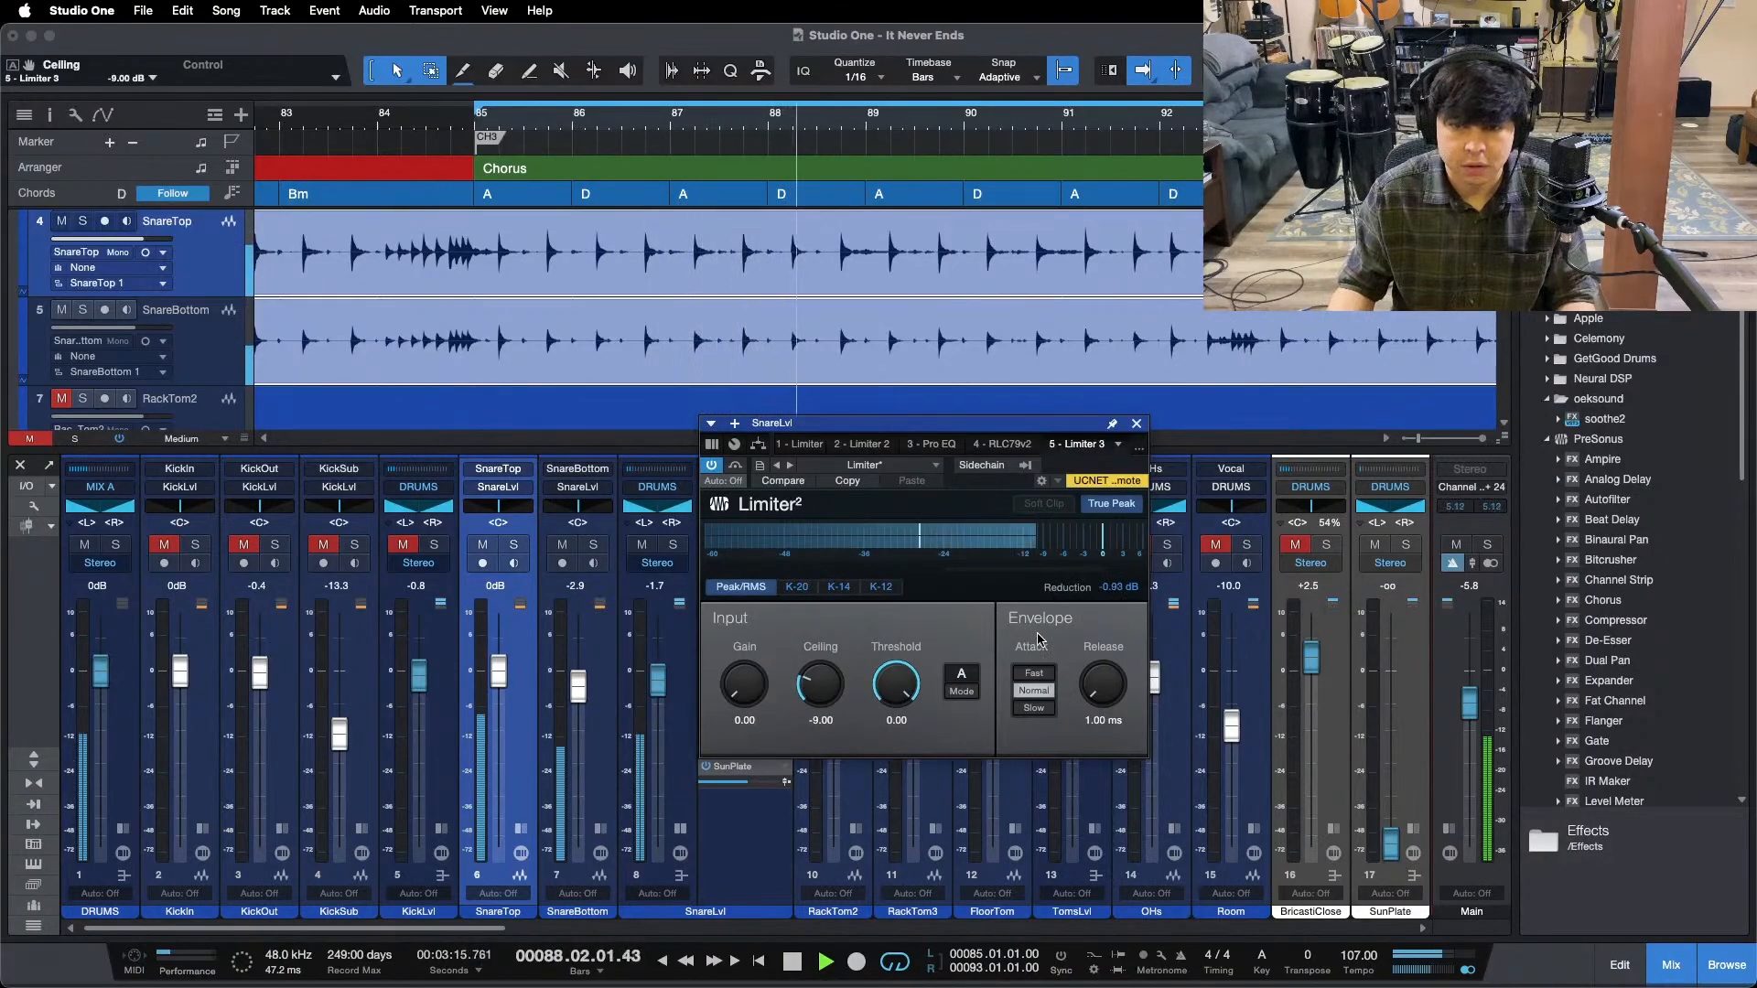
pyautogui.click(1137, 423)
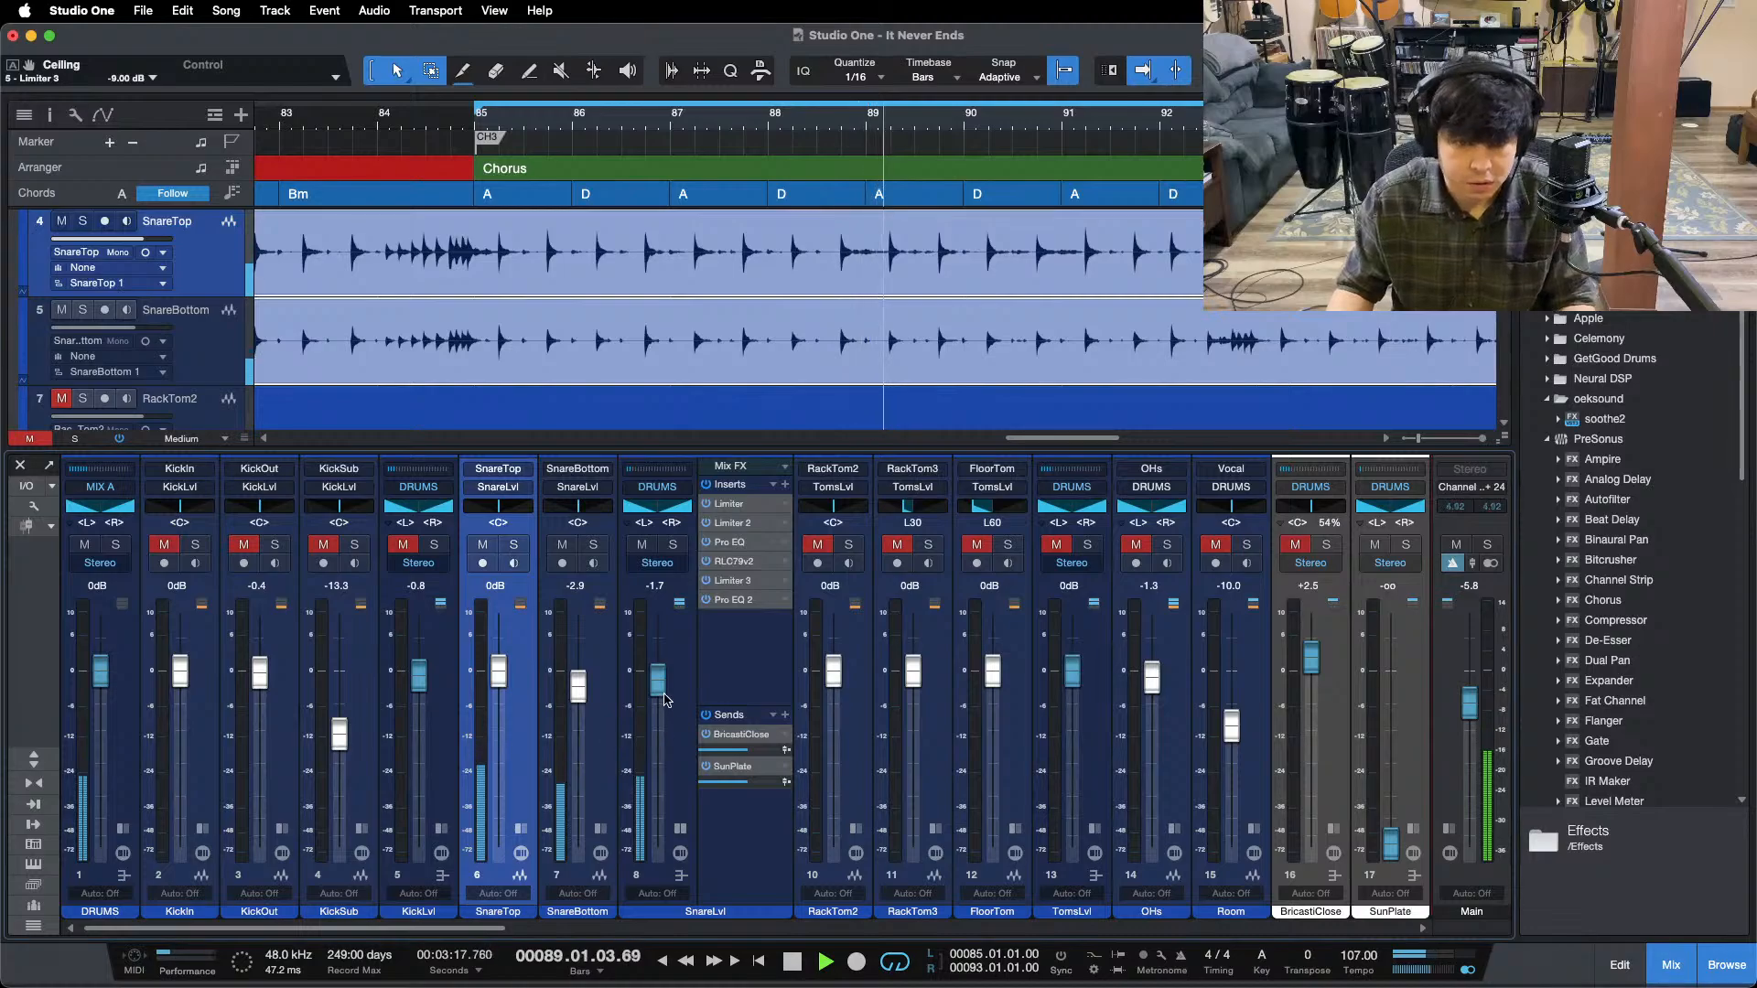
# - Lower the SnareLvl fader to -2.9 dB and boost its second Pro EQ's LF band at 141 Hz by 3.84 dB
pyautogui.moveTo(659, 693); pyautogui.dragTo(662, 702)
pyautogui.scroll(-1, 660, 692)
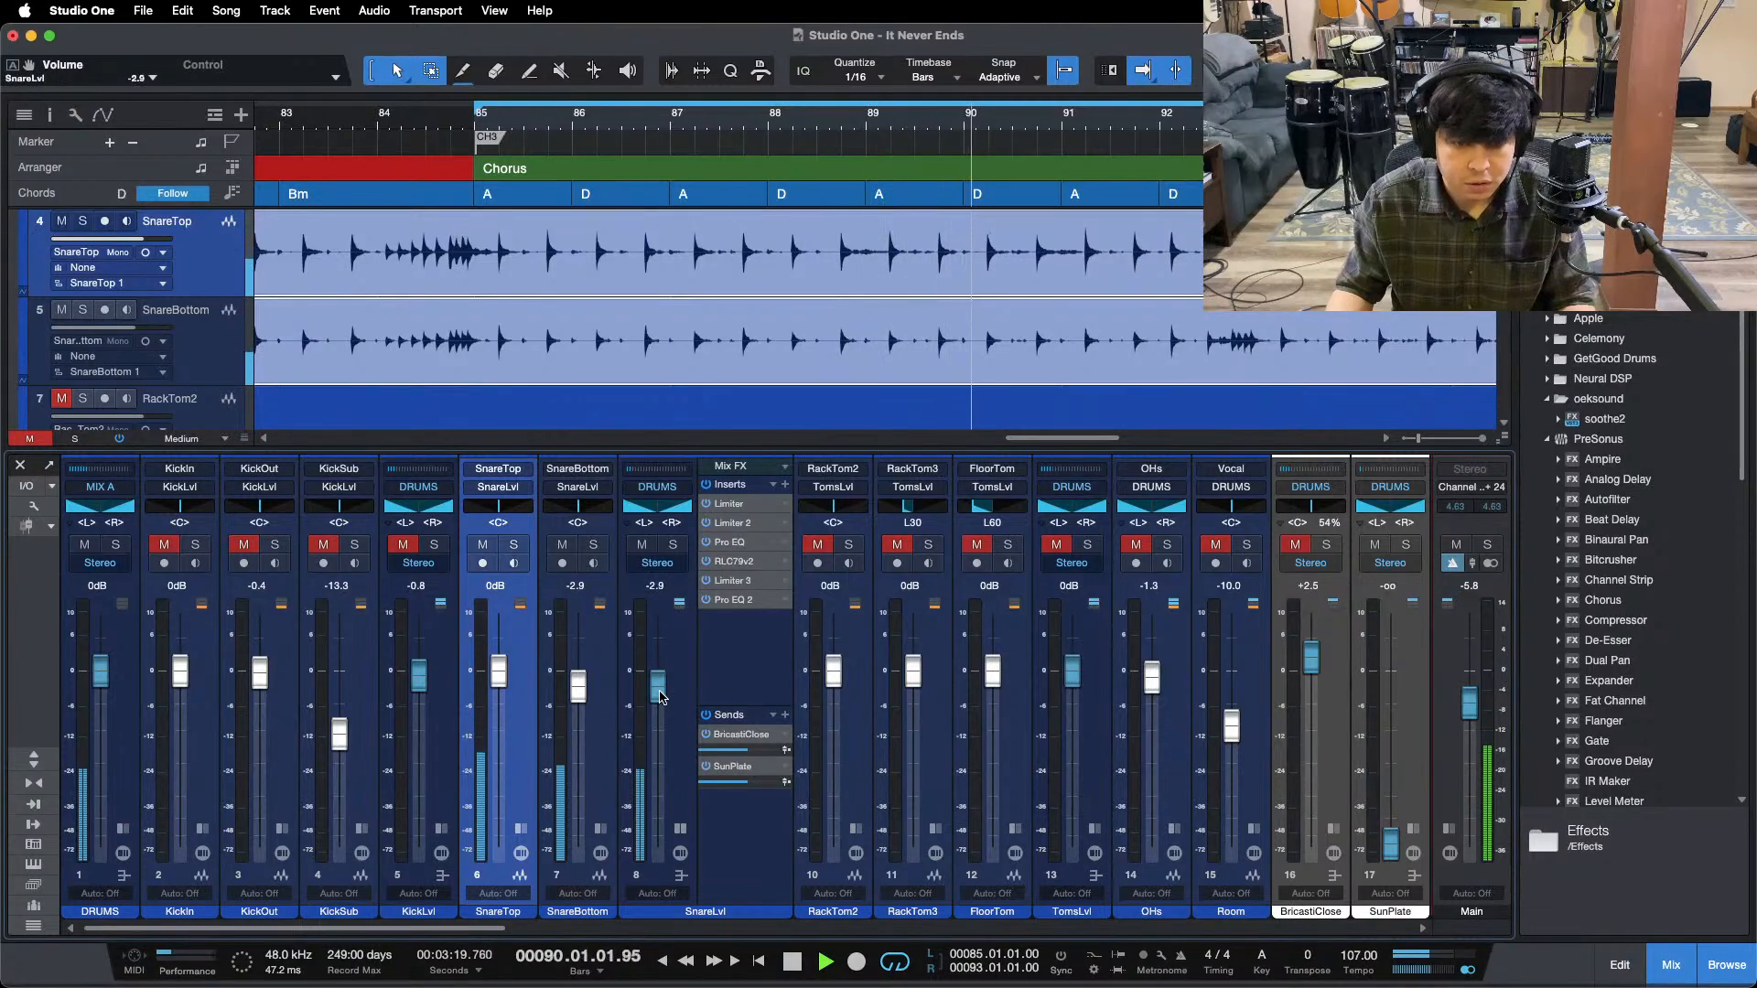
pyautogui.click(736, 599)
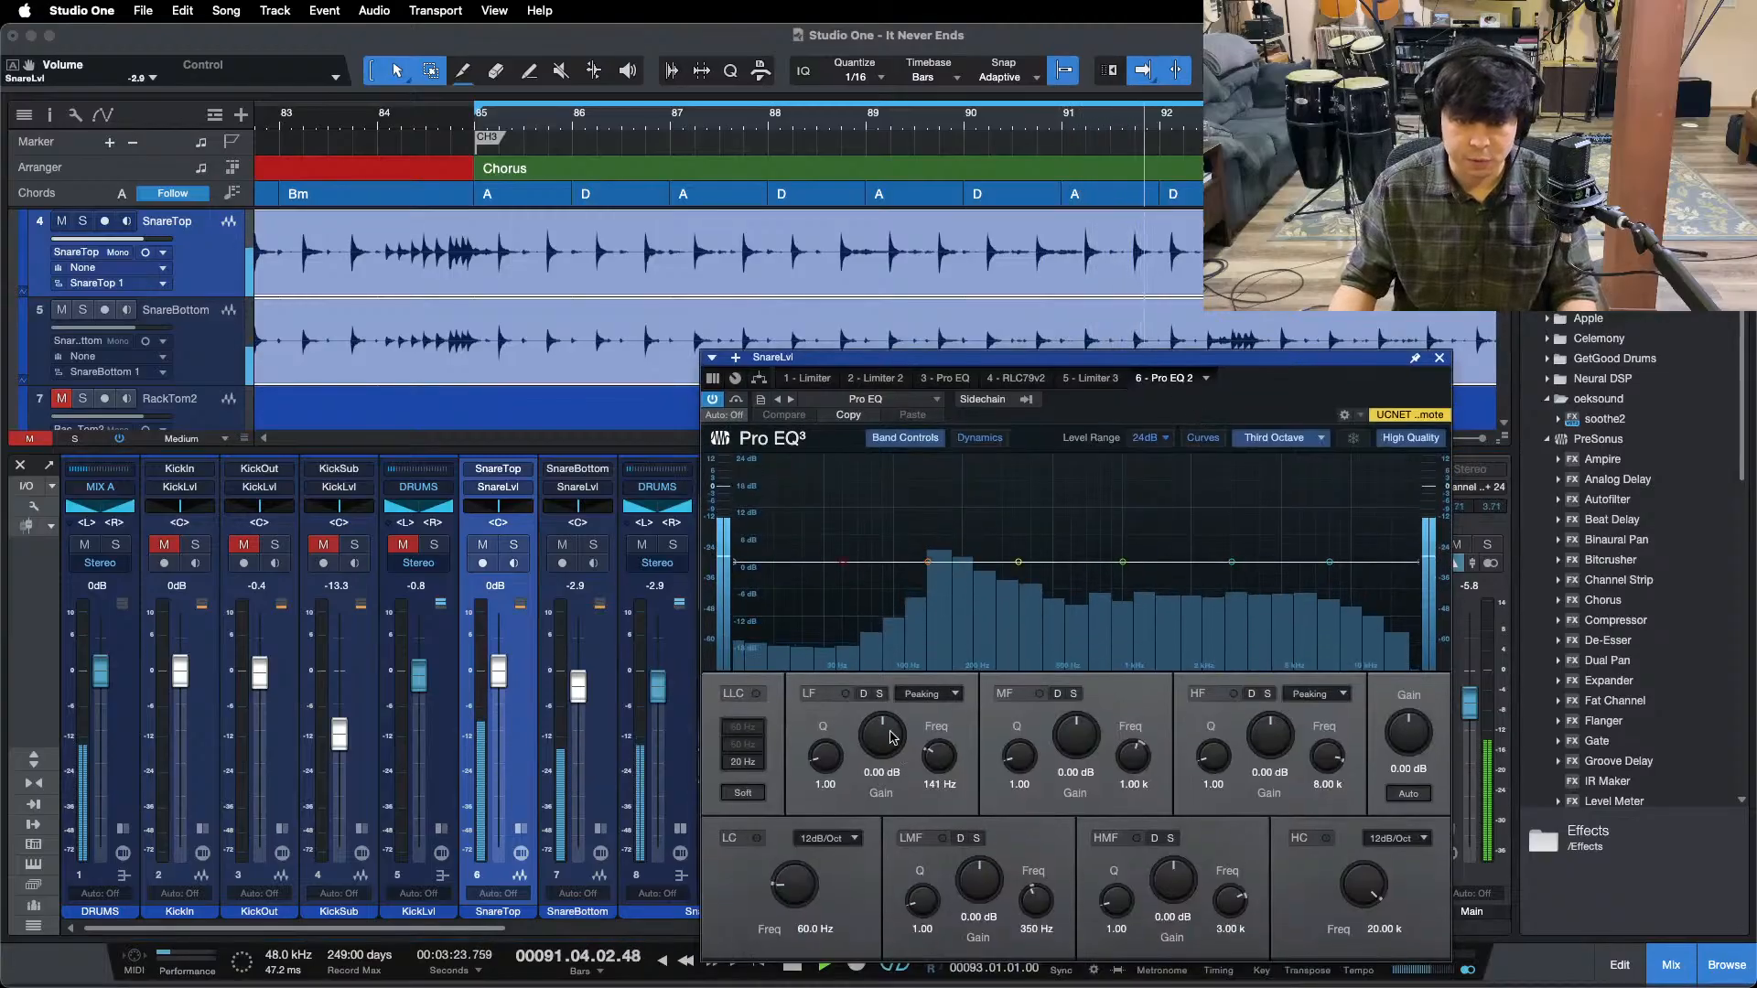
pyautogui.moveTo(881, 737); pyautogui.dragTo(880, 730)
pyautogui.scroll(3, 879, 730)
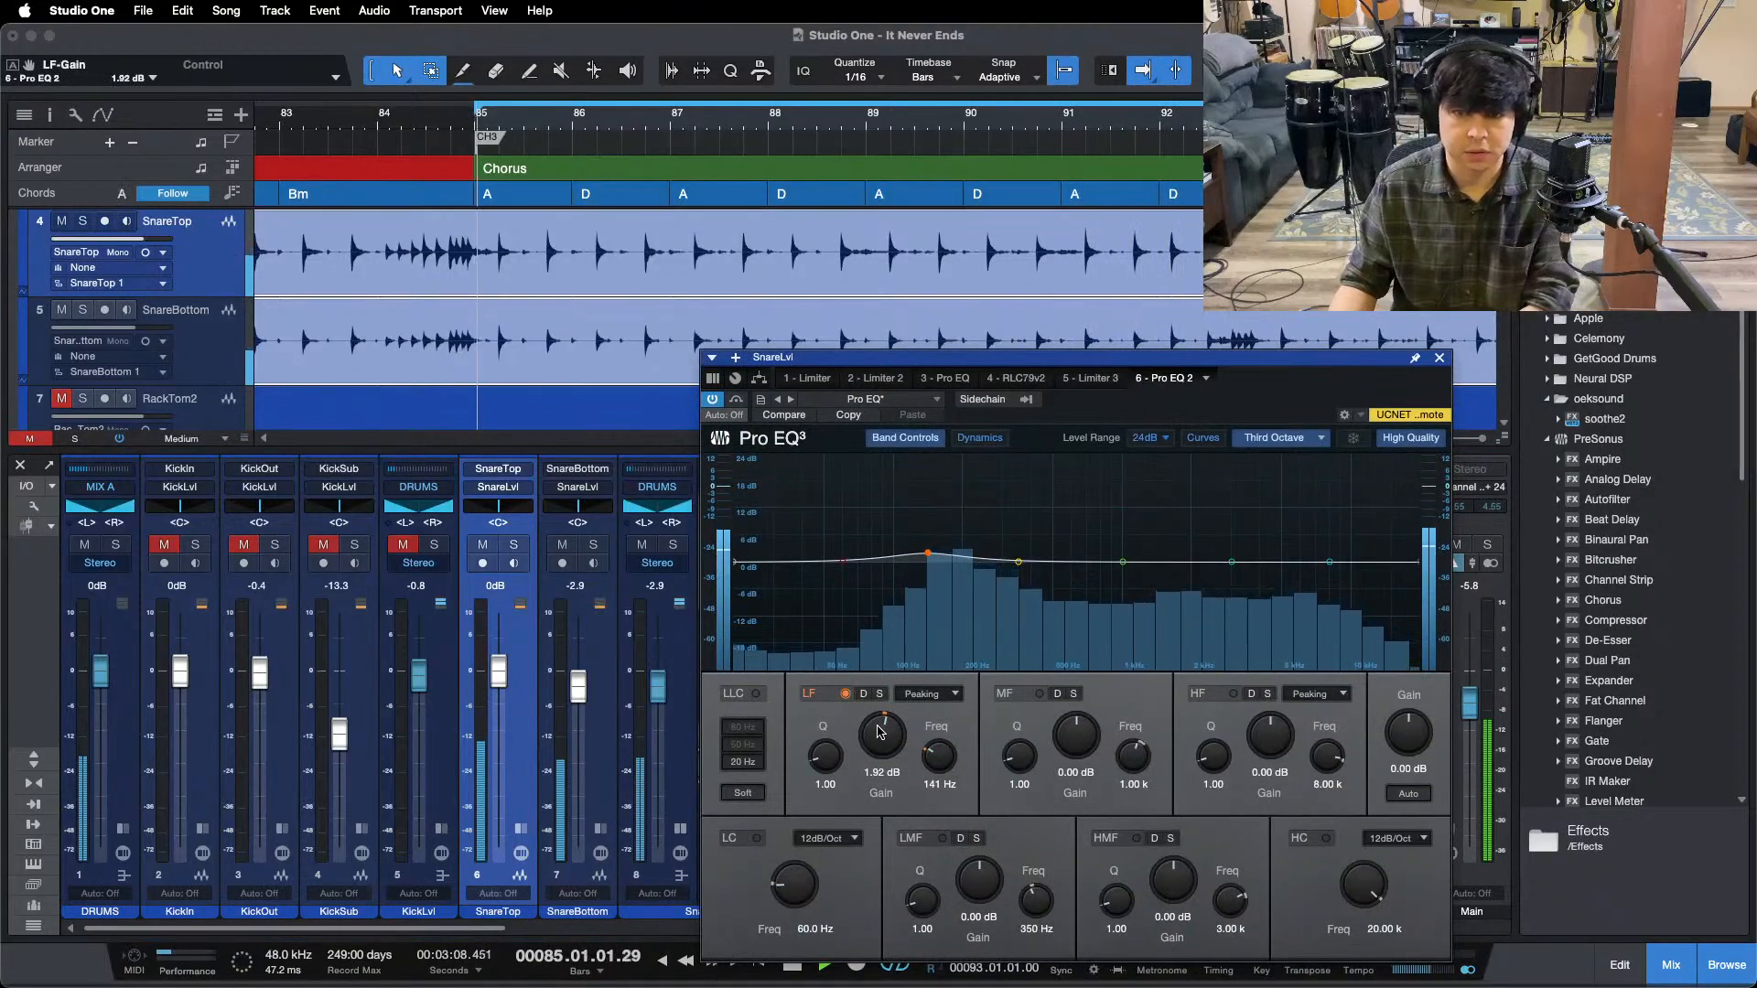
pyautogui.scroll(2, 879, 730)
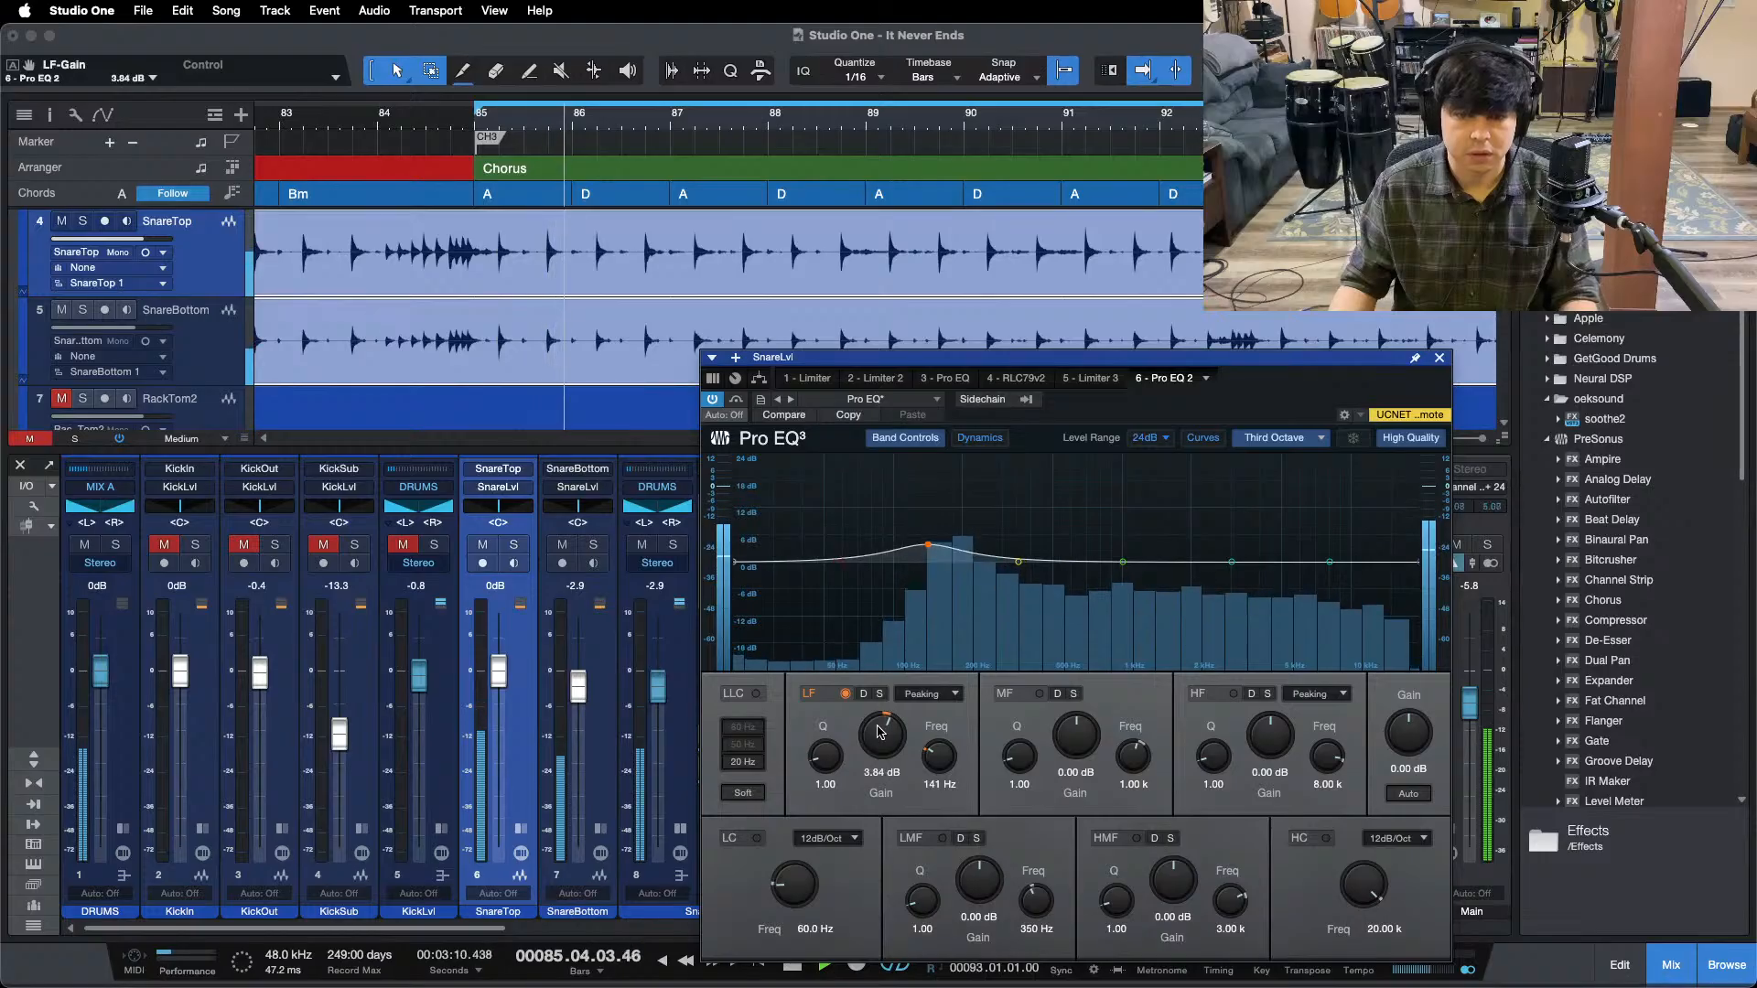
pyautogui.scroll(-1, 879, 731)
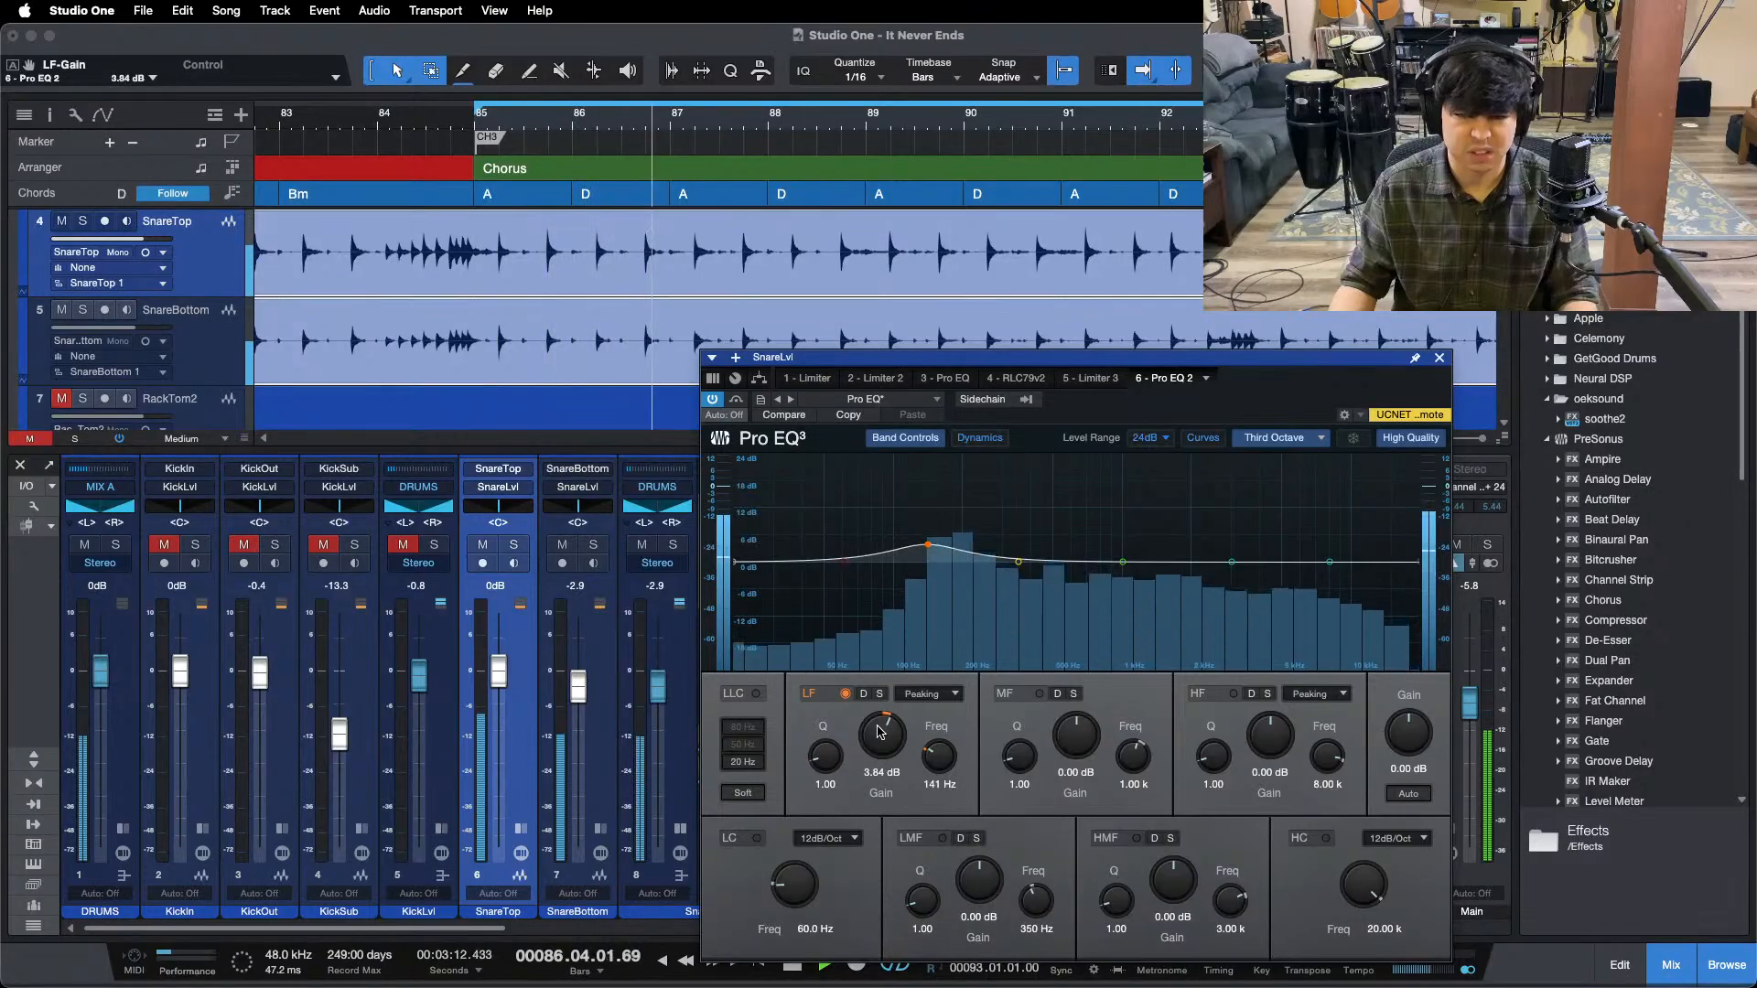
pyautogui.click(1439, 358)
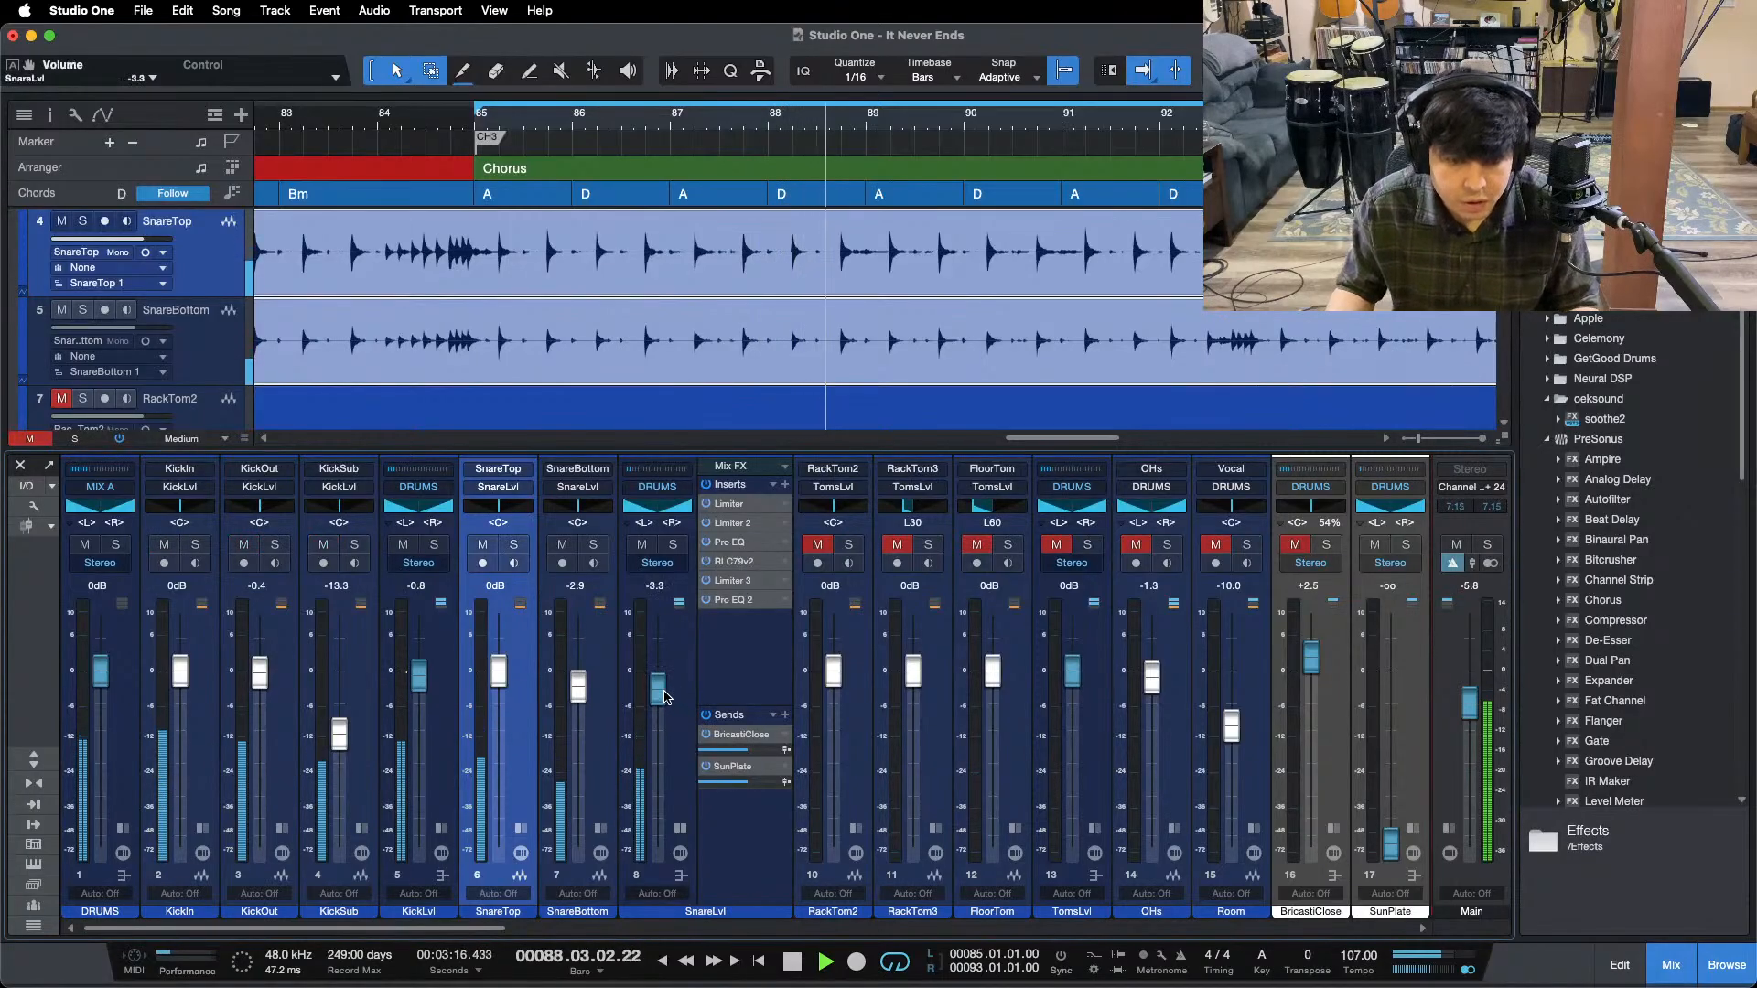
# - Lower the SnareLvl fader to -4.6 dB to balance the snare against the kick
pyautogui.moveTo(659, 692); pyautogui.dragTo(659, 696)
pyautogui.scroll(-1, 659, 696)
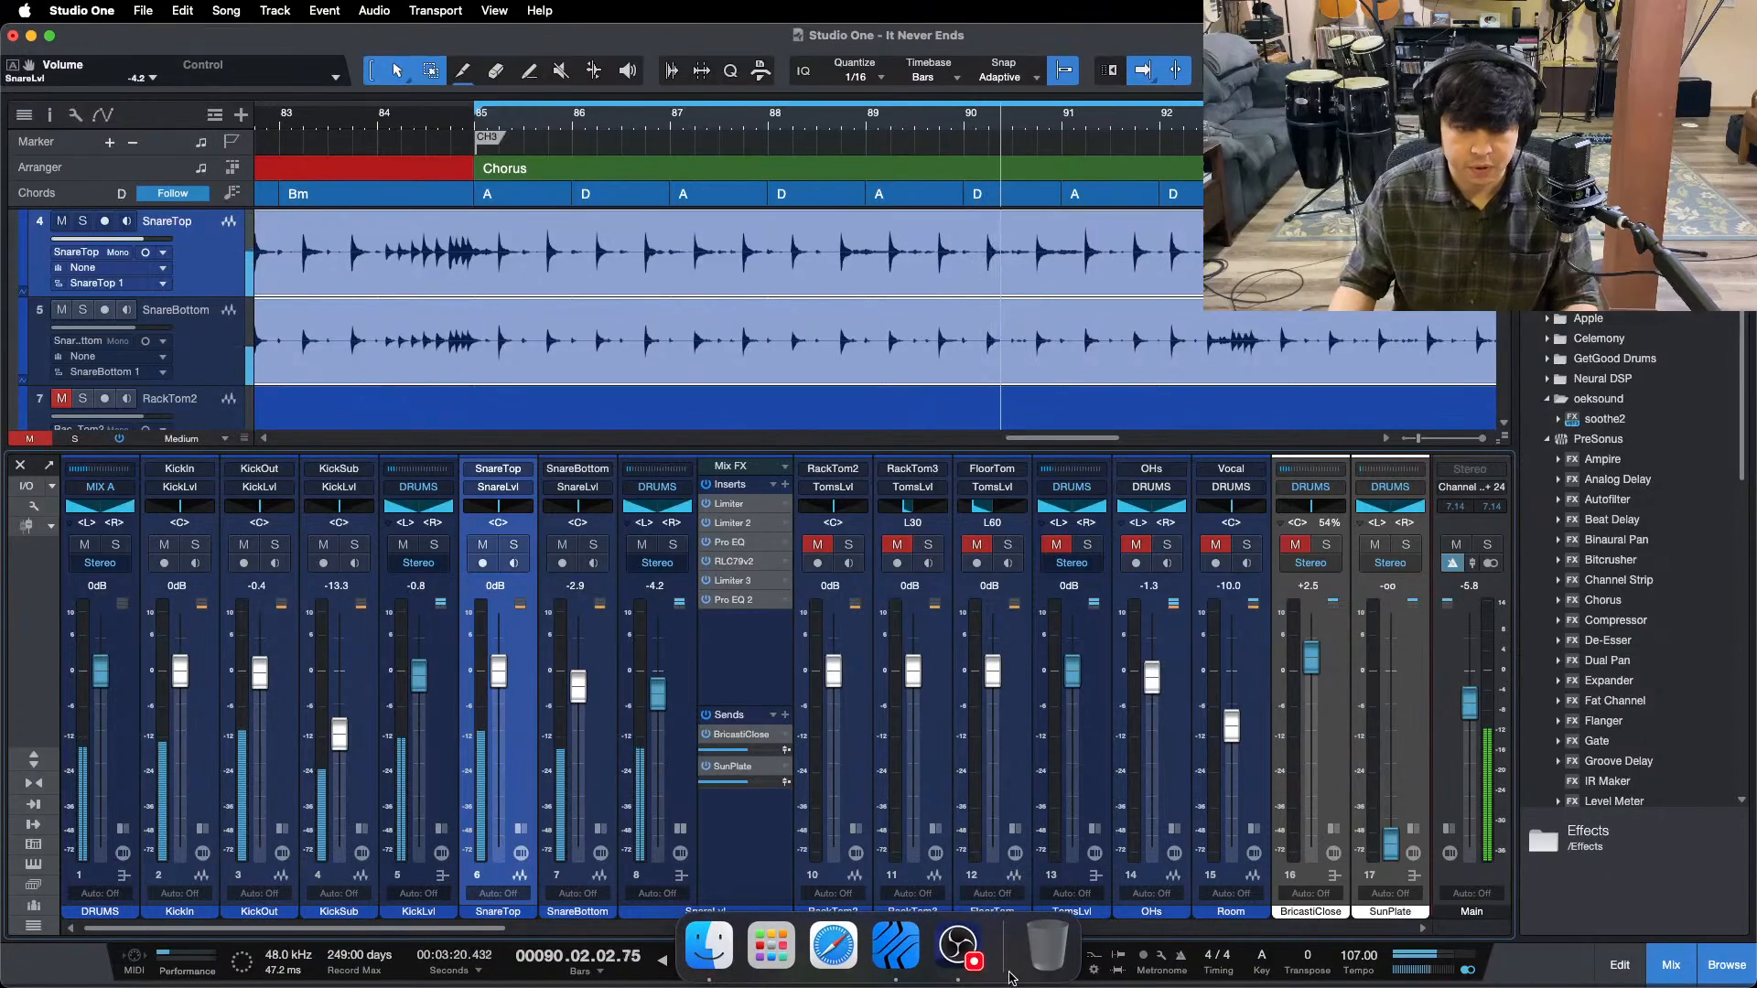
pyautogui.click(978, 969)
pyautogui.click(1682, 886)
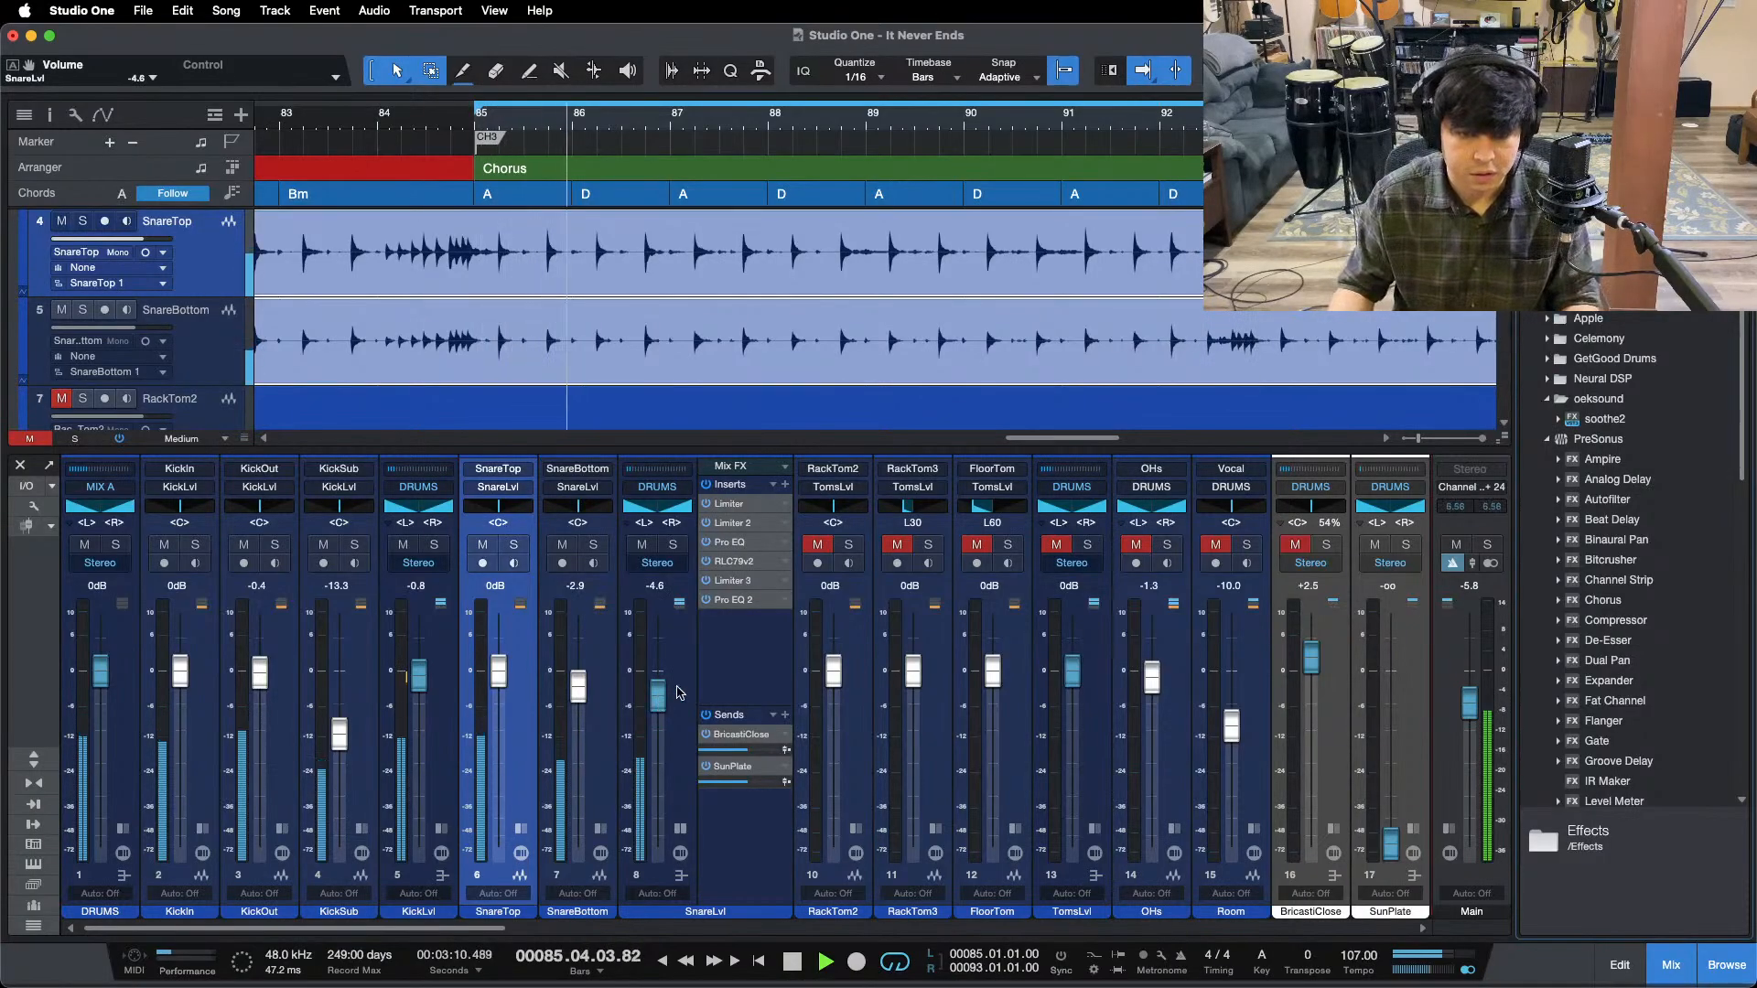
# - Review the LF boost in SnareLvl's second Pro EQ while kick and snare play together
pyautogui.click(737, 599)
pyautogui.scroll(3, 884, 737)
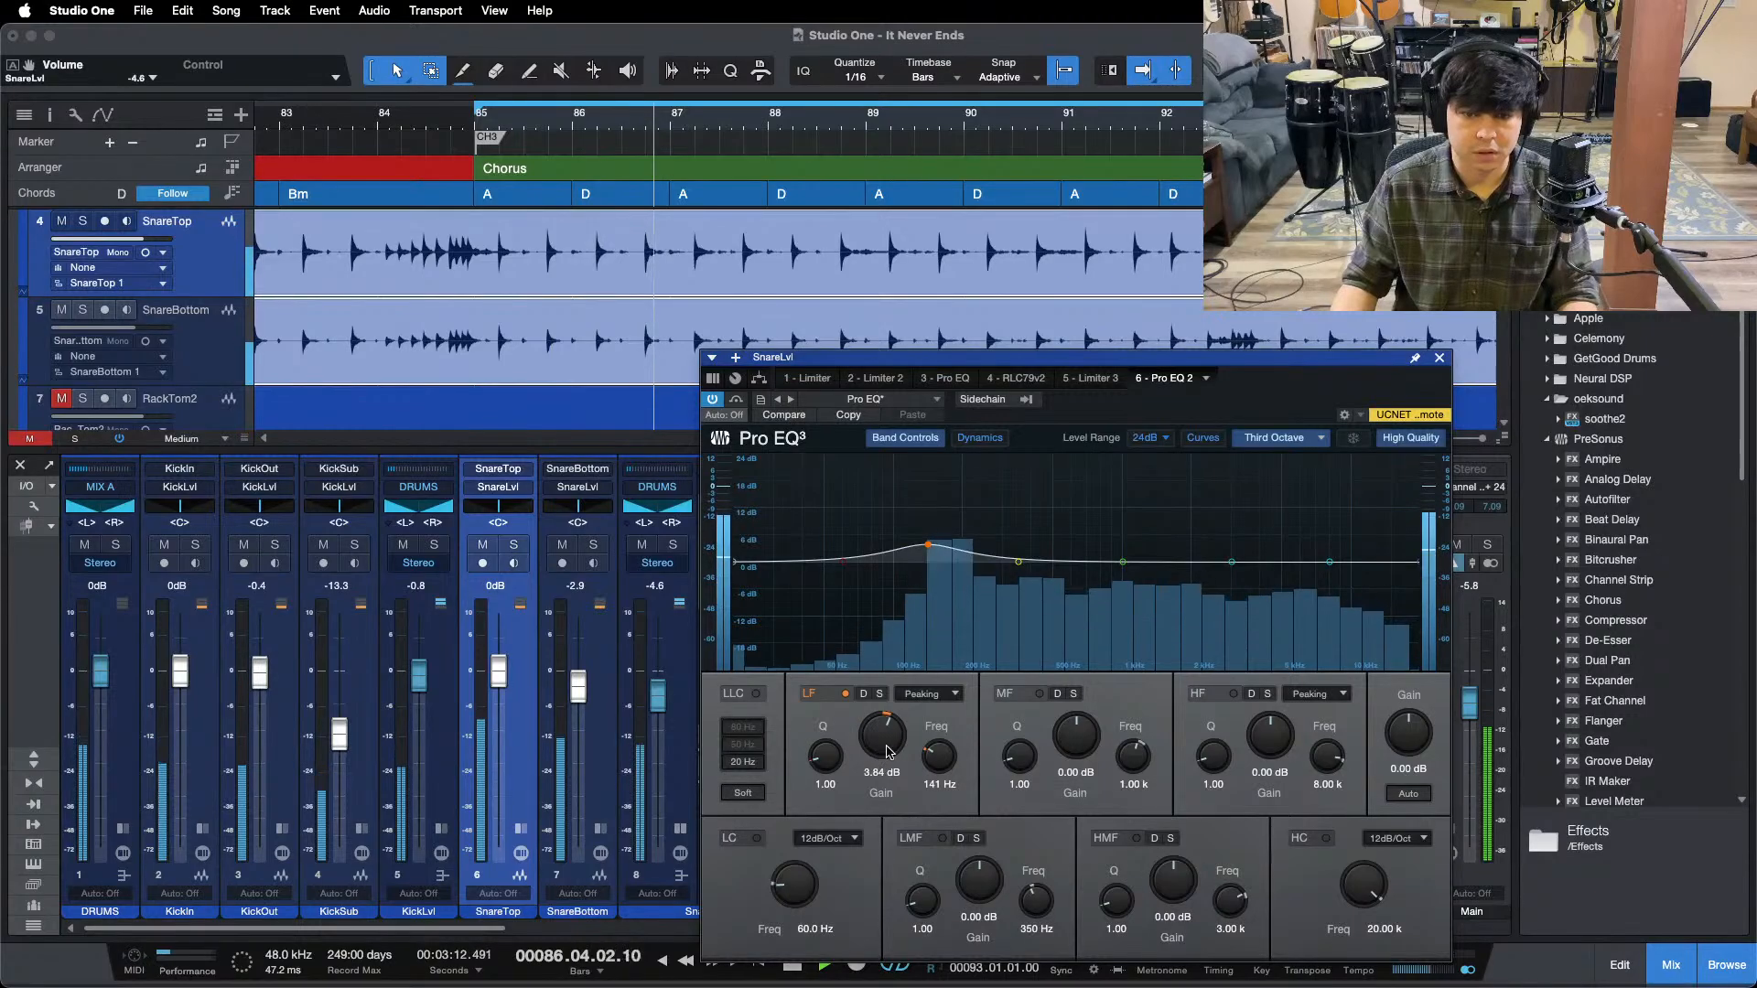
pyautogui.scroll(-1, 889, 742)
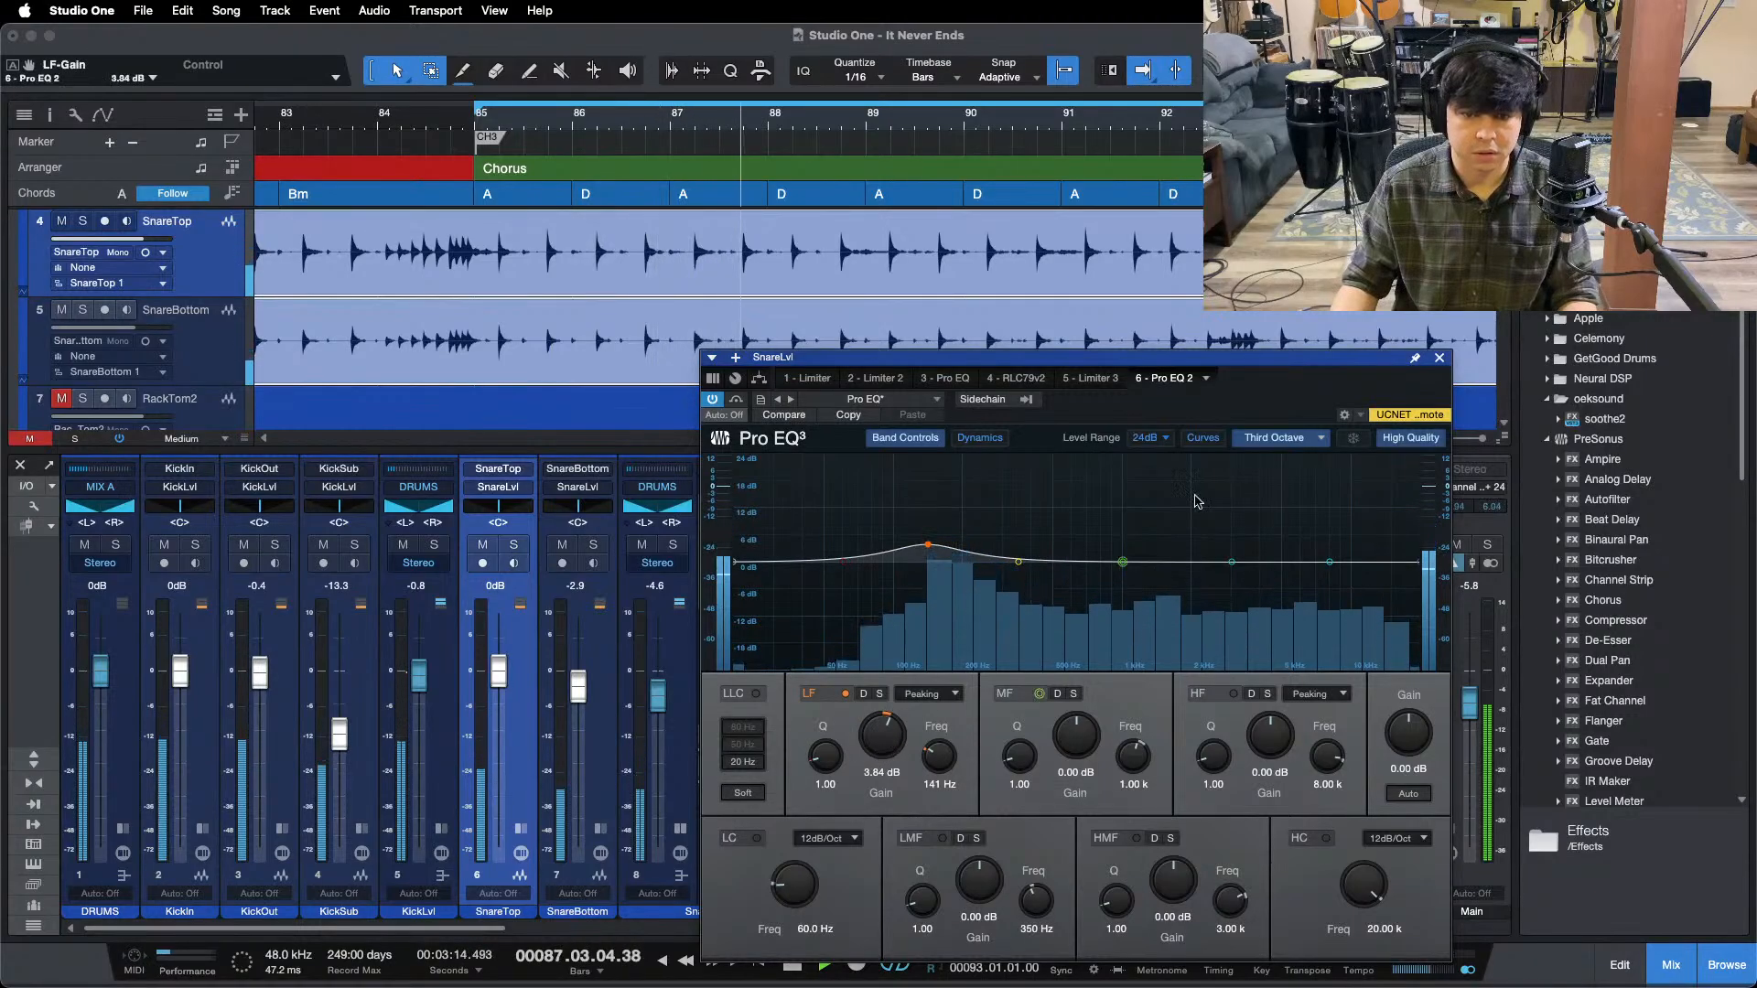
pyautogui.click(1440, 358)
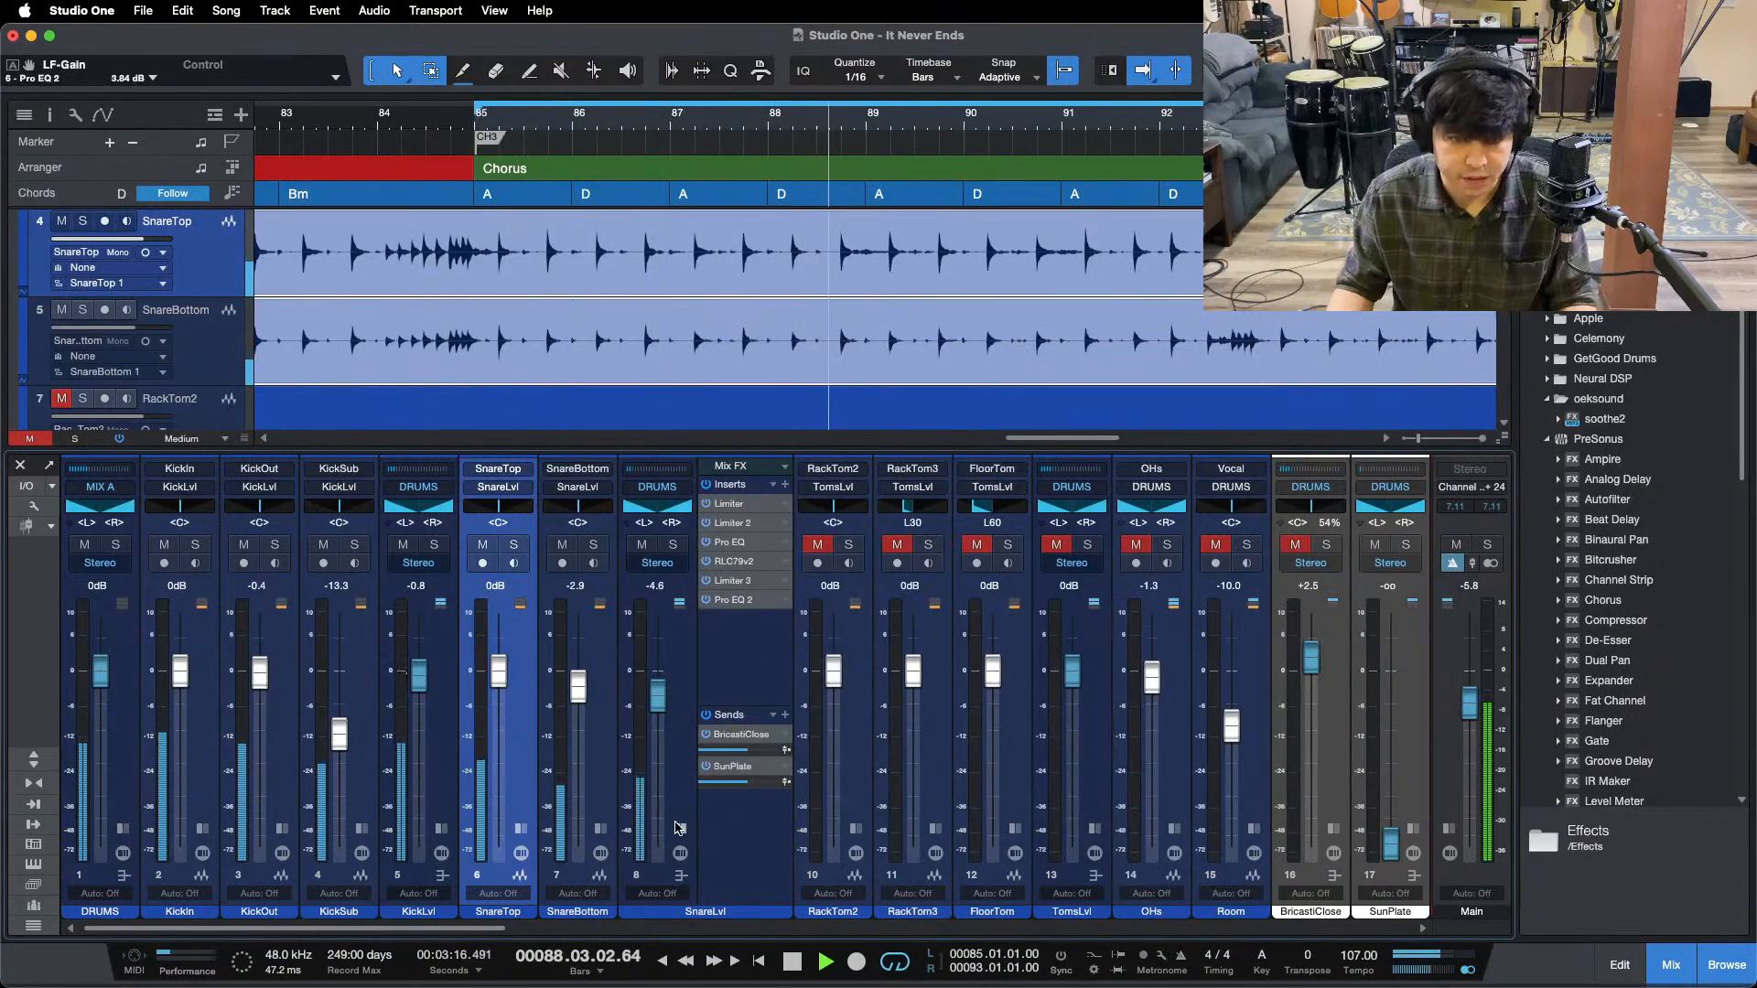
# - Collapse SnareLvl's insert view, unmute and solo the OHs channel, and open its Pro EQ in an unobstructed spot
pyautogui.click(680, 828)
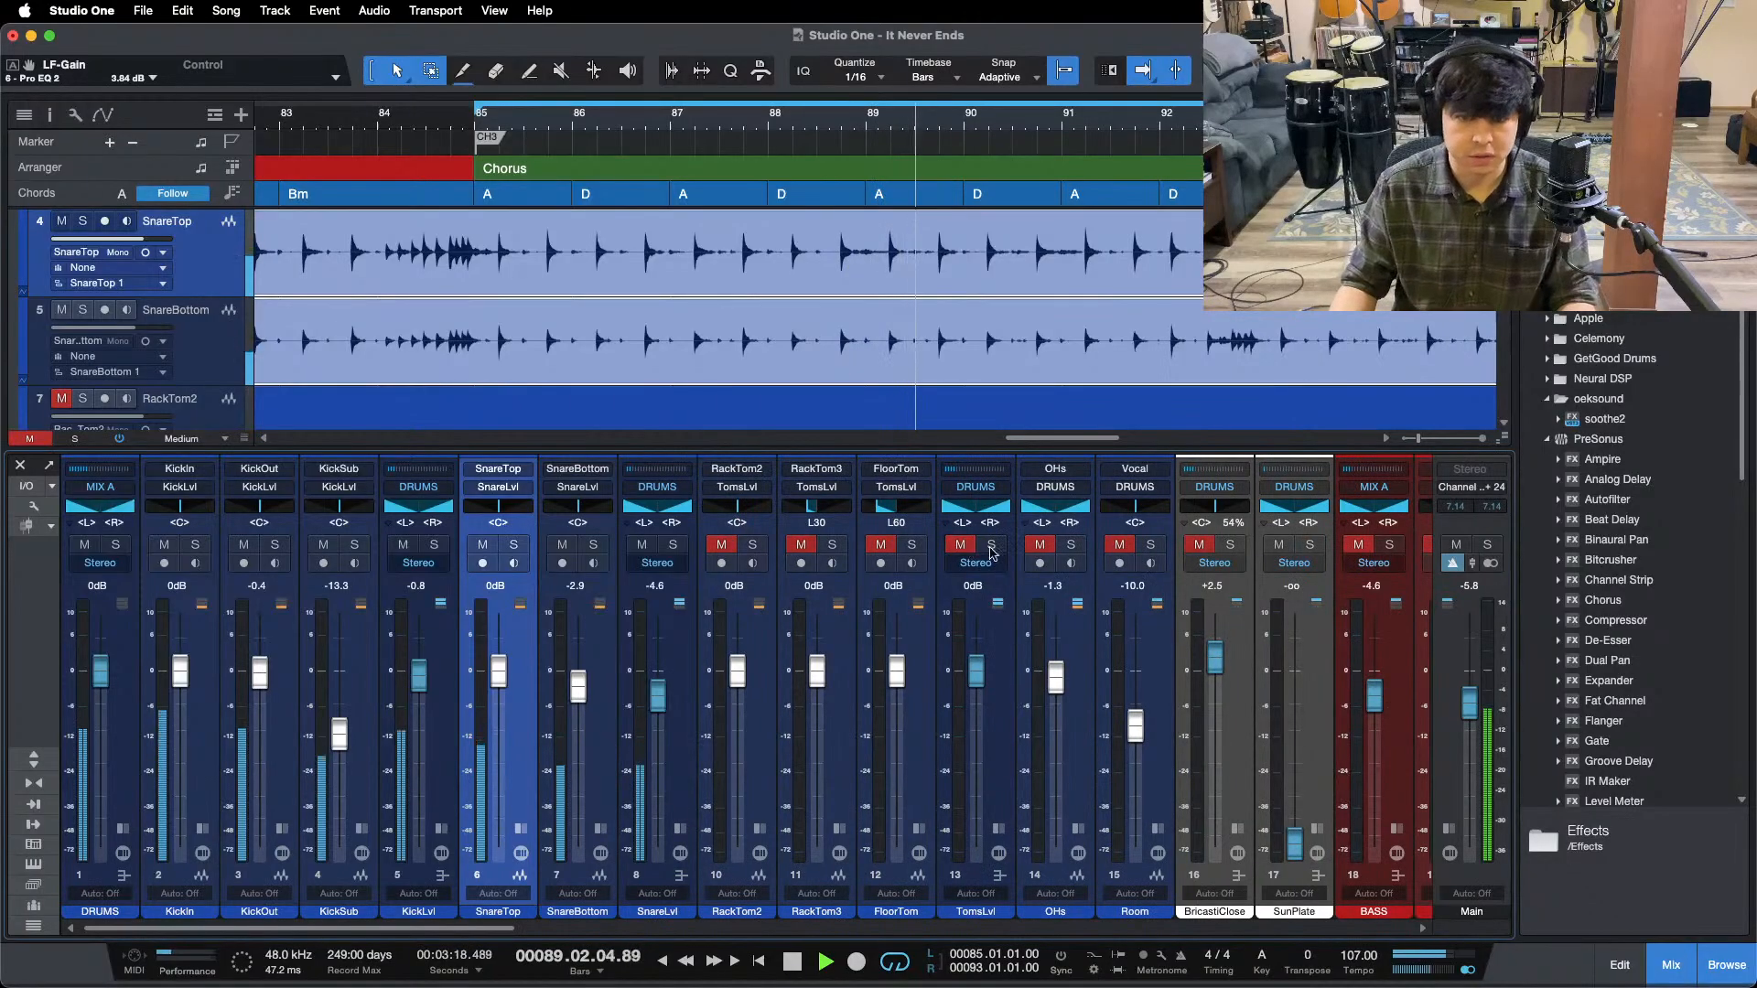
pyautogui.click(1039, 545)
pyautogui.click(1071, 544)
pyautogui.press('F3')
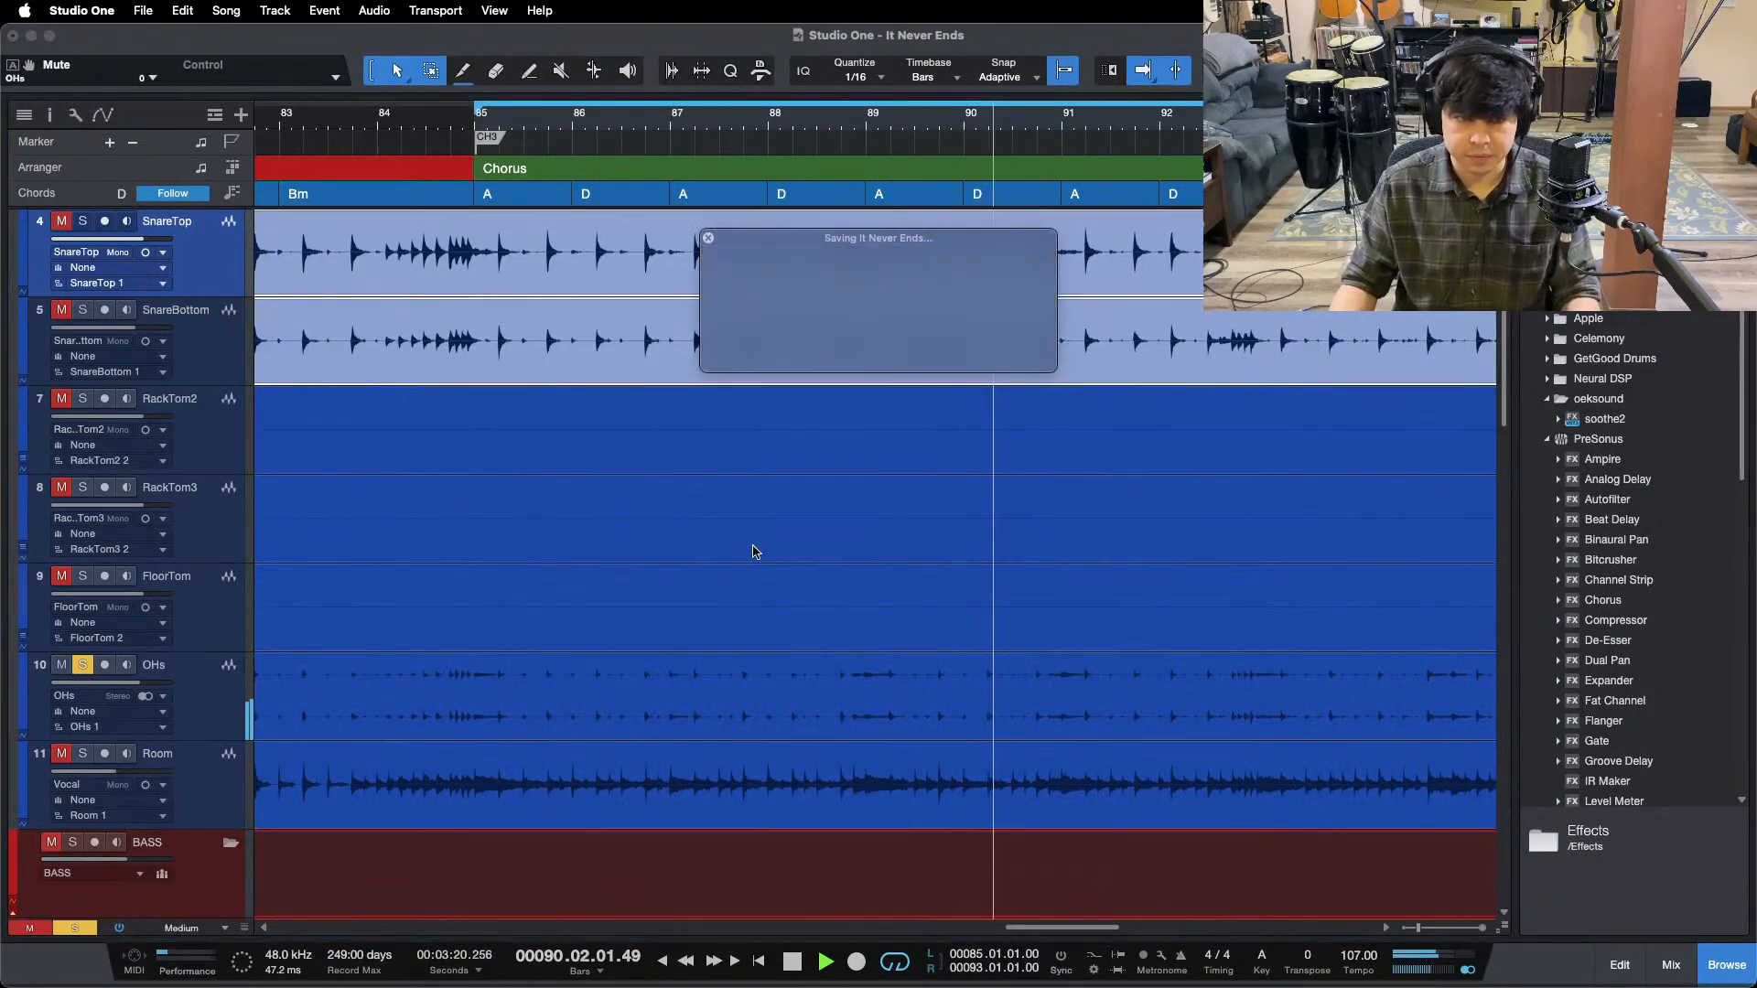
pyautogui.press('F3')
pyautogui.click(1073, 828)
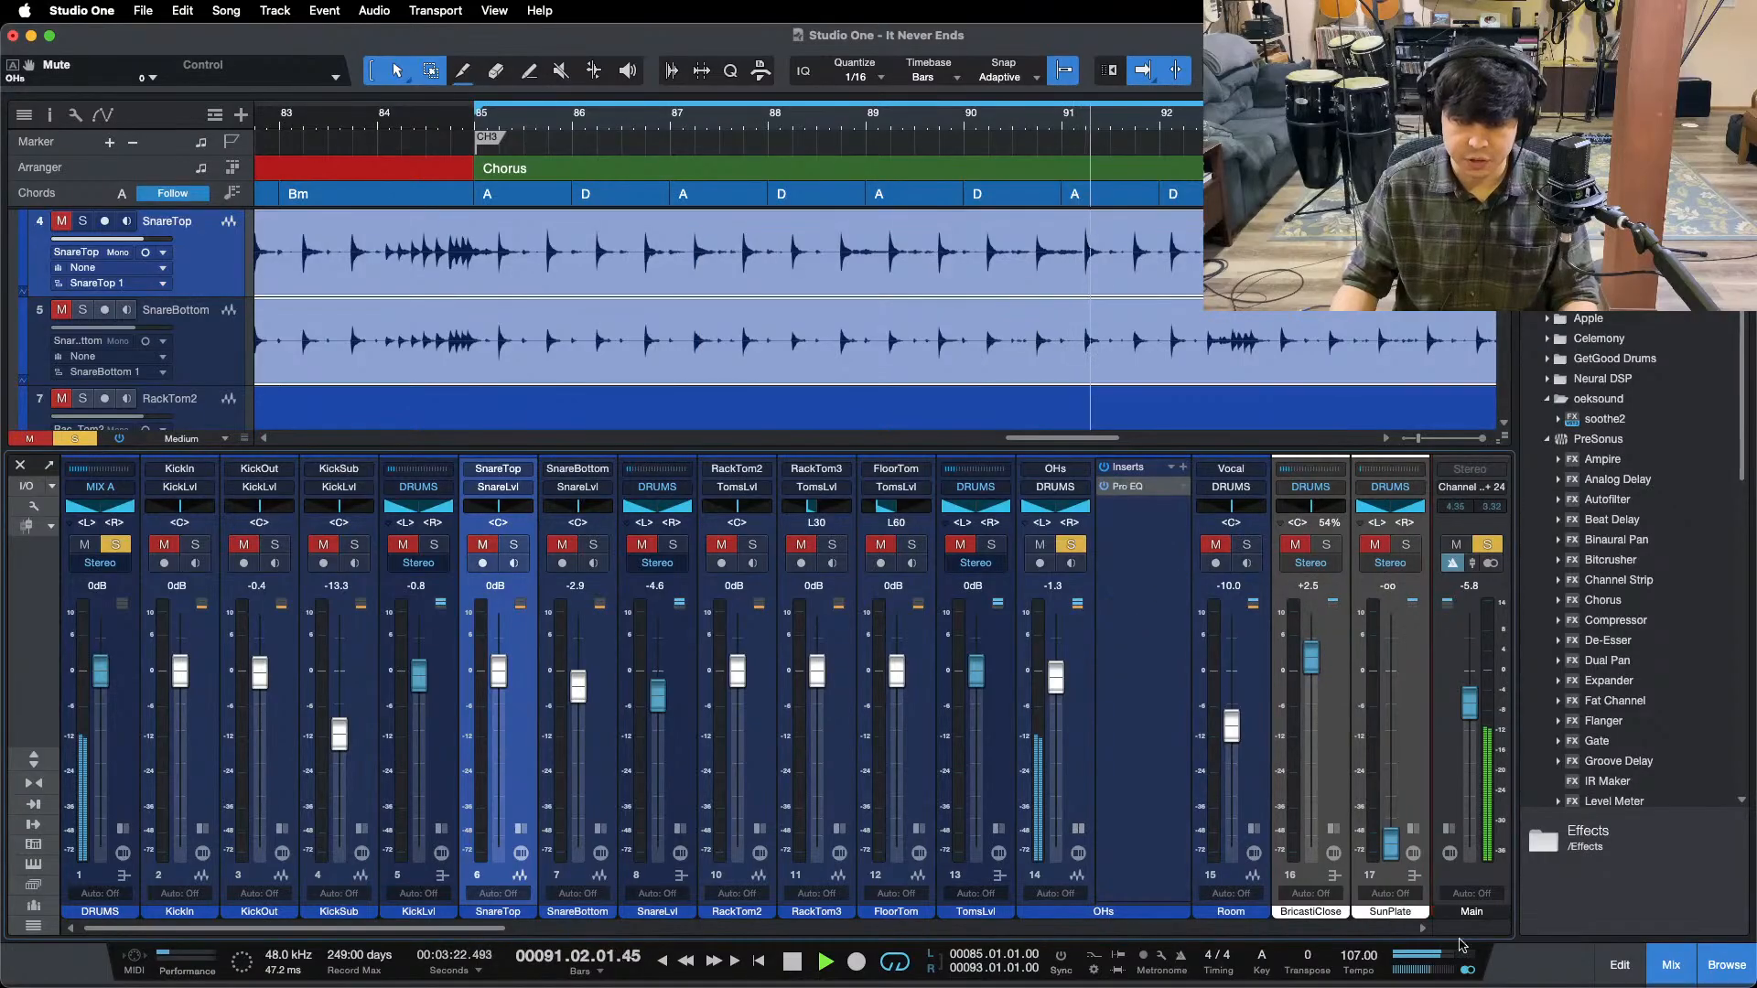
pyautogui.click(1134, 485)
pyautogui.moveTo(805, 191); pyautogui.dragTo(640, 219)
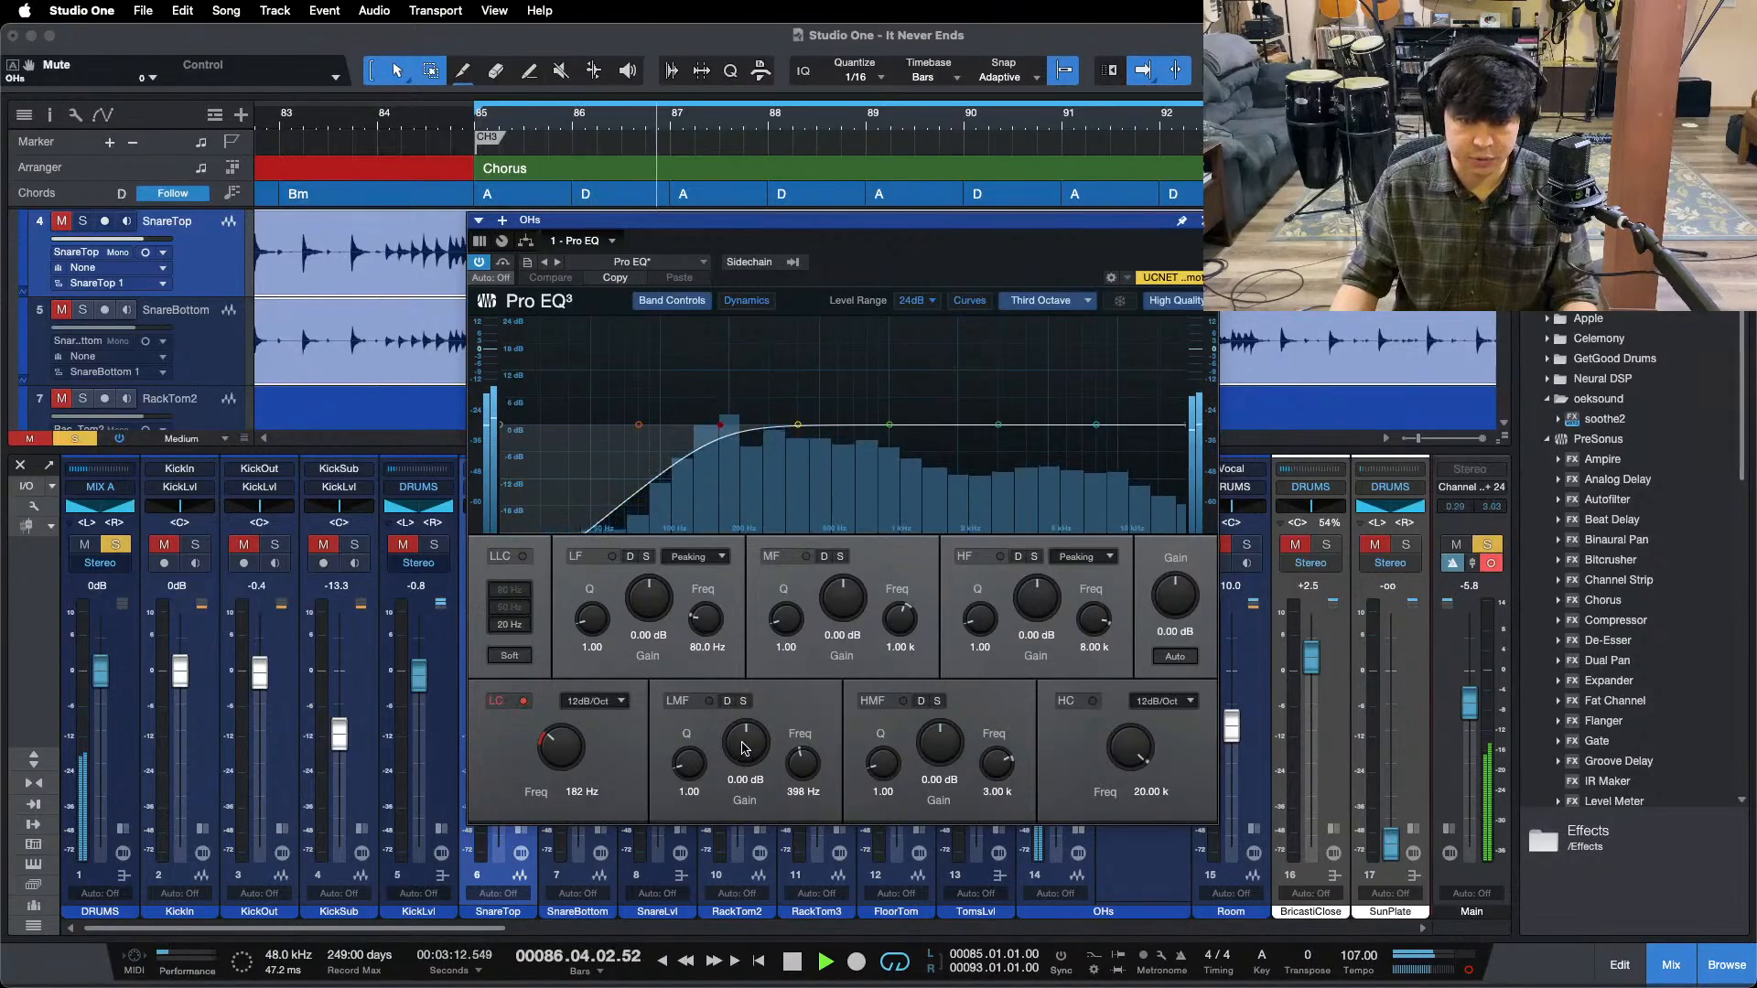
# - In the OHs Pro EQ, cut the LMF band at 398 Hz to -15.84 dB
pyautogui.moveTo(743, 766); pyautogui.dragTo(743, 758)
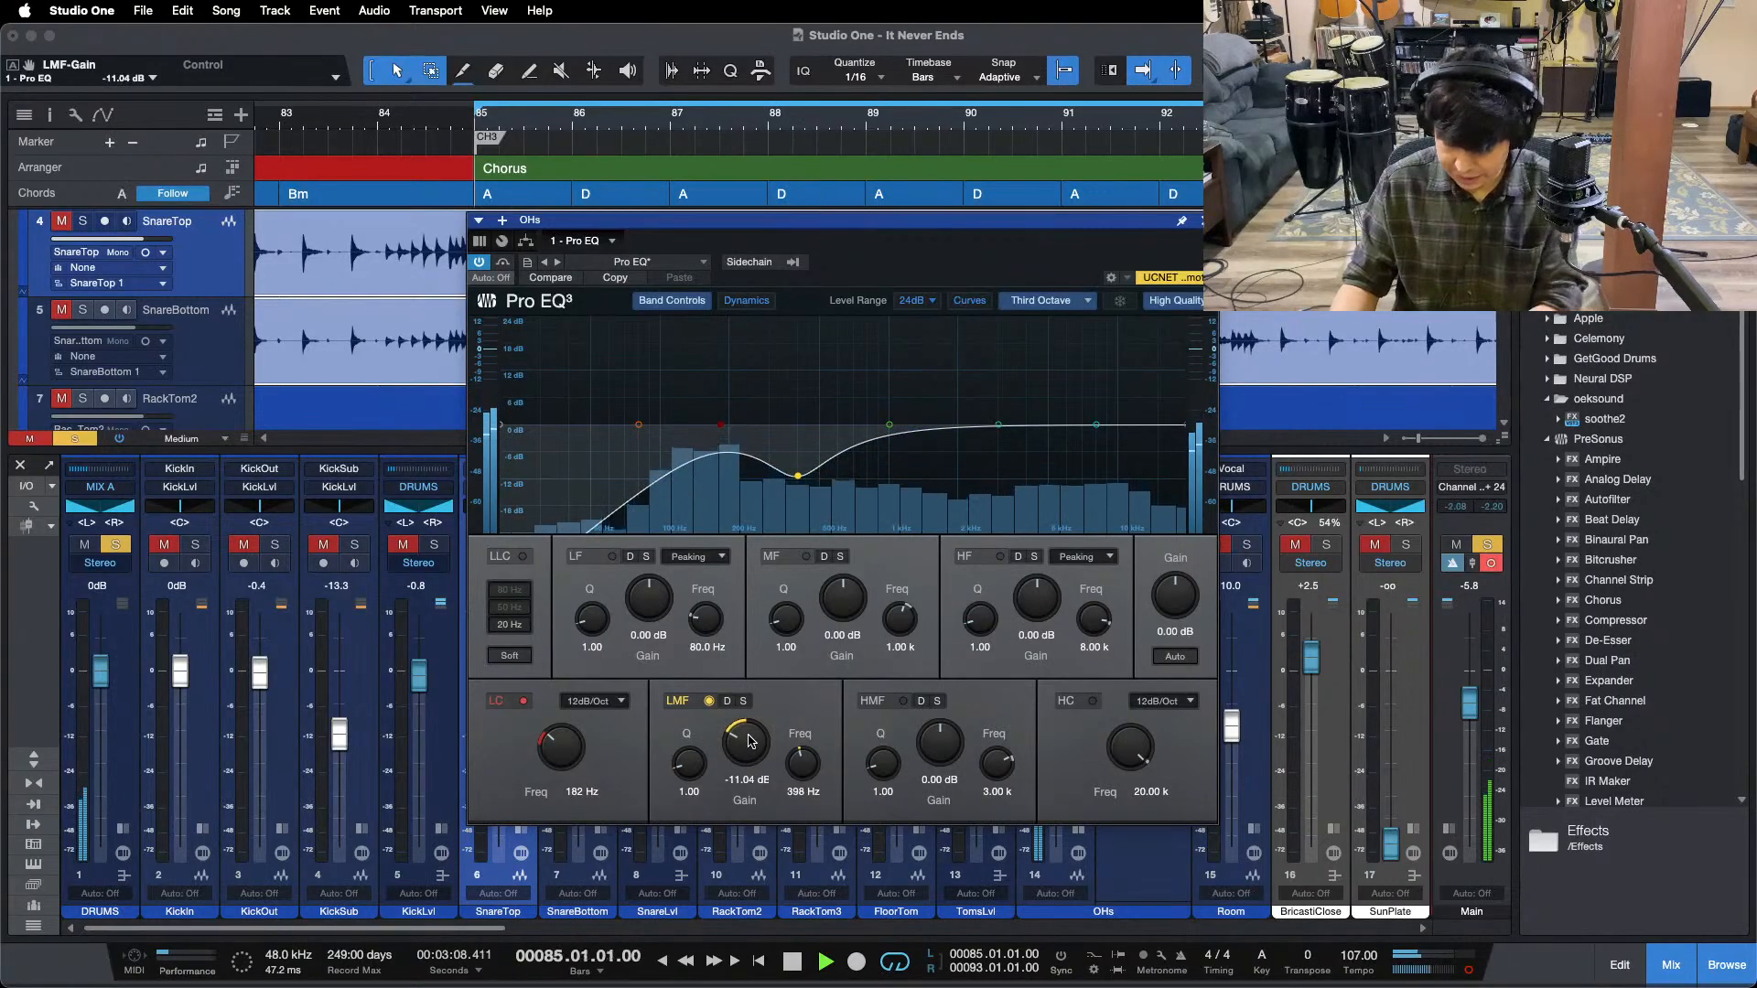
pyautogui.scroll(-1, 748, 741)
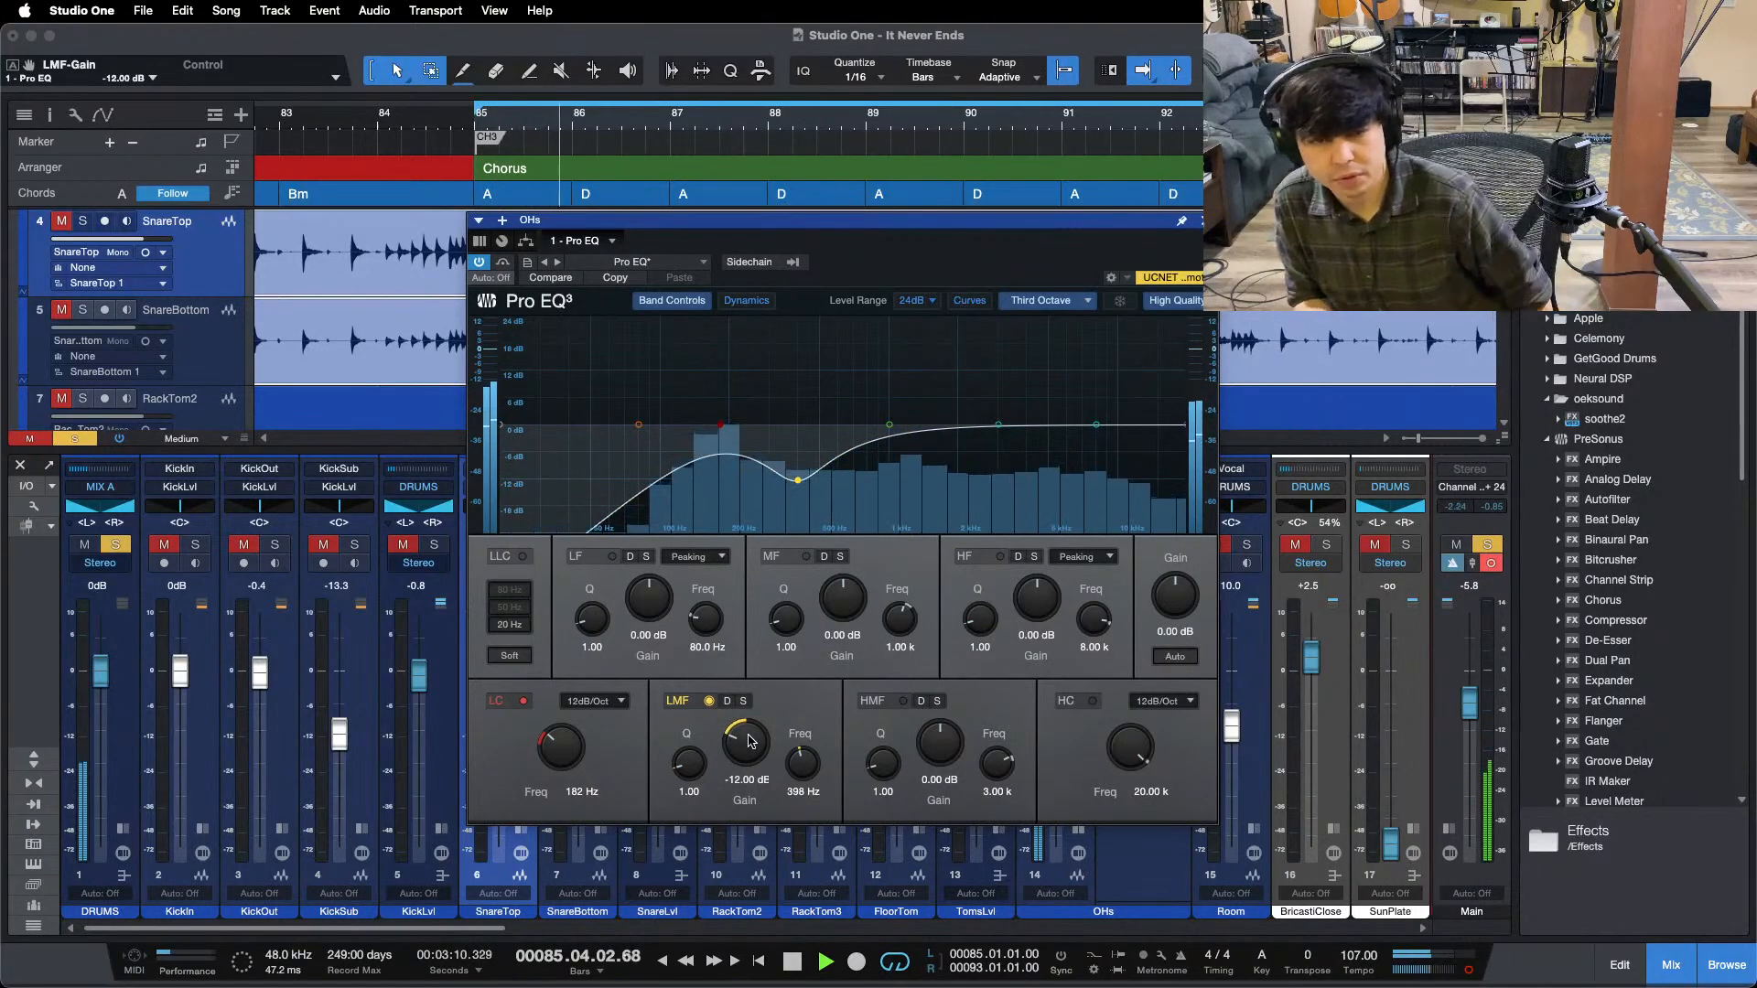
pyautogui.scroll(-1, 749, 740)
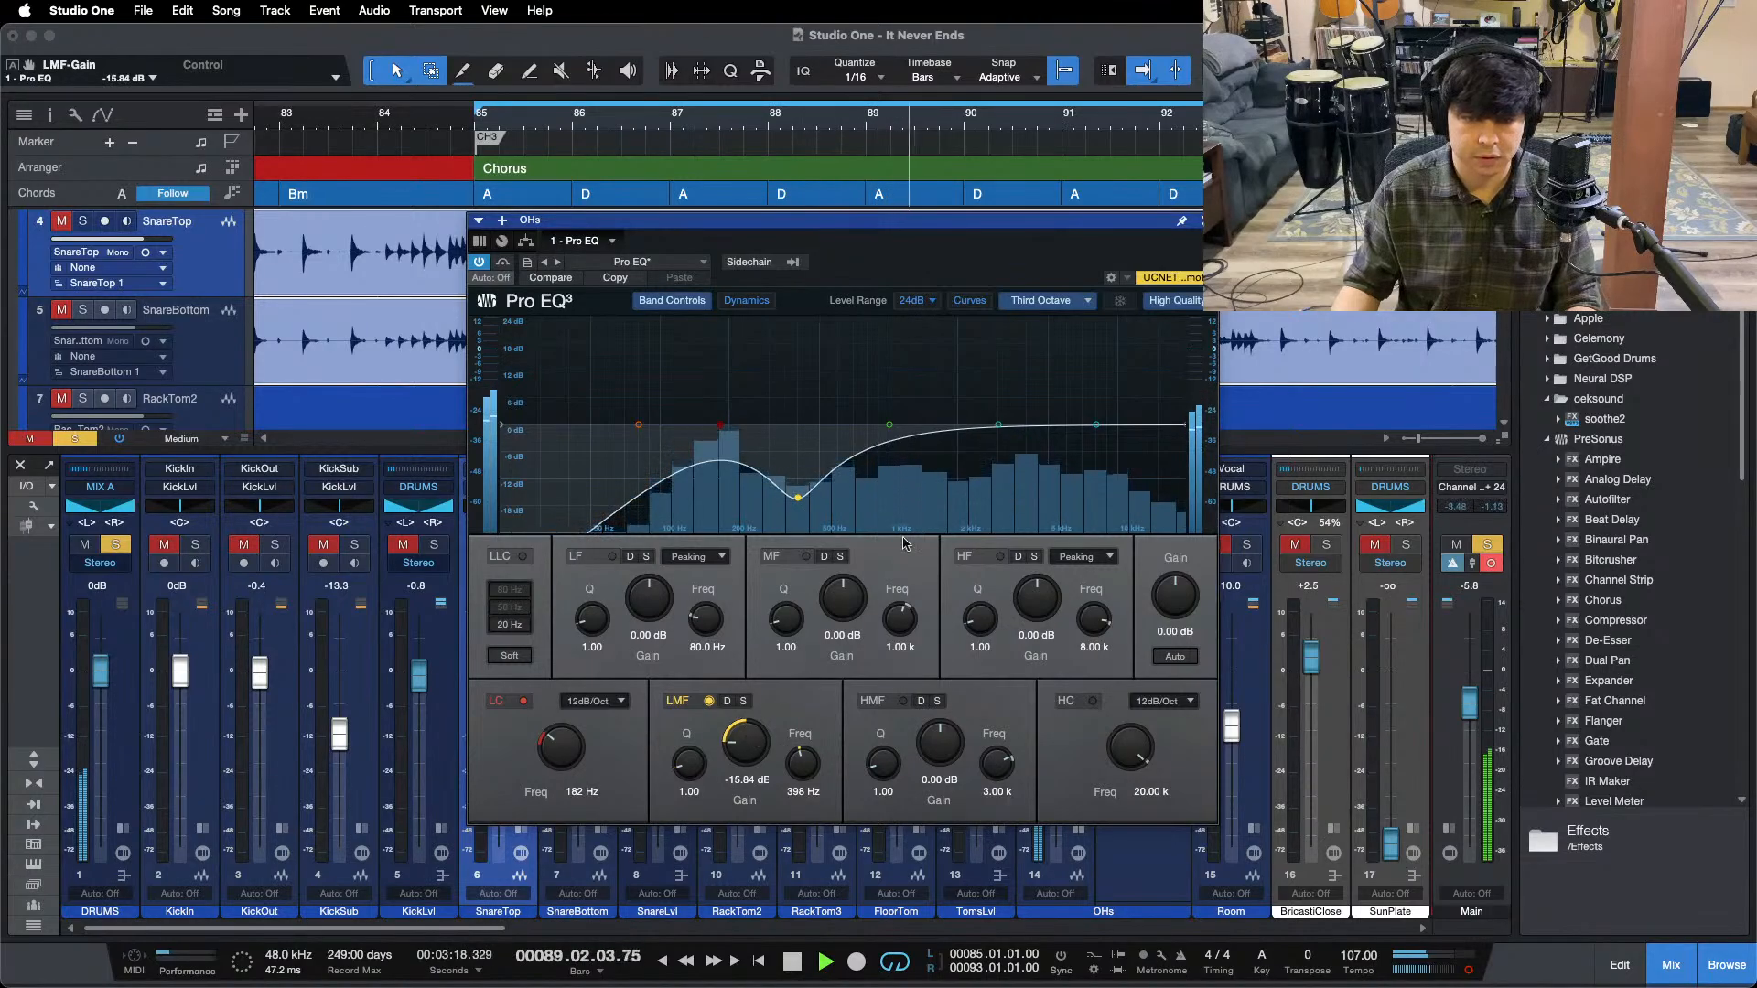
pyautogui.click(848, 120)
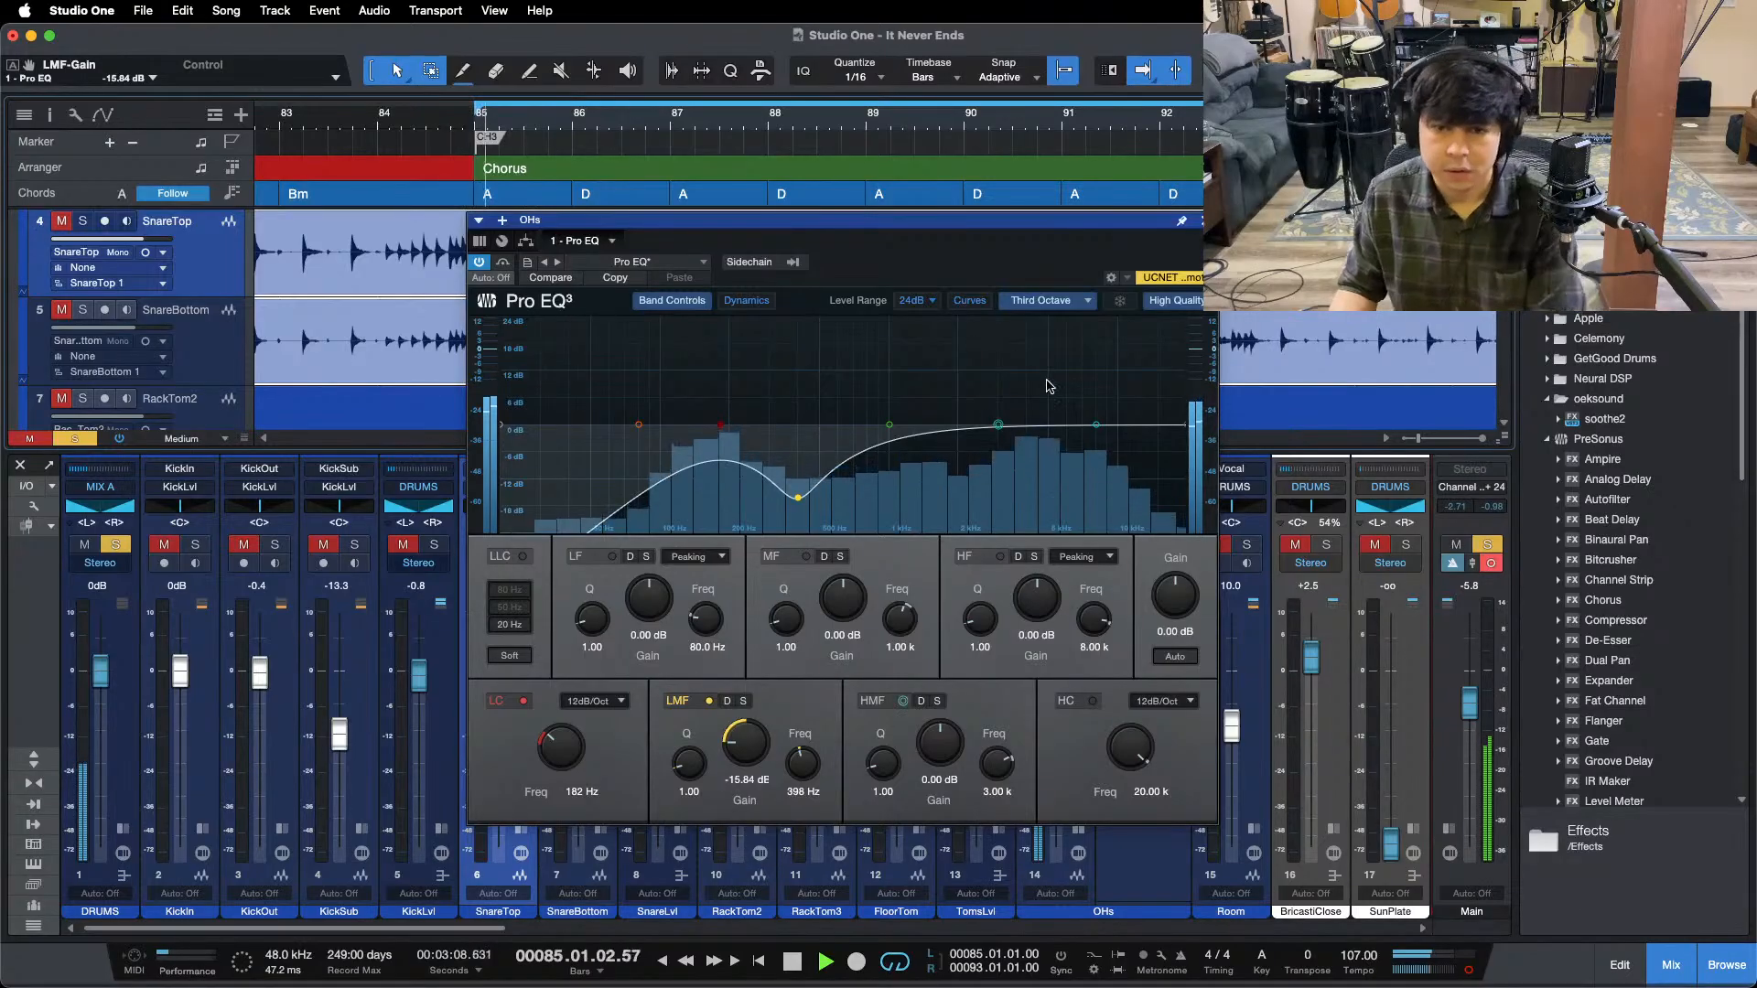
# - Set the OHs Pro EQ's spectrum display to FFT Curve and narrow the HMF band to a Q of 24.00
pyautogui.click(1043, 300)
pyautogui.click(1047, 384)
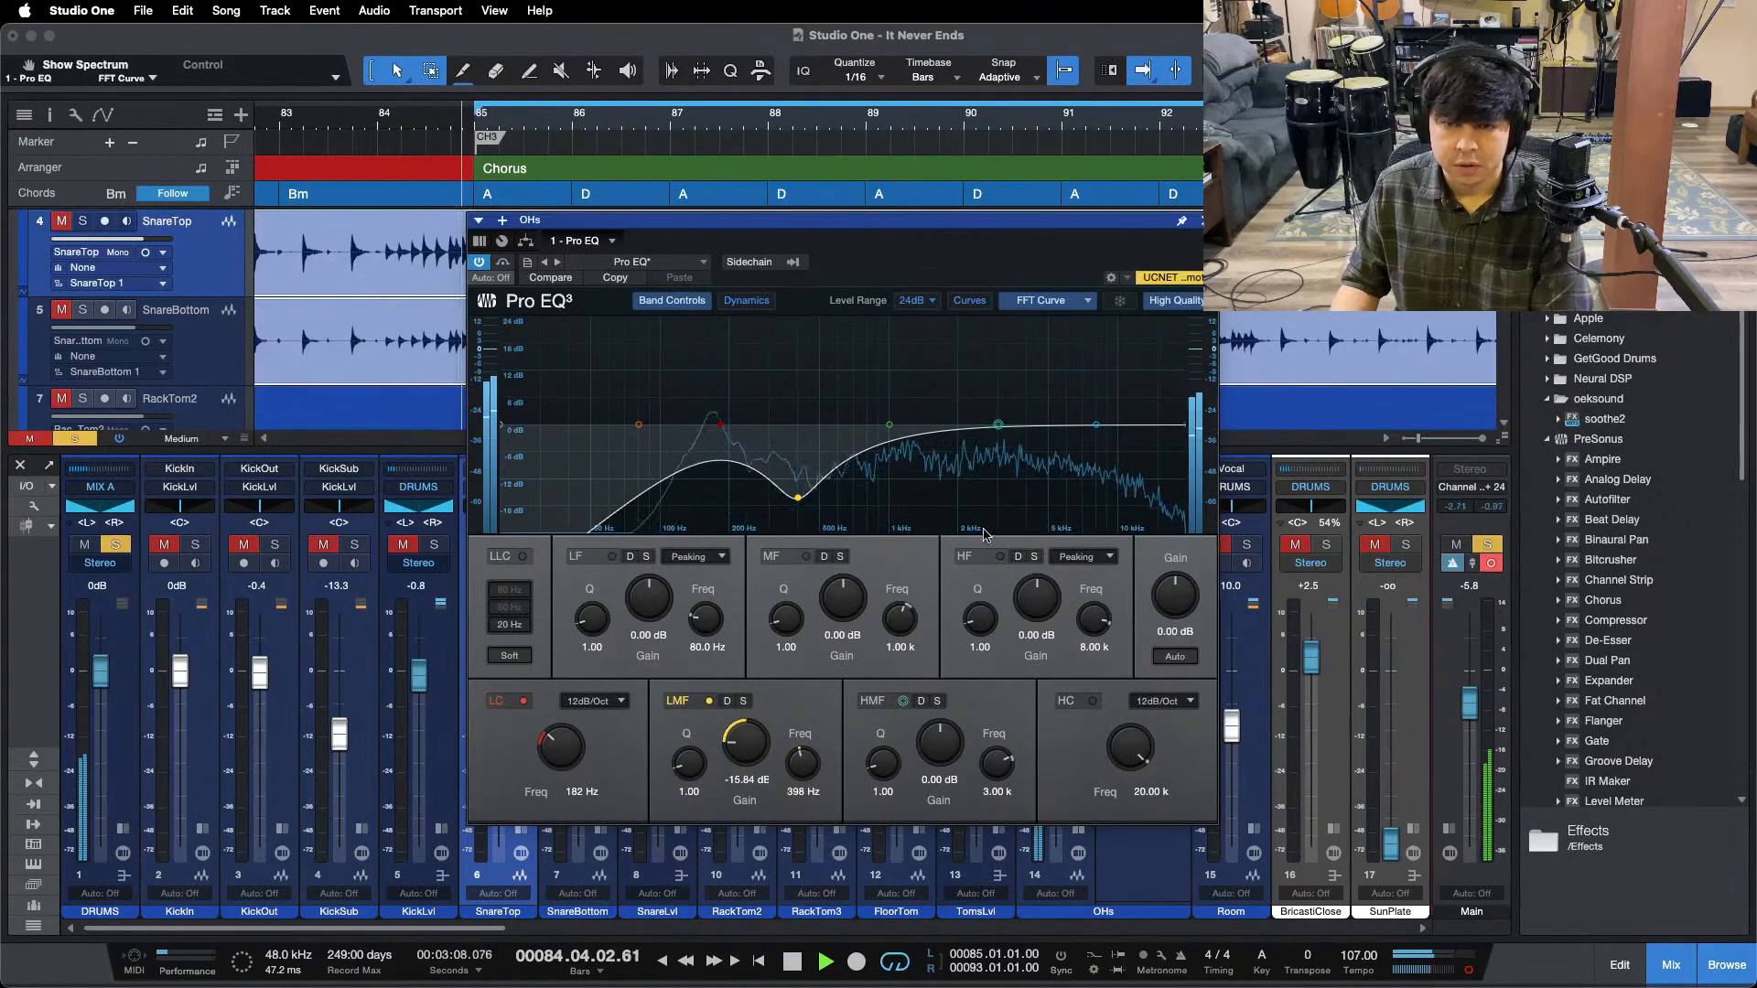
pyautogui.moveTo(873, 786); pyautogui.dragTo(949, 304)
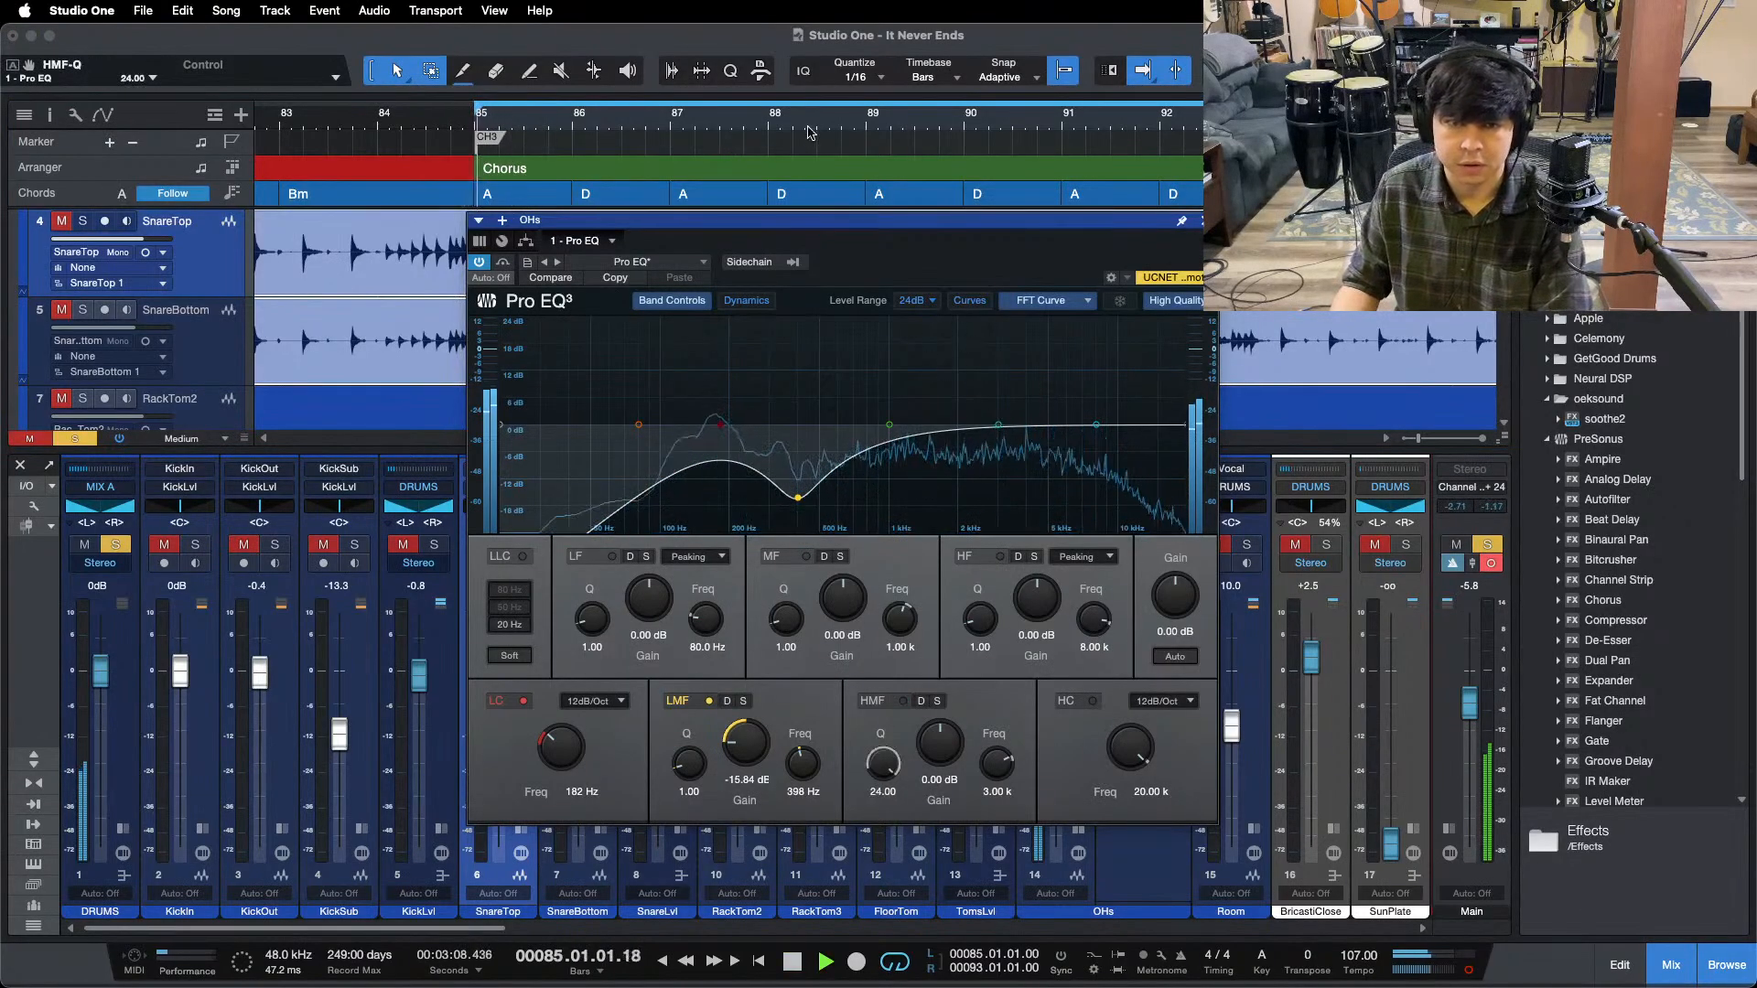
pyautogui.click(851, 120)
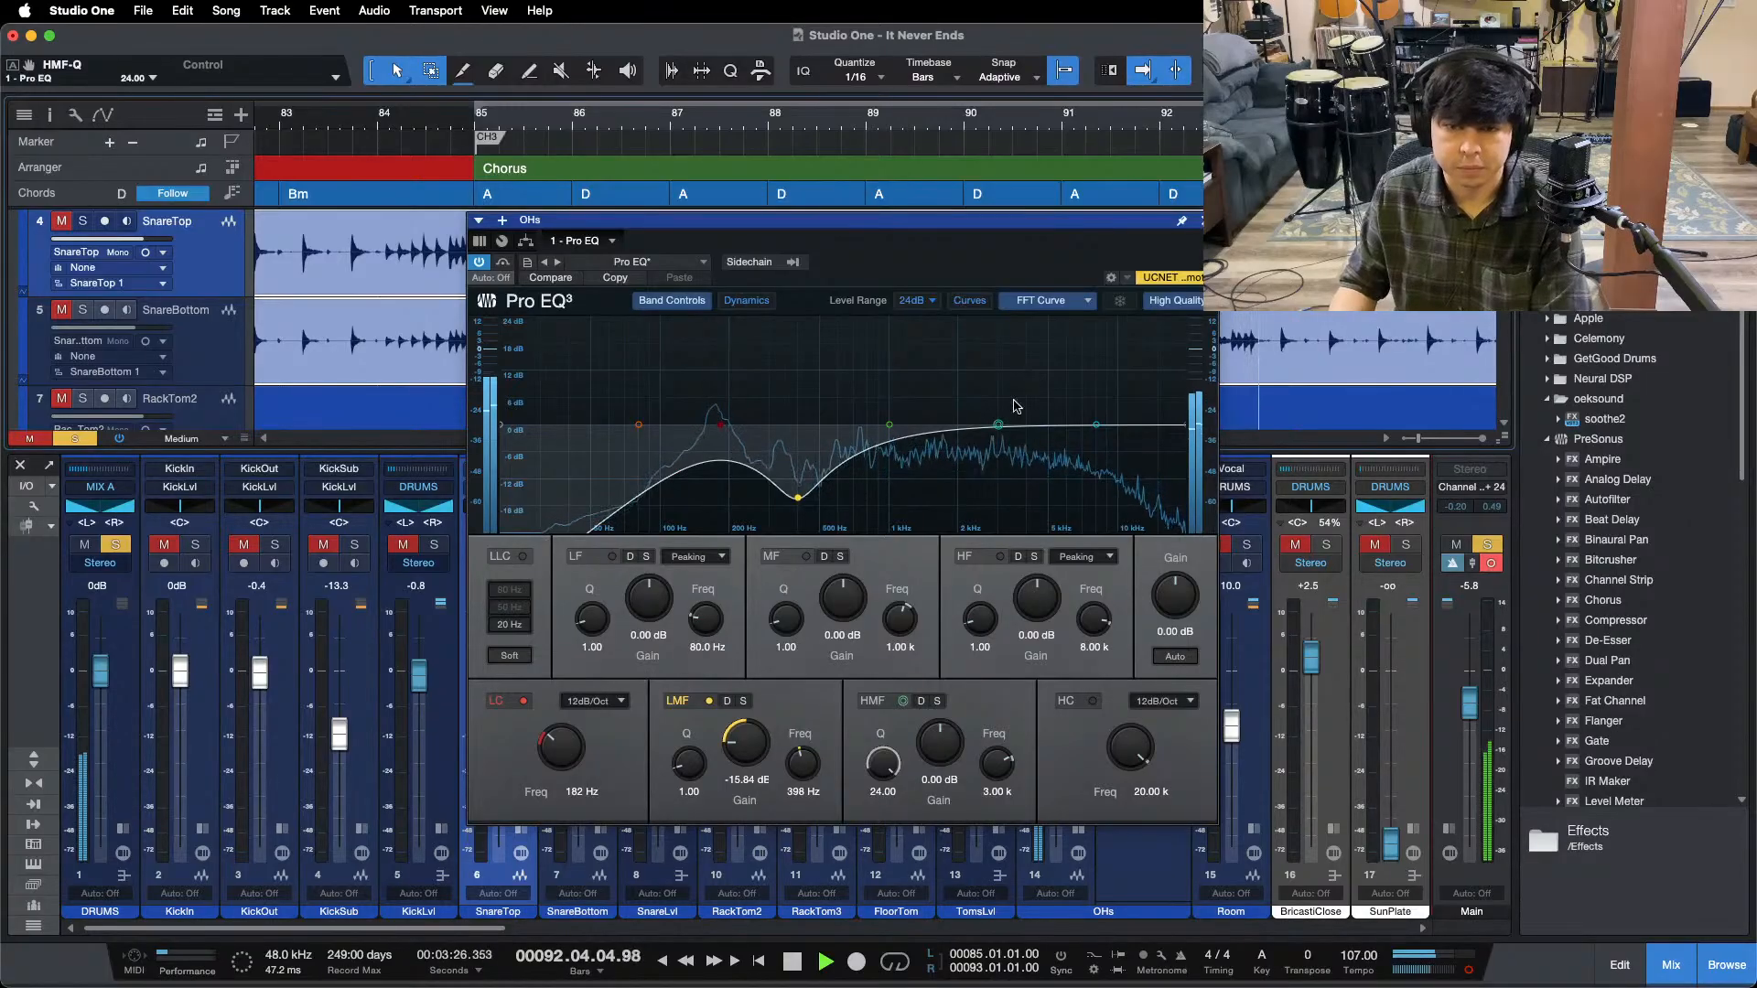
# - Boost the HMF band to 24.00 dB and sweep it around 4 kHz, replaying the chorus start to locate the overhead resonance
pyautogui.moveTo(999, 425); pyautogui.dragTo(1029, 305)
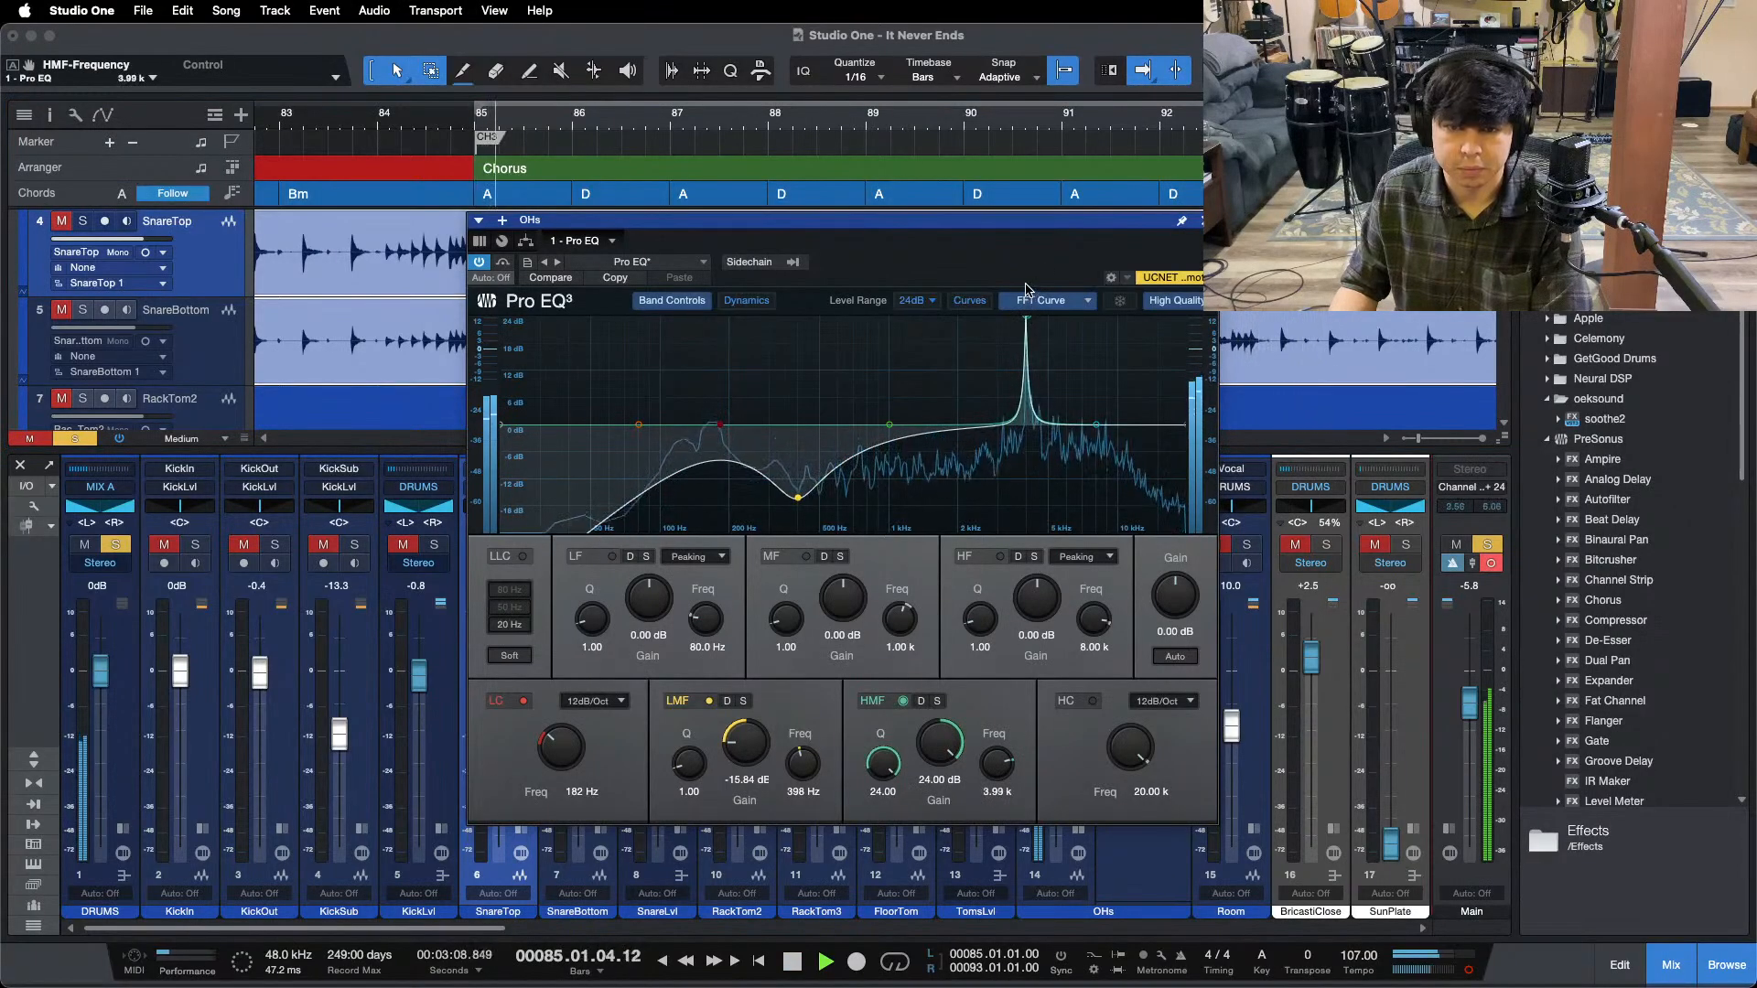
pyautogui.click(450, 125)
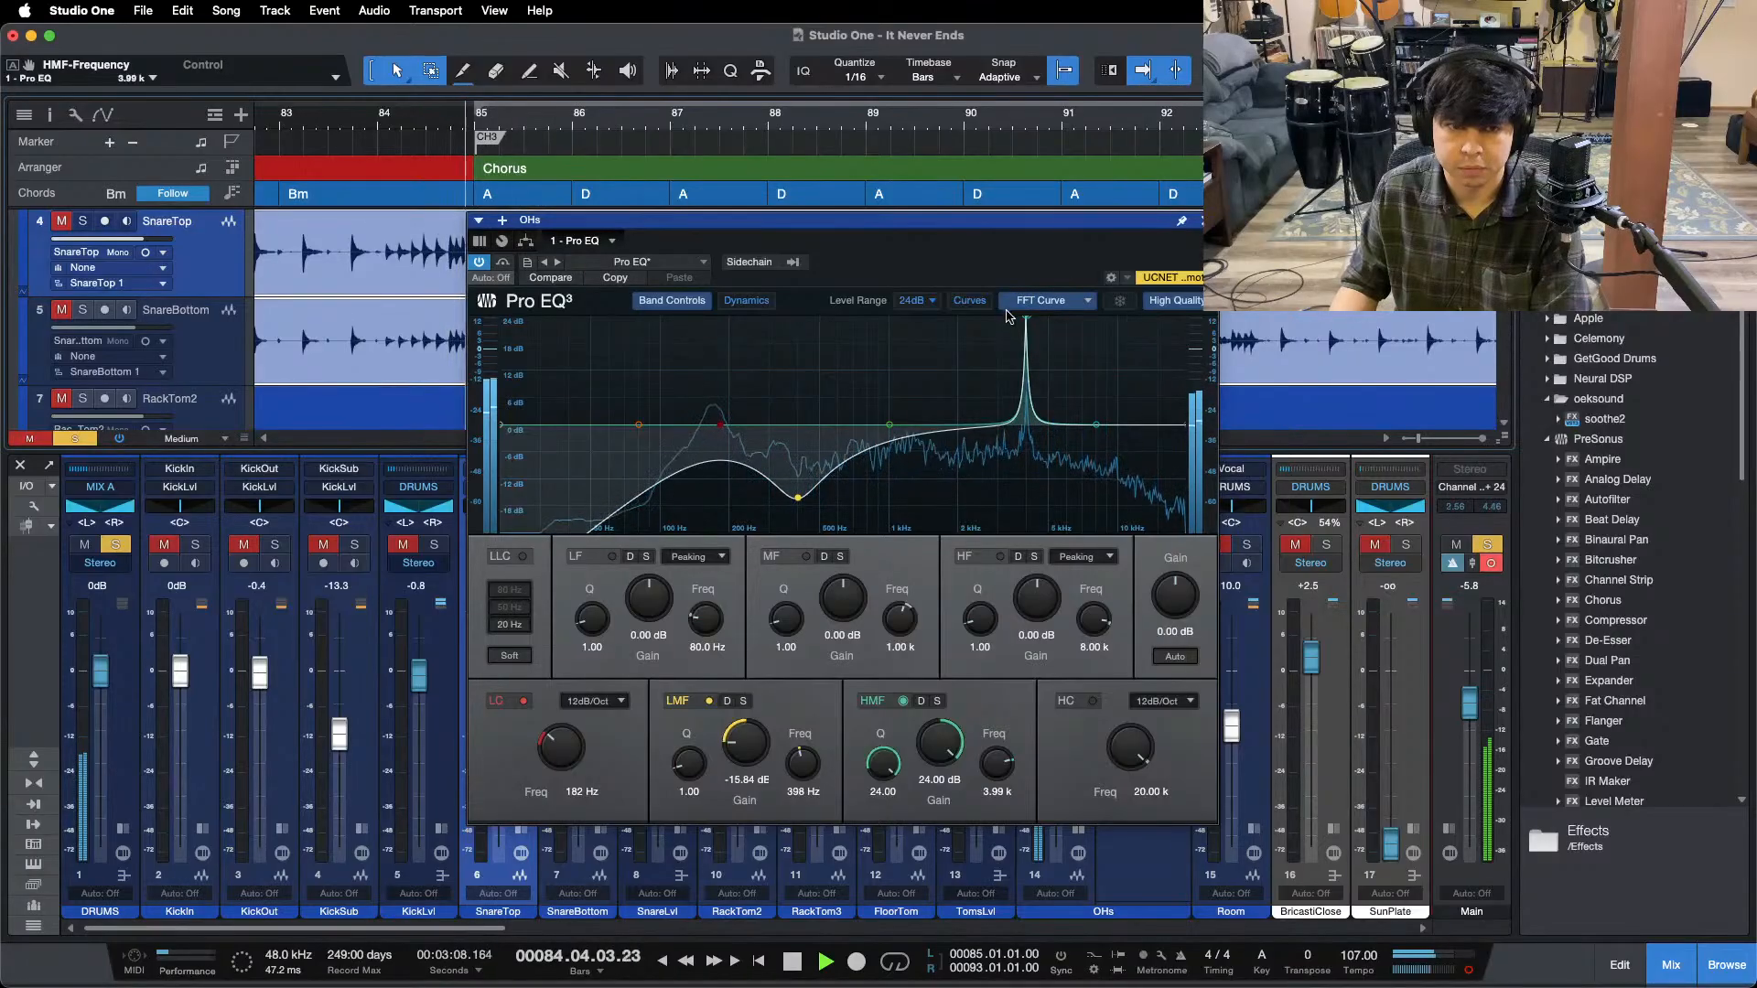
pyautogui.moveTo(1025, 318); pyautogui.dragTo(1030, 315)
pyautogui.press('space')
pyautogui.press('space')
pyautogui.press('space')
pyautogui.press('space')
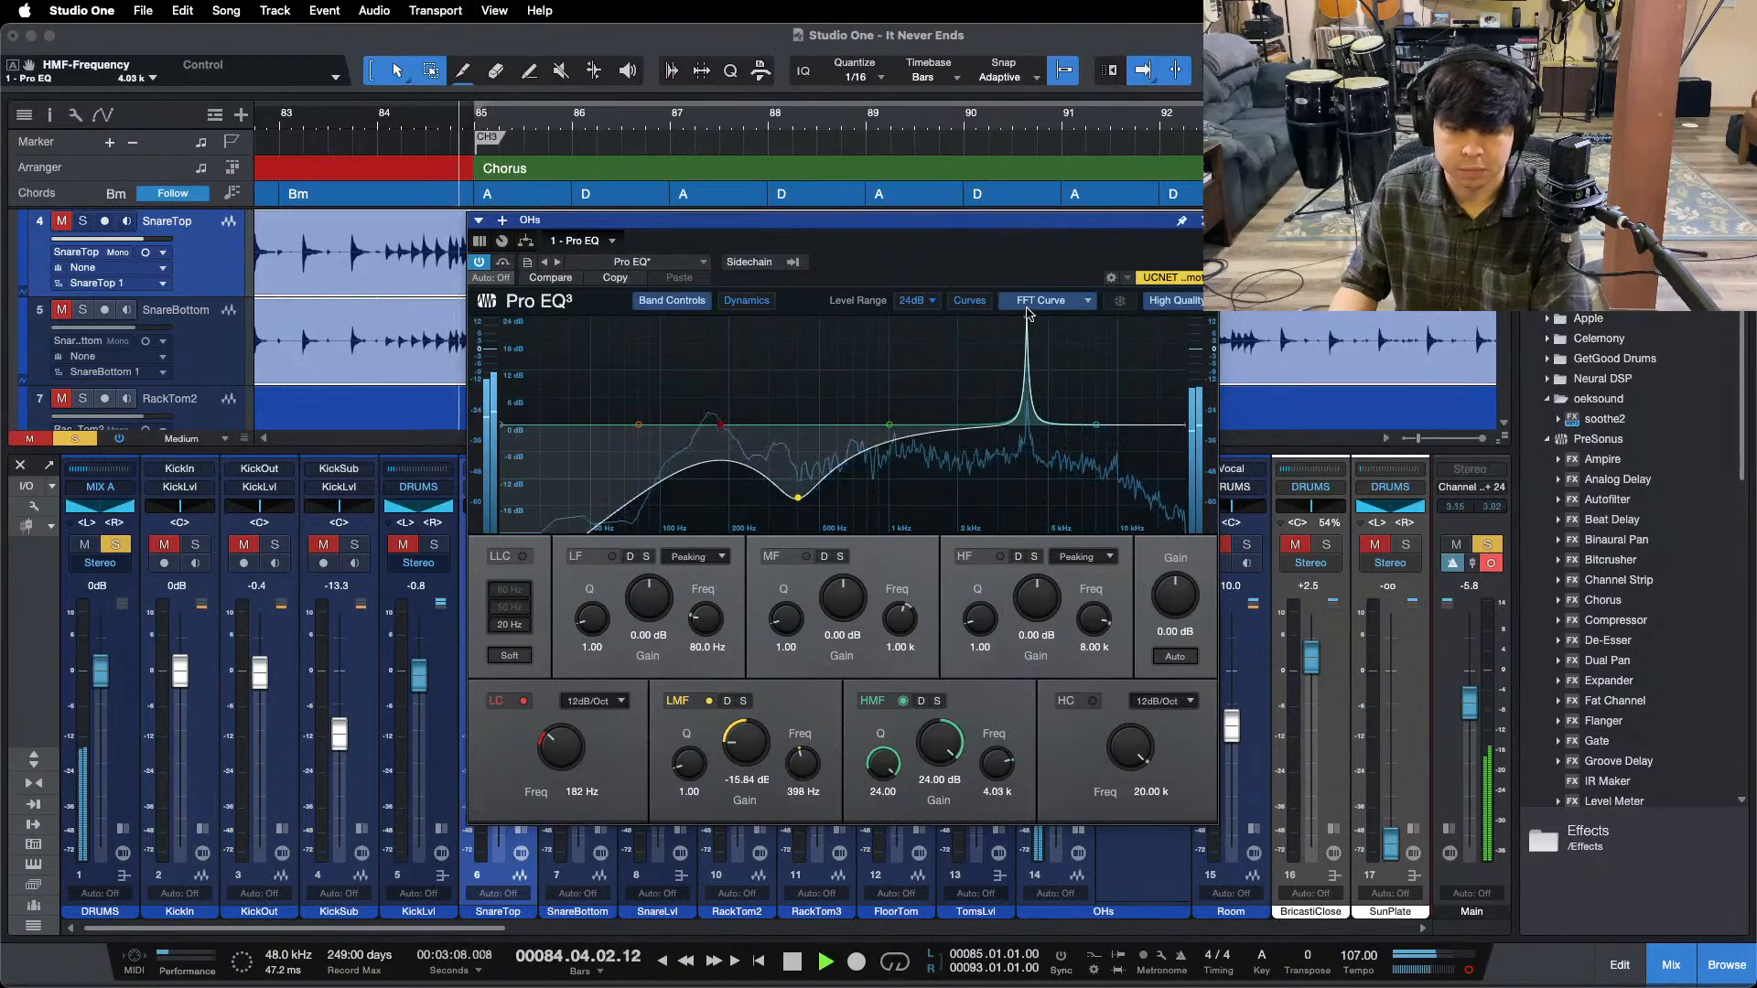
pyautogui.press('space')
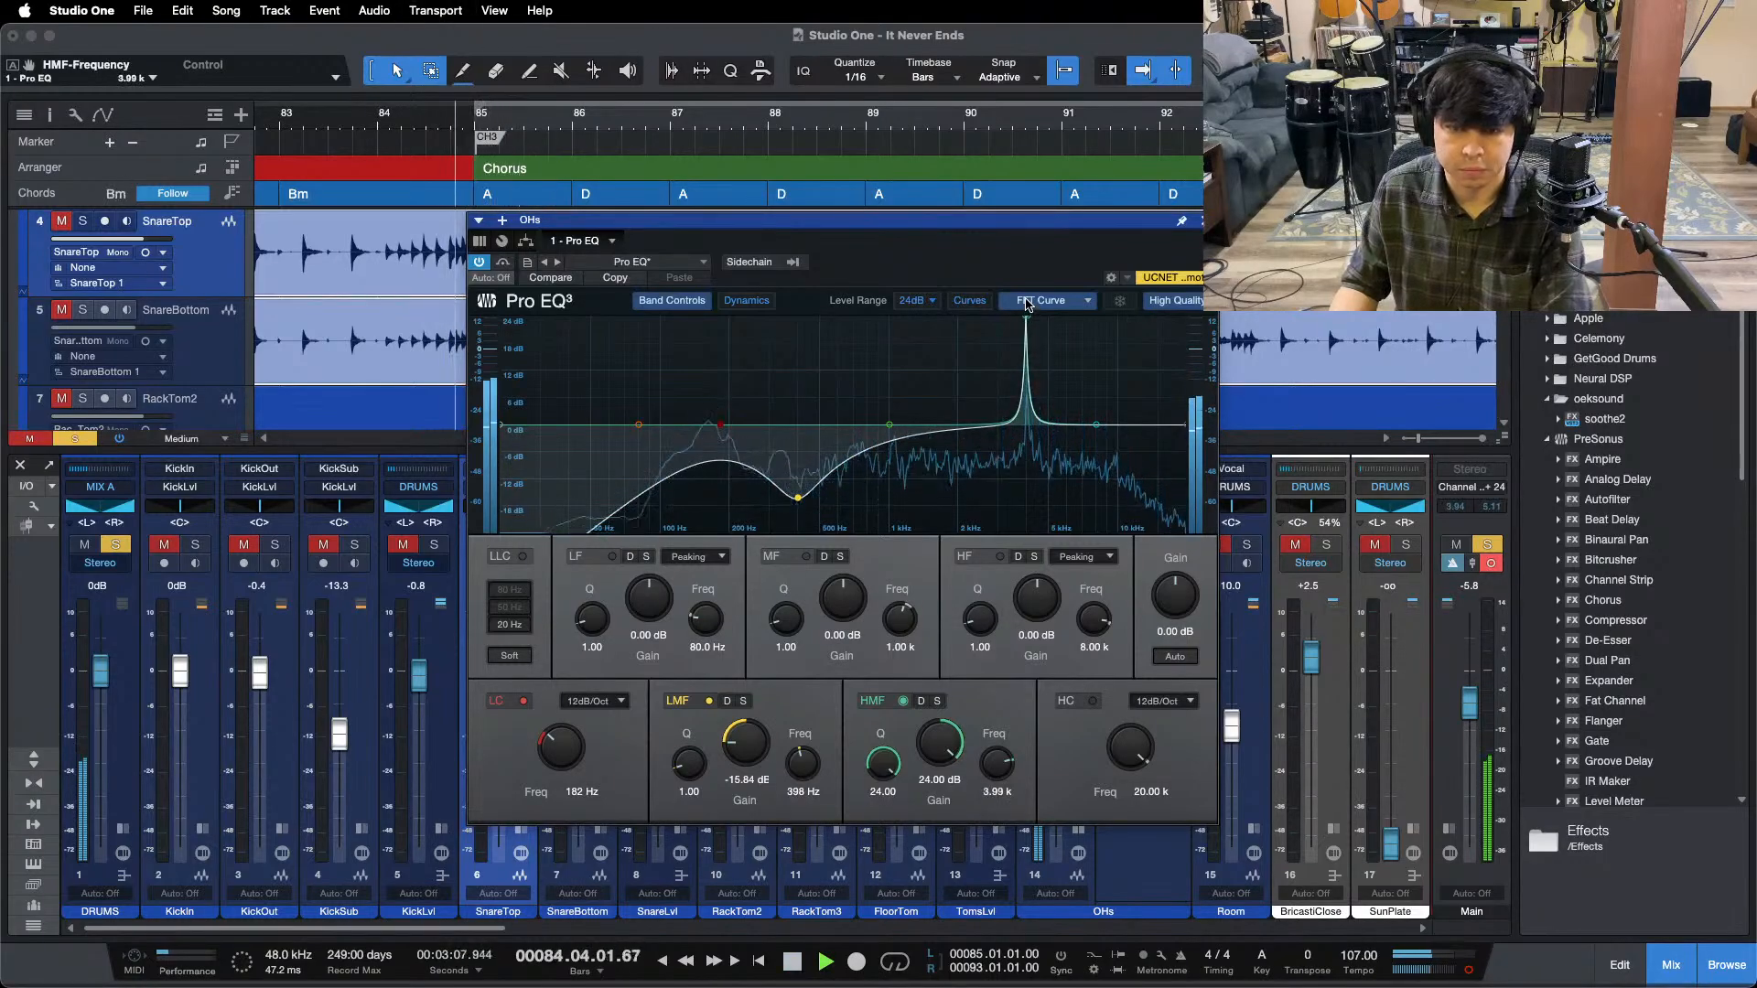
pyautogui.press('space')
pyautogui.press('space')
pyautogui.moveTo(1024, 296); pyautogui.dragTo(1023, 296)
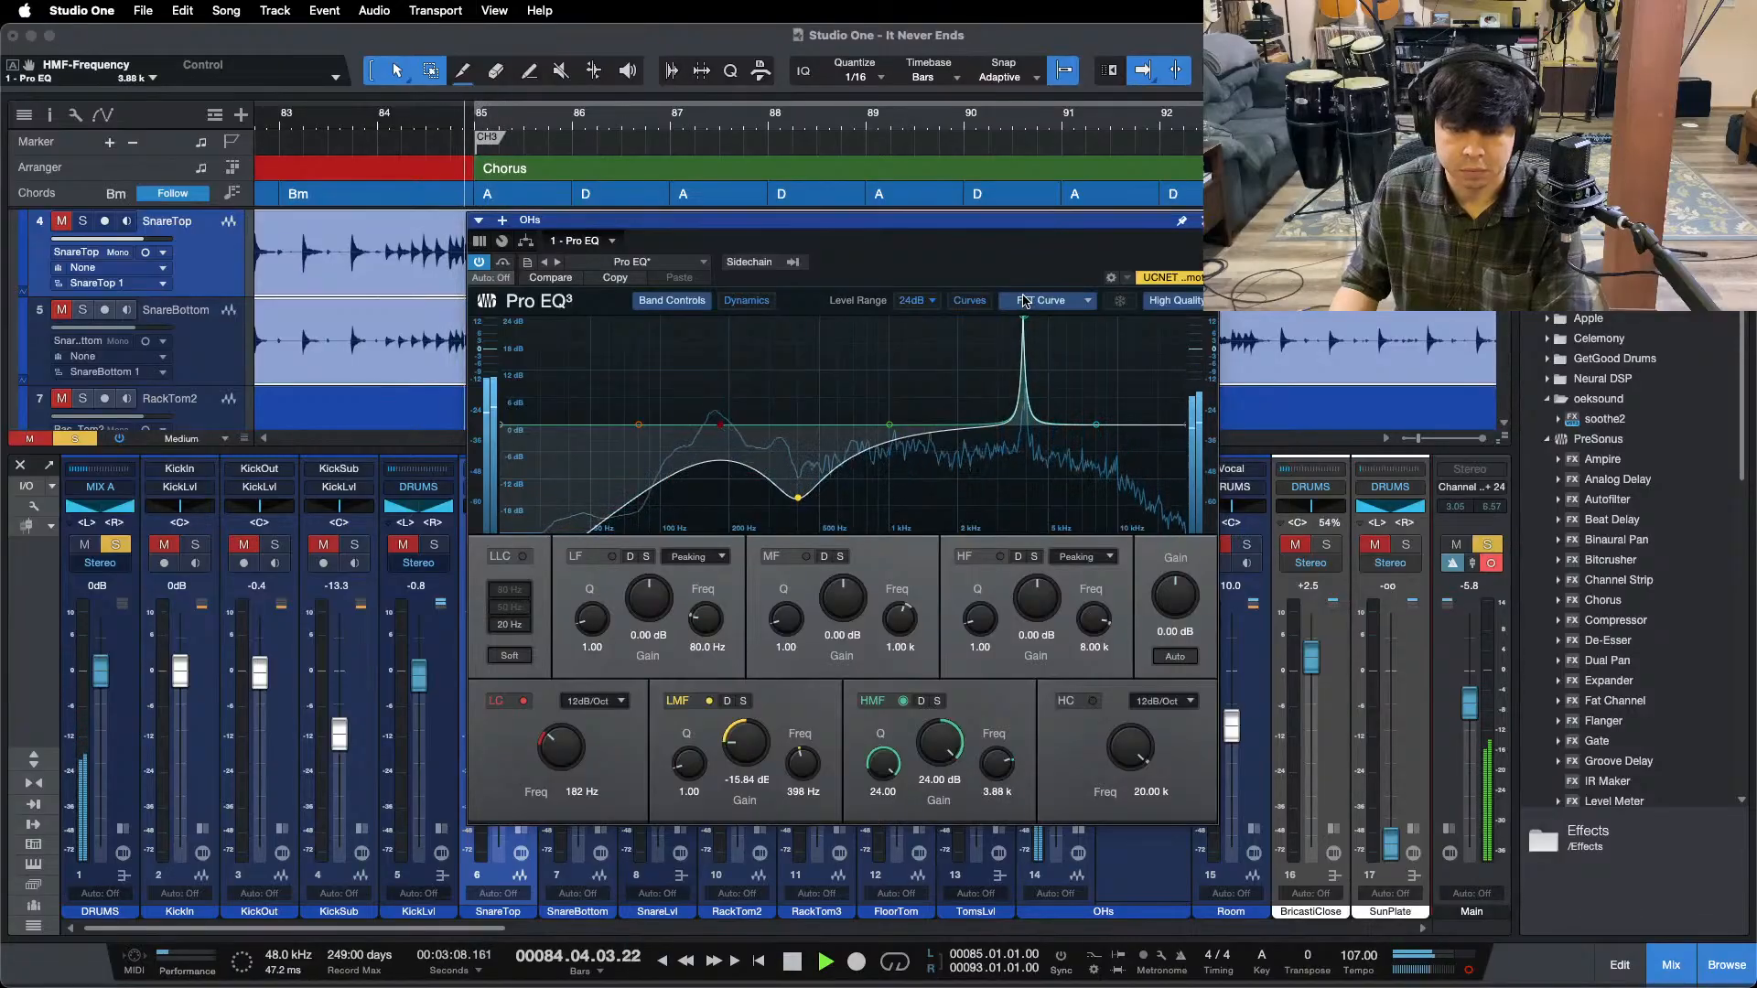
pyautogui.press('space')
pyautogui.press('space')
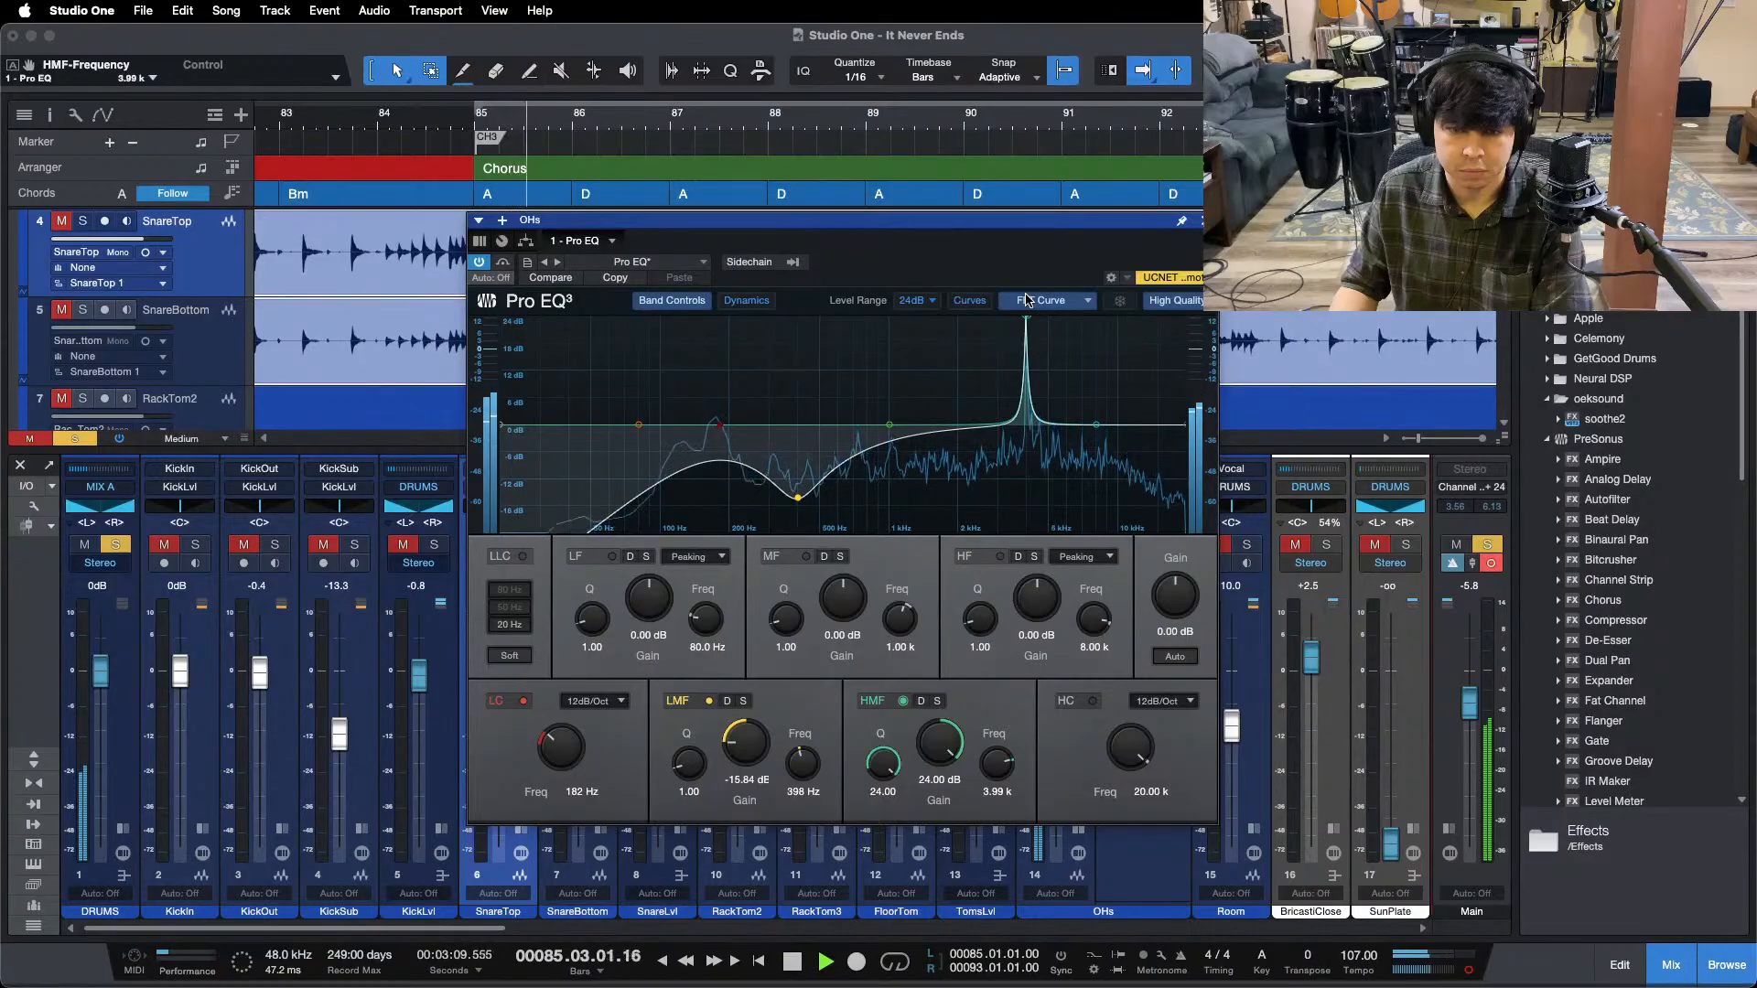
# - Settle the OHs HMF band on 3.99 kHz and cut its gain to -11.52 dB
pyautogui.press('space')
pyautogui.press('space')
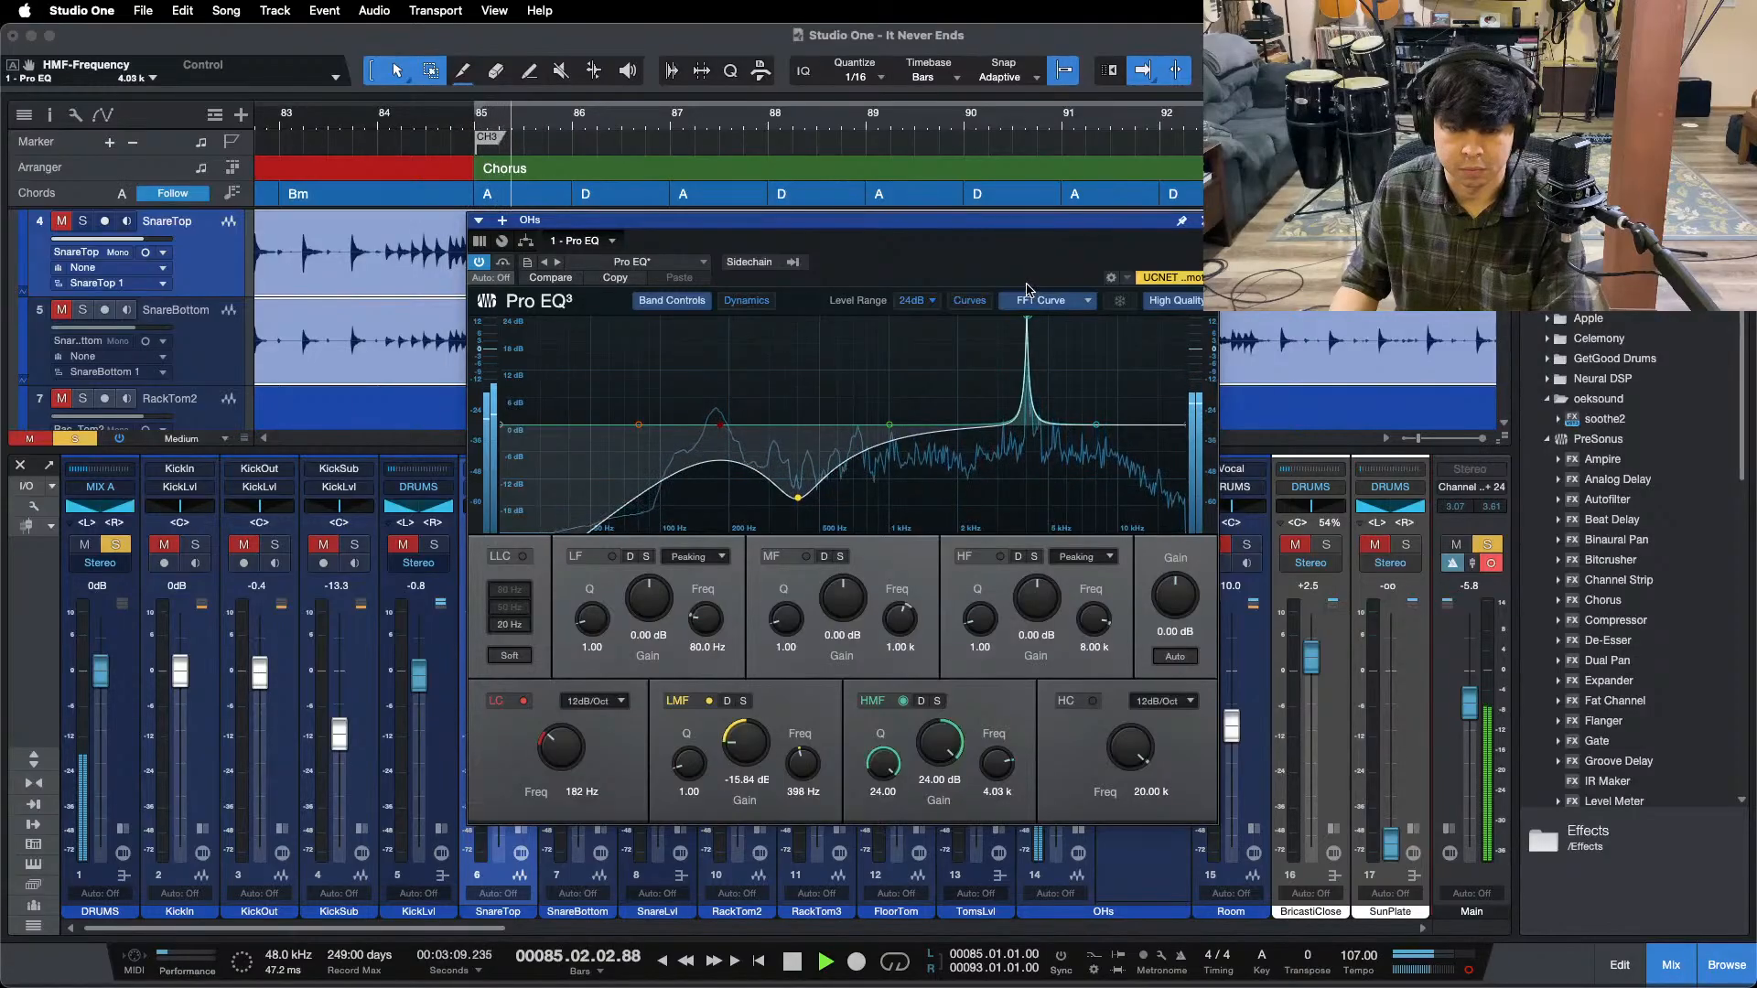
pyautogui.press('space')
pyautogui.press('space')
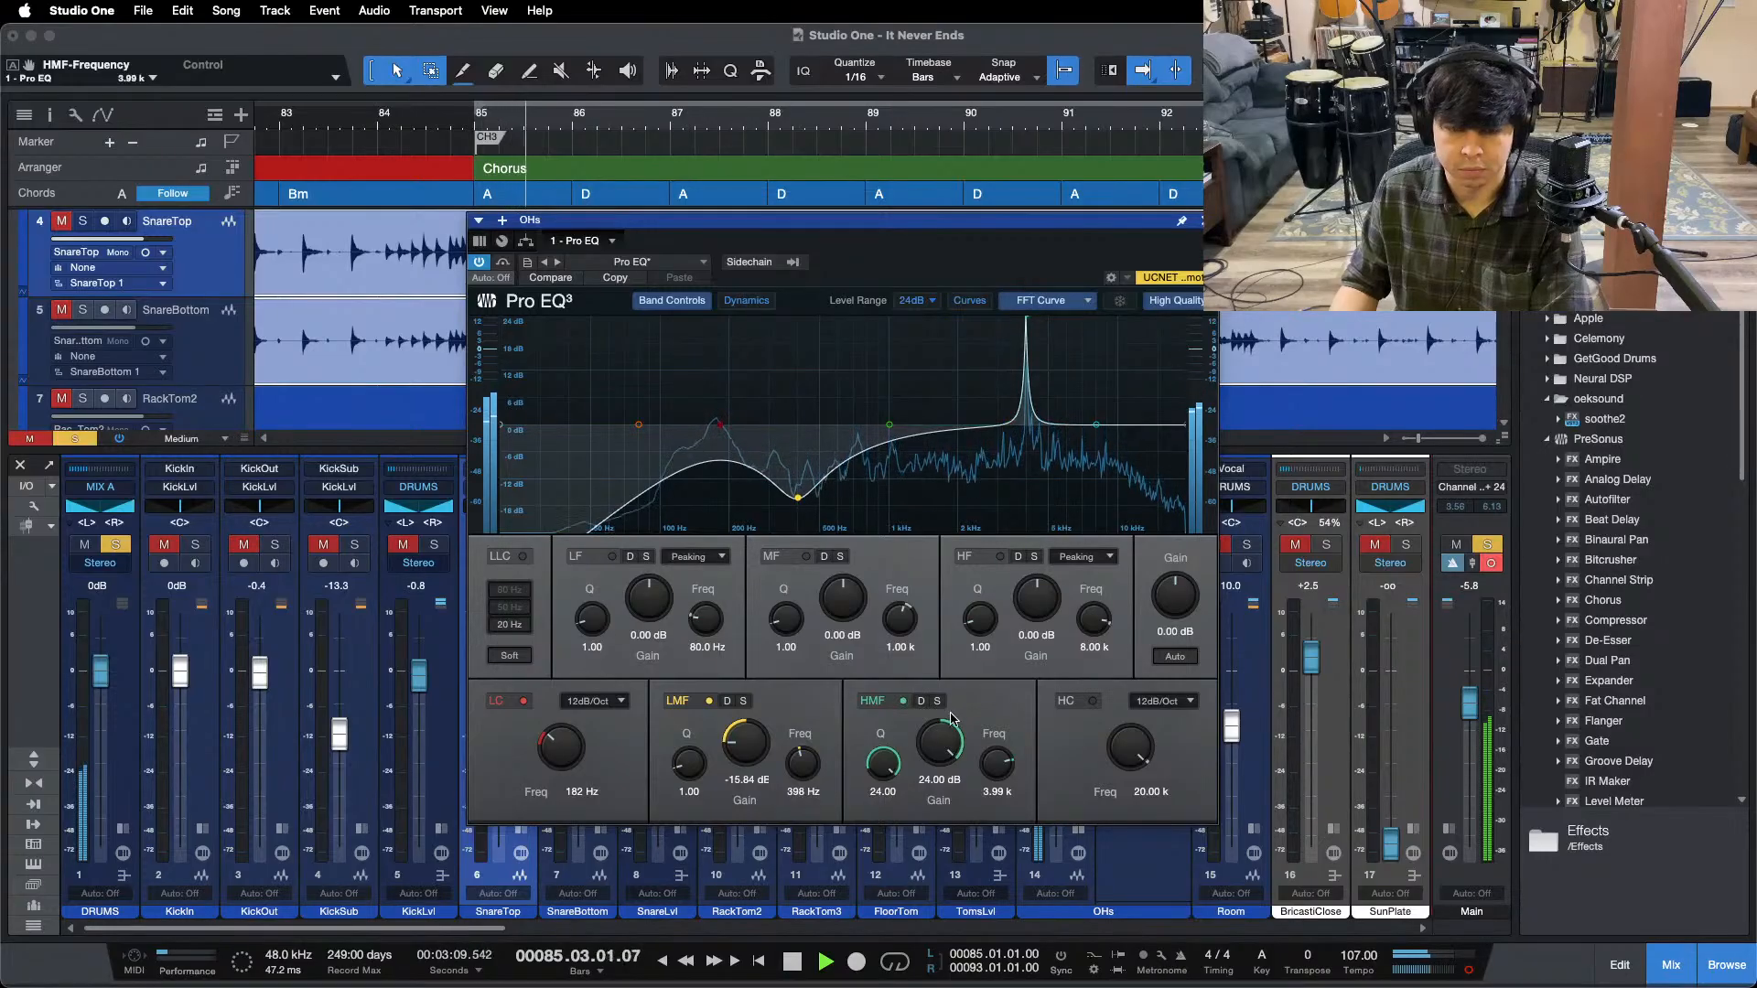
pyautogui.moveTo(951, 719); pyautogui.dragTo(943, 747)
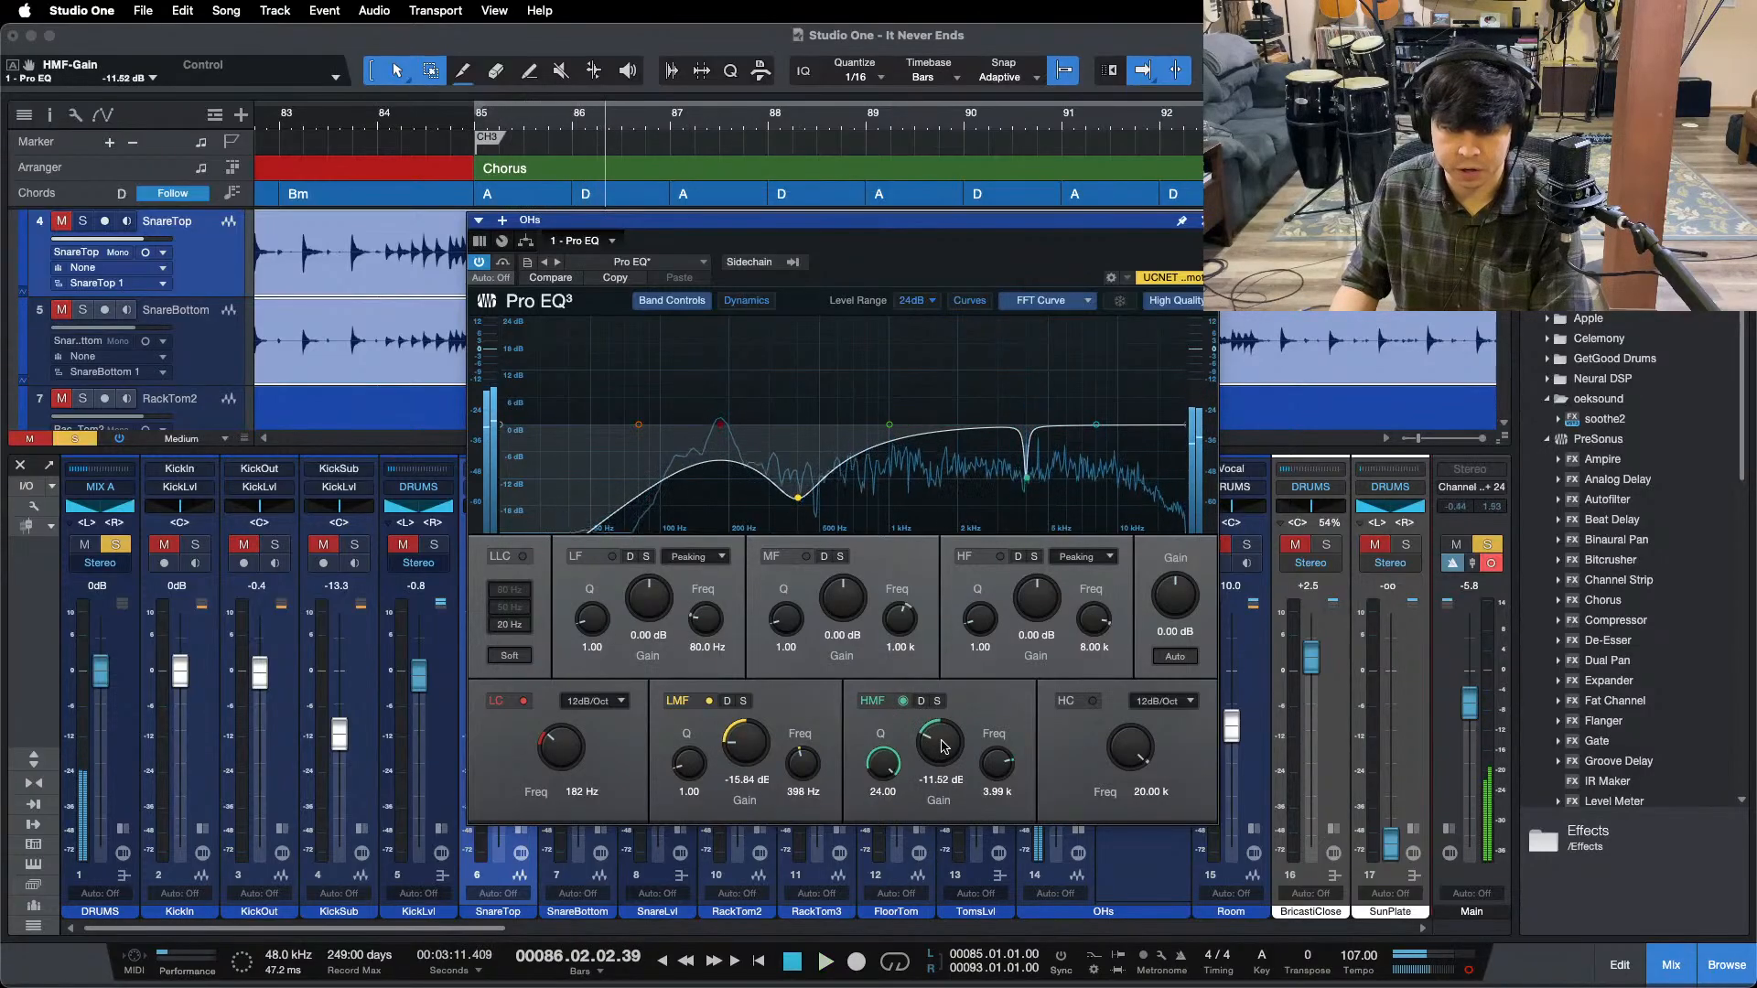
# - Set the OHs HMF band's gain to -12.48 dB and narrow the HF band to a Q of 24.00 while replaying the chorus start
pyautogui.press('space')
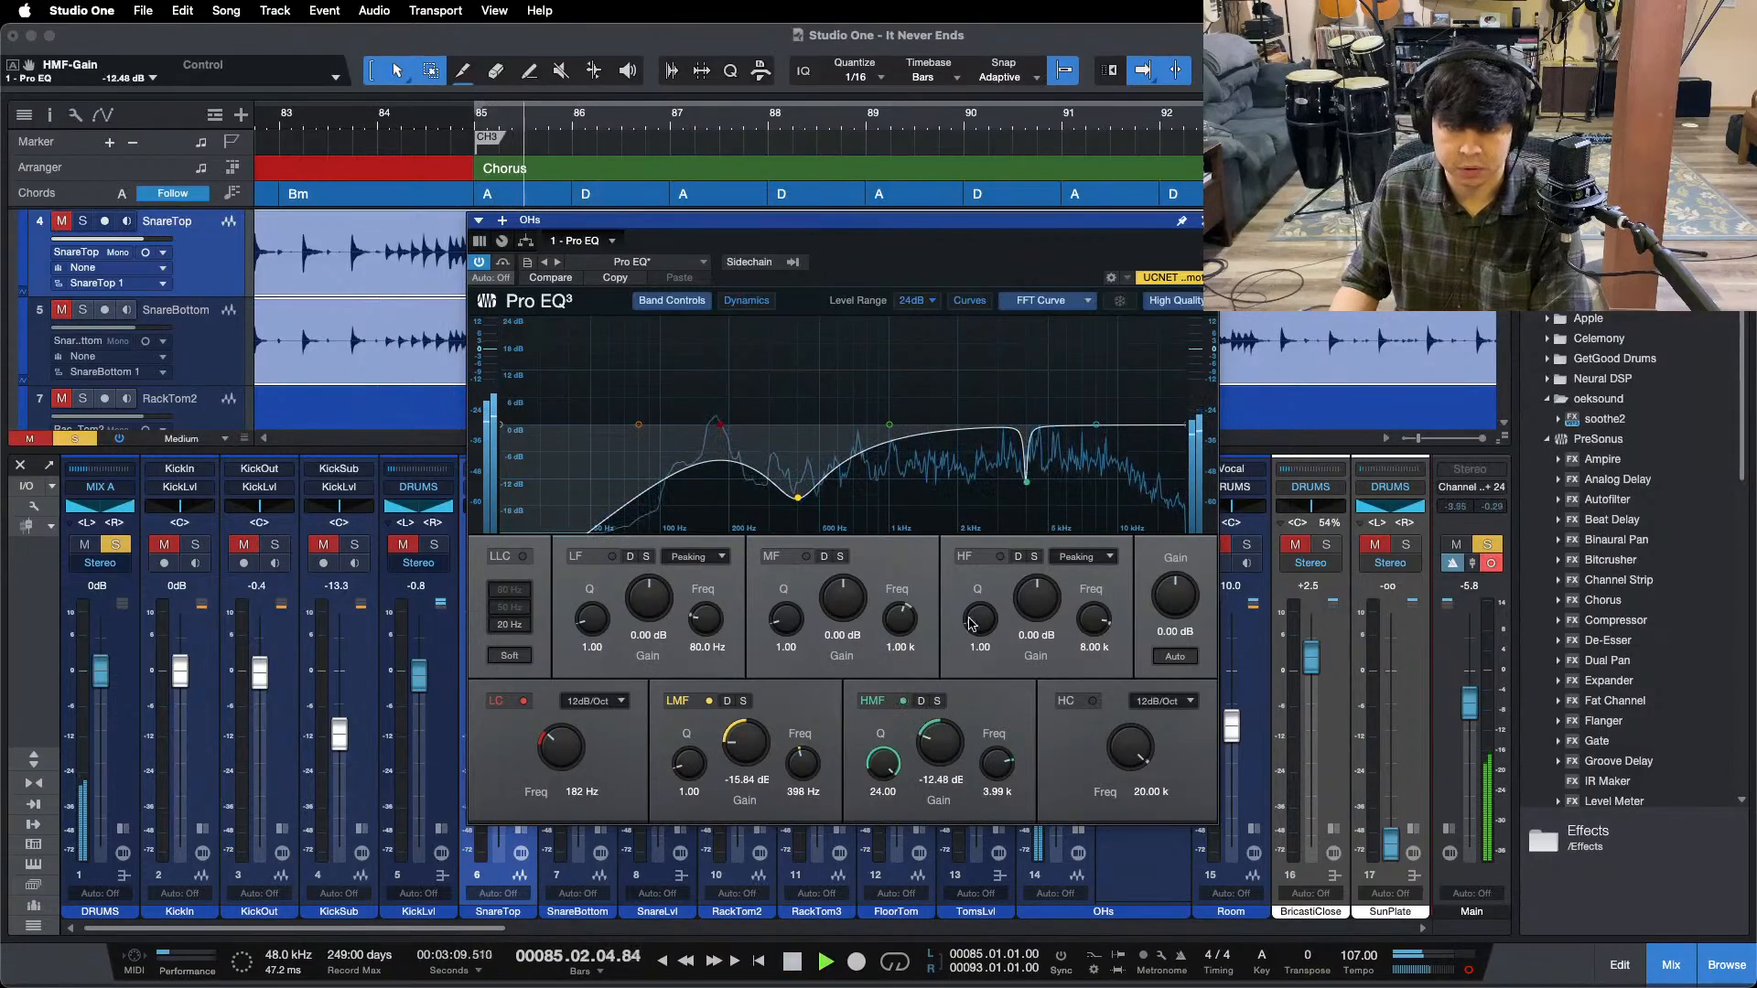
pyautogui.moveTo(972, 624); pyautogui.dragTo(973, 549)
pyautogui.press('space')
pyautogui.press('space')
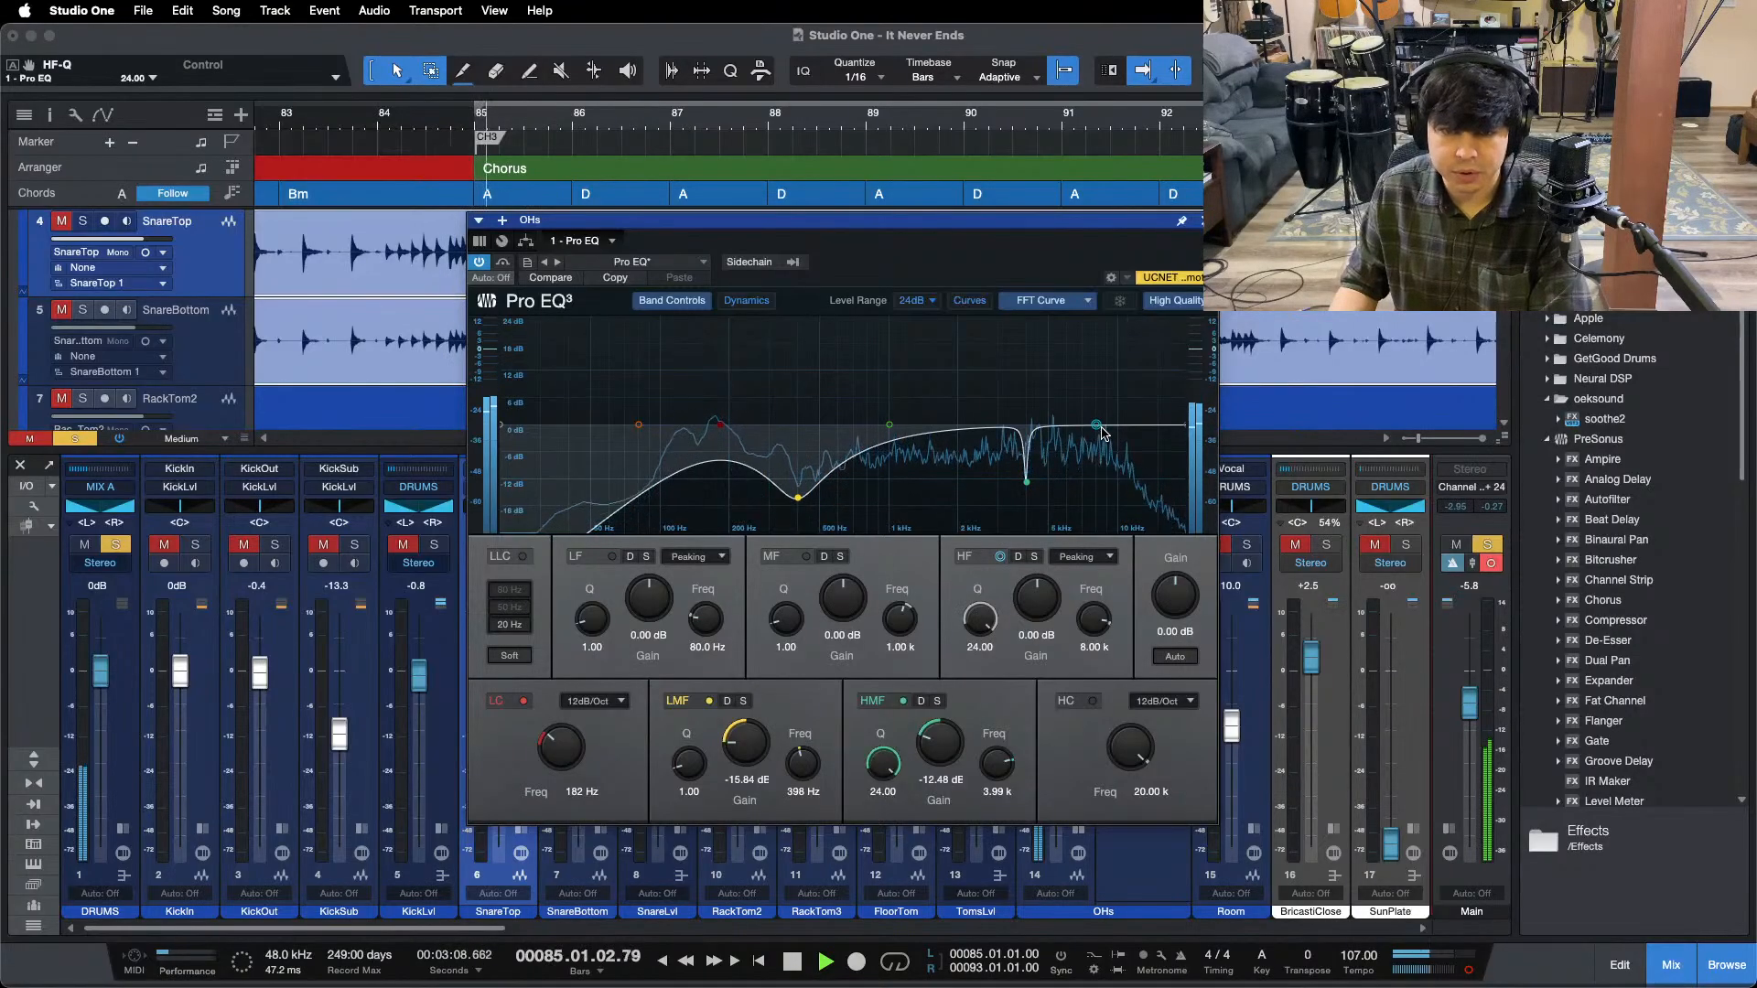
pyautogui.press('space')
pyautogui.press('space')
# - Boost the OHs HF band to 24.00 dB and sweep it to 4.54 kHz, replaying the chorus start to locate the resonance
pyautogui.moveTo(1102, 431); pyautogui.dragTo(1040, 272)
pyautogui.press('space')
pyautogui.press('space')
pyautogui.press('space')
pyautogui.press('space')
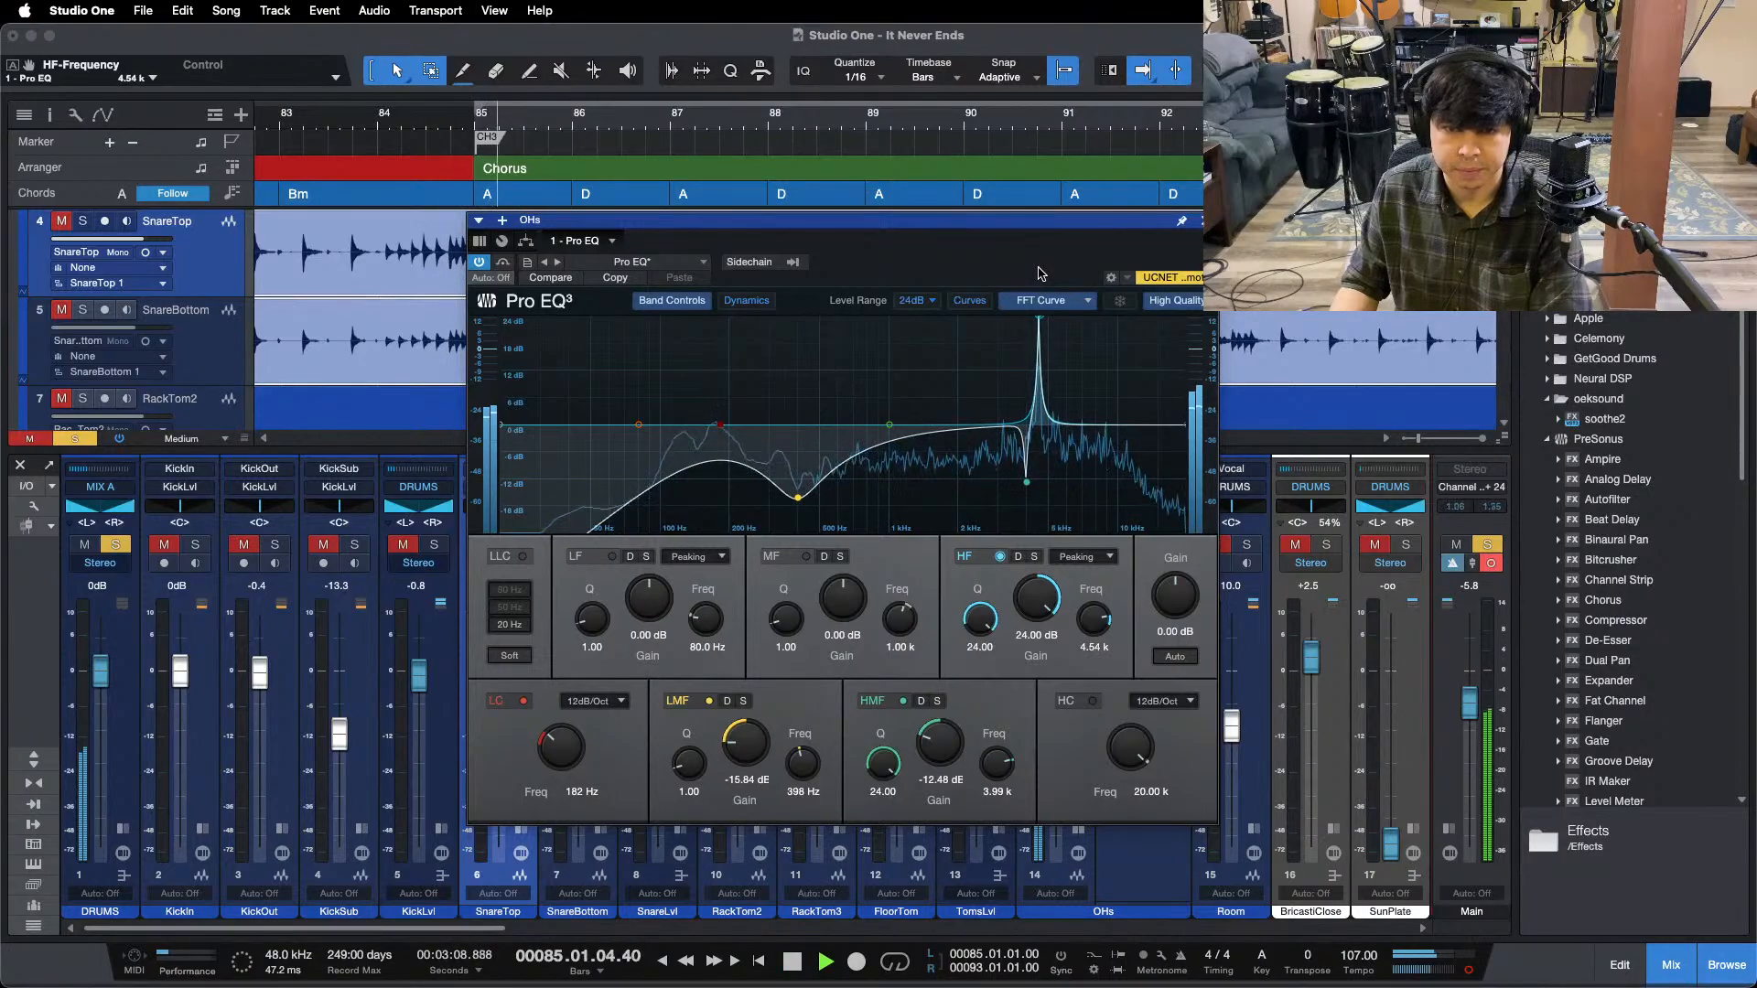
pyautogui.press('space')
pyautogui.press('space')
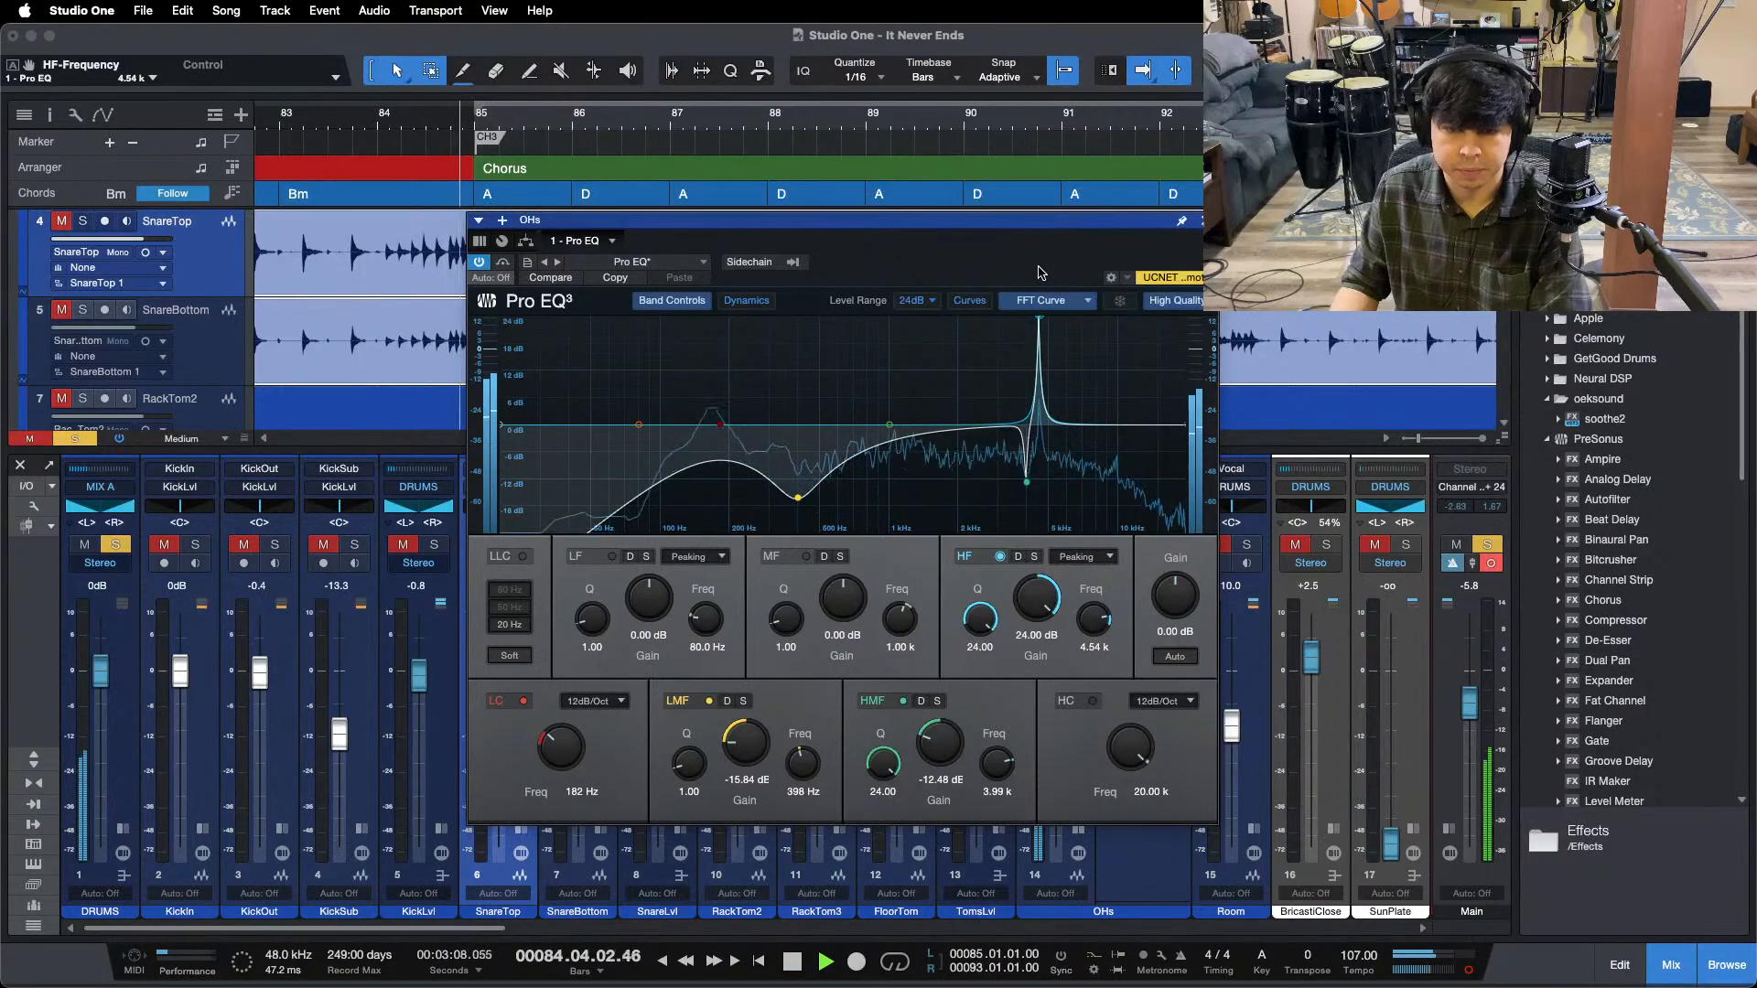
# - Cut the OHs HF band at 4.54 kHz to -12.00 dB and compare the sound with the band switched off and on
pyautogui.moveTo(1051, 670); pyautogui.dragTo(1030, 731)
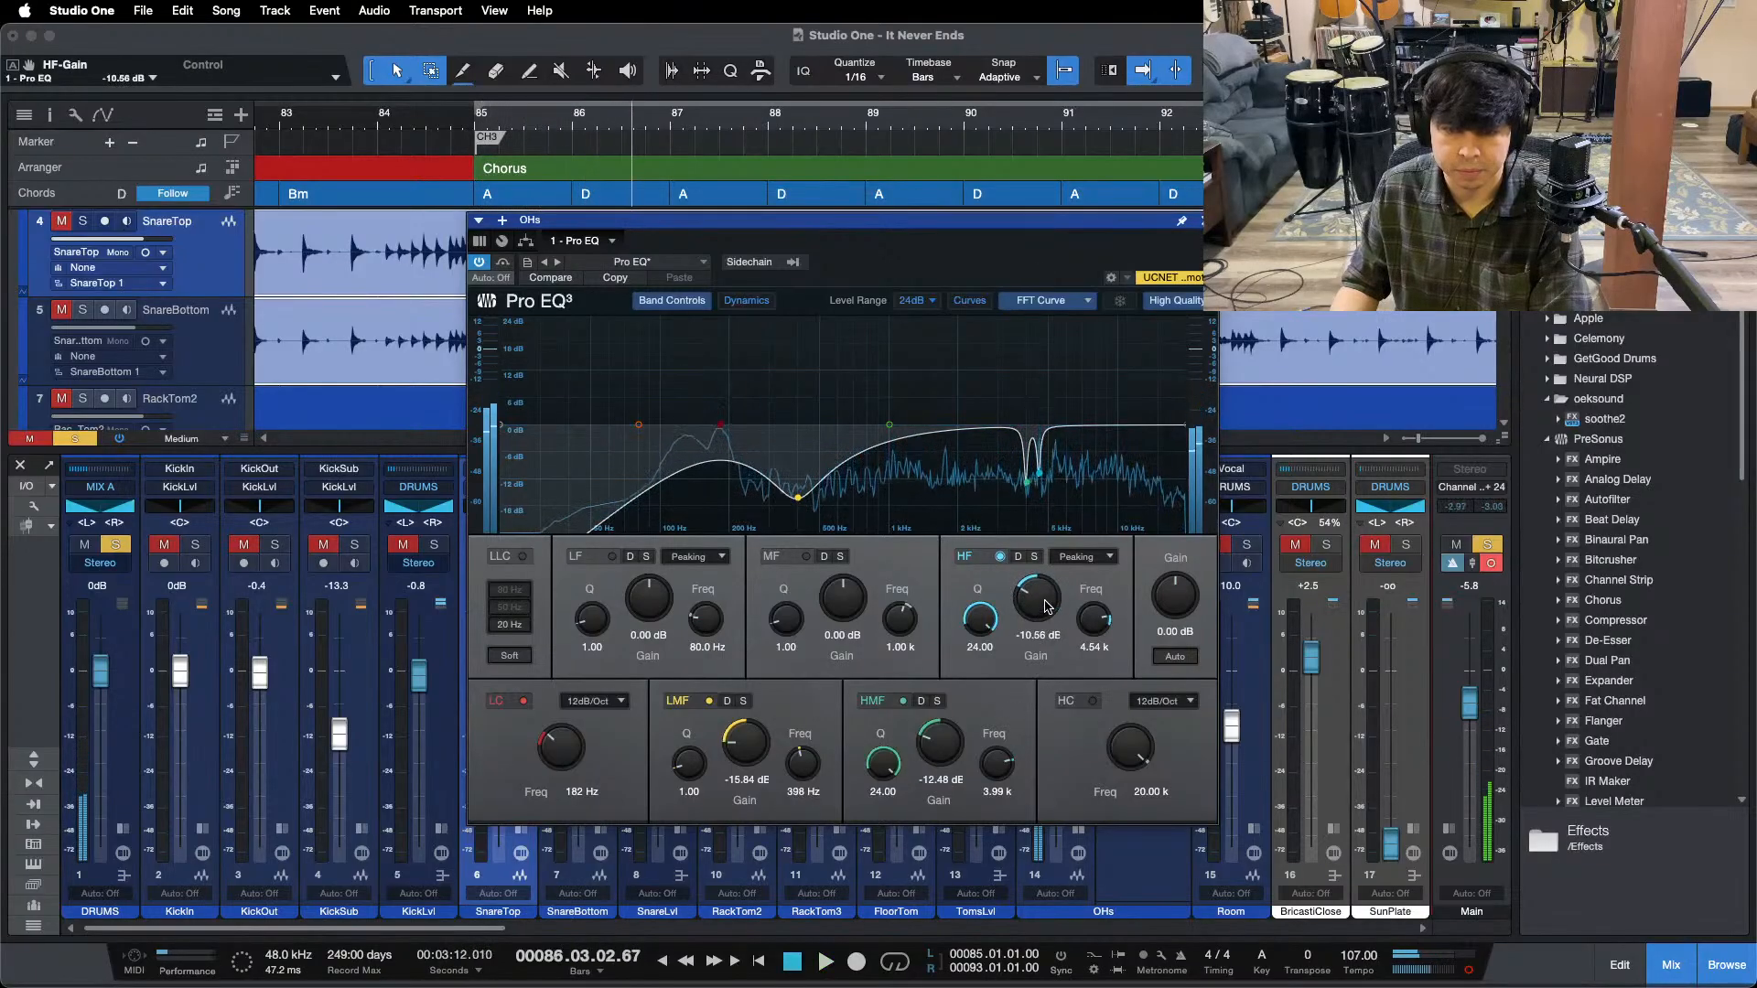
pyautogui.moveTo(1045, 606); pyautogui.dragTo(1047, 611)
pyautogui.press('space')
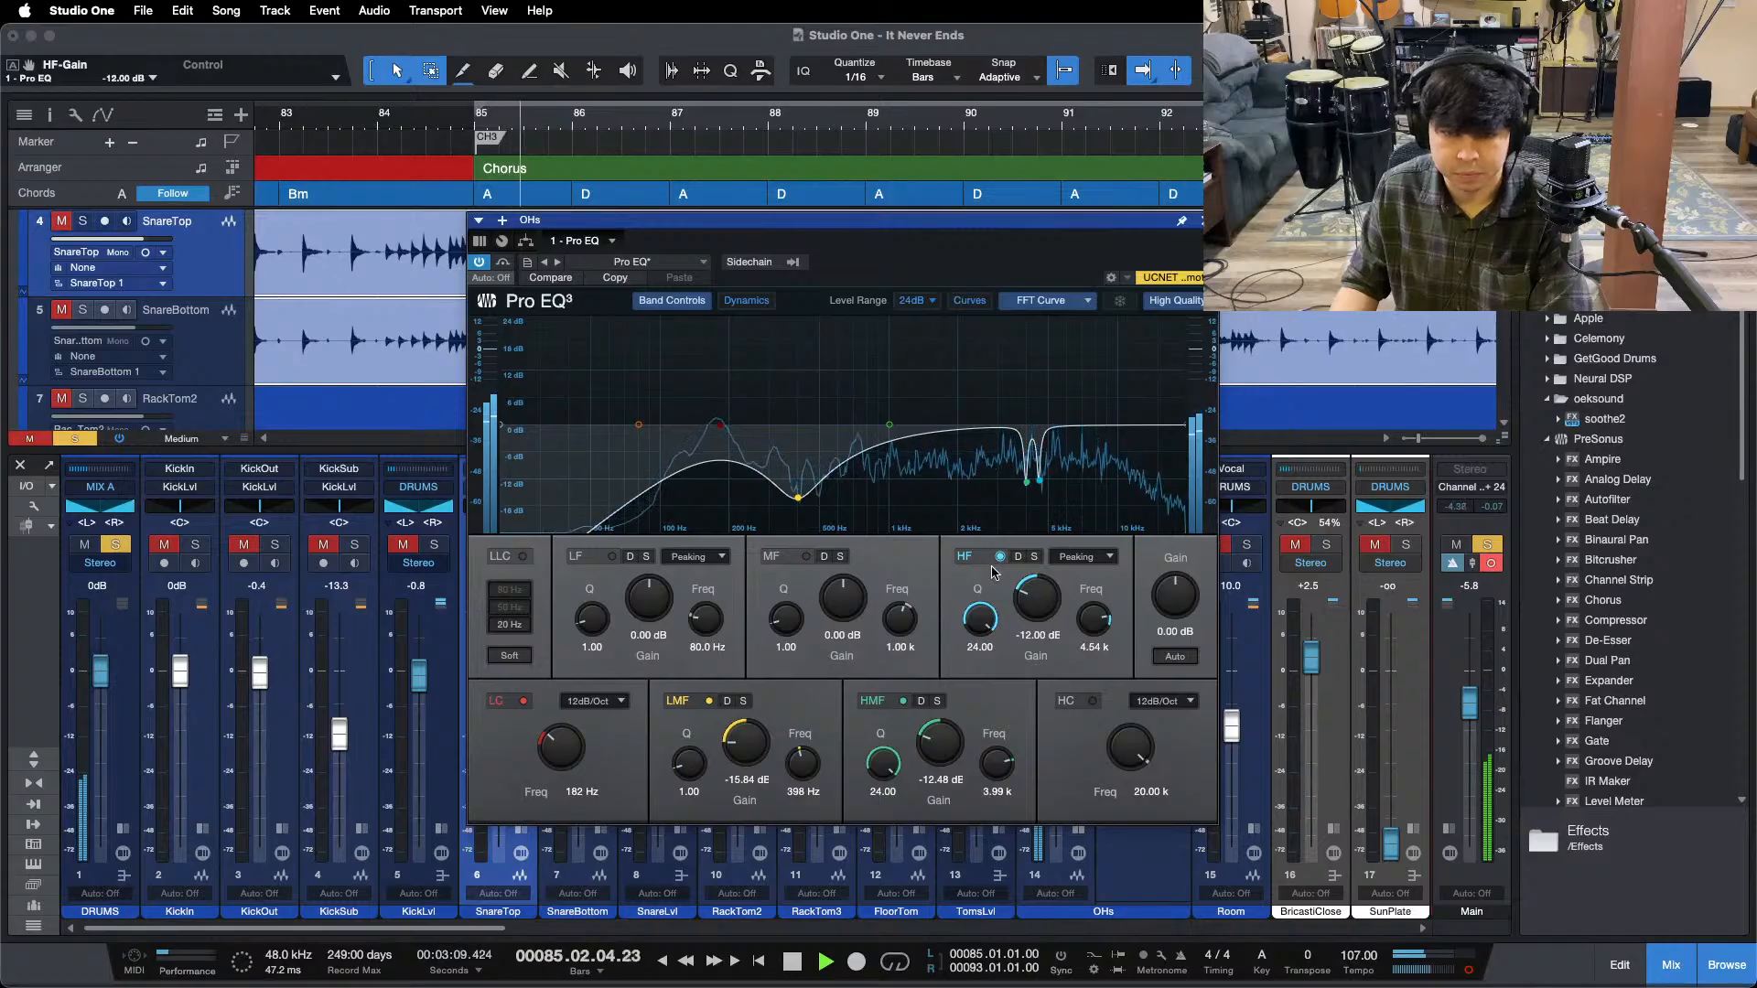
pyautogui.click(999, 557)
pyautogui.press('space')
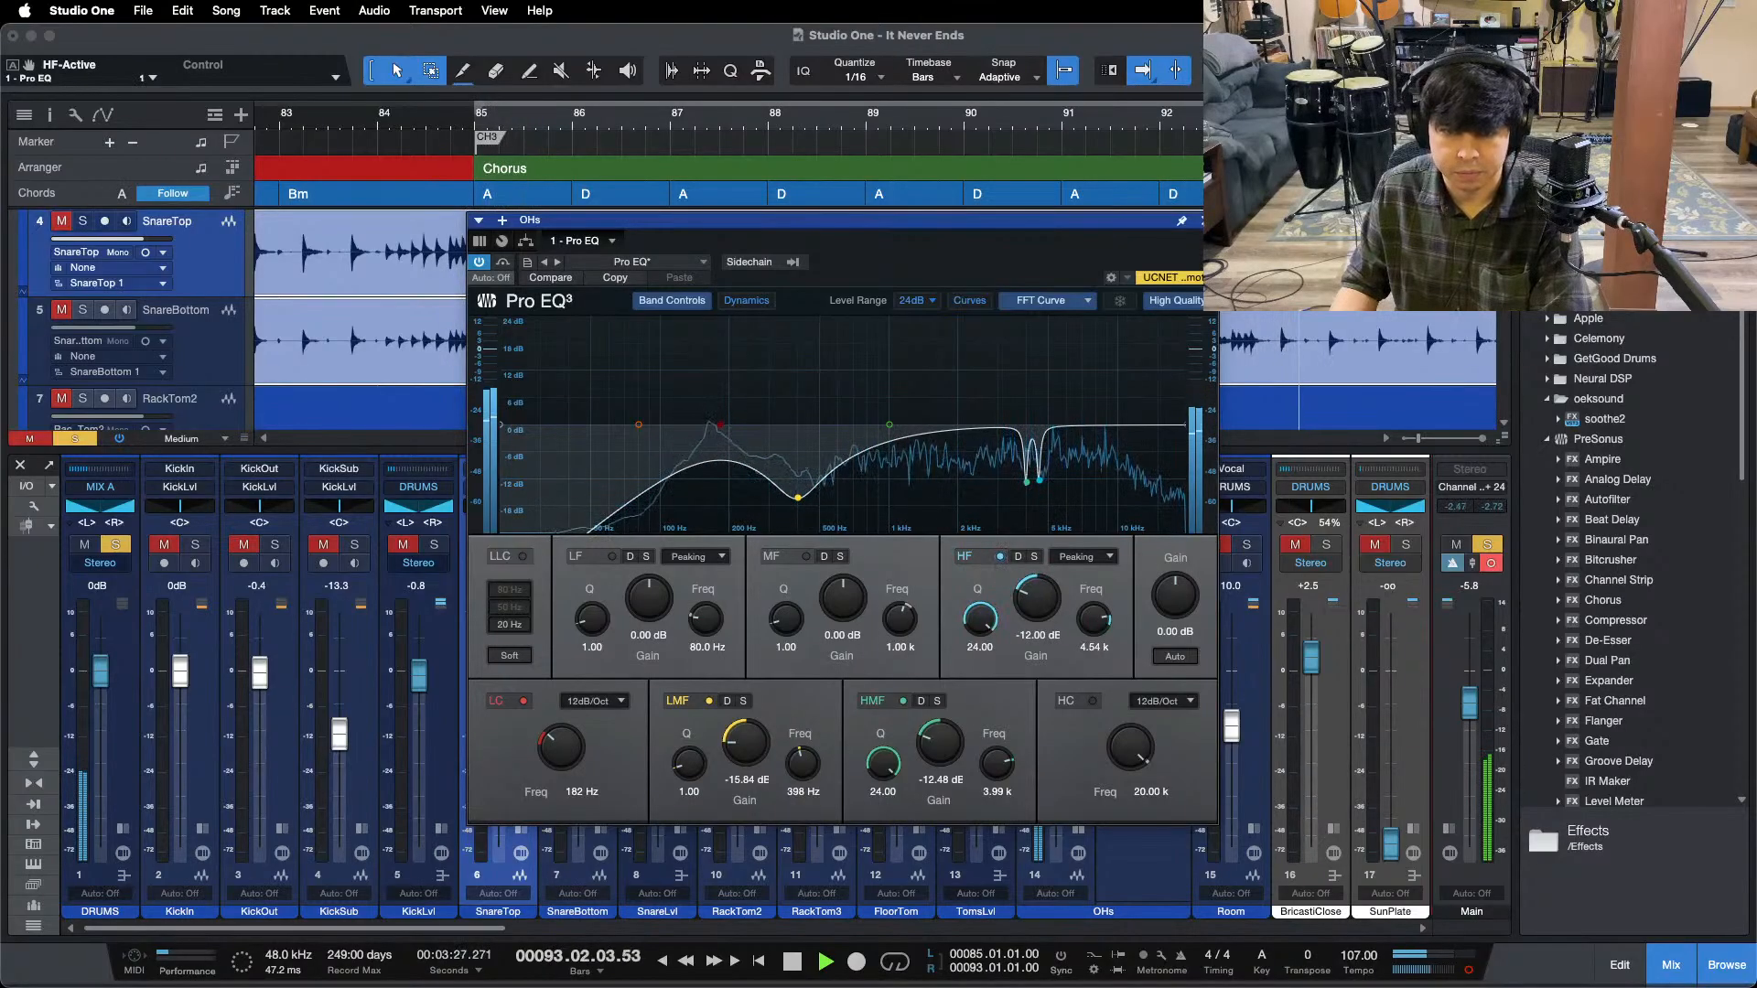
pyautogui.click(442, 117)
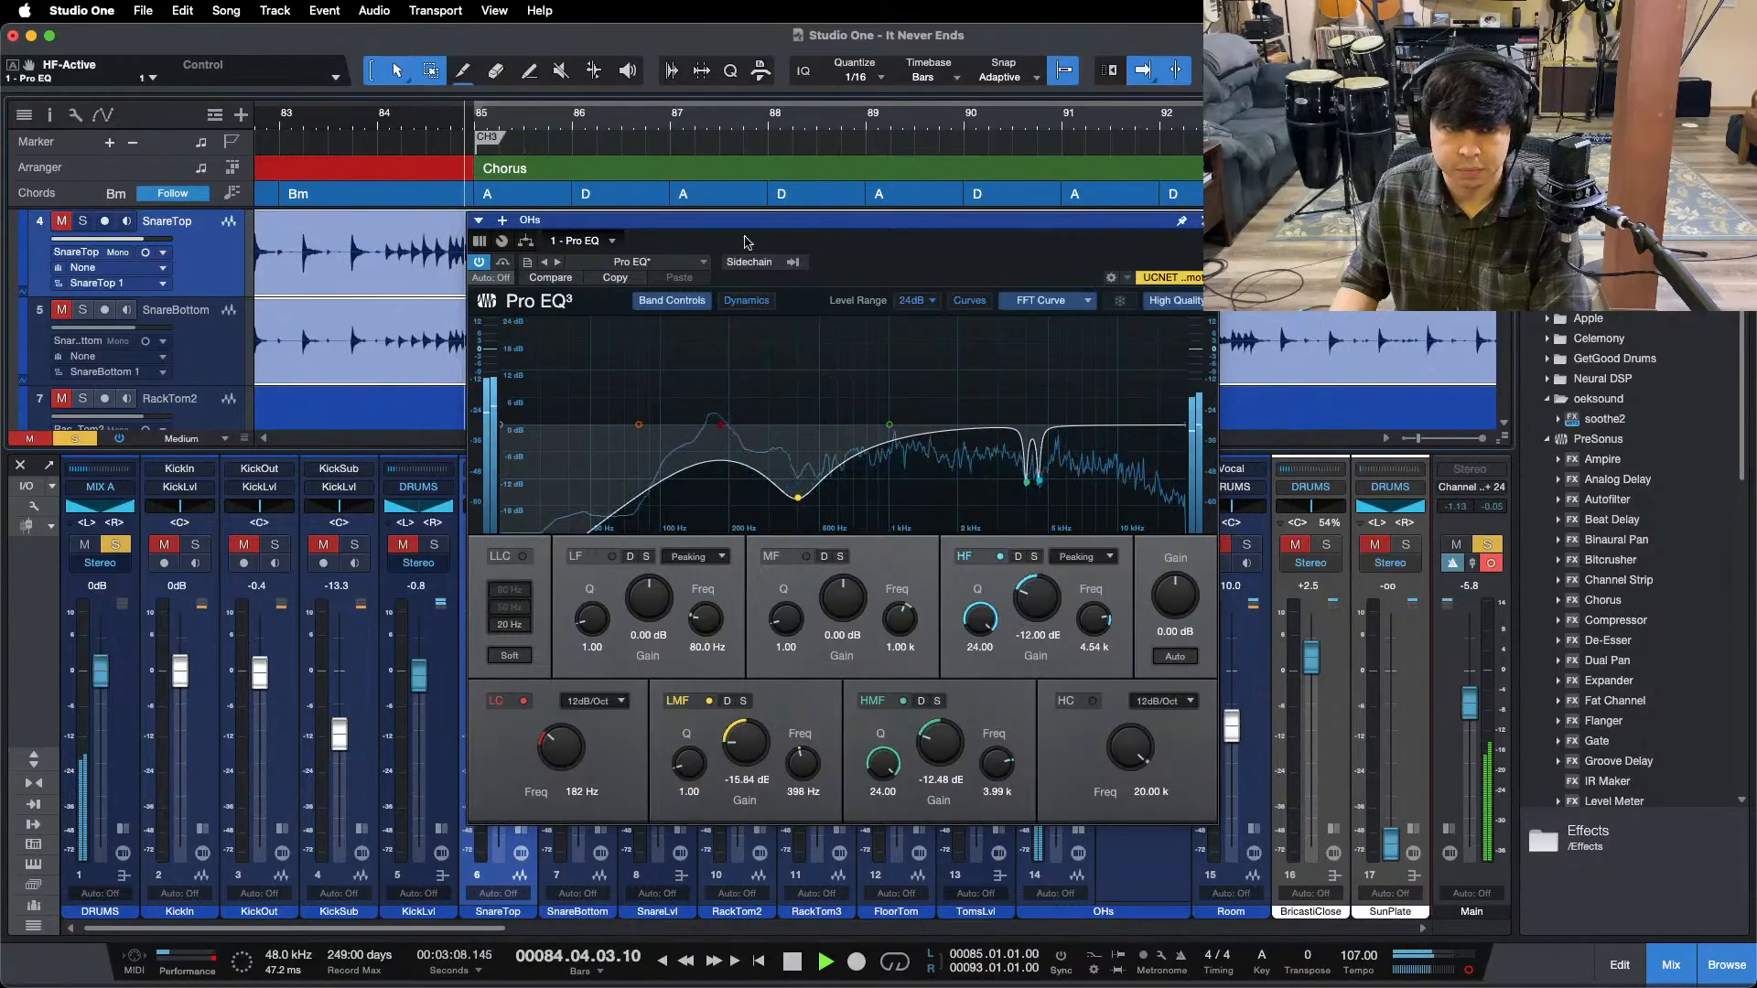
# - Close the OHs Pro EQ, lower the OHs fader to -2.1 dB and collapse the channel's insert view
pyautogui.click(1201, 222)
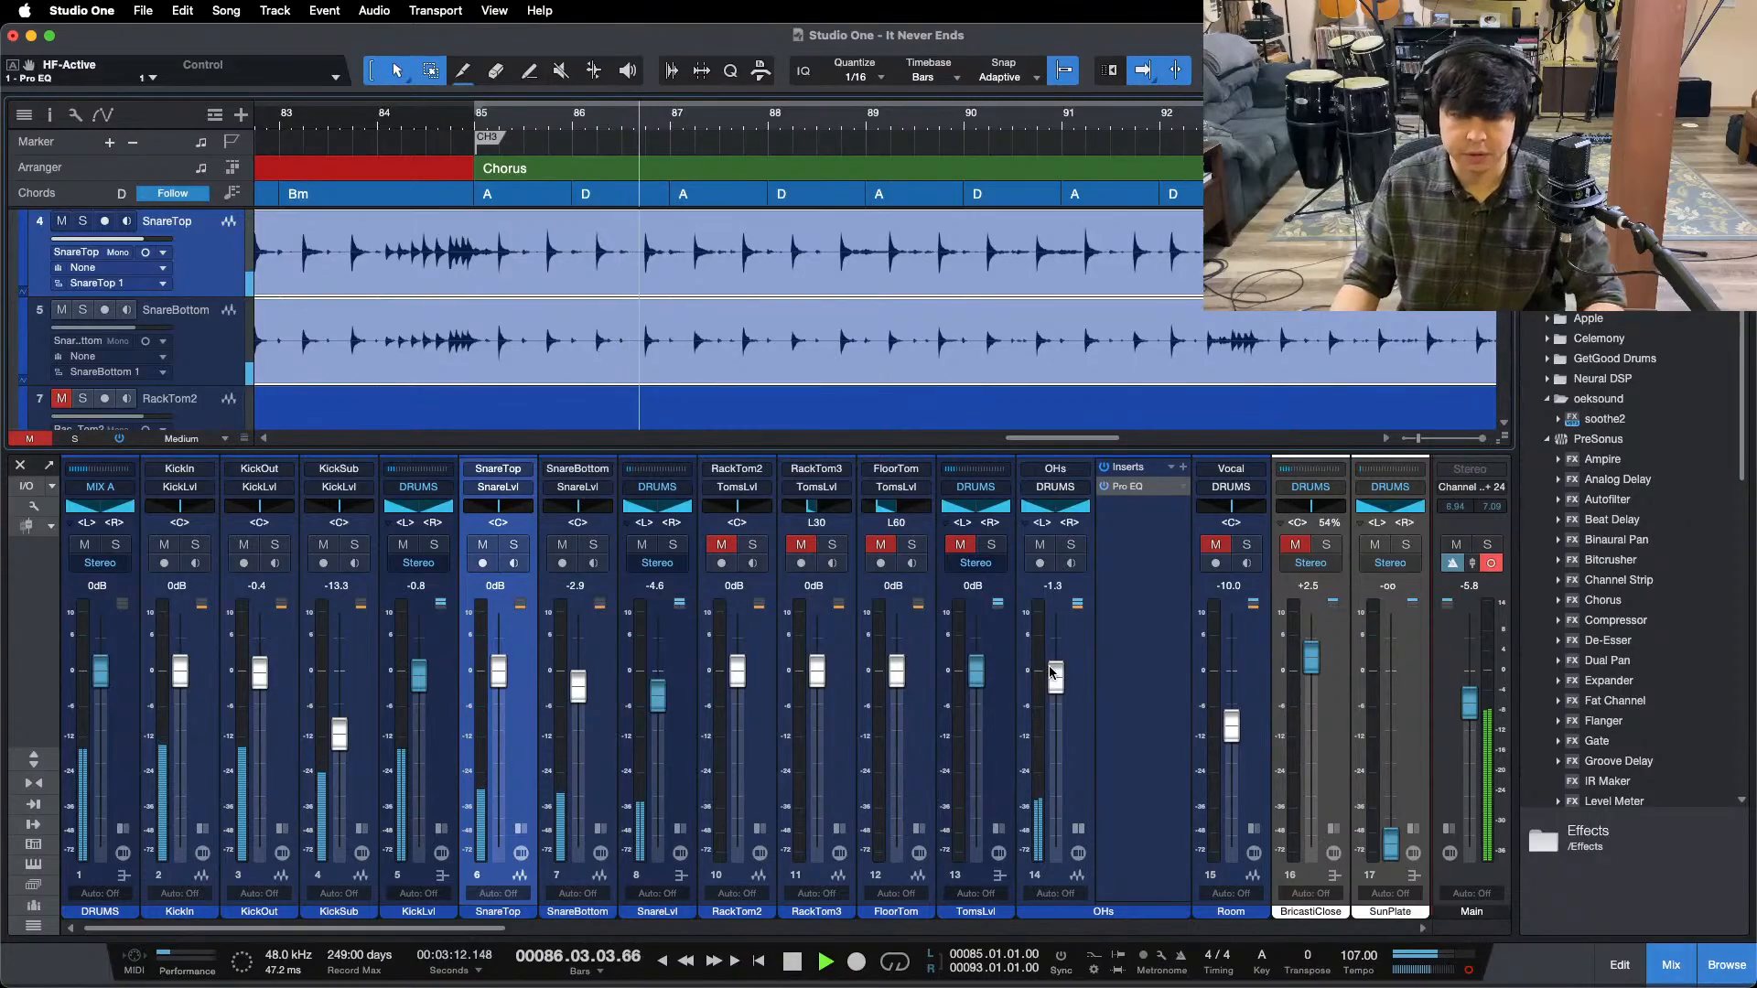
pyautogui.moveTo(1052, 673); pyautogui.dragTo(1057, 682)
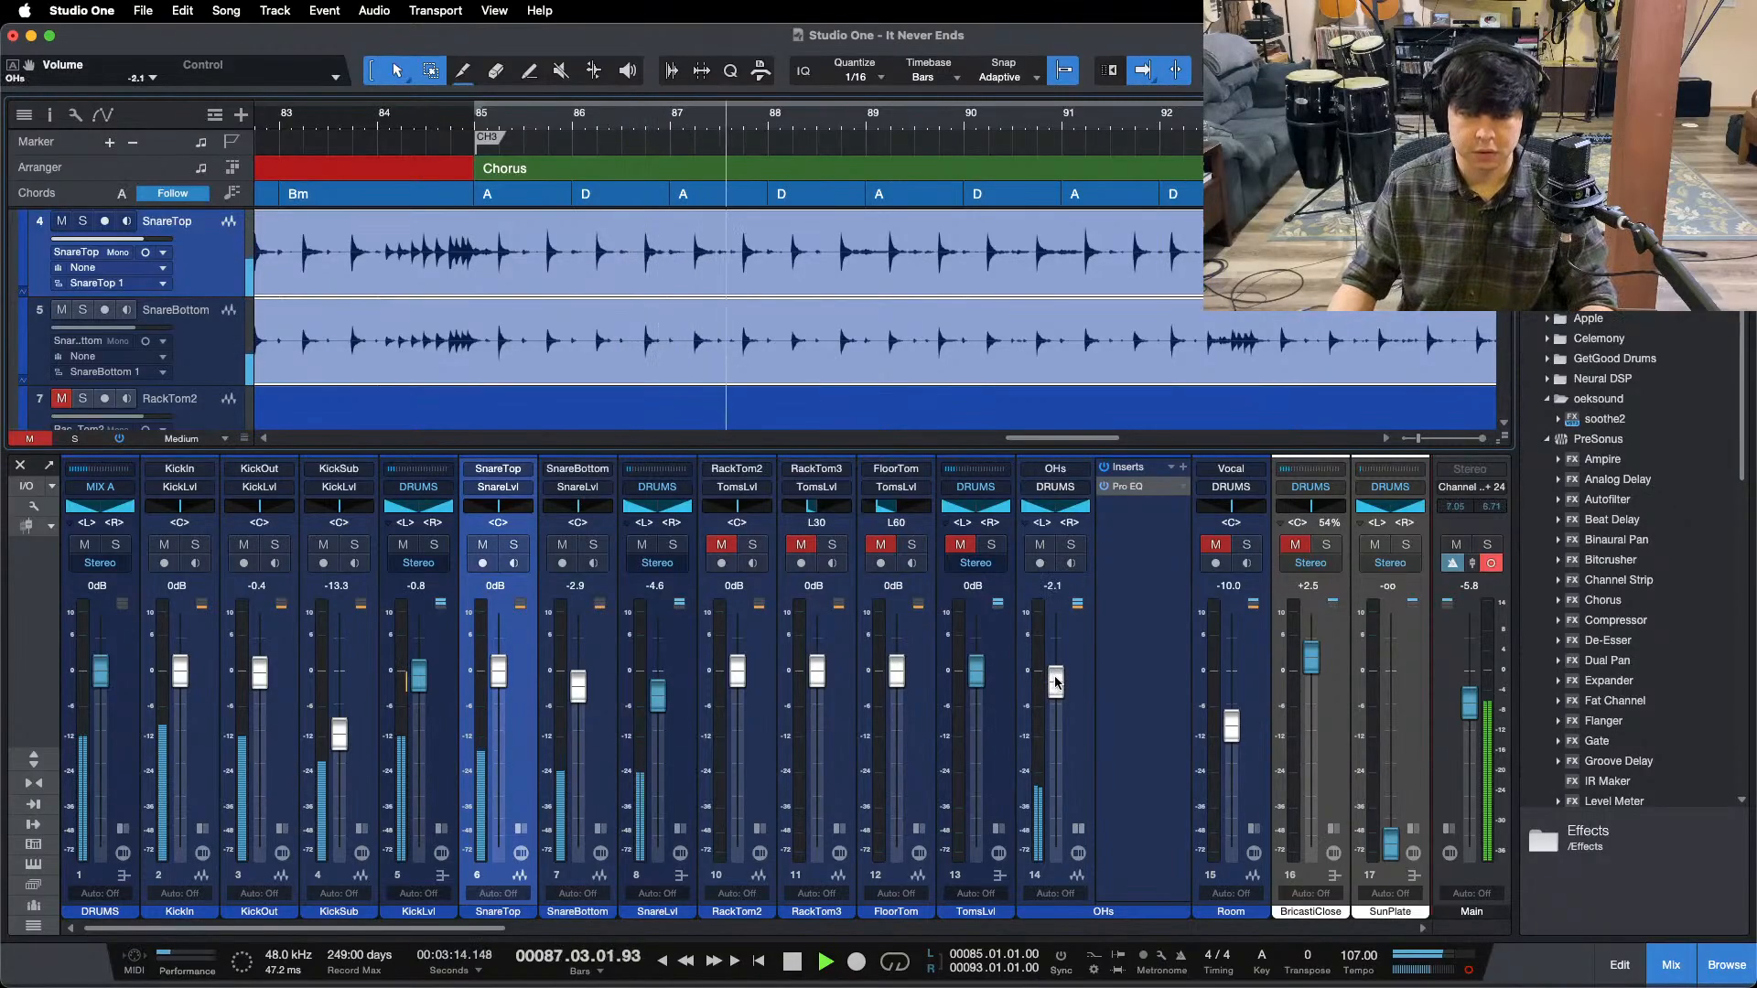
pyautogui.click(1078, 829)
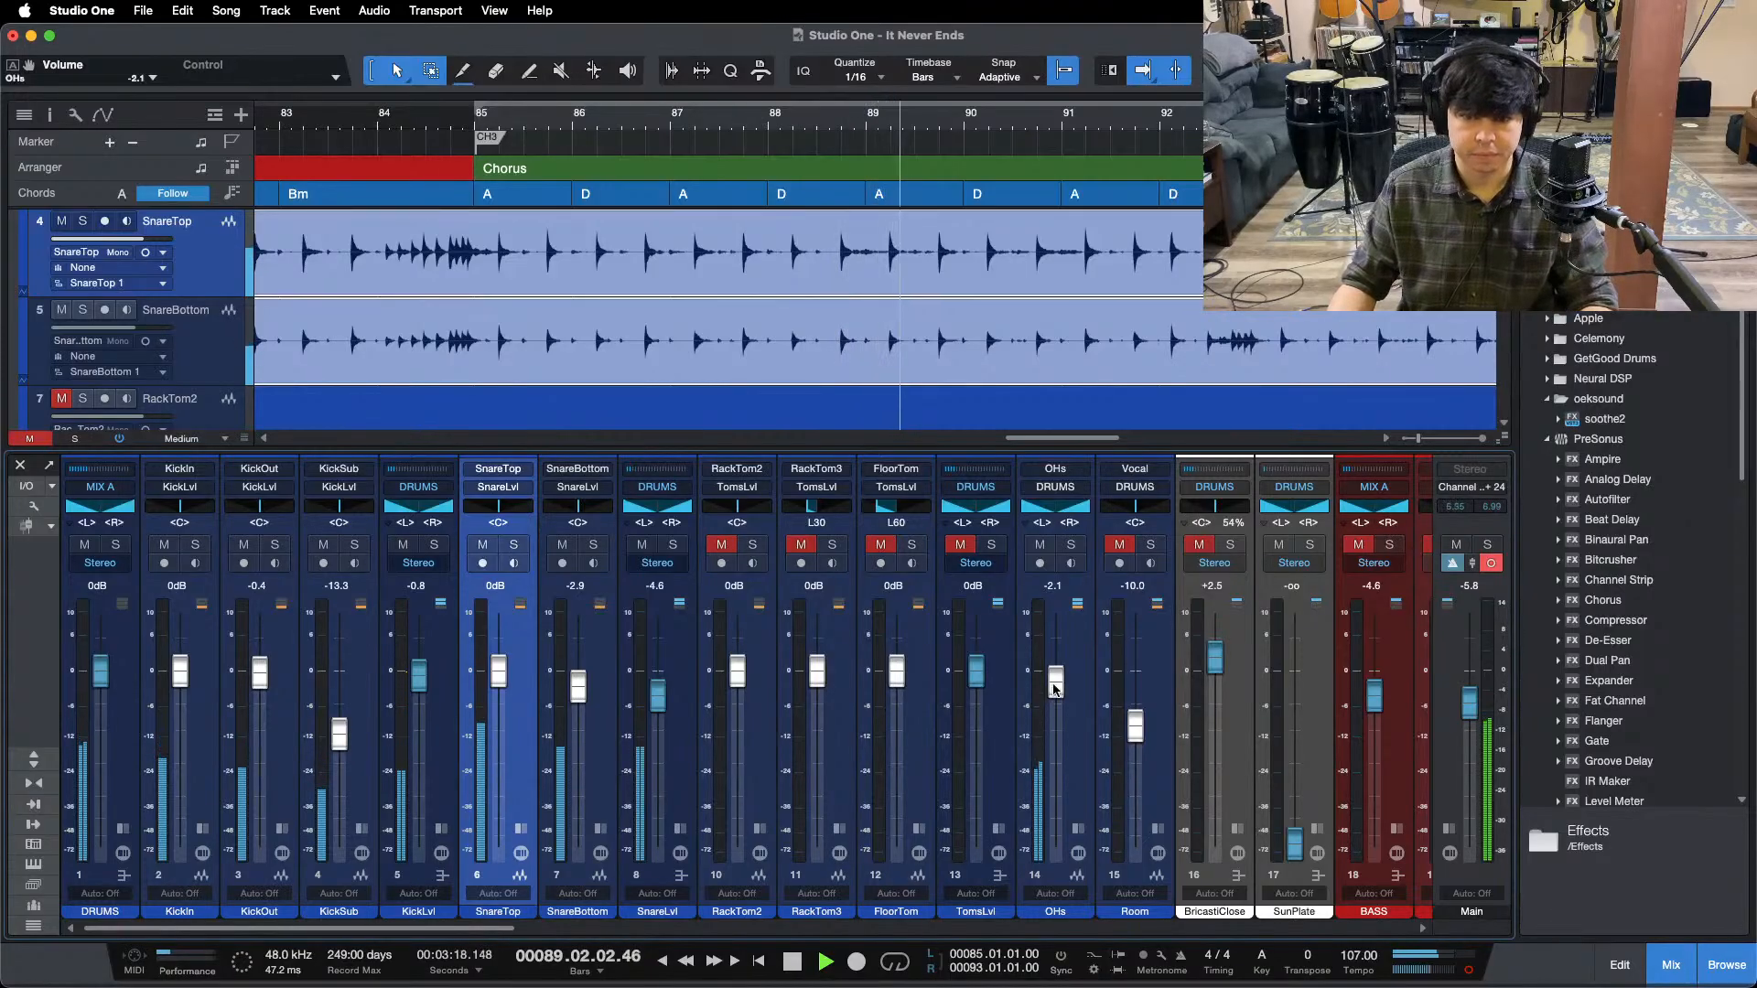
# - Unmute and solo the TomsLvl bus, then show the full arrangement with the mixer hidden and playback stopped
pyautogui.click(964, 545)
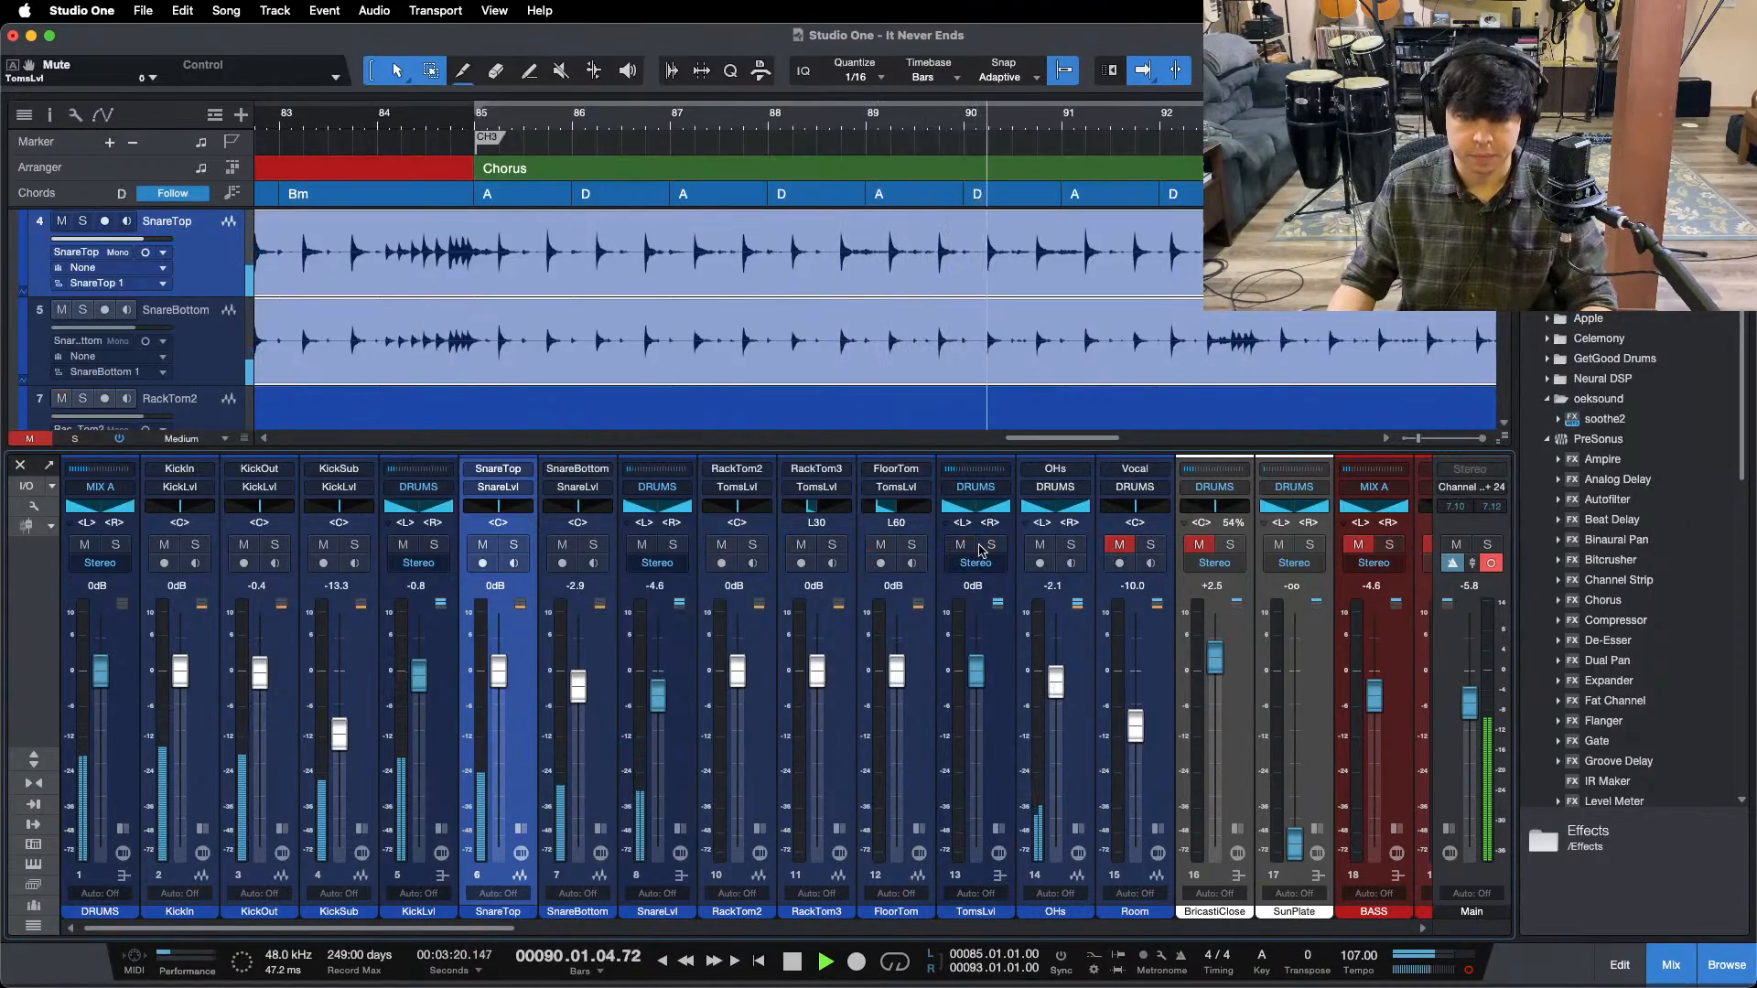
pyautogui.click(989, 547)
pyautogui.press('F3')
pyautogui.hotkey('alt', 'z')
pyautogui.press('space')
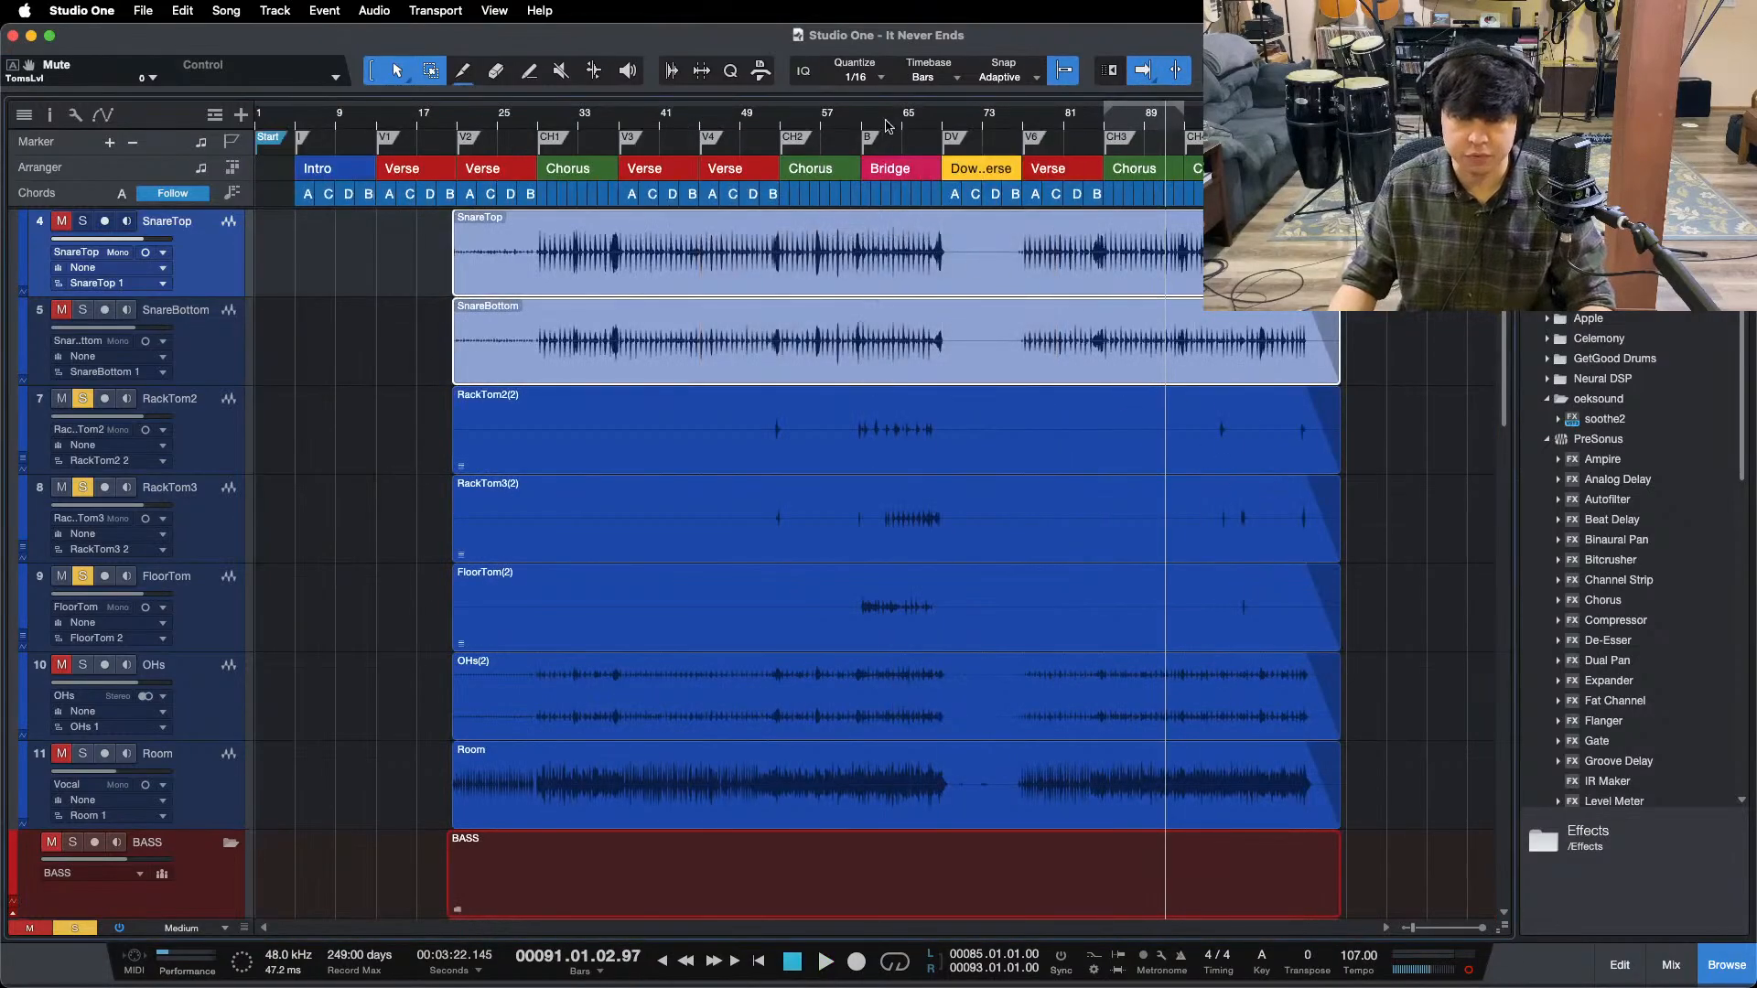
# - Set the loop range to the Bridge section and play it zoomed in with the mixer open
pyautogui.moveTo(902, 120); pyautogui.dragTo(819, 176)
pyautogui.doubleClick(814, 136)
pyautogui.press('space')
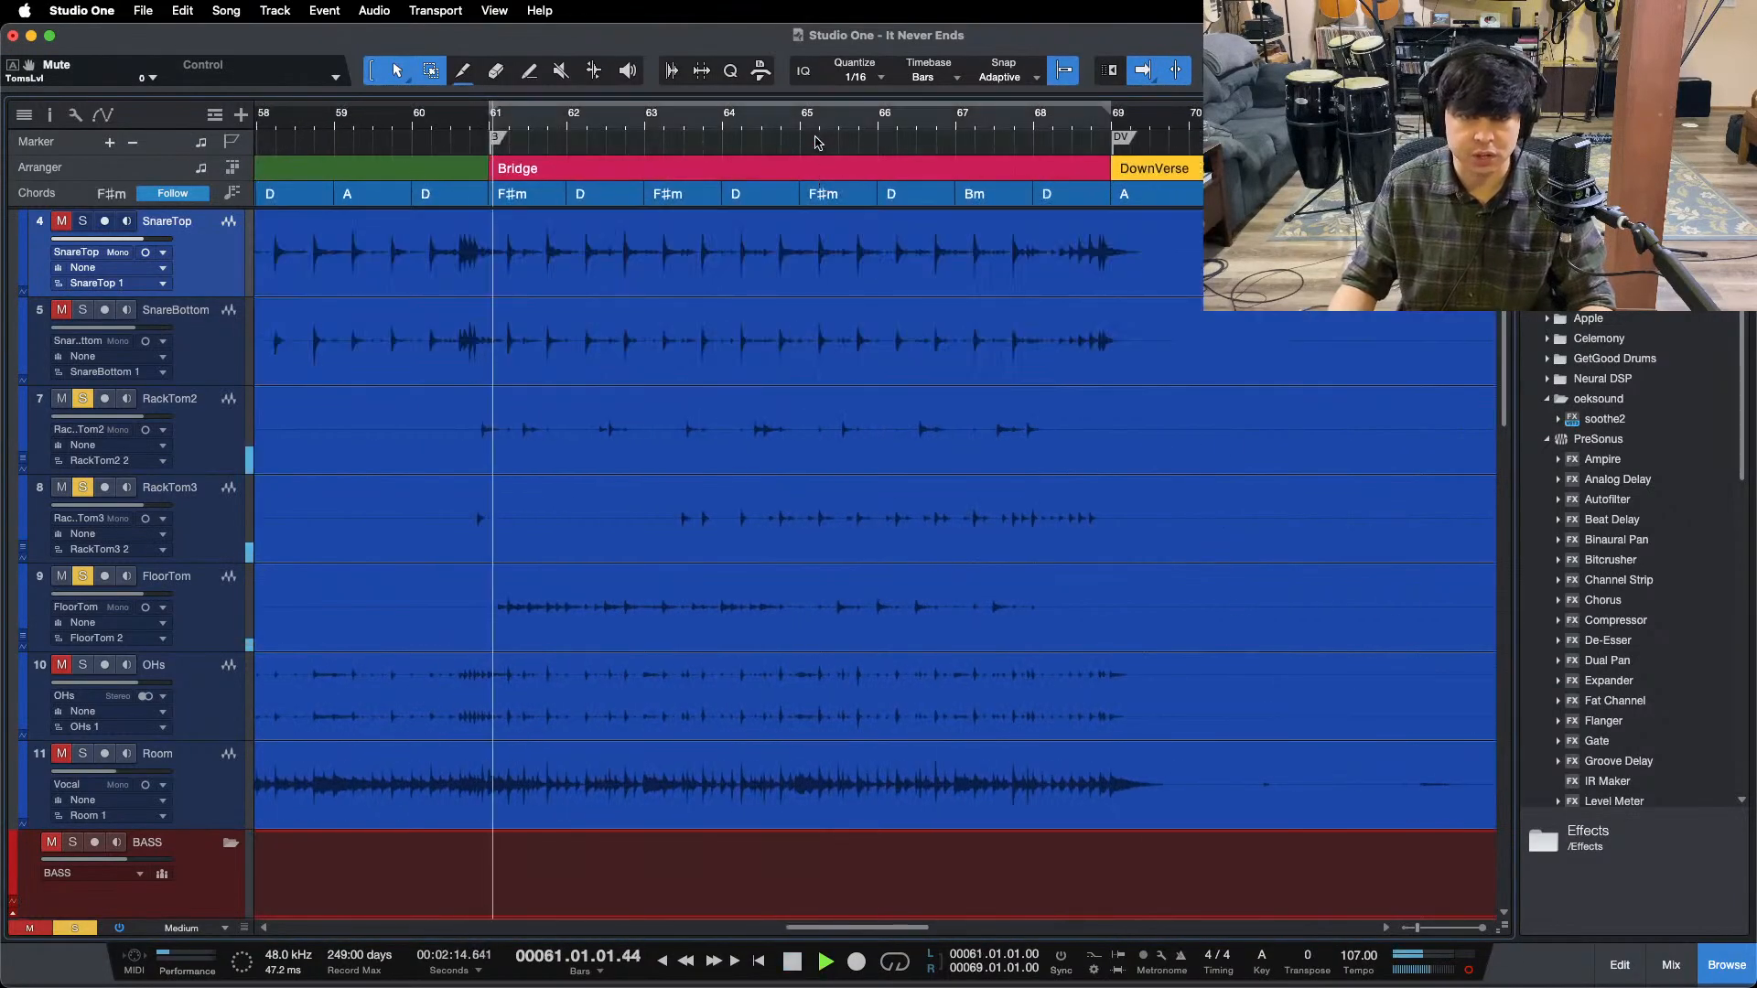
pyautogui.press('F3')
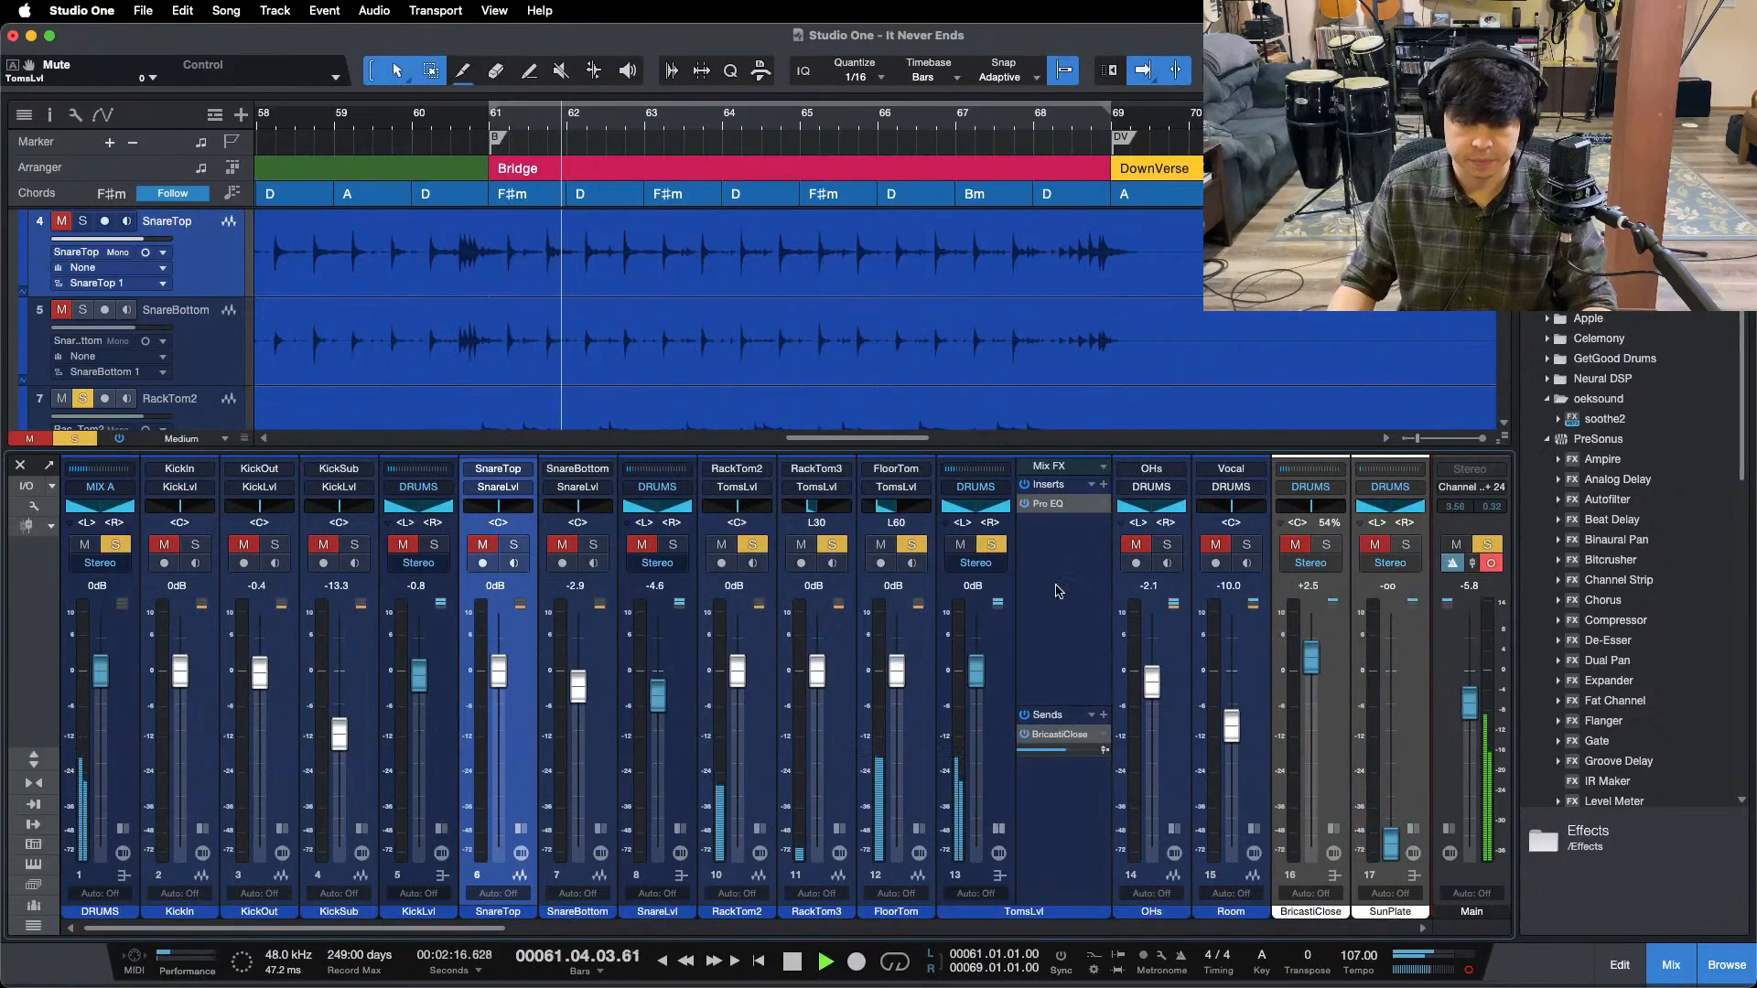
pyautogui.click(949, 960)
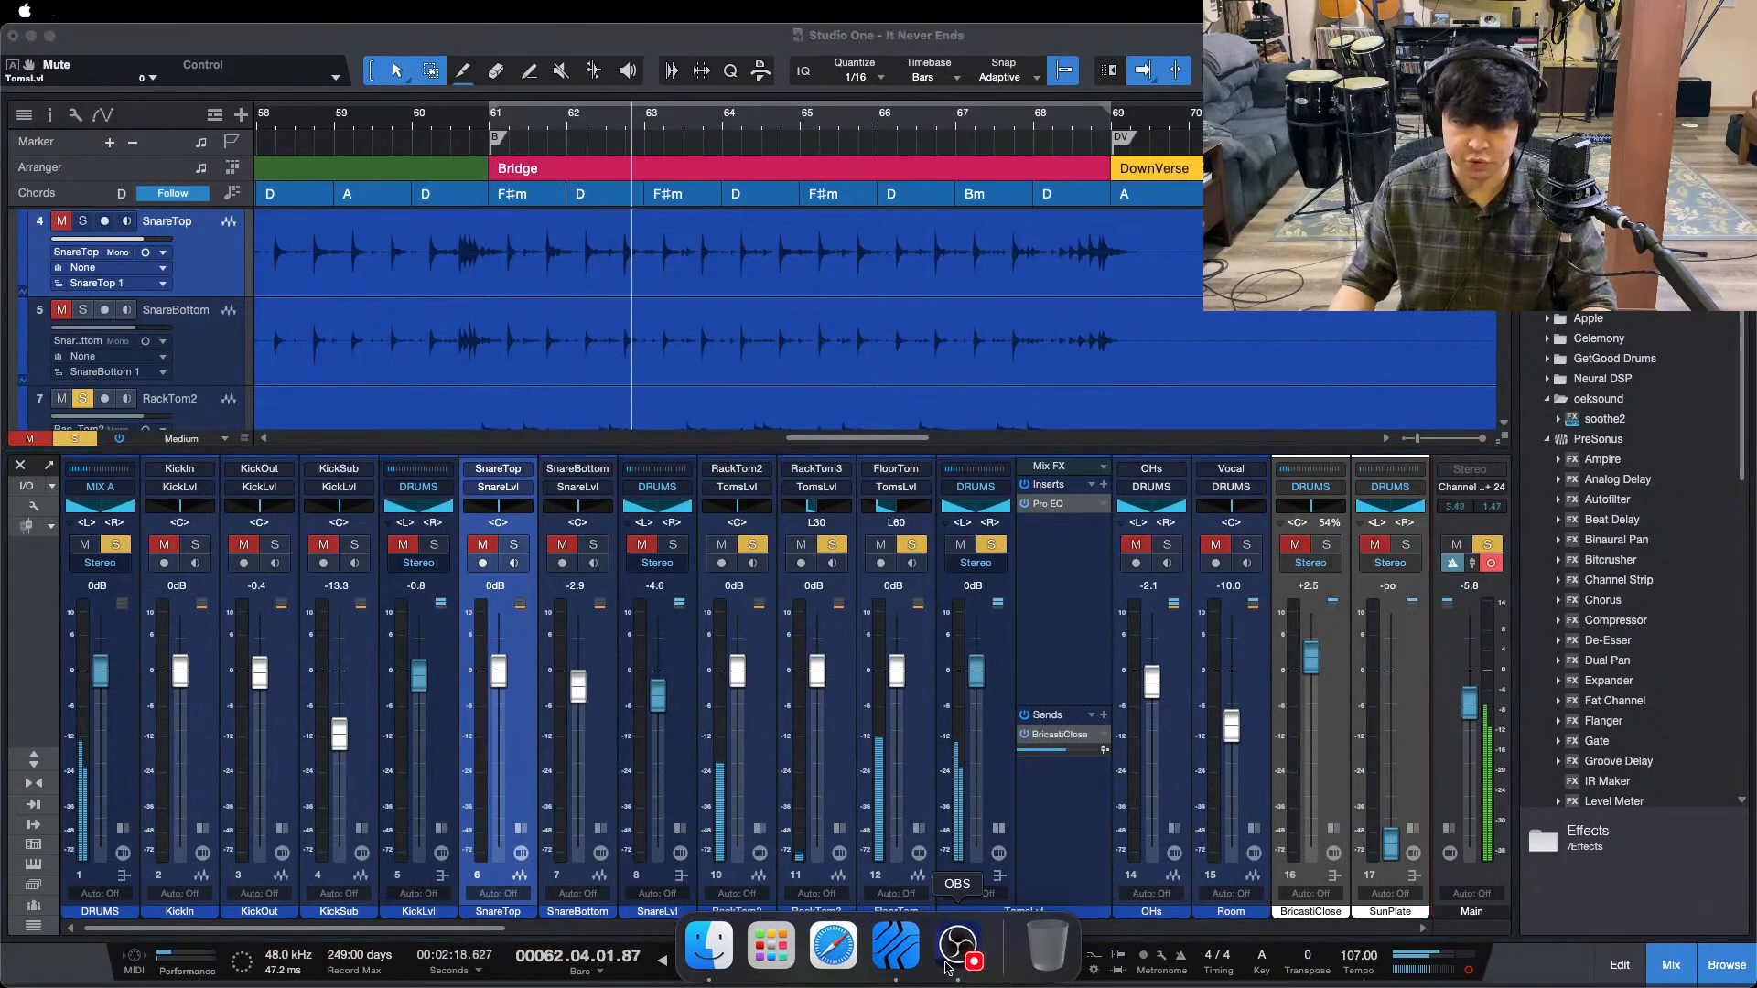
pyautogui.click(1691, 880)
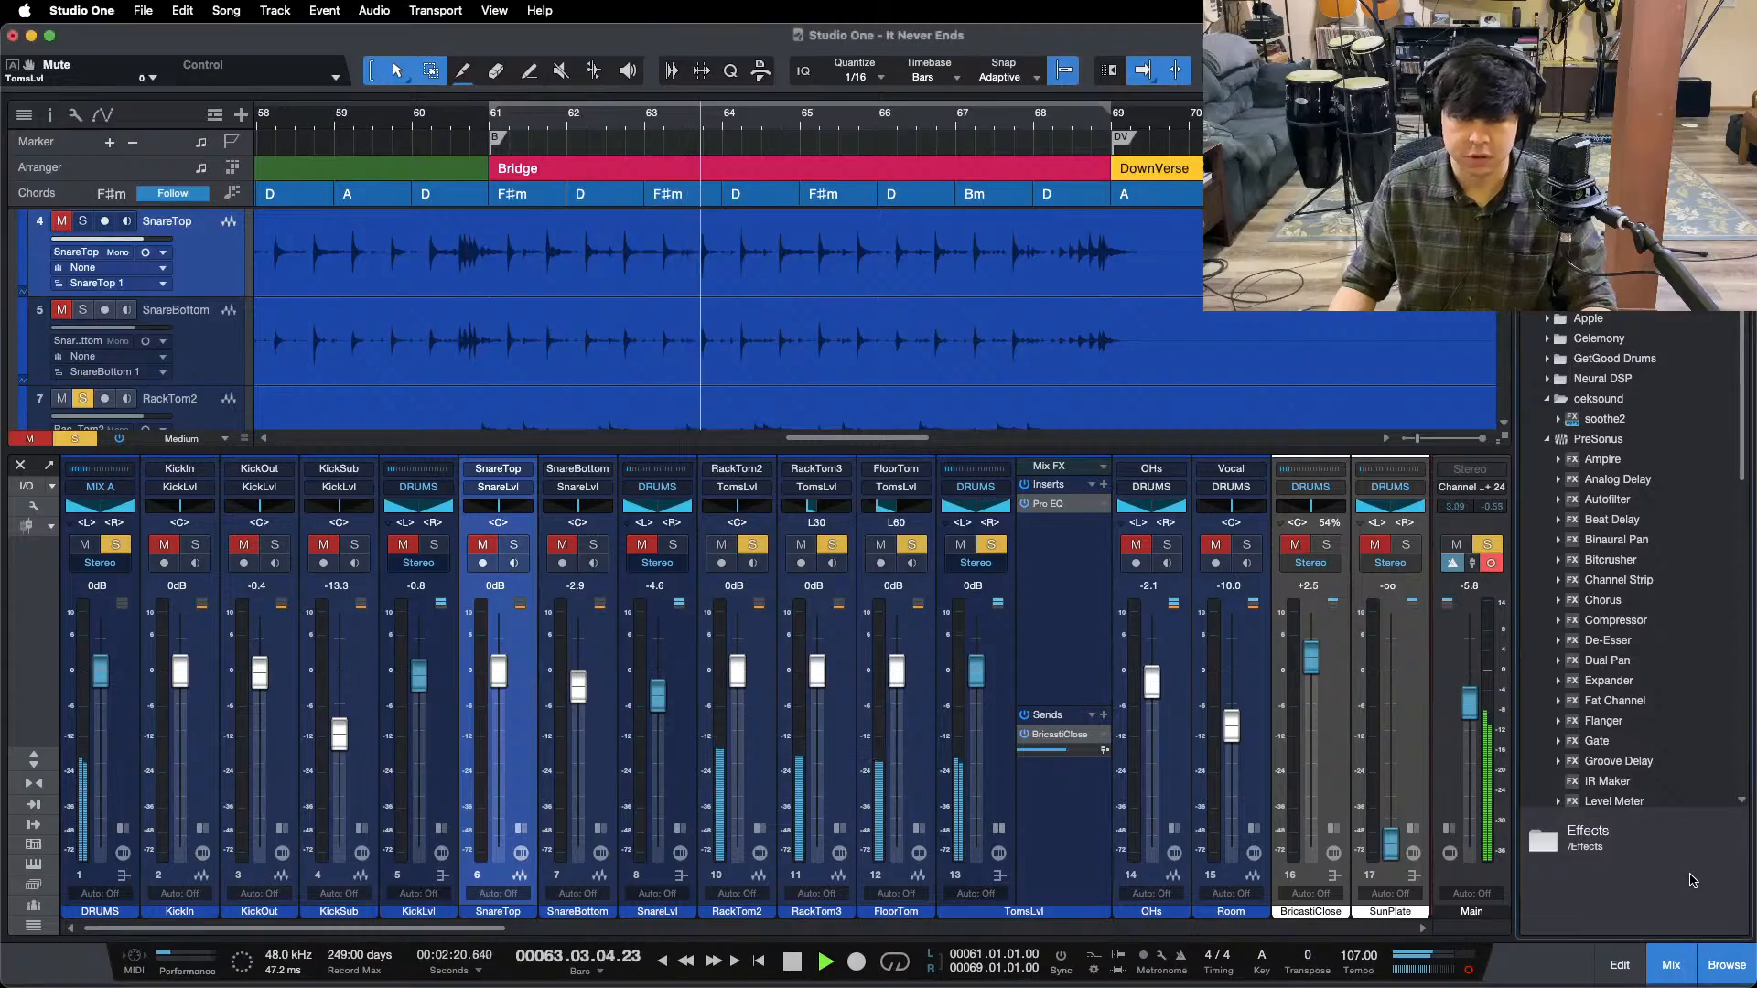
# - Enable the low cut at 69.3 Hz in the TomsLvl Pro EQ and turn on looping for the Bridge
pyautogui.click(1048, 503)
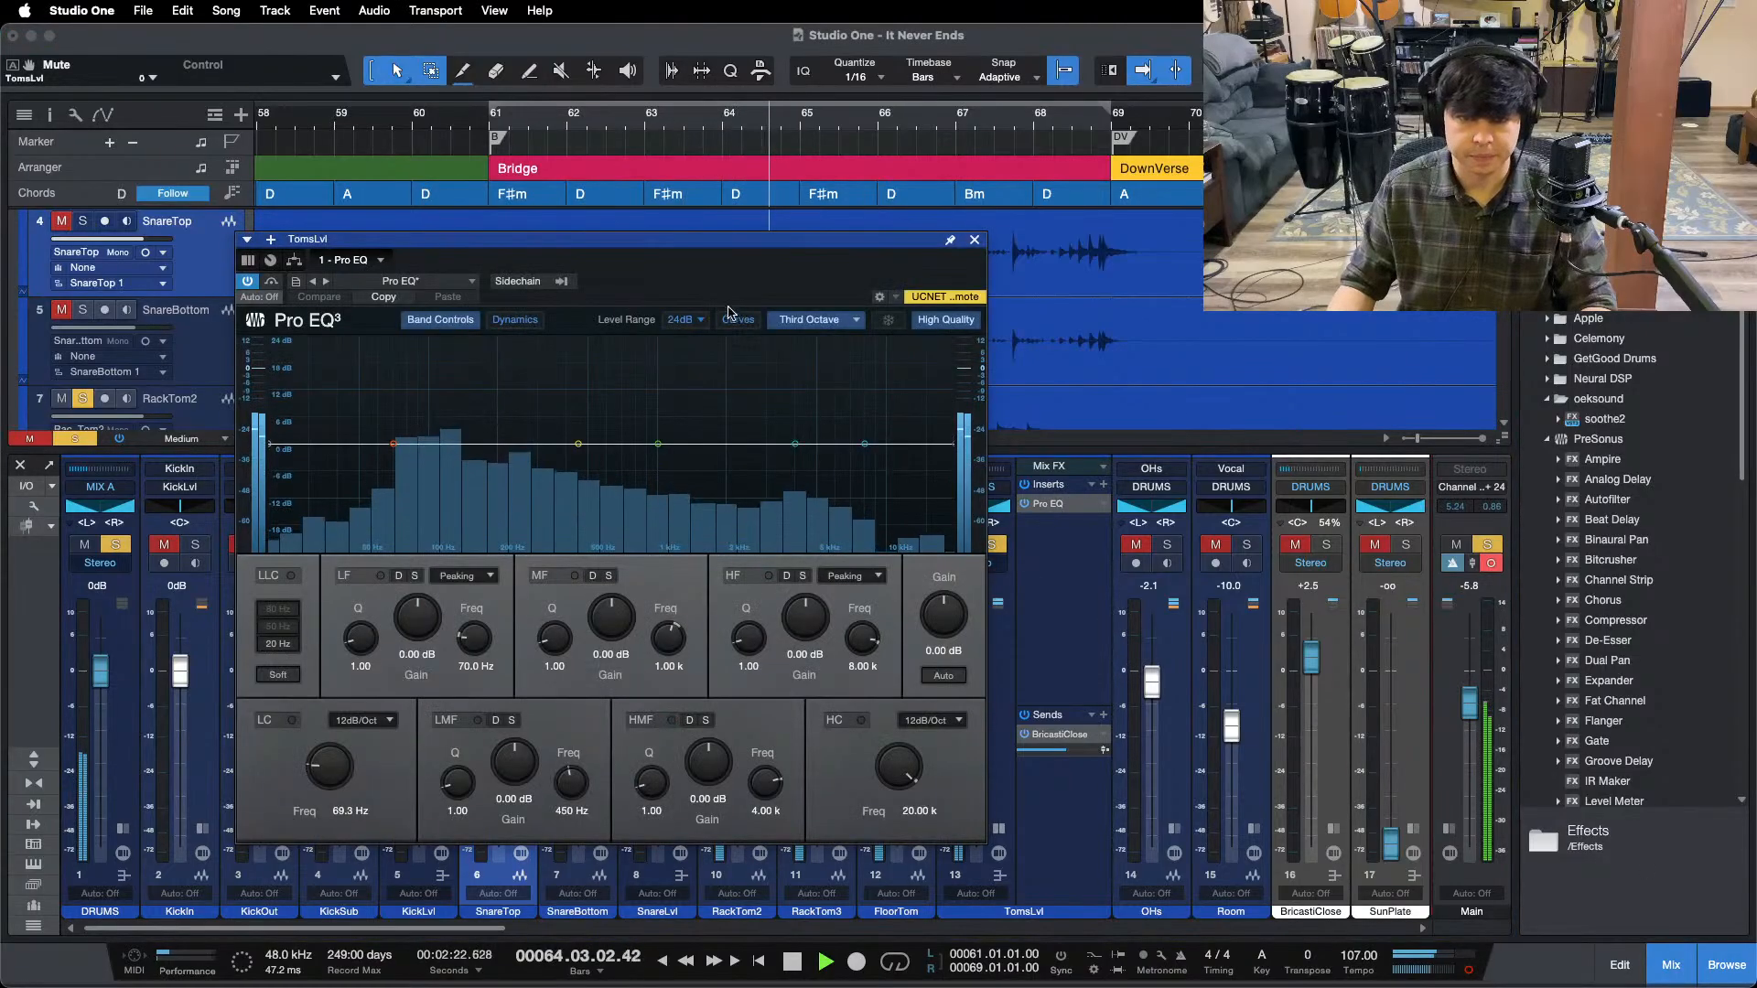
pyautogui.moveTo(728, 240); pyautogui.dragTo(986, 247)
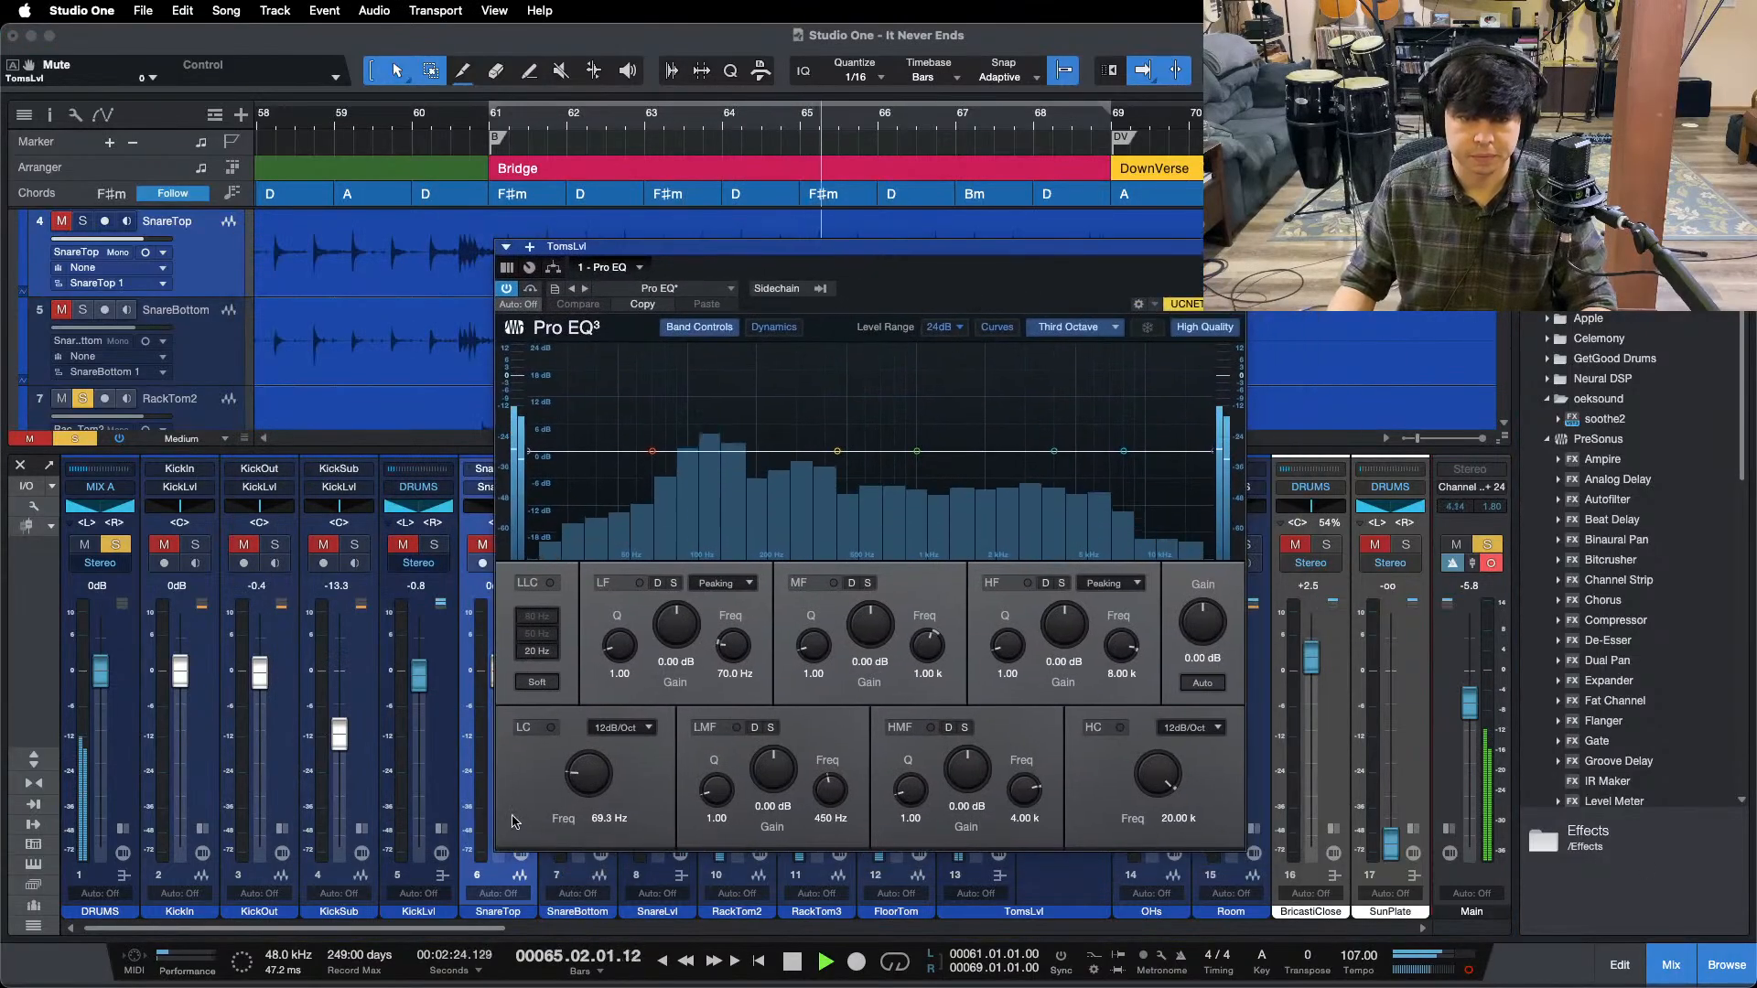
pyautogui.click(532, 731)
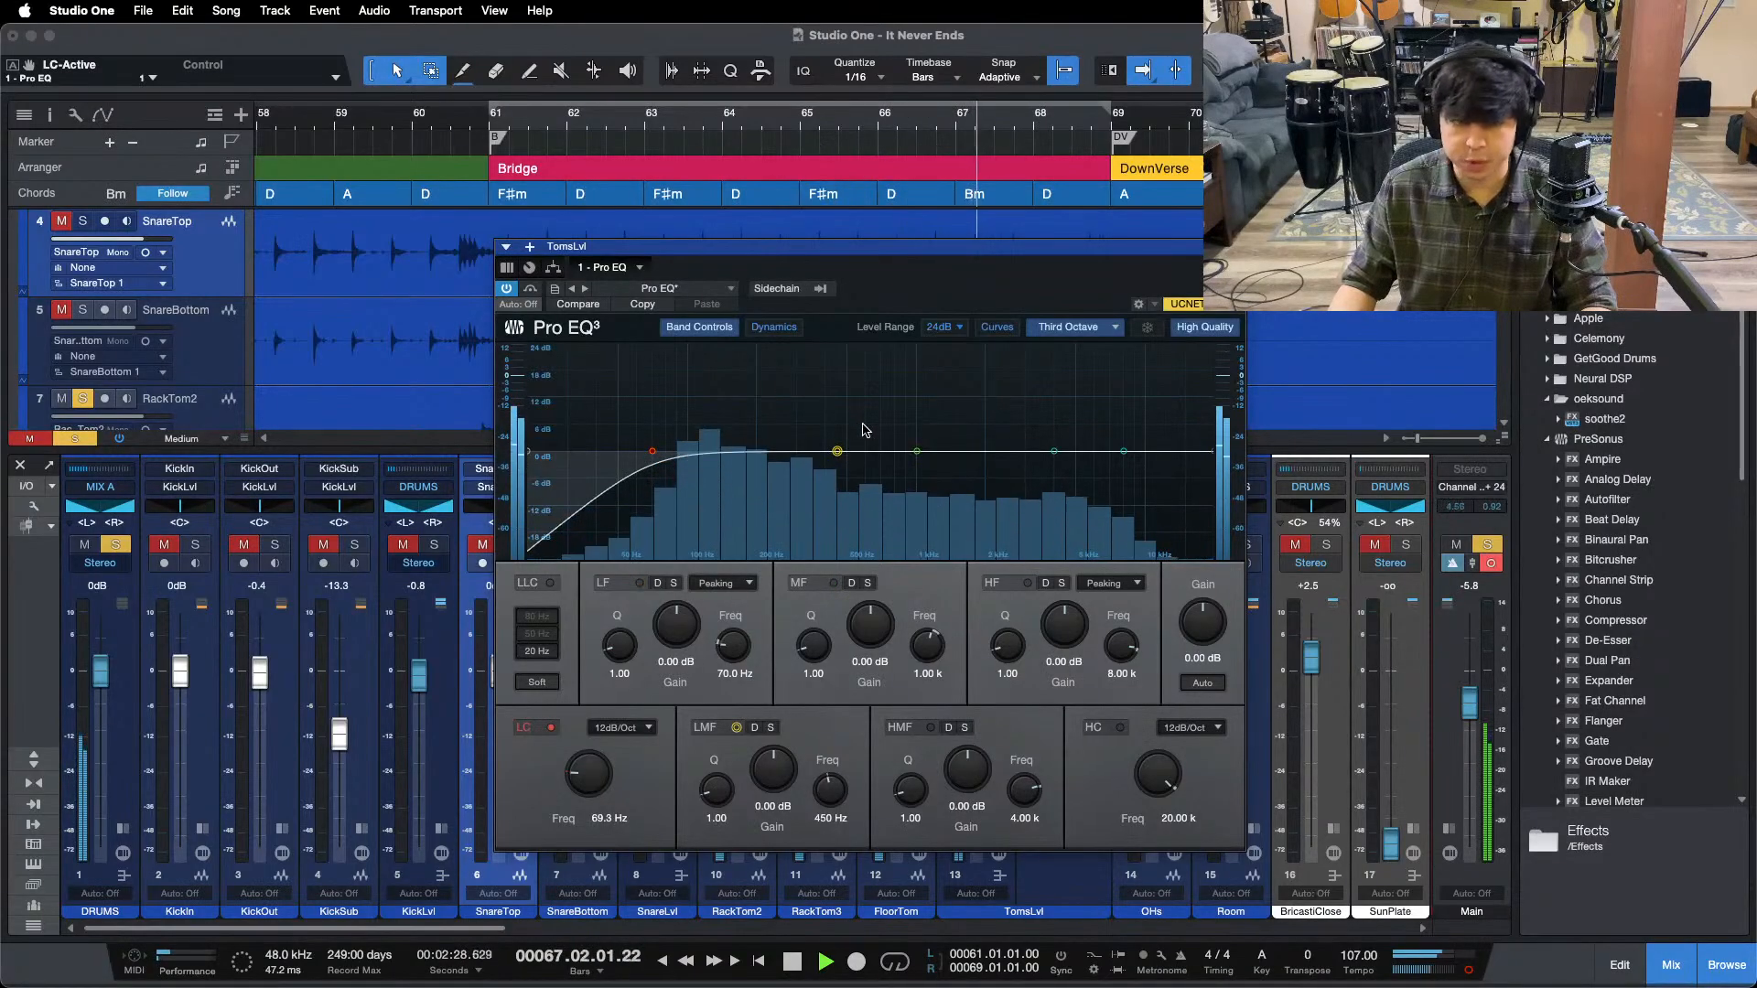
pyautogui.press('/')
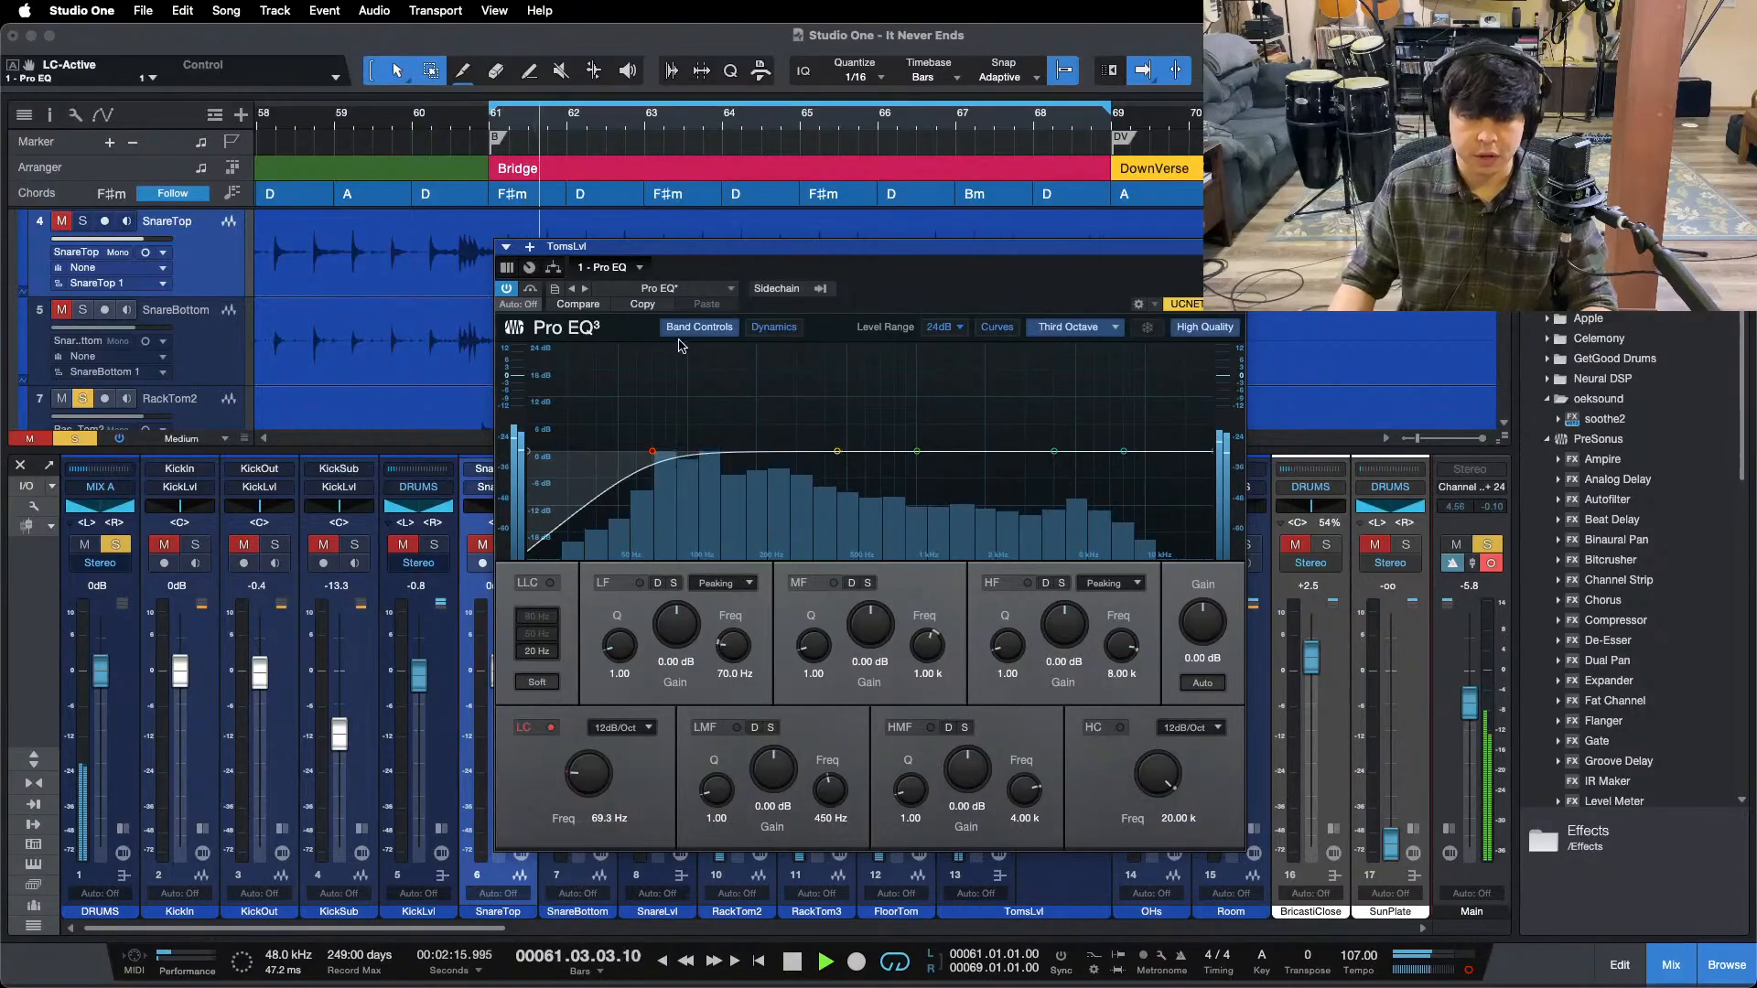
# - Cut the TomsLvl LMF band at 450 Hz to -19.20 dB and raise the TomsLvl fader to +4.2 dB
pyautogui.moveTo(788, 784); pyautogui.dragTo(778, 777)
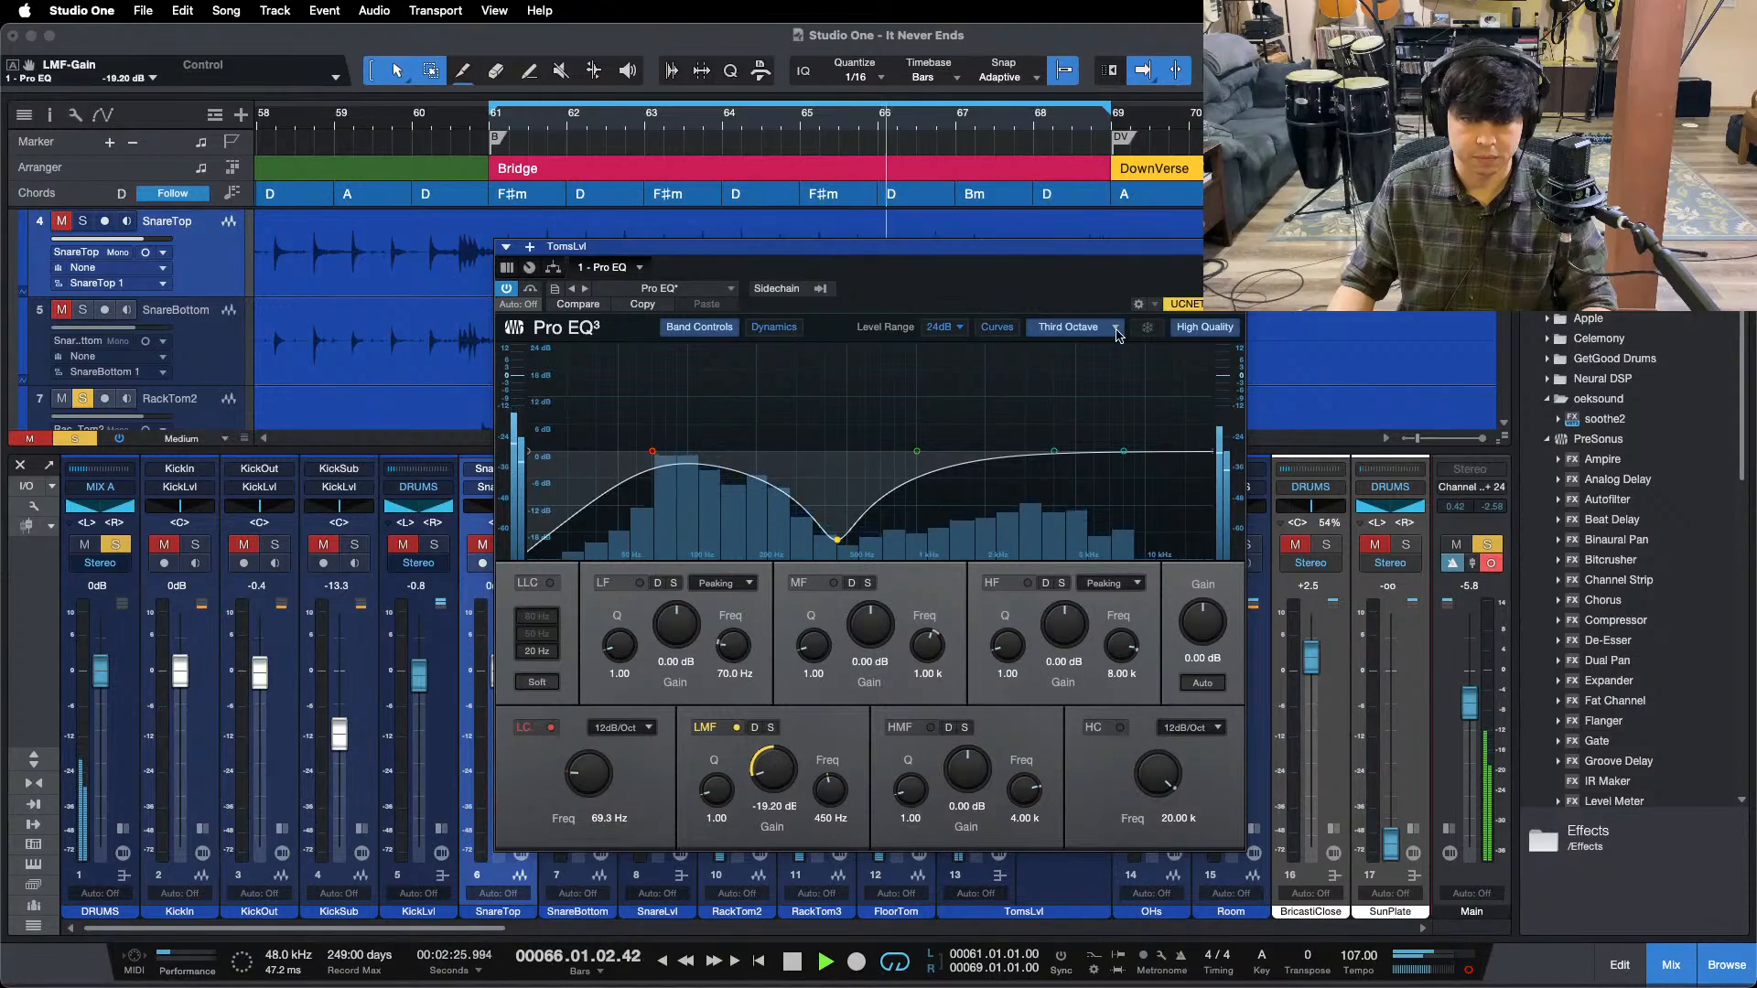
pyautogui.moveTo(1116, 247); pyautogui.dragTo(767, 284)
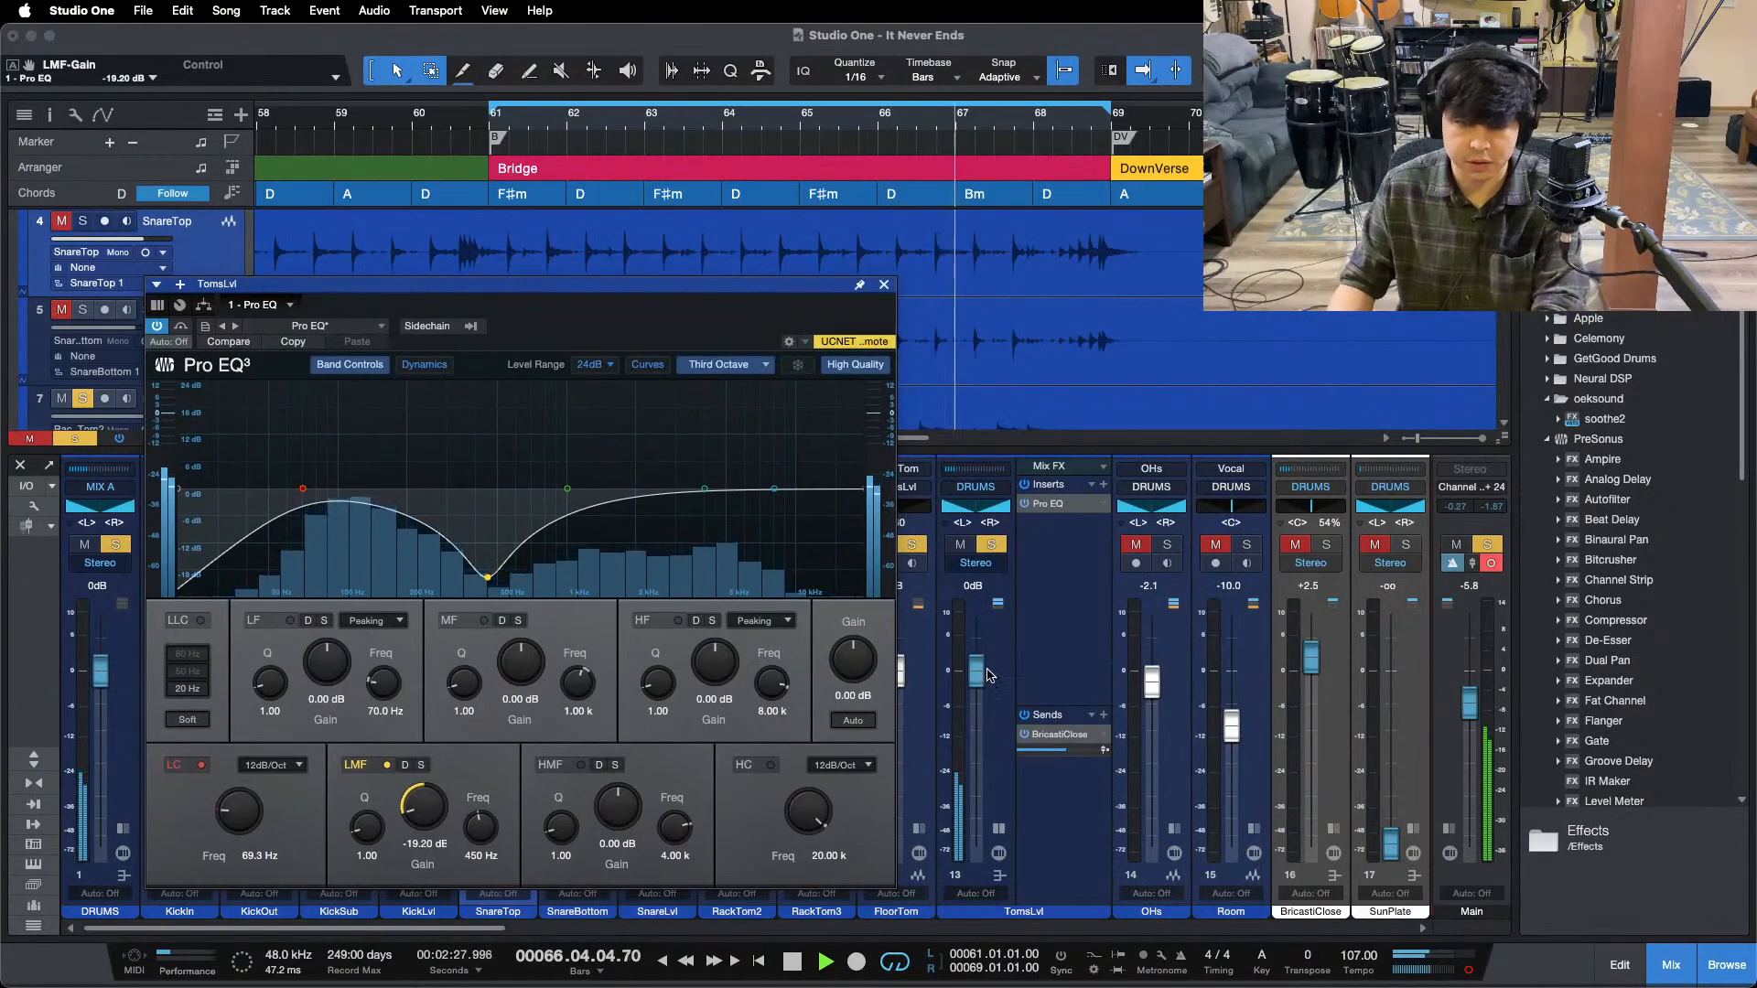
pyautogui.moveTo(988, 676); pyautogui.dragTo(984, 667)
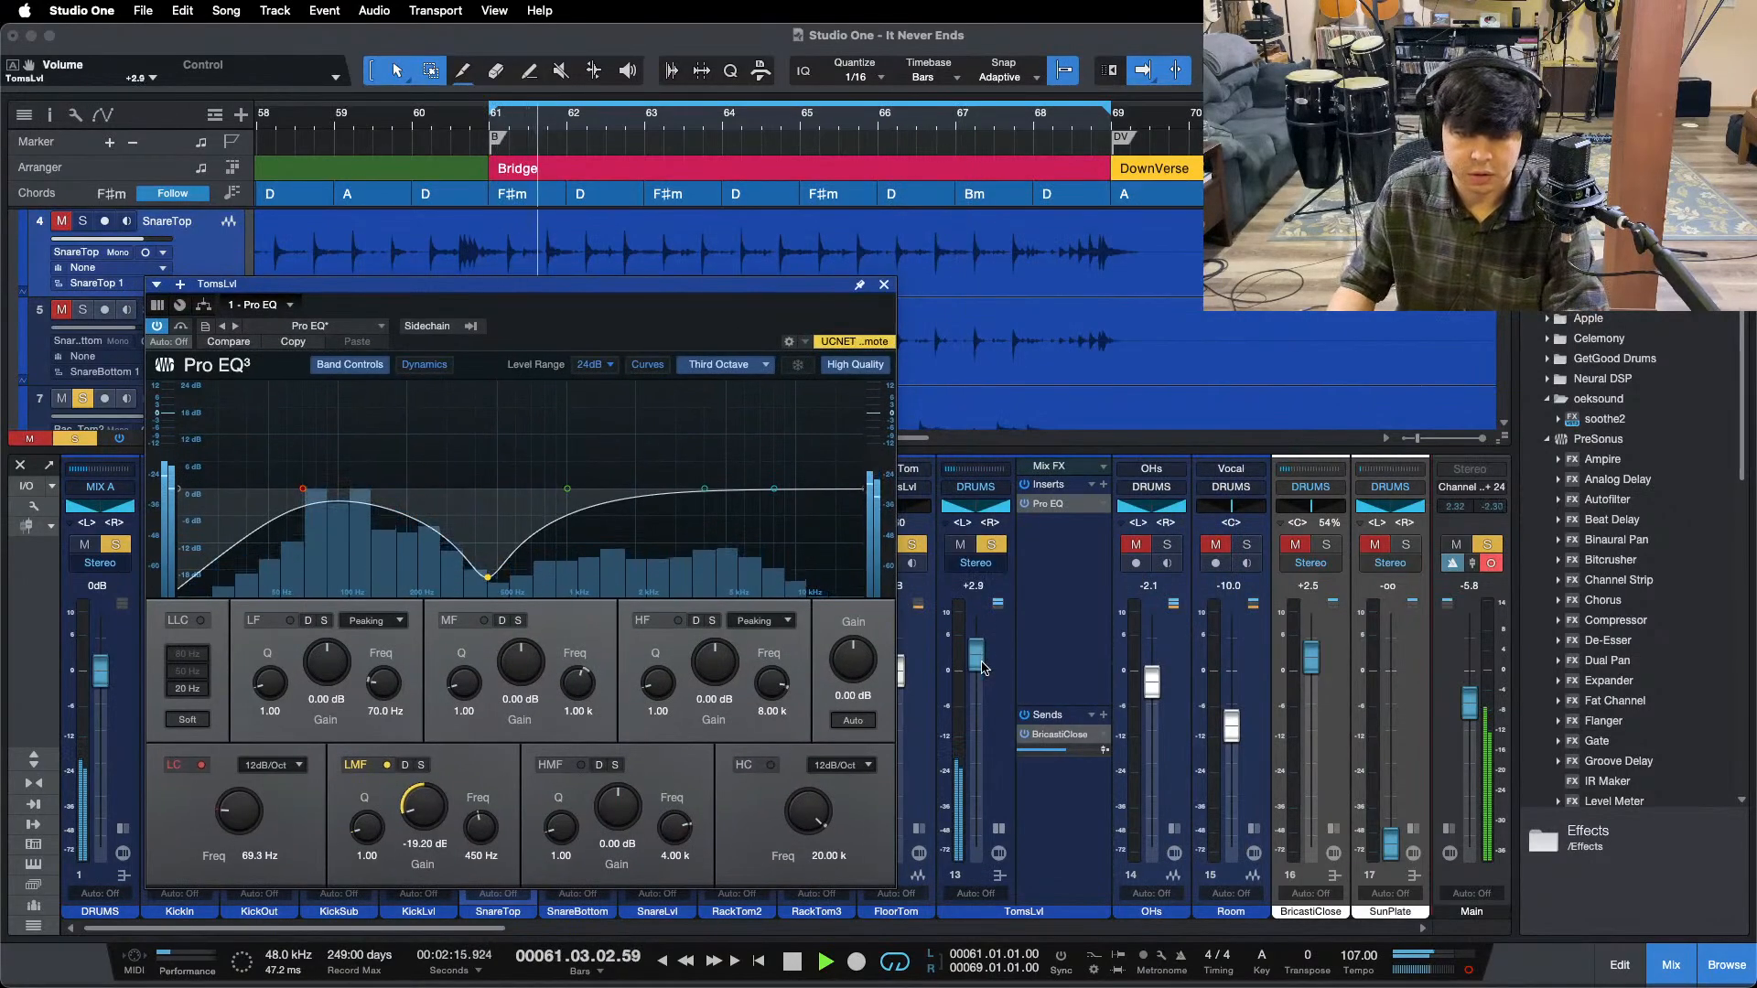
pyautogui.scroll(3, 983, 667)
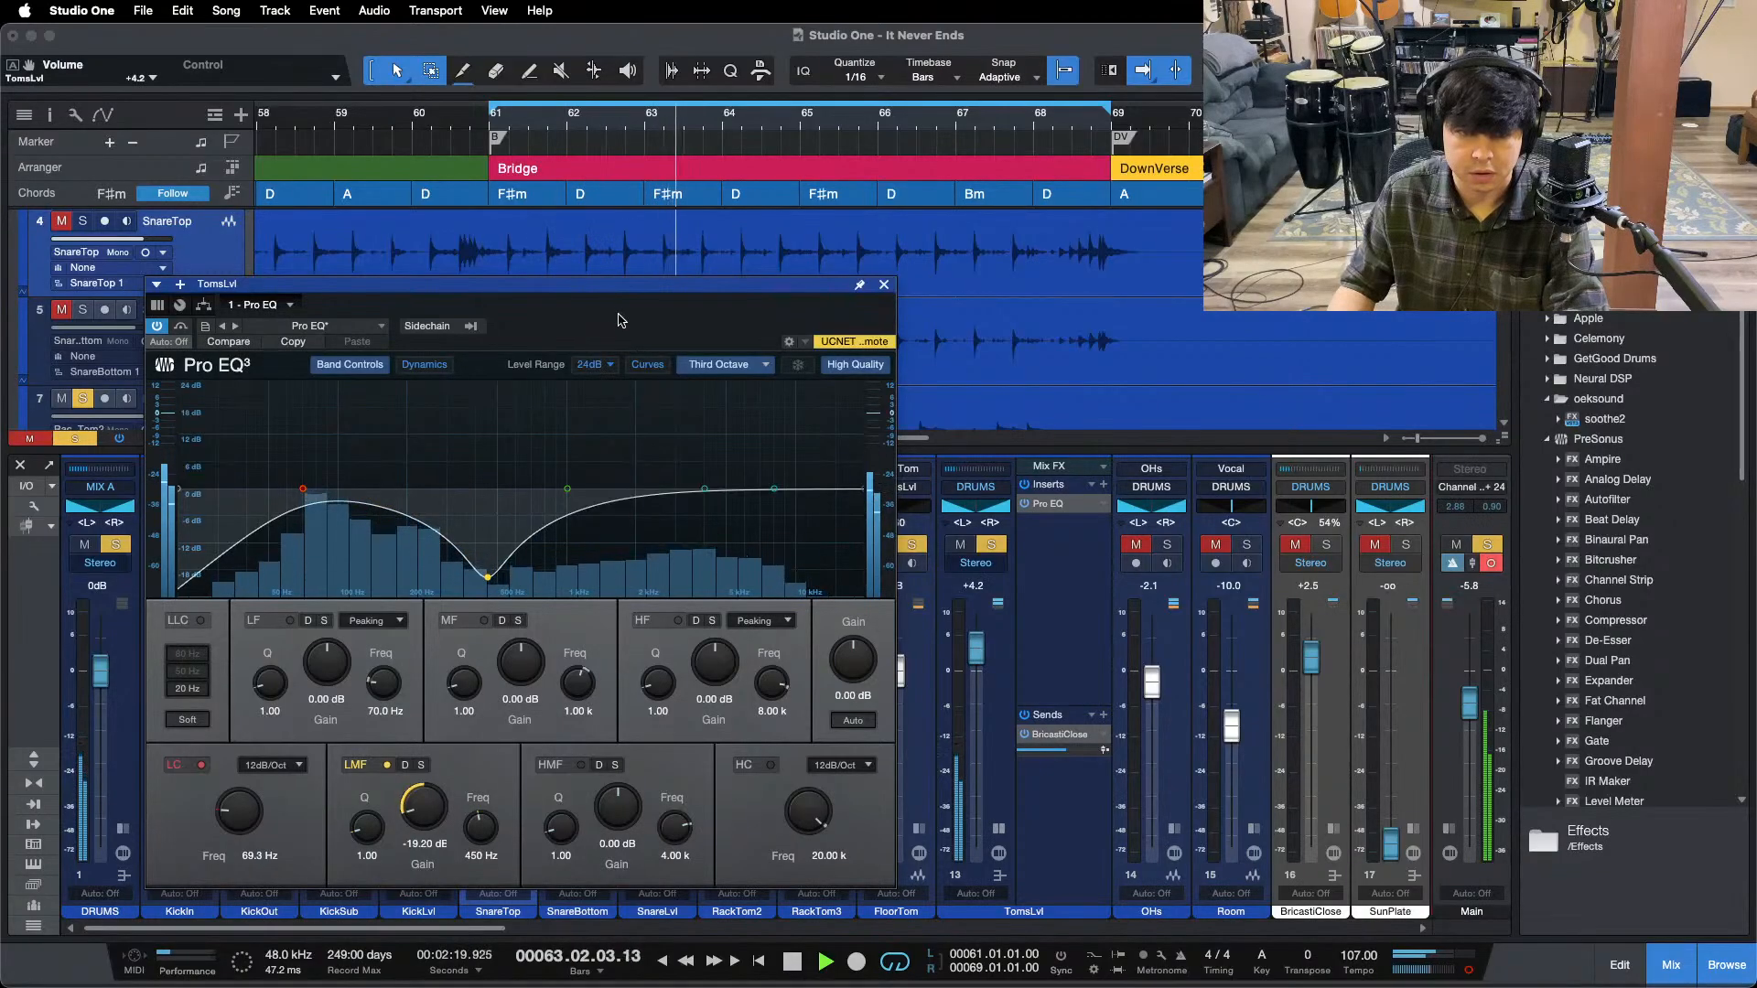
# - Boost the TomsLvl HMF band at 4.00 kHz to 7.68 dB, then close the Pro EQ and stop playback
pyautogui.moveTo(618, 284); pyautogui.dragTo(745, 273)
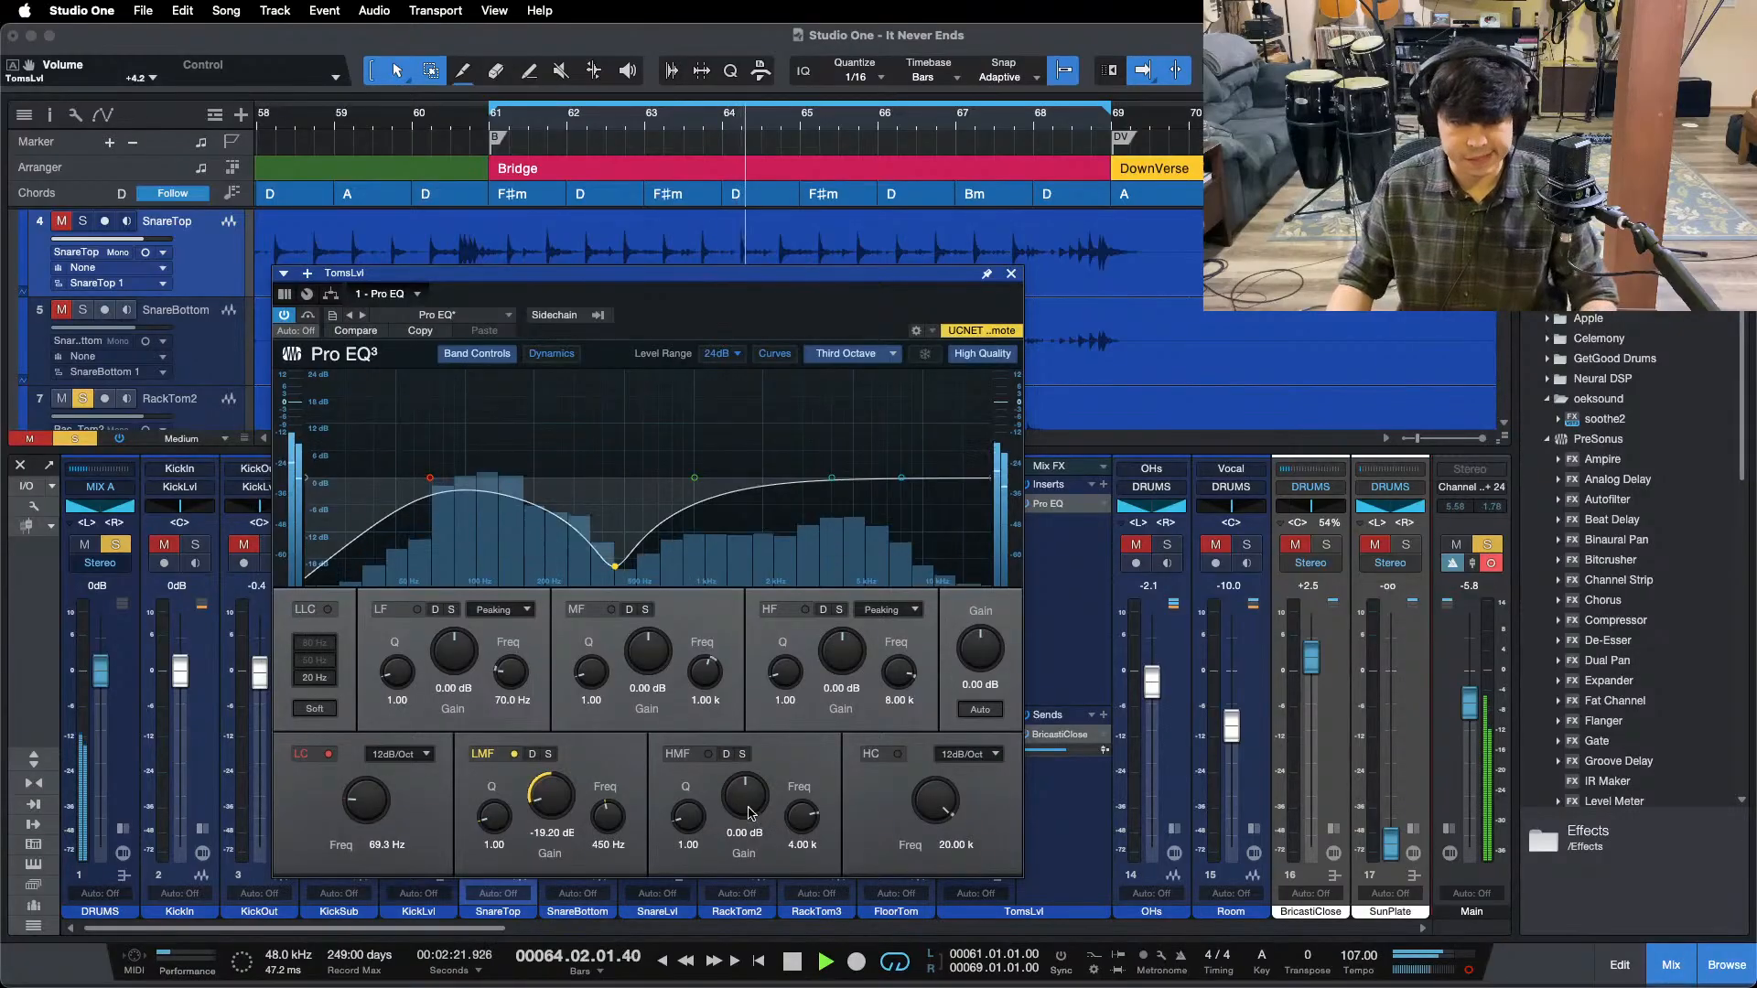
pyautogui.scroll(5, 745, 807)
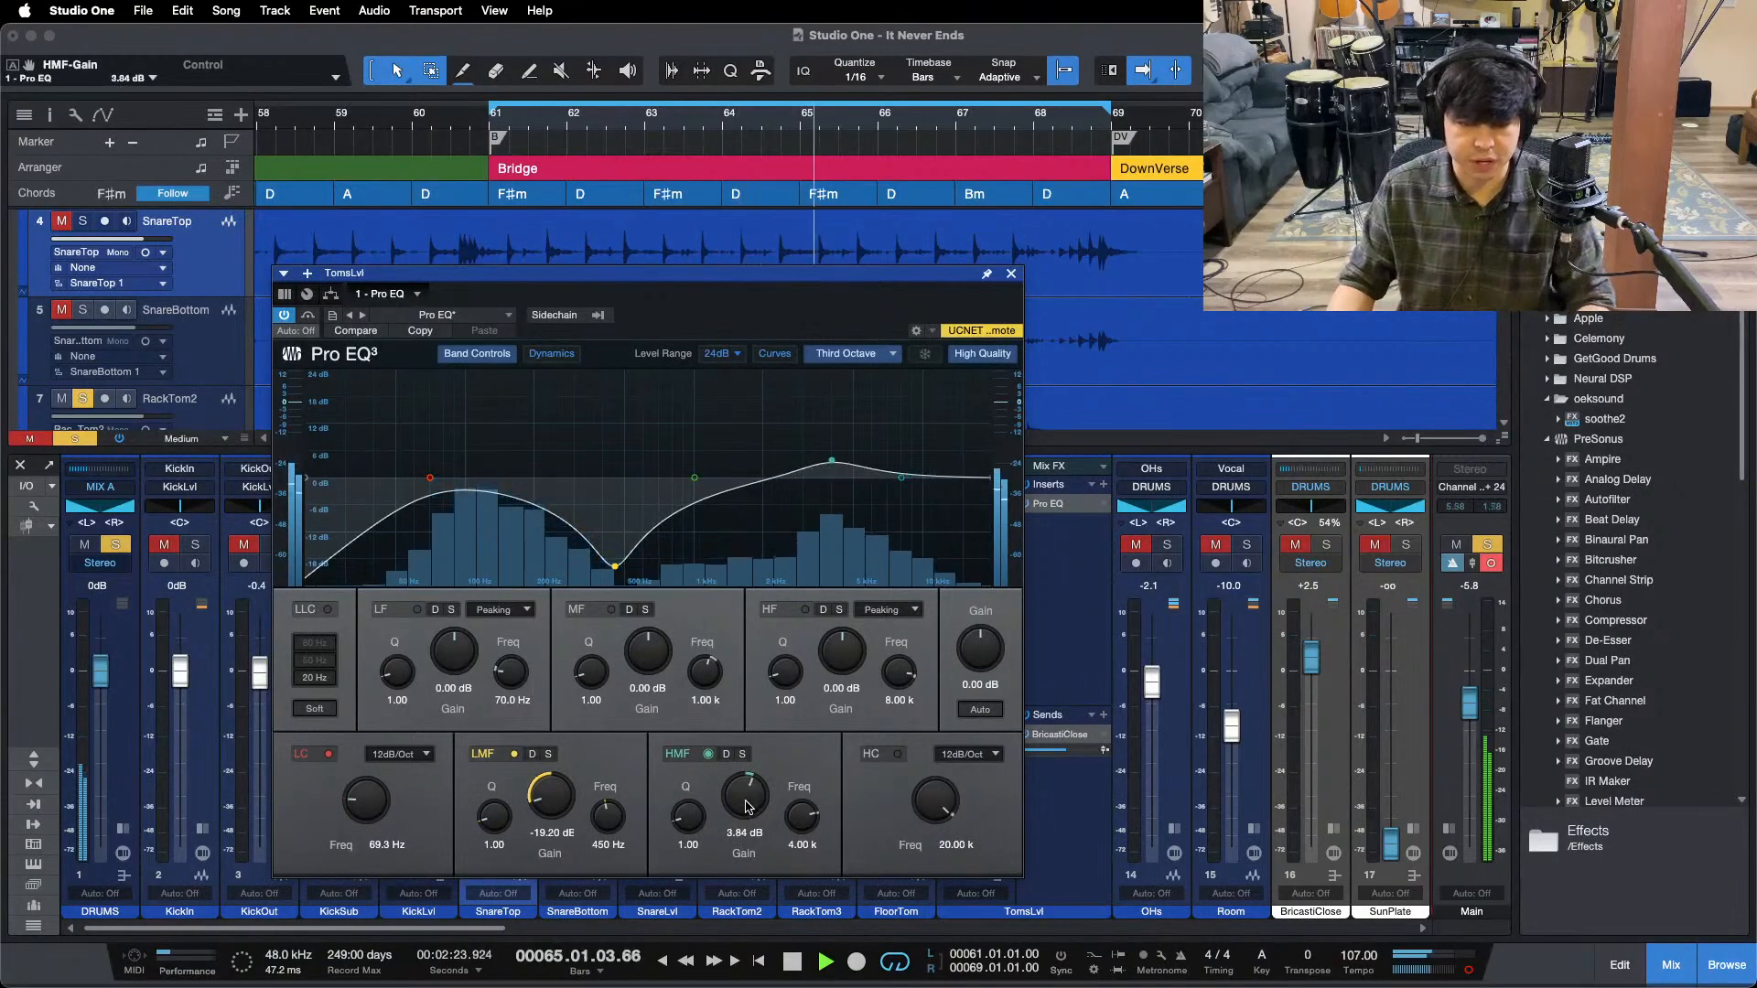
pyautogui.scroll(2, 746, 807)
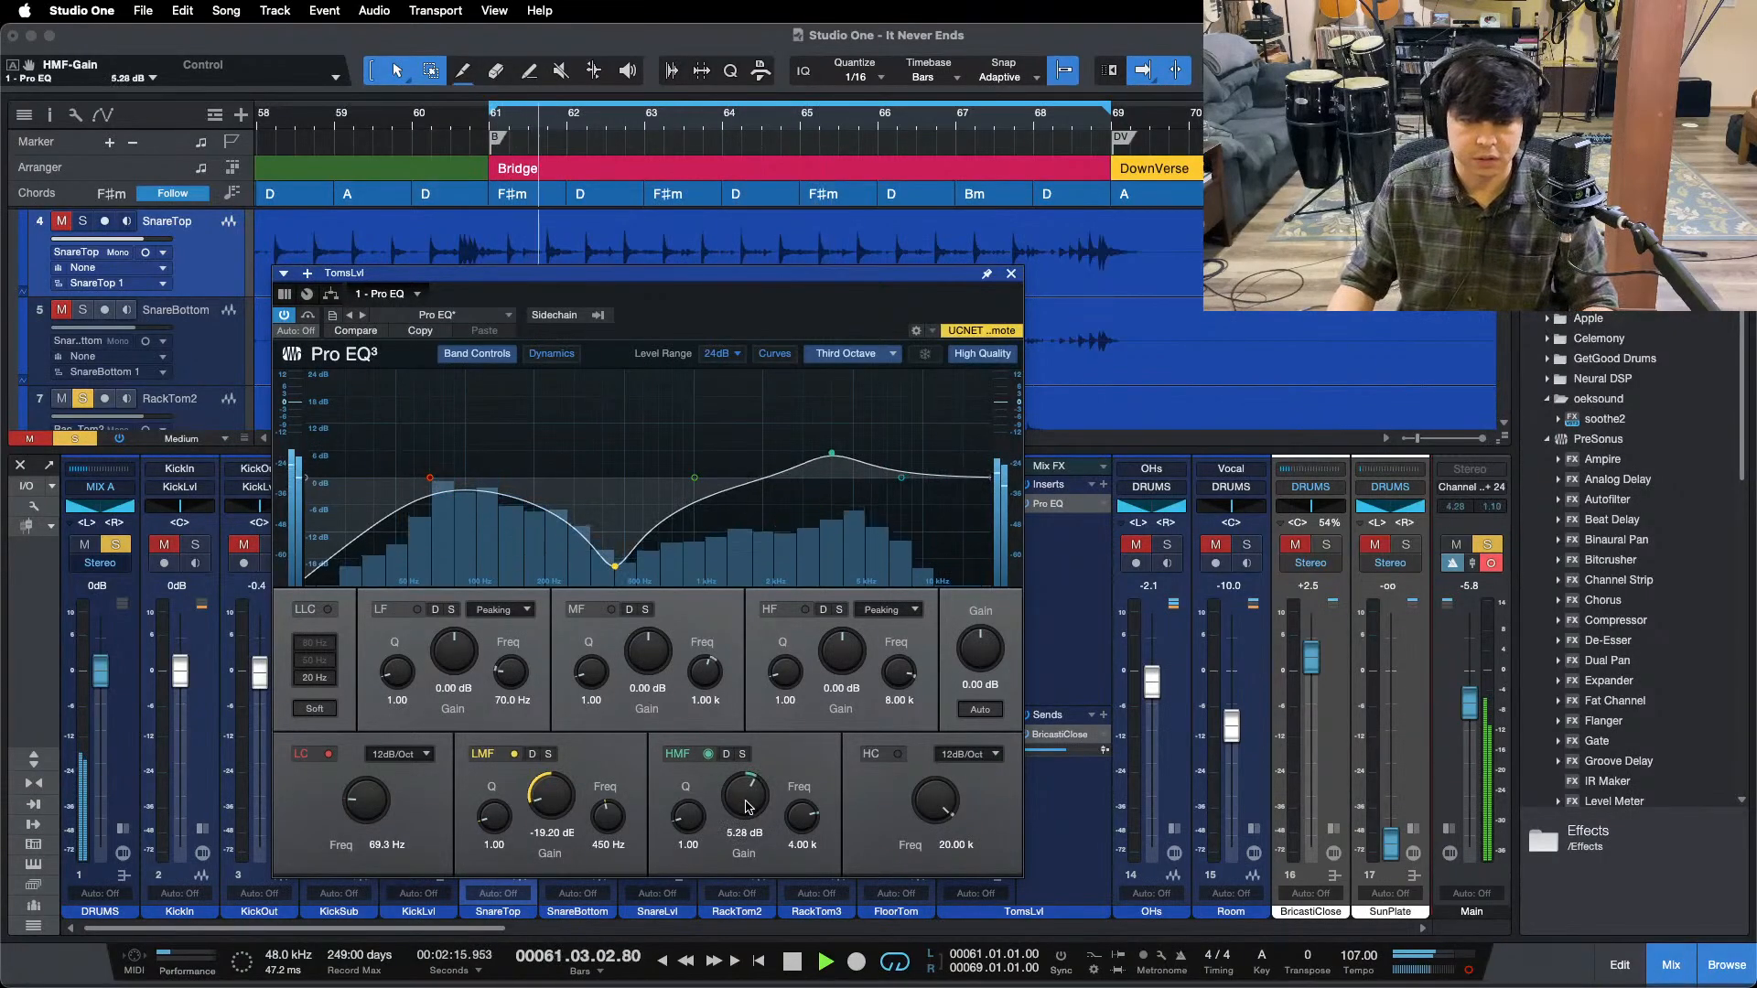
pyautogui.scroll(3, 746, 807)
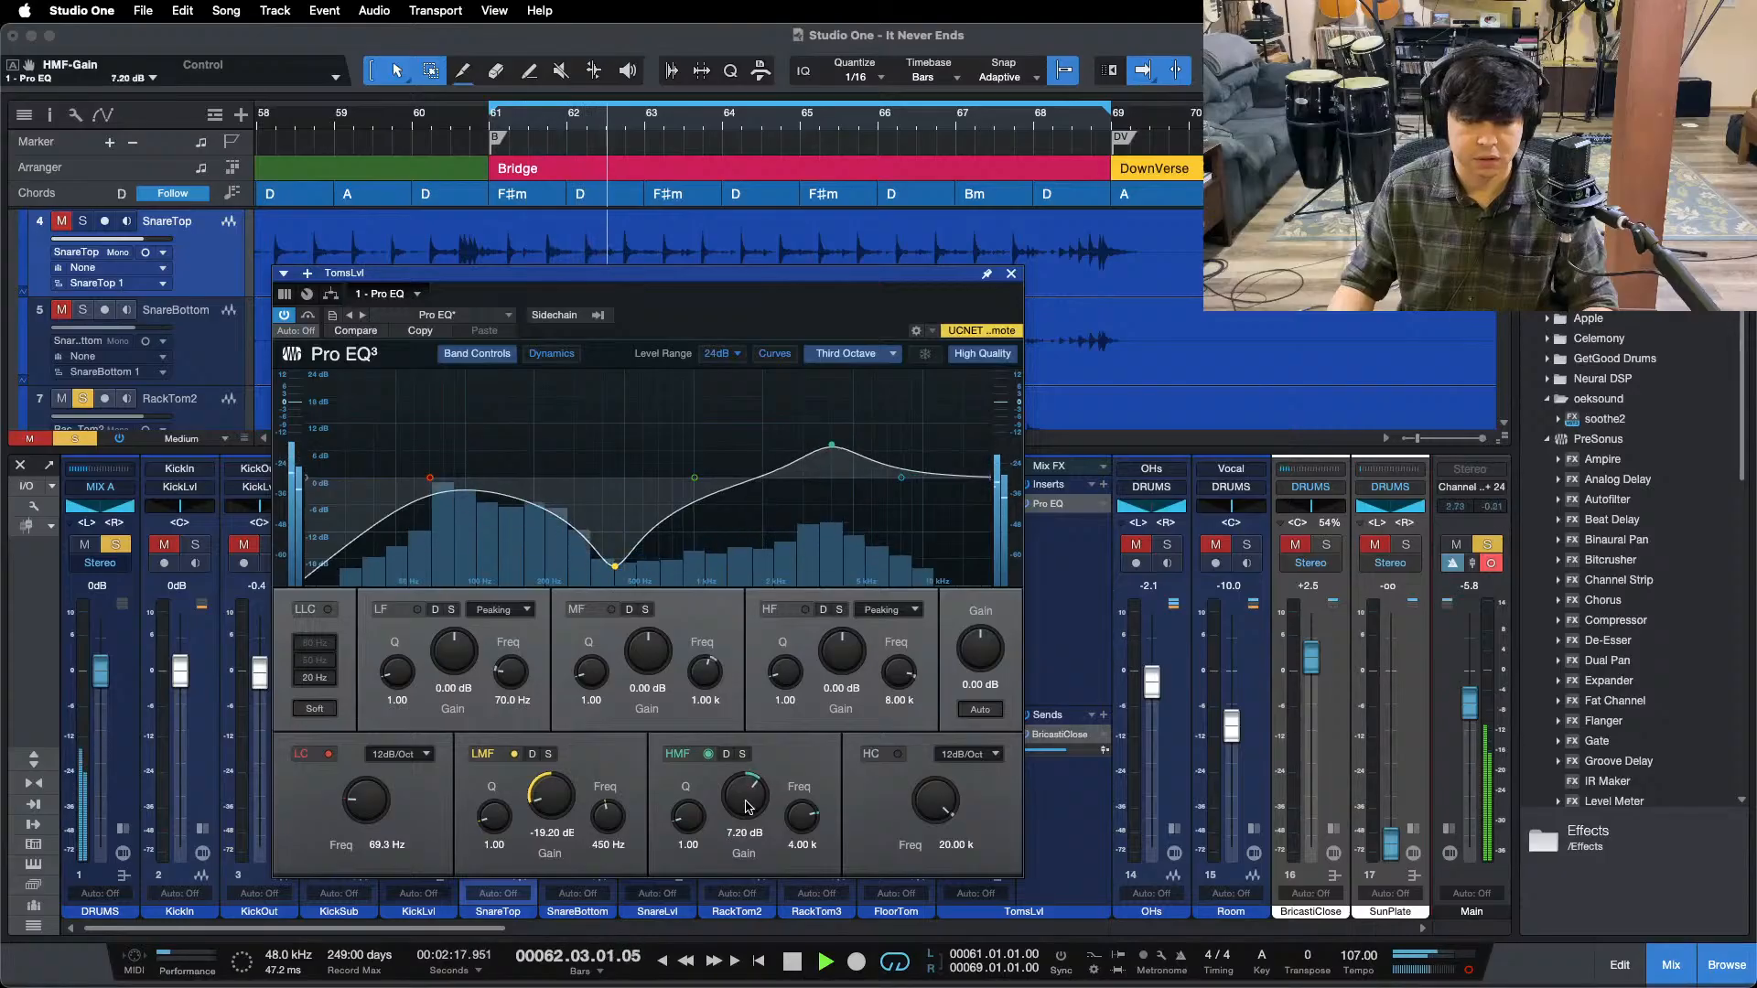
pyautogui.scroll(1, 746, 807)
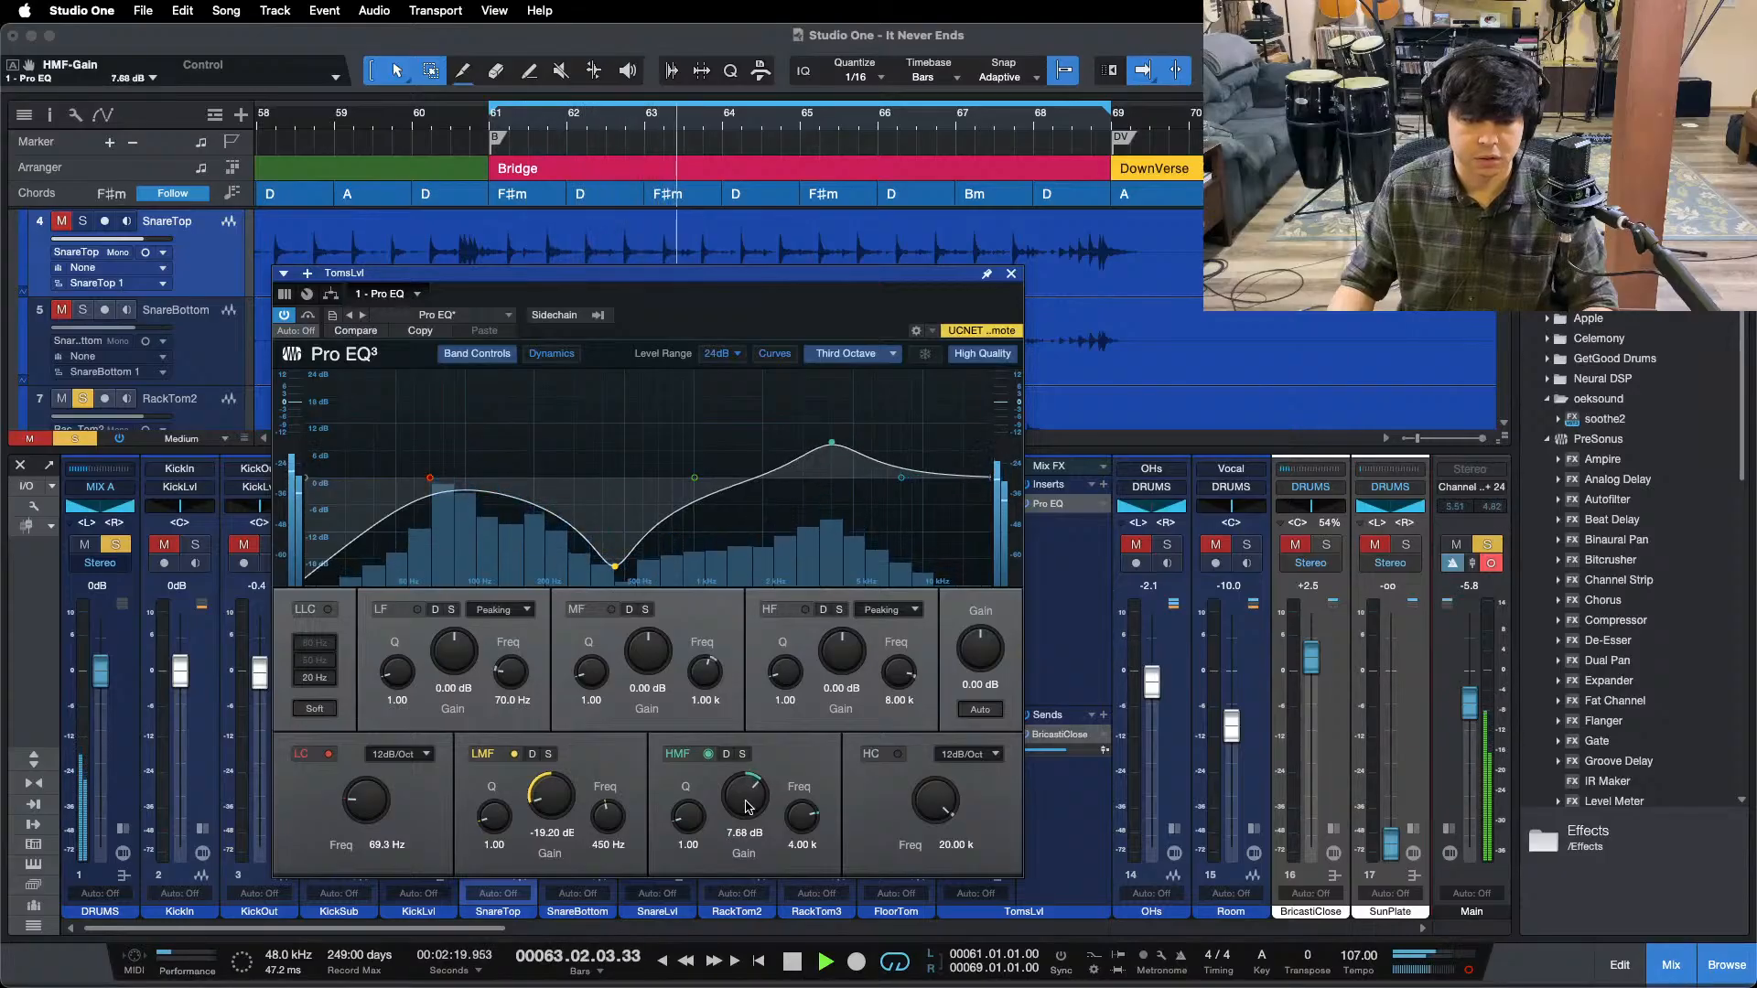
pyautogui.click(1010, 274)
pyautogui.press('space')
# - Insert the PreSonus Limiter after the Pro EQ on the TomsLvl bus and move its window clear of the tom tracks
pyautogui.scroll(-4, 1648, 568)
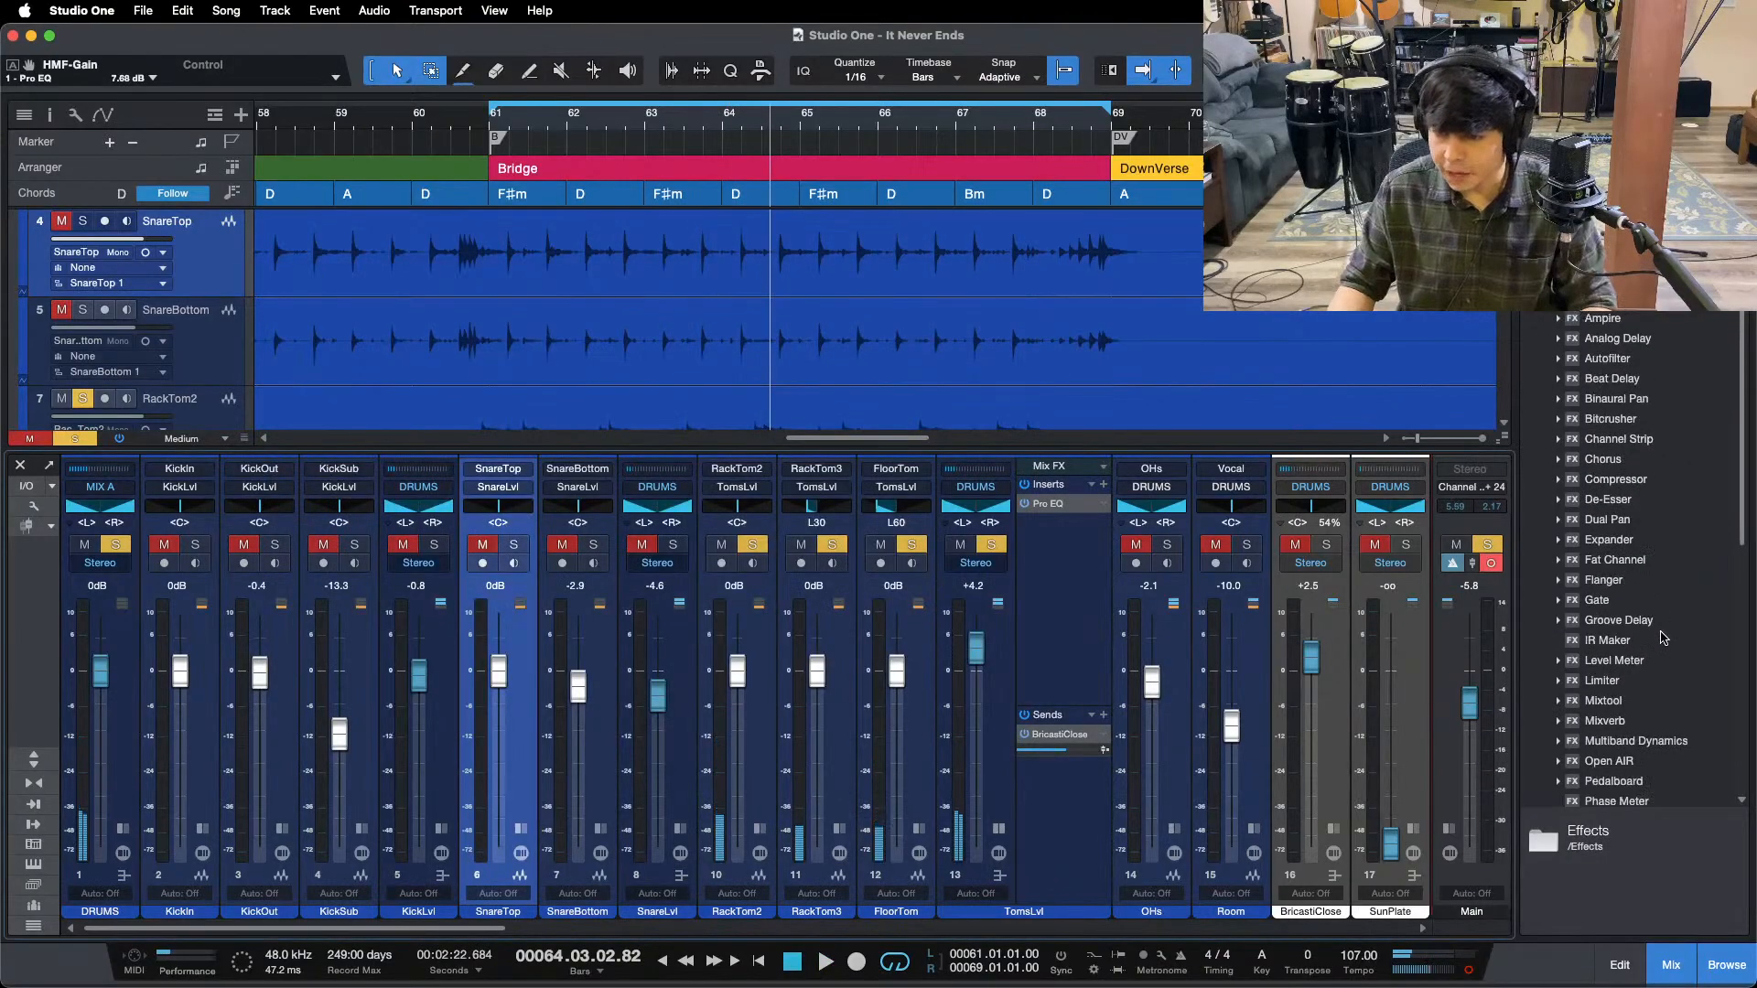
pyautogui.moveTo(1602, 680); pyautogui.dragTo(1062, 586)
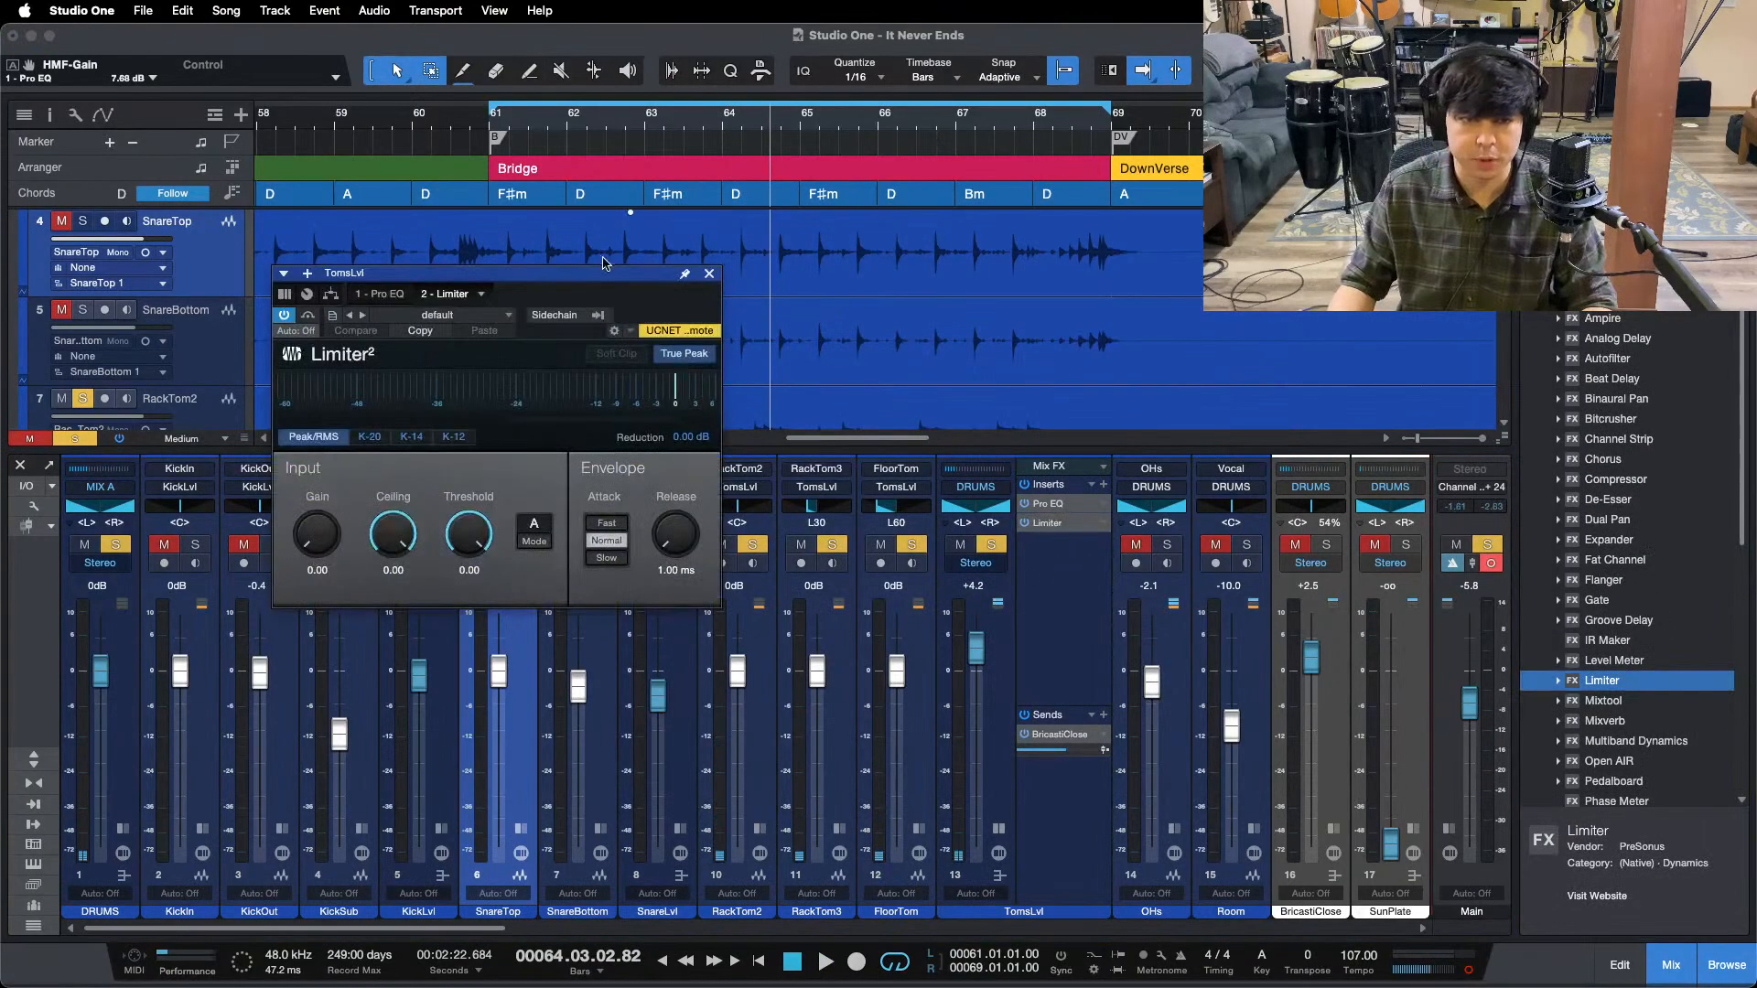
pyautogui.moveTo(628, 295); pyautogui.dragTo(908, 539)
pyautogui.scroll(-3, 863, 332)
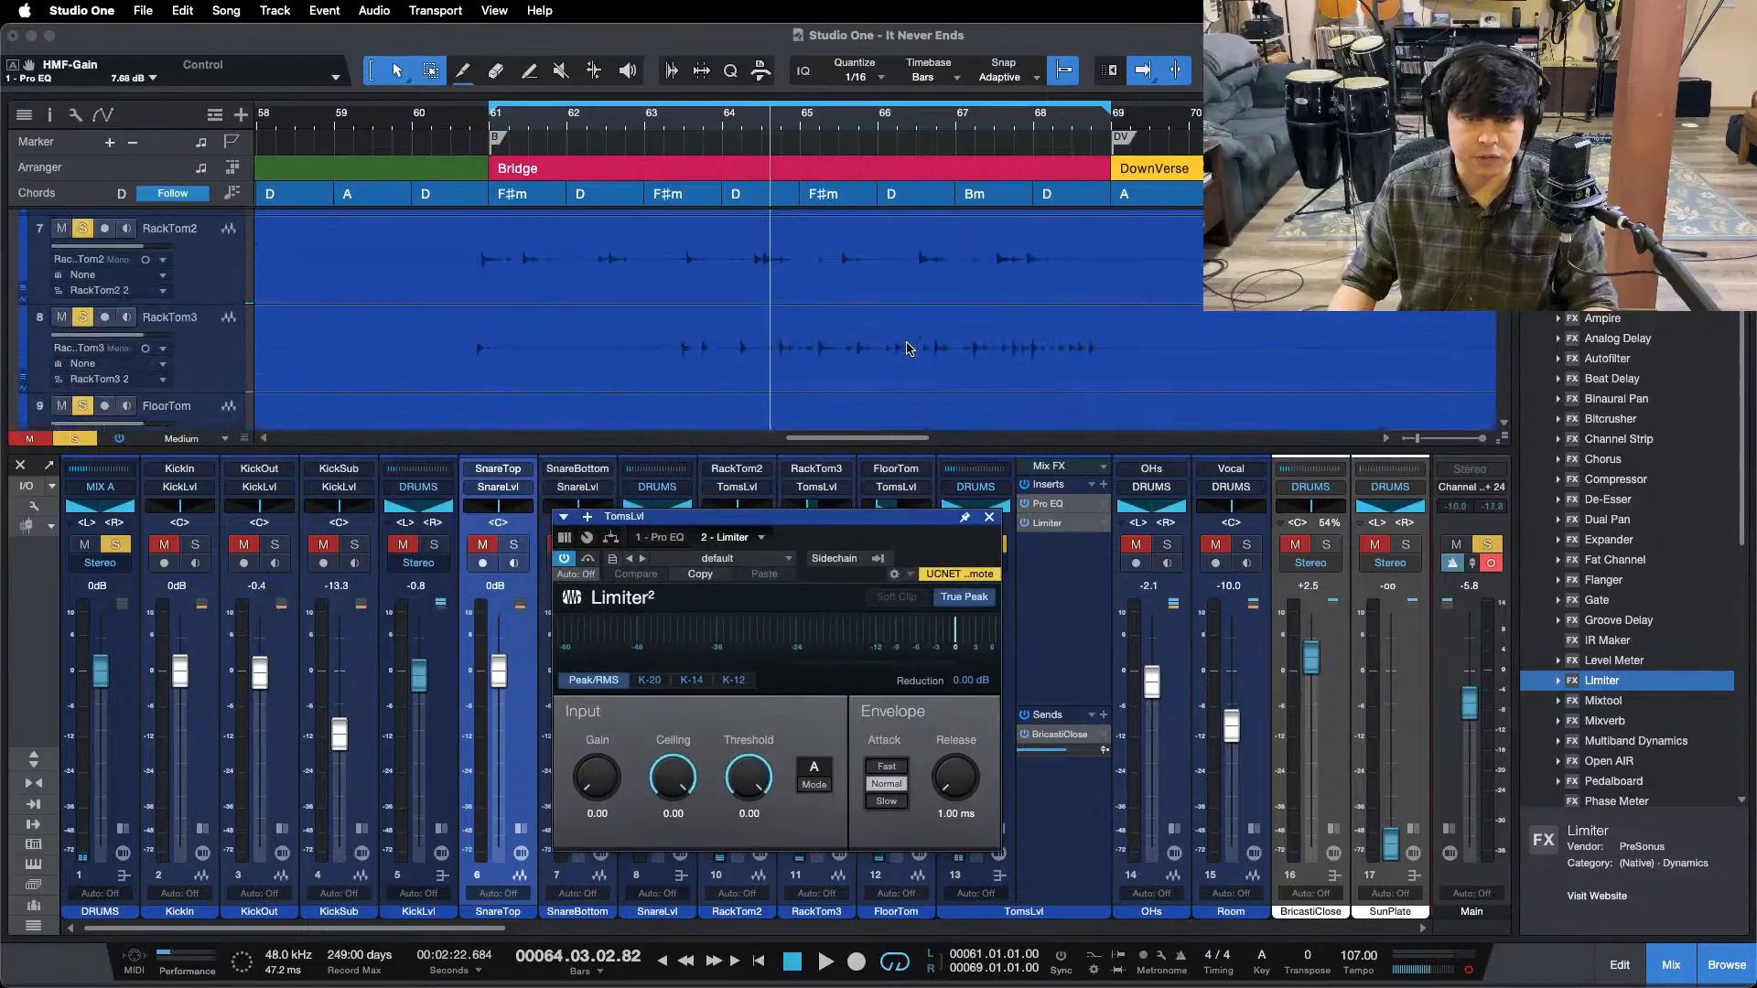
# - Play from just before the Bridge and set the TomsLvl Limiter's ceiling to -12.00 dB
pyautogui.click(462, 123)
pyautogui.press('space')
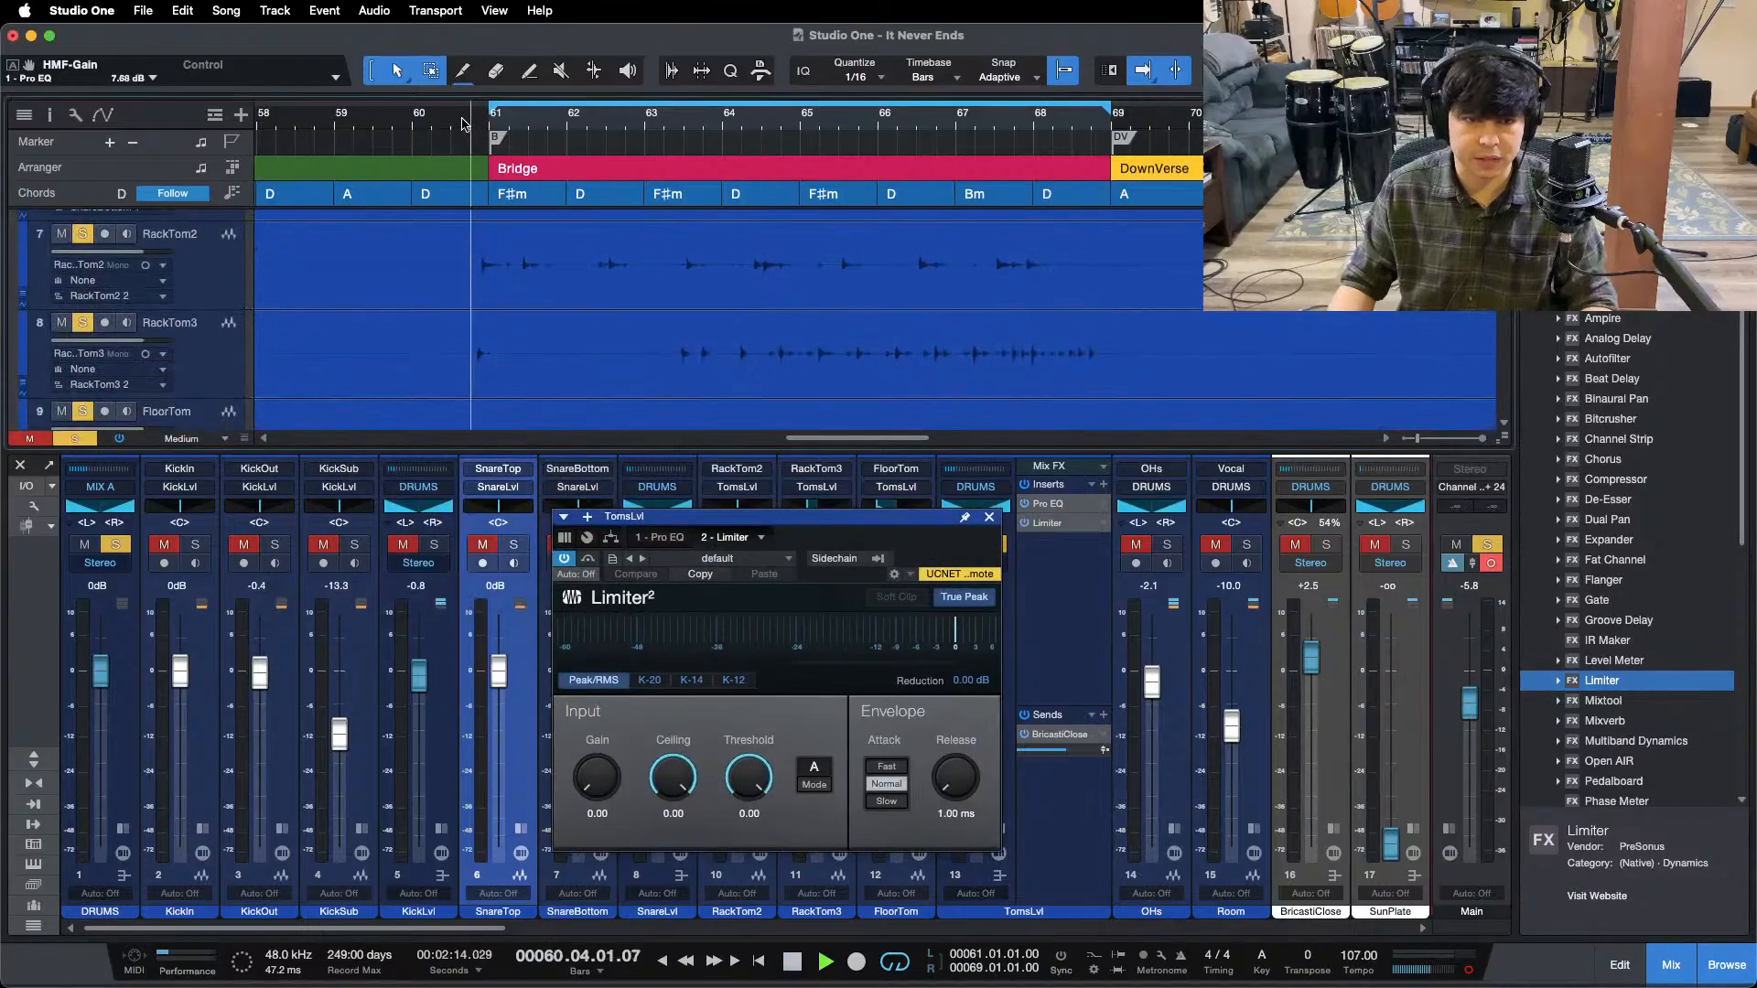
pyautogui.moveTo(673, 785); pyautogui.dragTo(672, 878)
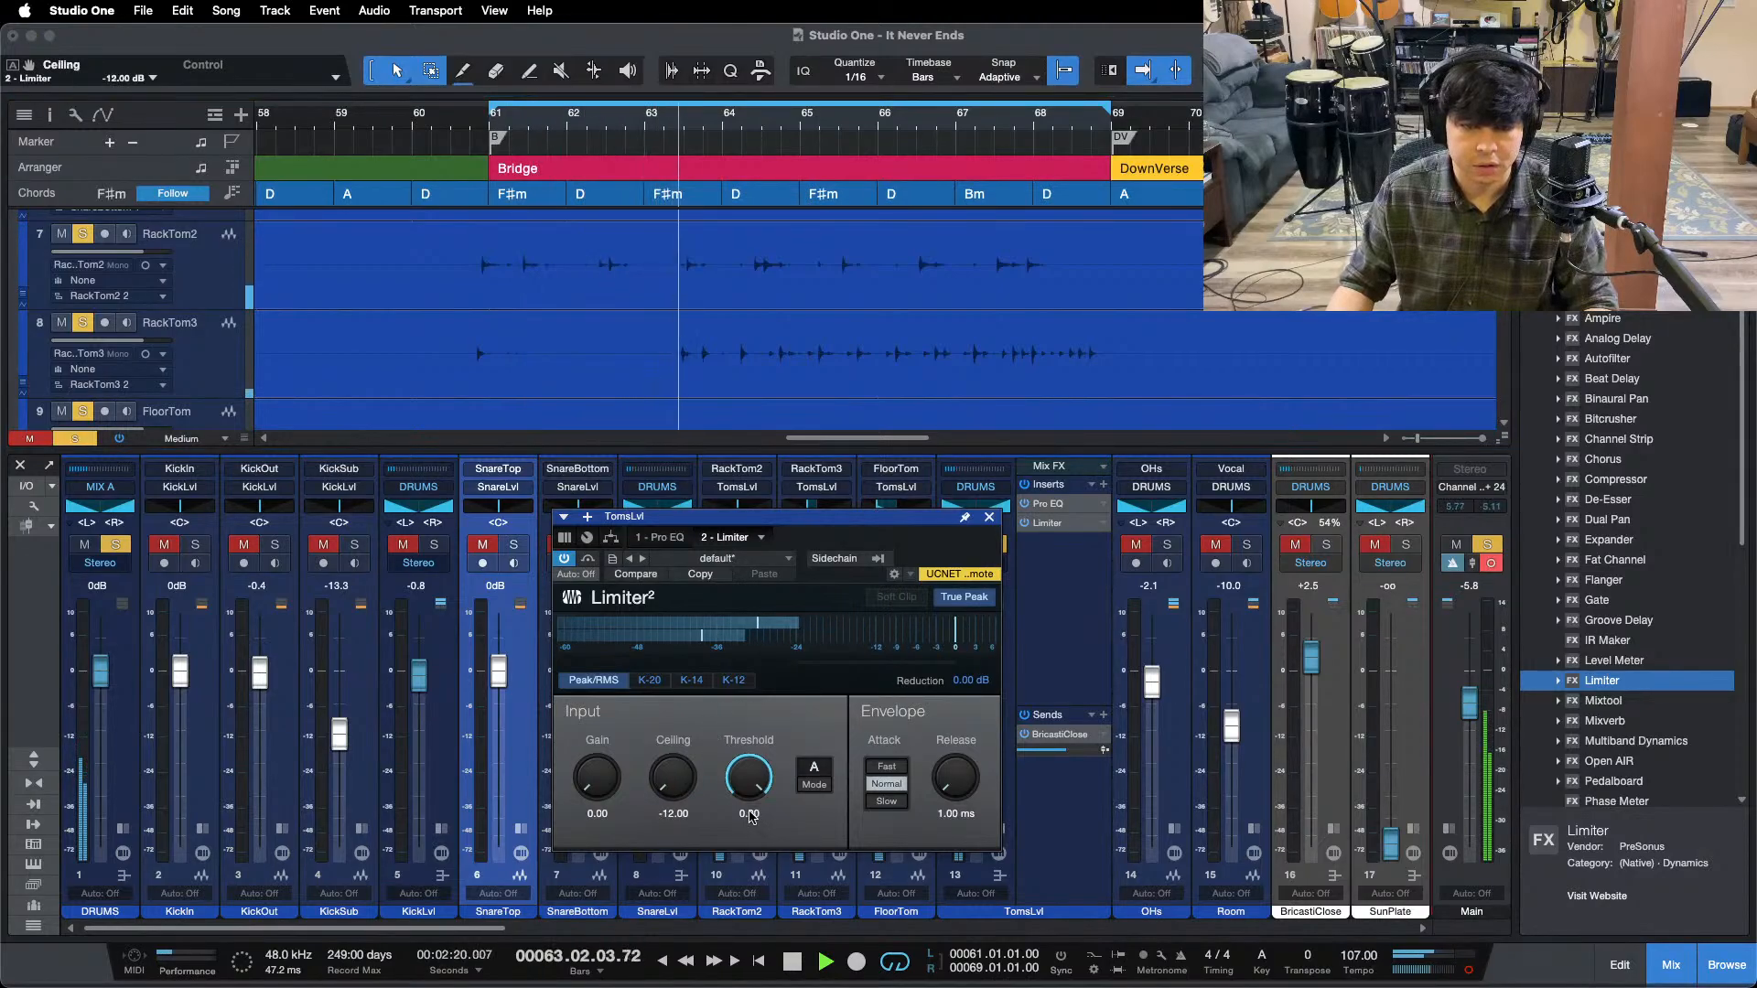
# - Reset the TomsLvl fader to 0 dB and set the TomsLvl Limiter's threshold to -2.00 dB
pyautogui.moveTo(929, 549); pyautogui.dragTo(795, 550)
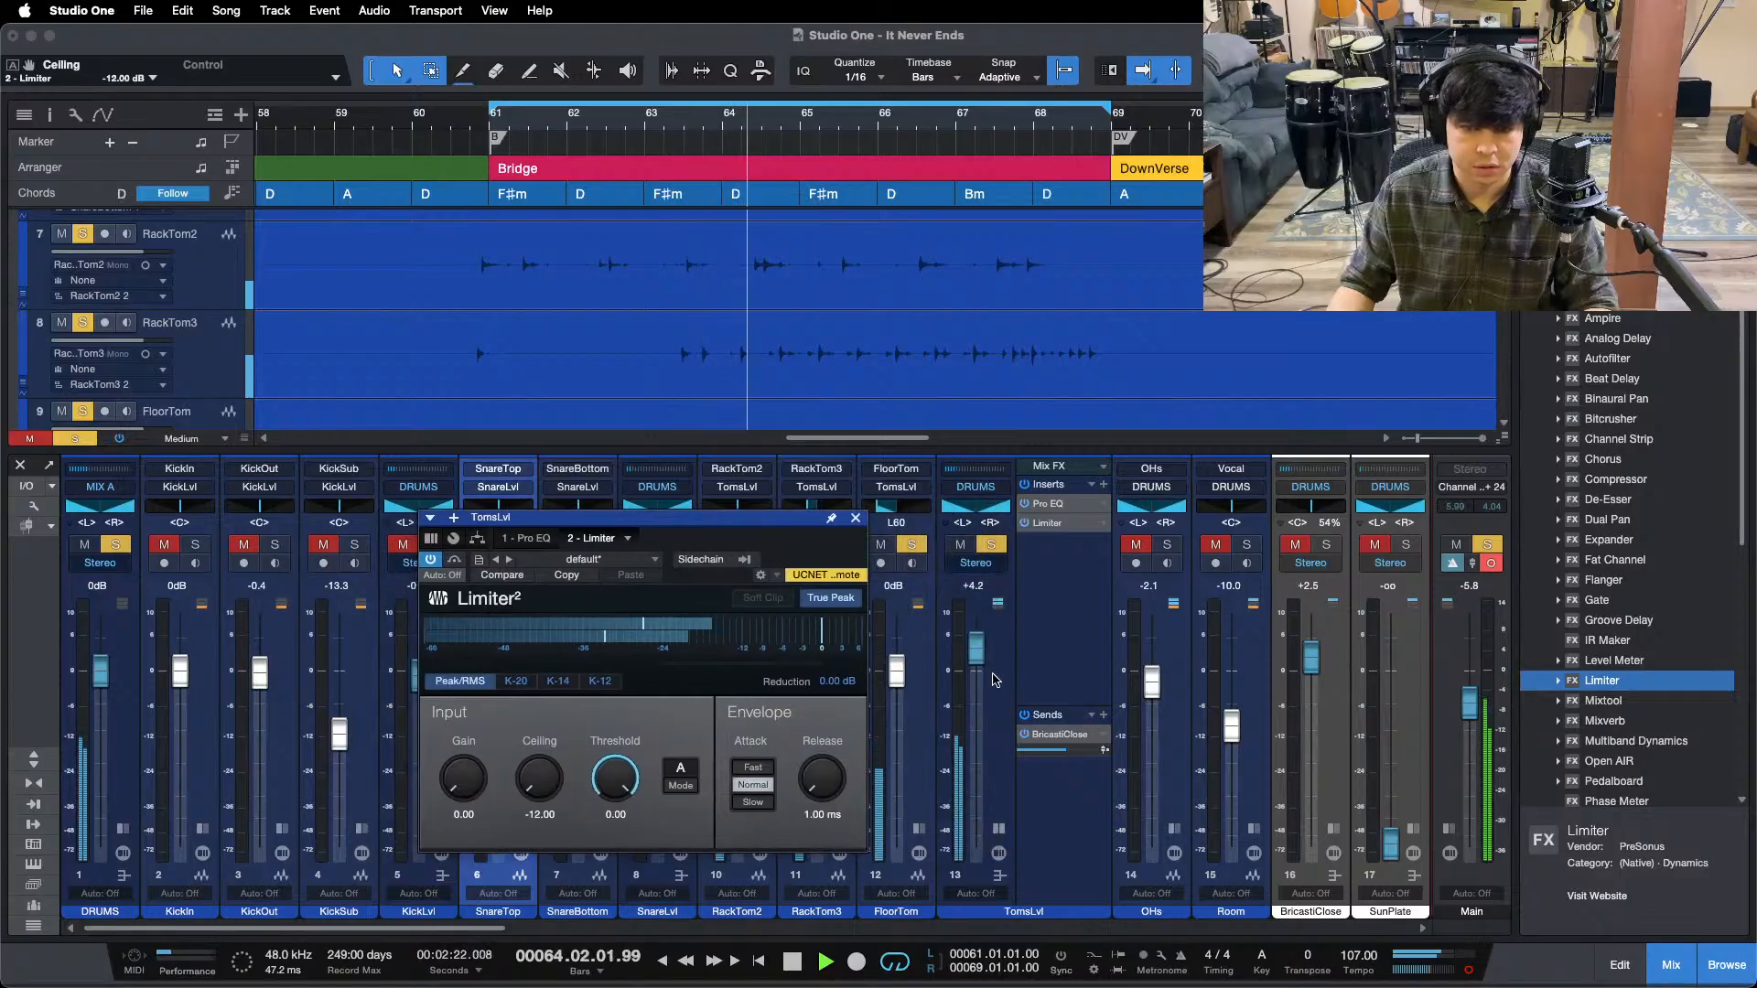
pyautogui.keyDown('super'); pyautogui.click(978, 657); pyautogui.keyUp('super')
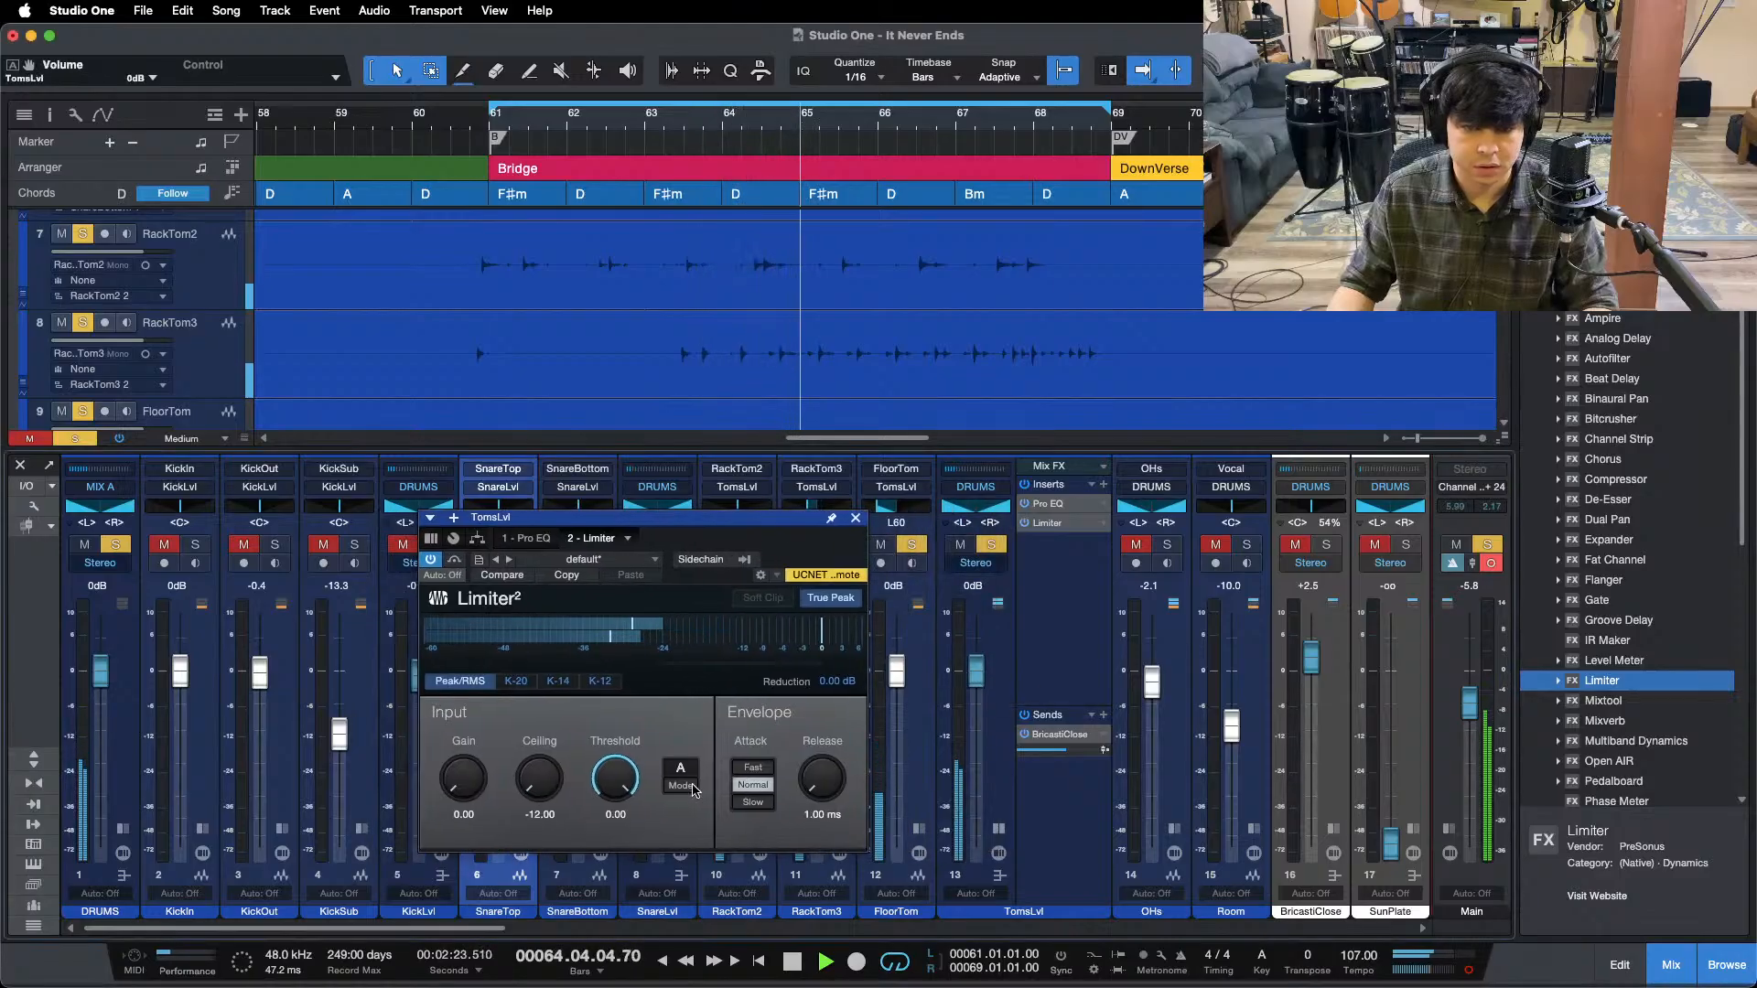
pyautogui.click(613, 817)
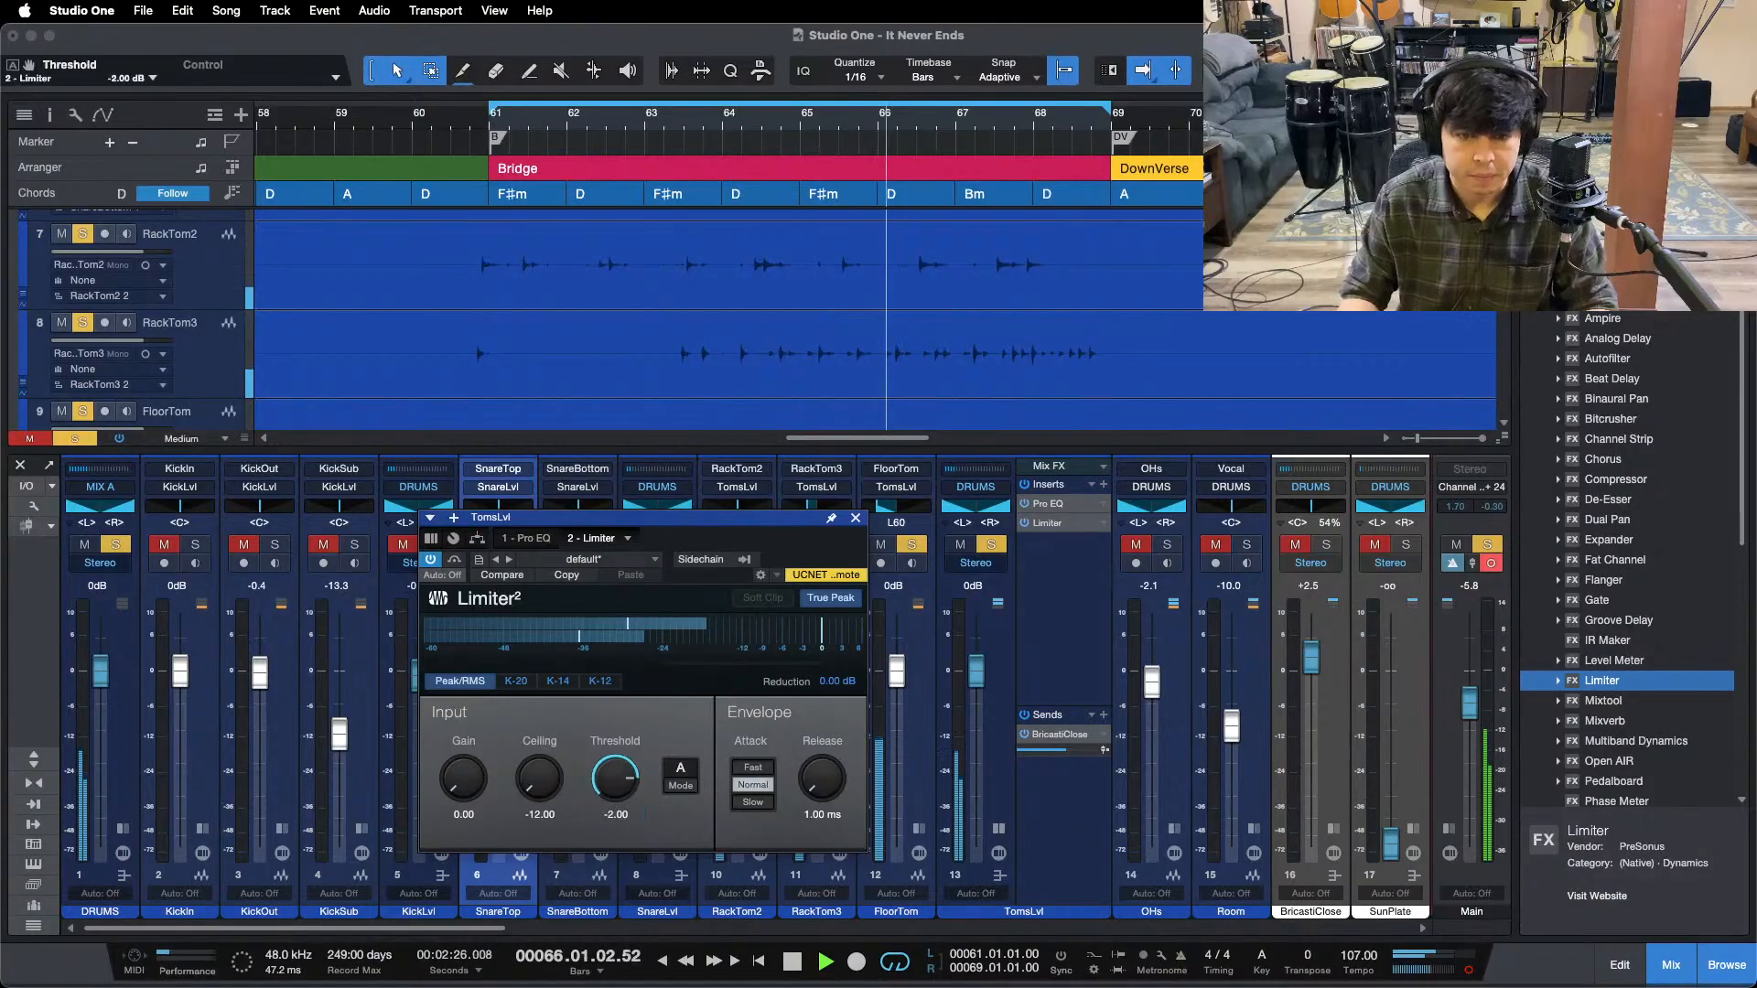
pyautogui.write('-2')
pyautogui.press('Return')
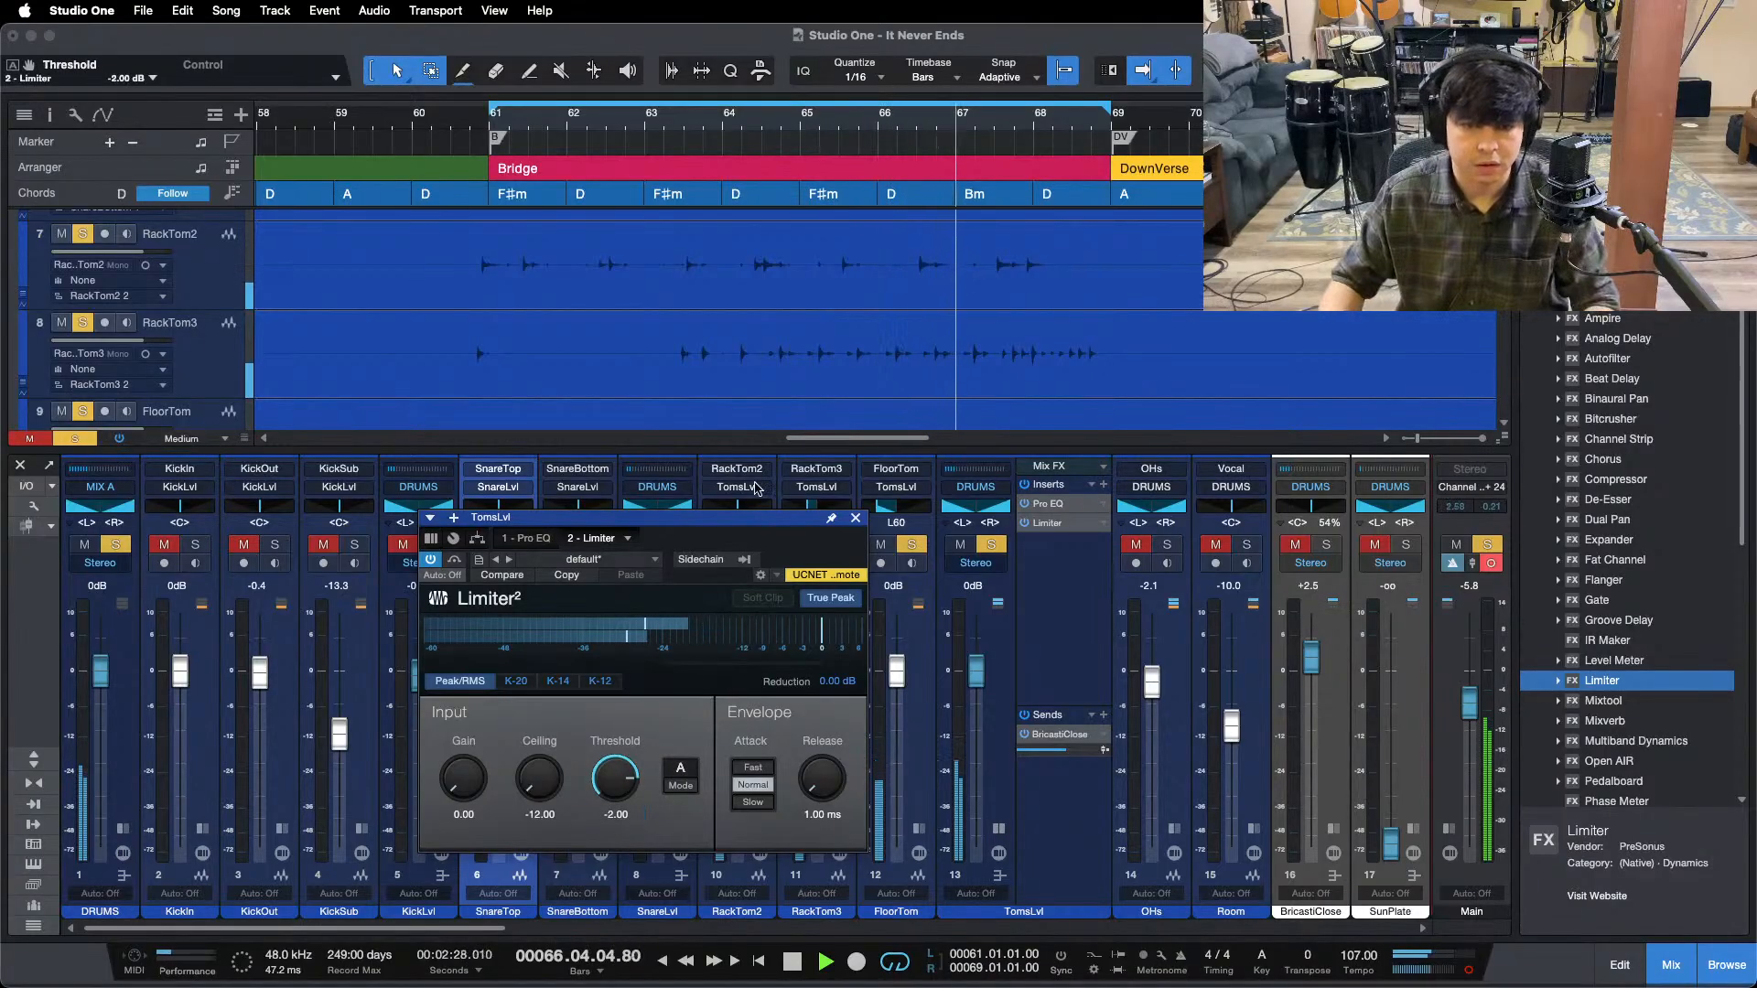
# - Hide the mixer, replay from just before the Bridge and try a TomsLvl Limiter threshold of -3.00 dB
pyautogui.press('F3')
pyautogui.moveTo(785, 560); pyautogui.dragTo(880, 630)
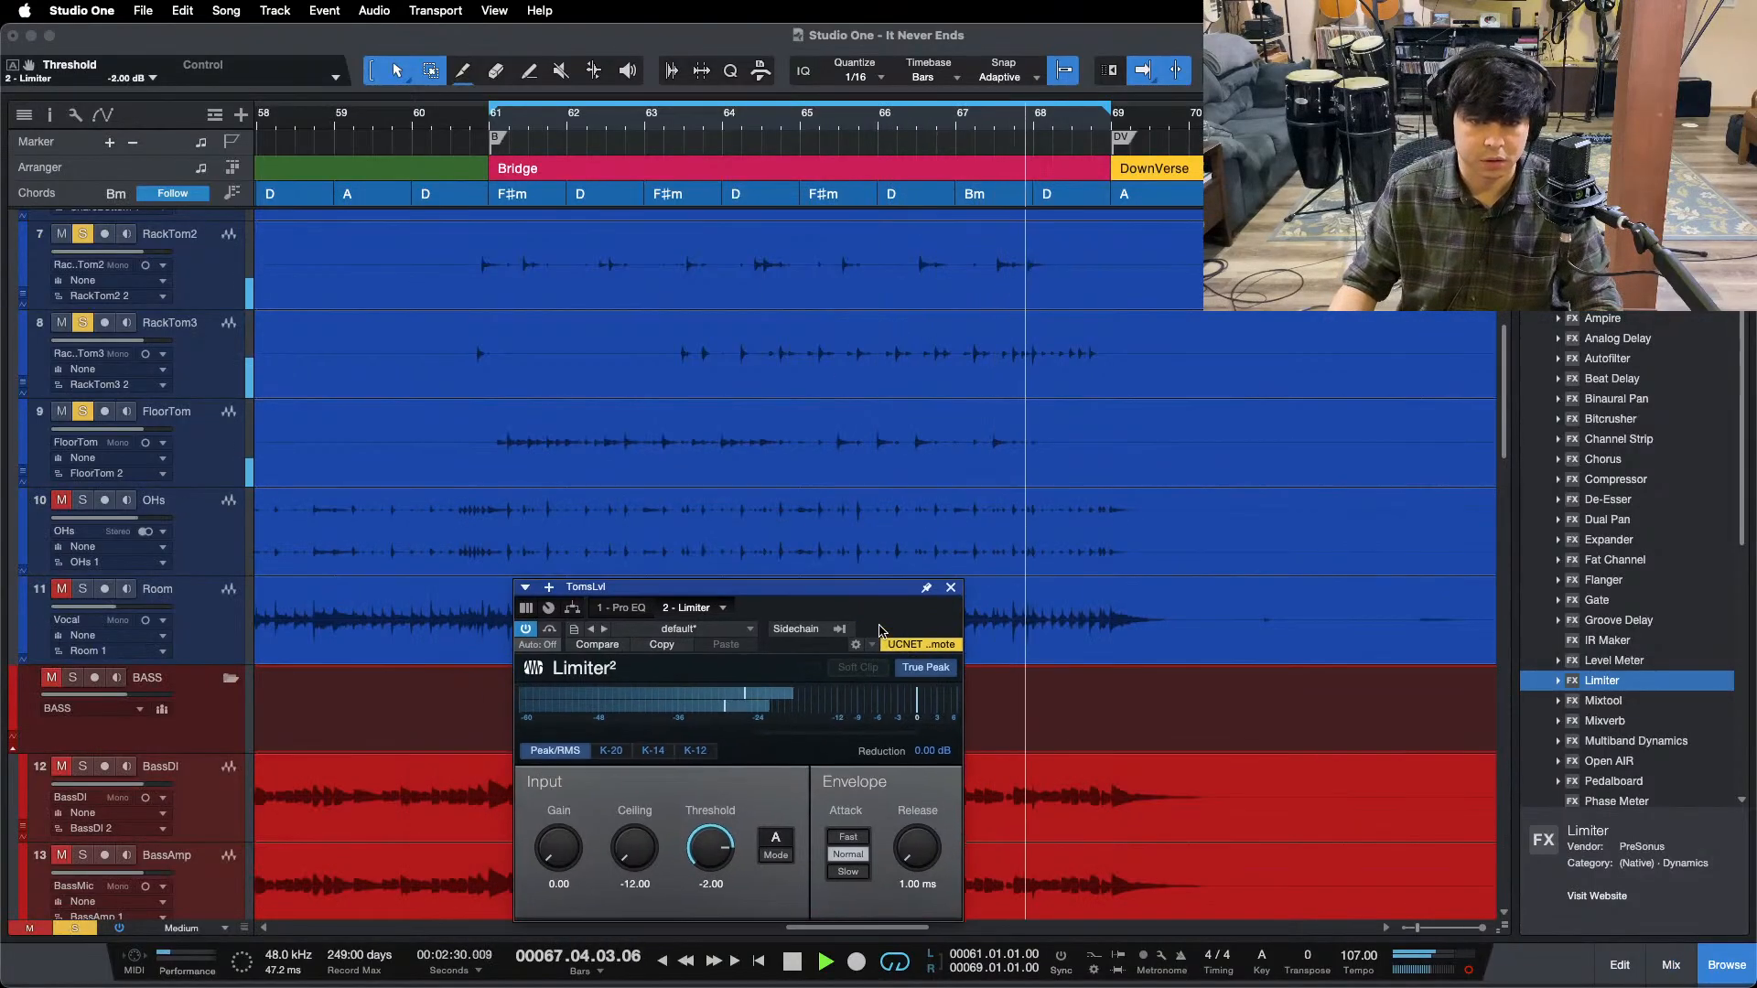
pyautogui.scroll(3, 733, 412)
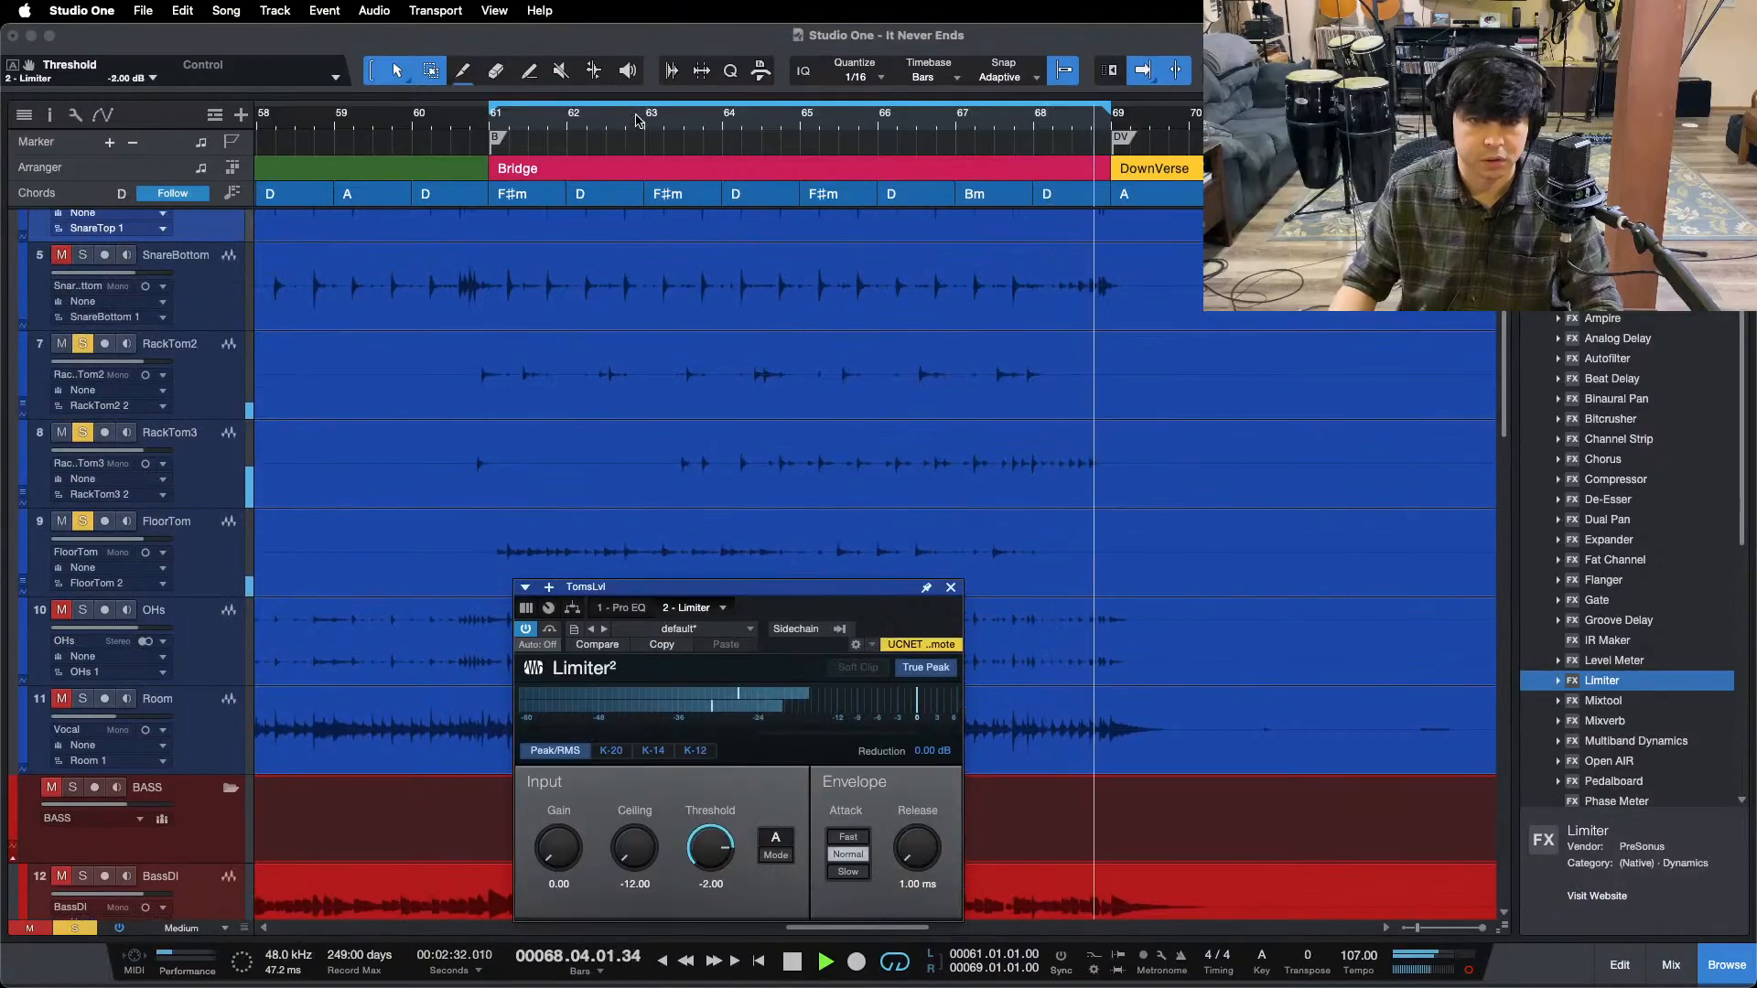
pyautogui.click(446, 120)
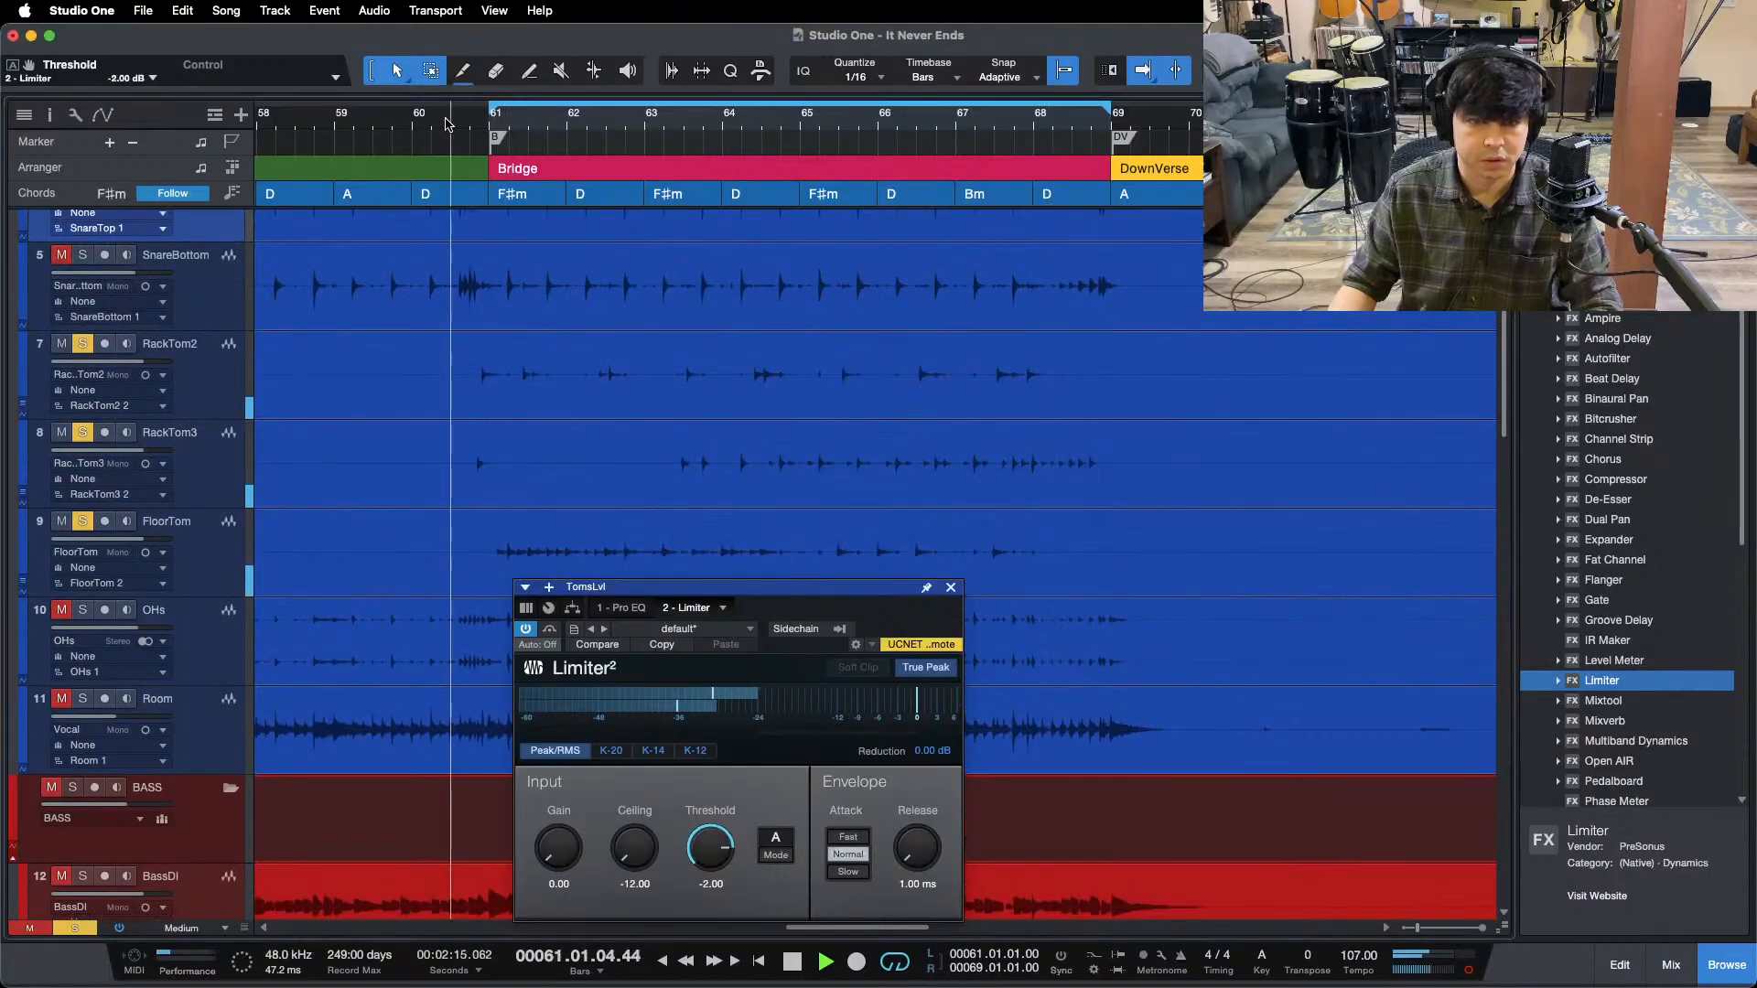
pyautogui.click(709, 884)
pyautogui.write('3')
pyautogui.press('Return')
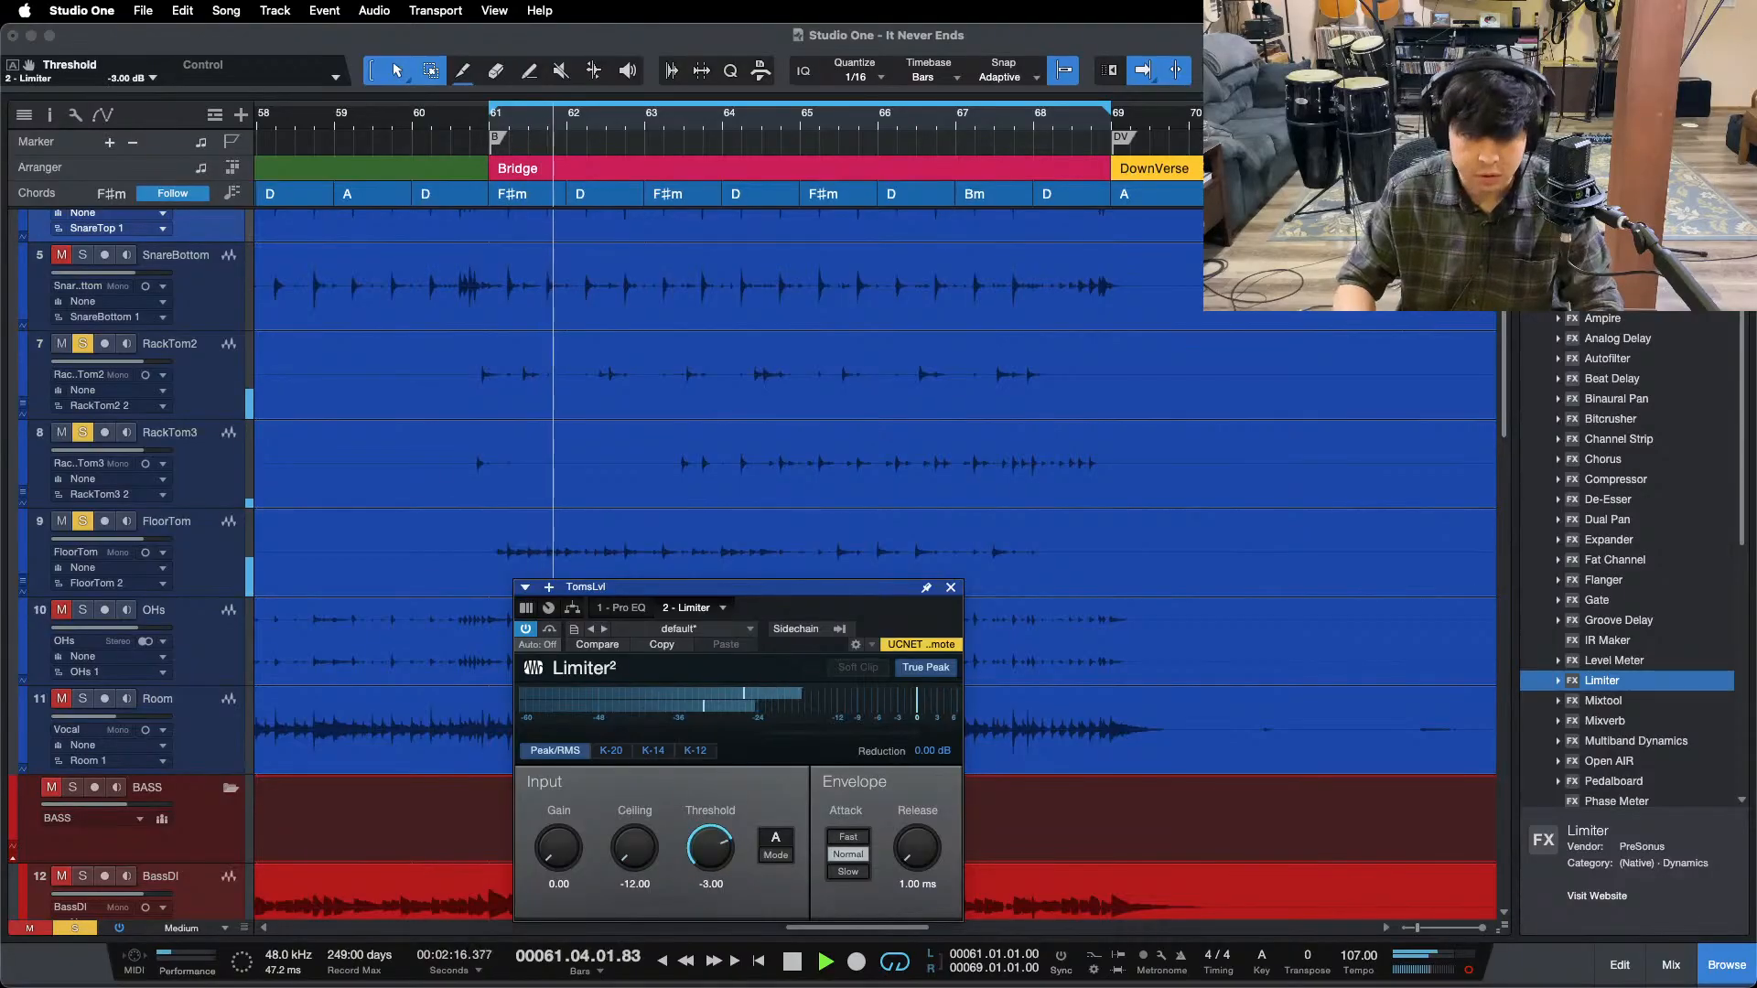
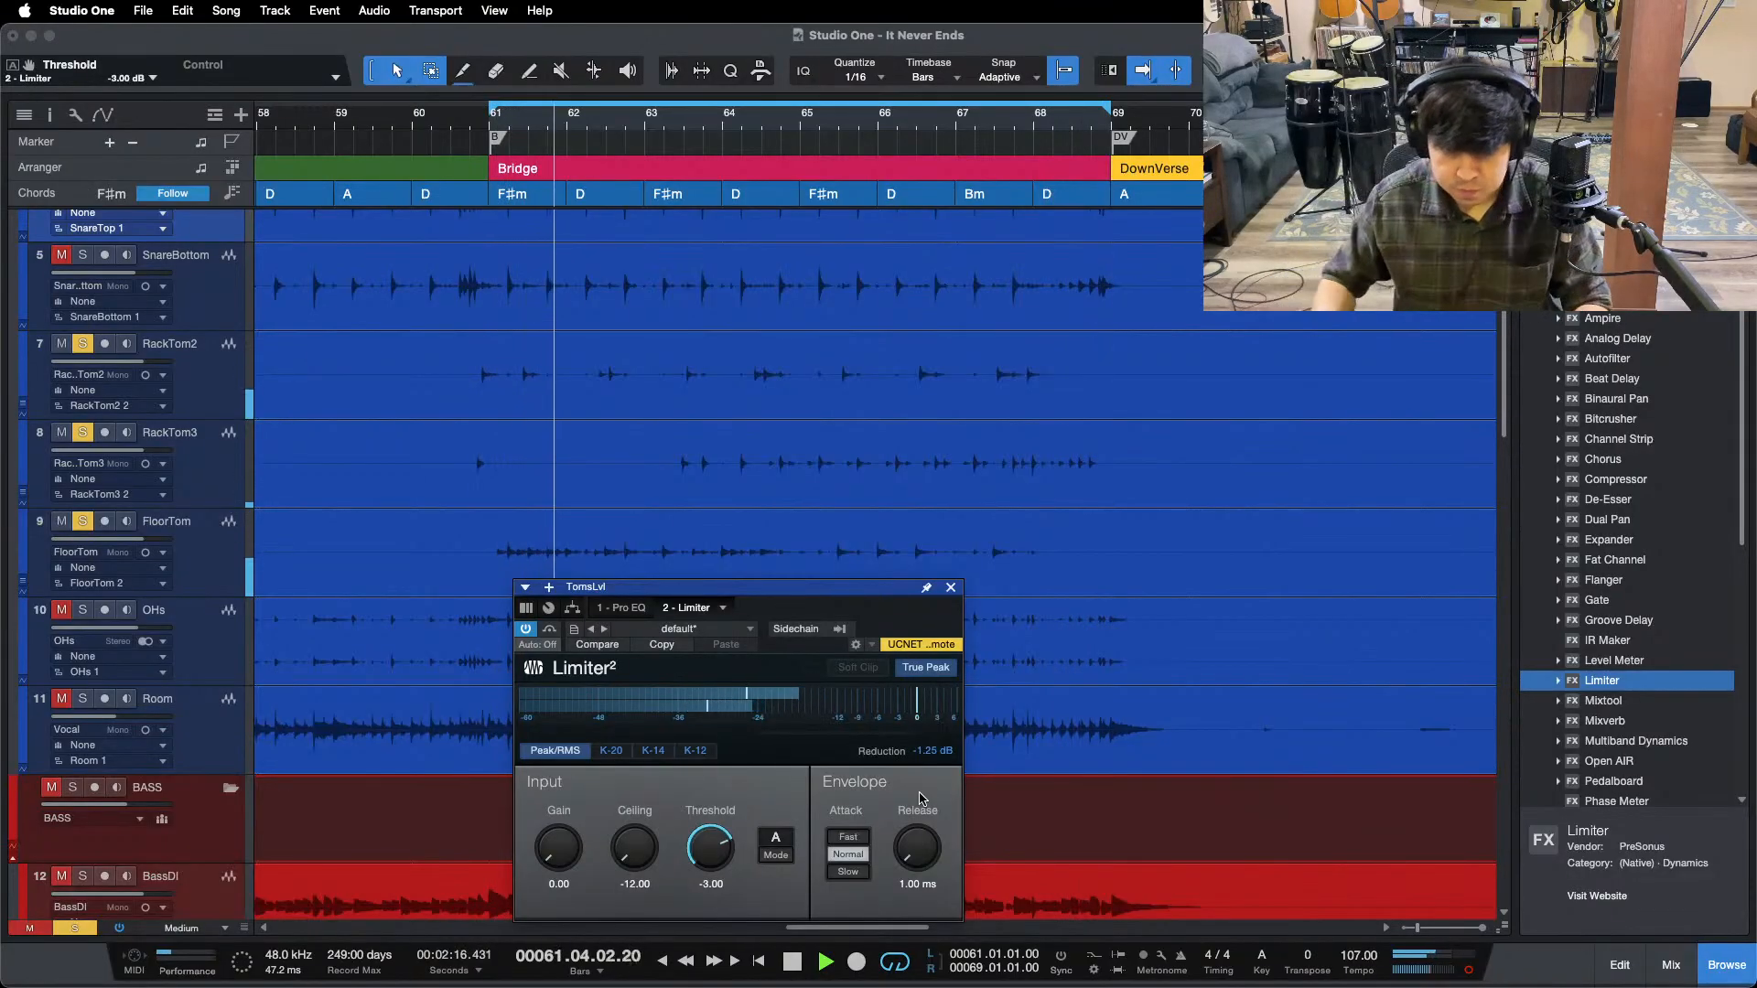
# - Audition the tom fills leading into the Chorus at bar 53 and within the last Chorus through the Limiter
pyautogui.moveTo(465, 122); pyautogui.dragTo(811, 77)
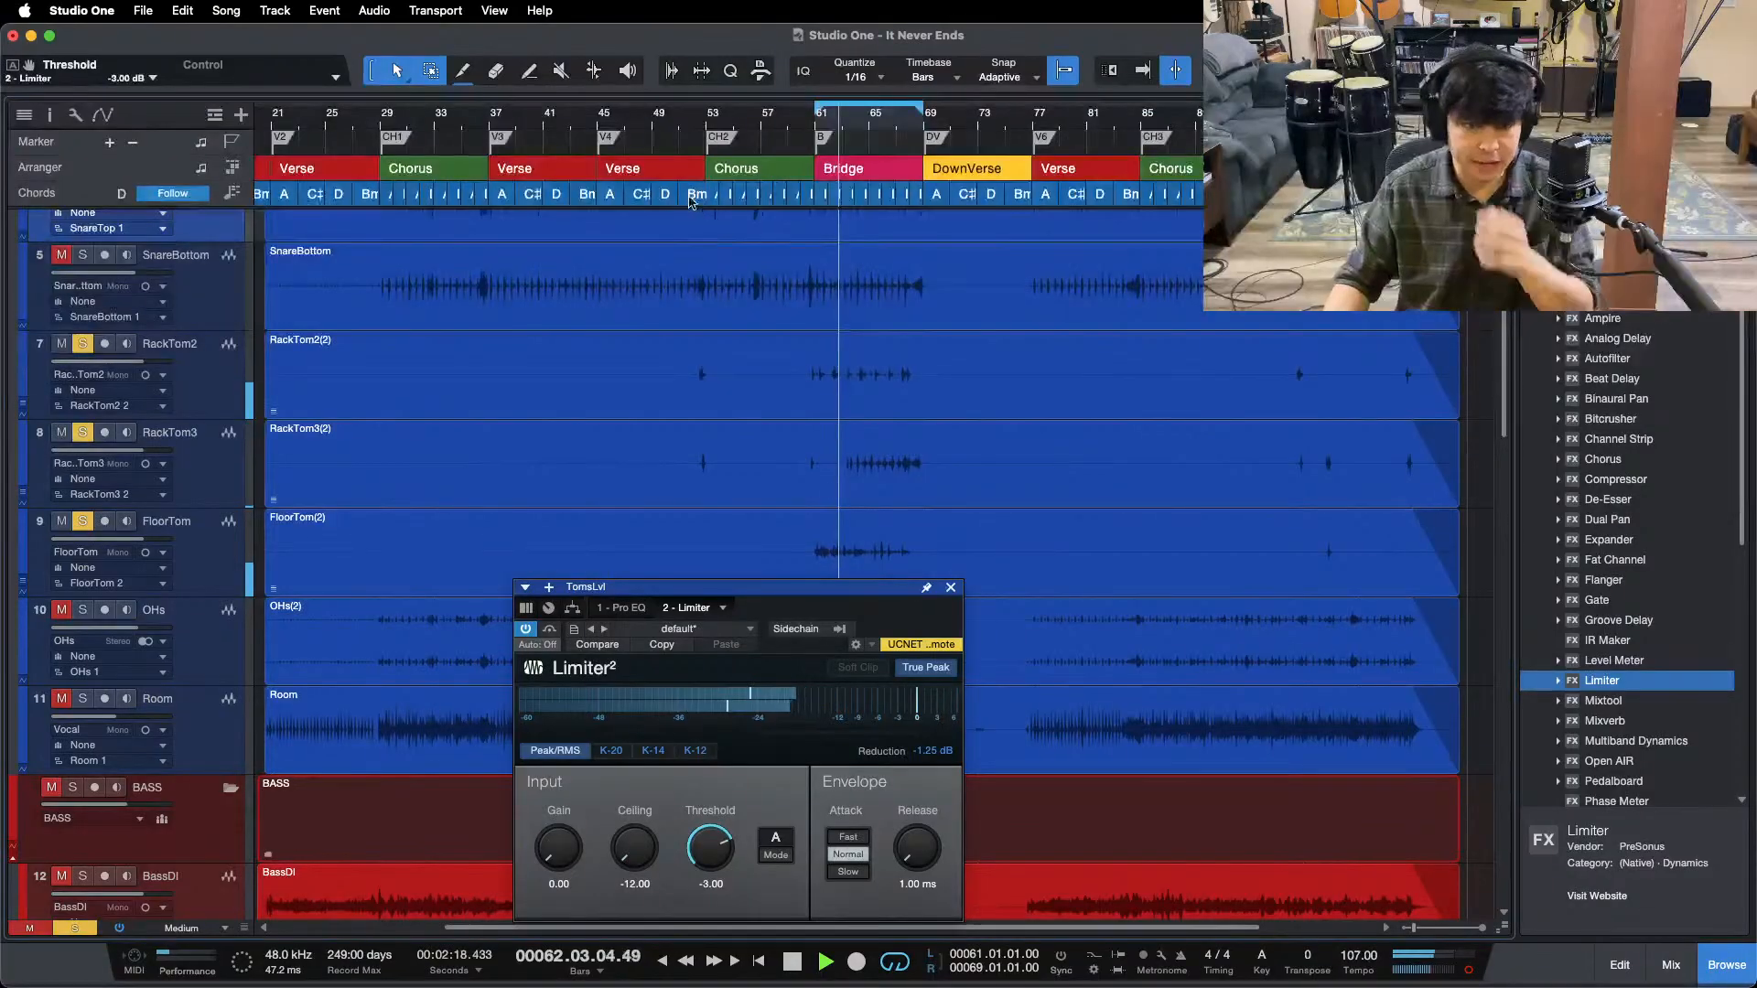
pyautogui.moveTo(701, 122); pyautogui.dragTo(674, 187)
pyautogui.click(678, 116)
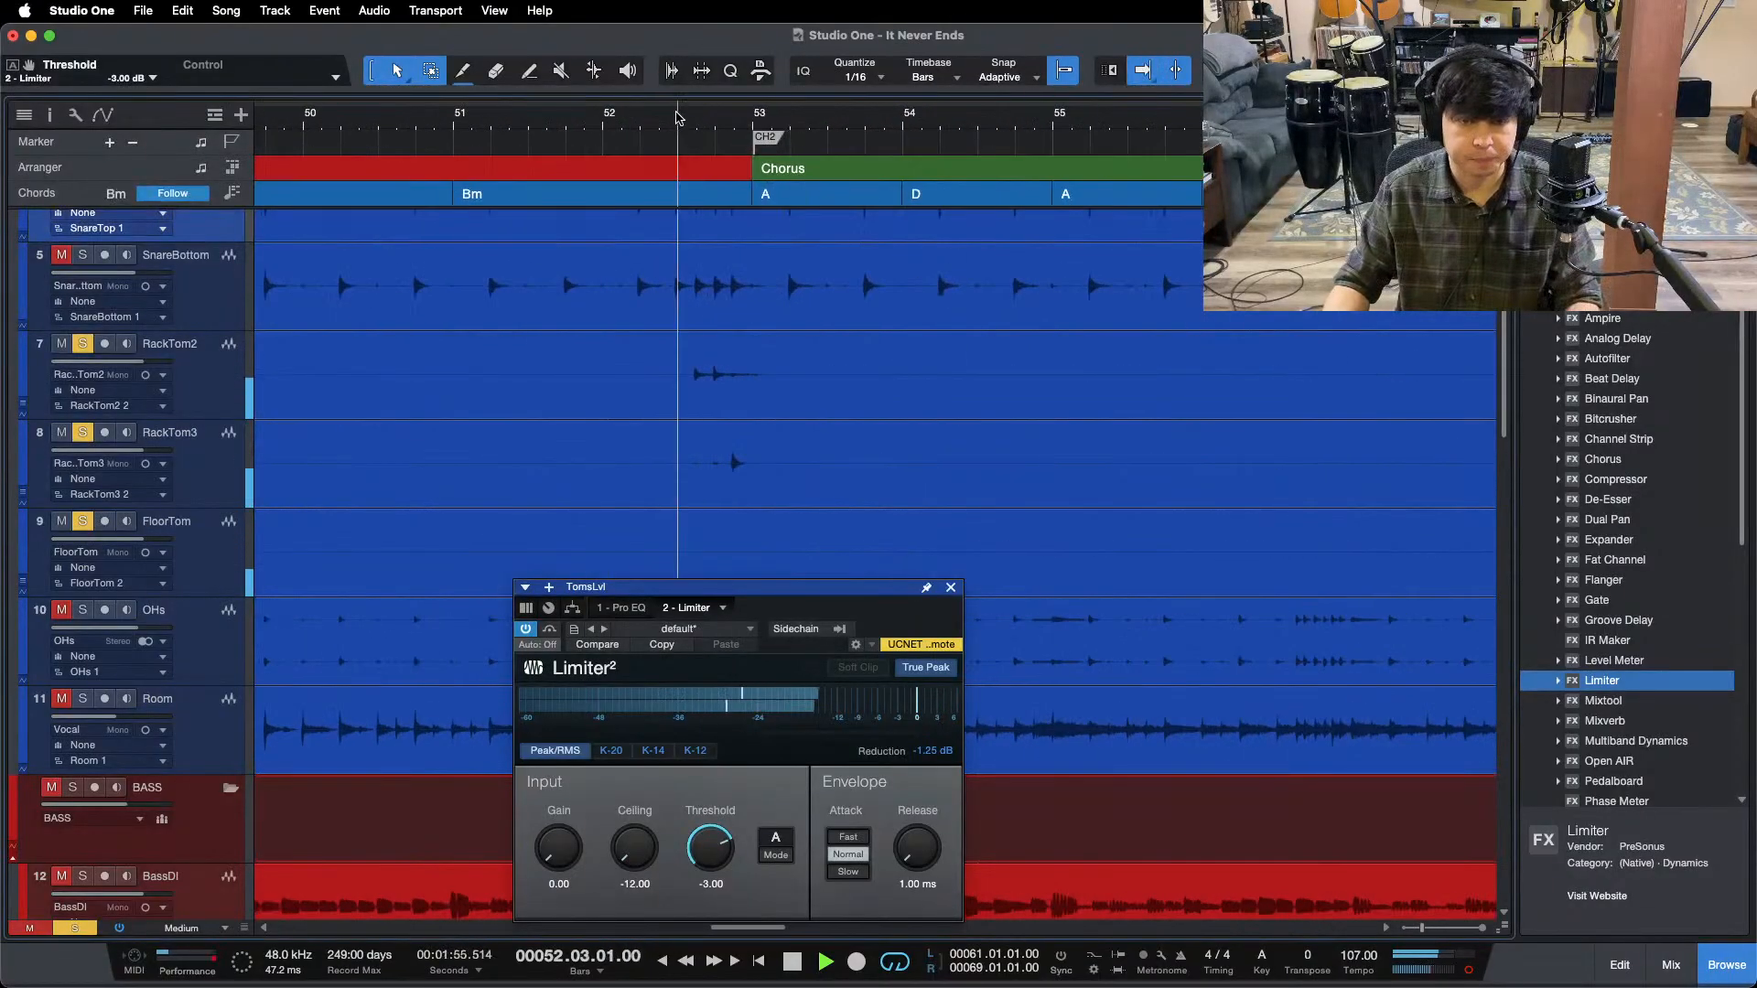
pyautogui.moveTo(678, 116); pyautogui.dragTo(529, 4)
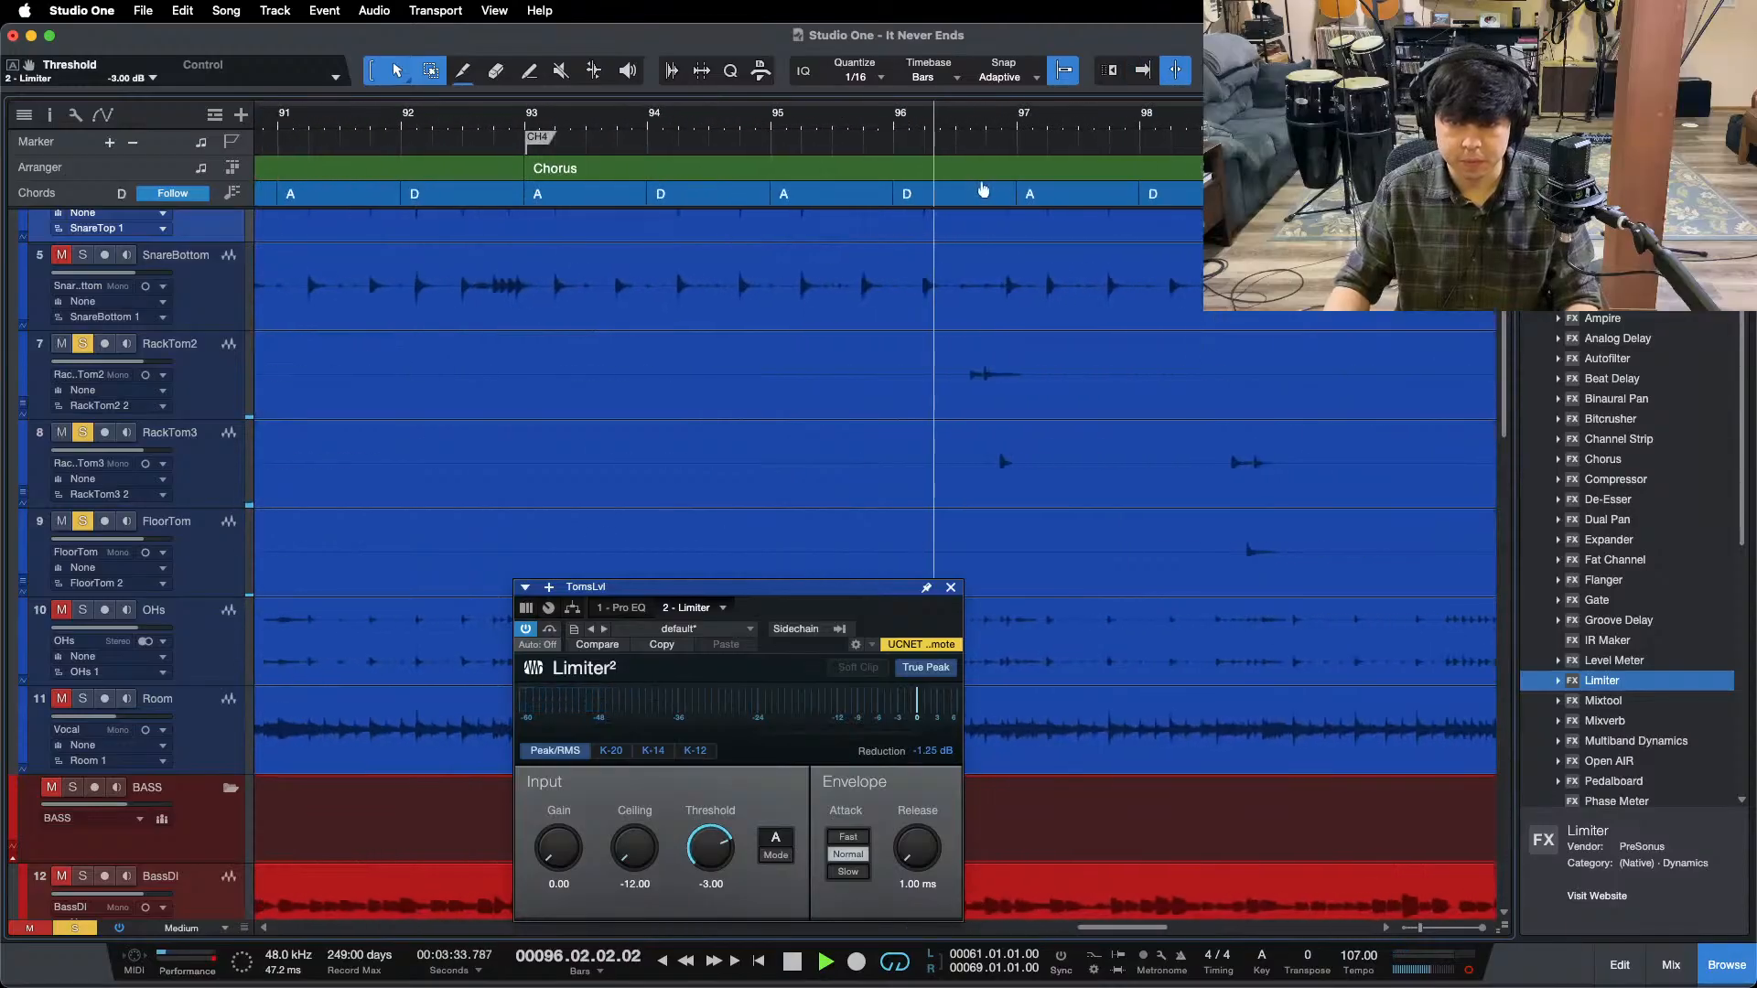
pyautogui.moveTo(984, 190); pyautogui.dragTo(752, 176)
pyautogui.press('f')
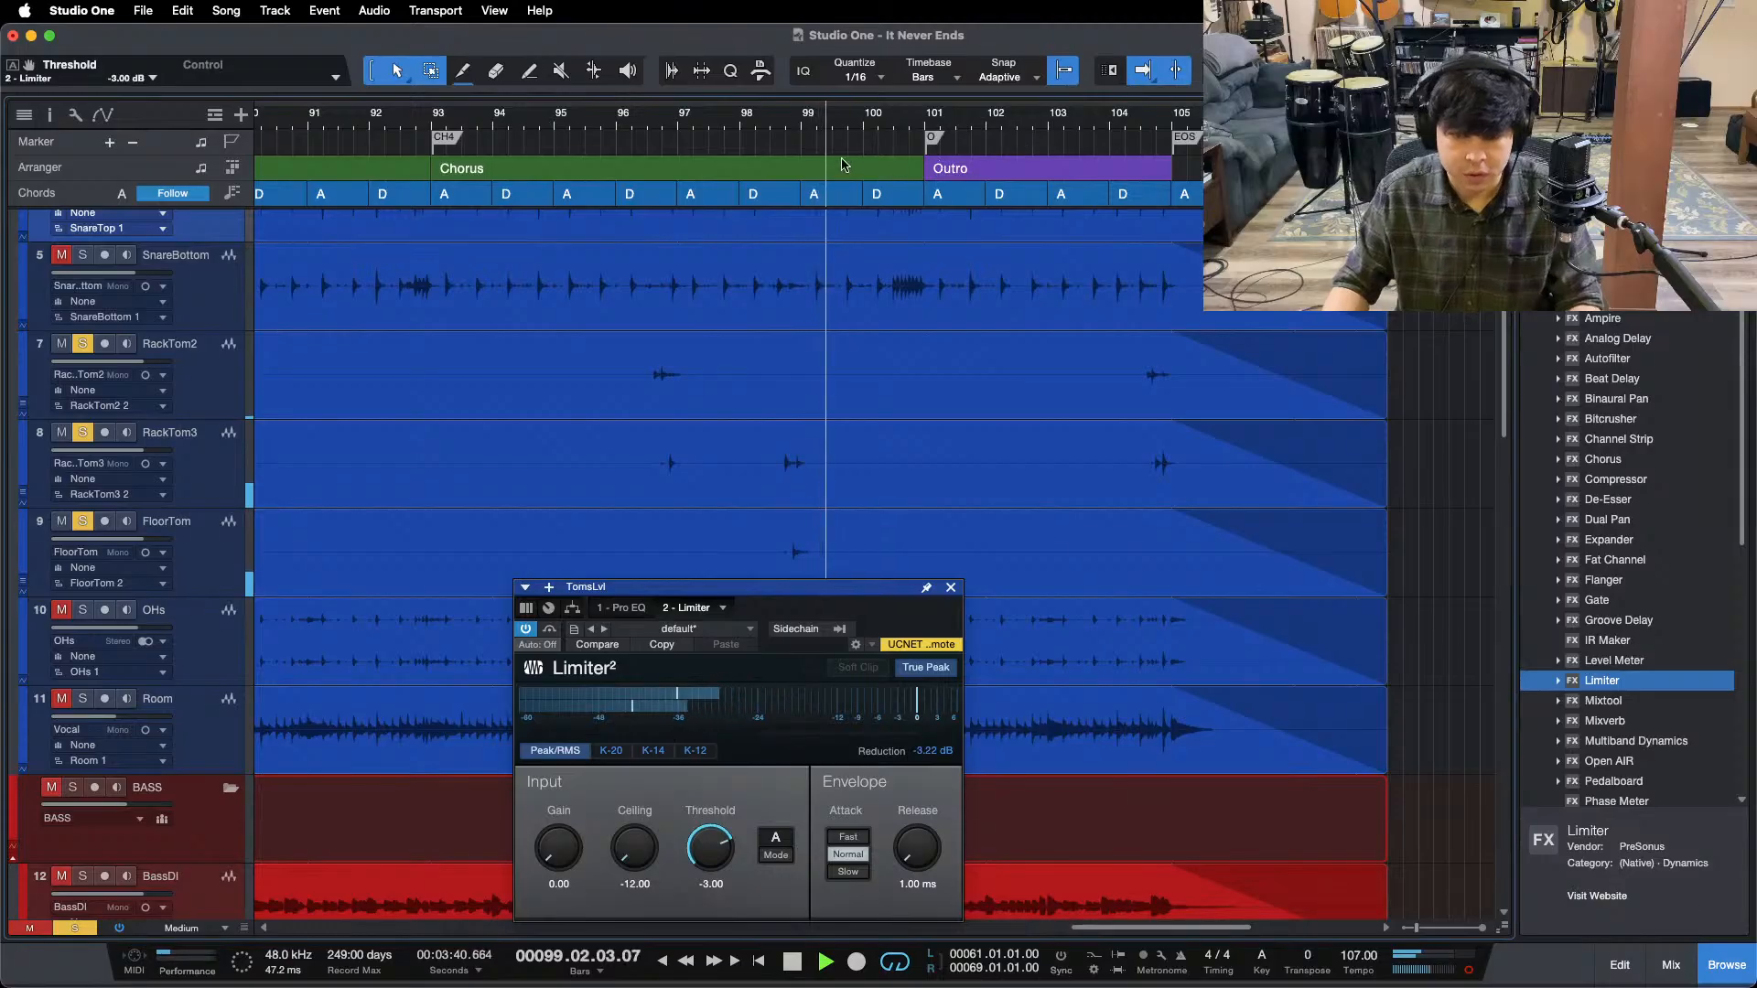
# - Set the TomsLvl Limiter's threshold to -2.00 dB and play the last Chorus's tom fill from bar 98.3
pyautogui.moveTo(798, 129); pyautogui.dragTo(797, 166)
pyautogui.press('space')
pyautogui.click(686, 129)
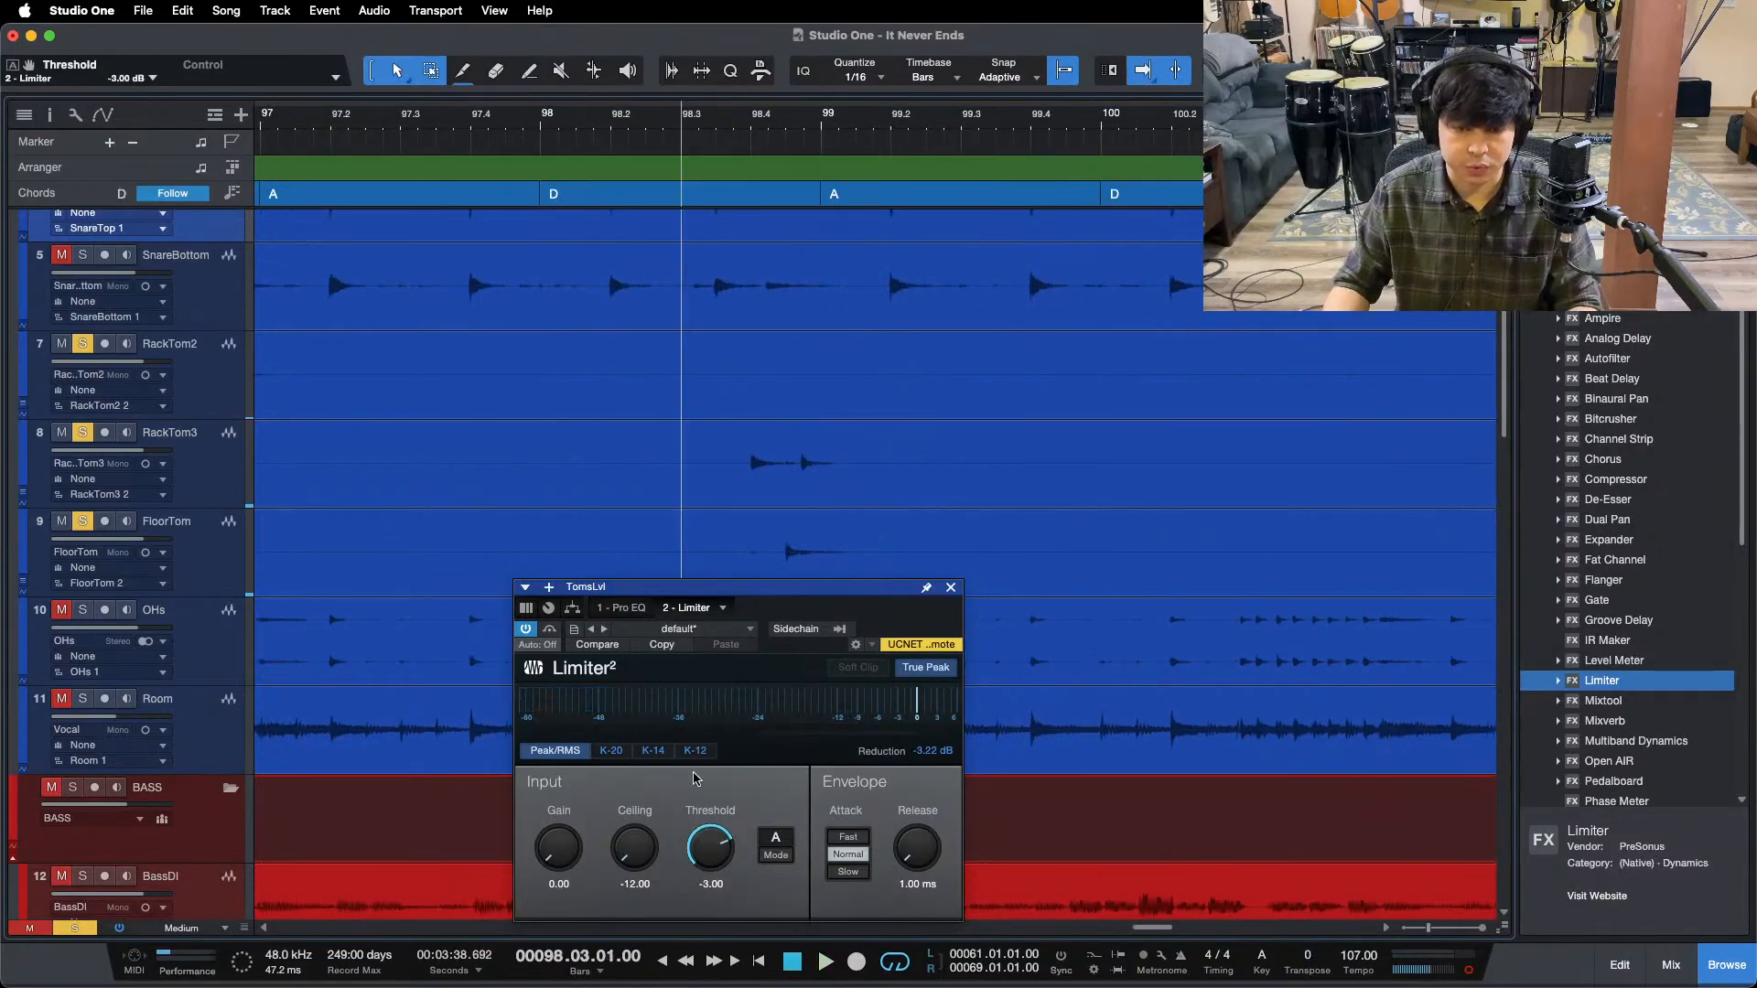
pyautogui.click(715, 882)
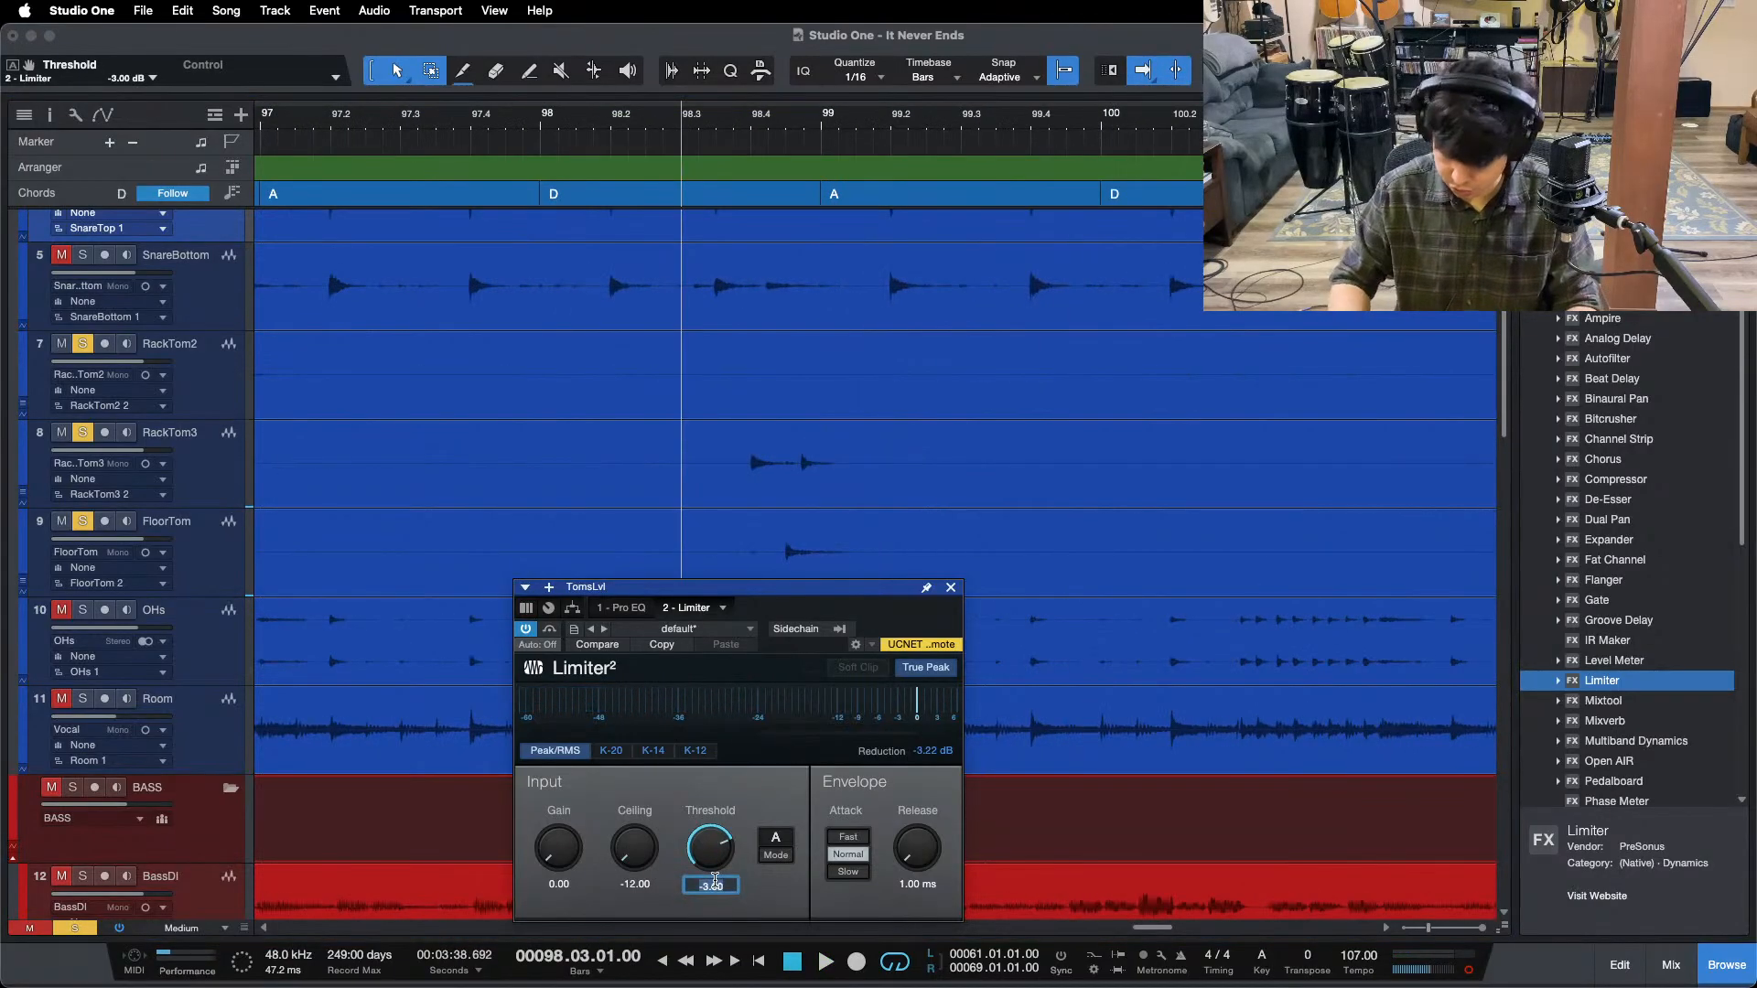
pyautogui.press('space')
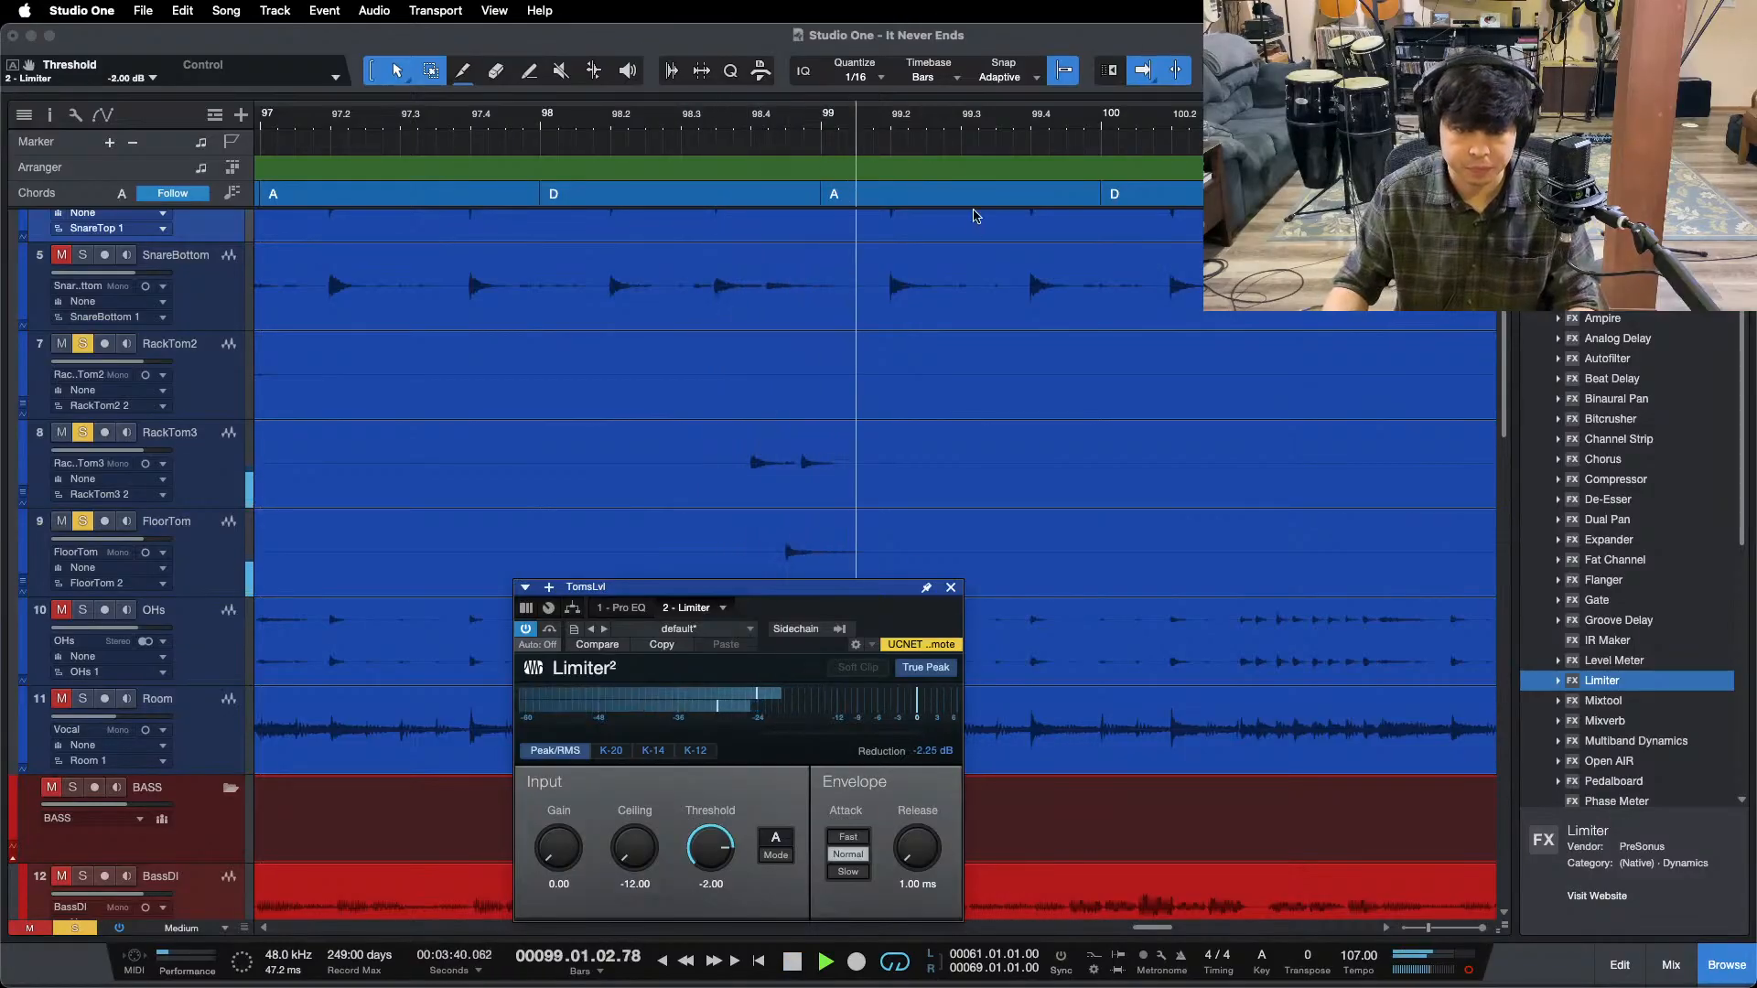
# - Play the tom fill in the Outro through the Limiter, then stop playback
pyautogui.press('w')
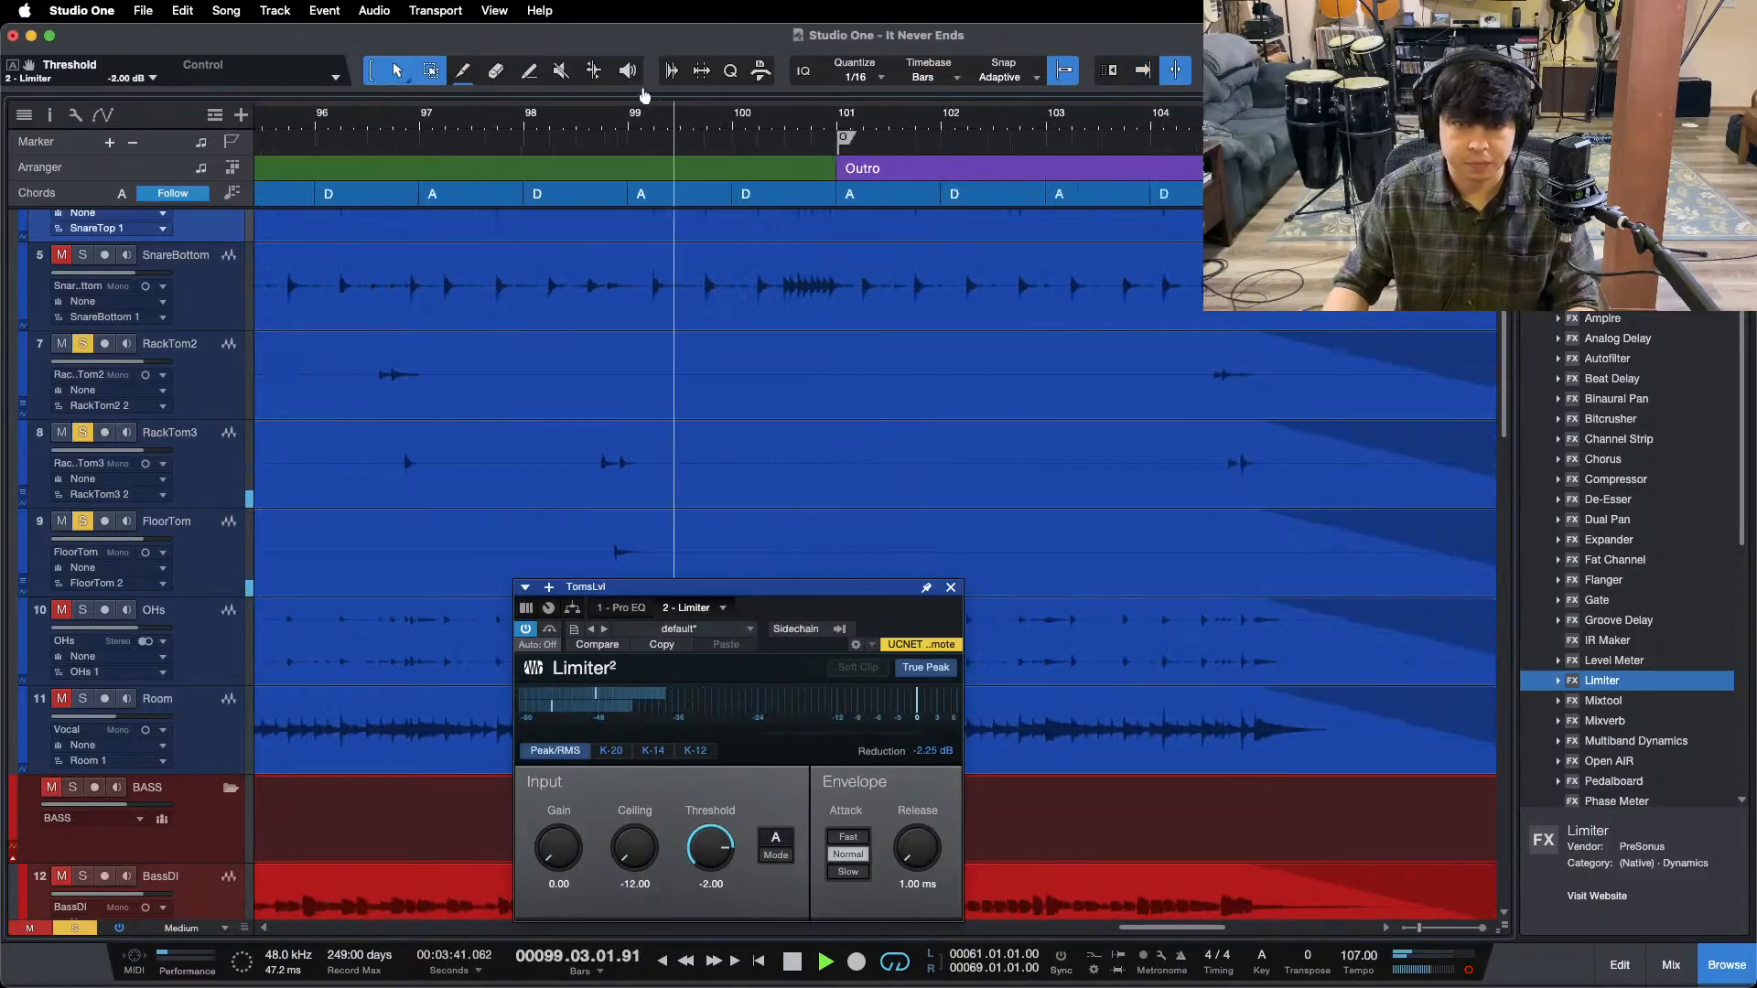
pyautogui.click(1117, 112)
pyautogui.press('z')
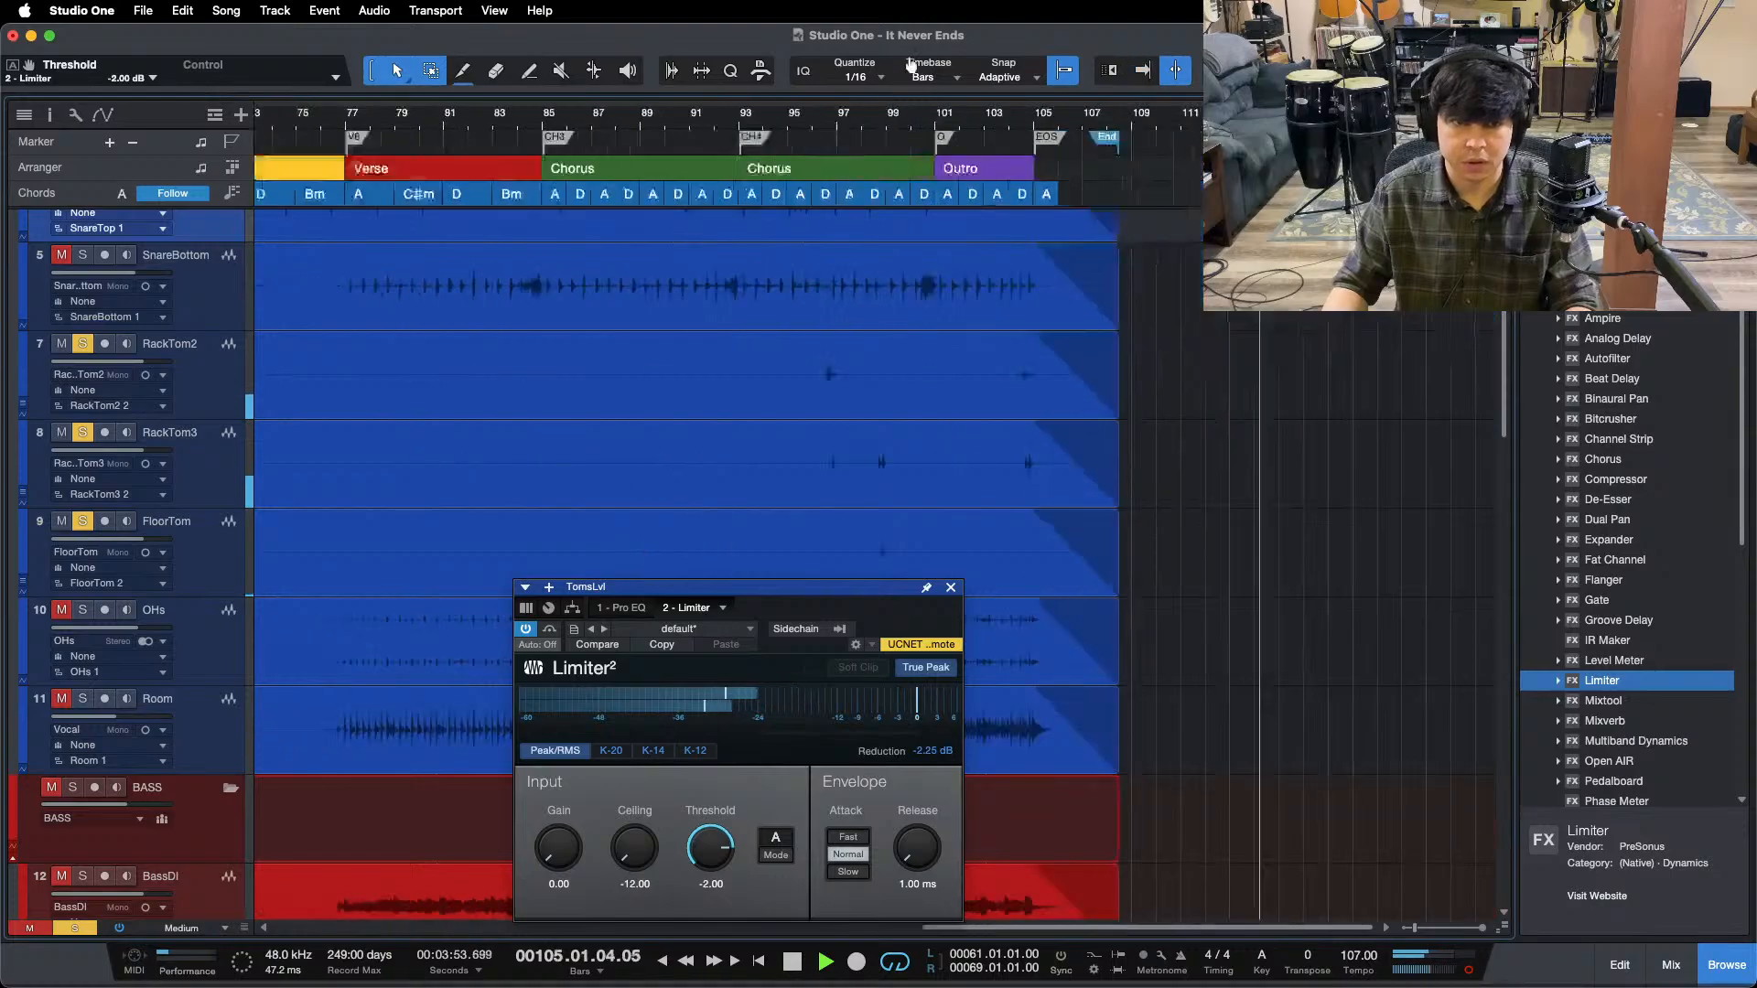
pyautogui.press('space')
# - Return to the start of the Bridge, clear the tom solos, close the Limiter and show the mixer
pyautogui.press('KP_1')
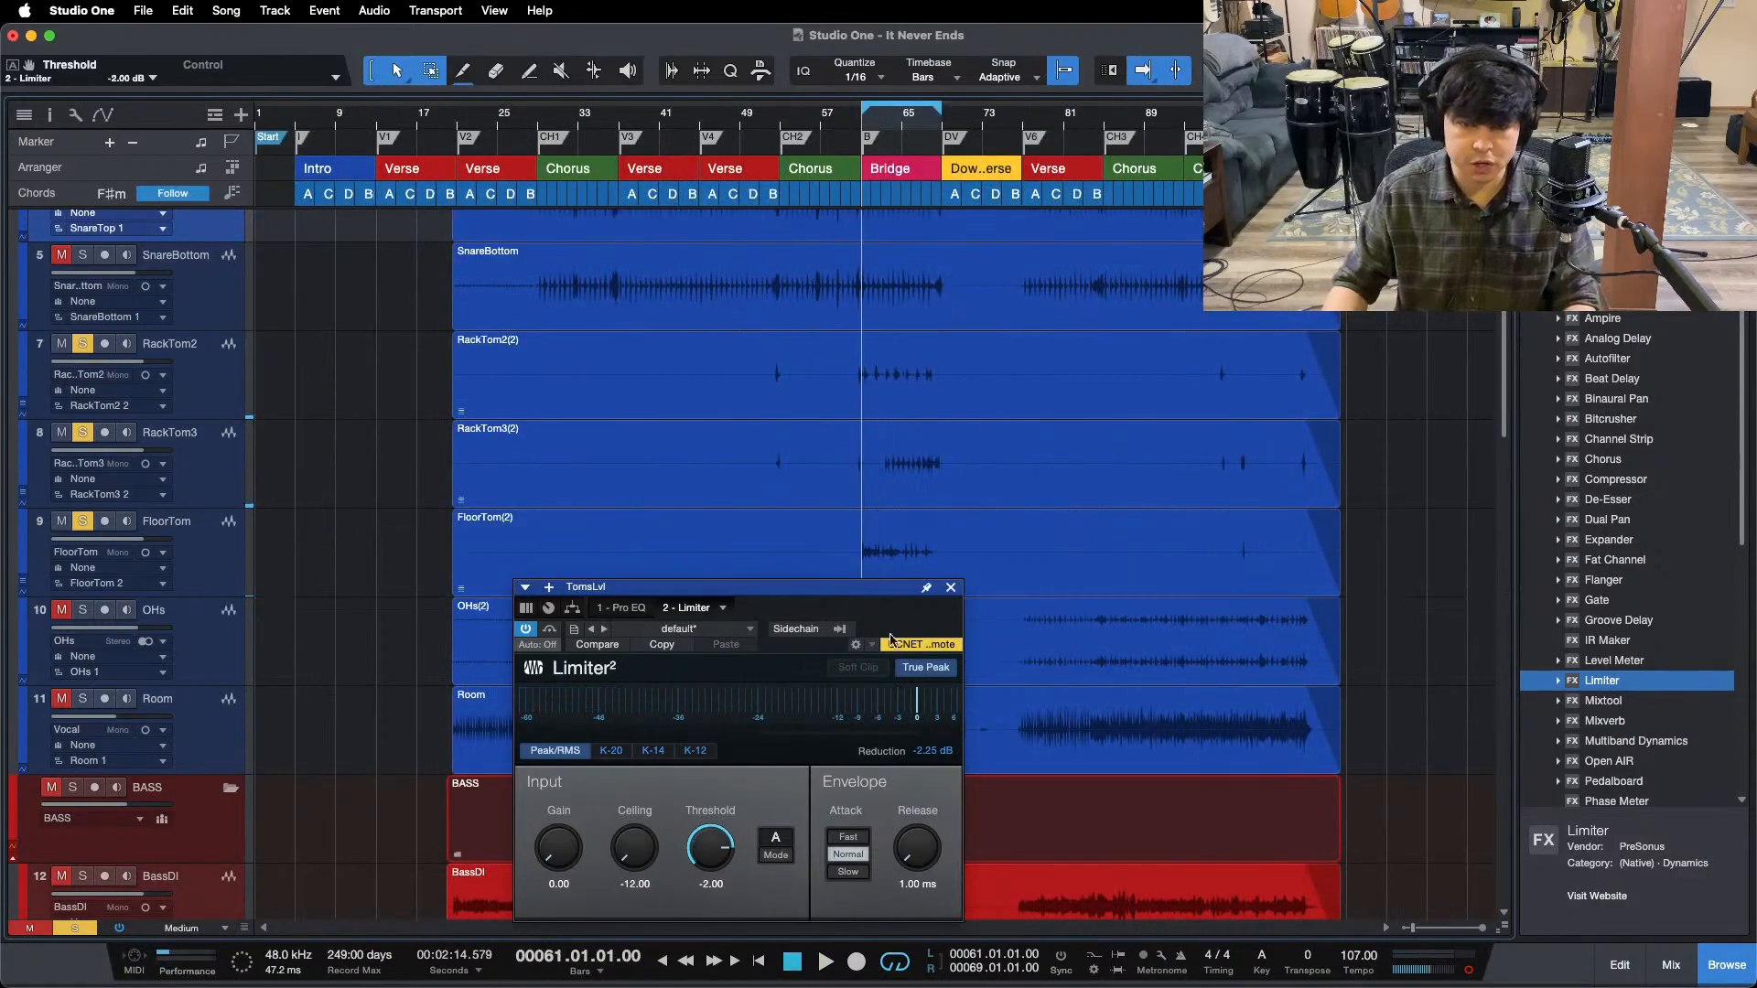
pyautogui.hotkey('shift', 's')
pyautogui.click(950, 590)
pyautogui.press('F3')
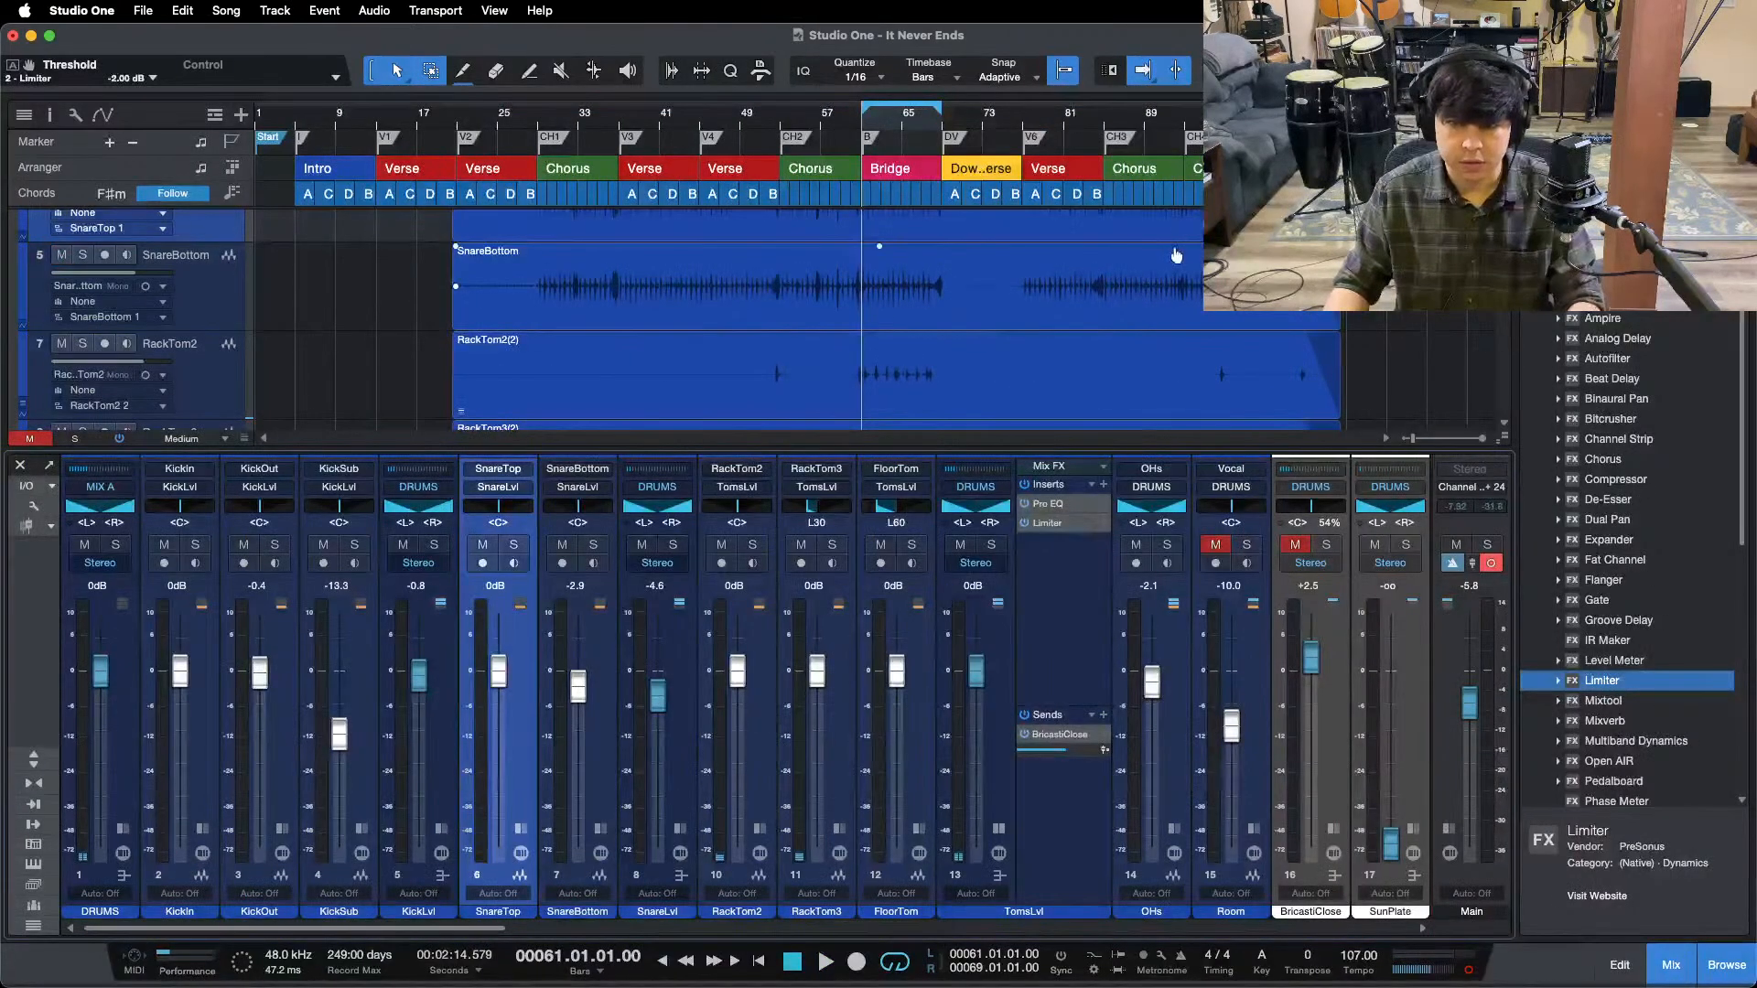
# - Collapse the expanded TomsLvl channel, select it and play the drums from bar 93
pyautogui.click(1187, 117)
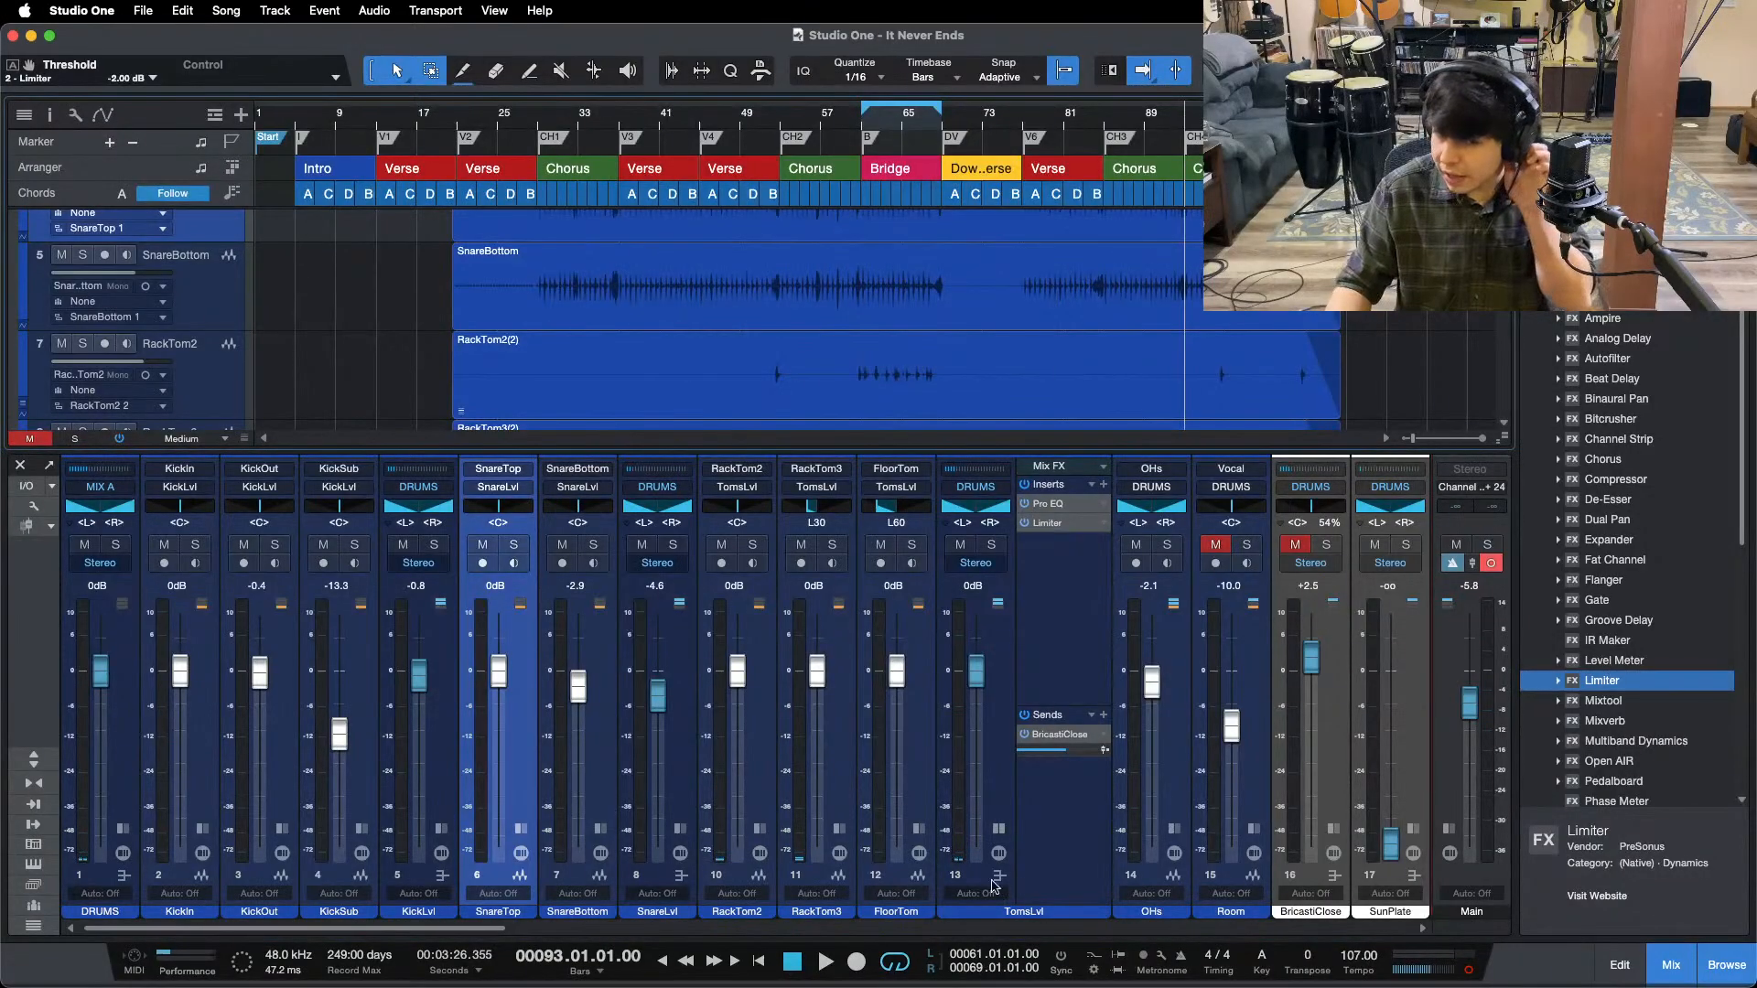
pyautogui.click(1000, 829)
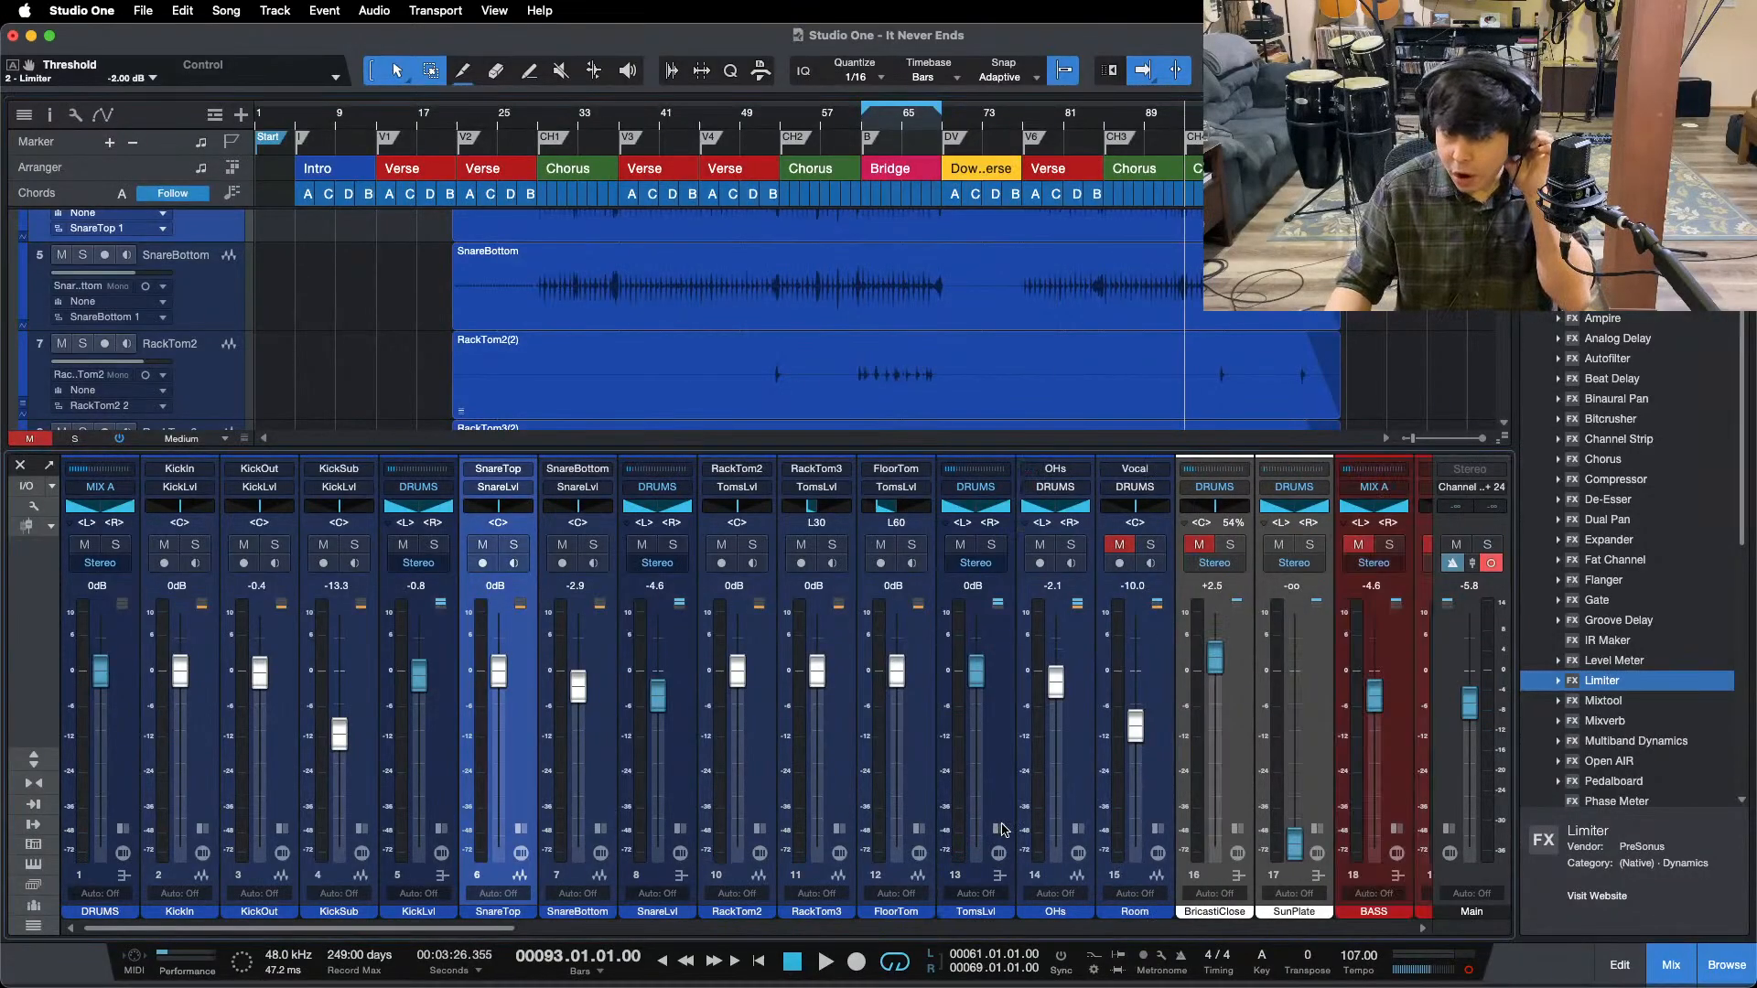
pyautogui.click(991, 779)
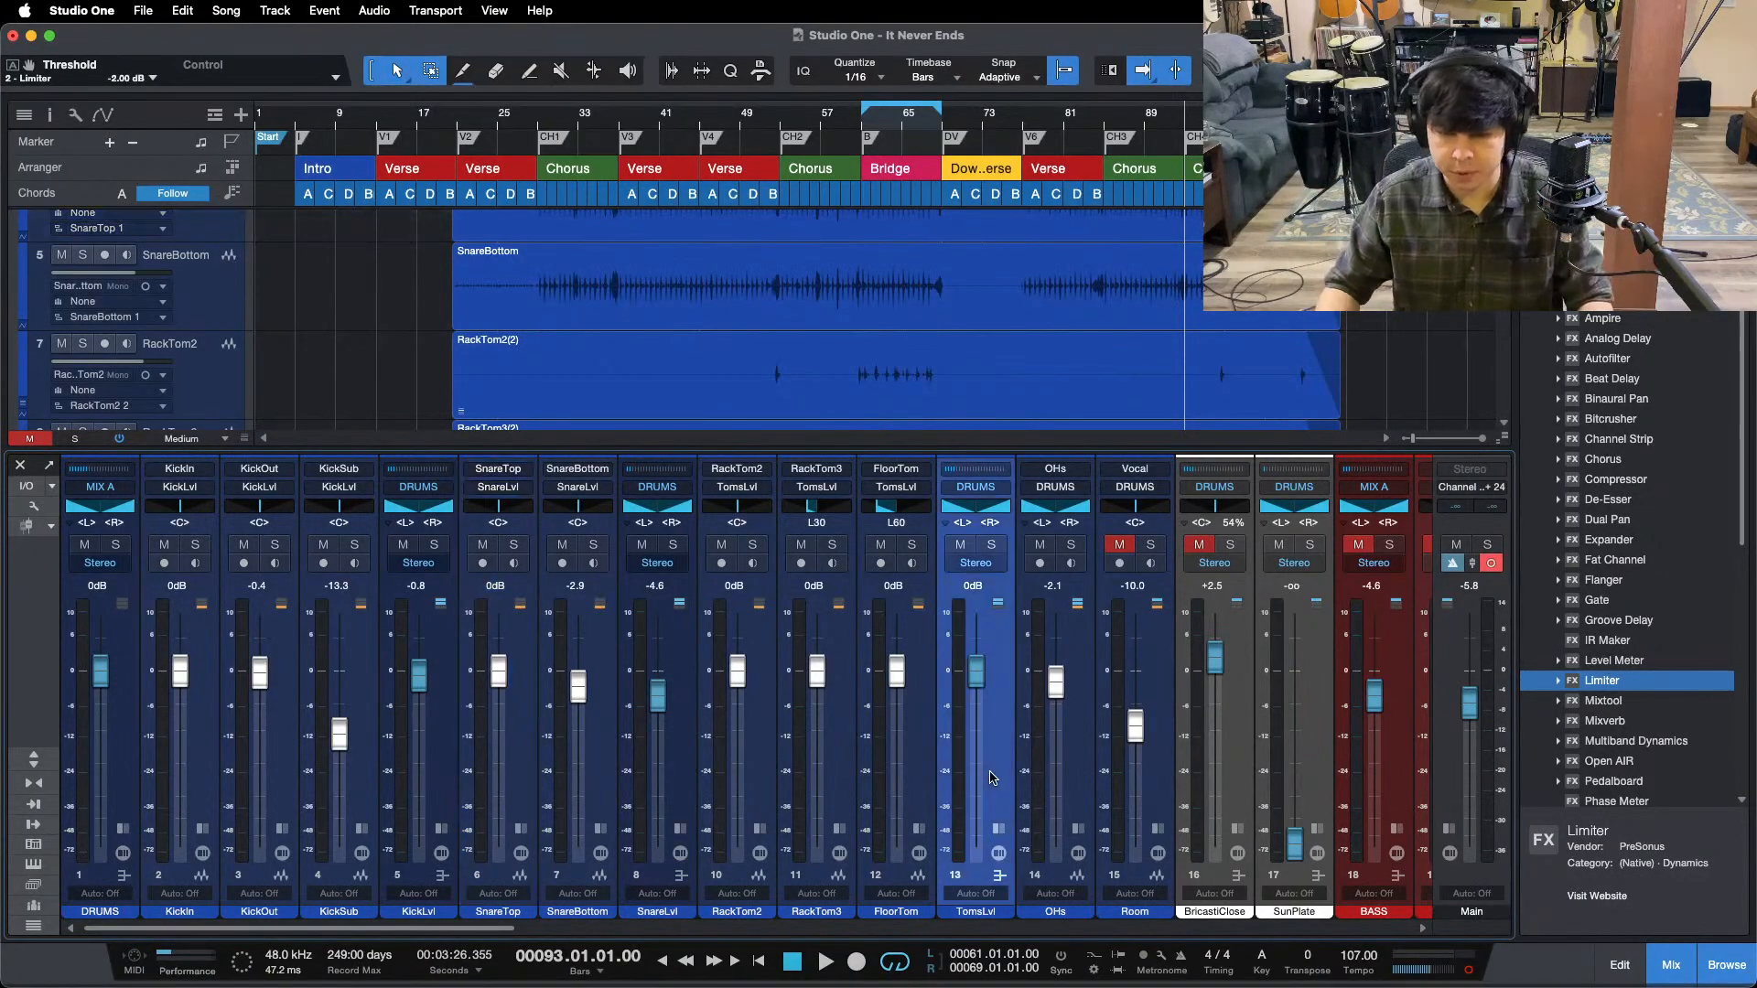
pyautogui.press('space')
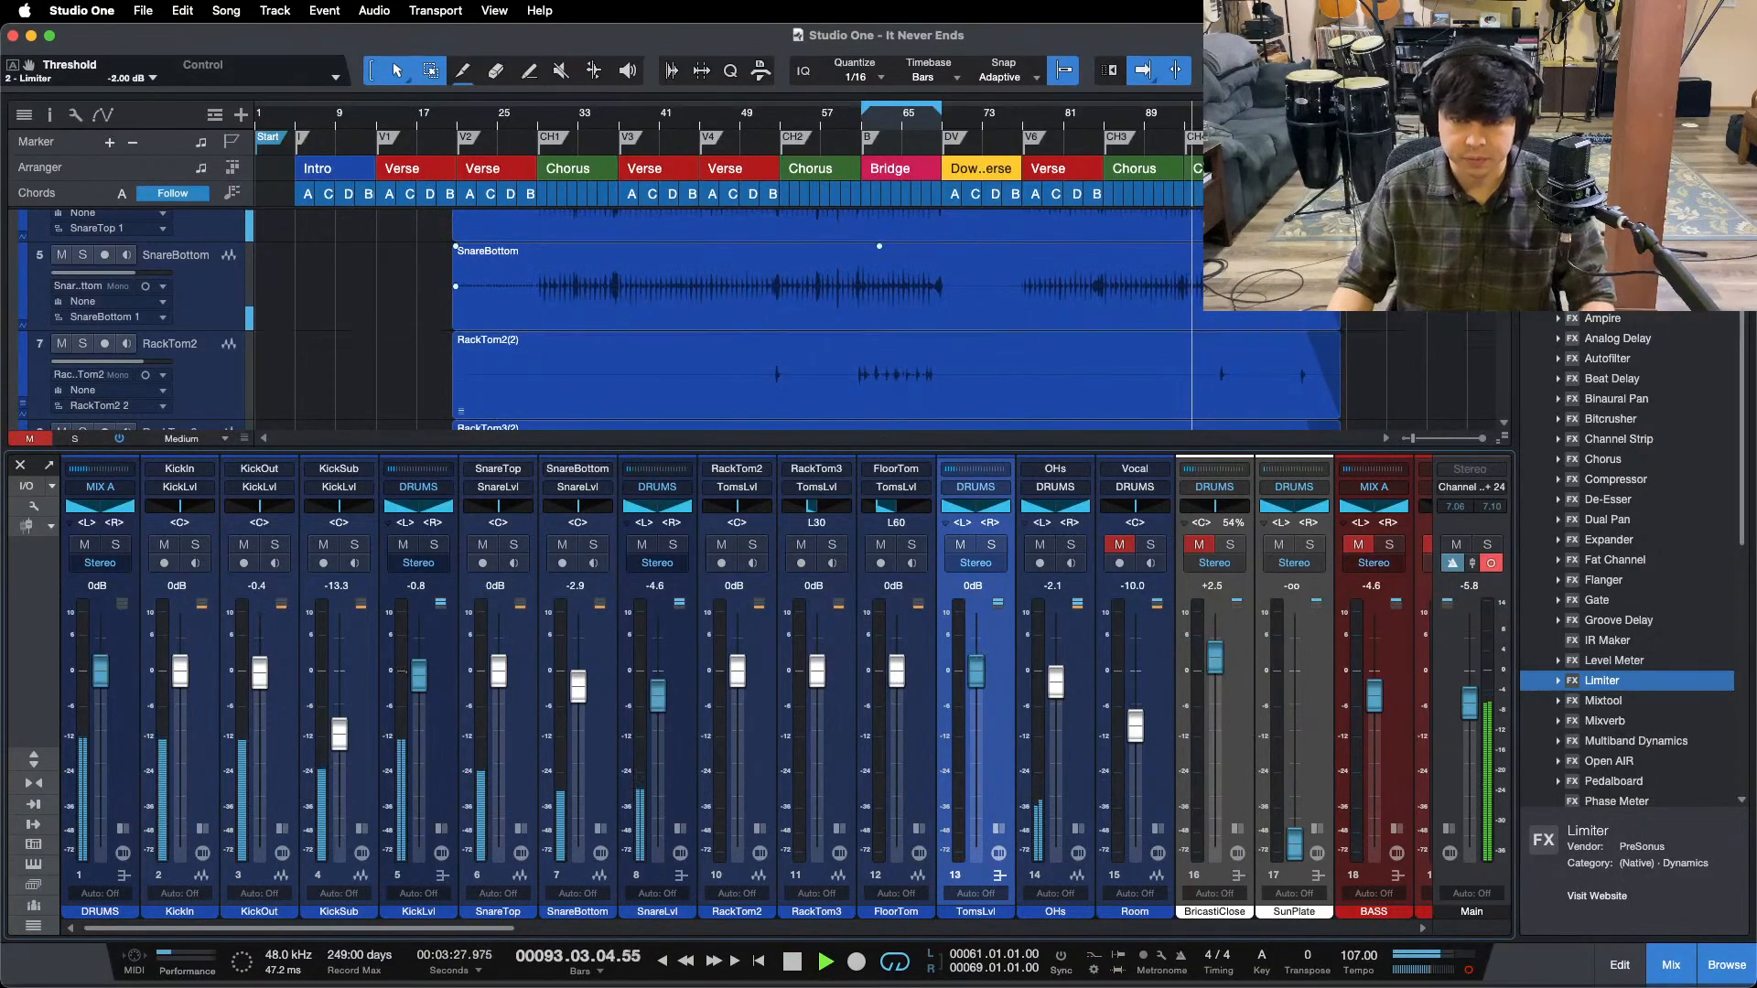
# - Play the last Chorus's tom fills from bar 96, try the TomsLvl fader at +0.4 dB and reset it to 0 dB
pyautogui.moveTo(1237, 114); pyautogui.dragTo(952, 220)
pyautogui.press('F3')
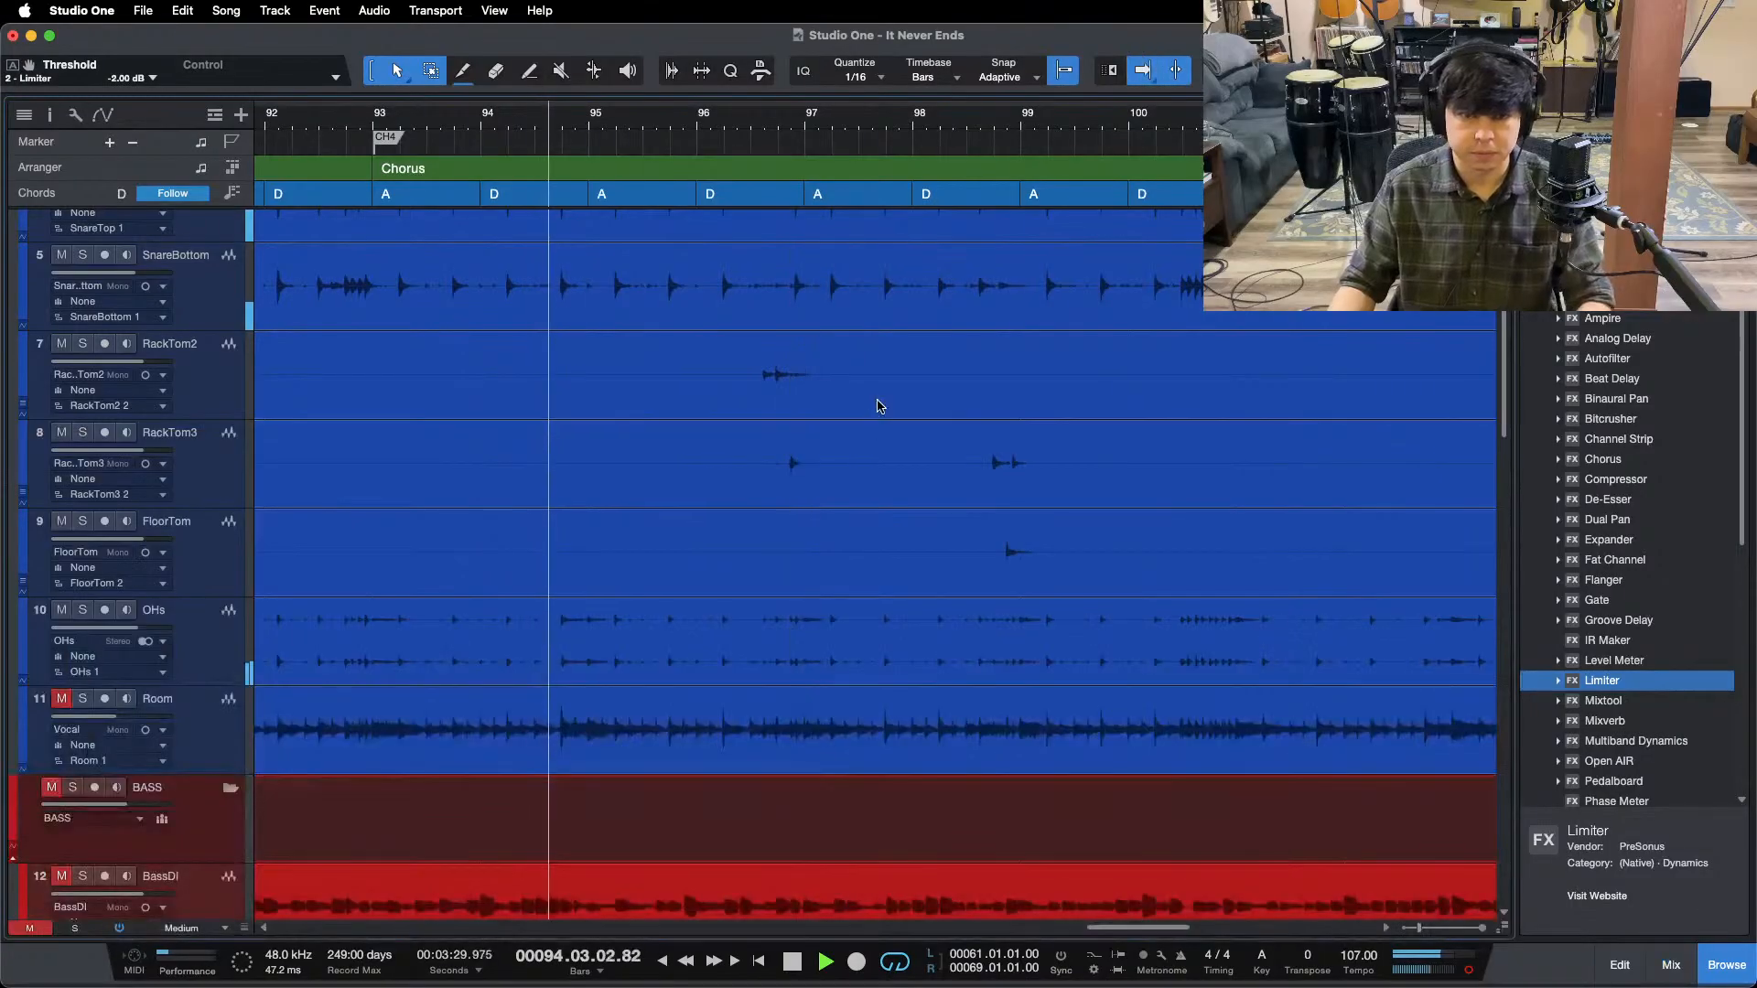
pyautogui.click(695, 122)
pyautogui.press('F3')
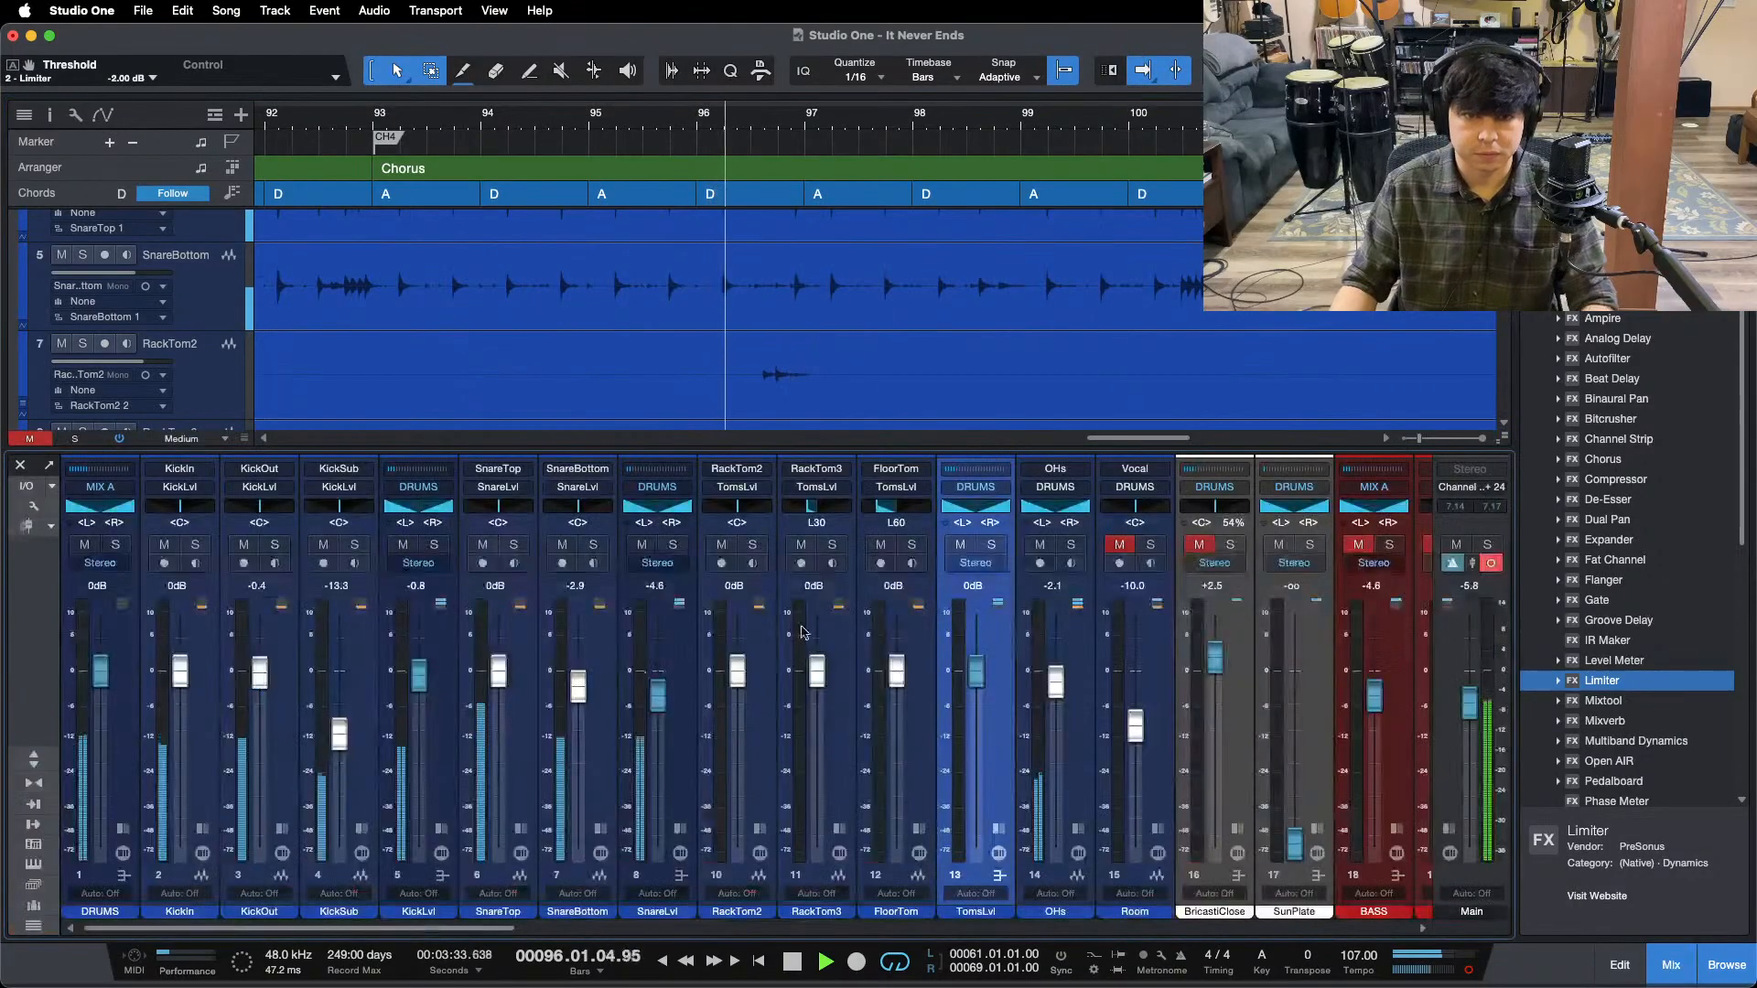
pyautogui.moveTo(977, 671); pyautogui.dragTo(976, 668)
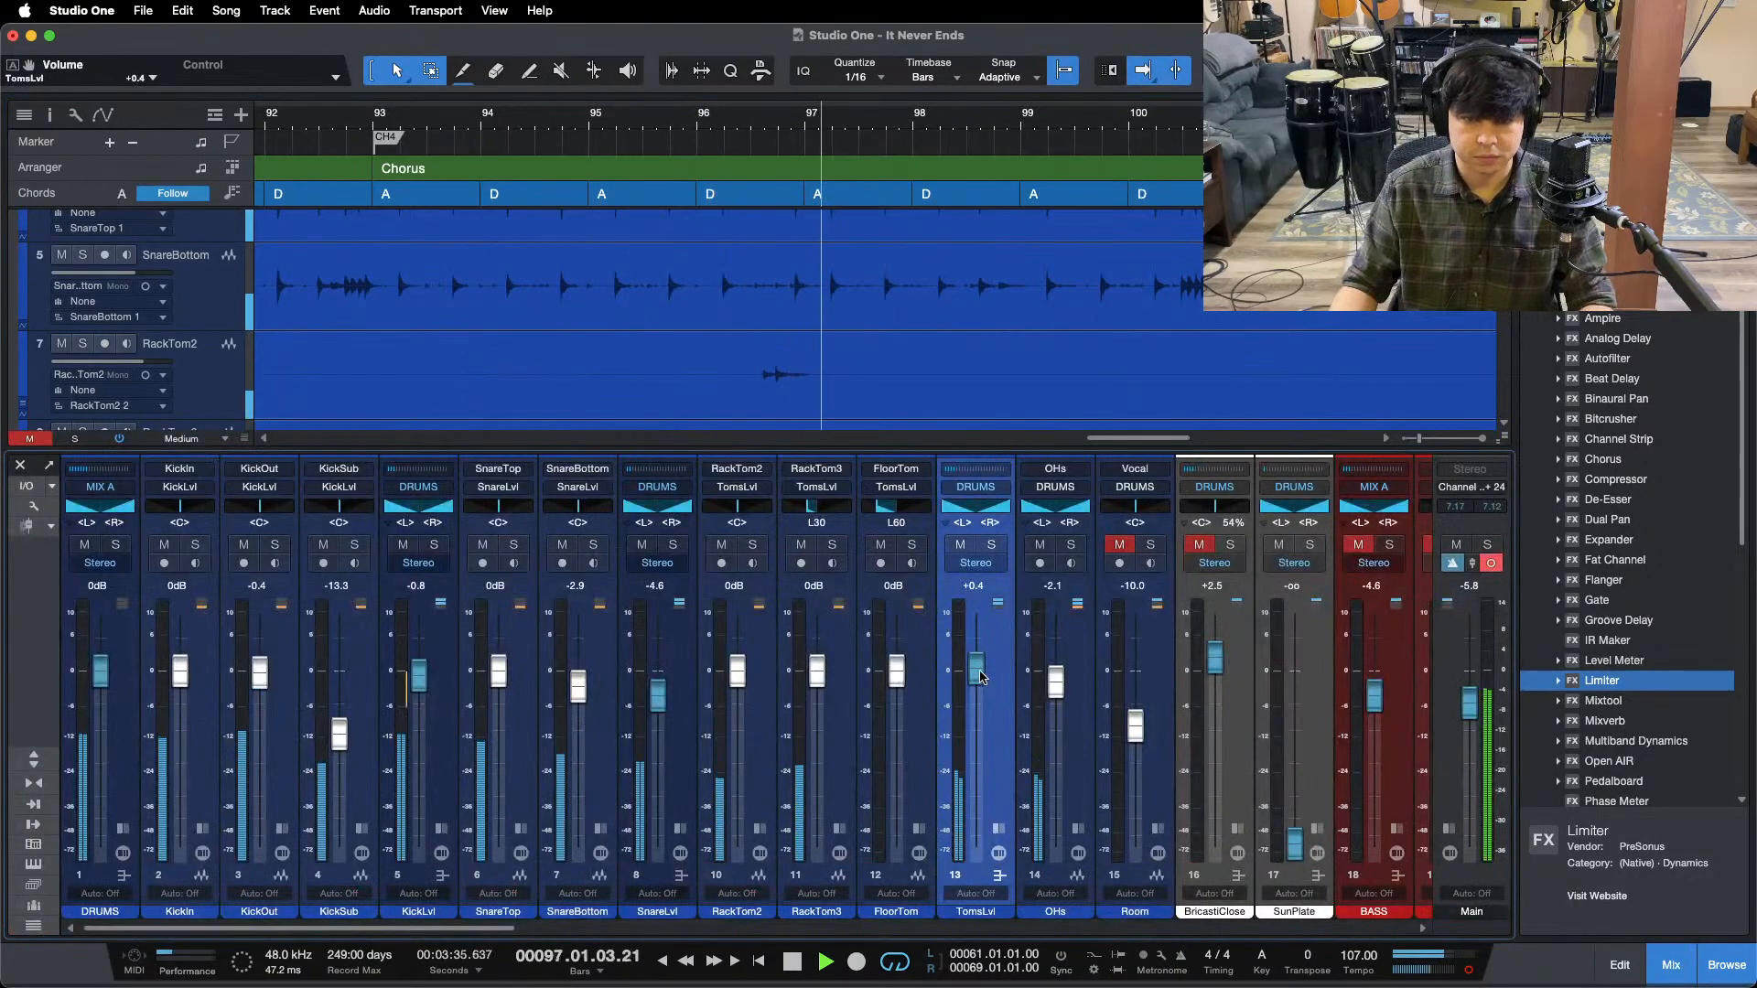
pyautogui.scroll(-2, 1213, 316)
pyautogui.scroll(-1, 1213, 316)
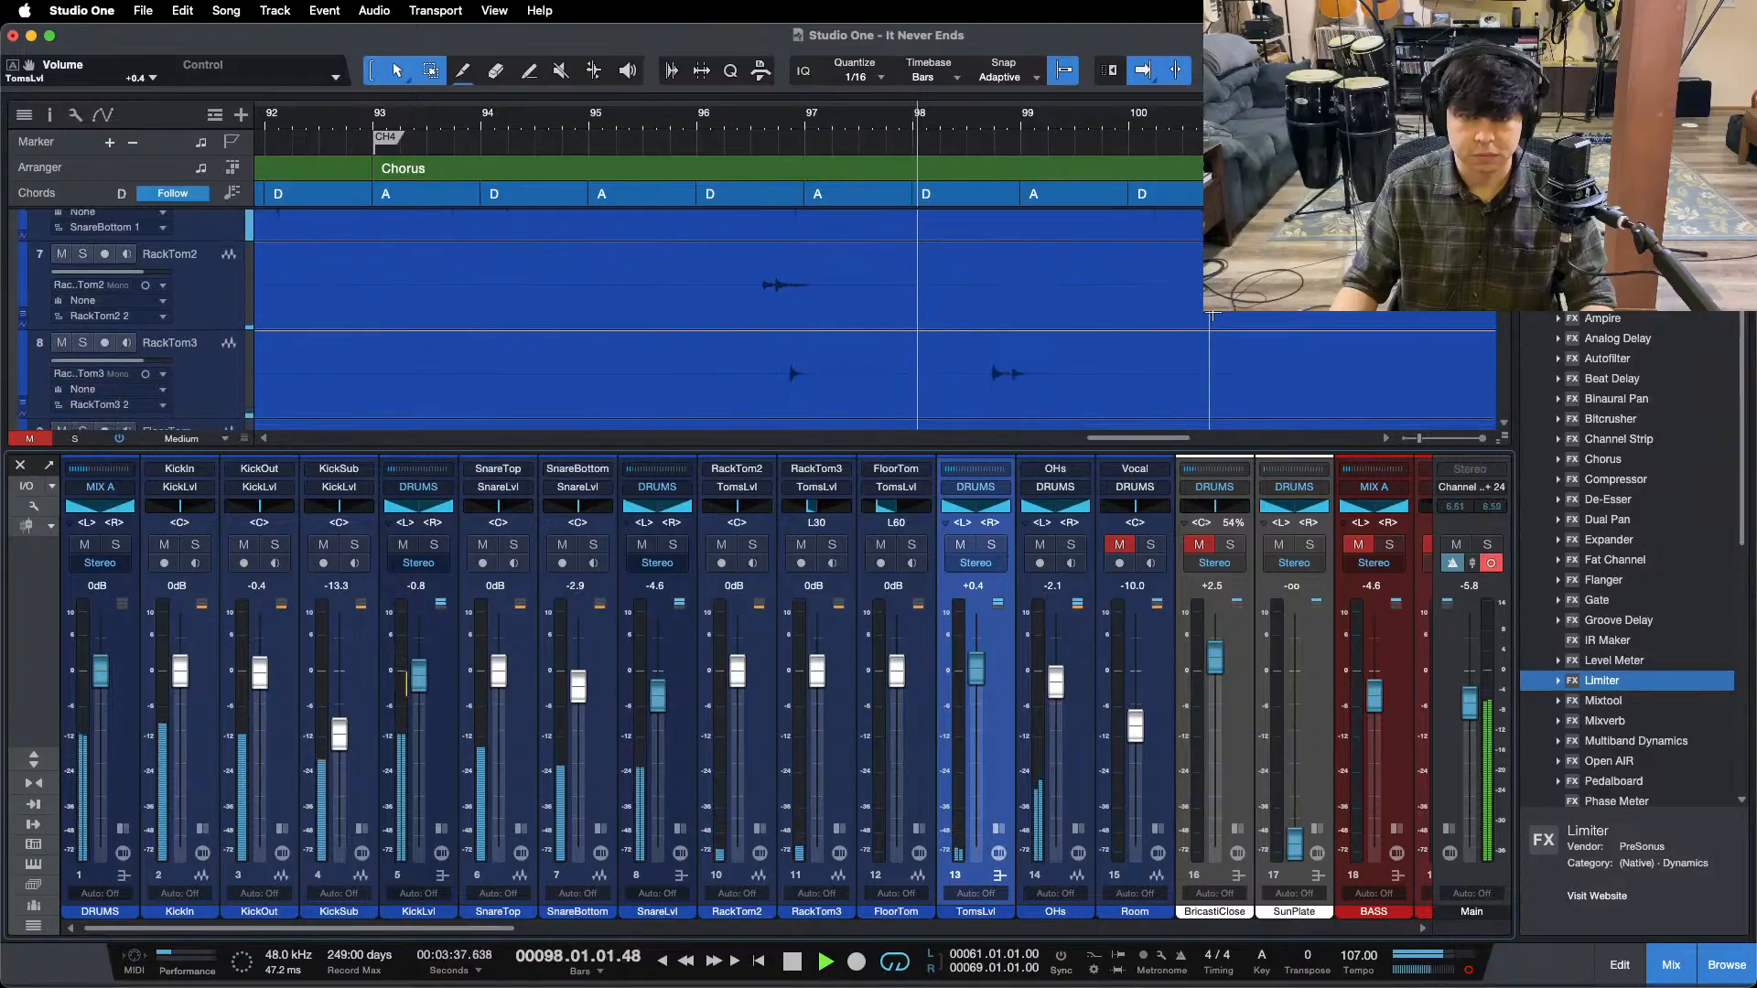
pyautogui.keyDown('alt'); pyautogui.click(976, 673); pyautogui.keyUp('alt')
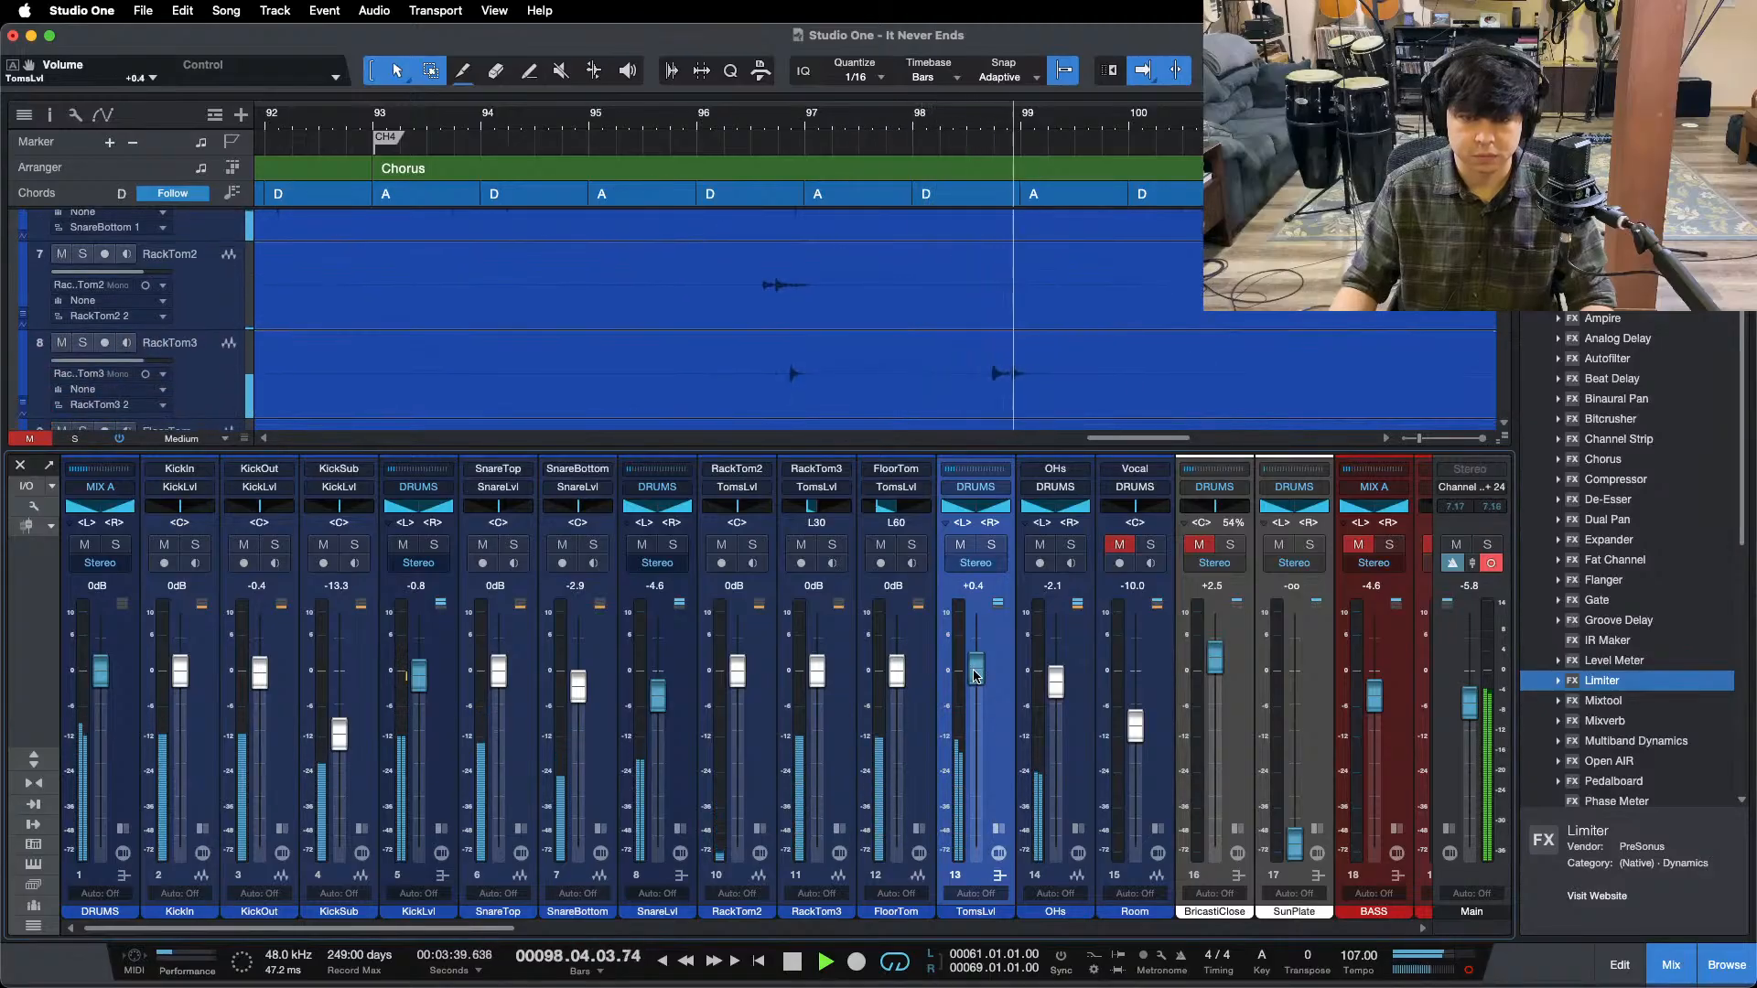
# - Replay the last Chorus's tom fill and the Bridge to judge the tom level against the other drums
pyautogui.click(737, 116)
pyautogui.press('z')
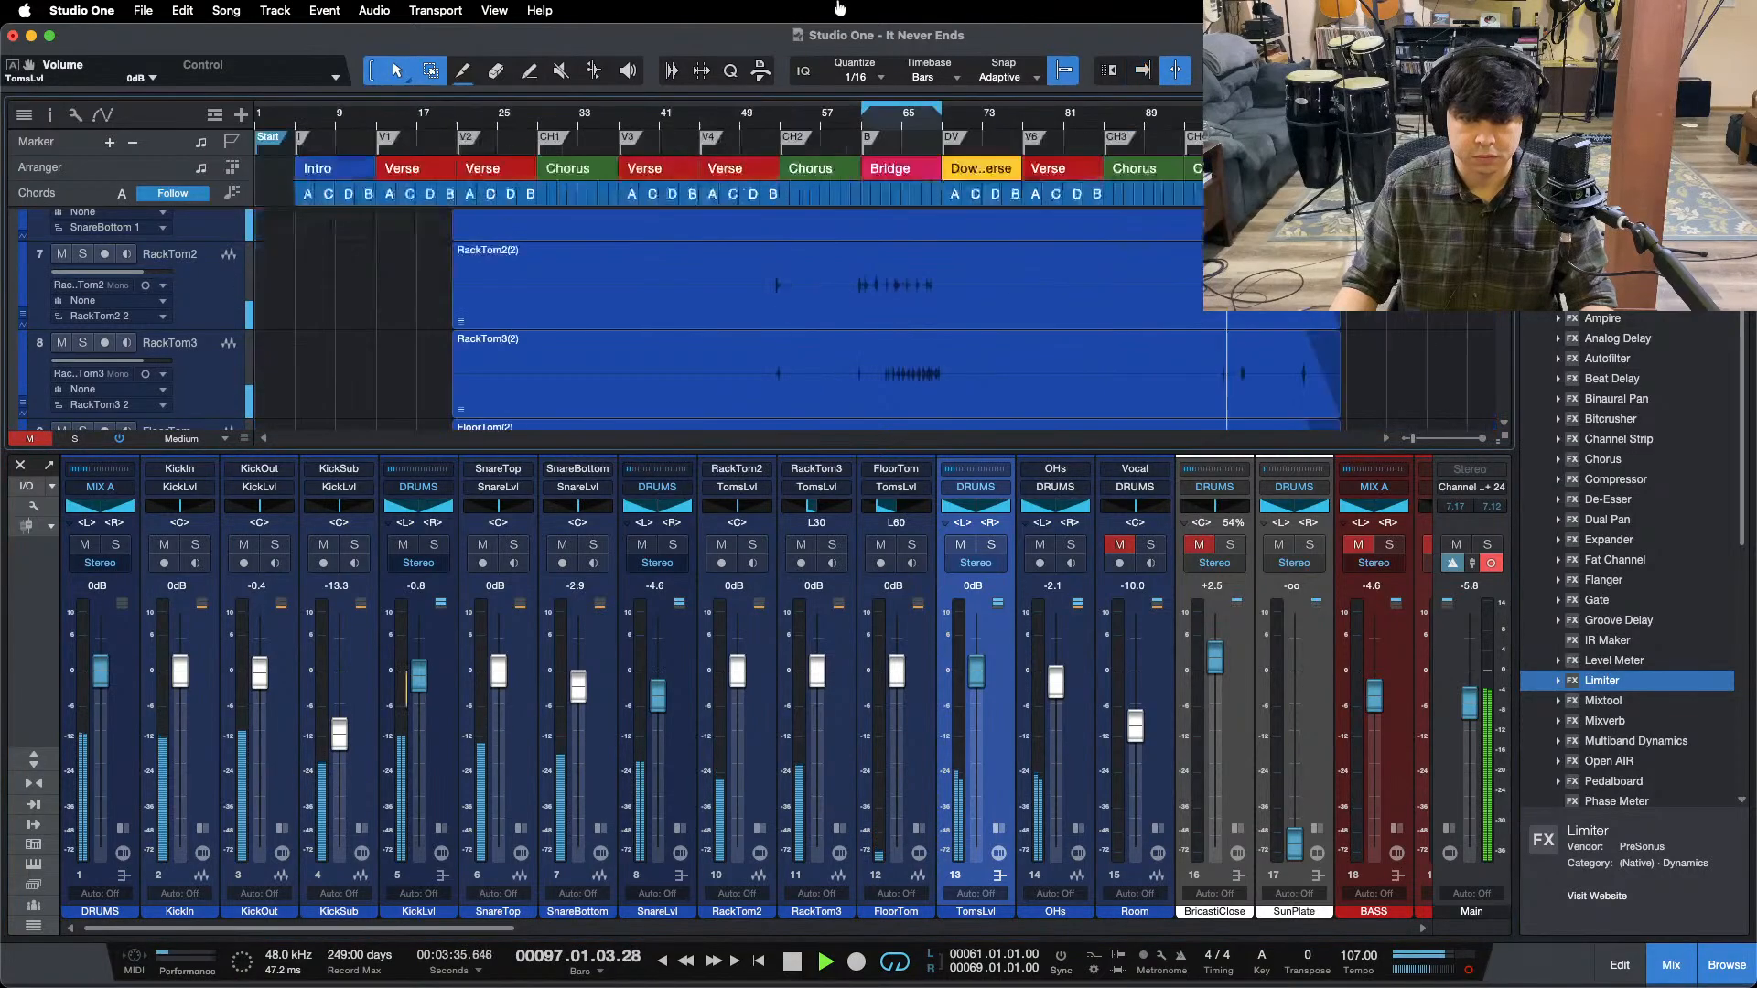
pyautogui.press('KP_1')
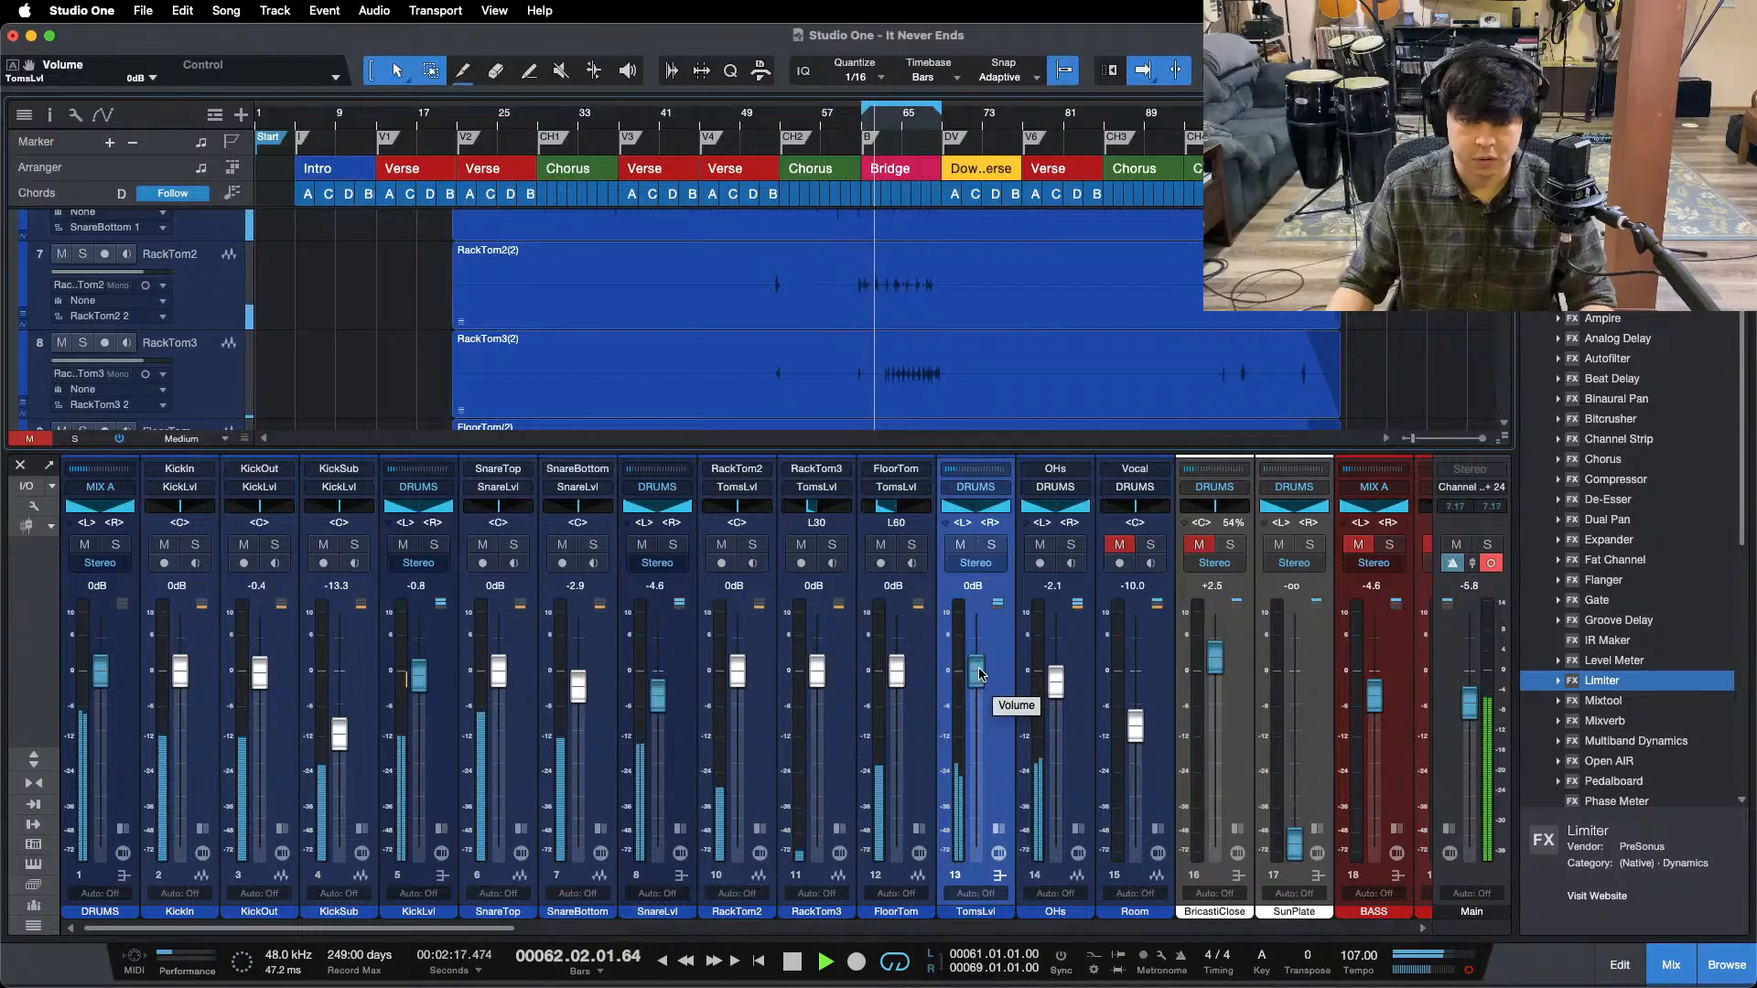
# - Unmute and solo the Room channel, and set the loop over the Chorus at bar 85
pyautogui.click(1150, 544)
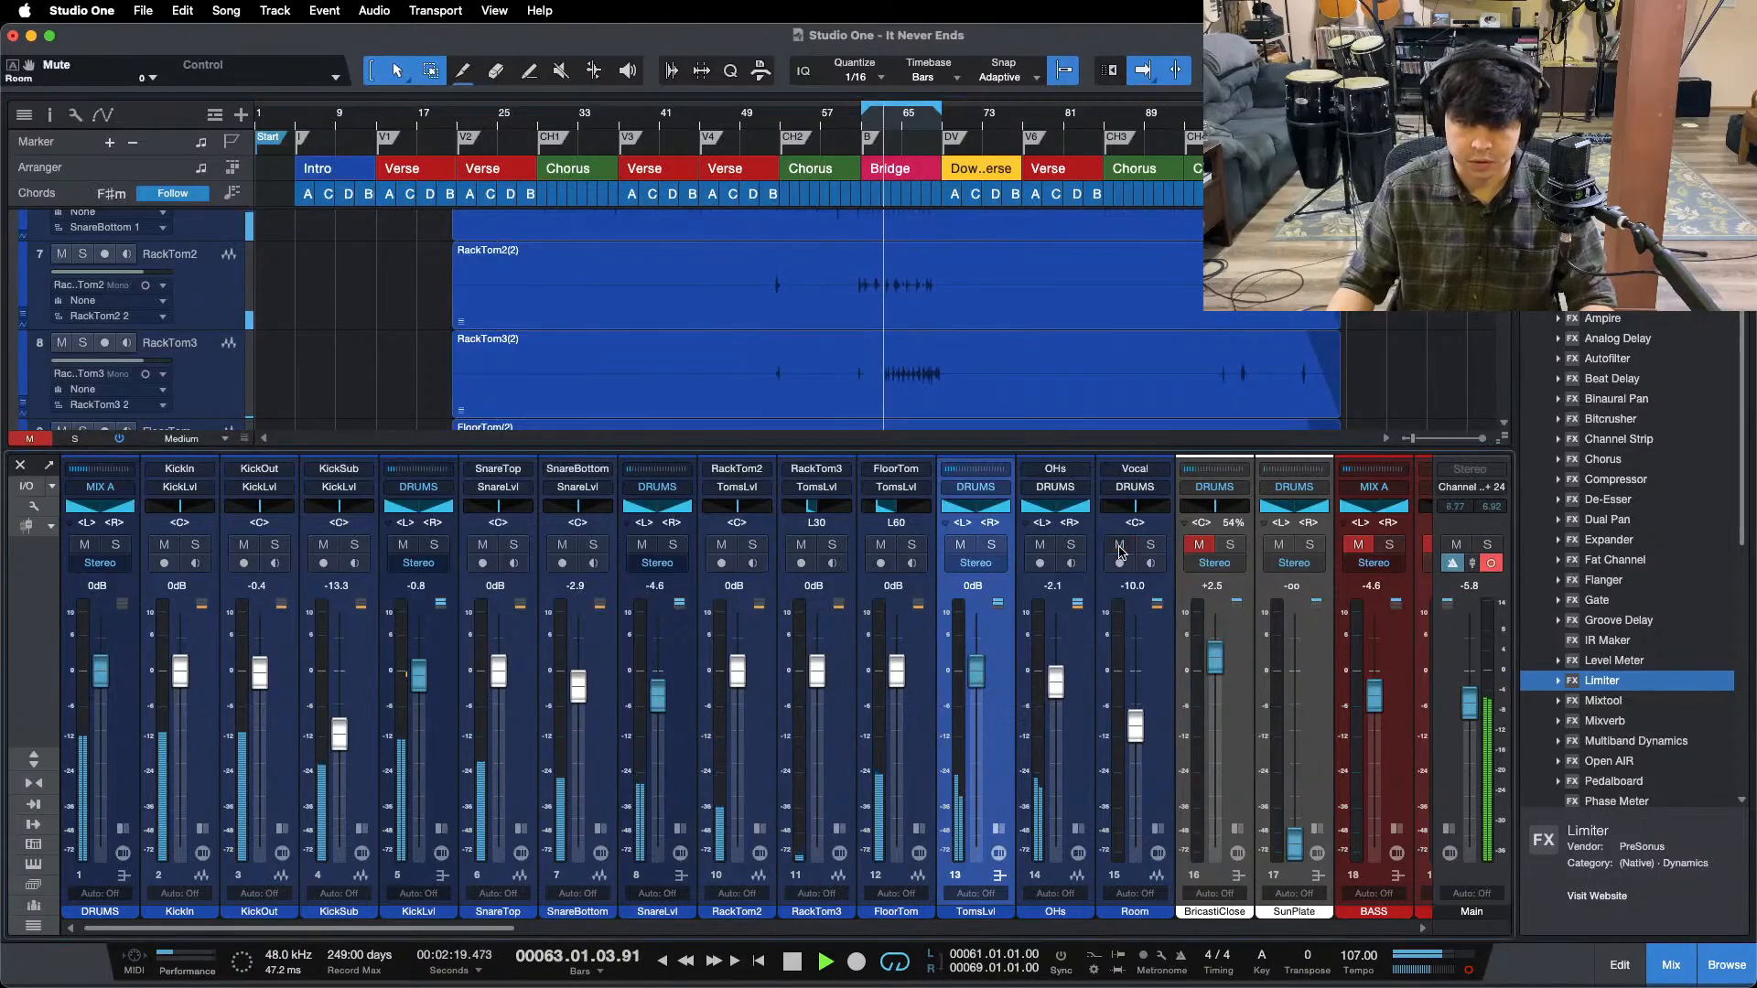
pyautogui.click(1105, 117)
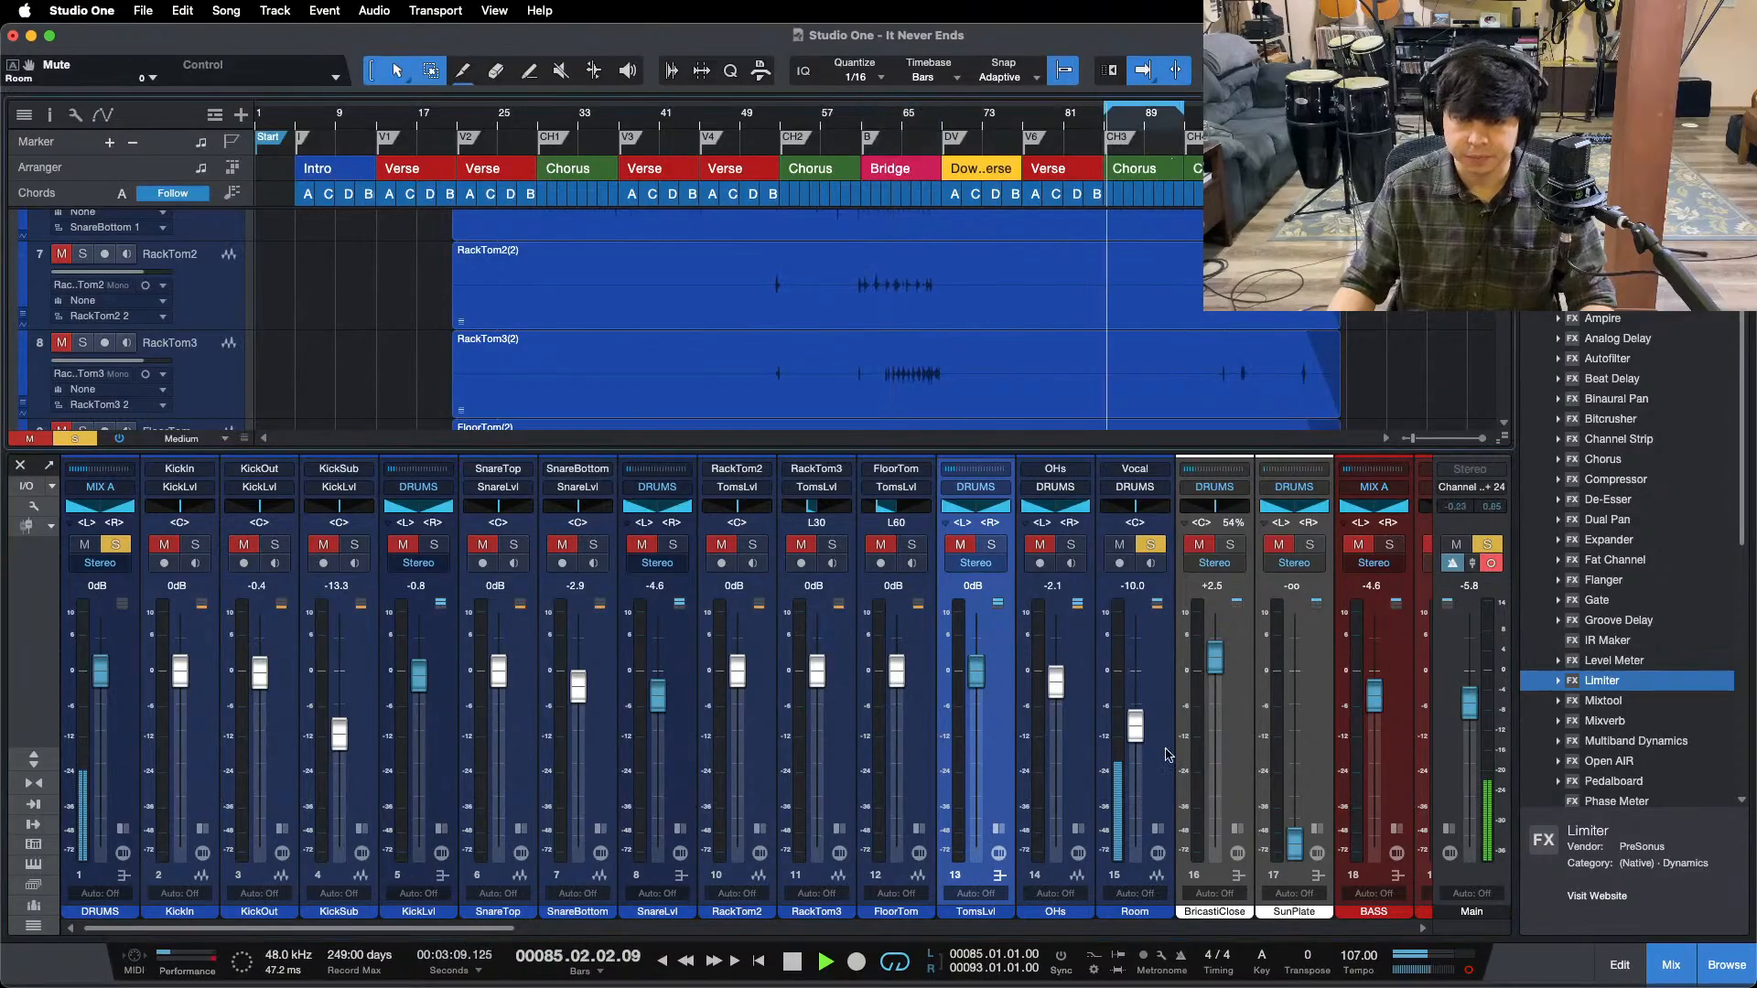
# - Insert Pro EQ on the Room channel with low cut at 60.0 Hz, high cut at 1.78 kHz and LMF at 402 Hz set to -13.44 dB
pyautogui.click(1187, 492)
pyautogui.click(1206, 486)
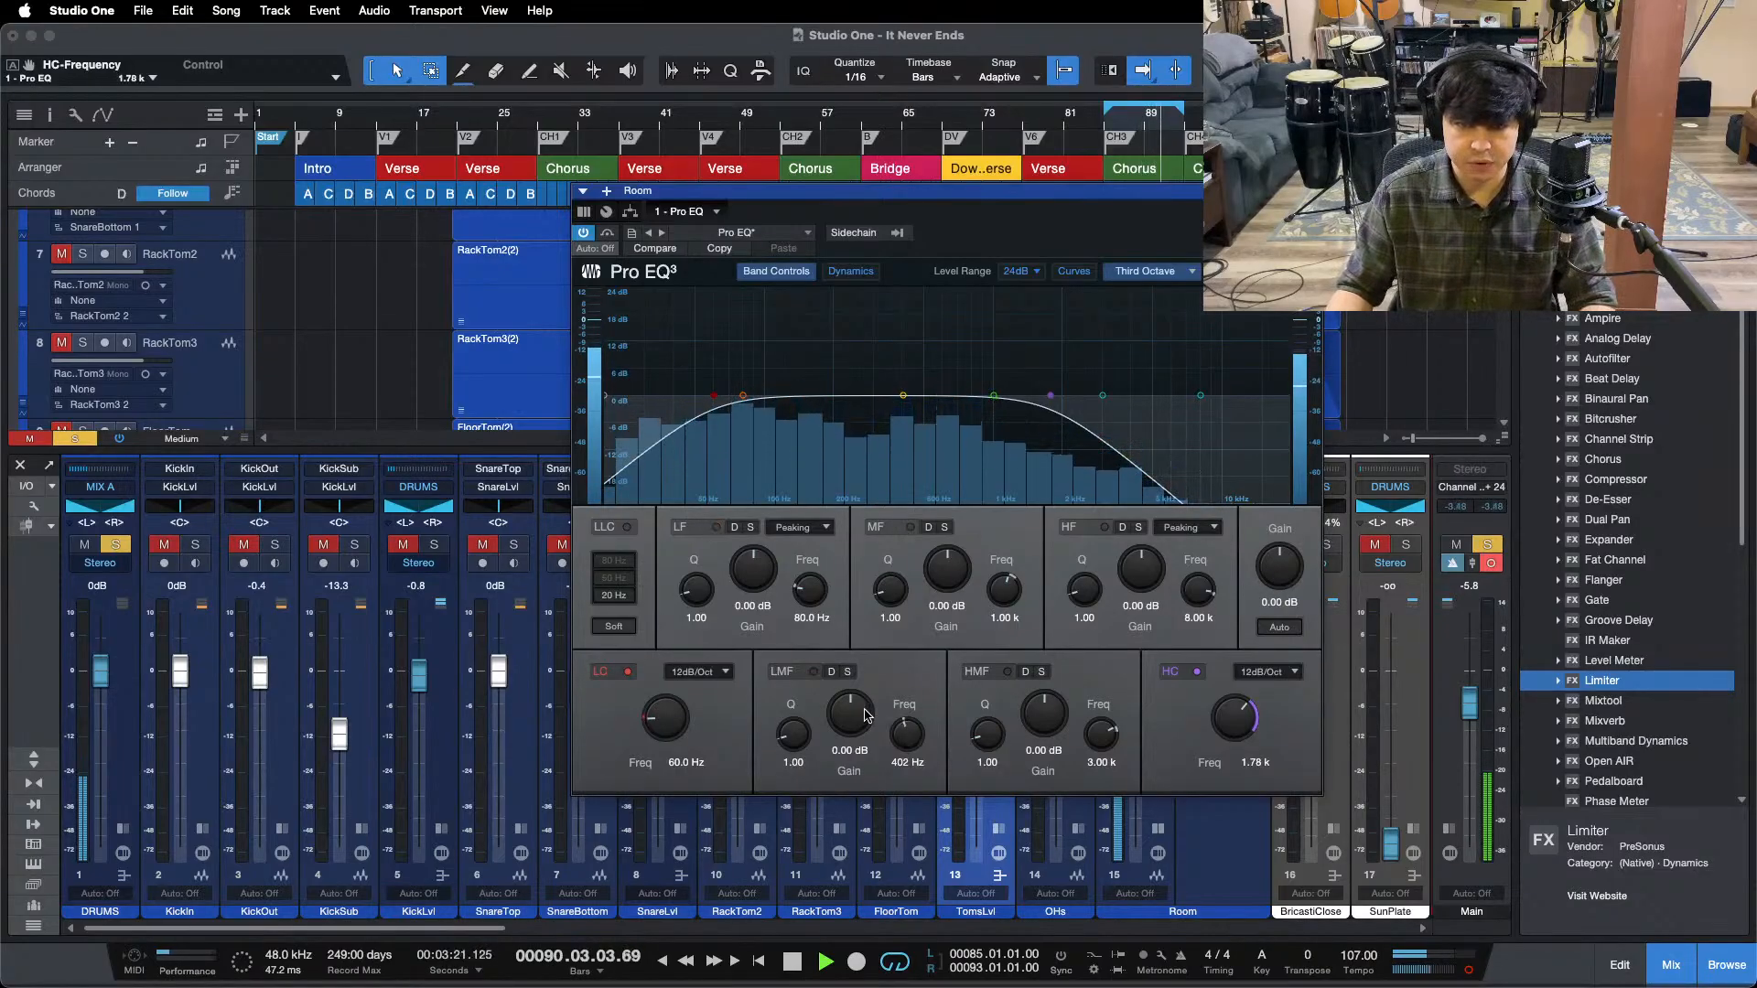
pyautogui.moveTo(866, 715); pyautogui.dragTo(849, 740)
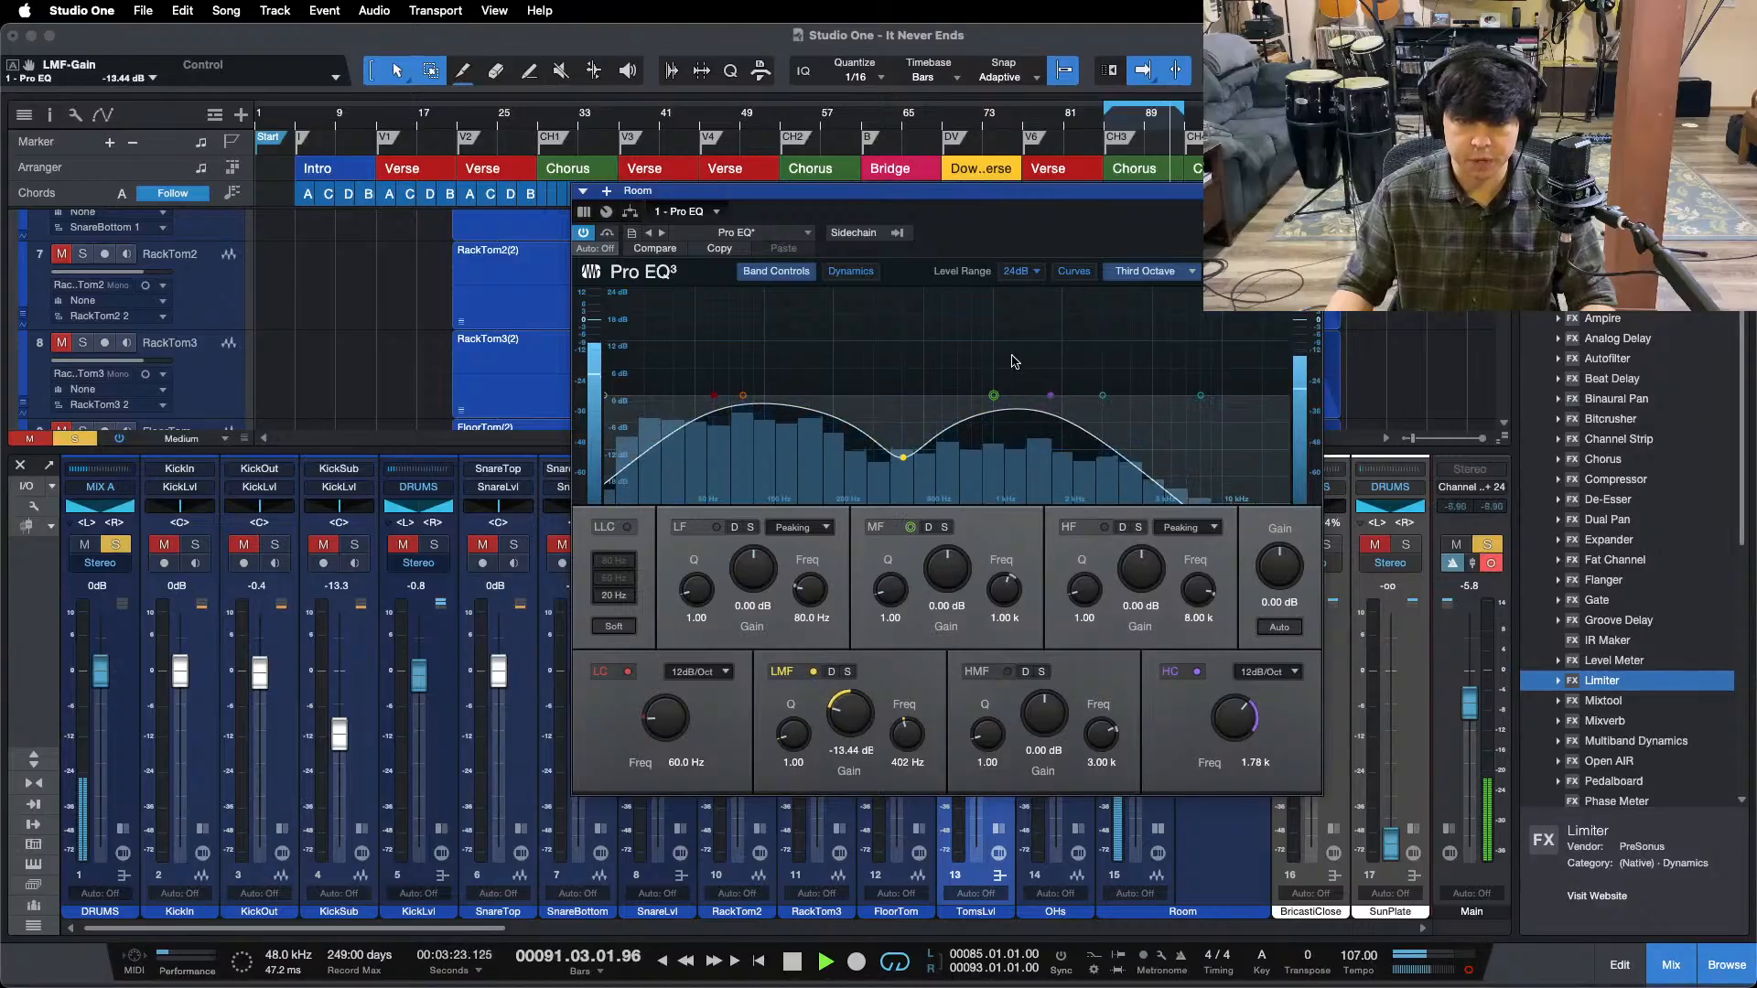
# - Set the Room Pro EQ's LMF gain to -18.72 dB, close the EQ and unsolo the Room channel
pyautogui.moveTo(851, 722); pyautogui.dragTo(854, 714)
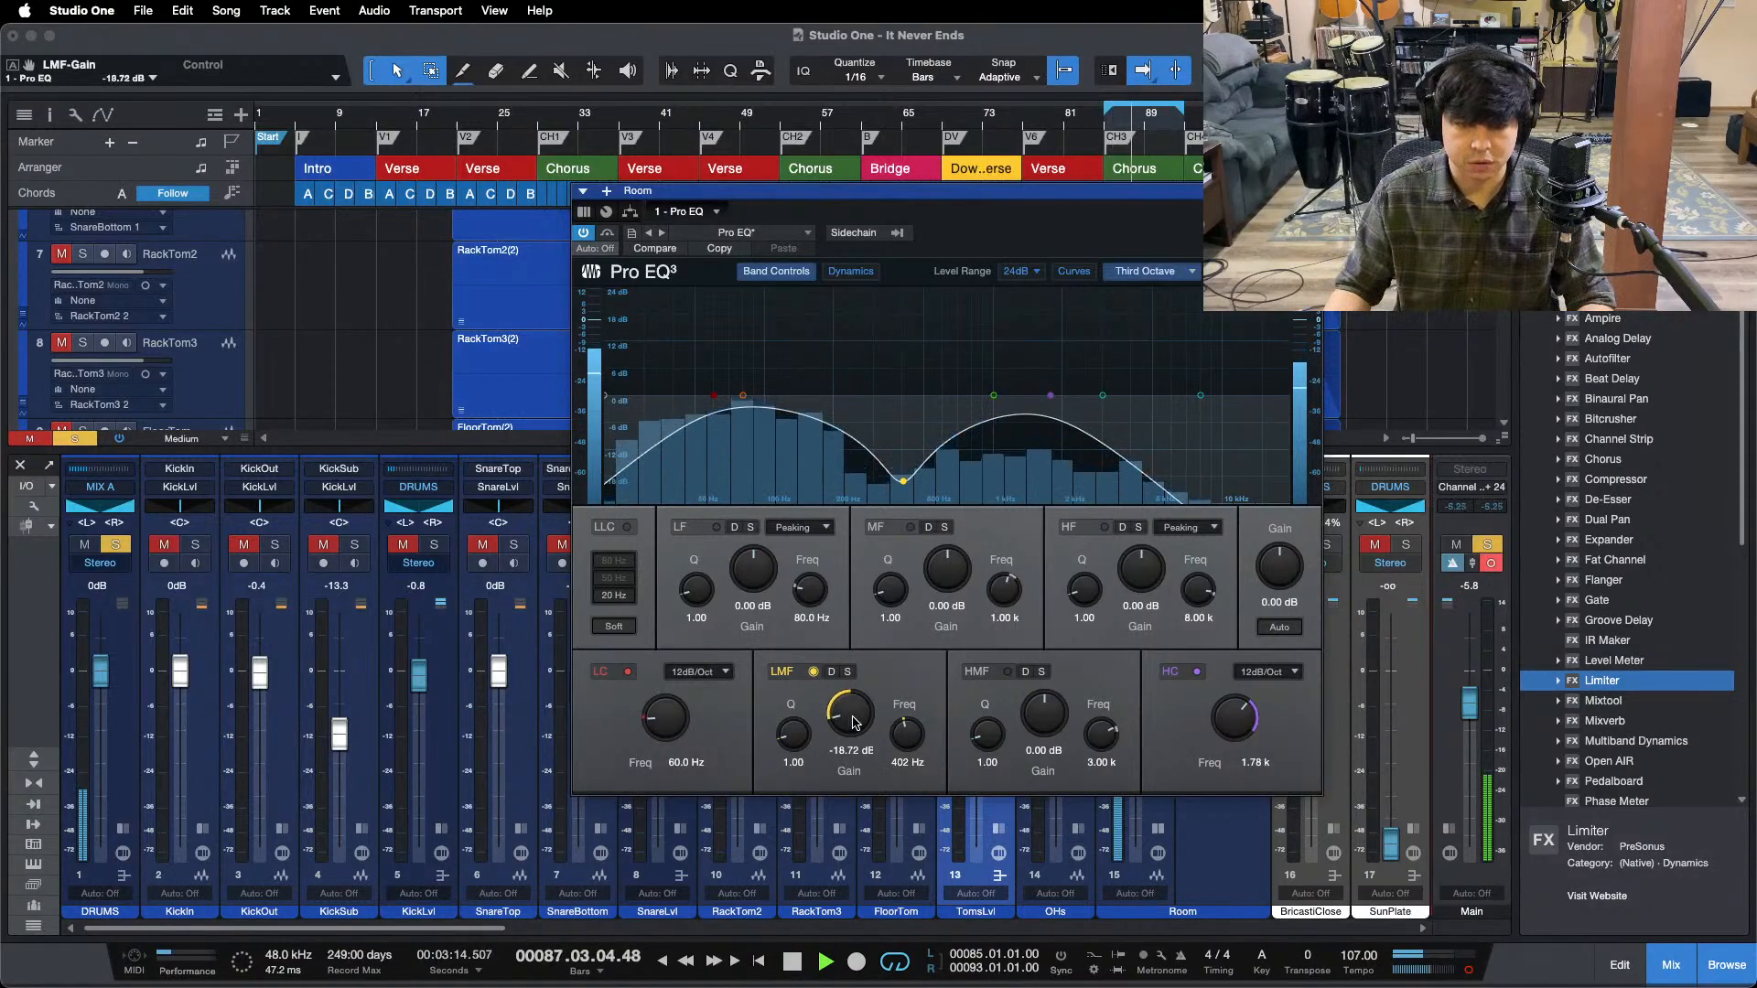
pyautogui.click(1311, 190)
pyautogui.click(1150, 545)
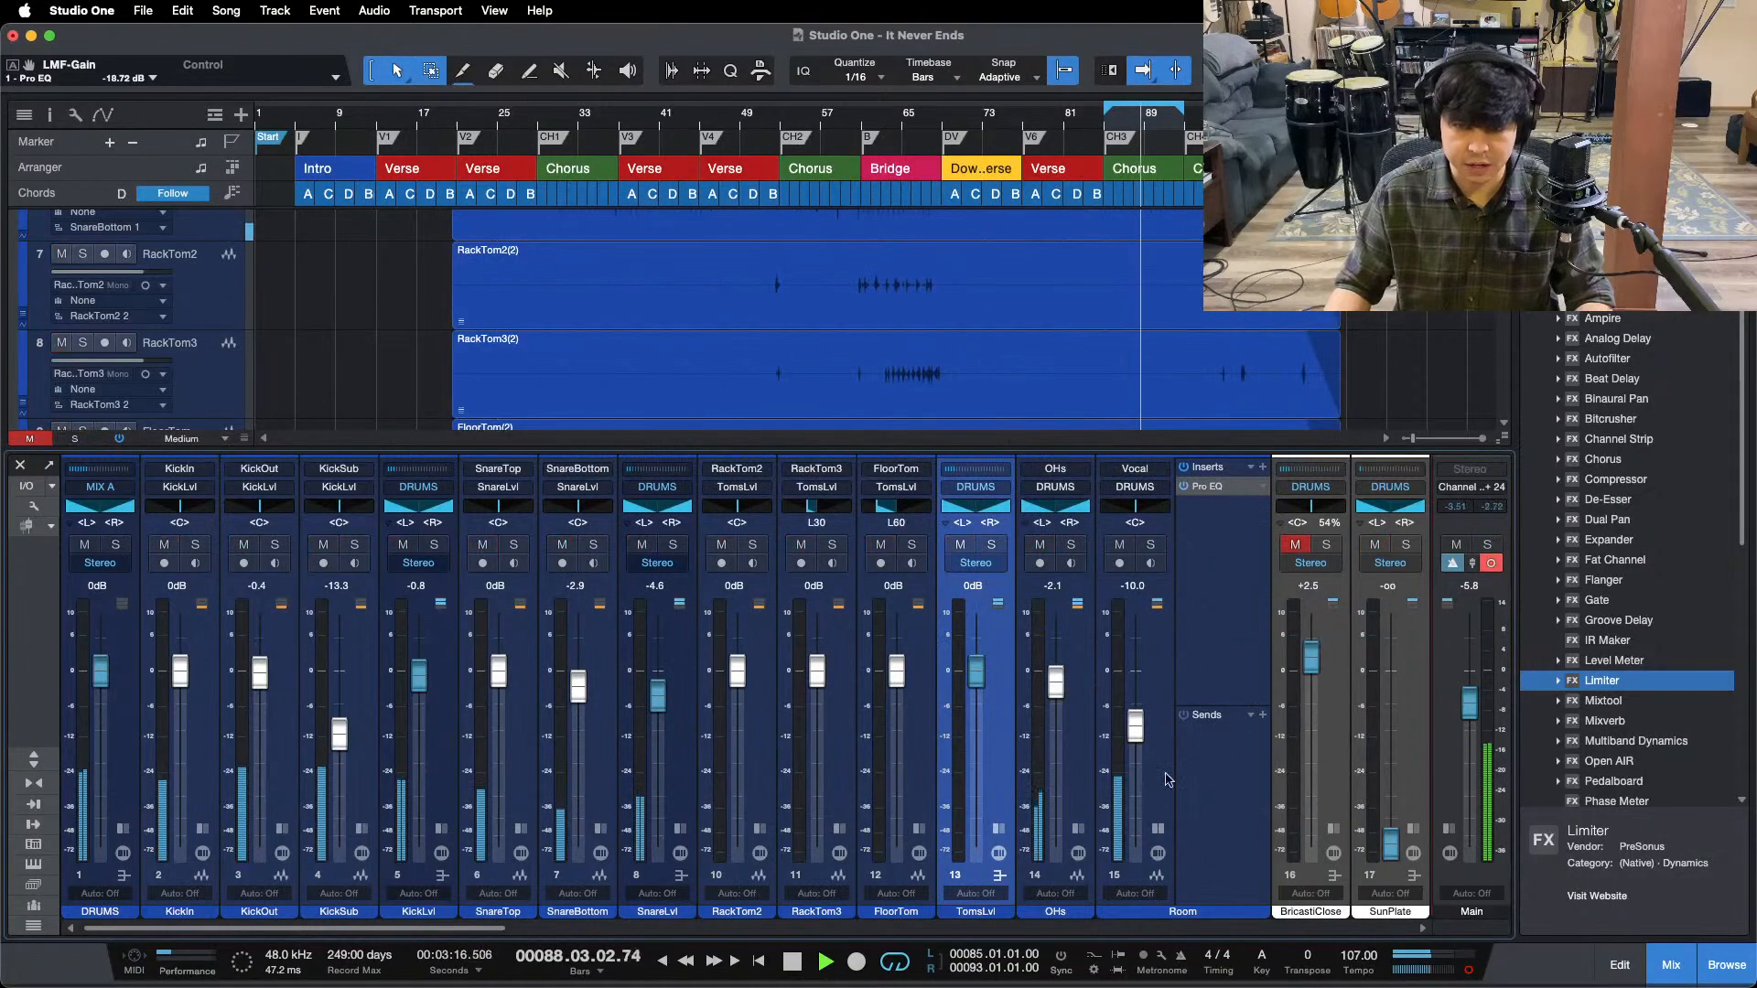
pyautogui.click(1158, 829)
# - Raise the Room fader to -9.6 dB while the looped Chorus at bar 85 plays
pyautogui.moveTo(1134, 712); pyautogui.dragTo(1134, 708)
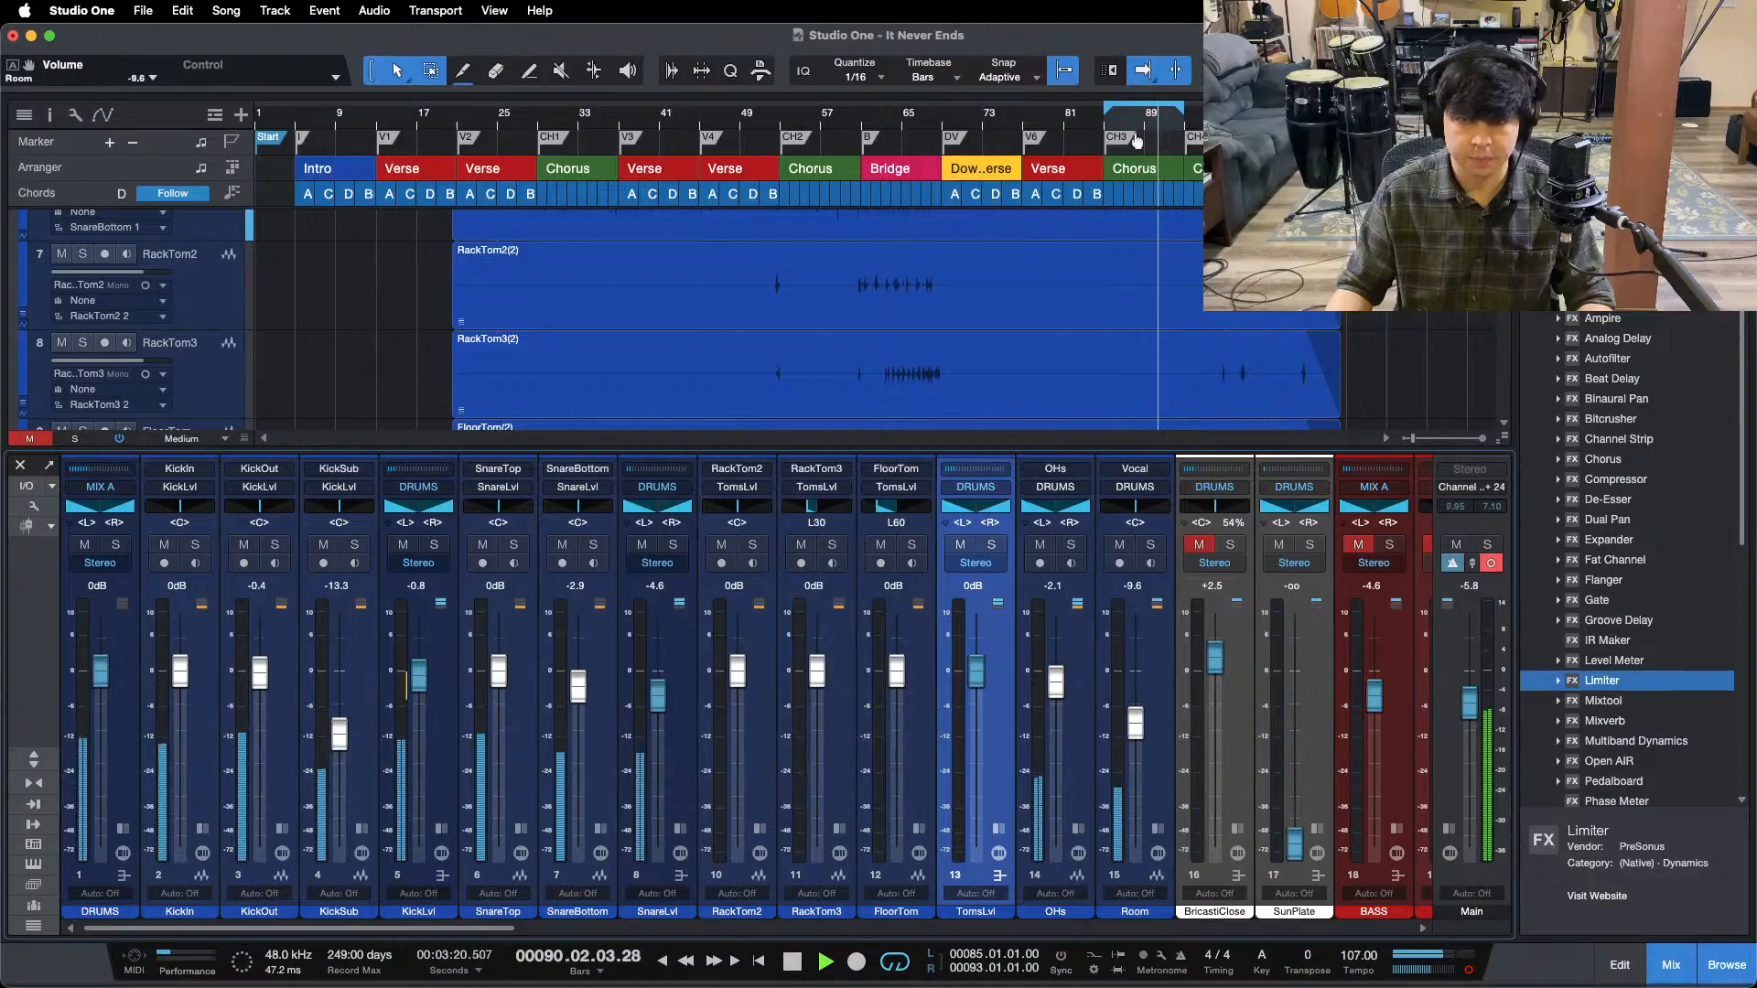
pyautogui.moveTo(1147, 115); pyautogui.dragTo(901, 183)
pyautogui.moveTo(833, 972)
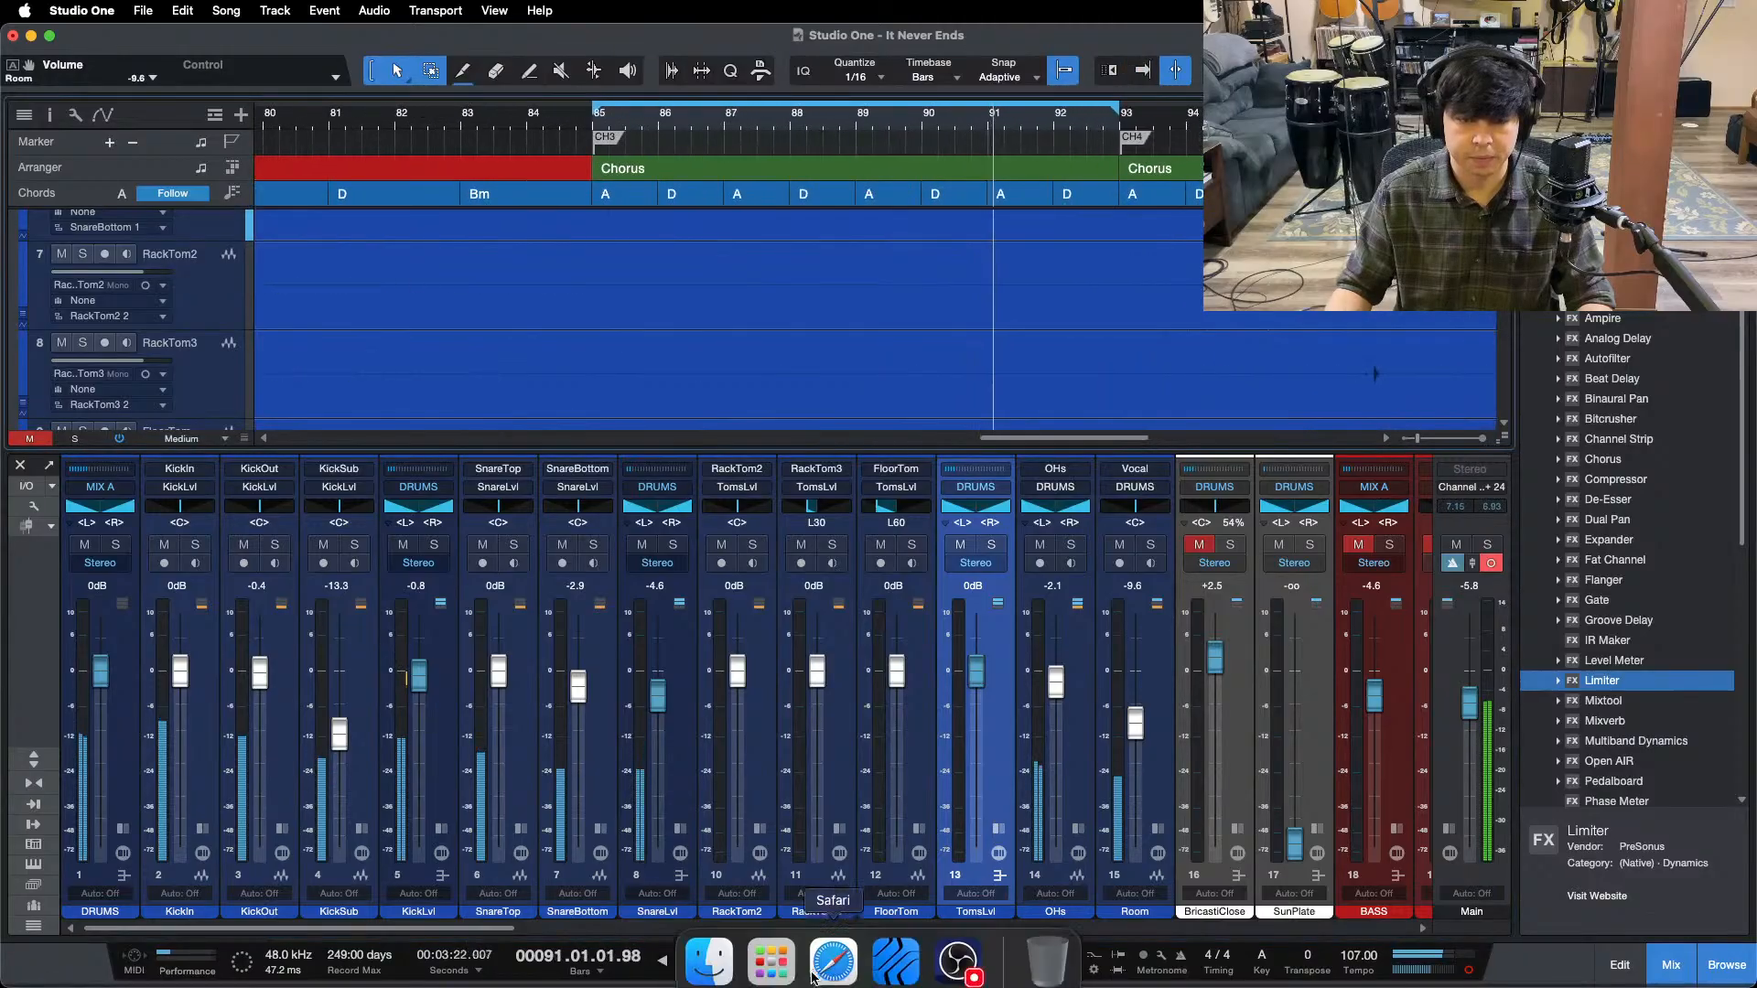
pyautogui.click(952, 945)
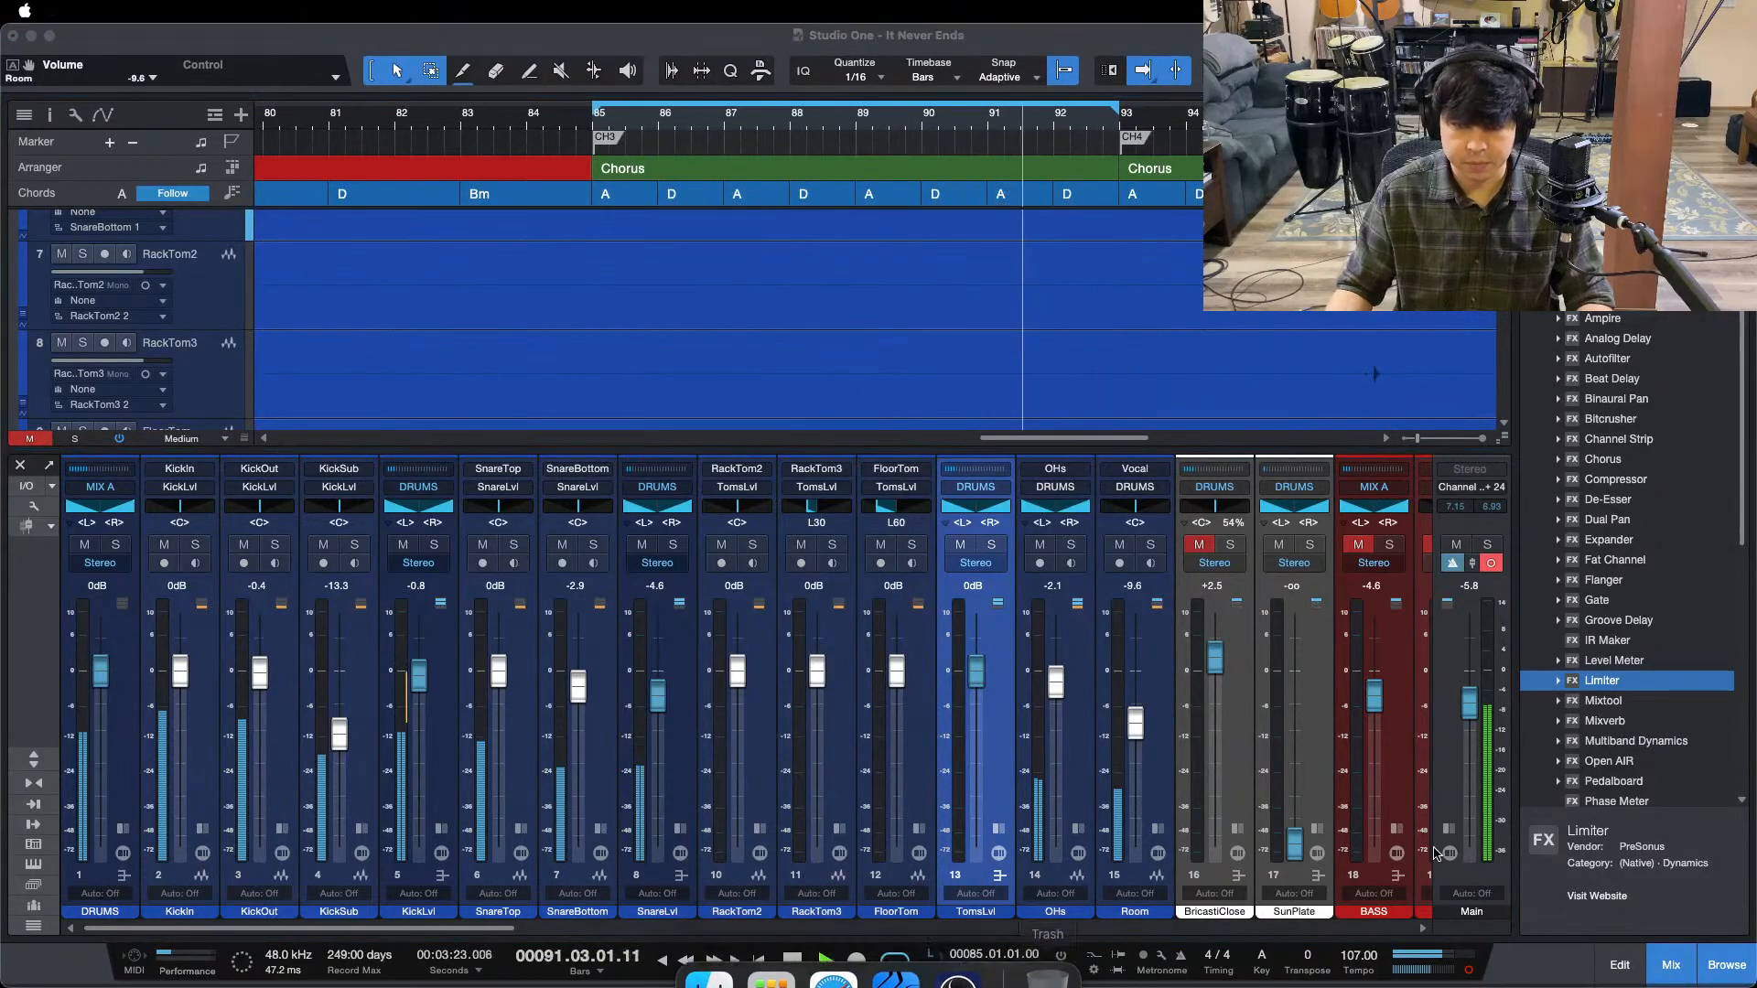
pyautogui.click(1679, 903)
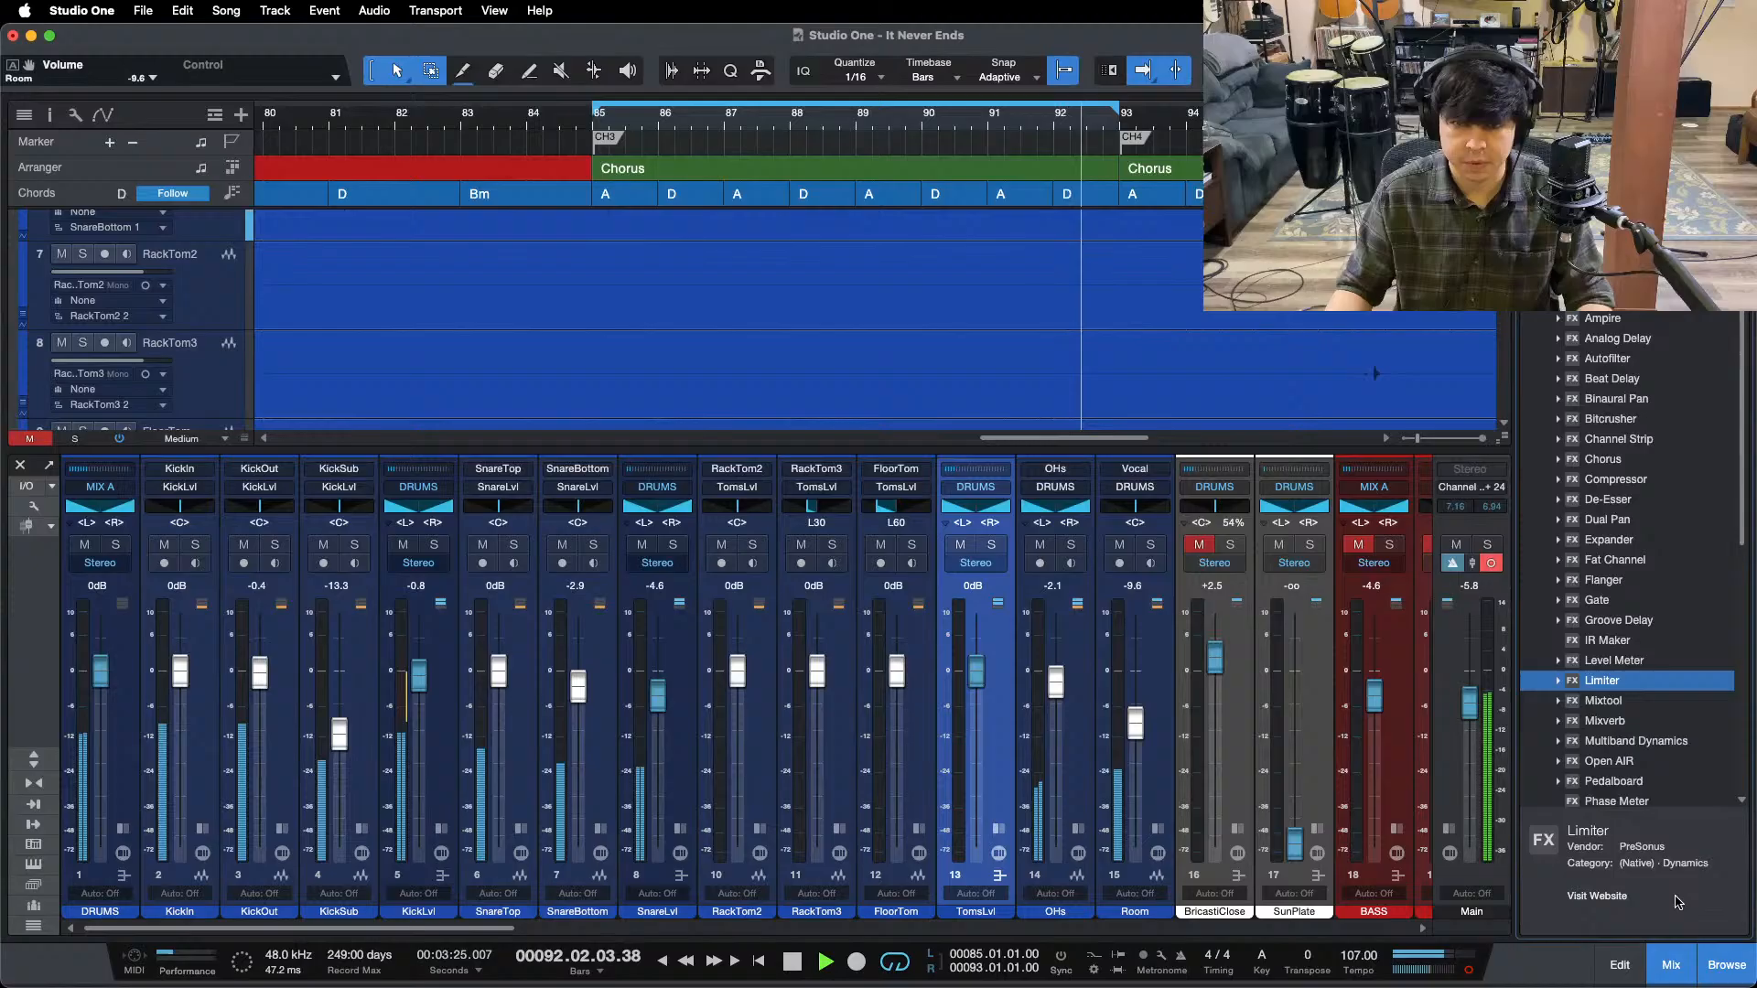
# - Unmute the BricastiClose reverb channel and look over the drum channels' inserts and sends
pyautogui.click(1200, 545)
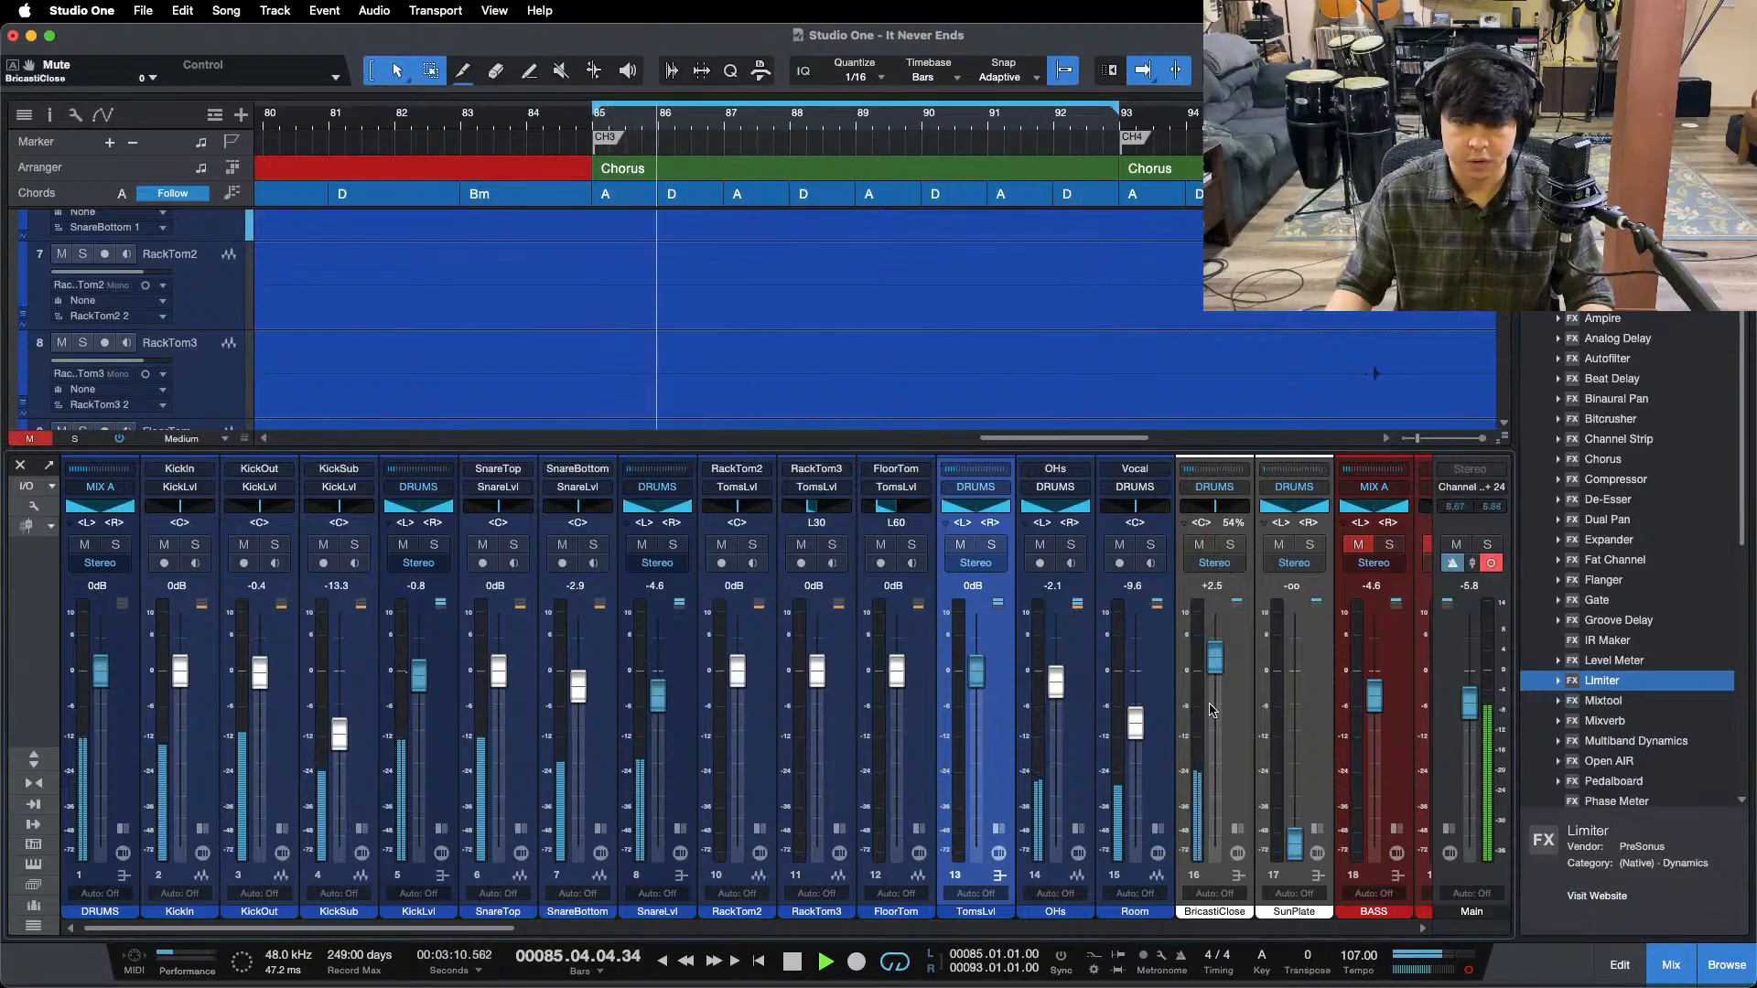
pyautogui.click(29, 762)
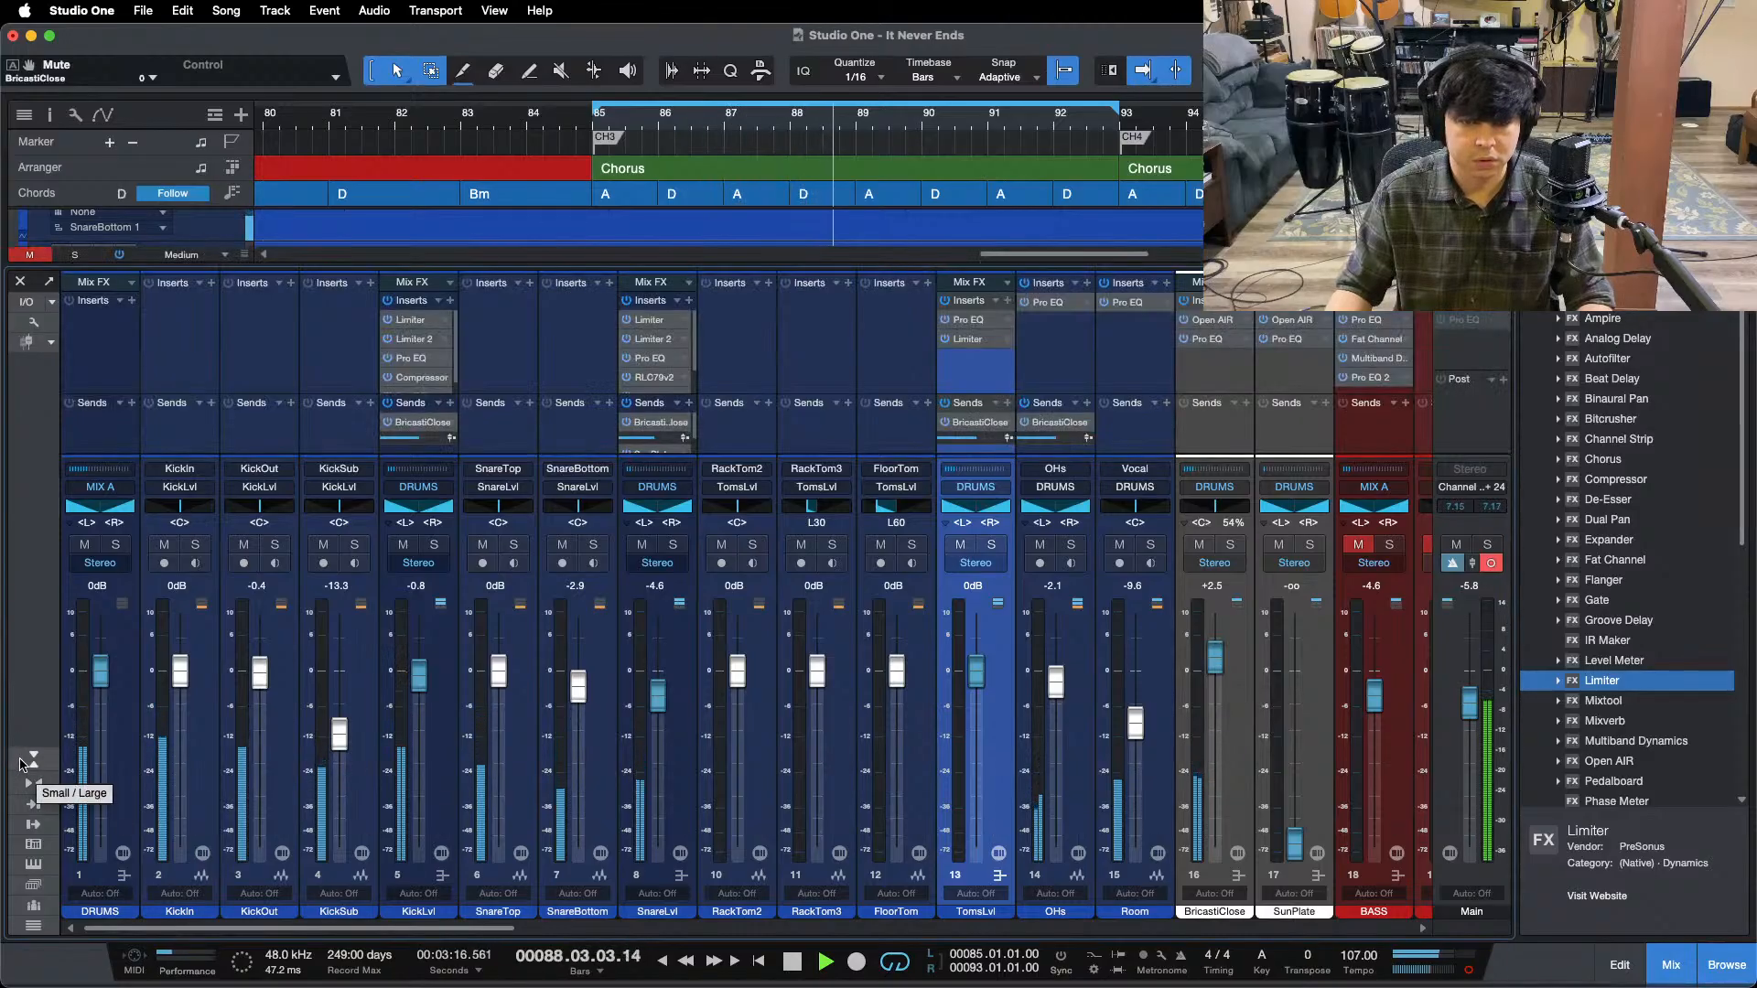
pyautogui.click(23, 763)
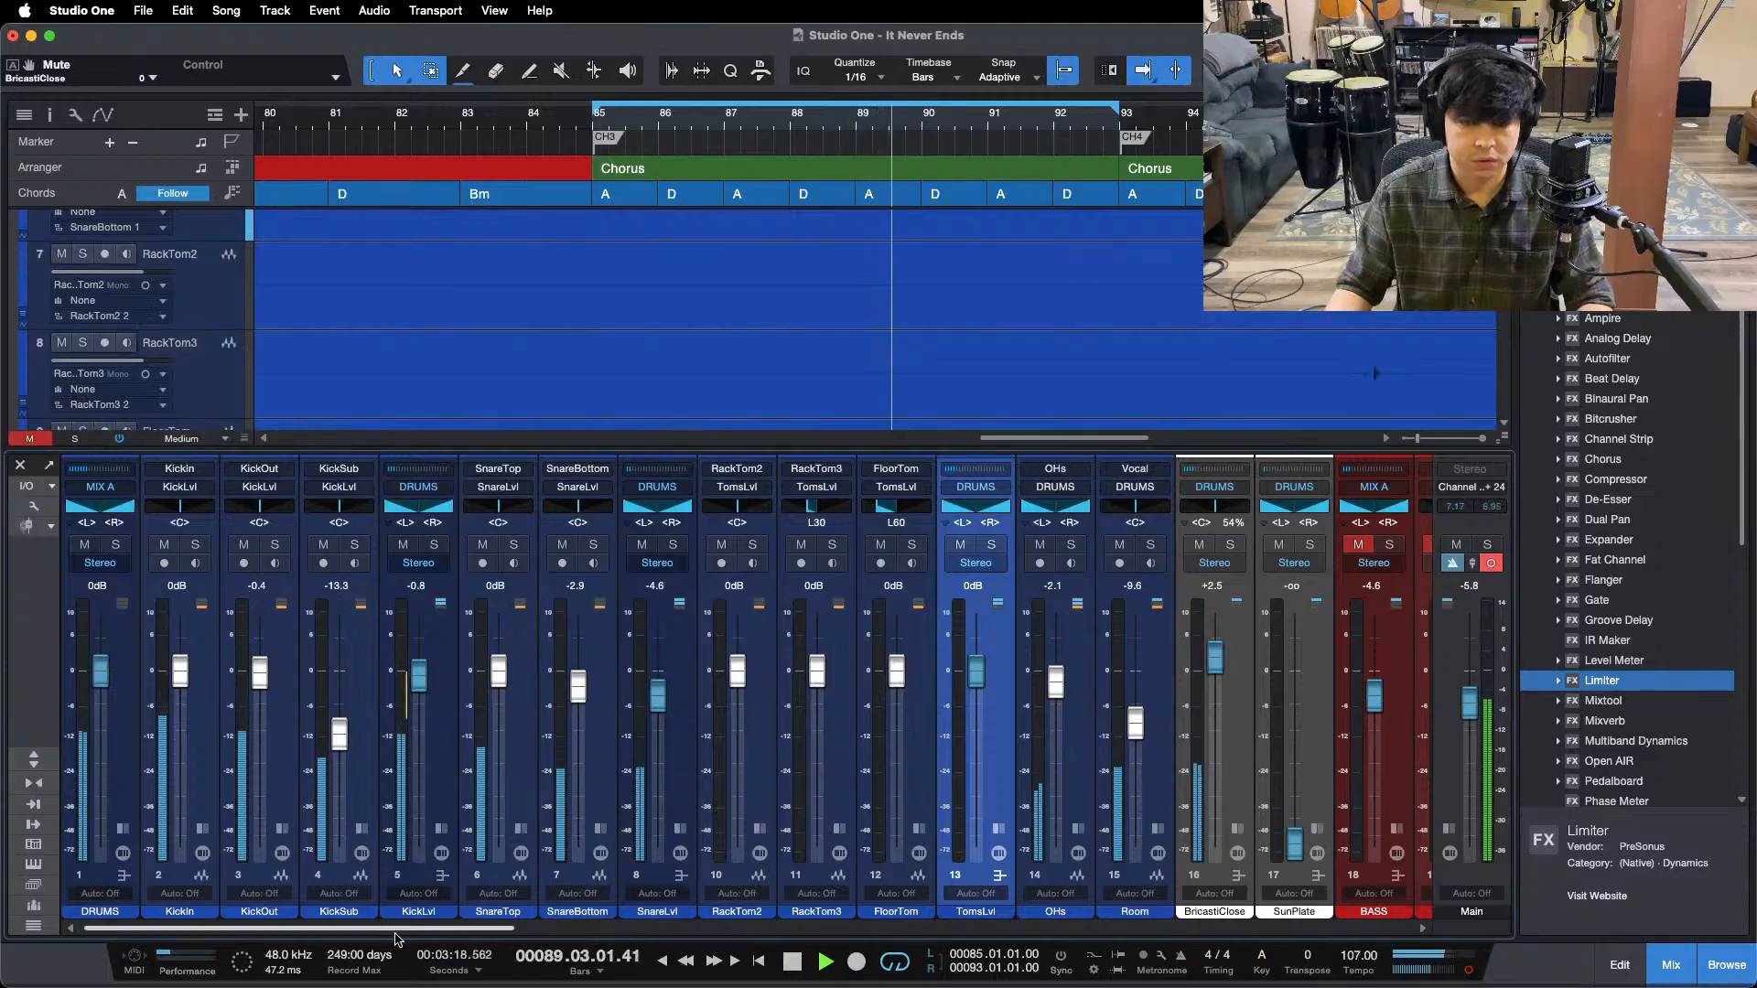
pyautogui.hscroll(1, 391, 933)
pyautogui.hscroll(1, 391, 935)
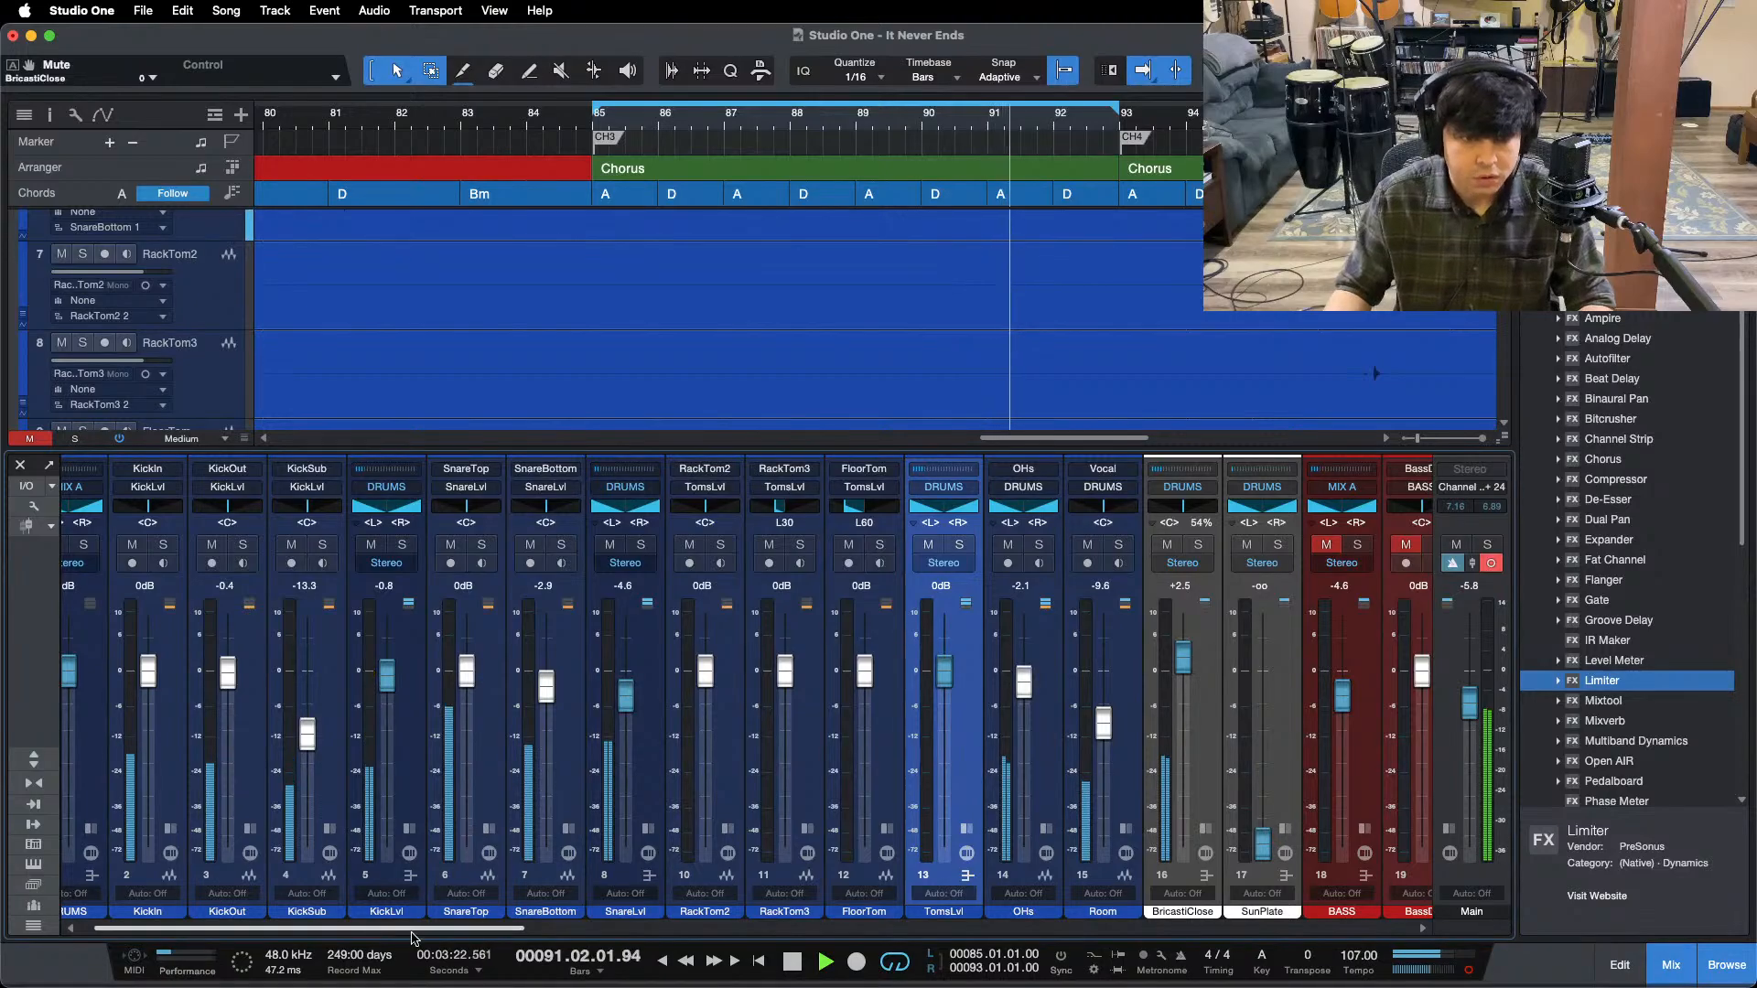
pyautogui.moveTo(418, 930); pyautogui.dragTo(392, 931)
# - Save the song, stop playback and load the Drum Bus FX chain on the DRUMS bus
pyautogui.press('super+s')
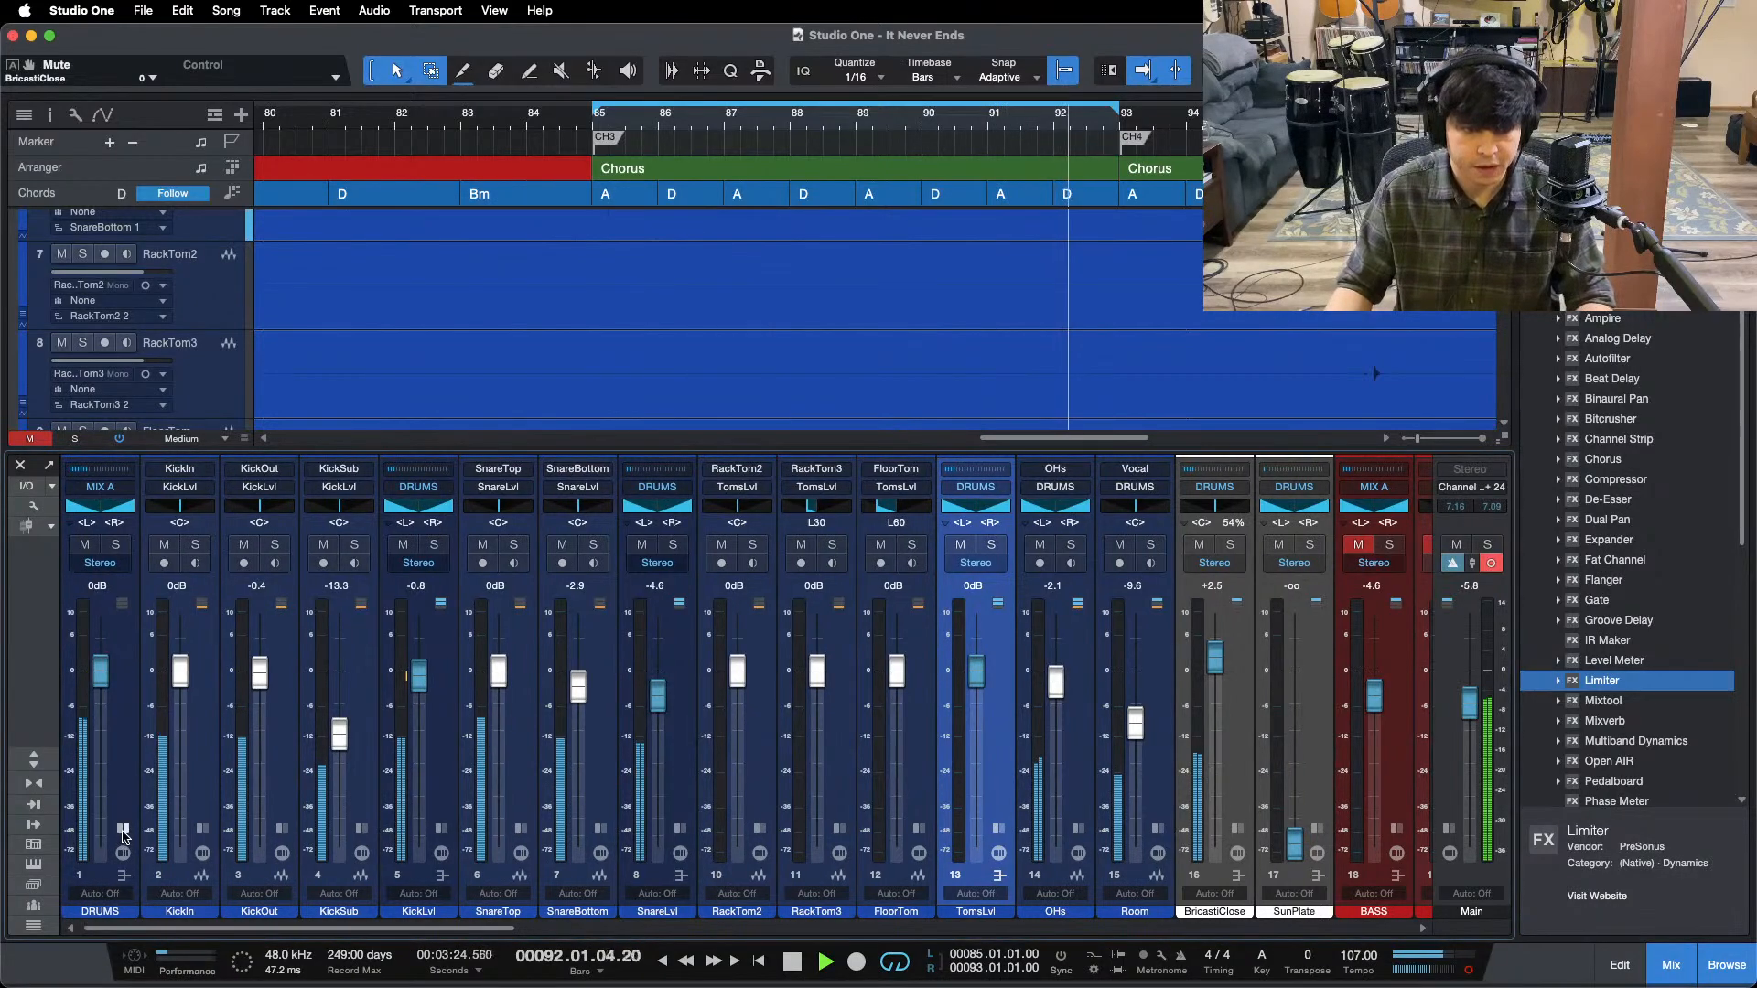
pyautogui.click(123, 828)
pyautogui.click(177, 568)
pyautogui.press('super+s')
pyautogui.press('space')
pyautogui.click(227, 484)
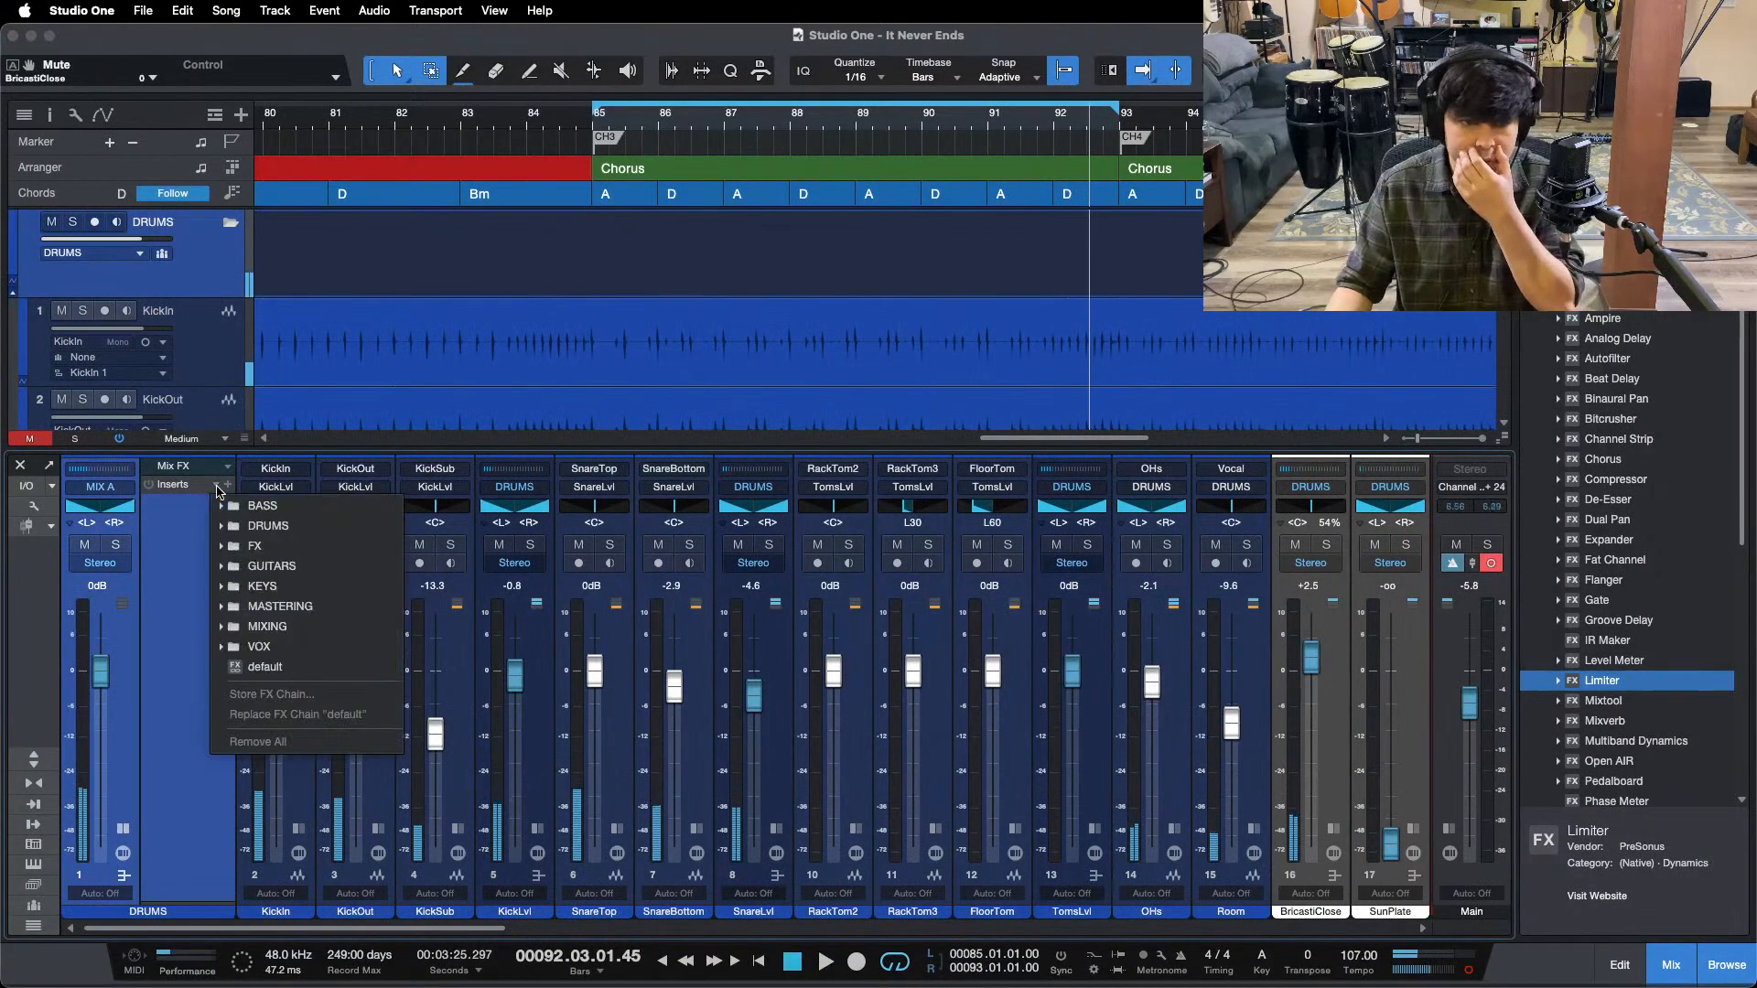
pyautogui.click(280, 525)
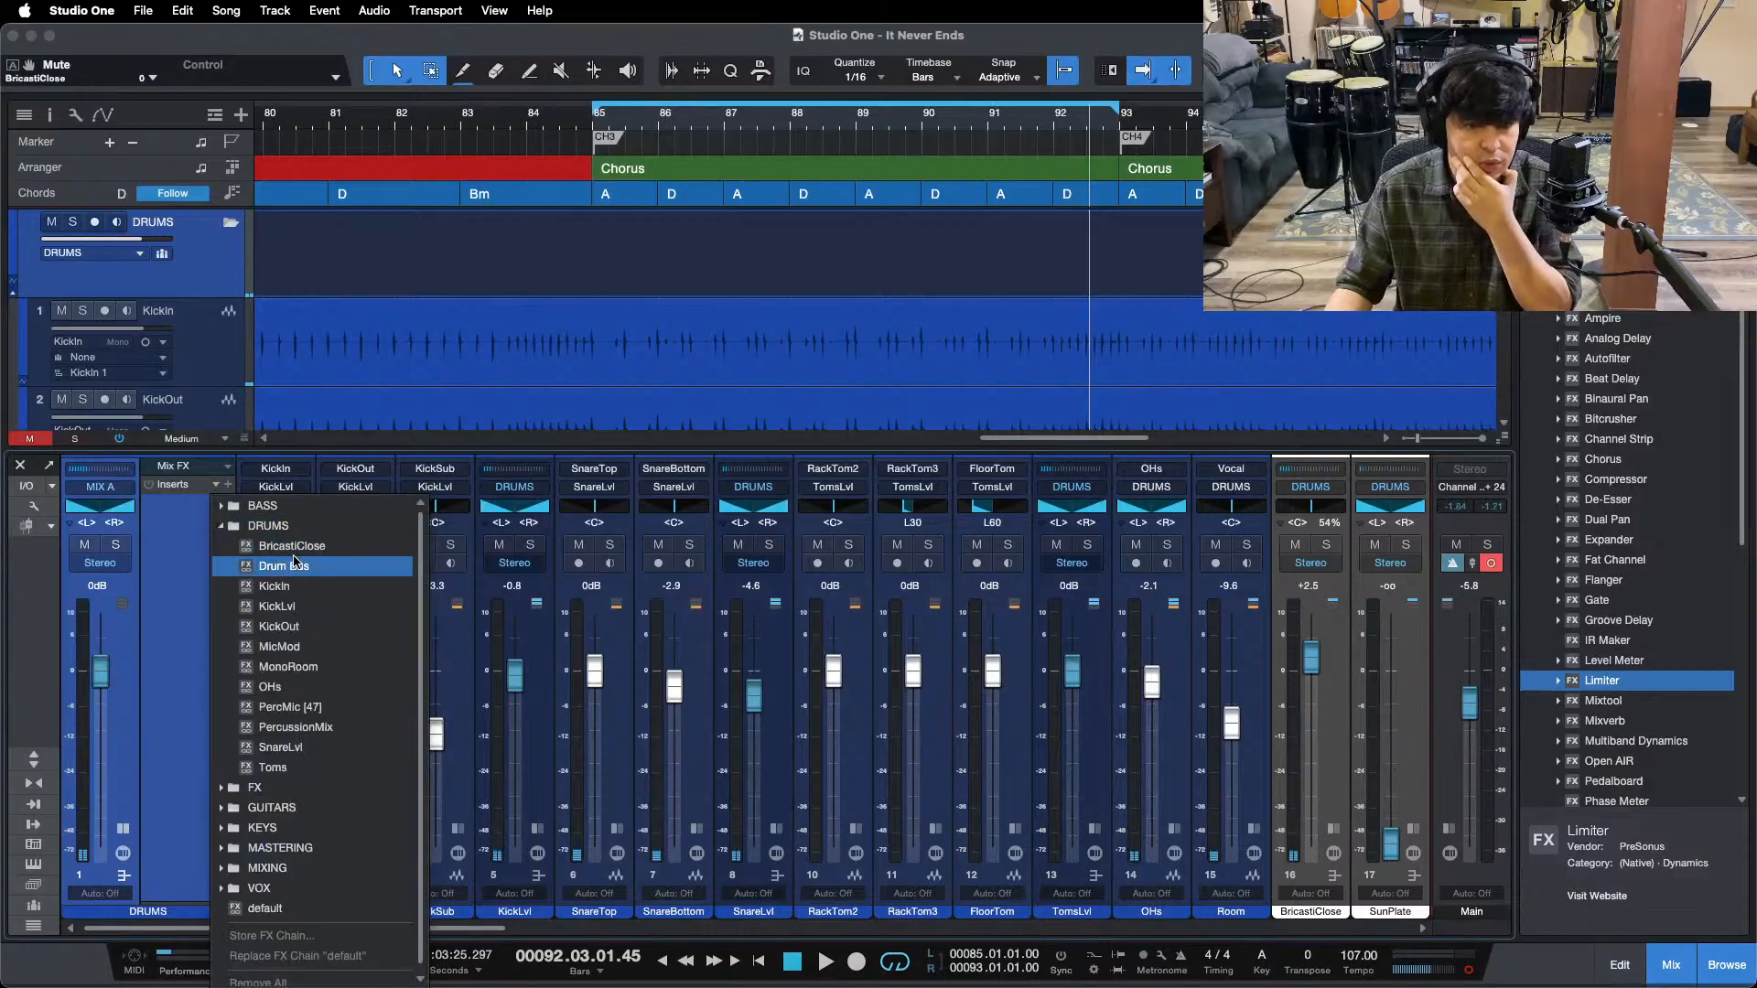
pyautogui.click(272, 562)
# - Open the DRUMS bus's RLC79v2 compressor, toggle the Limiter insert and compare the looped Chorus with the compressor bypassed and active
pyautogui.click(179, 505)
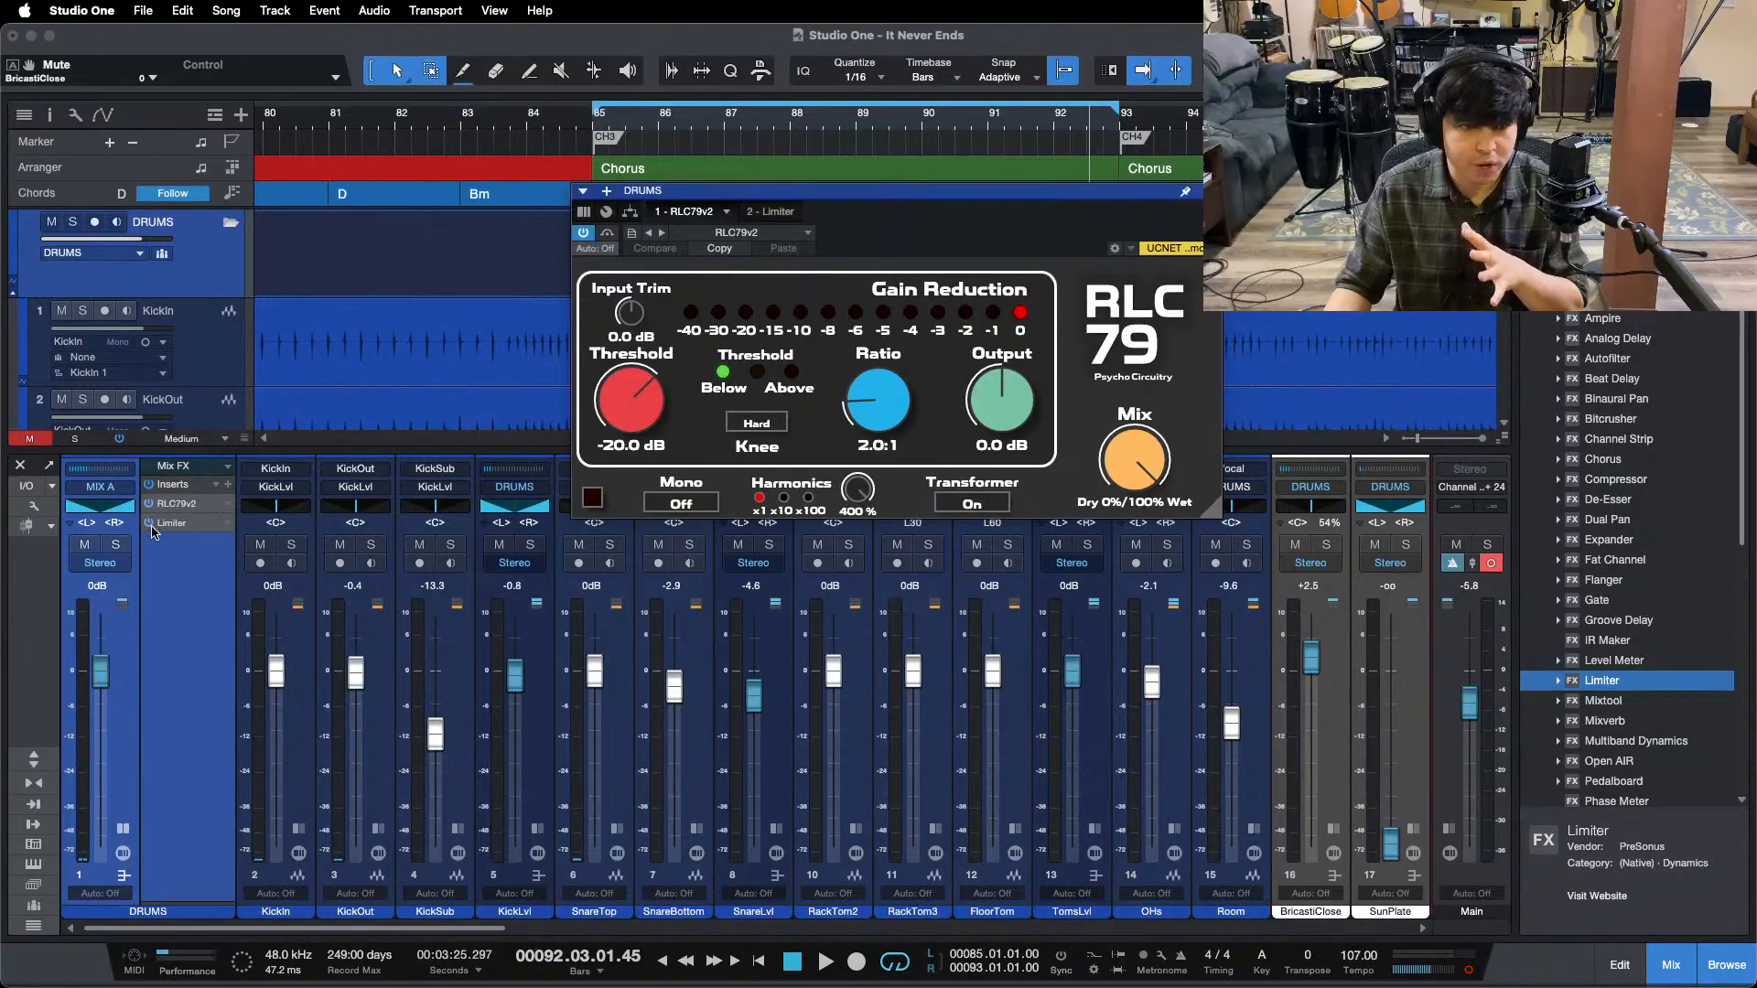
pyautogui.click(149, 525)
pyautogui.press('space')
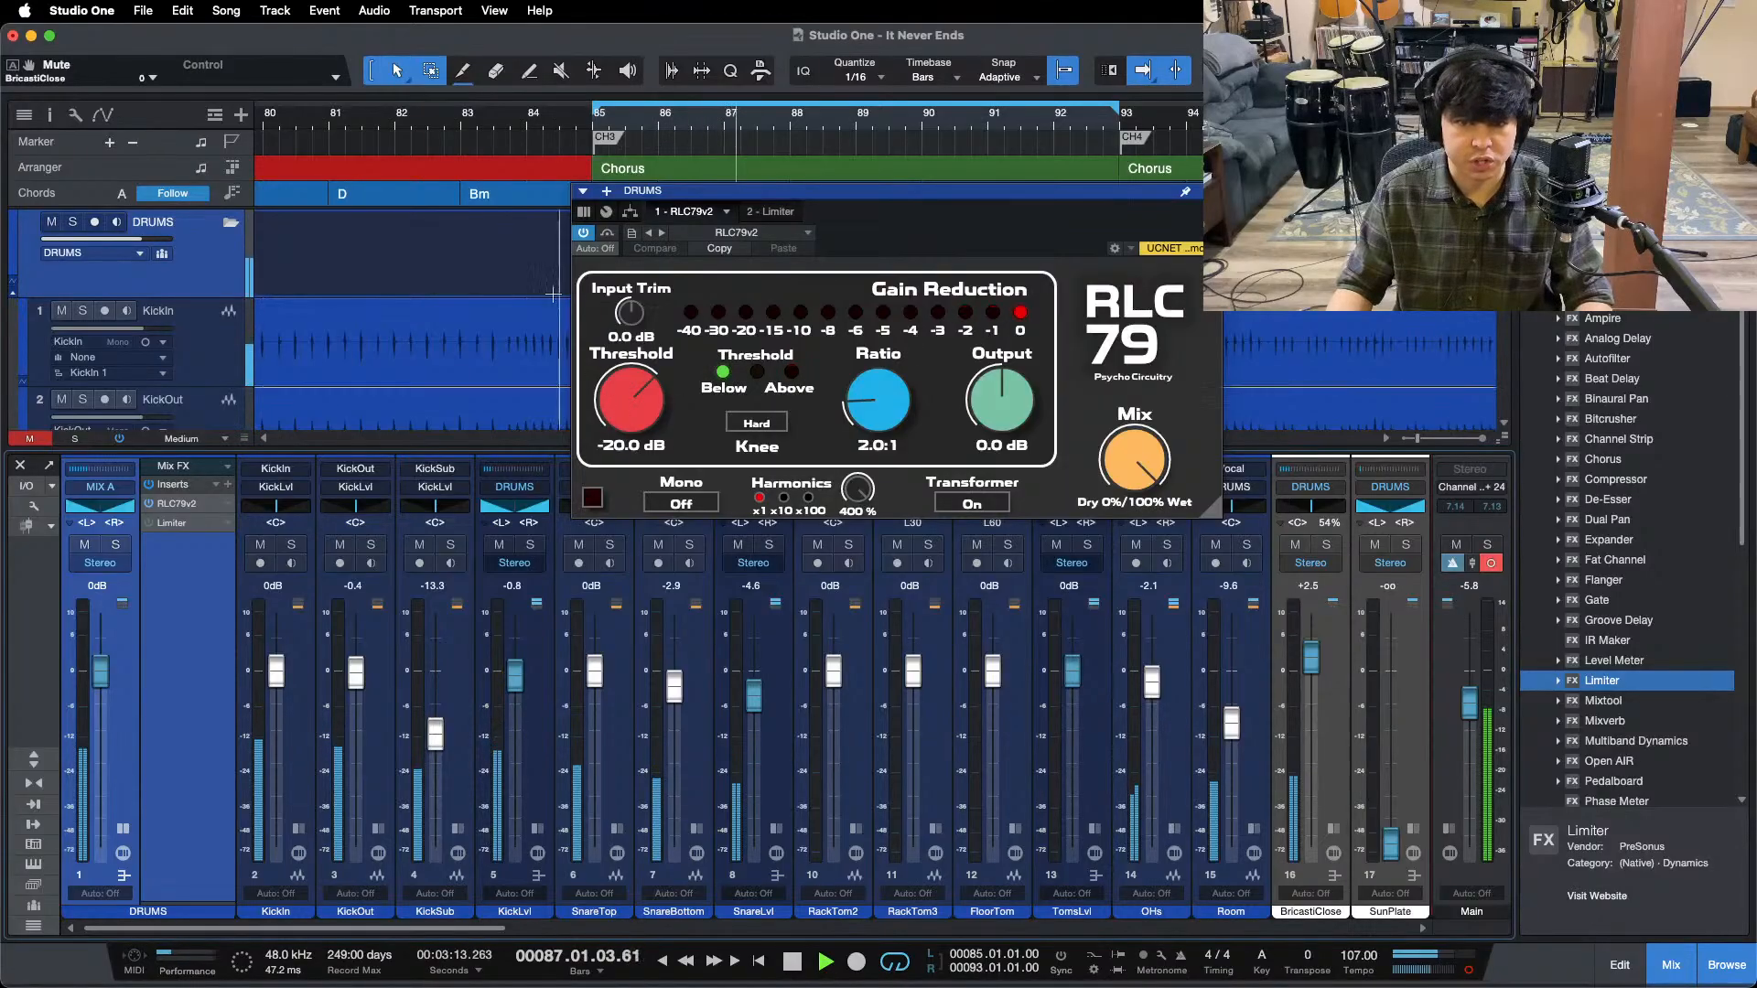
pyautogui.click(605, 235)
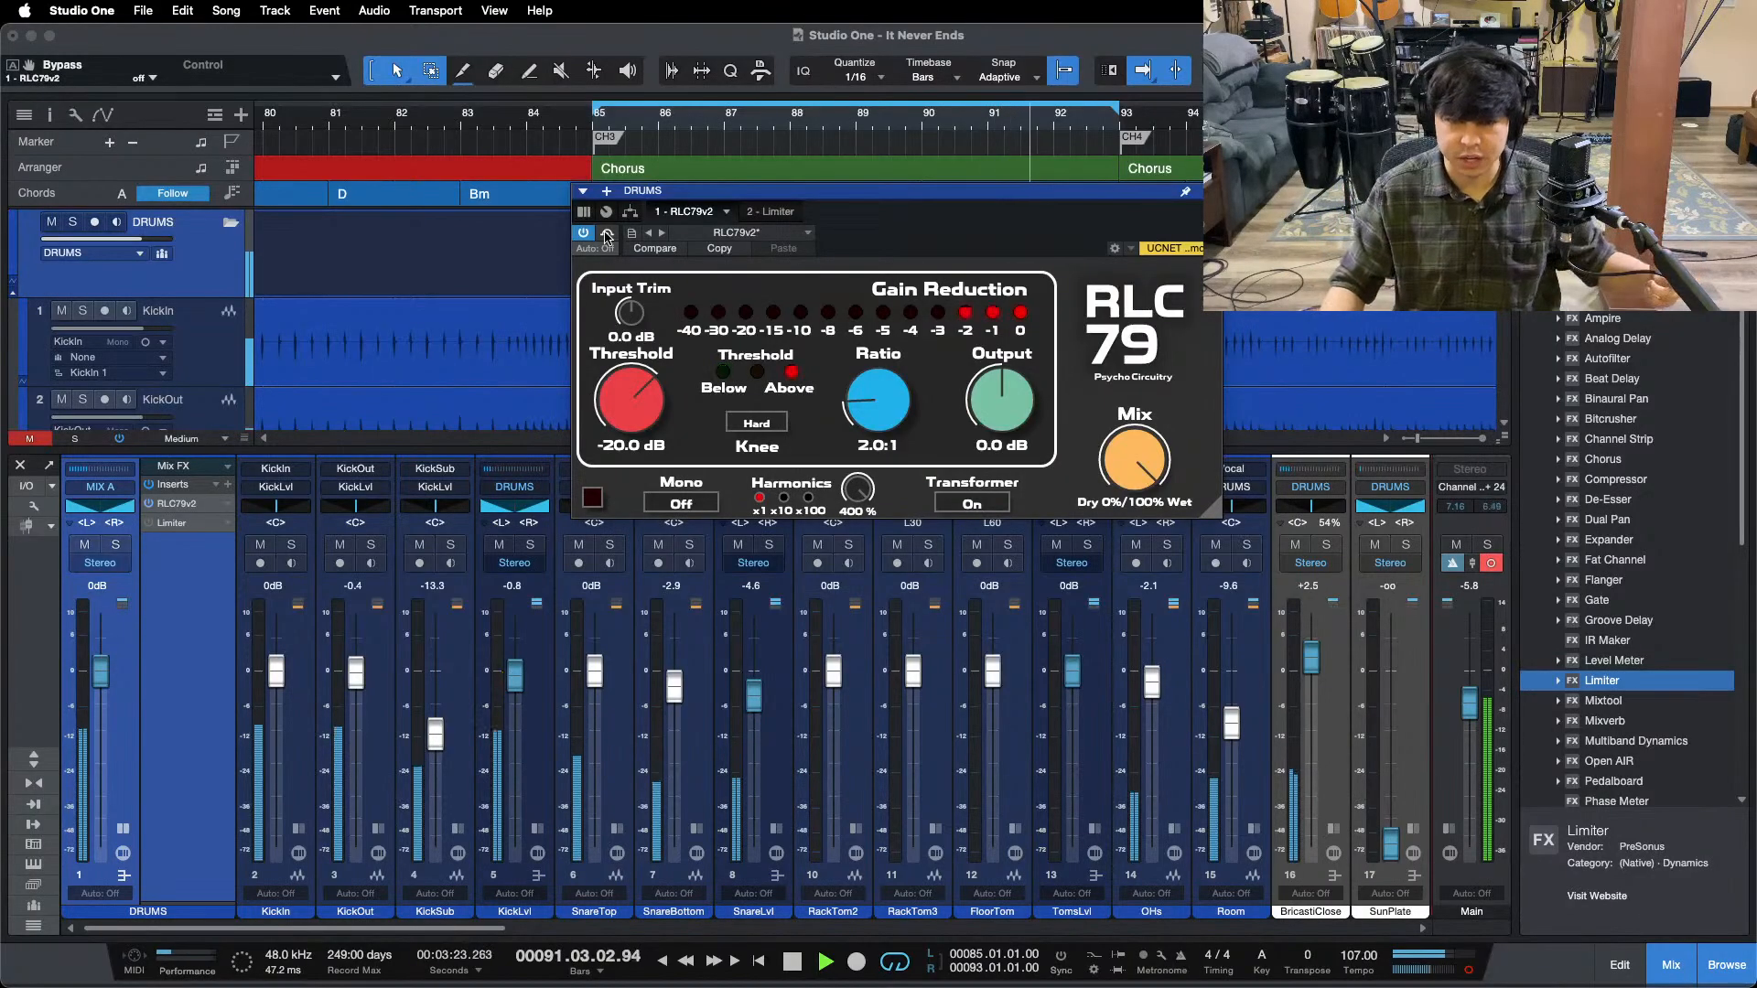
pyautogui.click(606, 235)
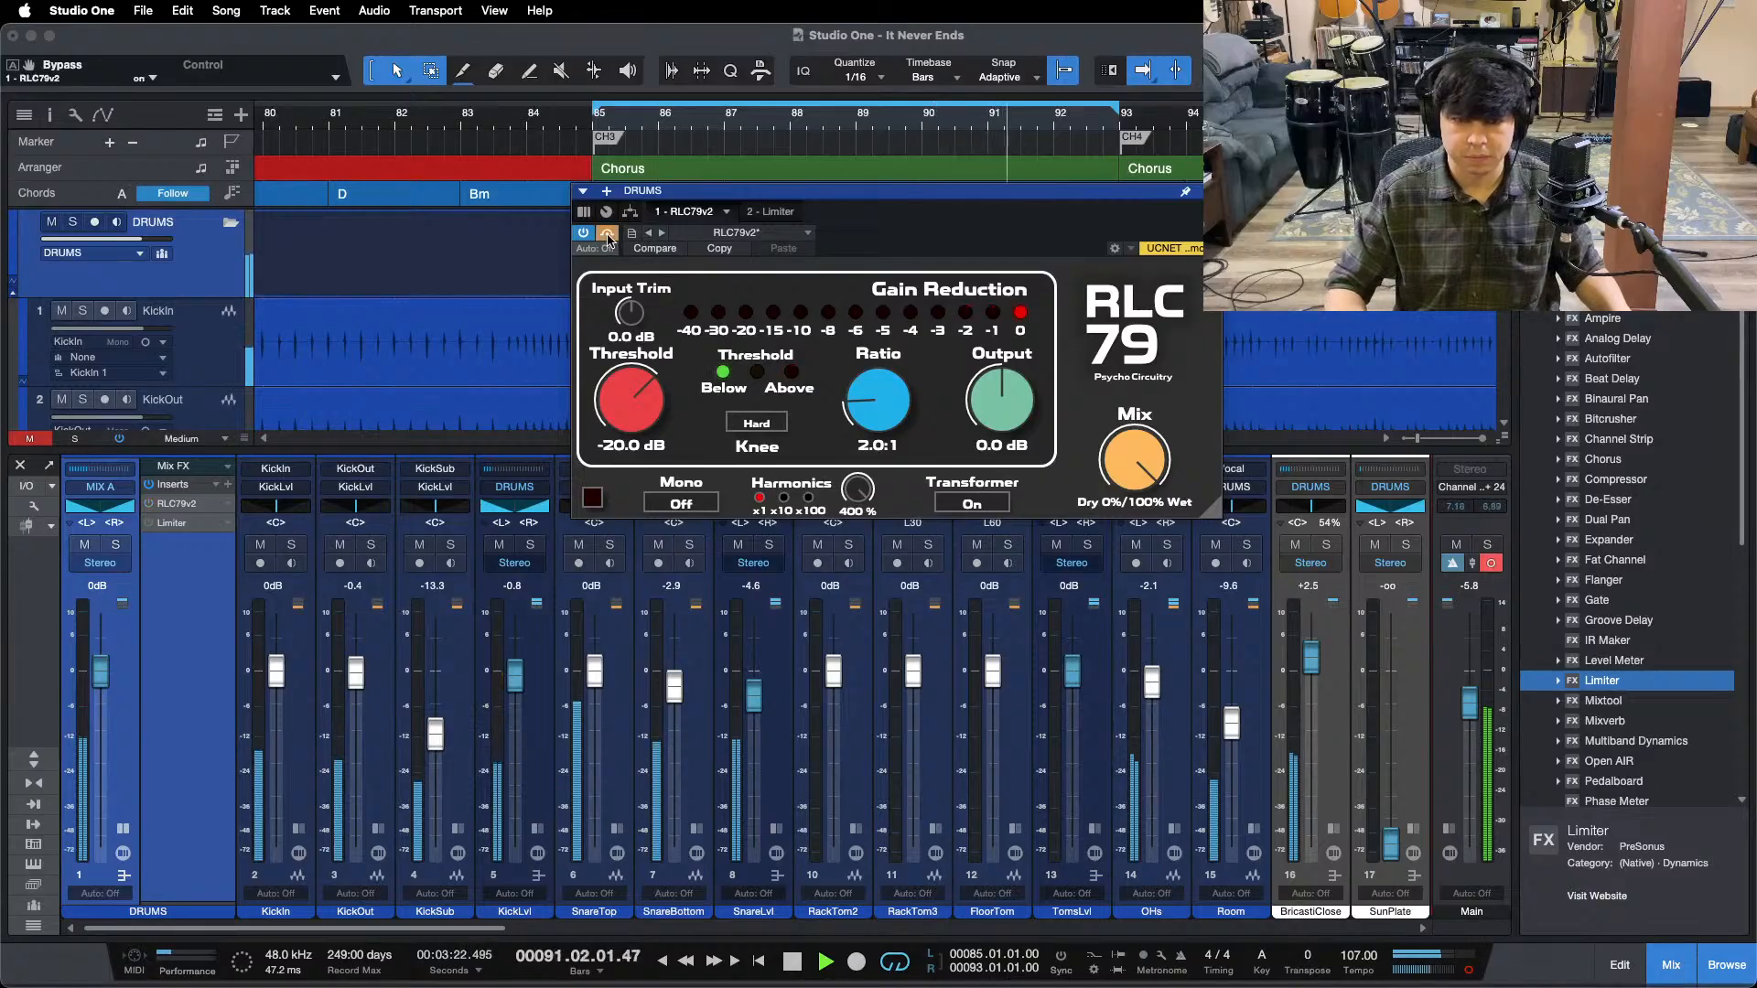
pyautogui.click(606, 234)
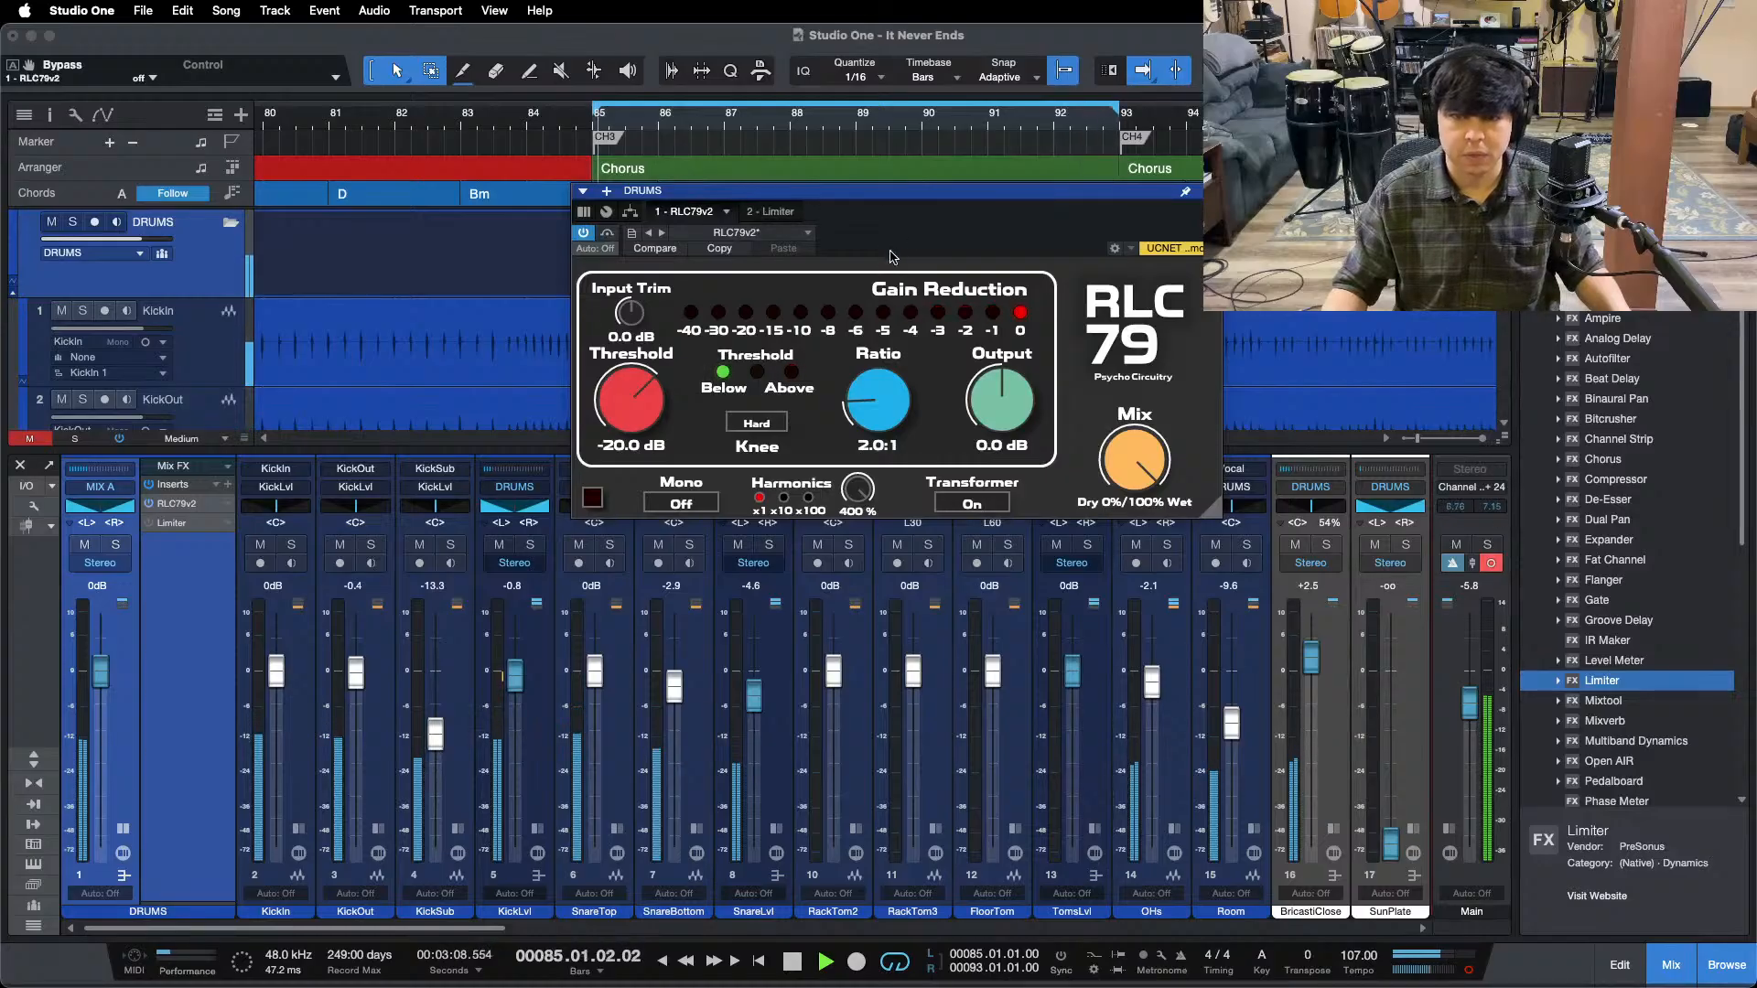
# - Uncover the timeline and play the CH2 Chorus to judge the RLC79v2's effect on the drums
pyautogui.moveTo(984, 230); pyautogui.dragTo(946, 475)
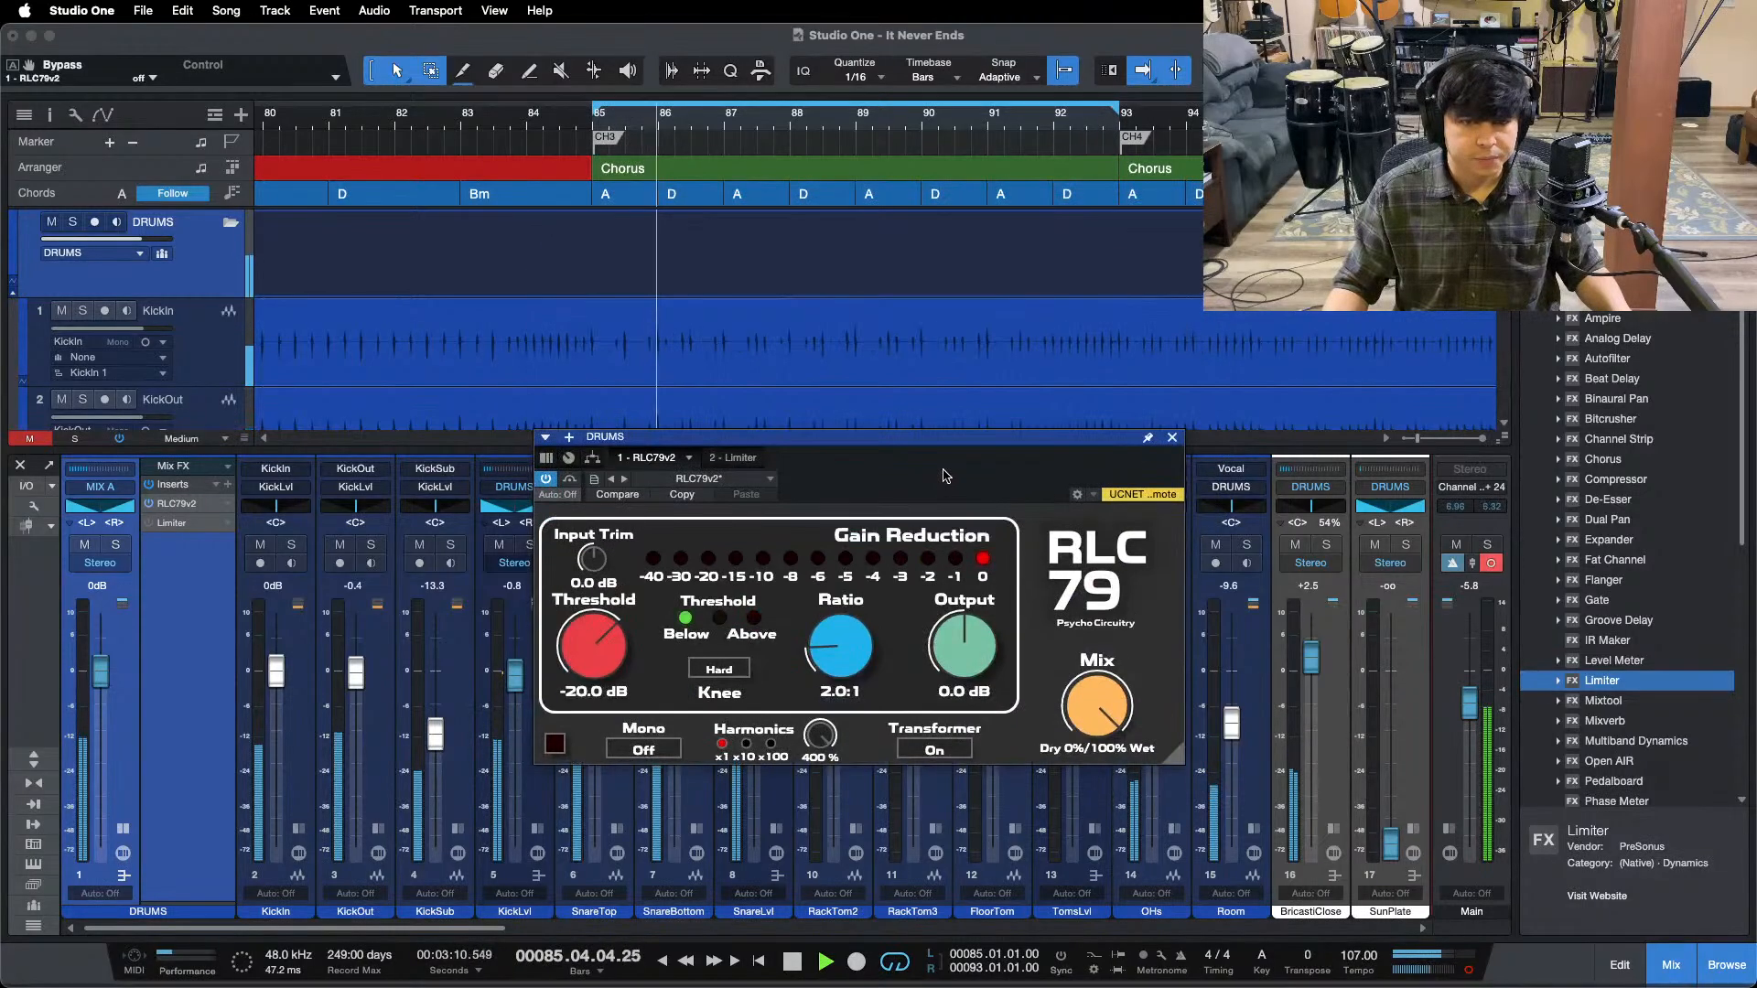
pyautogui.click(1031, 128)
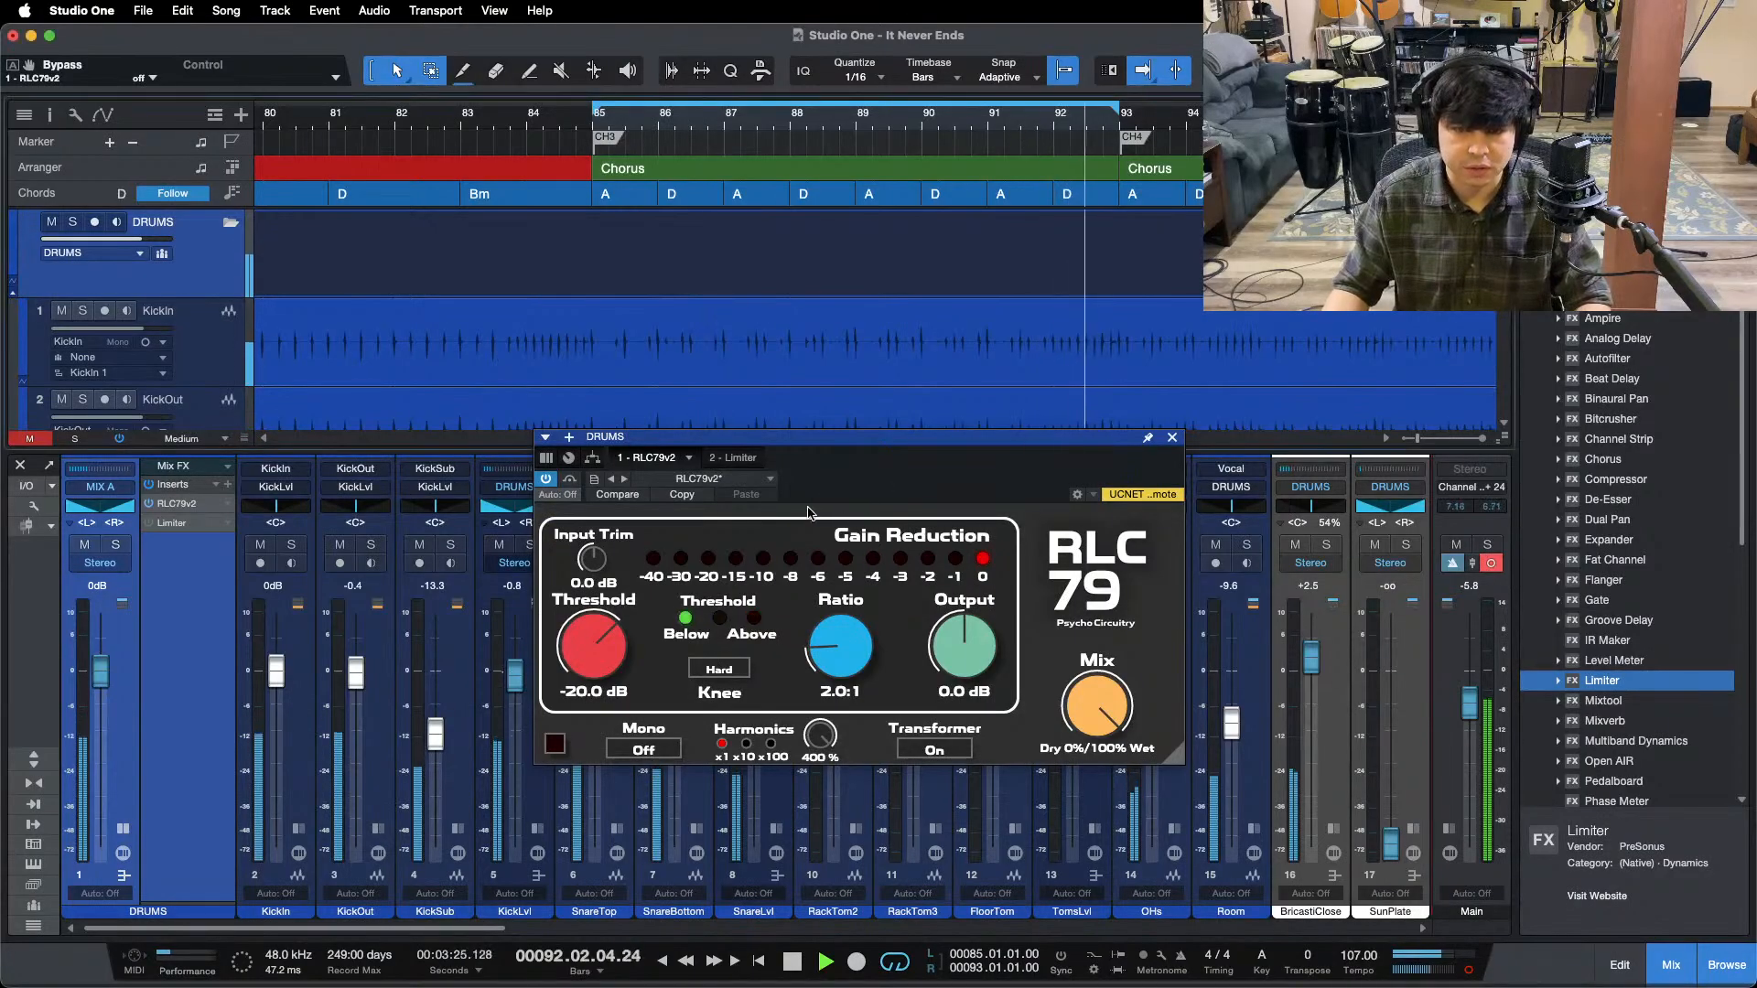
pyautogui.hotkey('alt', 'z')
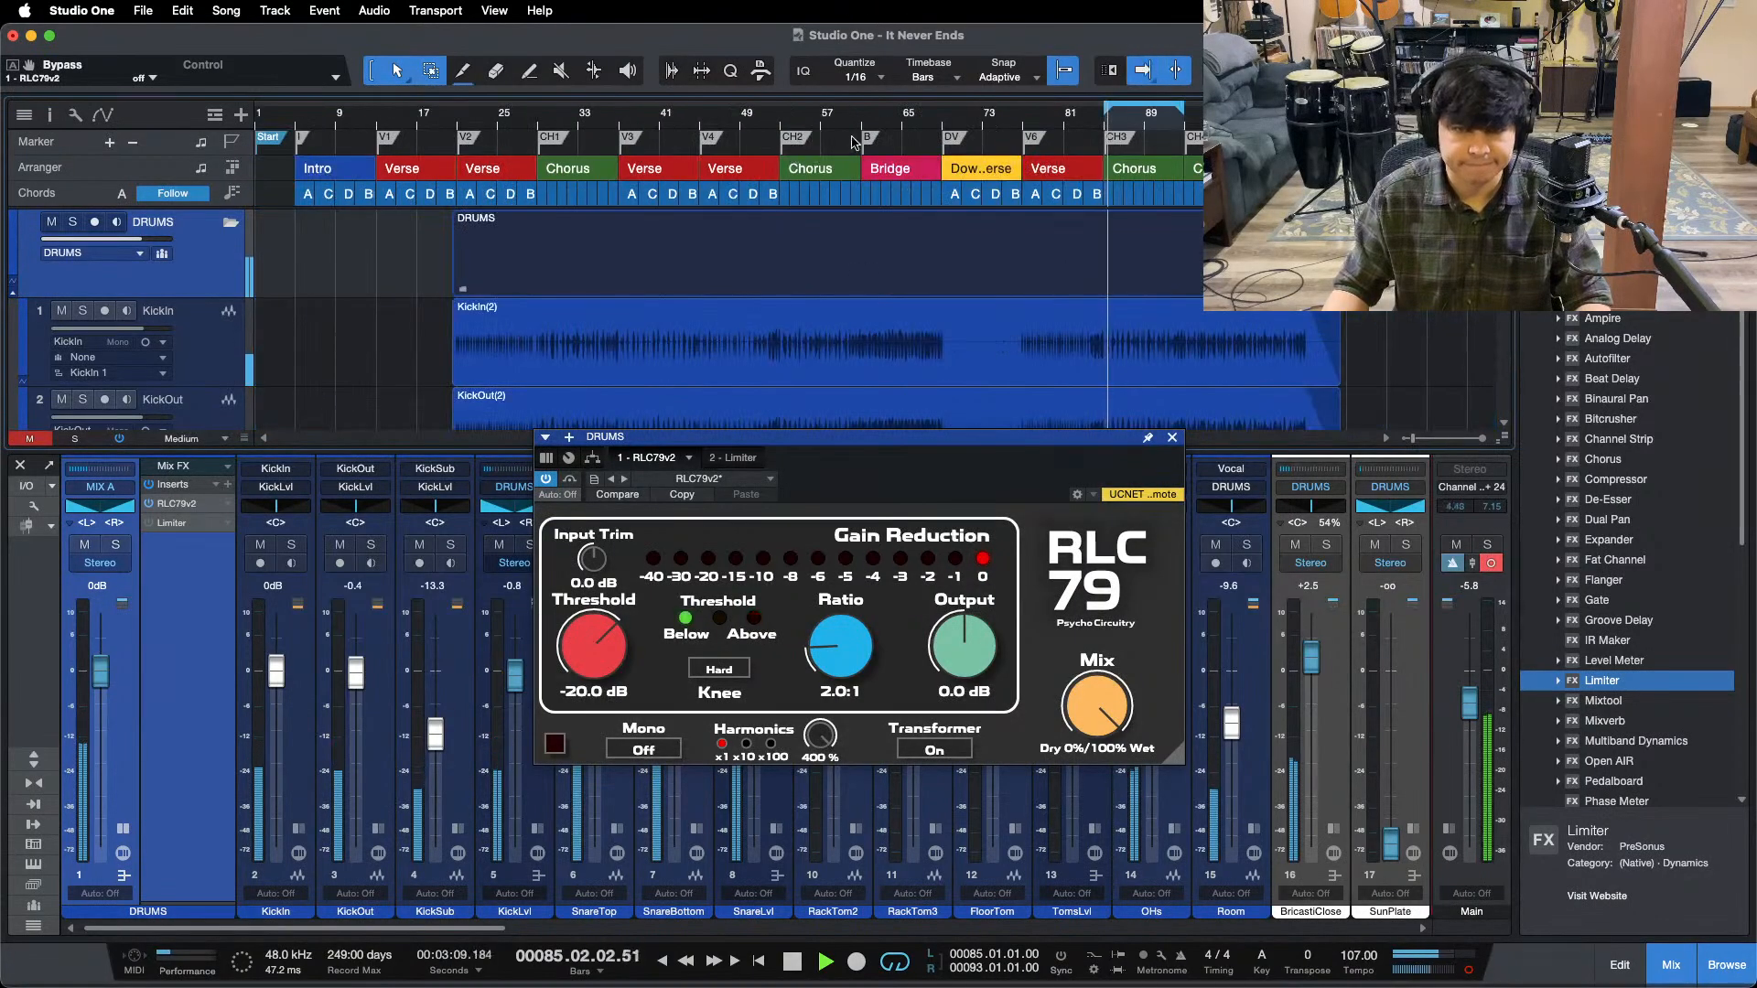
pyautogui.click(801, 128)
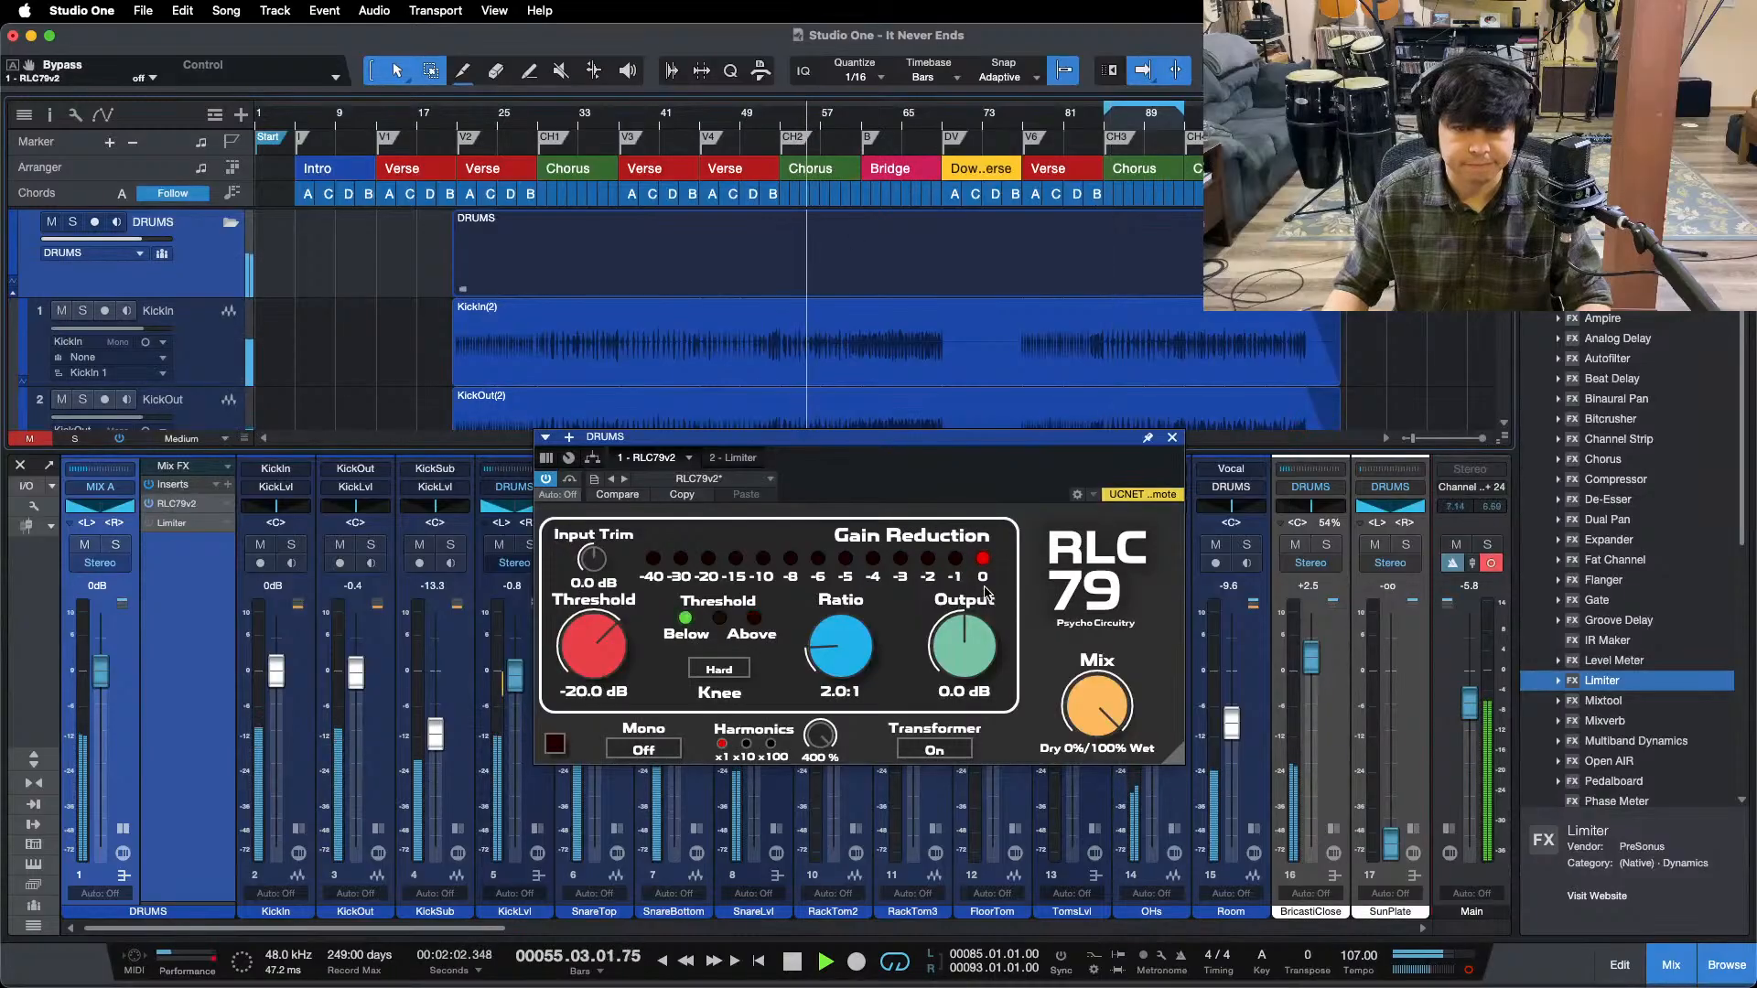
pyautogui.press('space')
# - Return the playhead to the loop start at bar 85 and remove RLC79v2 from the DRUMS bus
pyautogui.click(925, 237)
pyautogui.press('KP_1')
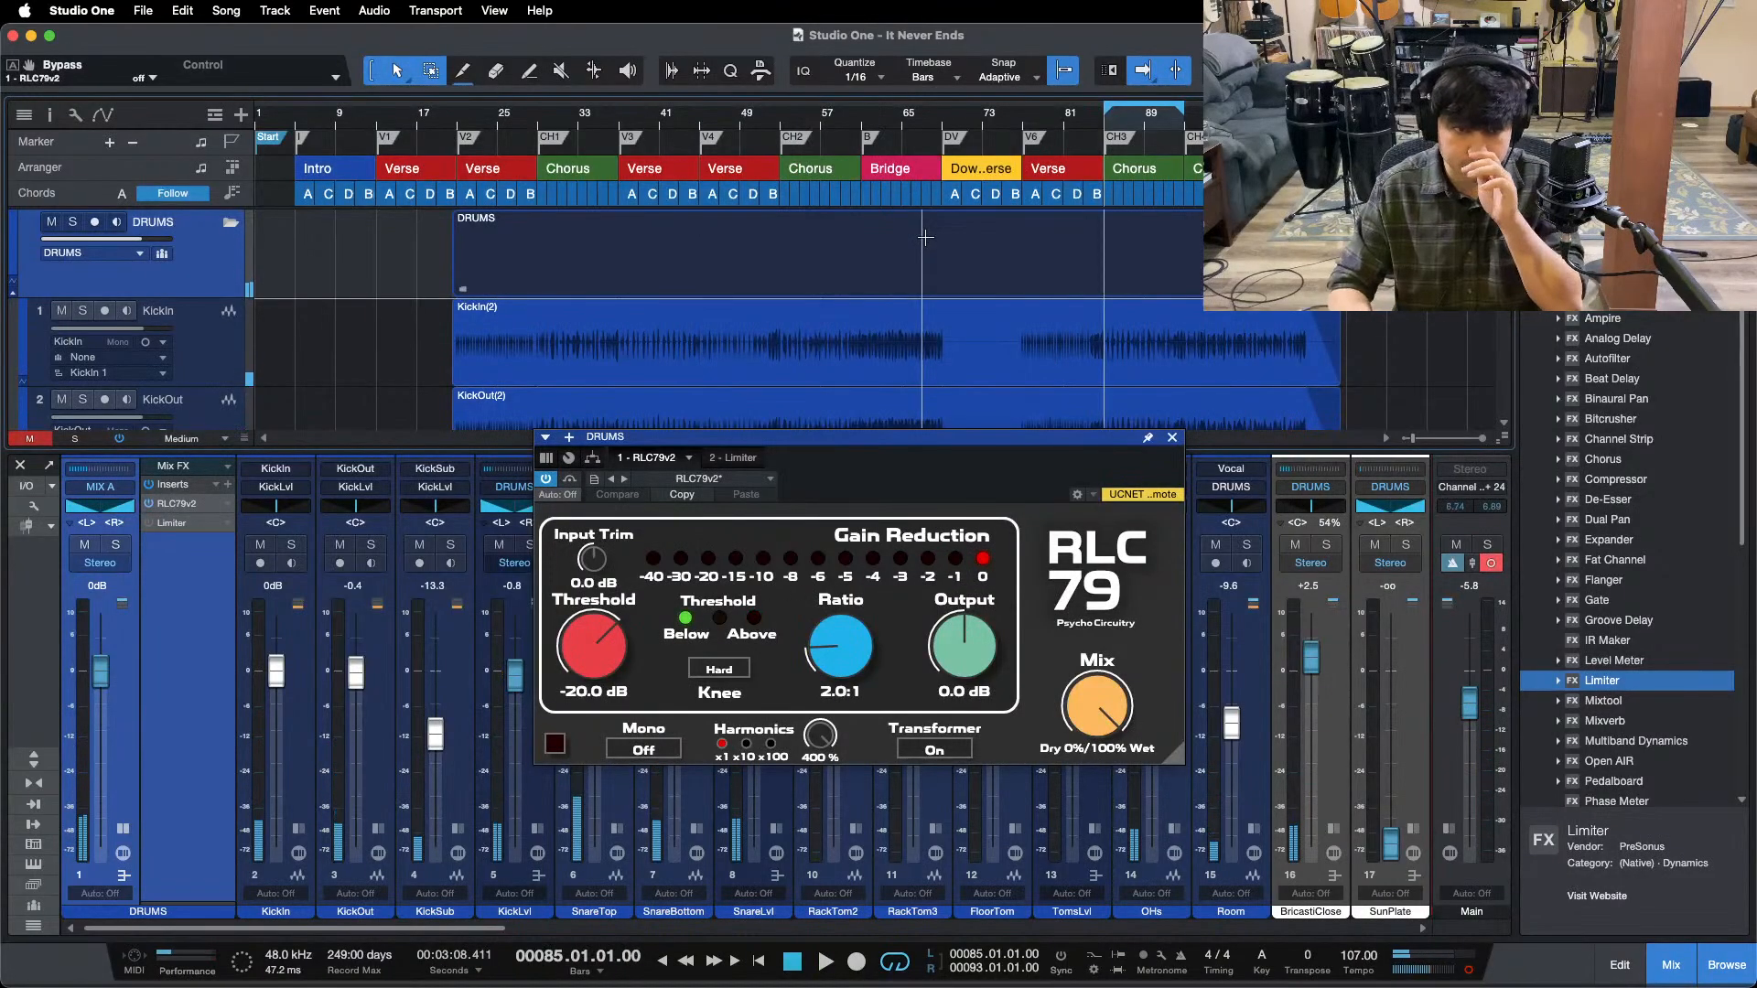
pyautogui.rightClick(174, 504)
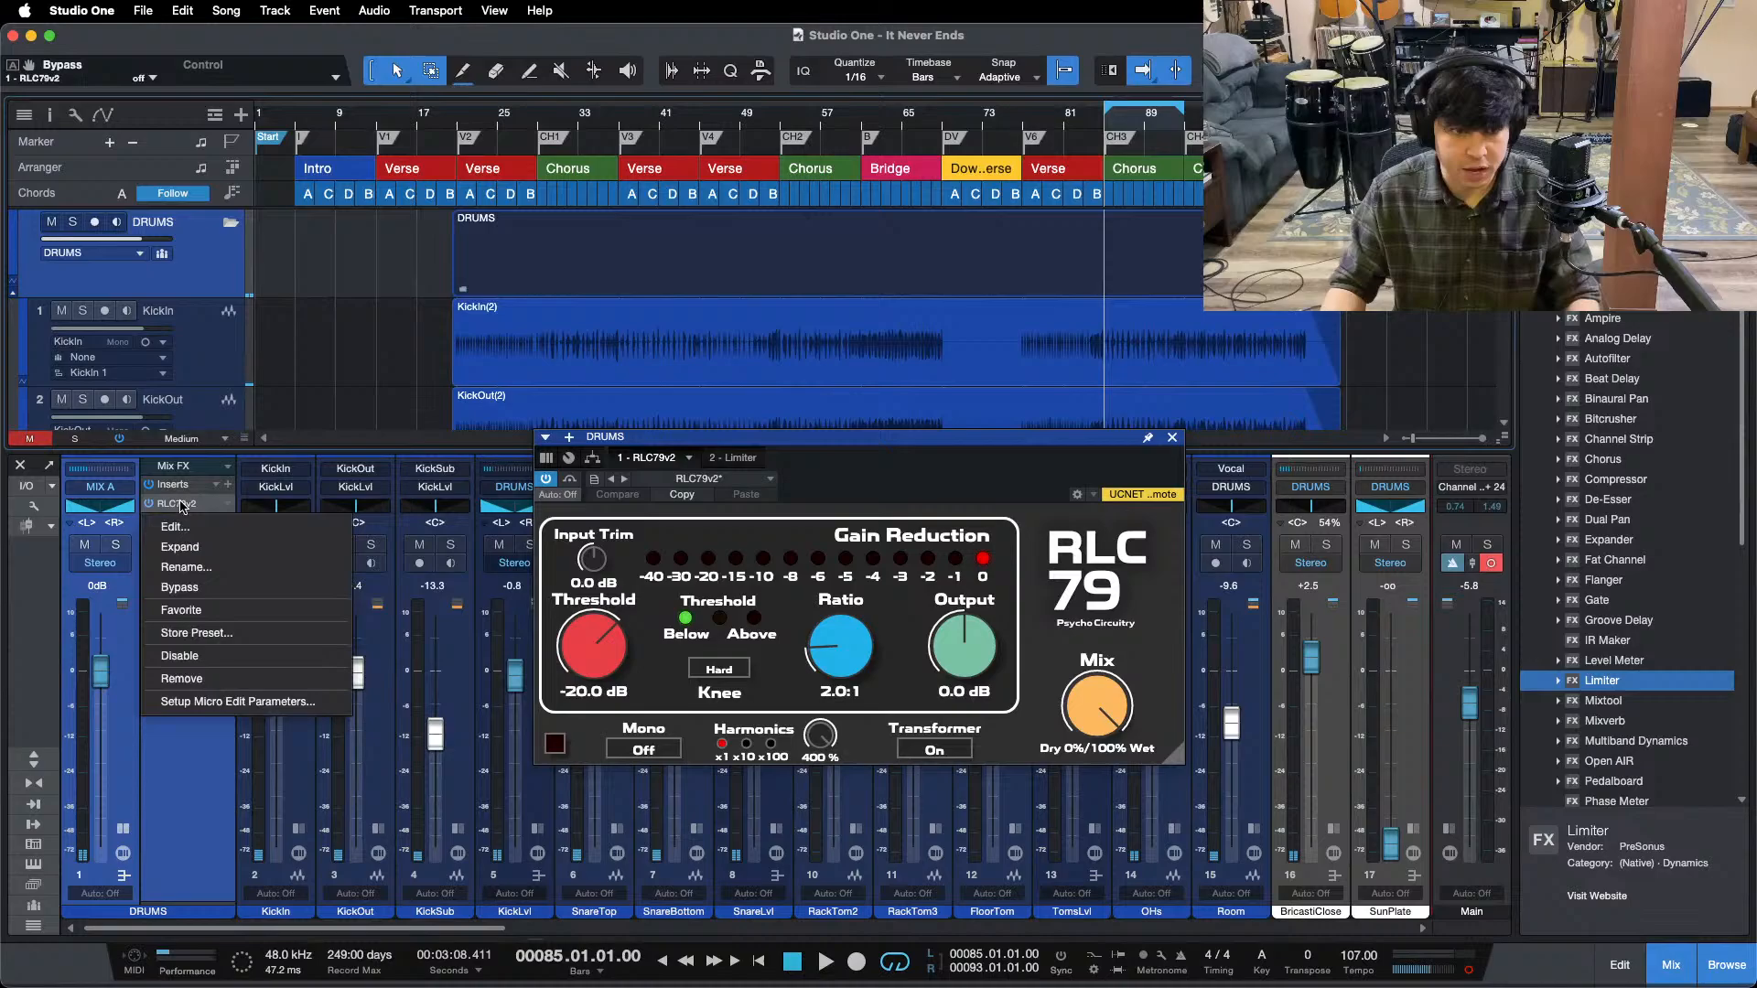
pyautogui.click(183, 679)
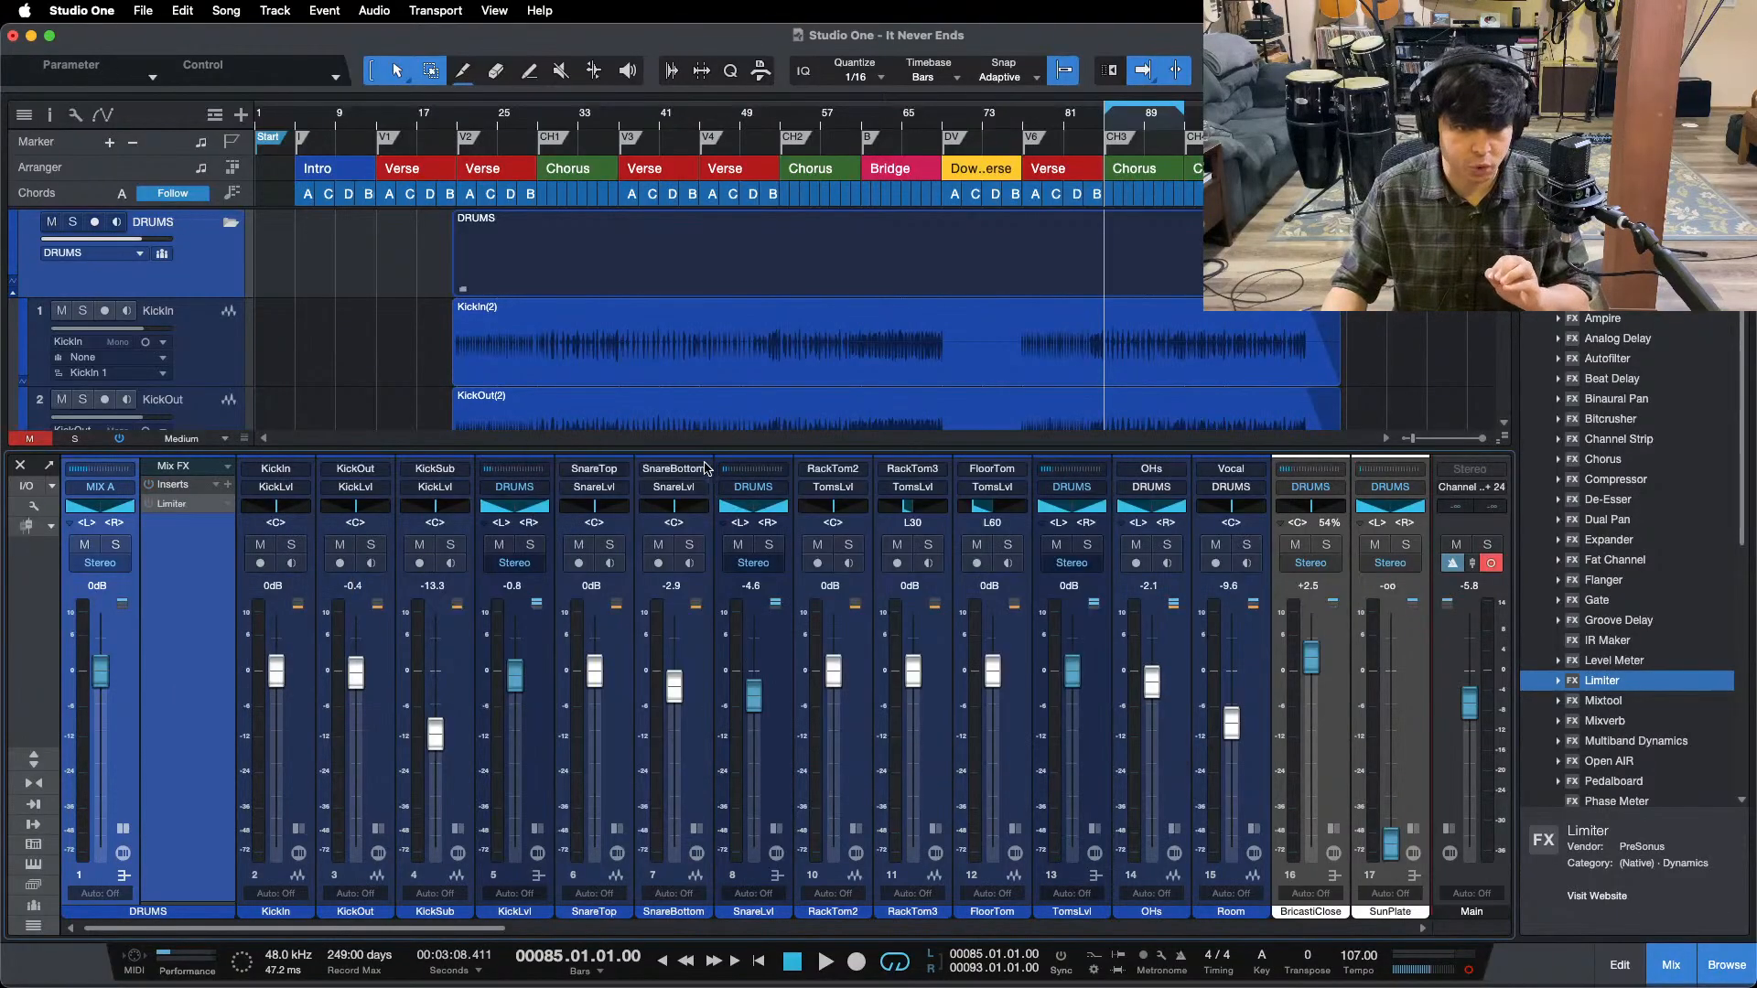
# - Open the DRUMS bus Limiter, reset its meter and play the Chorus at bar 85 to check the gain reduction
pyautogui.click(182, 505)
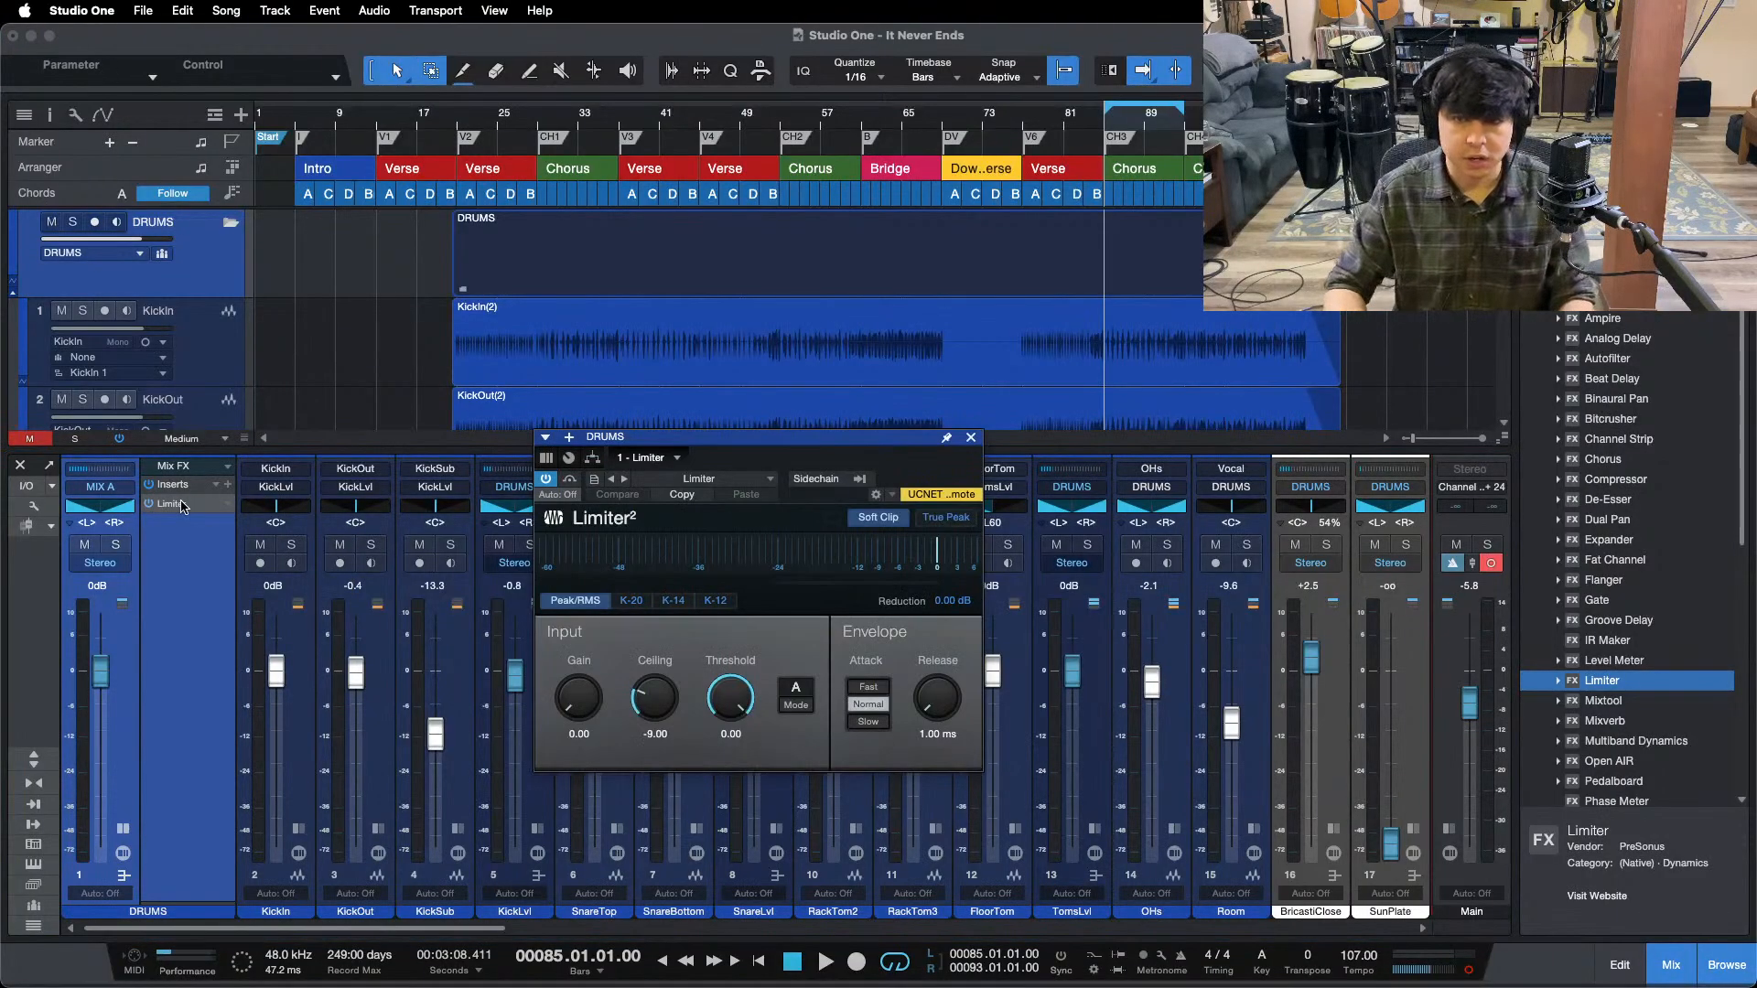
pyautogui.press('space')
pyautogui.click(958, 604)
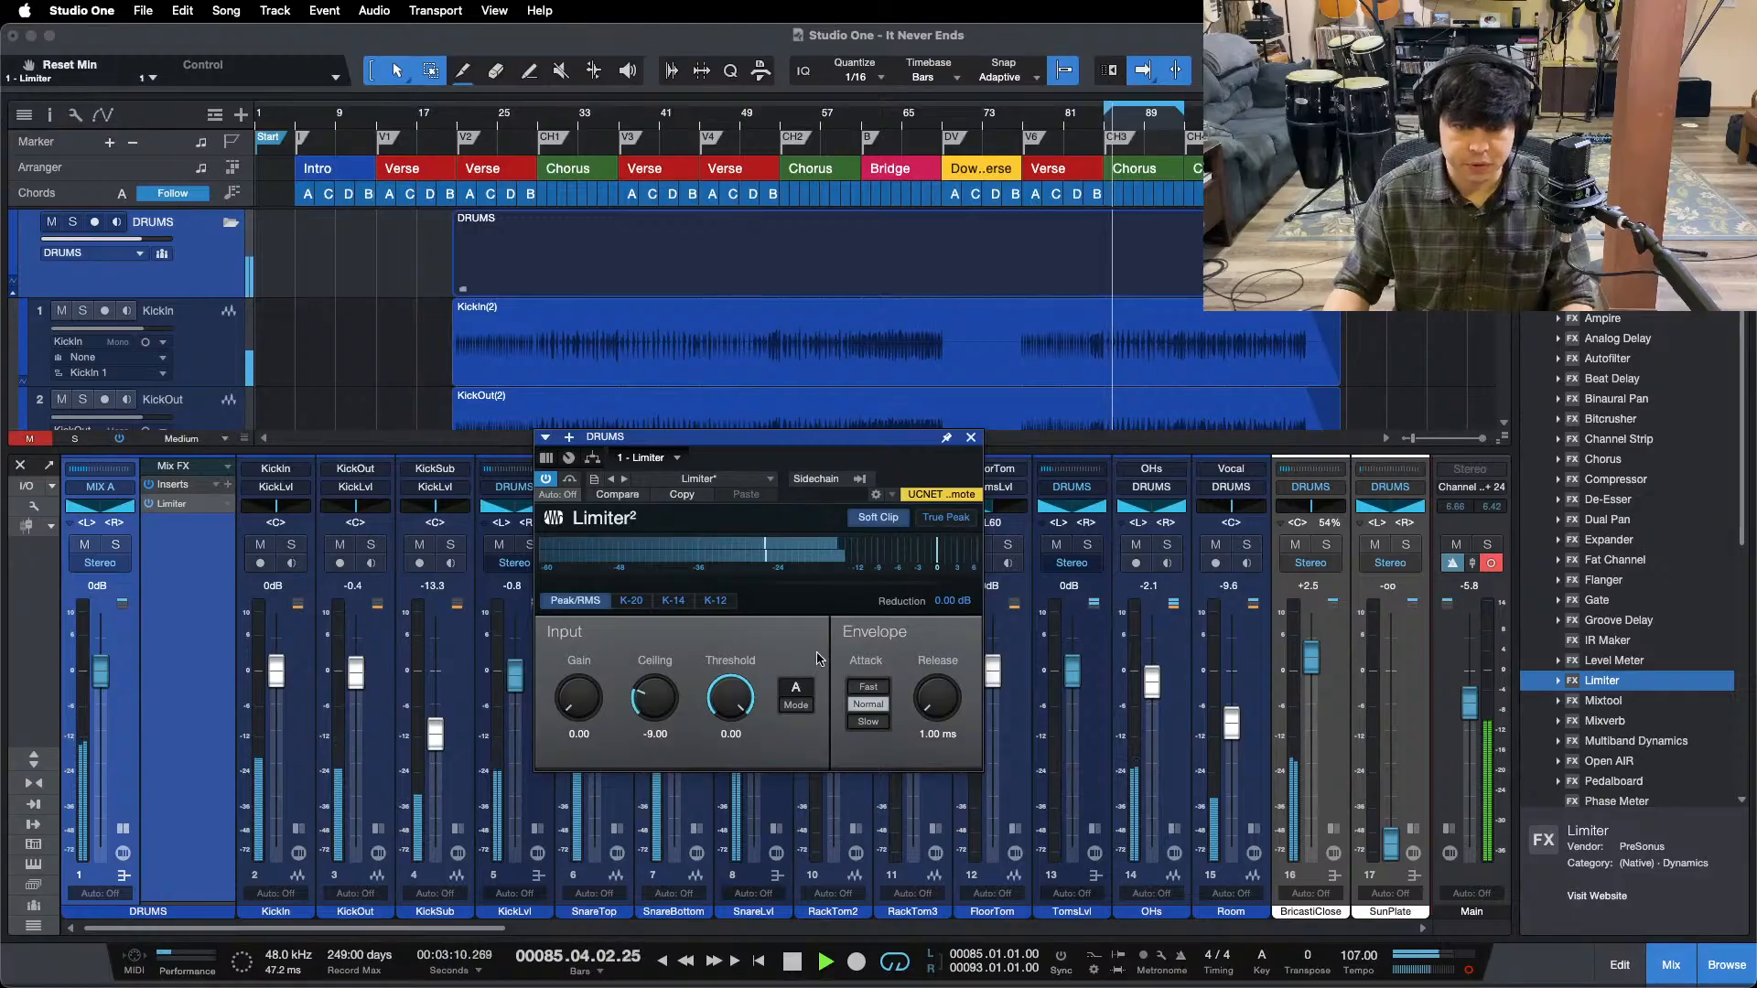
pyautogui.moveTo(1165, 124); pyautogui.dragTo(989, 186)
pyautogui.press('f')
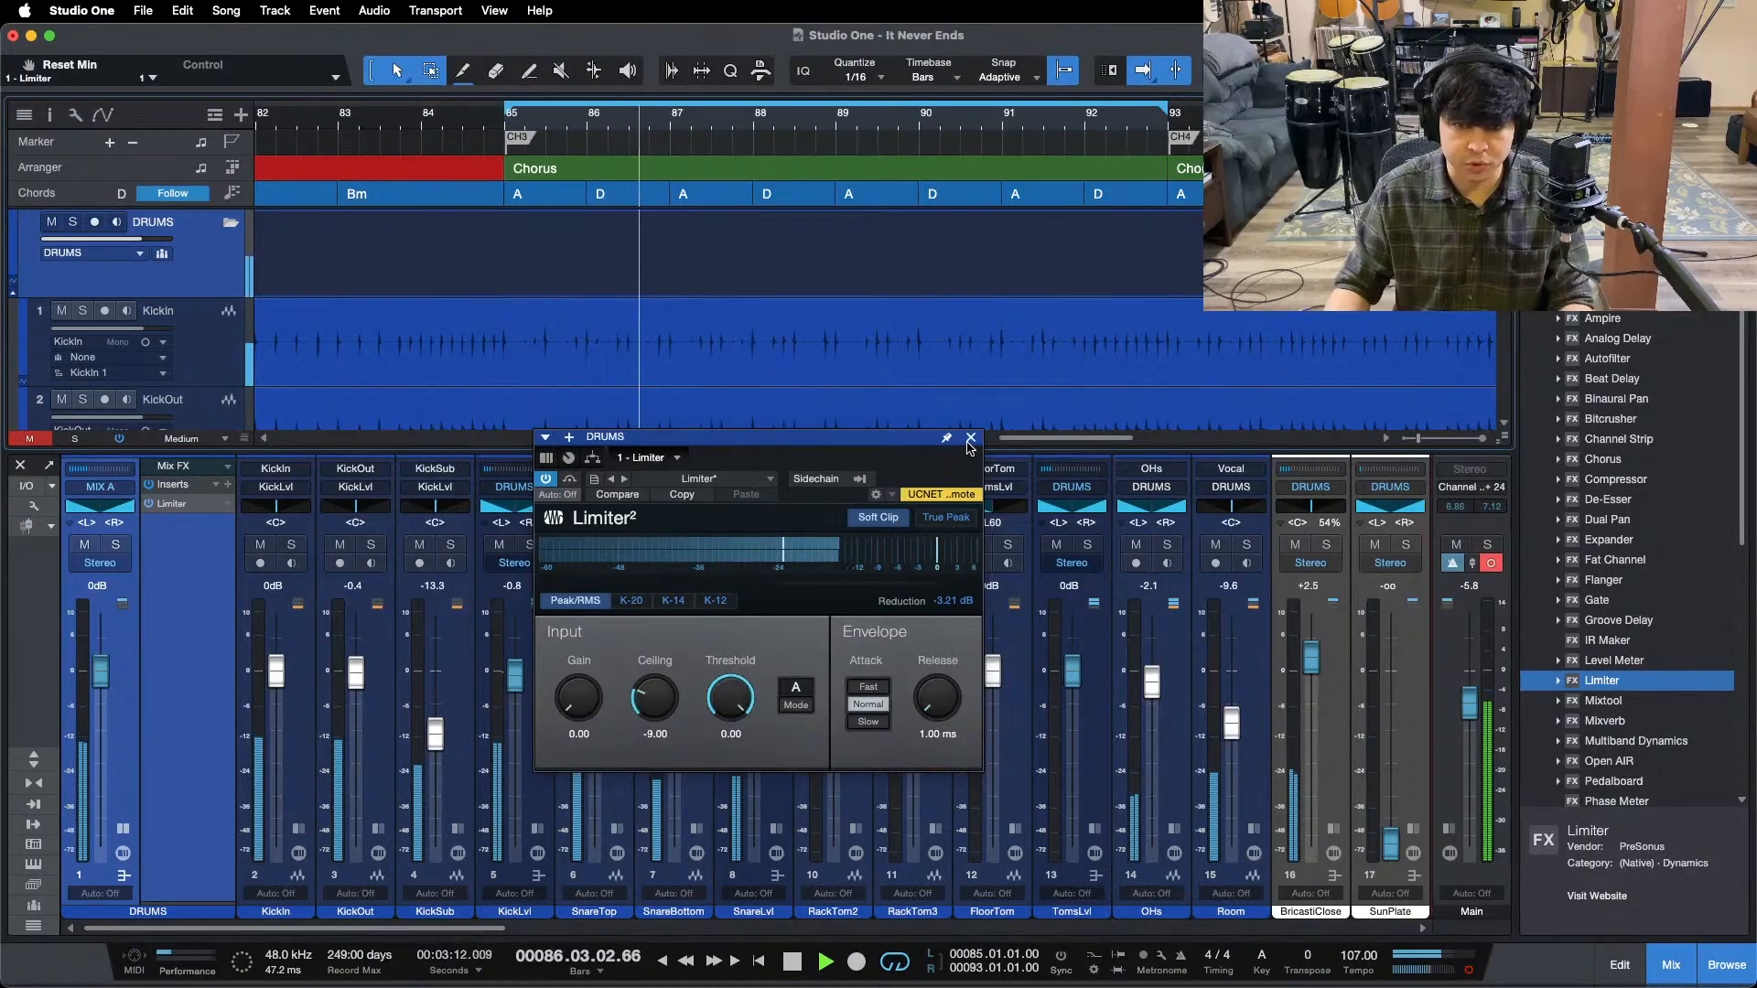
pyautogui.click(663, 736)
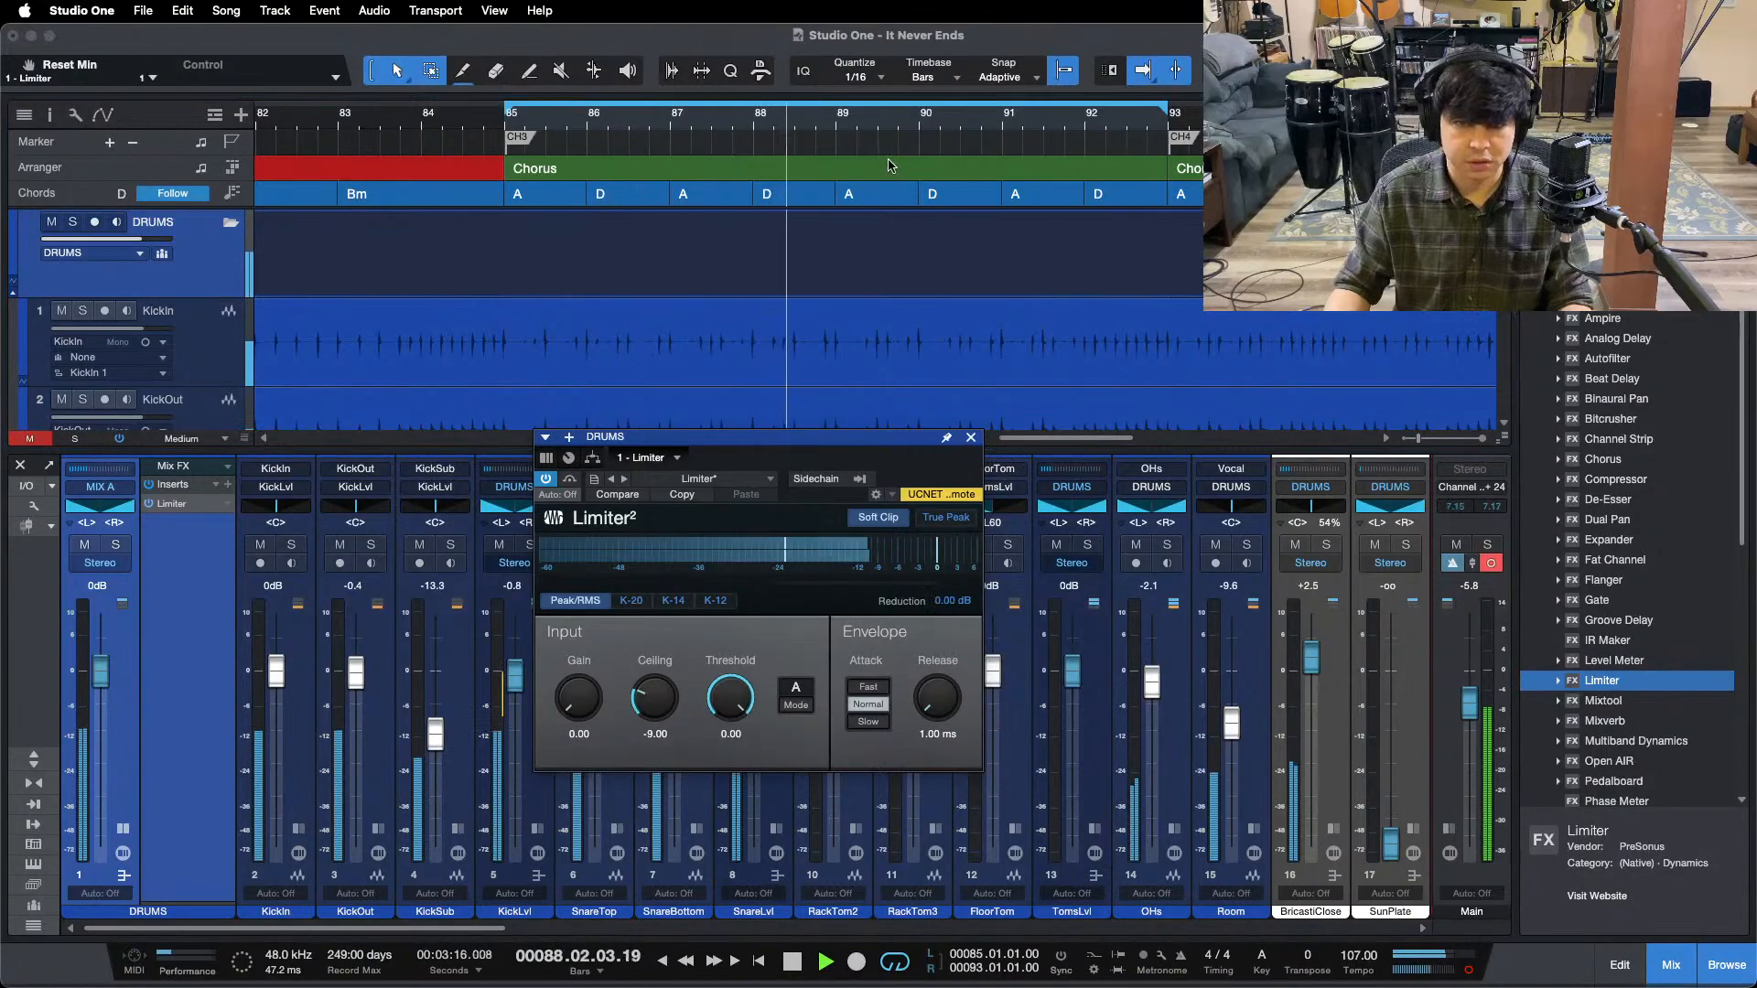
# - Play the Bridge and set the DRUMS bus Limiter's ceiling to -8.00 dB
pyautogui.click(880, 37)
pyautogui.hotkey('shift', 'z')
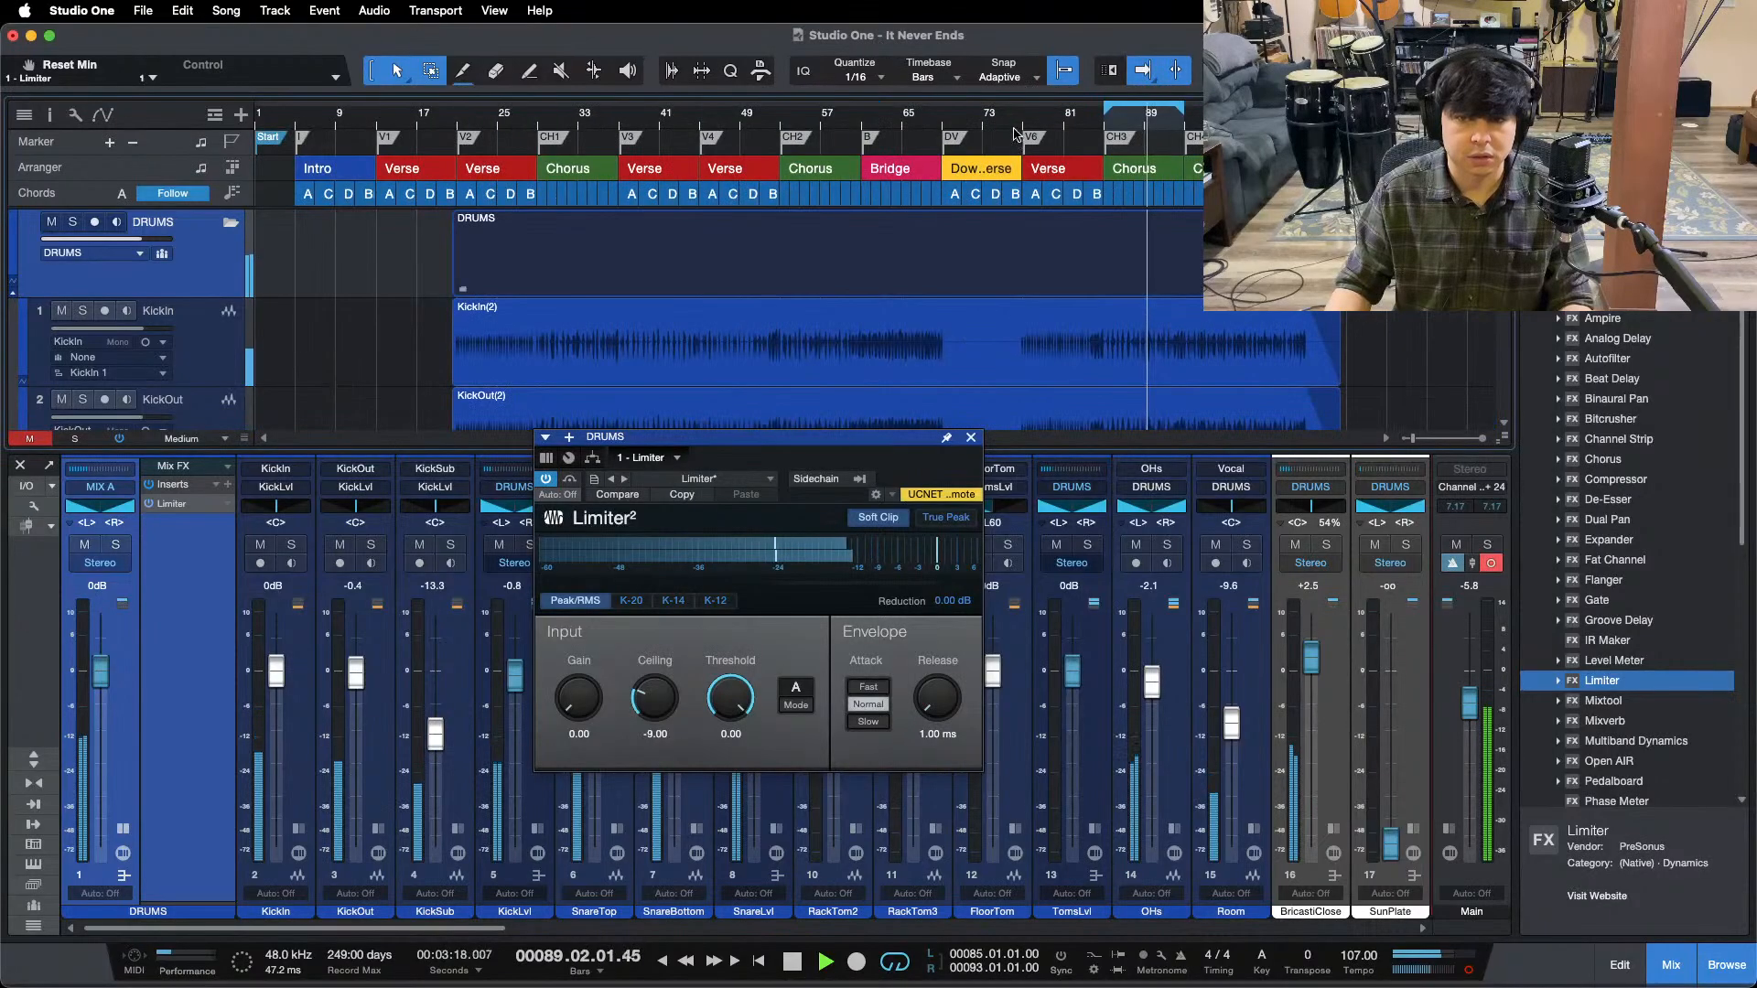
pyautogui.click(882, 124)
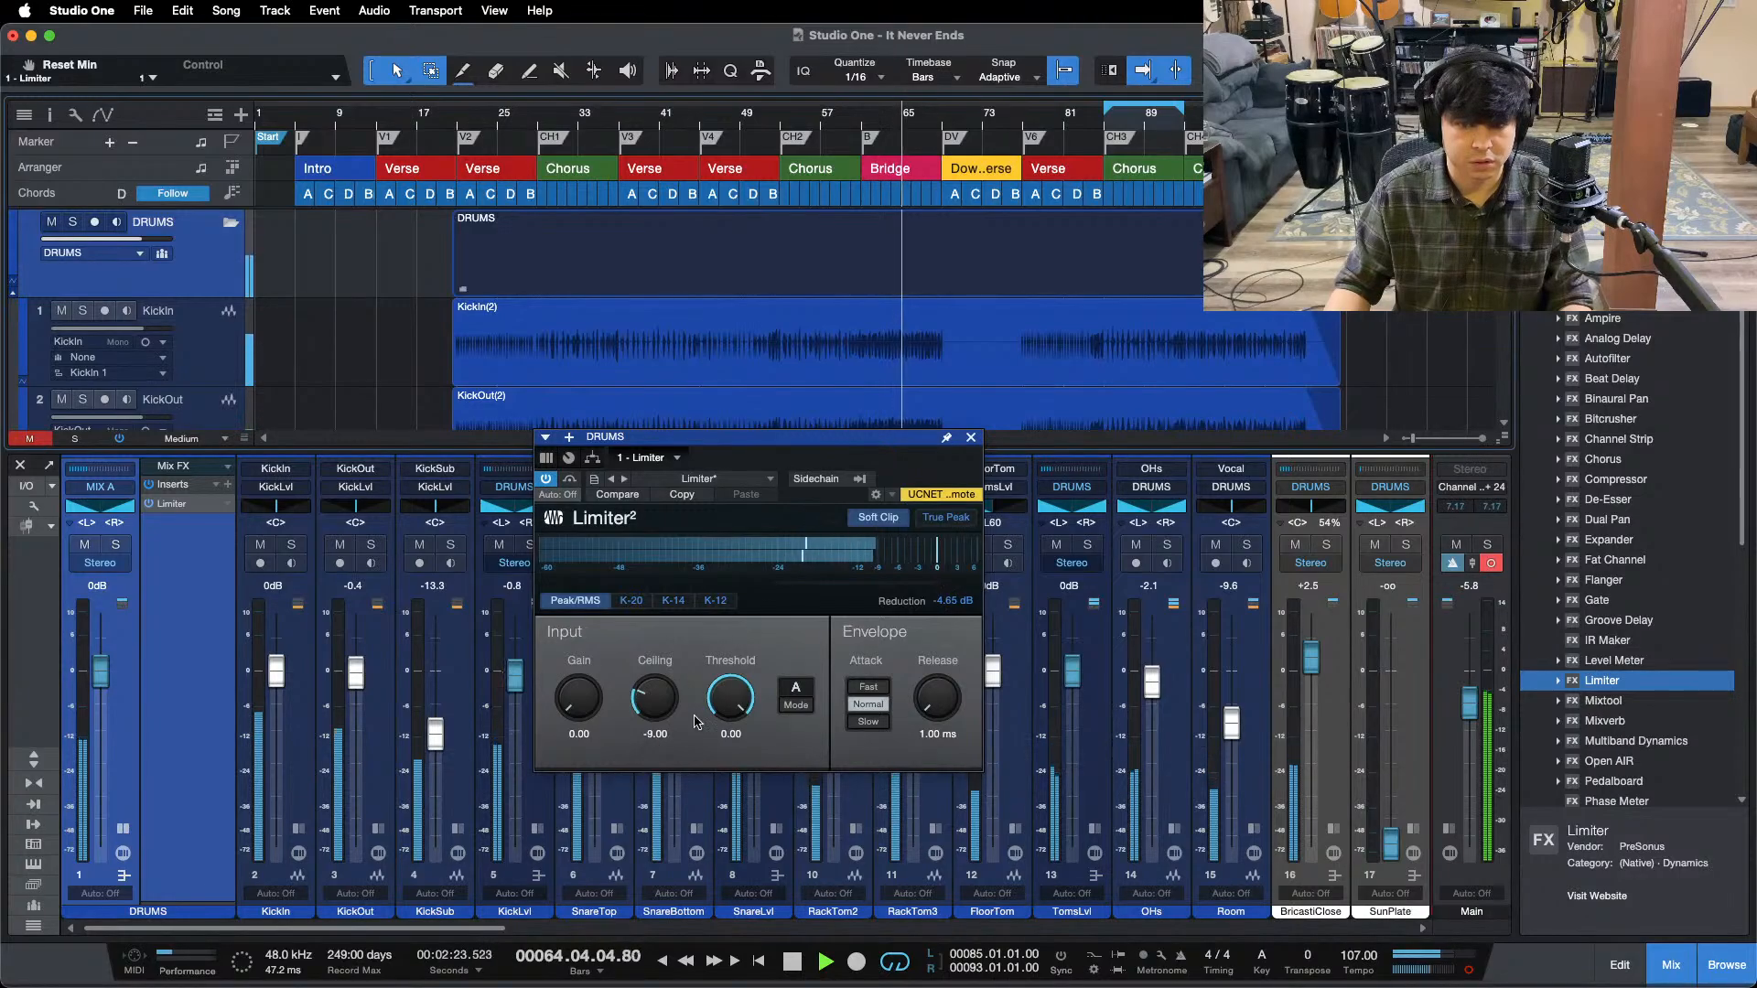
pyautogui.doubleClick(655, 734)
pyautogui.write('-8')
pyautogui.press('Return')
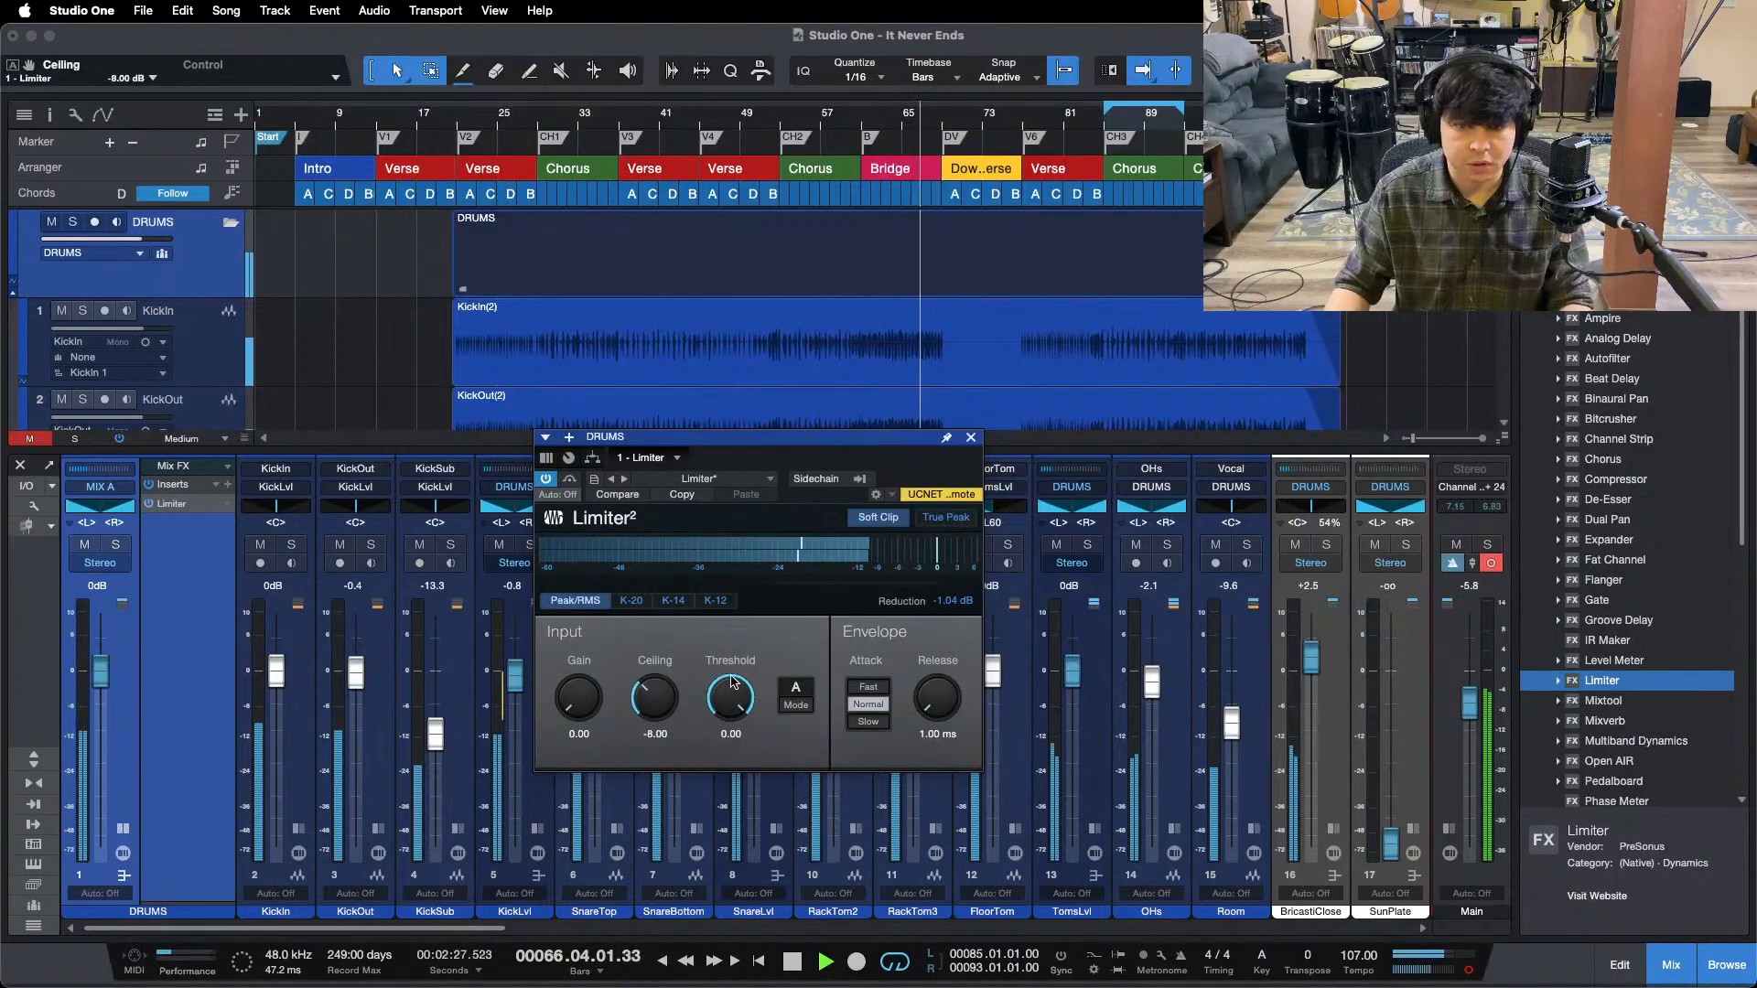
# - Close the Limiter, stop playback, unmute the BASS bus and hide the mixer
pyautogui.click(971, 438)
pyautogui.press('space')
pyautogui.click(122, 829)
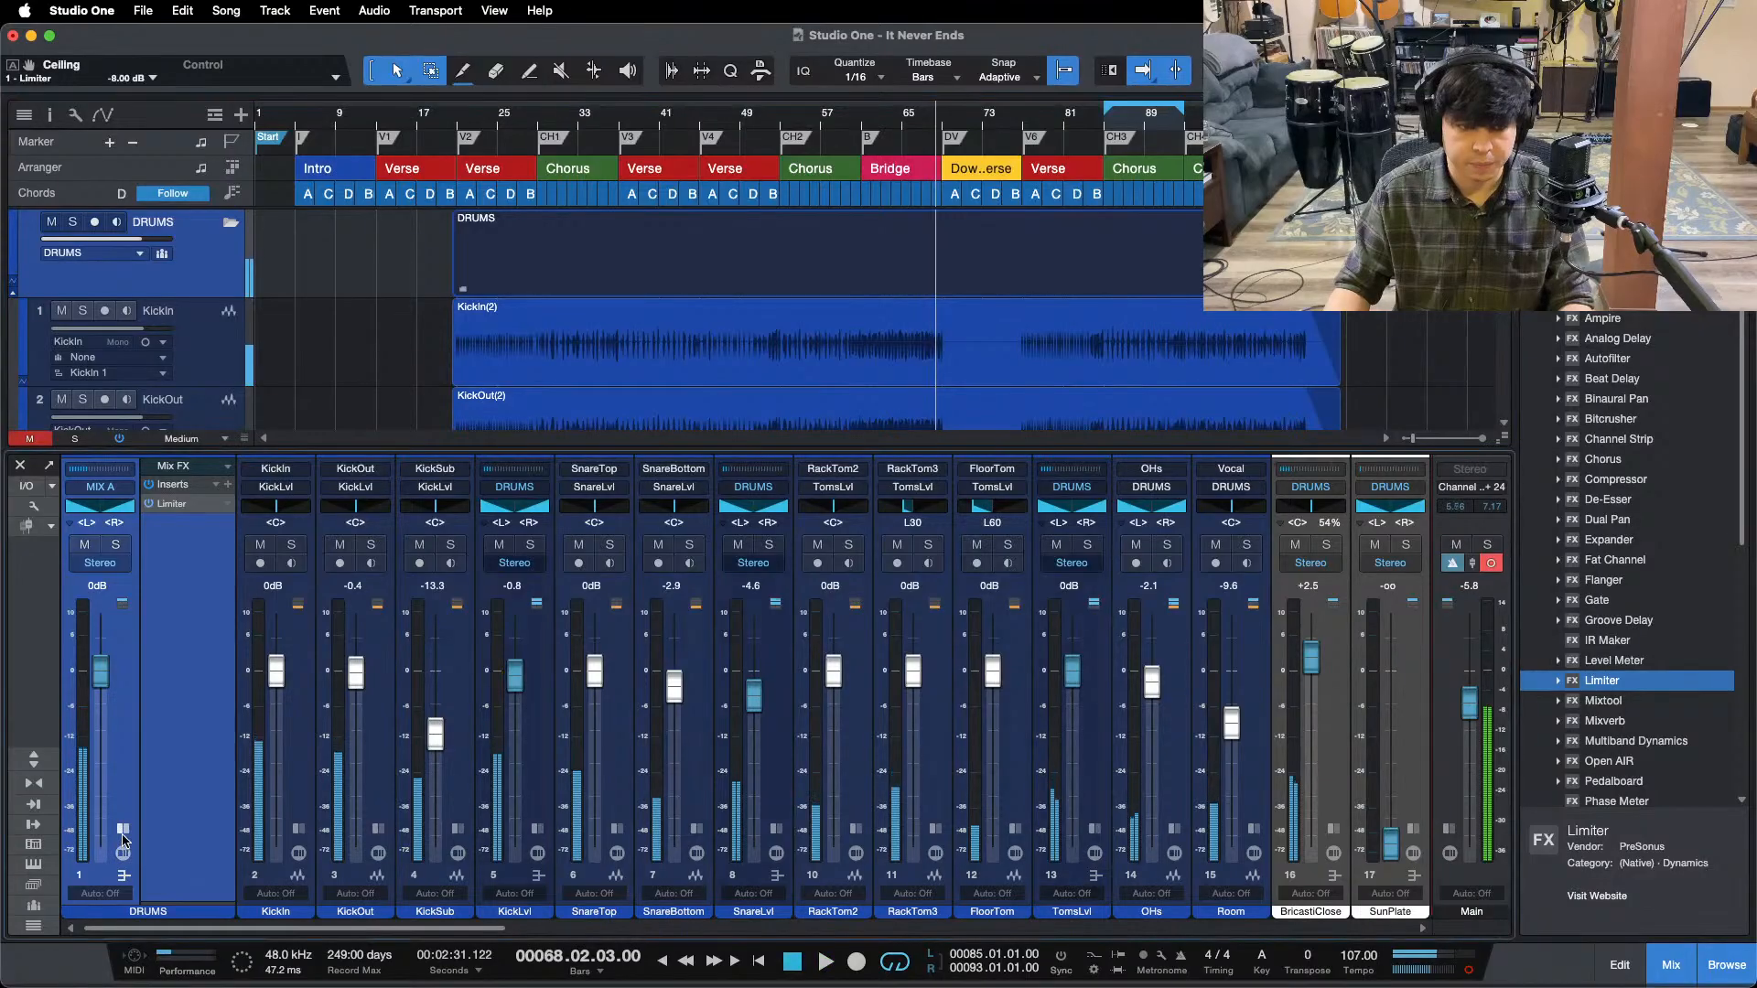
pyautogui.moveTo(267, 928); pyautogui.dragTo(501, 638)
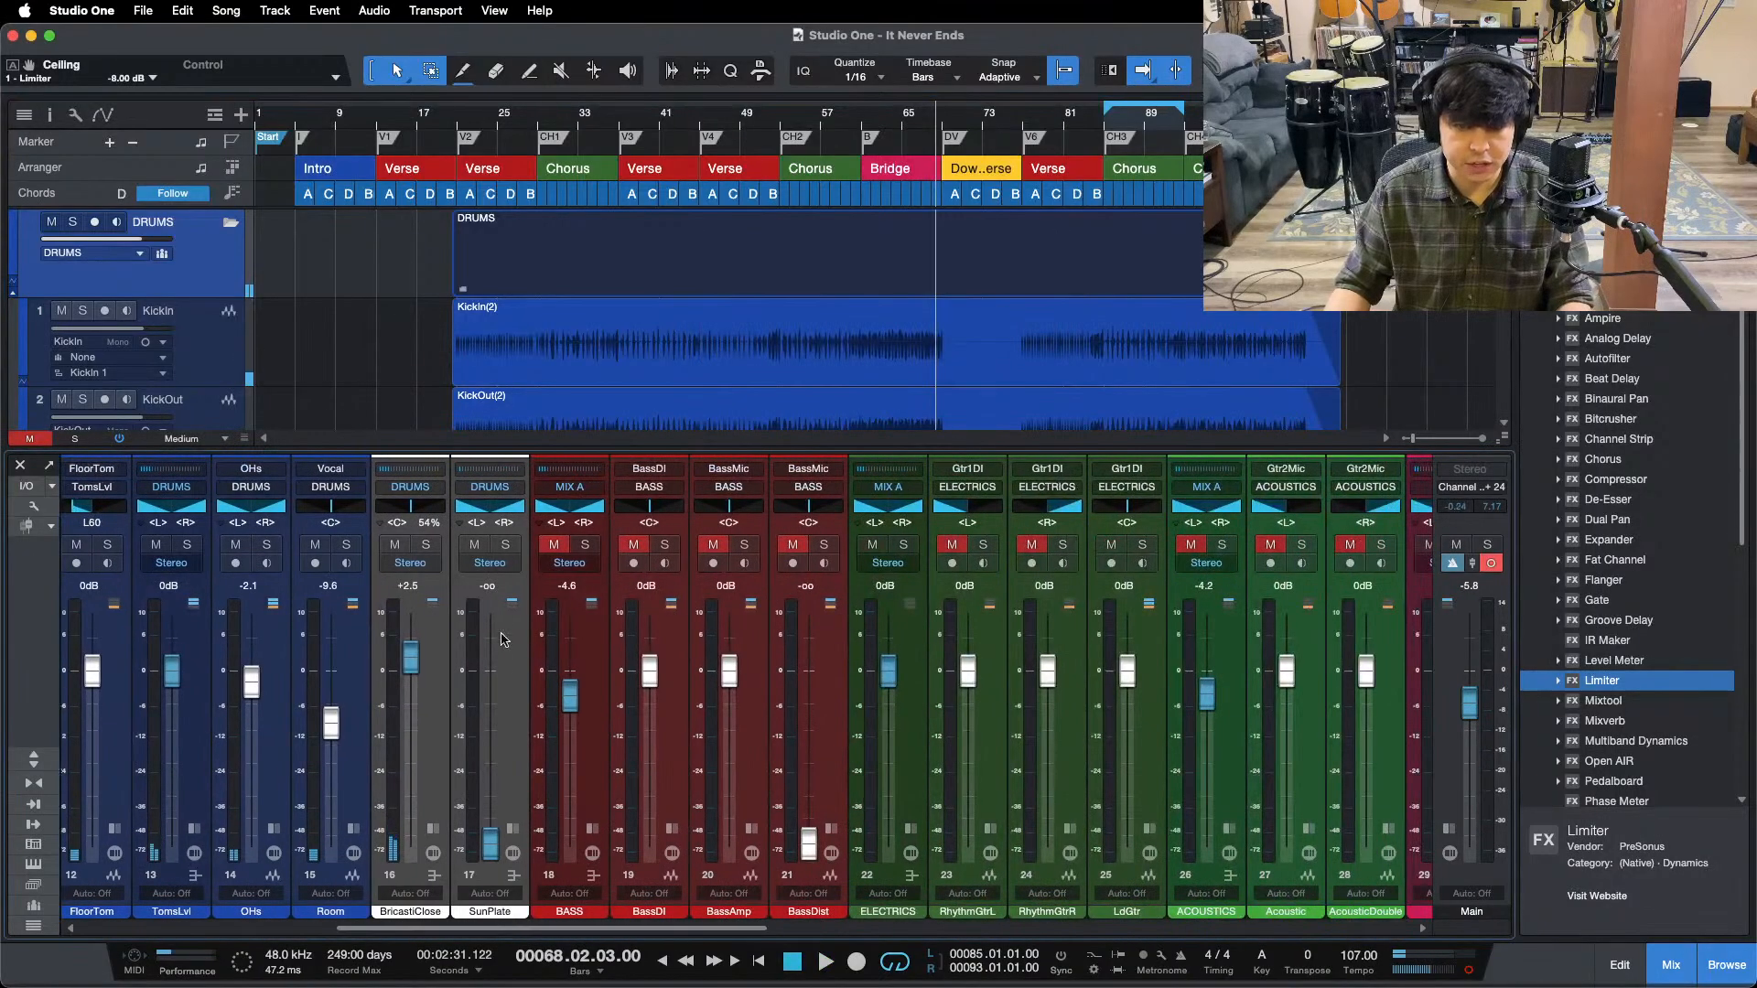
pyautogui.click(553, 545)
pyautogui.press('F3')
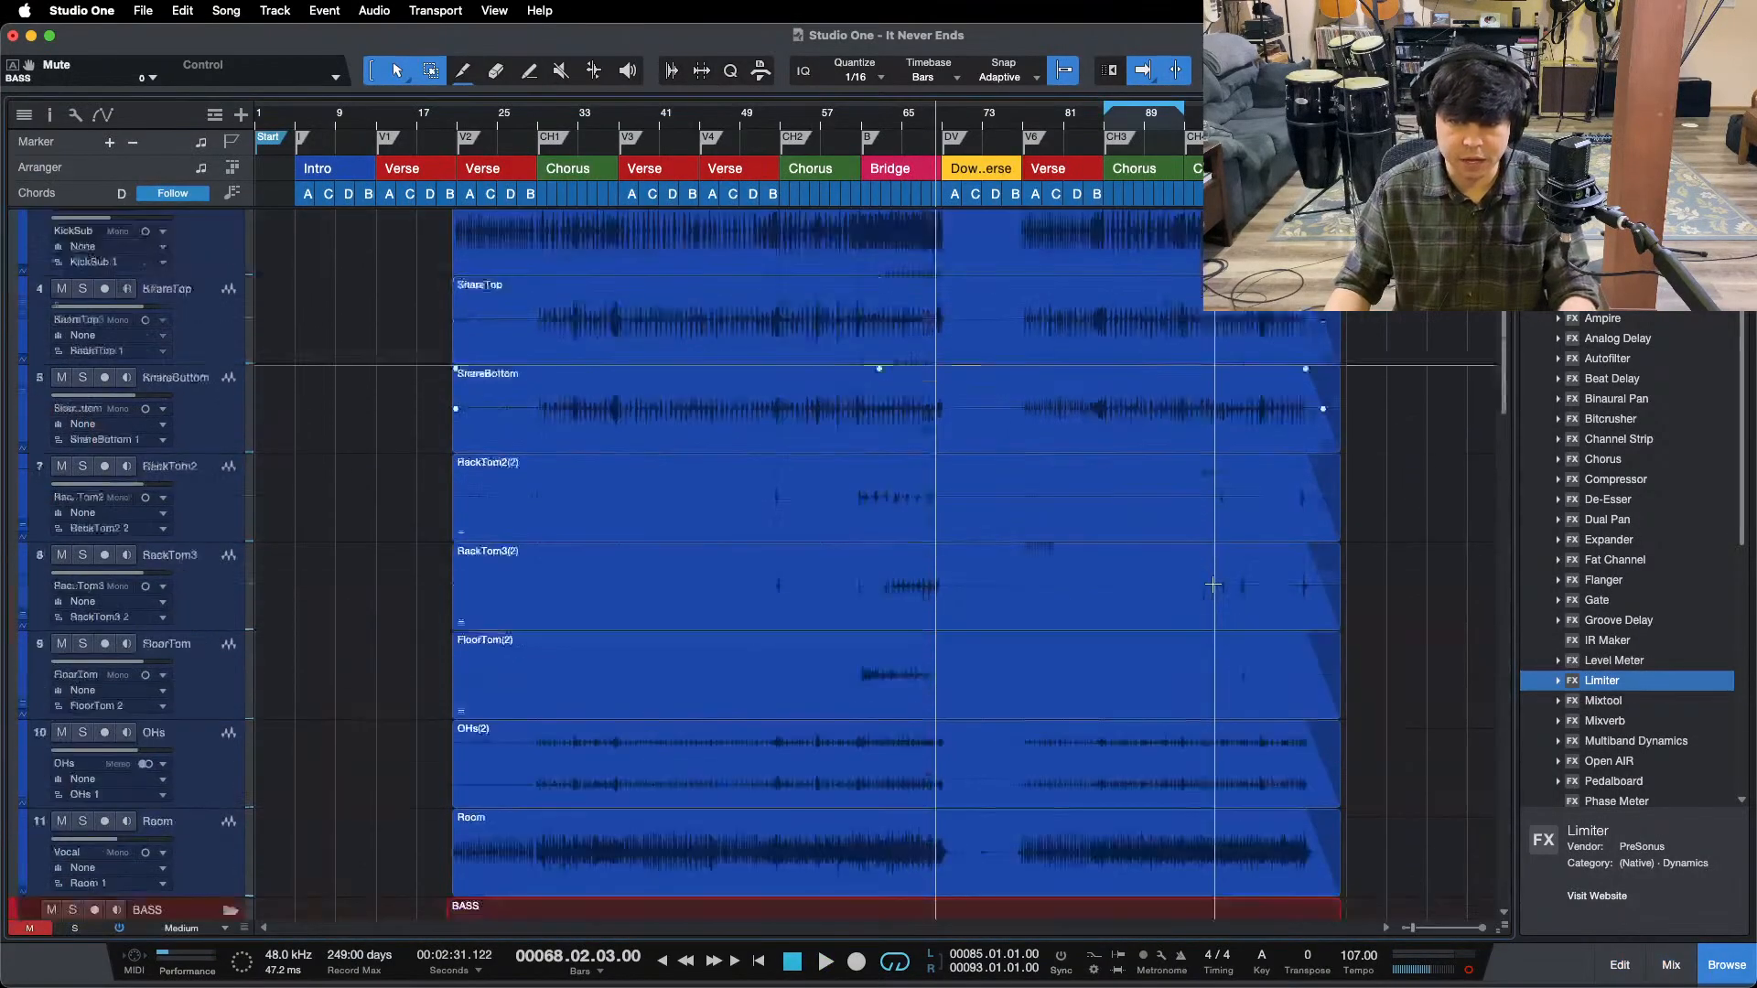
# - Bring the BASS tracks into view, play the Chorus from around bar 85 and show the mixer
pyautogui.scroll(-10, 1202, 567)
pyautogui.press('space')
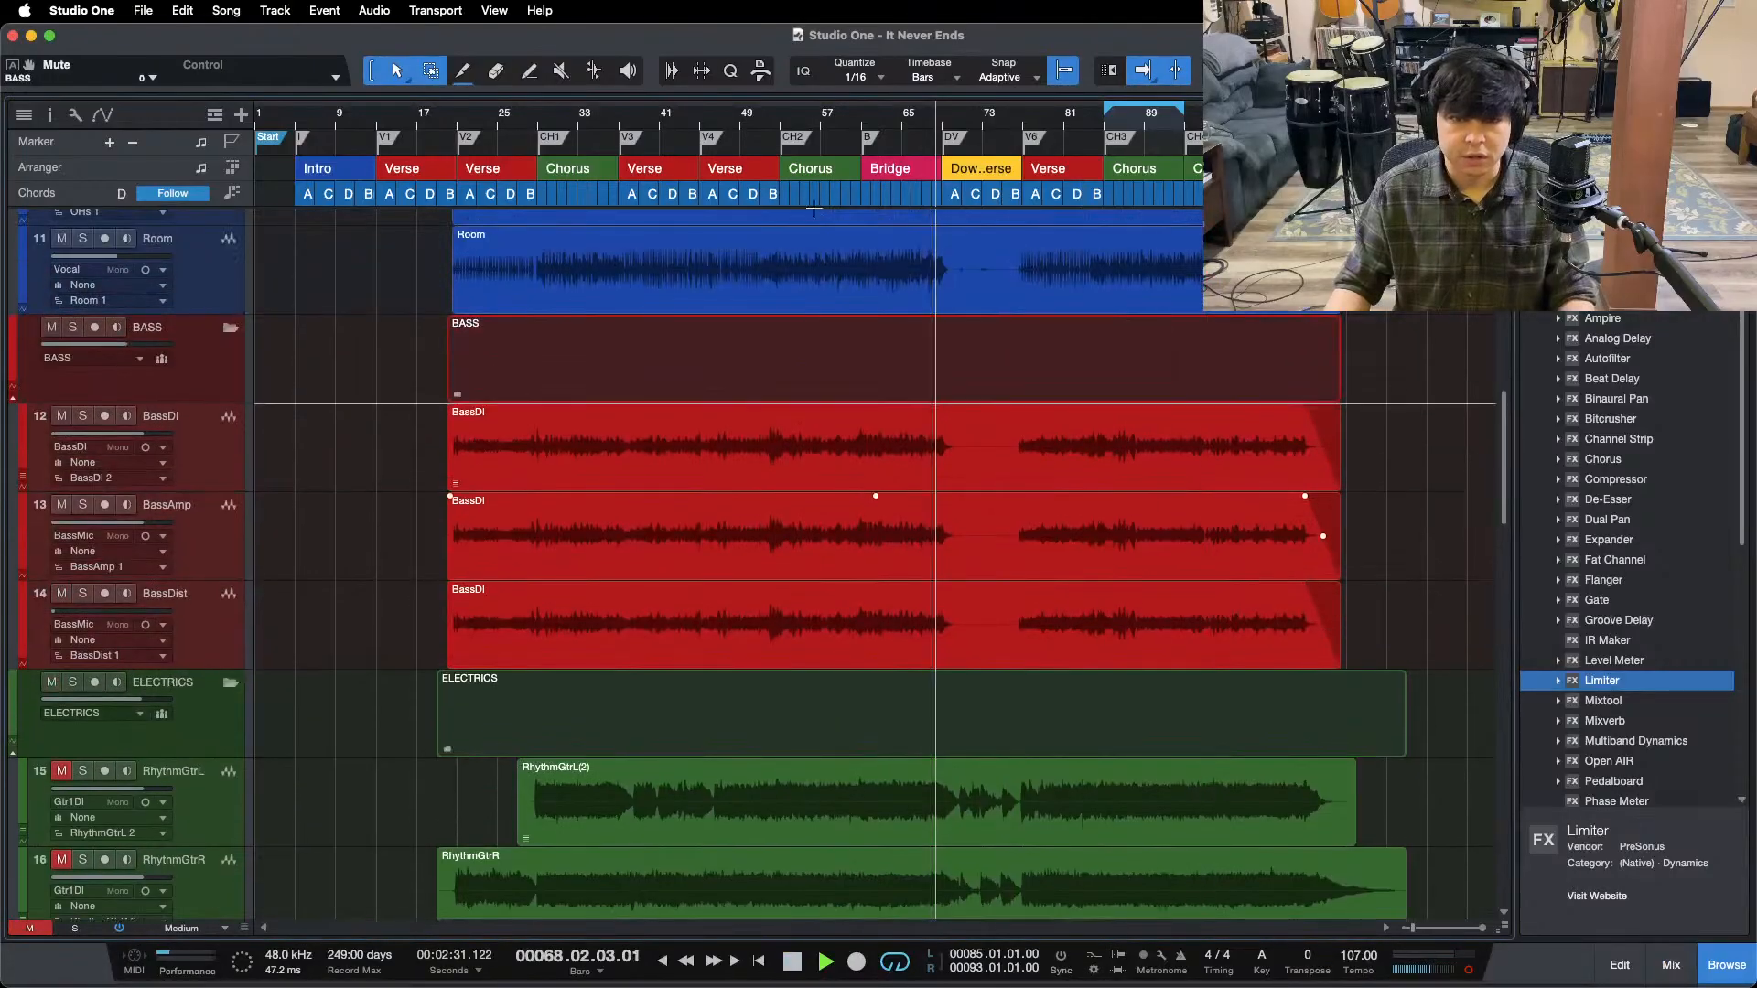
pyautogui.click(1190, 139)
pyautogui.moveTo(1127, 119); pyautogui.dragTo(837, 177)
pyautogui.press('F3')
pyautogui.press('f')
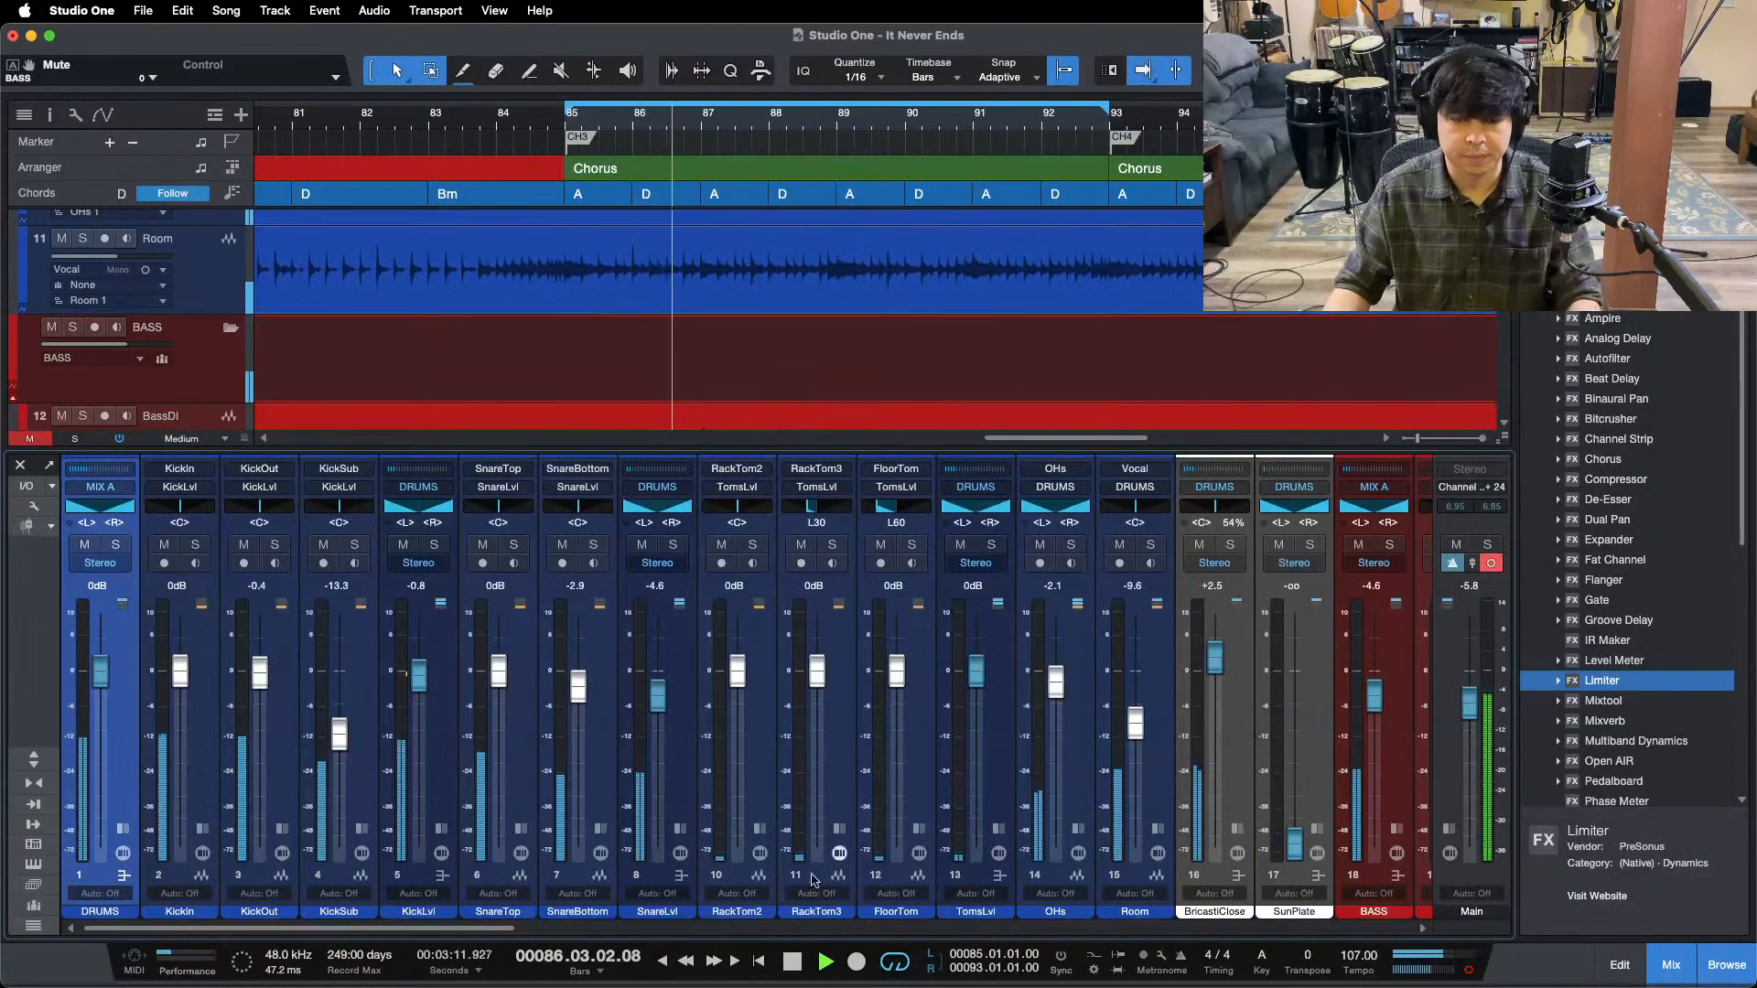
# - Expand the BASS bus channel in the mixer to show its inserts and solo the bus
pyautogui.hscroll(2, 531, 934)
pyautogui.hscroll(5, 530, 933)
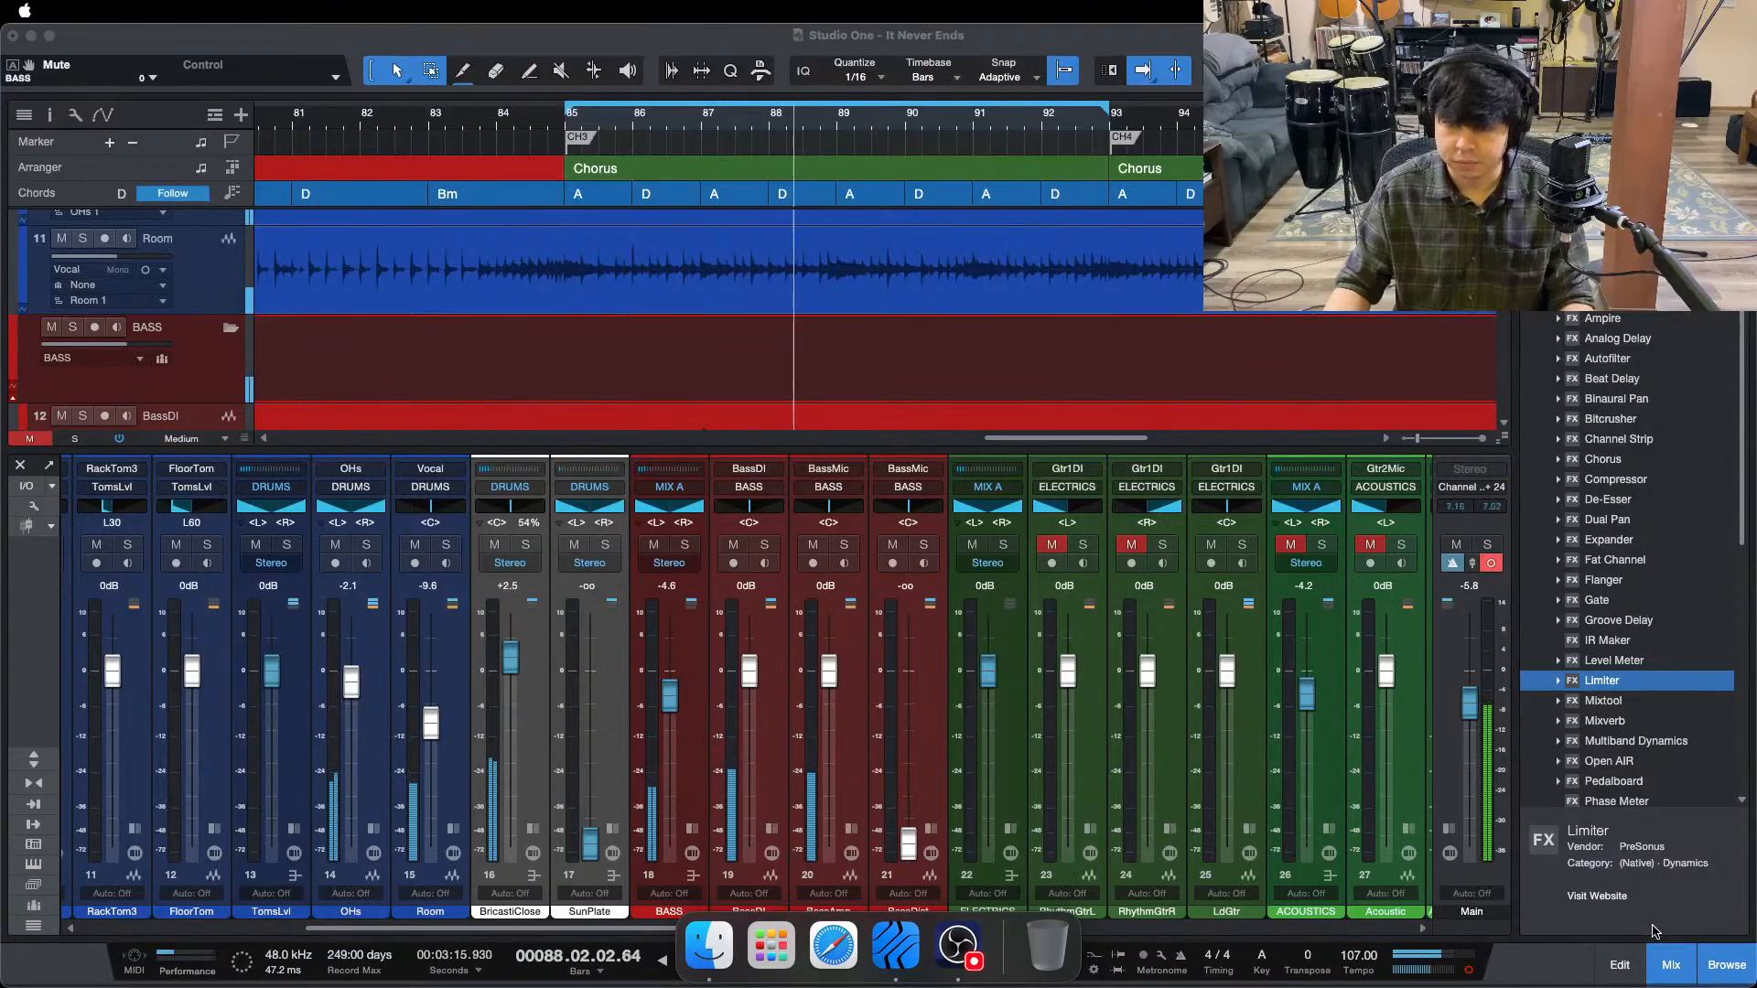
pyautogui.click(702, 837)
pyautogui.click(685, 544)
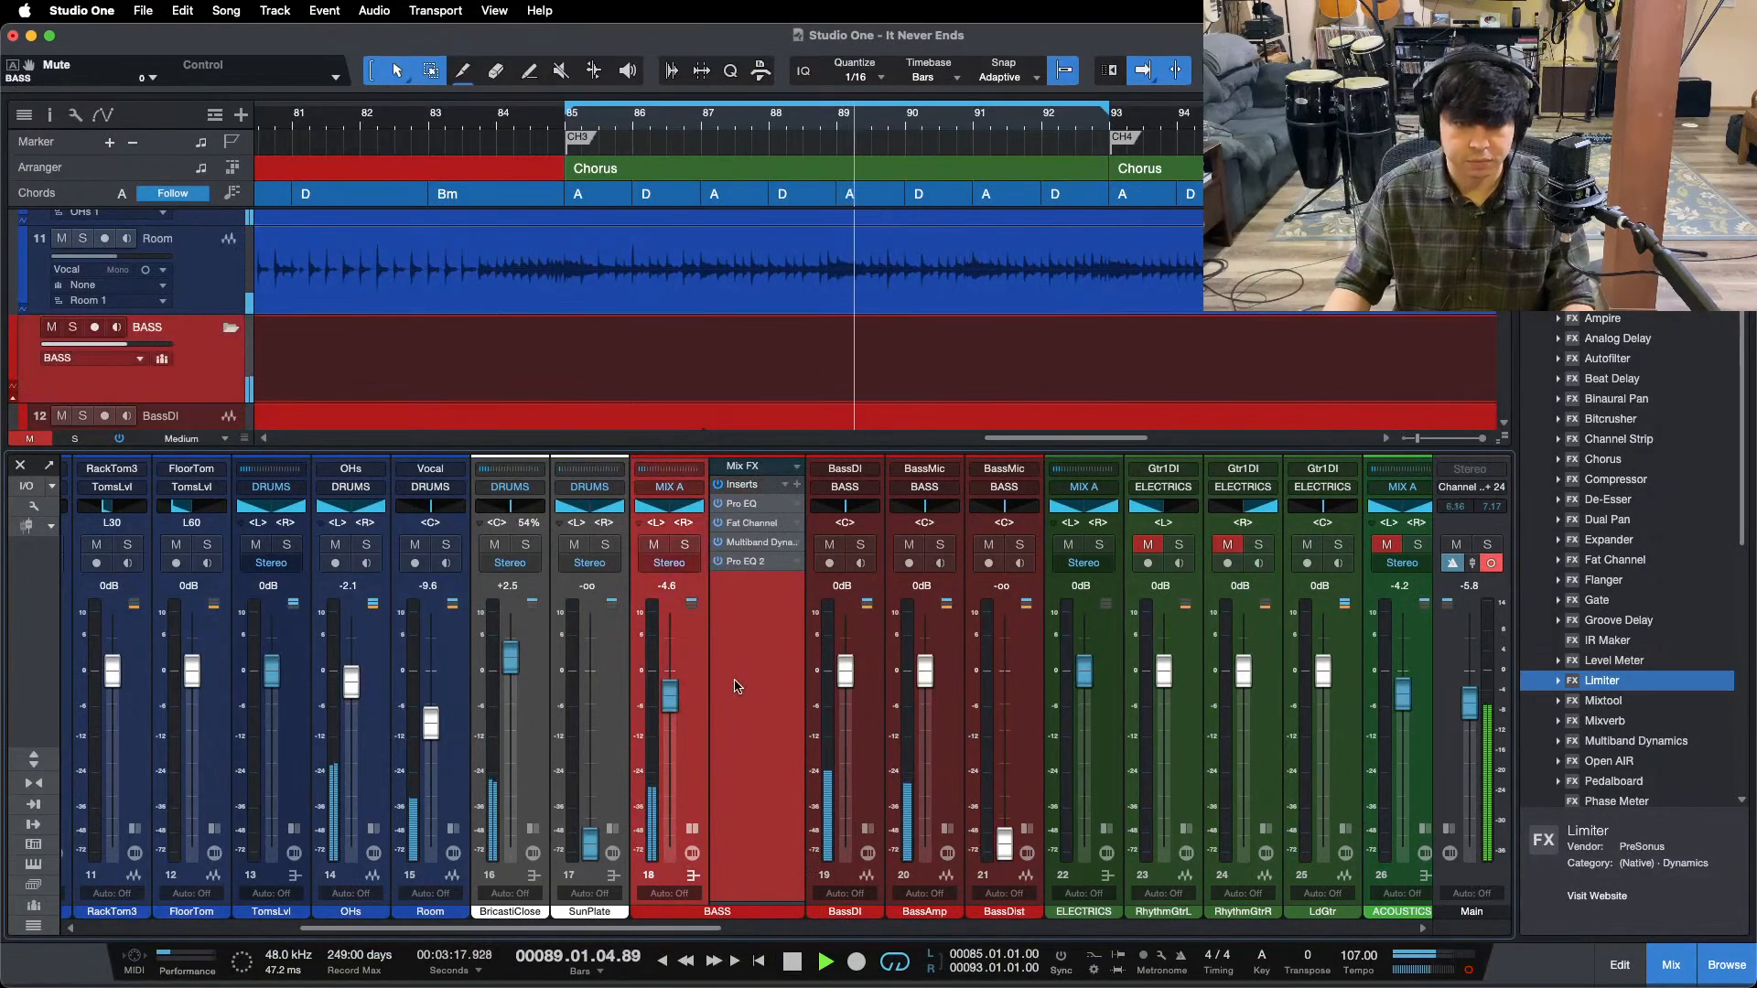
# - Open the BASS bus Pro EQ, reset the bus fader to 0 dB and play the soloed bass
pyautogui.click(742, 506)
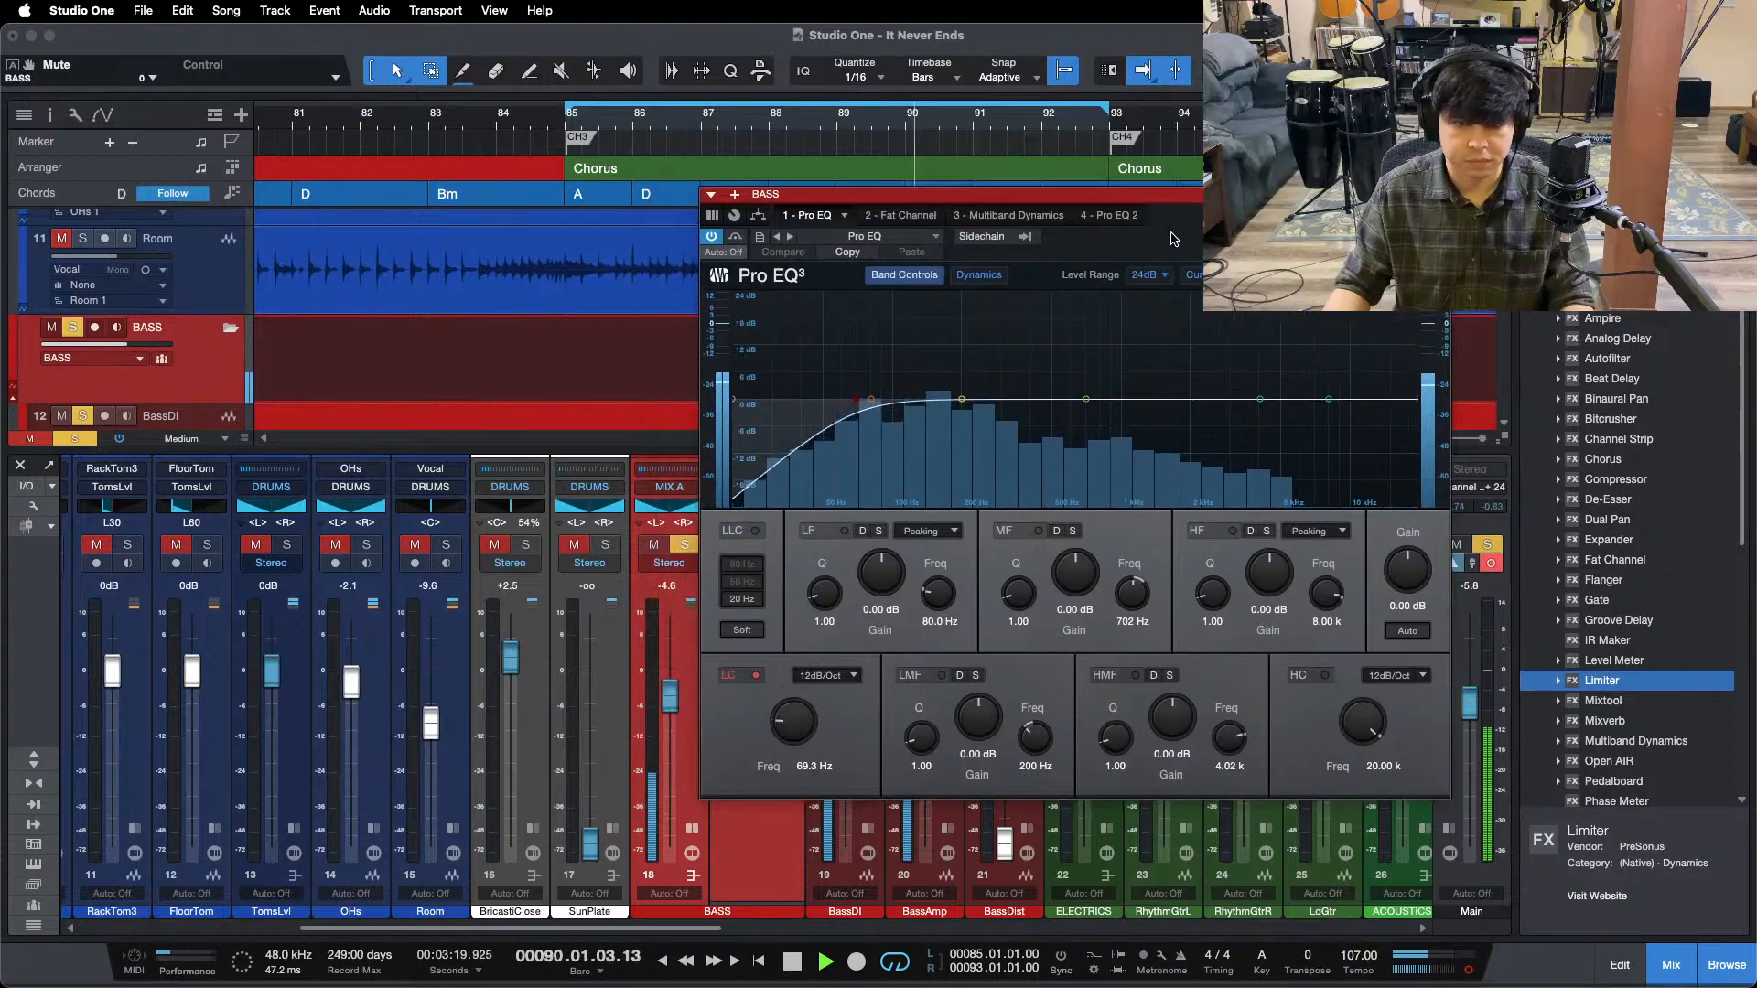
pyautogui.moveTo(915, 199); pyautogui.dragTo(735, 209)
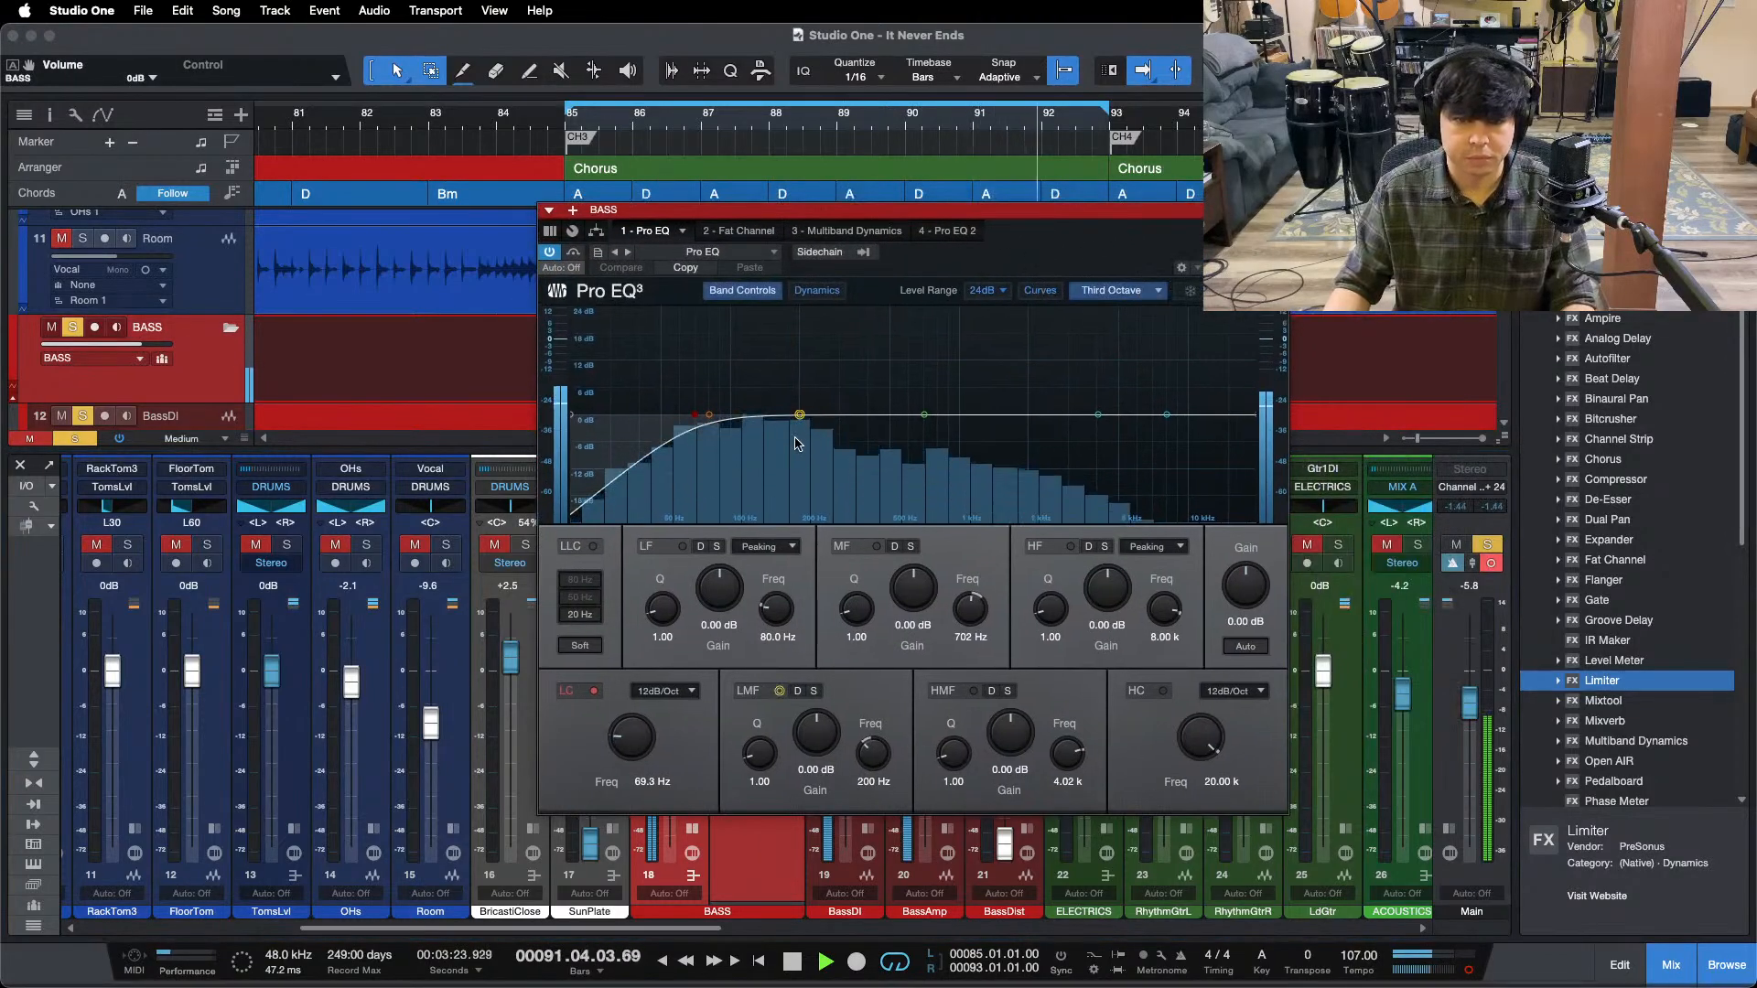
pyautogui.press('space')
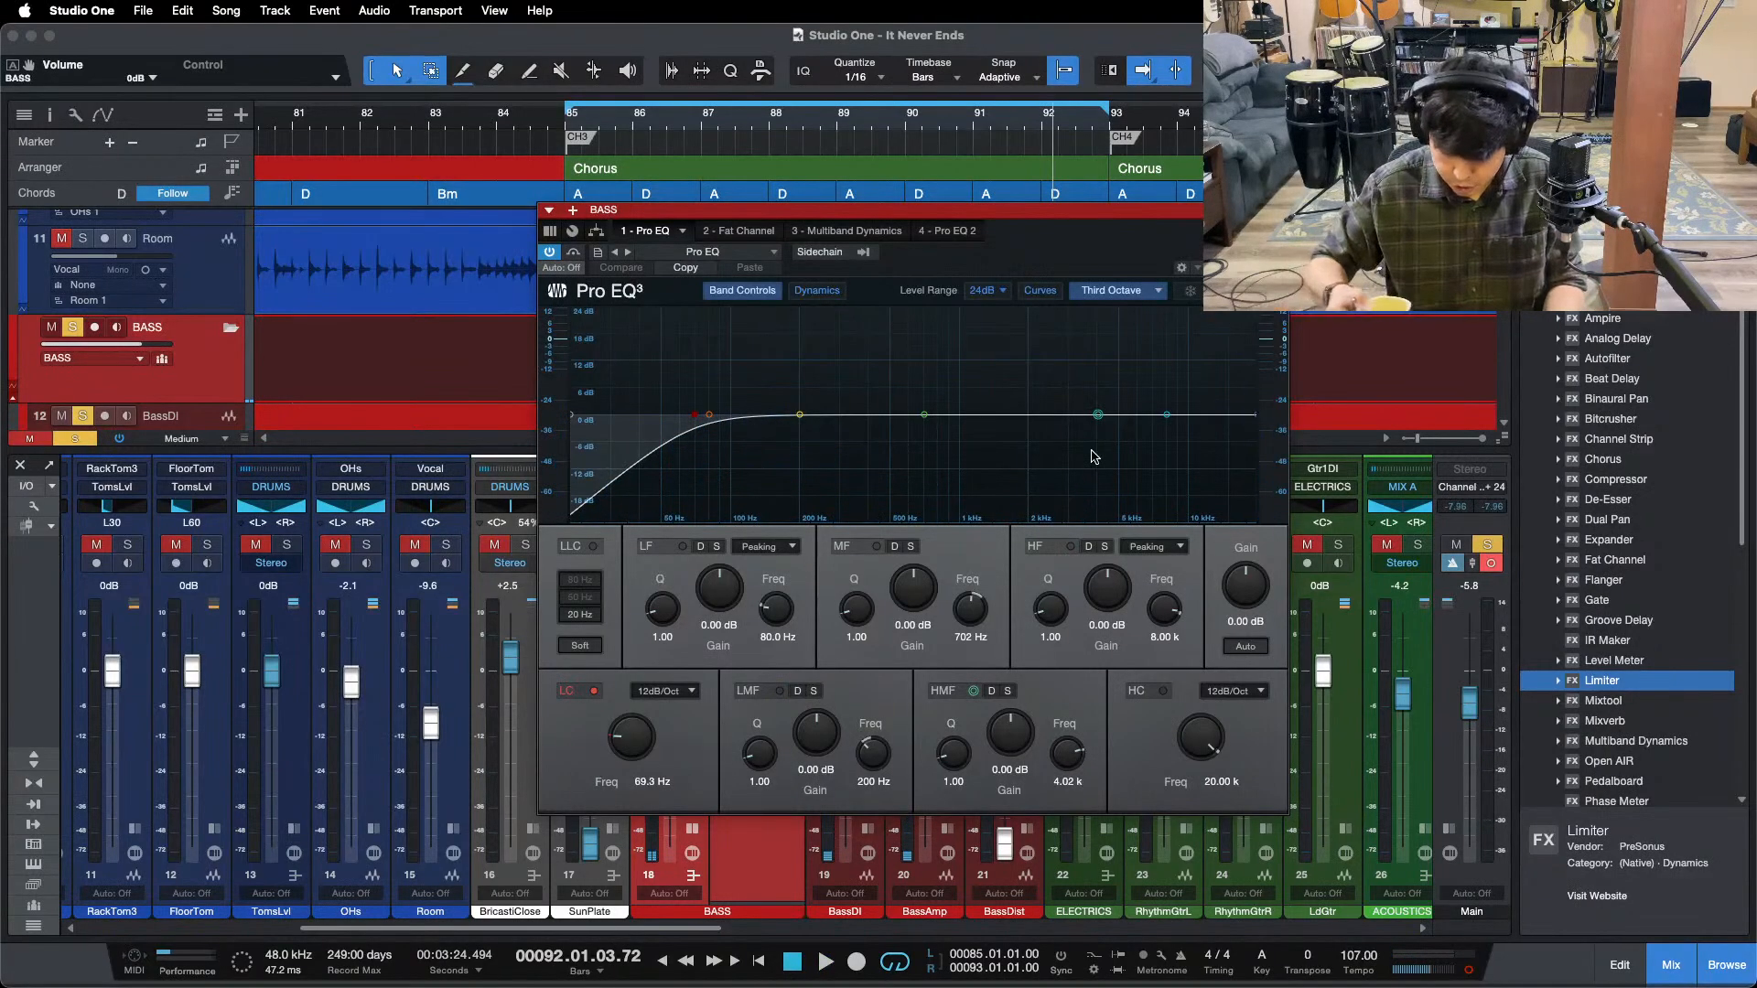
pyautogui.press('space')
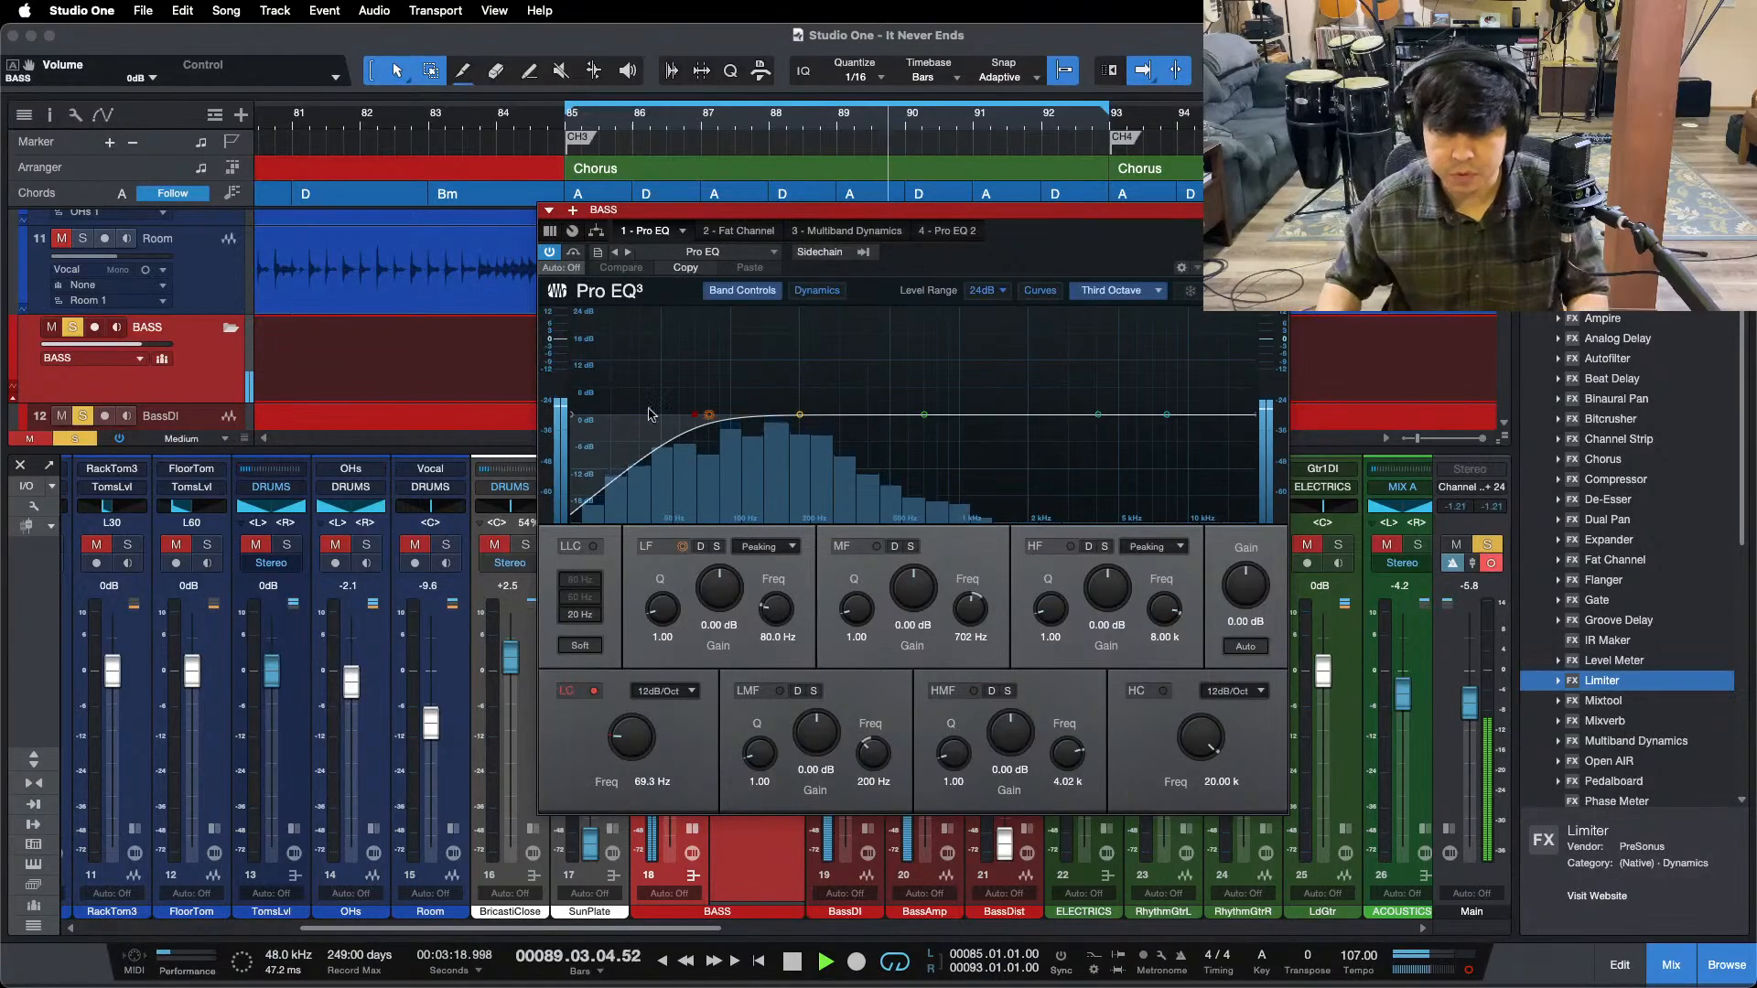
# - Open the BASS bus Fat Channel, turn on its FET compressor and move the plug-in window below the arrangement
pyautogui.click(741, 232)
pyautogui.click(1086, 301)
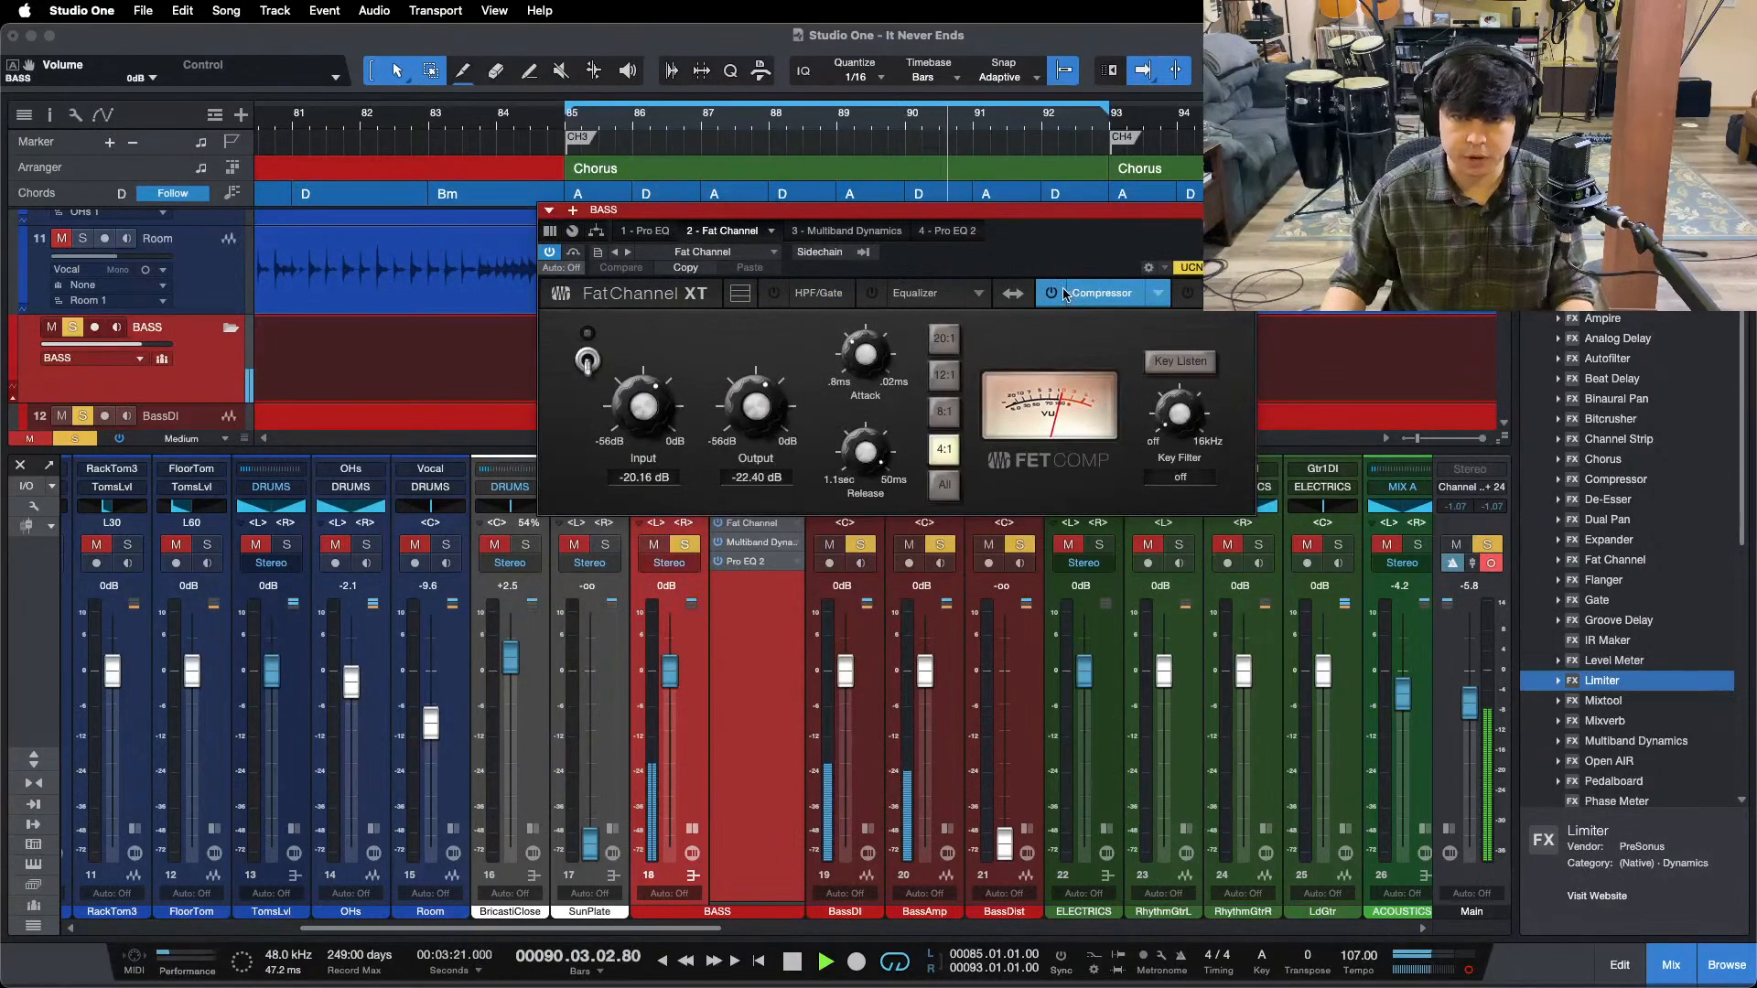
pyautogui.click(1051, 293)
pyautogui.moveTo(1028, 255); pyautogui.dragTo(1016, 506)
# - Play the Chorus from bar 86 and set the FET compressor's input to -19.60 dB and output to -22.96 dB
pyautogui.scroll(-1, 816, 277)
pyautogui.scroll(-2, 816, 276)
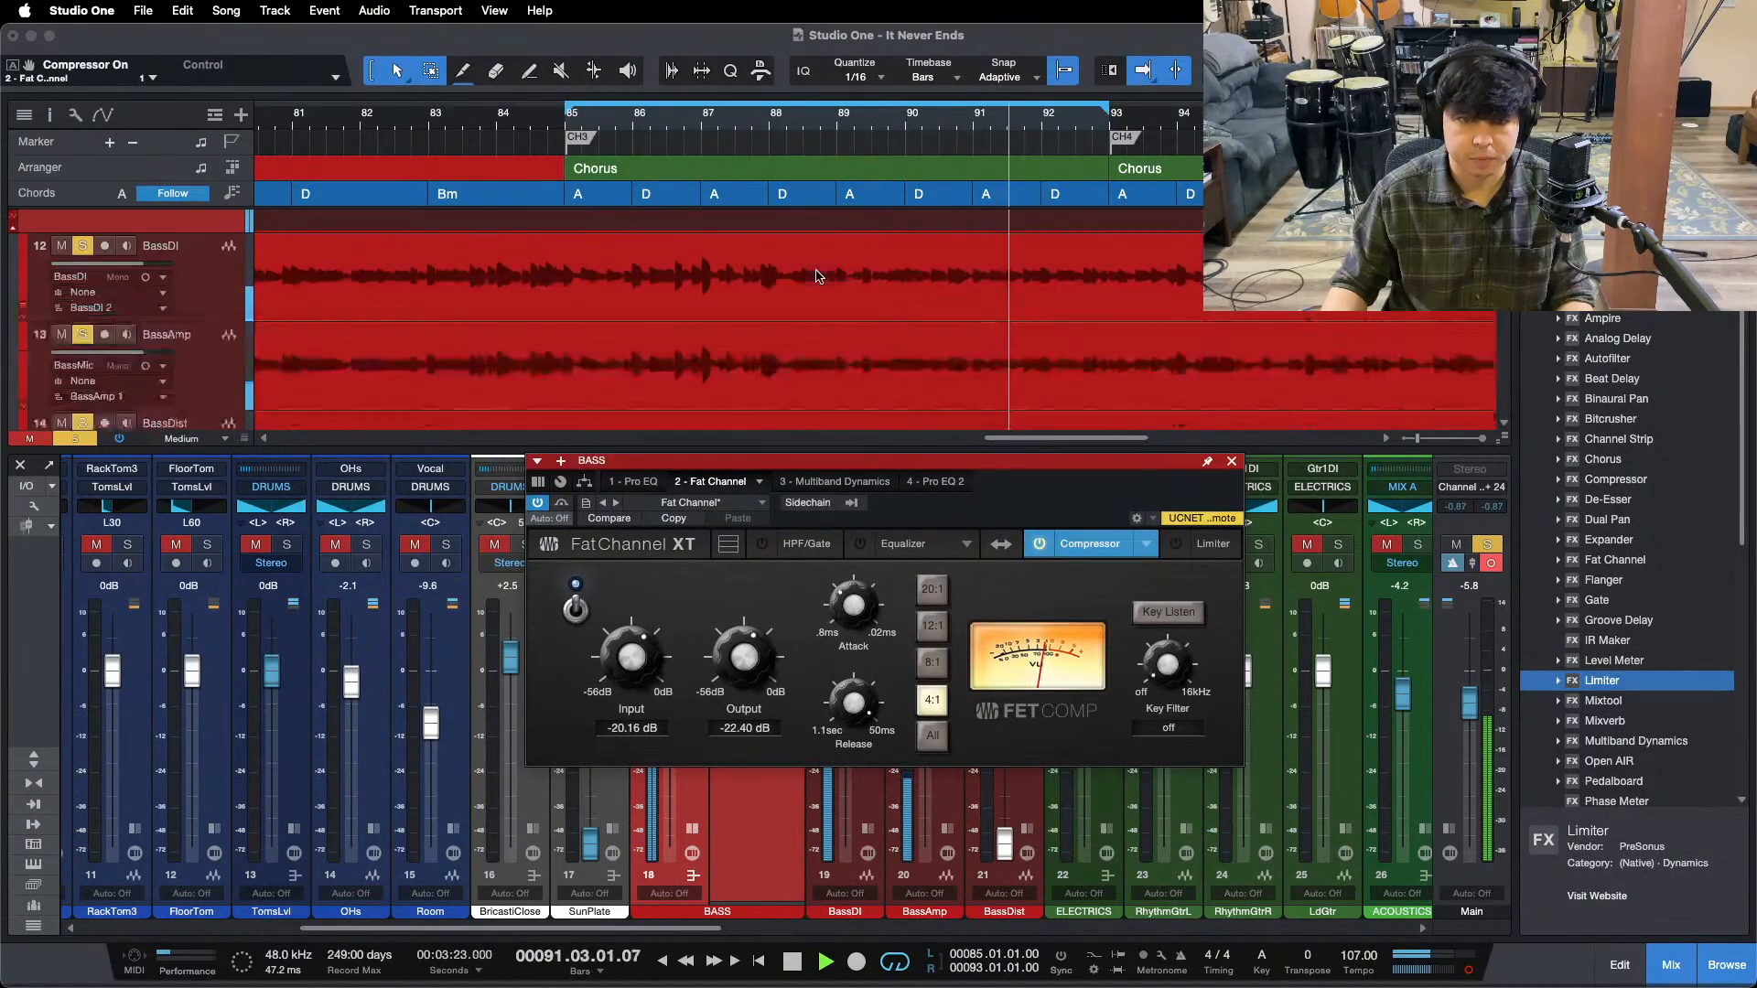
pyautogui.click(658, 115)
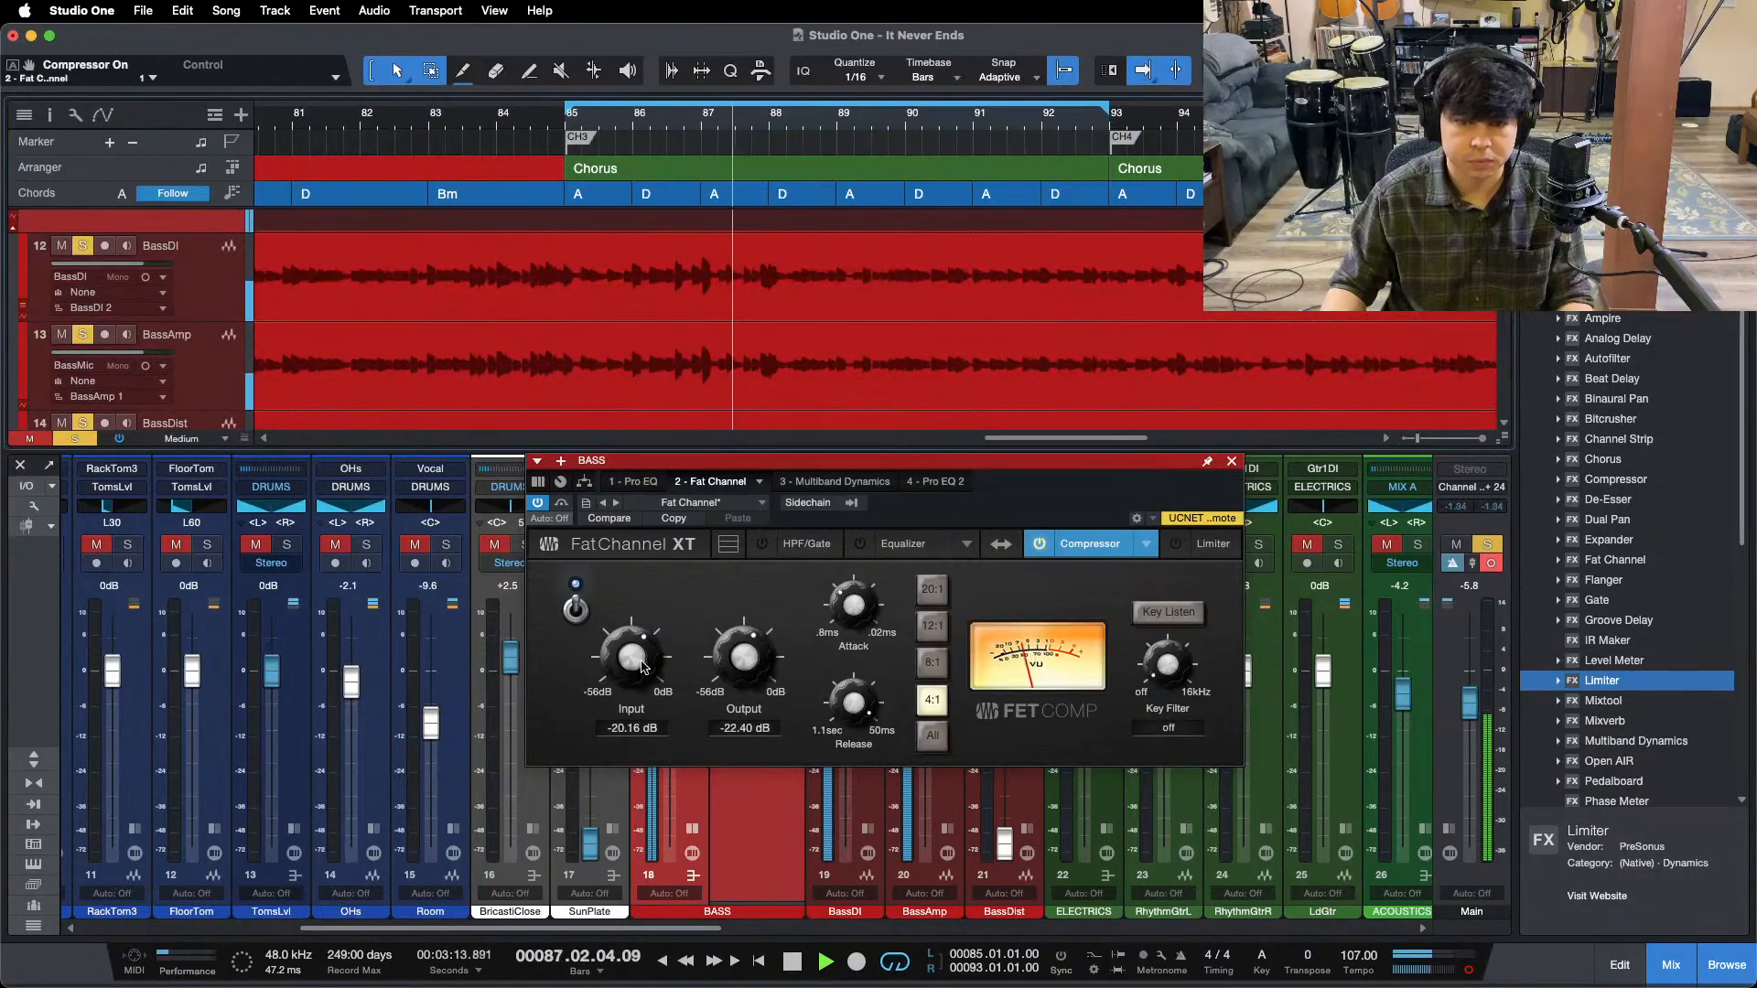
pyautogui.scroll(2, 643, 667)
pyautogui.scroll(-1, 775, 662)
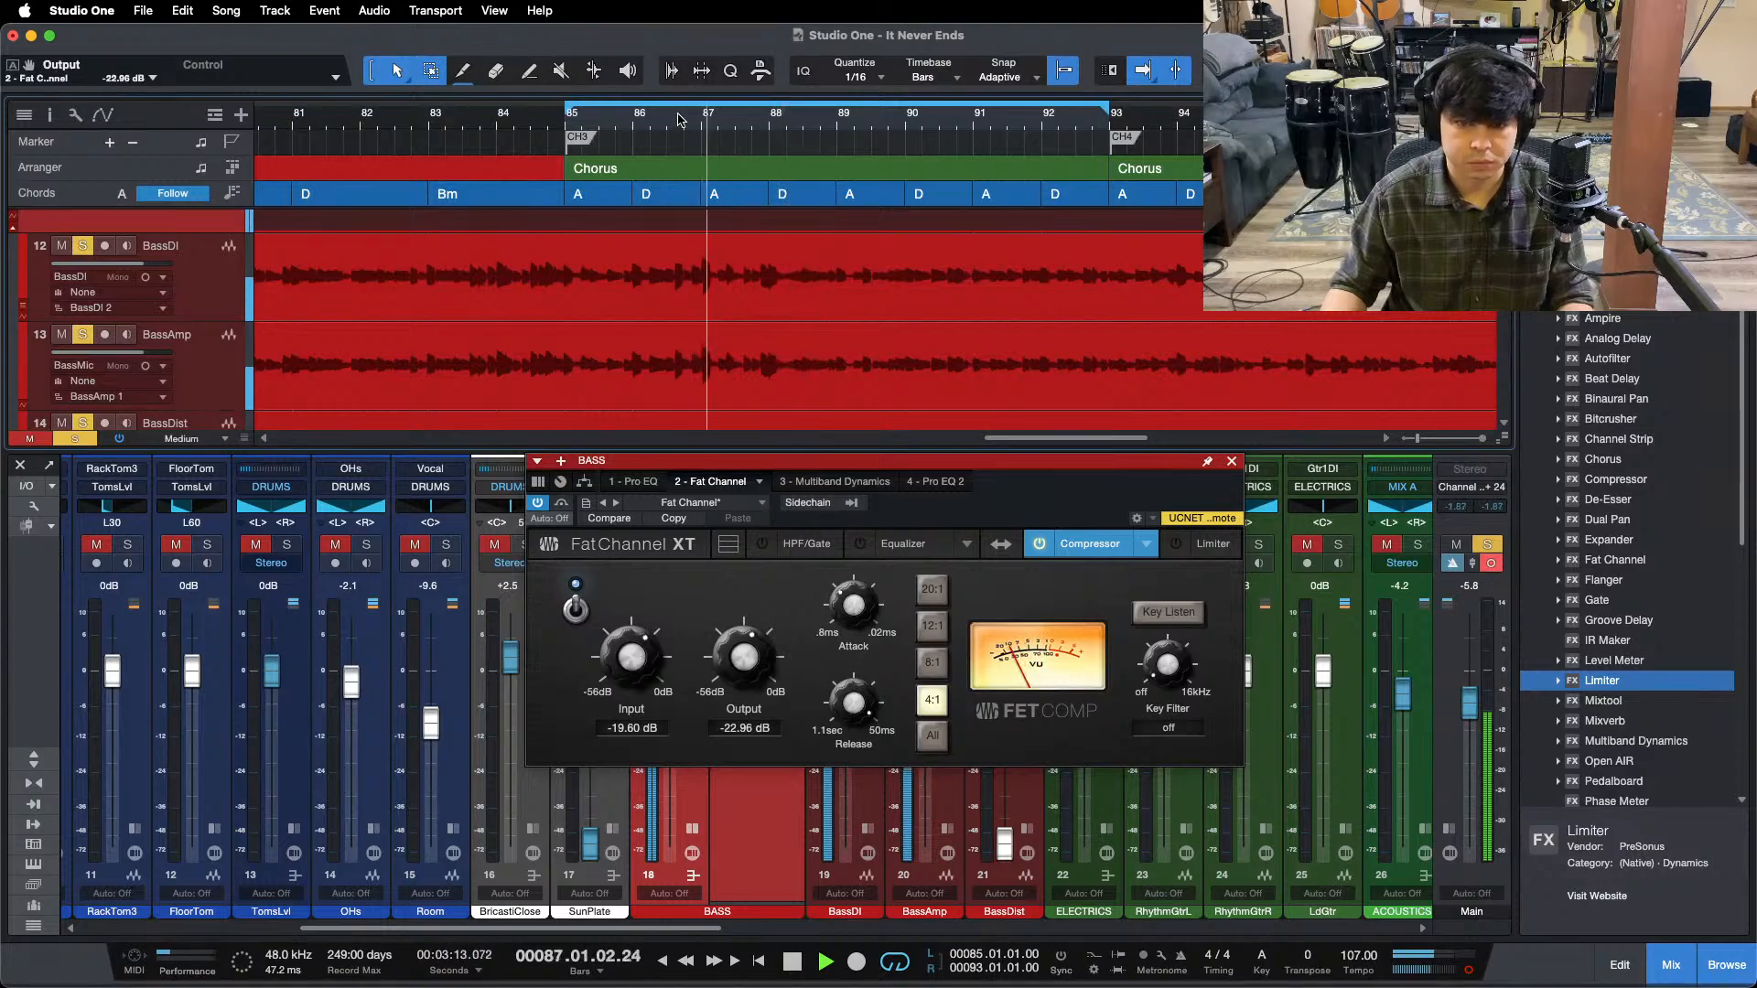
# - Compare the bass compression leading into the Chorus at bar 53 with the Chorus at bar 85, listening to each passage
pyautogui.moveTo(681, 120); pyautogui.dragTo(994, 10)
pyautogui.moveTo(771, 120); pyautogui.dragTo(749, 173)
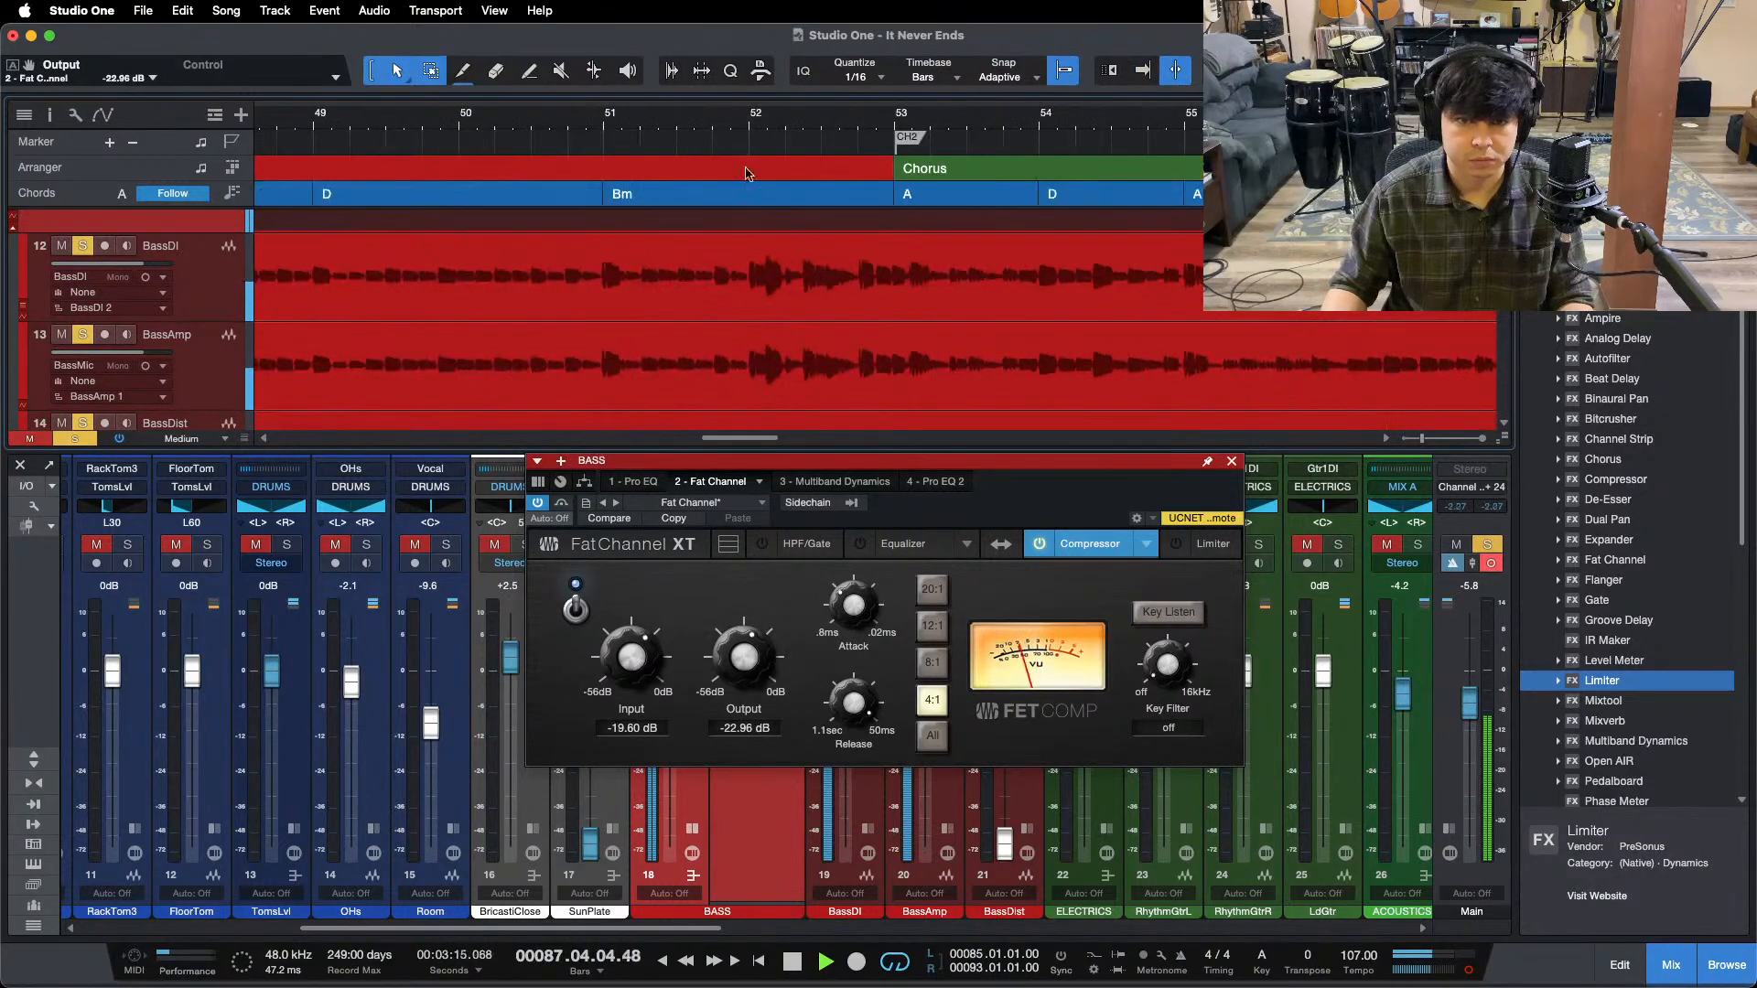
pyautogui.click(689, 128)
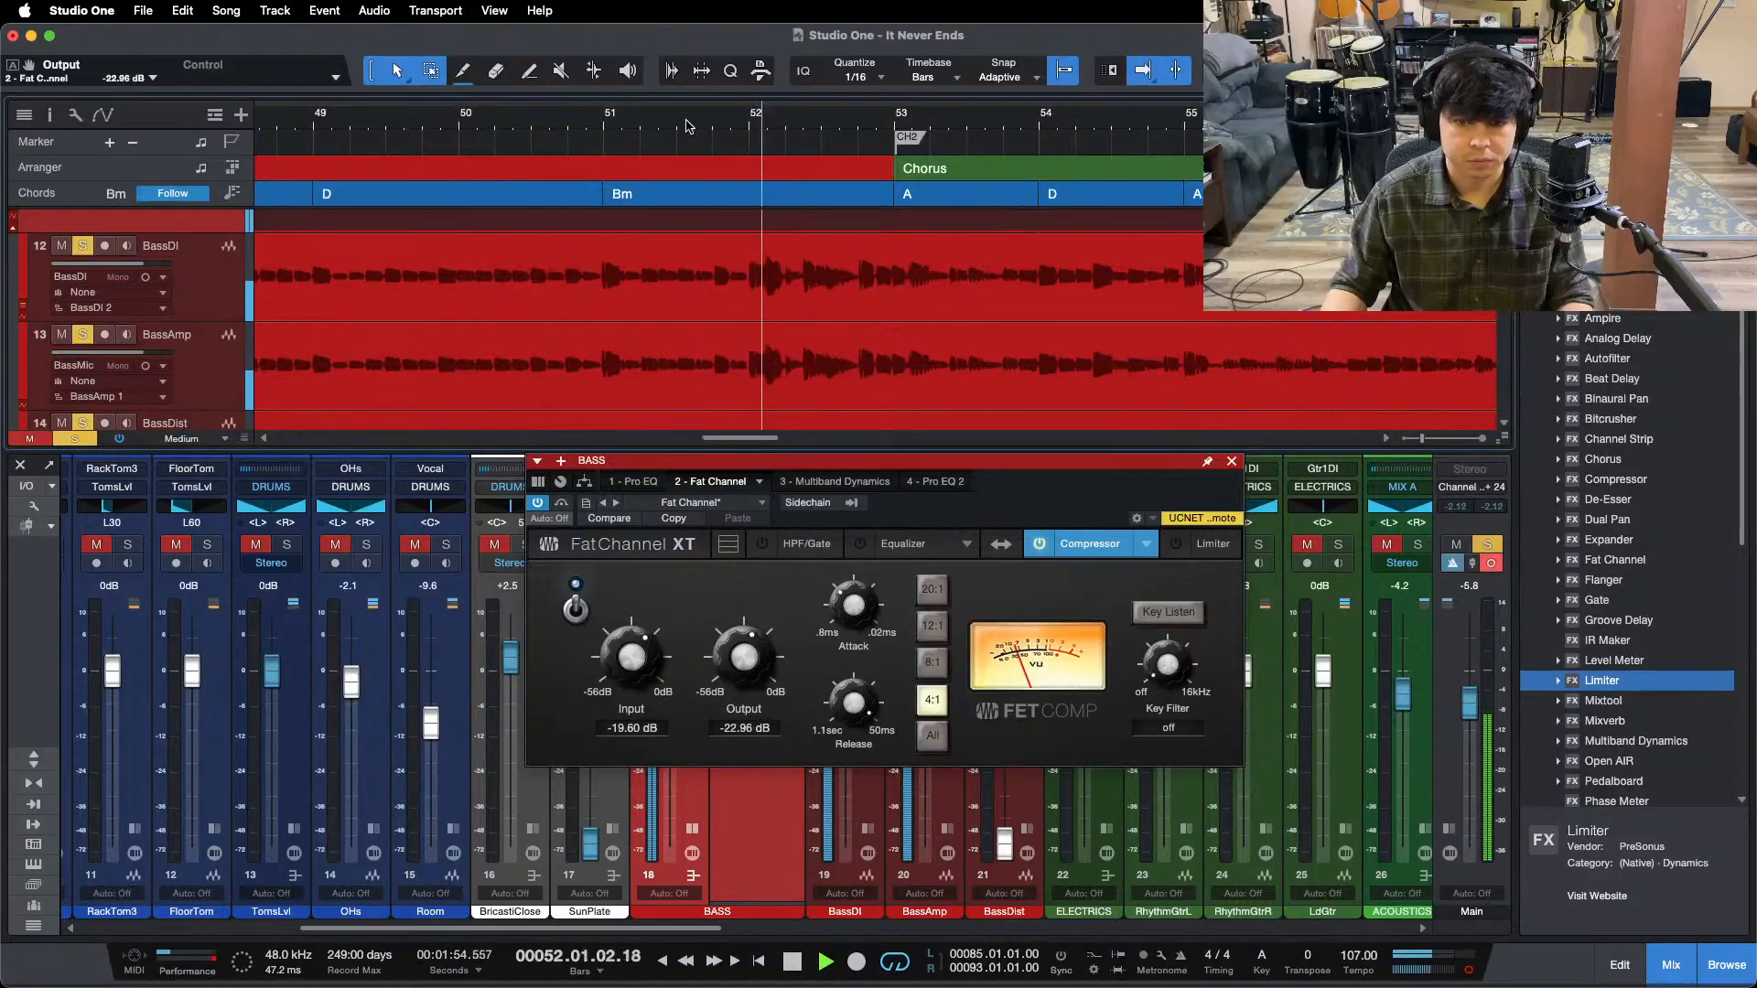
pyautogui.moveTo(690, 127); pyautogui.dragTo(707, 22)
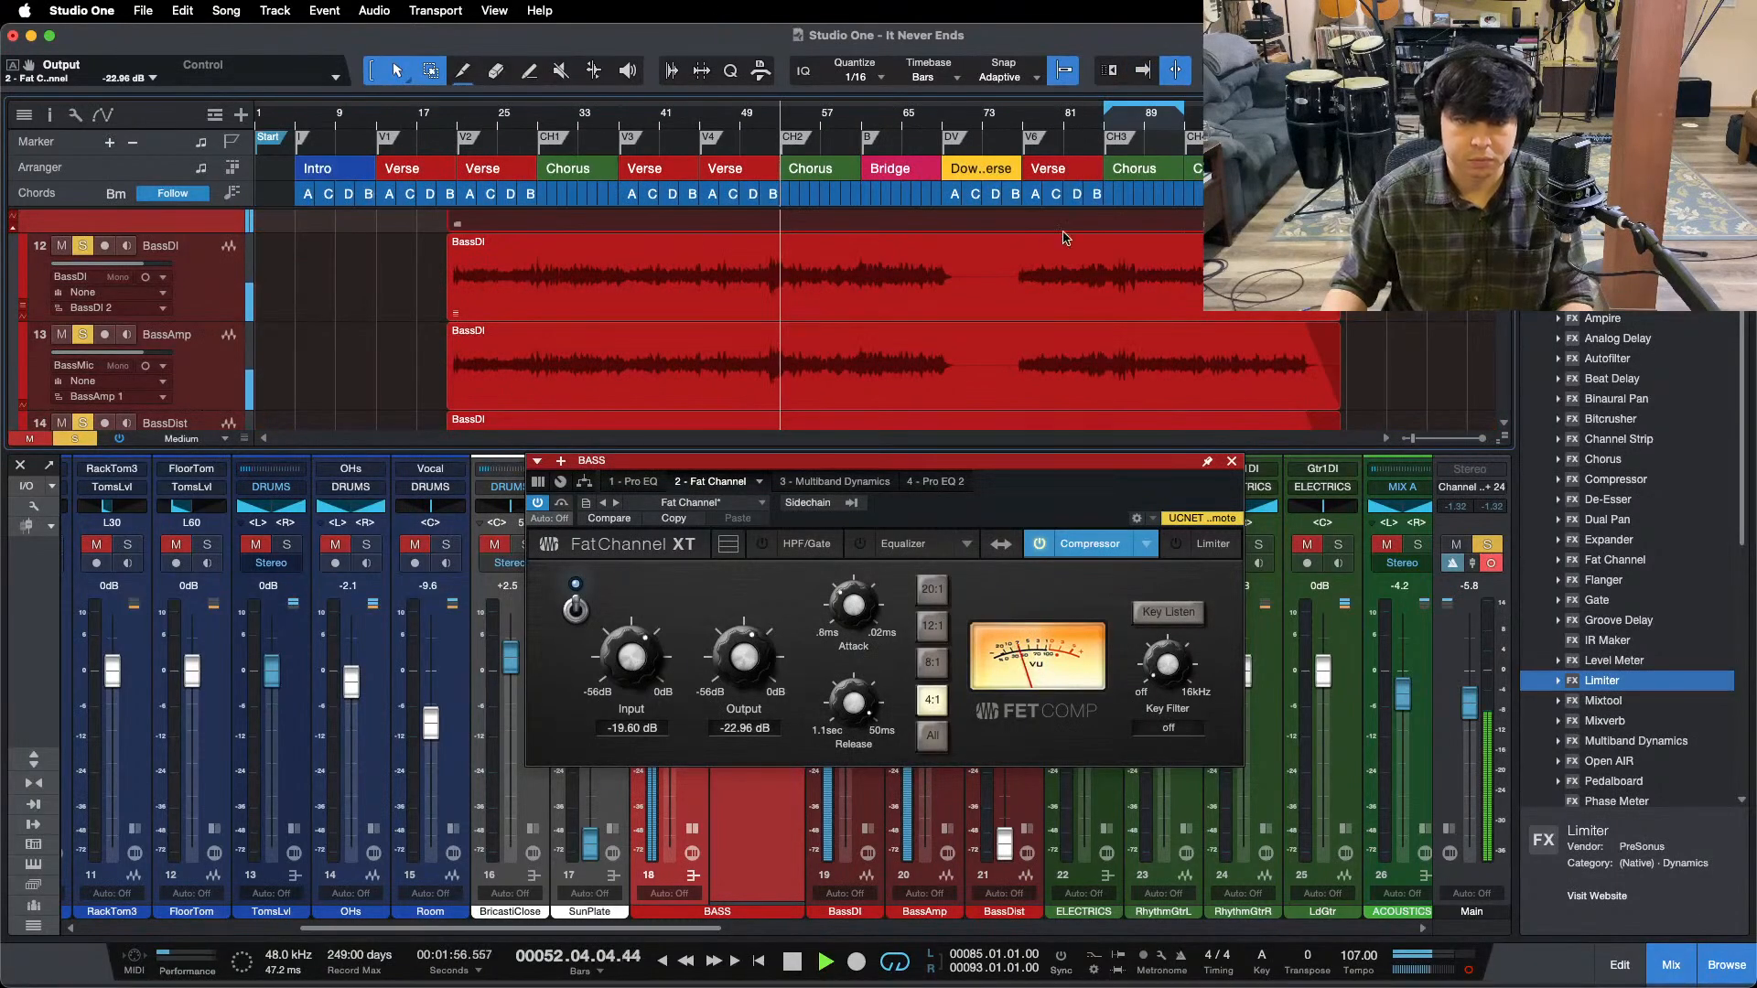
pyautogui.press('KP_1')
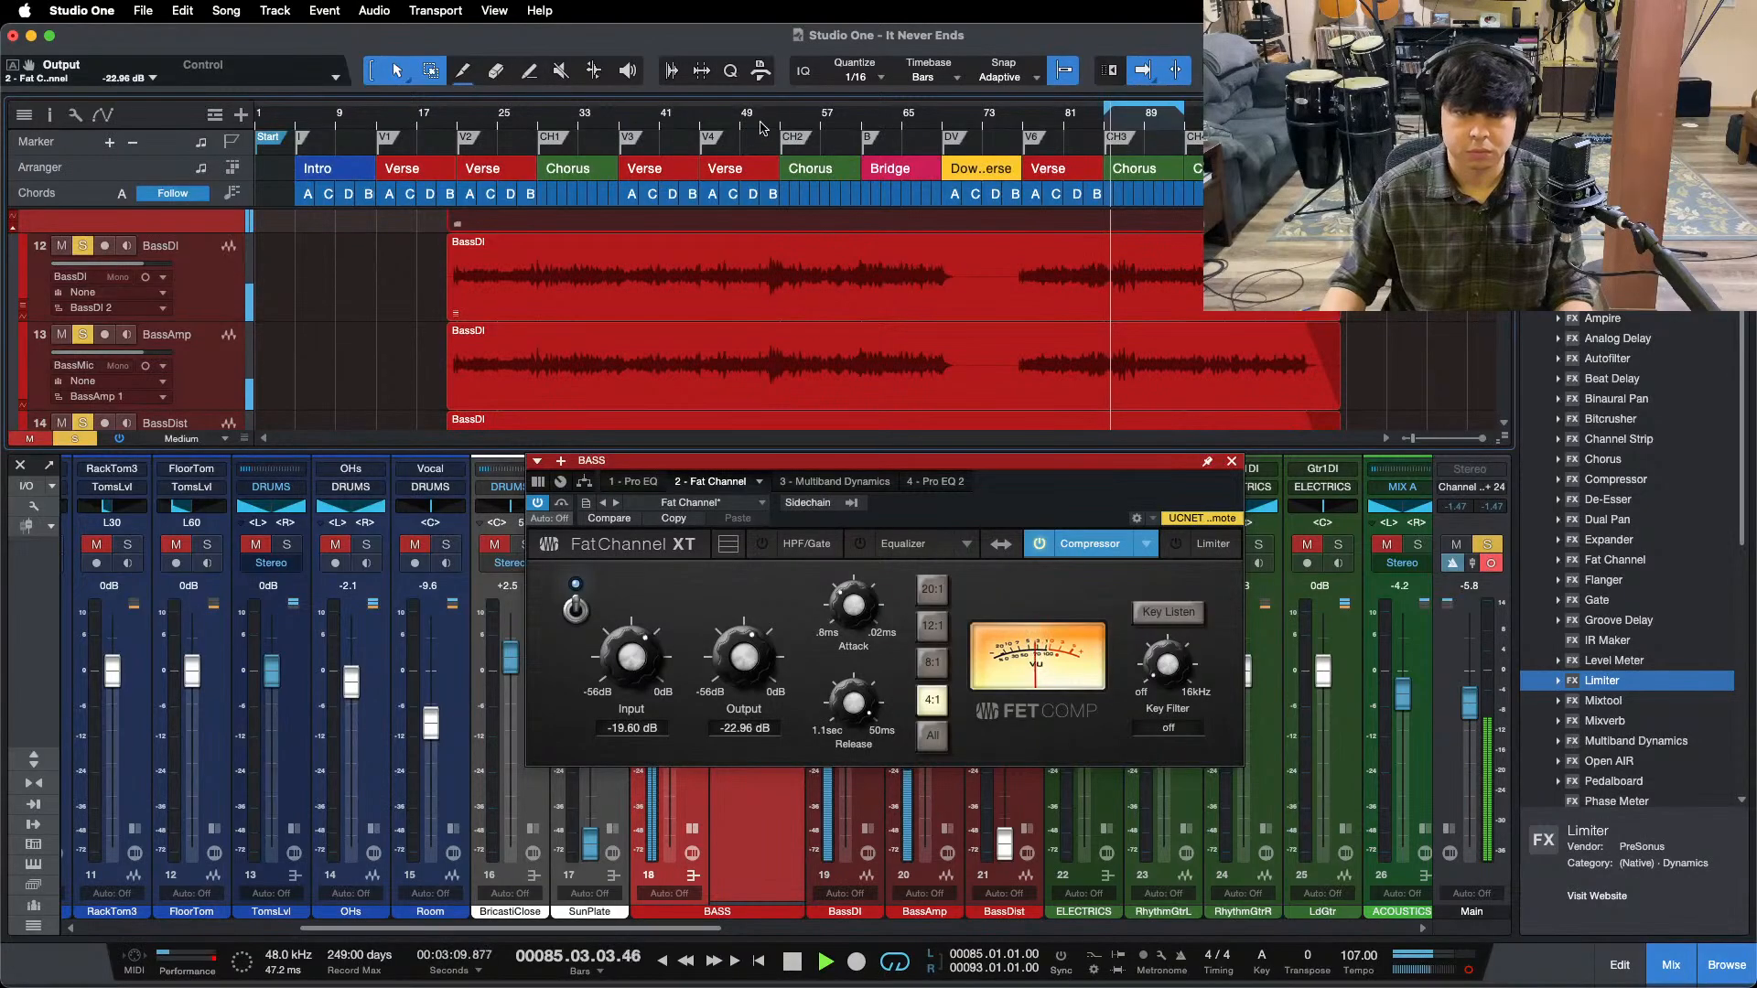
pyautogui.moveTo(768, 116); pyautogui.dragTo(667, 169)
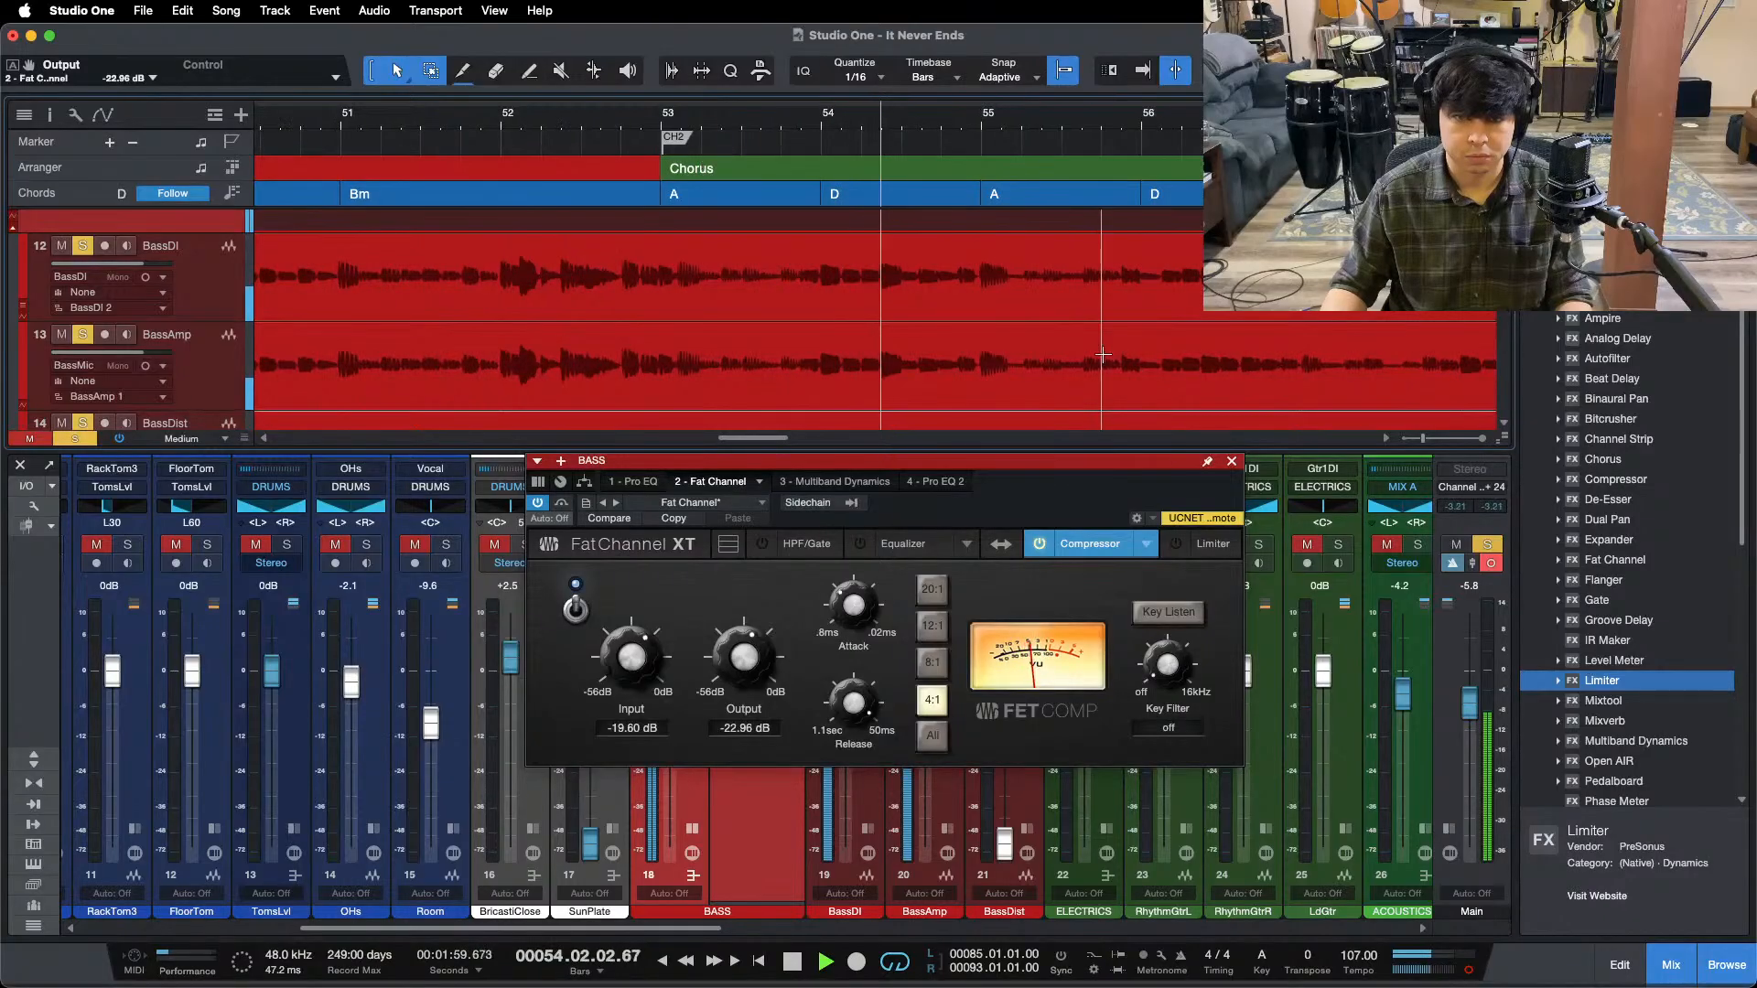
pyautogui.press('f')
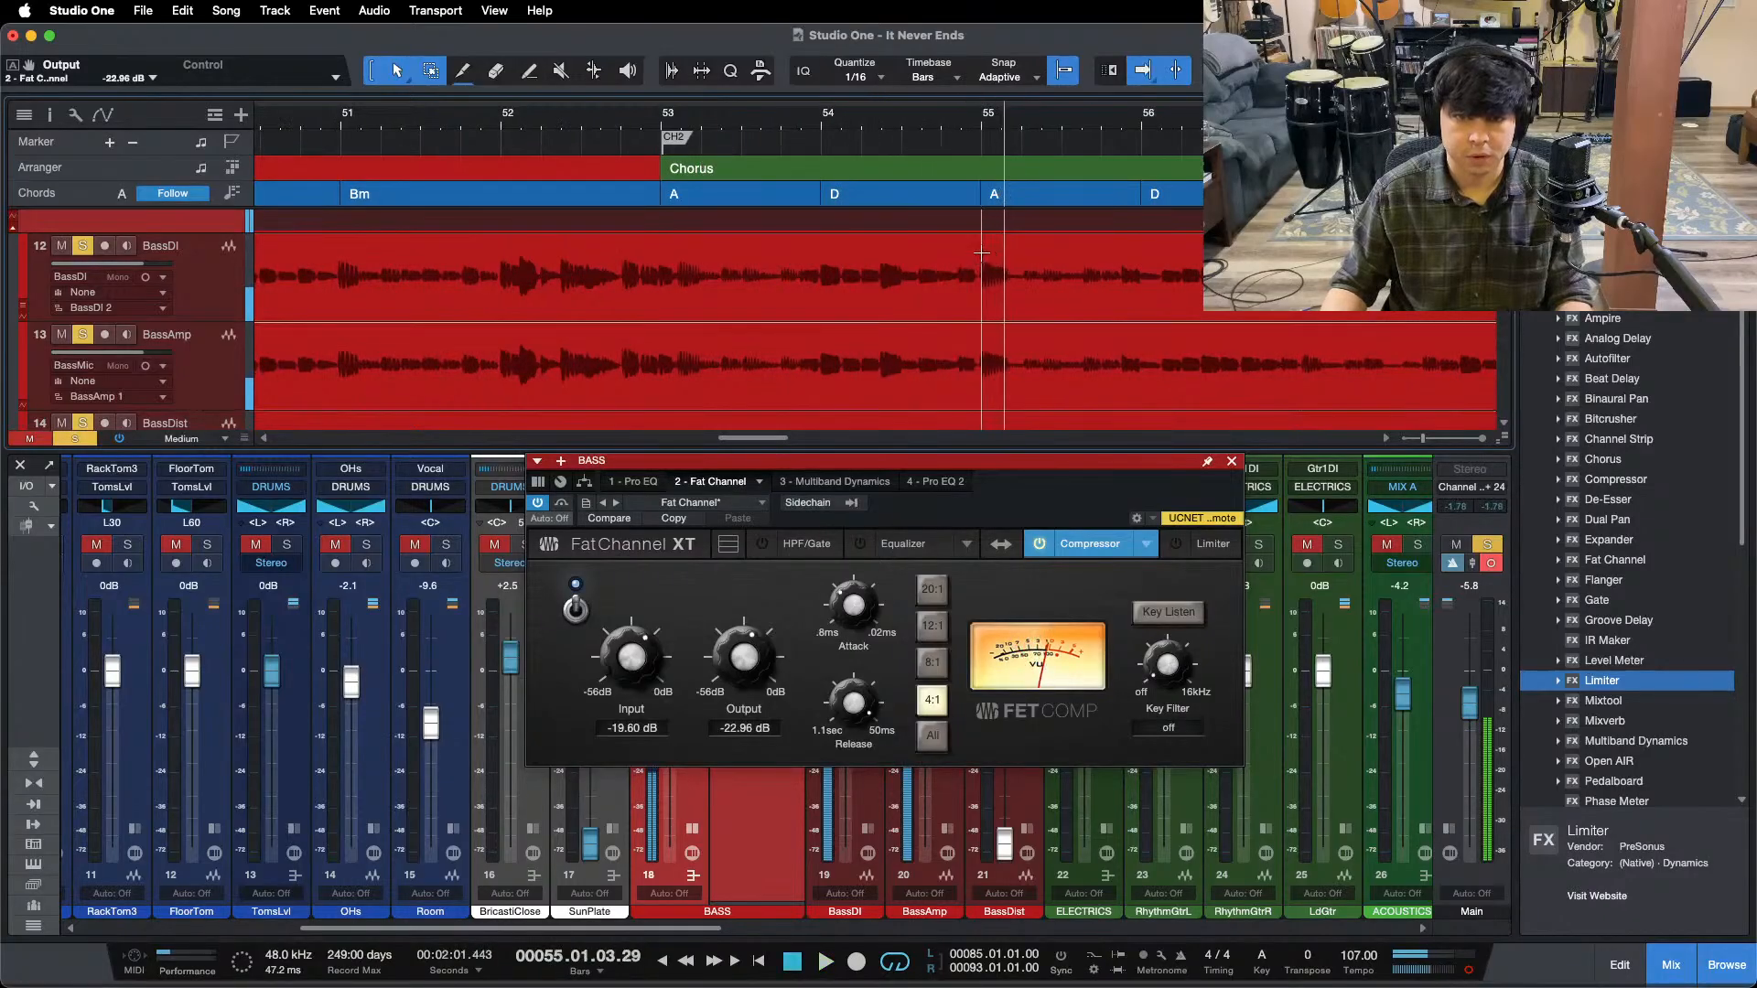
# - Hide the mixer, group the BassDI, BassAmp and BassDist tracks as Bass, and close the plug-in window
pyautogui.press('F3')
pyautogui.click(195, 430)
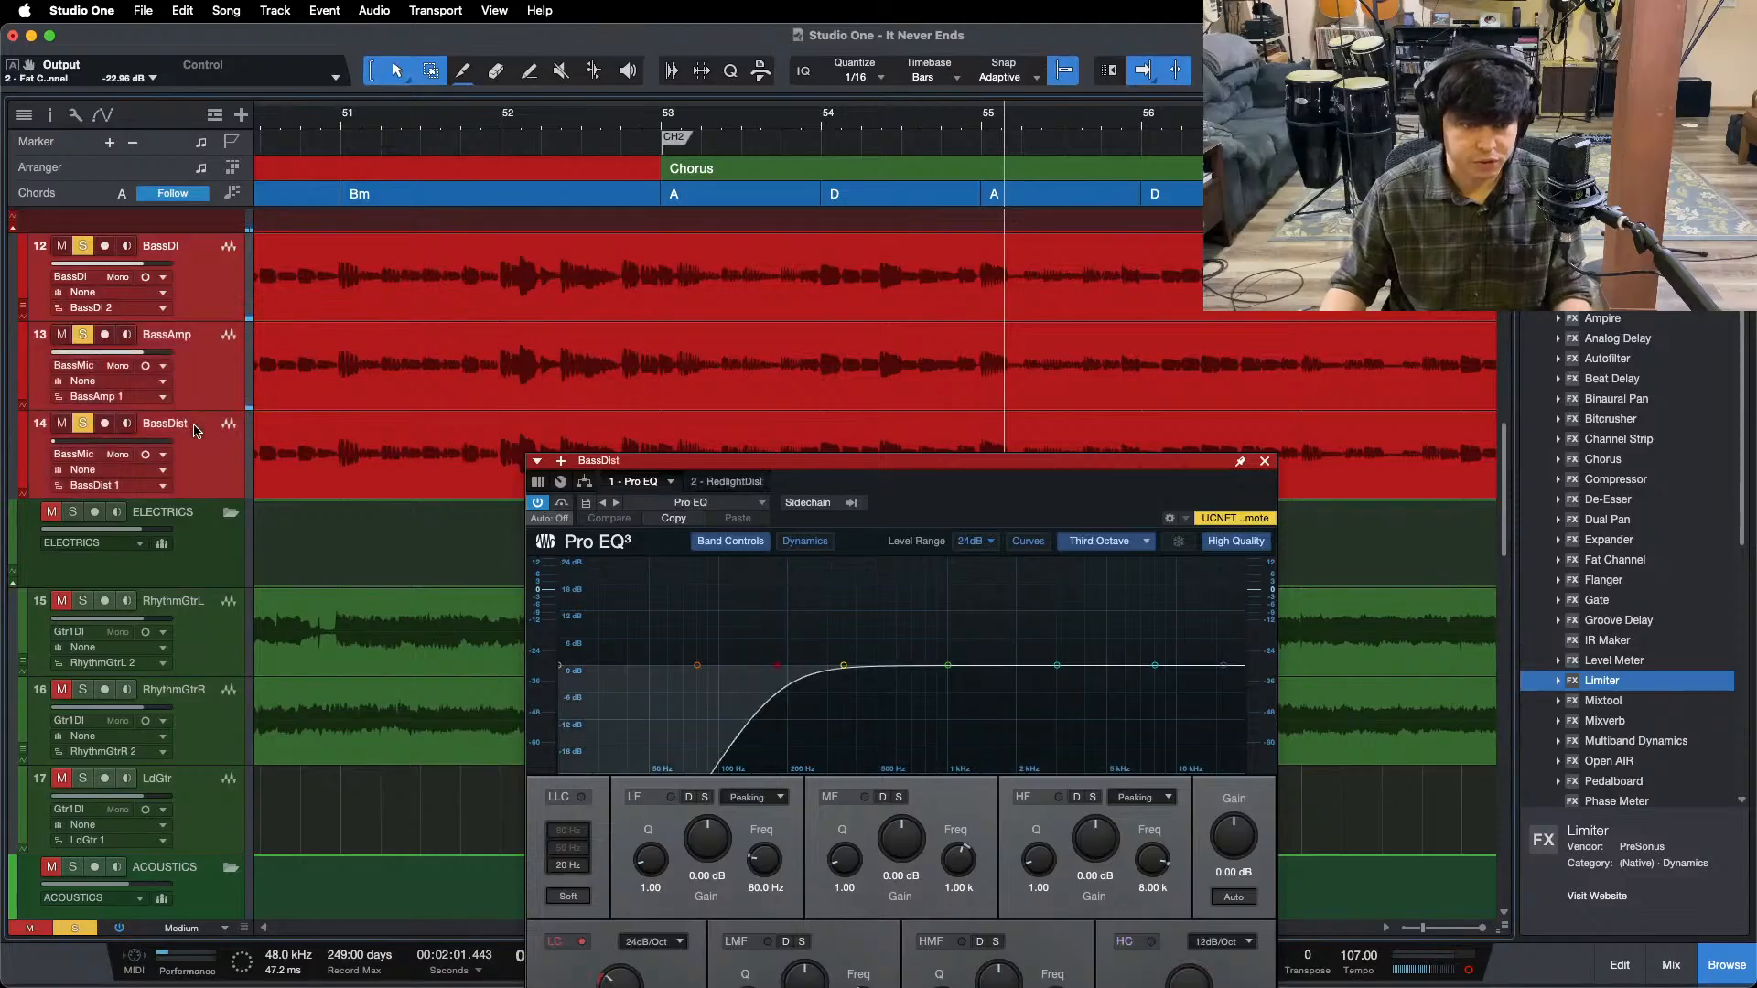
pyautogui.press('super+g')
pyautogui.click(972, 346)
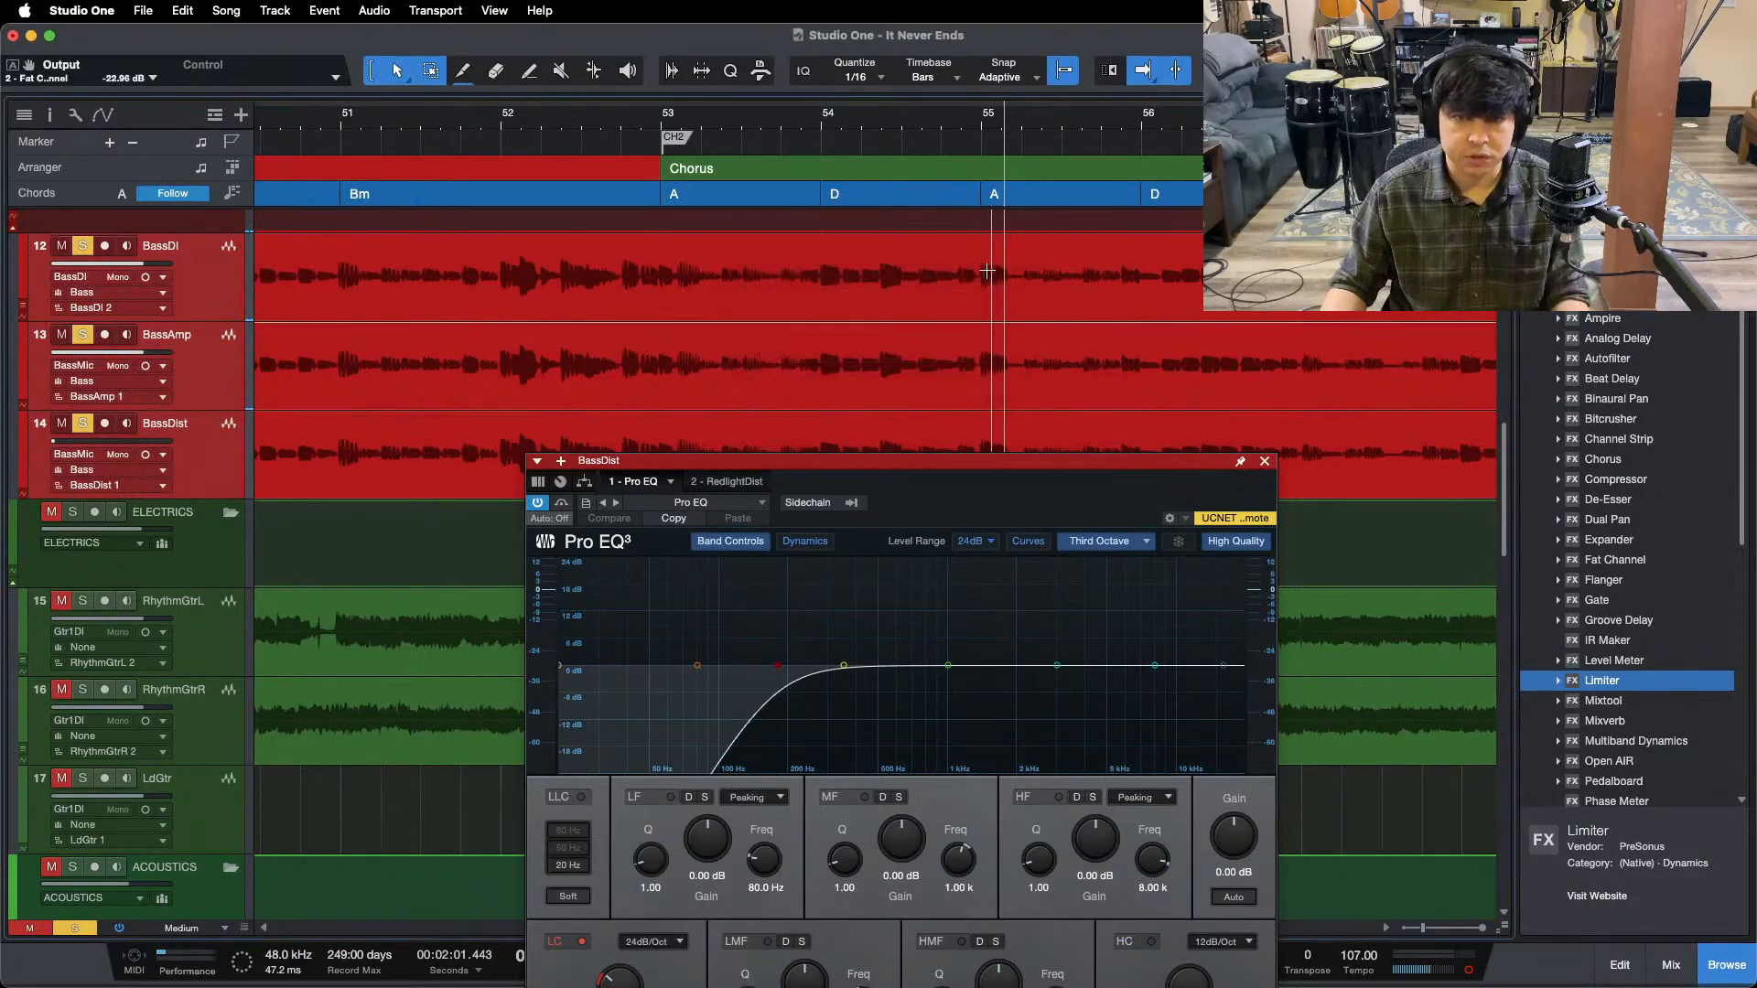
pyautogui.click(1265, 461)
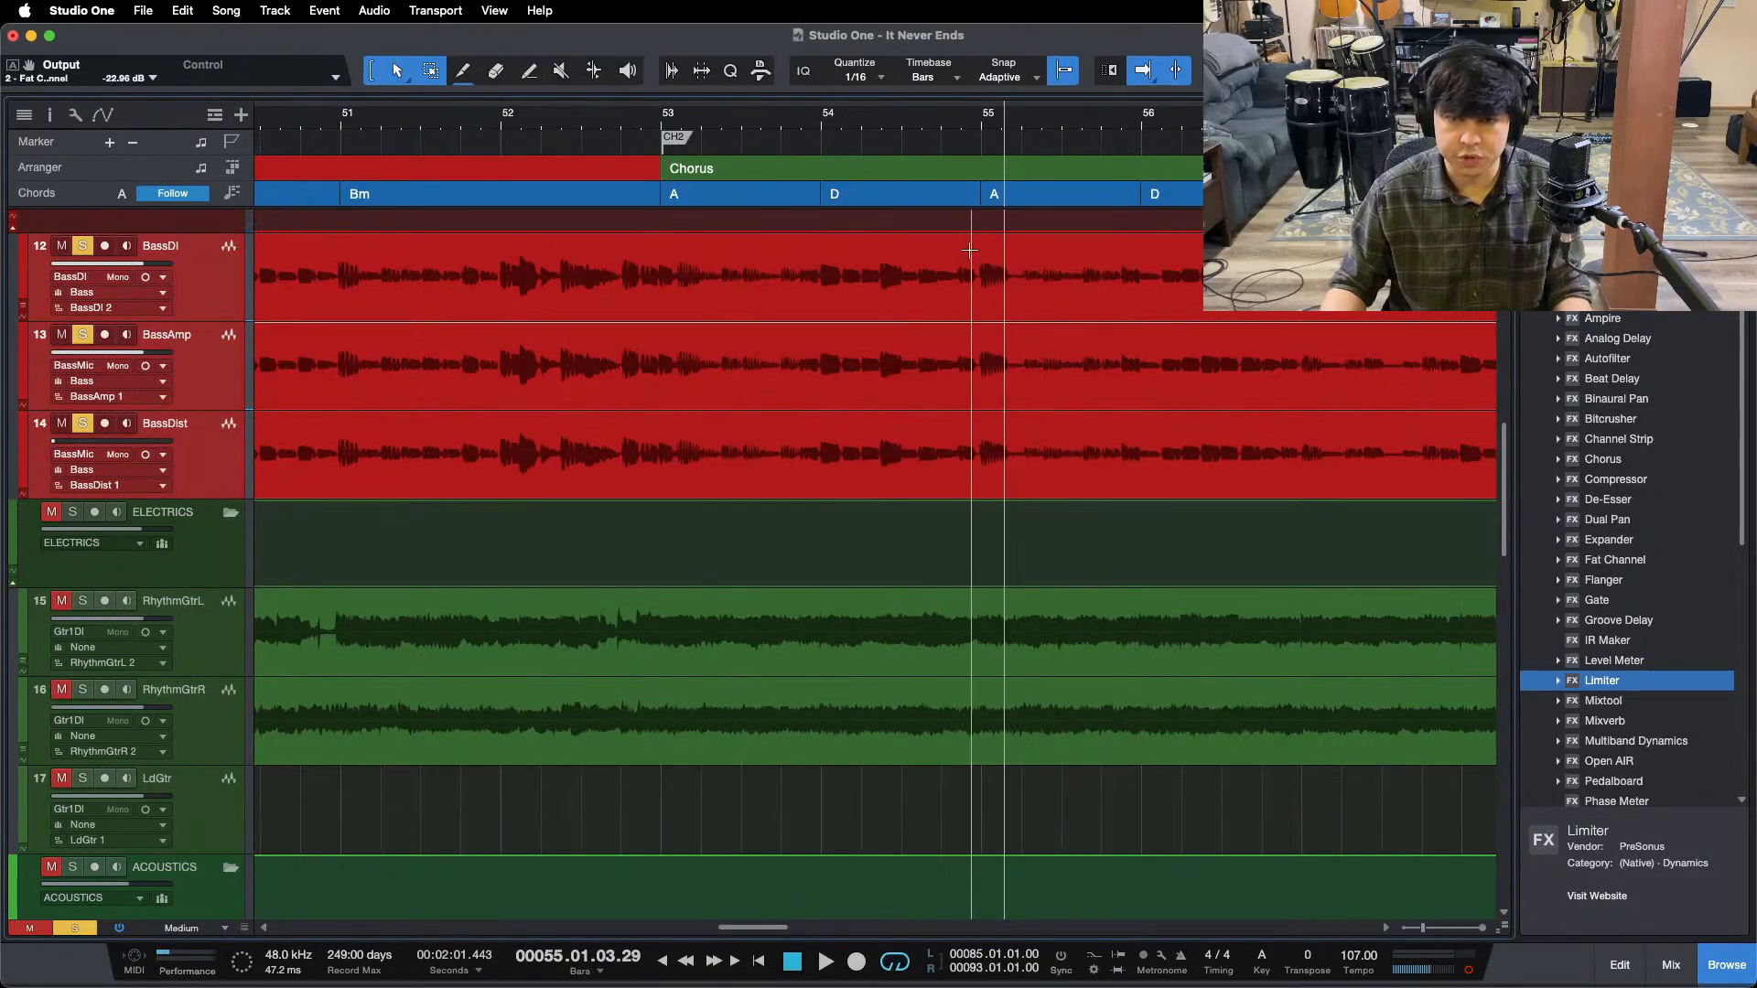
# - Replace the first half of bar 53 on all three bass tracks with a copy of the first half of bar 55
pyautogui.moveTo(982, 254); pyautogui.dragTo(1062, 457)
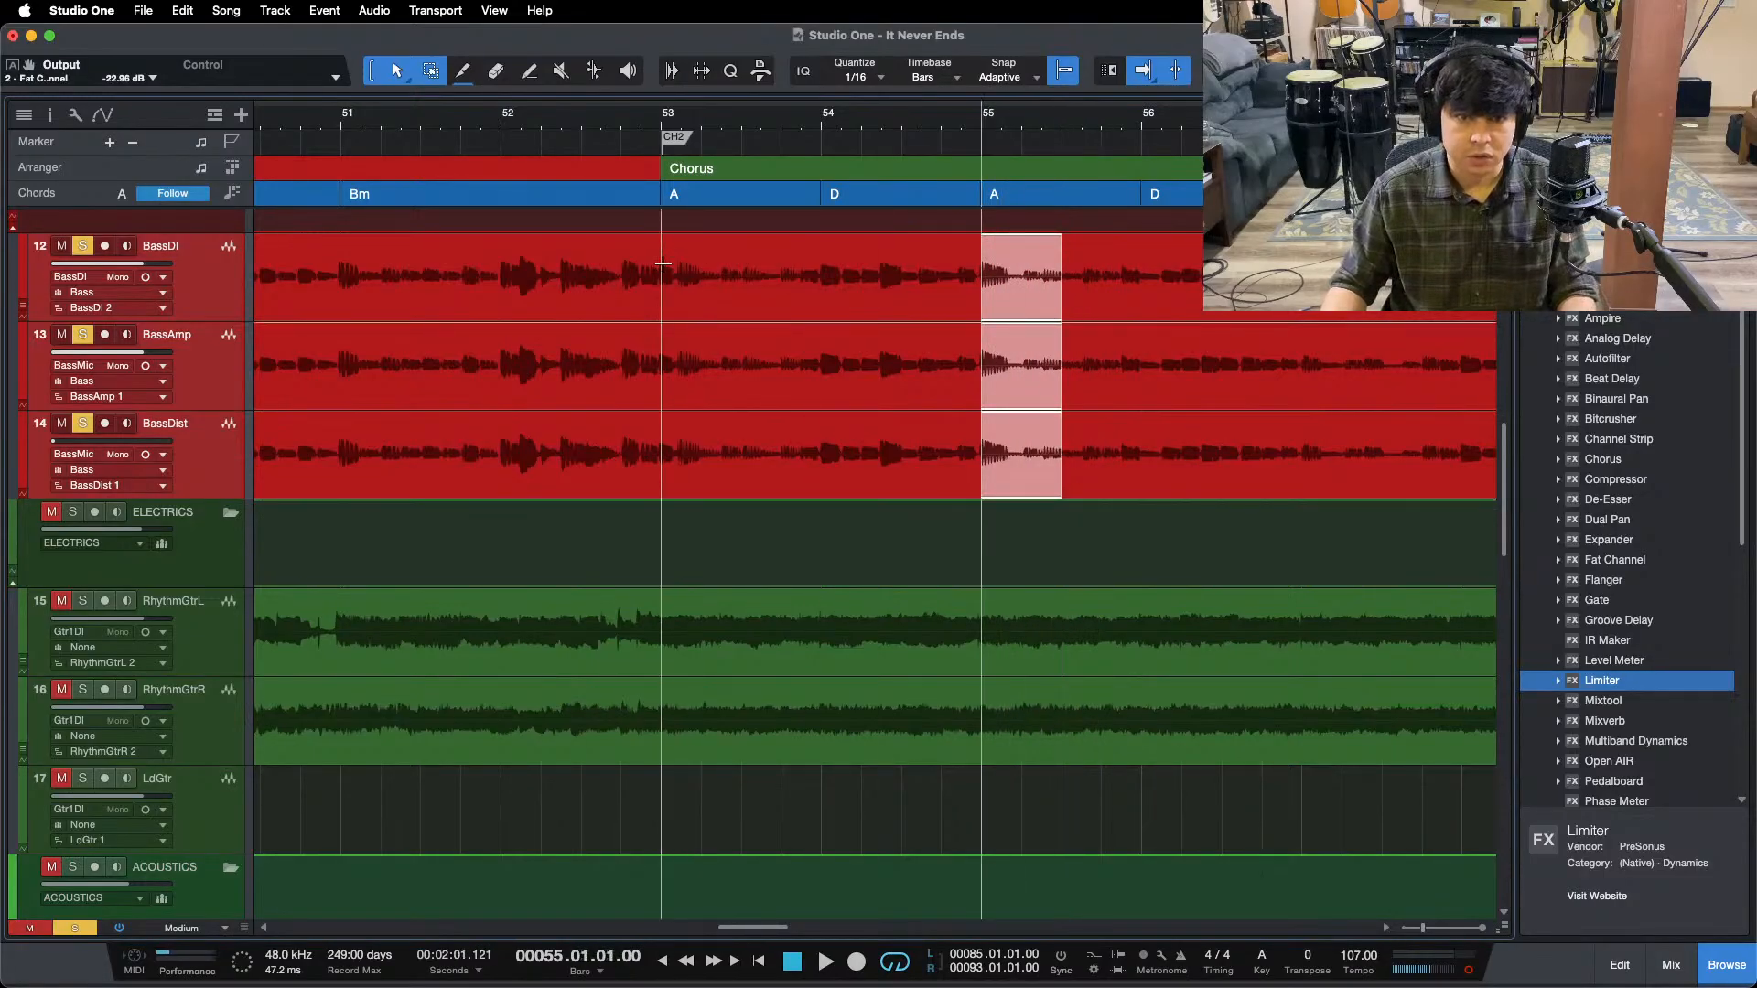
pyautogui.moveTo(662, 264); pyautogui.dragTo(741, 266)
pyautogui.press('Delete')
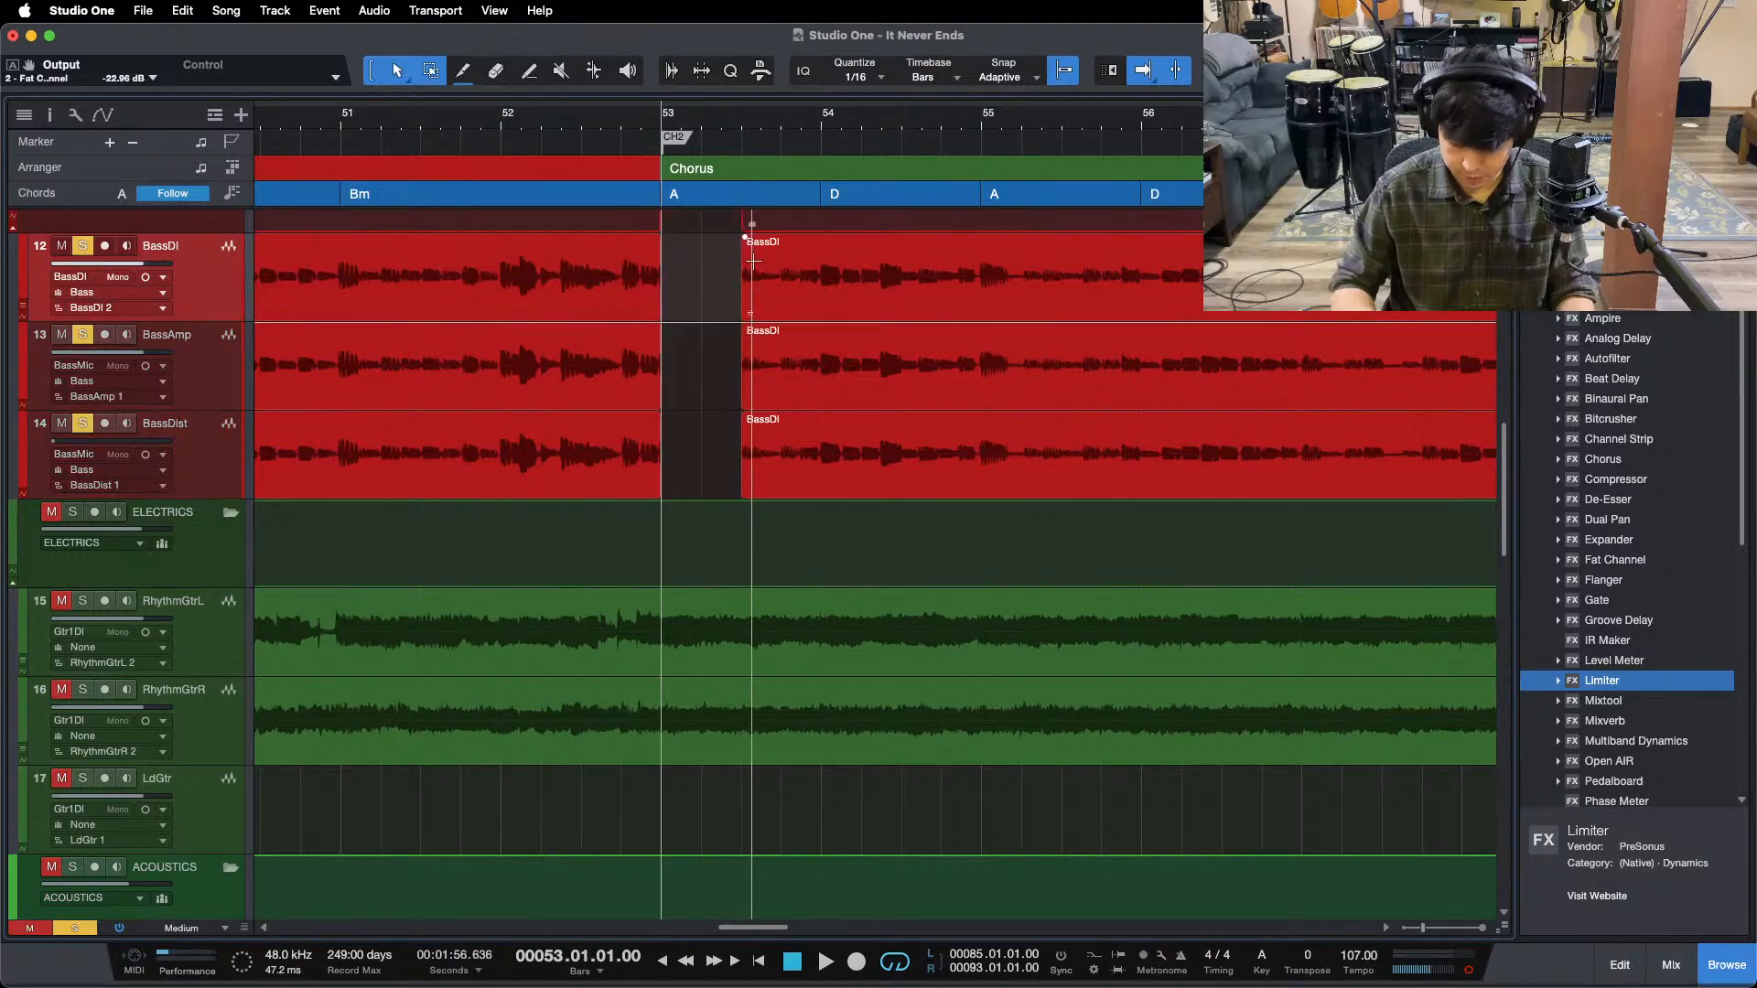
pyautogui.hotkey('ctrl', 'v')
# - Play the pasted bass from bar 52 and examine its edges at bar 53 up close
pyautogui.click(535, 130)
pyautogui.press('space')
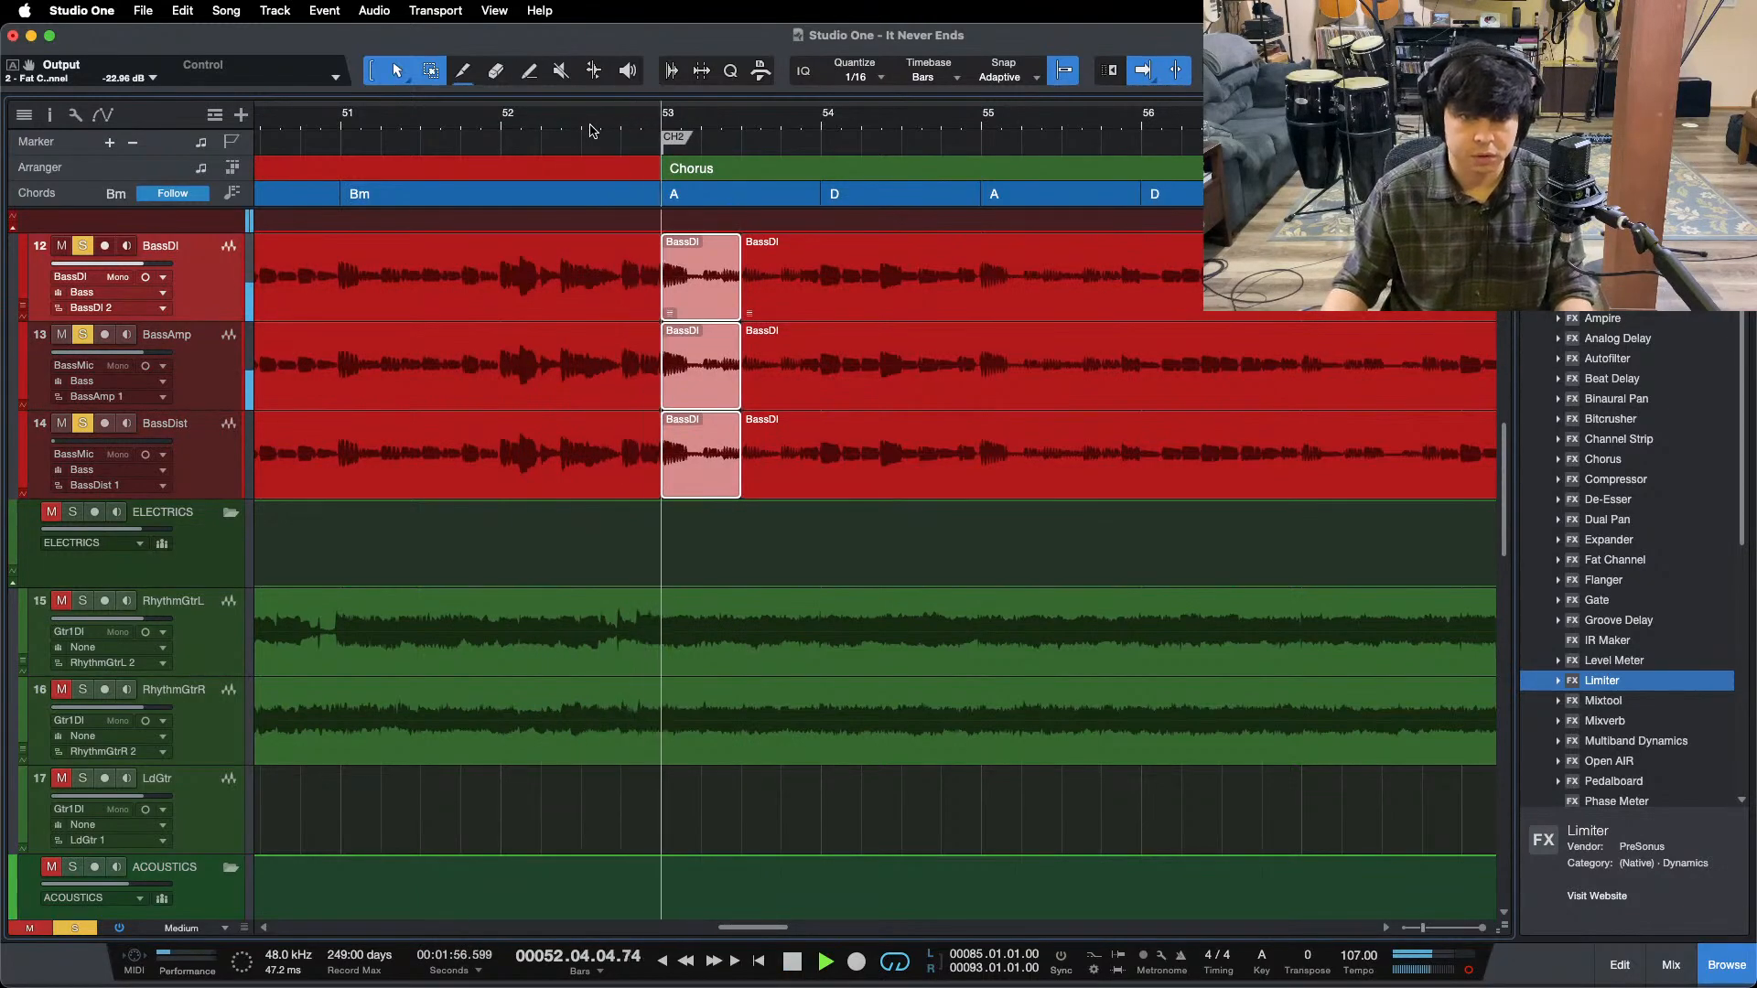
pyautogui.scroll(5, 693, 156)
pyautogui.scroll(3, 713, 168)
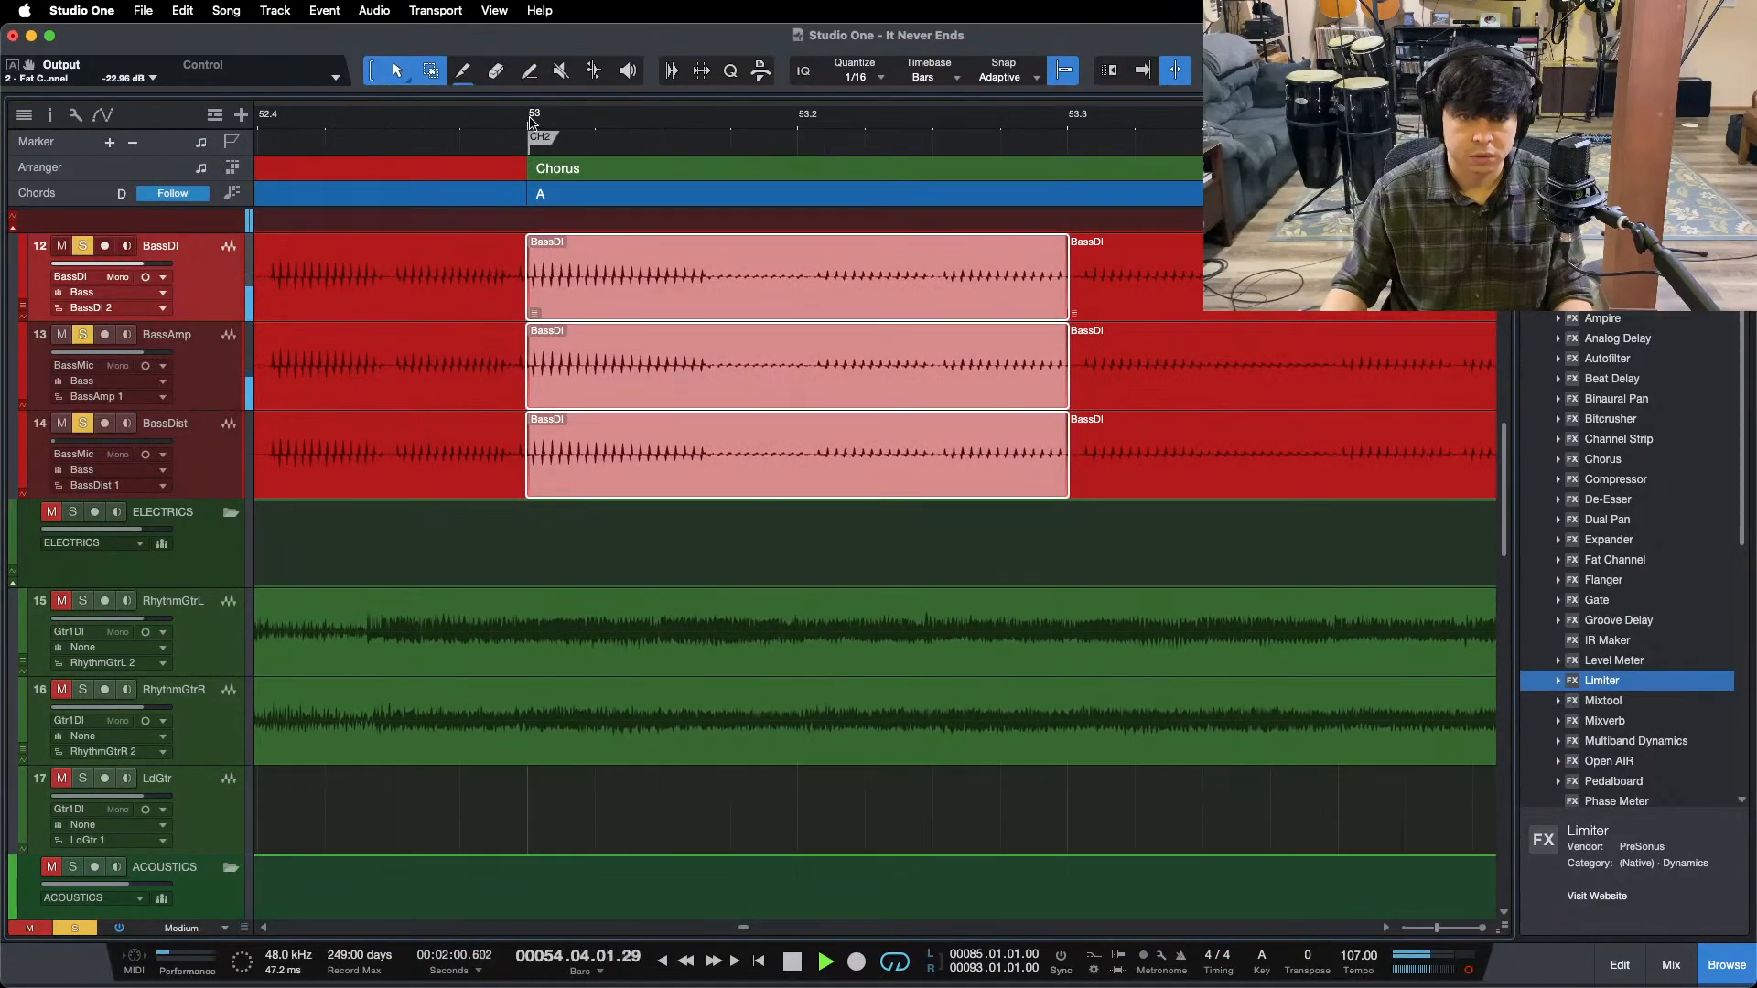
pyautogui.press('space')
pyautogui.scroll(3, 531, 123)
pyautogui.scroll(-3, 529, 124)
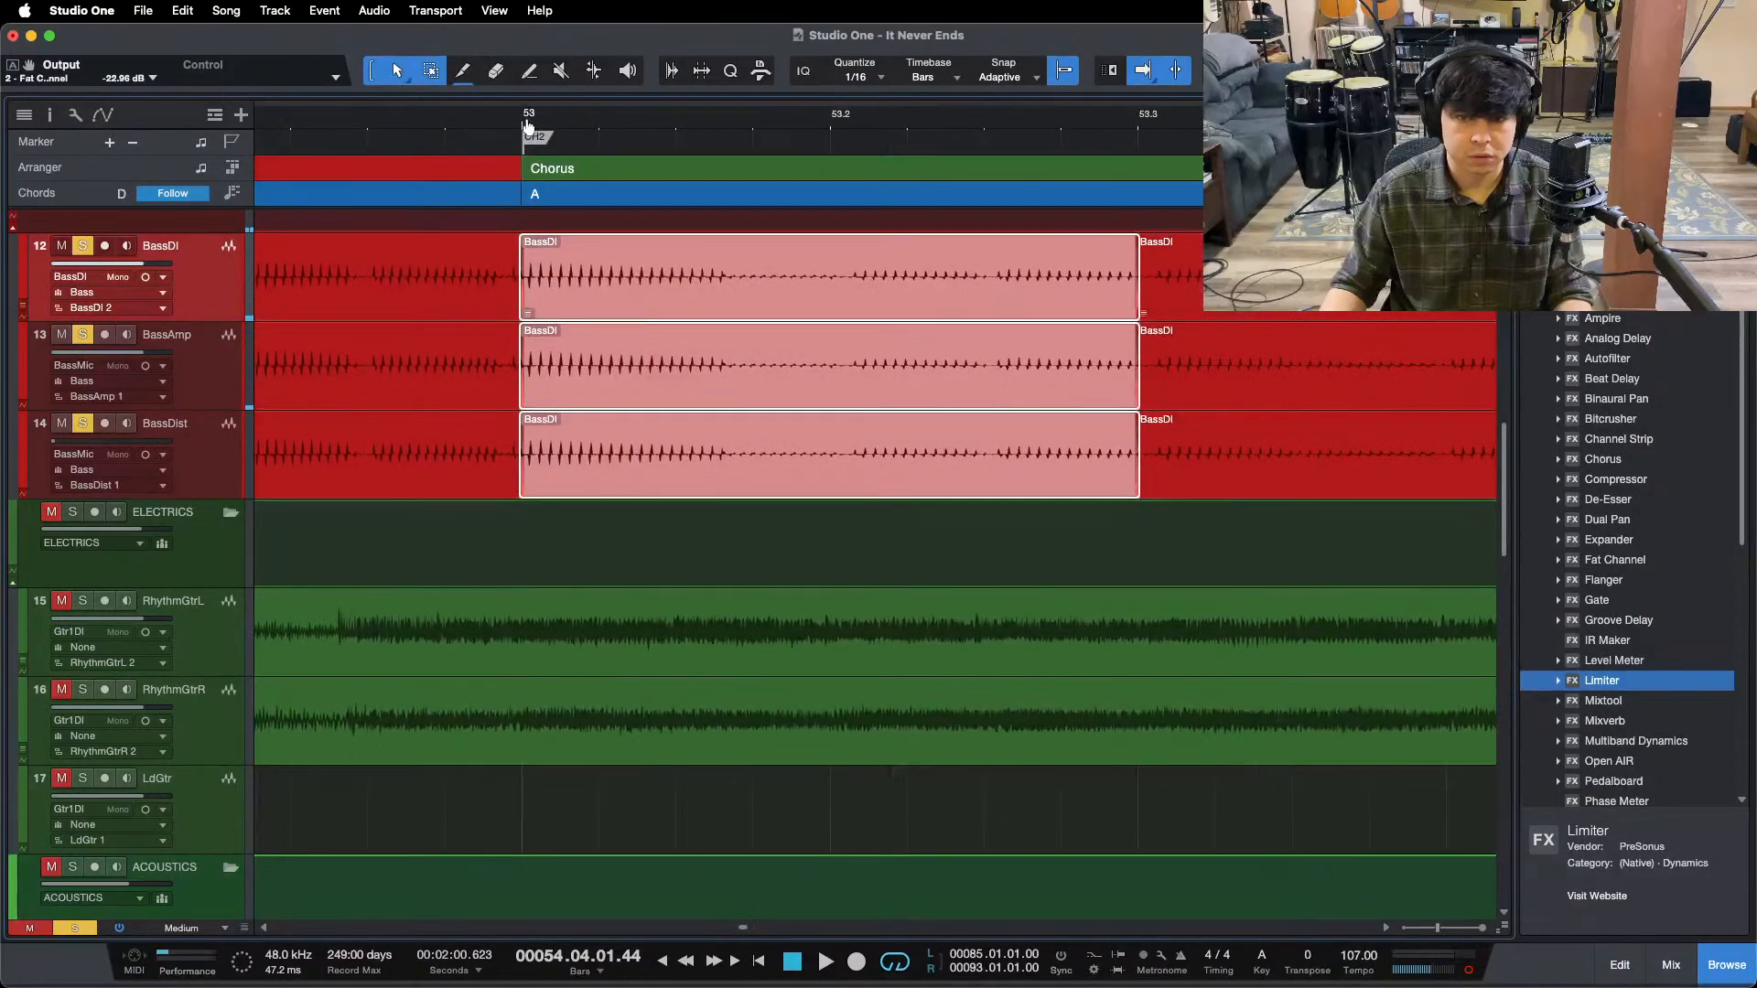
# - Adjust the end edge of the pasted bass clips at 53.03.01.00, playing the transition to check the join
pyautogui.moveTo(1134, 302)
pyautogui.mouseDown()
pyautogui.moveTo(1365, 309)
pyautogui.moveTo(754, 309)
pyautogui.moveTo(1142, 305)
pyautogui.mouseUp()
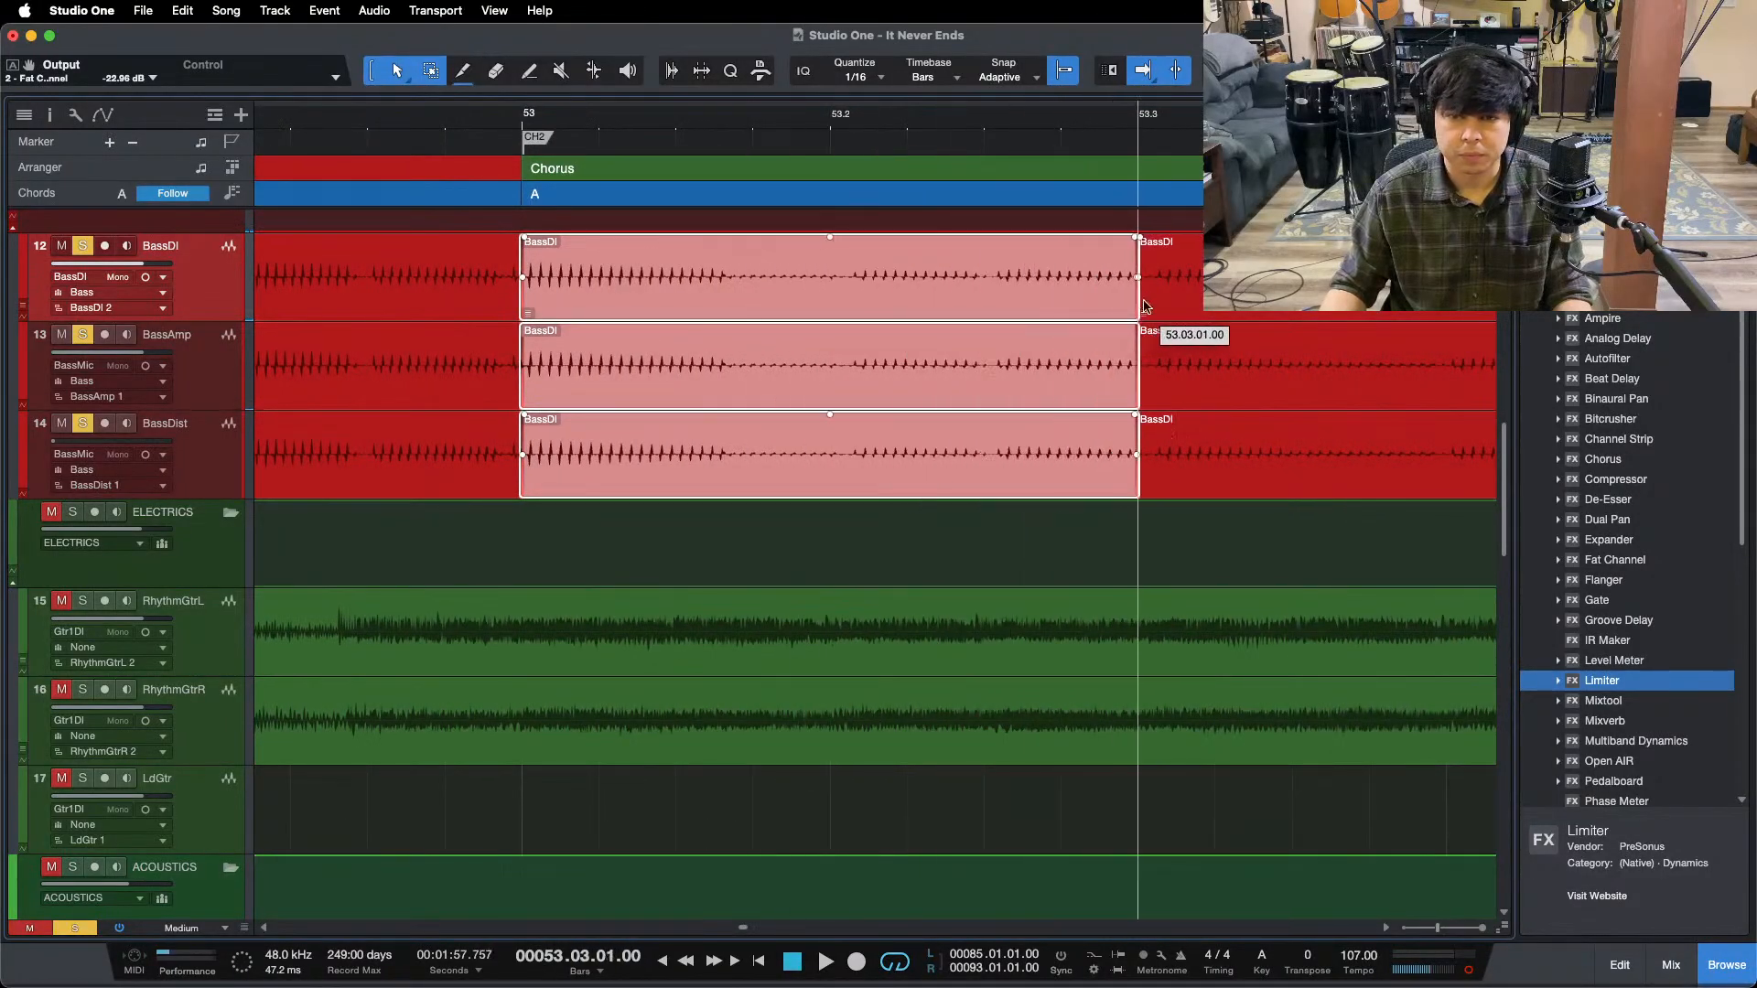
pyautogui.click(439, 114)
pyautogui.press('space')
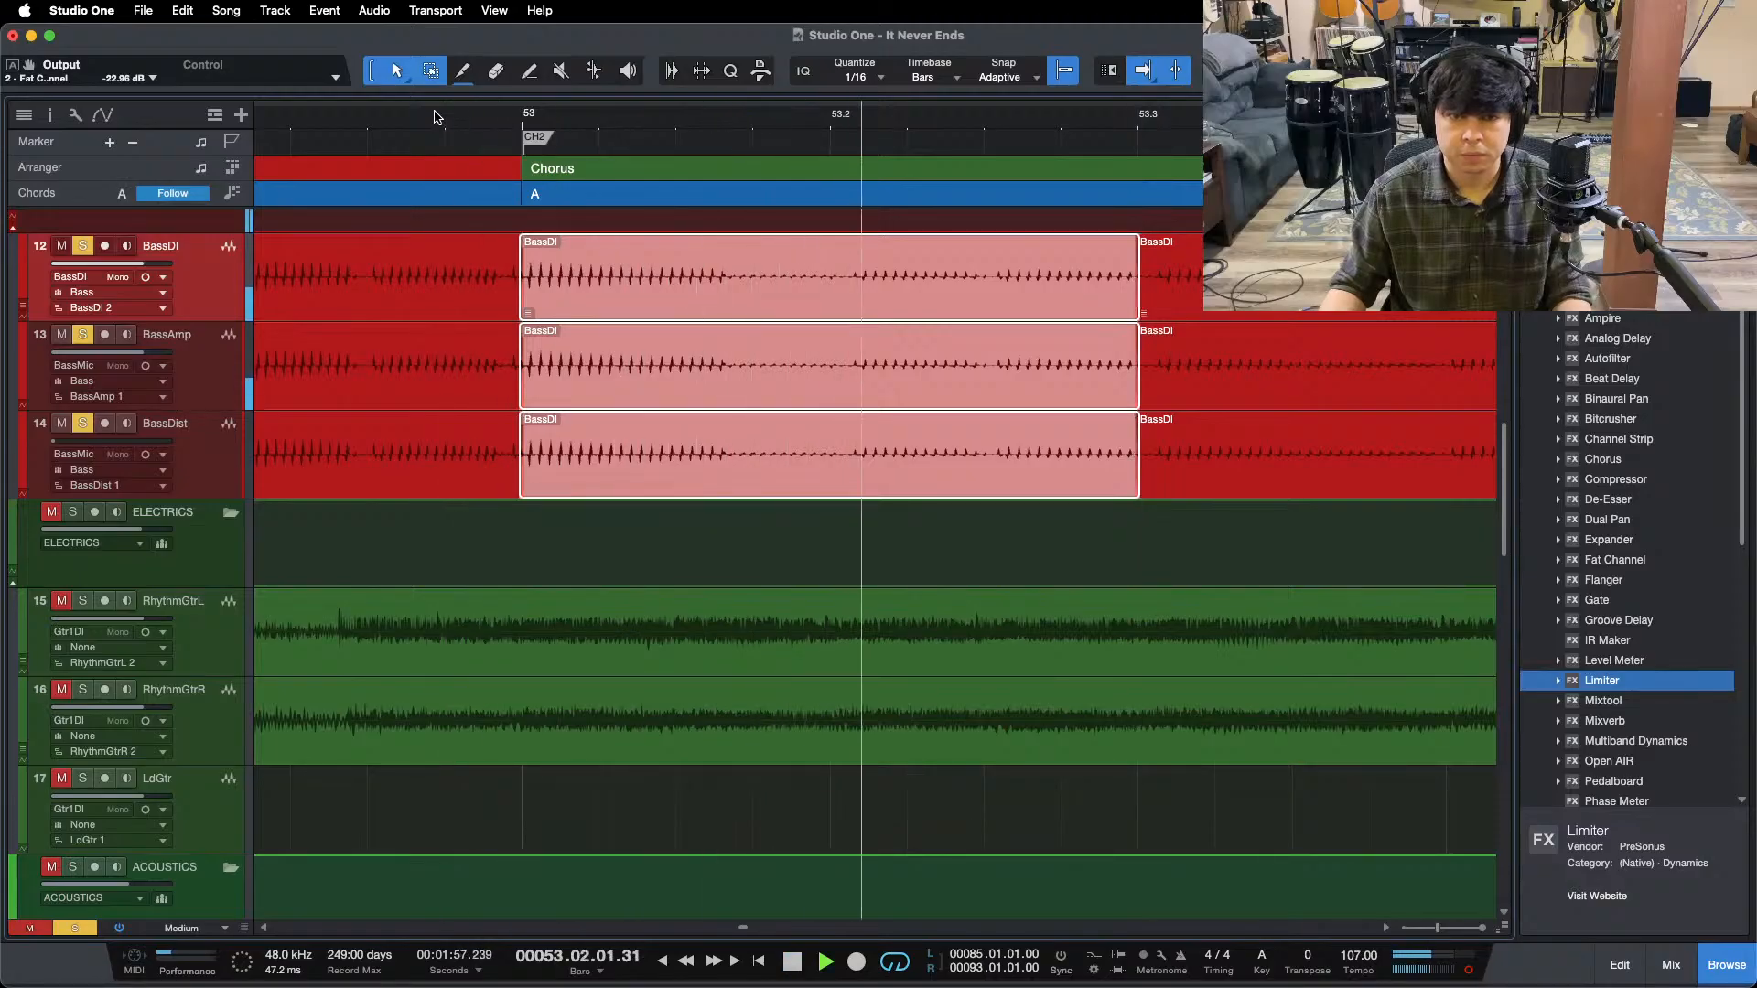
pyautogui.moveTo(466, 120)
pyautogui.mouseDown()
pyautogui.moveTo(554, 145)
pyautogui.moveTo(463, 125)
pyautogui.mouseUp()
pyautogui.press('space')
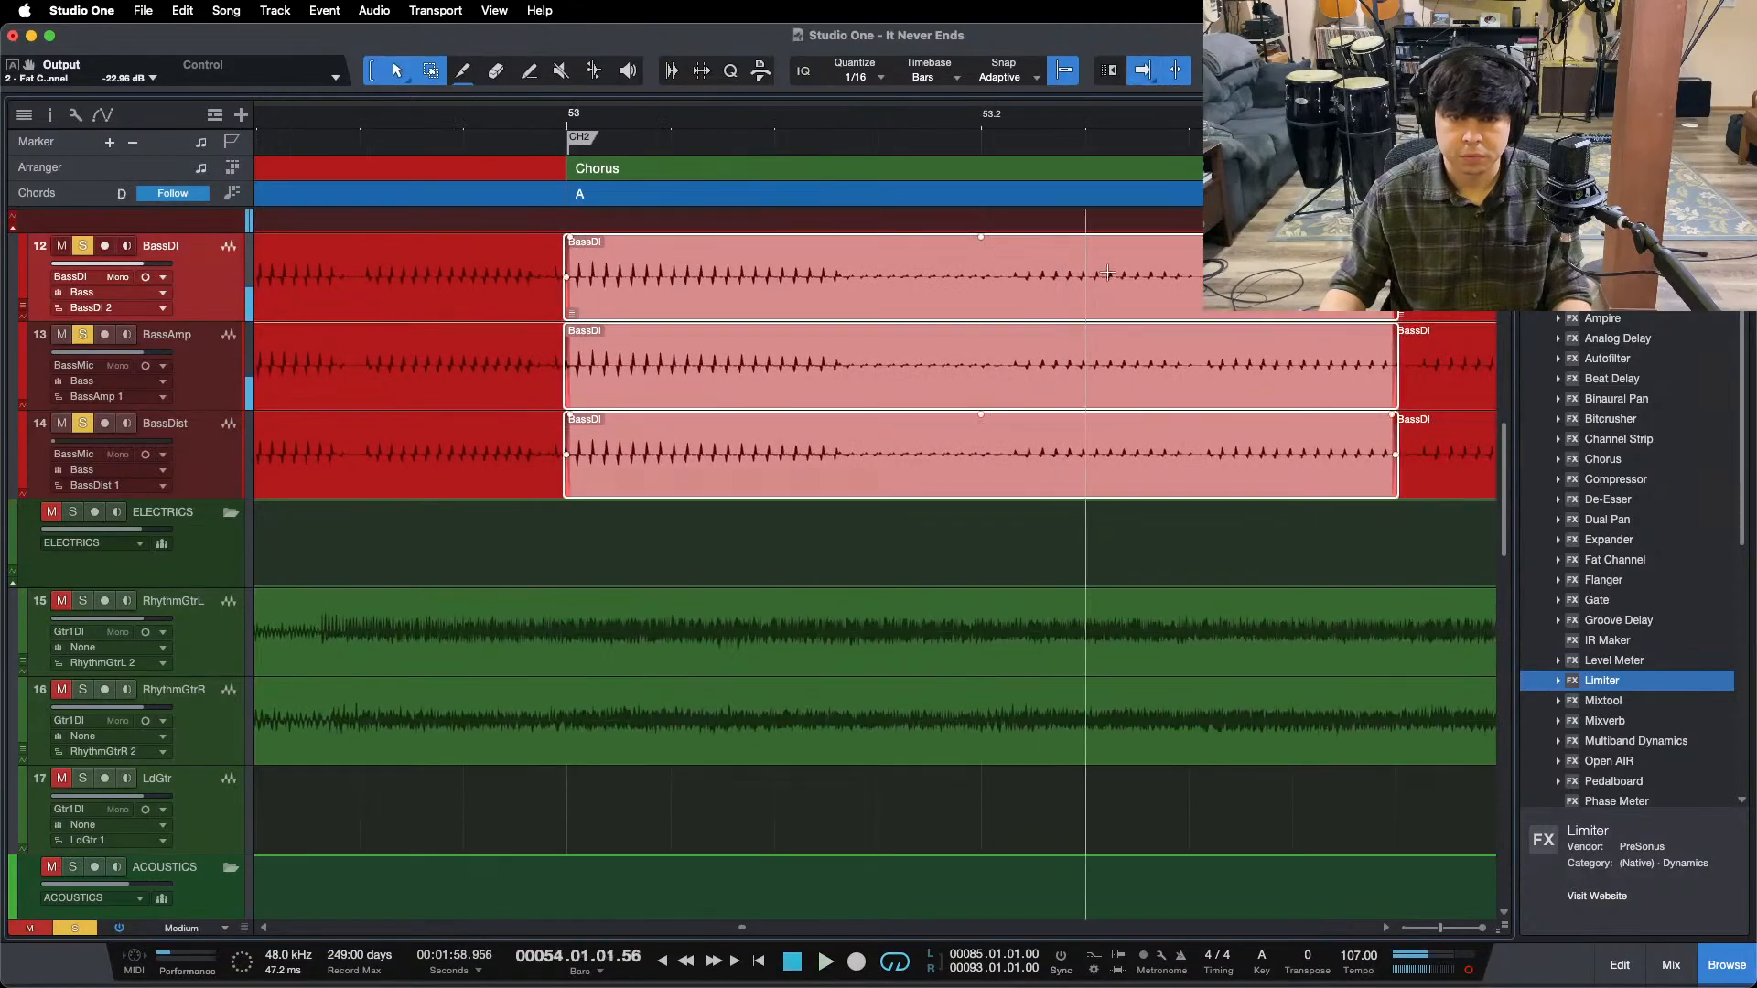
pyautogui.moveTo(1077, 296); pyautogui.dragTo(1061, 292)
pyautogui.moveTo(1396, 307)
pyautogui.mouseDown()
pyautogui.moveTo(1503, 307)
pyautogui.moveTo(1361, 307)
pyautogui.moveTo(1380, 307)
pyautogui.mouseUp()
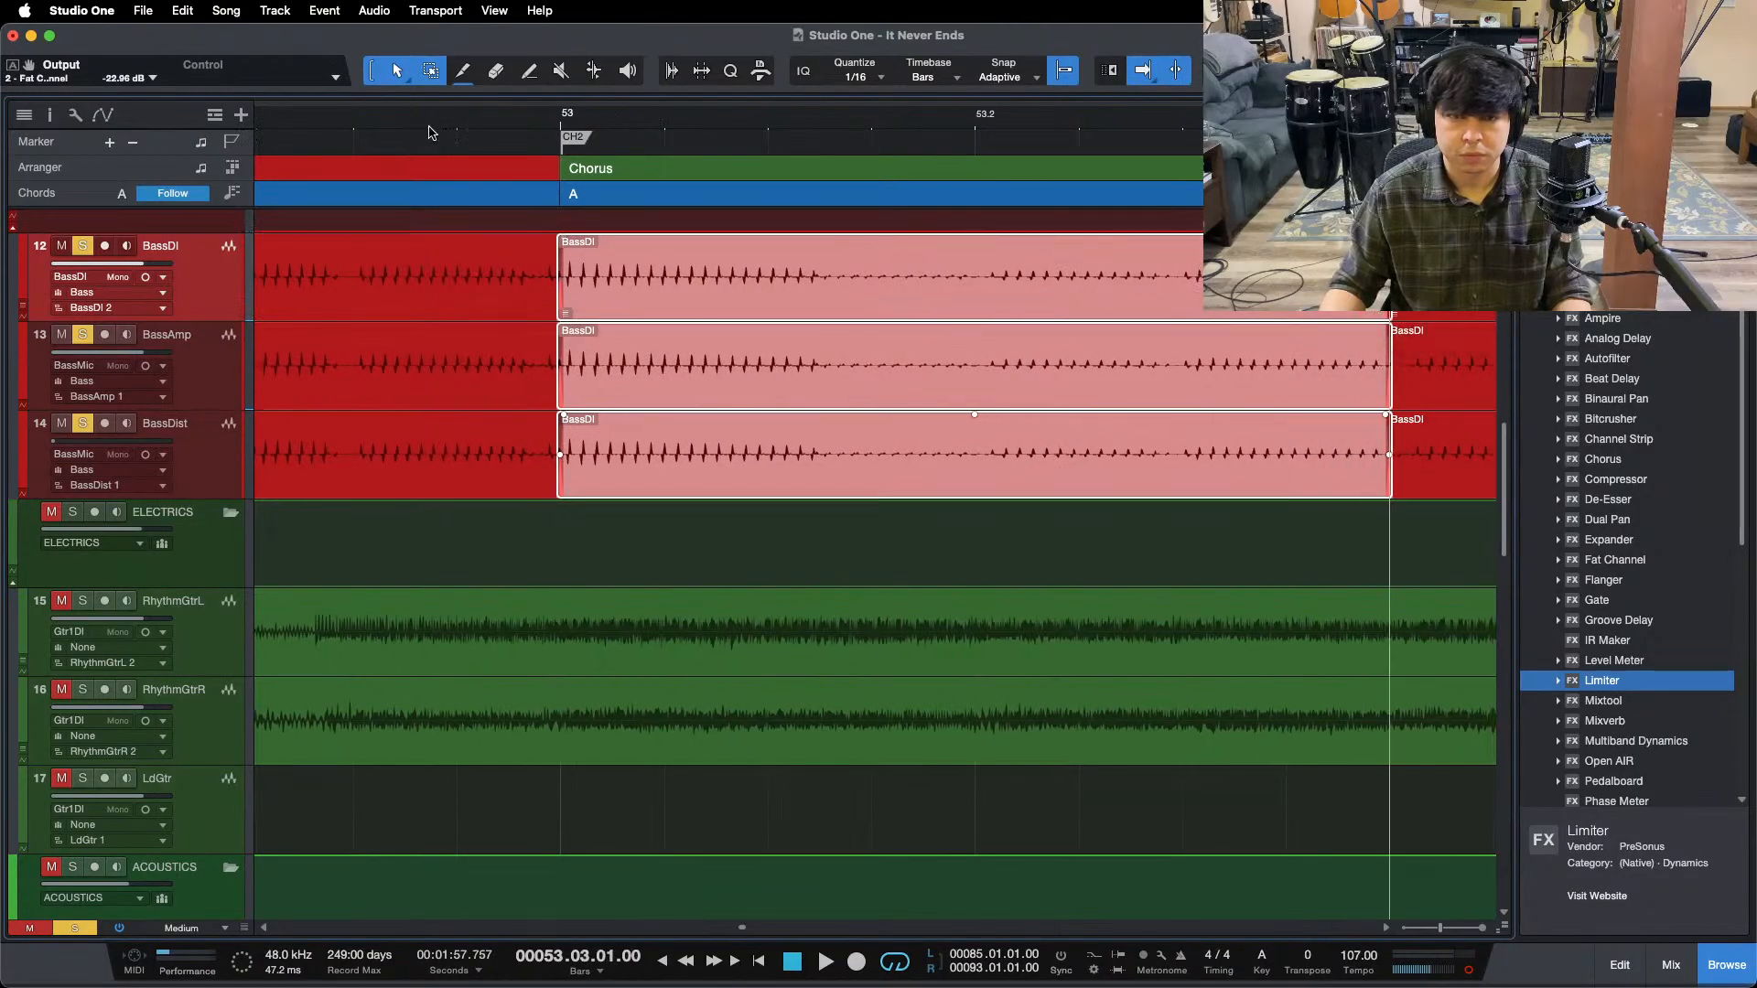
# - Audition the edited soloed bass from bar 52 through the start of the Chorus
pyautogui.click(399, 133)
pyautogui.press('space')
pyautogui.press('w')
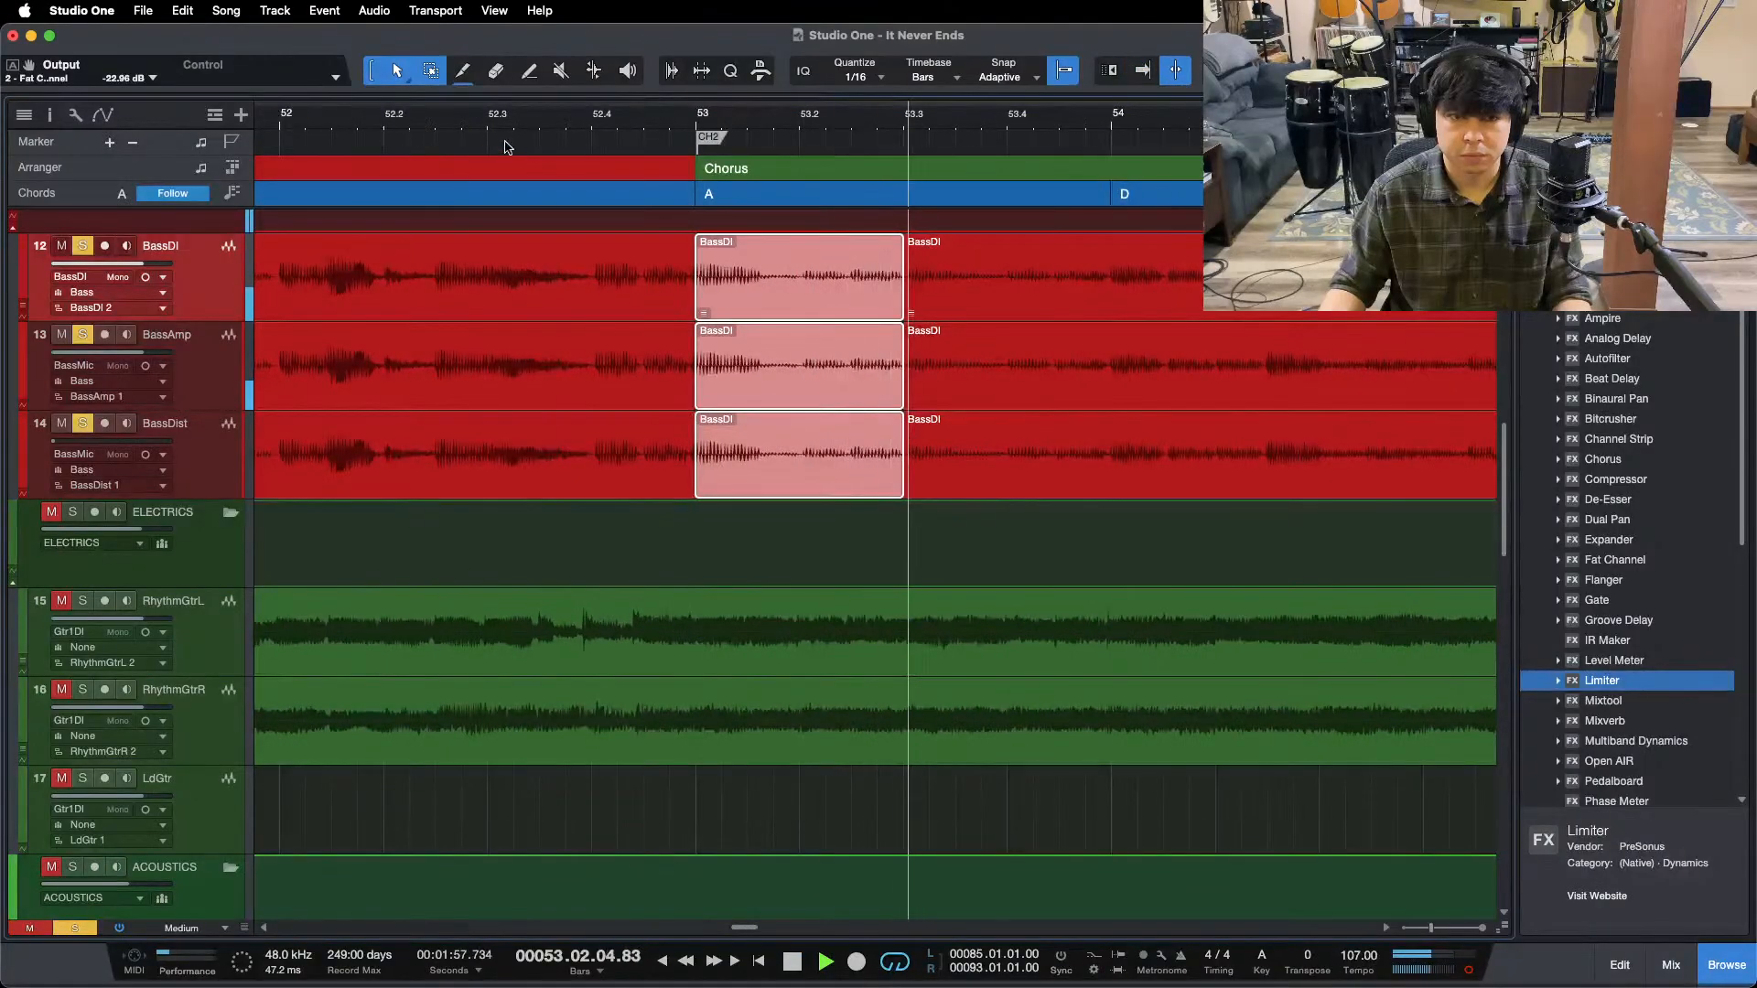
pyautogui.click(430, 122)
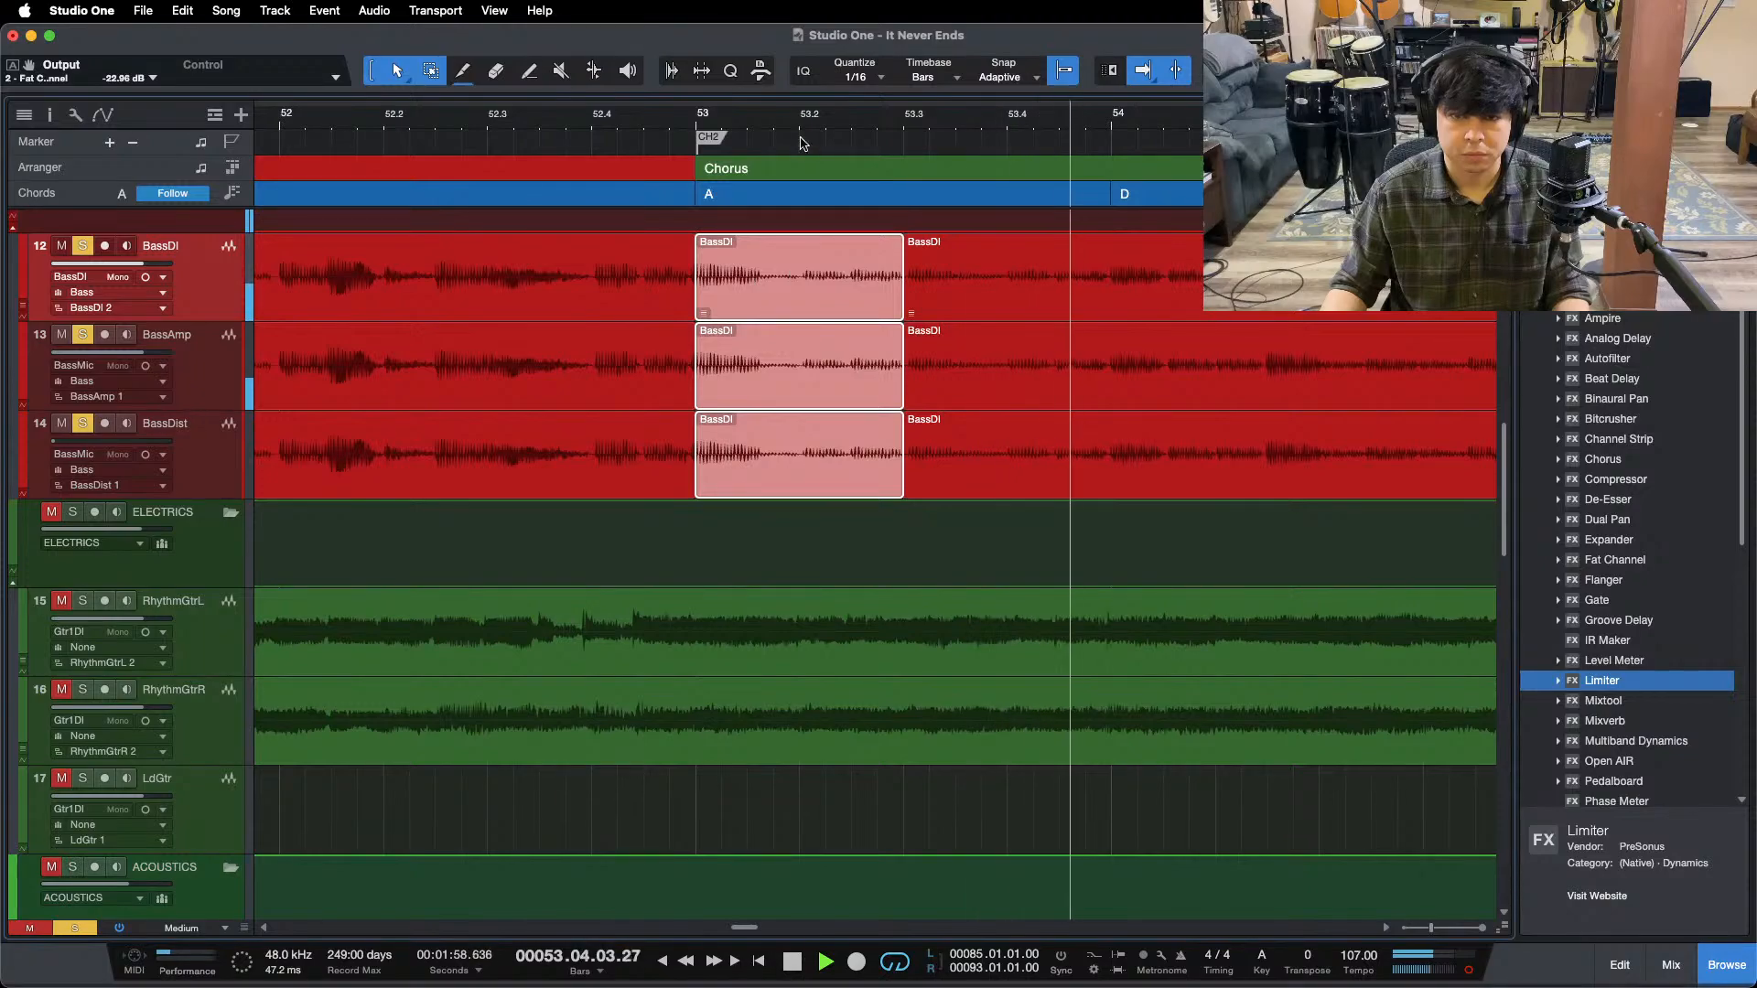
# - Unsolo the BASS bus and play the Chorus transition from bar 52 with the drums, showing the whole song
pyautogui.click(449, 123)
pyautogui.press('s')
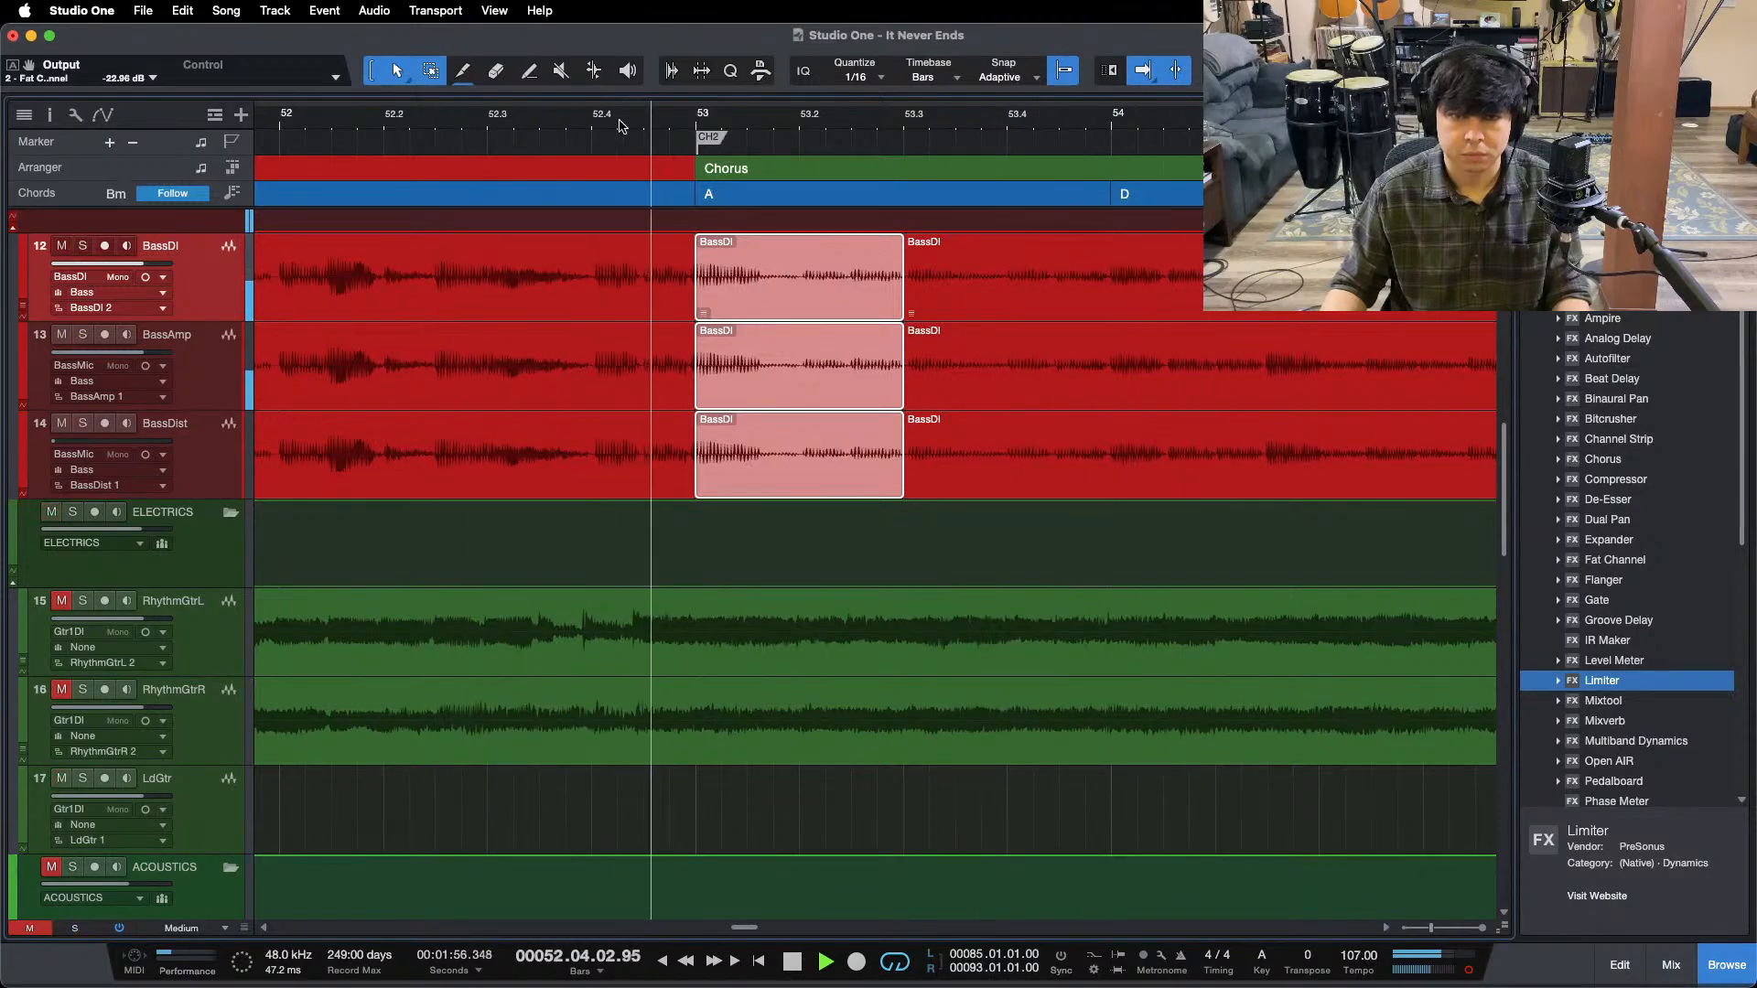
pyautogui.press('w')
pyautogui.press('w')
pyautogui.press('w')
pyautogui.press('w')
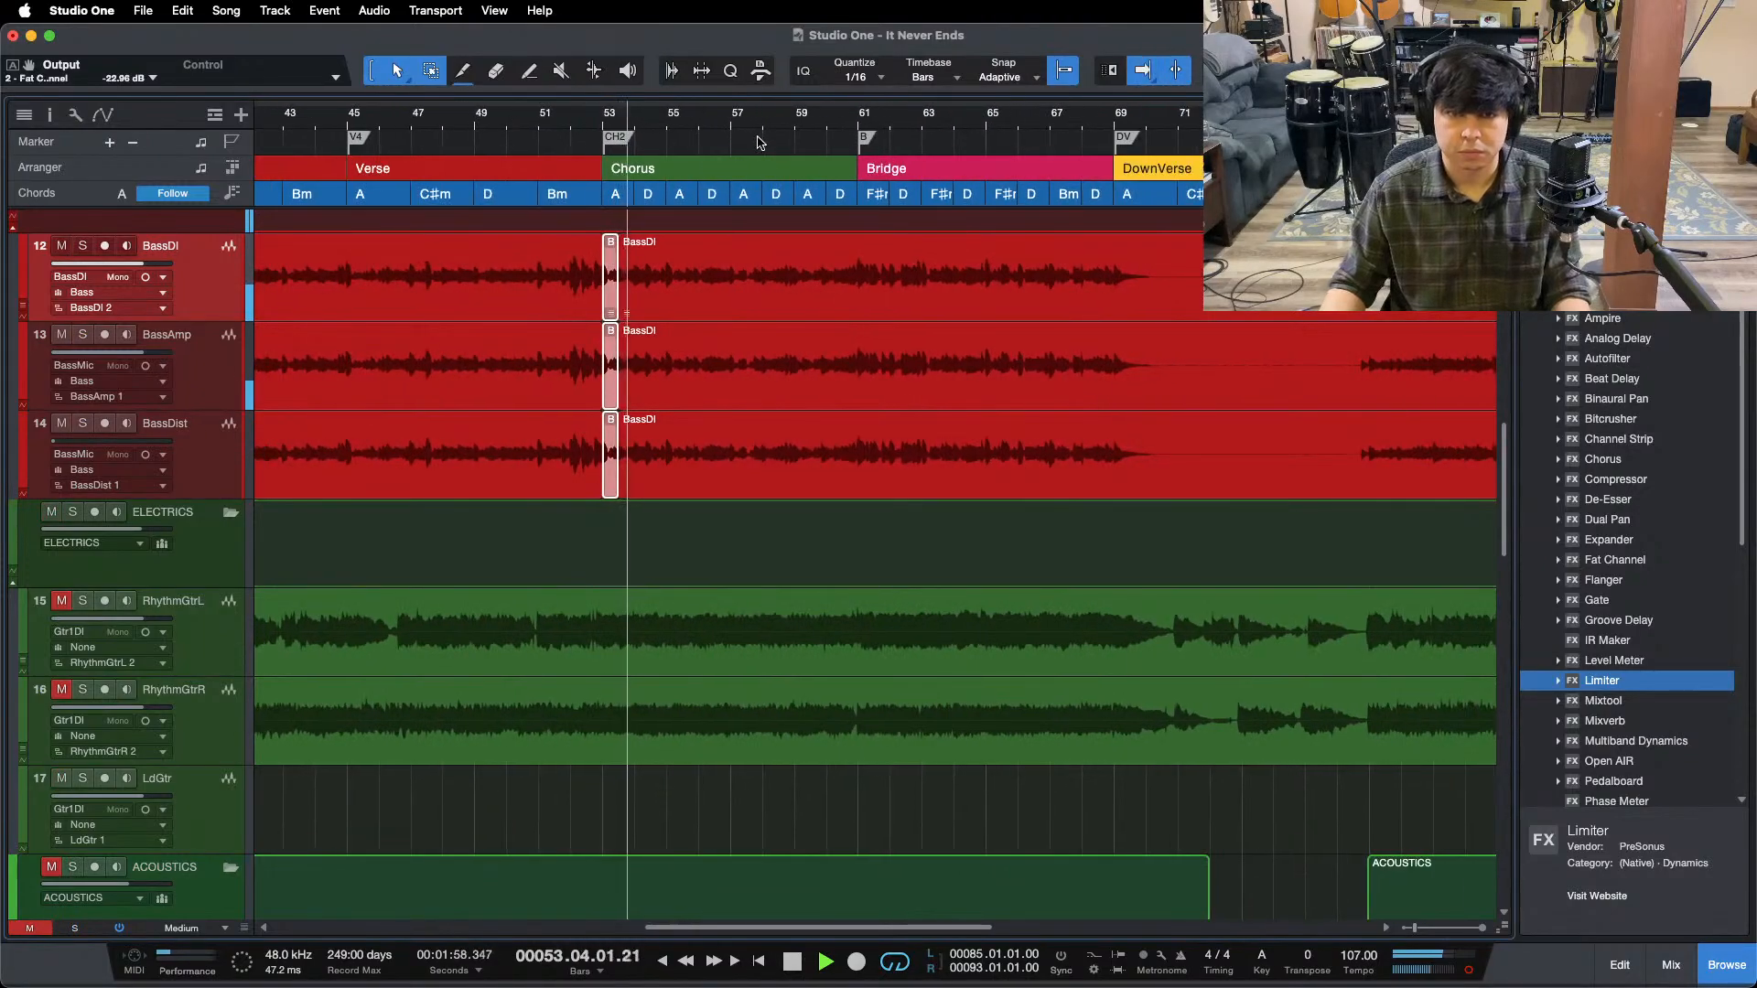
pyautogui.press('w')
pyautogui.press('w')
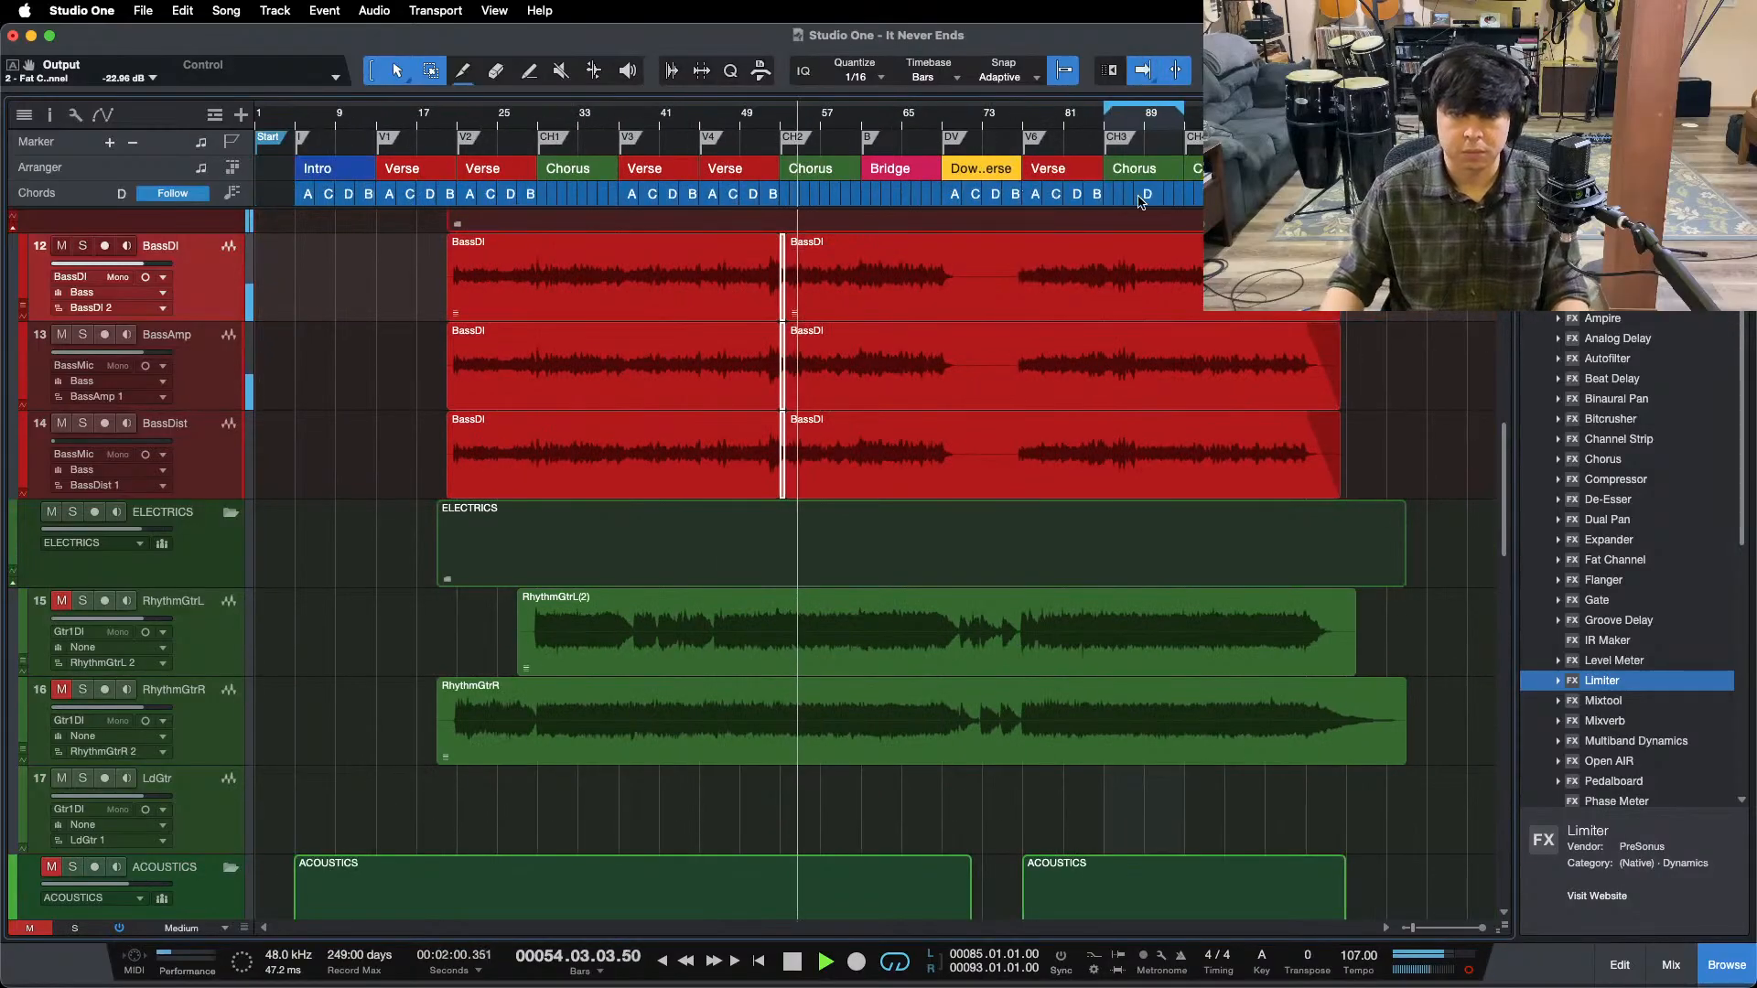
# - Play the song from the loop start at bar 85, the third Chorus, and show the mixer console
pyautogui.press('KP_3')
pyautogui.press('KP_1')
pyautogui.press('space')
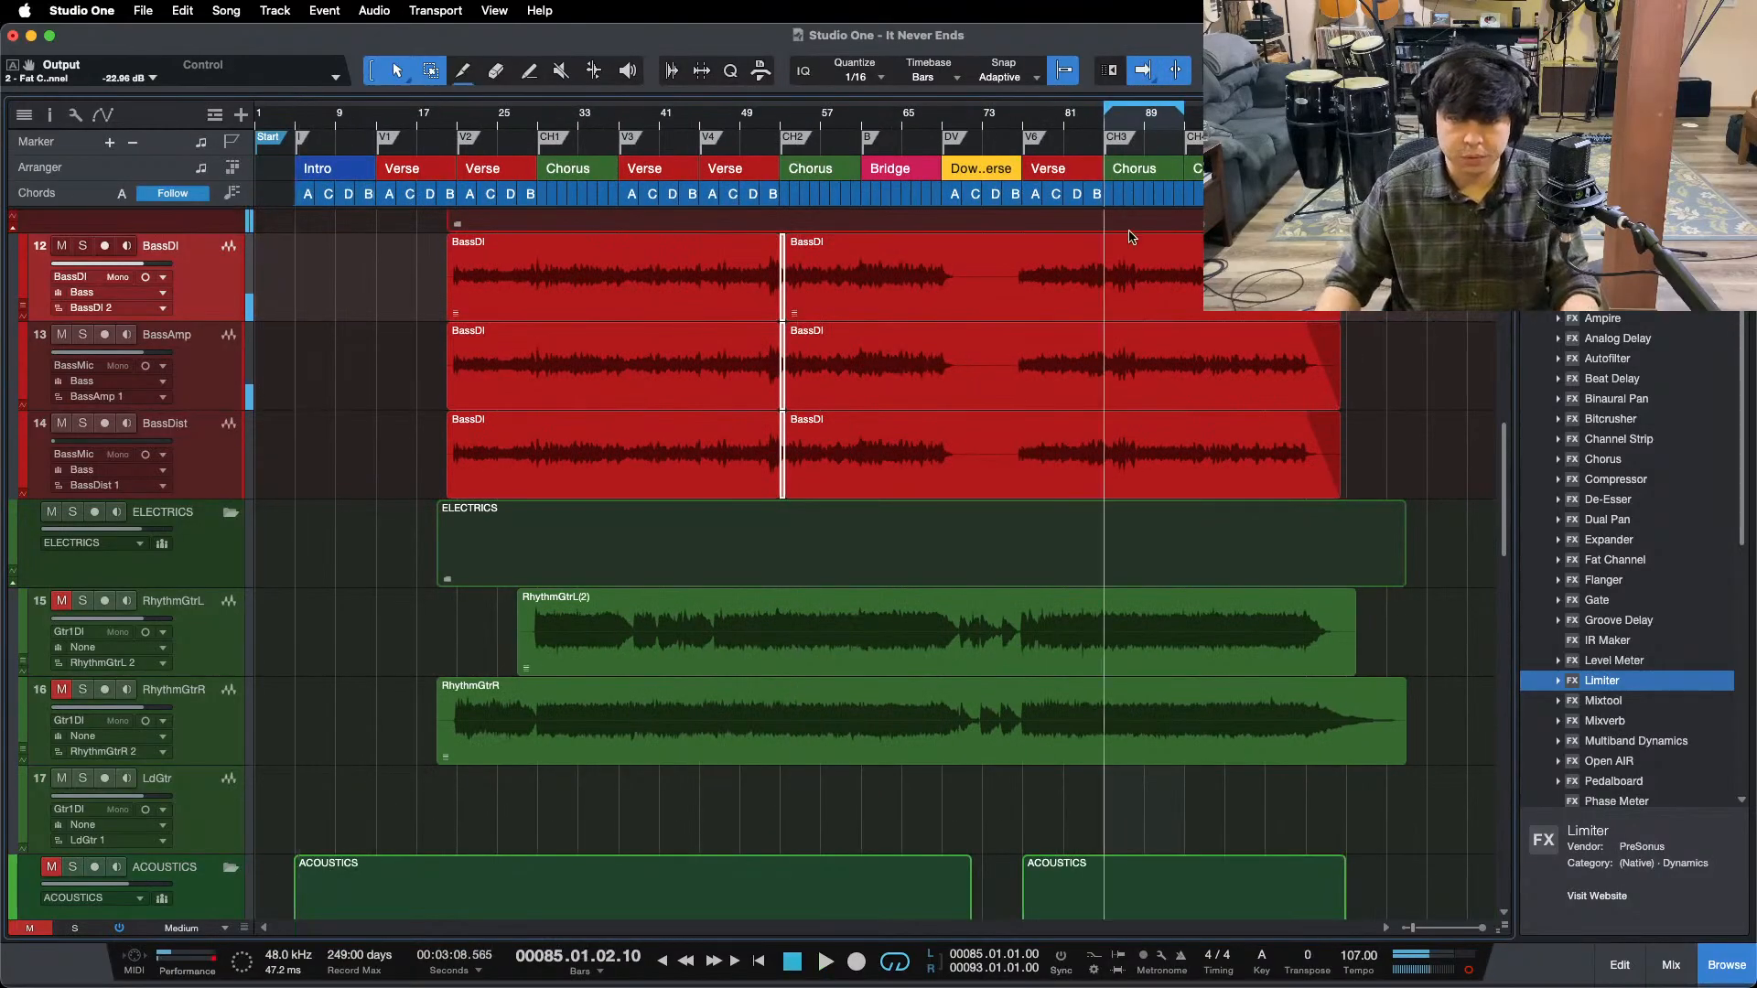
pyautogui.press('space')
pyautogui.press('F3')
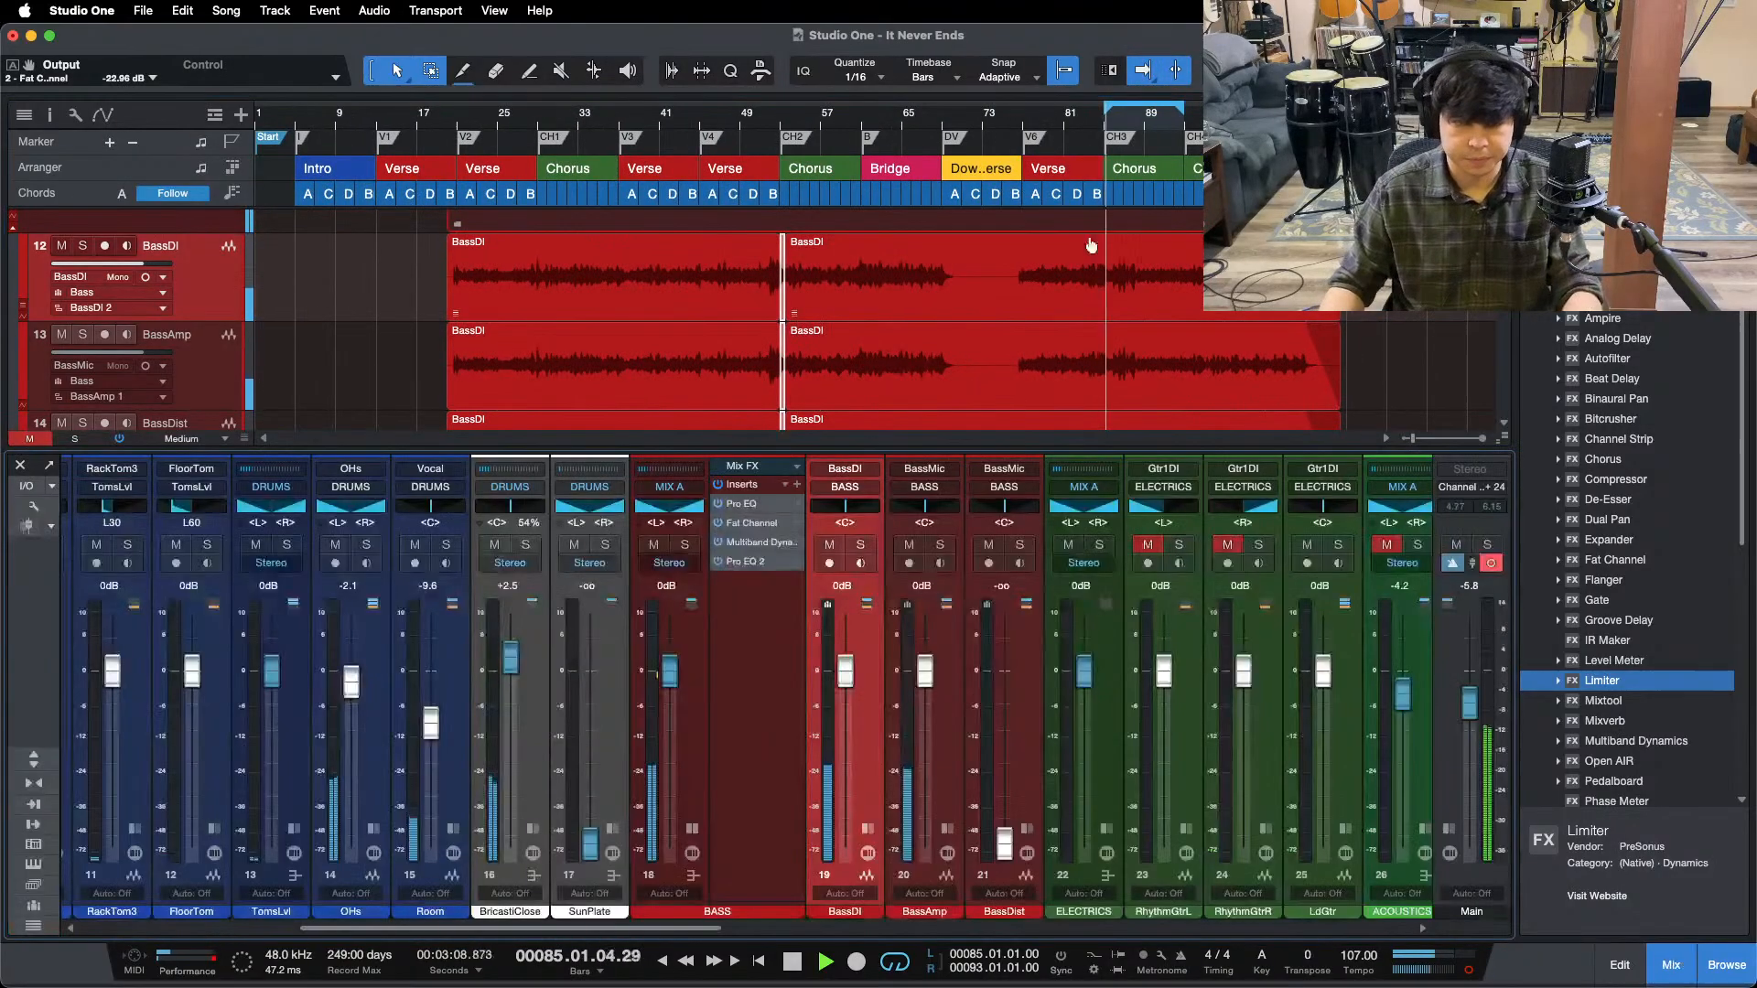
# - Solo the BASS bus and open the Multiband Dynamics effect in its inserts
pyautogui.click(680, 845)
pyautogui.click(691, 829)
pyautogui.press('s')
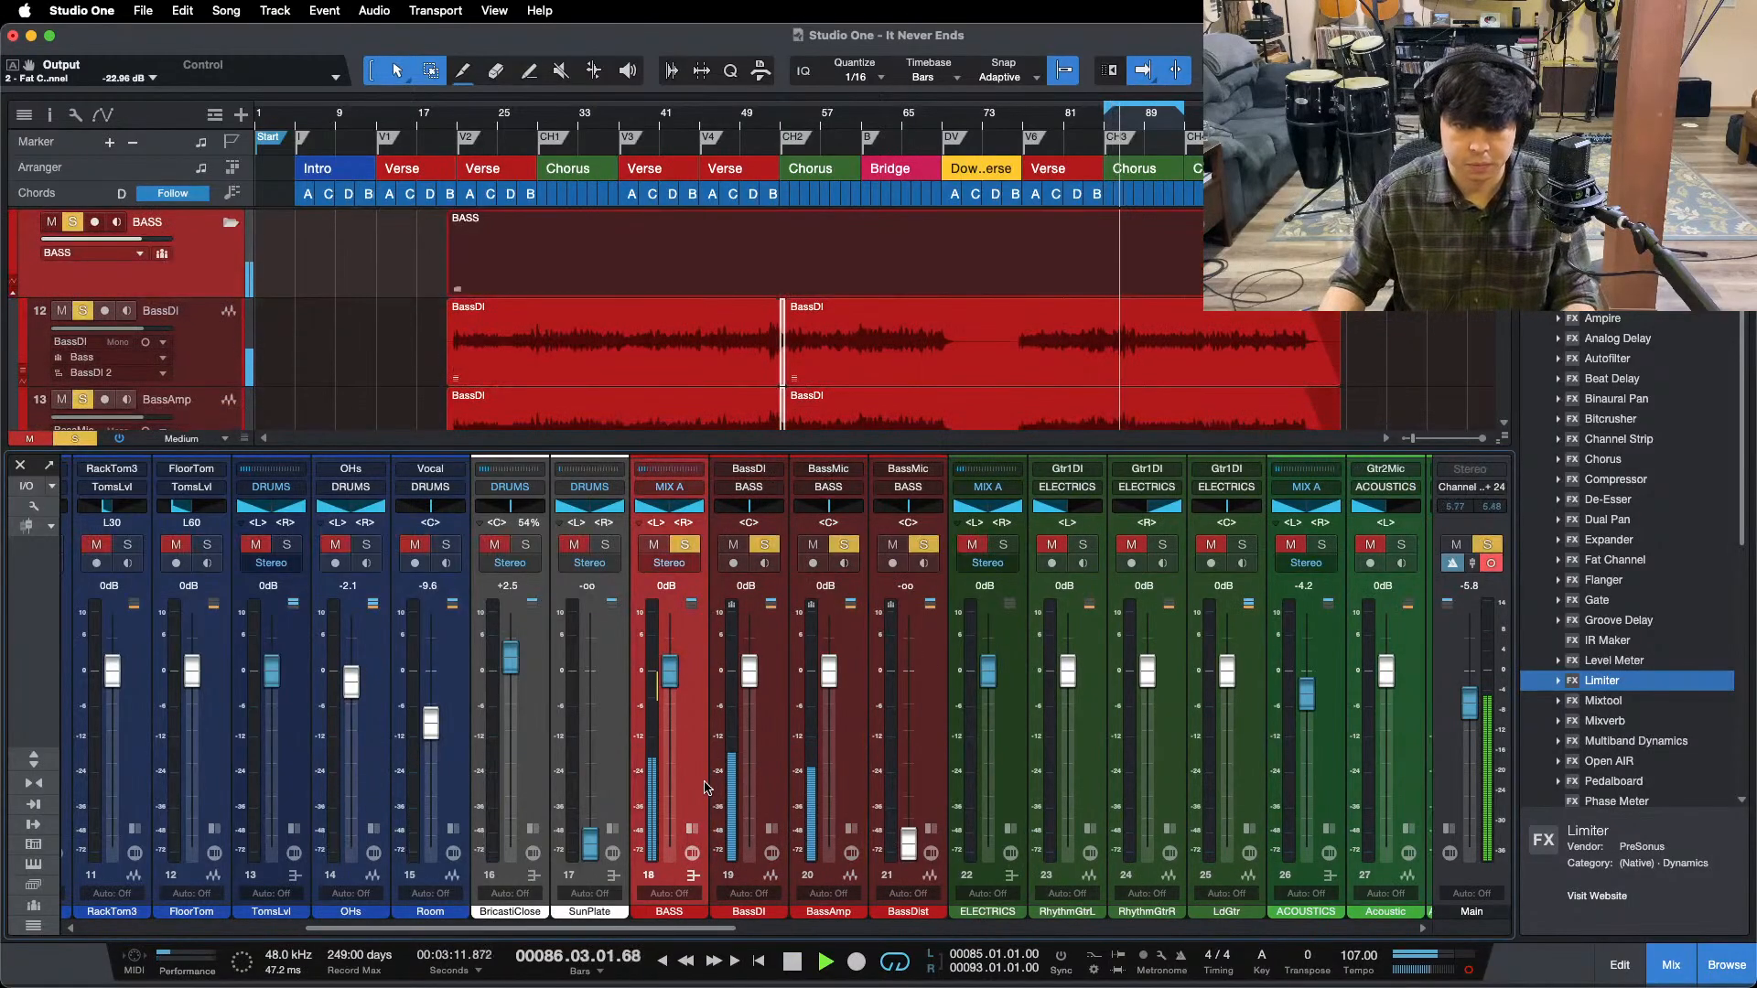
pyautogui.click(692, 829)
pyautogui.click(809, 555)
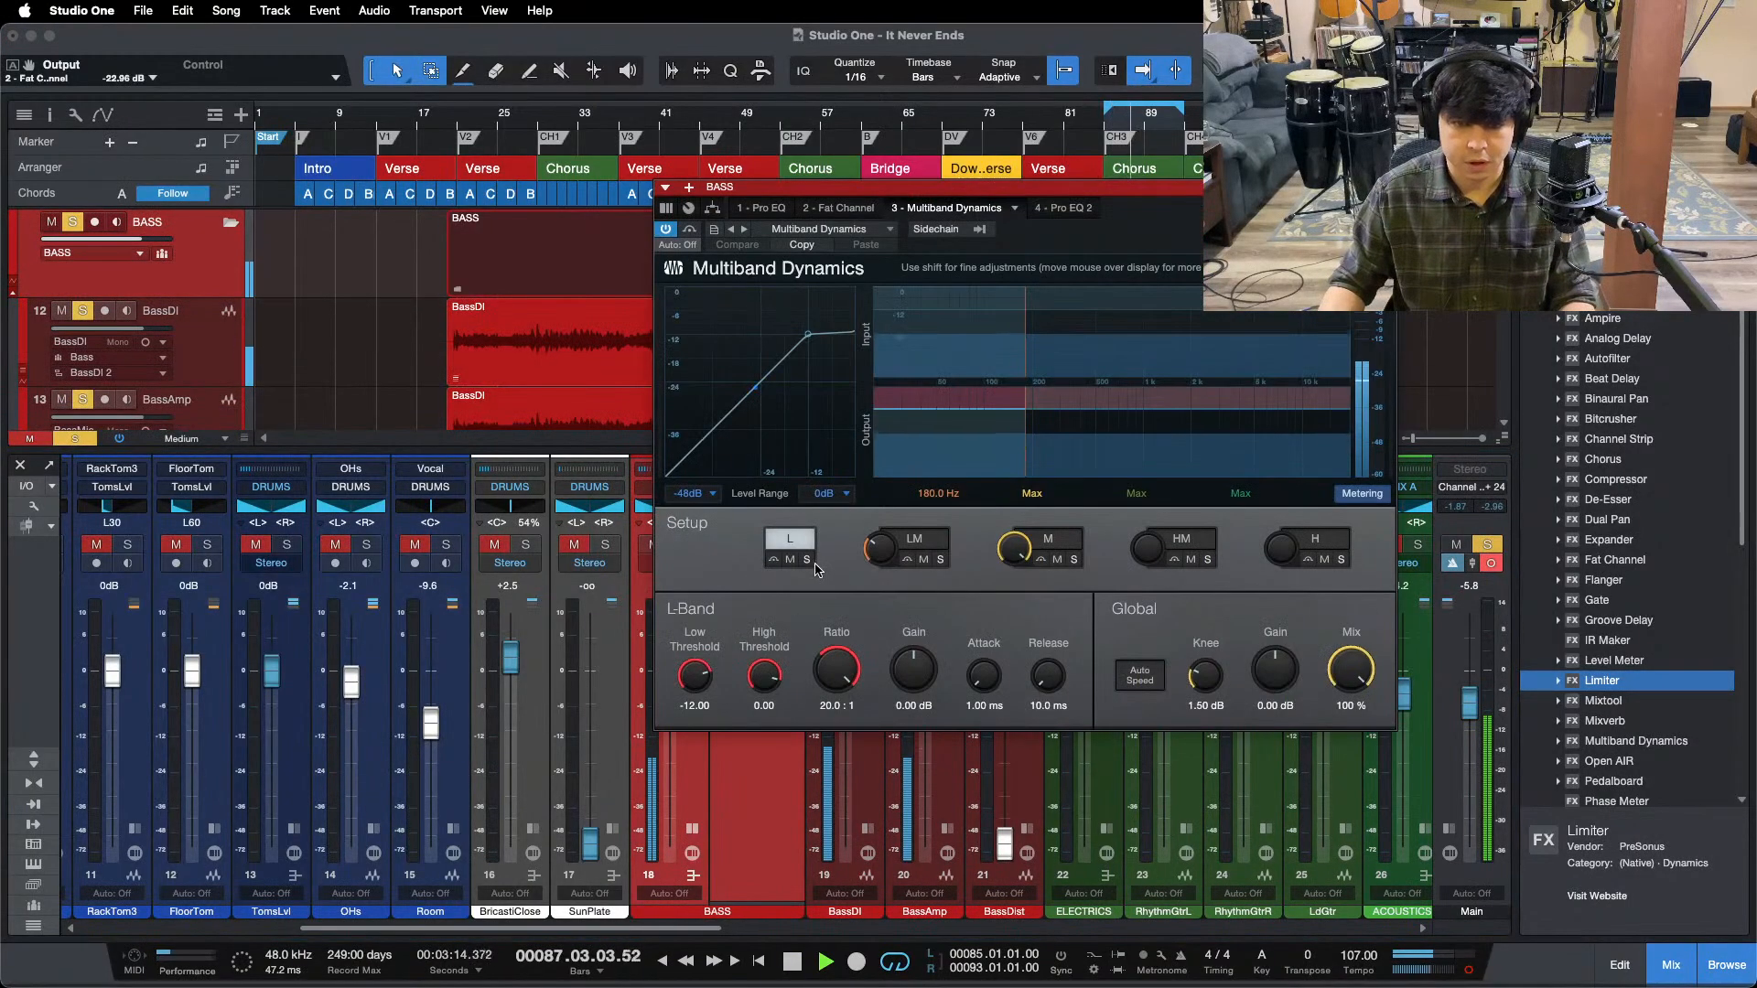
# - Solo the L band in Multiband Dynamics and lower its Low Threshold to -25.80 dB while the Chorus plays
pyautogui.click(923, 559)
pyautogui.click(806, 560)
pyautogui.press('space')
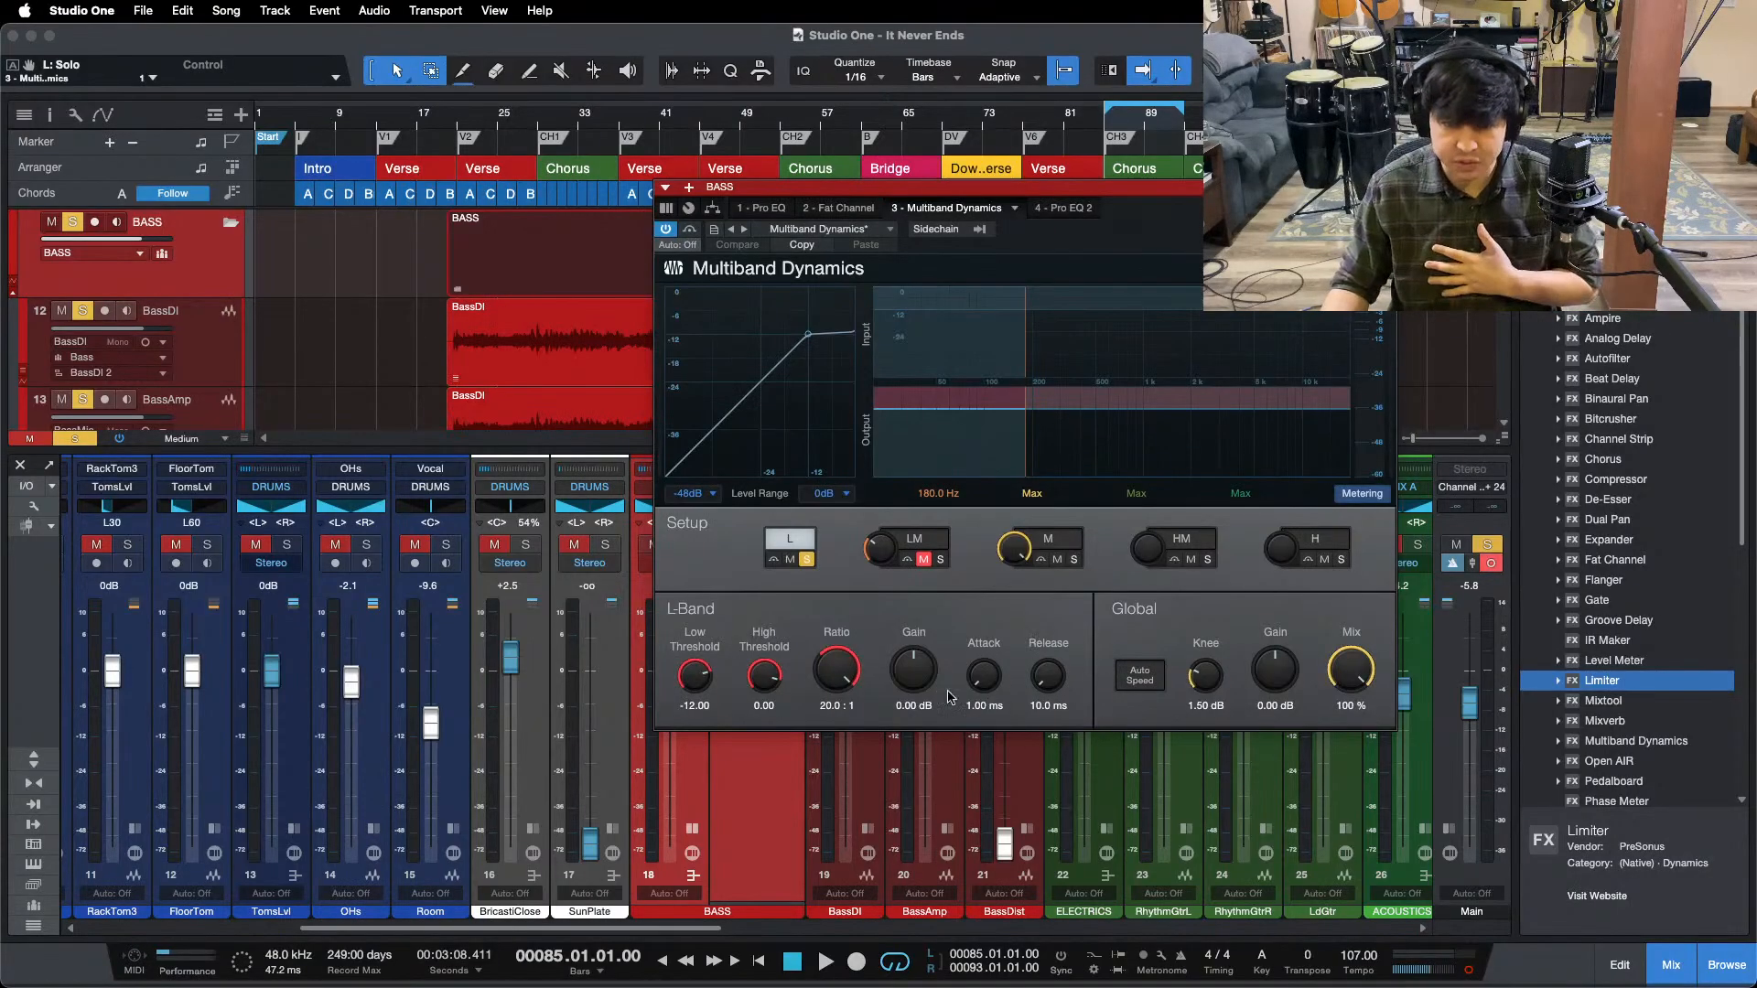
pyautogui.press('space')
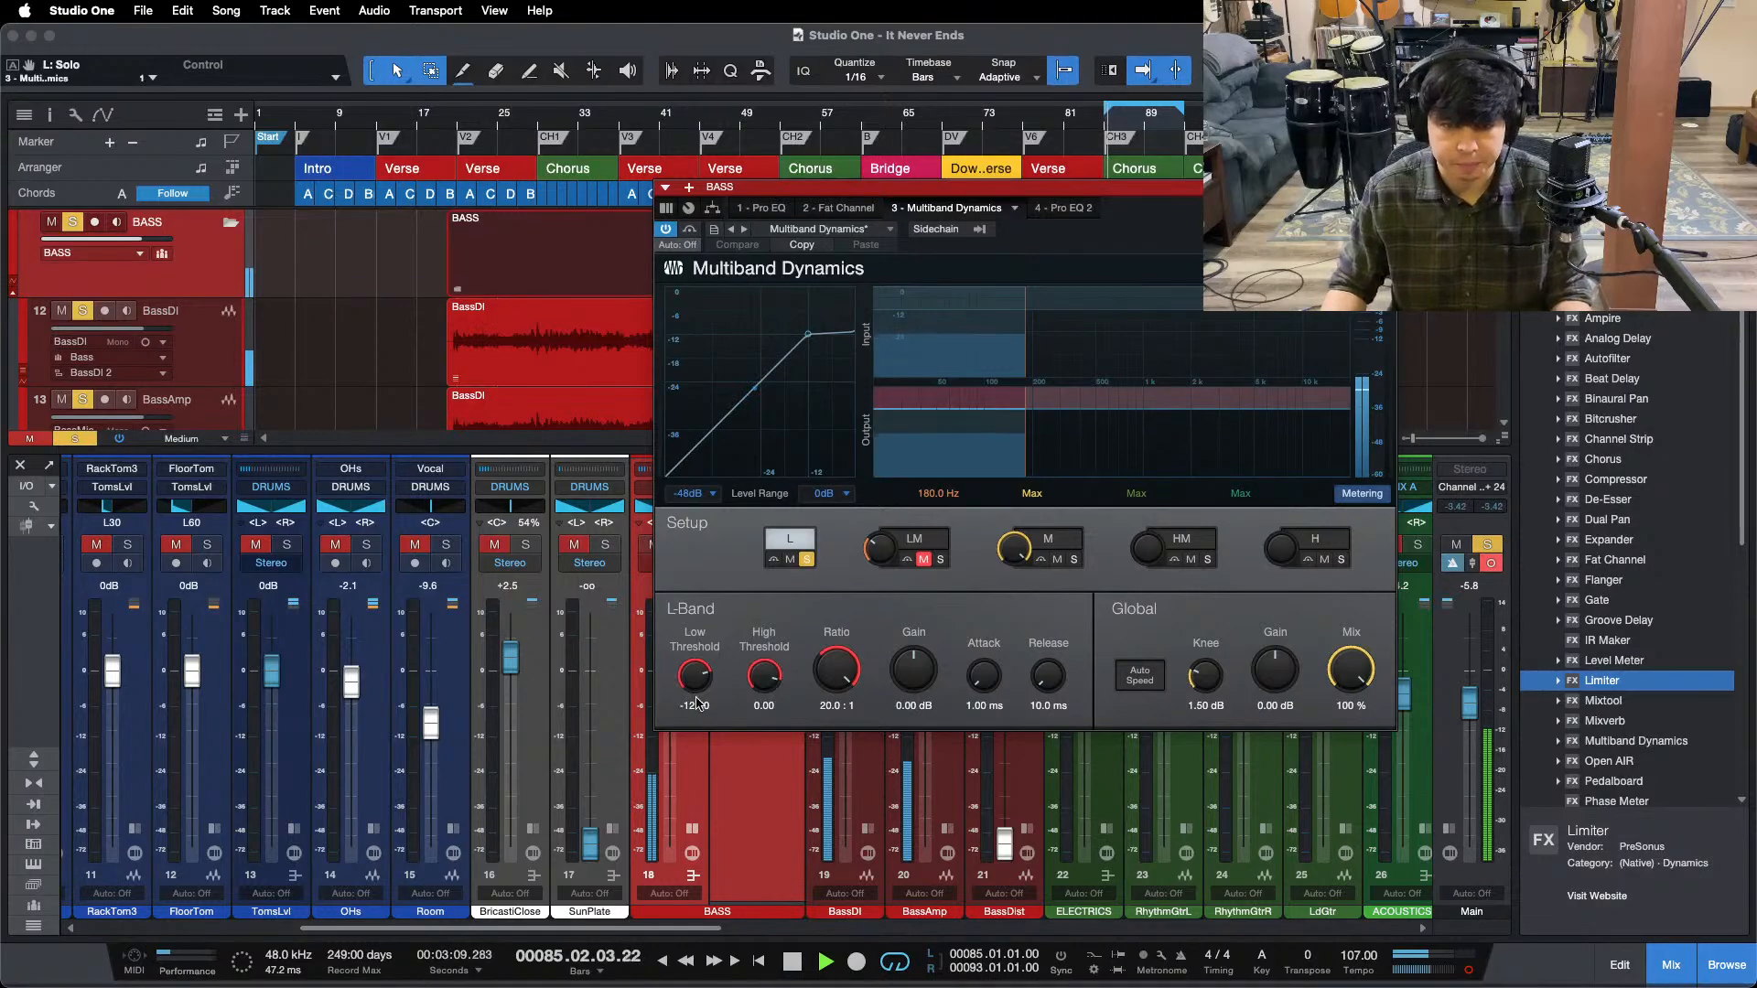
pyautogui.moveTo(696, 670); pyautogui.dragTo(719, 675)
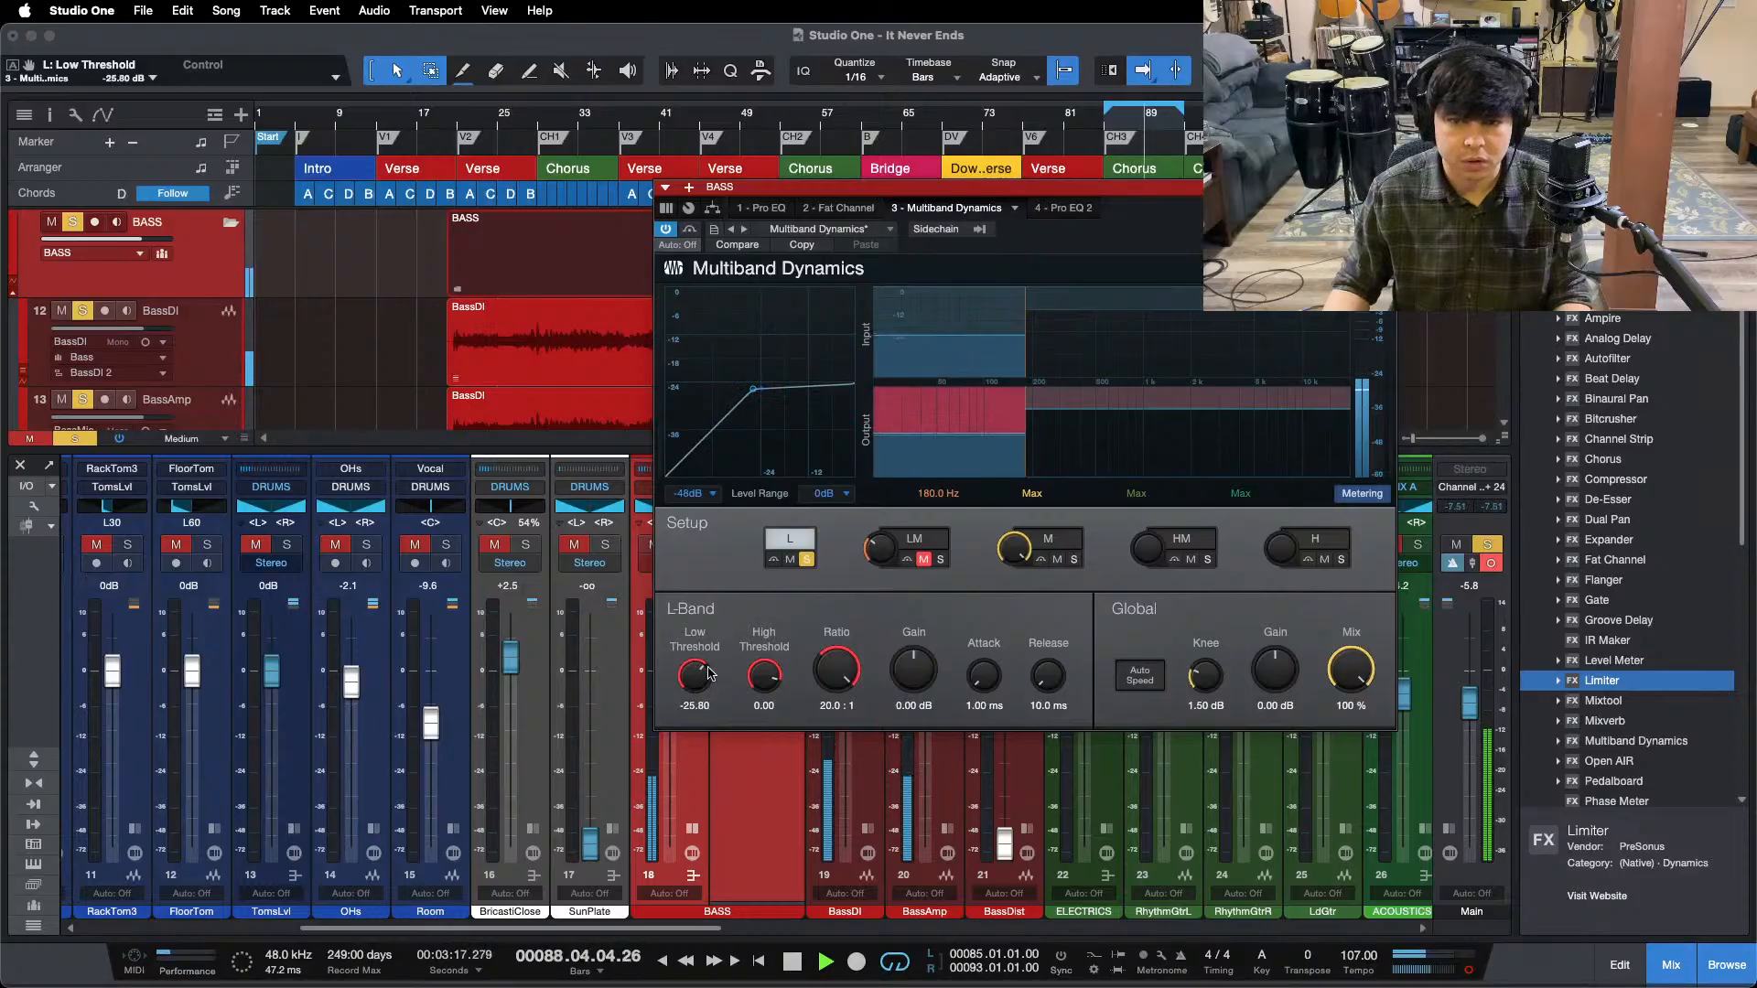
# - Audition the soloed low band around bars 23, 57 and 77, keeping the effect window clear of the timeline
pyautogui.click(477, 114)
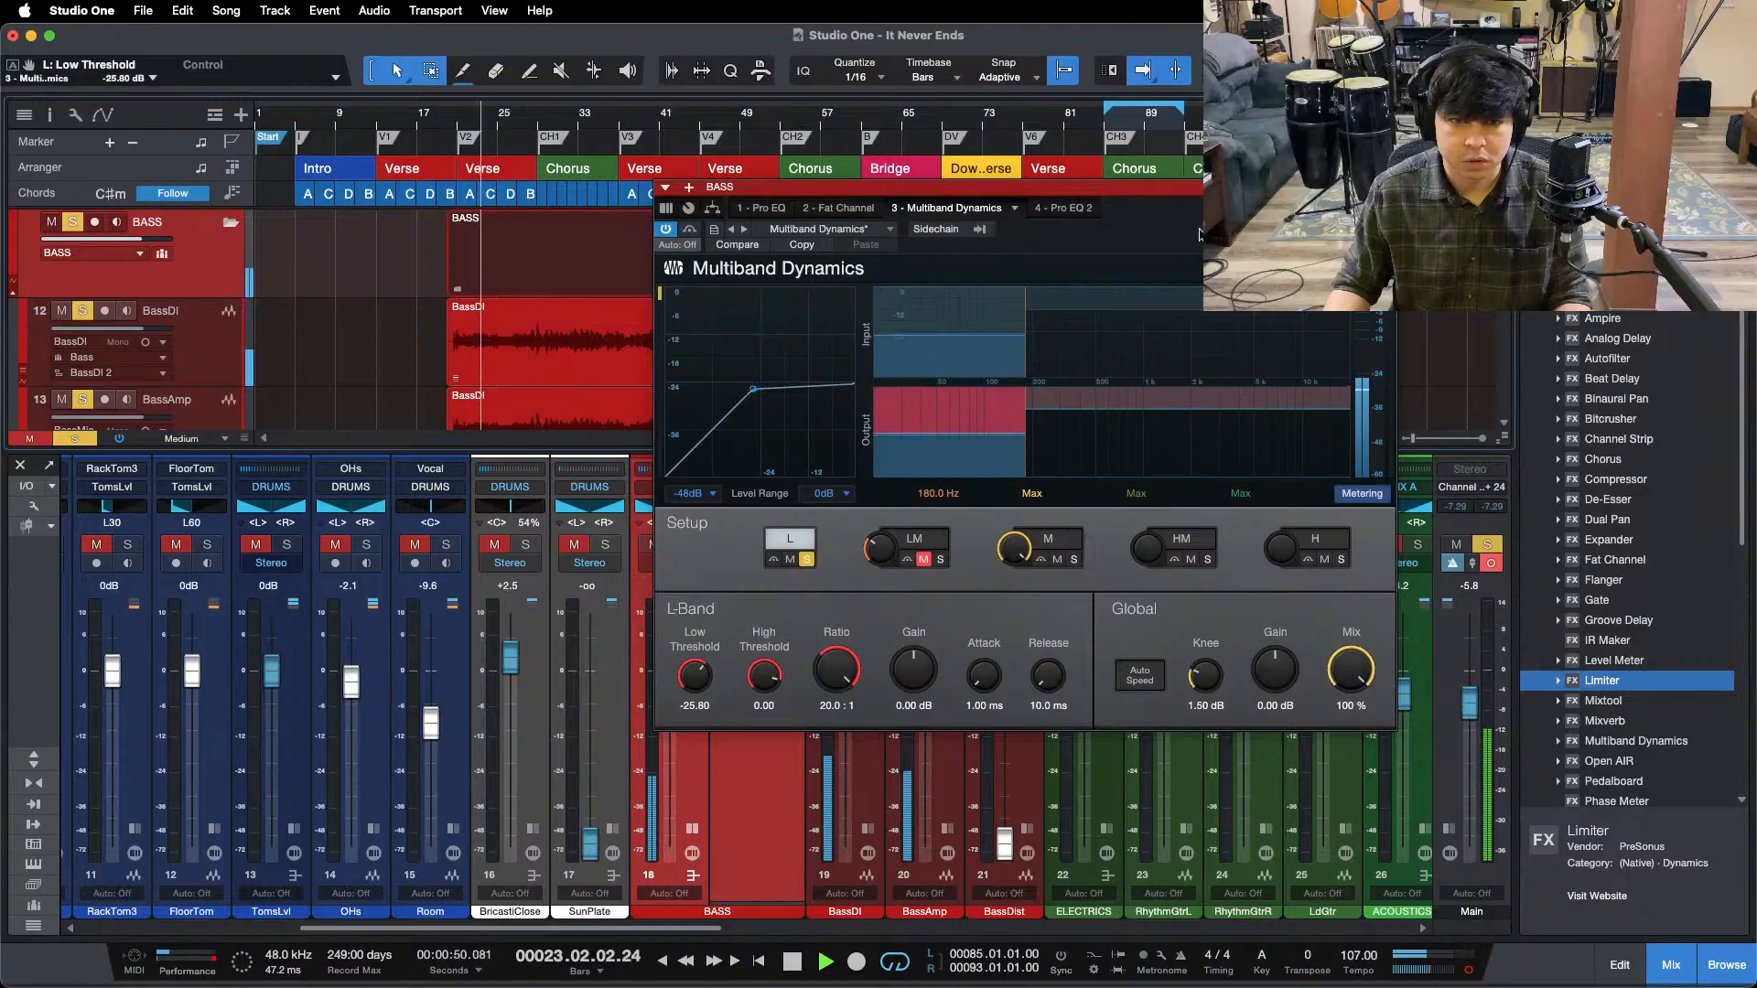
pyautogui.moveTo(915, 186); pyautogui.dragTo(727, 398)
pyautogui.click(824, 122)
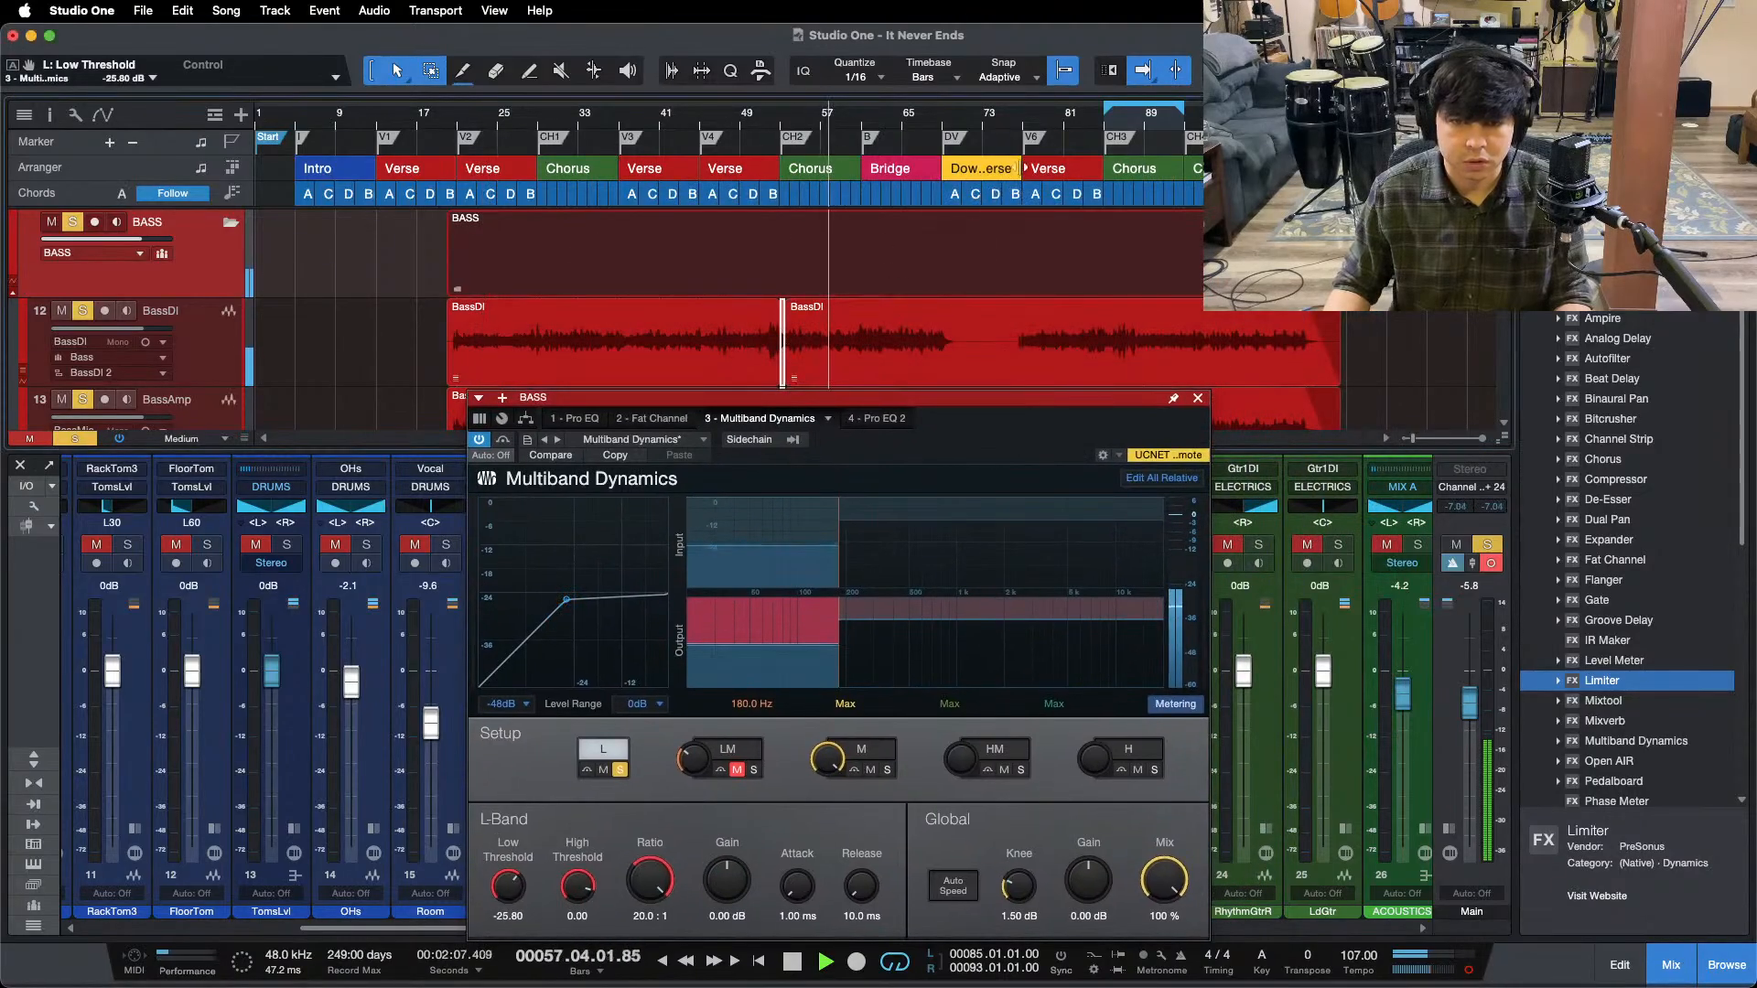
pyautogui.click(1023, 113)
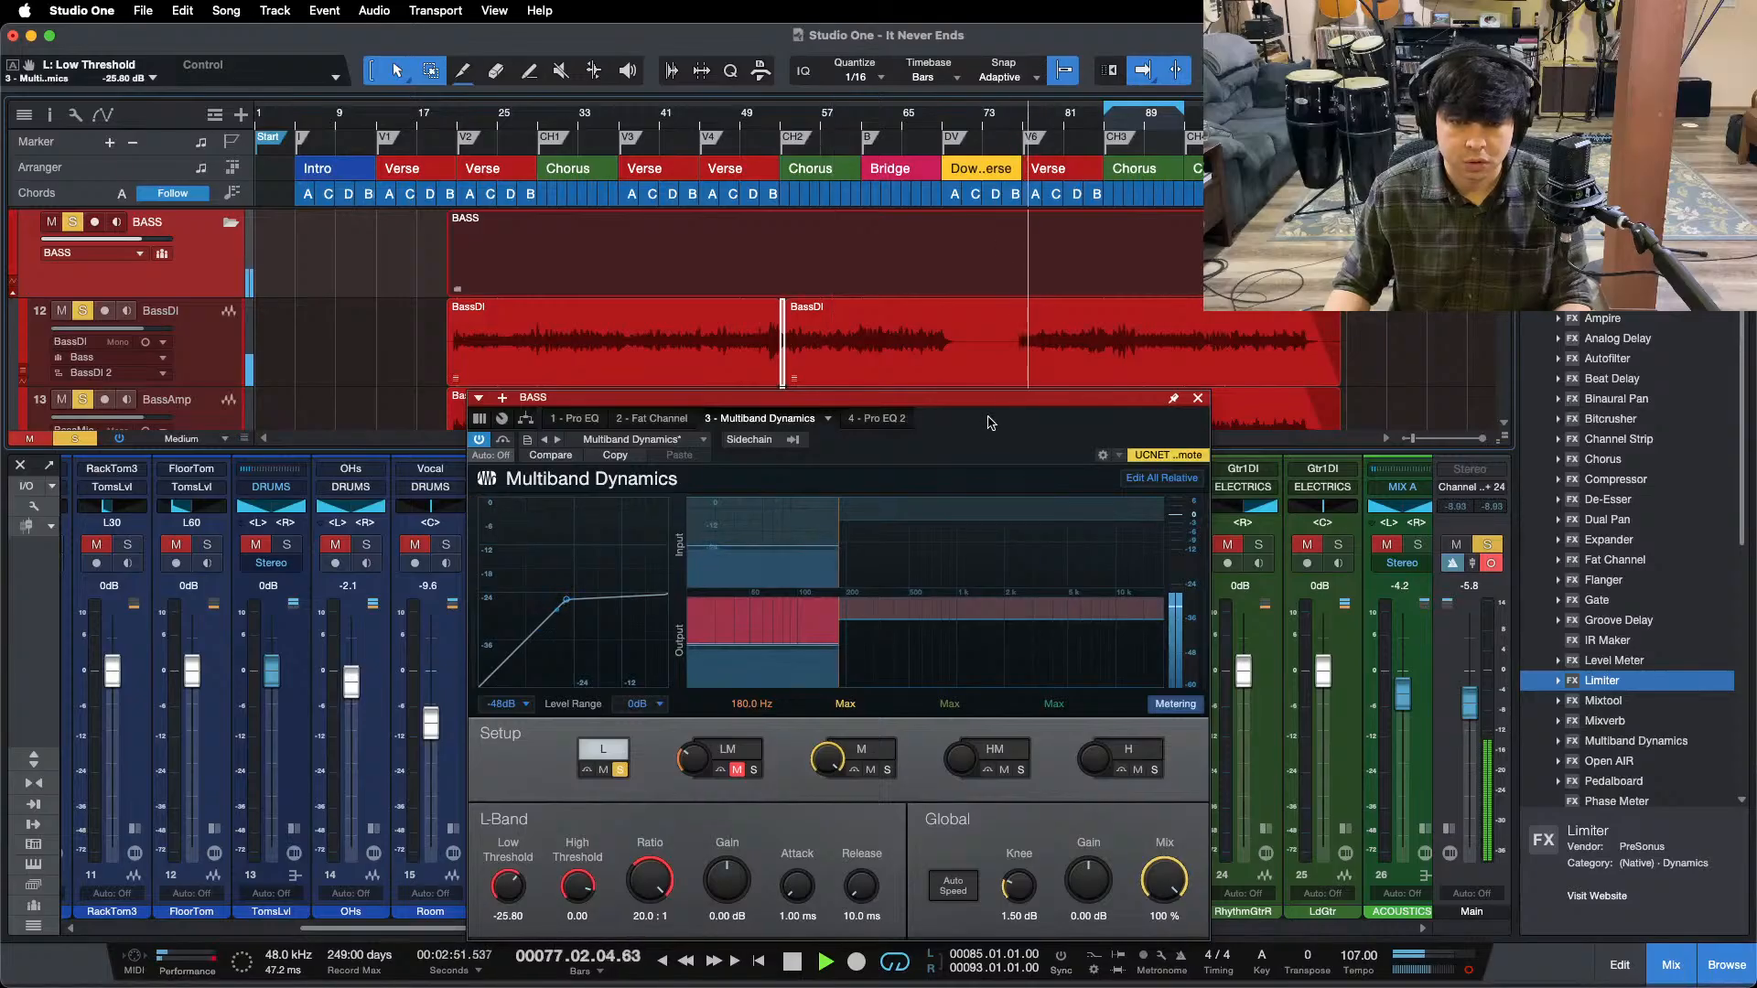
pyautogui.moveTo(988, 422); pyautogui.dragTo(1144, 371)
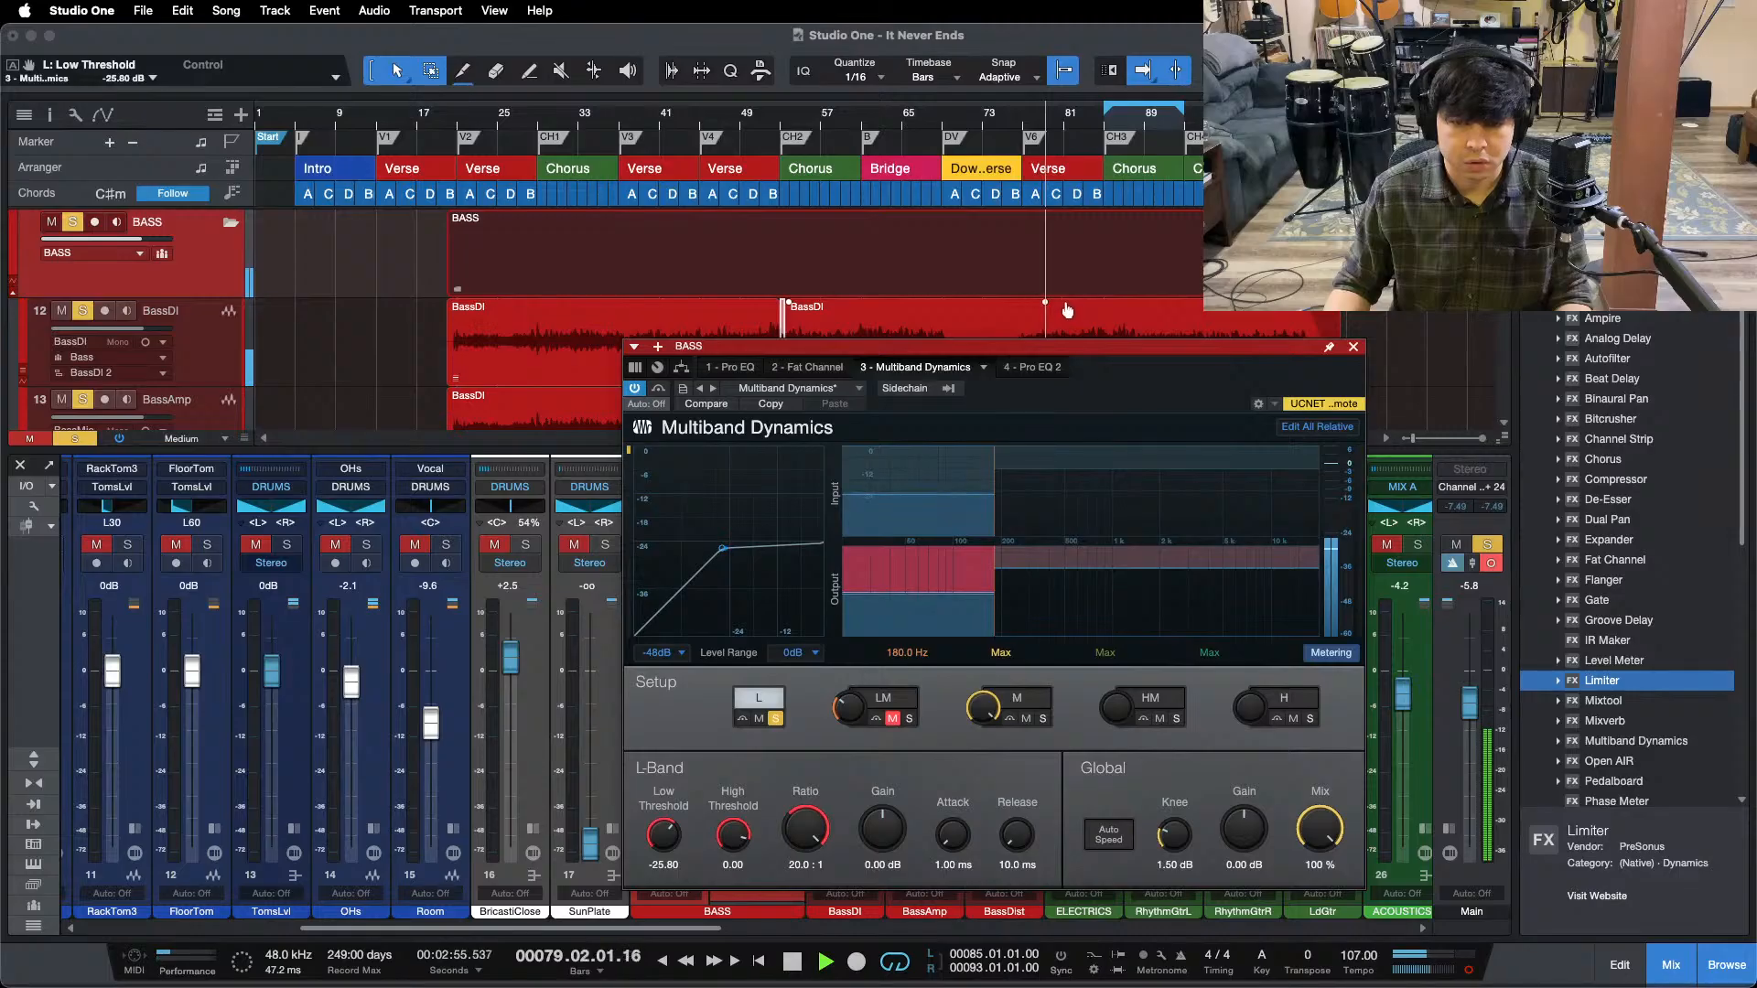
# - Switch the solo from the L band to the LM band, set its Low Threshold to -25.80 dB and unsolo it
pyautogui.click(775, 718)
pyautogui.click(909, 718)
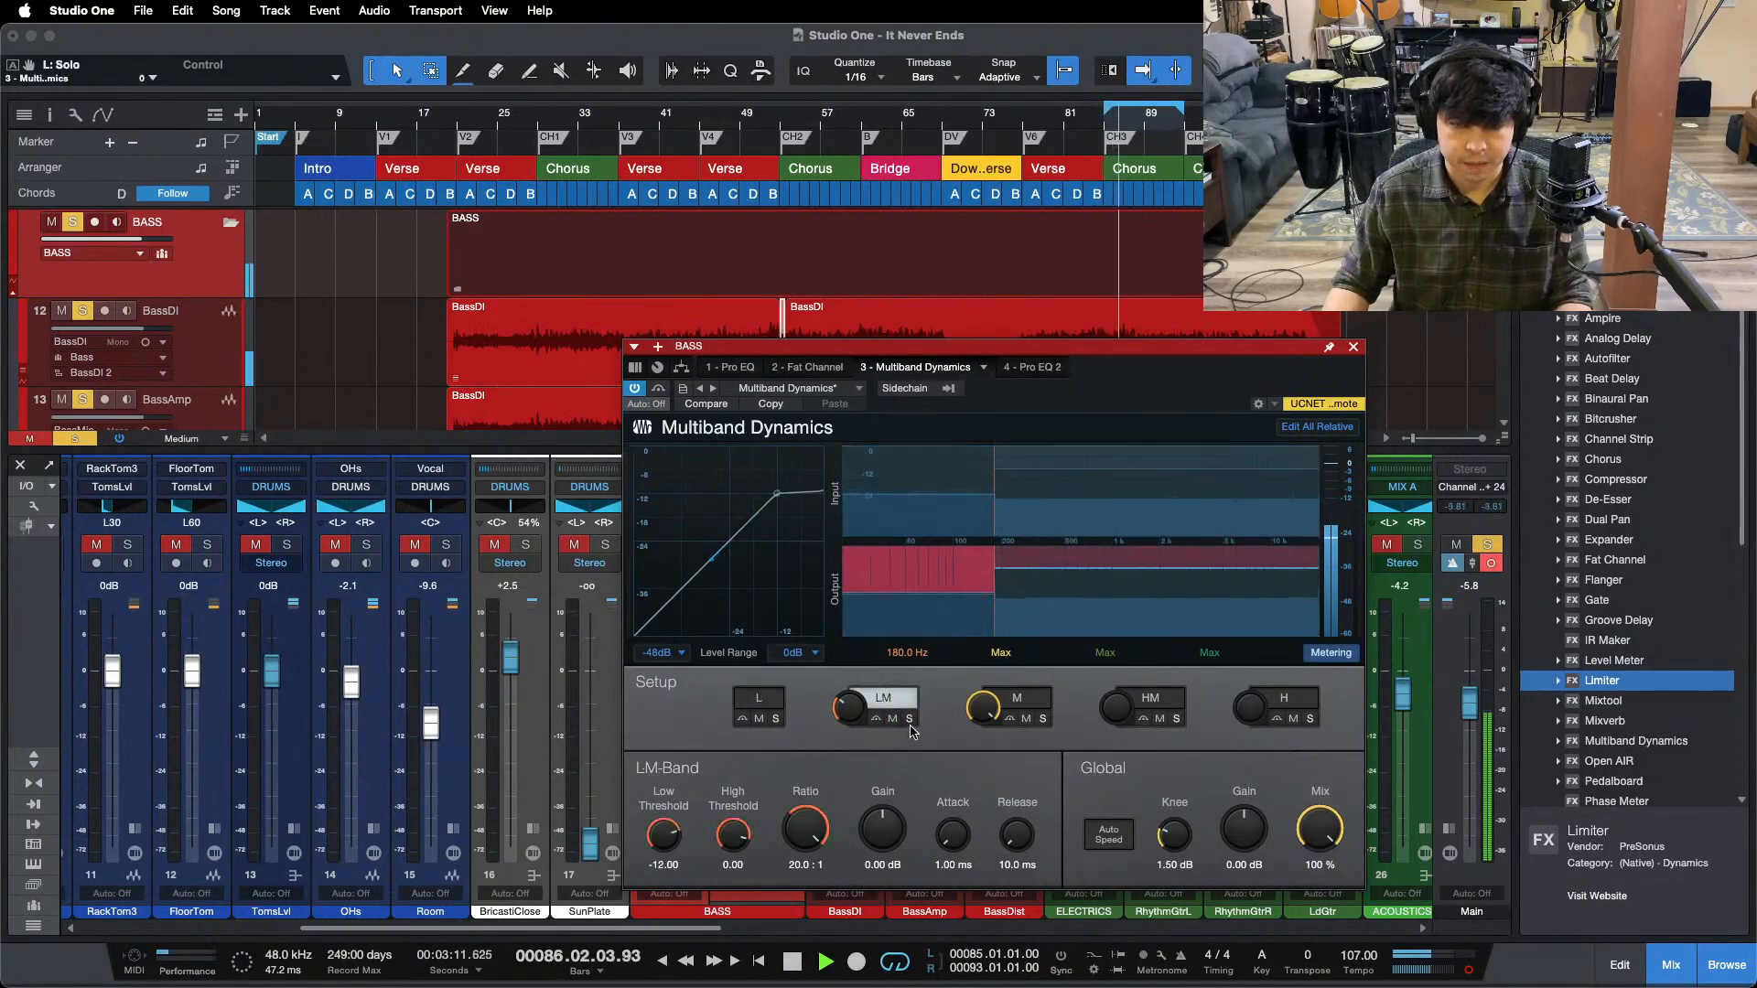
pyautogui.moveTo(663, 830); pyautogui.dragTo(658, 837)
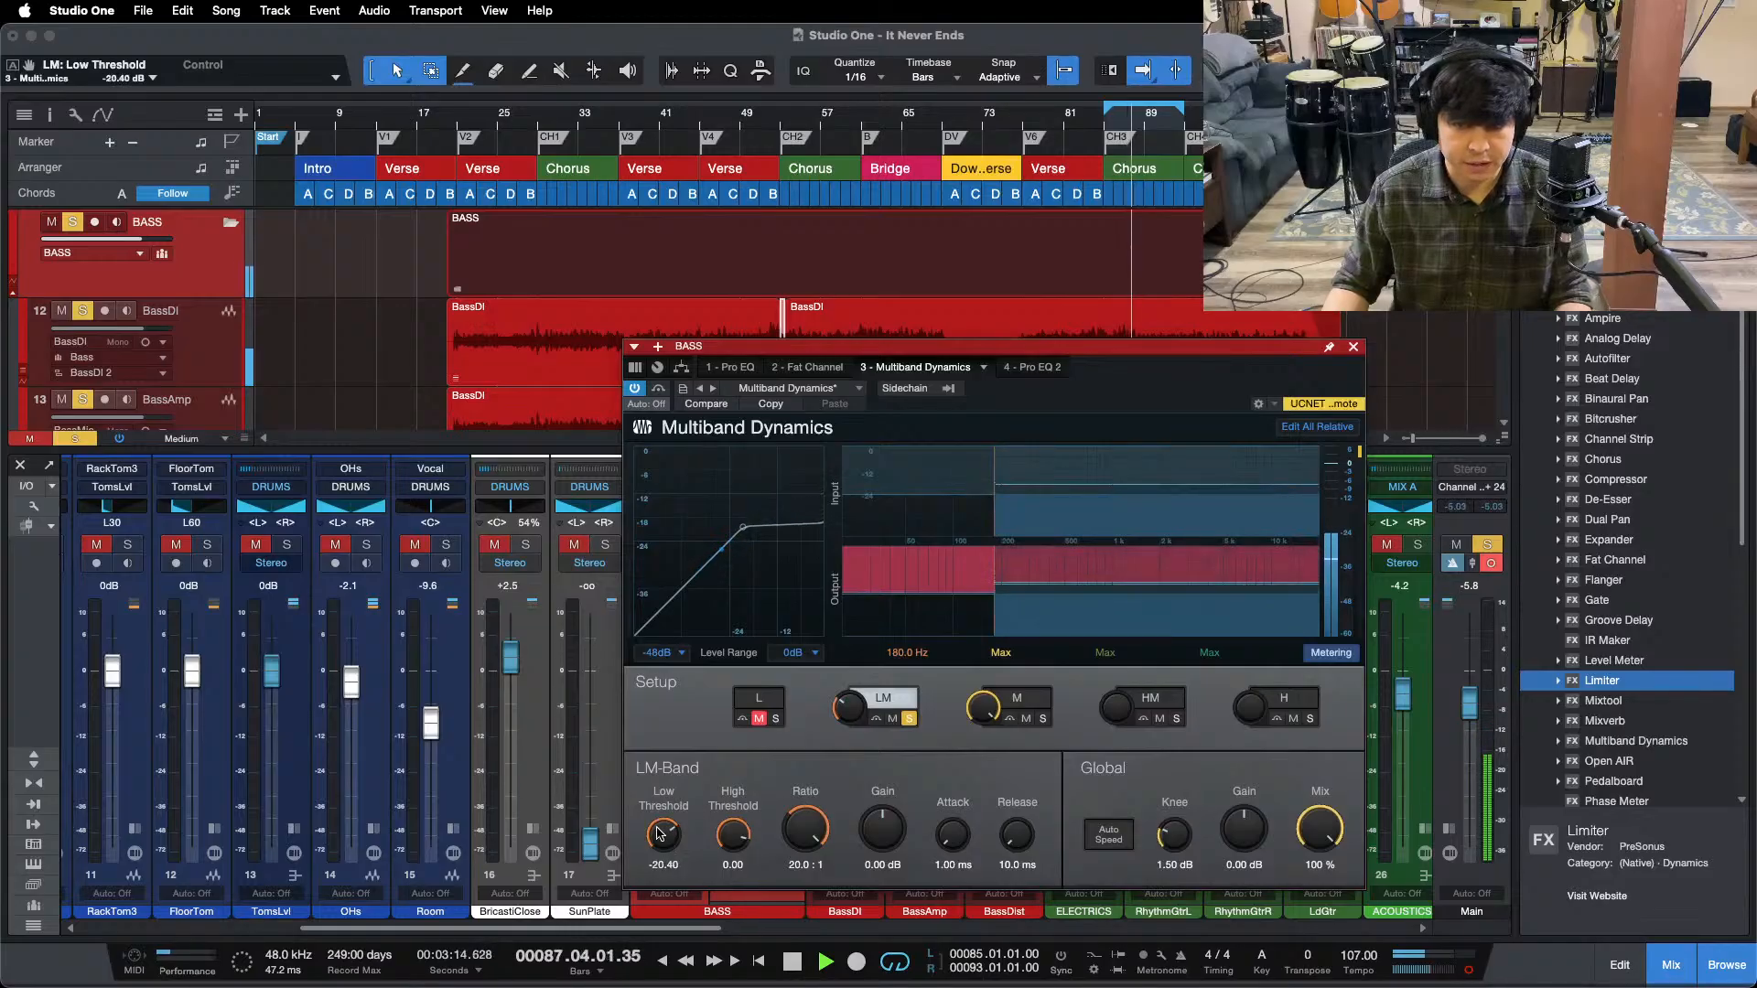
pyautogui.click(909, 718)
pyautogui.moveTo(660, 830); pyautogui.dragTo(663, 840)
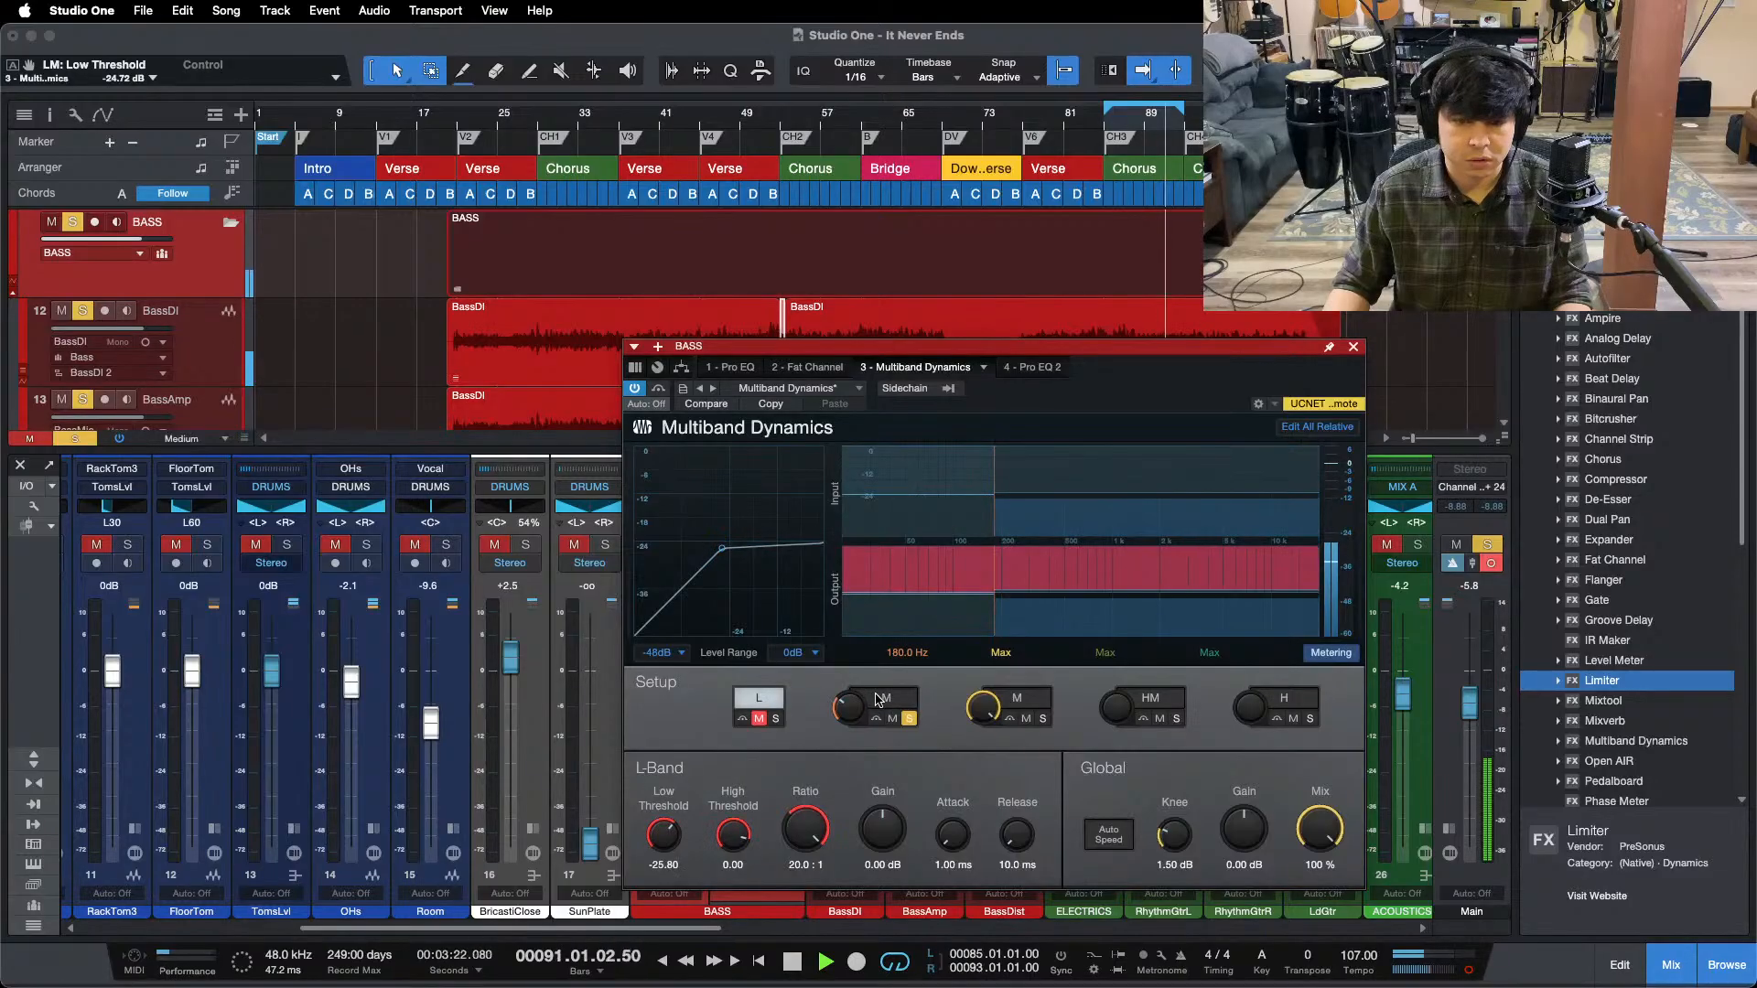
pyautogui.moveTo(655, 845); pyautogui.dragTo(654, 848)
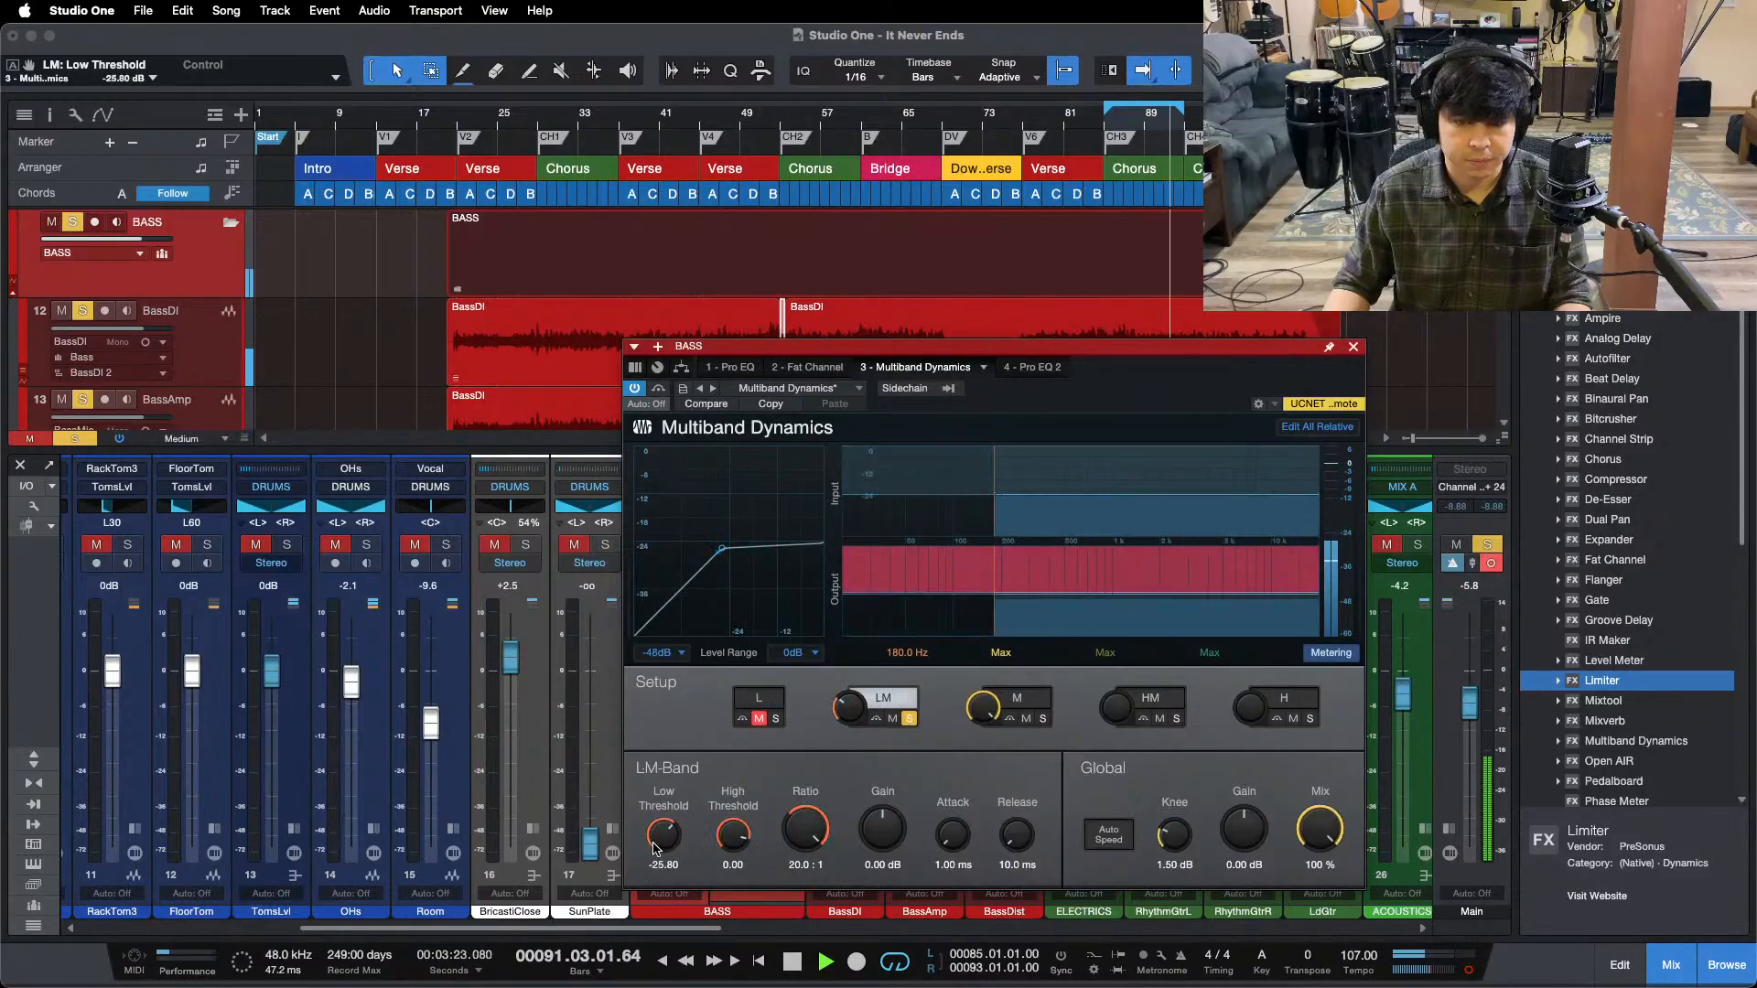
pyautogui.click(909, 718)
# - Show the first Pro EQ insert of the BASS bus
pyautogui.click(732, 367)
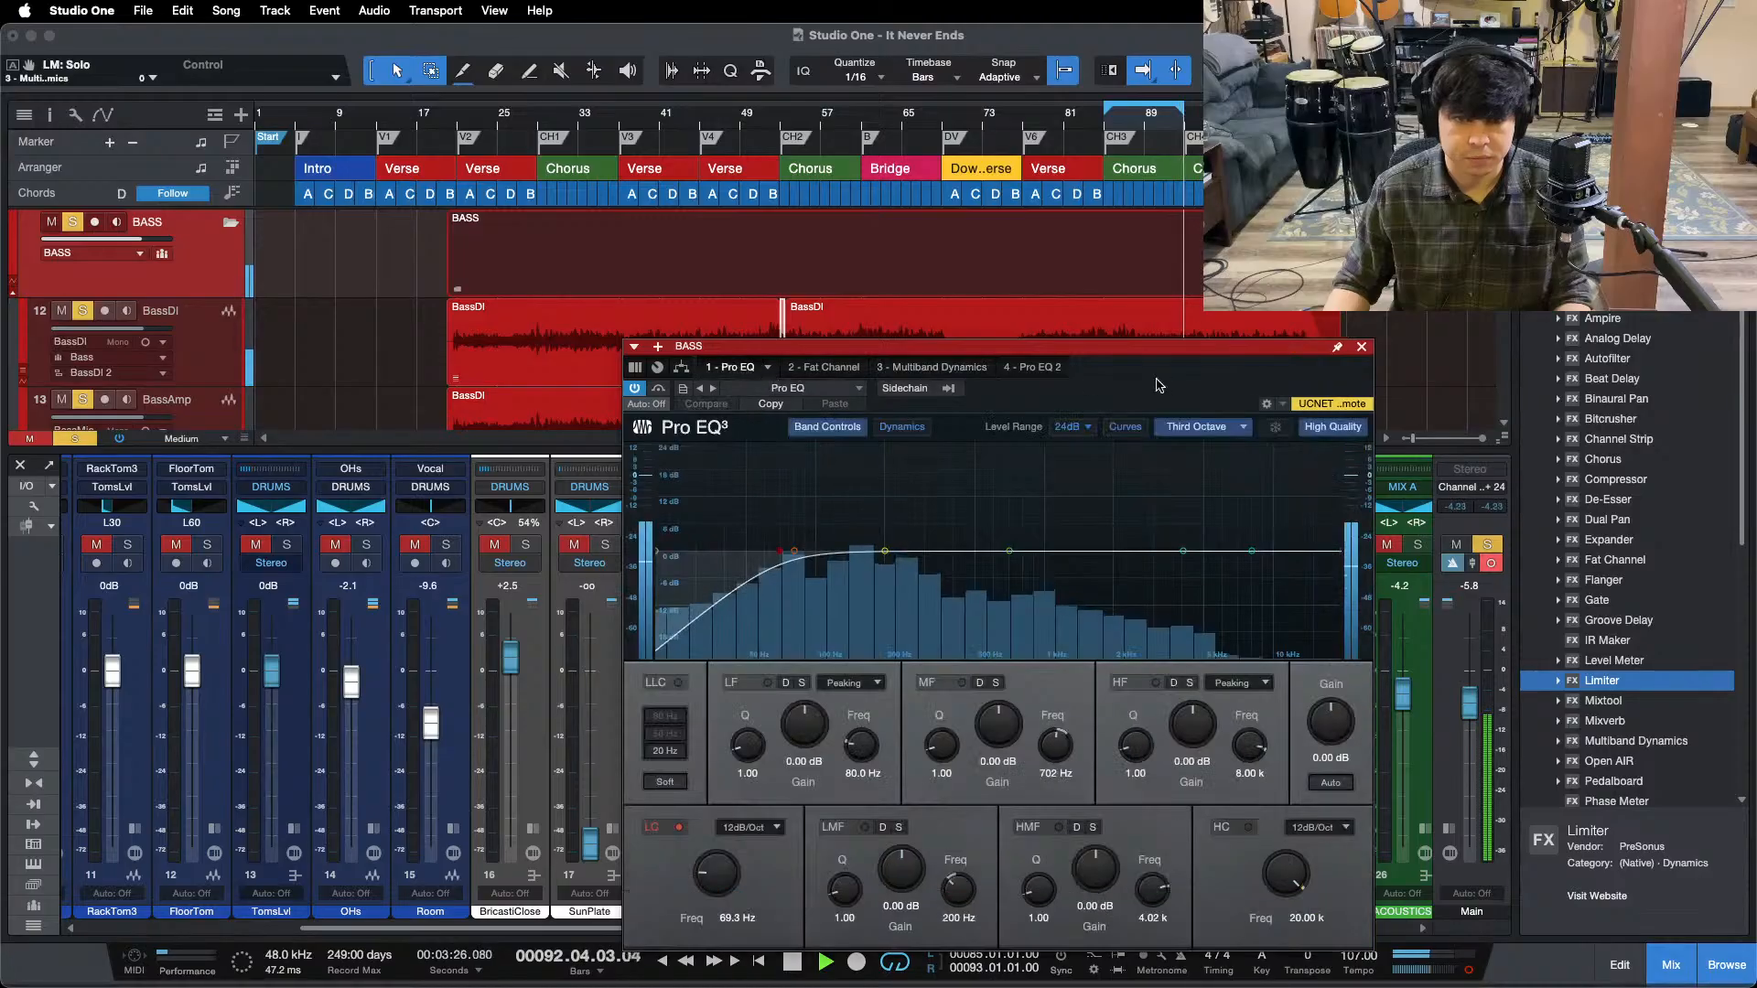
# - In the bass bus's first Pro EQ, raise the MF gain to 2.88 dB and the HMF gain to about 12 dB
pyautogui.moveTo(922, 675); pyautogui.dragTo(918, 671)
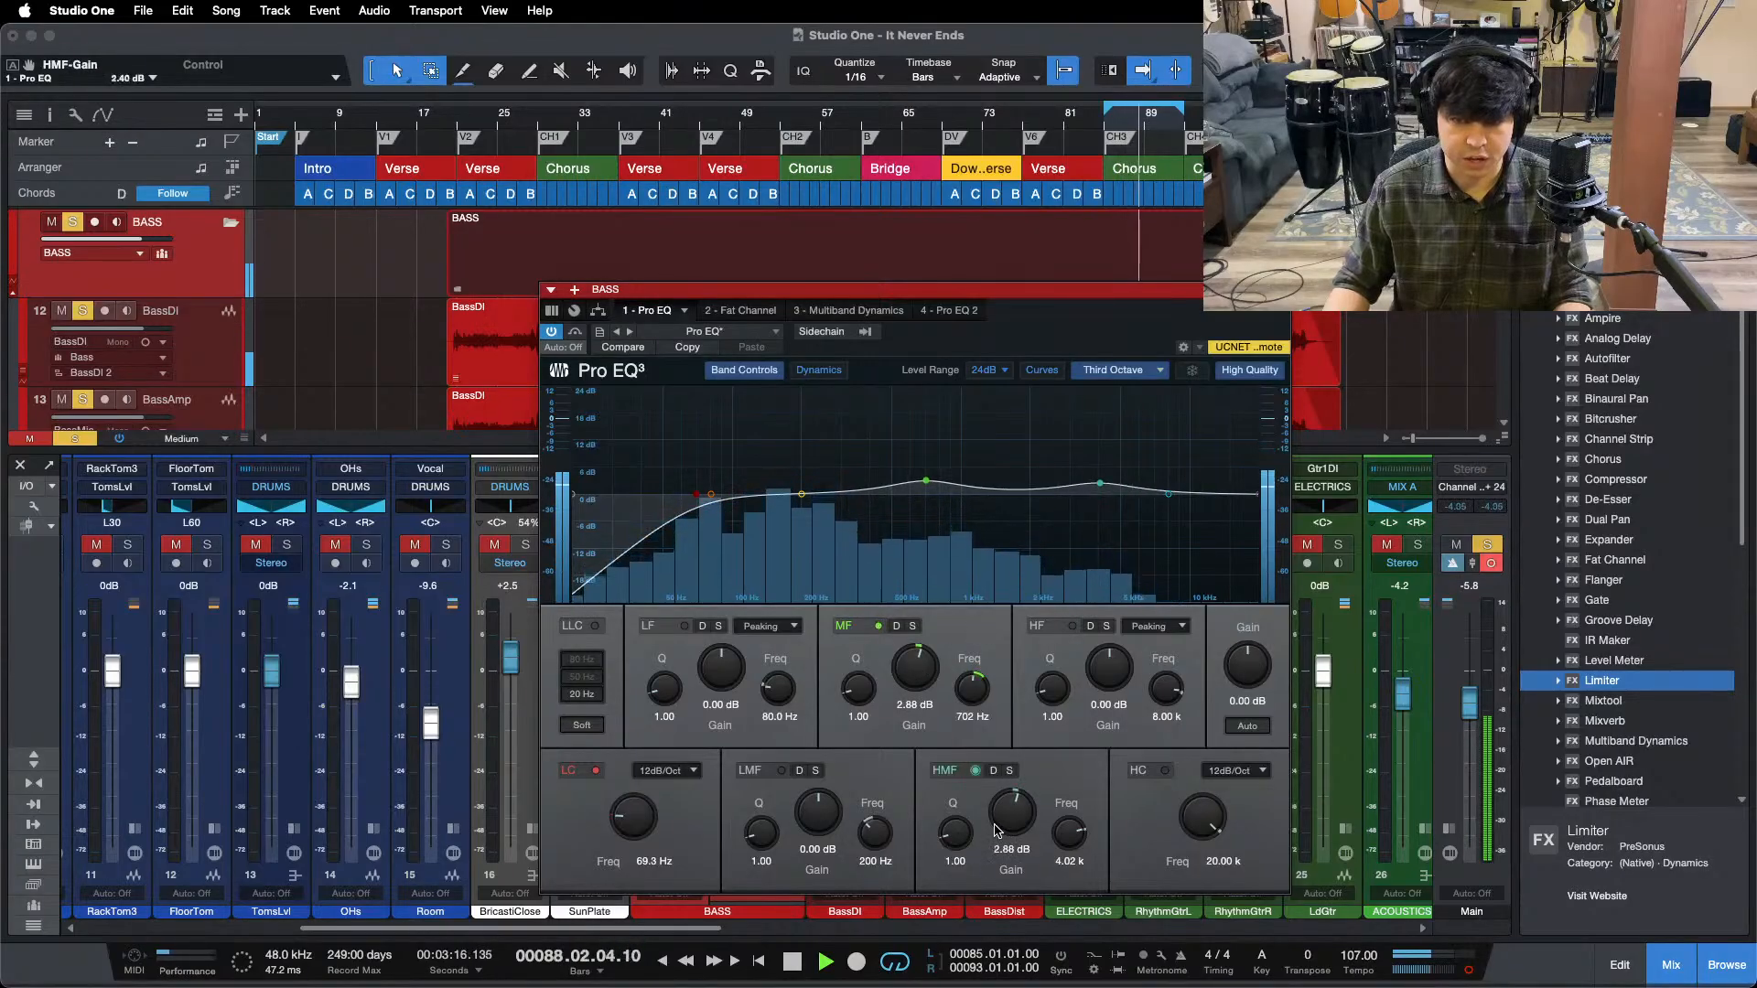
pyautogui.scroll(1, 997, 831)
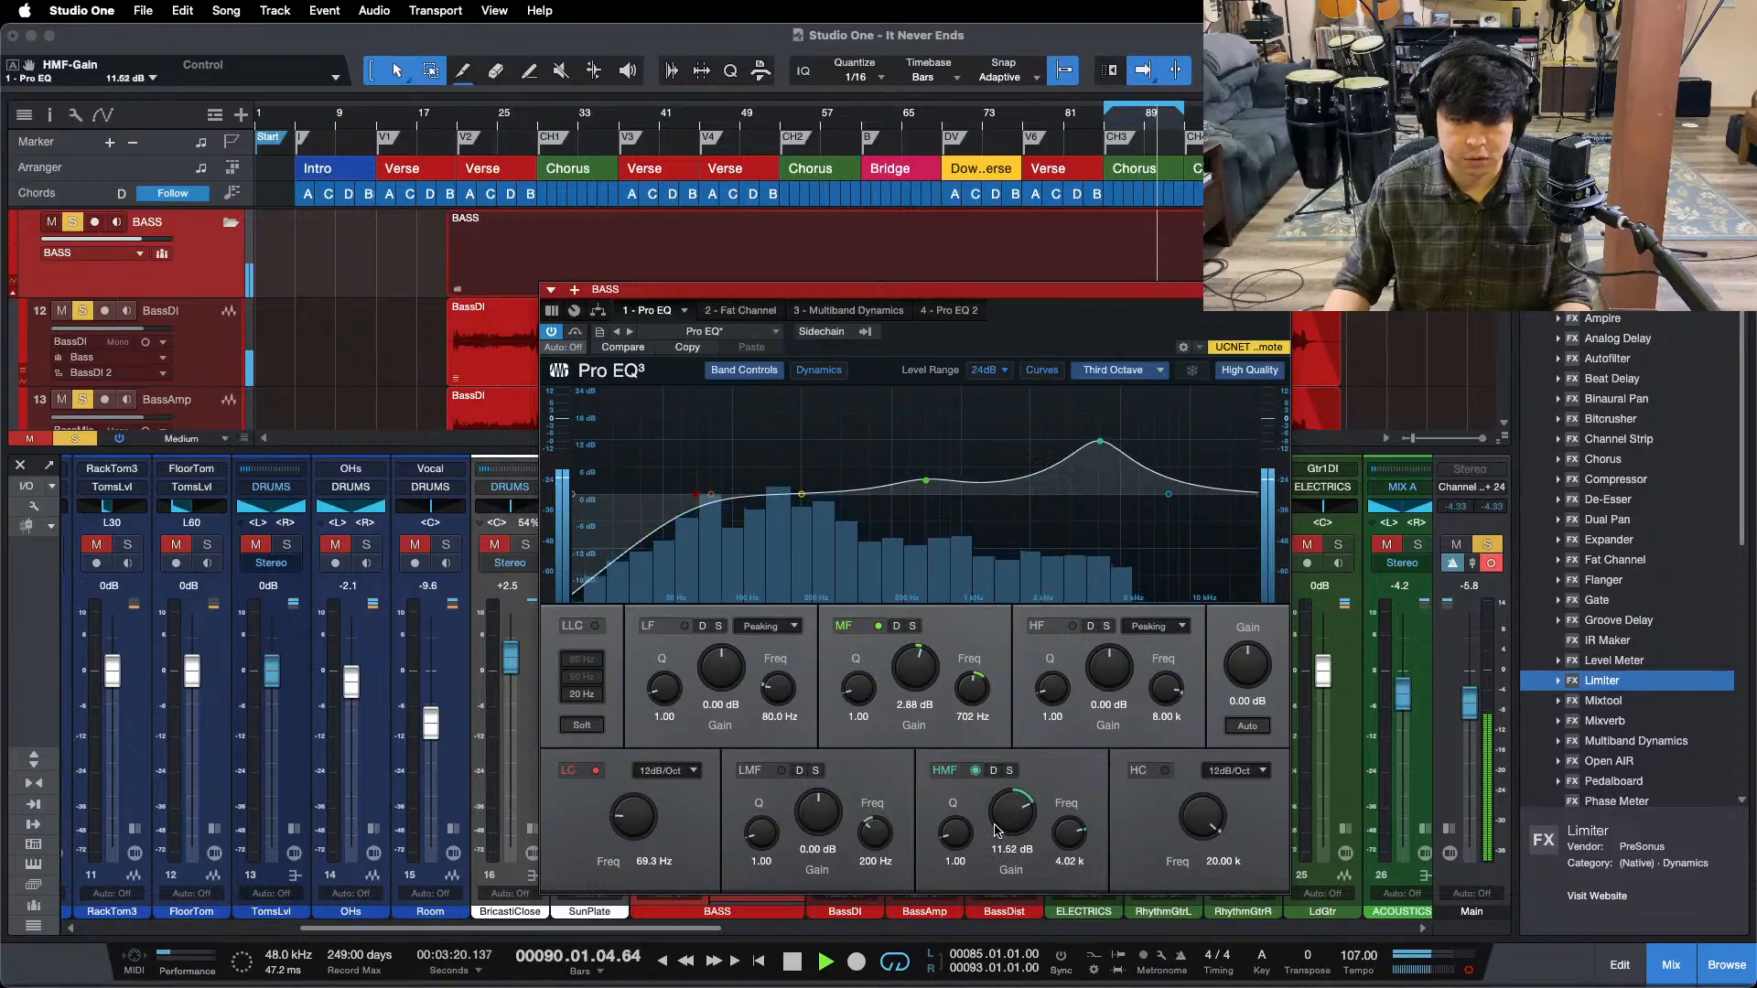
pyautogui.scroll(1, 997, 831)
pyautogui.scroll(1, 997, 831)
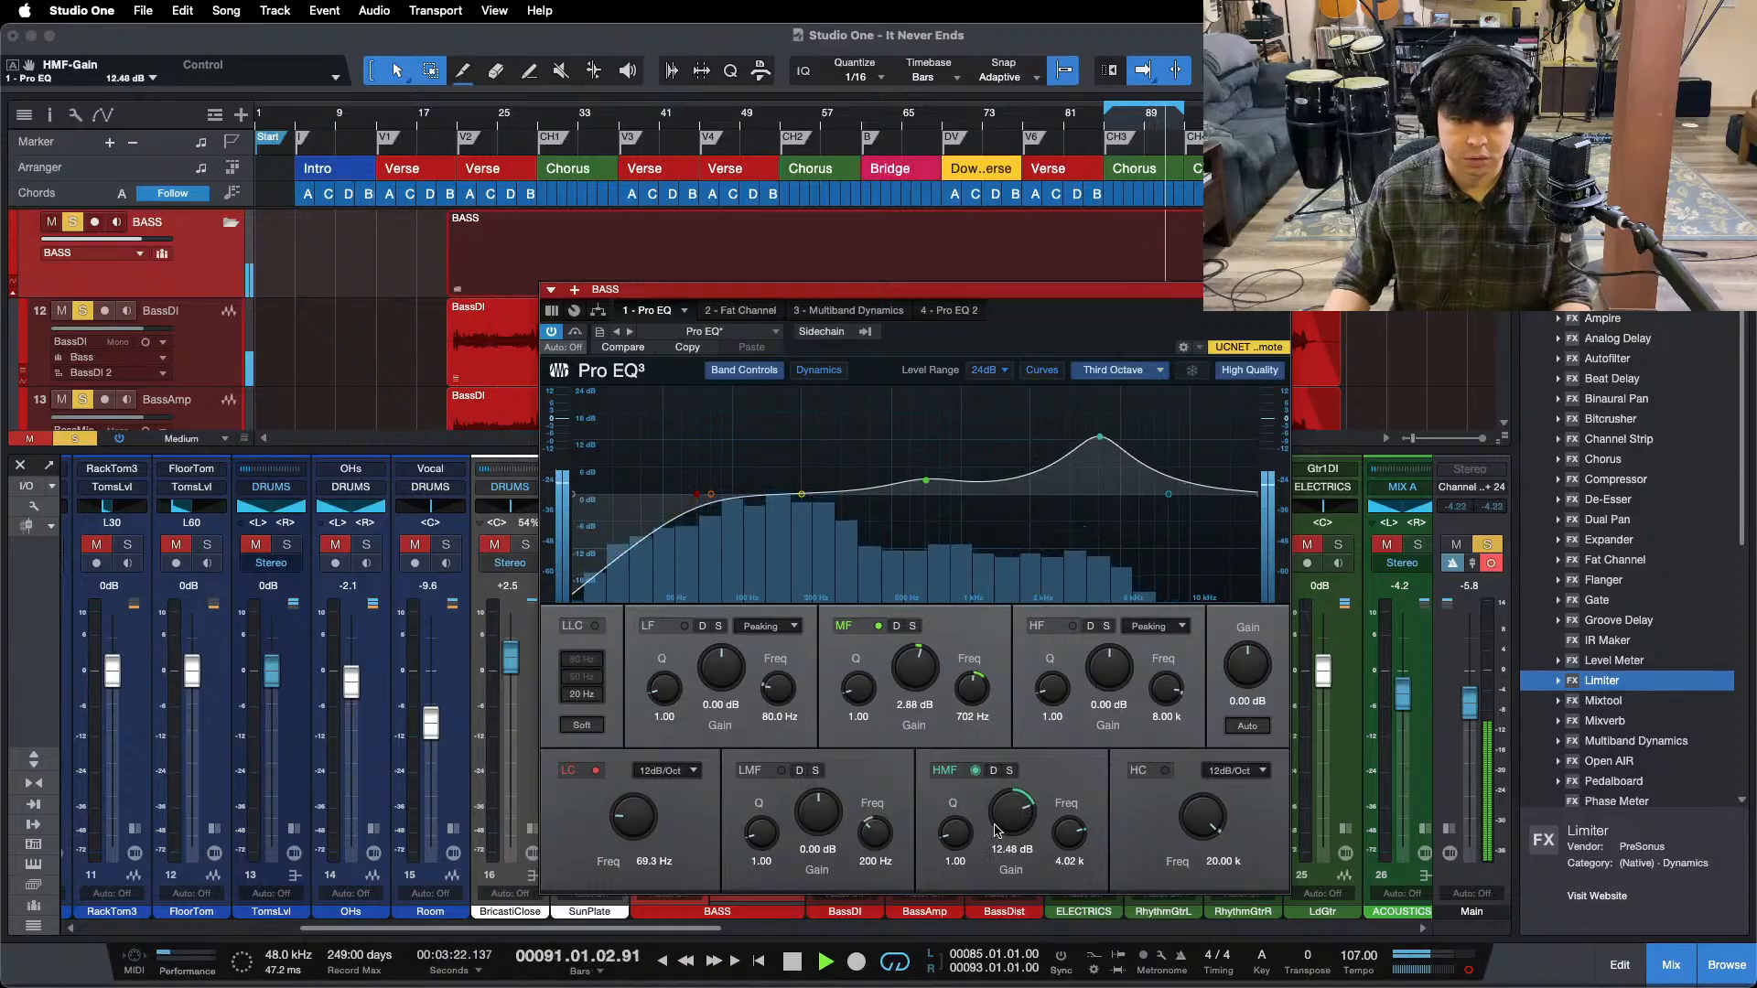
# - Boost the LF band of the bass bus's Pro EQ 2 to 8.64 dB at 80 Hz
pyautogui.click(955, 311)
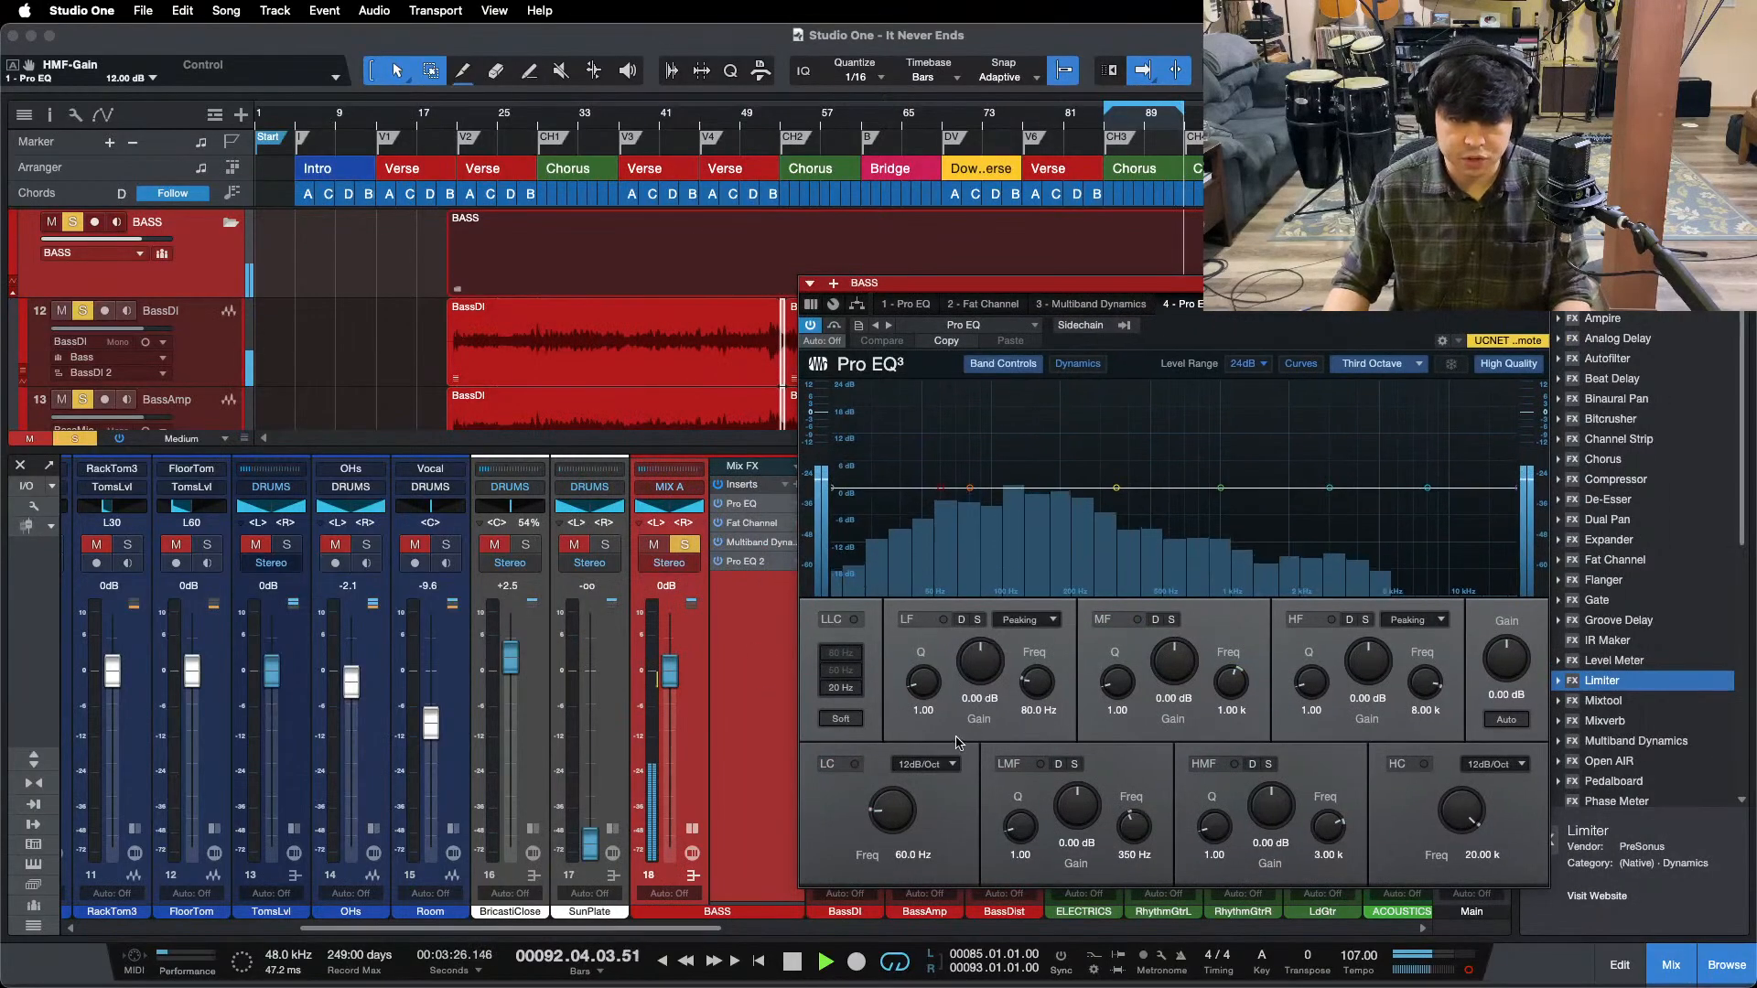
pyautogui.scroll(2, 981, 662)
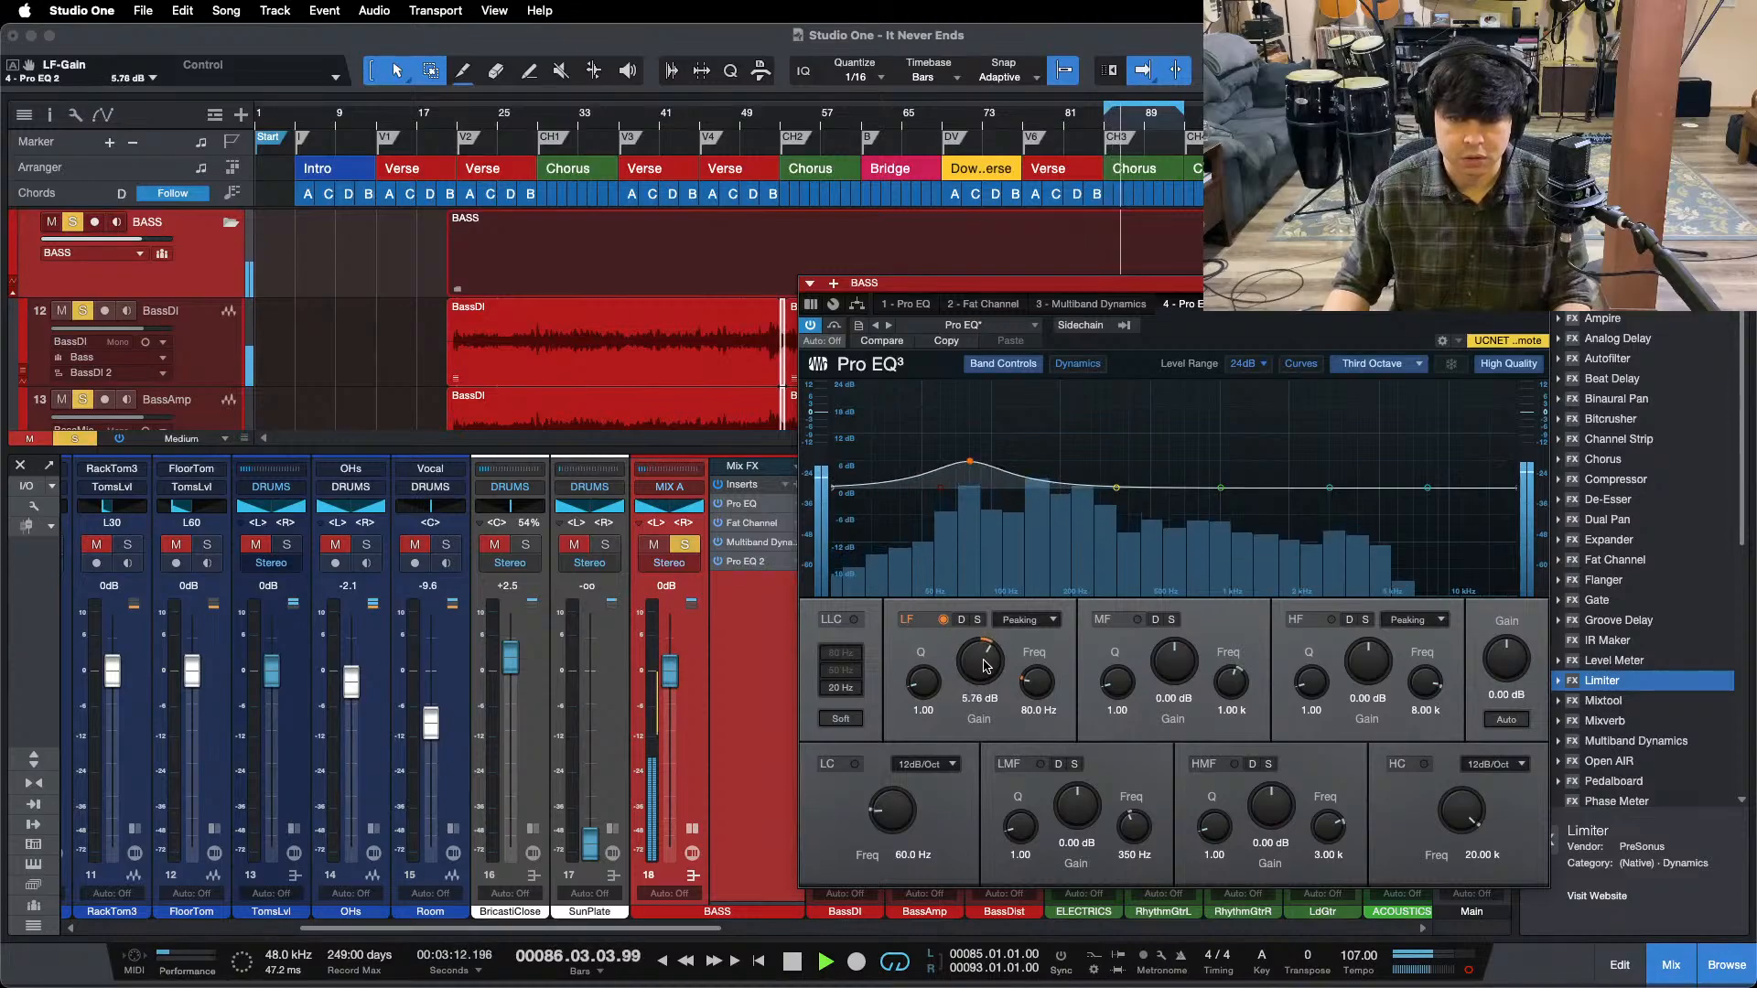
pyautogui.scroll(1, 985, 665)
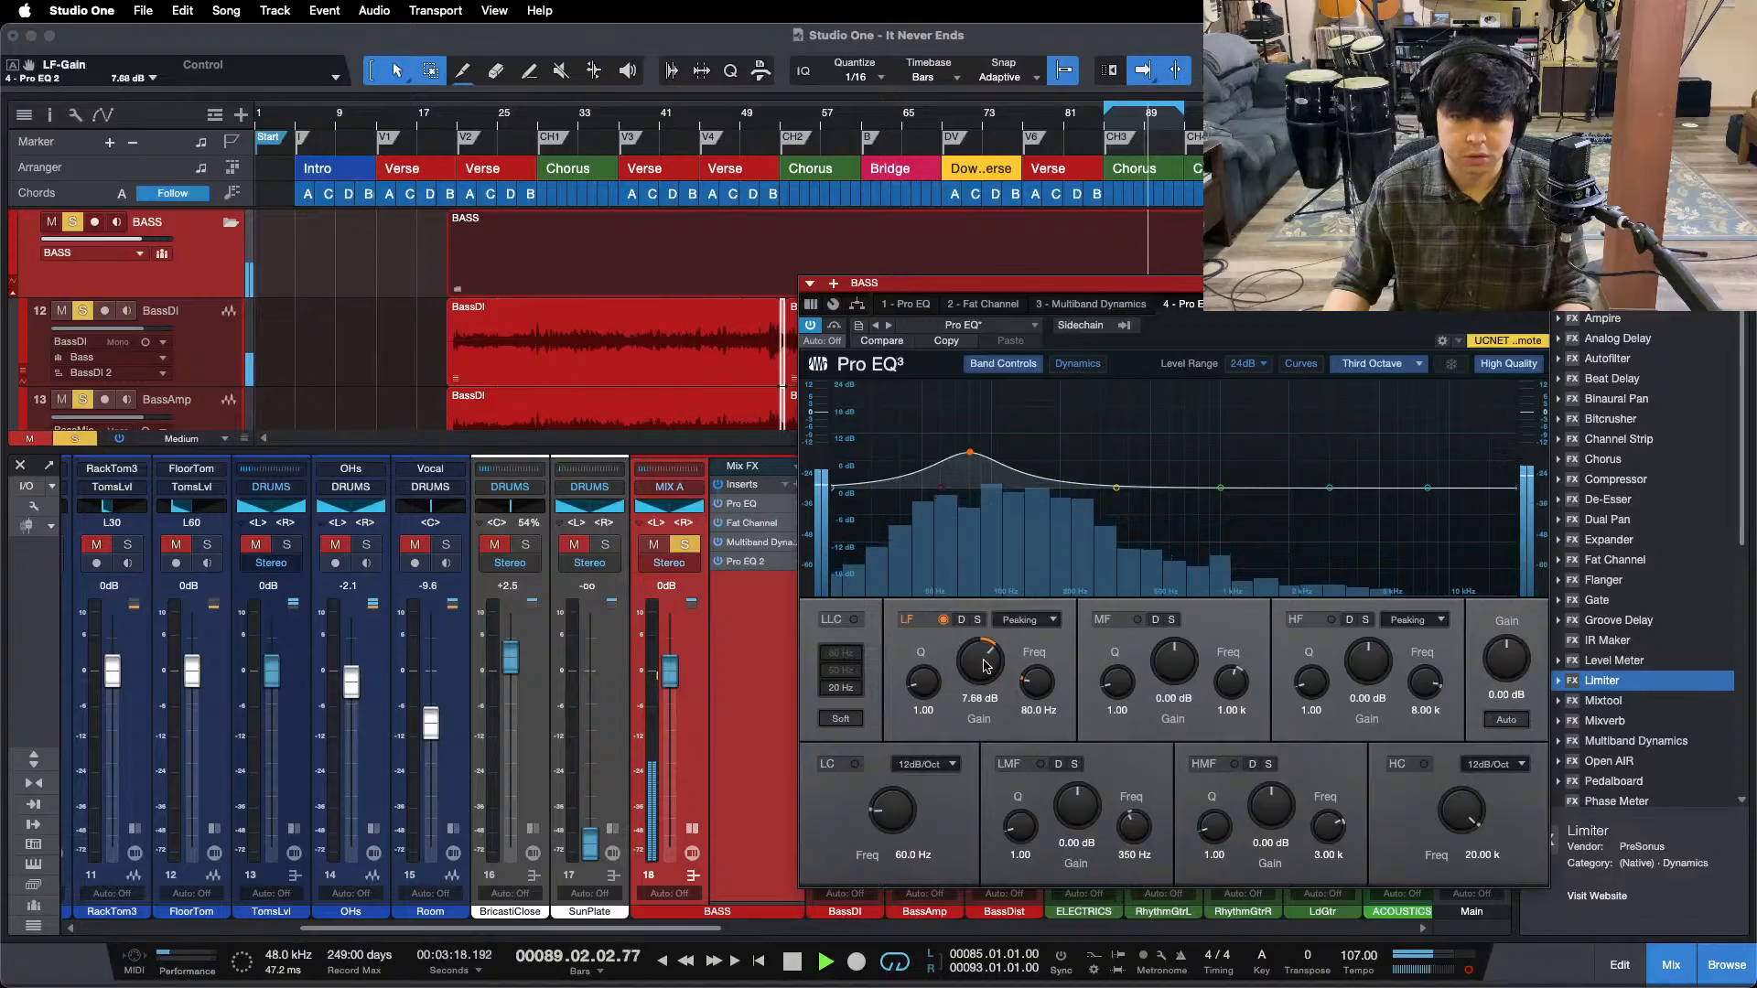
pyautogui.scroll(-2, 675, 674)
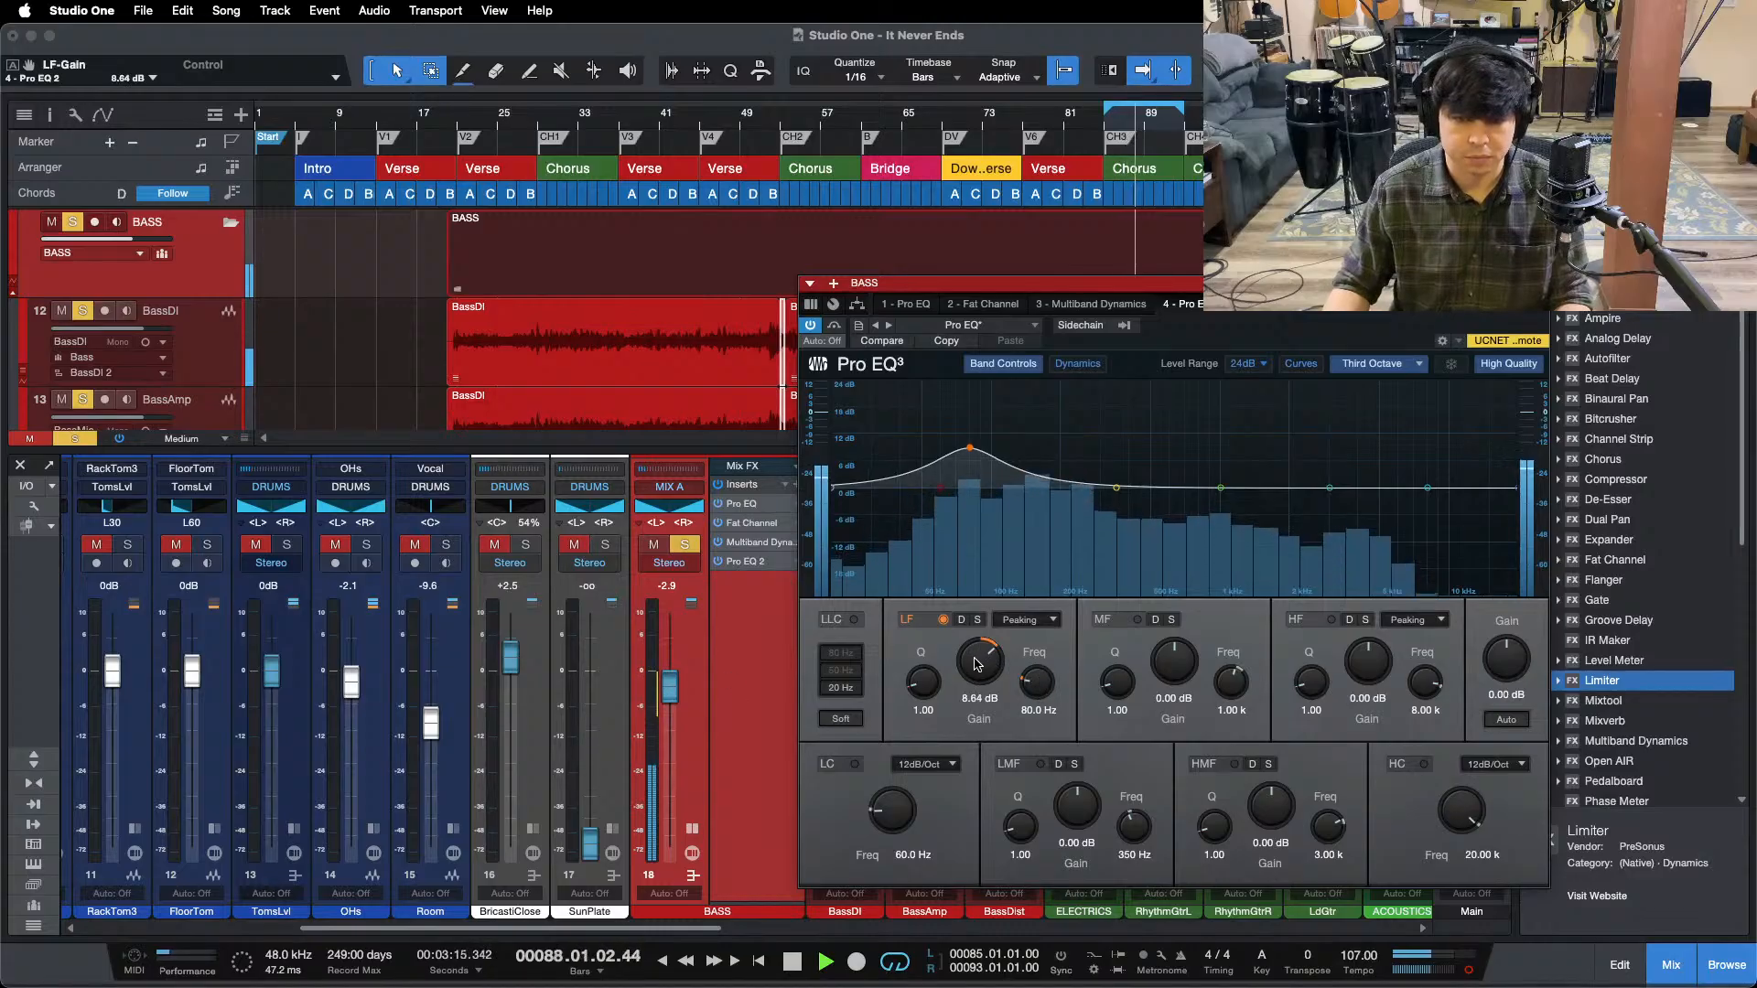
# - Unsolo the bass, close its EQ window and lower the BASS bus fader to -3.3 dB
pyautogui.press('s')
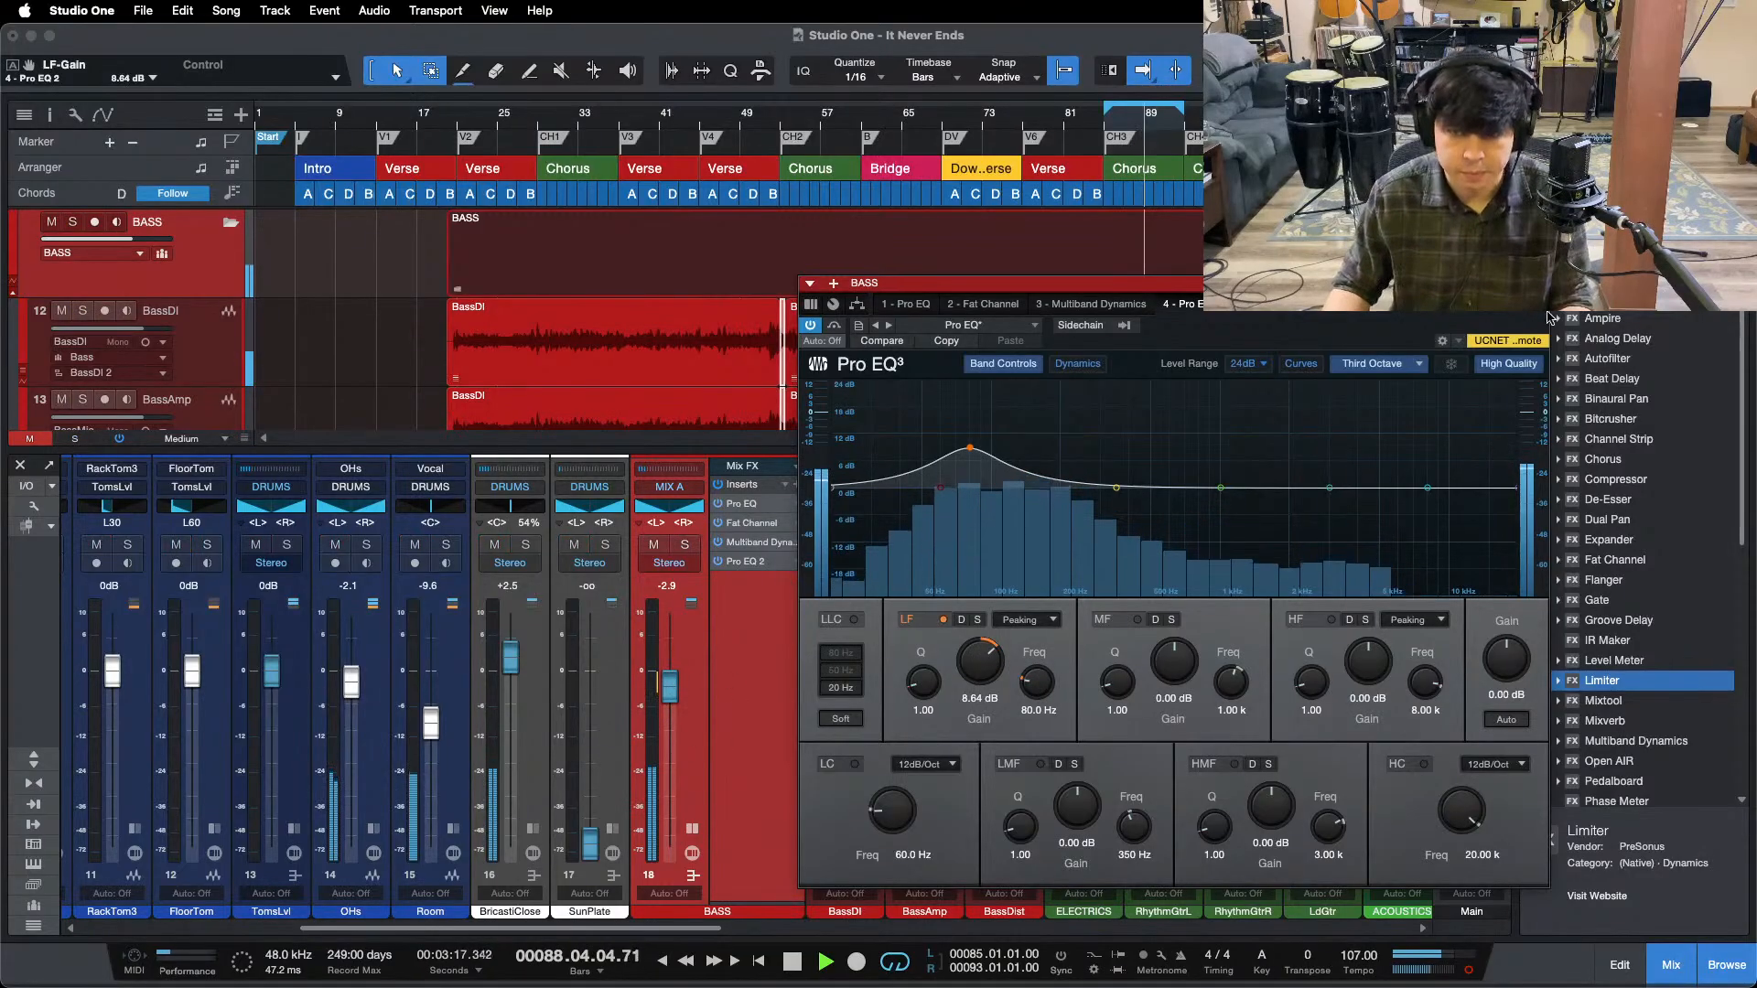
pyautogui.click(1543, 284)
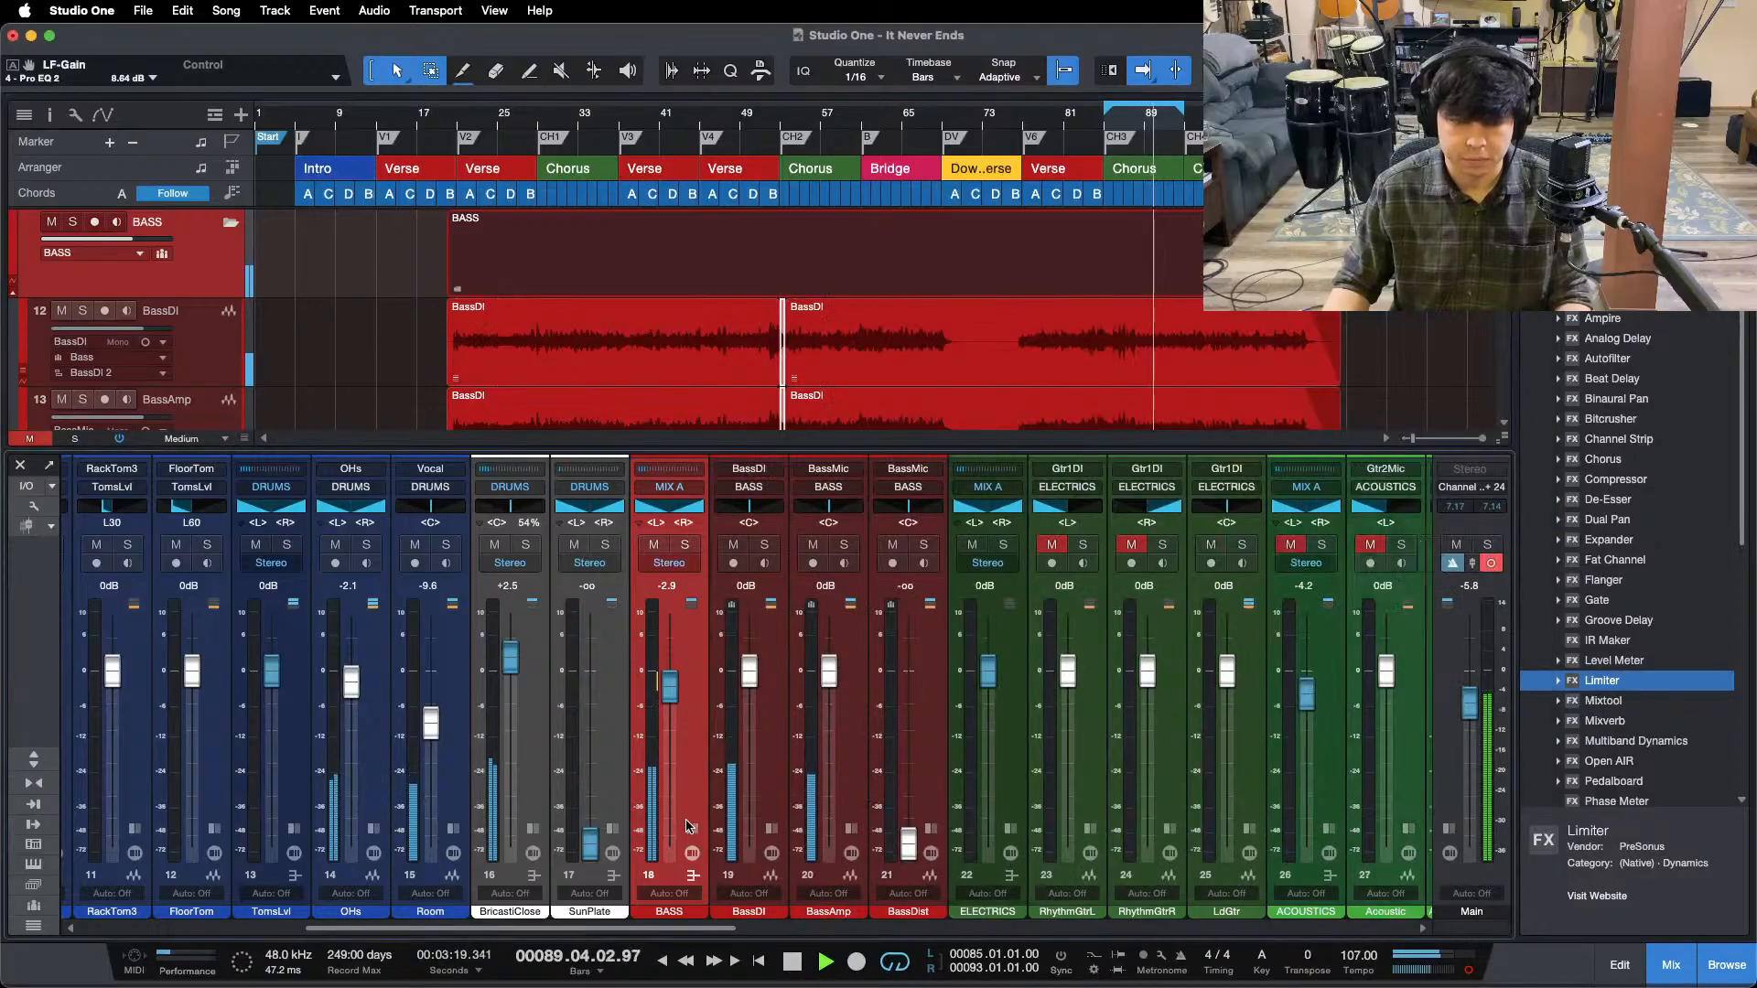
pyautogui.moveTo(670, 693); pyautogui.dragTo(670, 698)
# - Show the Main channel's inserts, activate its Pro EQ and lower the high-cut frequency to 99.3 Hz
pyautogui.click(1450, 829)
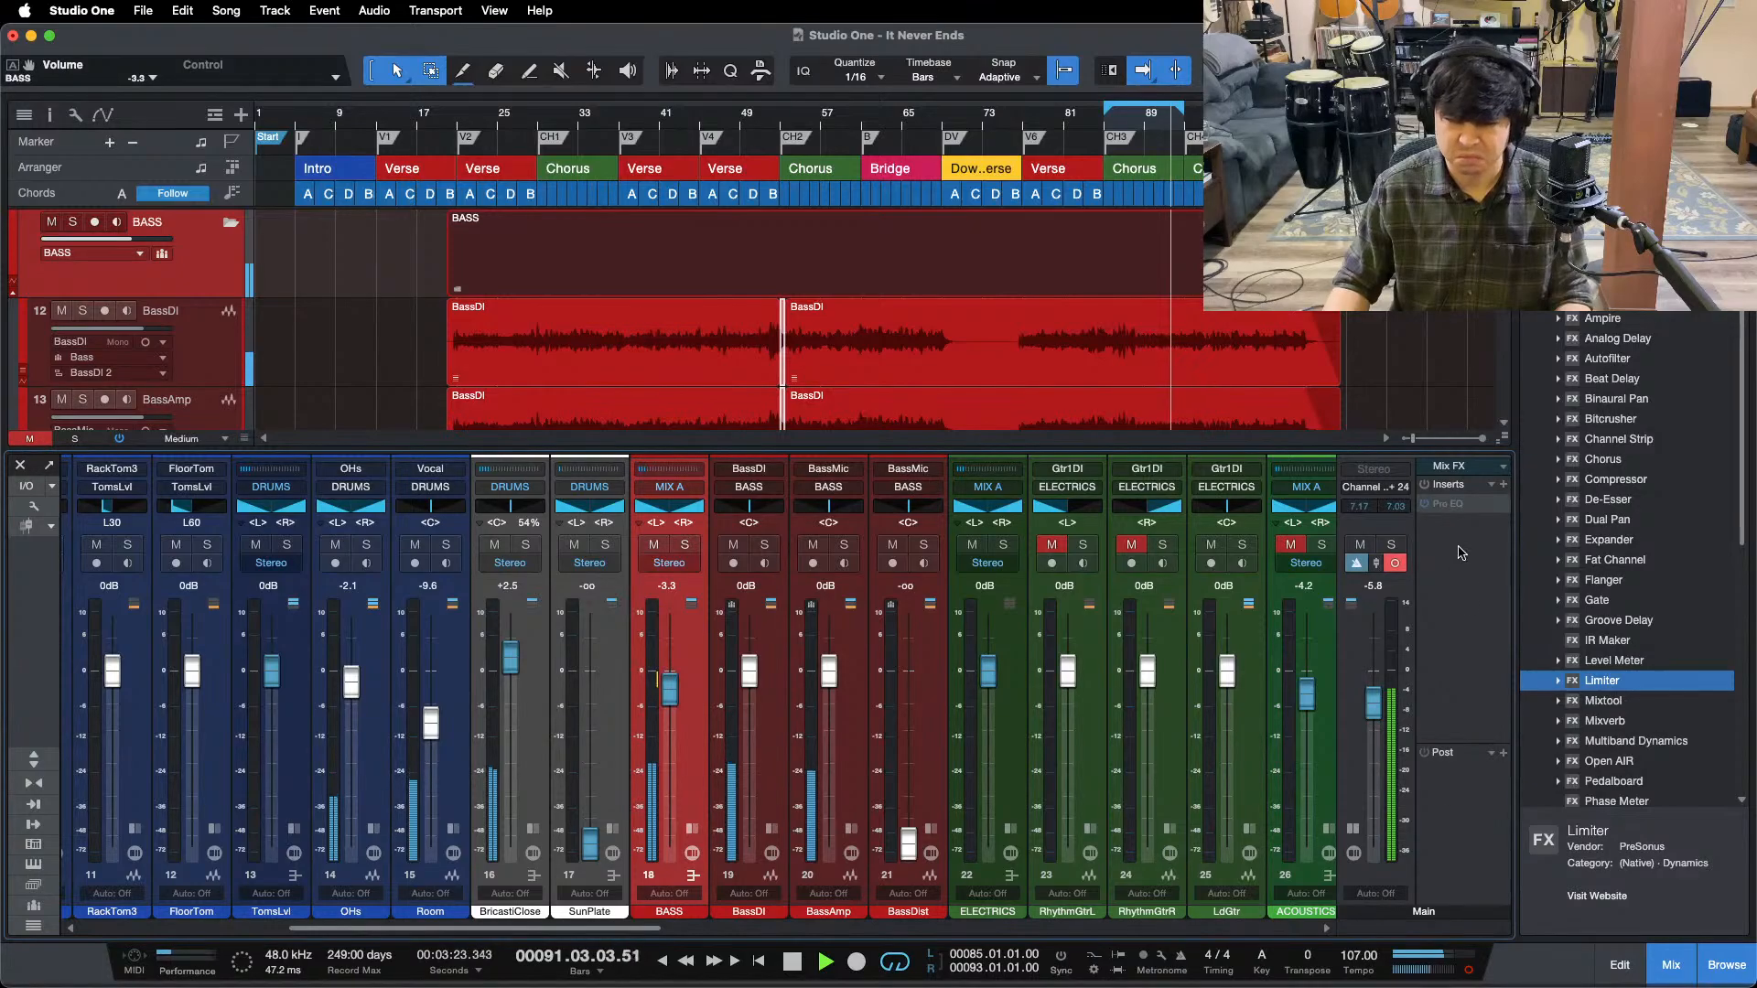
pyautogui.rightClick(1453, 506)
pyautogui.click(1453, 549)
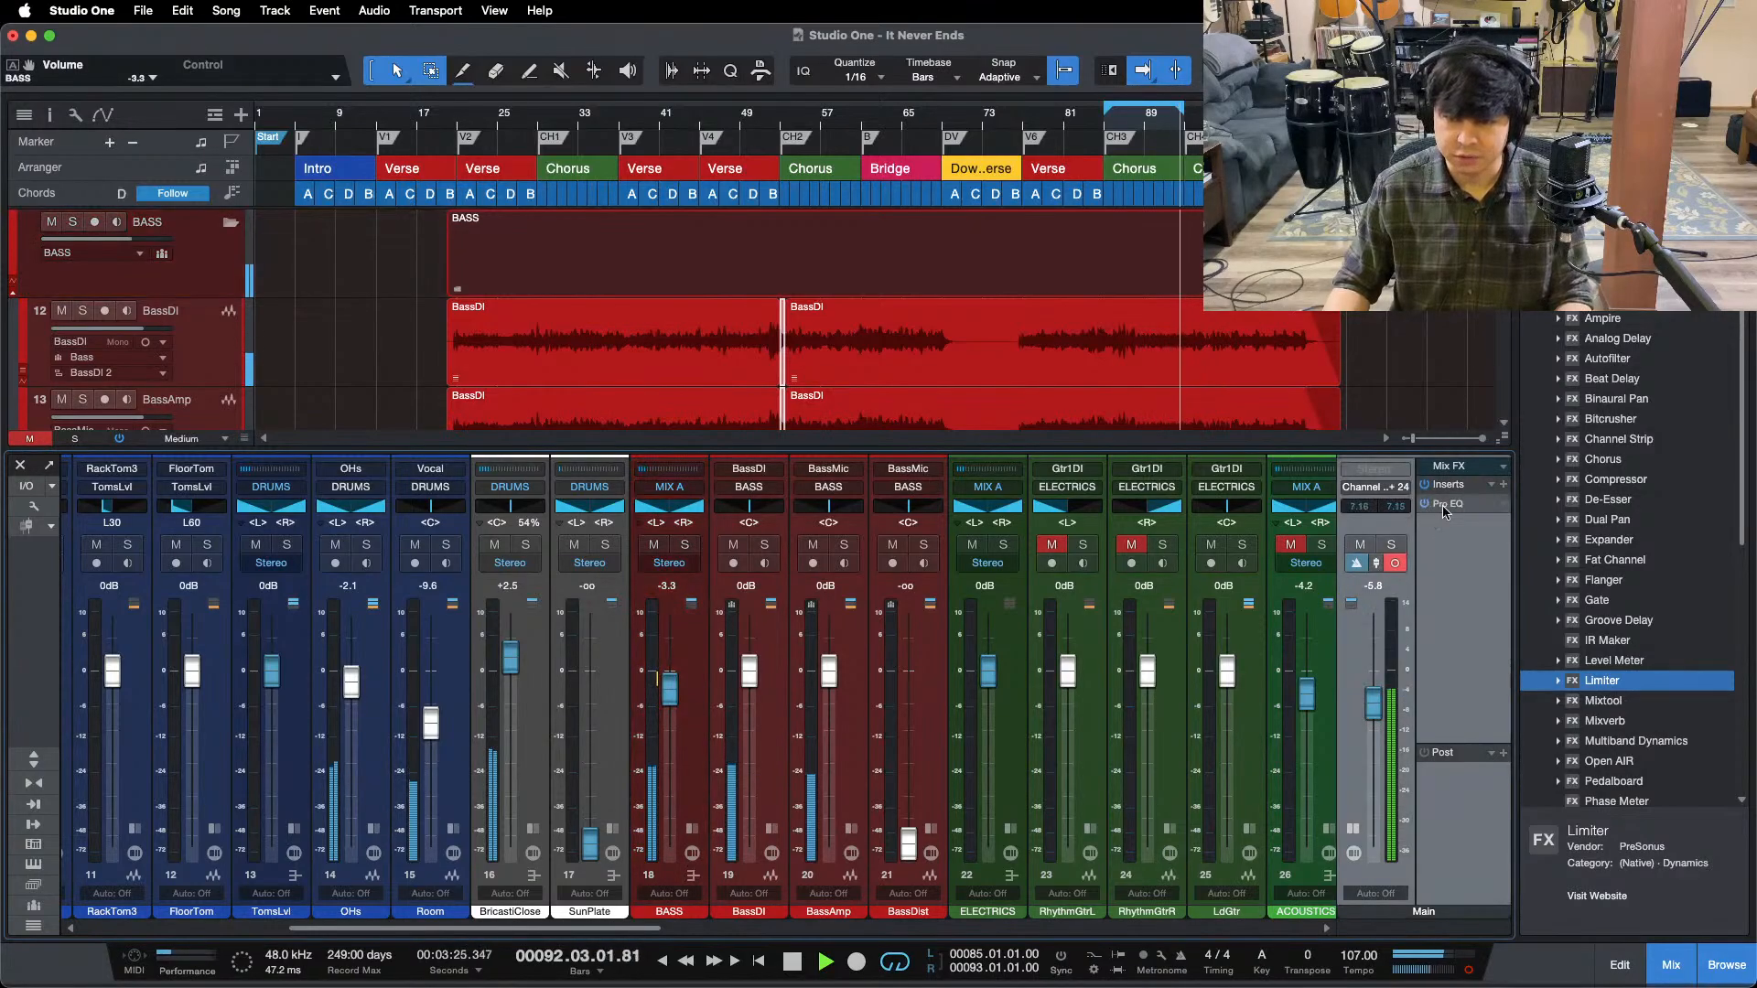
pyautogui.doubleClick(1444, 508)
pyautogui.moveTo(1382, 519); pyautogui.dragTo(866, 523)
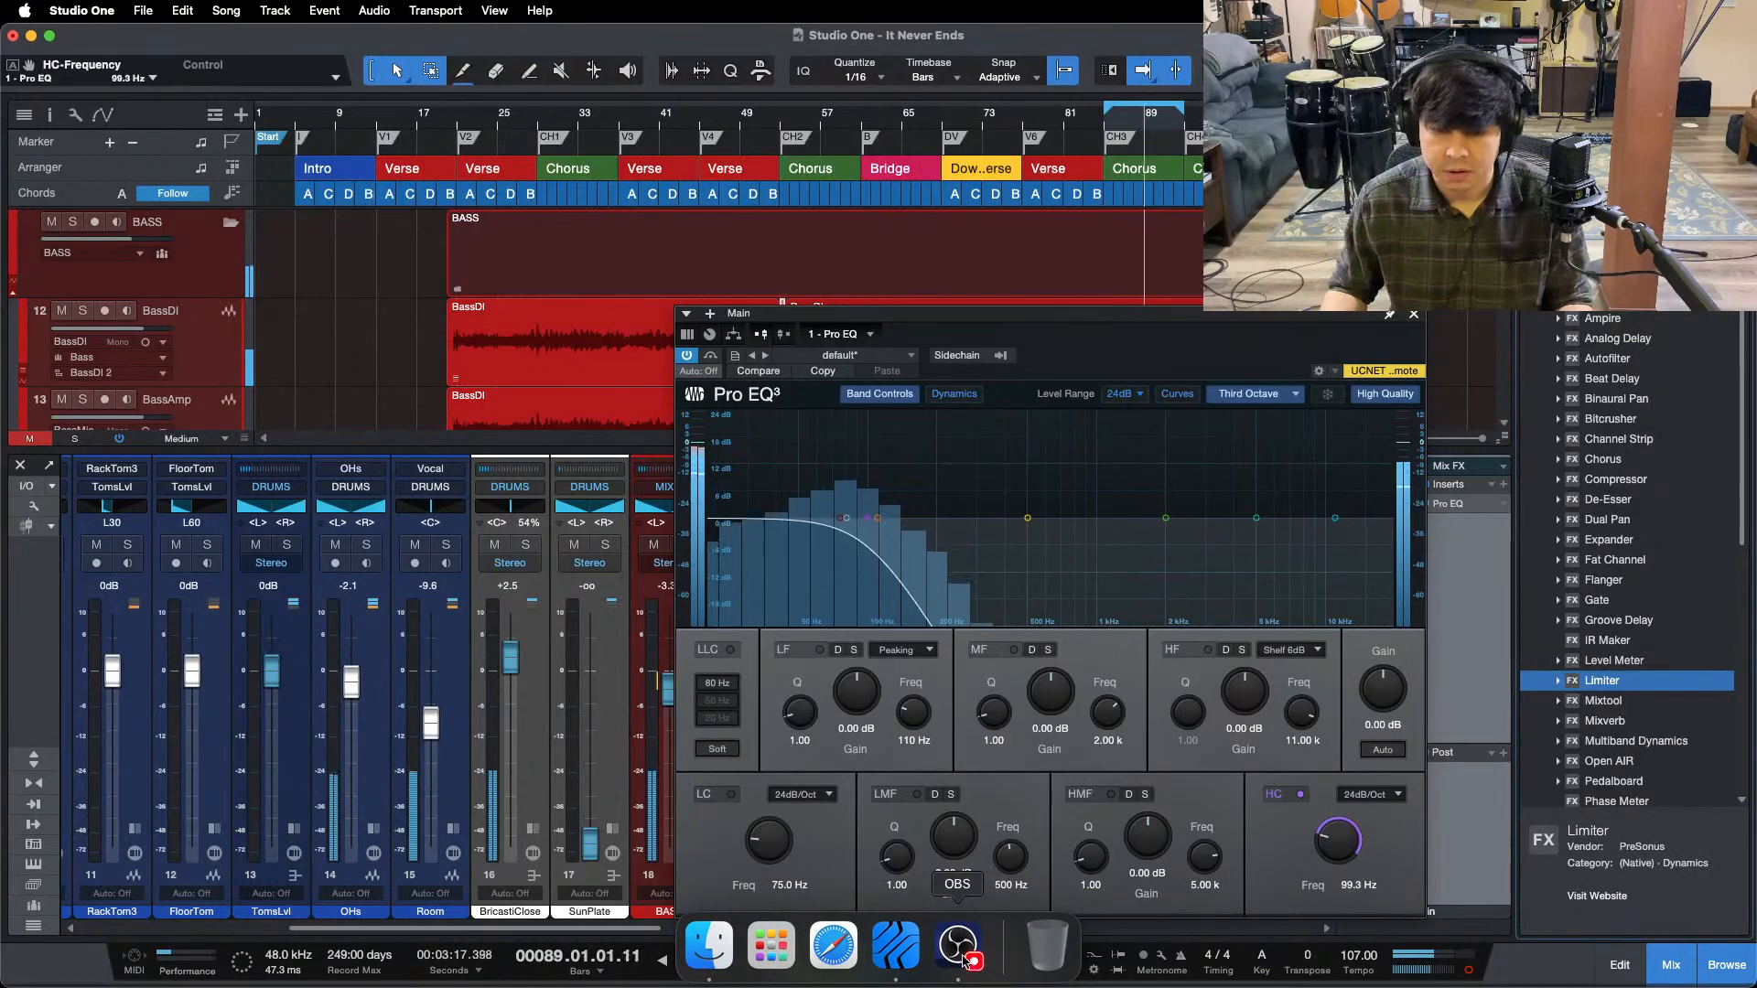
pyautogui.click(958, 947)
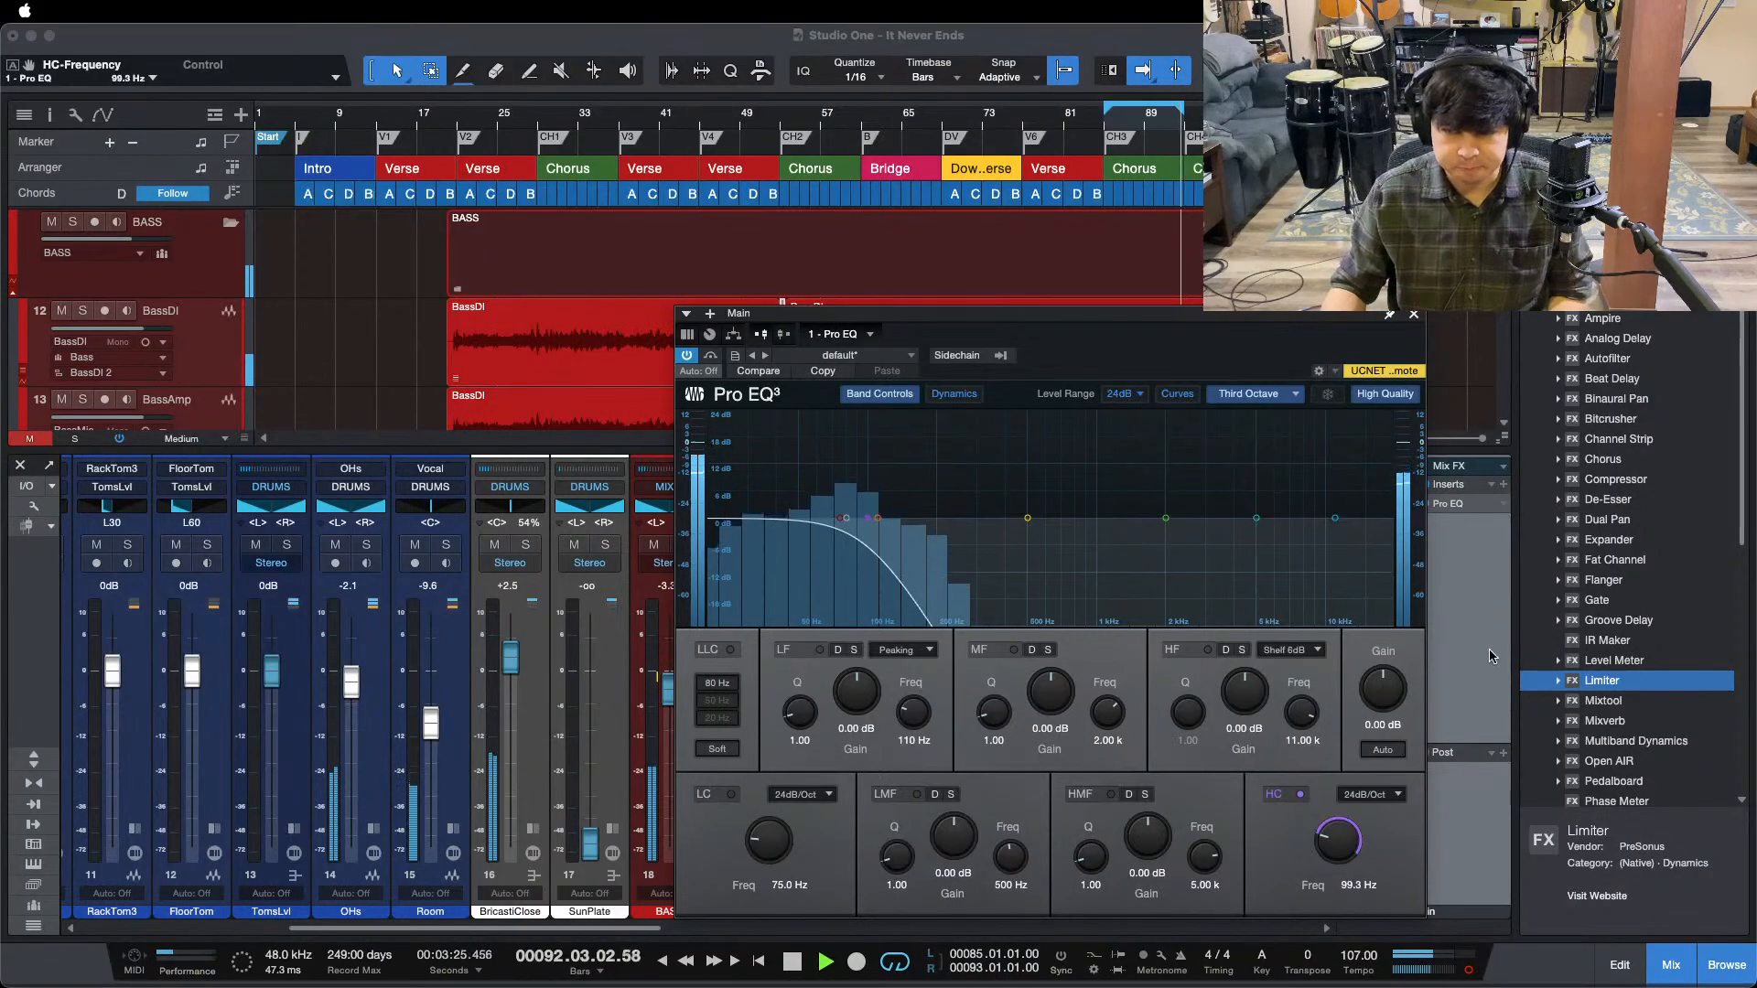
pyautogui.click(1482, 688)
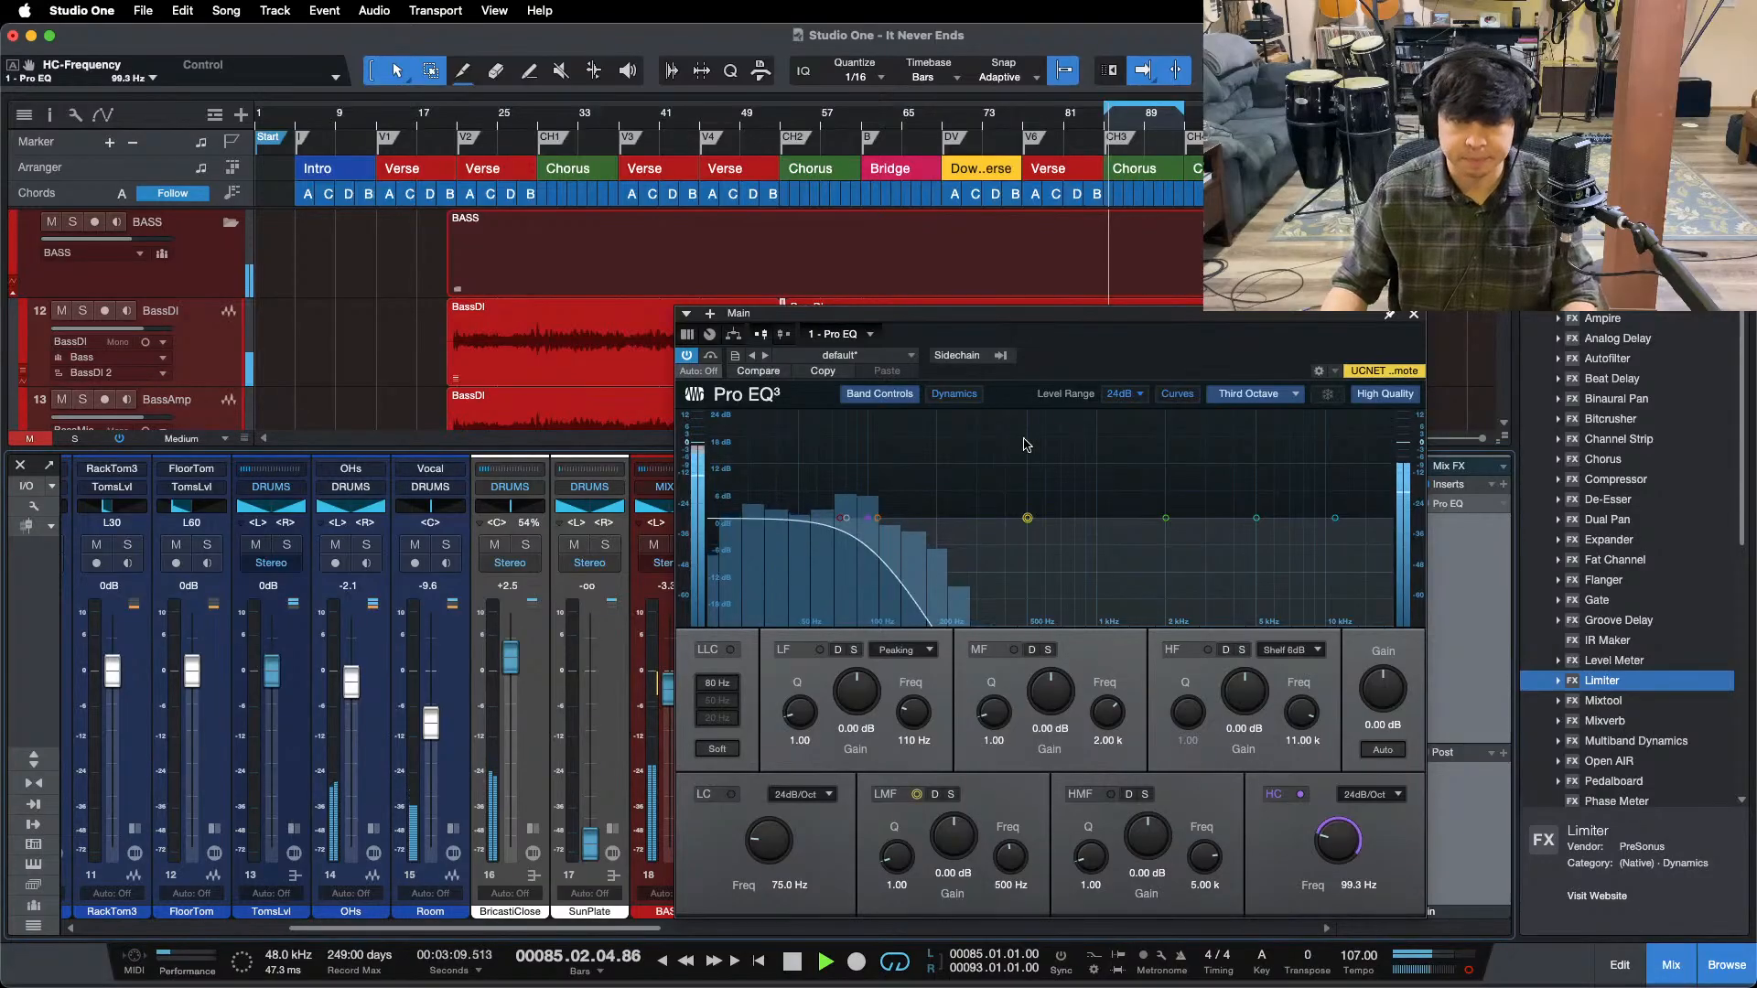
# - Close the Main EQ window, lower the BASS bus fader to -3.8 dB and bypass the Main channel's Pro EQ
pyautogui.moveTo(1096, 355); pyautogui.dragTo(967, 295)
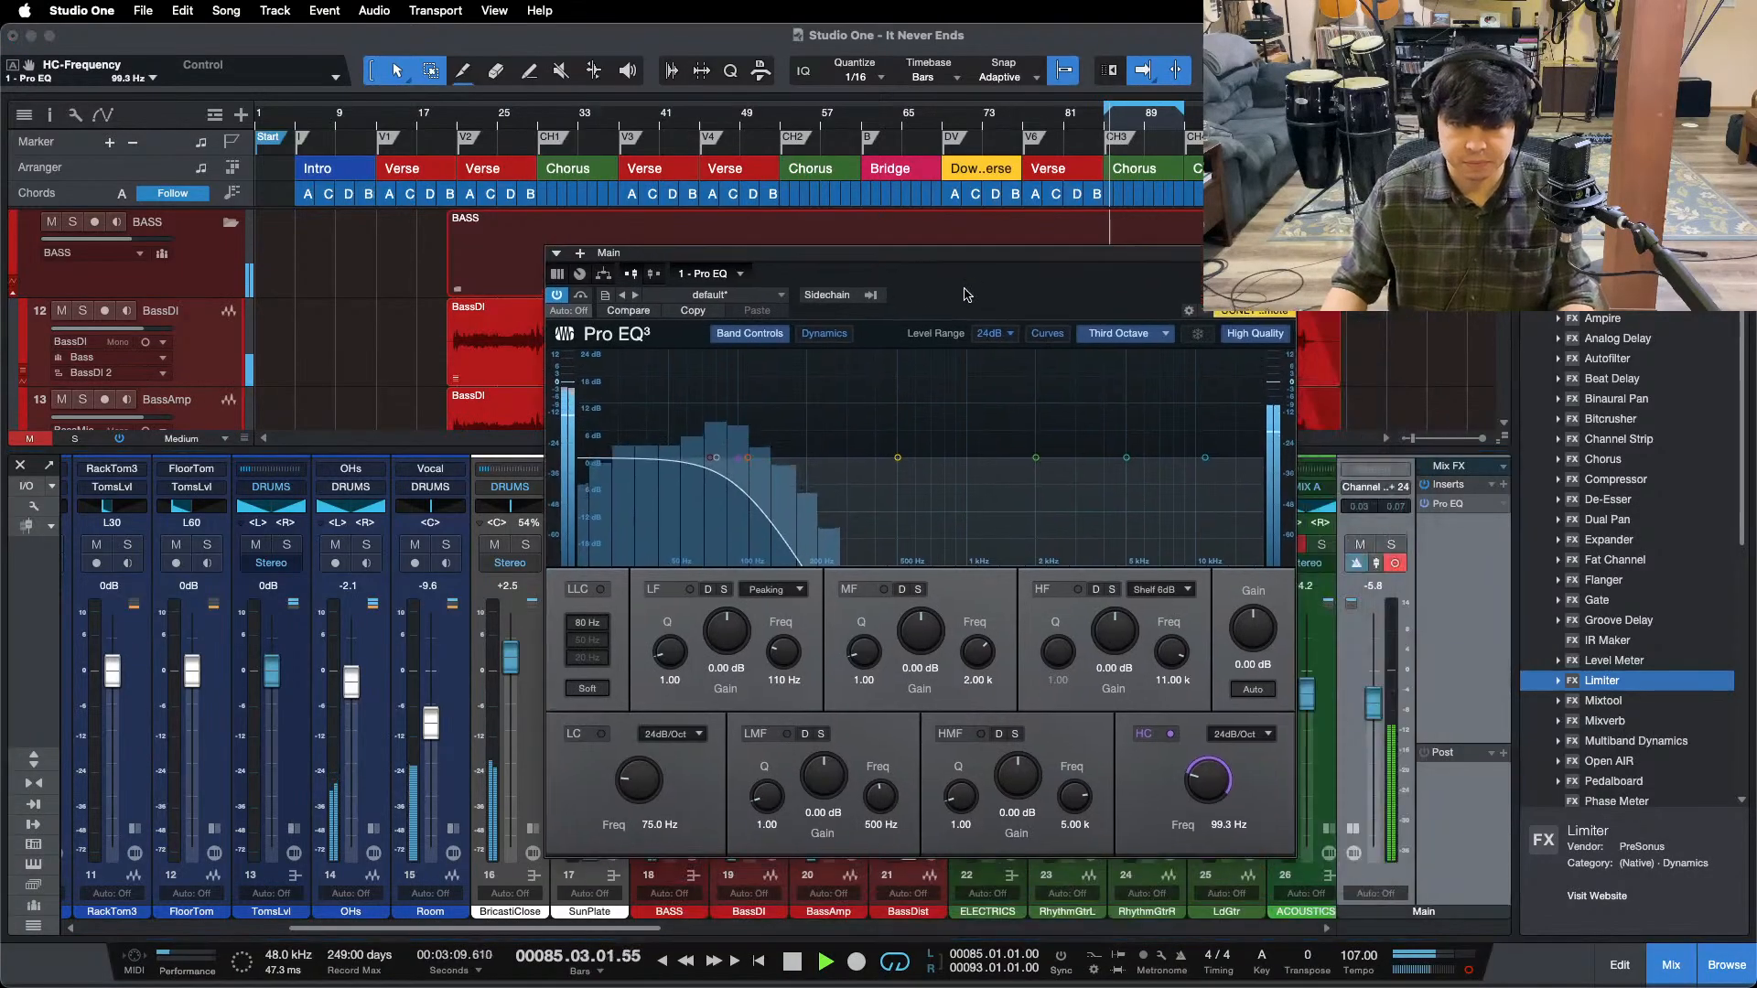
pyautogui.click(677, 720)
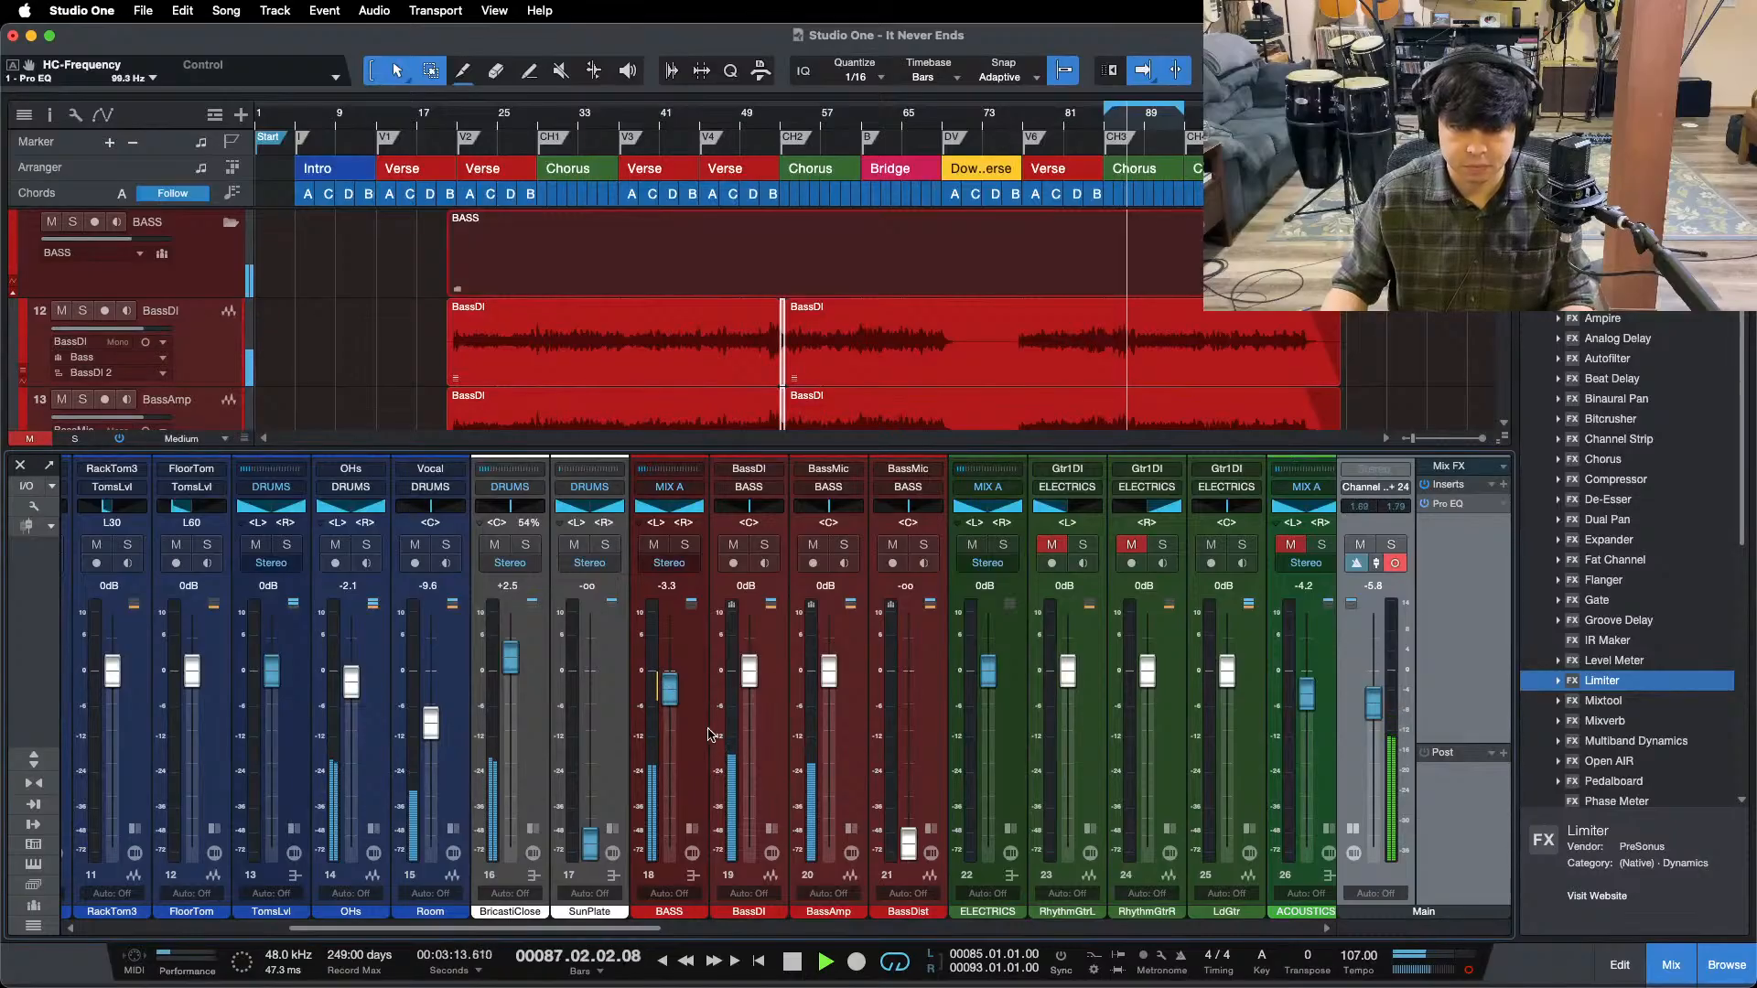
pyautogui.moveTo(666, 694); pyautogui.dragTo(666, 701)
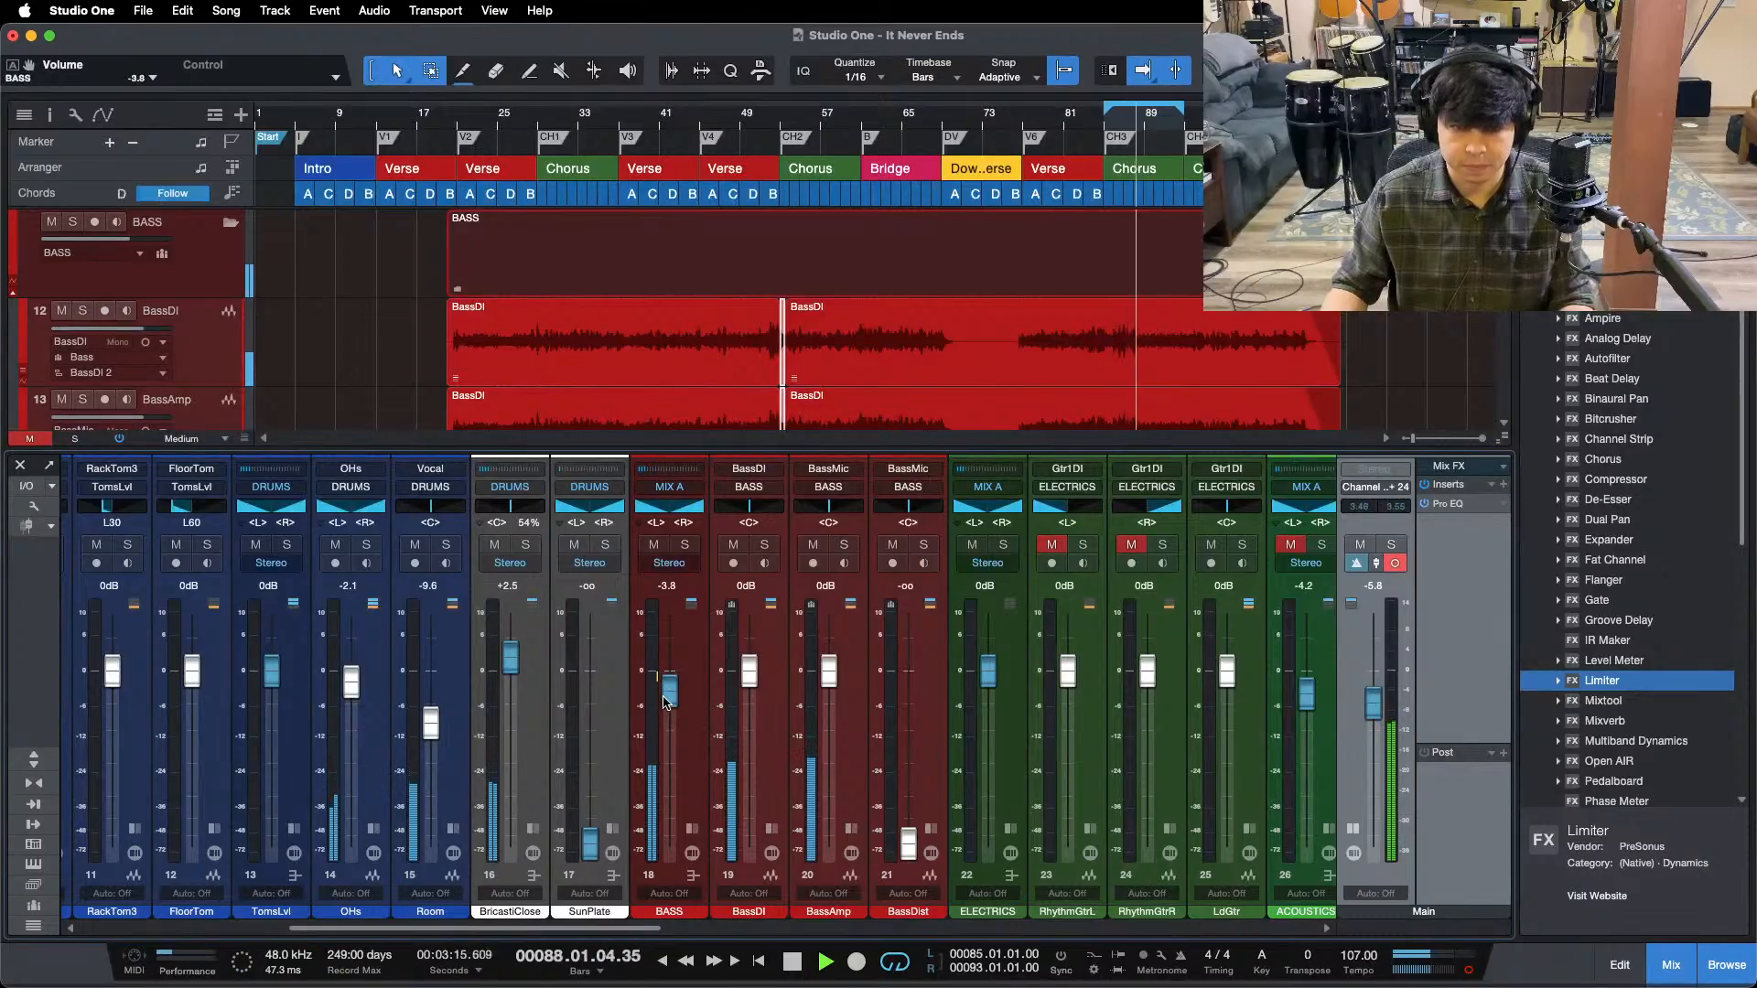
pyautogui.click(1433, 507)
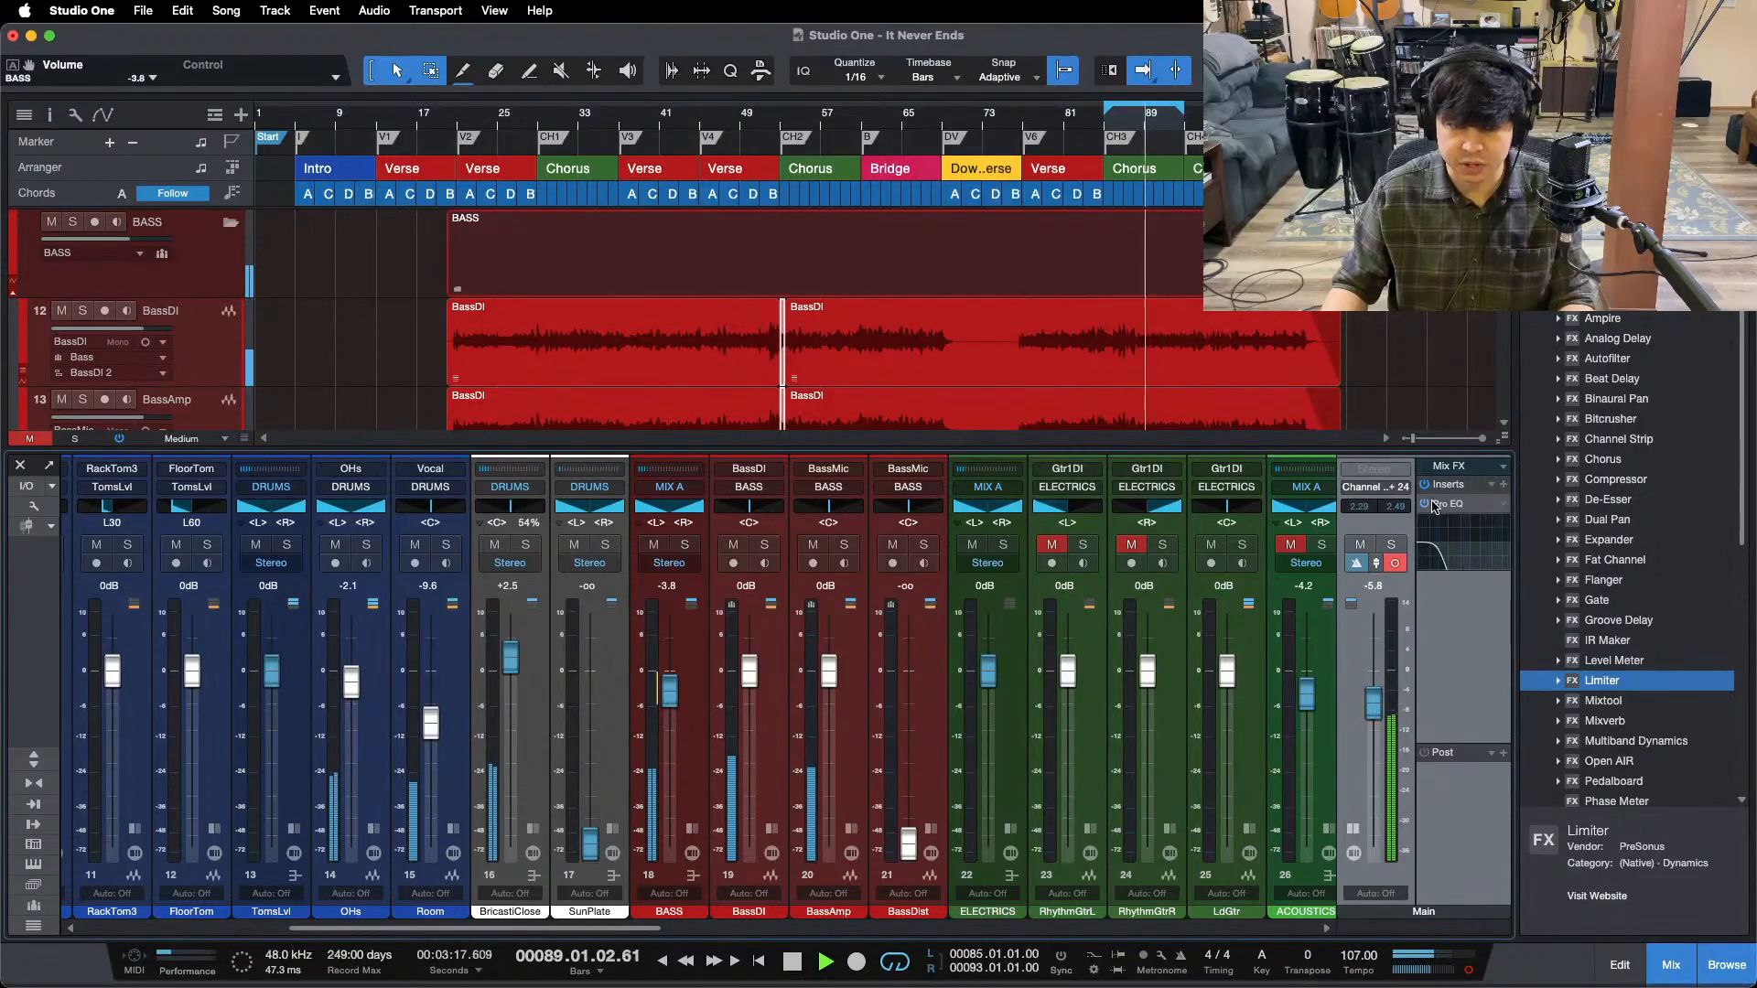
pyautogui.click(1424, 506)
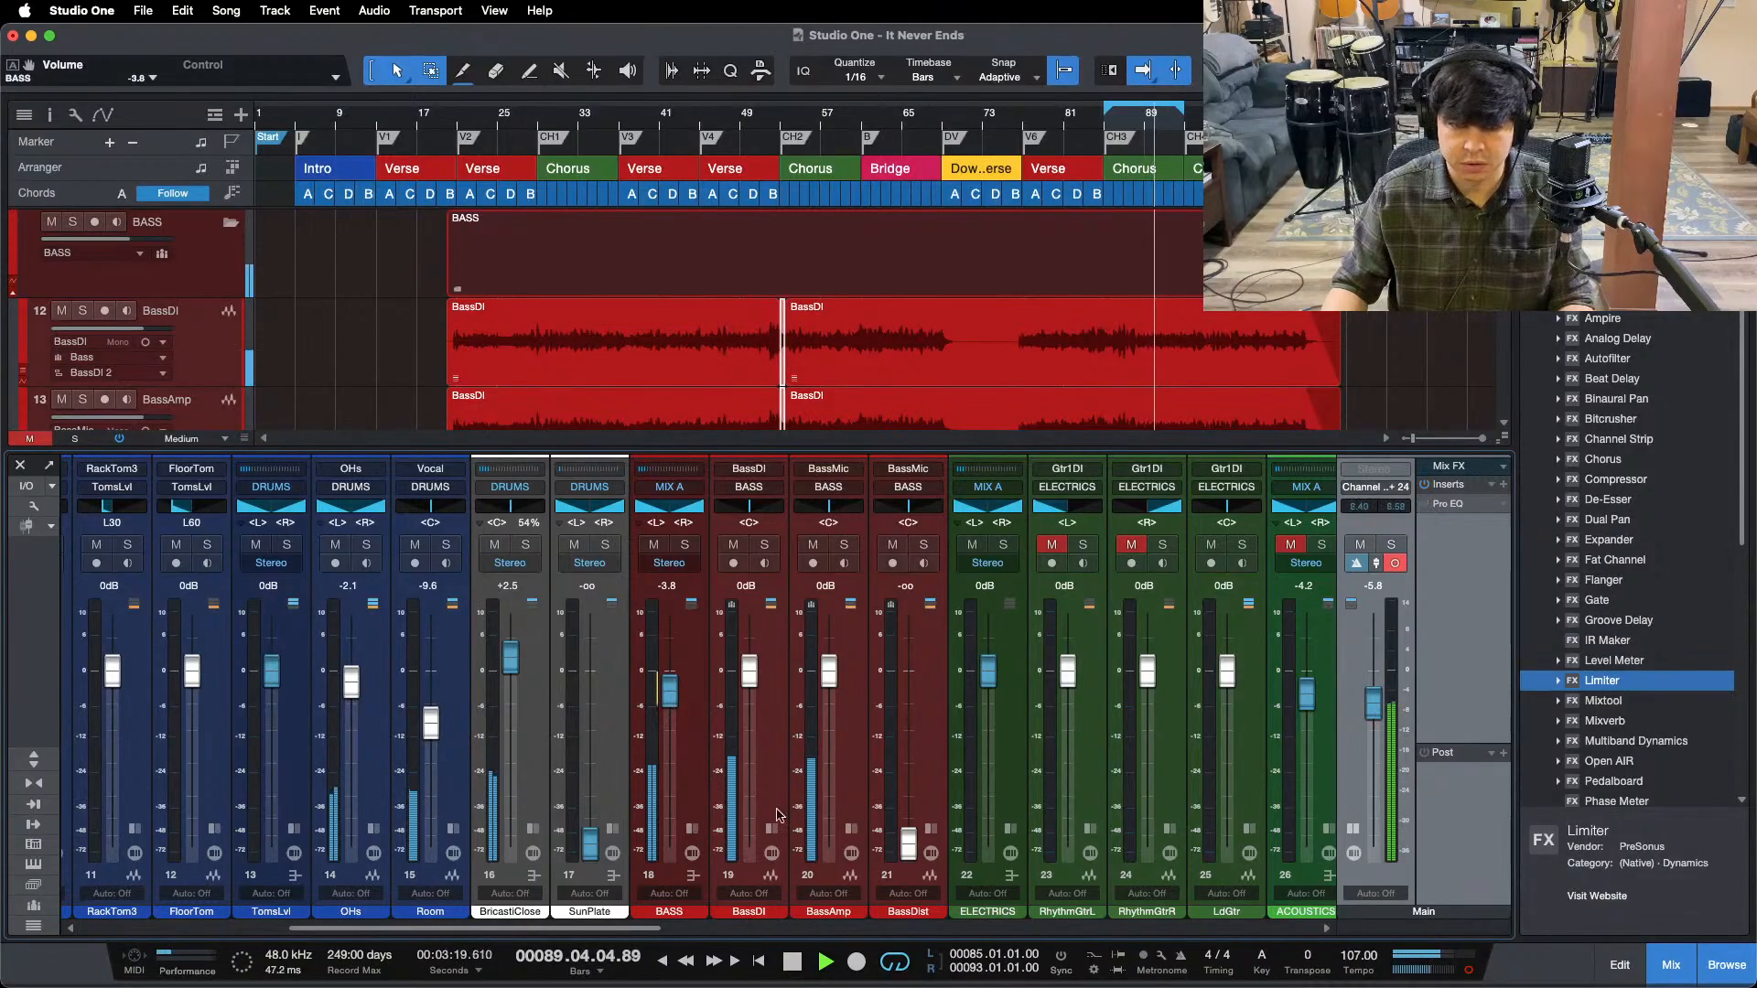
# - Bring the keys channels and the CH3 chorus into view and unmute the Piano channel
pyautogui.moveTo(629, 933); pyautogui.dragTo(879, 934)
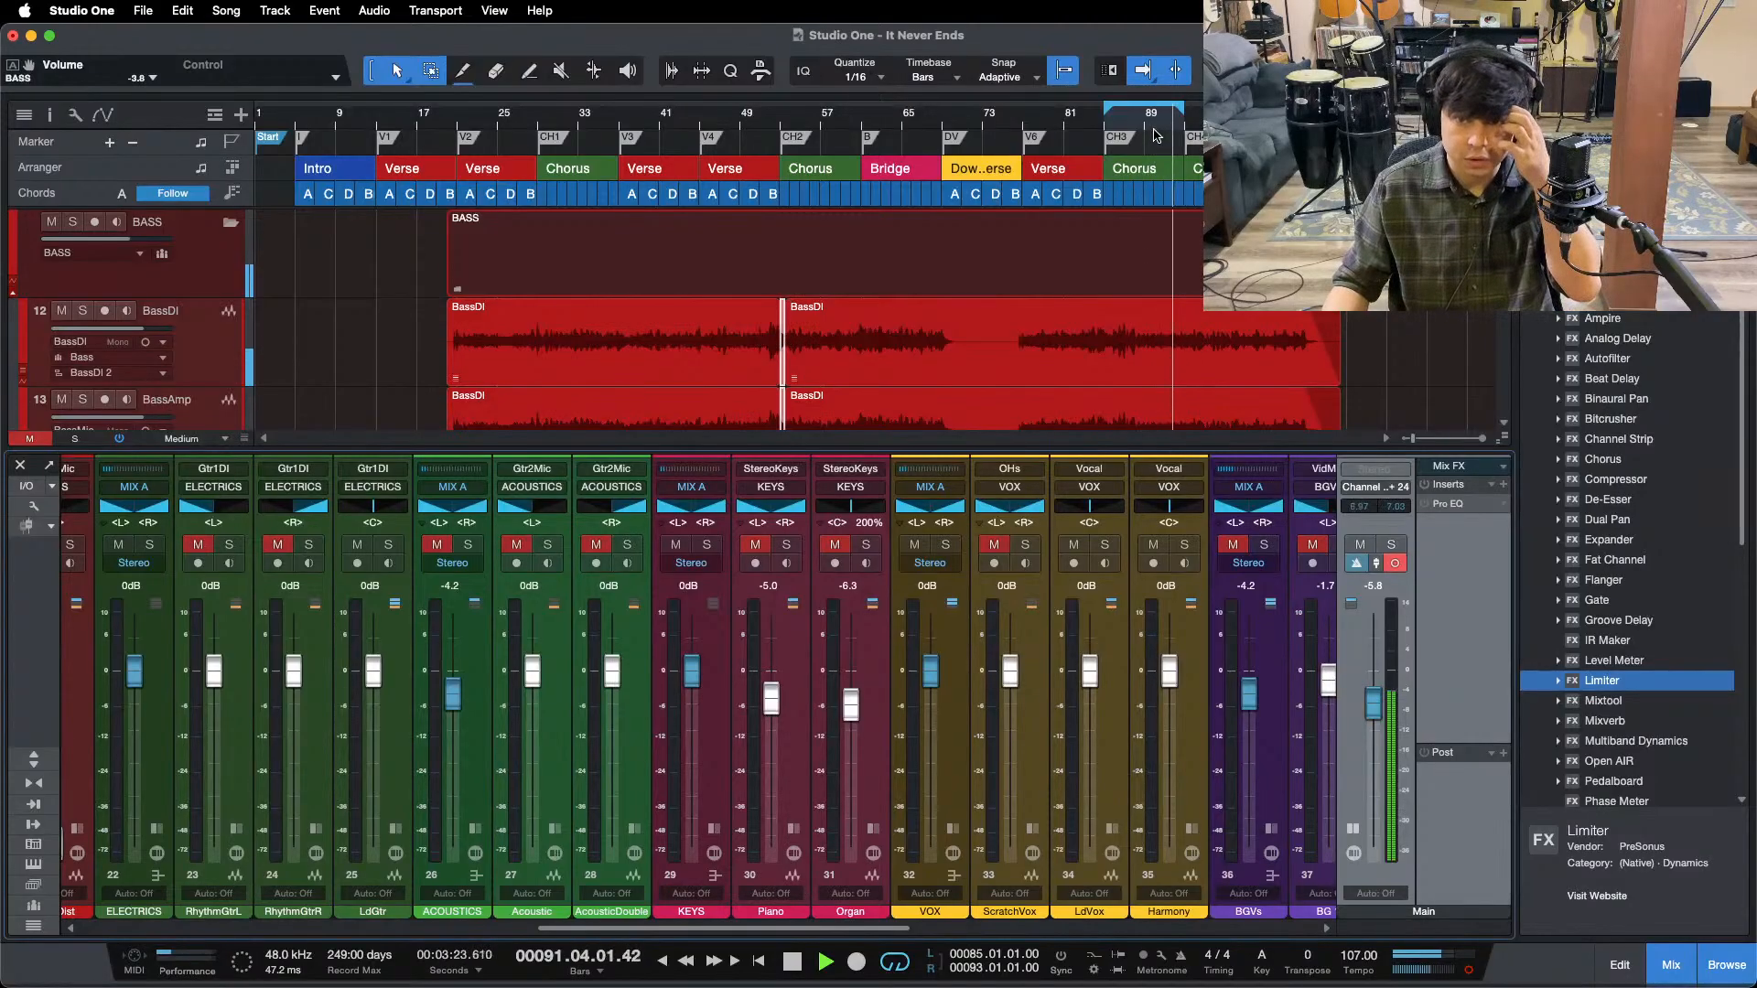
pyautogui.moveTo(1155, 124); pyautogui.dragTo(867, 178)
pyautogui.click(754, 545)
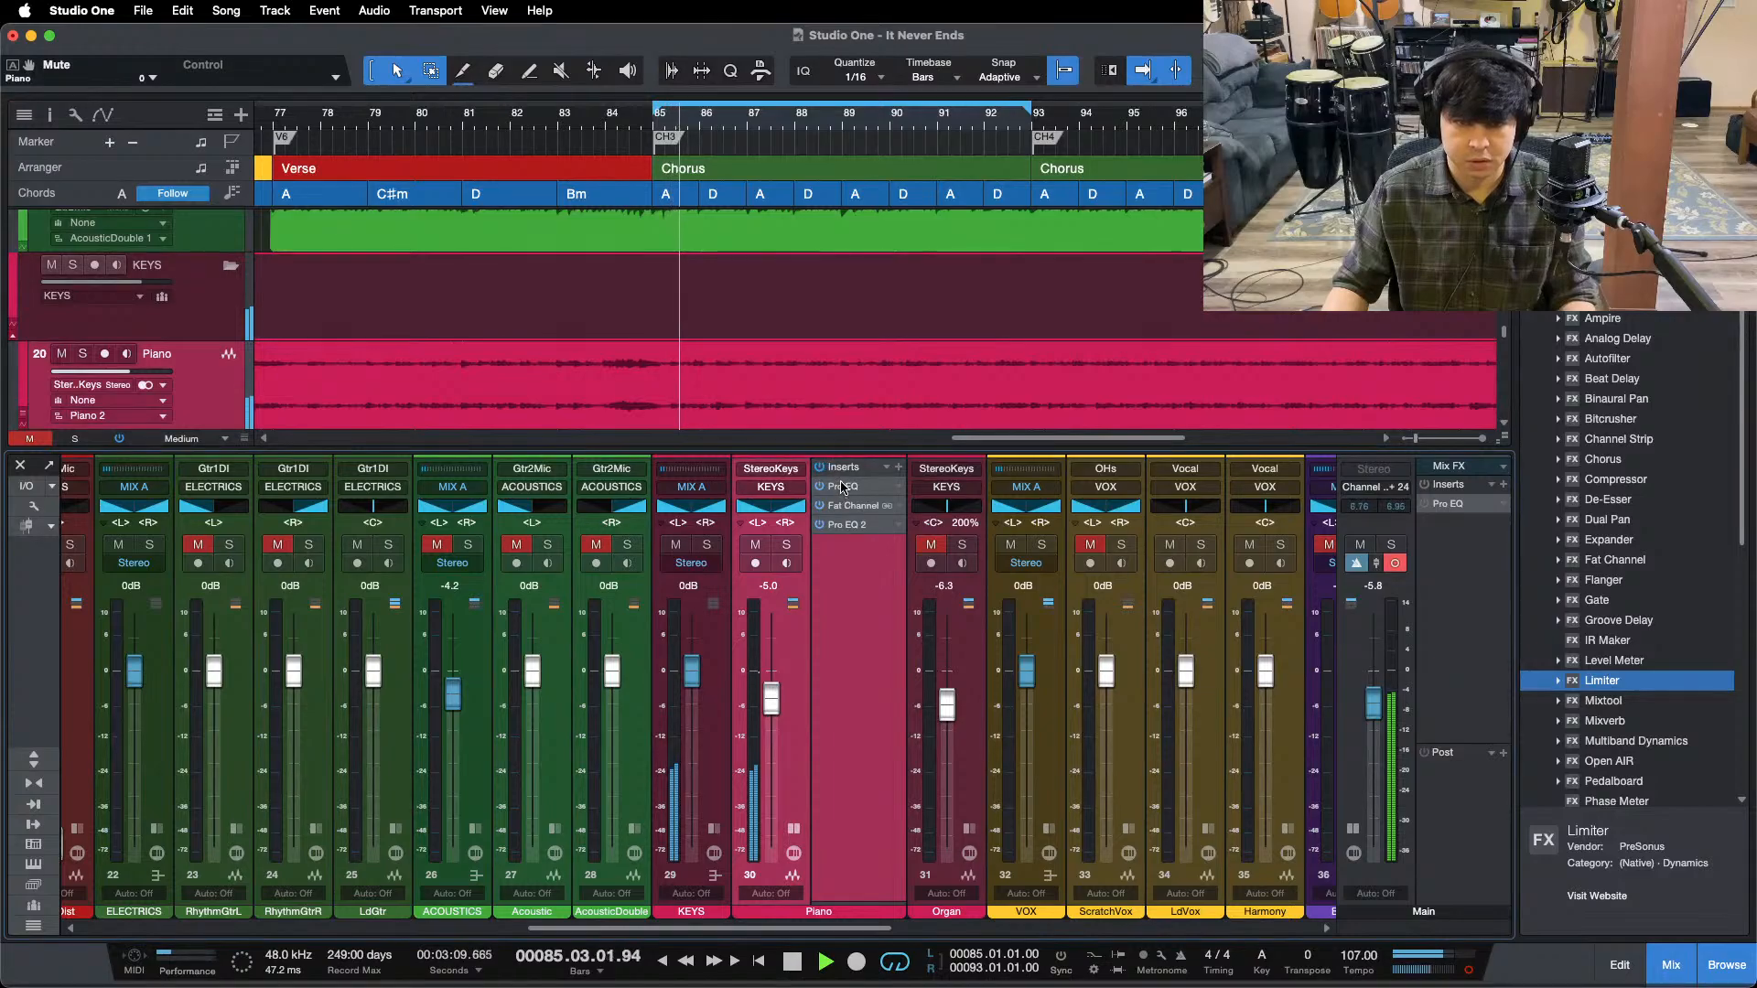
# - Open the Piano's first Pro EQ and turn off its HF and HMF bands
pyautogui.click(843, 486)
pyautogui.moveTo(915, 360); pyautogui.dragTo(1097, 316)
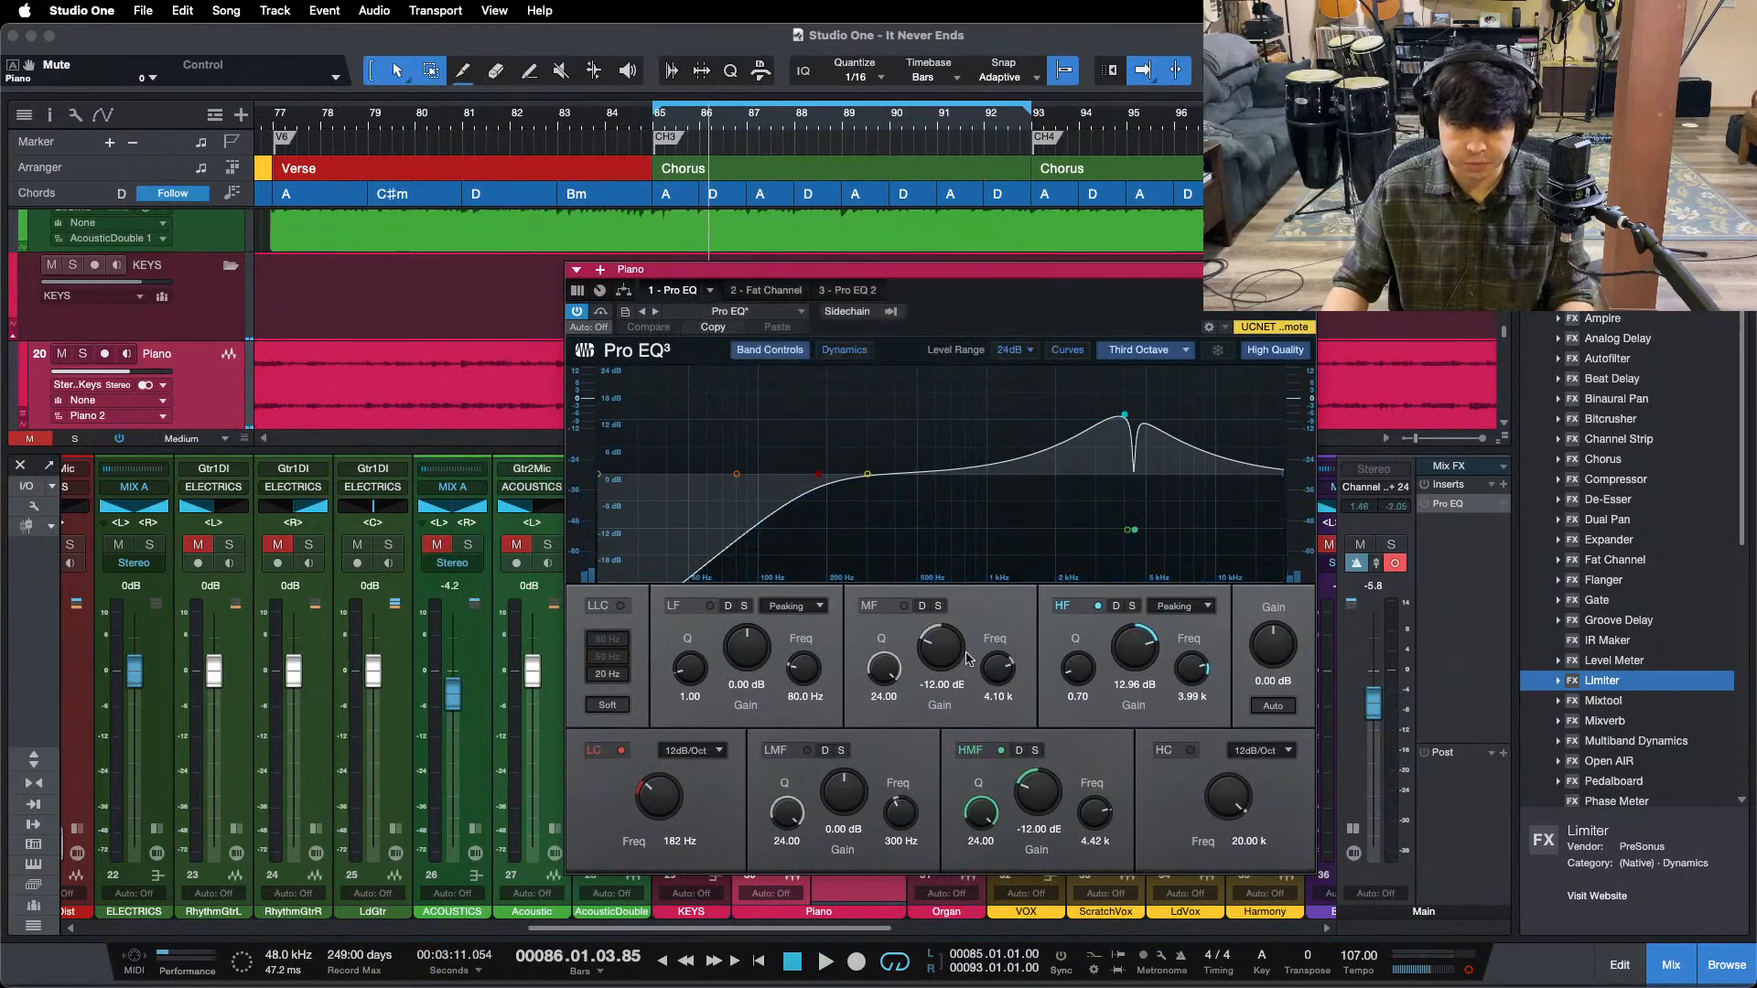
pyautogui.click(1078, 610)
pyautogui.click(1000, 750)
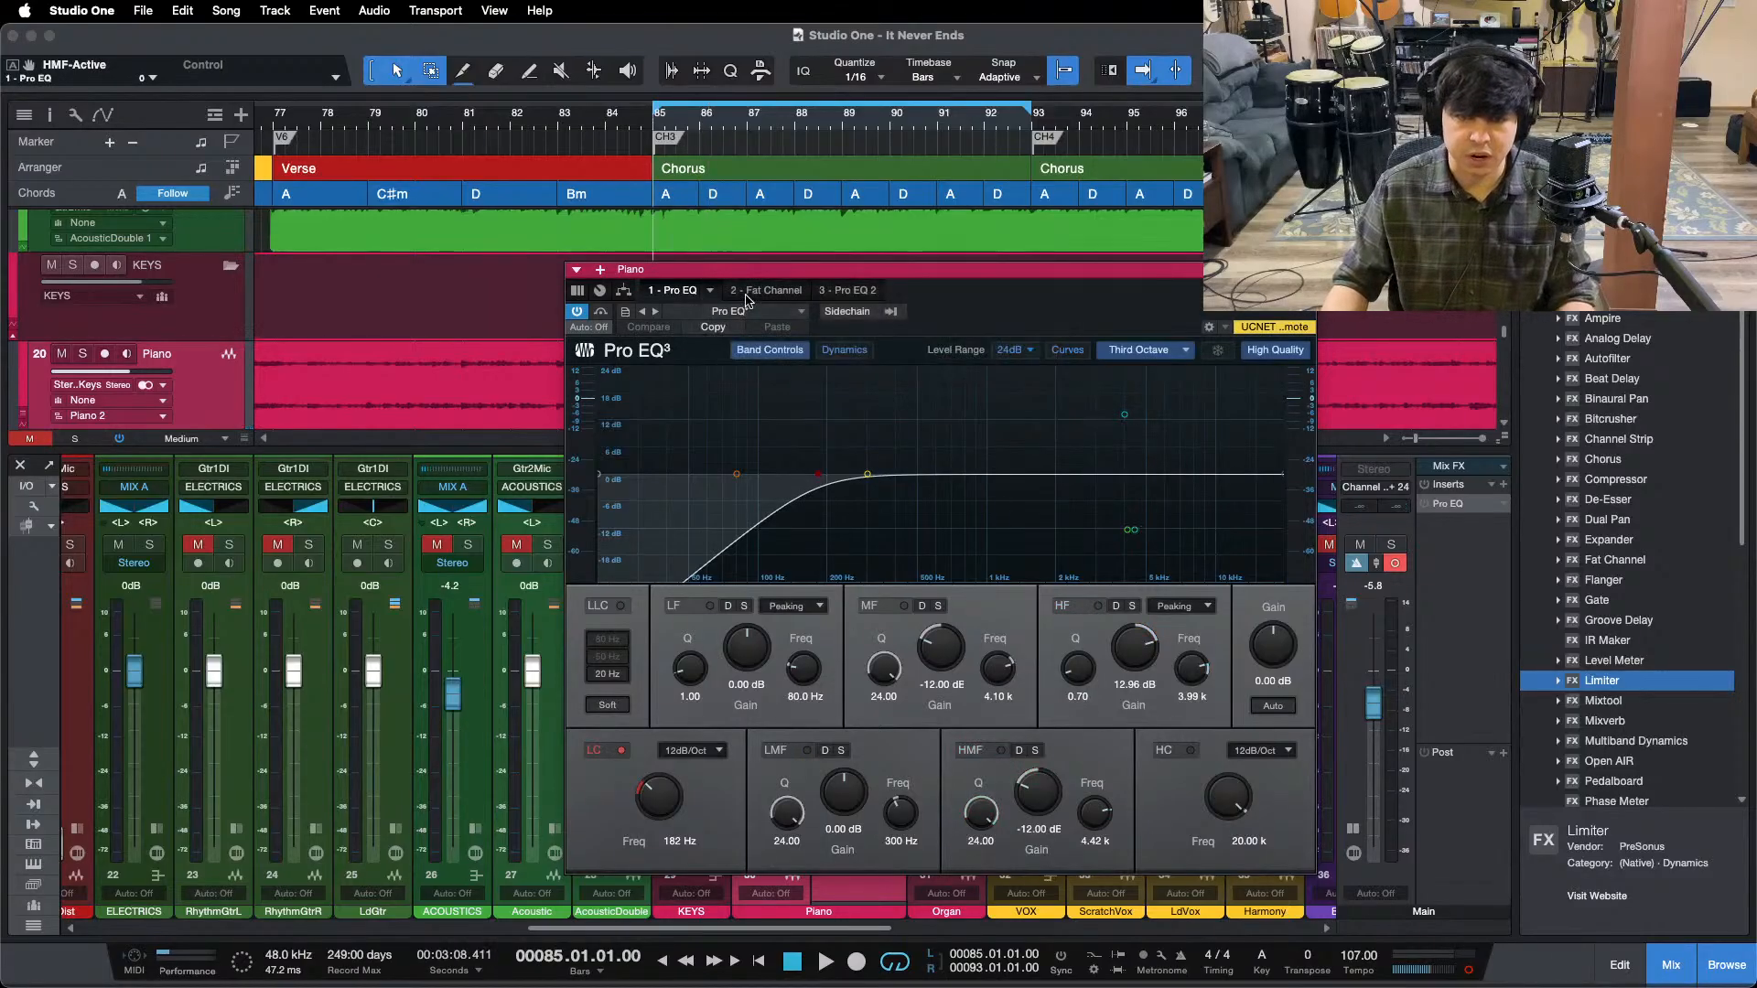
pyautogui.moveTo(958, 297); pyautogui.dragTo(1273, 283)
# - Bypass the Piano's Fat Channel insert, solo the Piano and start playback
pyautogui.click(819, 507)
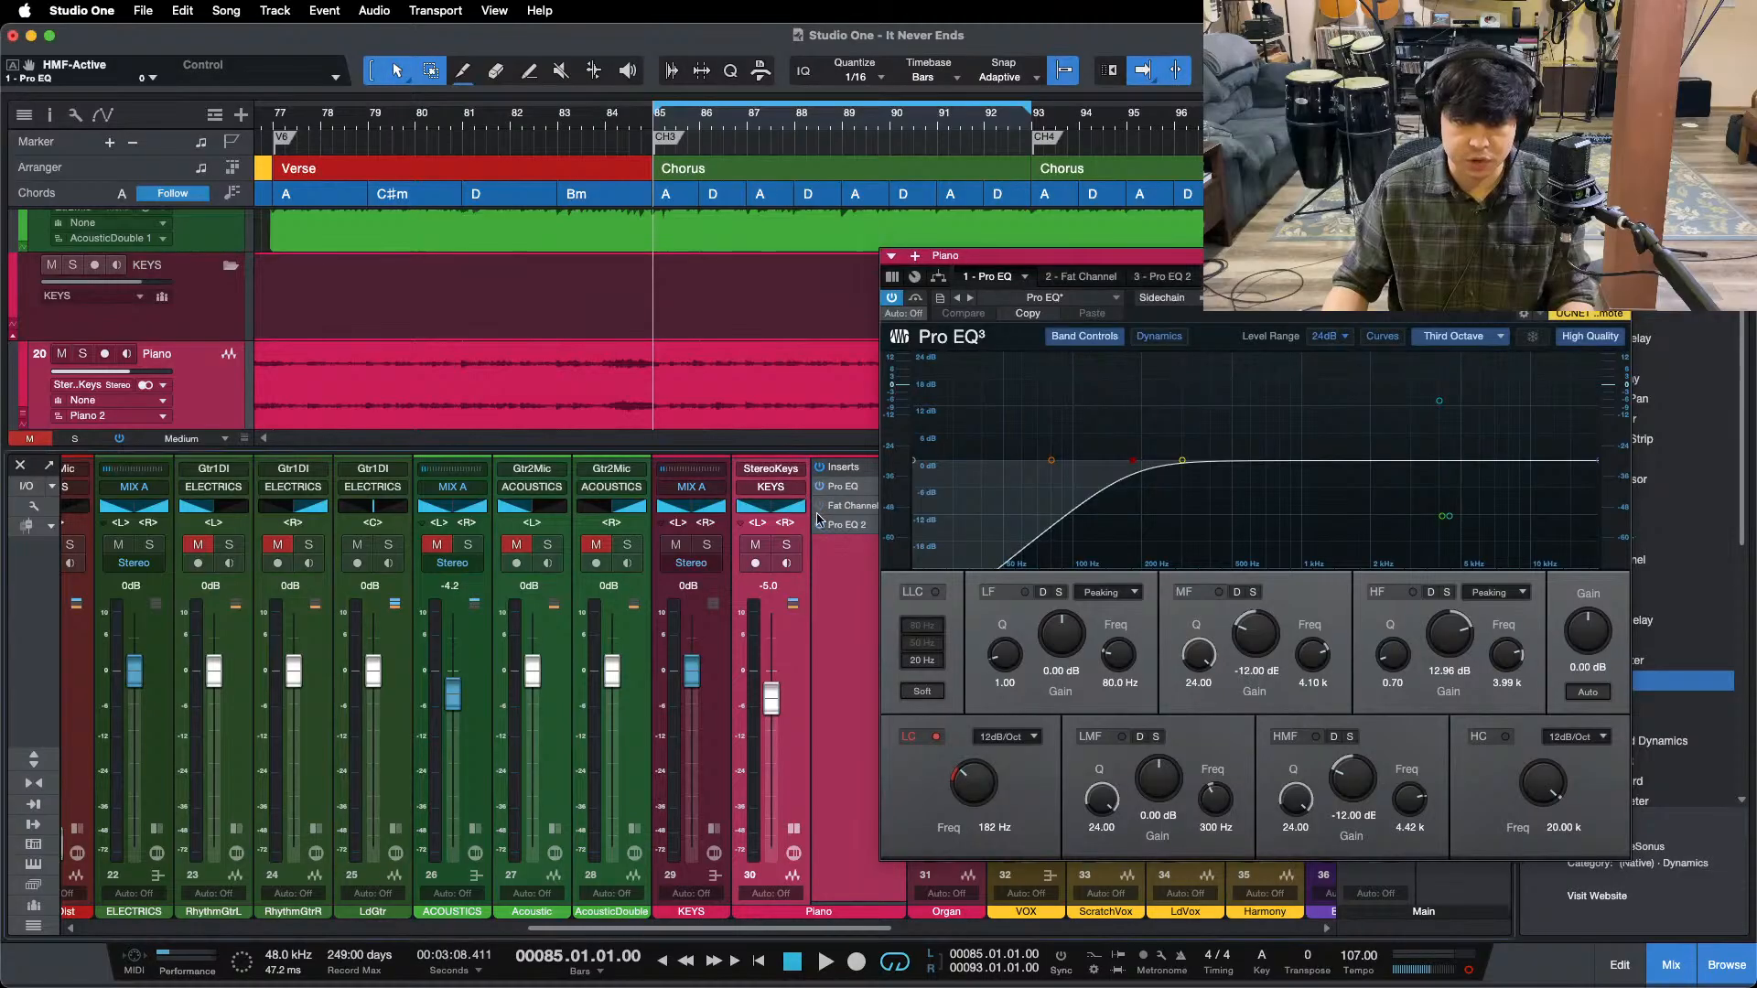
pyautogui.press('s')
pyautogui.press('space')
# - Switch the Piano Pro EQ's spectrum display to FFT Curve
pyautogui.moveTo(1334, 304); pyautogui.dragTo(917, 300)
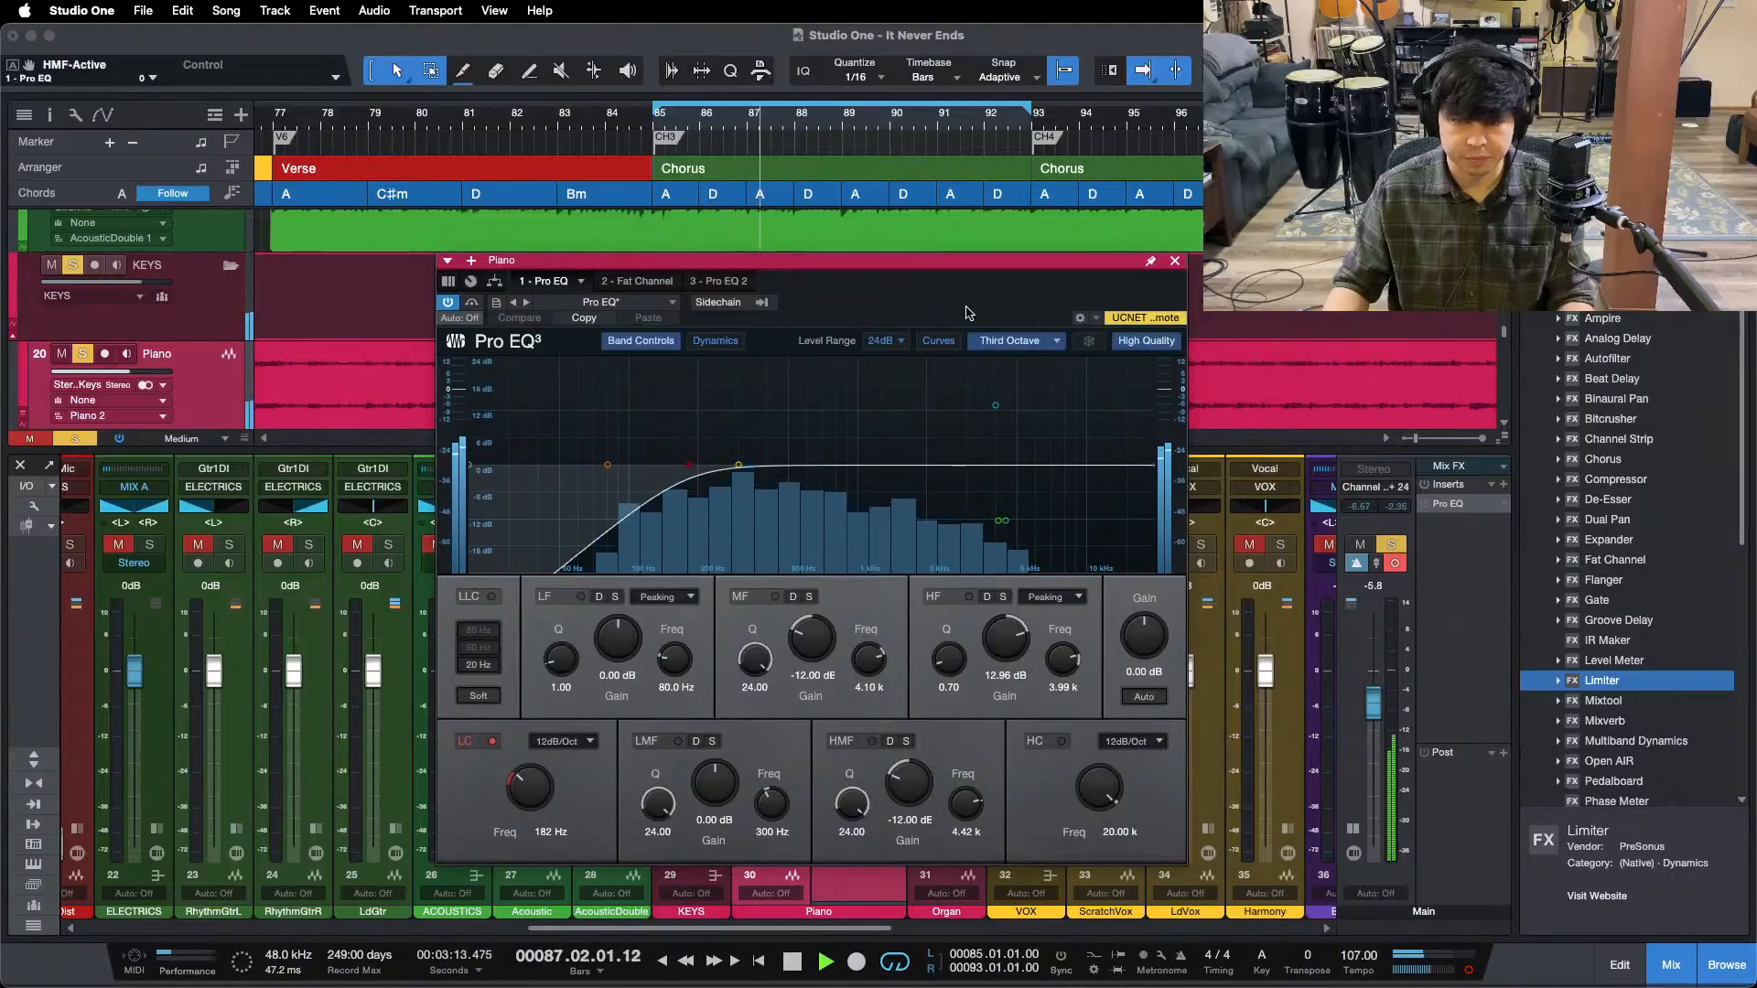
pyautogui.click(1012, 342)
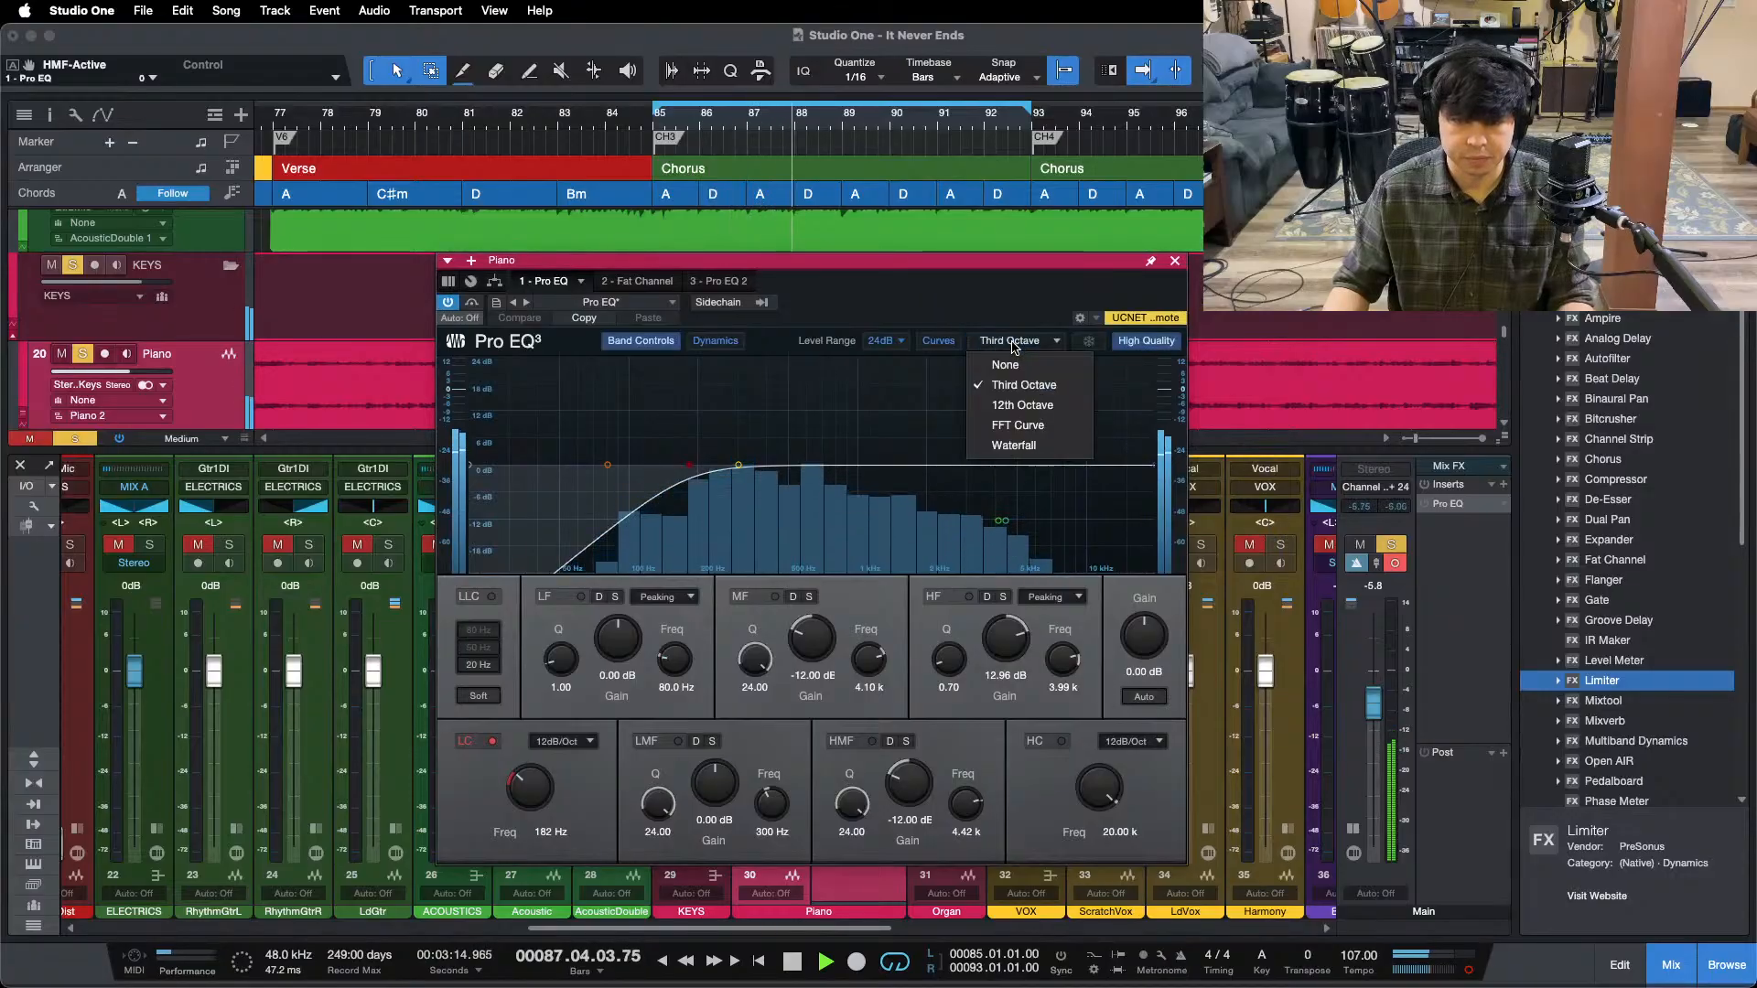
pyautogui.click(1011, 426)
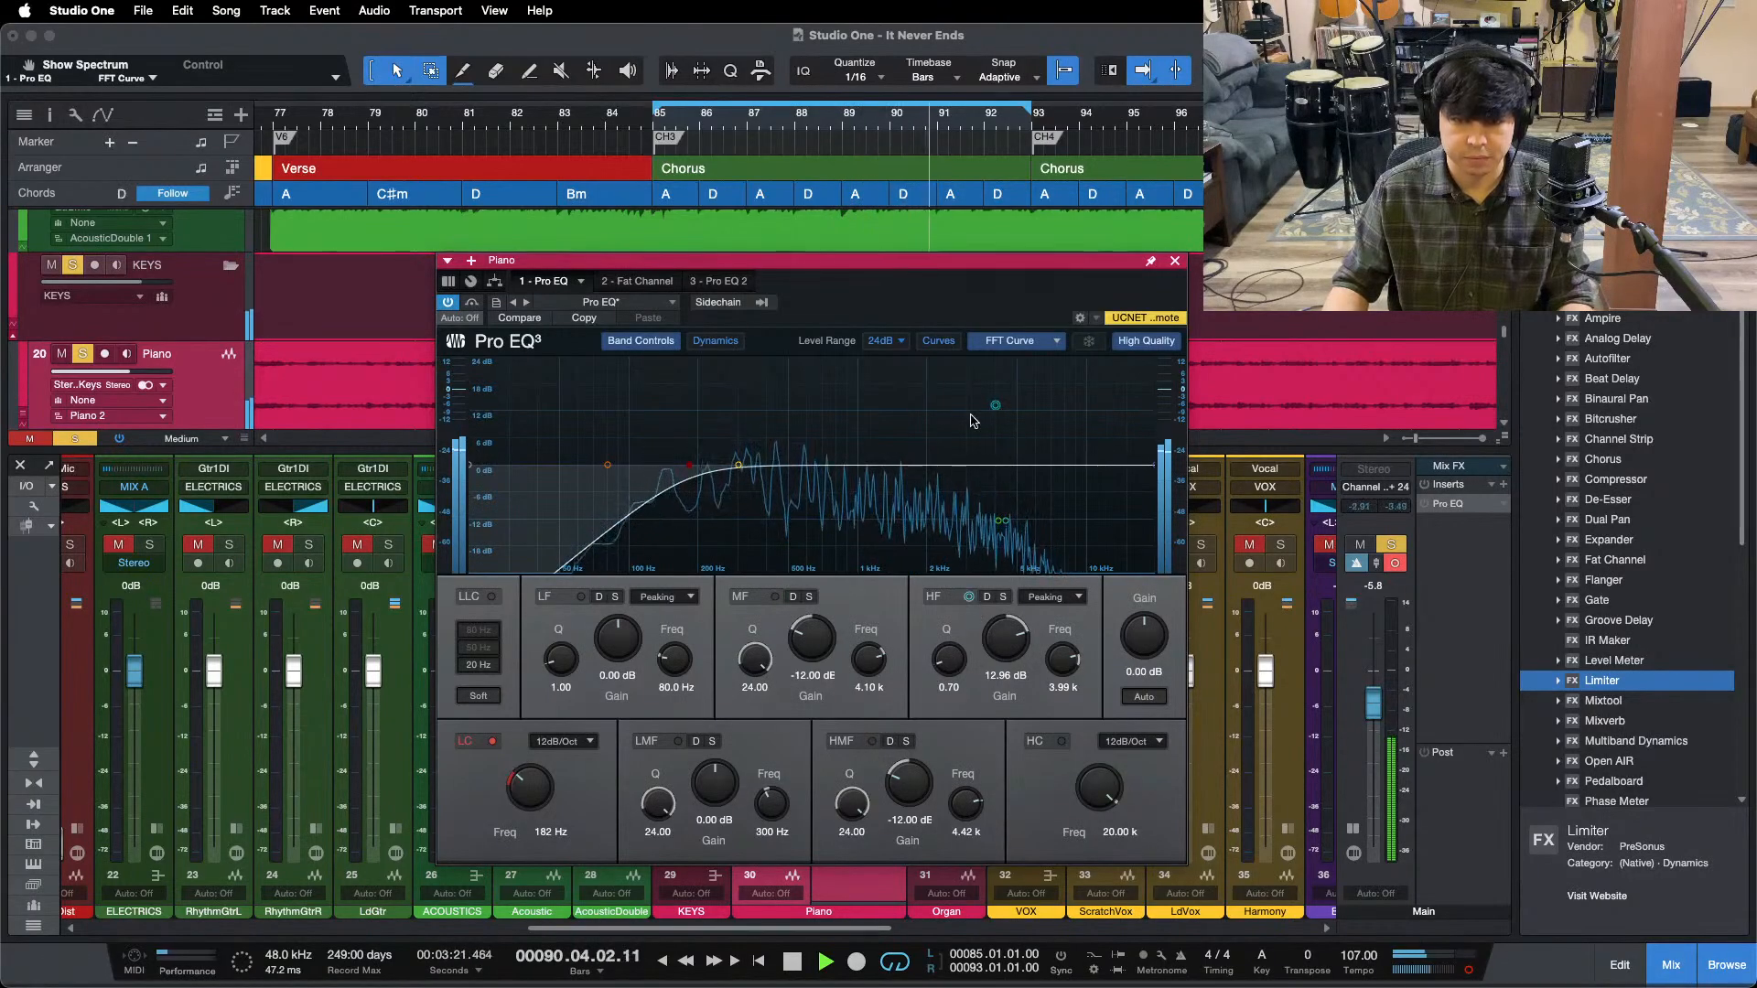
# - Audition a 1.92 dB boost on the Piano Pro EQ's HF band and reset its gain to 0 dB
pyautogui.doubleClick(1006, 643)
pyautogui.scroll(3, 1006, 649)
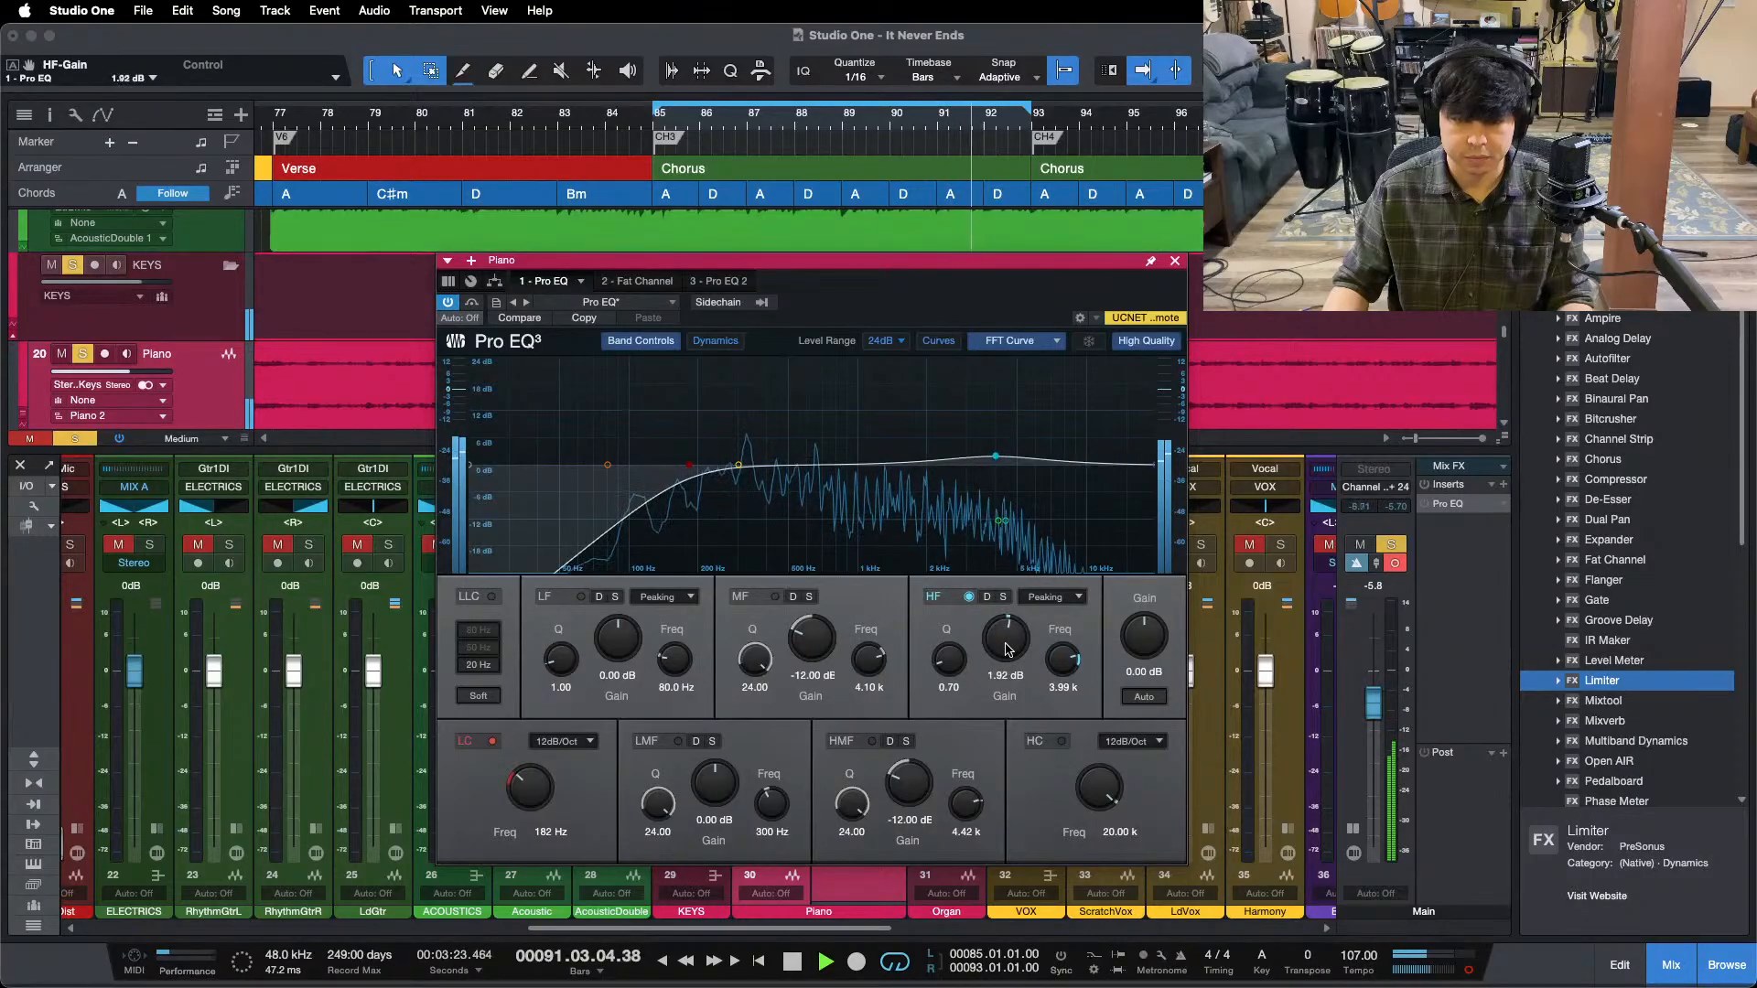
pyautogui.doubleClick(1006, 649)
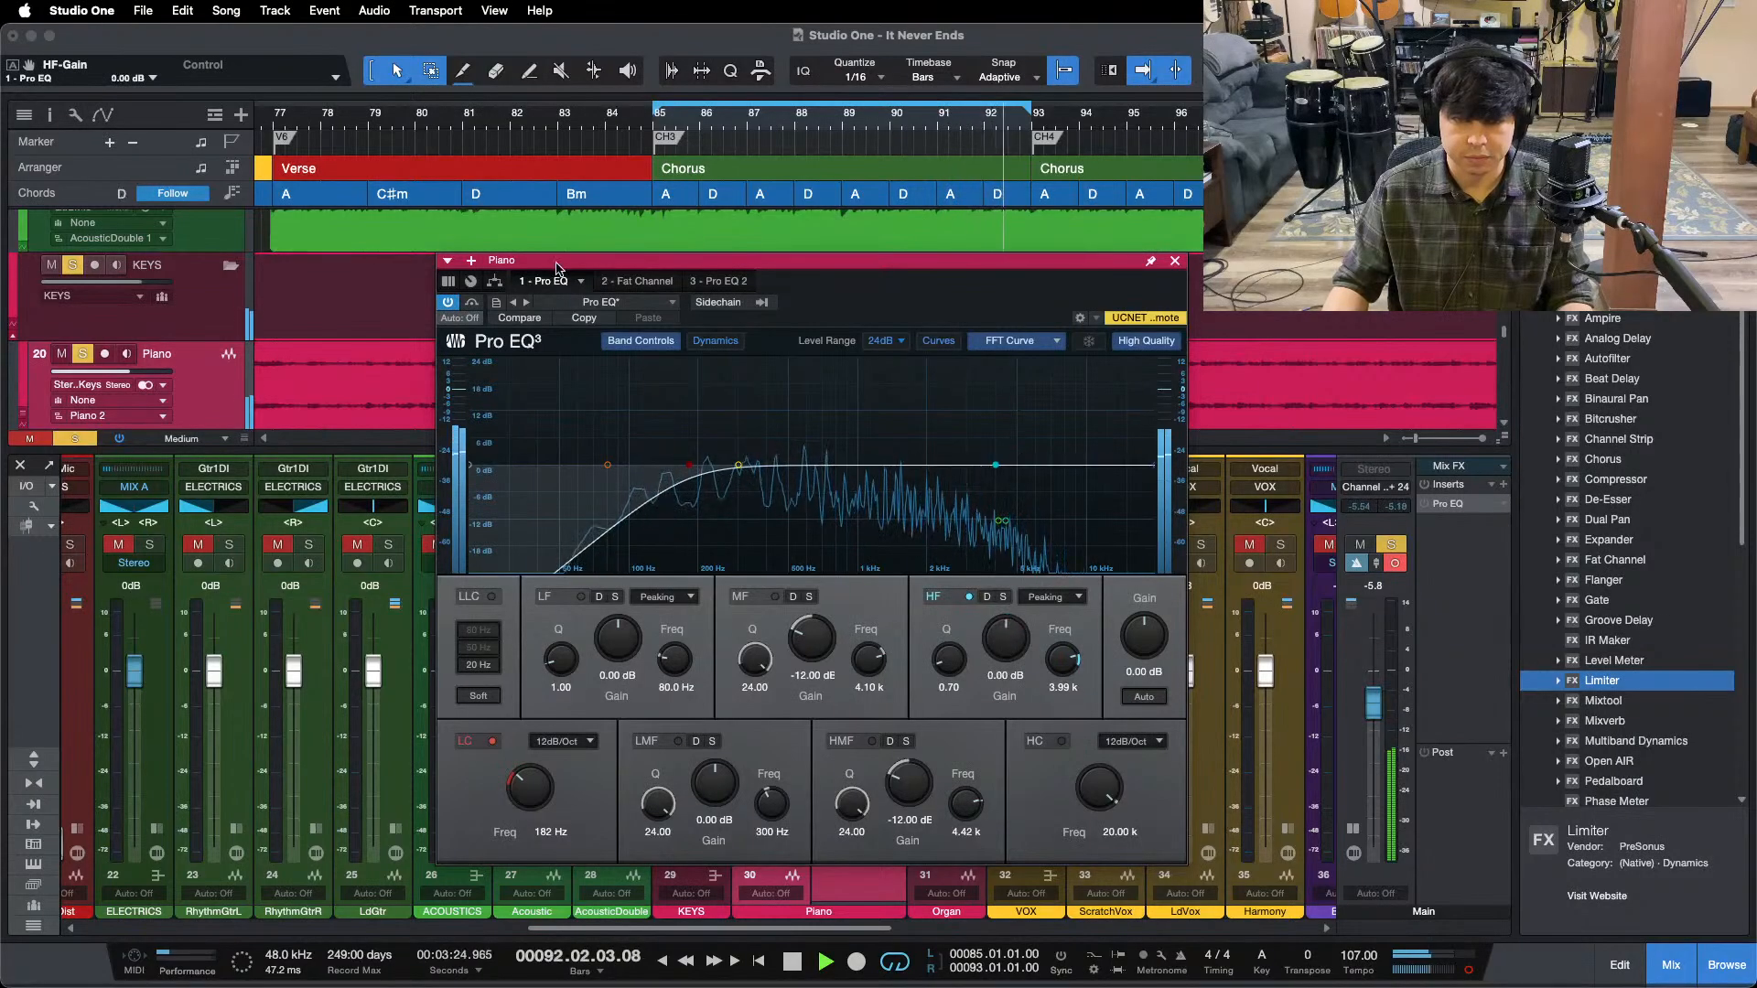
# - Activate the Piano's Fat Channel and set the FET compressor's input to -22.96 dB and output to -20.16 dB
pyautogui.click(626, 282)
pyautogui.click(993, 342)
pyautogui.moveTo(915, 261); pyautogui.dragTo(1011, 507)
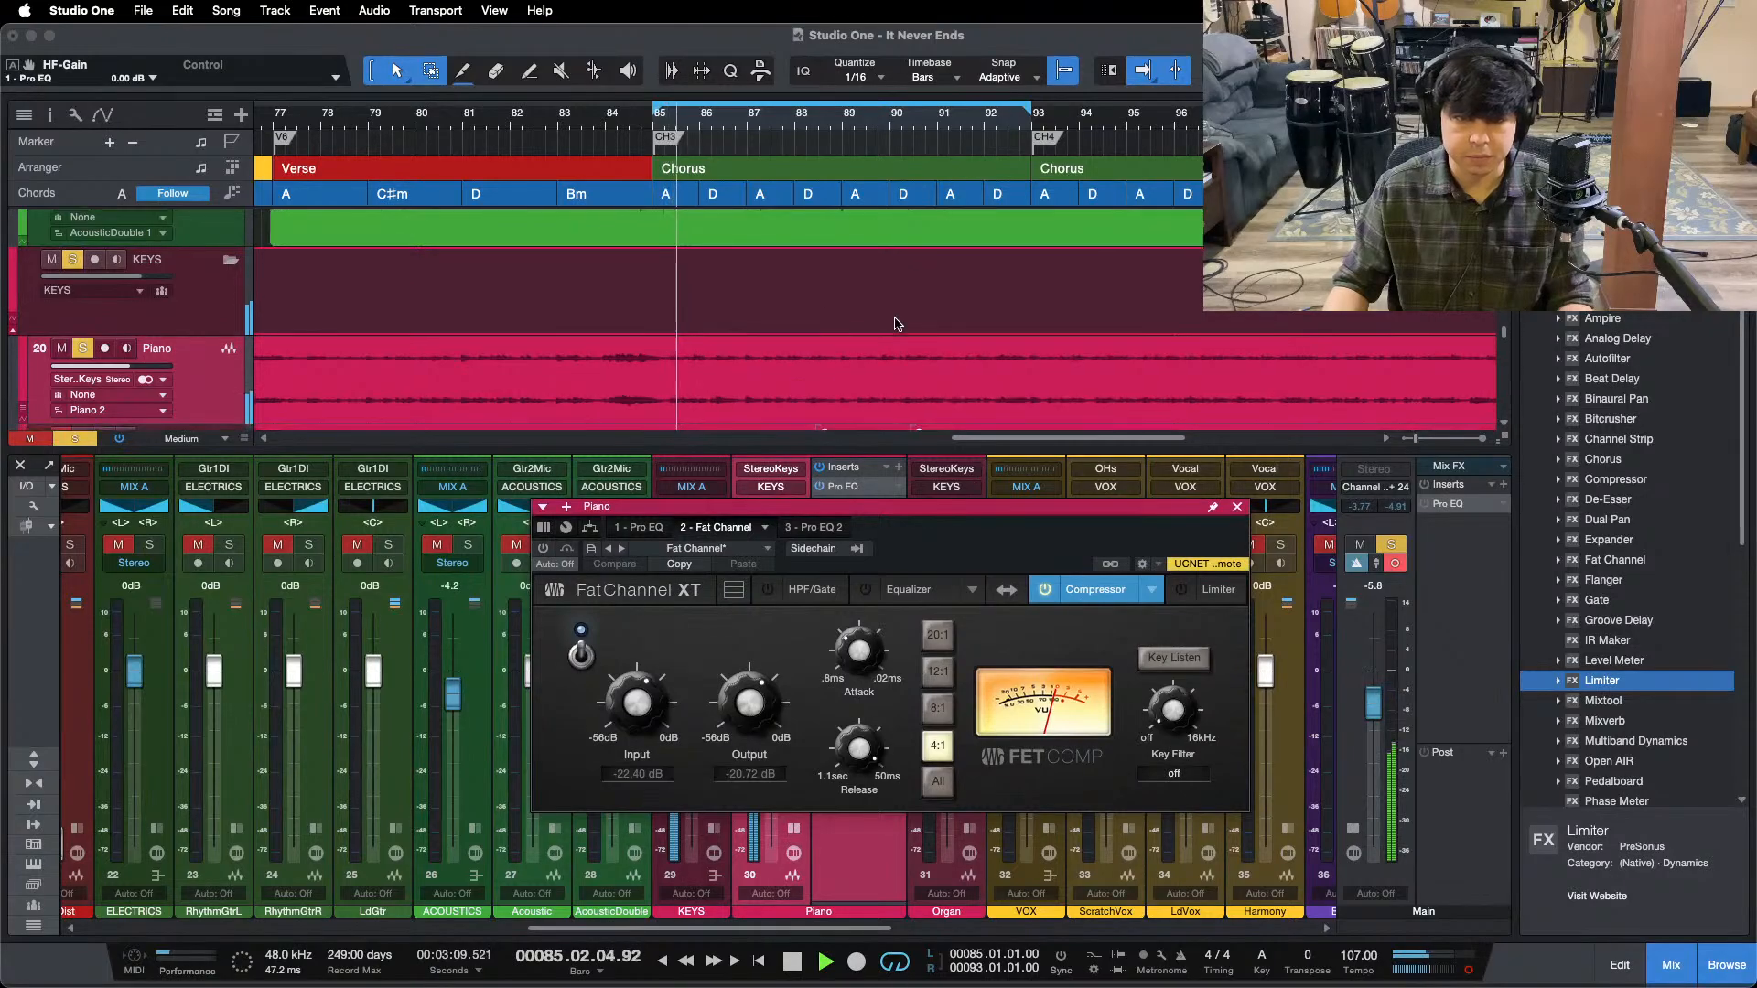
pyautogui.click(573, 119)
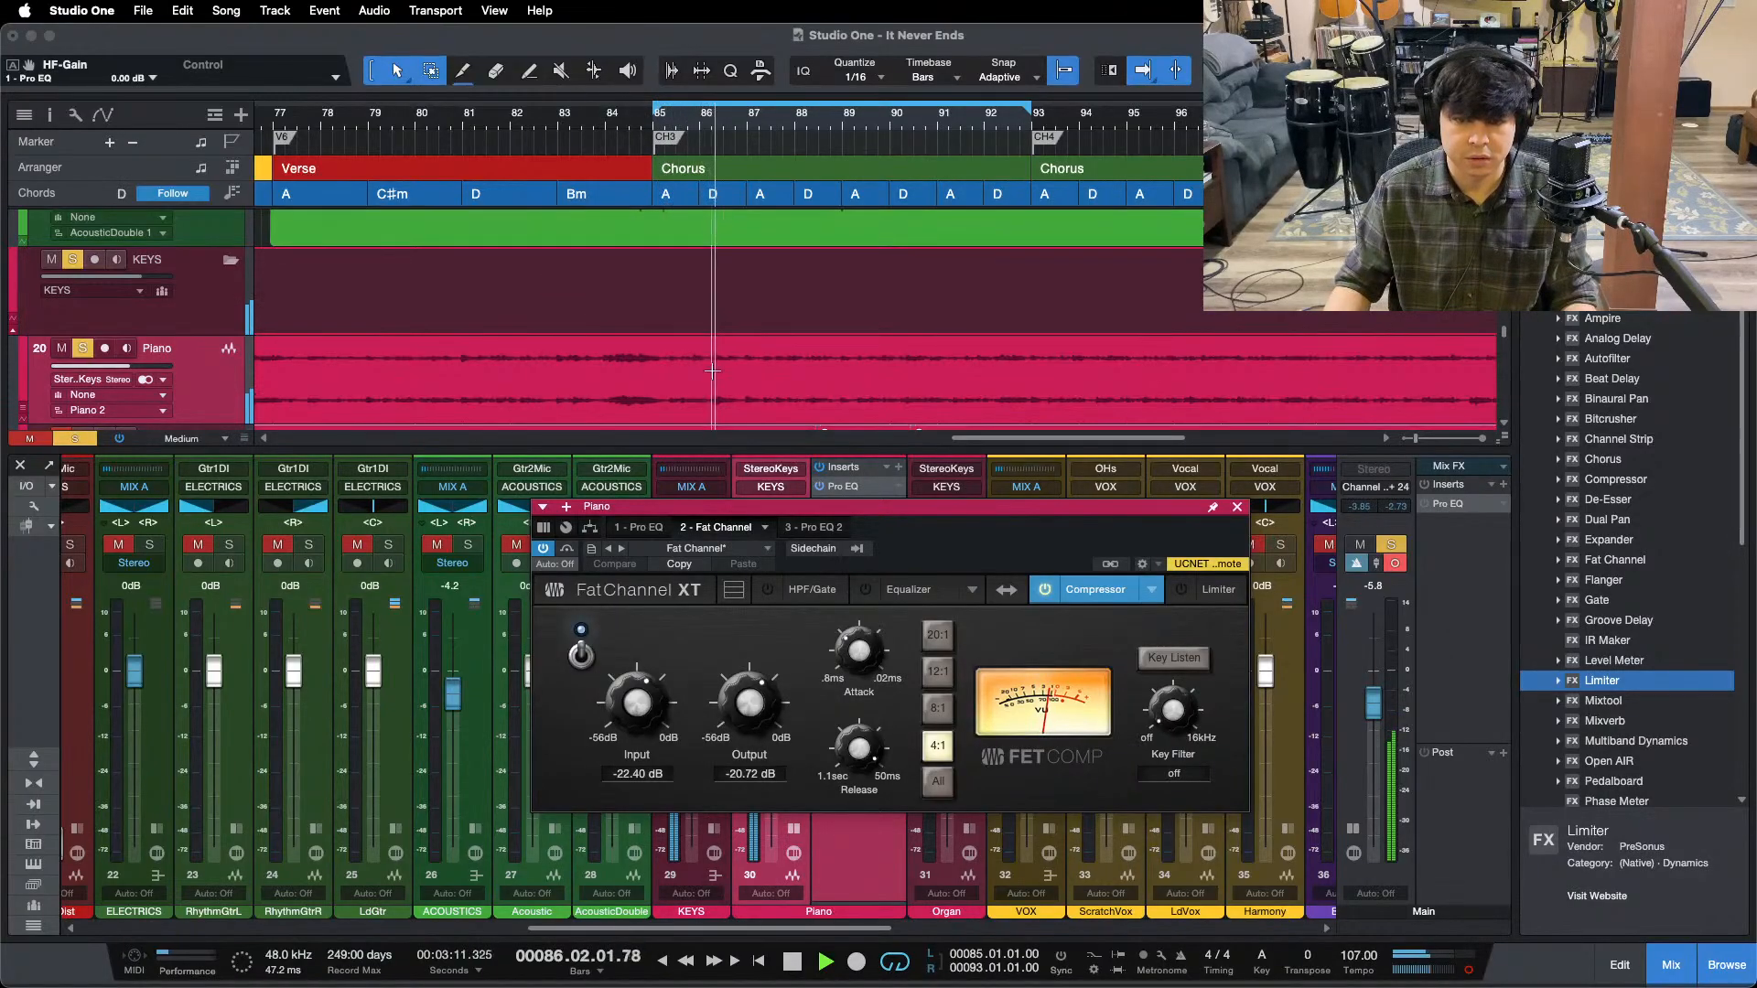
pyautogui.moveTo(608, 706); pyautogui.dragTo(605, 710)
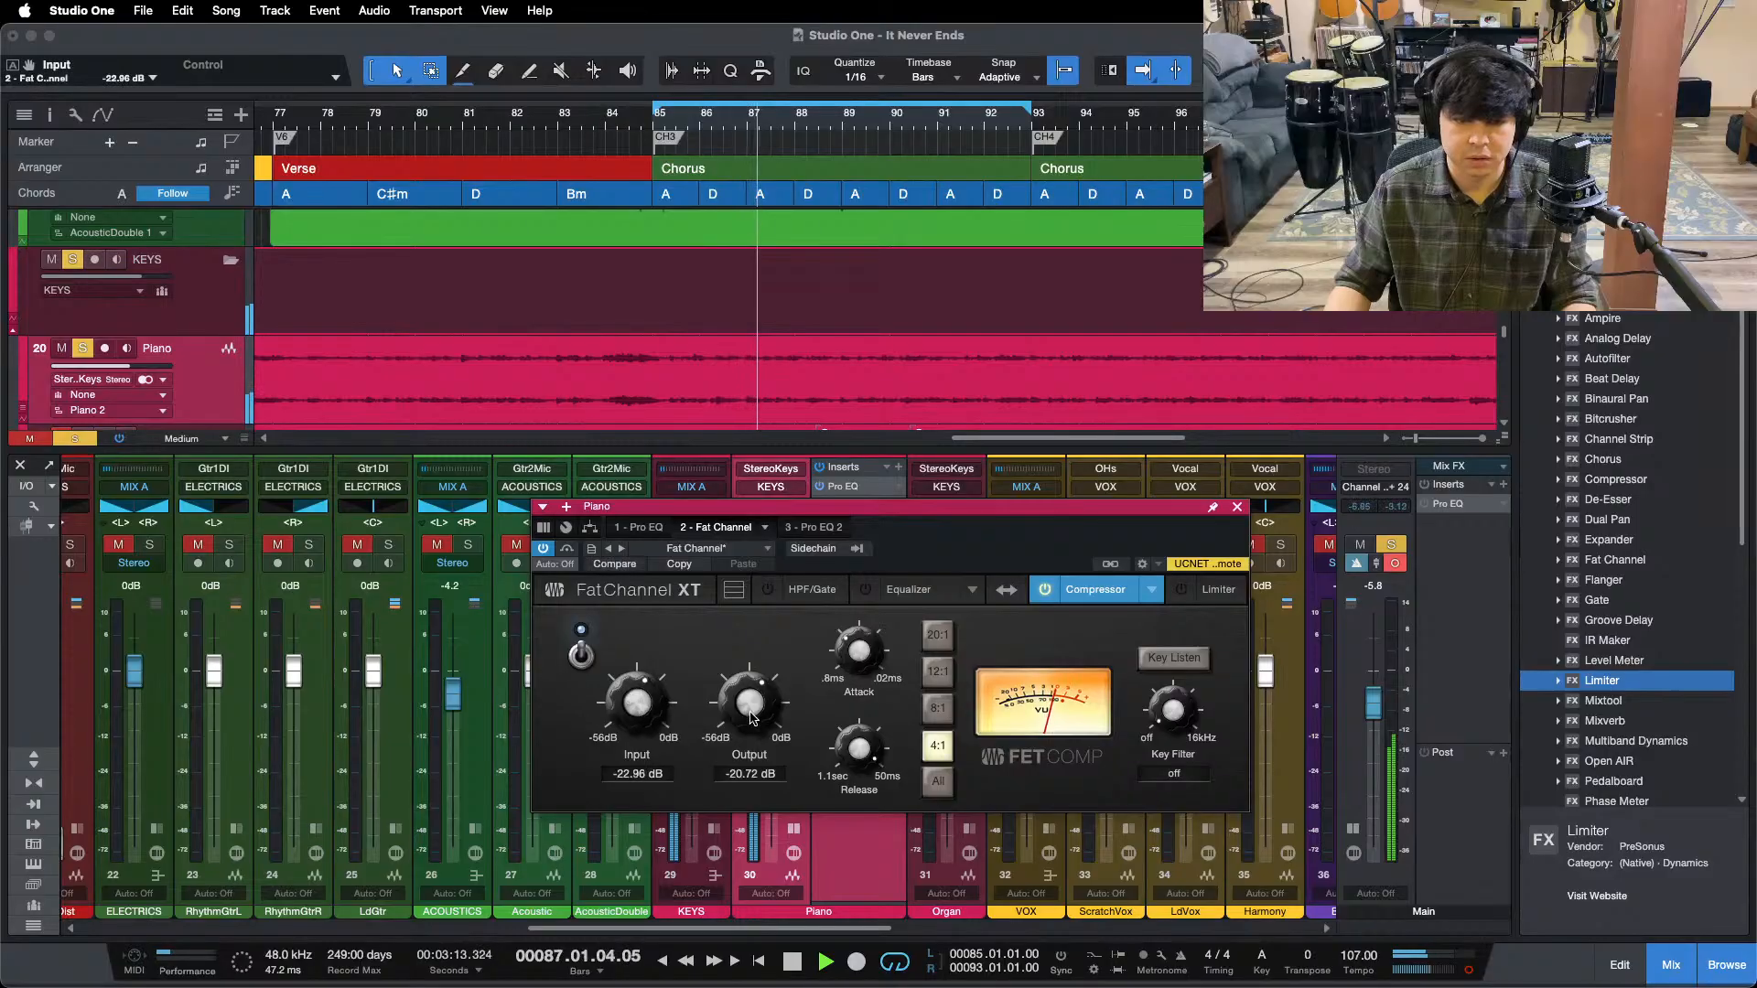
pyautogui.moveTo(746, 706); pyautogui.dragTo(750, 713)
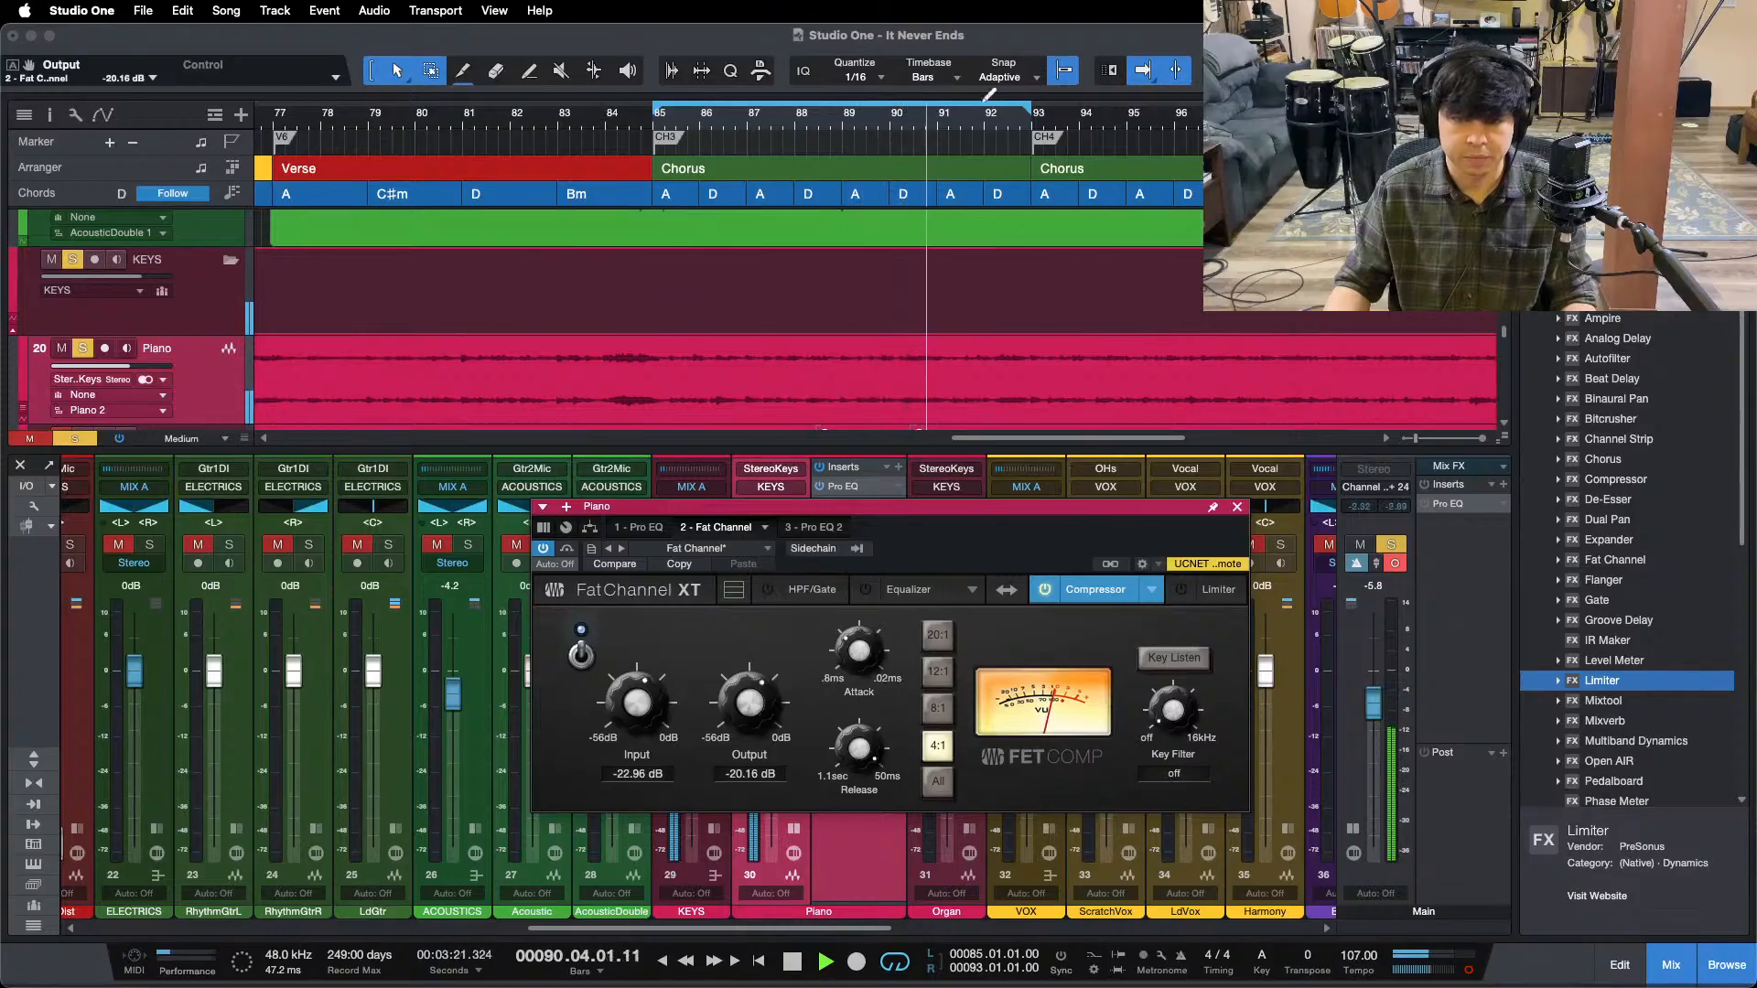
# - Jump playback to around bar 52, just before the CH2 chorus, to hear the compressed Piano there
pyautogui.click(995, 52)
pyautogui.hotkey('alt', 'z')
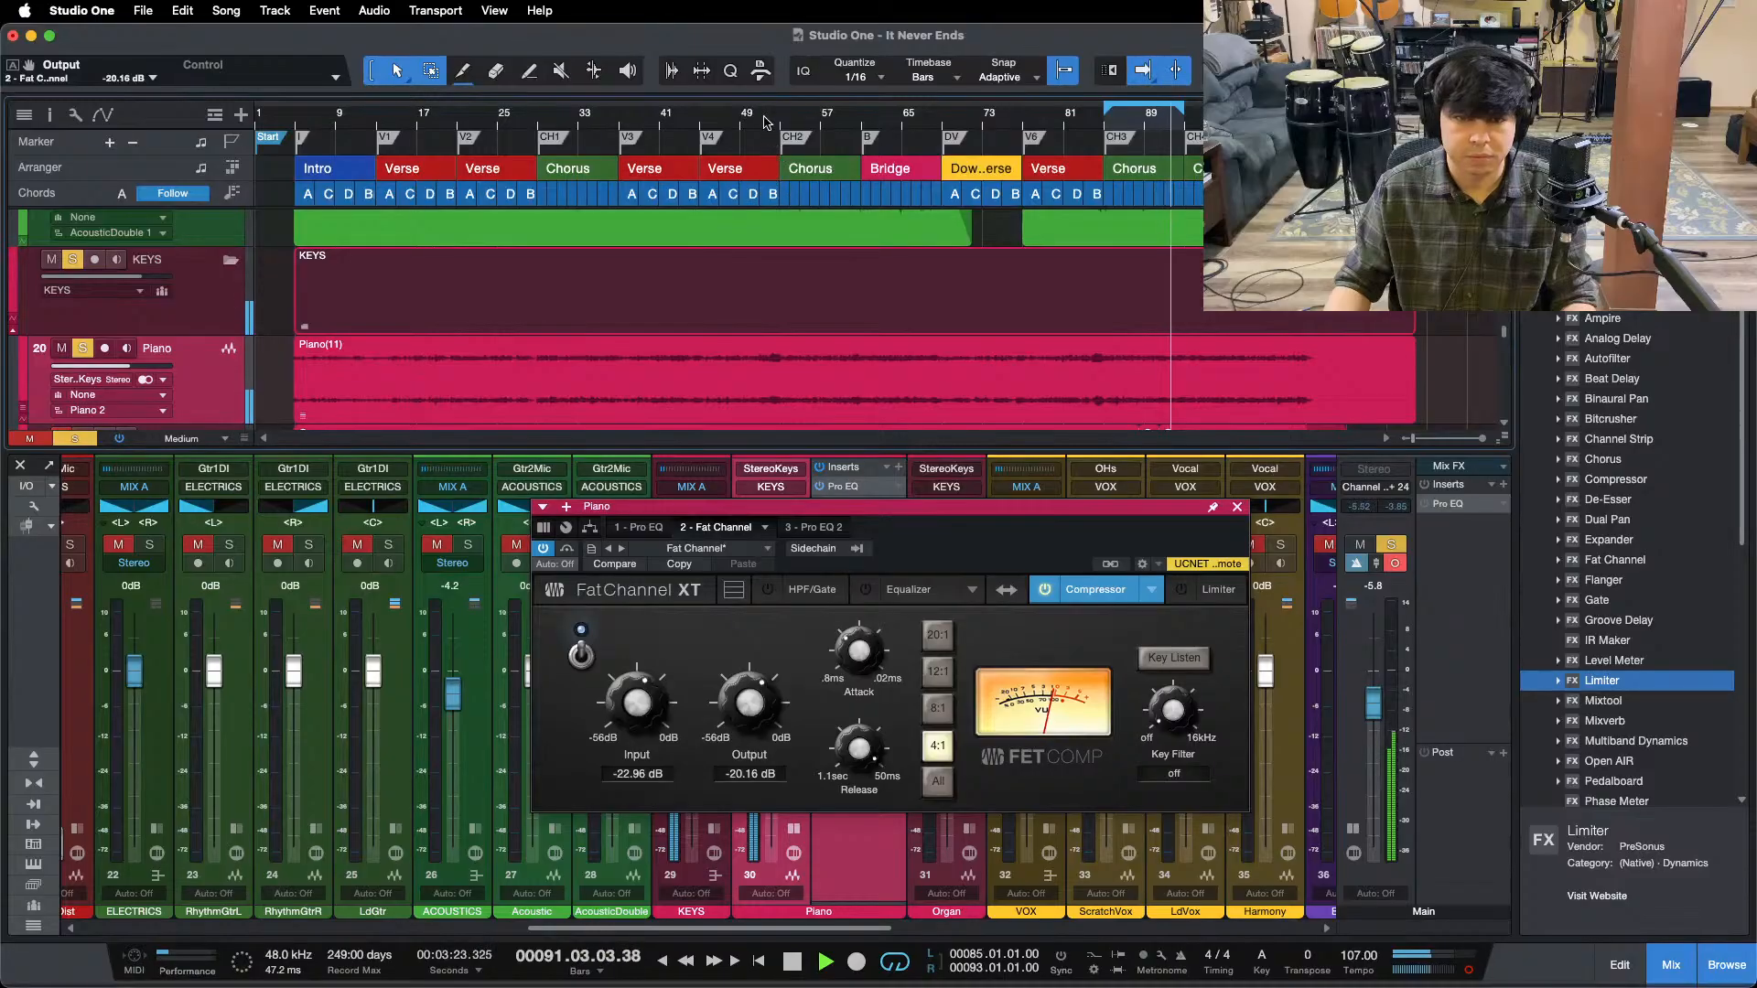
pyautogui.scroll(5, 769, 165)
pyautogui.click(784, 119)
pyautogui.press('f')
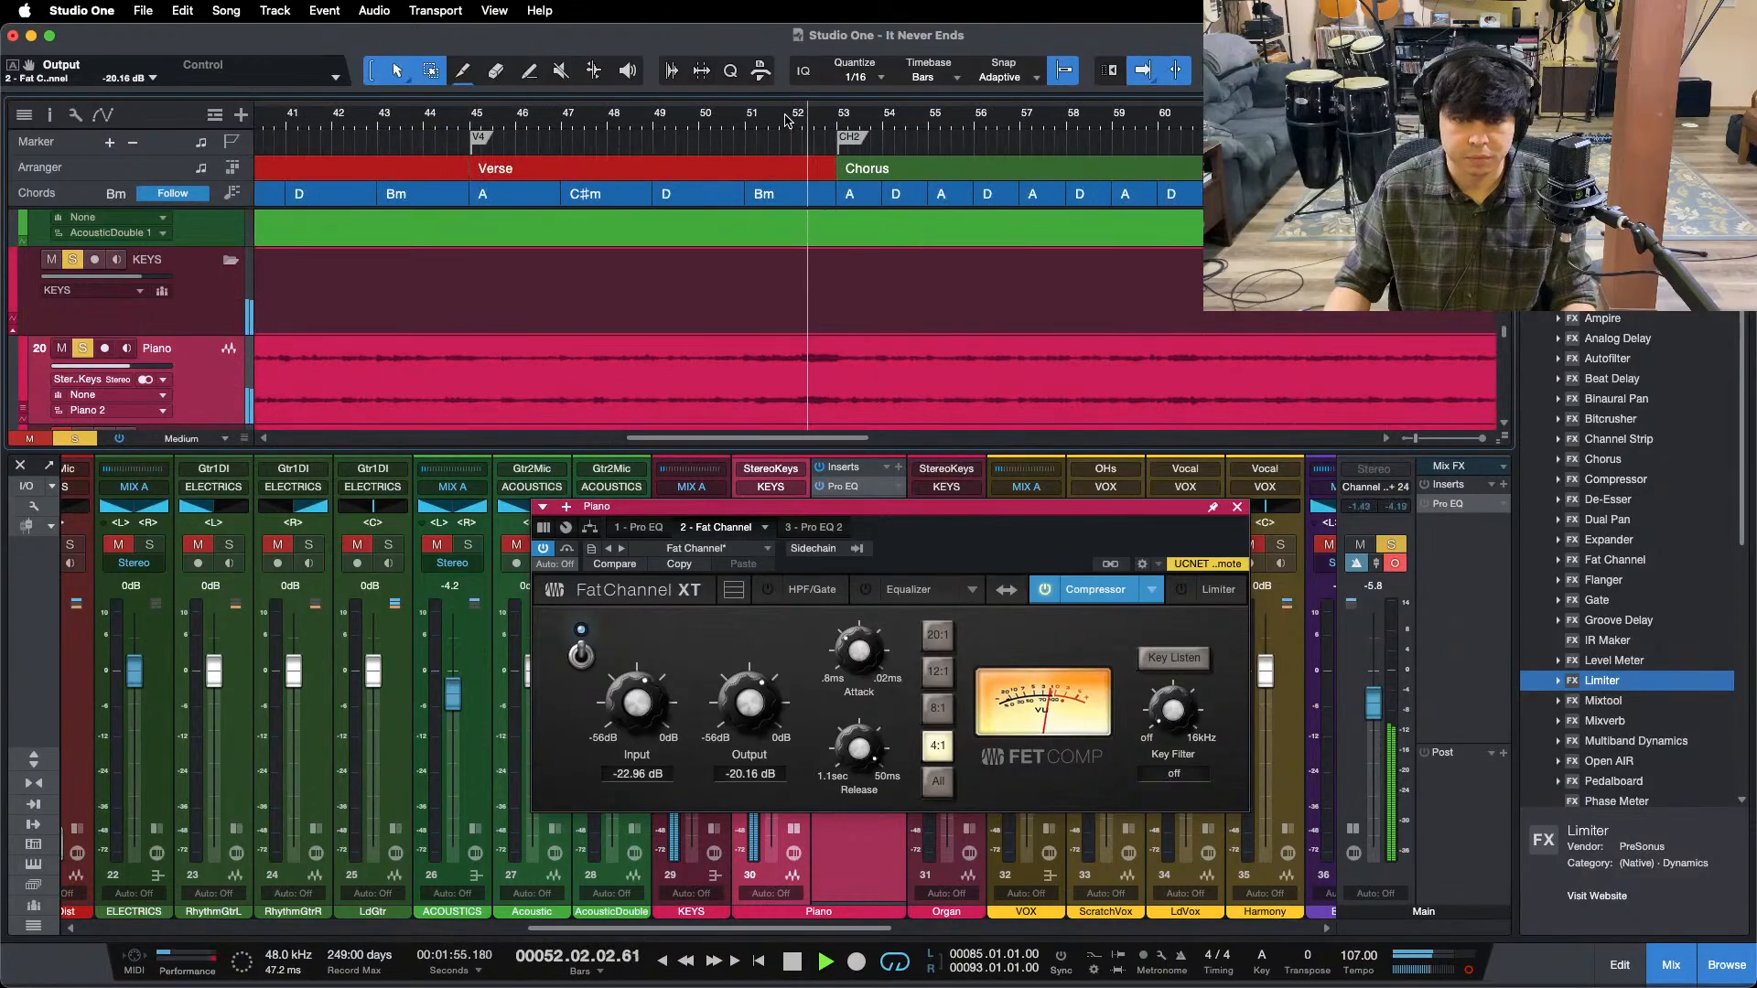
# - Set the Piano's FET compressor input to -22.40 dB and its output to -20.72 dB
pyautogui.hotkey('alt', 'z')
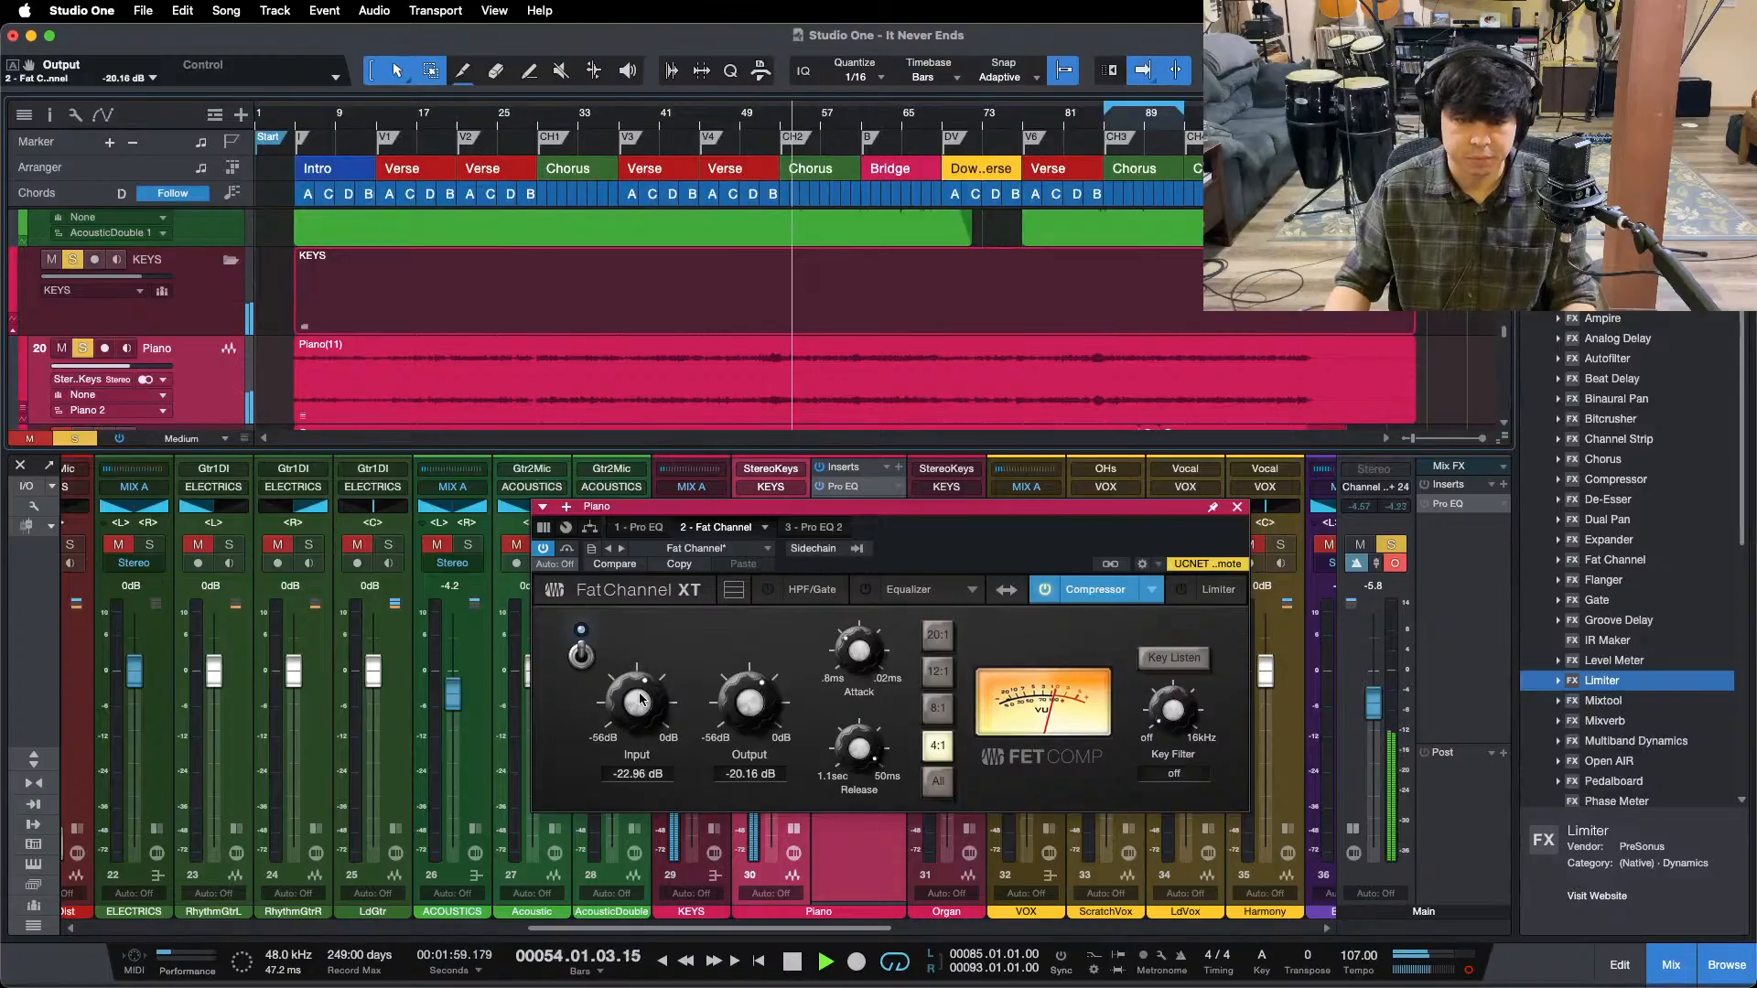
pyautogui.moveTo(633, 714); pyautogui.dragTo(642, 693)
pyautogui.moveTo(758, 691); pyautogui.dragTo(758, 697)
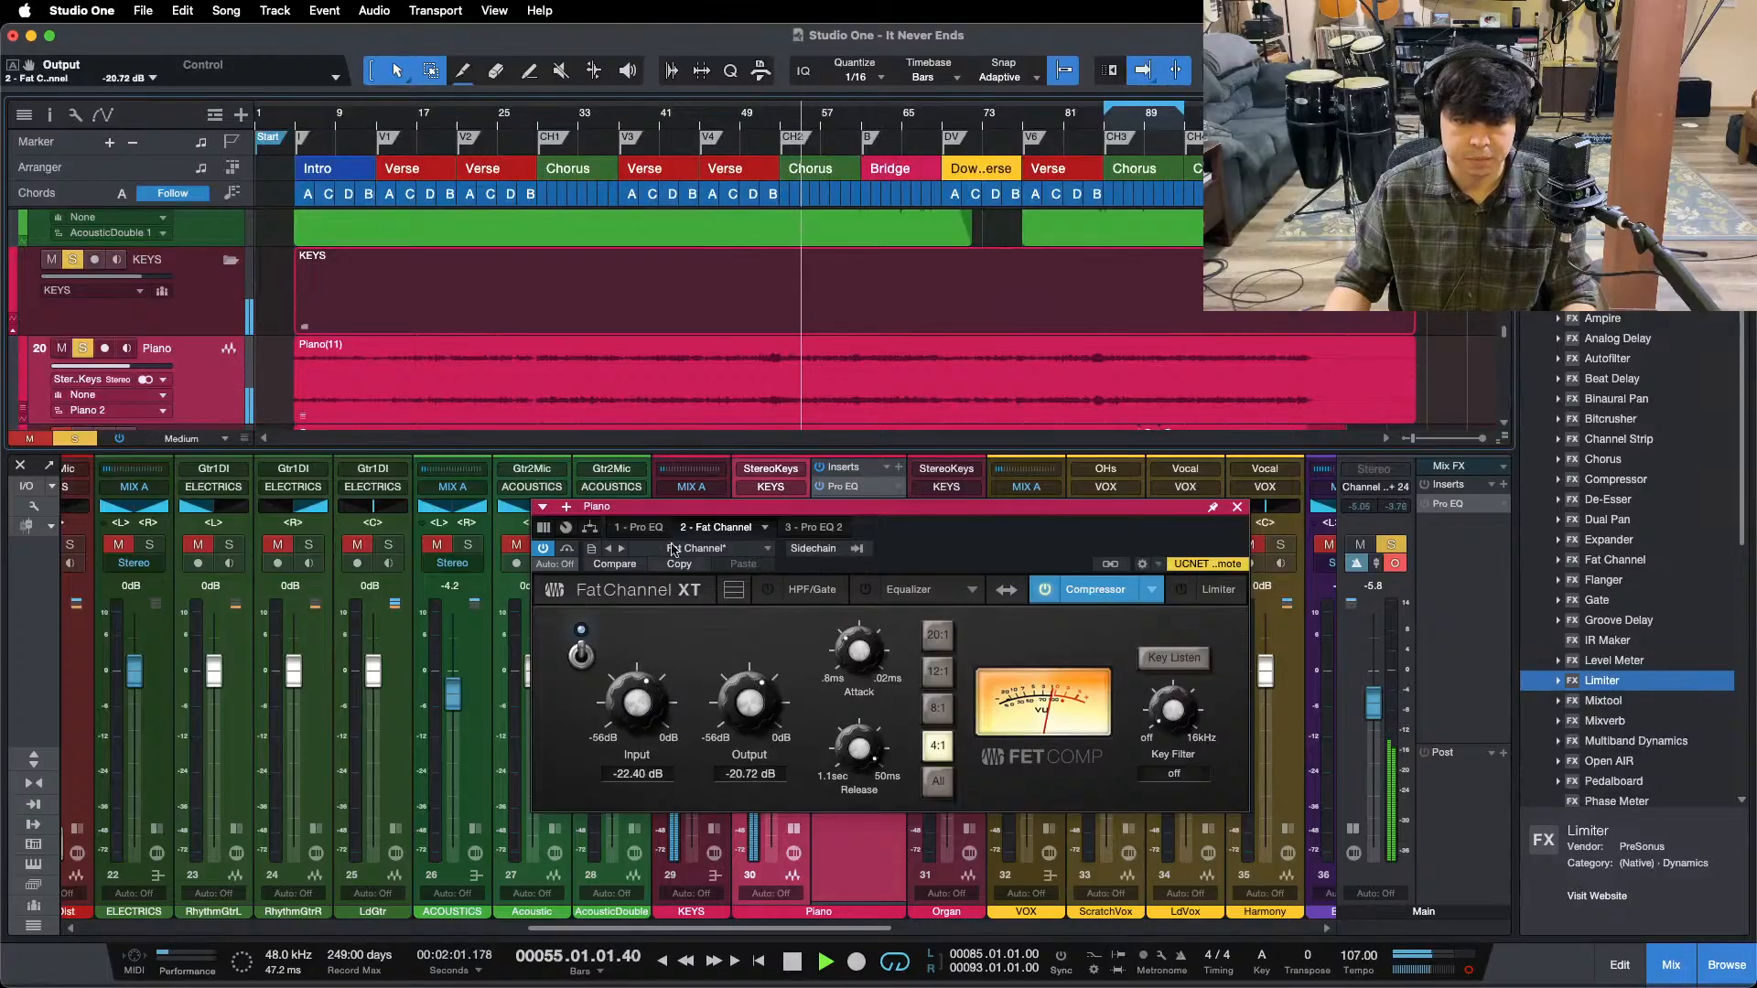
# - Boost the HF band of the Piano's first Pro EQ to 13.44 dB at 3.99 kHz while playing CH3 from bar 85
pyautogui.click(638, 527)
pyautogui.moveTo(1030, 538); pyautogui.dragTo(908, 328)
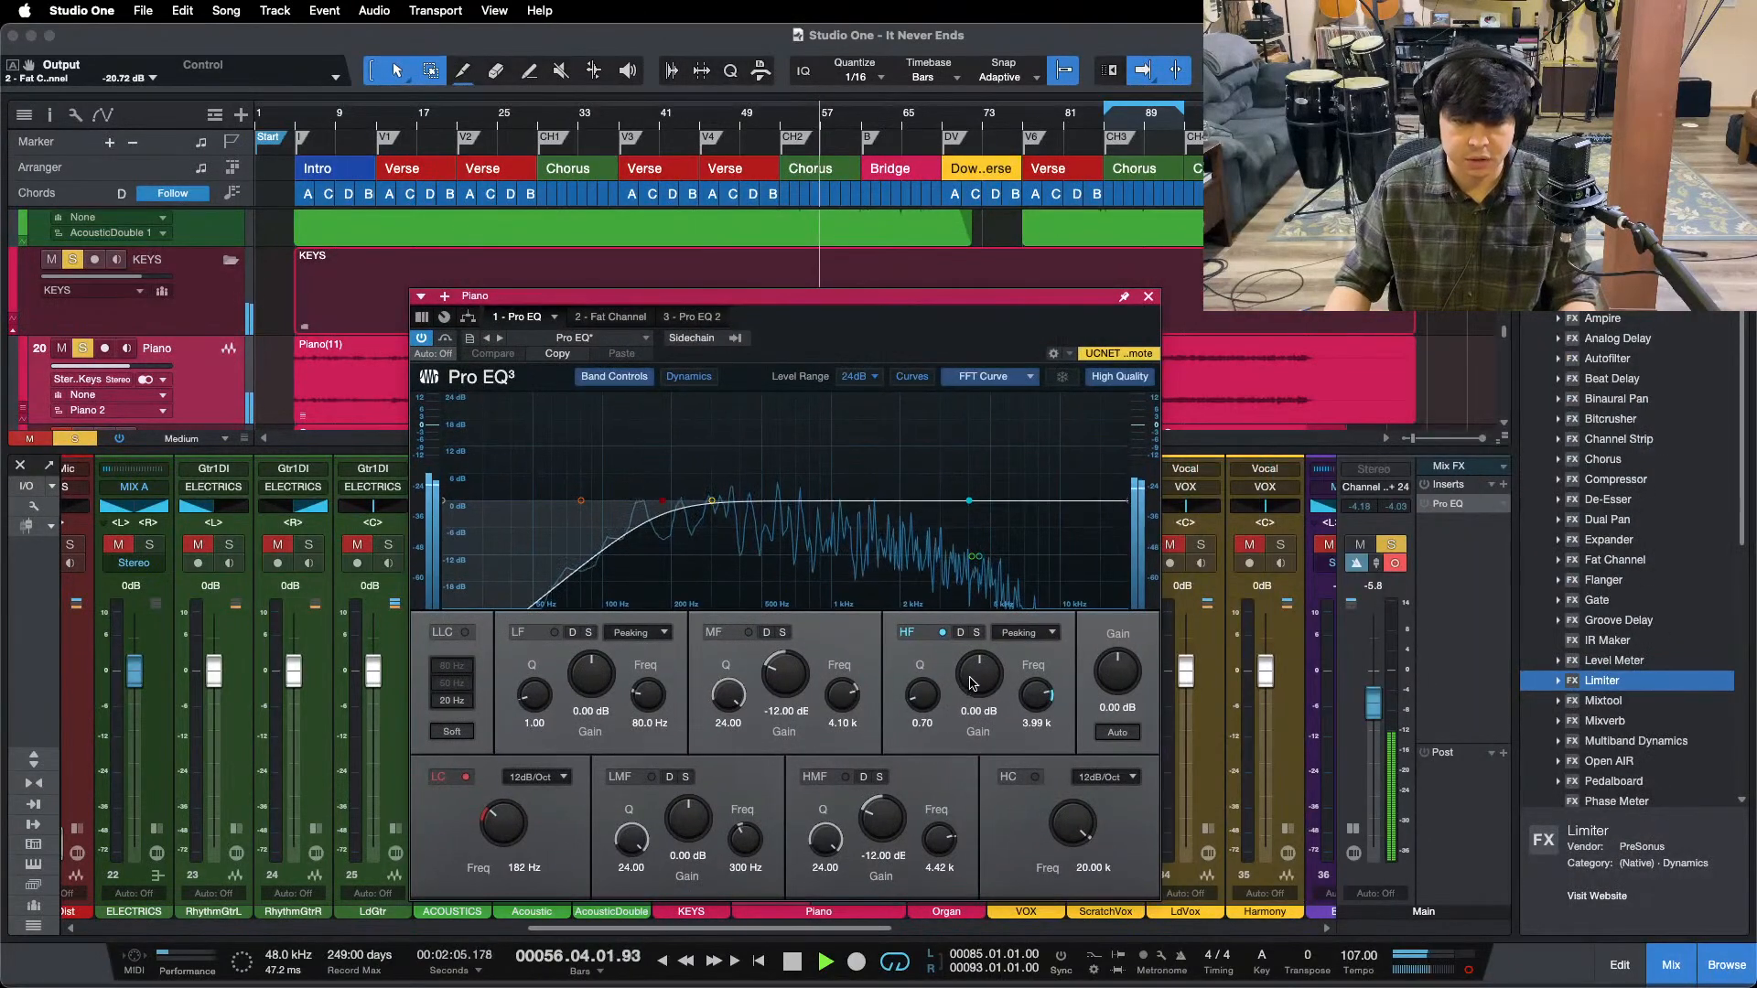
pyautogui.moveTo(965, 696); pyautogui.dragTo(973, 680)
pyautogui.scroll(1, 975, 680)
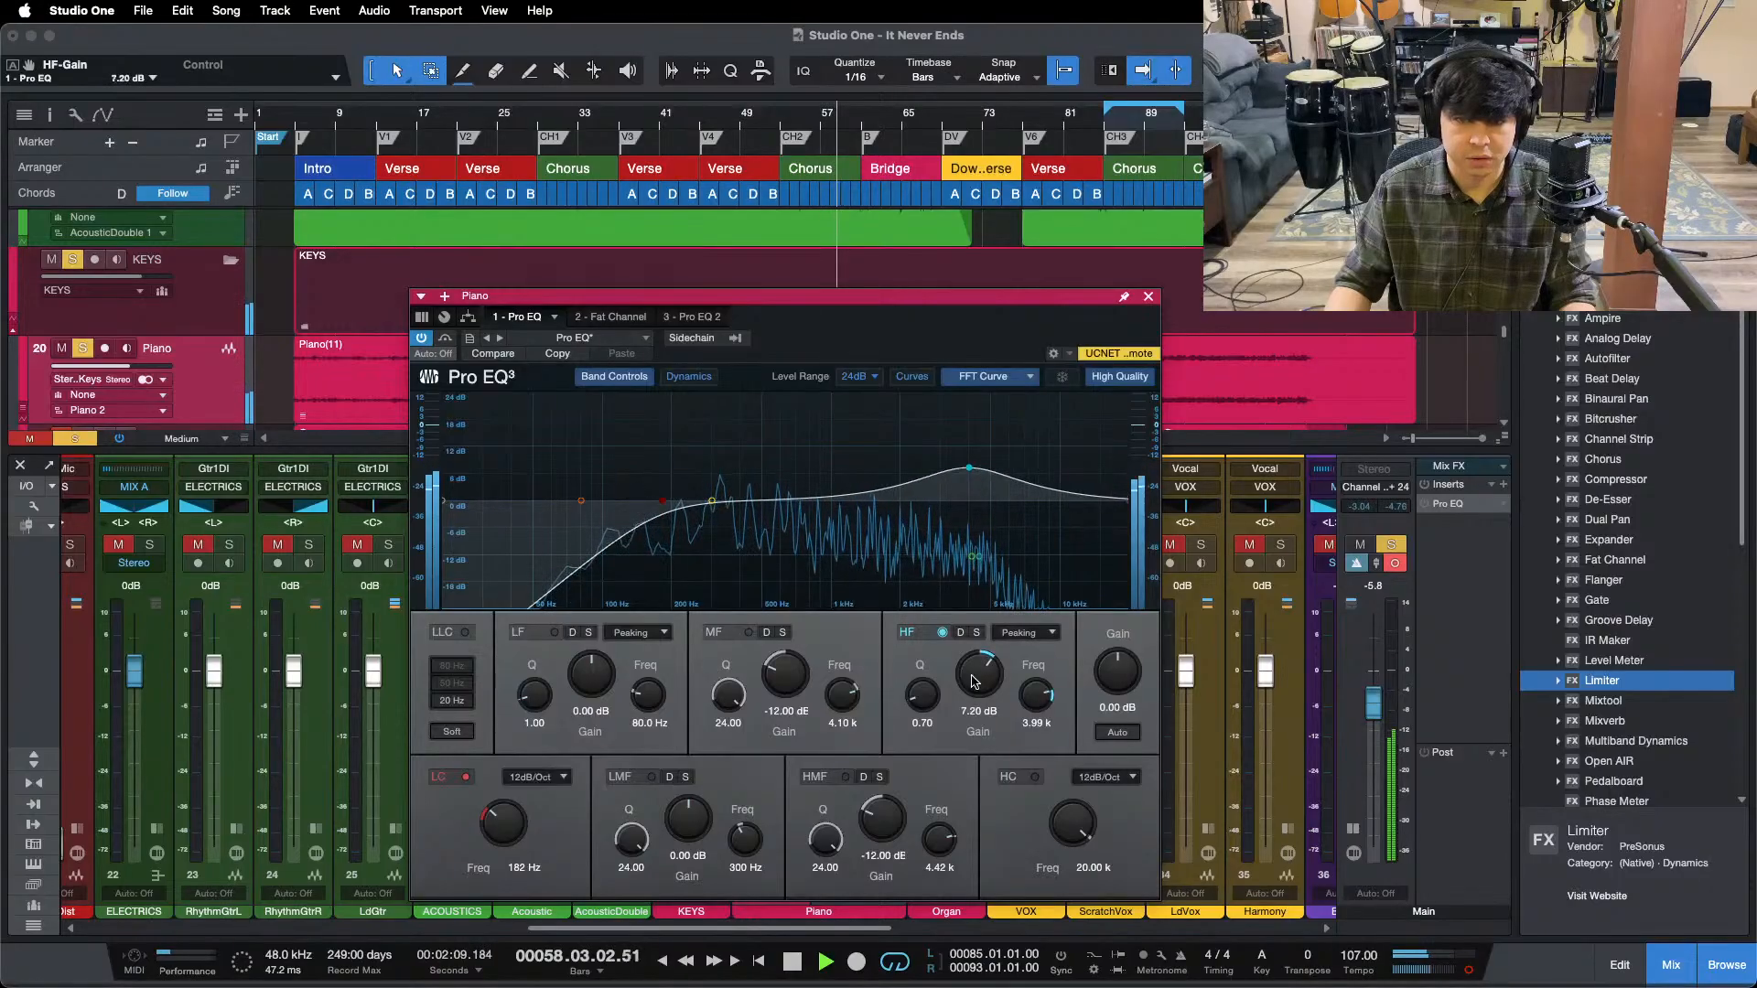
pyautogui.scroll(3, 973, 682)
pyautogui.press('KP_1')
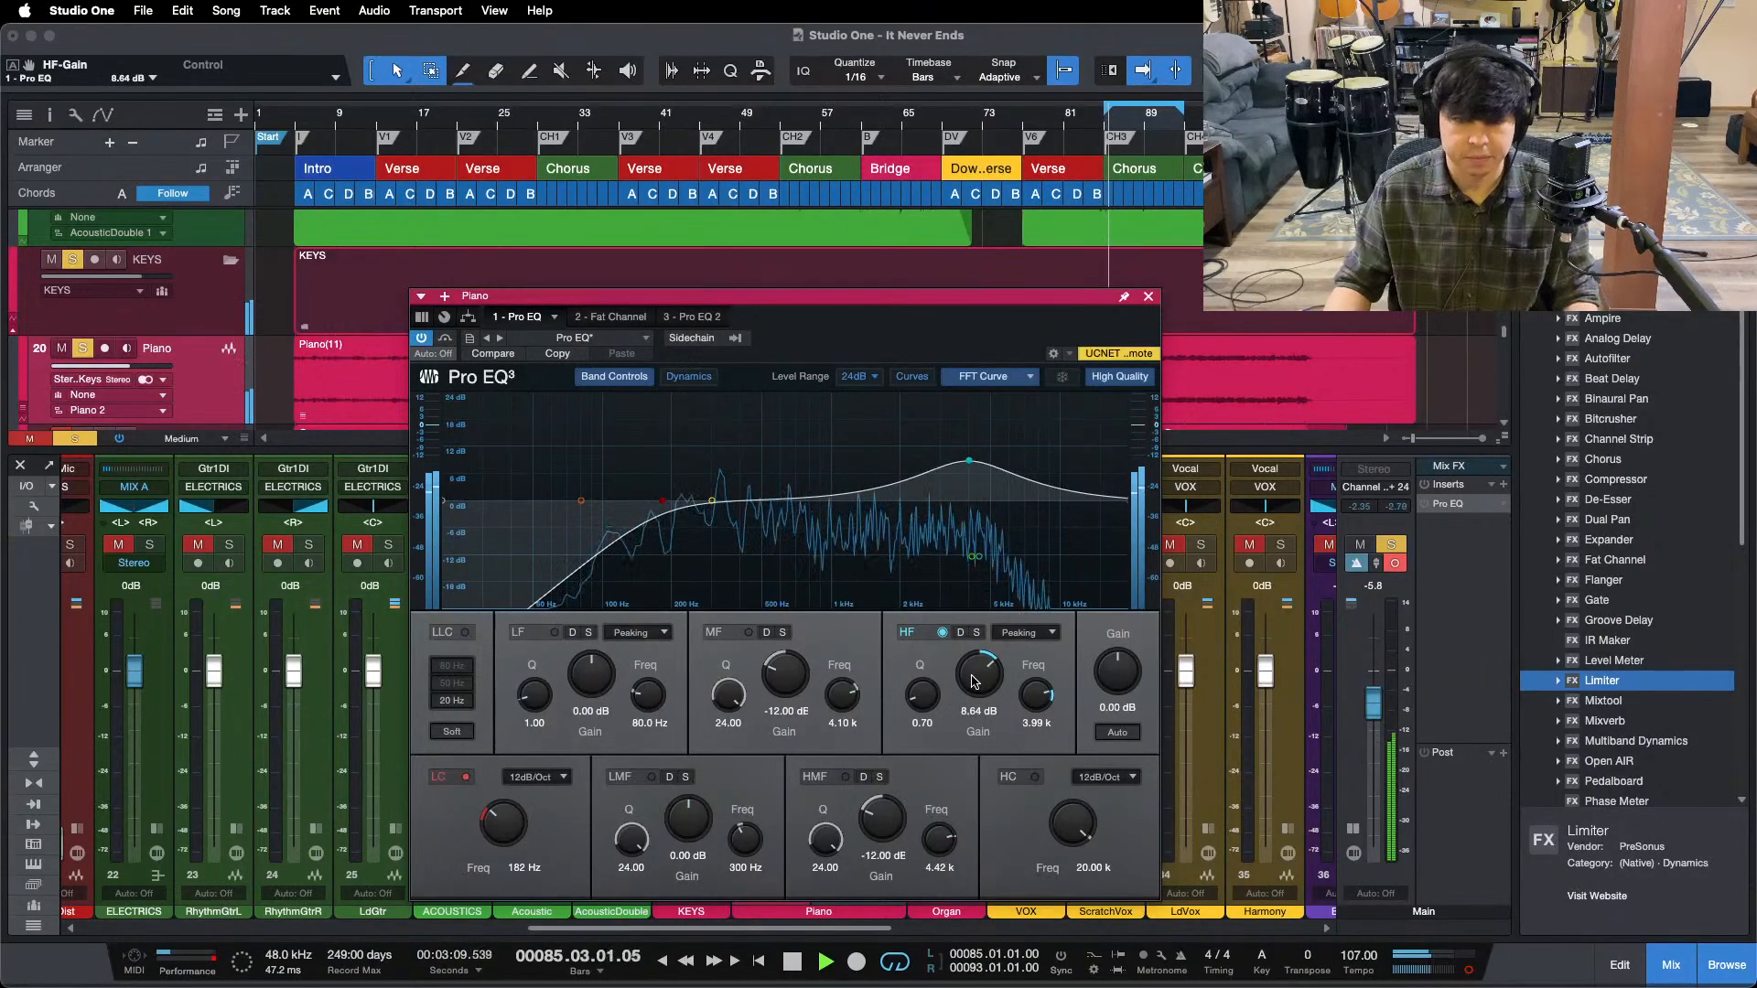
pyautogui.scroll(1, 974, 680)
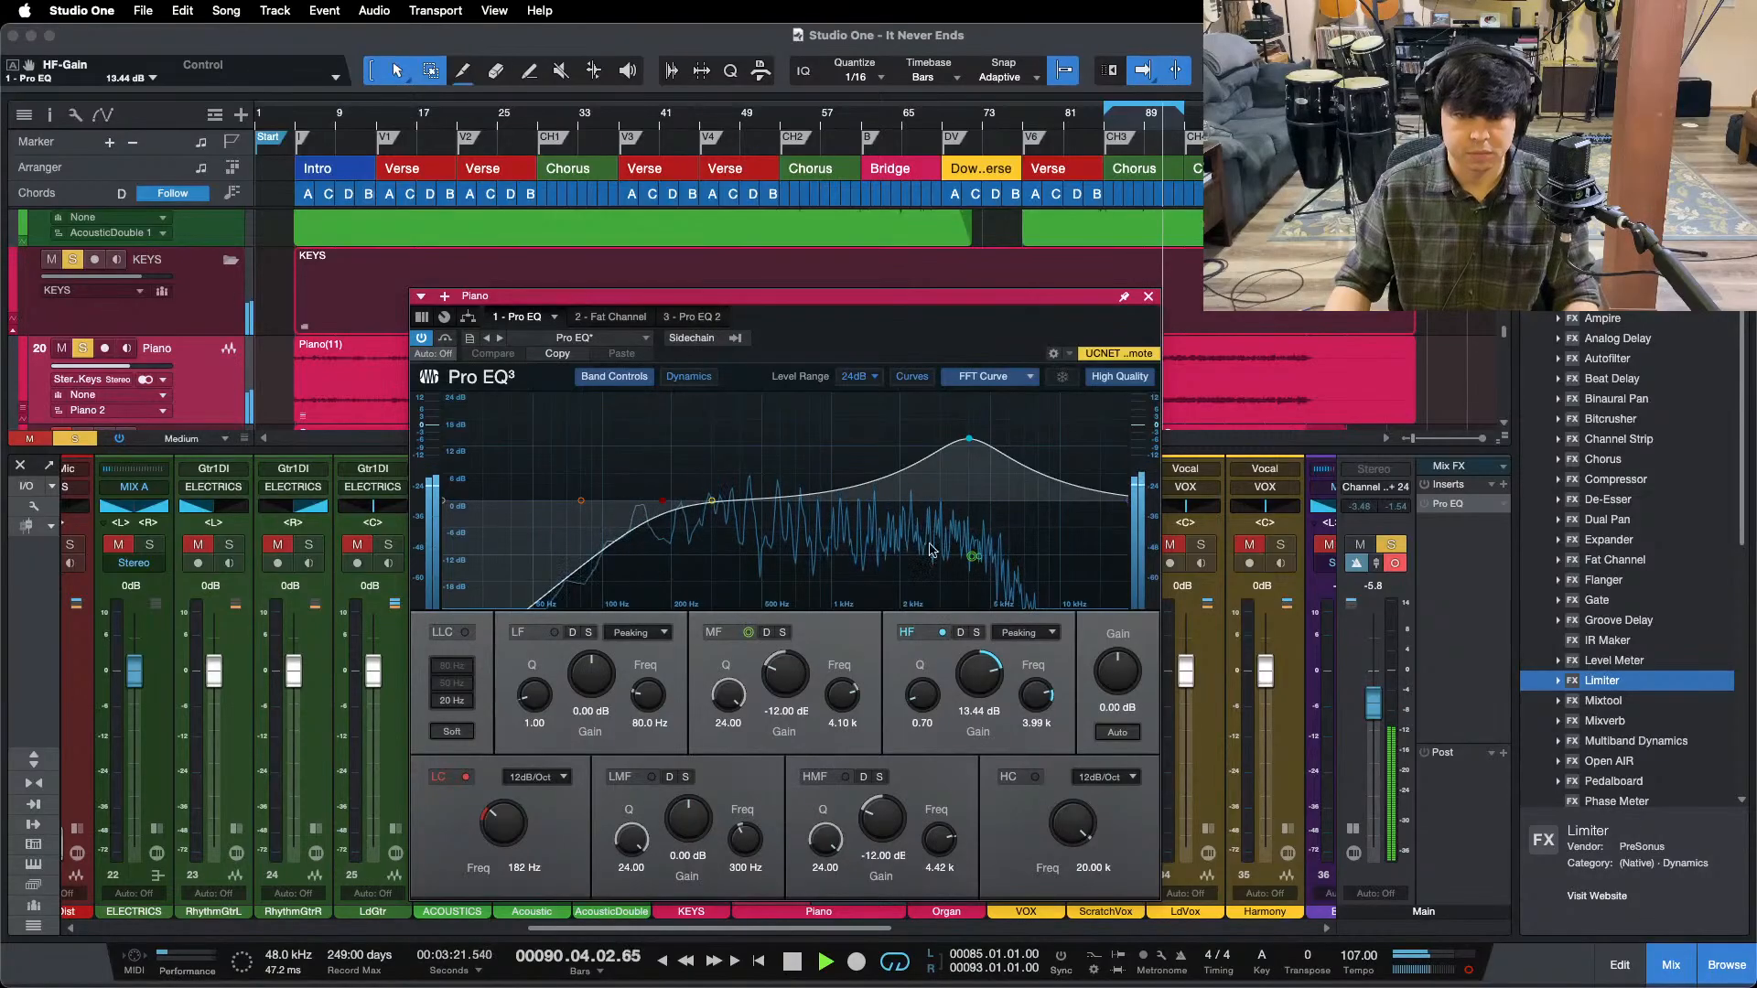
# - Load the default preset in the Piano's Pro EQ 2, activate the plug-in, and restart playback
pyautogui.click(688, 318)
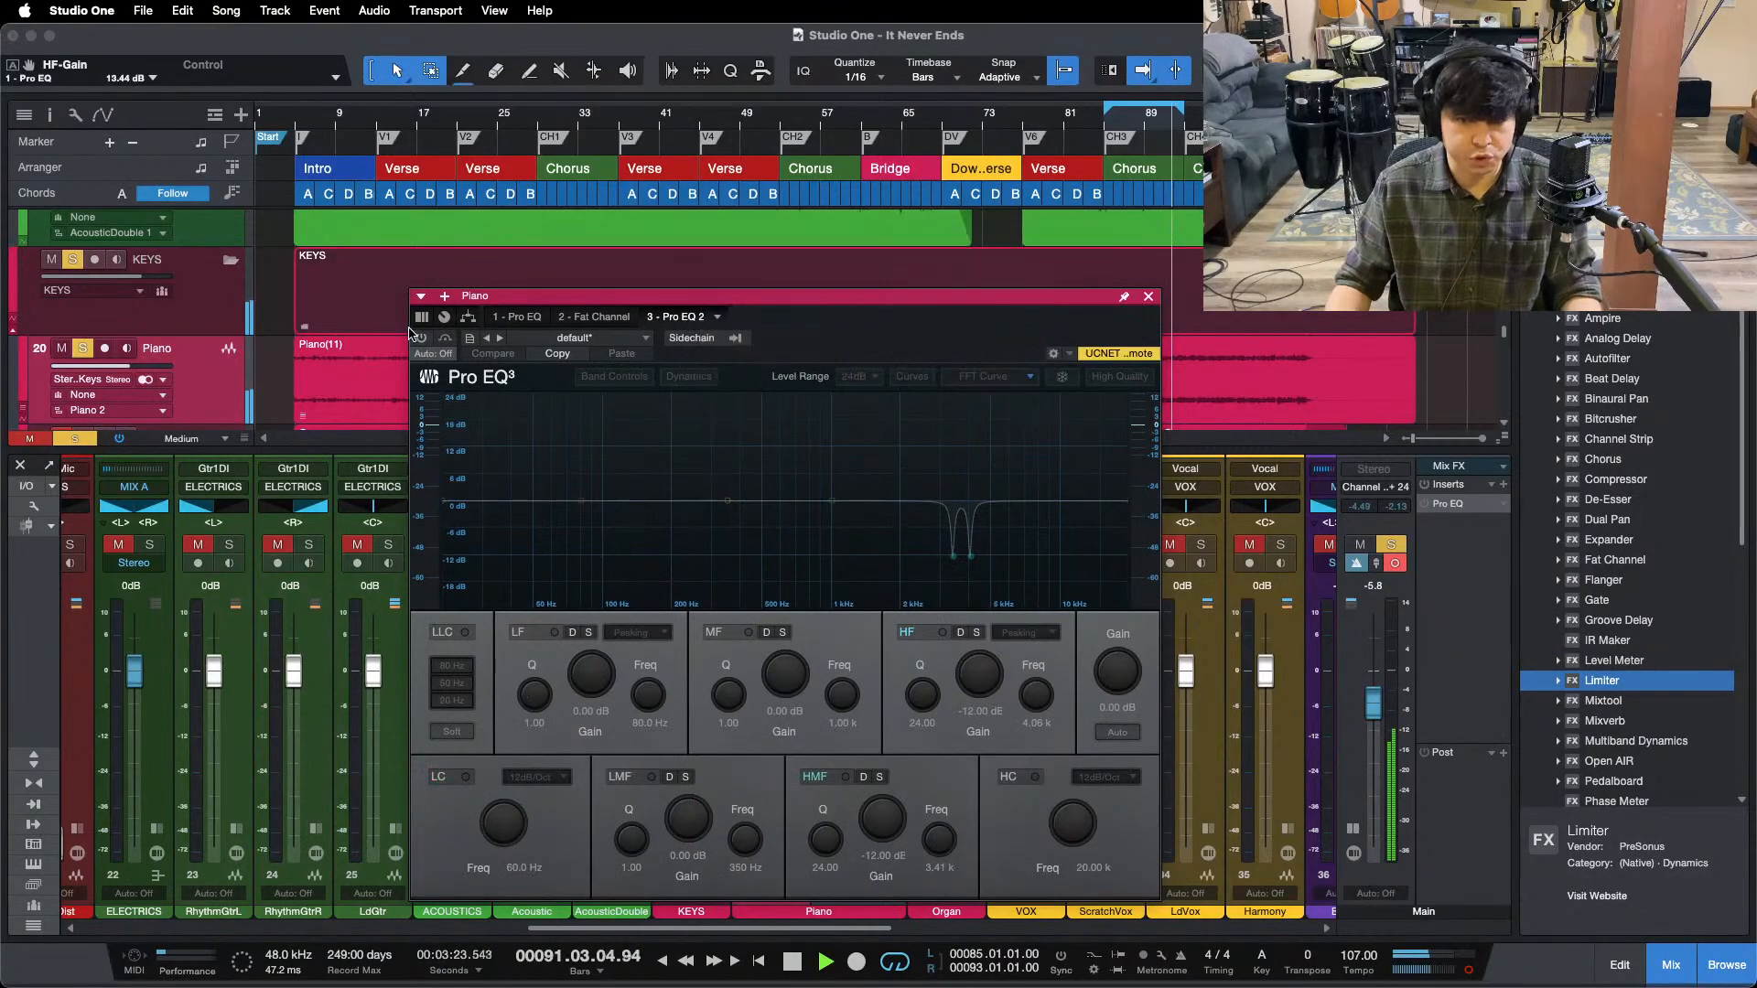
pyautogui.press('space')
pyautogui.click(580, 339)
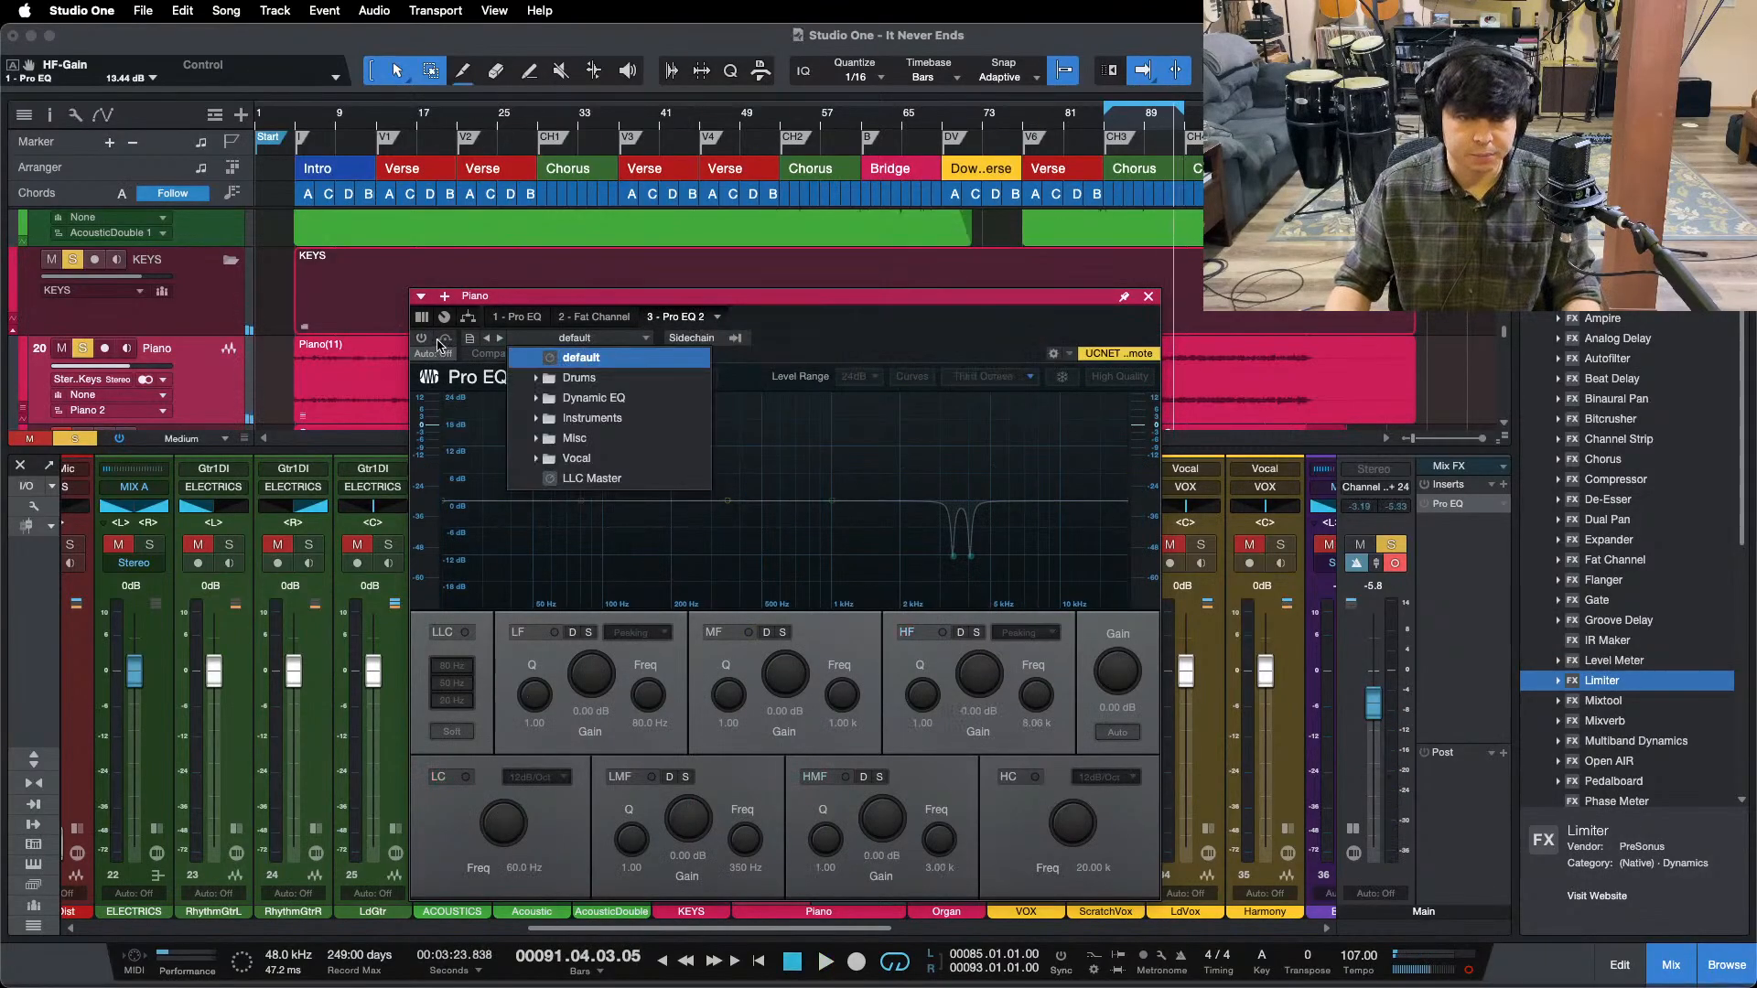
pyautogui.click(581, 357)
pyautogui.press('space')
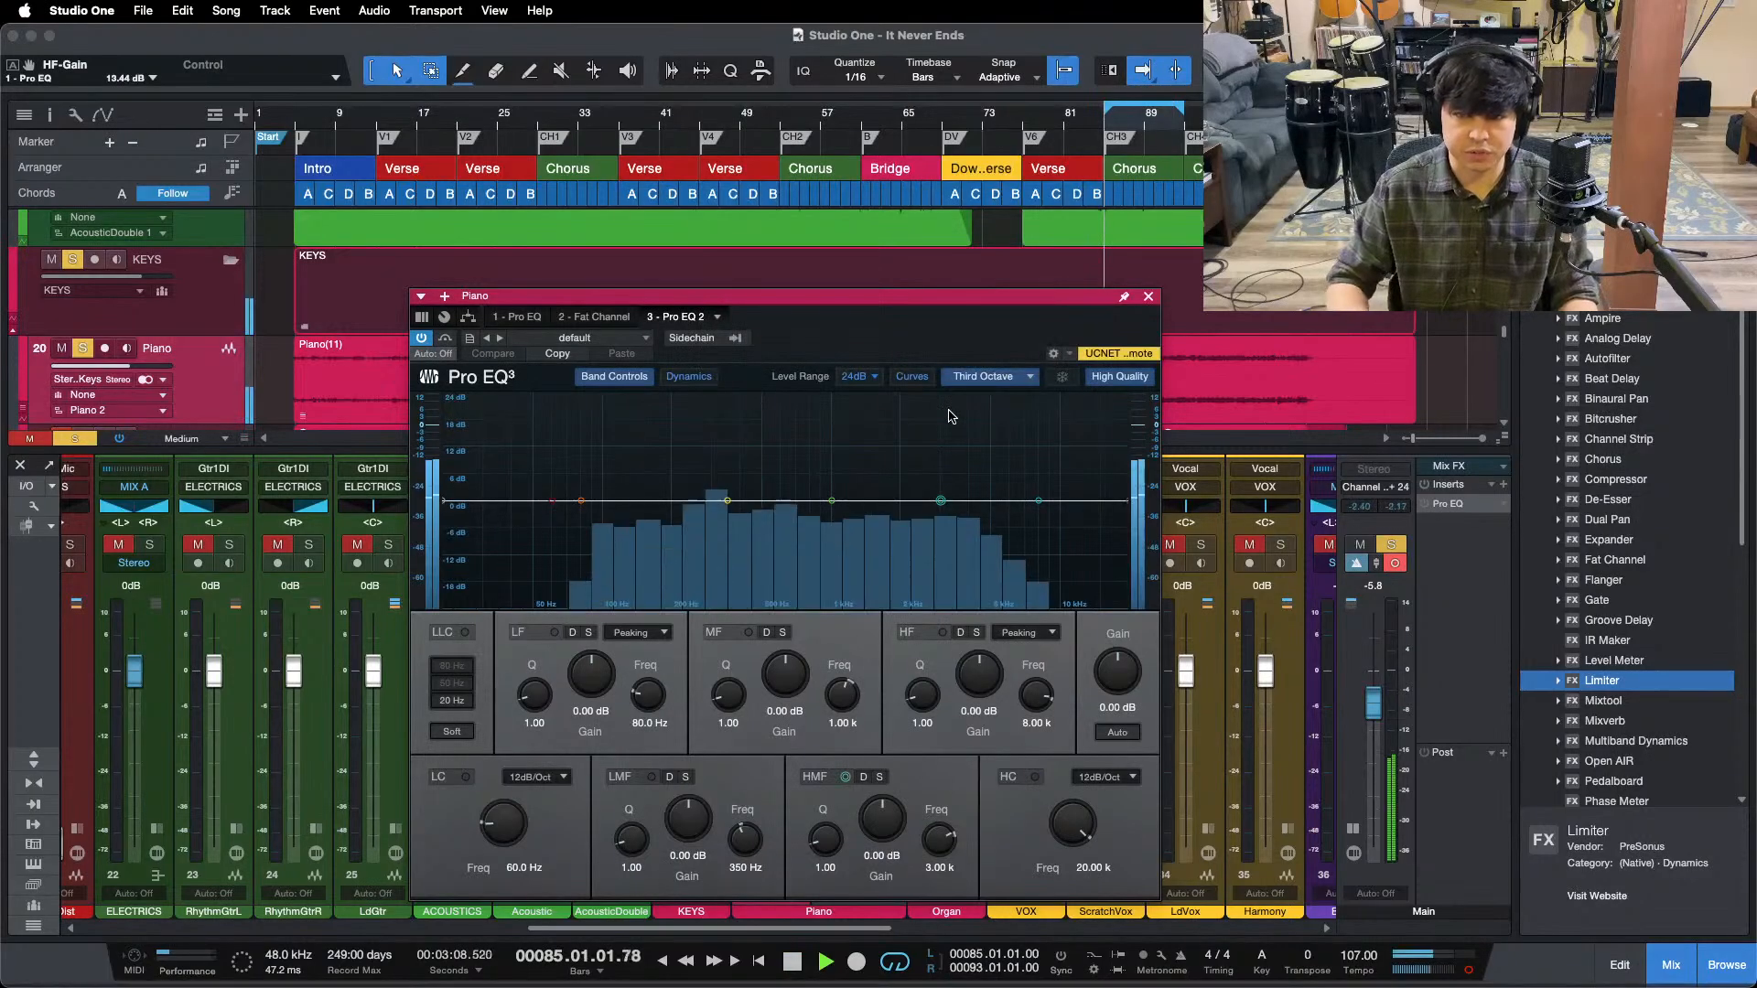
# - Set Pro EQ 2's HMF Q to 24, replay from just before bar 85, and show the spectrum as FFT Curve
pyautogui.moveTo(807, 849); pyautogui.dragTo(809, 823)
pyautogui.scroll(5, 830, 200)
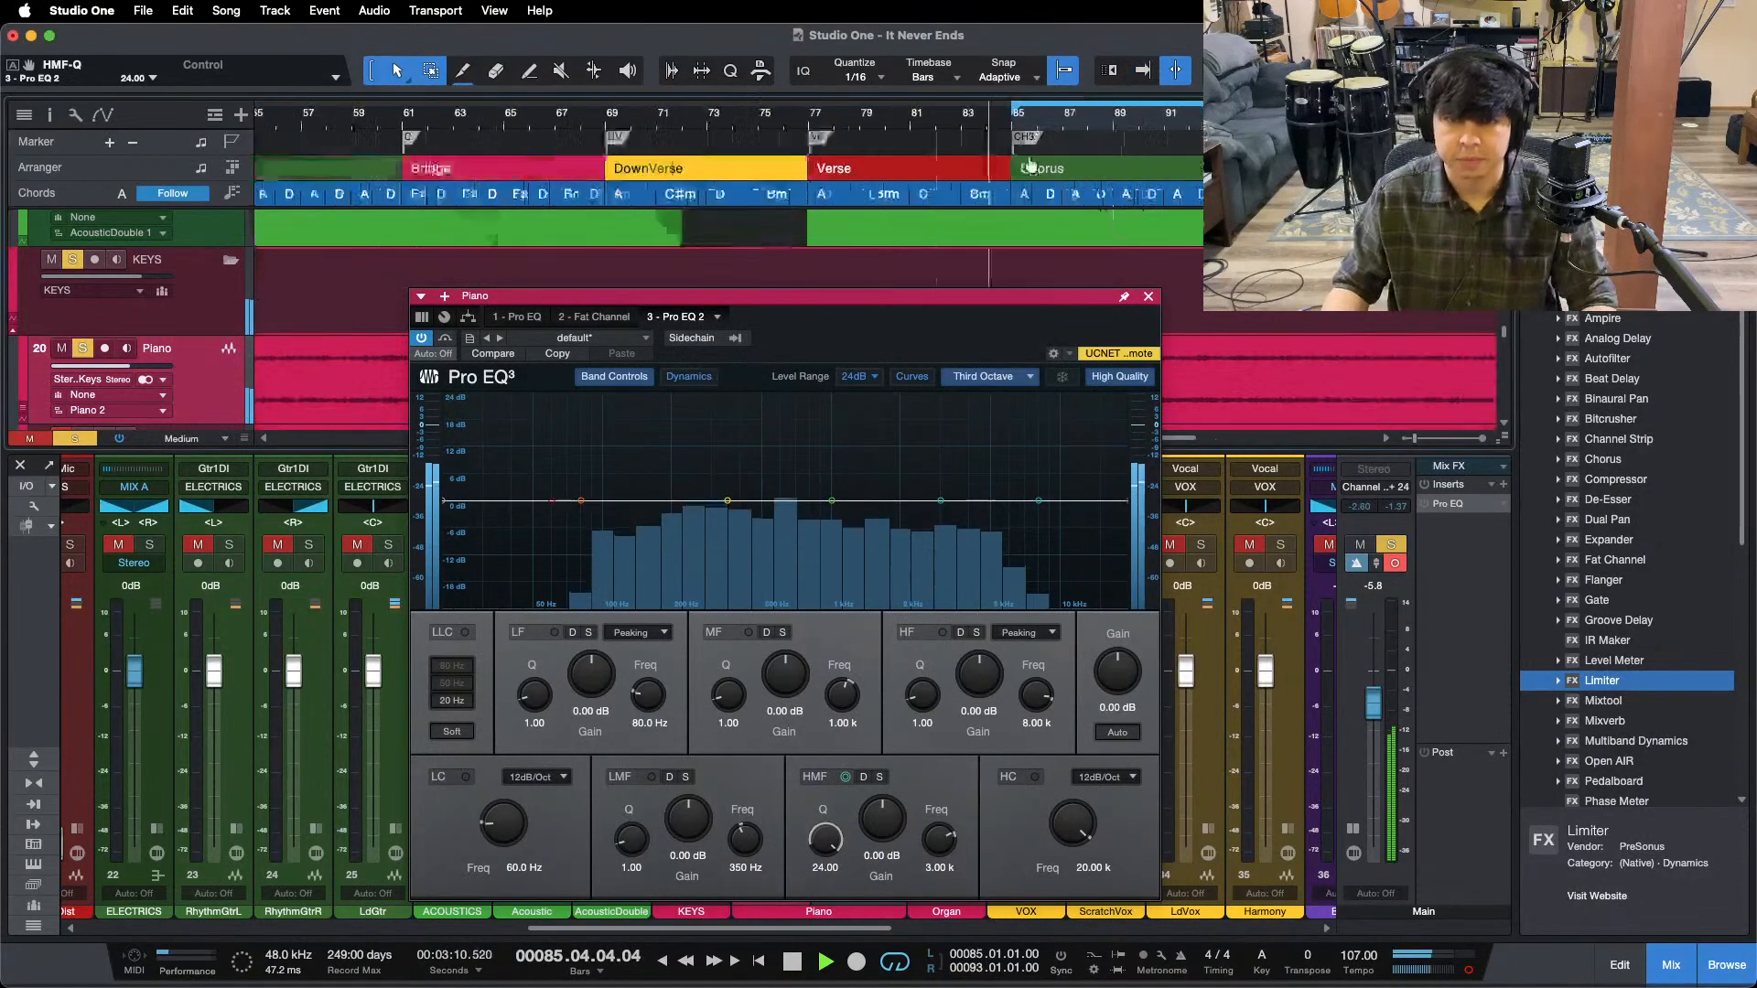
pyautogui.press('f')
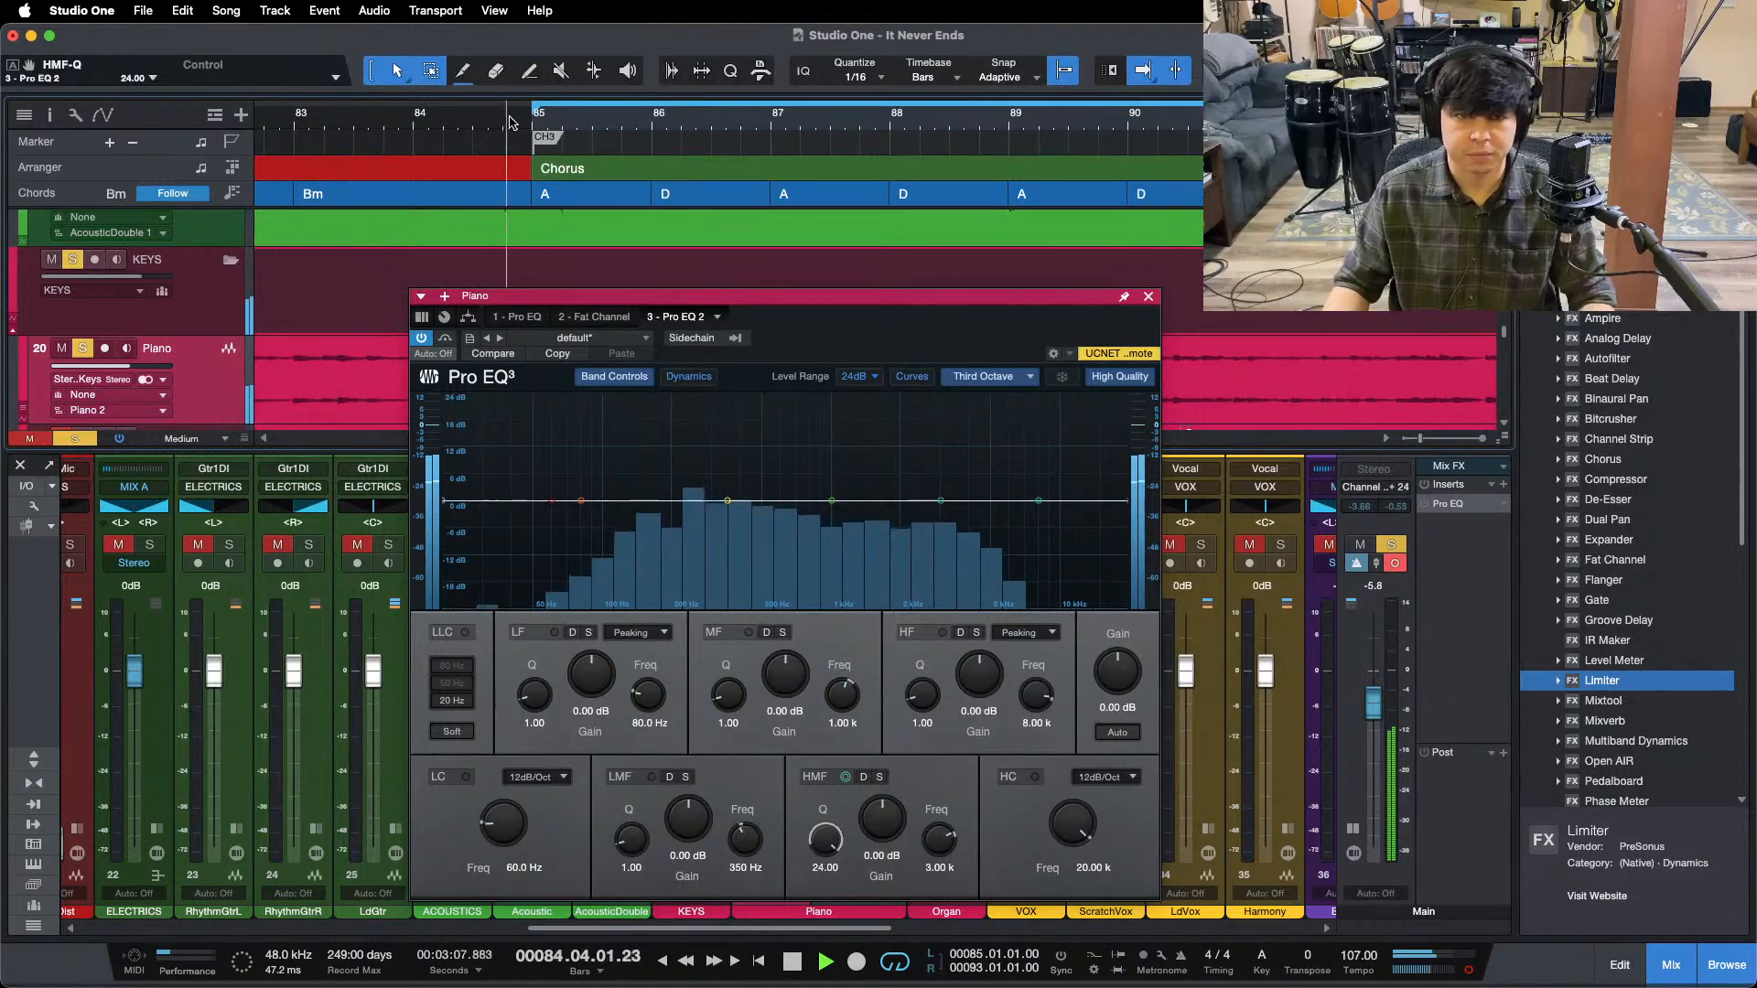
pyautogui.click(991, 376)
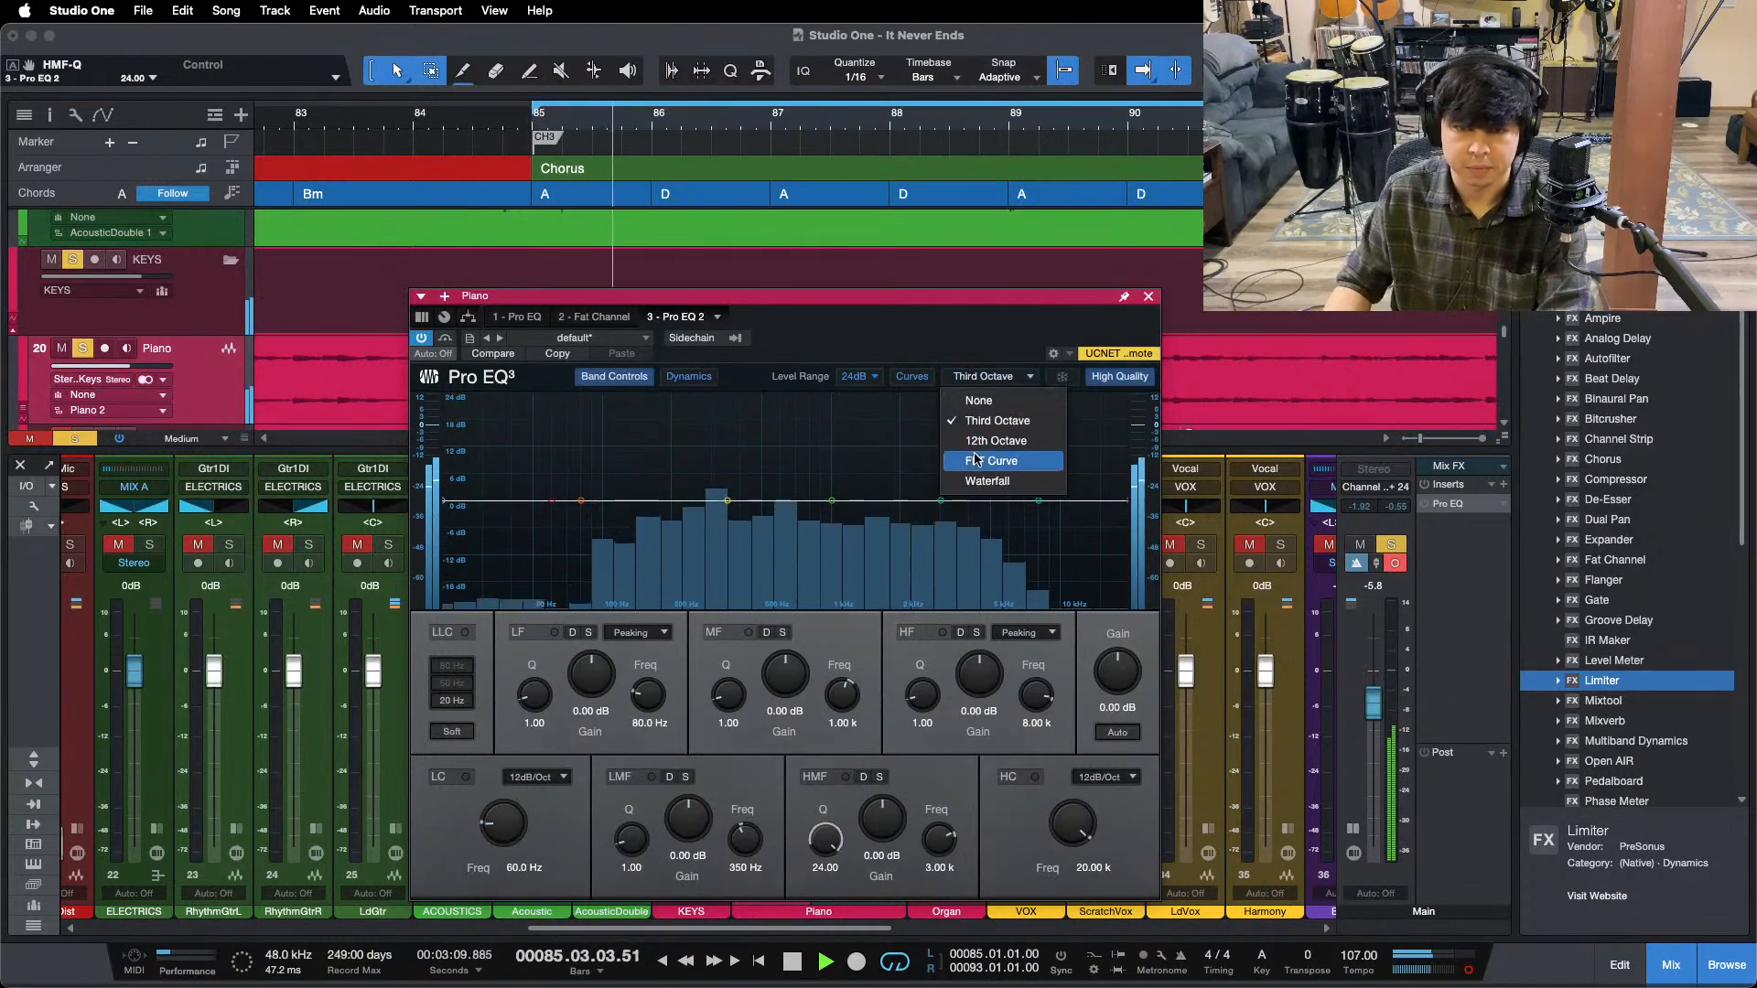
pyautogui.click(989, 443)
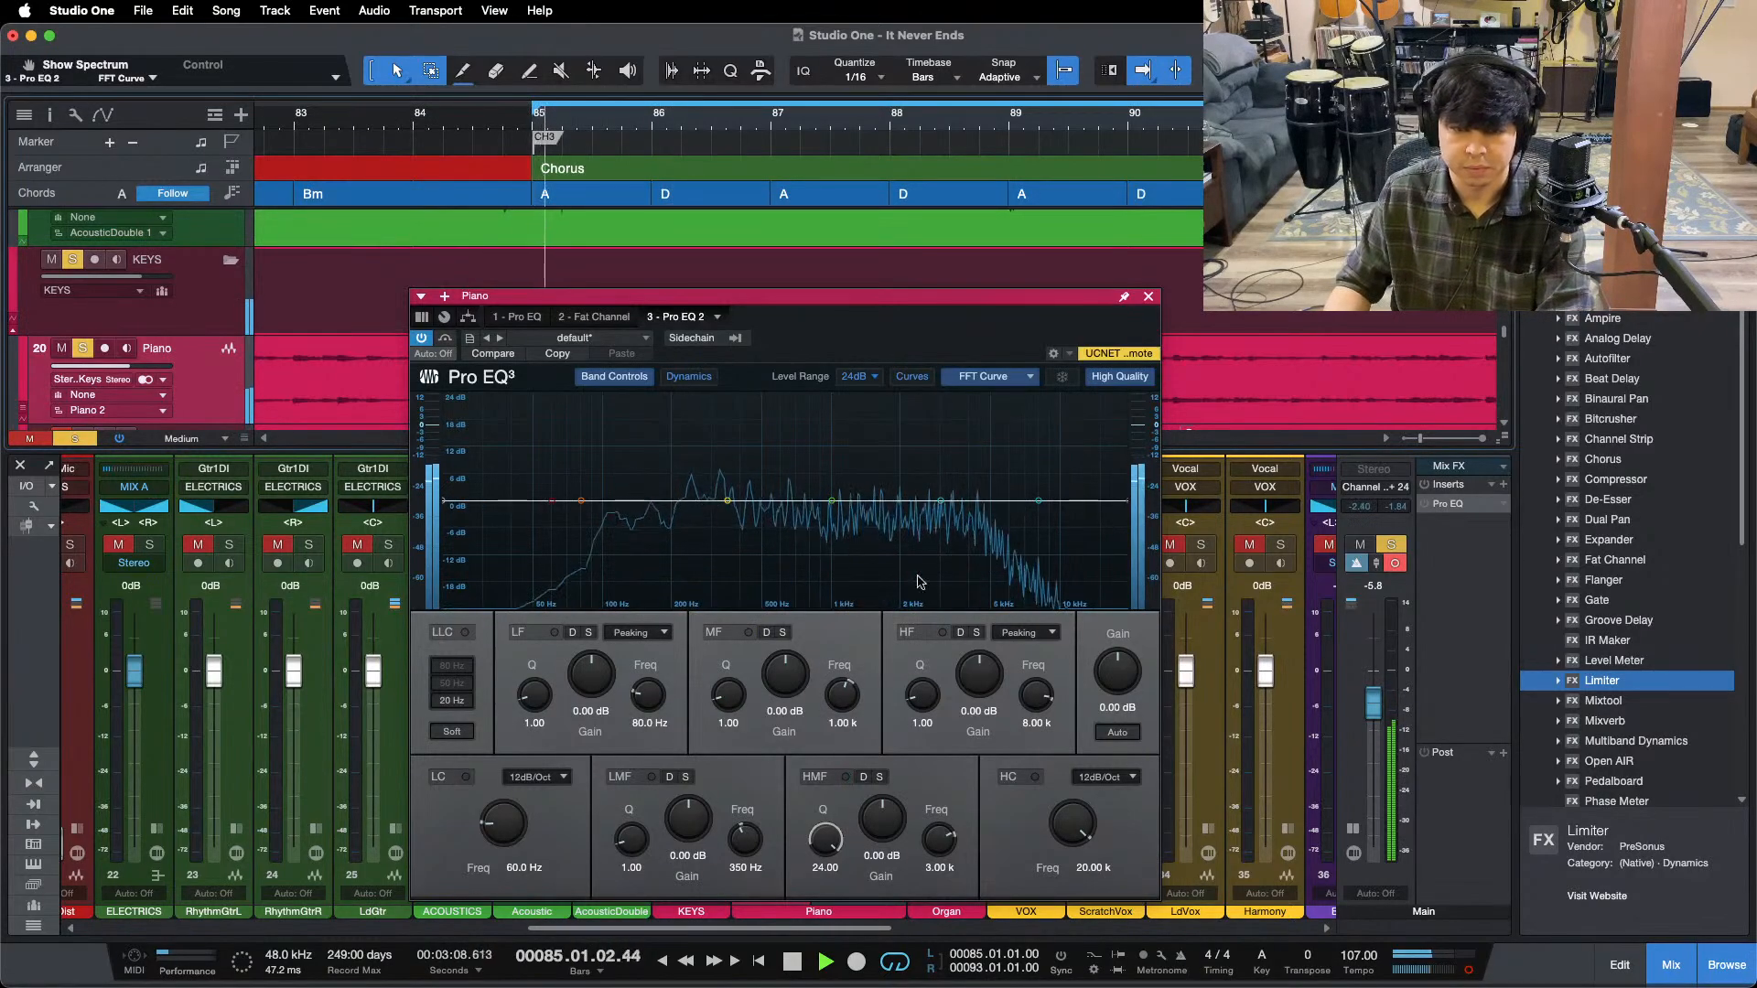
# - Sweep Pro EQ 2's HMF band with a narrow 24 dB boost, pull its gain to -0.40 dB at 3.71 kHz, and switch it off
pyautogui.moveTo(941, 500); pyautogui.dragTo(978, 360)
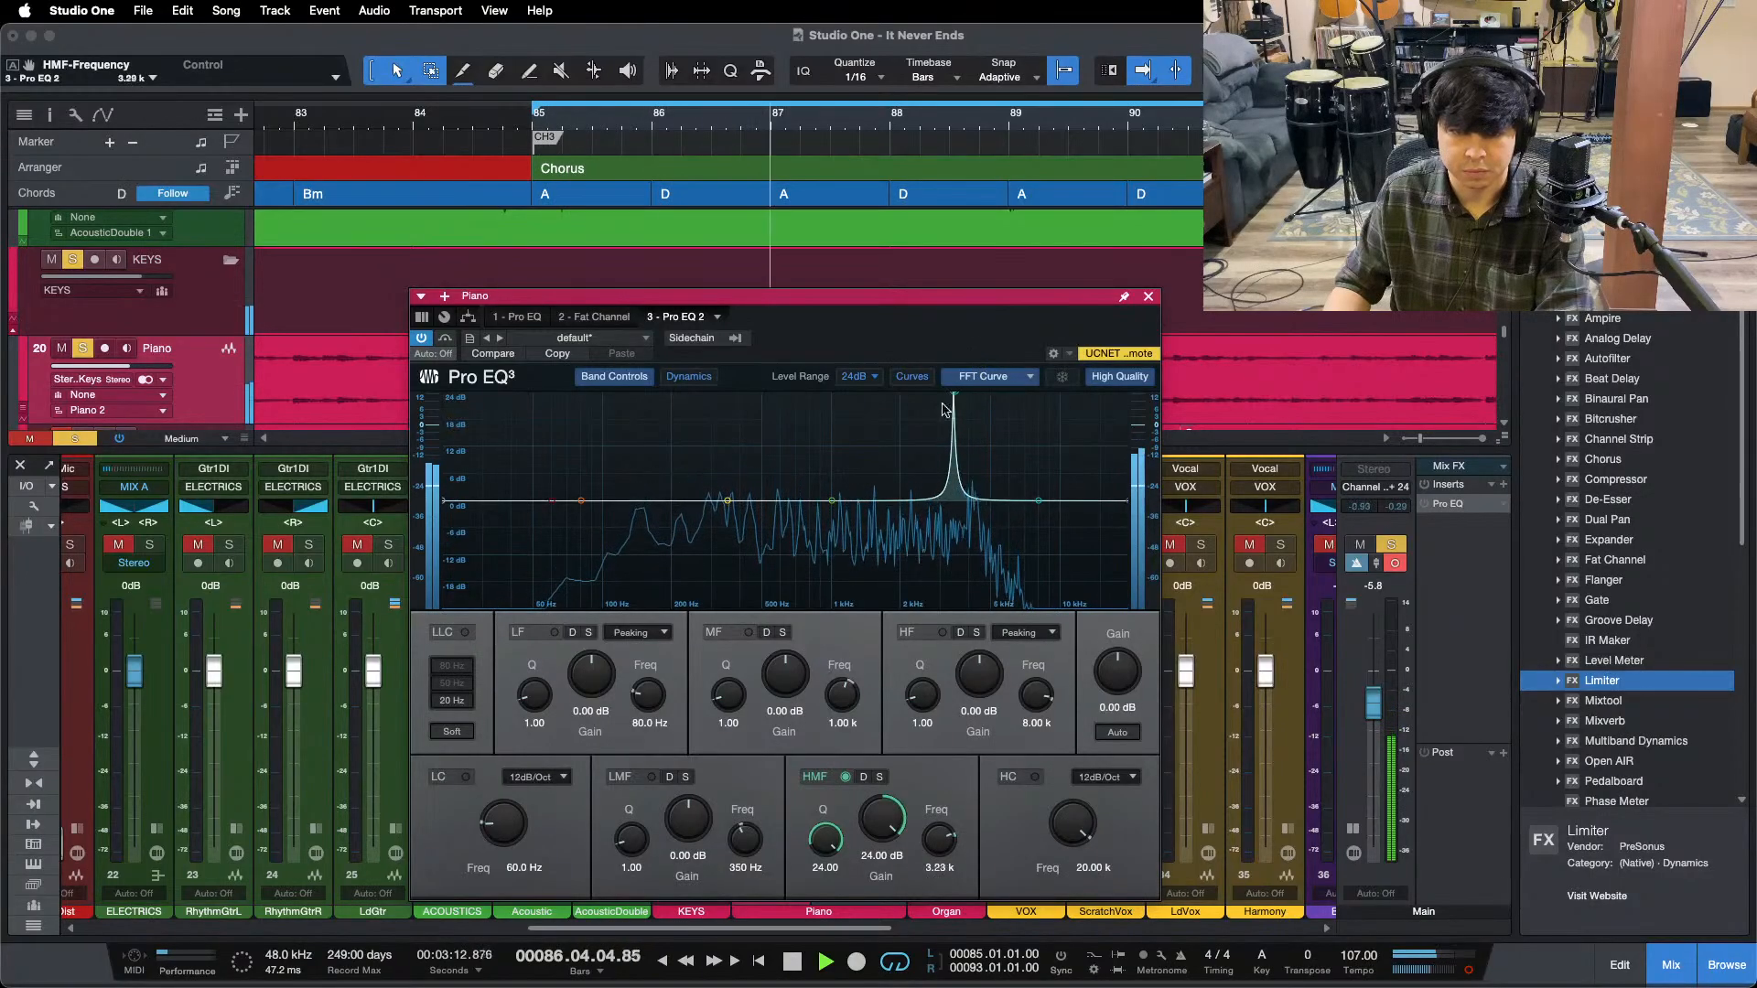
pyautogui.moveTo(976, 395); pyautogui.dragTo(962, 506)
pyautogui.press('KP_1')
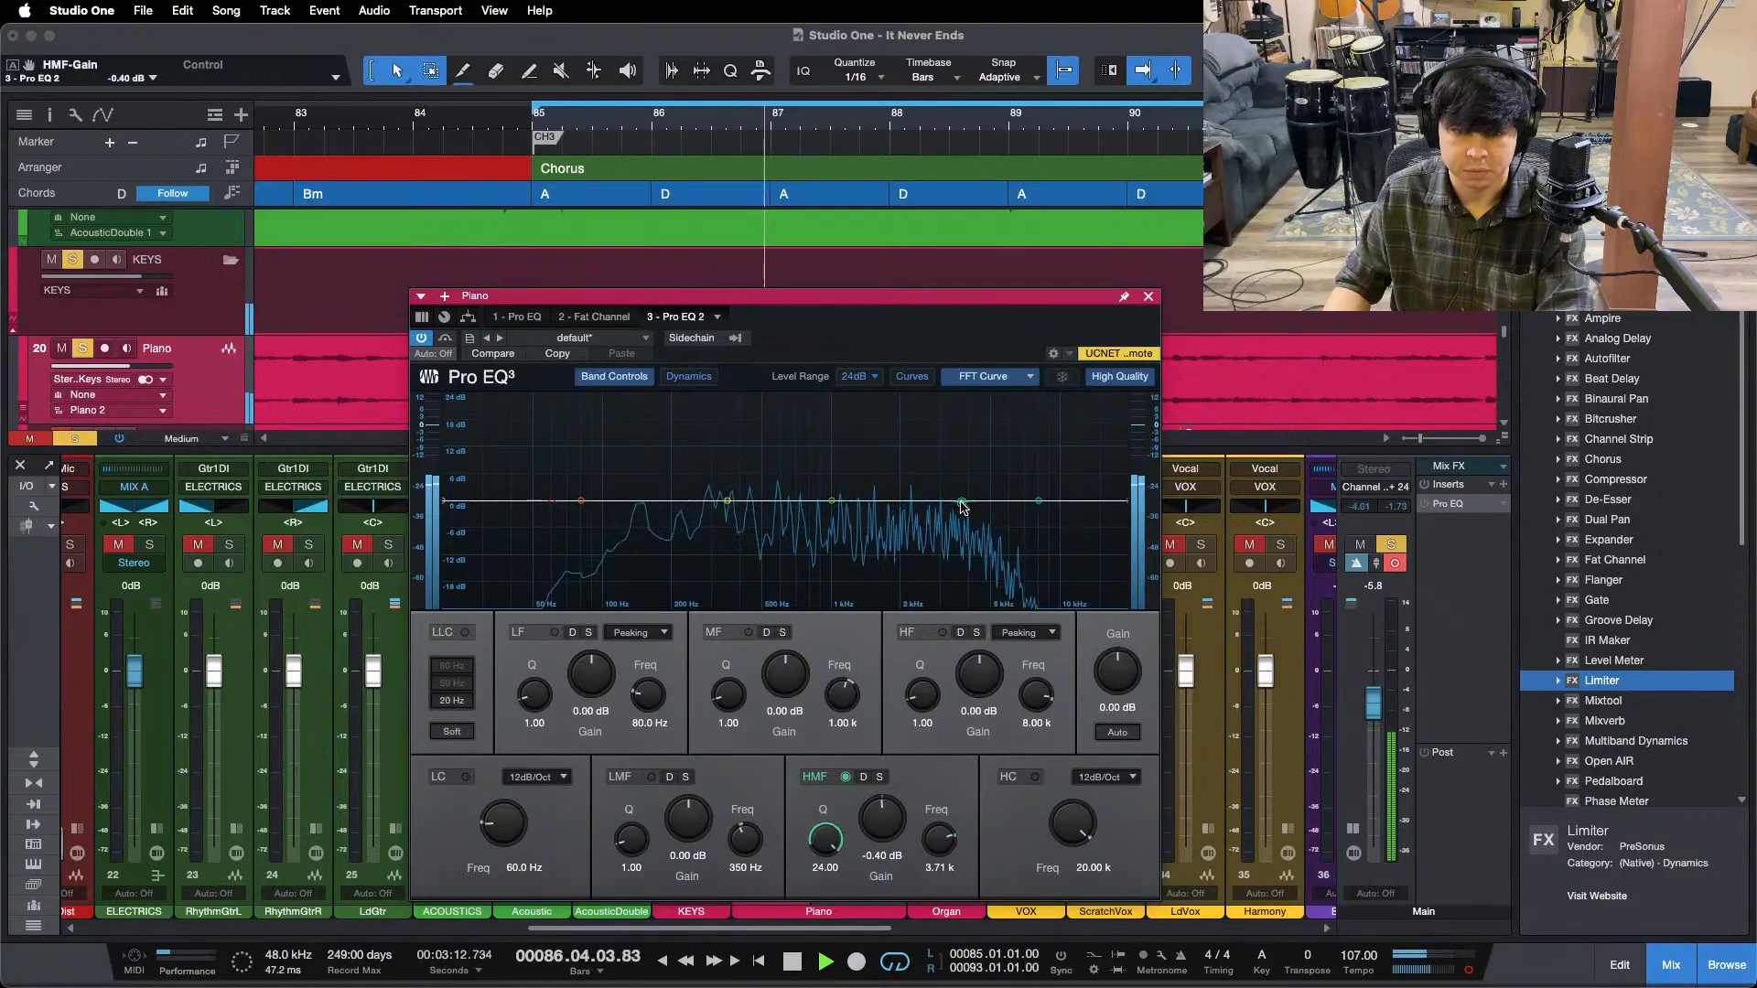
pyautogui.click(504, 122)
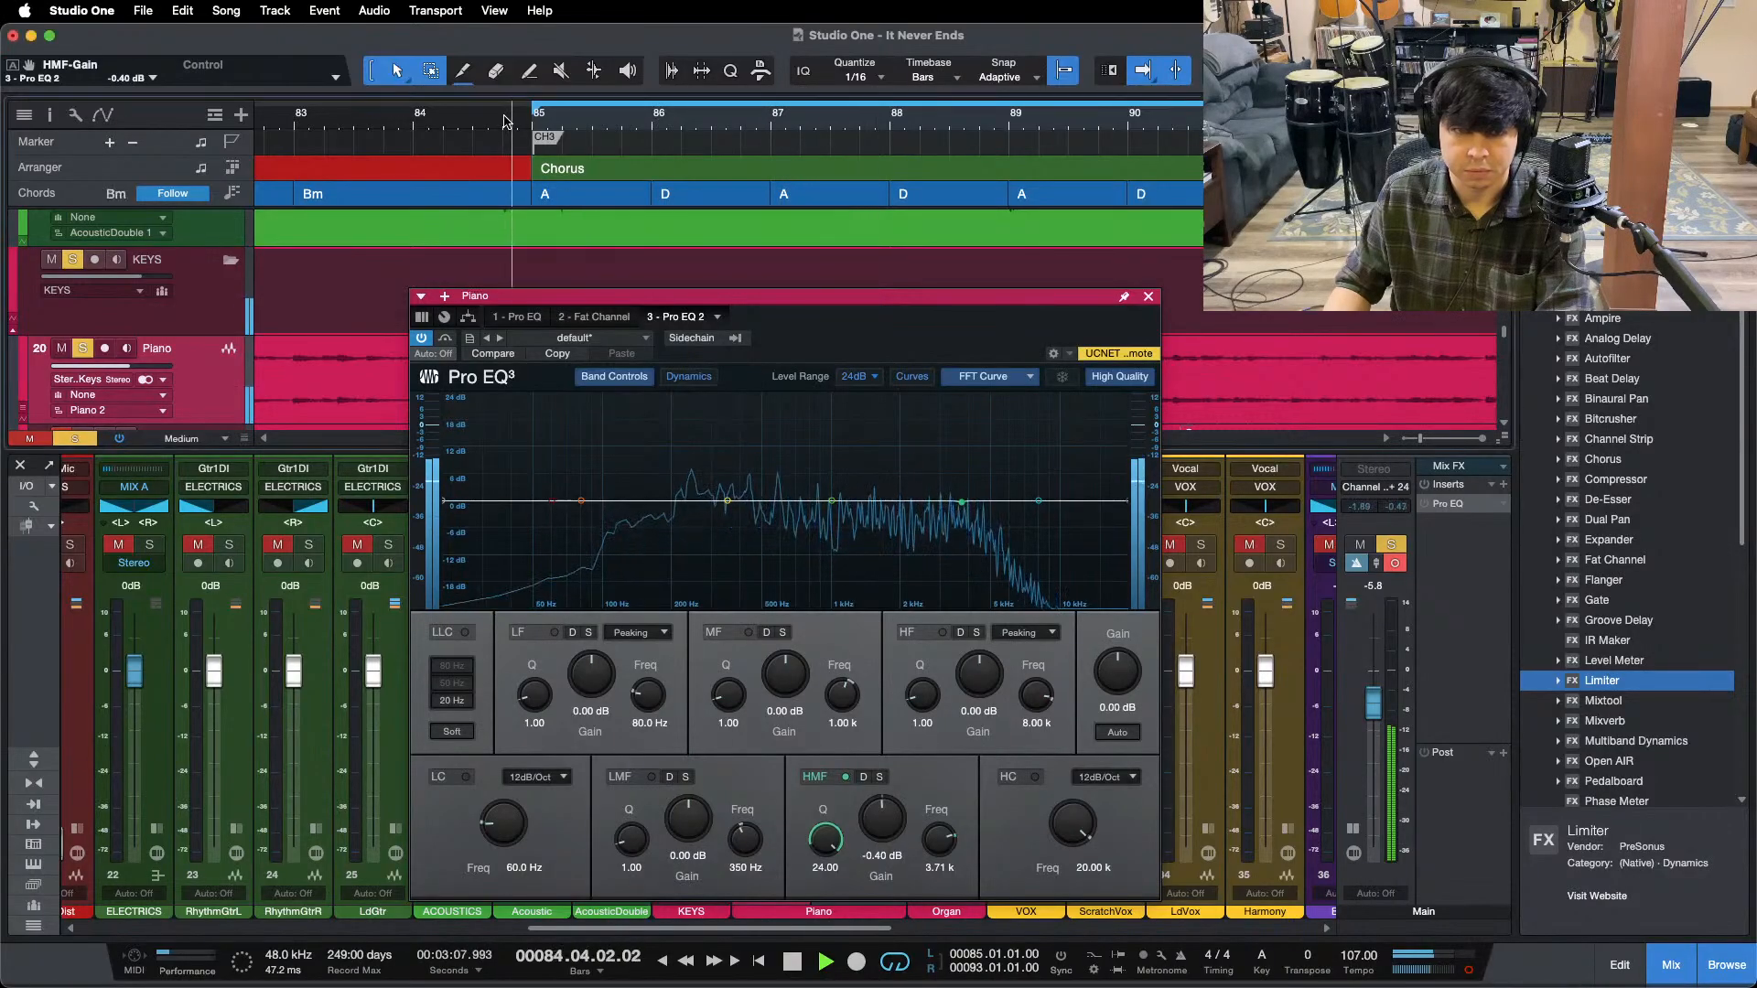
pyautogui.doubleClick(963, 506)
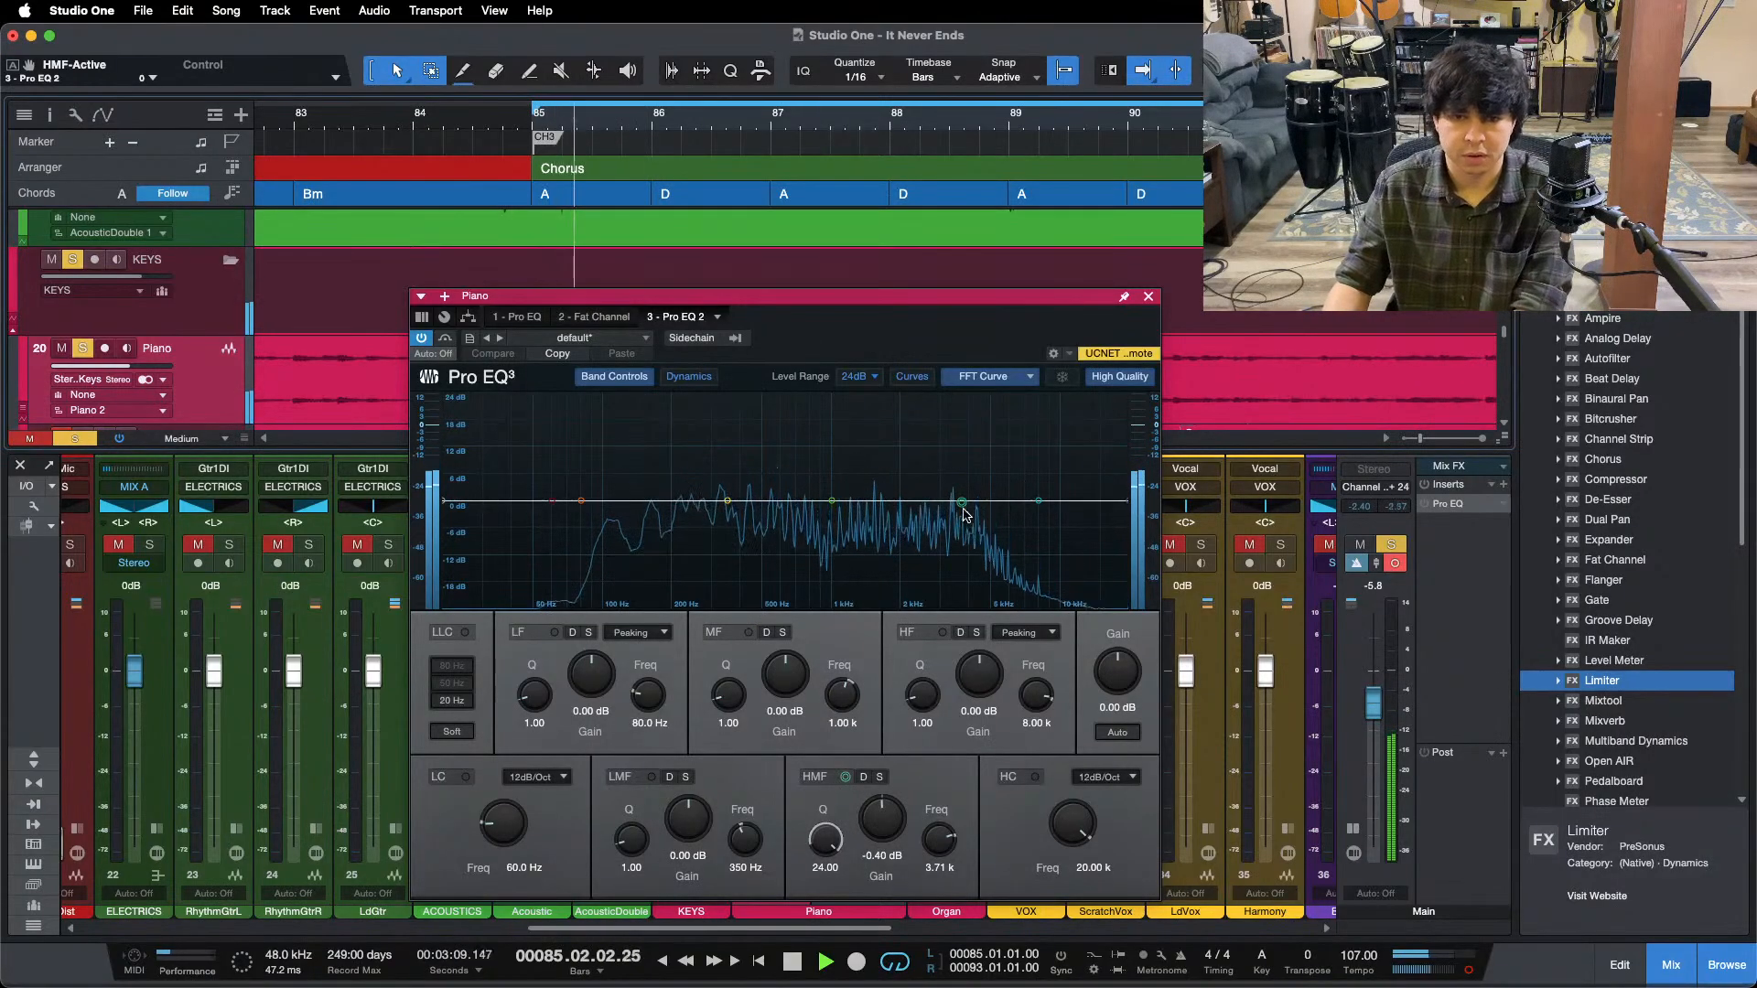
# - Sweep the boosted HMF band of Pro EQ 2 to the resonance at 3.41 kHz and cut it to -12 dB
pyautogui.moveTo(963, 503); pyautogui.dragTo(951, 361)
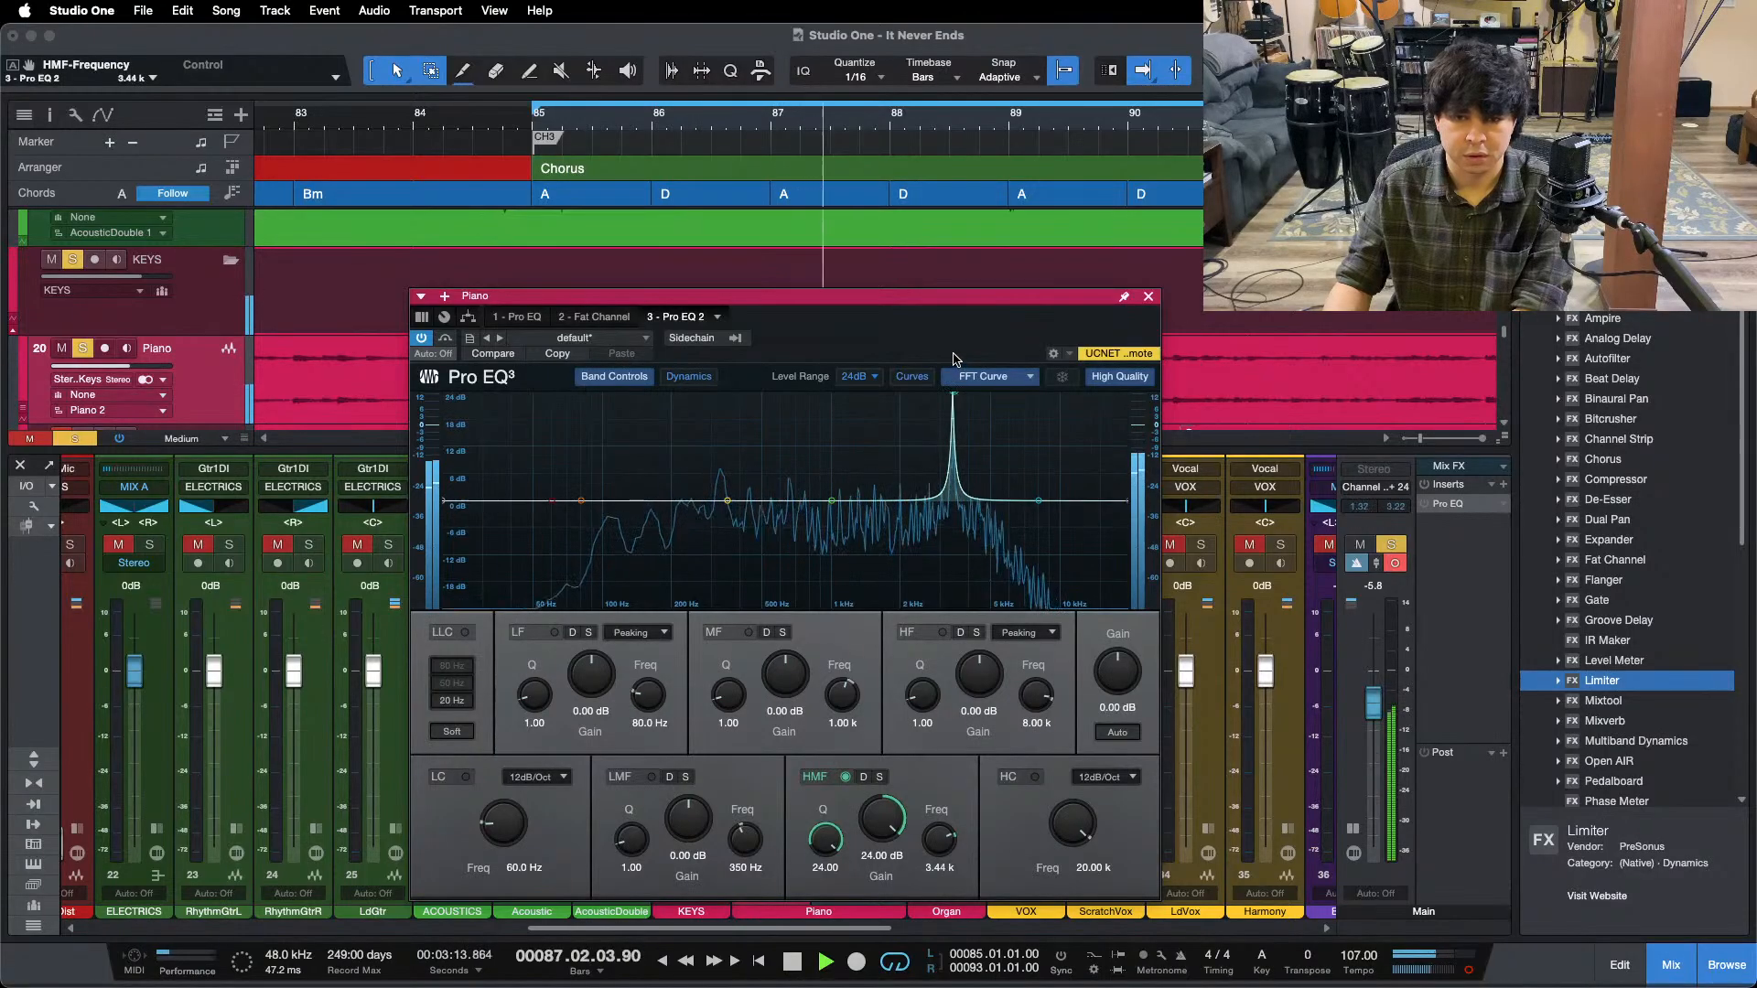
pyautogui.press('space')
pyautogui.press('space')
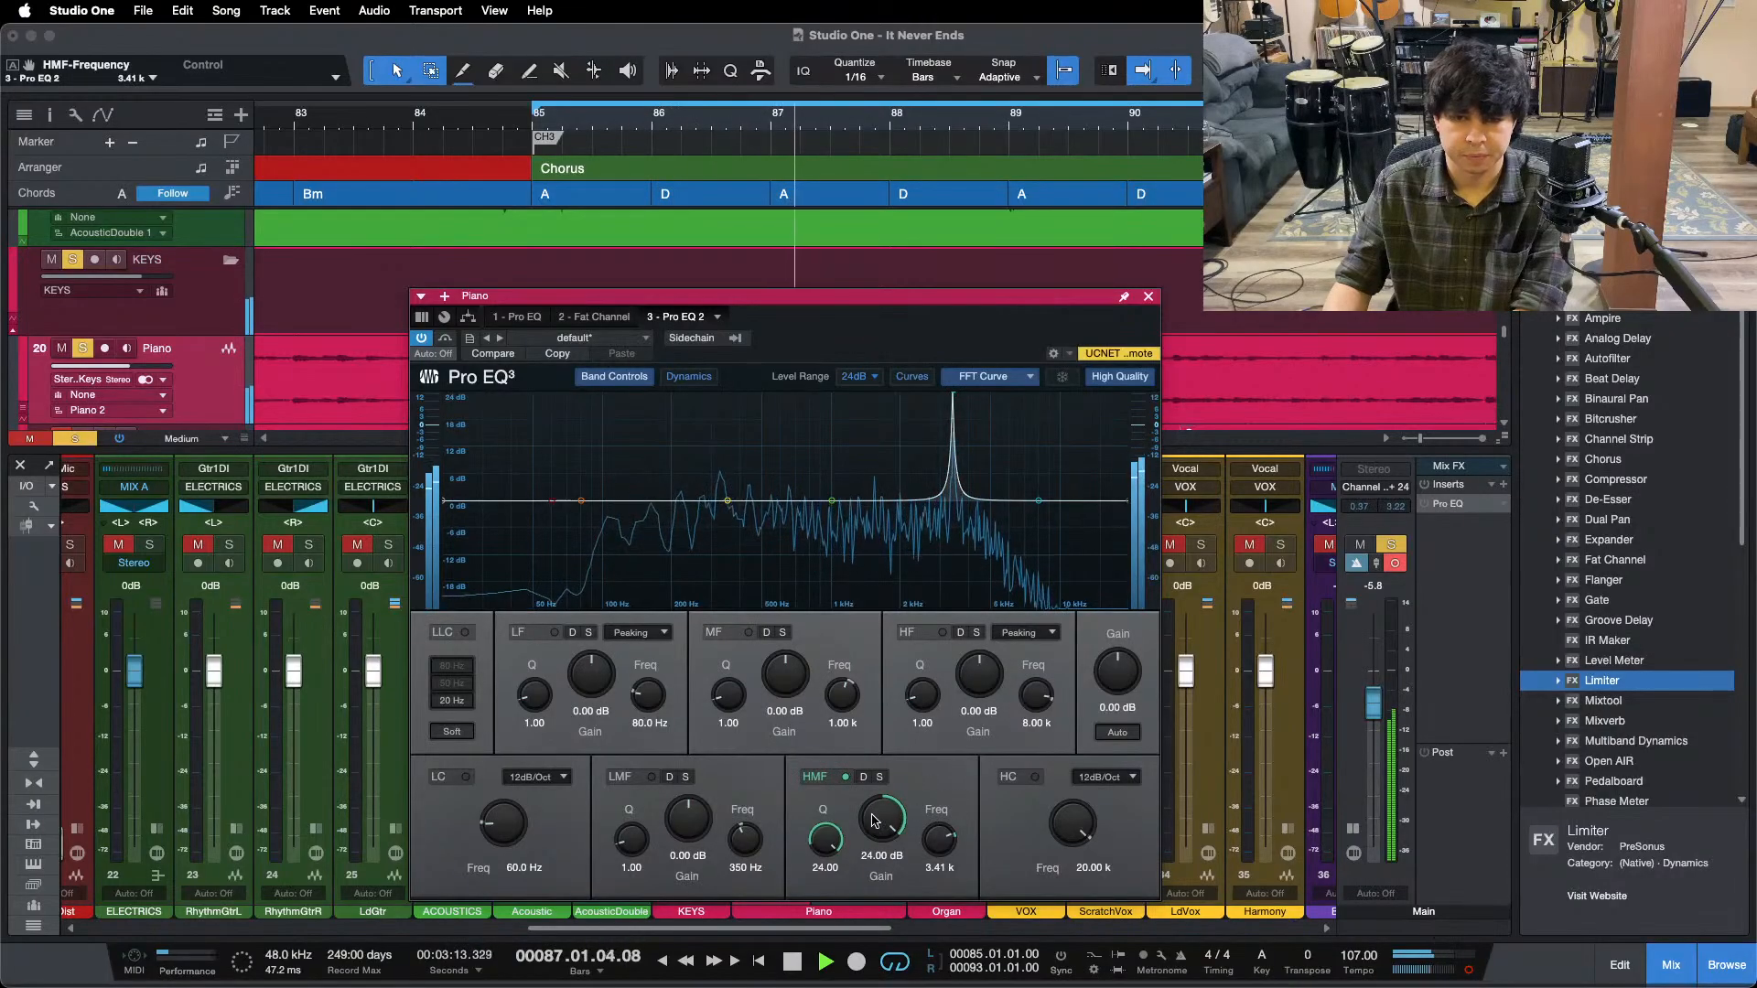
pyautogui.moveTo(880, 825)
pyautogui.mouseDown()
pyautogui.moveTo(880, 849)
pyautogui.moveTo(894, 815)
pyautogui.mouseUp()
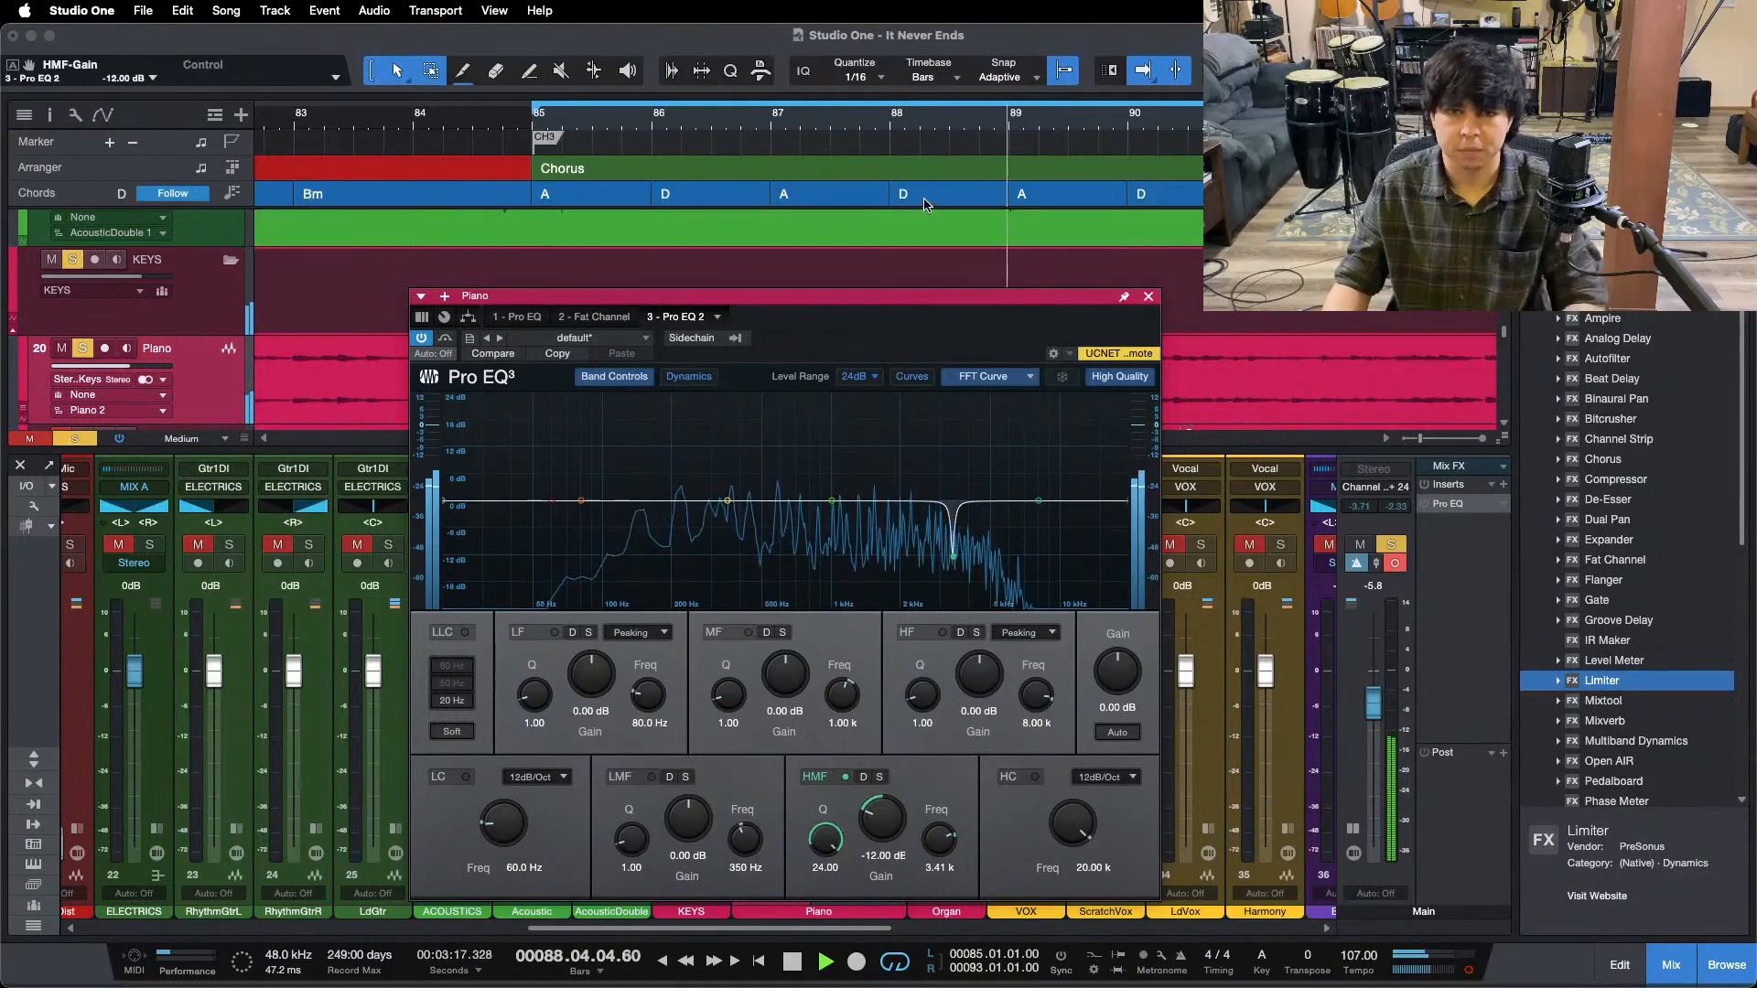
# - Jump playback to the start of the Intro and replay the Piano around bars 5 and 6
pyautogui.moveTo(934, 121); pyautogui.dragTo(994, 92)
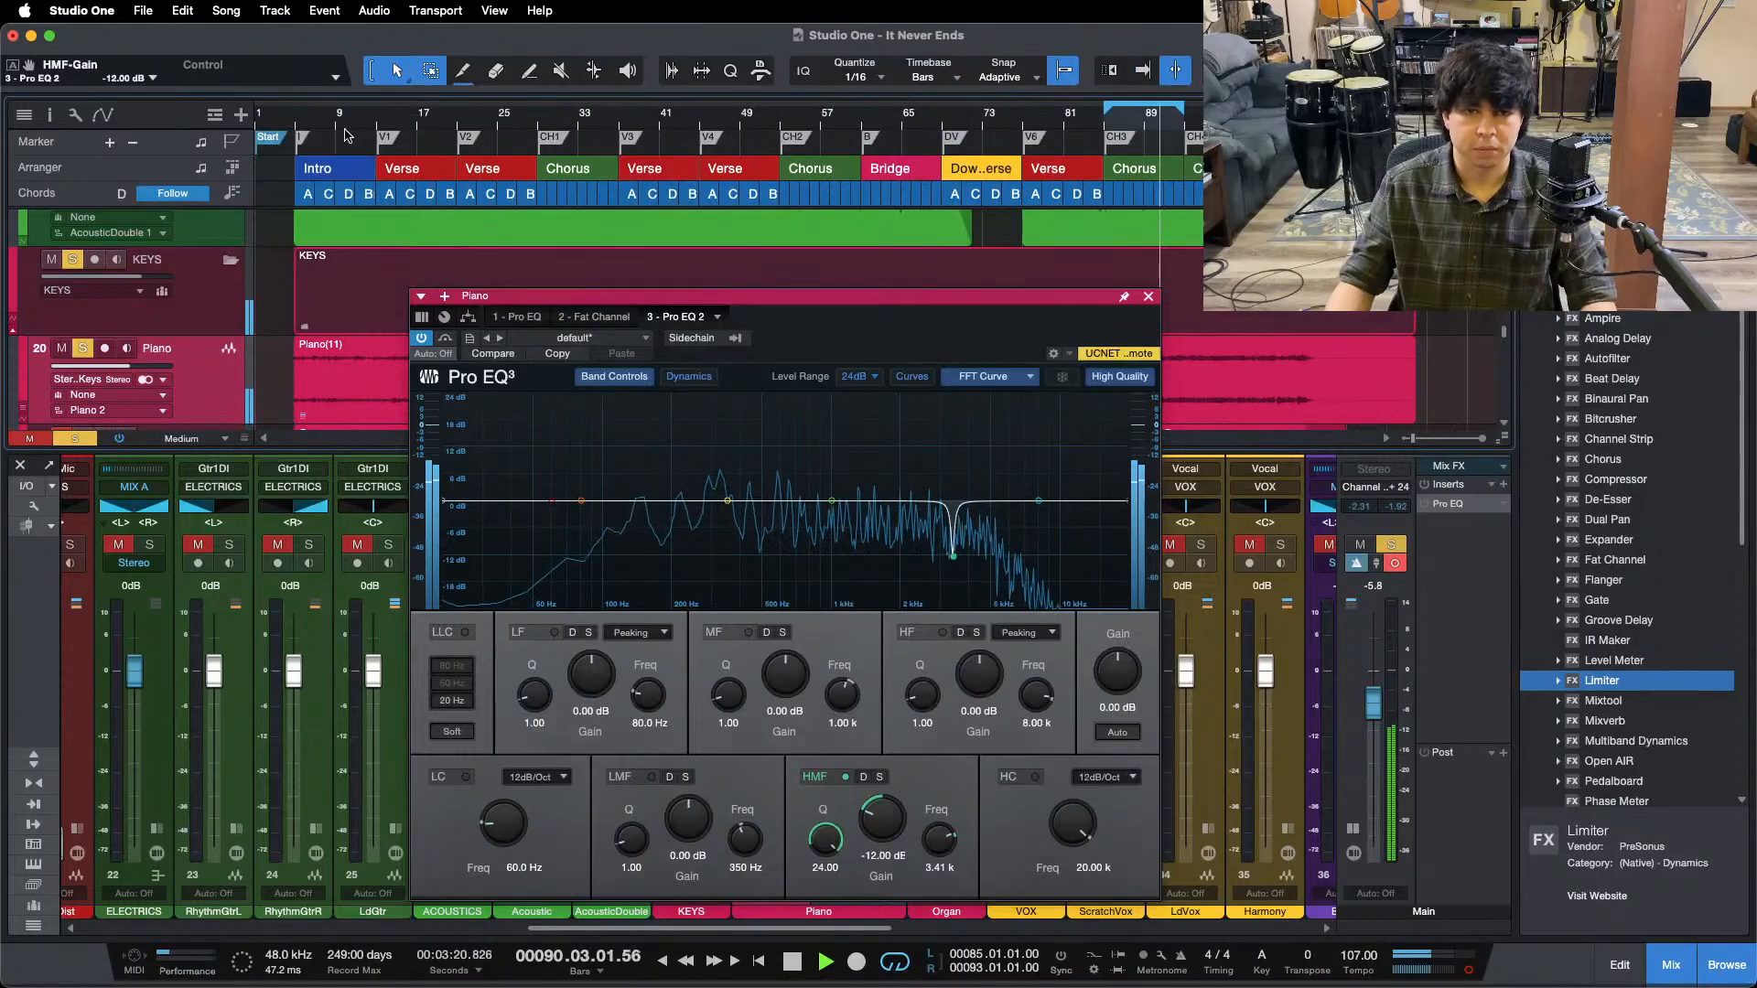
pyautogui.click(294, 121)
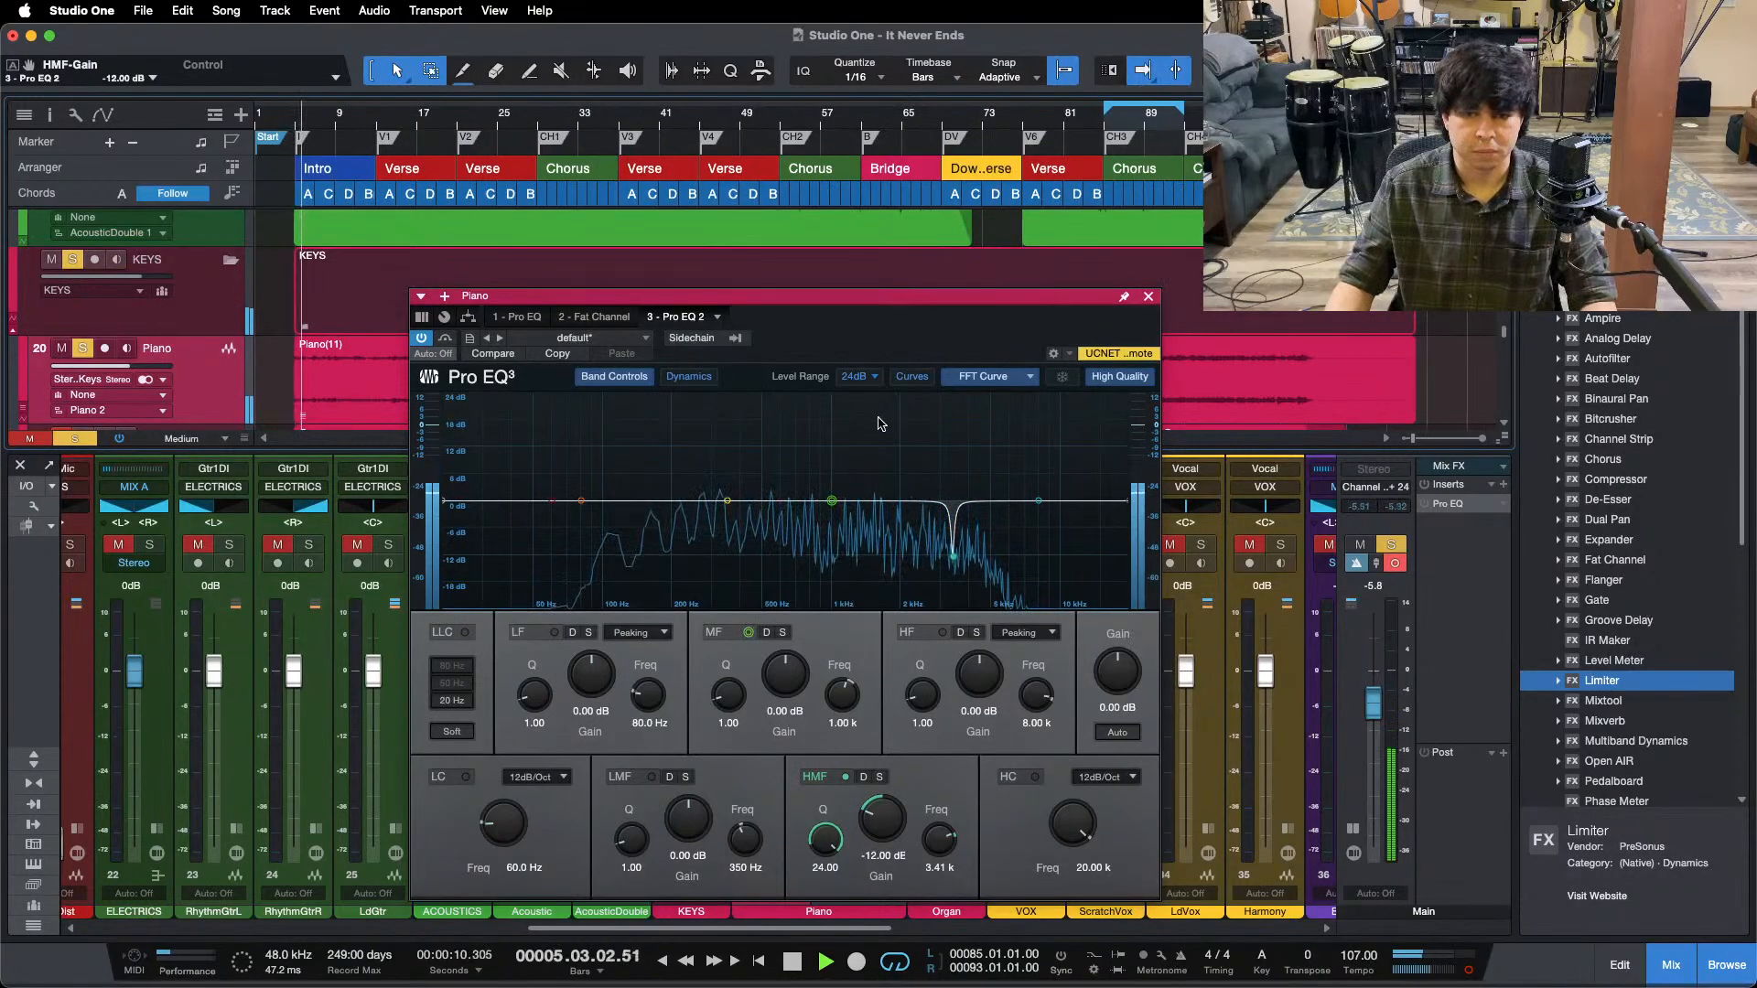
pyautogui.moveTo(869, 119); pyautogui.dragTo(867, 187)
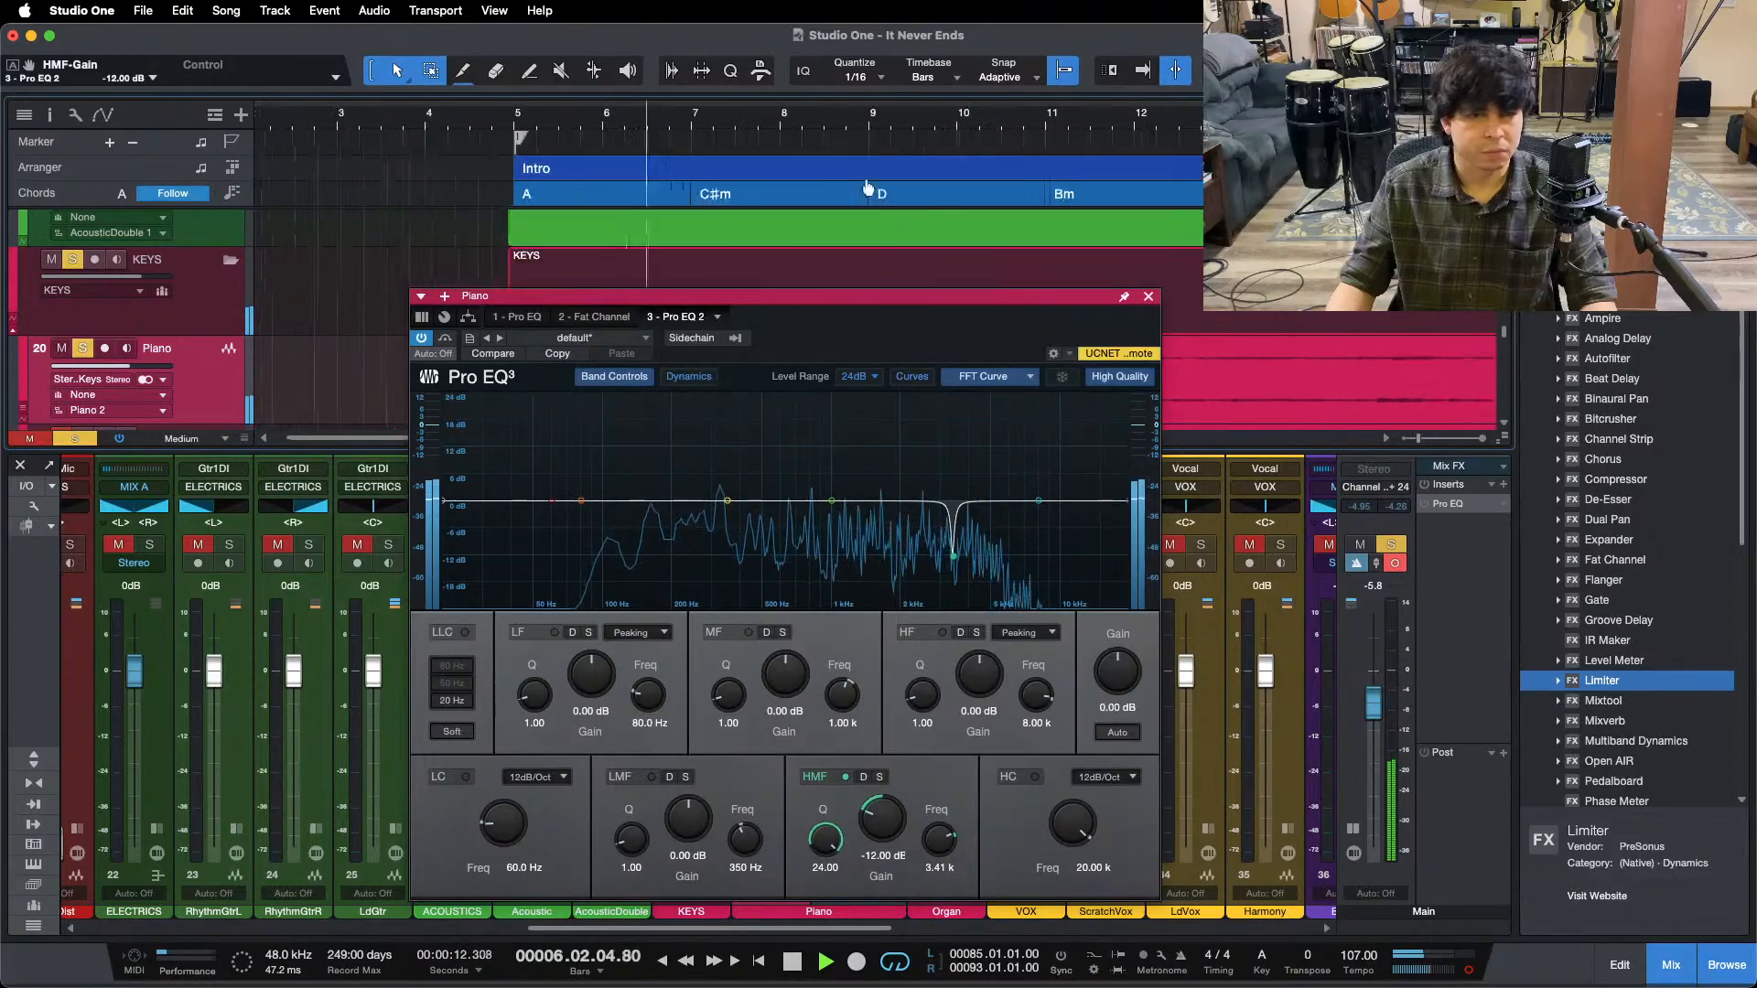
pyautogui.moveTo(641, 119); pyautogui.dragTo(636, 160)
pyautogui.click(492, 123)
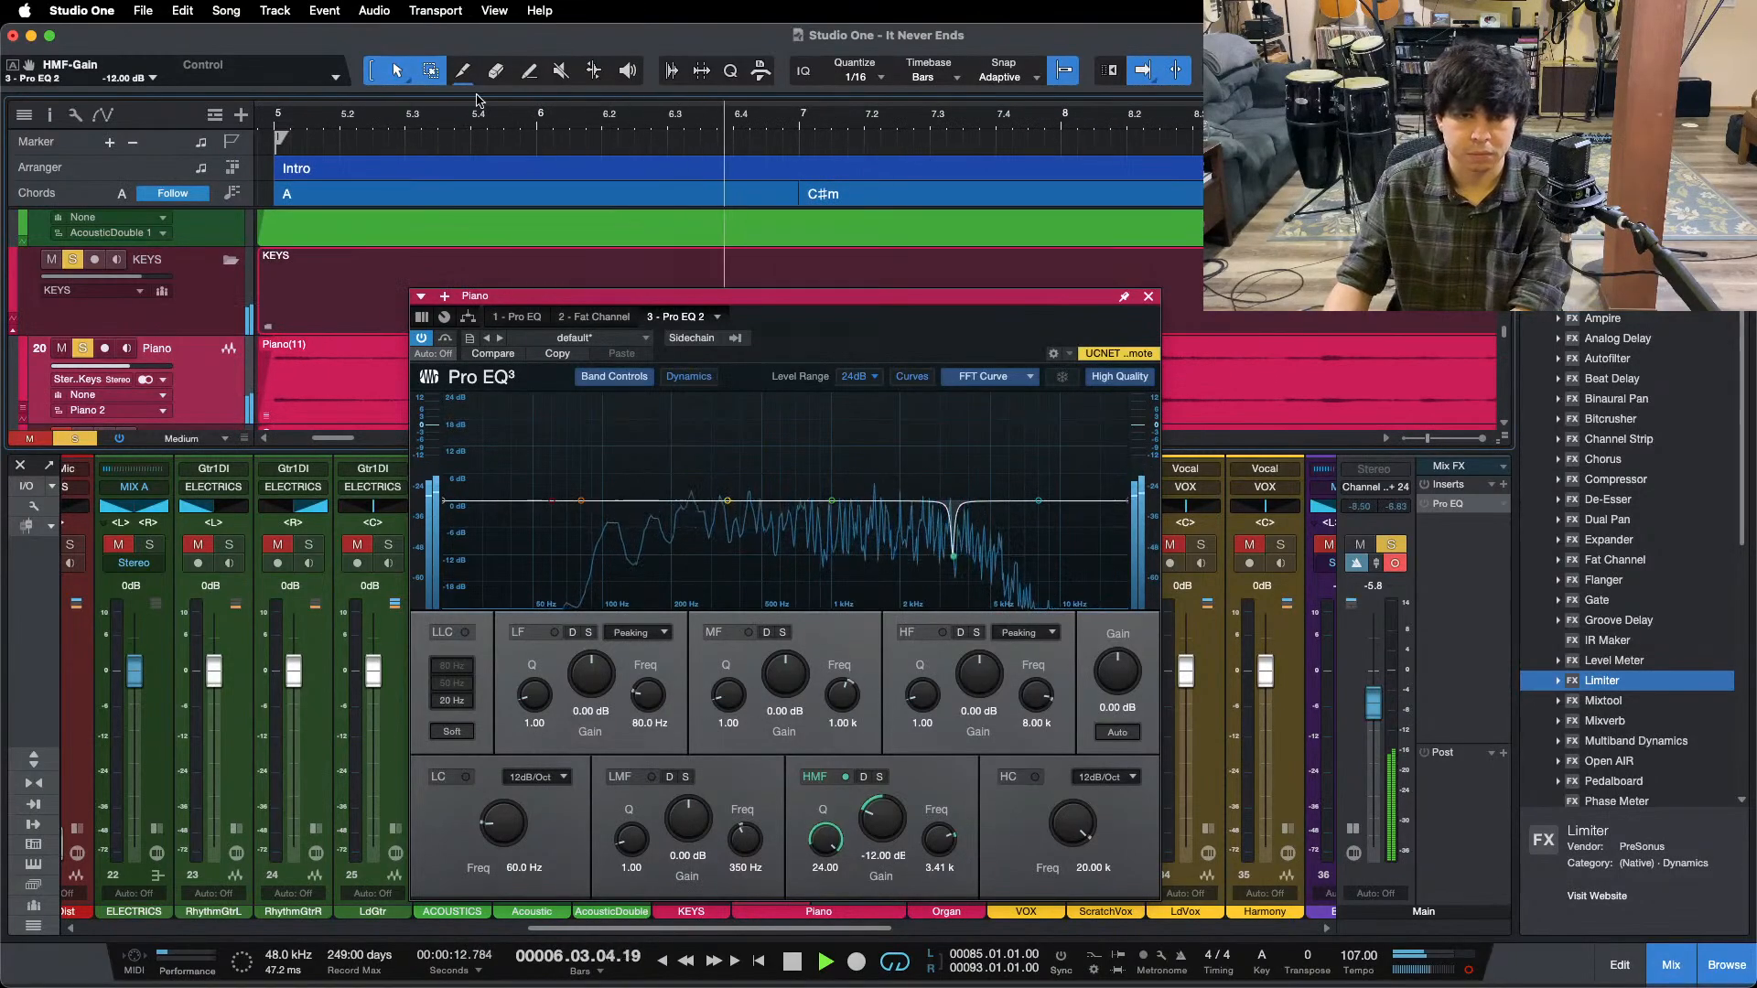
pyautogui.click(470, 116)
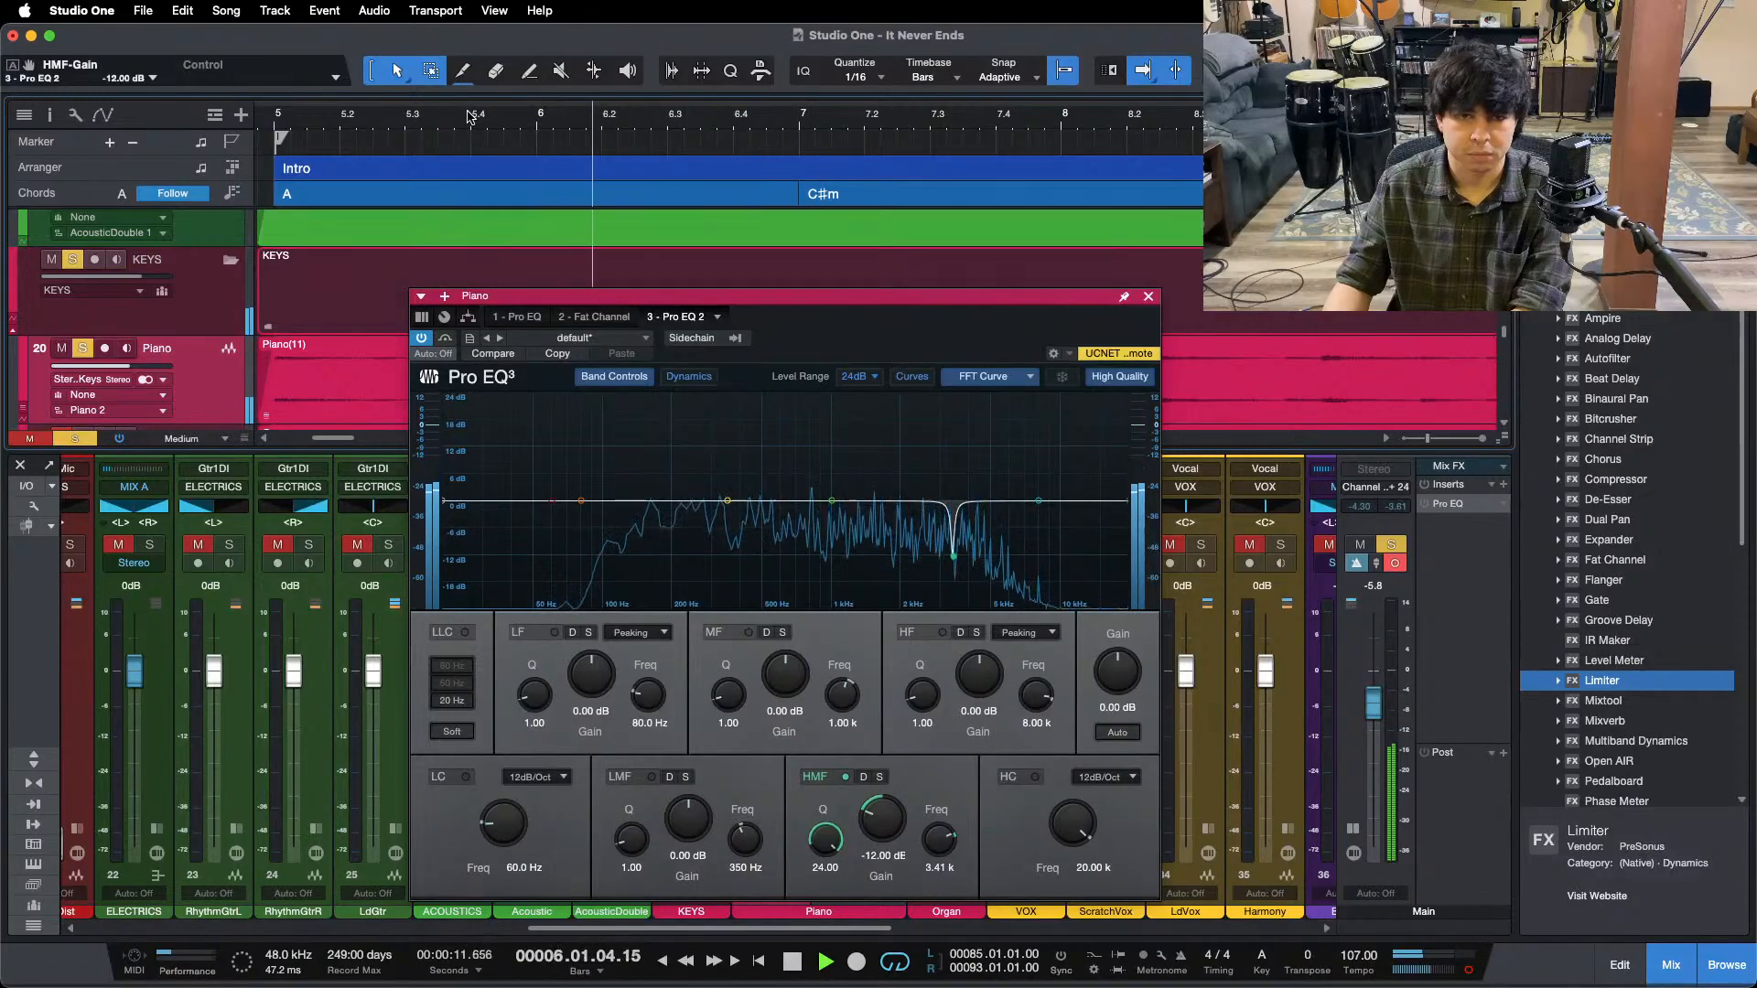
# - Set Pro EQ 2's HF Q to 24 and sweep a 24 dB boost to 3.74 kHz while stopping and restarting playback
pyautogui.moveTo(911, 702); pyautogui.dragTo(915, 640)
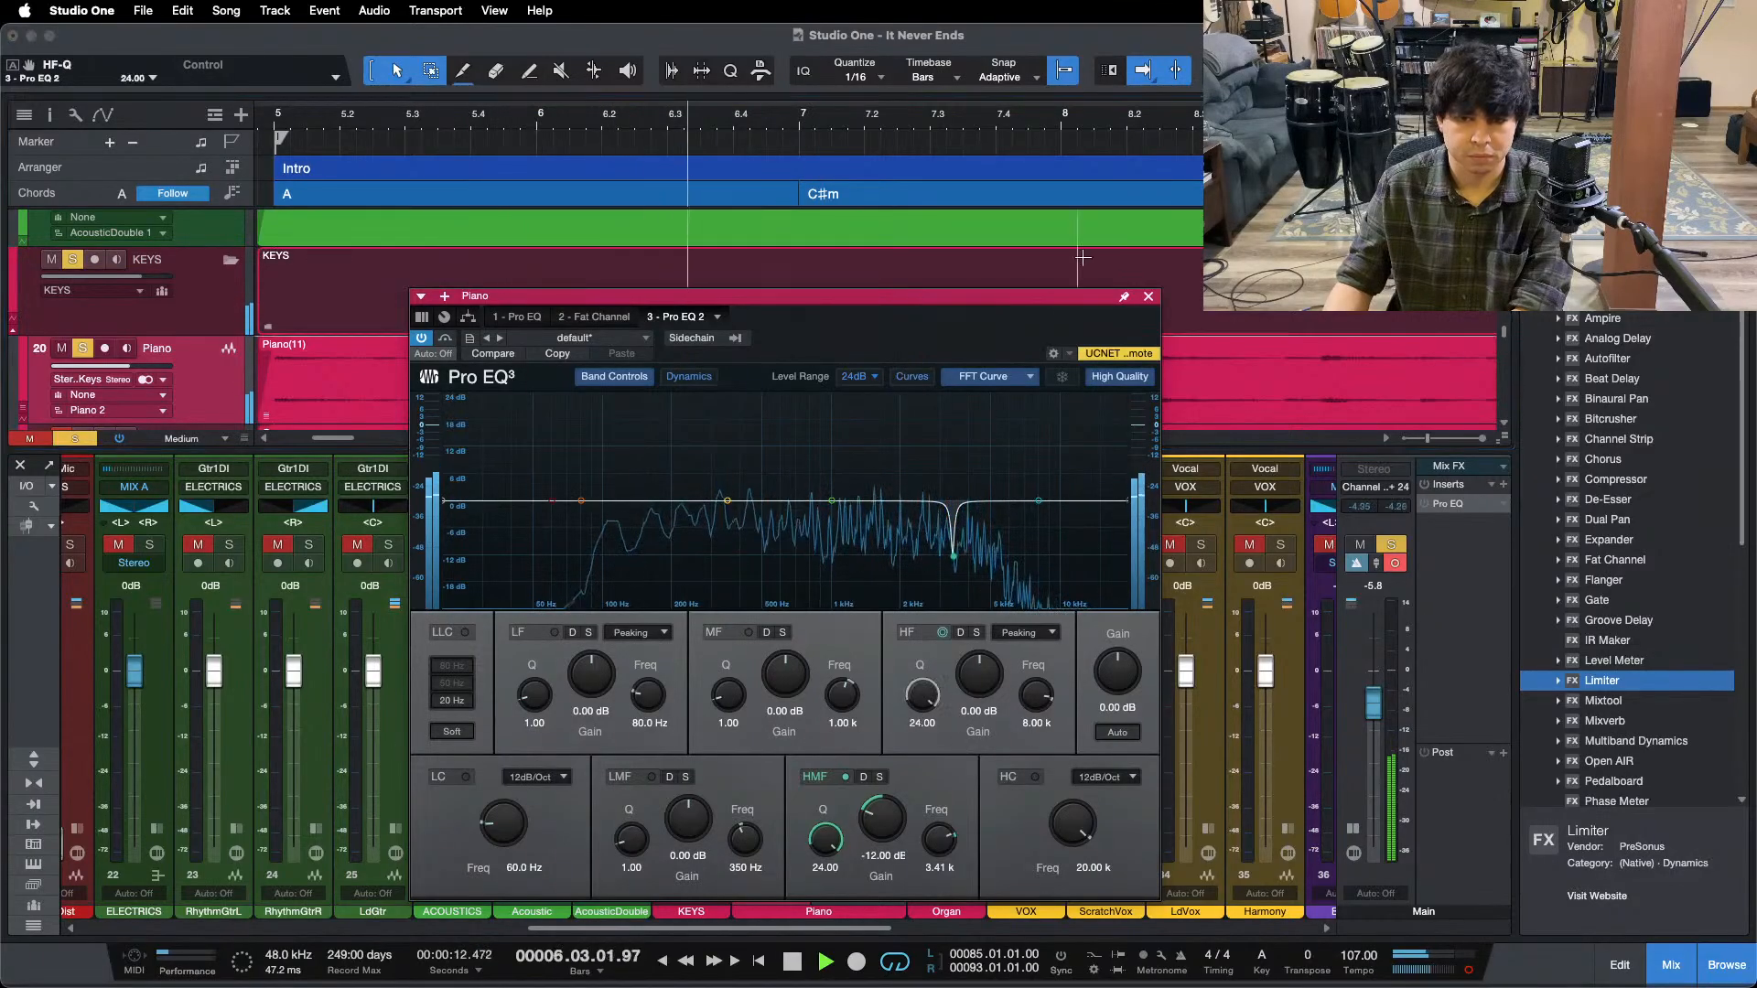
pyautogui.moveTo(1040, 504); pyautogui.dragTo(963, 360)
pyautogui.press('space')
pyautogui.press('space')
pyautogui.press('space')
pyautogui.press('space')
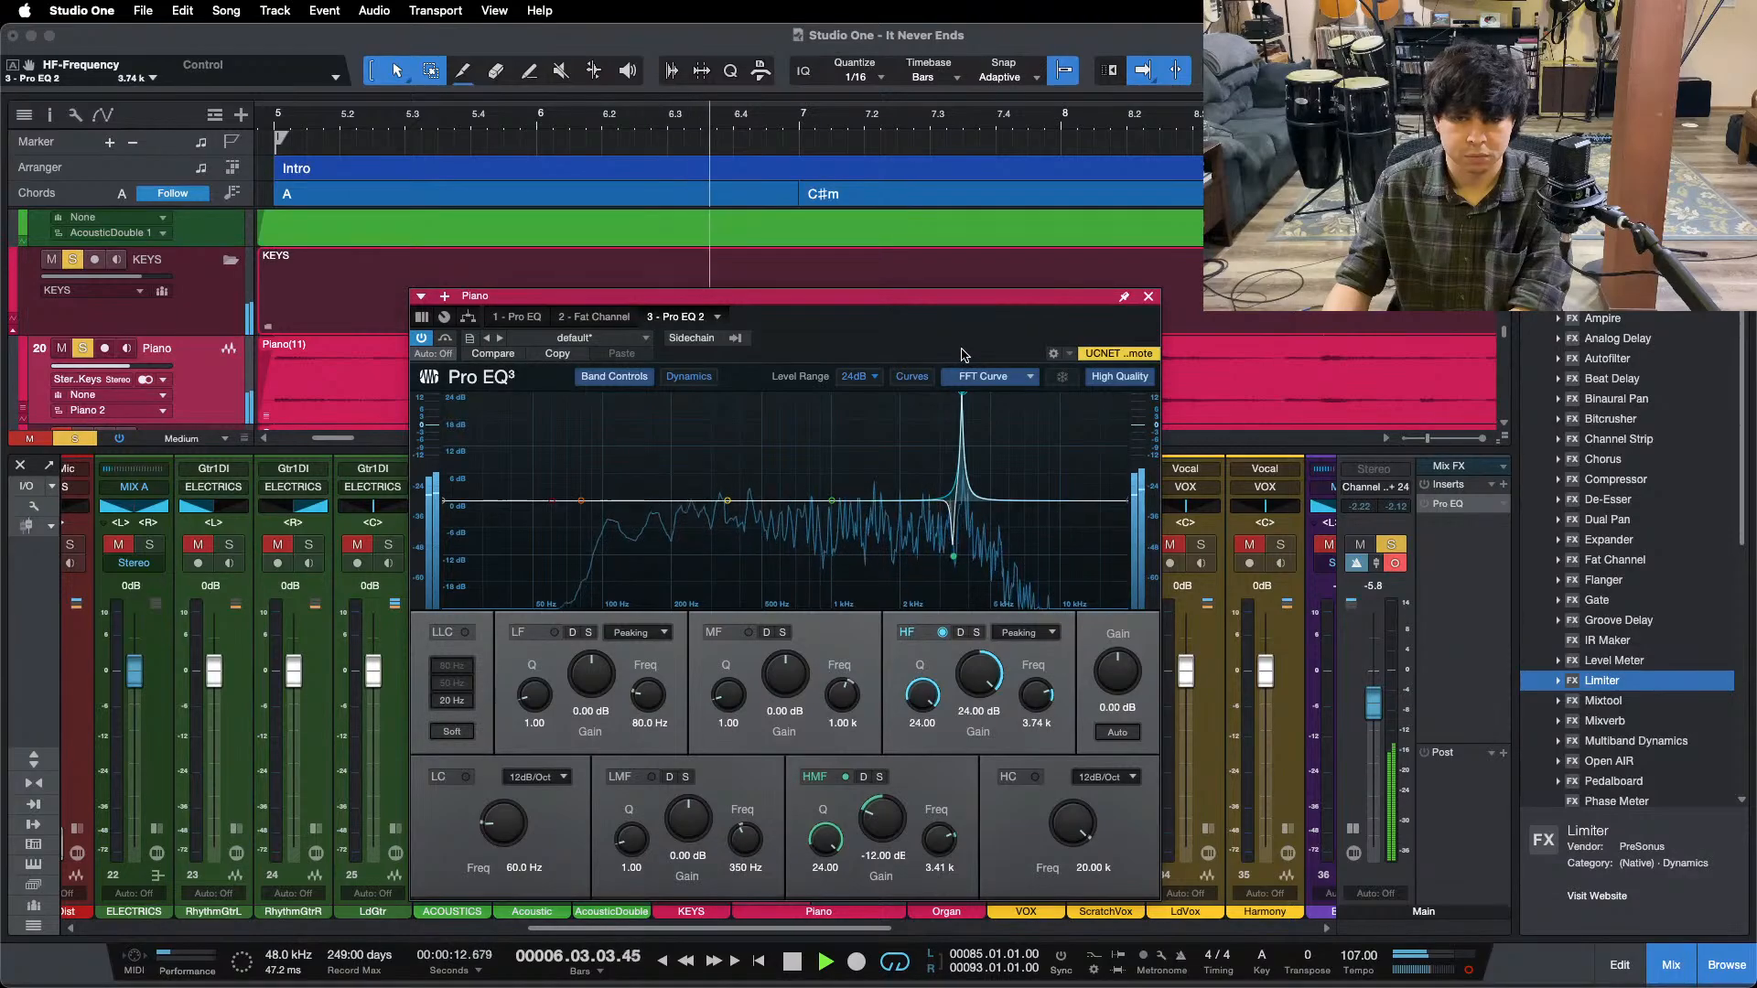
pyautogui.press('space')
pyautogui.press('space')
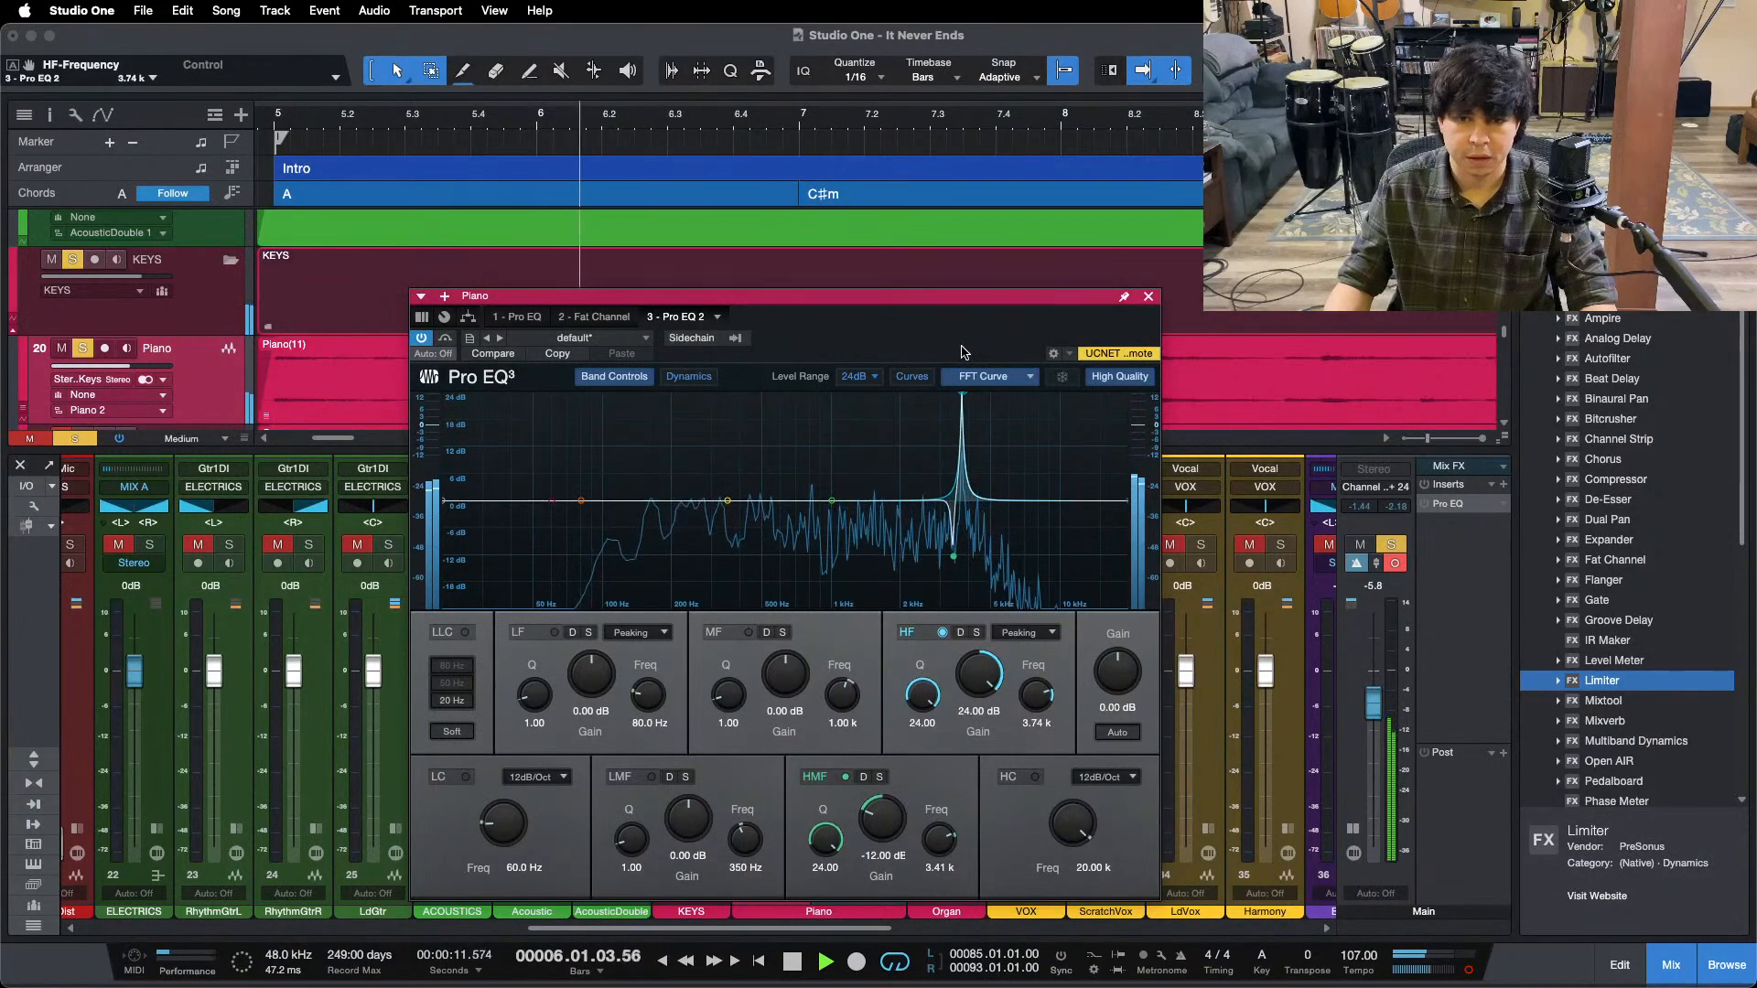
# - Fine-tune Pro EQ 2's HF band to 3.71 kHz while replaying the Intro, cut it to -12 dB, and close the Piano plug-in window
pyautogui.moveTo(961, 348); pyautogui.dragTo(960, 349)
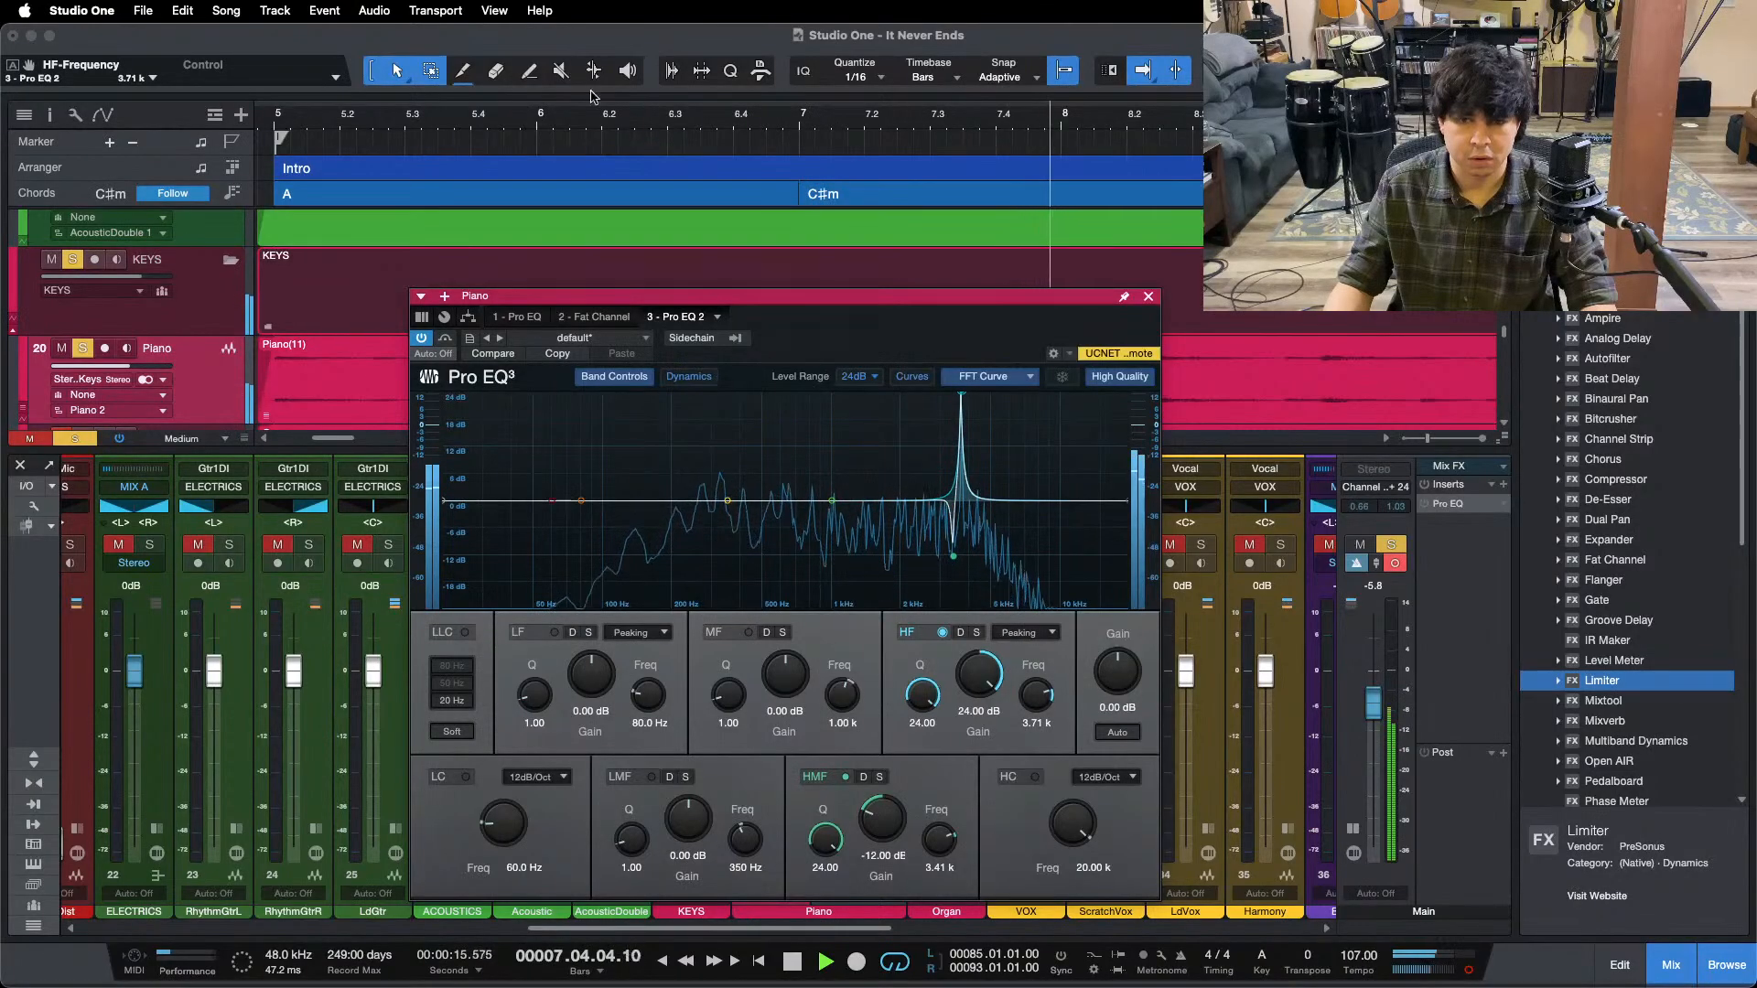
pyautogui.click(427, 110)
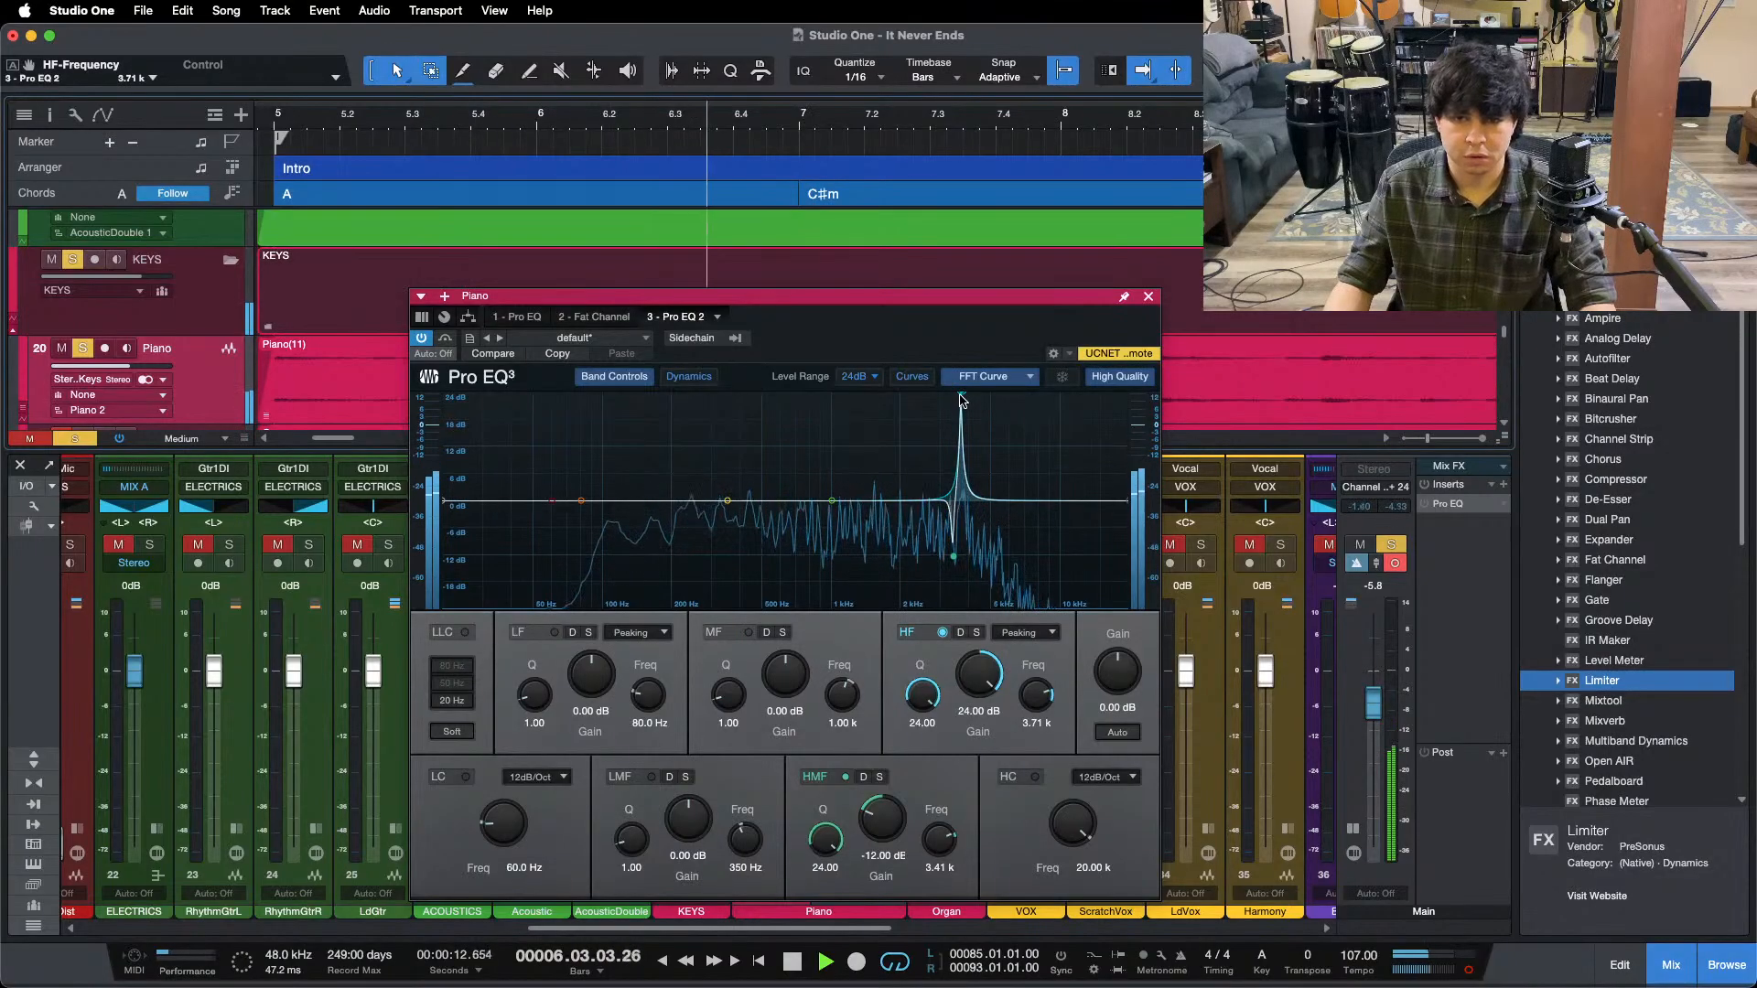
pyautogui.moveTo(962, 395); pyautogui.dragTo(962, 394)
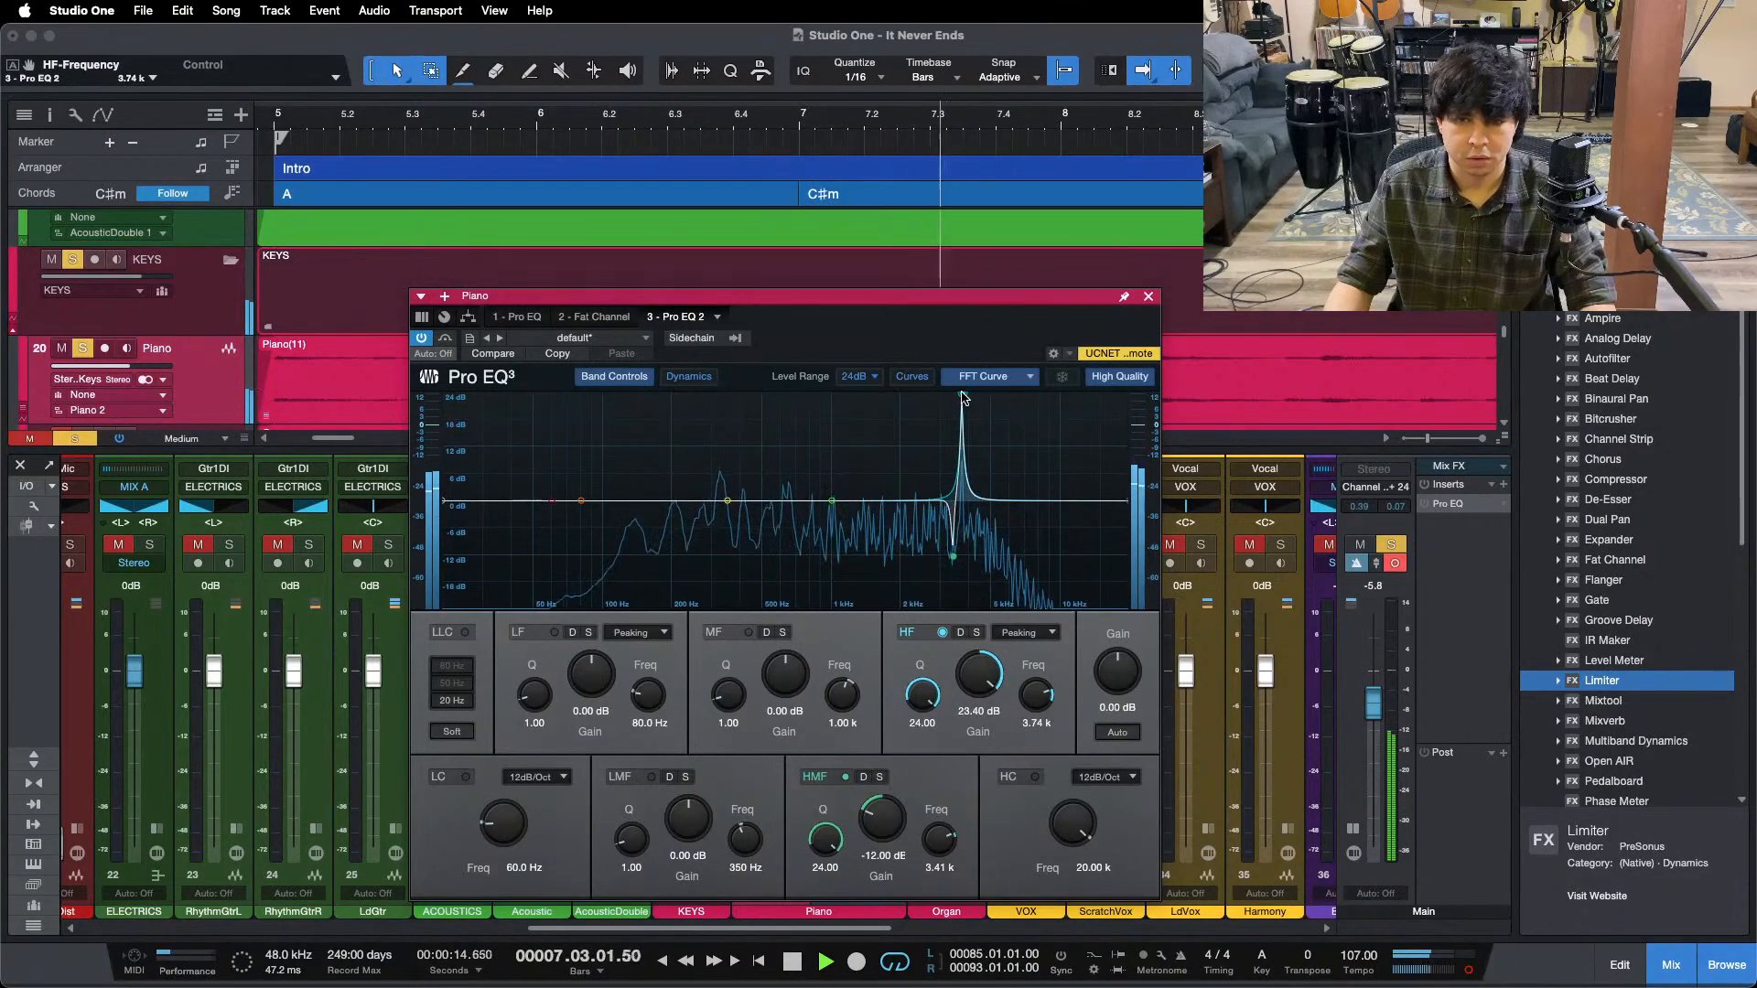
pyautogui.click(453, 116)
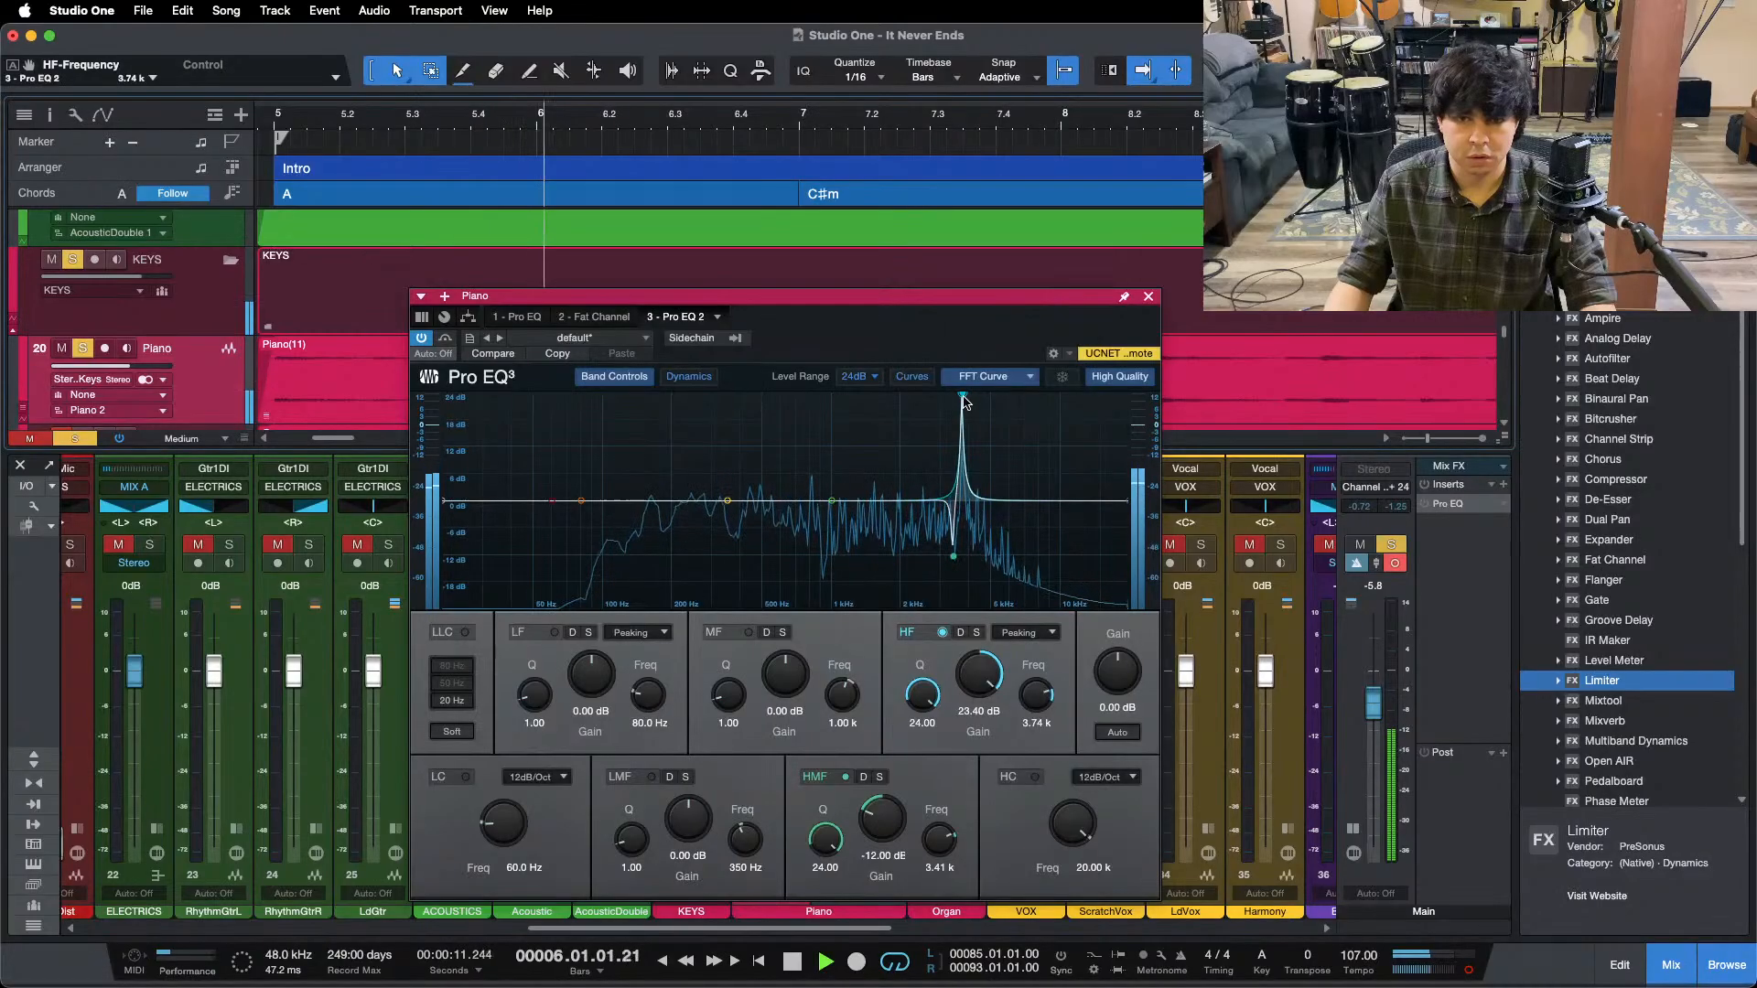
pyautogui.moveTo(964, 401); pyautogui.dragTo(961, 529)
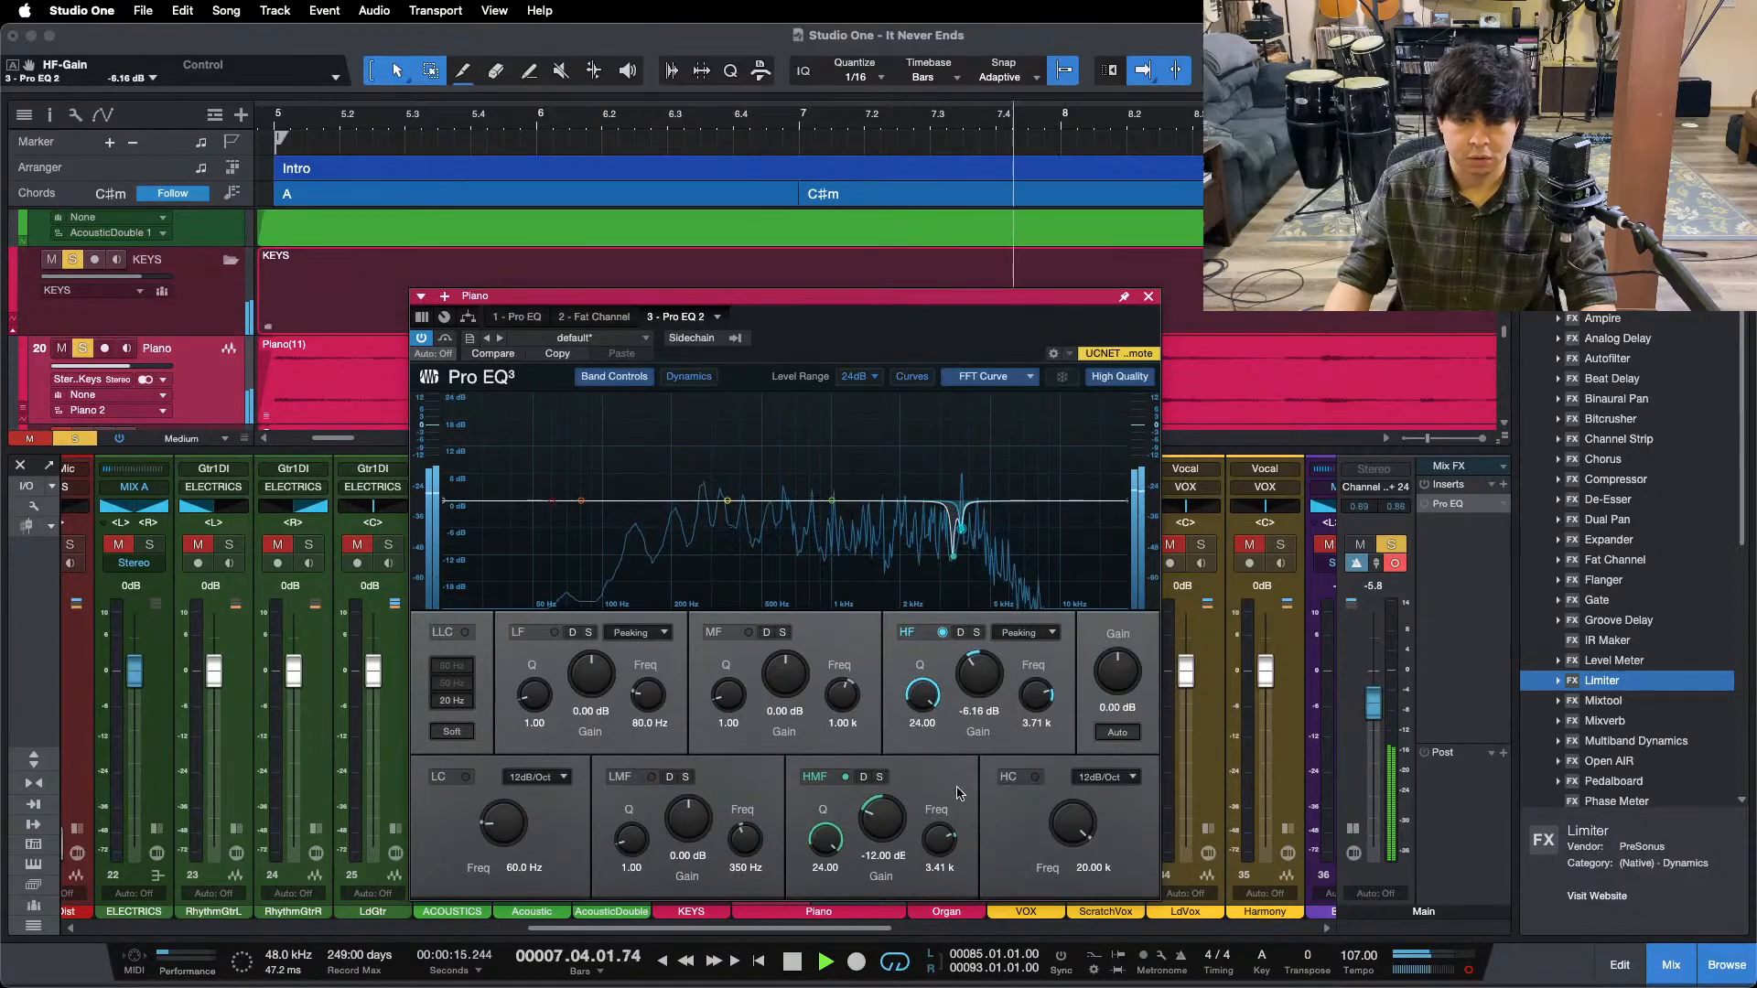
pyautogui.moveTo(981, 661); pyautogui.dragTo(985, 673)
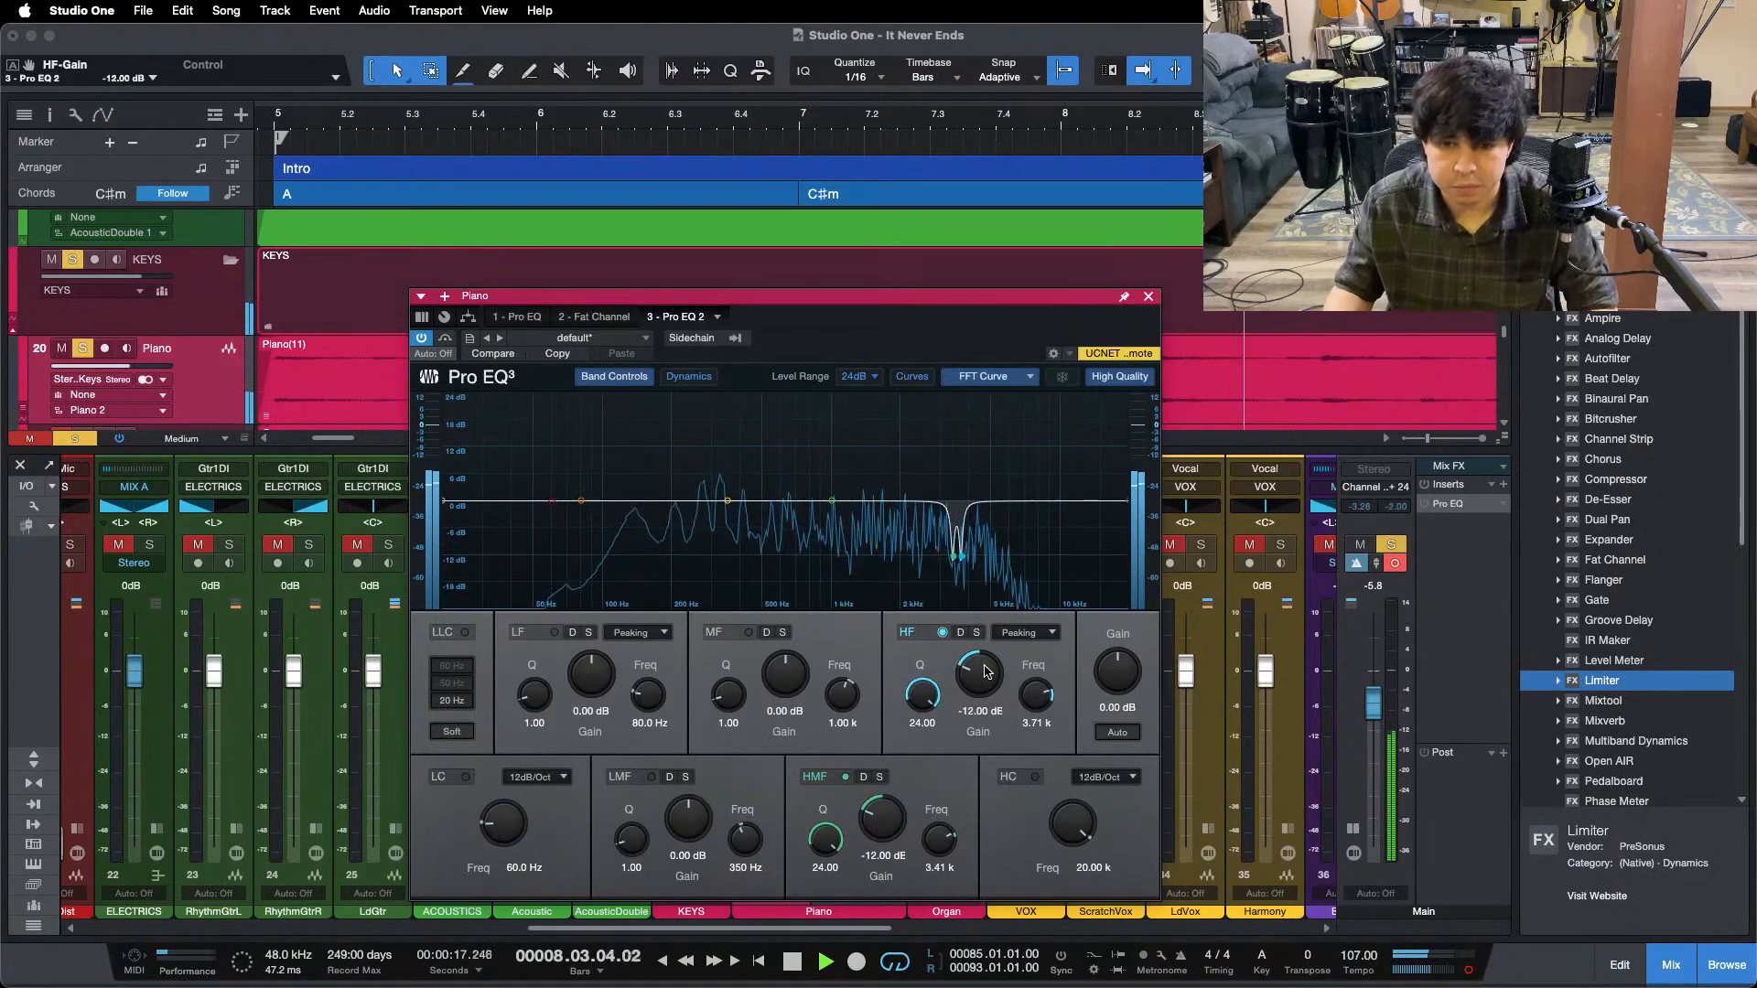
pyautogui.press('super+w')
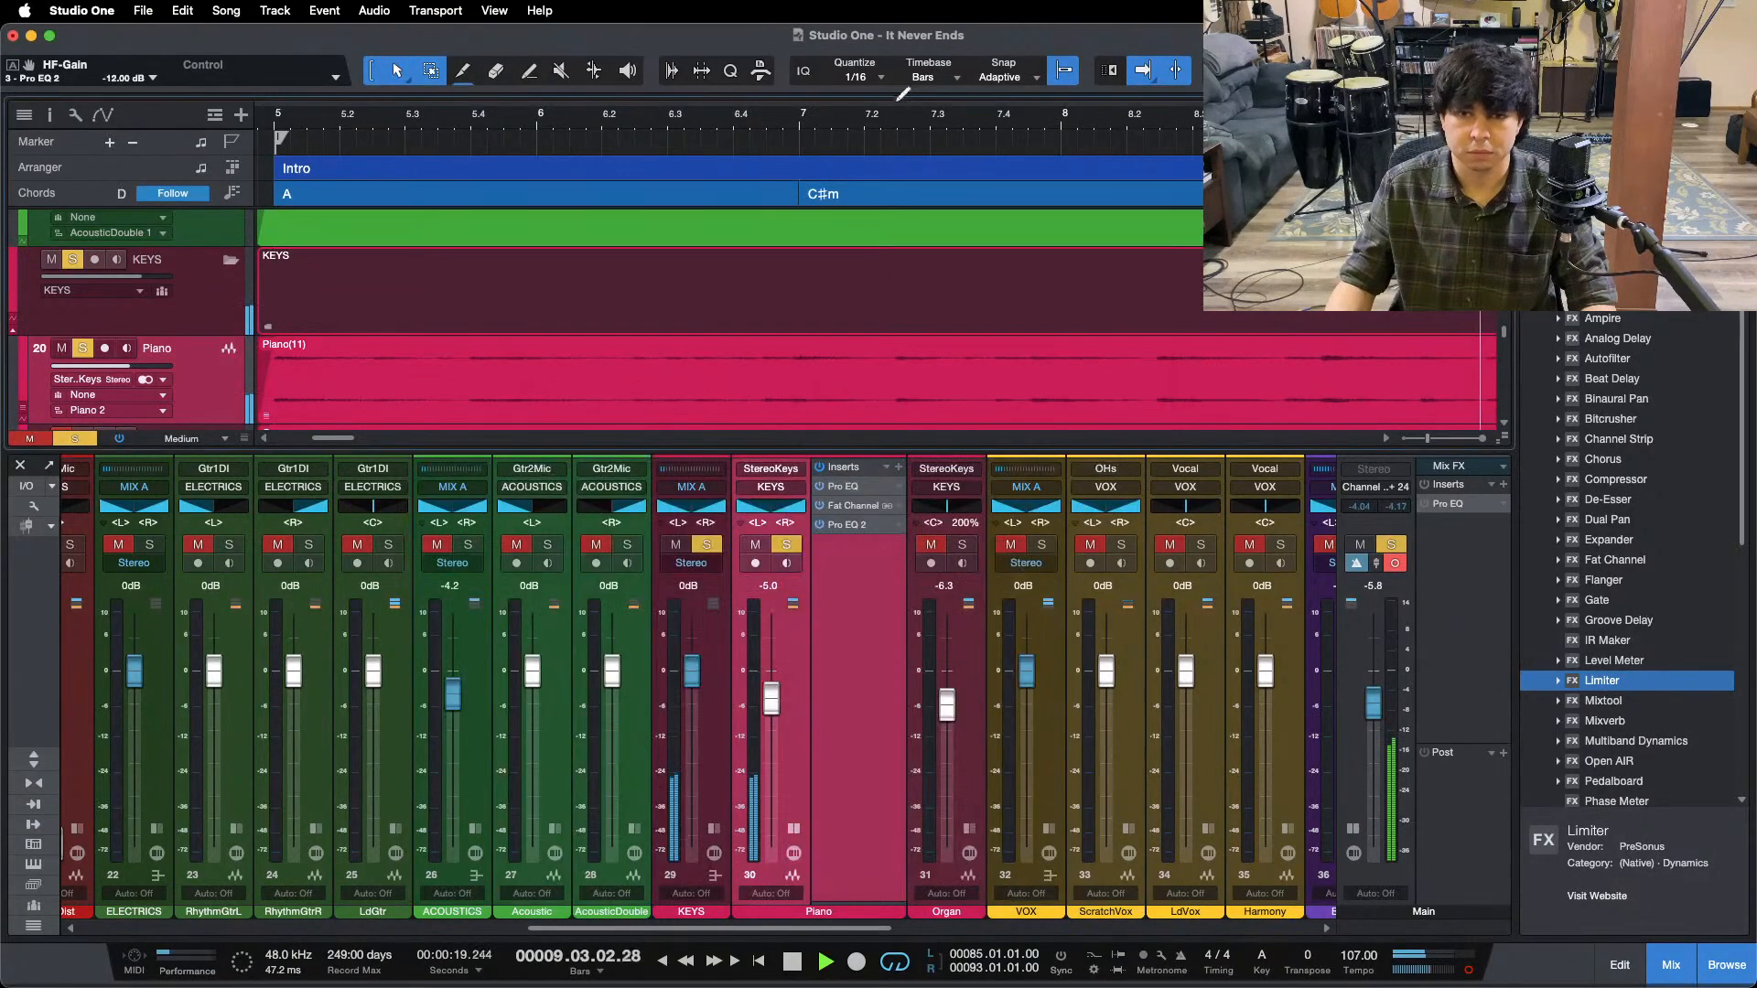
# - Jump playback to the first Chorus at bar 29 and lower the Piano fader to -5.4 dB
pyautogui.scroll(-10, 709, 121)
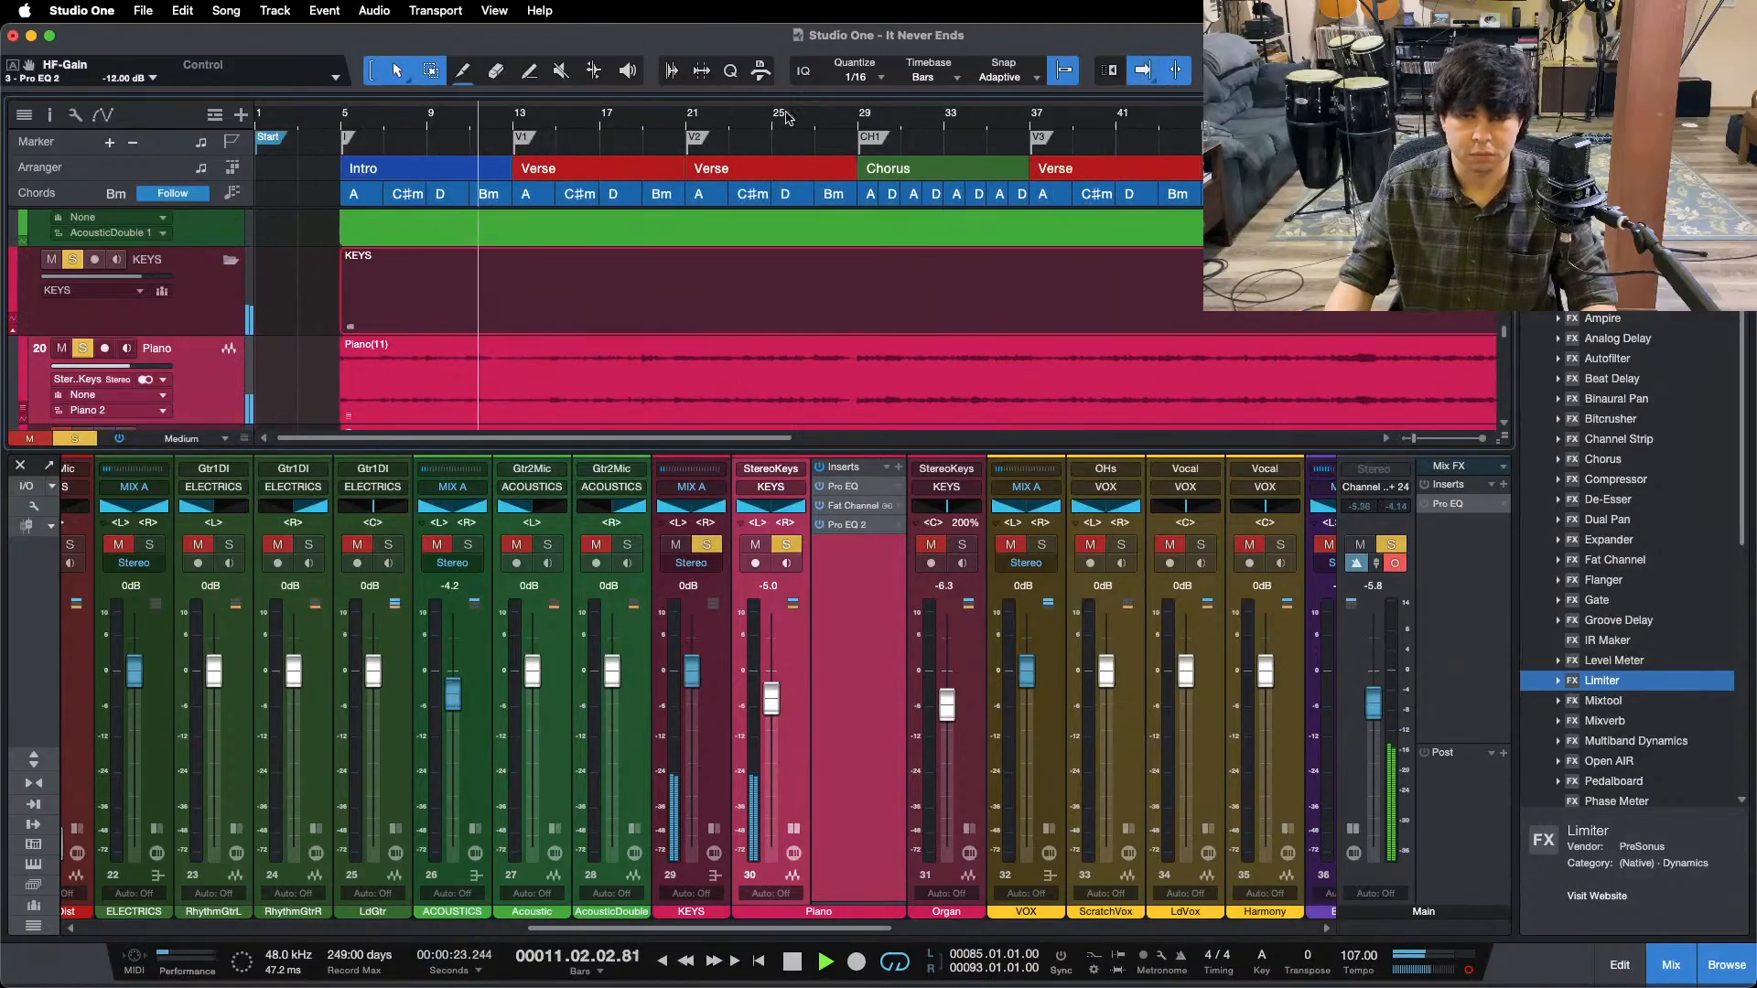
pyautogui.click(858, 117)
pyautogui.scroll(-4, 858, 119)
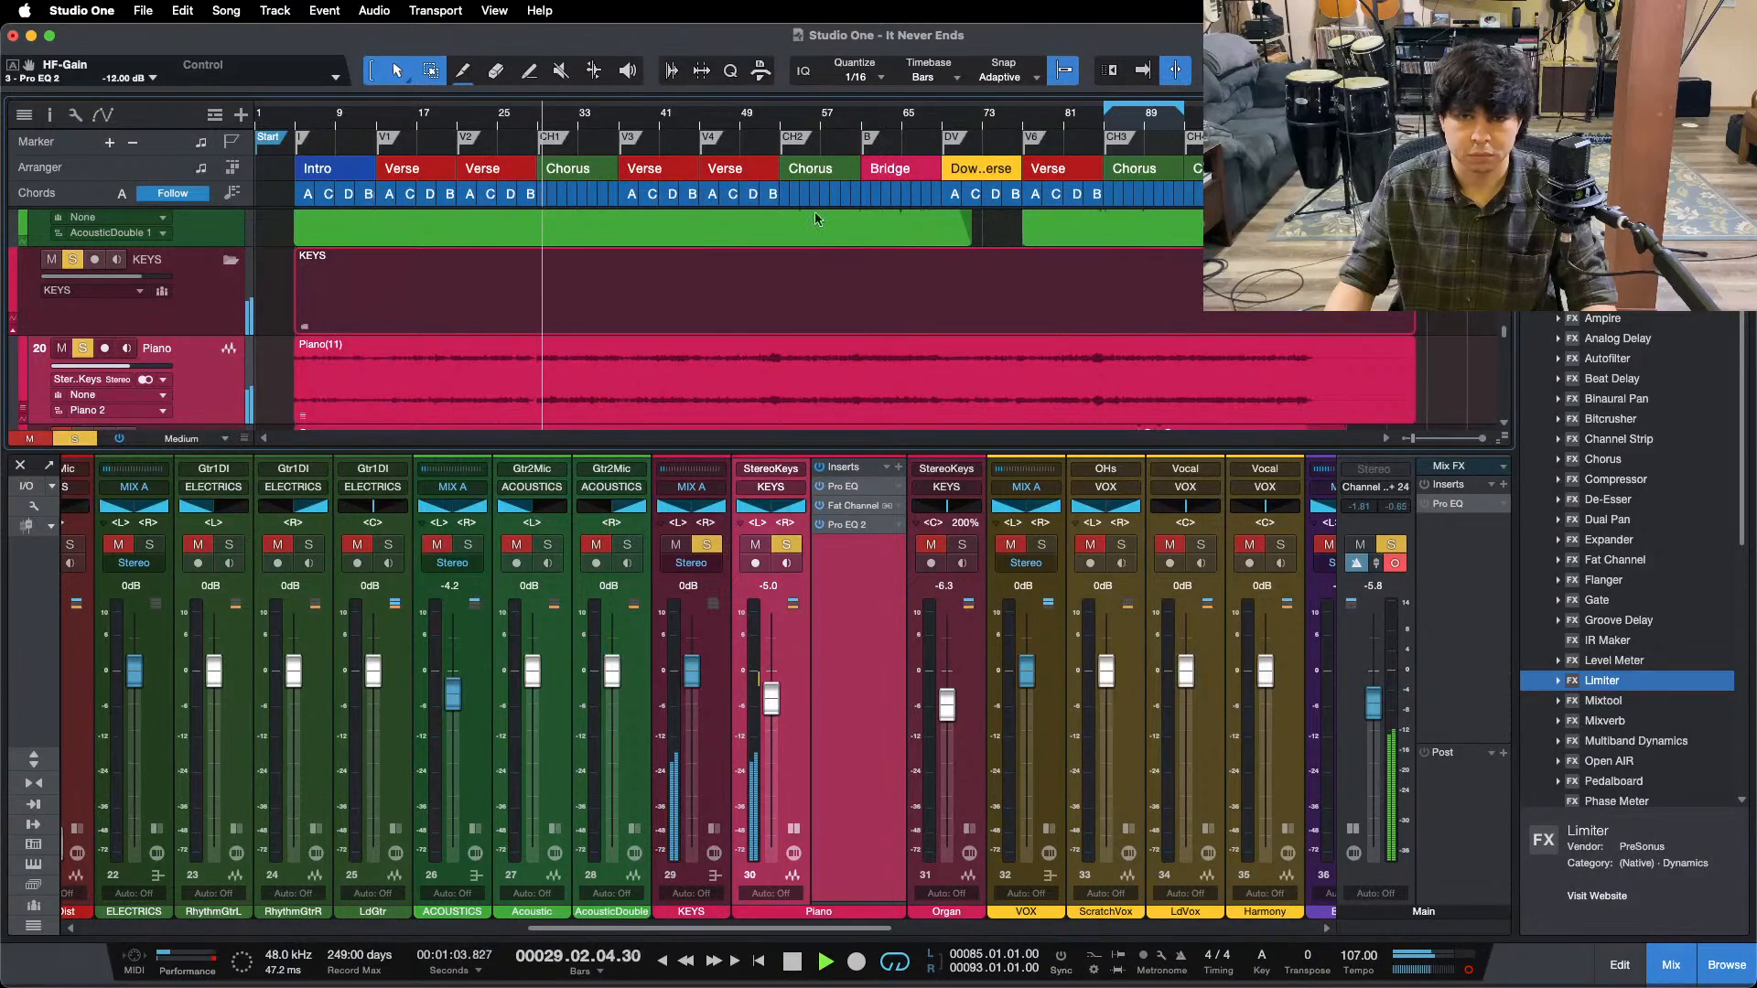
pyautogui.click(1143, 71)
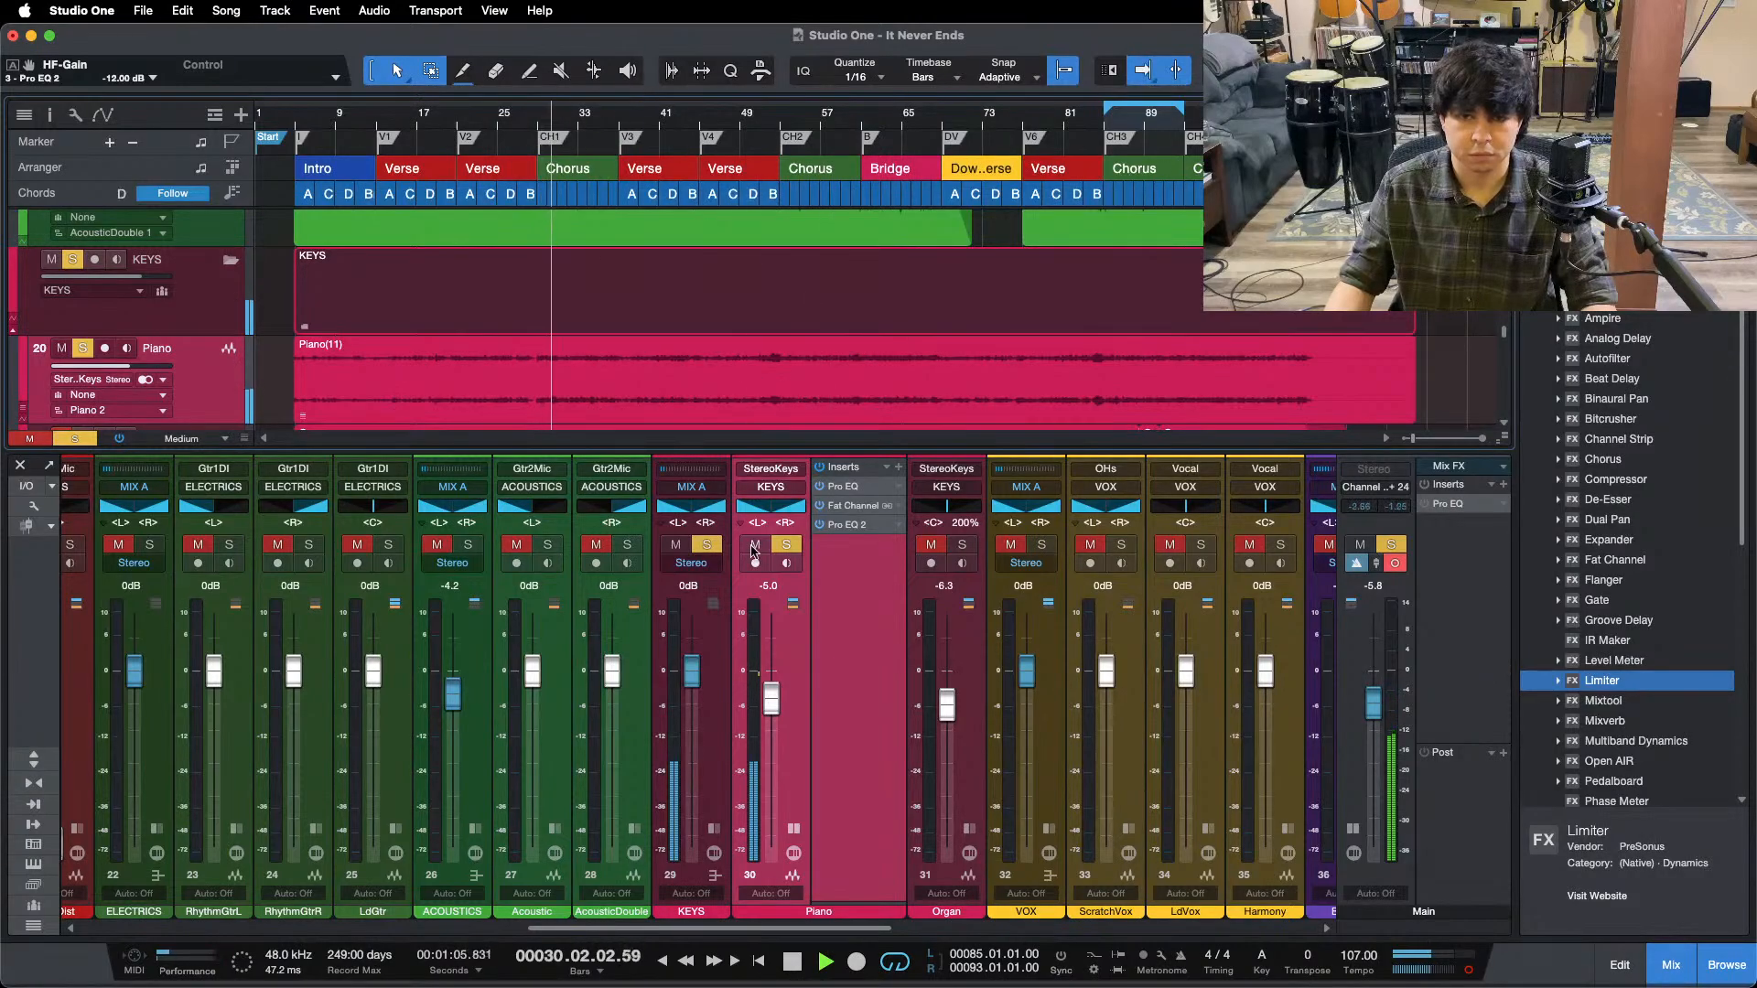
pyautogui.moveTo(771, 697); pyautogui.dragTo(771, 702)
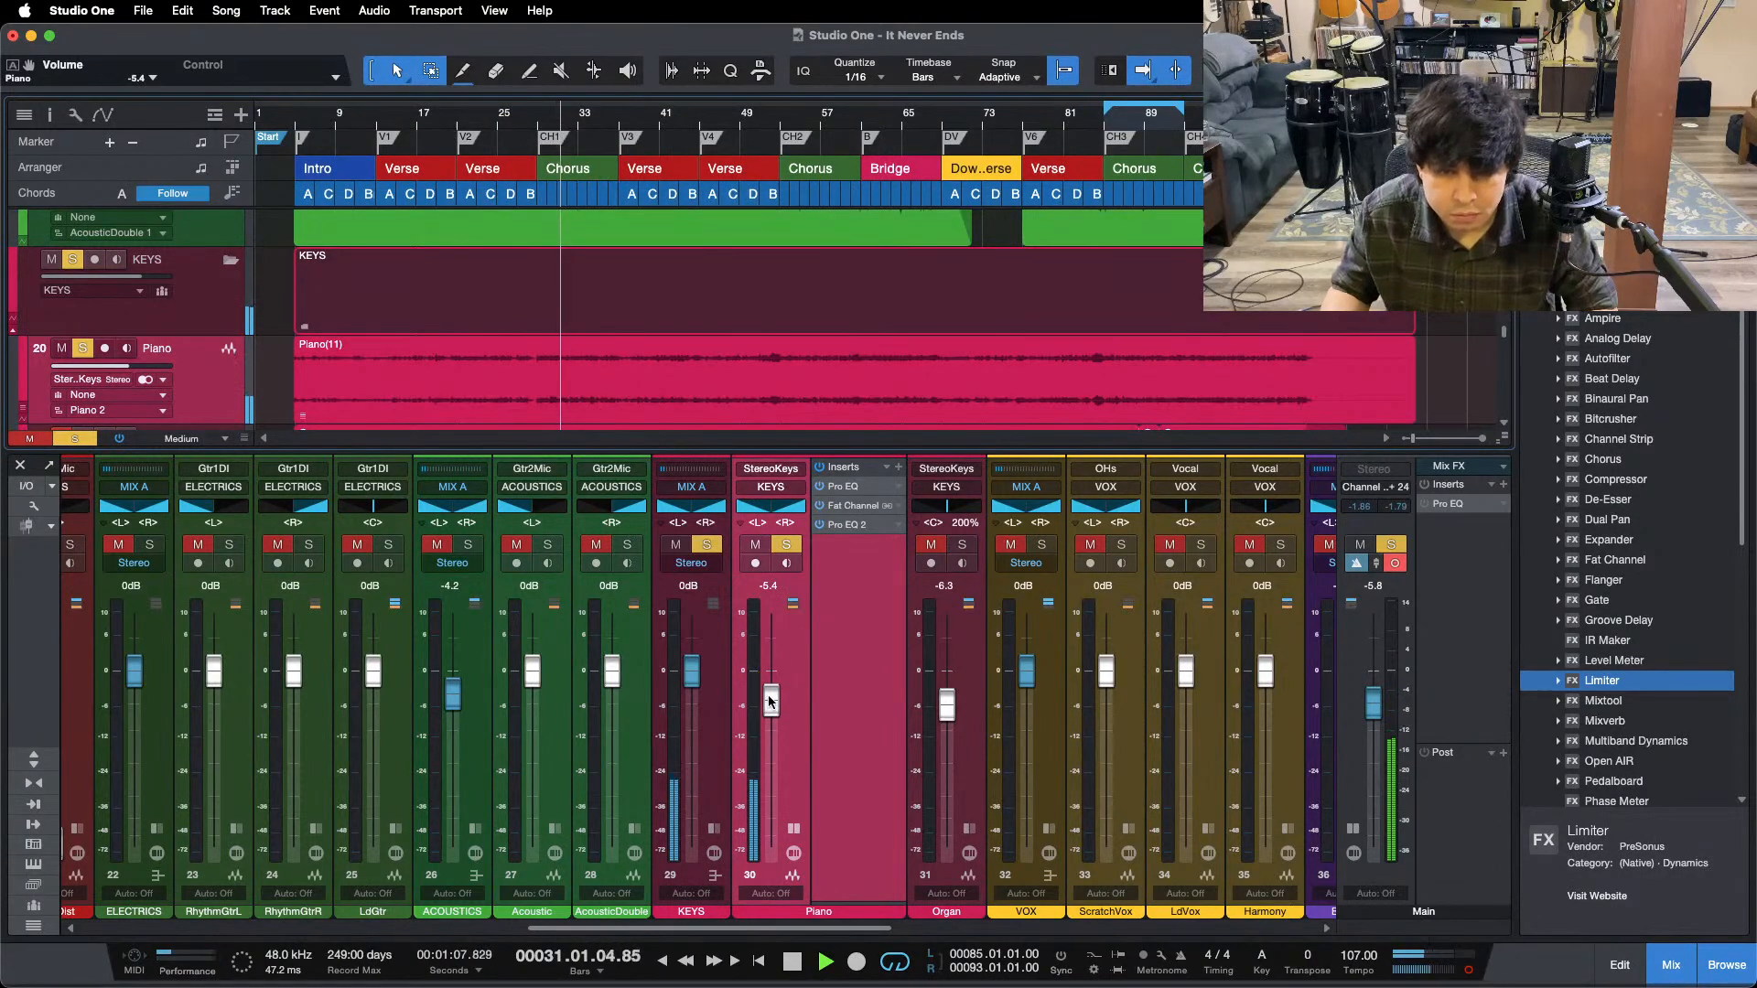
# - Replay the Piano around bar 31 of the first Chorus and open its Pro EQ 2
pyautogui.scroll(8, 592, 184)
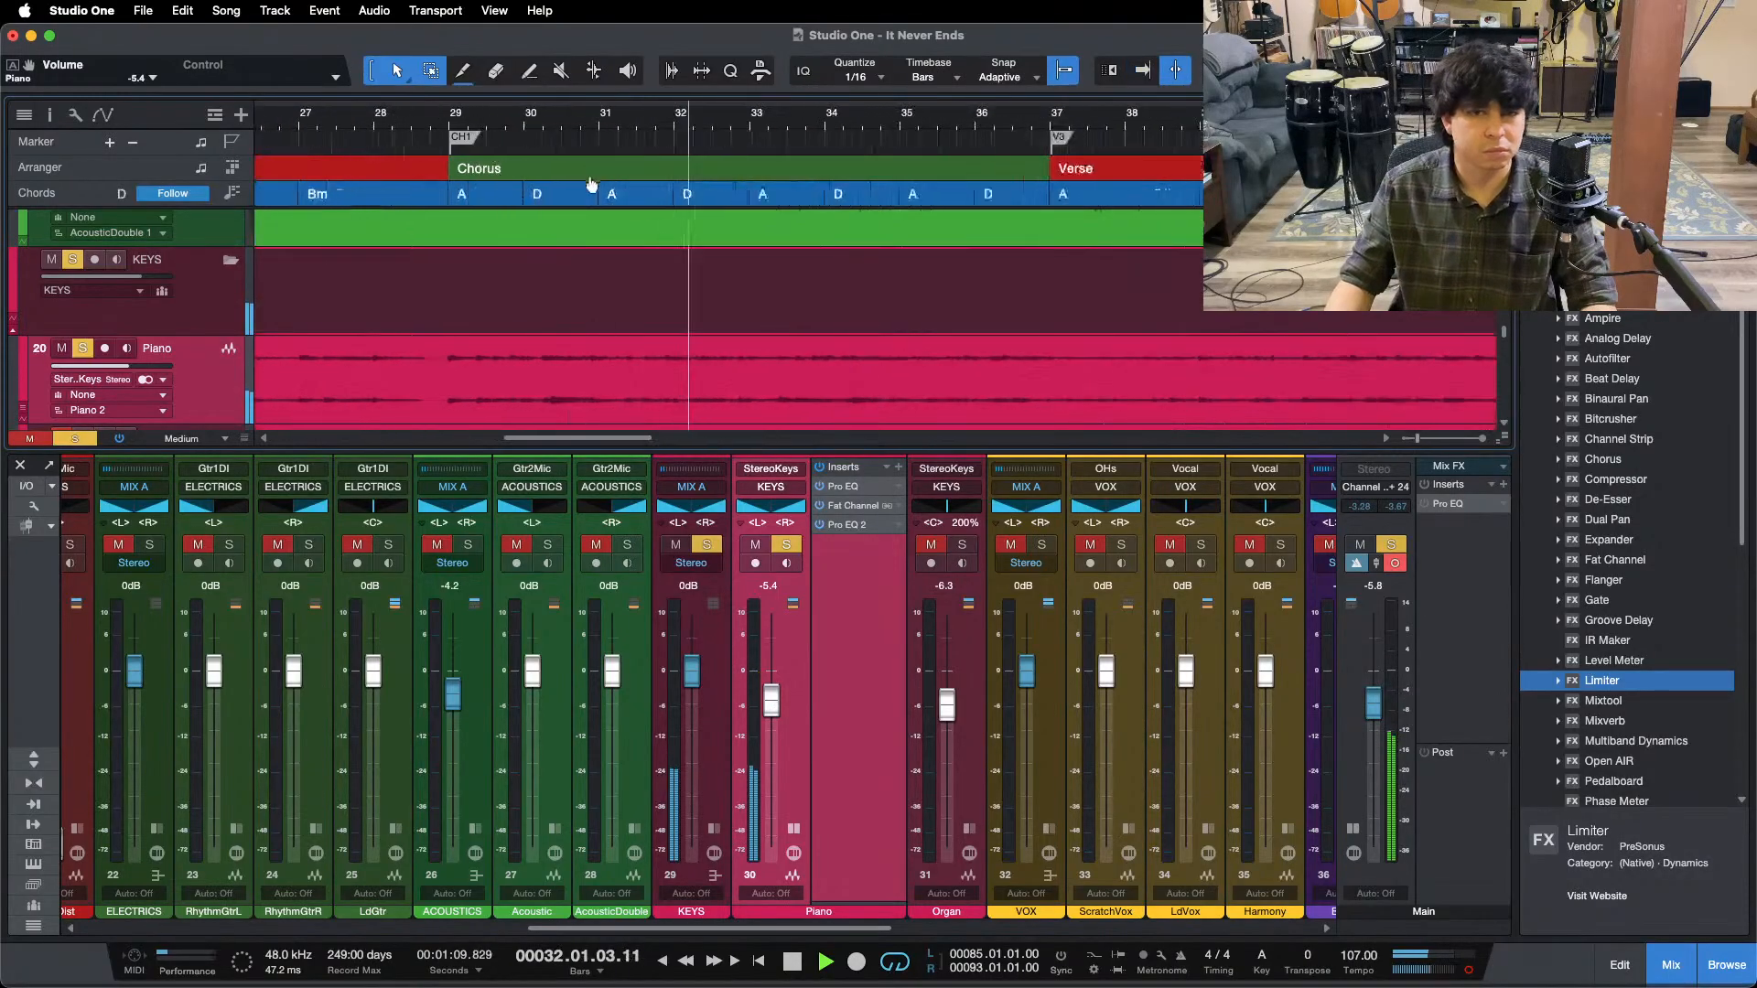
pyautogui.moveTo(591, 184); pyautogui.dragTo(575, 205)
pyautogui.click(564, 119)
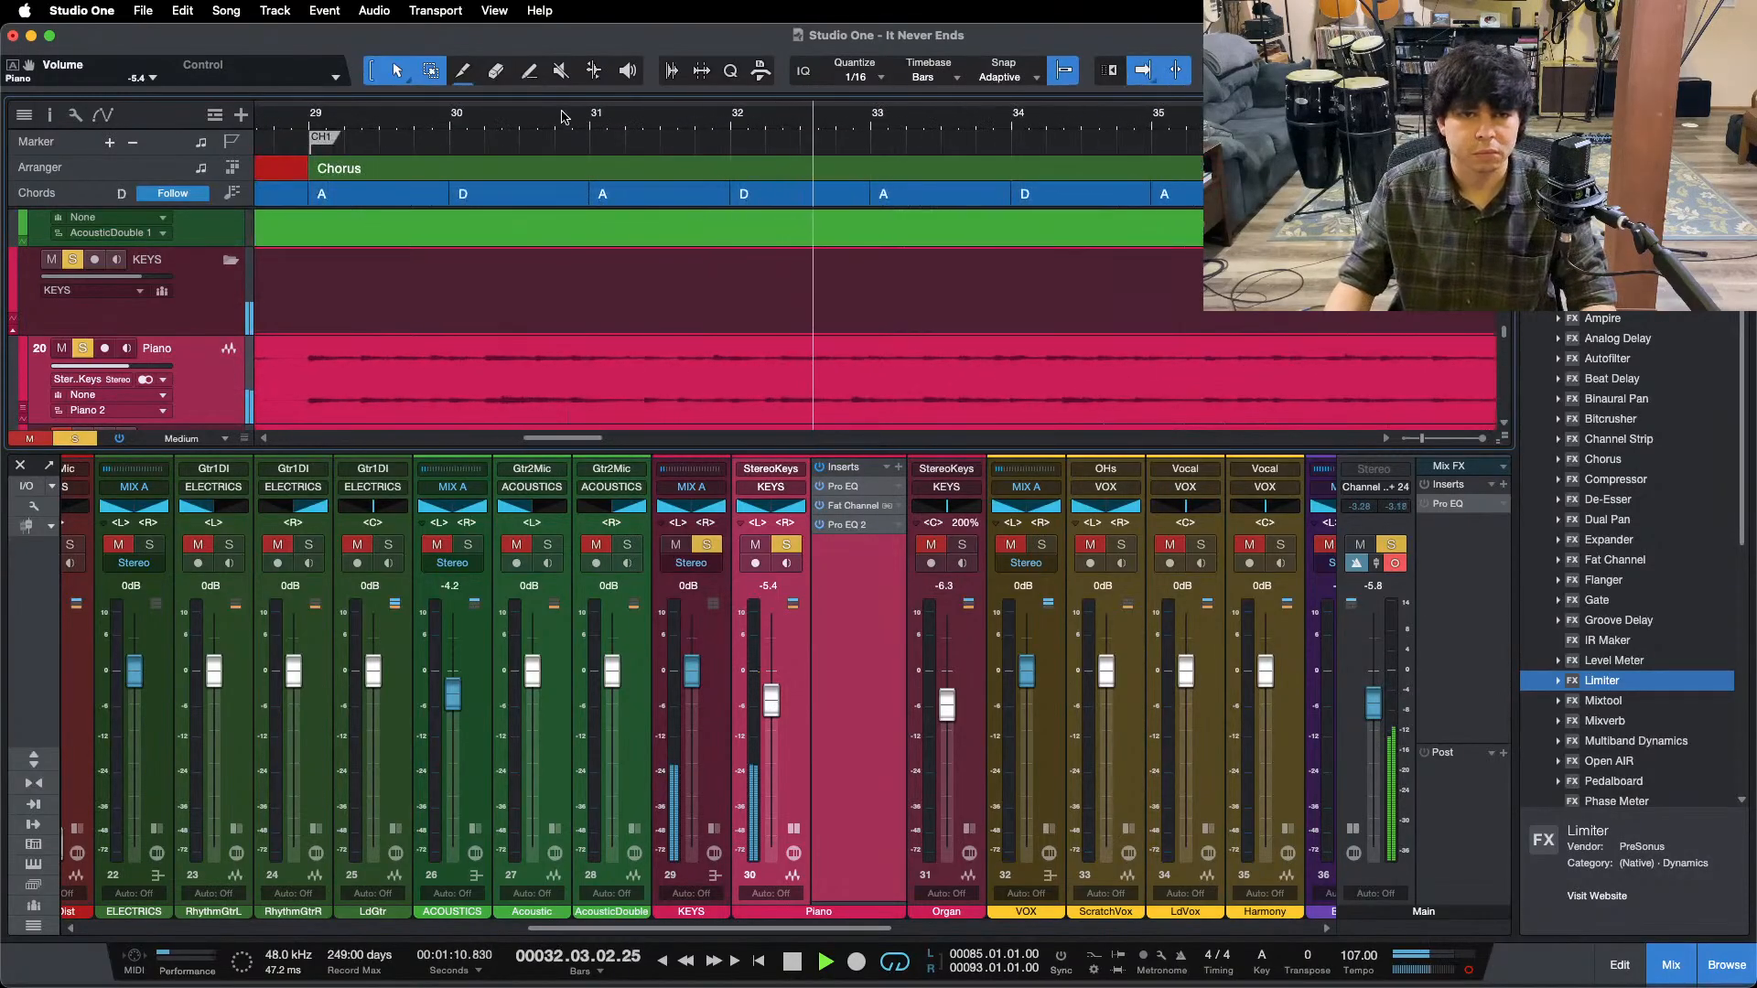
pyautogui.click(834, 526)
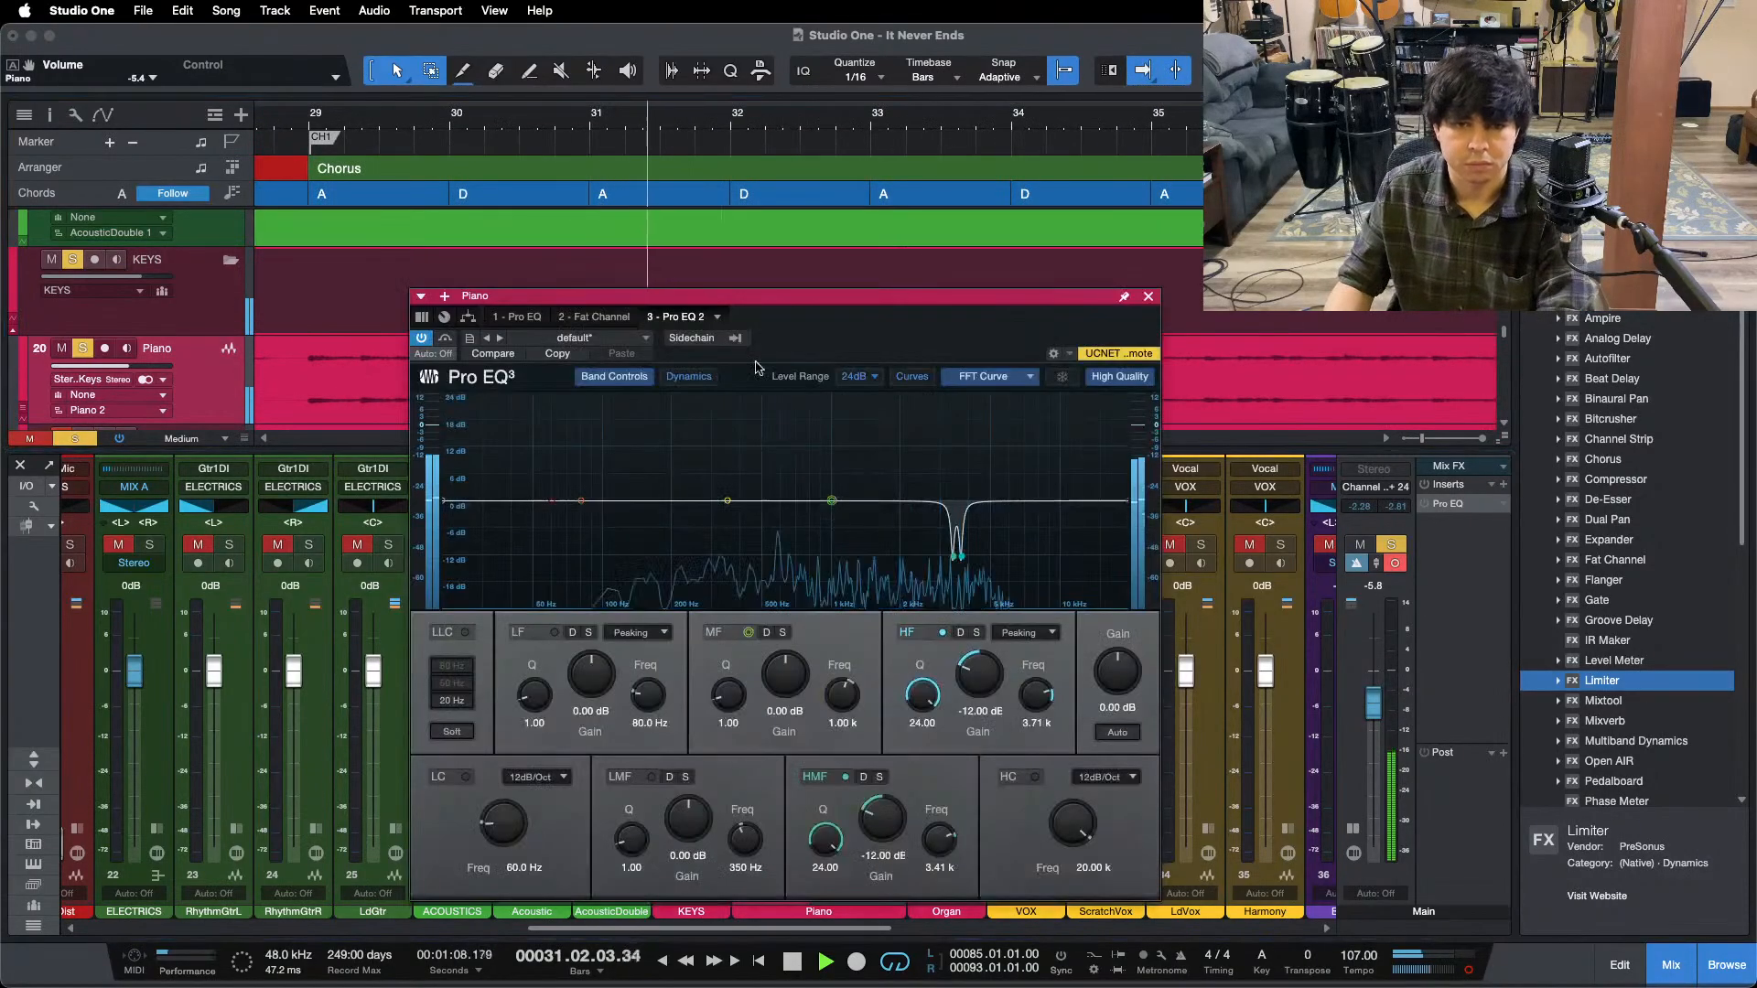
pyautogui.click(621, 119)
pyautogui.click(611, 117)
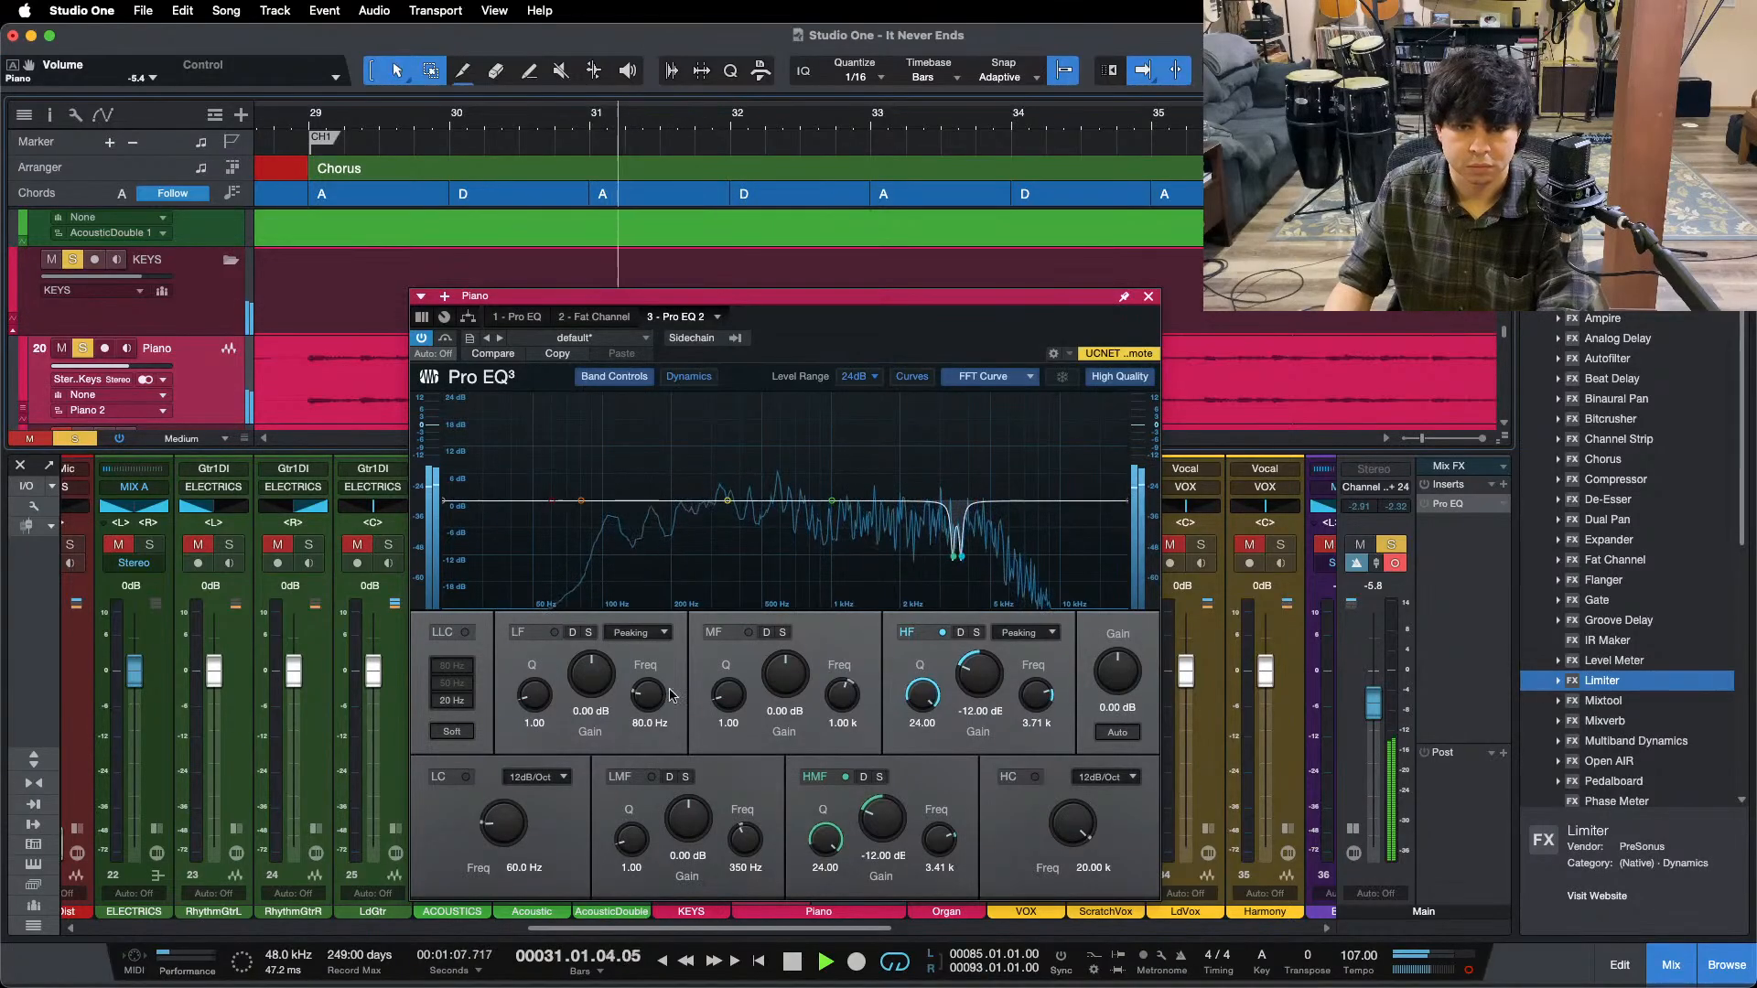
# - Set Pro EQ 2's MF Q to 24 and sweep a 24 dB boost to 3.29 kHz while stopping and restarting playback
pyautogui.moveTo(728, 694); pyautogui.dragTo(945, 484)
pyautogui.moveTo(834, 506); pyautogui.dragTo(950, 357)
pyautogui.press('space')
pyautogui.press('space')
pyautogui.press('space')
pyautogui.press('space')
pyautogui.press('space')
pyautogui.press('space')
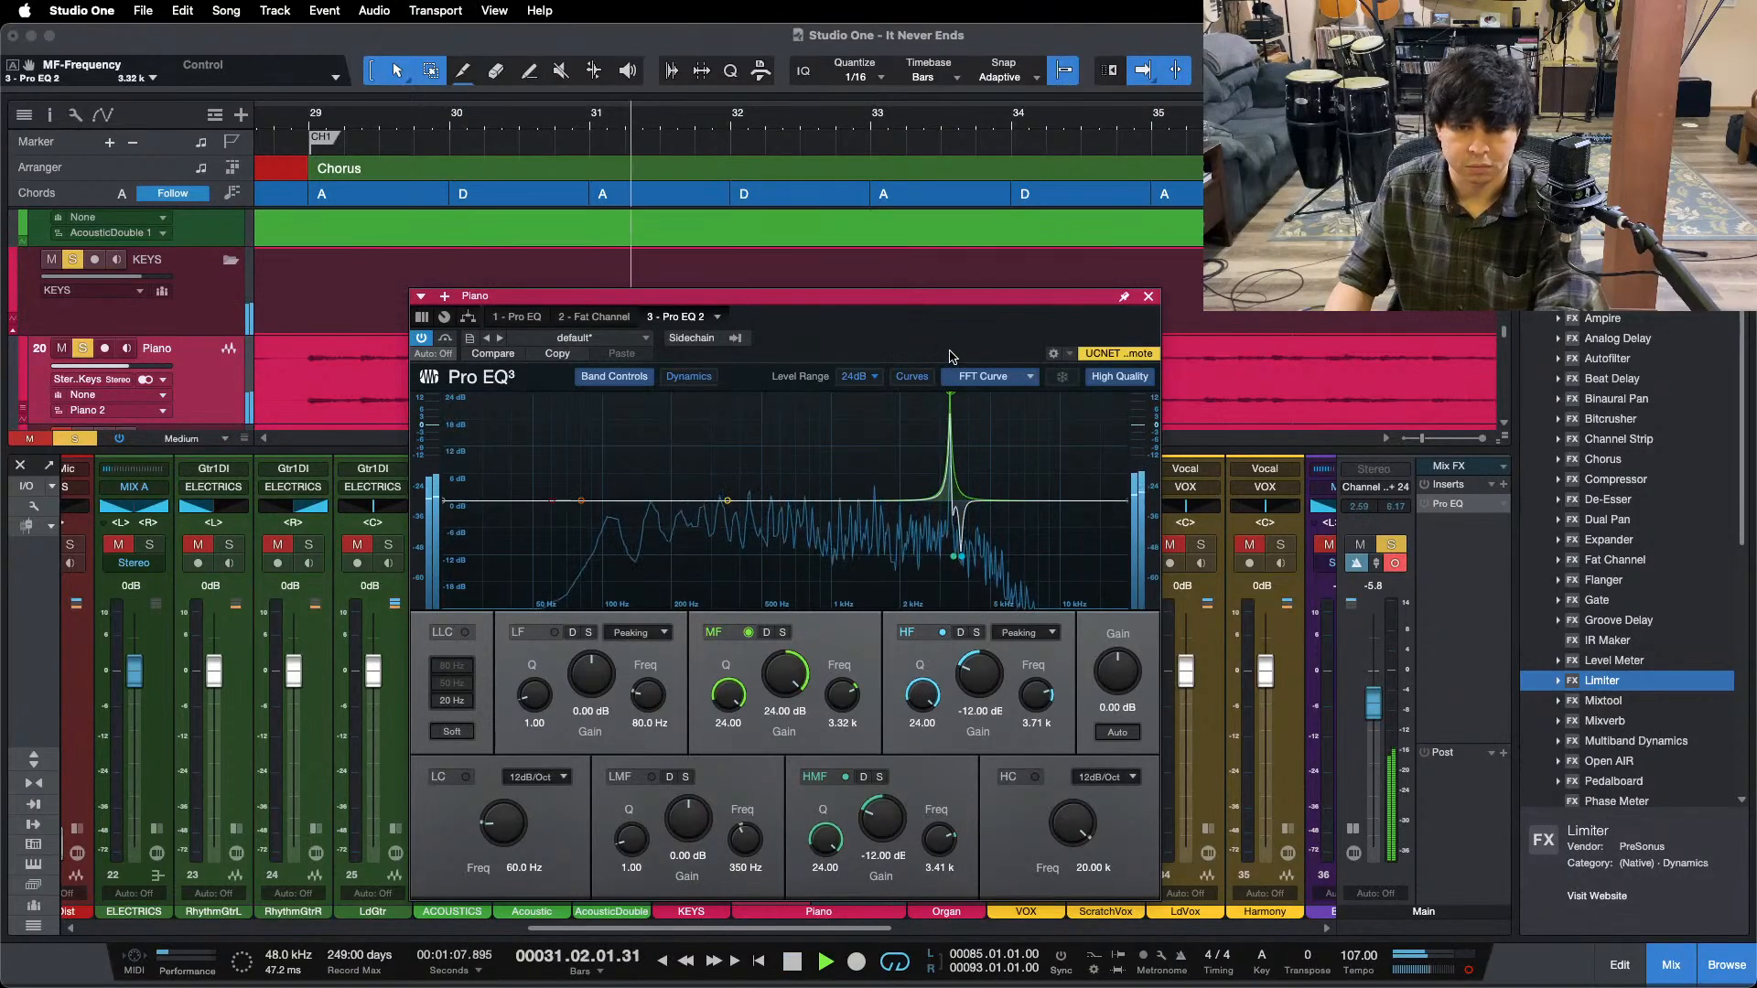
pyautogui.press('space')
pyautogui.press('space')
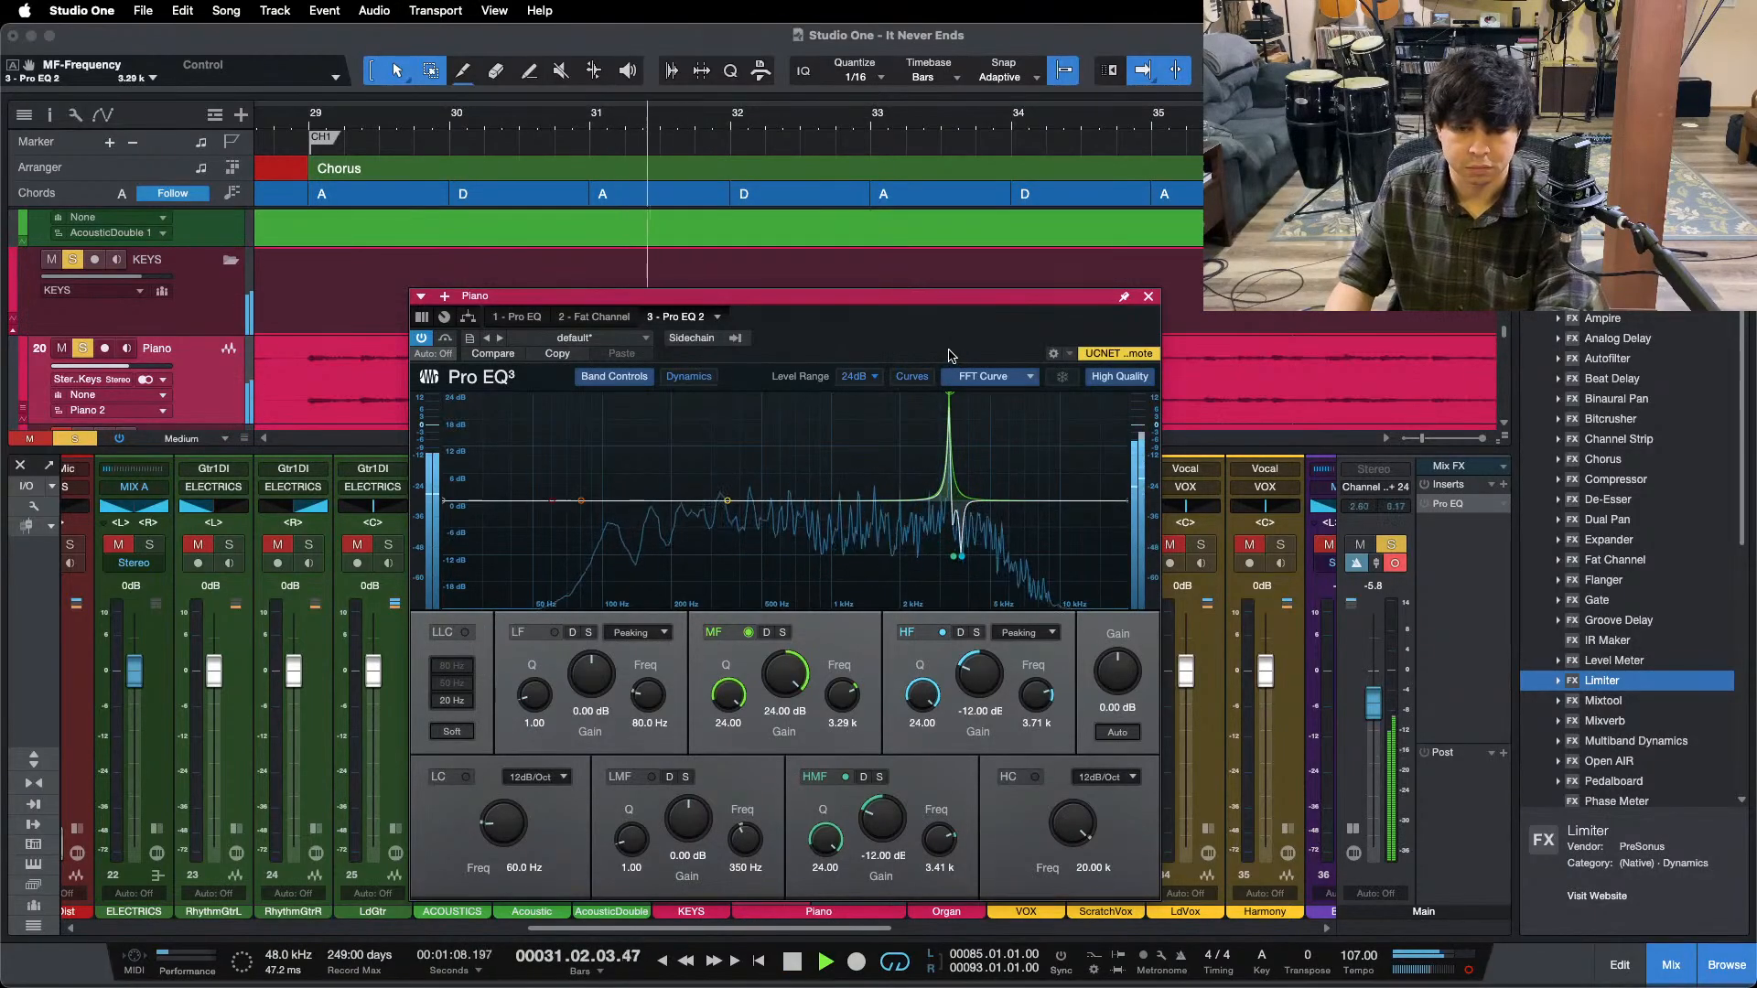
# - Cut Pro EQ 2's MF band to -12 dB, switch the band off while replaying the Chorus, and close the Piano plug-in window
pyautogui.moveTo(785, 677); pyautogui.dragTo(782, 728)
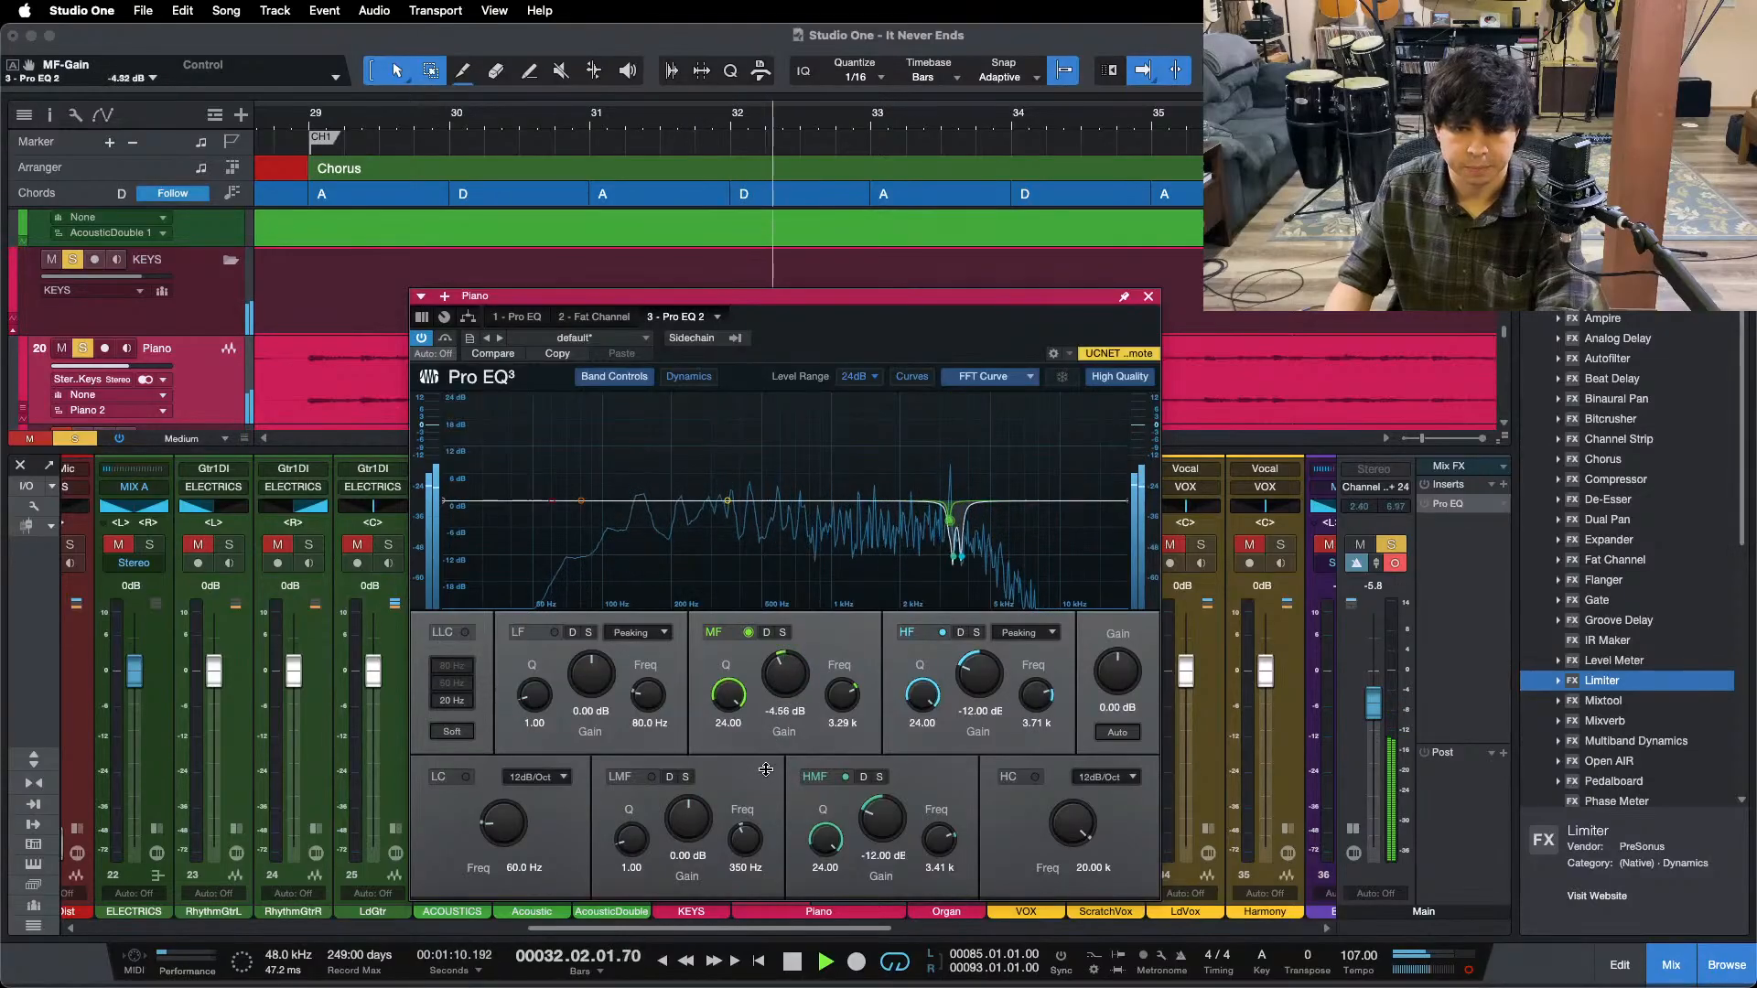
pyautogui.moveTo(792, 659); pyautogui.dragTo(795, 675)
pyautogui.press('space')
pyautogui.press('space')
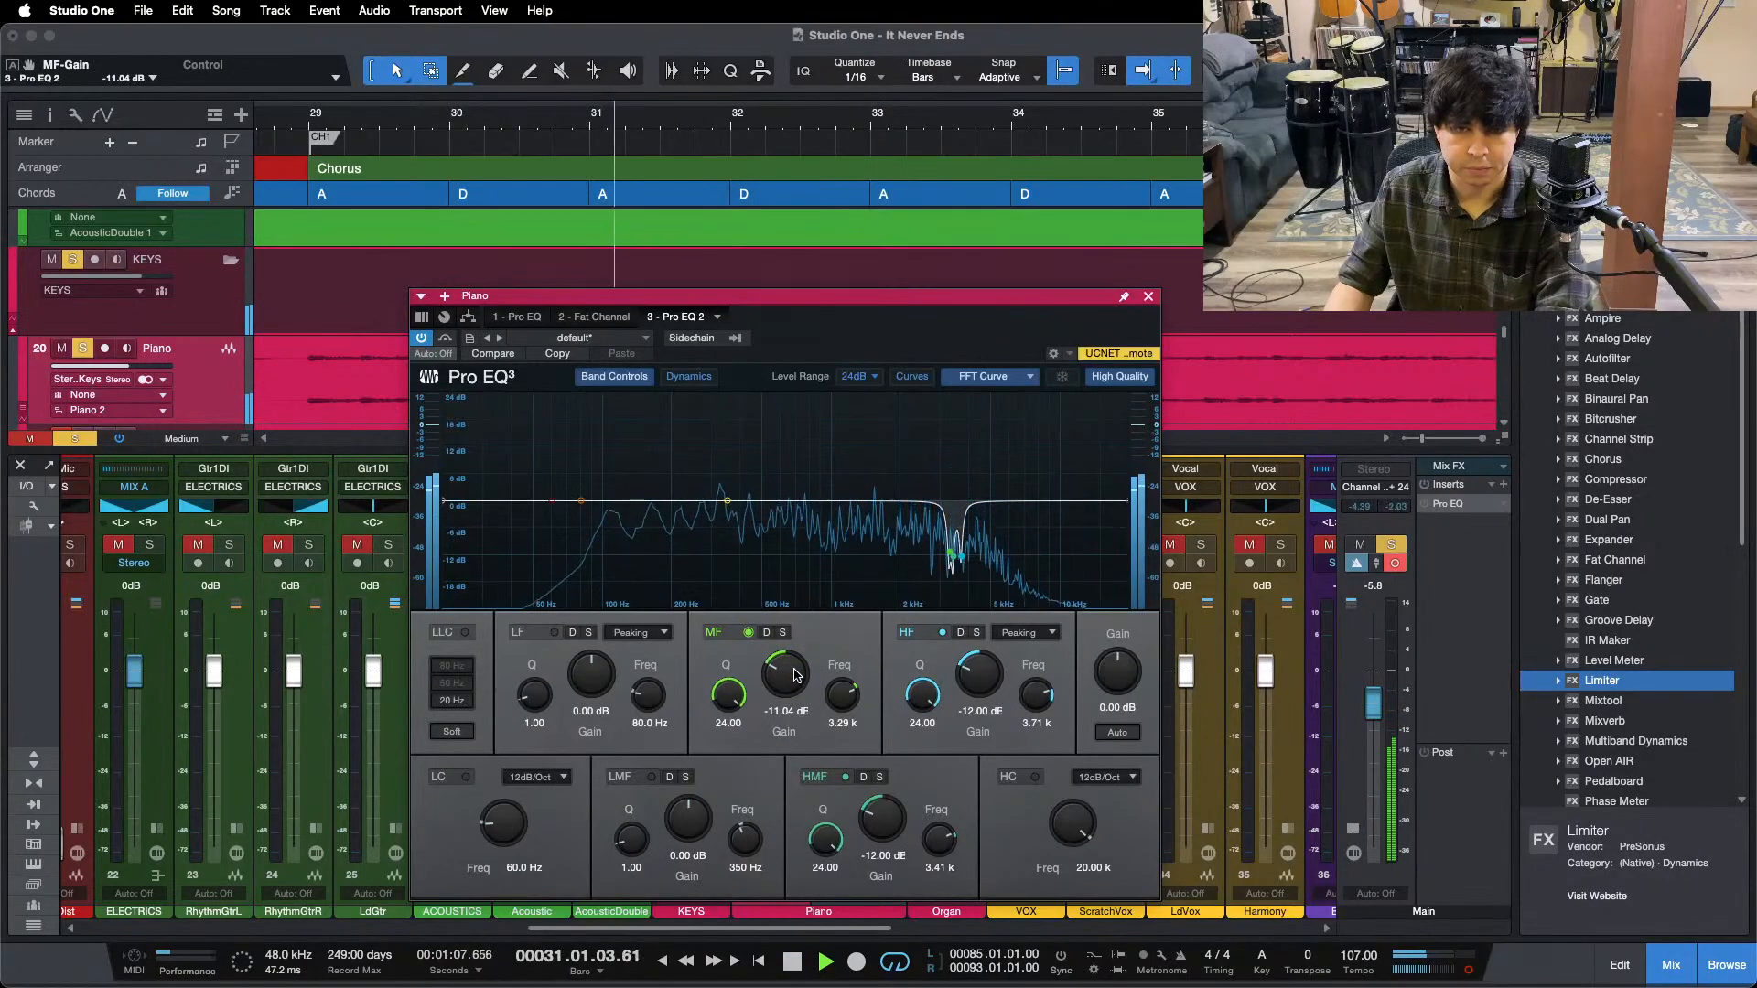
pyautogui.click(732, 638)
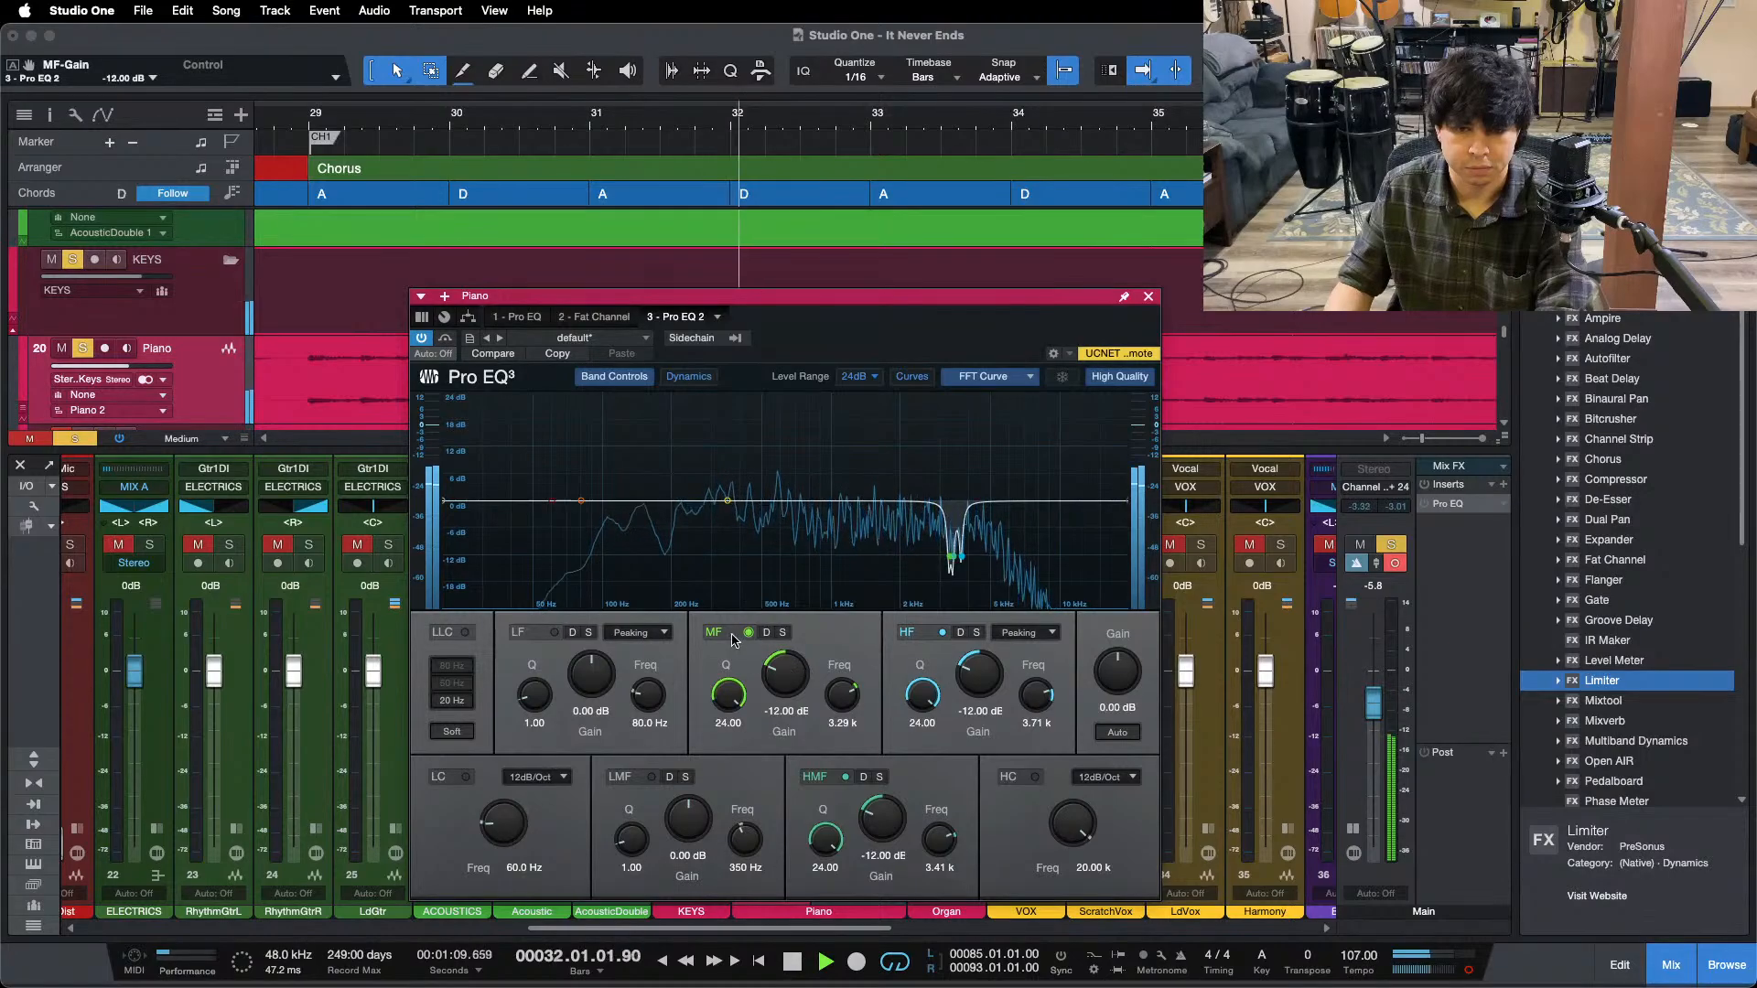
pyautogui.press('space')
pyautogui.press('space')
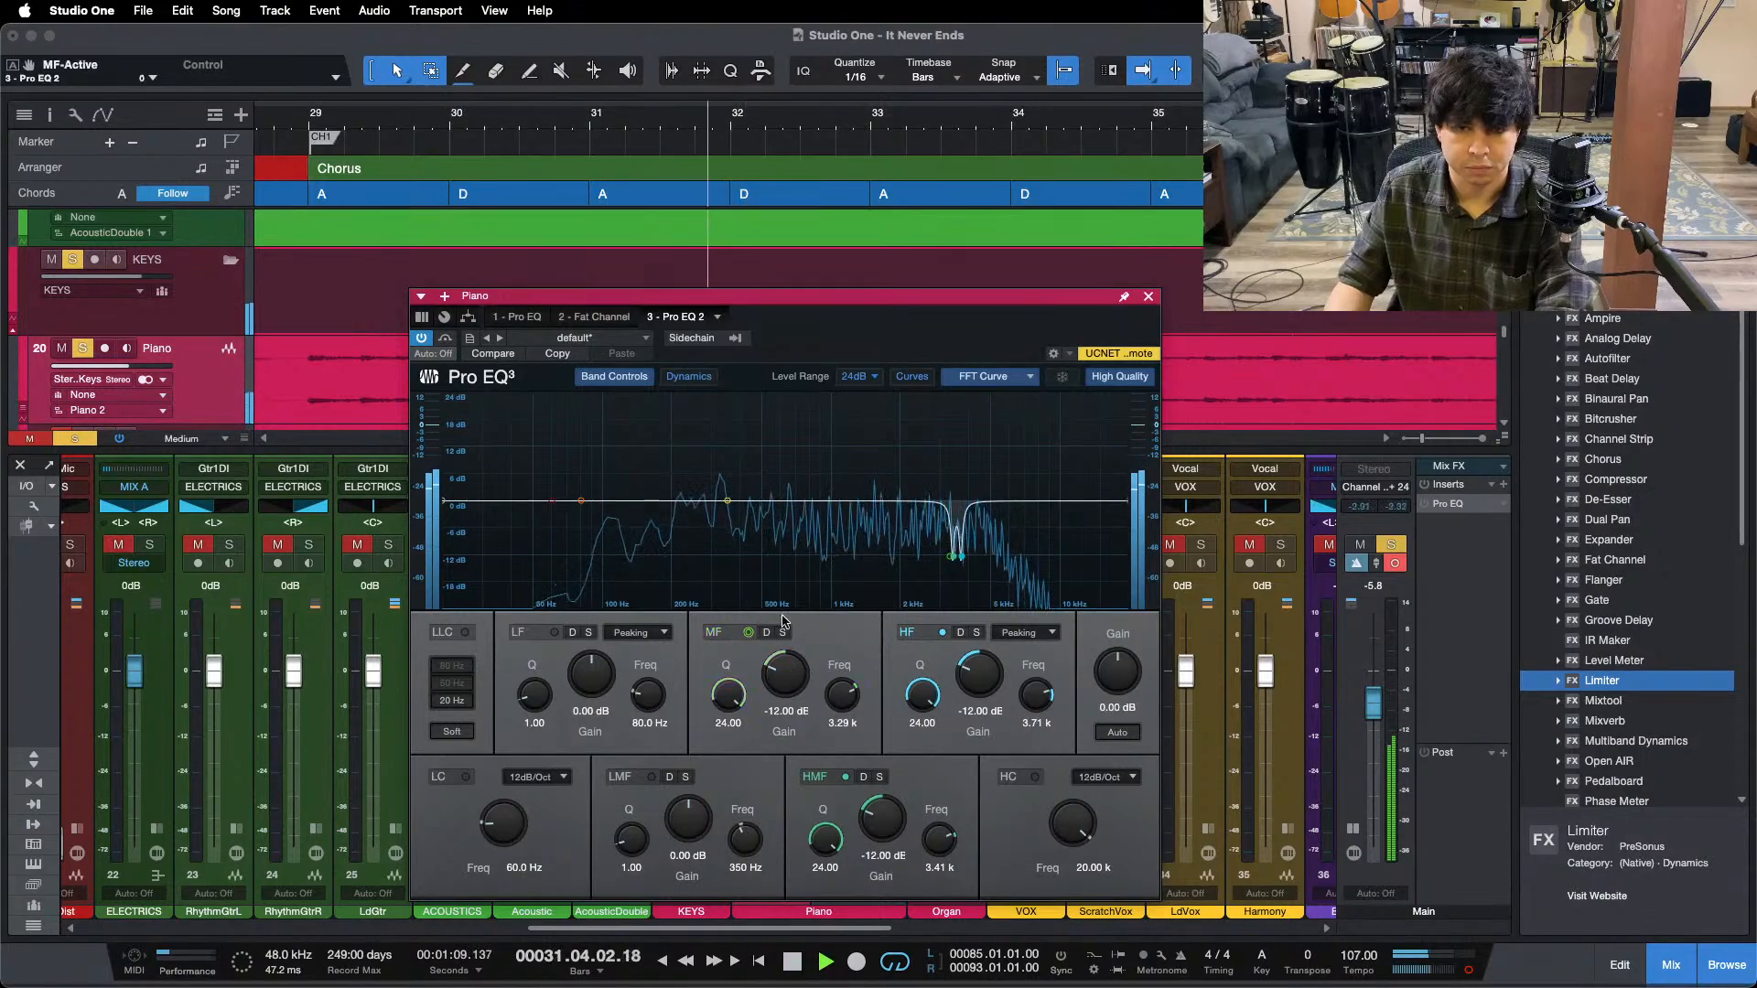
pyautogui.click(1148, 298)
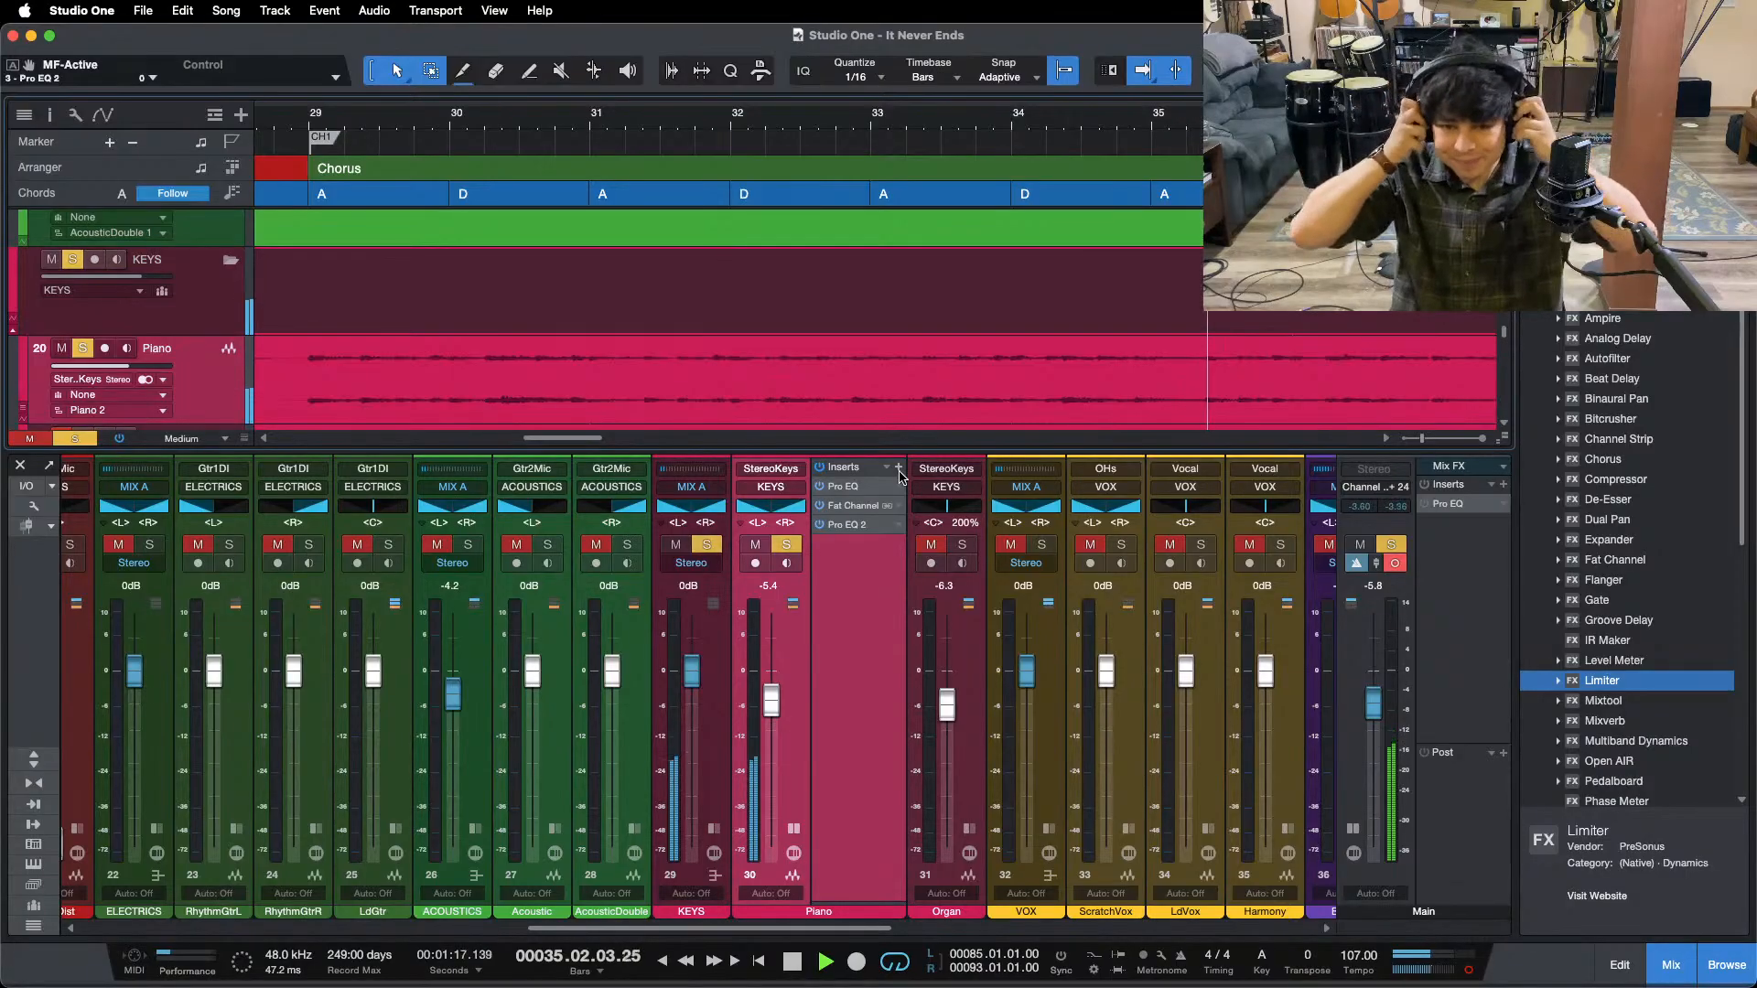
# - Reopen the Piano's Pro EQ 2, replay the Chorus from bar 29, and close the plug-in window
pyautogui.click(858, 529)
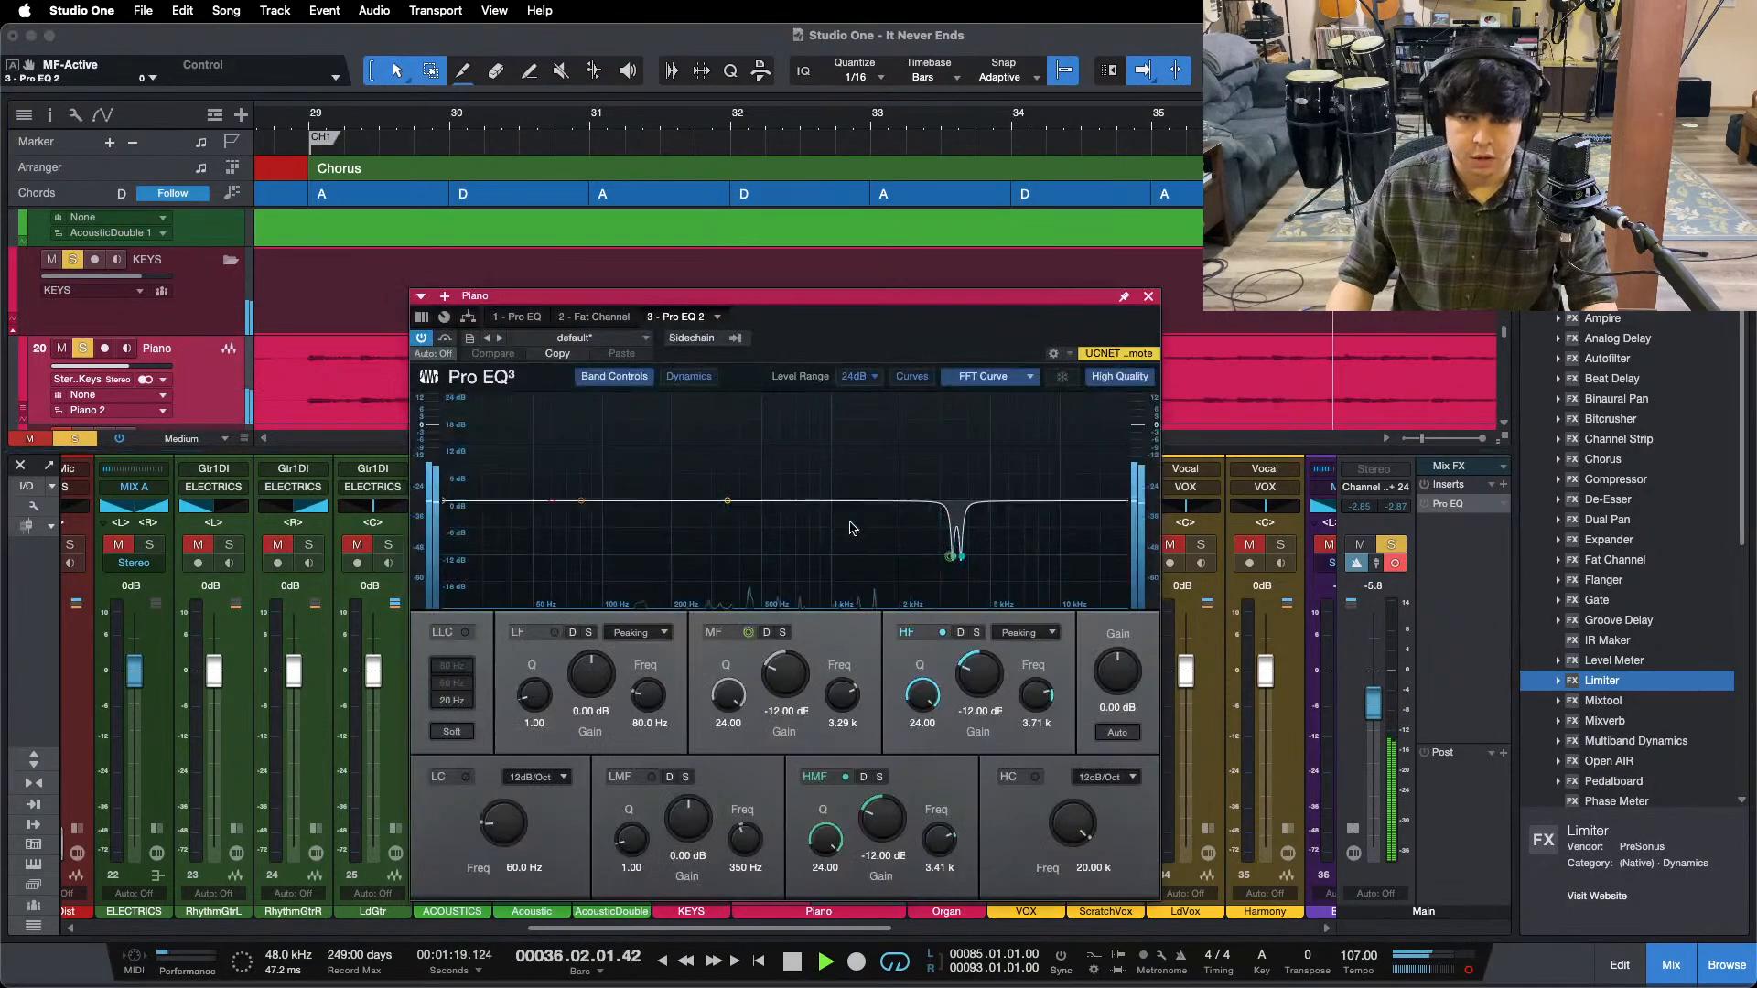
pyautogui.click(311, 129)
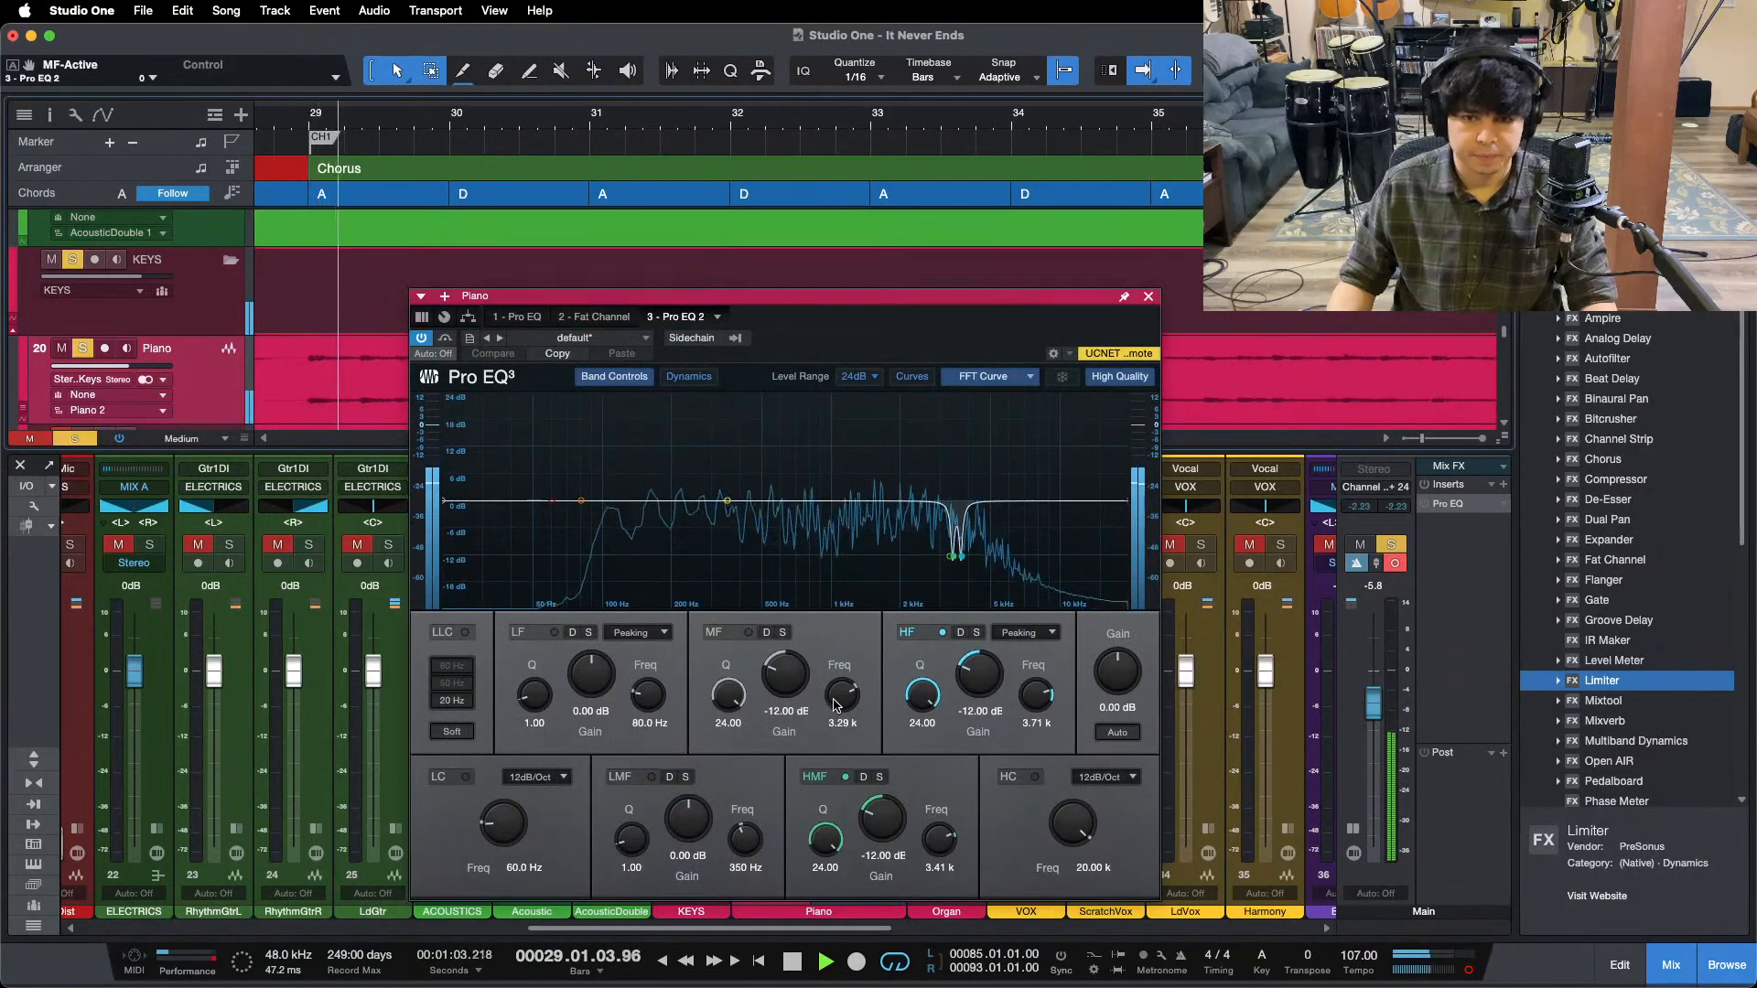
pyautogui.click(1149, 297)
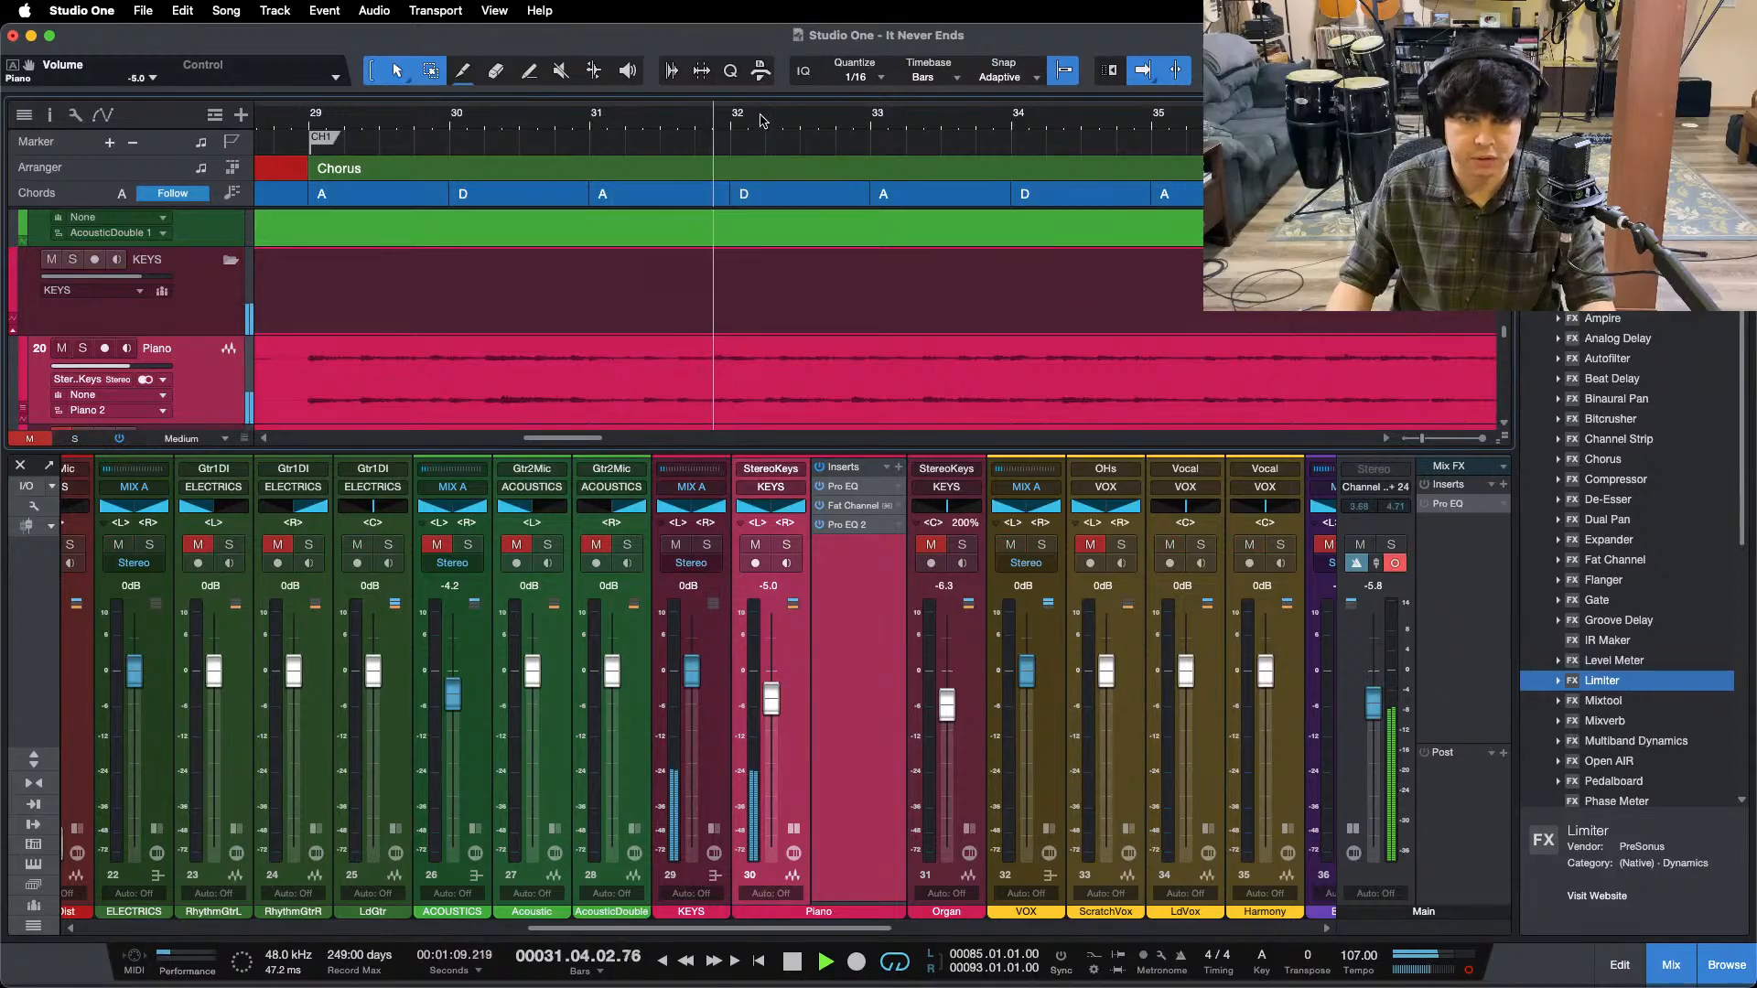
# - Listen to the unsoloed Piano in the full mix, jumping playback to the Chorus at bar 85
pyautogui.moveTo(764, 120); pyautogui.dragTo(616, 40)
pyautogui.press('s')
pyautogui.click(1106, 121)
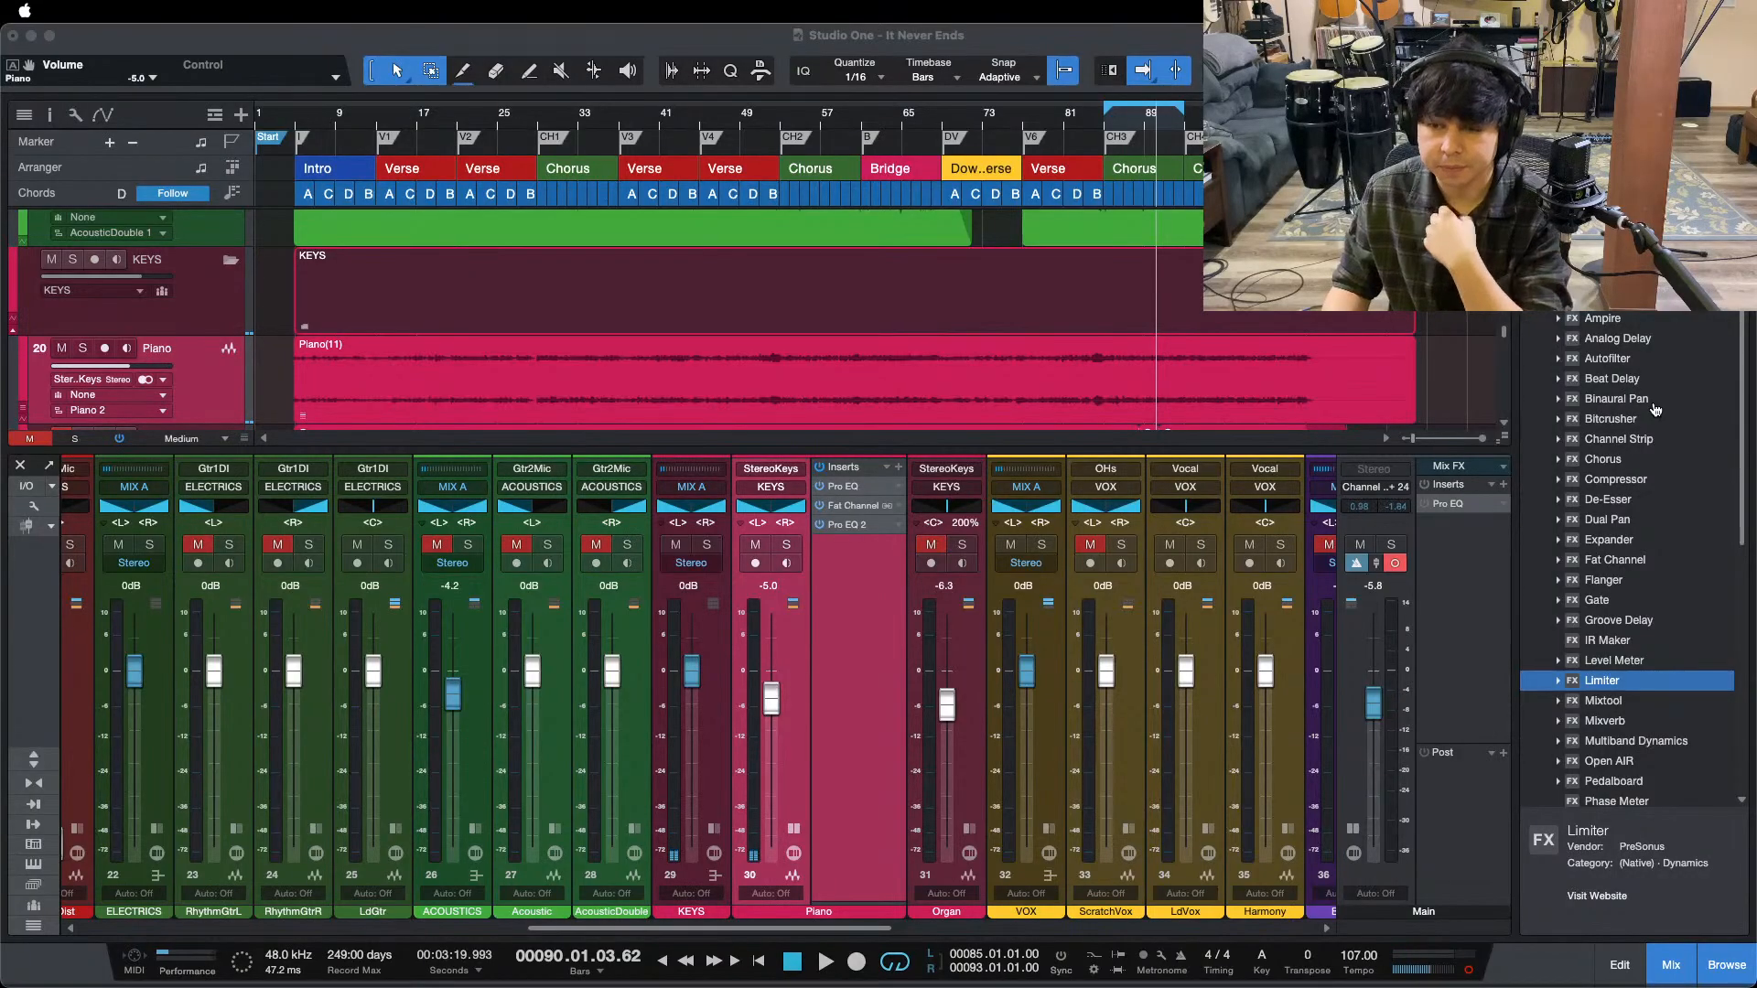
# - Expand the MIX A bus in the mixer and open its Tape plug-in
pyautogui.click(1674, 864)
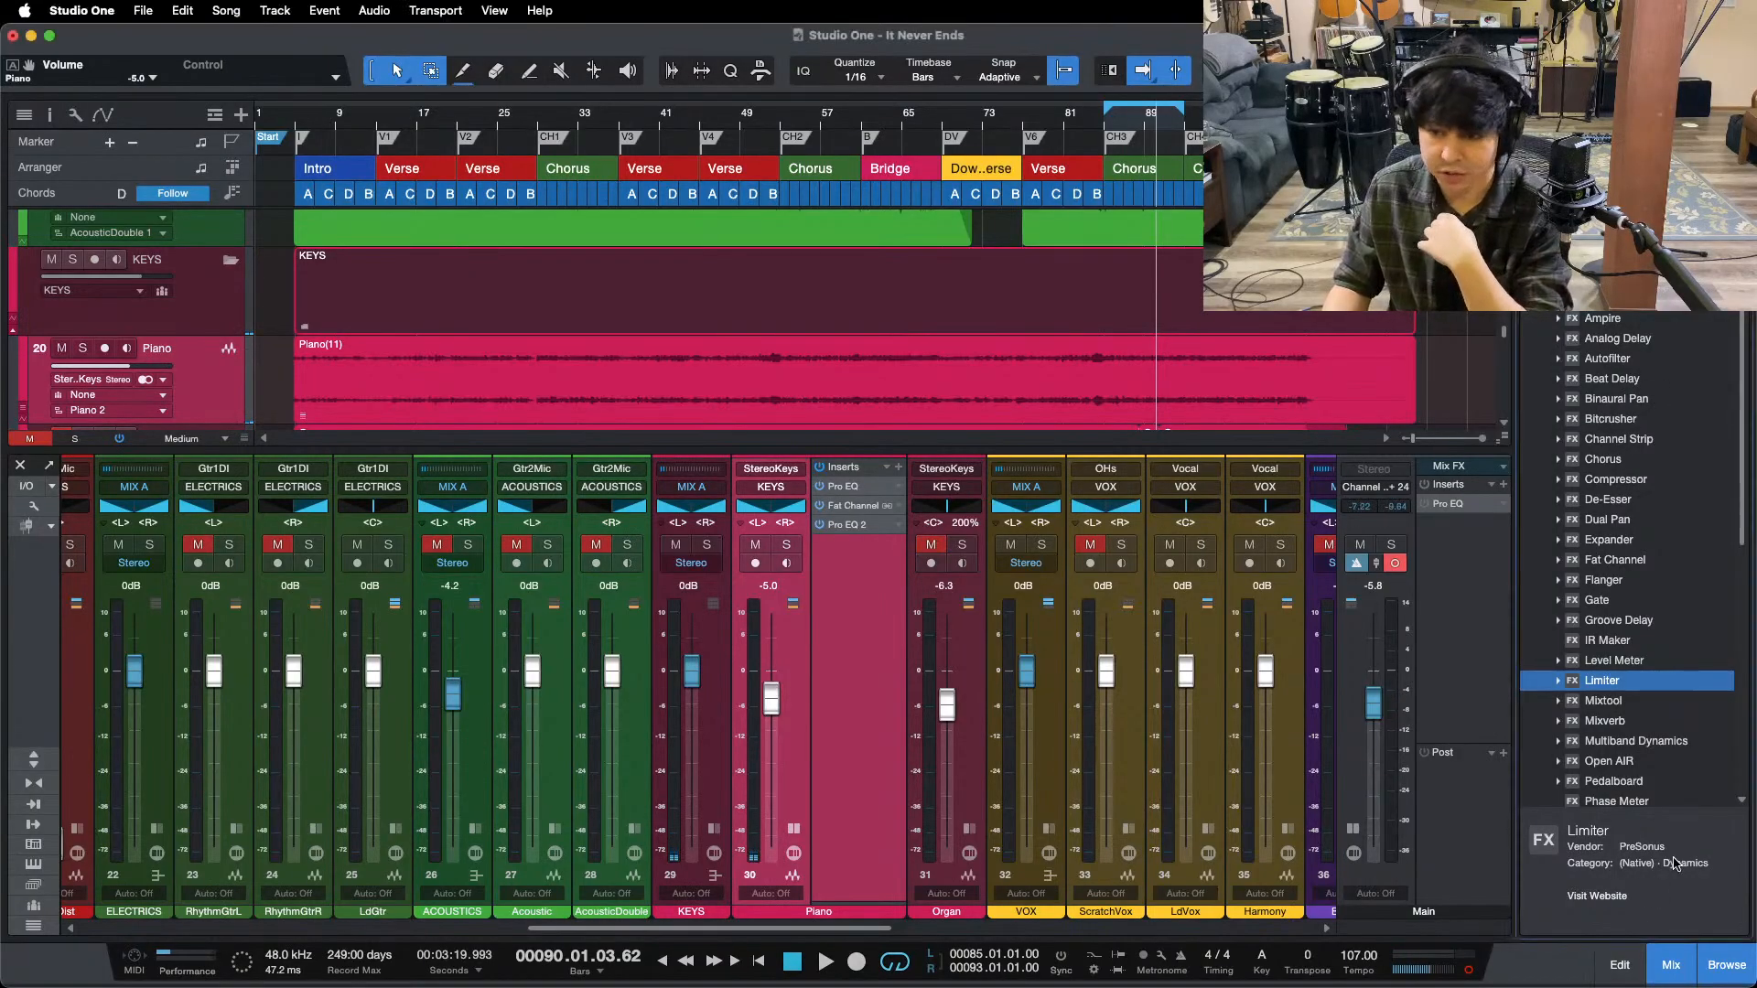
pyautogui.hscroll(5, 989, 933)
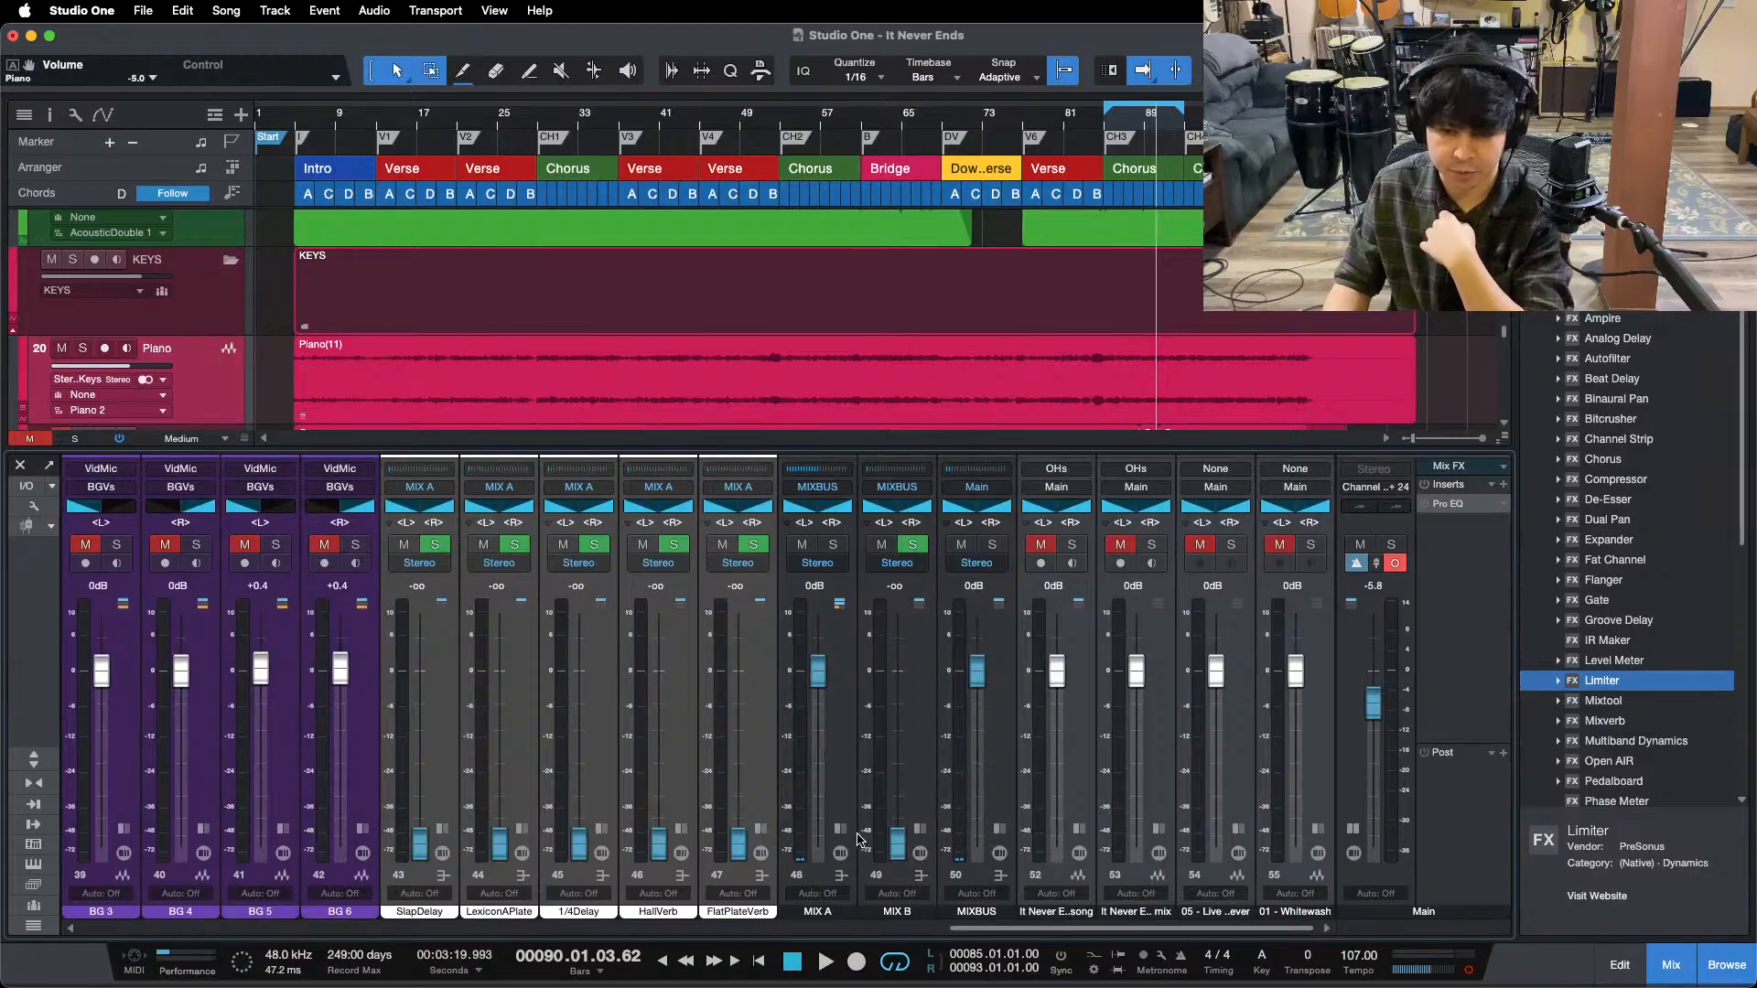
pyautogui.click(841, 828)
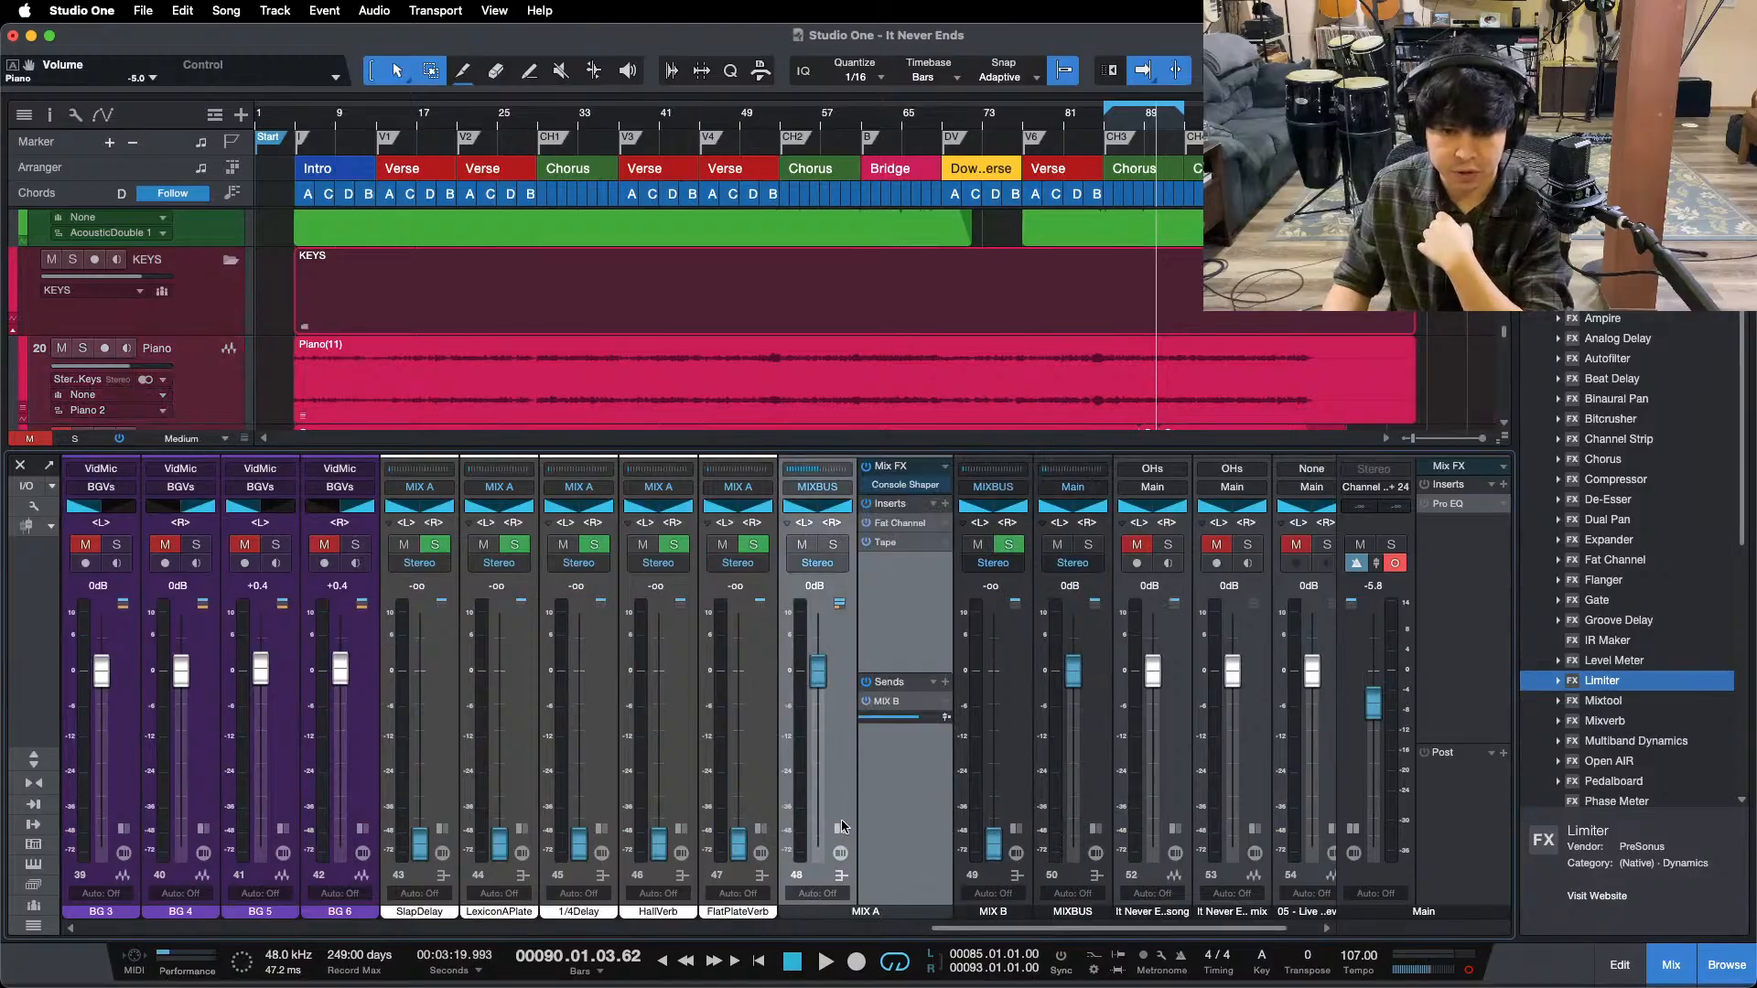
pyautogui.doubleClick(888, 544)
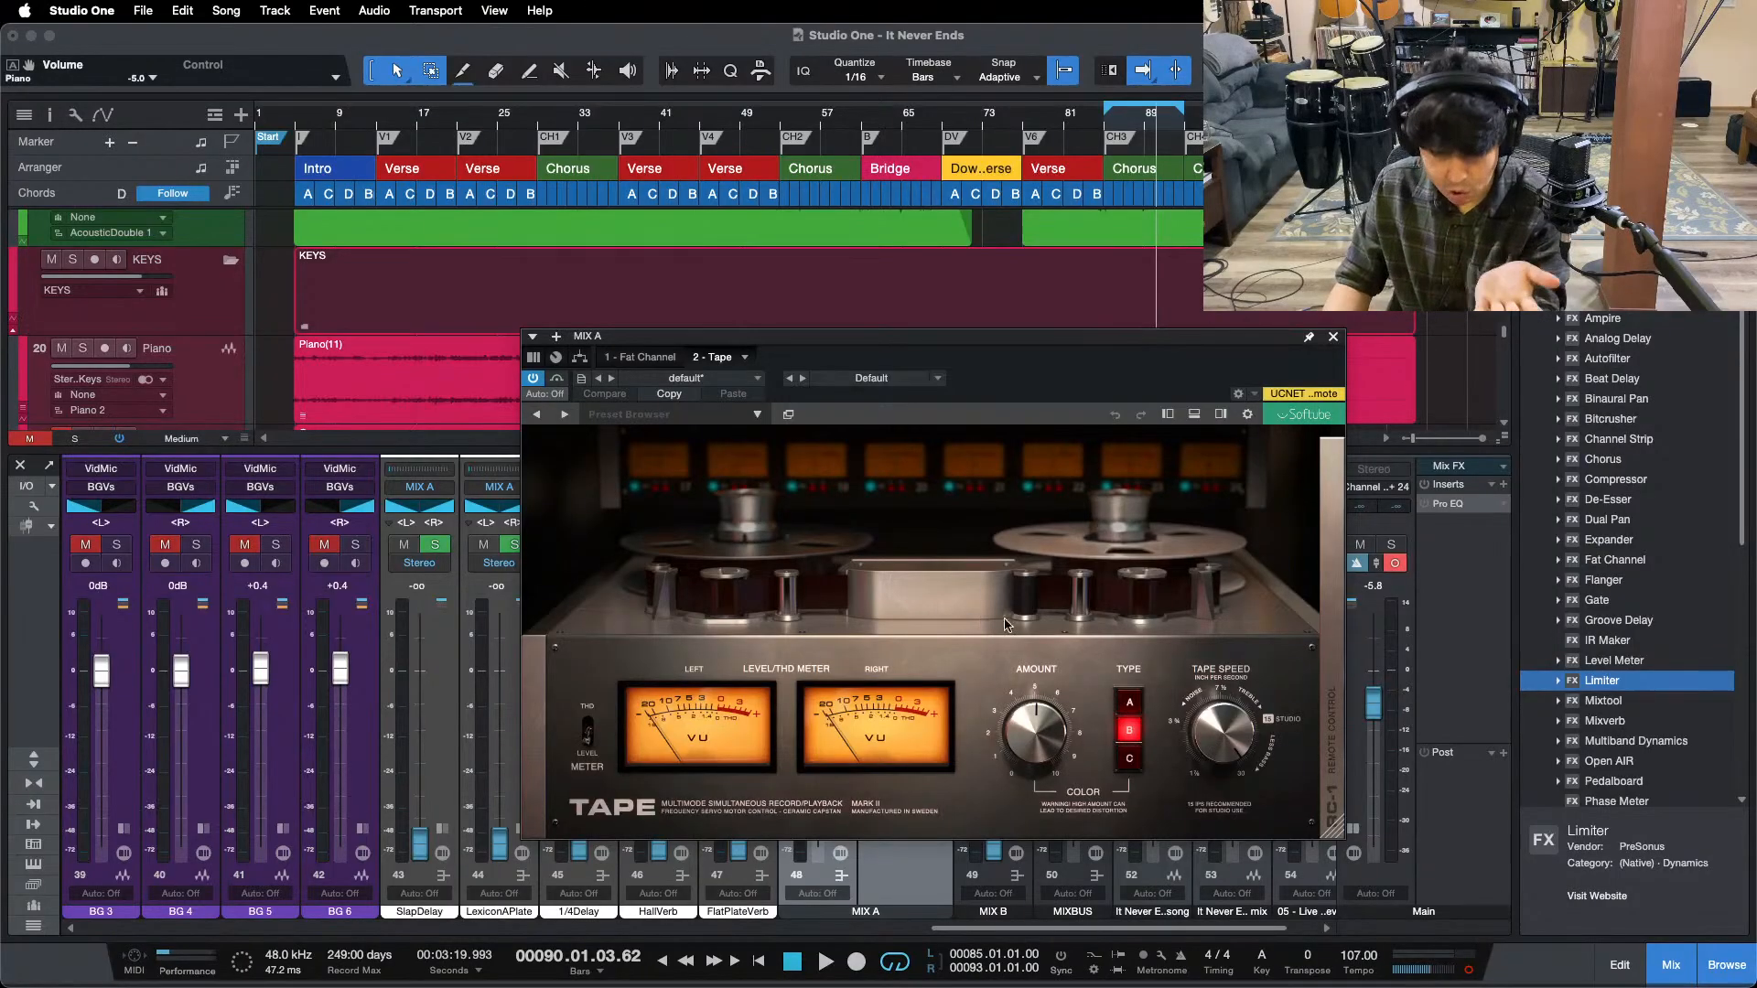
# - Expand the SnareLvl bus, examine its RLC79v2 compressor settings, and collapse the channel
pyautogui.moveTo(1012, 928); pyautogui.dragTo(294, 833)
pyautogui.click(316, 829)
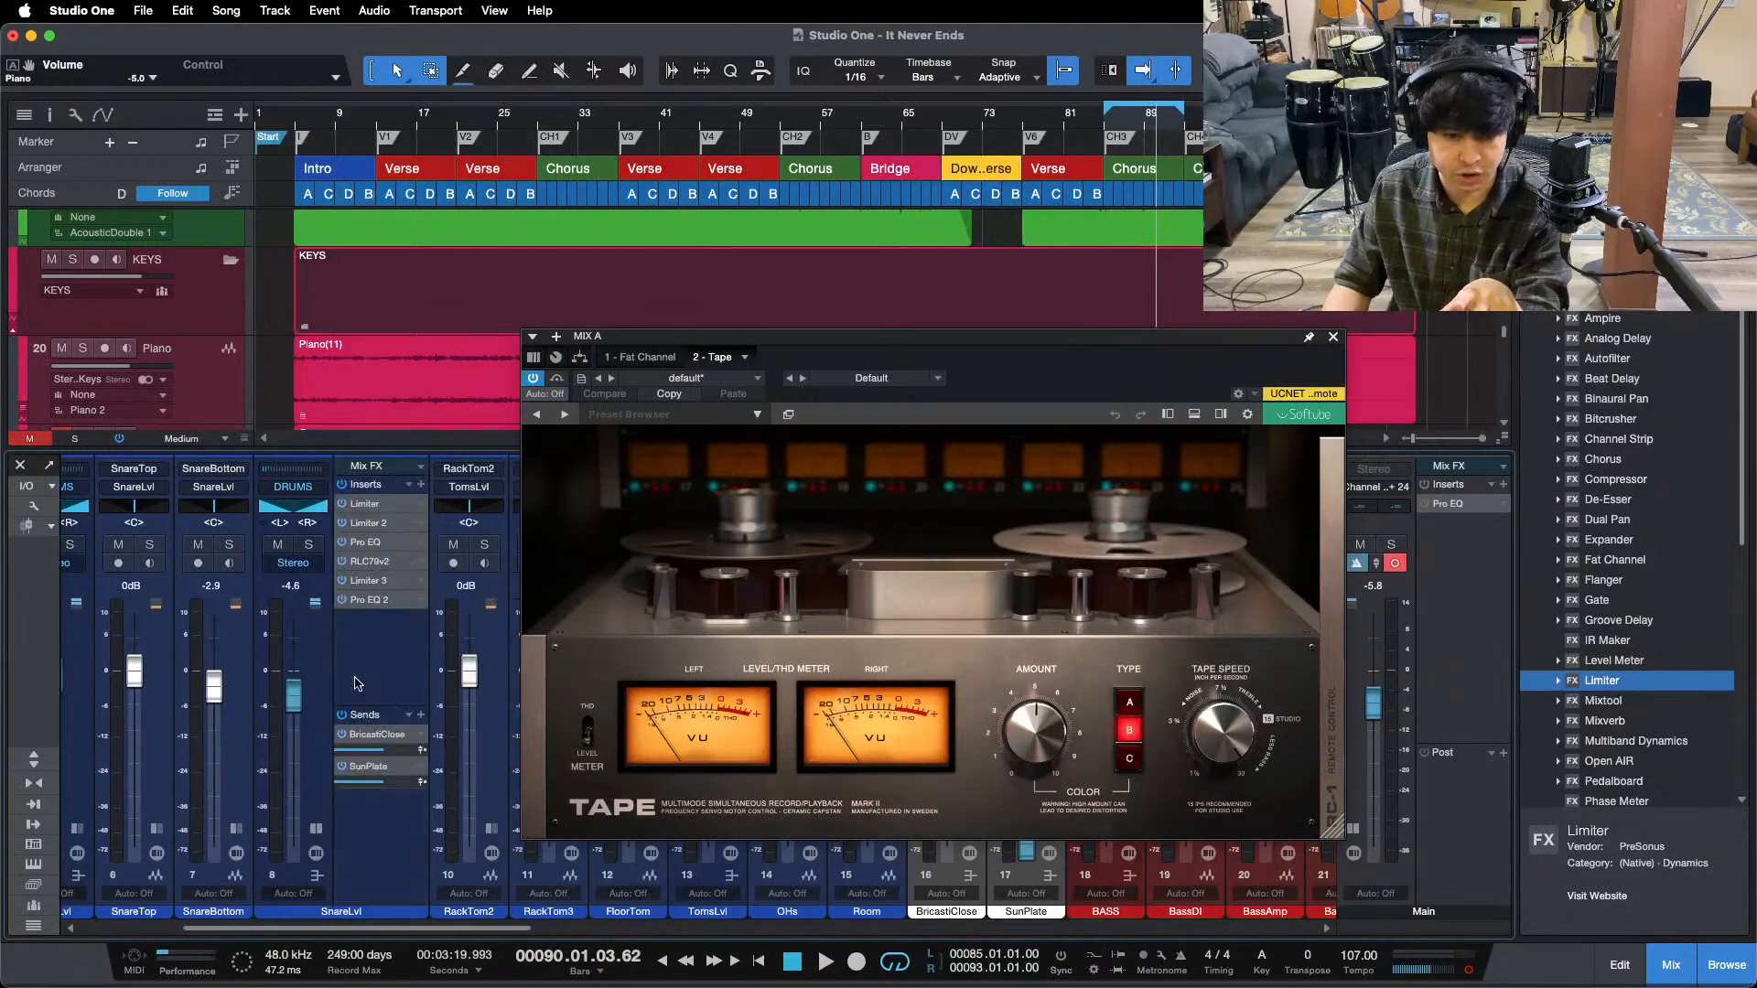
pyautogui.click(375, 561)
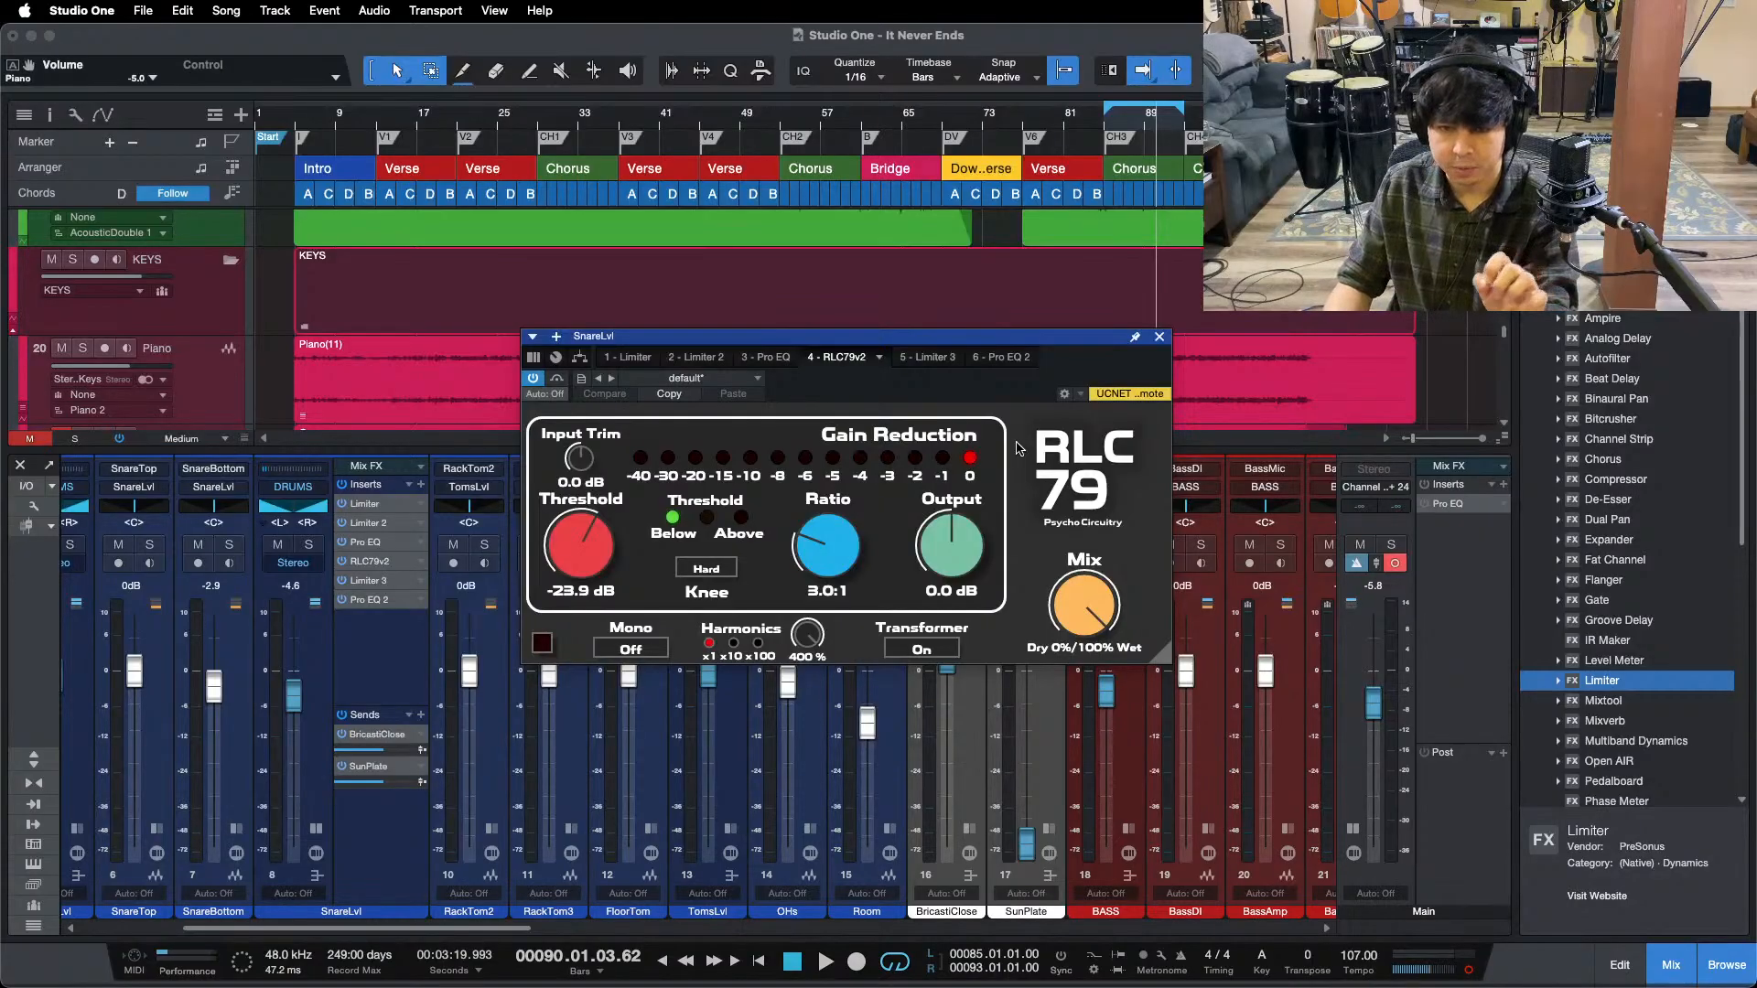
pyautogui.click(316, 829)
# - Close the RLC79v2 window, examine the Tape plug-in on MIX A again, and close it
pyautogui.moveTo(331, 928); pyautogui.dragTo(1102, 928)
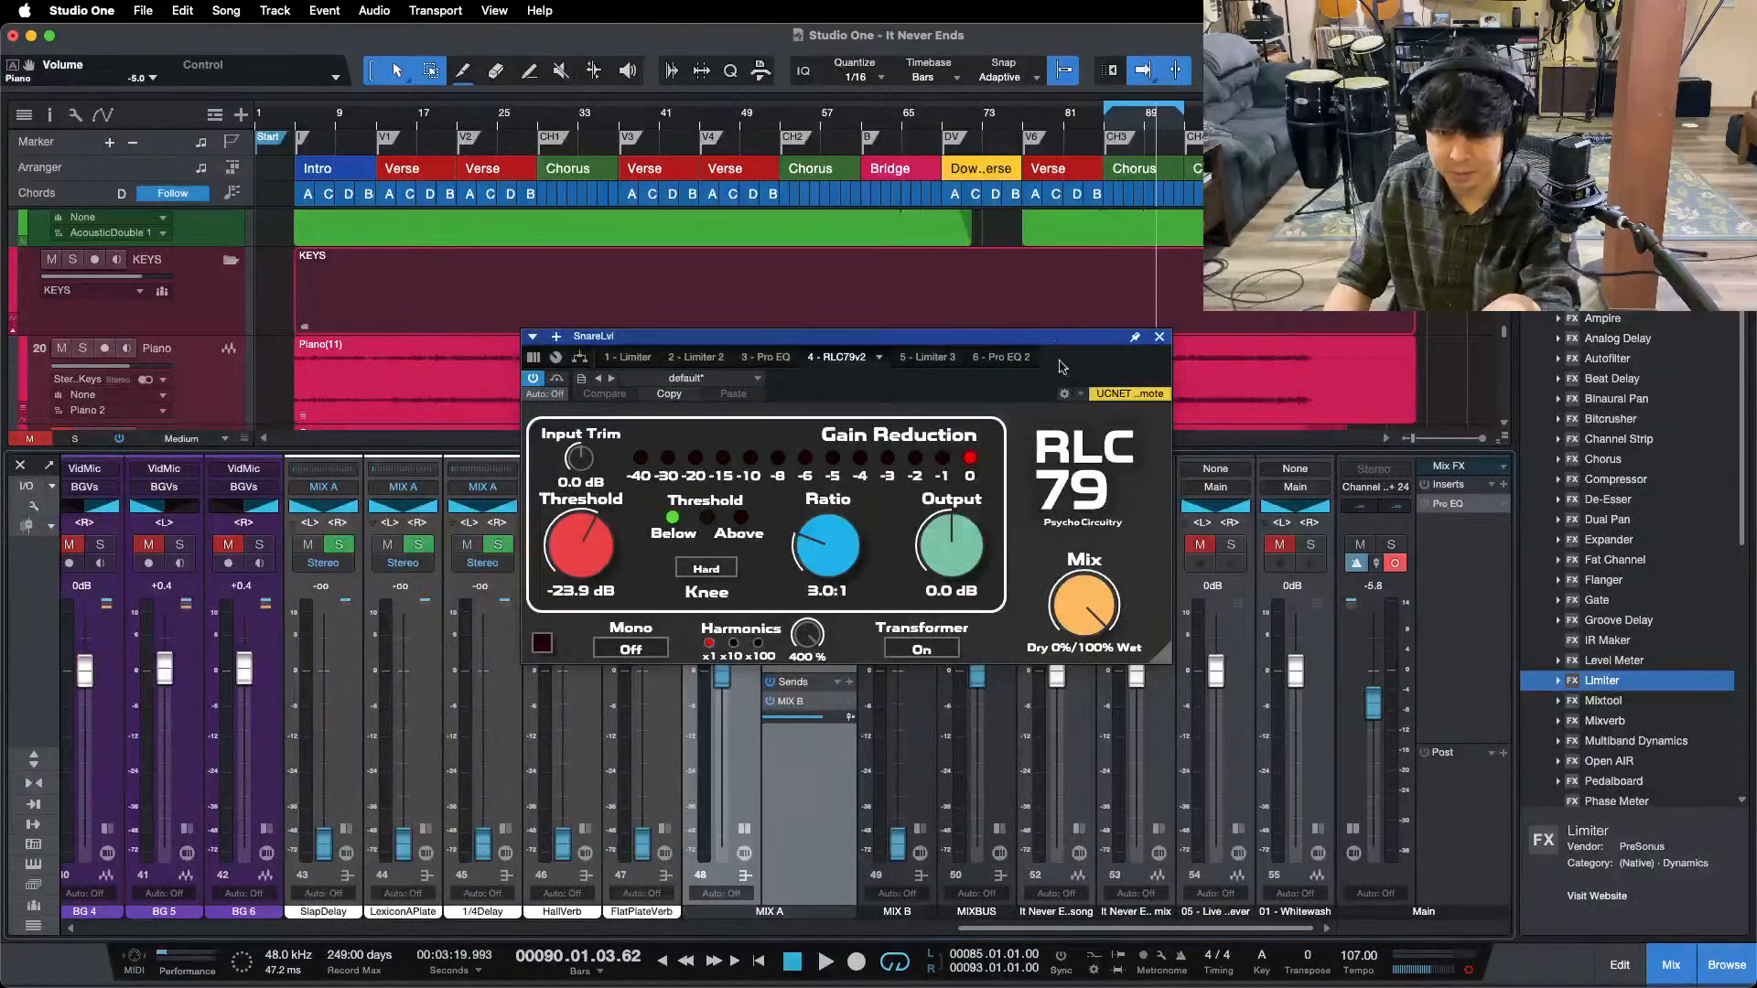
pyautogui.click(1158, 338)
pyautogui.click(805, 545)
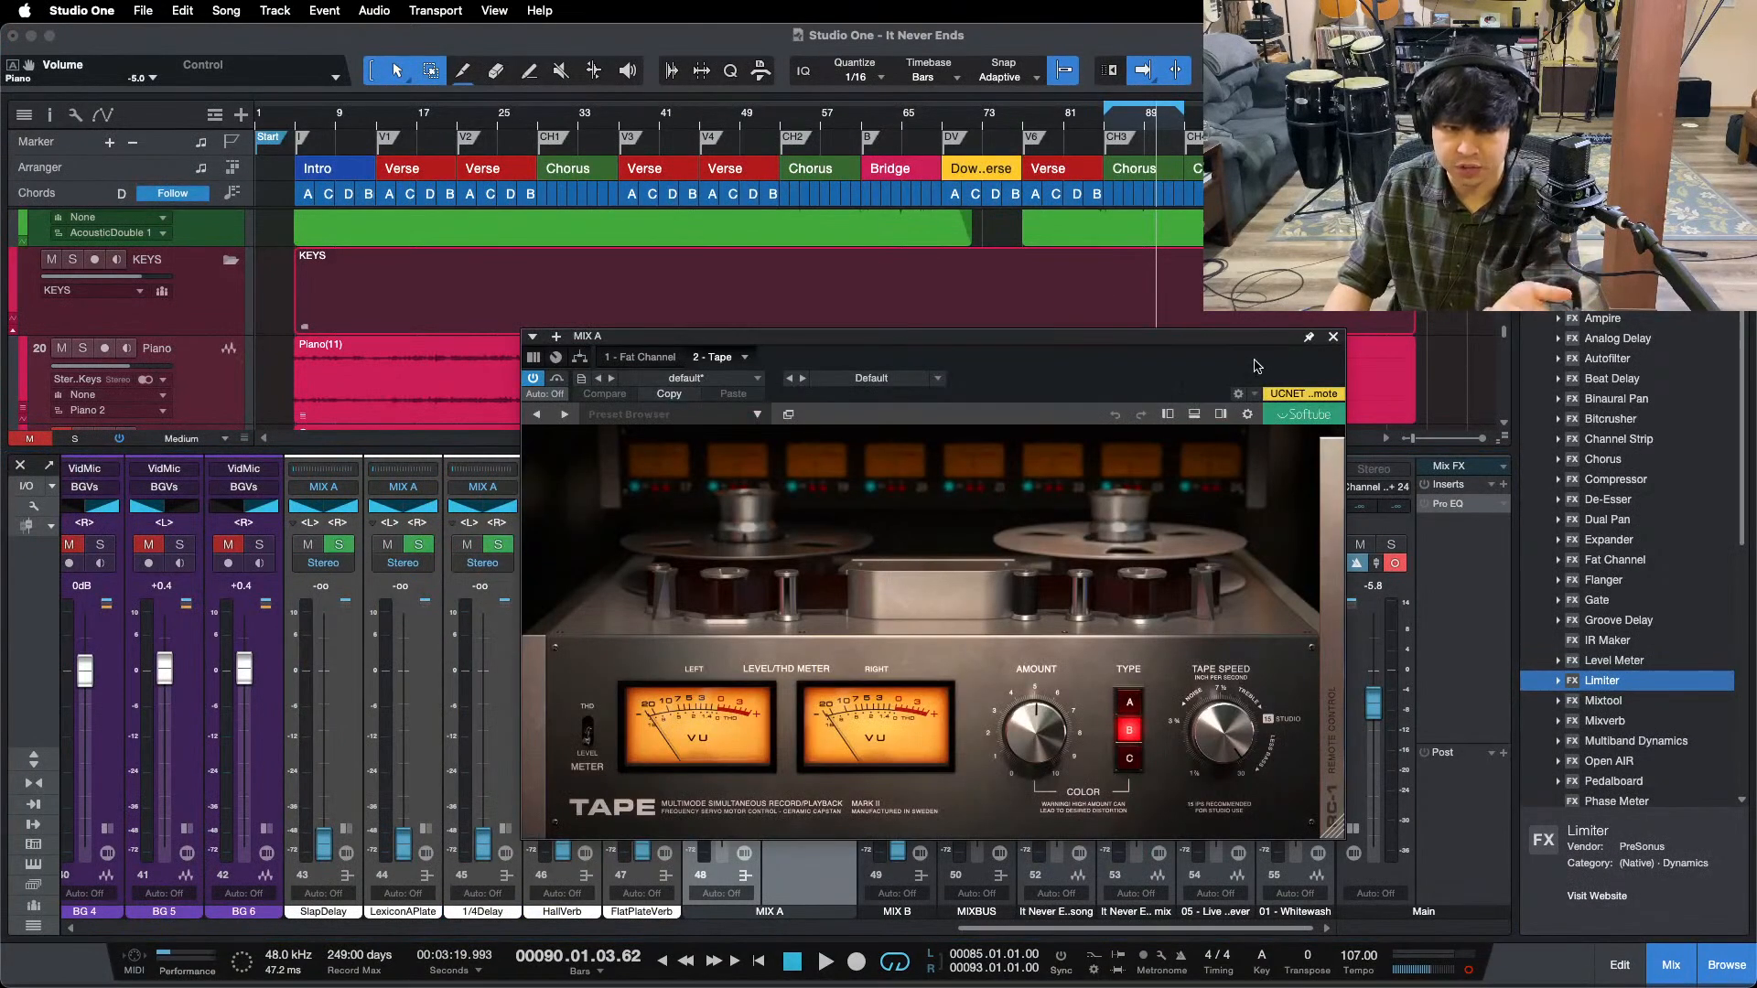
pyautogui.click(1331, 337)
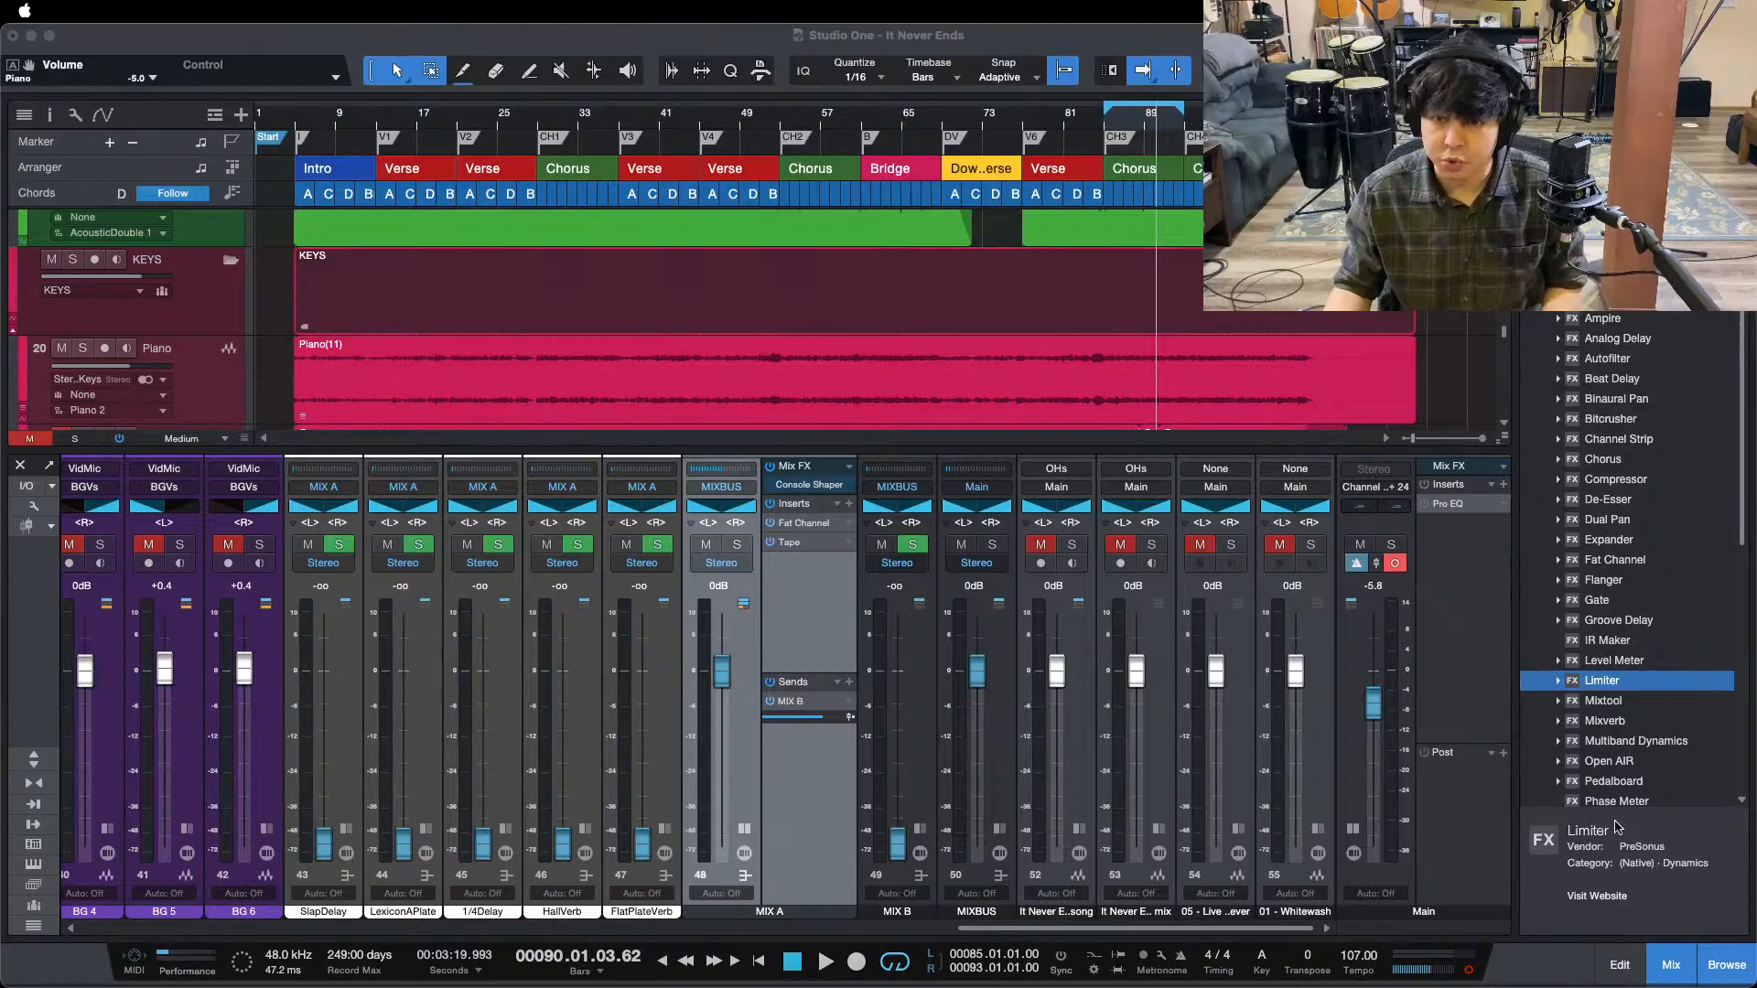
# - Open Pro EQ 2 on the Piano channel, solo the Piano track, and start playback near bar 90
pyautogui.click(1655, 891)
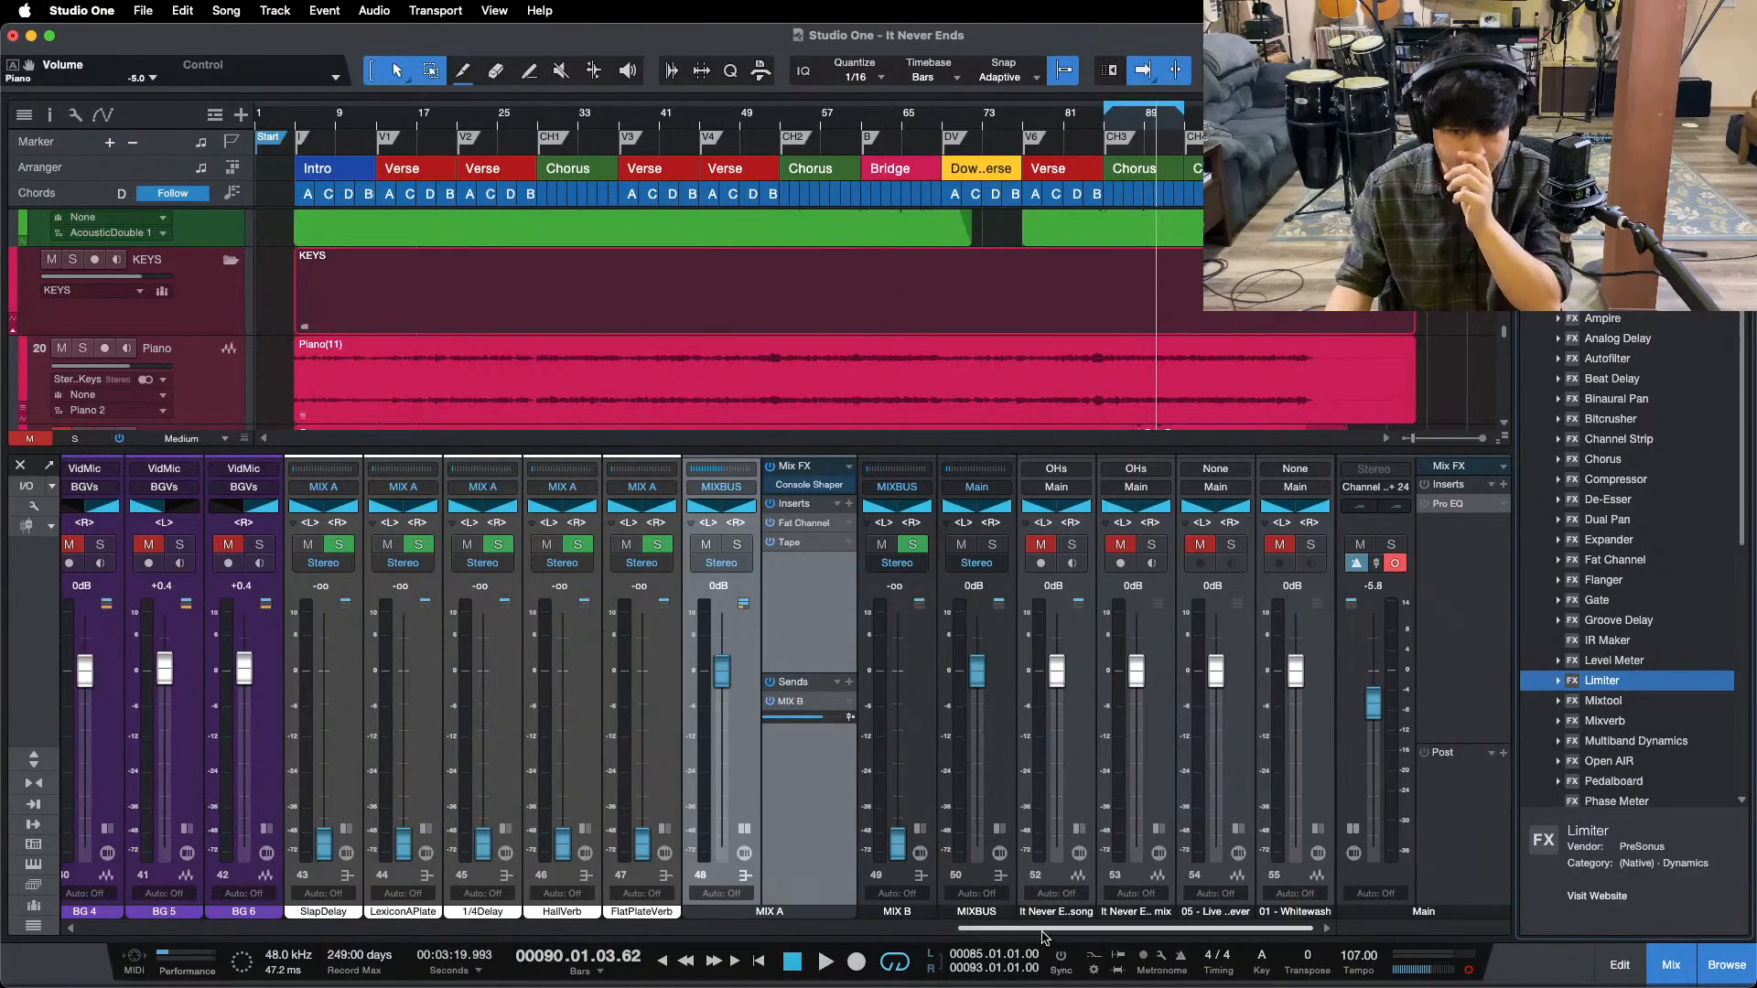
pyautogui.moveTo(1046, 928); pyautogui.dragTo(667, 928)
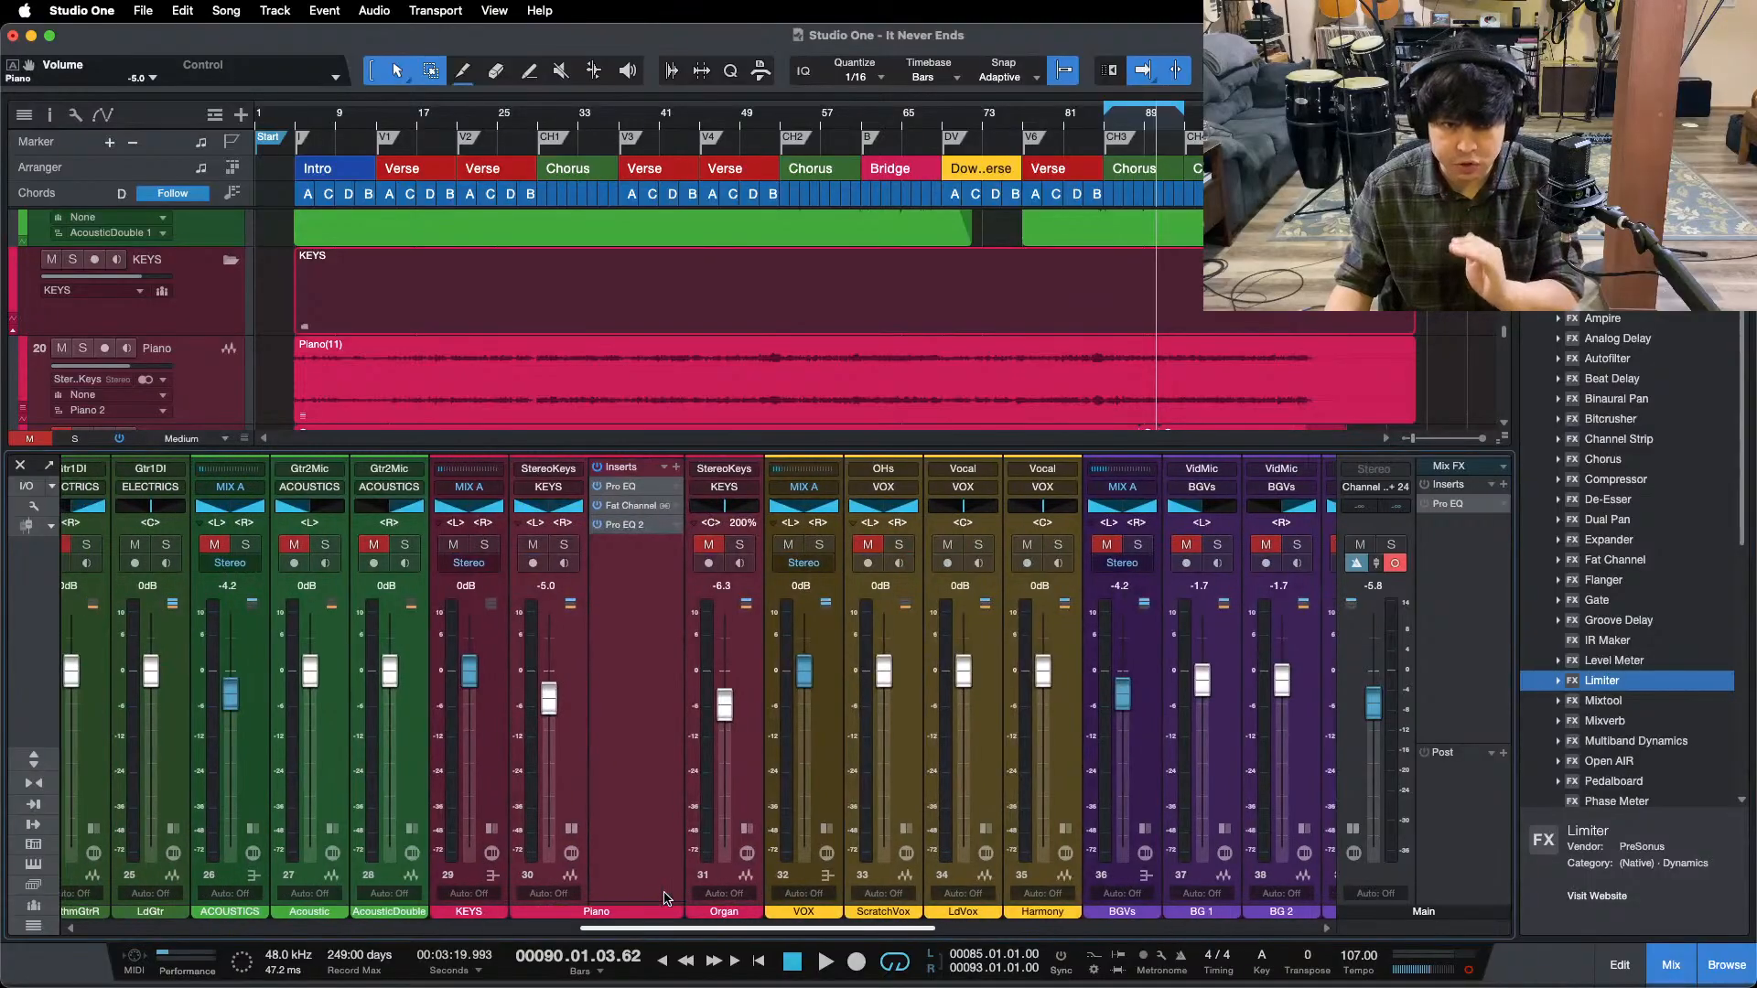
pyautogui.doubleClick(646, 527)
pyautogui.click(201, 366)
pyautogui.press('s')
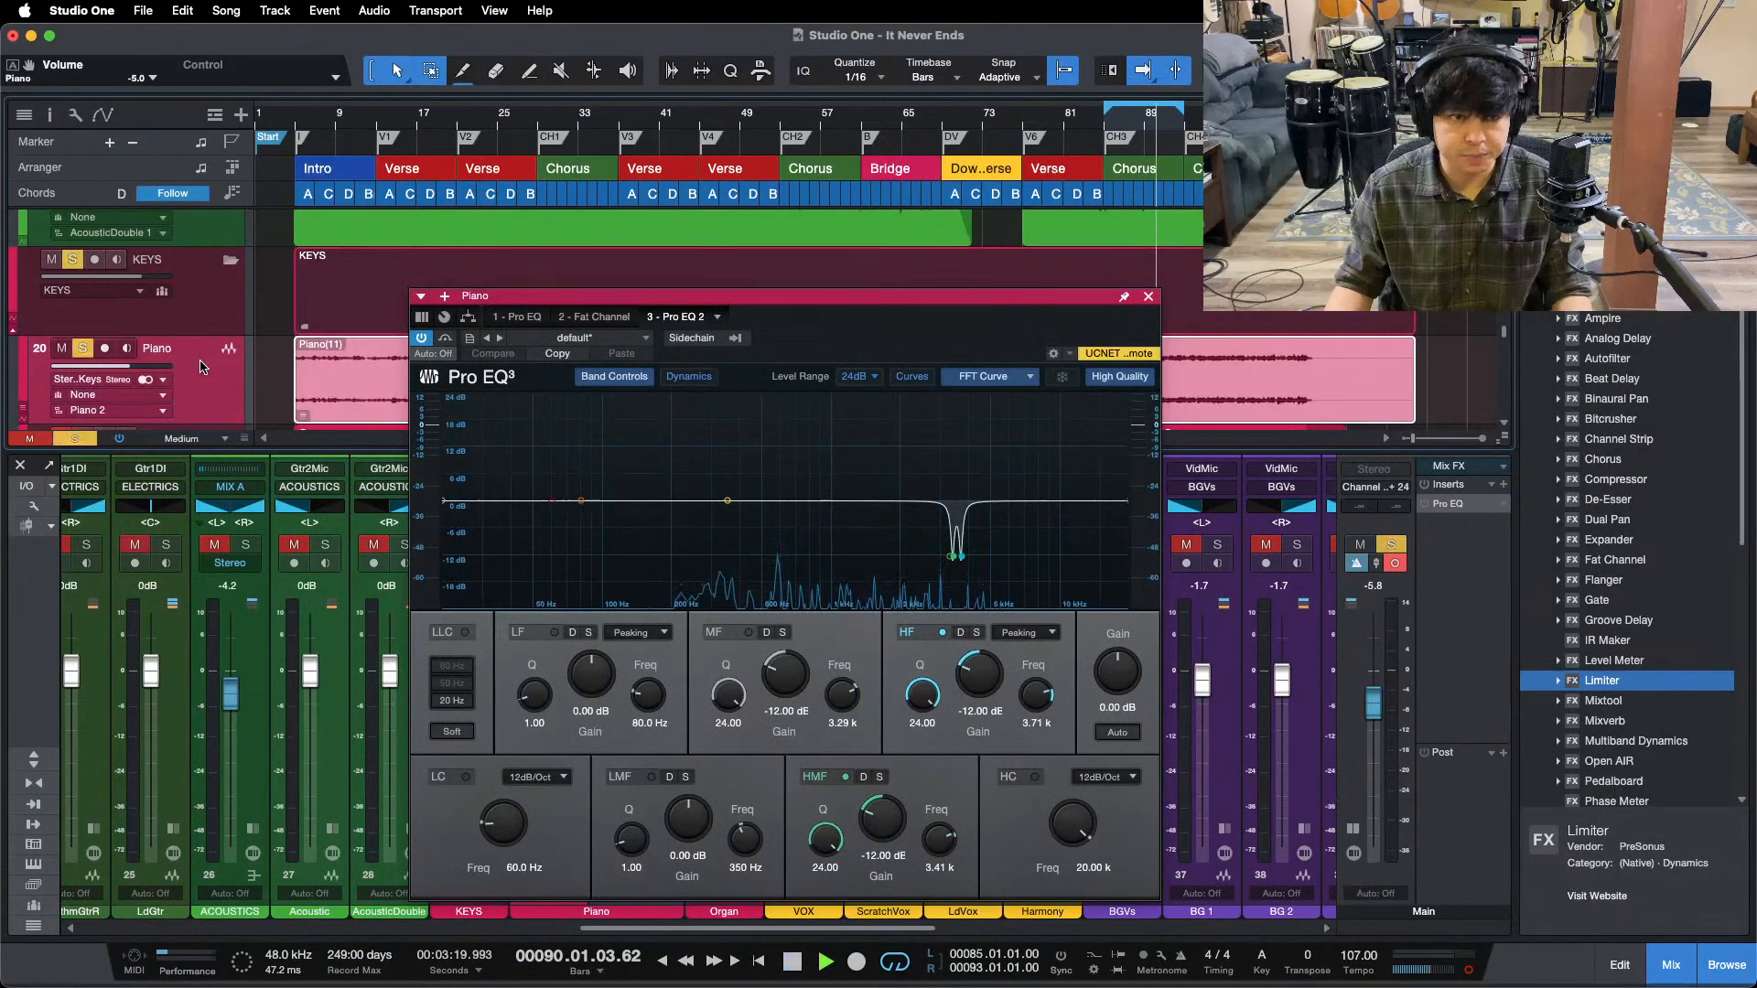
pyautogui.press('space')
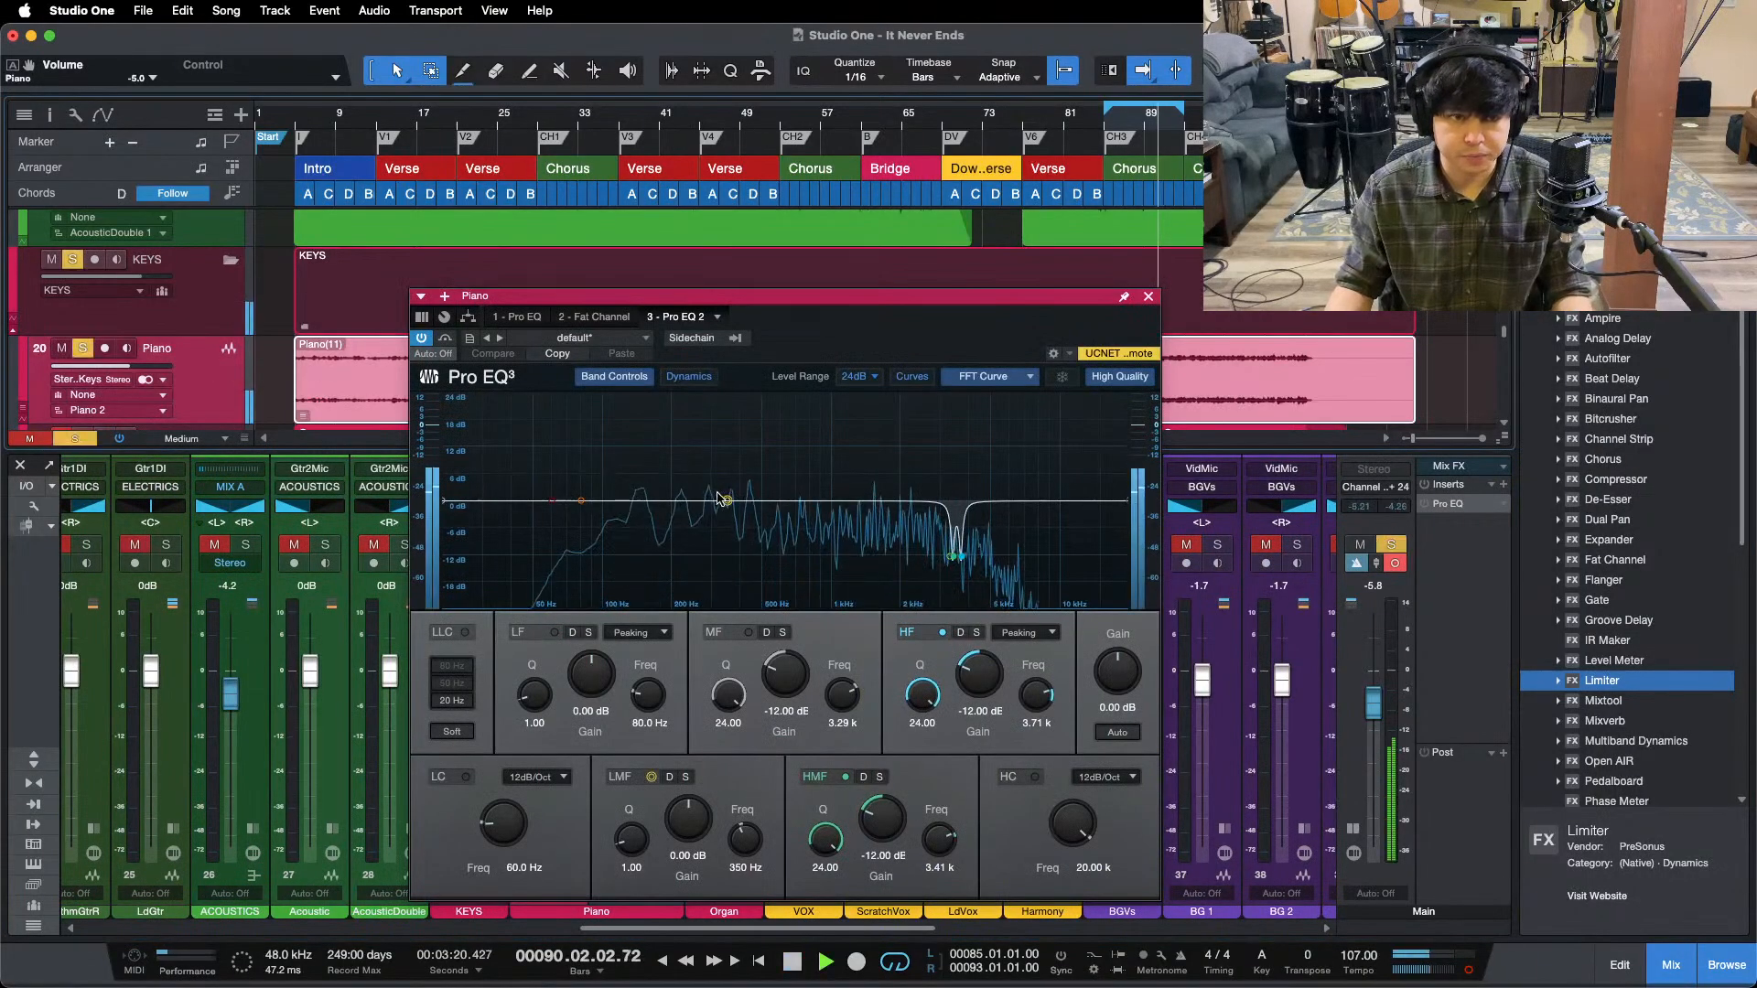
# - Audition Pro EQ 2 by bypassing and re-enabling it, and toggle the solo of the HMF and HF bands
pyautogui.click(446, 339)
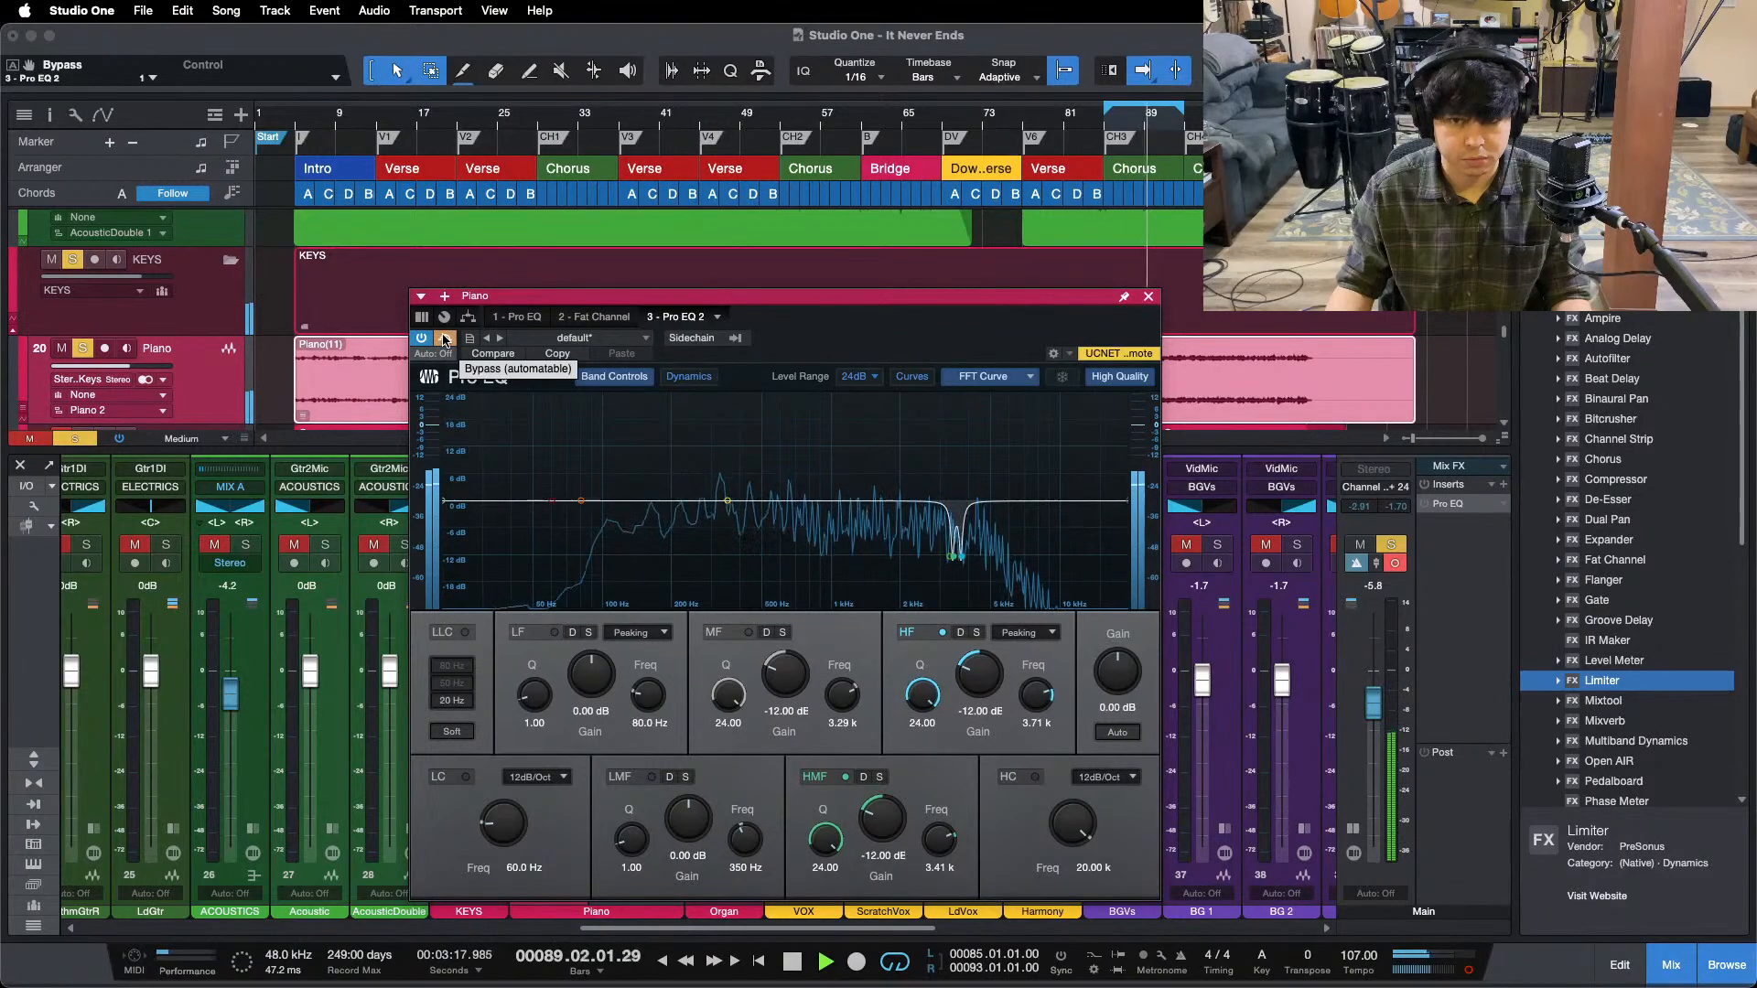
pyautogui.click(446, 339)
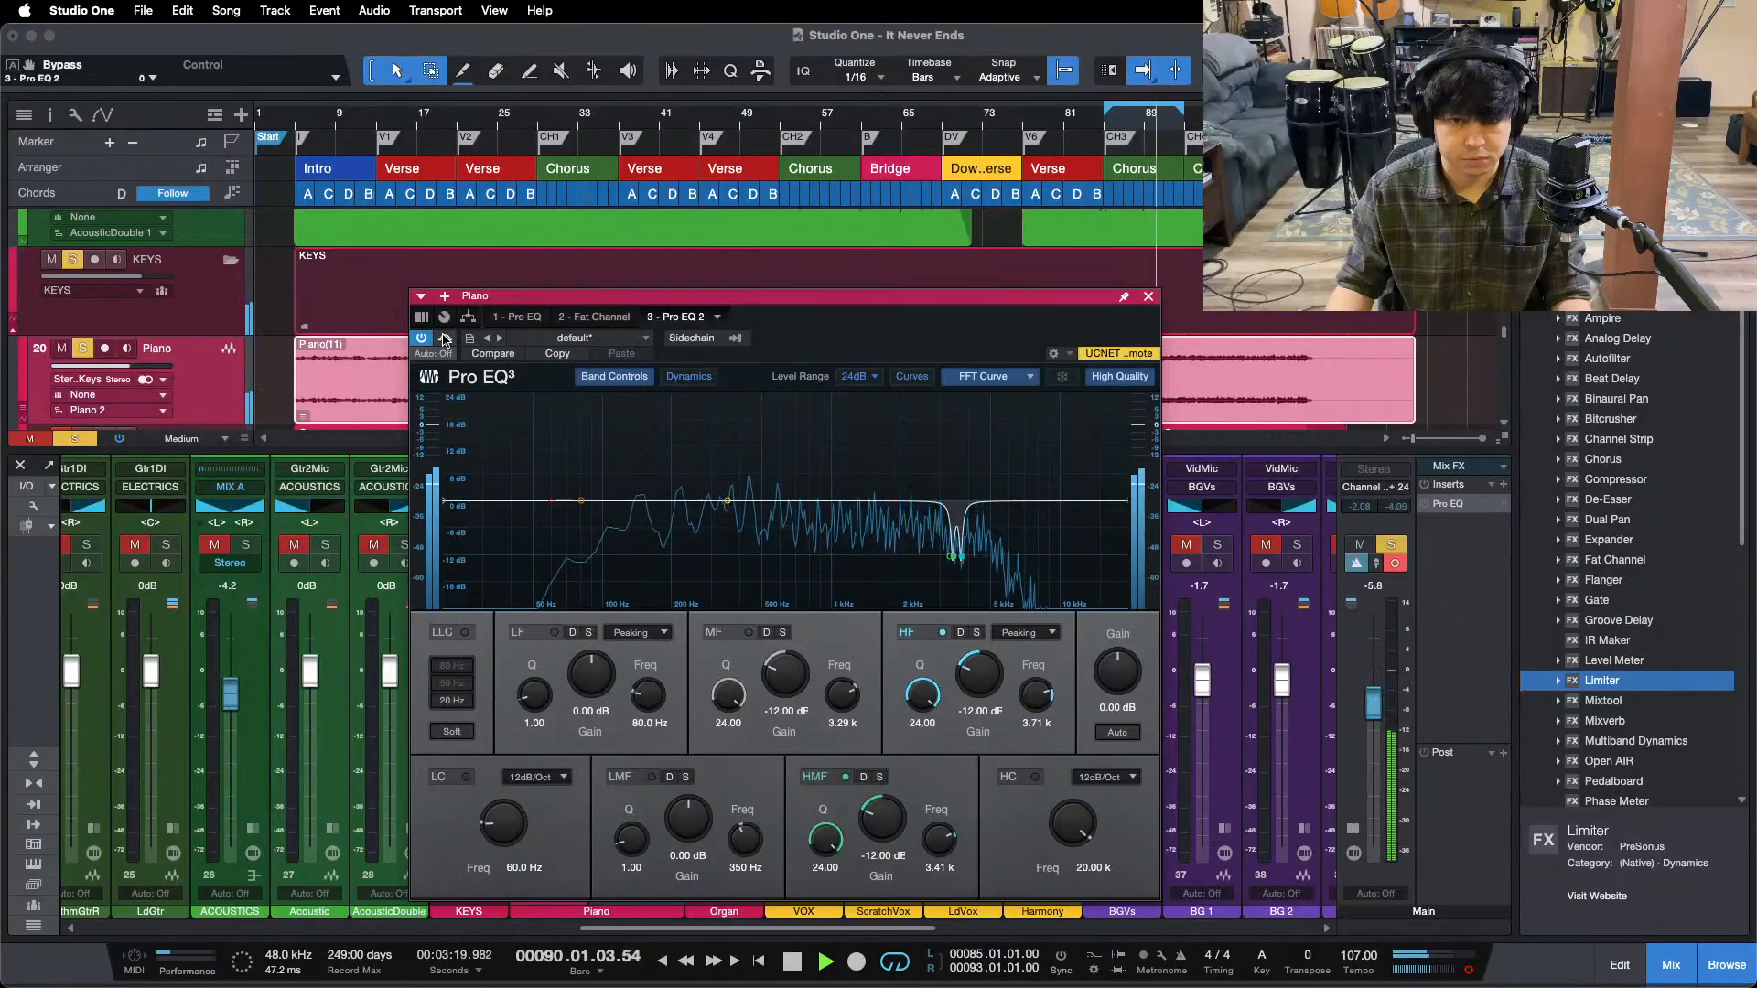
pyautogui.click(880, 777)
pyautogui.click(976, 632)
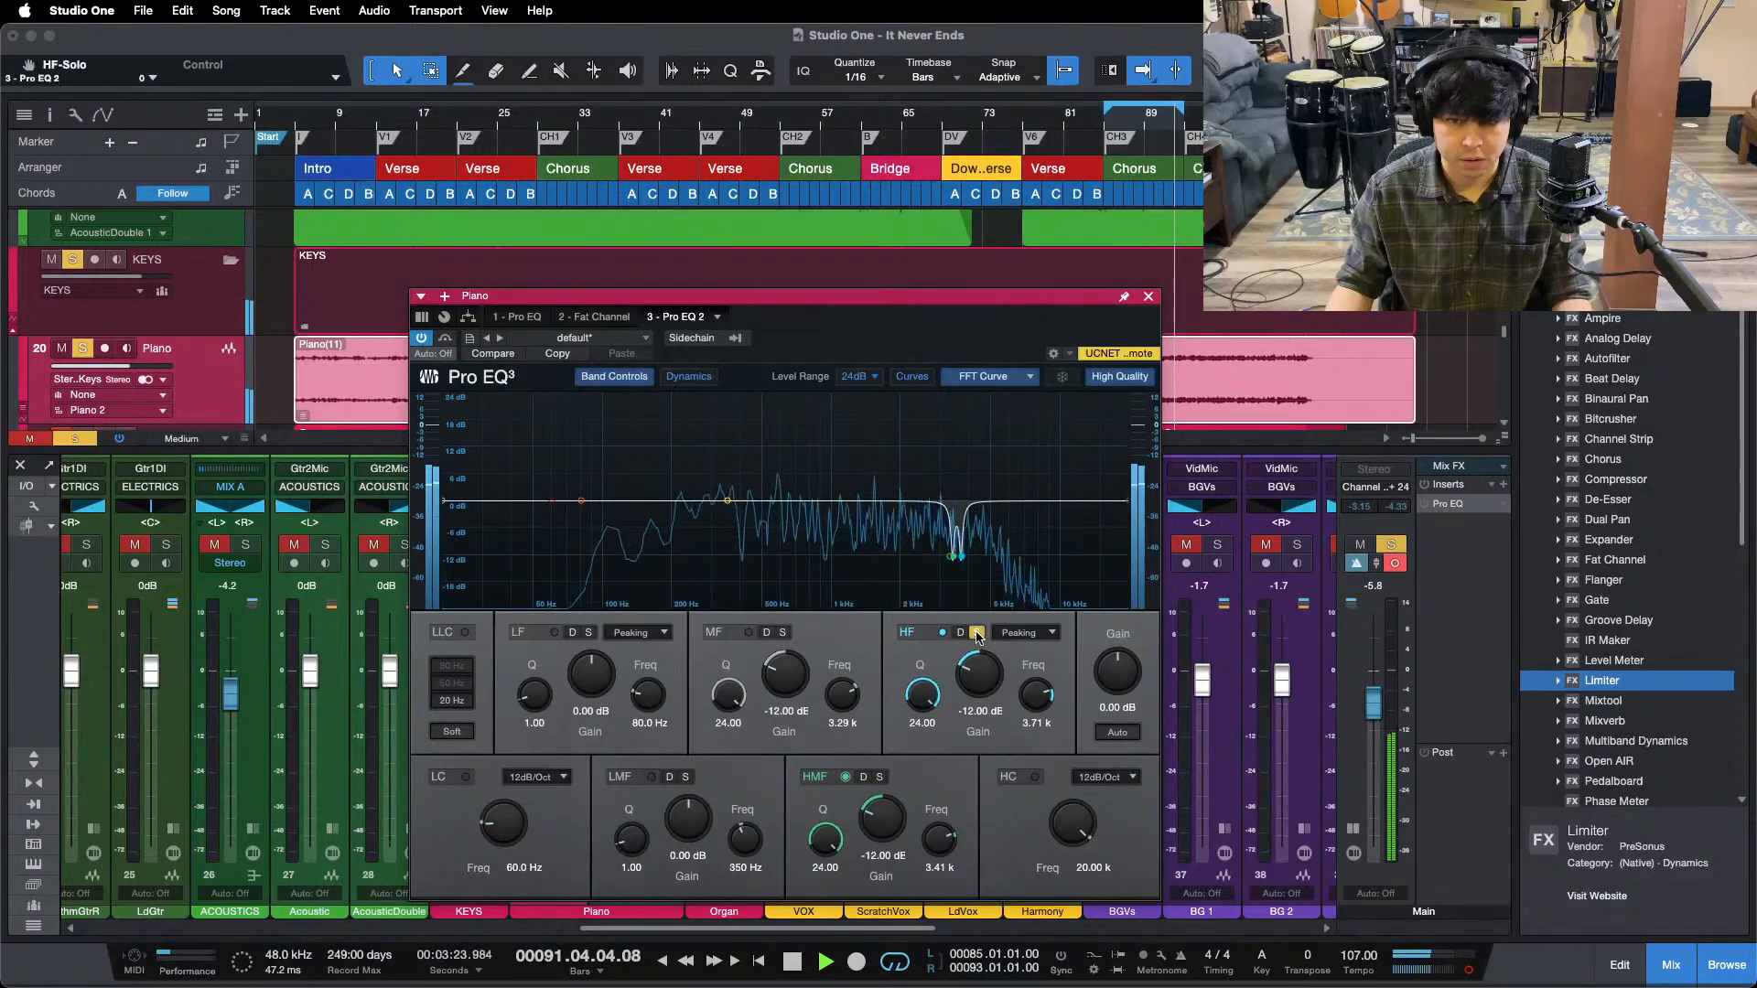
# - Turn off the HF solo, audition Pro EQ 2 by bypassing and re-enabling its HF and HMF bands, and close the plug-in
pyautogui.click(976, 633)
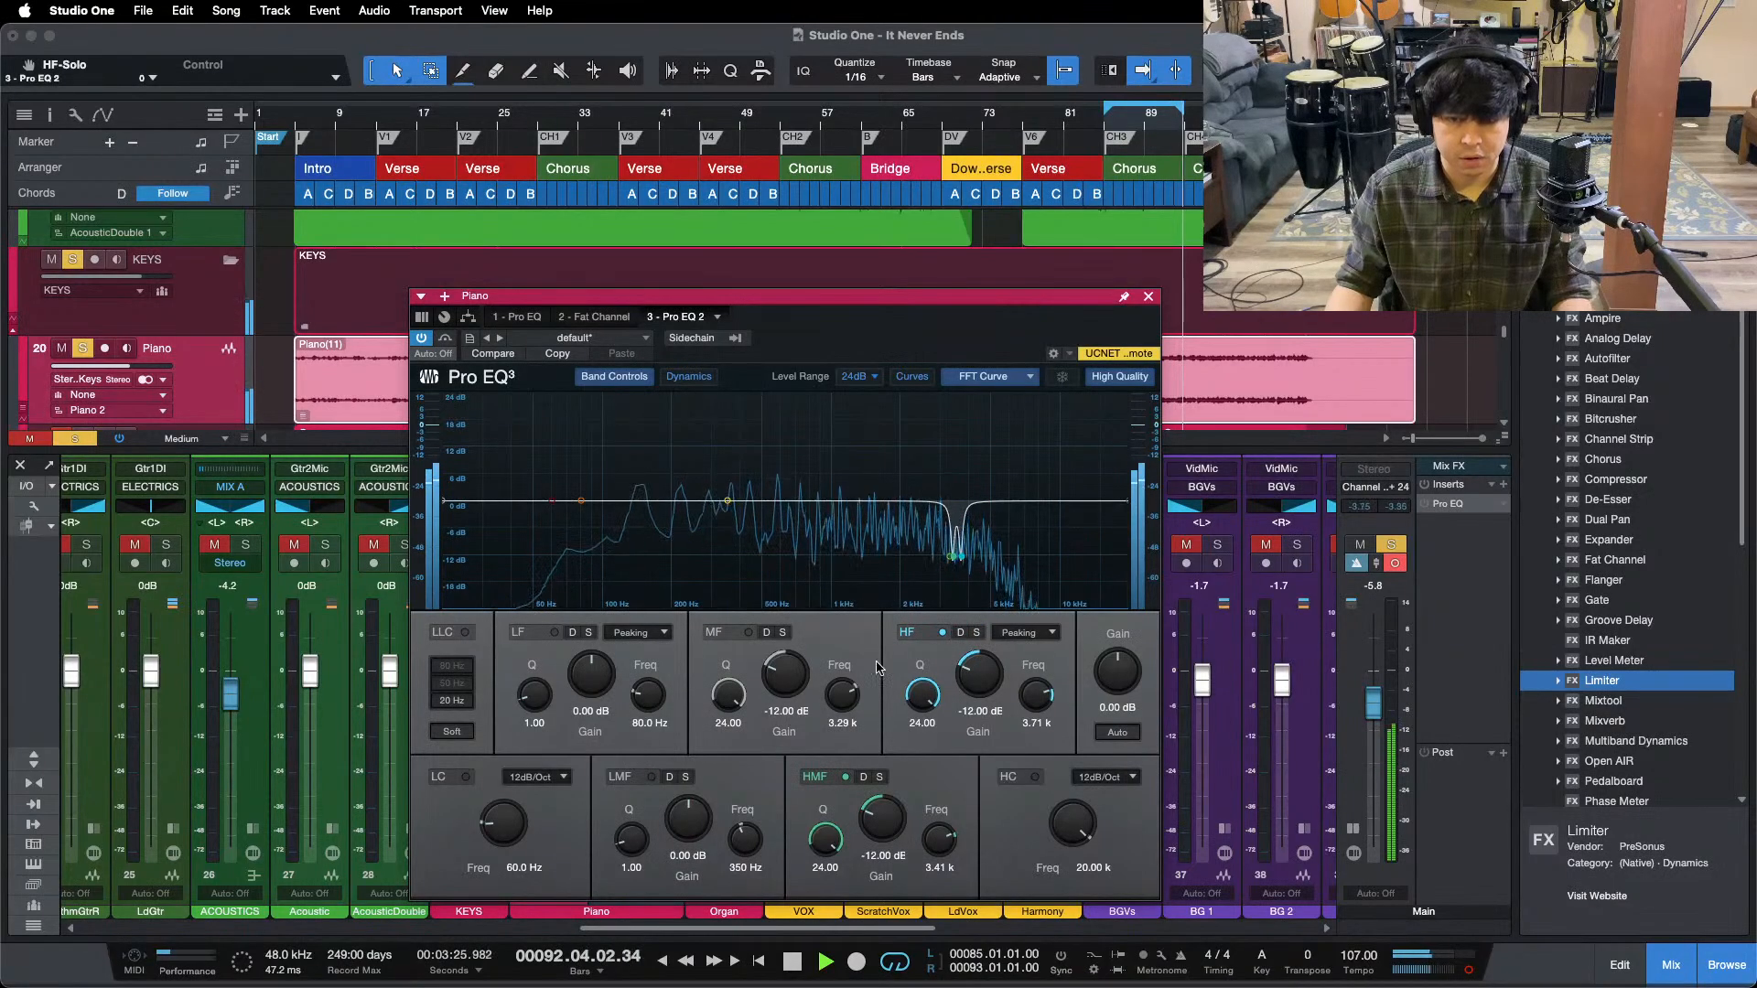
pyautogui.click(835, 777)
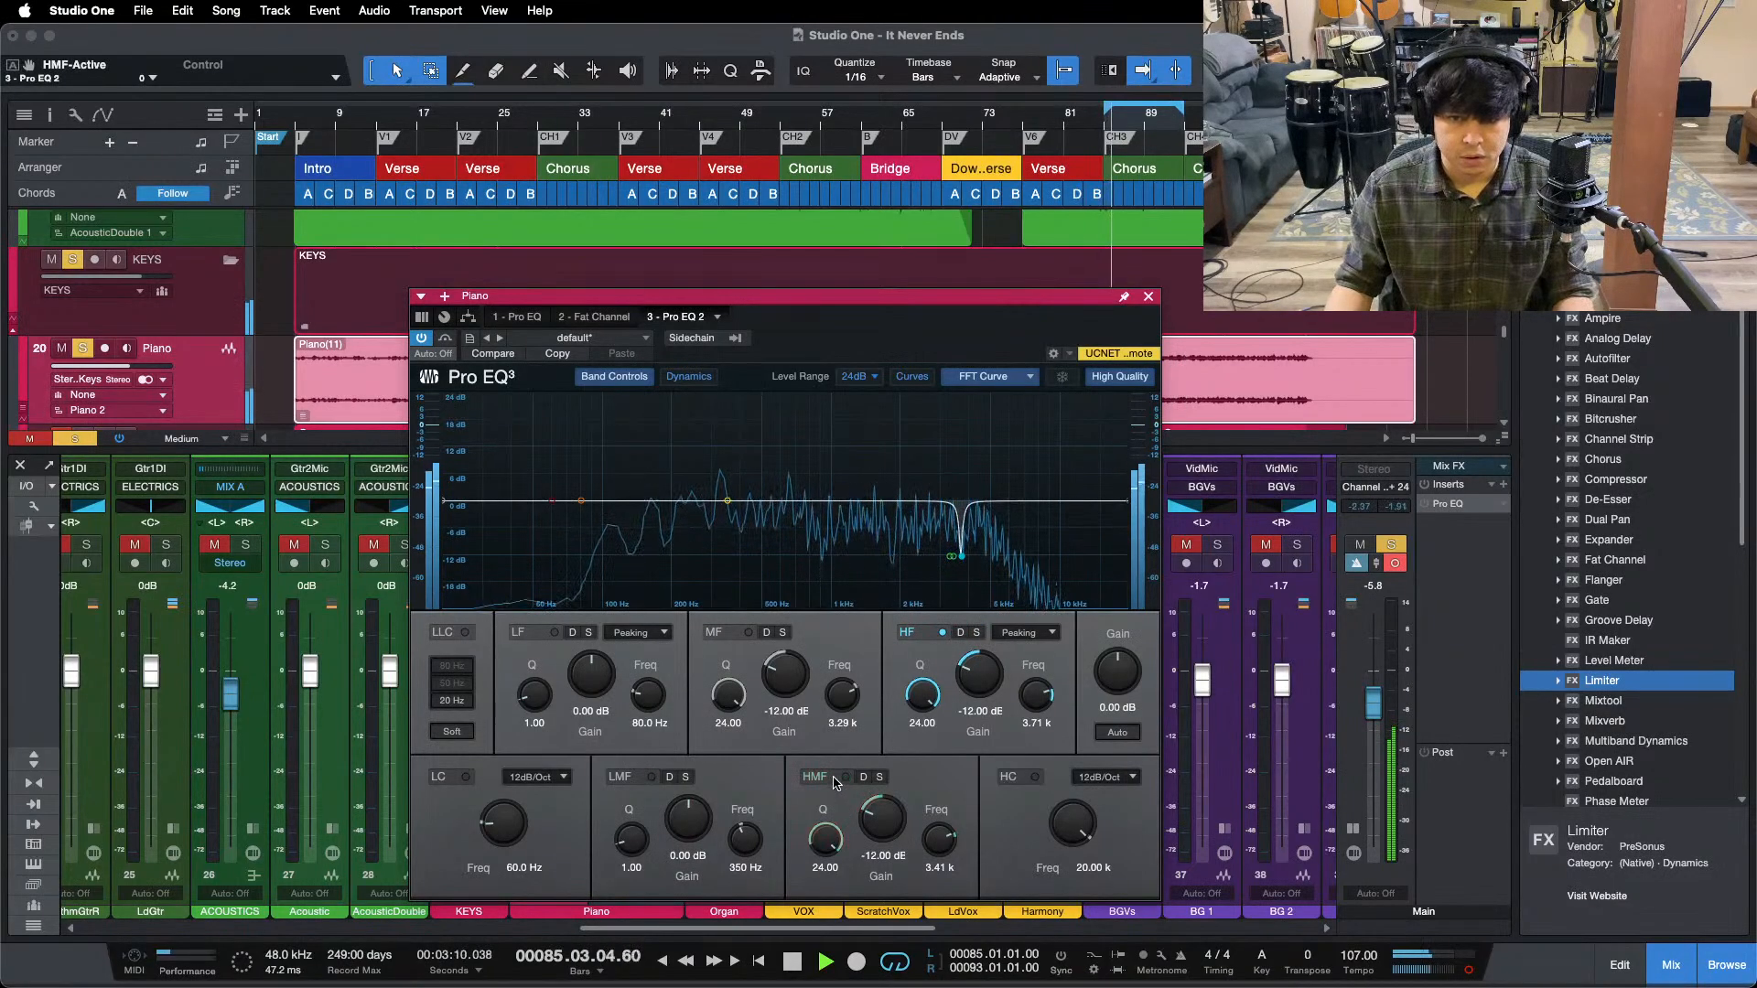
pyautogui.click(916, 636)
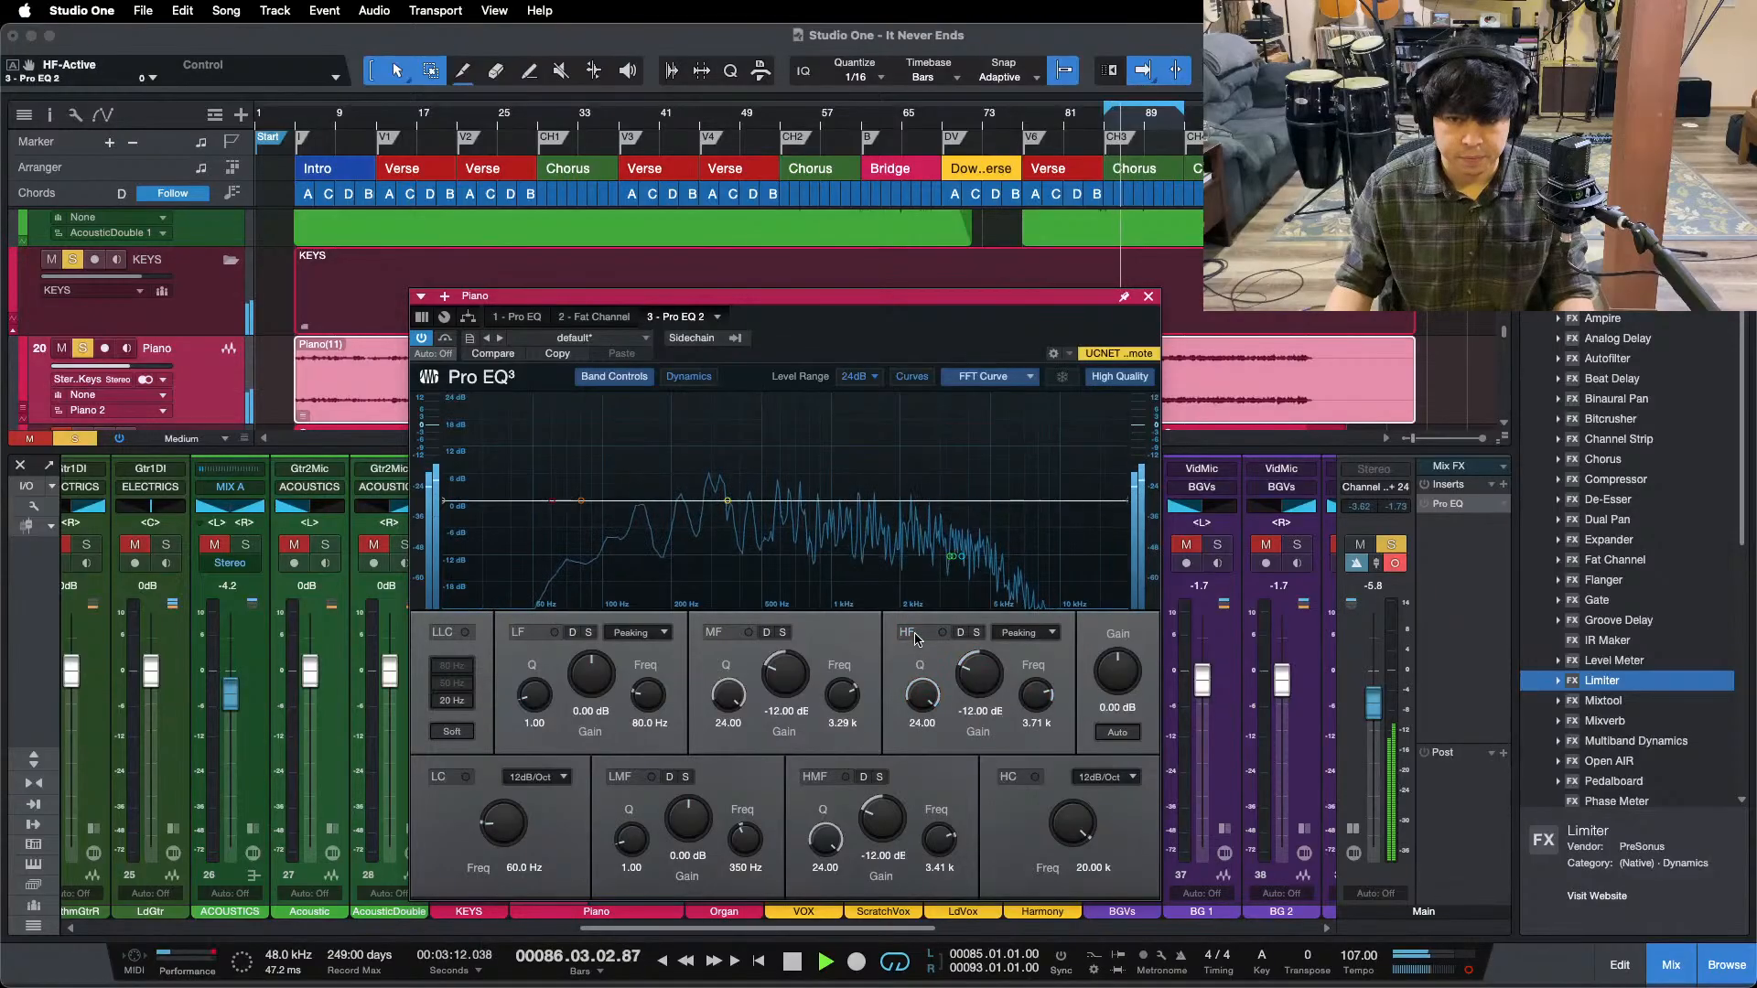
pyautogui.click(916, 636)
pyautogui.click(836, 778)
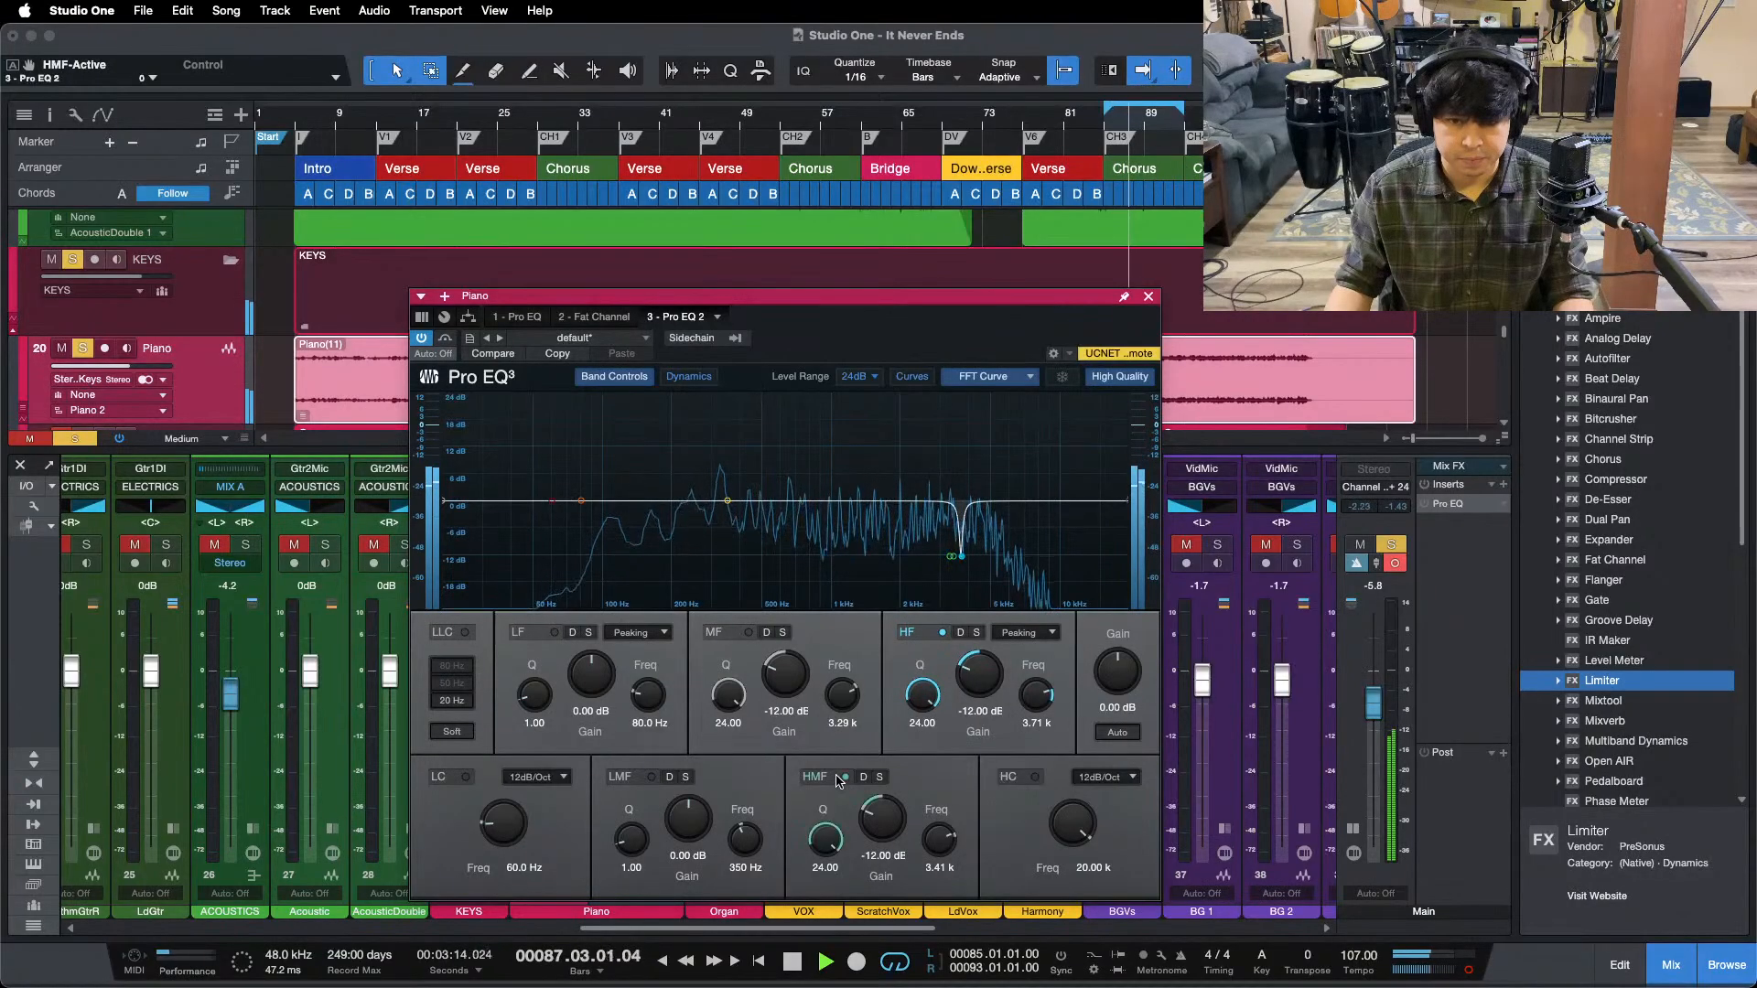
pyautogui.click(1147, 296)
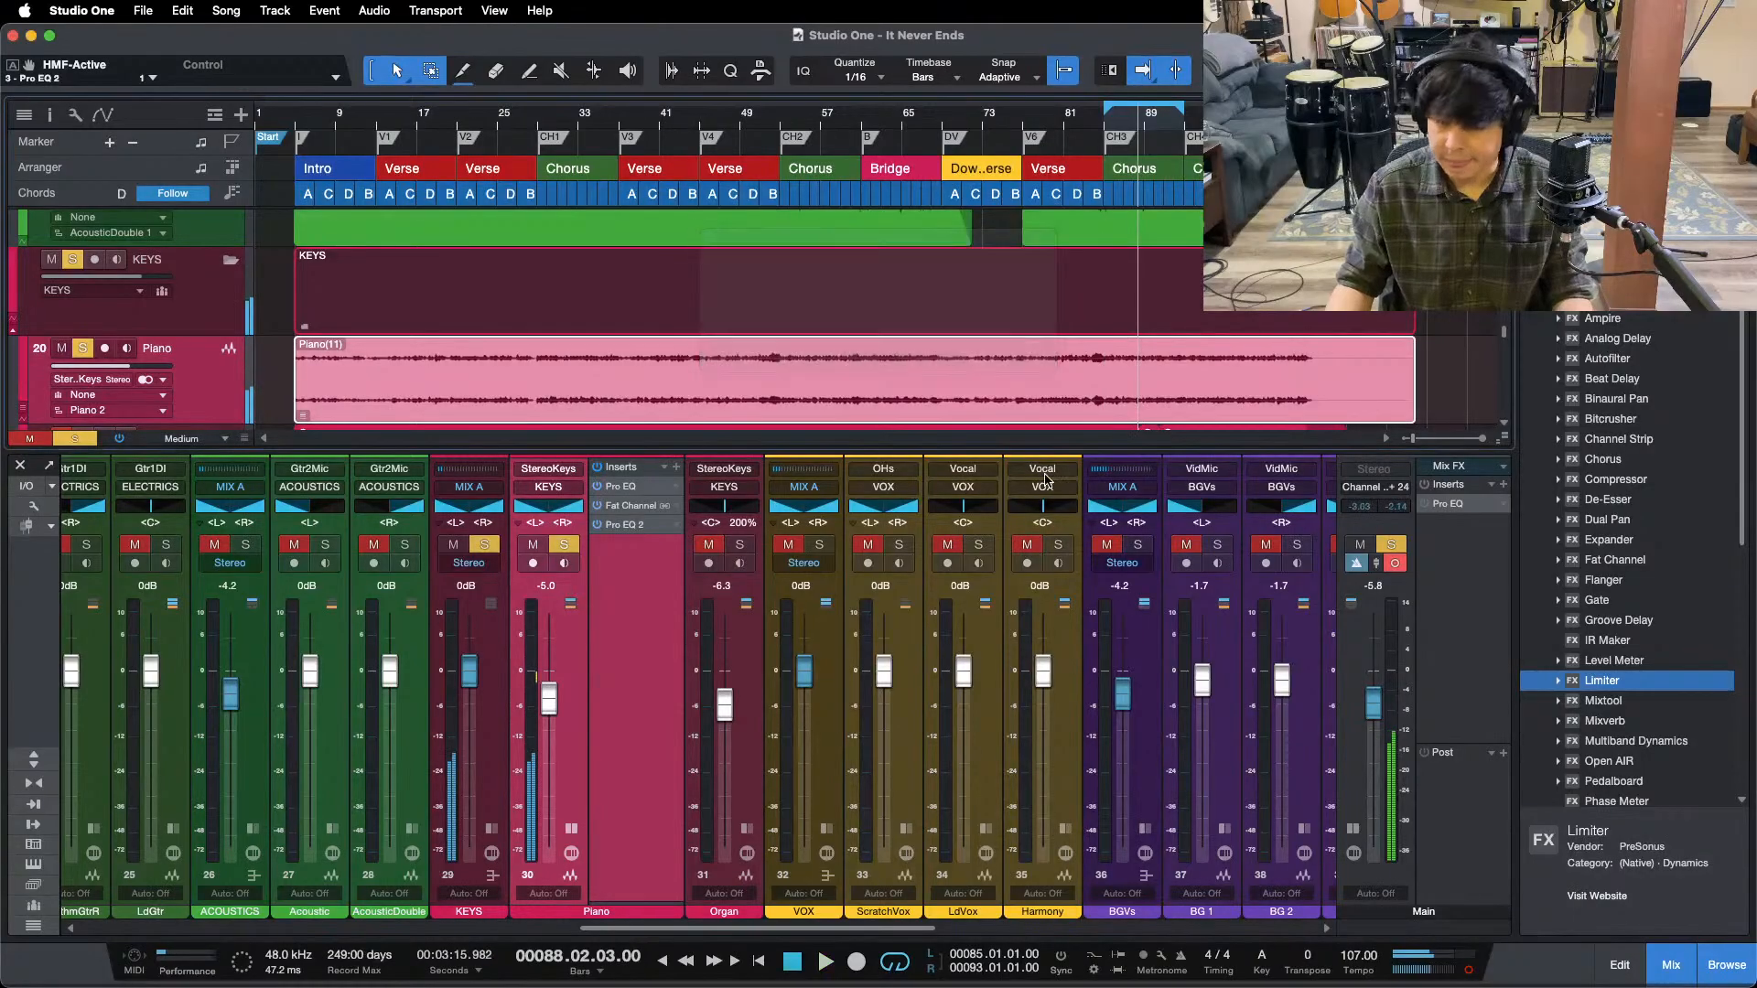
pyautogui.press('space')
pyautogui.press('KP_1')
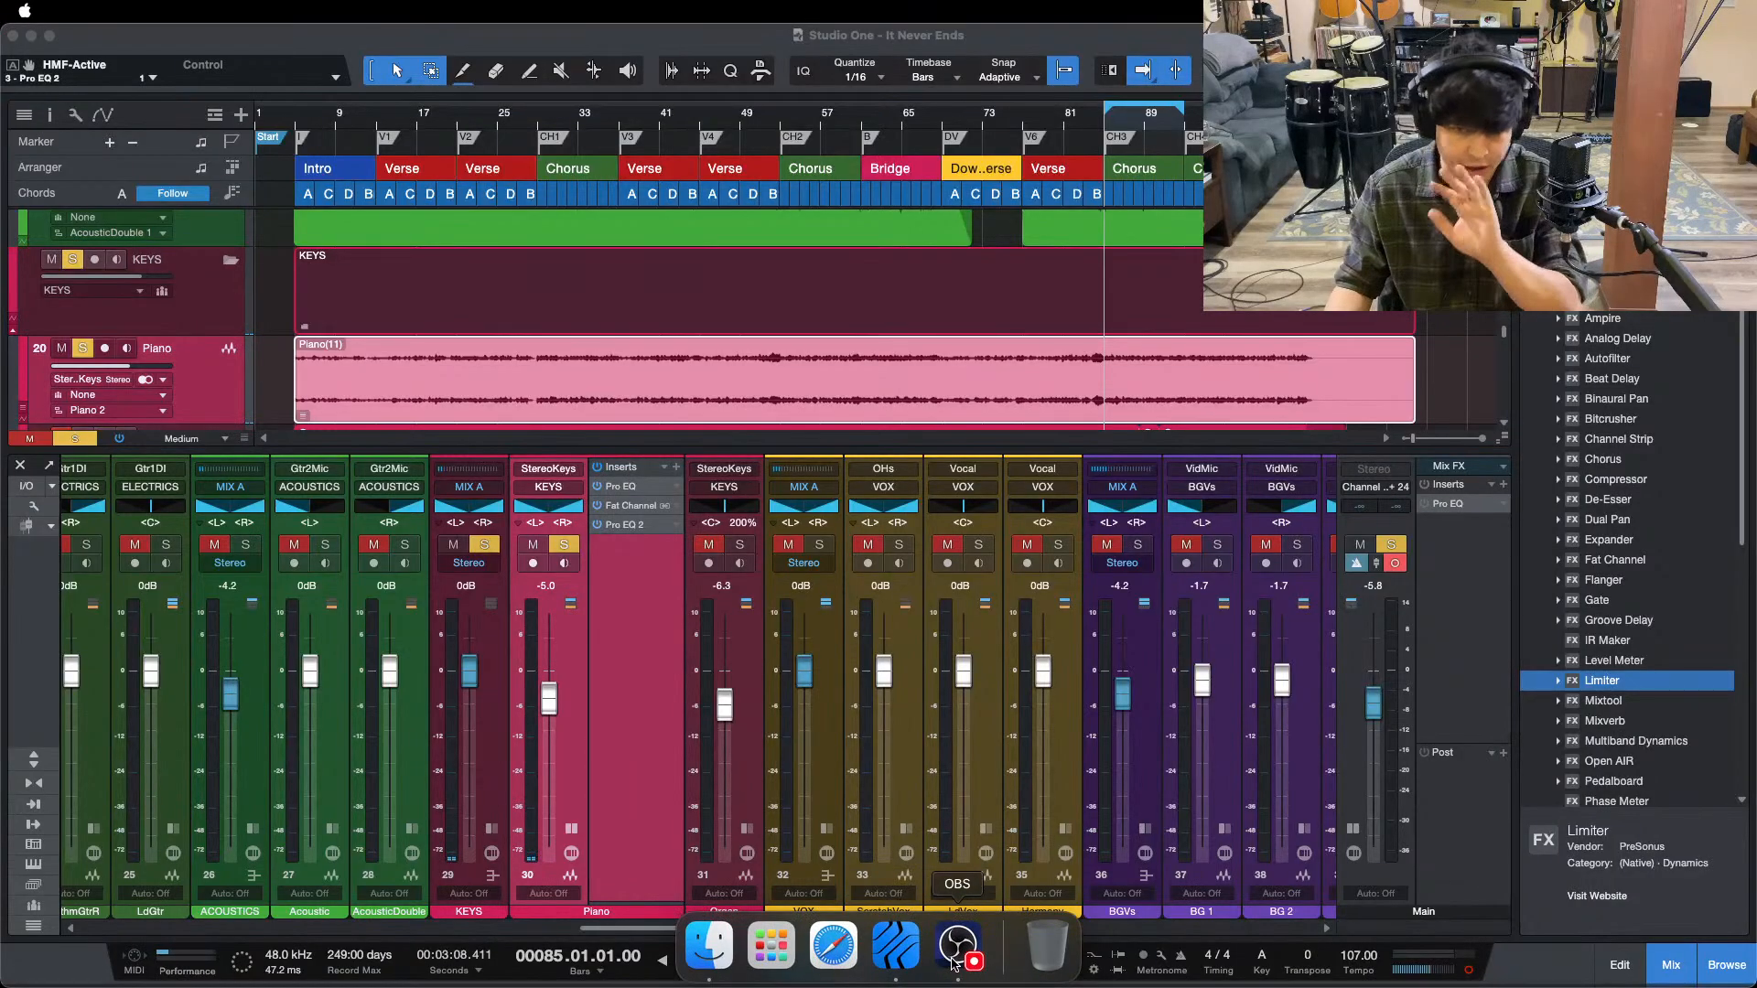
pyautogui.click(953, 961)
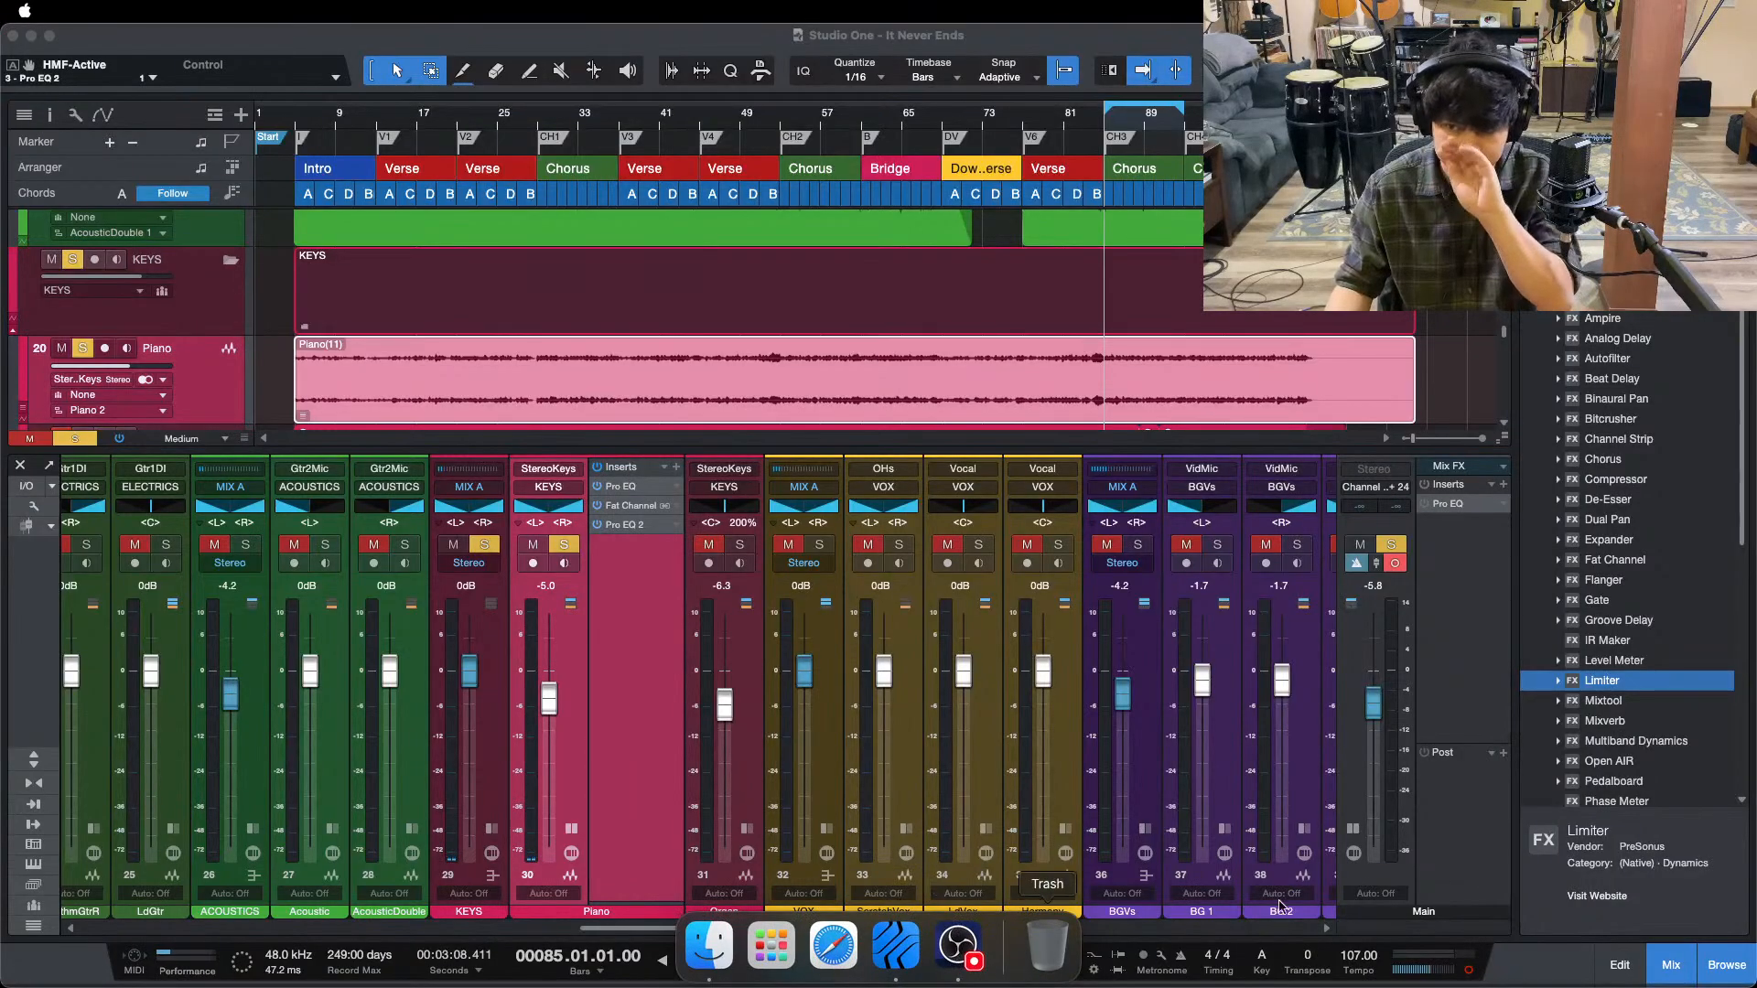
pyautogui.click(1694, 881)
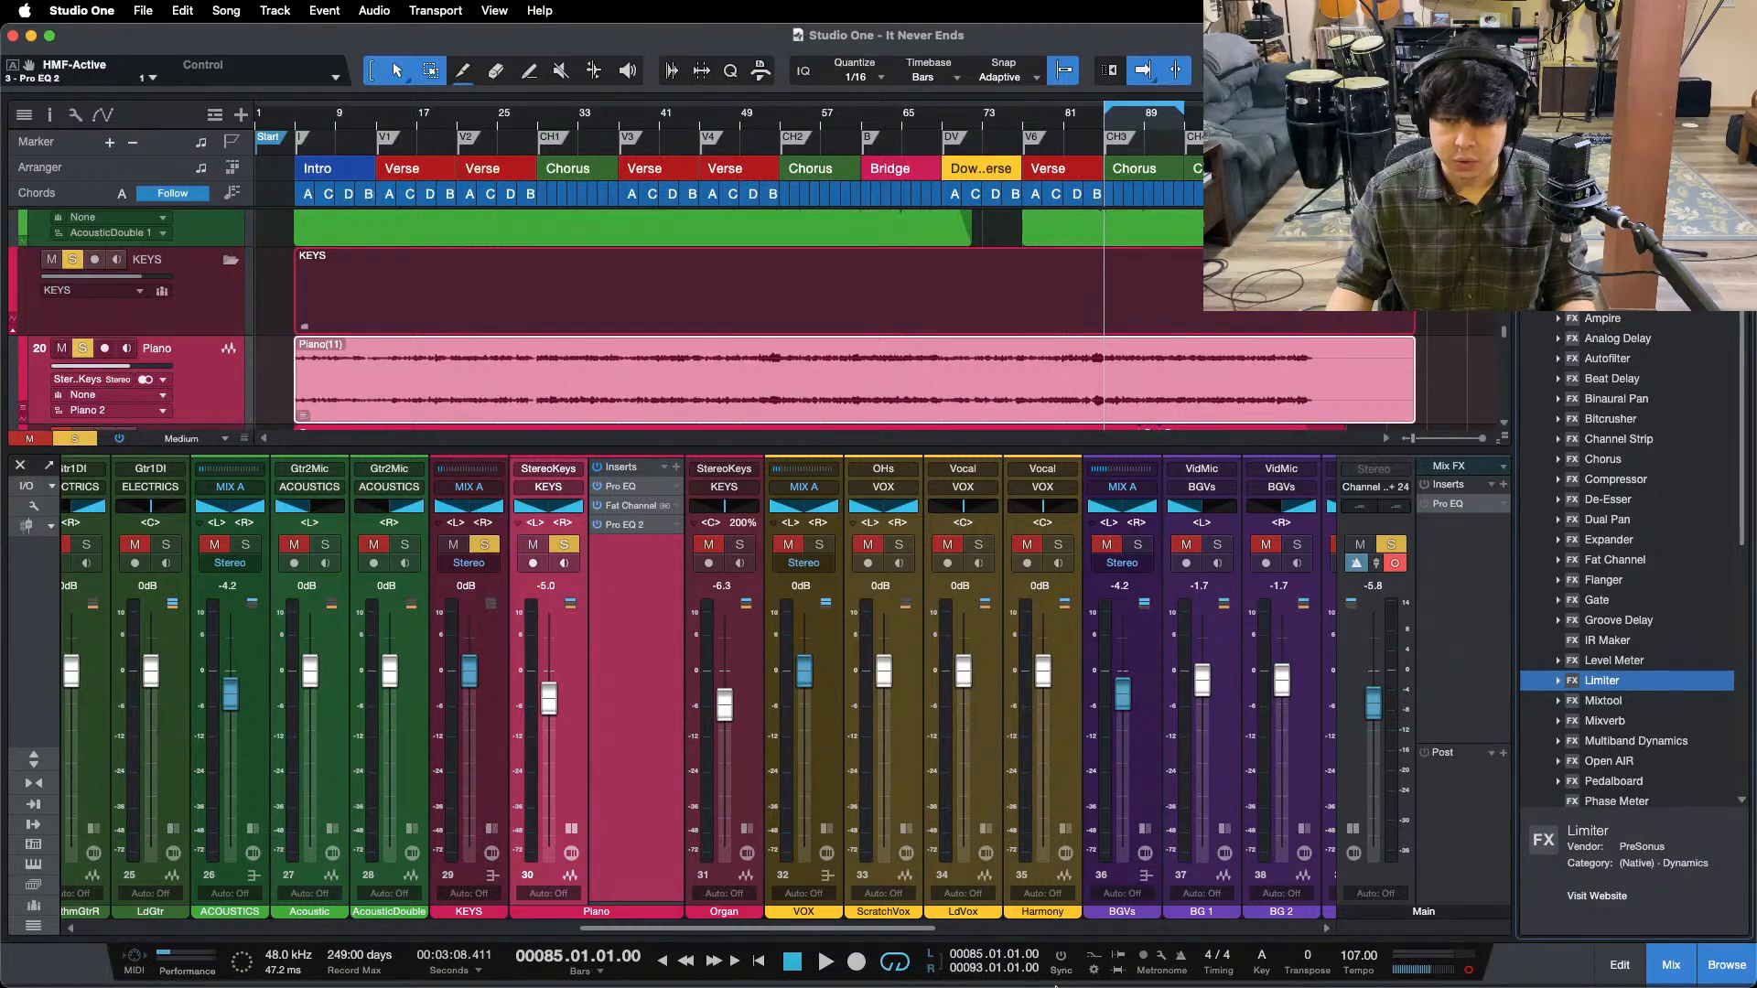
# - Play the chorus from bar 85 and unsolo the Piano track to hear it in the full mix
pyautogui.moveTo(1160, 138); pyautogui.dragTo(947, 200)
pyautogui.press('space')
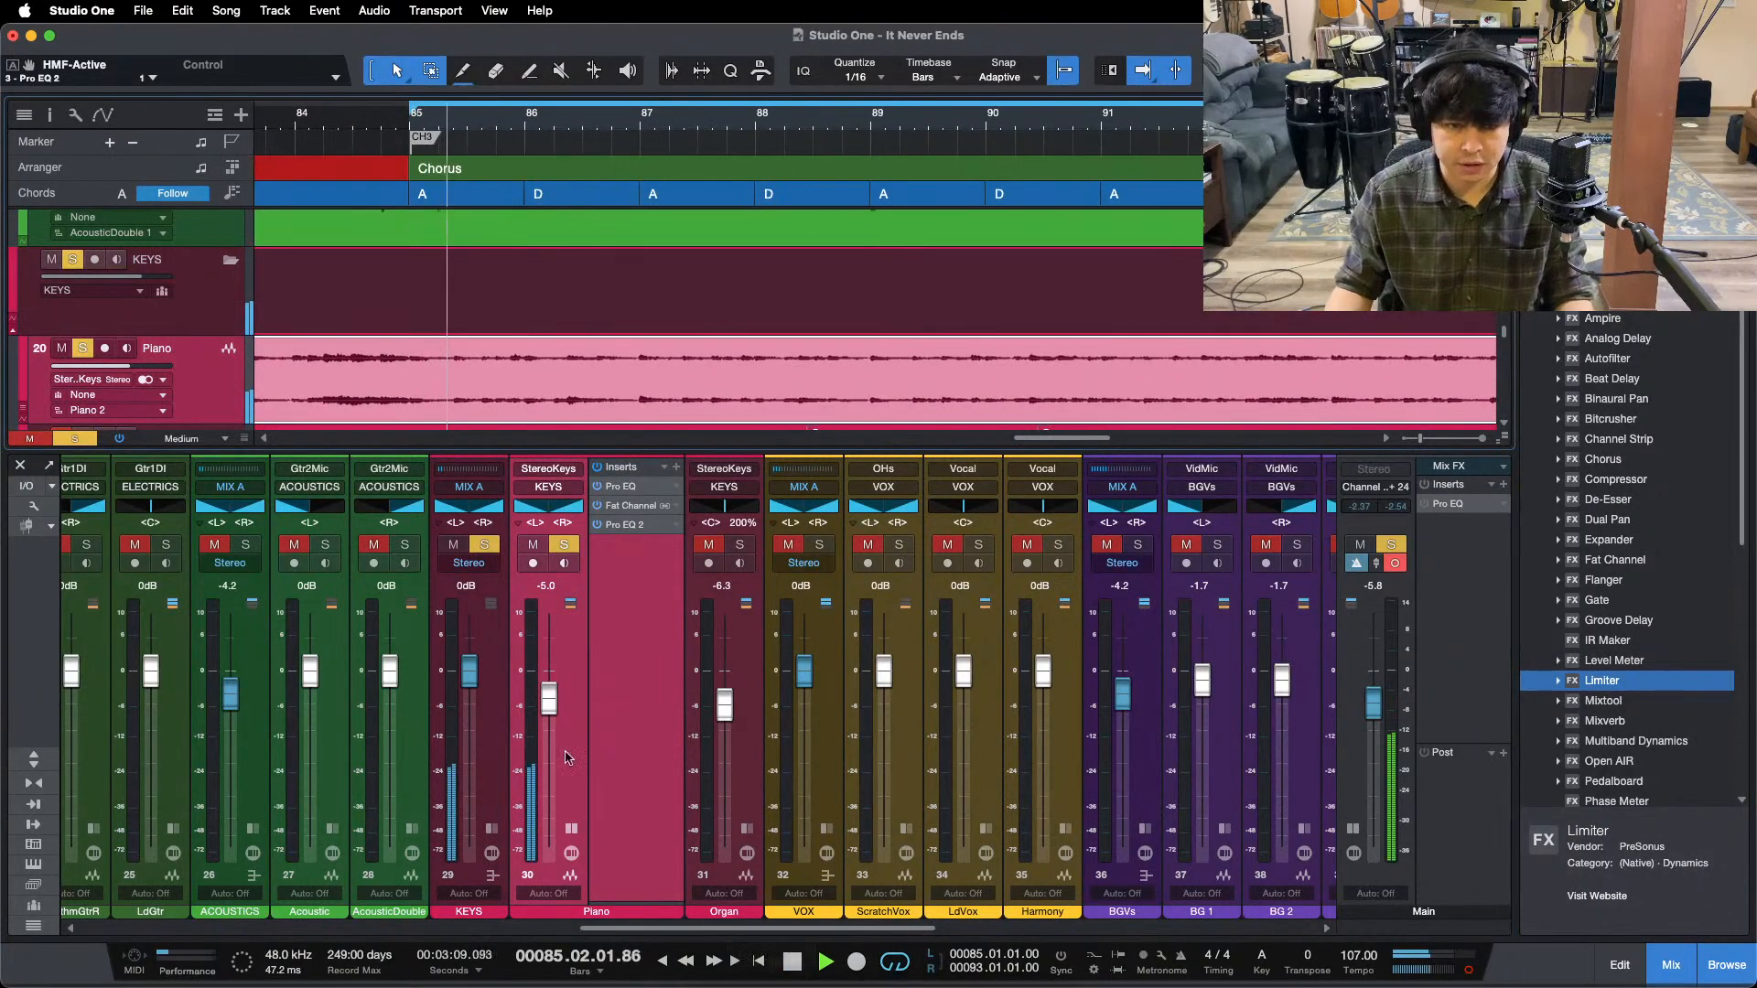
pyautogui.press('s')
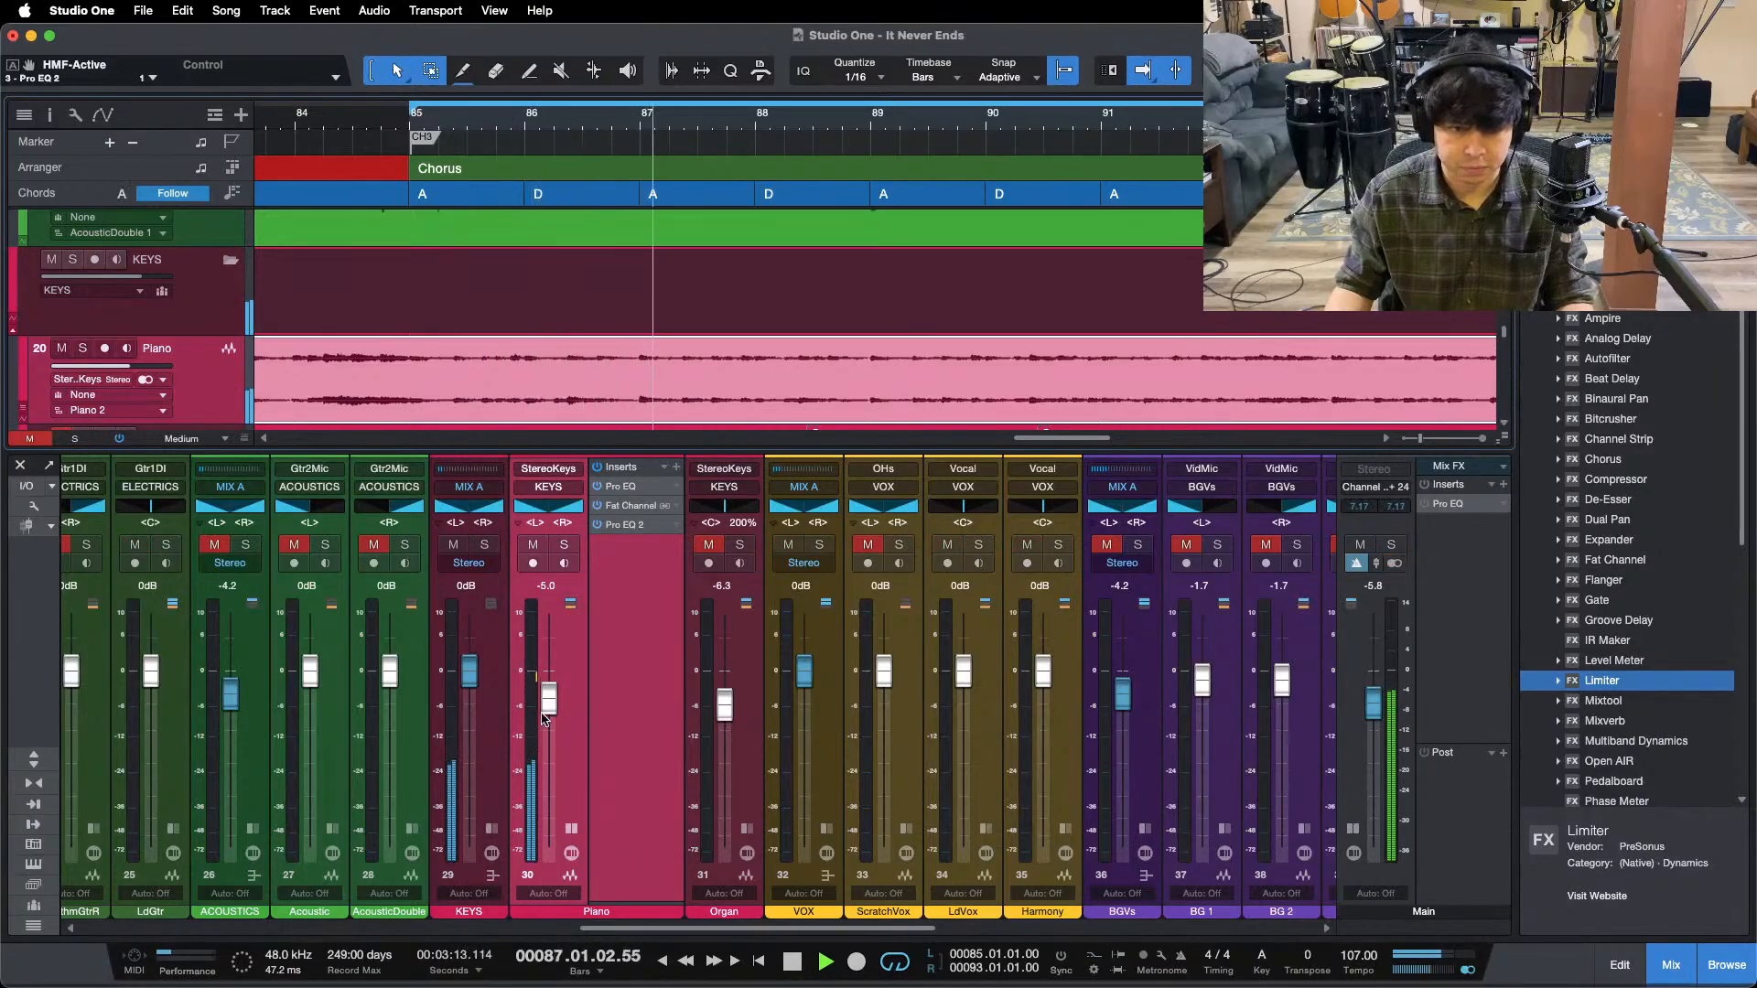
pyautogui.moveTo(830, 985)
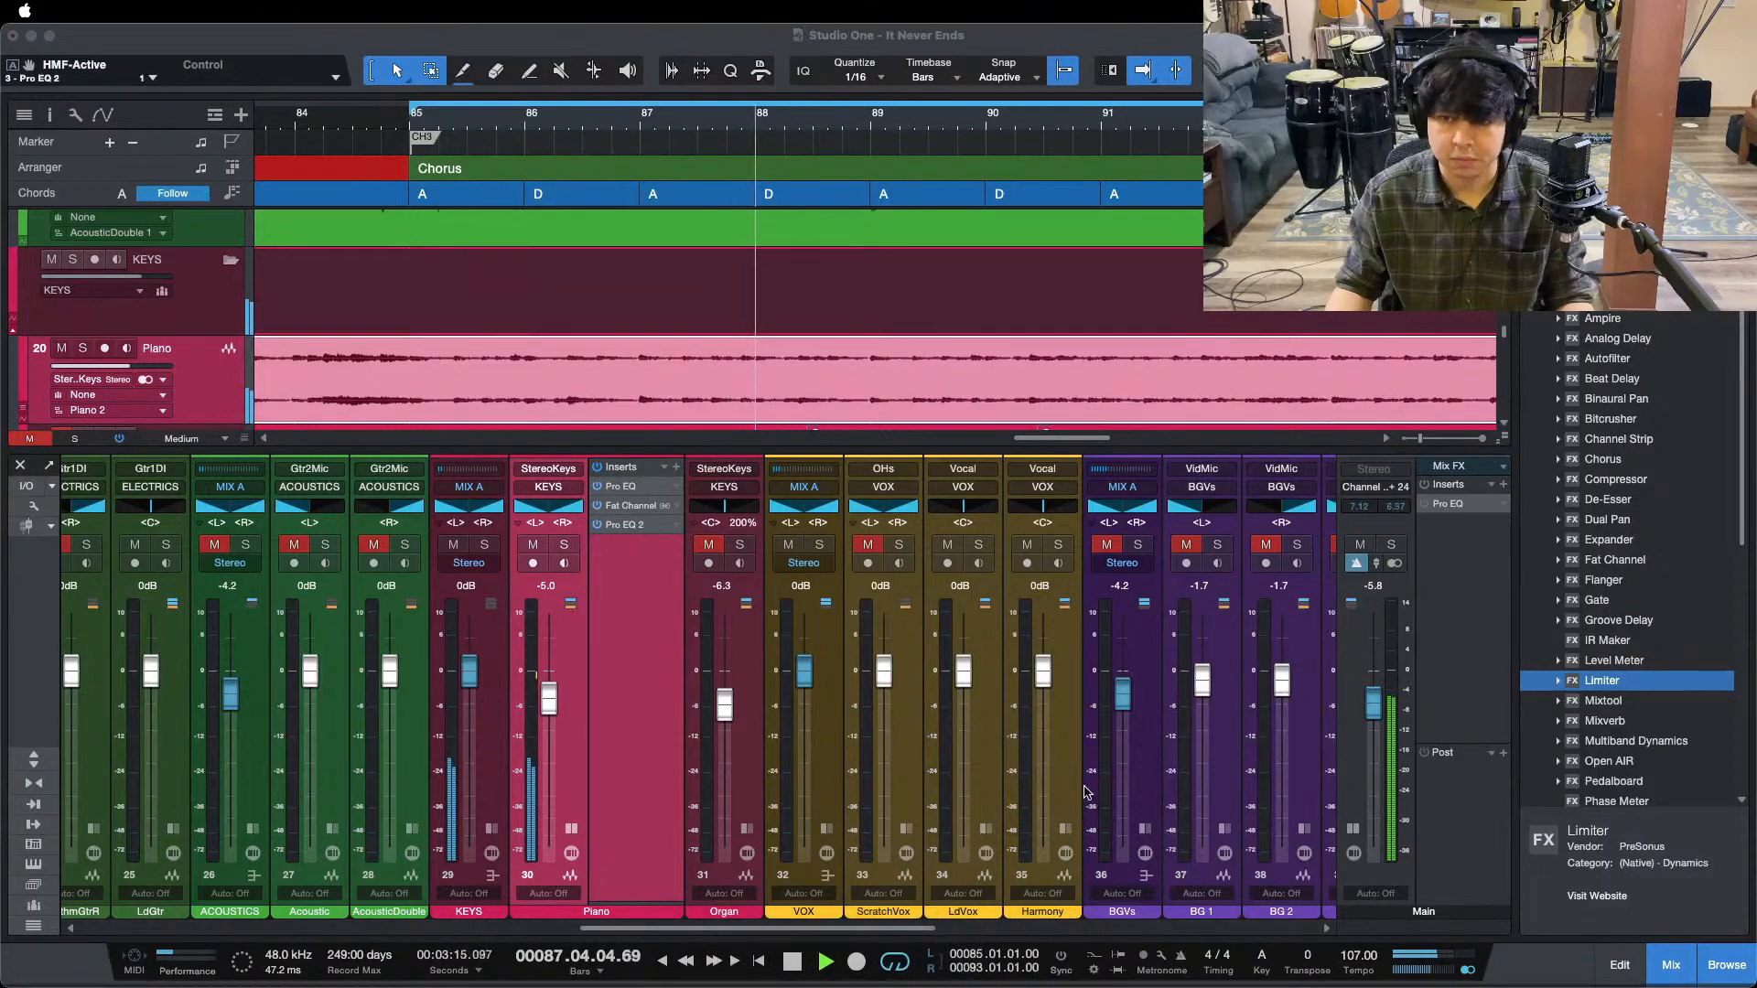
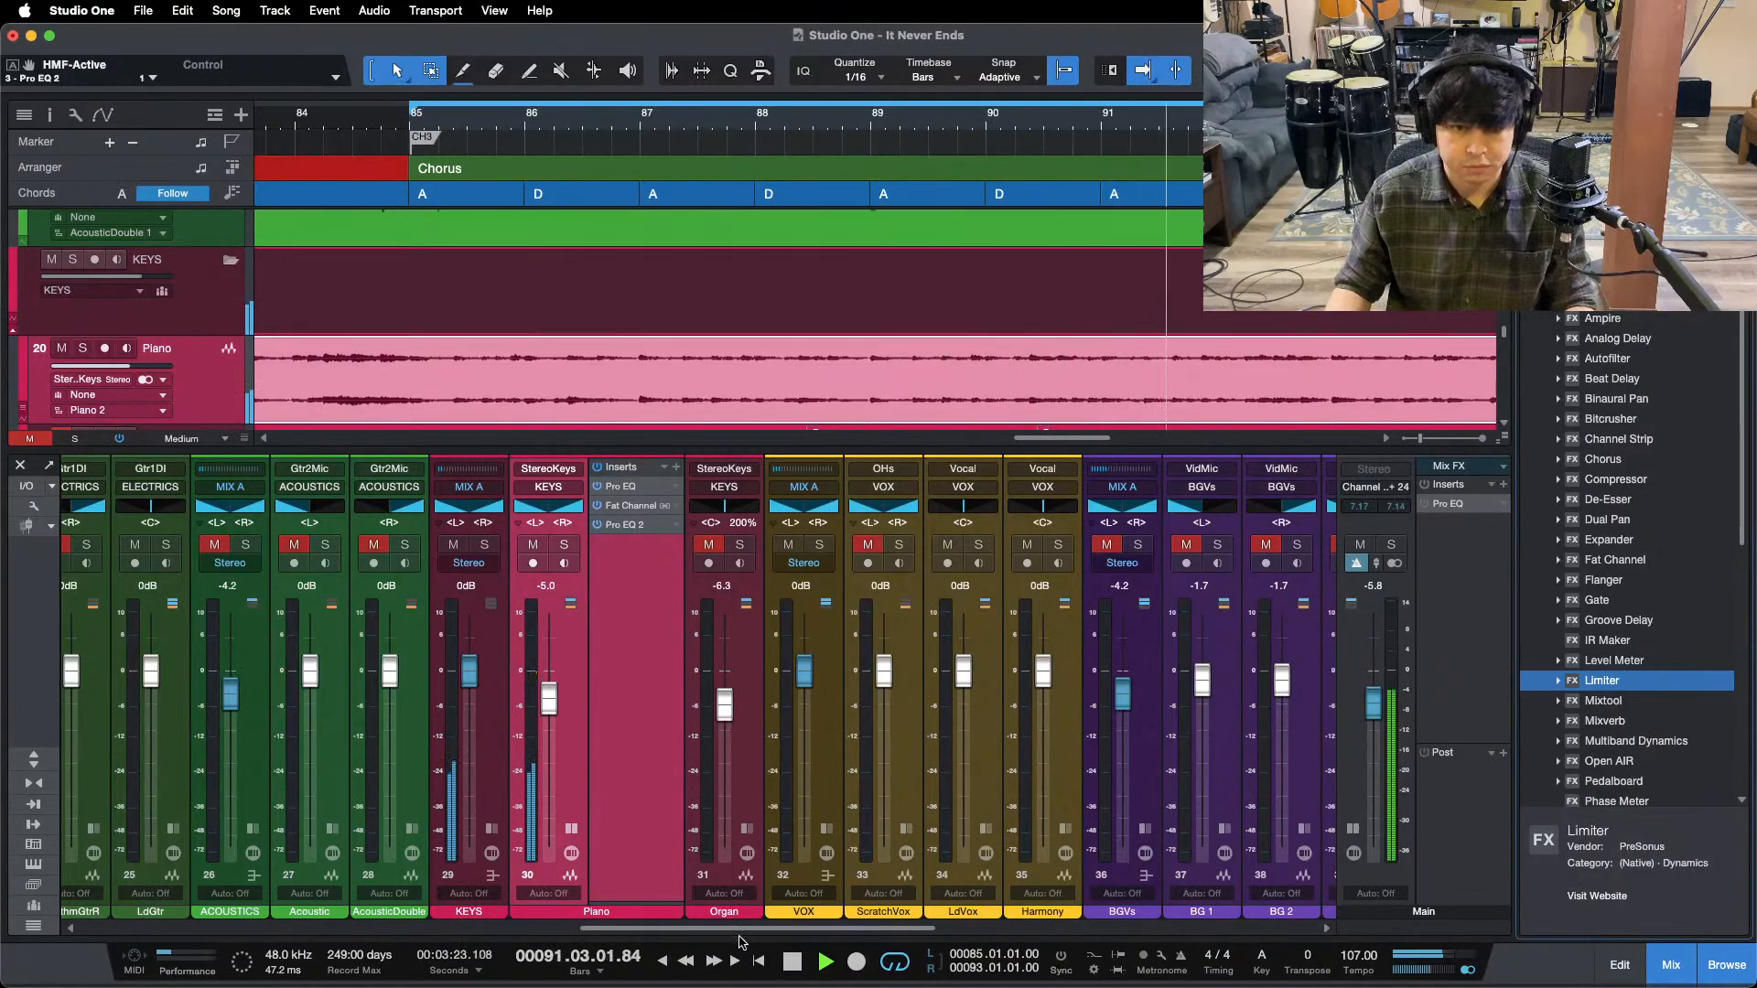
# - Play the full mix from the intro at bar 5 and open Pro EQ 2 on the Piano channel
pyautogui.press('z')
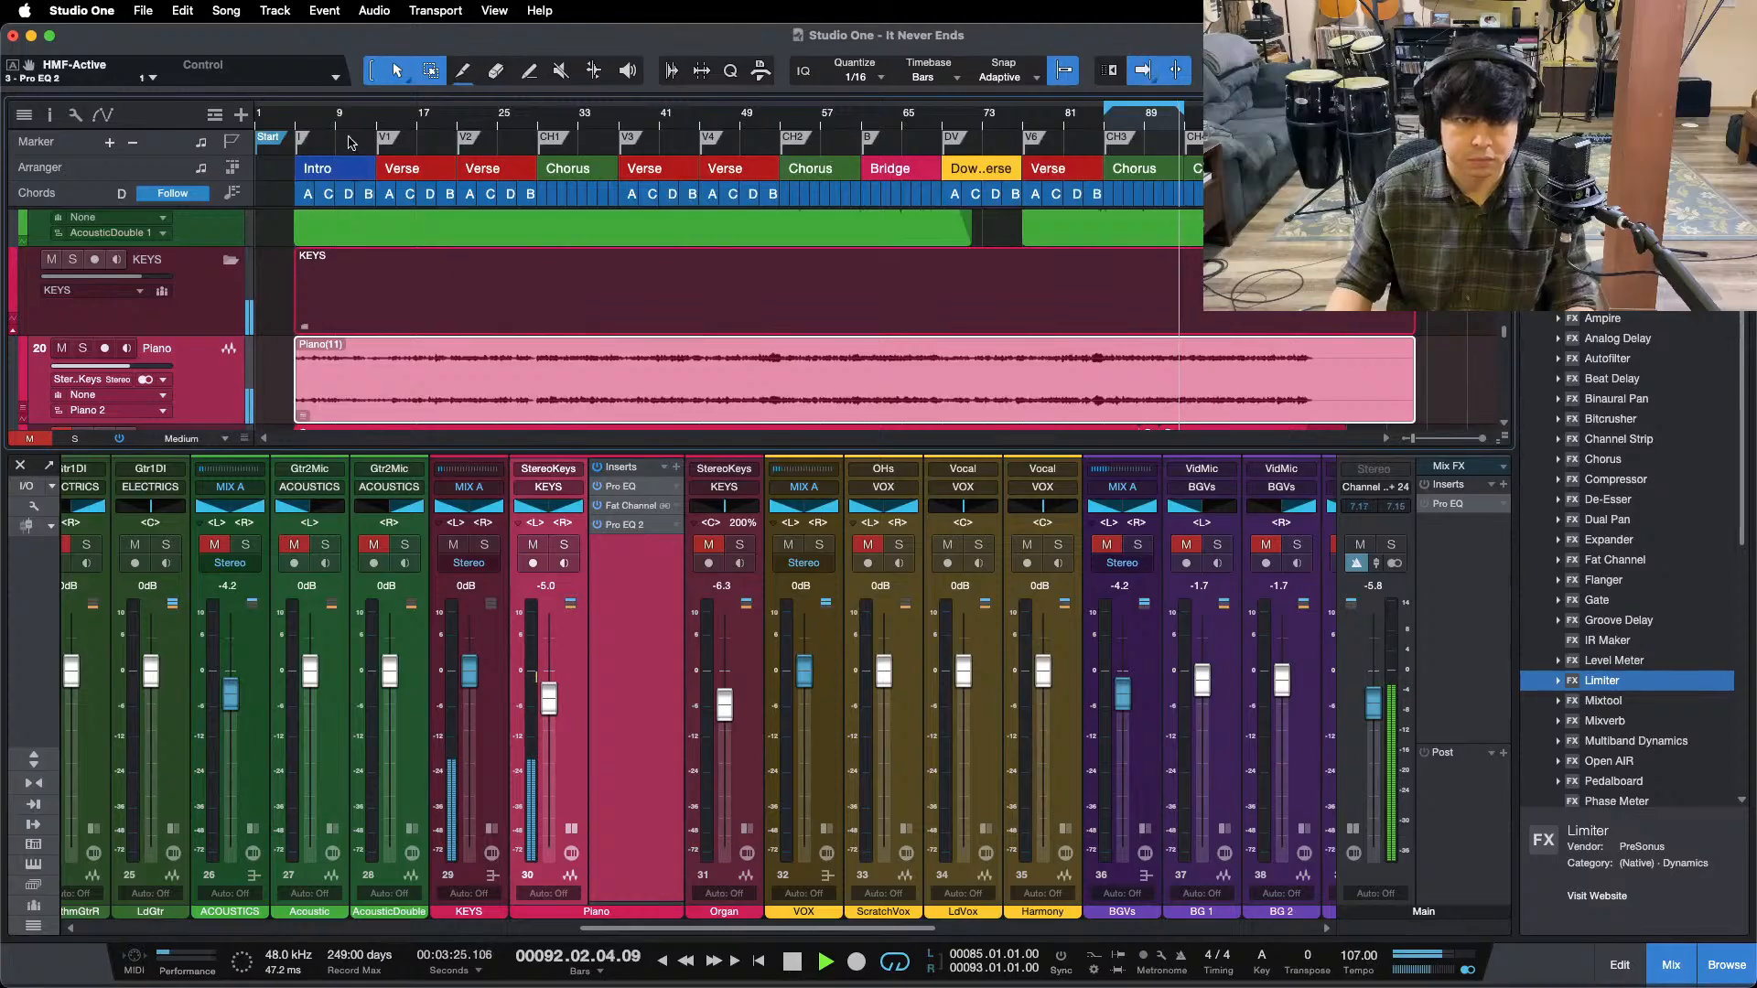
pyautogui.click(294, 118)
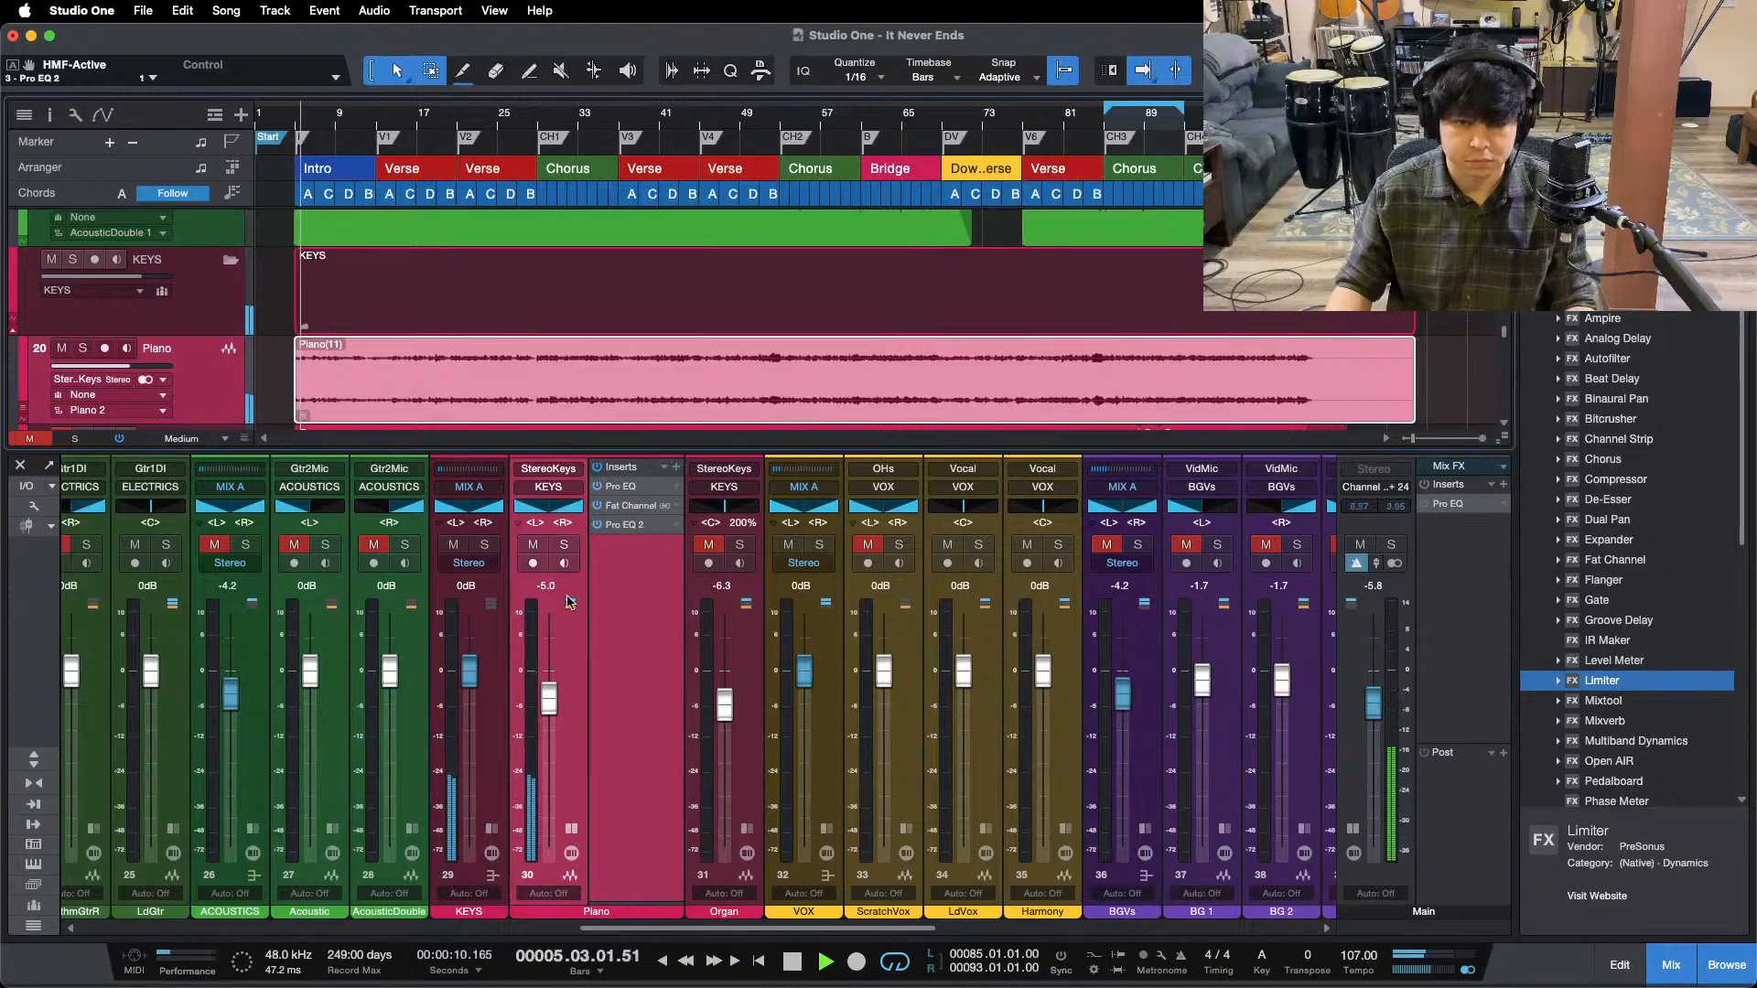
pyautogui.press('z')
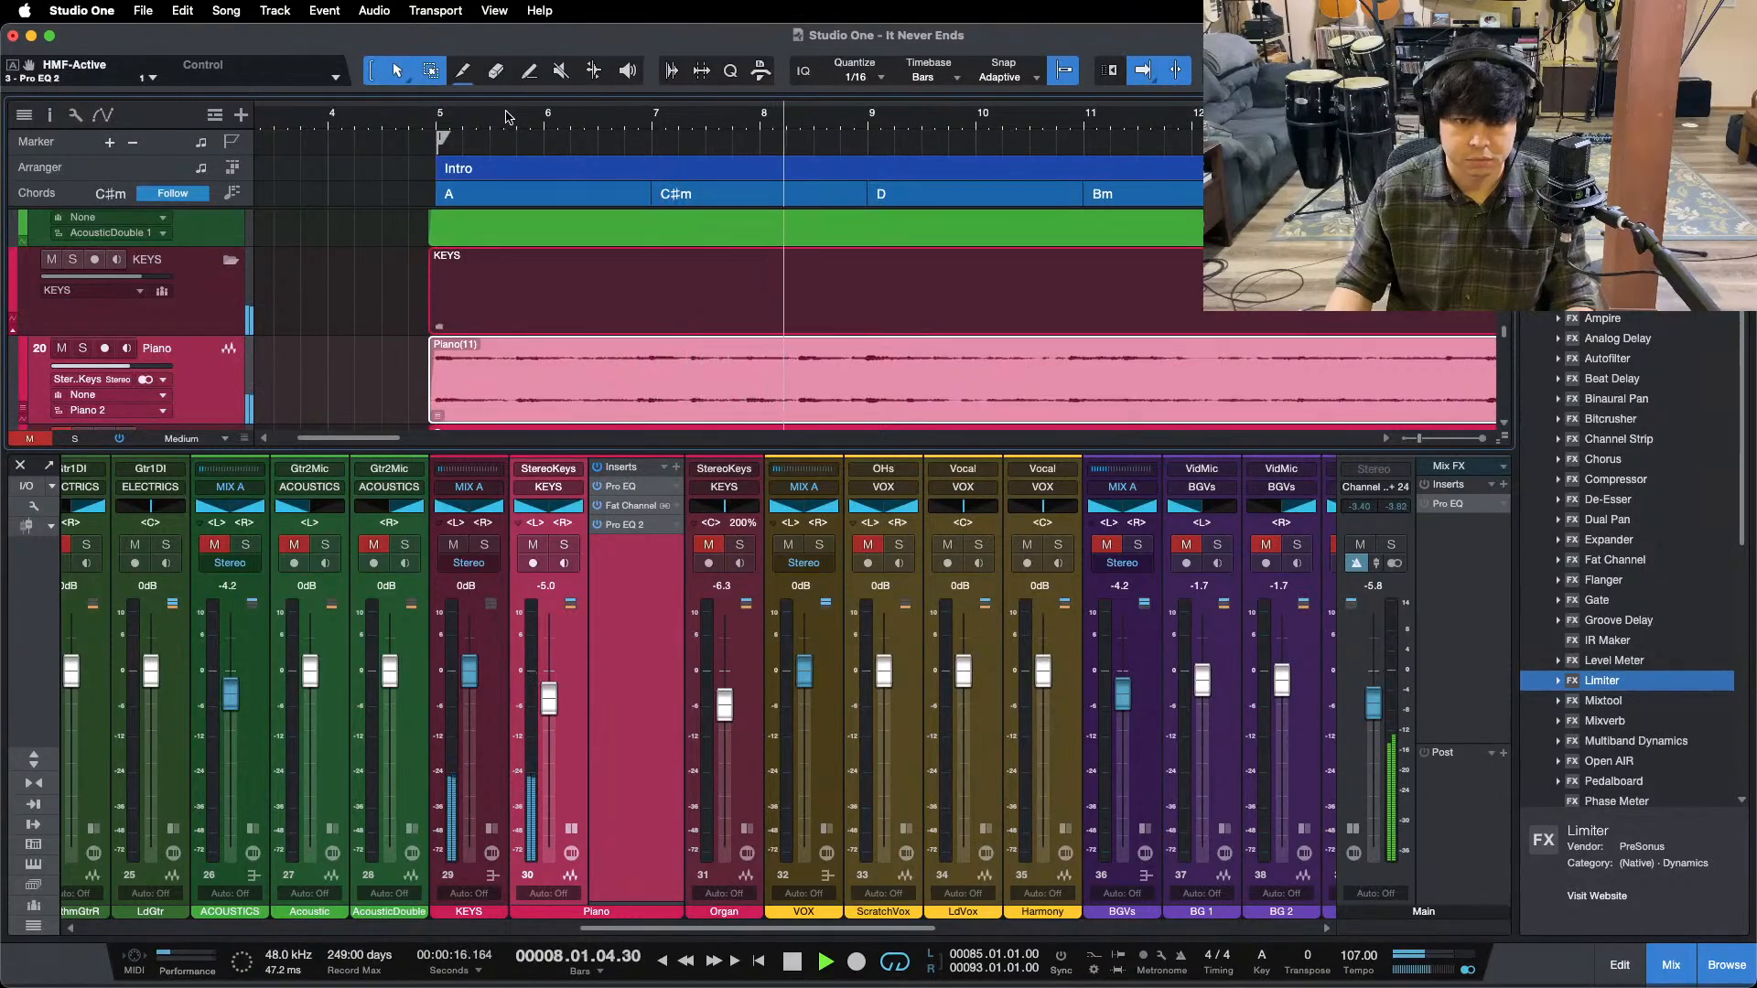
pyautogui.click(422, 122)
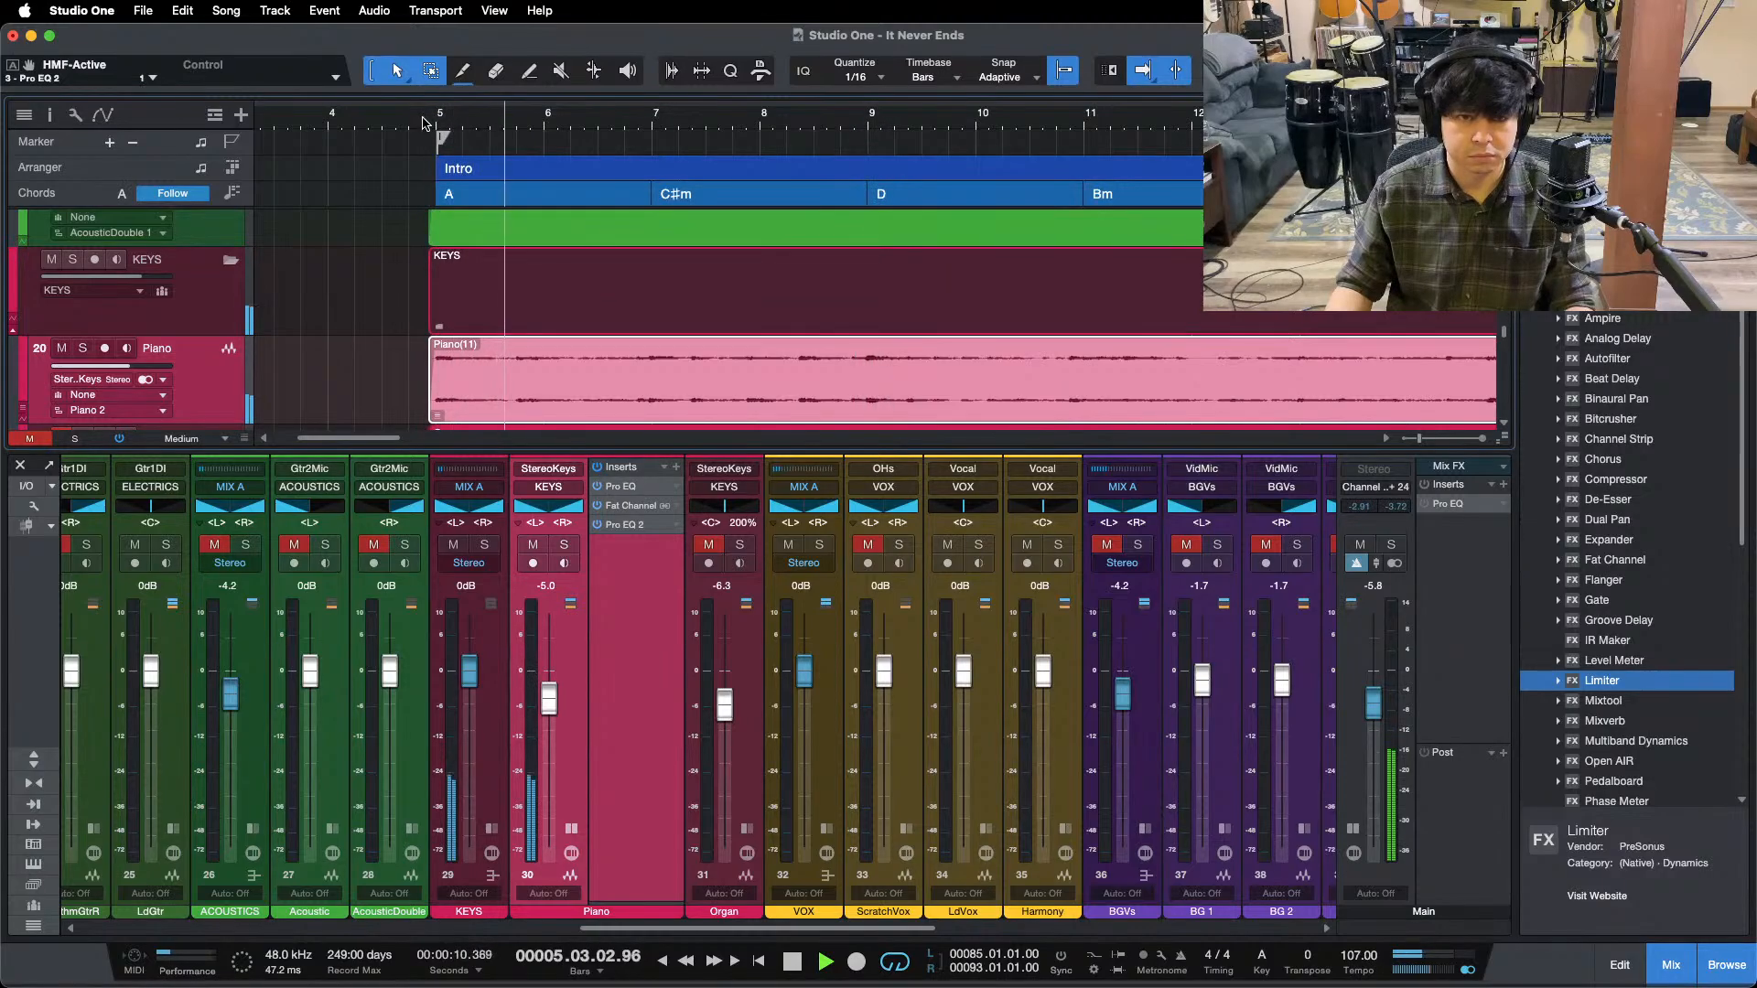
pyautogui.click(422, 122)
pyautogui.click(625, 525)
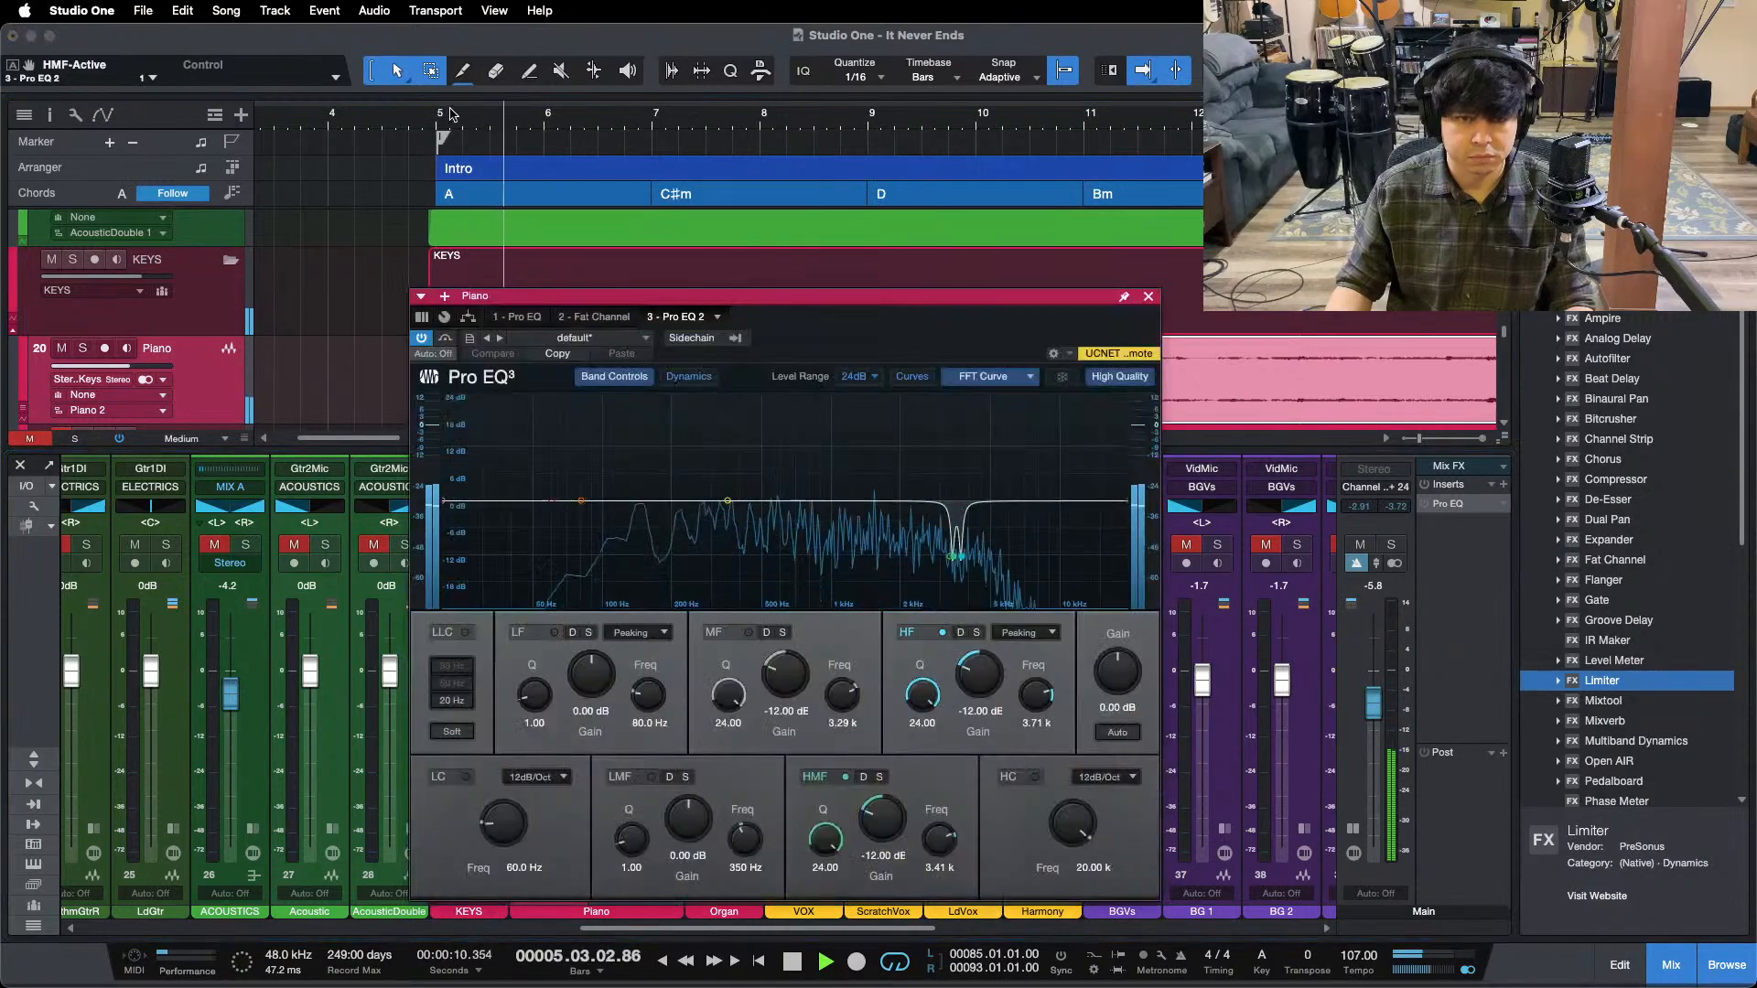
pyautogui.scroll(5, 428, 133)
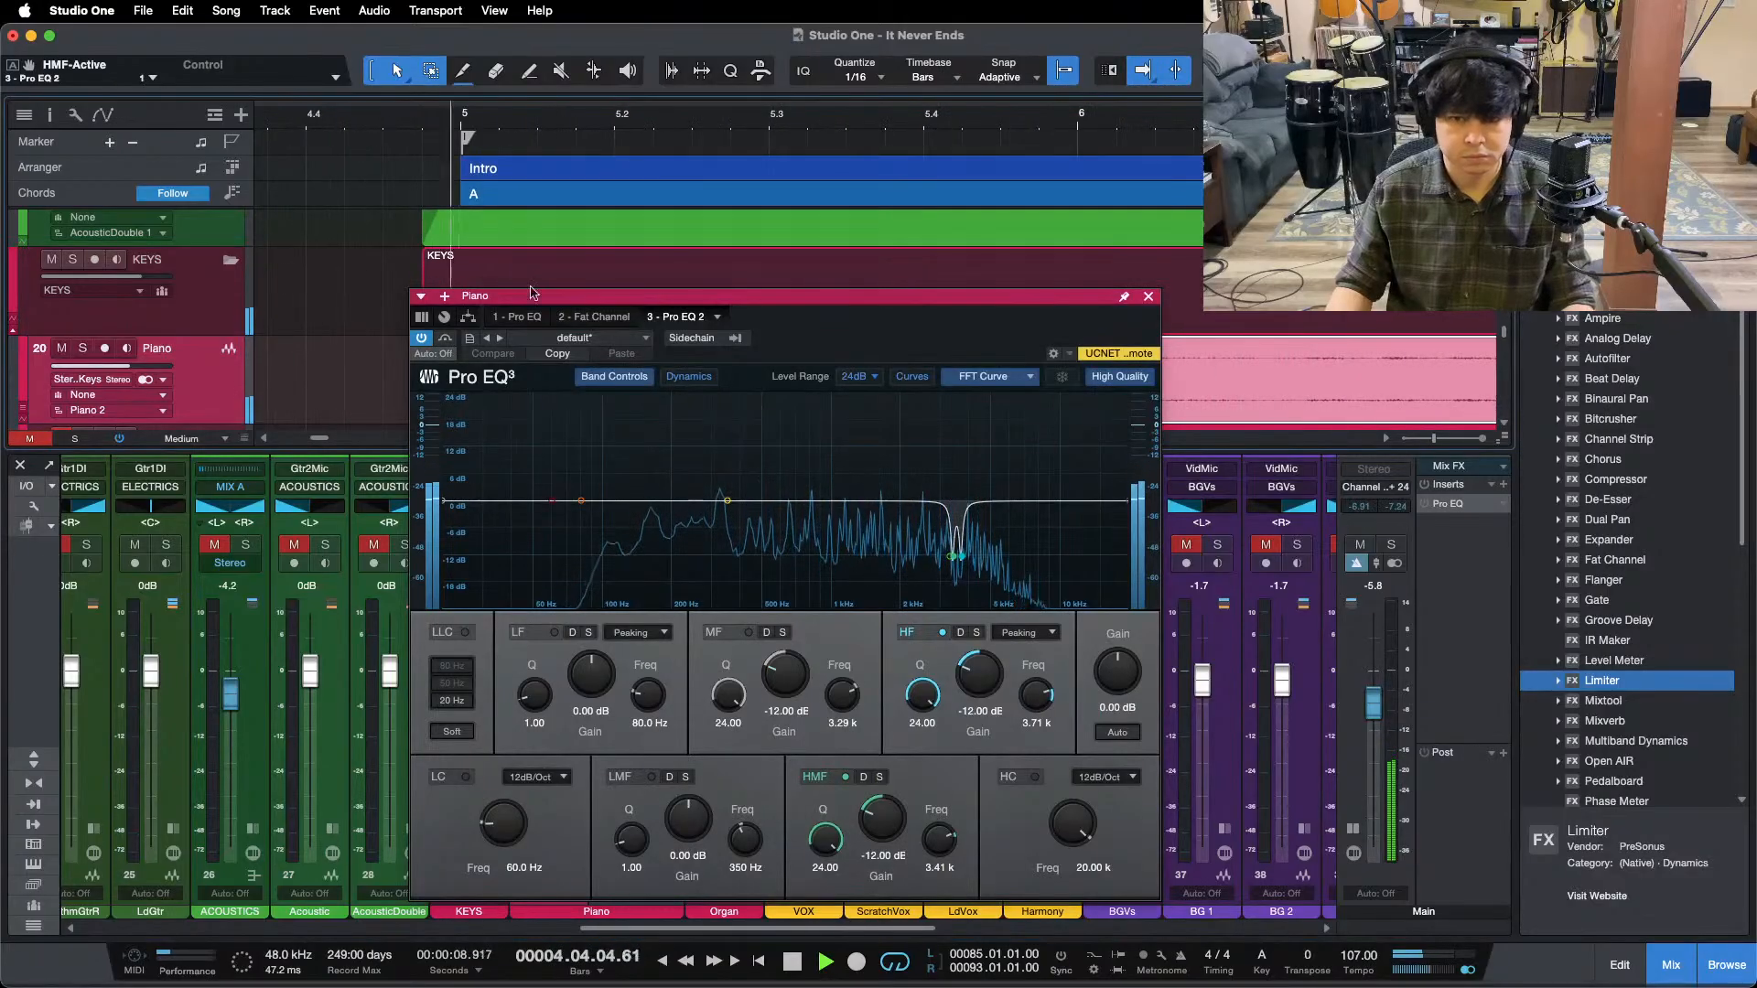
pyautogui.click(428, 133)
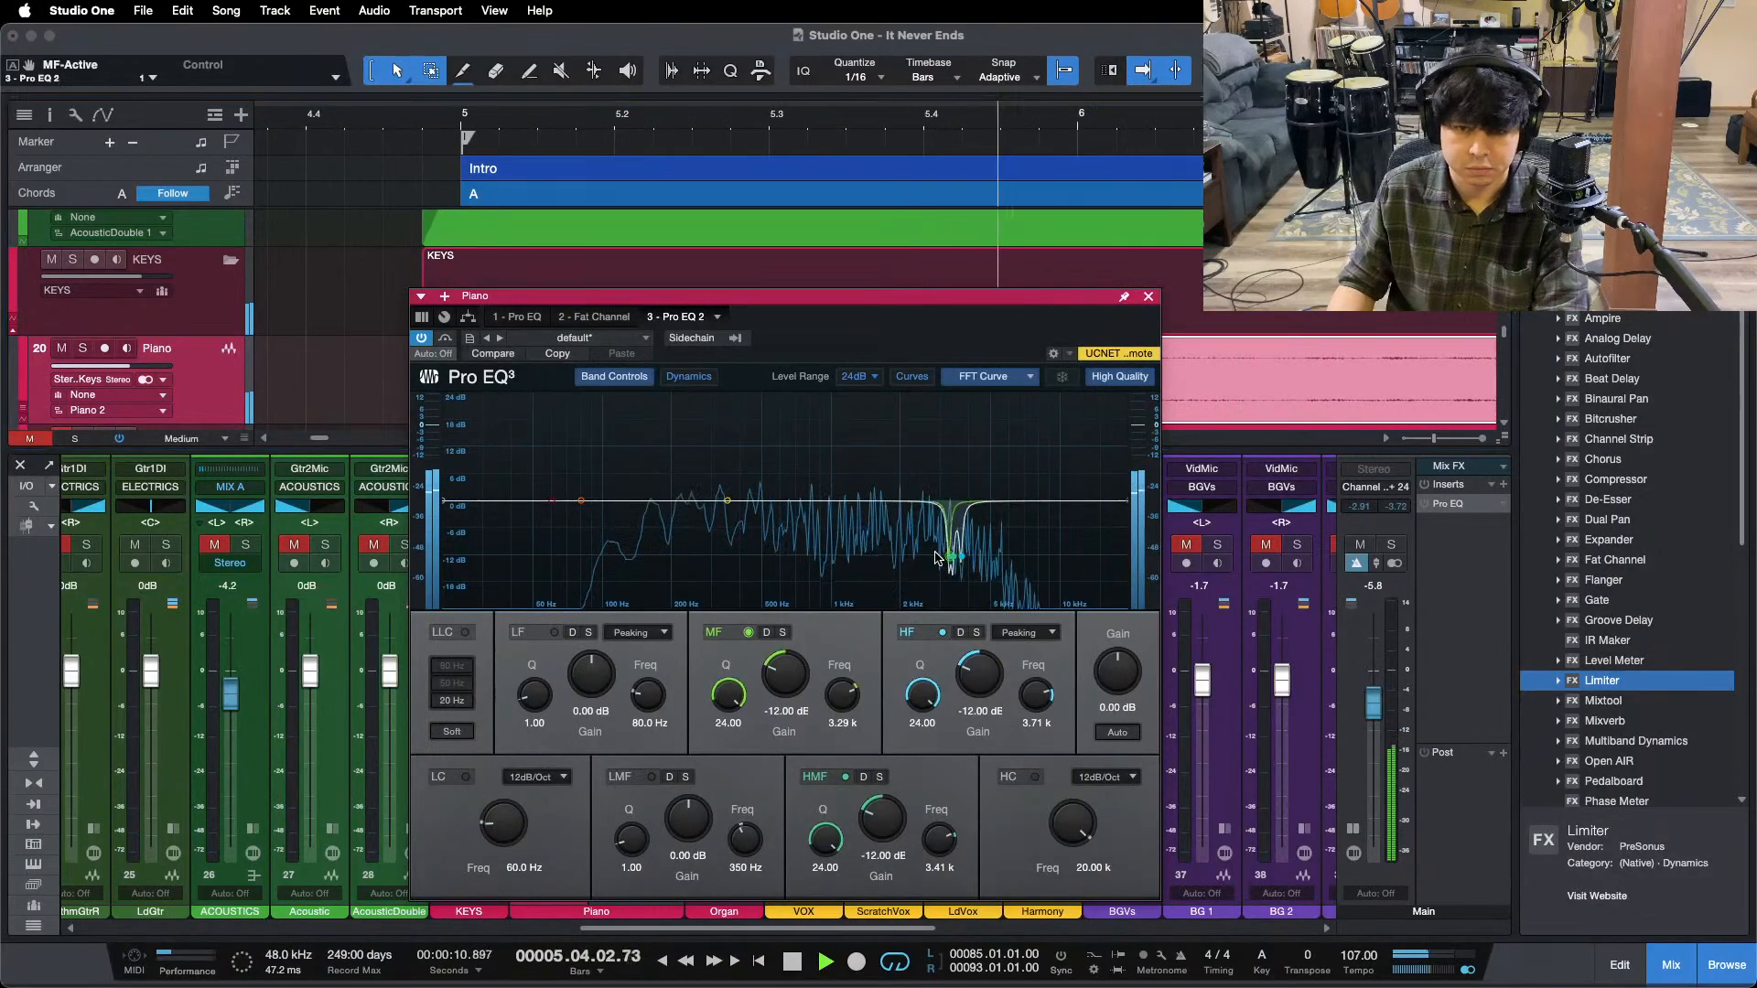
# - Enable the MF band, boost it to 24 dB, and sweep its frequency to 4.34 kHz while replaying the intro
pyautogui.moveTo(951, 556); pyautogui.dragTo(978, 357)
pyautogui.press('space')
pyautogui.press('space')
pyautogui.press('space')
pyautogui.press('space')
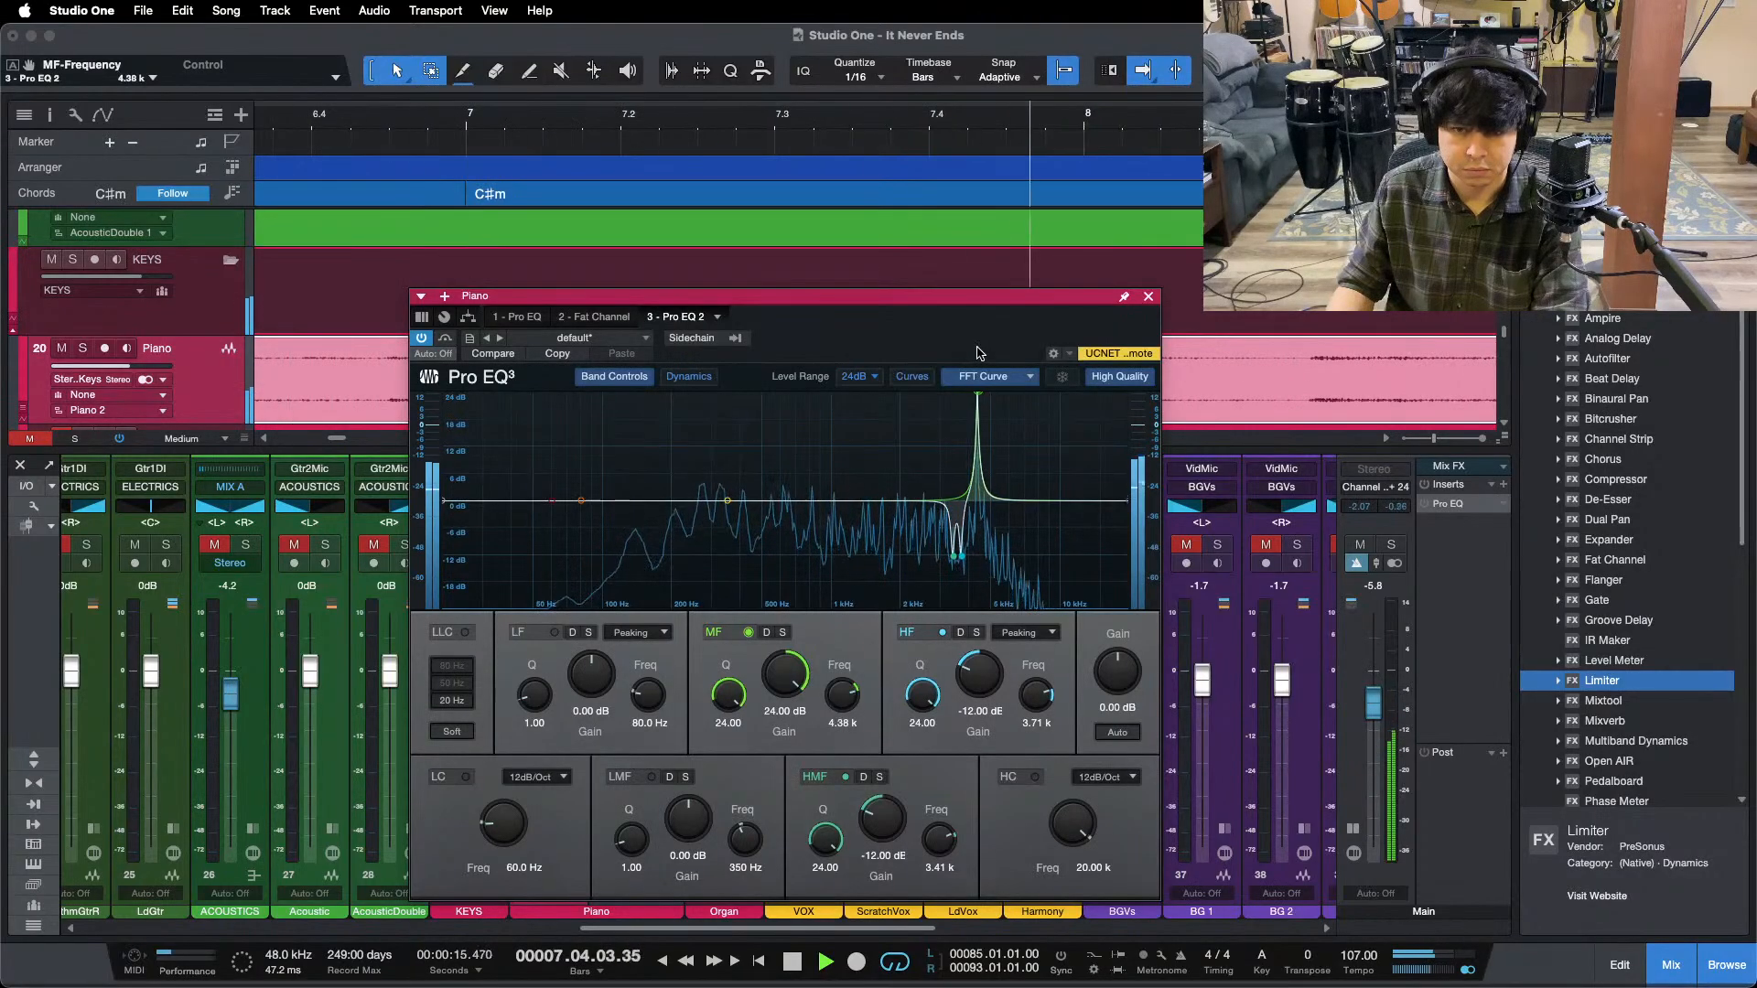
pyautogui.press('space')
pyautogui.press('space')
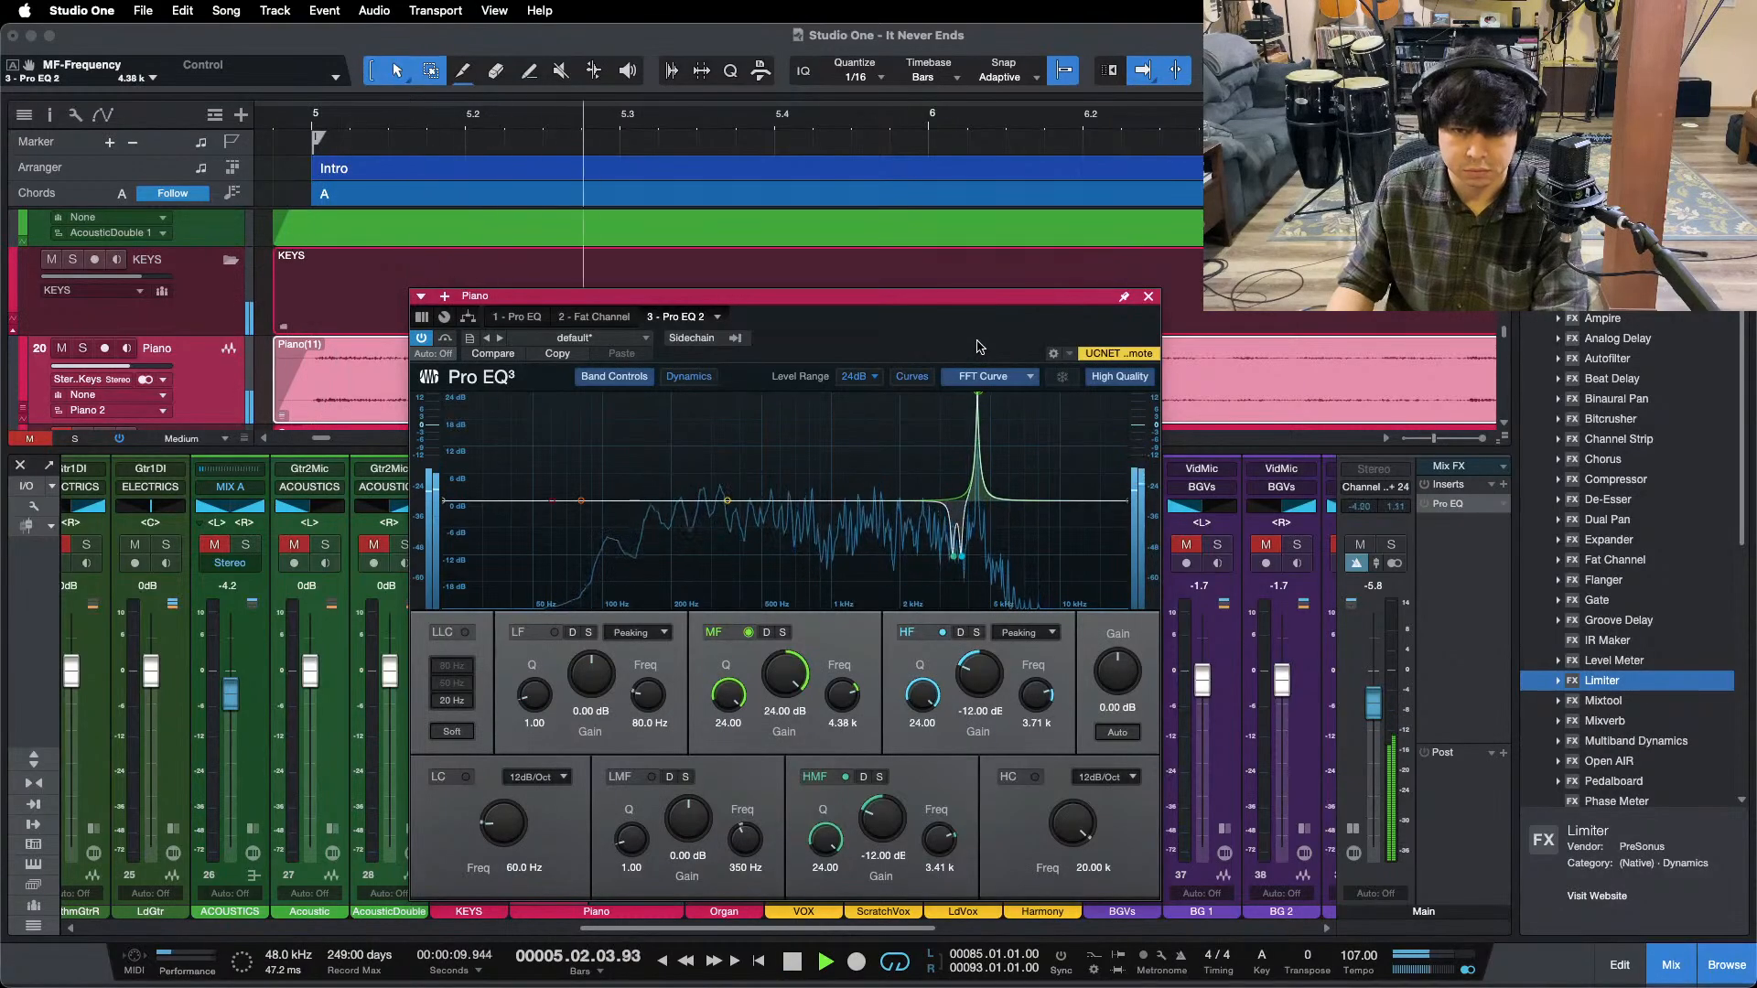
pyautogui.press('space')
pyautogui.press('space')
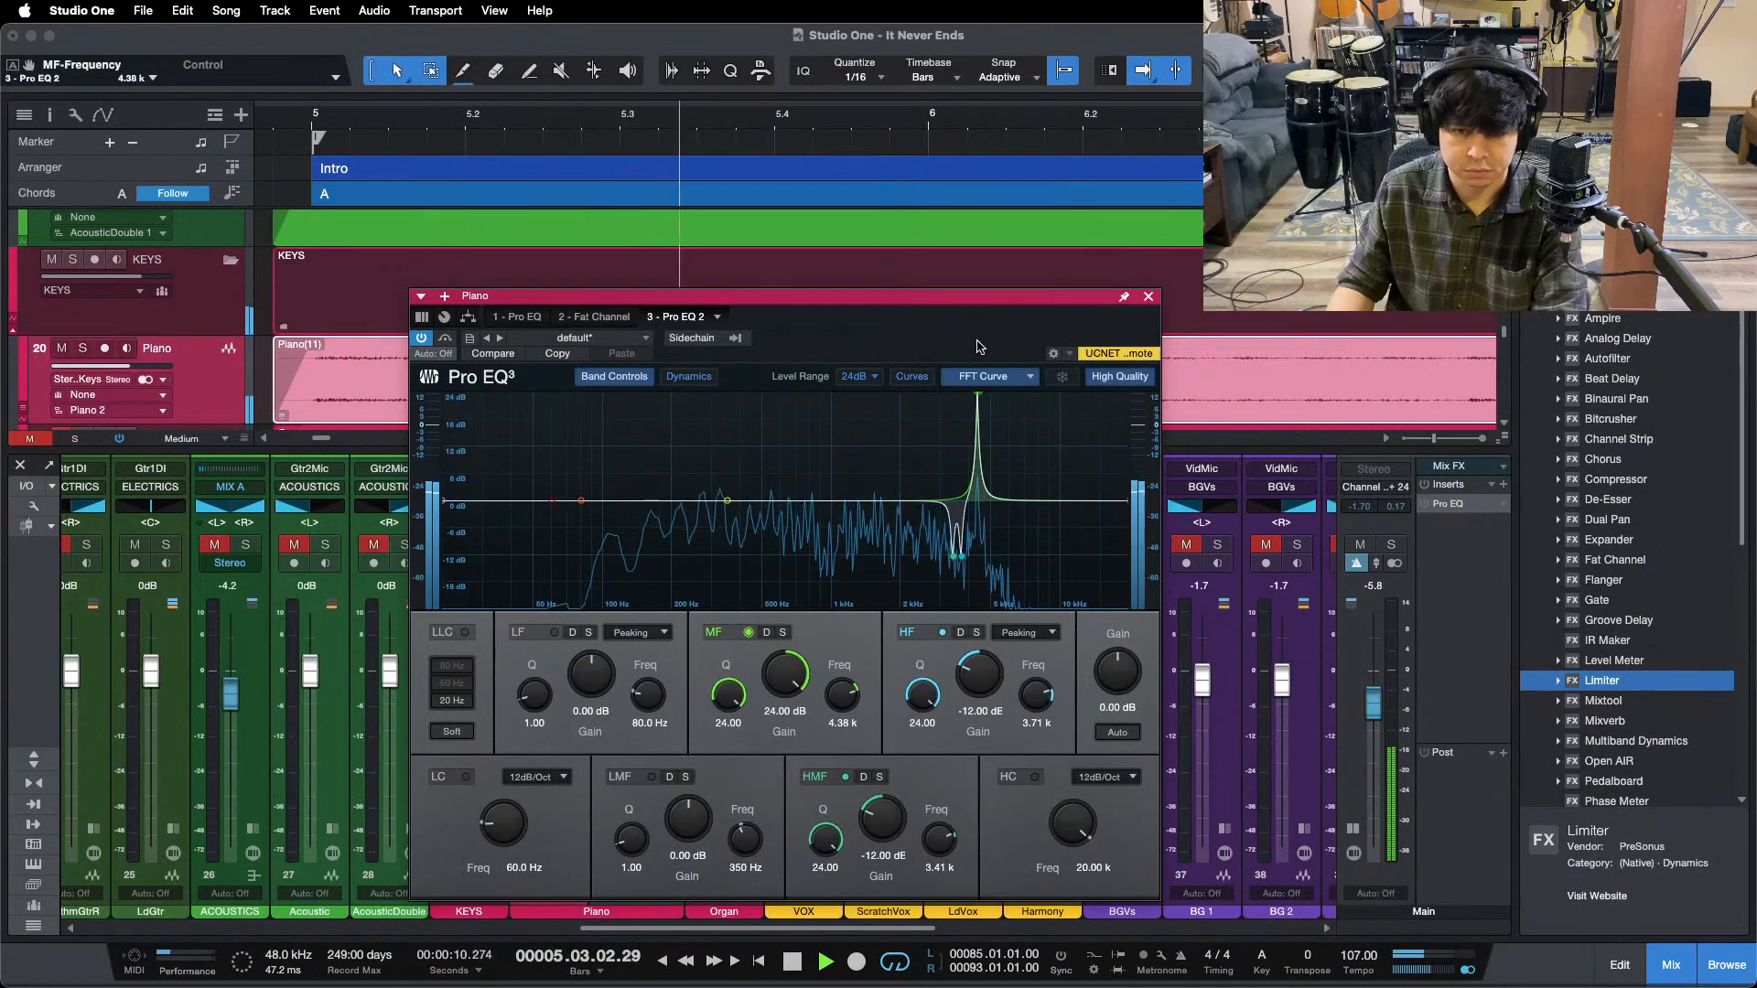
pyautogui.press('space')
pyautogui.press('space')
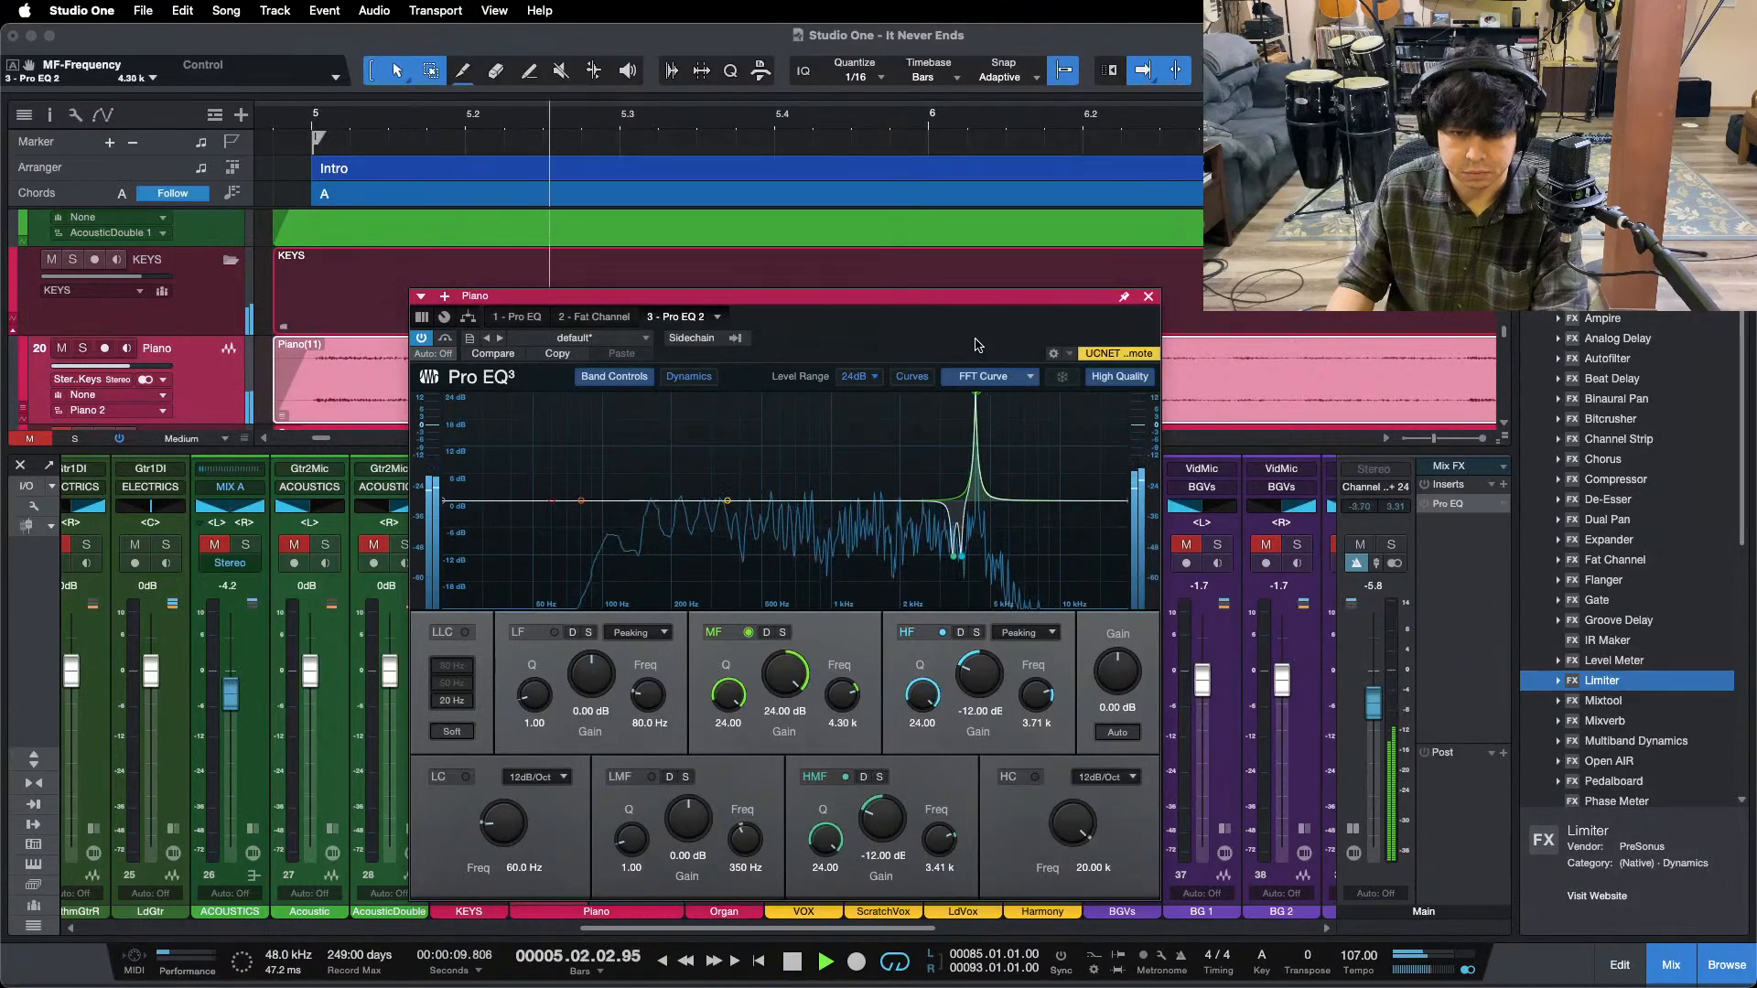
pyautogui.press('space')
pyautogui.press('space')
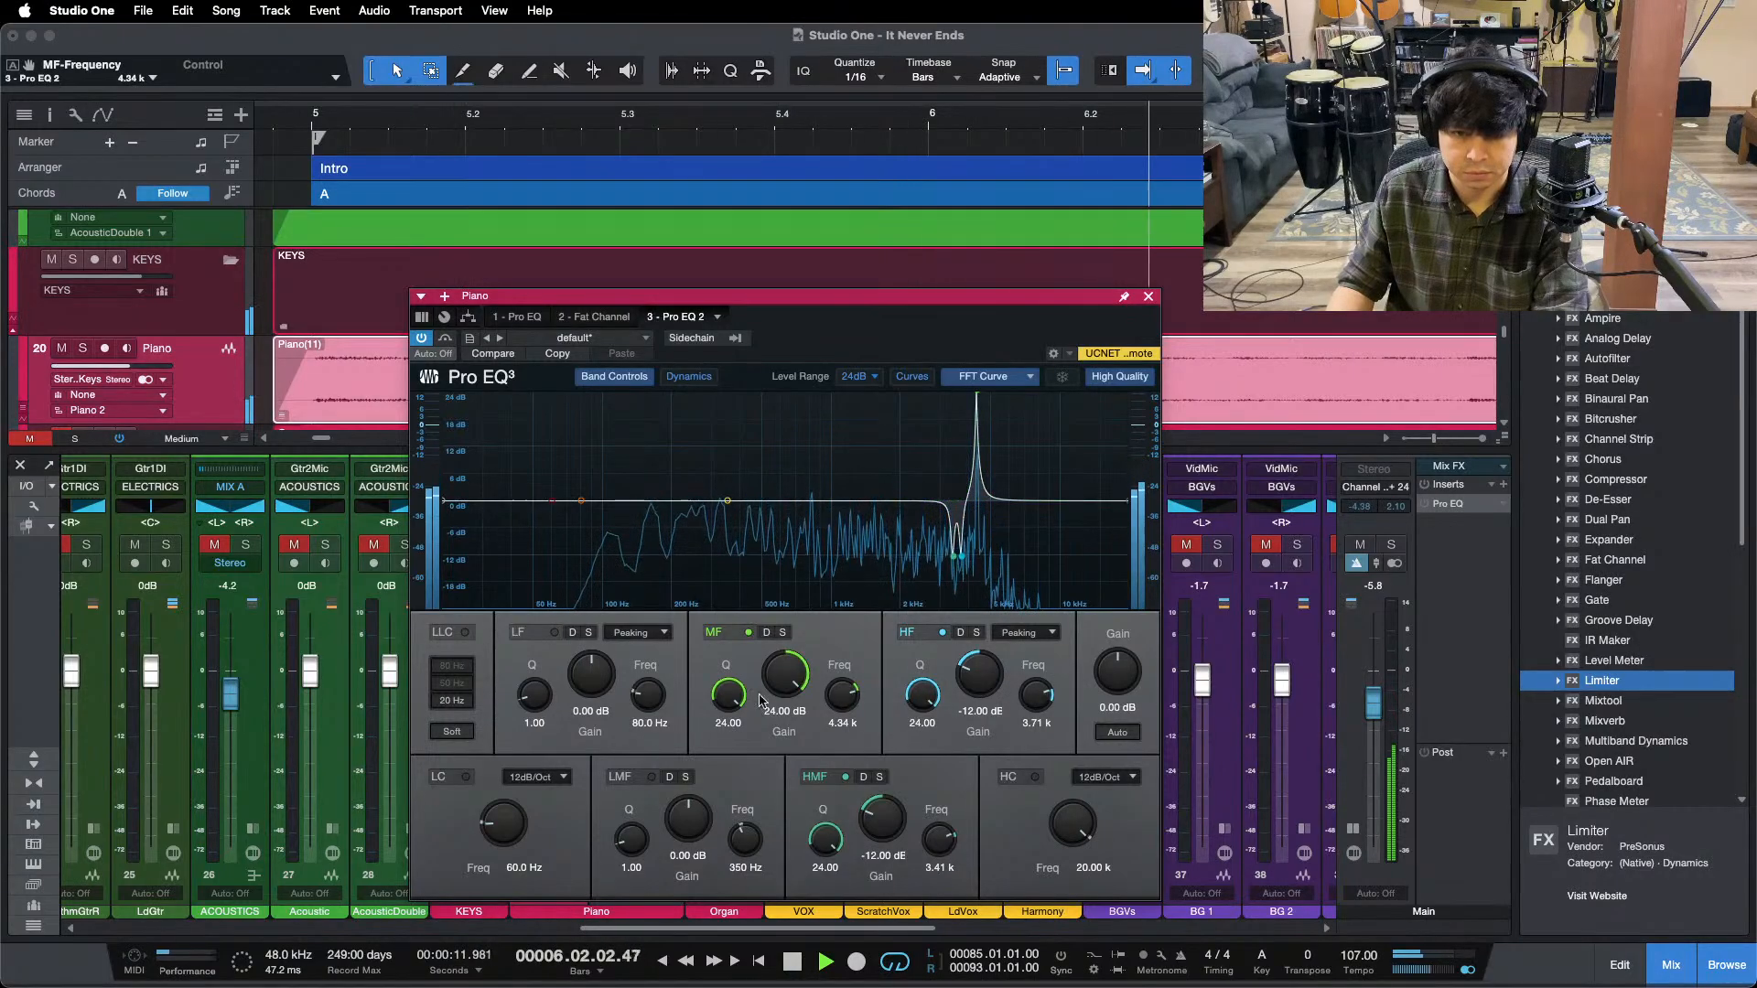
# - Set the MF band's gain to -12 dB and close Pro EQ 2
pyautogui.moveTo(785, 673); pyautogui.dragTo(788, 686)
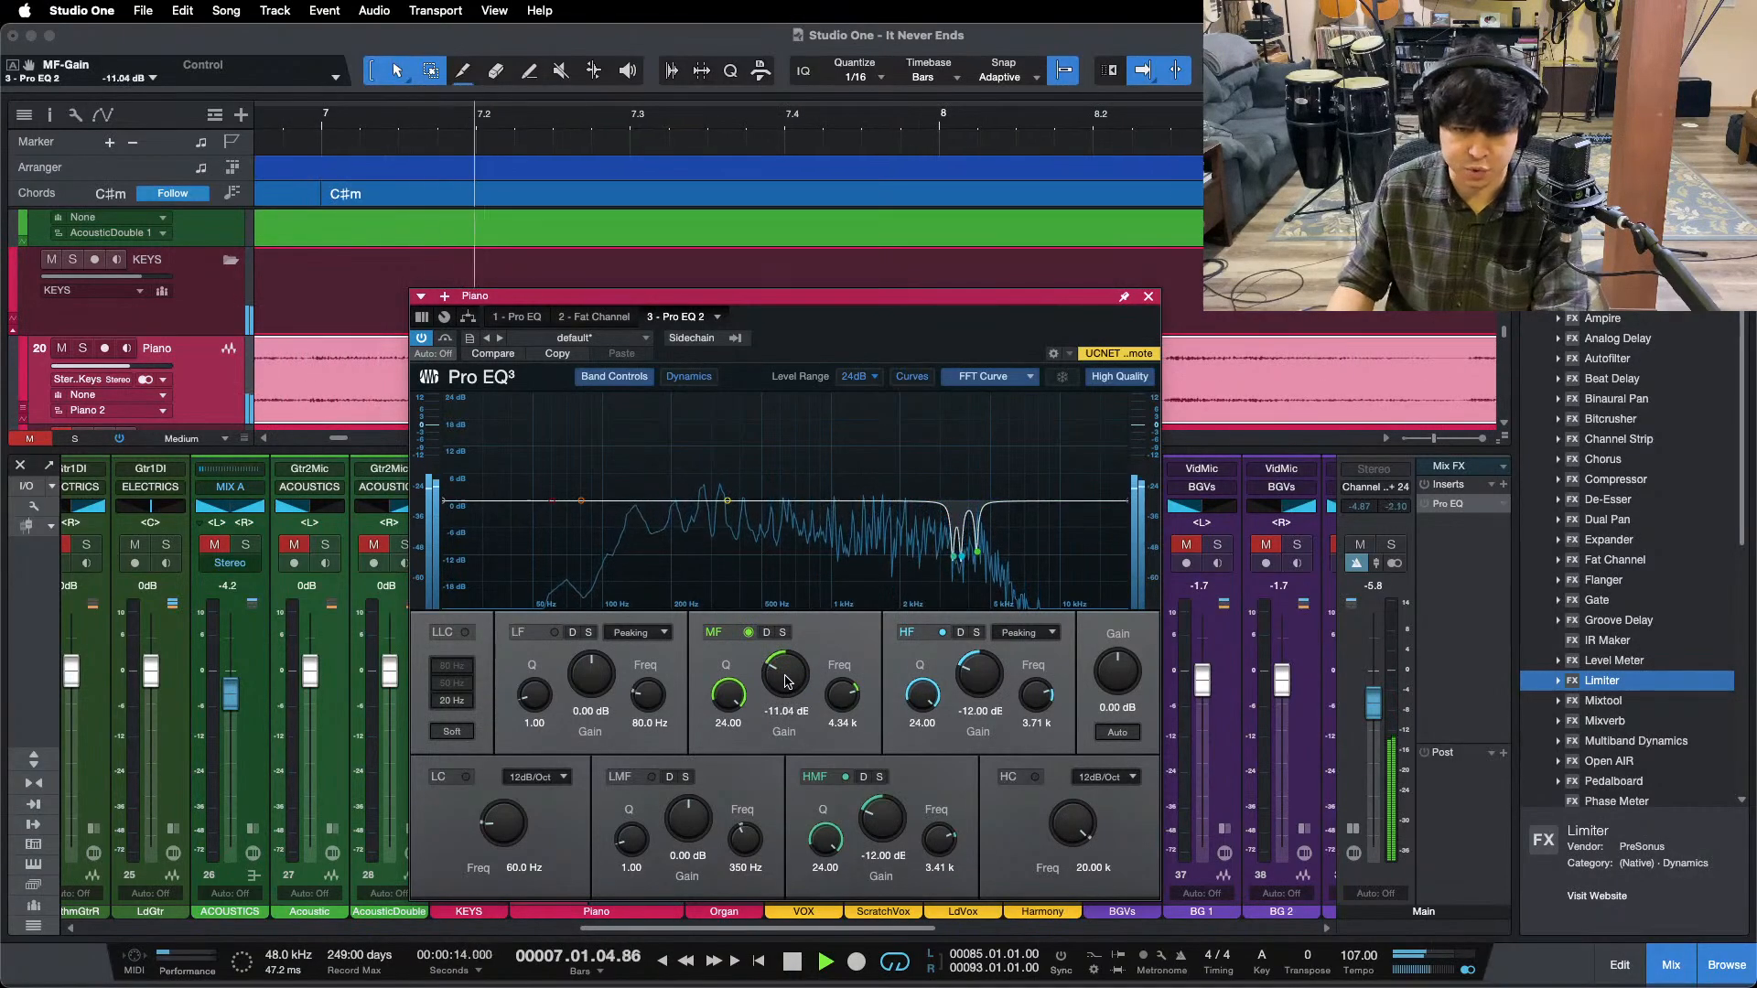
pyautogui.click(1148, 296)
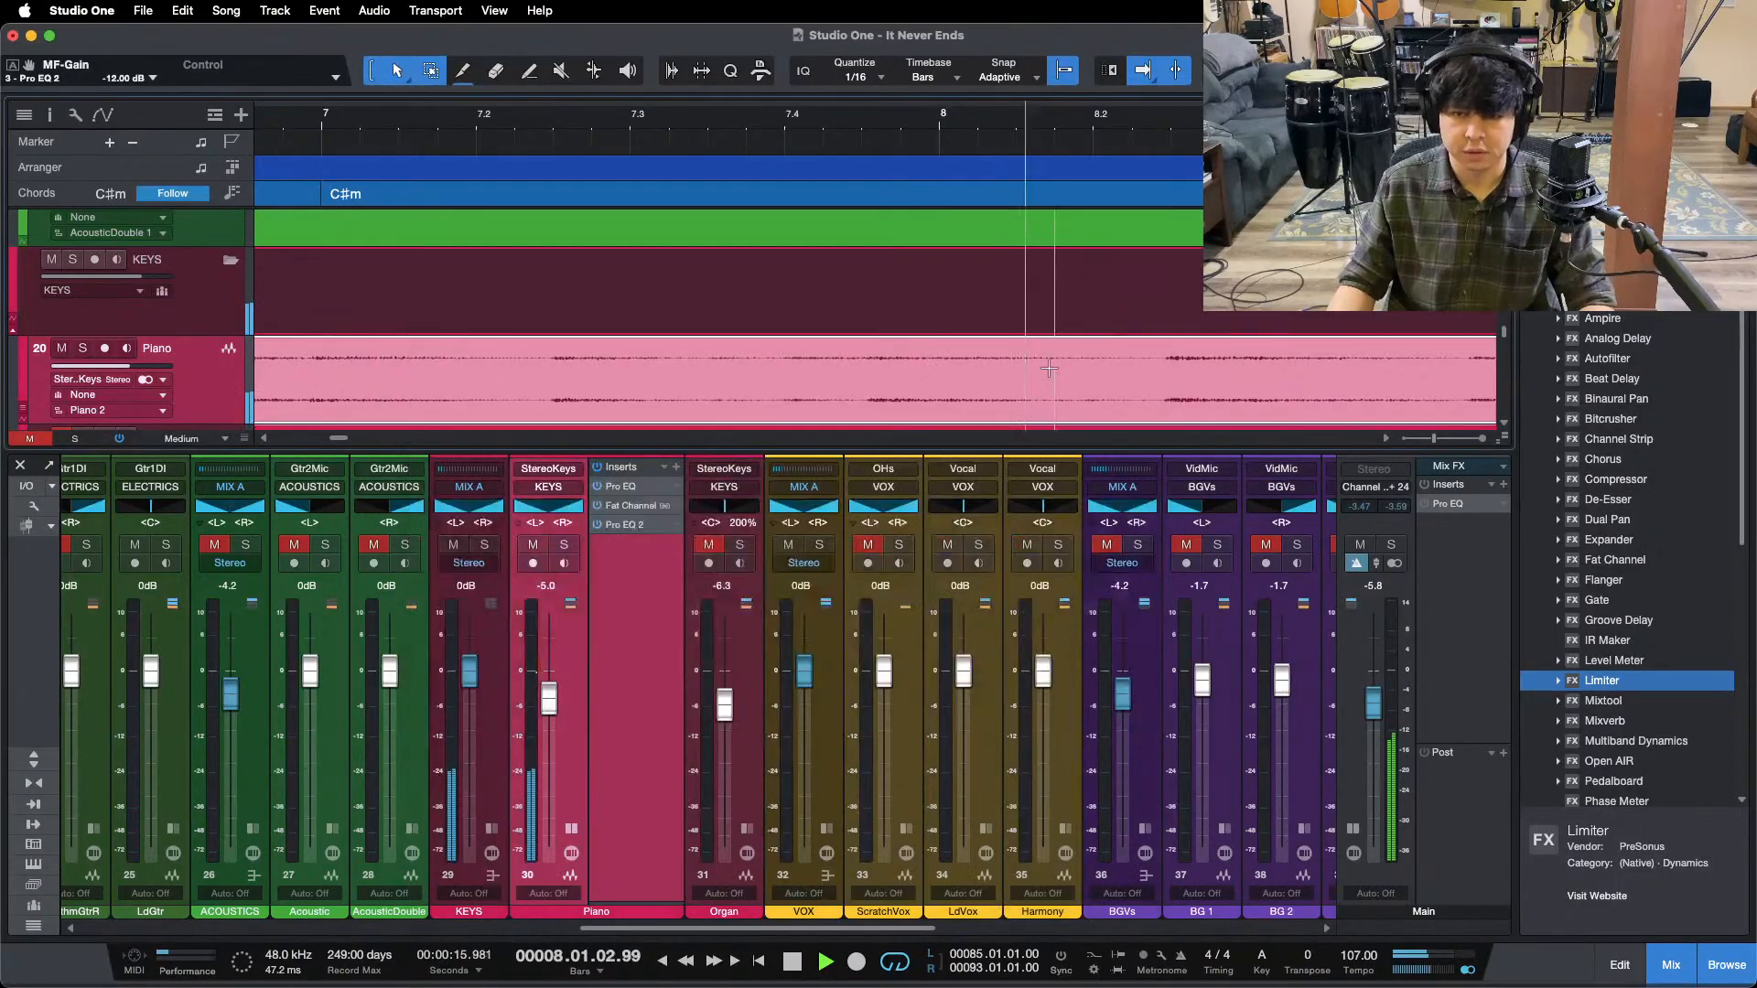
# - Play the chorus from bar 85 and set the Piano fader to -4.6 dB
pyautogui.press('f')
pyautogui.press('z')
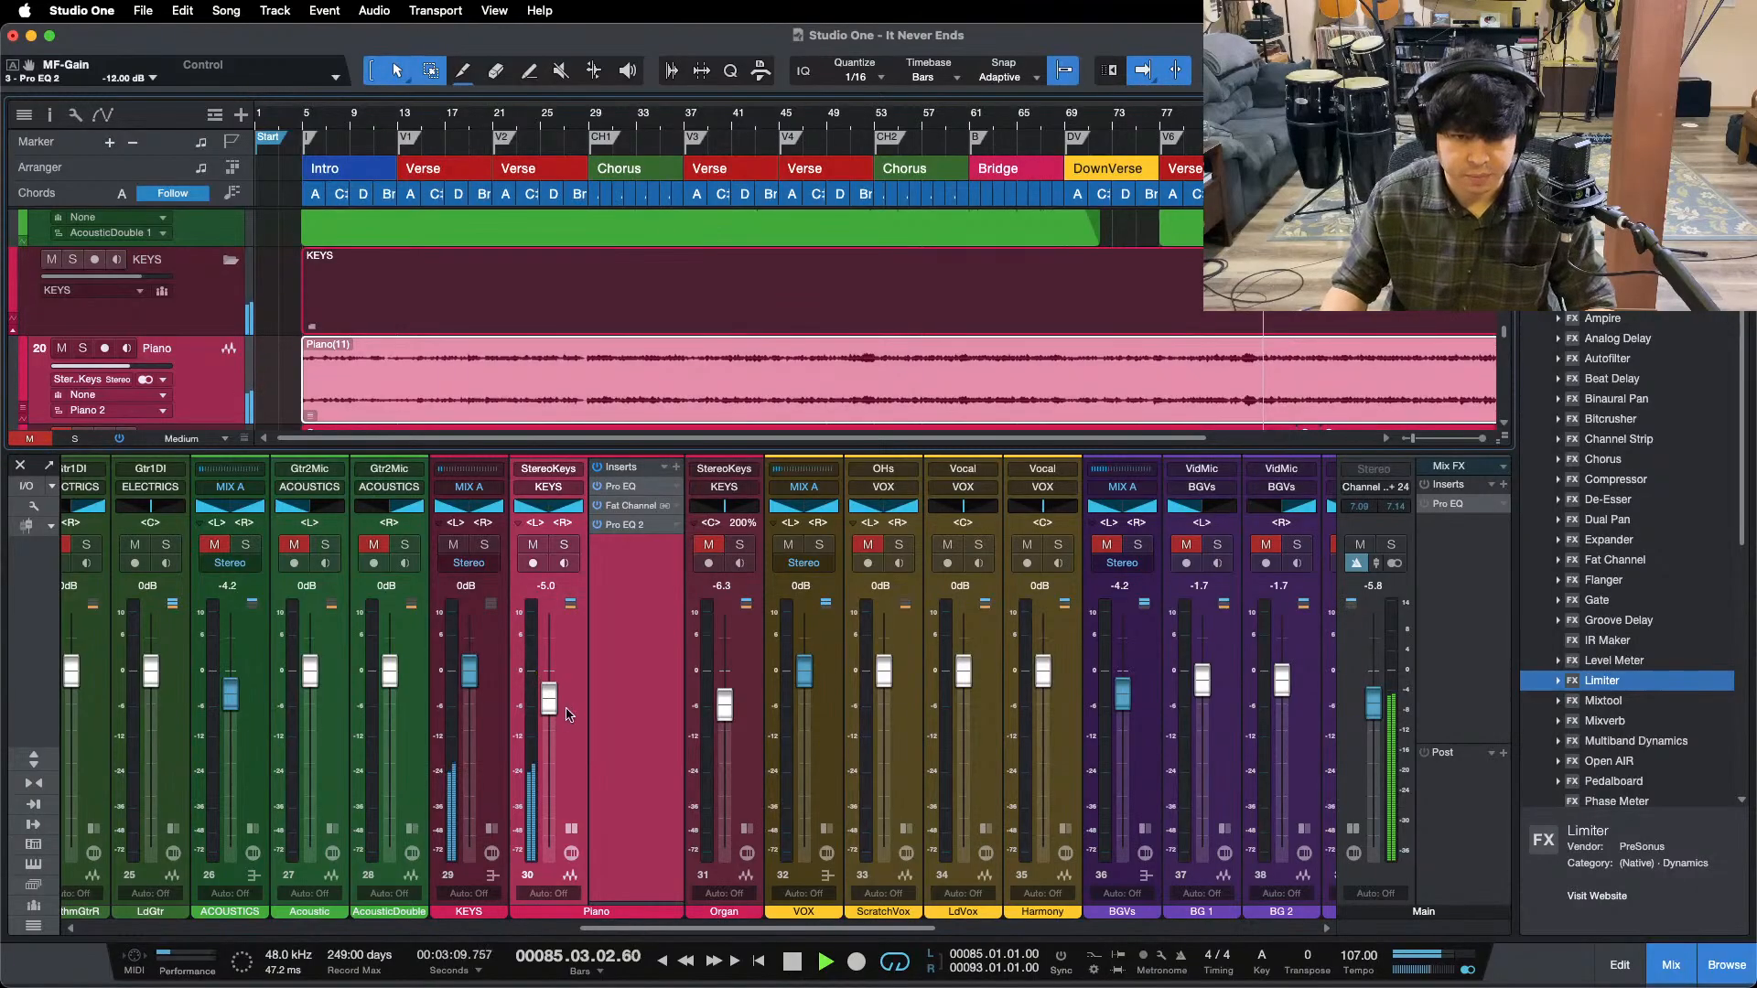
pyautogui.moveTo(552, 691); pyautogui.dragTo(553, 689)
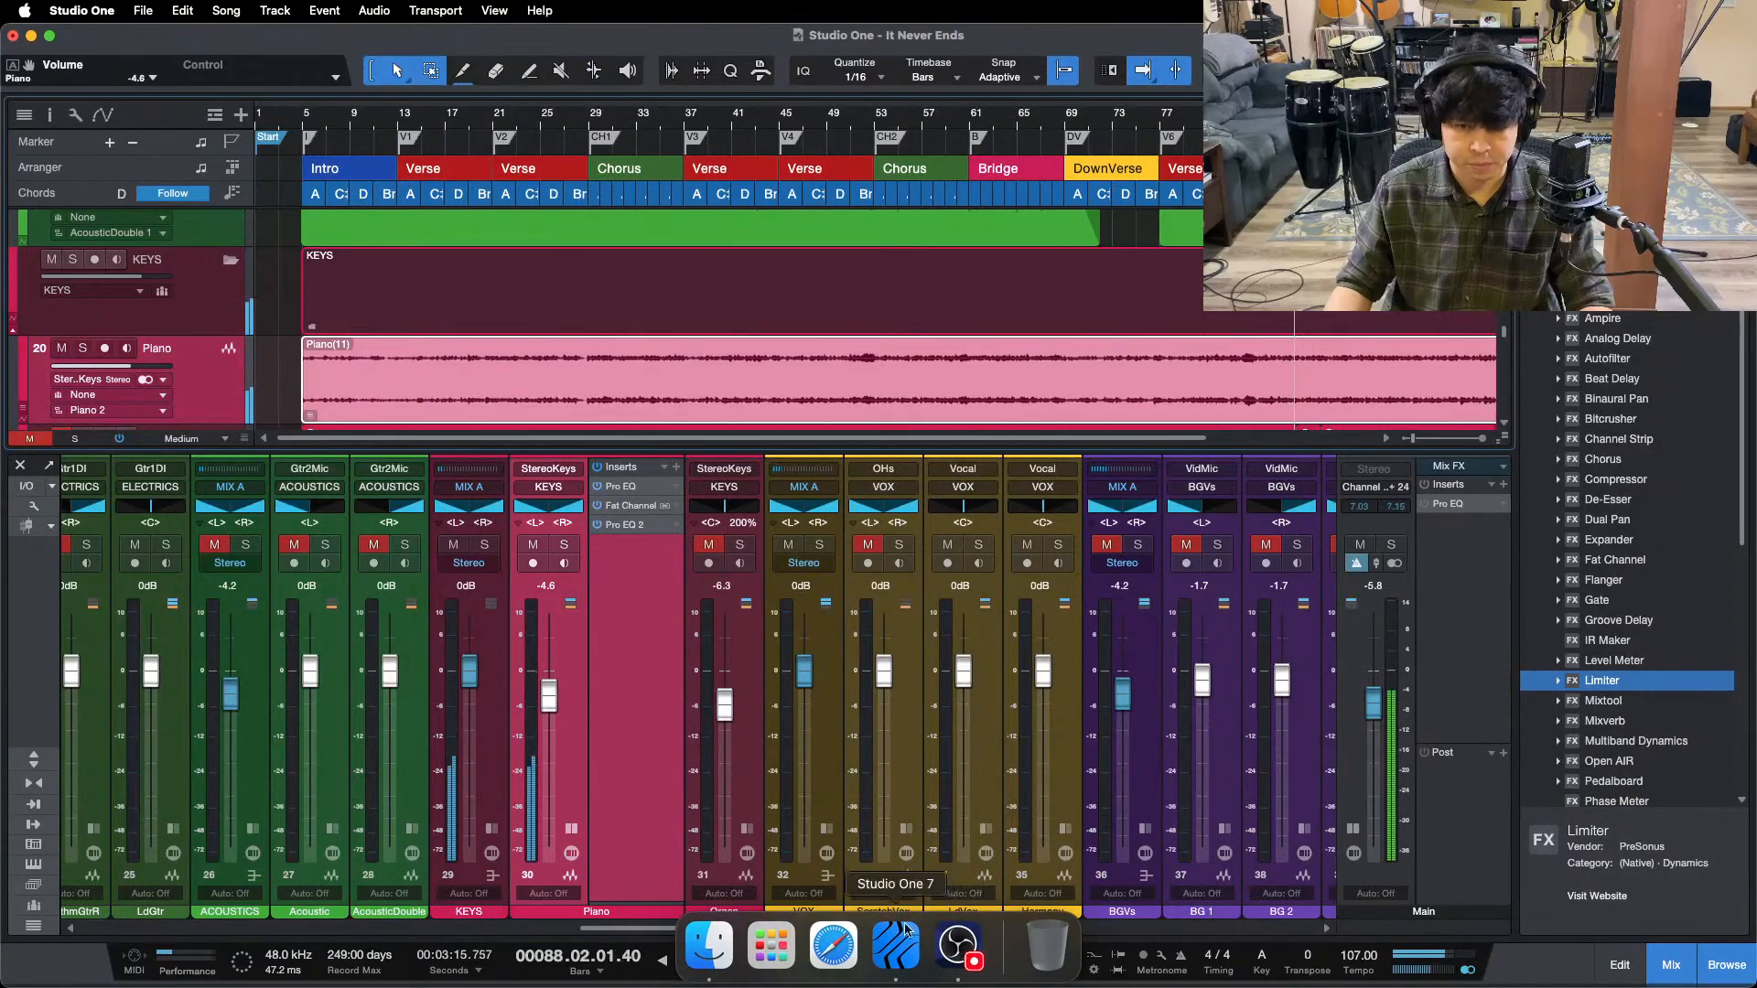
# - Stop playback and unmute the ACOUSTICS bus together with its Acoustic and AcousticDouble channels
pyautogui.moveTo(826, 931); pyautogui.dragTo(617, 931)
pyautogui.press('space')
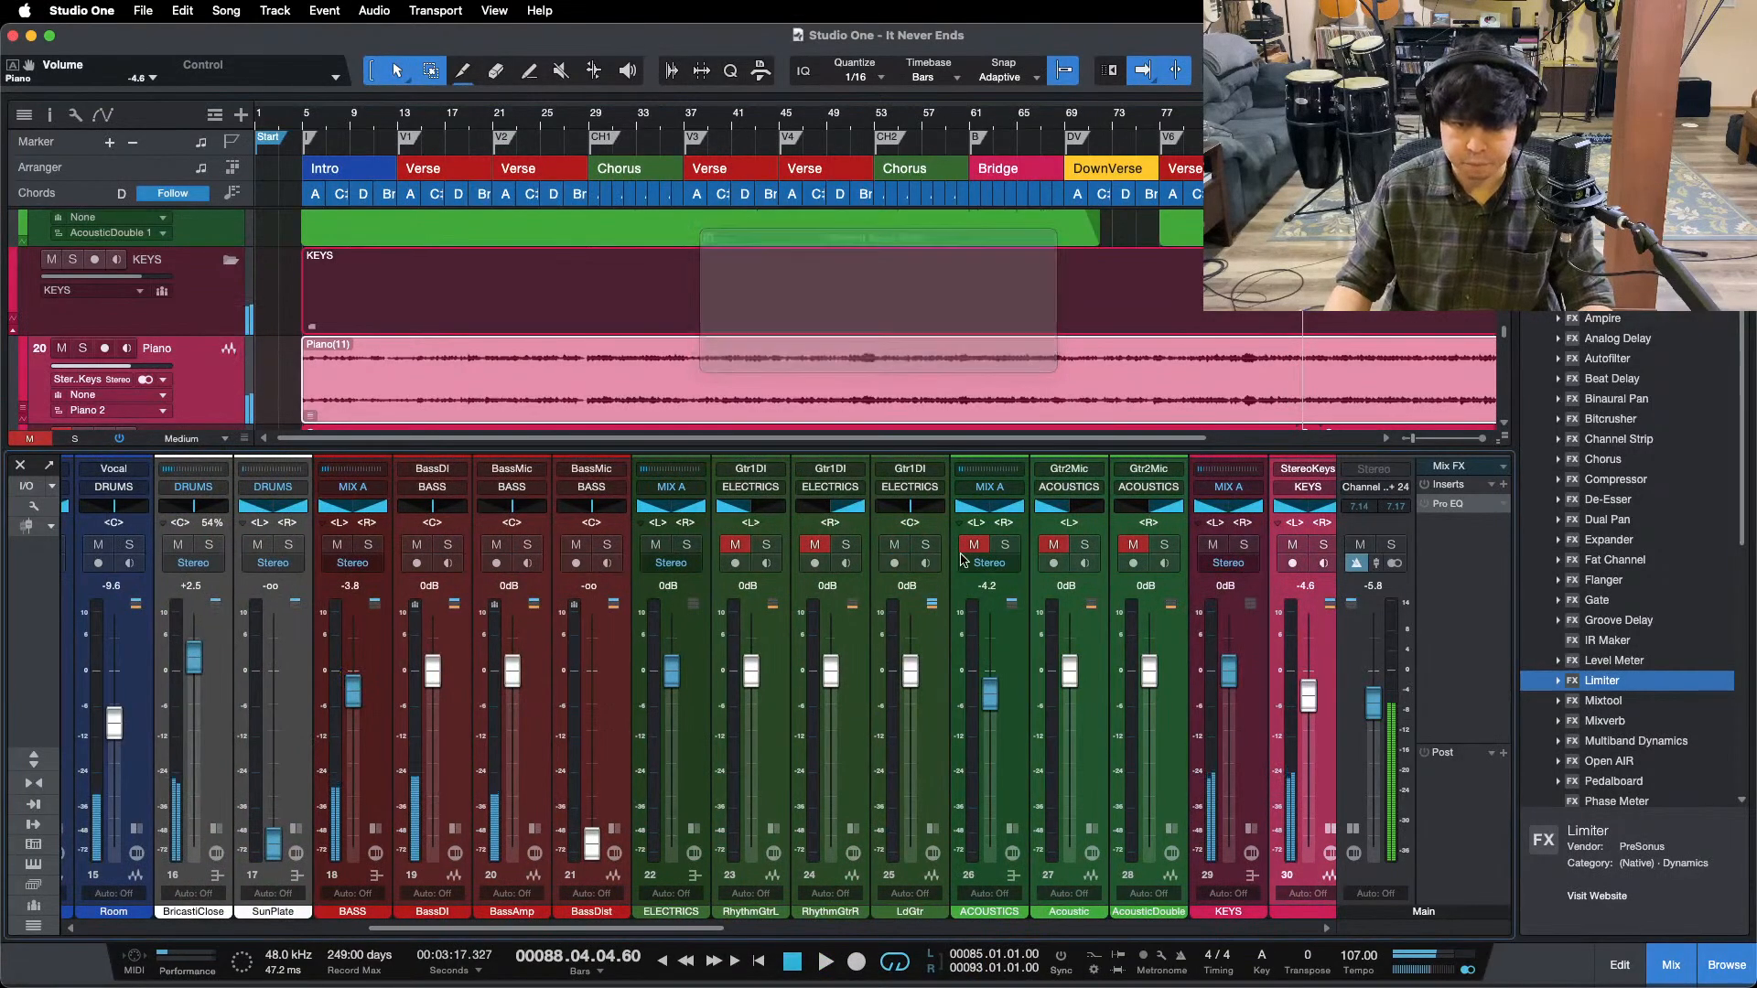
pyautogui.click(1013, 777)
pyautogui.click(959, 950)
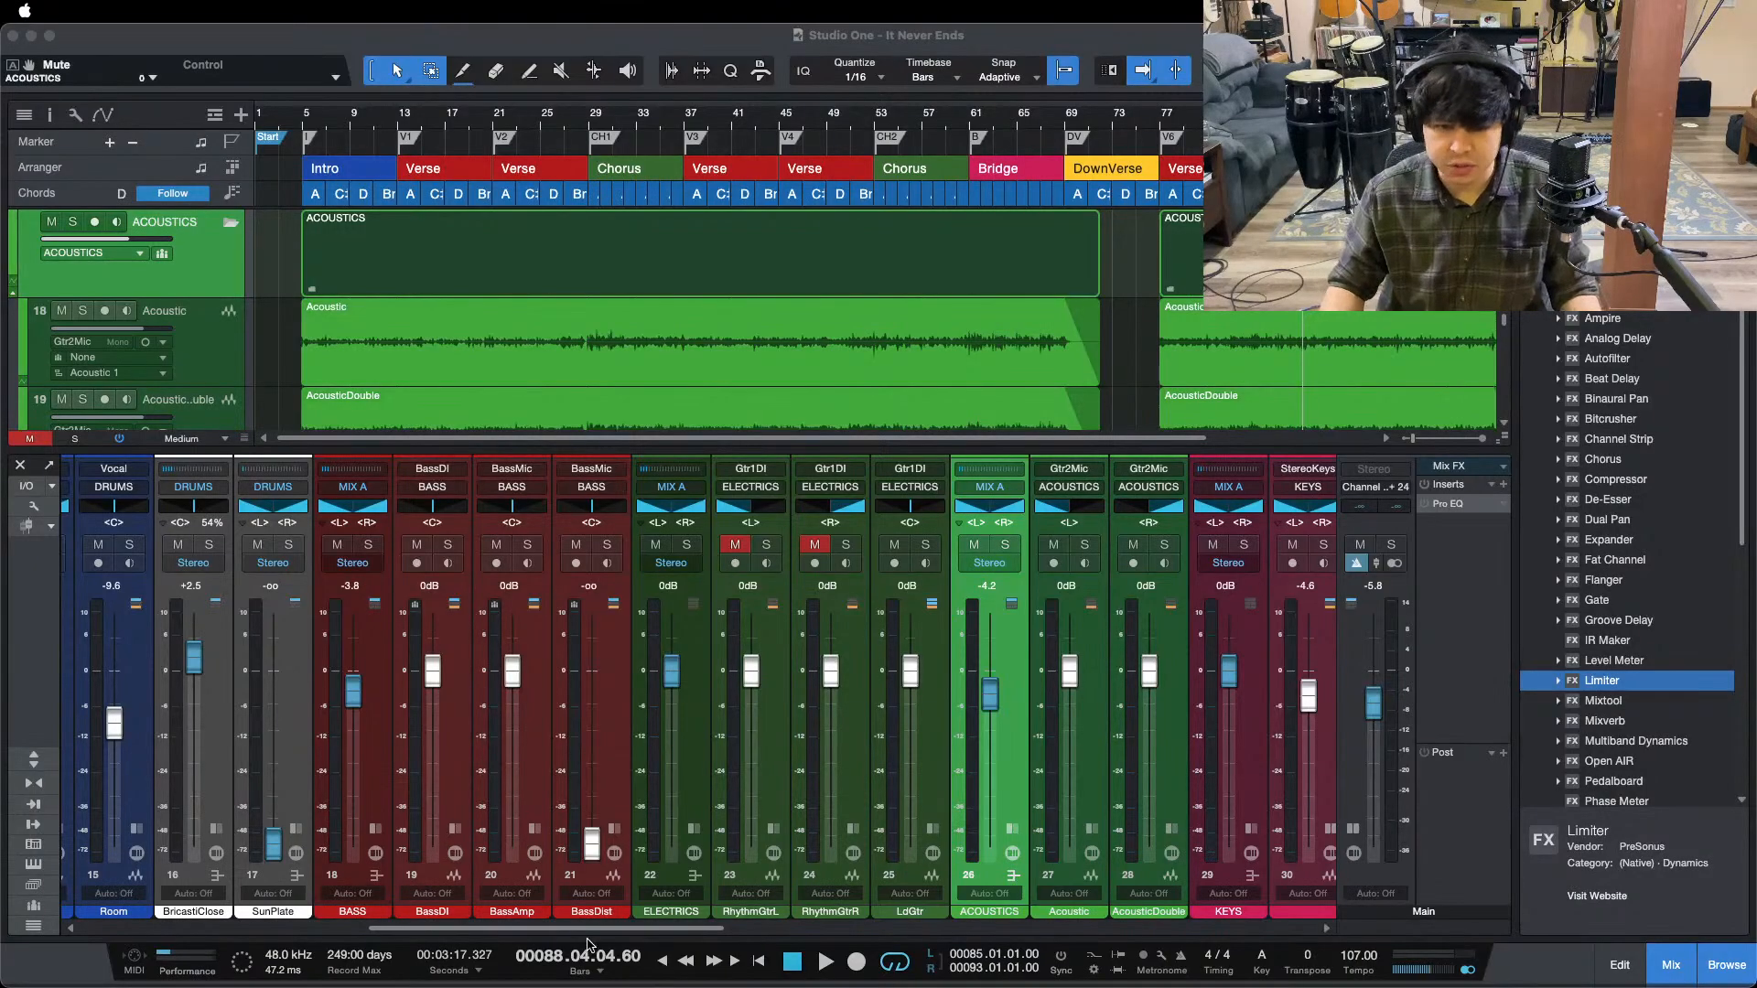
# - Examine the Mix FX options on MIX A, choose Console Shaper again, and collapse the channel
pyautogui.moveTo(587, 931); pyautogui.dragTo(1172, 932)
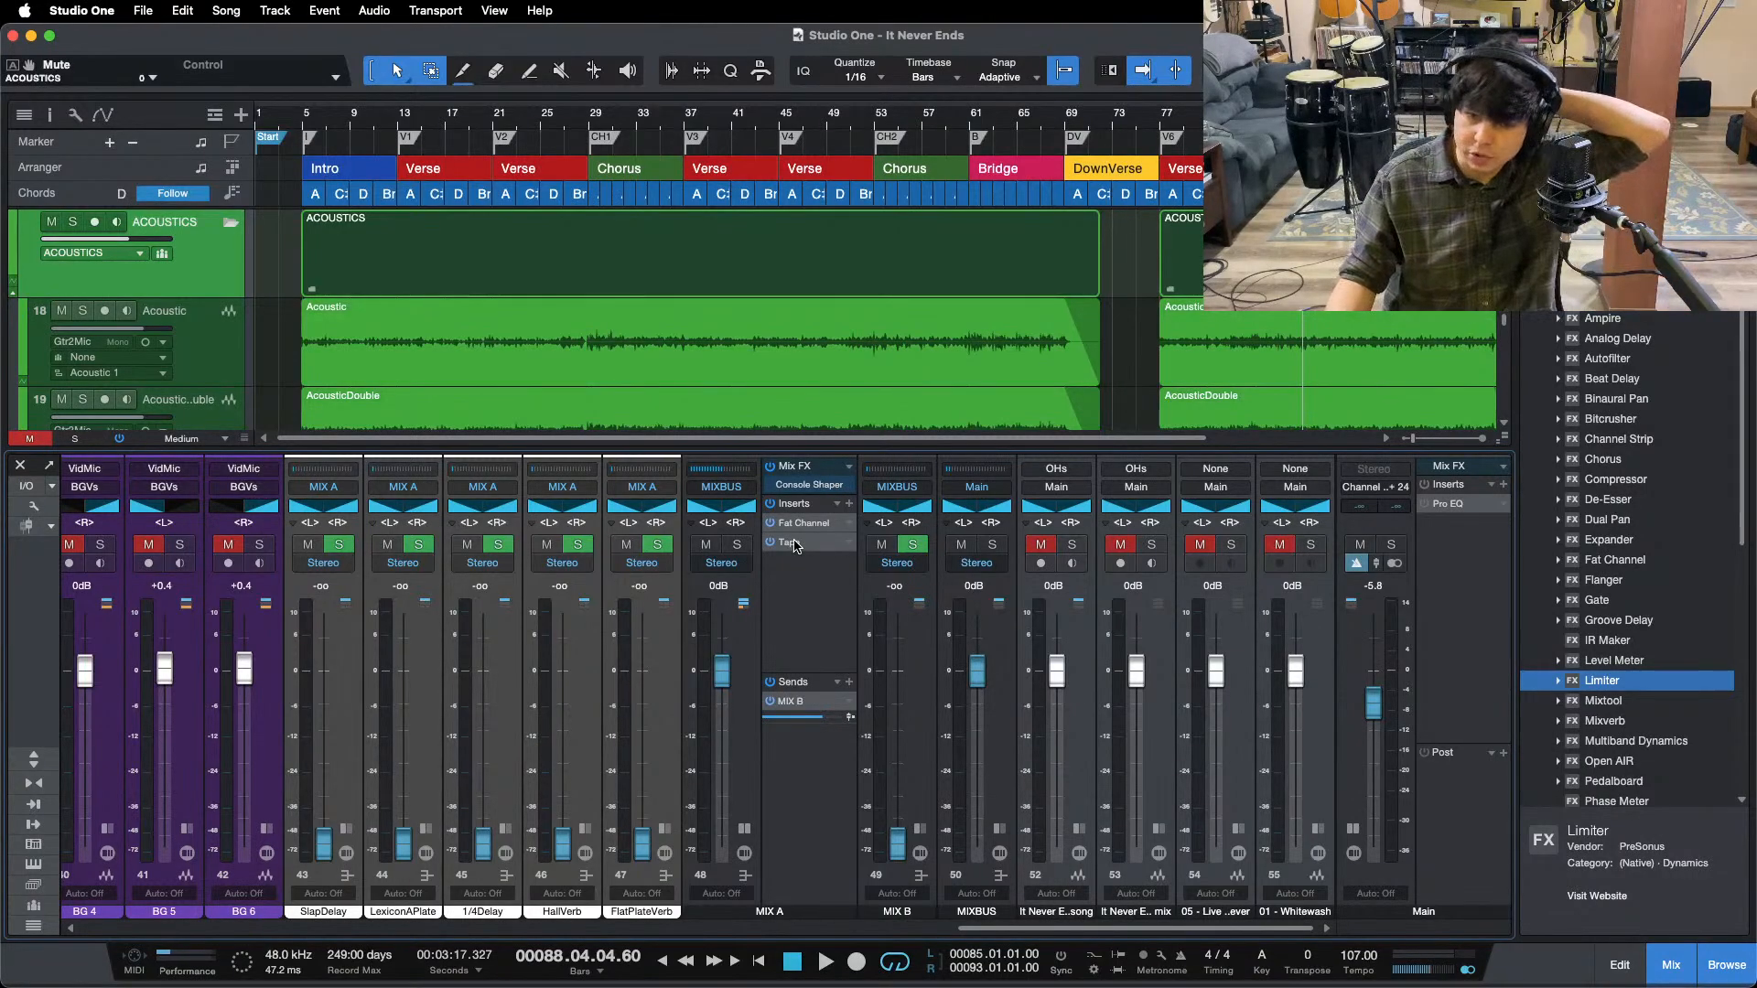
pyautogui.click(803, 471)
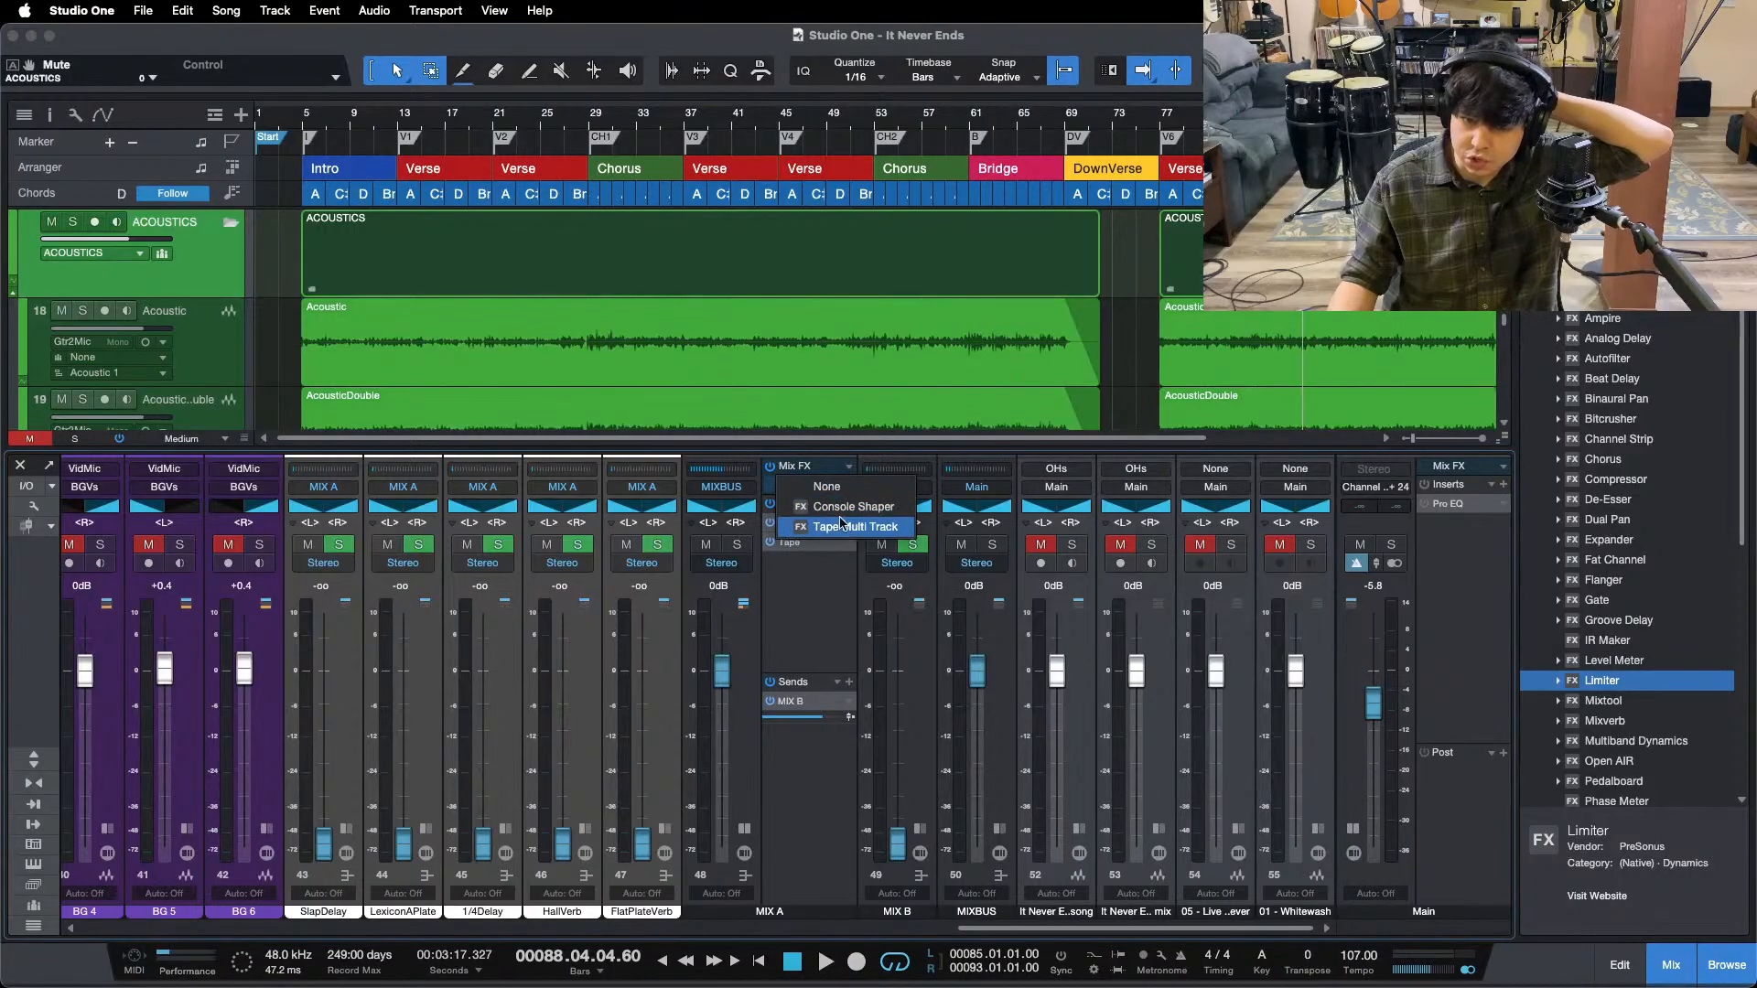
pyautogui.click(851, 506)
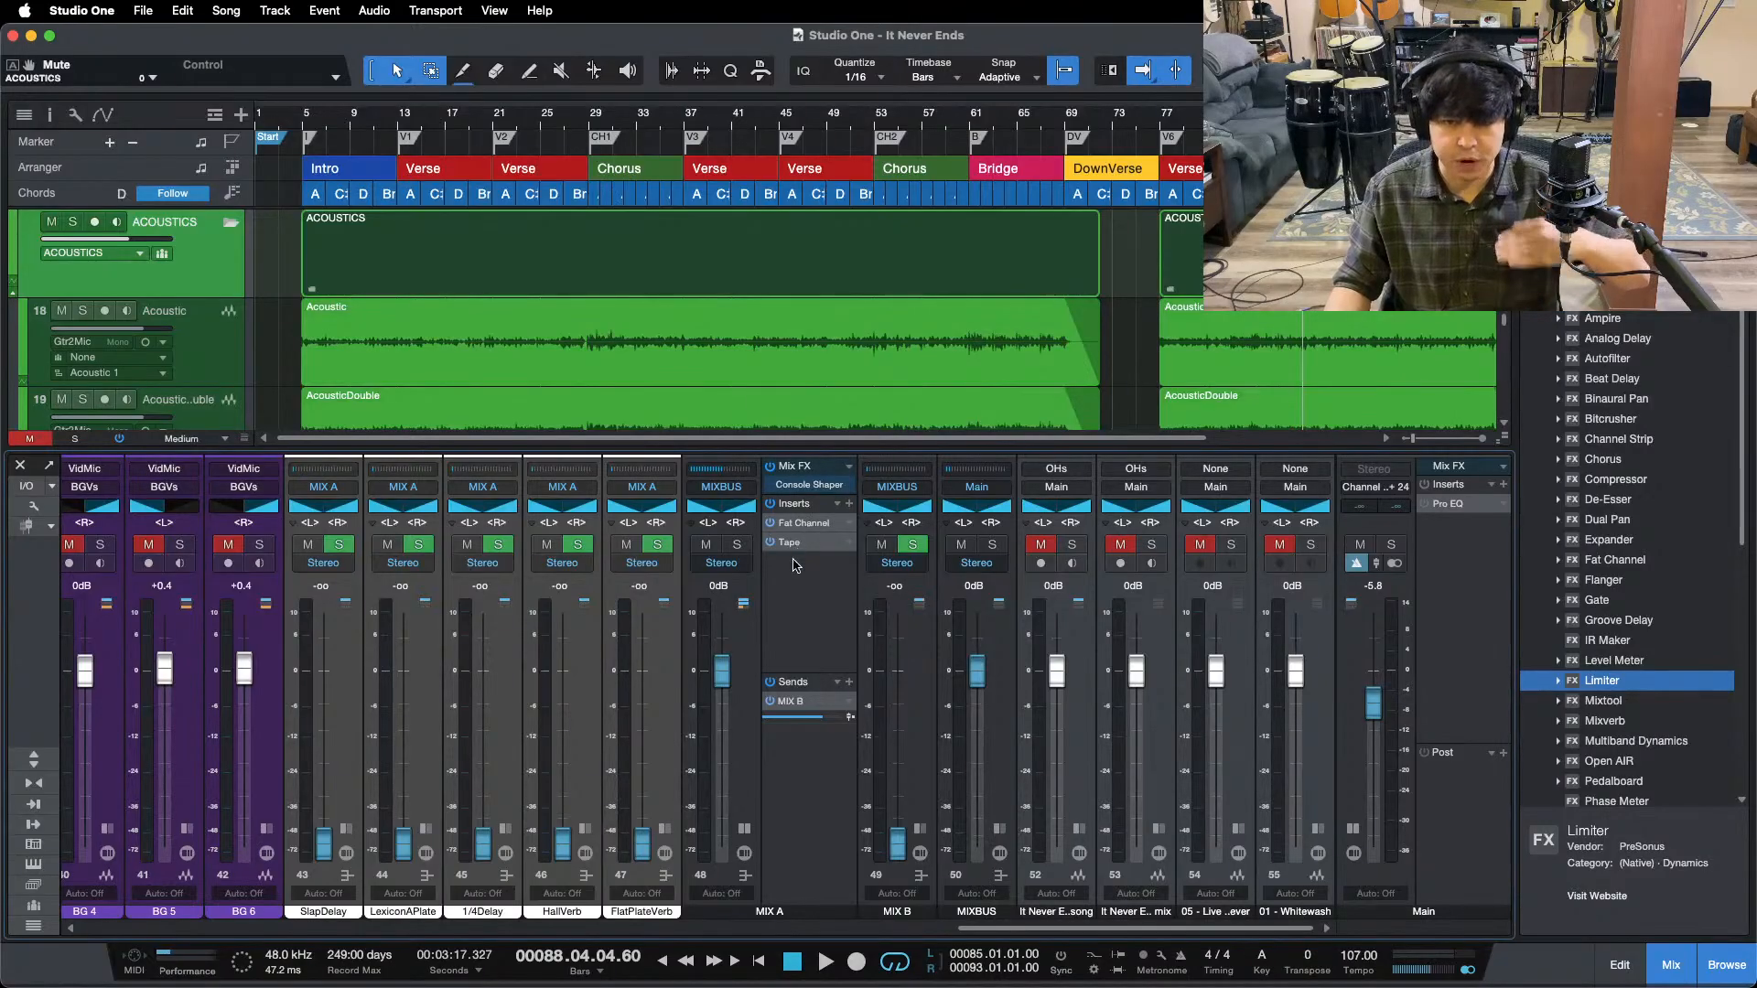
pyautogui.click(744, 832)
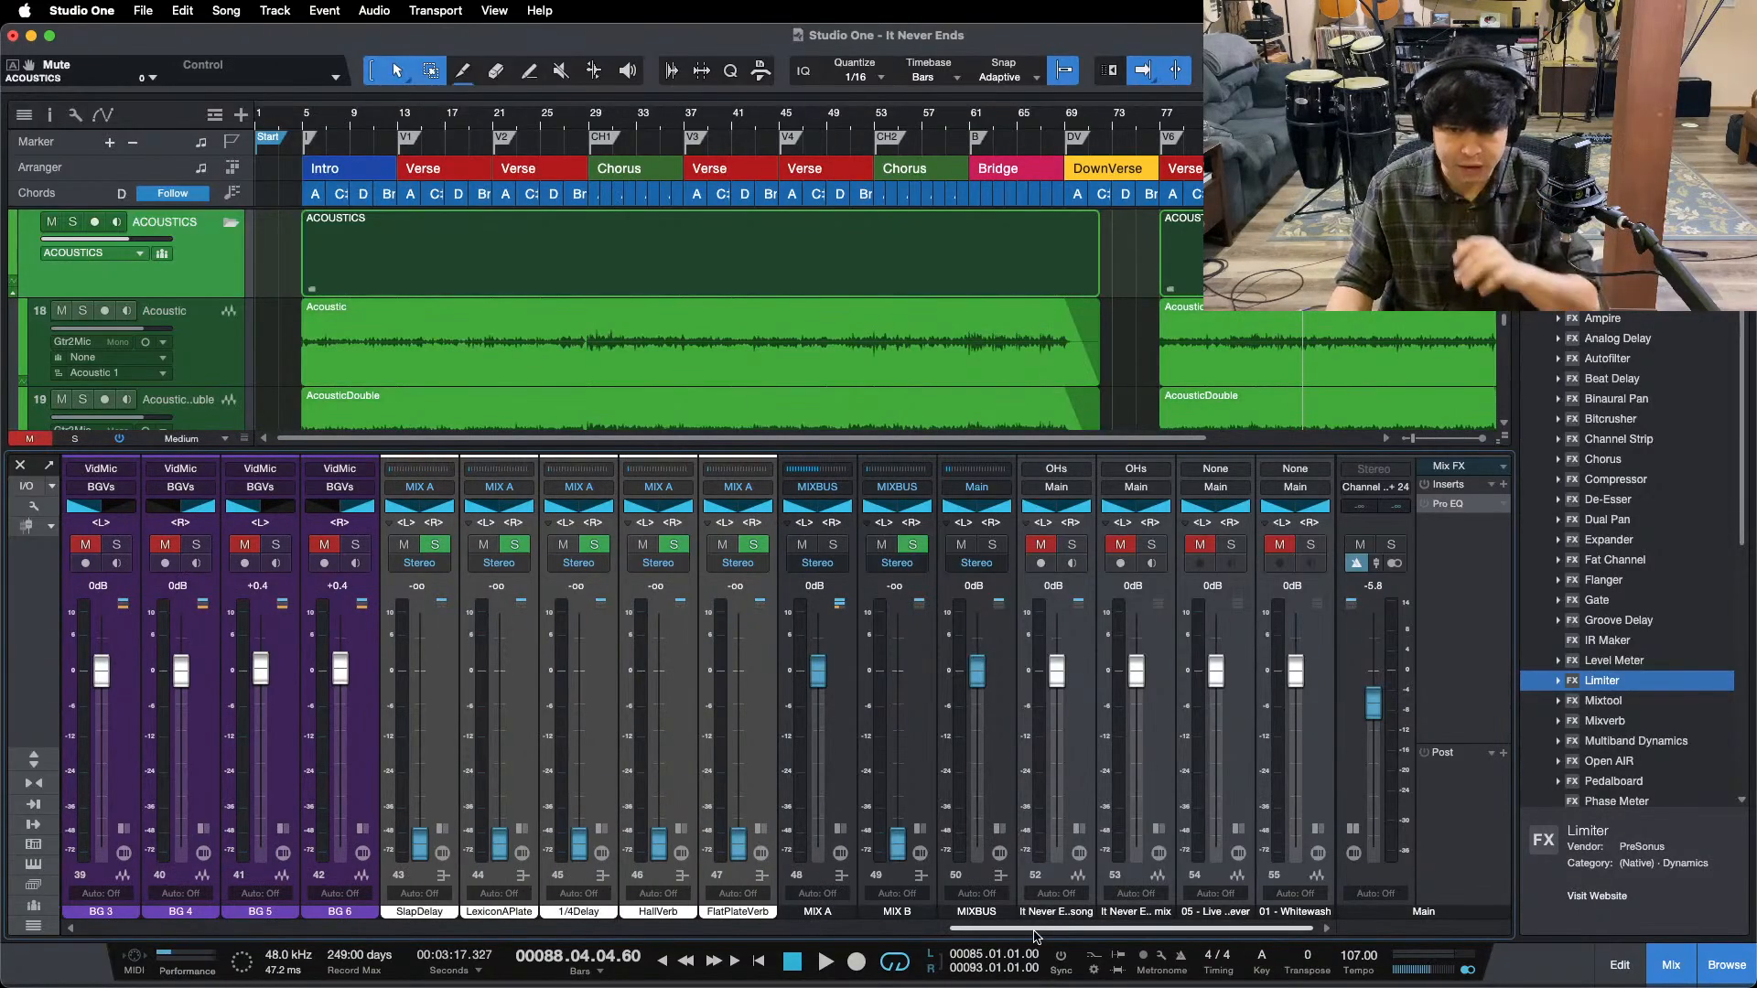
pyautogui.moveTo(1036, 929); pyautogui.dragTo(631, 924)
pyautogui.click(956, 947)
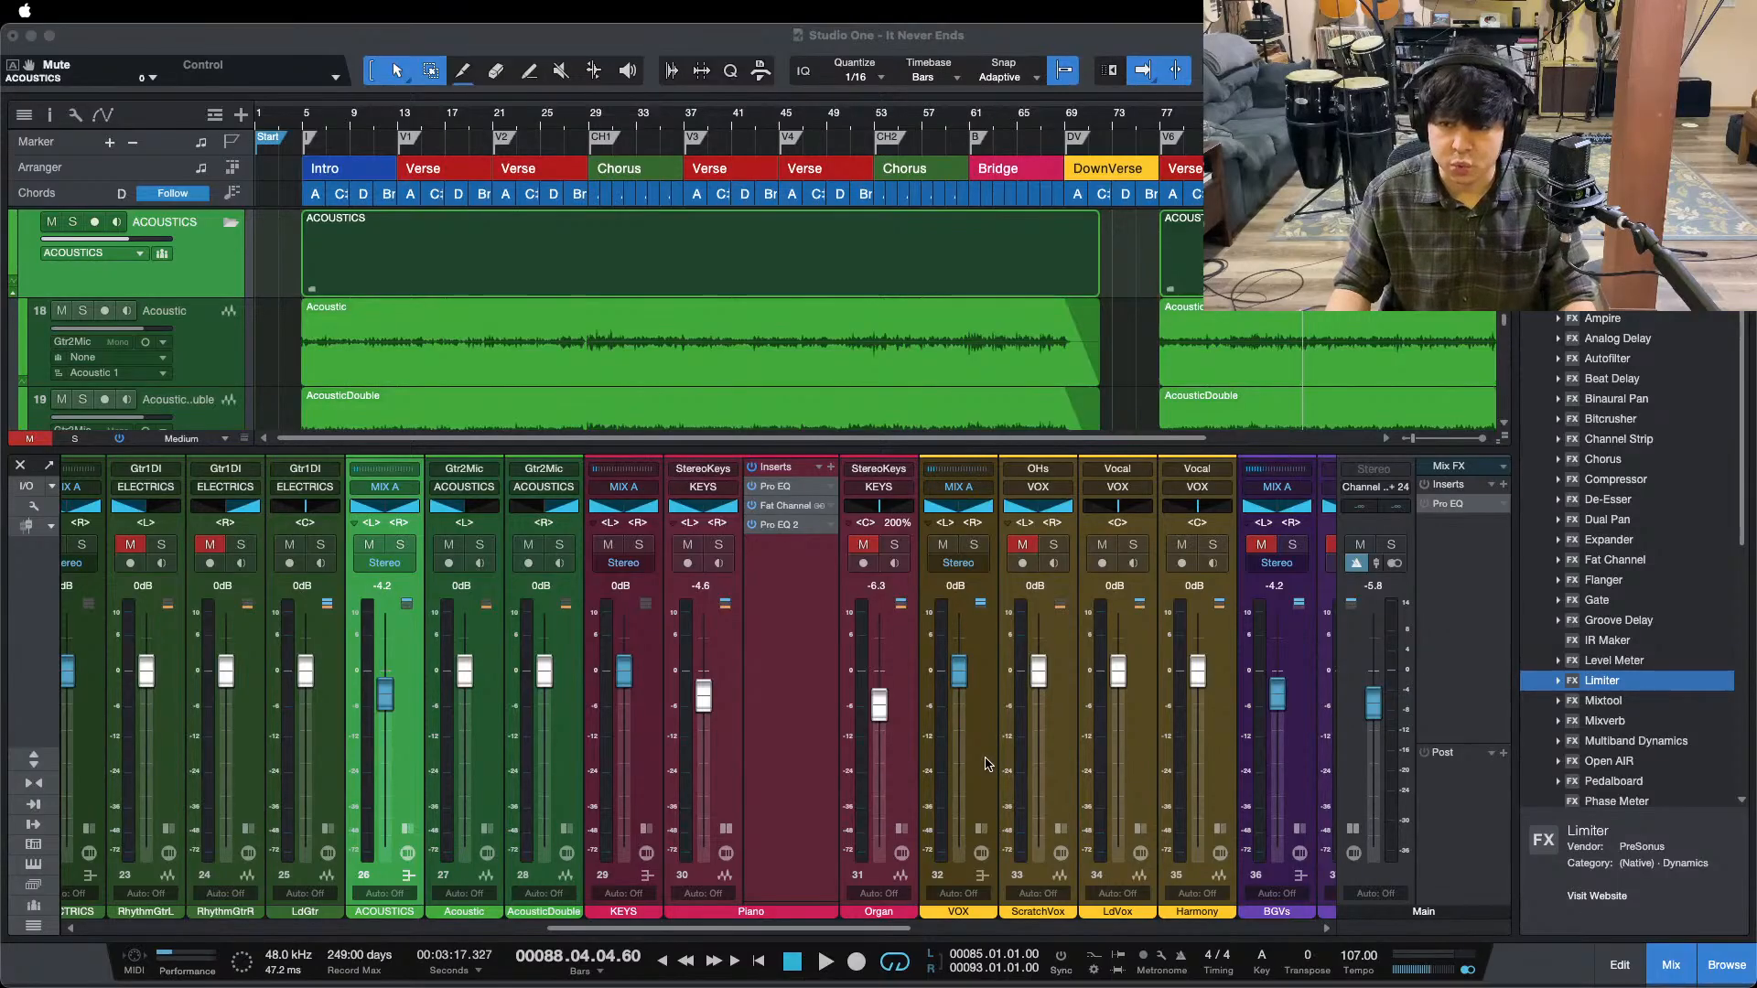
pyautogui.click(1679, 884)
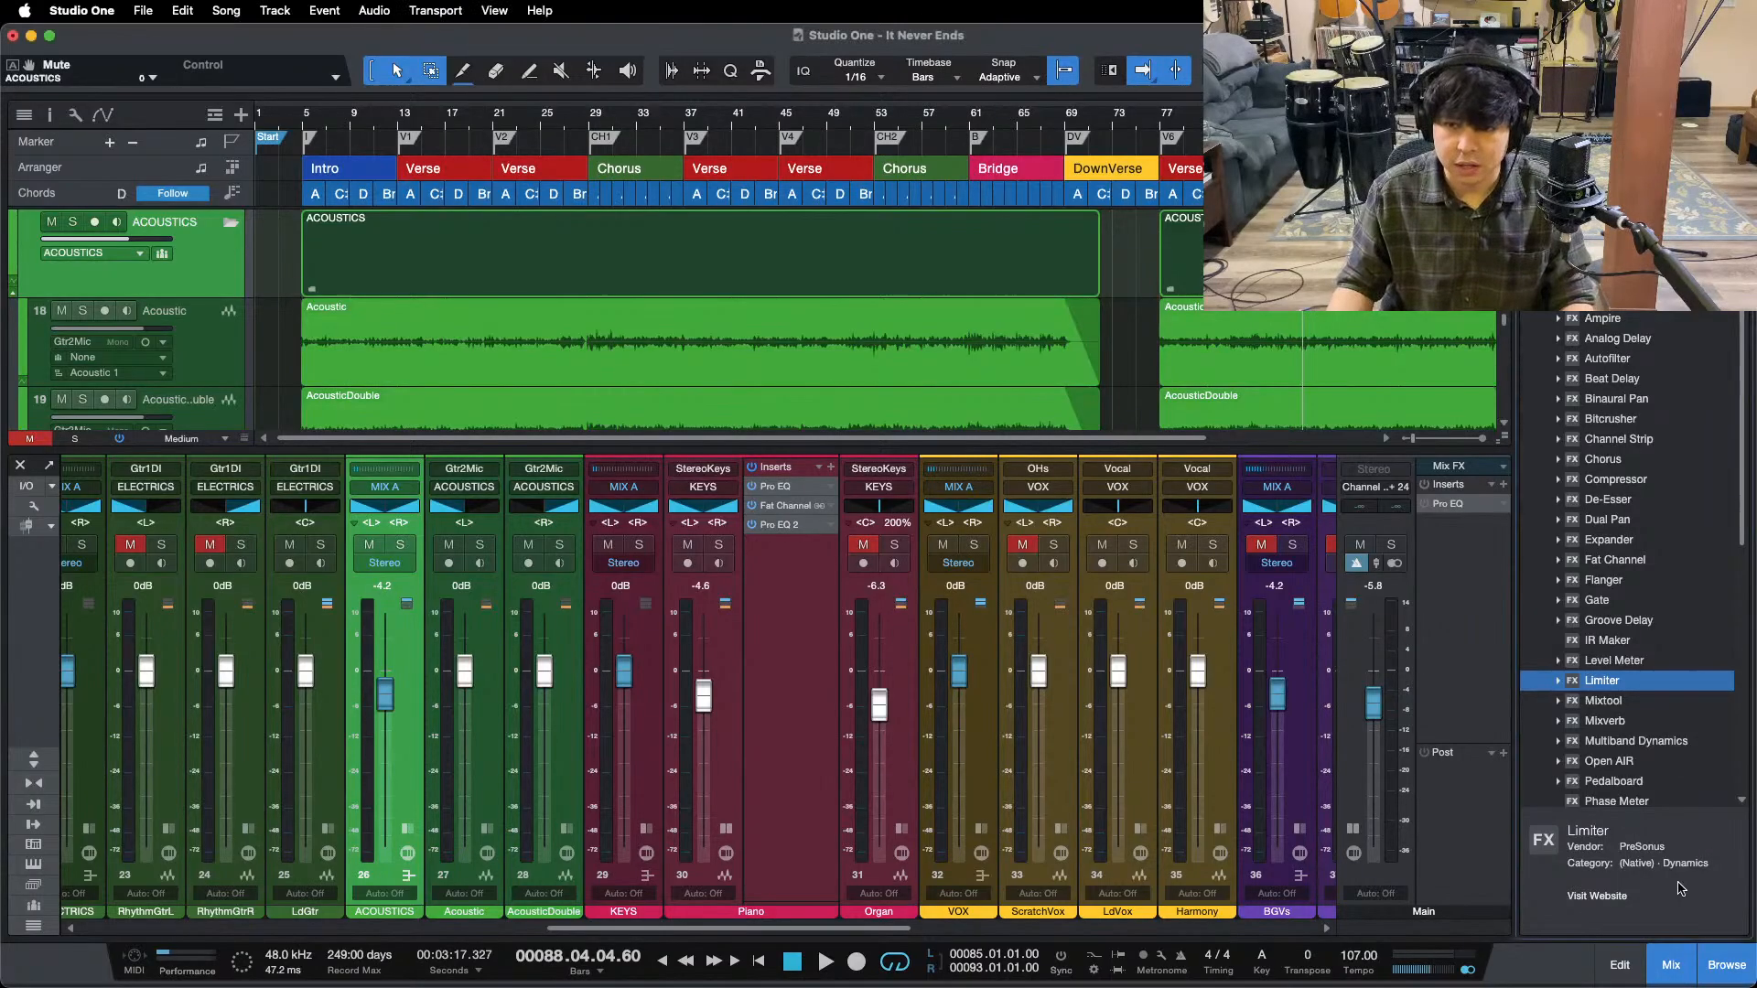
pyautogui.moveTo(999, 979)
pyautogui.click(965, 953)
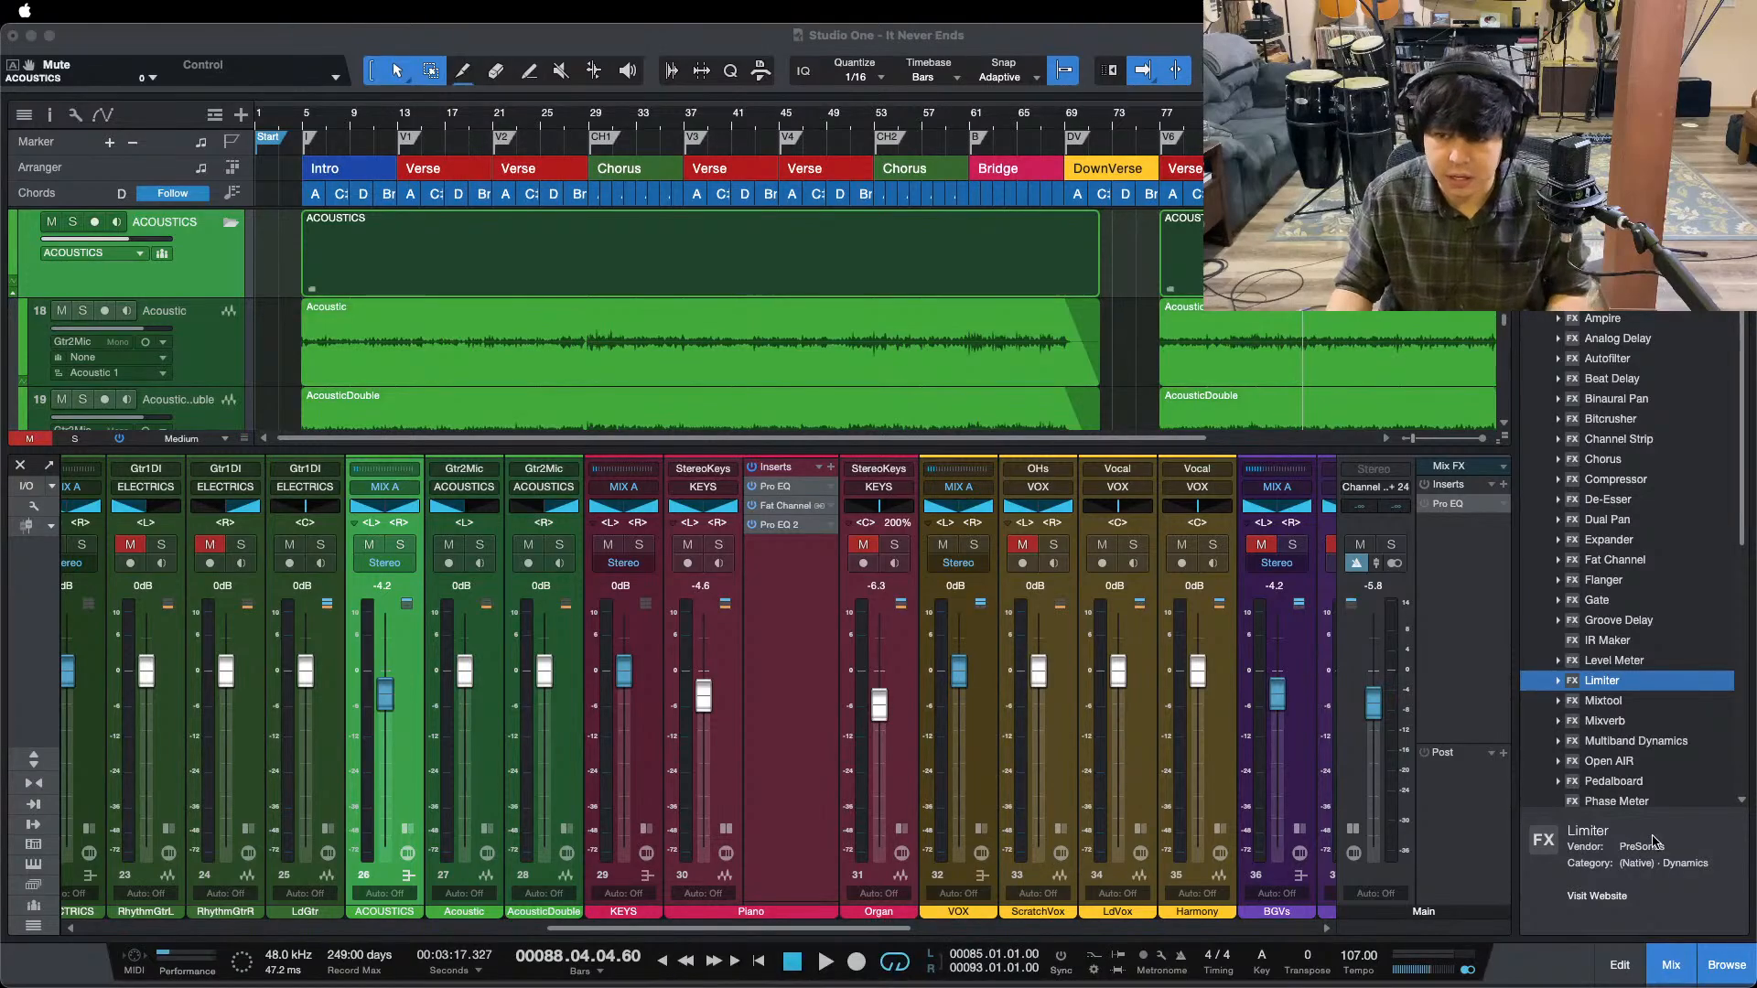
# - Start playback, collapse the Piano channel's inserts, and solo the ACOUSTICS bus
pyautogui.click(756, 758)
pyautogui.press('space')
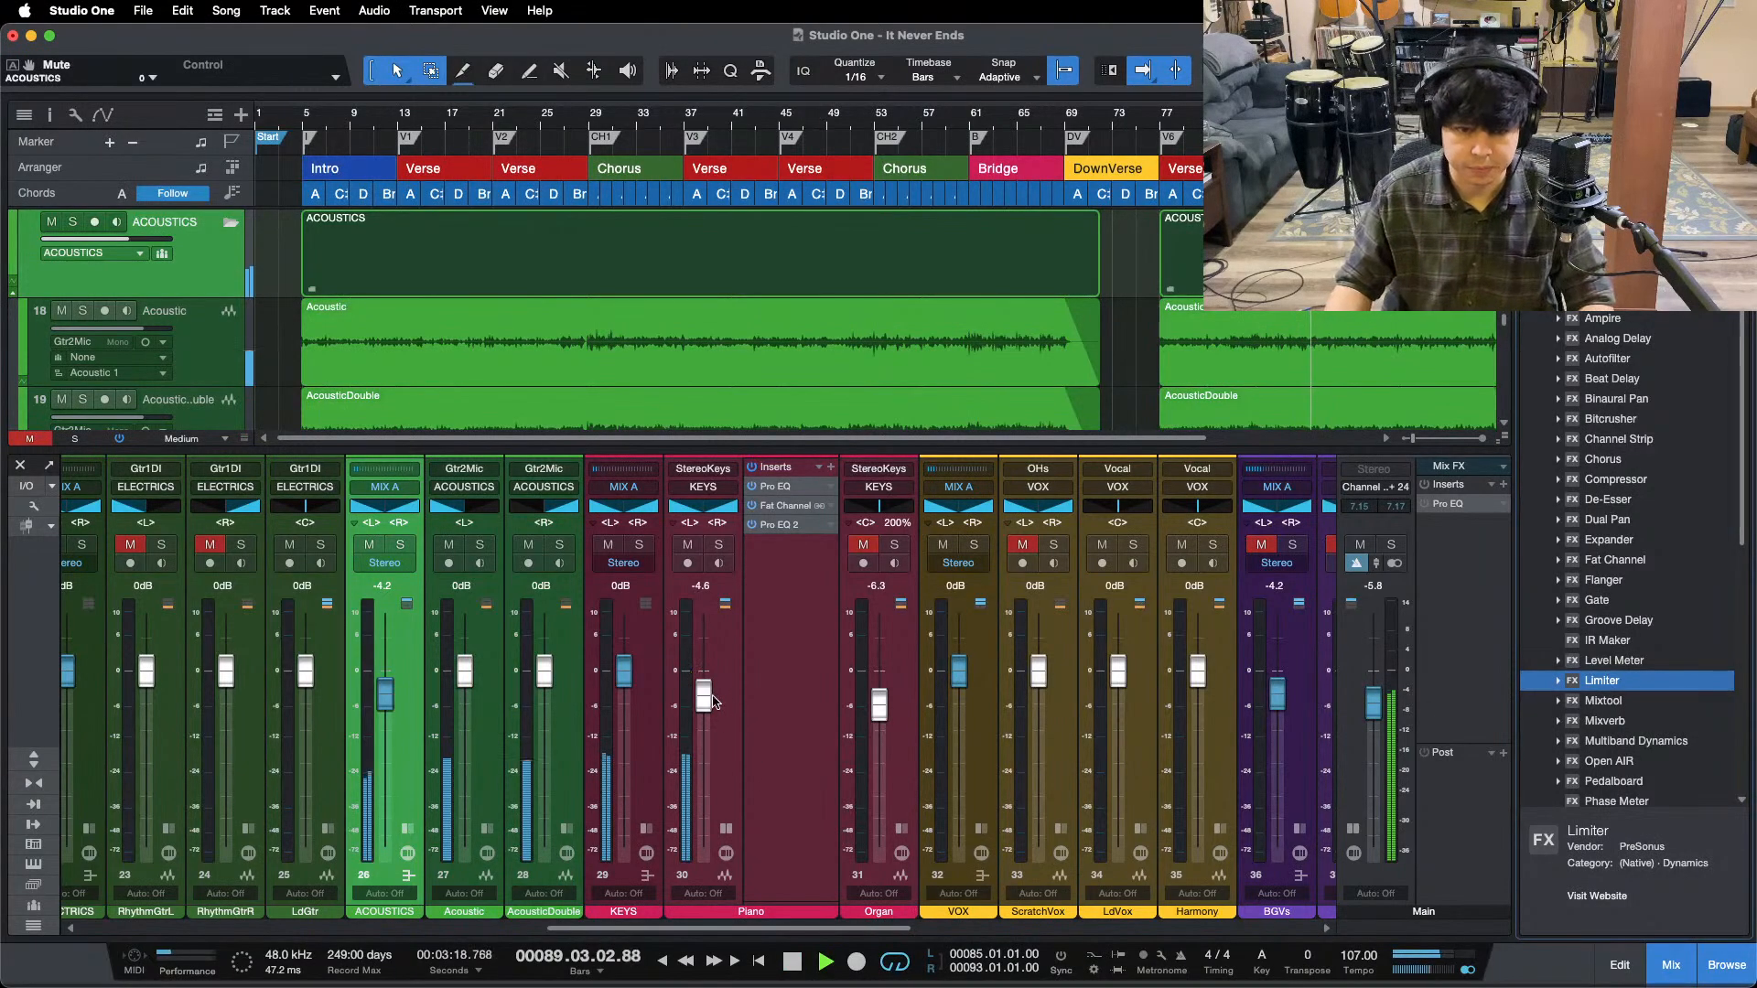
pyautogui.click(725, 829)
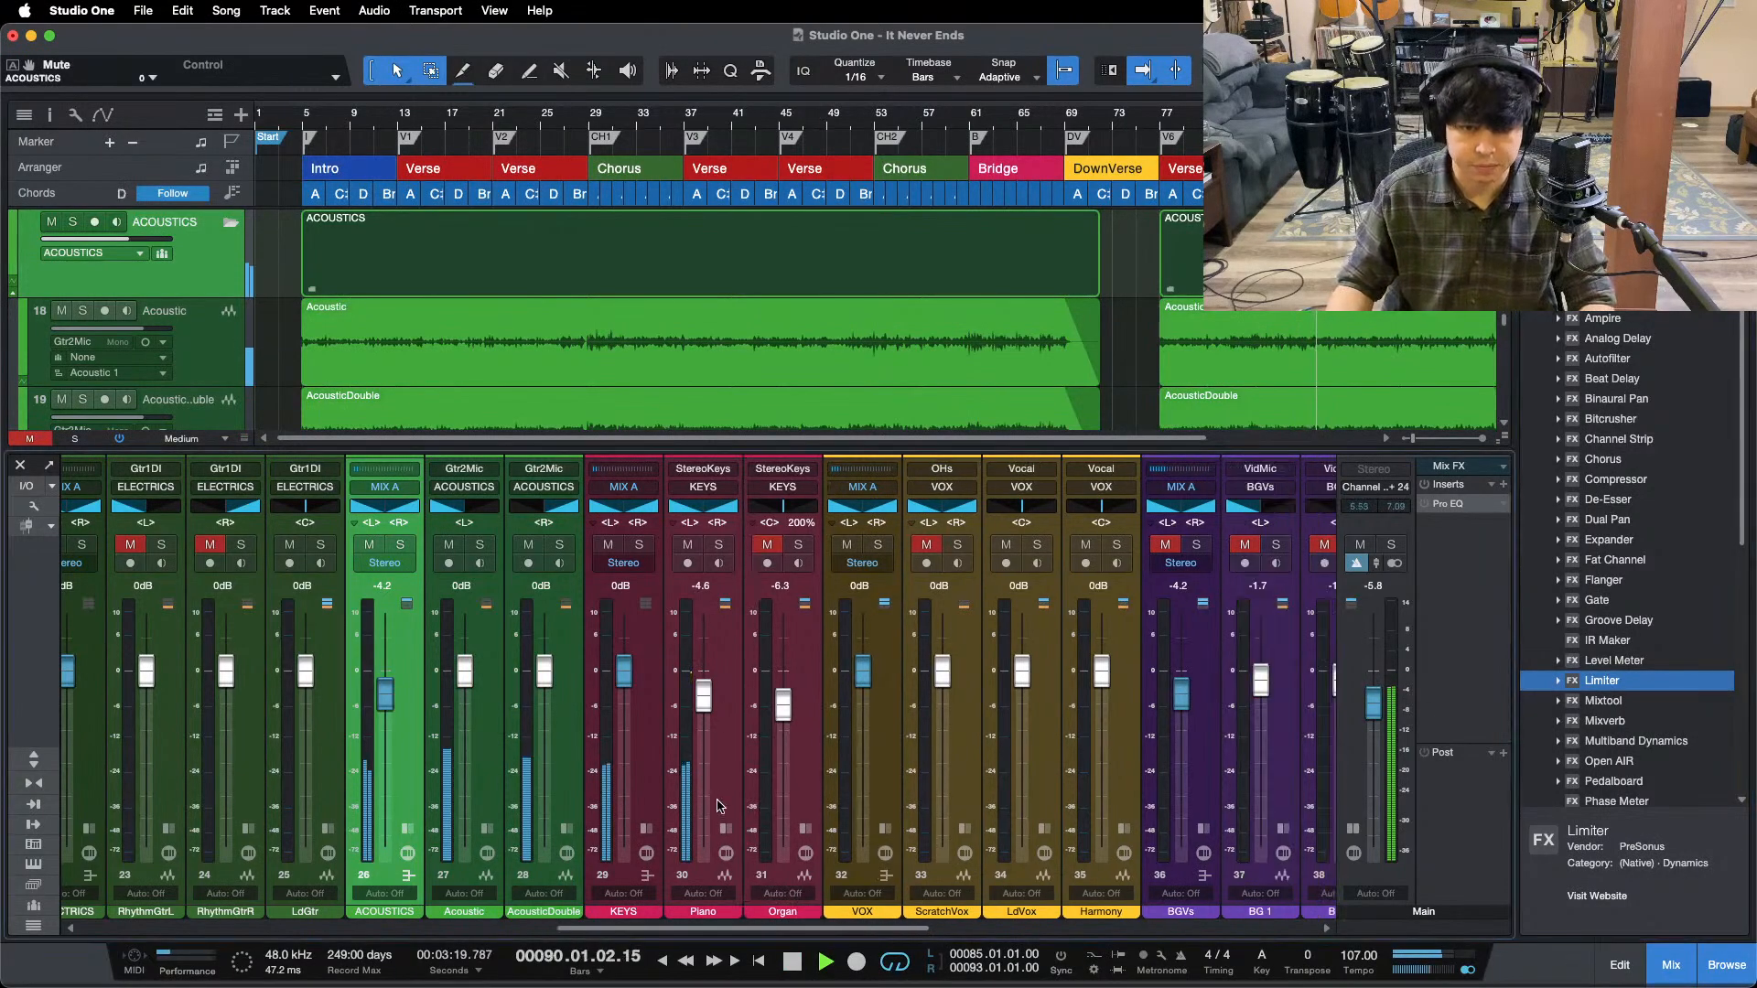
pyautogui.click(401, 546)
# - Open Pro EQ from the ACOUSTICS bus inserts and enable its low cut at 182 Hz
pyautogui.click(407, 831)
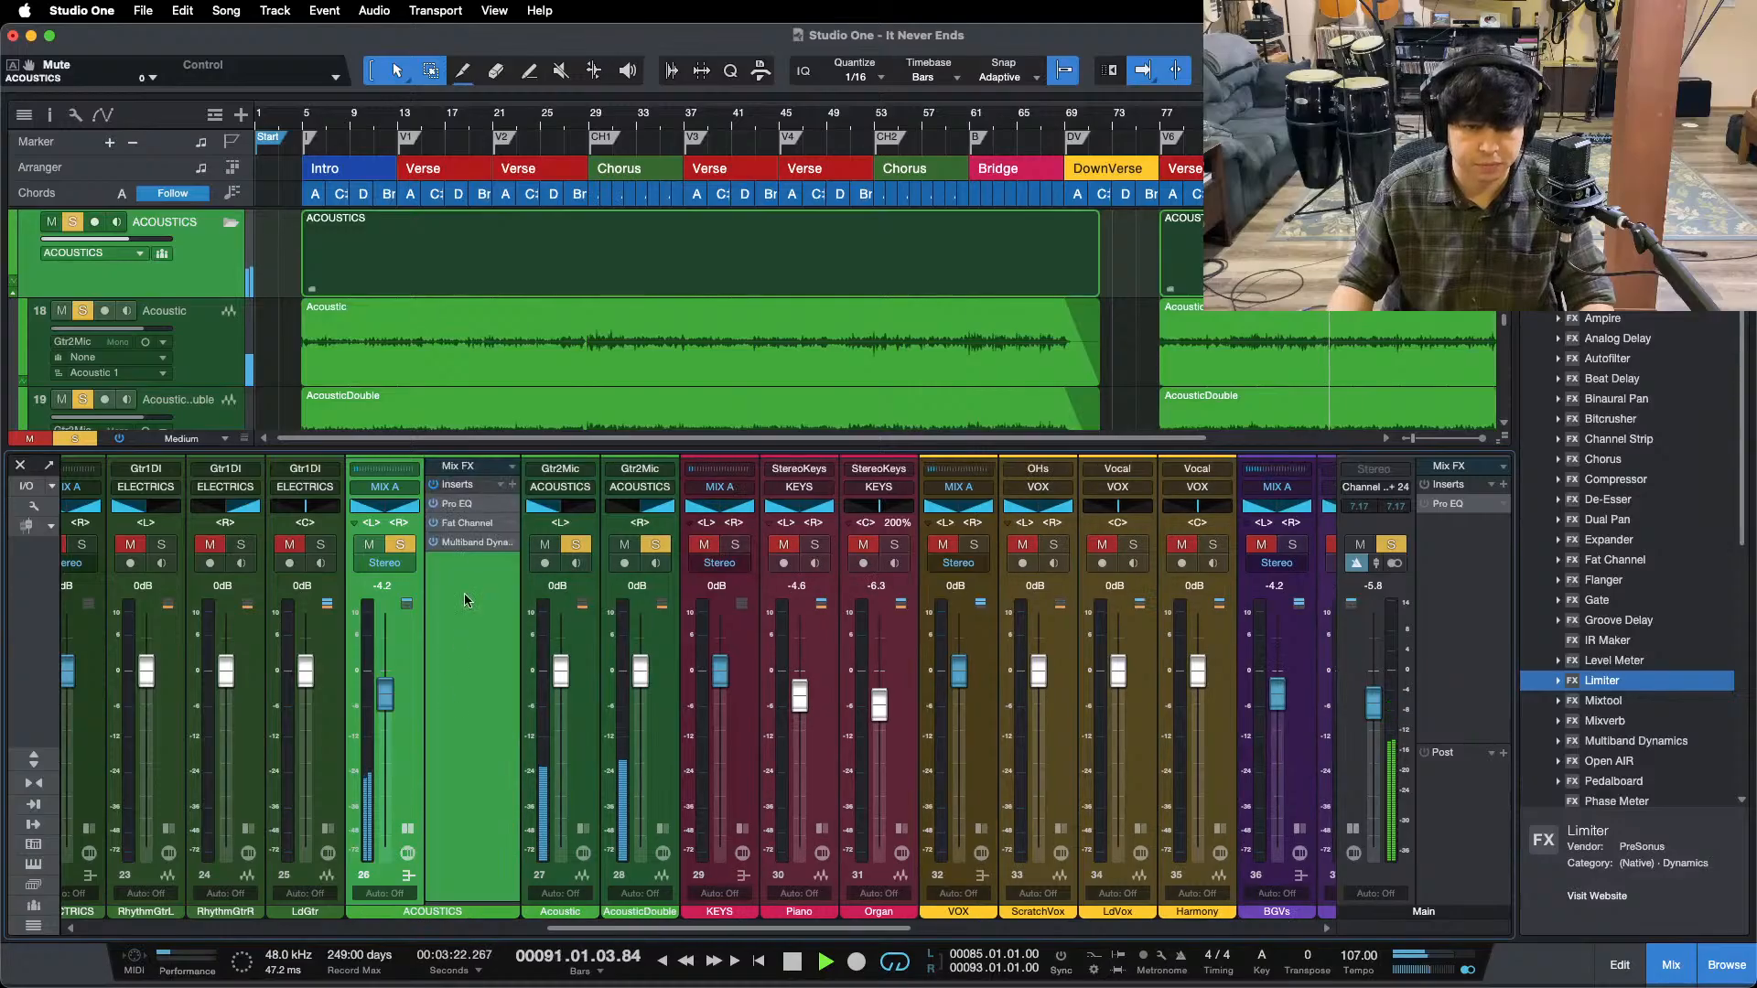
pyautogui.click(463, 494)
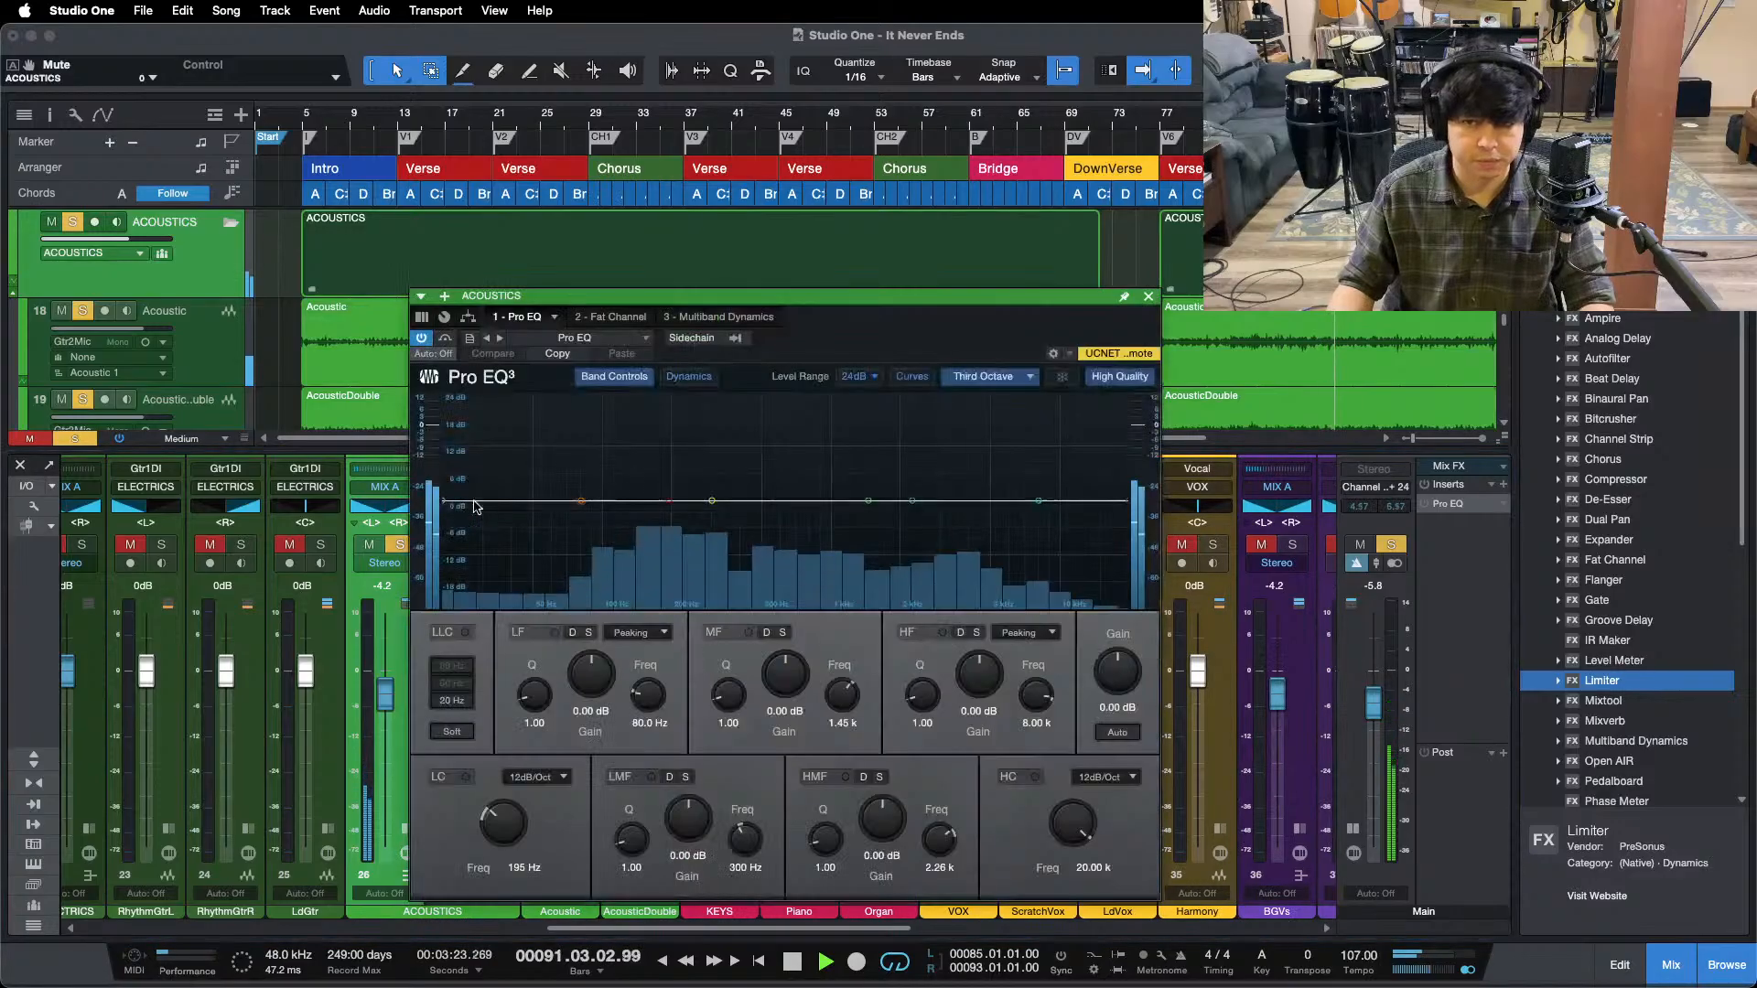
pyautogui.click(465, 777)
pyautogui.moveTo(495, 807); pyautogui.dragTo(494, 816)
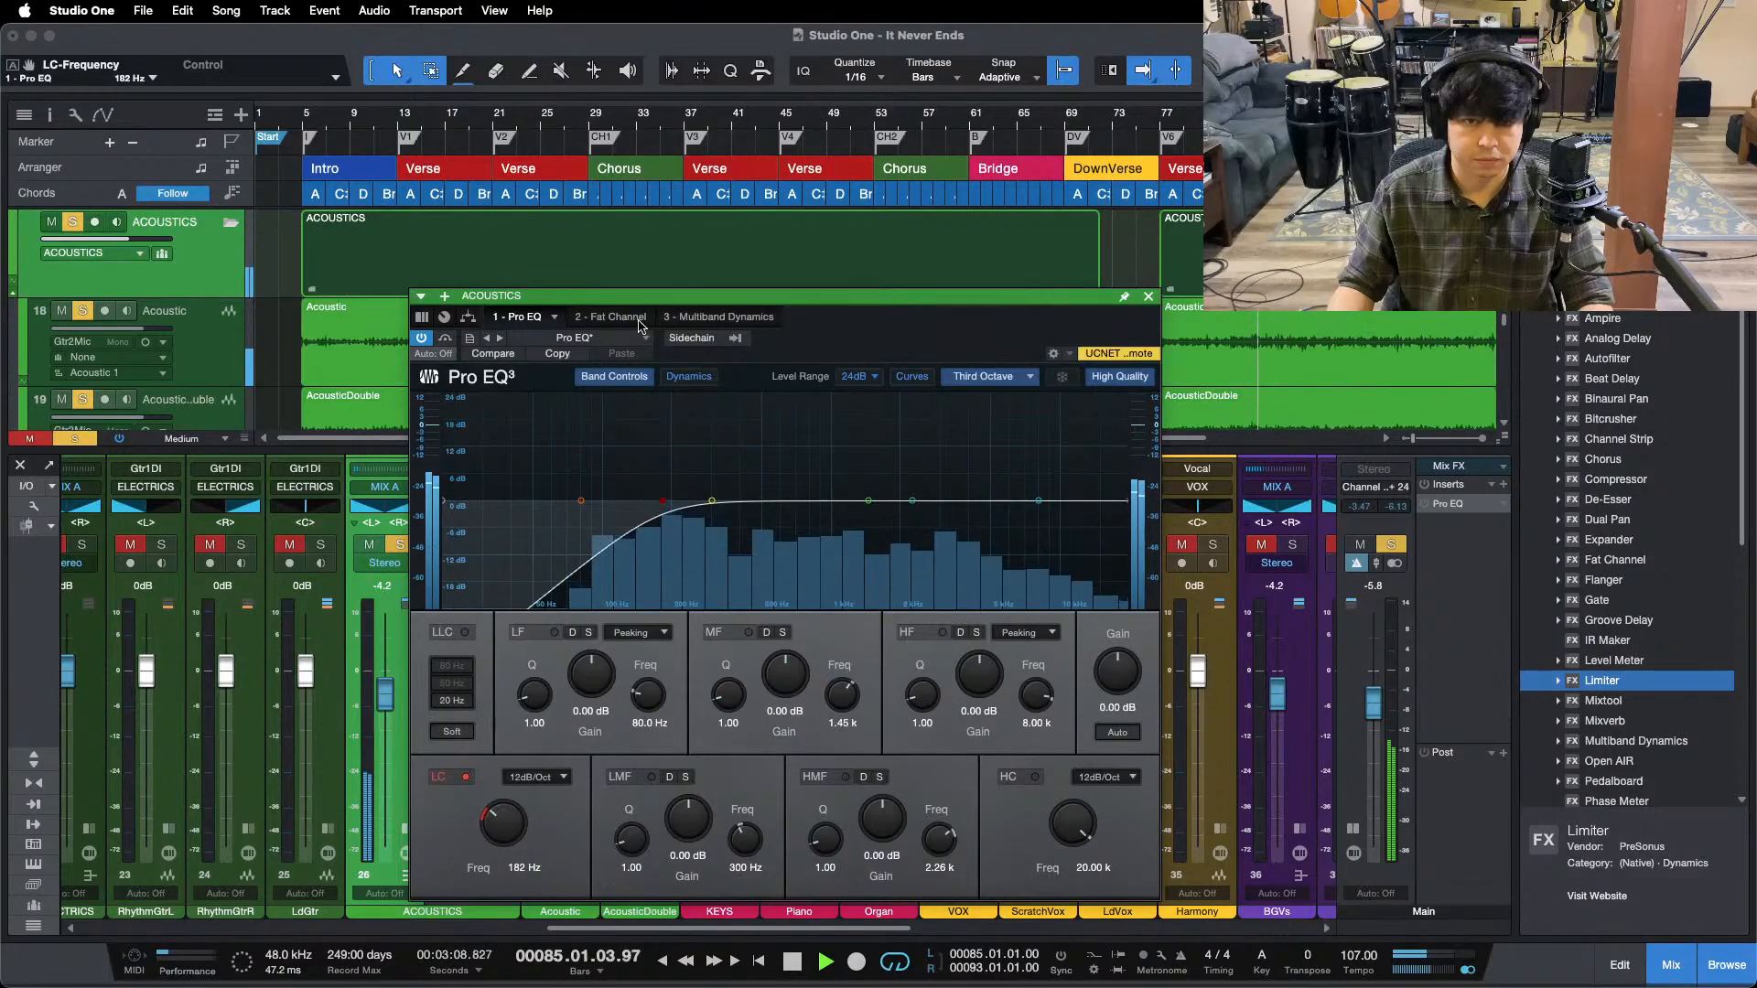
# - Turn on the compressor in the ACOUSTICS Fat Channel and move the plug-in window below the tracks
pyautogui.click(600, 317)
pyautogui.click(962, 379)
pyautogui.click(923, 379)
pyautogui.moveTo(860, 296); pyautogui.dragTo(981, 481)
# - Play the end of the chorus leading into the Bridge from about bar 60 to check the compressed acoustics
pyautogui.scroll(-3, 922, 311)
pyautogui.scroll(1, 923, 311)
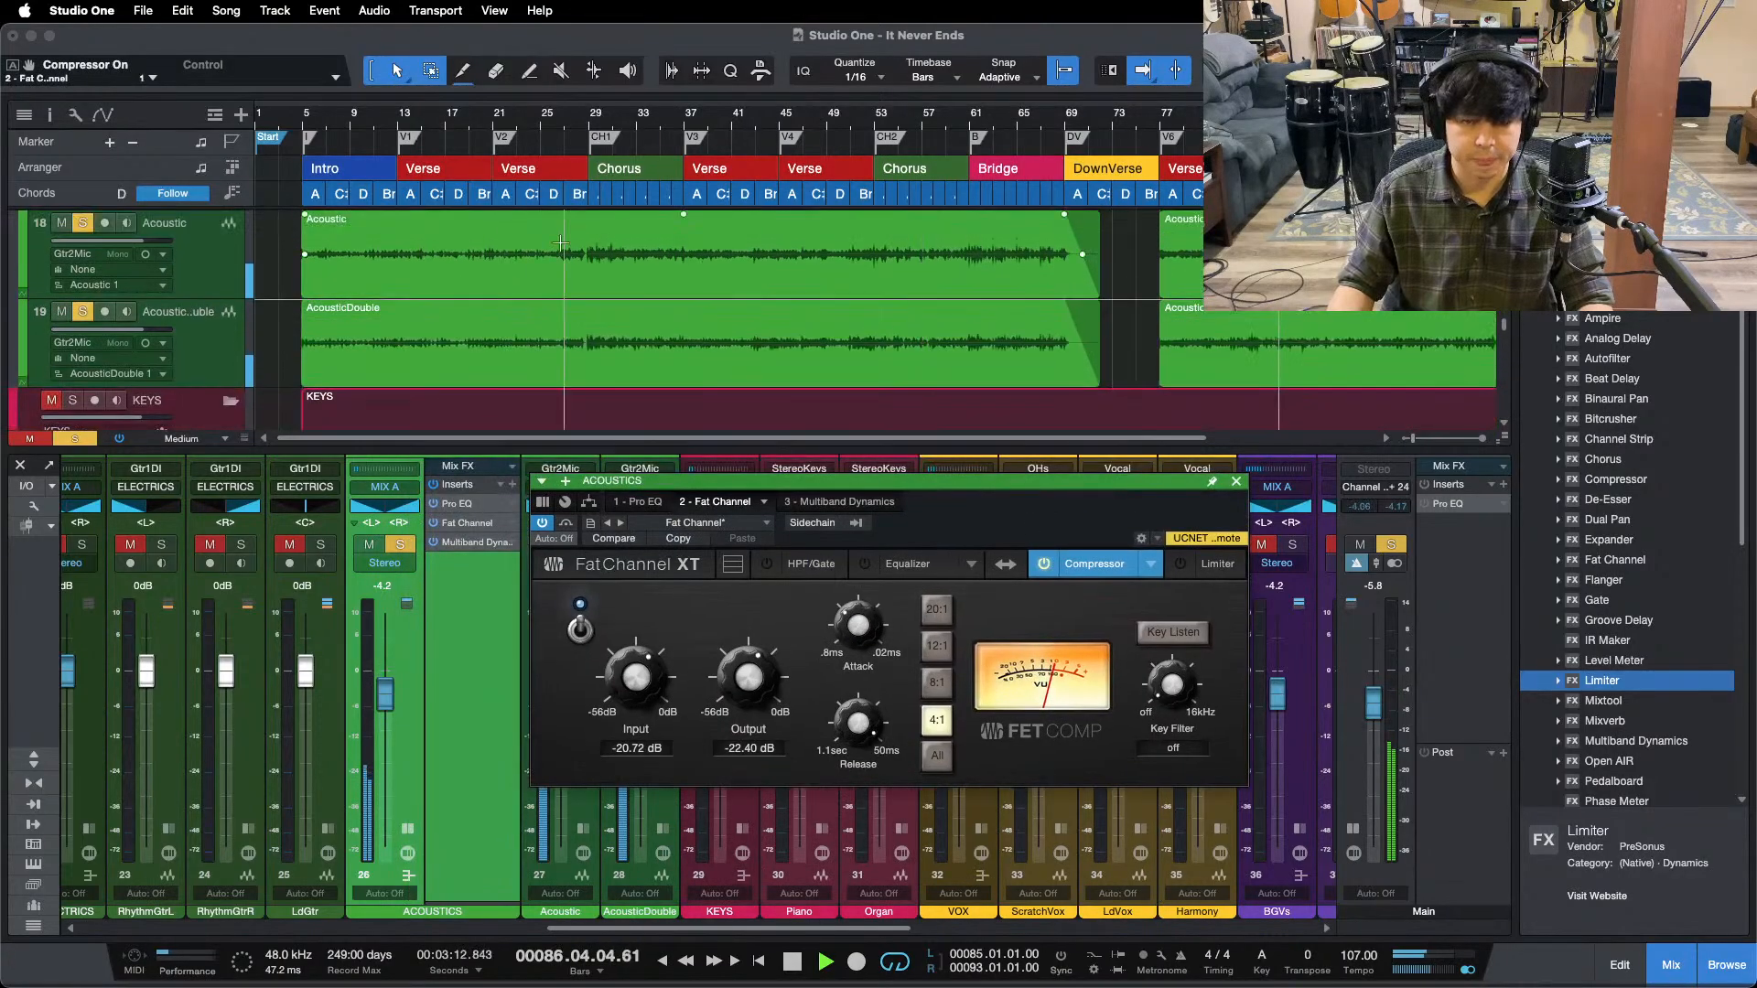
pyautogui.moveTo(955, 124); pyautogui.dragTo(911, 20)
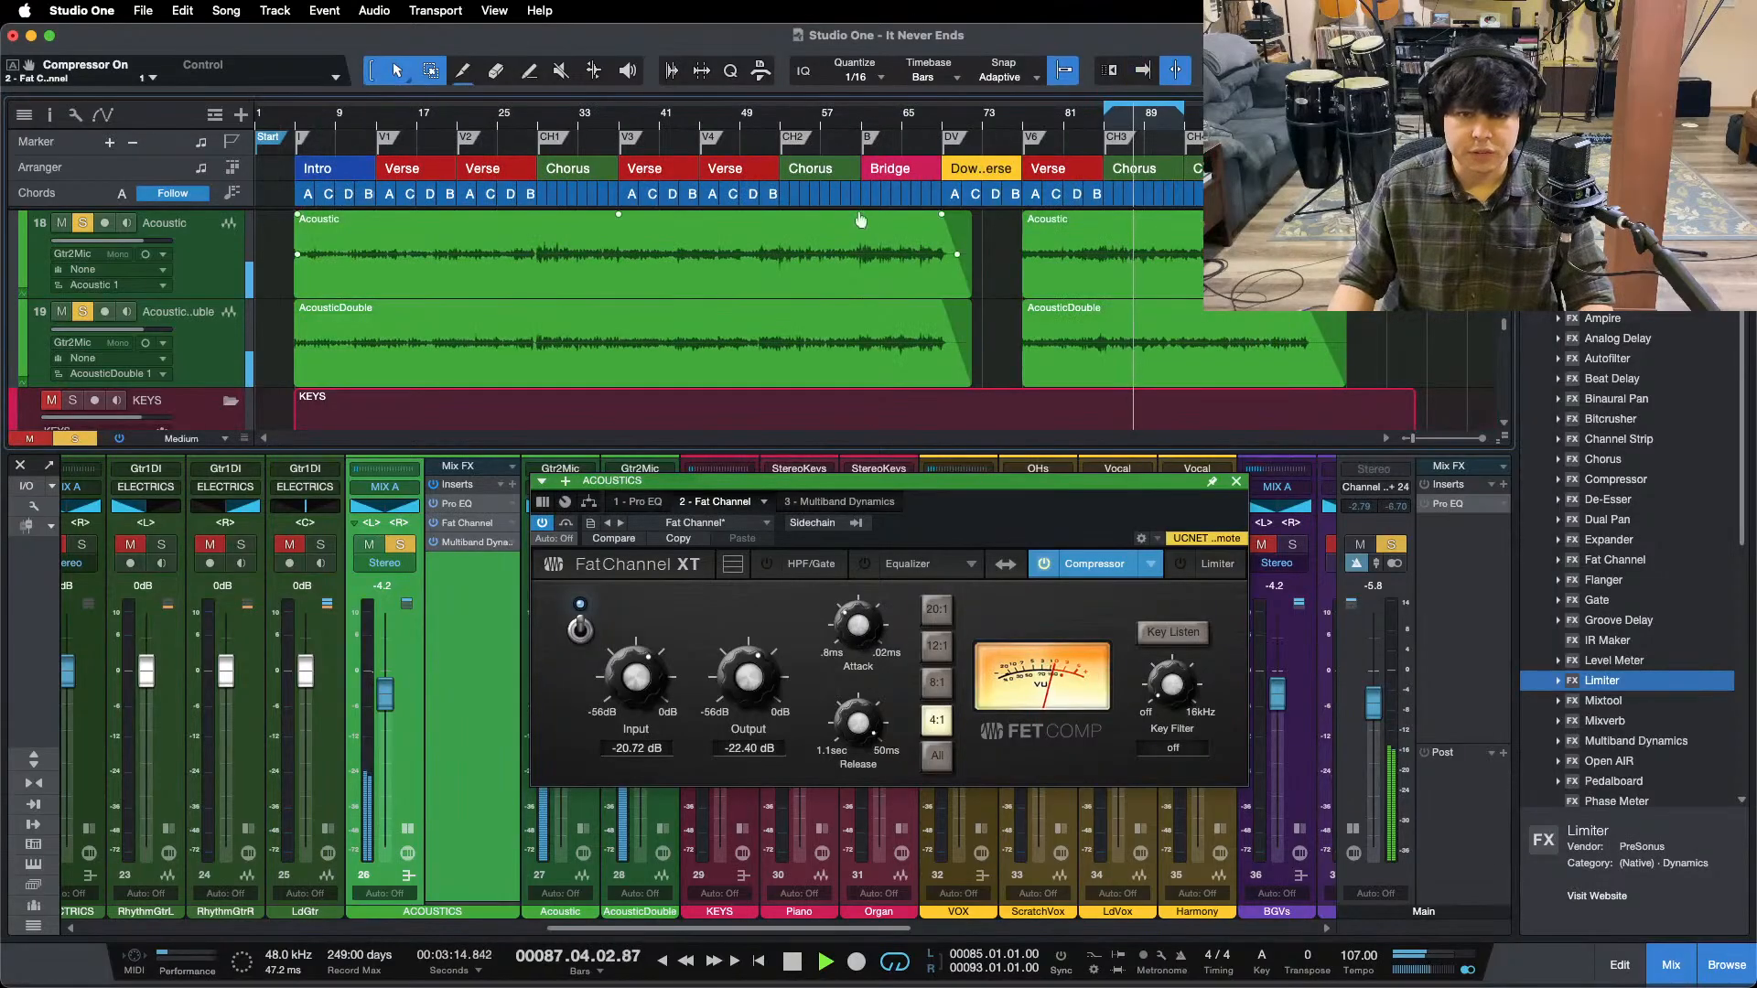
pyautogui.moveTo(858, 123); pyautogui.dragTo(687, 170)
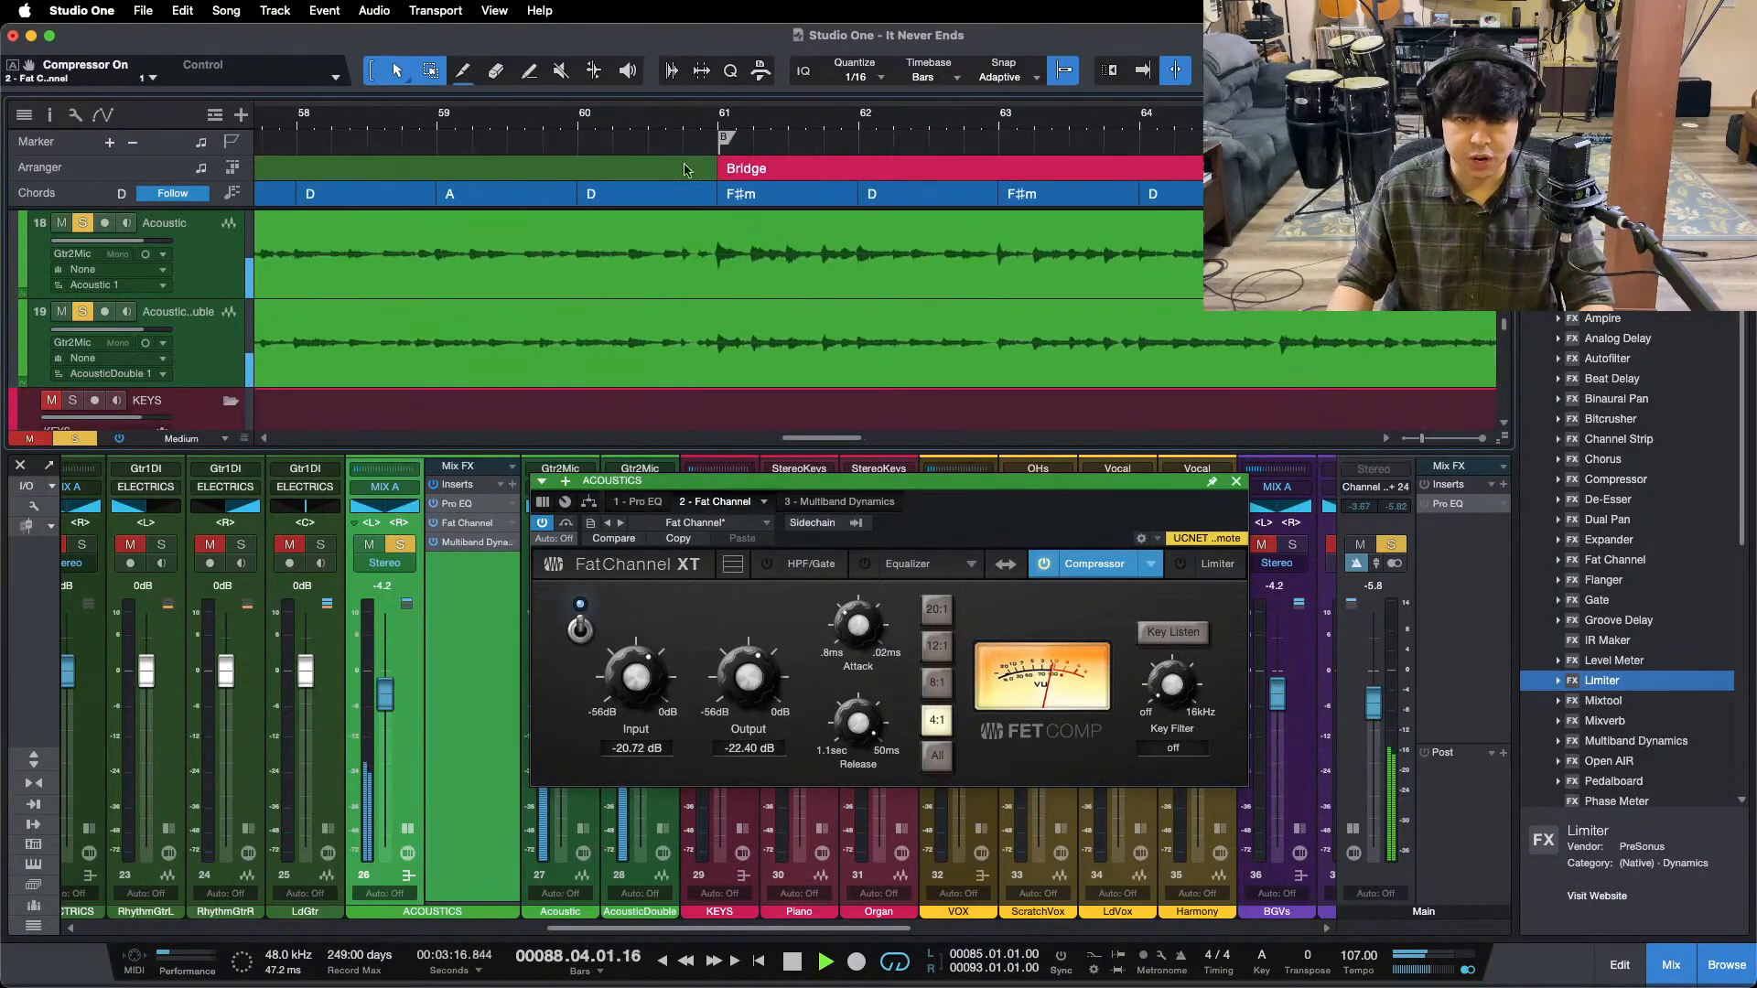
pyautogui.click(657, 128)
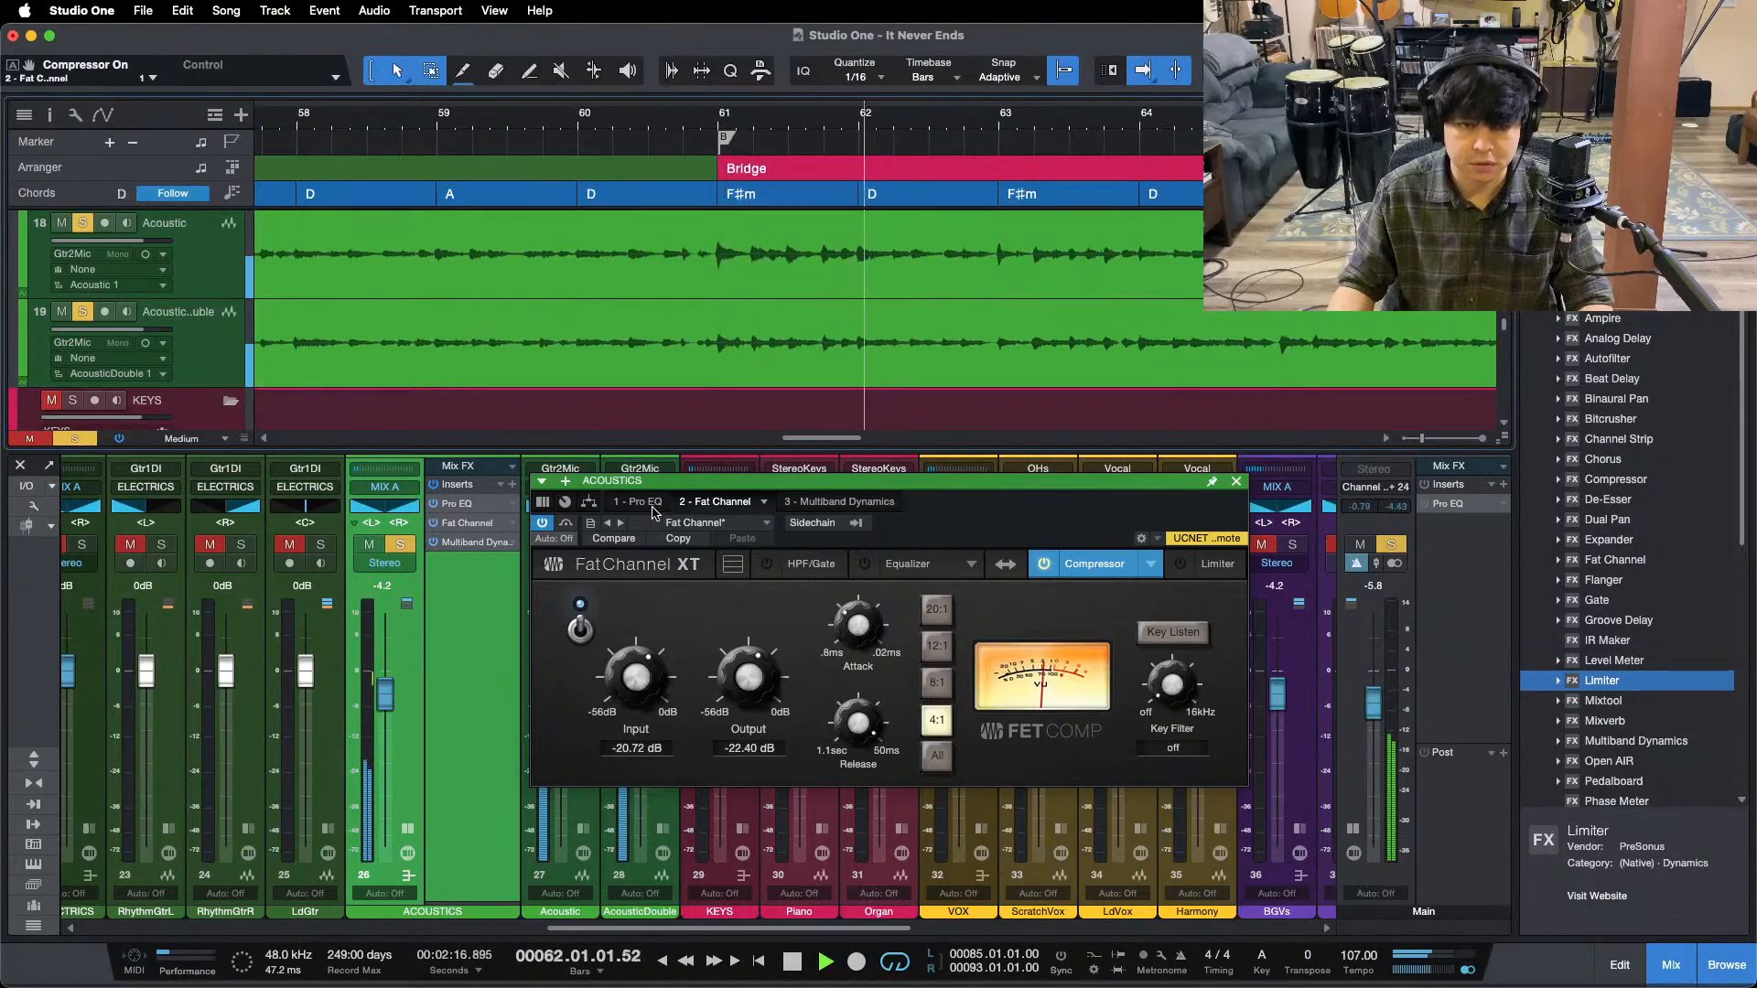
pyautogui.click(646, 121)
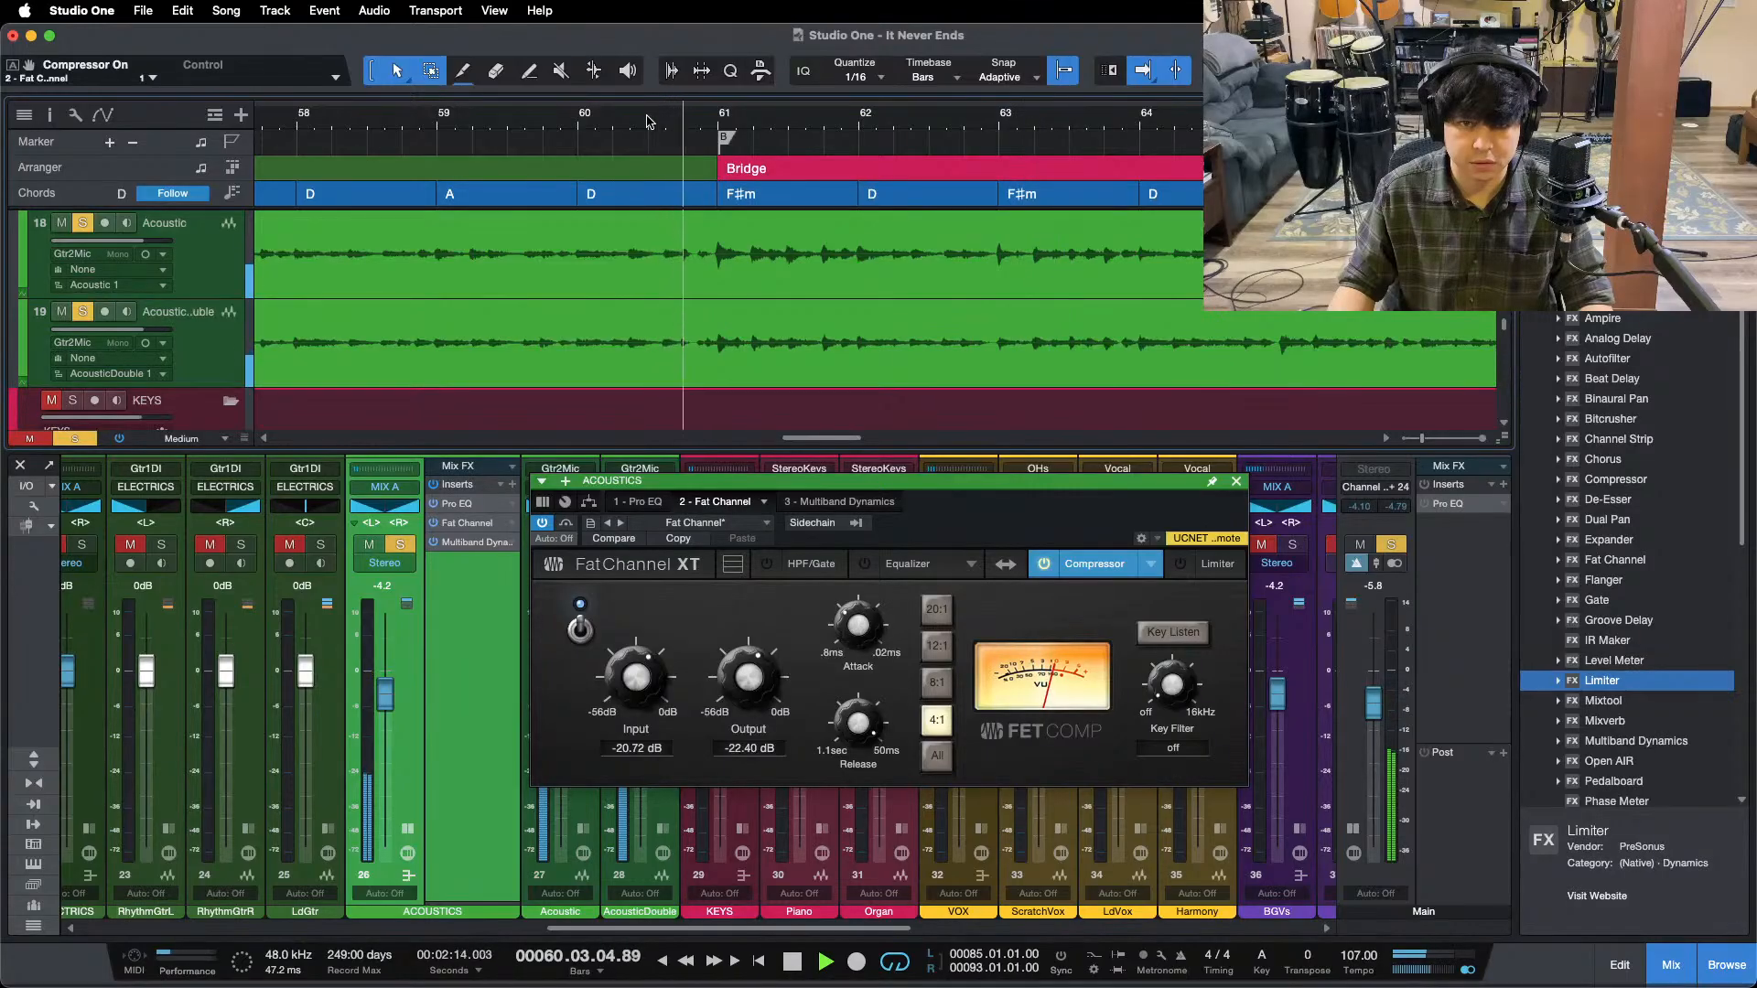
pyautogui.moveTo(650, 122); pyautogui.dragTo(765, 6)
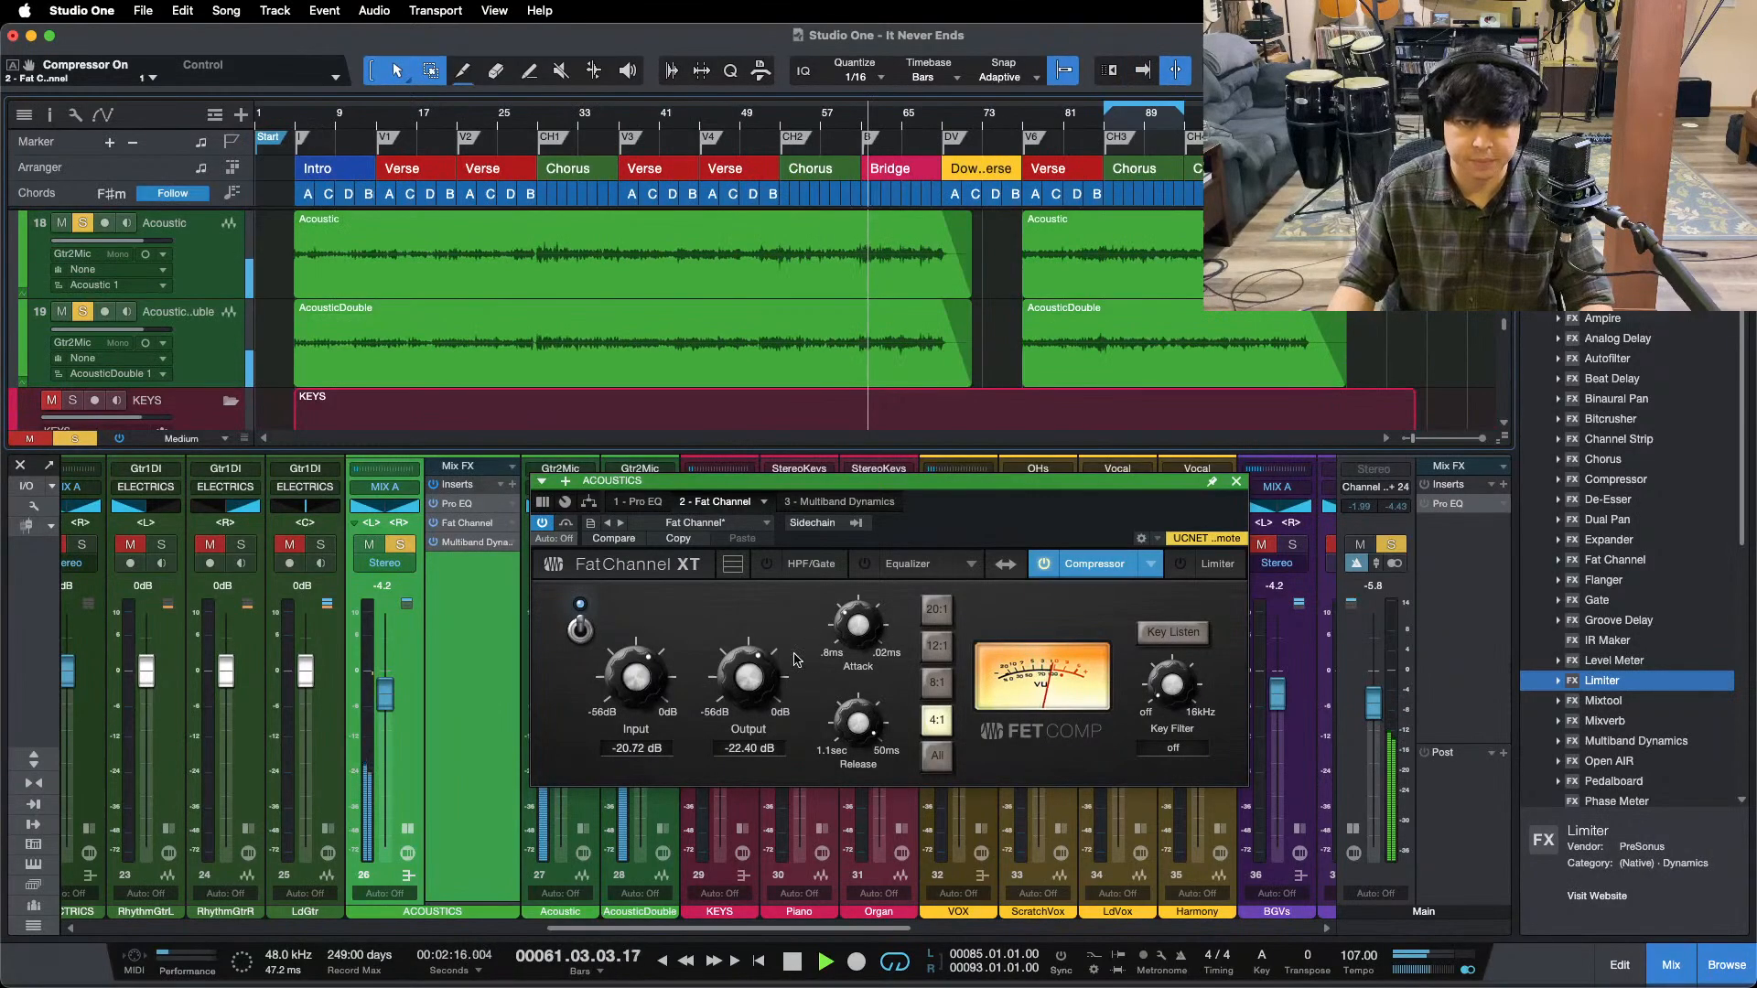
# - Set the HF gain in the ACOUSTICS Pro EQ to 6.72 dB while auditioning the Intro and the first Chorus
pyautogui.click(637, 501)
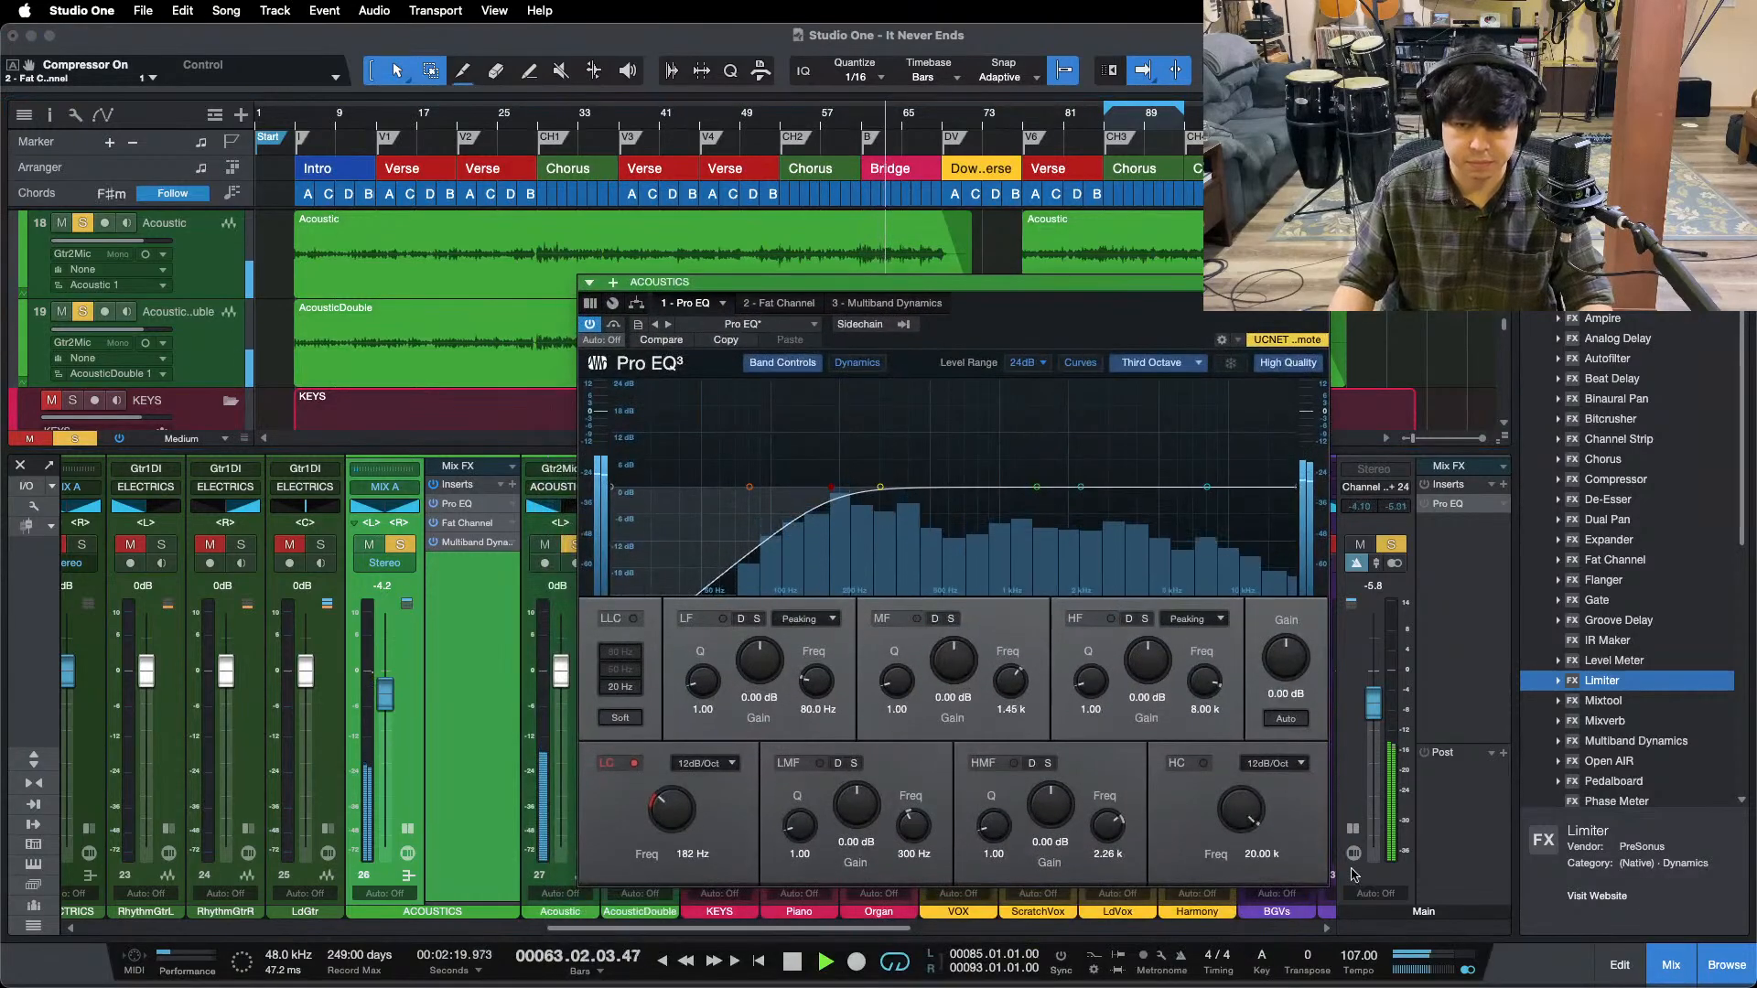
pyautogui.scroll(2, 1146, 661)
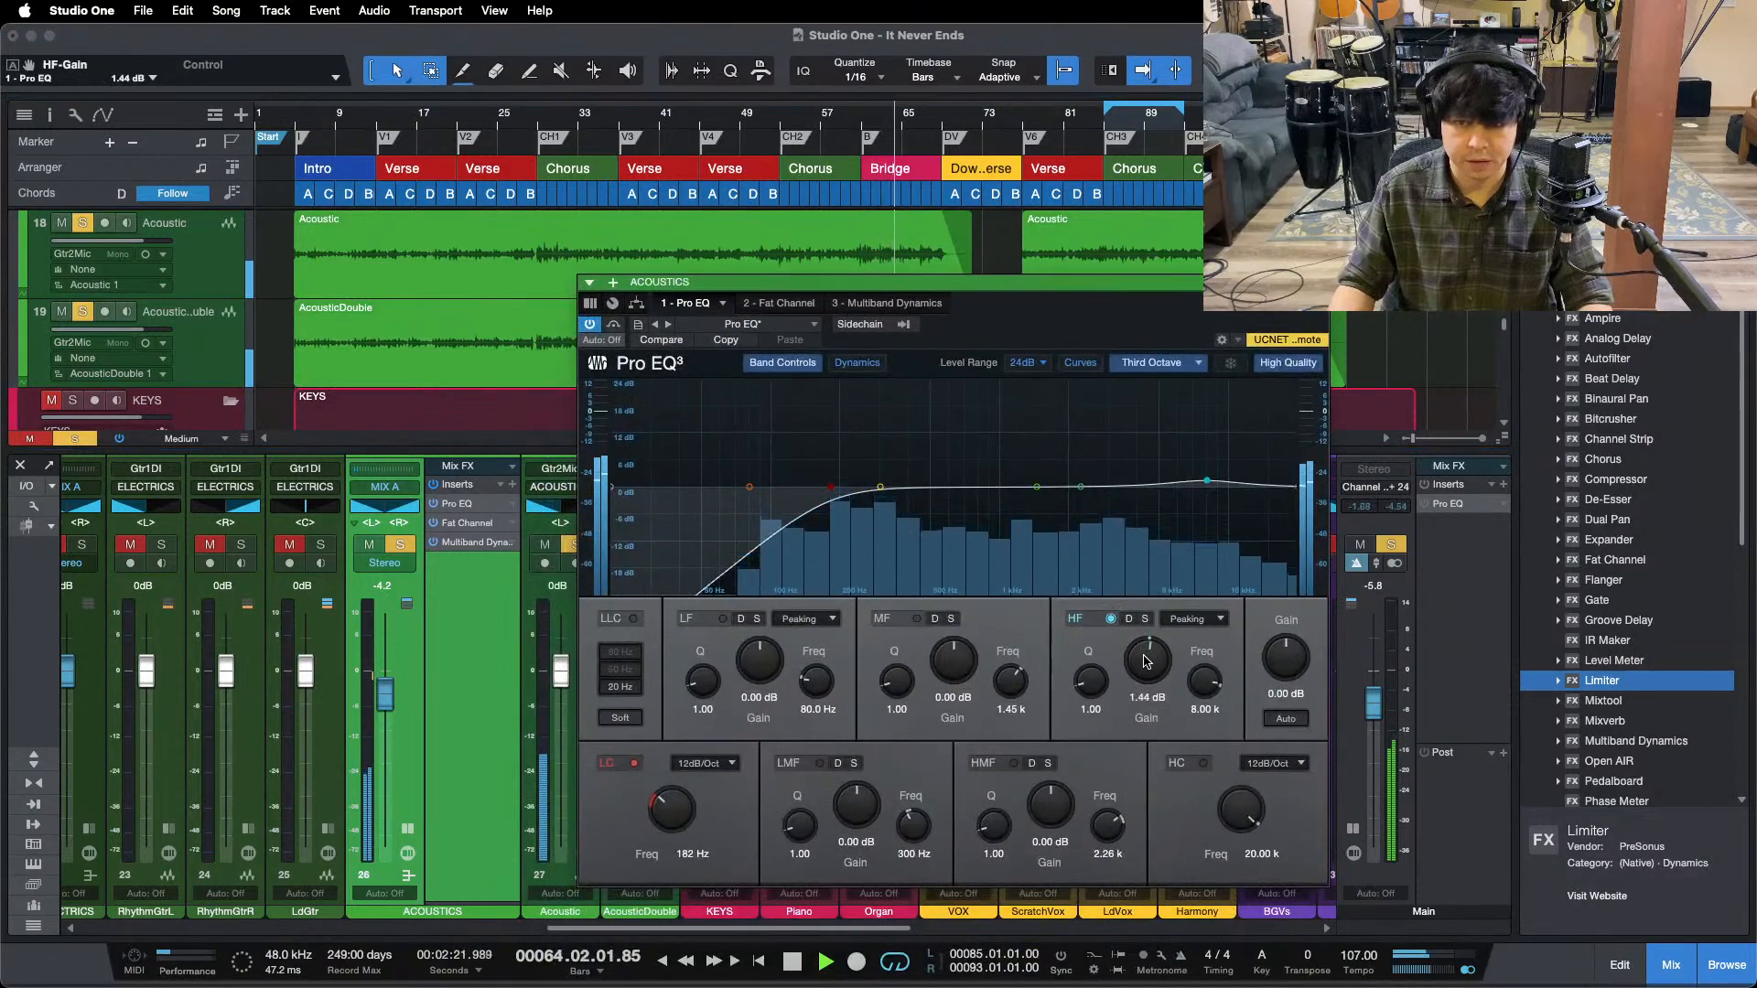
pyautogui.scroll(6, 1146, 661)
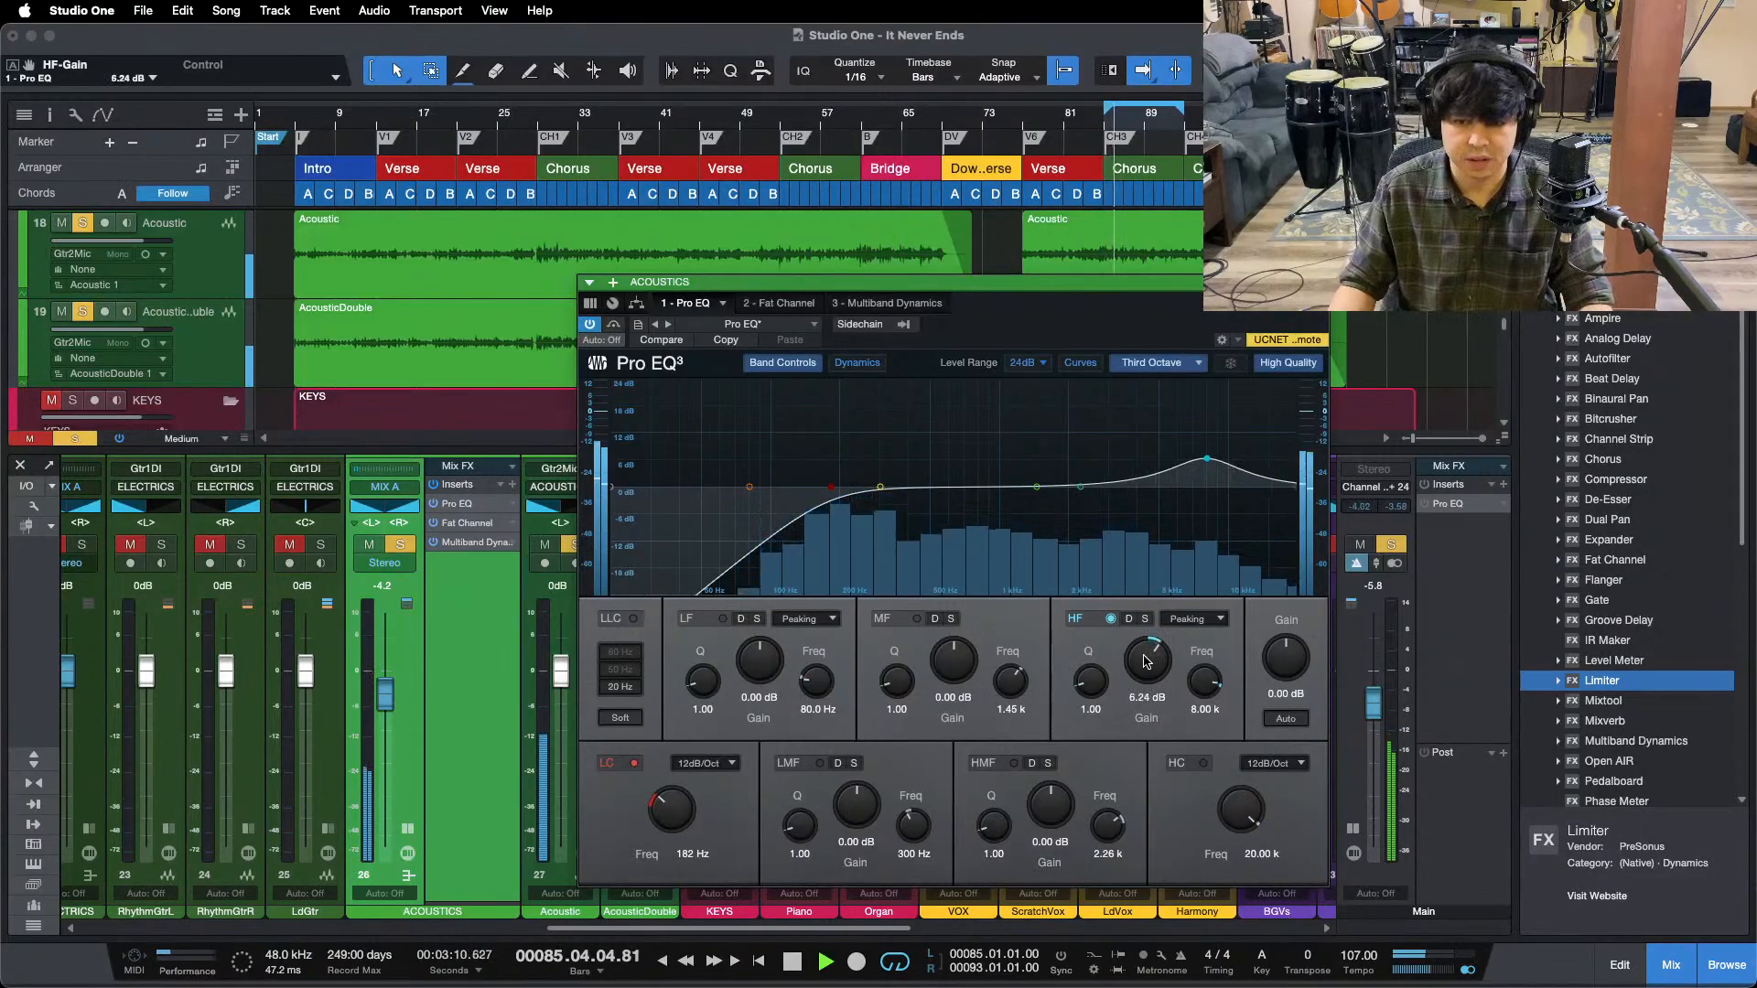
pyautogui.scroll(2, 1147, 660)
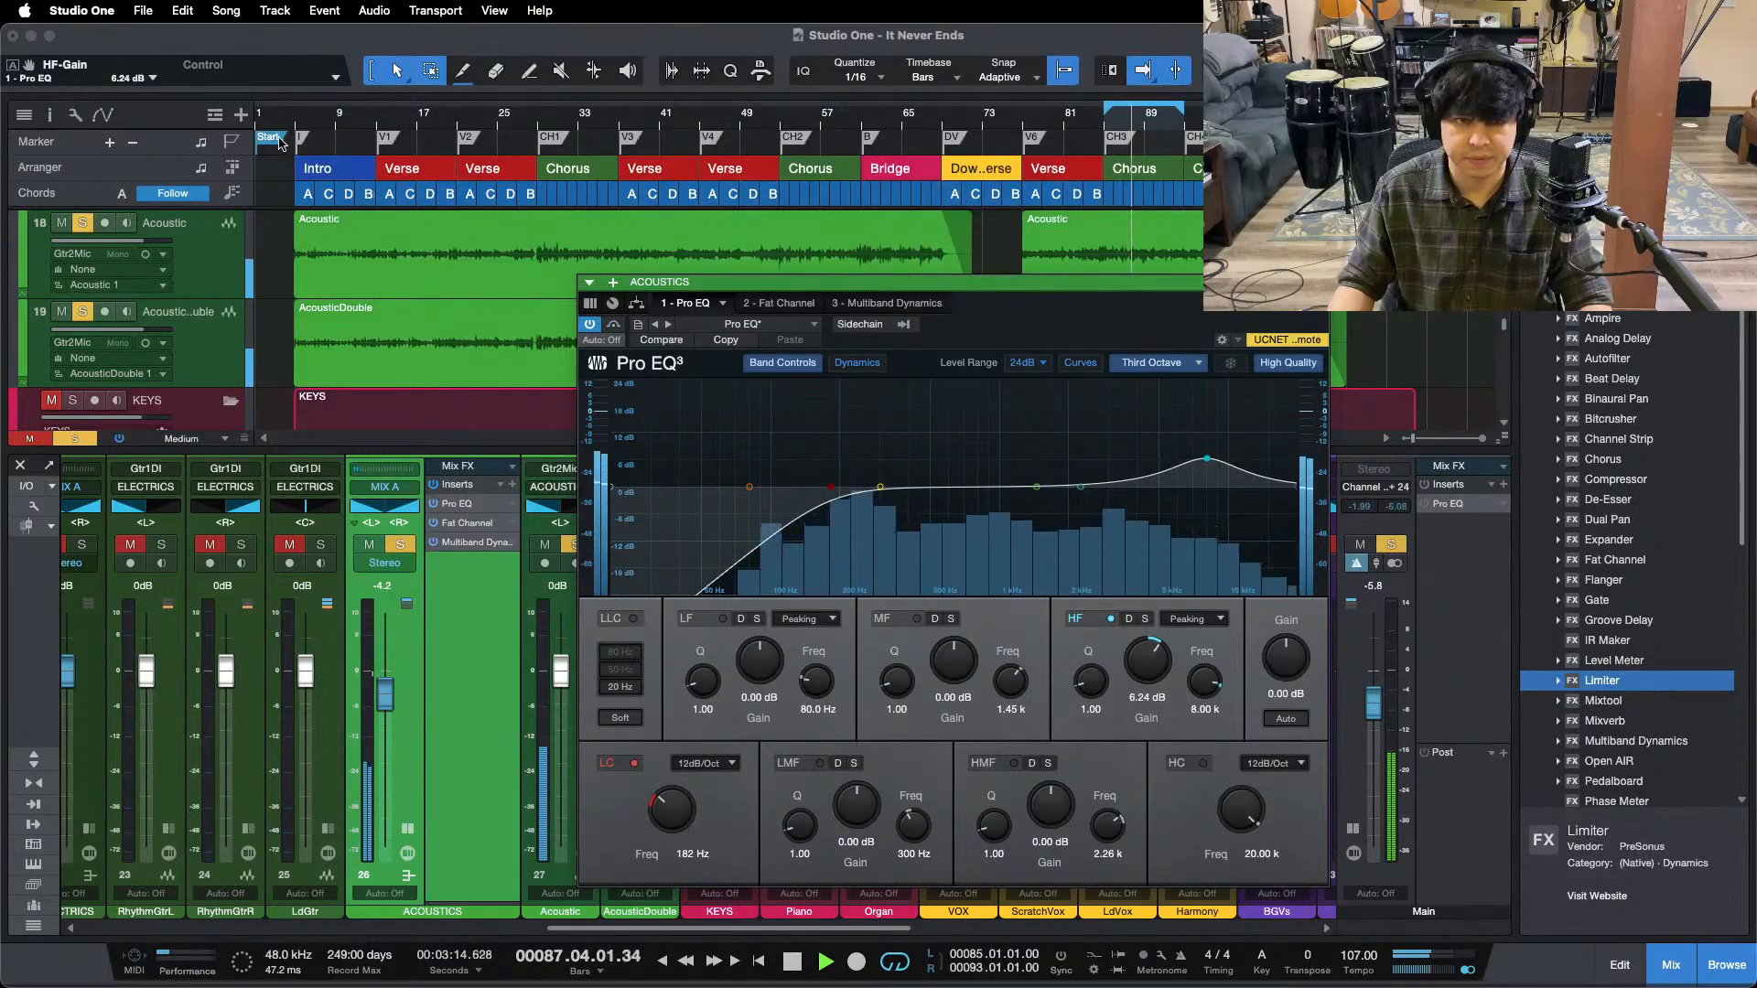
pyautogui.click(318, 117)
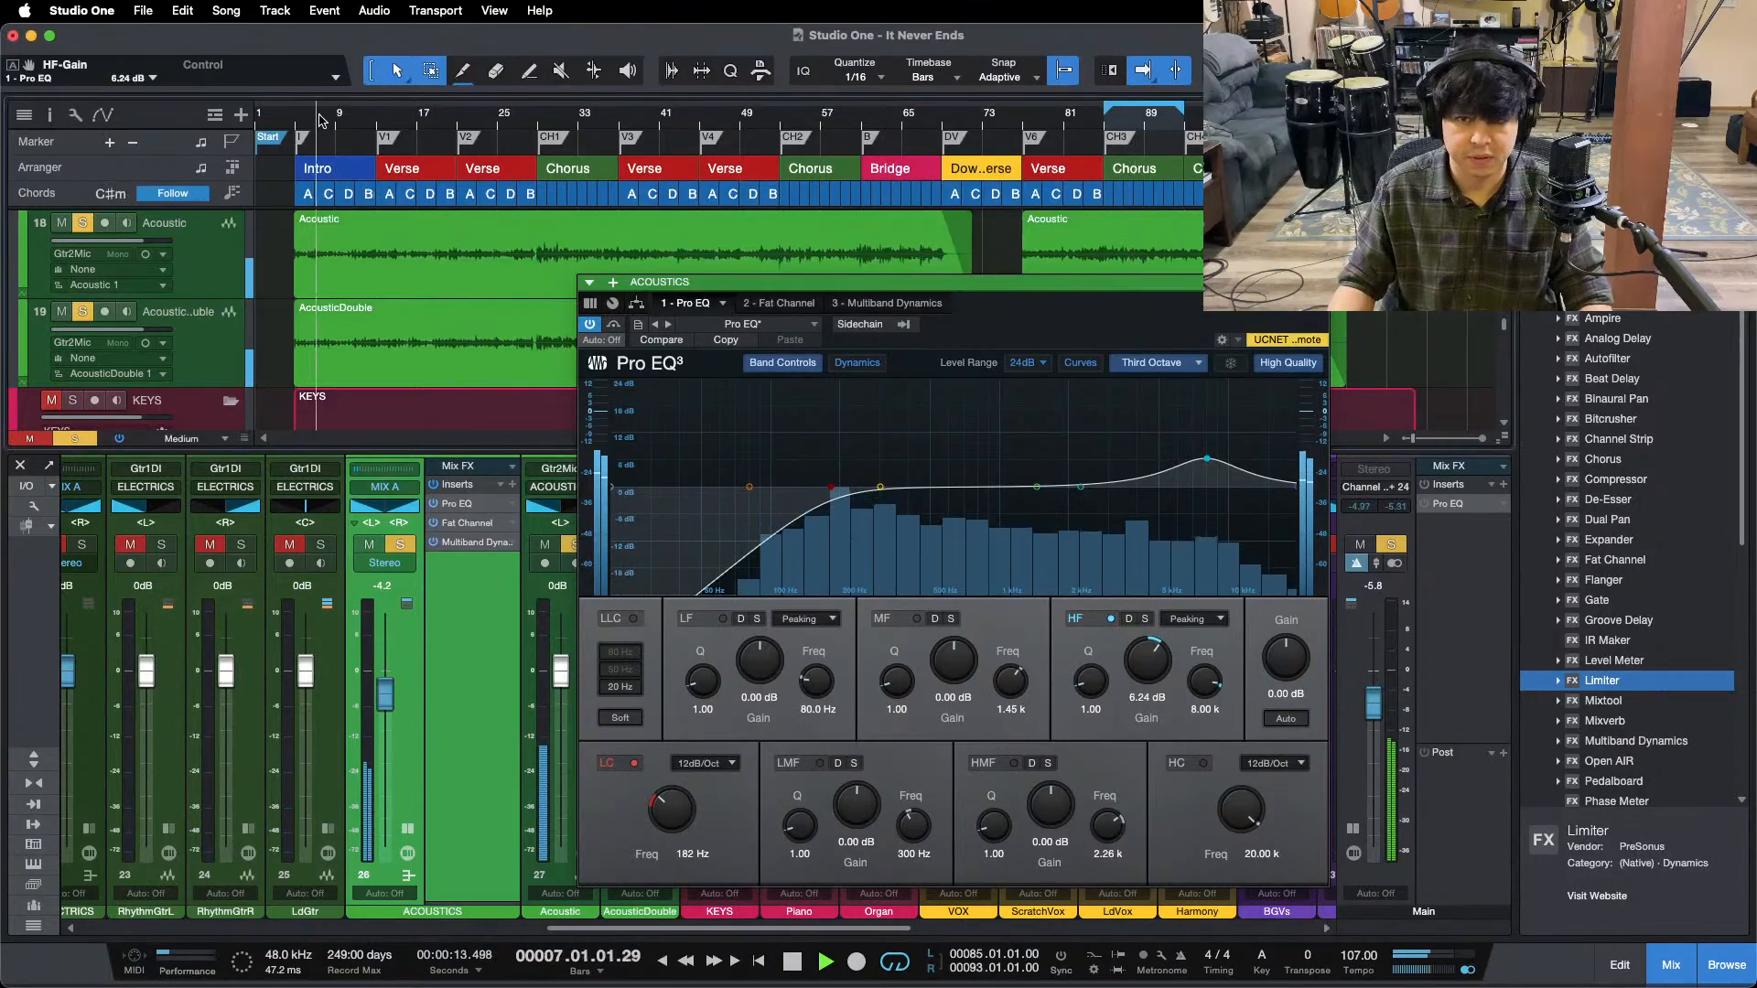
pyautogui.click(537, 118)
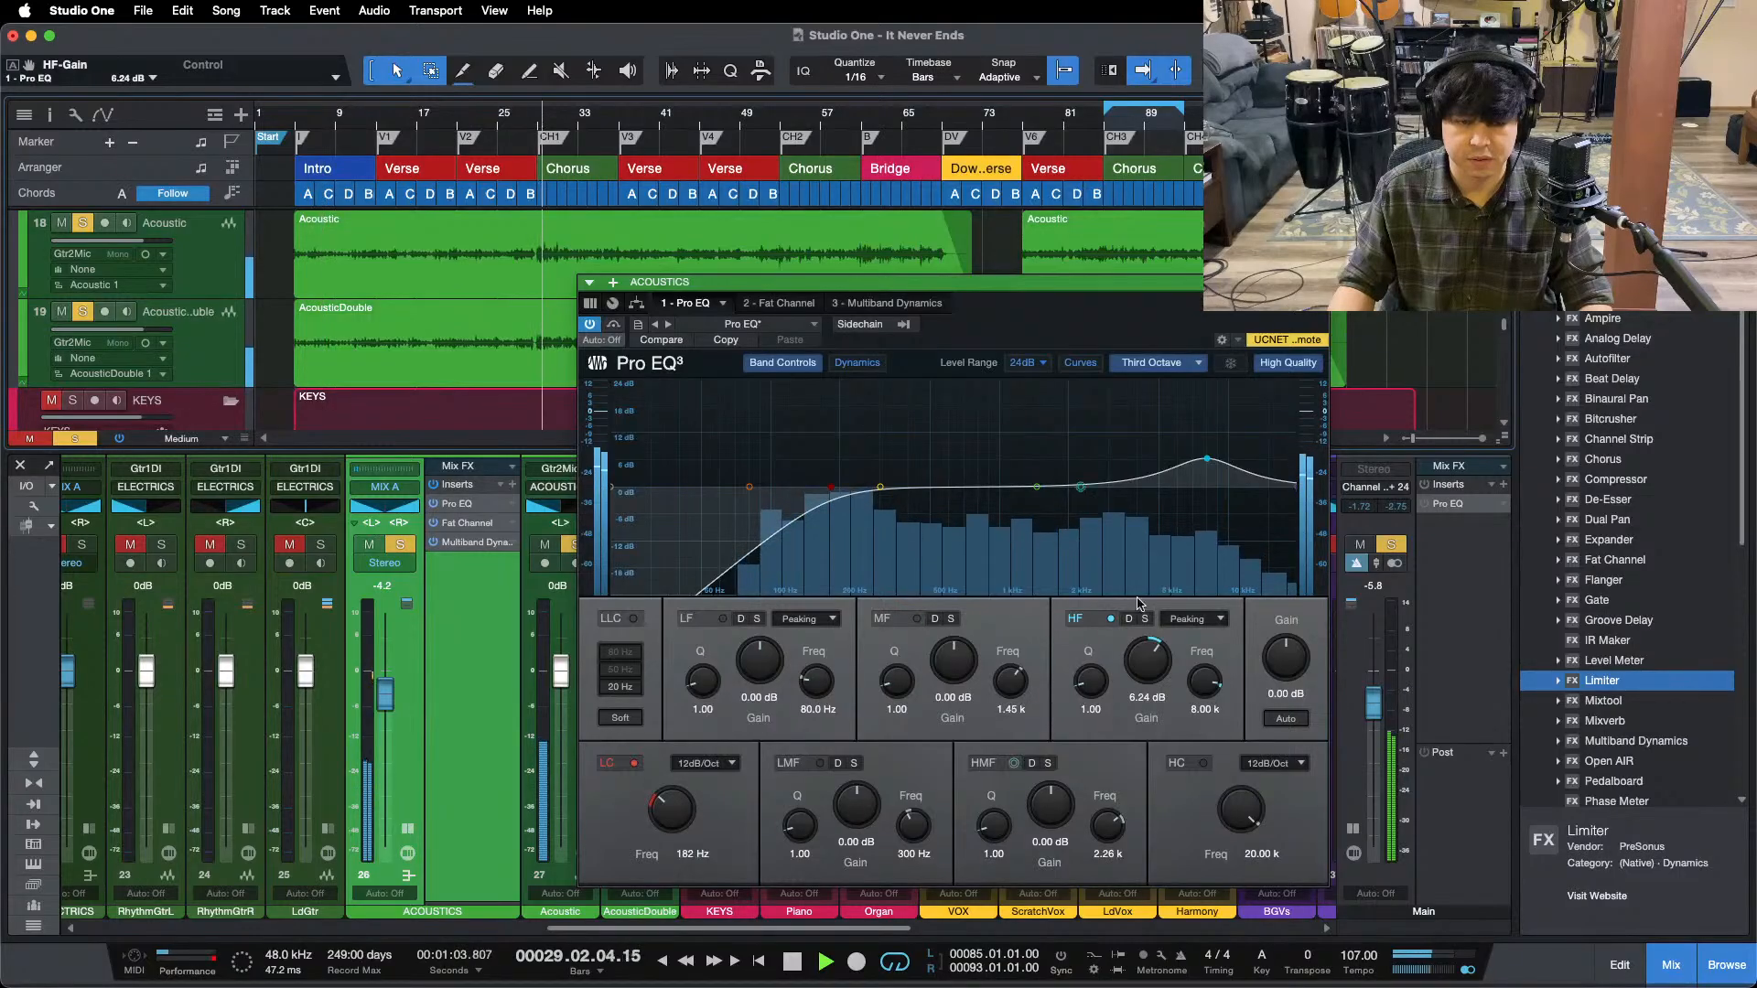
pyautogui.scroll(2, 1144, 664)
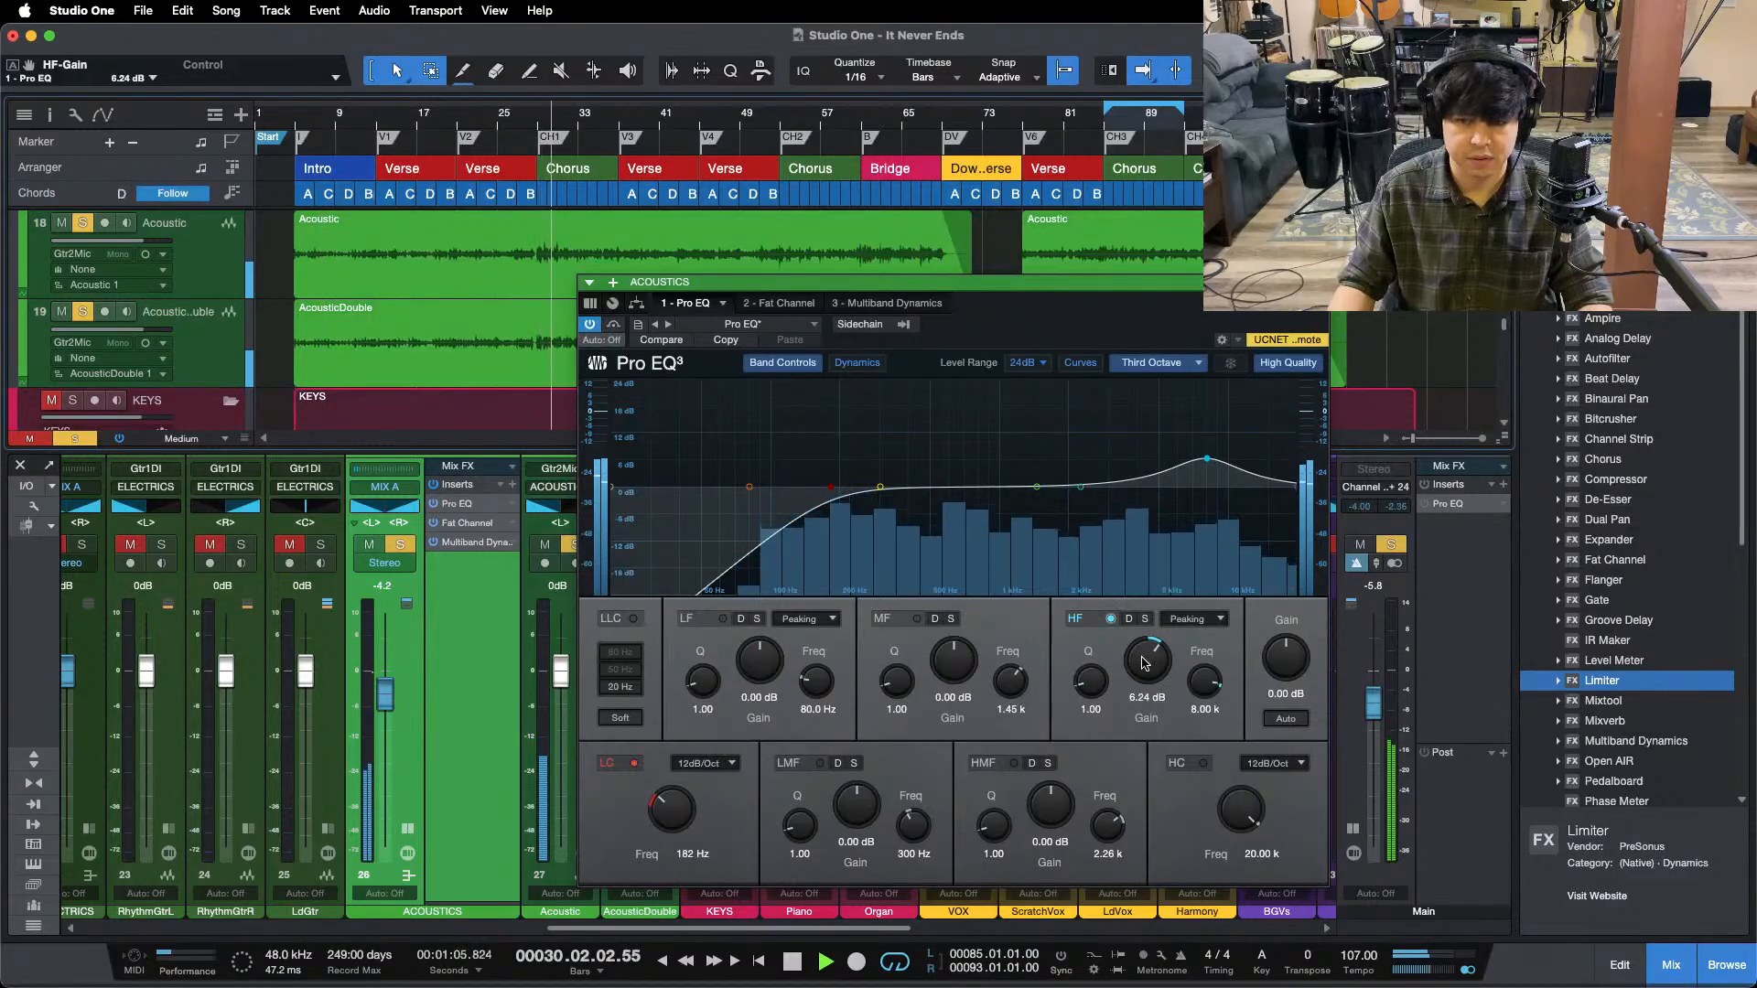
pyautogui.scroll(2, 1143, 663)
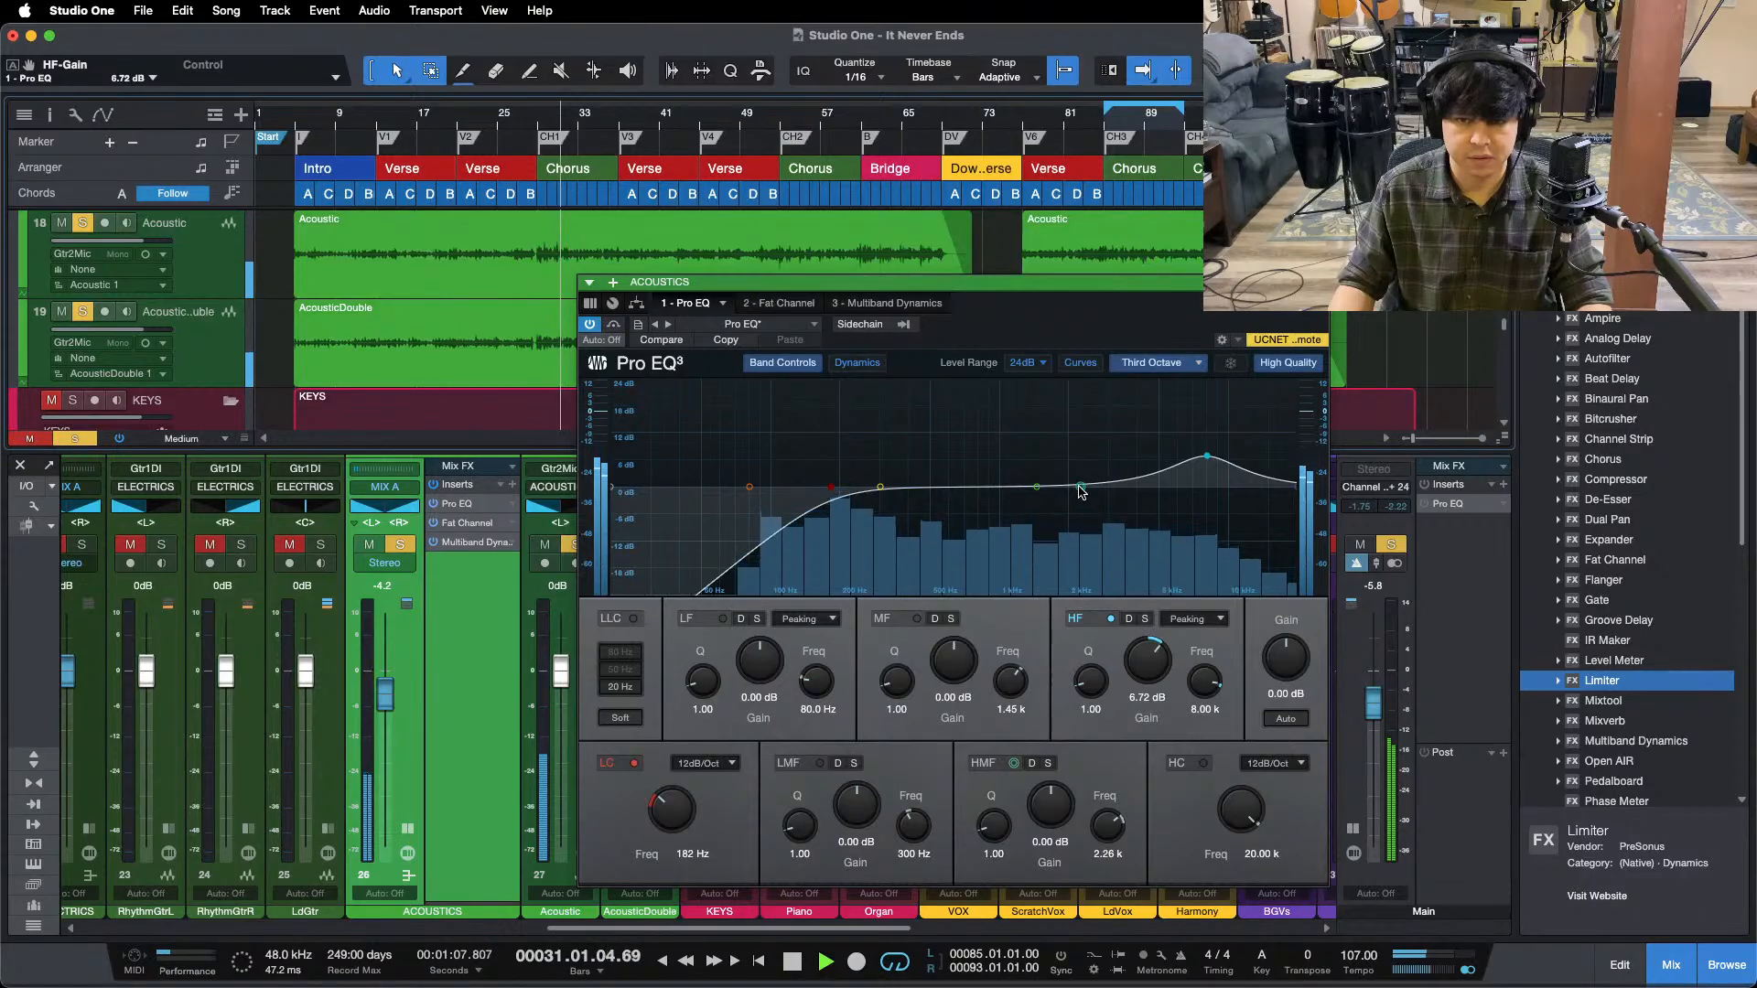
# - Sweep the HMF band for a tone to boost, and set it to 5.28 dB at 2.23 kHz with a Q of 0.70
pyautogui.moveTo(1081, 491); pyautogui.dragTo(1022, 441)
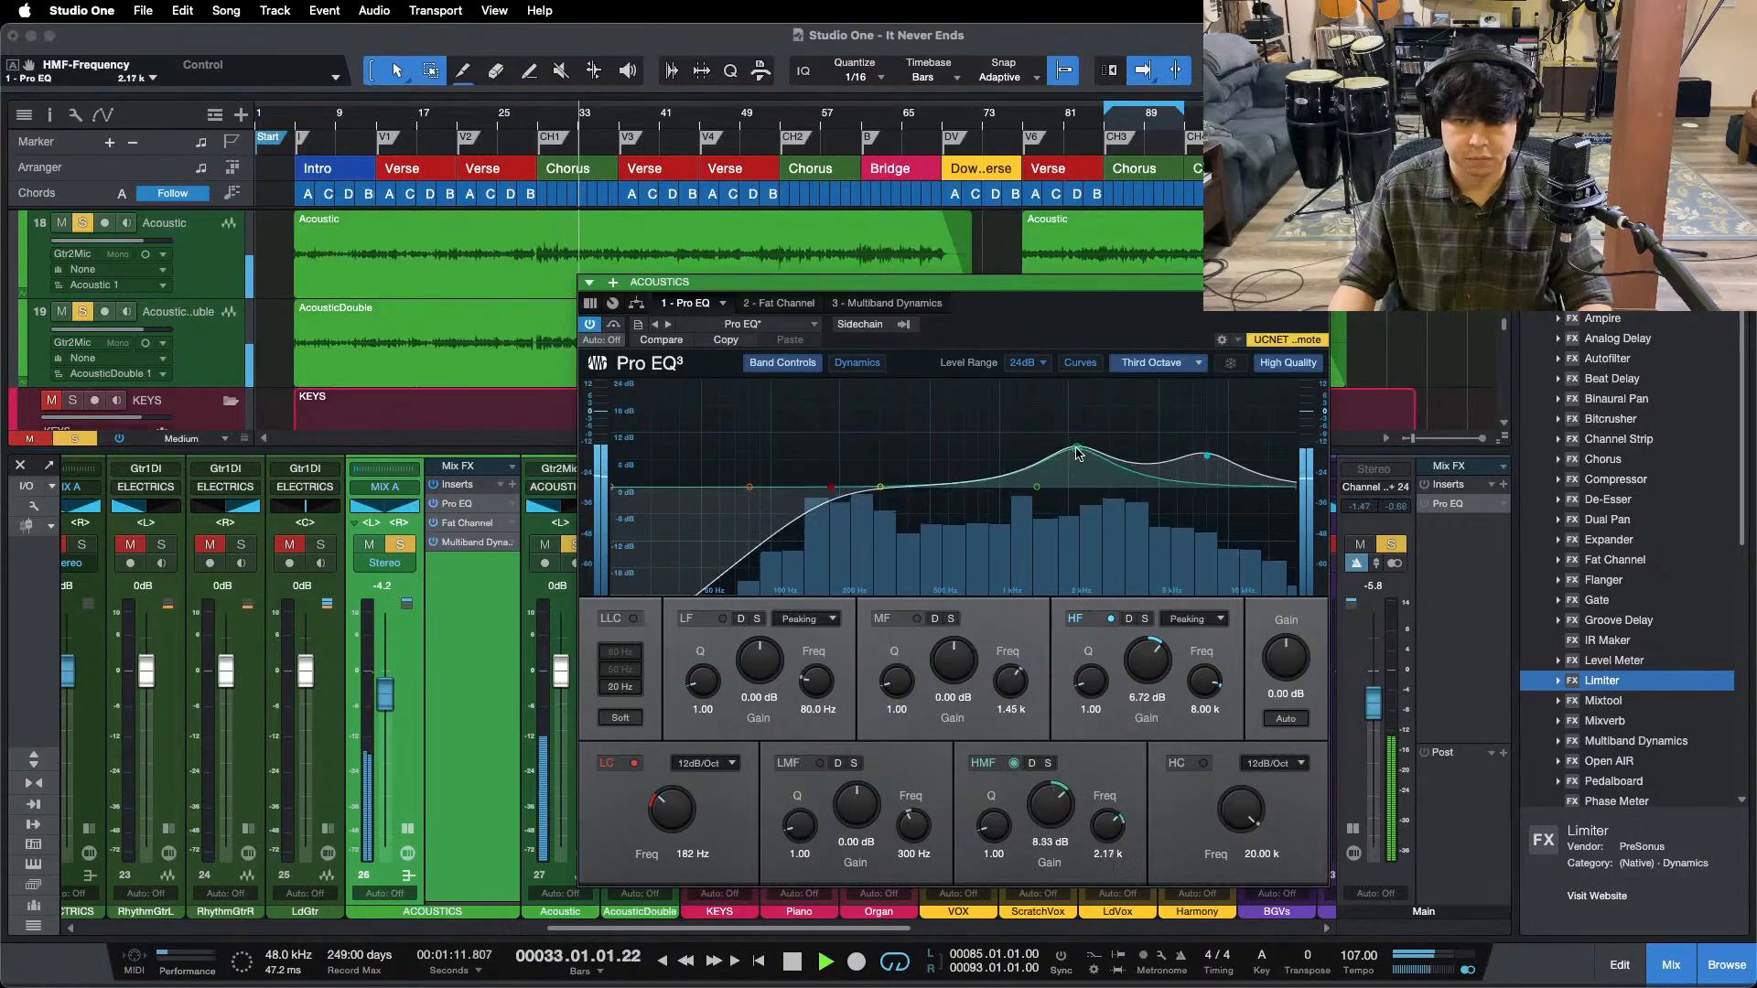
pyautogui.moveTo(1075, 450); pyautogui.dragTo(923, 439)
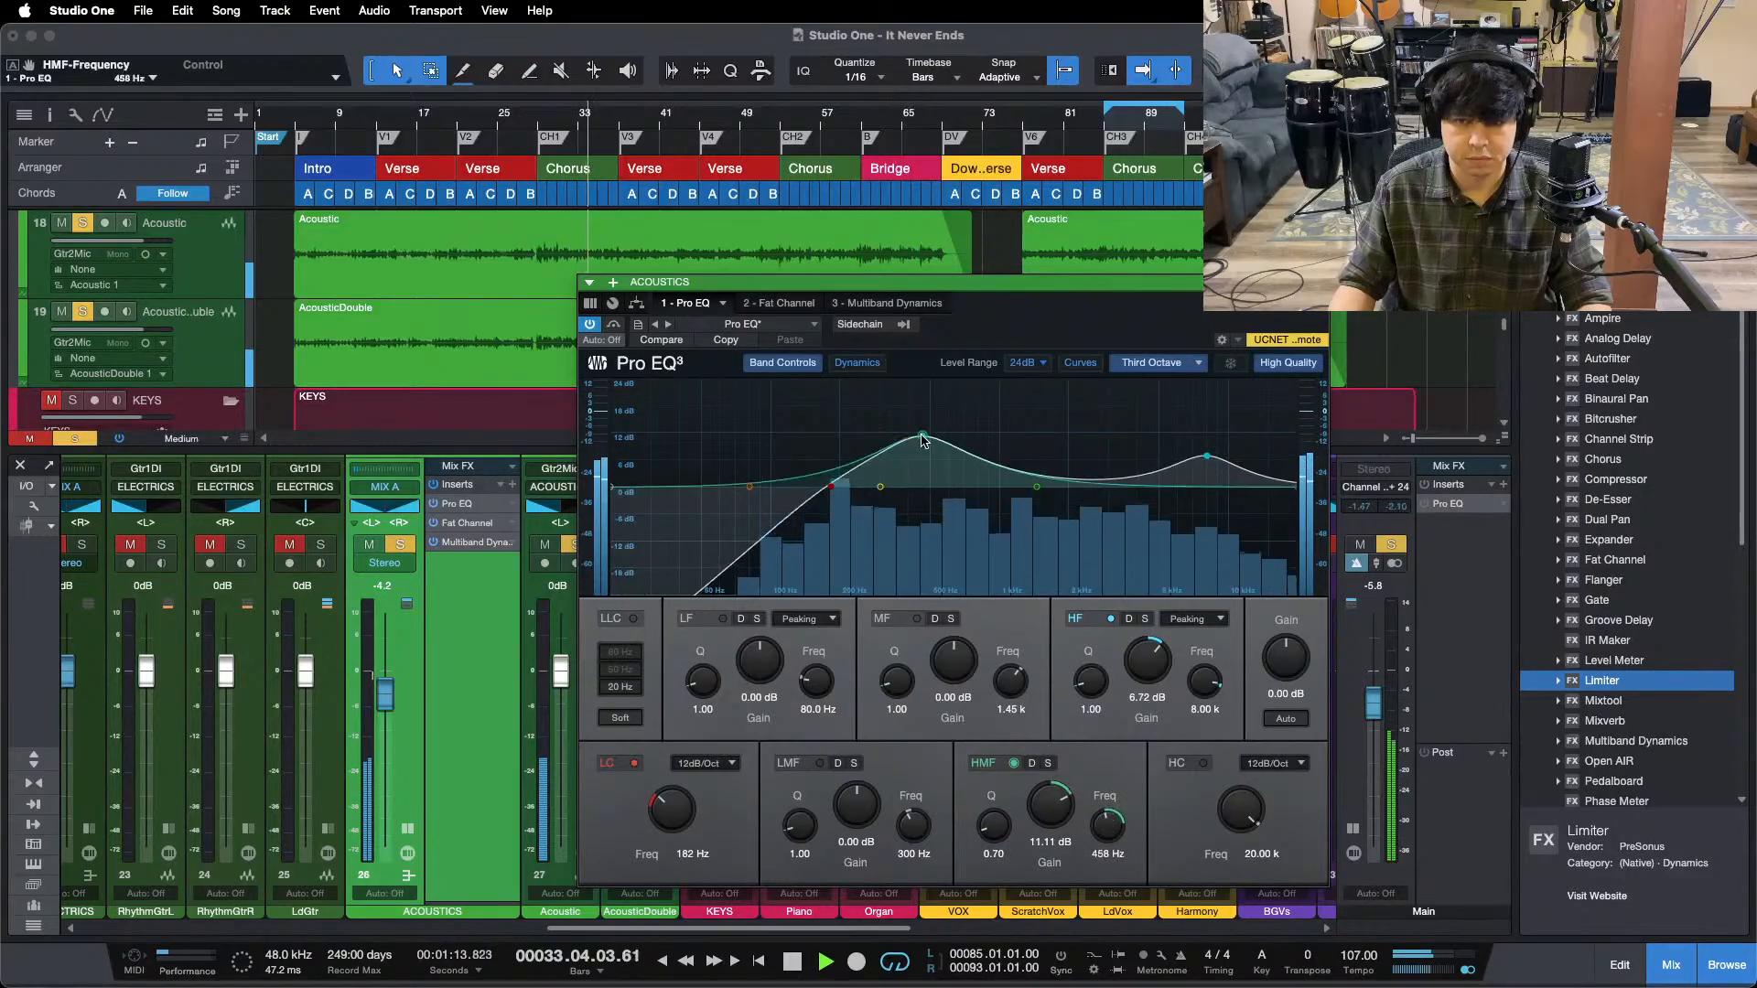
pyautogui.moveTo(1077, 460); pyautogui.dragTo(1083, 460)
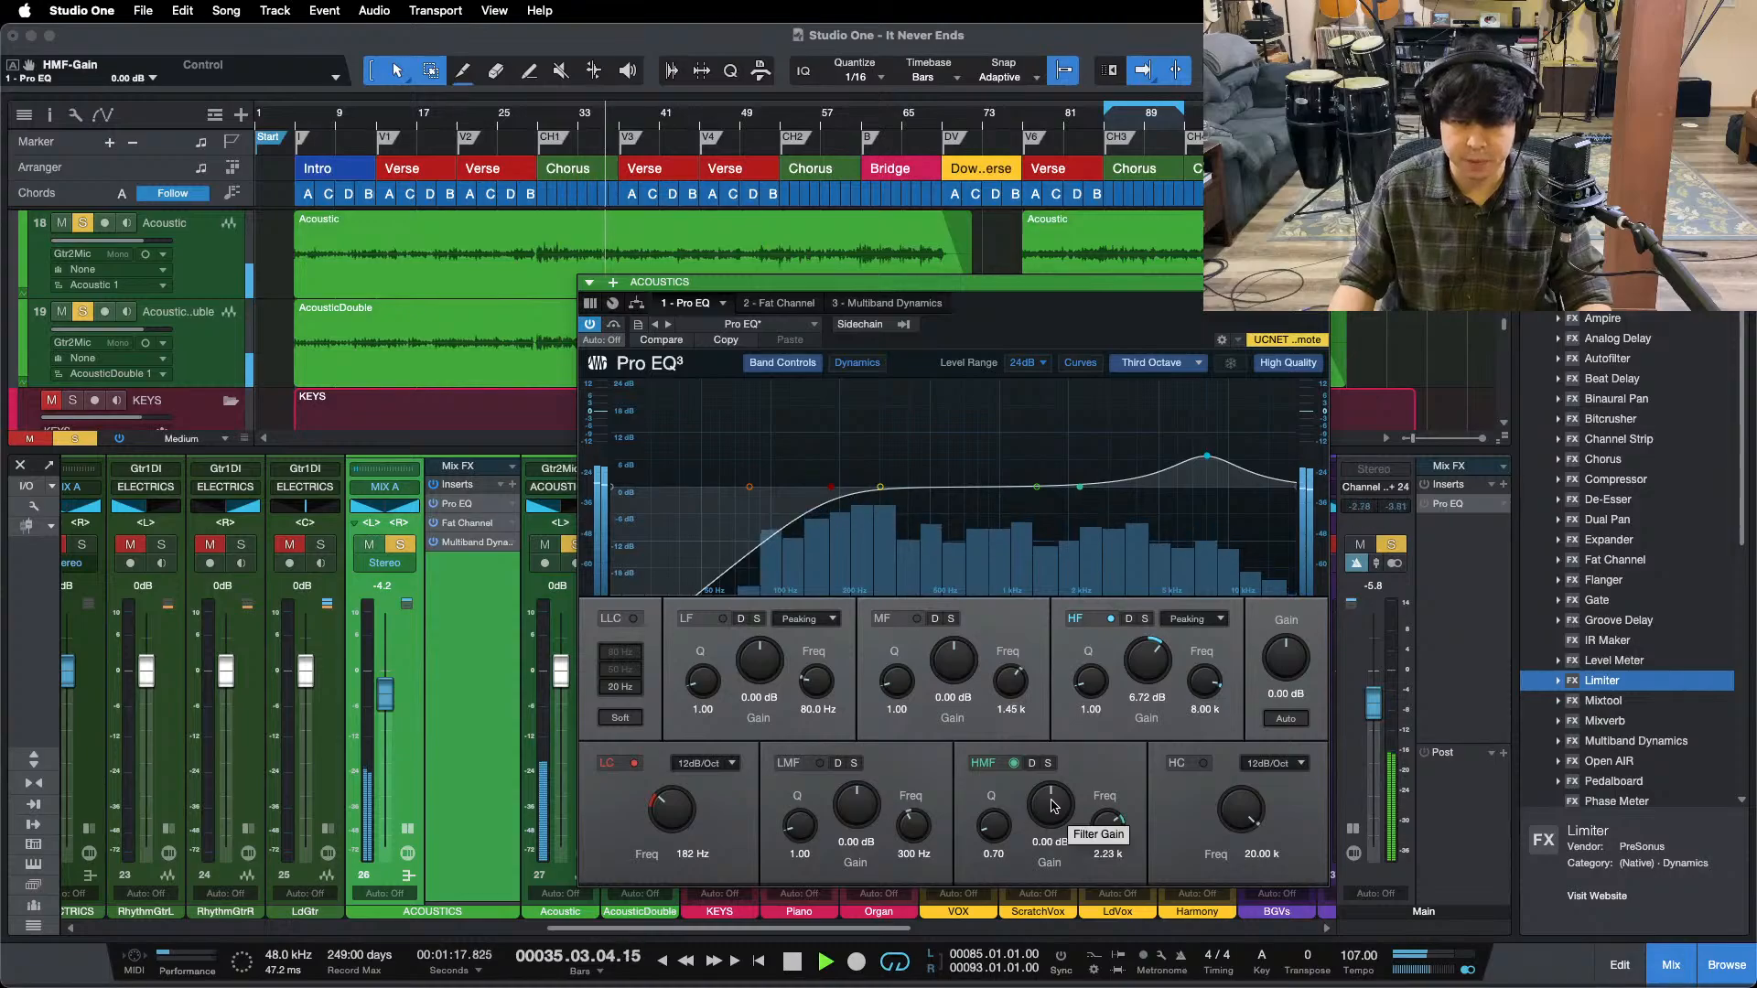
pyautogui.scroll(4, 1053, 806)
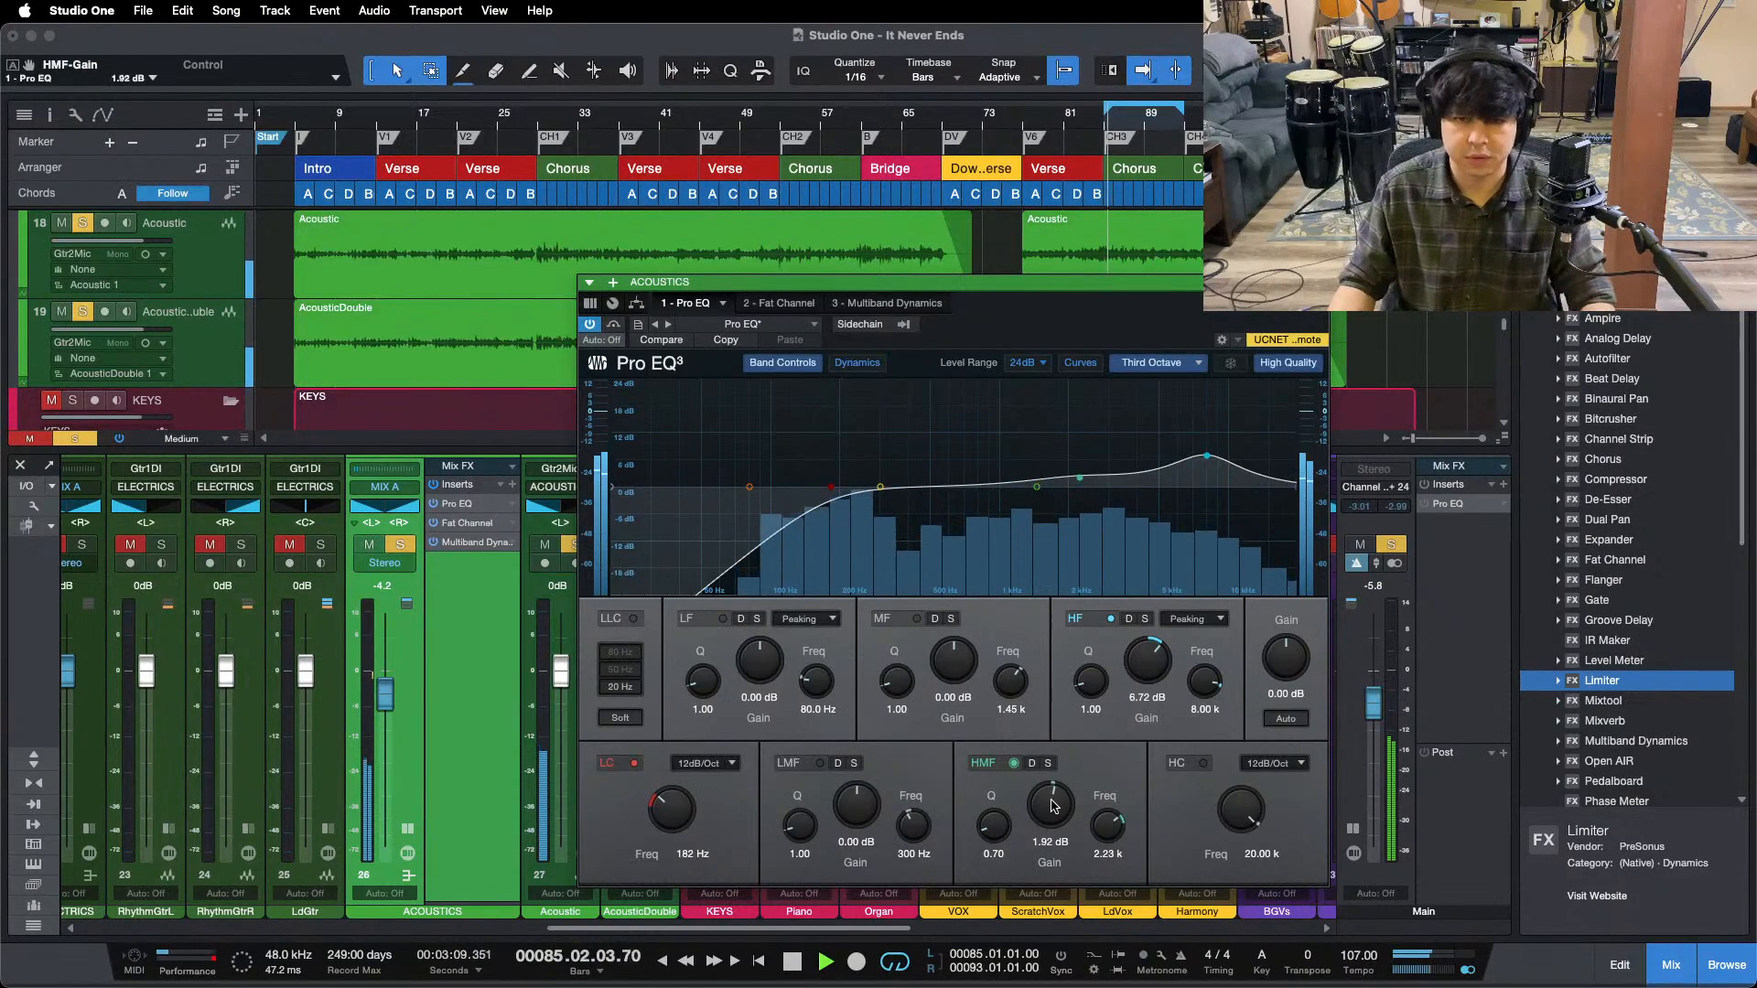
pyautogui.scroll(1, 1053, 807)
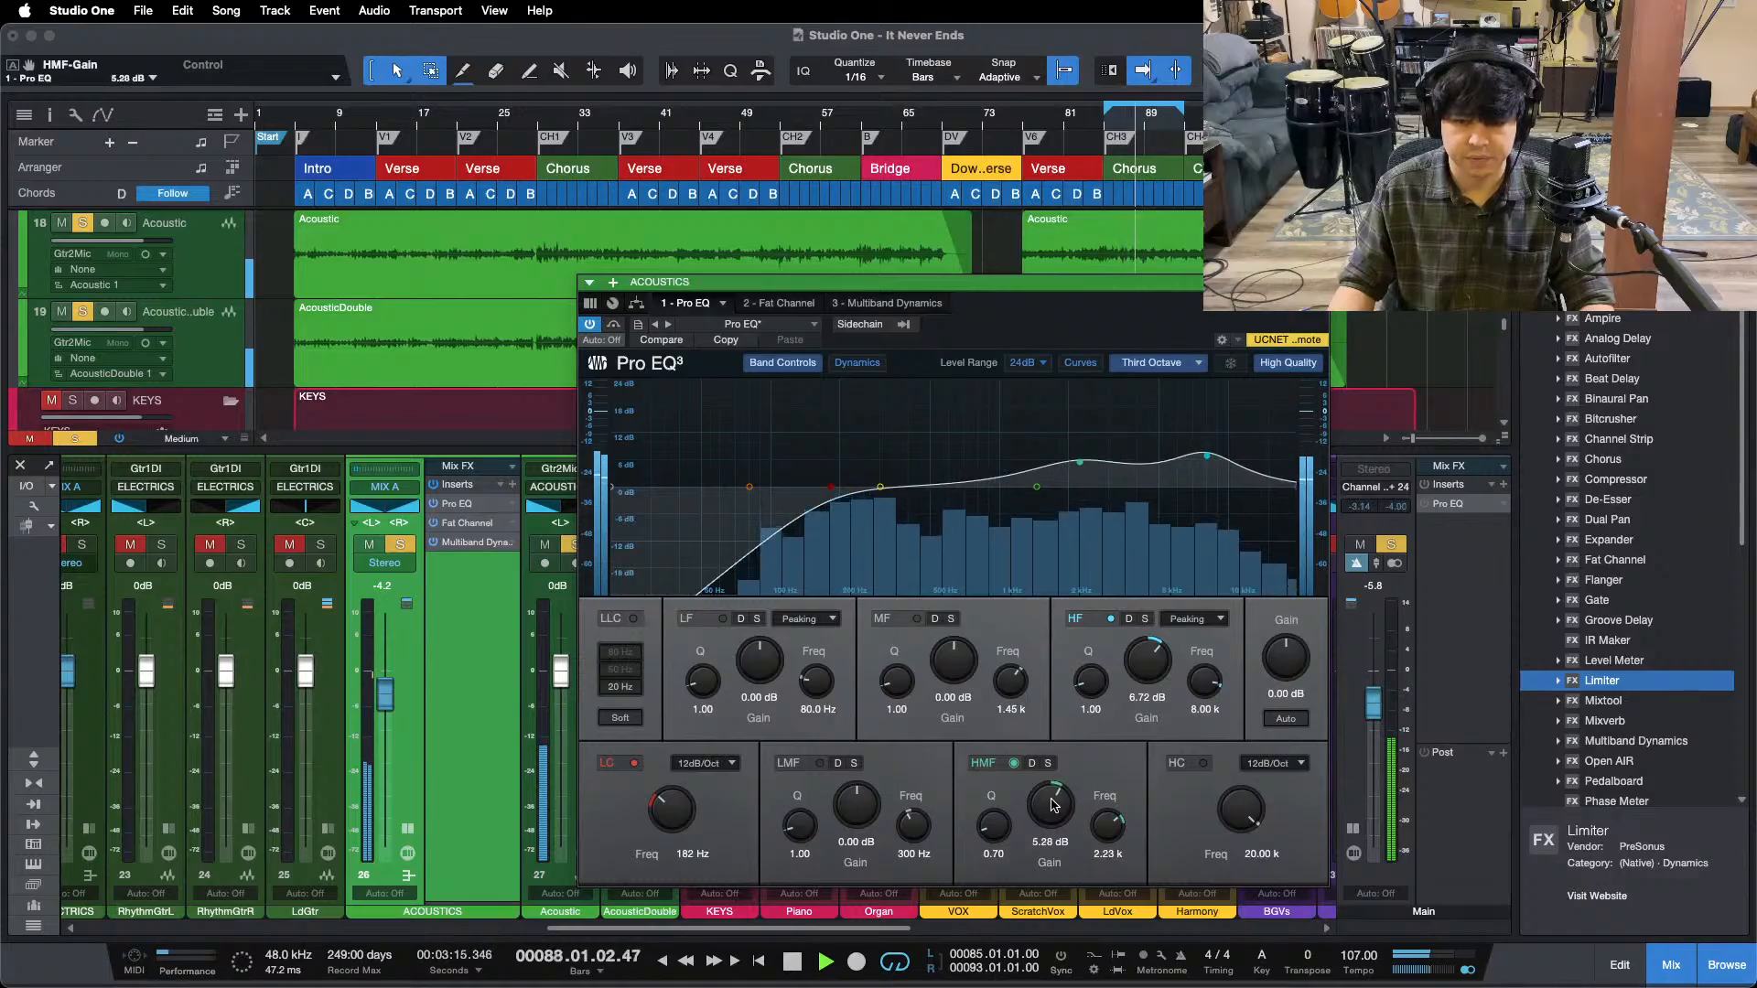
# - Load the Guitar Tamer preset in the ACOUSTICS Multiband Dynamics, stop playback, and select the H band
pyautogui.click(910, 308)
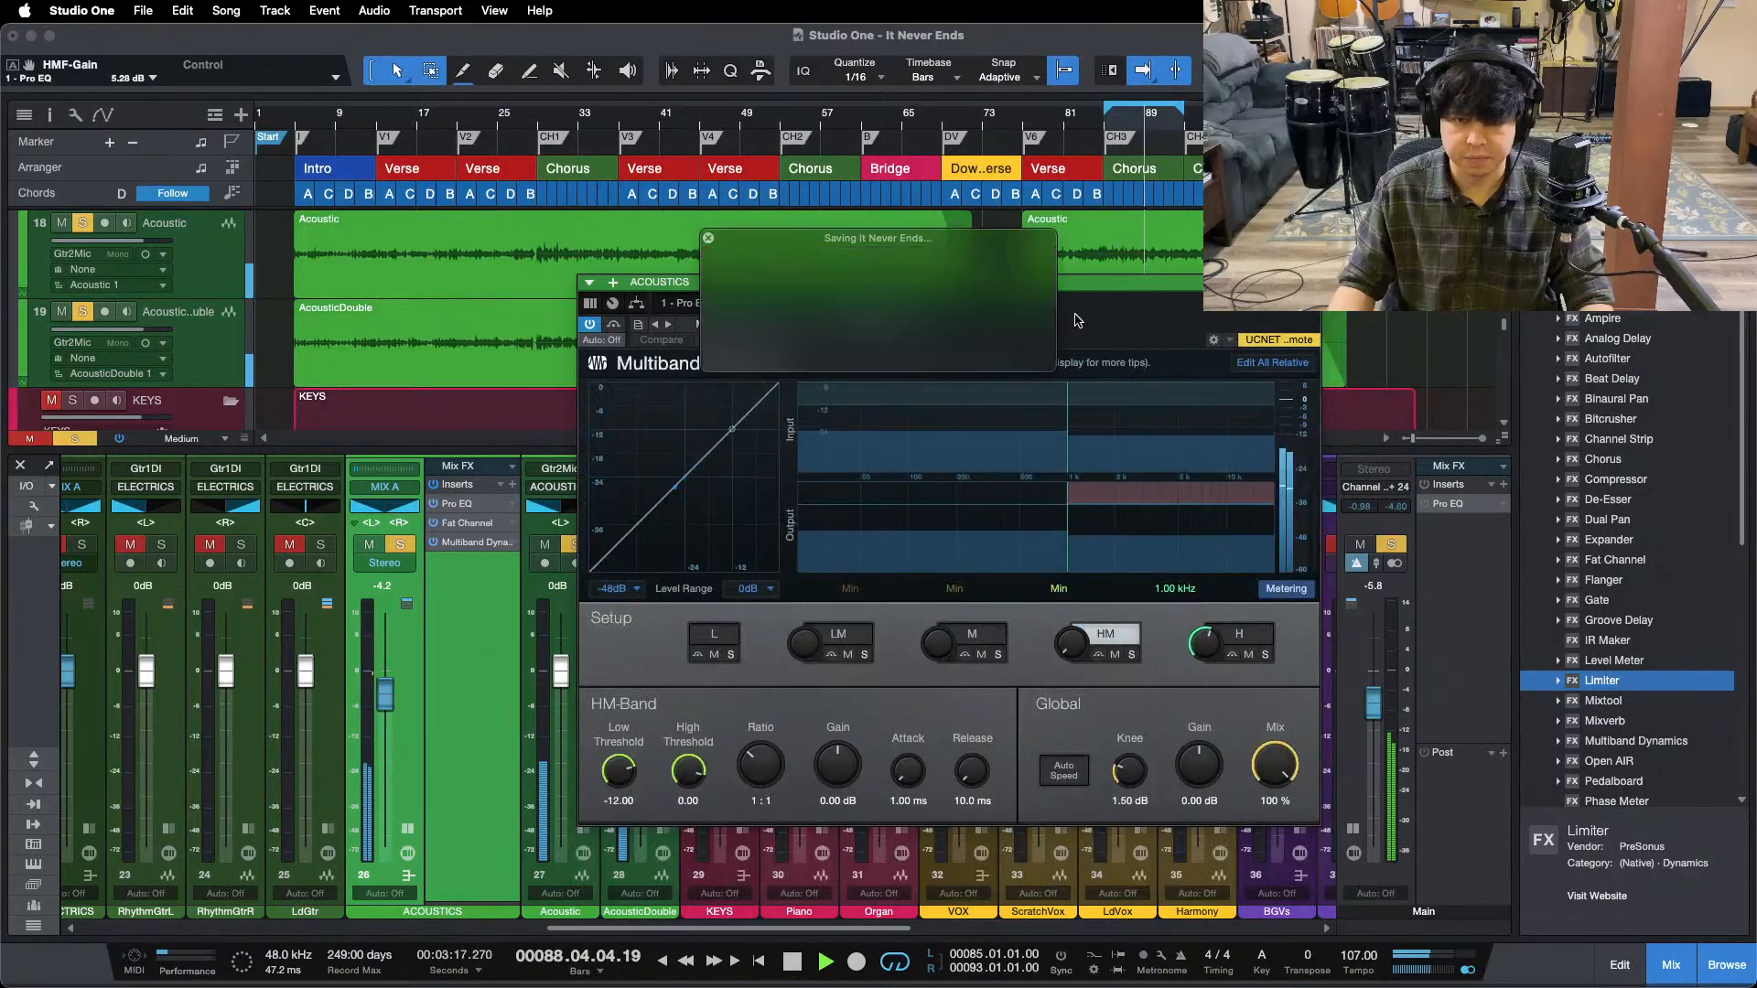
pyautogui.click(751, 324)
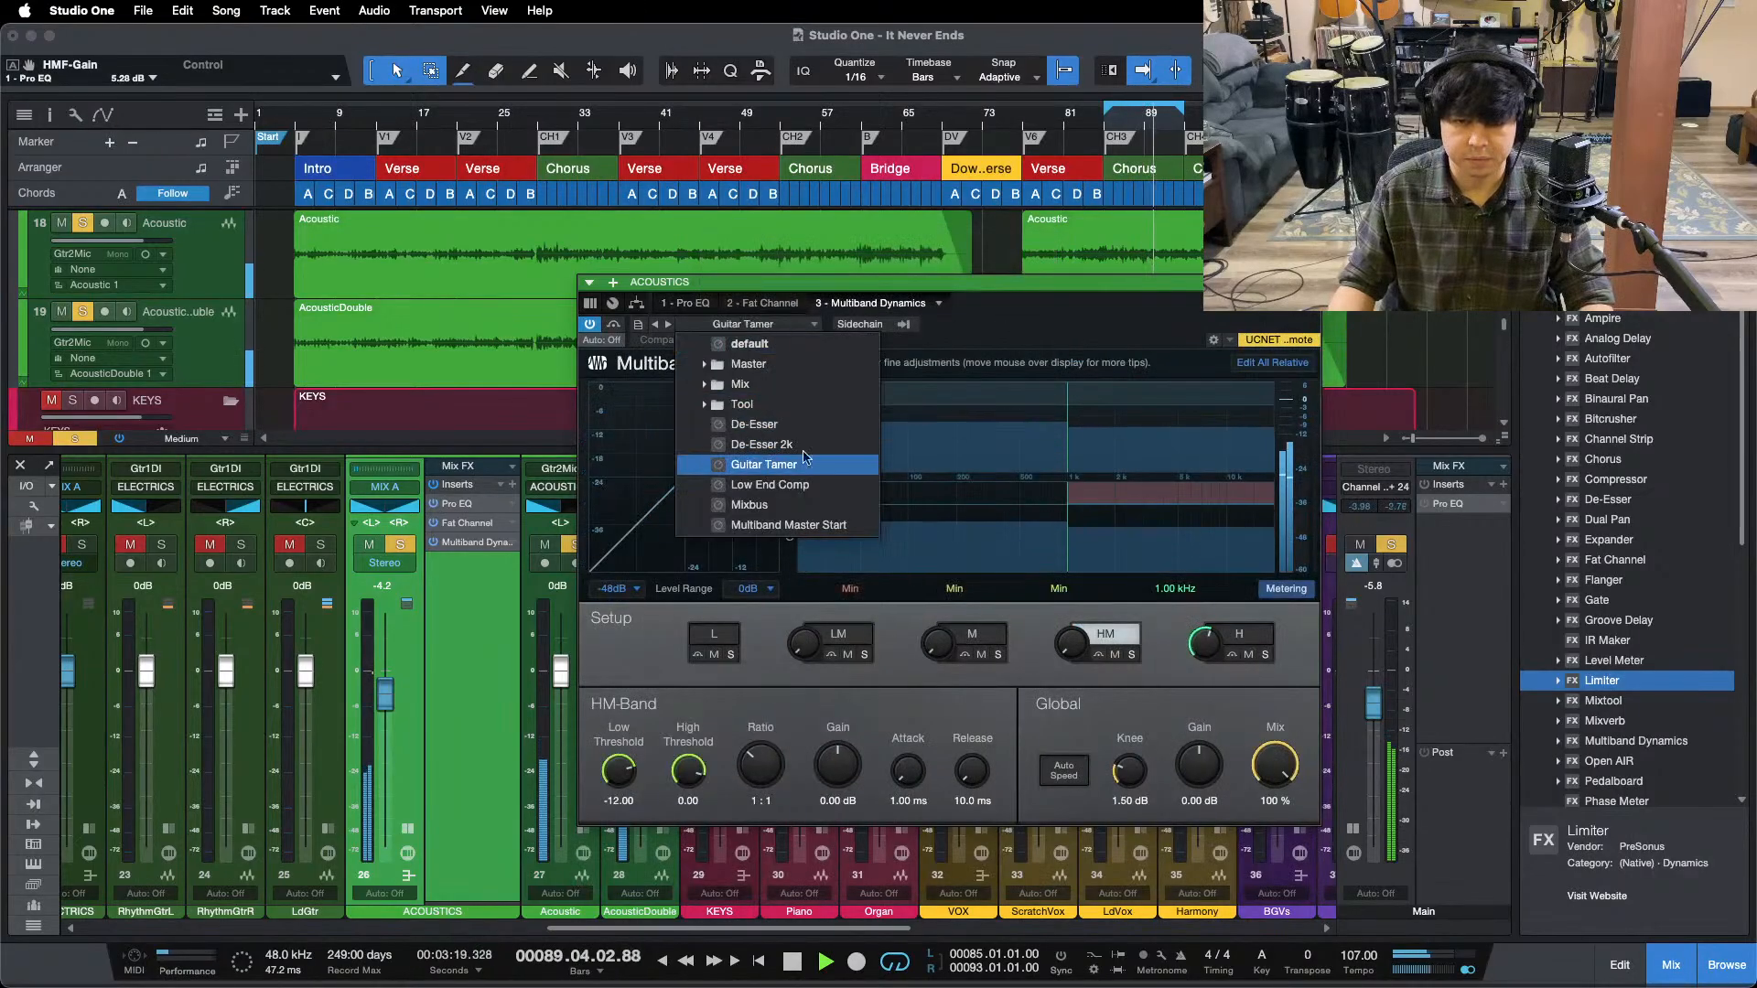
pyautogui.click(764, 465)
pyautogui.press('space')
pyautogui.click(1237, 636)
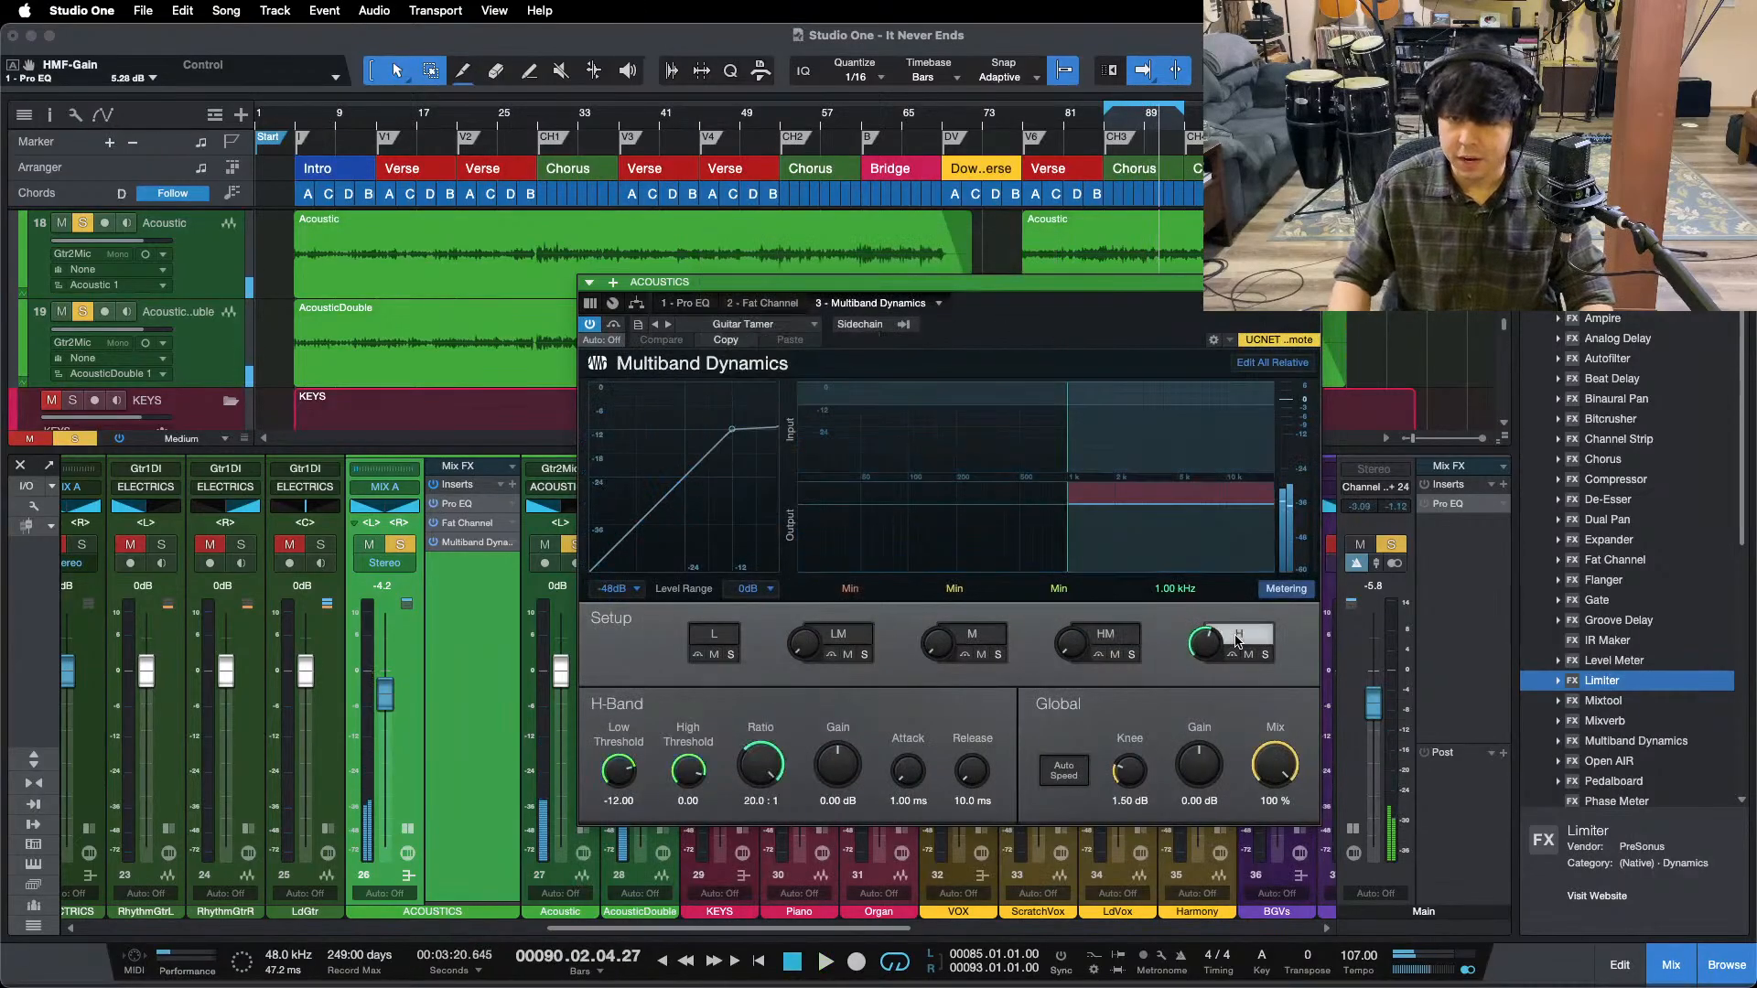
# - Play the chorus from bar 85 and set the H band's Low Threshold to -24.72 in the ACOUSTICS Multiband Dynamics
pyautogui.press('KP_0')
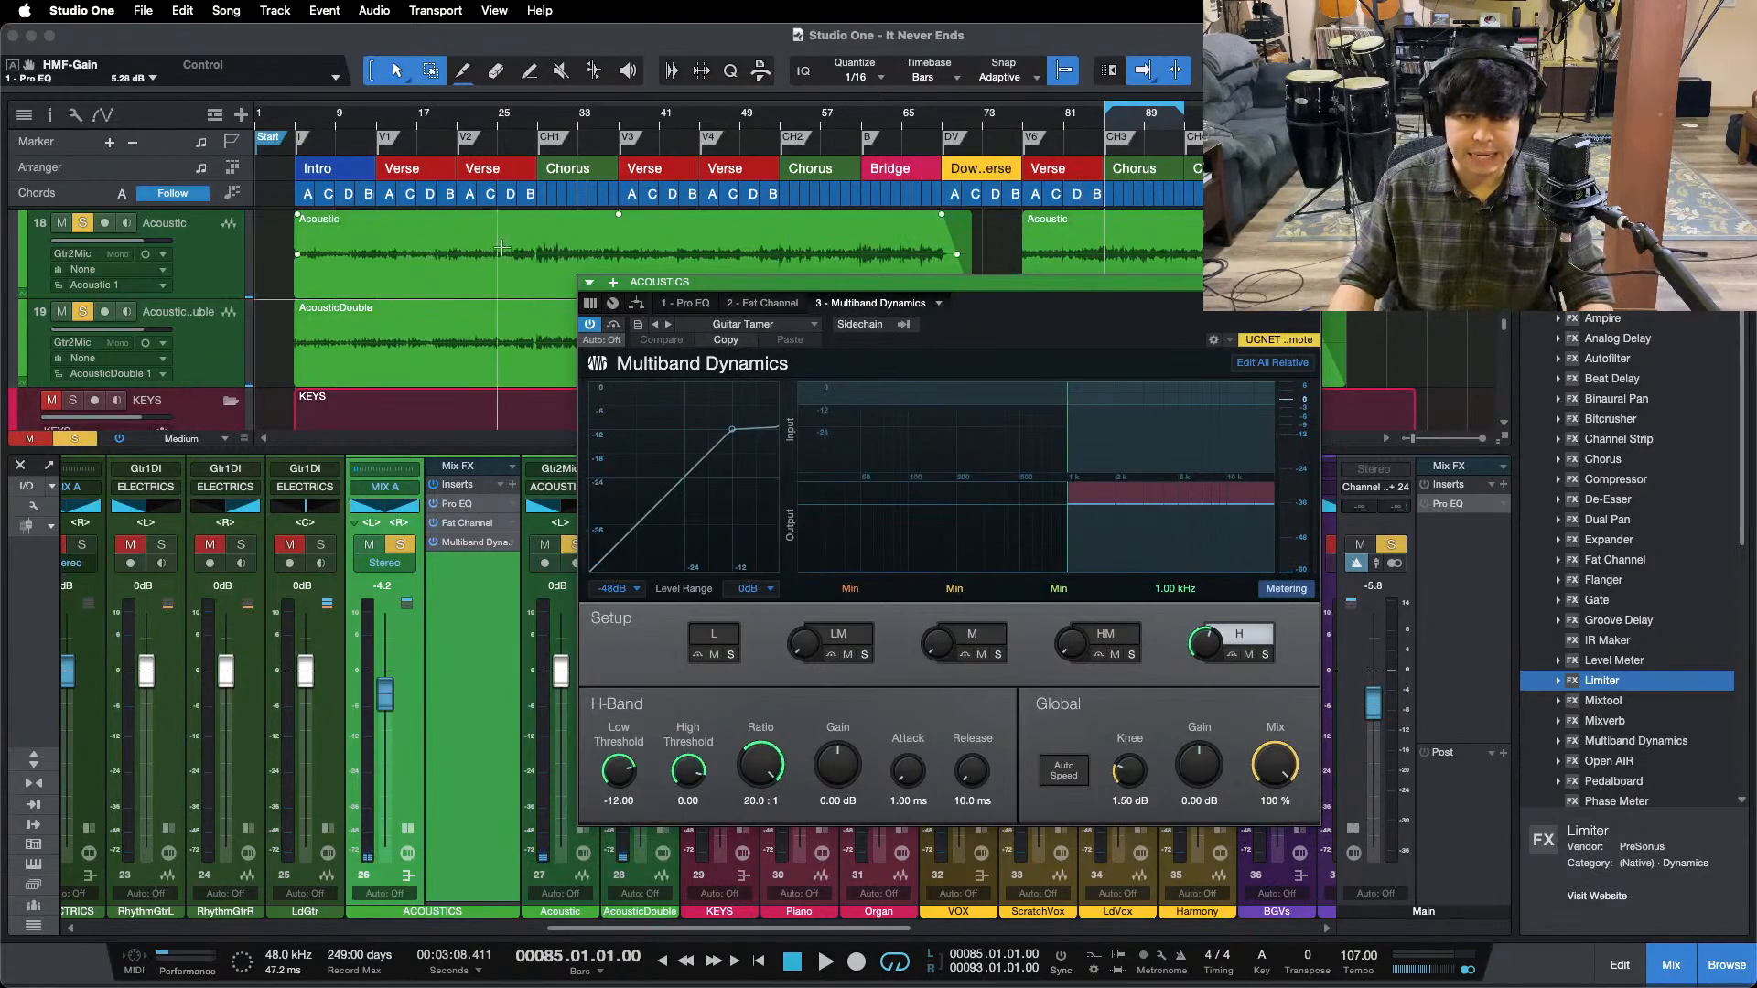
pyautogui.moveTo(833, 969)
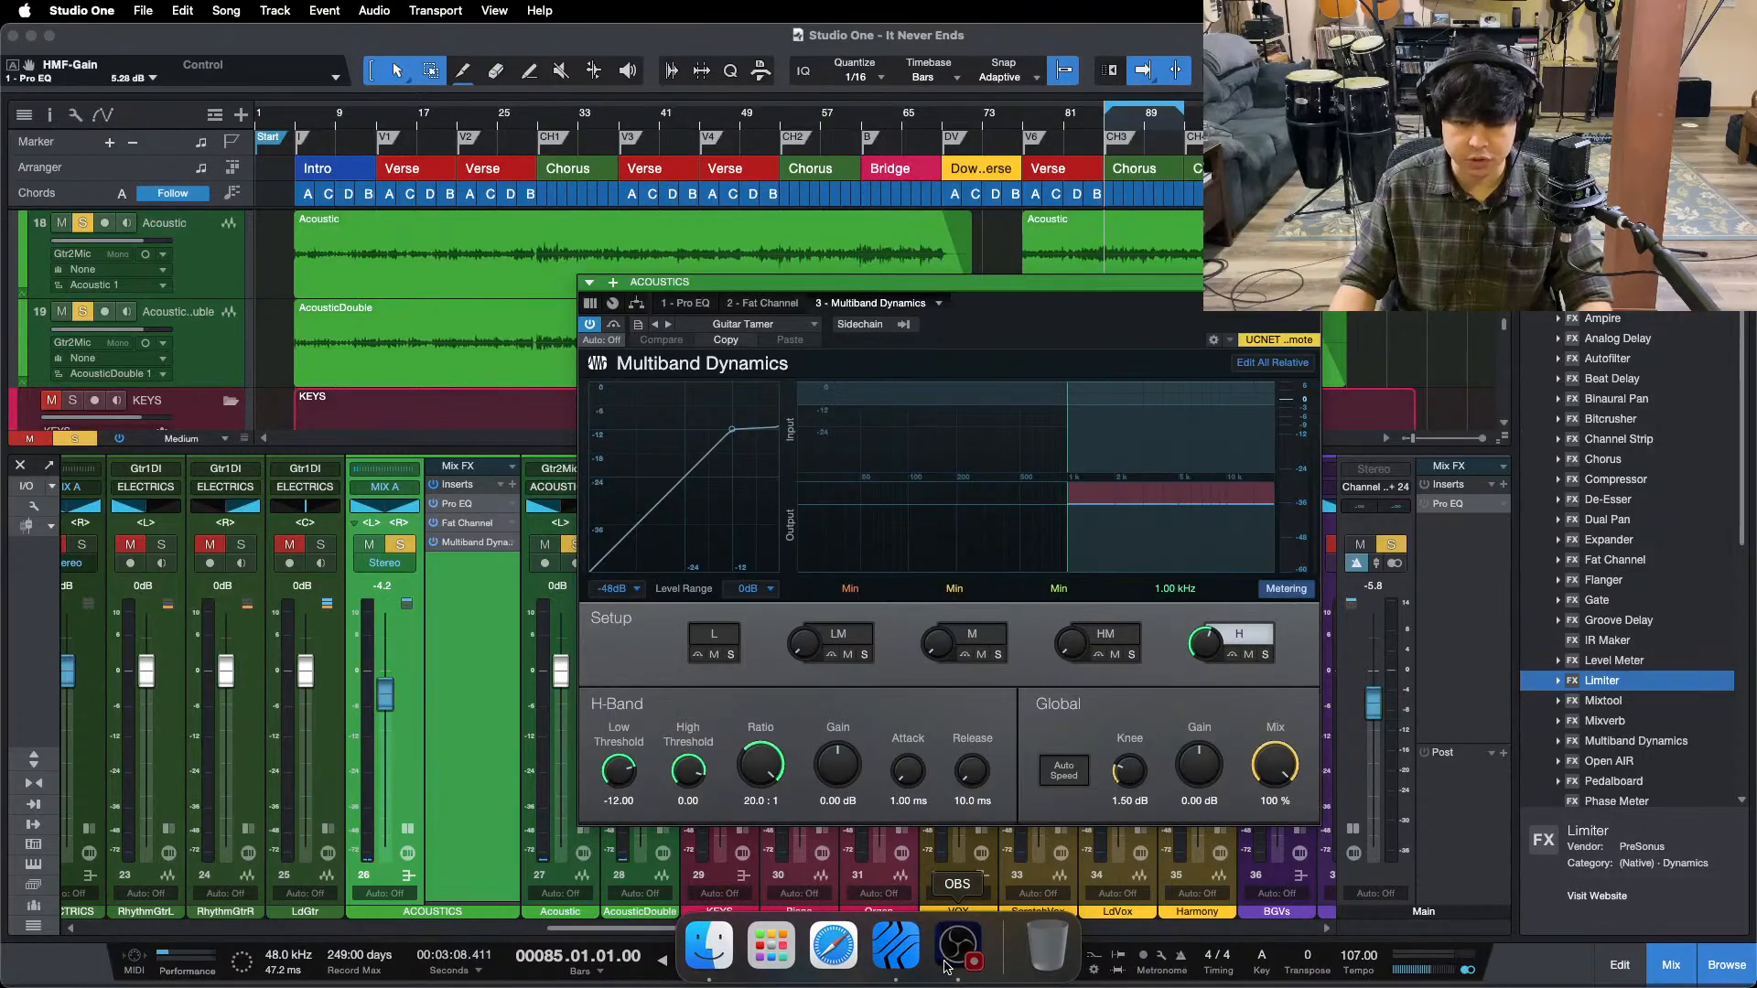
pyautogui.click(1467, 716)
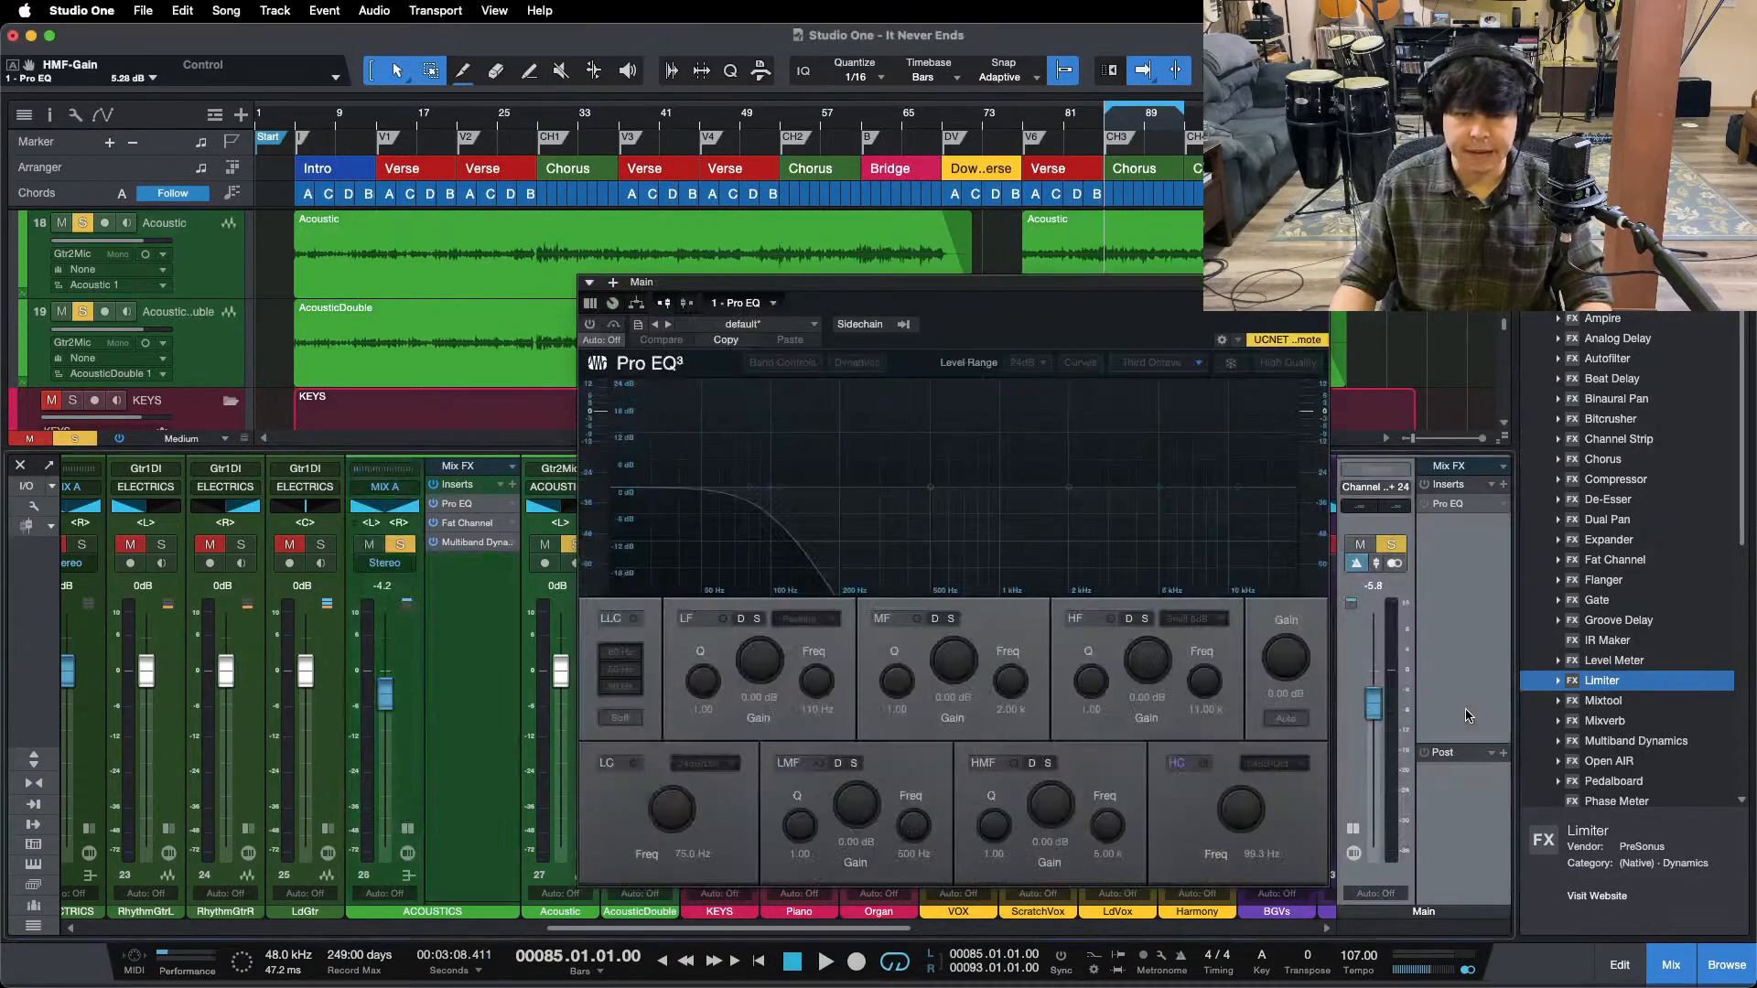
pyautogui.press('space')
pyautogui.click(449, 683)
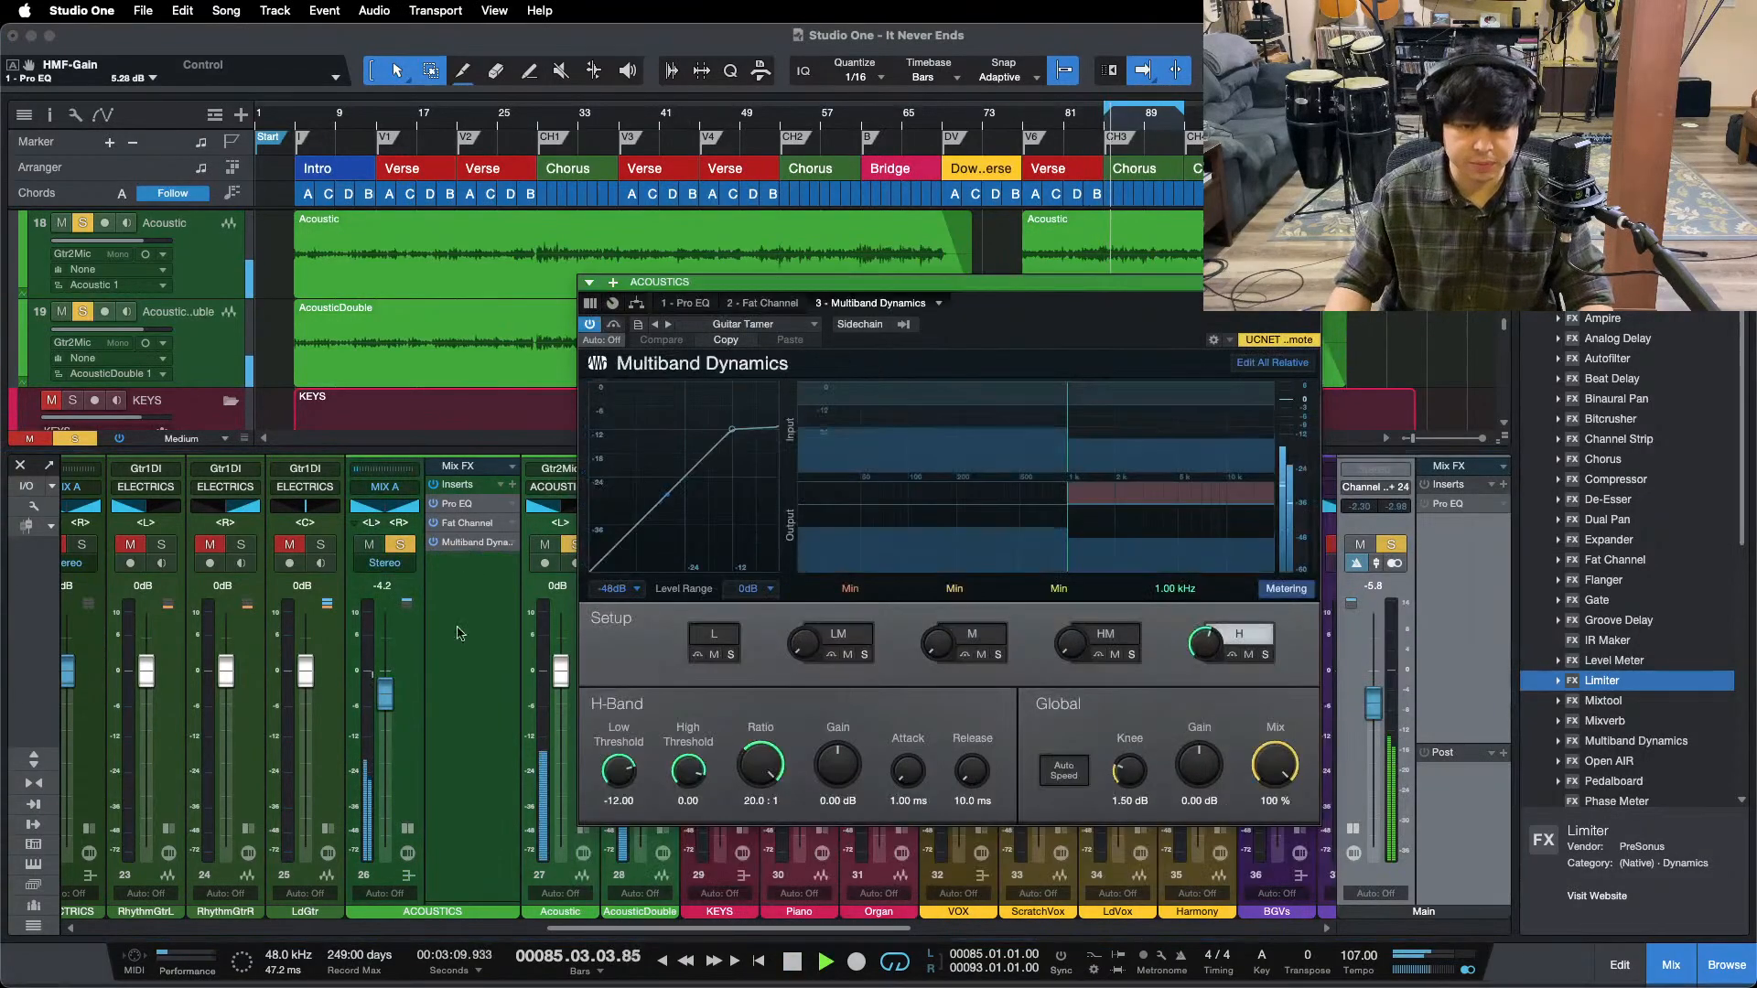
pyautogui.press('s')
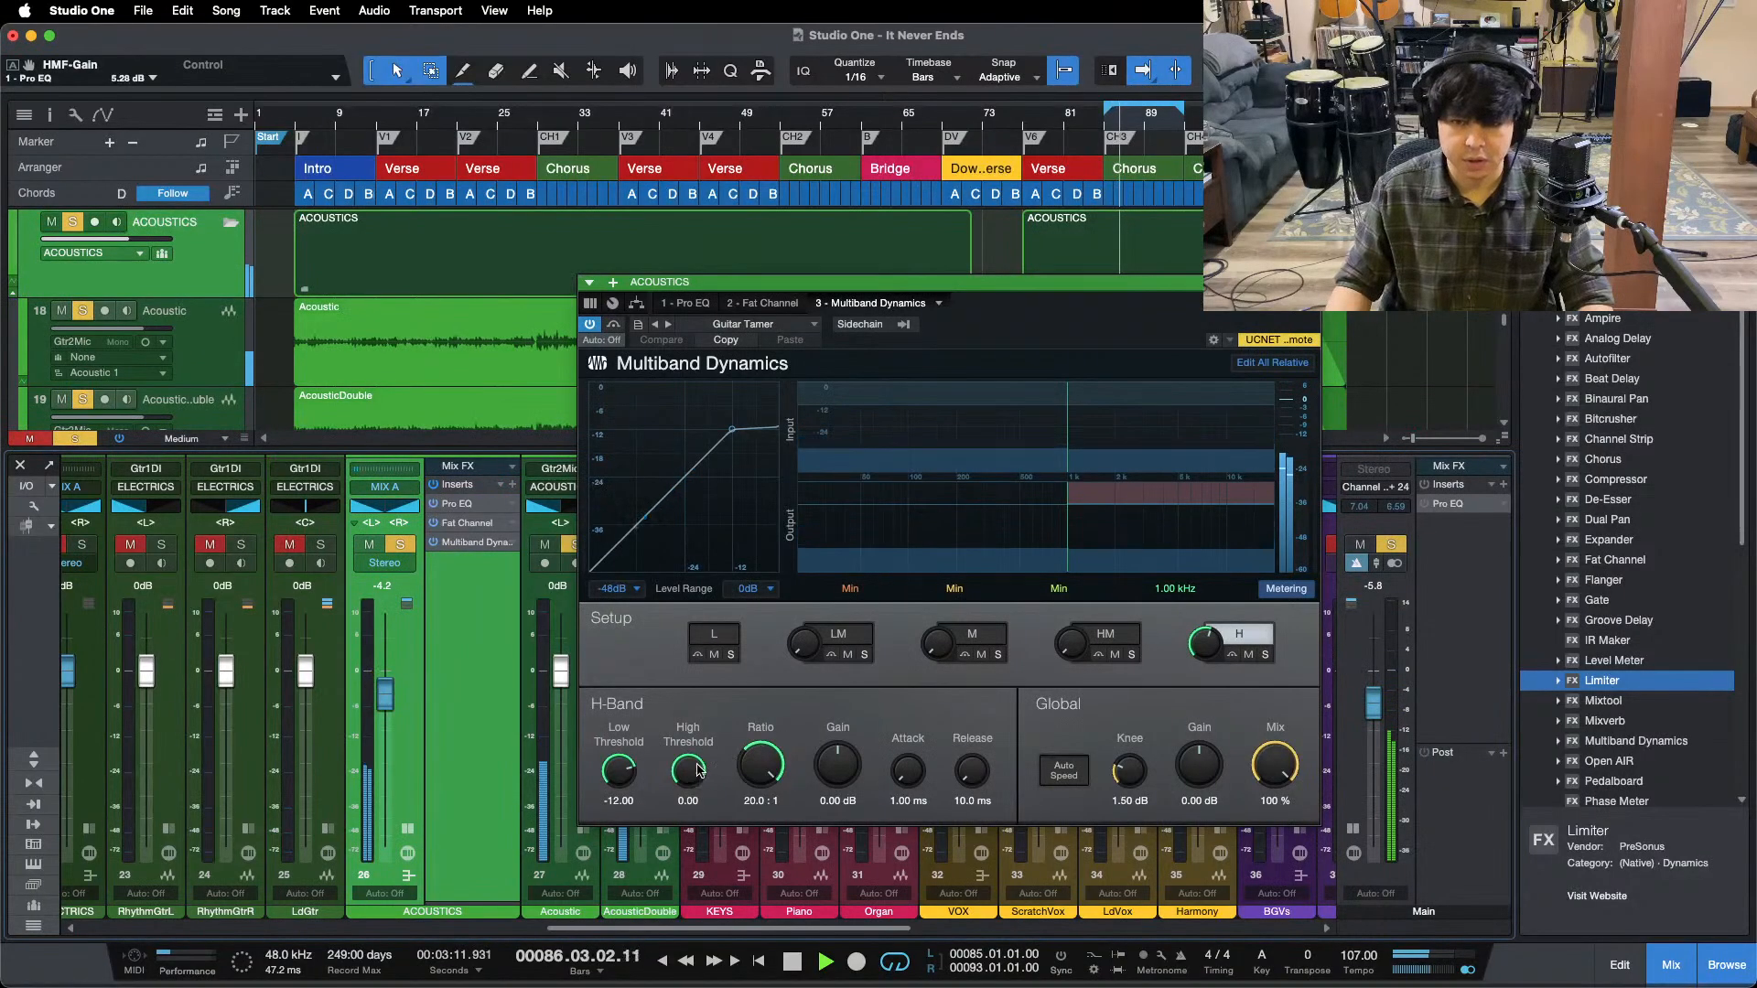
pyautogui.moveTo(616, 765); pyautogui.dragTo(614, 776)
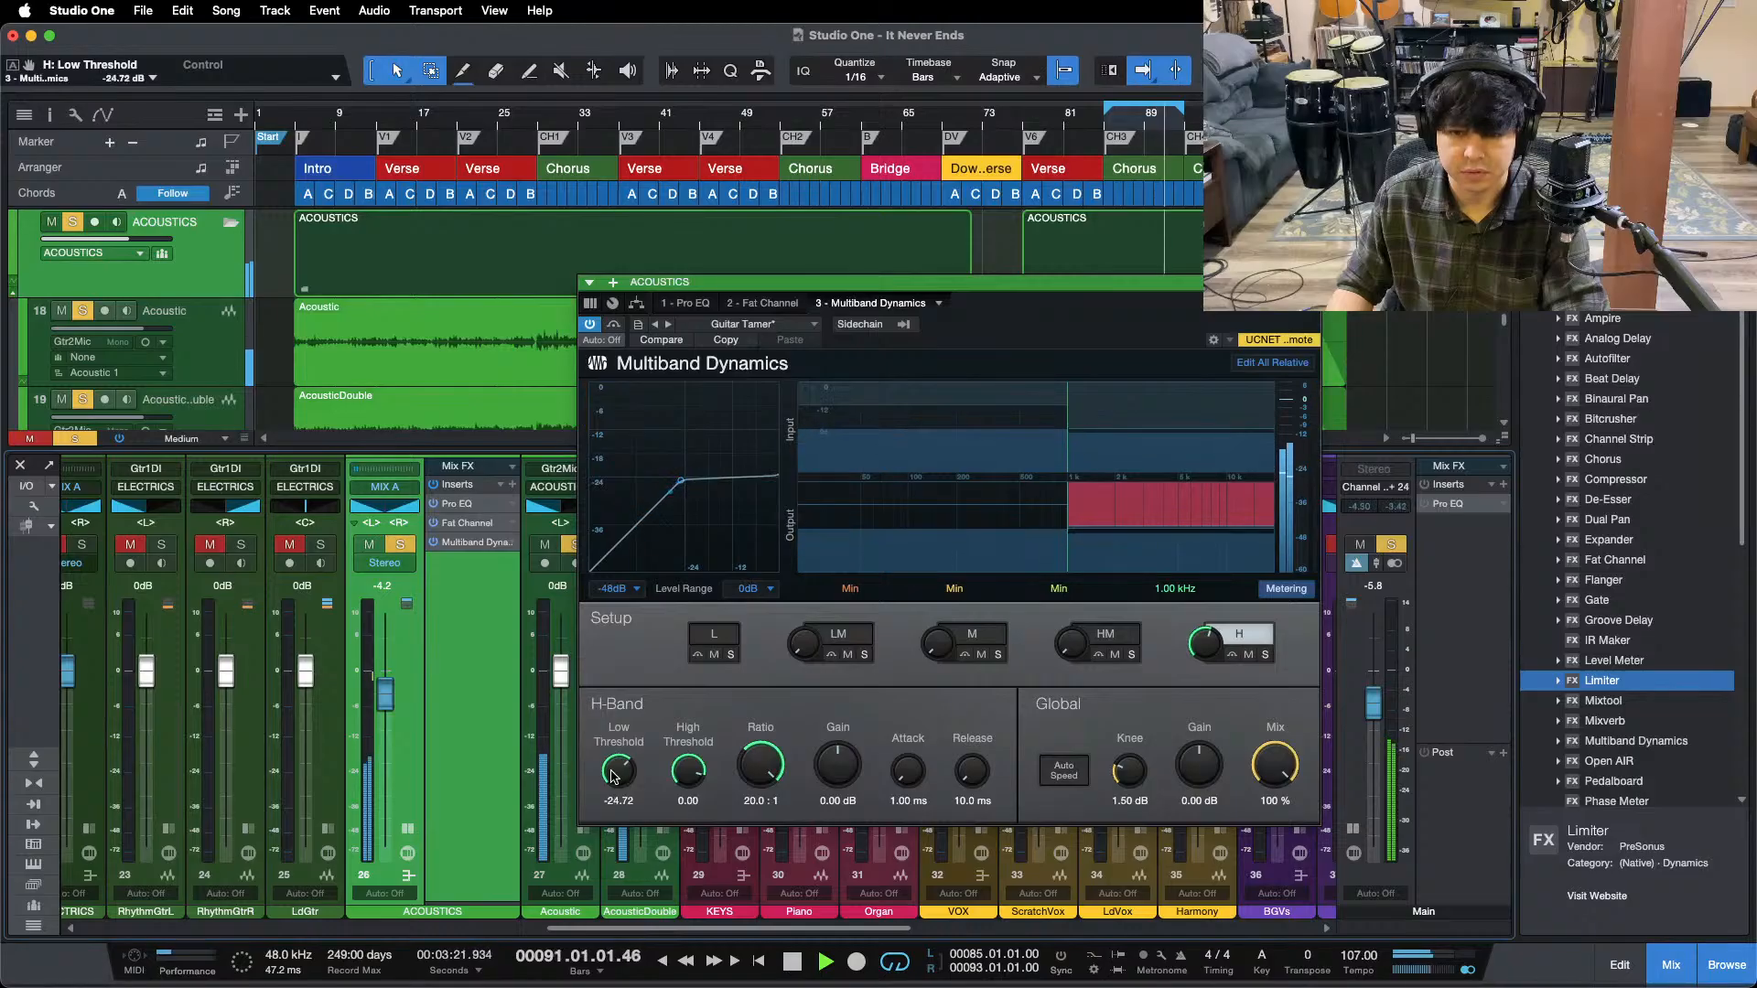
# - Solo the HM band in the ACOUSTICS Multiband Dynamics, set its Ratio to 20.0:1 and Low Threshold to -23.64, and unsolo it
pyautogui.click(343, 134)
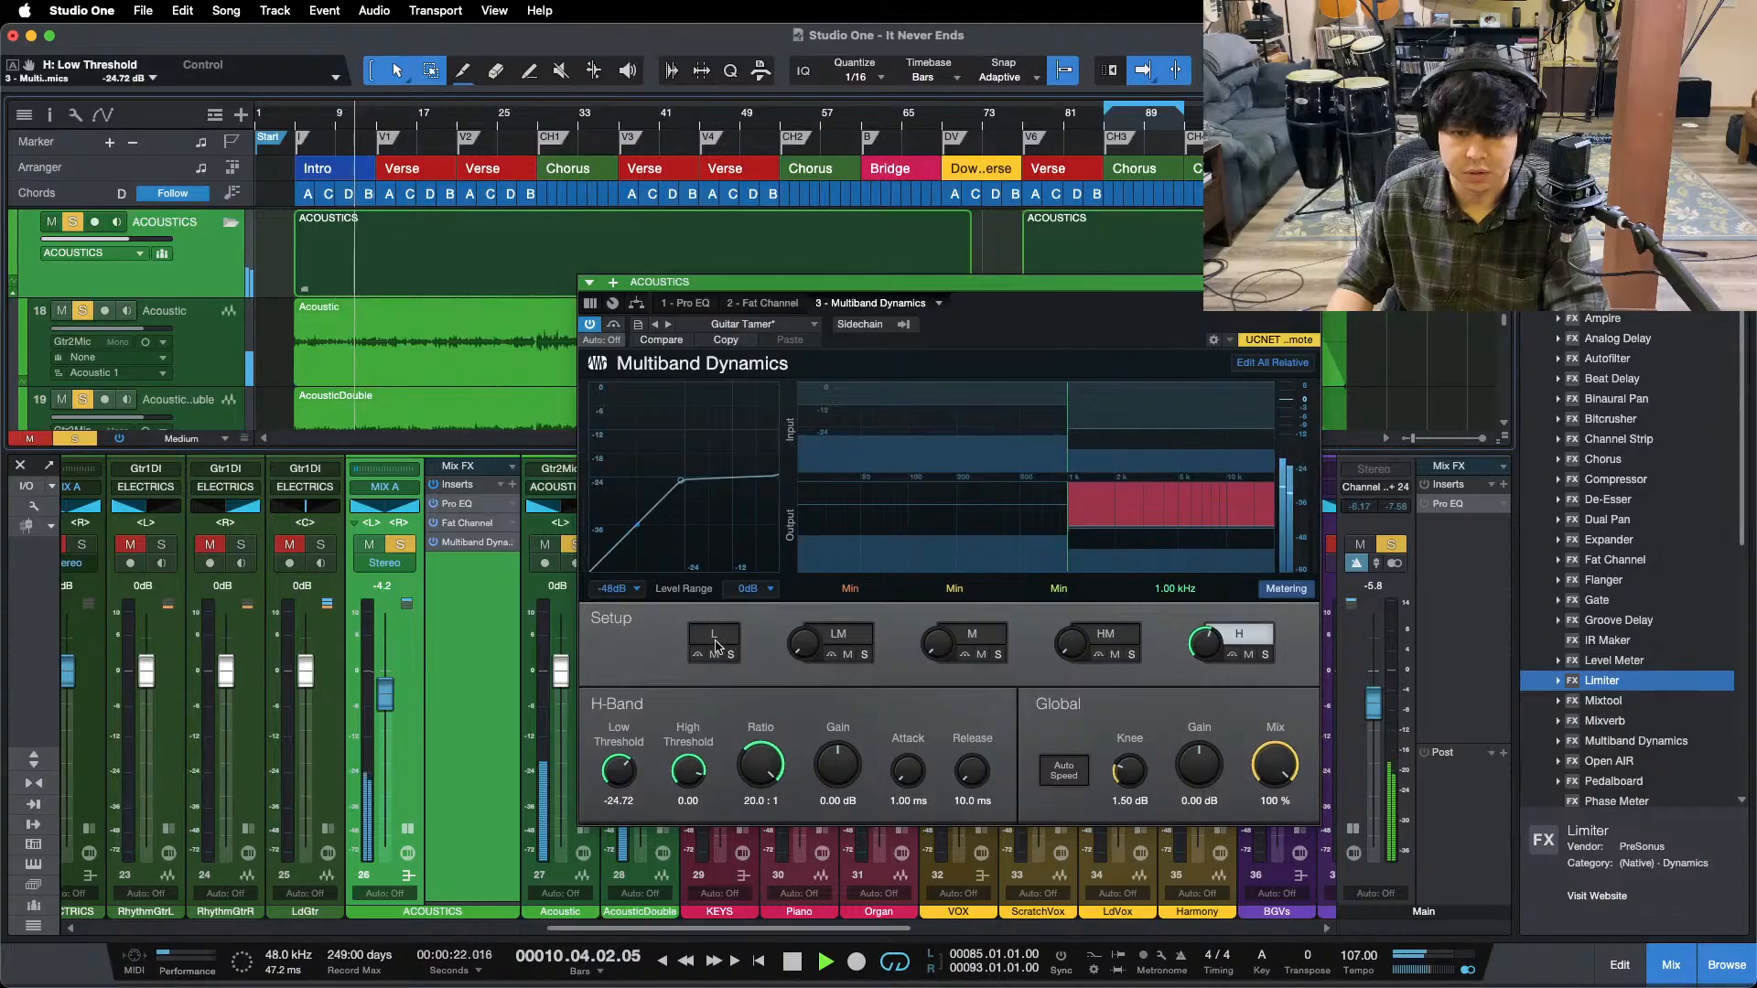
pyautogui.click(1131, 654)
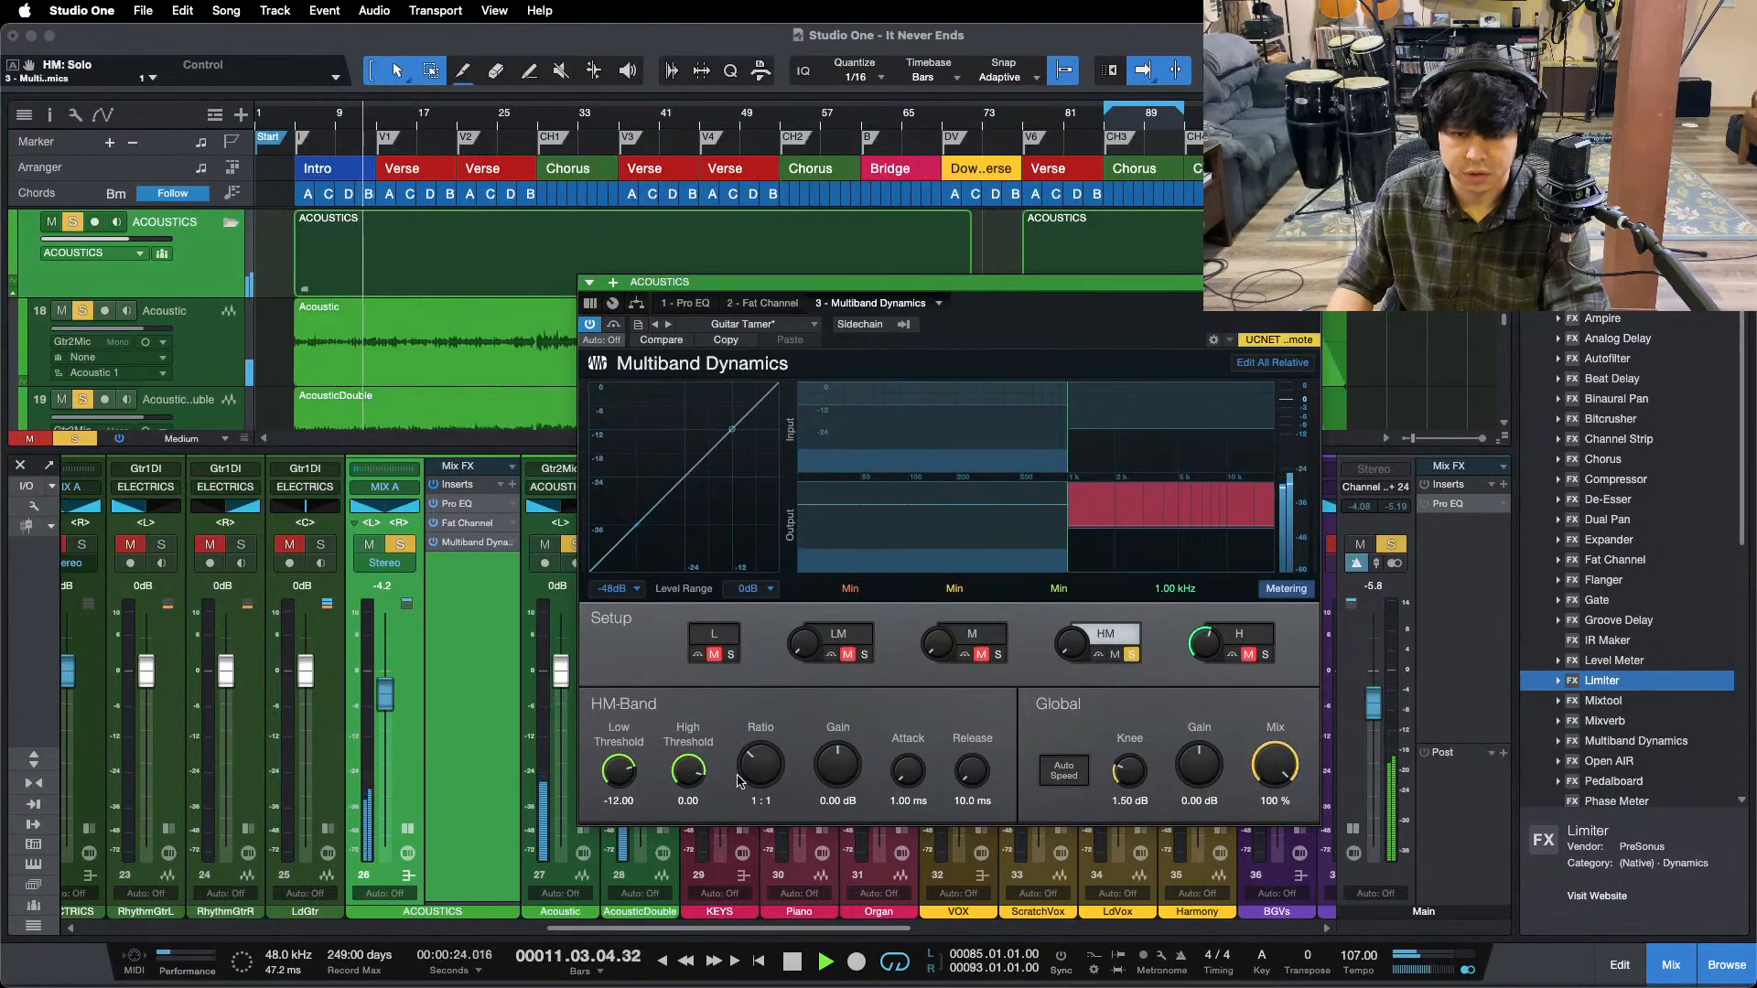
pyautogui.moveTo(742, 779); pyautogui.dragTo(738, 617)
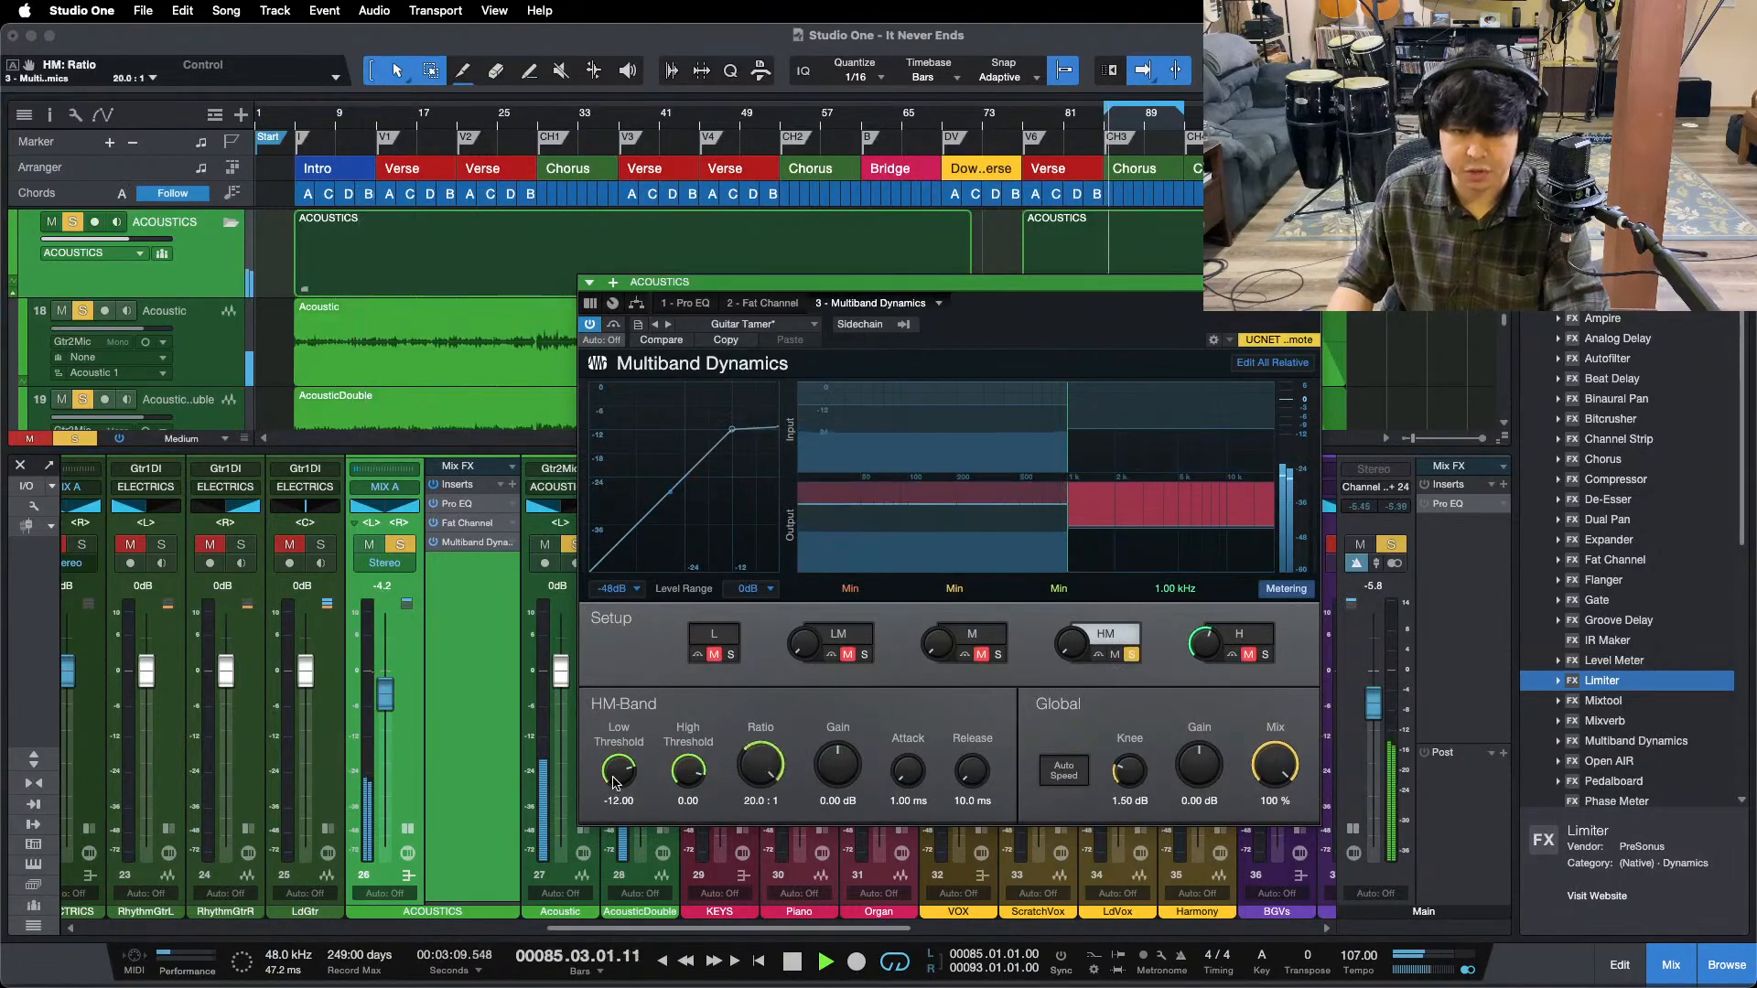
pyautogui.moveTo(605, 785); pyautogui.dragTo(615, 778)
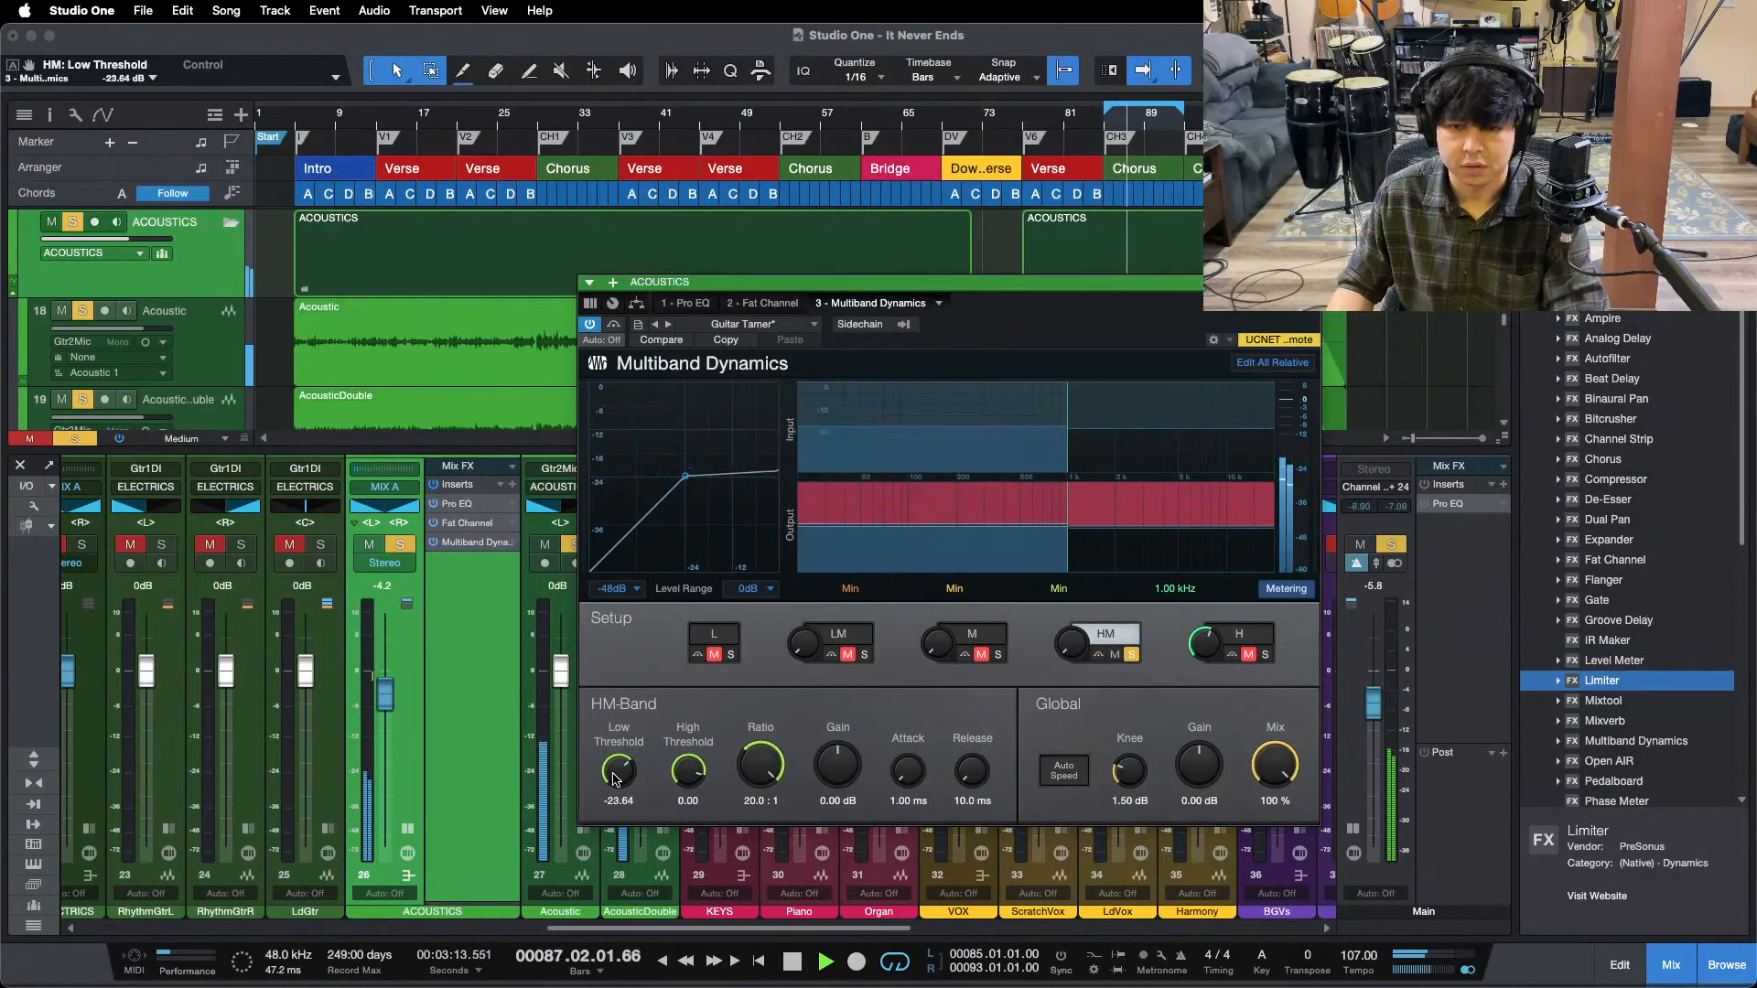
pyautogui.click(334, 120)
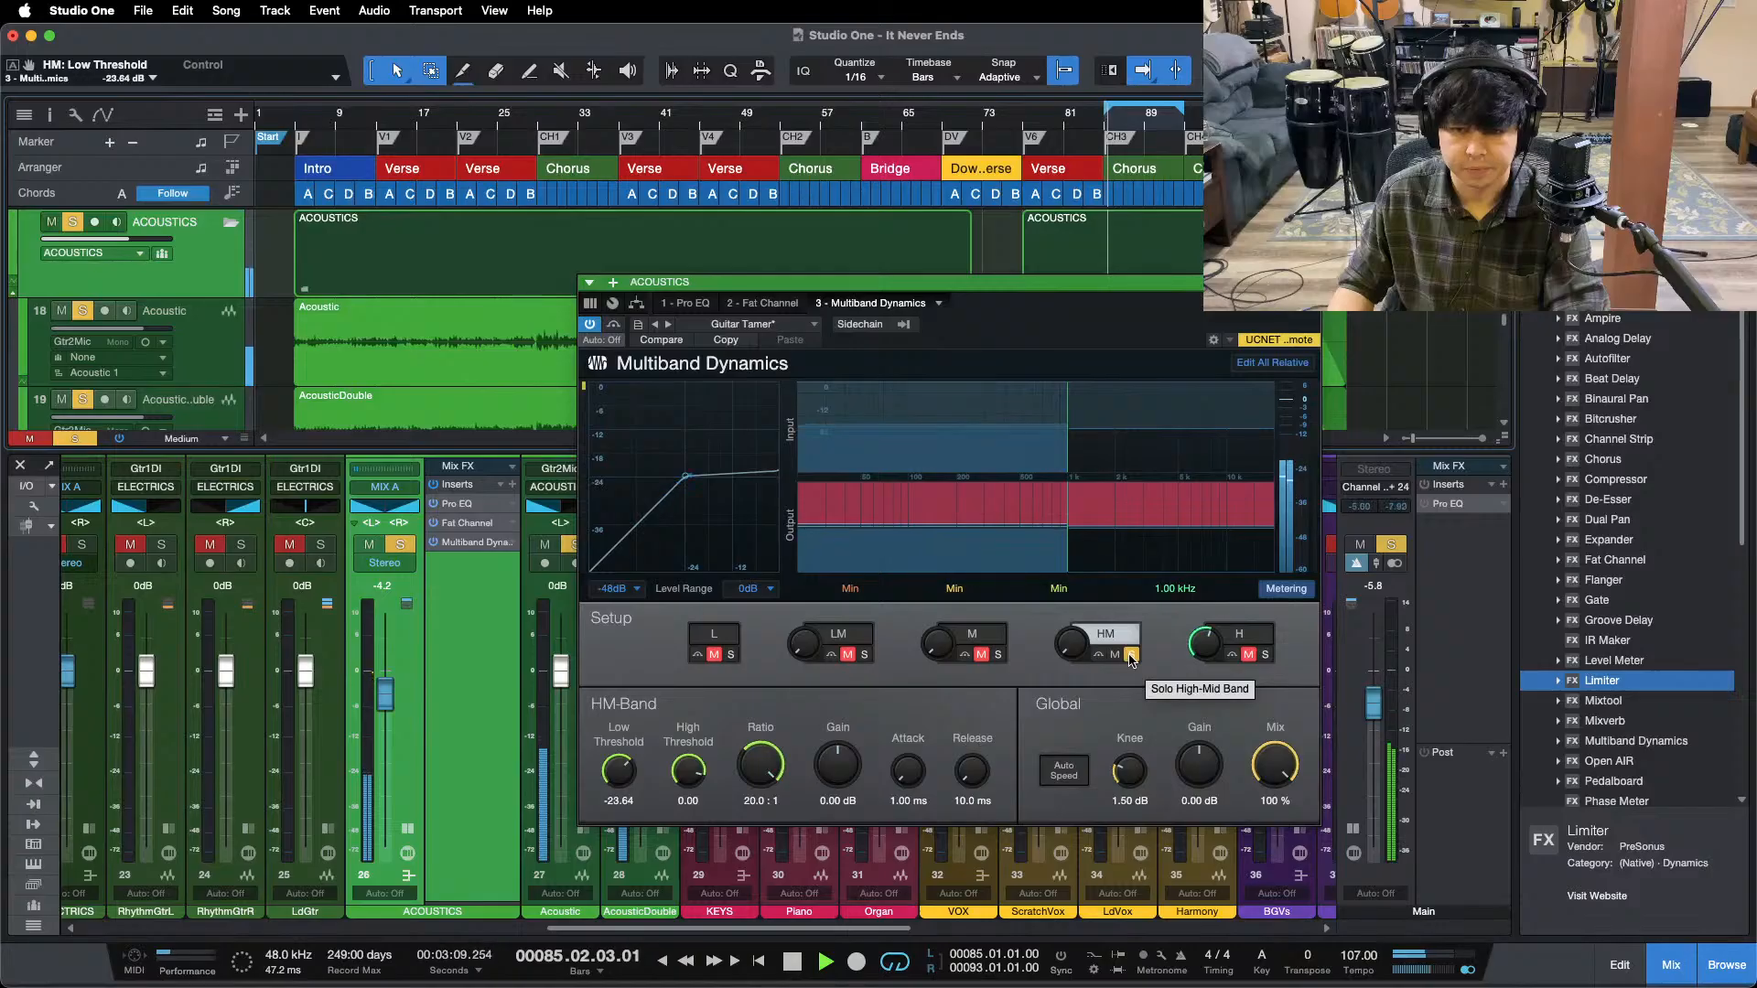
pyautogui.click(1131, 655)
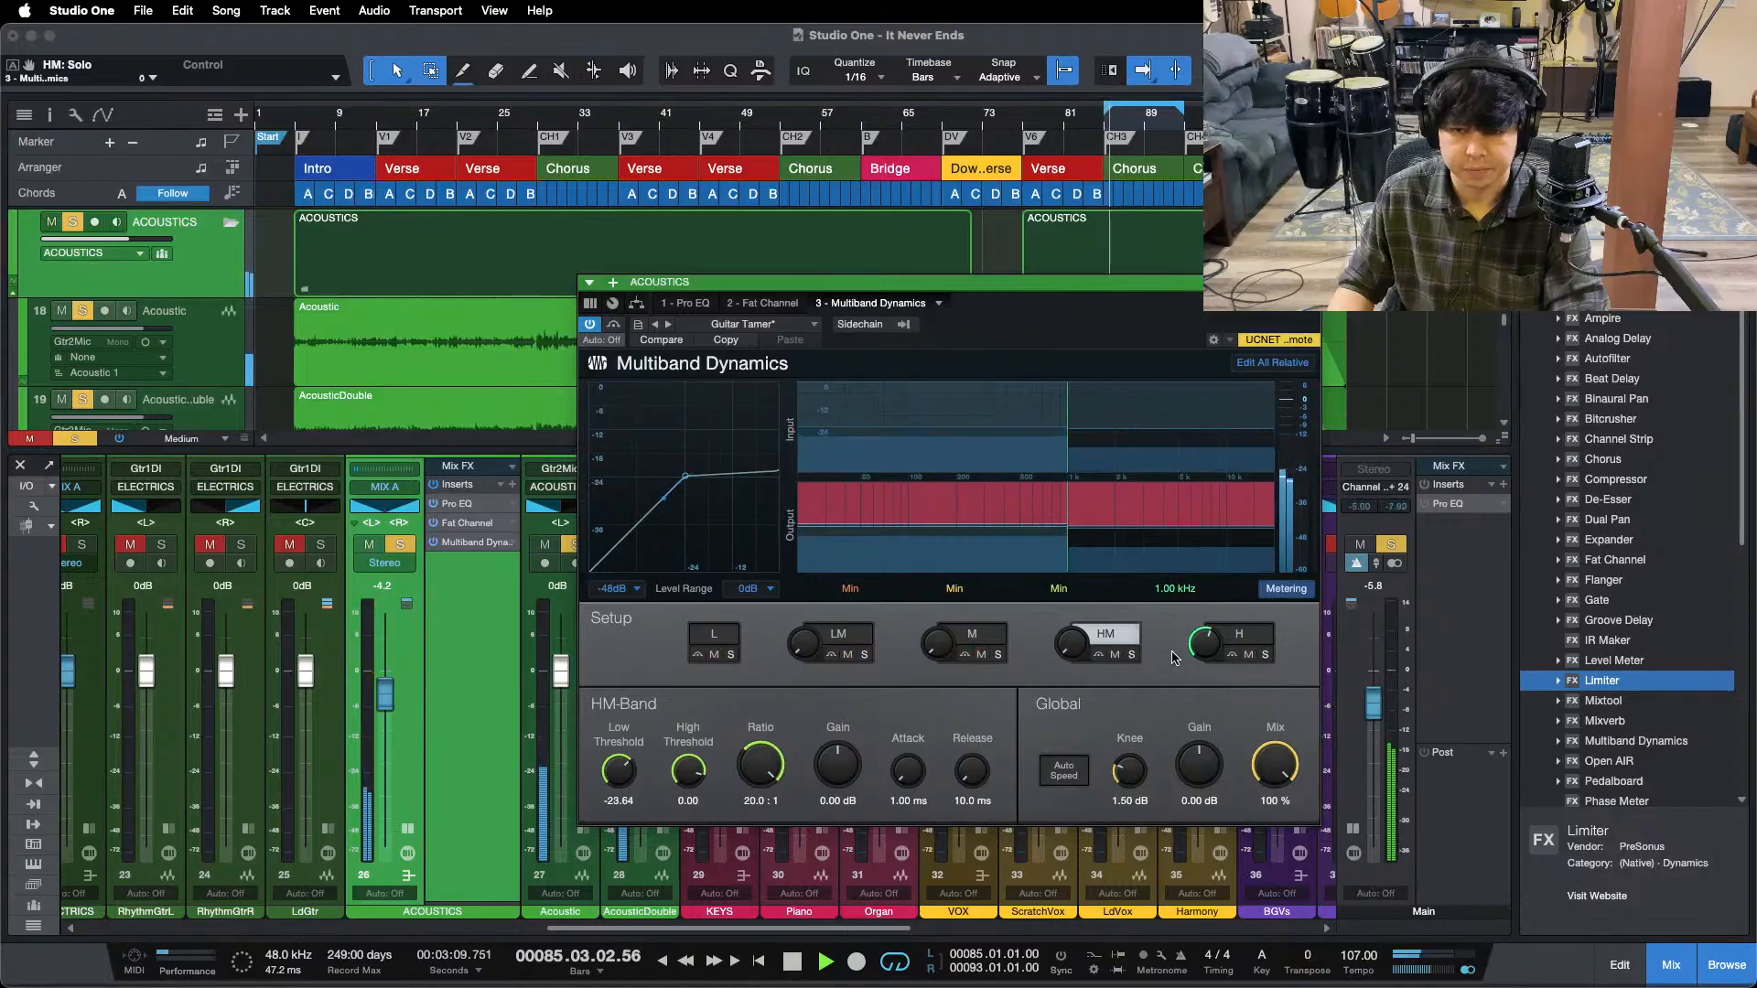
# - Try a Low Threshold of -25.80 on the H band of the ACOUSTICS Multiband Dynamics, and undo the change
pyautogui.click(1256, 646)
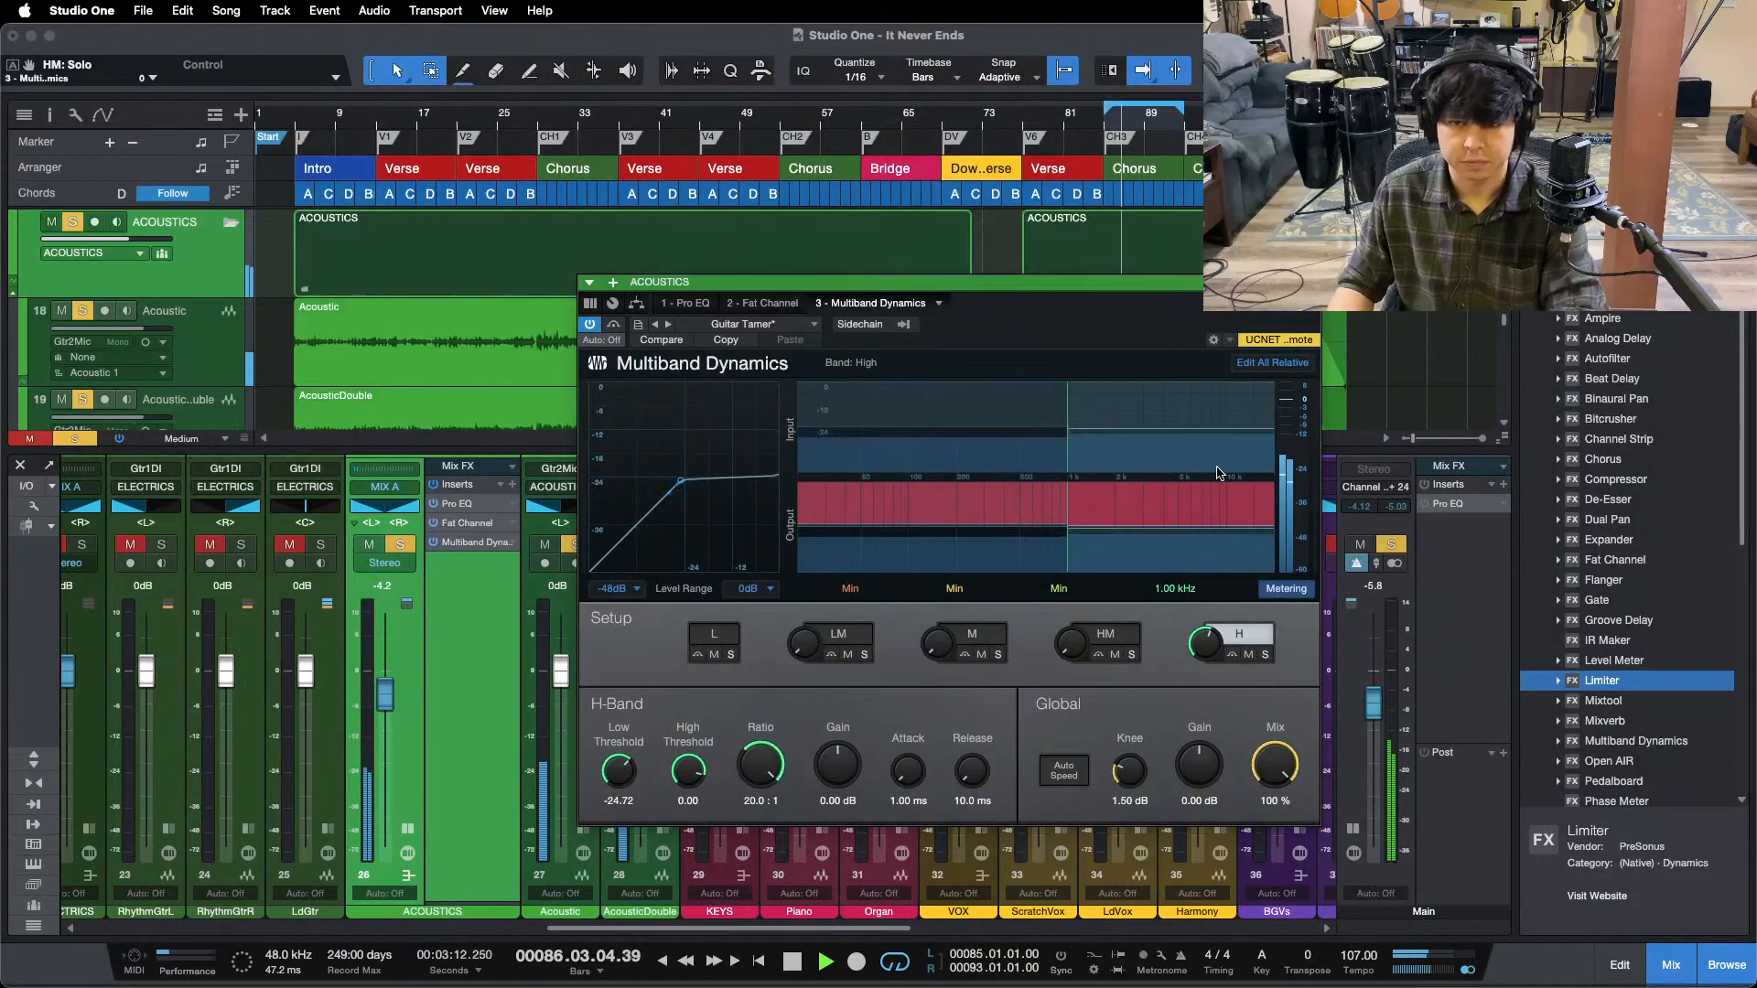
pyautogui.moveTo(627, 769); pyautogui.dragTo(627, 774)
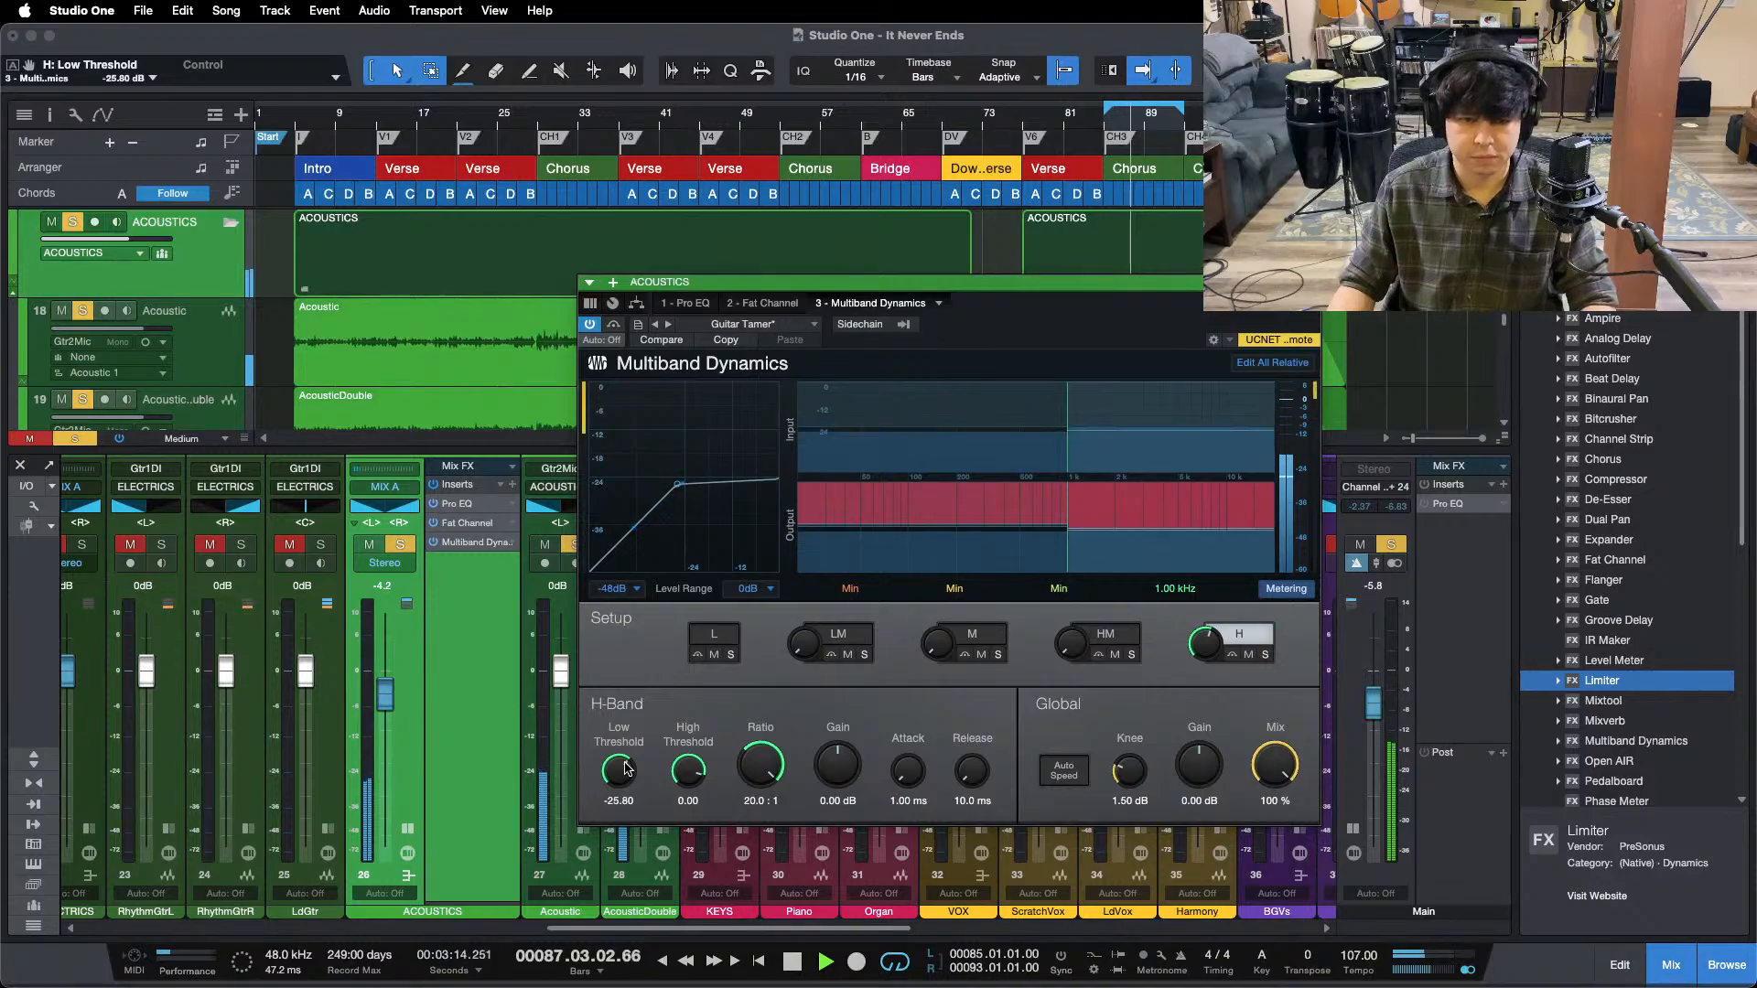
pyautogui.press('super+z')
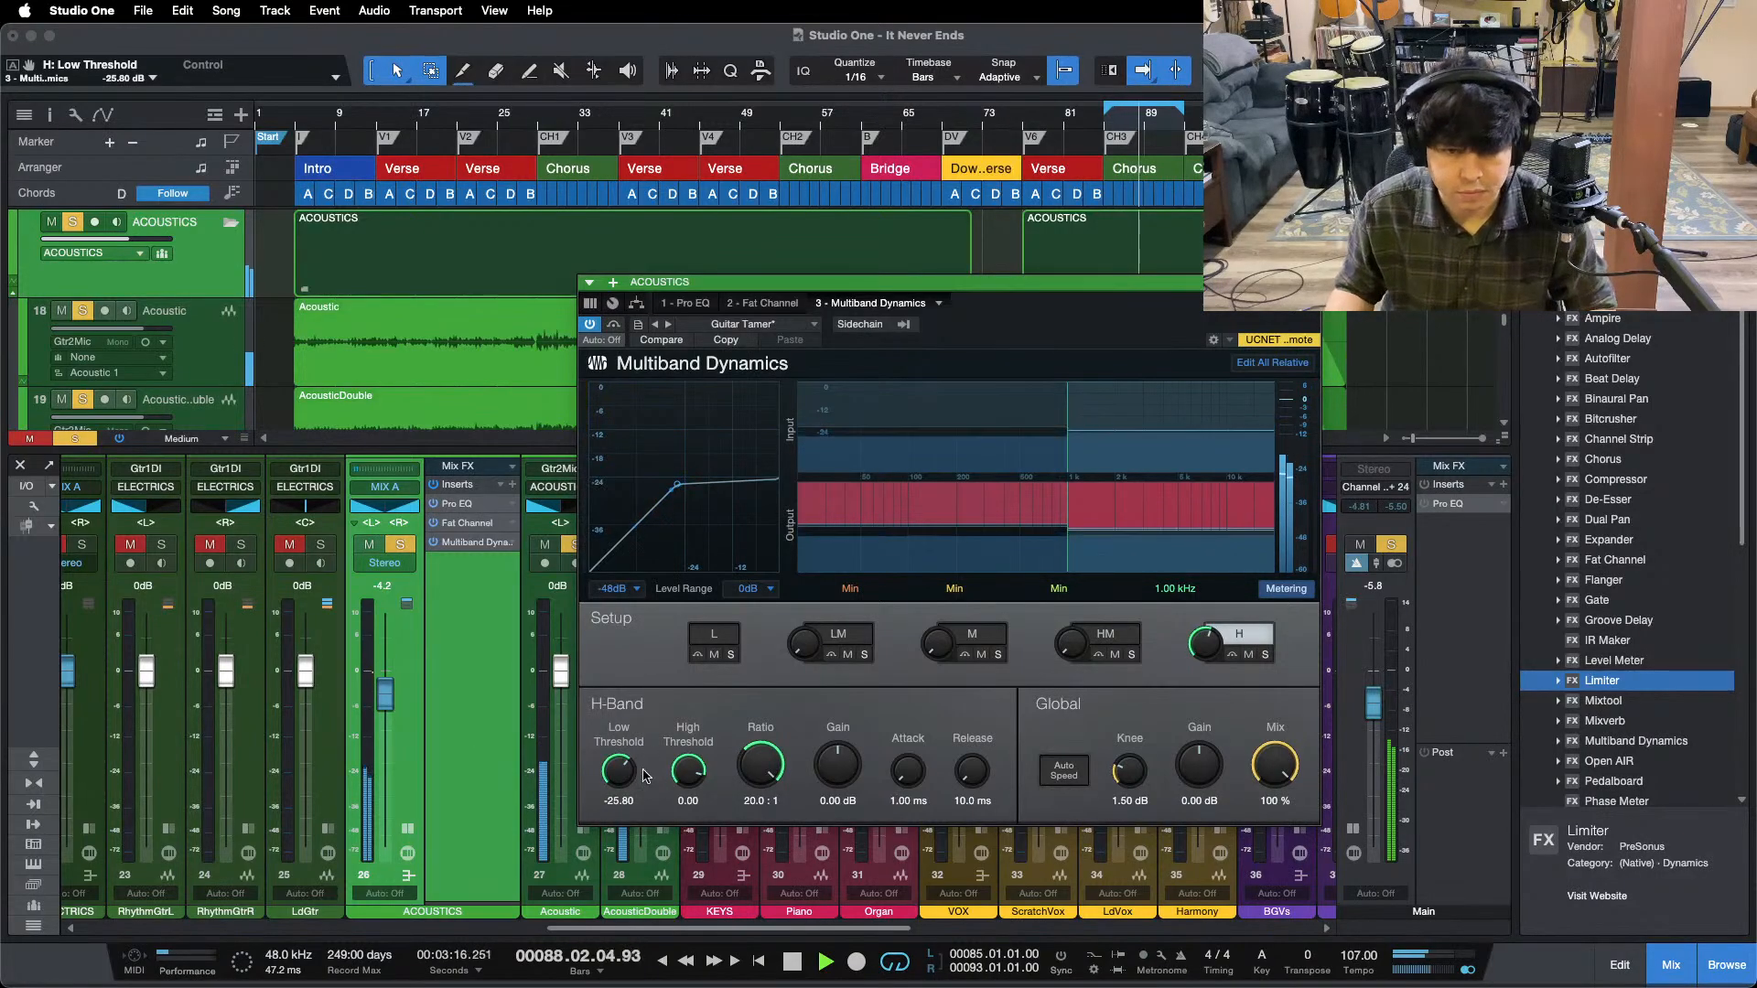
# - Lower the ACOUSTICS bus to -4.6 dB, close its Multiband Dynamics, and clear all solos to hear the full mix
pyautogui.moveTo(370, 688); pyautogui.dragTo(372, 692)
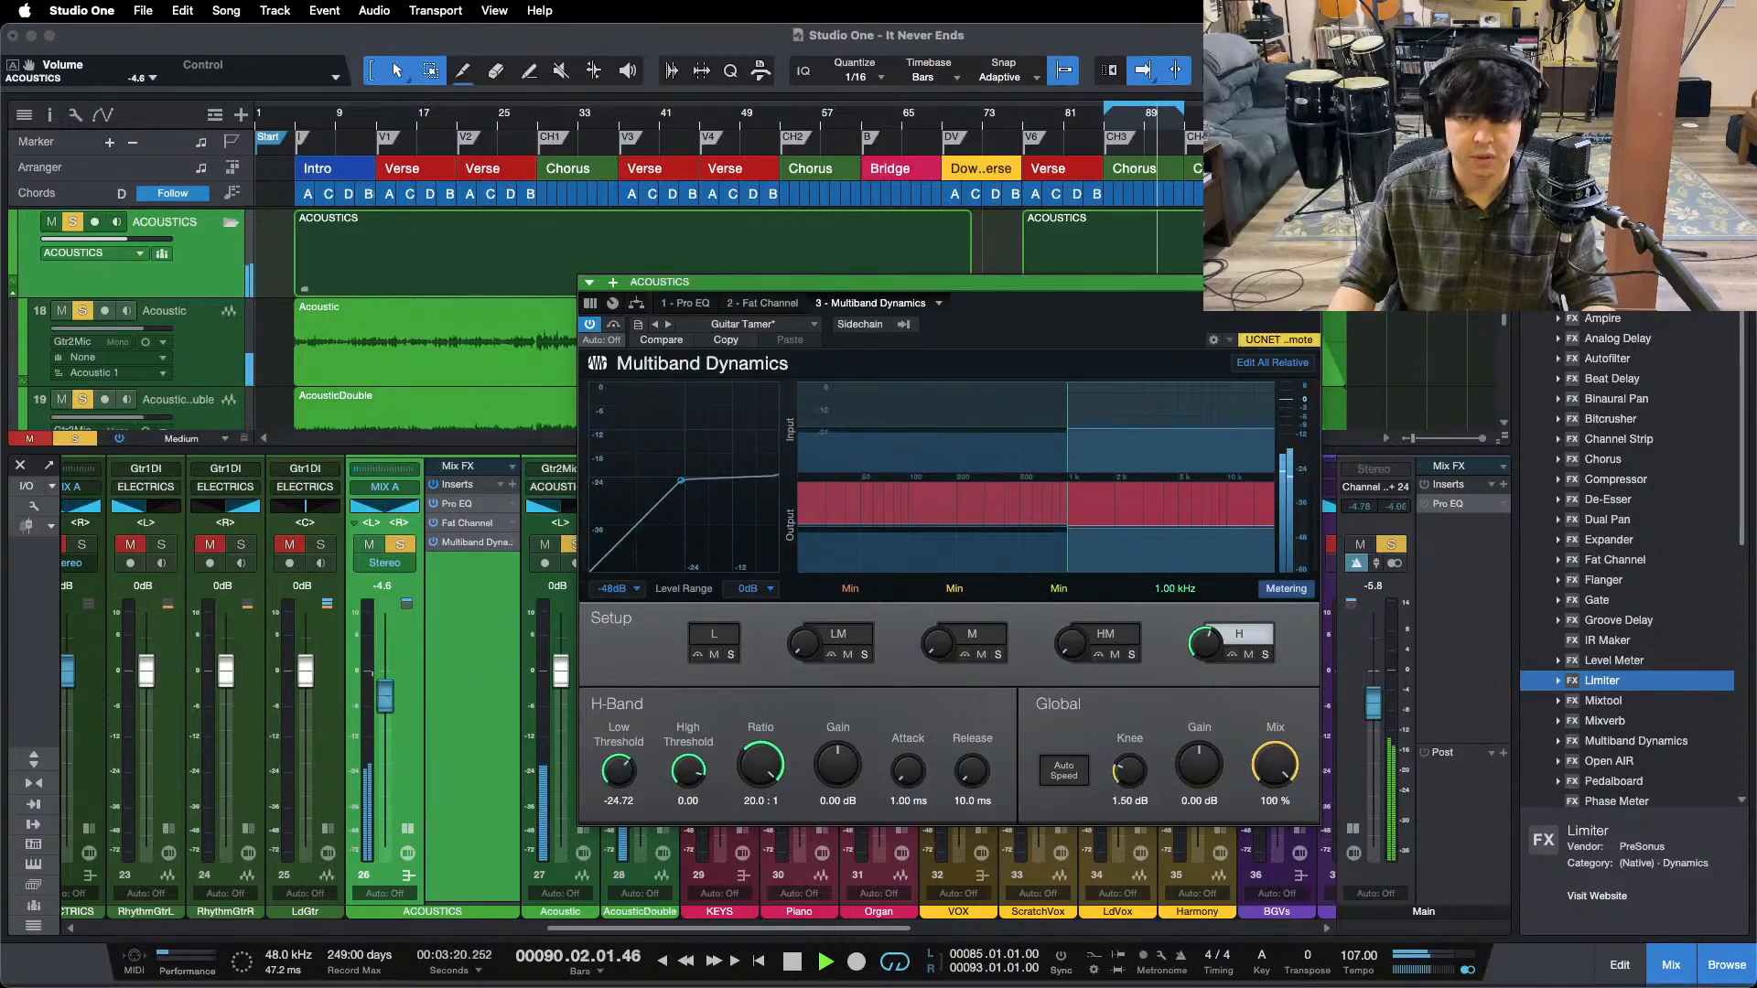
pyautogui.press('super+w')
pyautogui.moveTo(1143, 128); pyautogui.dragTo(784, 184)
pyautogui.click(742, 550)
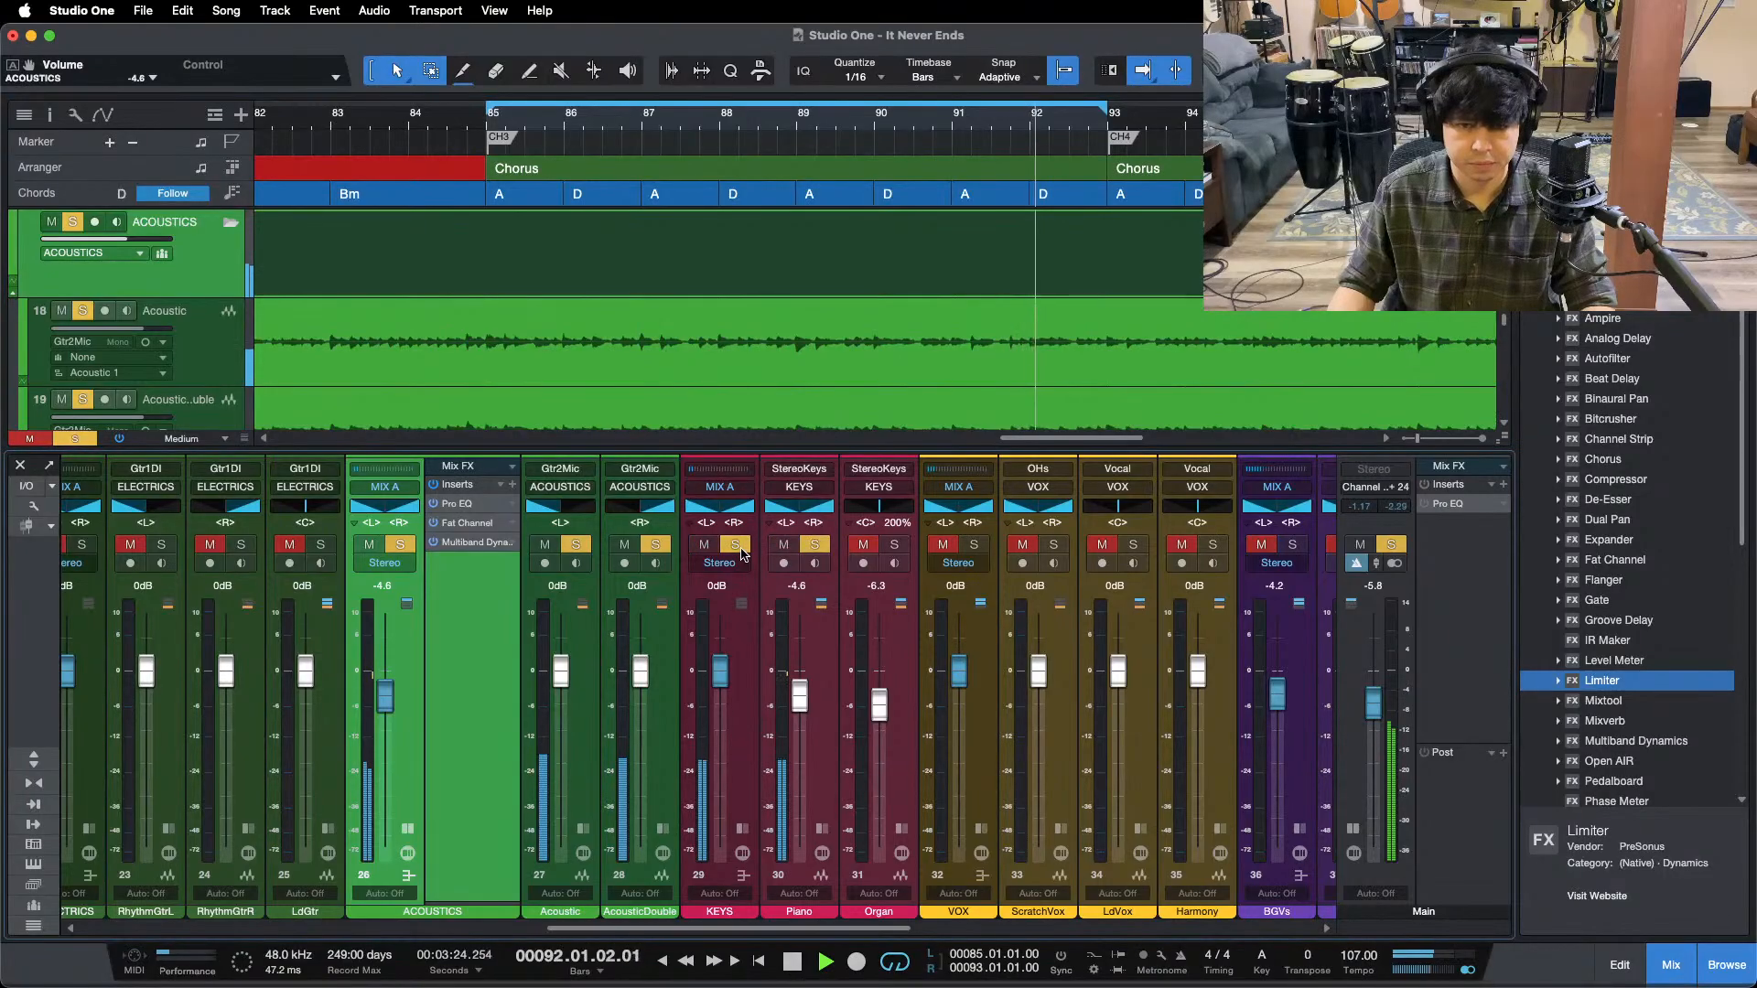
pyautogui.hotkey('shift', 's')
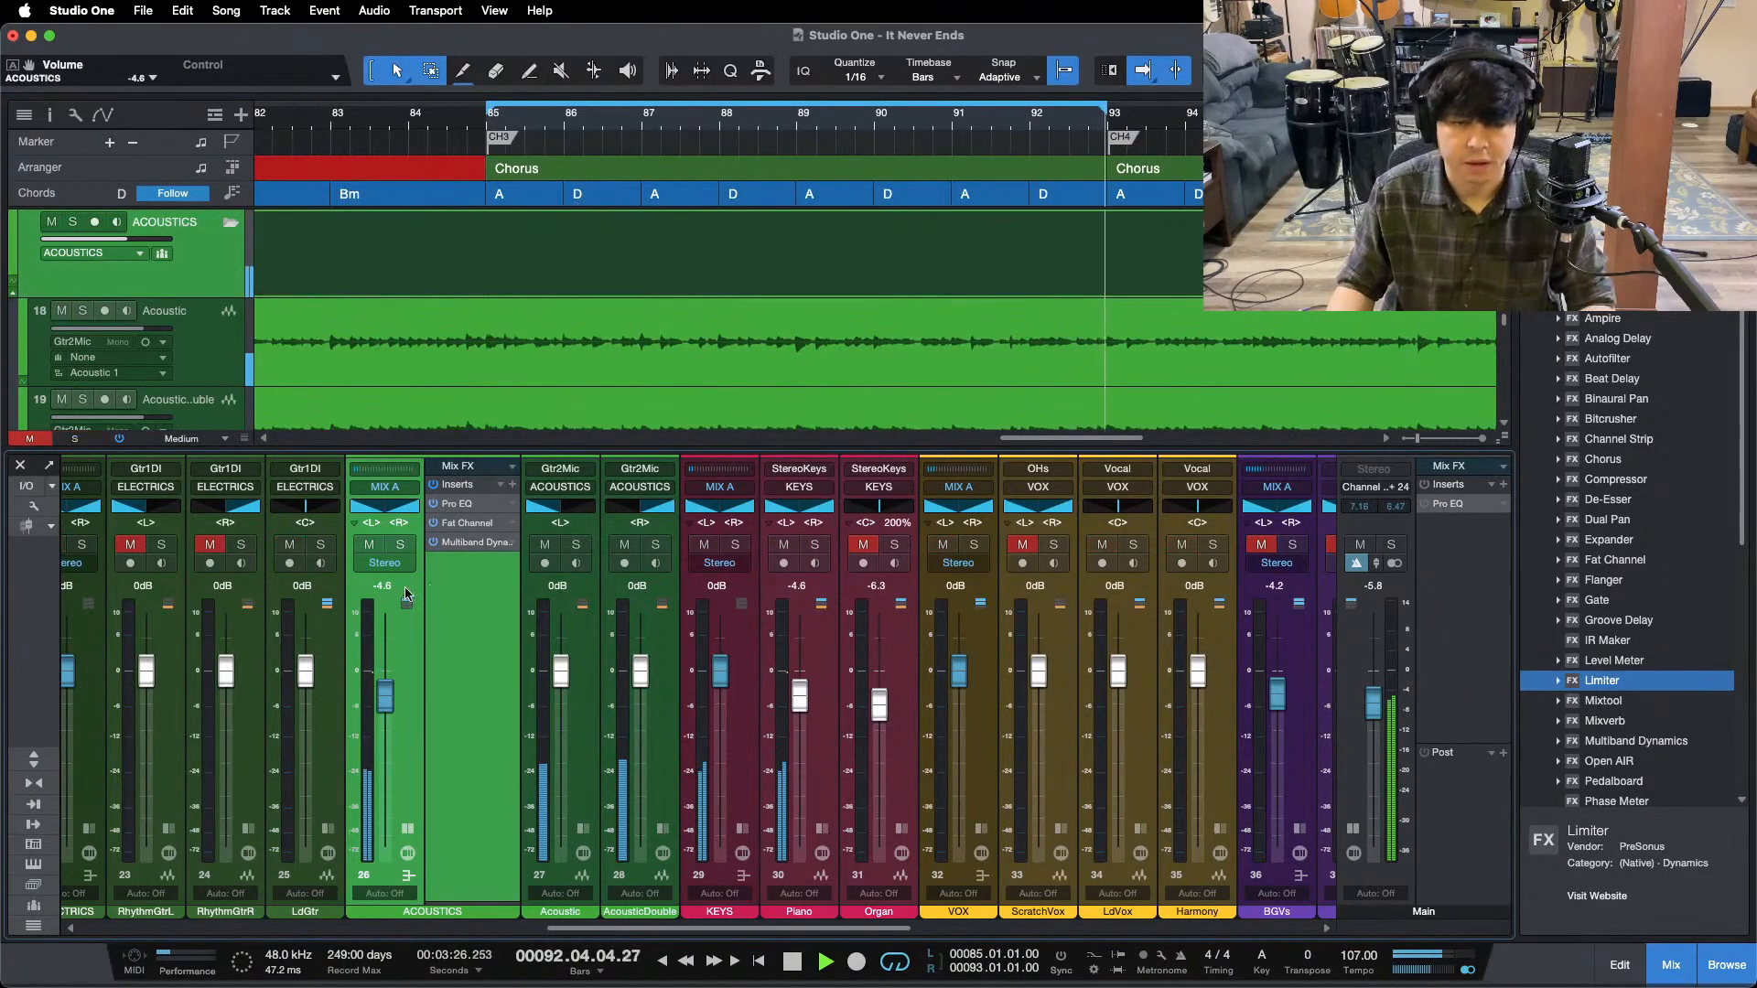
# - Mute ACOUSTICS to judge its balance with the keys, set Piano to -5.0 dB, and set the unmuted ACOUSTICS bus to -4.2 dB
pyautogui.press('m')
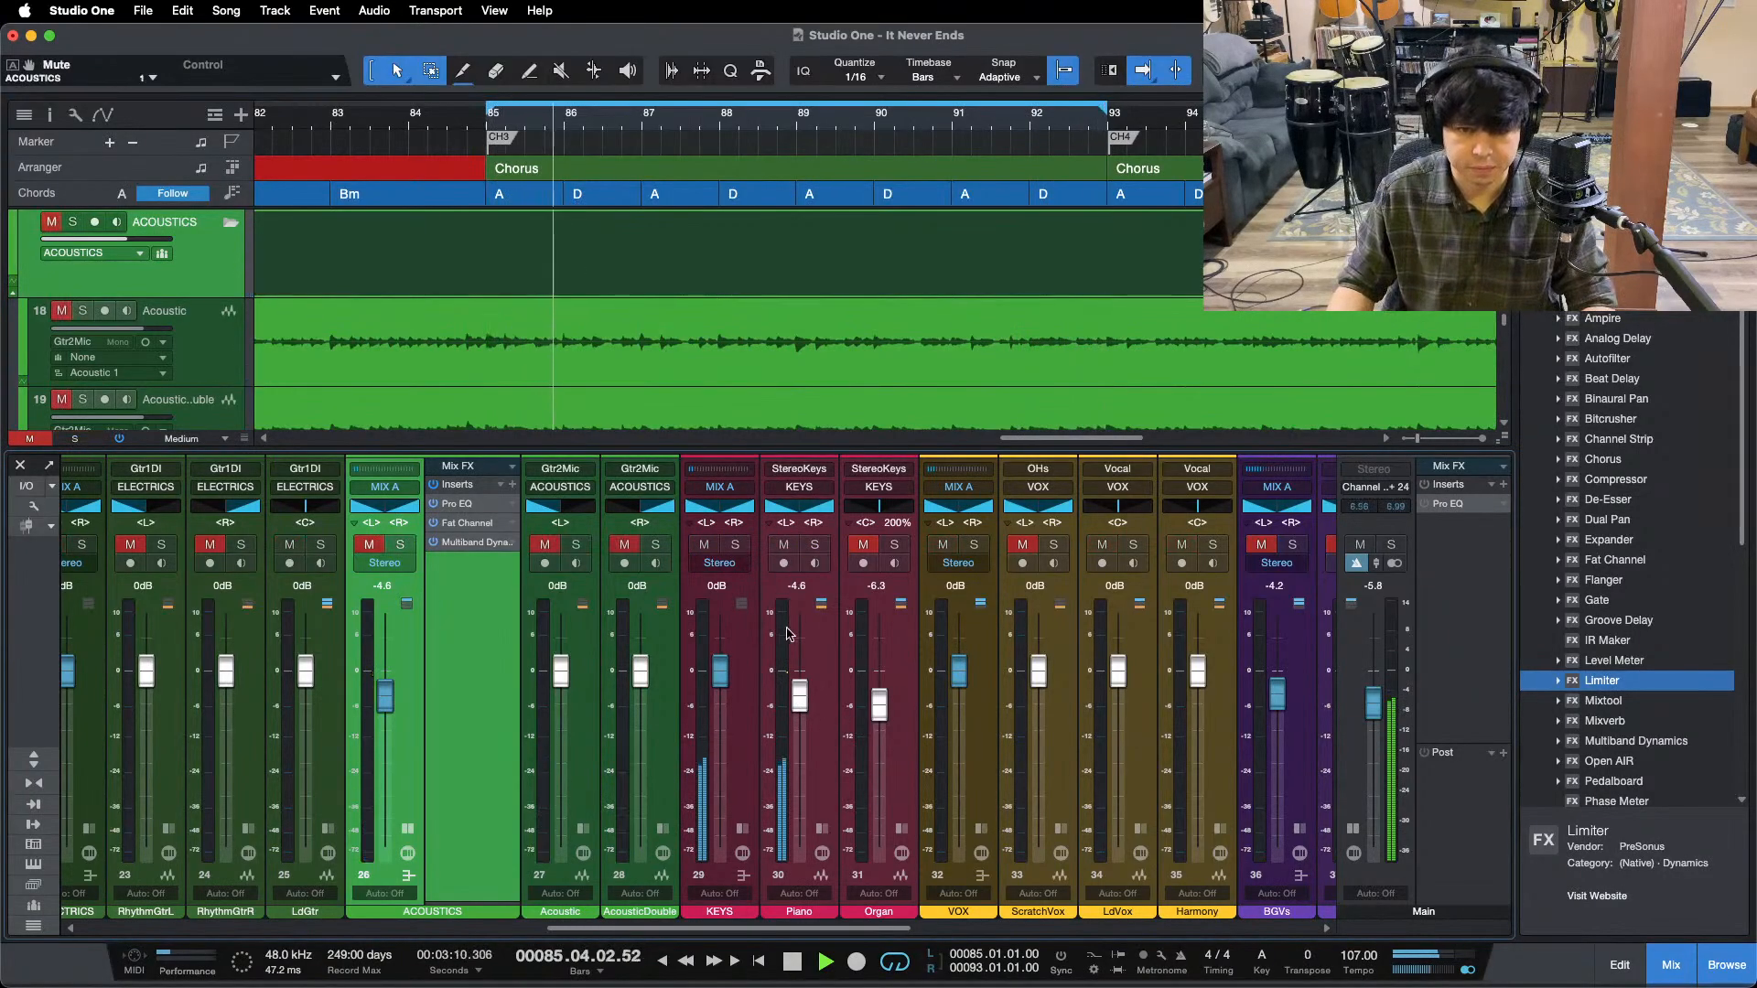
pyautogui.moveTo(806, 693); pyautogui.dragTo(803, 699)
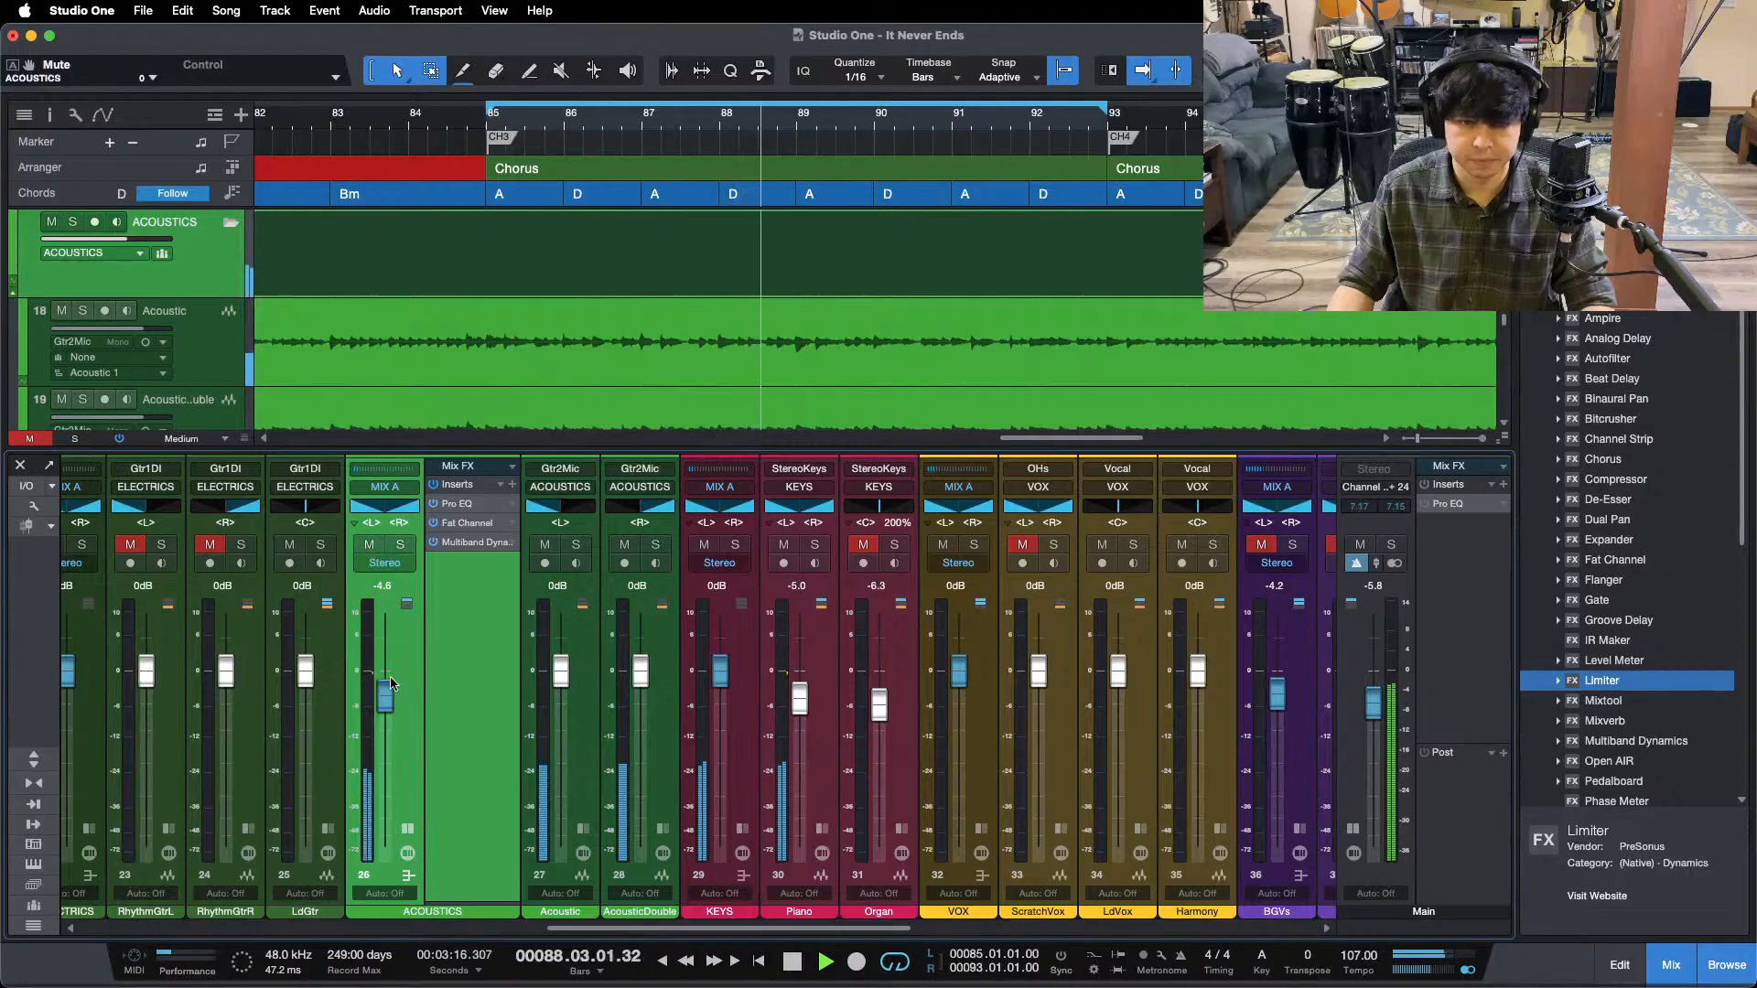
pyautogui.moveTo(383, 695); pyautogui.dragTo(385, 689)
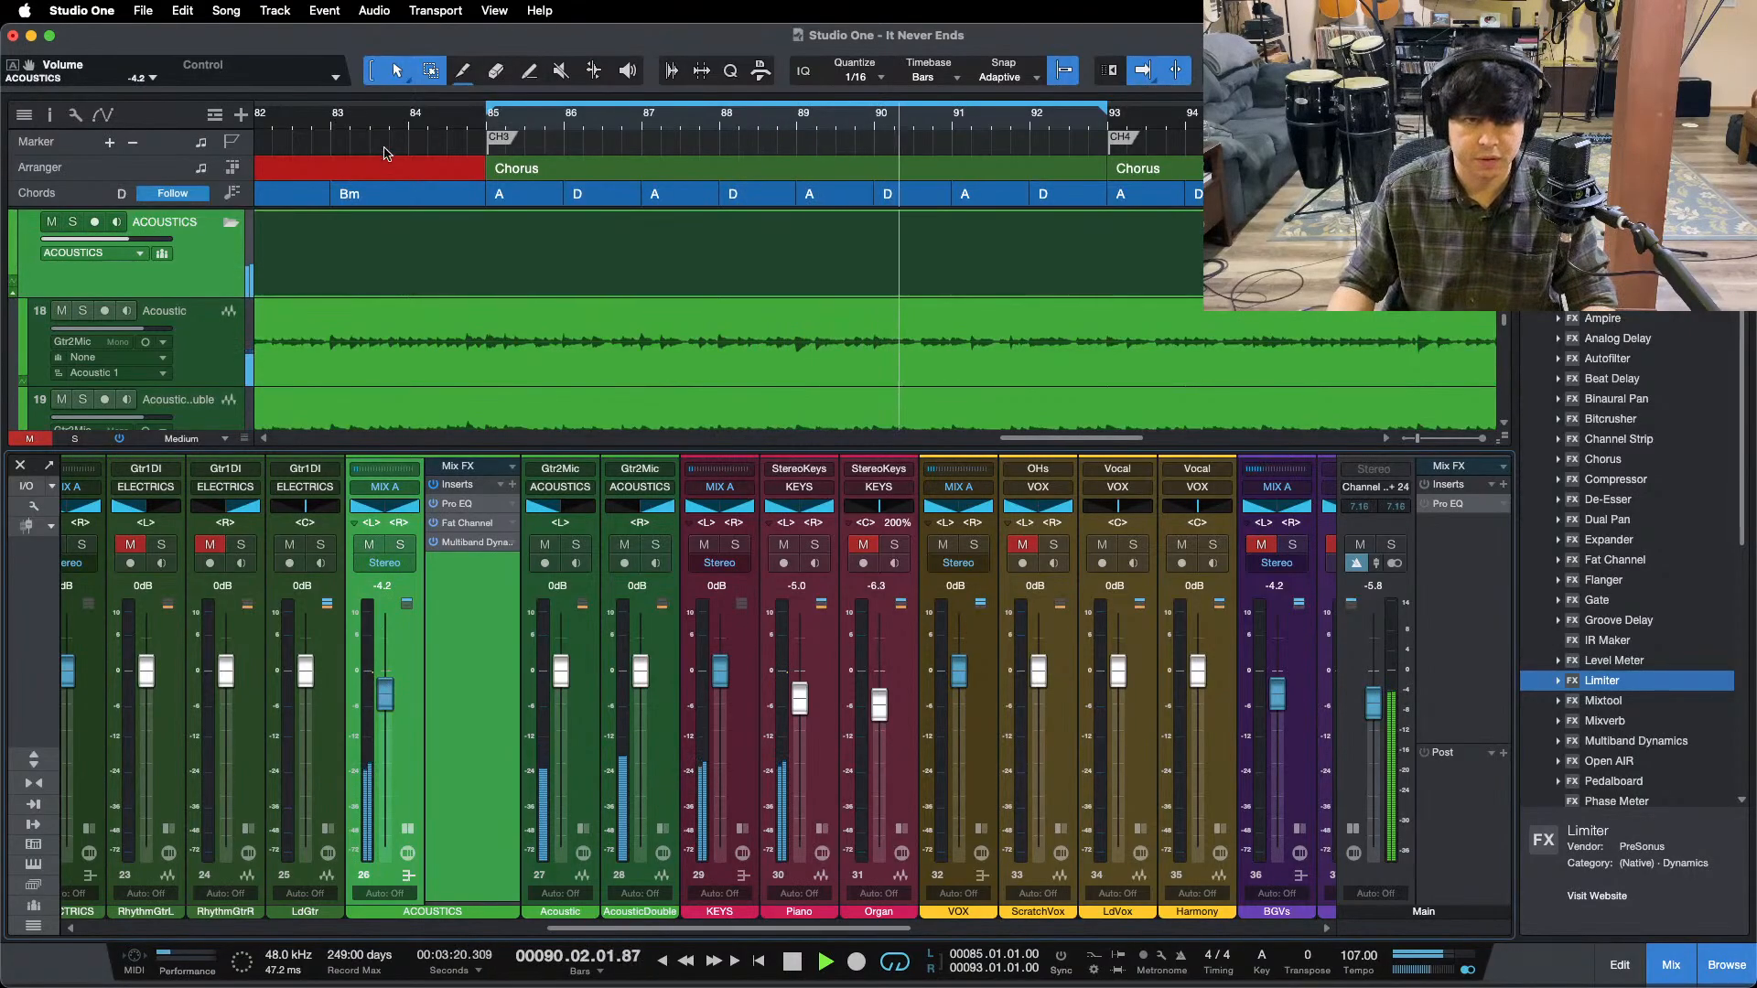
# - Play the Intro and compare the mix with the It Never Ends - AI full song reference by soloing and unsoloing that track
pyautogui.hotkey('shift', 'z')
pyautogui.click(331, 129)
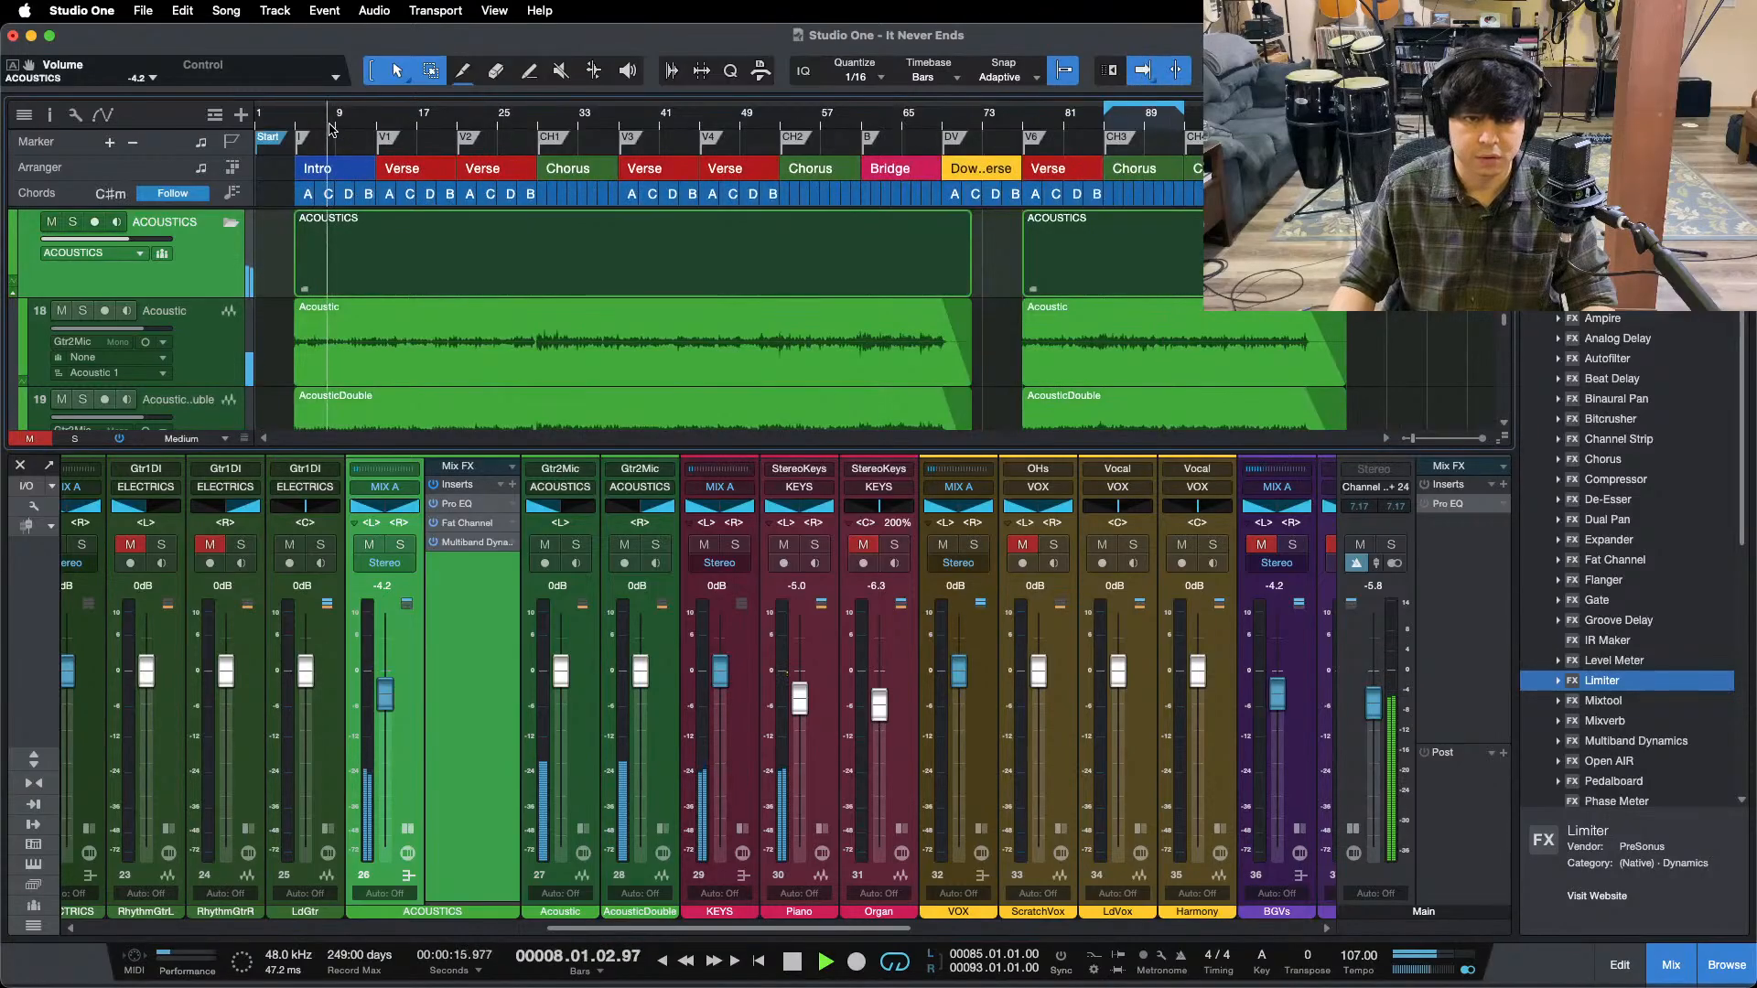
pyautogui.moveTo(368, 130); pyautogui.dragTo(643, 162)
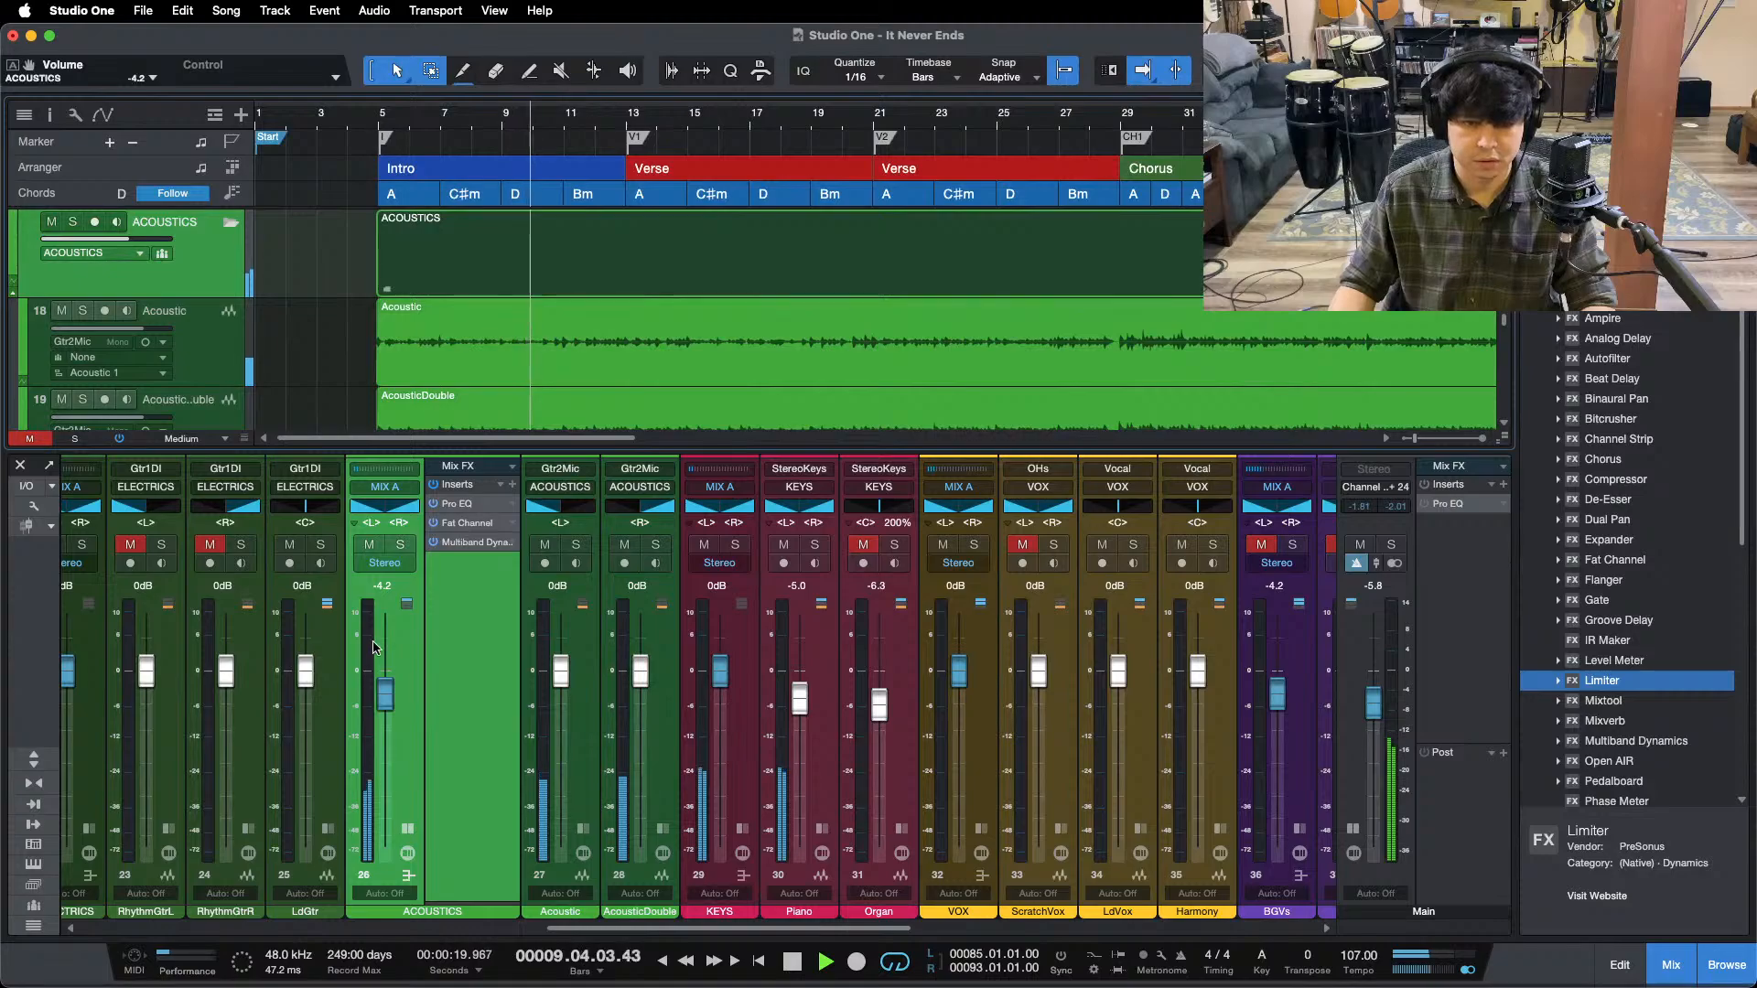
pyautogui.press('F3')
pyautogui.scroll(-10, 73, 558)
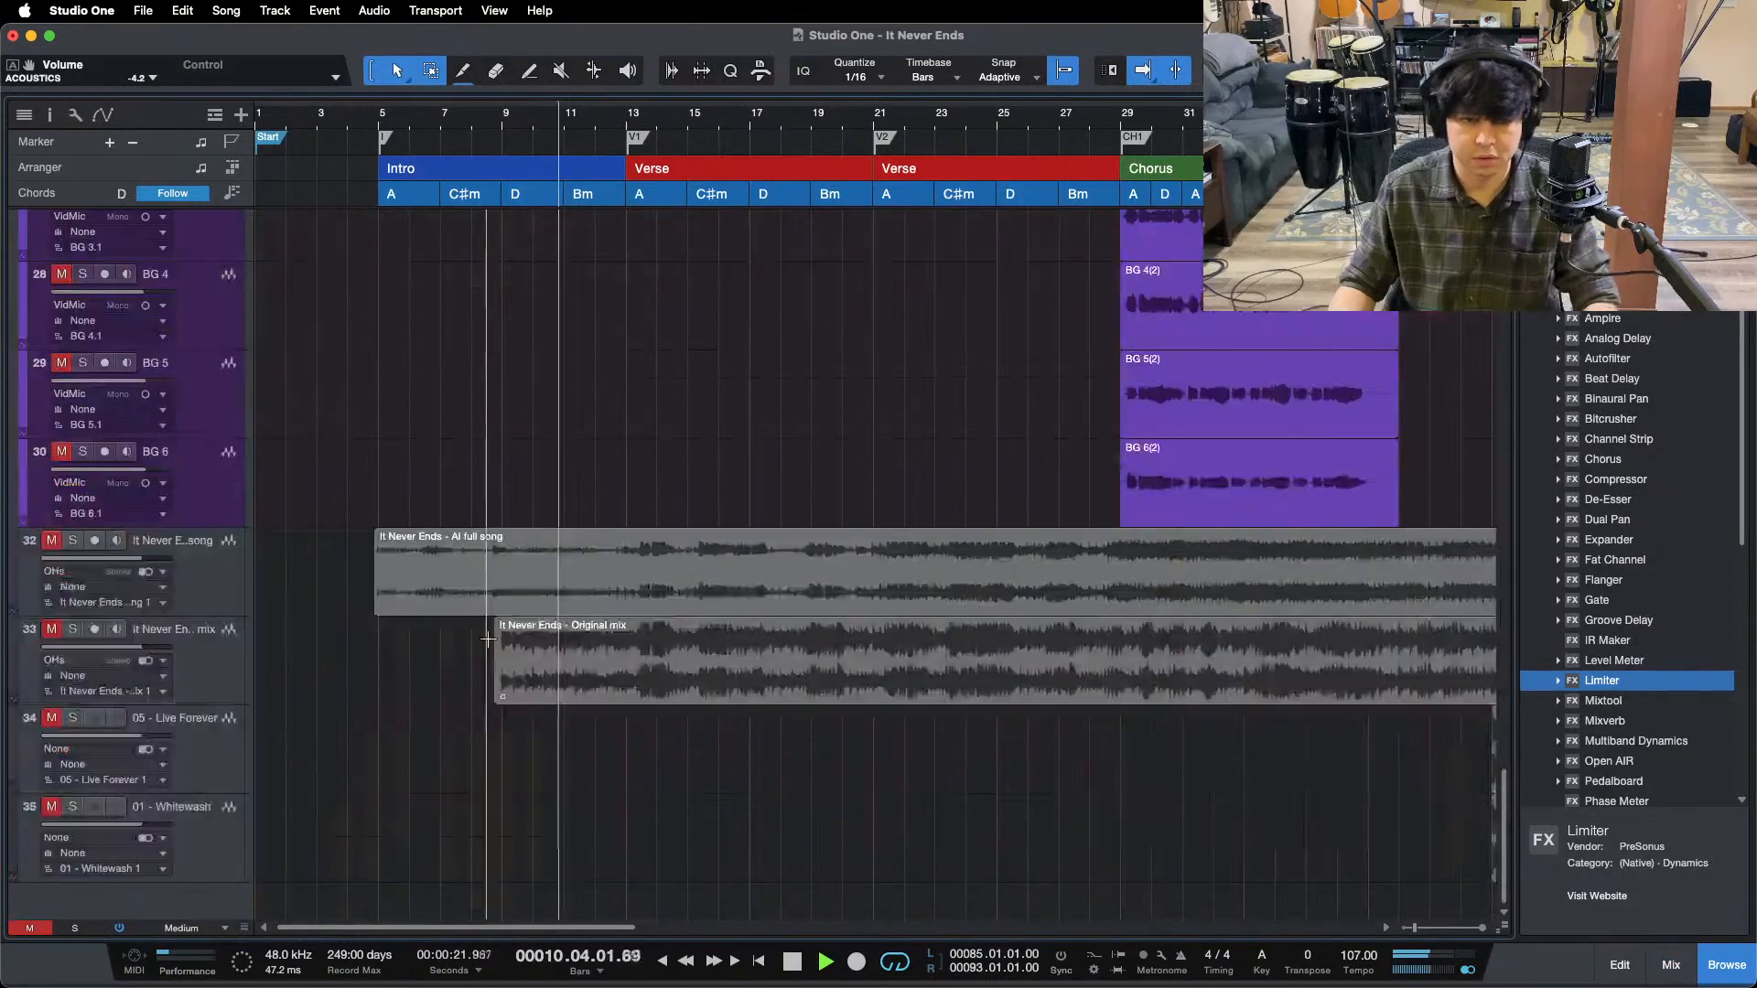
pyautogui.click(72, 539)
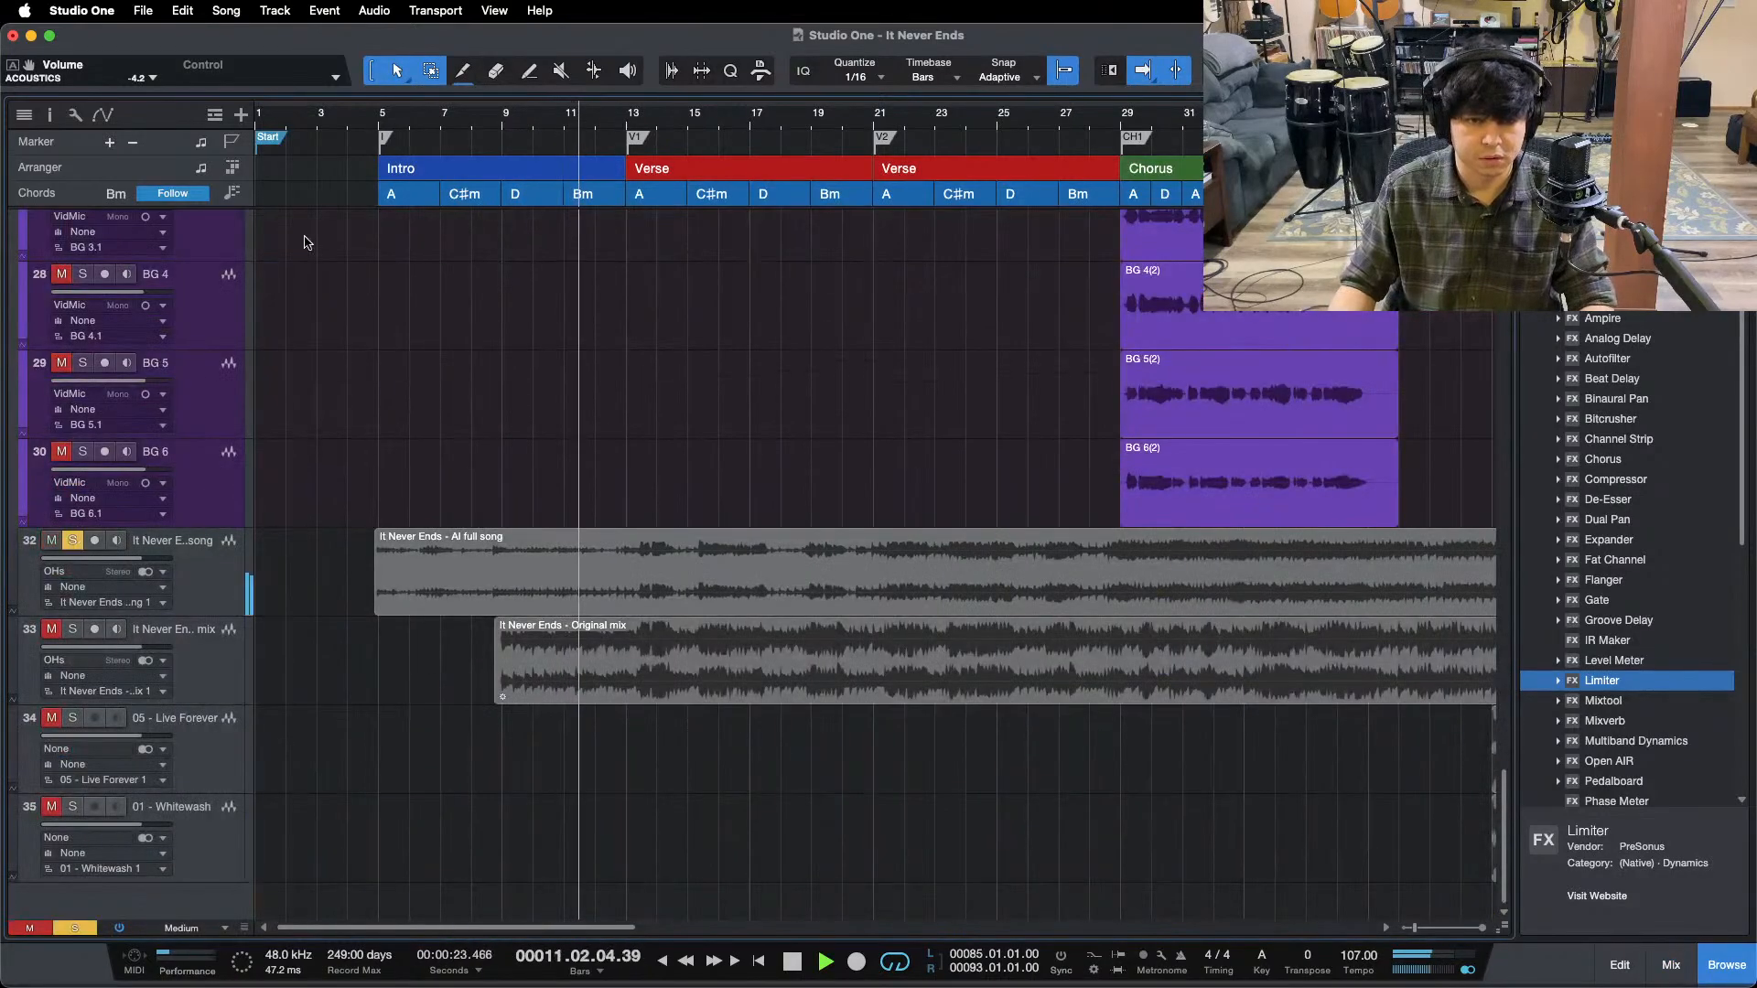
pyautogui.click(378, 122)
pyautogui.press('s')
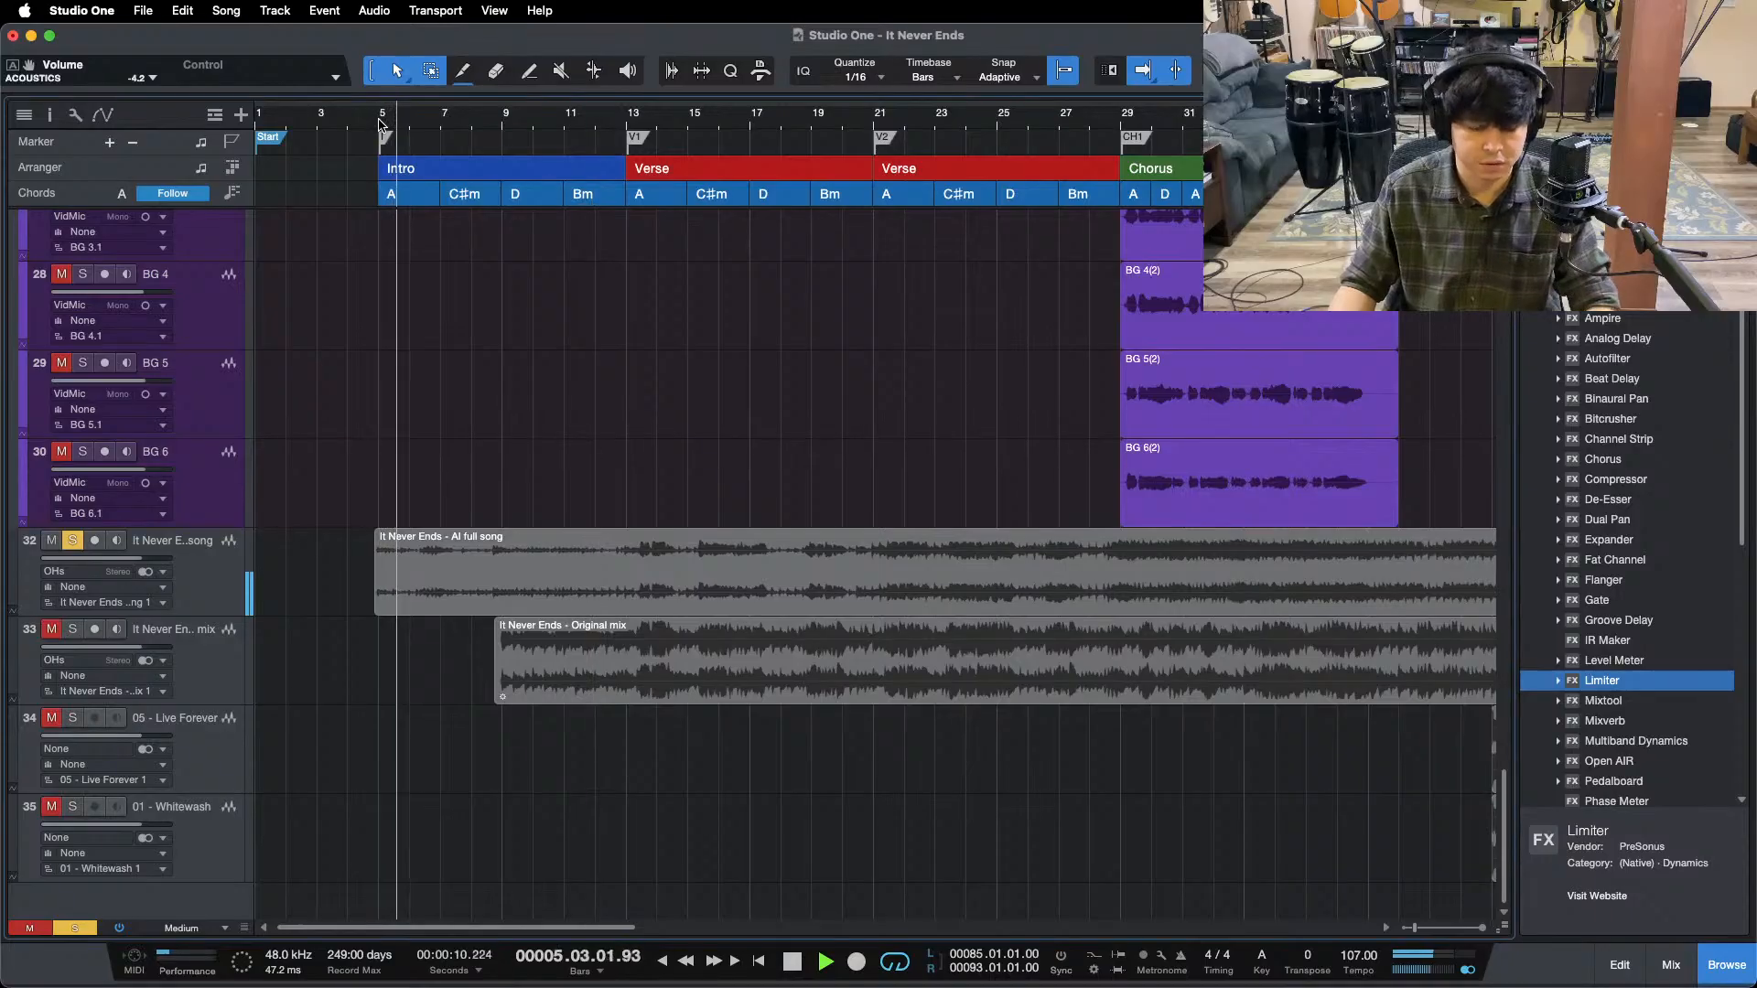
# - Continue the Intro comparison by checking the ACOUSTICS level in the mixer and briefly soloing the AI full song reference again
pyautogui.press('F3')
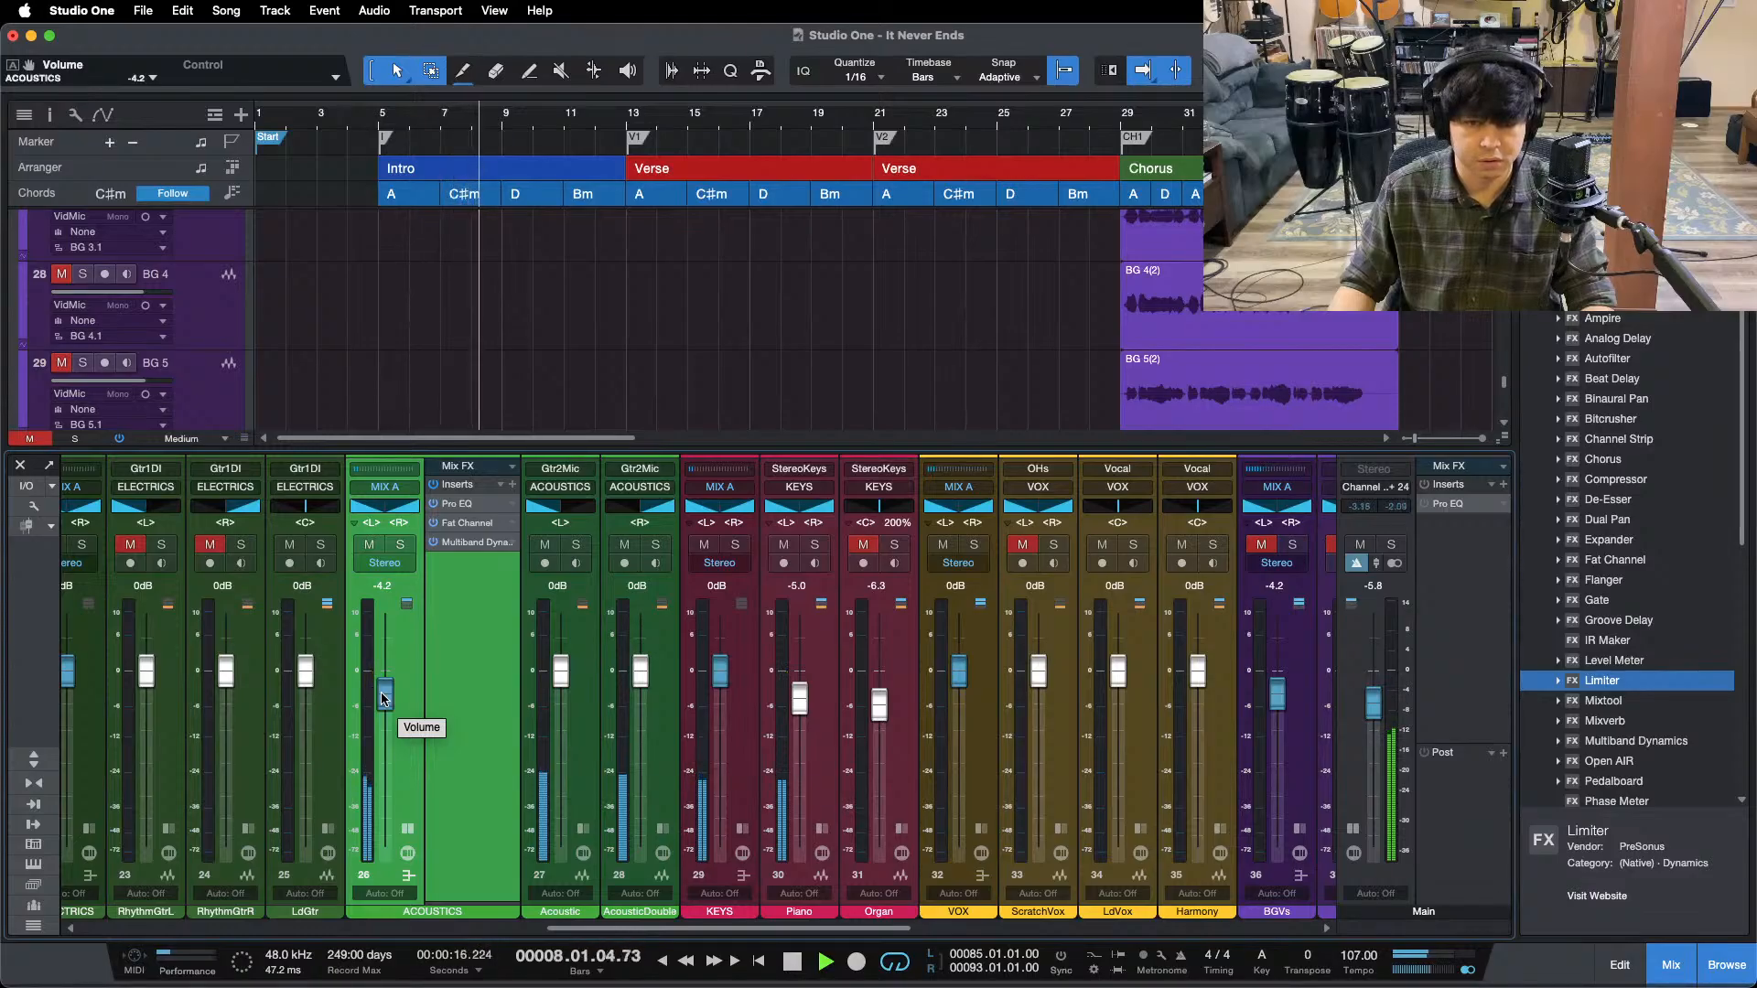
pyautogui.press('F3')
pyautogui.click(70, 540)
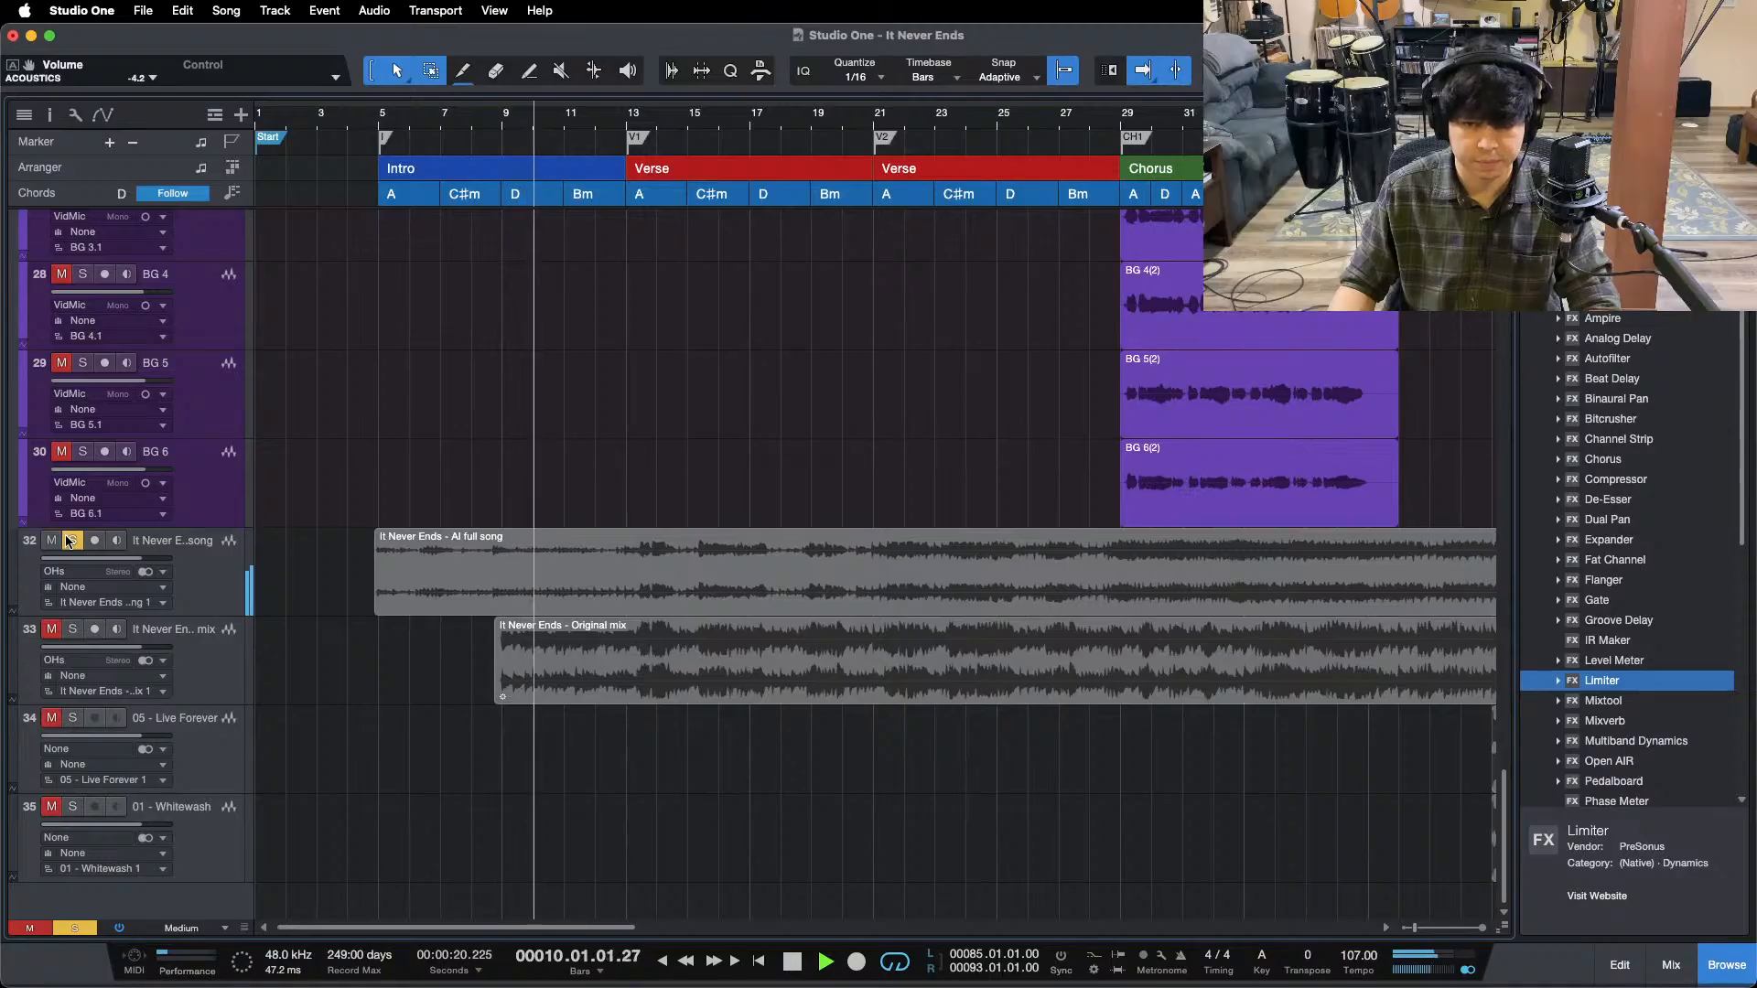
pyautogui.click(70, 540)
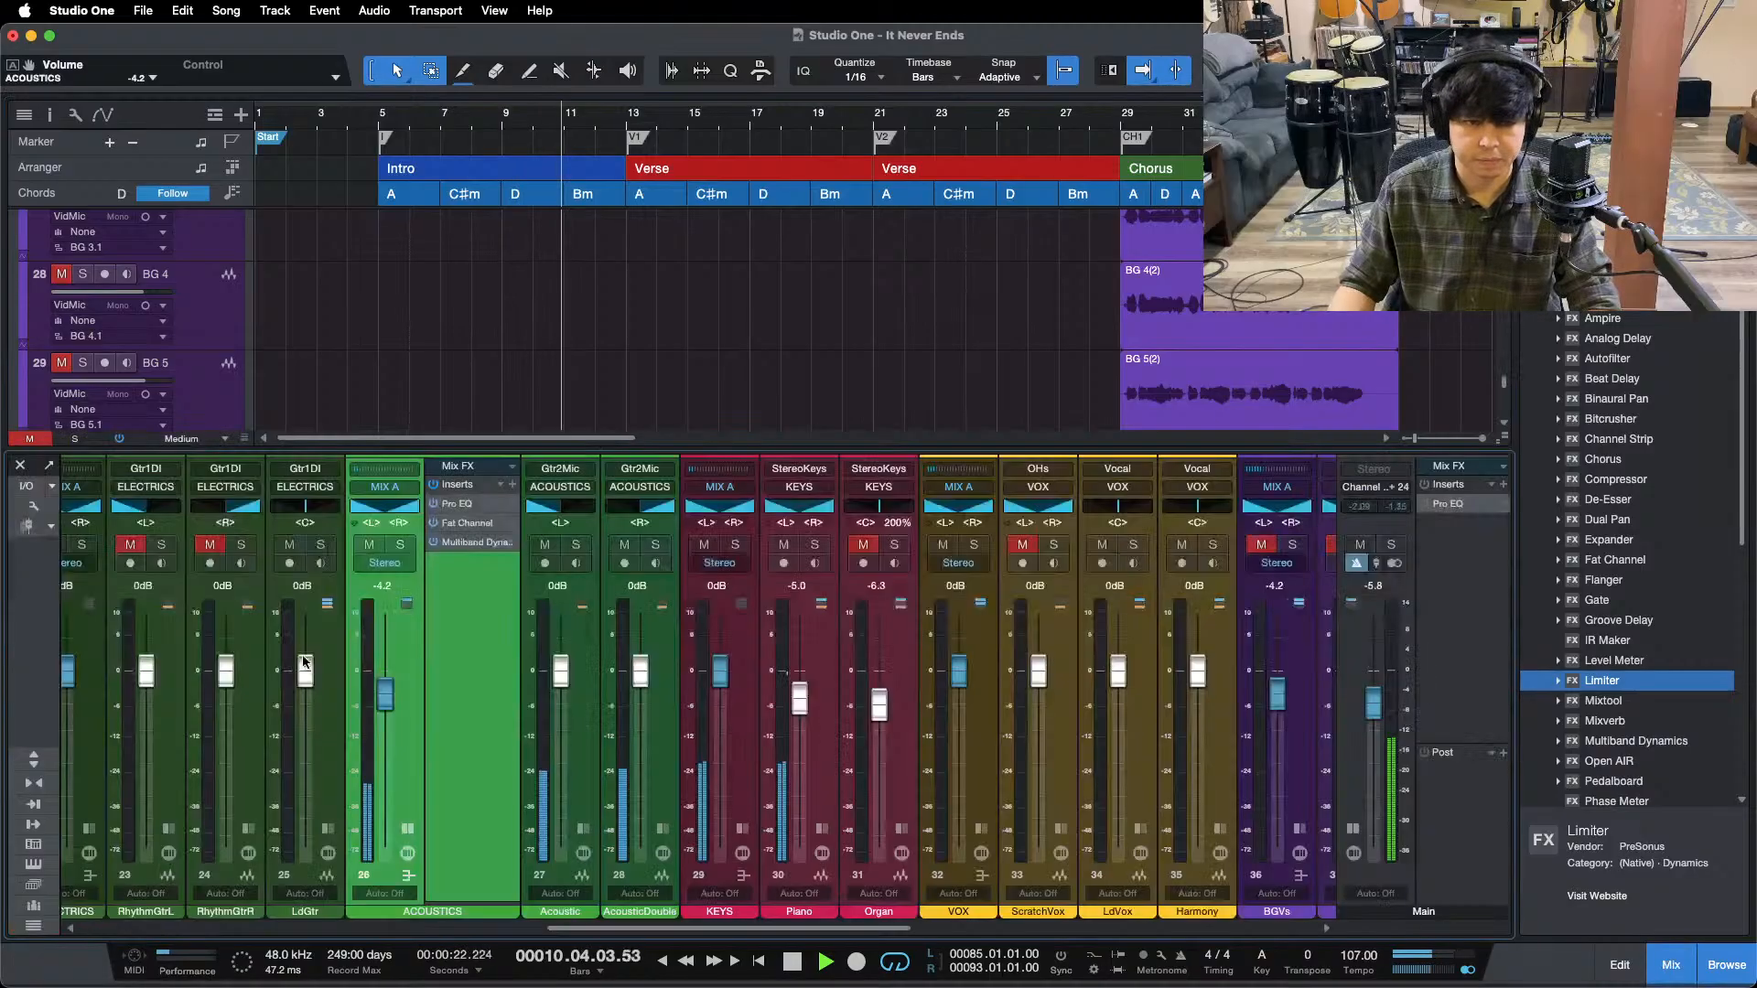
pyautogui.press('F3')
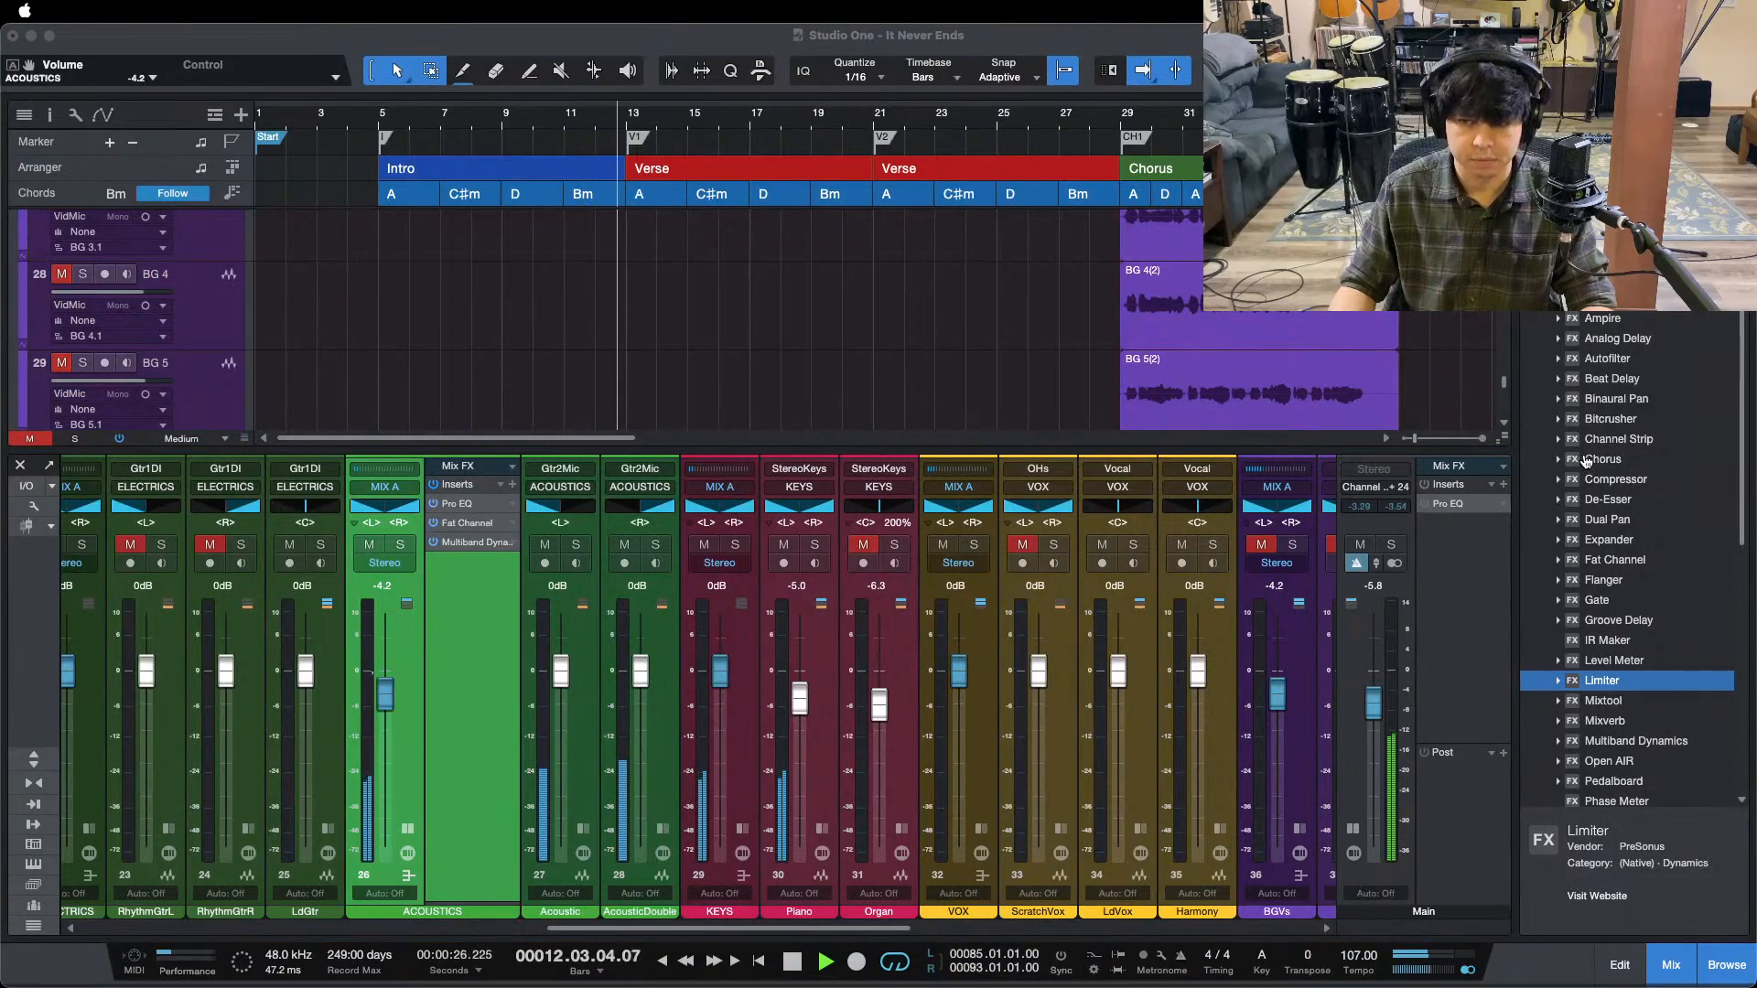
pyautogui.click(1698, 899)
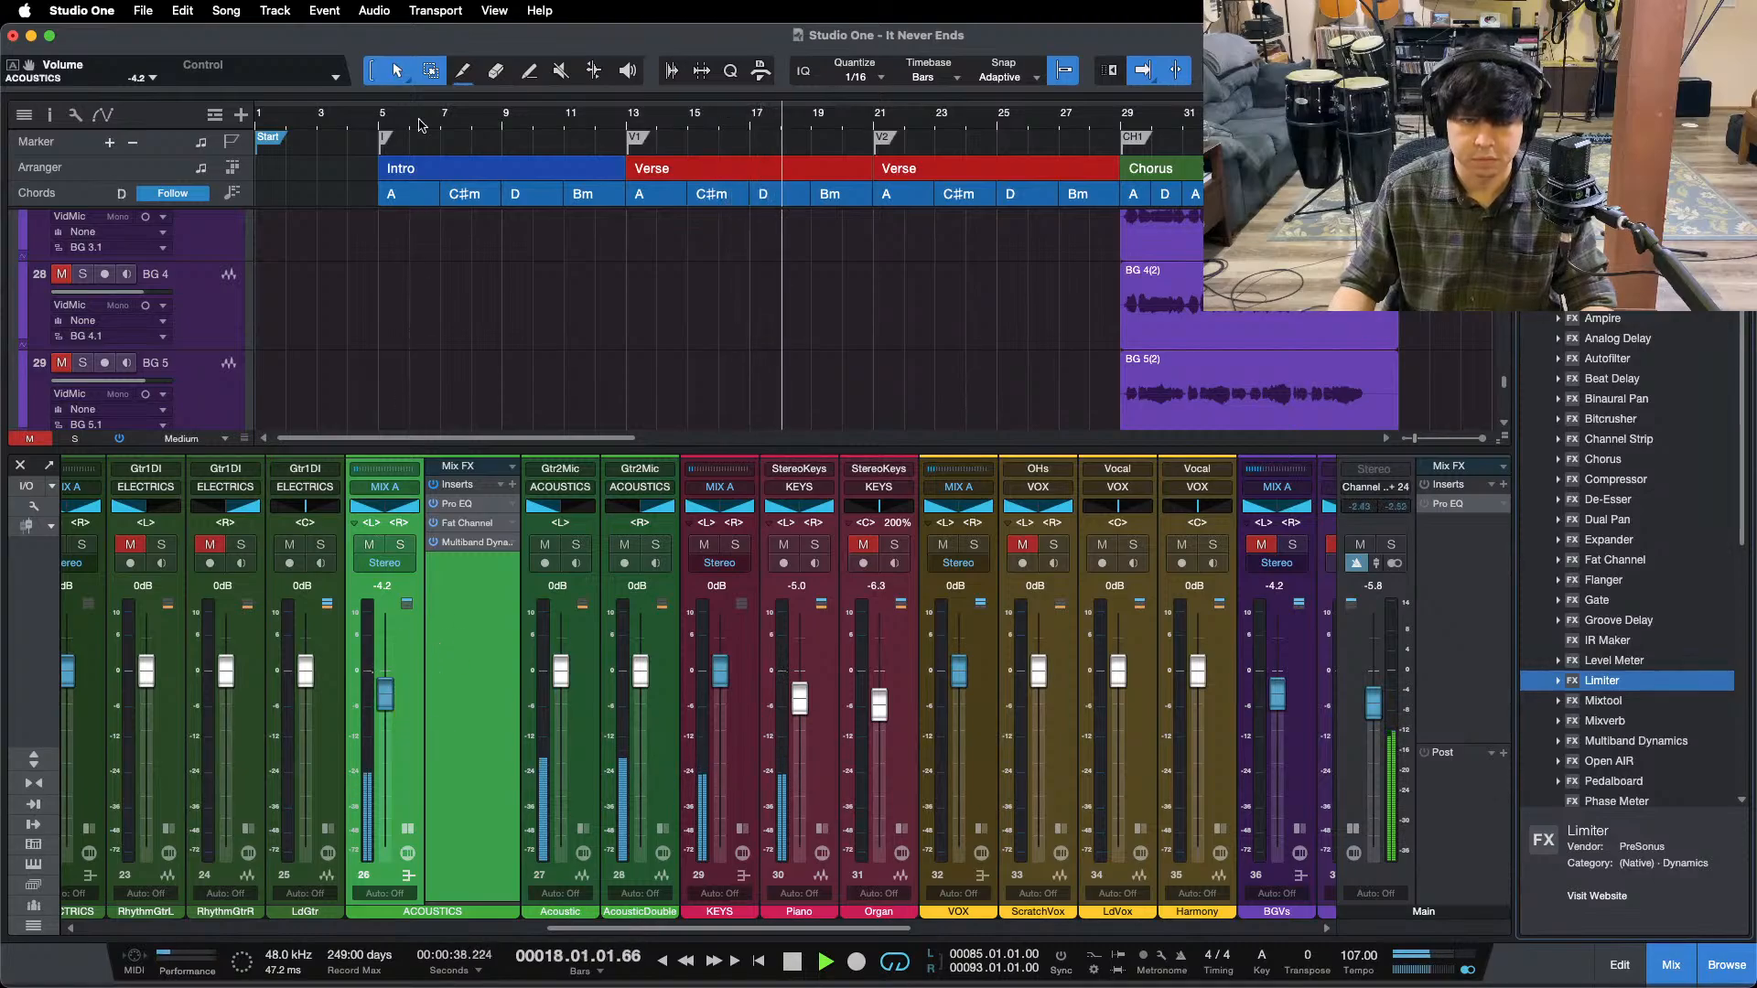
# - Play the Chorus from bar 85, check the mix with ACOUSTICS muted, set its bus level to -4.6 dB, and collapse its inserts
pyautogui.hotkey('shift', 'f')
pyautogui.click(1105, 115)
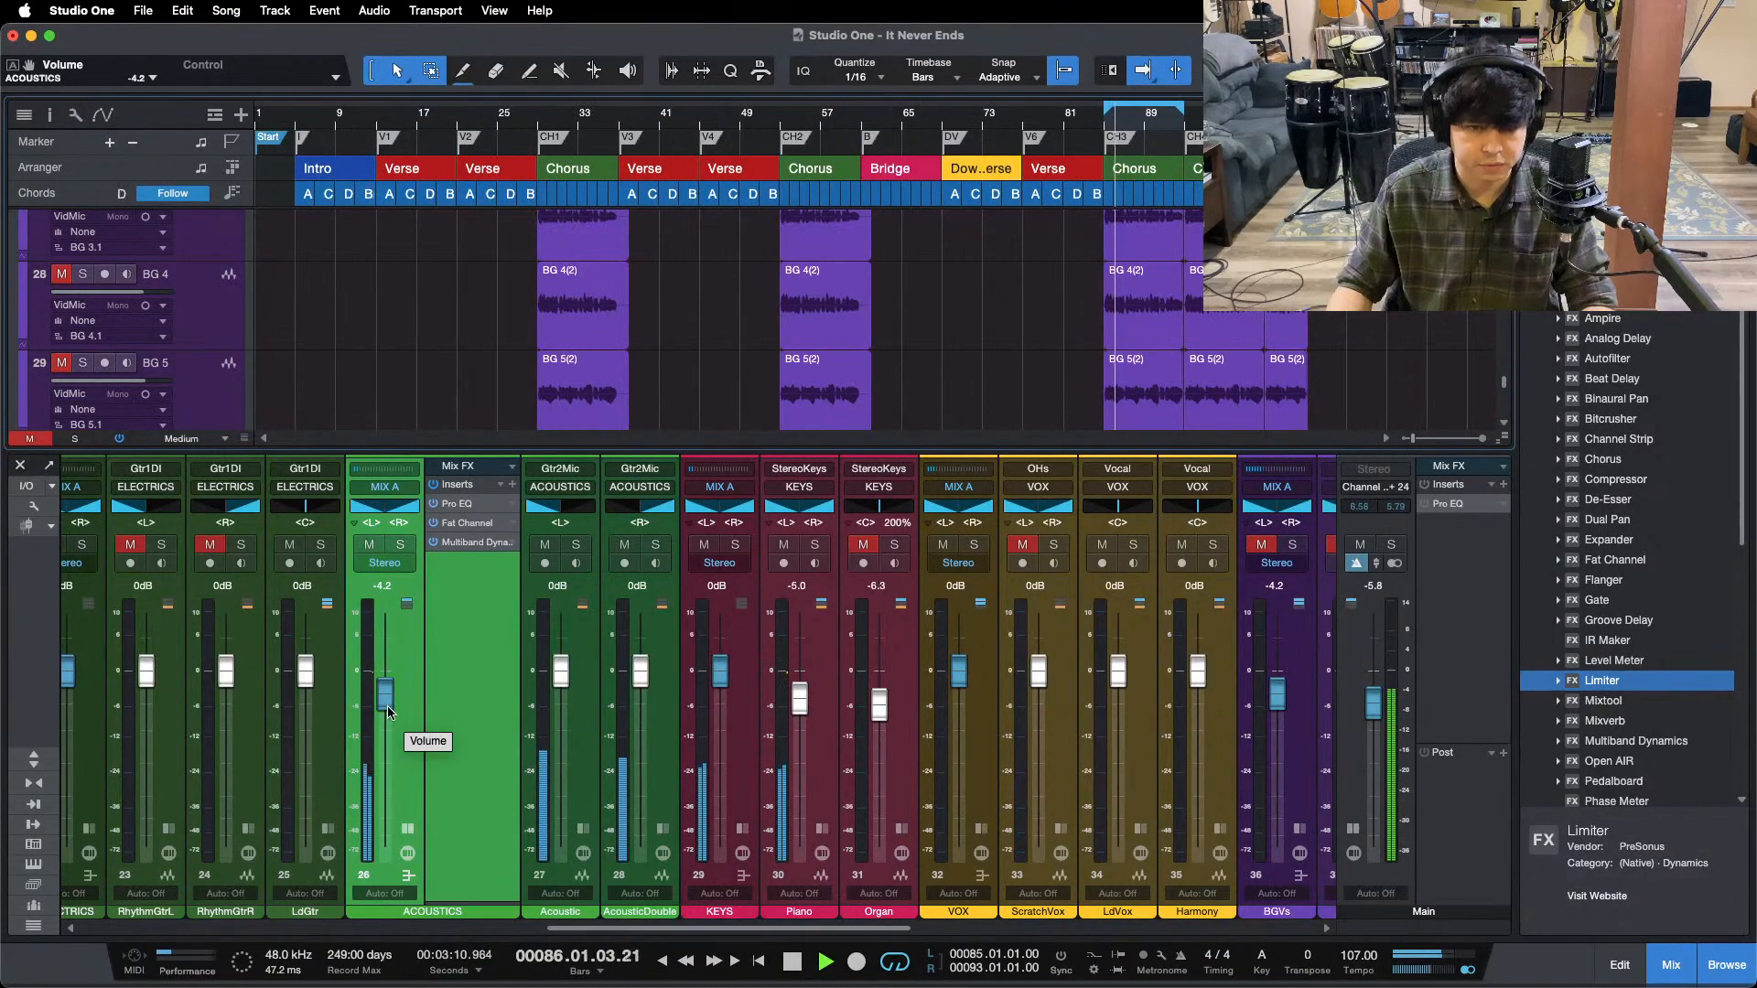
pyautogui.hotkey('shift', 'm')
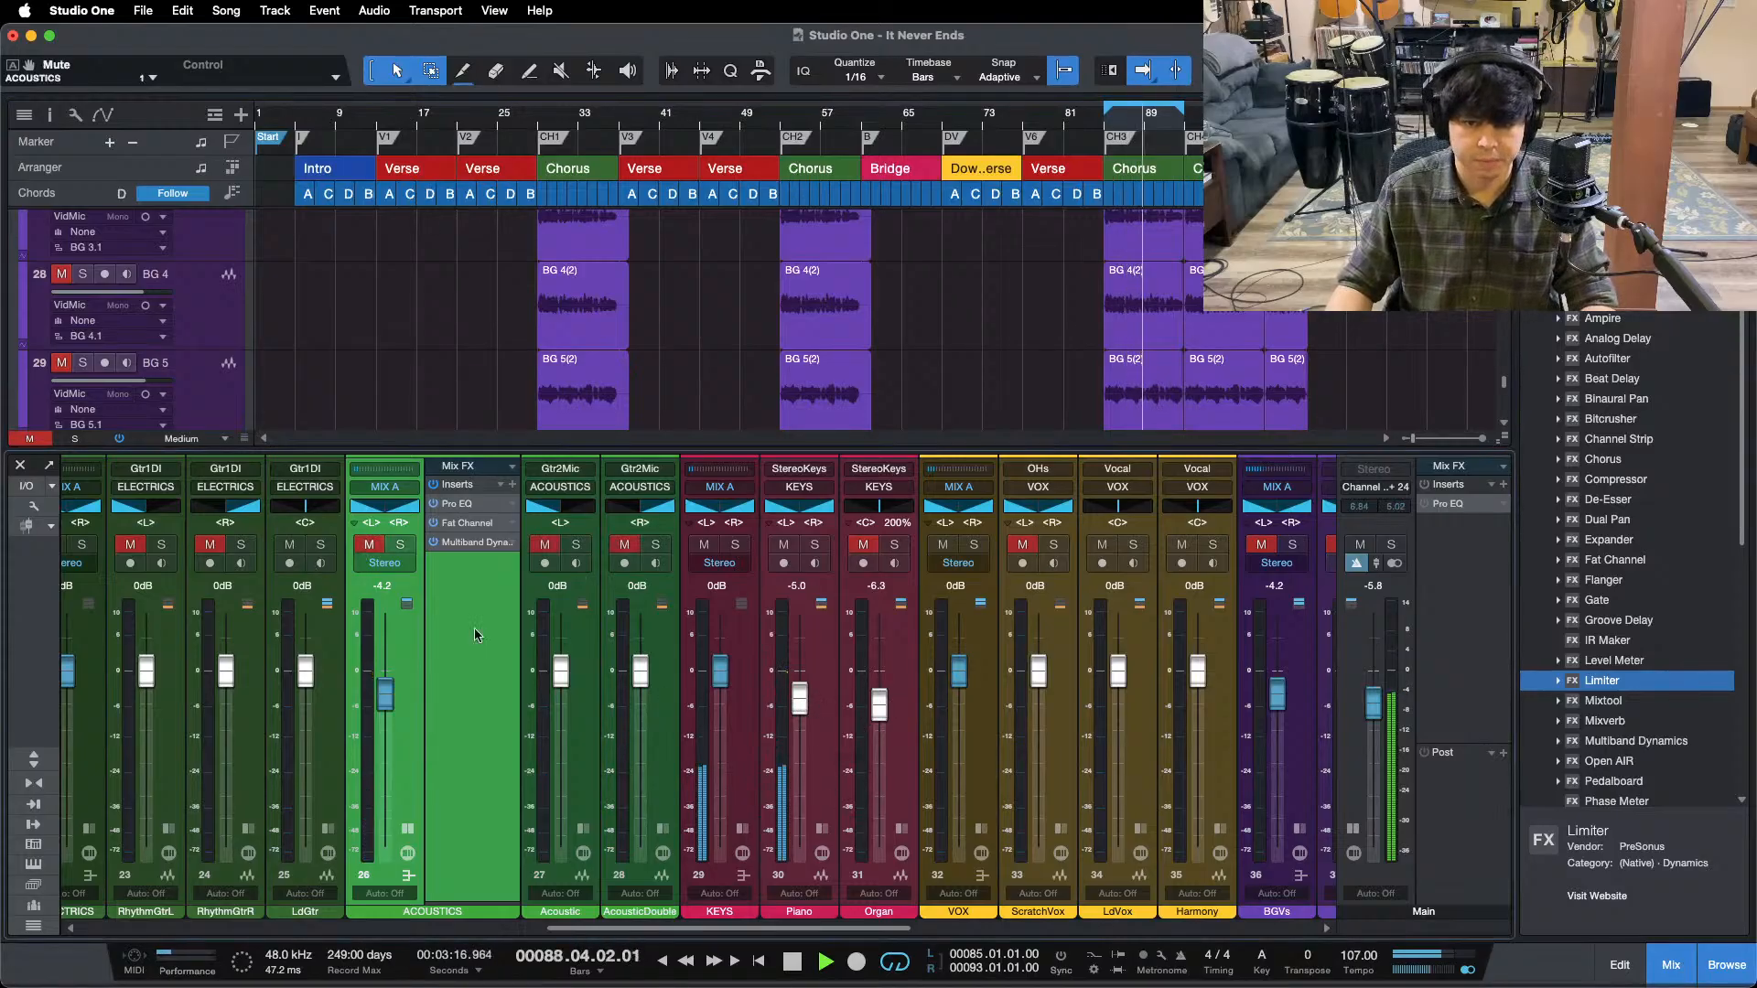
pyautogui.click(374, 549)
pyautogui.moveTo(385, 705); pyautogui.dragTo(385, 706)
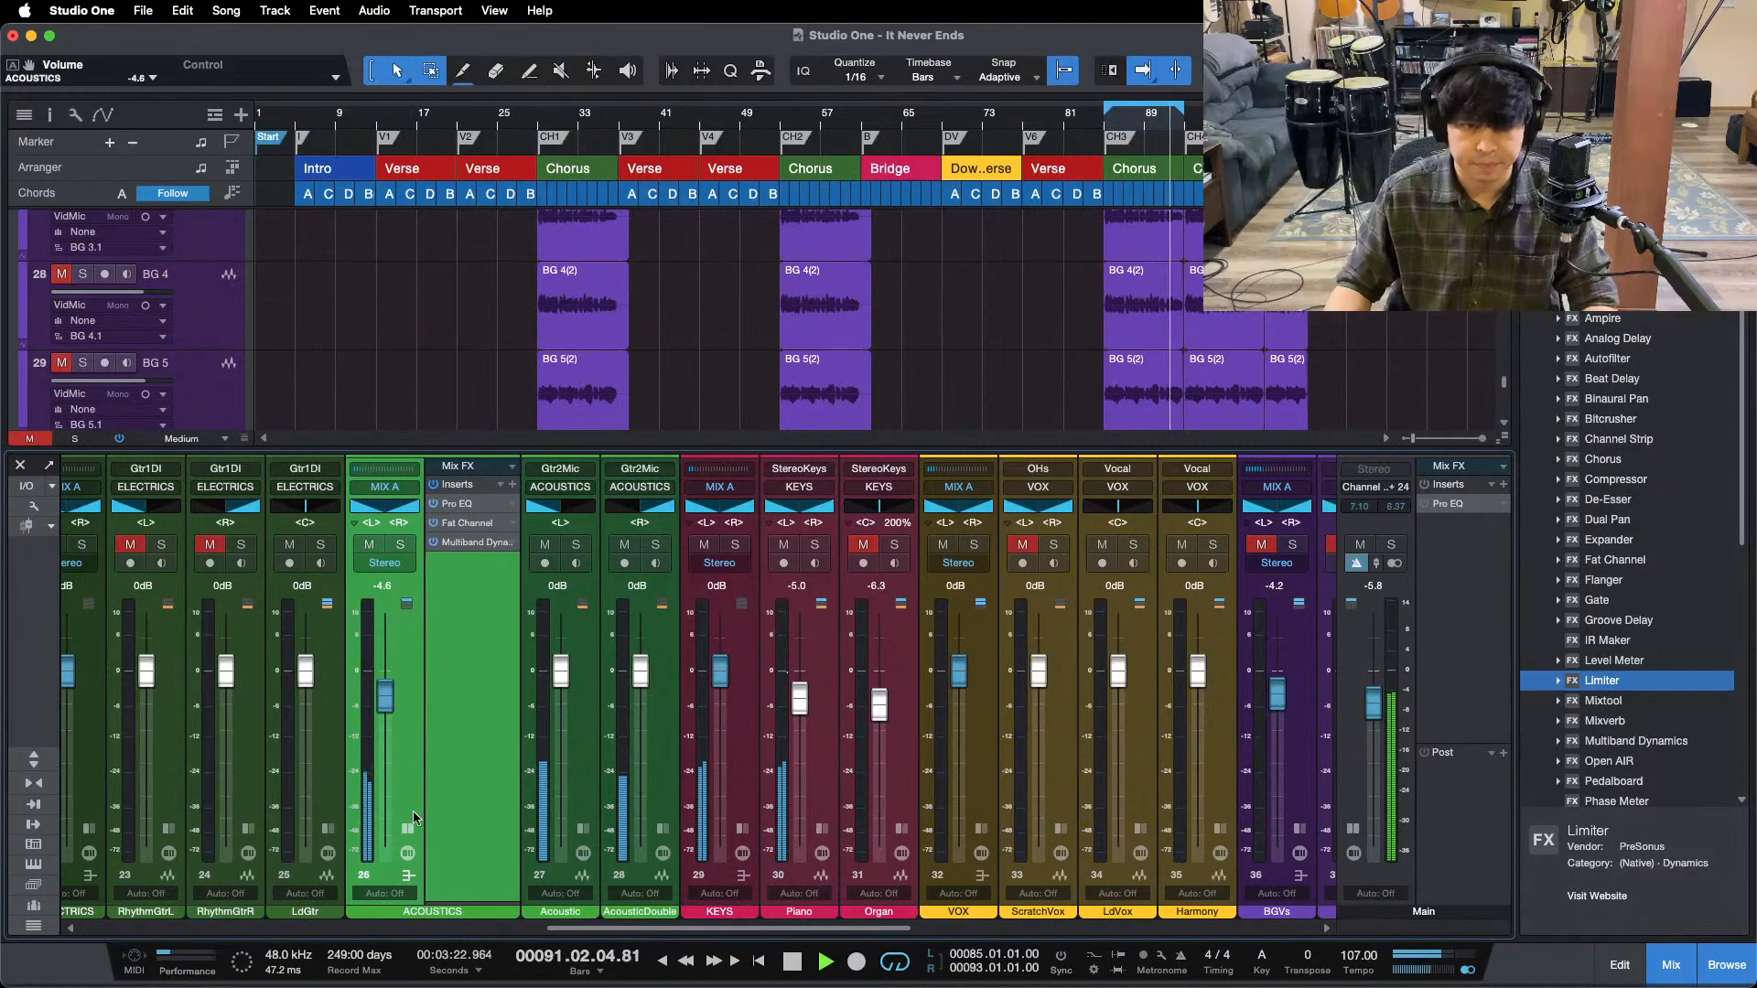
pyautogui.click(408, 875)
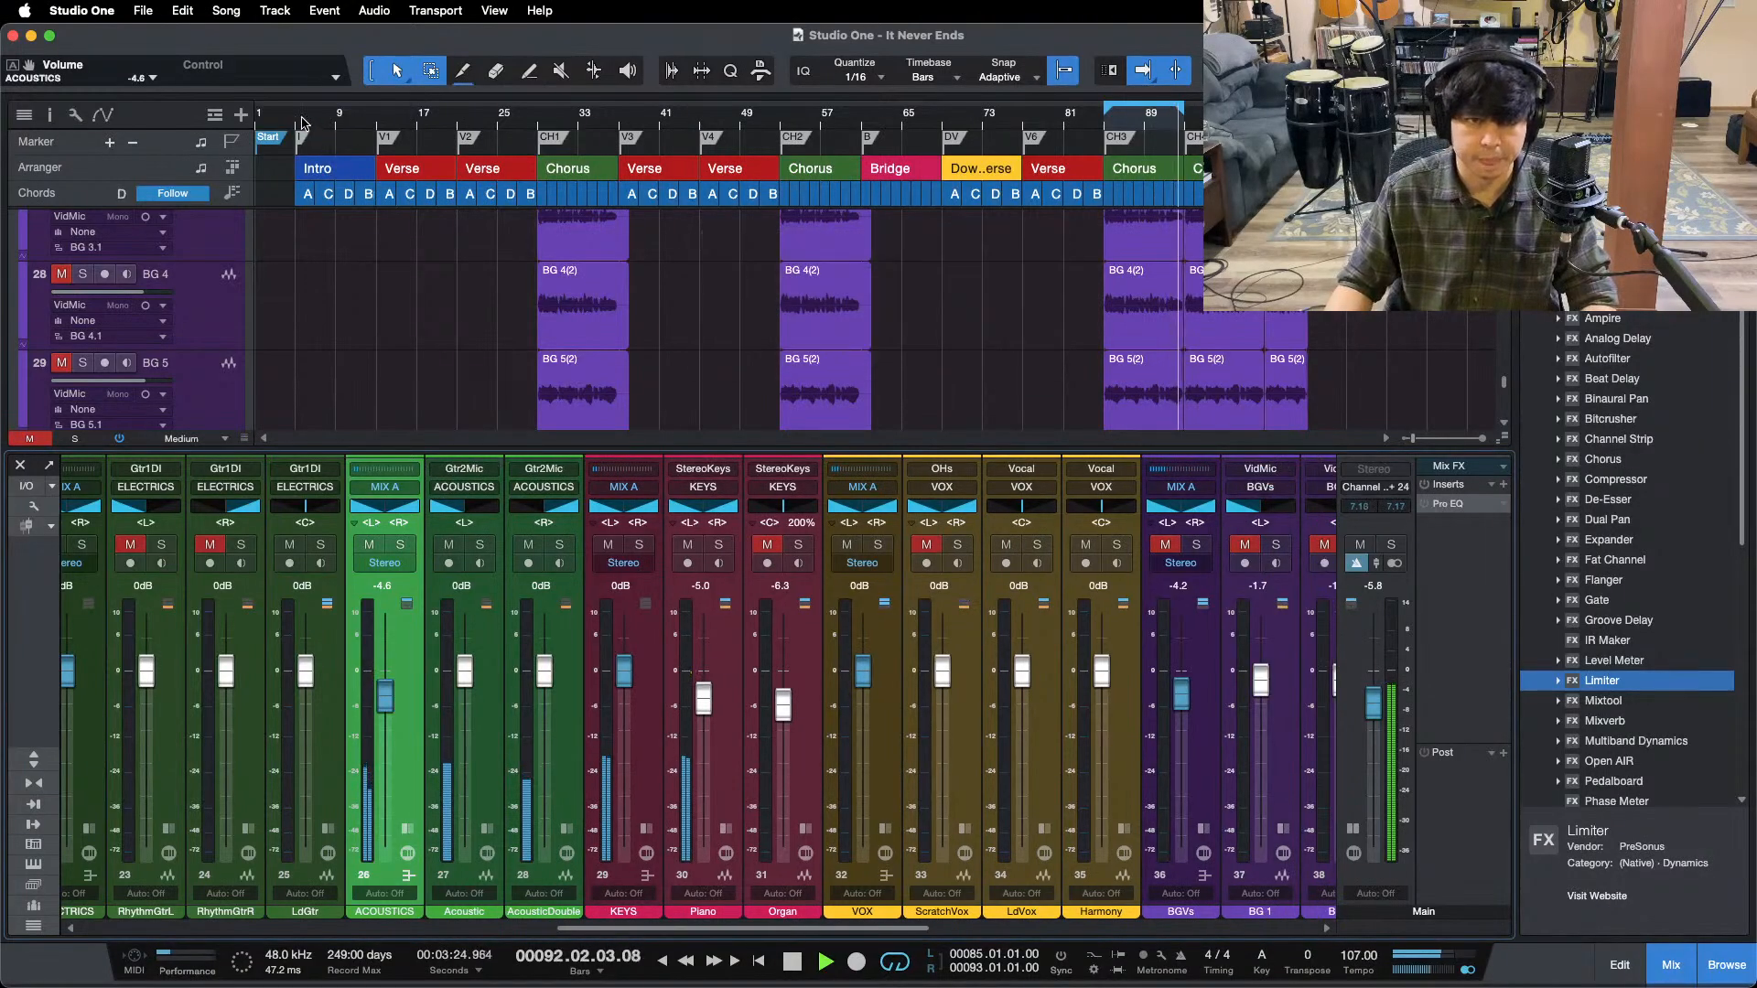
# - Replay the Intro against the soloed AI full song reference, unsolo it, select its clip, and stop playback
pyautogui.press('F3')
pyautogui.click(303, 121)
pyautogui.click(73, 542)
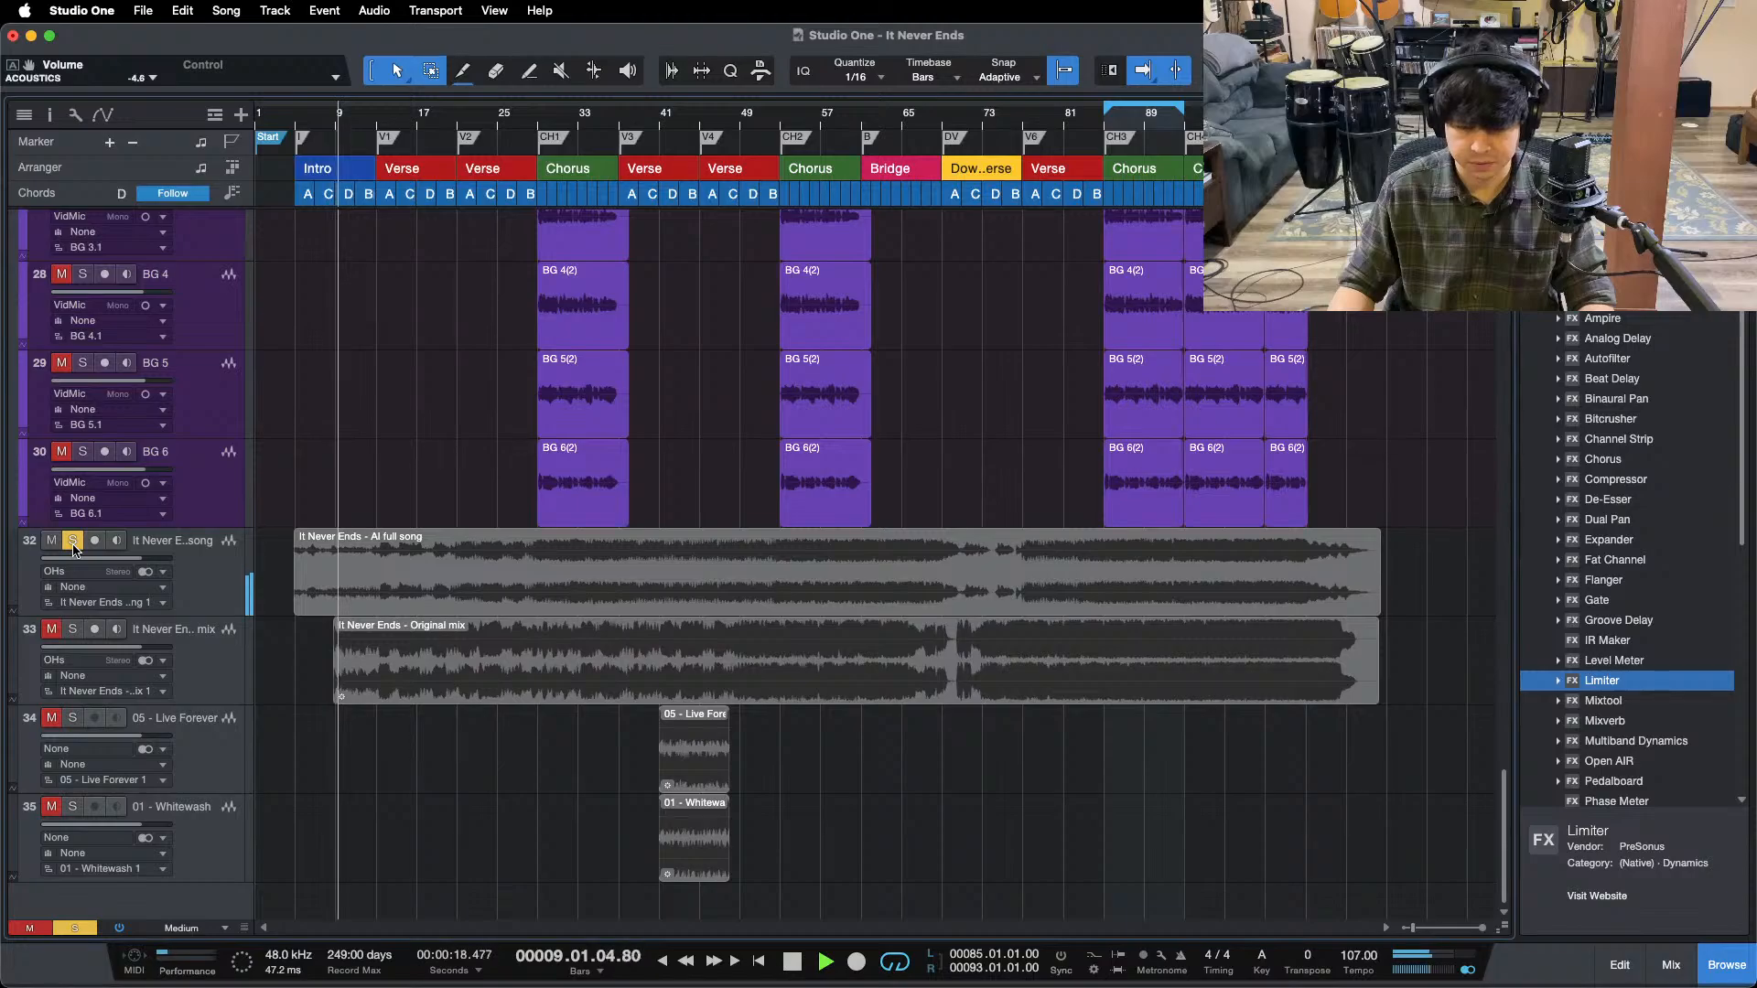
pyautogui.click(73, 542)
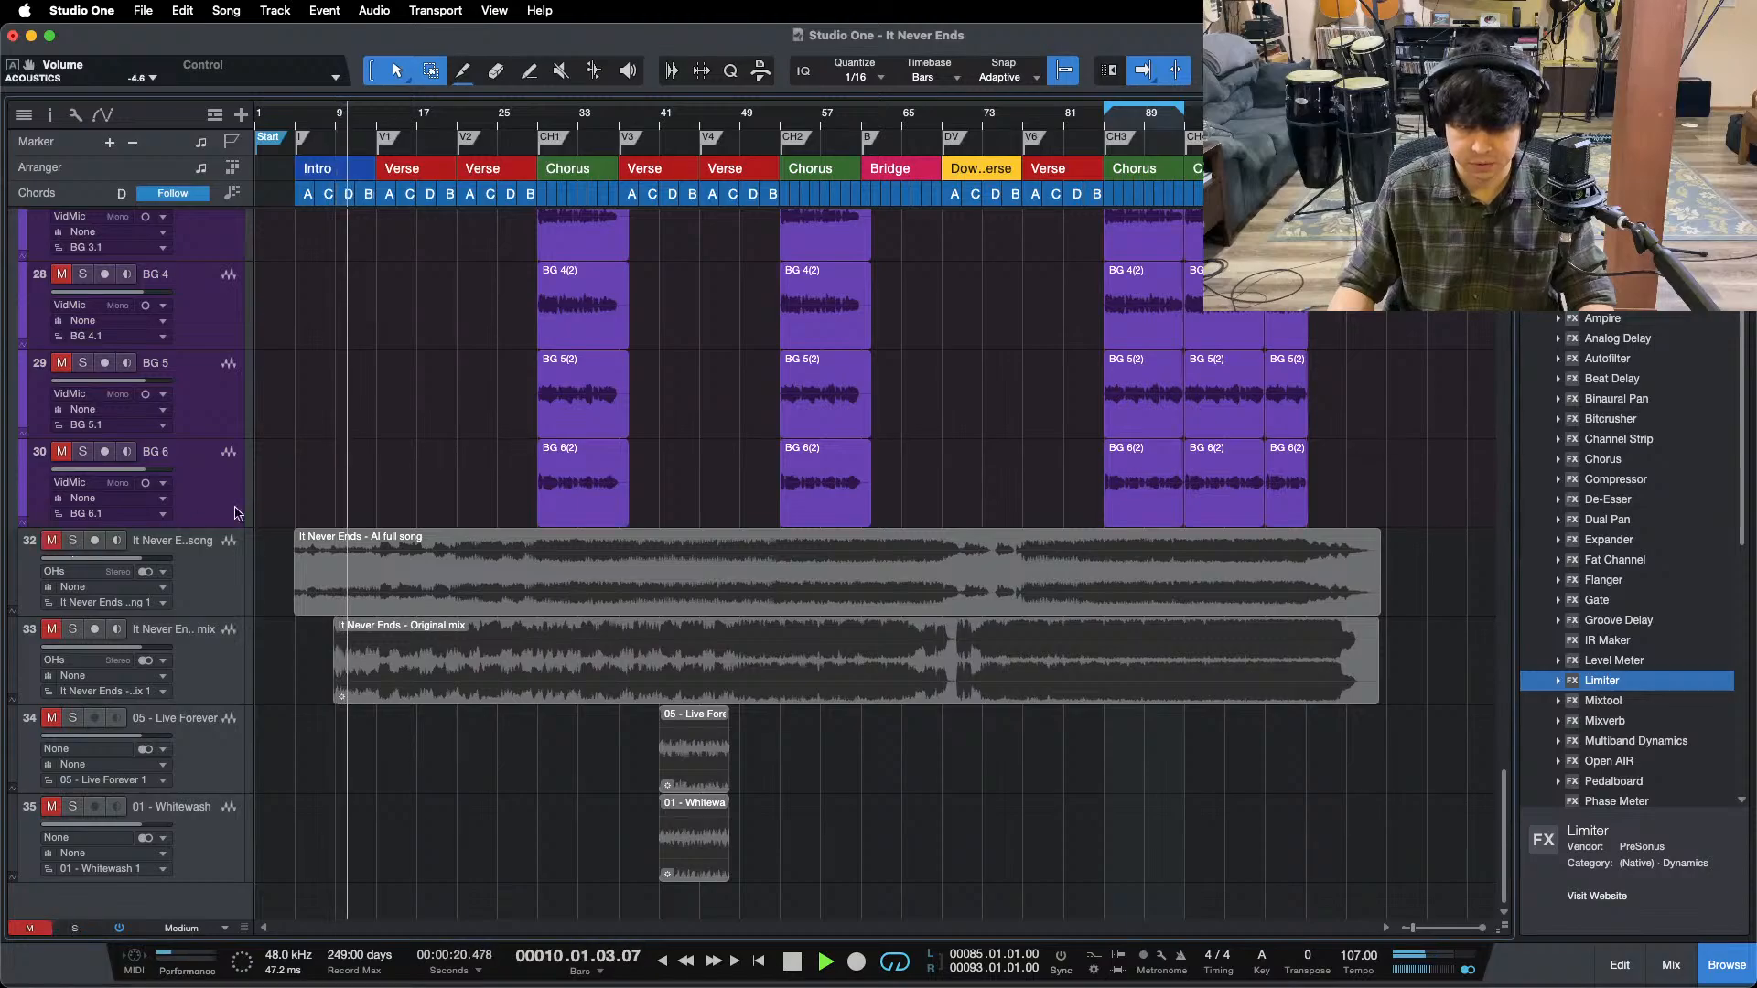
pyautogui.click(419, 591)
pyautogui.press('space')
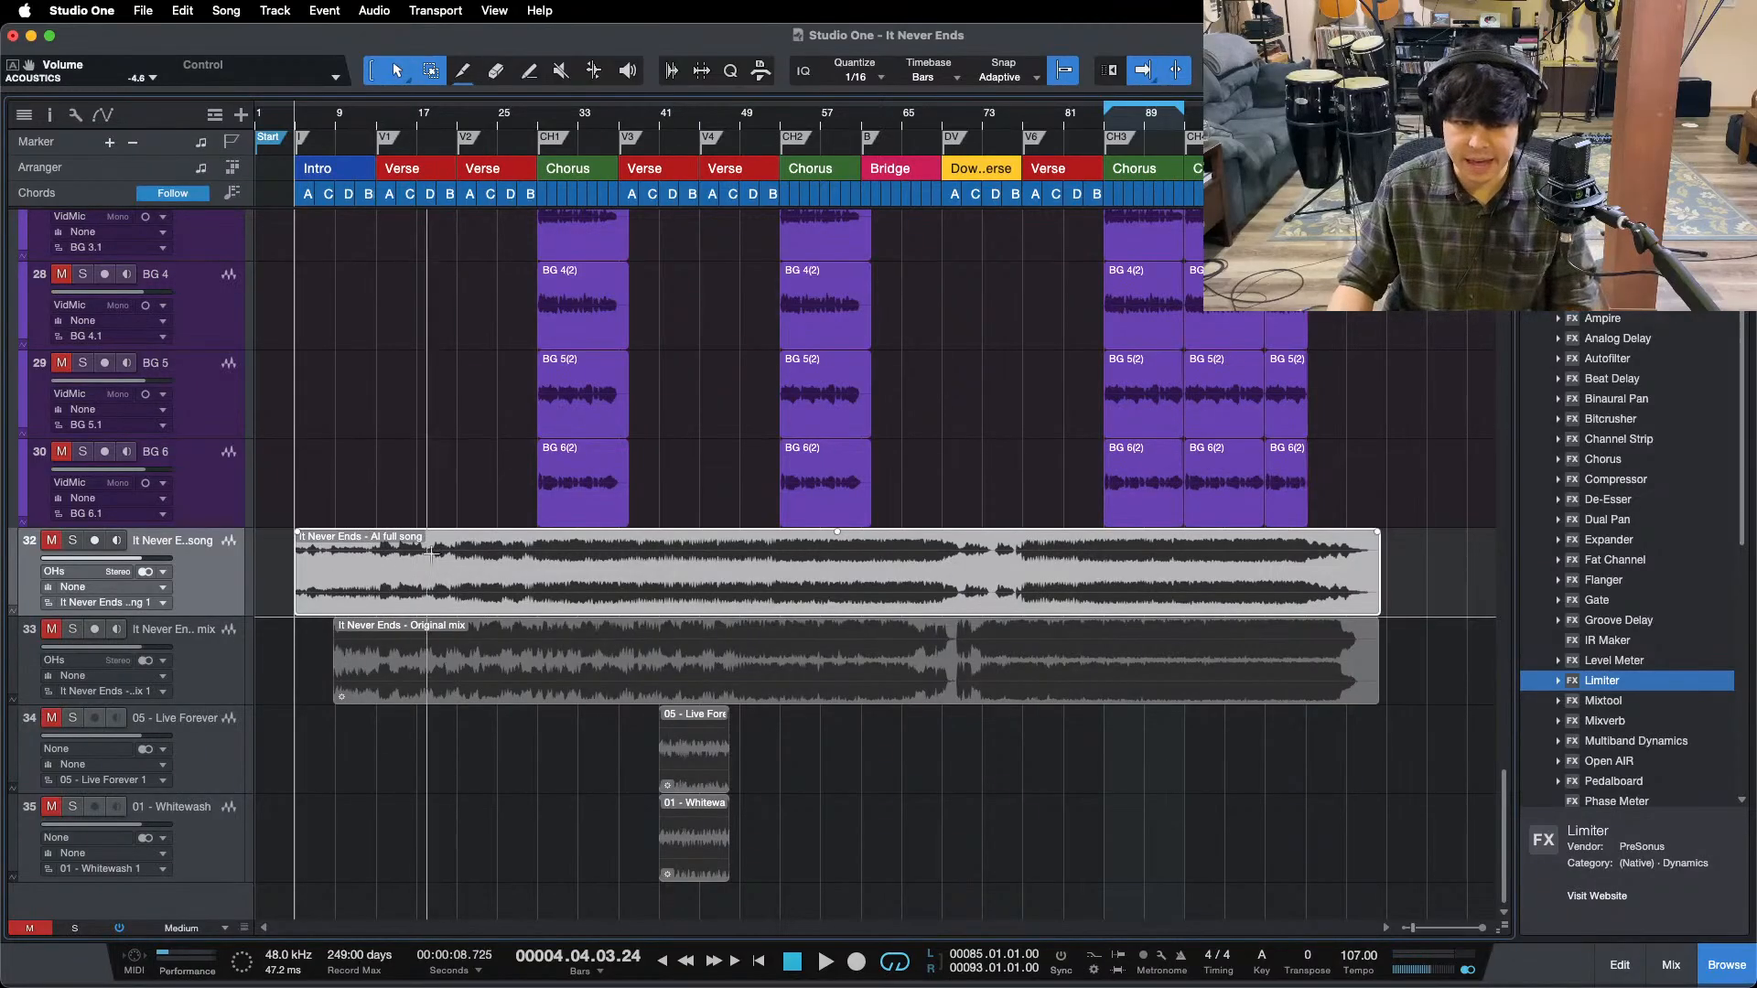
# - Examine the Original mix clip and a range of the AI full song from bar 12, and return to the vocal tracks
pyautogui.click(403, 691)
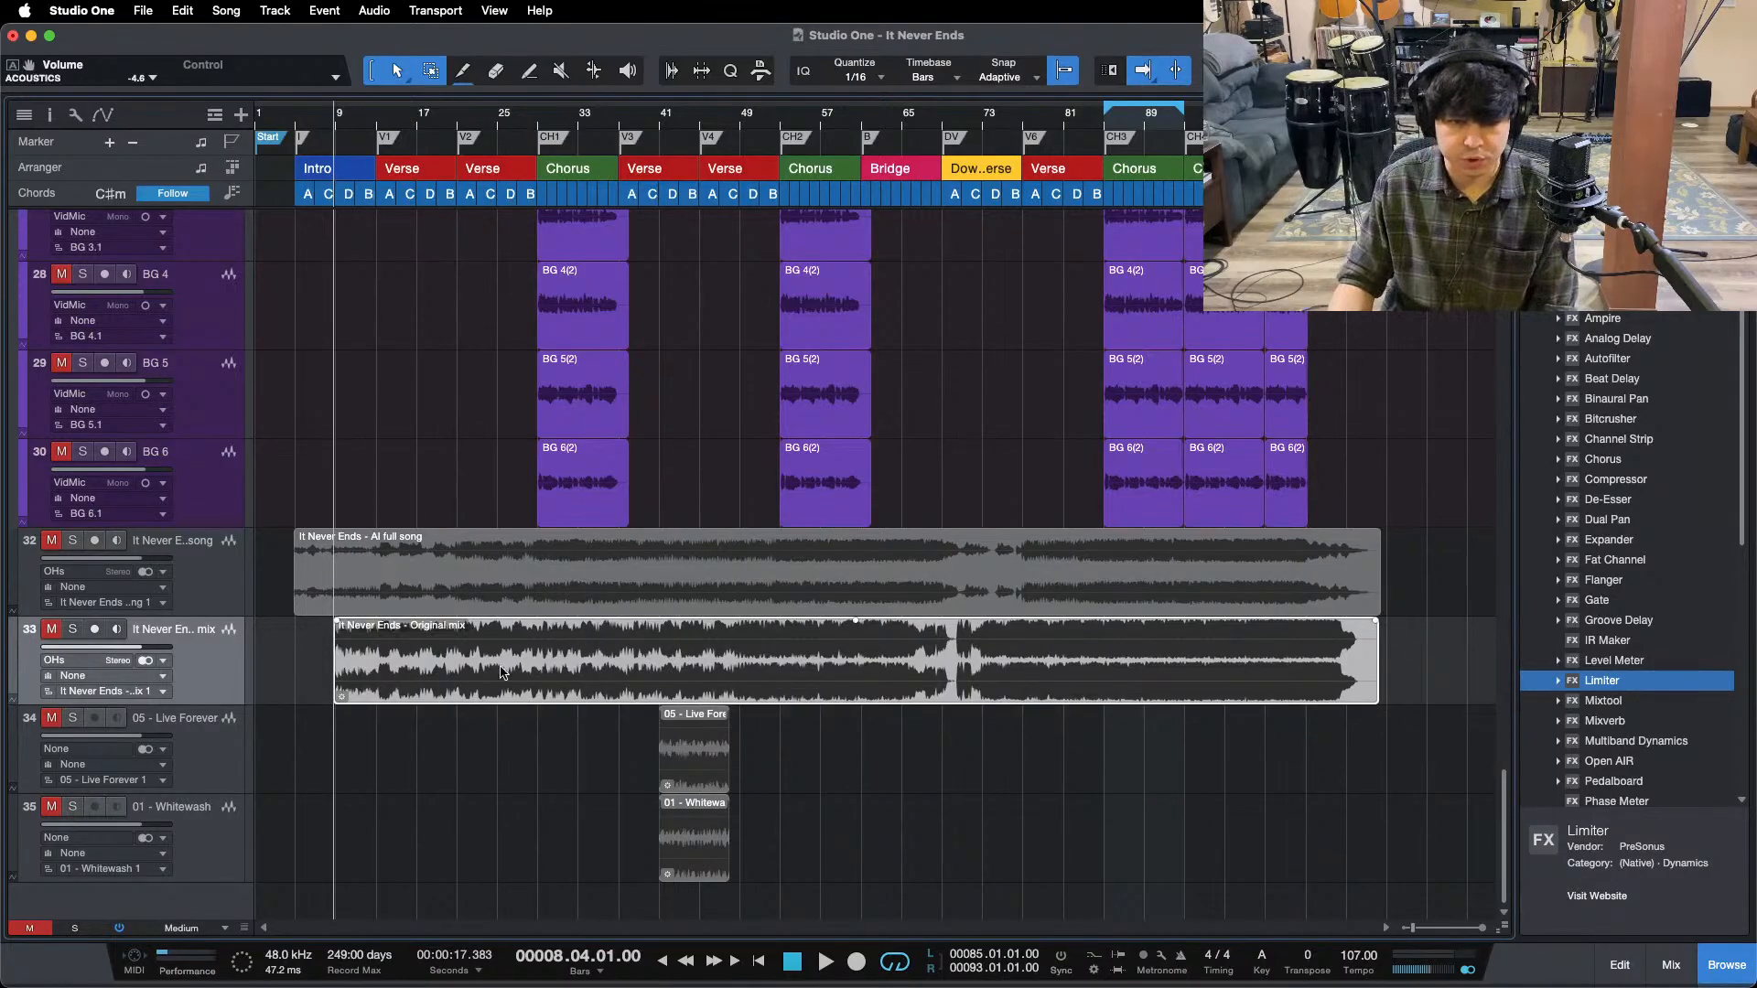
pyautogui.moveTo(365, 562); pyautogui.dragTo(1306, 547)
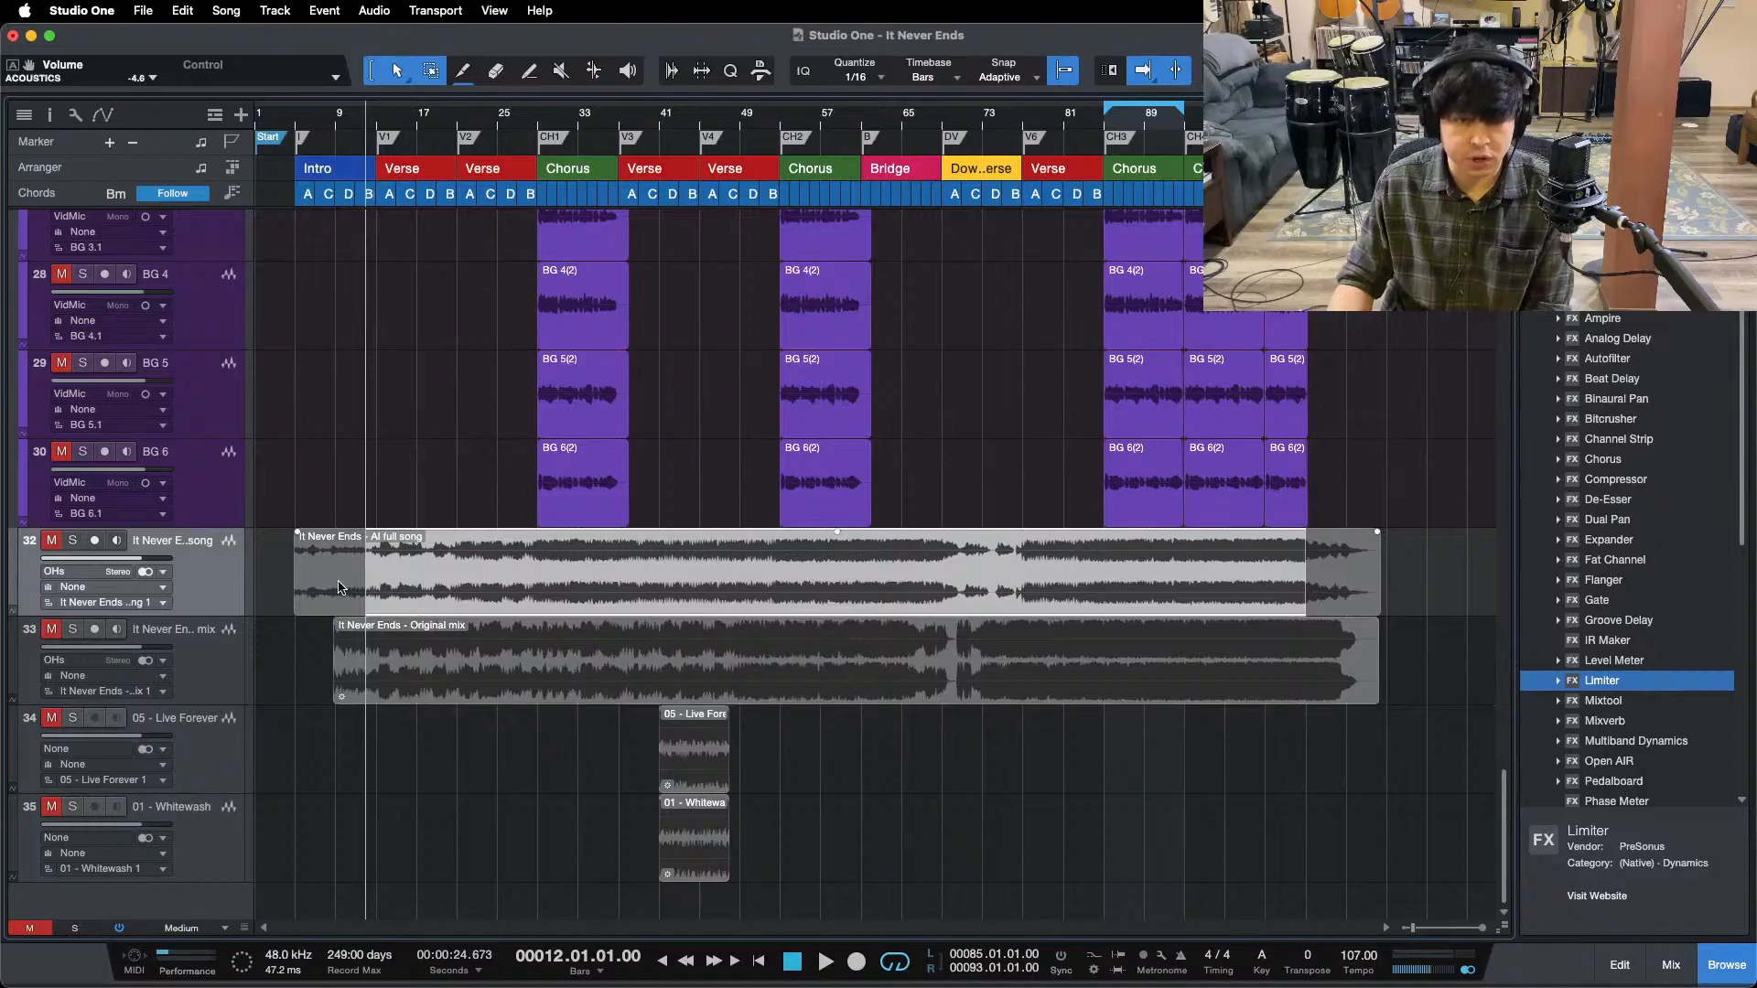
pyautogui.scroll(15, 1073, 567)
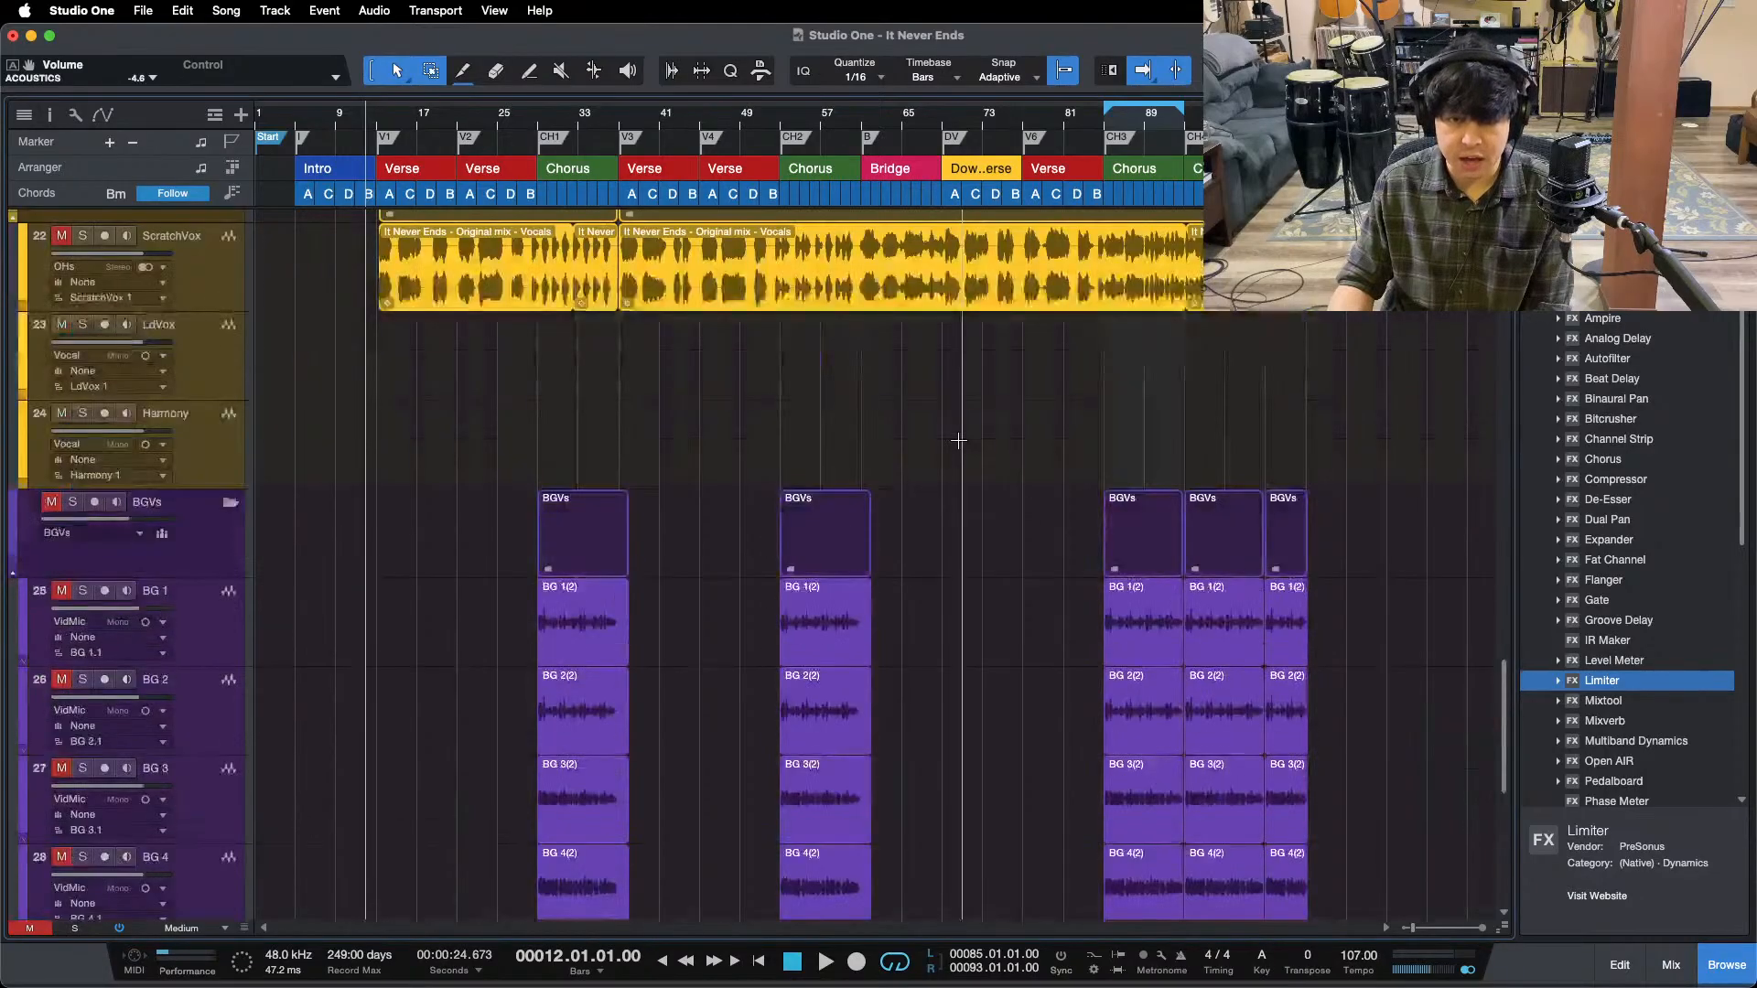
# - Loop the Intro and replay it against the soloed AI full song reference, stopping playback and unsoloing the reference at the end
pyautogui.scroll(10, 930, 562)
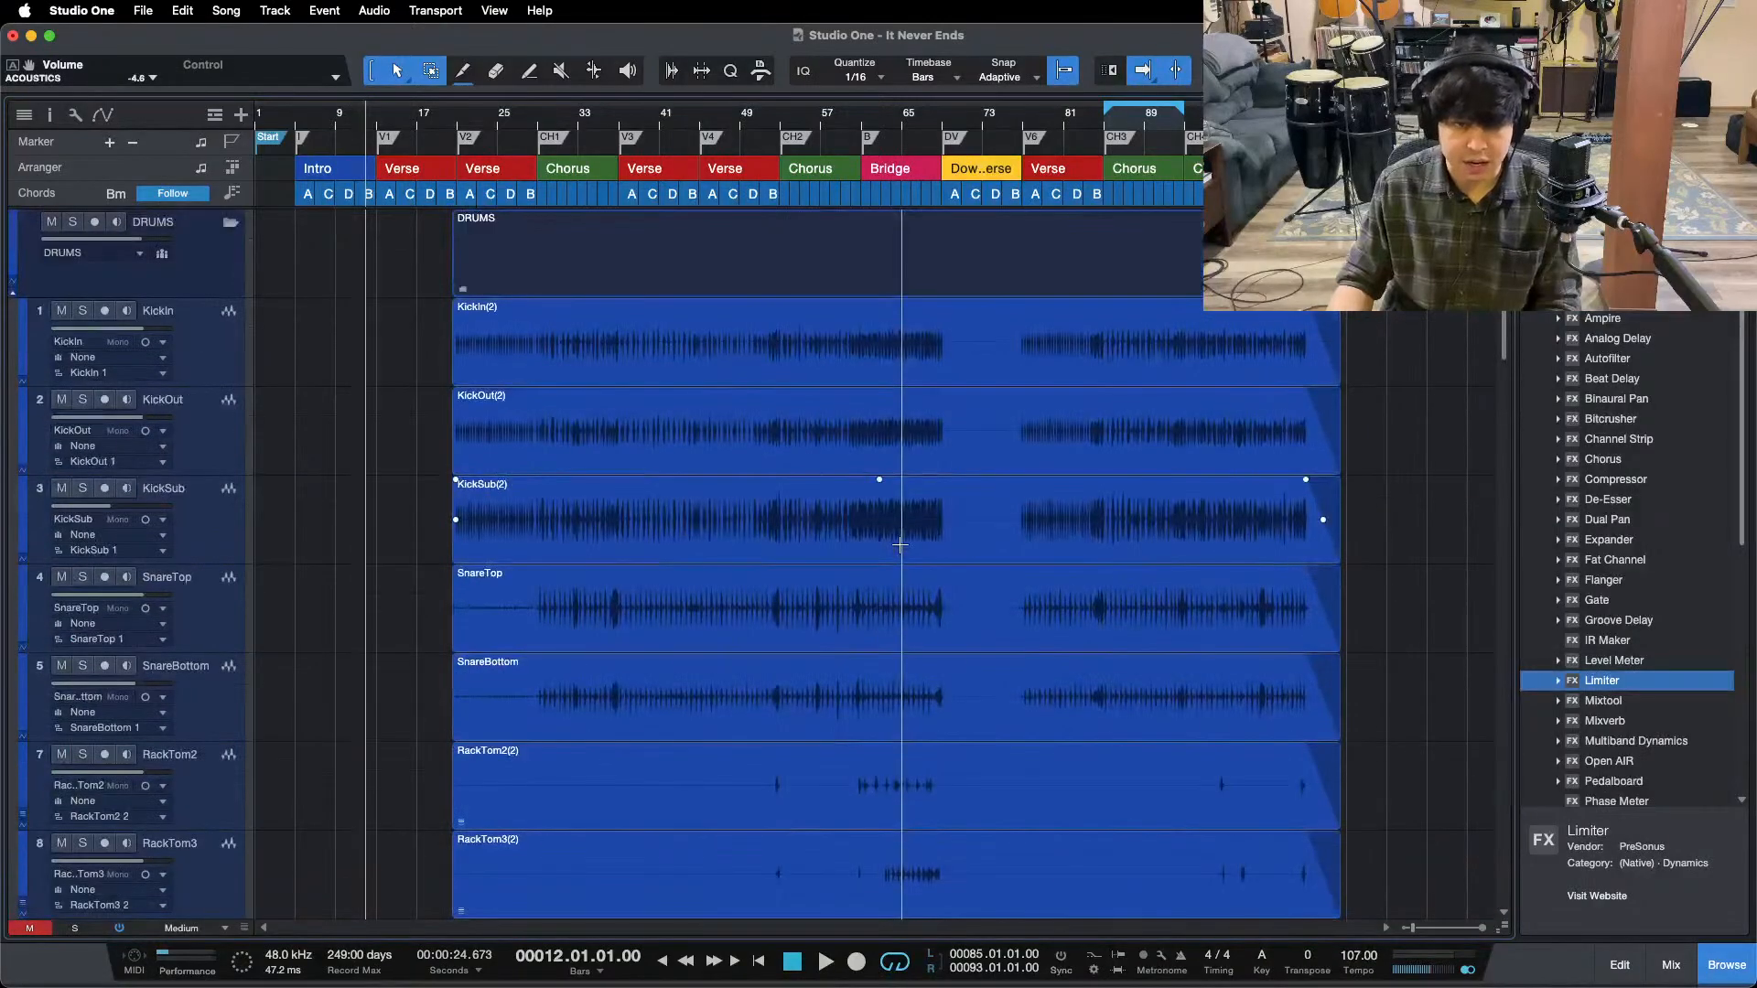
pyautogui.scroll(-20, 820, 574)
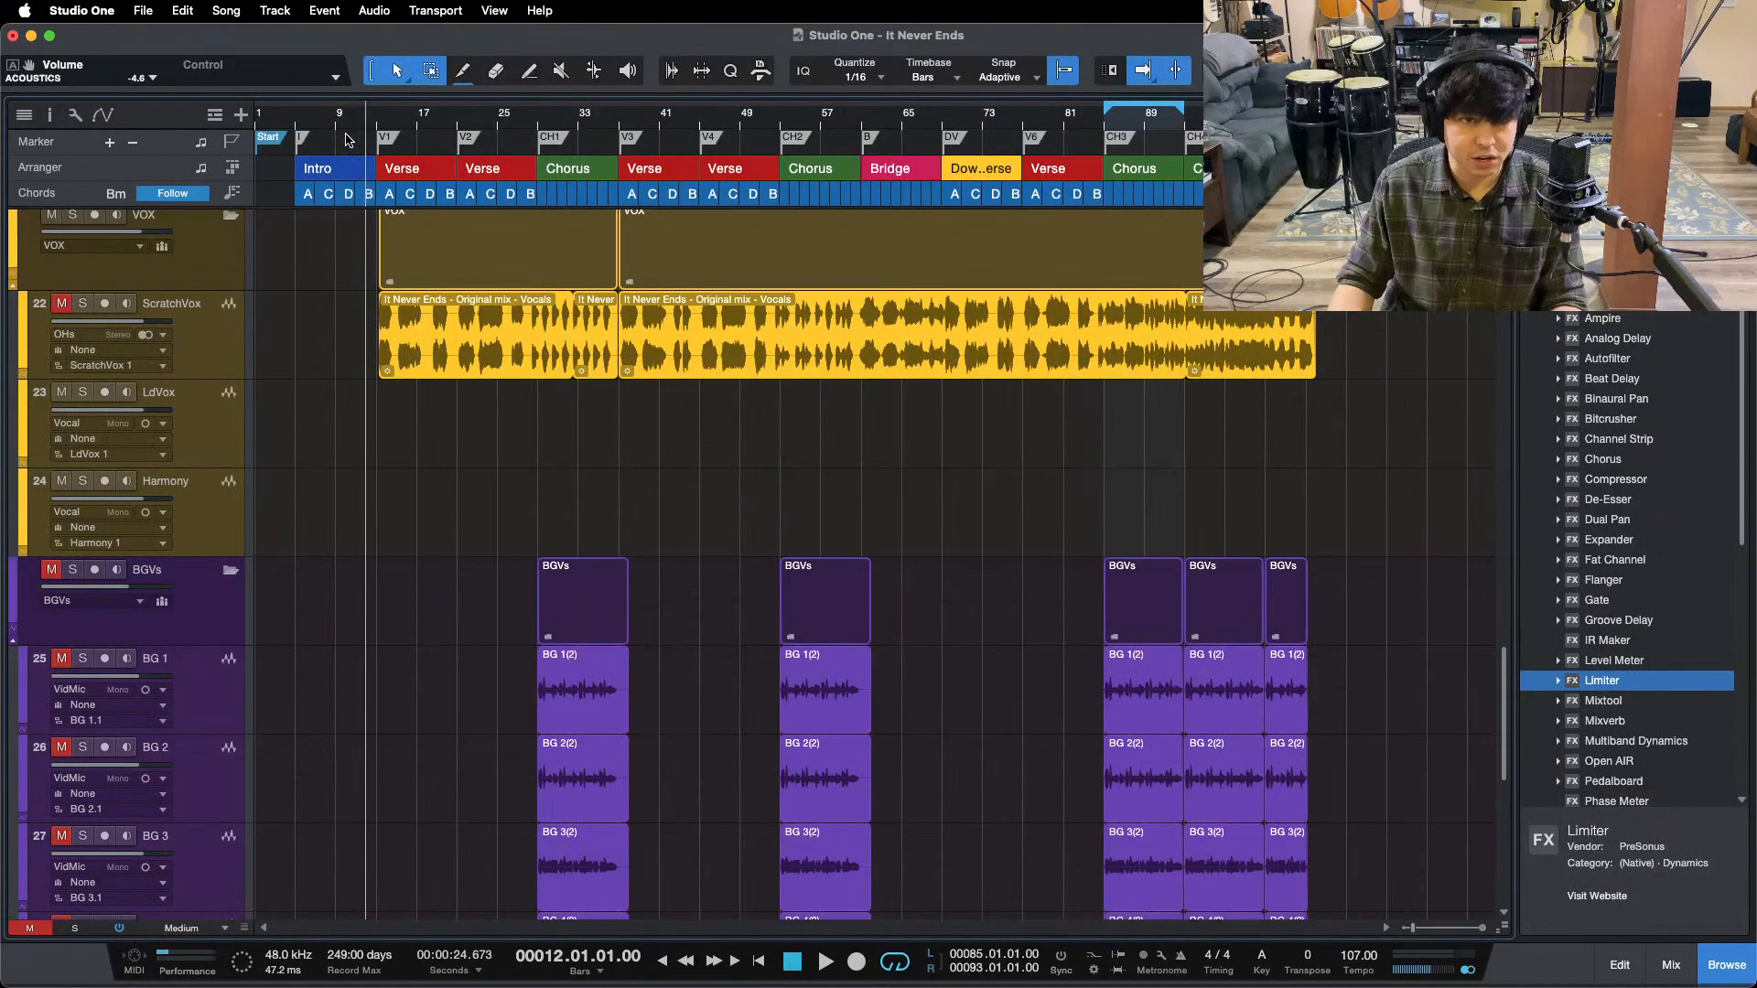
pyautogui.doubleClick(349, 140)
pyautogui.scroll(-7, 353, 447)
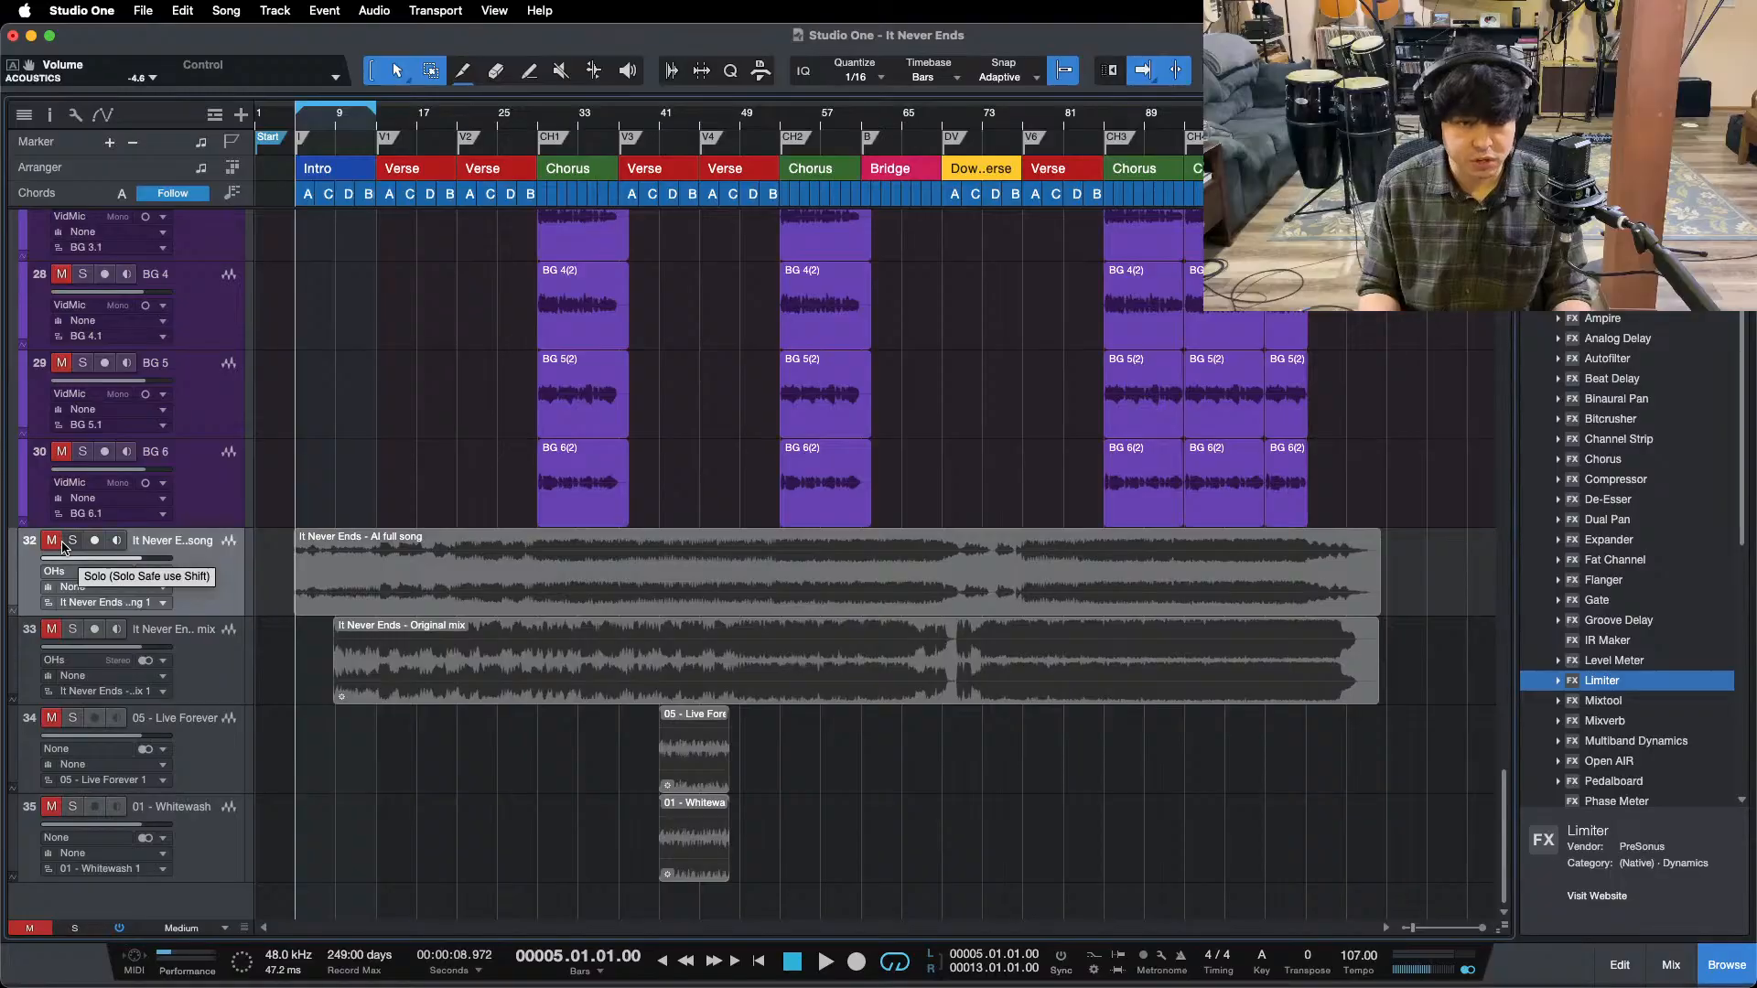
pyautogui.press('space')
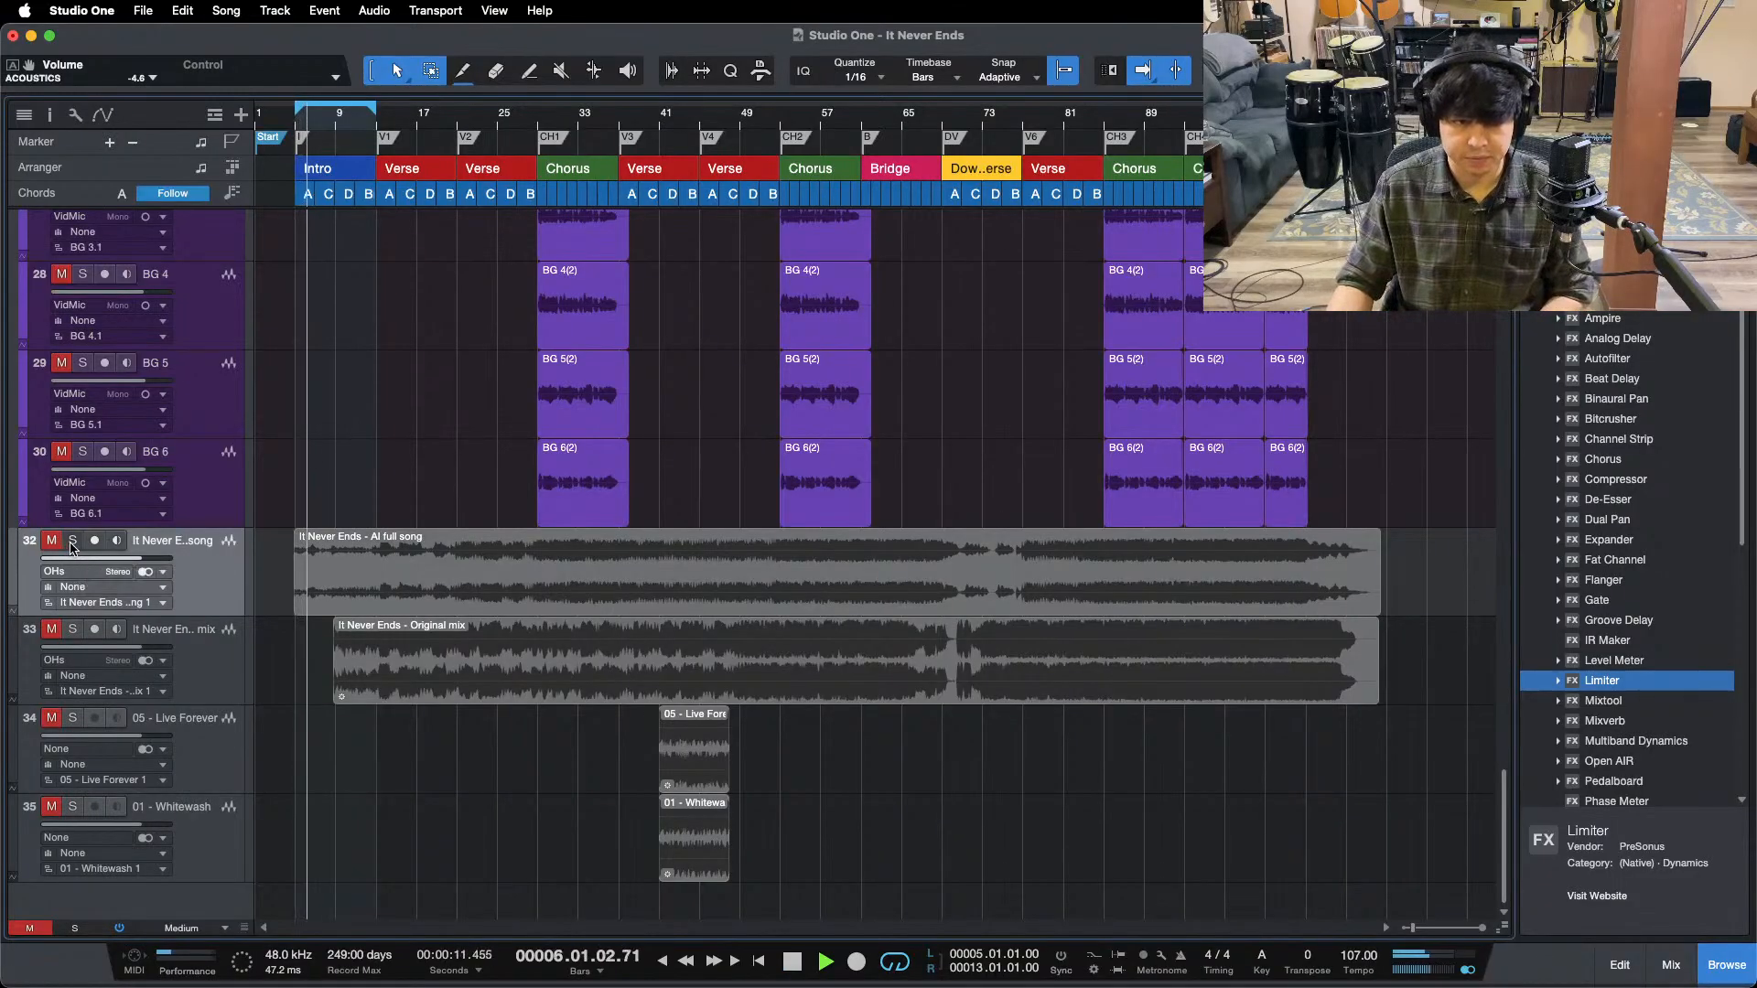
pyautogui.click(72, 542)
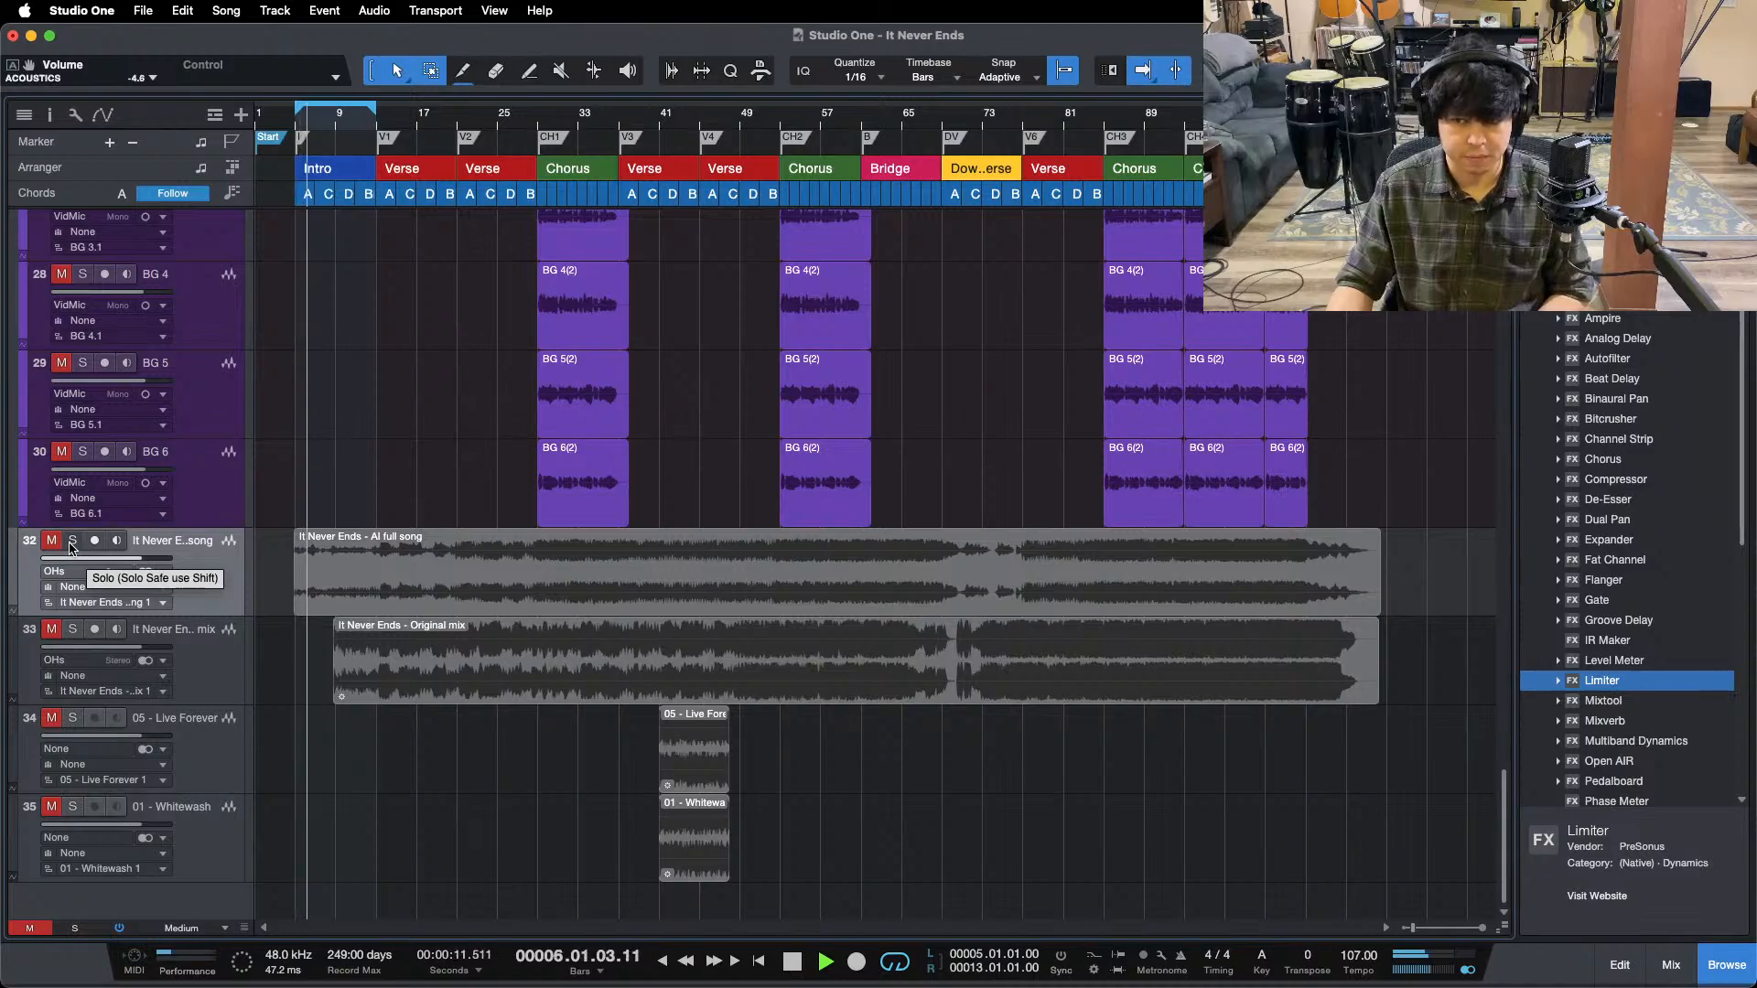
pyautogui.click(72, 542)
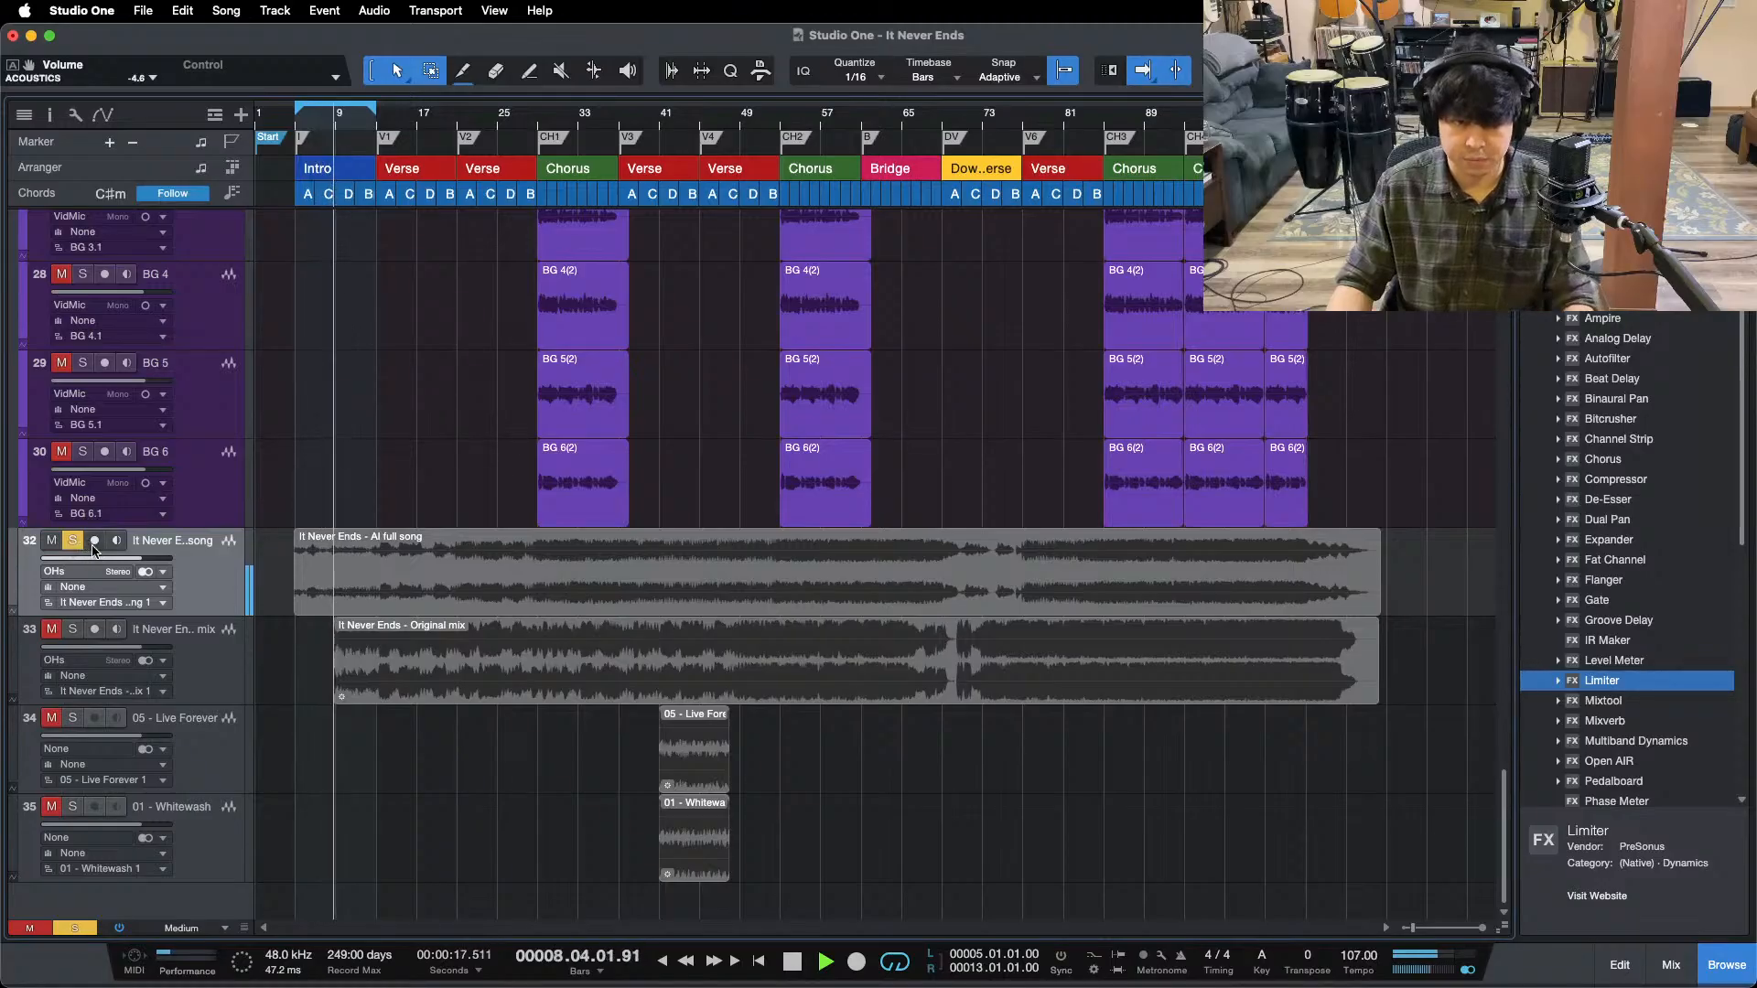
pyautogui.press('space')
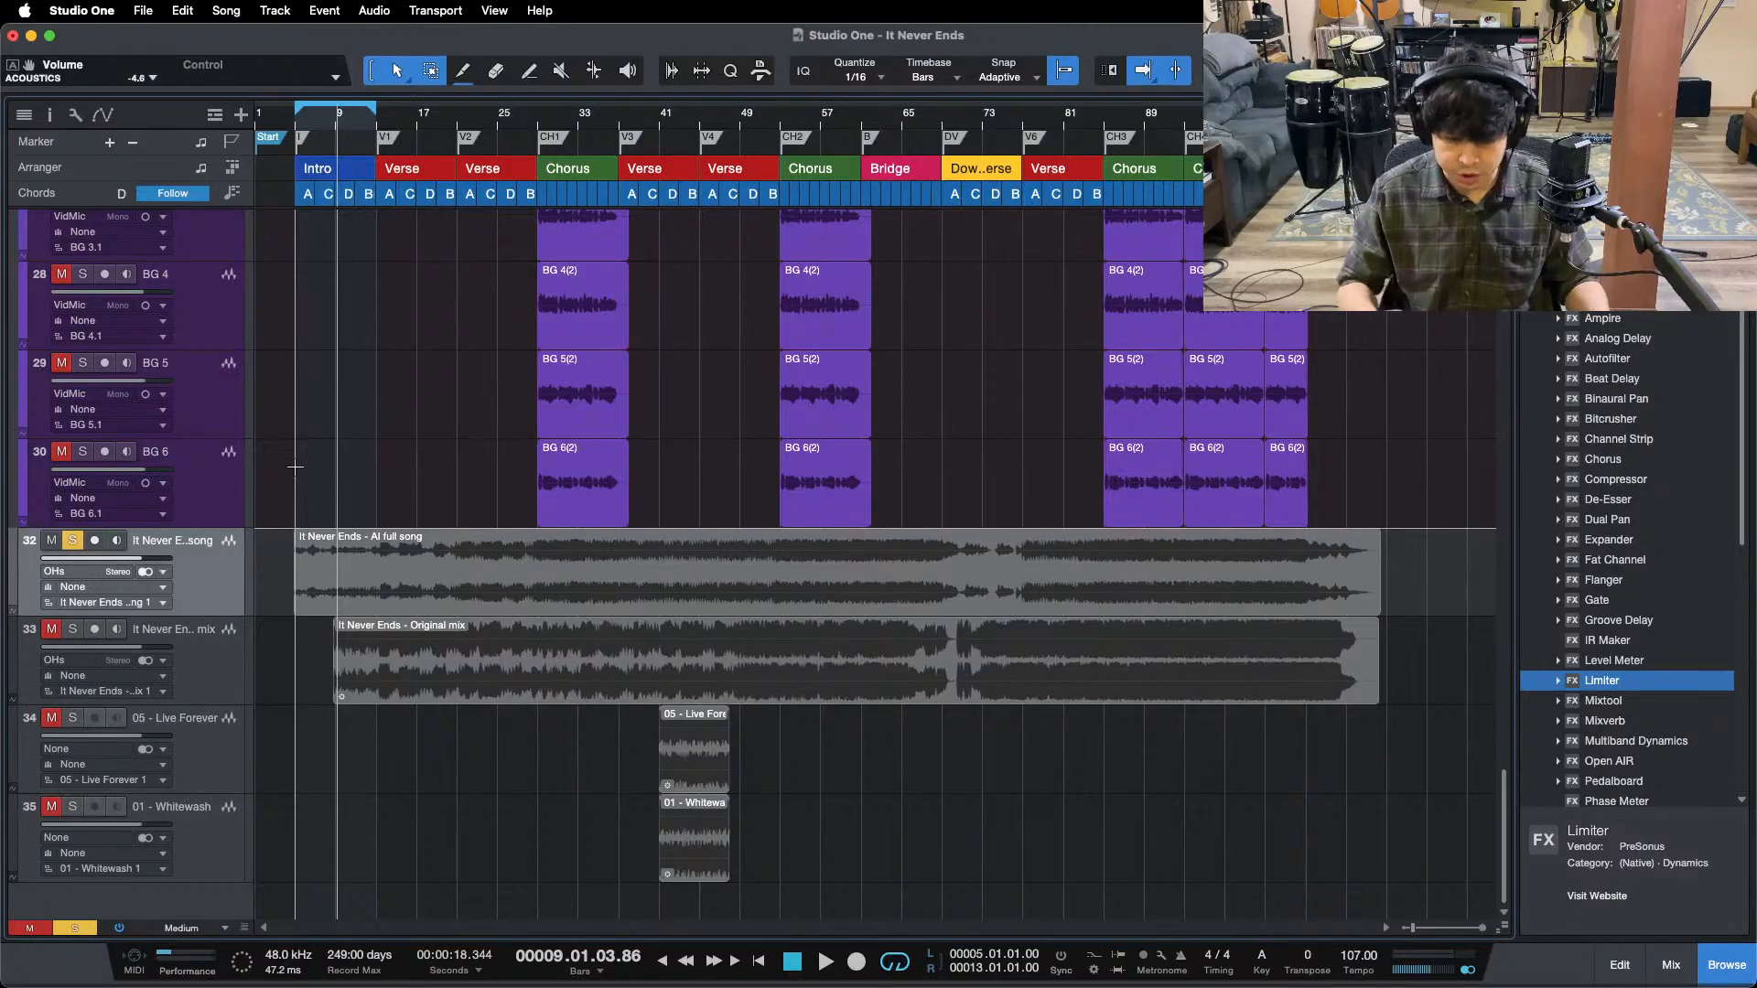
pyautogui.press('s')
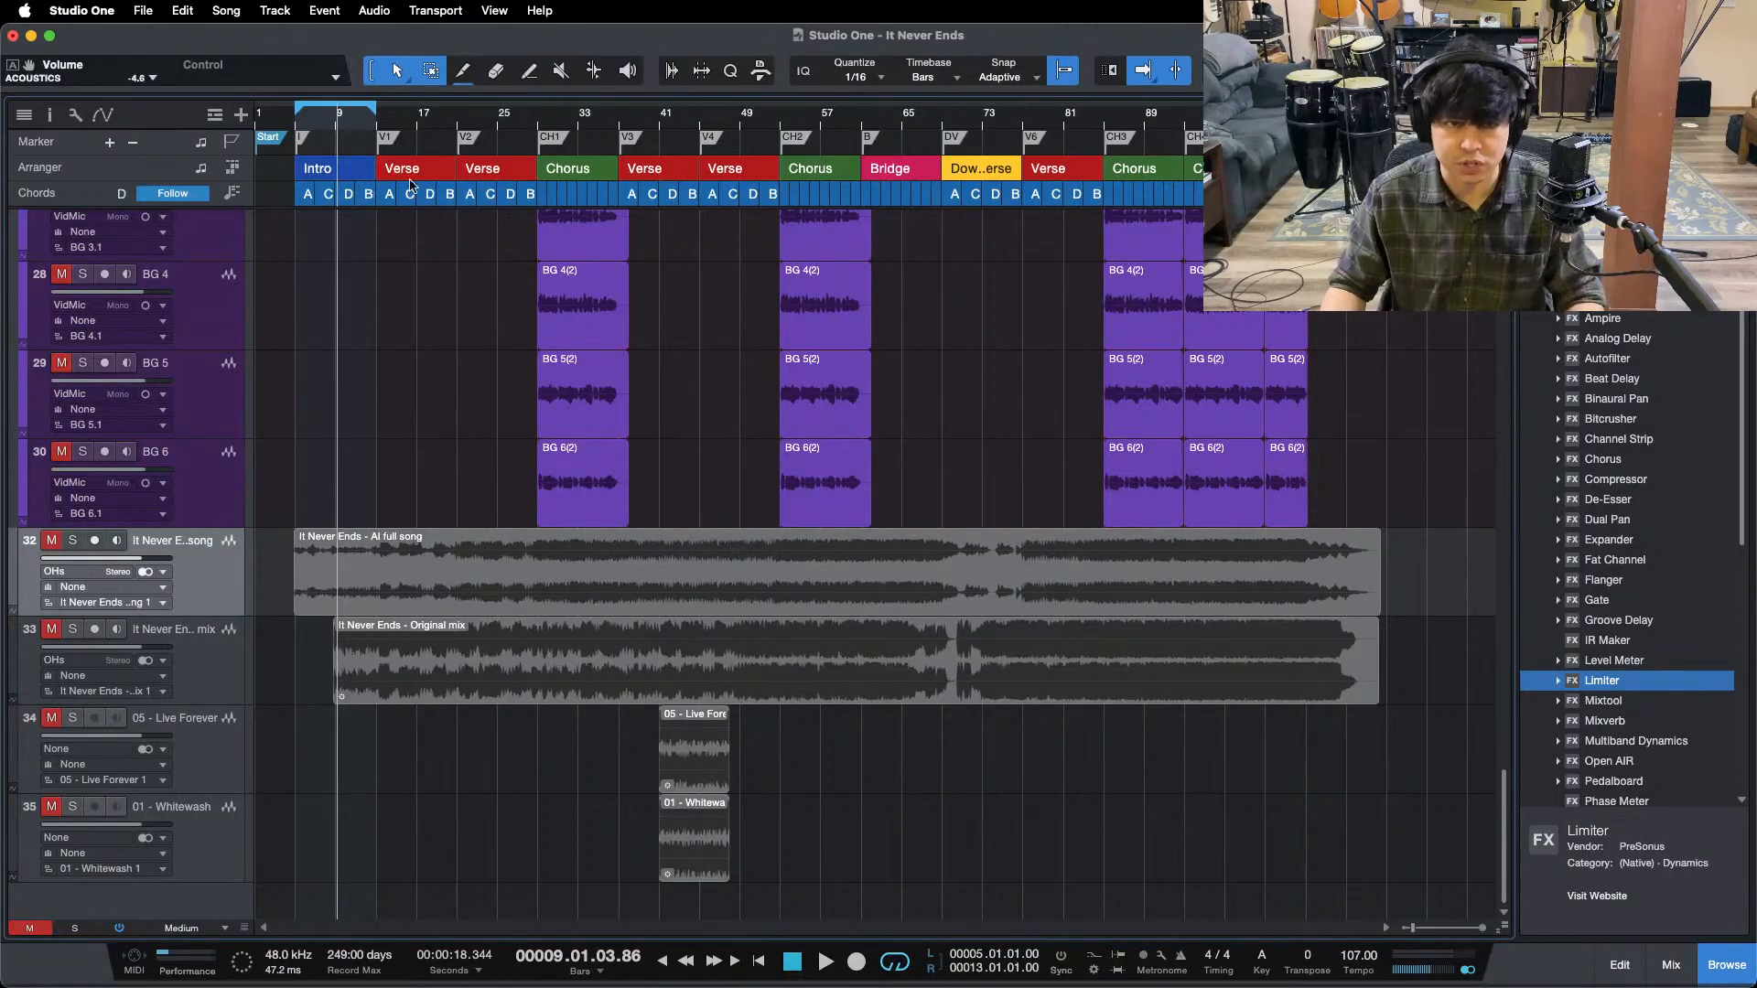
# - Move the loop to the Chorus at bars 85 to 93 and start playing it
pyautogui.doubleClick(1151, 140)
pyautogui.moveTo(1152, 124); pyautogui.dragTo(862, 196)
pyautogui.scroll(2, 860, 463)
pyautogui.press('space')
pyautogui.moveTo(954, 940)
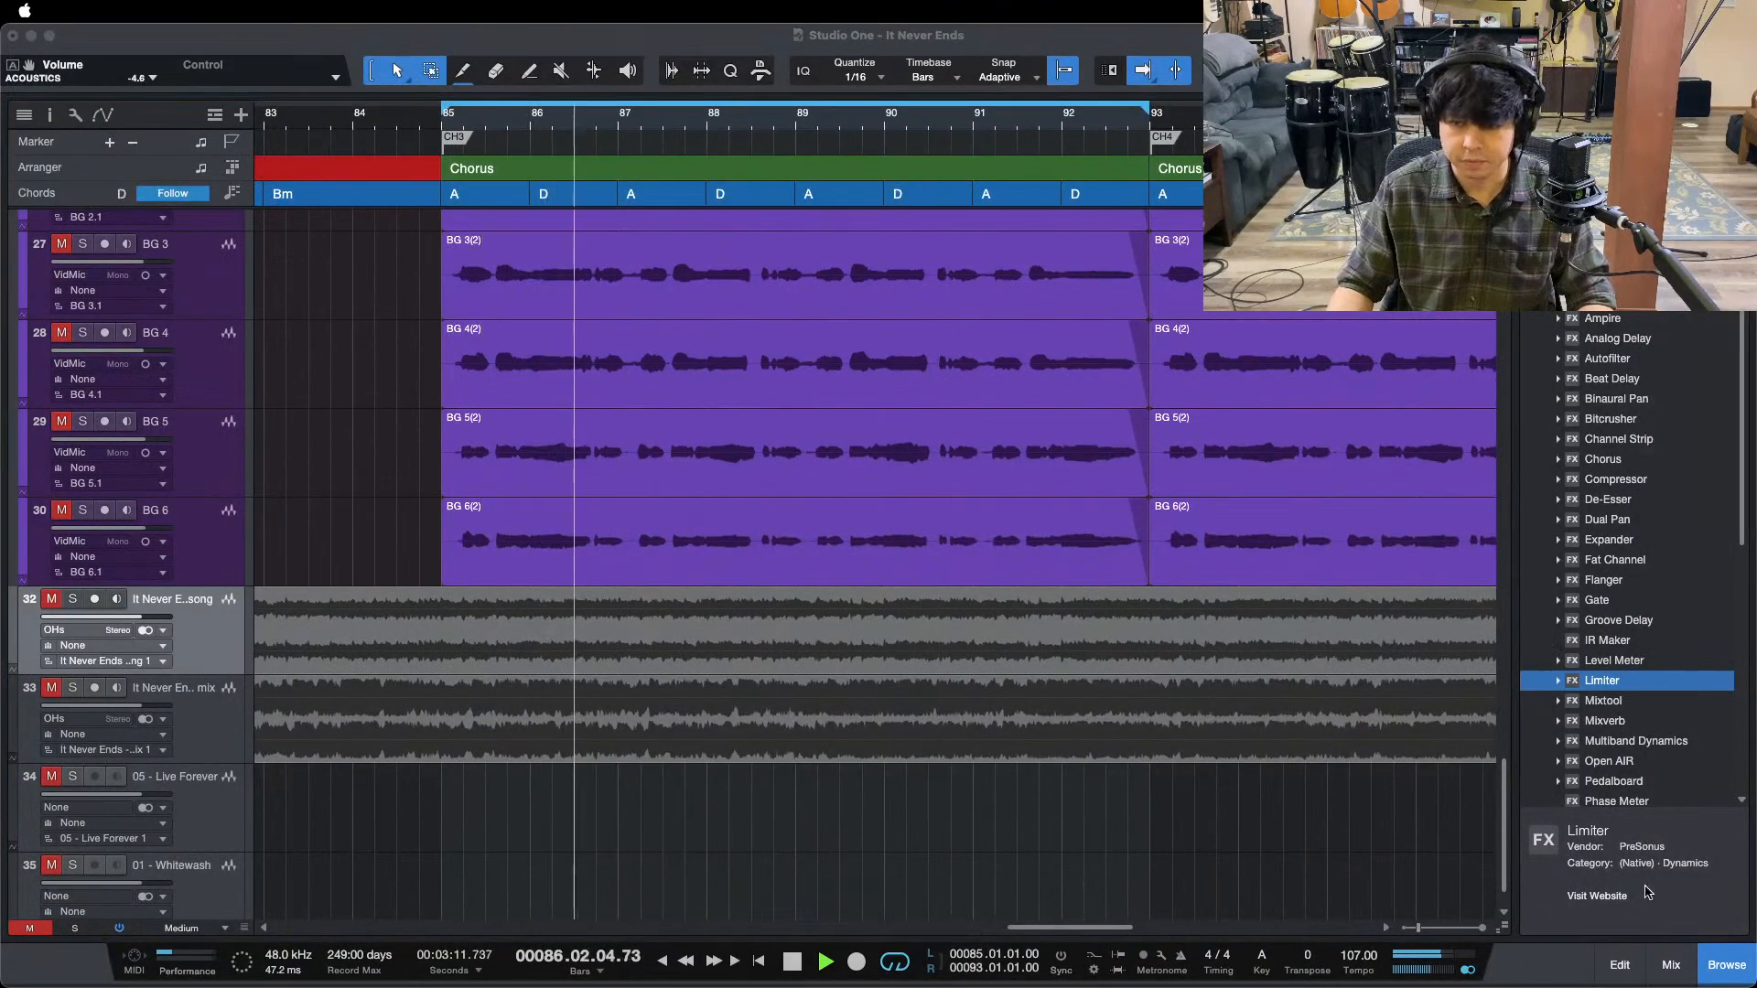
pyautogui.click(1318, 830)
pyautogui.scroll(1, 785, 596)
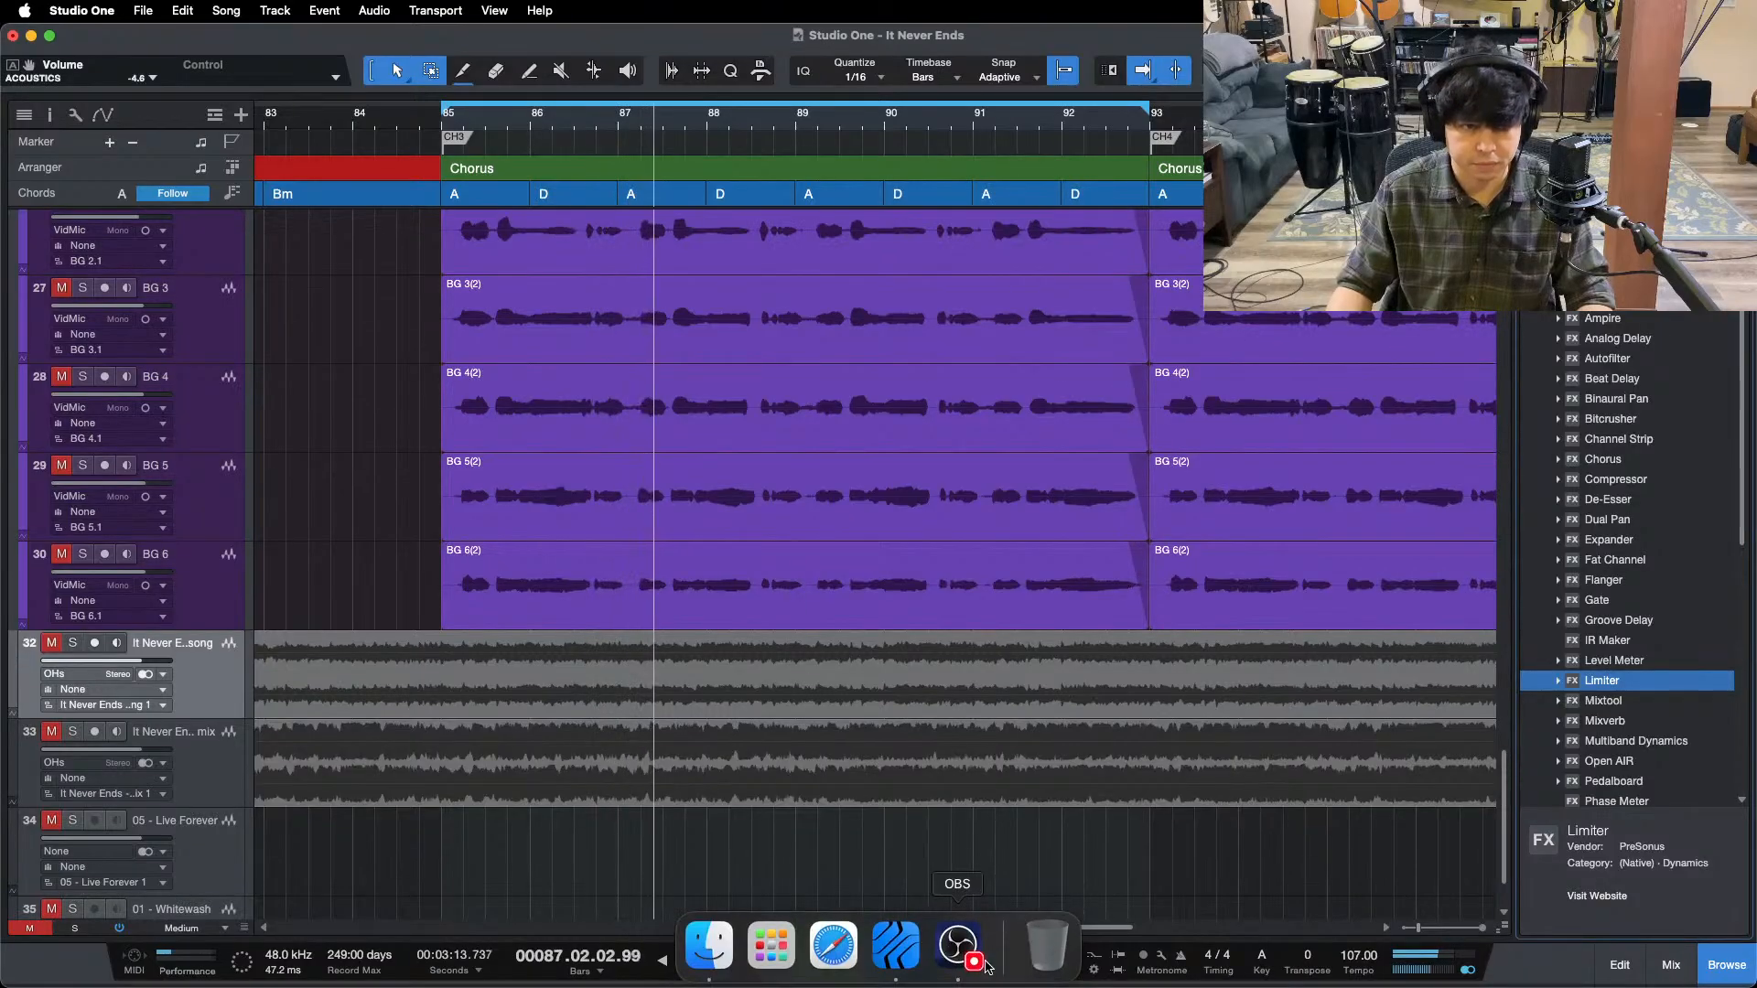
pyautogui.click(1098, 832)
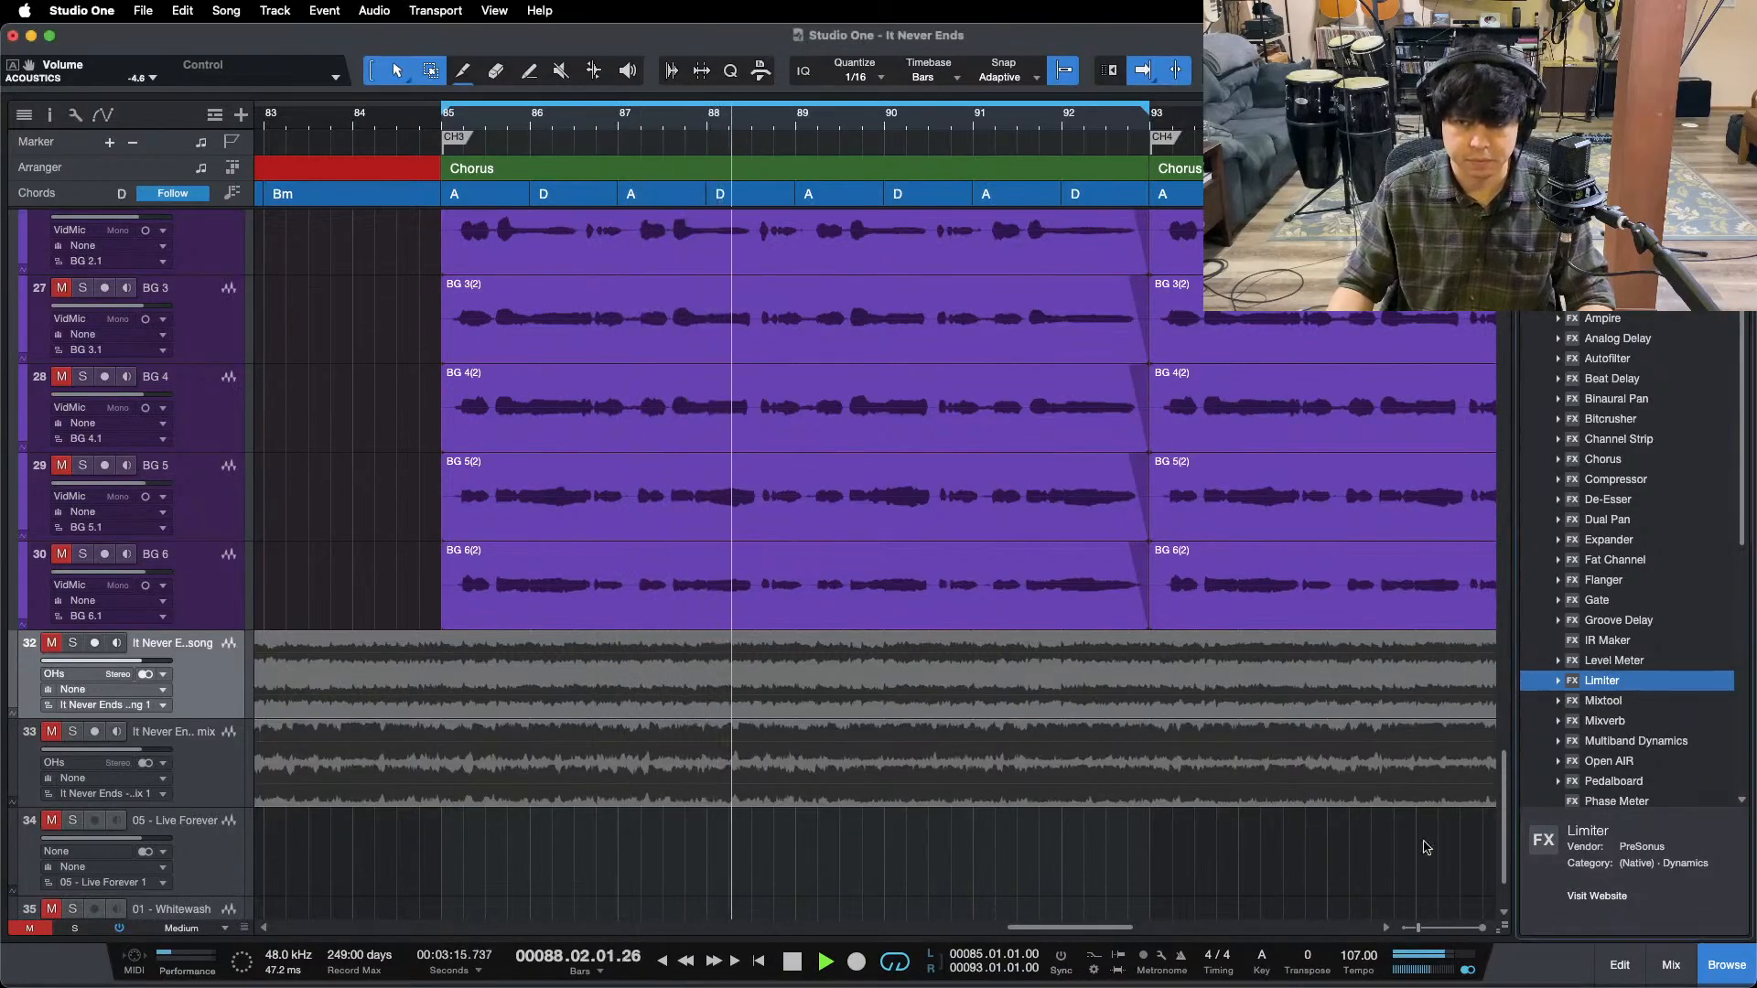
# - Bring the electrics channels up in the mixer, unmute RhythmGtrL and RhythmGtrR, and stop playback
pyautogui.scroll(5, 869, 692)
pyautogui.press('F3')
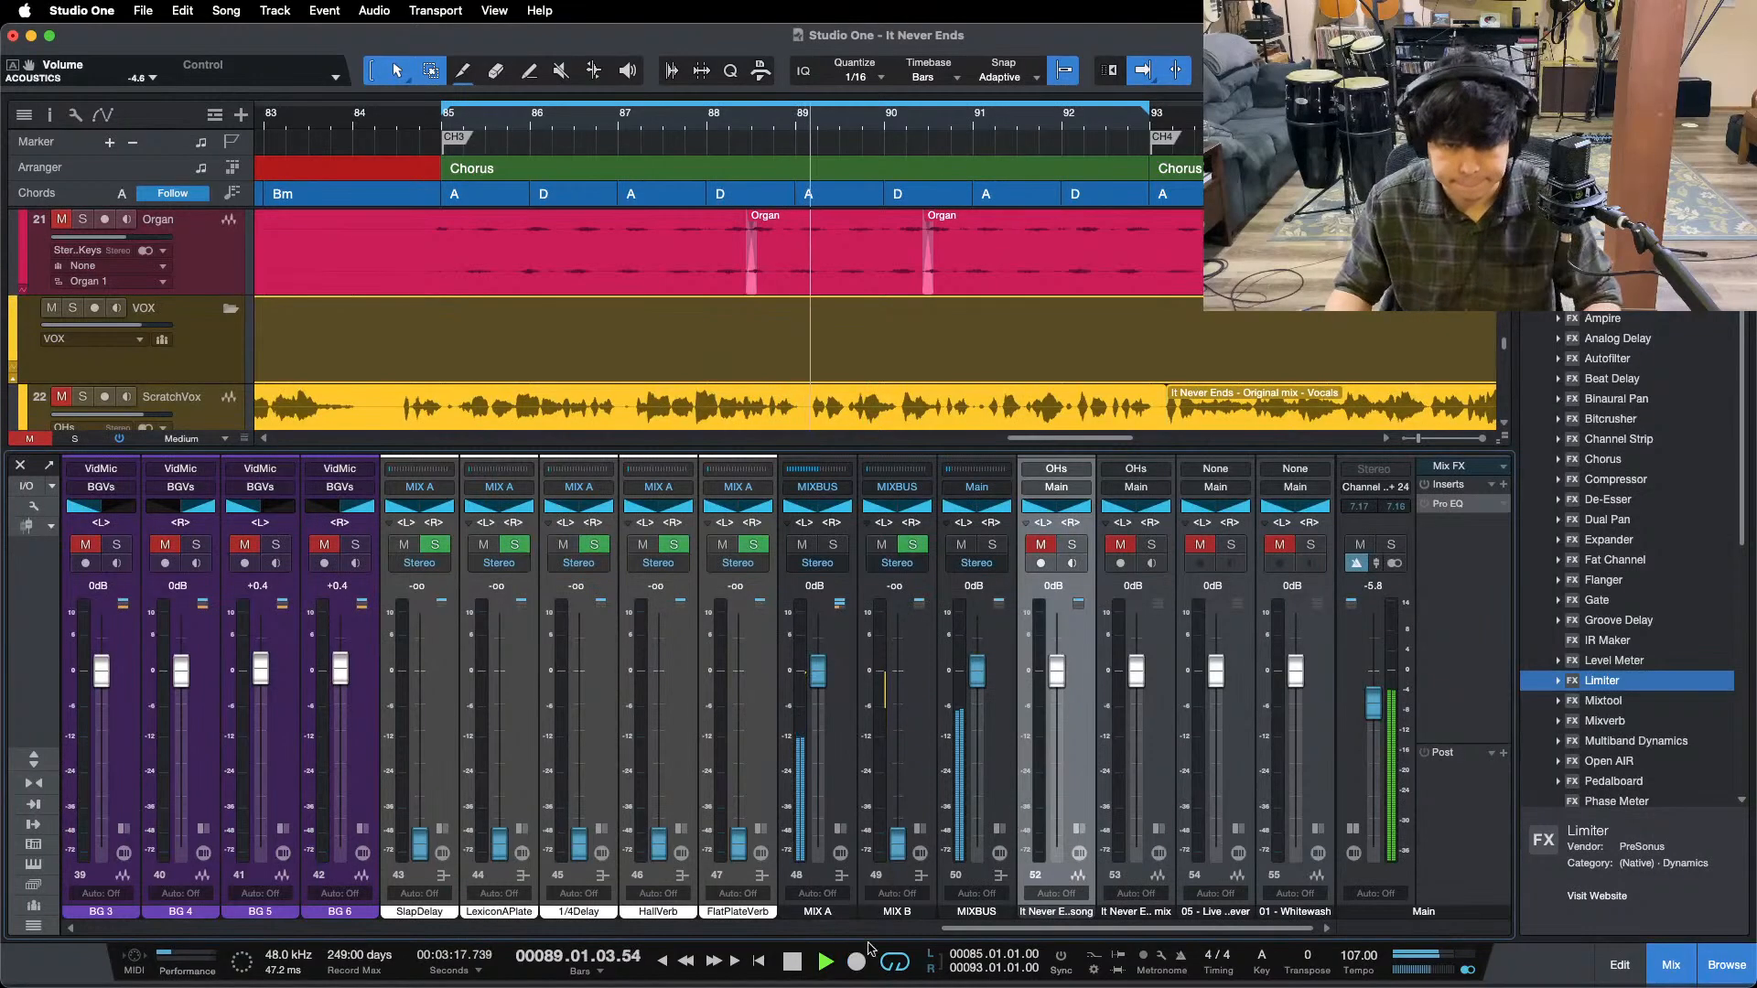
pyautogui.moveTo(951, 935); pyautogui.dragTo(407, 888)
pyautogui.click(685, 545)
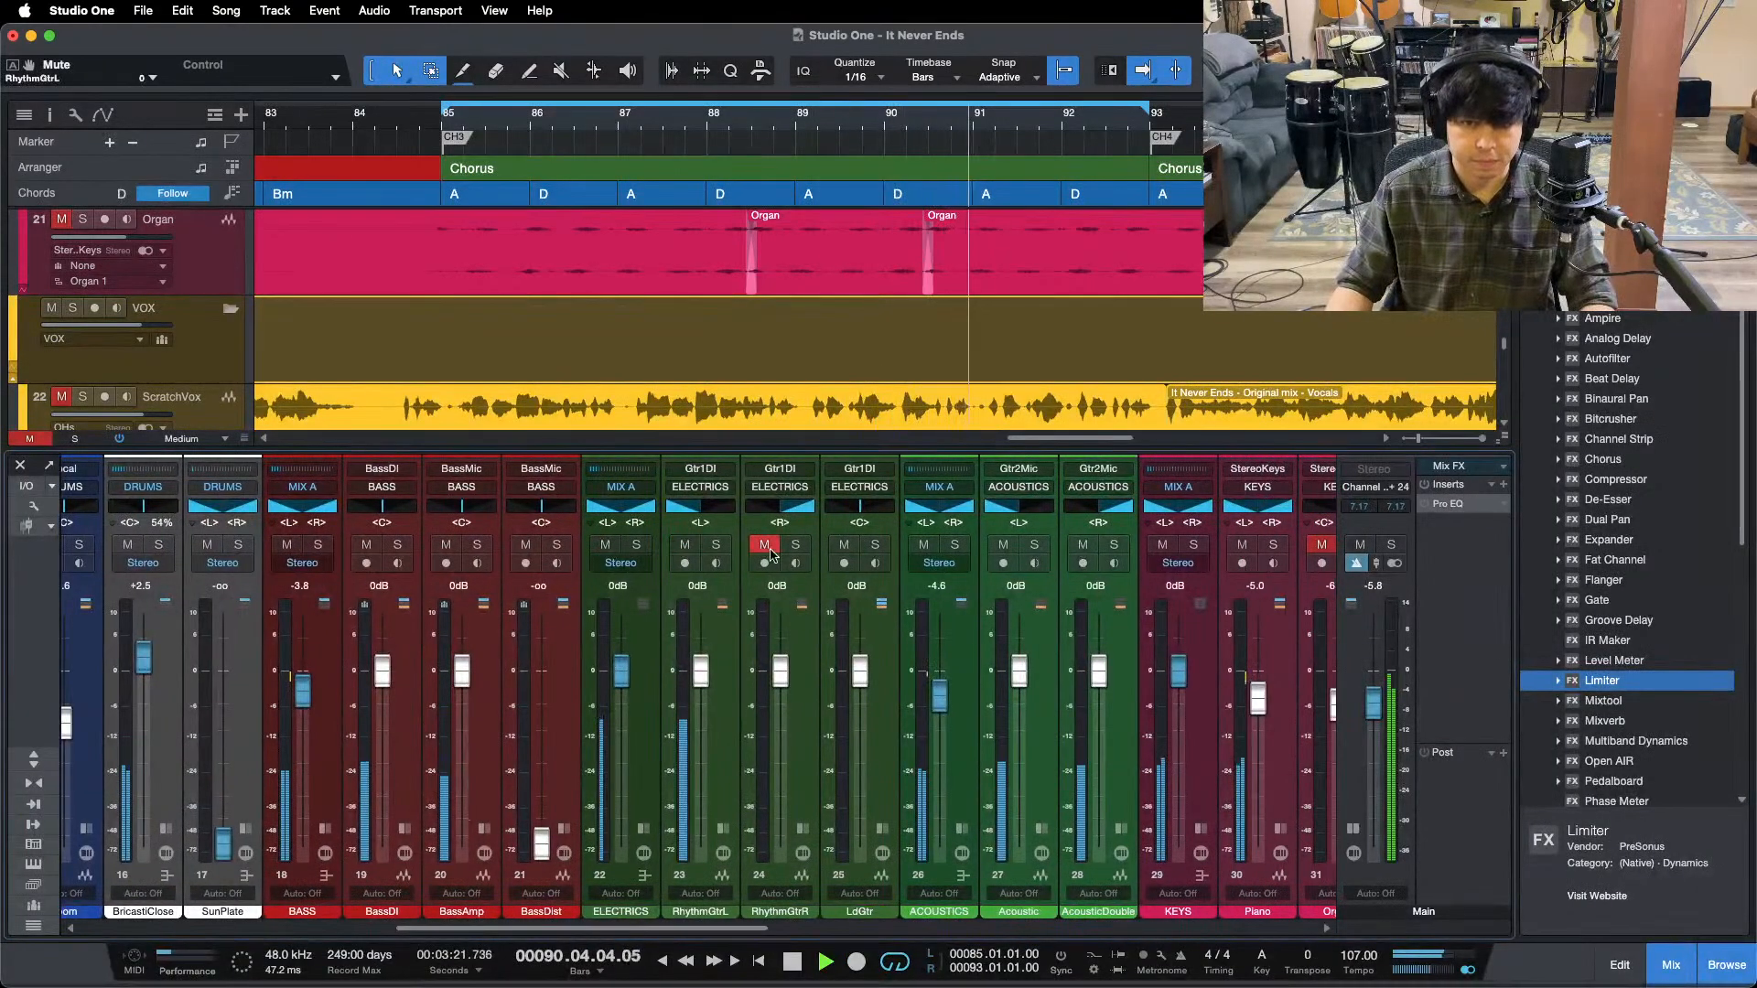
pyautogui.click(765, 545)
pyautogui.click(733, 746)
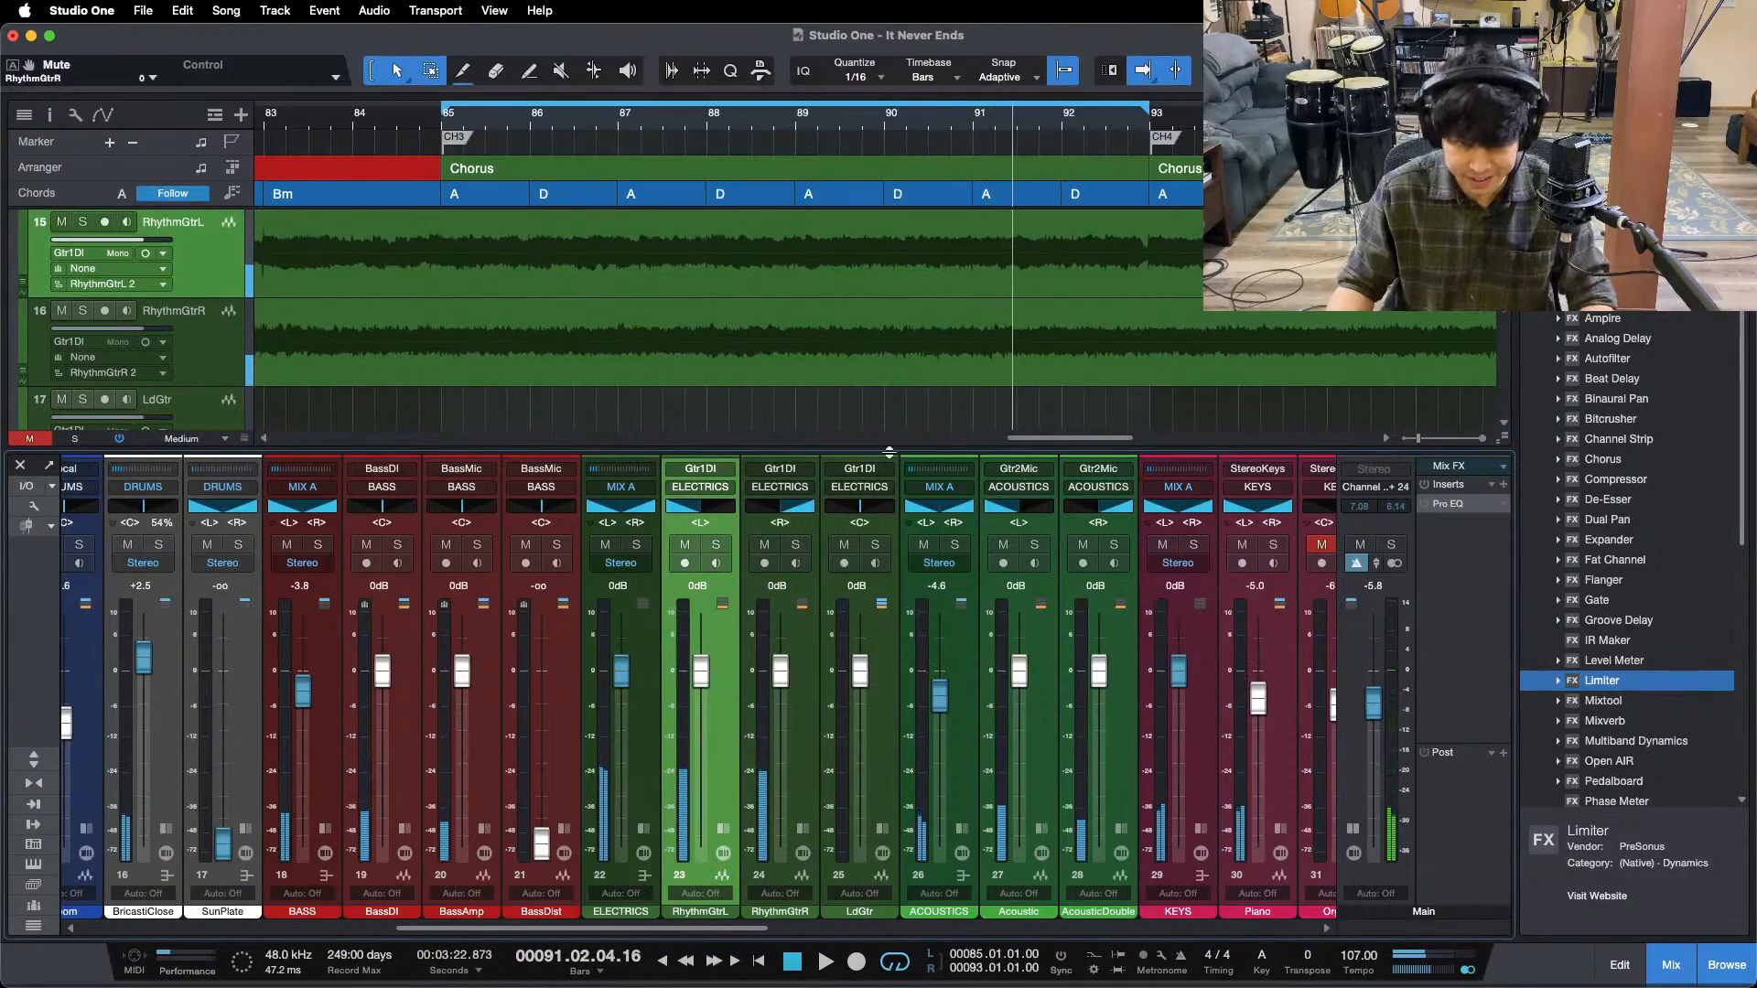
# - Select the RhythmGtrL and RhythmGtrR clips together and lower their clip gain in two increments
pyautogui.press('F2')
pyautogui.press('F3')
pyautogui.hotkey('alt', 'z')
pyautogui.press('F3')
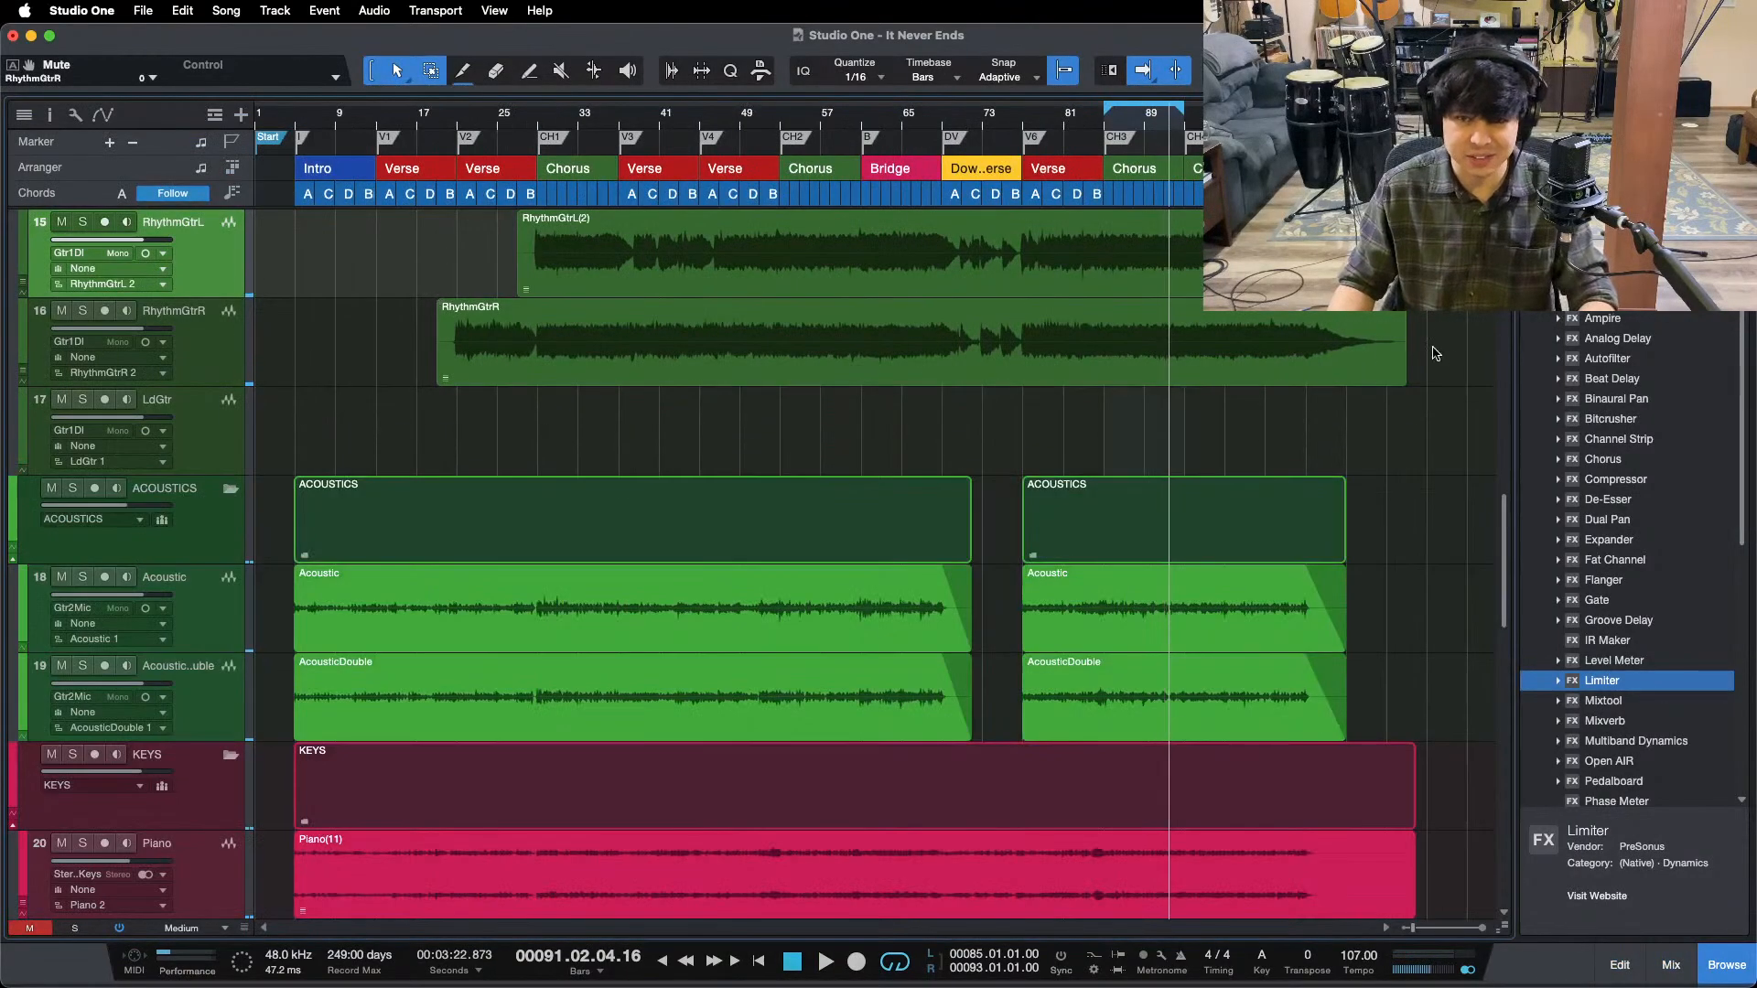
pyautogui.scroll(3, 1438, 353)
pyautogui.moveTo(334, 539); pyautogui.dragTo(992, 606)
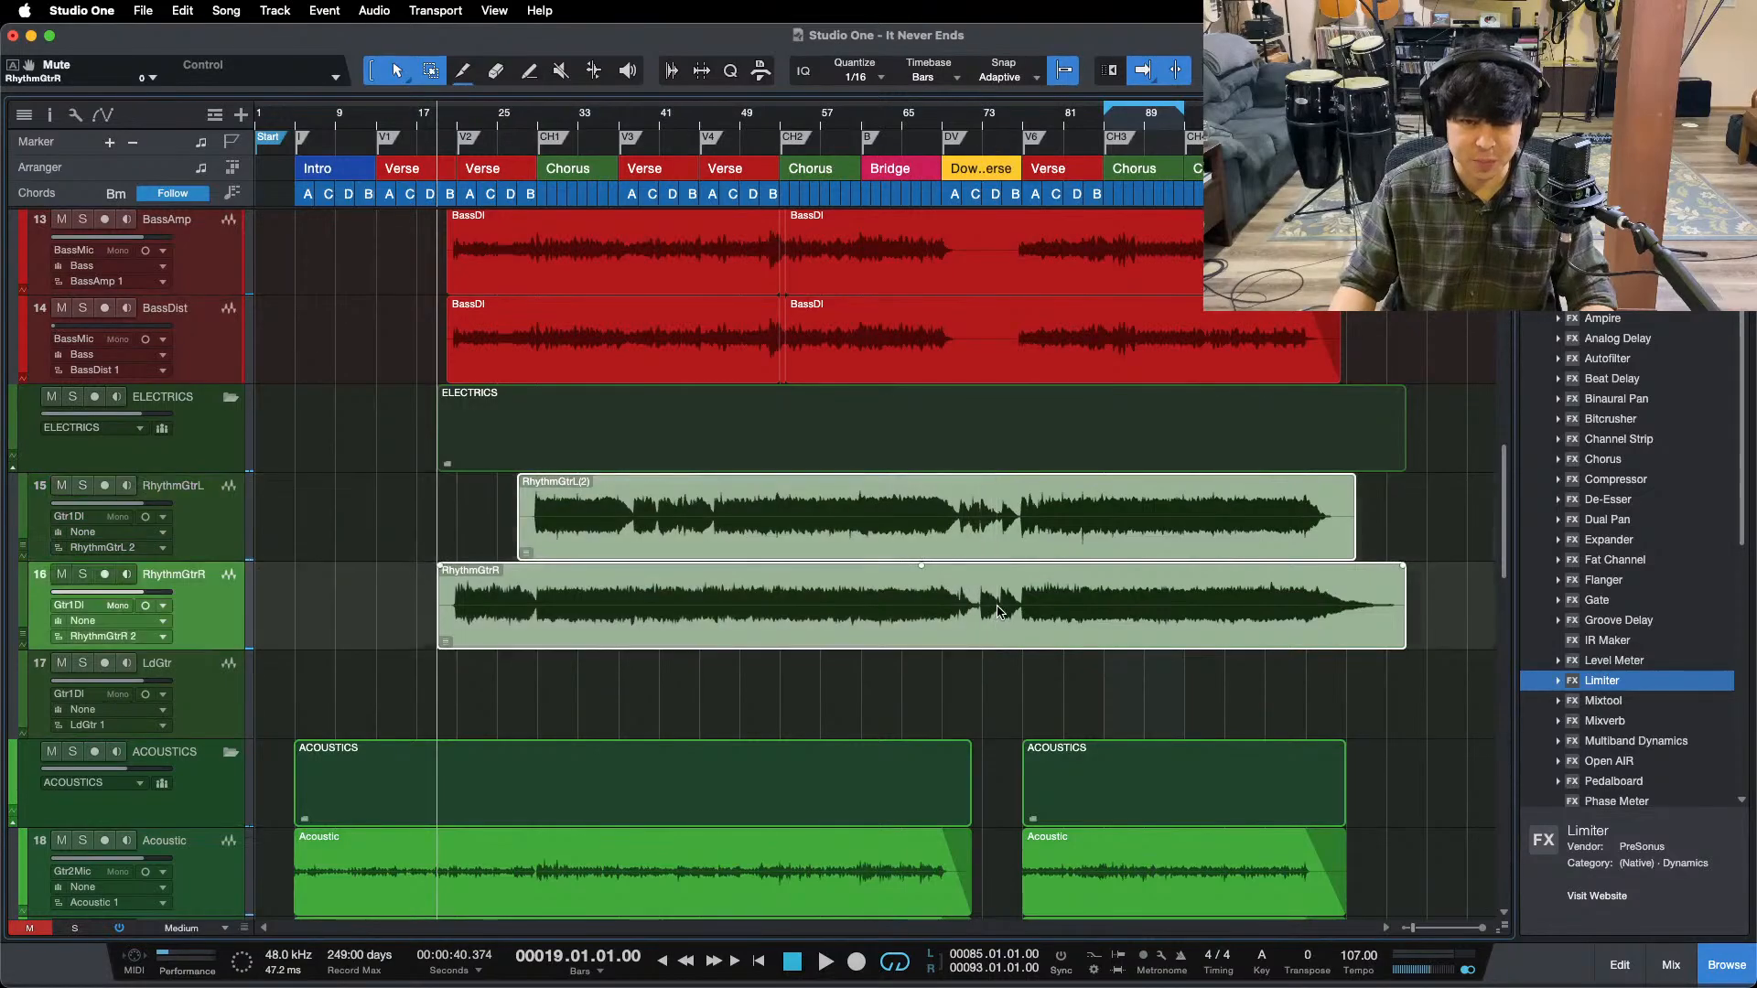
pyautogui.hotkey('alt', 'Down')
pyautogui.hotkey('alt', 'Down')
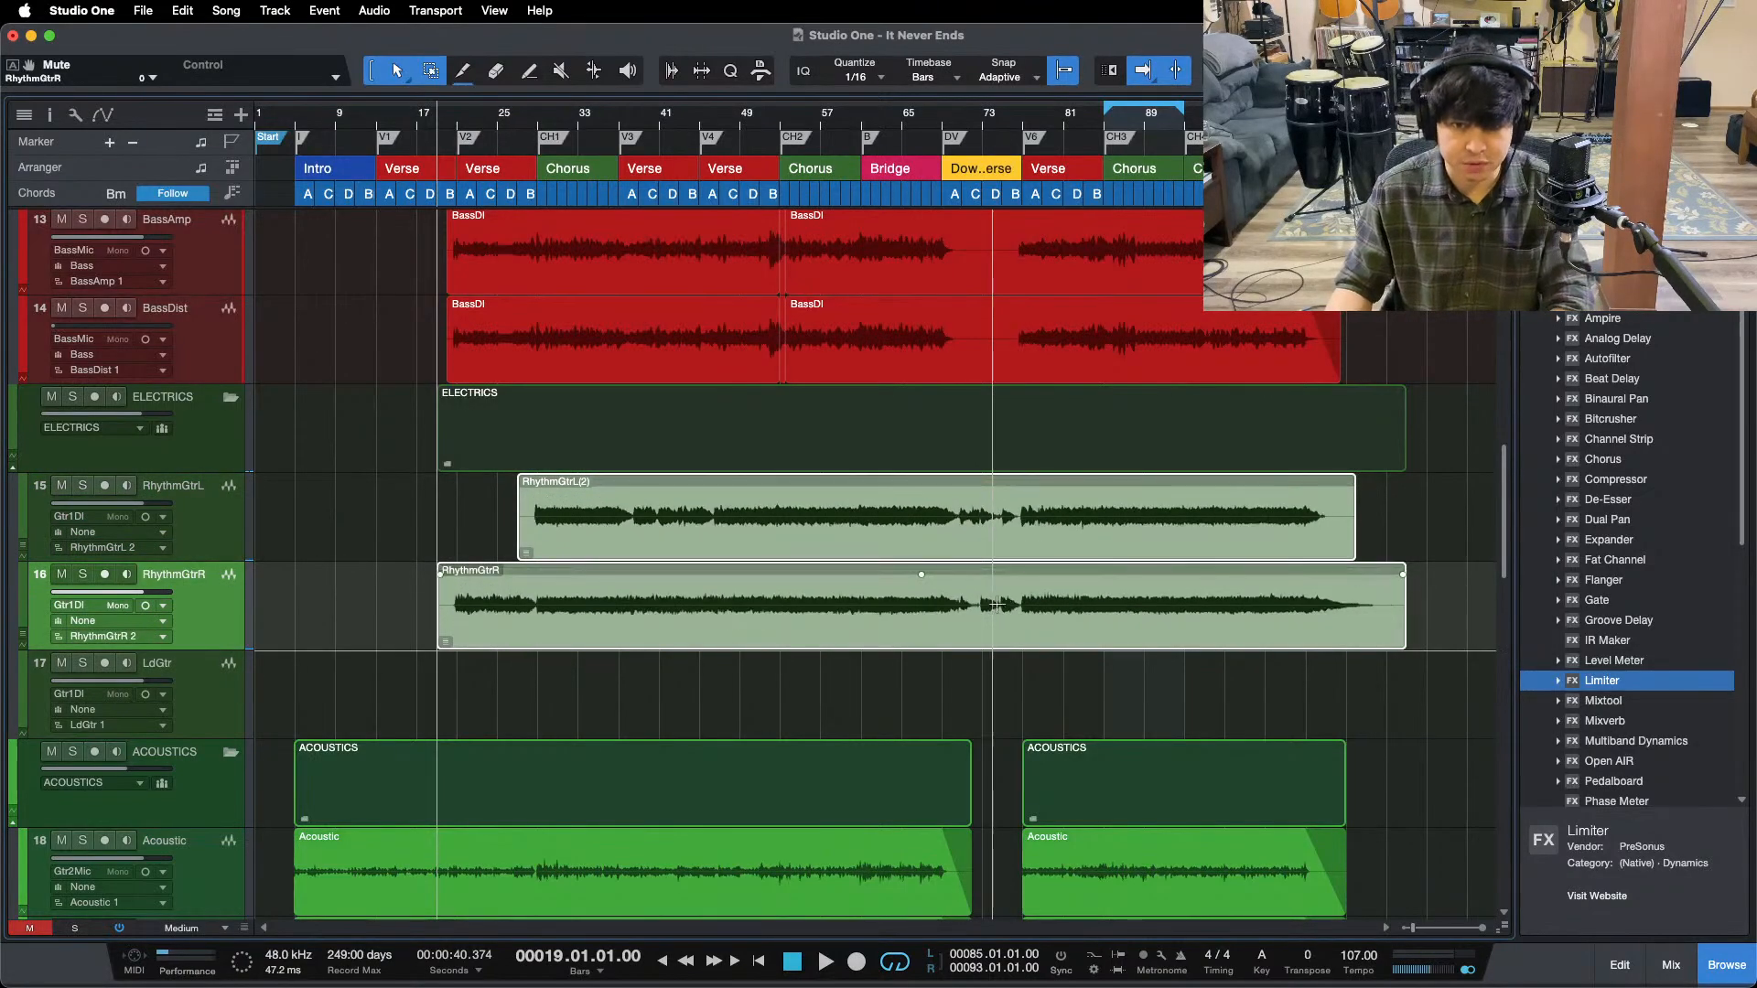
# - Play the looped Chorus from its start and solo RhythmGtrL and RhythmGtrR to hear the electric guitars alone
pyautogui.press('KP_1')
pyautogui.press('space')
pyautogui.press('F3')
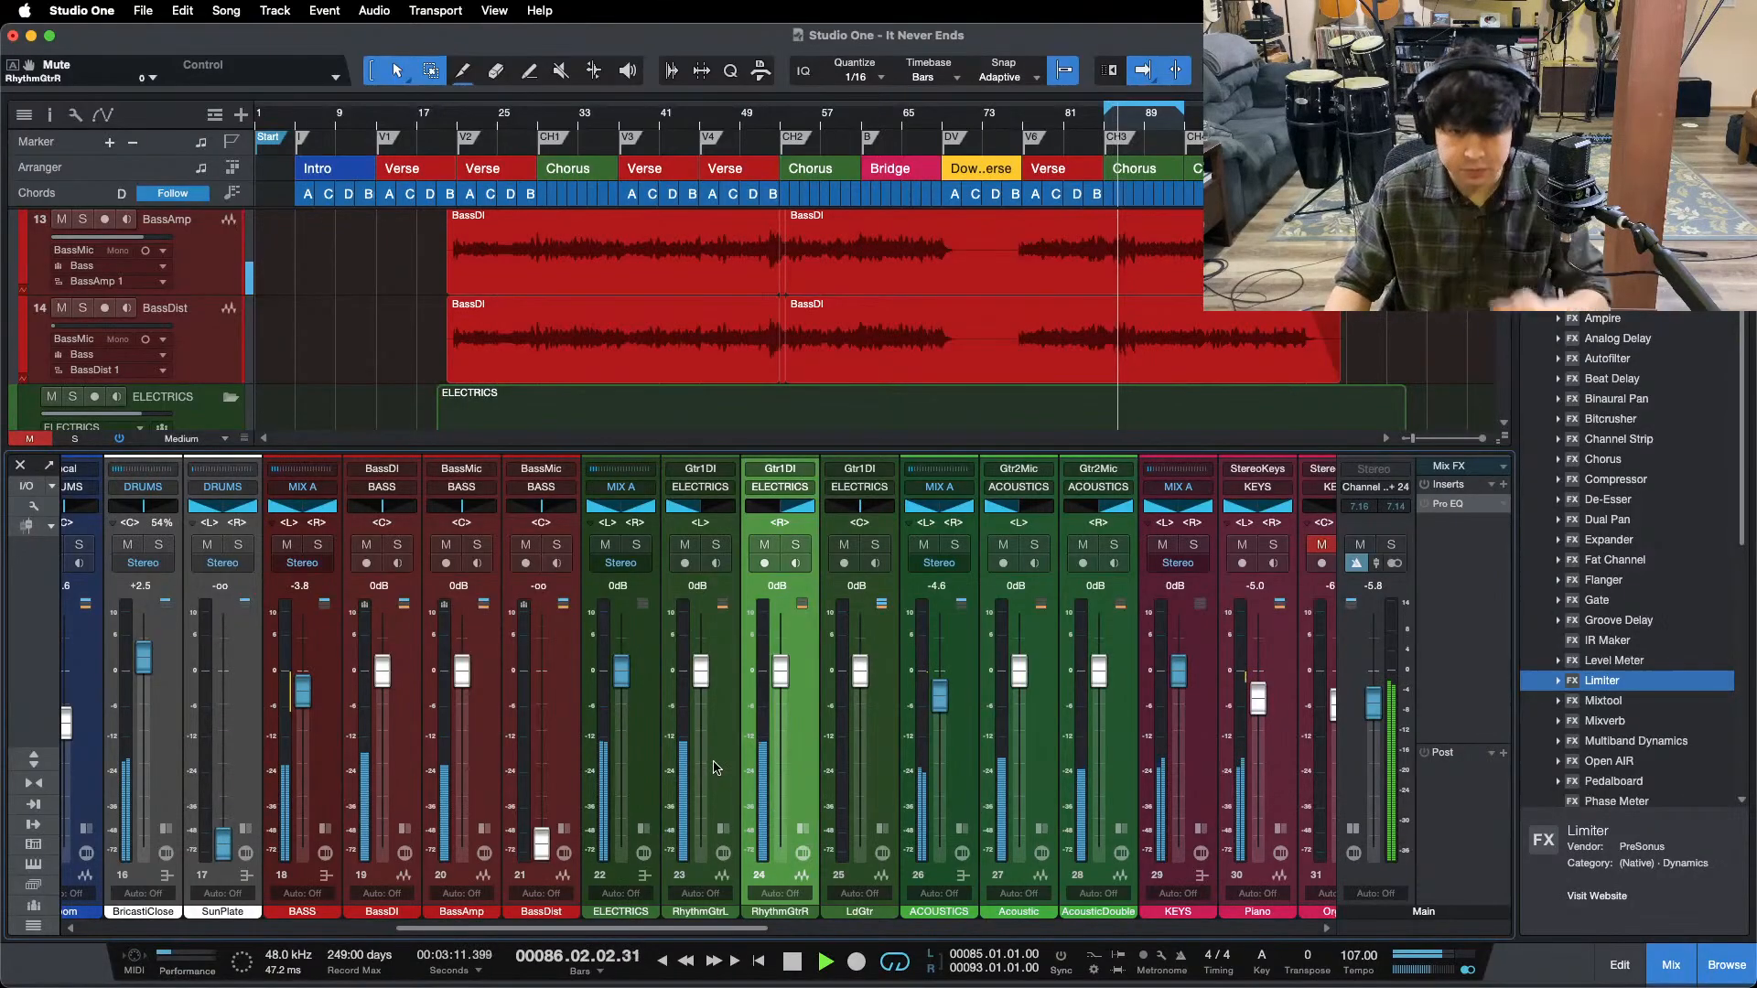
pyautogui.press('F3')
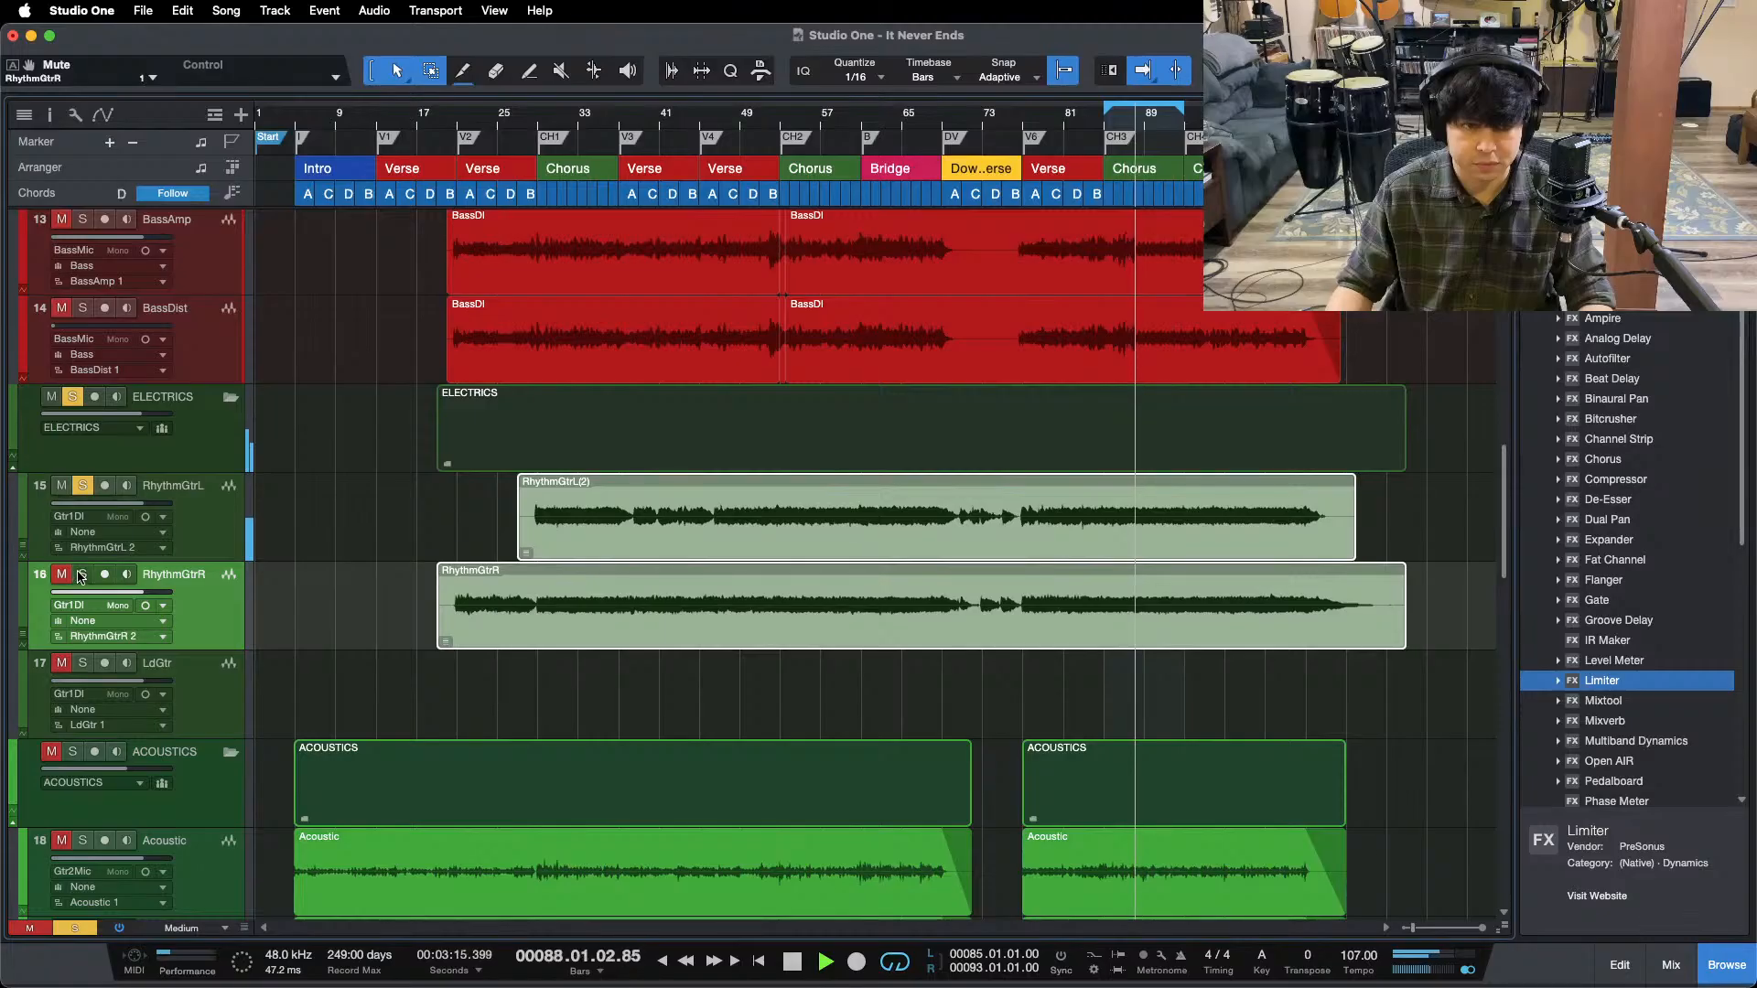
pyautogui.click(80, 577)
pyautogui.press('F3')
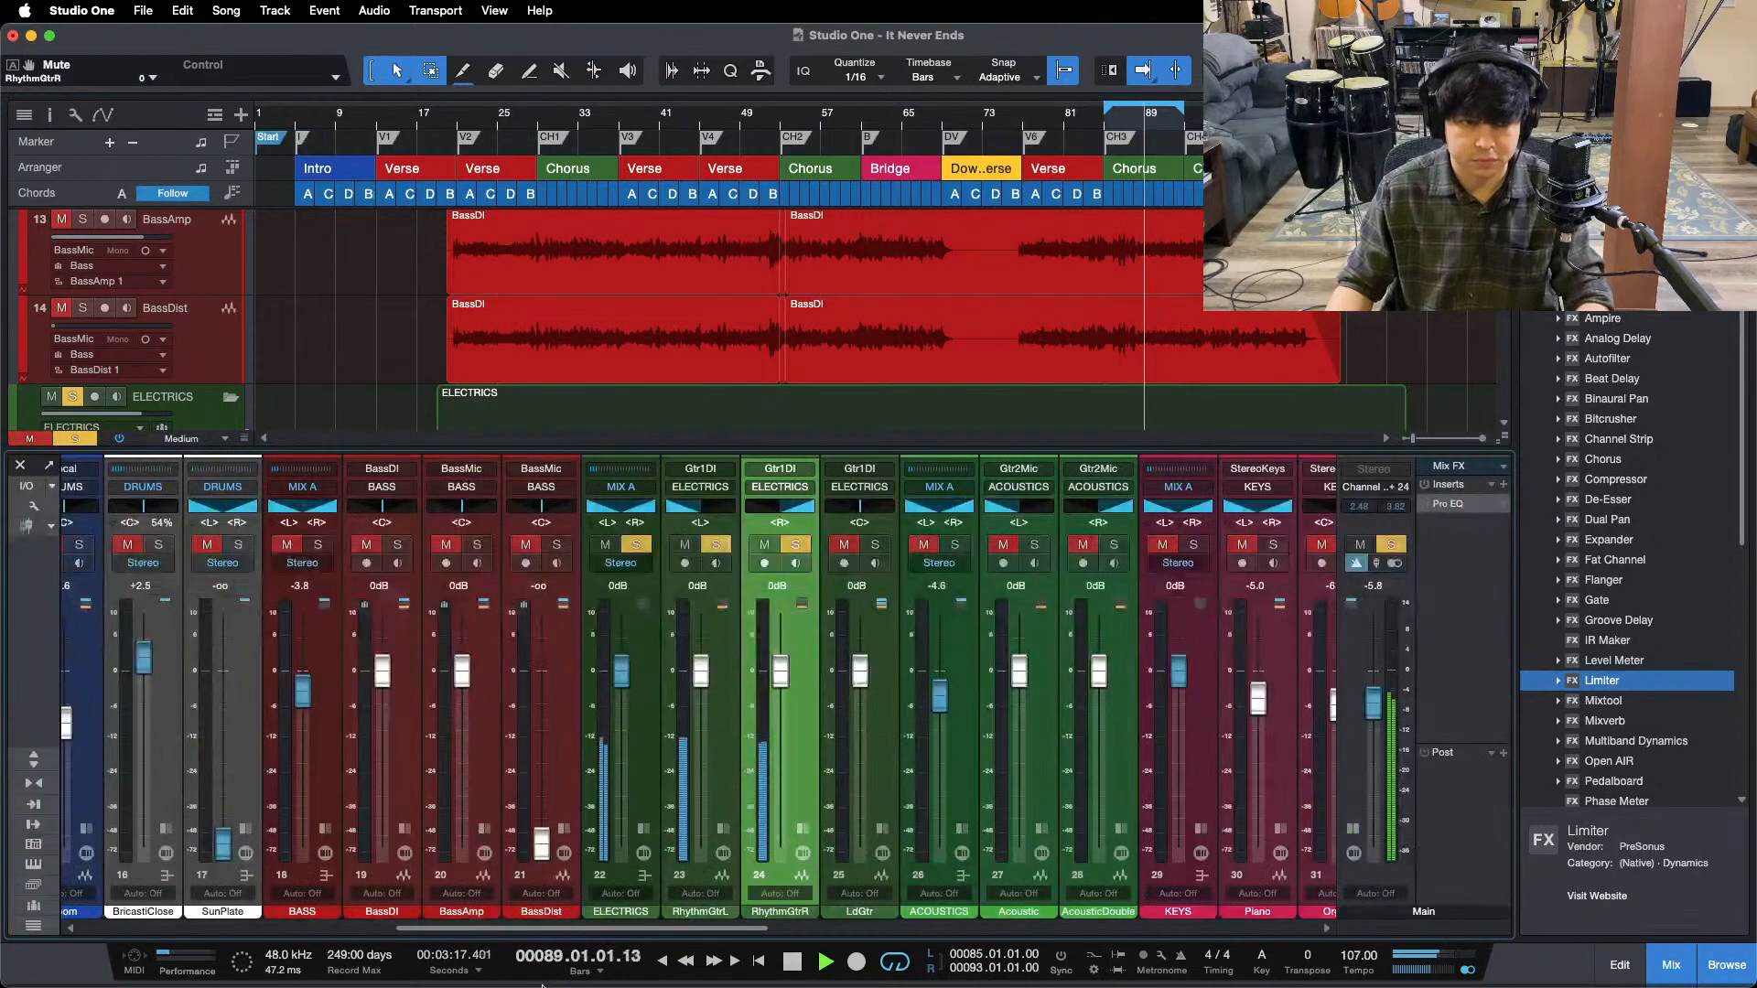
# - Isolate RhythmGtrL with its inserts expanded, and switch the main output to mono
pyautogui.click(776, 679)
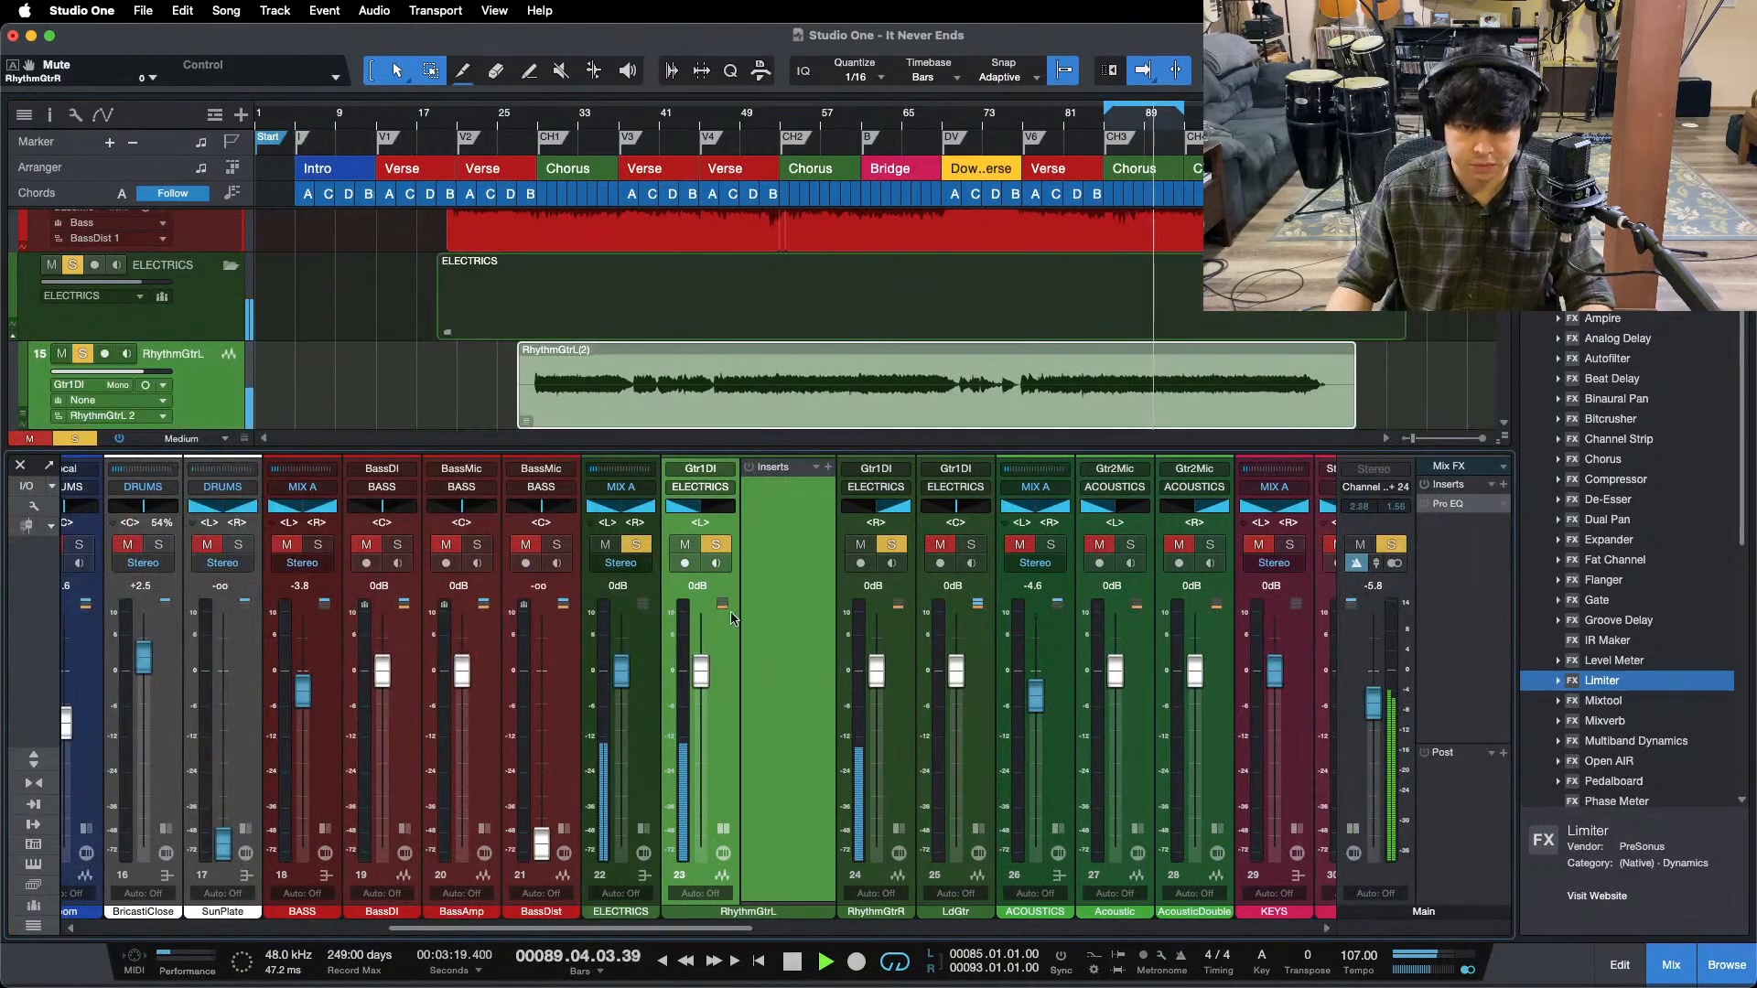
pyautogui.press('super+s')
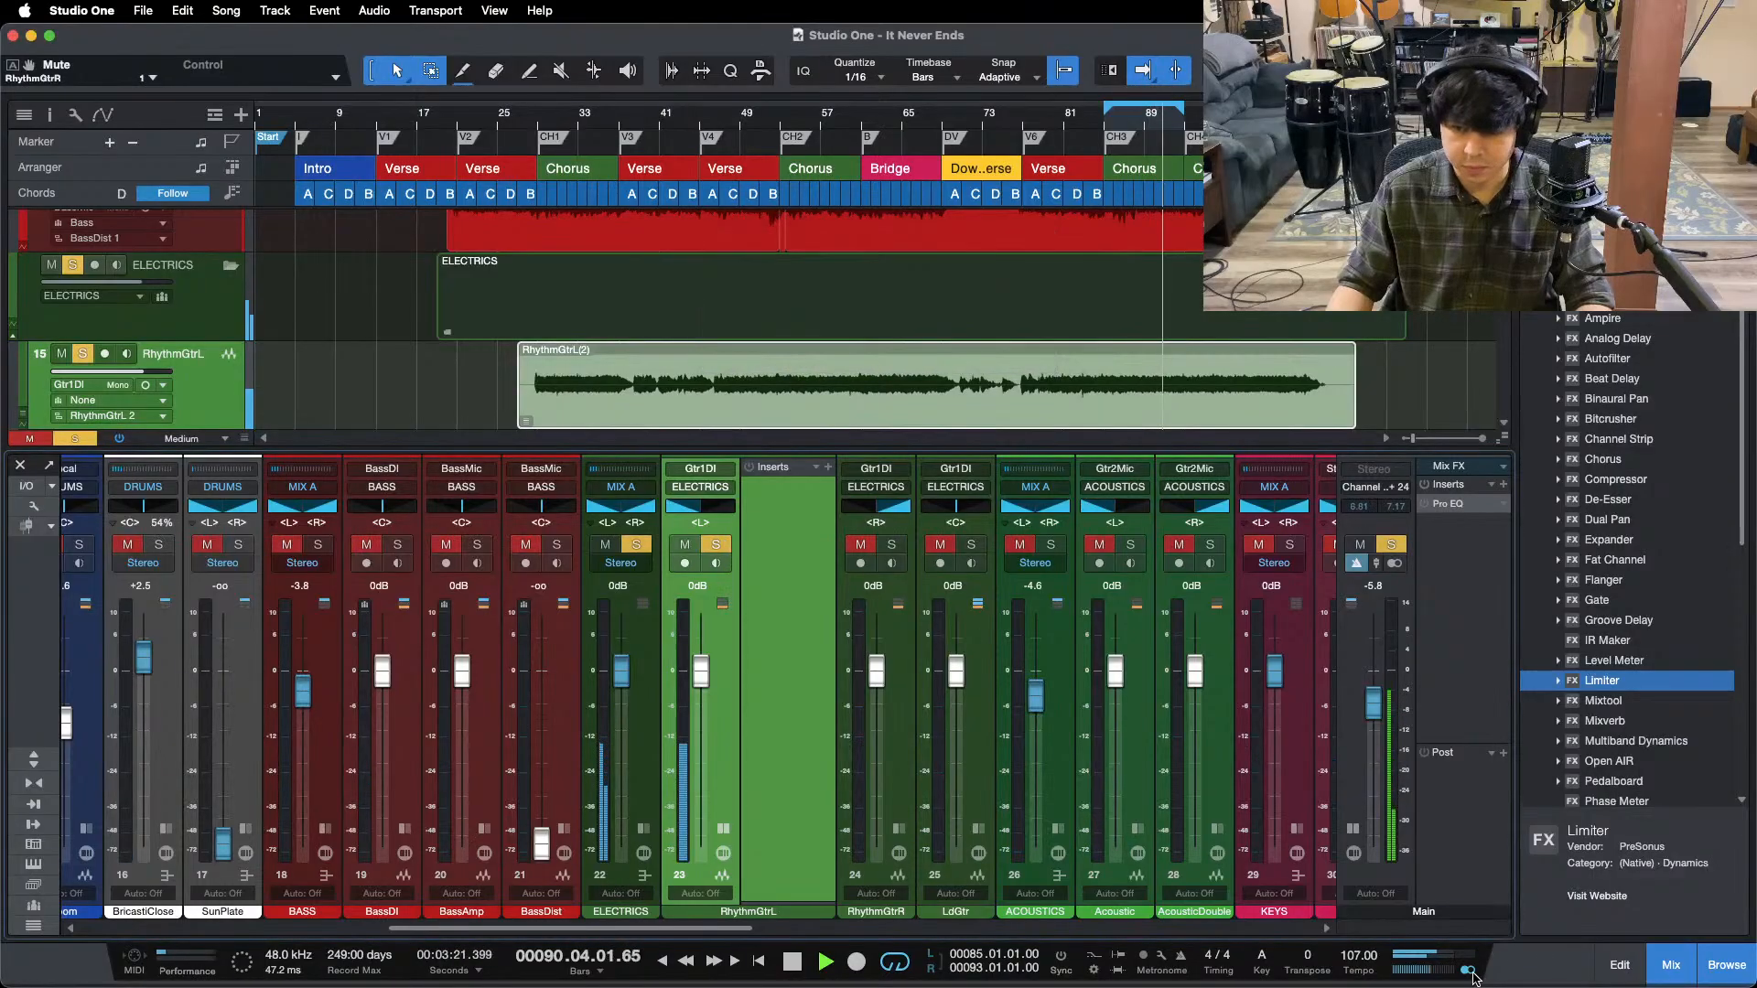
pyautogui.press('space')
# - Route RhythmGtrL and RhythmGtrR to a new bus named RhythmGtrLvl and colour it green like the other electrics
pyautogui.keyDown('shift'); pyautogui.click(904, 779); pyautogui.keyUp('shift')
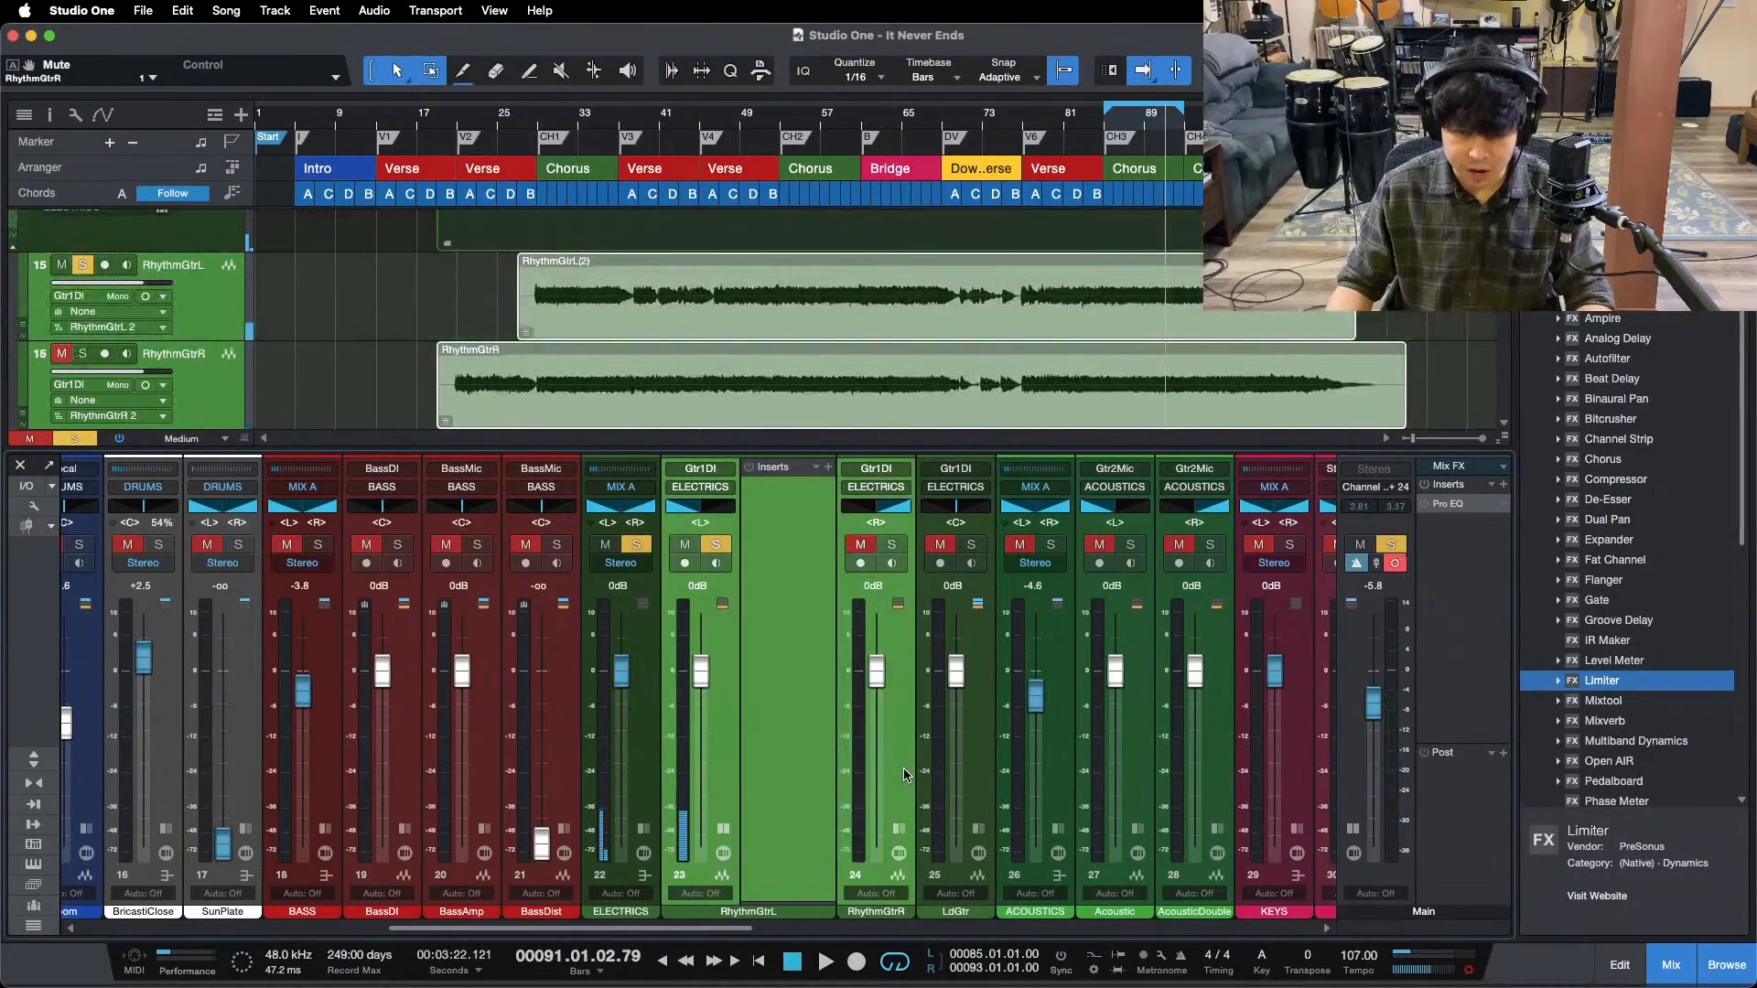
pyautogui.hotkey('shift', 'b')
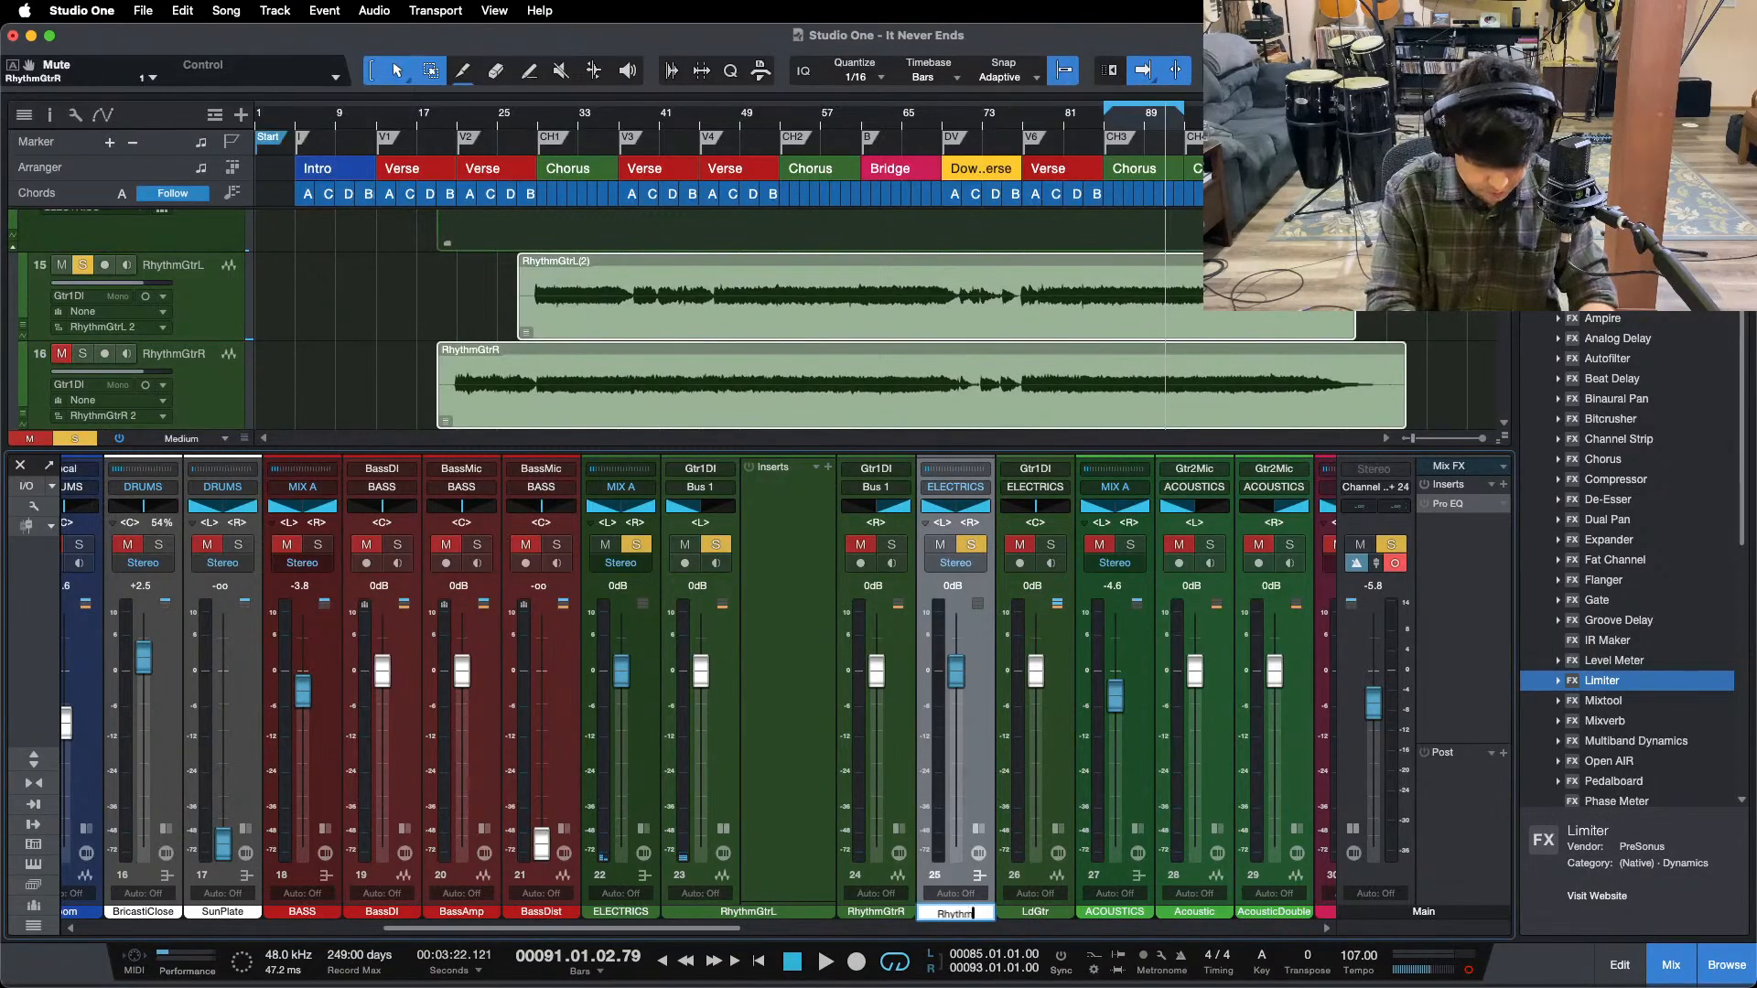
pyautogui.write('RhythmGtrLvl')
pyautogui.press('Return')
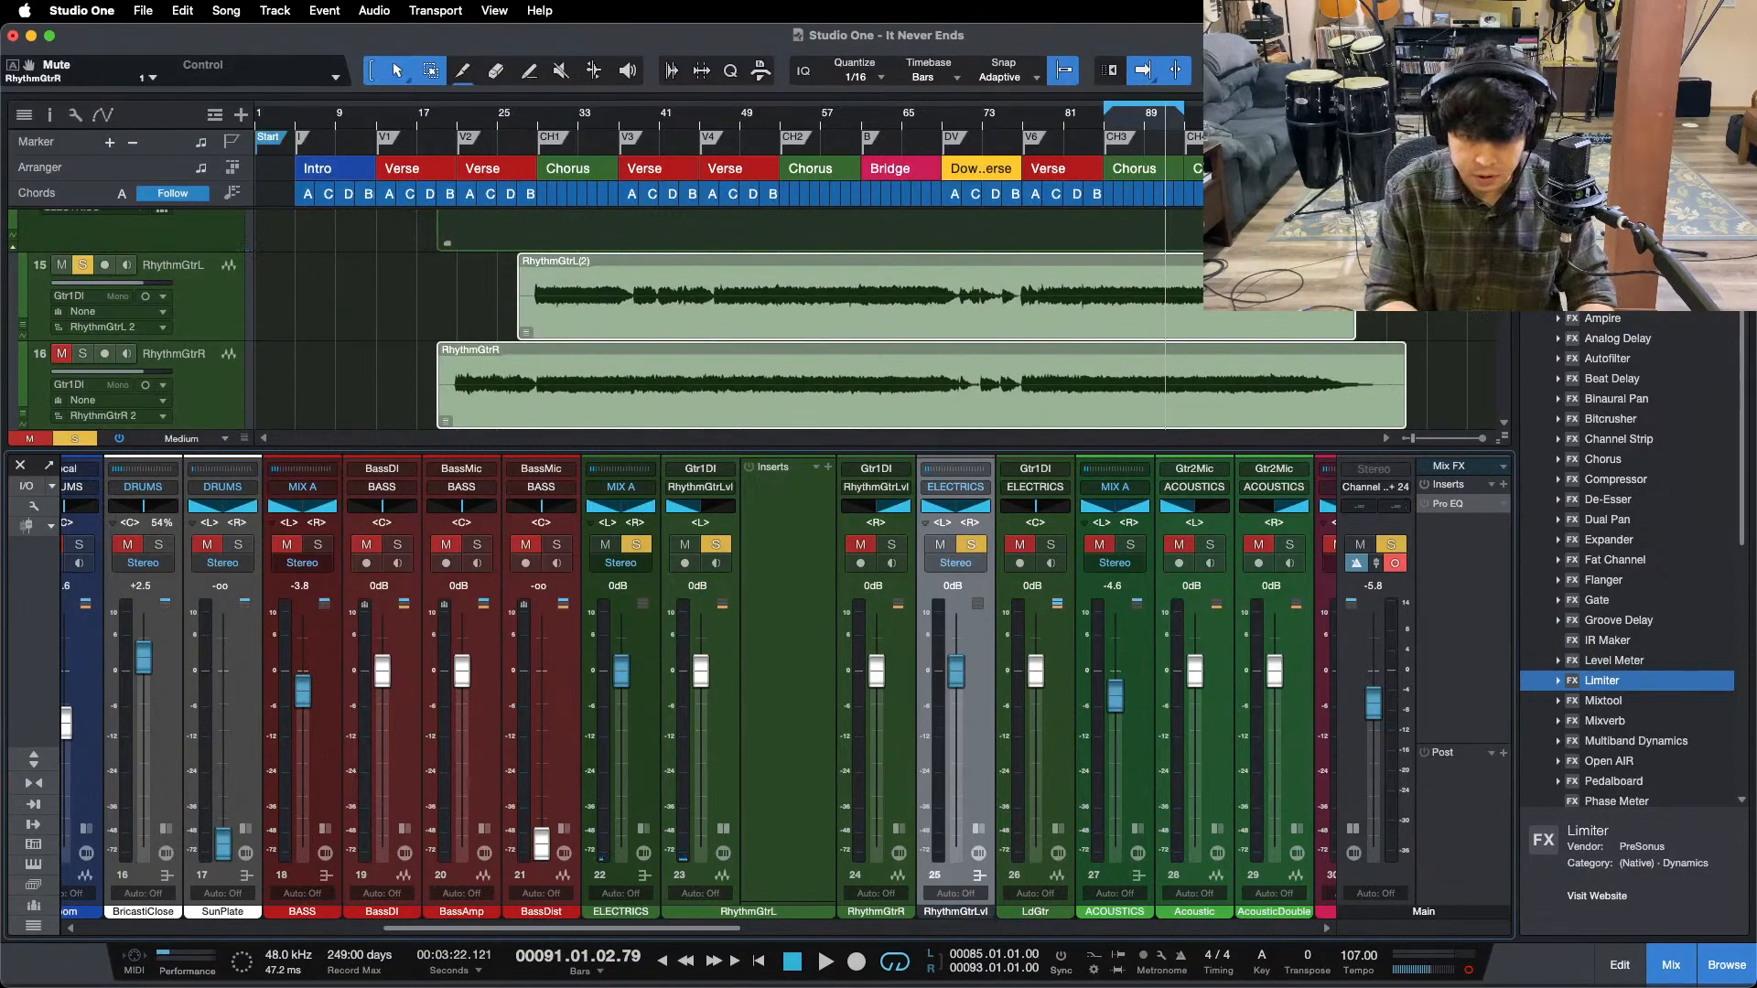
pyautogui.click(971, 916)
pyautogui.click(1181, 887)
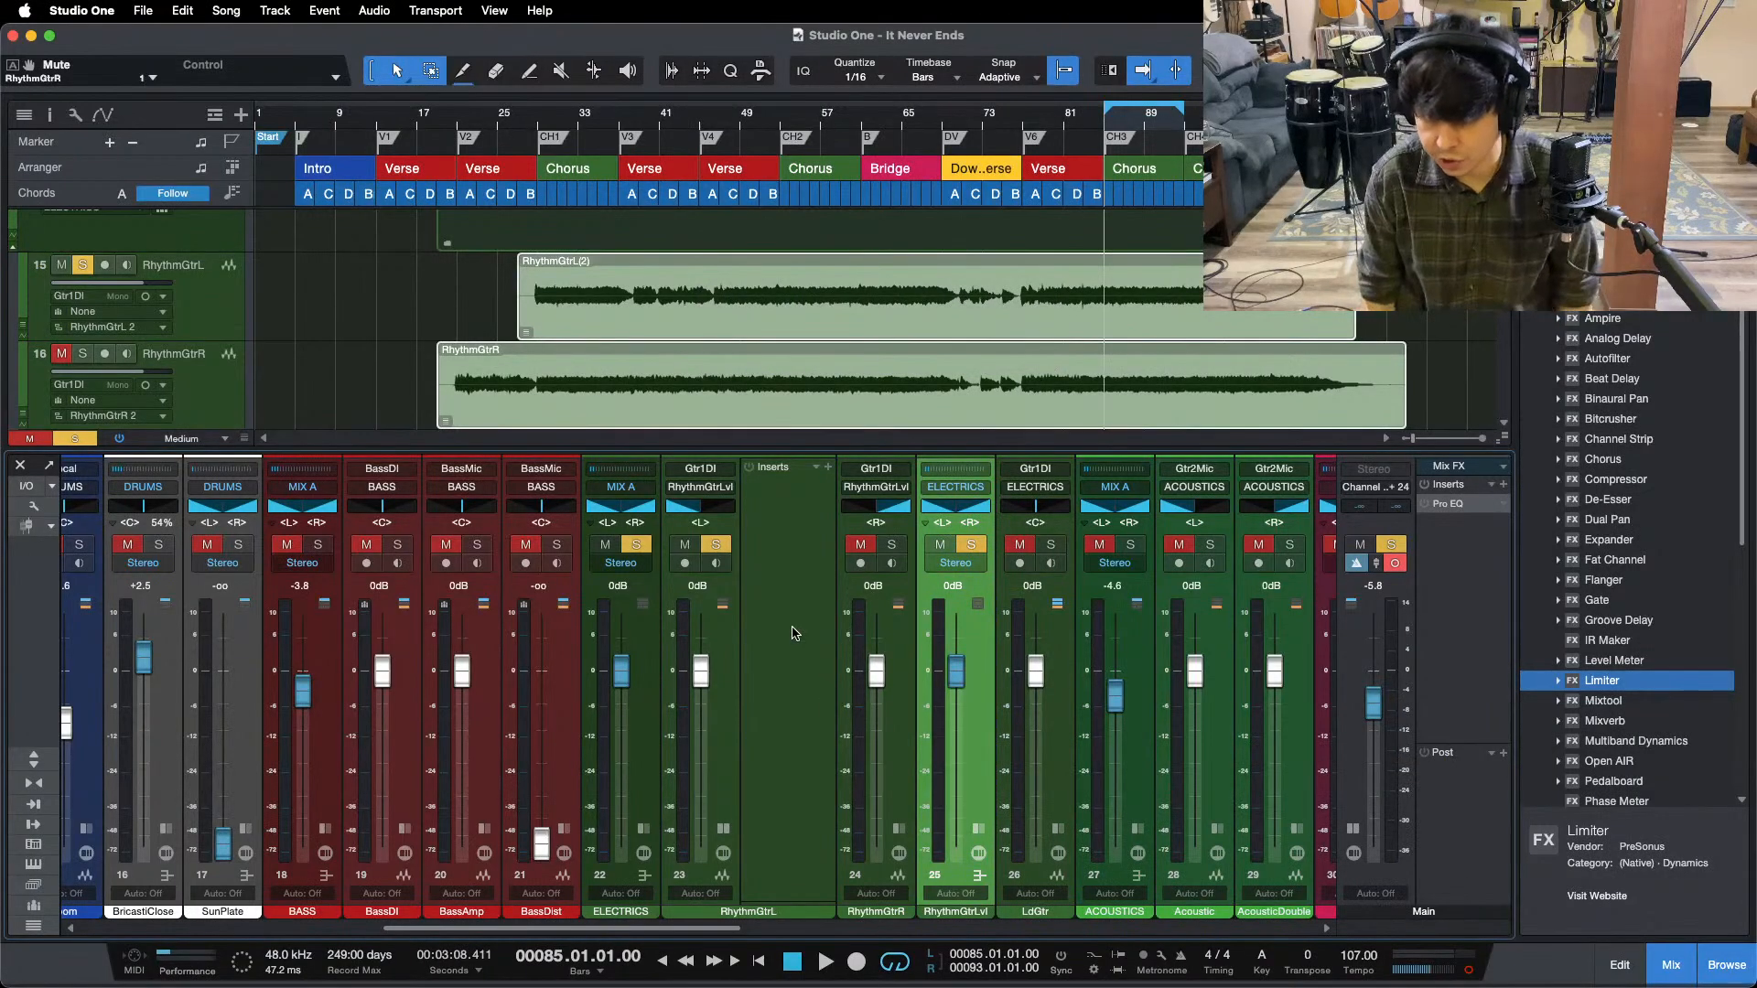
# - Play the Chorus and load the ElectricGtr FX chain from the GUITARS presets onto RhythmGtrL
pyautogui.press('space')
pyautogui.click(809, 546)
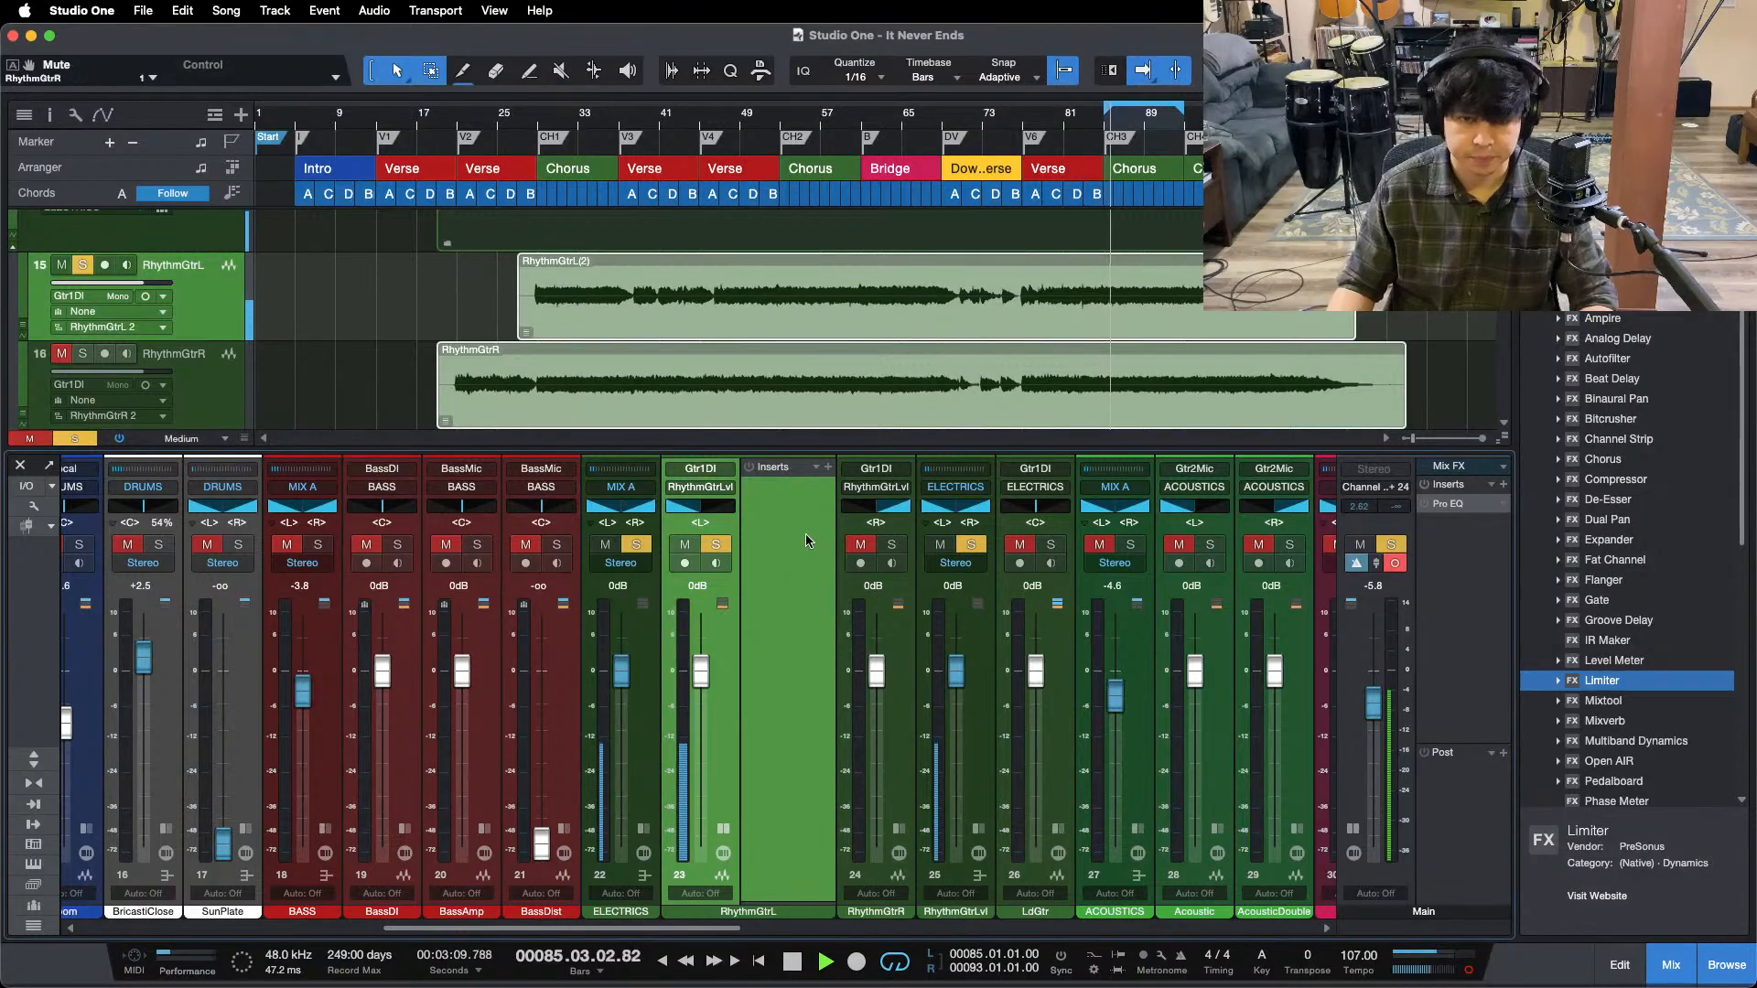
pyautogui.click(814, 469)
pyautogui.click(865, 548)
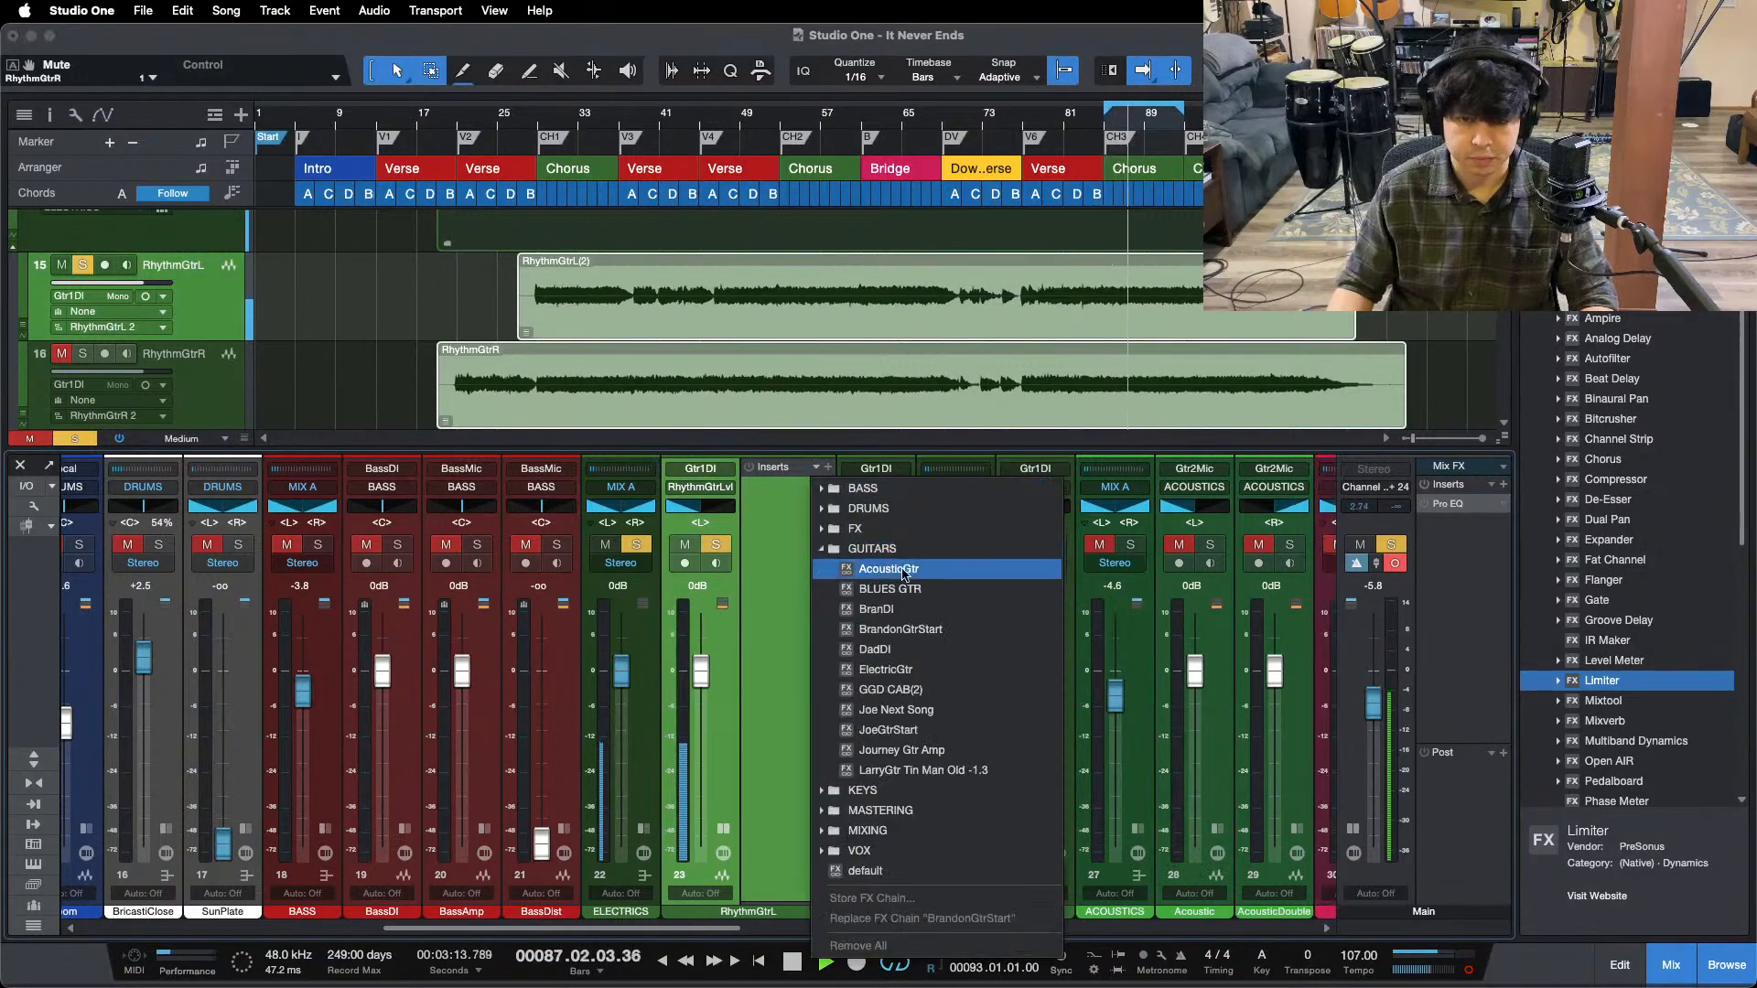
pyautogui.click(886, 669)
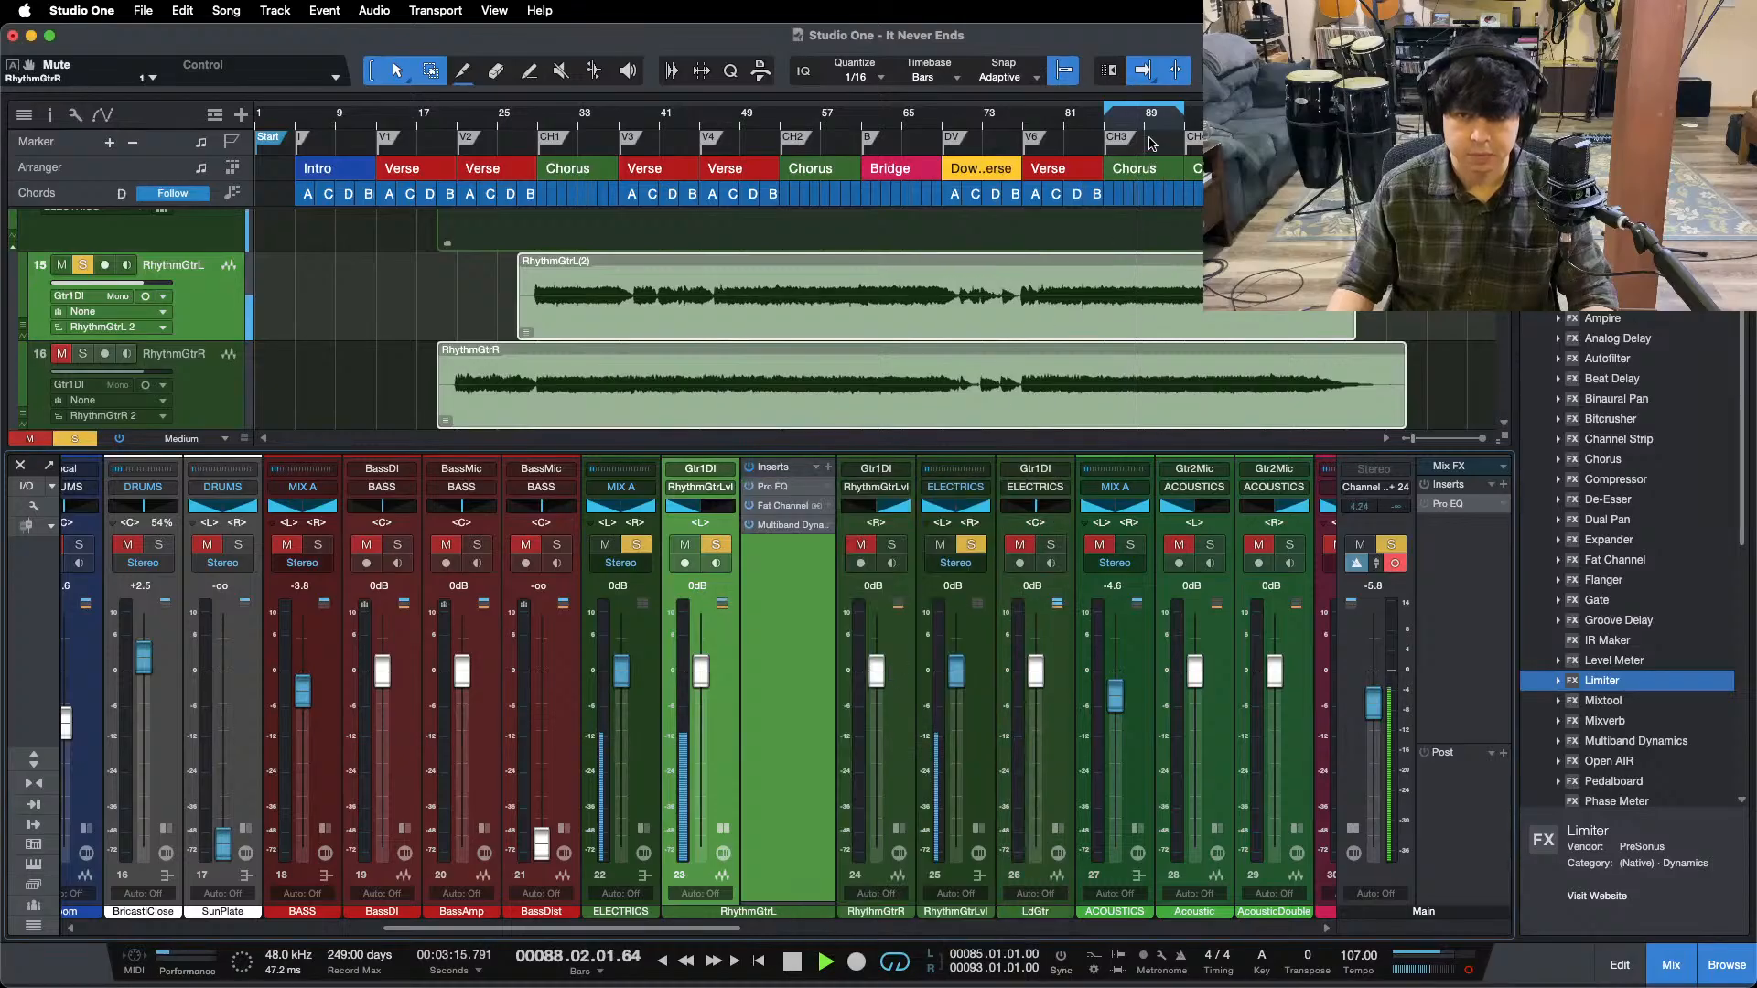
# - Enable the low cut in RhythmGtrL's Pro EQ and set its frequency to 182 Hz
pyautogui.moveTo(1150, 124); pyautogui.dragTo(876, 199)
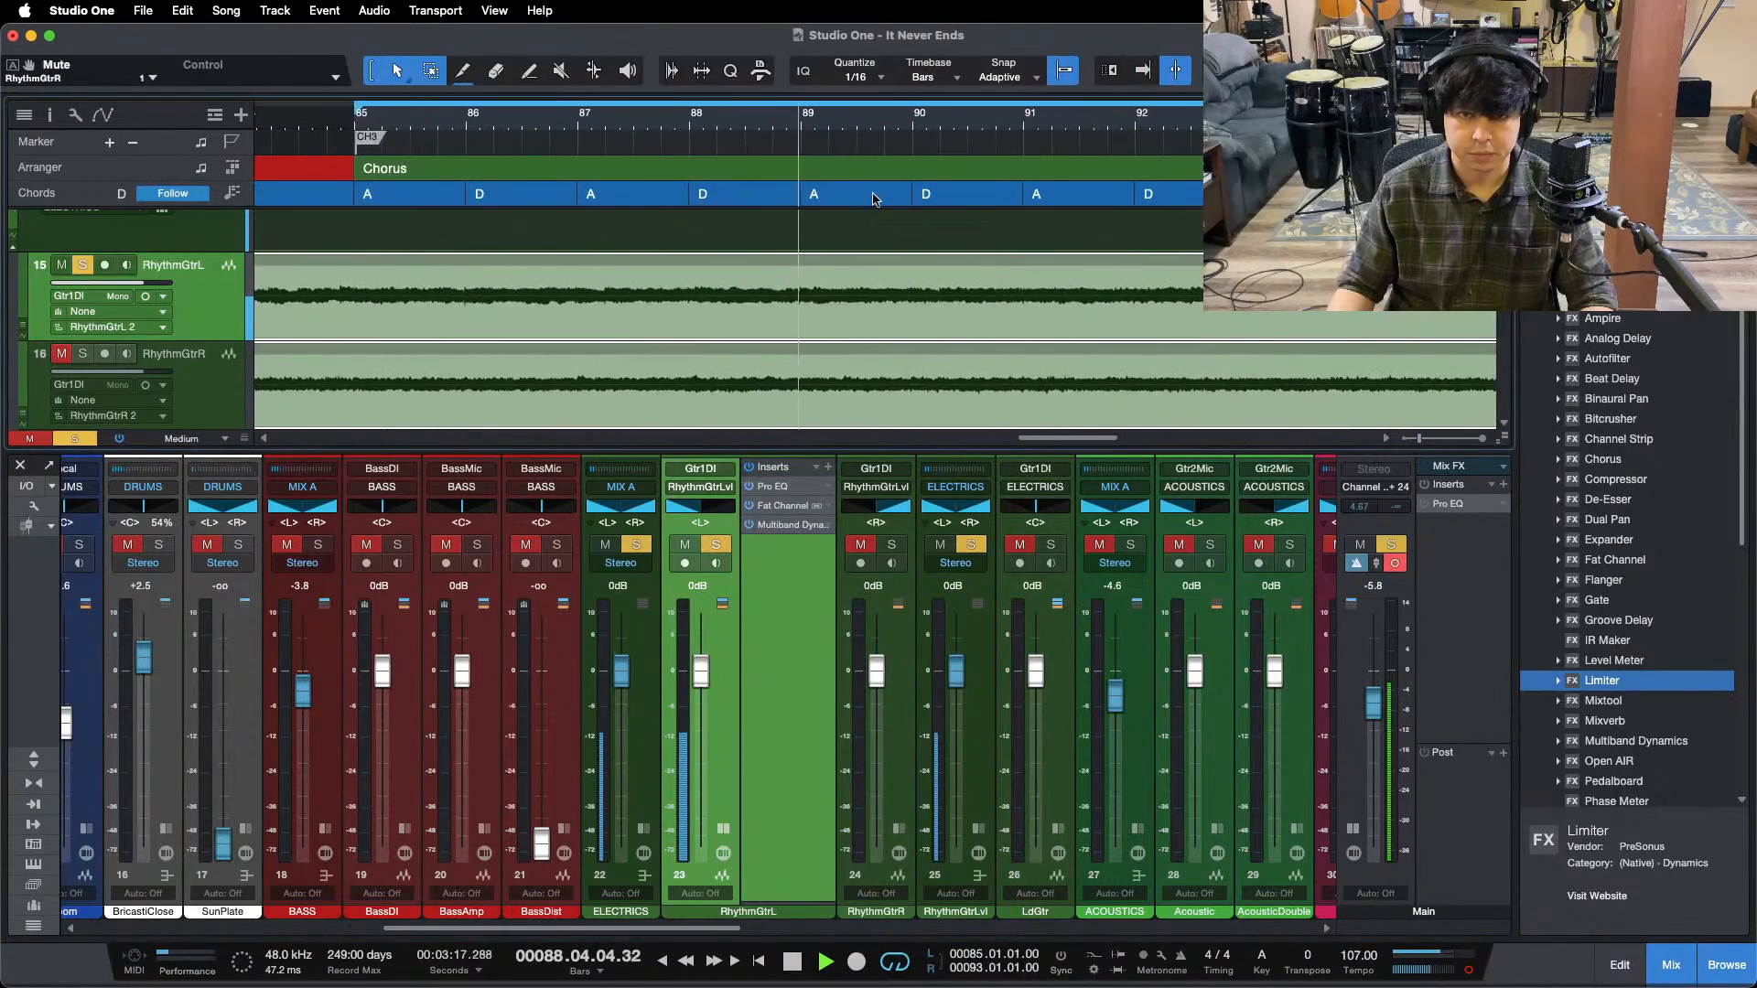
pyautogui.press('f')
pyautogui.click(771, 486)
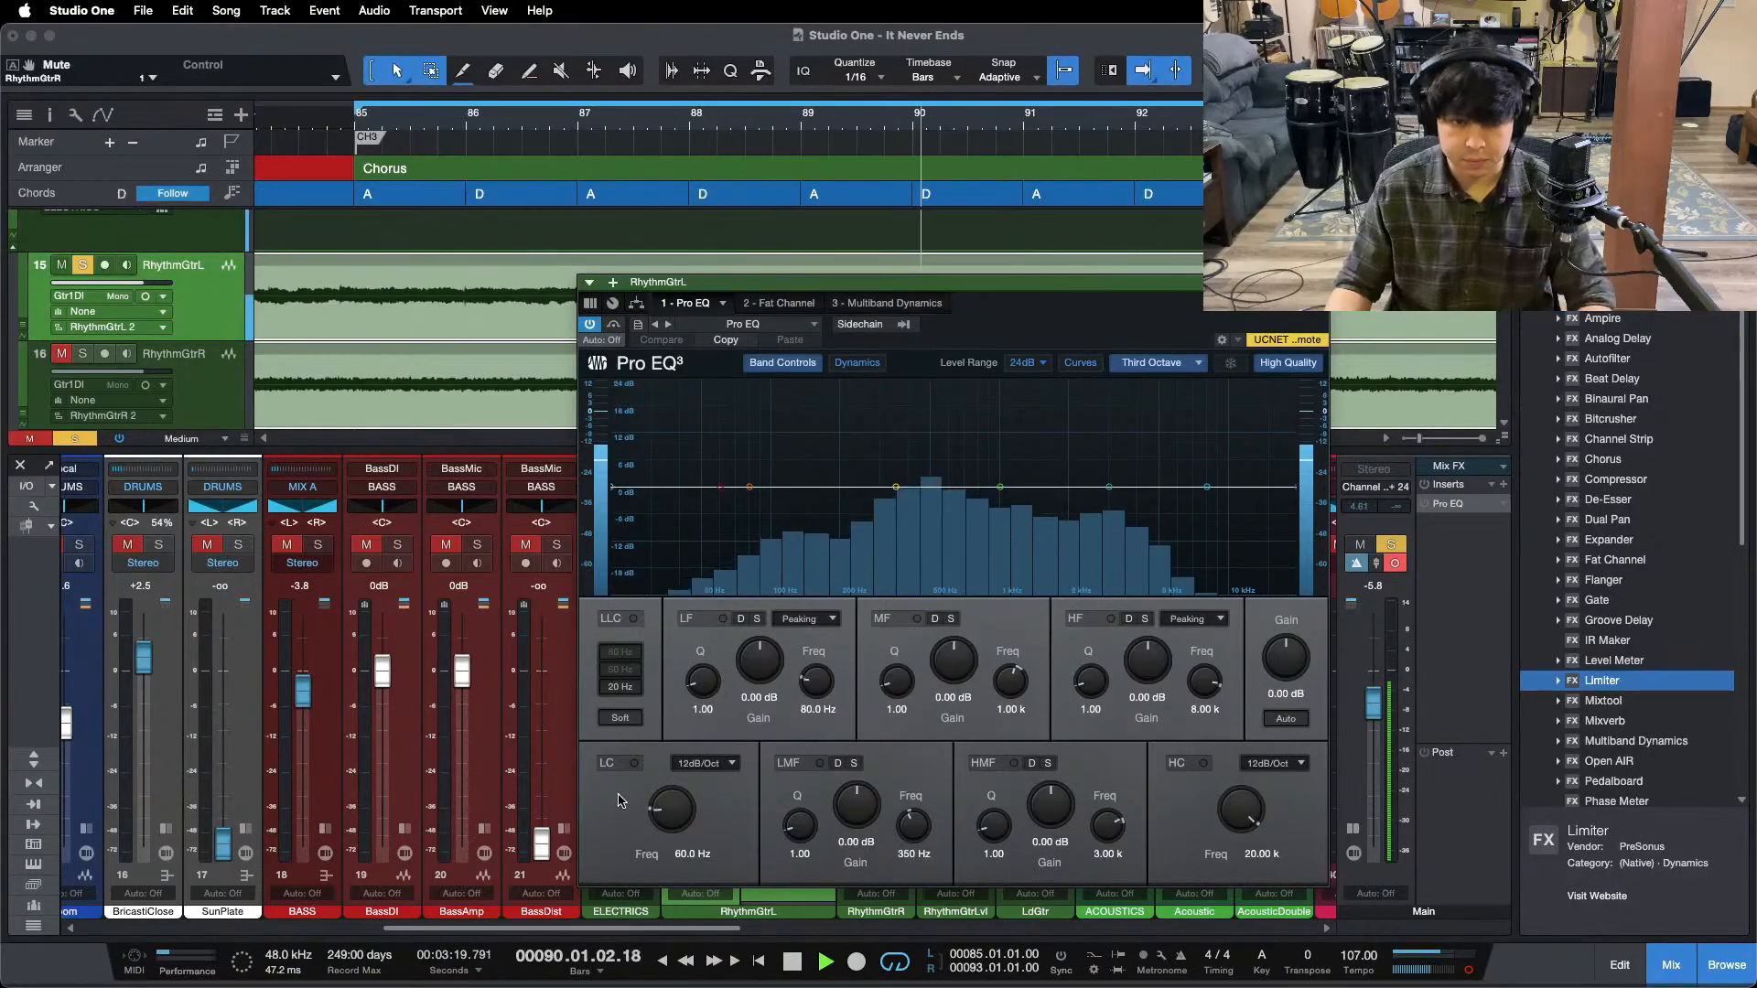
pyautogui.moveTo(618, 801); pyautogui.dragTo(663, 803)
pyautogui.moveTo(652, 127); pyautogui.dragTo(954, 18)
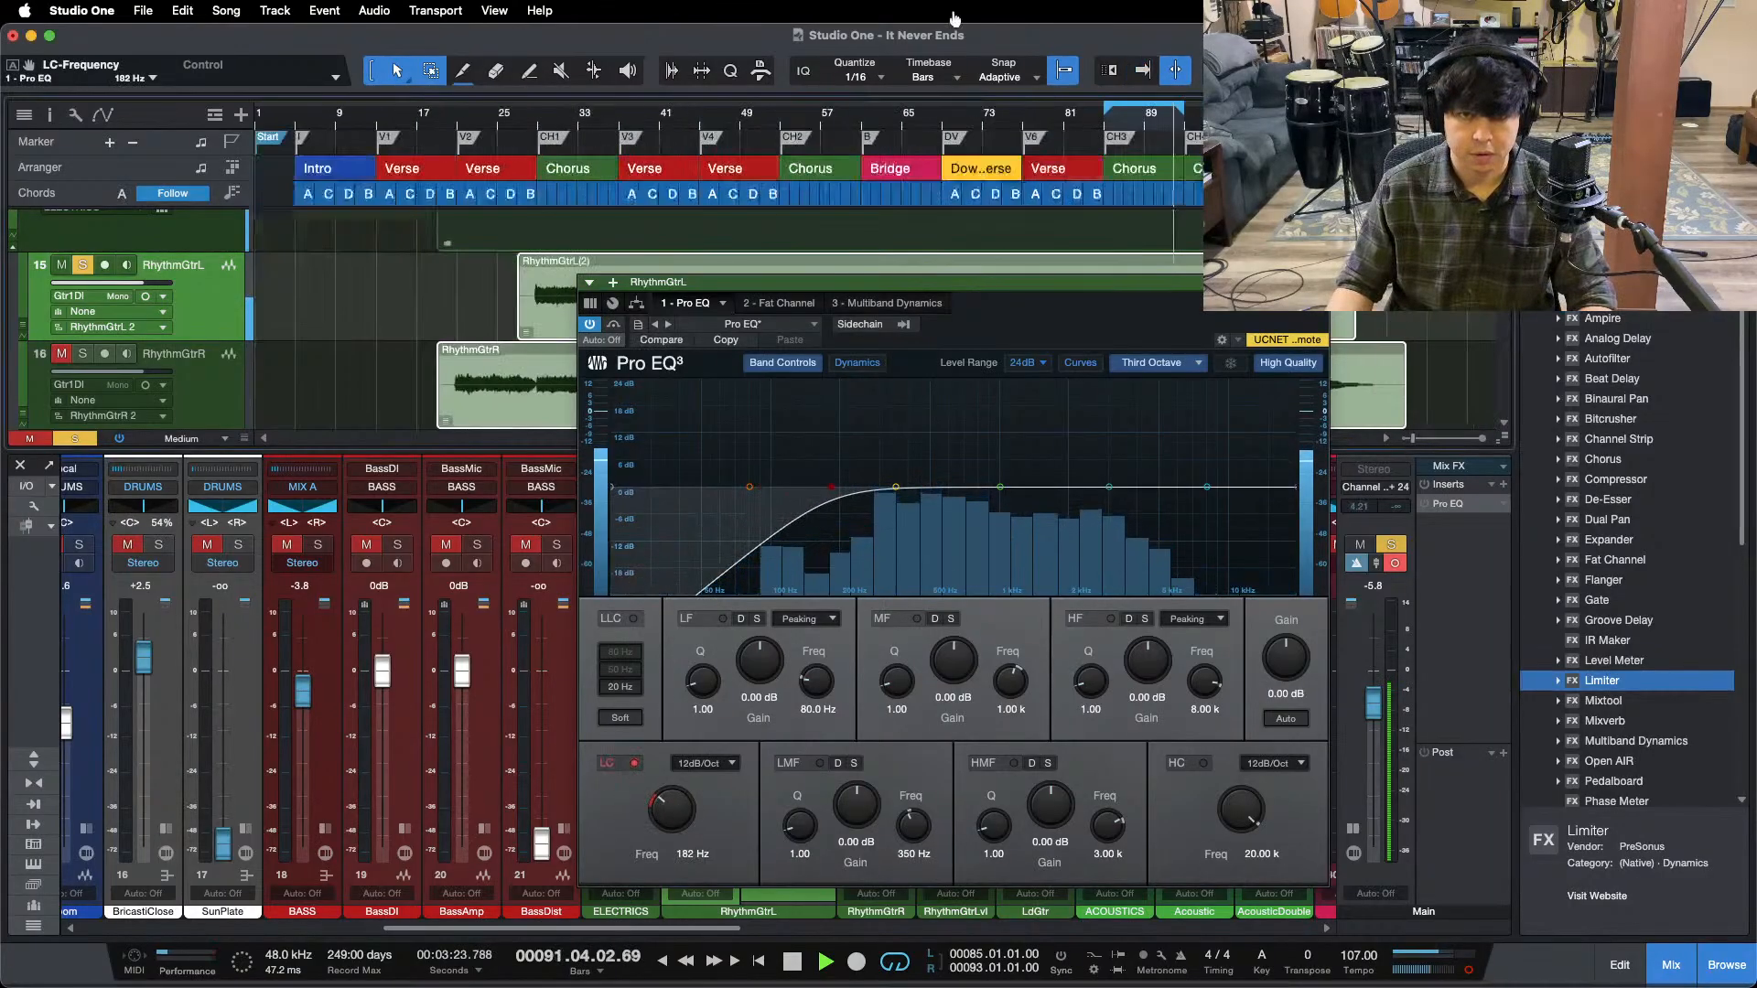
pyautogui.press('f')
# - Audition the low-cut RhythmGtrL in the verses after the first Chorus, and return playback to the third Chorus
pyautogui.click(632, 117)
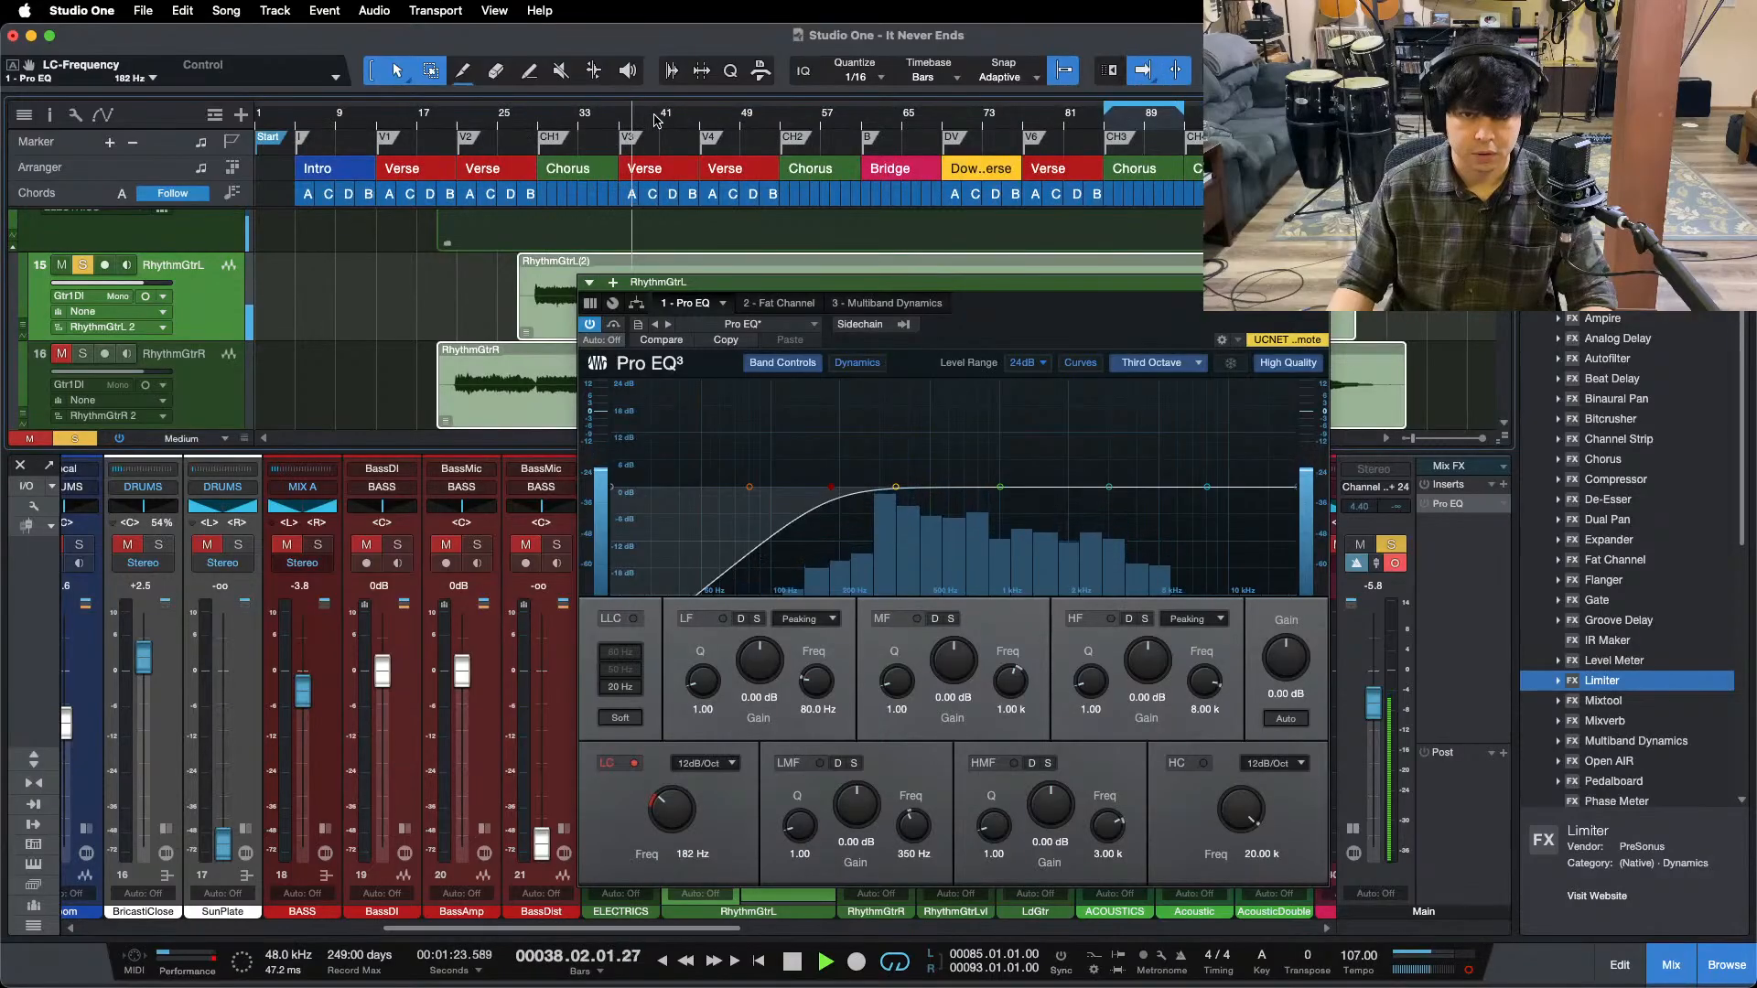
pyautogui.click(657, 116)
pyautogui.moveTo(1027, 328); pyautogui.dragTo(959, 456)
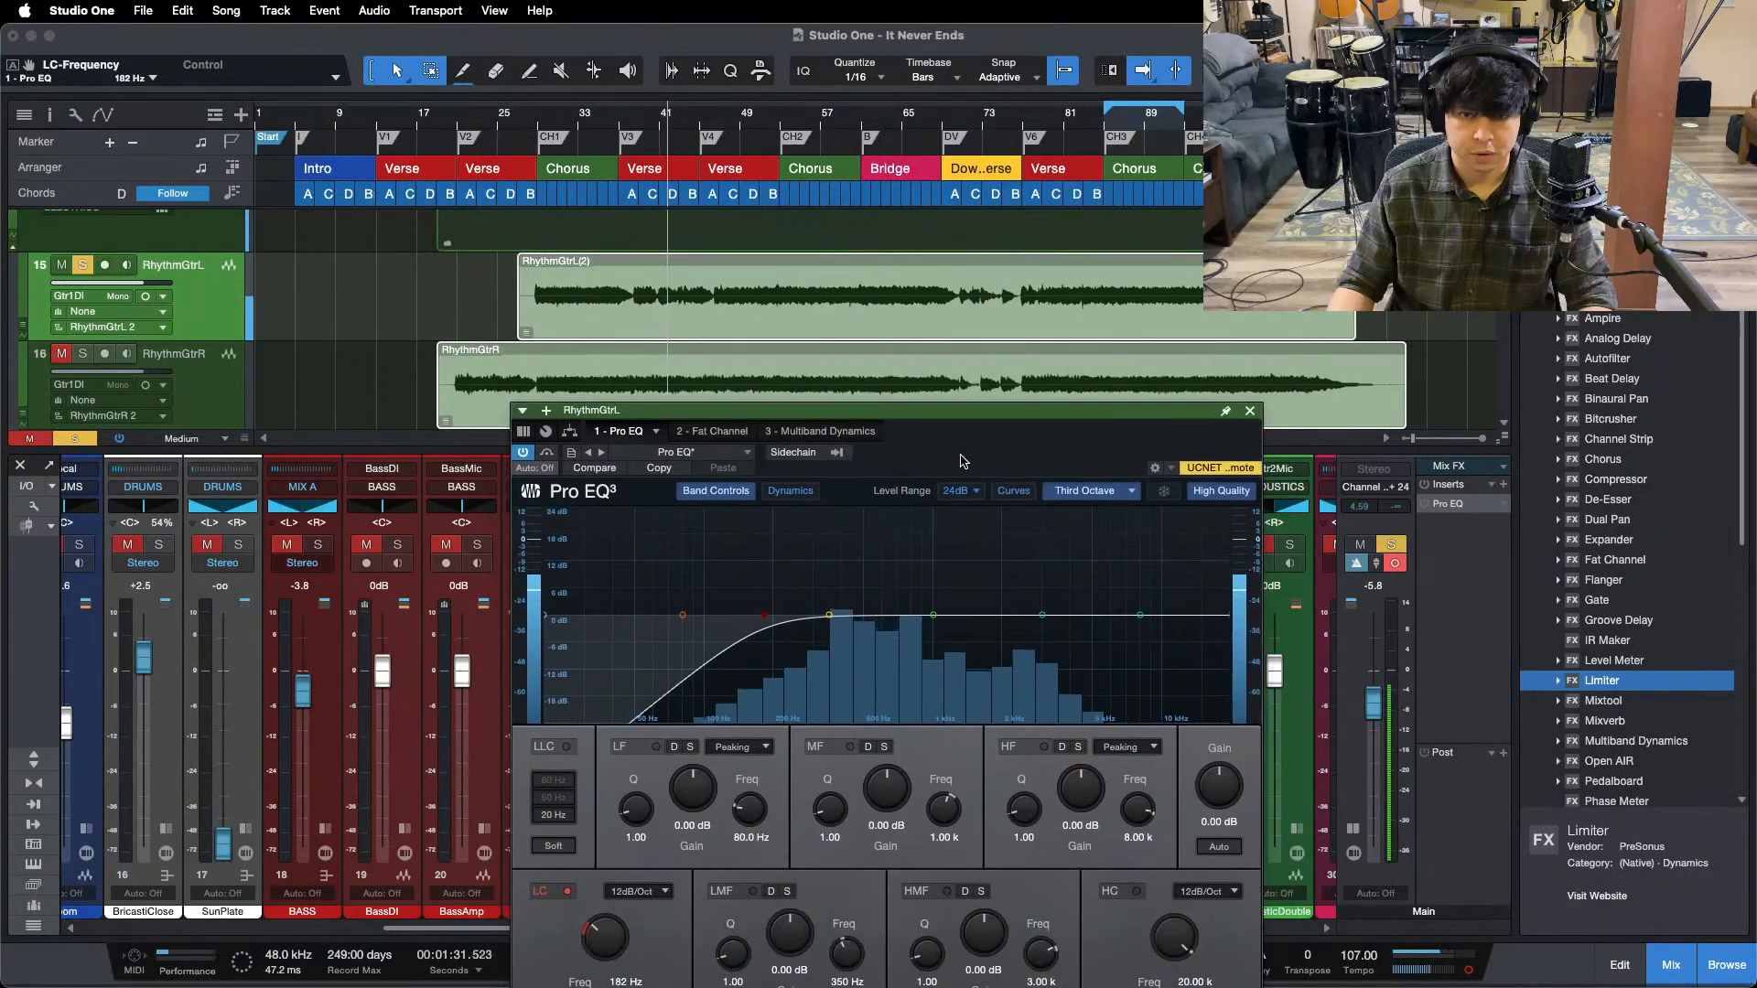
pyautogui.click(736, 117)
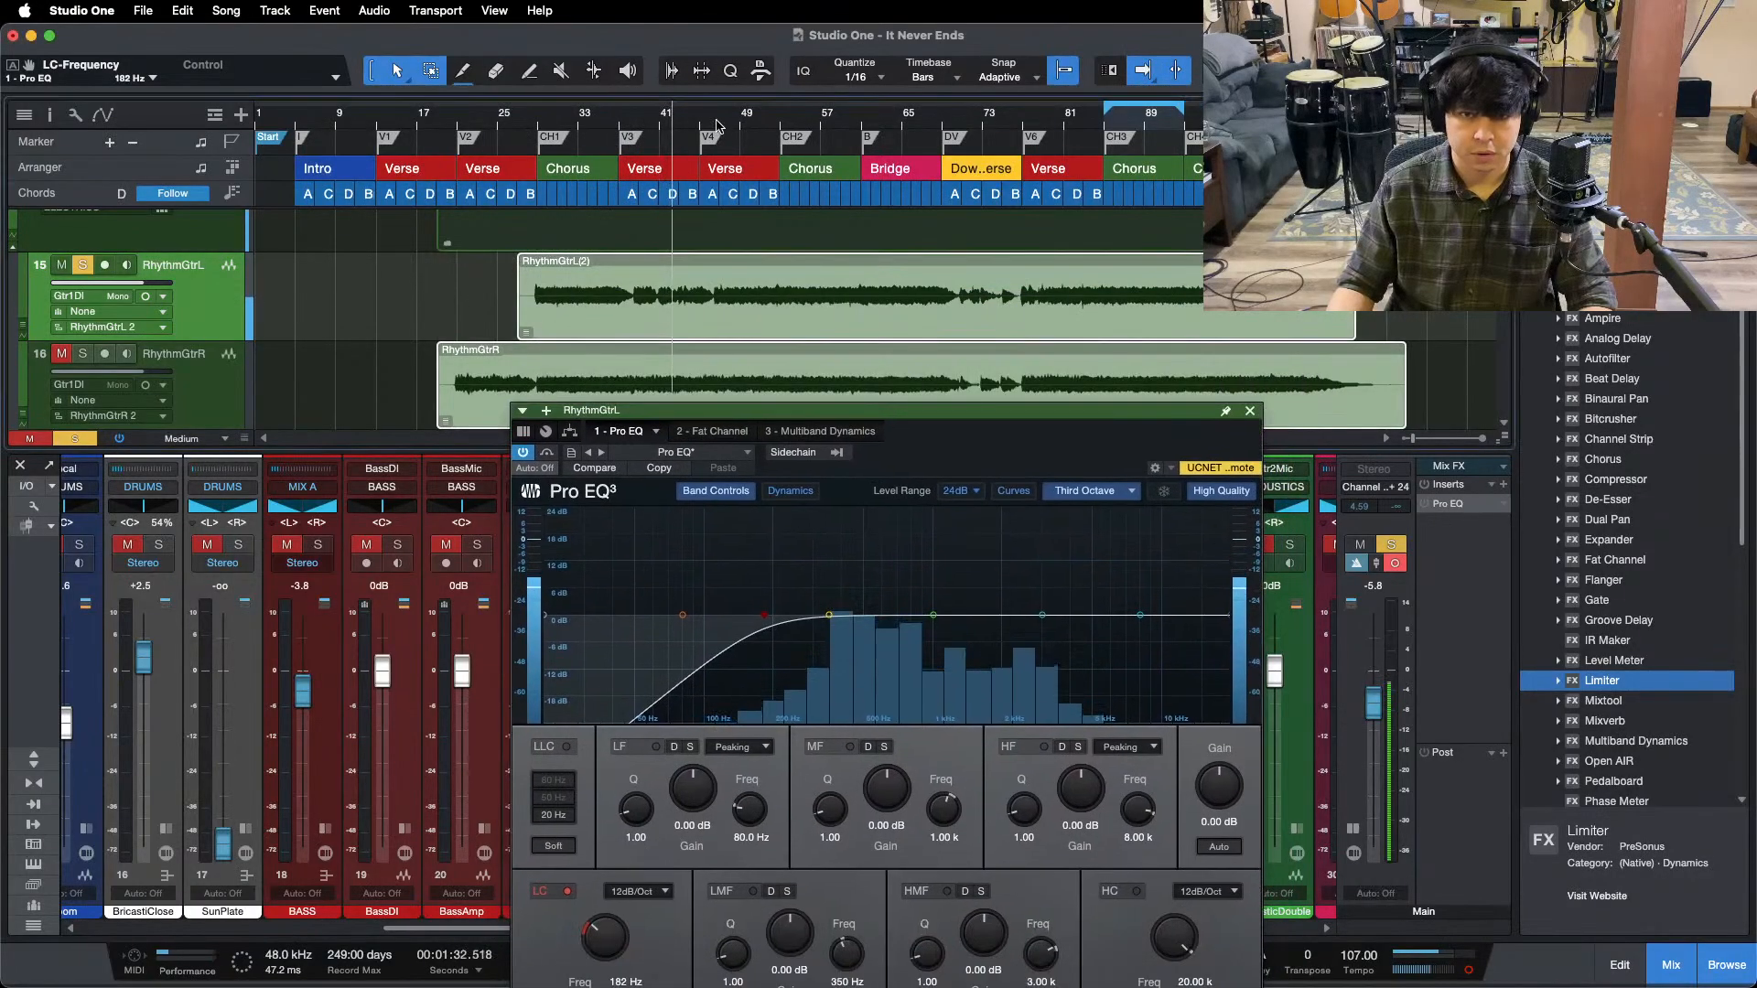
pyautogui.click(1116, 143)
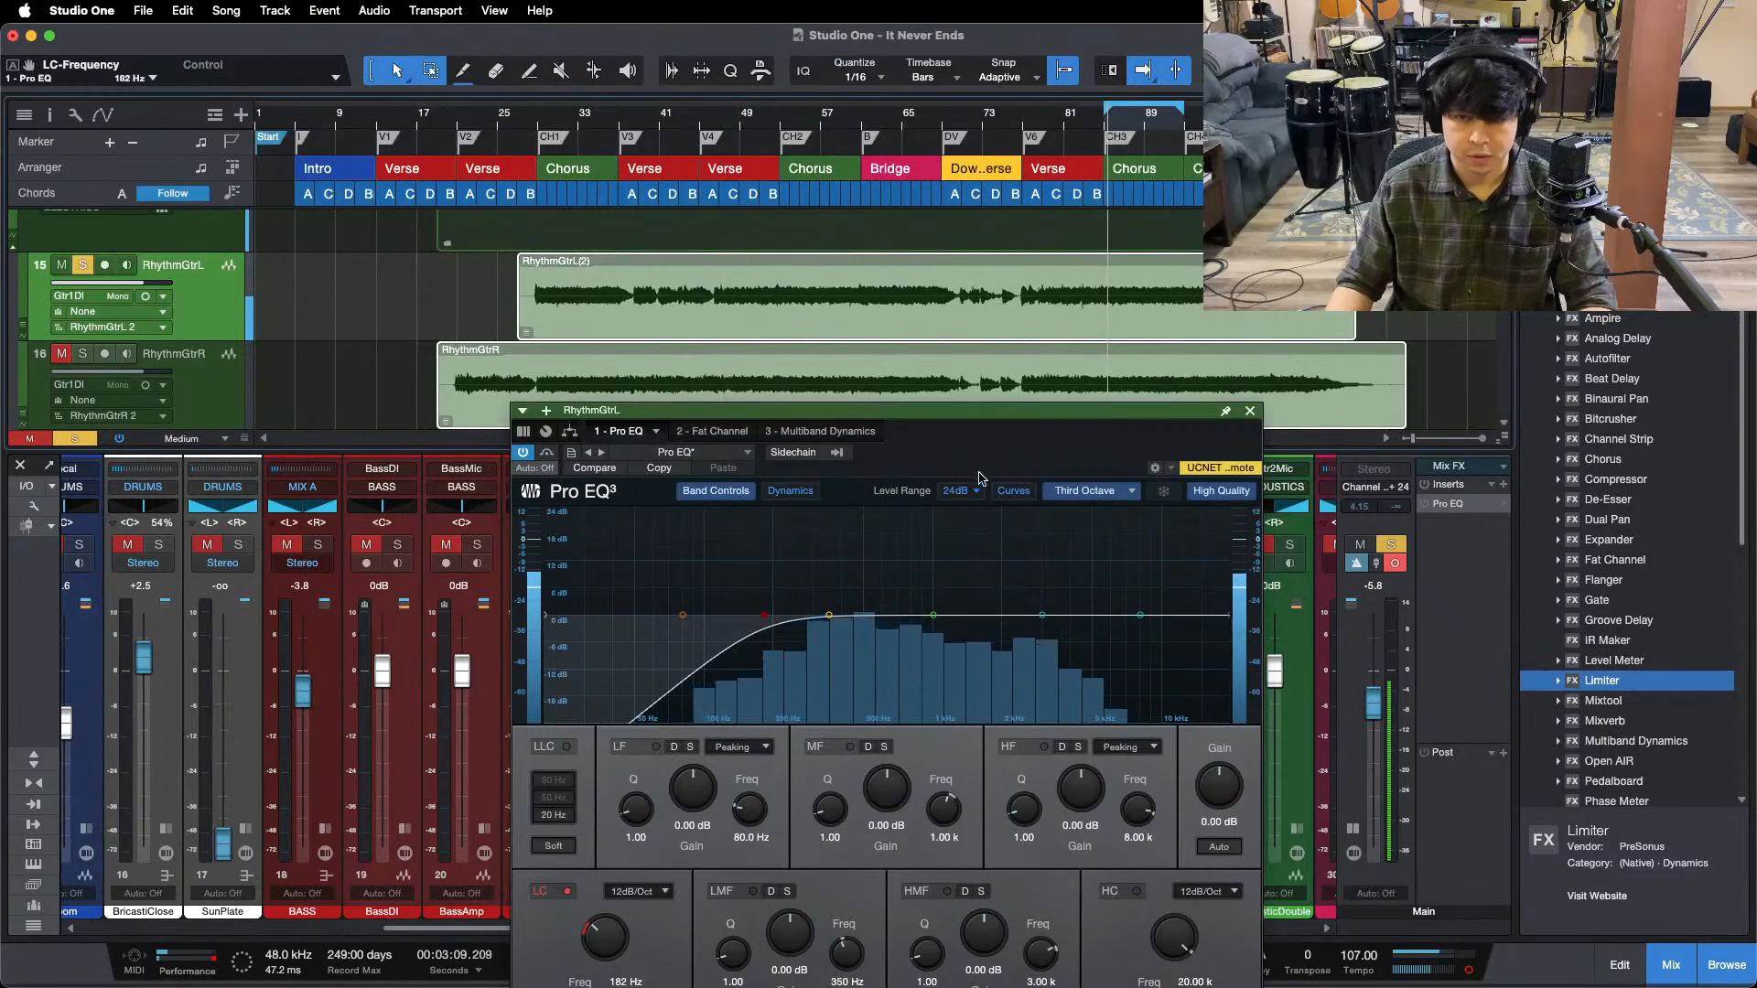
# - Enable the high cut at 7.60 kHz in RhythmGtrL's Pro EQ and set its low cut to 195 Hz
pyautogui.moveTo(979, 477); pyautogui.dragTo(977, 324)
pyautogui.moveTo(1171, 785); pyautogui.dragTo(1170, 835)
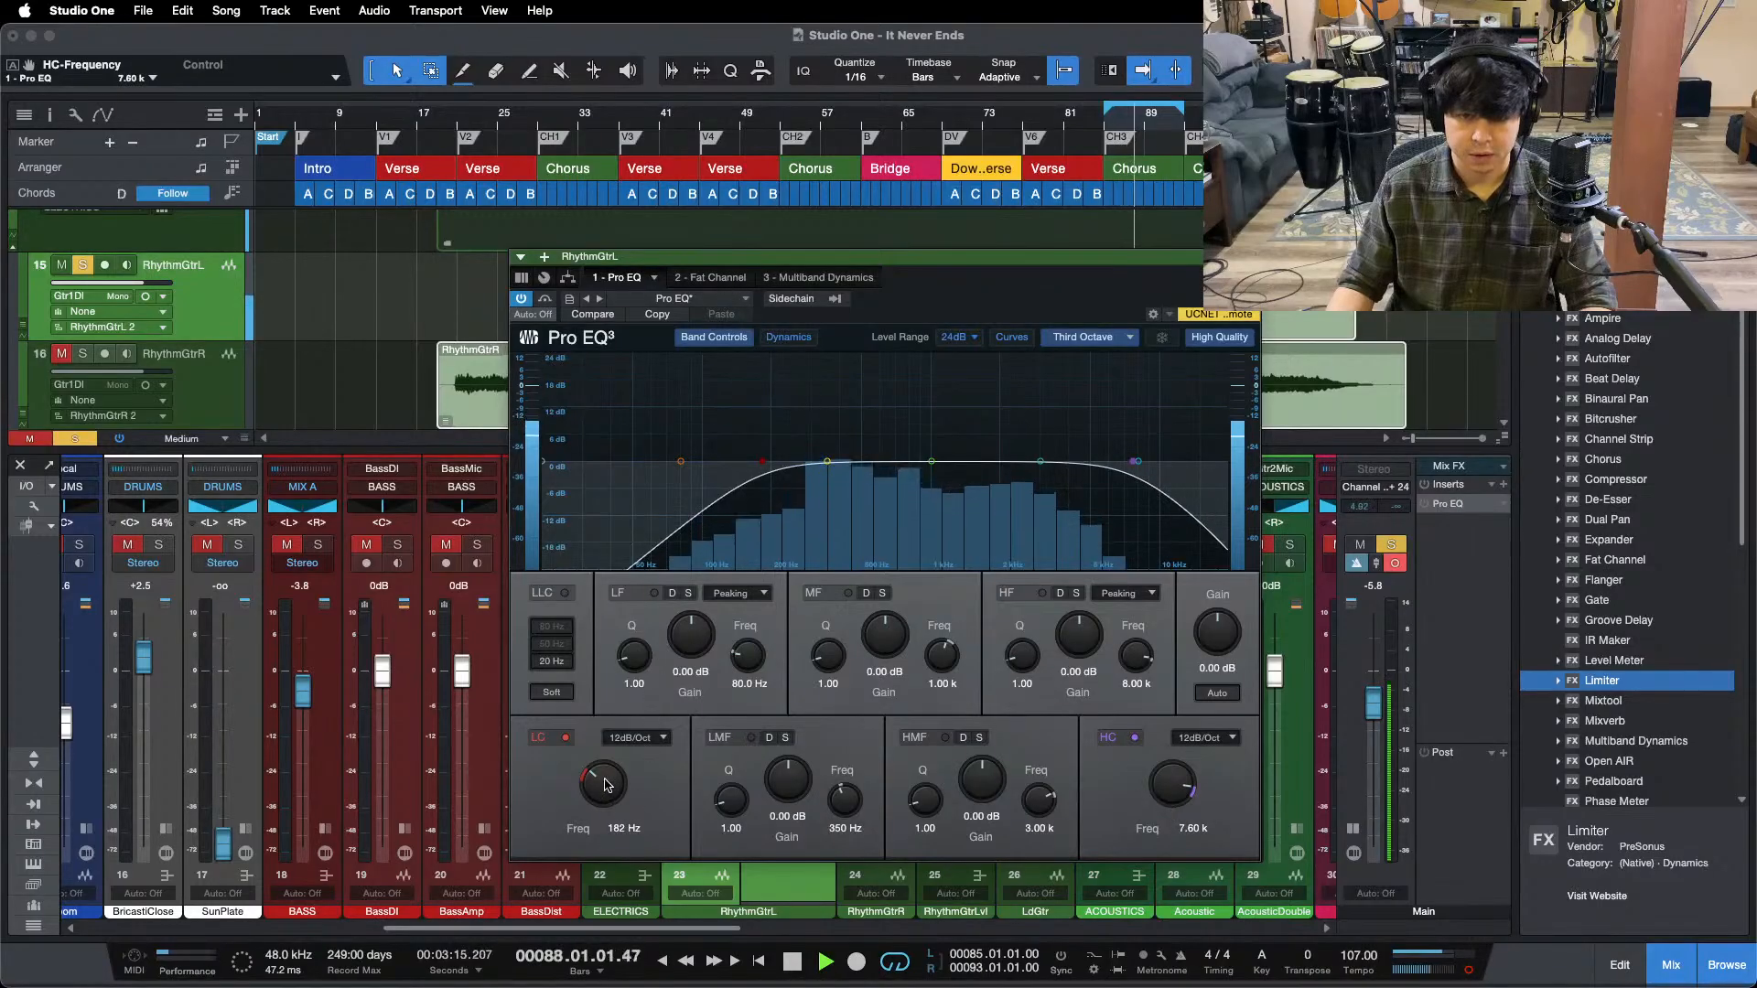
pyautogui.moveTo(604, 785); pyautogui.dragTo(604, 779)
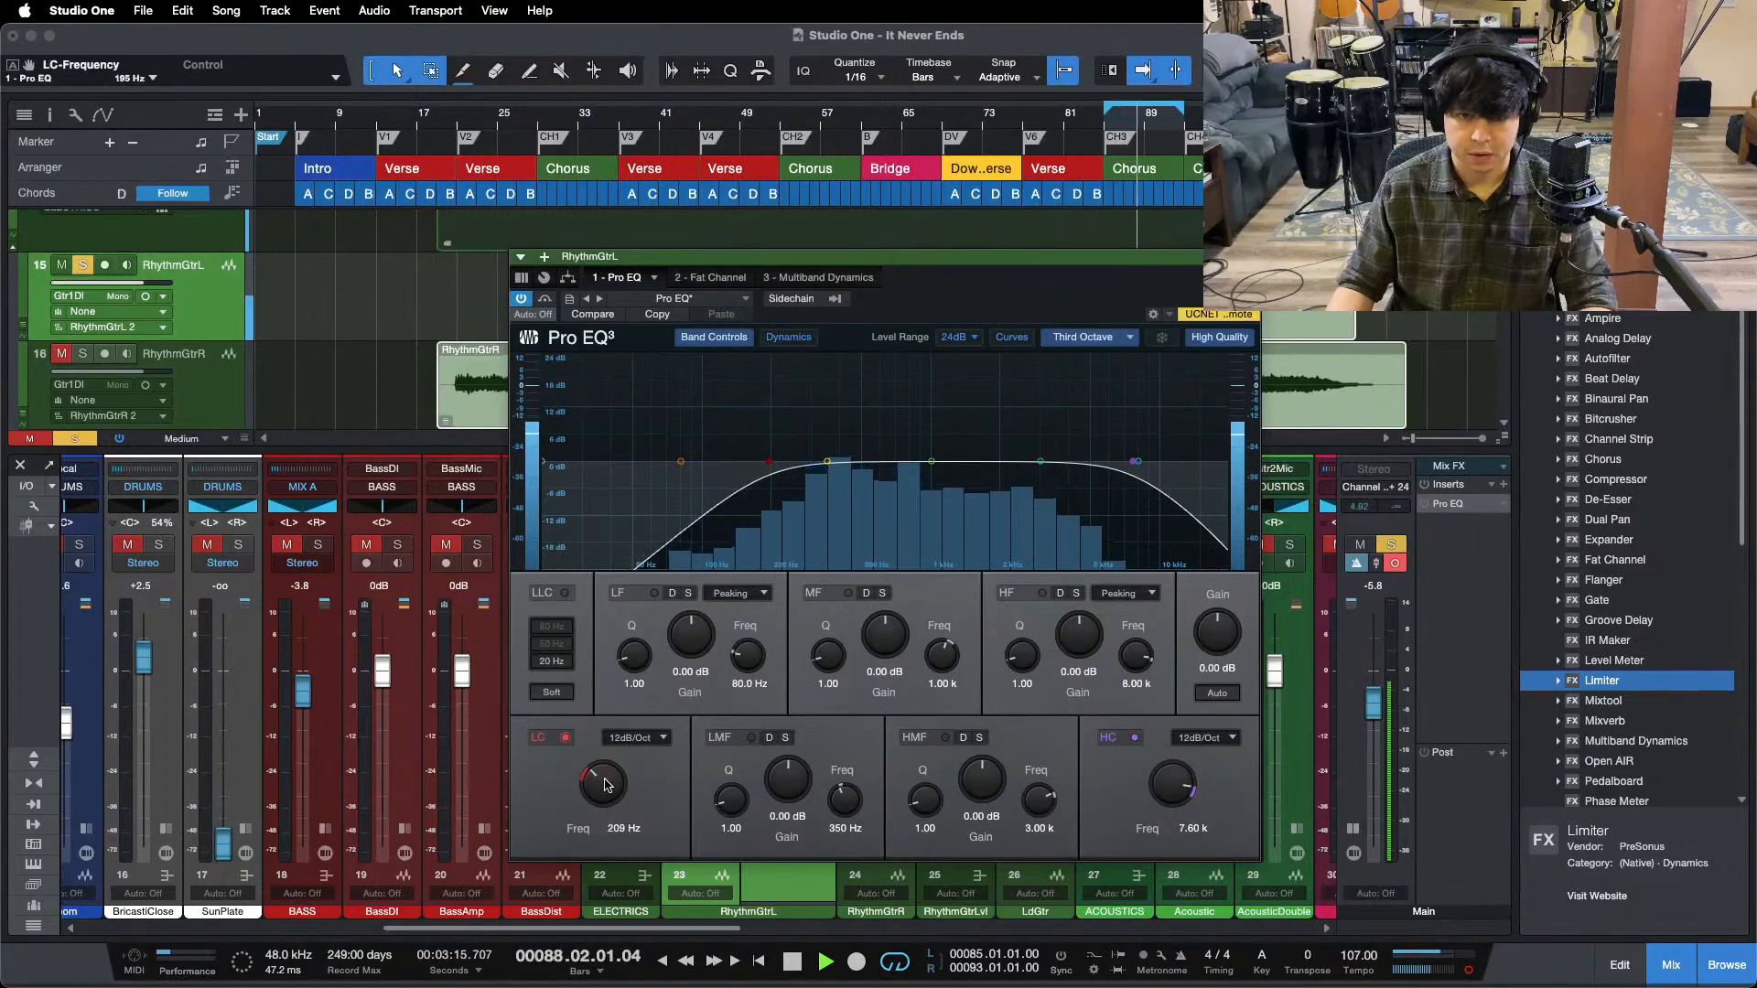
# - Set Gain Reduction on RhythmGtrL's Fat Channel compressor to 4.40 and compare the sound with the compressor bypassed
pyautogui.click(705, 278)
pyautogui.moveTo(1012, 483); pyautogui.dragTo(1017, 475)
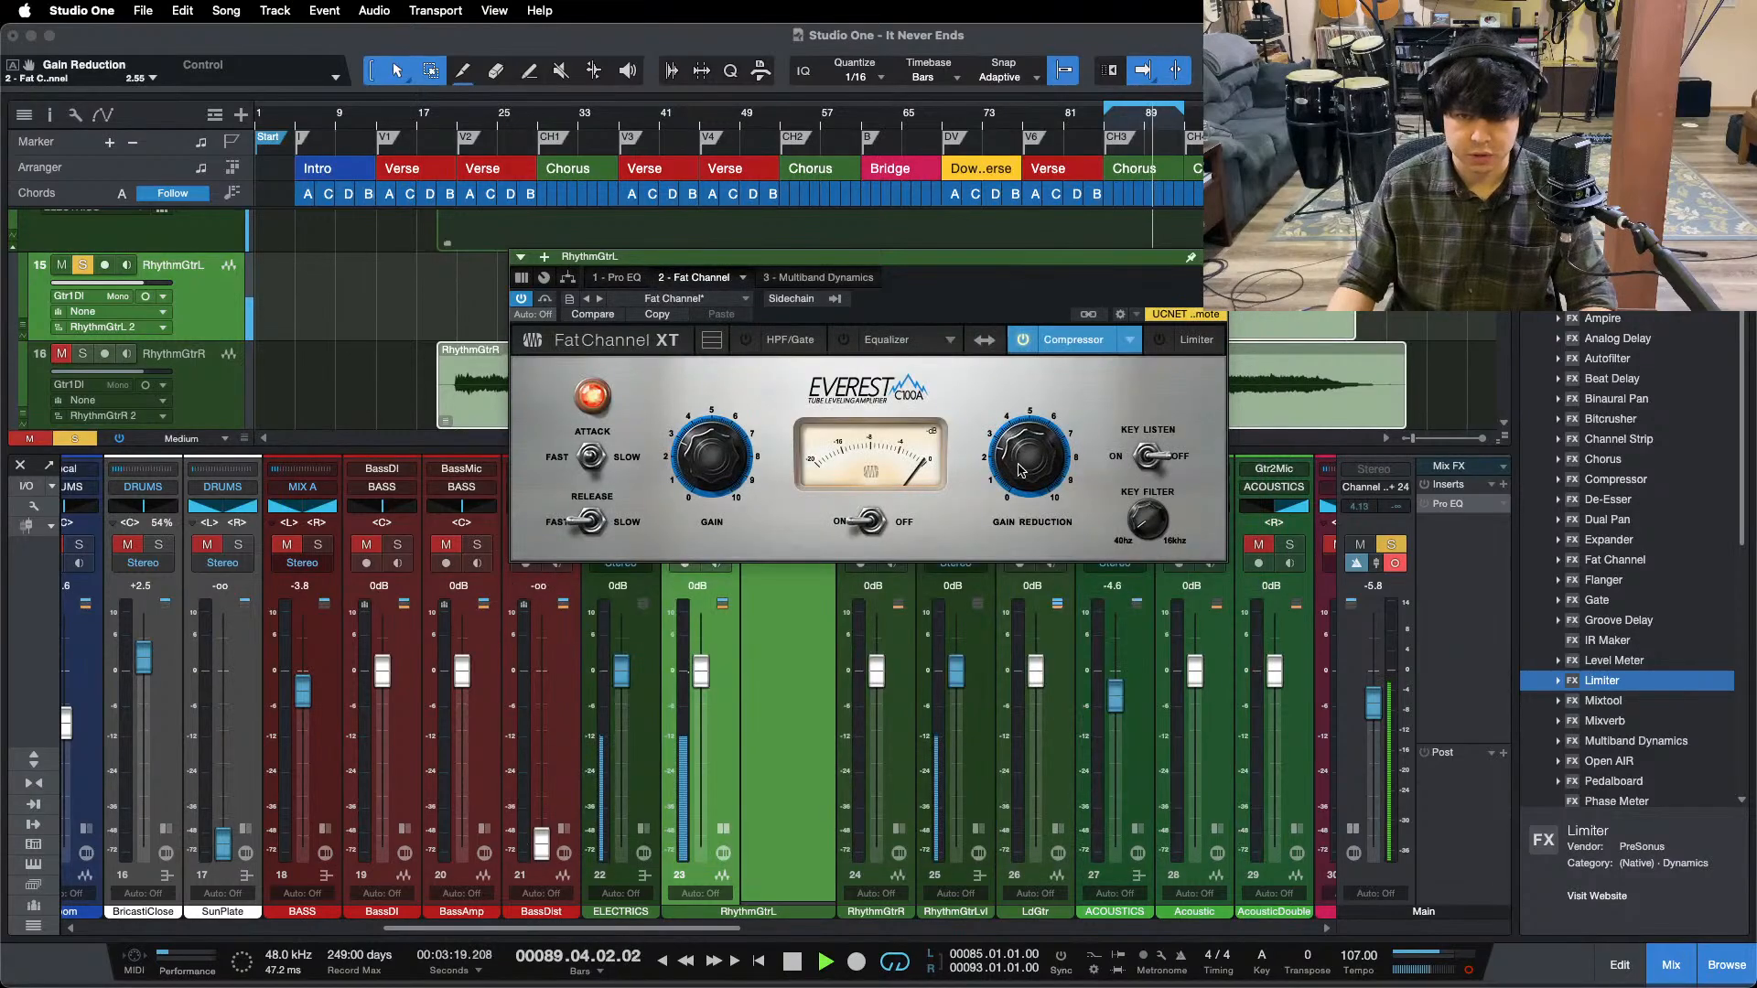
pyautogui.scroll(2, 1017, 476)
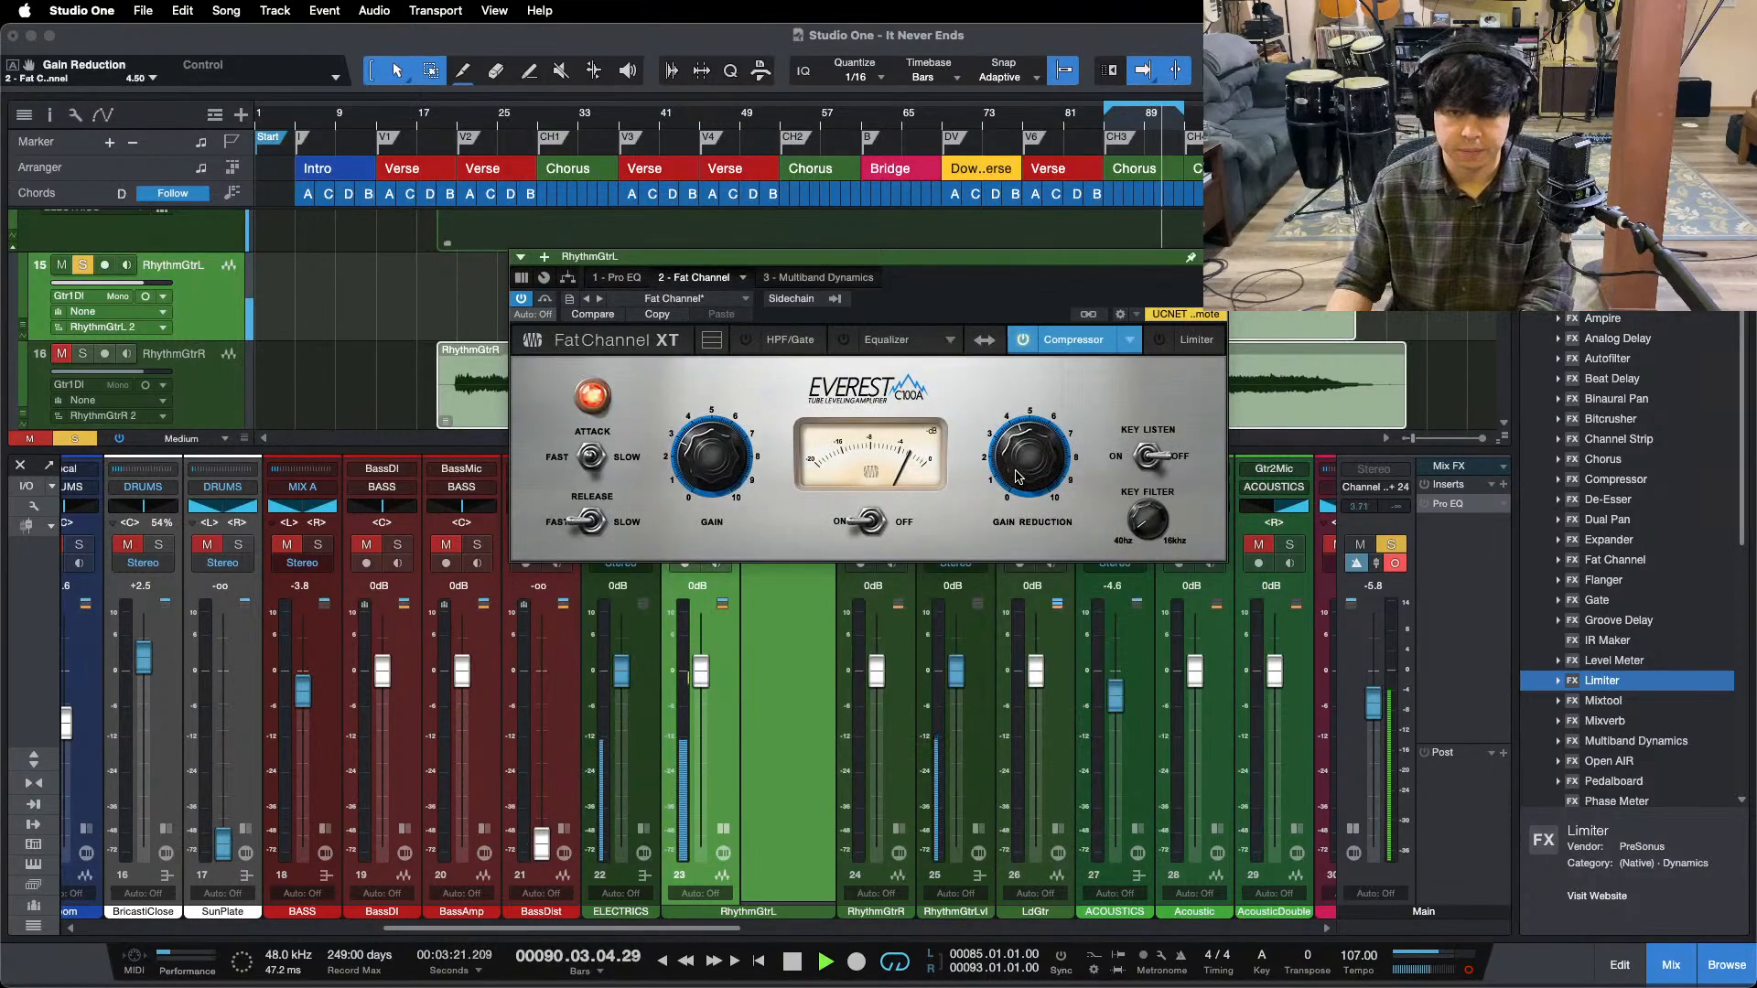
pyautogui.moveTo(975, 304); pyautogui.dragTo(950, 535)
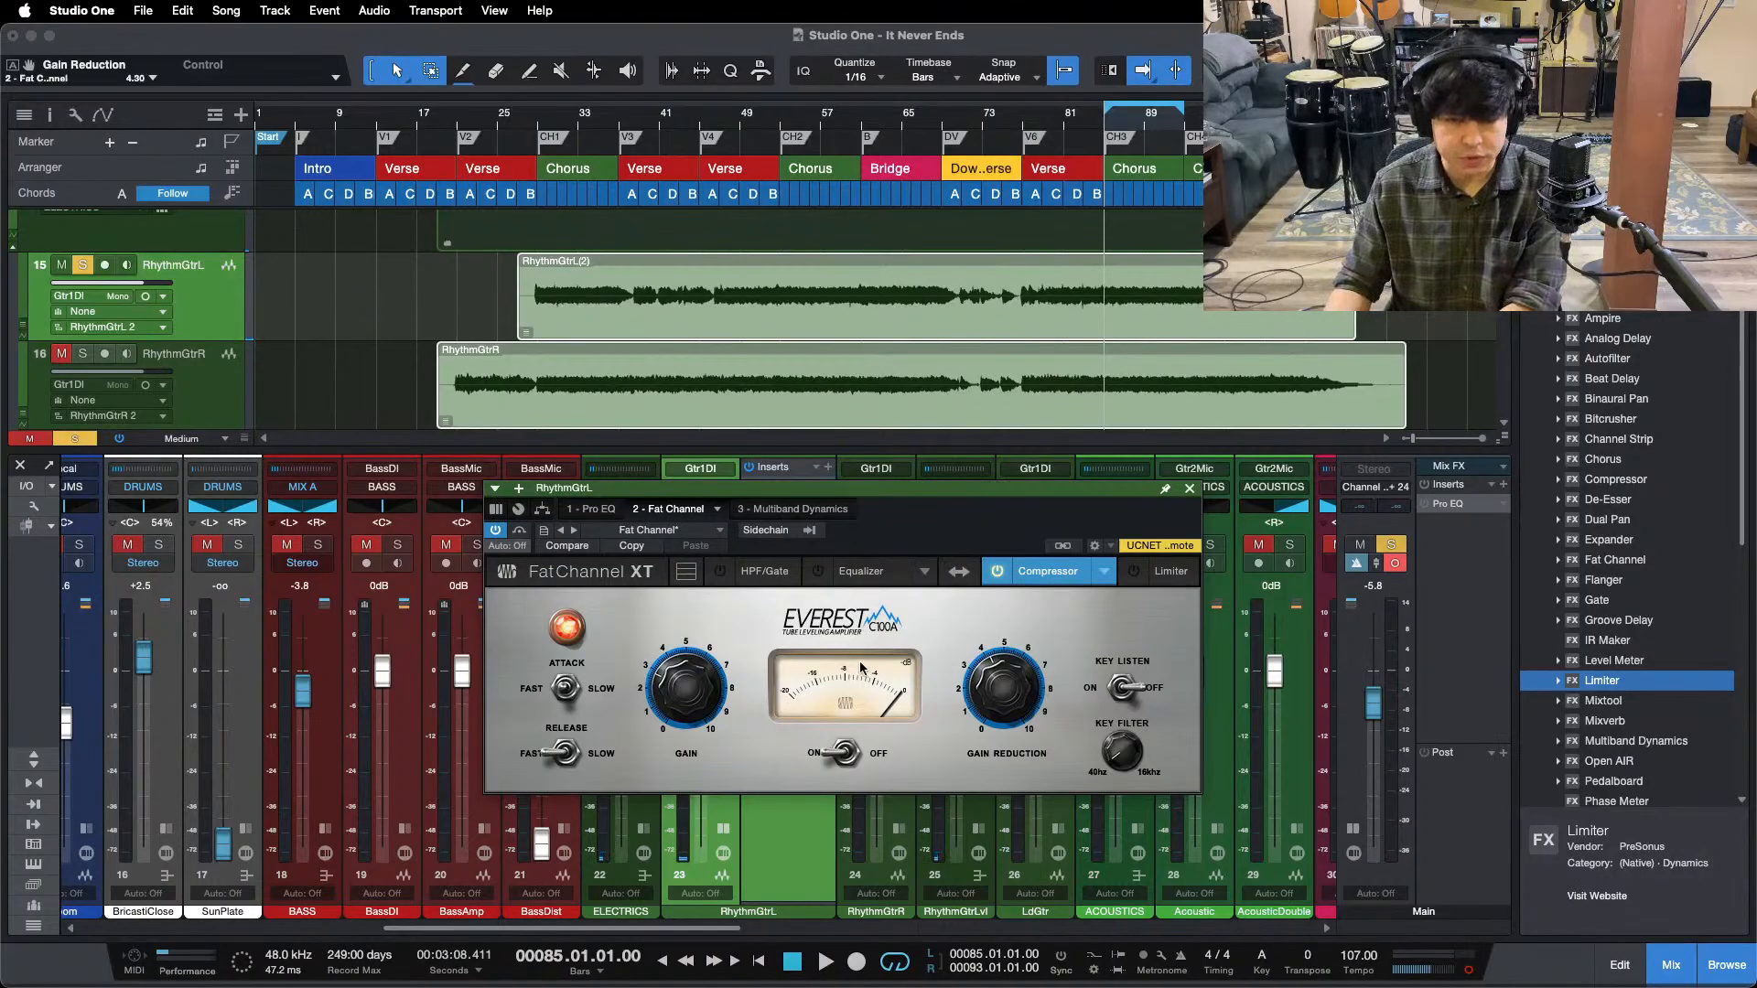
pyautogui.press('space')
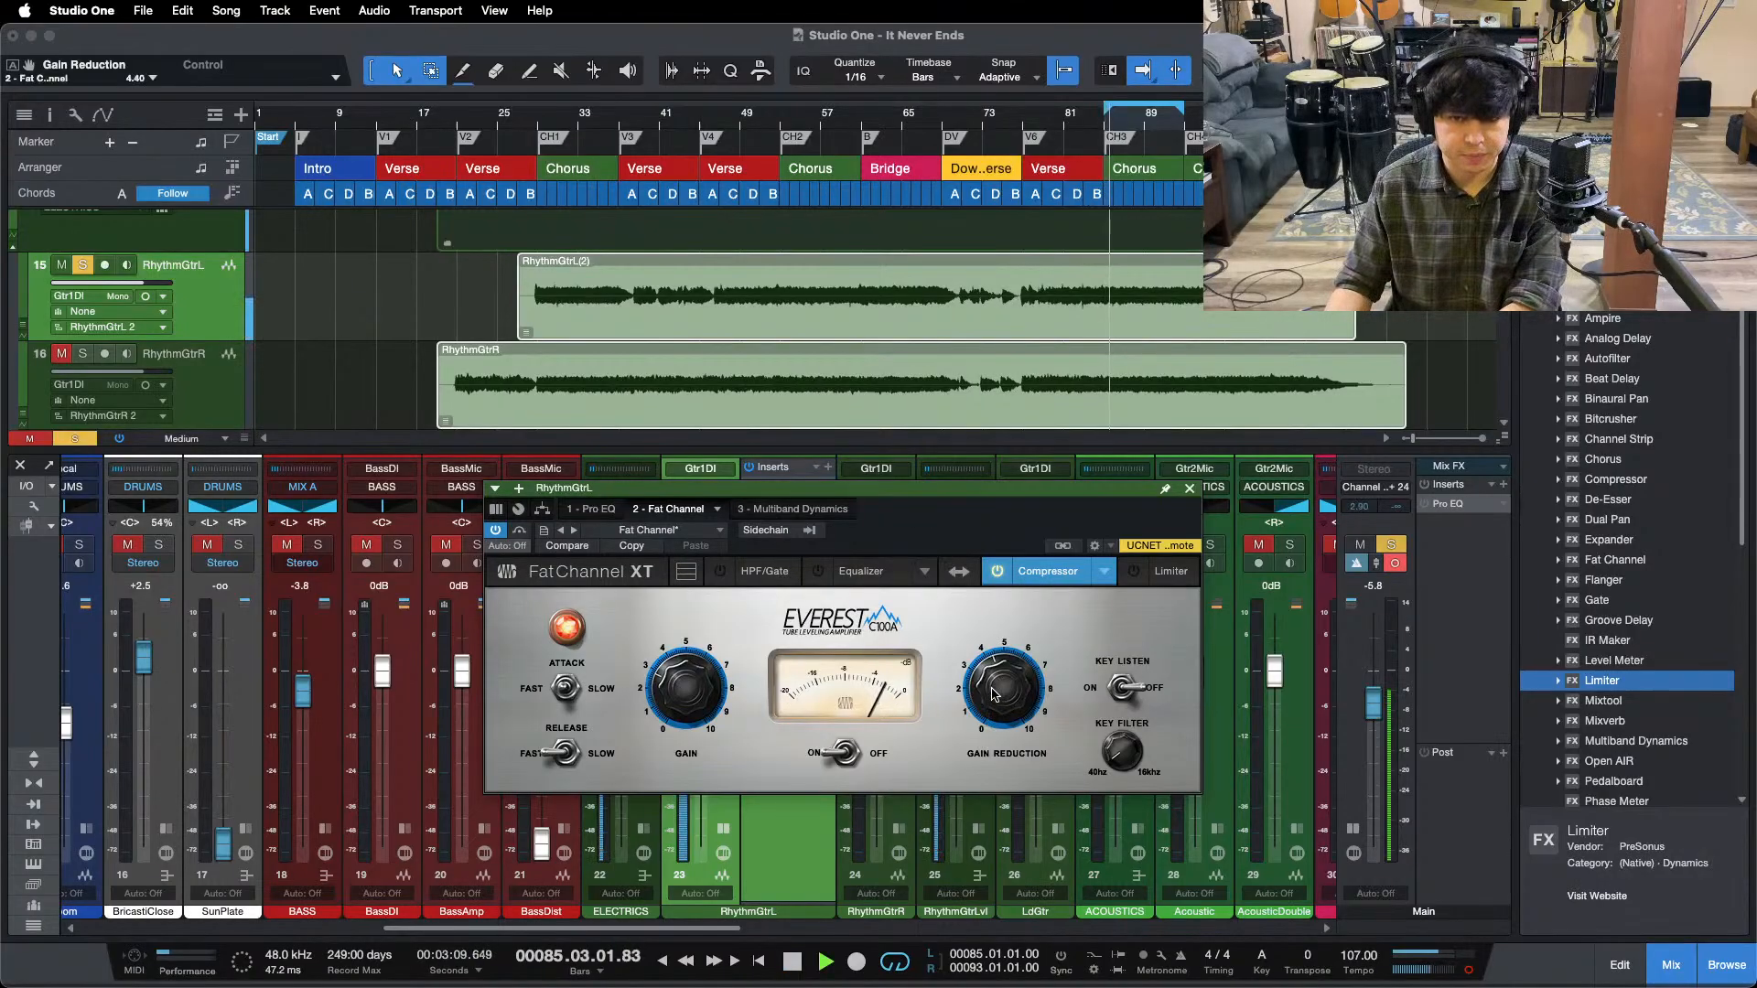
pyautogui.click(995, 574)
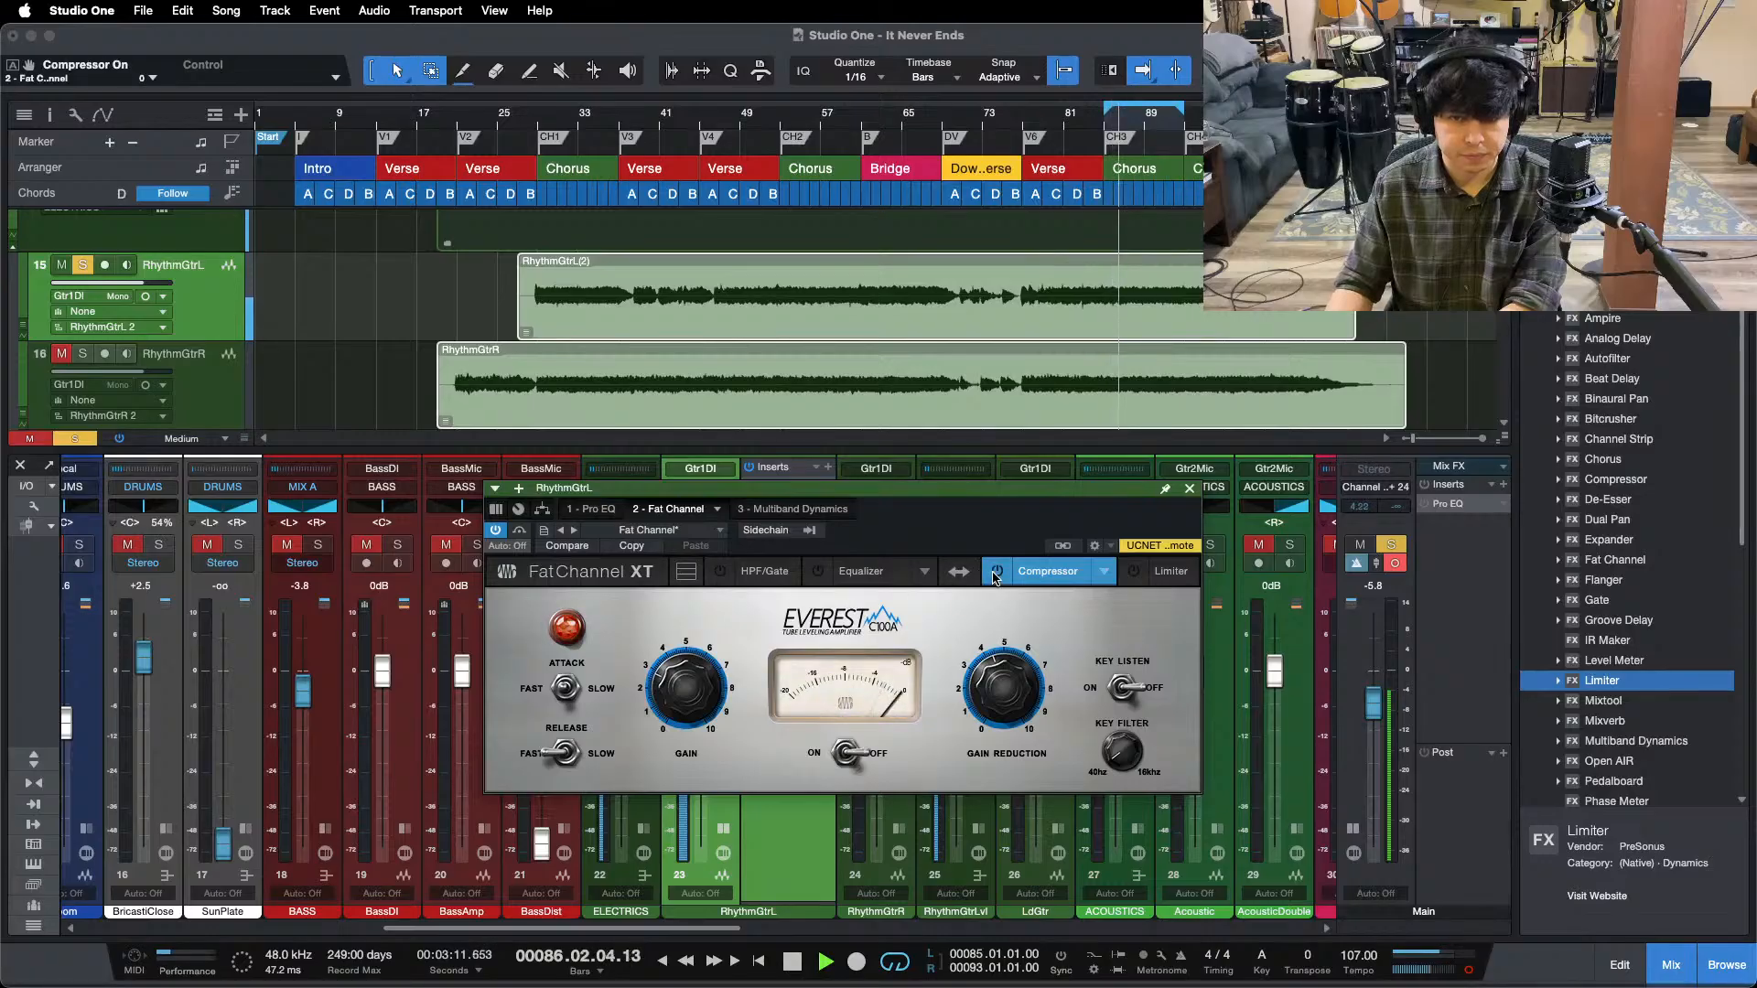
pyautogui.click(995, 574)
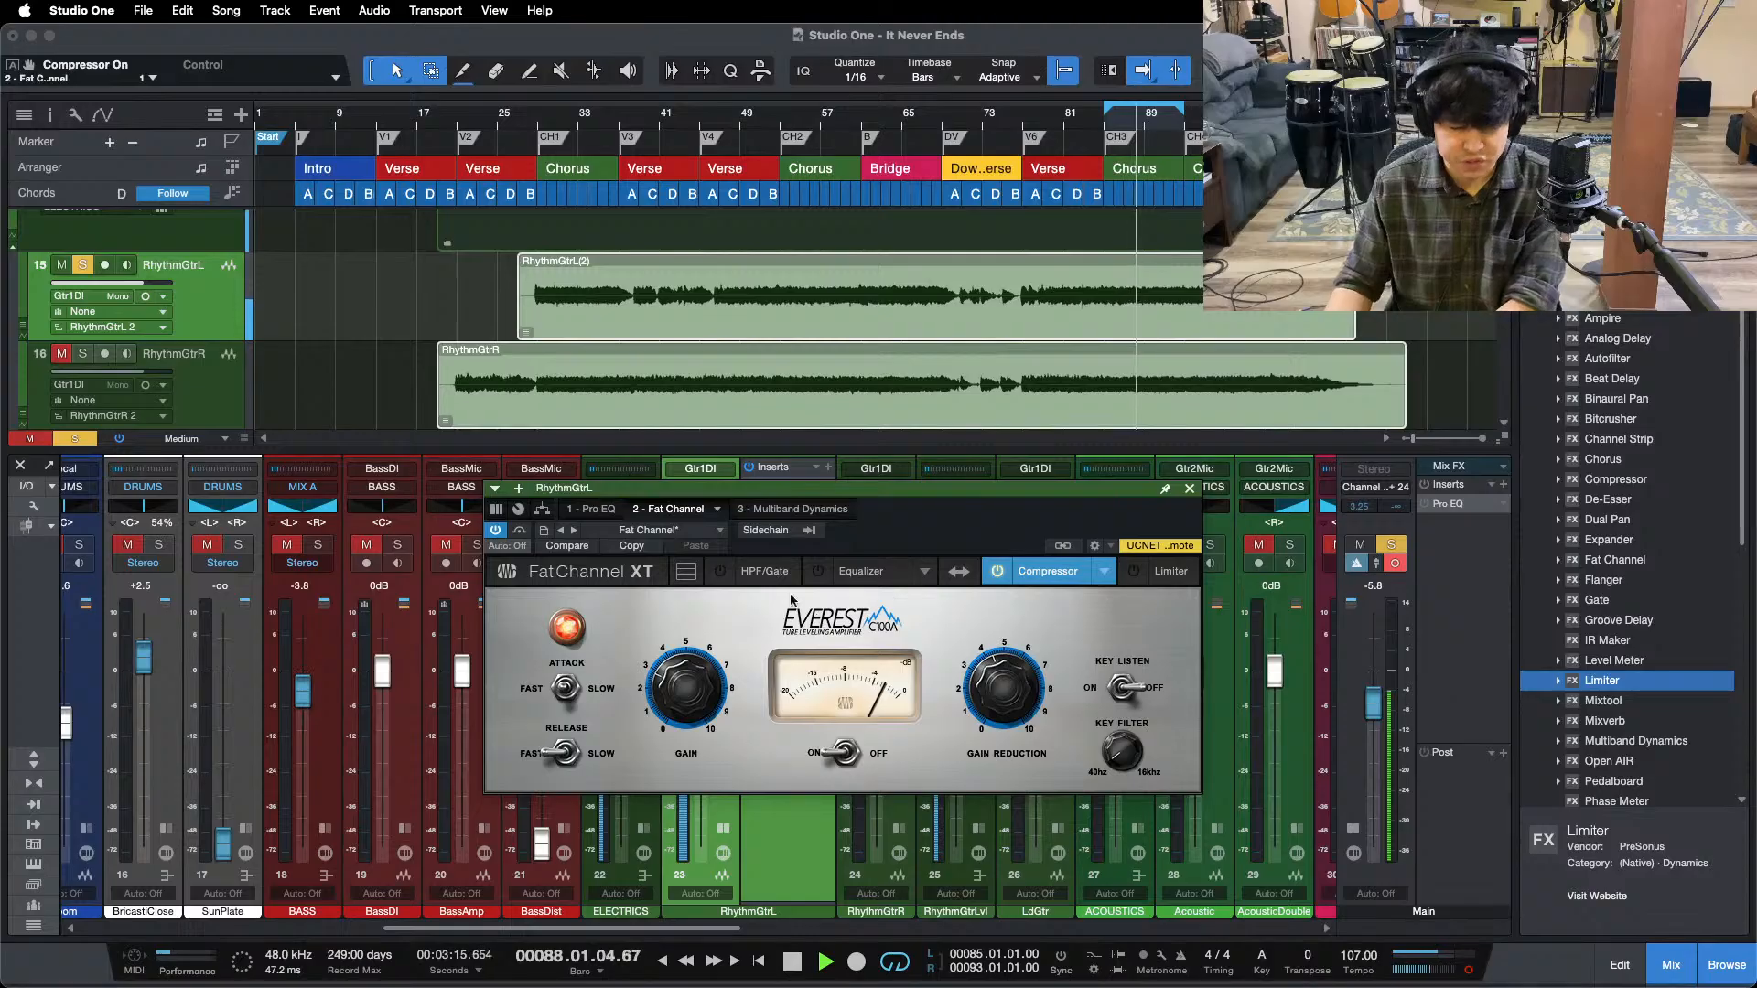
# - Boost the HMF band in RhythmGtrL's Pro EQ by 5.28 dB at 3.95 kHz
pyautogui.click(606, 509)
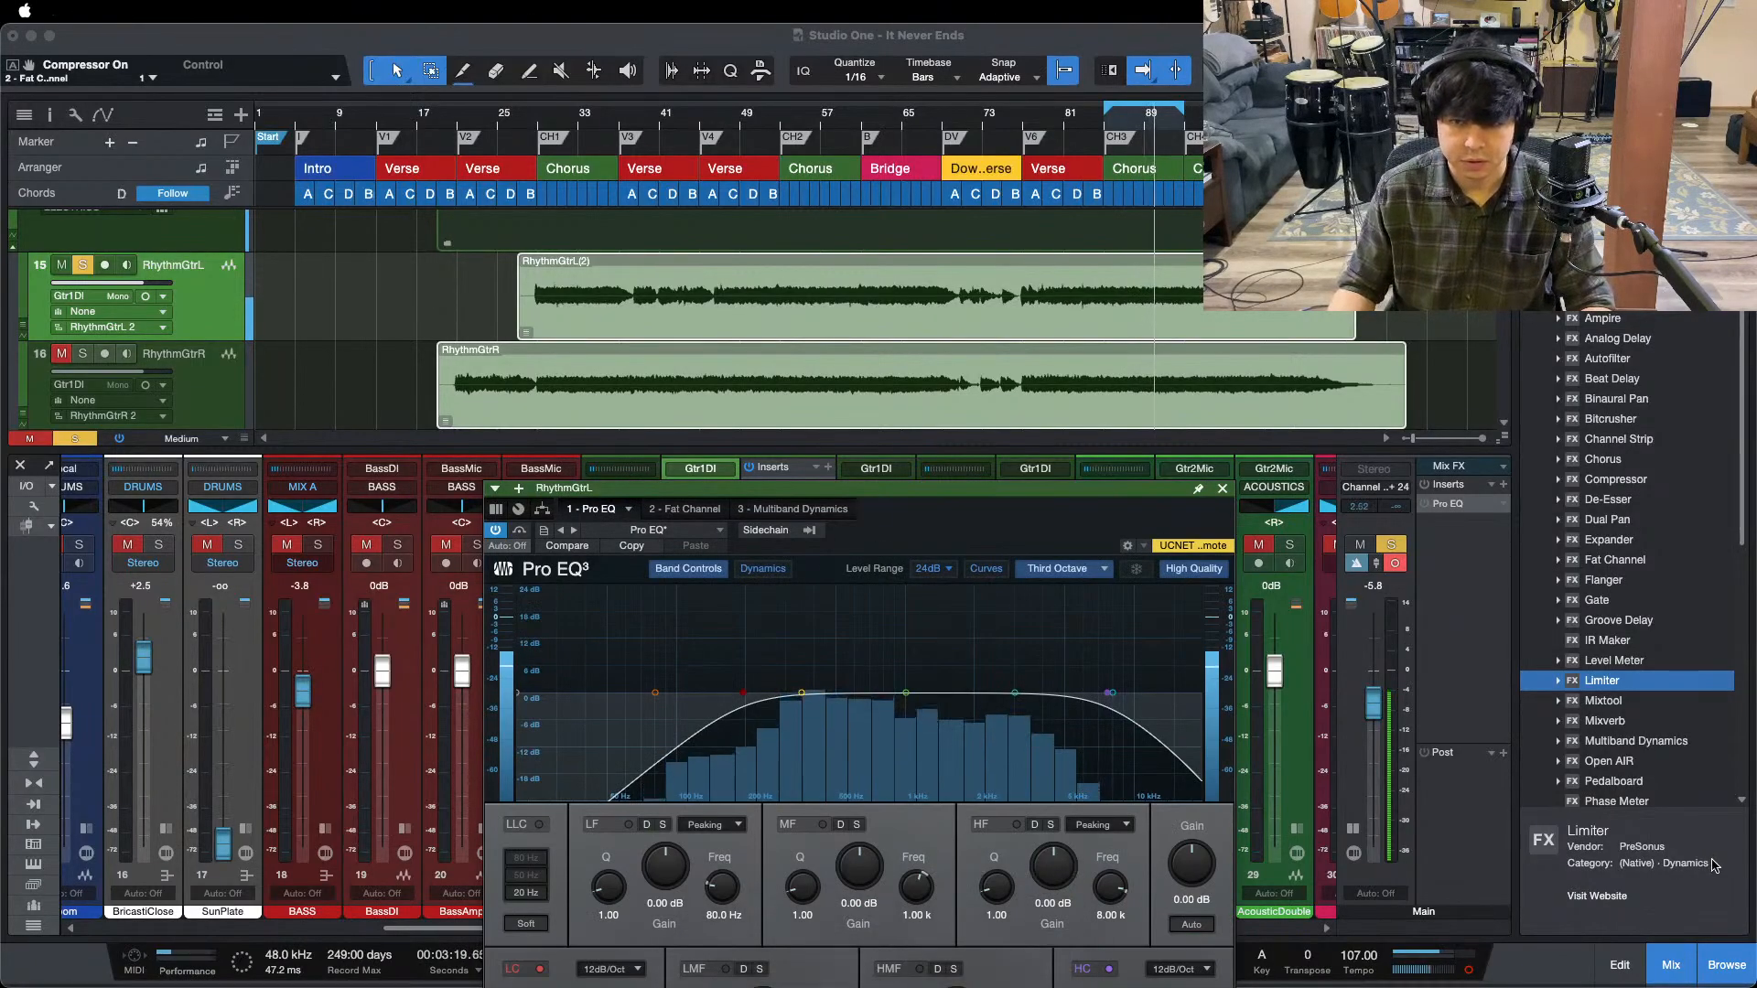
pyautogui.moveTo(1000, 488); pyautogui.dragTo(1075, 348)
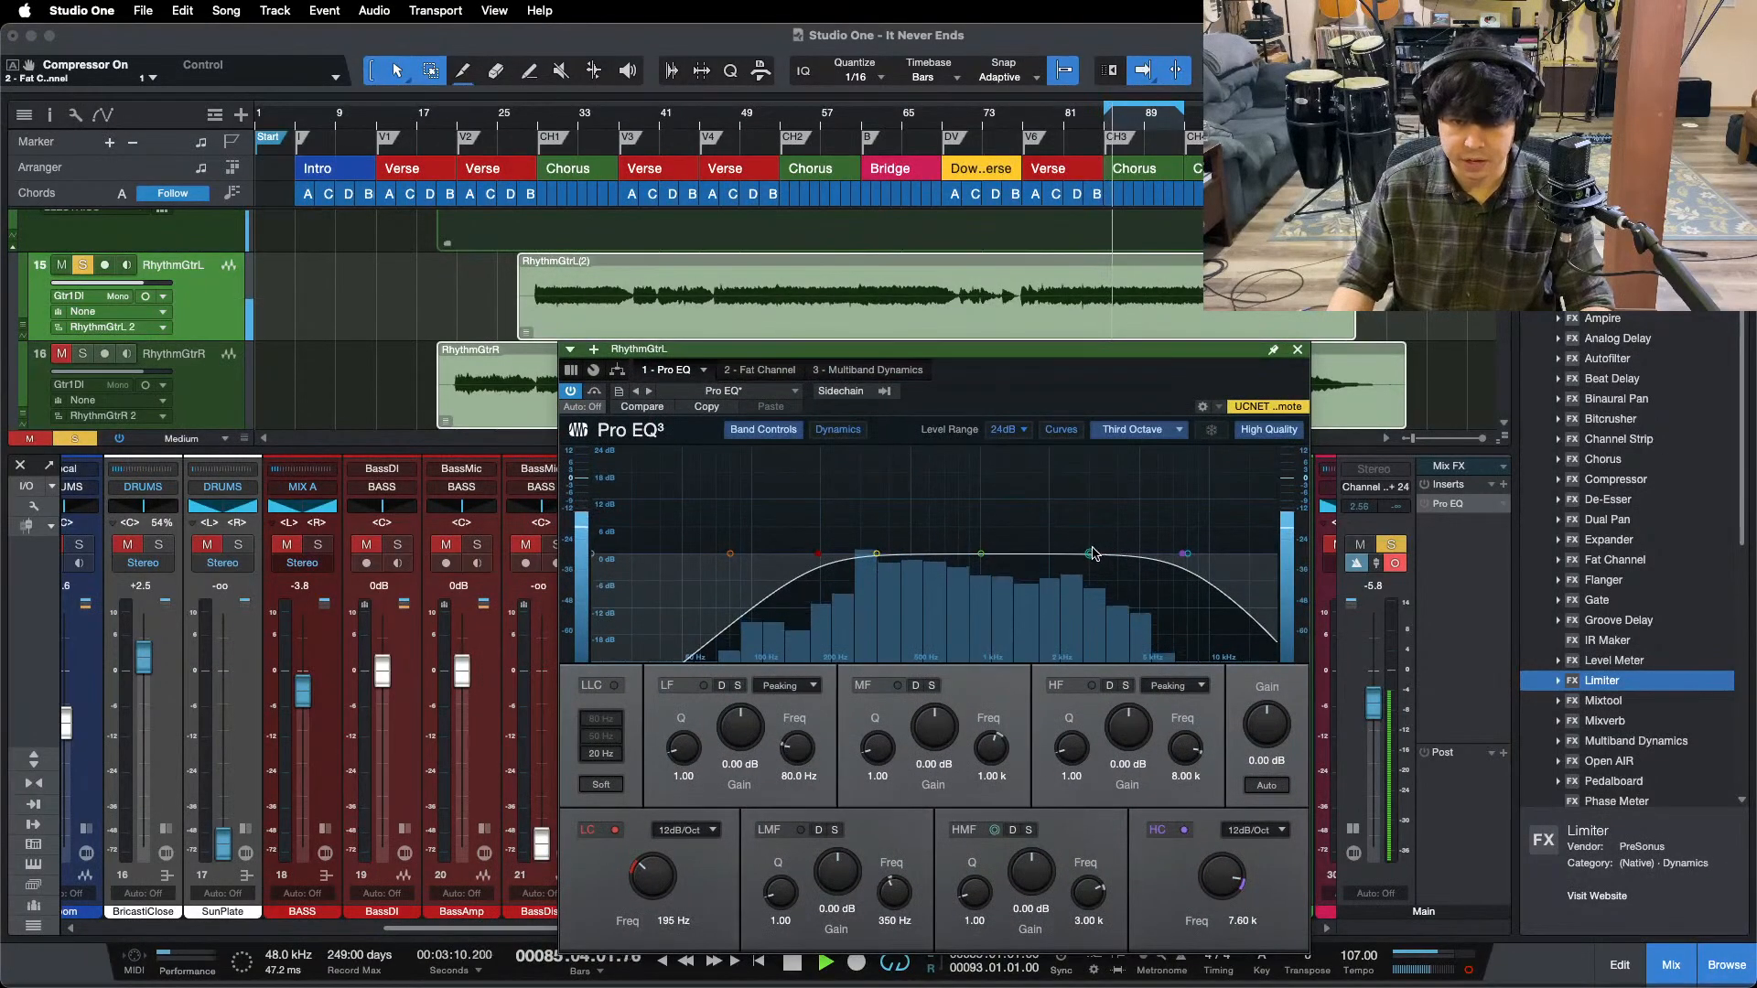
pyautogui.moveTo(1094, 553); pyautogui.dragTo(1060, 519)
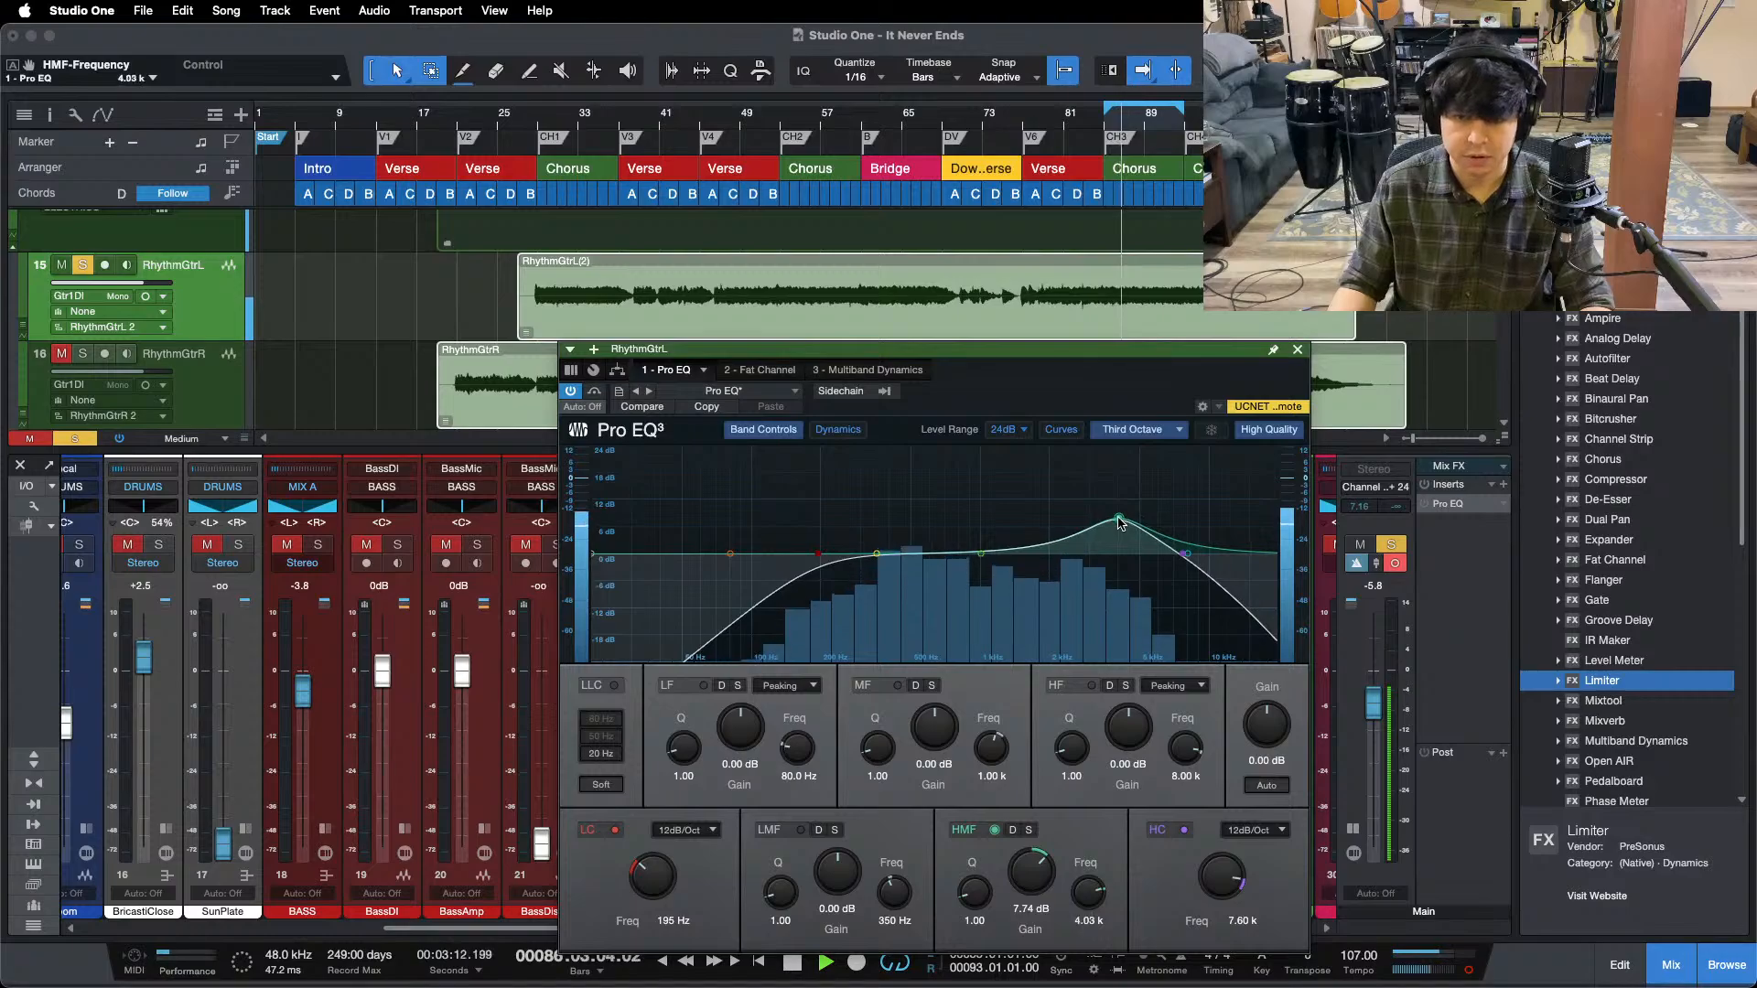
pyautogui.doubleClick(1034, 890)
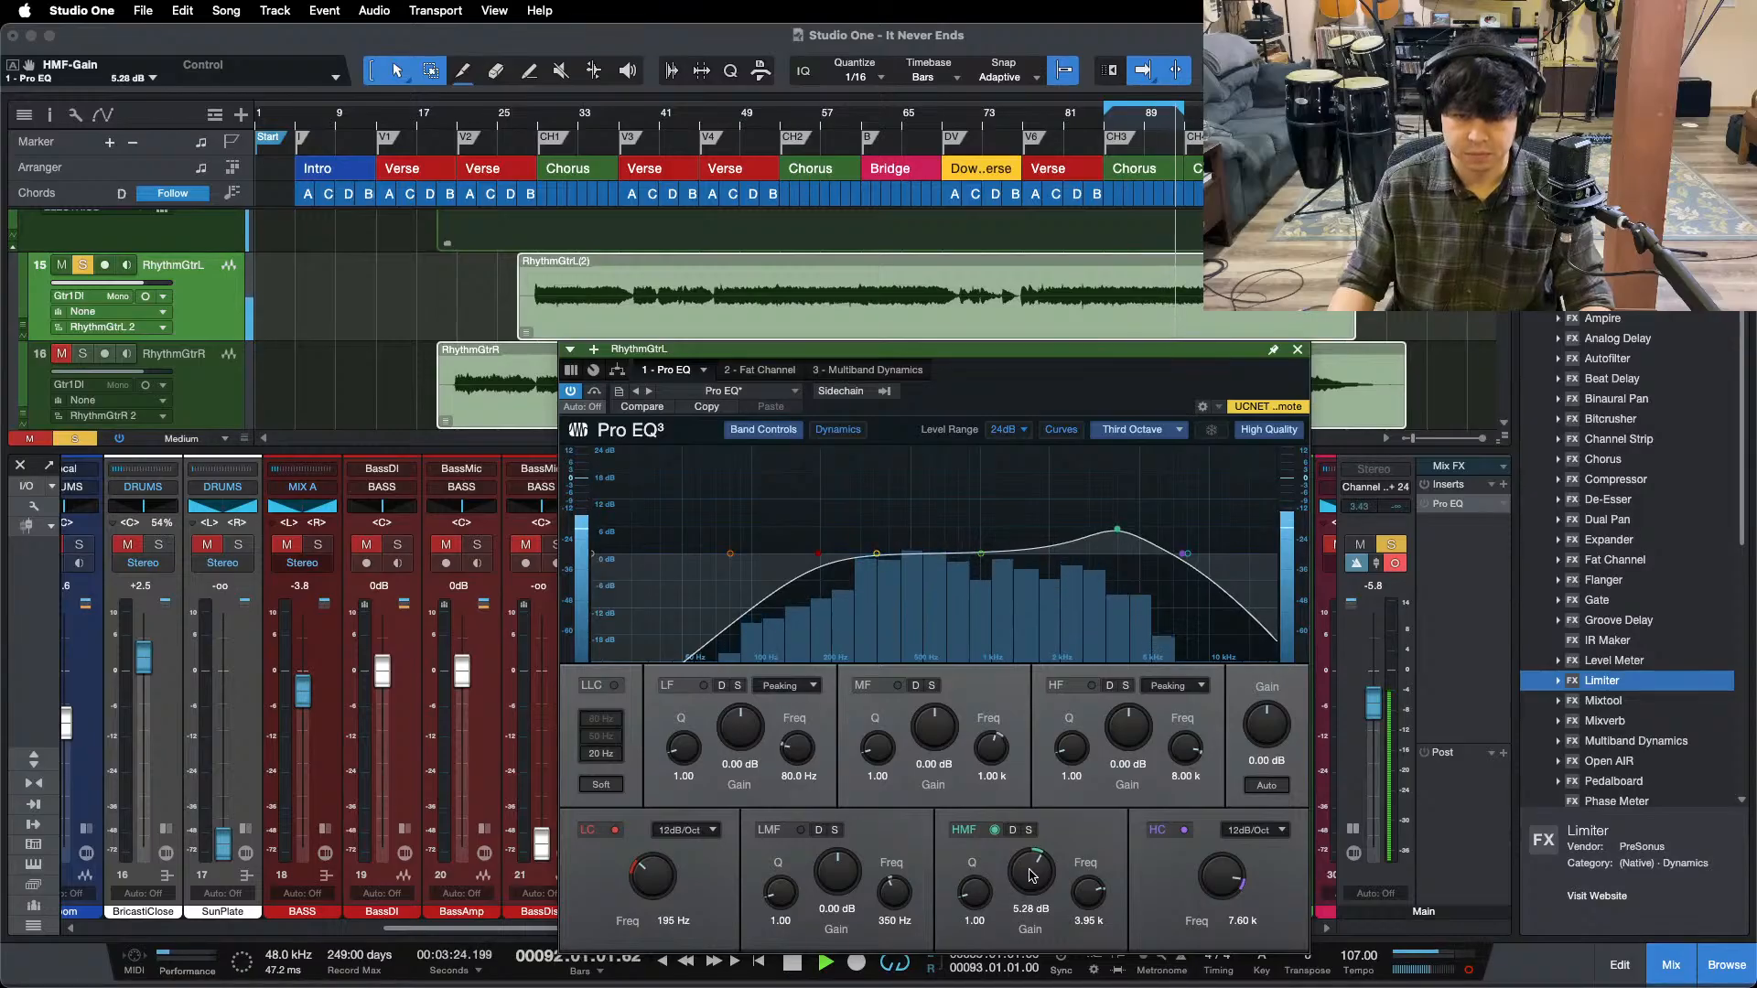
# - Boost the MF band in RhythmGtrL's Pro EQ by 3.36 dB at 1.41 kHz
pyautogui.moveTo(982, 557); pyautogui.dragTo(1019, 526)
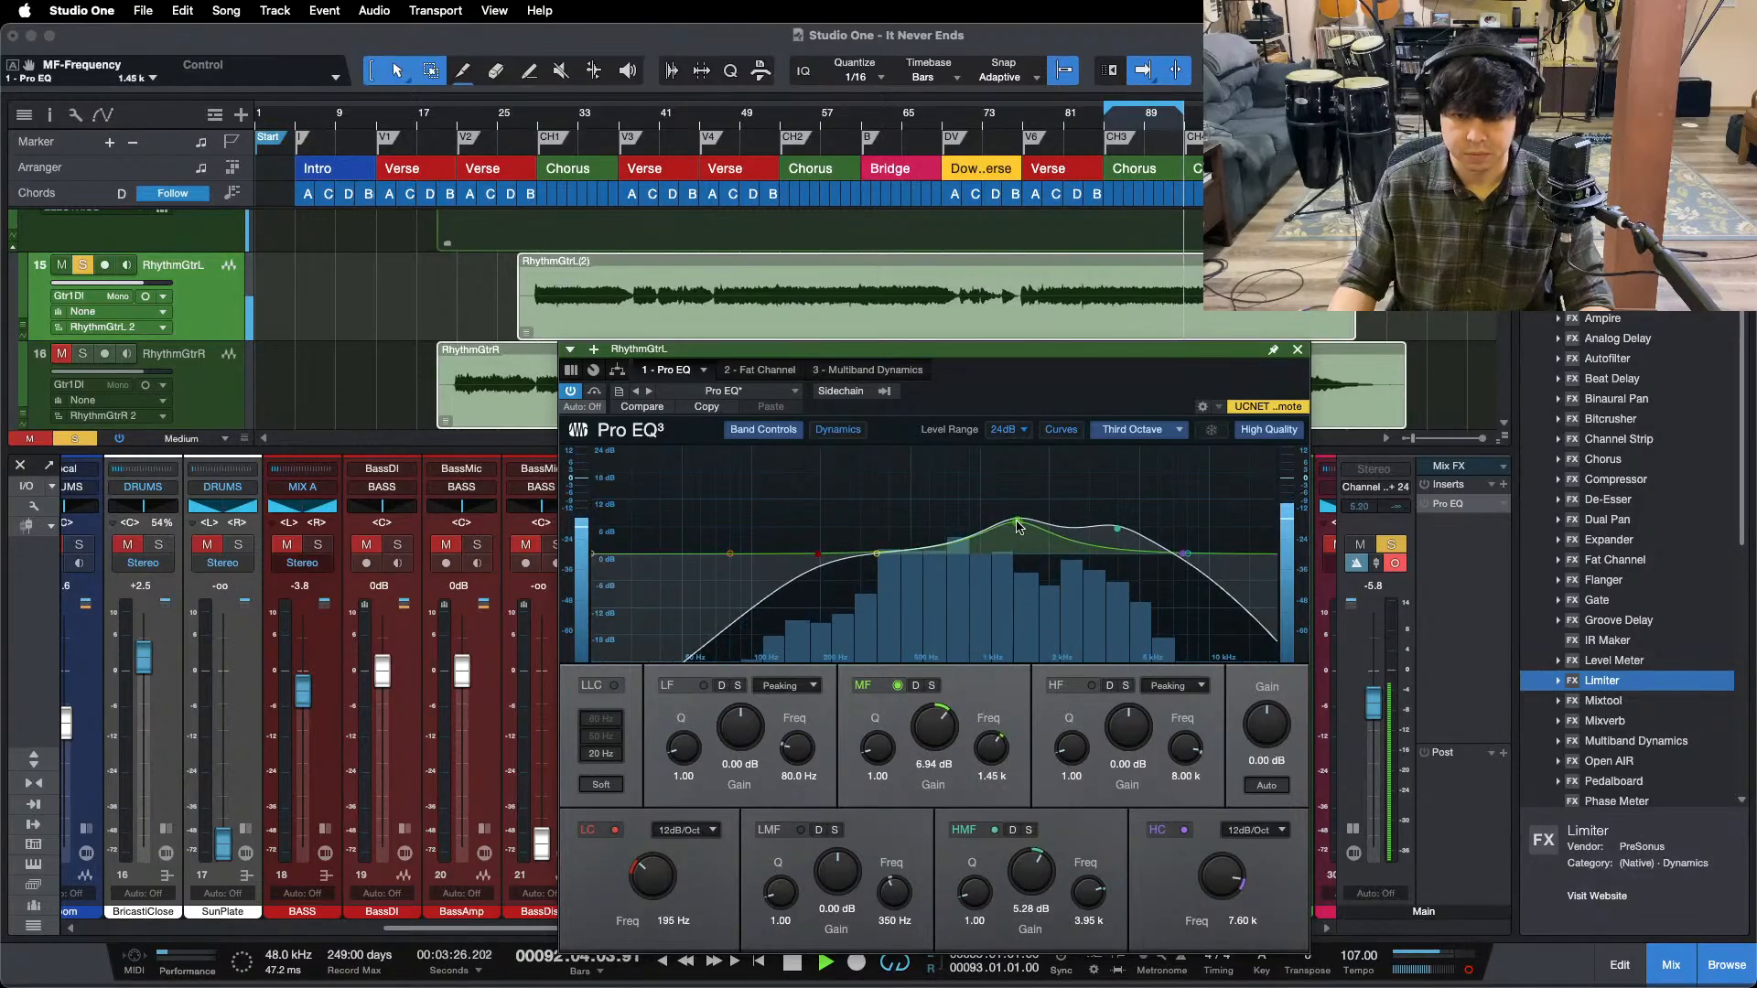
pyautogui.doubleClick(930, 746)
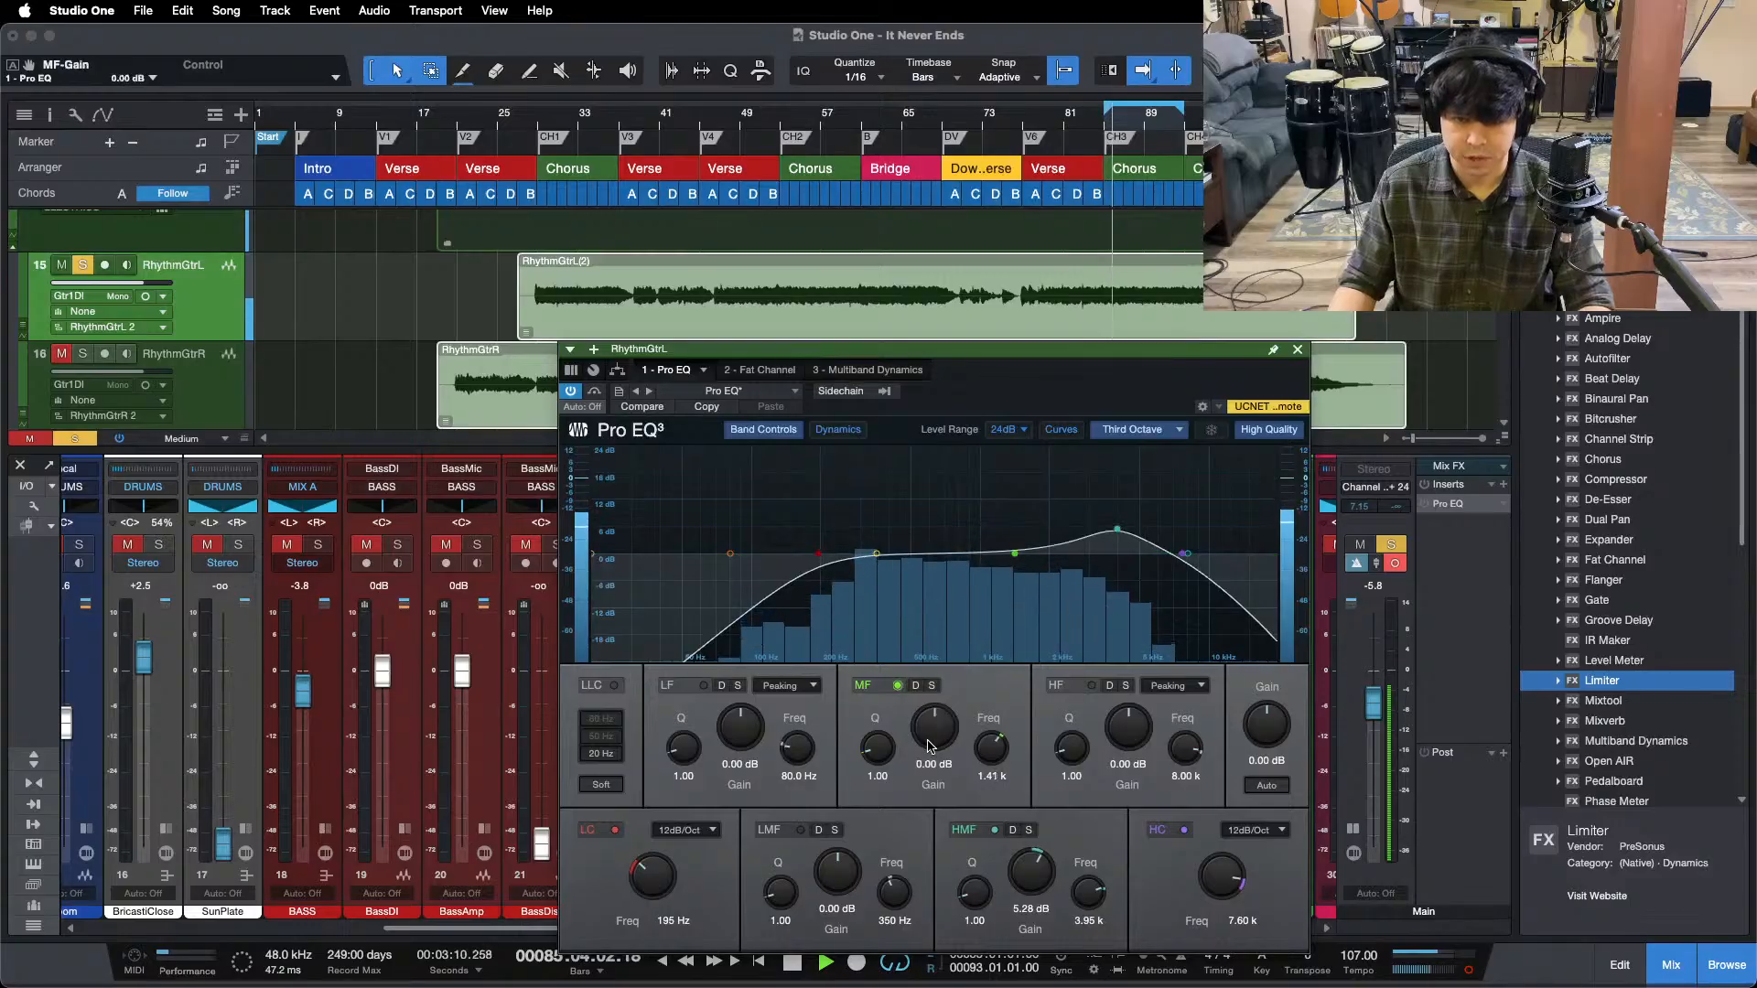
pyautogui.scroll(10, 924, 737)
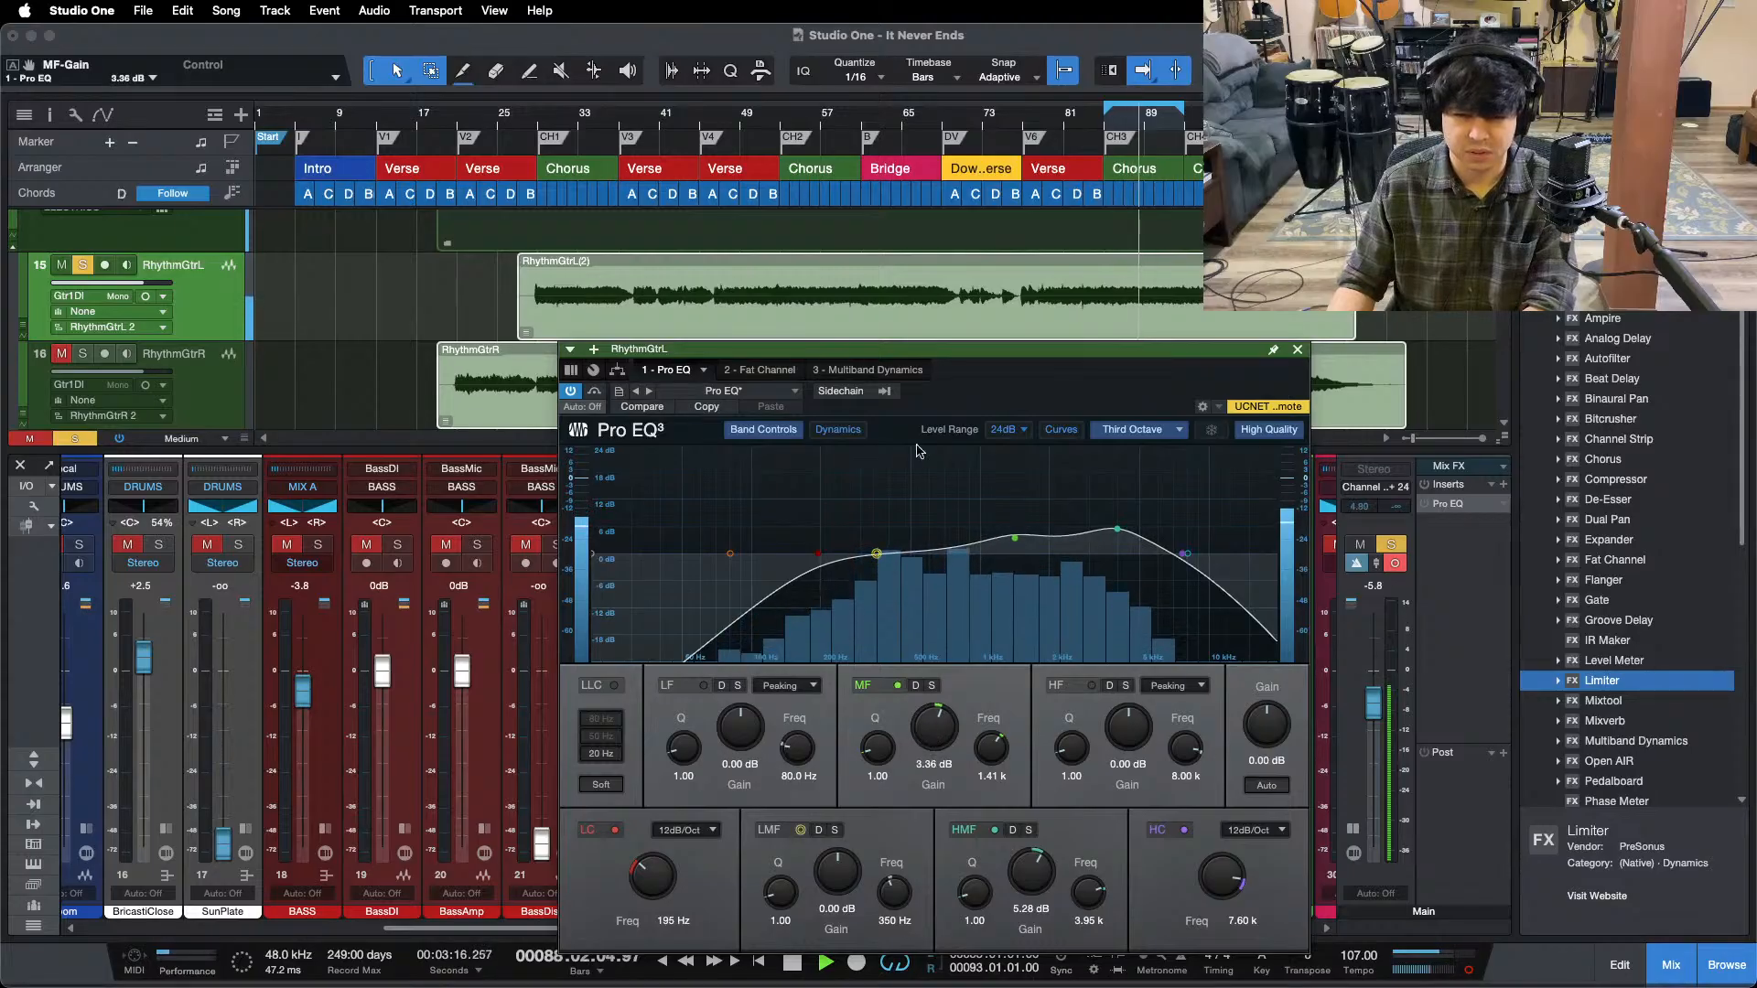
# - Lower the H band's low threshold in RhythmGtrL's Multiband Dynamics to -17.16, checking it in a verse and the Chorus
pyautogui.click(864, 371)
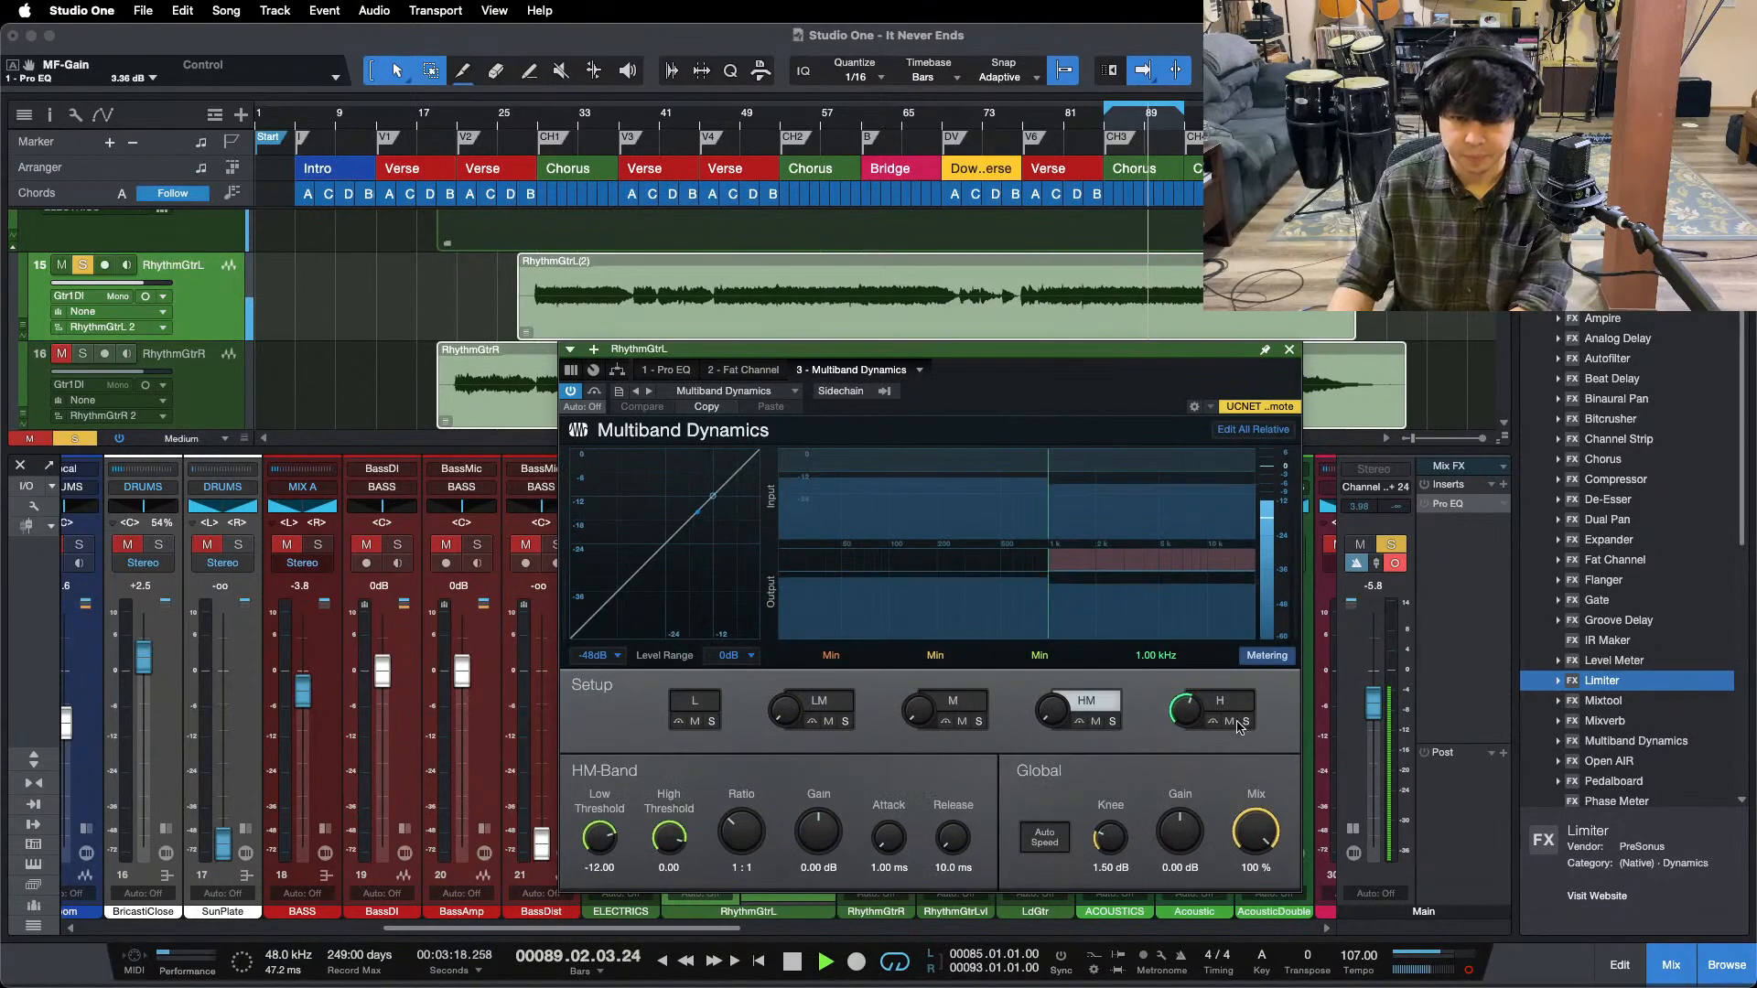
pyautogui.click(1230, 711)
pyautogui.scroll(-8, 601, 833)
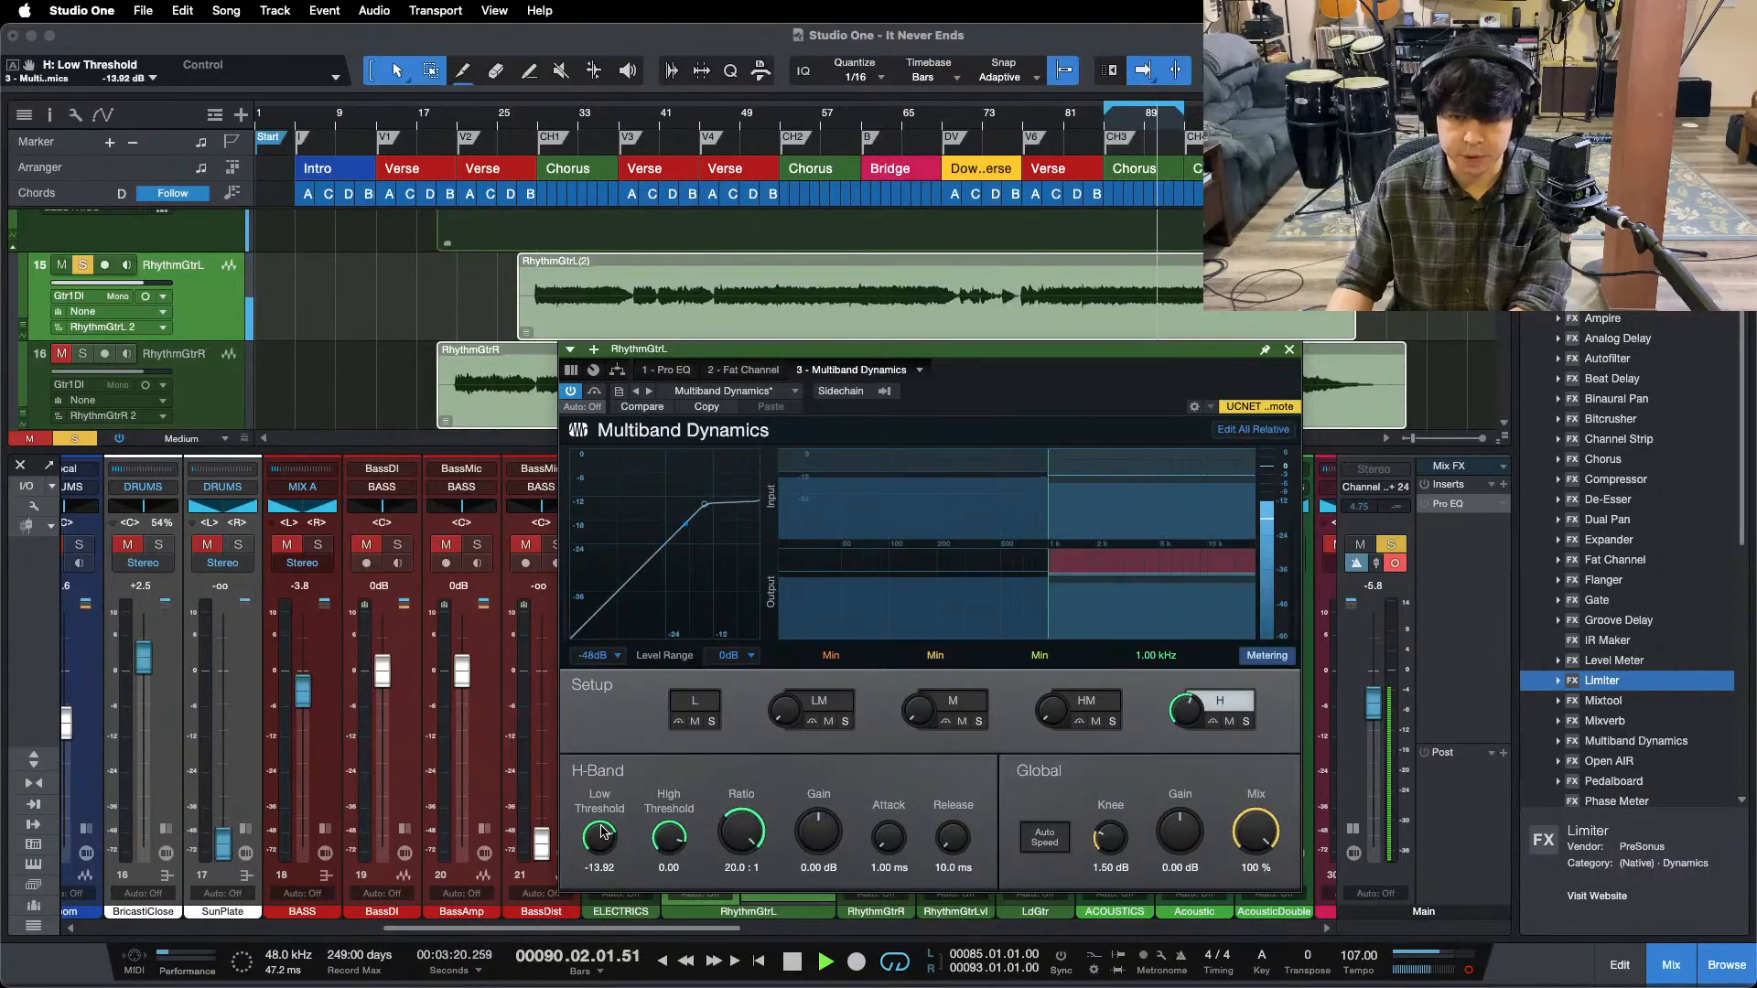
pyautogui.scroll(-9, 601, 832)
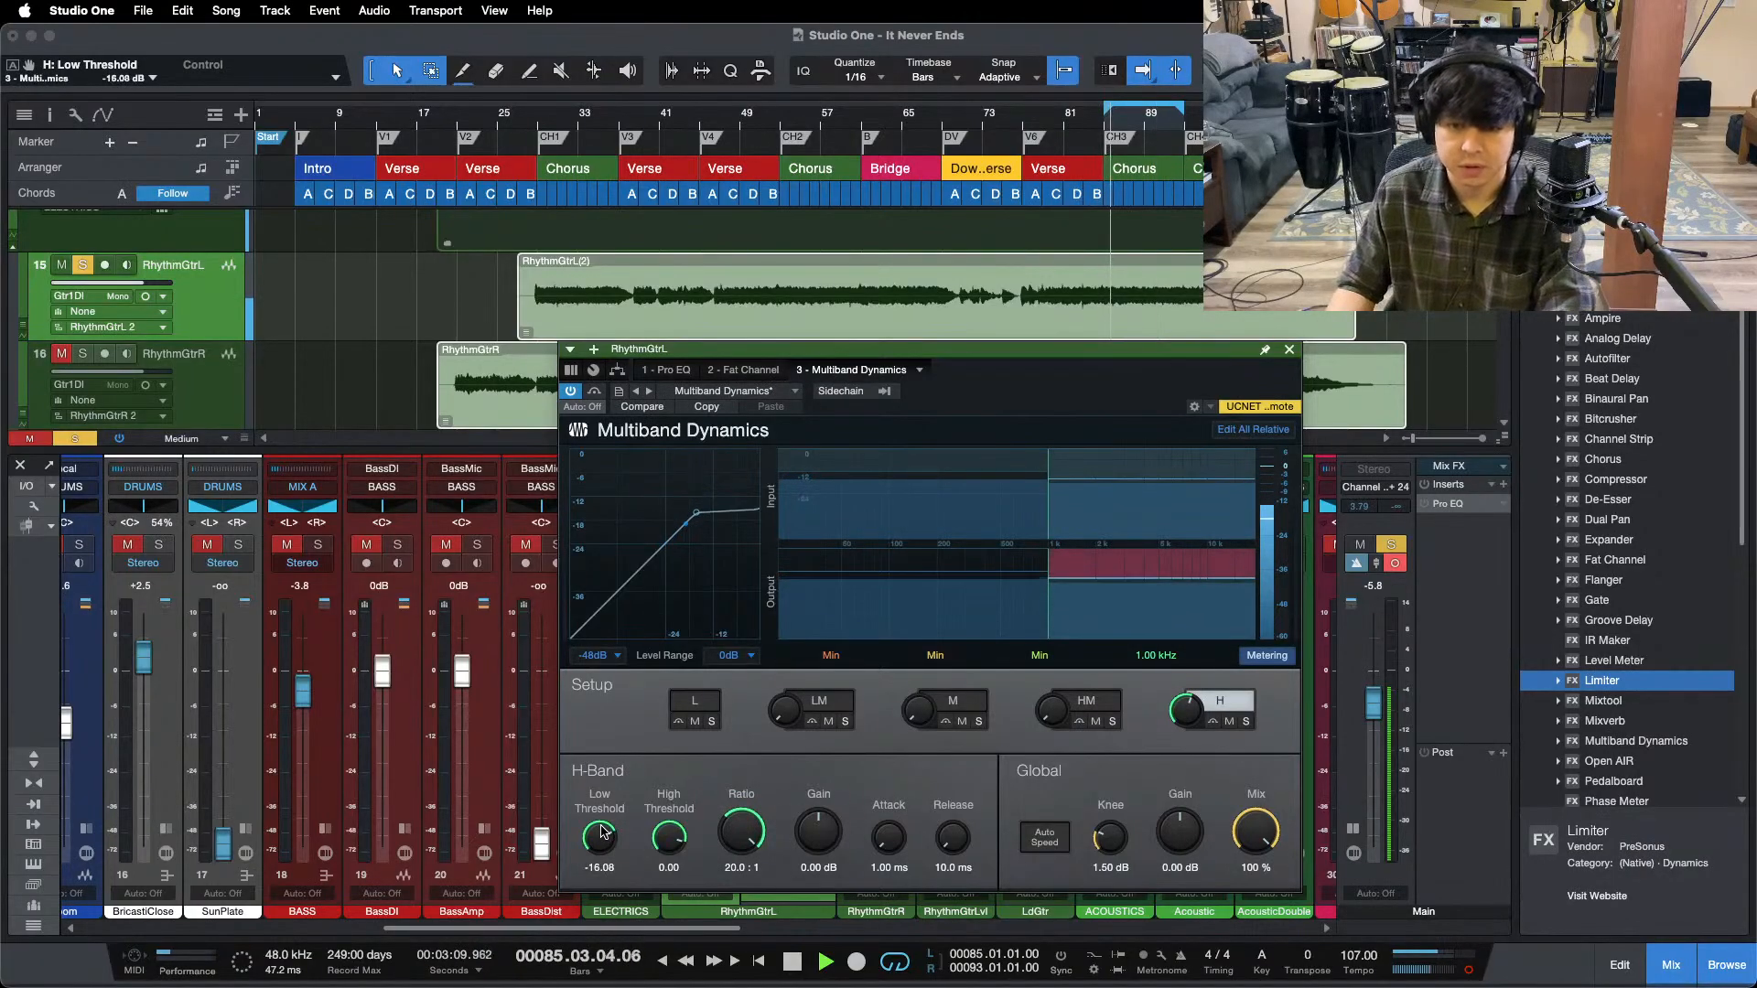
pyautogui.click(638, 122)
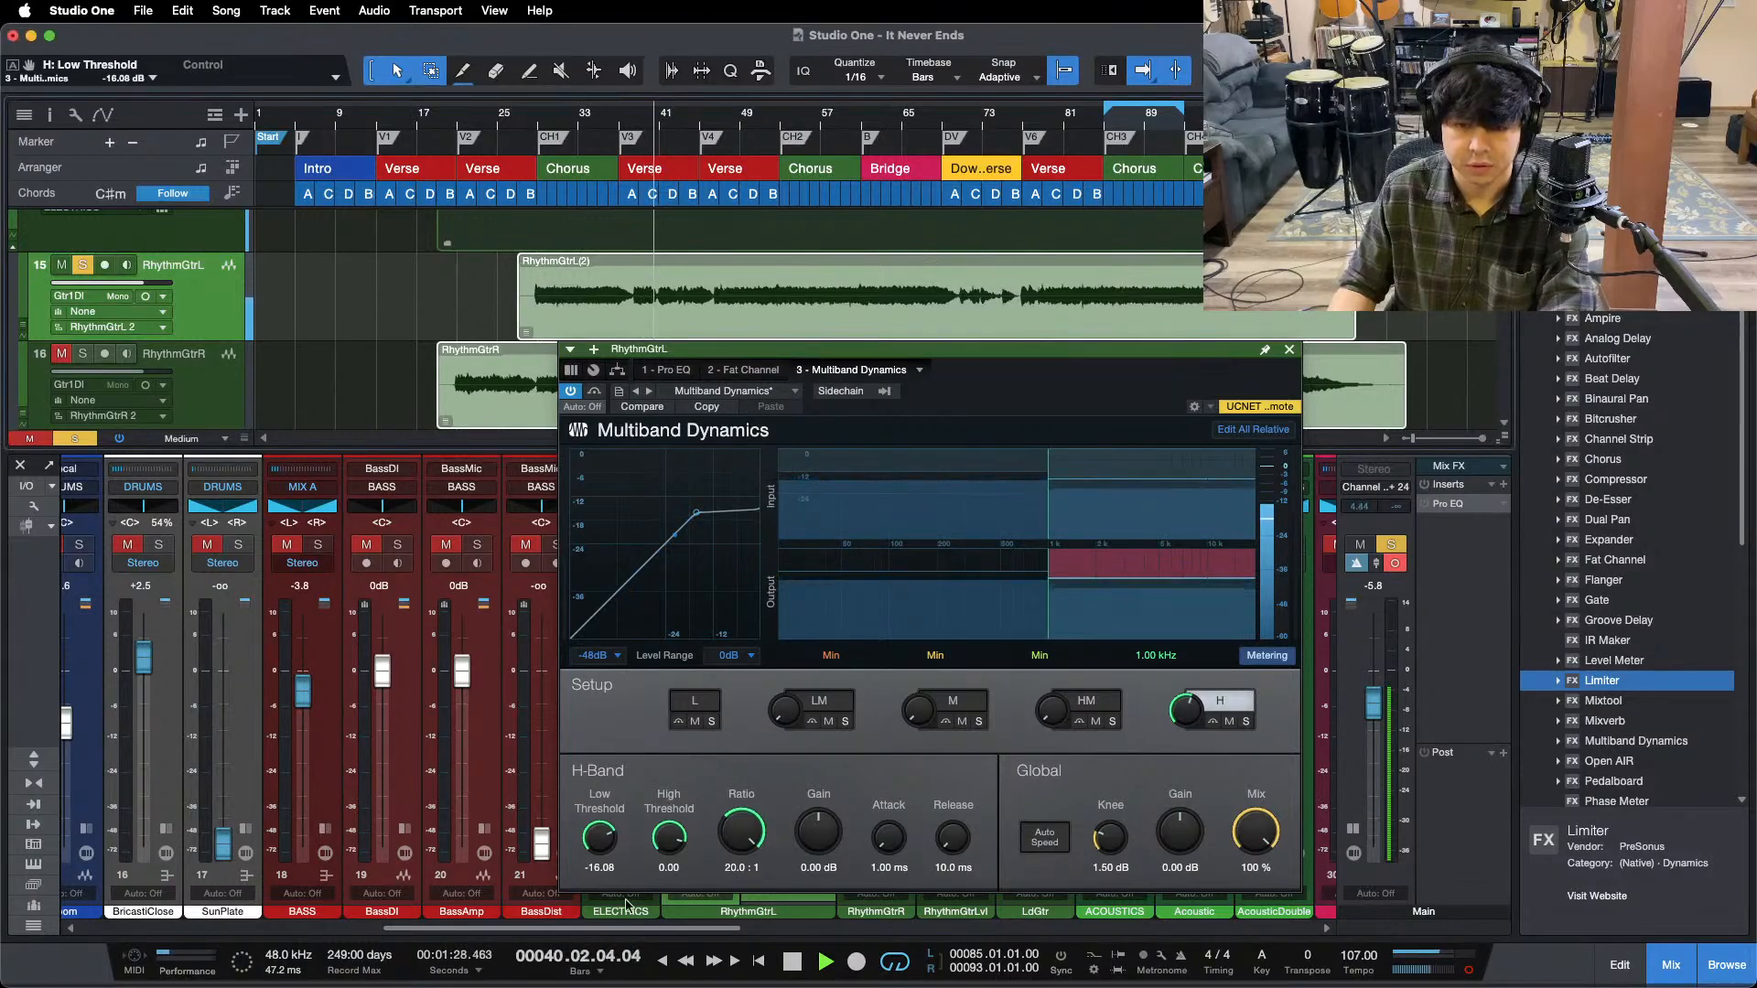
pyautogui.press('KP_1')
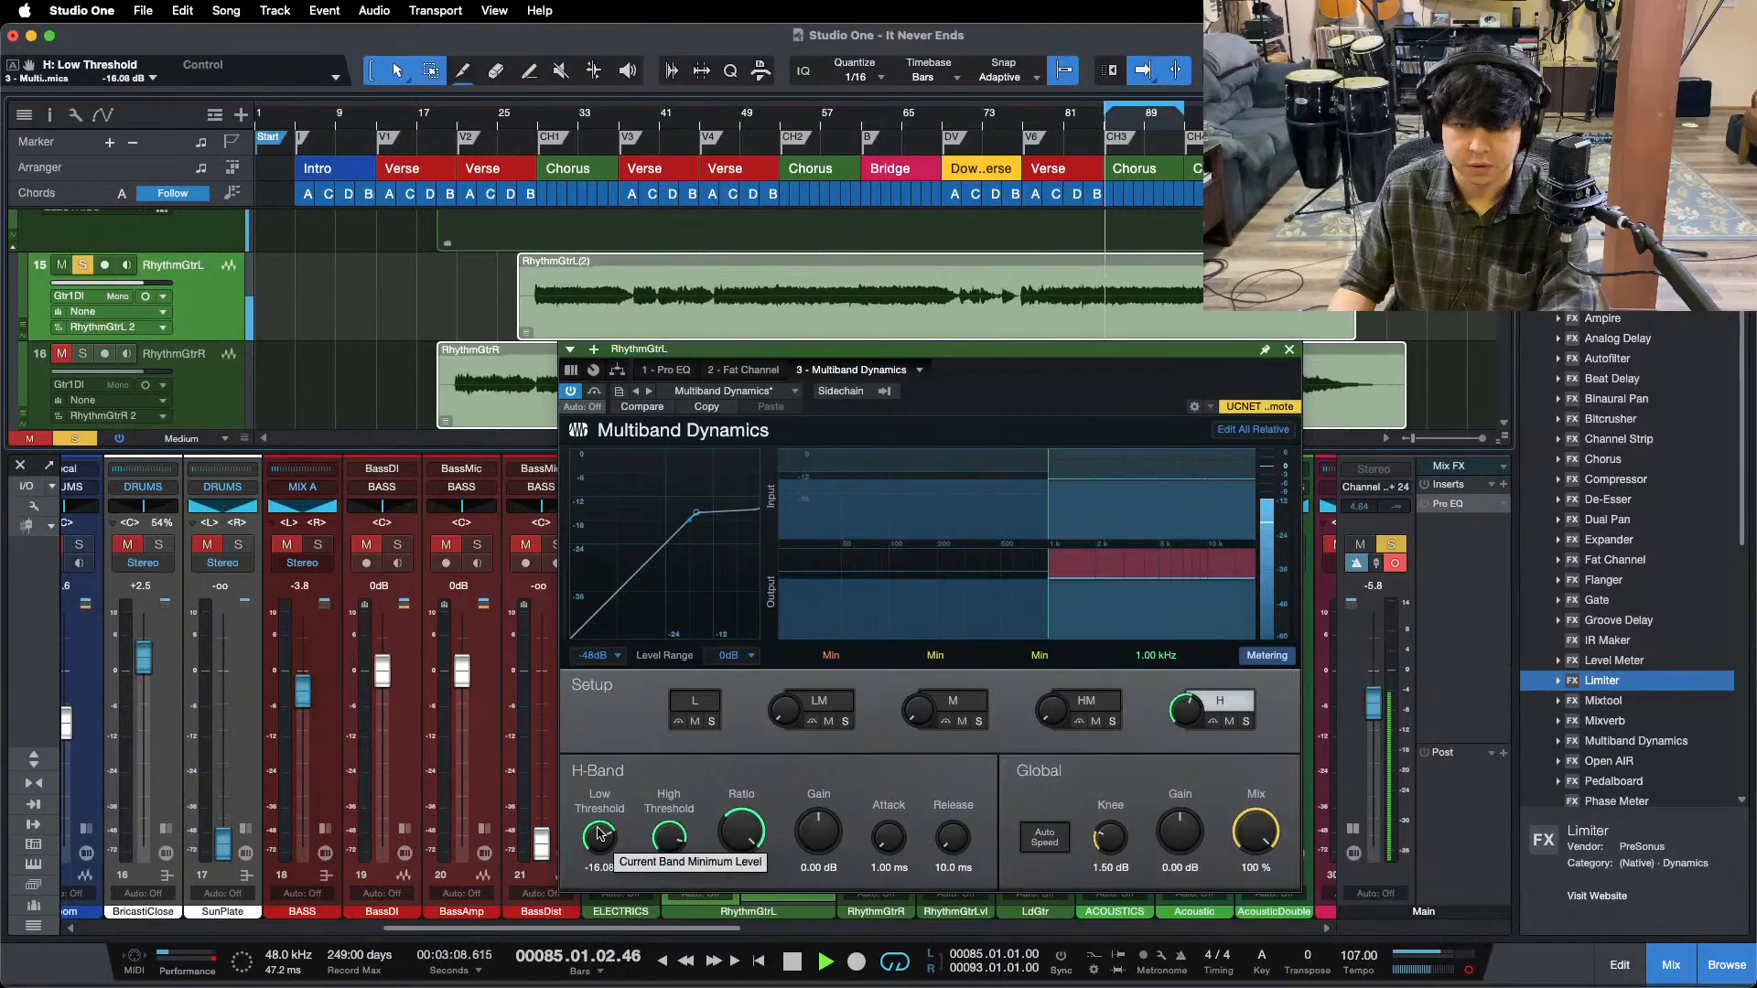
pyautogui.scroll(-3, 599, 834)
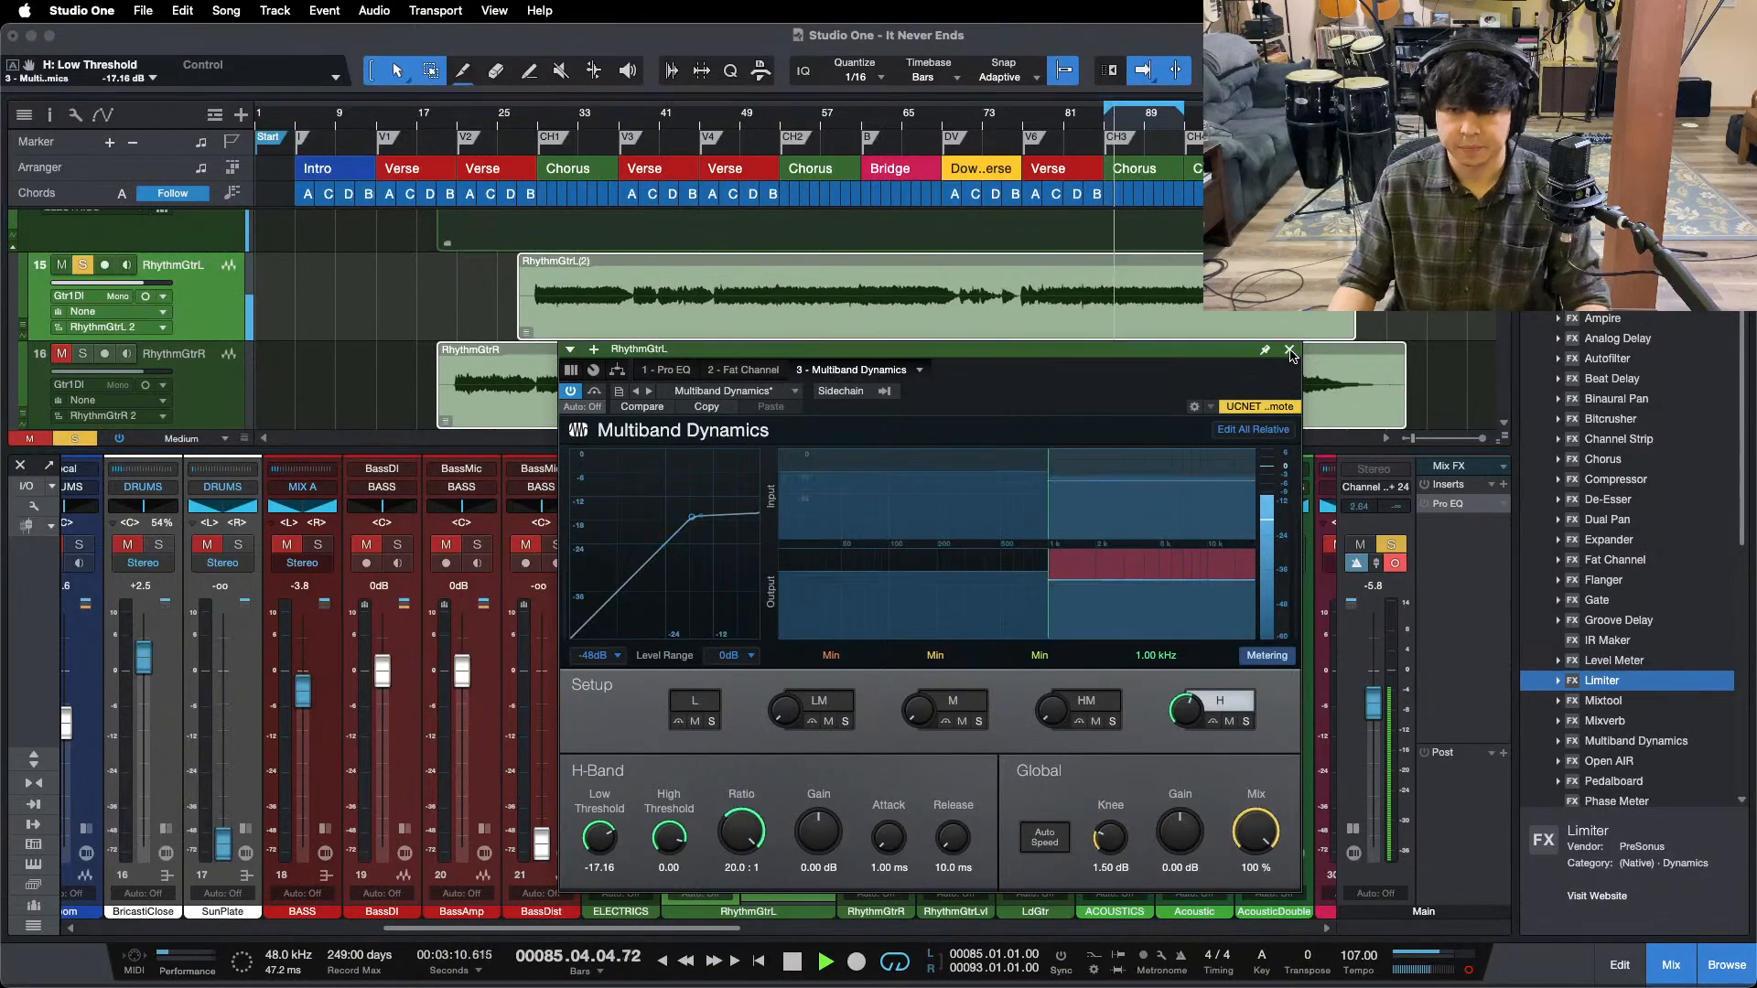
# - Close RhythmGtrL's effects window and lower its channel volume to -8.8 dB
pyautogui.click(1290, 349)
pyautogui.scroll(-6, 699, 672)
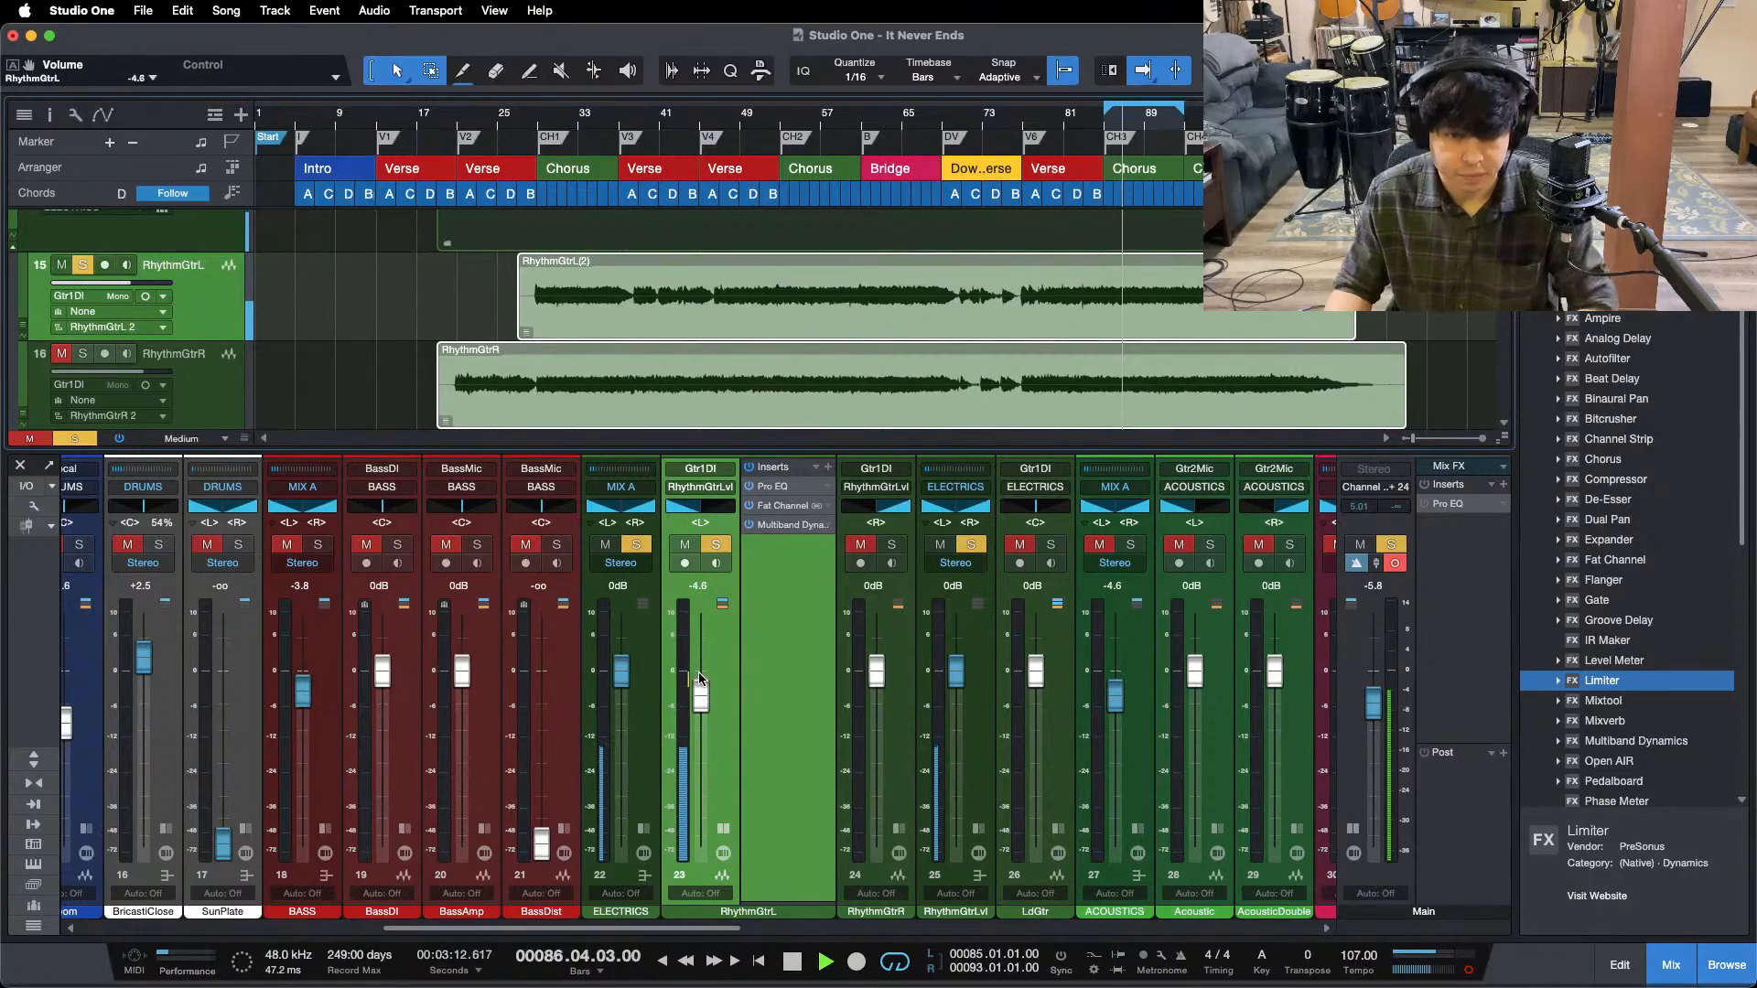
pyautogui.scroll(-1, 700, 678)
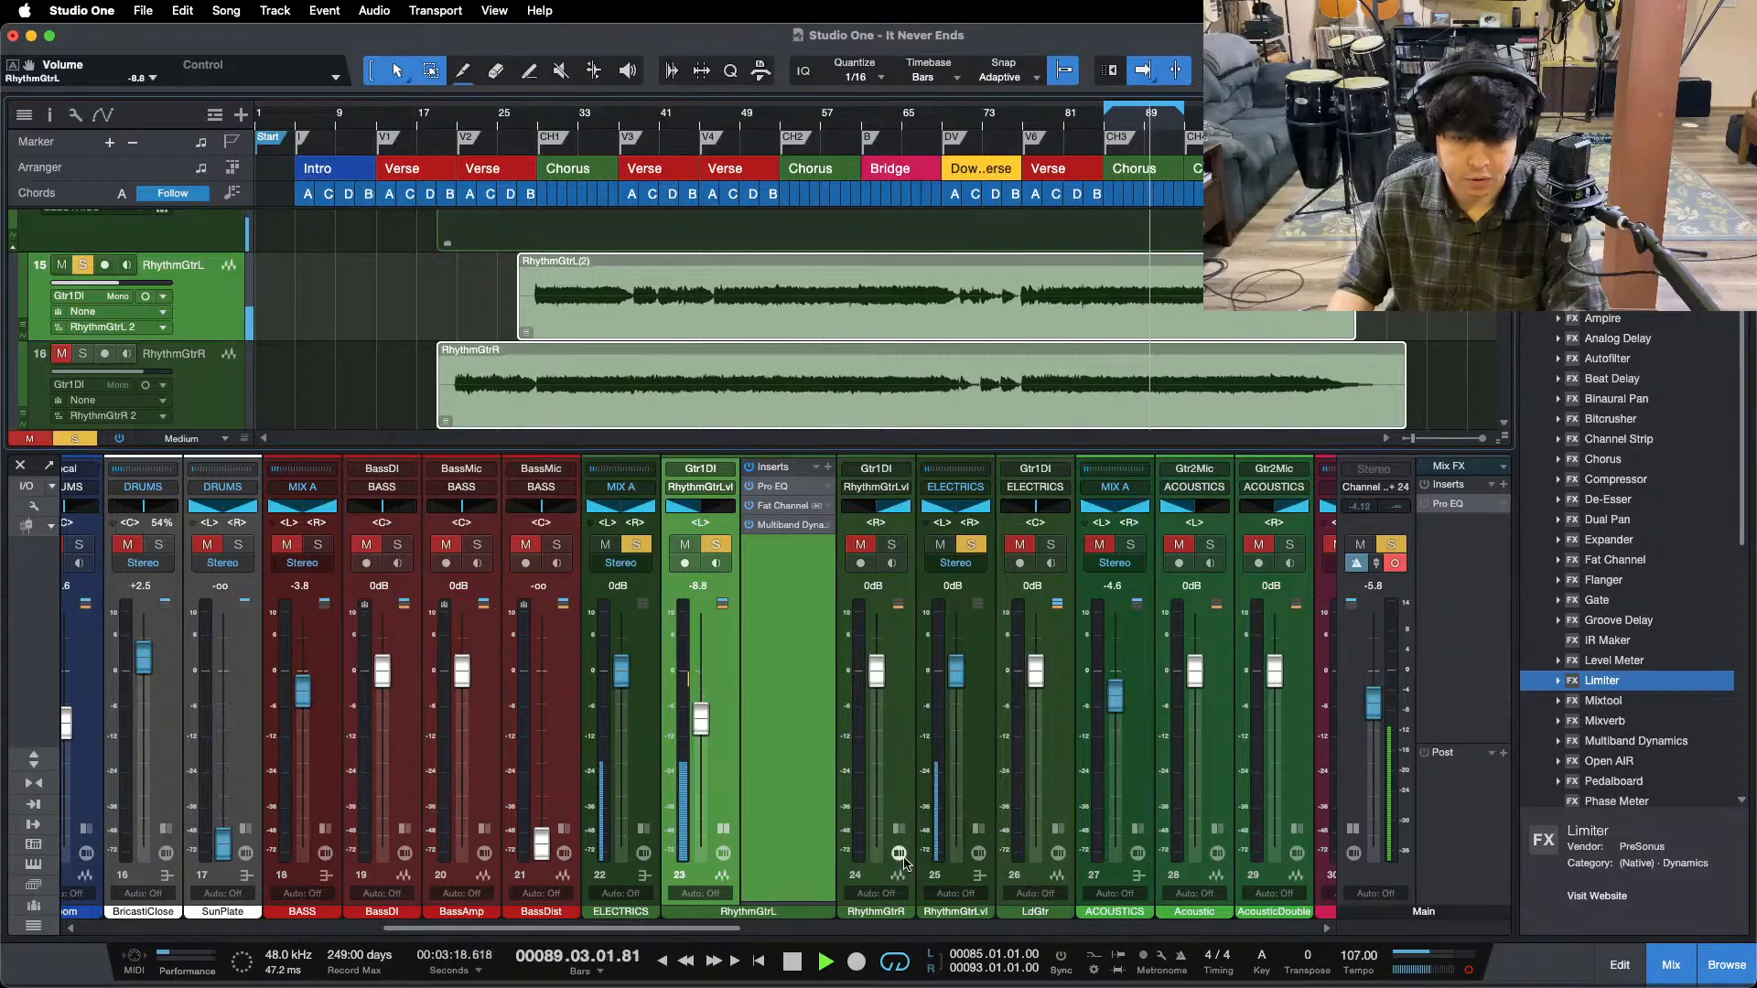
# - Copy RhythmGtrL's insert effects to RhythmGtrR, collapse RhythmGtrL's inserts, and solo only RhythmGtrR
pyautogui.click(895, 831)
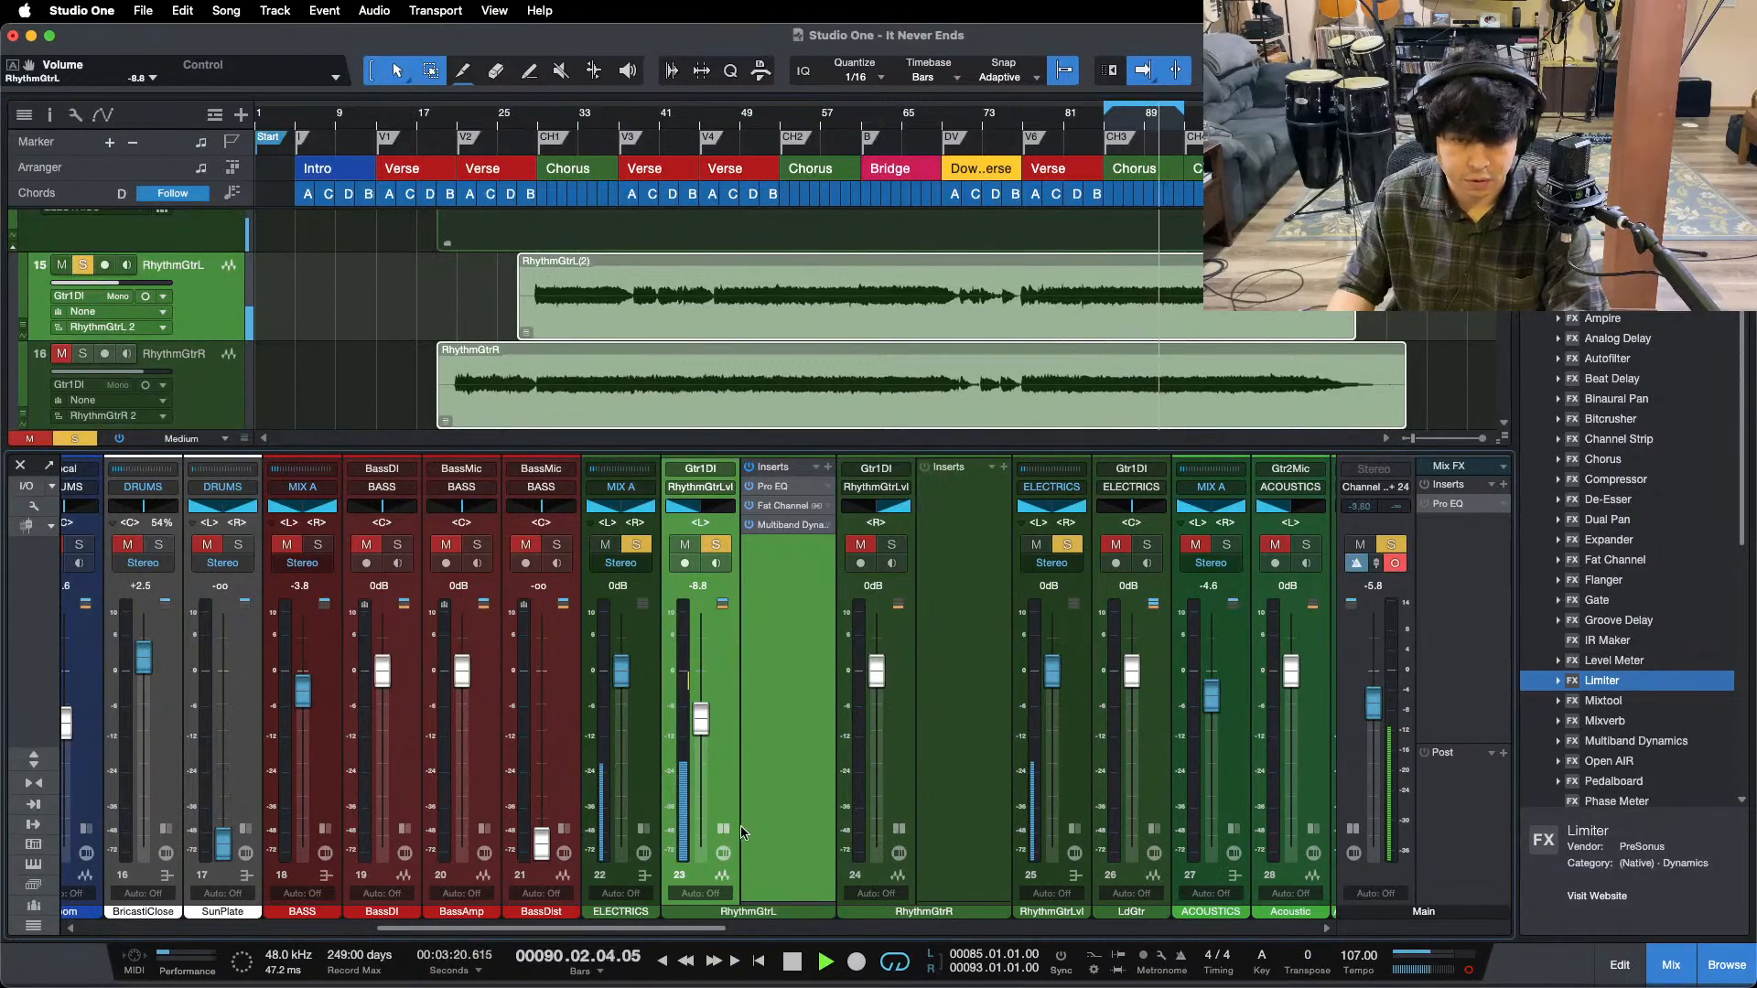
pyautogui.moveTo(778, 469); pyautogui.dragTo(970, 522)
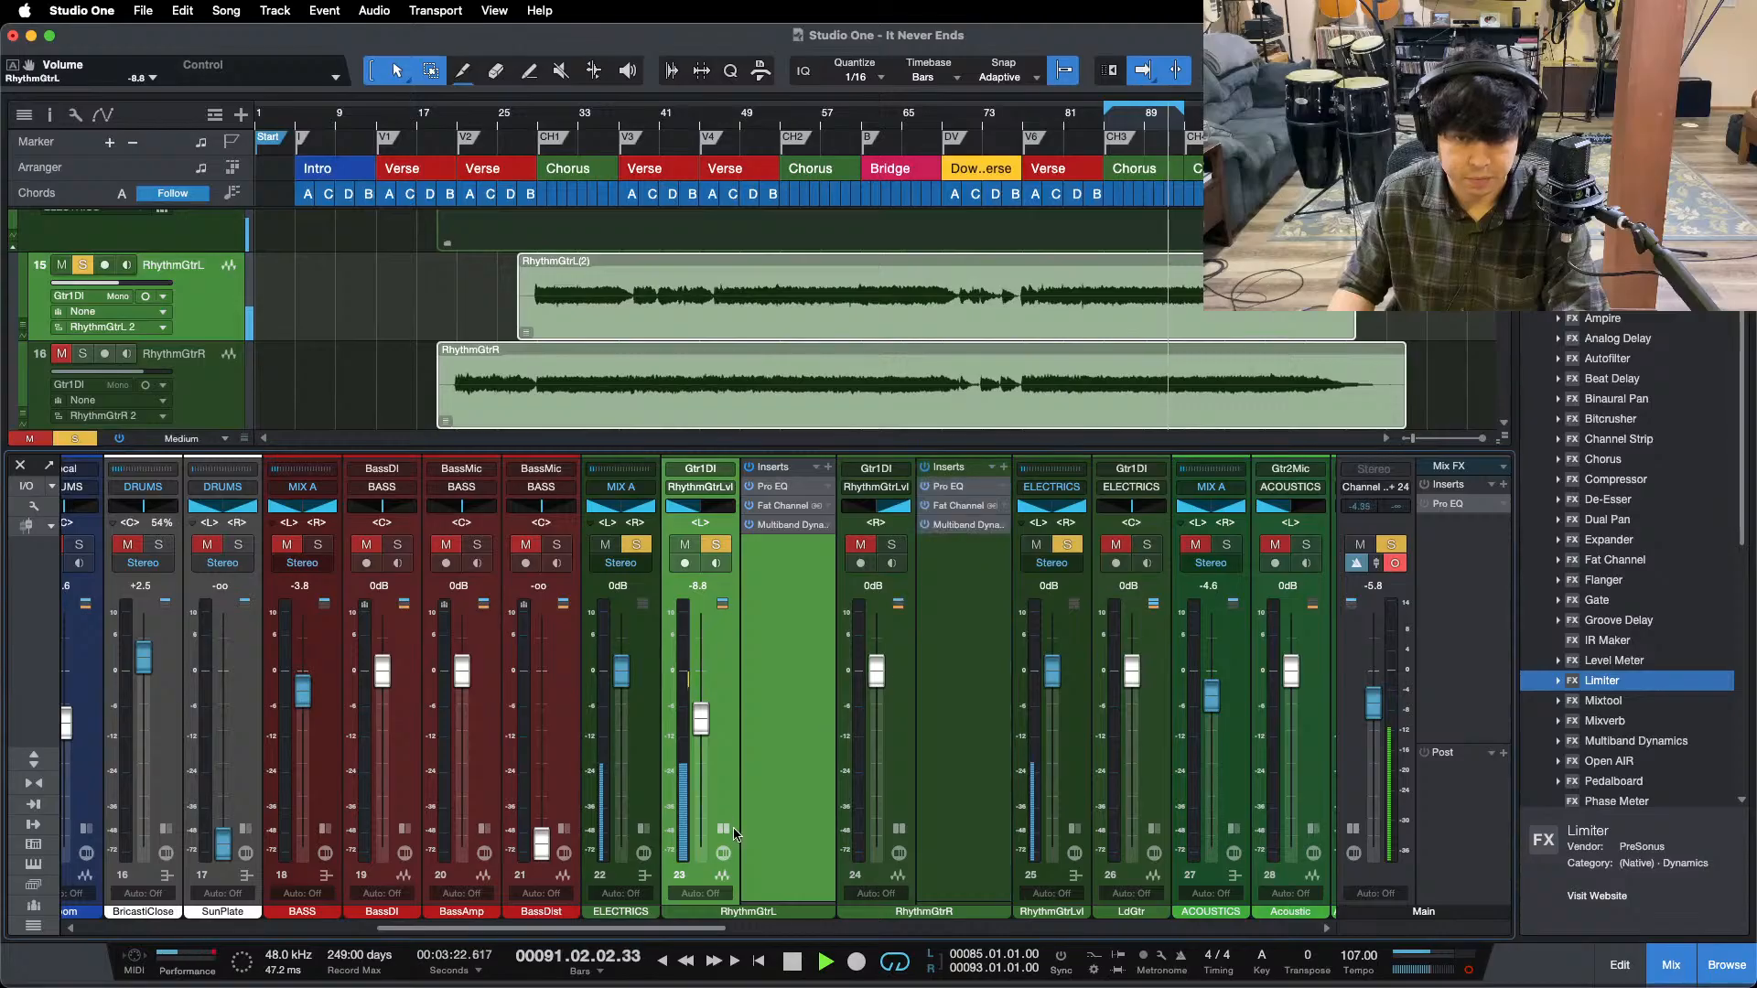
pyautogui.click(724, 830)
pyautogui.press('space')
pyautogui.keyDown('alt'); pyautogui.click(797, 547); pyautogui.keyUp('alt')
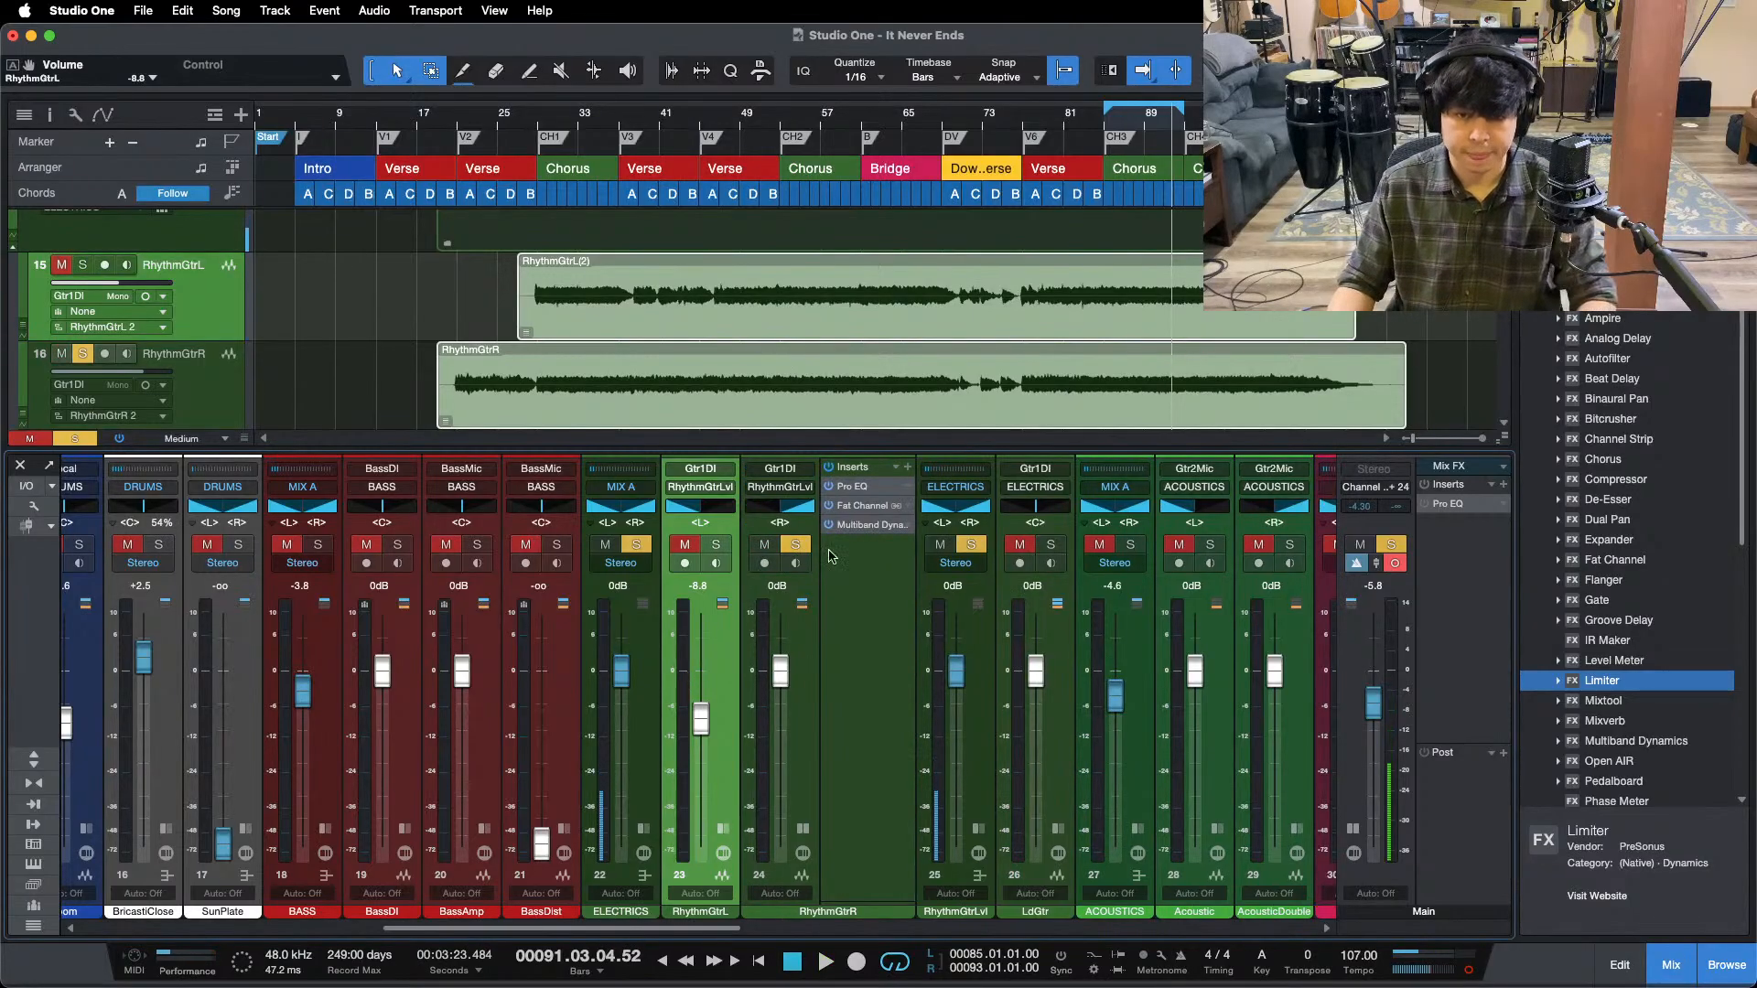
# - Disable the MF and HMF bands in RhythmGtrR's Pro EQ and set its low cut to 182 Hz during playback
pyautogui.doubleClick(856, 489)
pyautogui.click(897, 686)
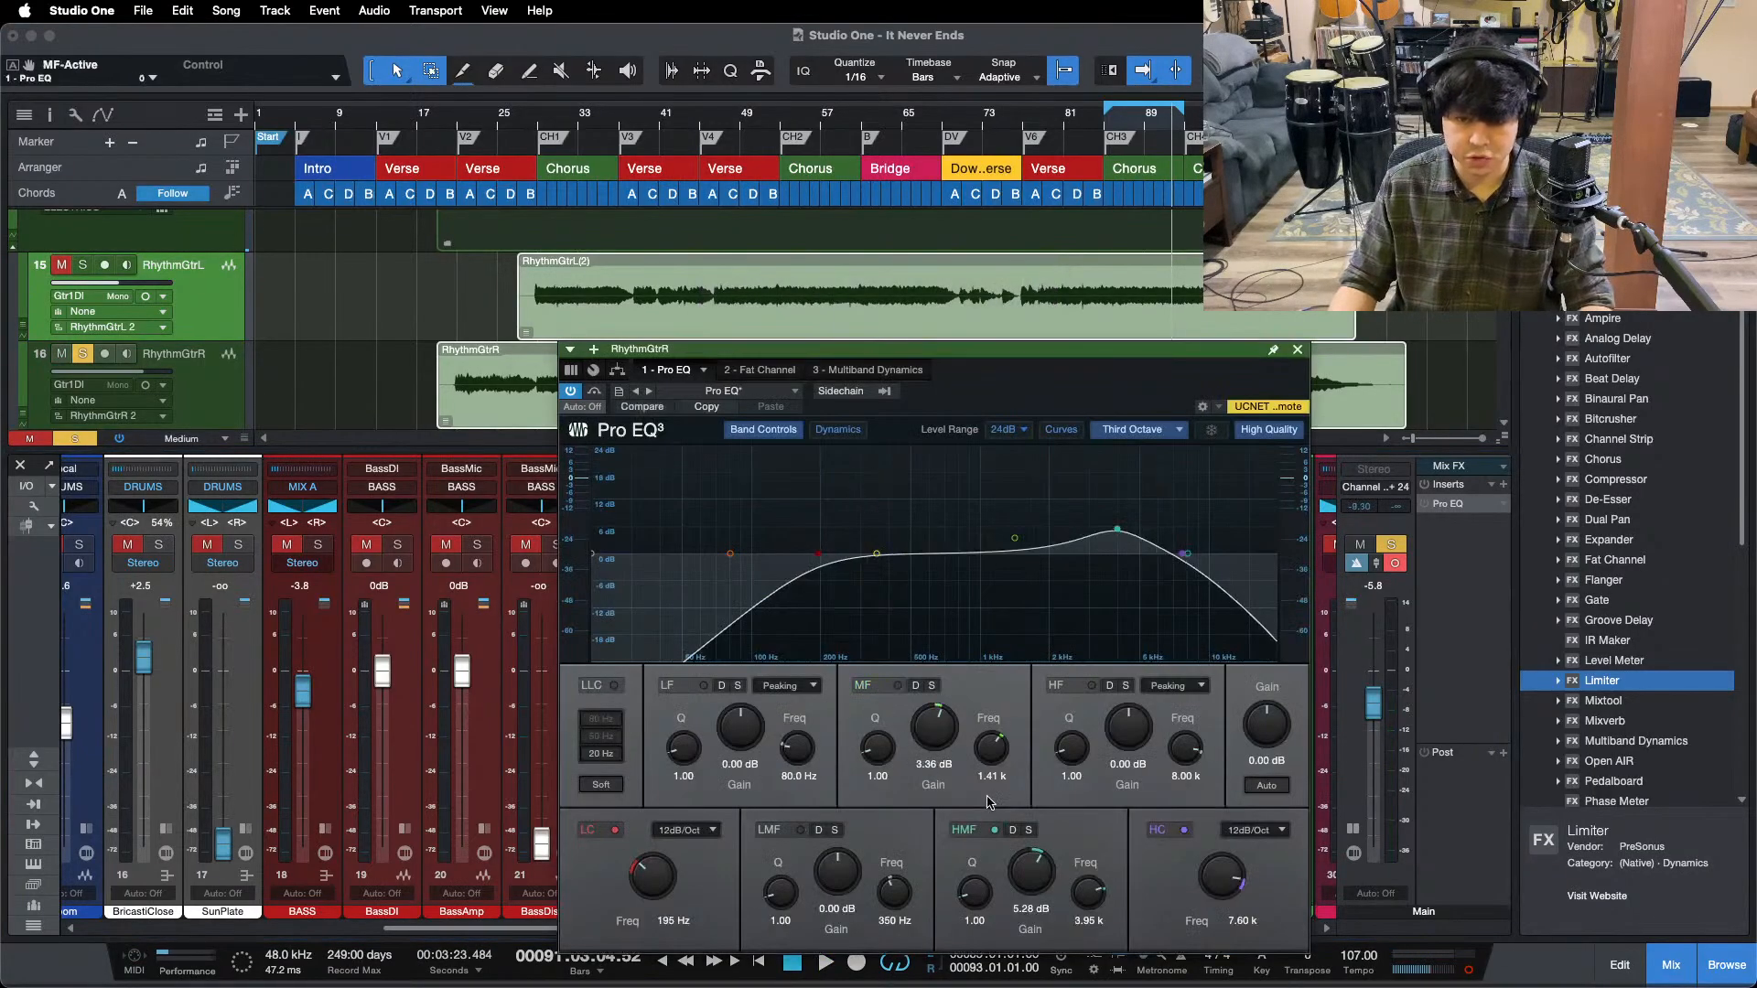
pyautogui.click(994, 830)
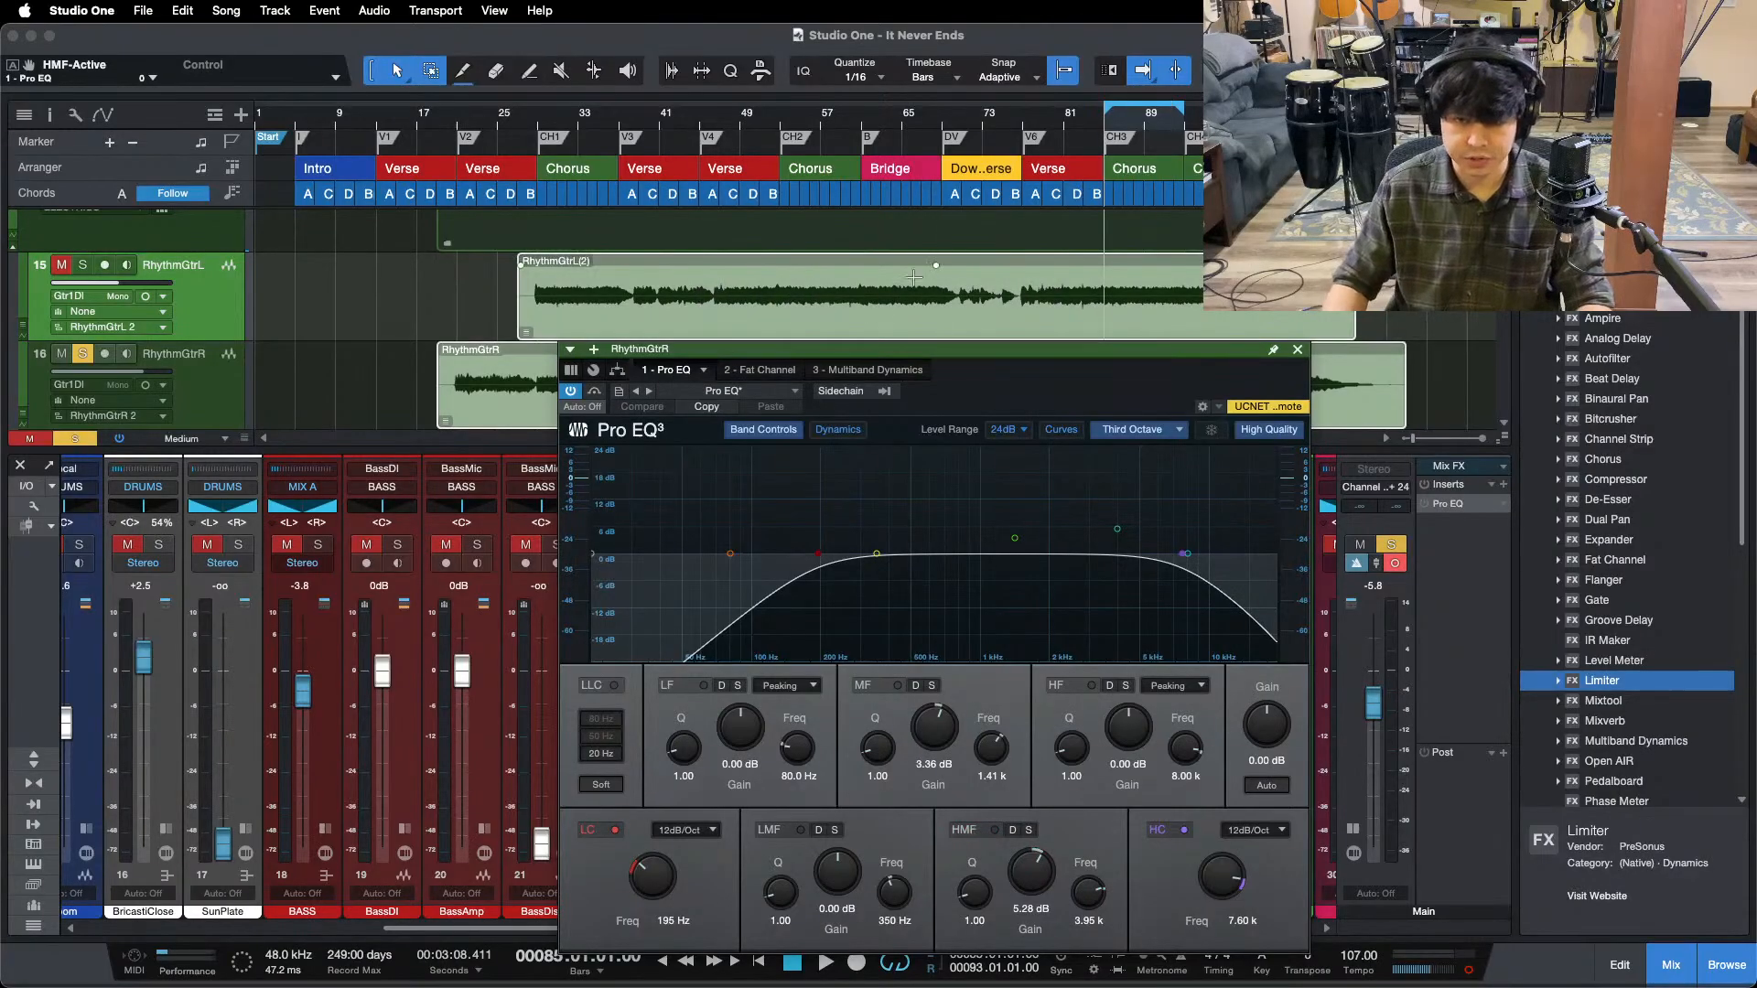
pyautogui.press('space')
pyautogui.moveTo(647, 881); pyautogui.dragTo(646, 889)
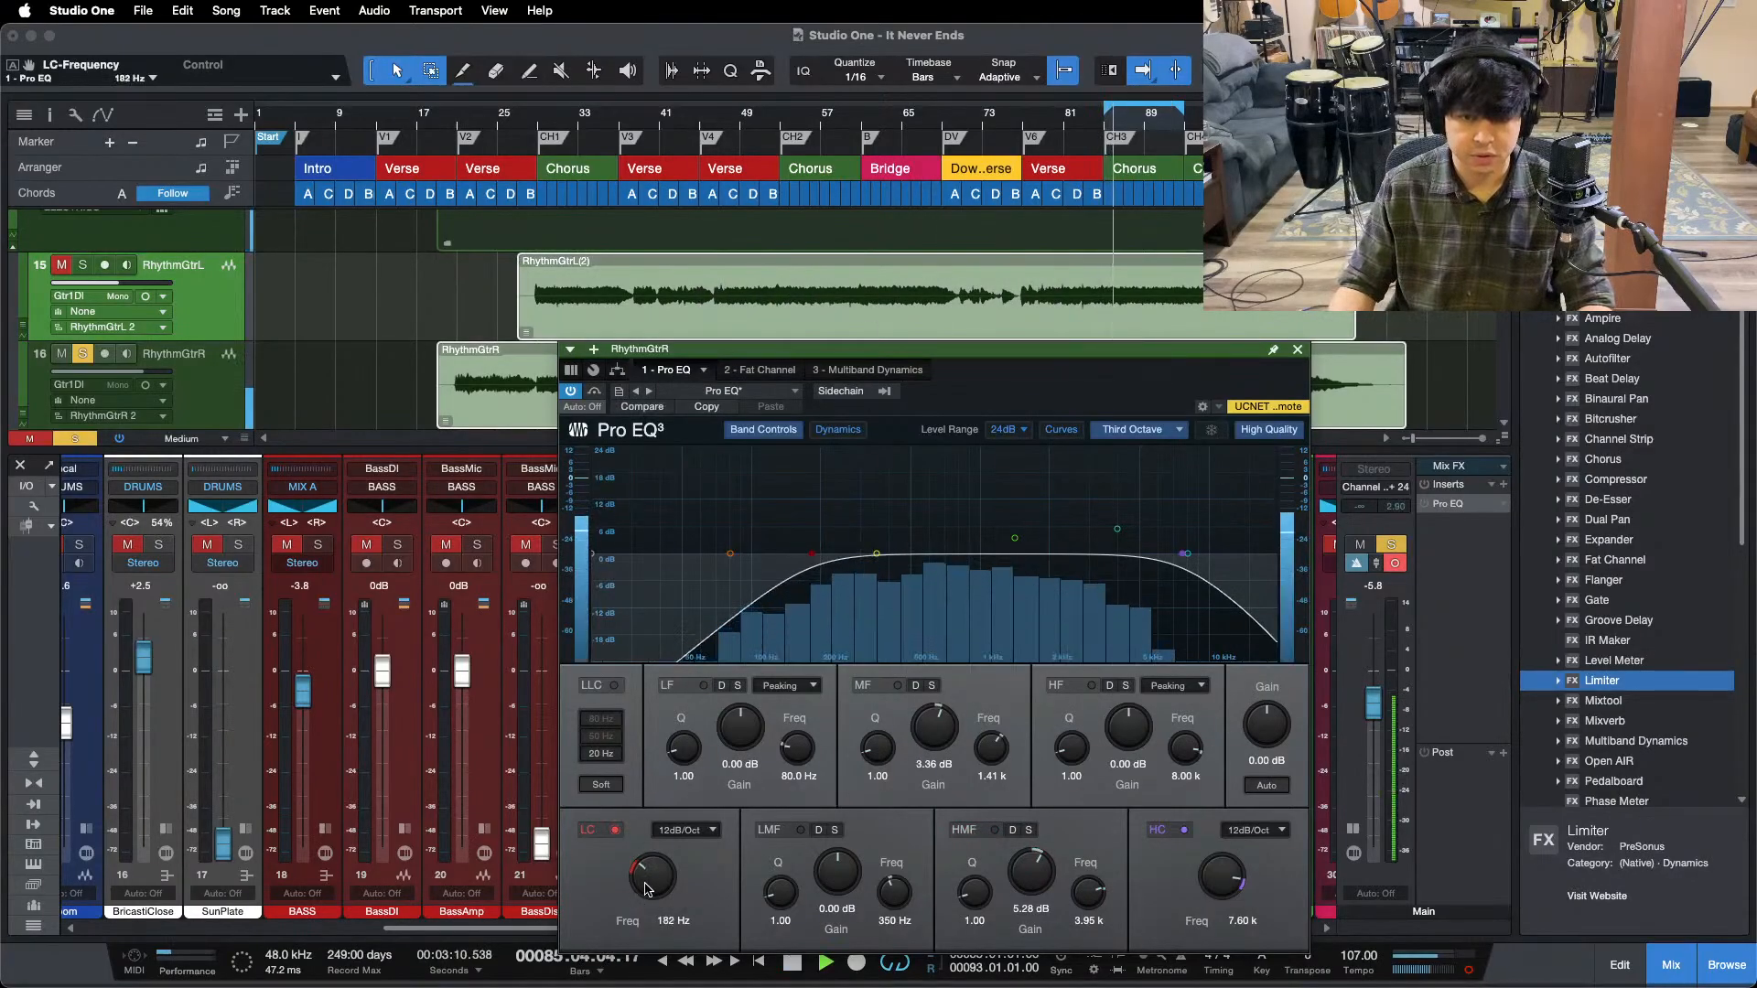
# - Set Gain Reduction on RhythmGtrR's Fat Channel compressor to 4.70 and return to its Pro EQ
pyautogui.click(751, 370)
pyautogui.moveTo(1092, 540); pyautogui.dragTo(1076, 550)
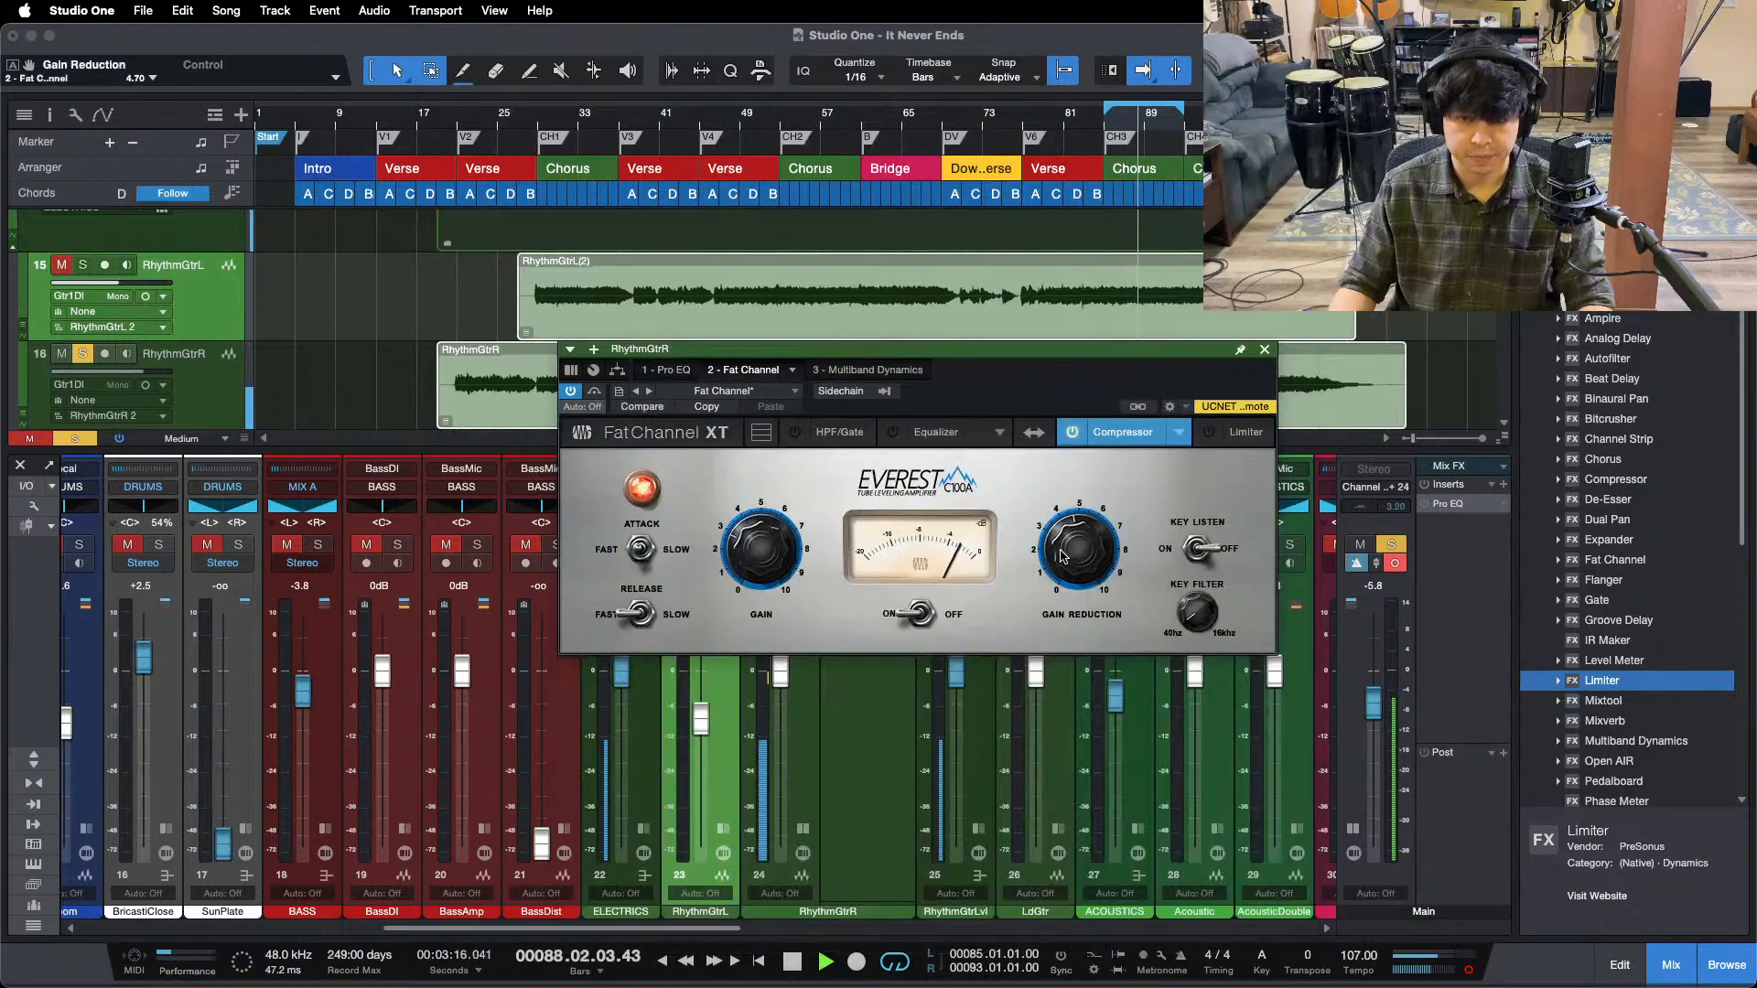
pyautogui.click(668, 370)
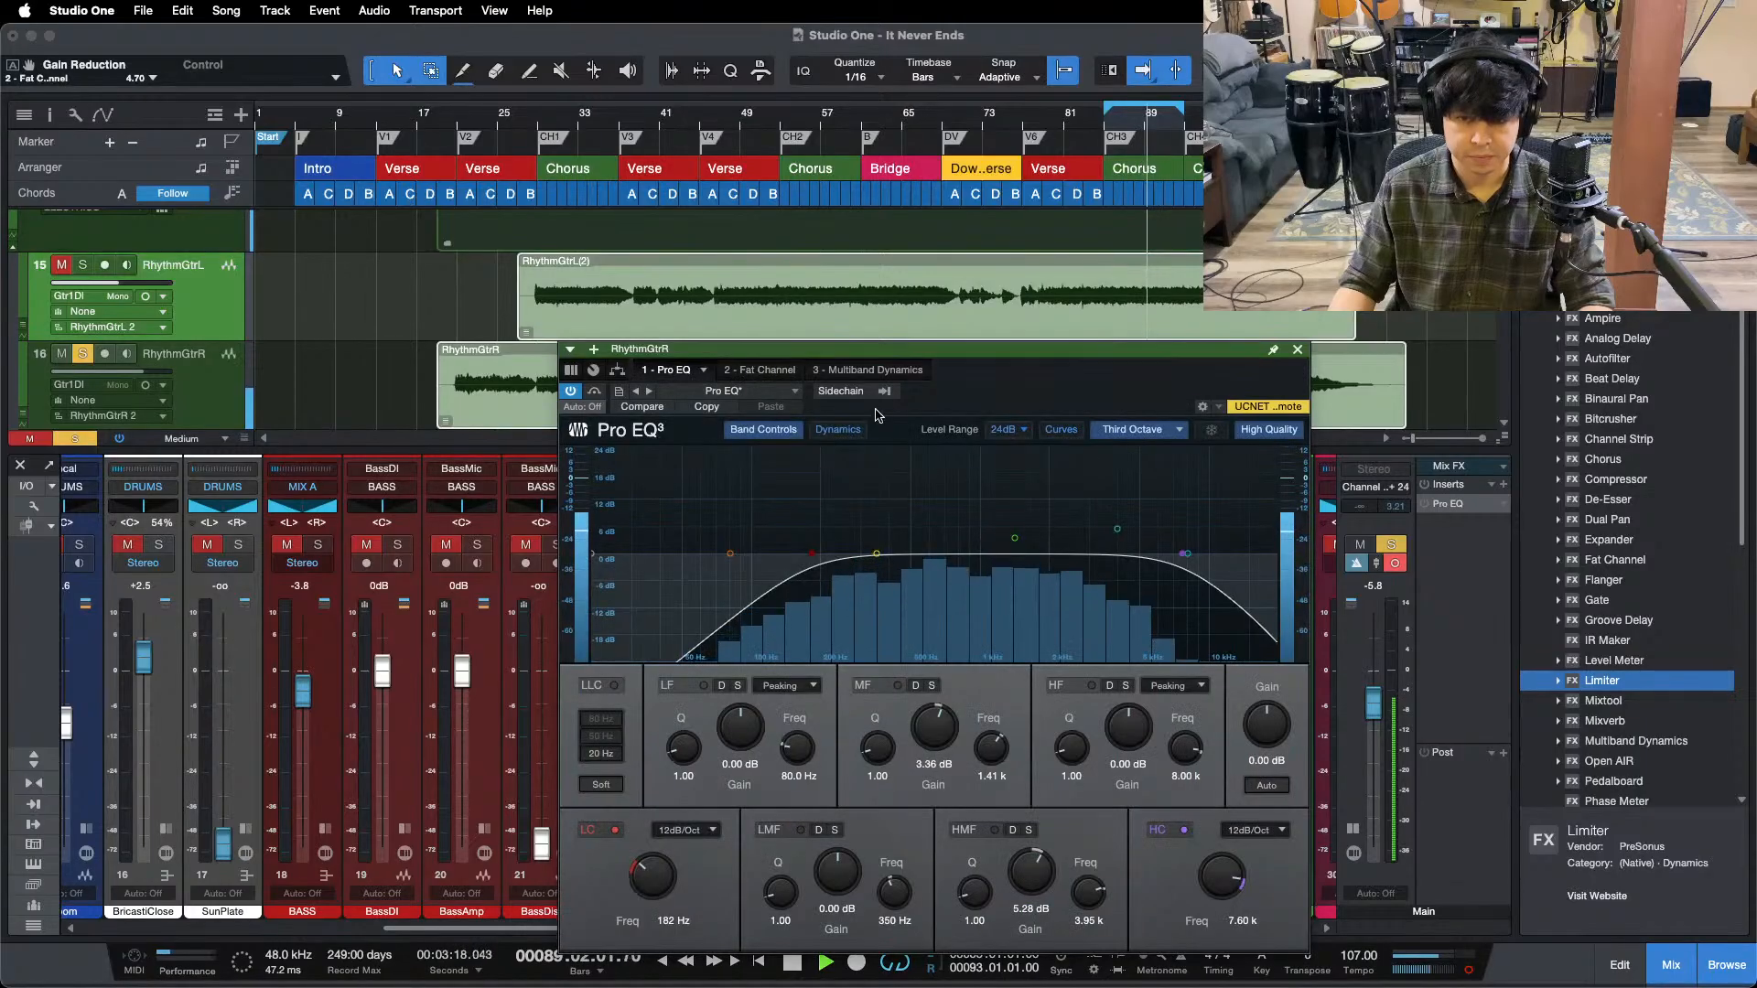
# - Set the H band's low threshold to -11.76 dB in RhythmGtrR's Multiband Dynamics and return to its Pro EQ
pyautogui.click(876, 373)
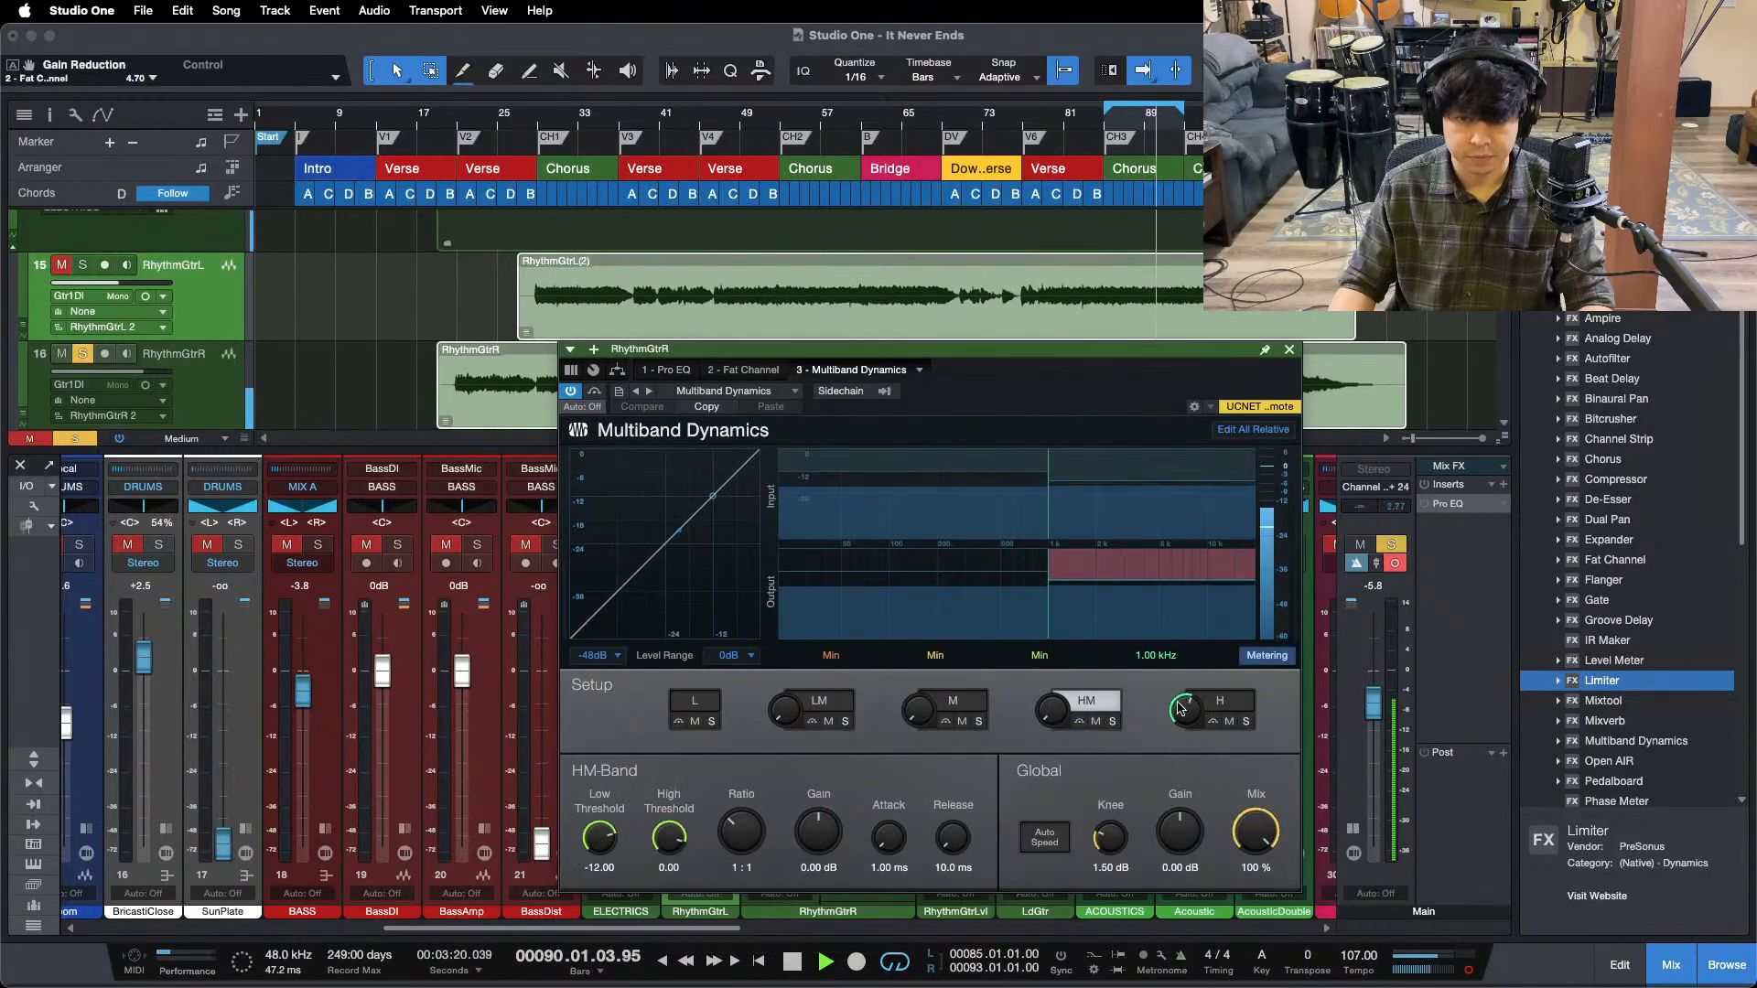
pyautogui.click(1228, 702)
pyautogui.moveTo(599, 838); pyautogui.dragTo(599, 842)
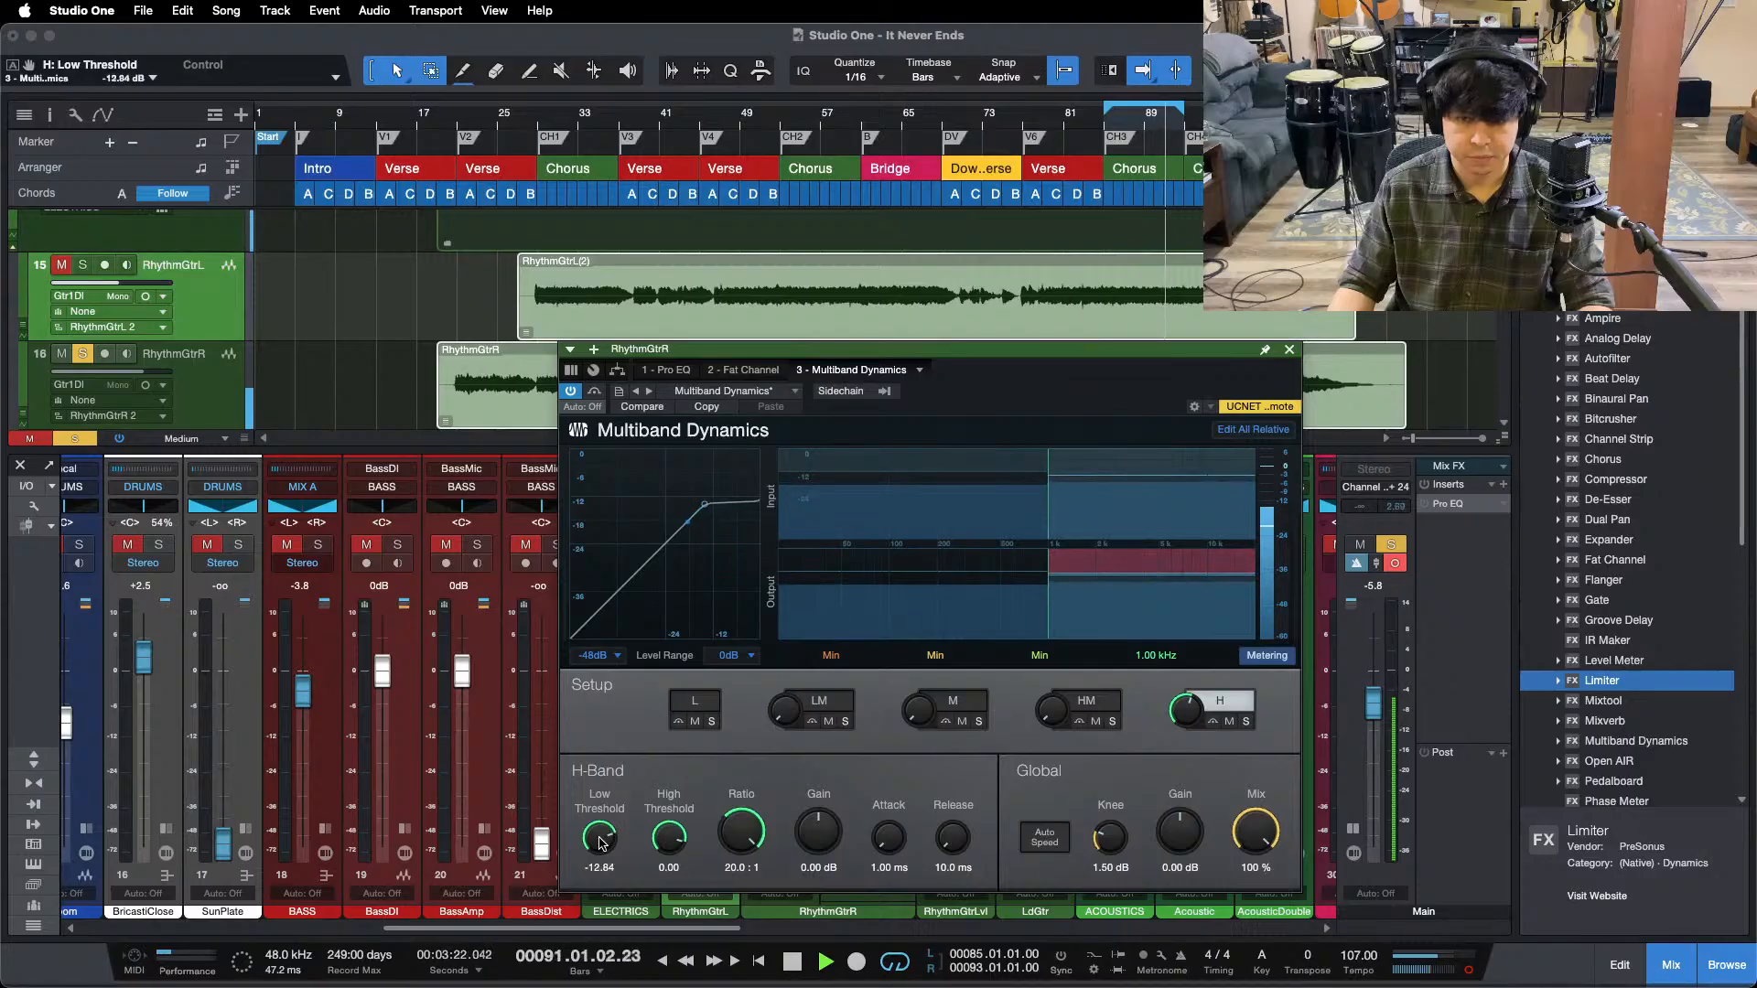
pyautogui.click(675, 372)
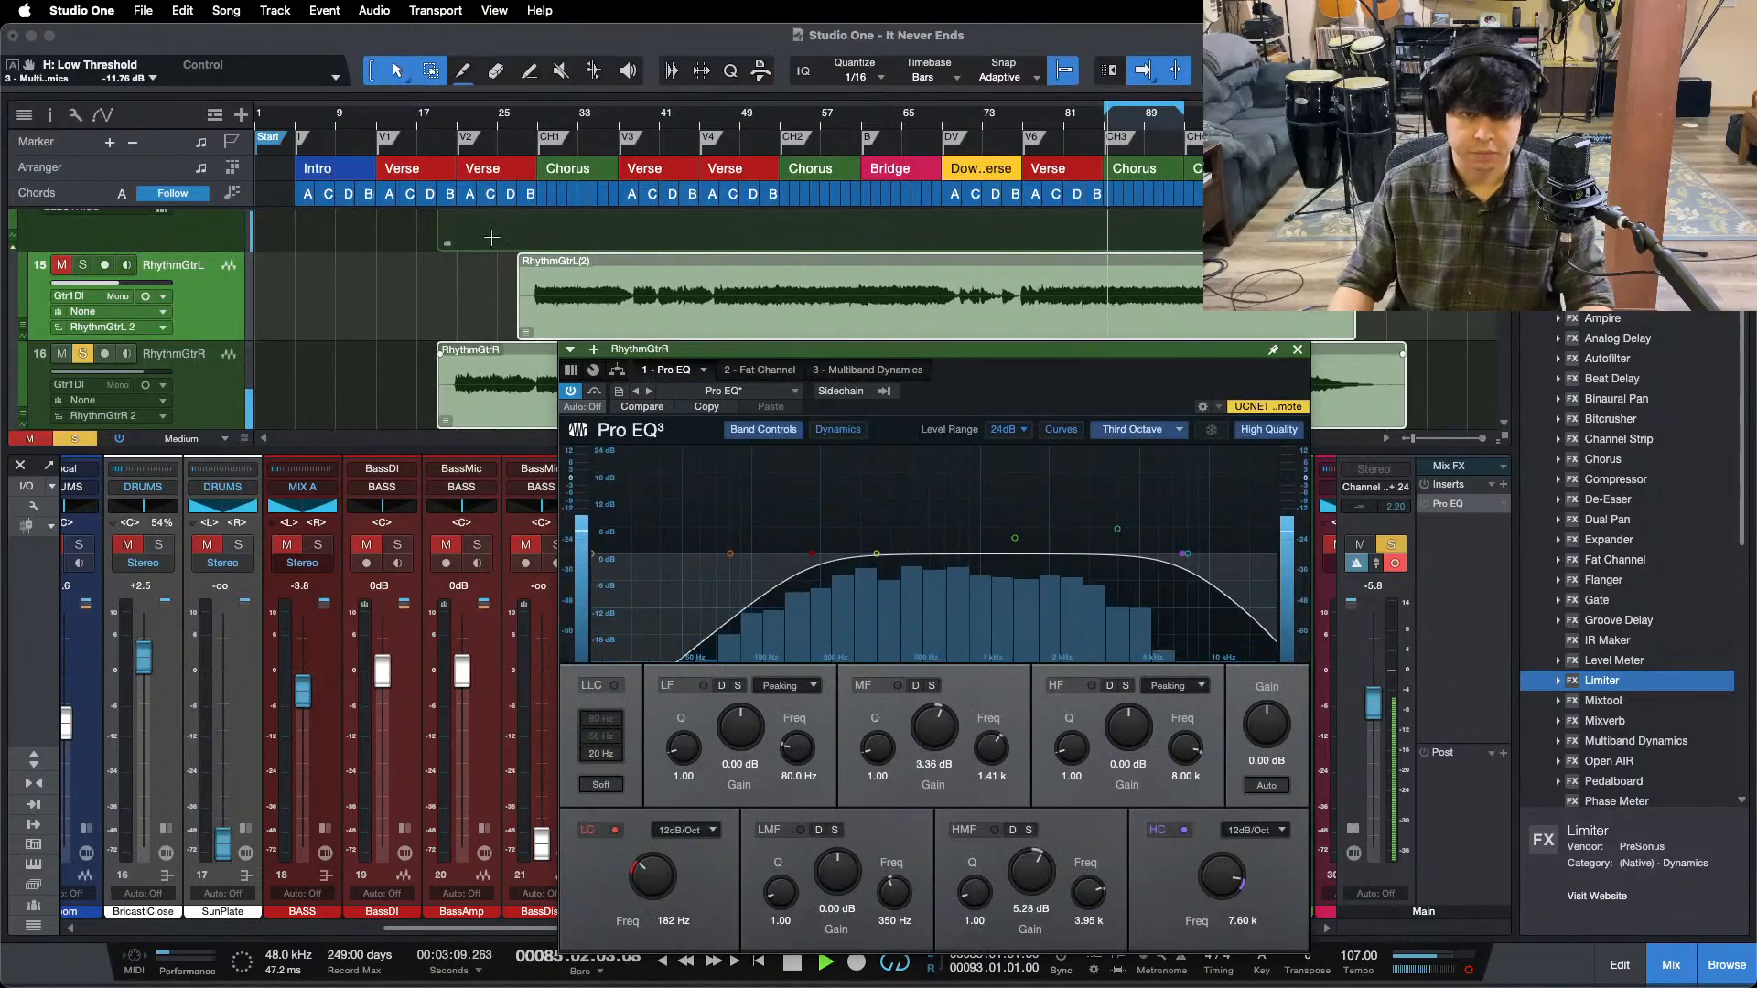
# - During playback, enable the MF and HMF bands in RhythmGtrR's Pro EQ and set the HMF gain to 4.32 dB
pyautogui.click(468, 125)
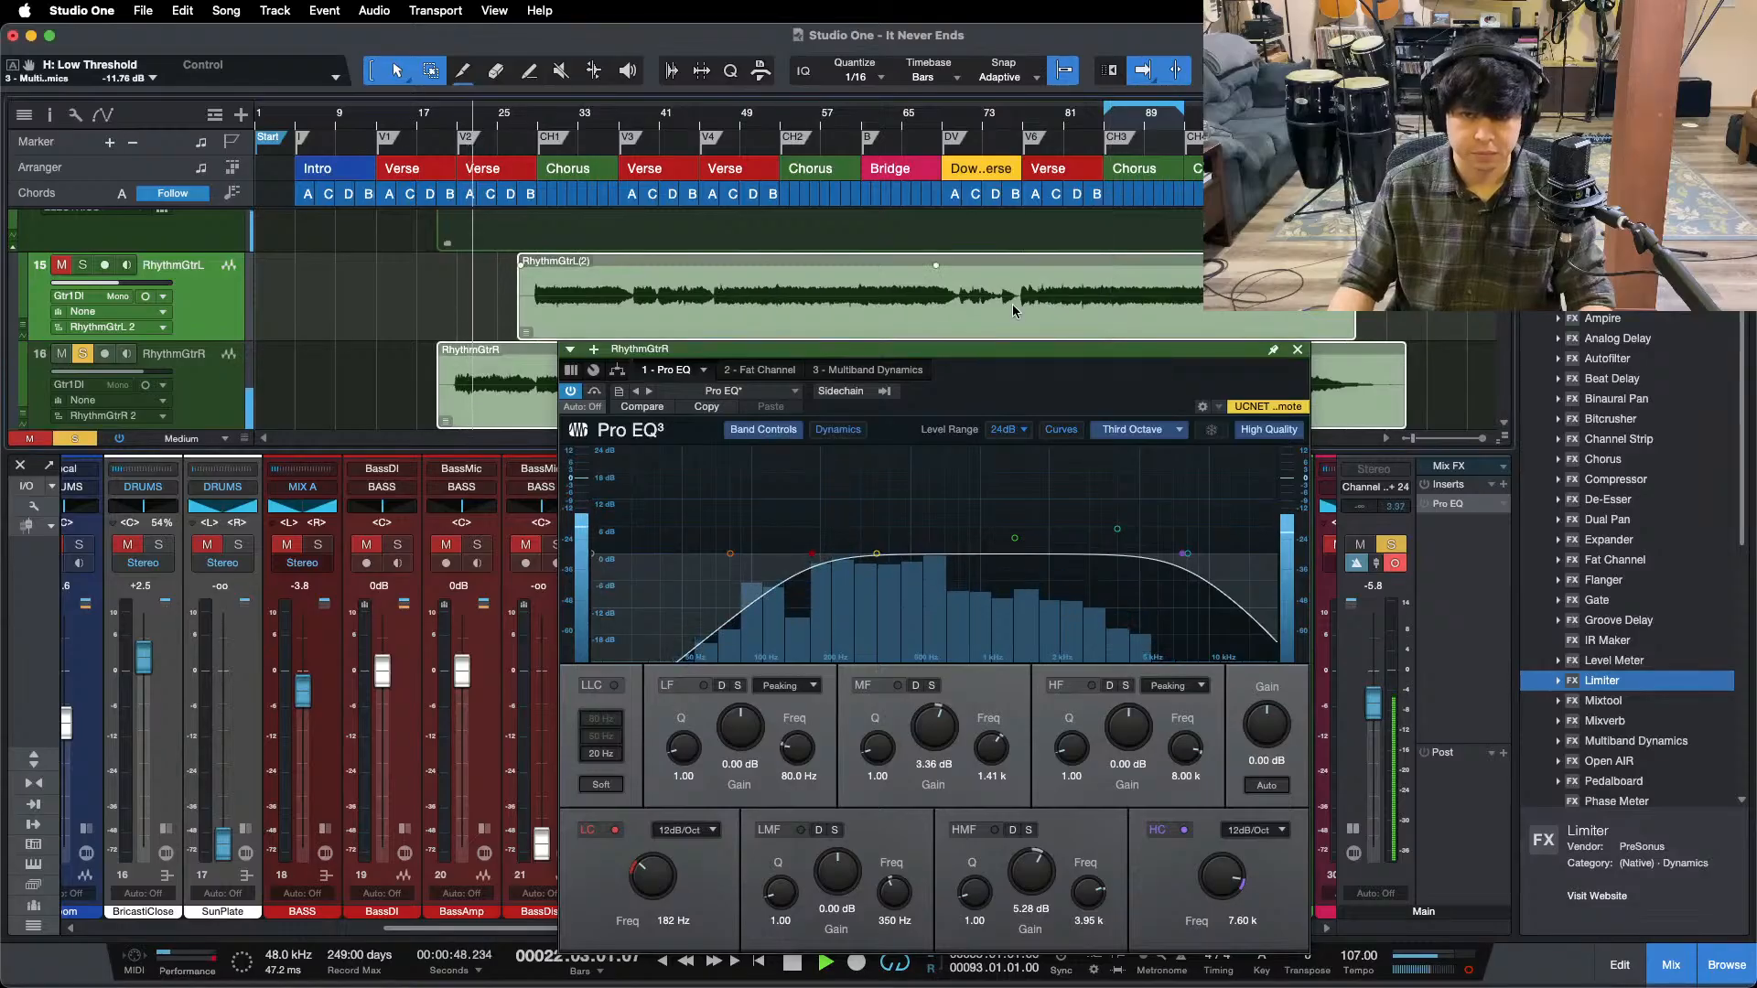
pyautogui.press('KP_1')
pyautogui.moveTo(1025, 888); pyautogui.dragTo(1025, 886)
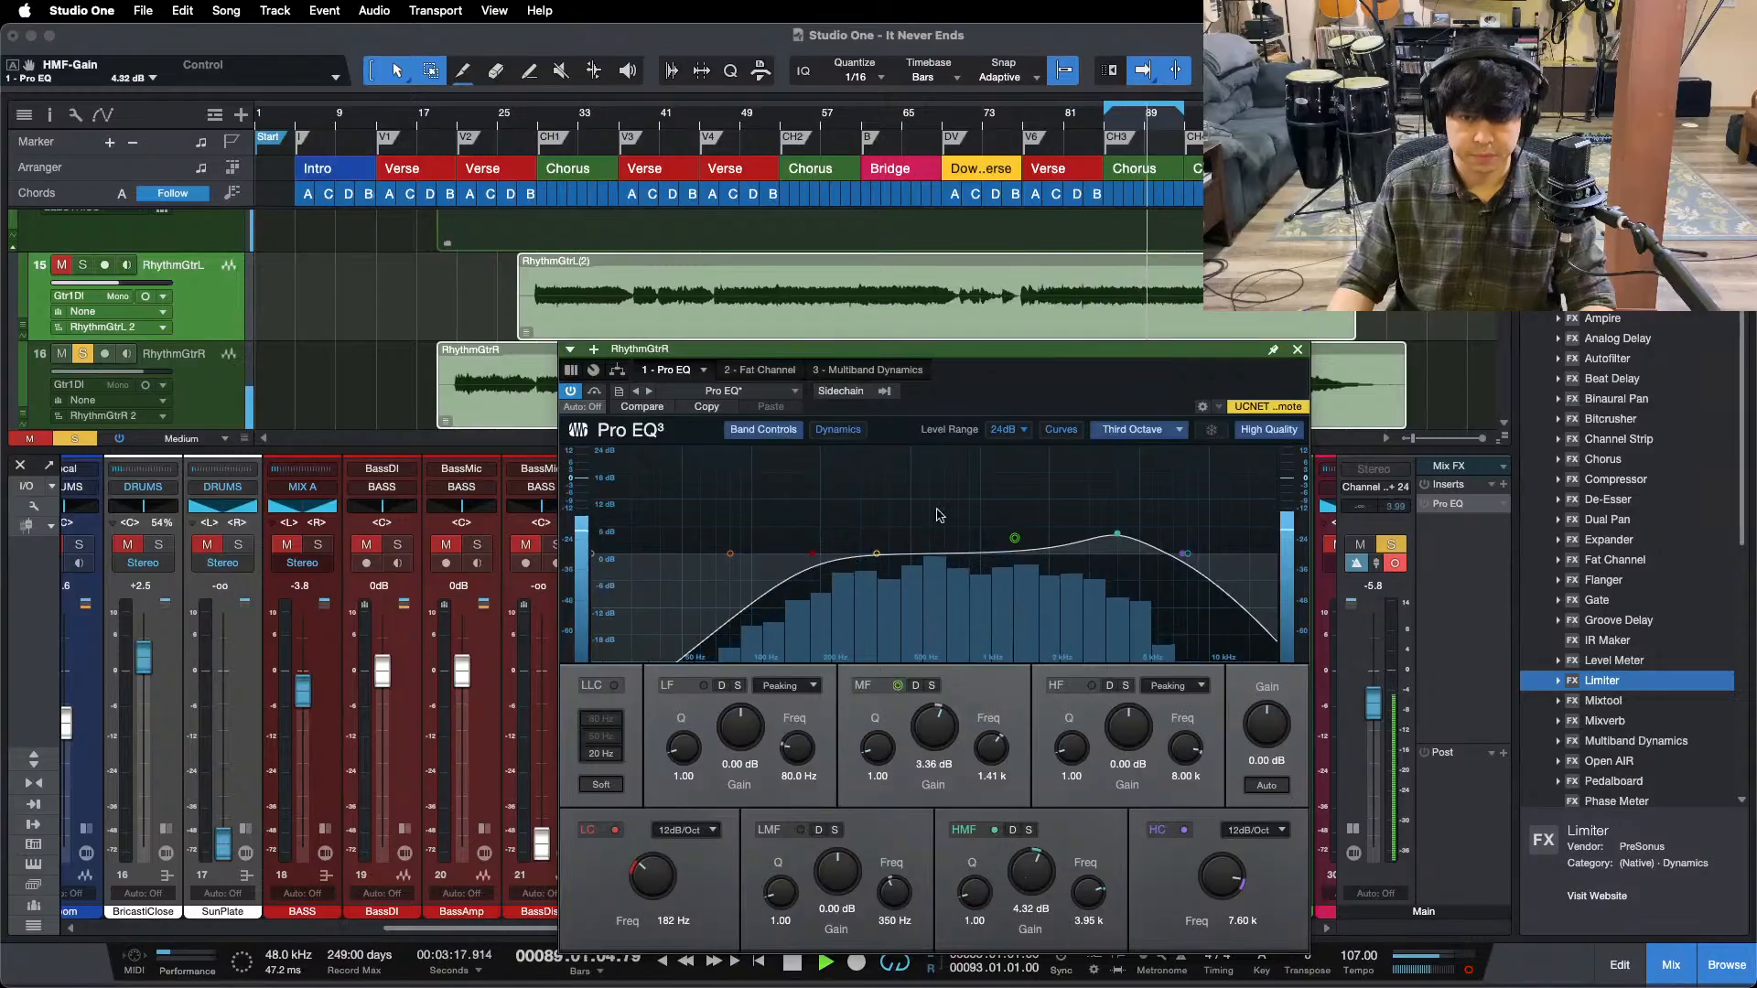
# - Solo the HM band in RhythmGtrR's Multiband Dynamics and set its ratio to 20:1 while playing the second verse
pyautogui.click(840, 370)
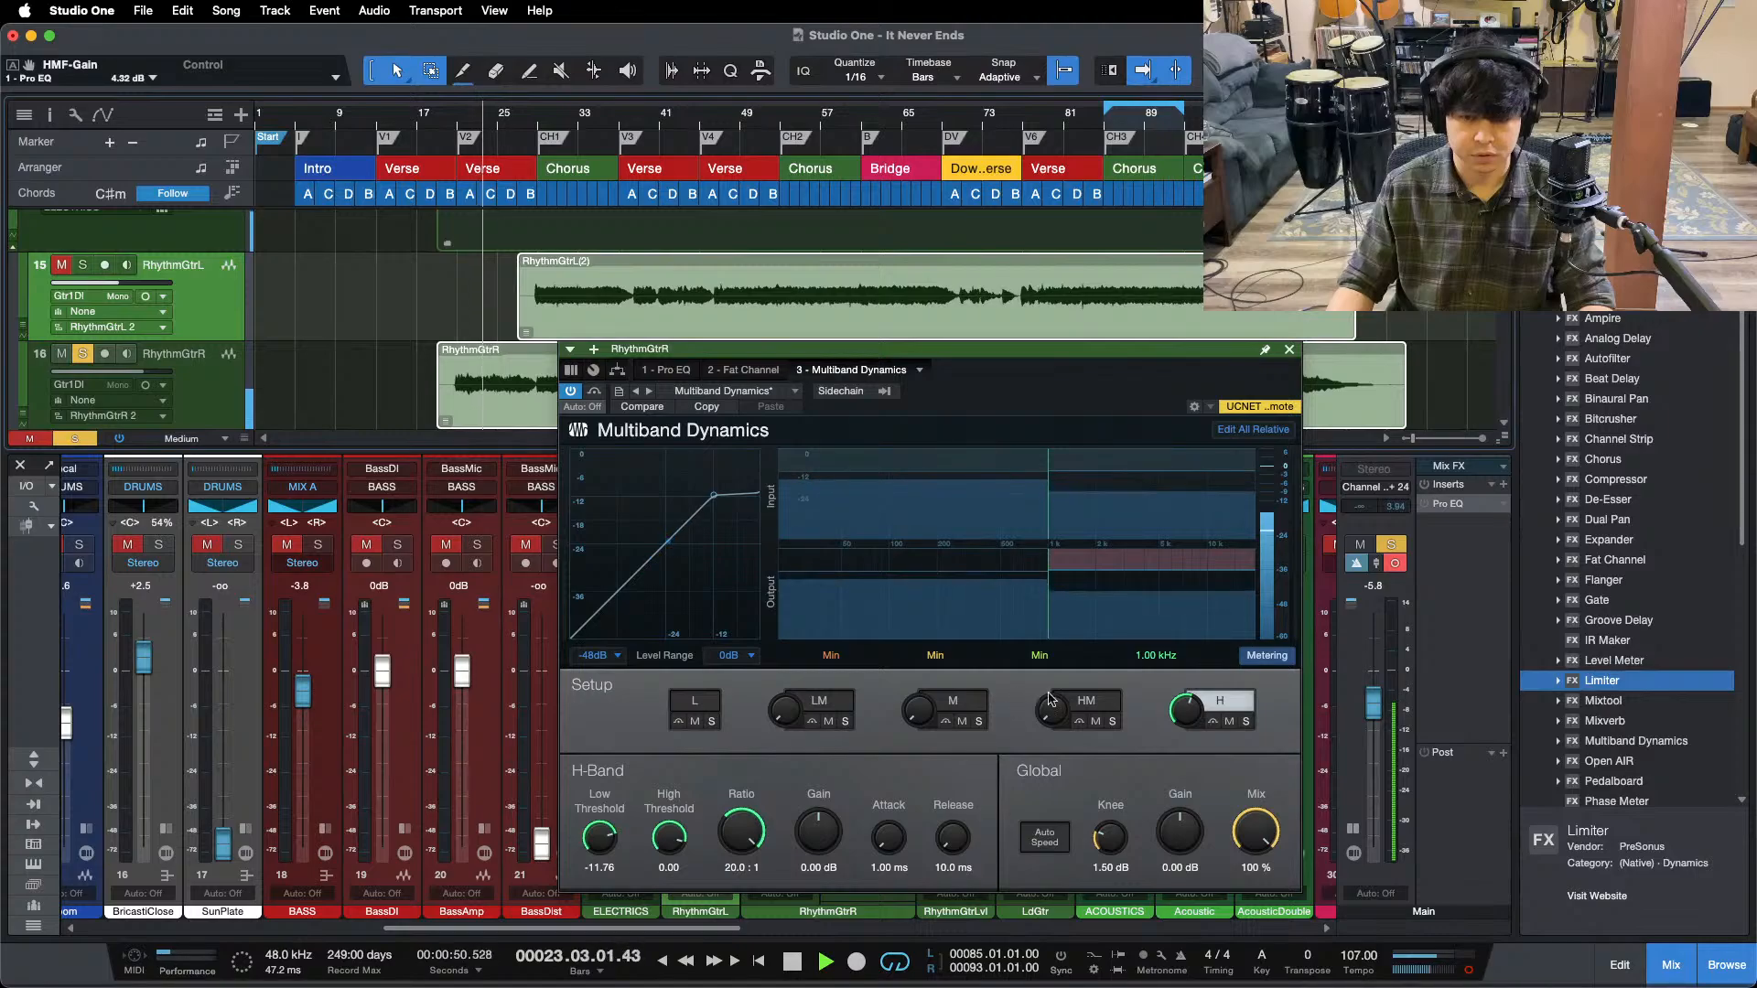
pyautogui.click(486, 133)
pyautogui.click(1086, 701)
pyautogui.click(1112, 722)
pyautogui.moveTo(741, 830); pyautogui.dragTo(741, 778)
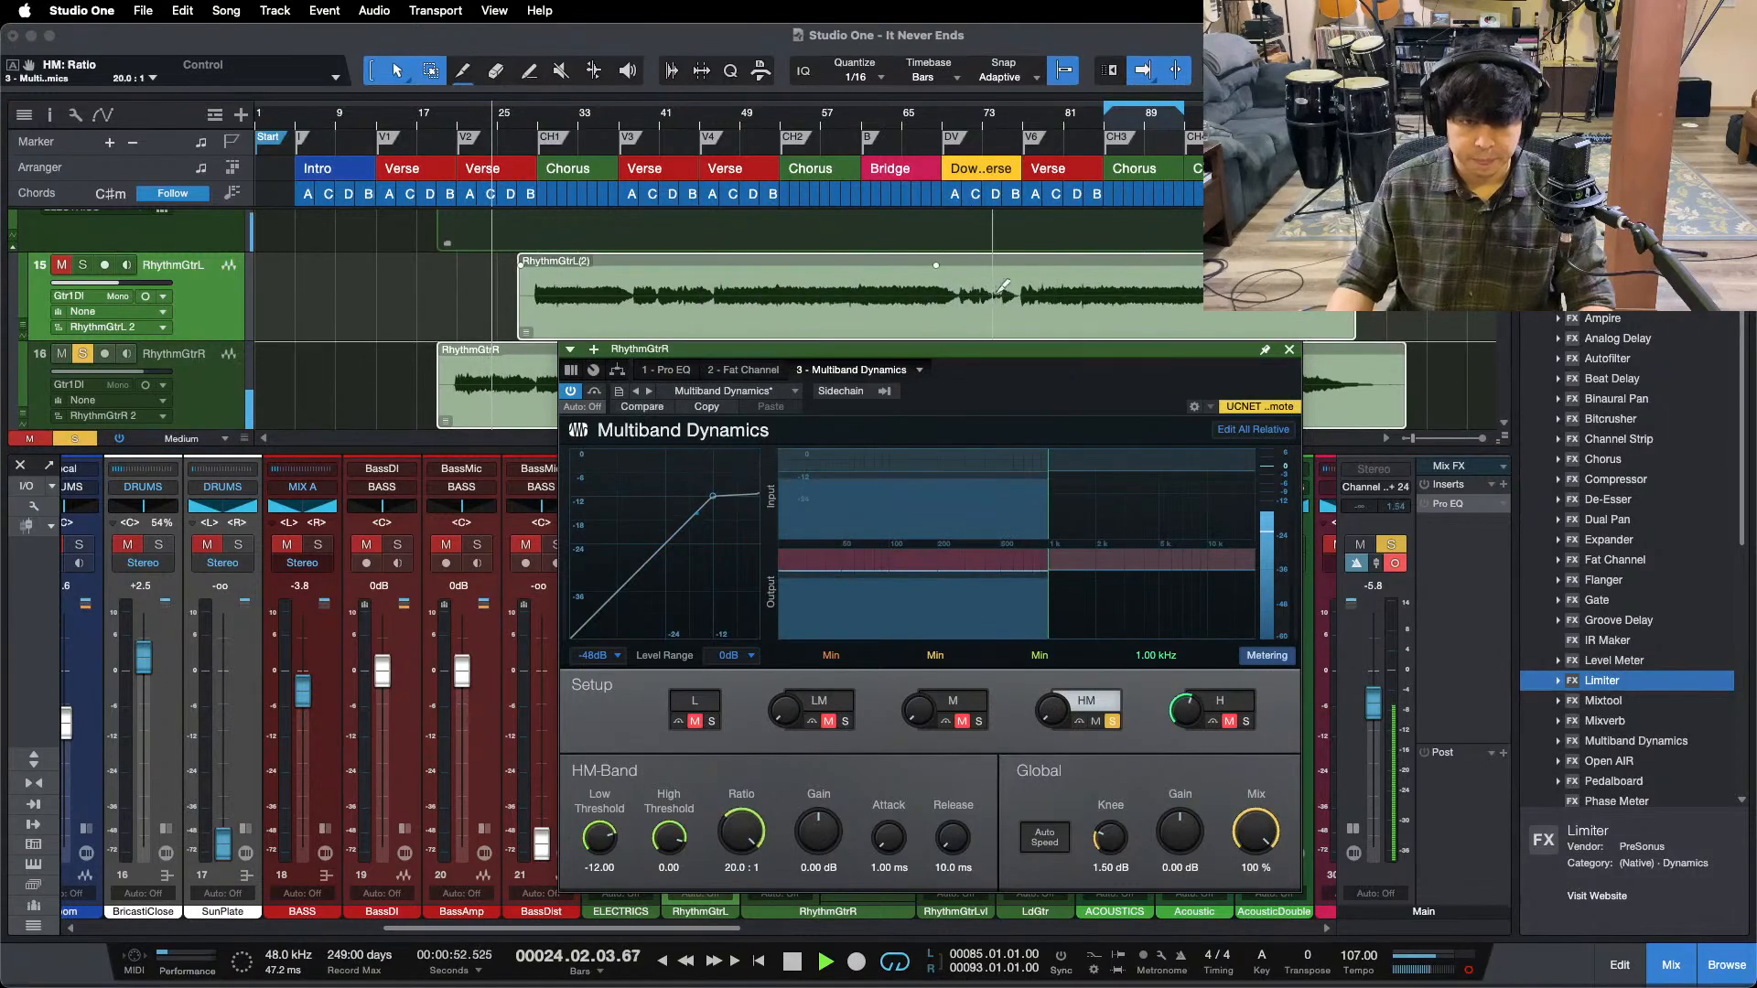
# - Return the playhead to bar 21, stop playback and check the running recording in OBS
pyautogui.click(458, 116)
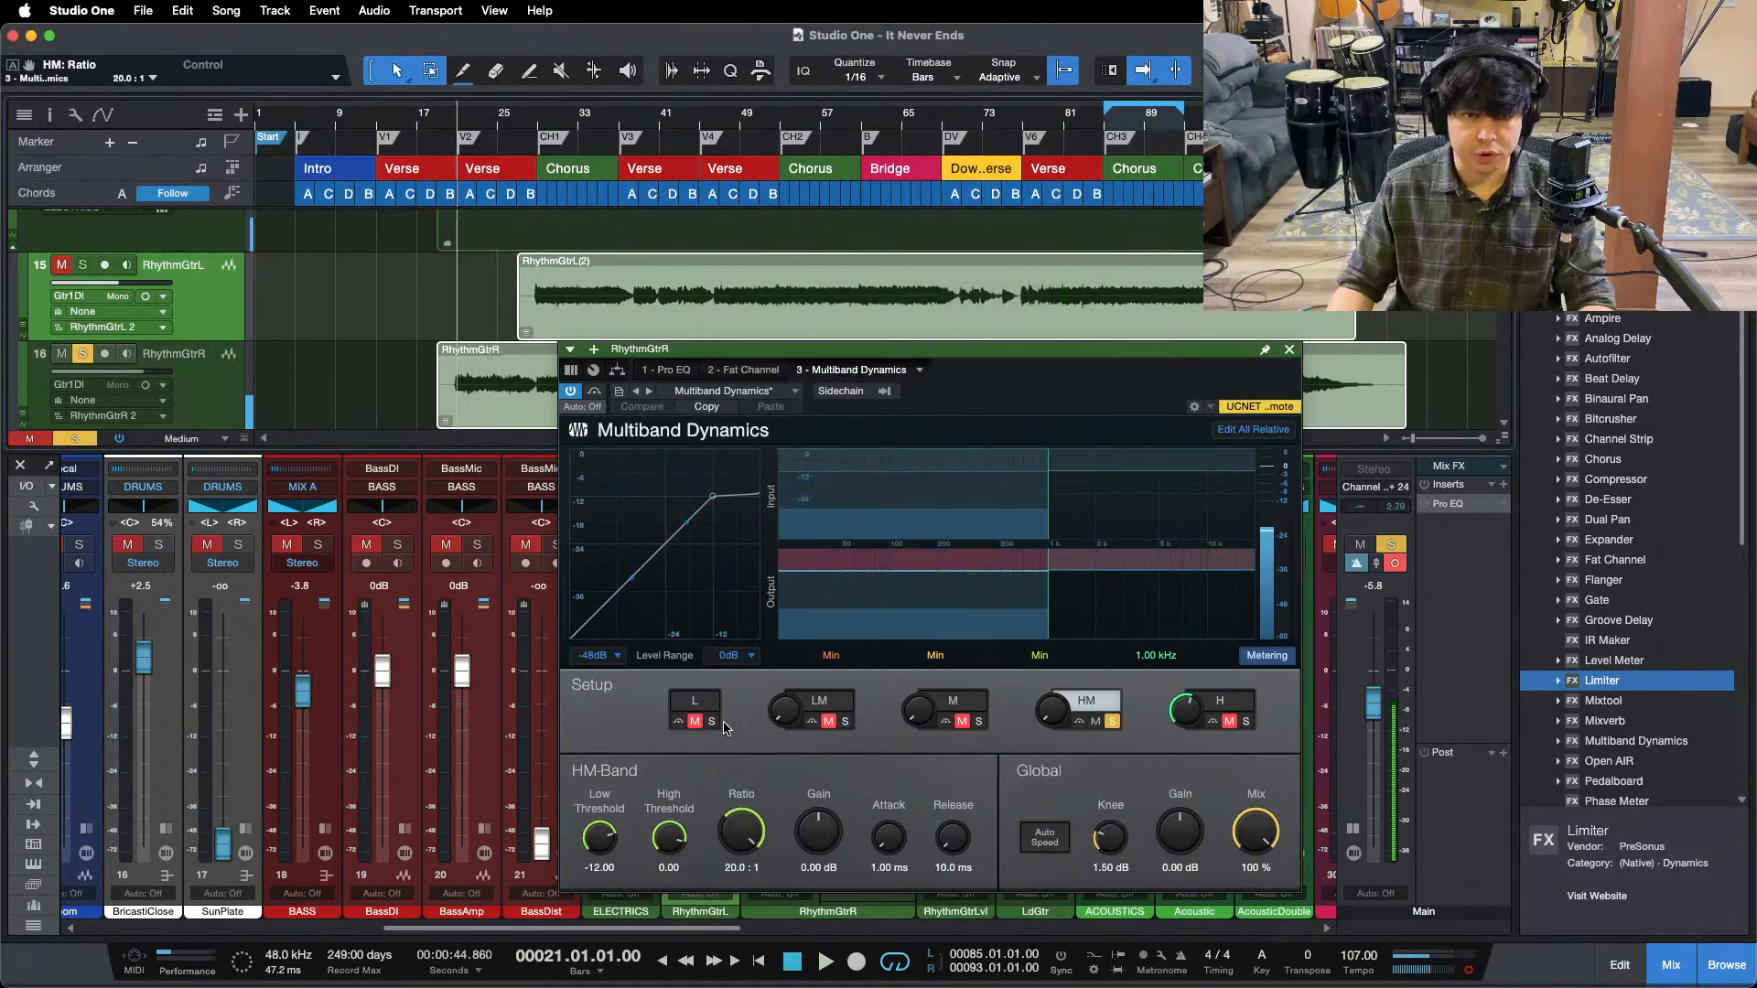
pyautogui.press('space')
pyautogui.moveTo(904, 987)
pyautogui.click(958, 946)
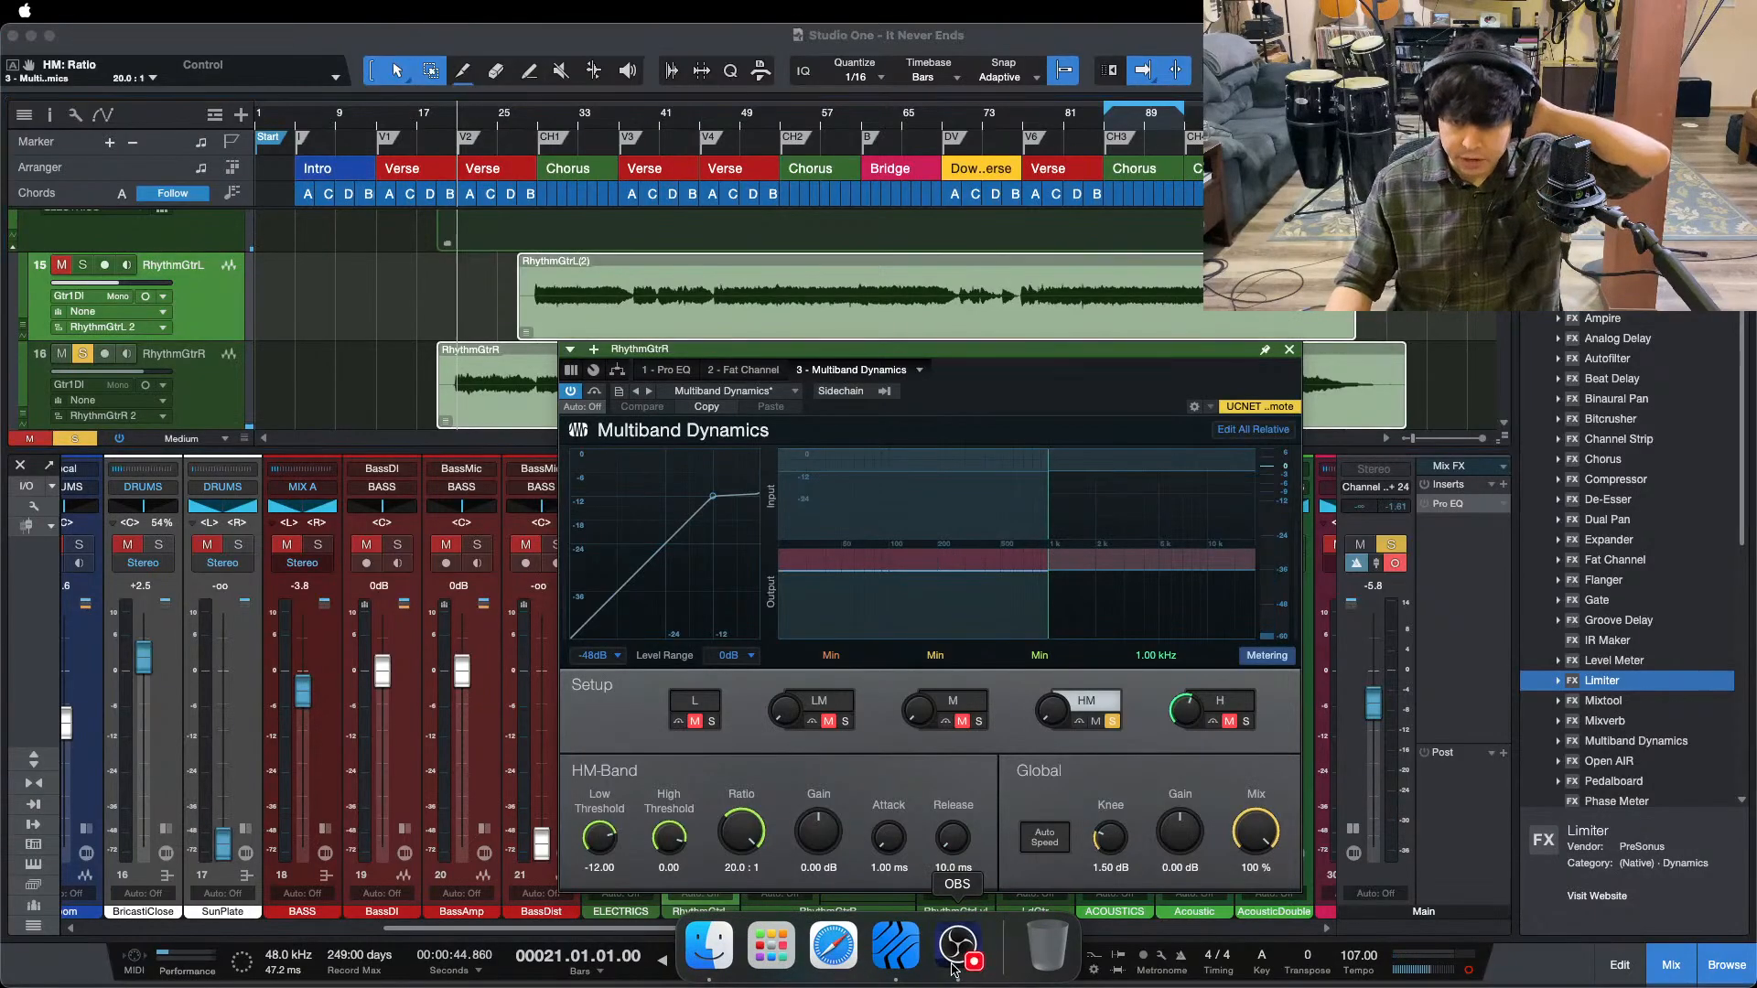
pyautogui.click(1688, 923)
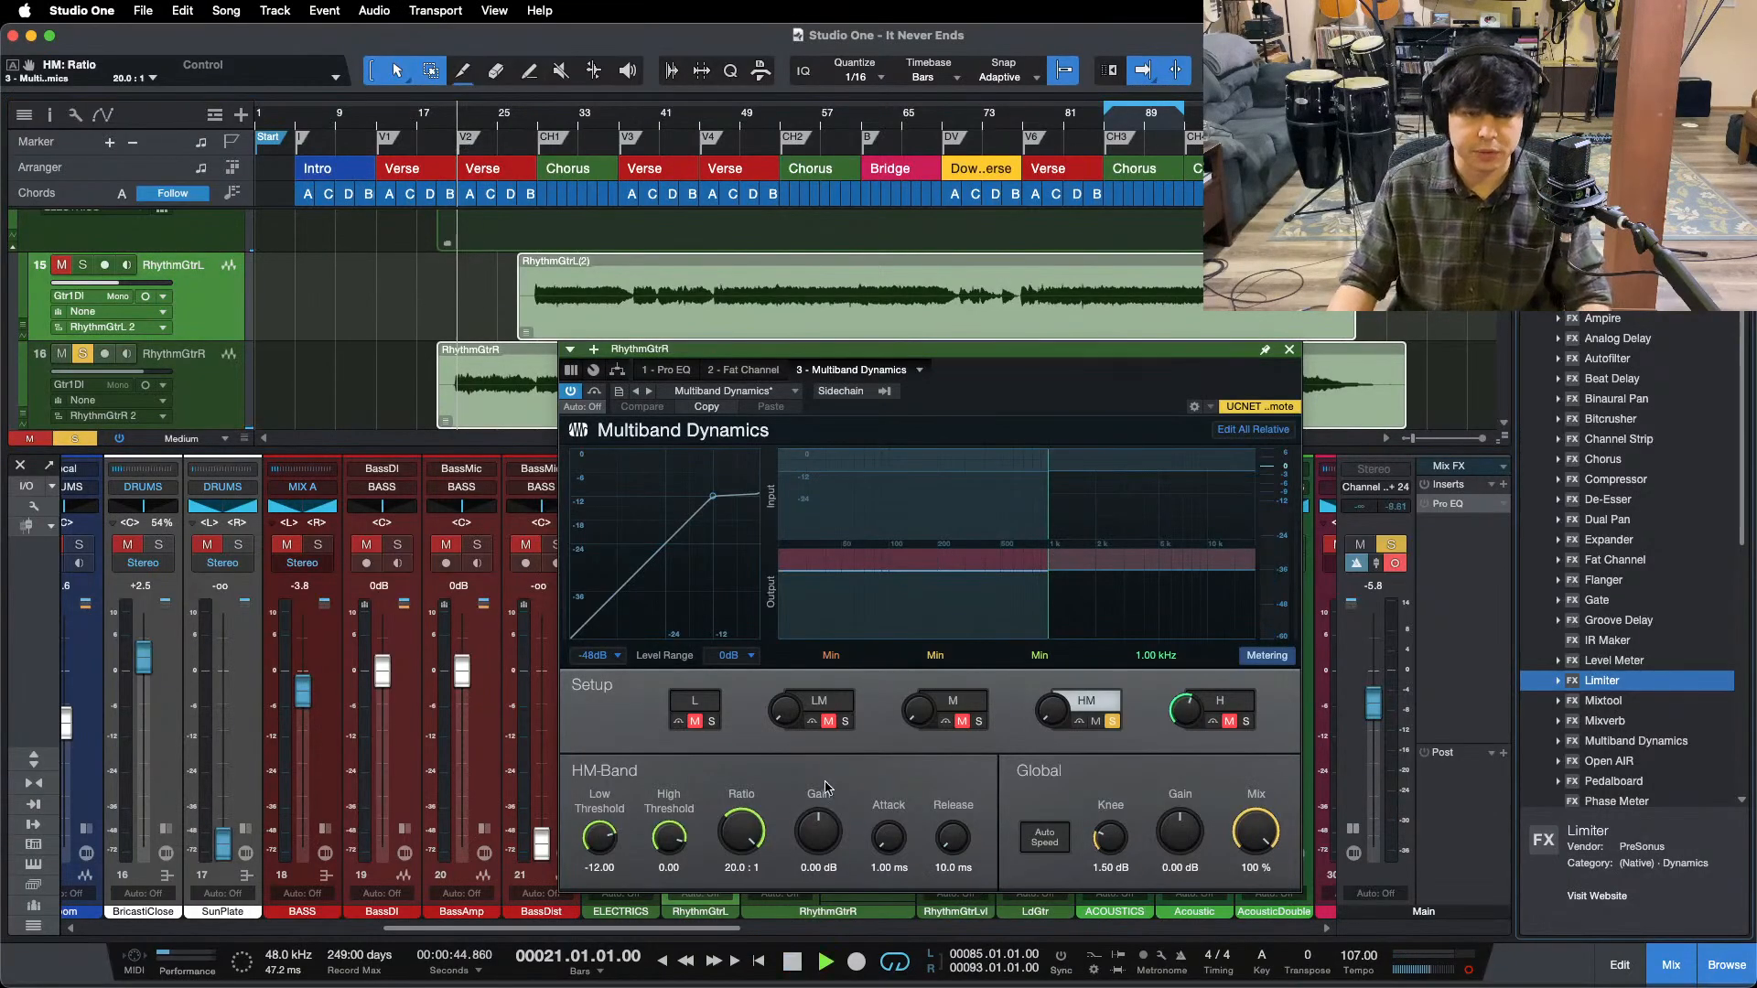
# - Set the HM band's low threshold to -17.16 dB during playback and unsolo the band
pyautogui.press('space')
pyautogui.scroll(-3, 601, 850)
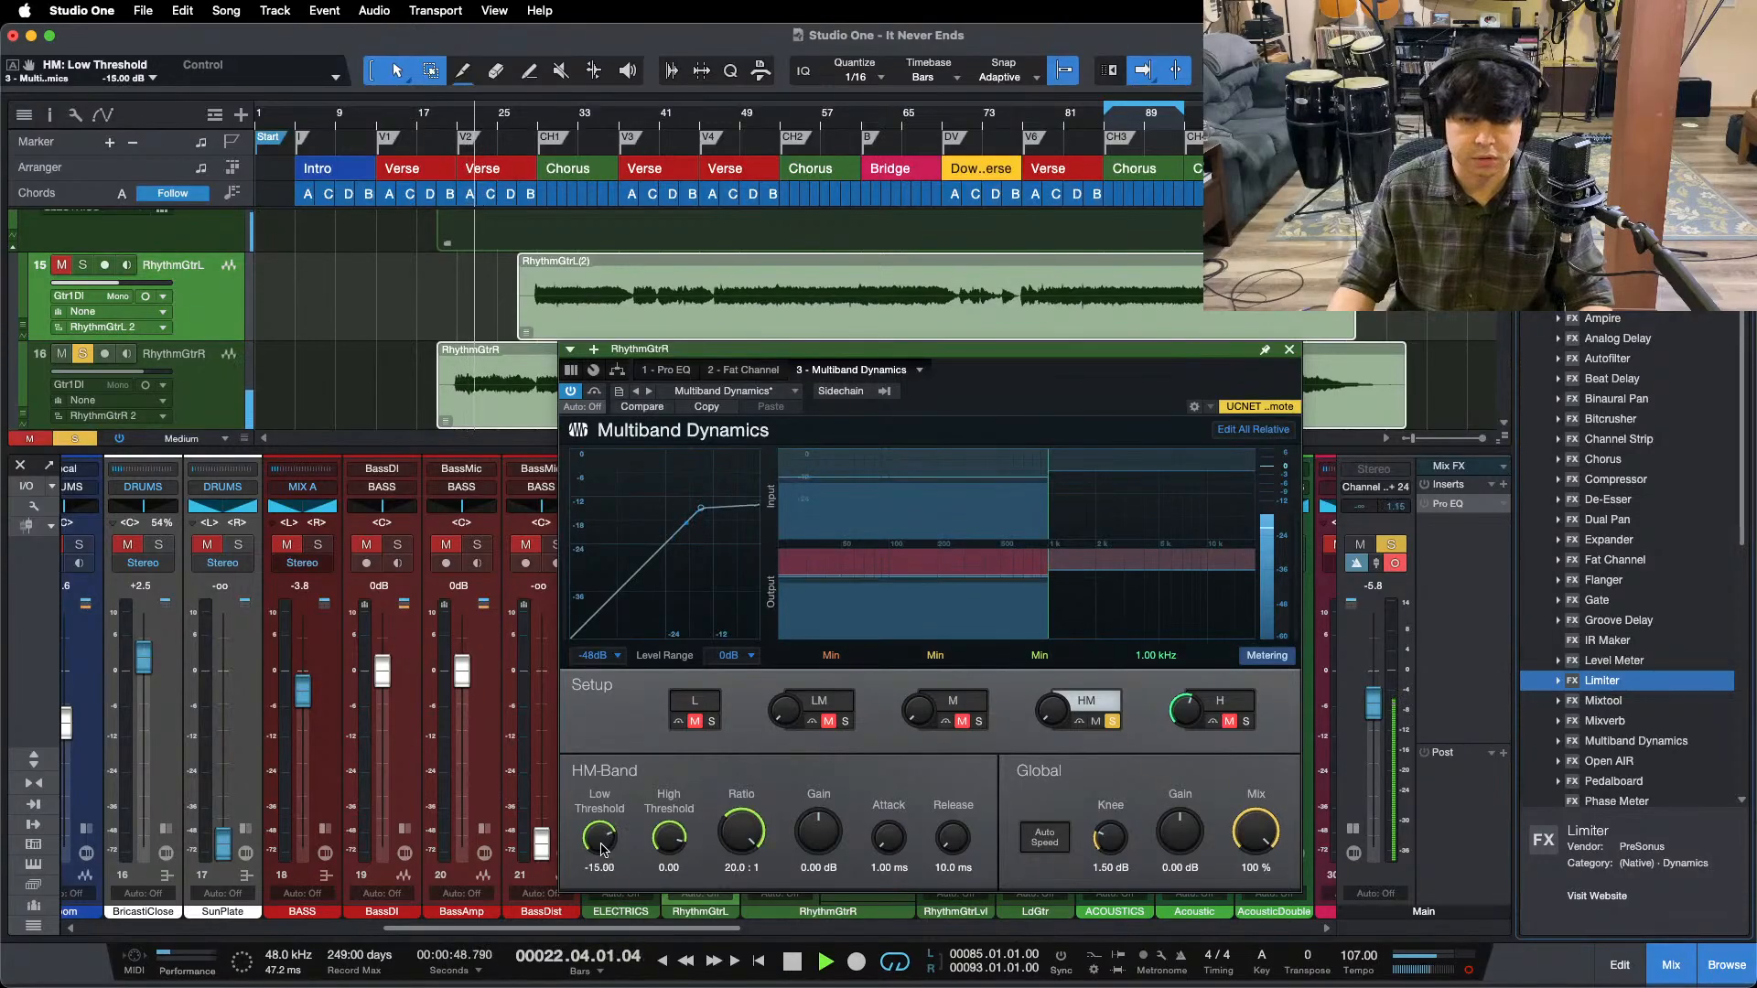
pyautogui.scroll(-1, 601, 849)
pyautogui.press('KP_1')
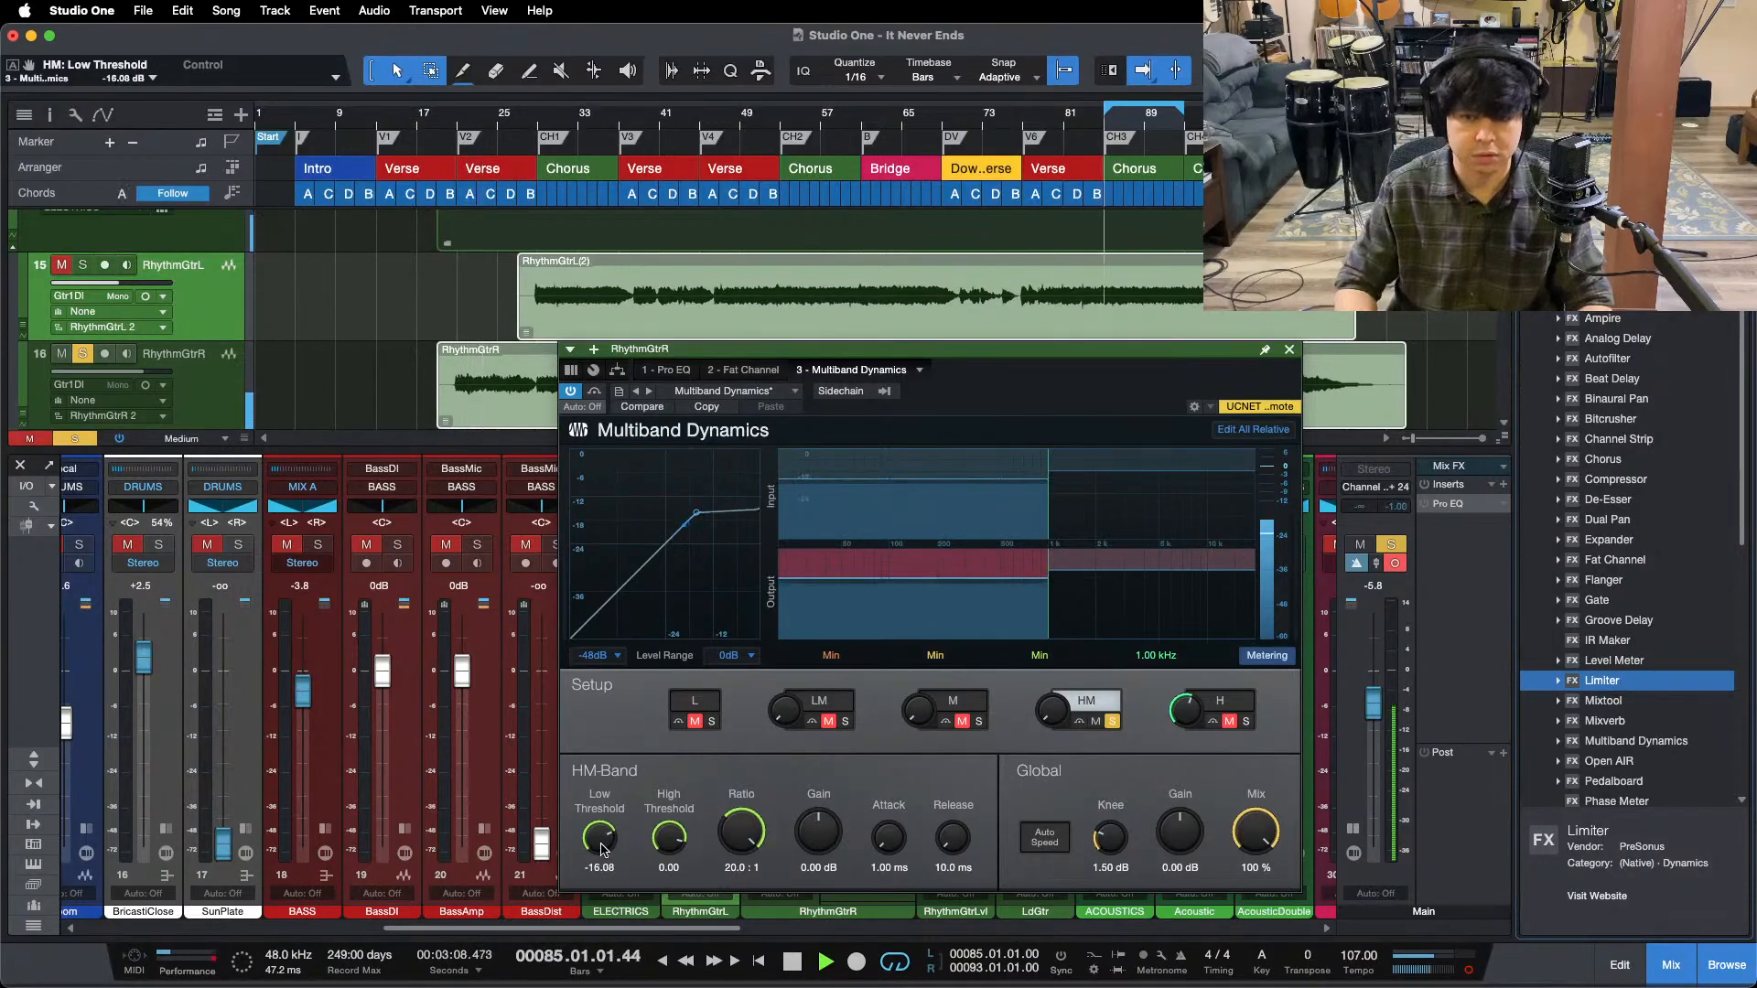
pyautogui.scroll(-1, 601, 849)
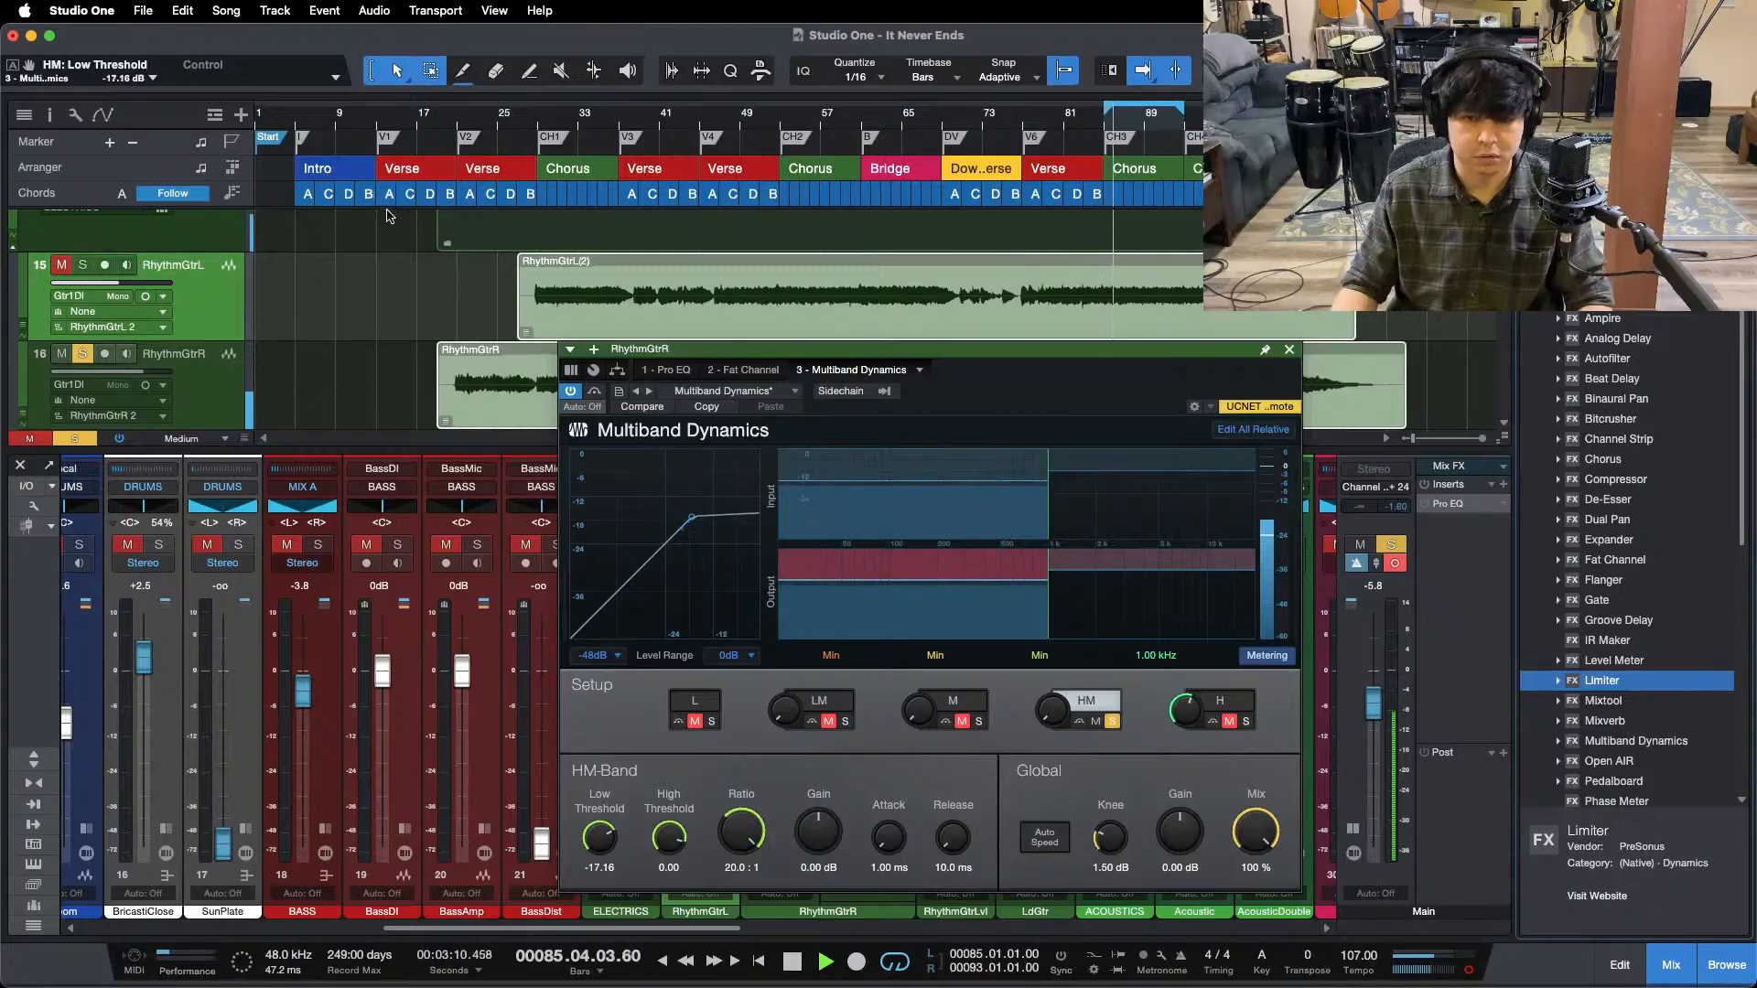
pyautogui.click(457, 128)
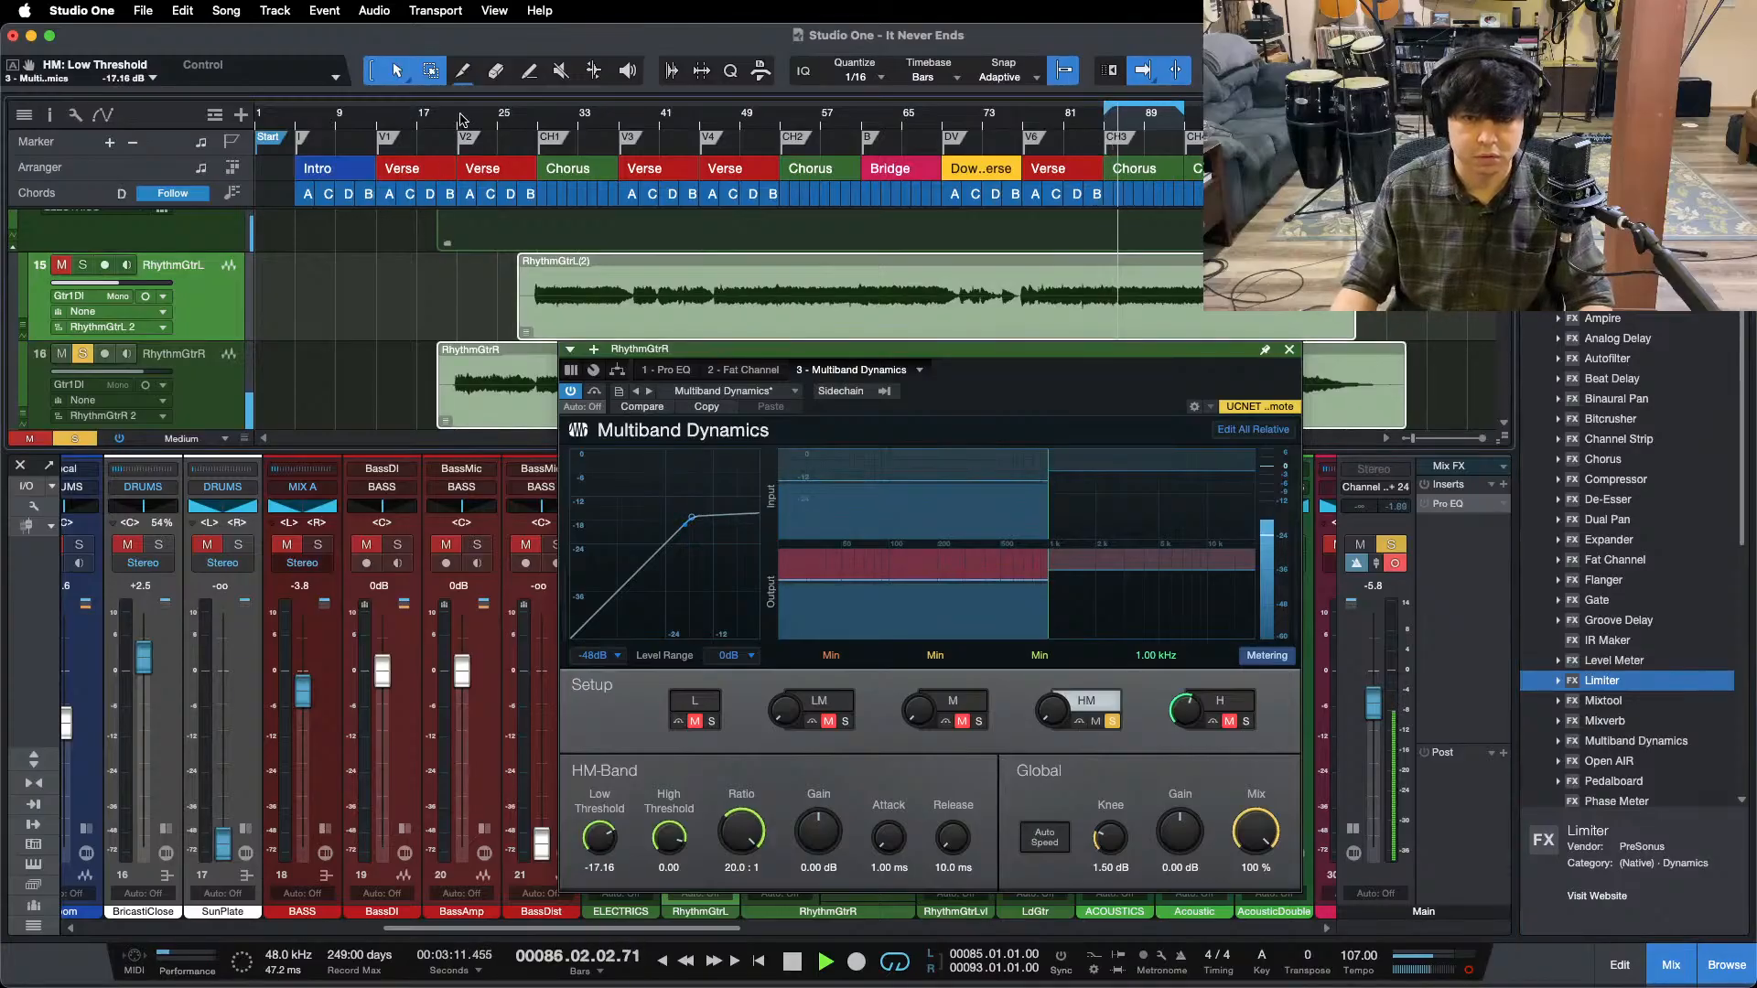
pyautogui.click(1112, 721)
# - Set the H band's low threshold to -18.24 dB and close RhythmGtrR's effects window
pyautogui.click(1220, 701)
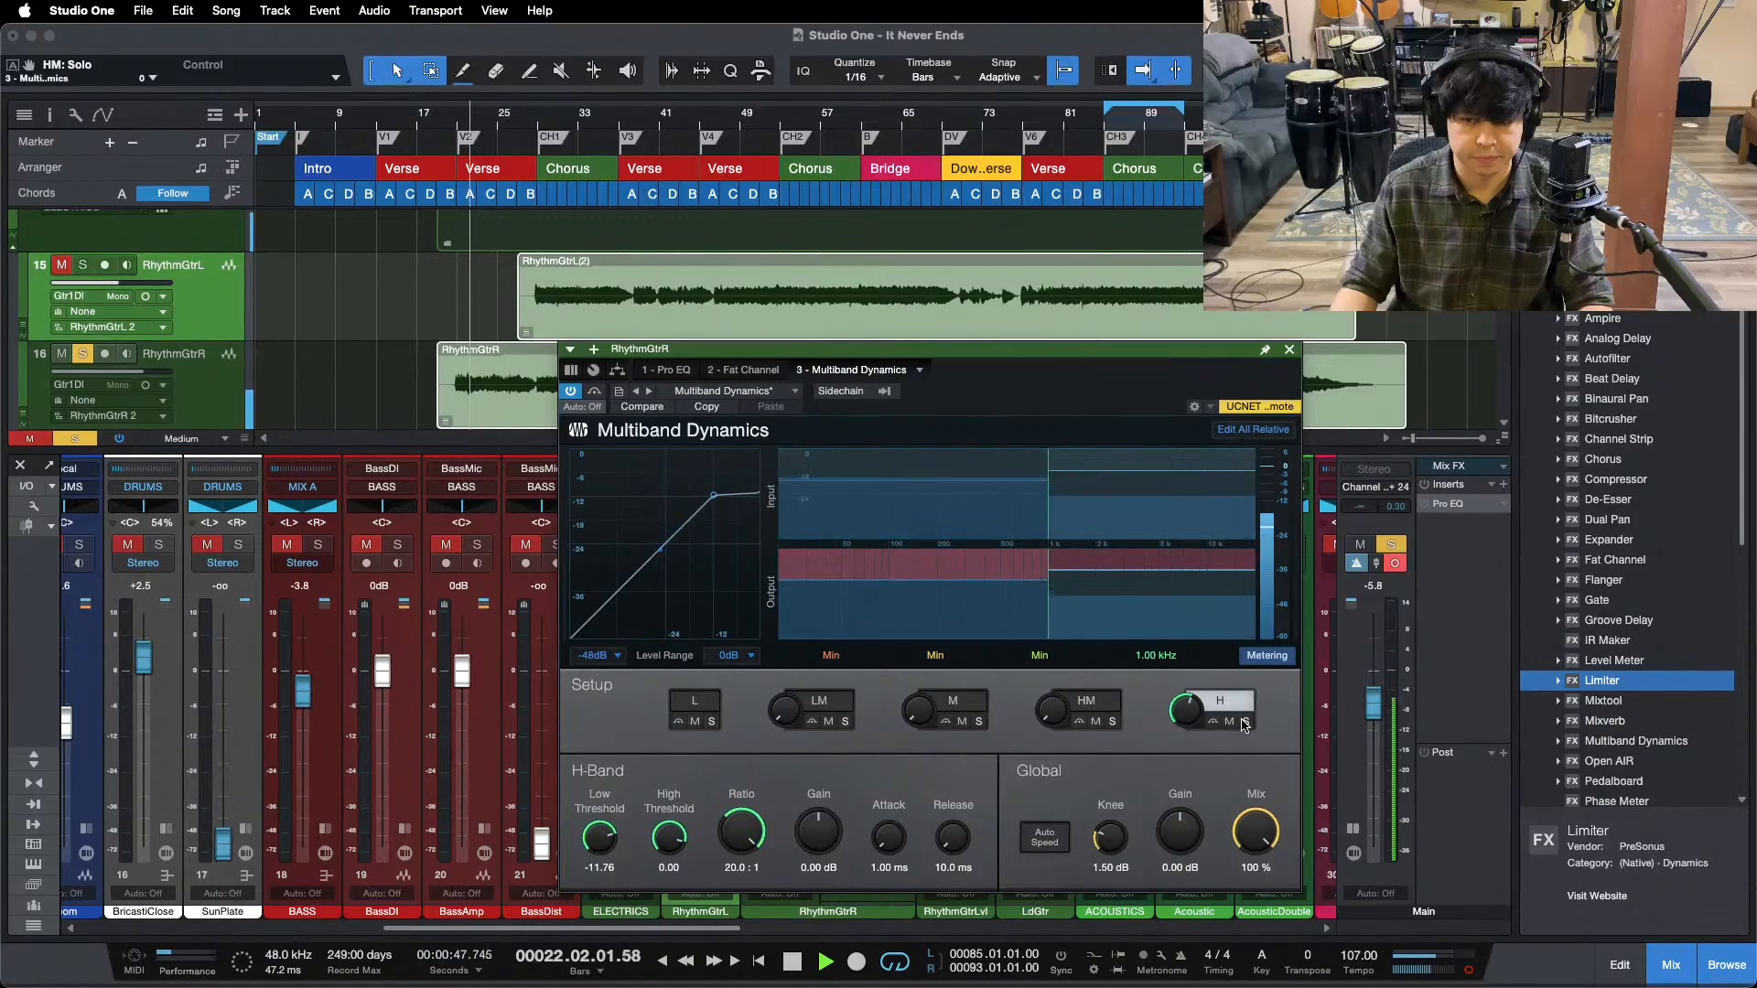
pyautogui.click(1245, 722)
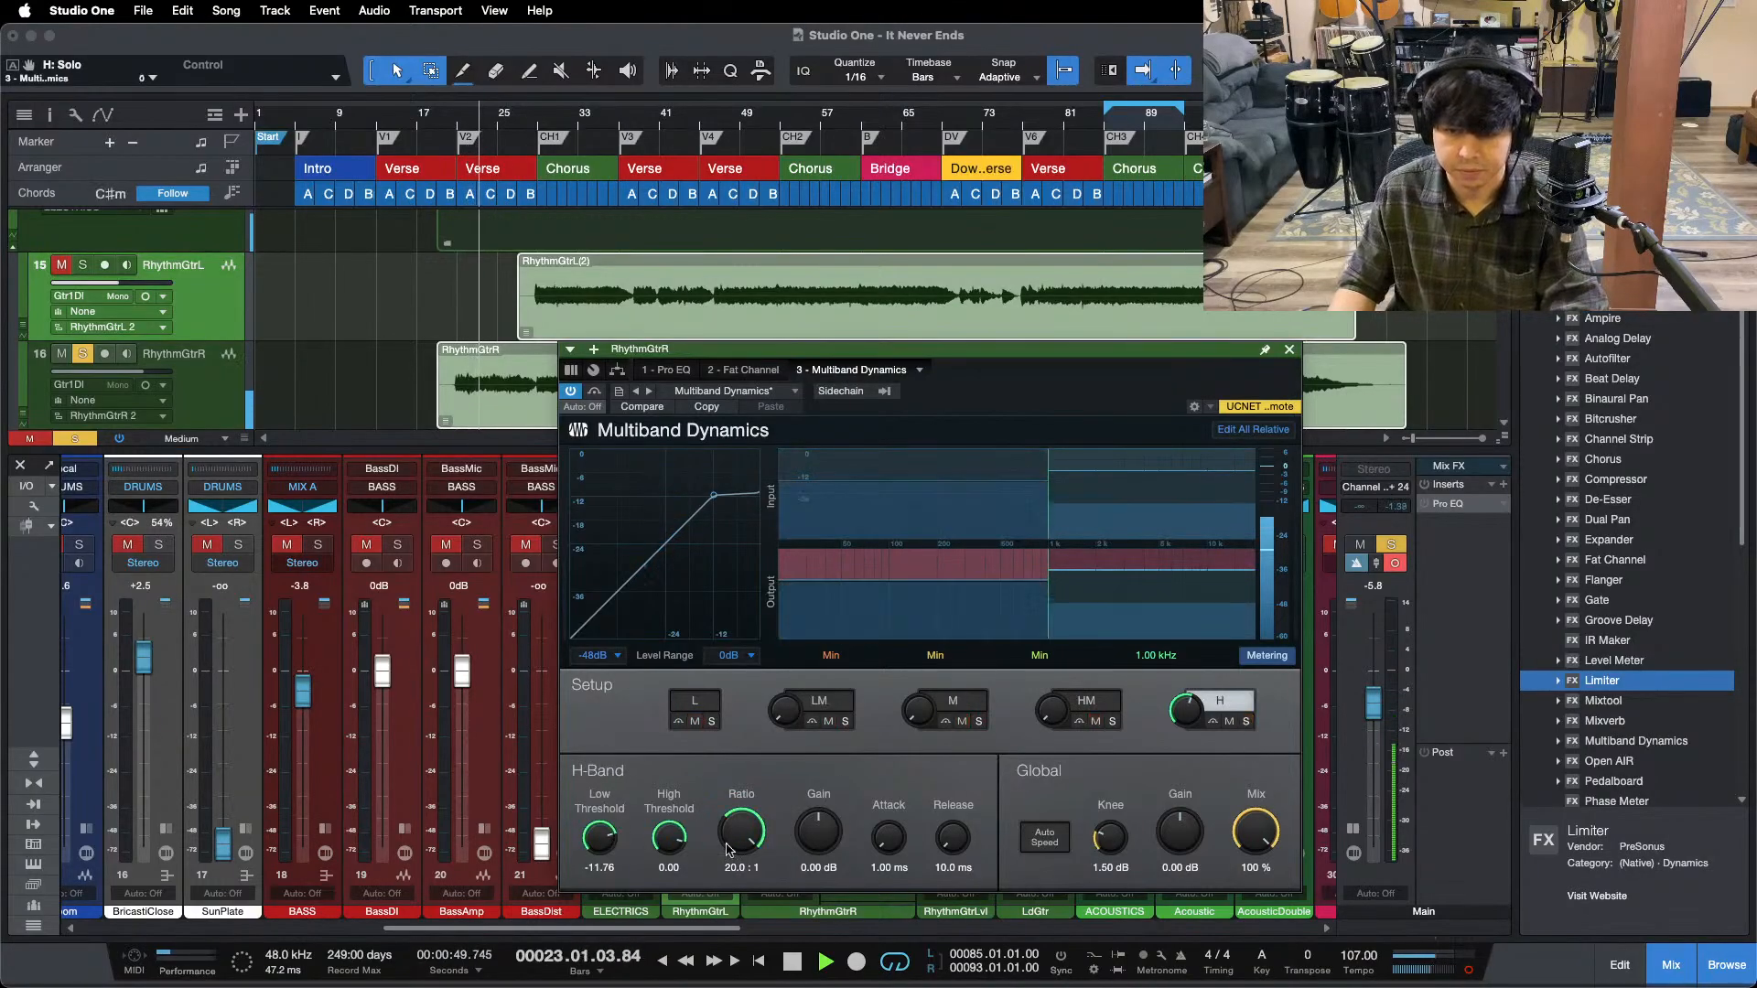
pyautogui.moveTo(600, 833); pyautogui.dragTo(593, 847)
pyautogui.click(1087, 701)
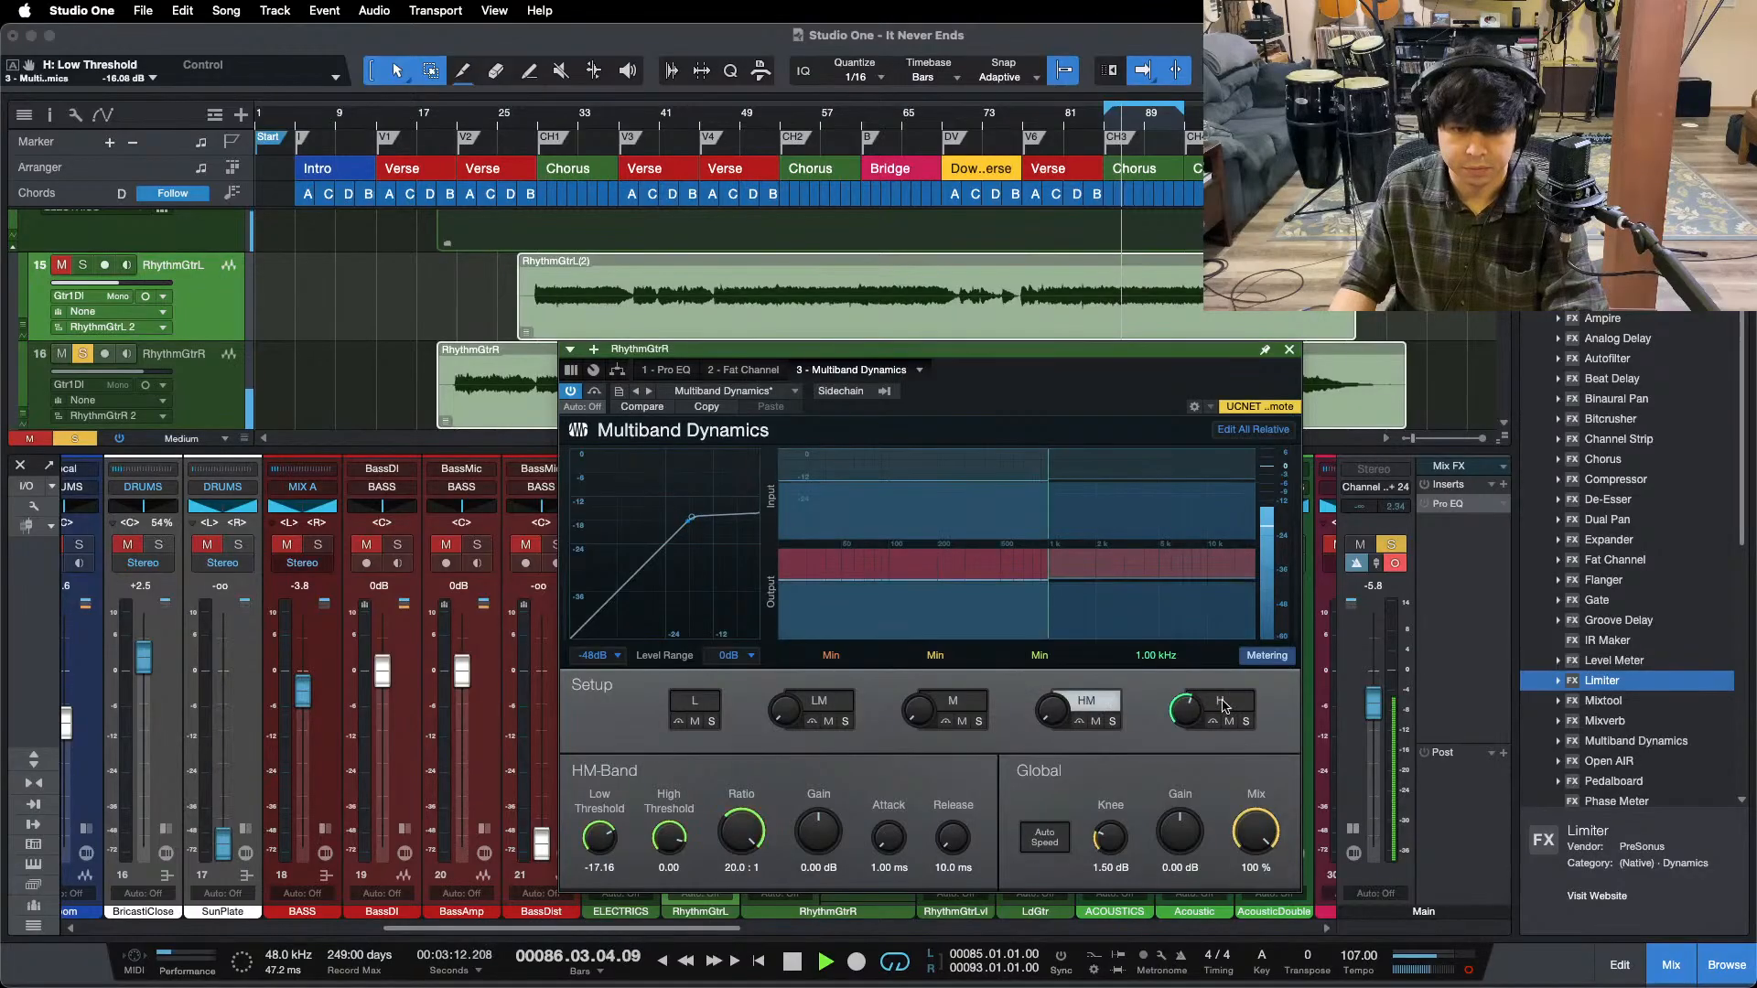
pyautogui.click(1222, 706)
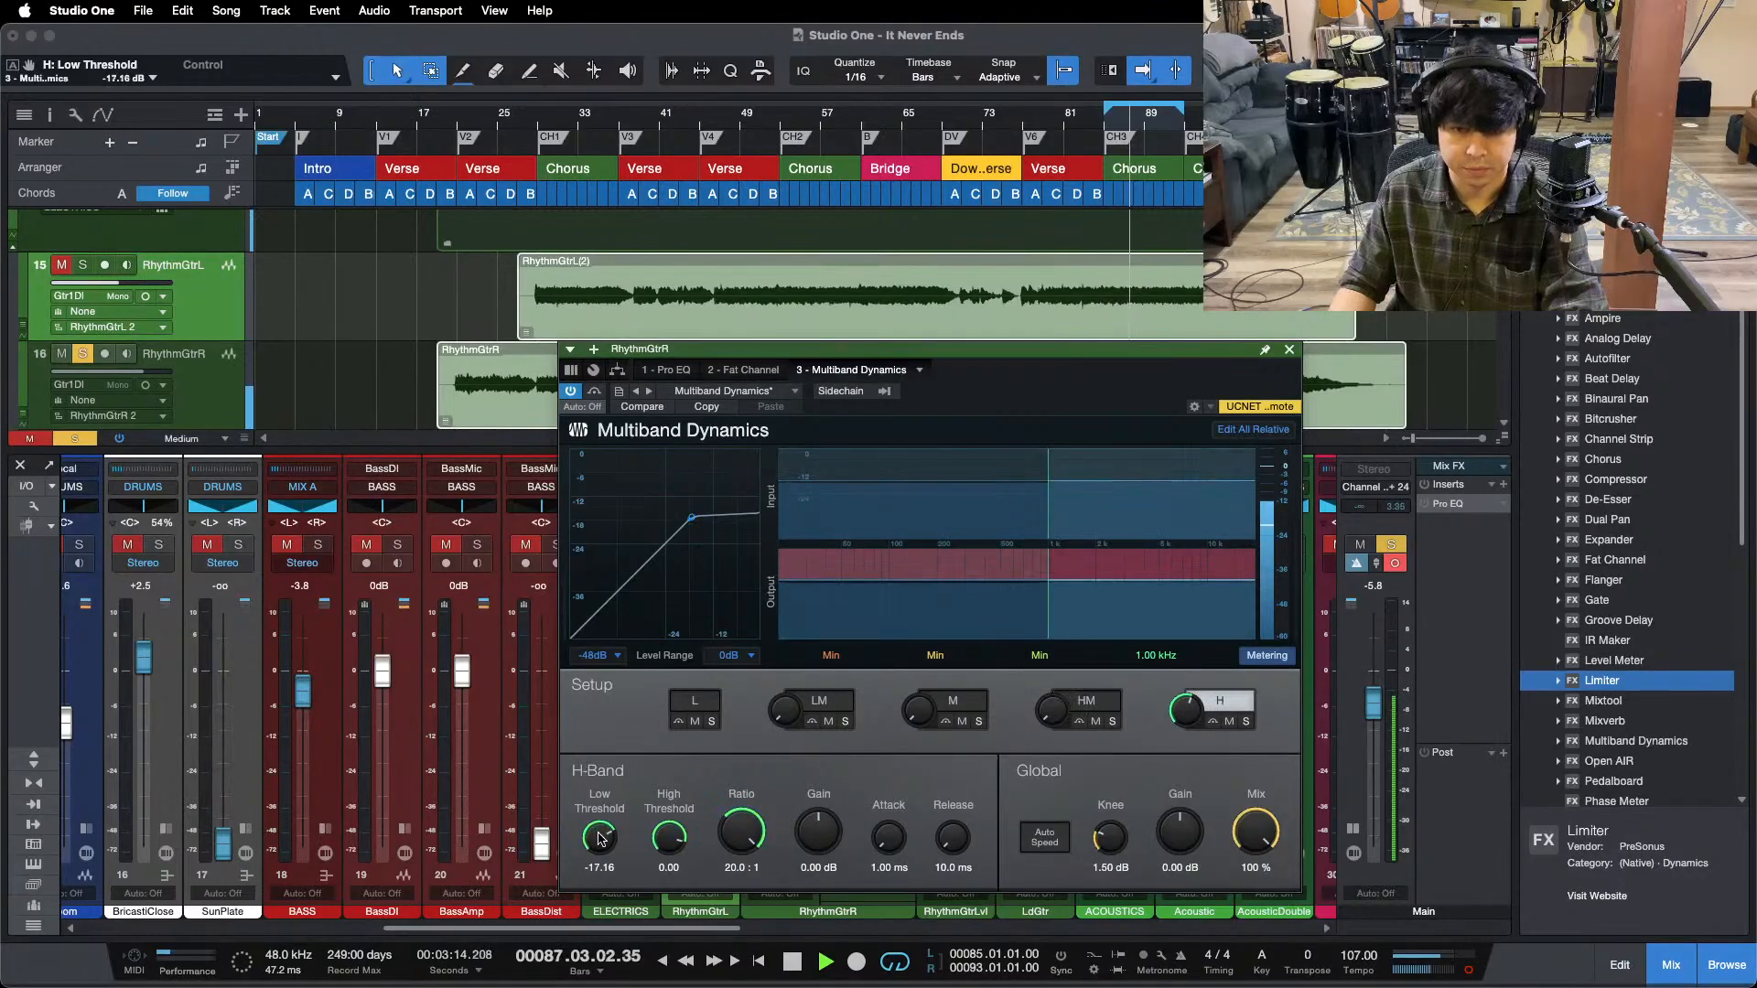
pyautogui.scroll(-2, 592, 843)
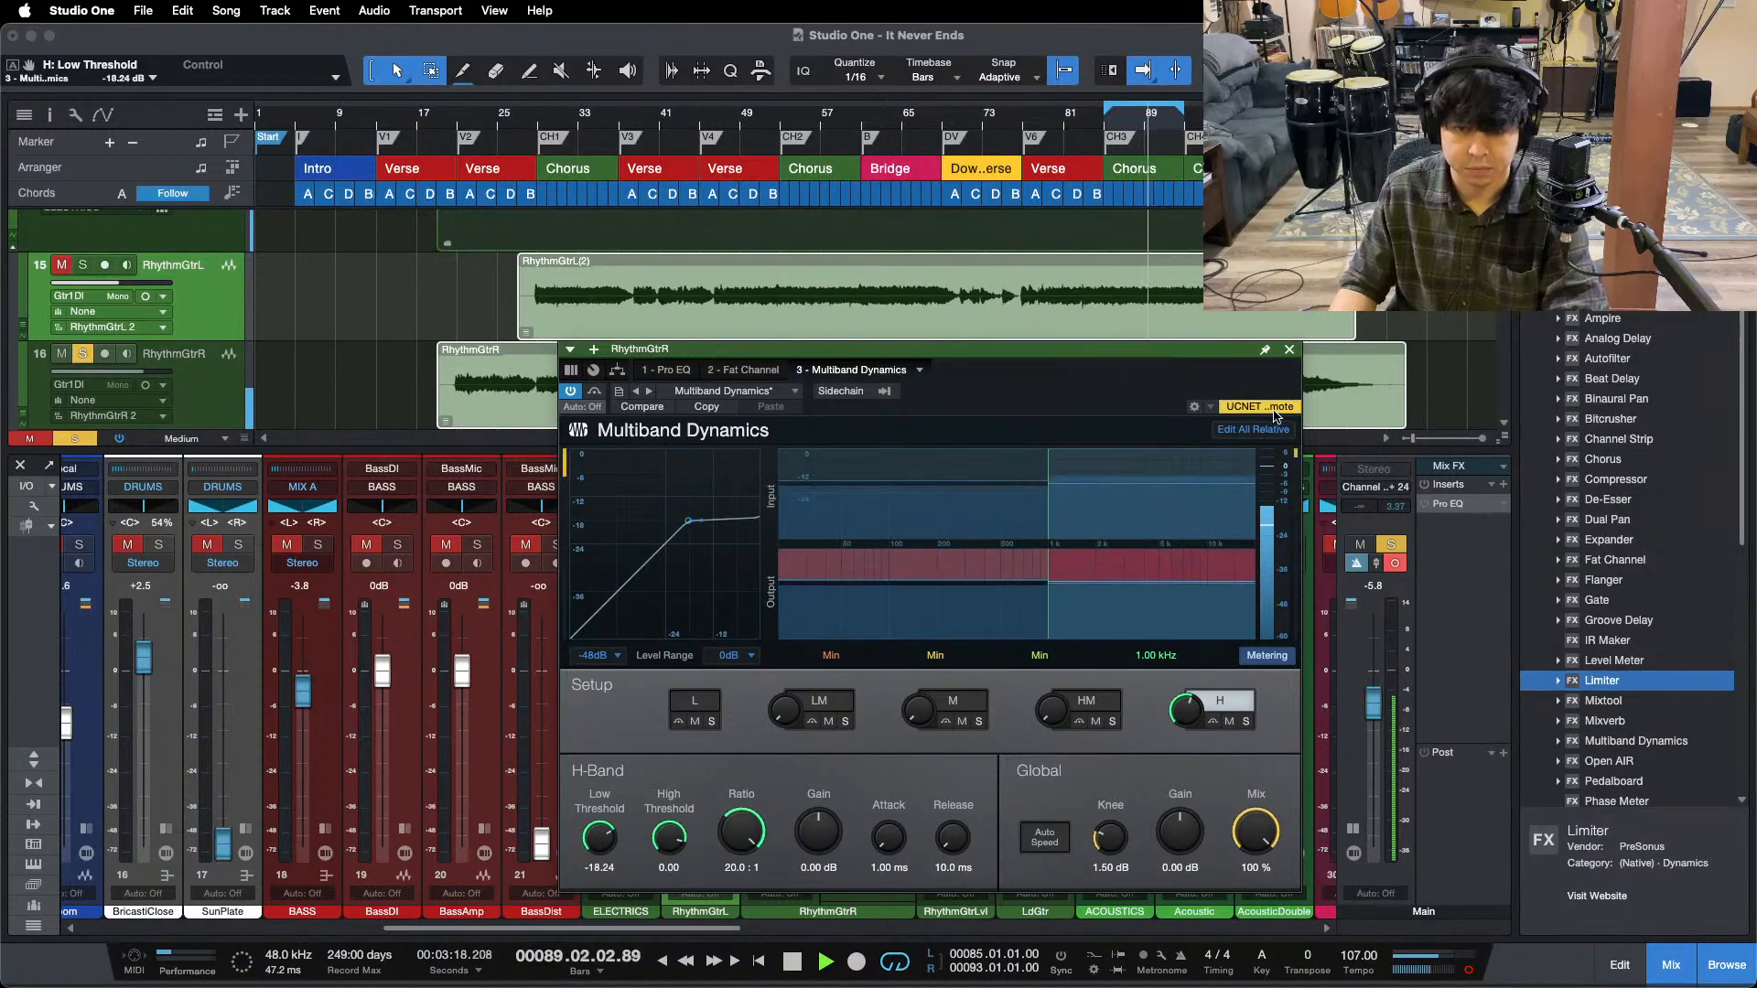
pyautogui.click(1290, 349)
# - Lower RhythmGtrR's channel volume to -8.3 dB
pyautogui.scroll(-6, 779, 676)
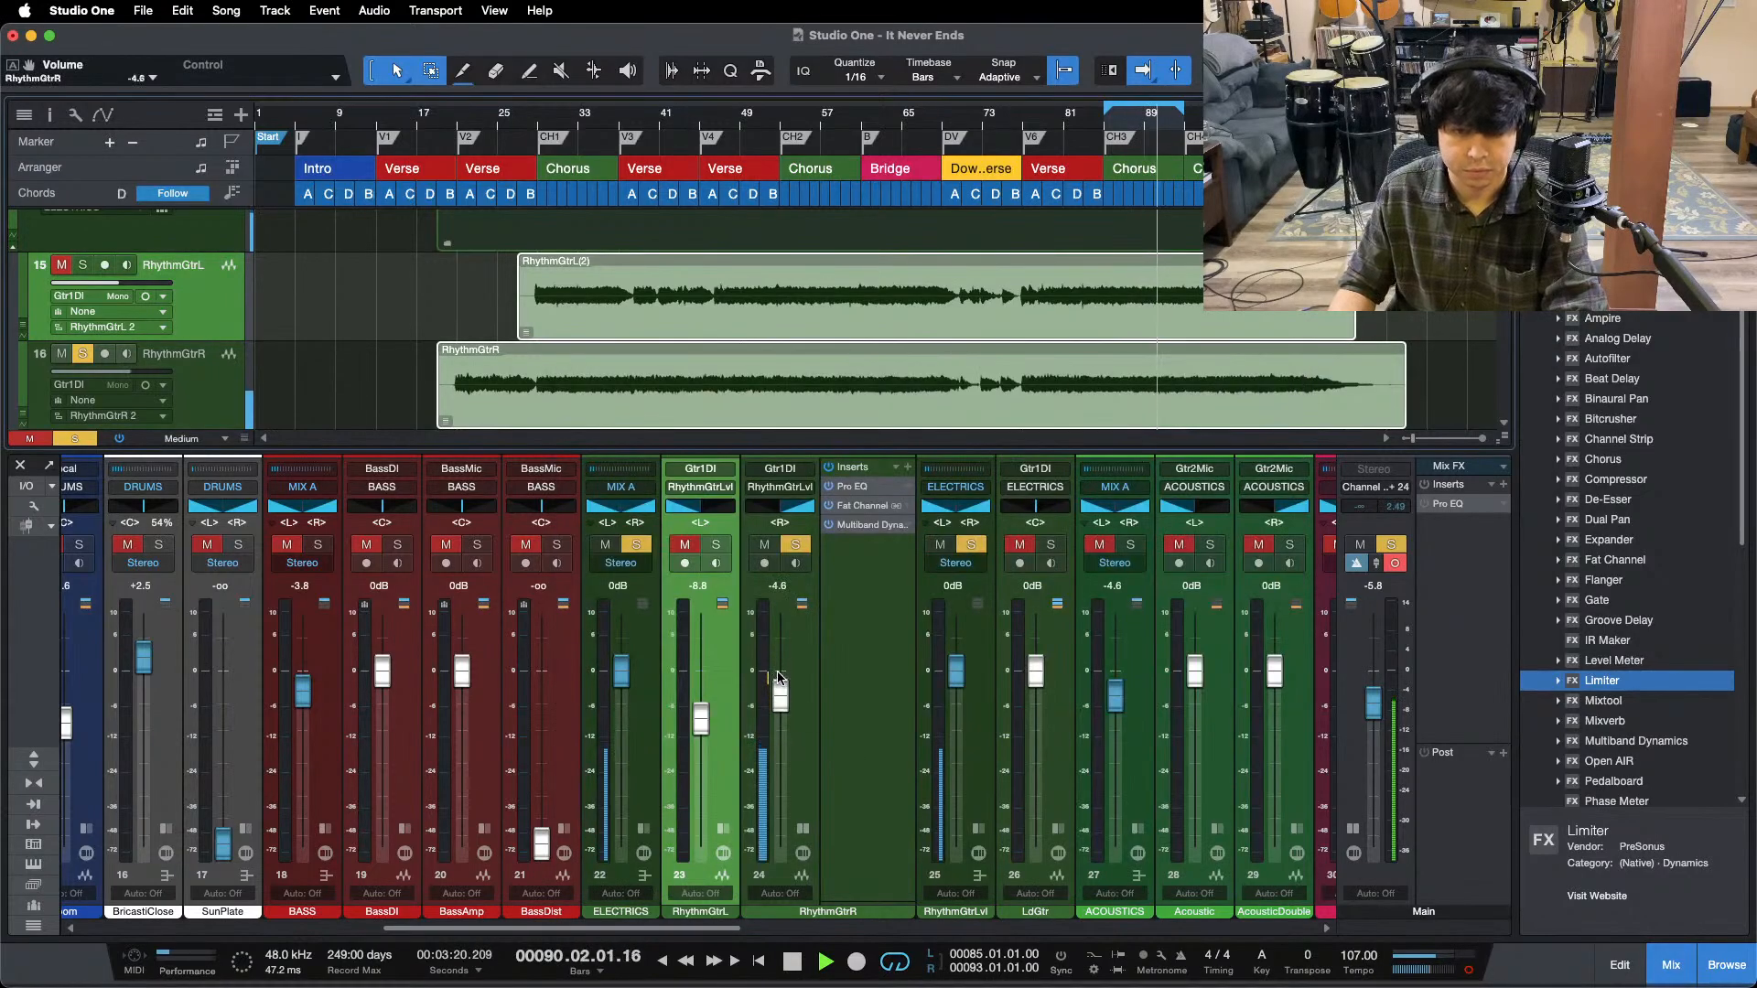
pyautogui.scroll(-3, 779, 677)
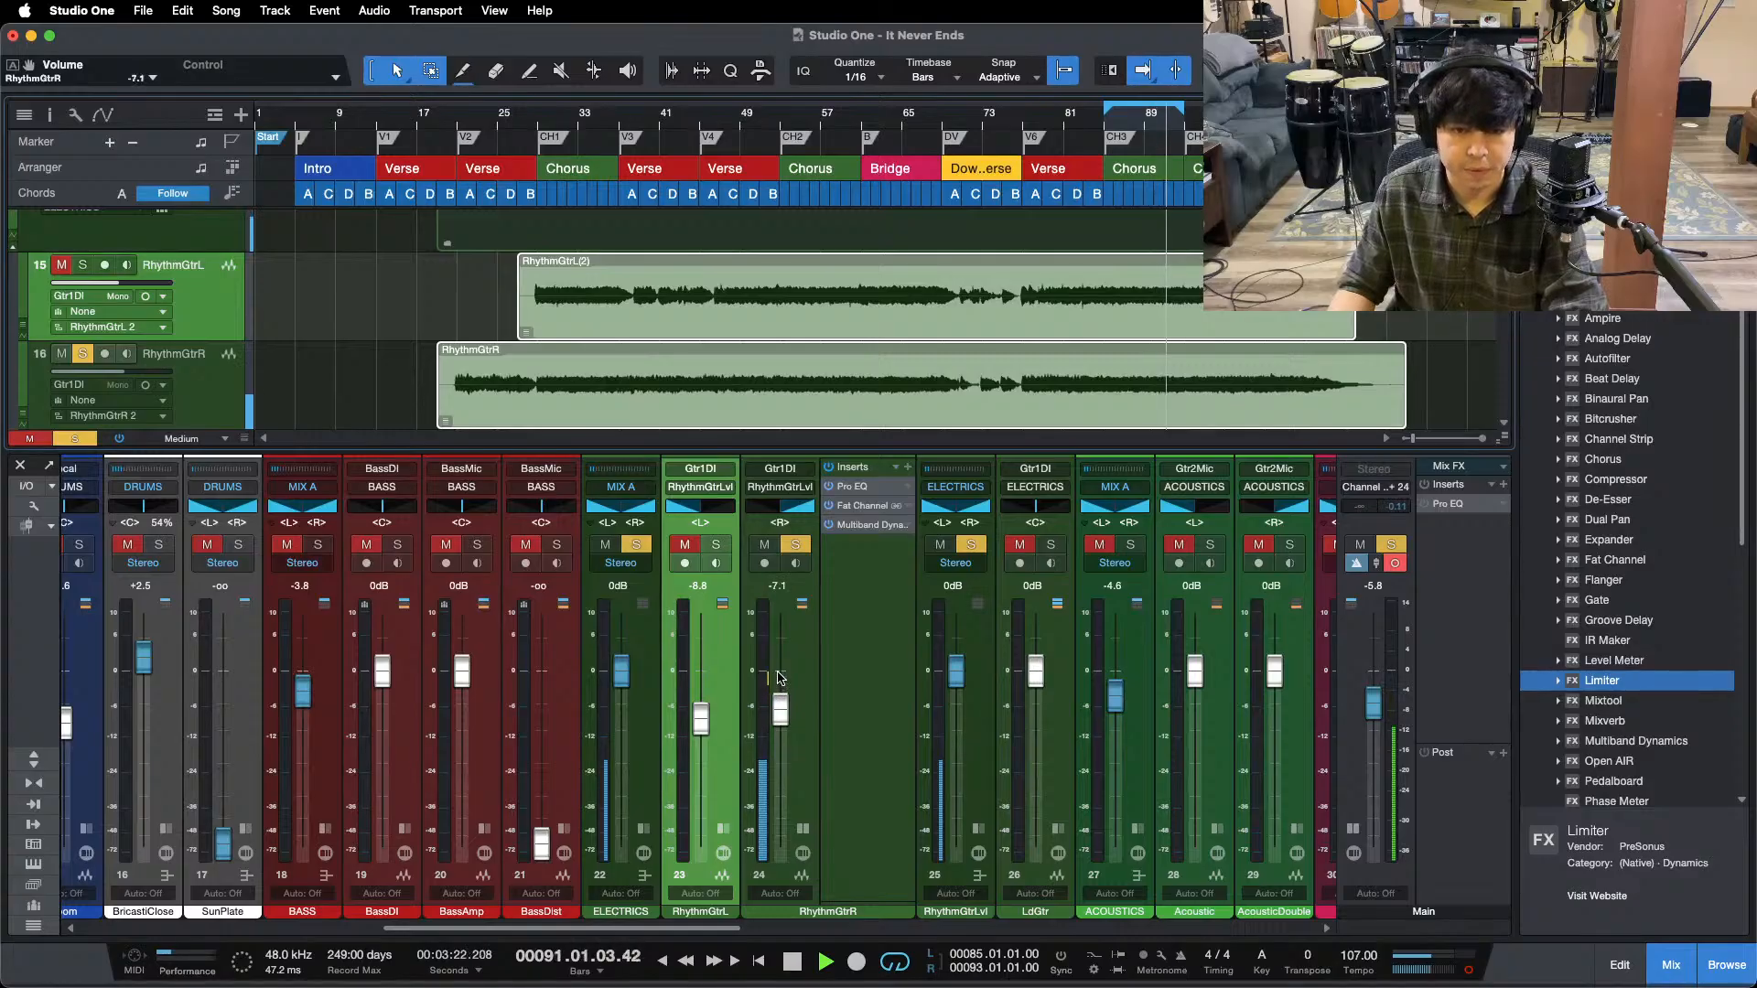
pyautogui.scroll(-1, 779, 677)
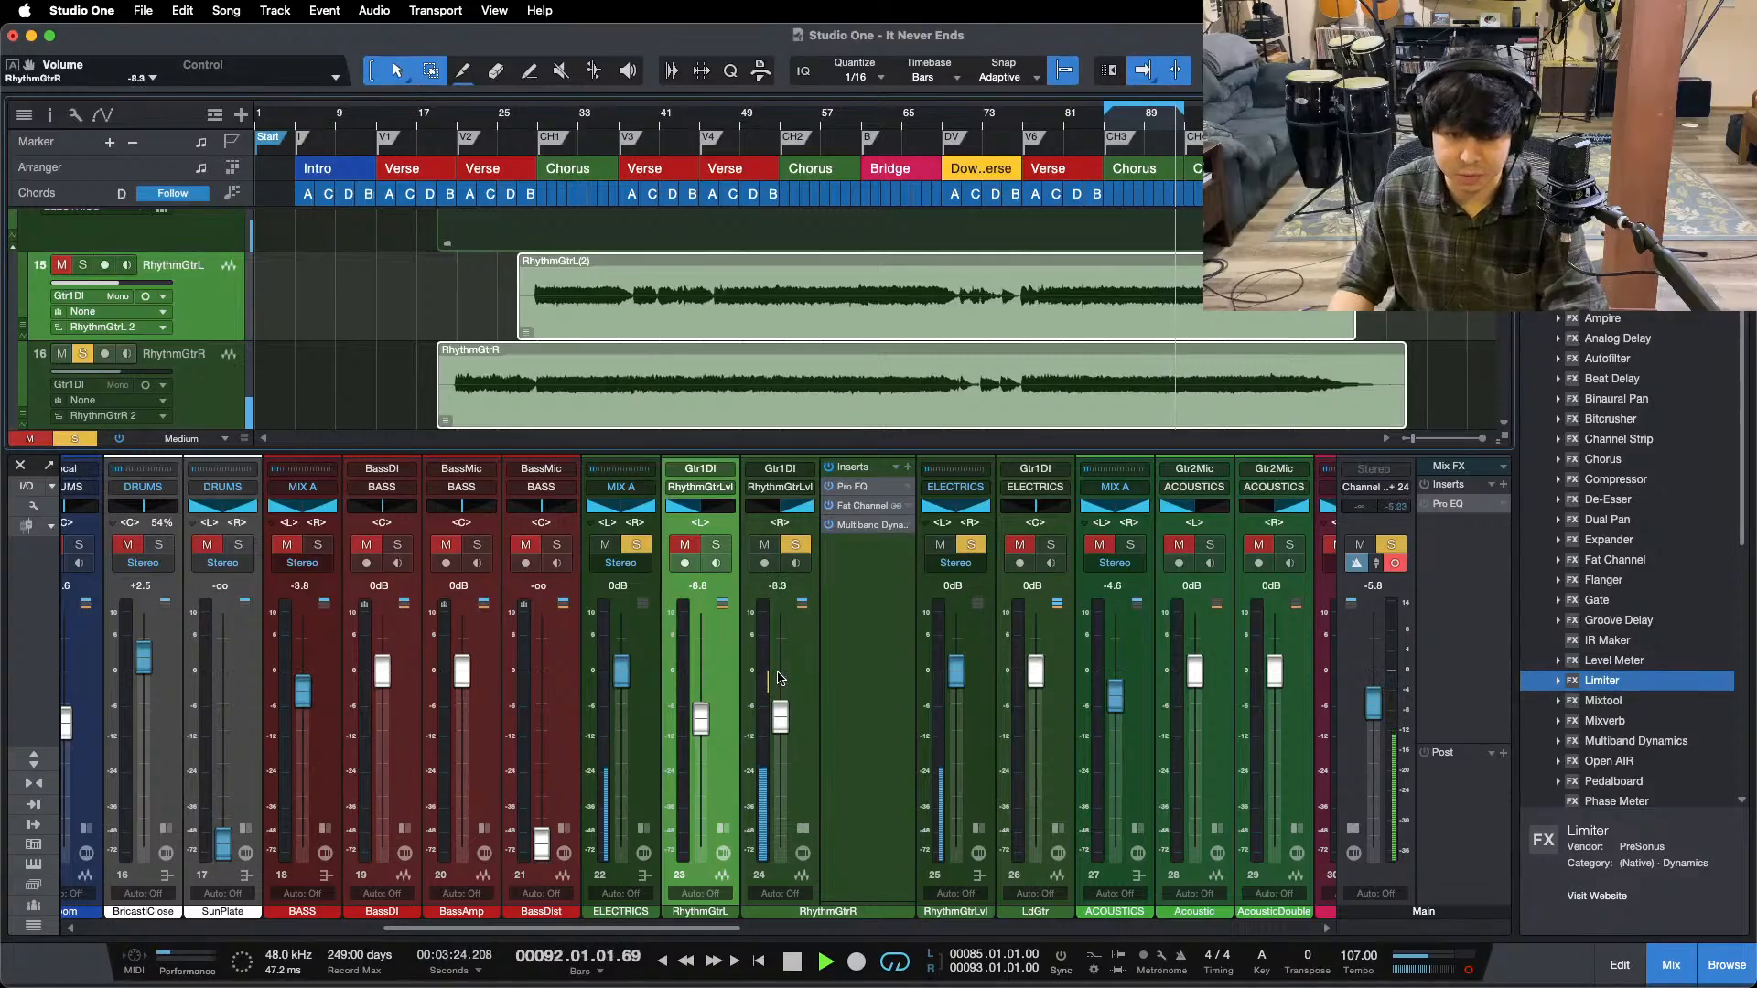
# - Solo RhythmGtrL alongside RhythmGtrR at a volume of -9.2 dB and collapse RhythmGtrR's inserts
pyautogui.click(715, 544)
pyautogui.click(684, 544)
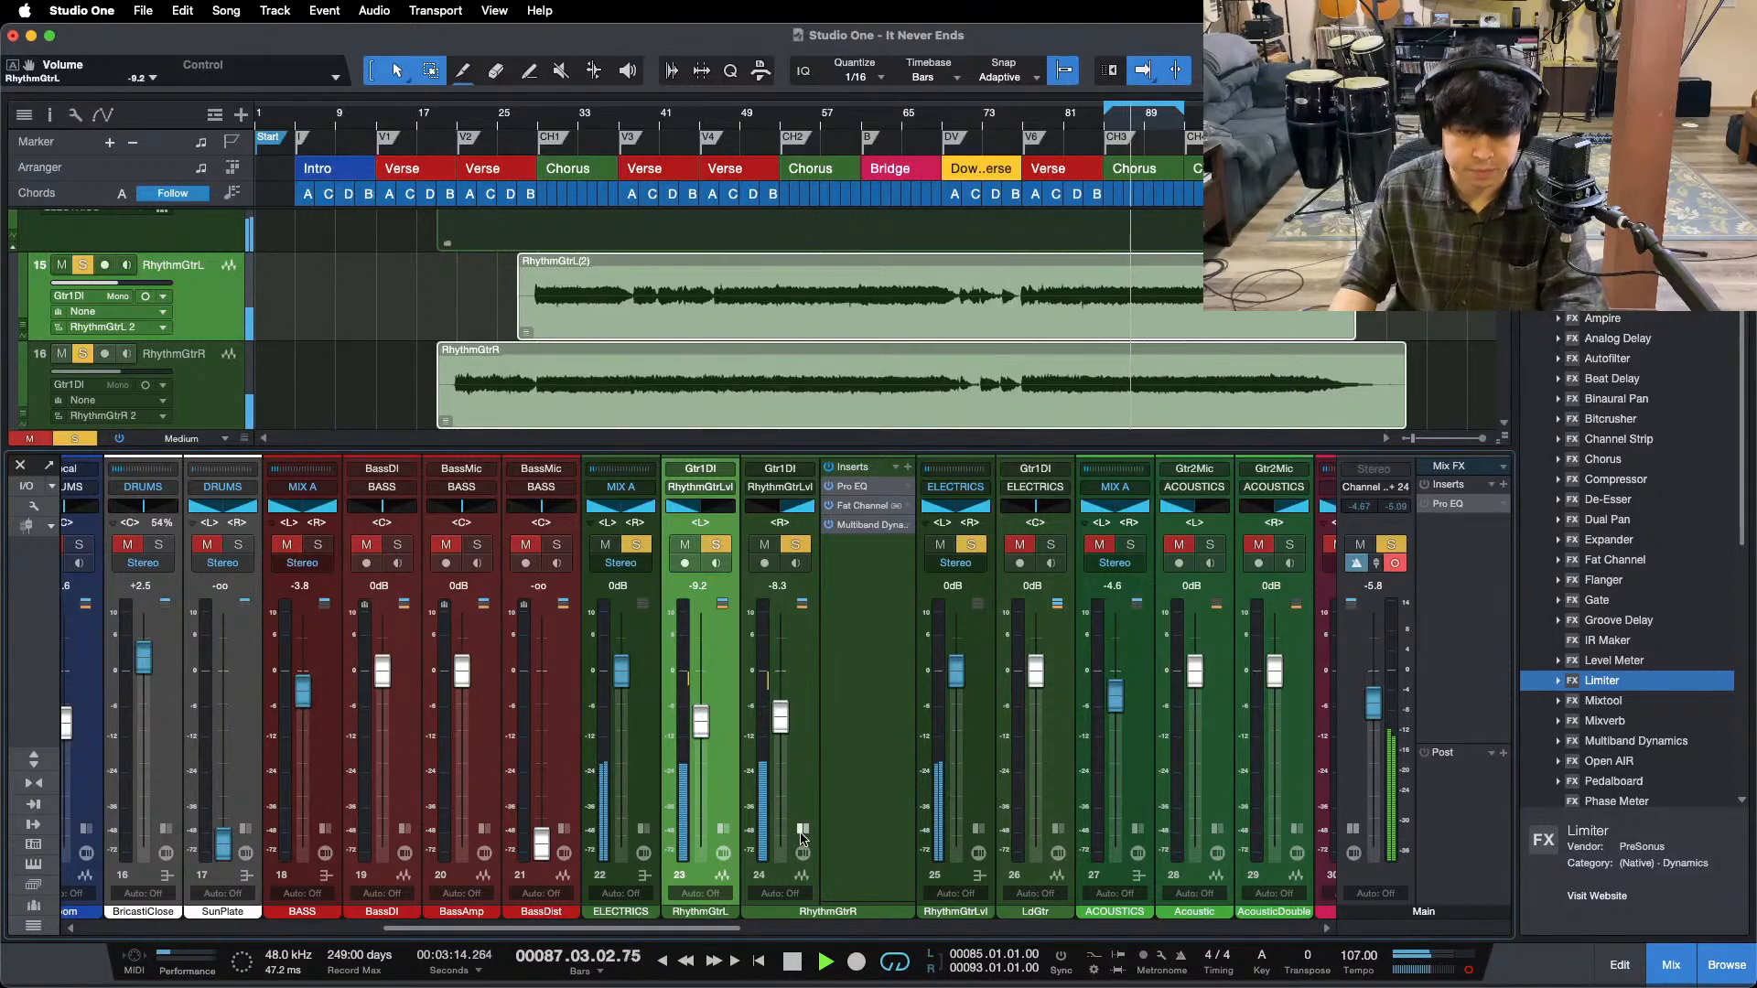
pyautogui.click(803, 829)
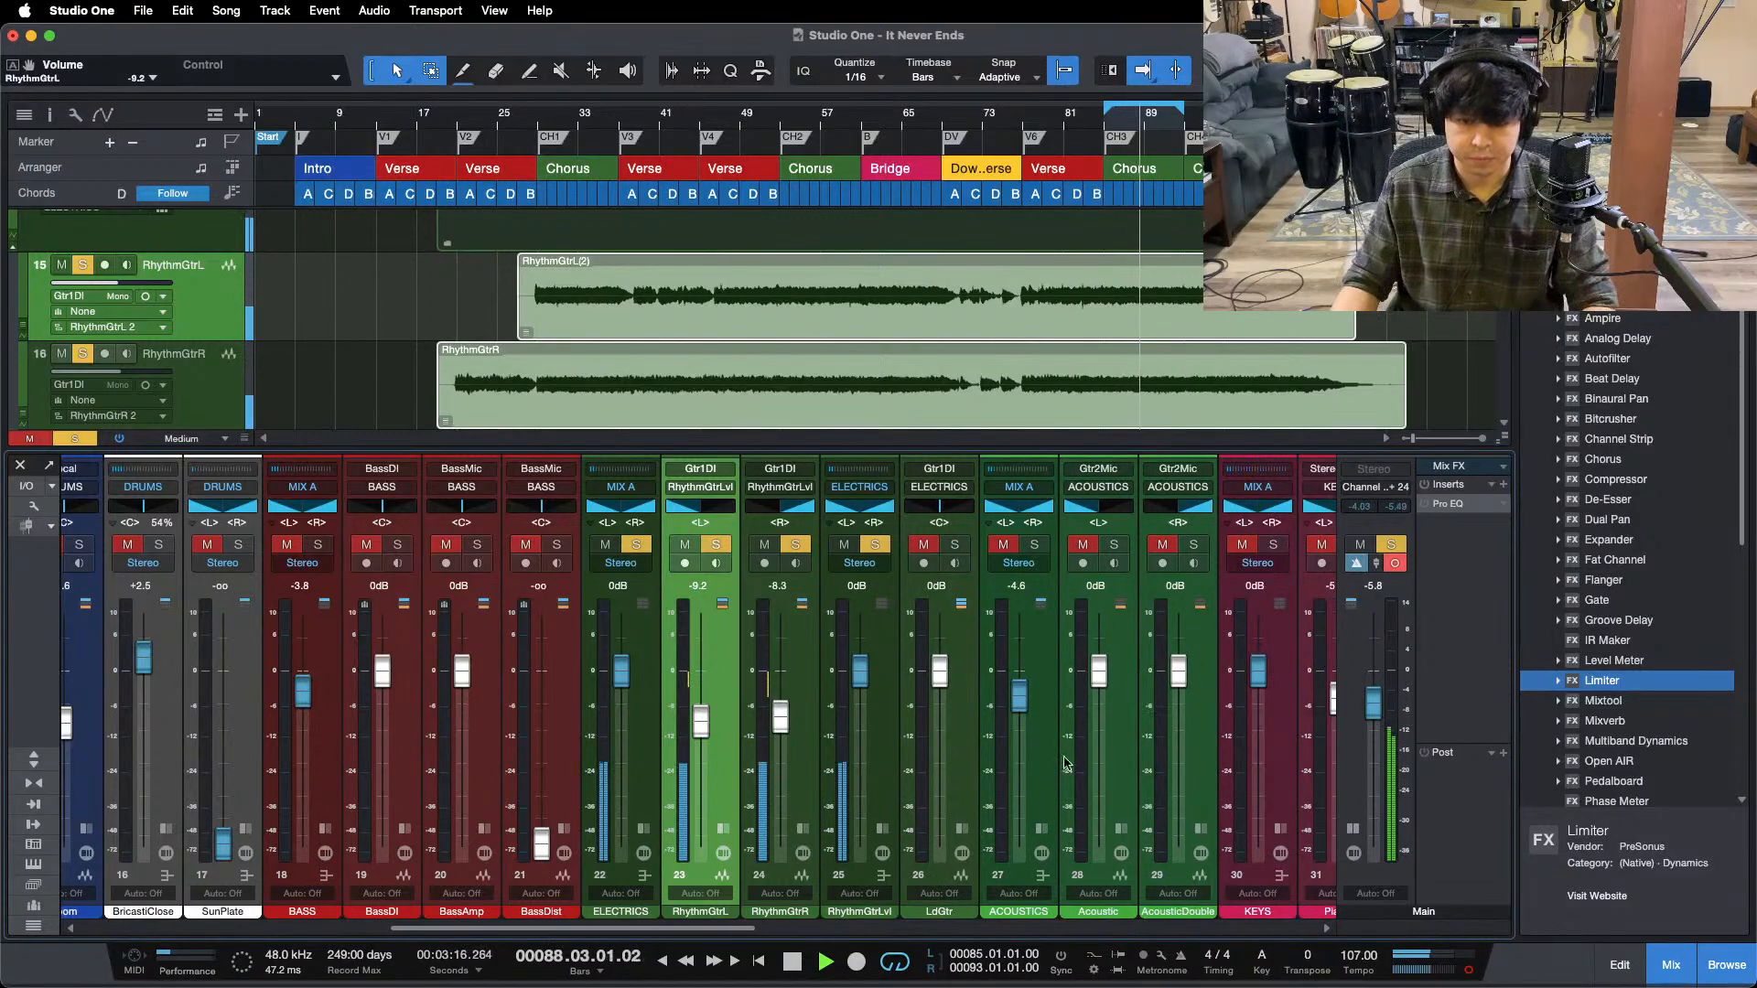
# - Solo the ACOUSTICS and KEYS buses together with the electric guitars and listen to the looped third chorus
pyautogui.click(1271, 546)
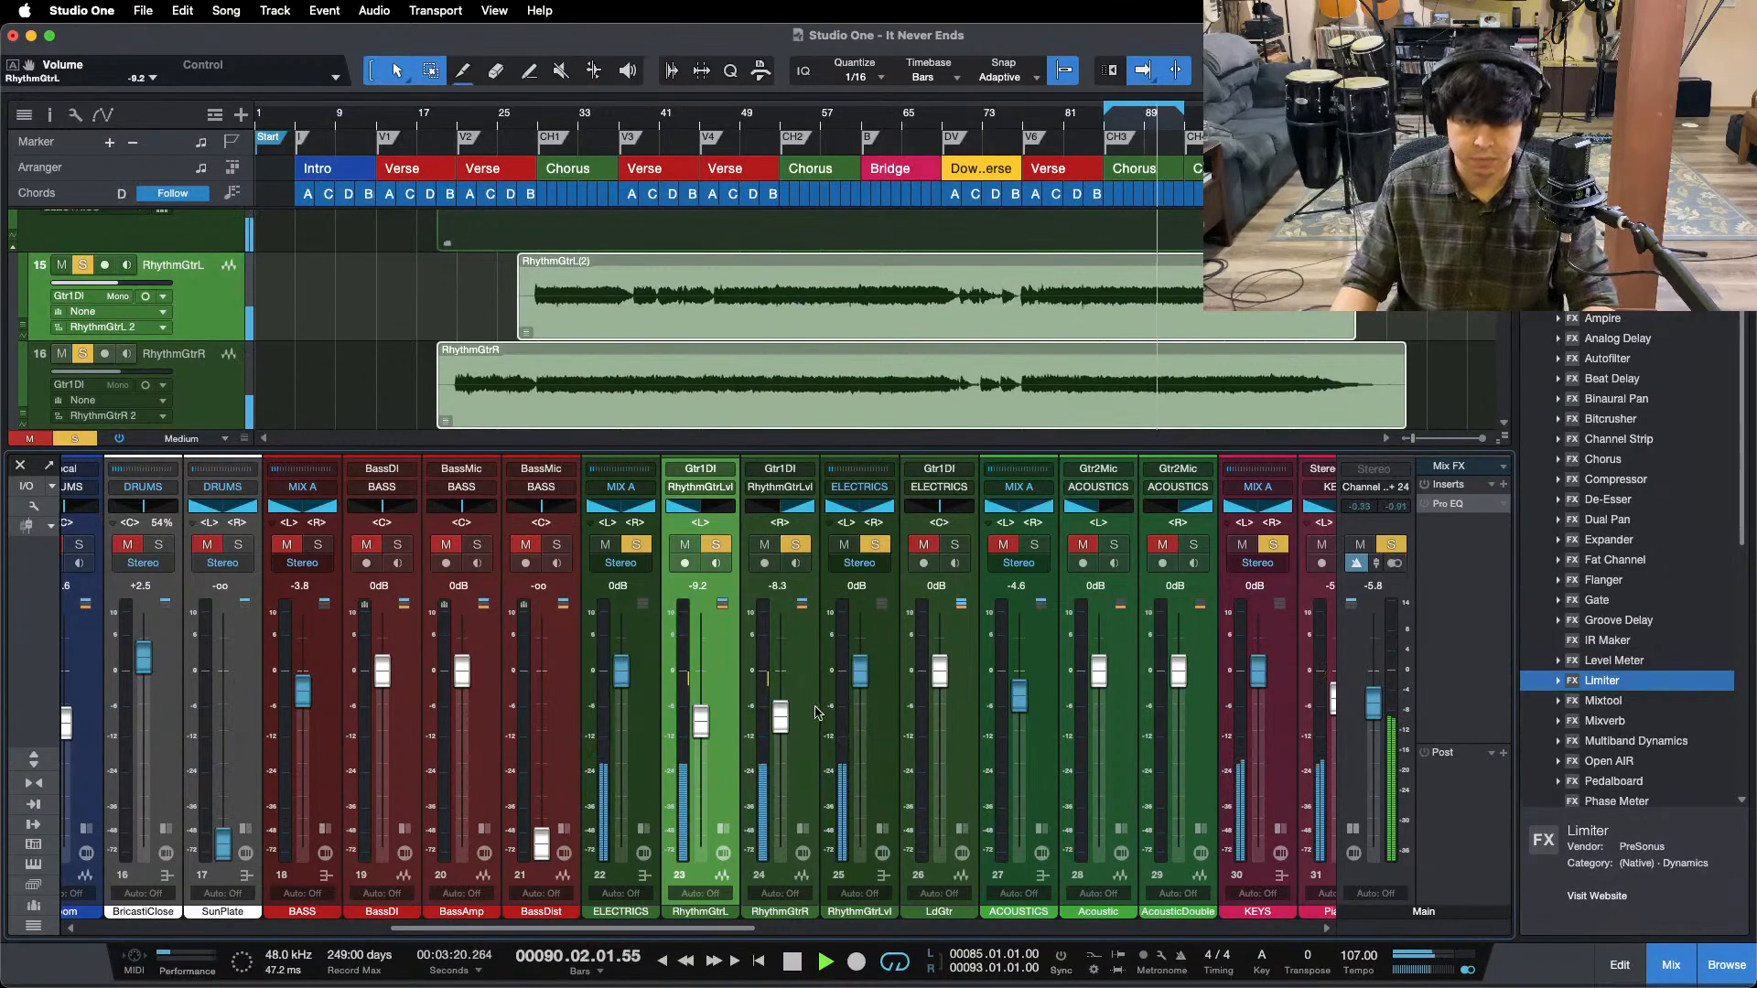
pyautogui.click(1104, 126)
pyautogui.moveTo(1151, 124); pyautogui.dragTo(968, 179)
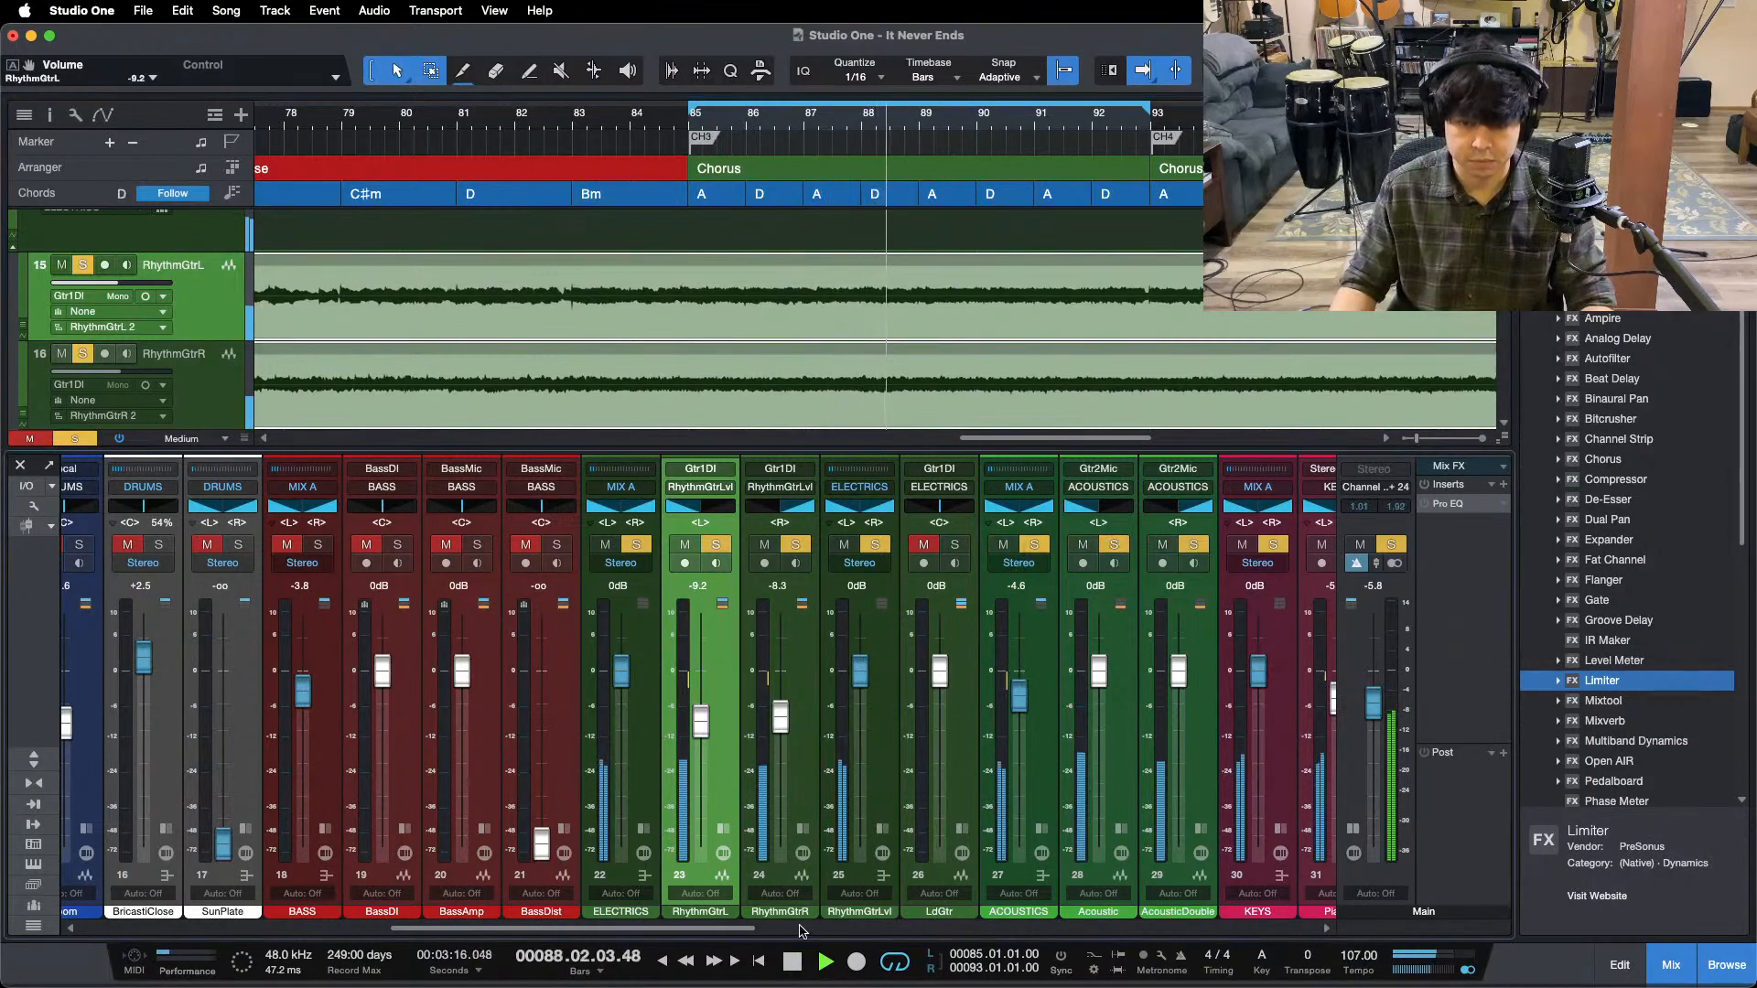
pyautogui.hscroll(5, 646, 577)
# - Unsolo and mute the RhythmGtrLvl bus, and lower the ACOUSTICS bus to -5.0 dB
pyautogui.click(586, 544)
pyautogui.click(556, 544)
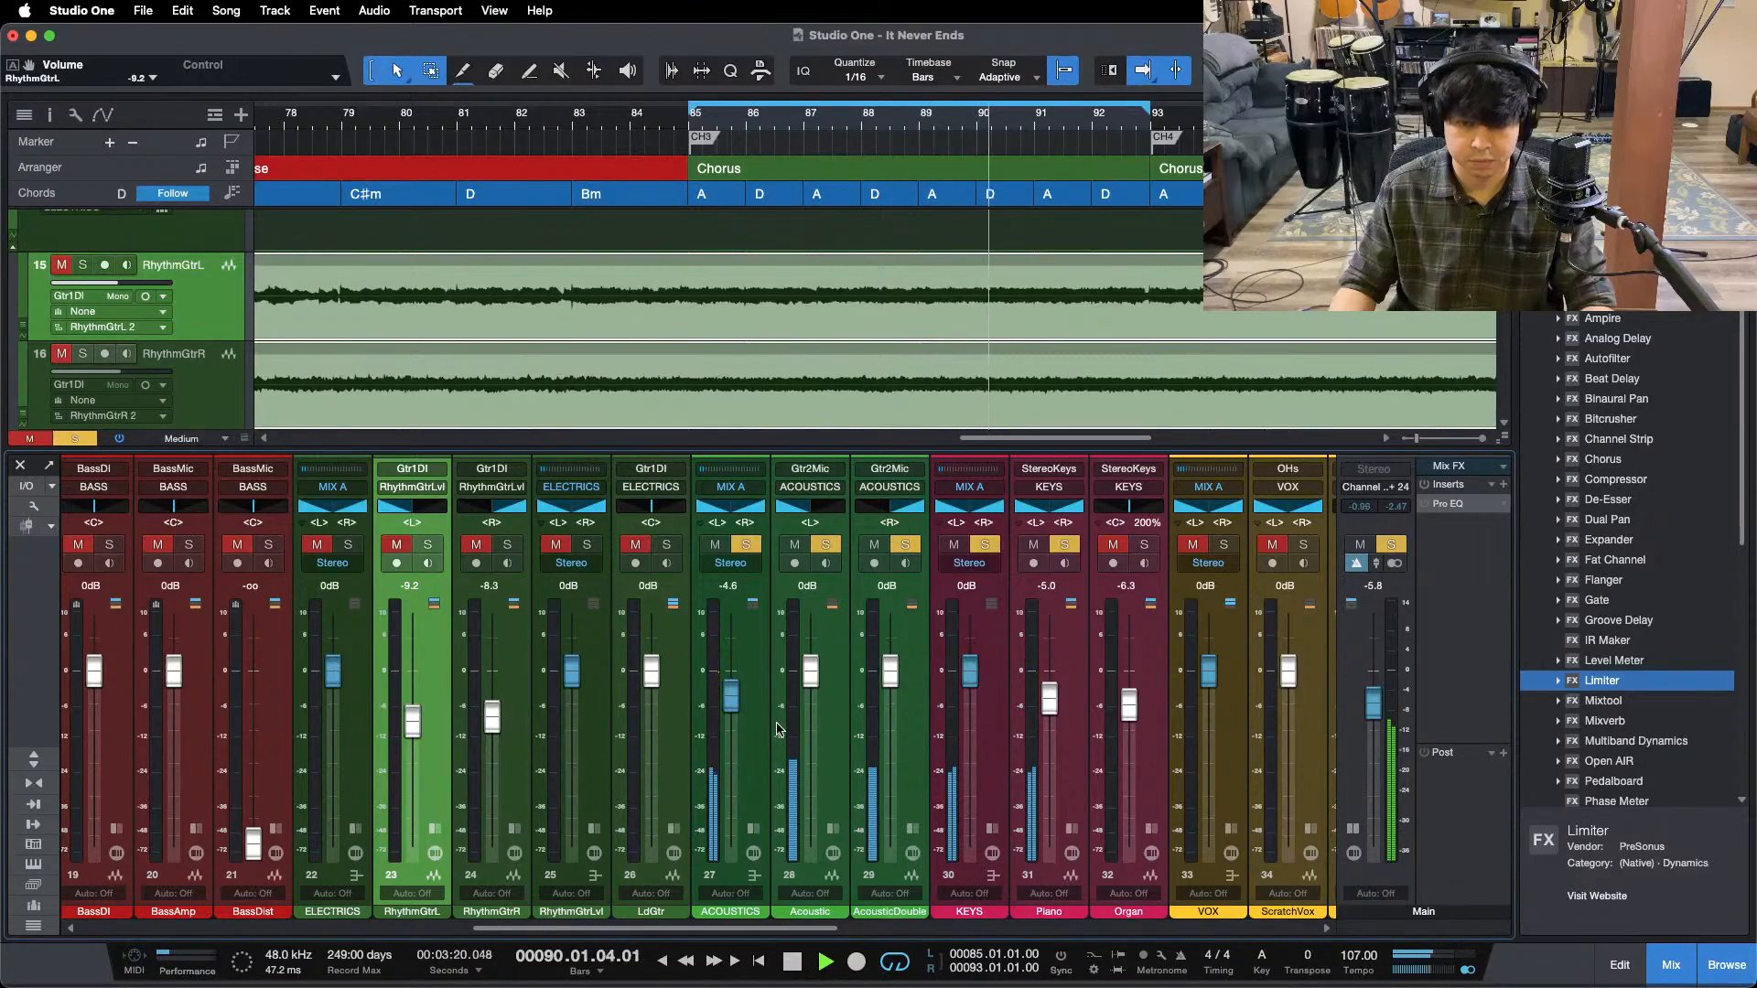
pyautogui.moveTo(734, 700); pyautogui.dragTo(734, 703)
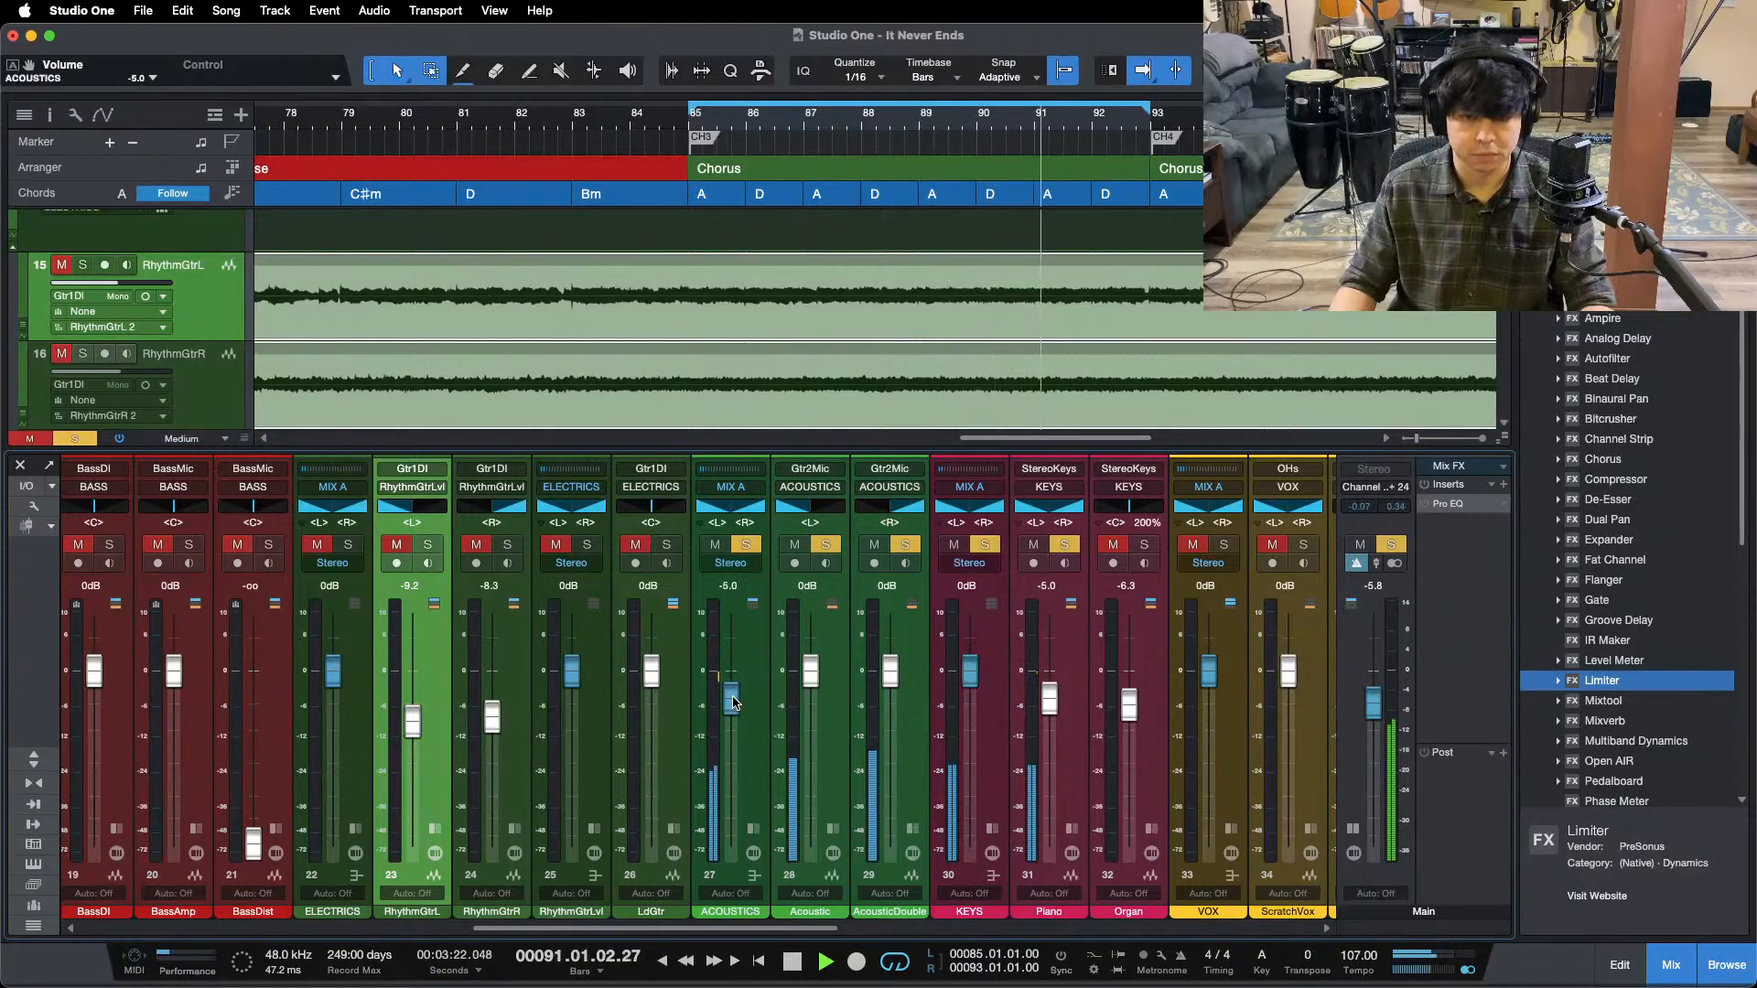
# - Clear all solos with the RhythmGtrLvl bus muted and lower the ACOUSTICS bus to -5.4 dB
pyautogui.hotkey('shift', 's')
pyautogui.click(555, 544)
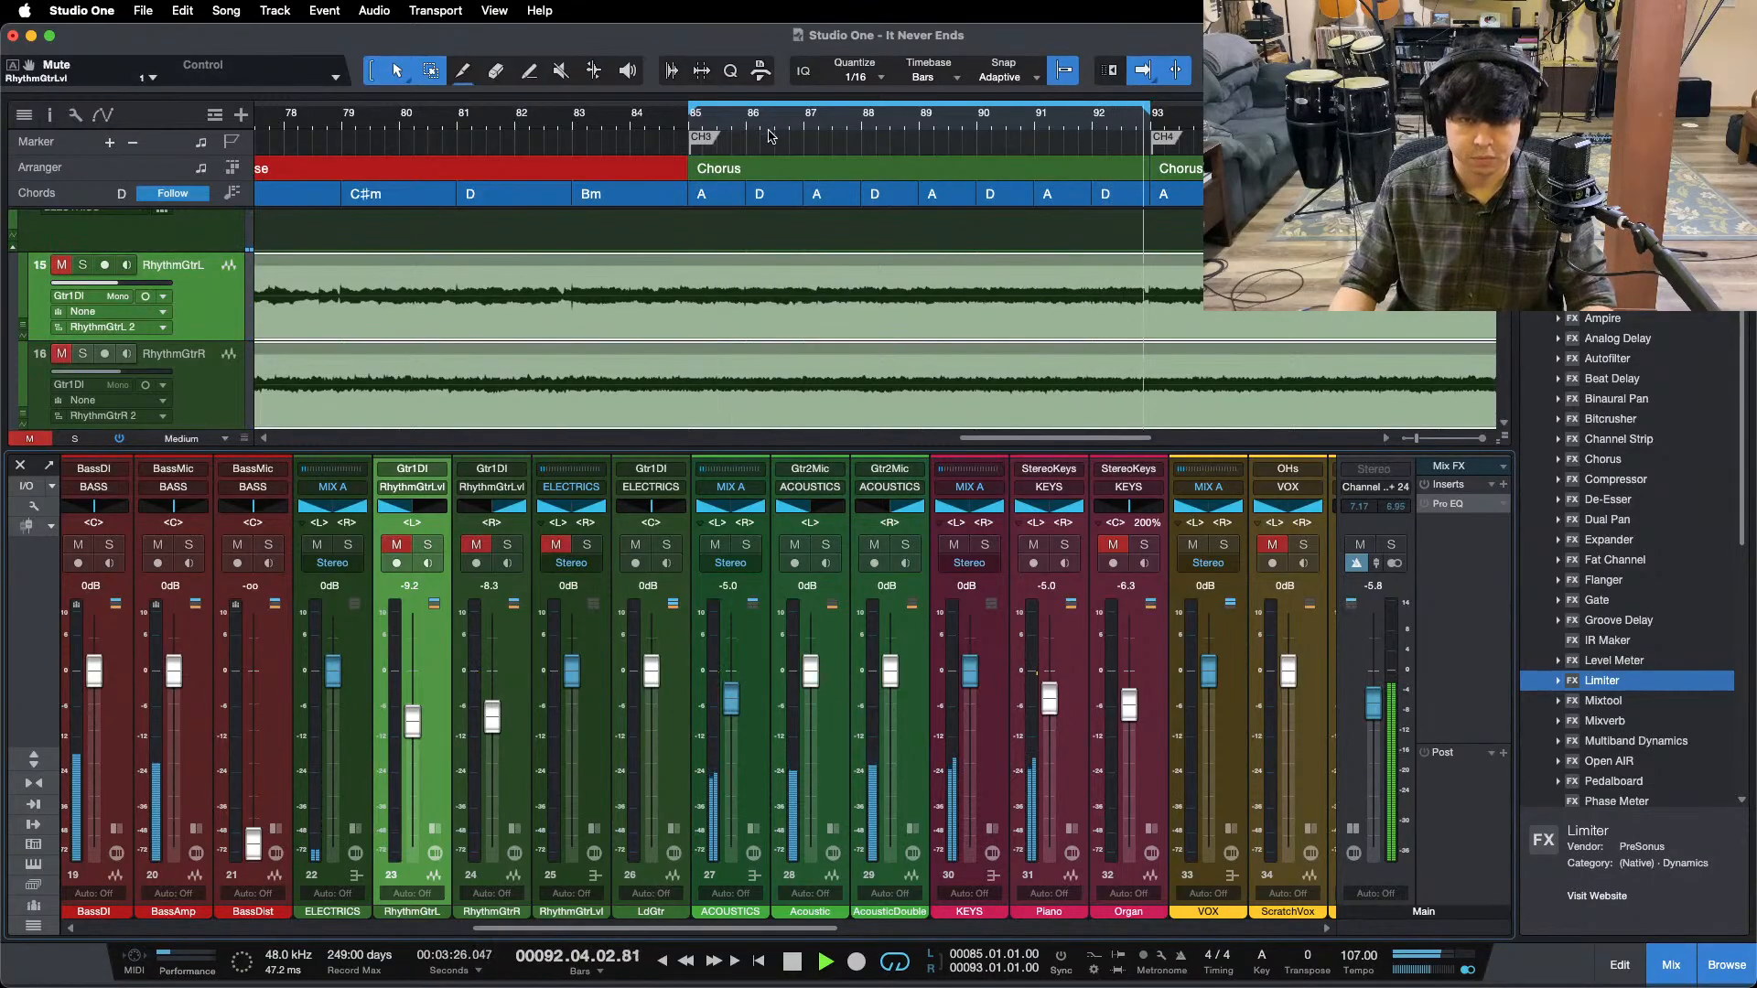
pyautogui.press('z')
pyautogui.press('f')
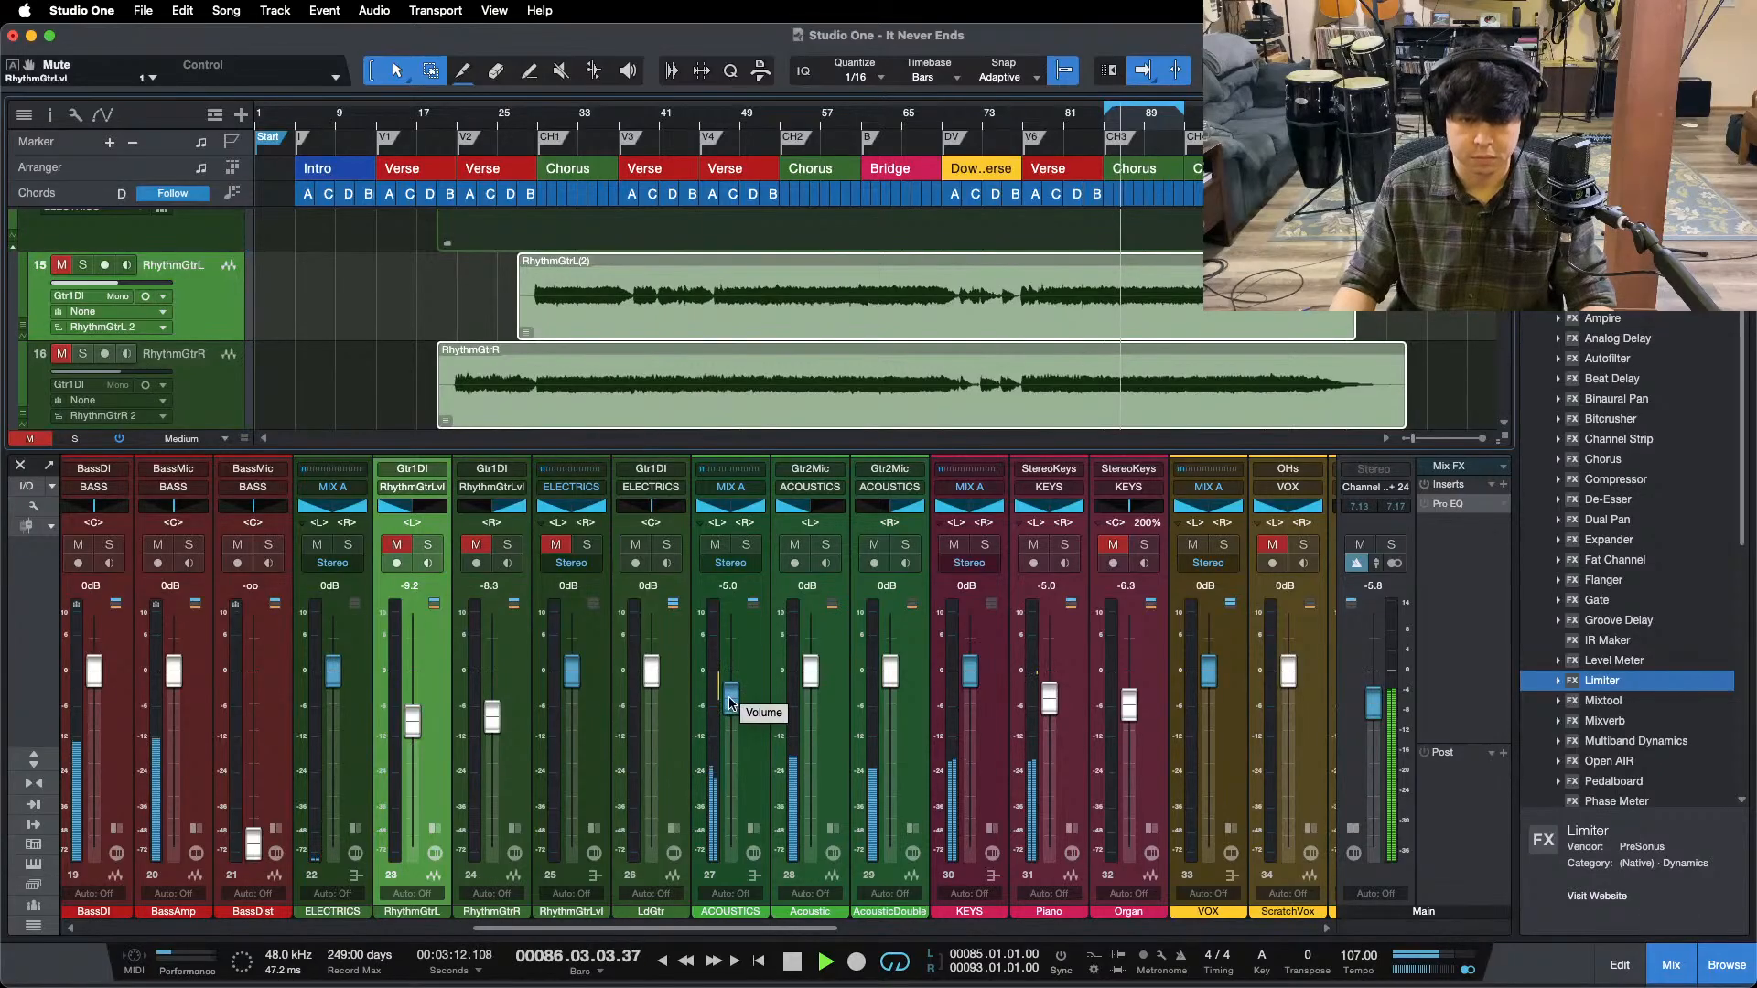
pyautogui.moveTo(731, 702); pyautogui.dragTo(731, 709)
# - Unmute the RhythmGtrLvl bus, play from the second verse and reset the bus volume to 0 dB
pyautogui.click(556, 545)
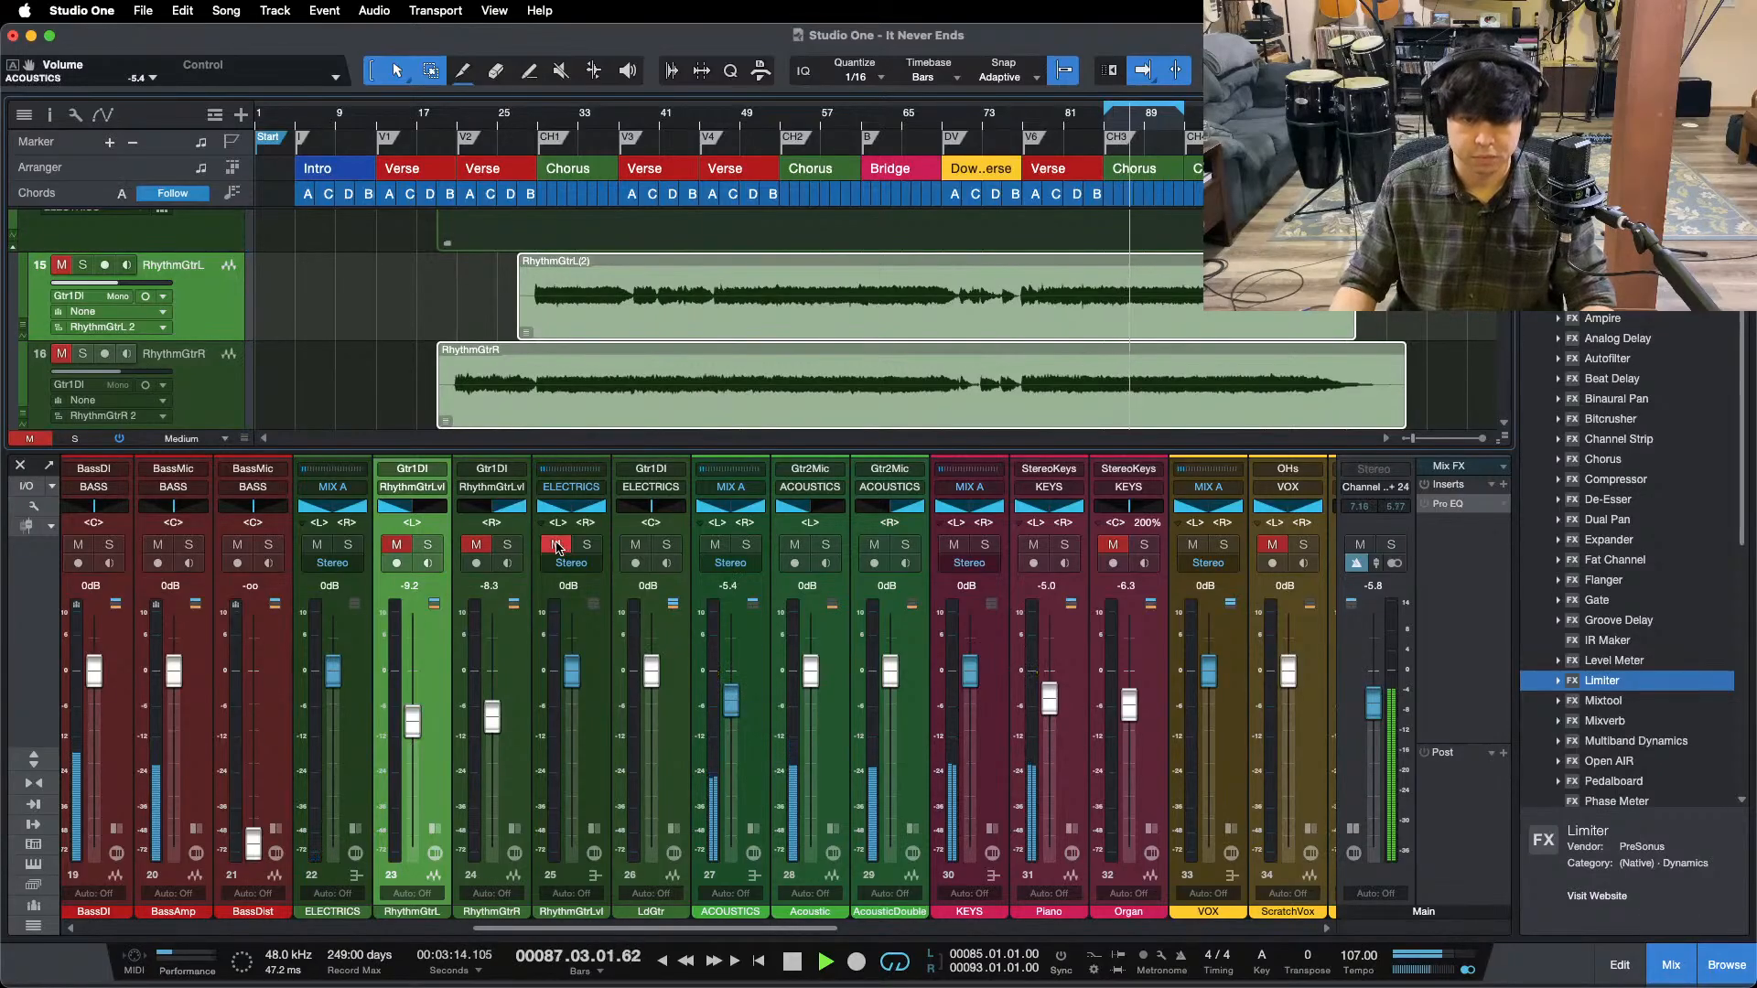
pyautogui.scroll(-2, 572, 686)
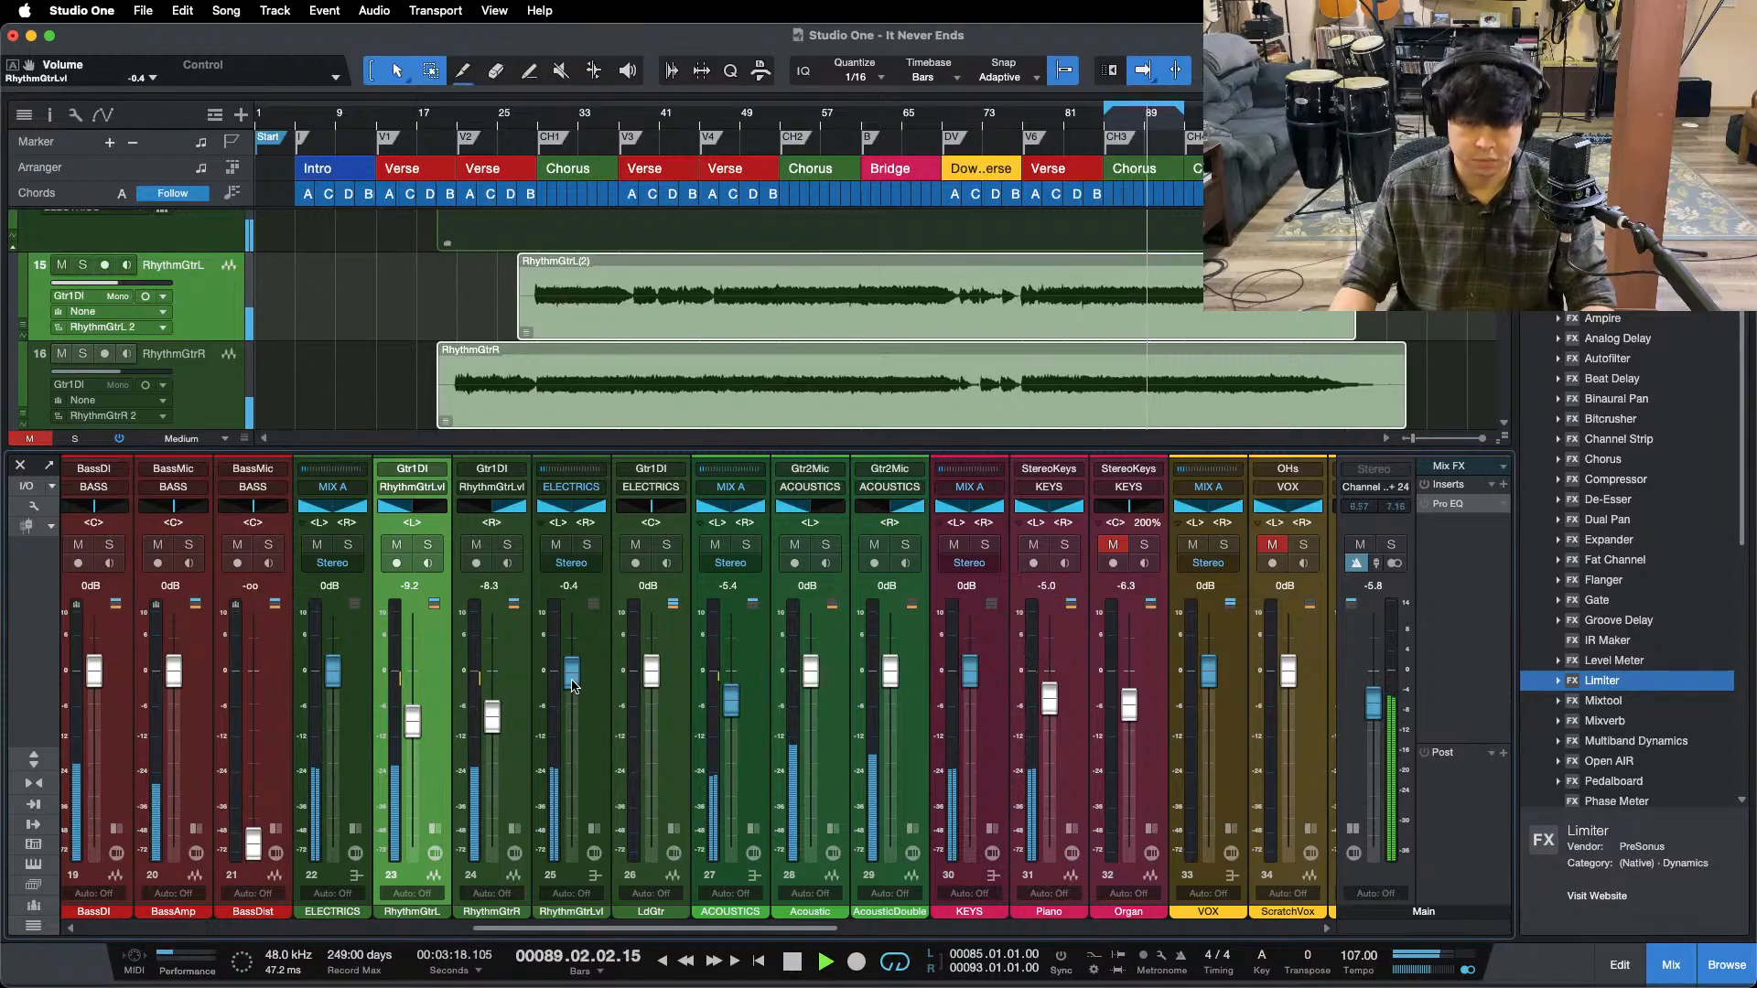
pyautogui.click(449, 124)
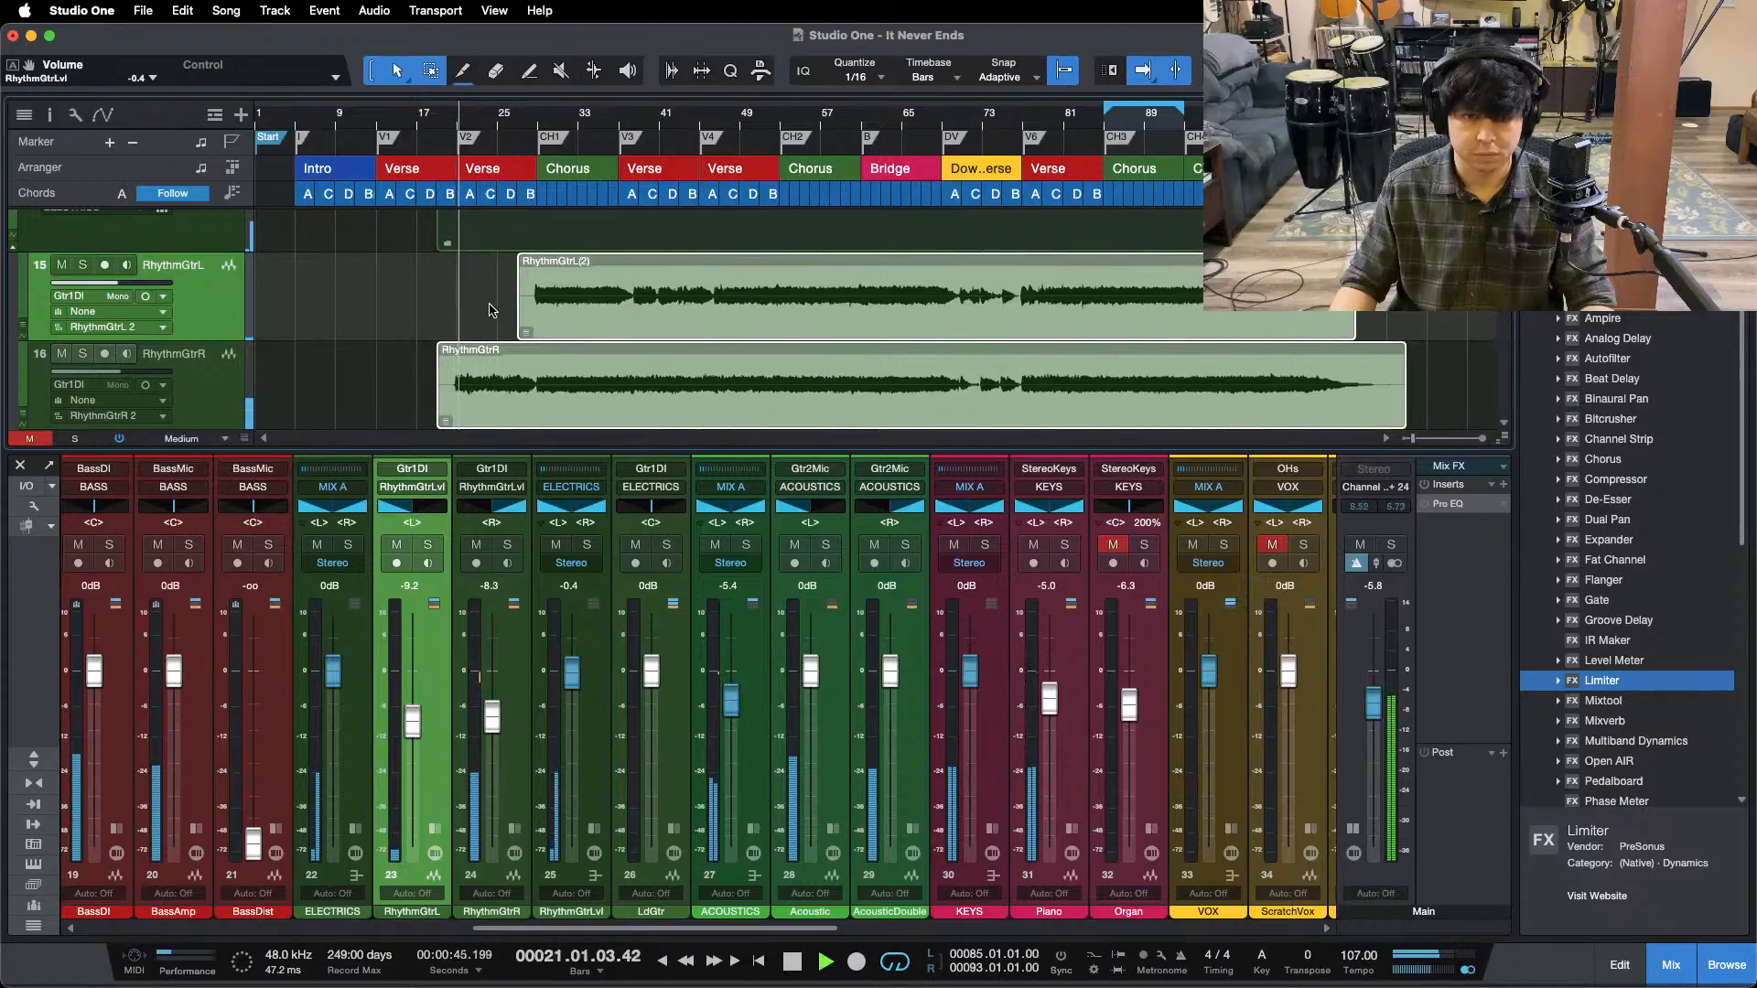
pyautogui.keyDown('alt'); pyautogui.click(571, 692); pyautogui.keyUp('alt')
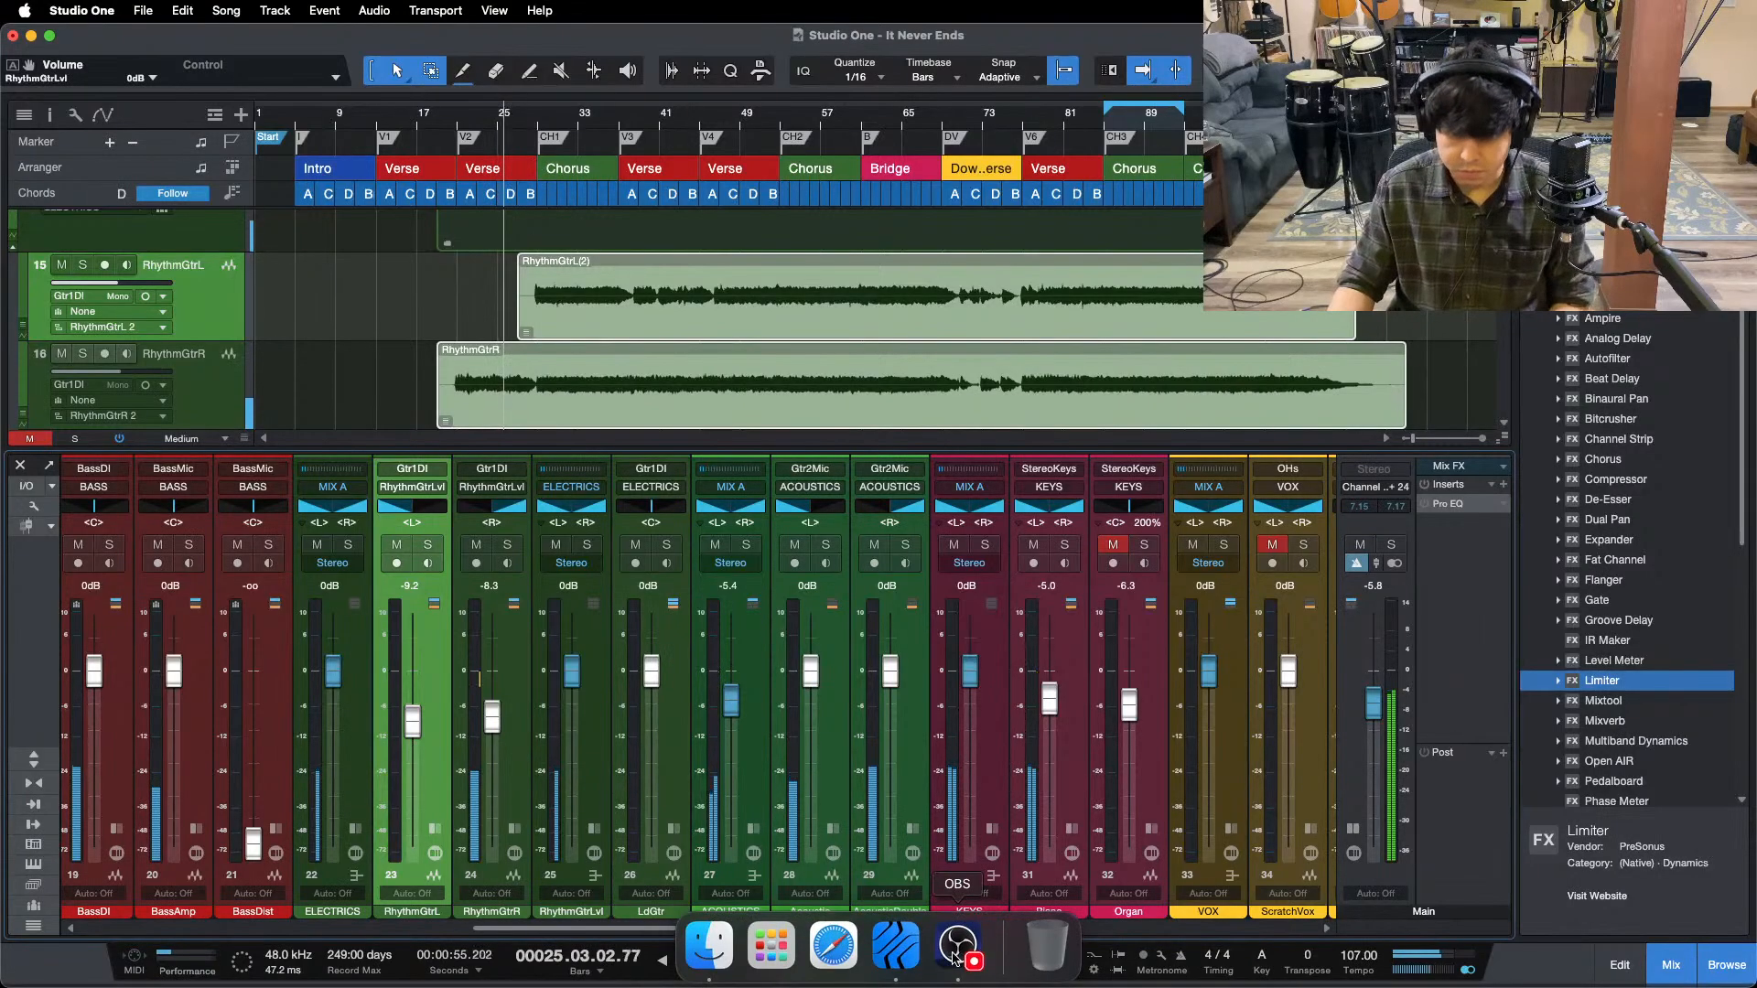
pyautogui.click(951, 963)
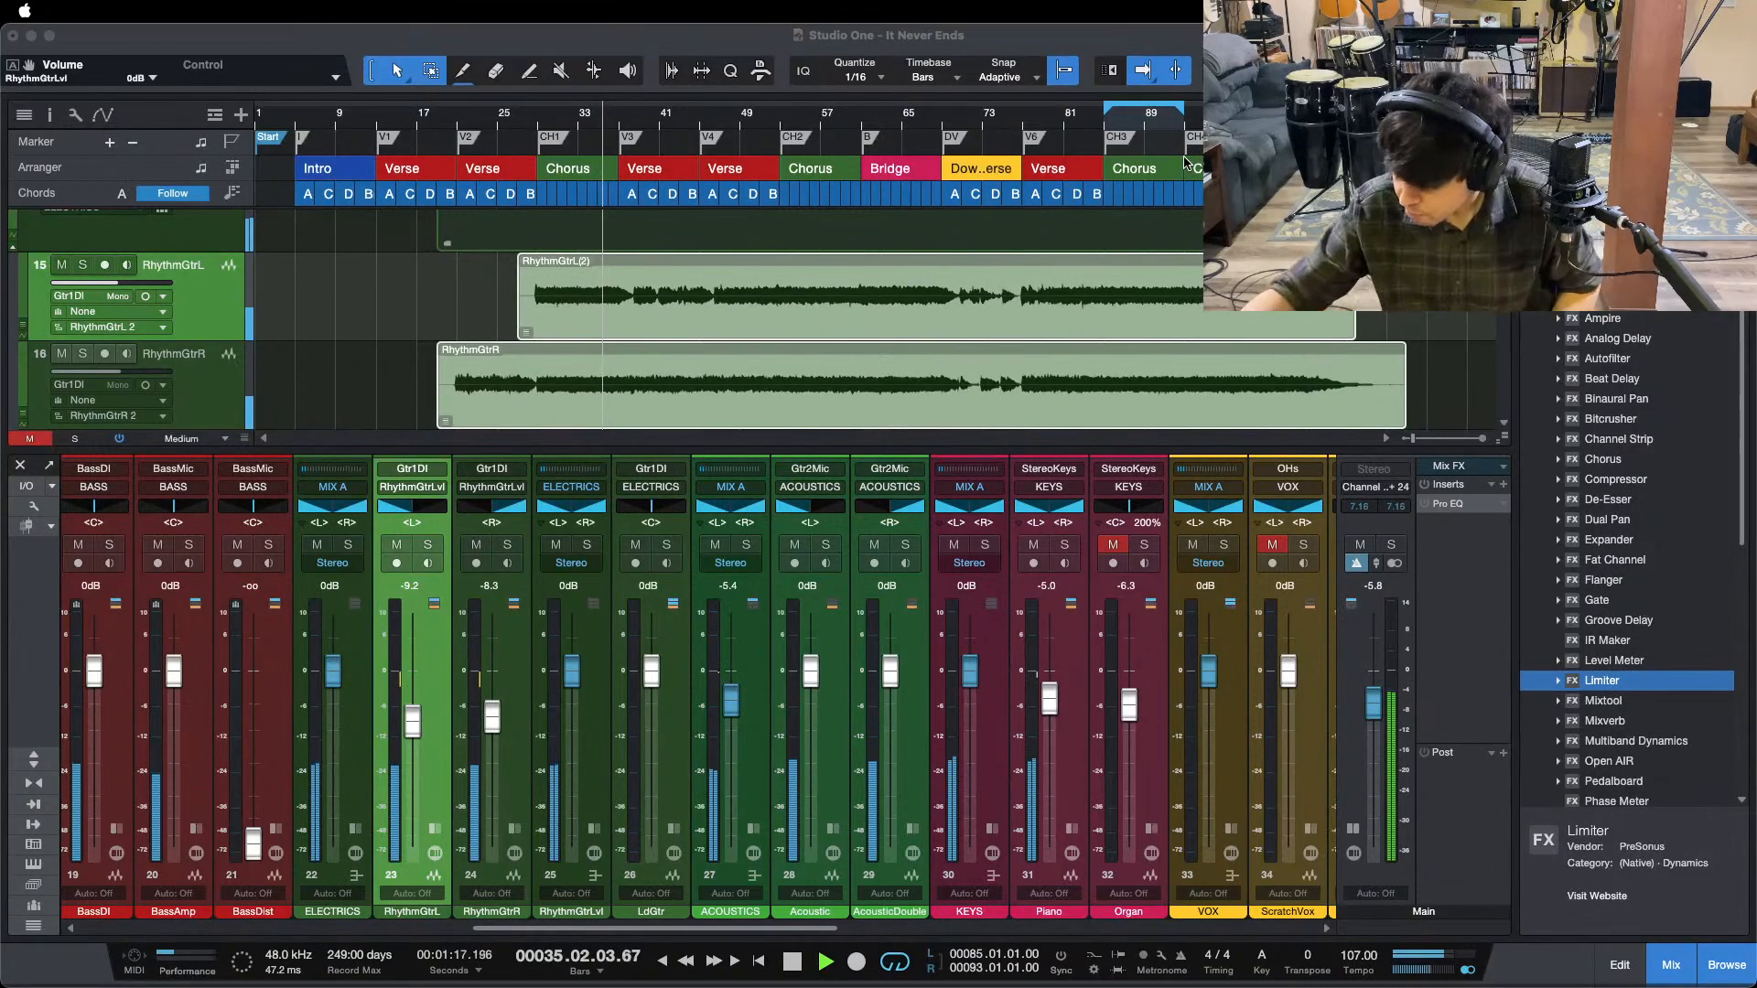
# - Play from the first chorus, lower the RhythmGtrLvl bus to -0.4 dB and toggle its mute to compare
pyautogui.click(1527, 966)
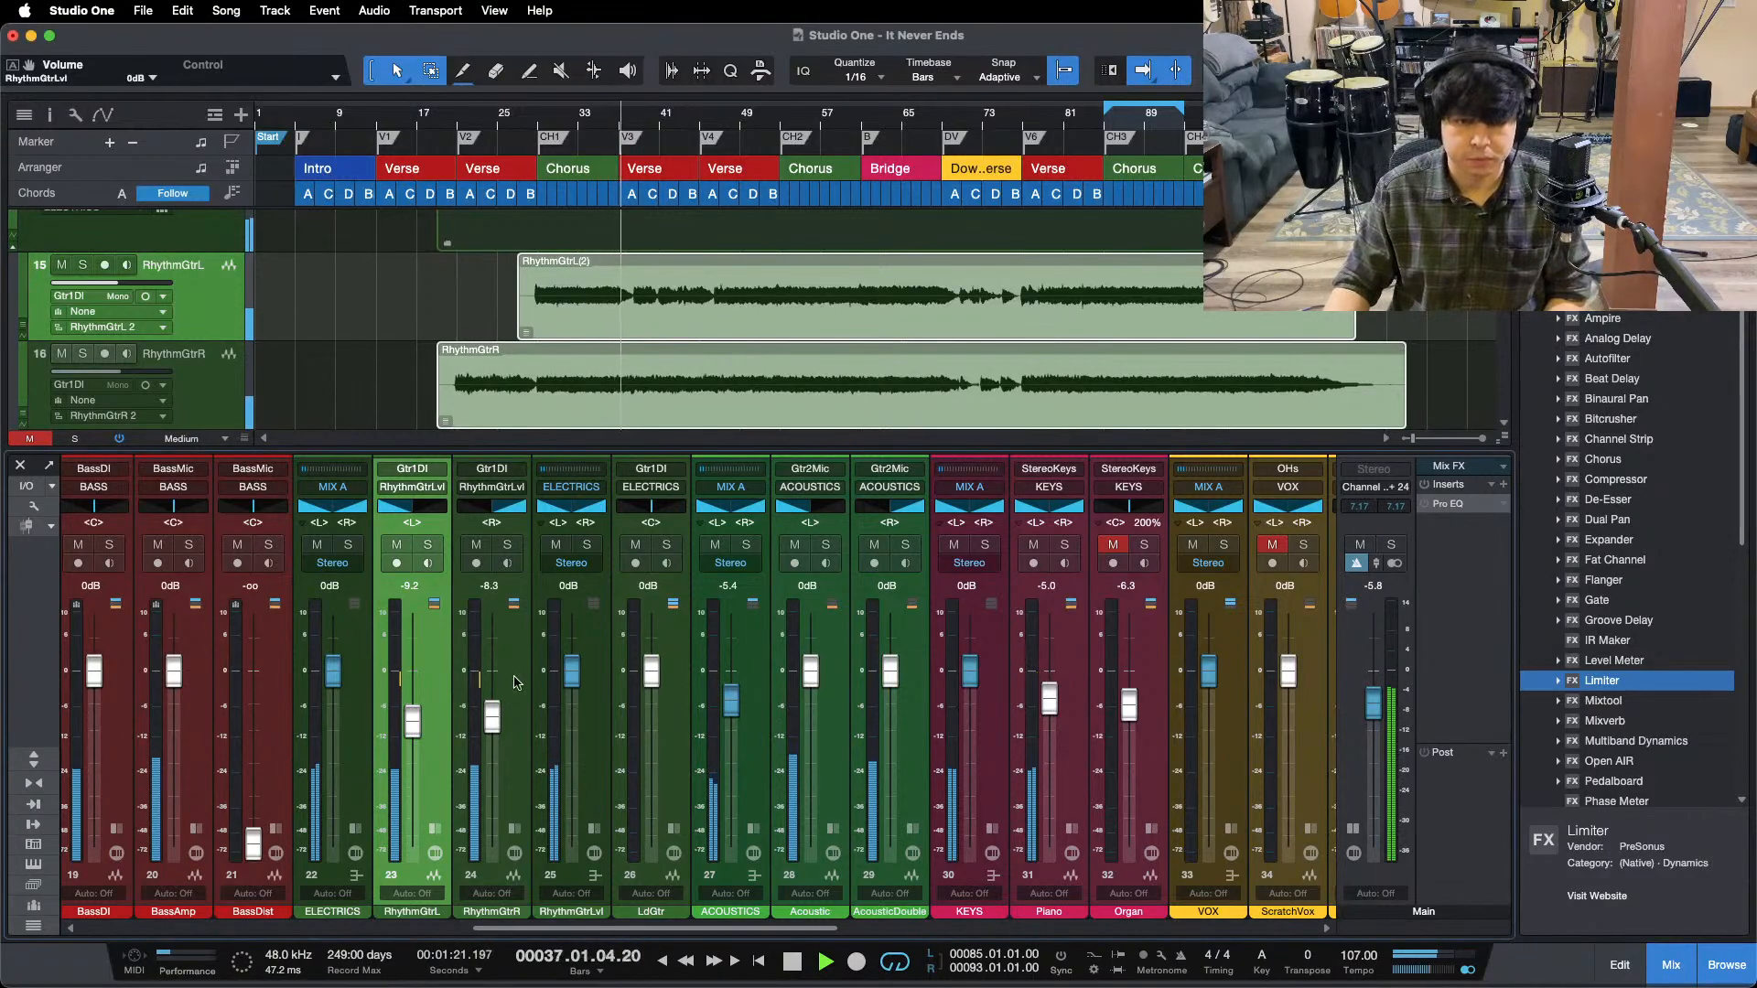
pyautogui.click(560, 135)
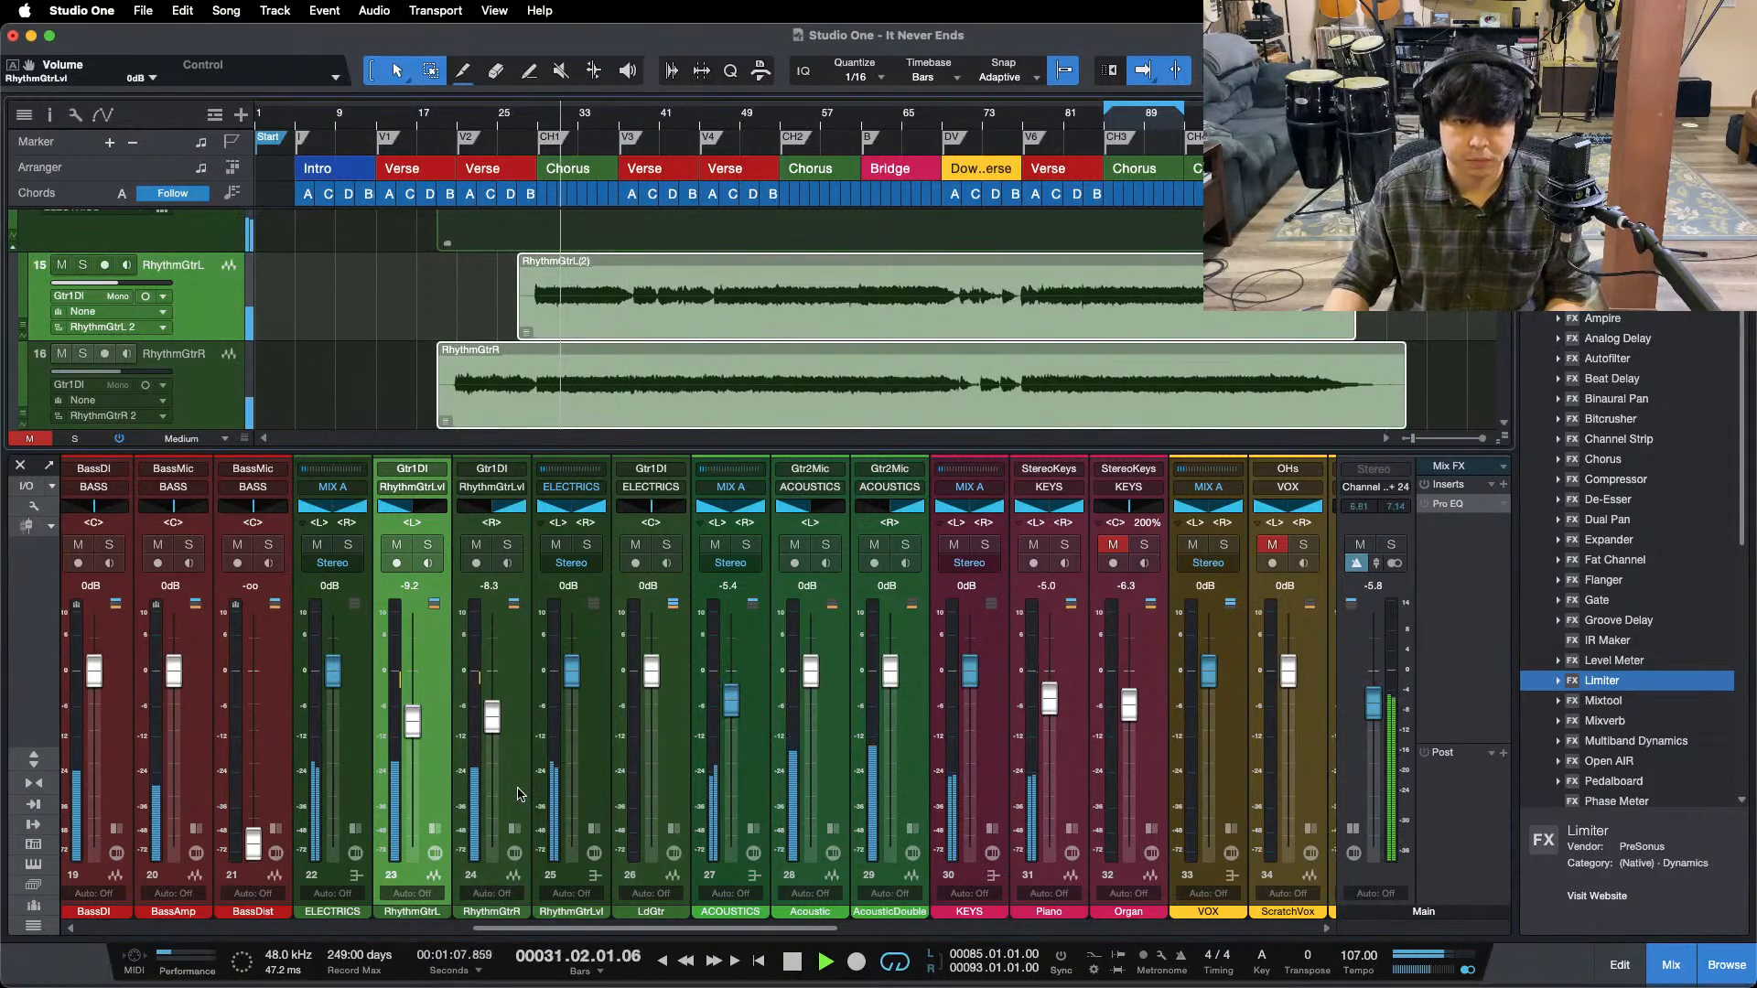
pyautogui.moveTo(573, 686); pyautogui.dragTo(573, 690)
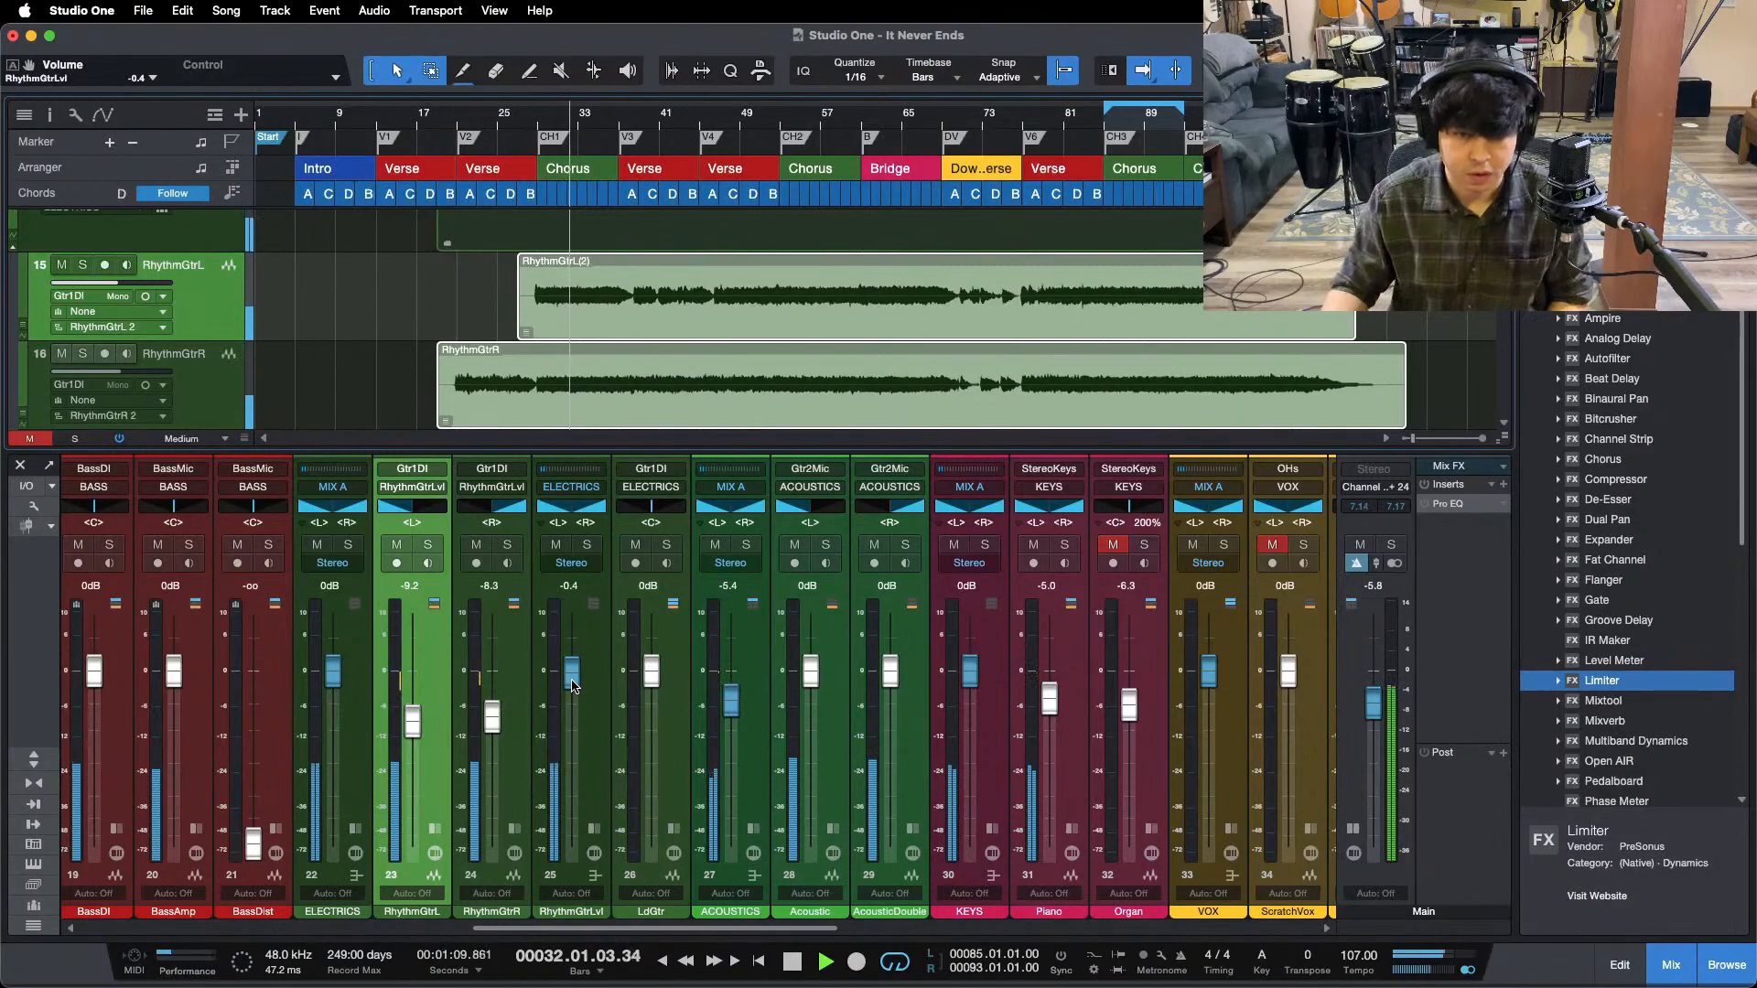
pyautogui.click(558, 544)
pyautogui.click(558, 544)
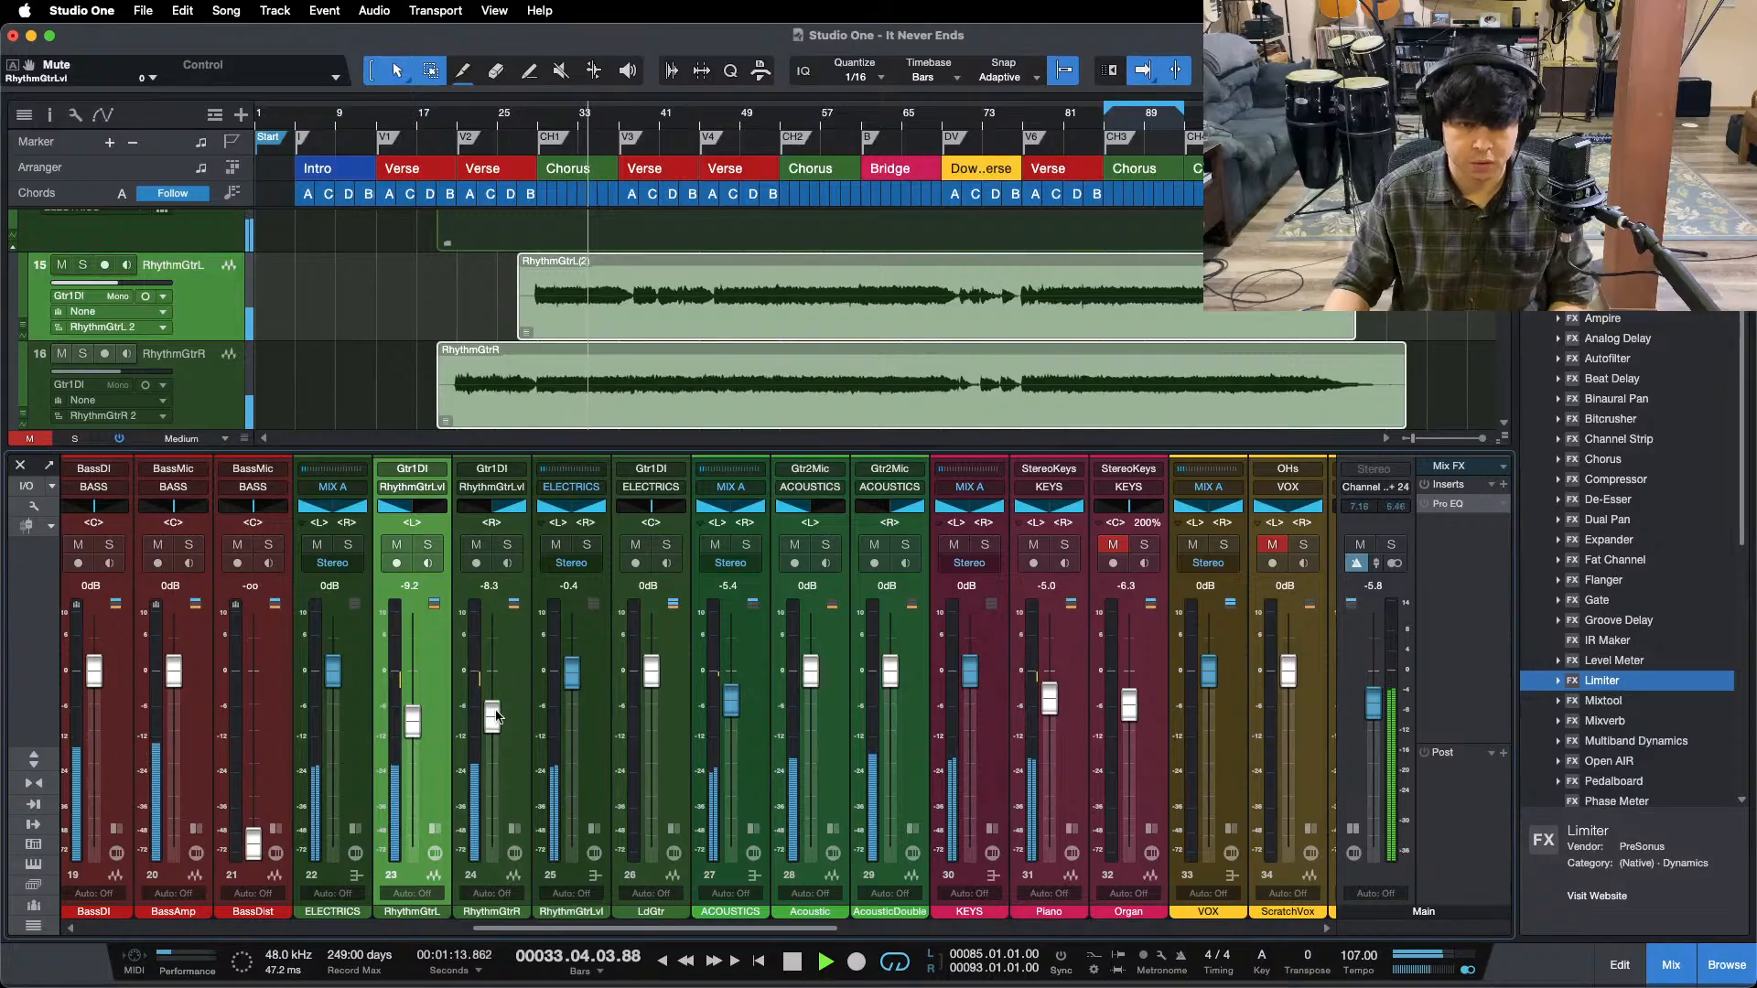
# - Raise the RhythmGtrR channel to -7.9 dB and check the rhythm guitars soloed and in the full mix from the first chorus
pyautogui.moveTo(493, 710); pyautogui.dragTo(494, 708)
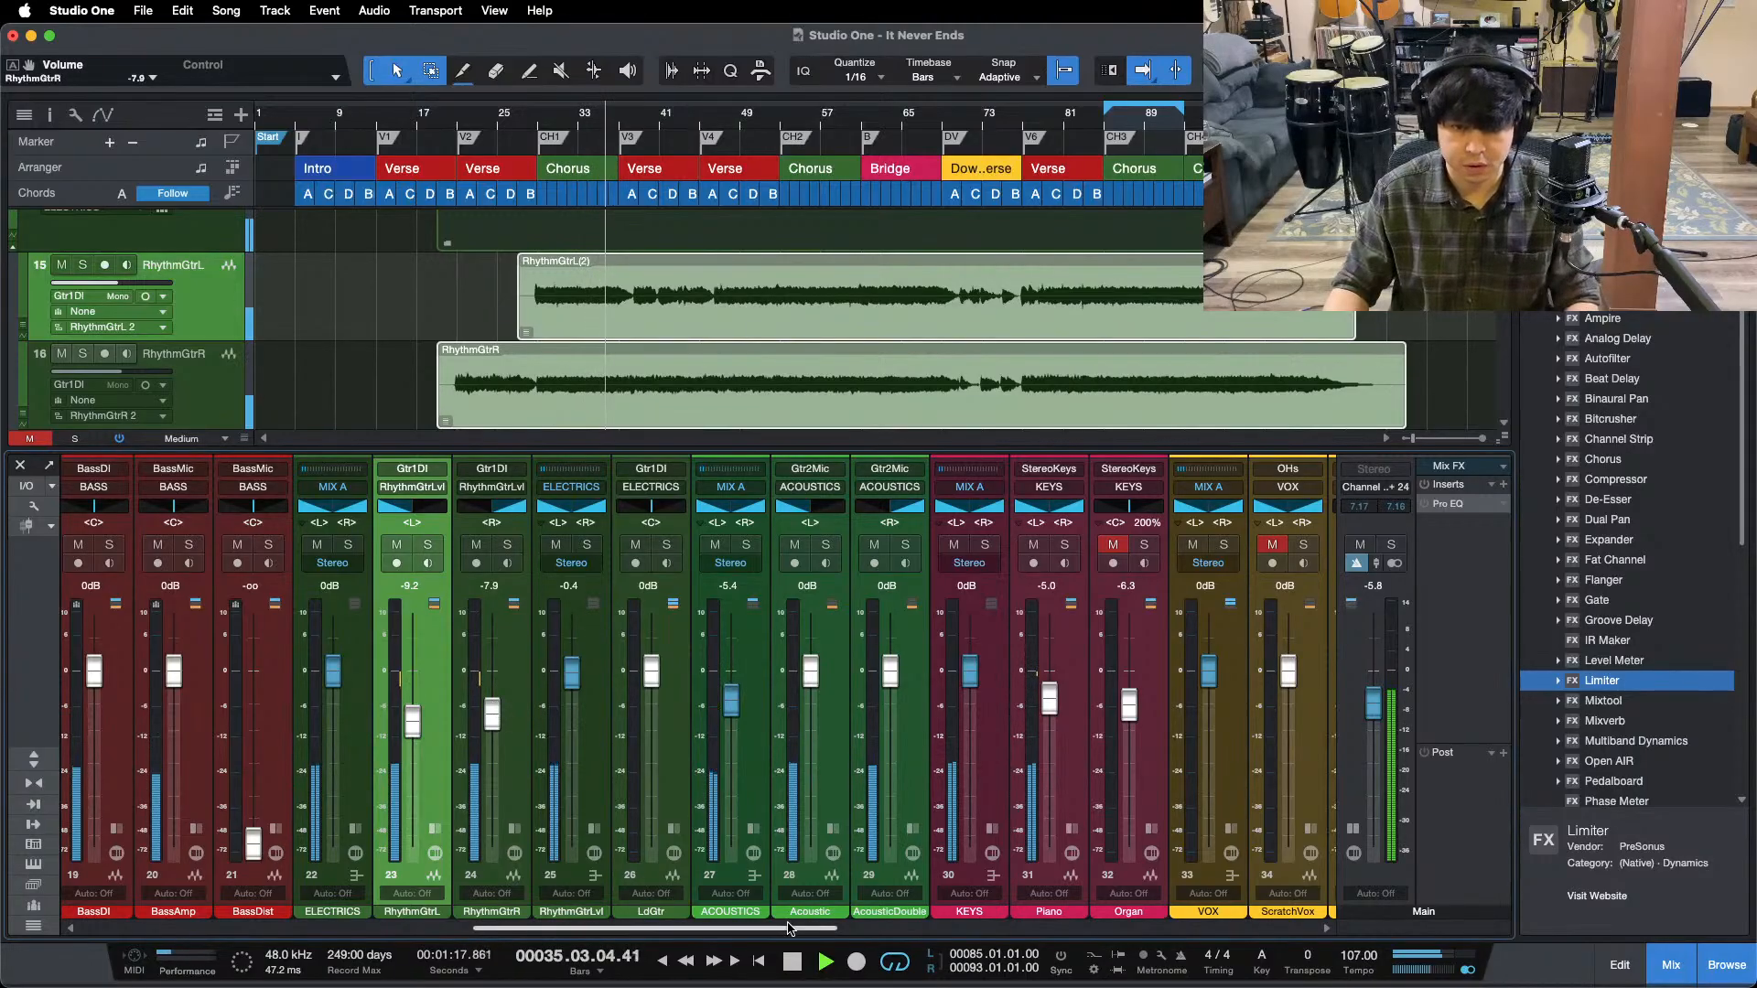
pyautogui.hscroll(1, 732, 928)
pyautogui.press('s')
pyautogui.click(567, 545)
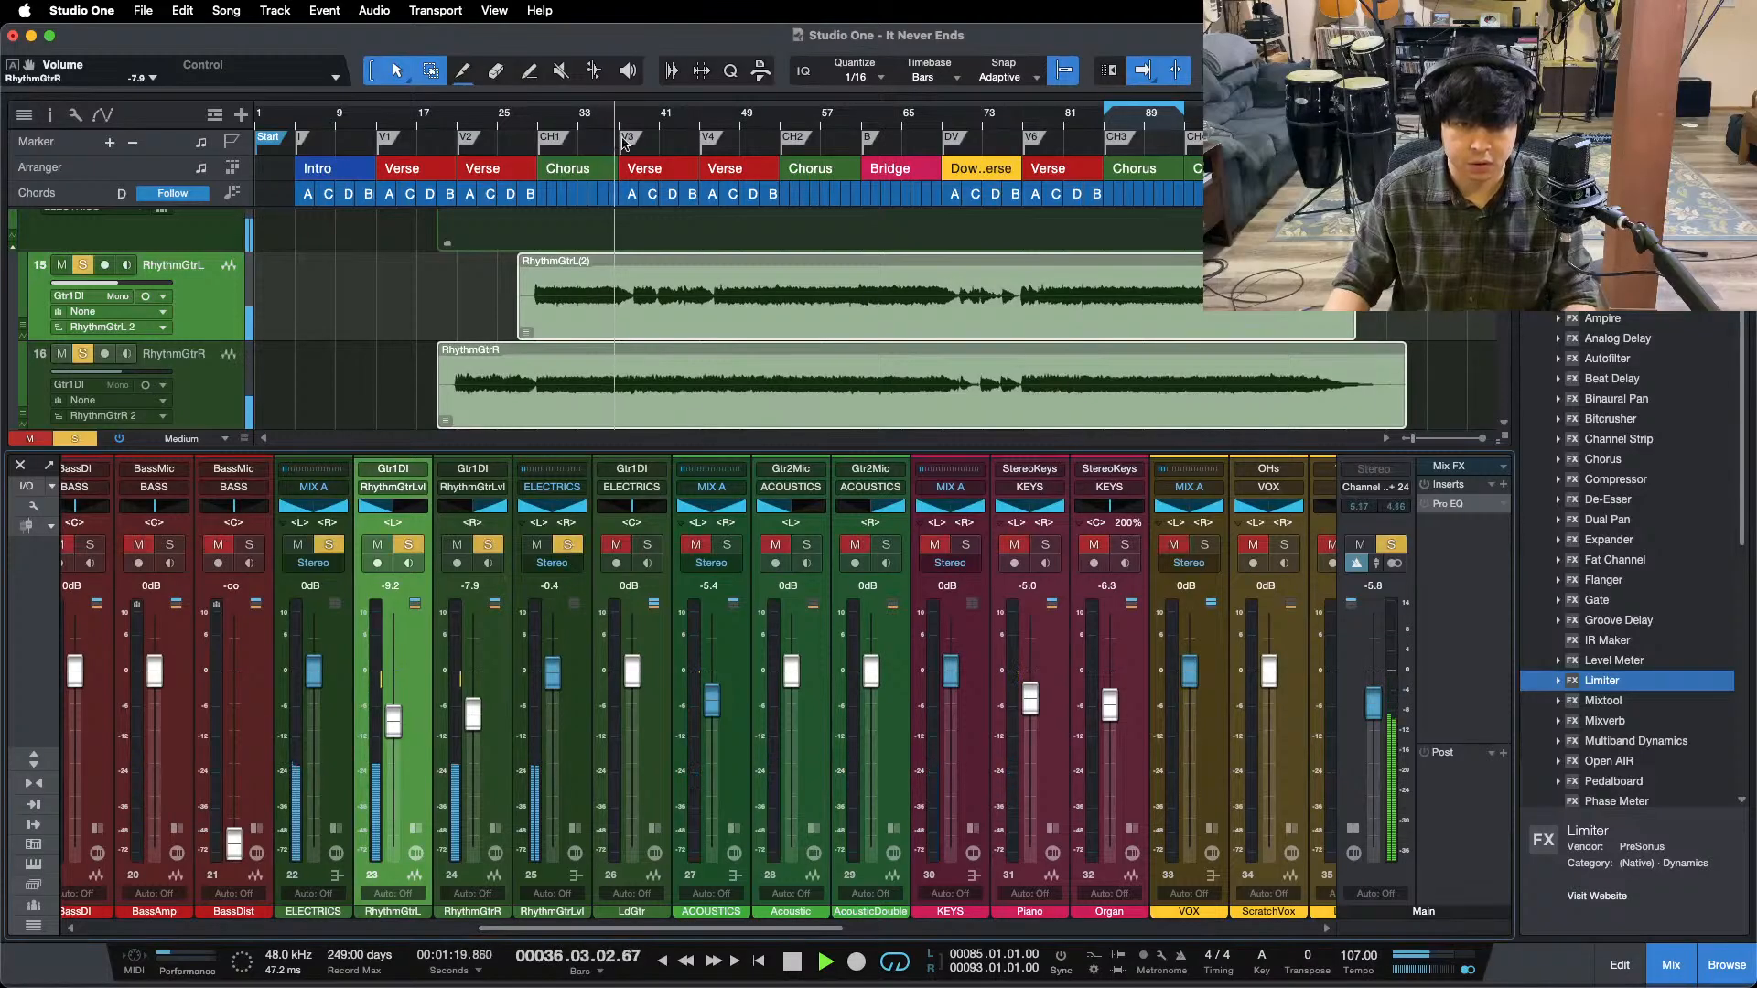
pyautogui.click(595, 114)
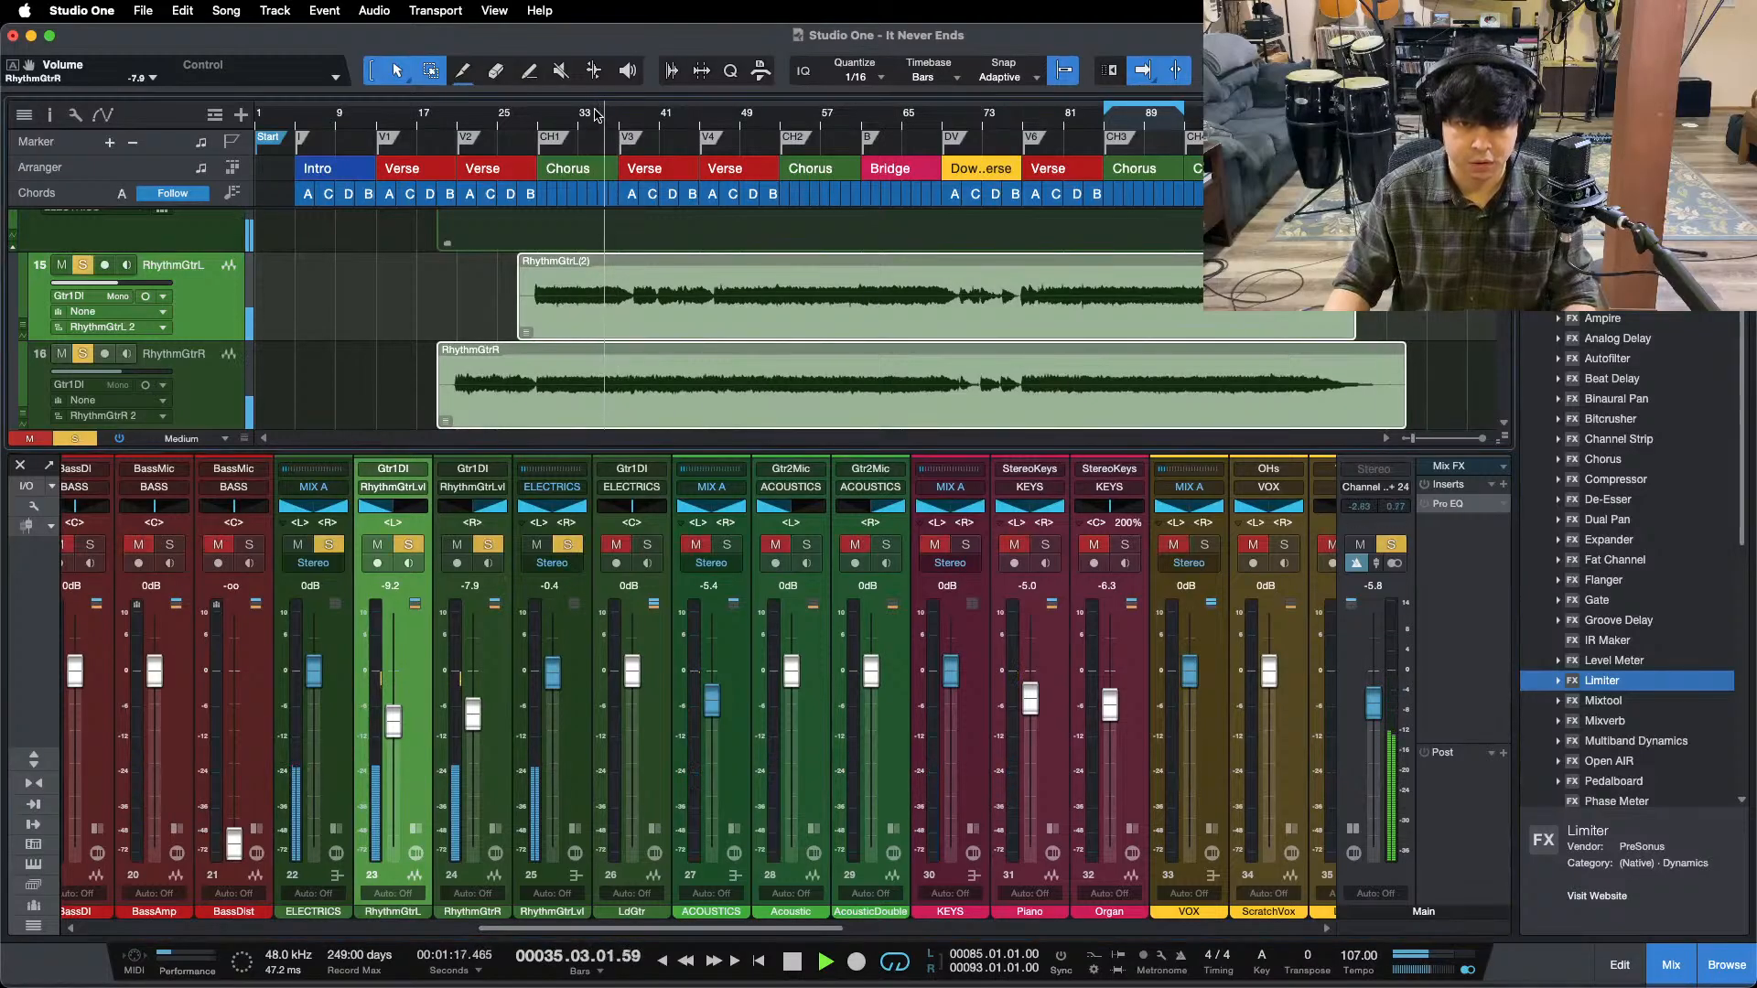
pyautogui.hotkey('shift', 's')
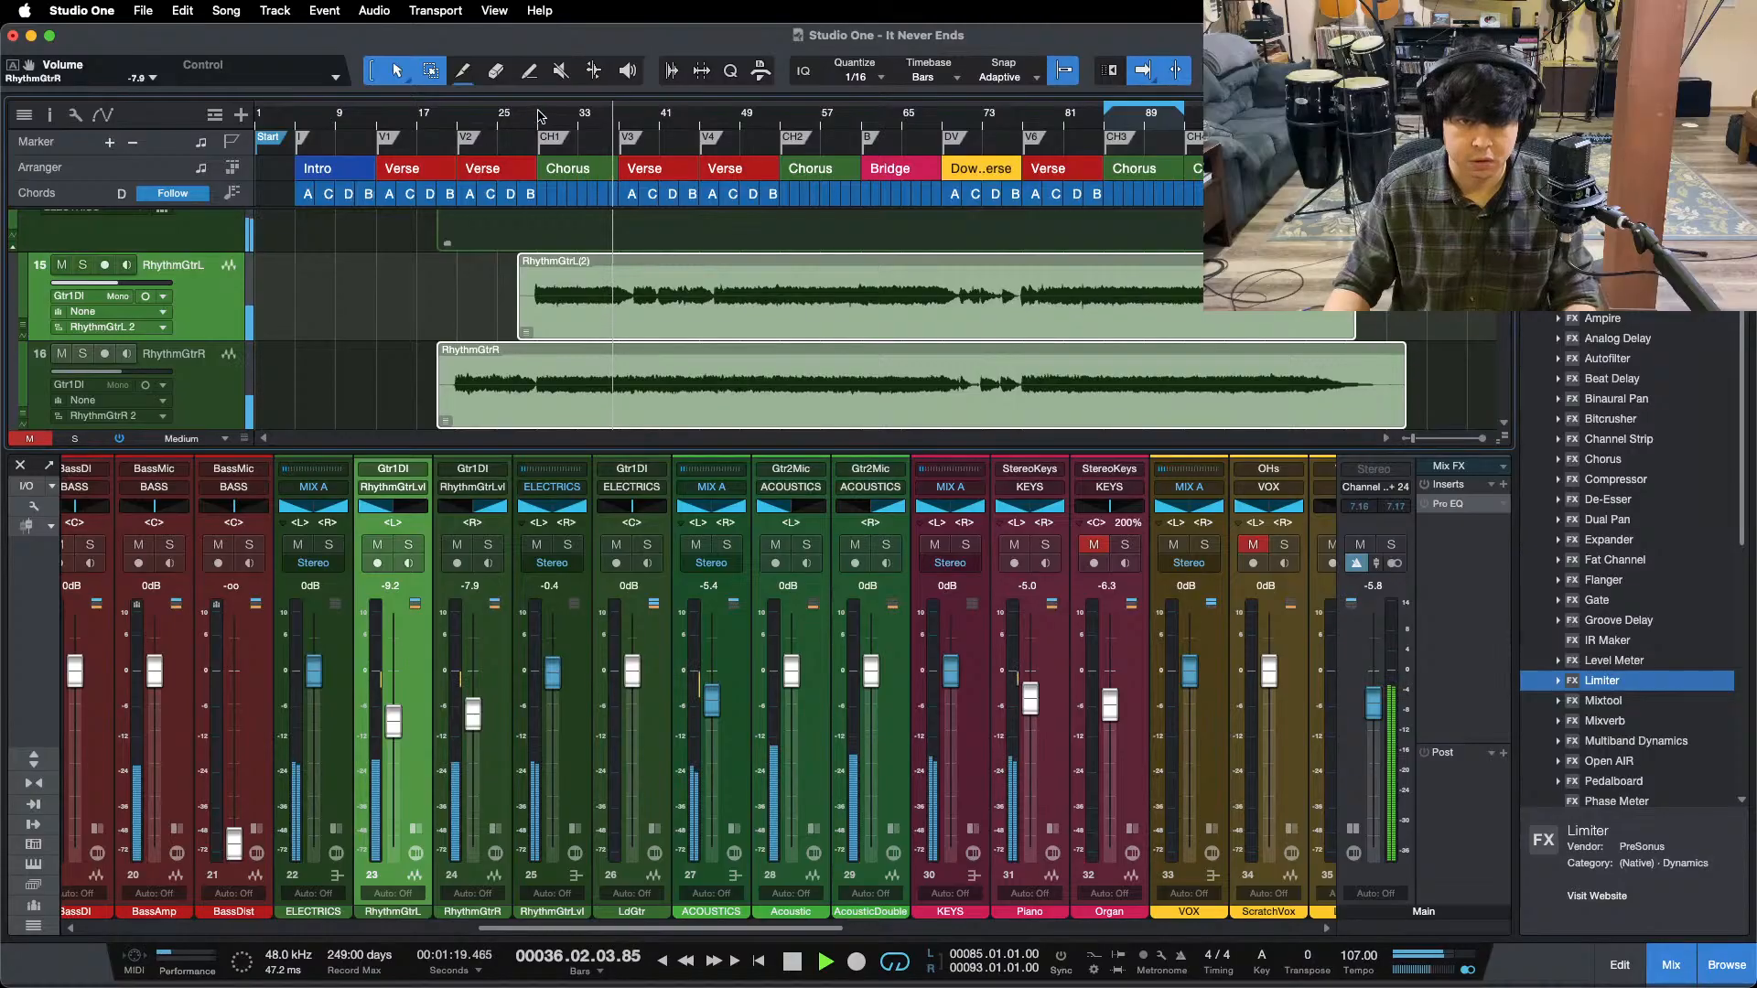
pyautogui.click(538, 112)
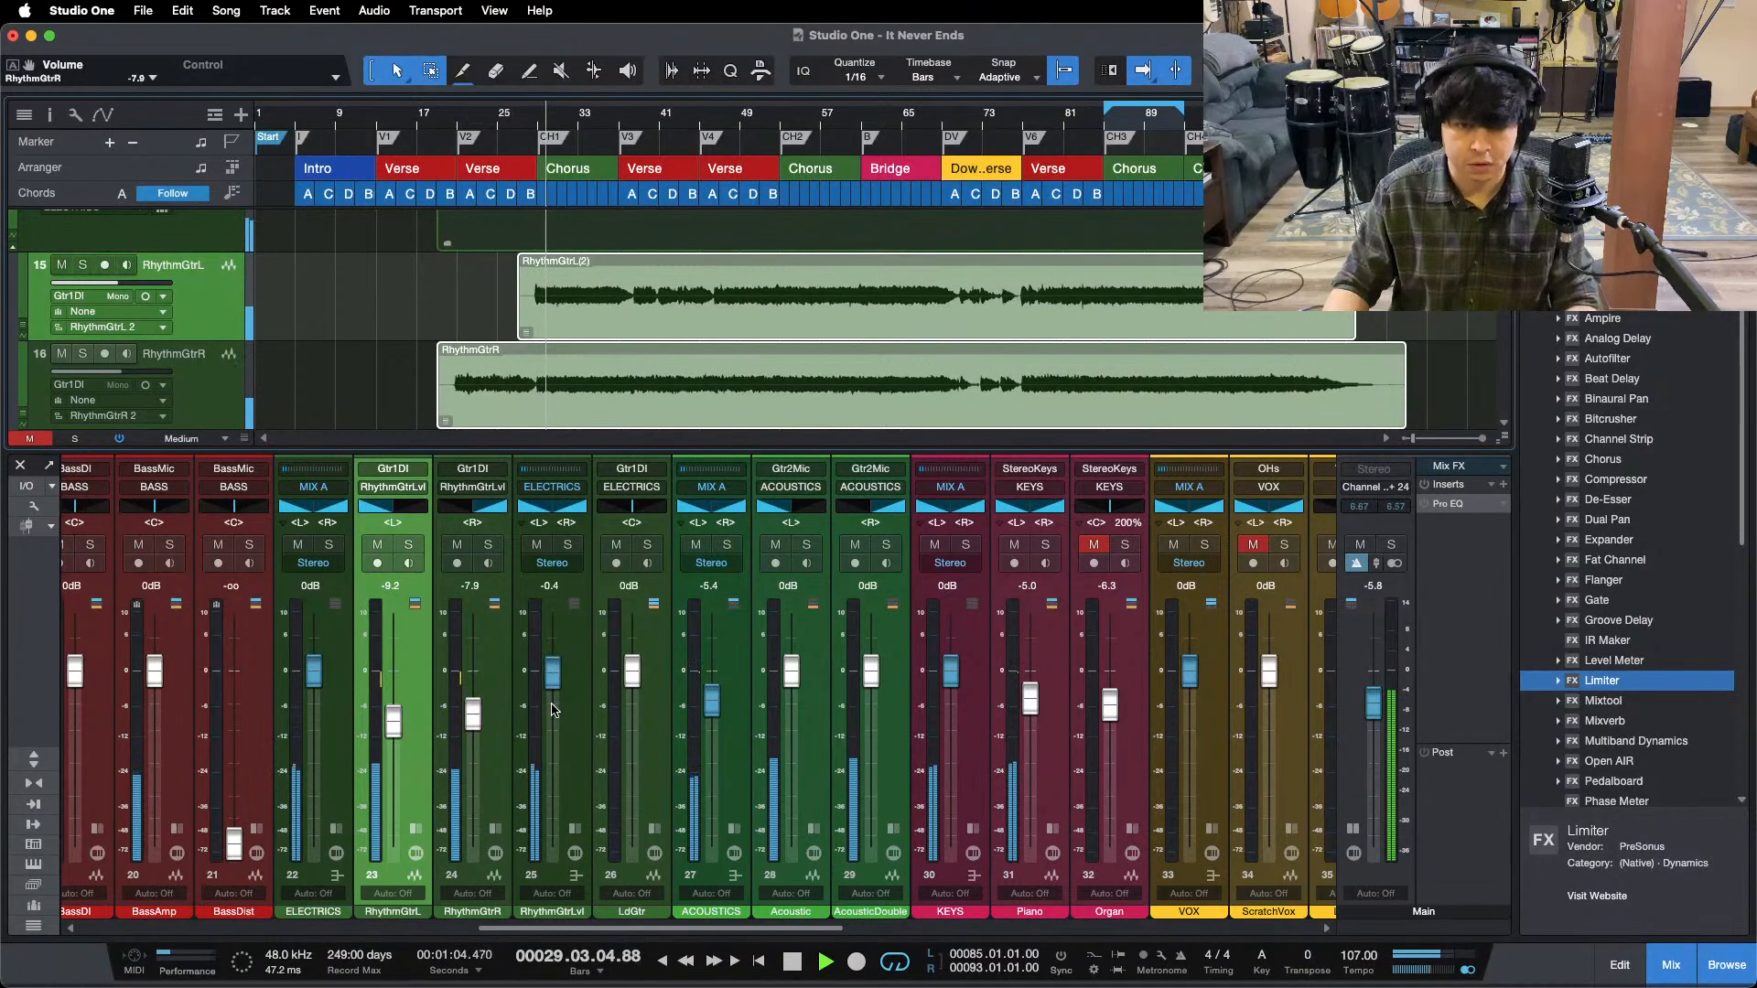
pyautogui.moveTo(730, 926); pyautogui.dragTo(752, 930)
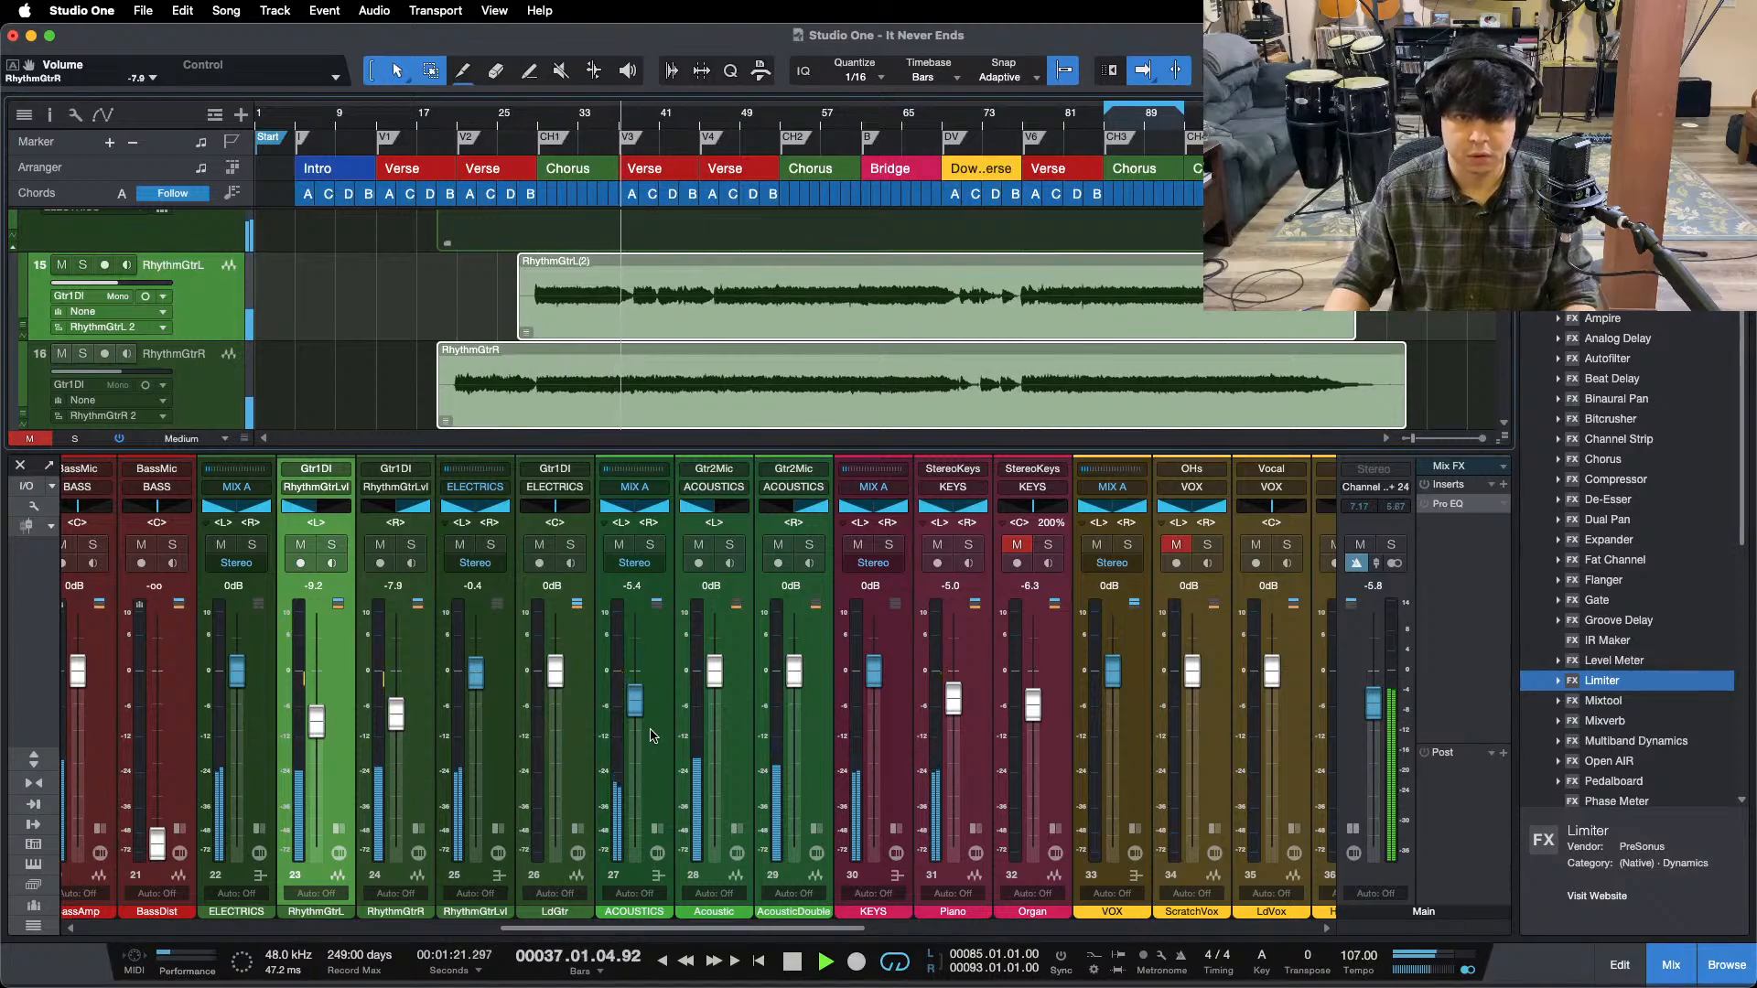
# - Play from the second verse and raise the BassDist channel to -20.8 dB
pyautogui.moveTo(774, 929); pyautogui.dragTo(529, 926)
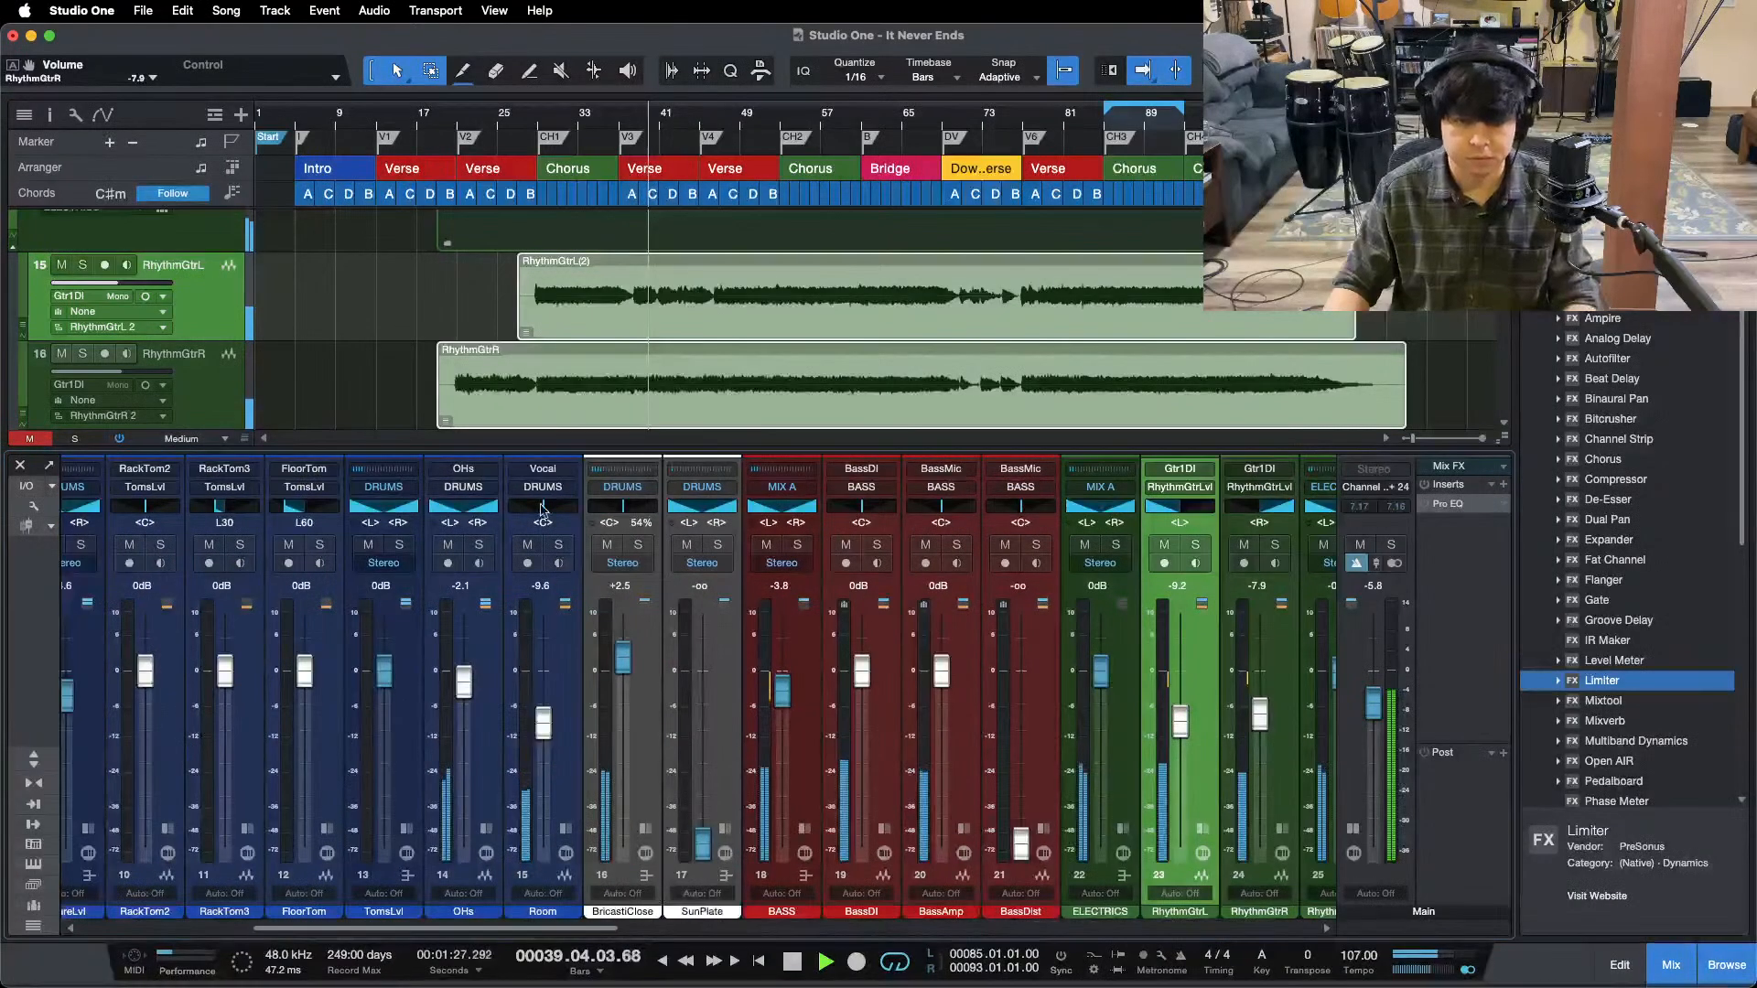
pyautogui.click(377, 114)
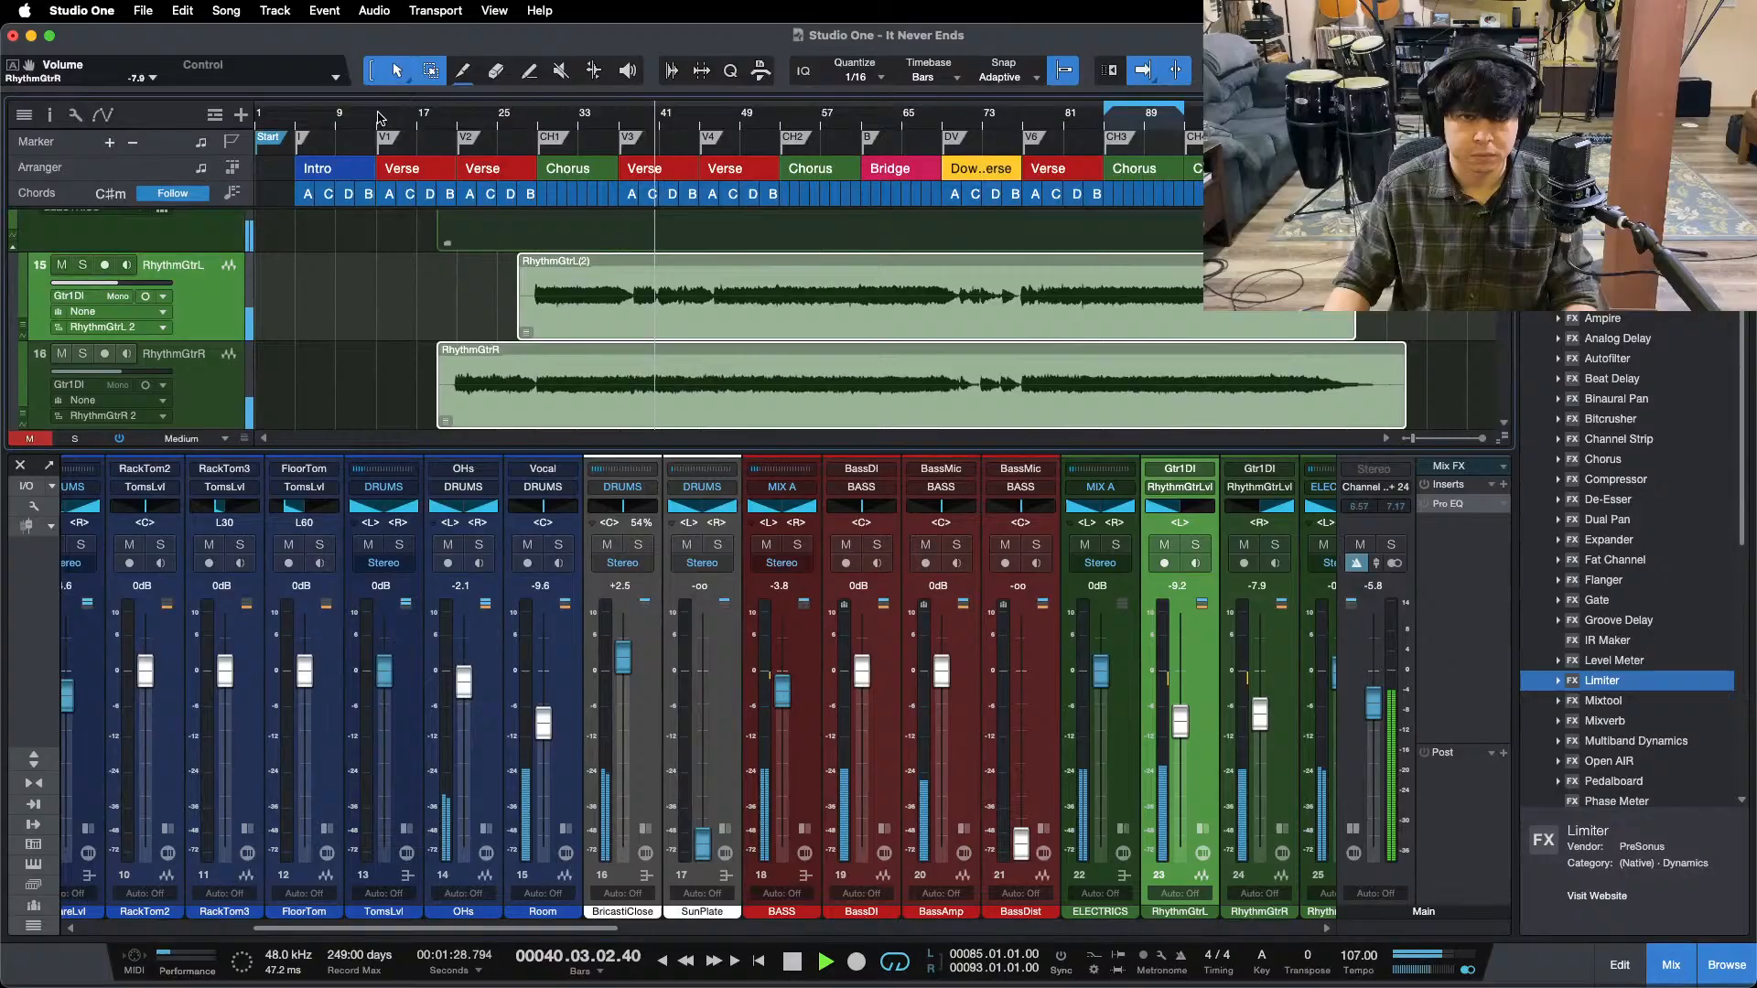
pyautogui.click(457, 114)
pyautogui.click(1014, 824)
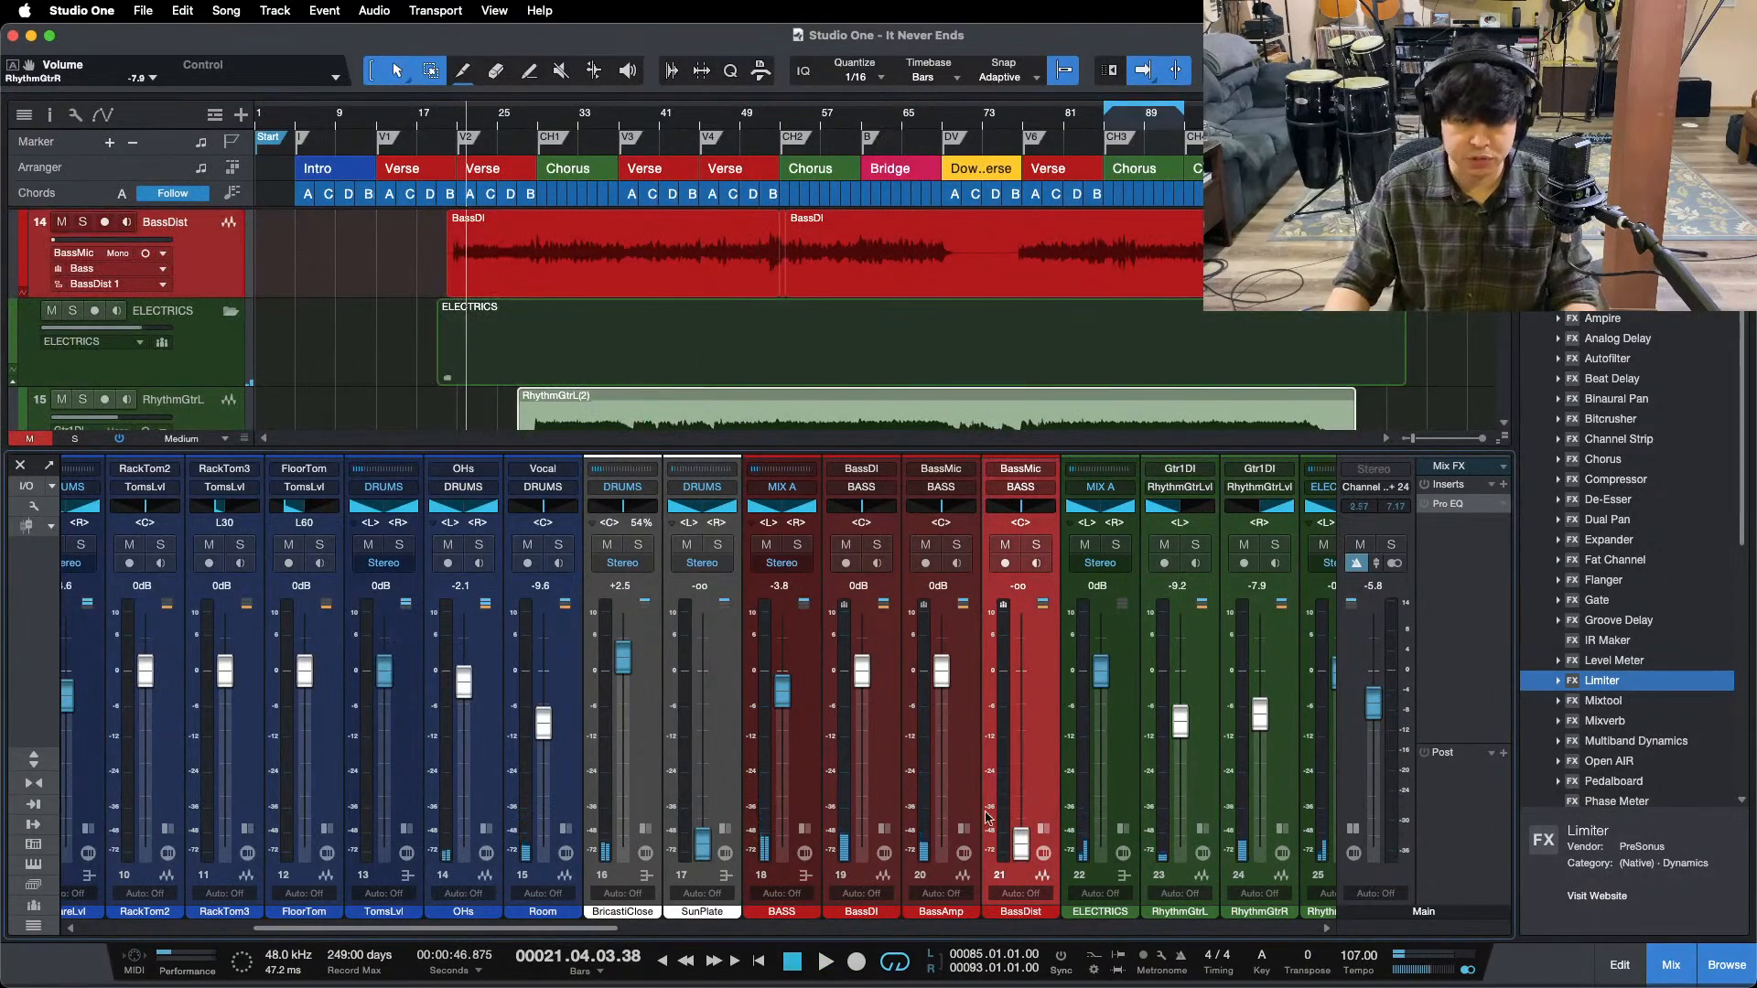
pyautogui.press('space')
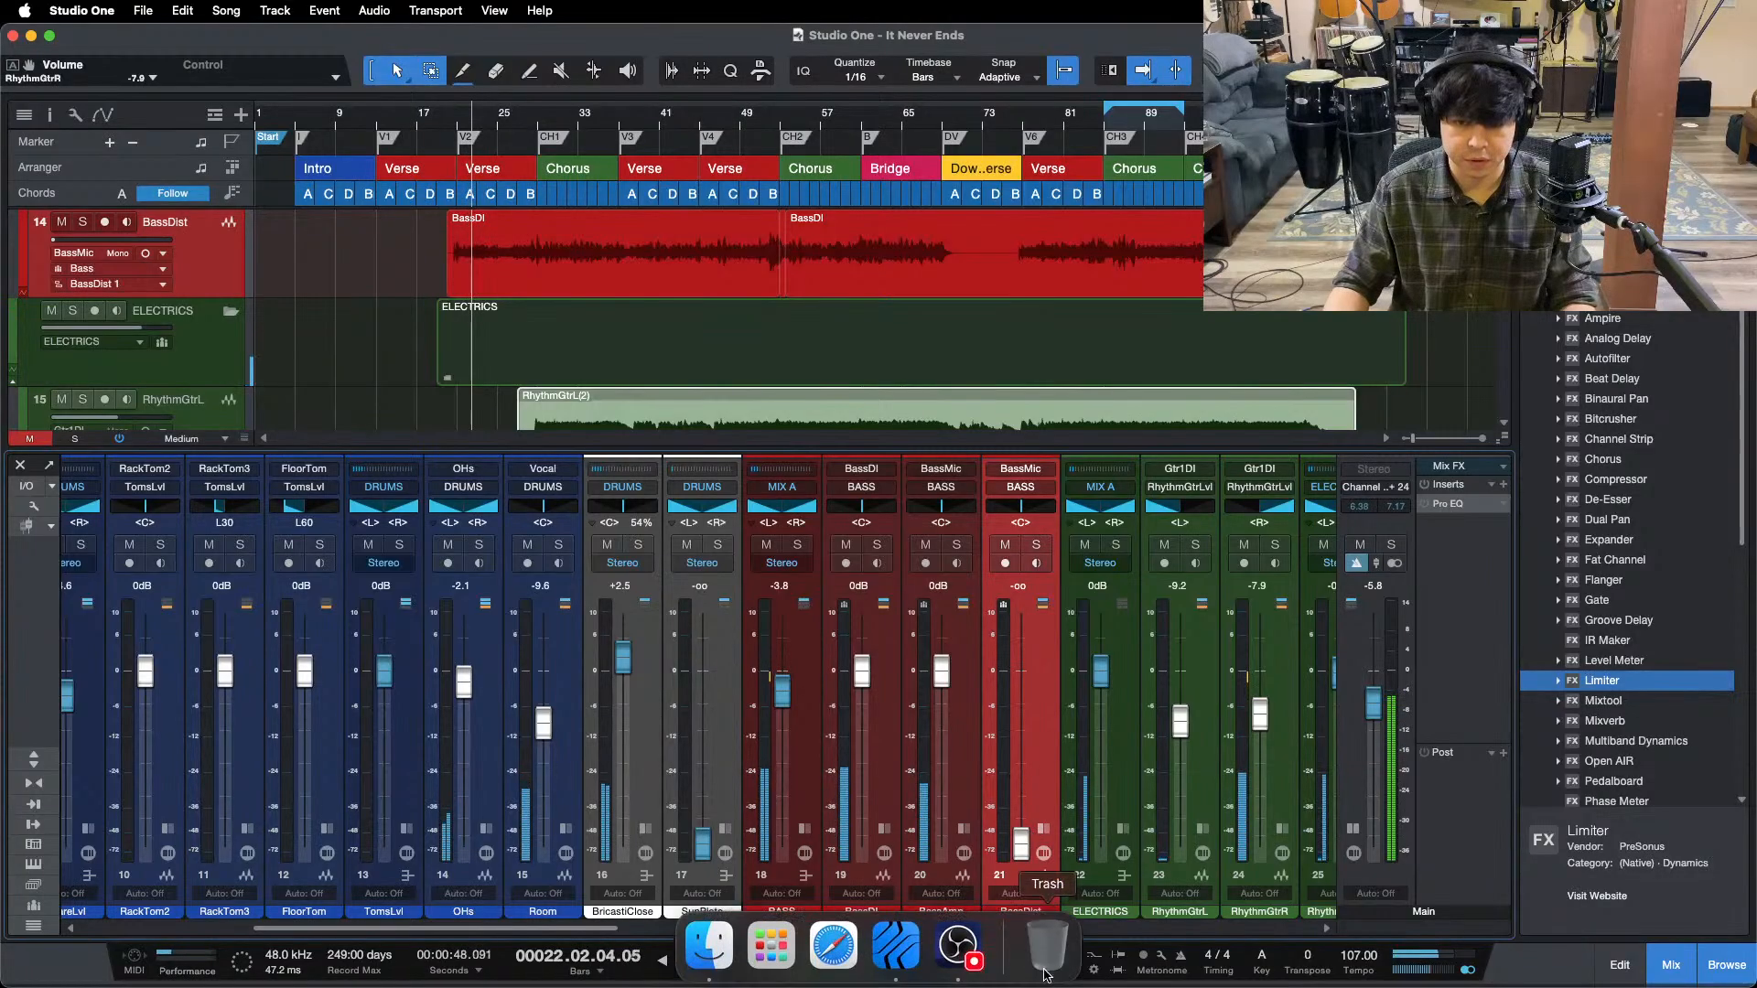
pyautogui.moveTo(1021, 842); pyautogui.dragTo(1023, 802)
pyautogui.scroll(7, 1023, 802)
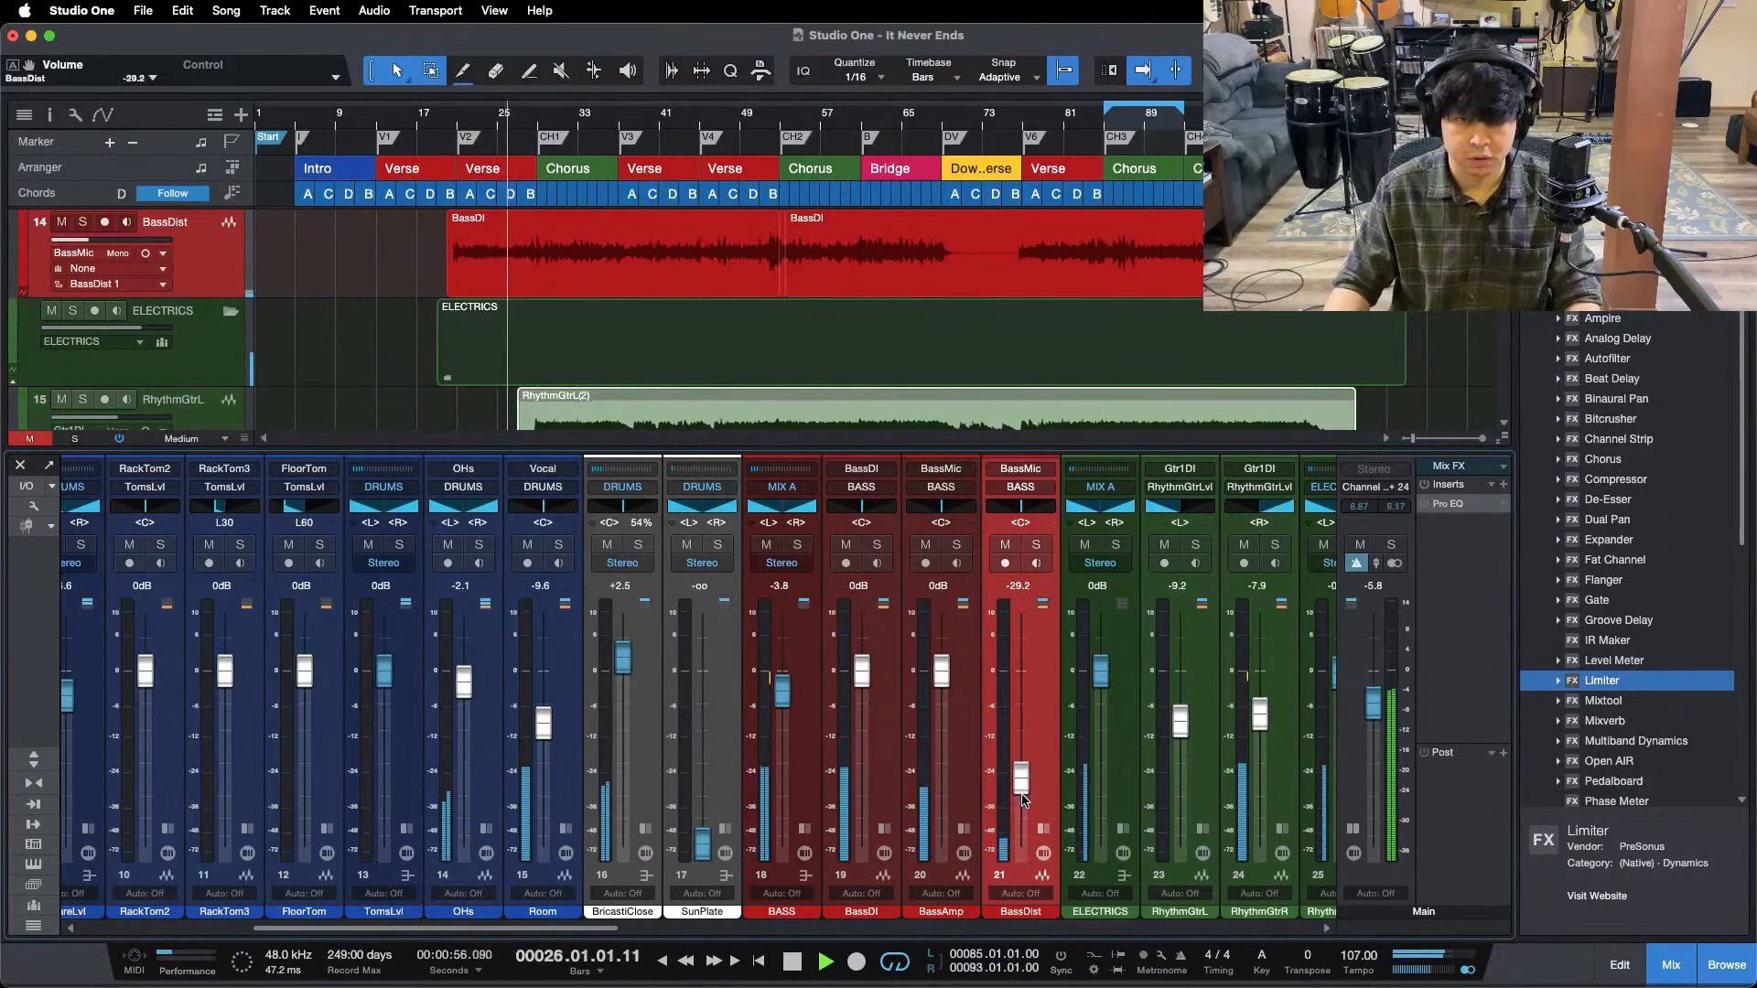
pyautogui.press('b')
pyautogui.scroll(5, 1023, 802)
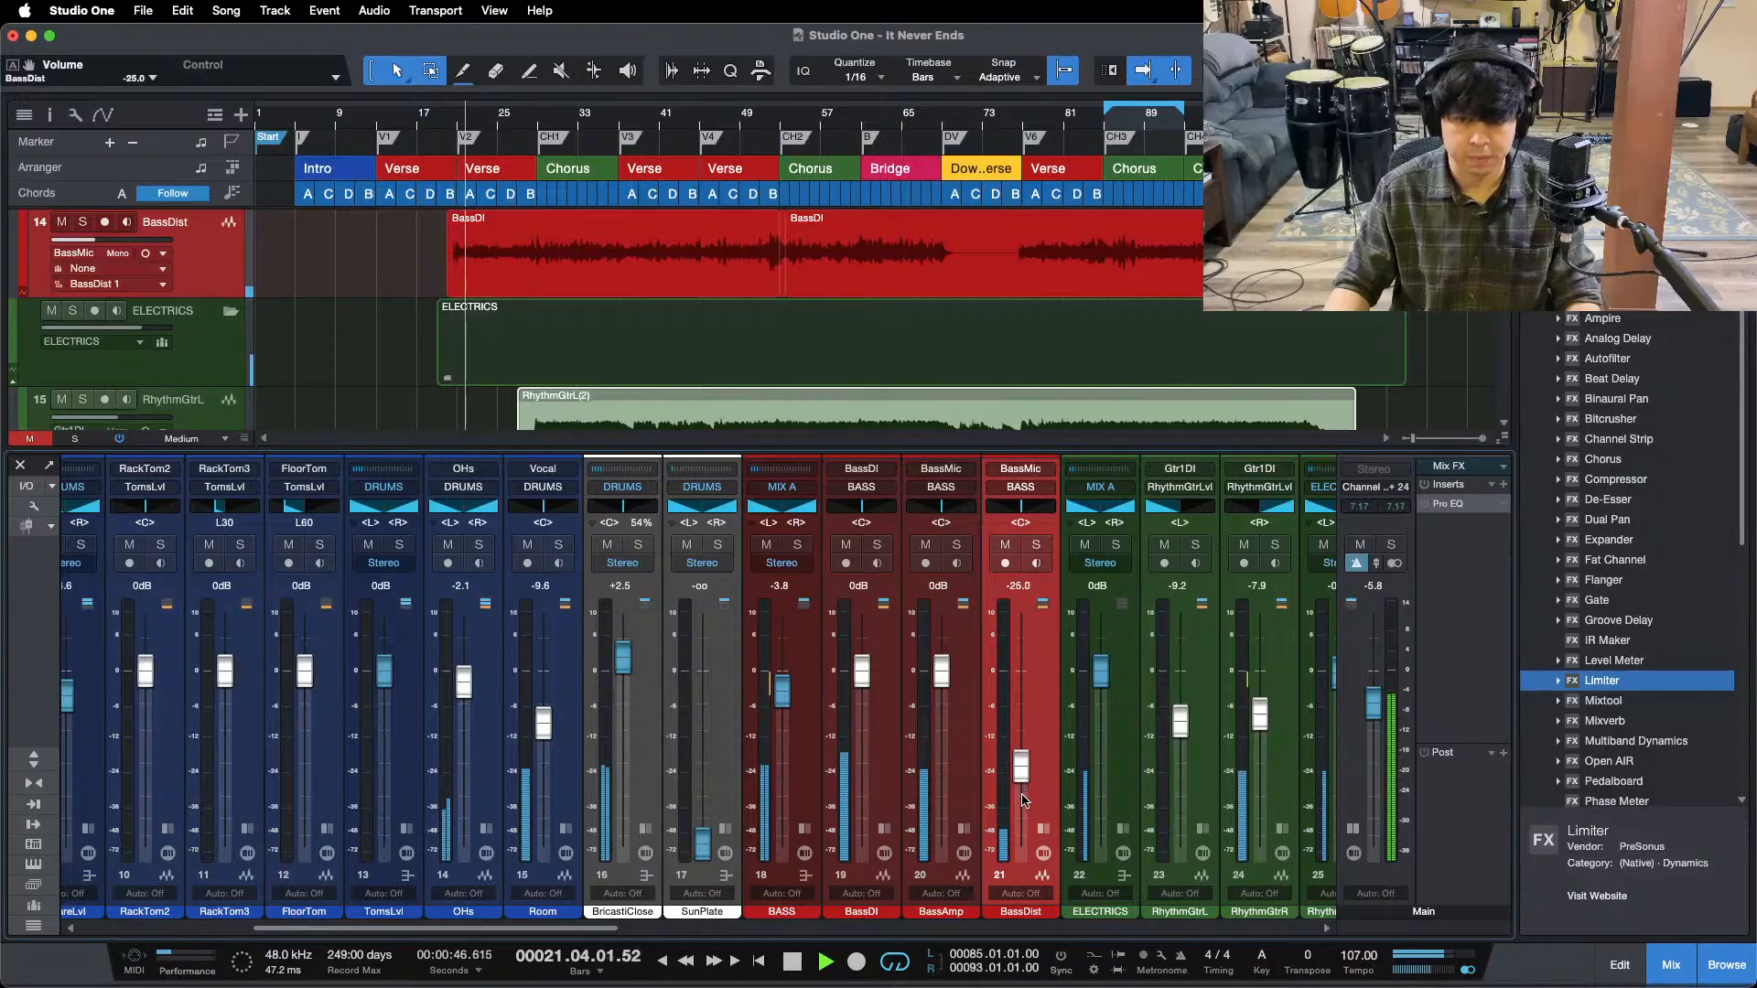
pyautogui.scroll(2, 1023, 801)
pyautogui.scroll(1, 1023, 802)
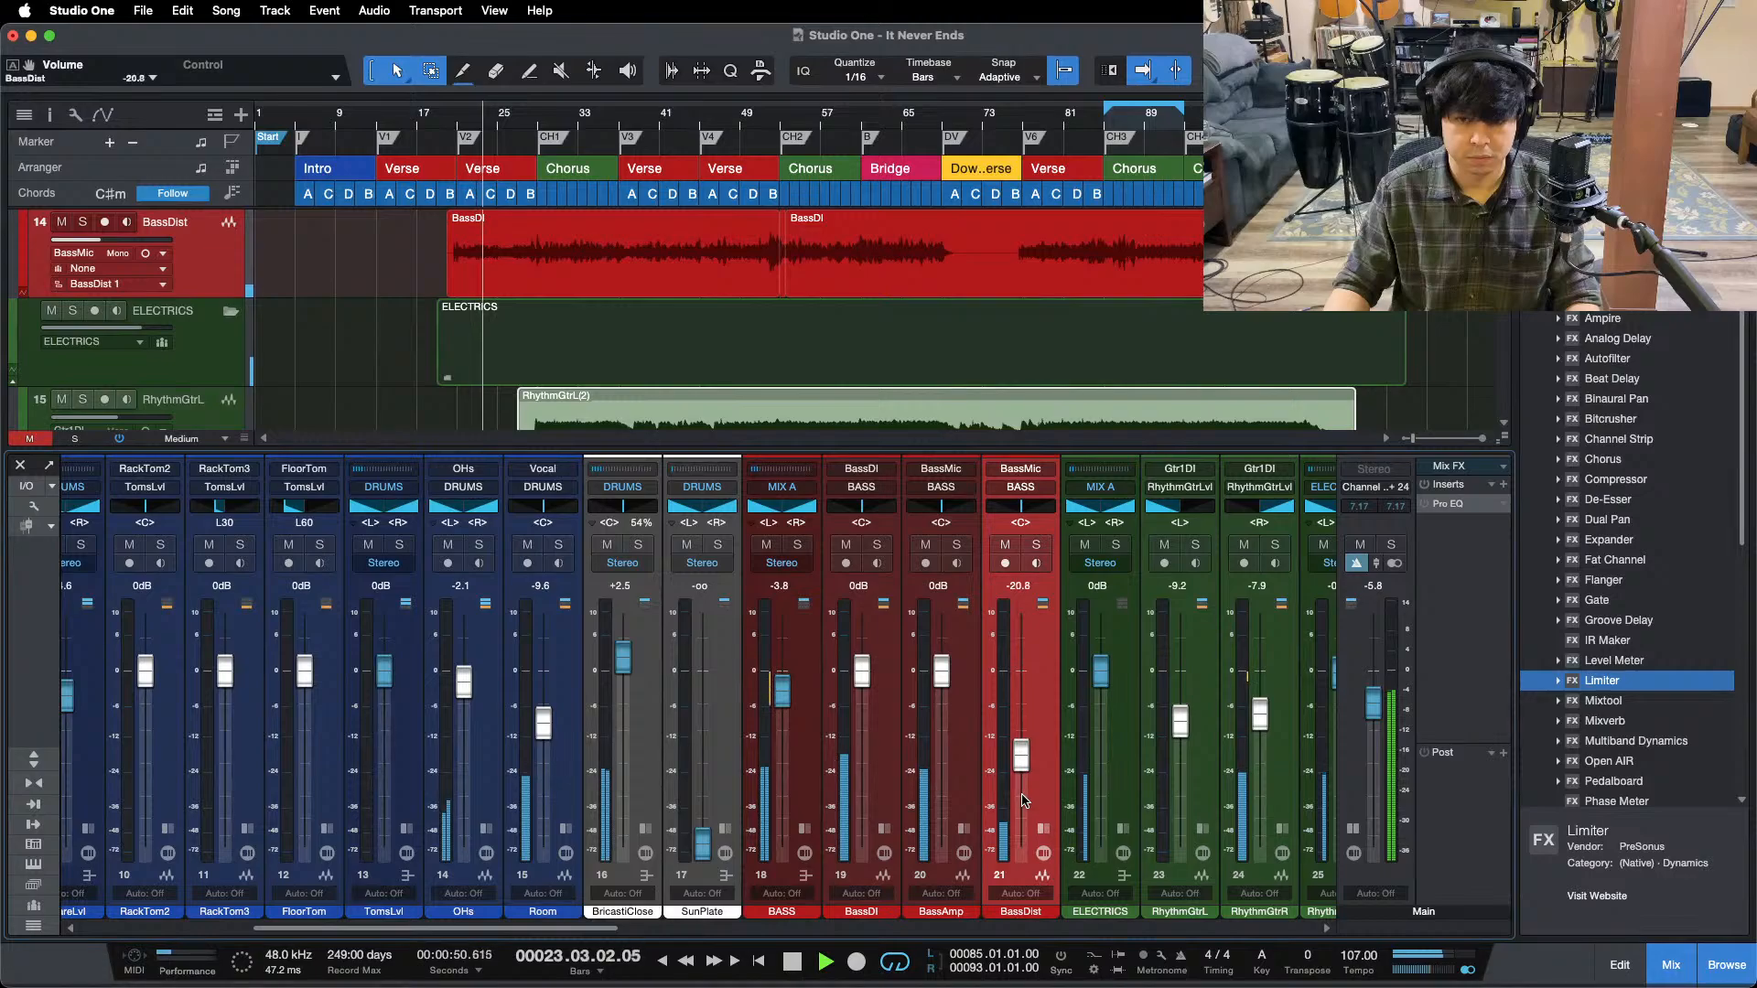
# - Play from the third verse and bring the SunPlate channel up to -34.3 dB
pyautogui.moveTo(549, 929); pyautogui.dragTo(514, 935)
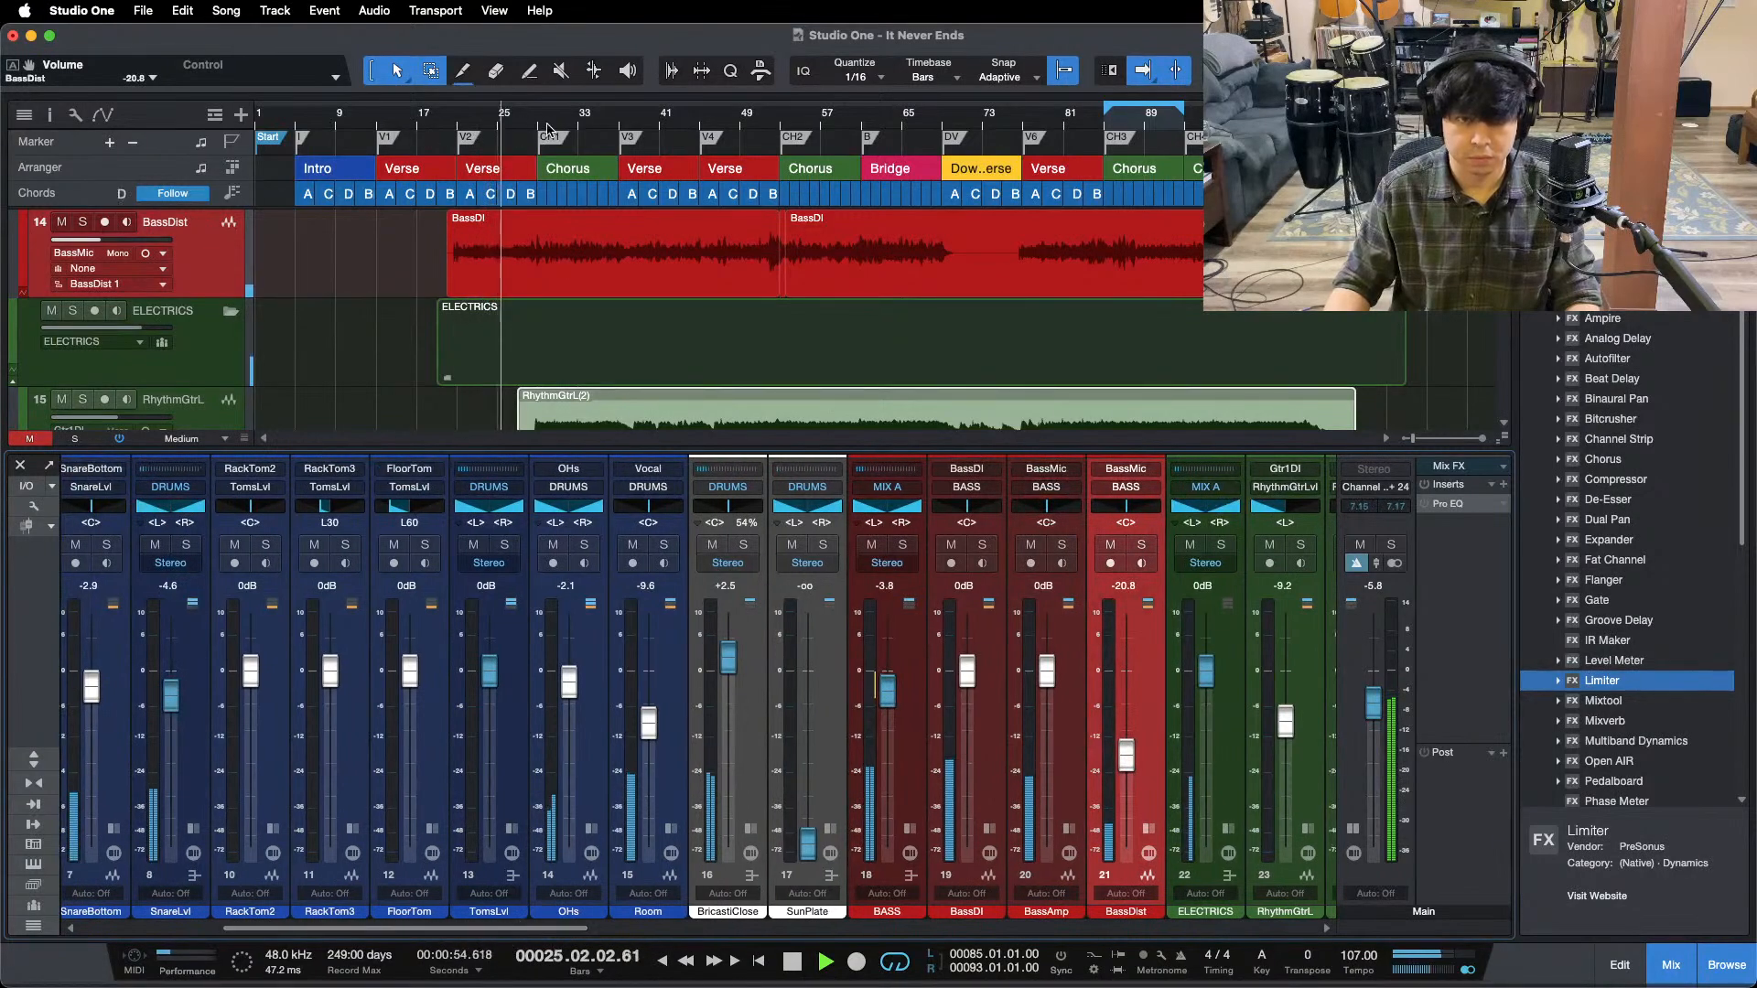
pyautogui.click(625, 120)
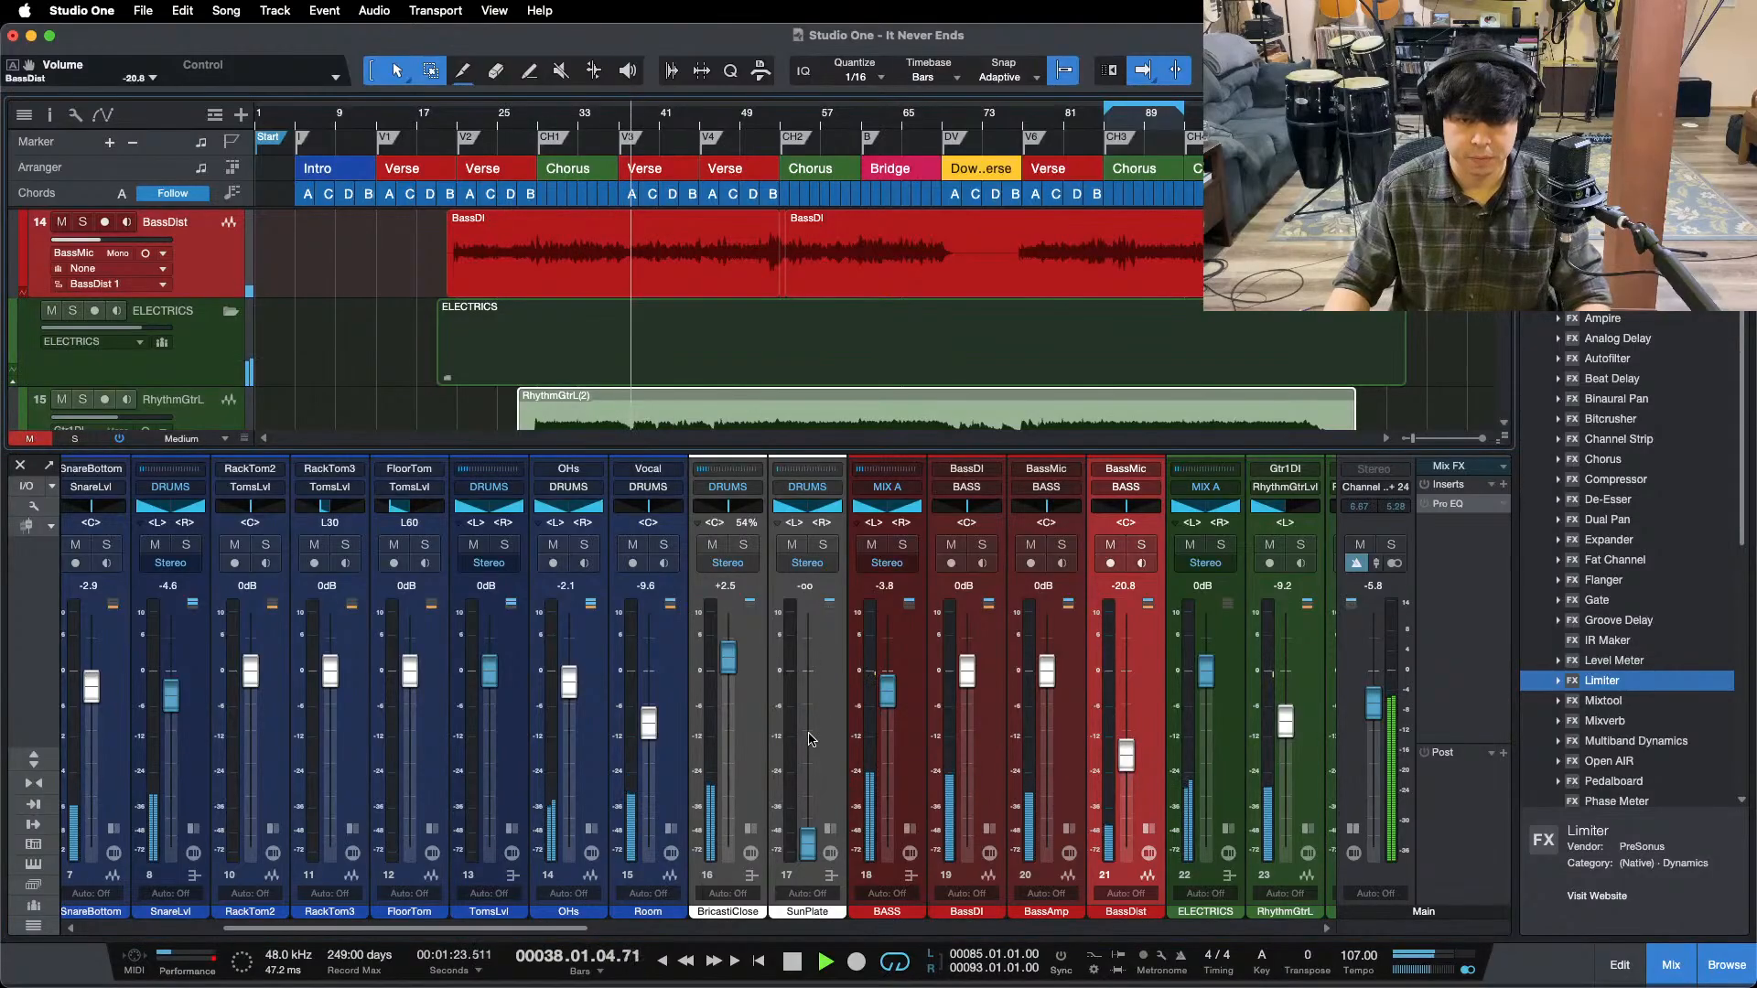
pyautogui.click(823, 779)
pyautogui.press('space')
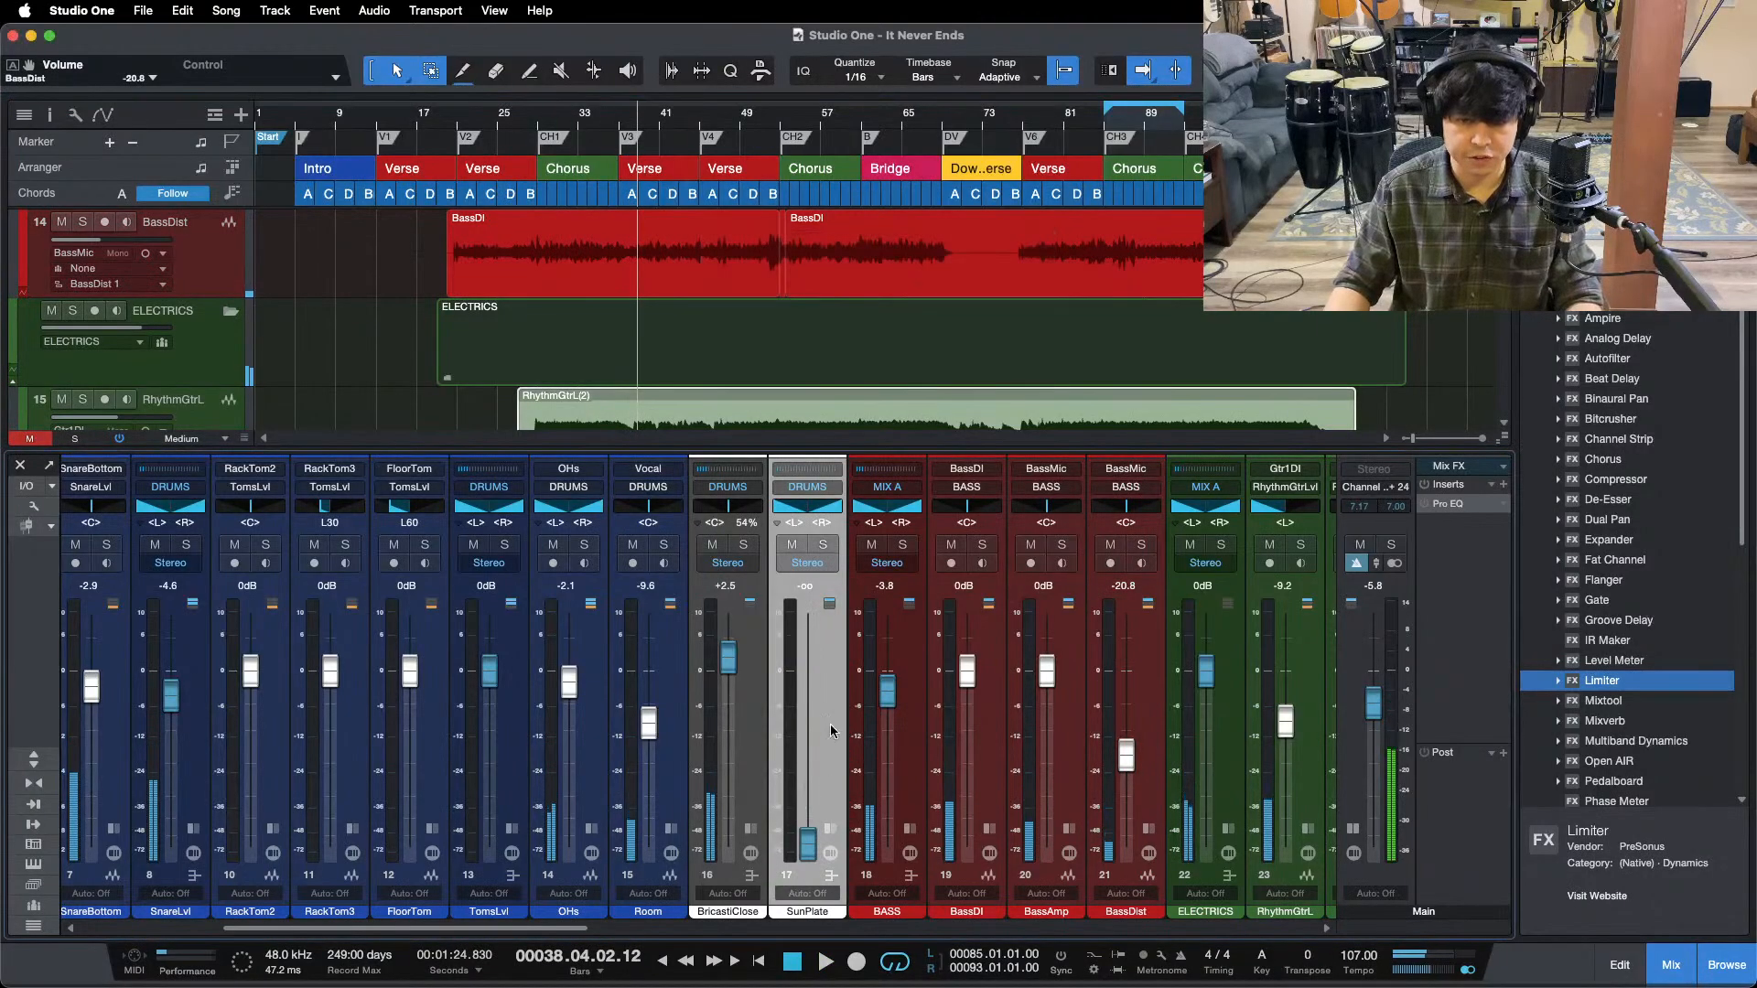
pyautogui.press('space')
pyautogui.moveTo(808, 843); pyautogui.dragTo(811, 803)
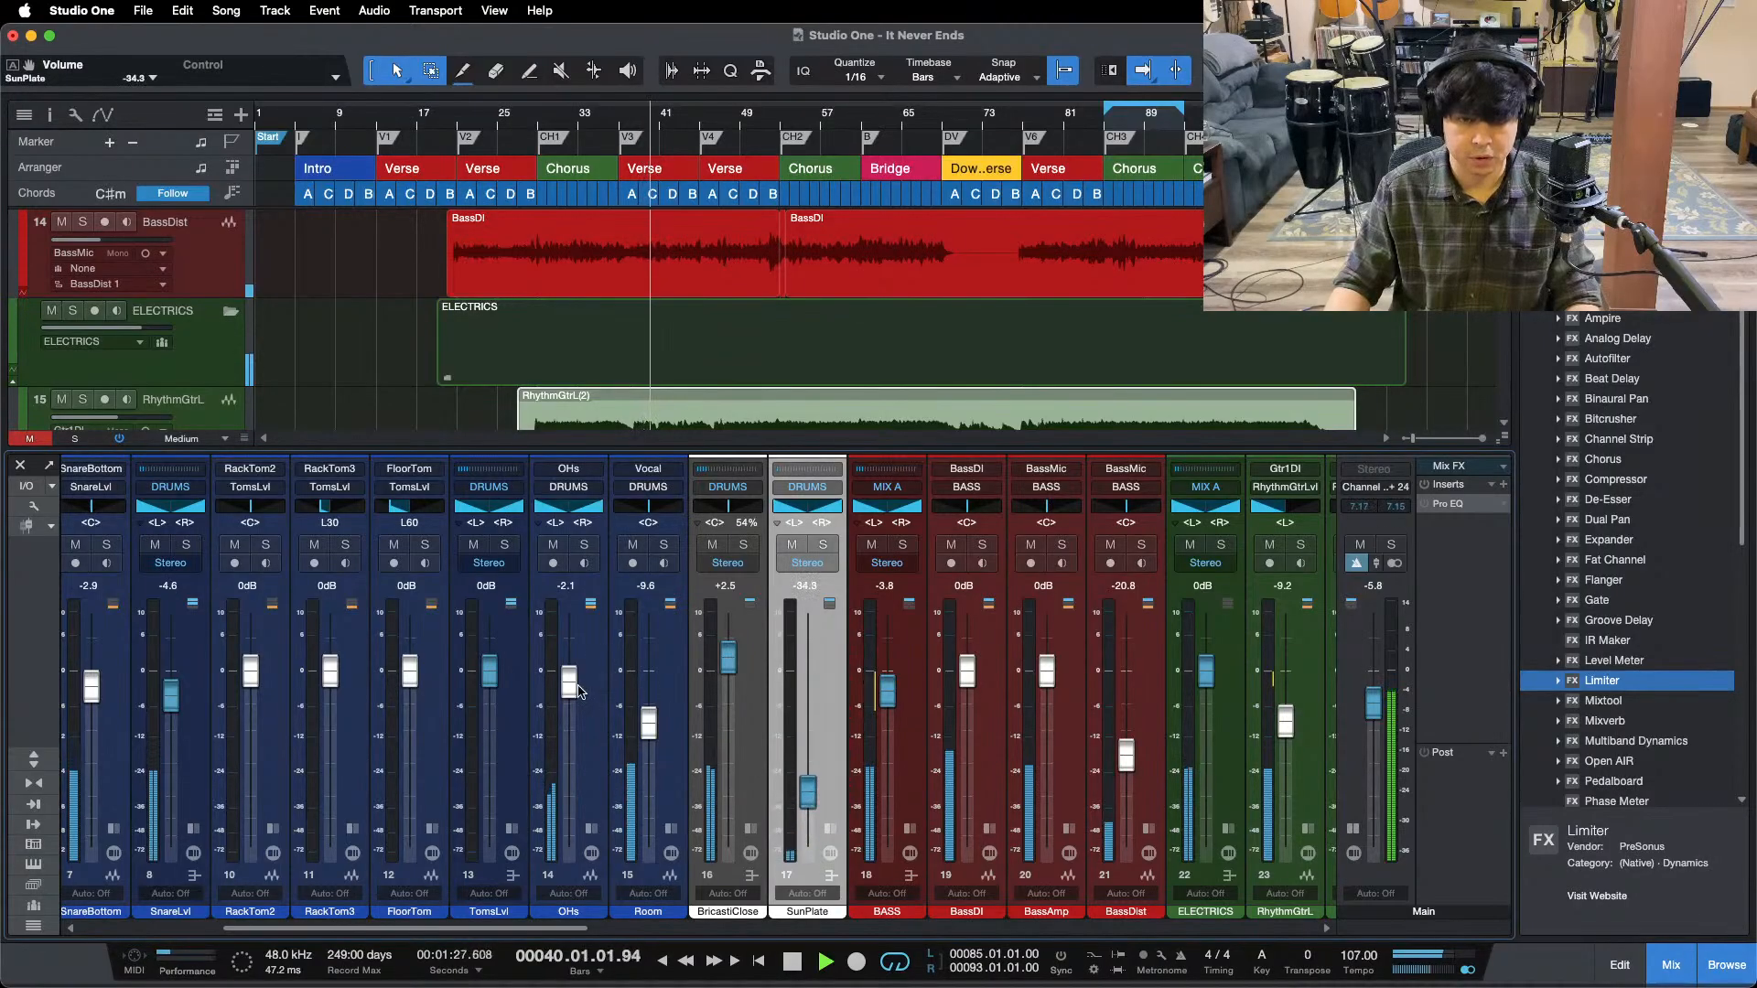
# - Toggle the OHs channel's mute to compare and lower its volume to -2.5 dB
pyautogui.click(552, 546)
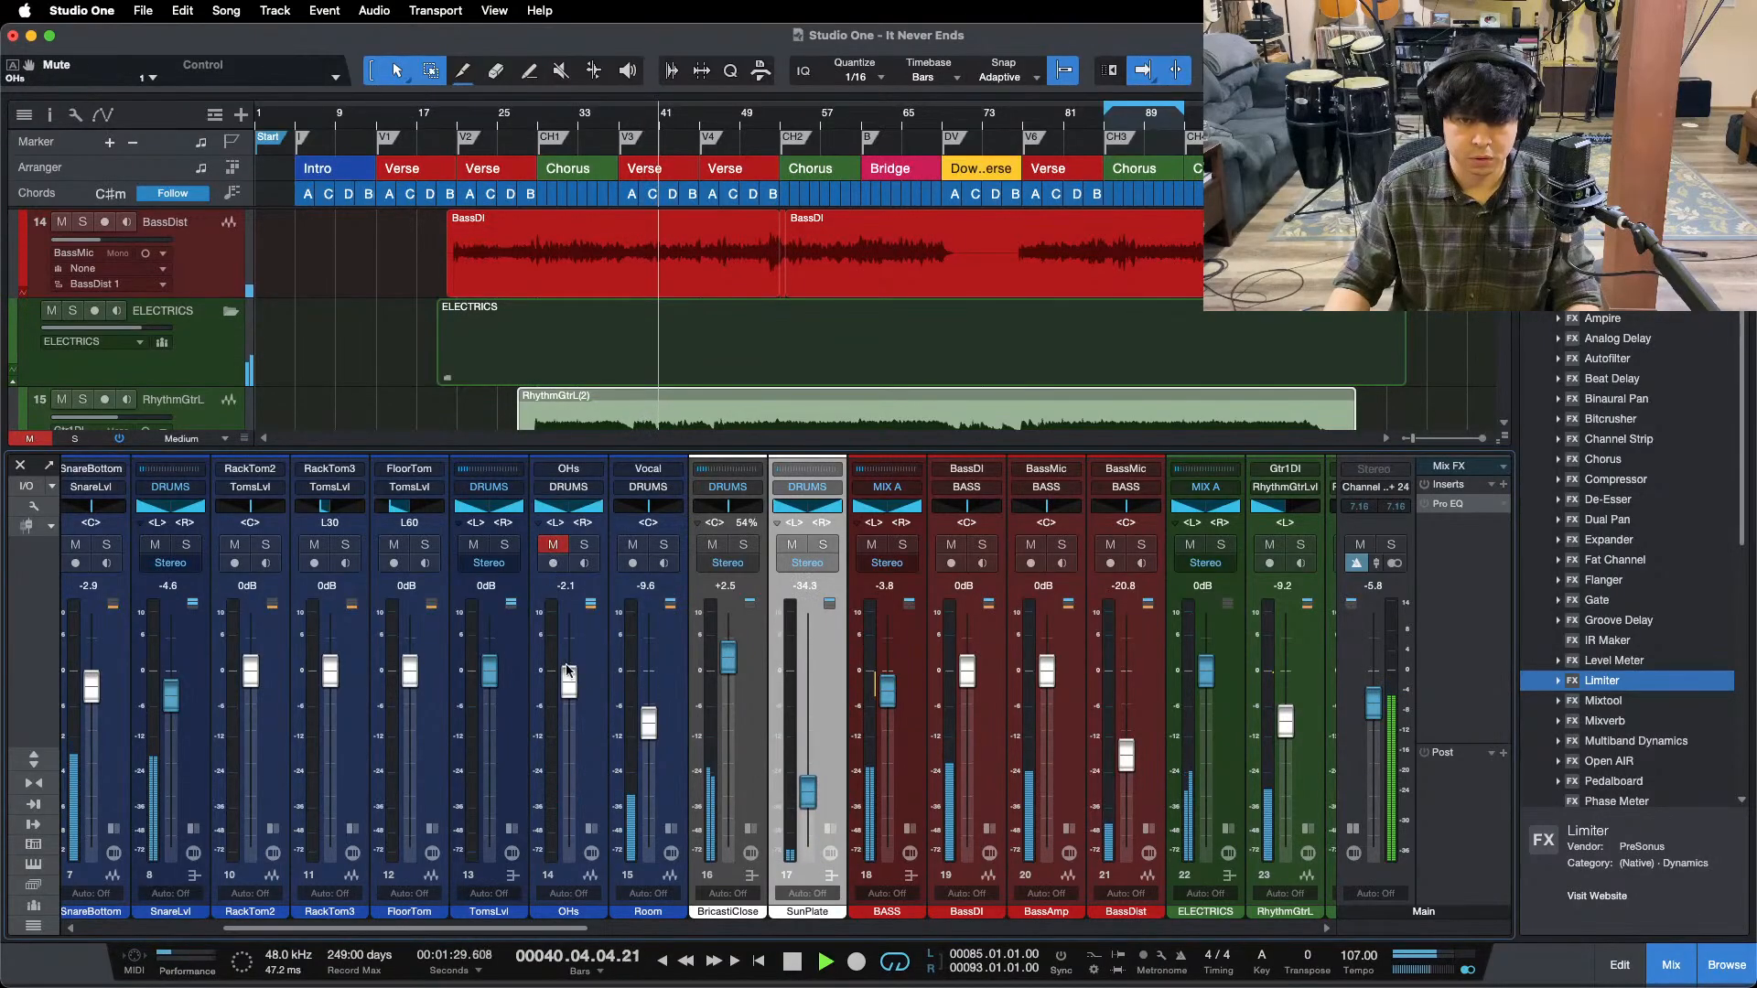
pyautogui.moveTo(568, 671); pyautogui.dragTo(569, 675)
pyautogui.click(552, 546)
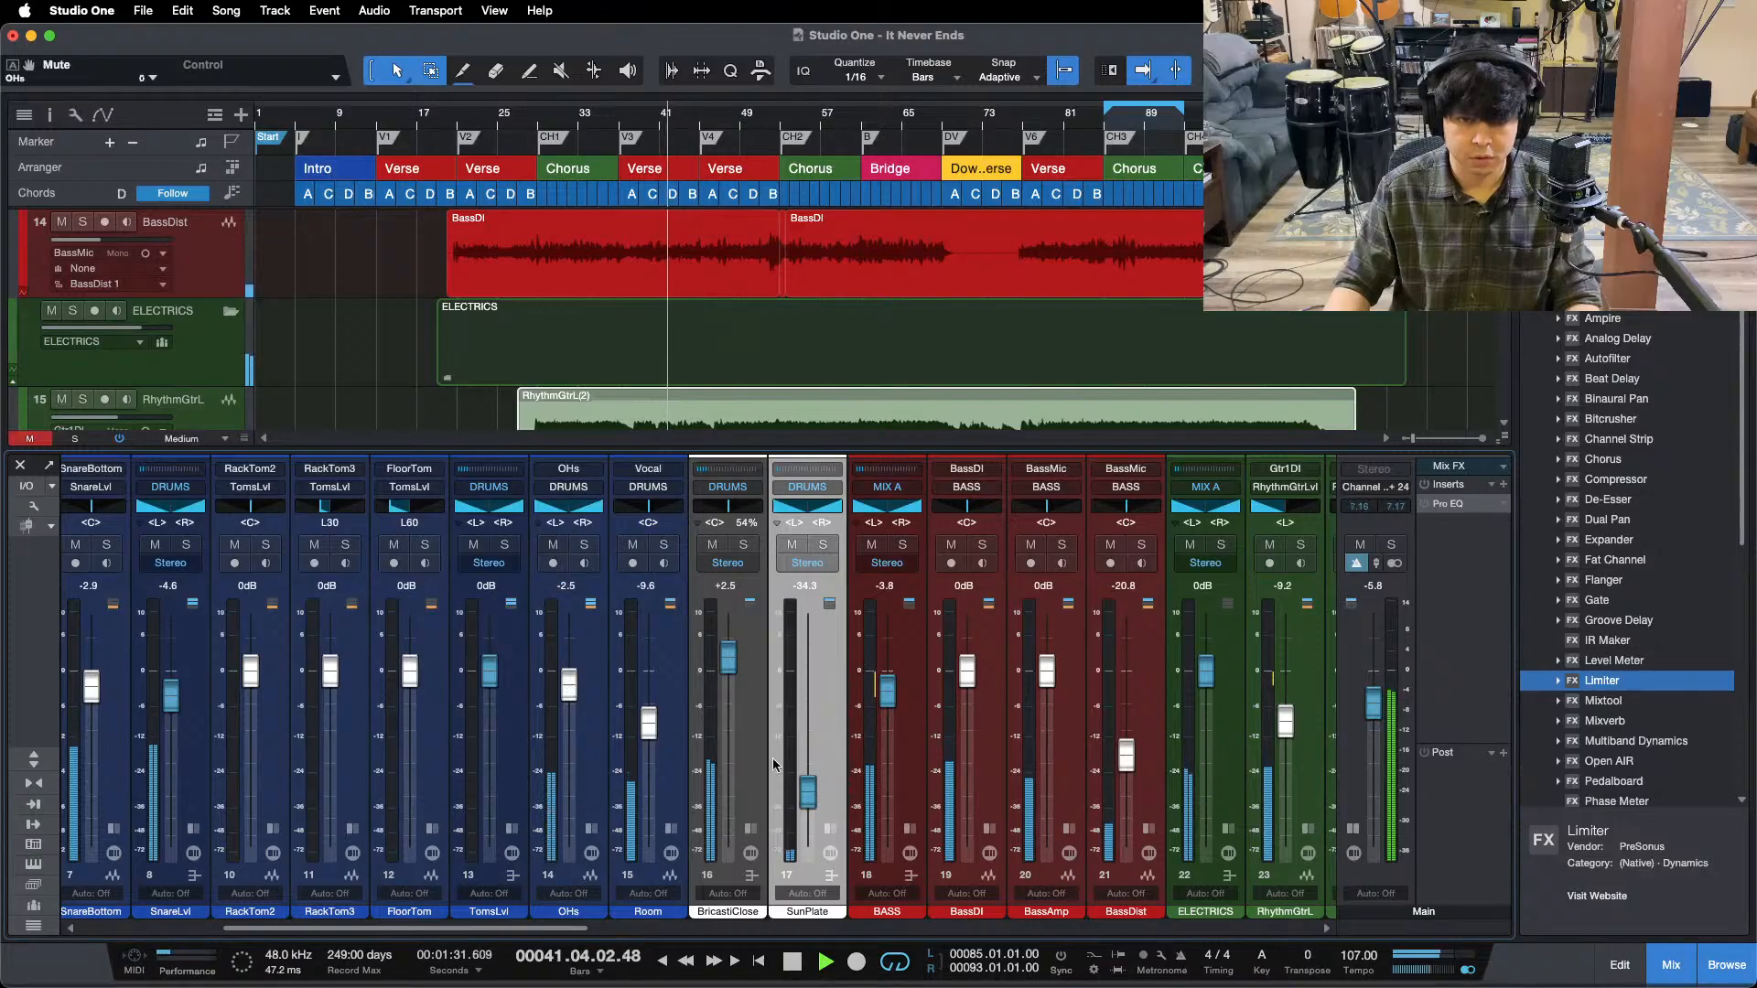
# - Raise the SunPlate channel to -8.3 dB while replaying the third verse
pyautogui.moveTo(808, 800); pyautogui.dragTo(808, 764)
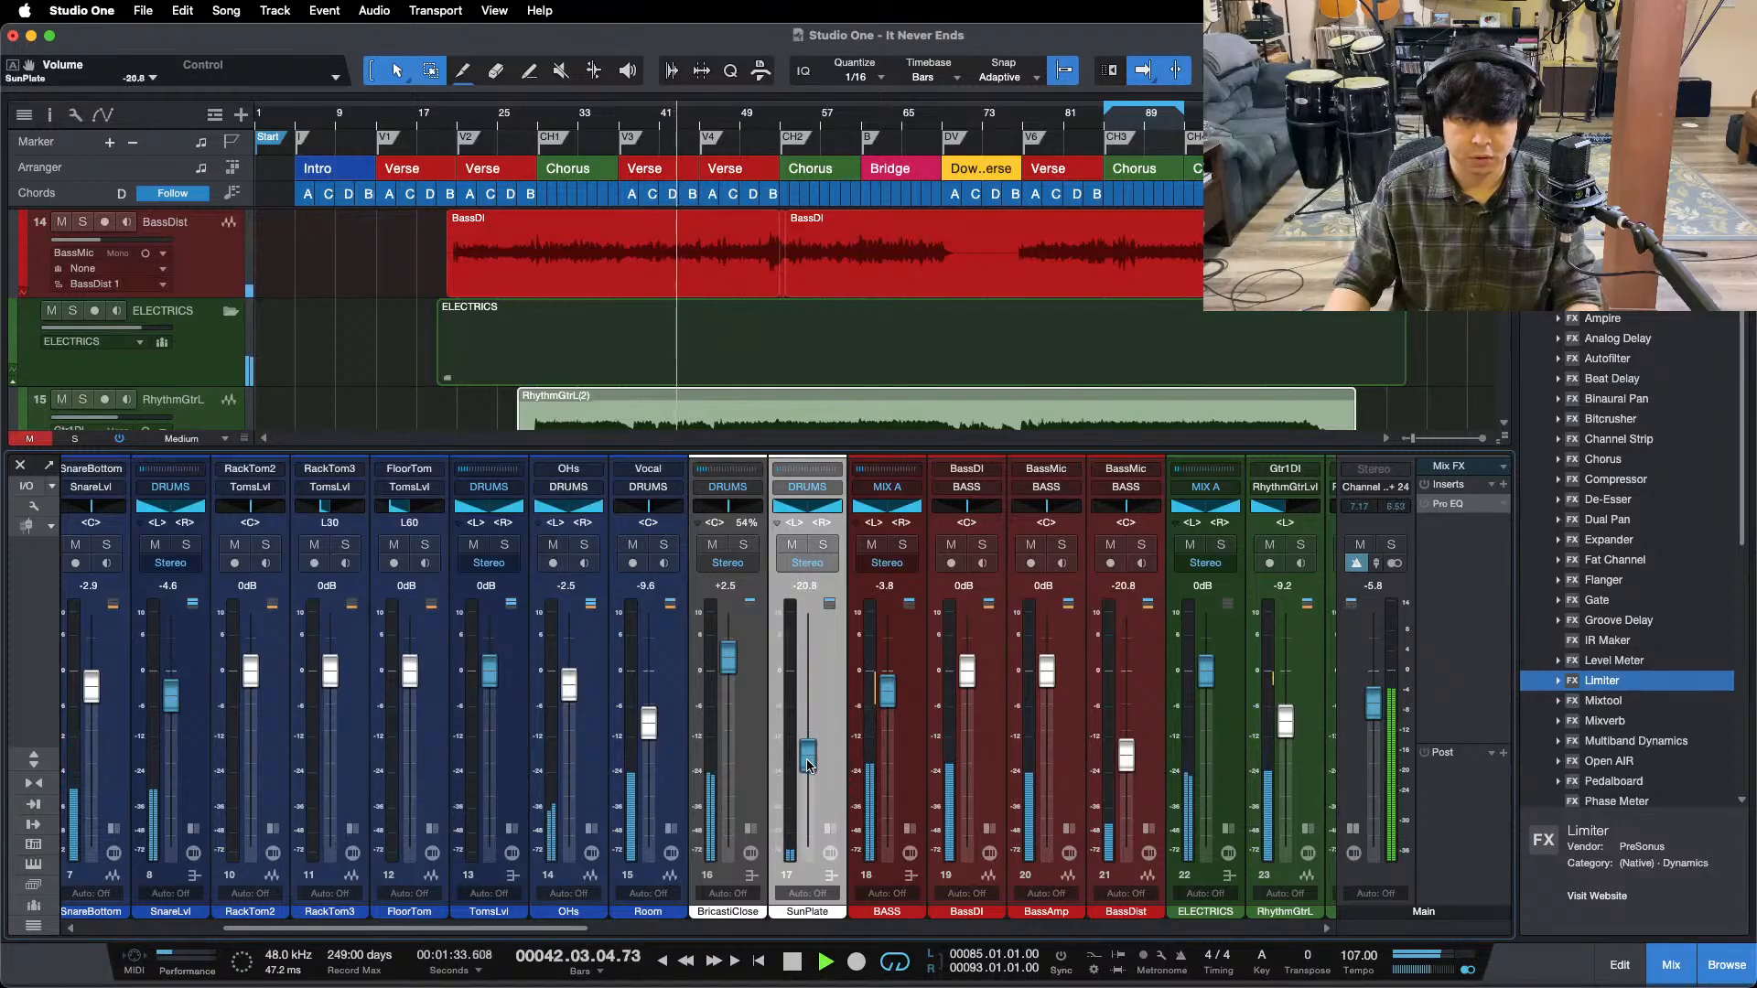
pyautogui.scroll(1, 807, 765)
pyautogui.hotkey('shift', 'b')
pyautogui.scroll(3, 807, 765)
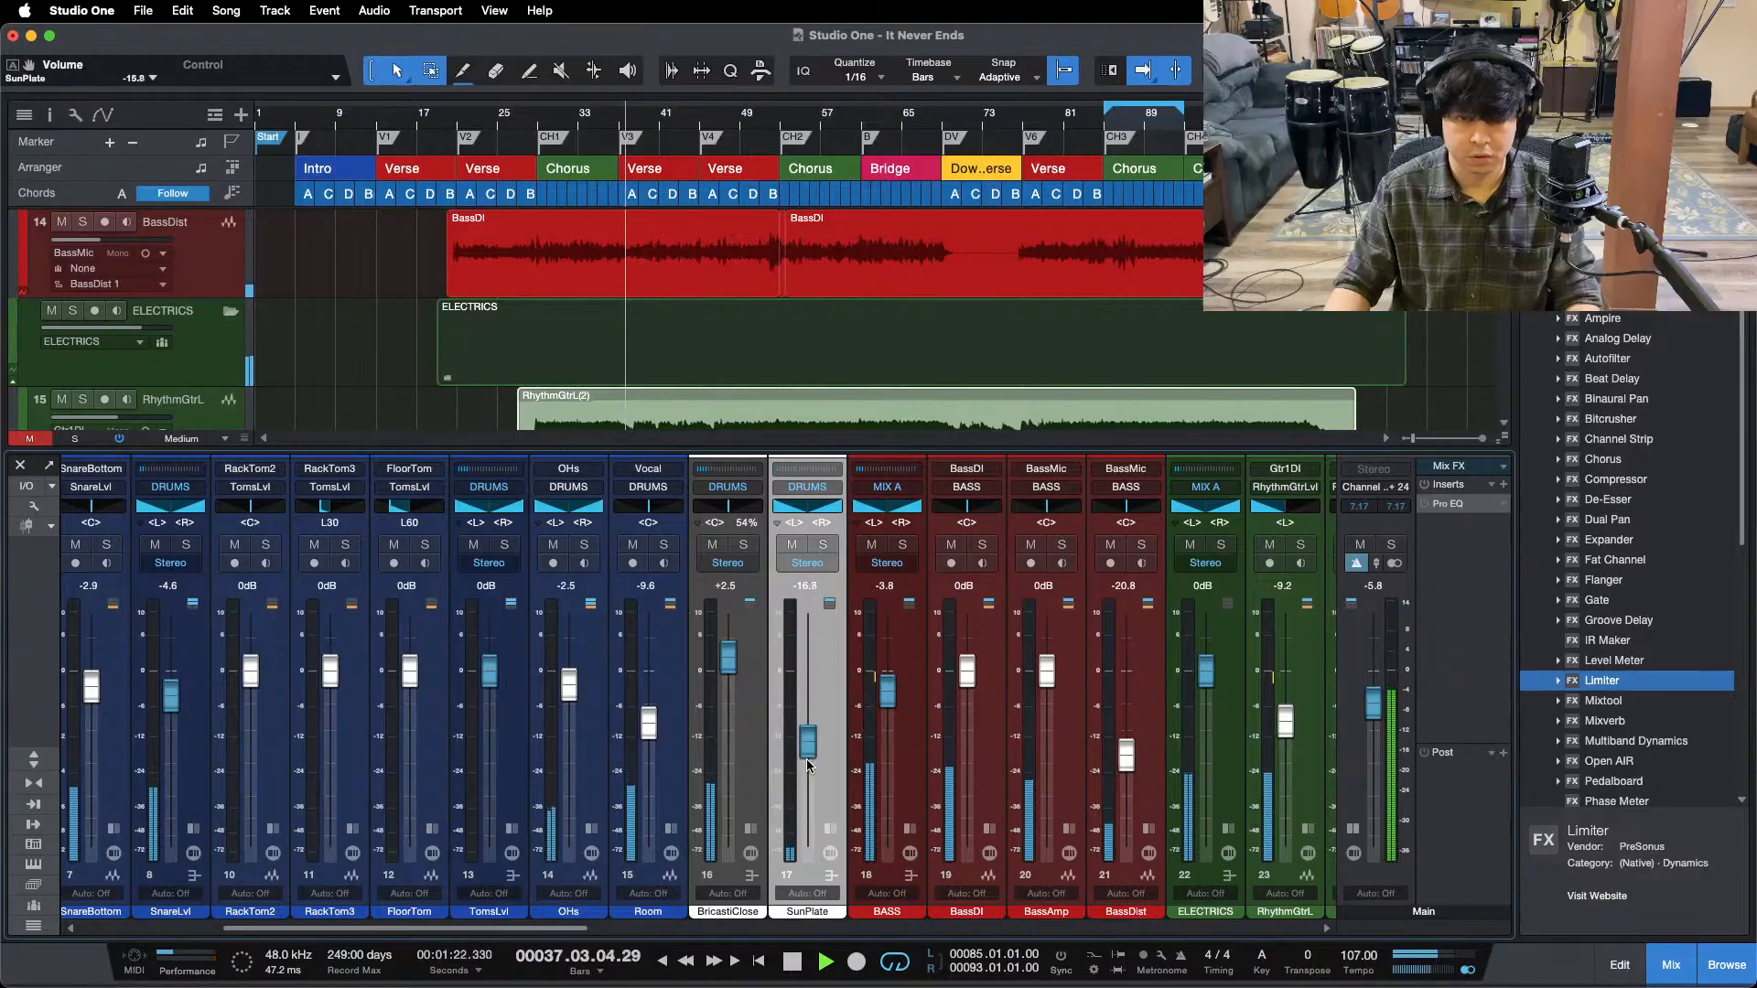
pyautogui.scroll(5, 807, 765)
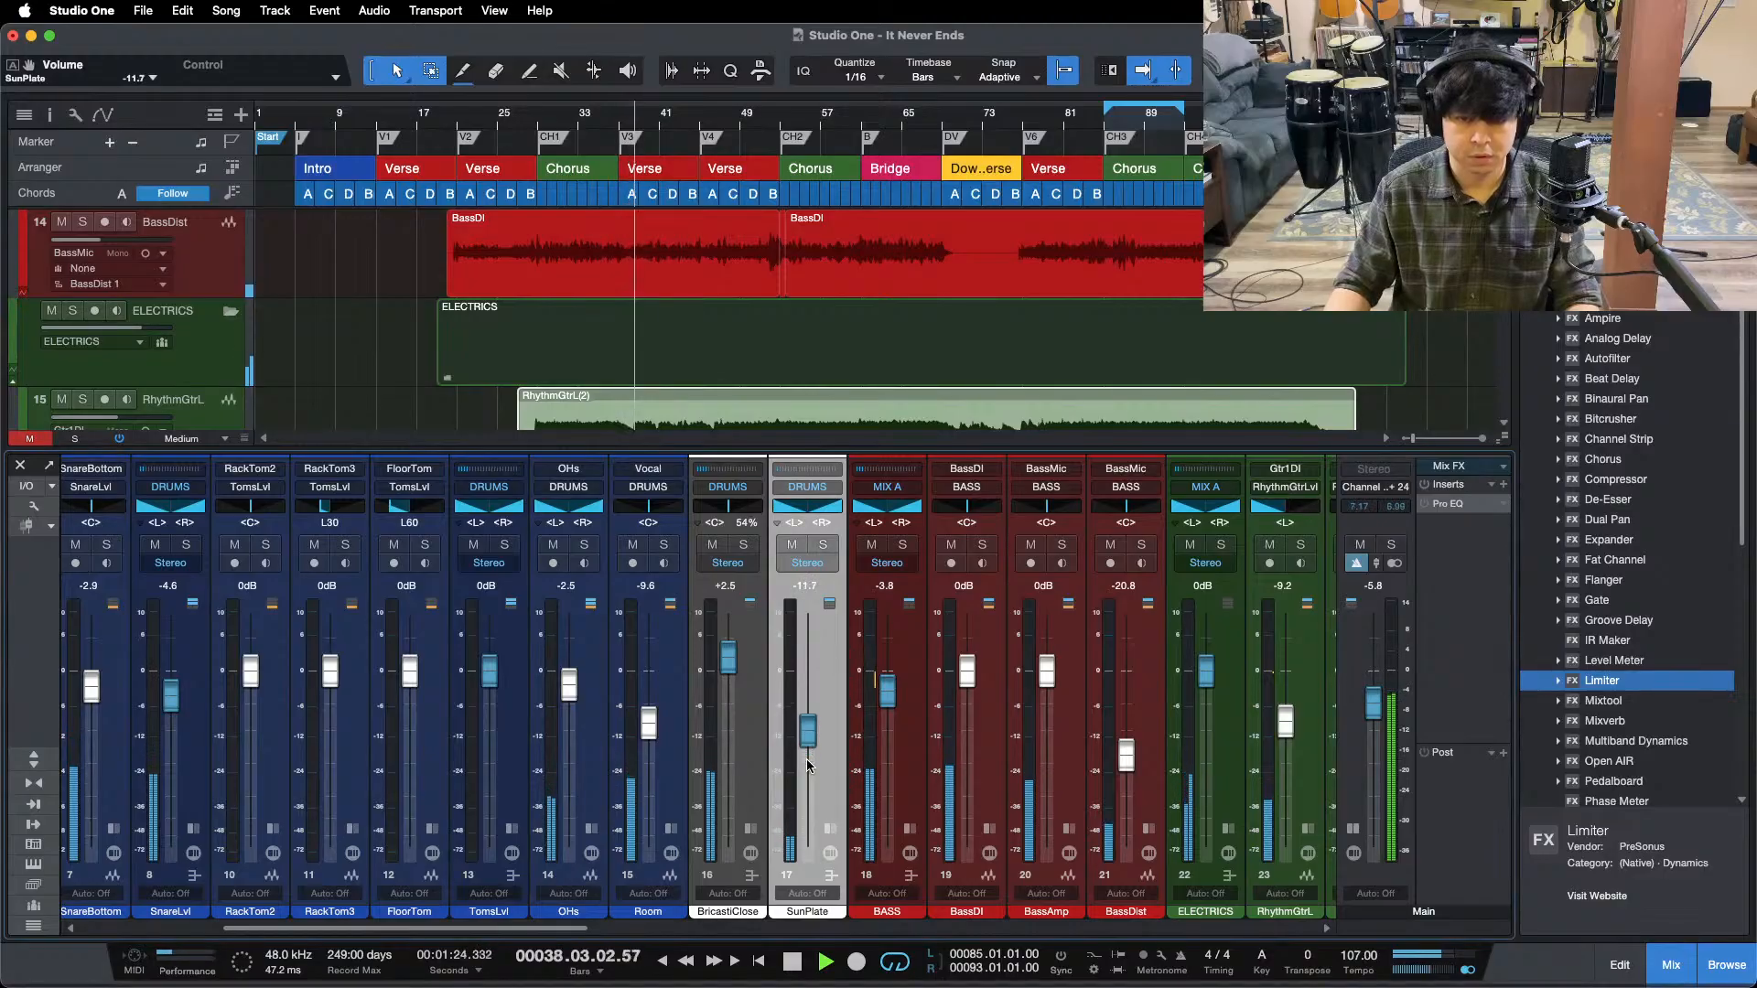
pyautogui.scroll(2, 807, 765)
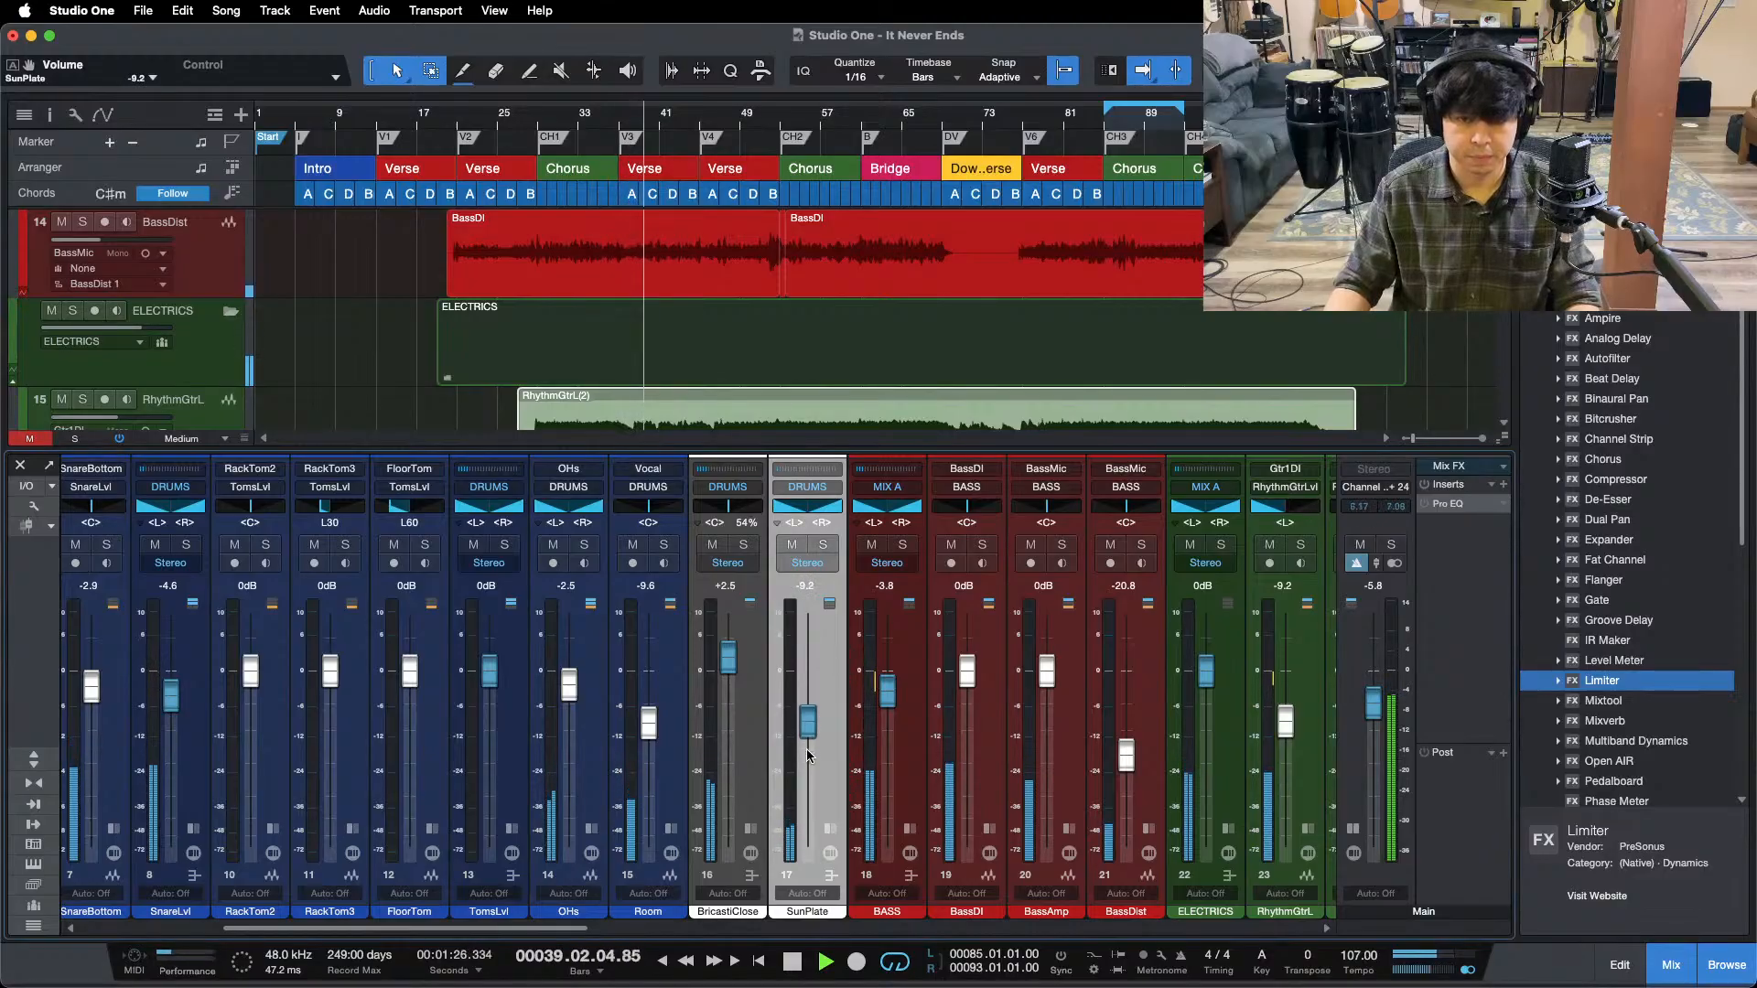
pyautogui.scroll(1, 807, 759)
pyautogui.scroll(1, 808, 750)
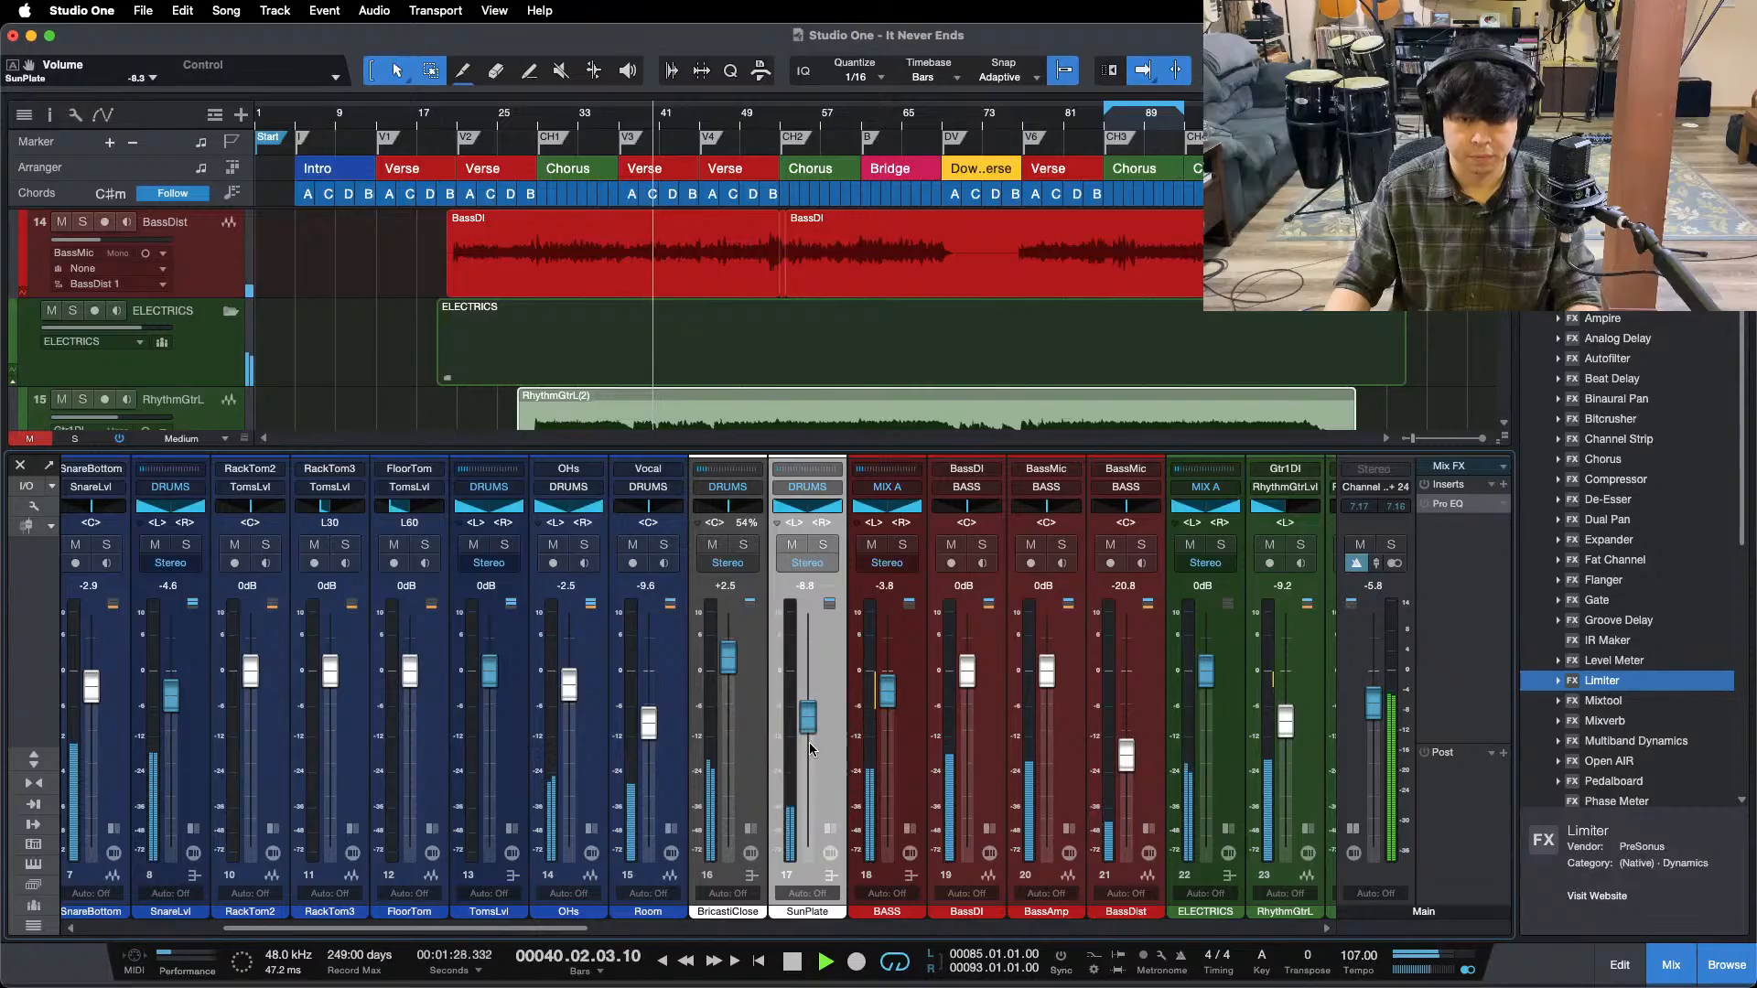
pyautogui.scroll(1, 809, 749)
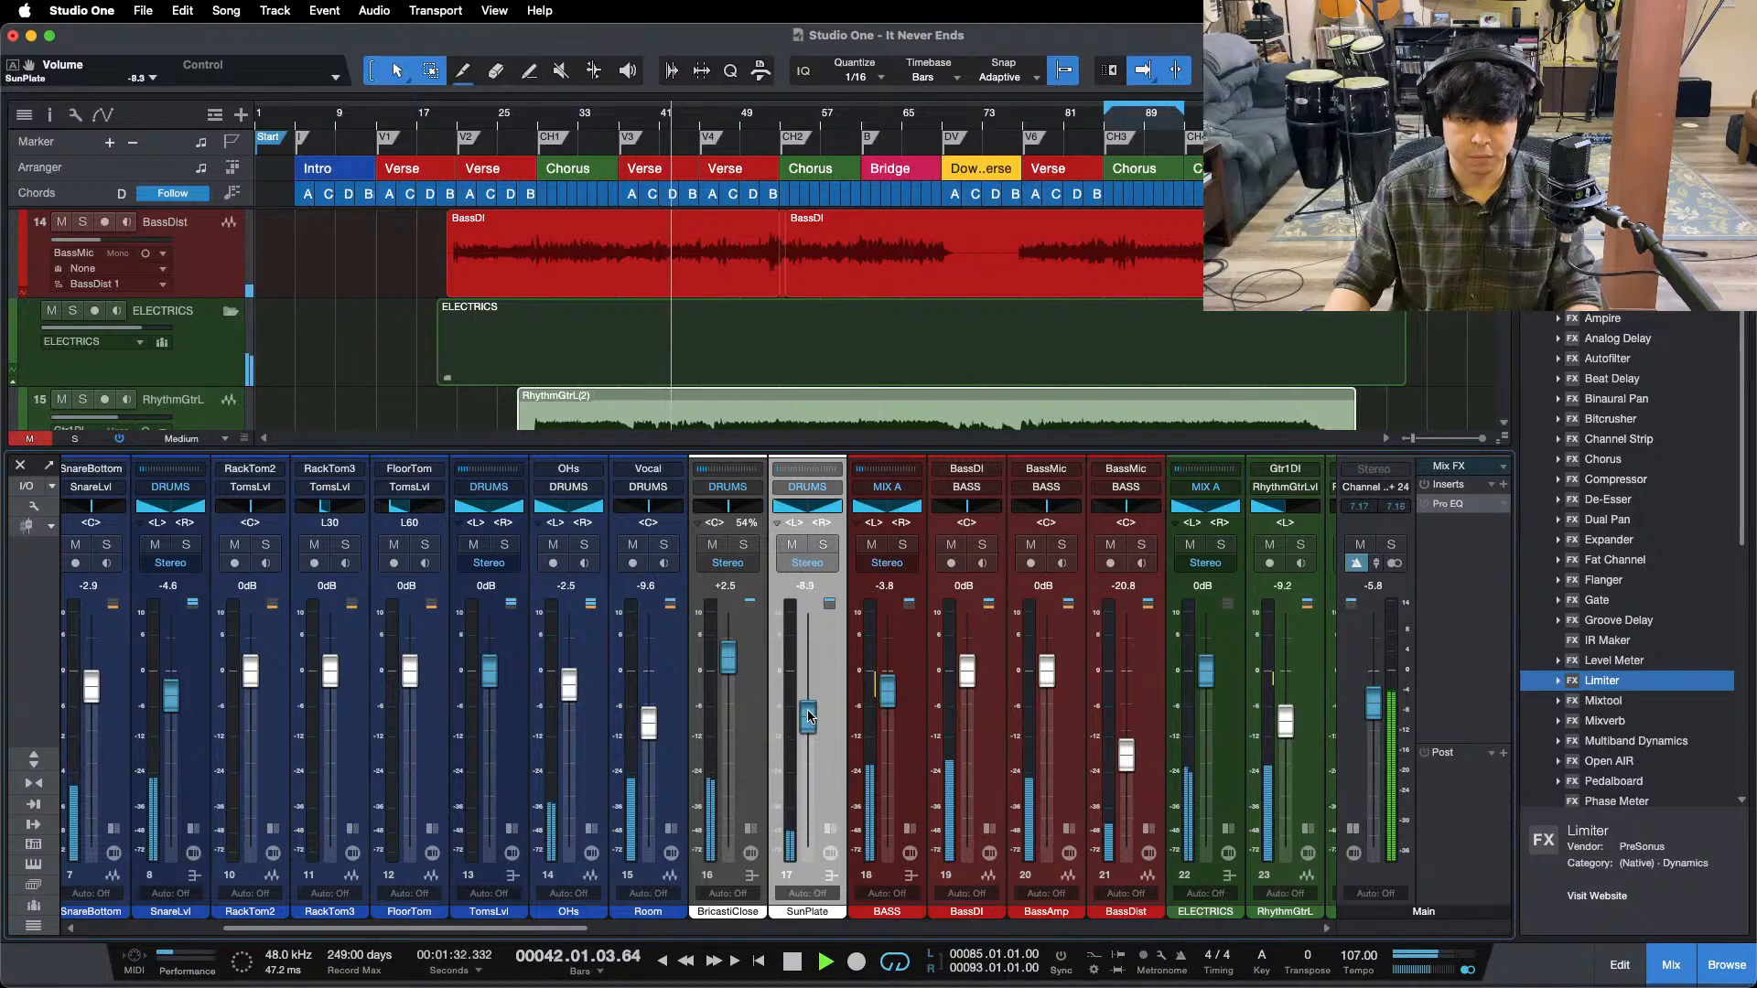
pyautogui.scroll(-1, 815, 706)
# - Unmute the Organ track in the arrangement while the song plays toward the second chorus
pyautogui.moveTo(560, 928); pyautogui.dragTo(868, 945)
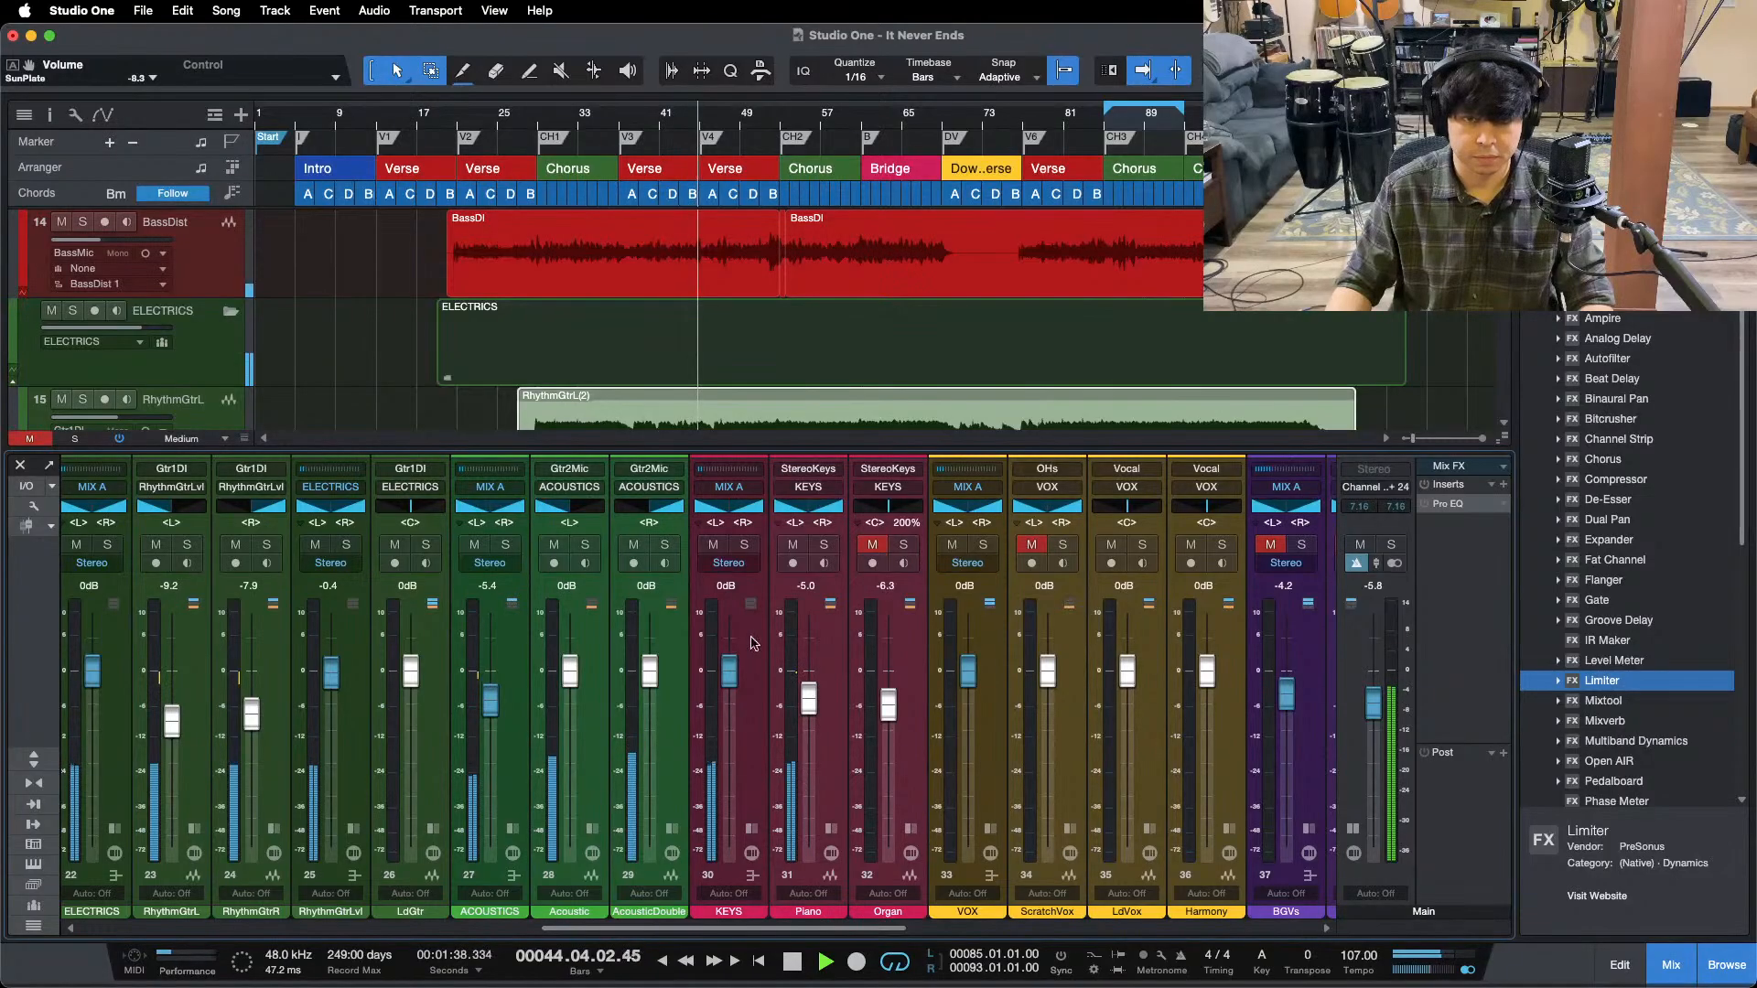
pyautogui.press('F3')
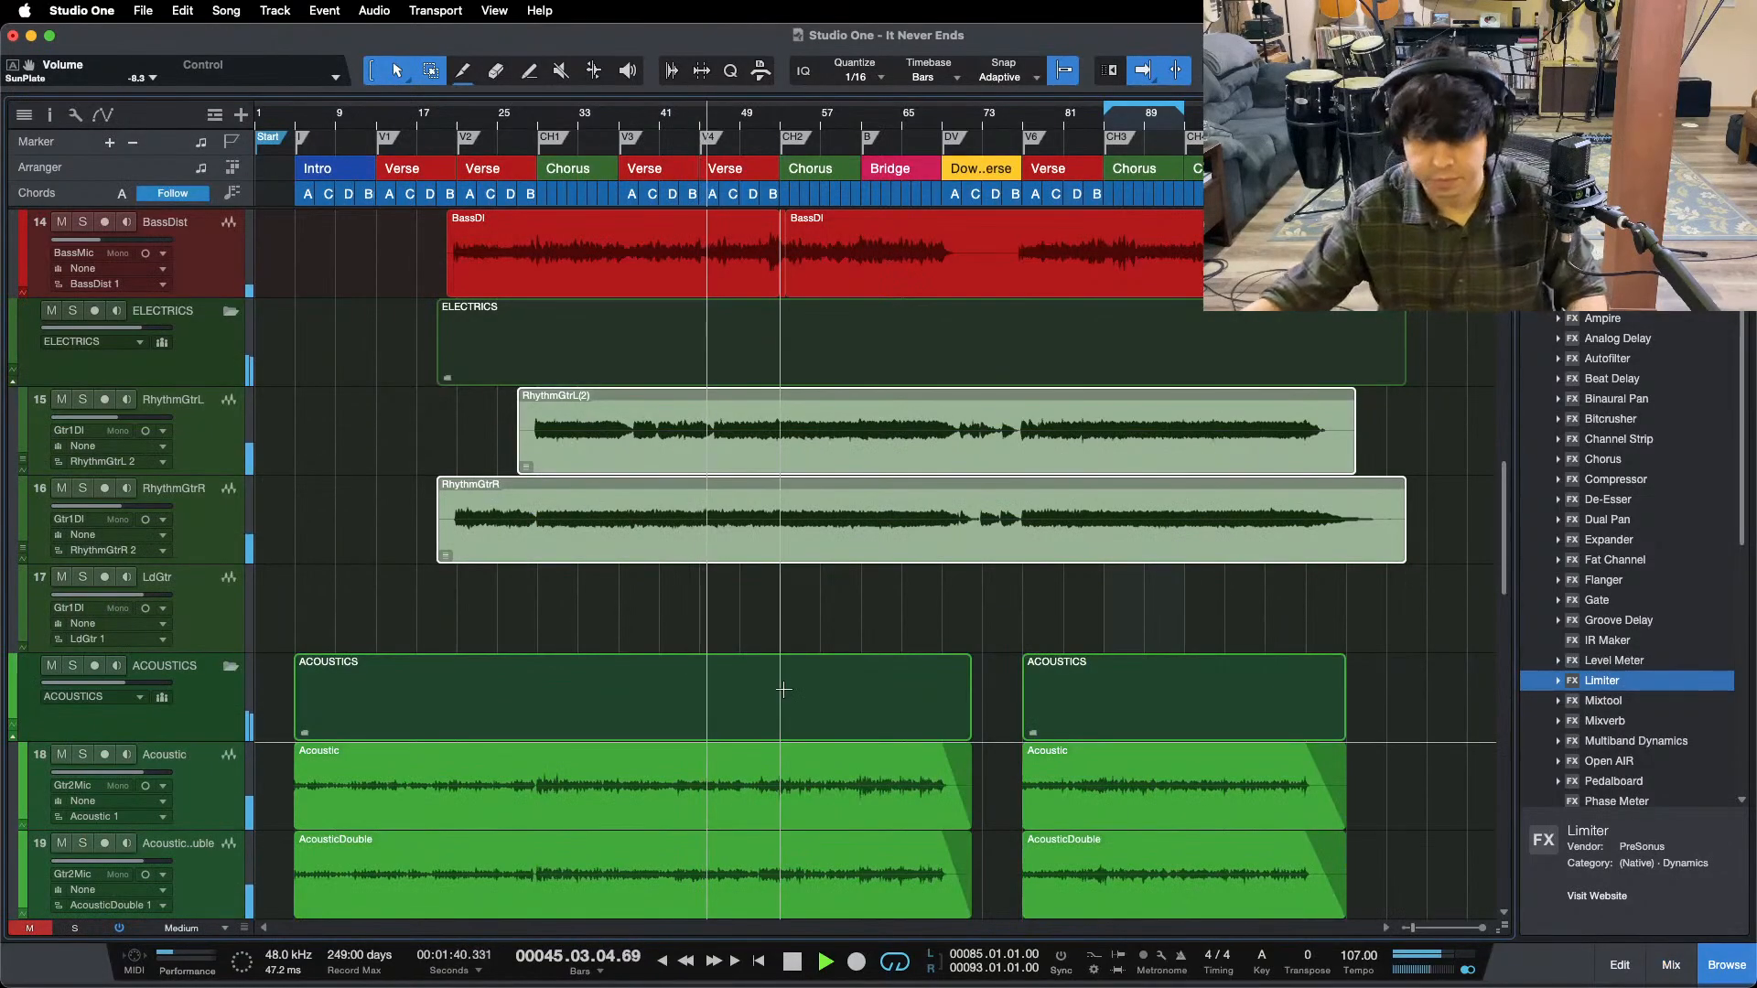
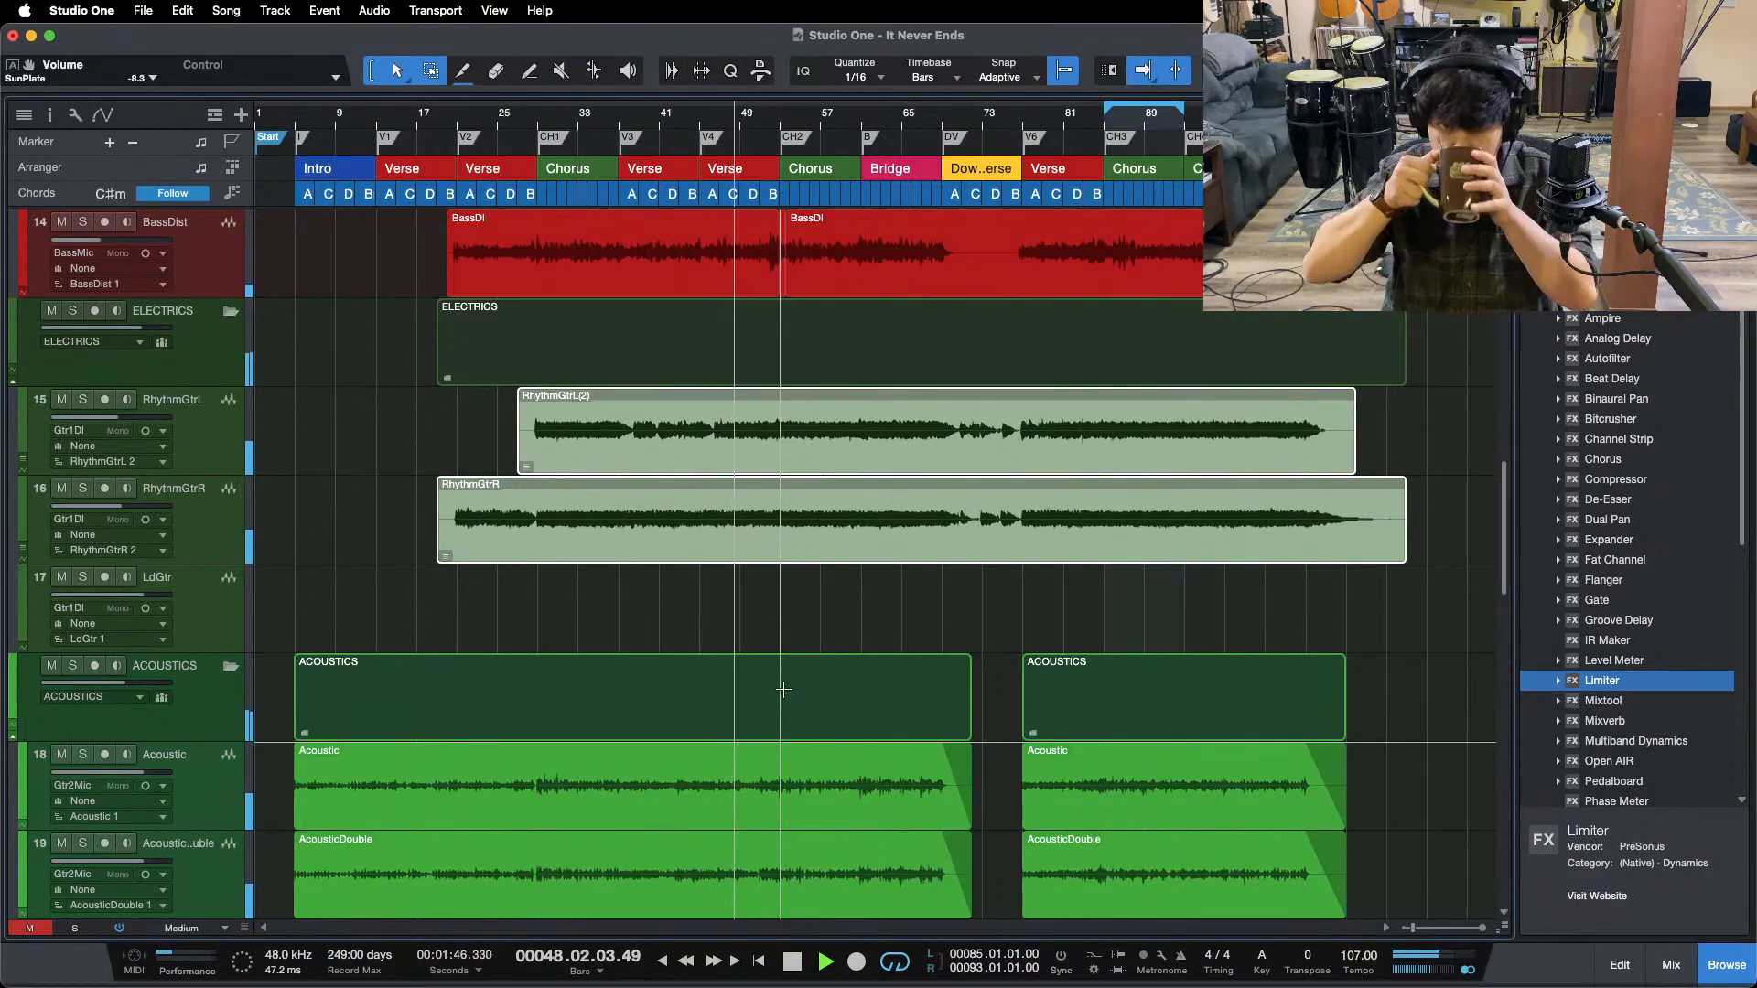
pyautogui.press('F3')
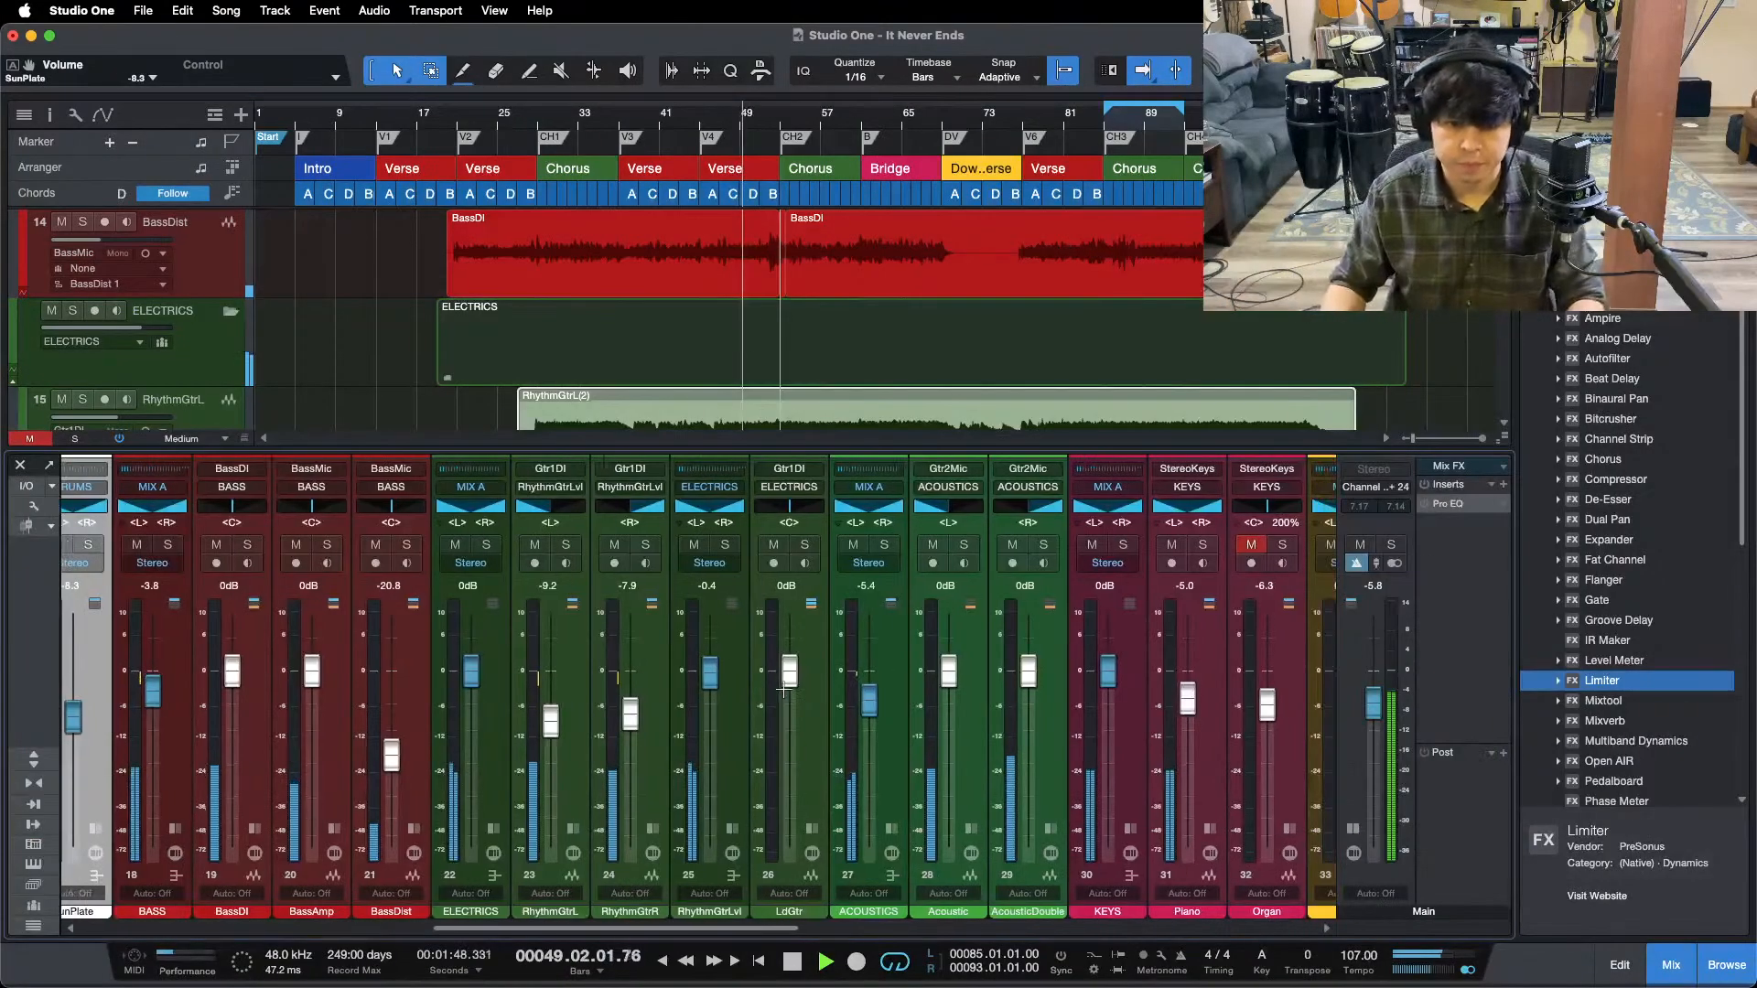
pyautogui.press('F3')
pyautogui.scroll(-12, 125, 454)
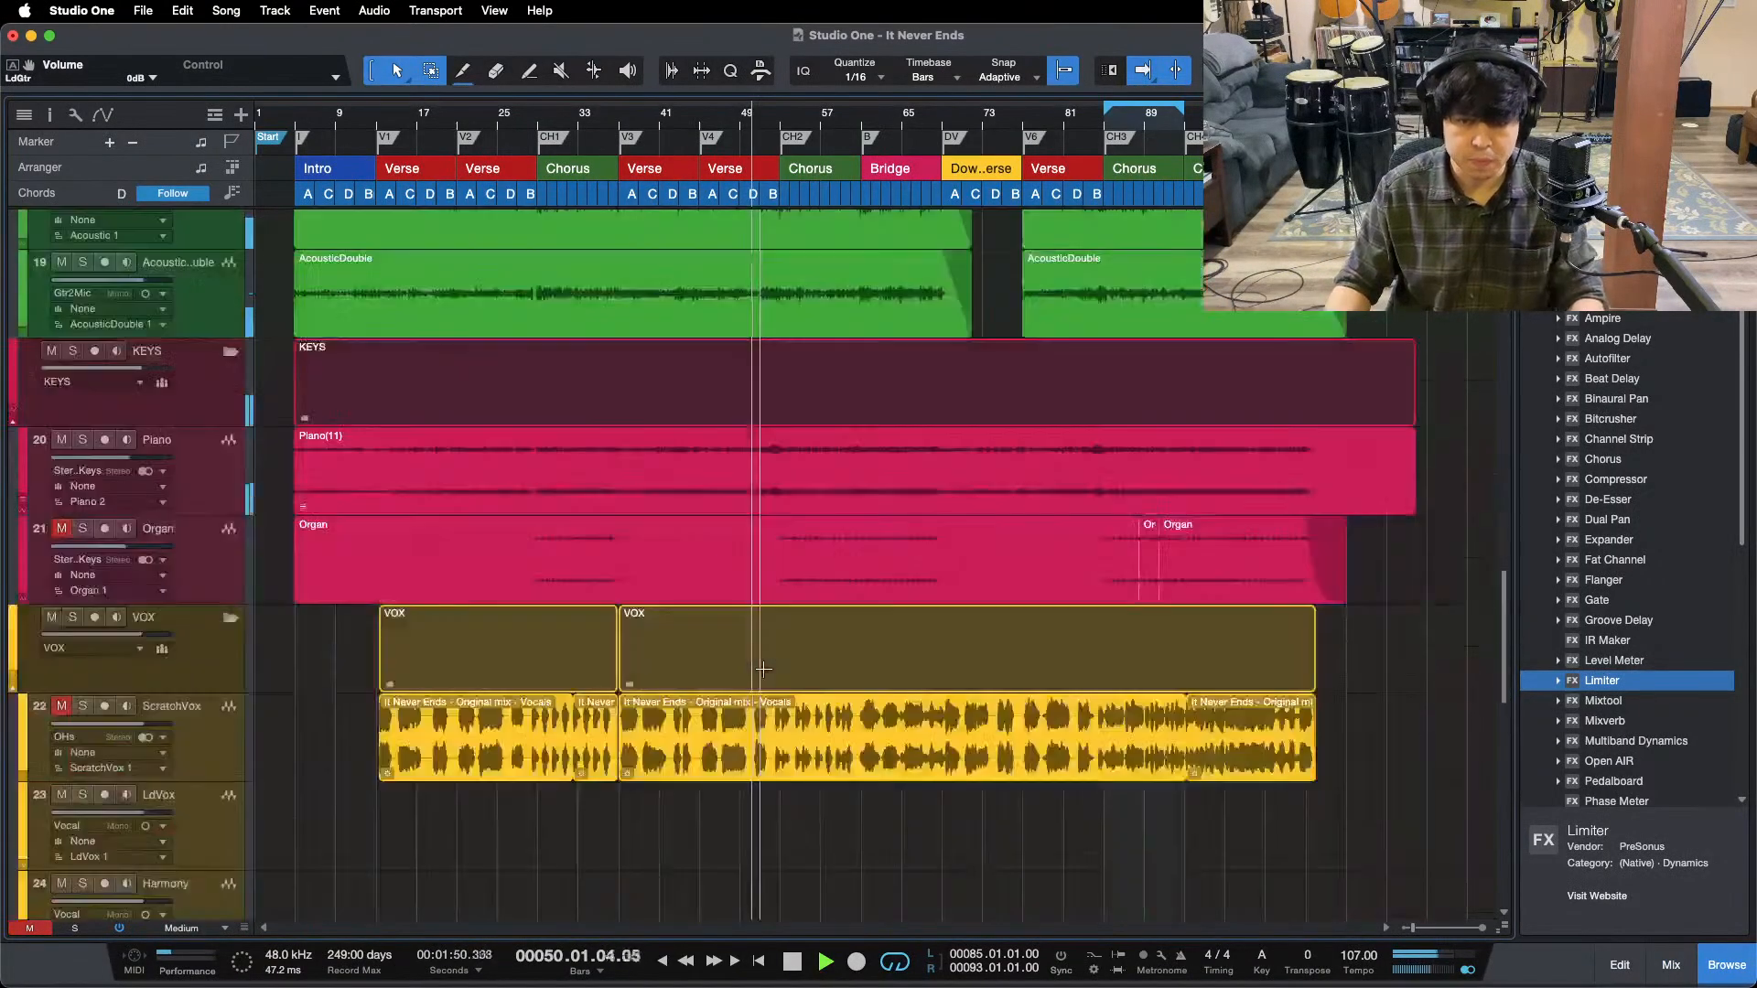
pyautogui.click(61, 480)
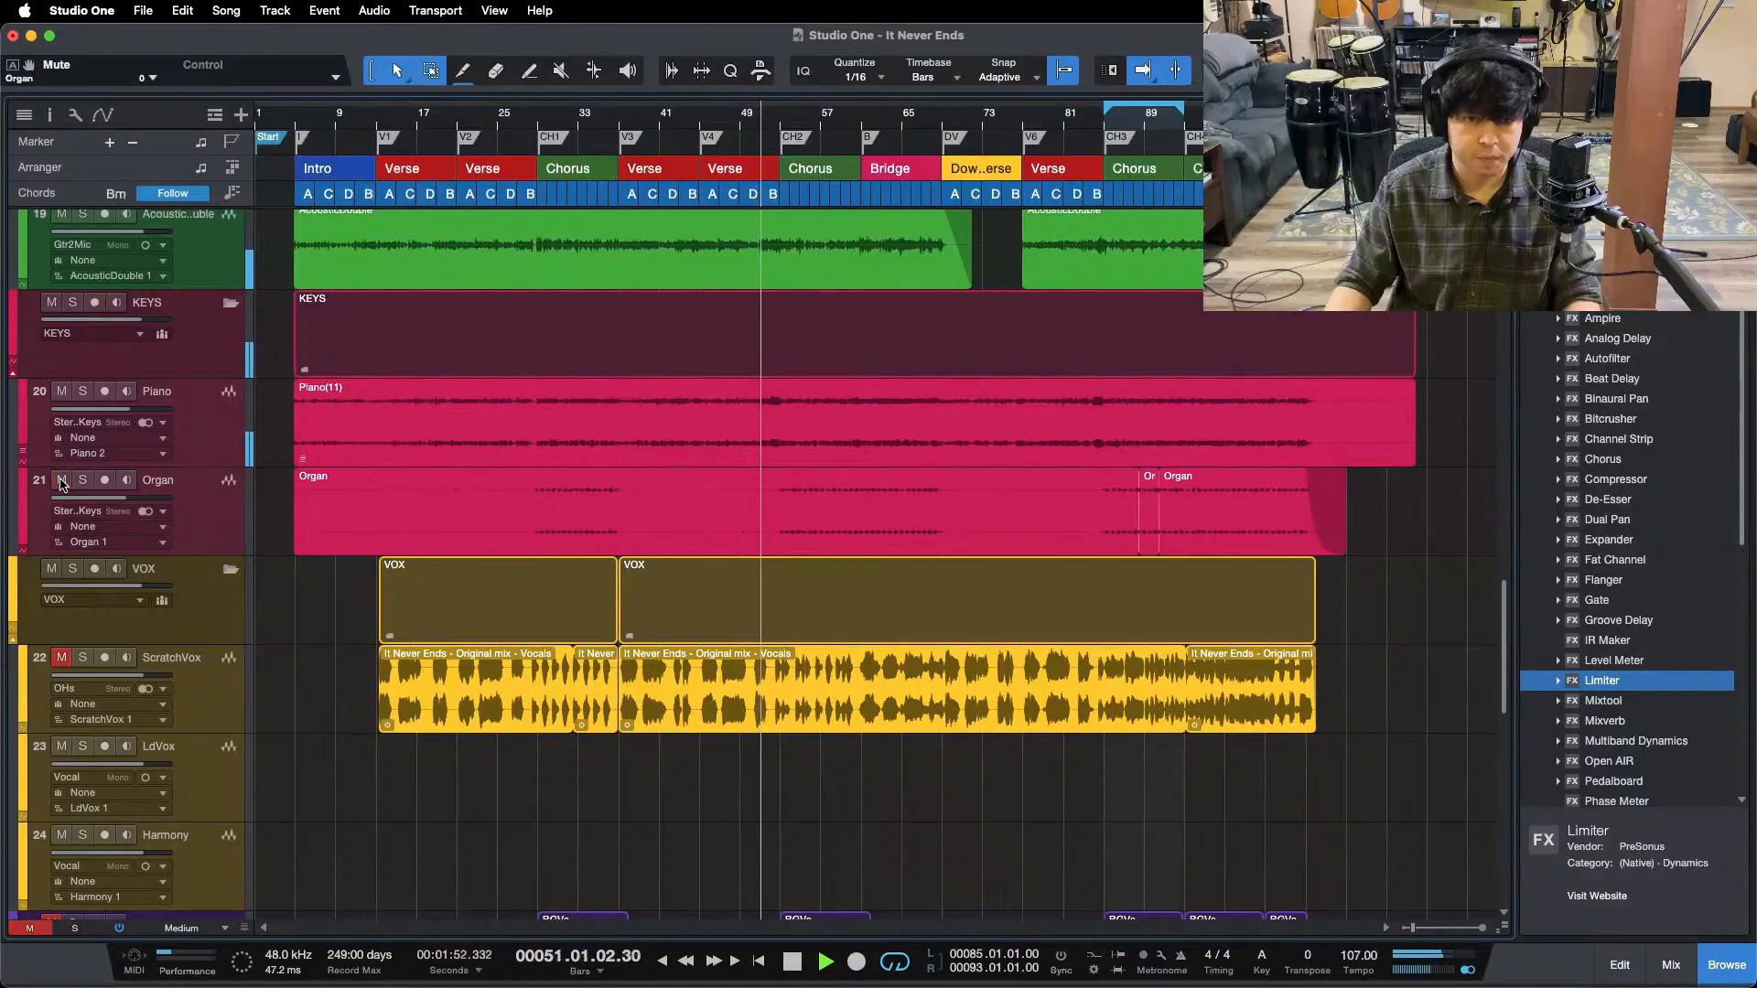
# - Solo the Organ, expand its mixer channel and set the Pro EQ high-mid band gain to 11.04 dB
pyautogui.click(82, 480)
pyautogui.press('F3')
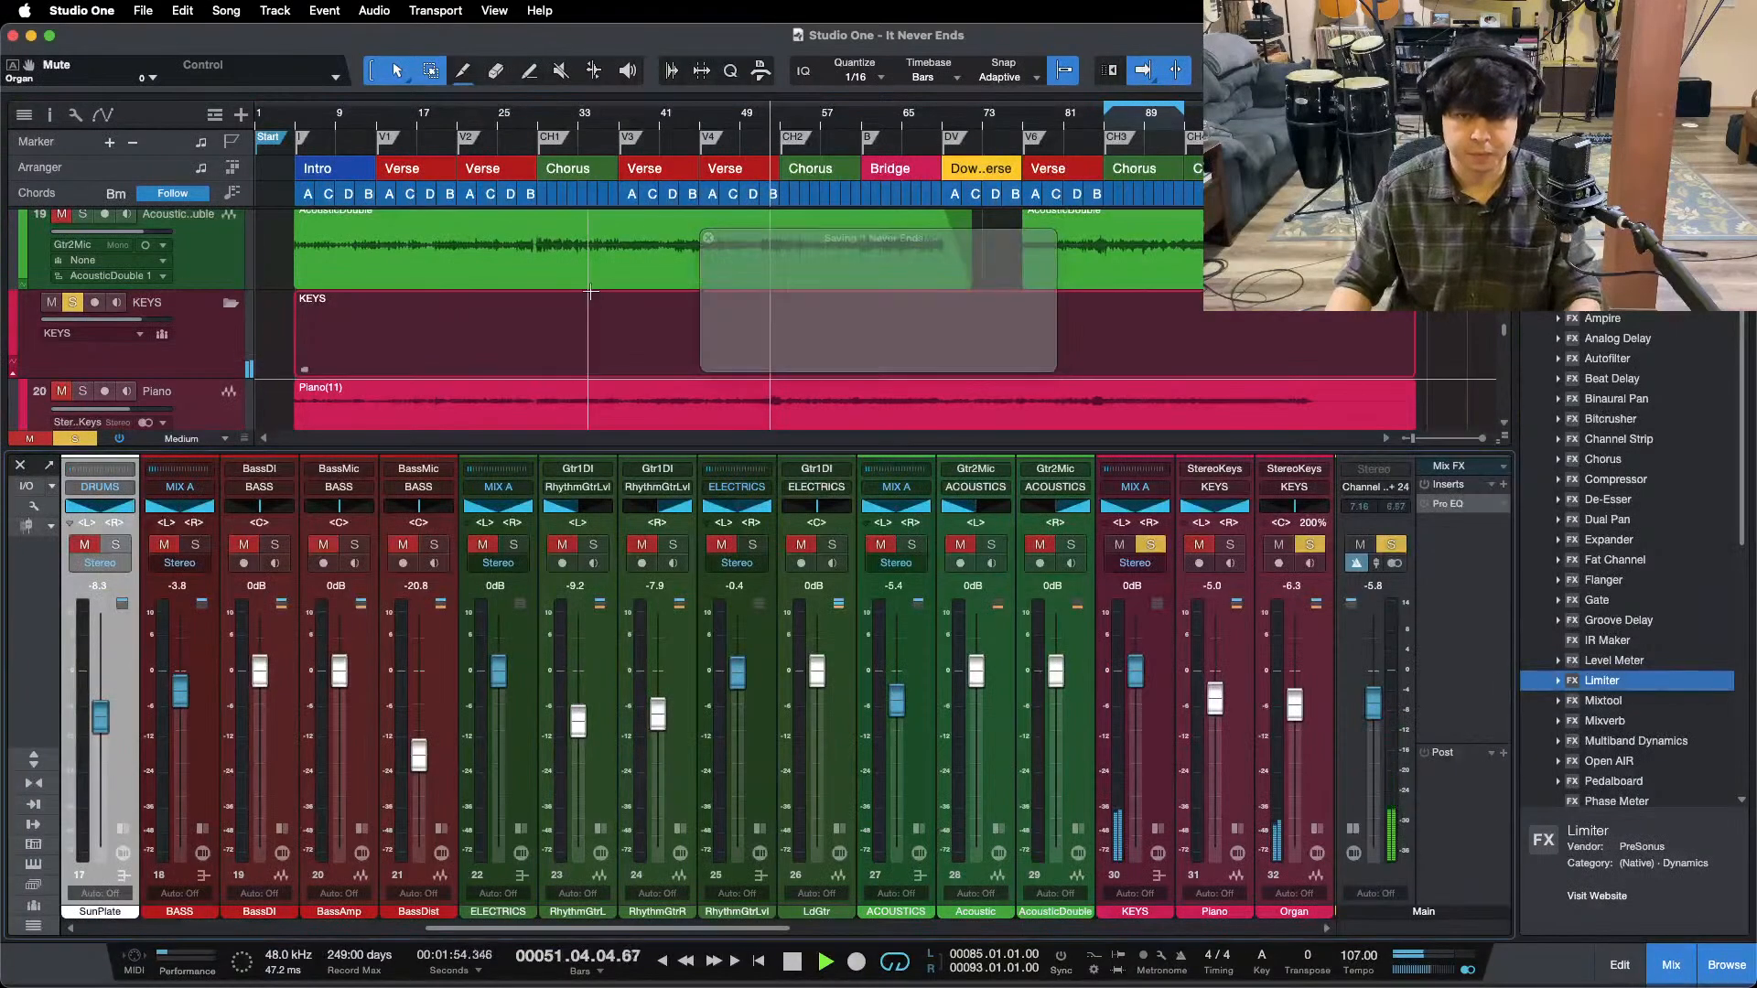
pyautogui.hscroll(5, 892, 856)
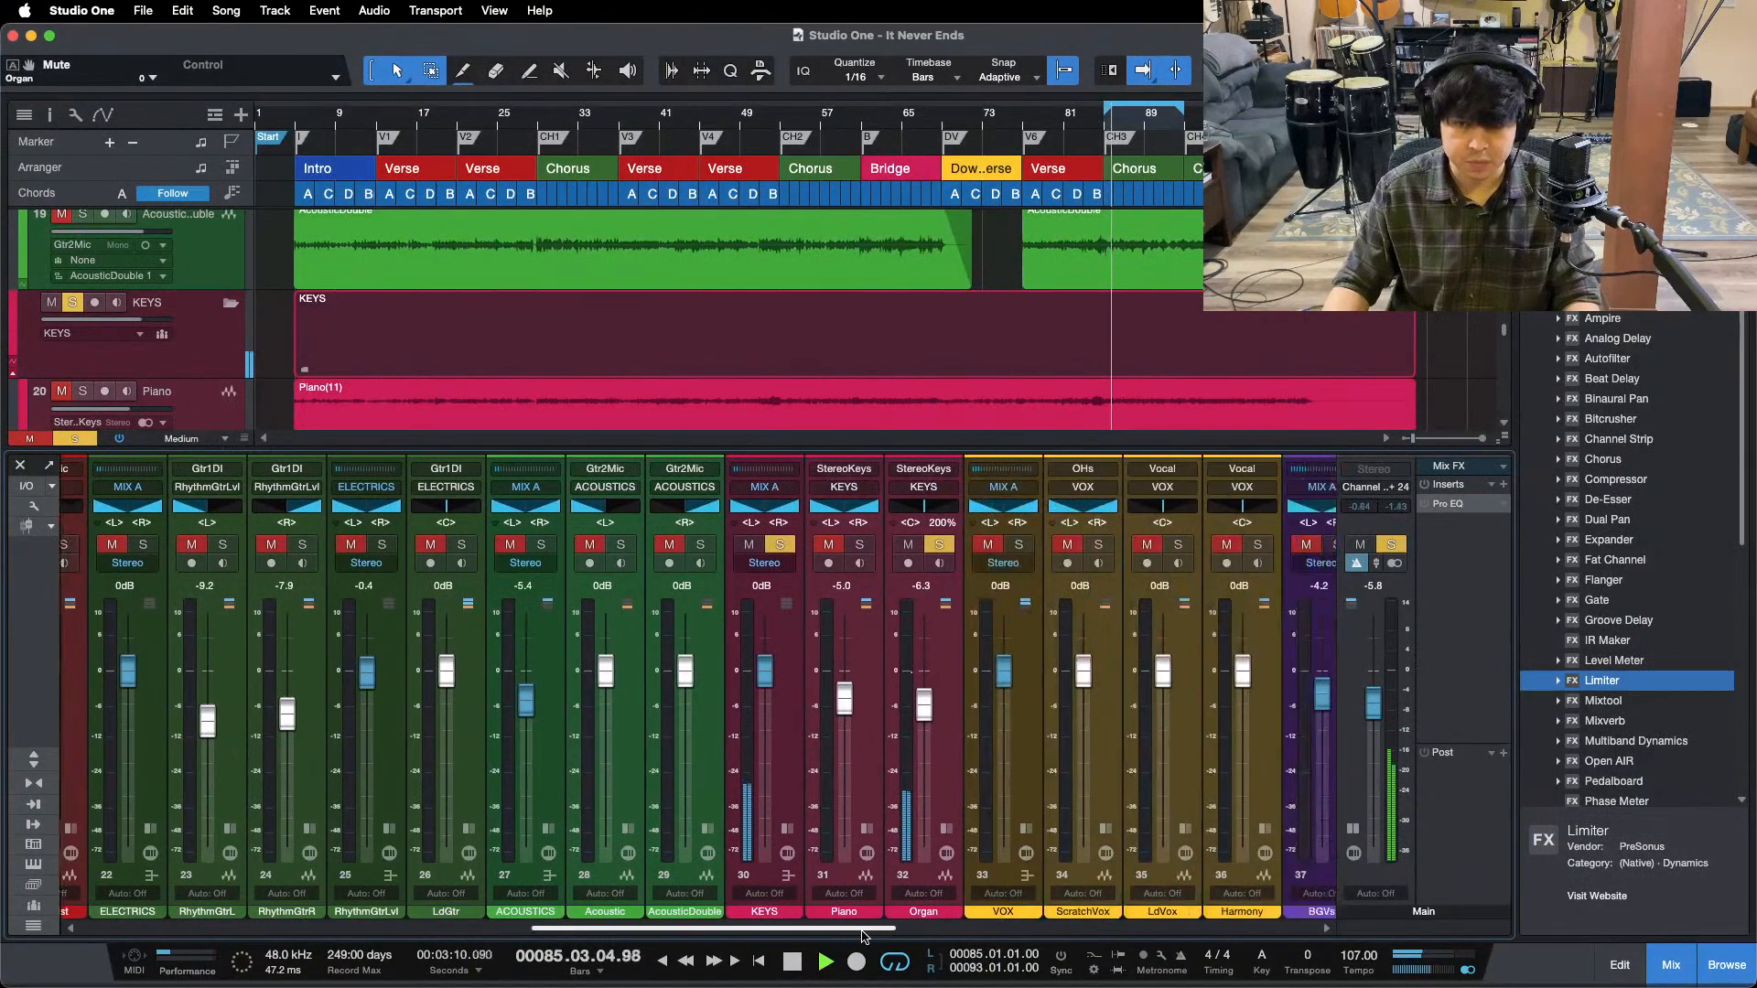
pyautogui.click(882, 830)
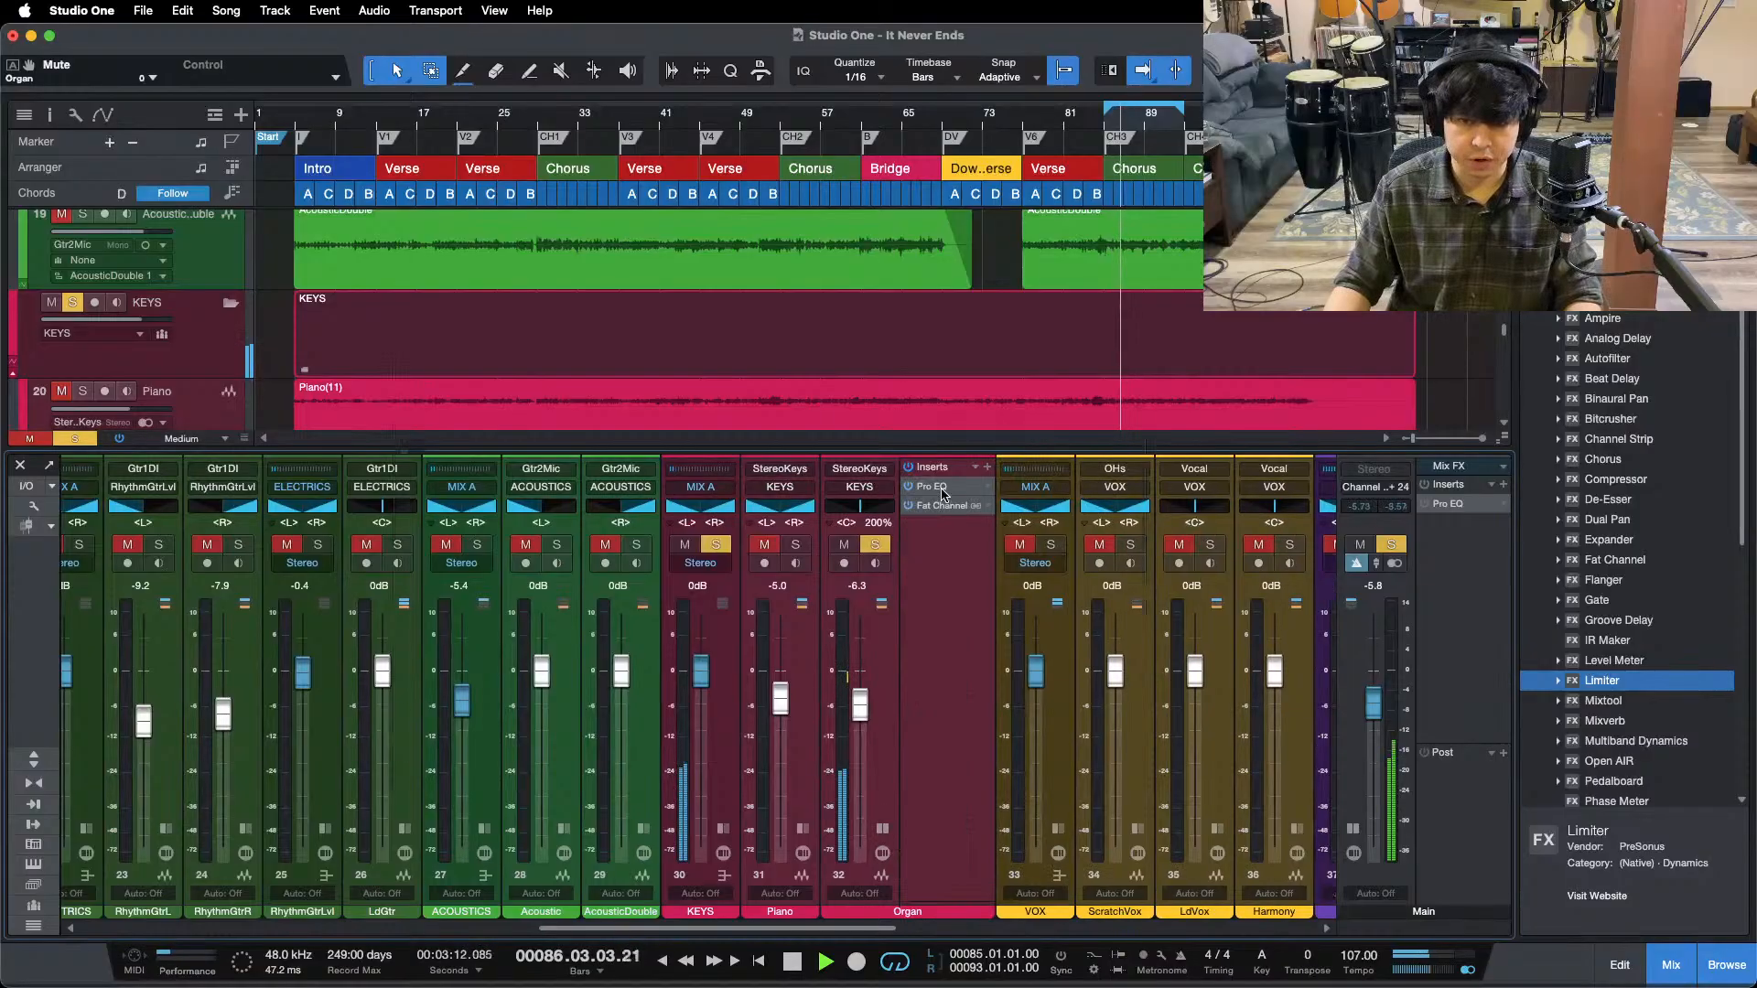
pyautogui.click(943, 495)
pyautogui.moveTo(860, 762); pyautogui.dragTo(853, 745)
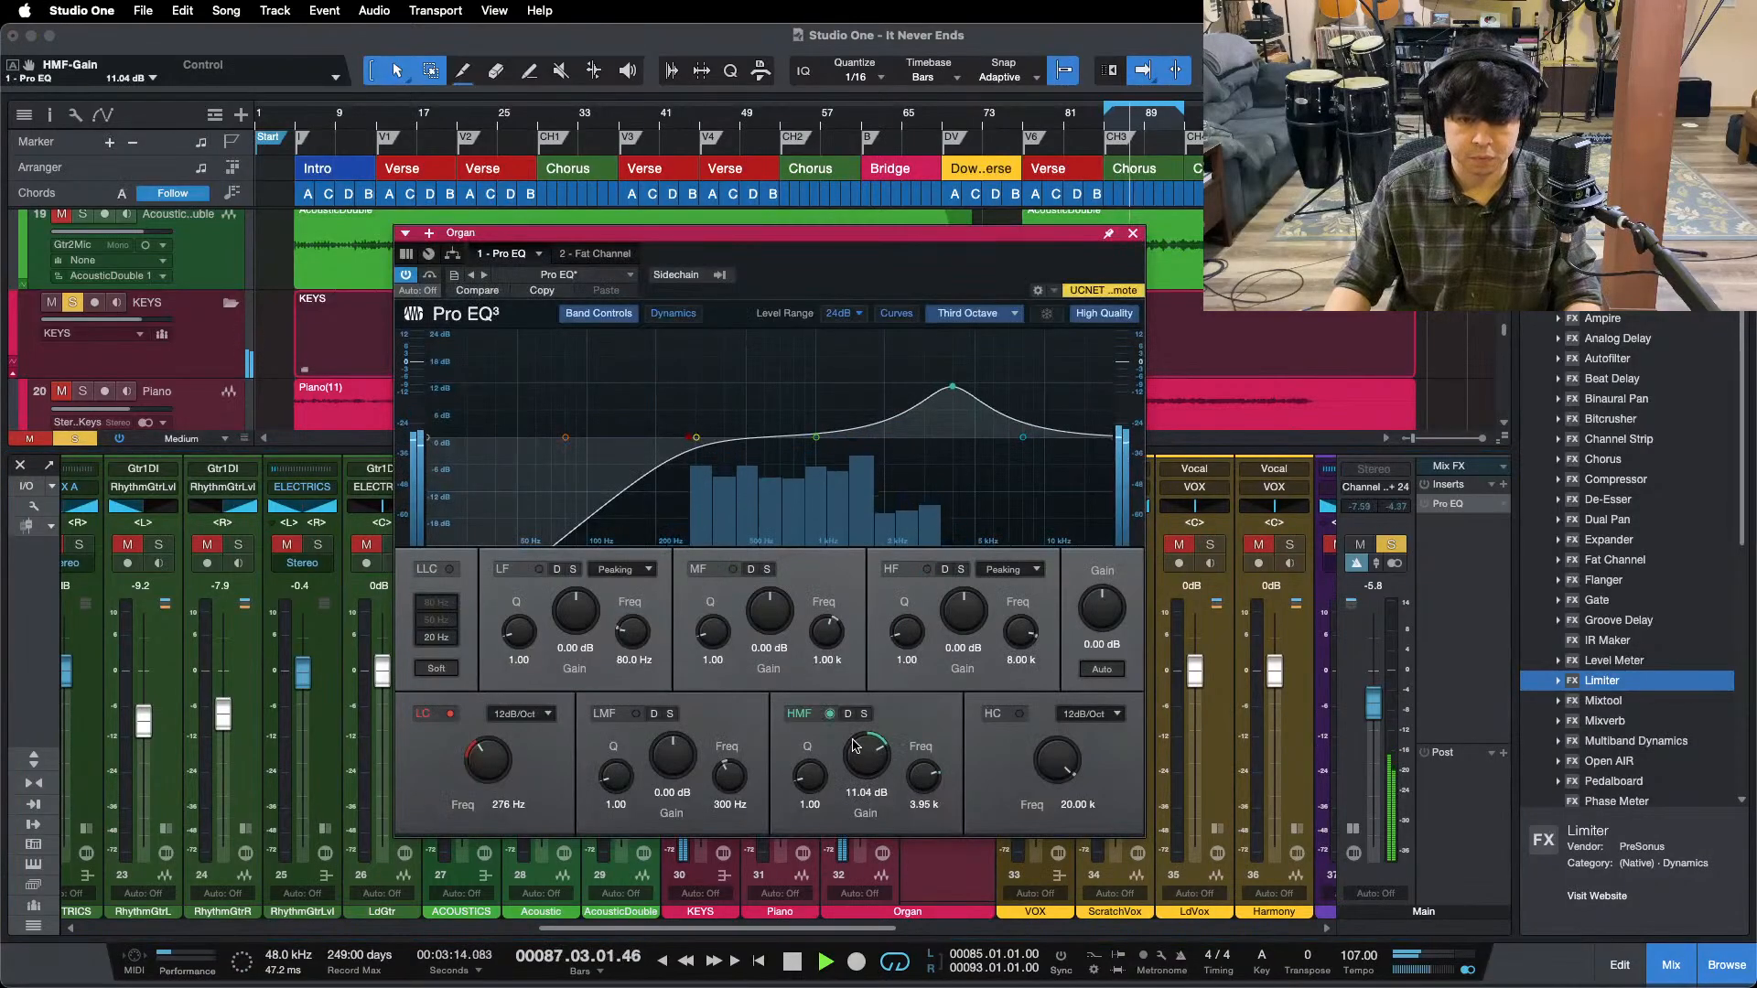
# - Set the Organ's Fat Channel compressor threshold to 6.30, clear the solo and close the plug-in window
pyautogui.click(602, 254)
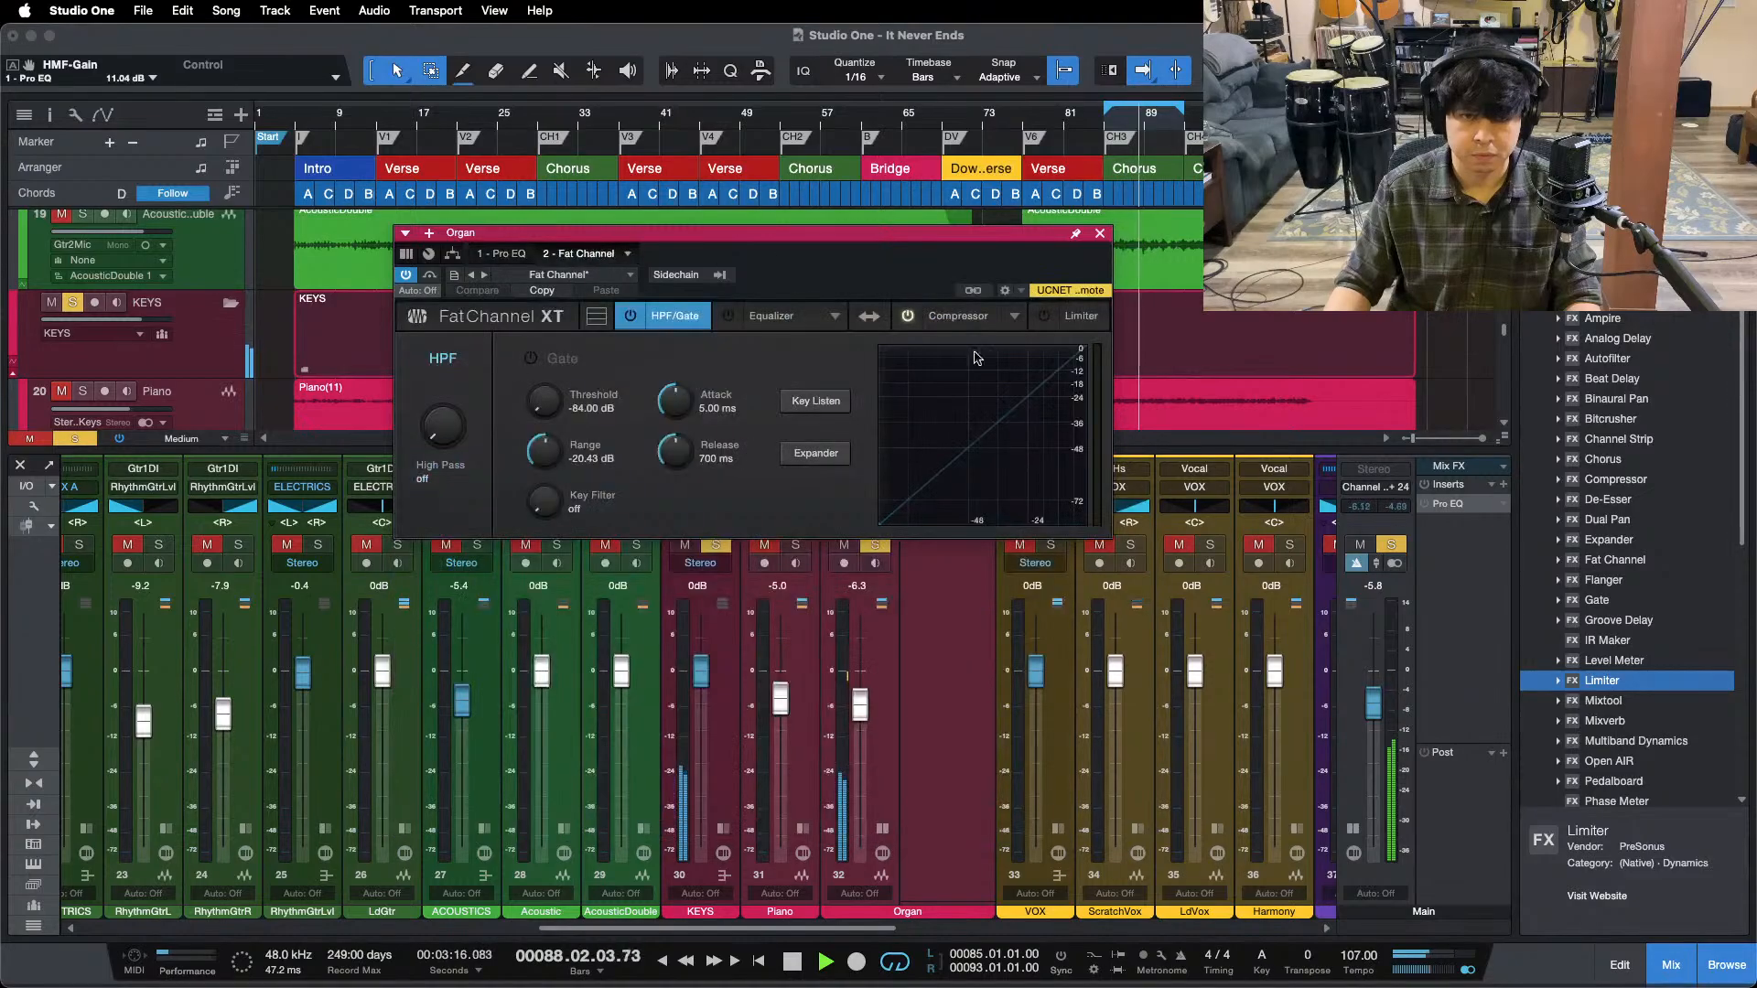
pyautogui.click(952, 317)
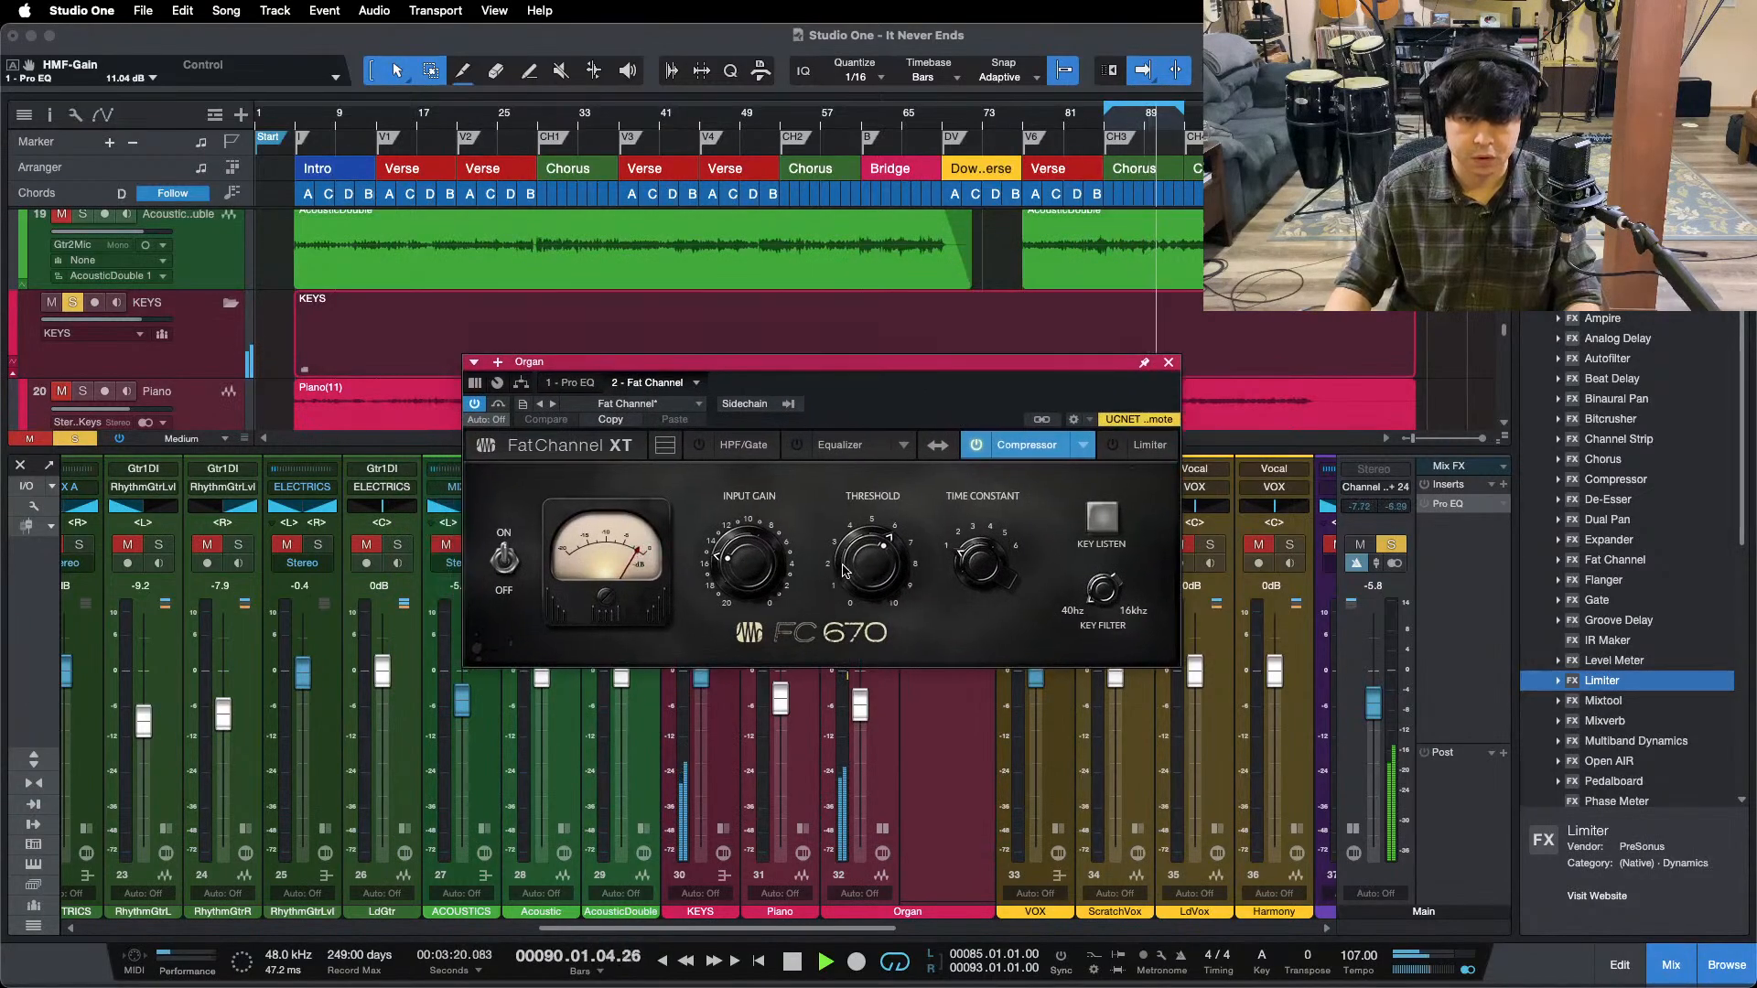
pyautogui.press('s')
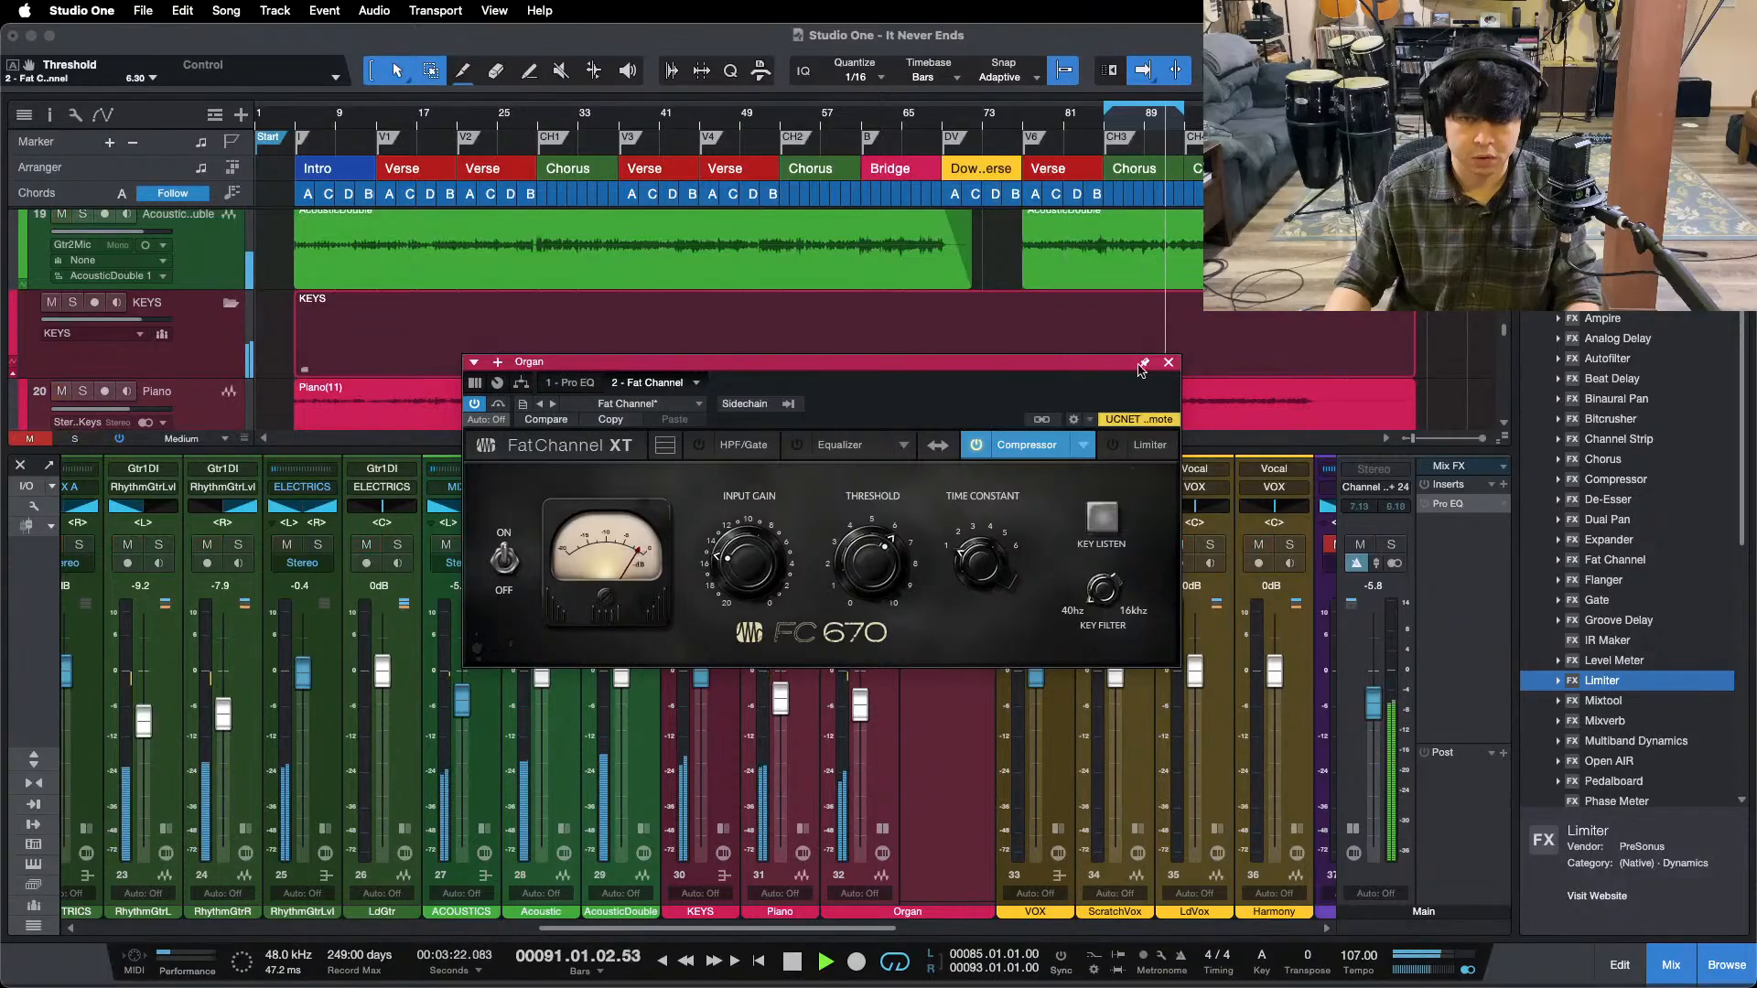
pyautogui.click(1169, 362)
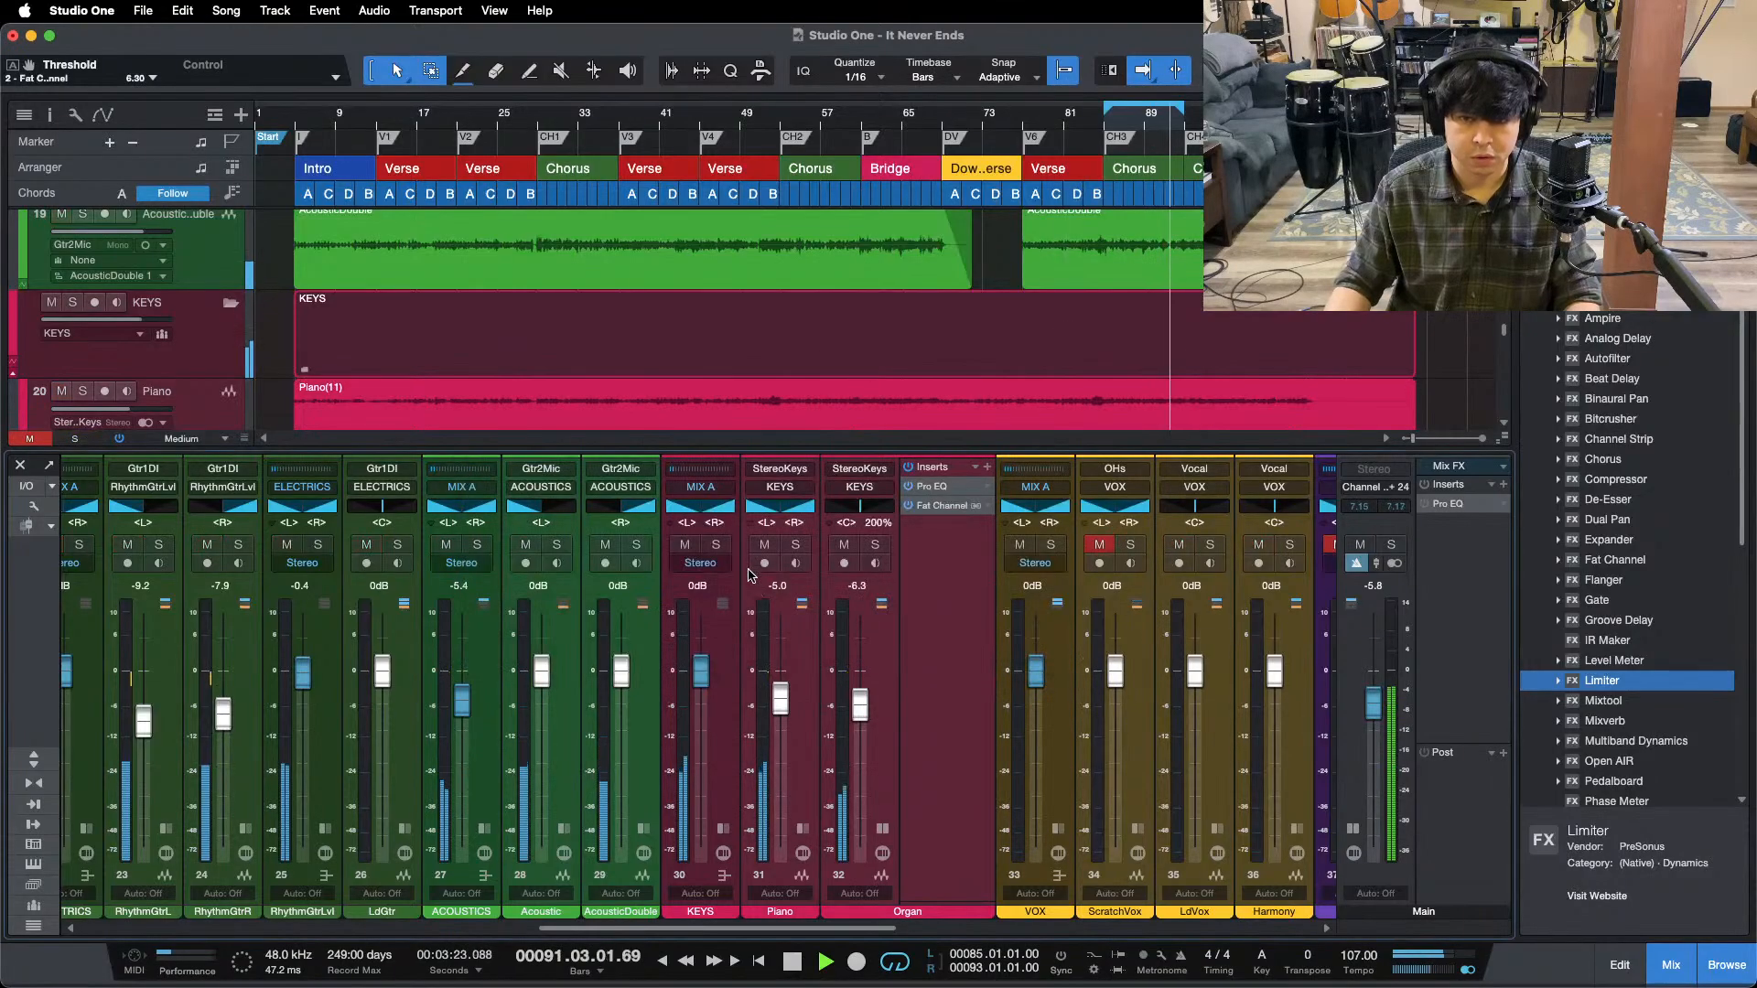
# - Solo the guitar and keys channels to compare the balance, clear the solos and lower the Organ to -7.1 dB
pyautogui.click(475, 545)
pyautogui.click(795, 545)
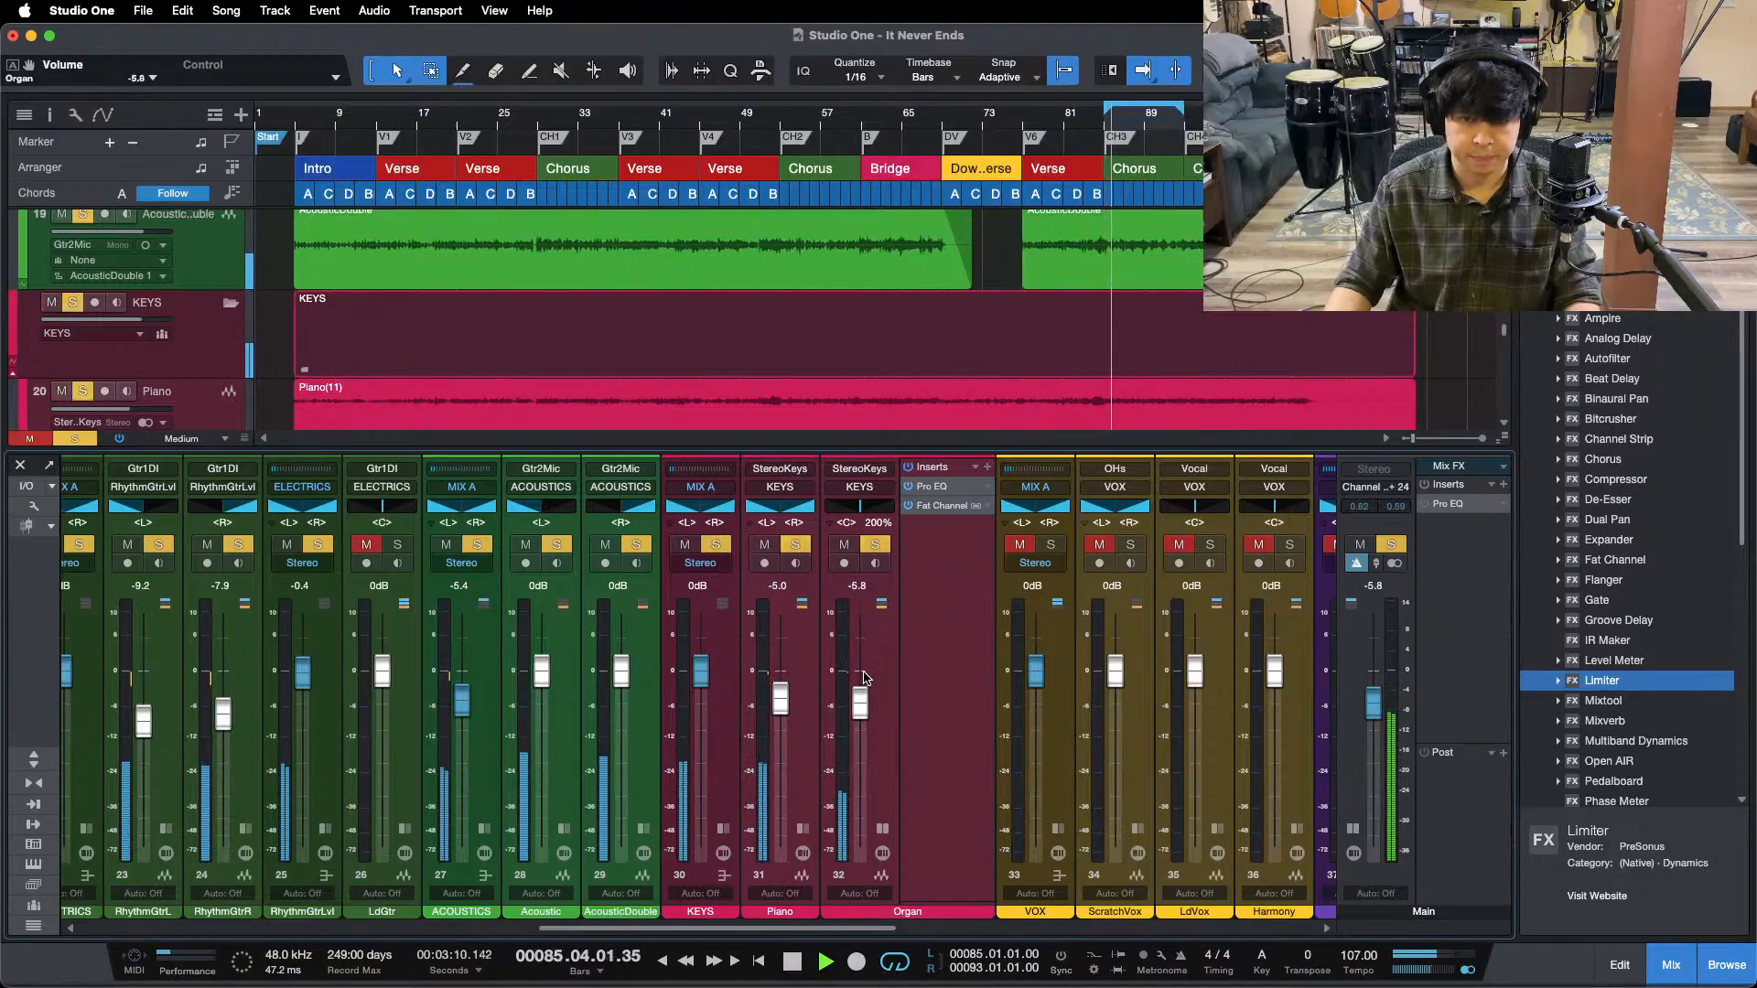
pyautogui.hotkey('shift', 's')
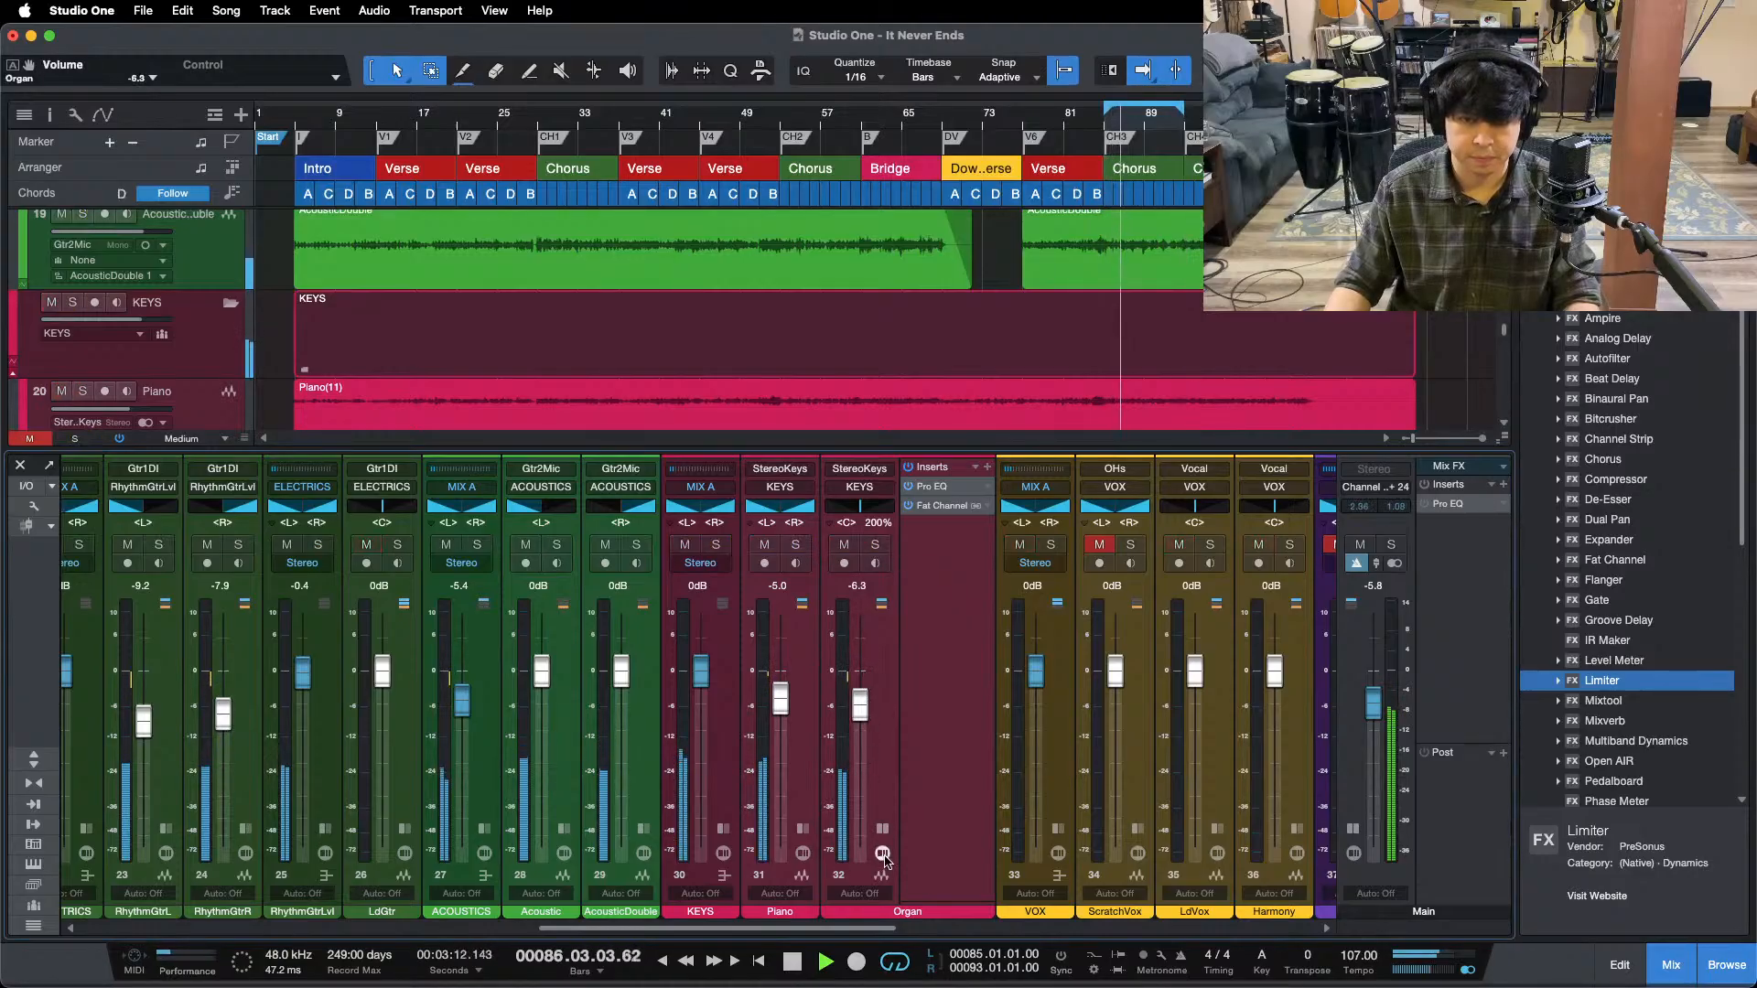
pyautogui.moveTo(856, 705); pyautogui.dragTo(857, 708)
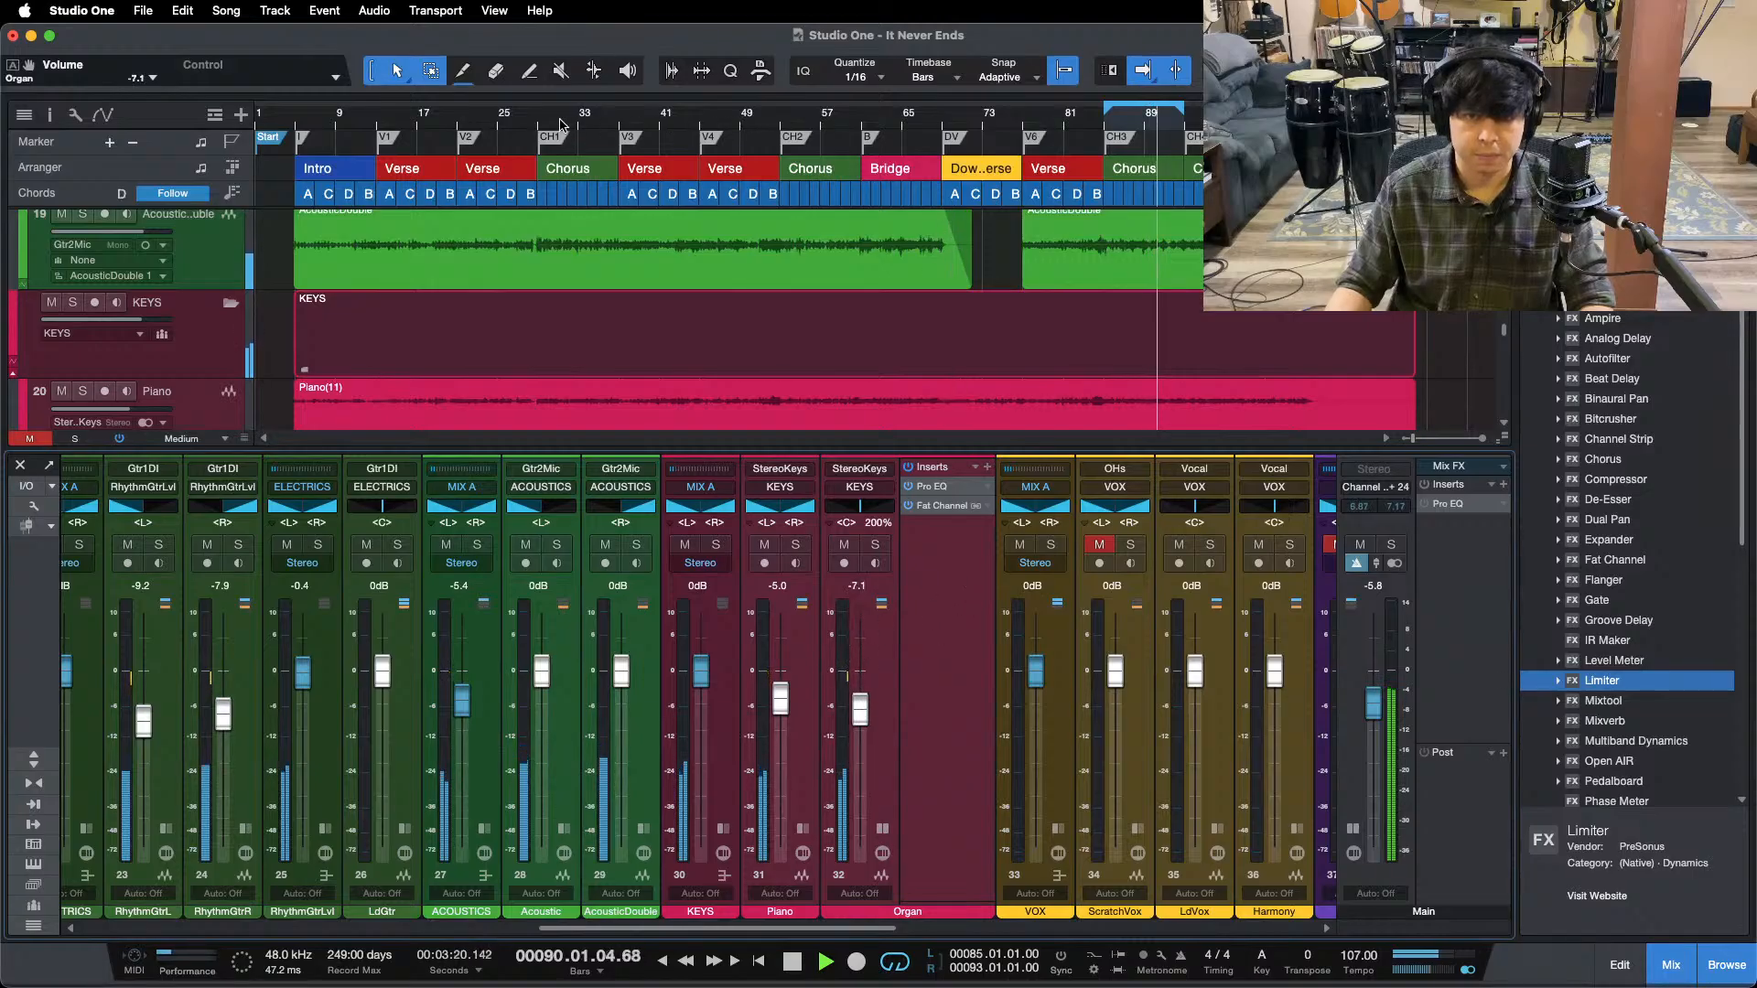
# - Replay from the first verse, collapse the Organ channel's inserts and return to the full arrangement view
pyautogui.click(611, 115)
pyautogui.click(378, 115)
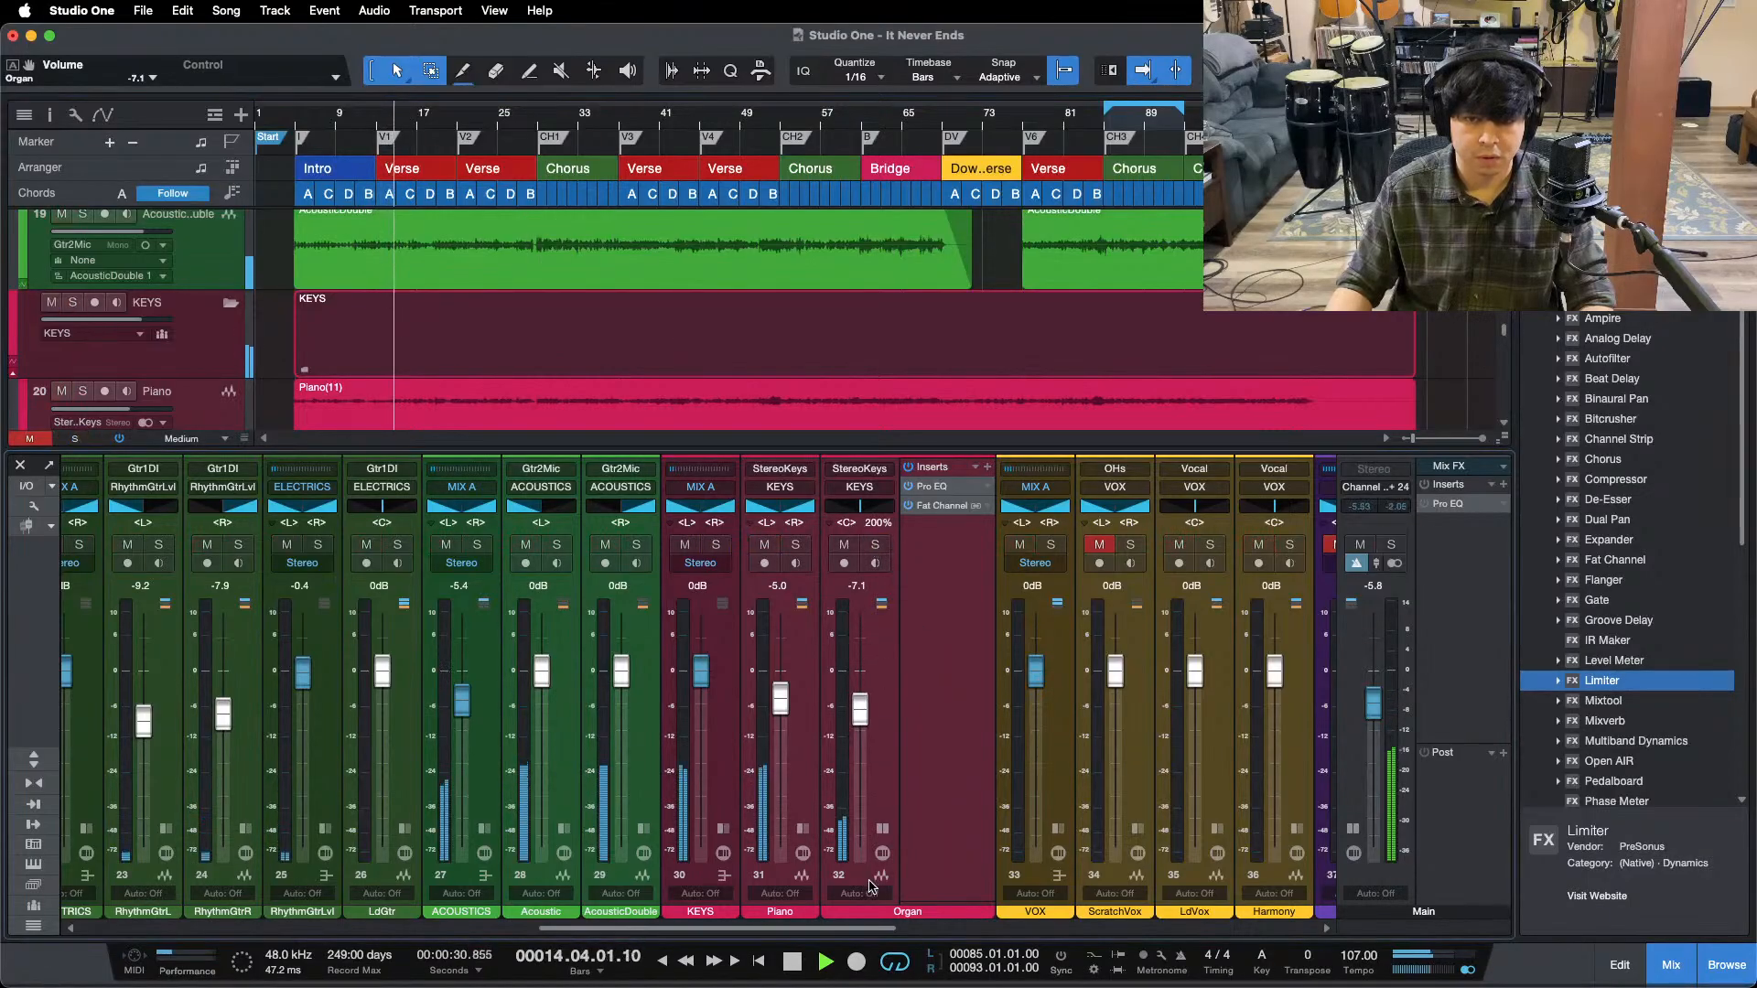
pyautogui.click(884, 834)
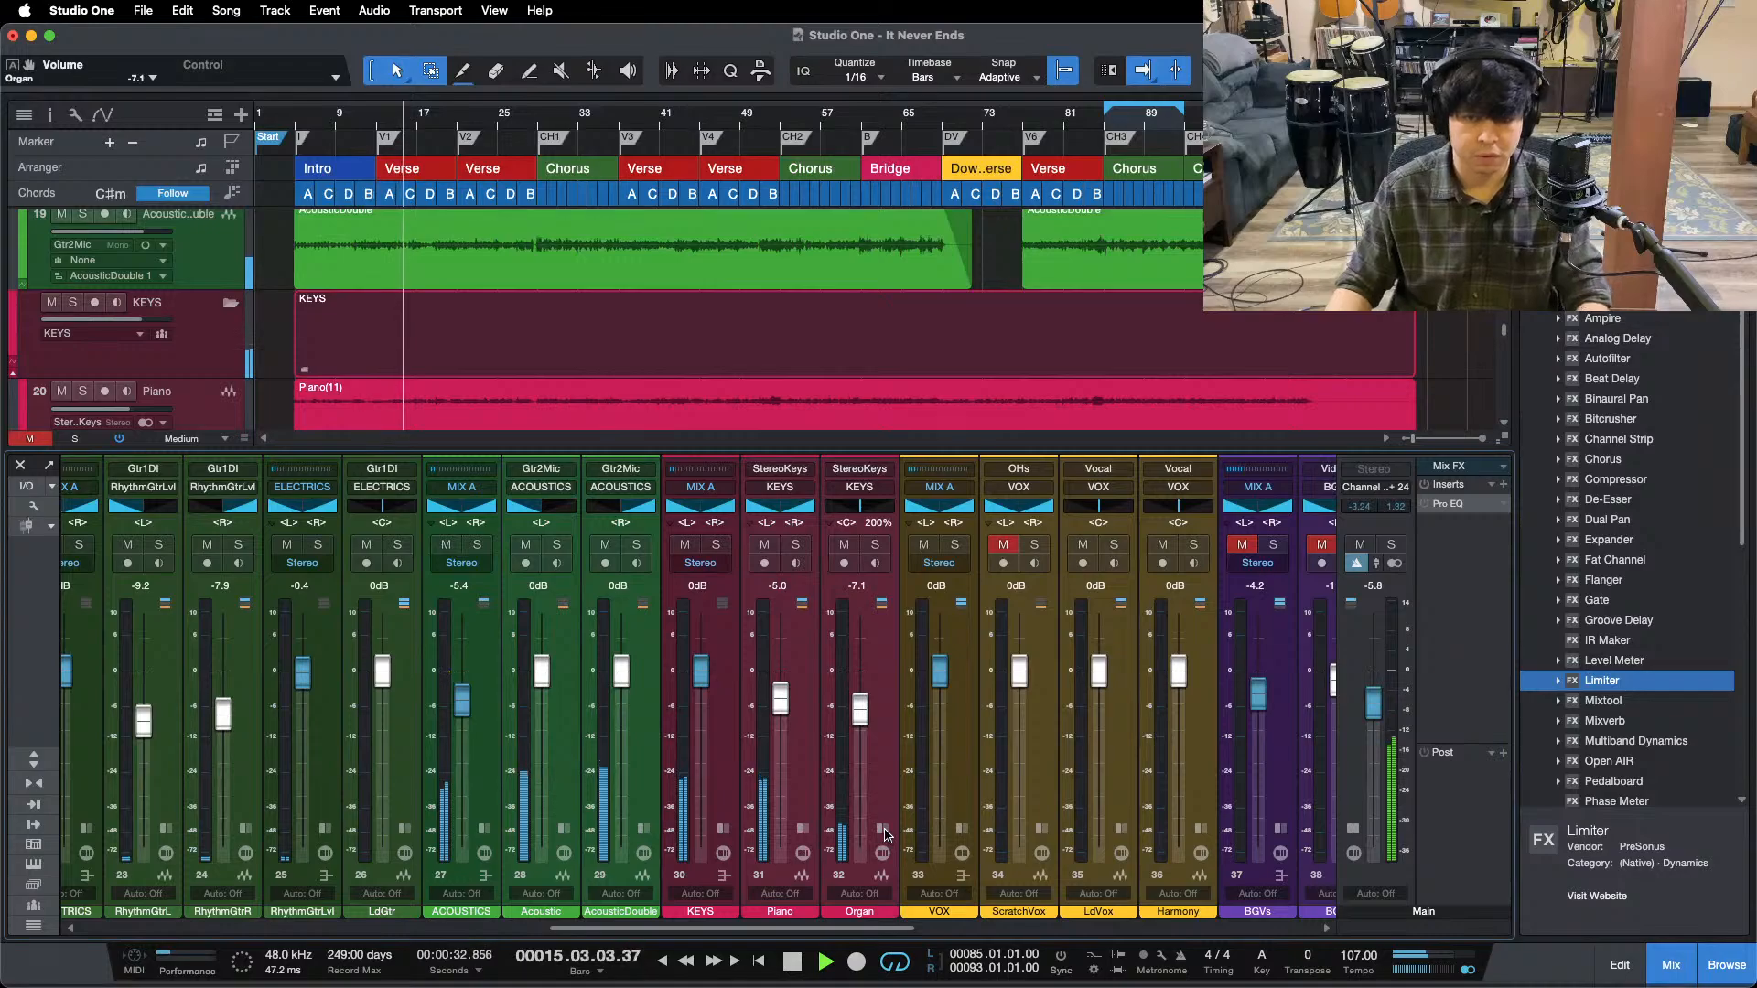
pyautogui.press('F3')
pyautogui.scroll(-2, 512, 772)
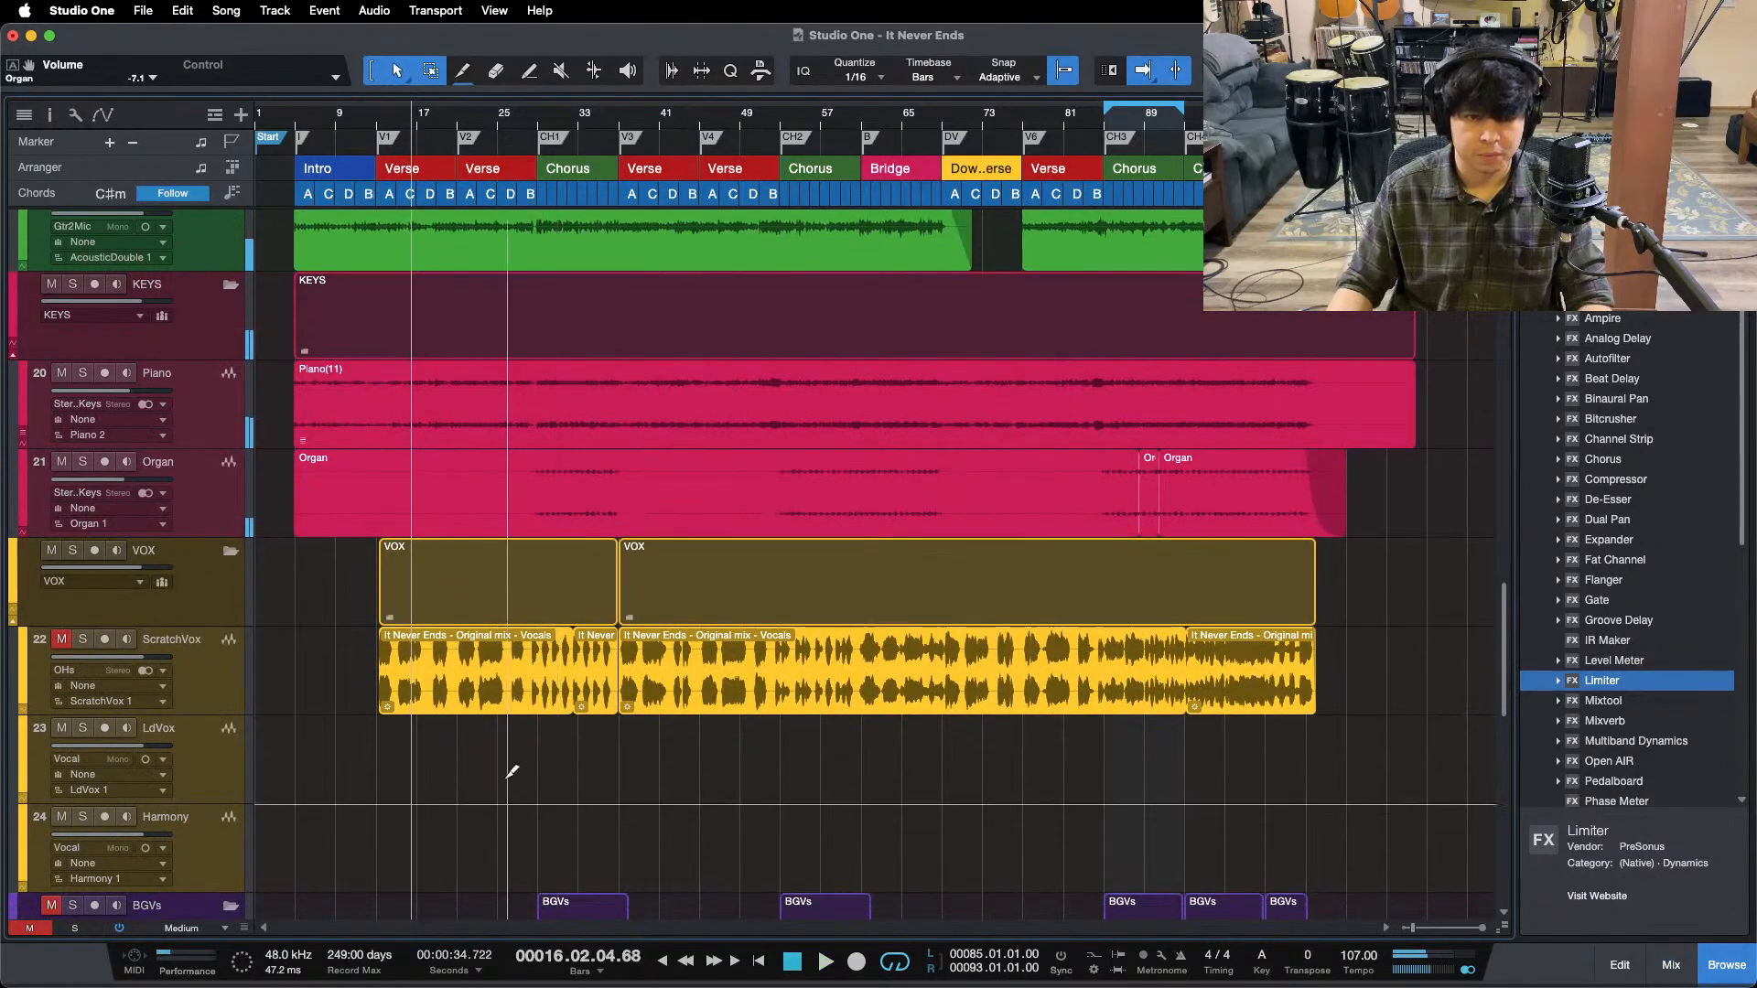
# - Solo the Organ at the first chorus to check it, restore the full mix in the mixer and switch to OBS
pyautogui.click(81, 465)
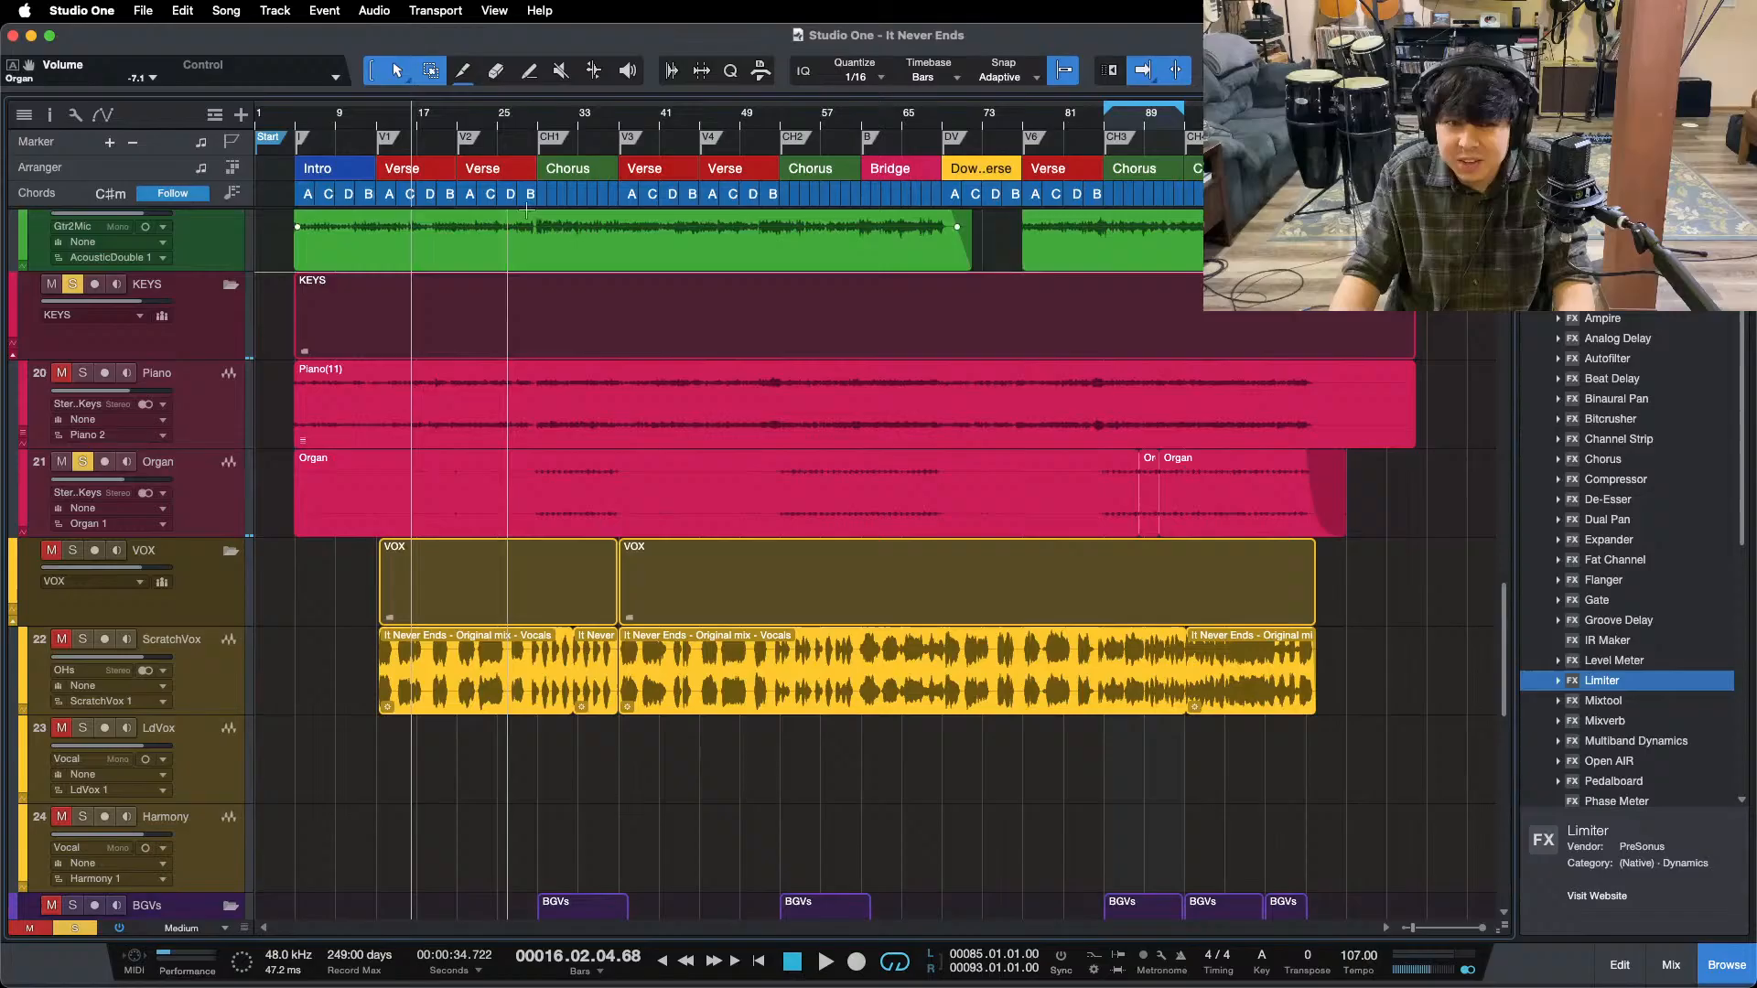
pyautogui.click(547, 122)
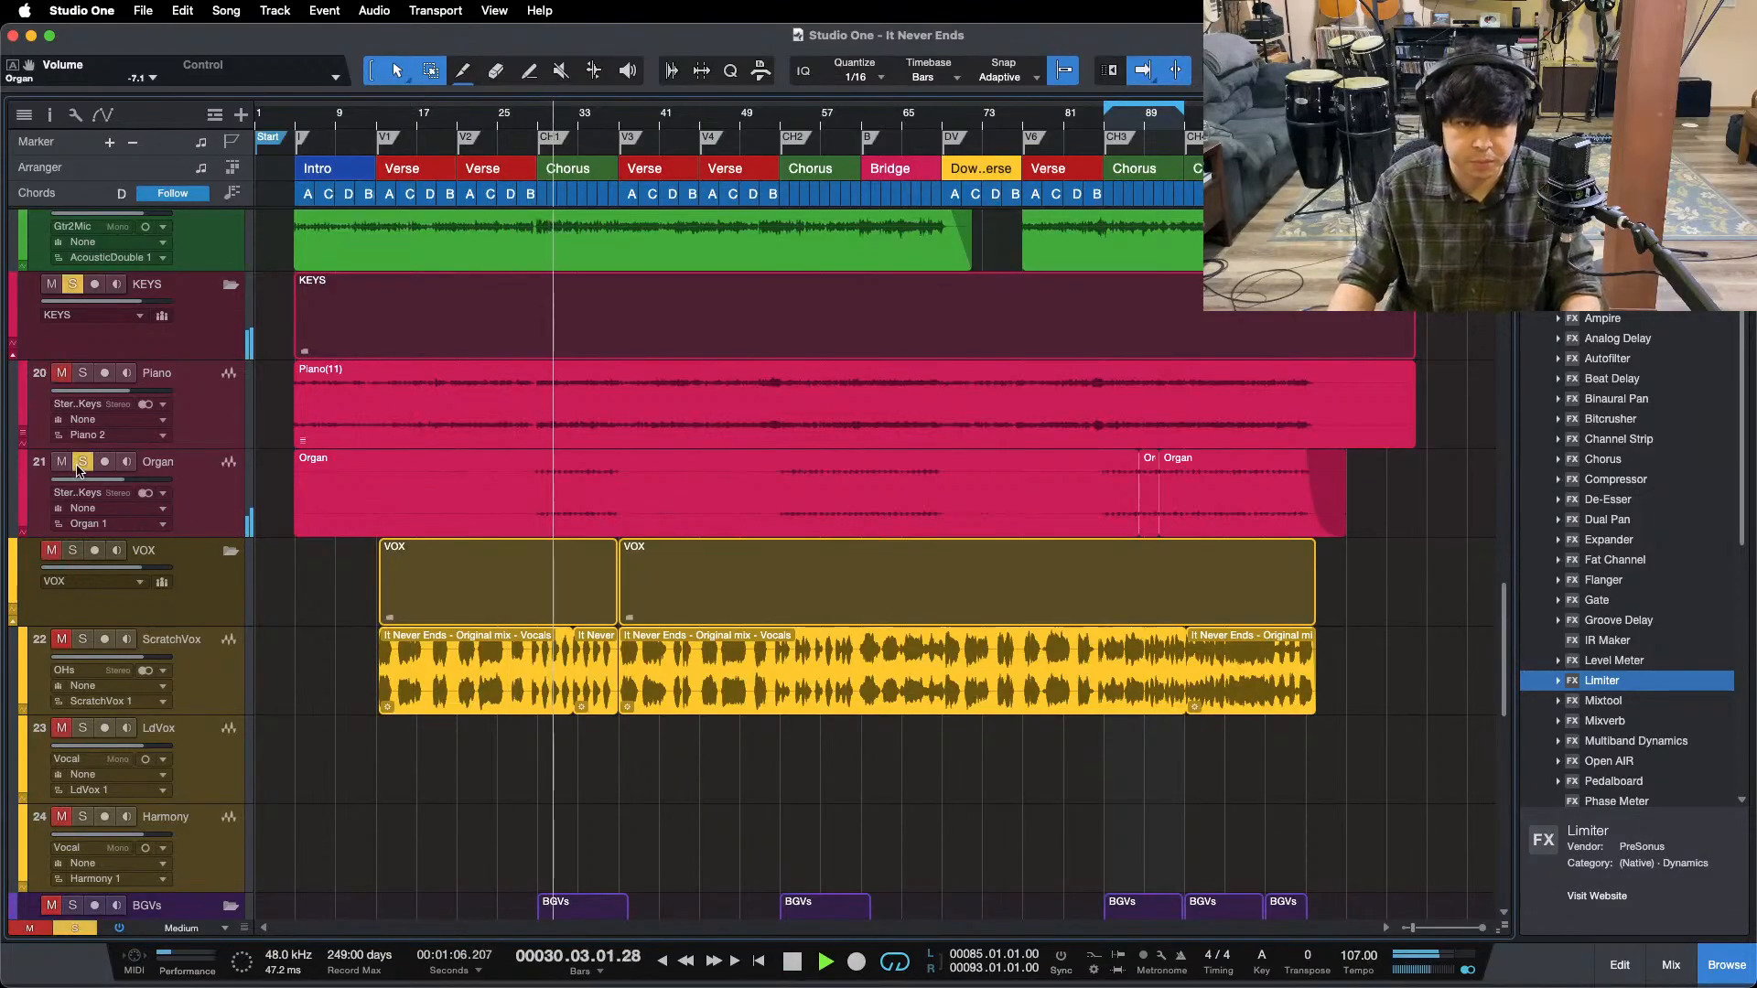
pyautogui.press('F3')
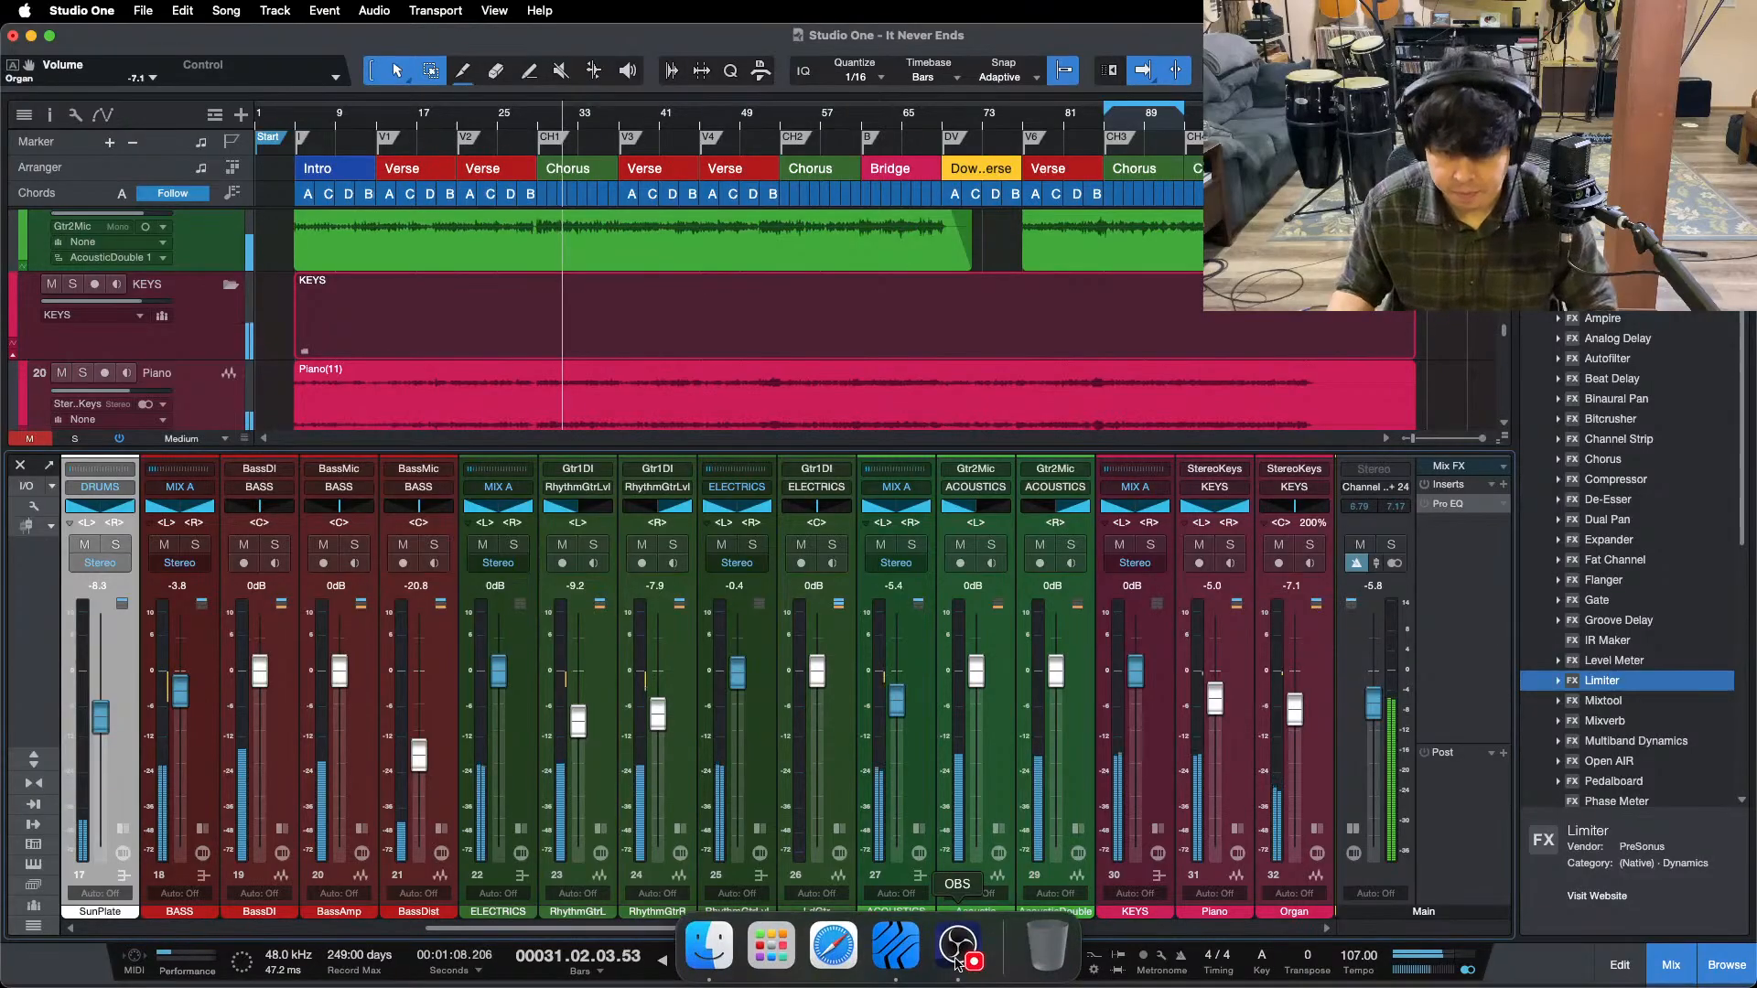
pyautogui.click(957, 959)
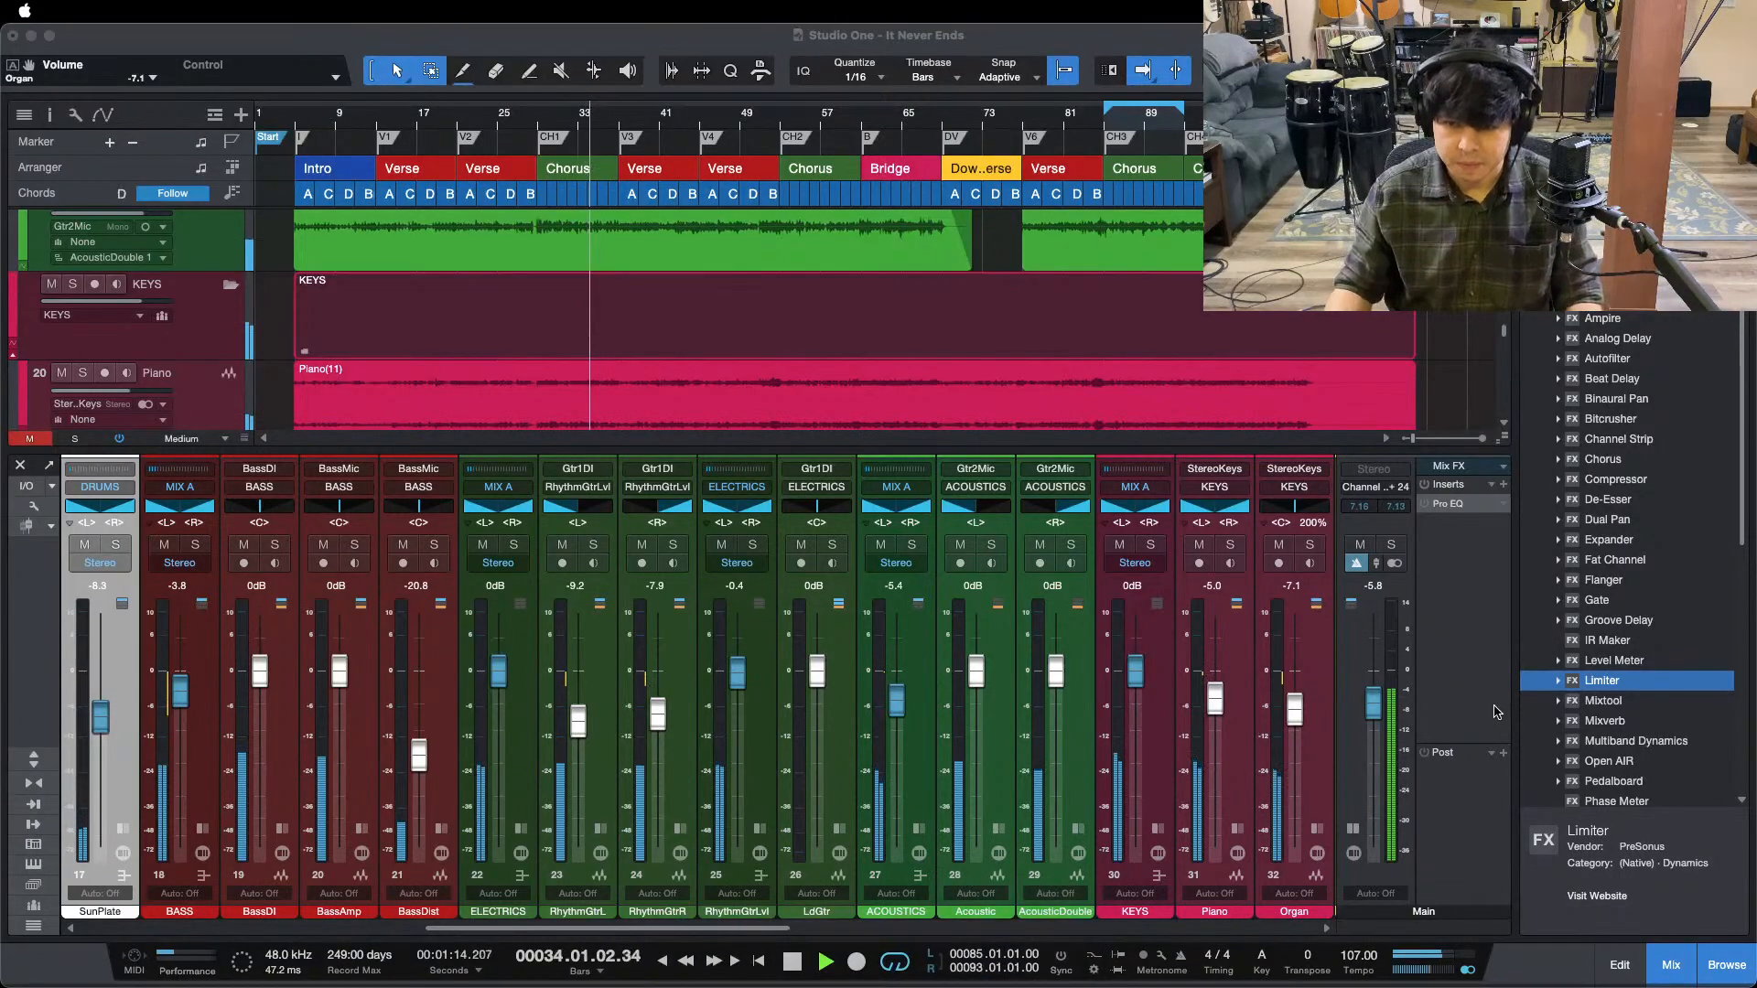
# - Stop playback, locate the vocal tracks in the arrangement and unmute the ScratchVox track
pyautogui.click(1180, 712)
pyautogui.press('space')
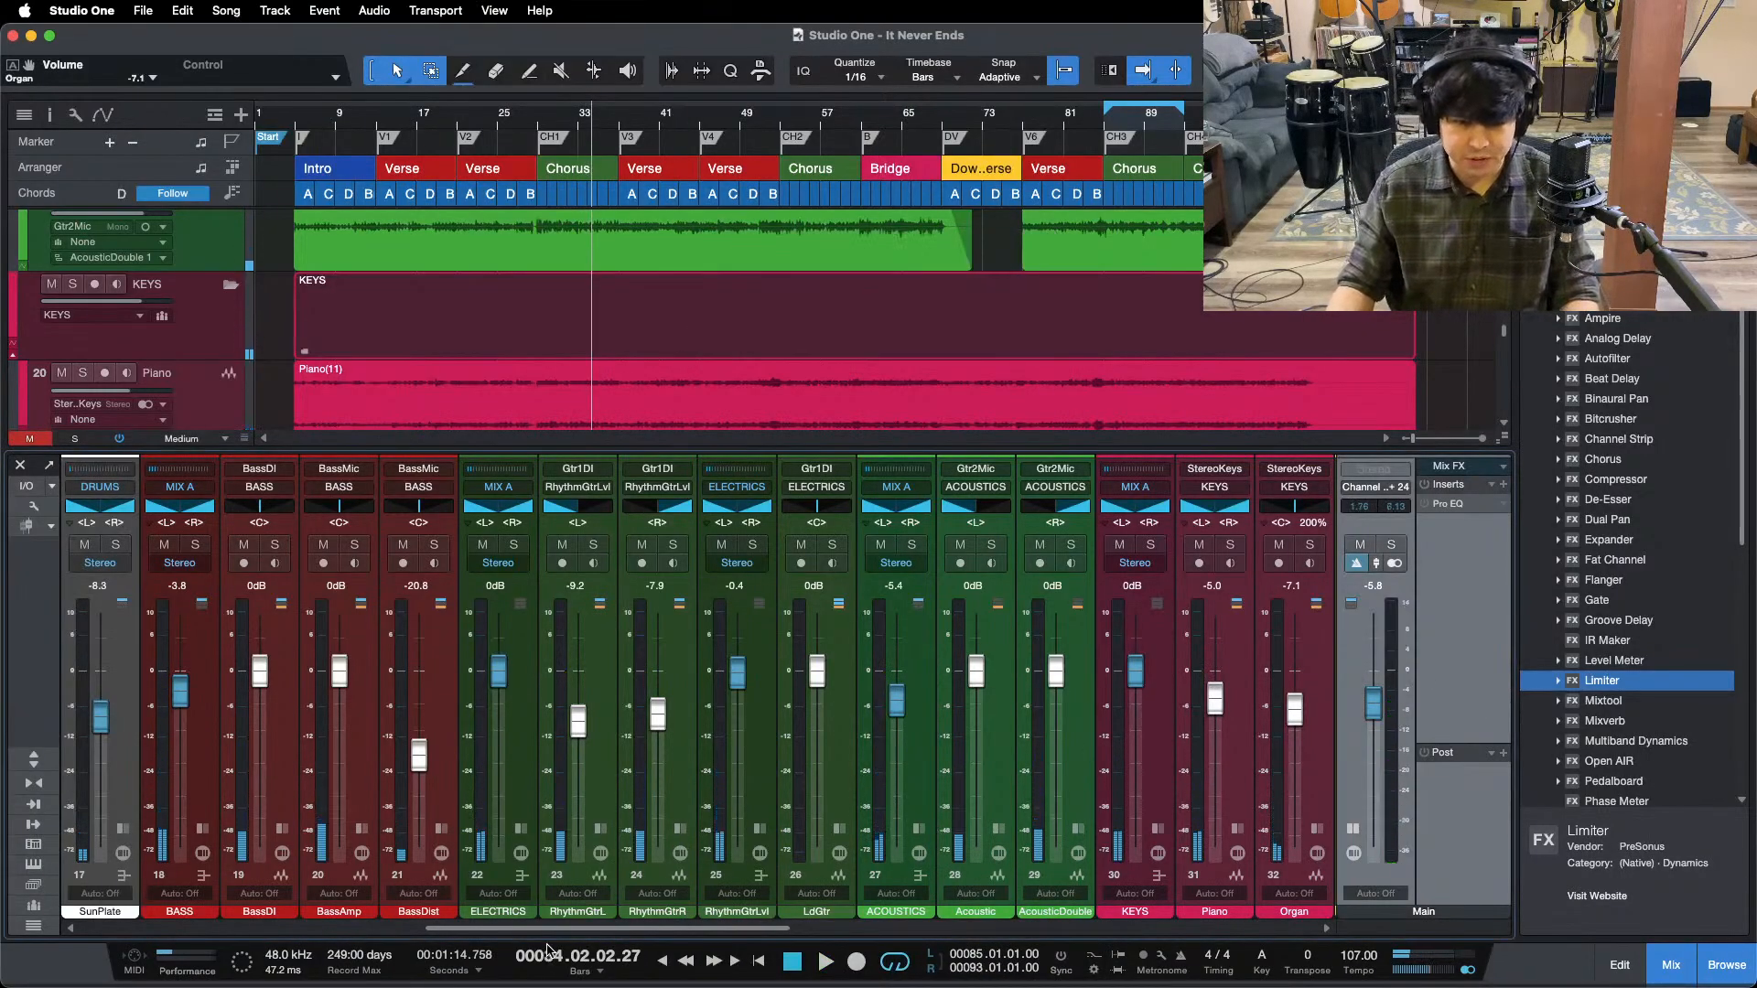
pyautogui.moveTo(561, 928); pyautogui.dragTo(814, 927)
pyautogui.press('F3')
pyautogui.scroll(-7, 1089, 655)
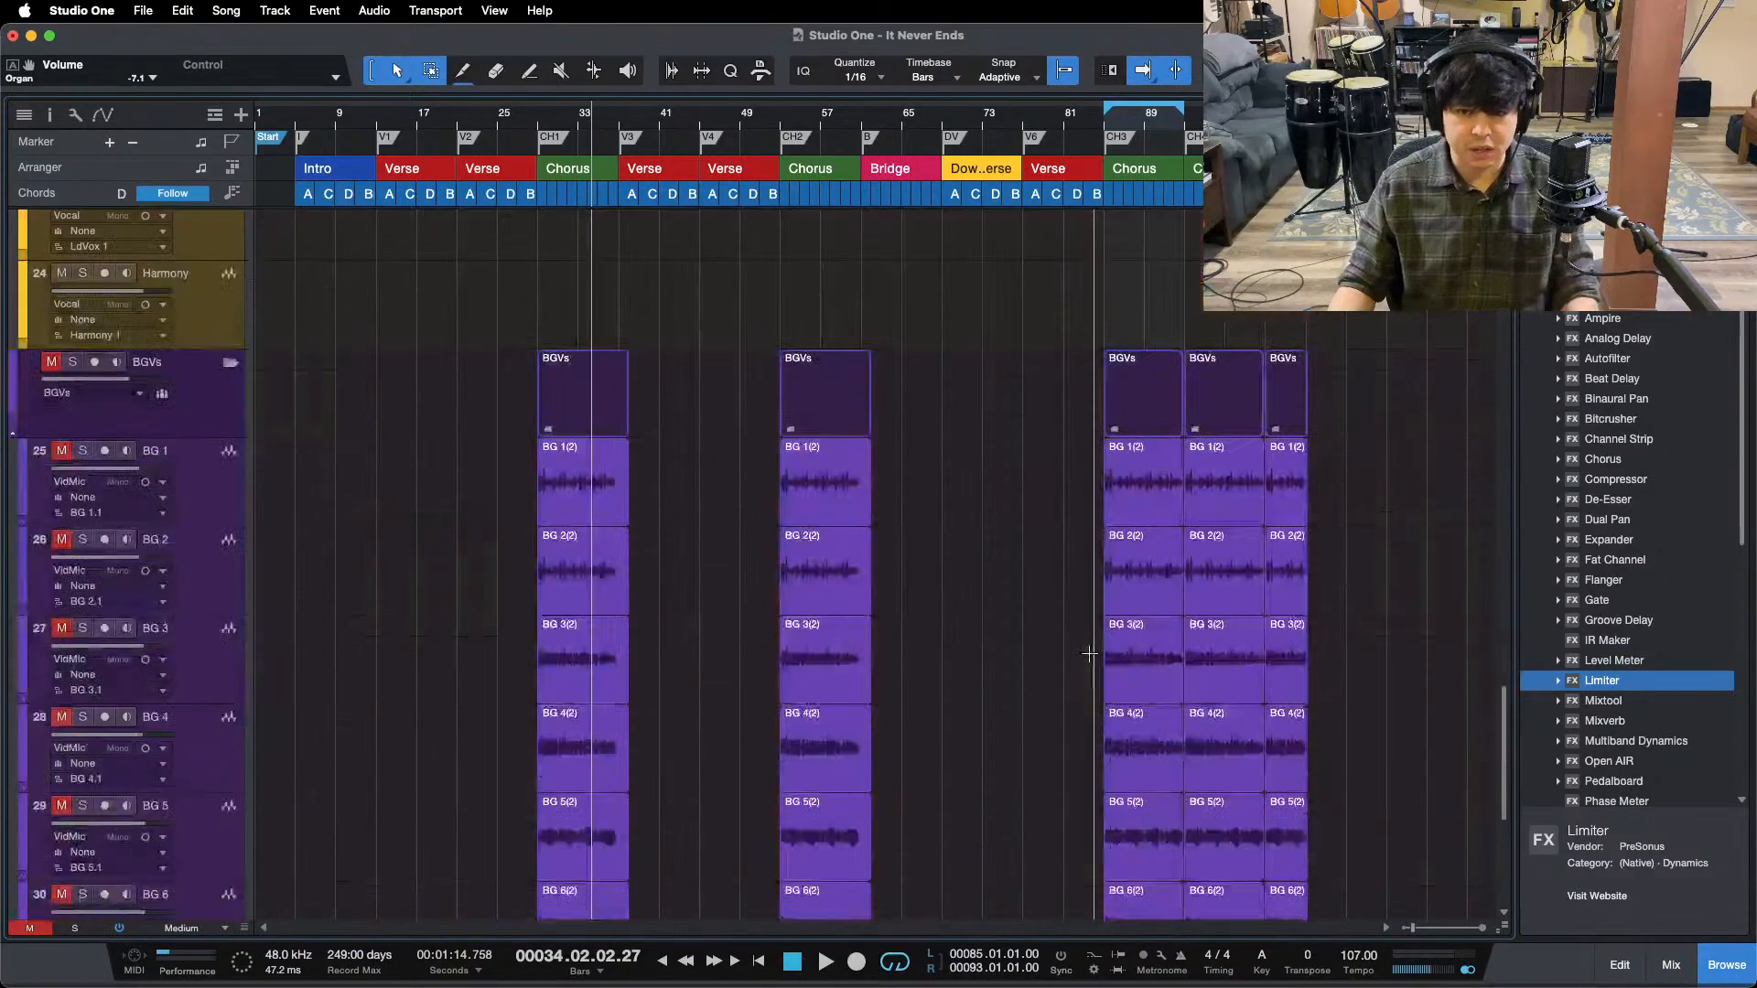
pyautogui.scroll(6, 1089, 655)
pyautogui.click(61, 448)
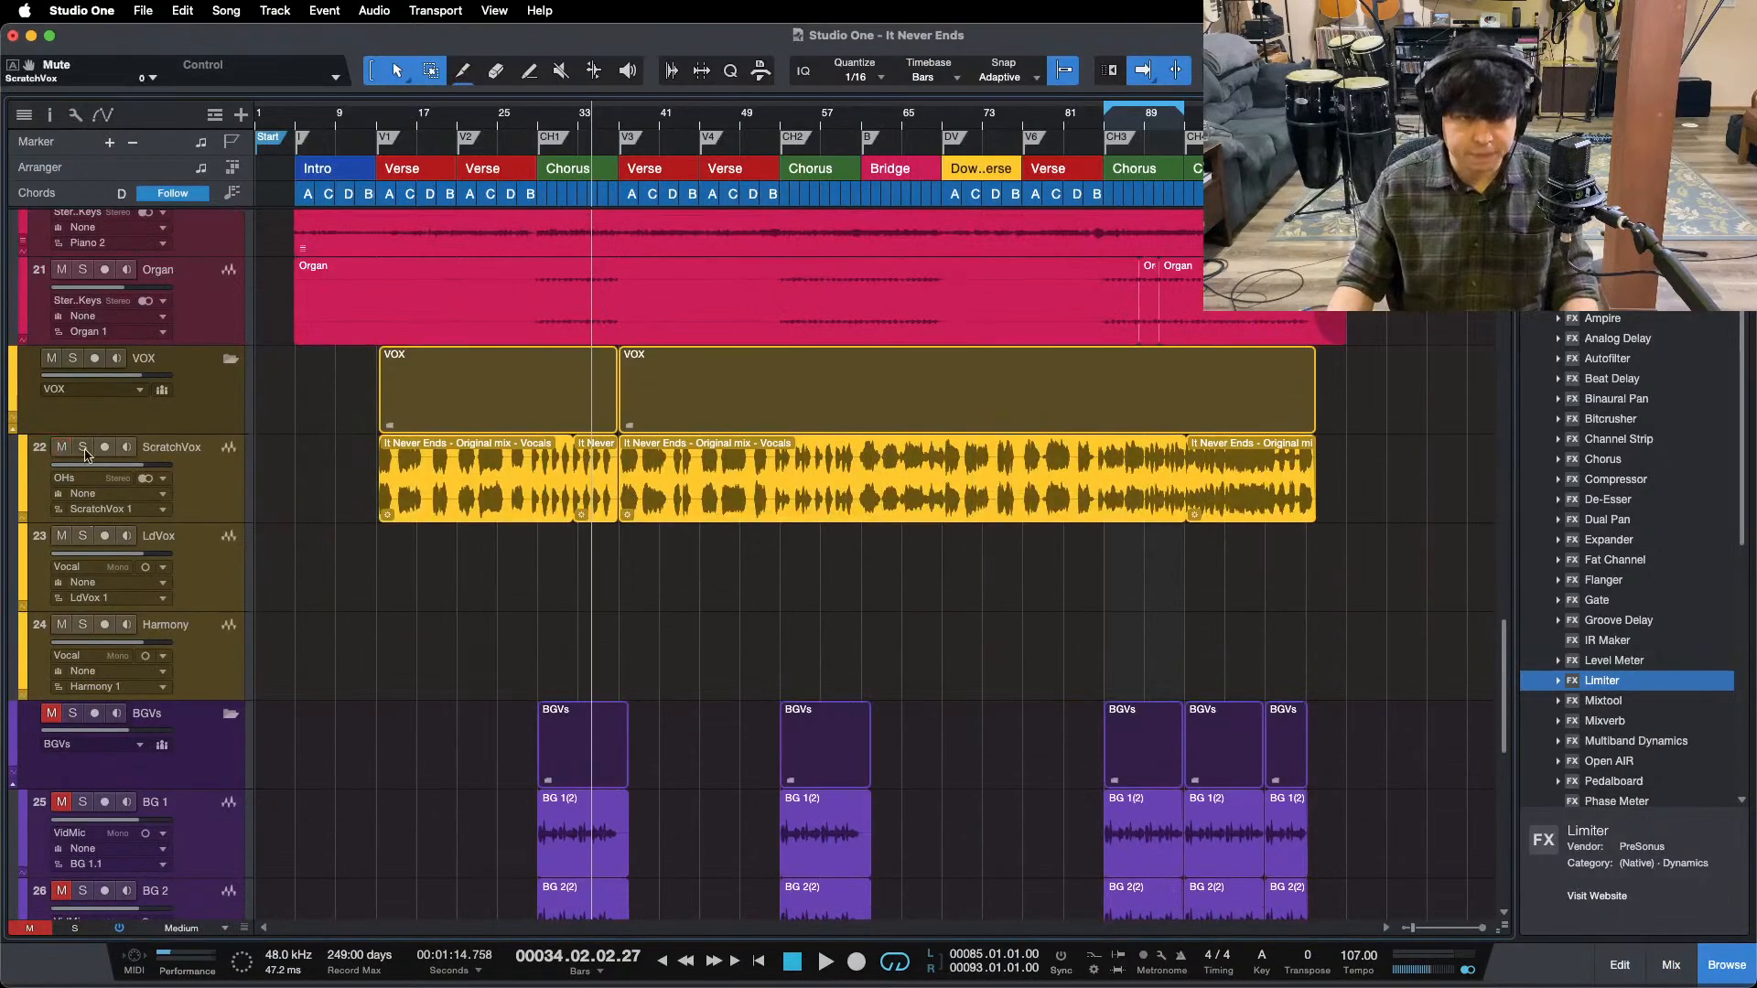
pyautogui.scroll(-10, 376, 622)
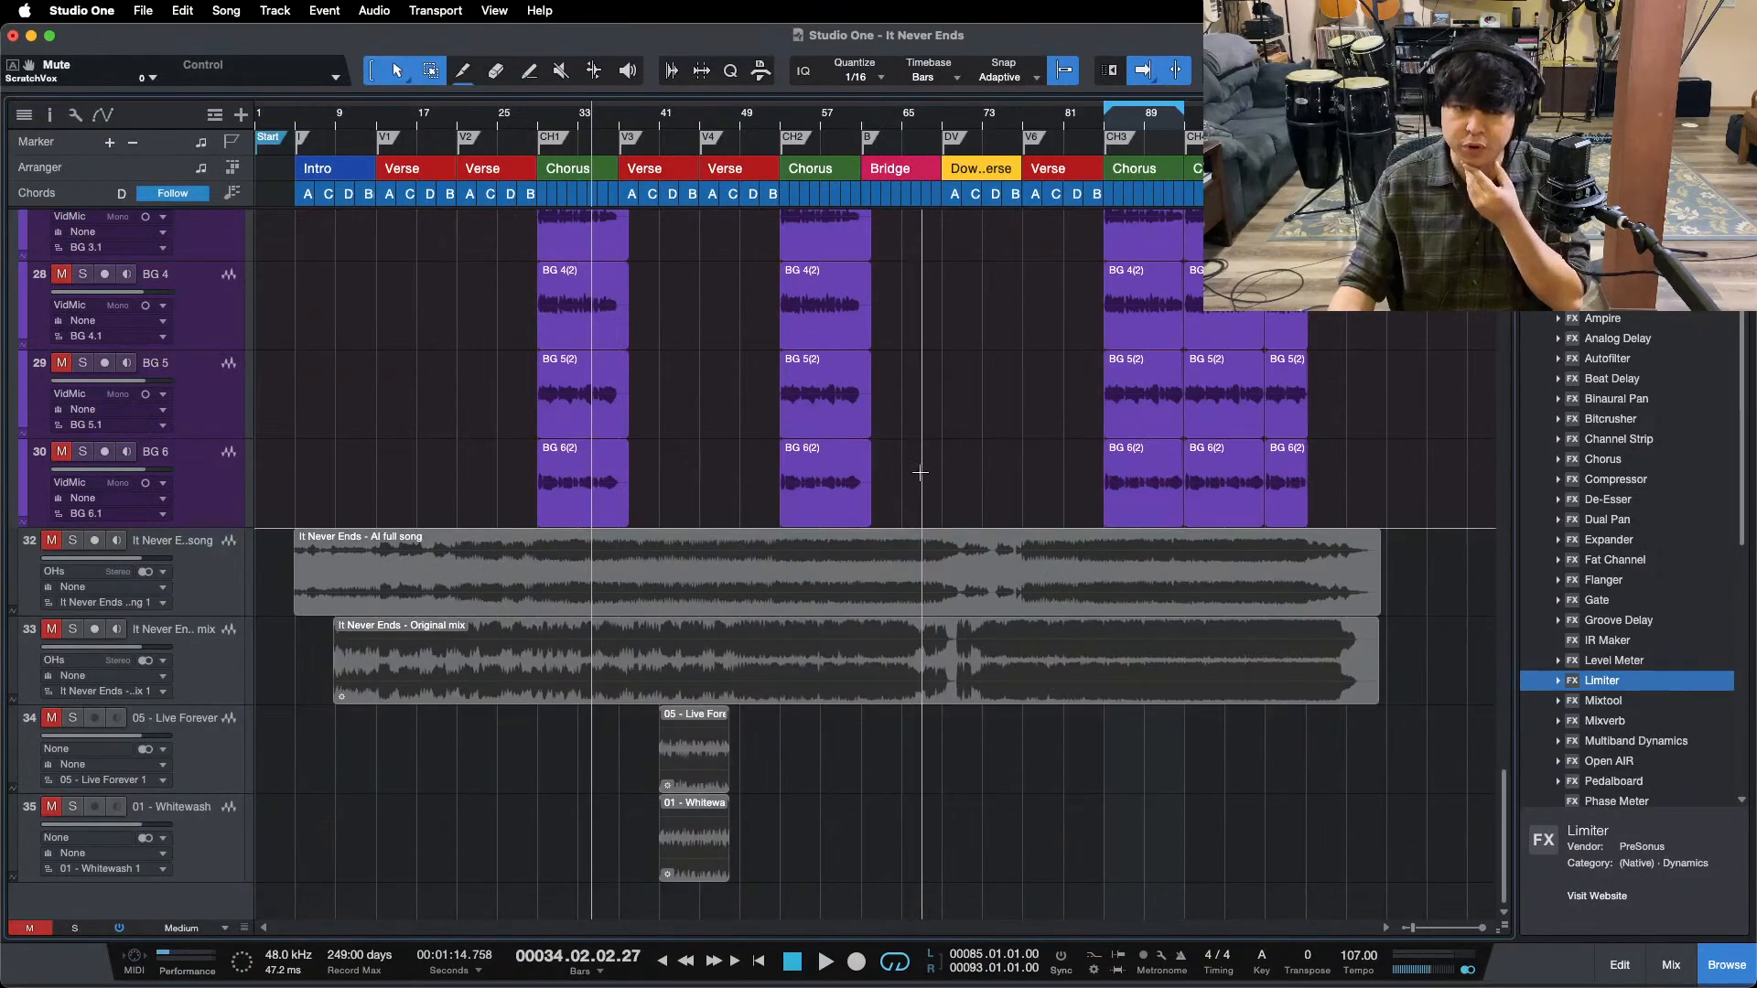
pyautogui.scroll(10, 883, 492)
# - Solo the ScratchVox track and play it from the chorus at bar 85
pyautogui.press('KP_1')
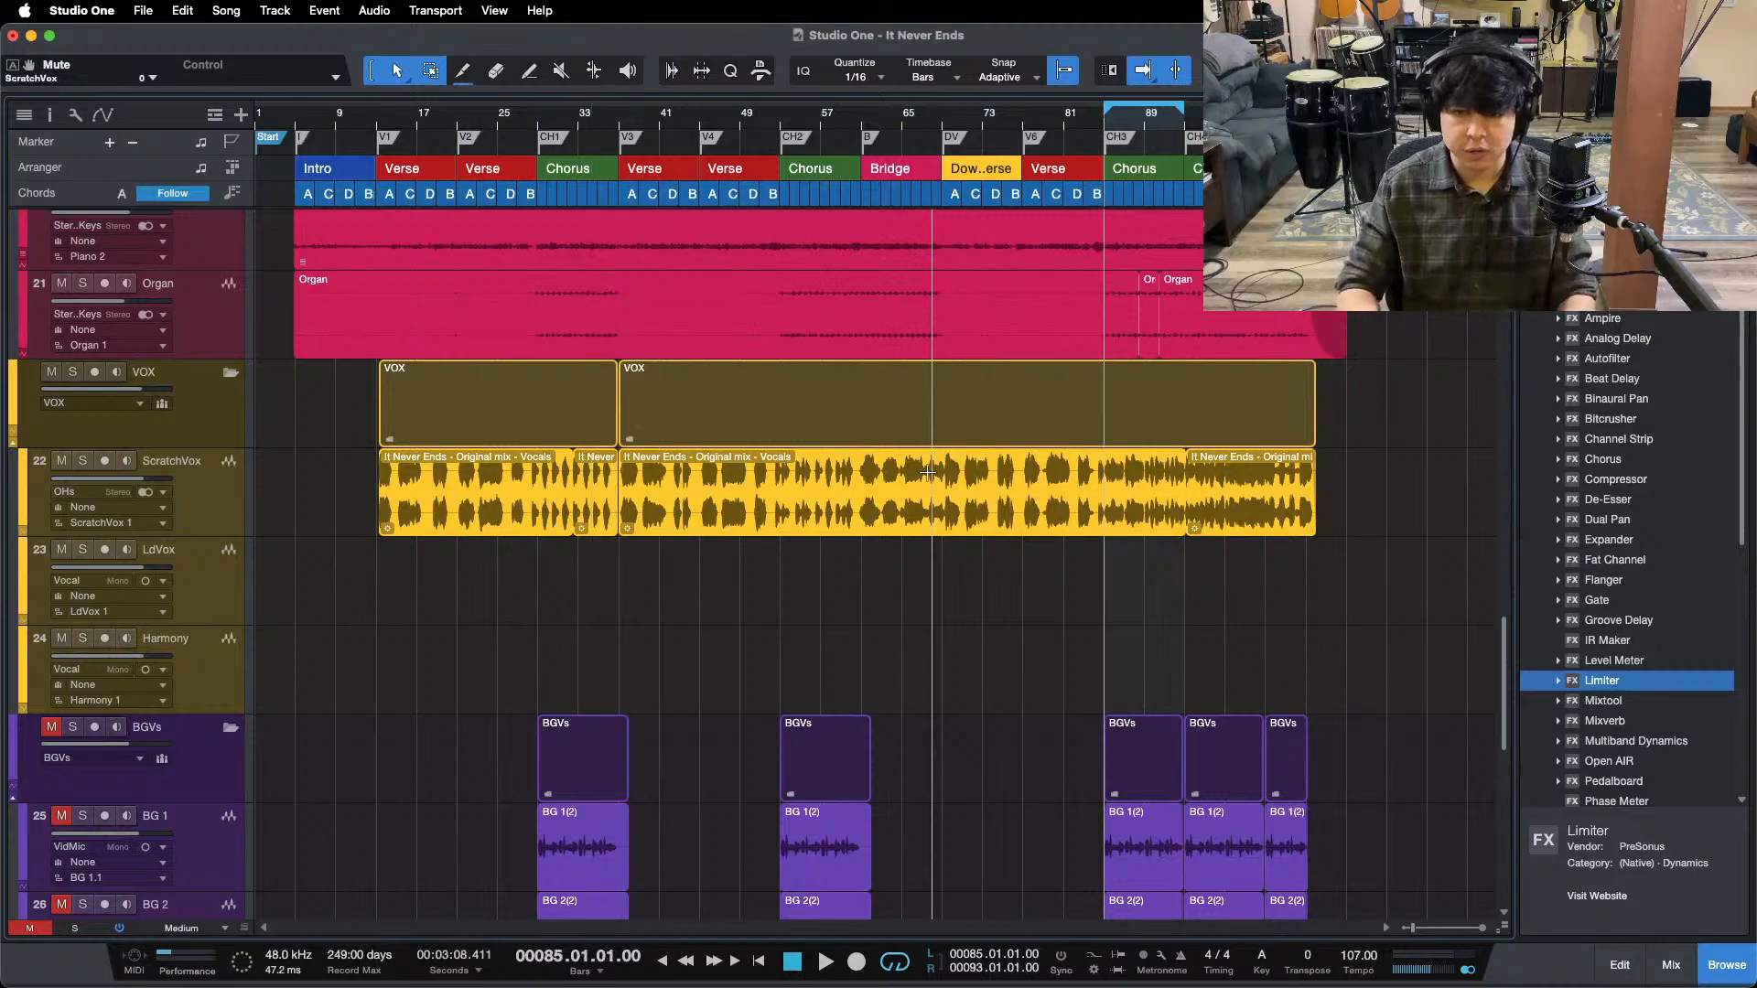
pyautogui.click(186, 490)
pyautogui.press('s')
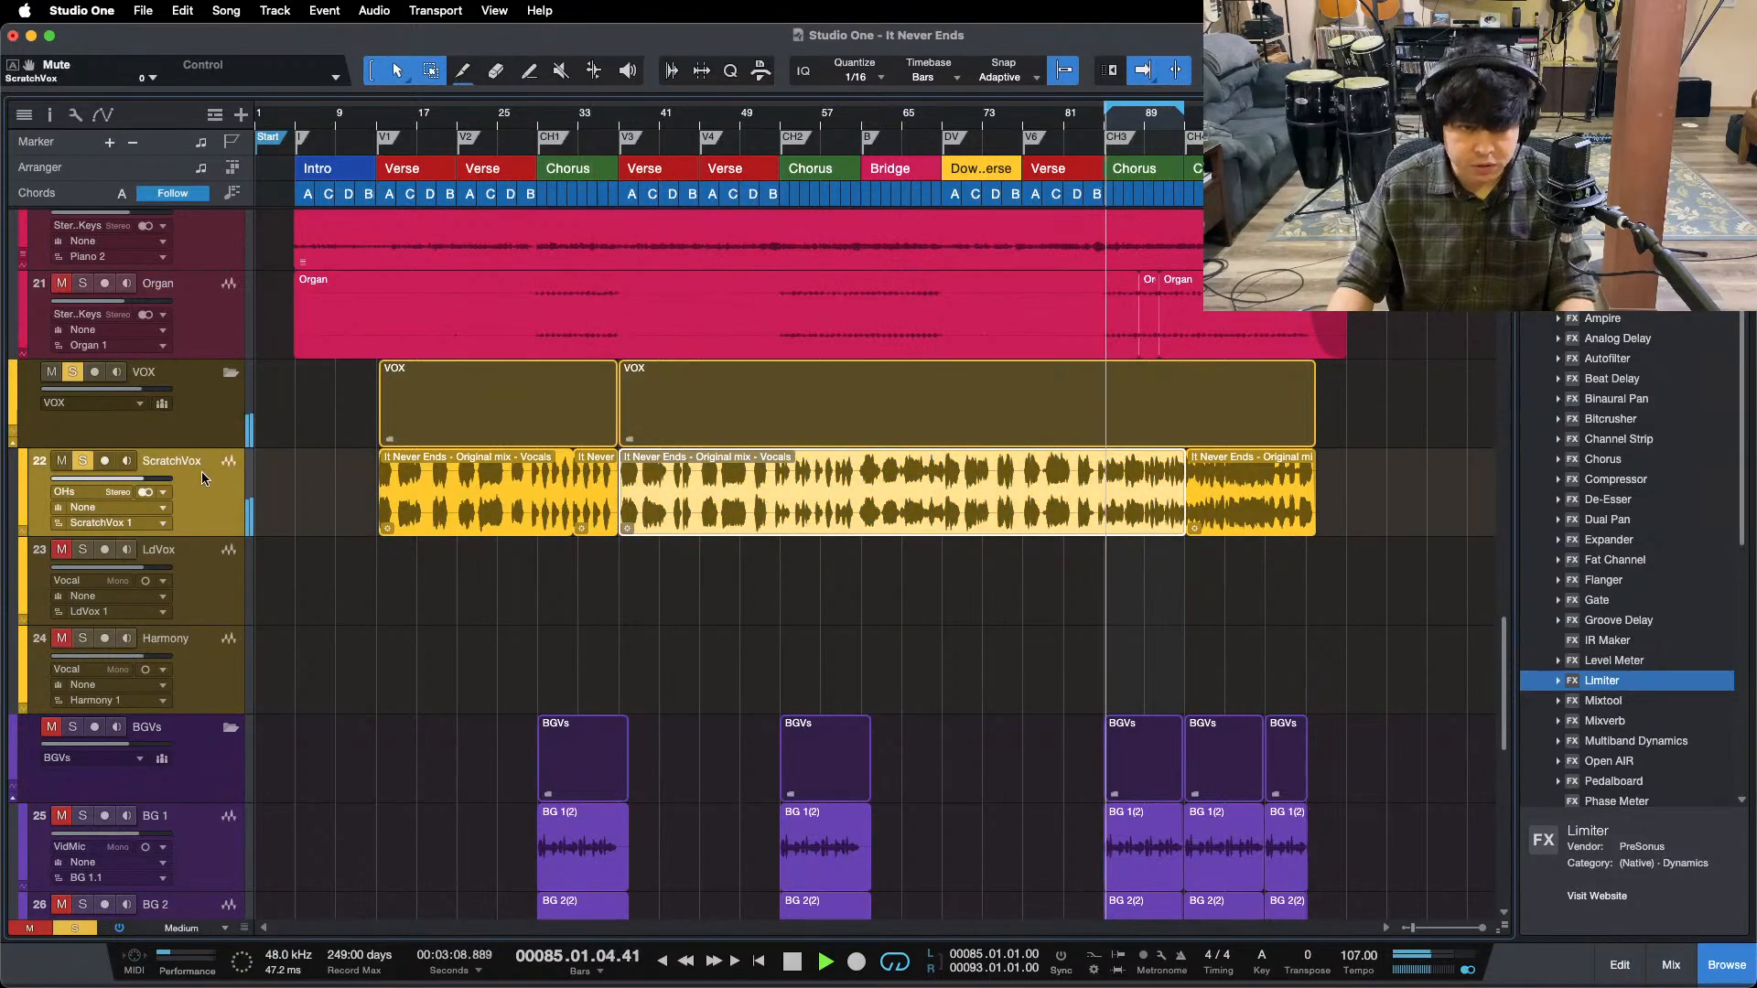
pyautogui.press('space')
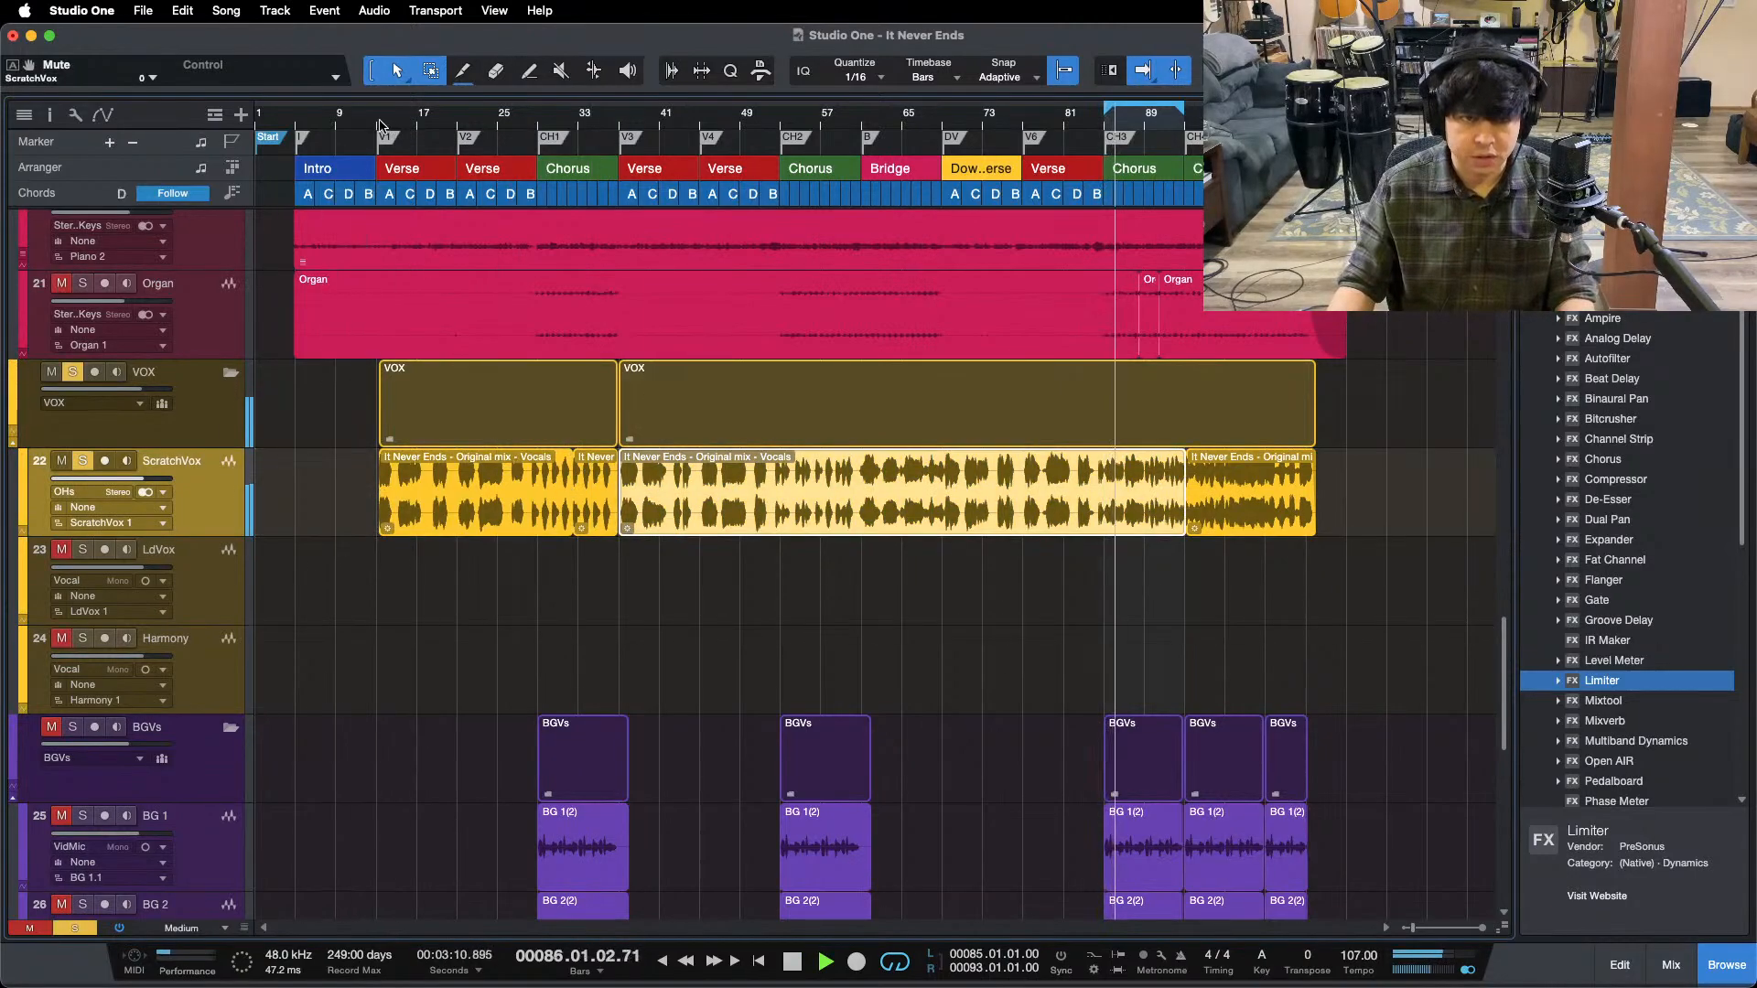
# - Copy the LdVox channel's insert chain (Pro EQ, Fat Channel, SSL DeEss, Pro EQ 2) onto the ScratchVox channel
pyautogui.press('F3')
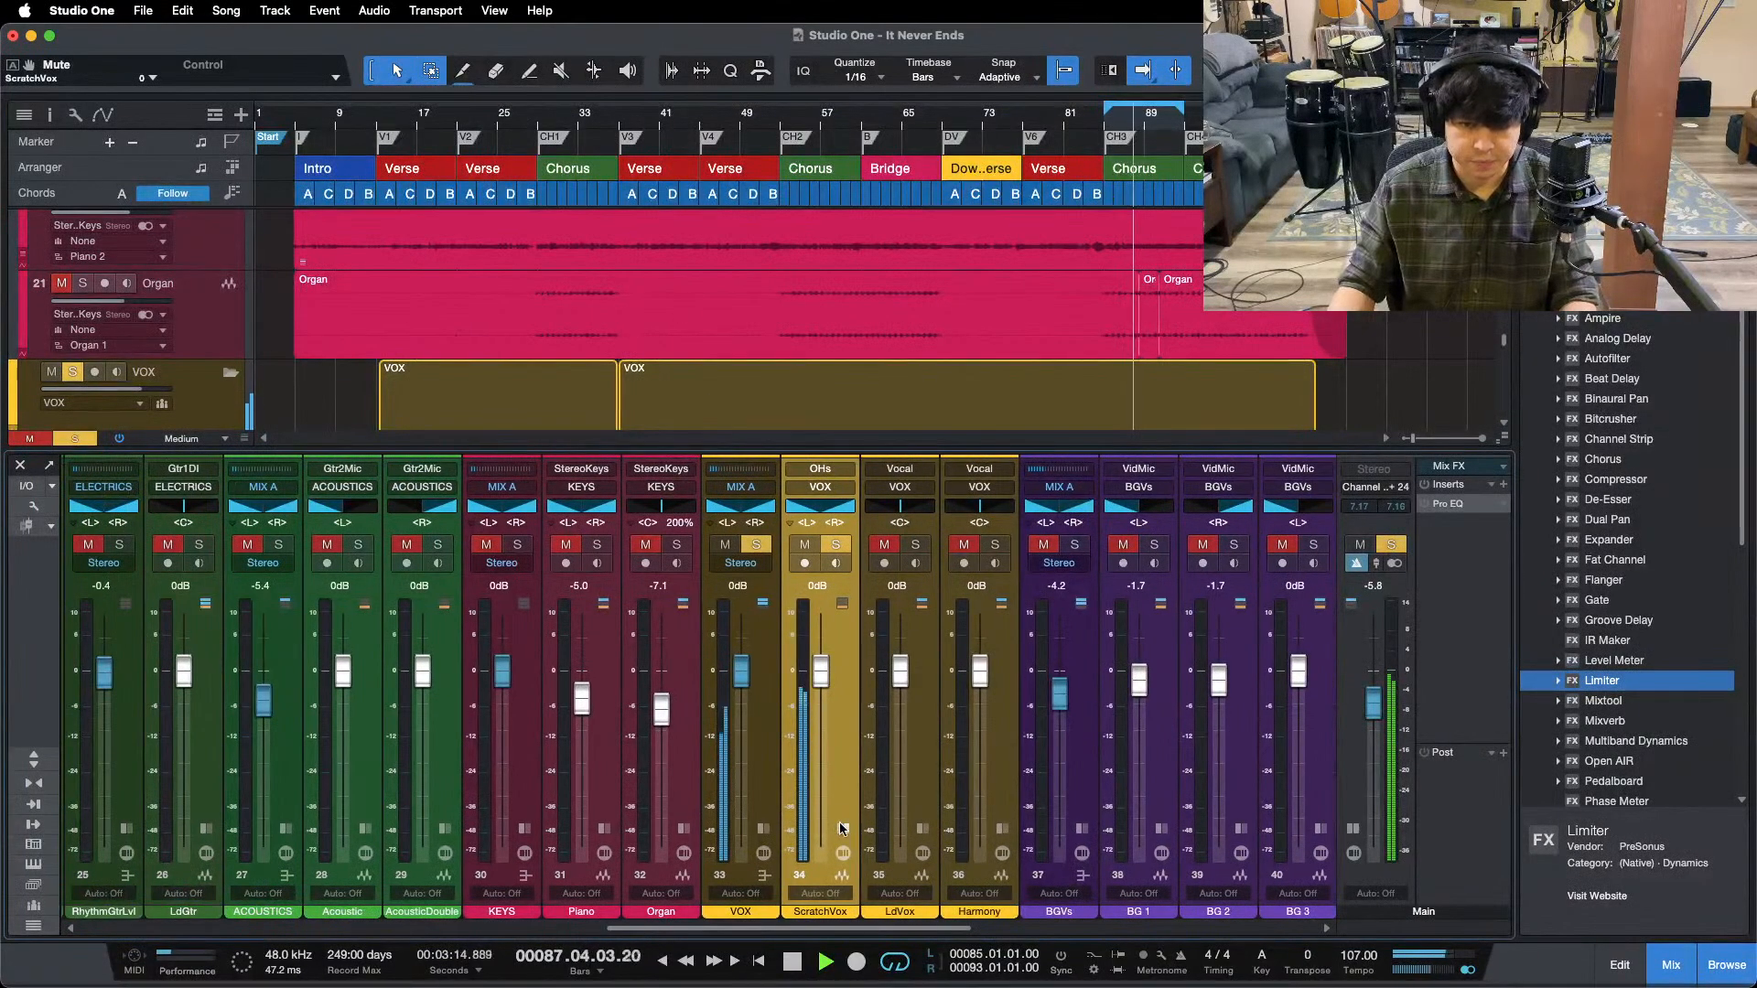
pyautogui.click(842, 828)
pyautogui.press('space')
pyautogui.press('super+s')
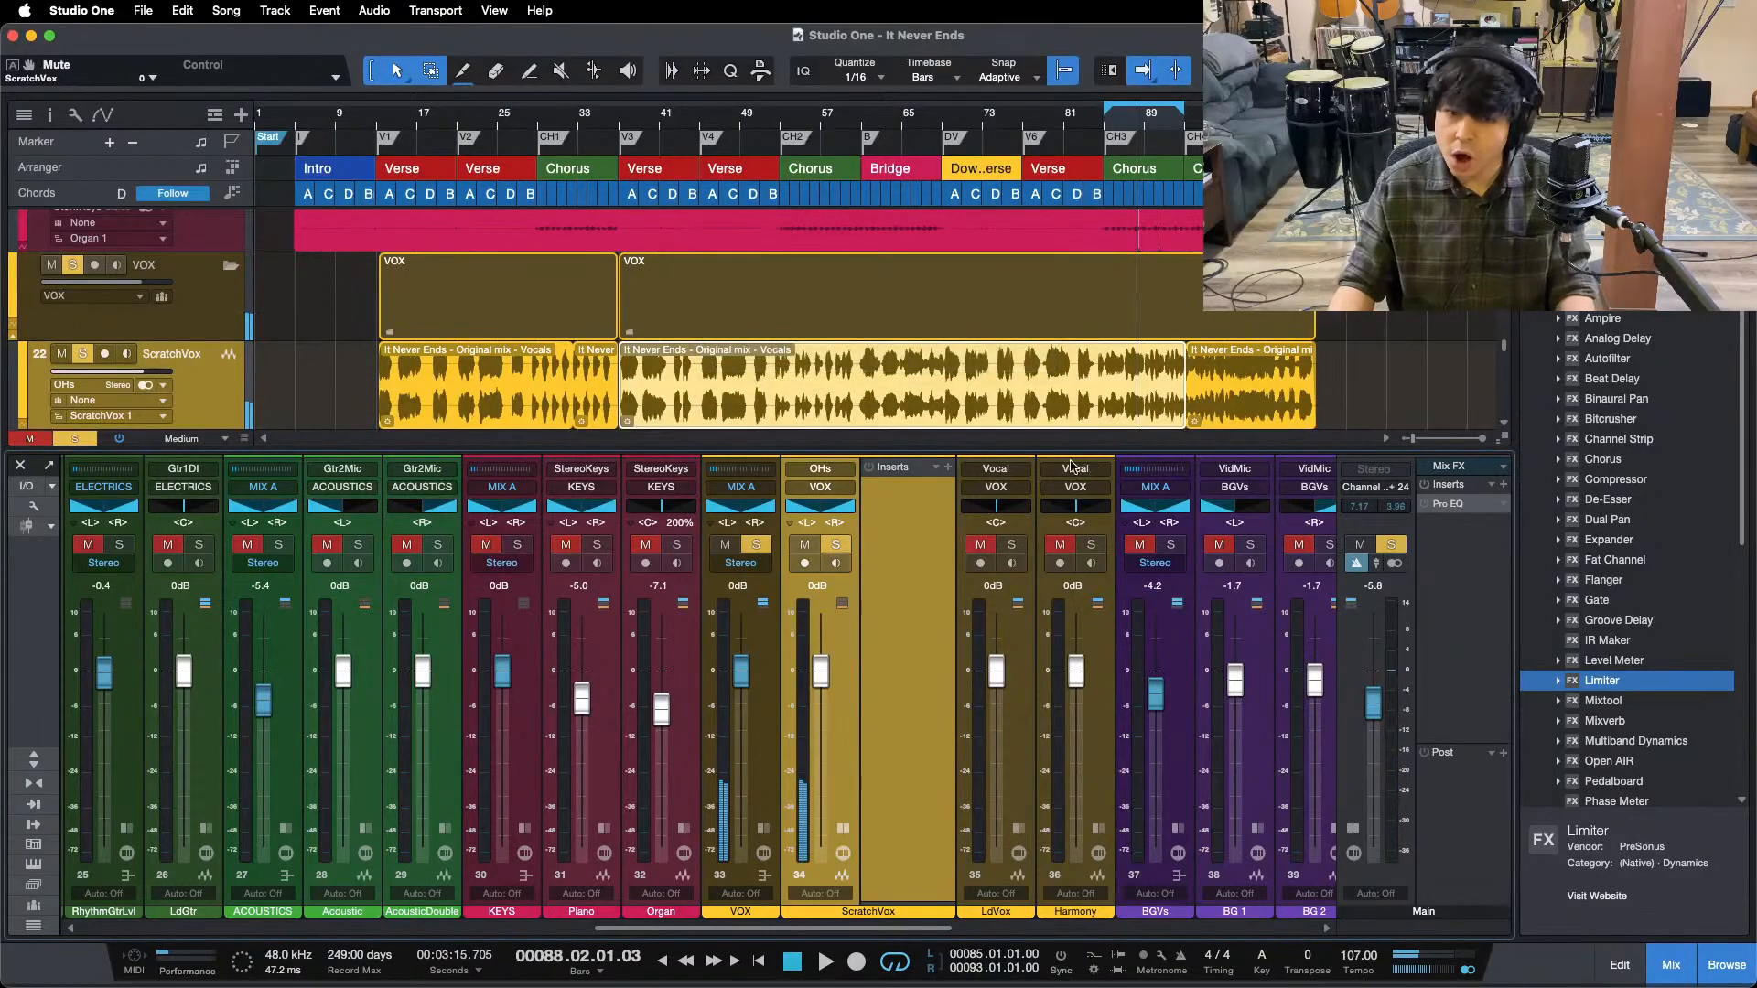
pyautogui.click(934, 468)
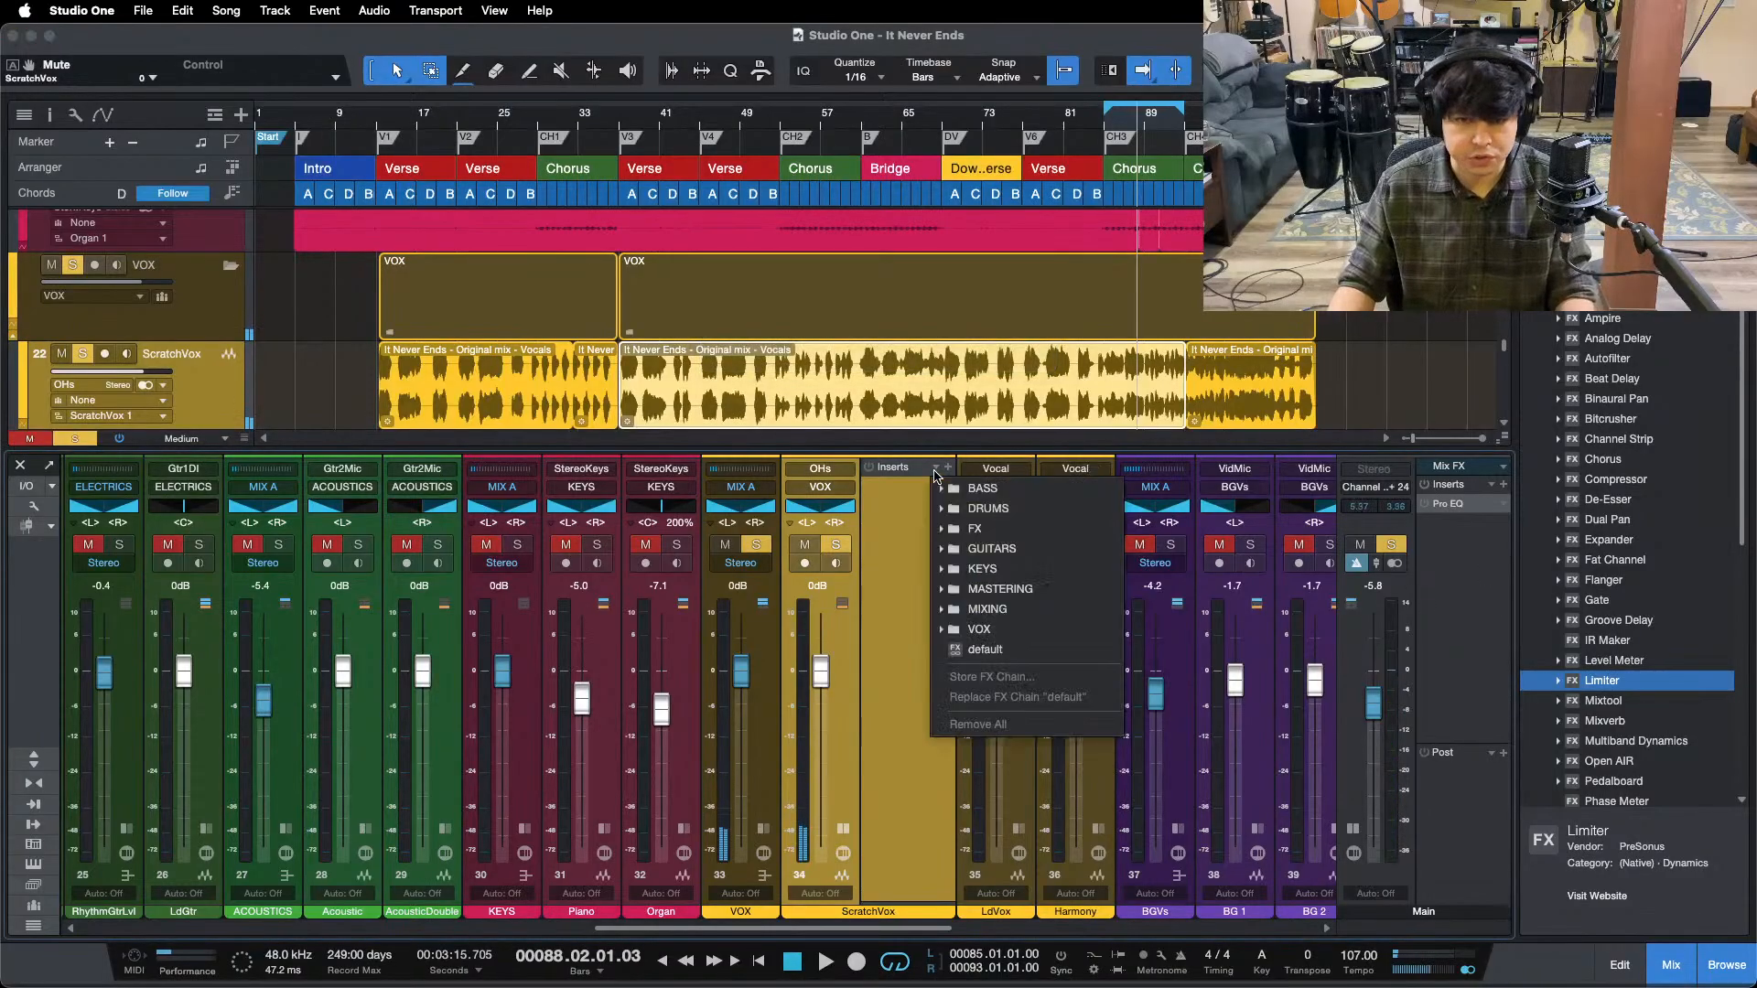
pyautogui.click(916, 608)
pyautogui.click(1006, 844)
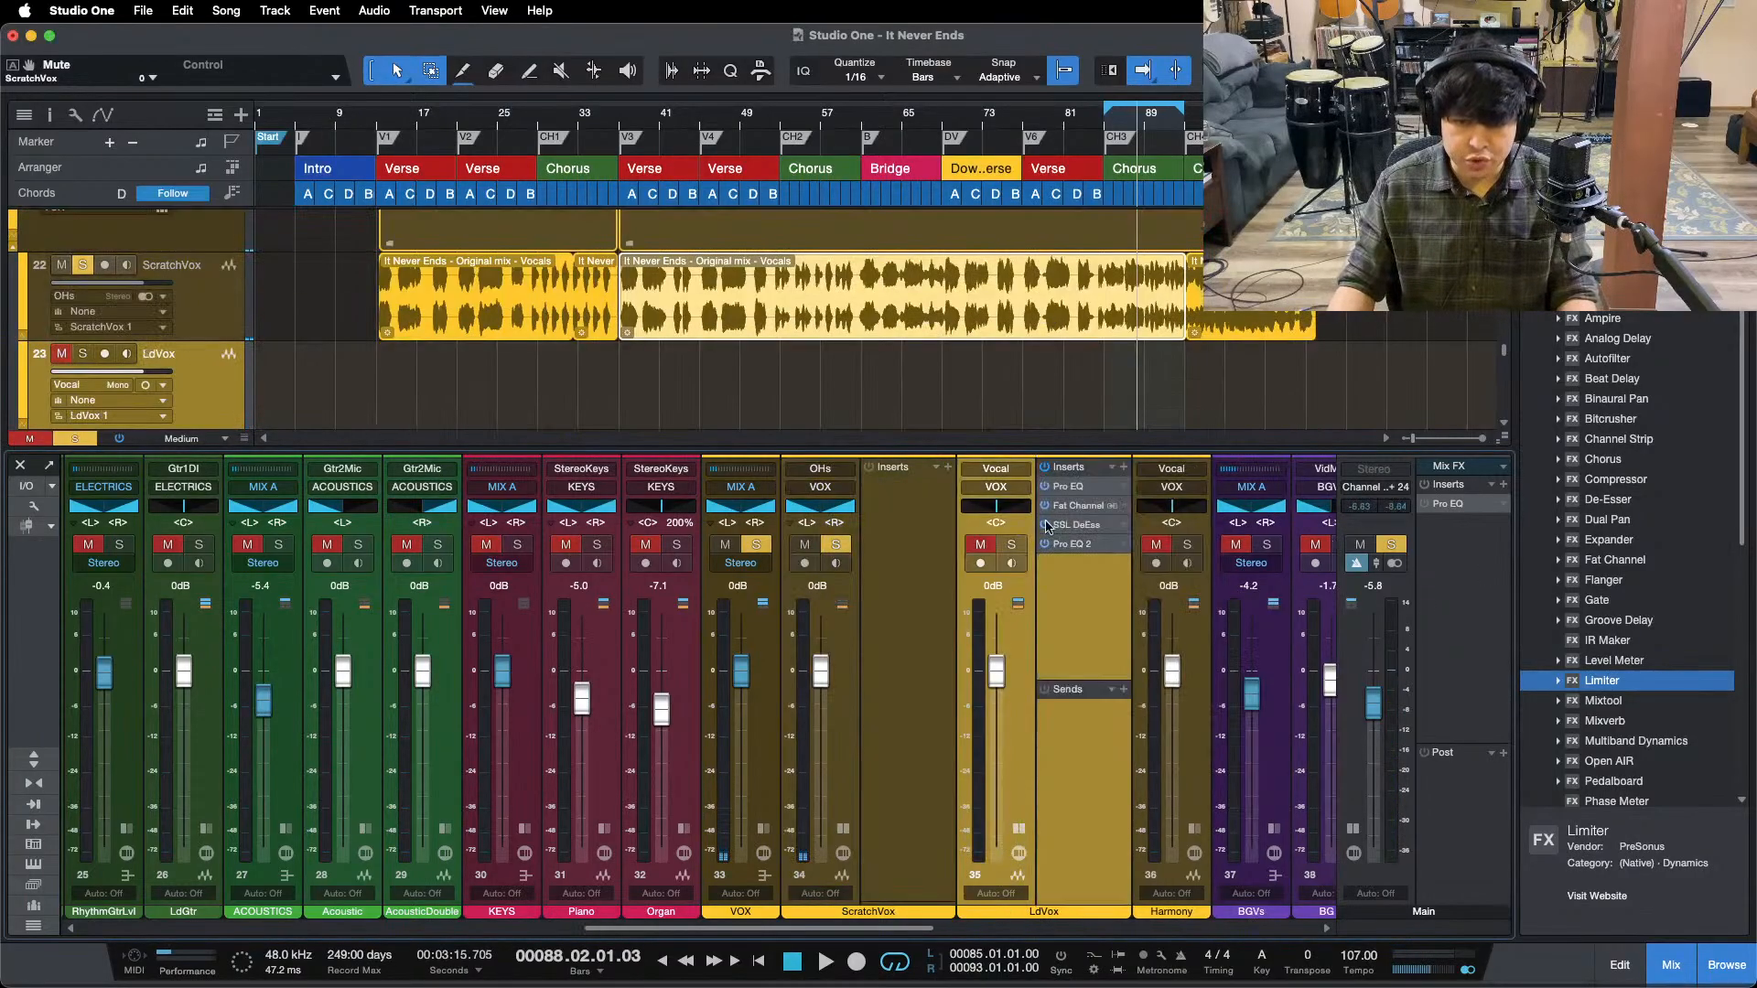
pyautogui.moveTo(1072, 478); pyautogui.dragTo(901, 547)
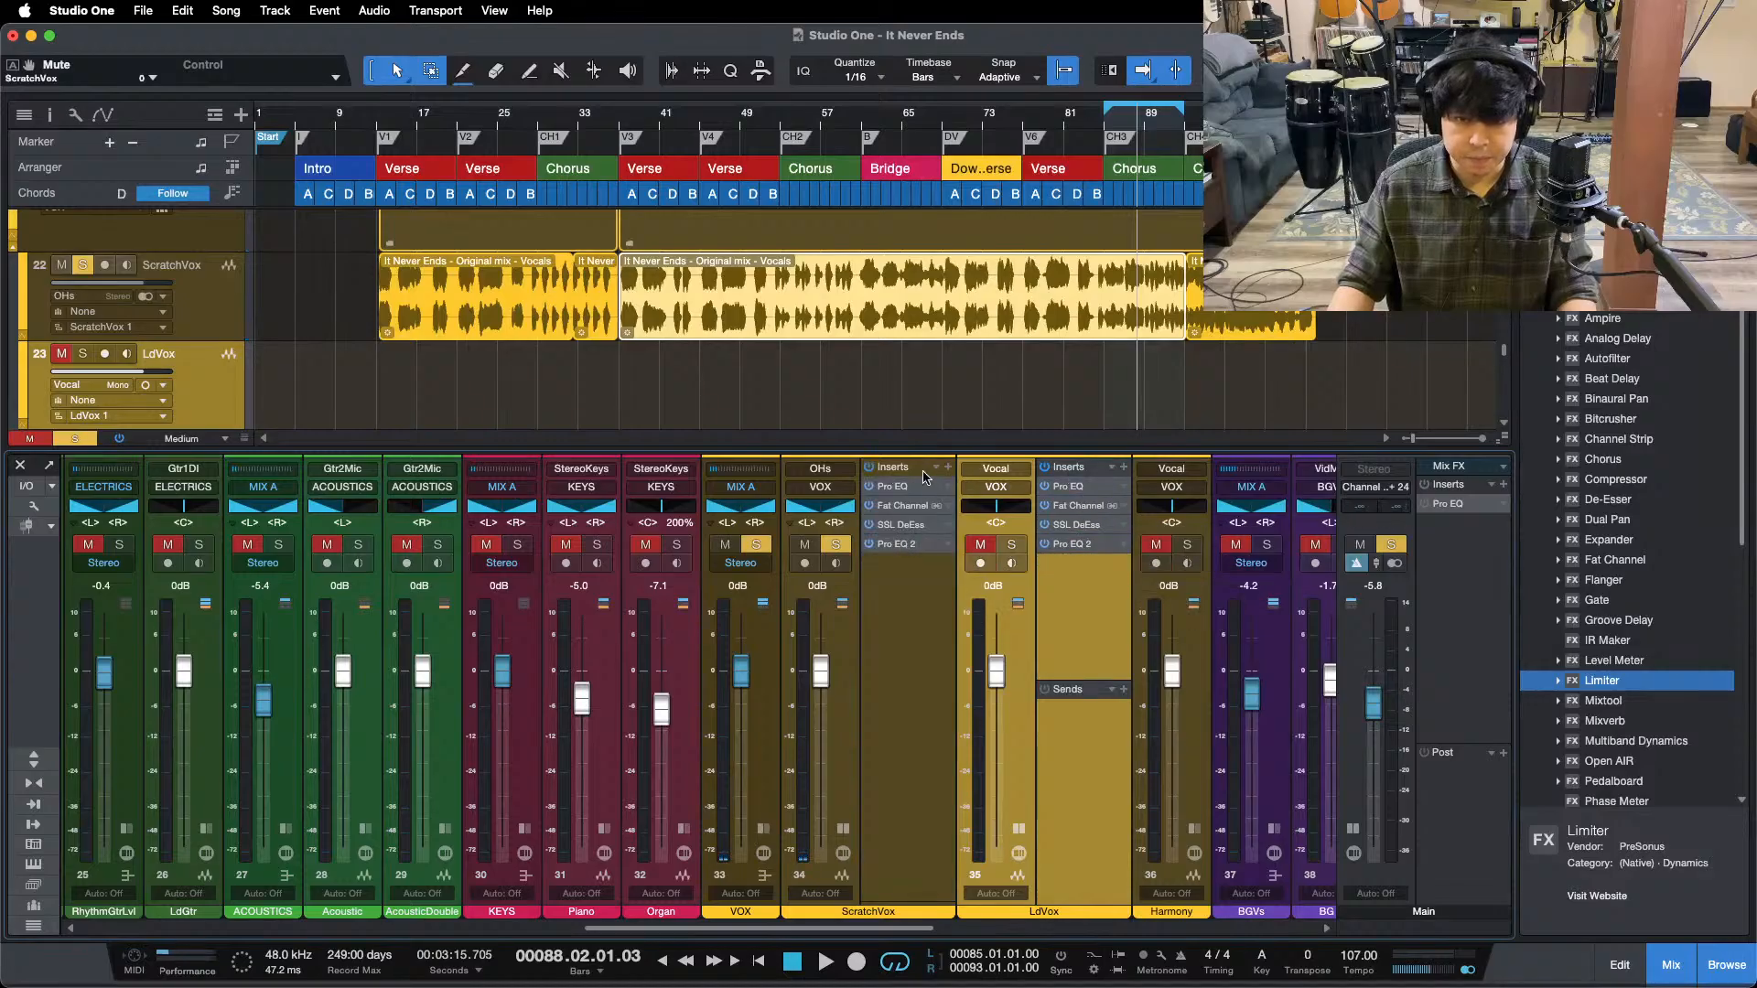
# - Look through the lower tracks in the arrangement and replay the soloed ScratchVox from bar 85
pyautogui.press('super+shift+s')
pyautogui.press('F3')
pyautogui.scroll(-10, 78, 547)
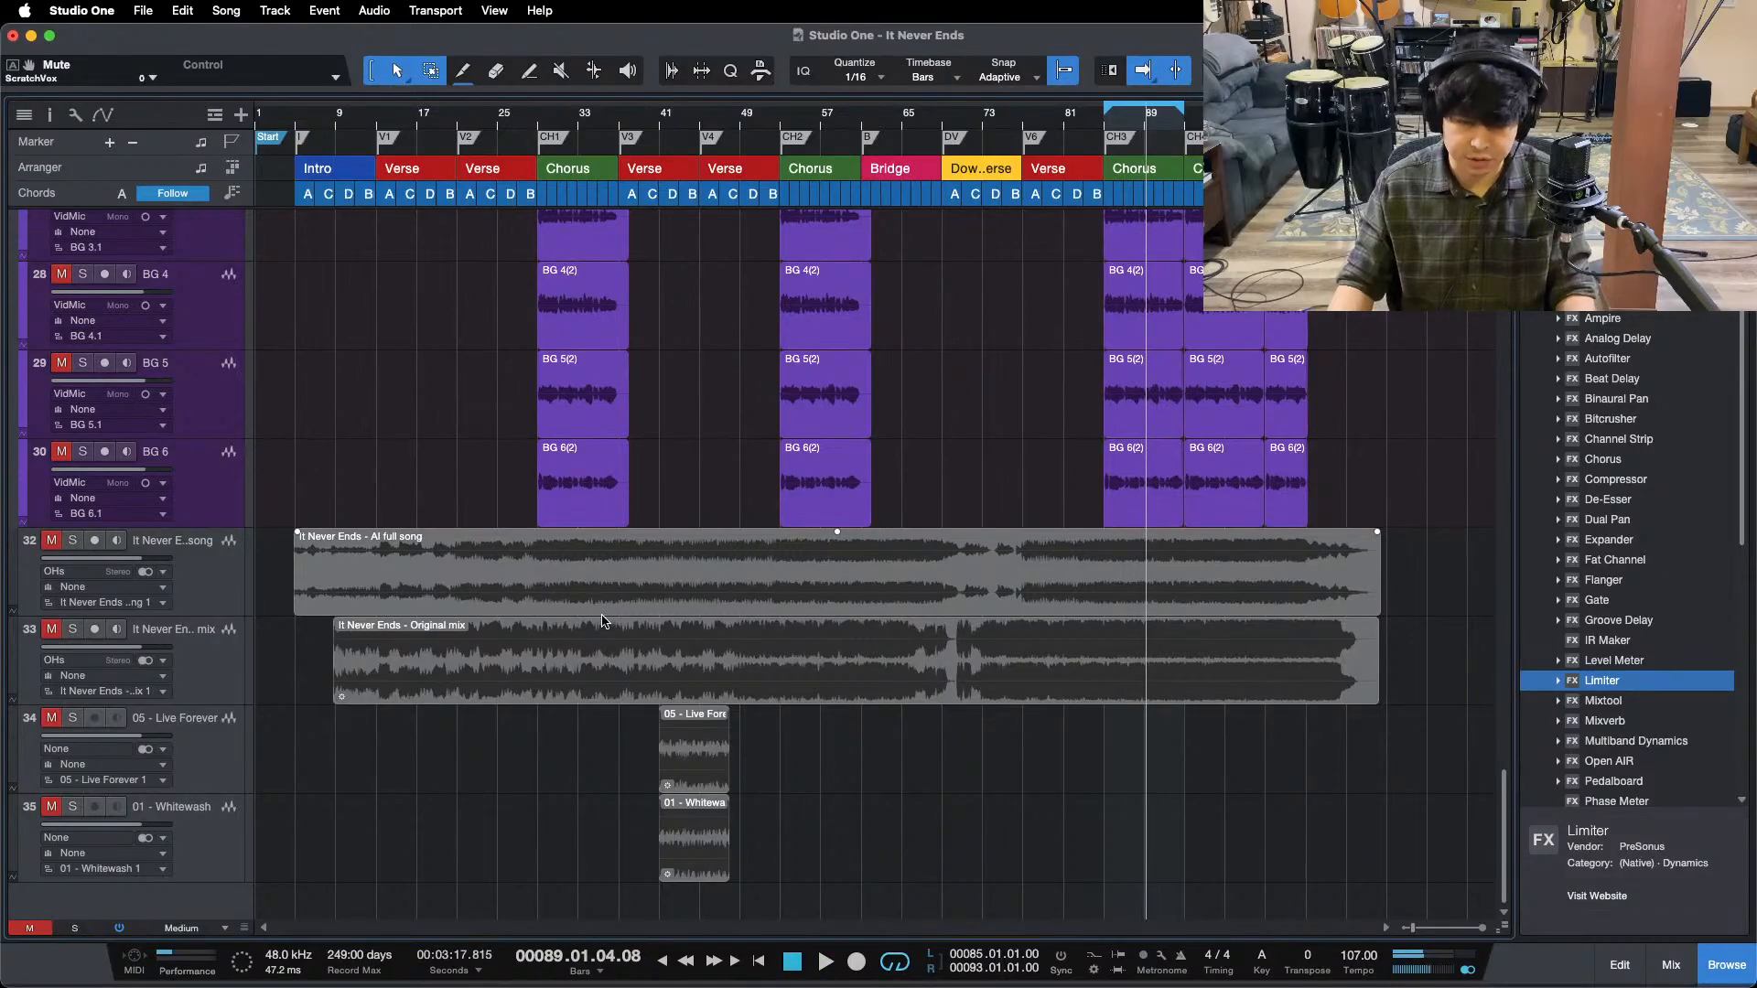
pyautogui.press('space')
pyautogui.scroll(8, 646, 760)
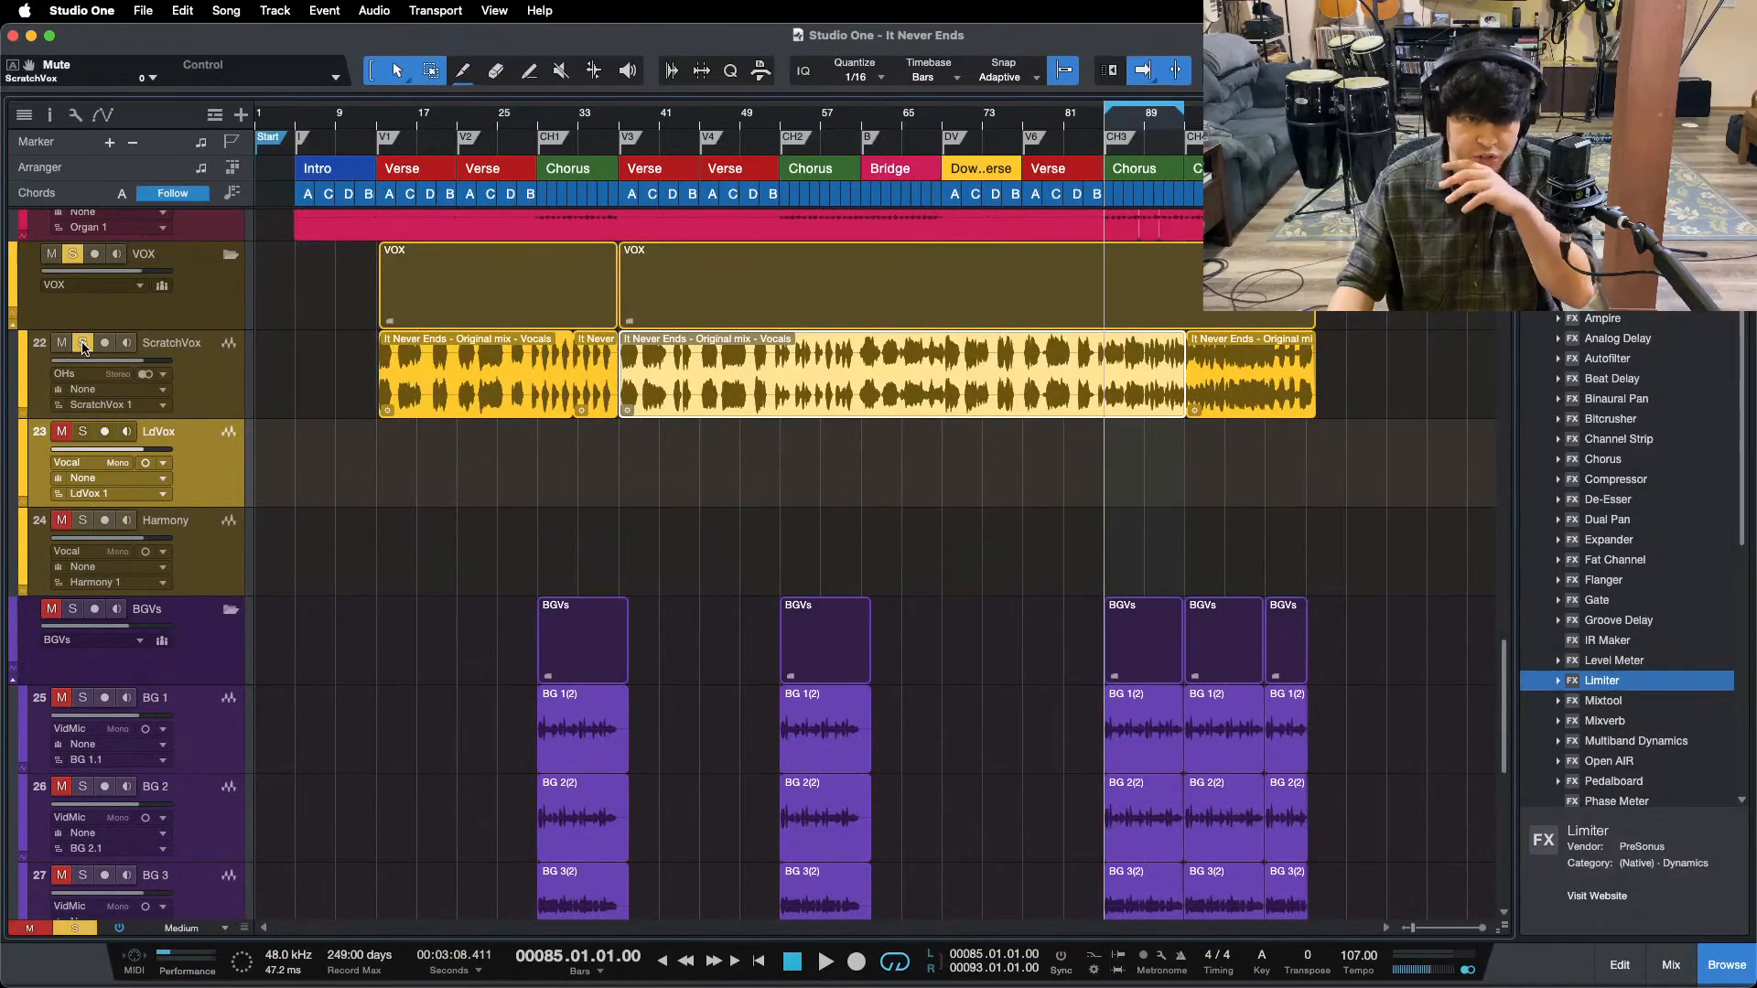
pyautogui.click(83, 344)
pyautogui.press('space')
# - Enable the 12 dB/Oct low cut at 182 Hz in the ScratchVox channel's first Pro EQ
pyautogui.press('F3')
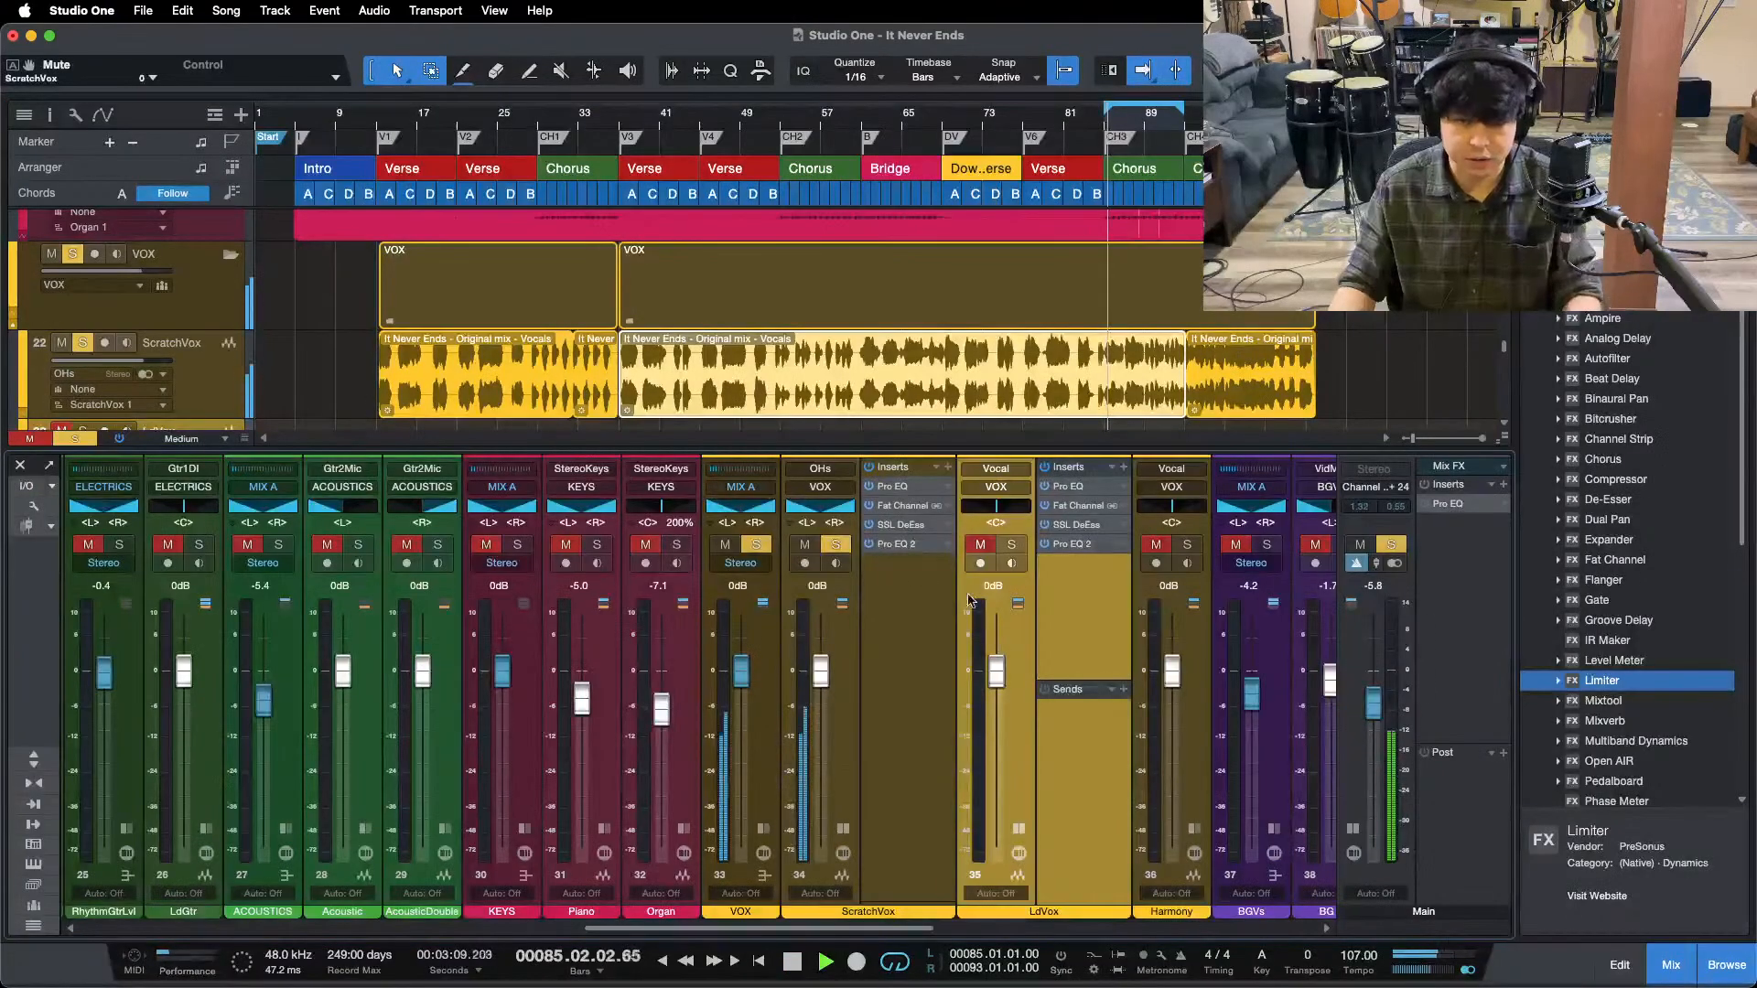
pyautogui.doubleClick(901, 490)
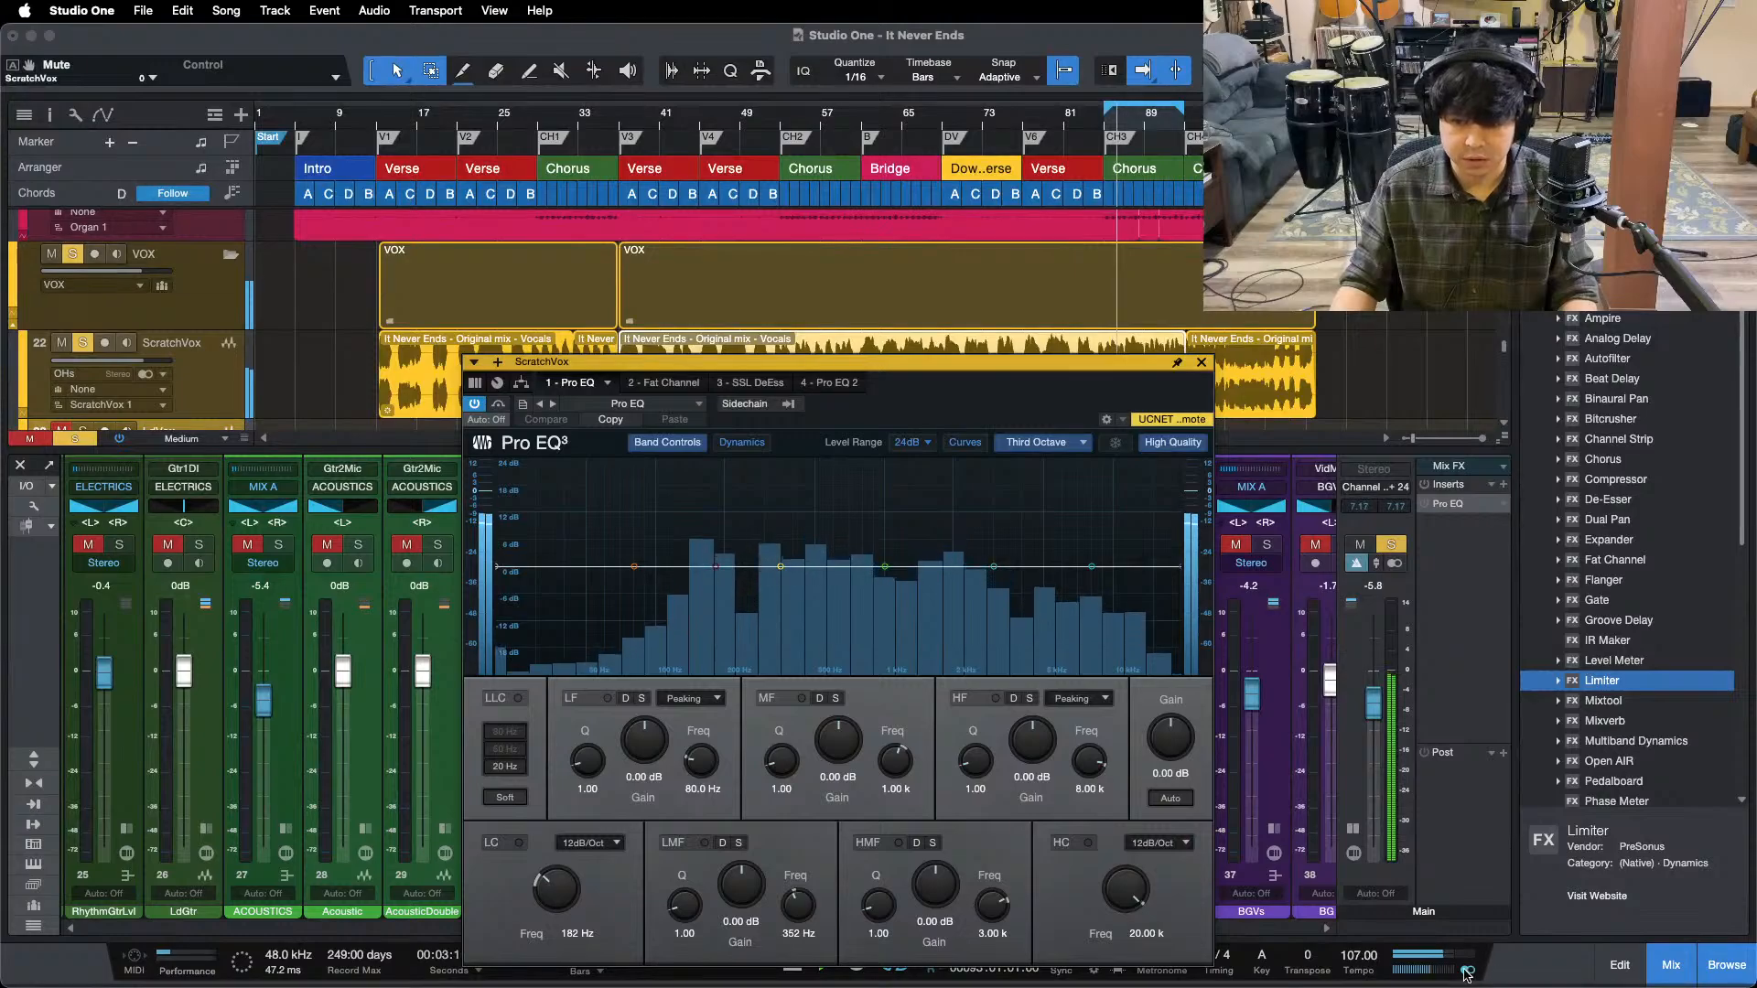
pyautogui.click(519, 843)
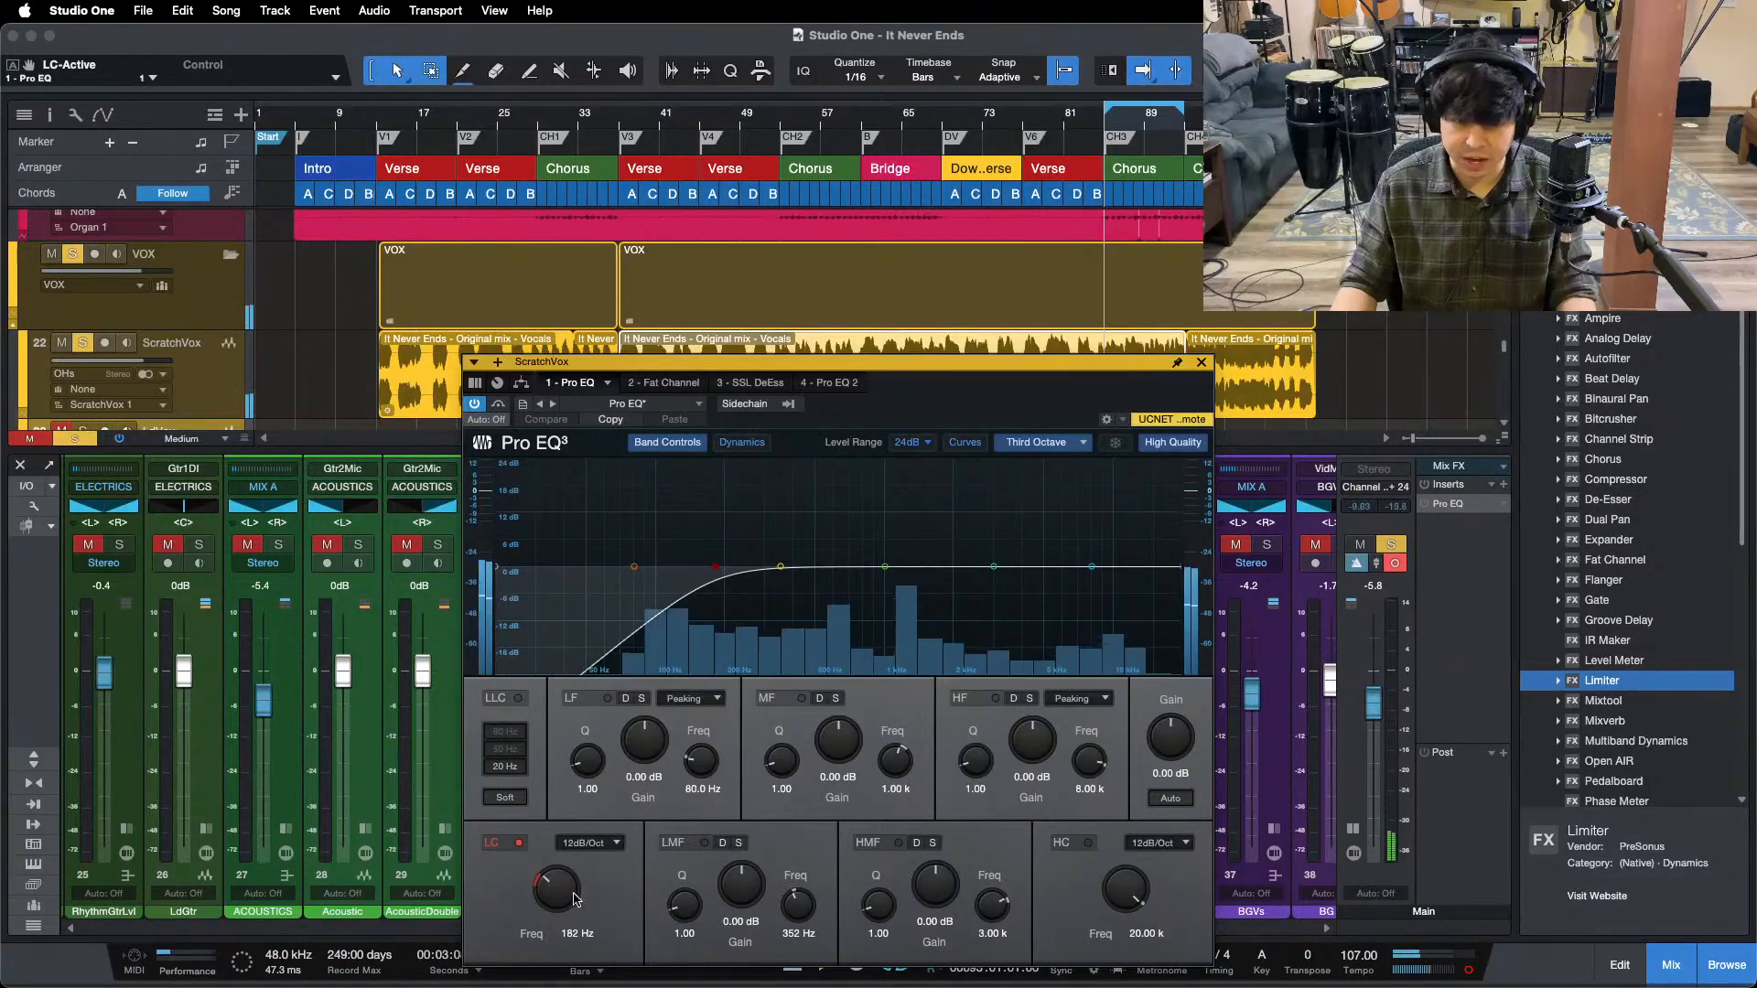
pyautogui.scroll(4, 567, 888)
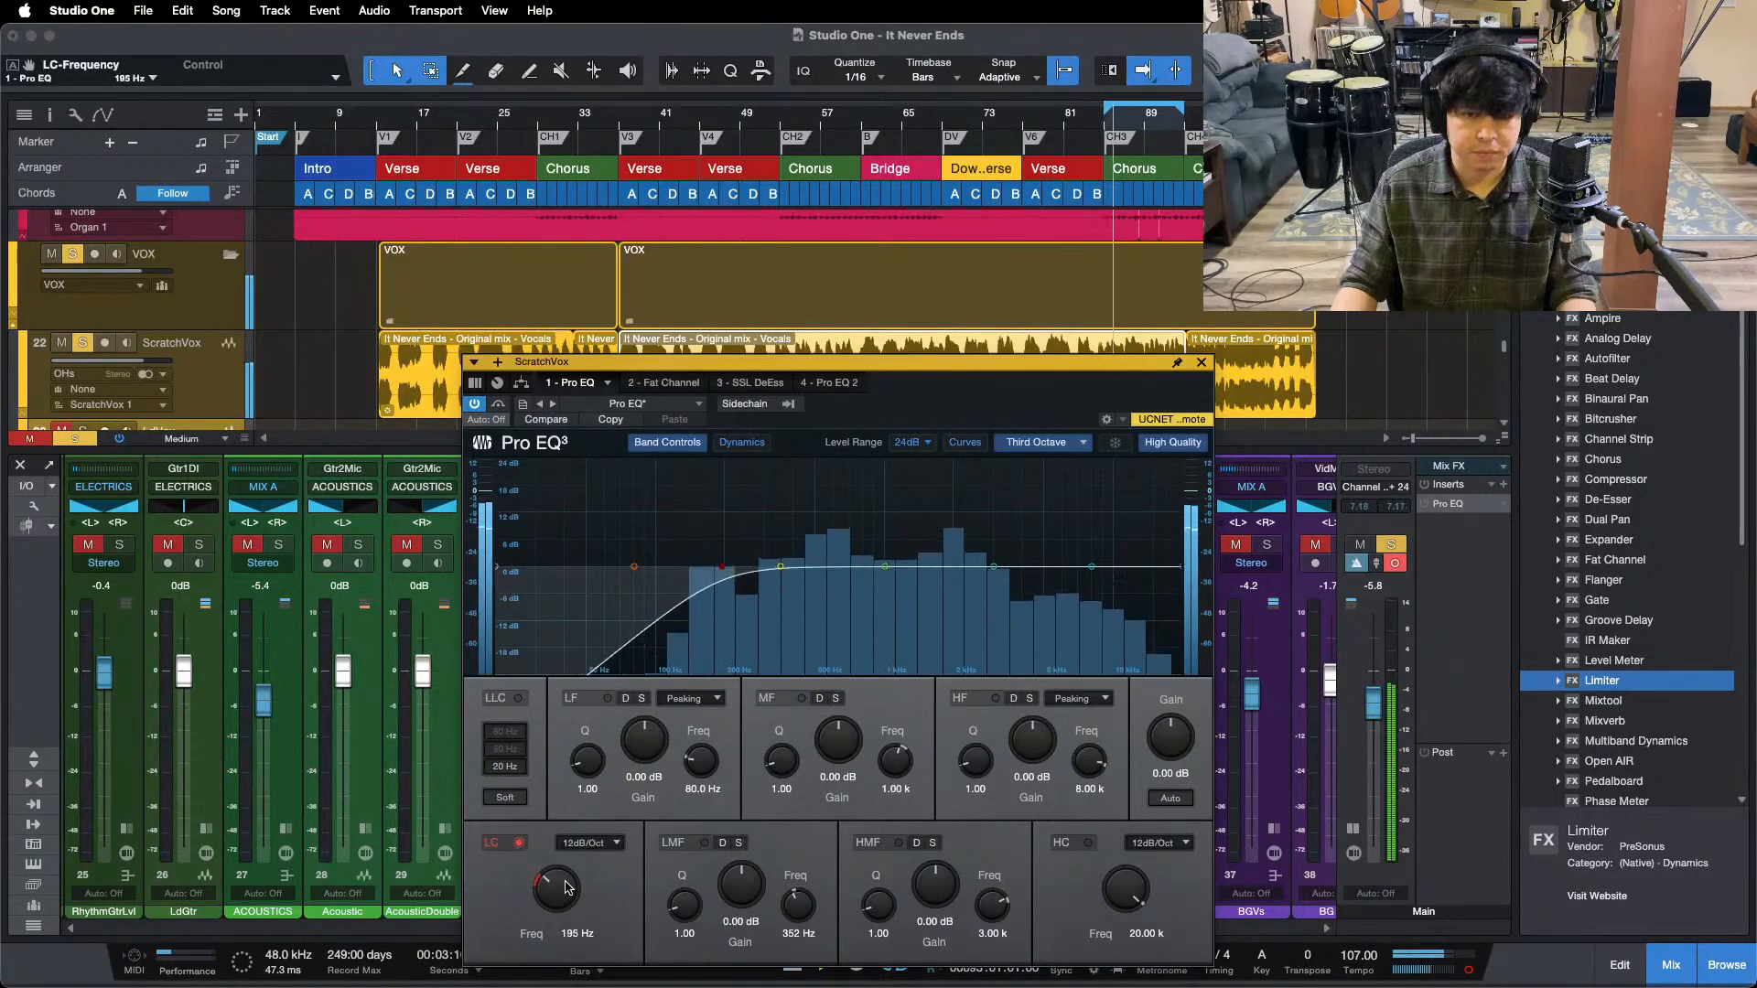
pyautogui.scroll(-4, 565, 888)
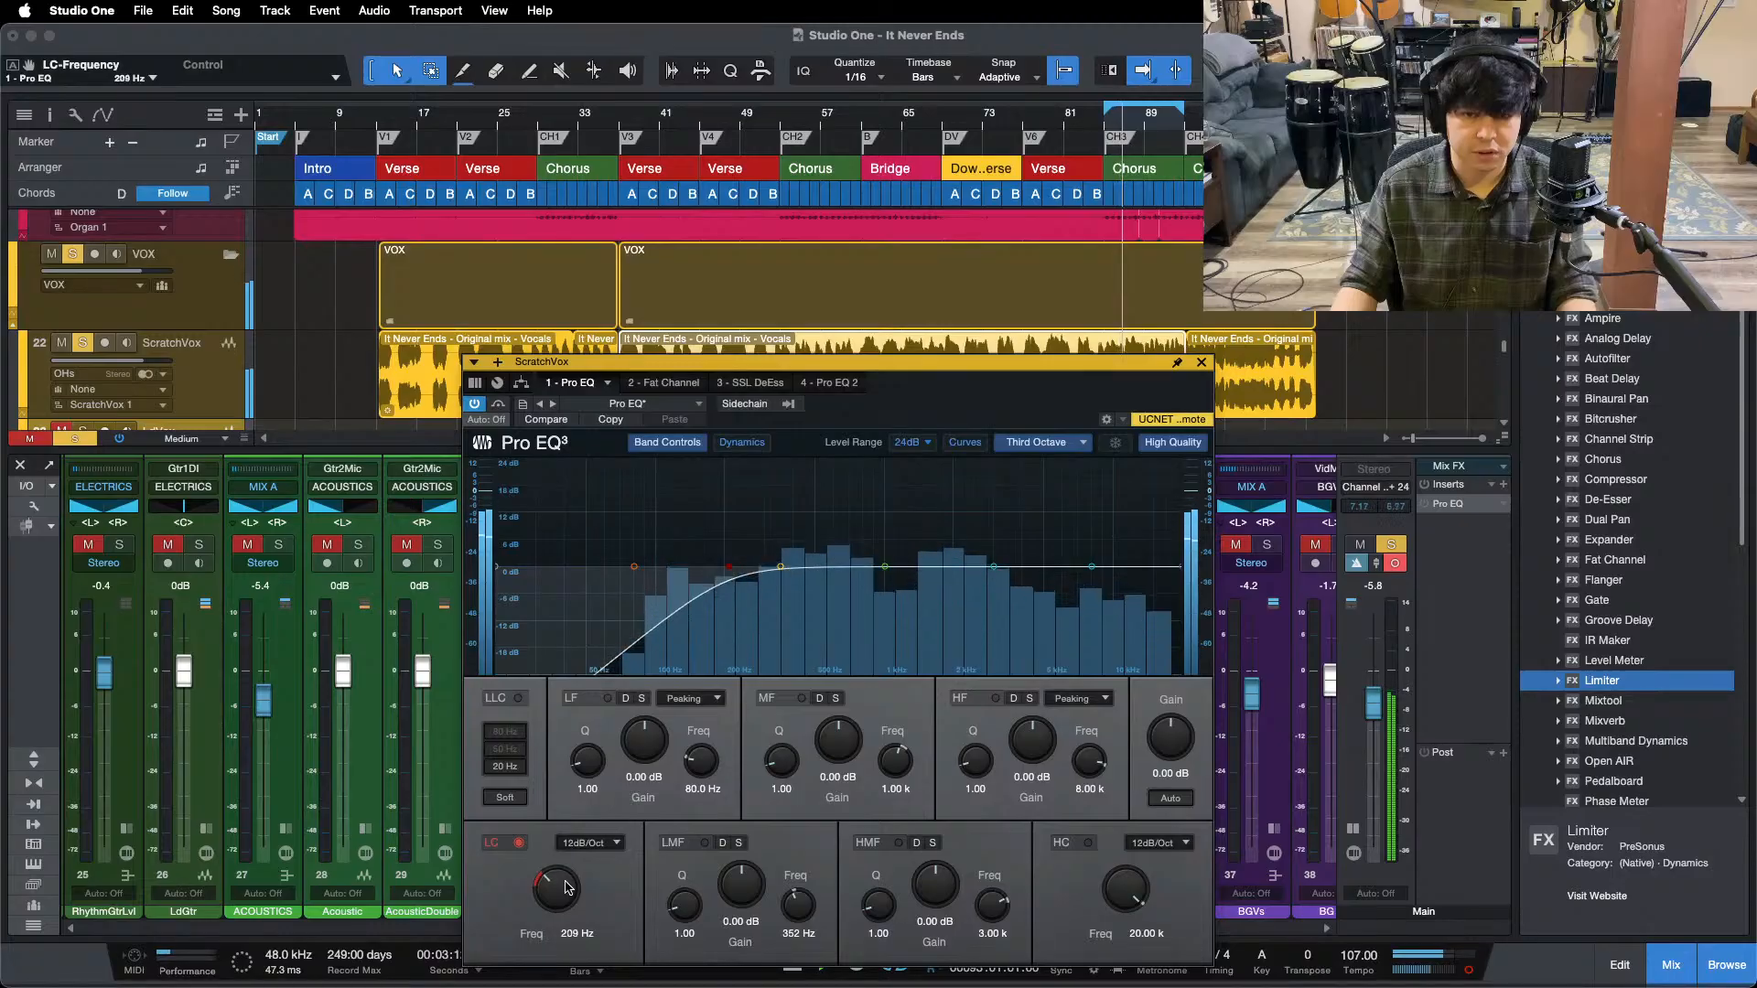
# - Switch on the compressor in the ScratchVox channel's Fat Channel
pyautogui.click(681, 405)
pyautogui.click(661, 398)
pyautogui.click(664, 385)
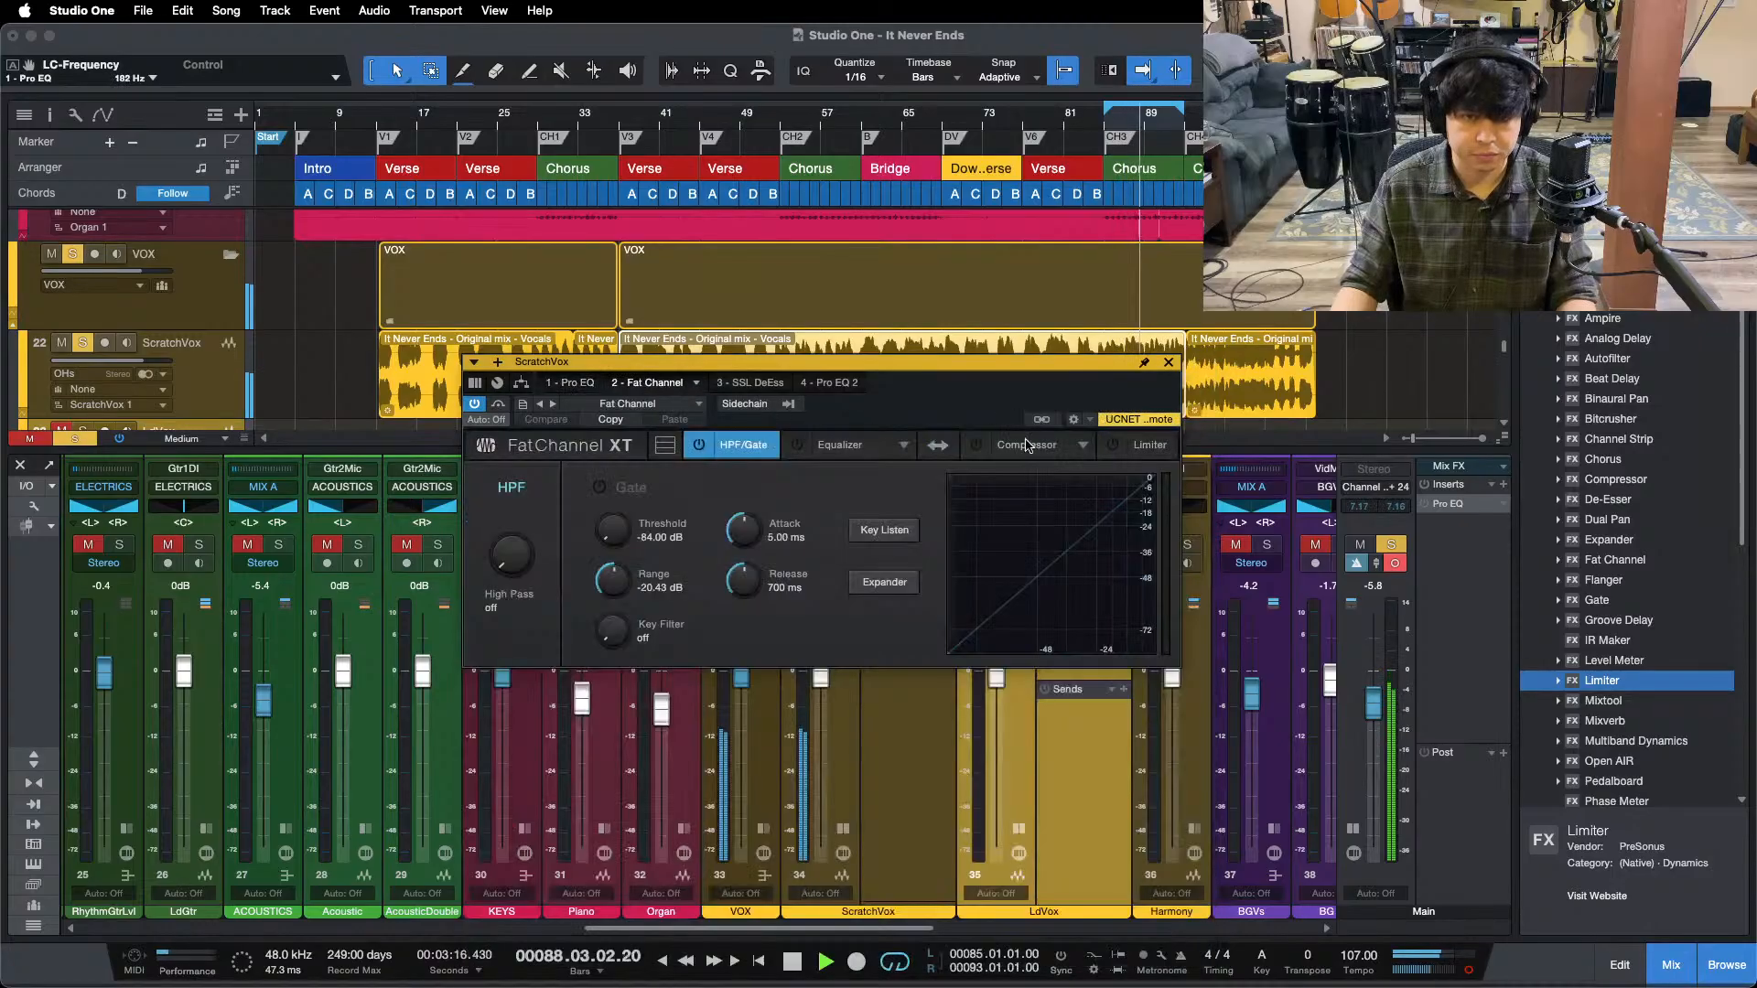
pyautogui.click(1027, 445)
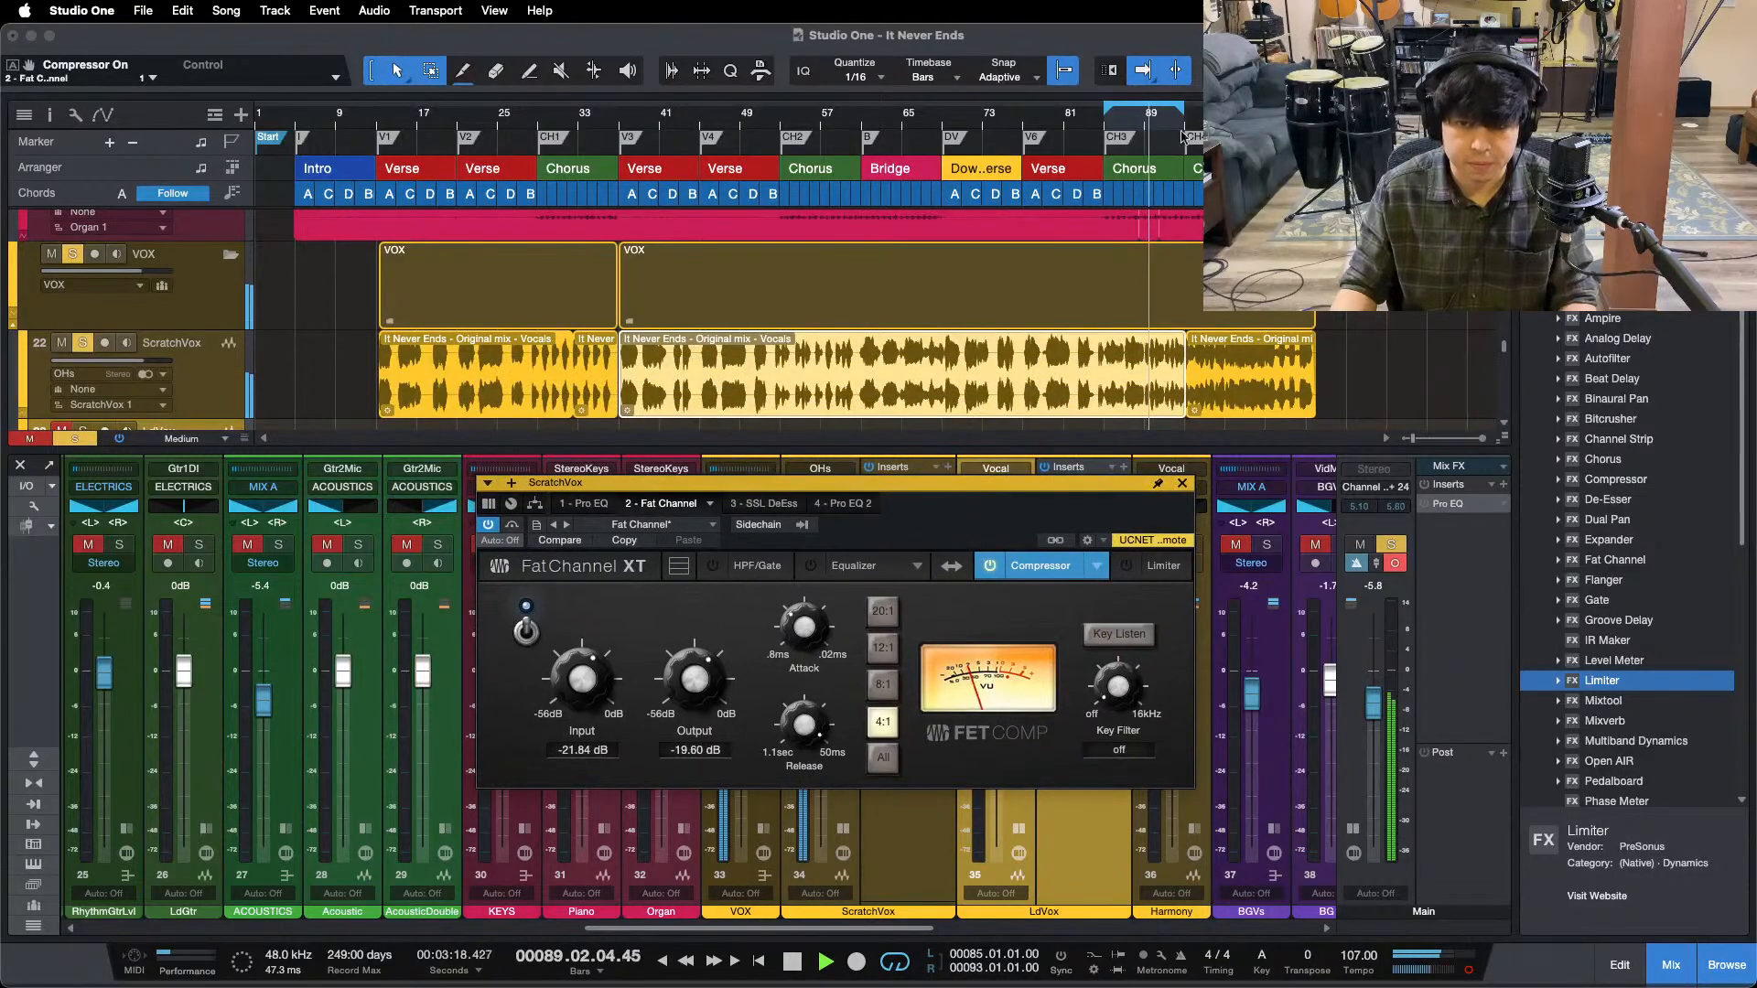
# - Play from about bar 74 and set the Fat Channel compressor's input to -25.20 dB and output to -16.24 dB
pyautogui.moveTo(1050, 116); pyautogui.dragTo(883, 177)
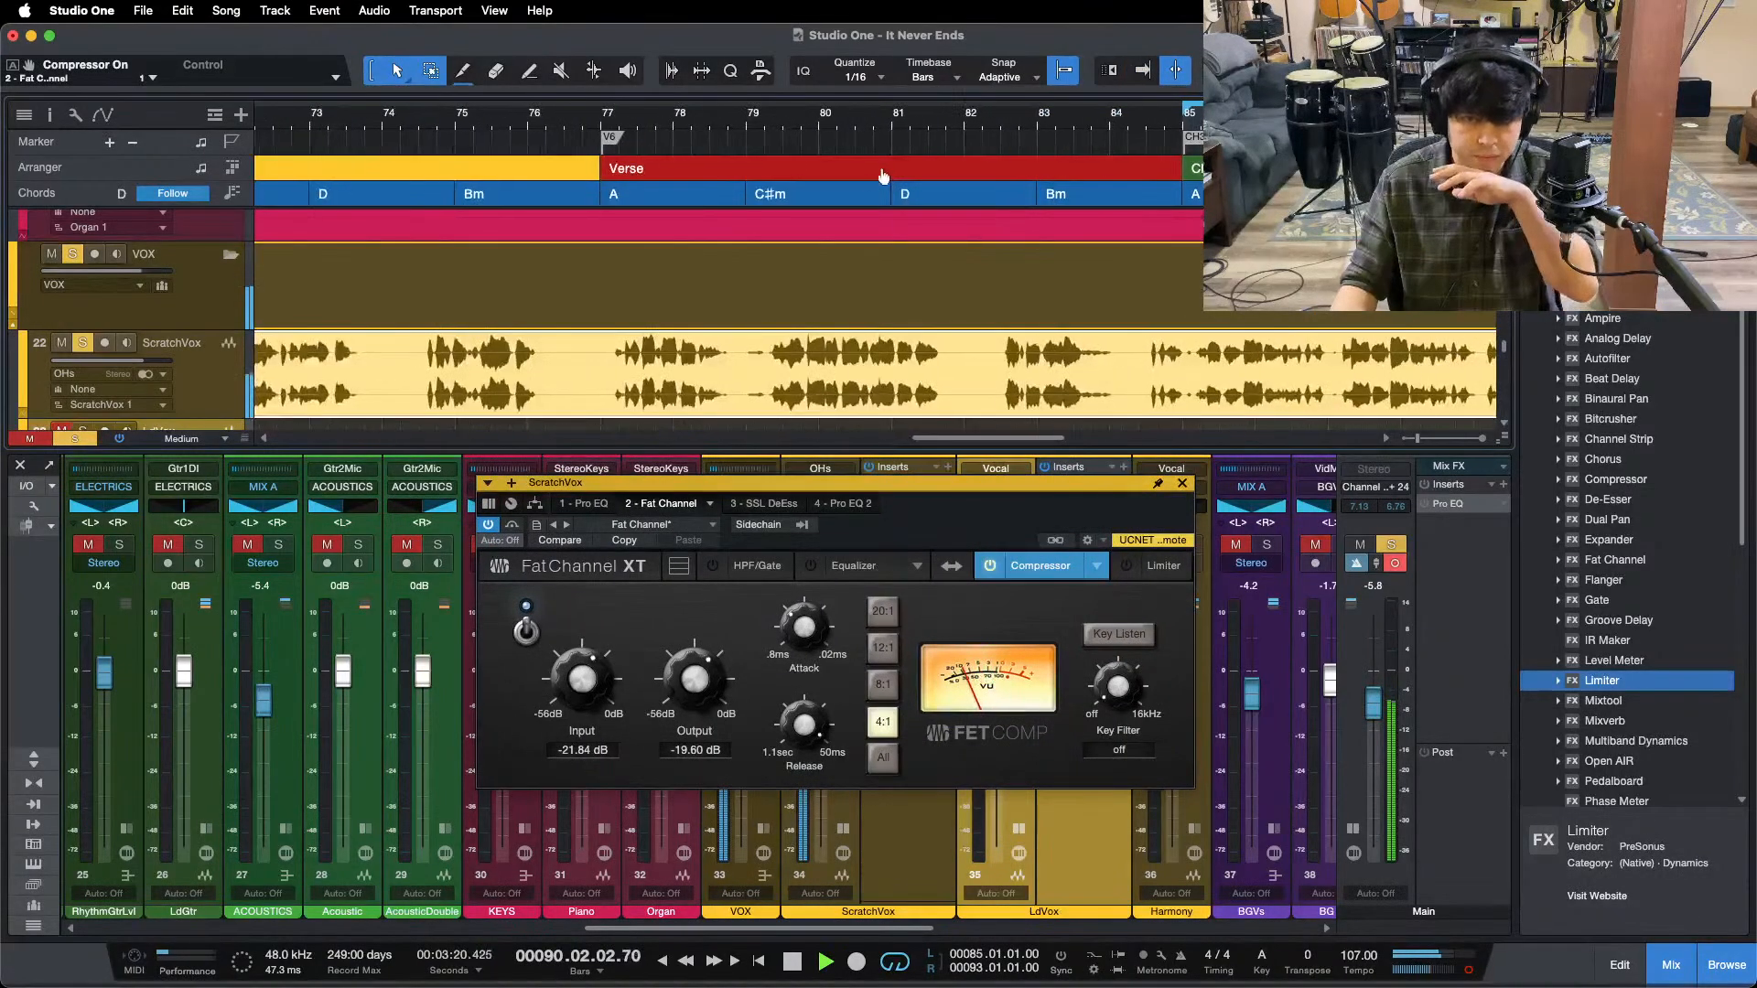
pyautogui.click(421, 126)
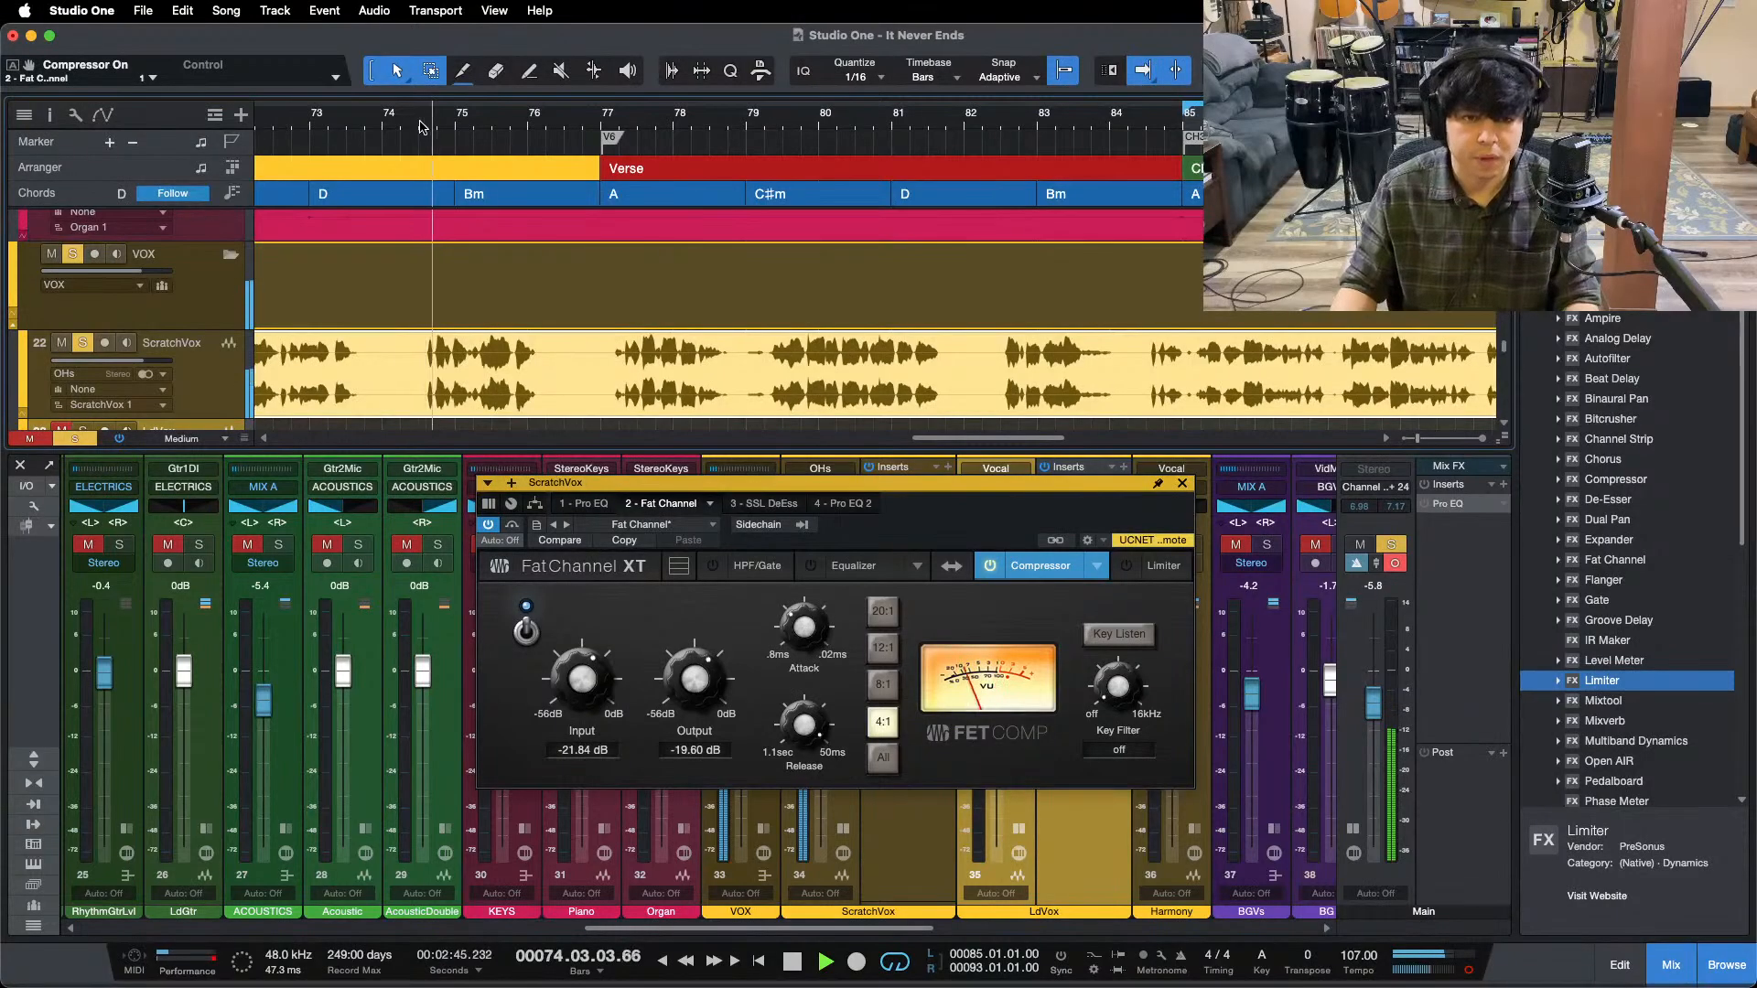
pyautogui.scroll(-2, 575, 673)
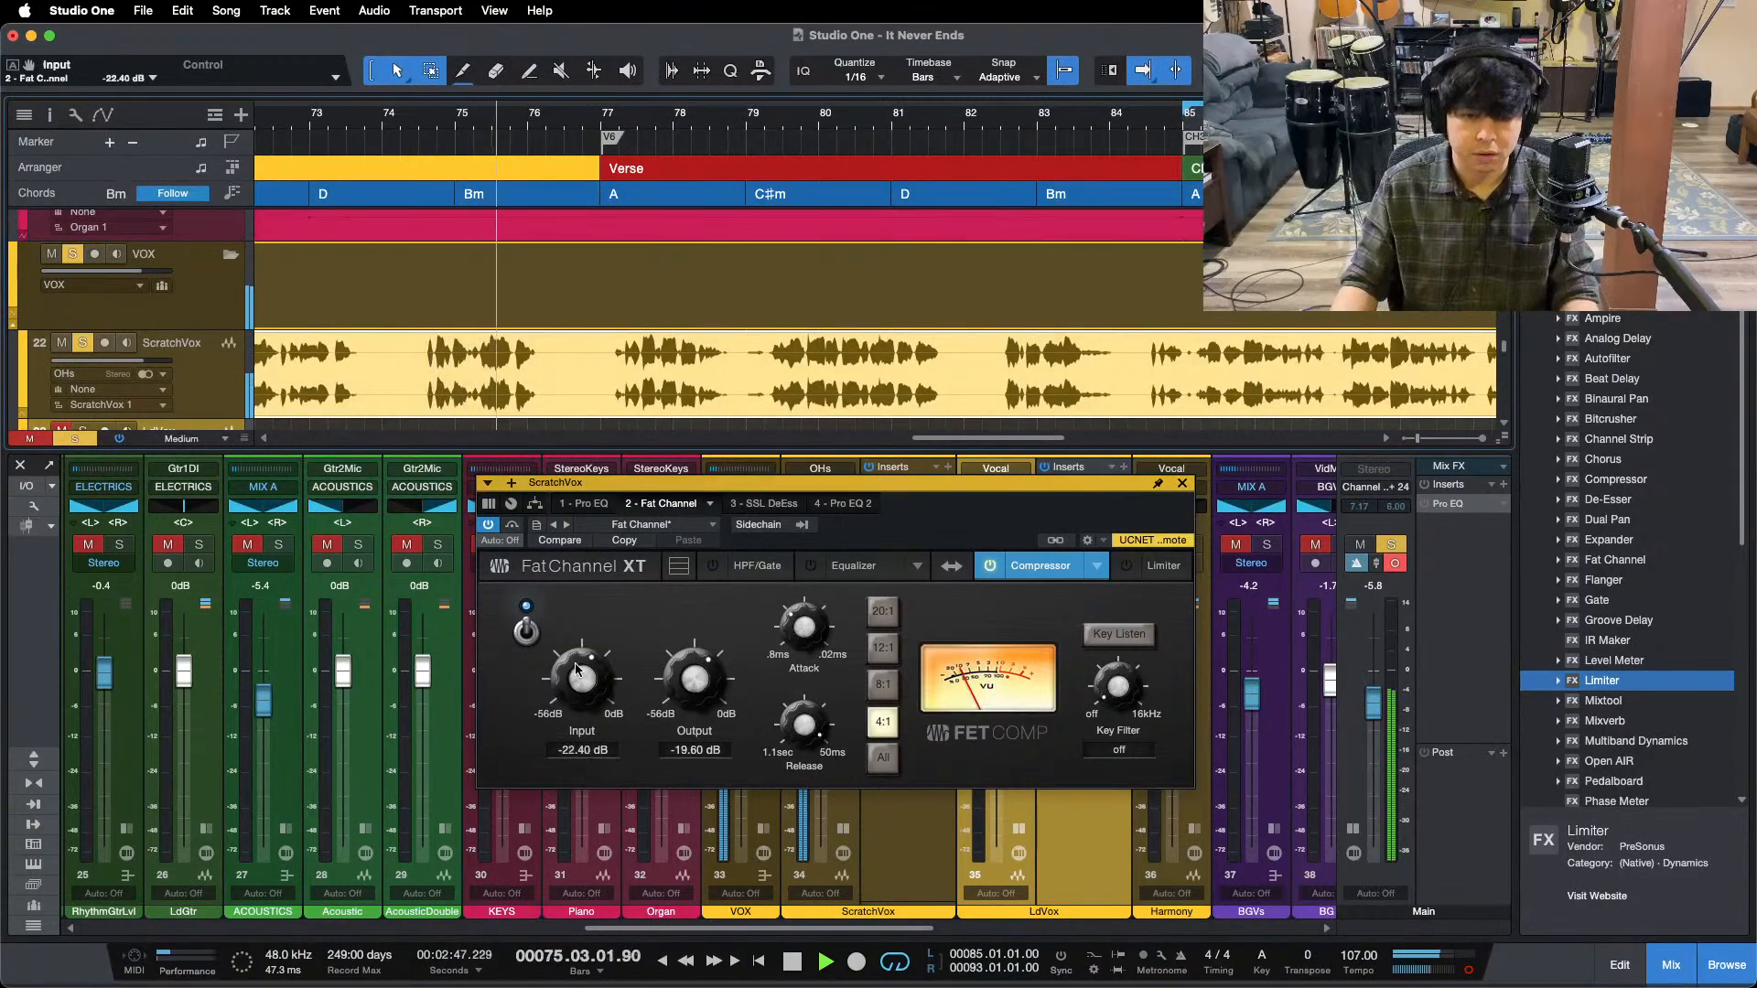
pyautogui.scroll(2, 692, 677)
pyautogui.scroll(4, 693, 677)
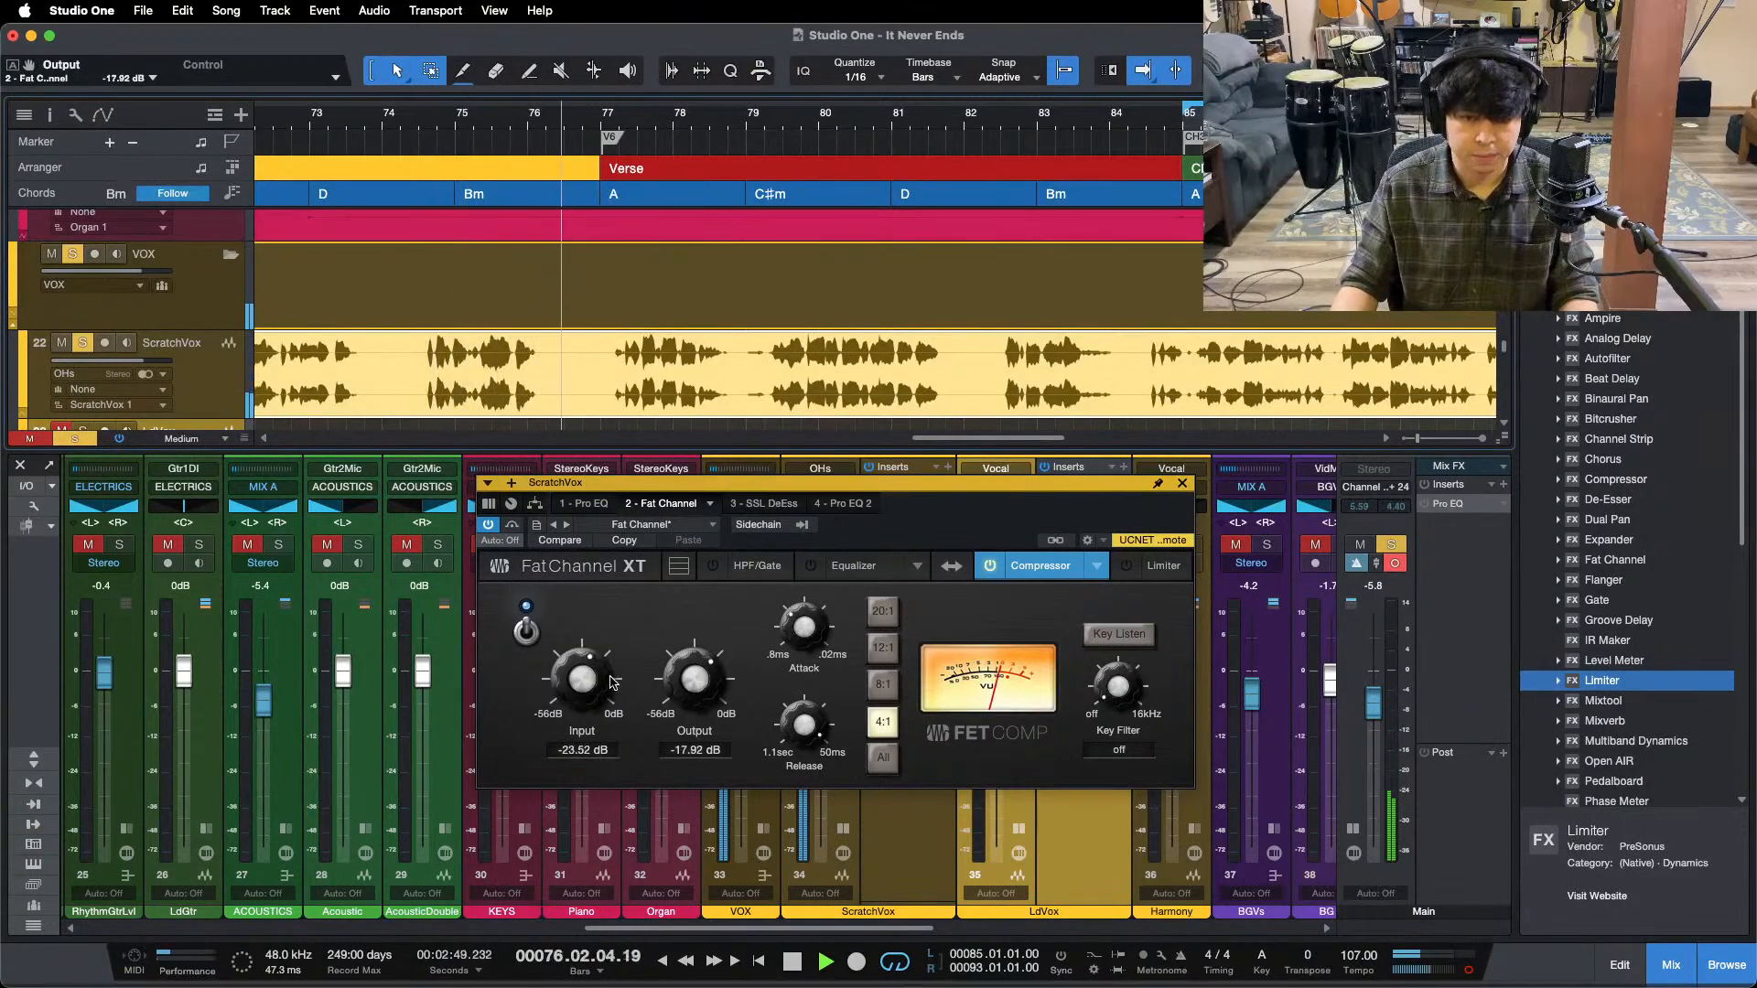
pyautogui.scroll(2, 693, 671)
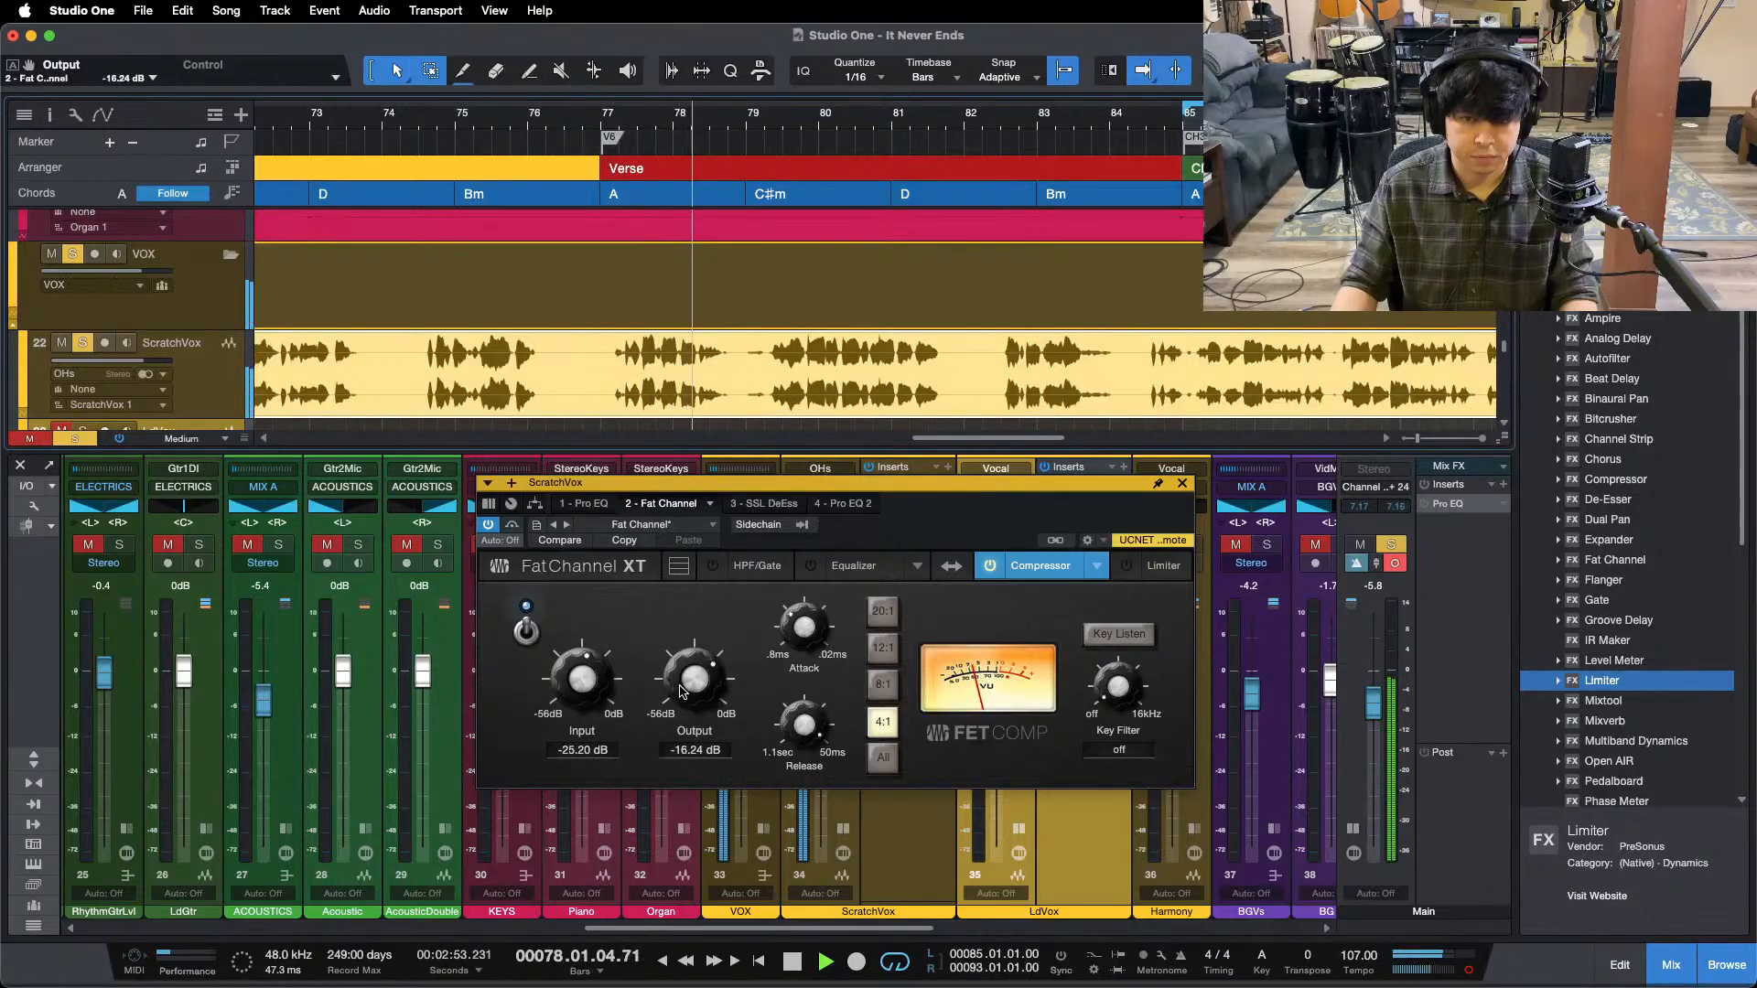
# - Clear the solo, close the Fat Channel and set the ScratchVox channel's volume to -7.9 dB
pyautogui.press('s')
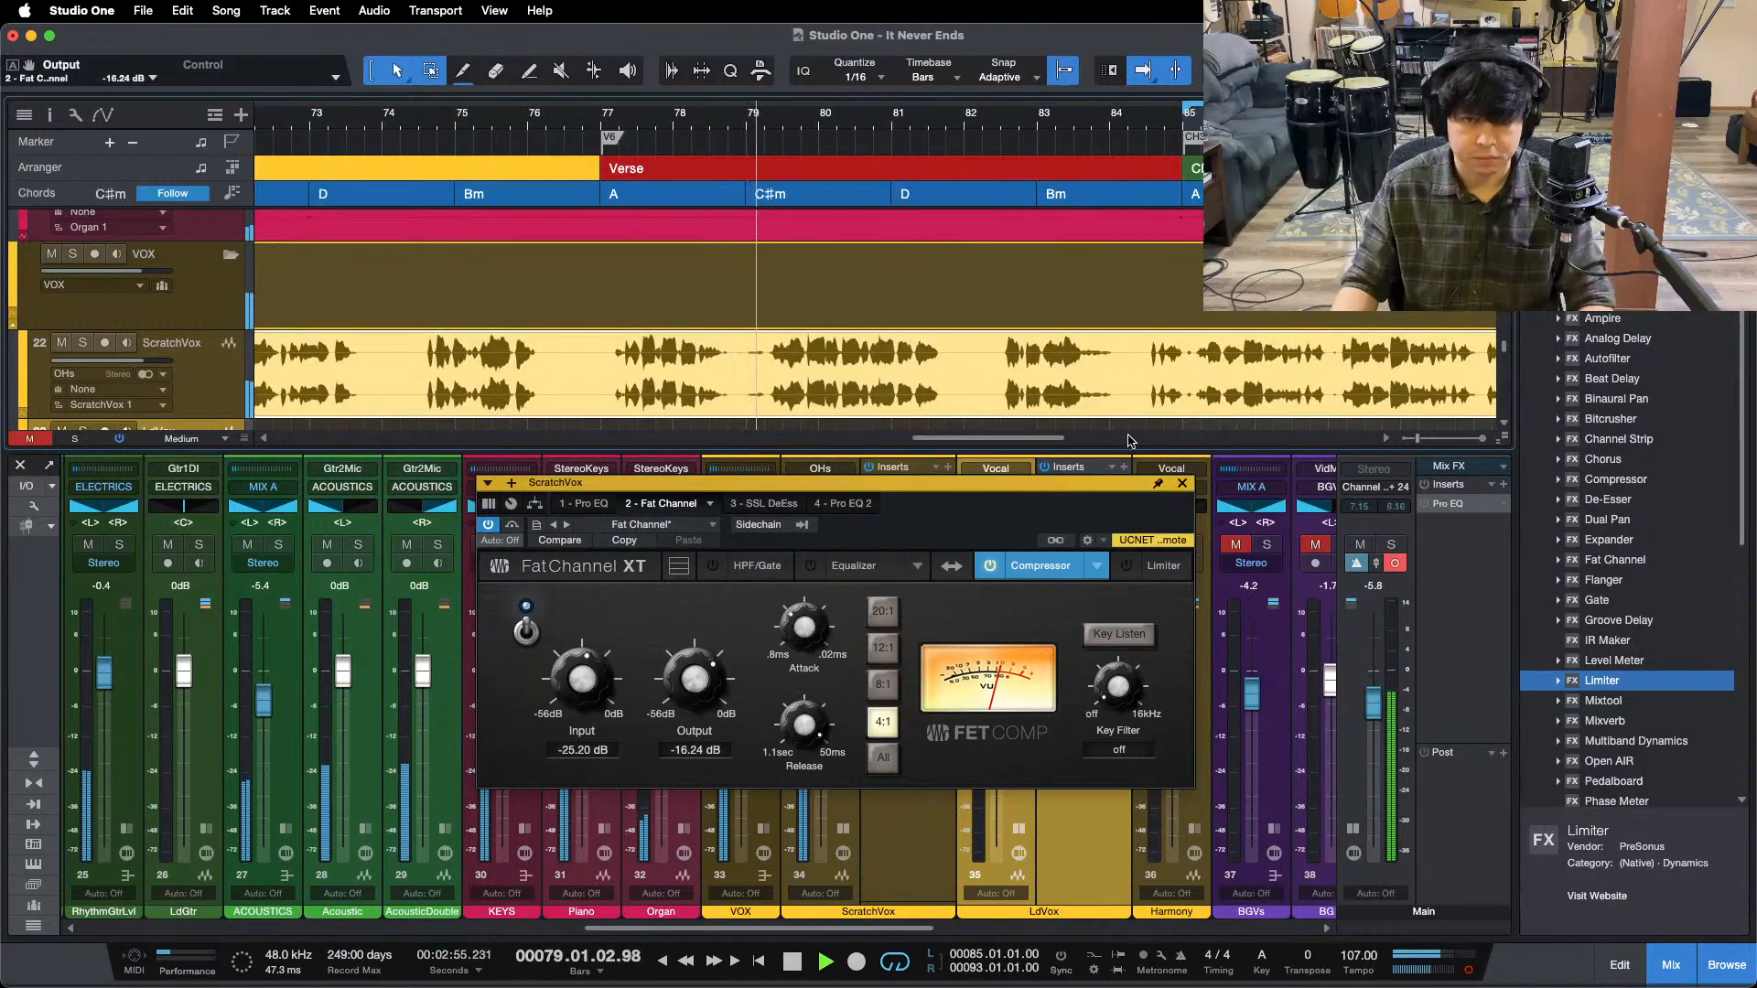
pyautogui.click(1183, 484)
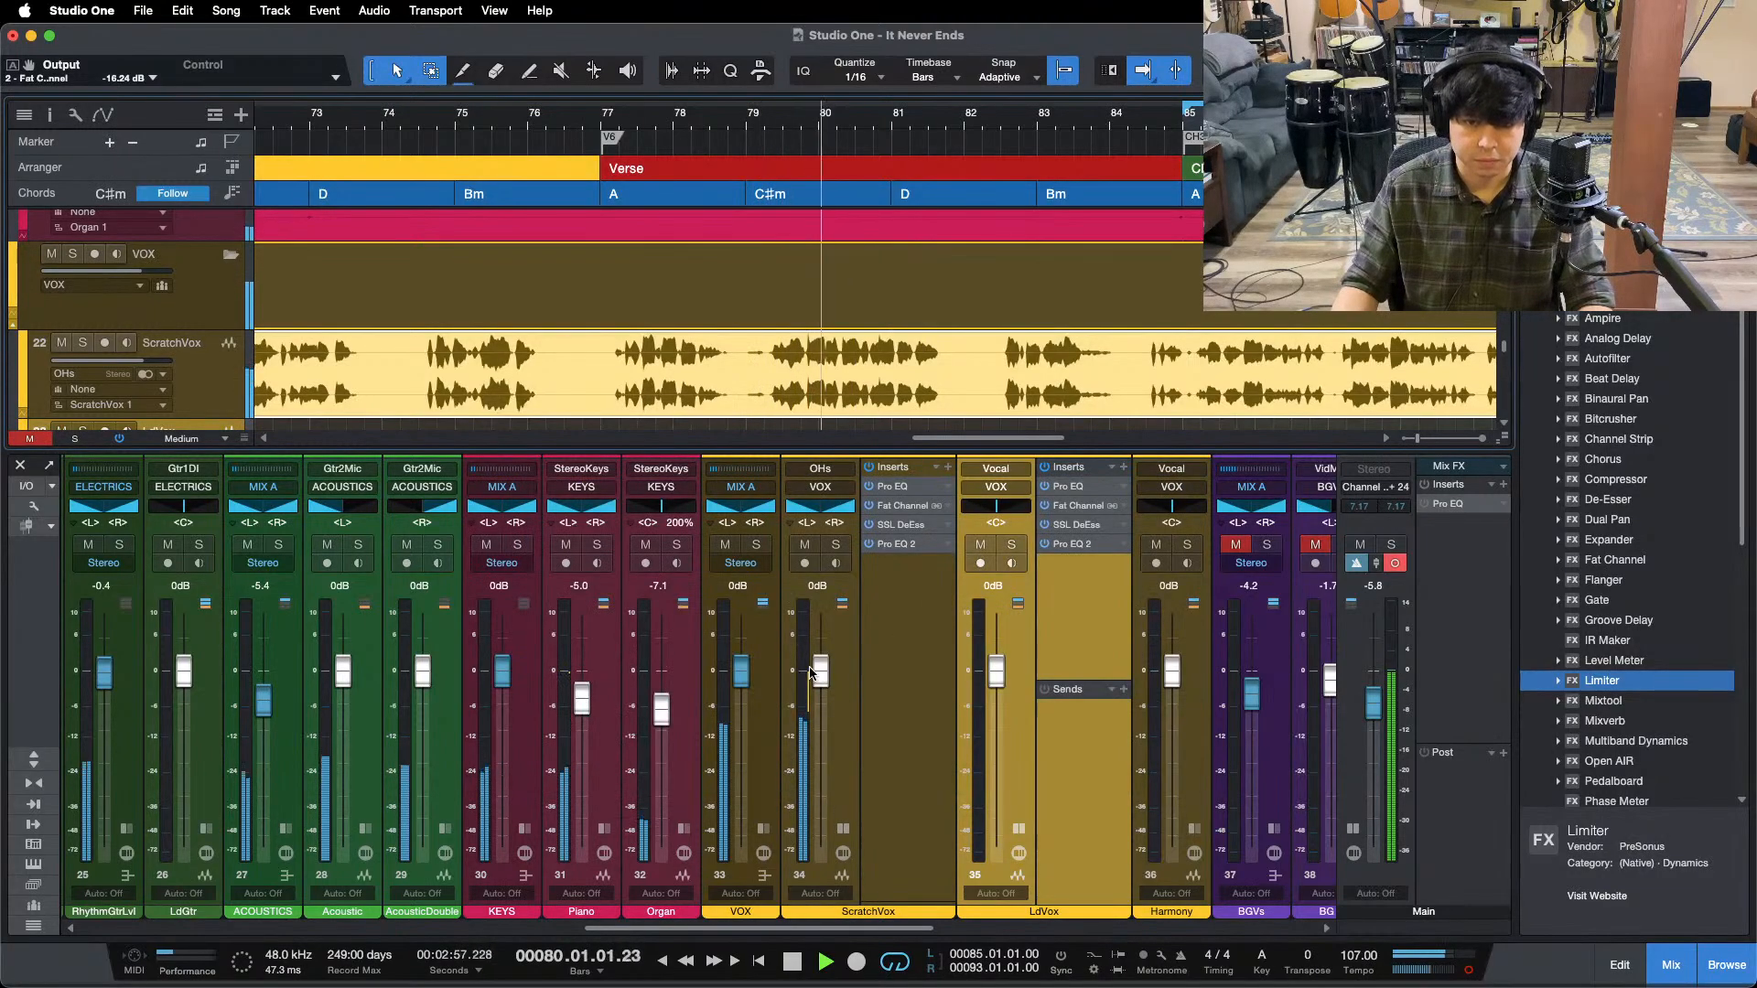
pyautogui.hscroll(-2, 834, 682)
pyautogui.scroll(2, 834, 683)
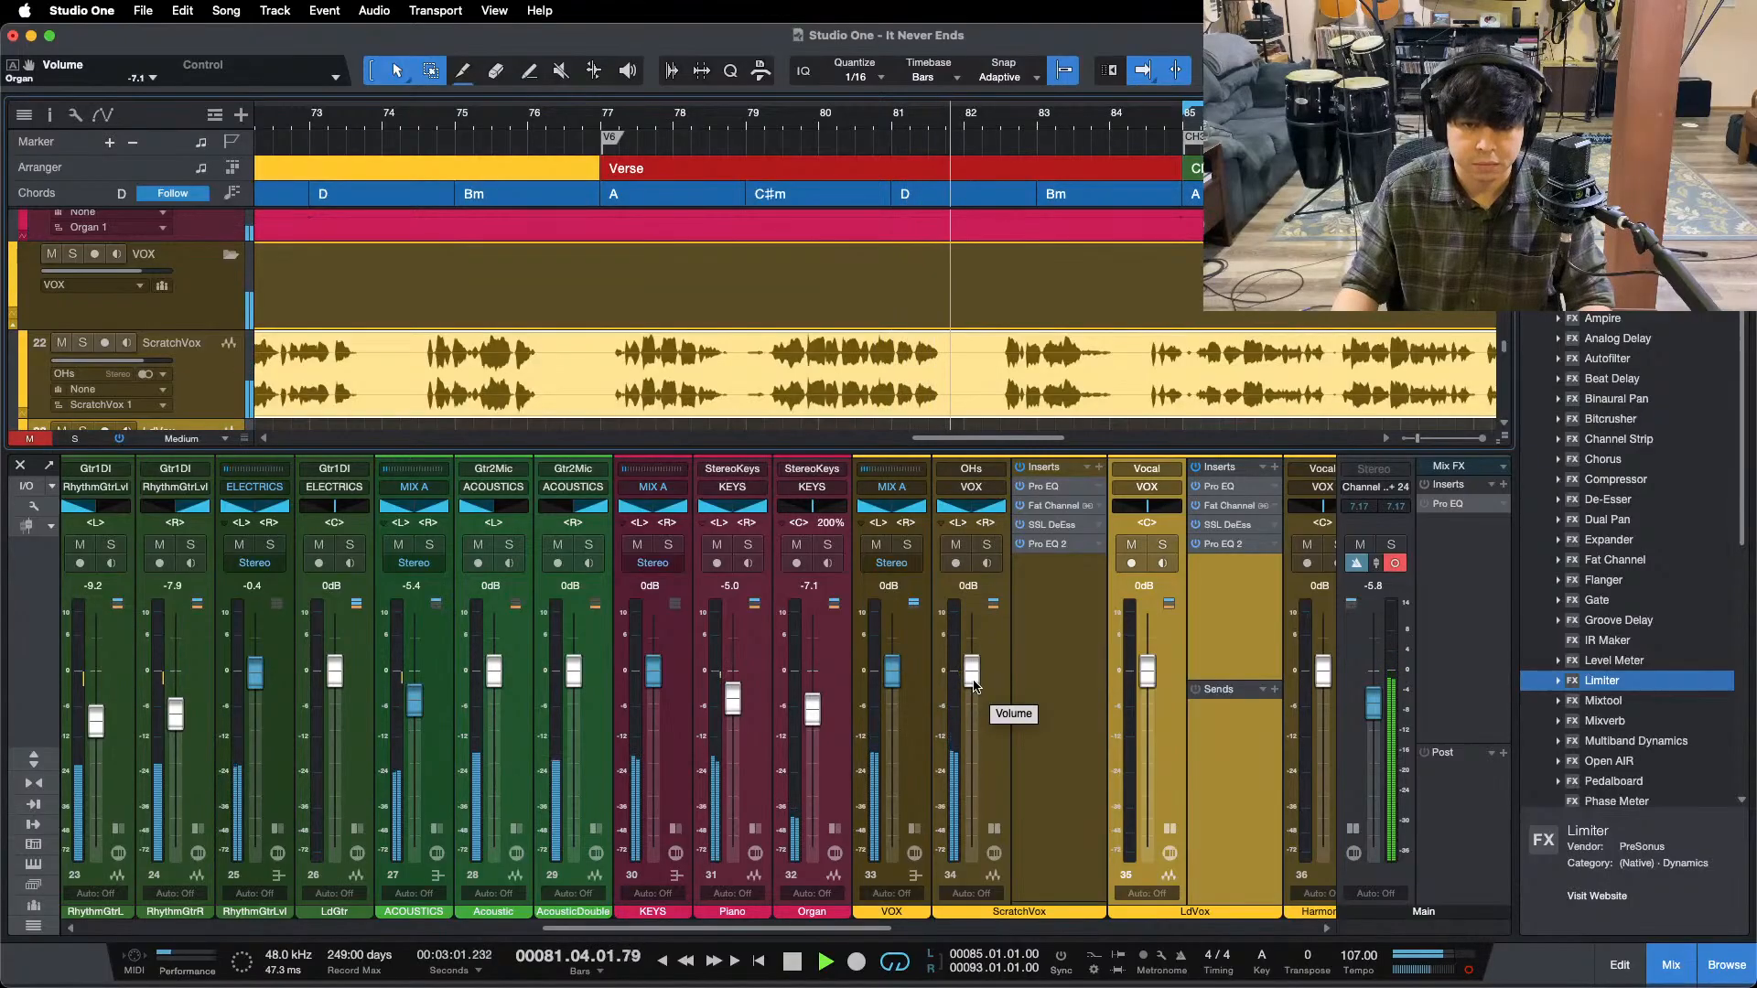
pyautogui.scroll(-5, 974, 684)
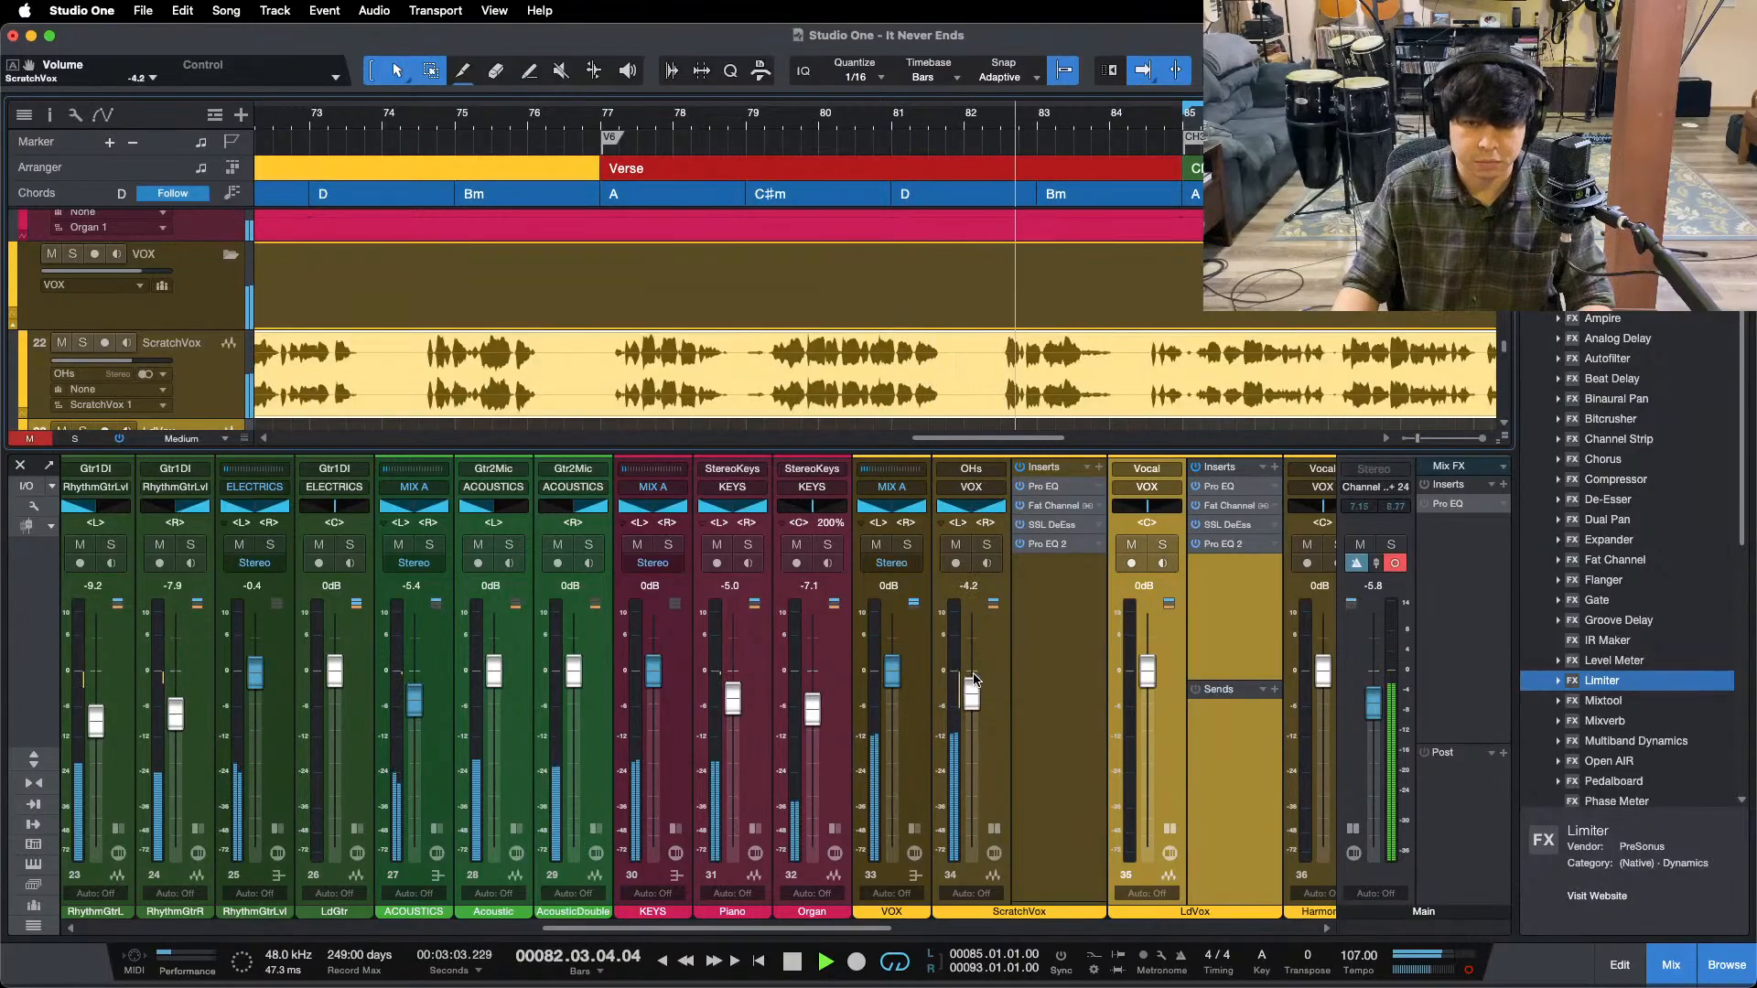
pyautogui.scroll(-2, 975, 684)
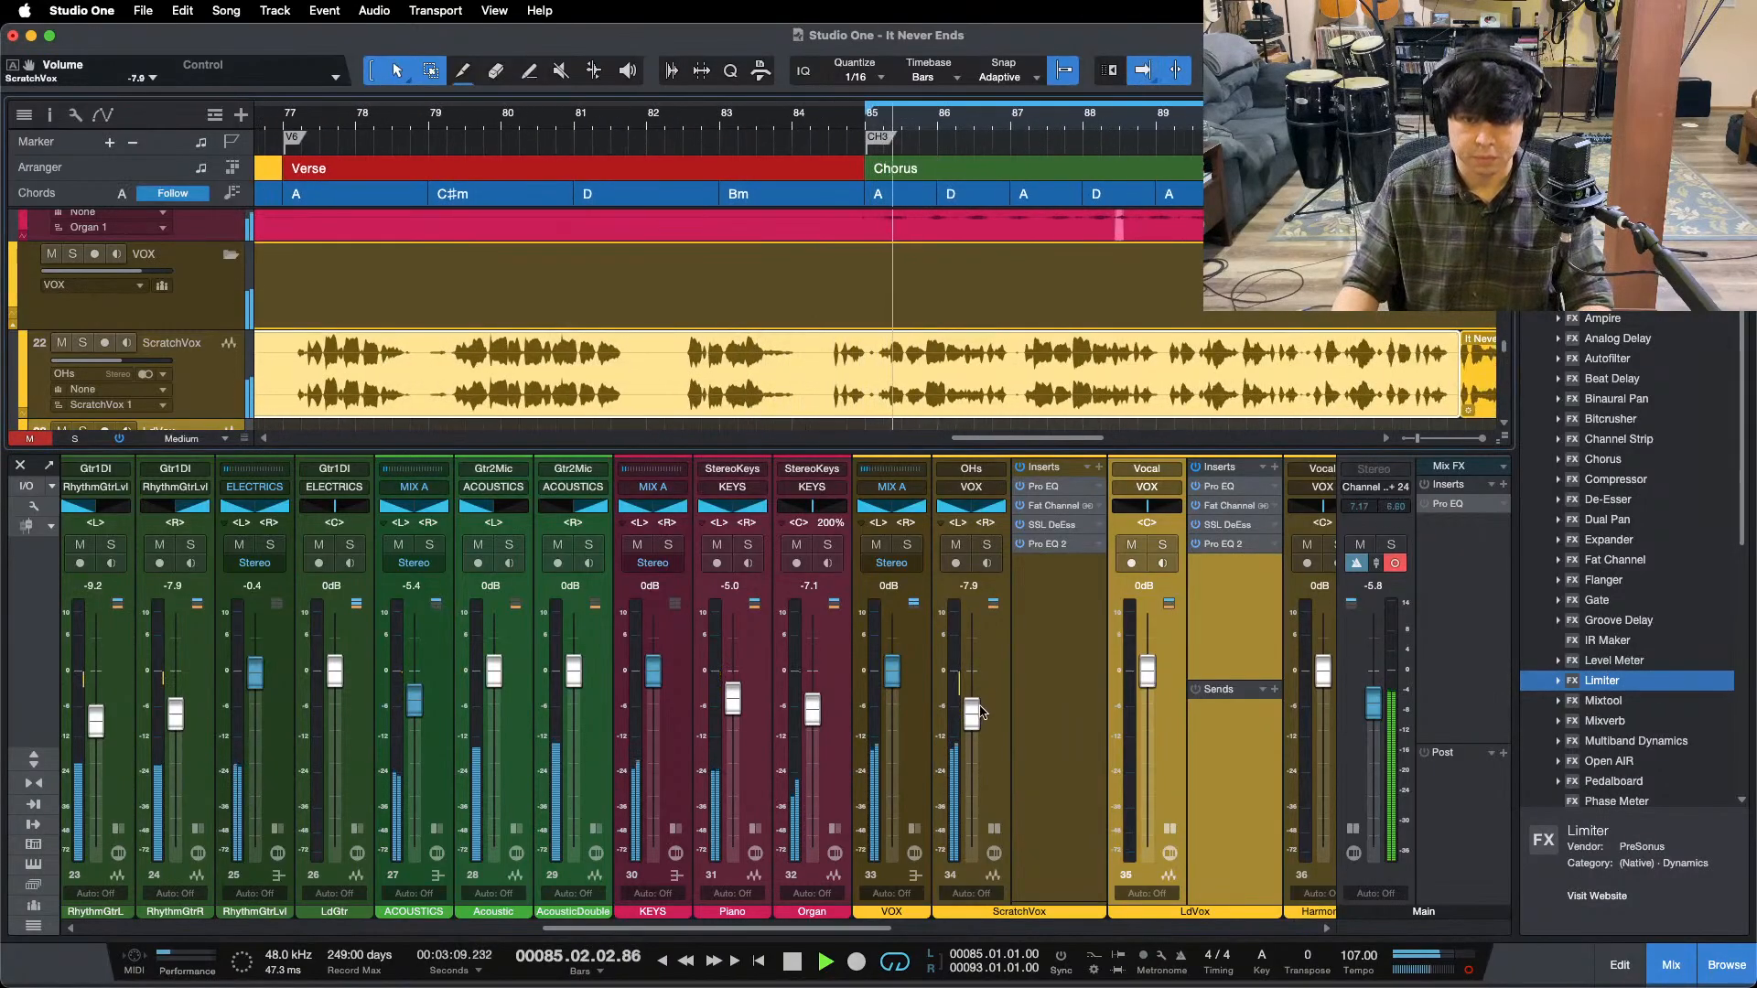
# - Replay from bar 77 and fine-tune ScratchVox's Fat Channel compressor to -24.08 dB input and -17.36 dB output
pyautogui.click(1048, 507)
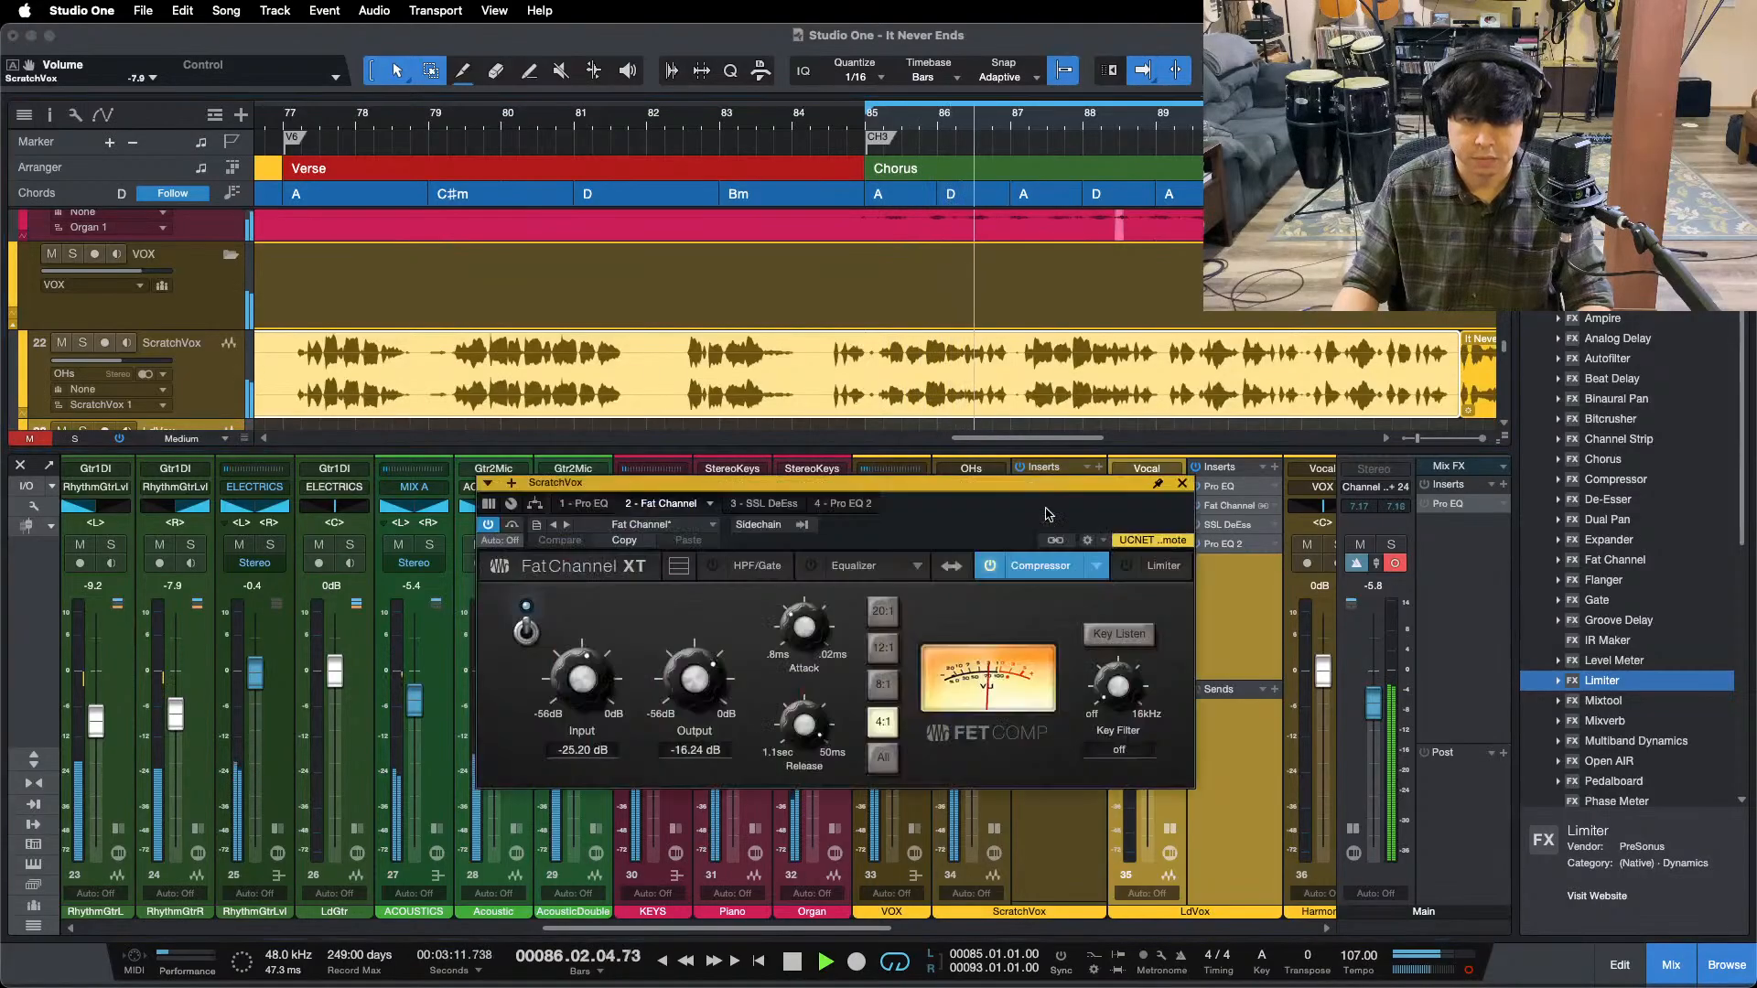
pyautogui.click(304, 115)
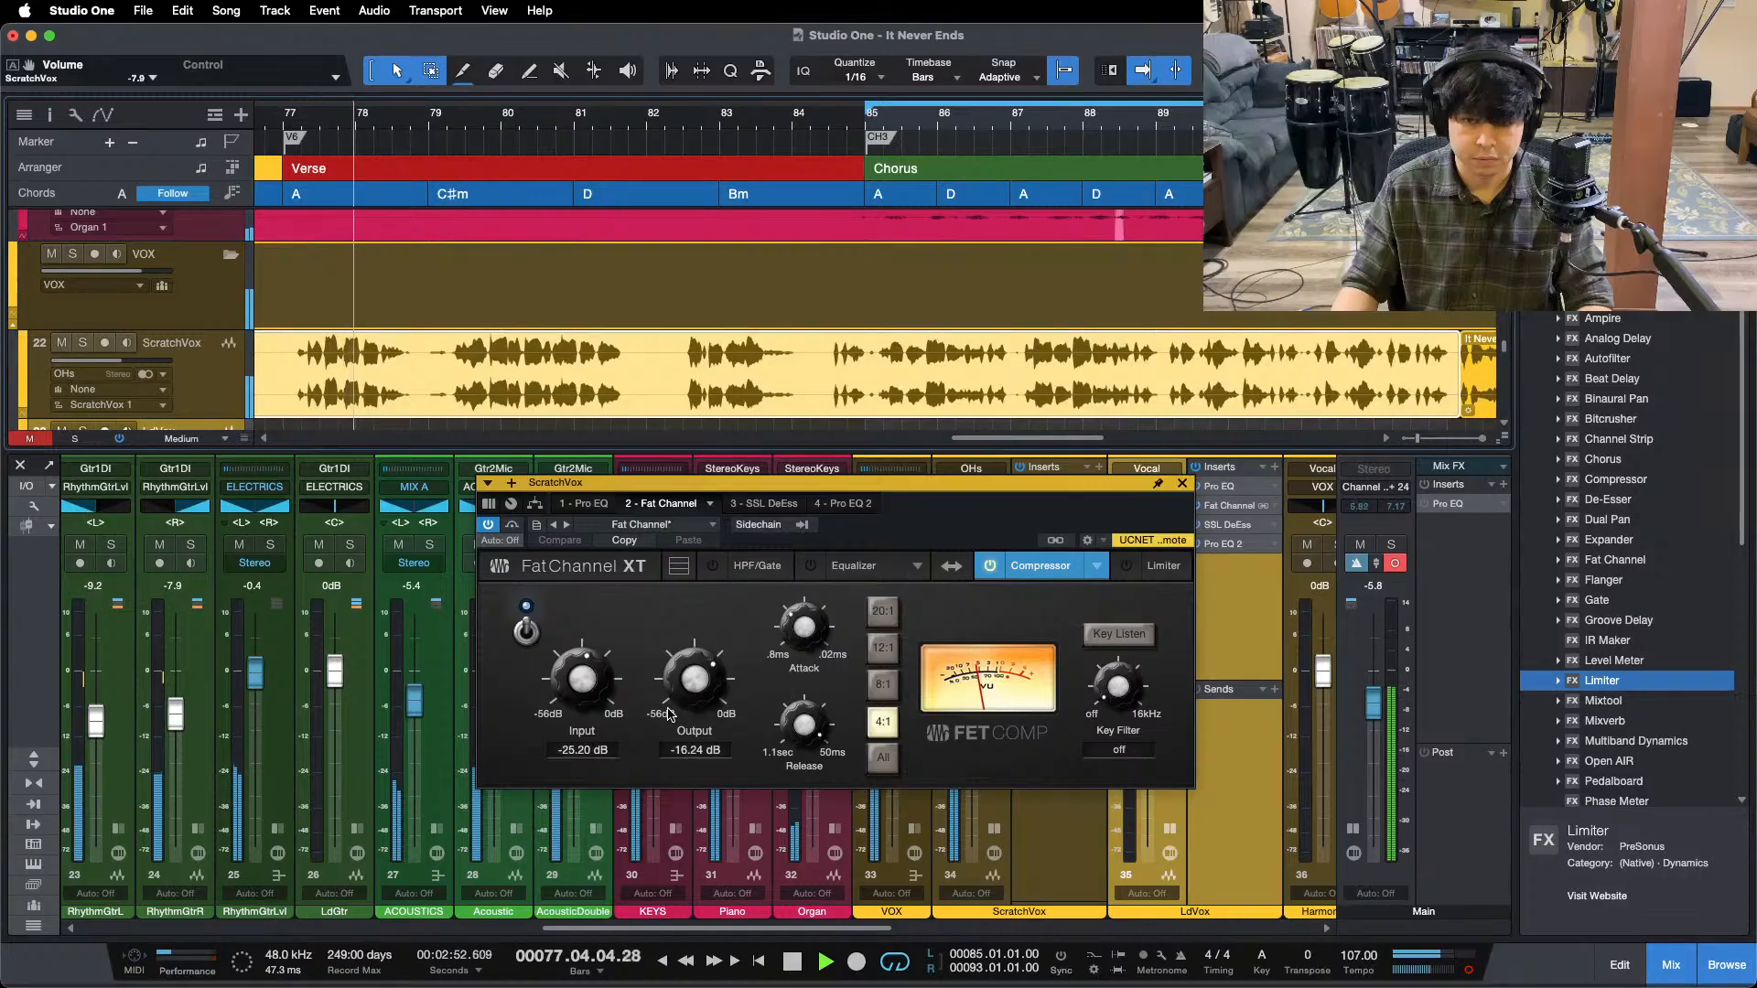
pyautogui.scroll(1, 586, 685)
pyautogui.scroll(-1, 670, 690)
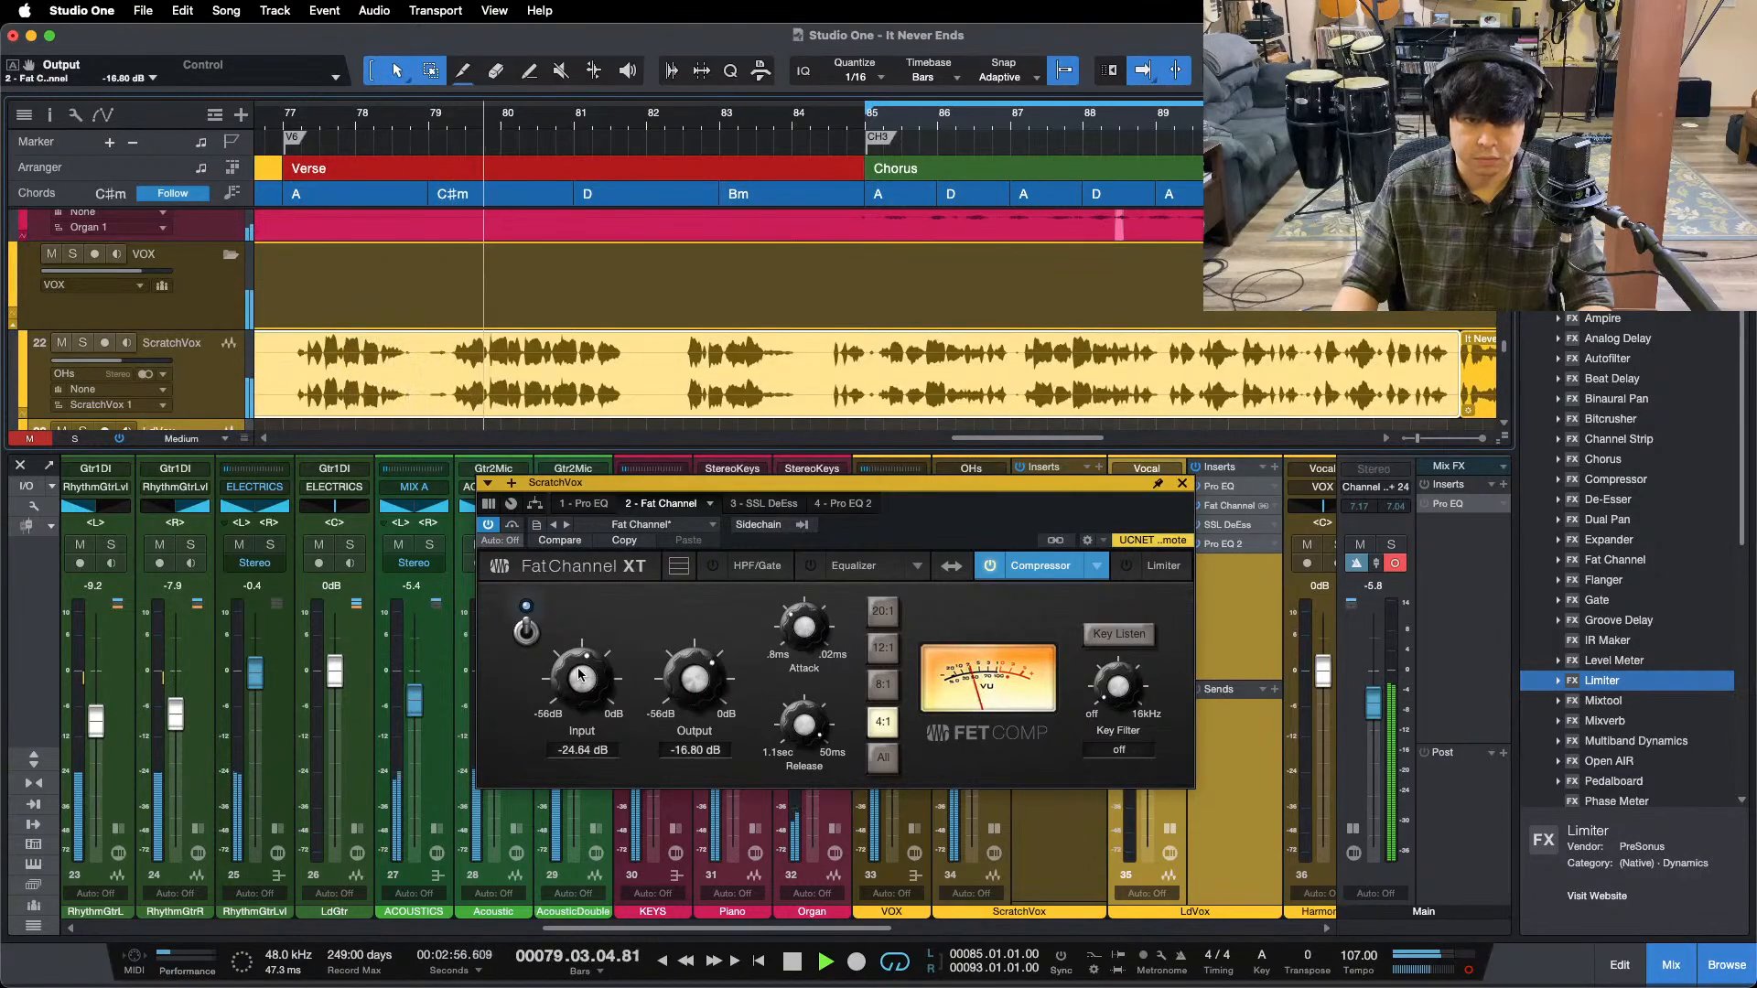
pyautogui.scroll(1, 579, 675)
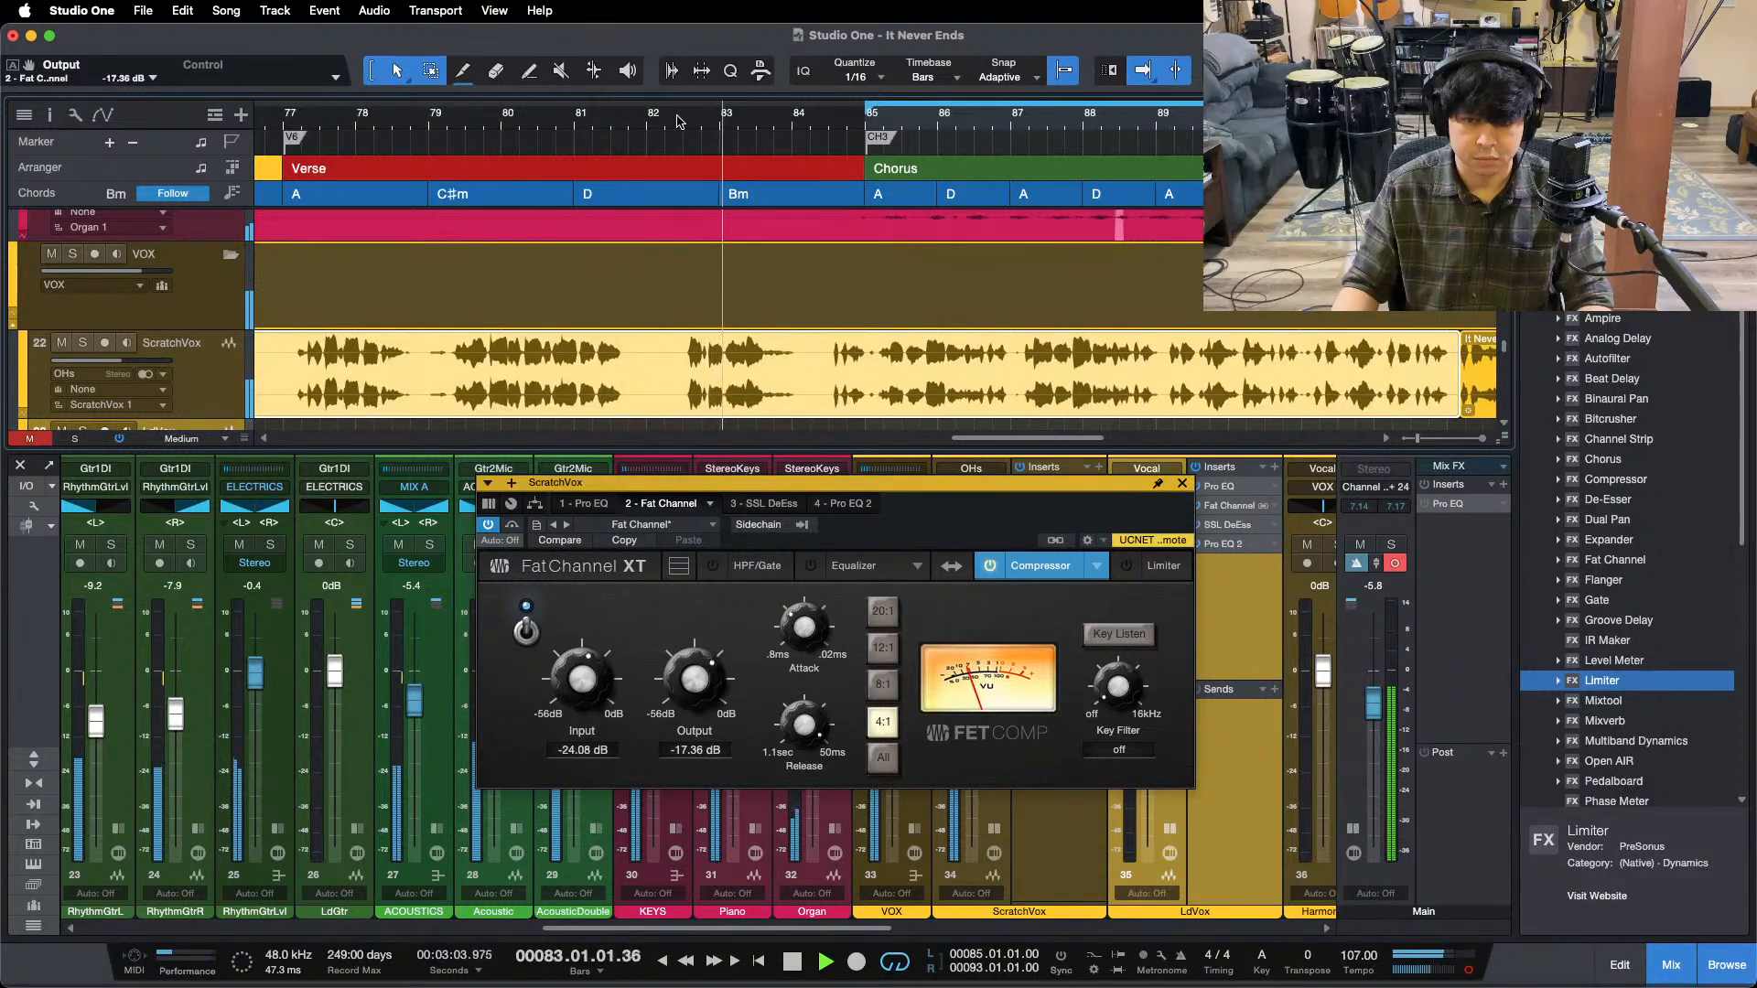
# - Resume playback into the chorus and set ScratchVox's Fat Channel compressor to -23.52 dB input and -17.92 dB output
pyautogui.press('space')
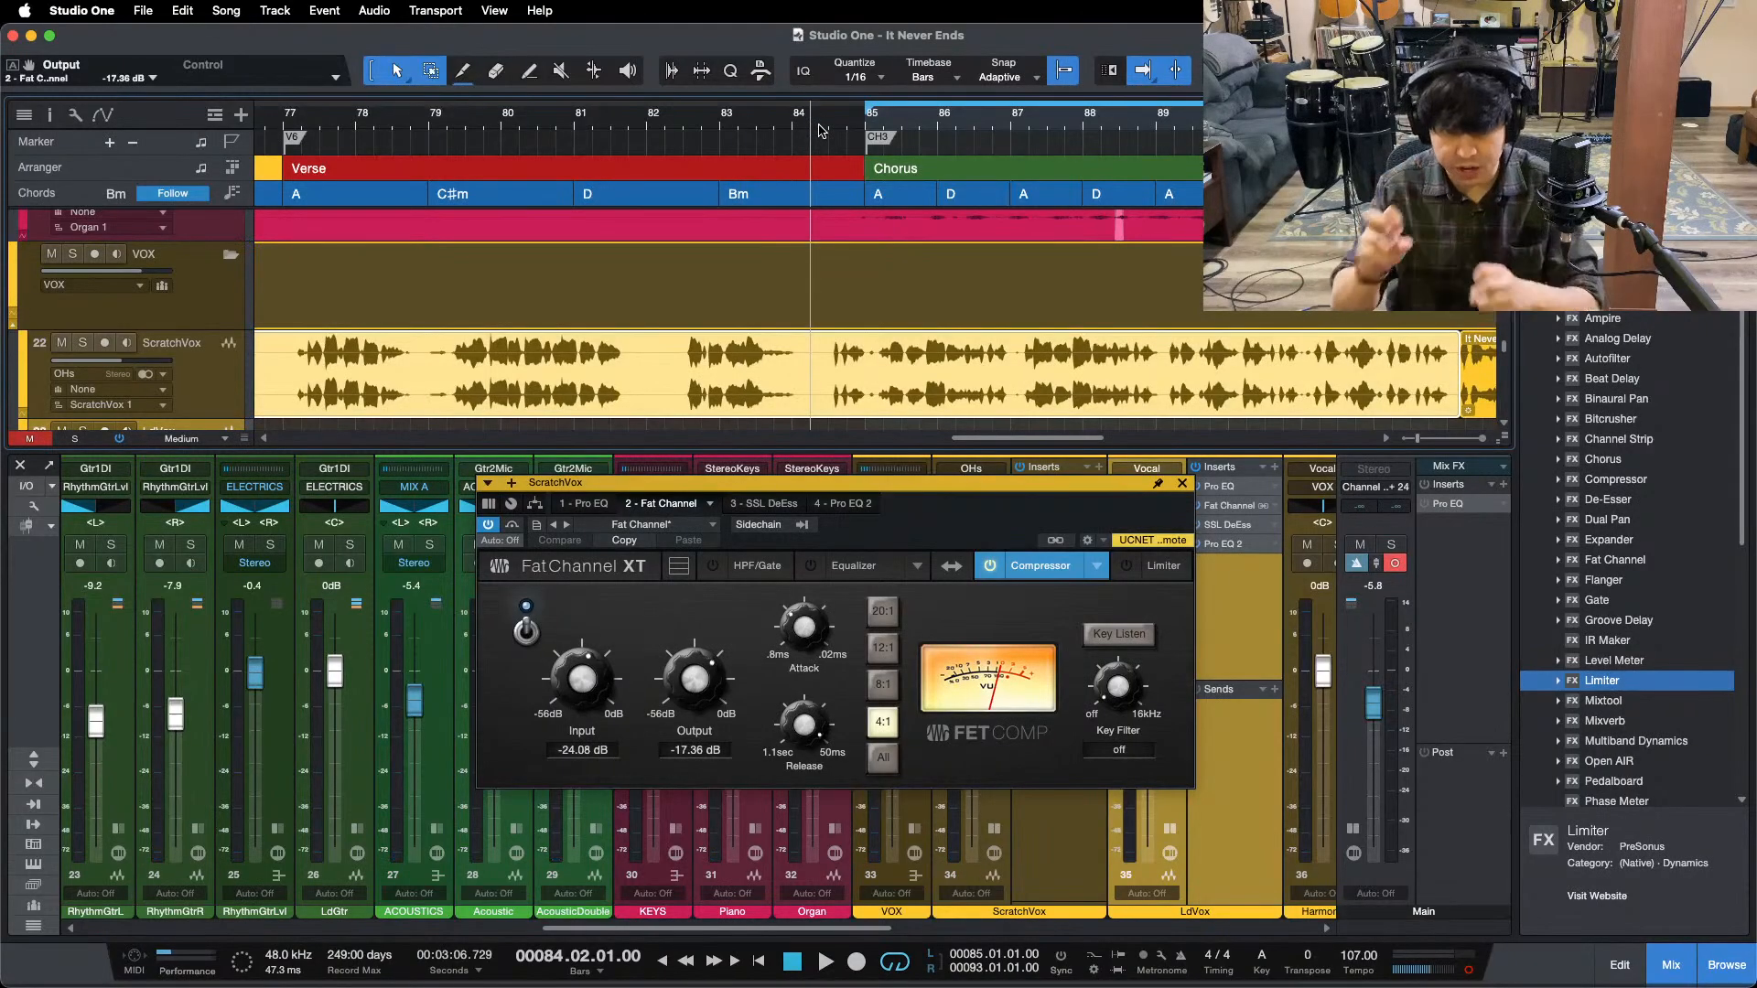
pyautogui.press('space')
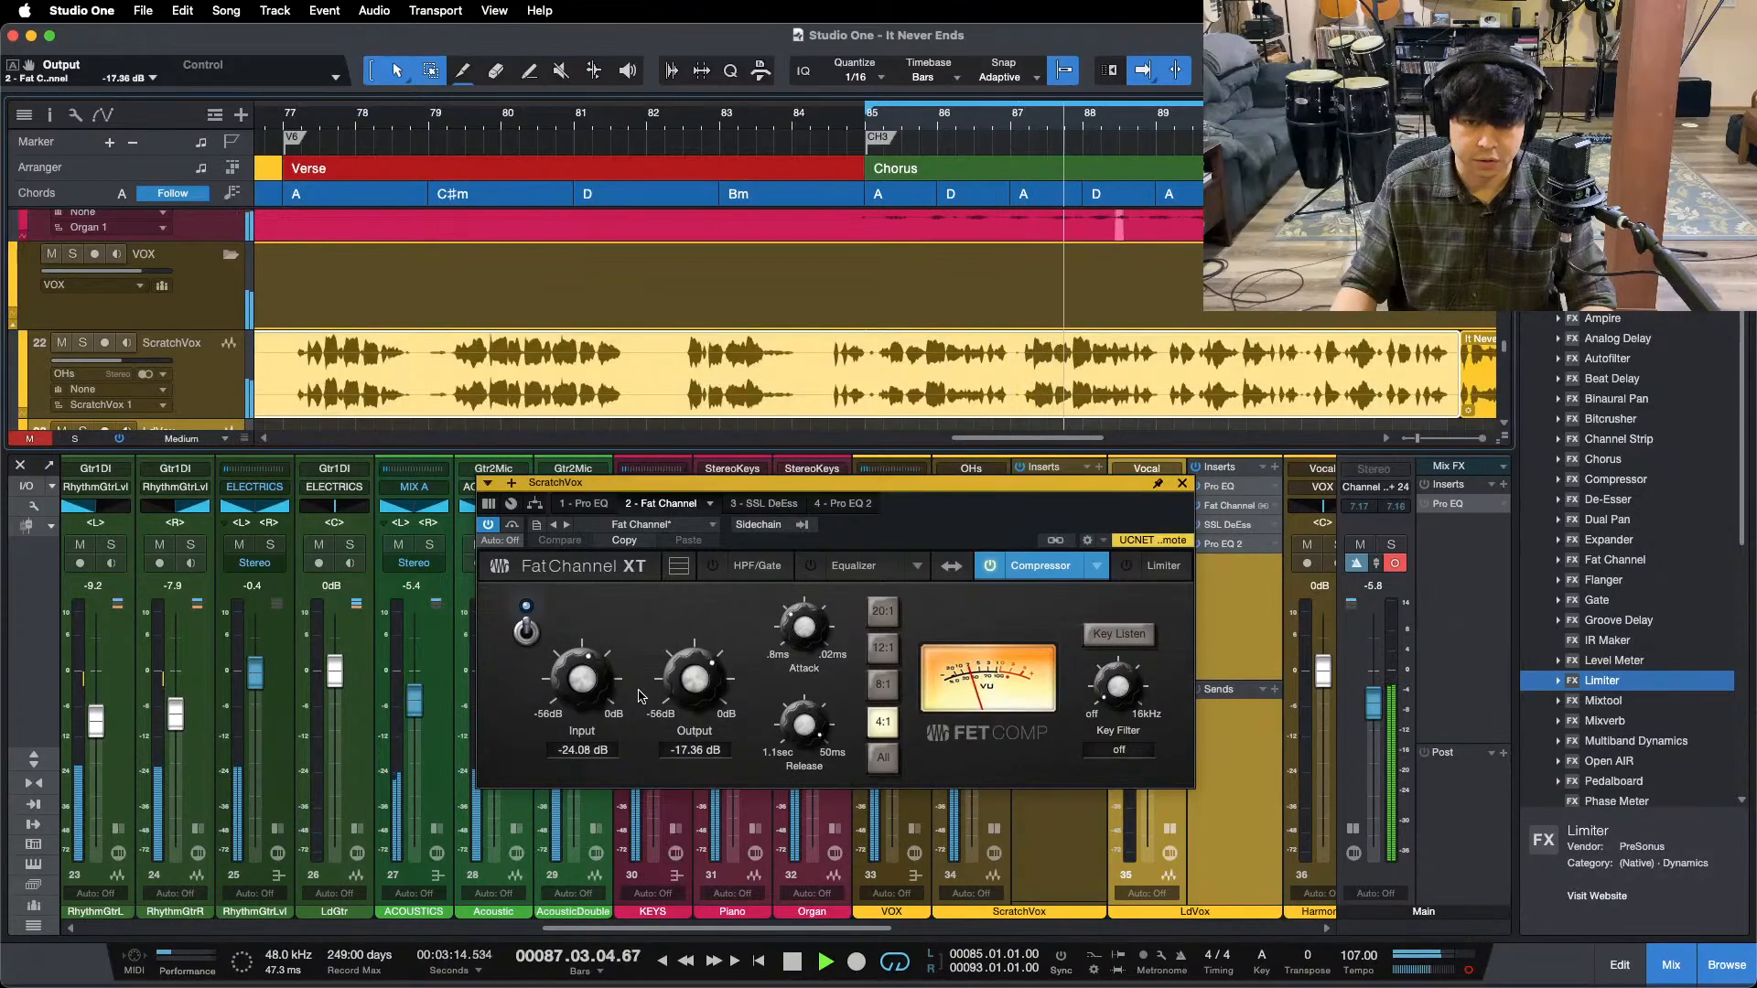
pyautogui.moveTo(597, 695); pyautogui.dragTo(587, 693)
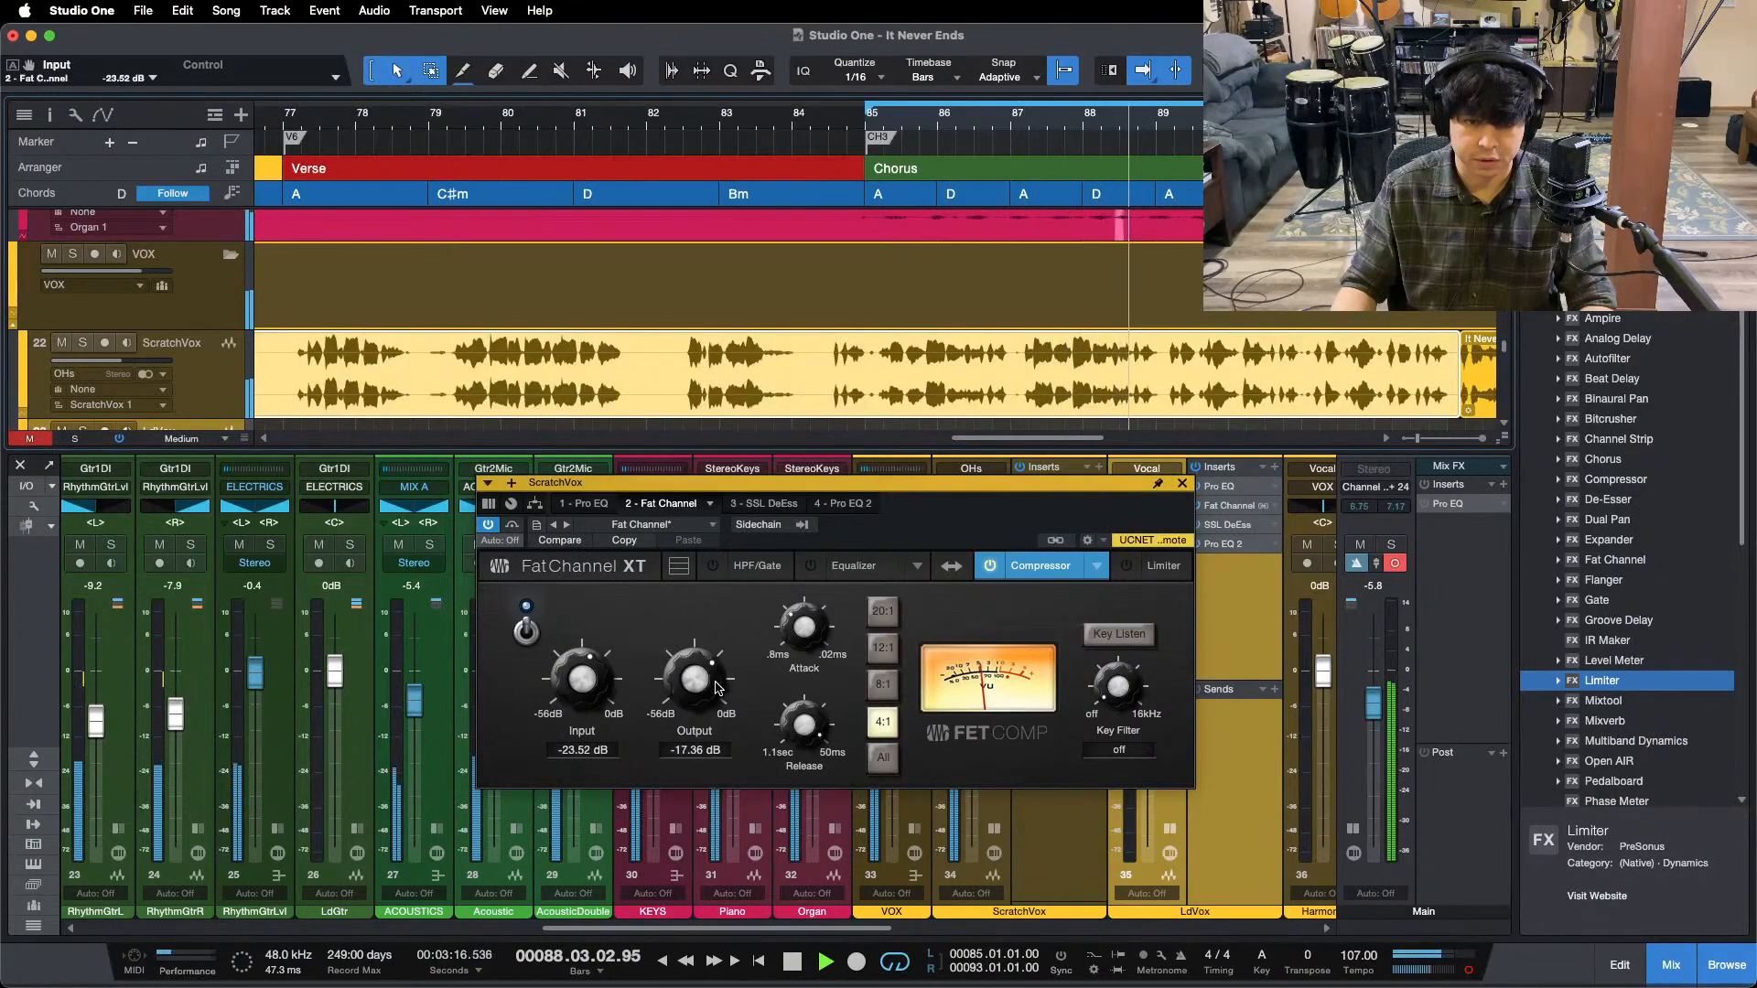
# - Check ScratchVox's SSL DeEss during playback, close it, set the channel's volume to -6.3 dB and save the song
pyautogui.click(765, 513)
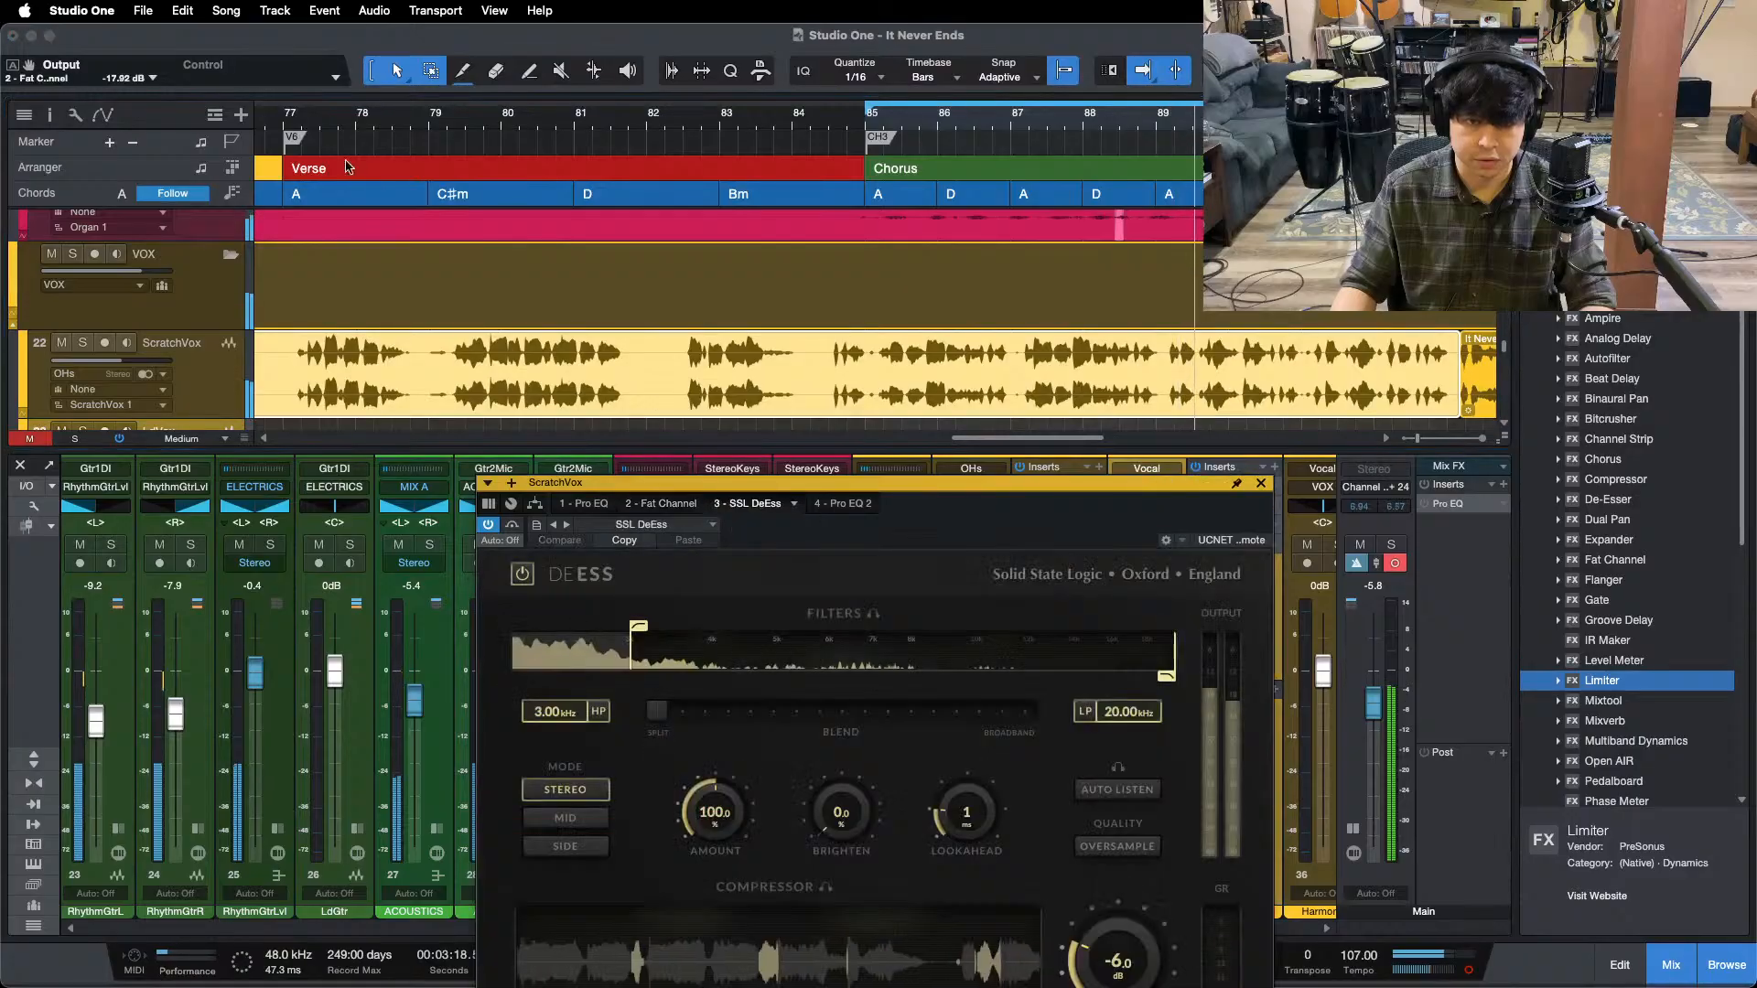
pyautogui.moveTo(1040, 534); pyautogui.dragTo(1006, 284)
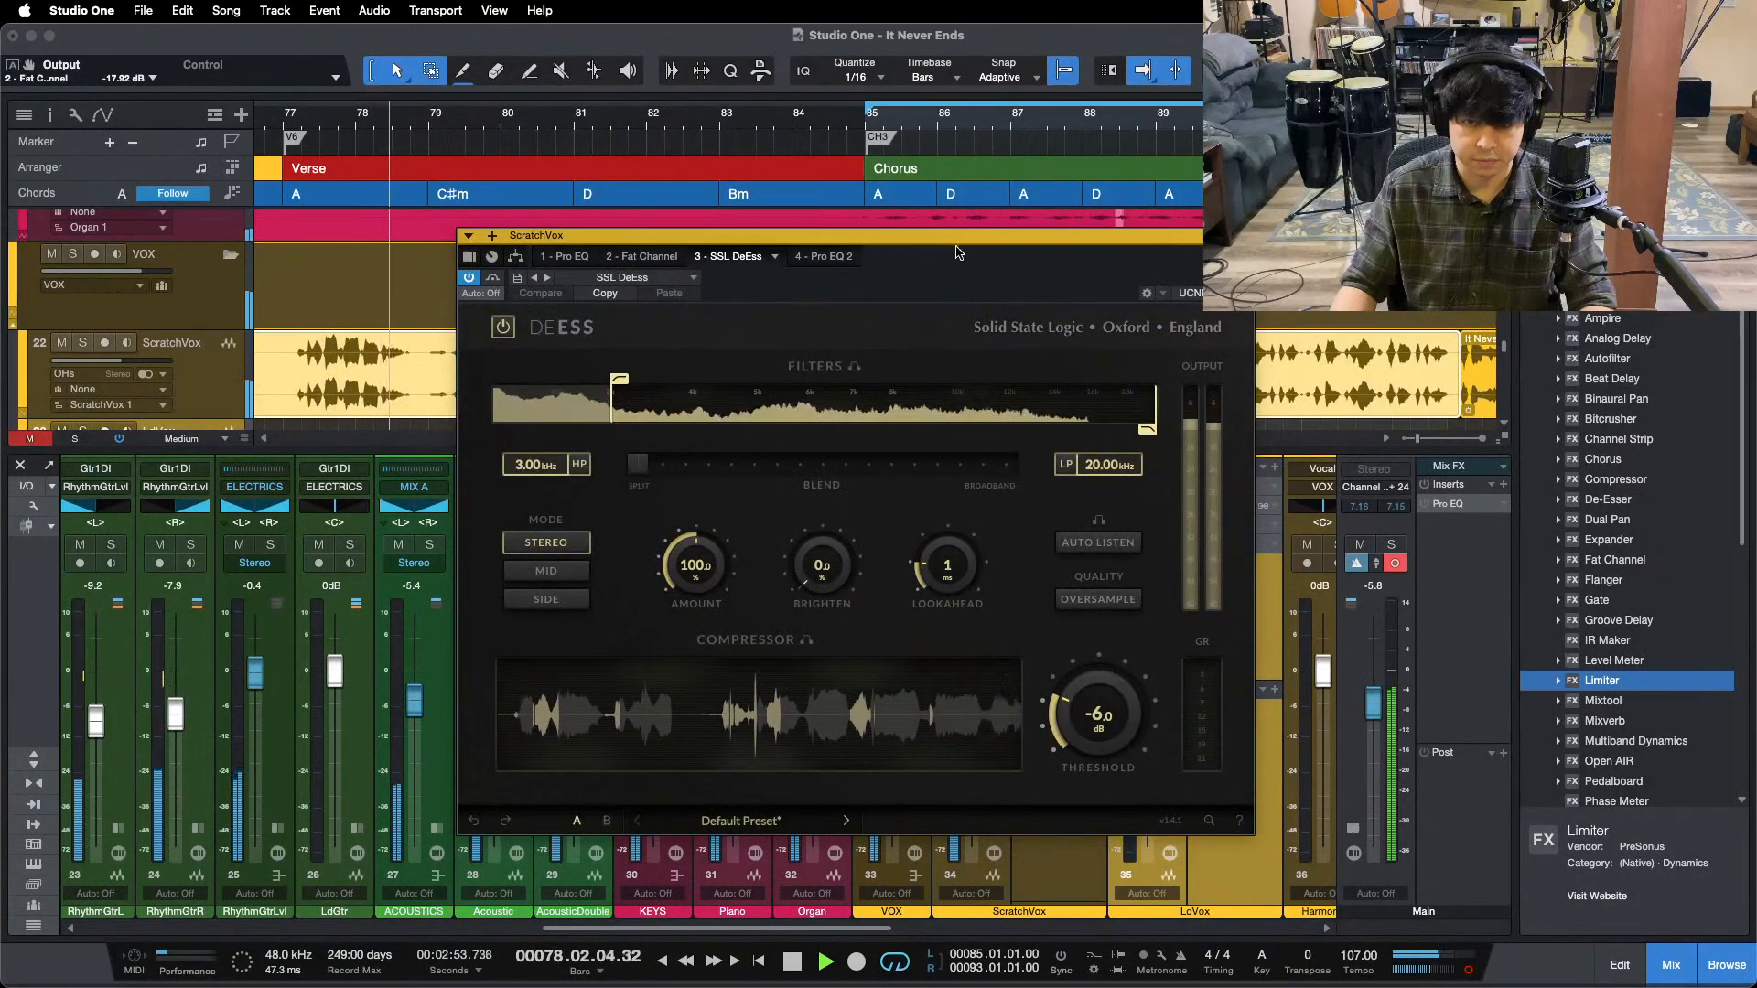
pyautogui.press('super+w')
pyautogui.scroll(2, 976, 686)
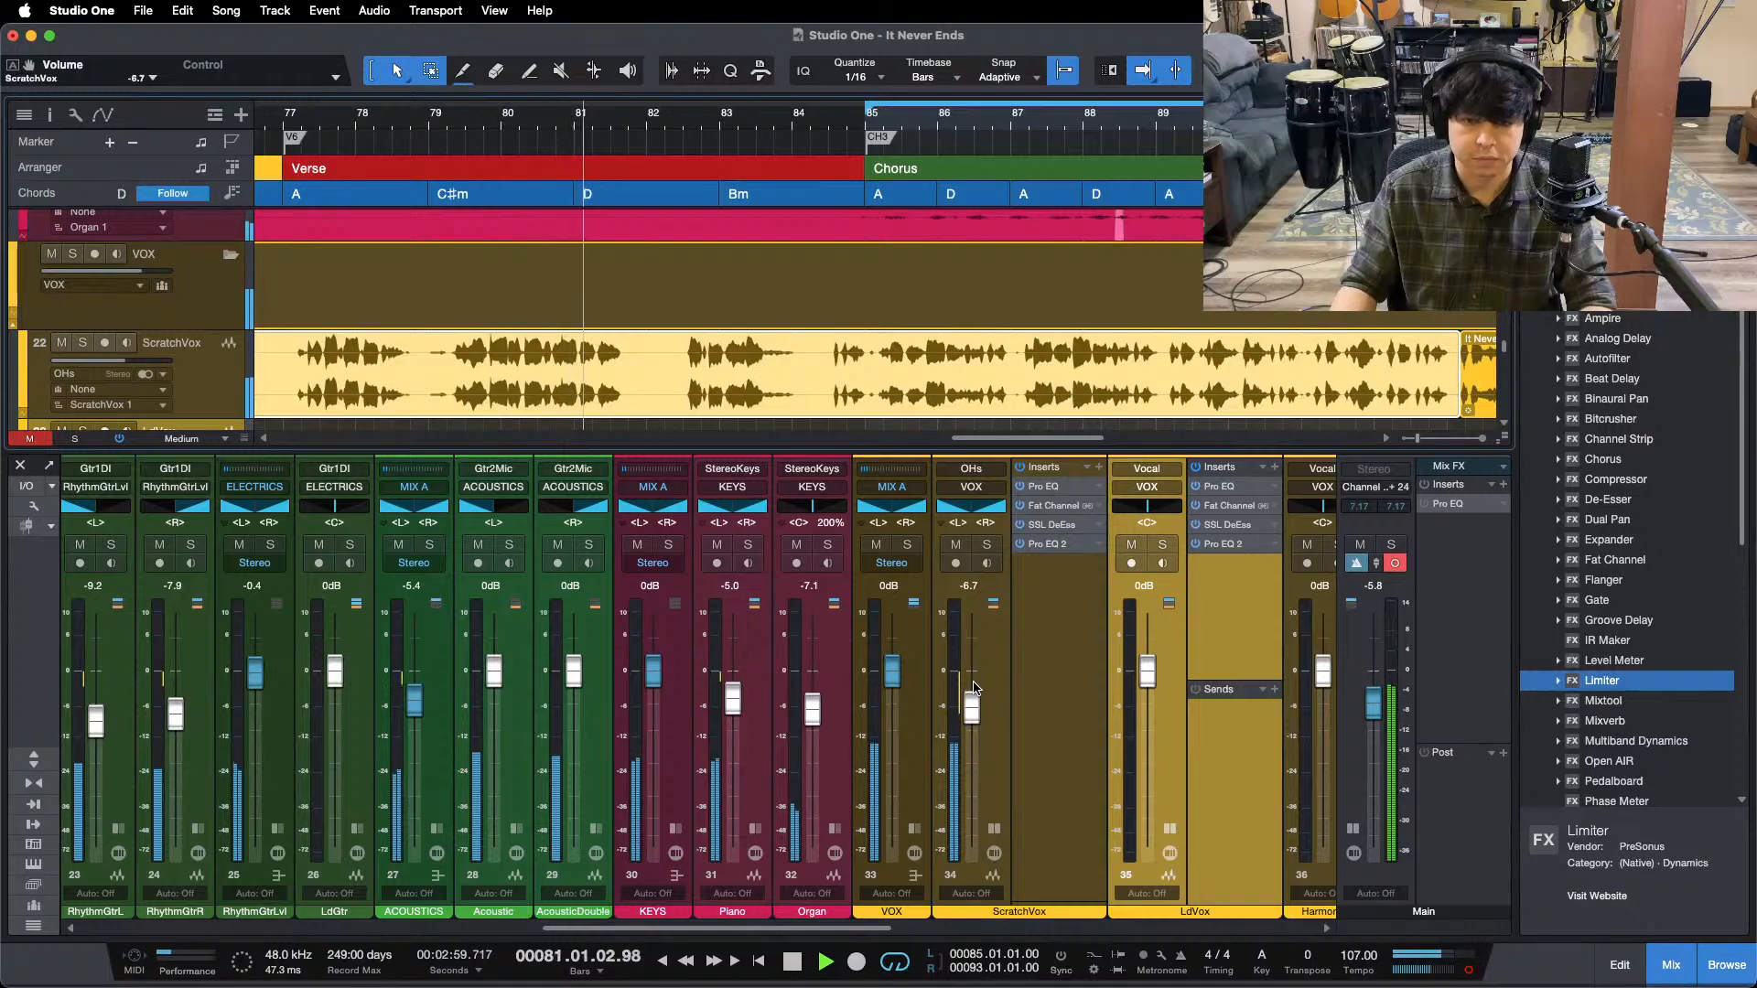
pyautogui.press('super+s')
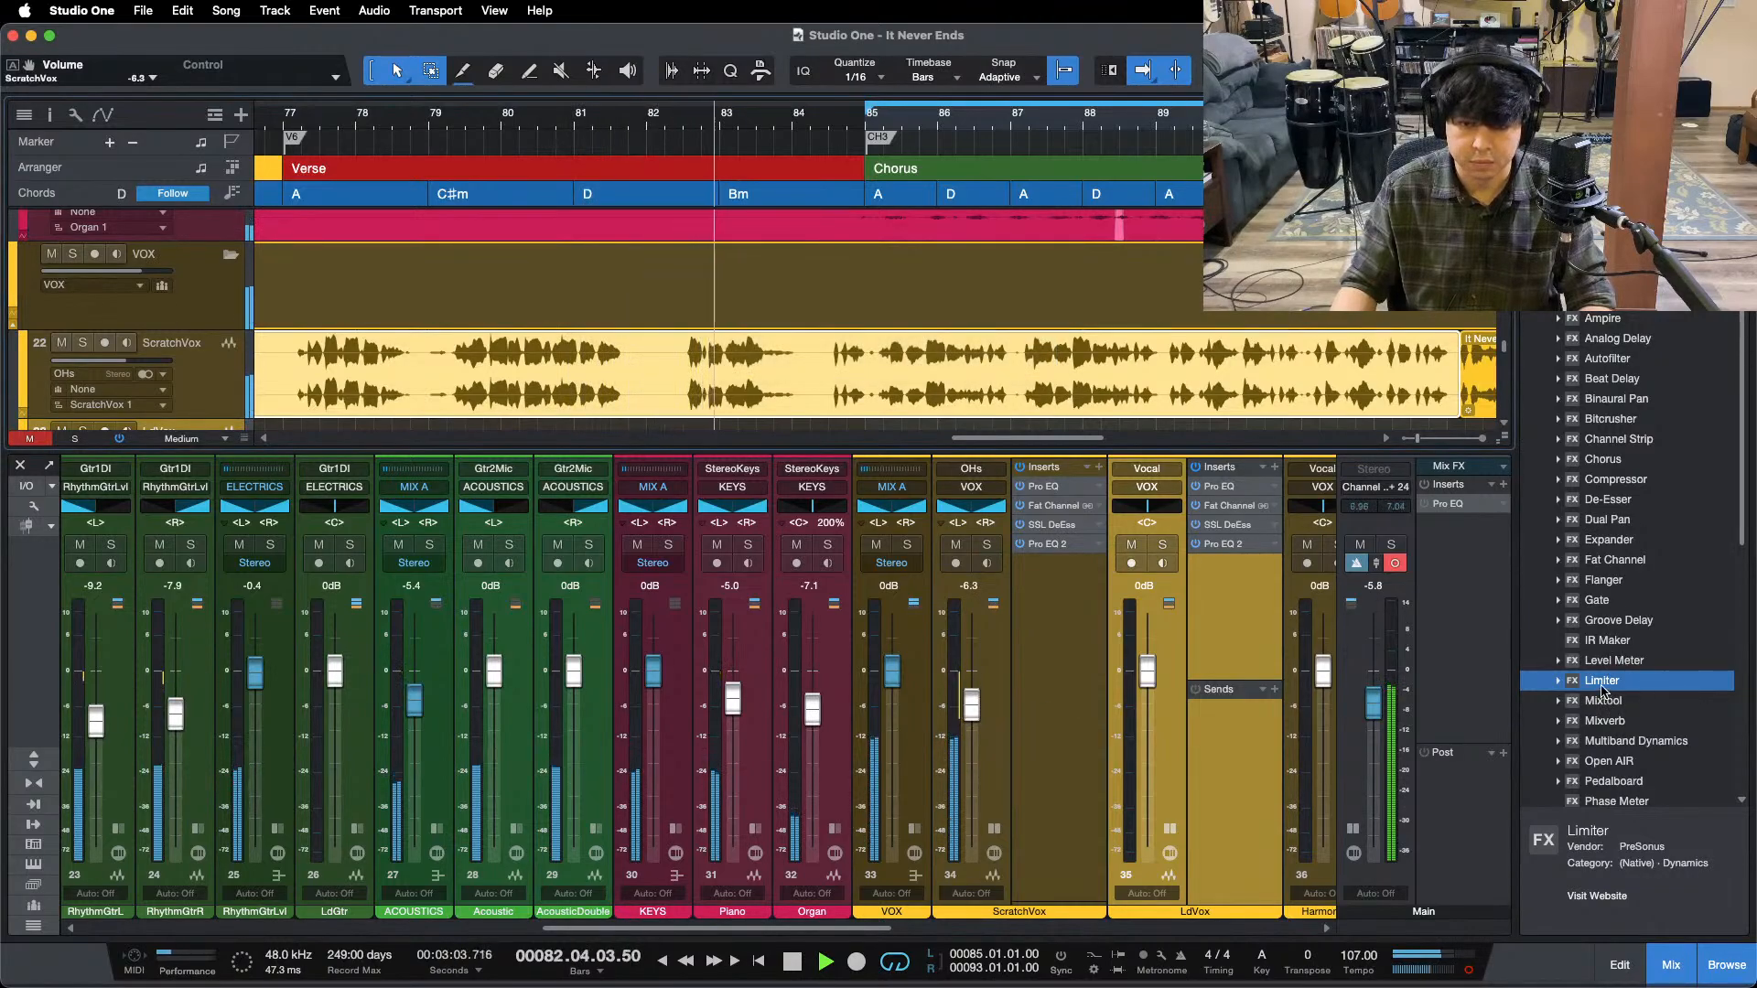
# - Add a Limiter after Pro EQ 2 on the ScratchVox channel and open the channel's first Pro EQ
pyautogui.moveTo(1602, 691); pyautogui.dragTo(1048, 567)
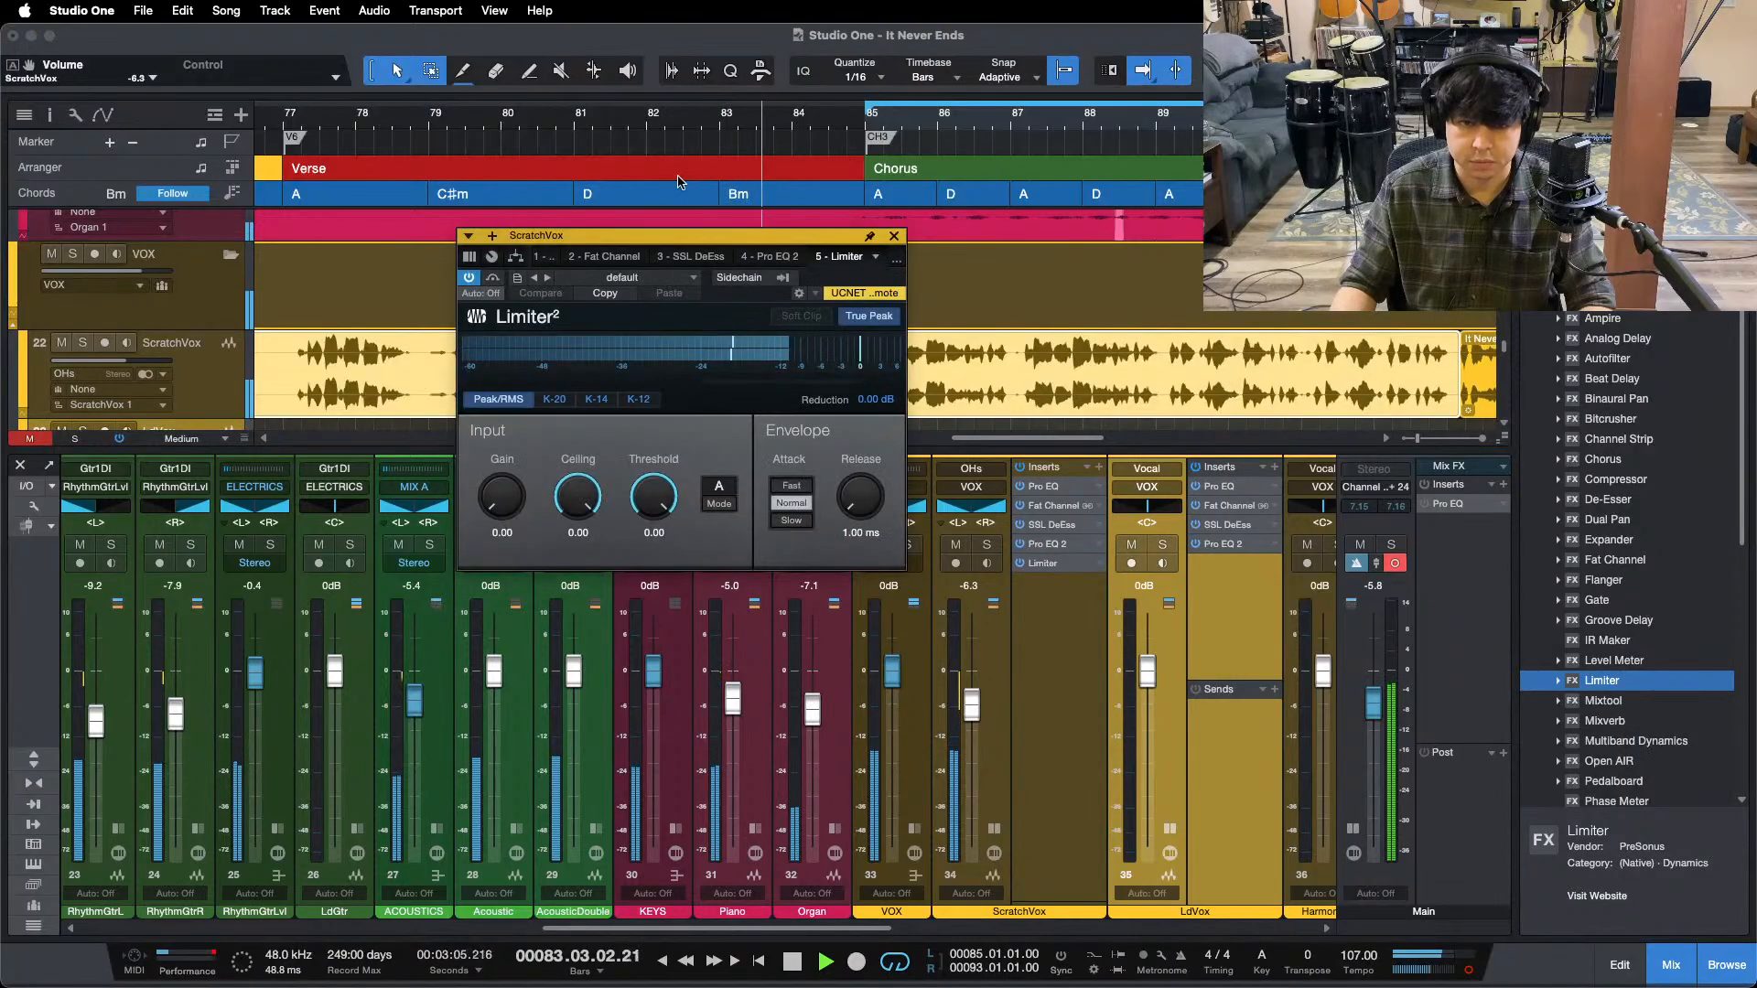
pyautogui.click(689, 122)
pyautogui.click(1043, 486)
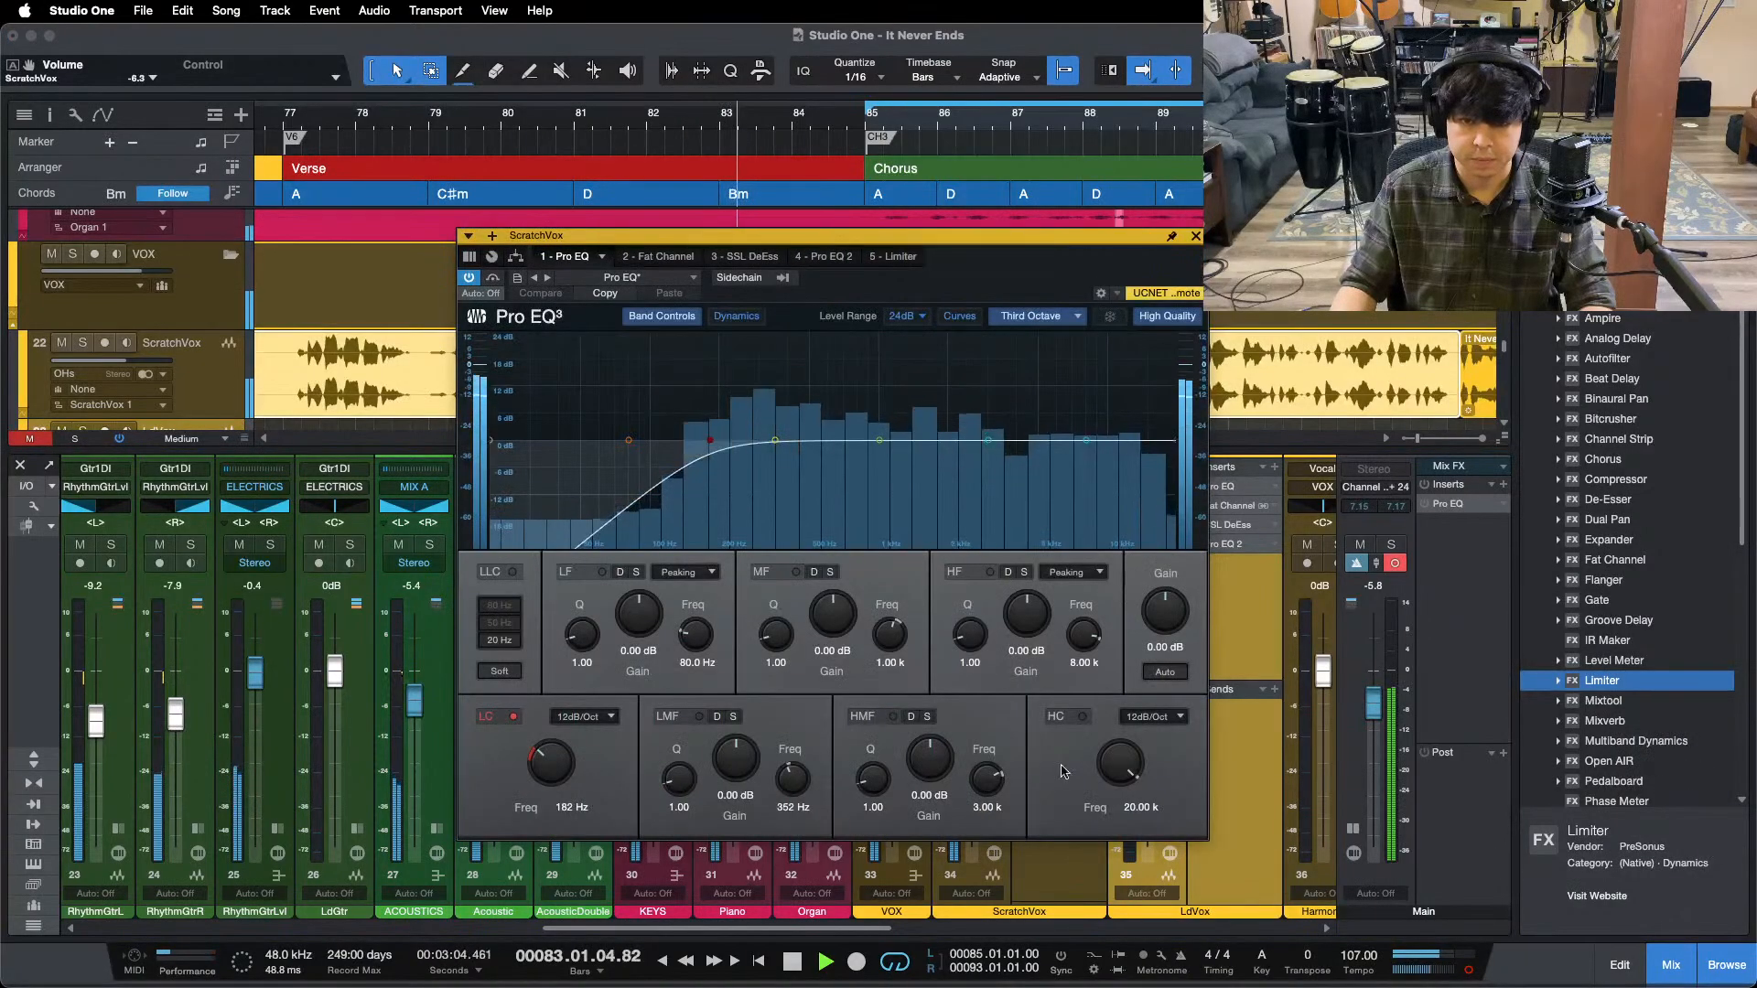
# - Solo only the ScratchVox track and play it from bar 77
pyautogui.press('s')
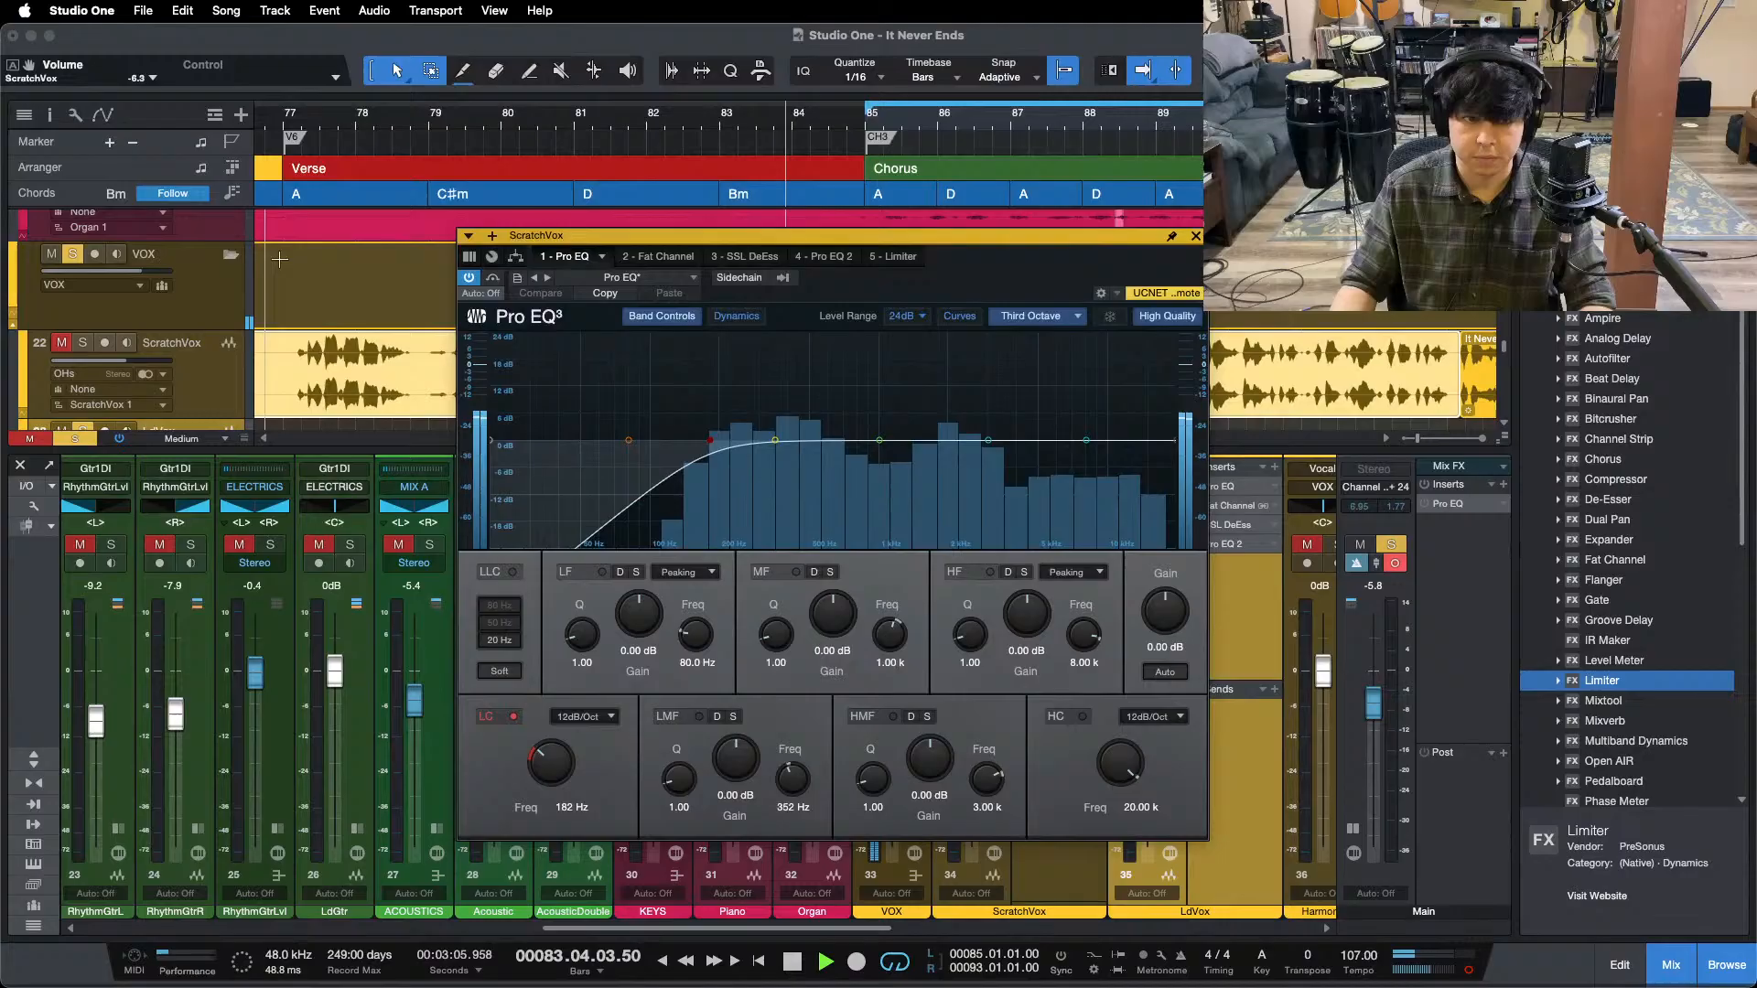
pyautogui.click(280, 116)
pyautogui.keyDown('alt'); pyautogui.click(82, 342); pyautogui.keyUp('alt')
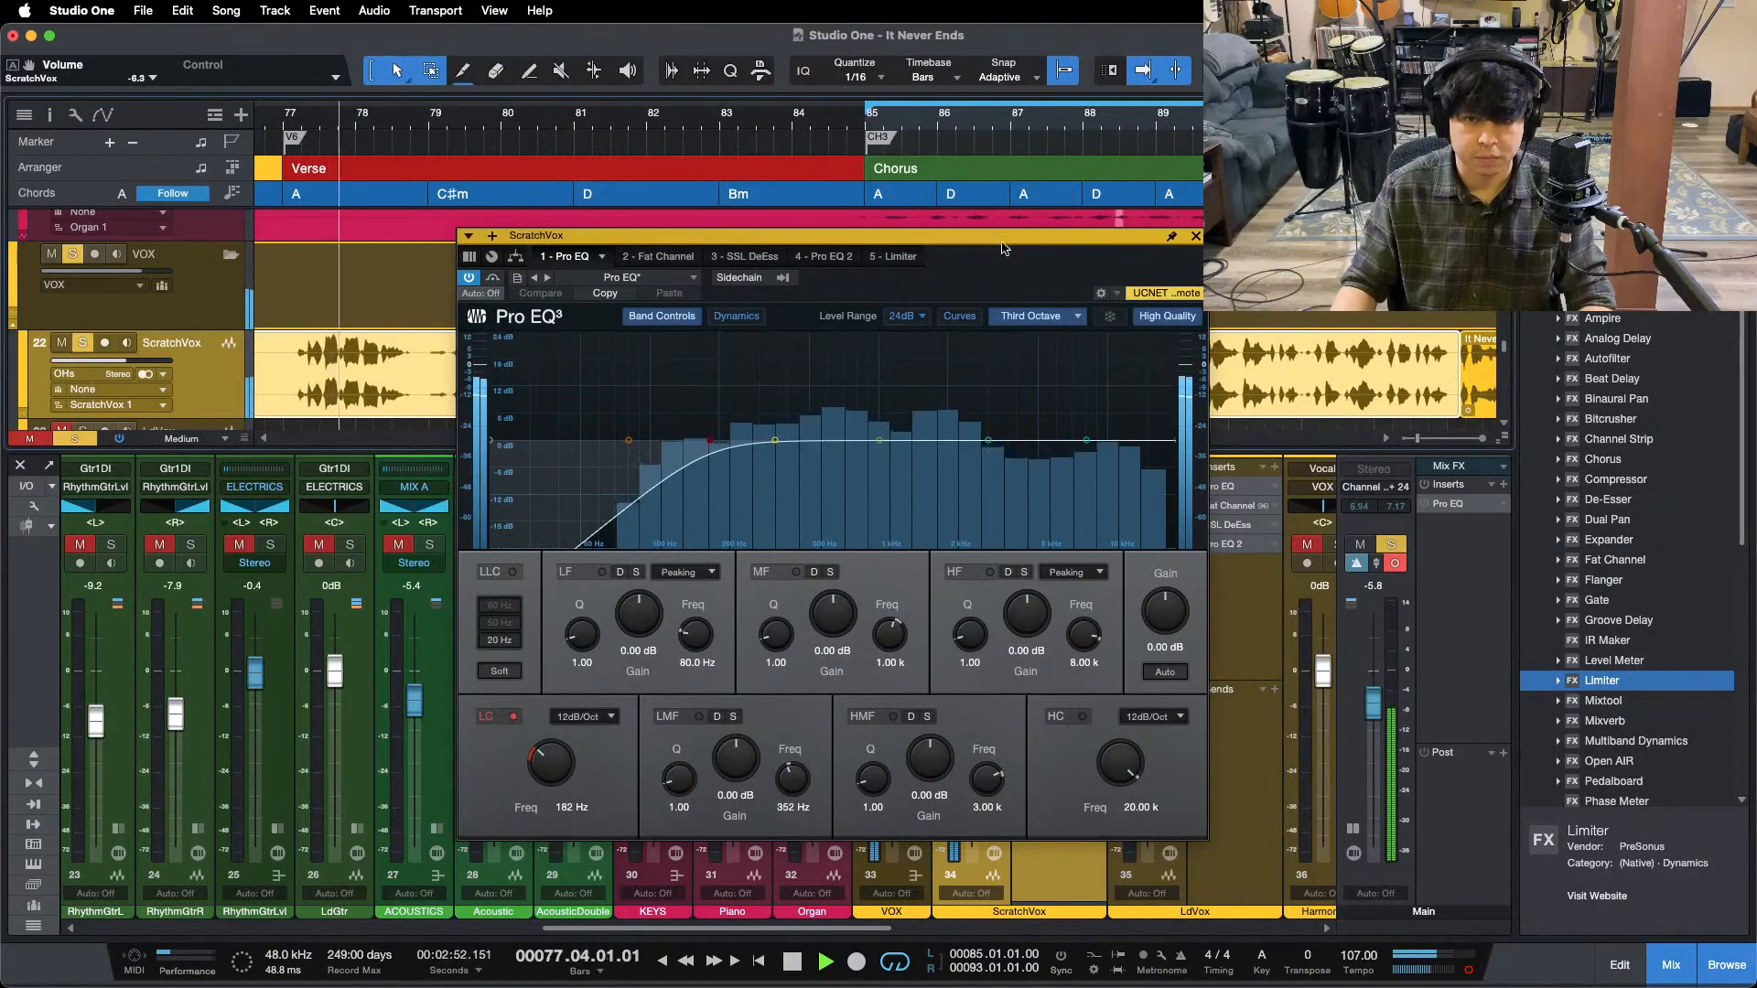
# - Boost the HF band of ScratchVox's first Pro EQ by 5.76 dB at 8 kHz, comparing chorus and verse
pyautogui.moveTo(723, 235); pyautogui.dragTo(687, 321)
pyautogui.click(842, 147)
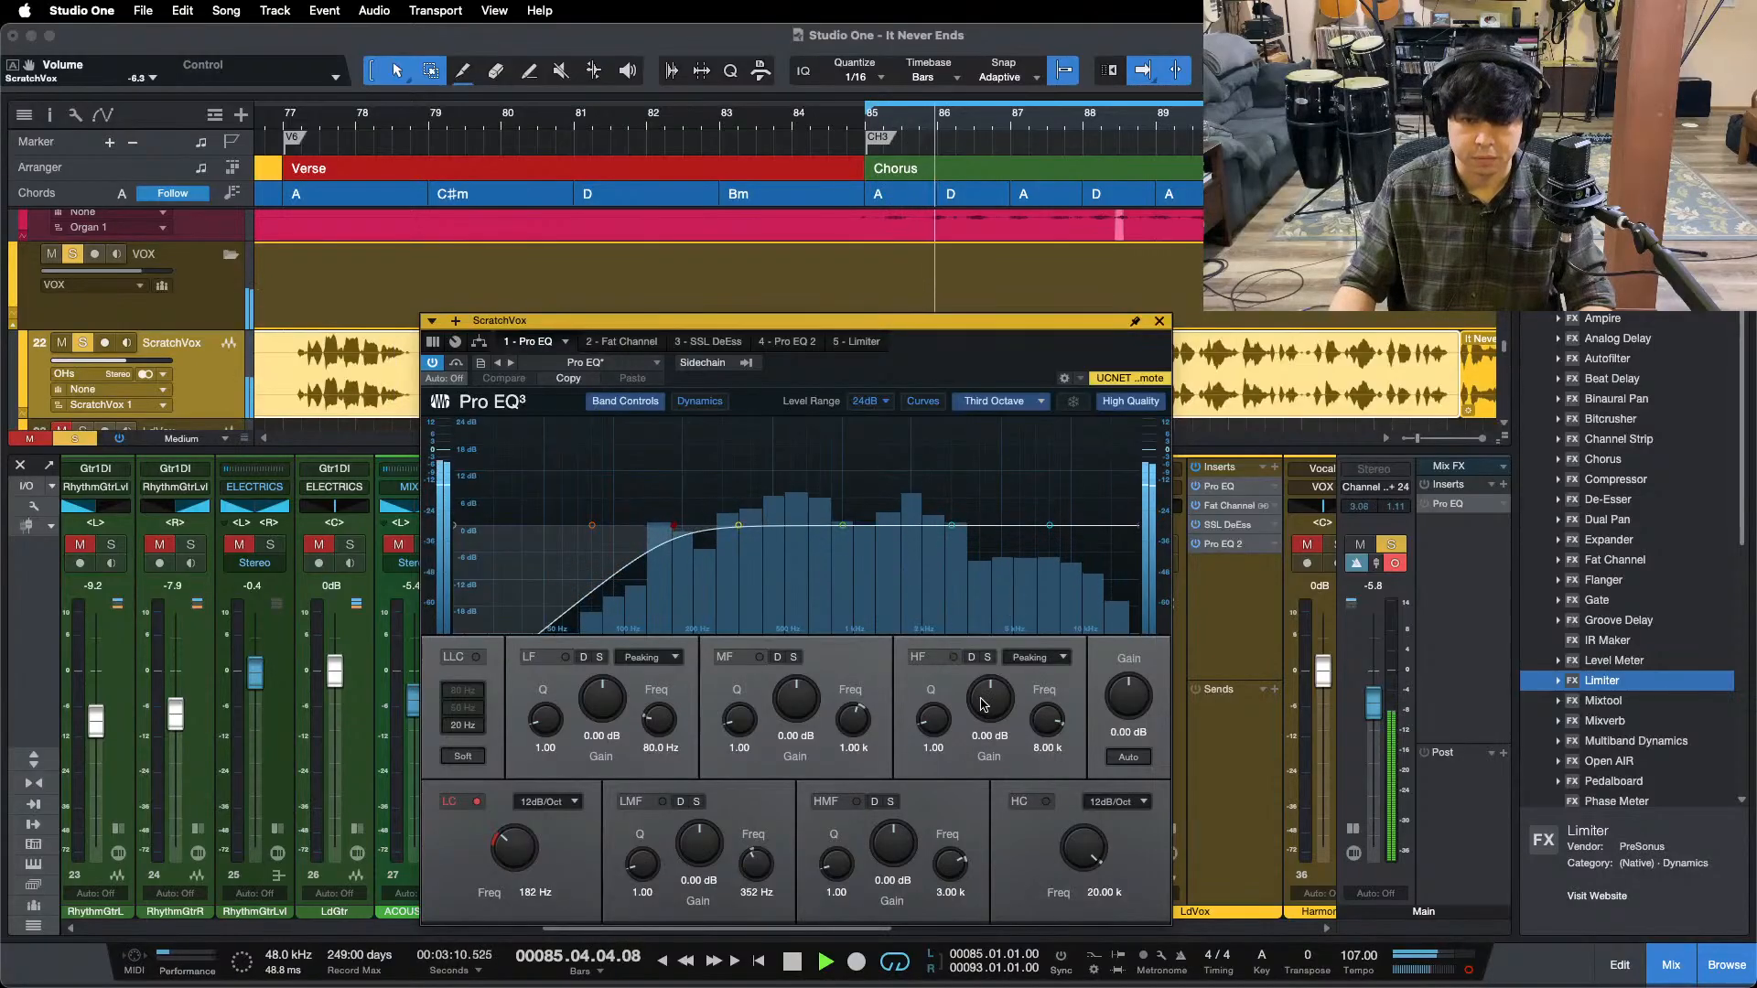
pyautogui.scroll(3, 981, 704)
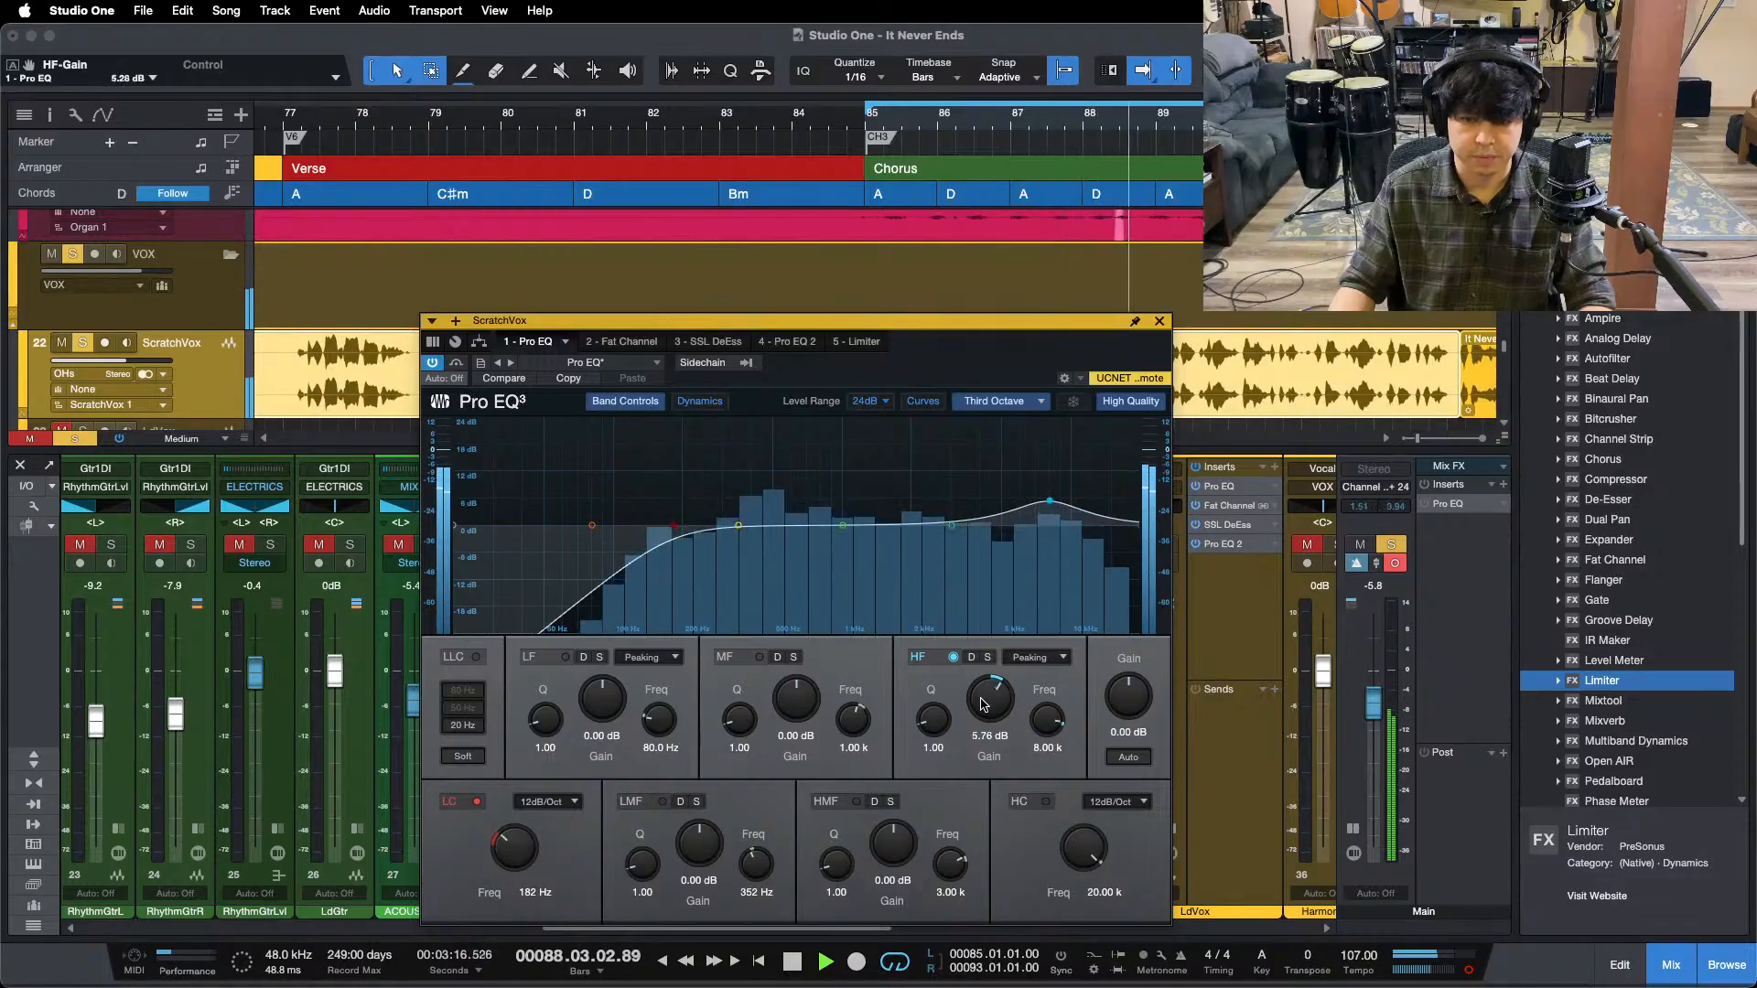
pyautogui.click(287, 126)
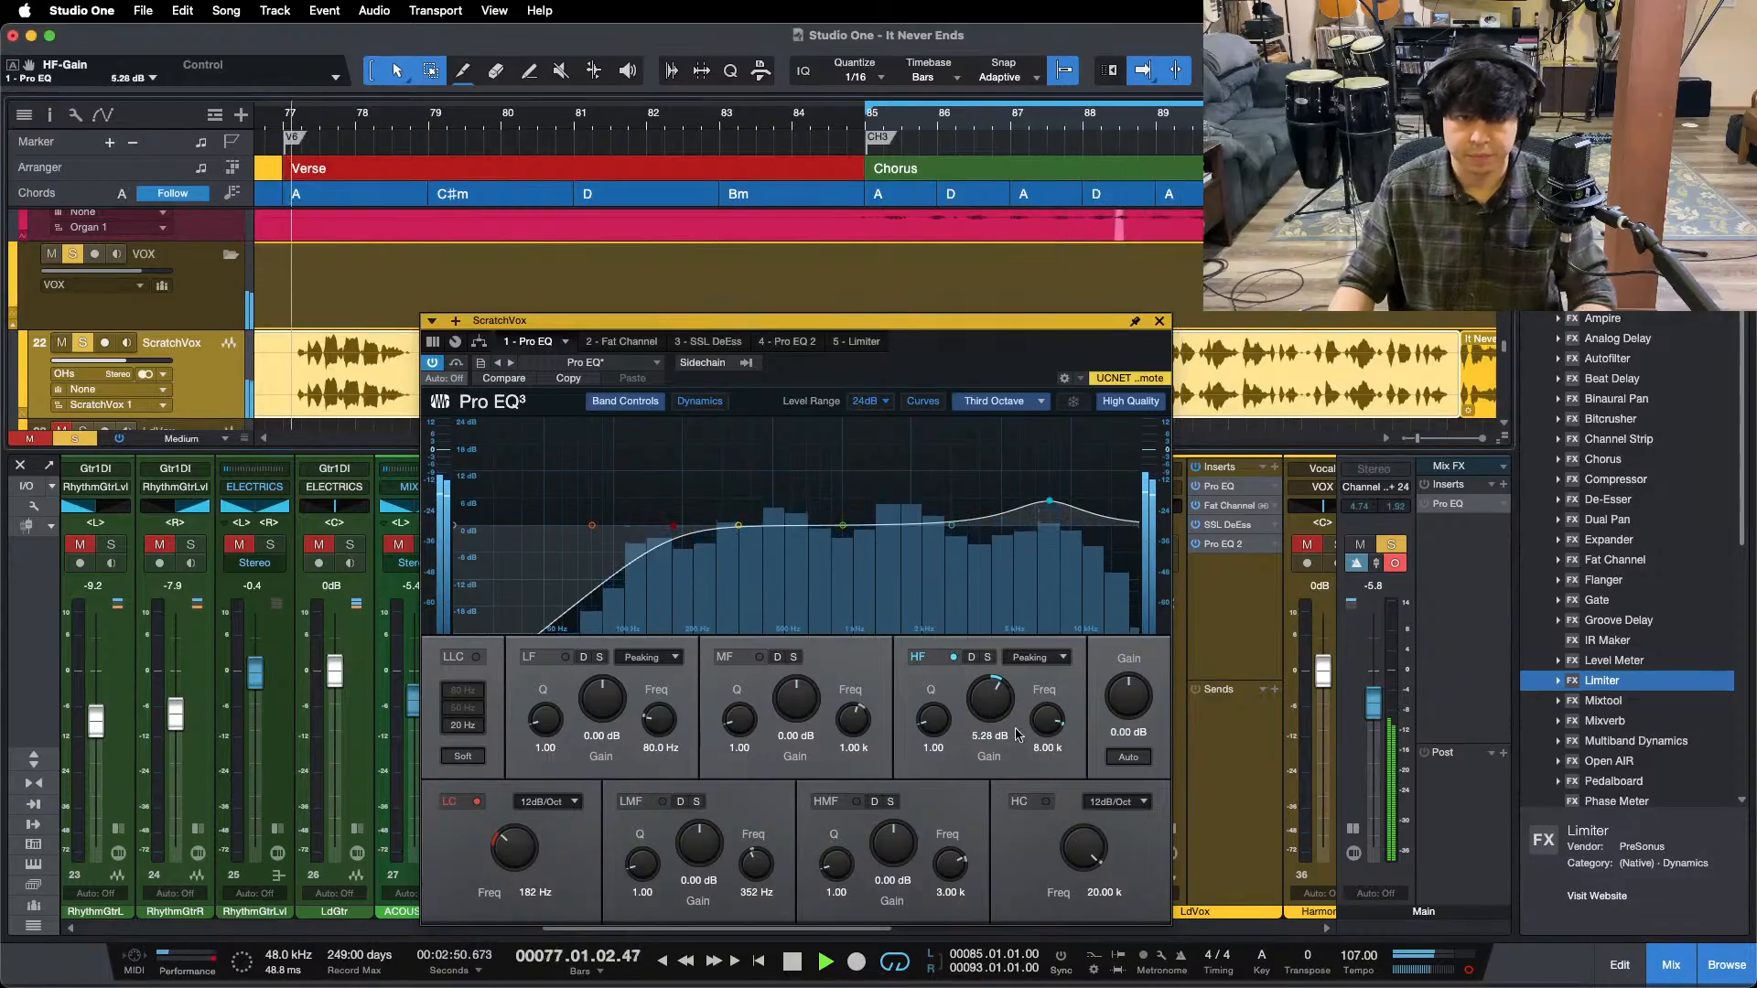
pyautogui.scroll(1, 993, 703)
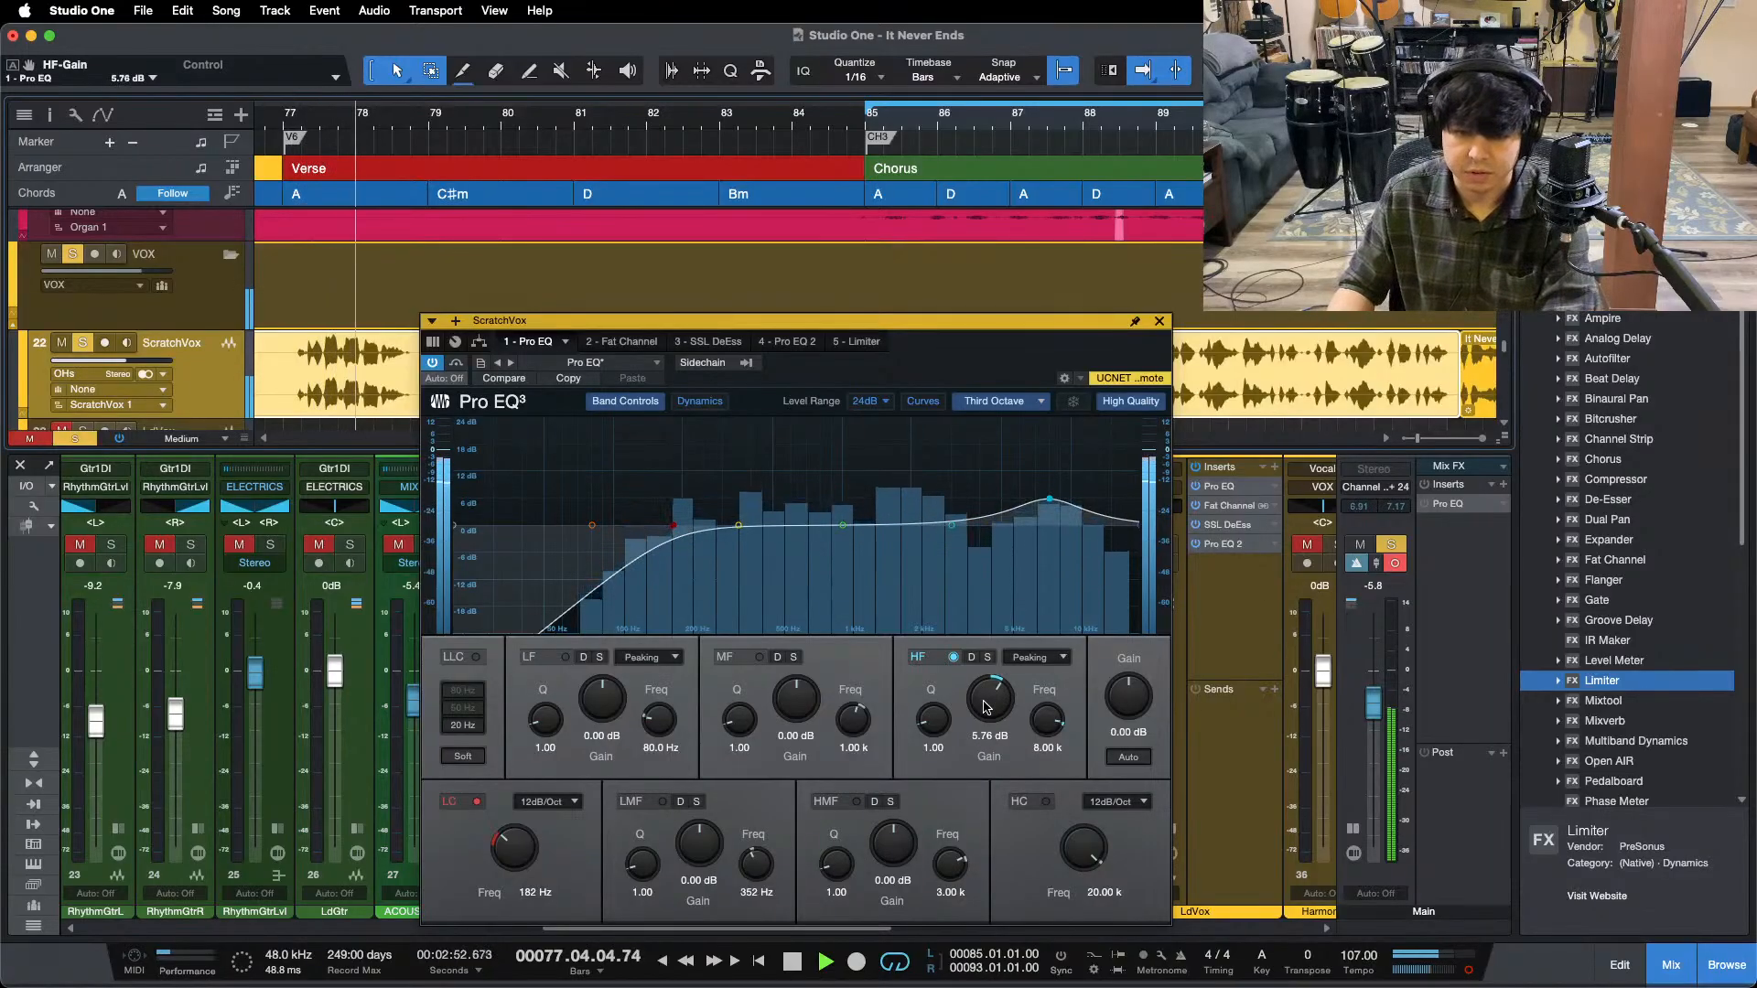
# - Open ScratchVox's Limiter, try a -6 dB ceiling from bar 77, and settle on a -4 dB ceiling
pyautogui.click(857, 341)
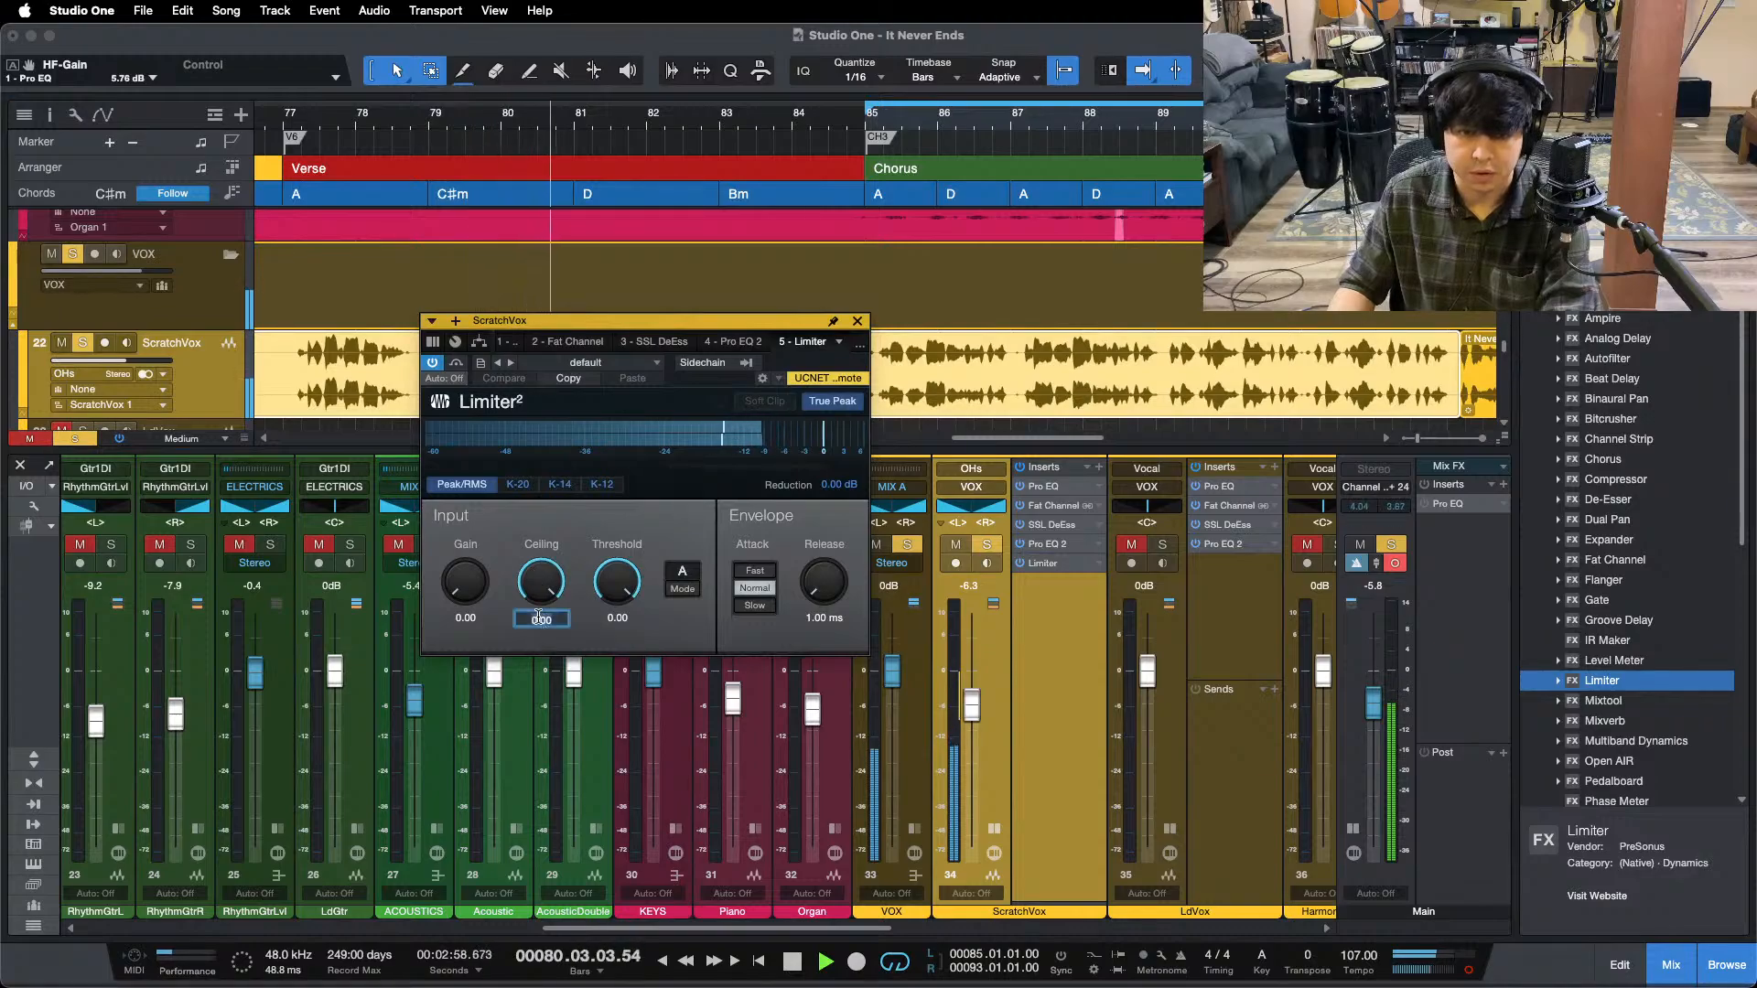
pyautogui.write('-6')
pyautogui.press('Return')
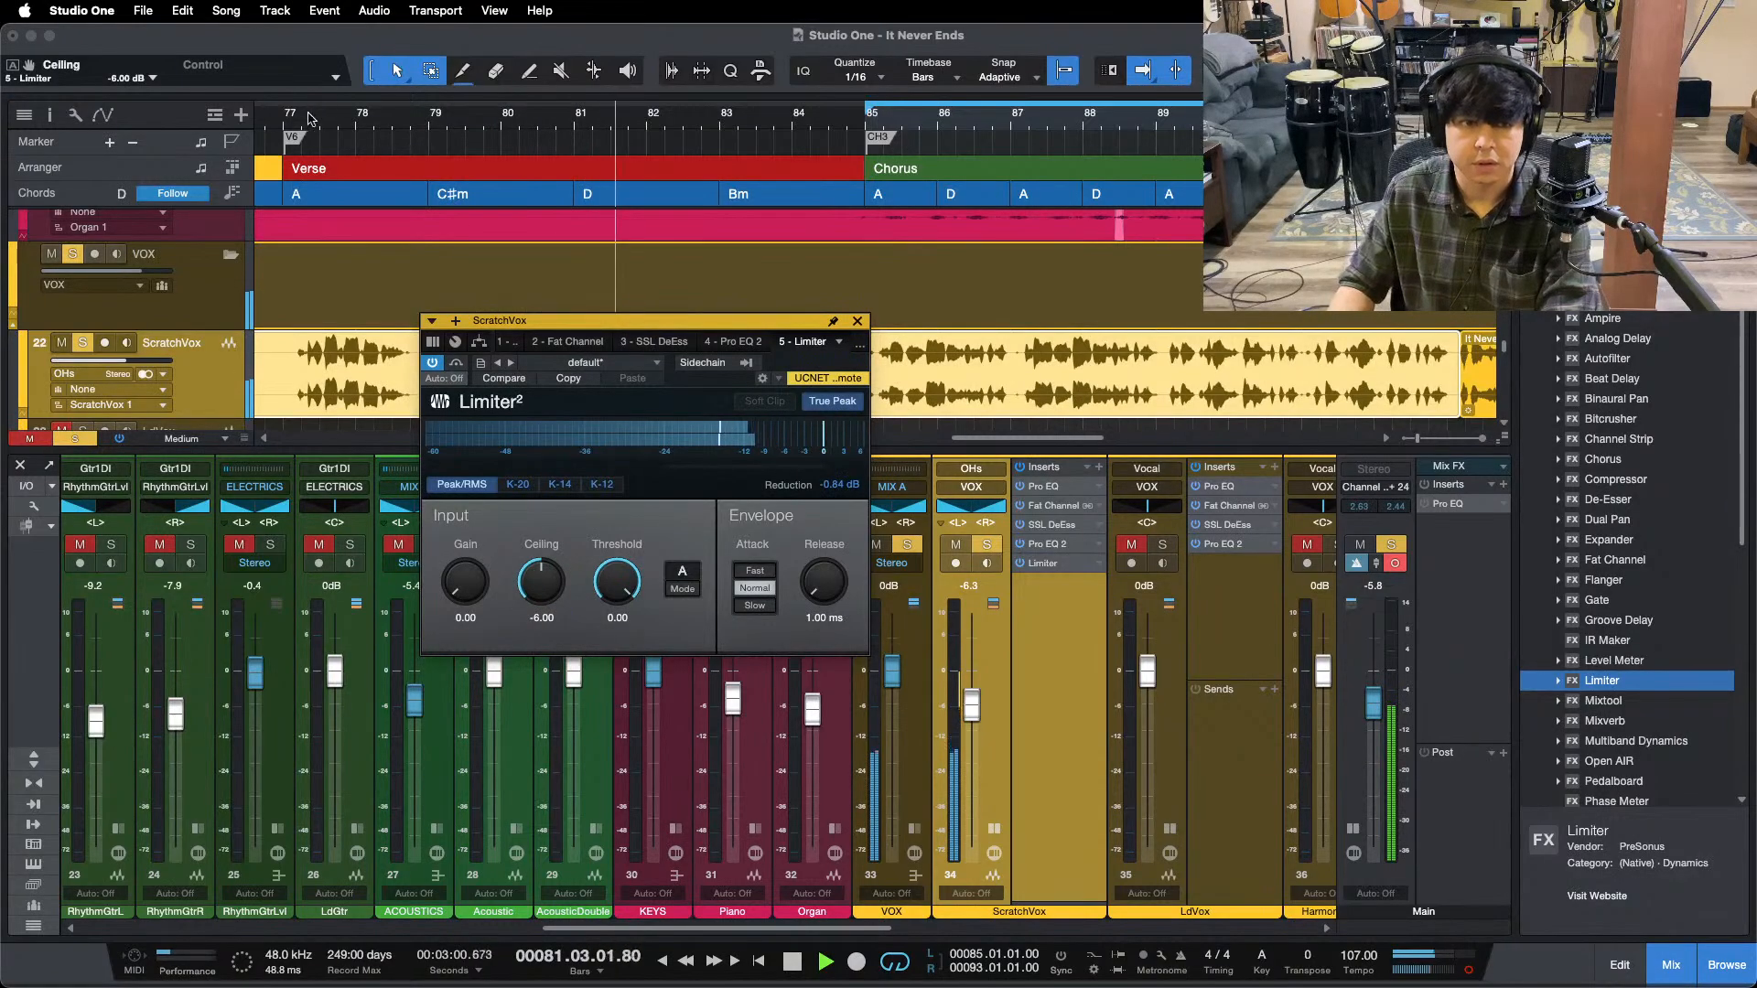
pyautogui.click(302, 113)
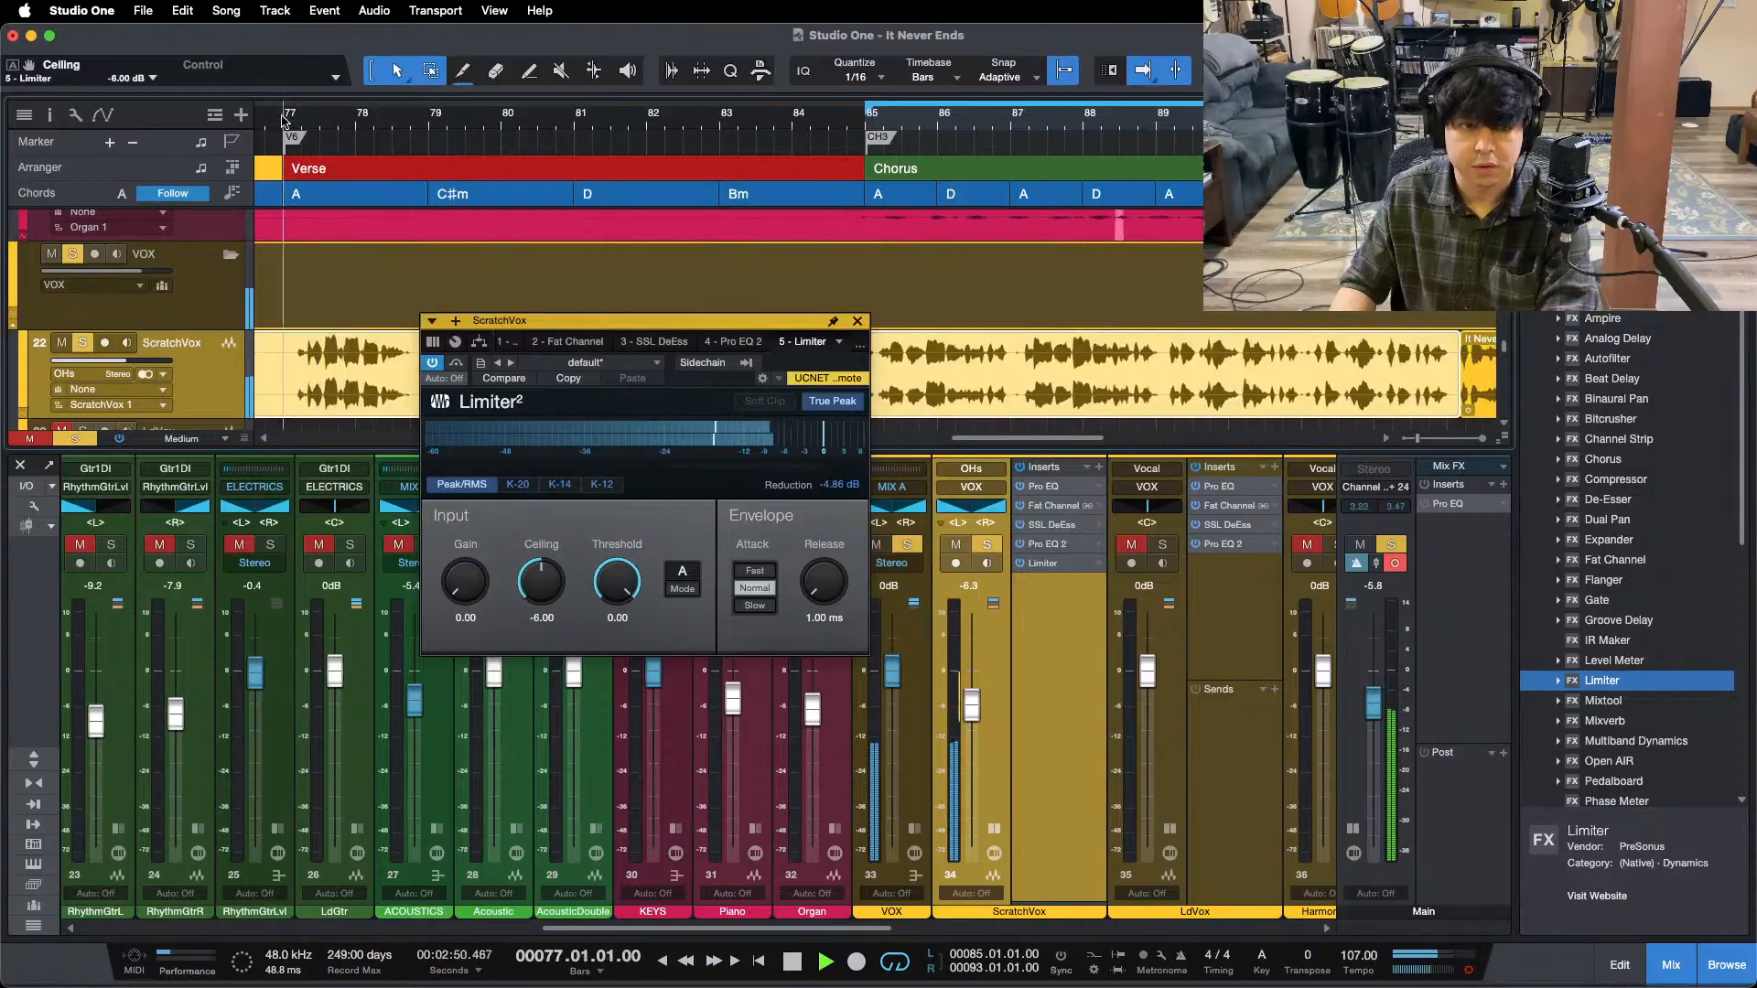
pyautogui.doubleClick(543, 619)
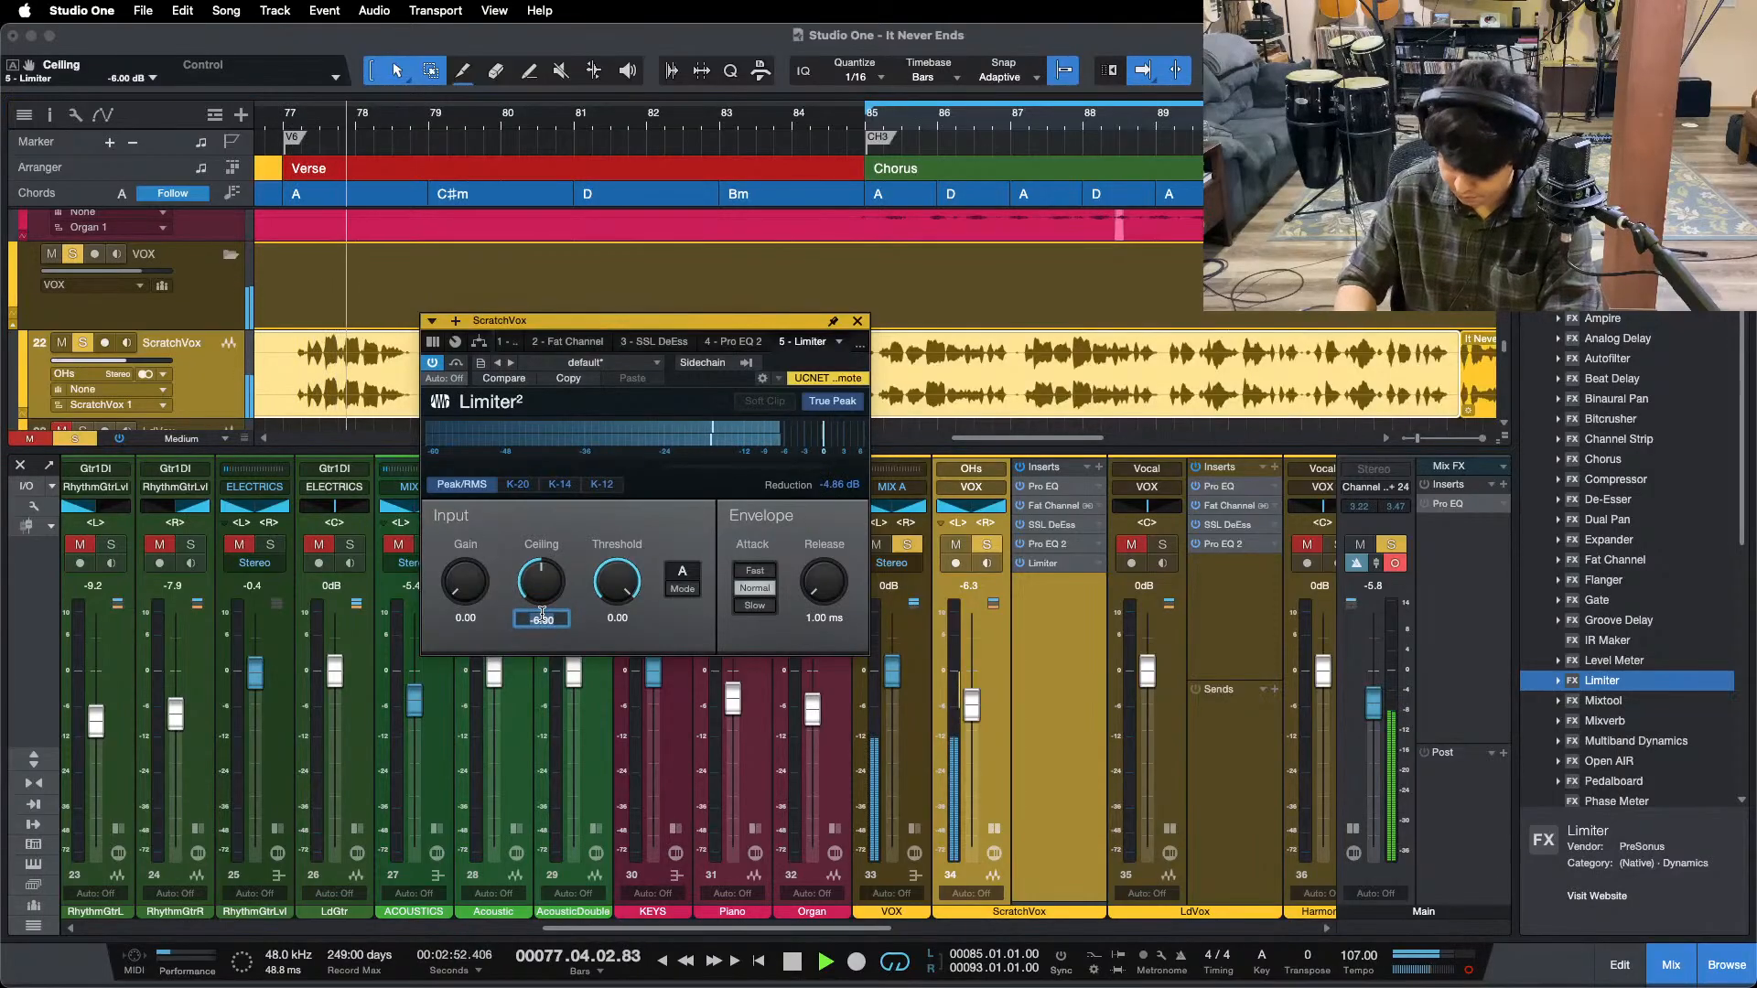
pyautogui.write('-4')
pyautogui.press('Return')
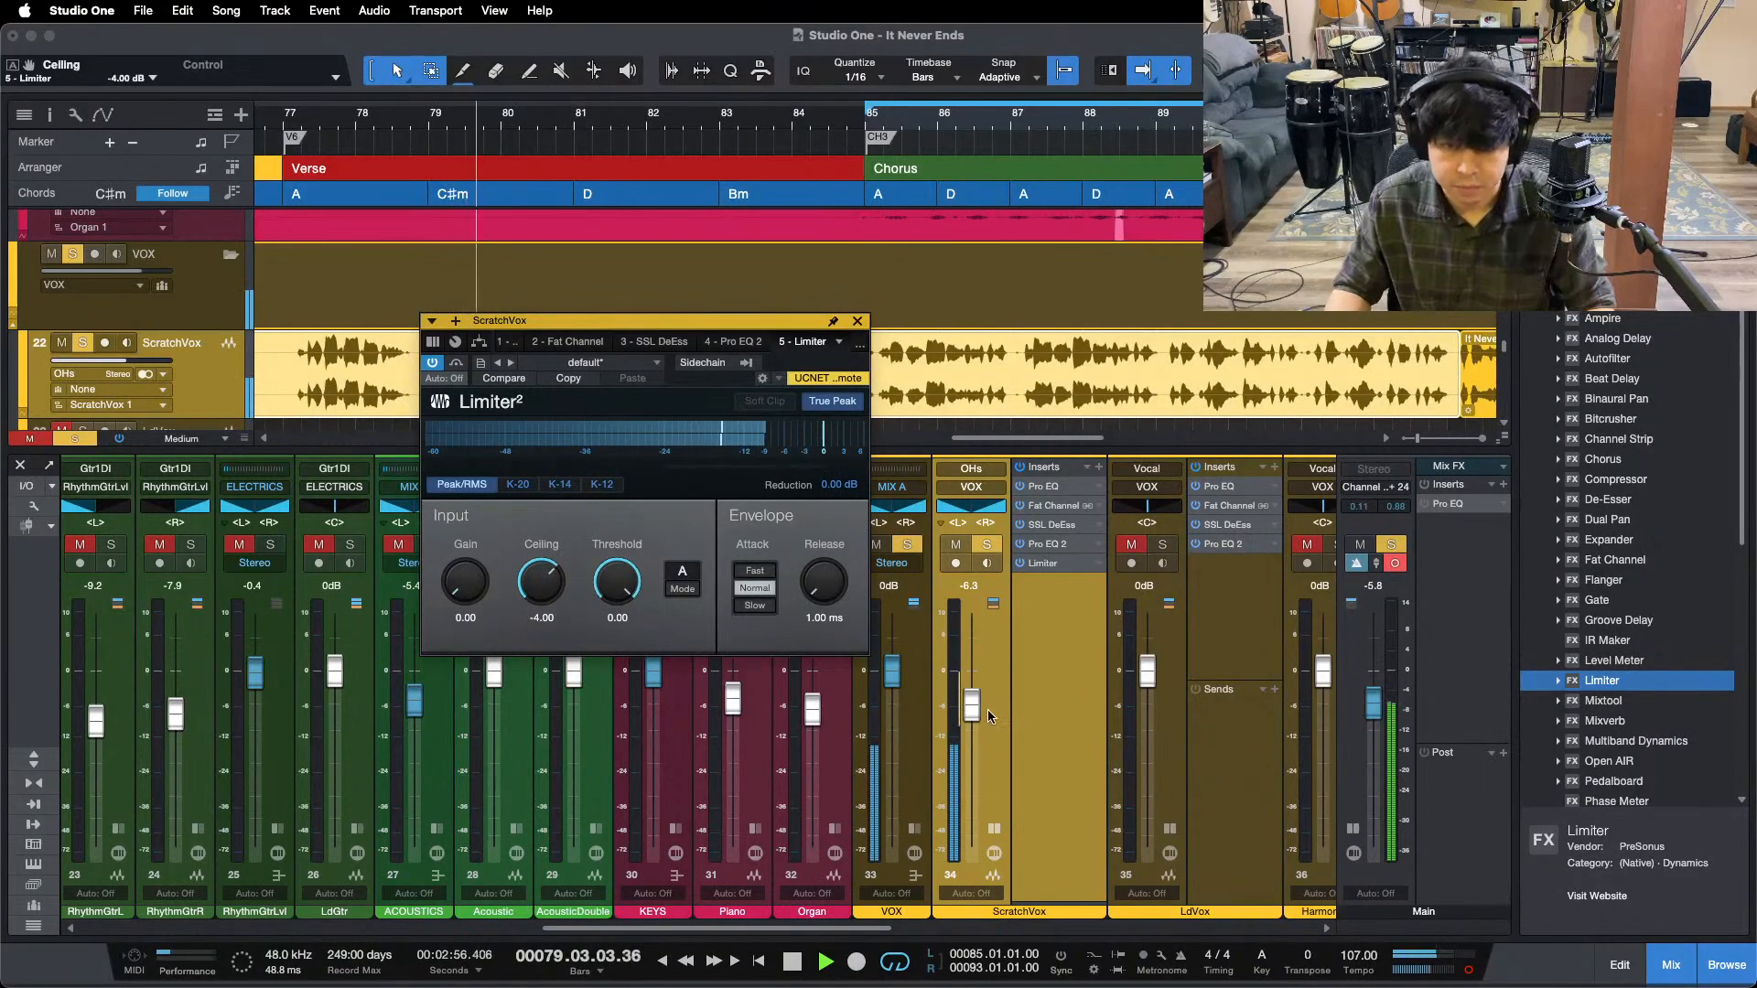
# - Clear the solo, set ScratchVox's volume to -6.7 dB, close the Limiter and save the song
pyautogui.press('s')
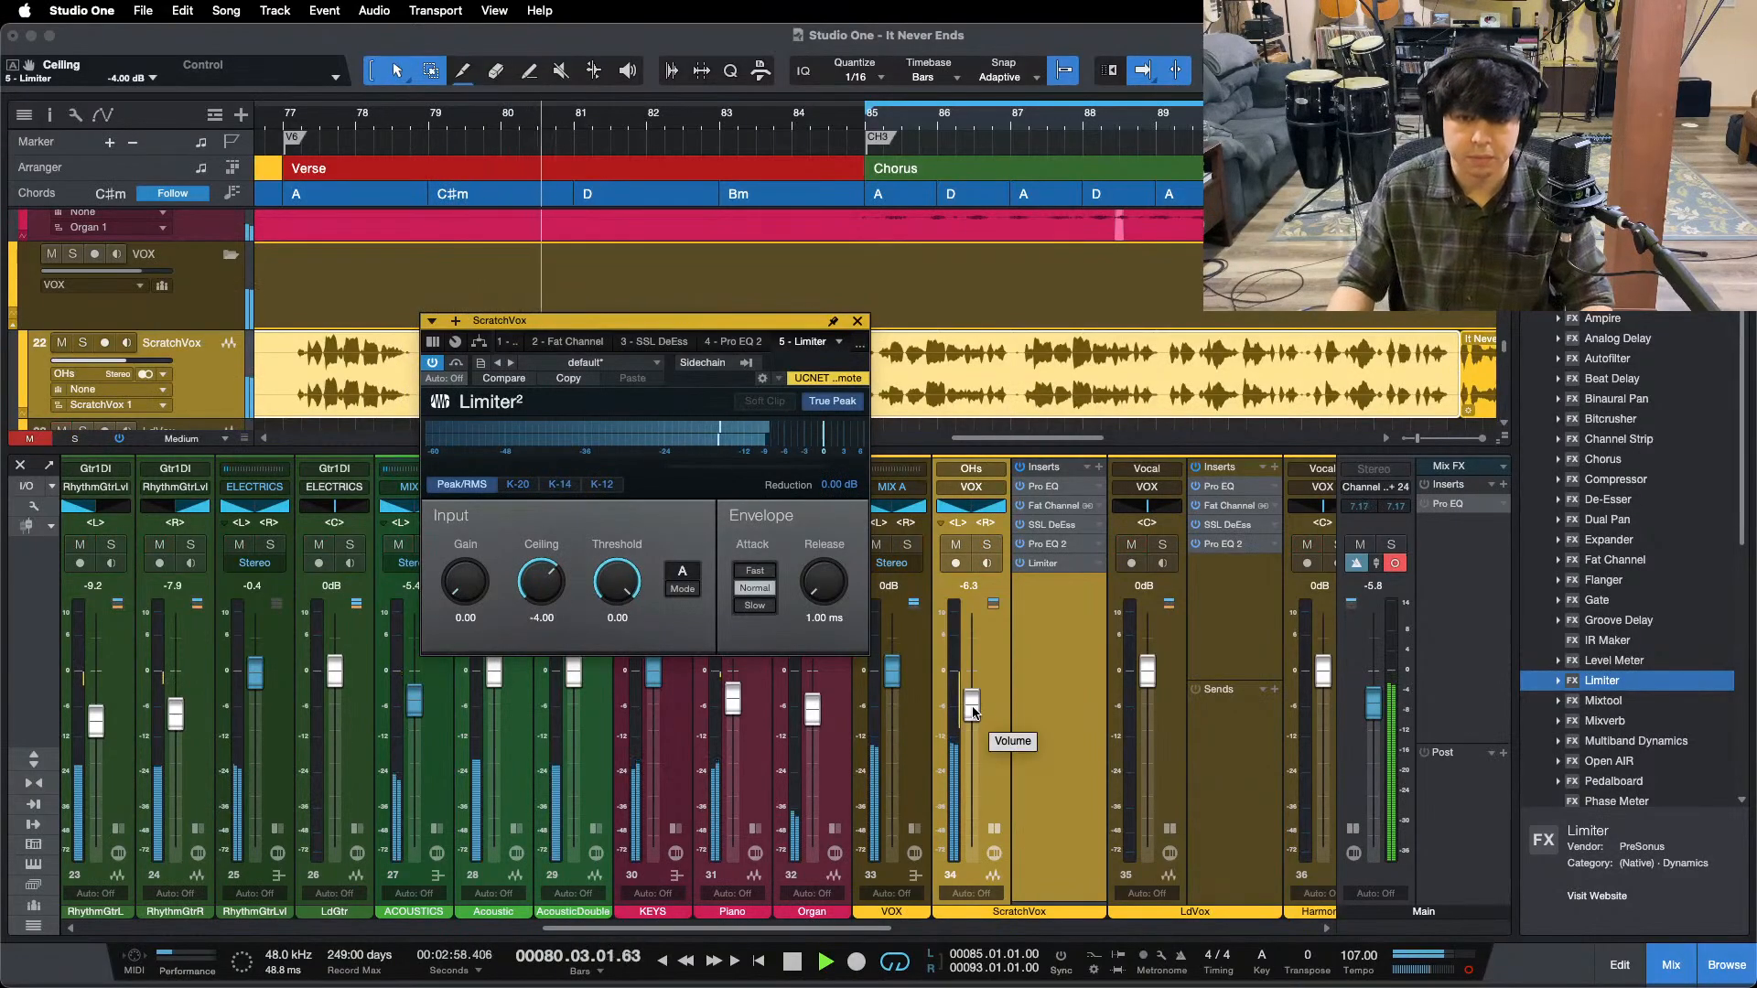
pyautogui.moveTo(973, 708); pyautogui.dragTo(972, 710)
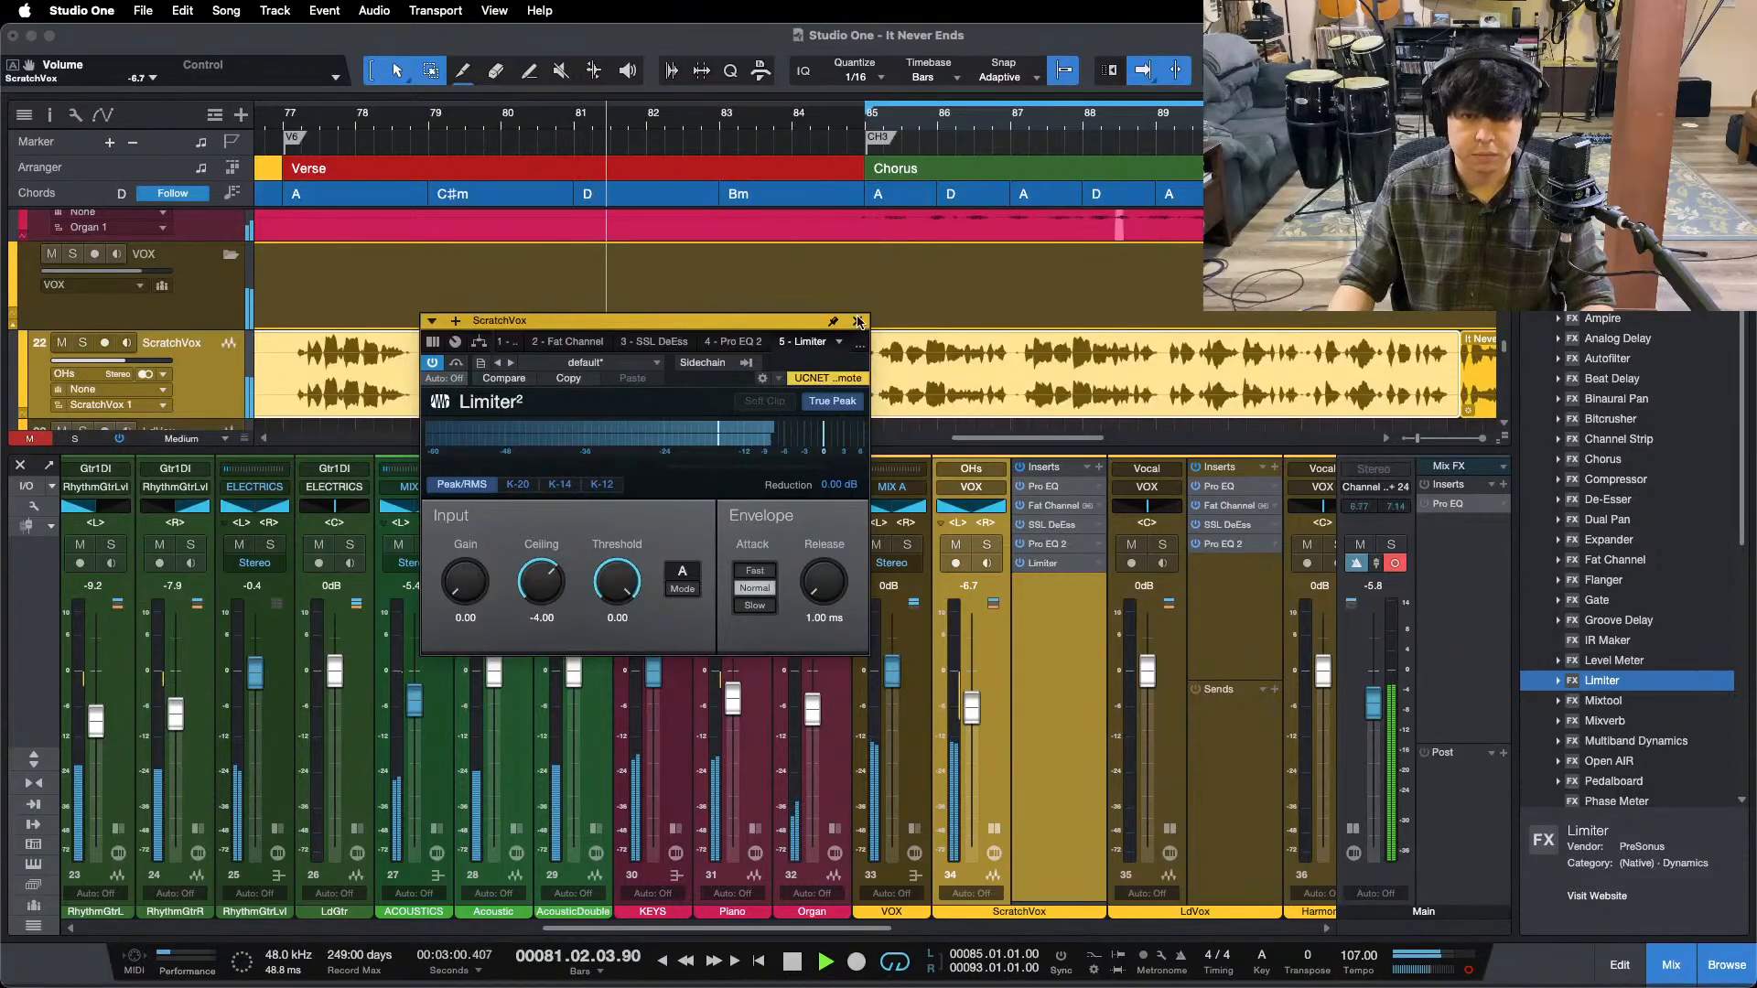
pyautogui.press('super+w')
pyautogui.press('super+s')
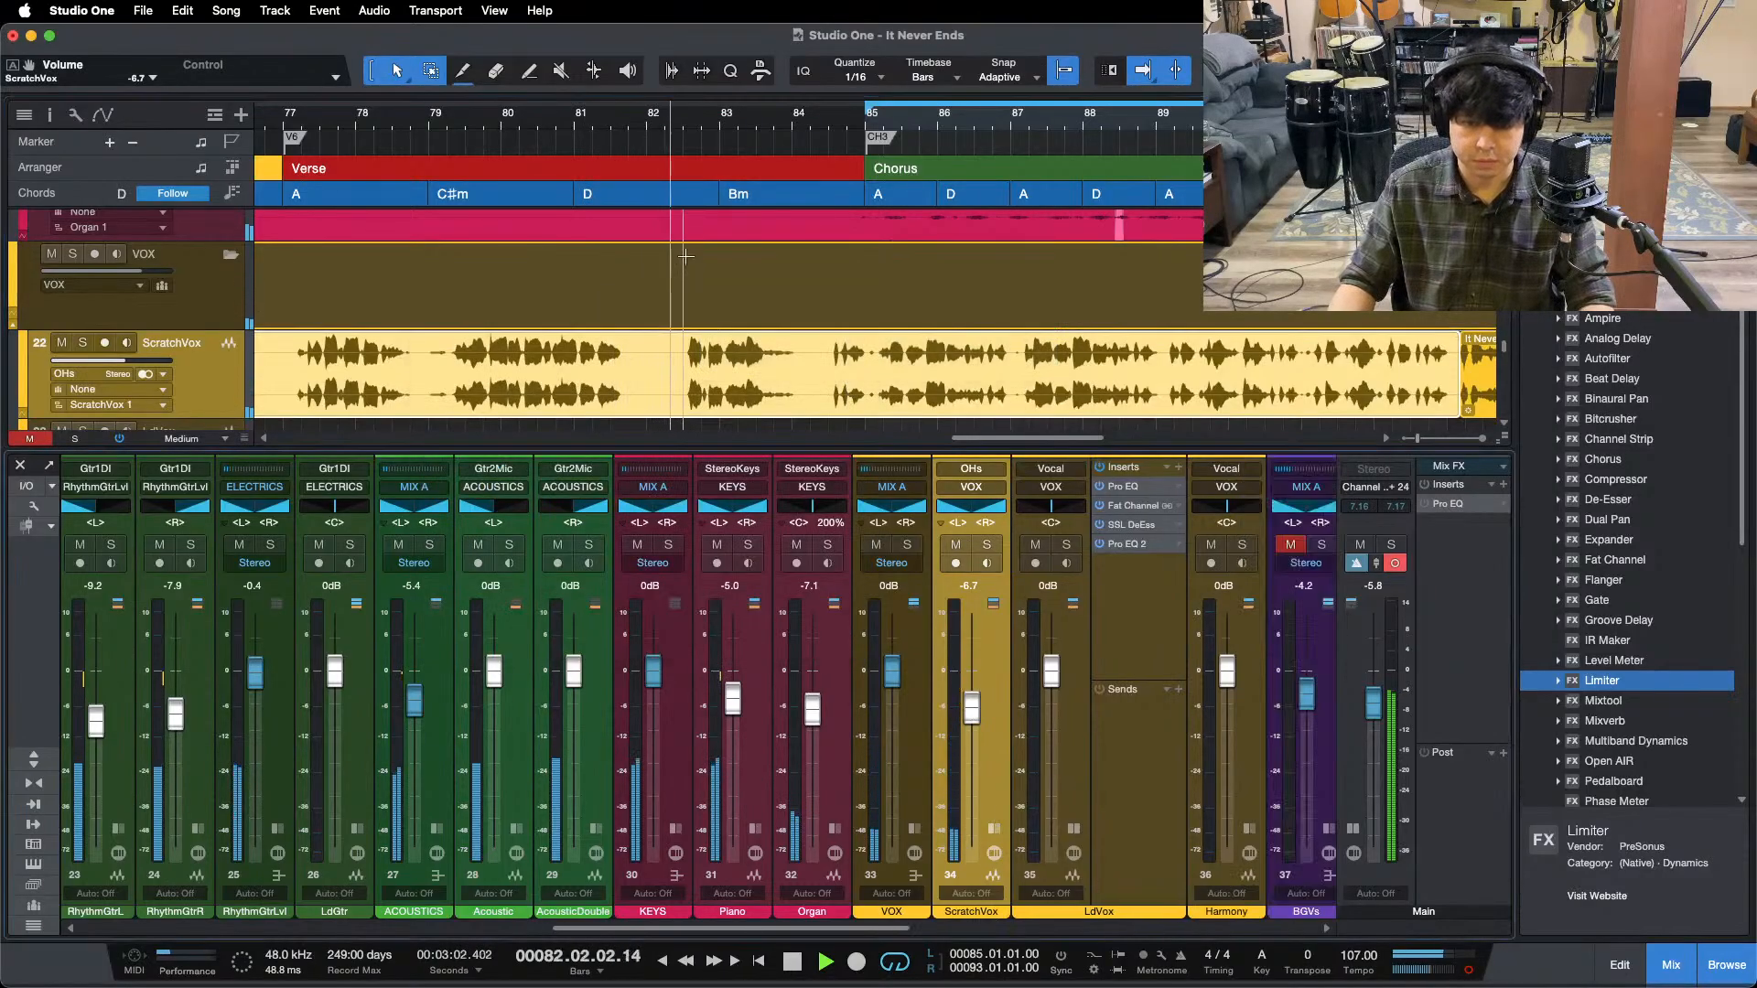
# - Play the first verse from bar 13, set ScratchVox's volume to -7.1 dB and collapse the LdVox channel's inserts
pyautogui.press('F3')
pyautogui.press('z')
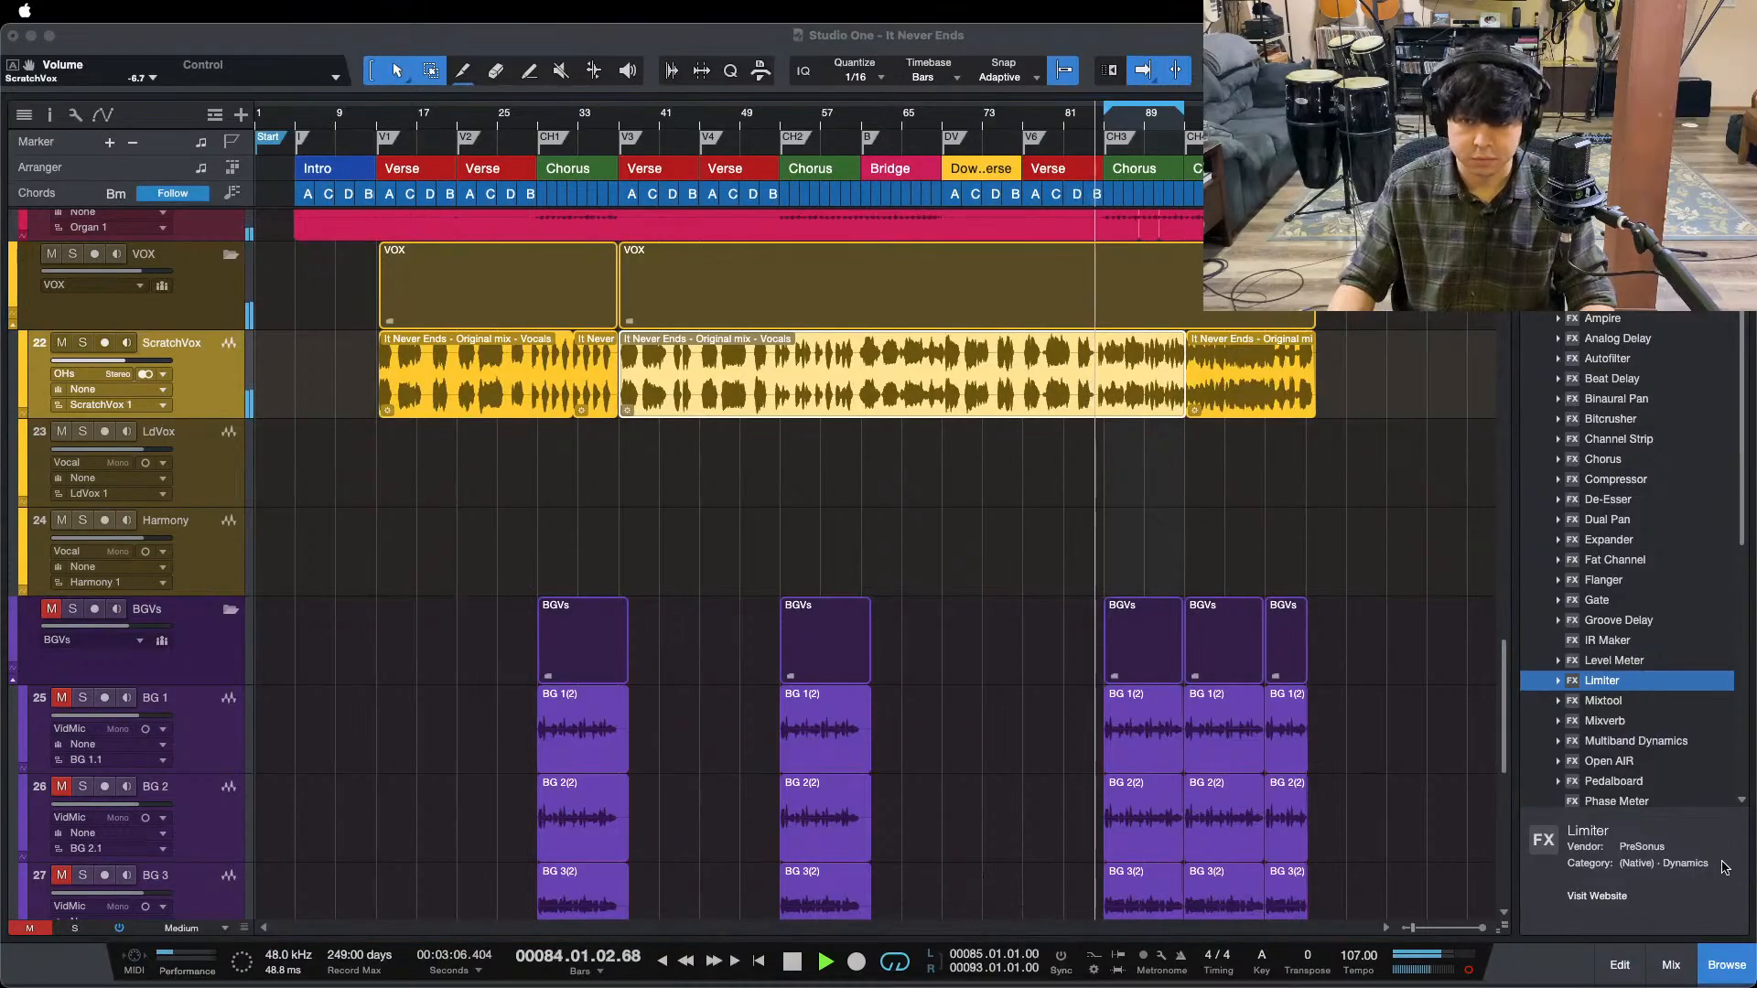
pyautogui.click(1699, 889)
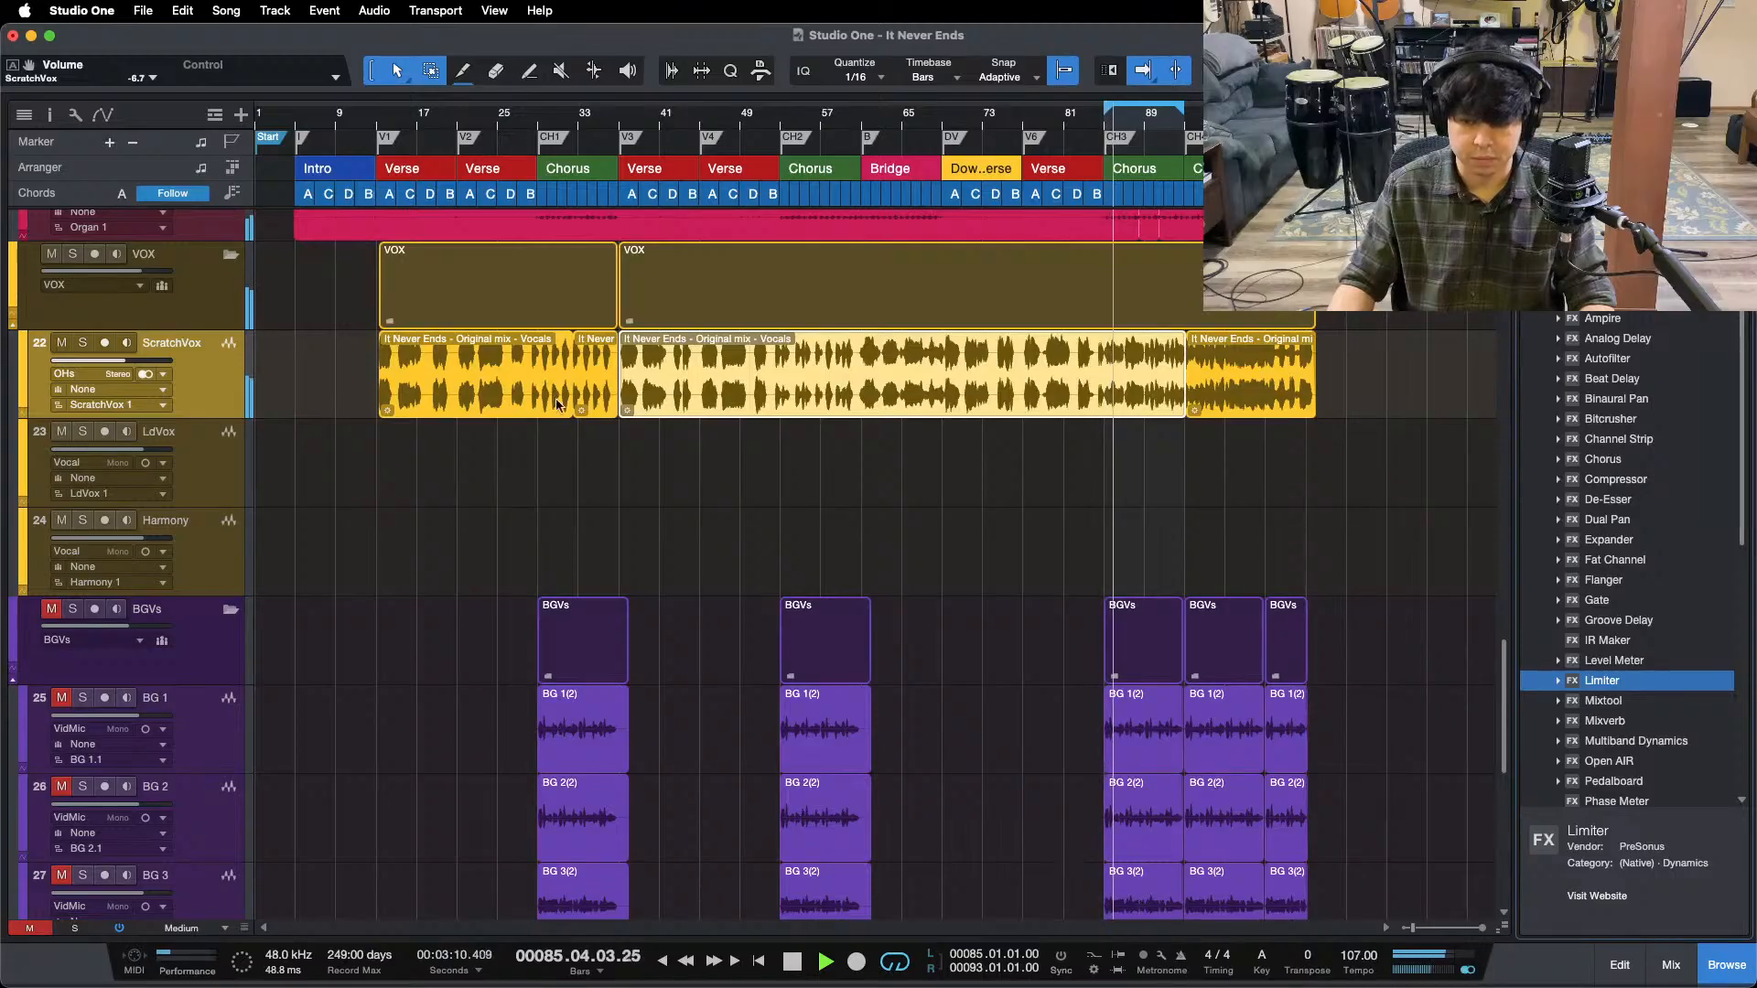
pyautogui.click(370, 119)
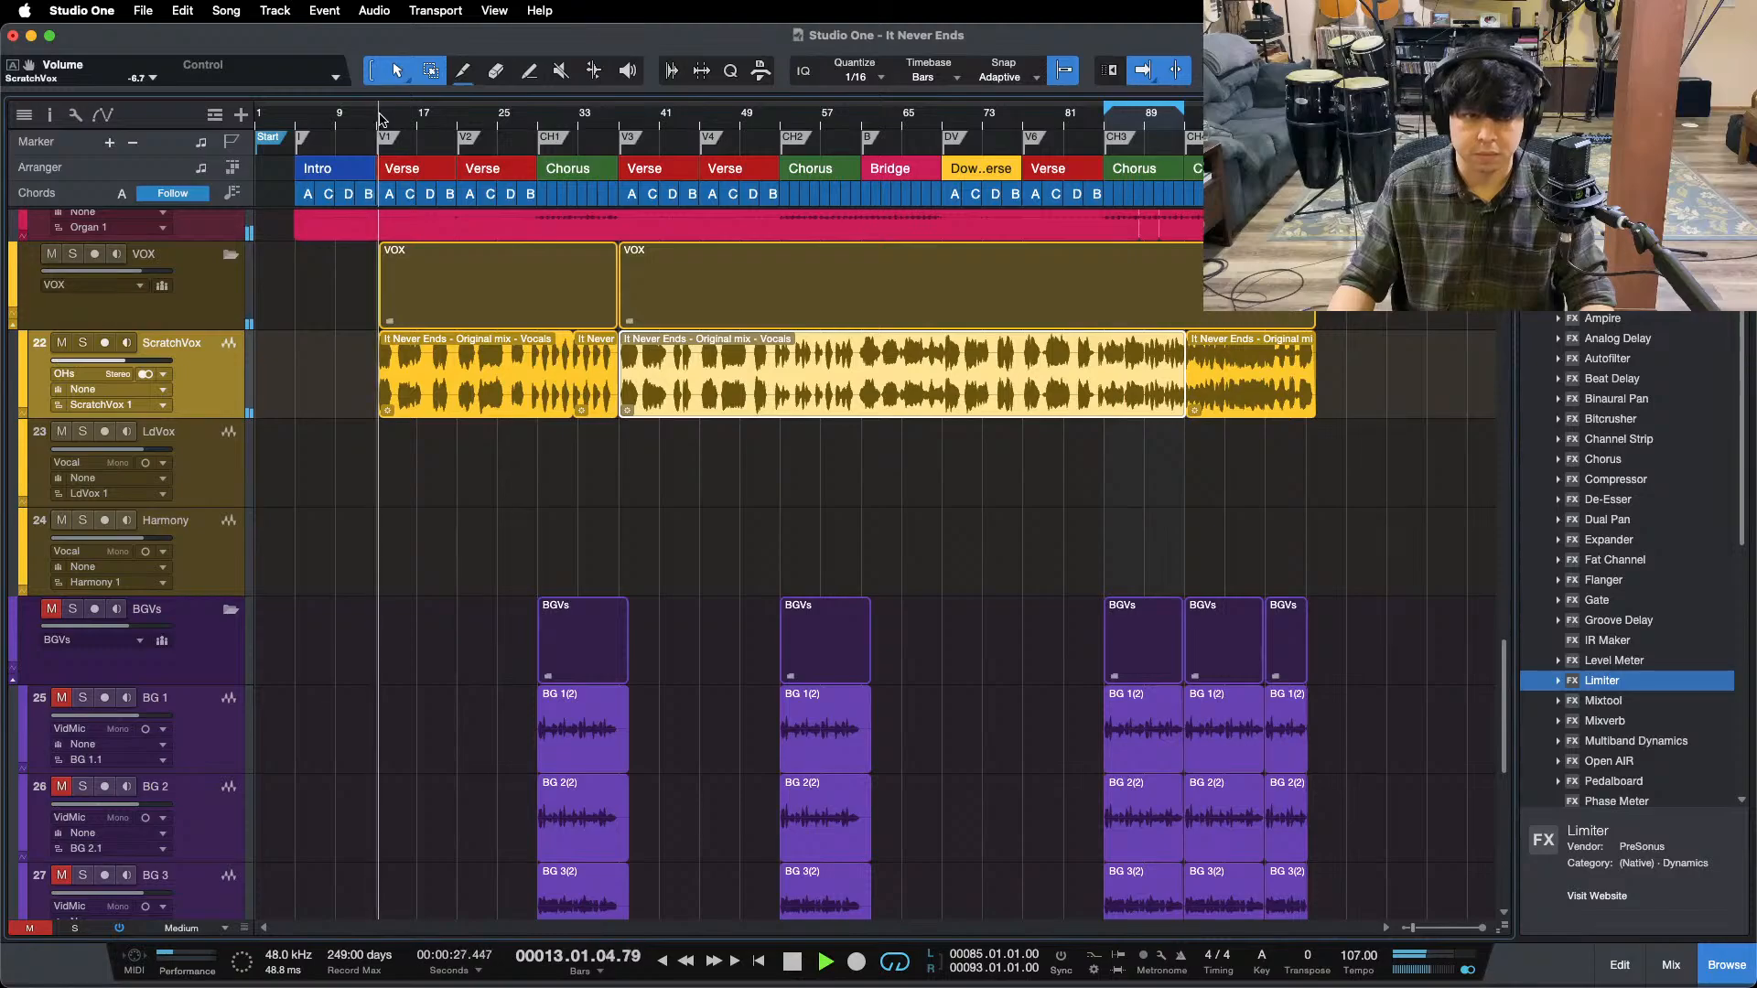
pyautogui.moveTo(382, 120); pyautogui.dragTo(439, 188)
pyautogui.press('F3')
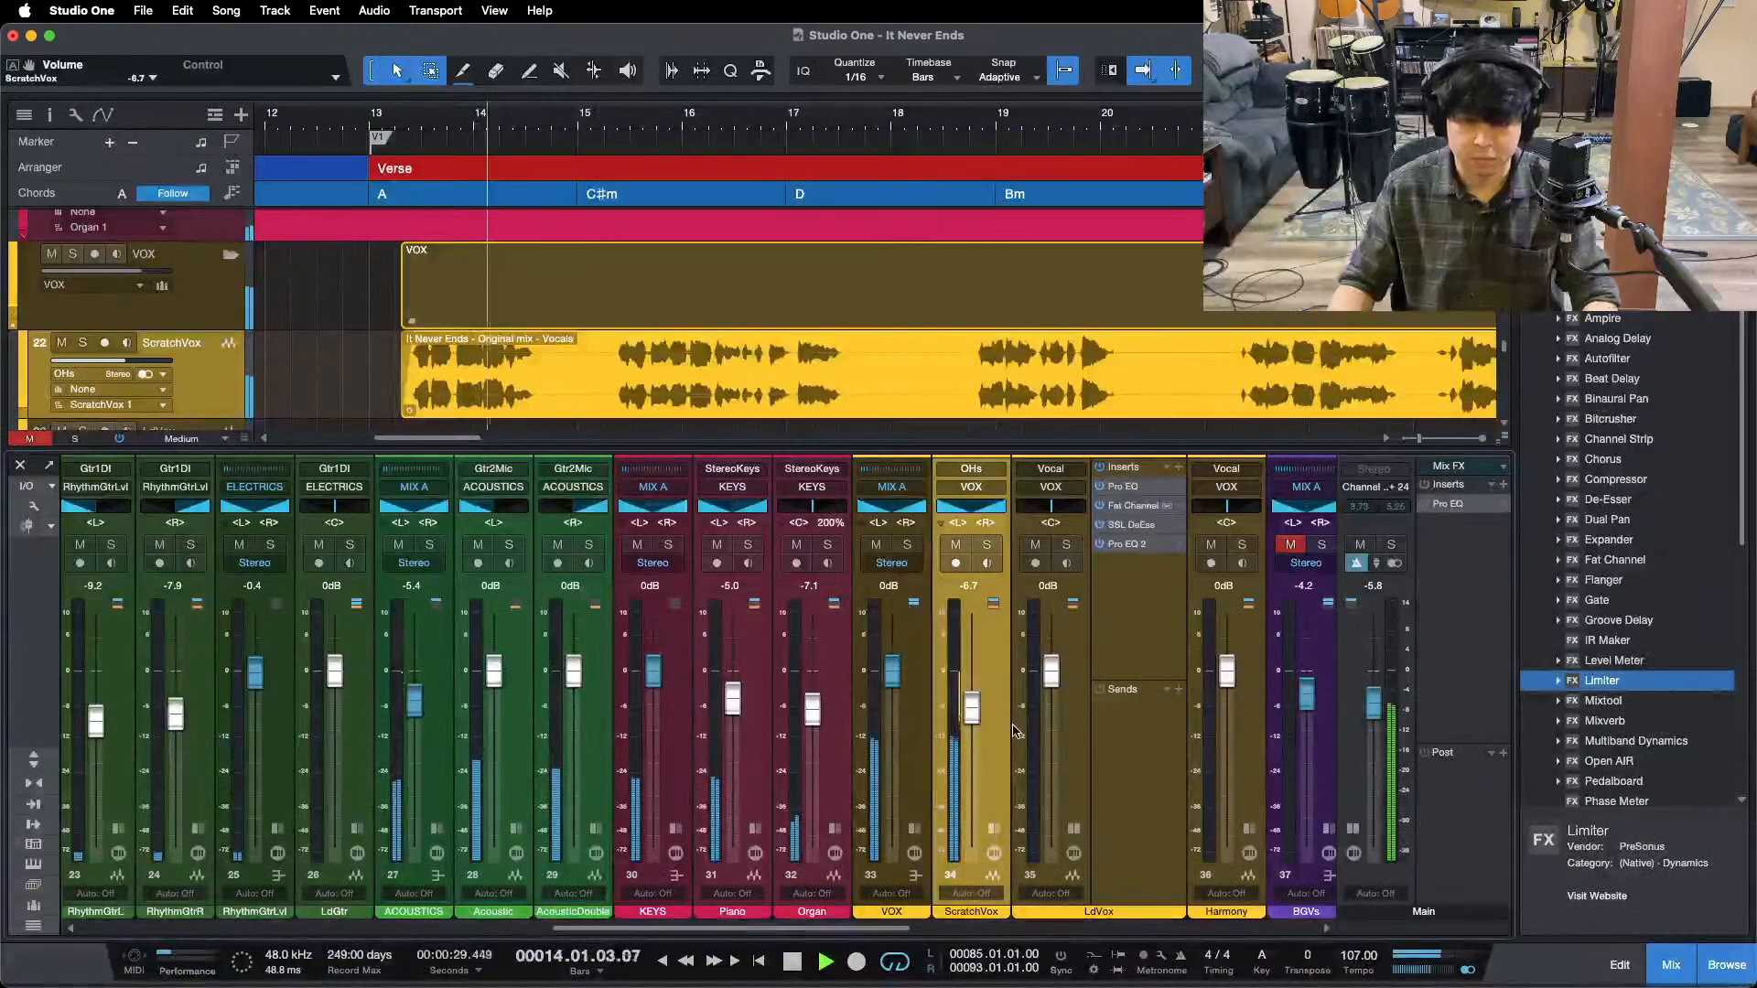
pyautogui.moveTo(972, 712); pyautogui.dragTo(973, 715)
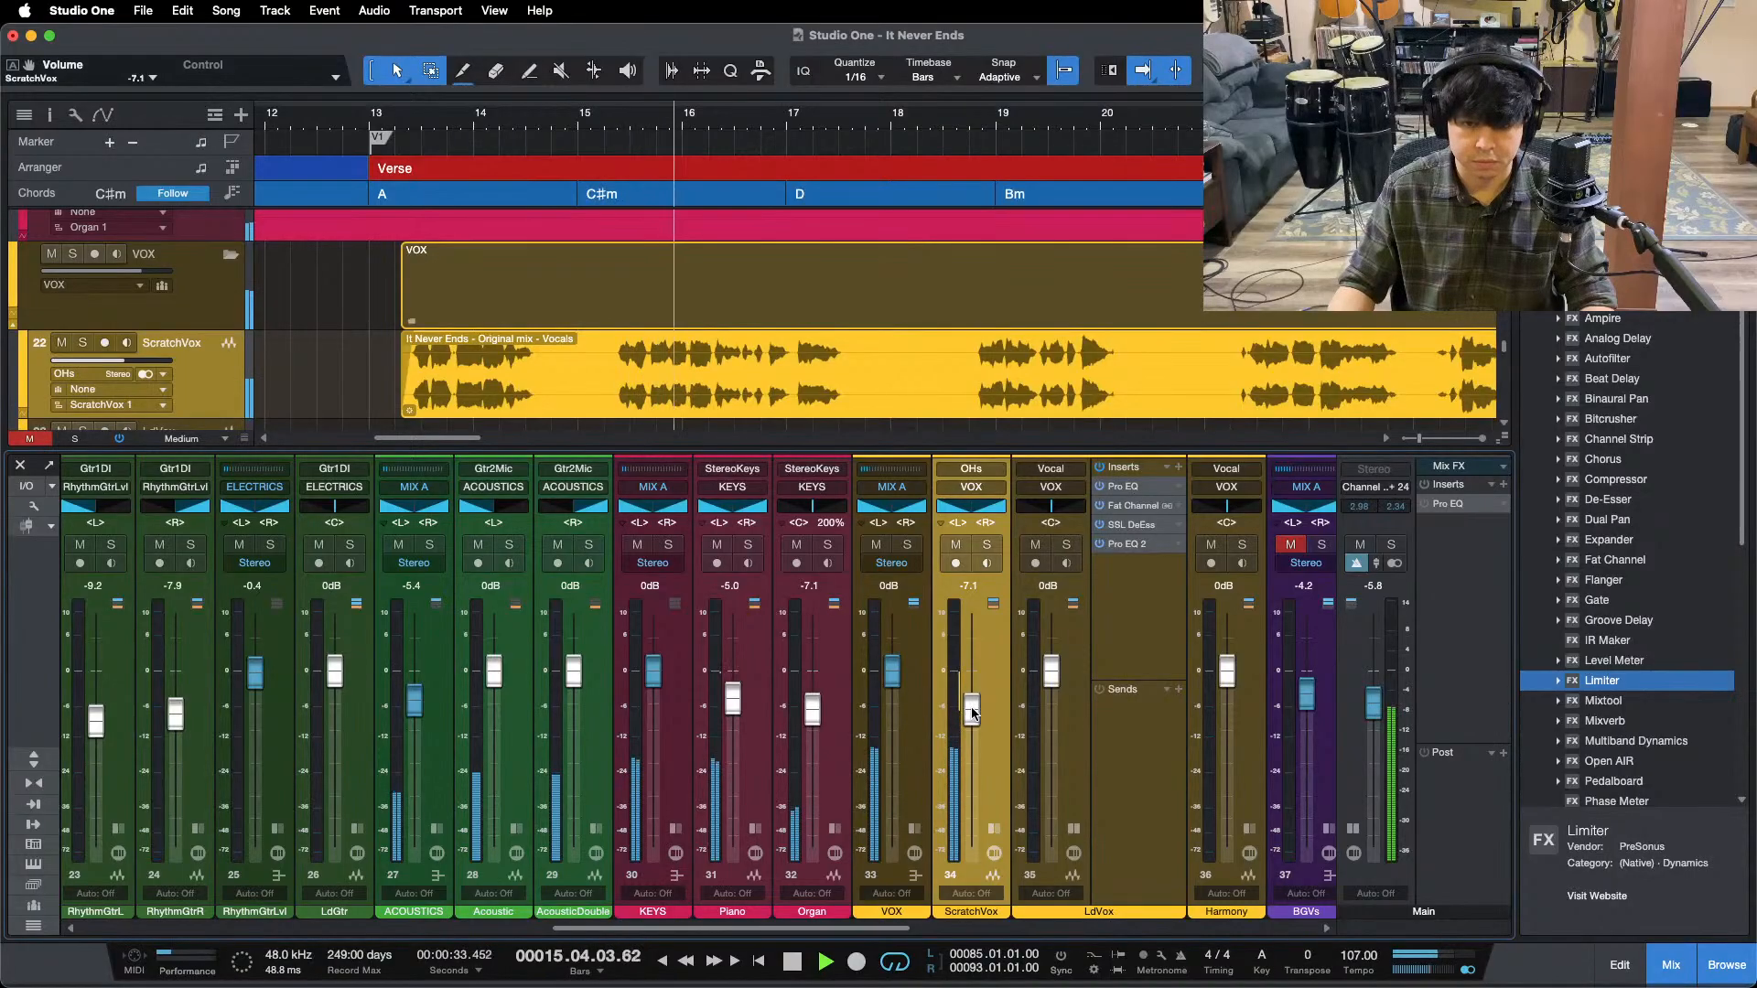
pyautogui.click(1074, 830)
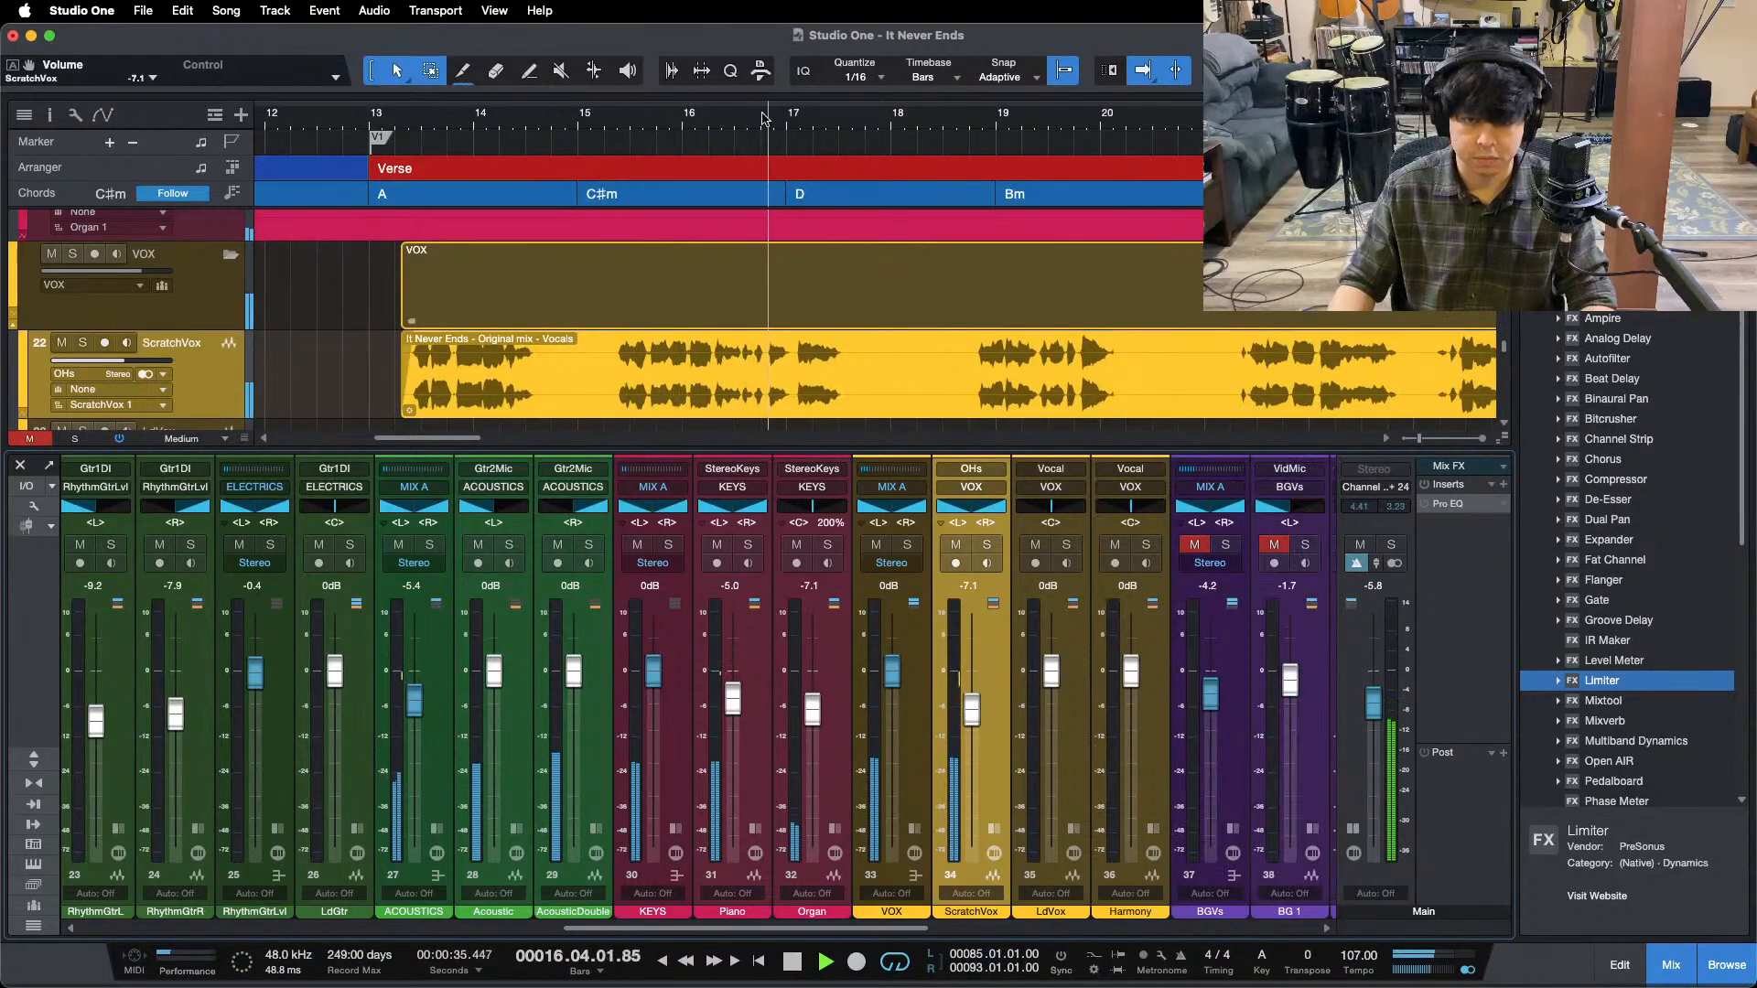
# - Set ScratchVox's volume to -7.5 dB during the verses, hide the mixer and stop playback
pyautogui.moveTo(824, 107); pyautogui.dragTo(730, 92)
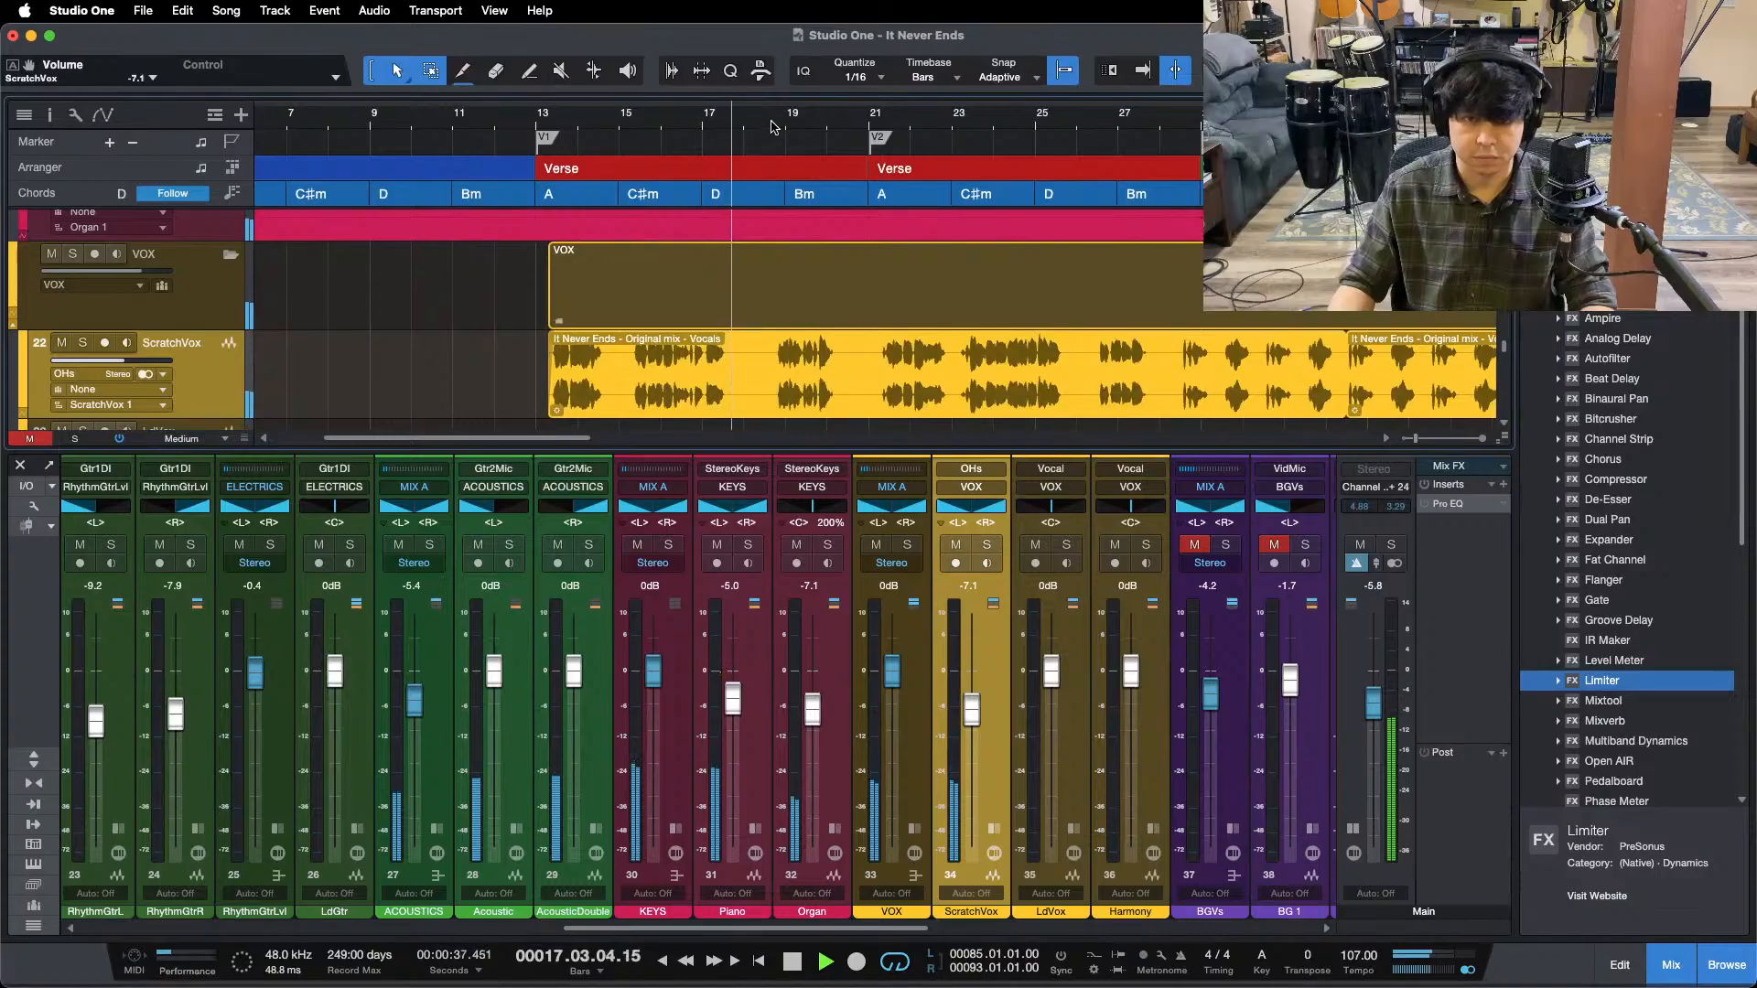
pyautogui.press('f')
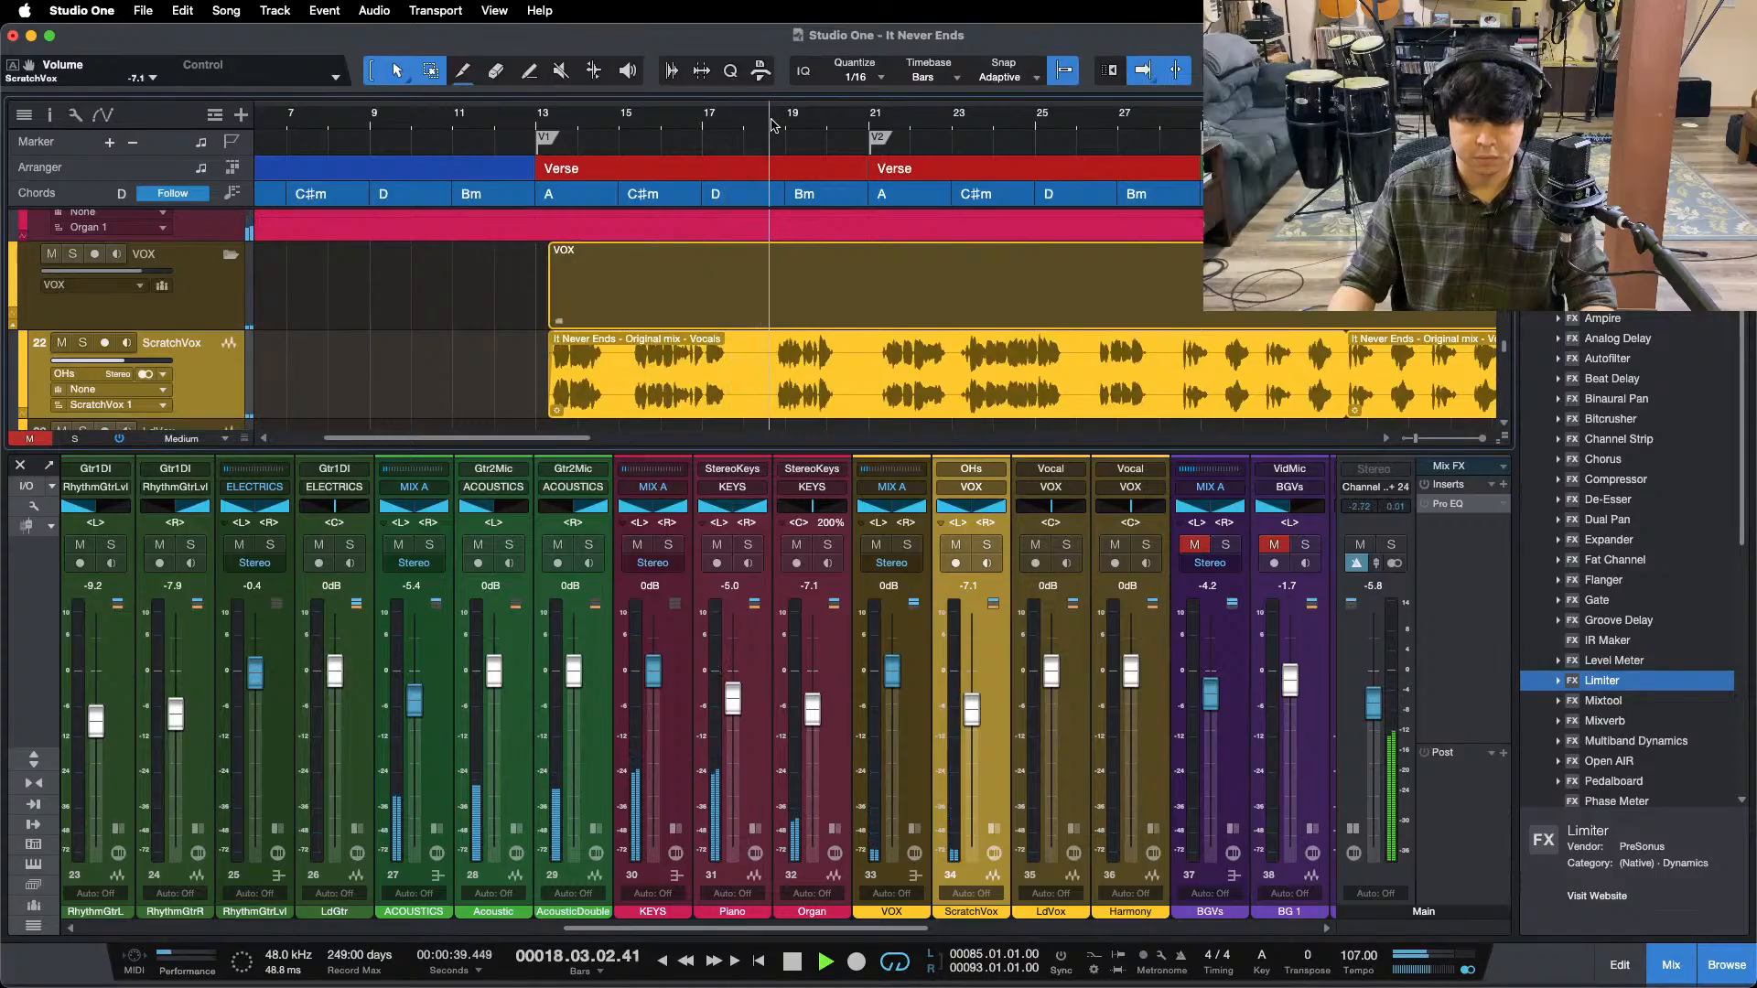
pyautogui.moveTo(772, 123); pyautogui.dragTo(706, 38)
pyautogui.press('f')
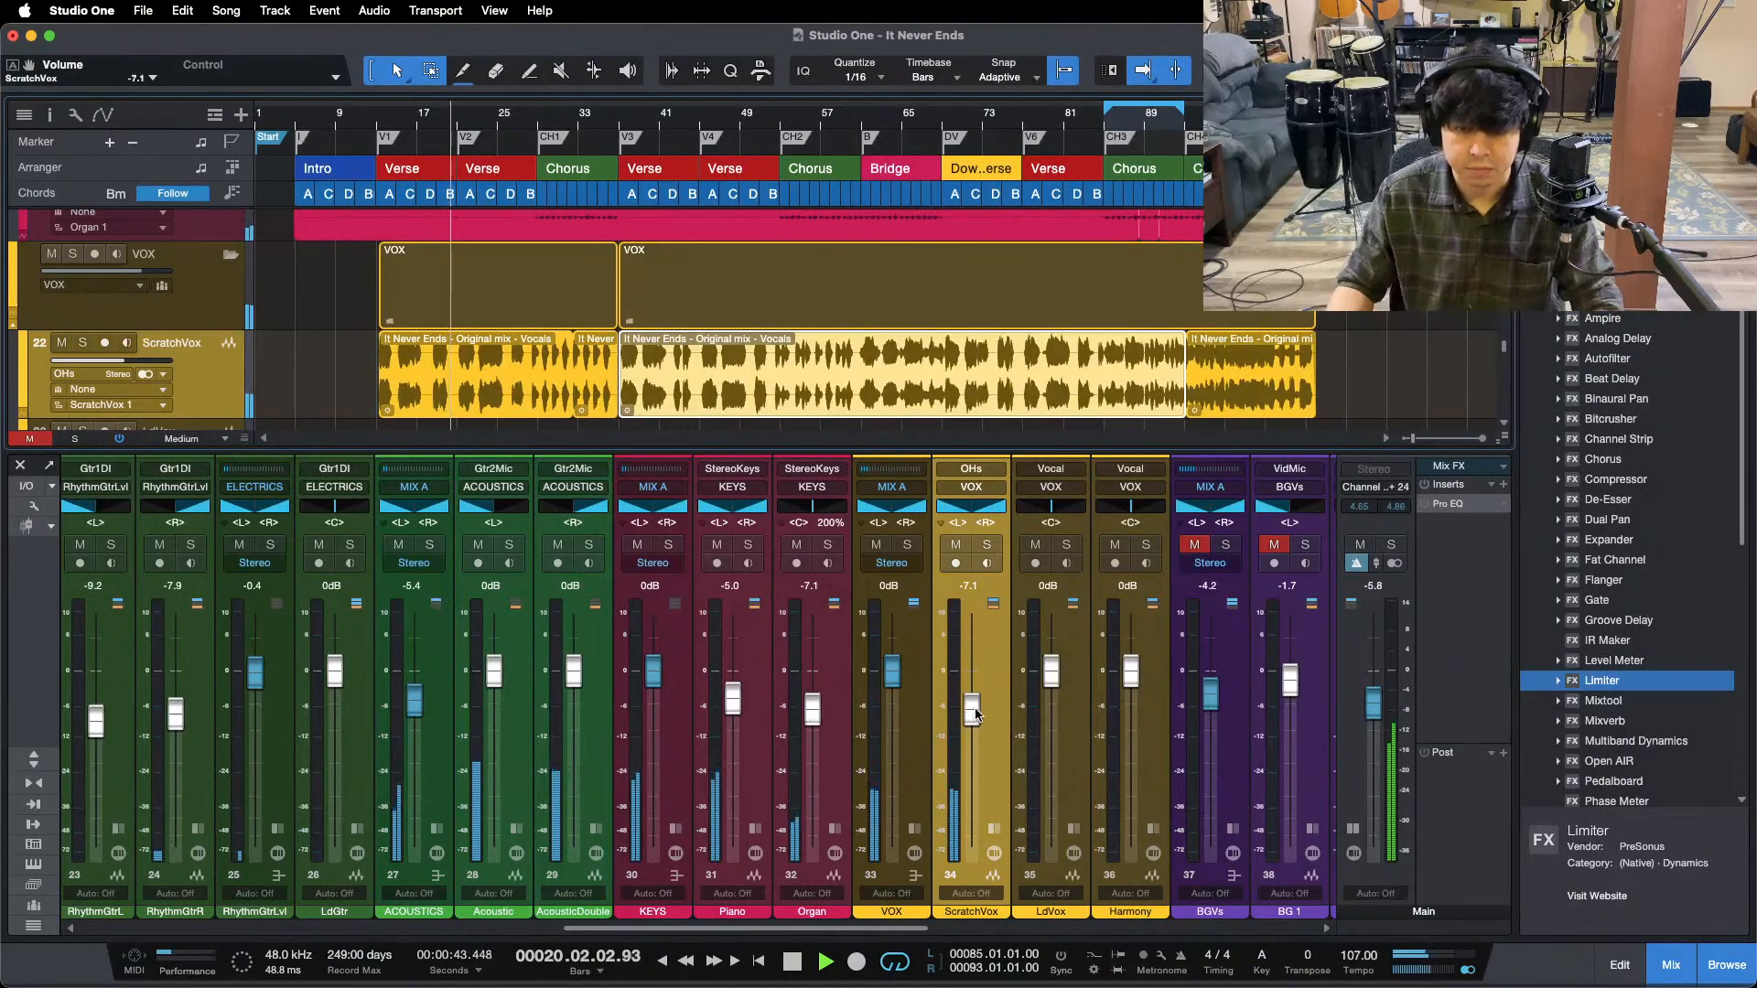
pyautogui.scroll(-2, 976, 714)
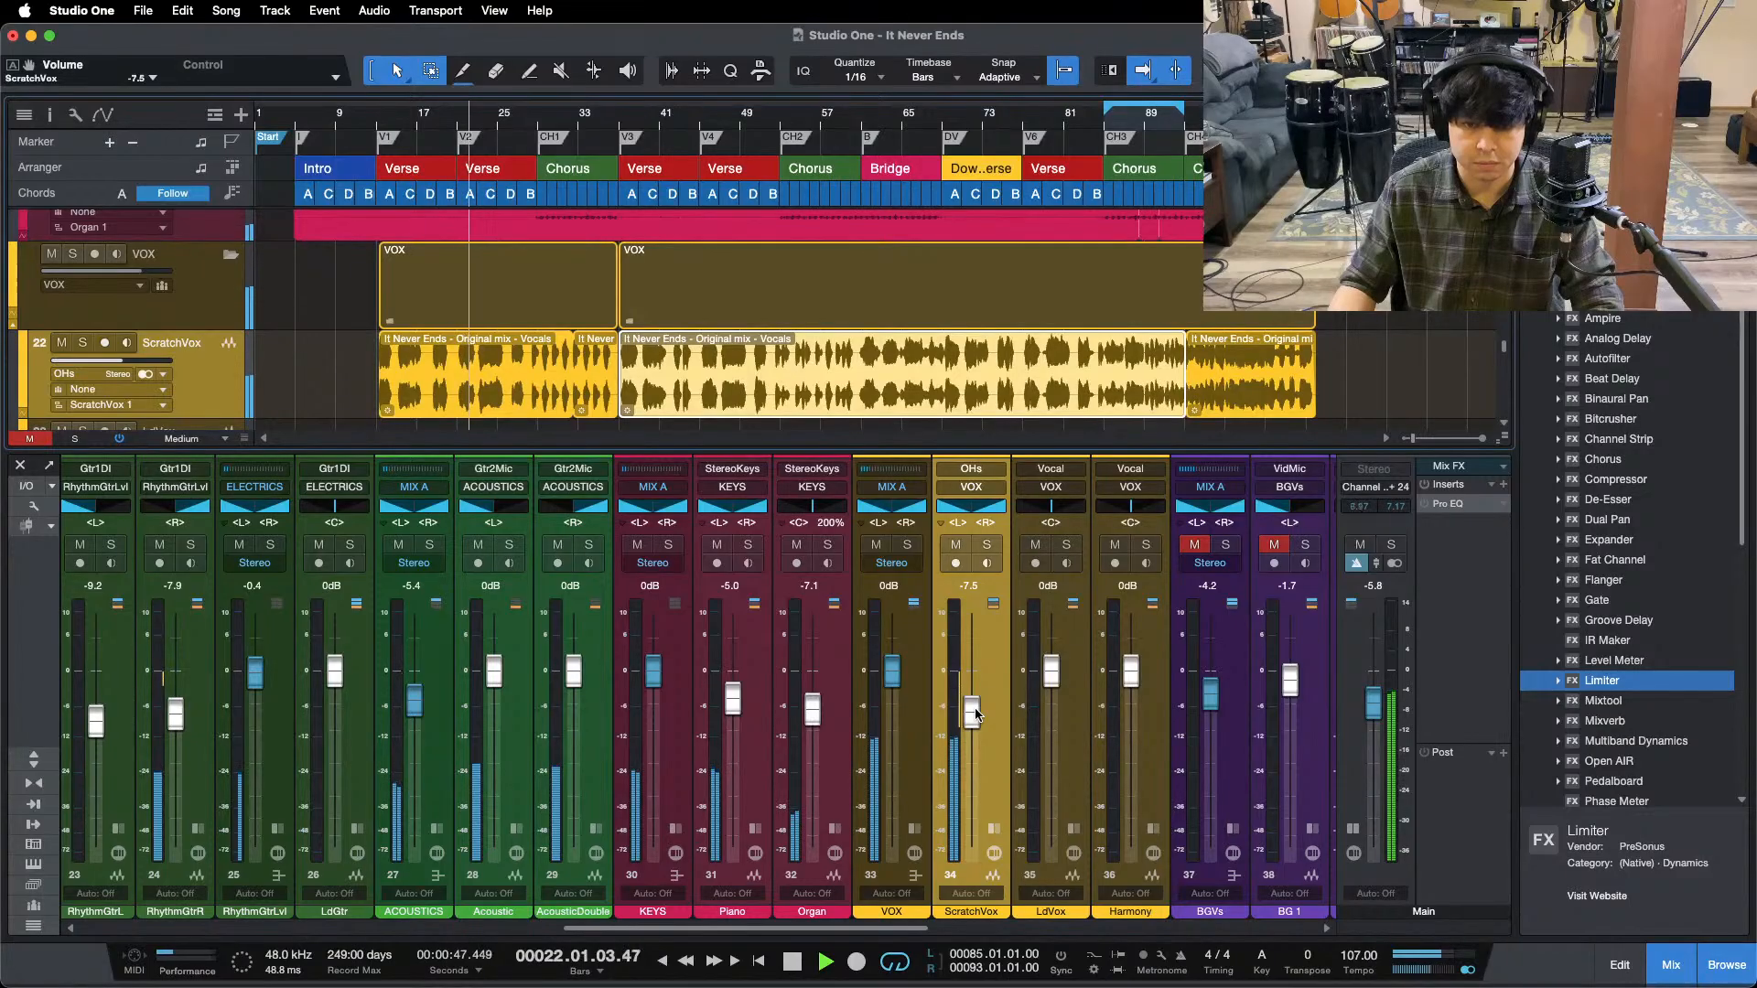
pyautogui.press('F3')
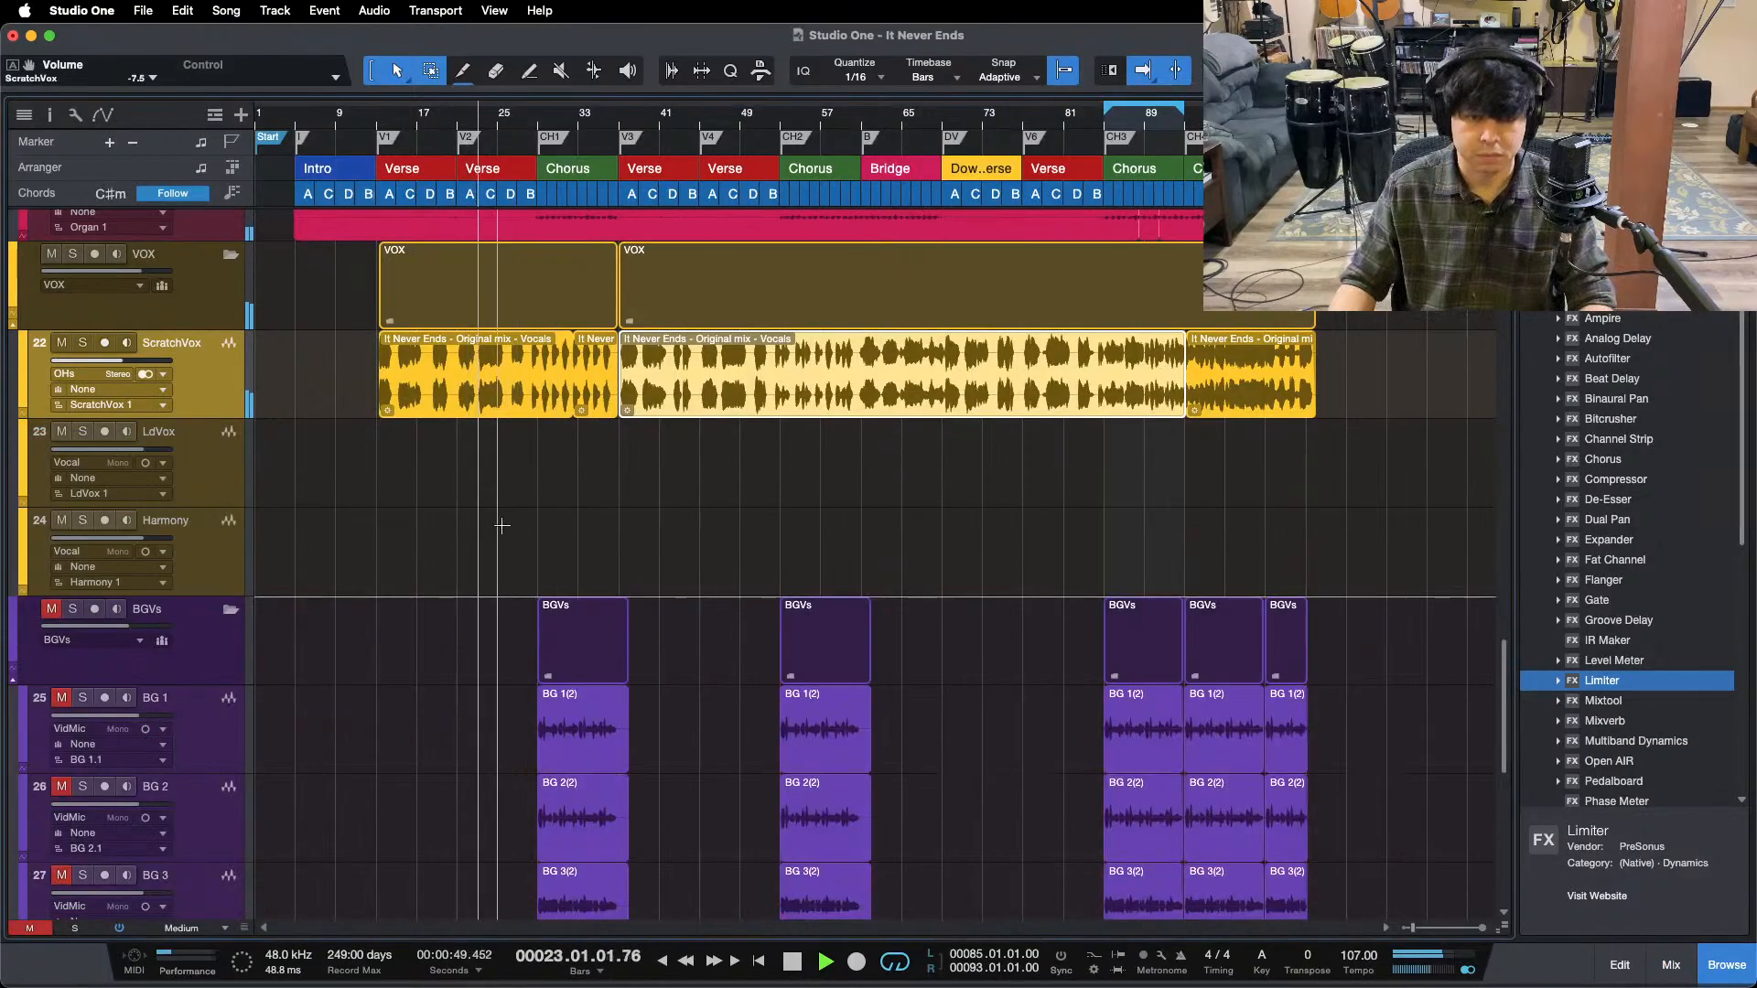
pyautogui.press('space')
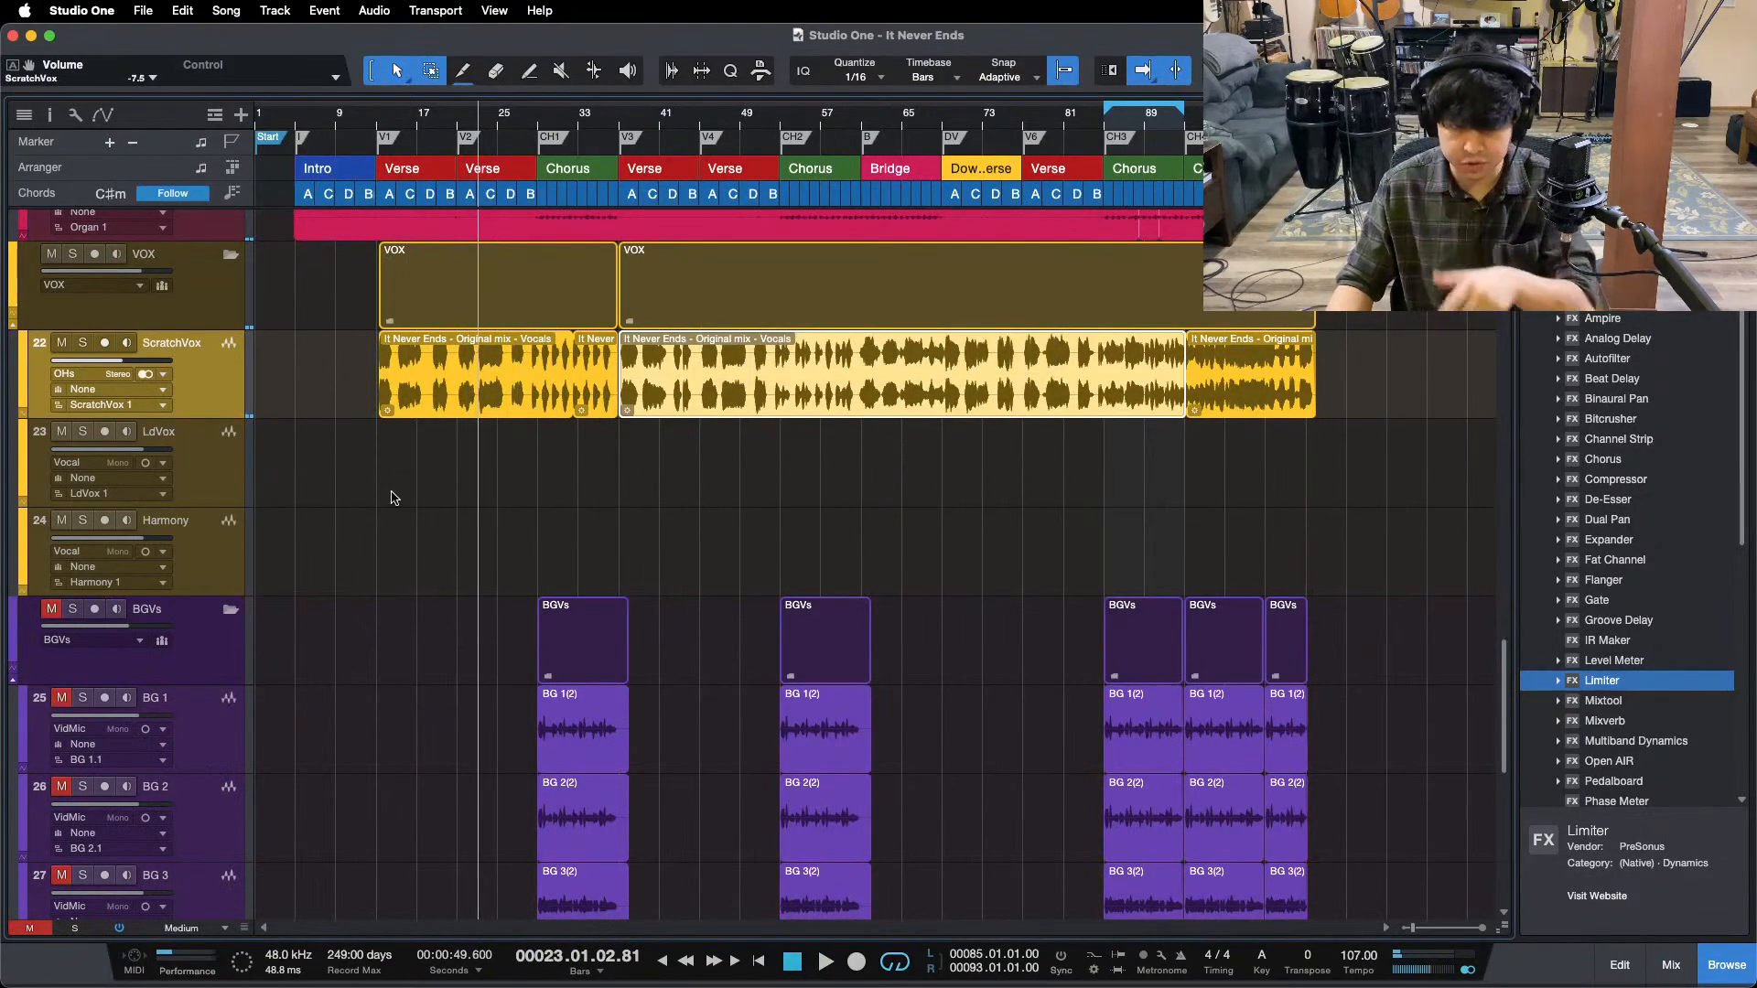
# - Unmute the BGVs group, mute it again and play the chorus from bar 85
pyautogui.scroll(-5, 391, 497)
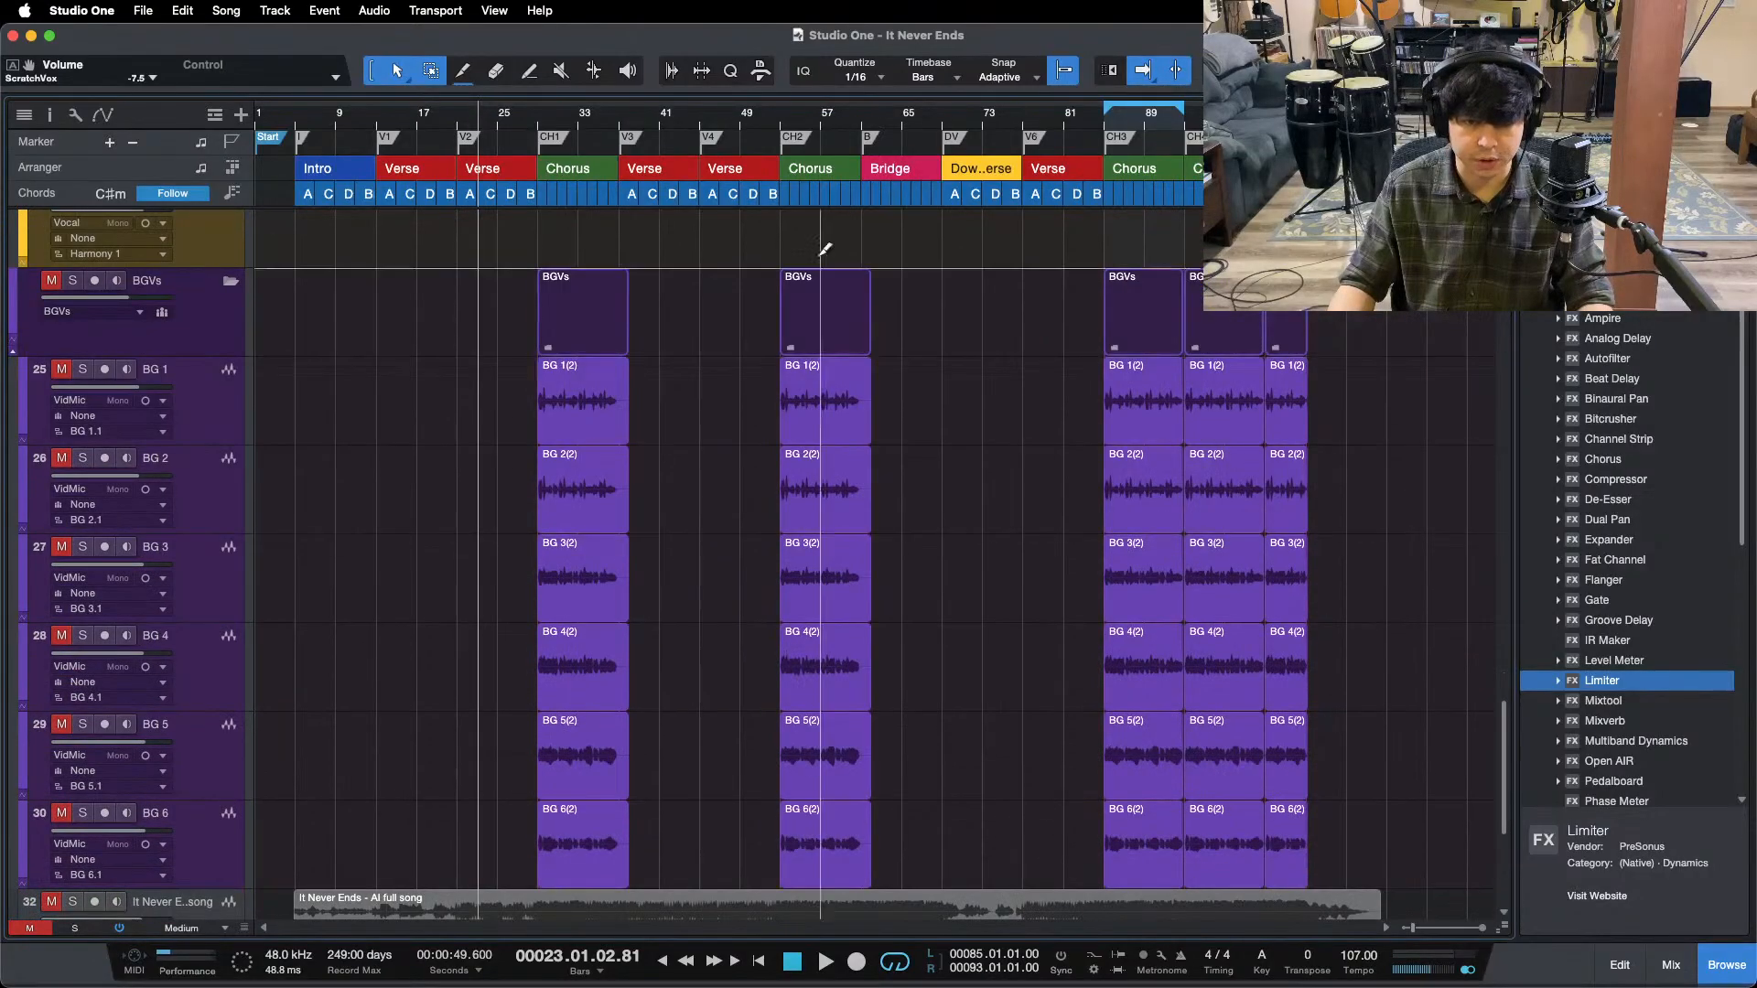
pyautogui.moveTo(1150, 128); pyautogui.dragTo(881, 186)
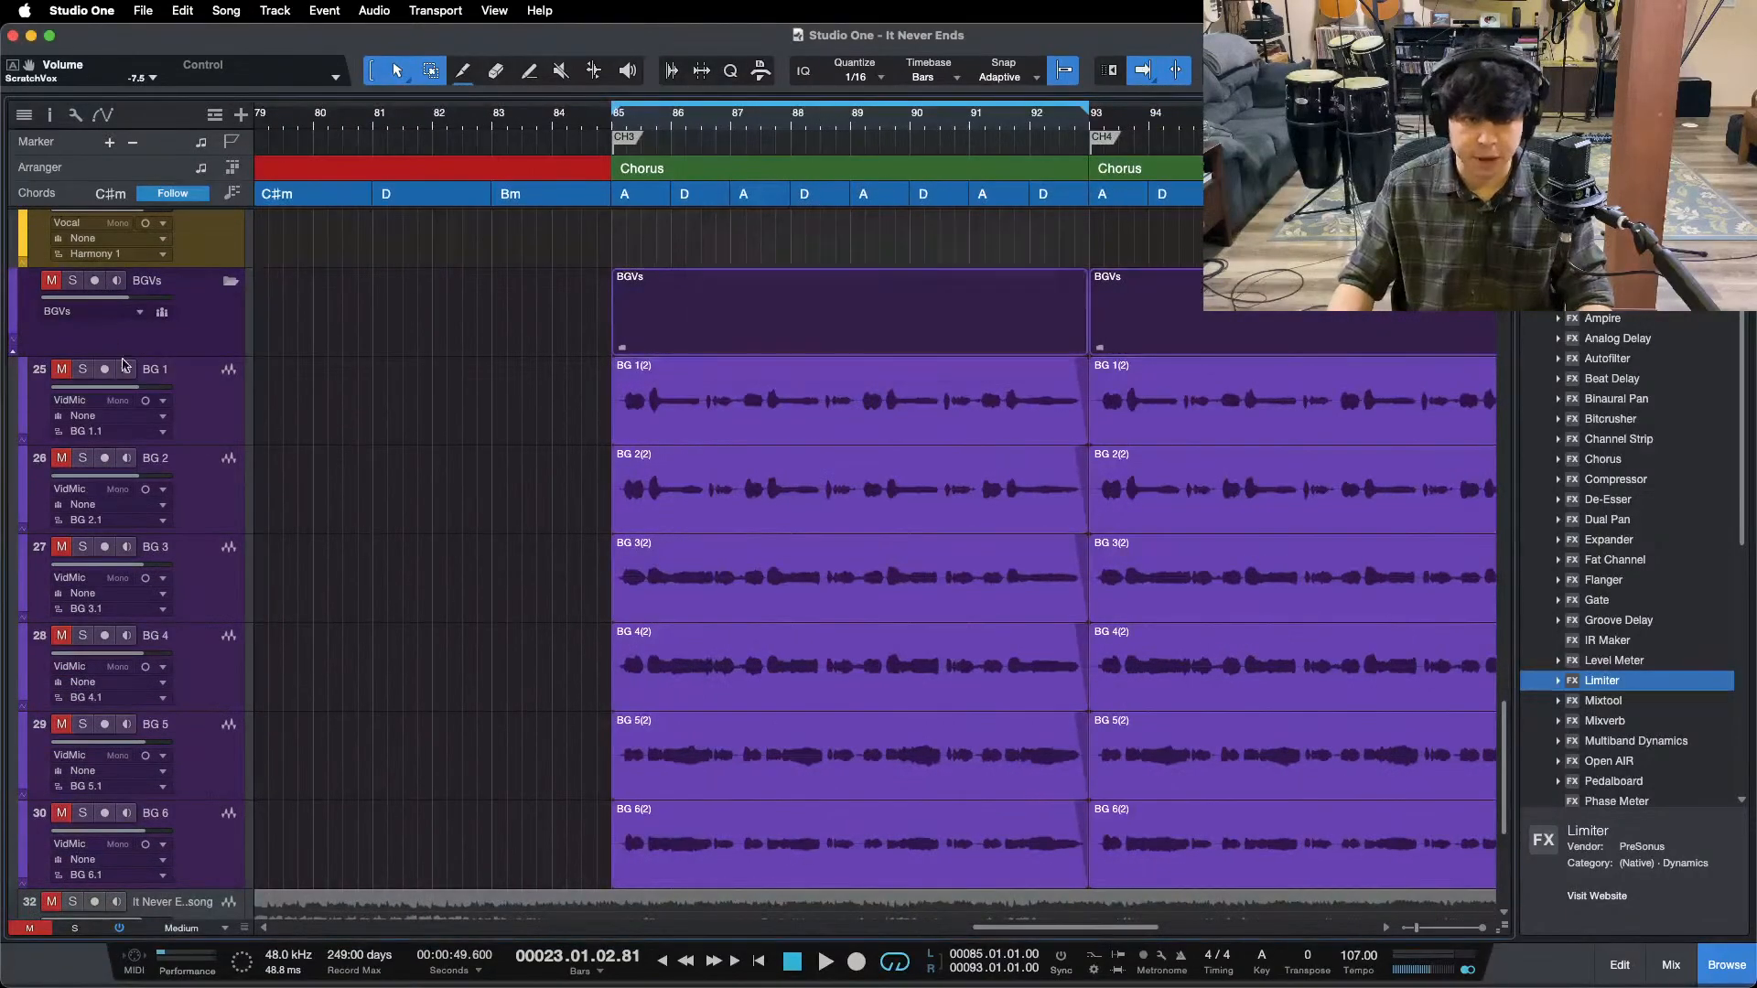
pyautogui.click(202, 383)
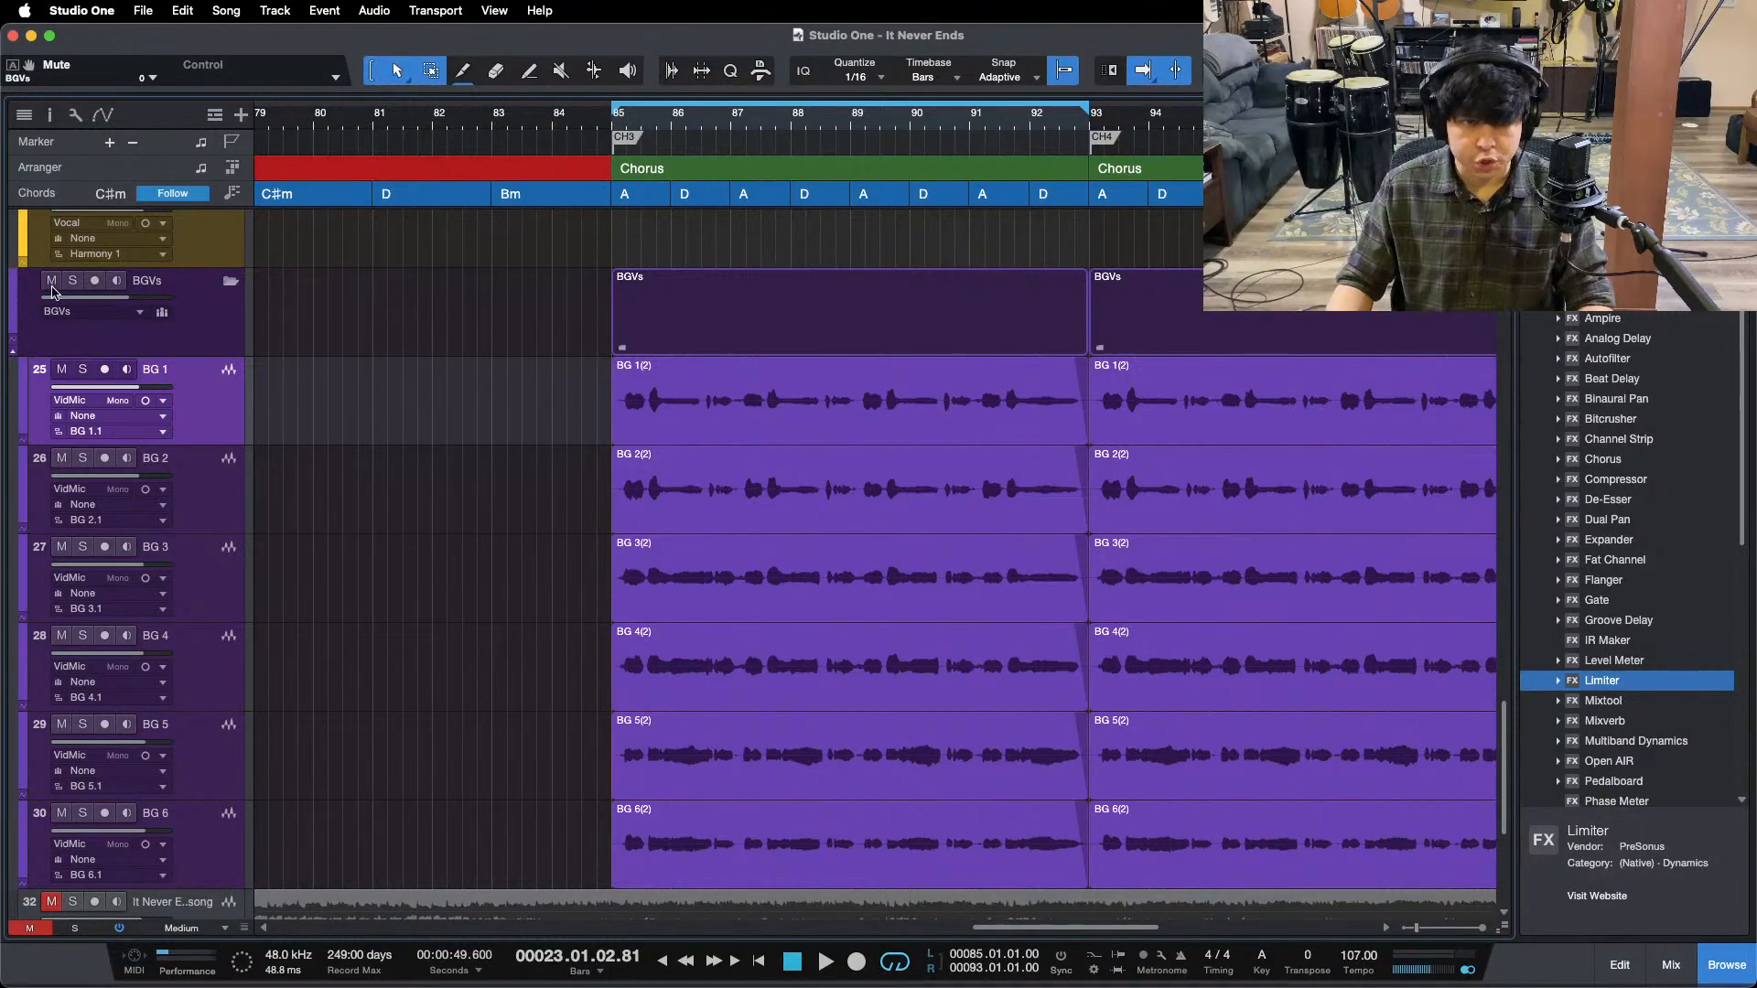
pyautogui.press('space')
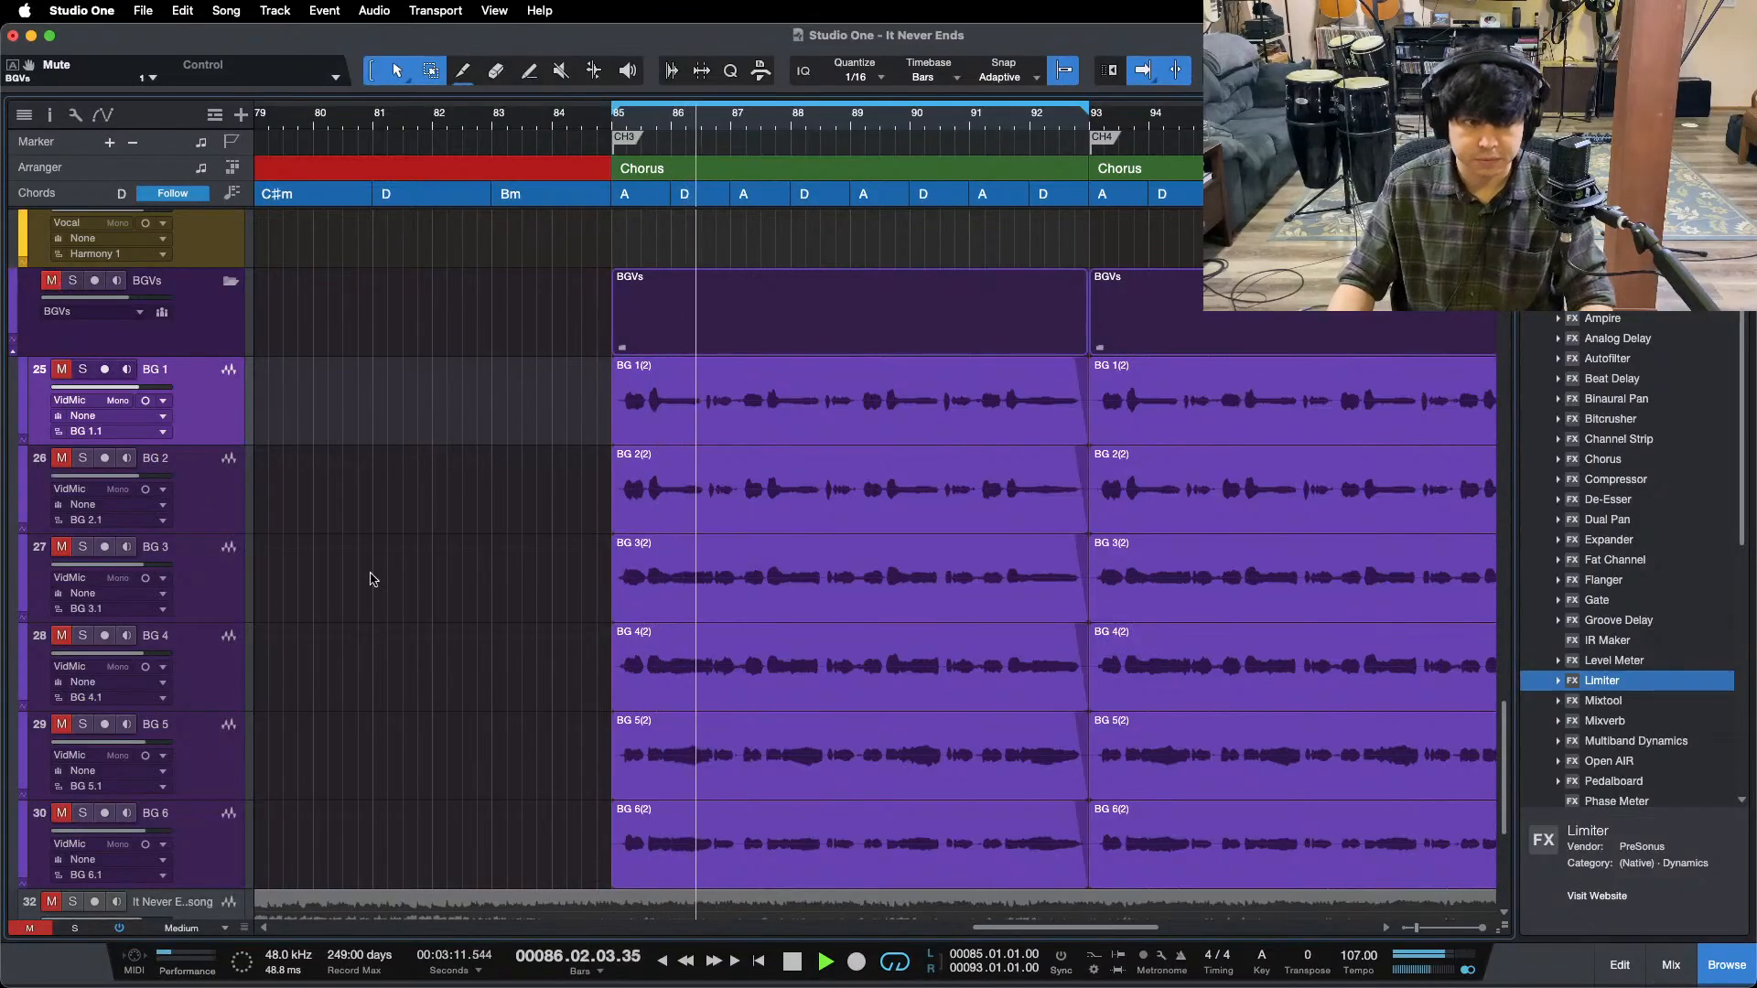
# - Show the mixer during playback and set both the left and right pan of ScratchVox to center
pyautogui.scroll(3, 414, 573)
pyautogui.scroll(3, 414, 572)
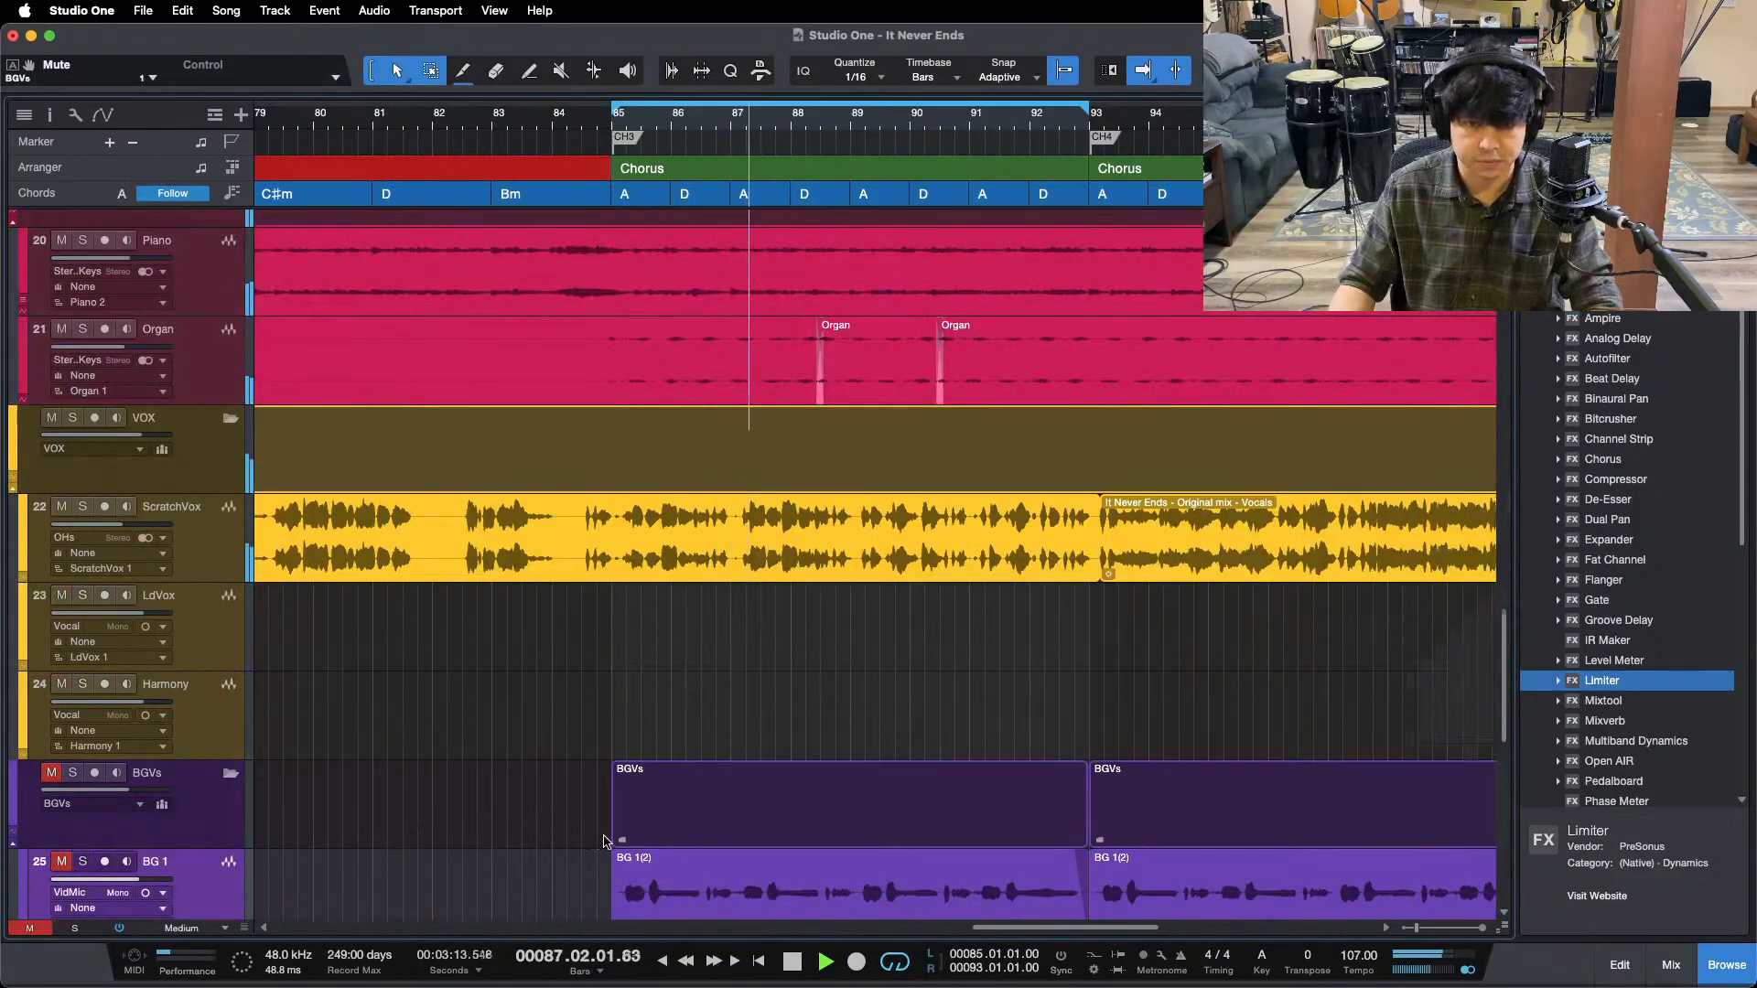
pyautogui.press('F3')
pyautogui.hscroll(3, 760, 576)
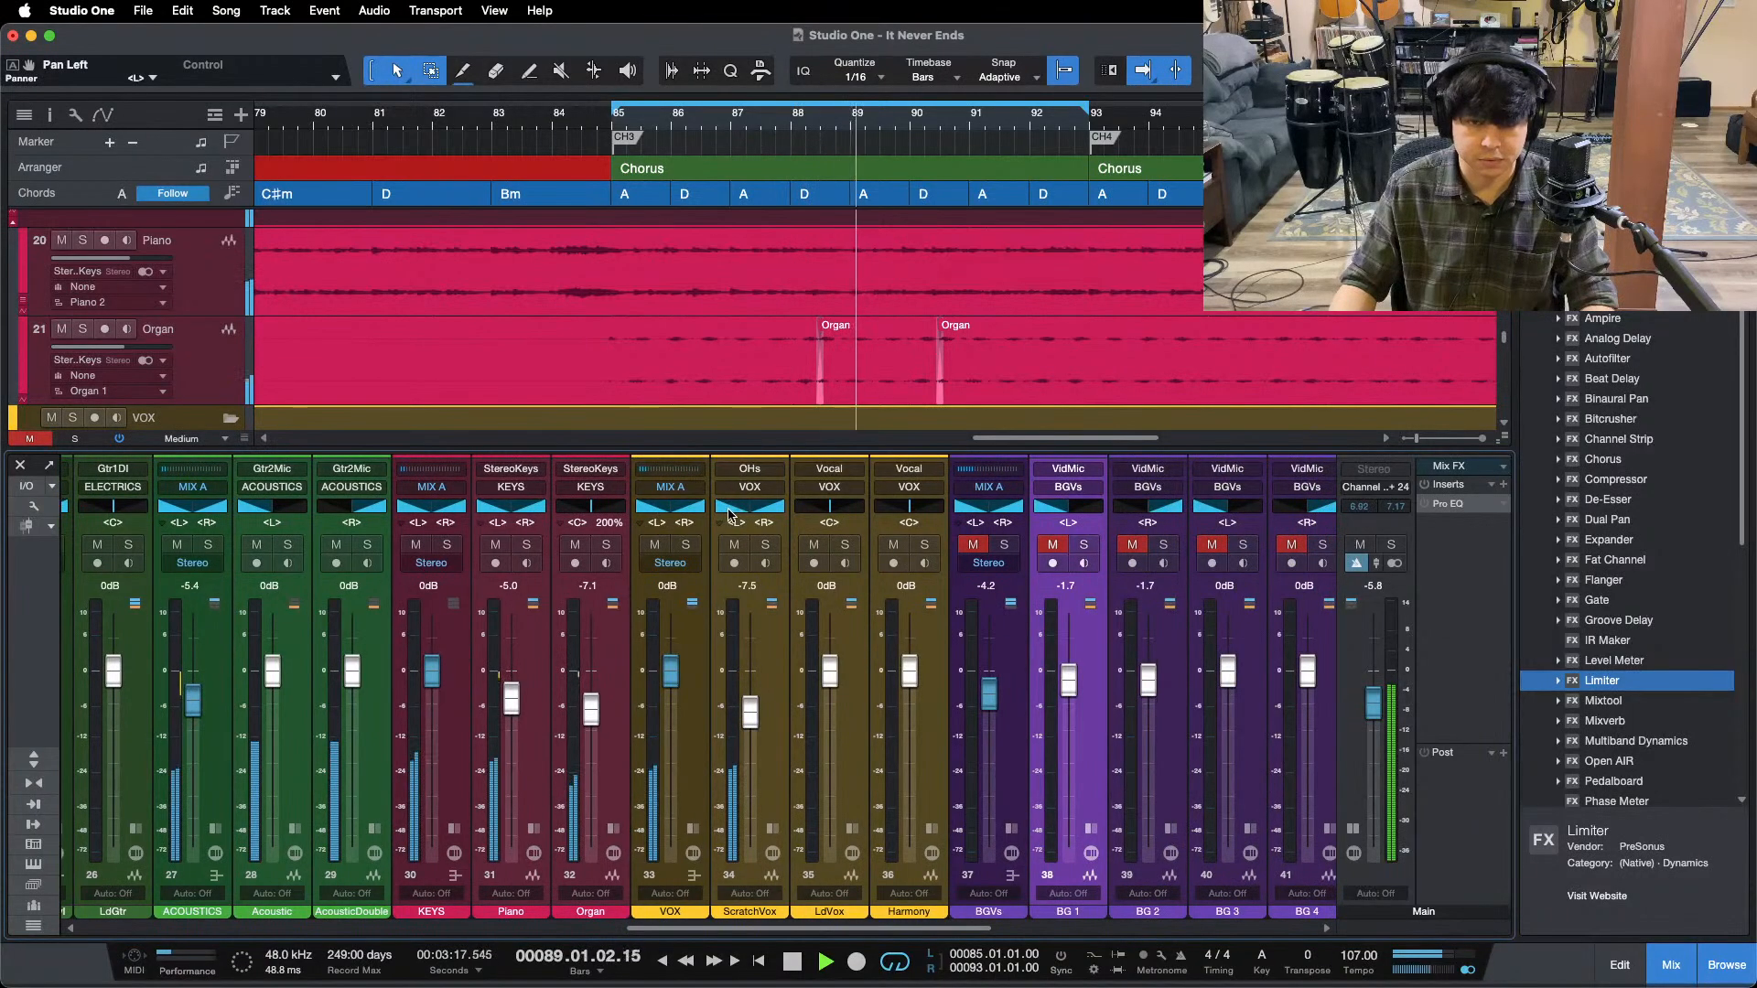
pyautogui.click(738, 525)
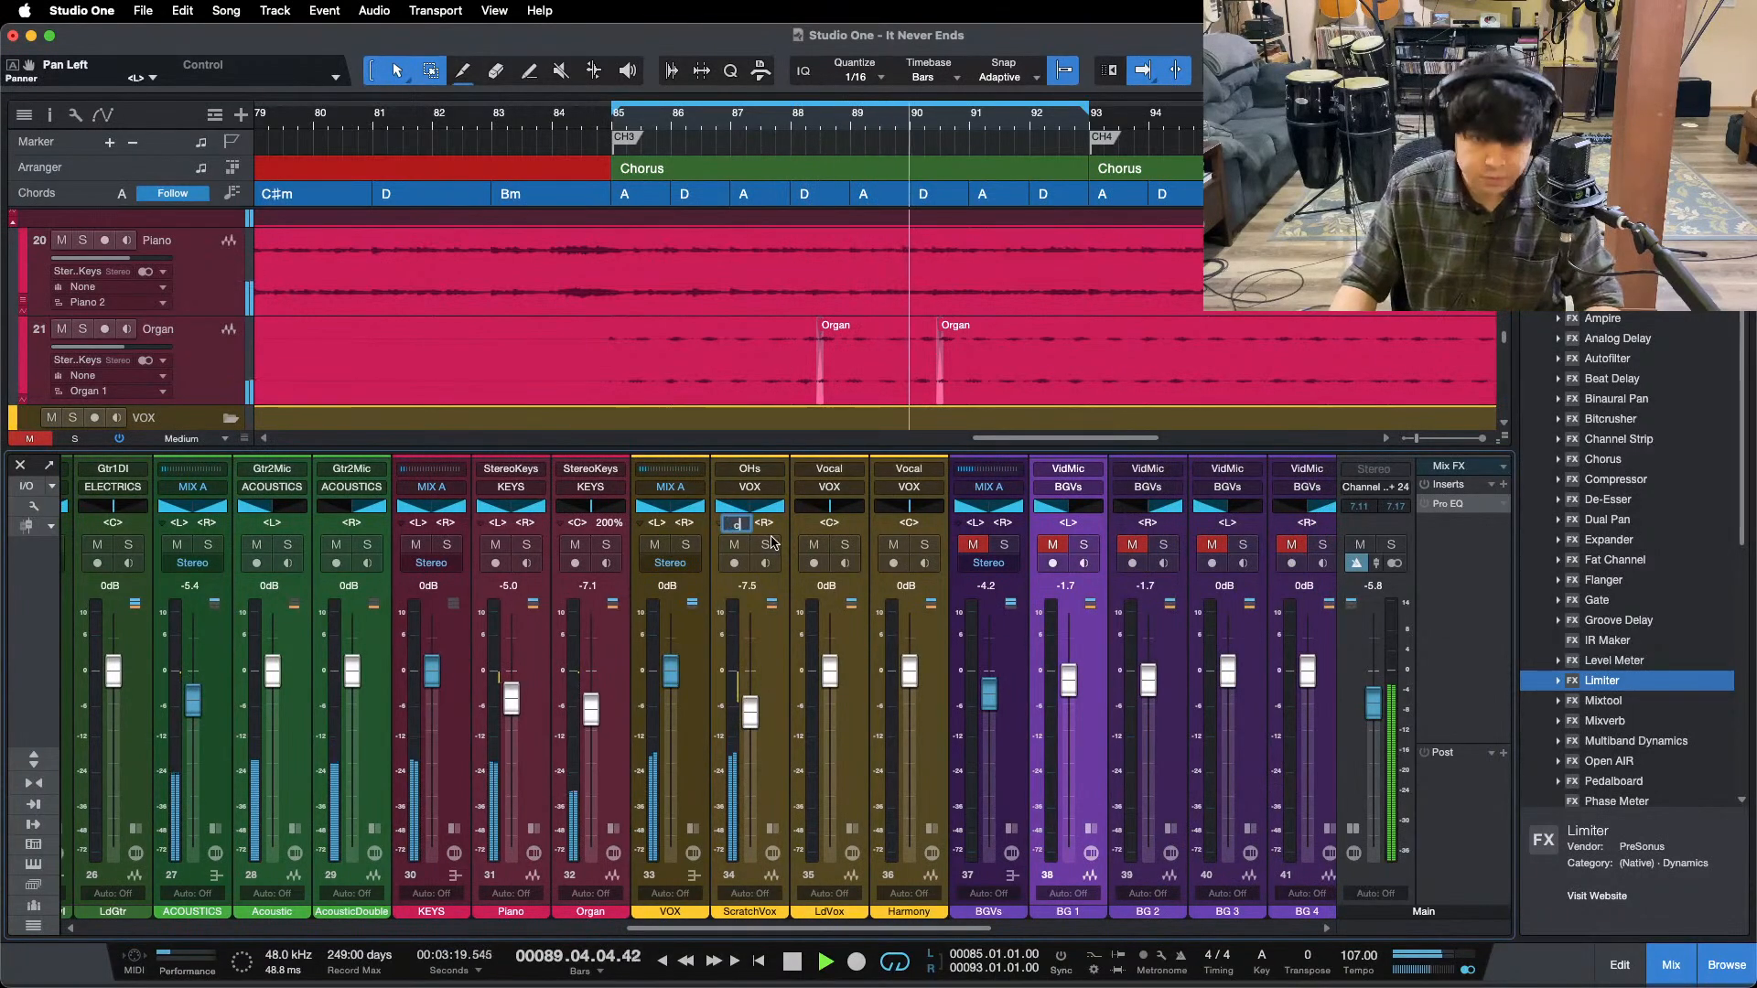
pyautogui.press('Return')
pyautogui.click(766, 525)
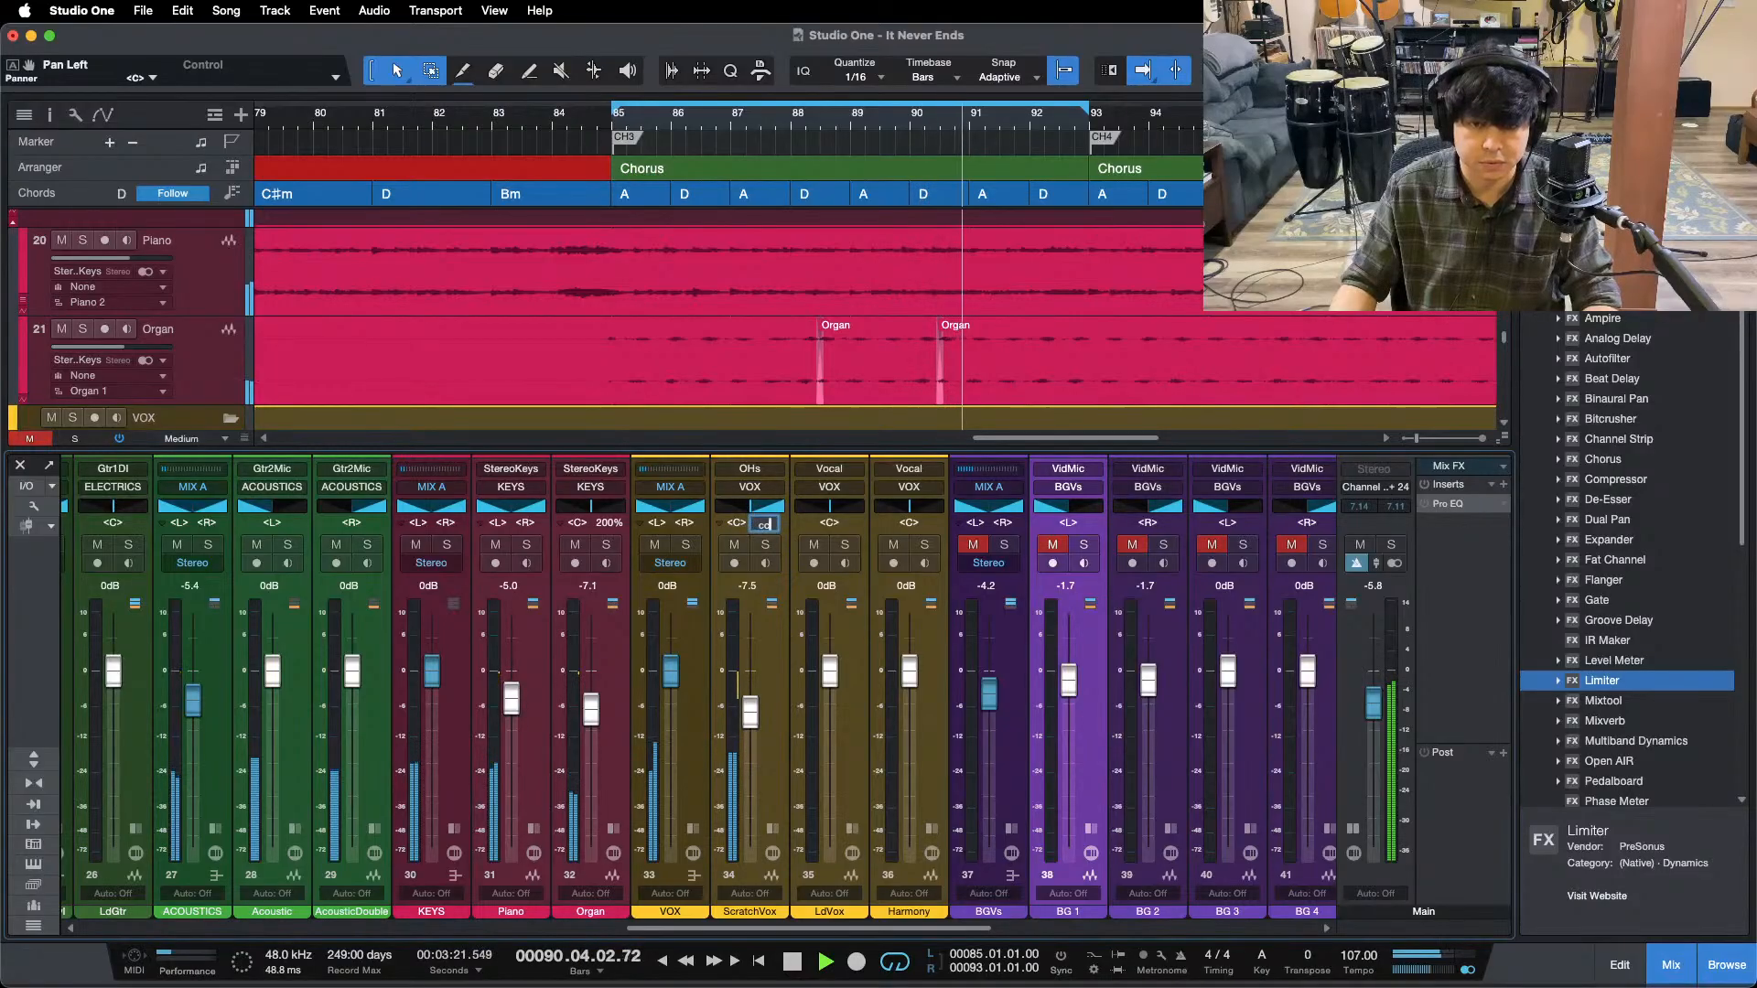
pyautogui.write('c')
pyautogui.press('Return')
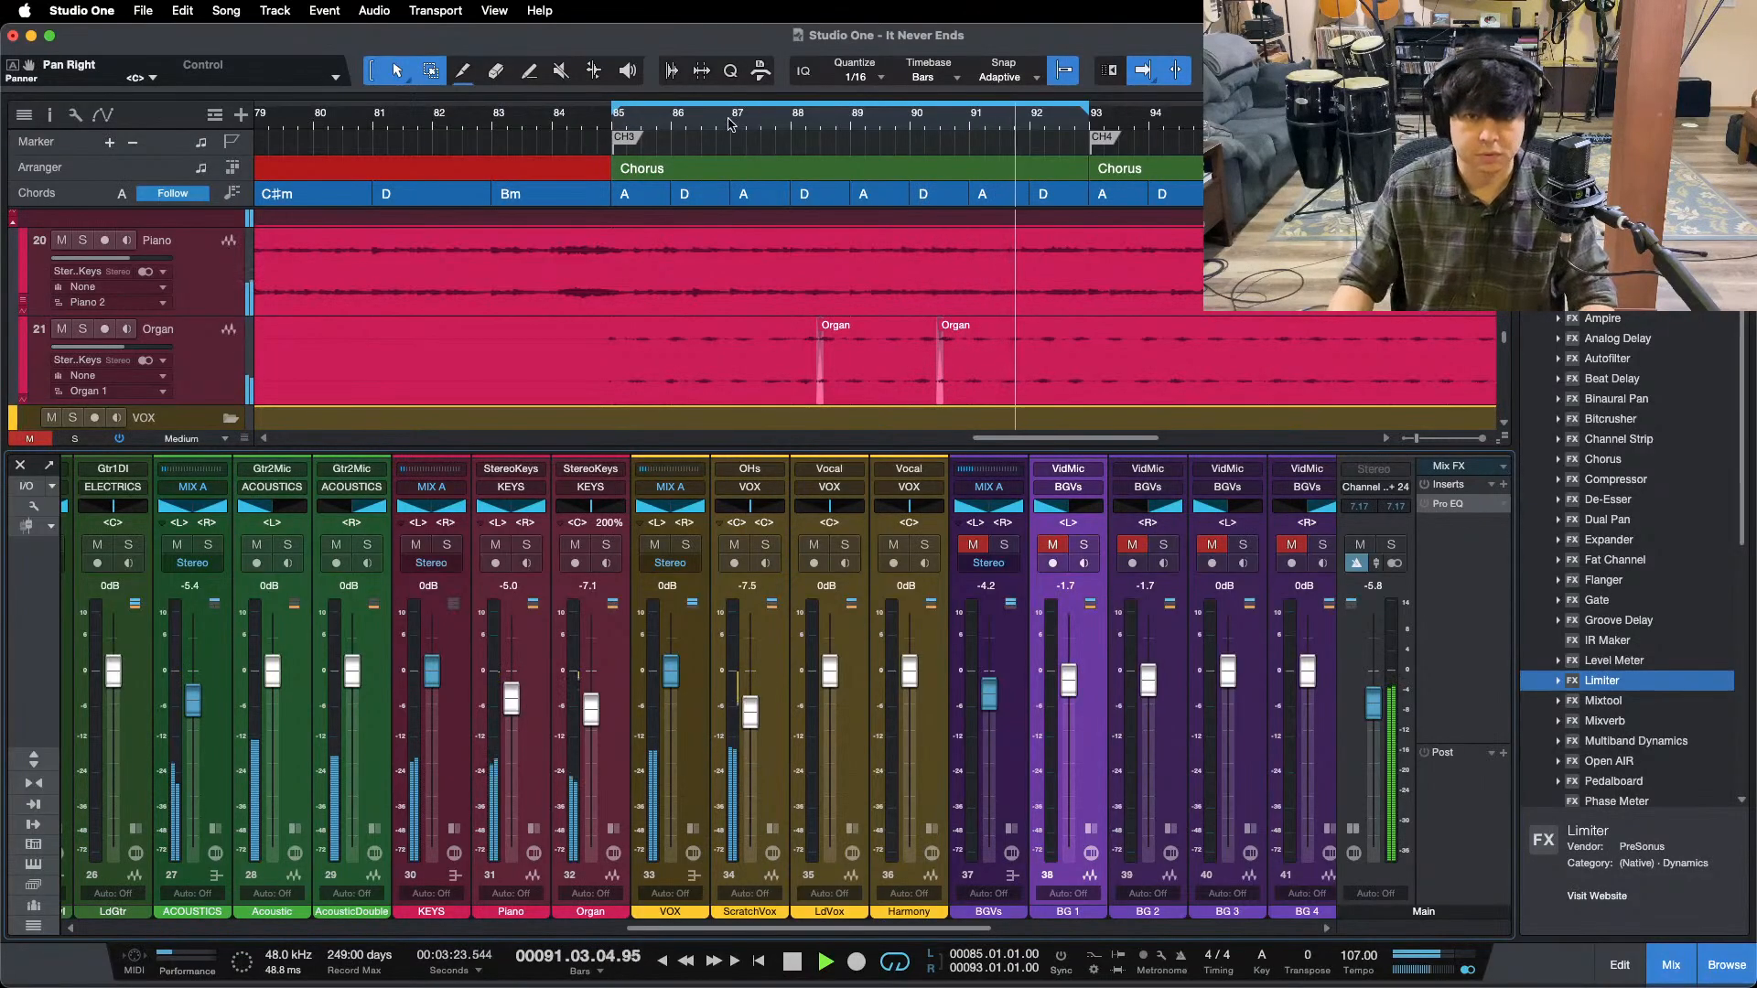
# - Replay the first verse, try ScratchVox's volume at -7.1 dB, save the song and settle on -7.5 dB
pyautogui.hotkey('alt', 'z')
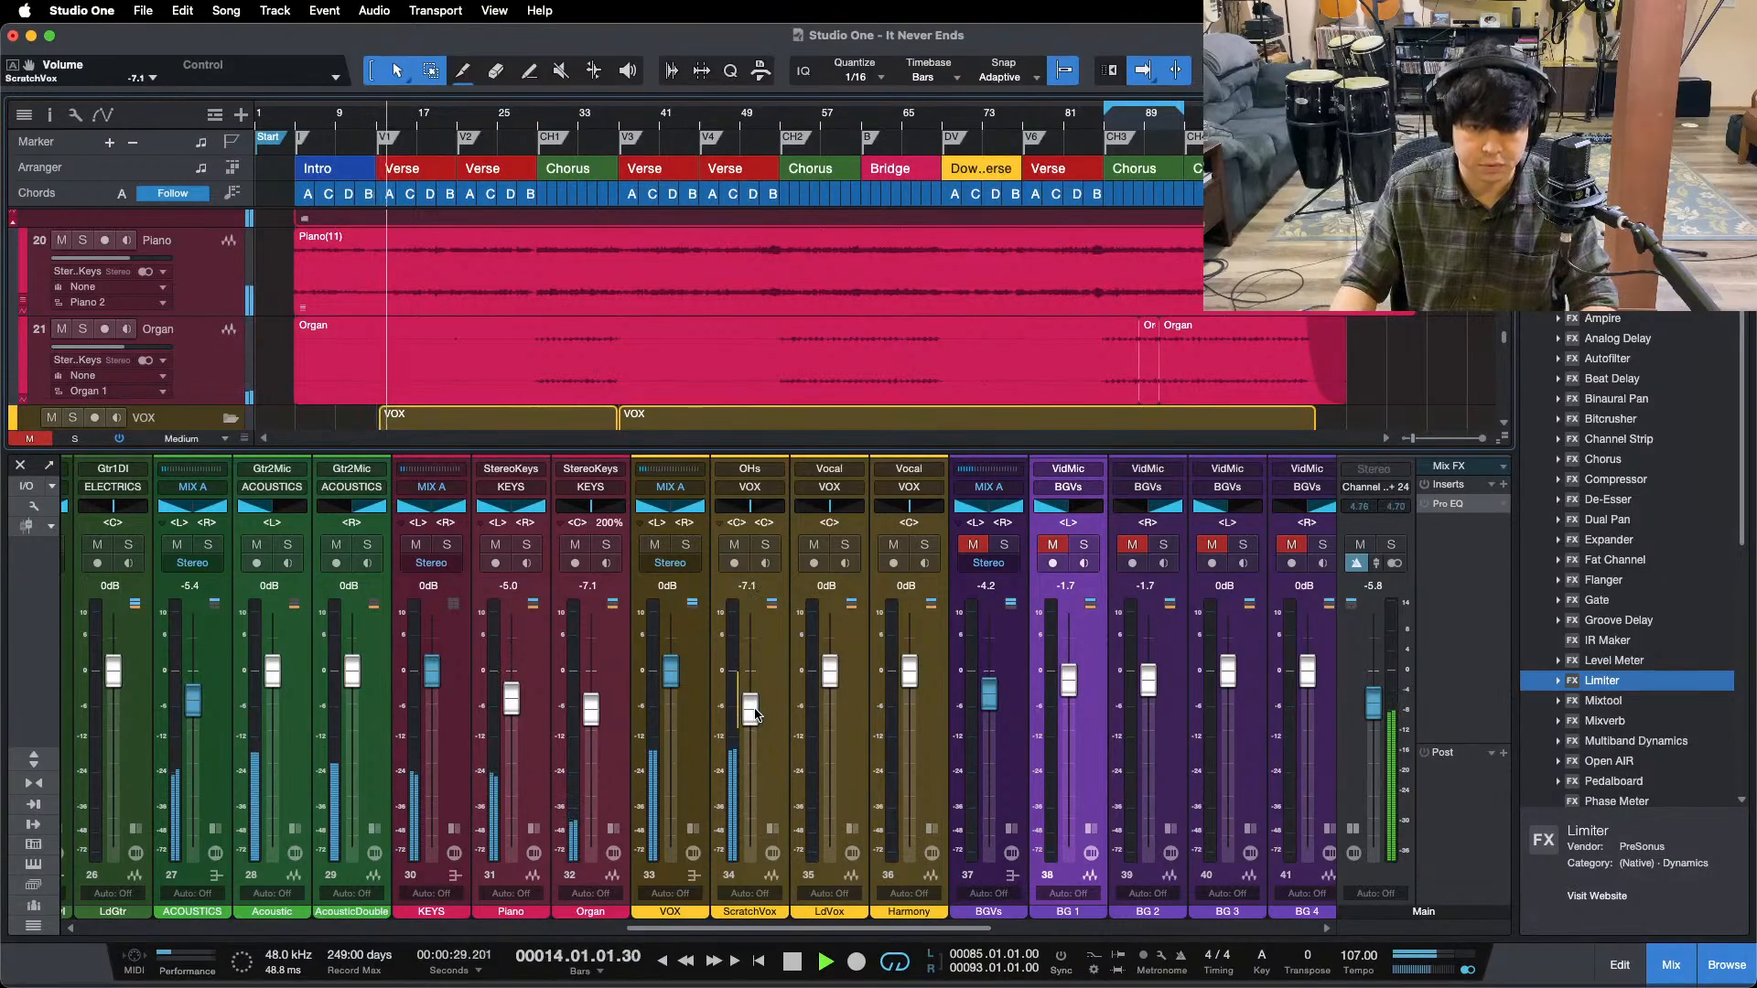
pyautogui.press('super+s')
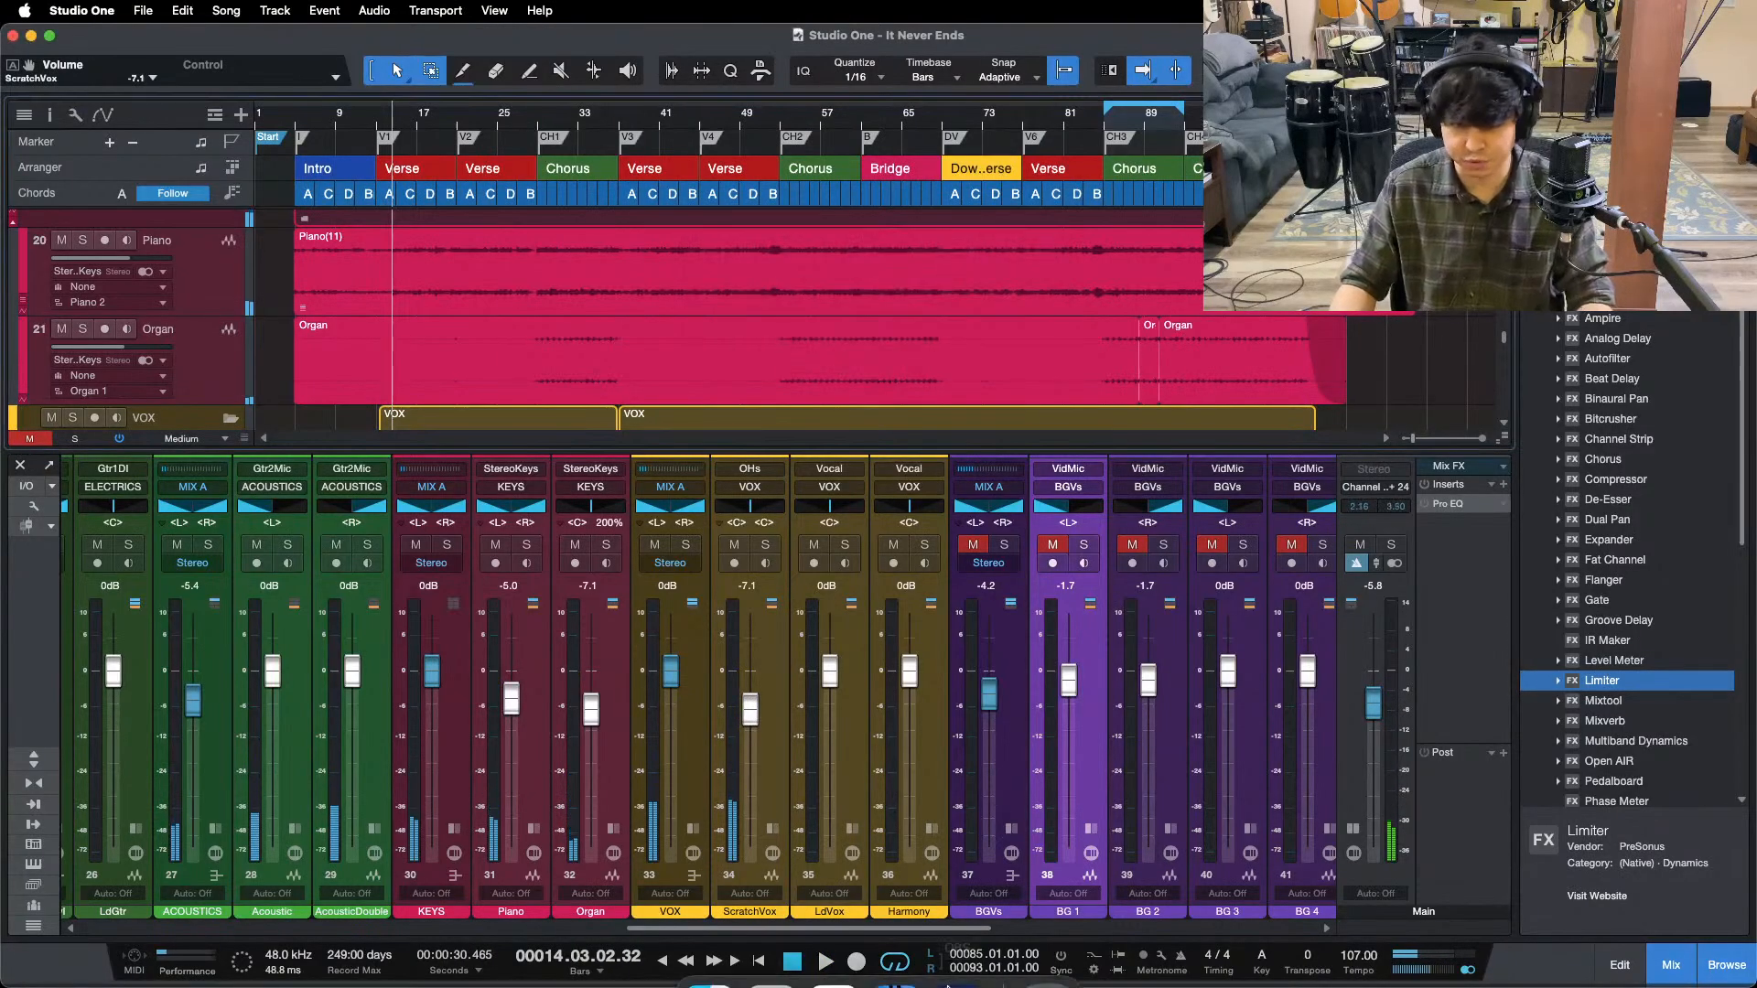
pyautogui.click(1667, 854)
pyautogui.press('space')
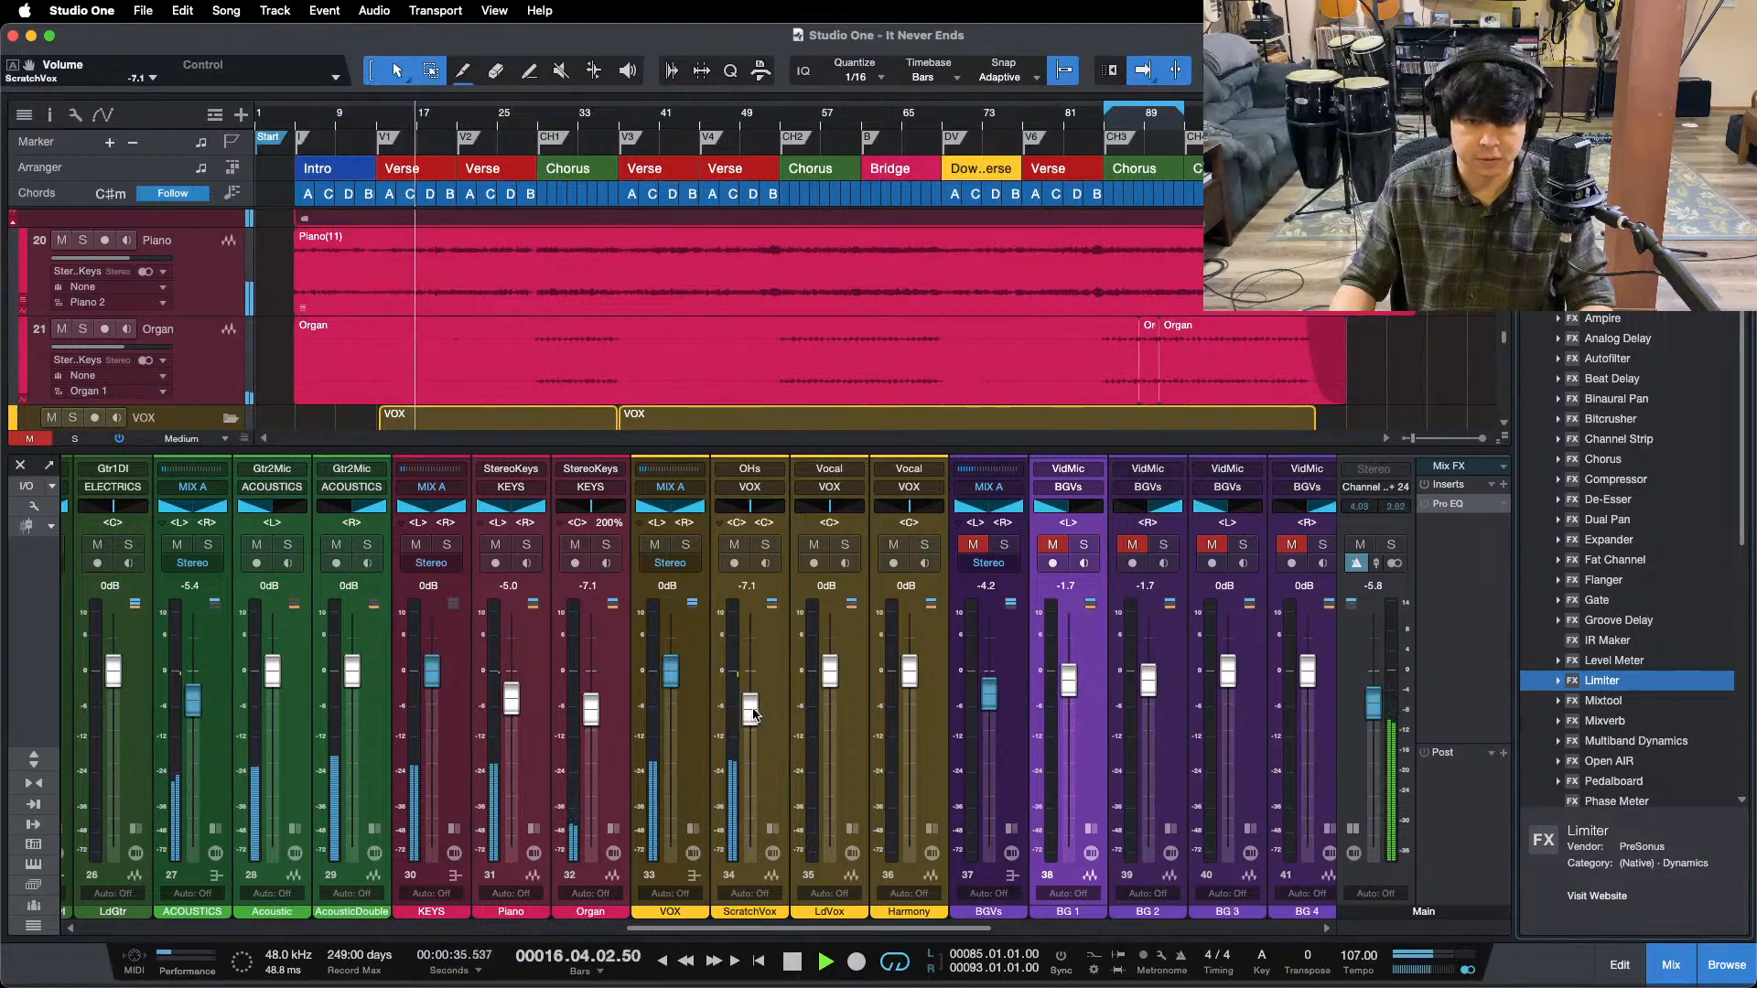
pyautogui.moveTo(753, 714); pyautogui.dragTo(754, 717)
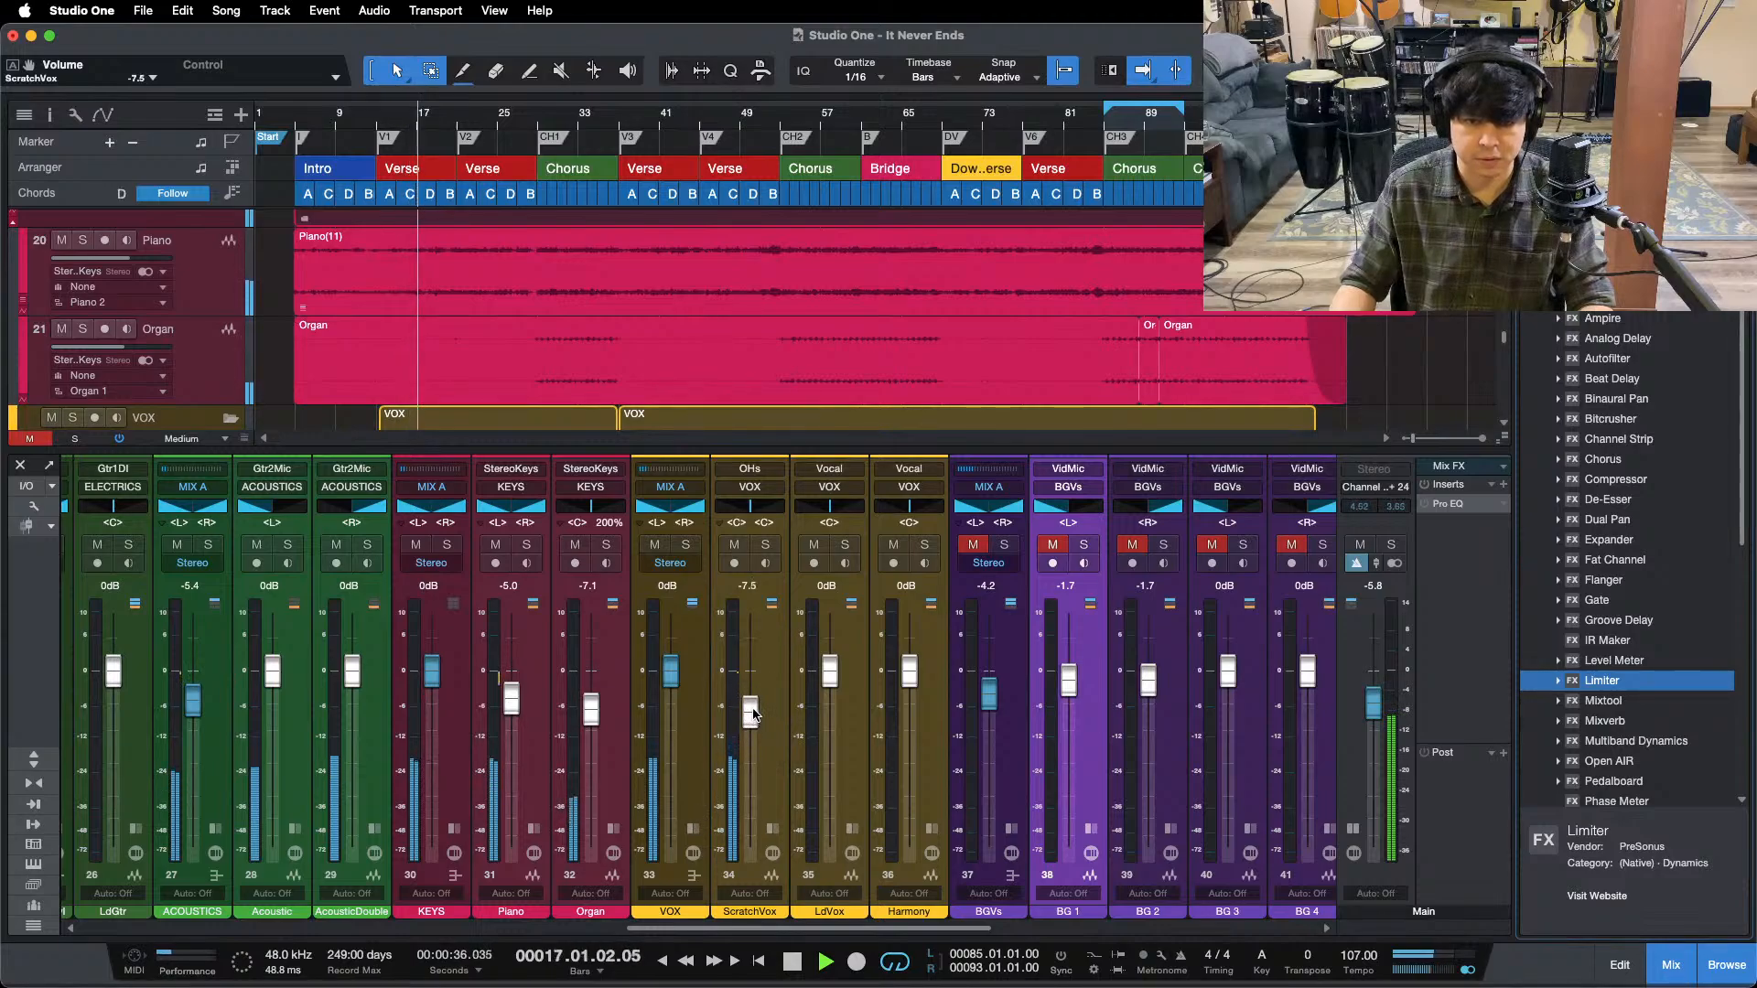
# - Hide the mixer and play the last chorus from bar 93 with the loop range over bars 93 to 101
pyautogui.click(1104, 129)
pyautogui.moveTo(749, 929); pyautogui.dragTo(1252, 920)
pyautogui.press('F3')
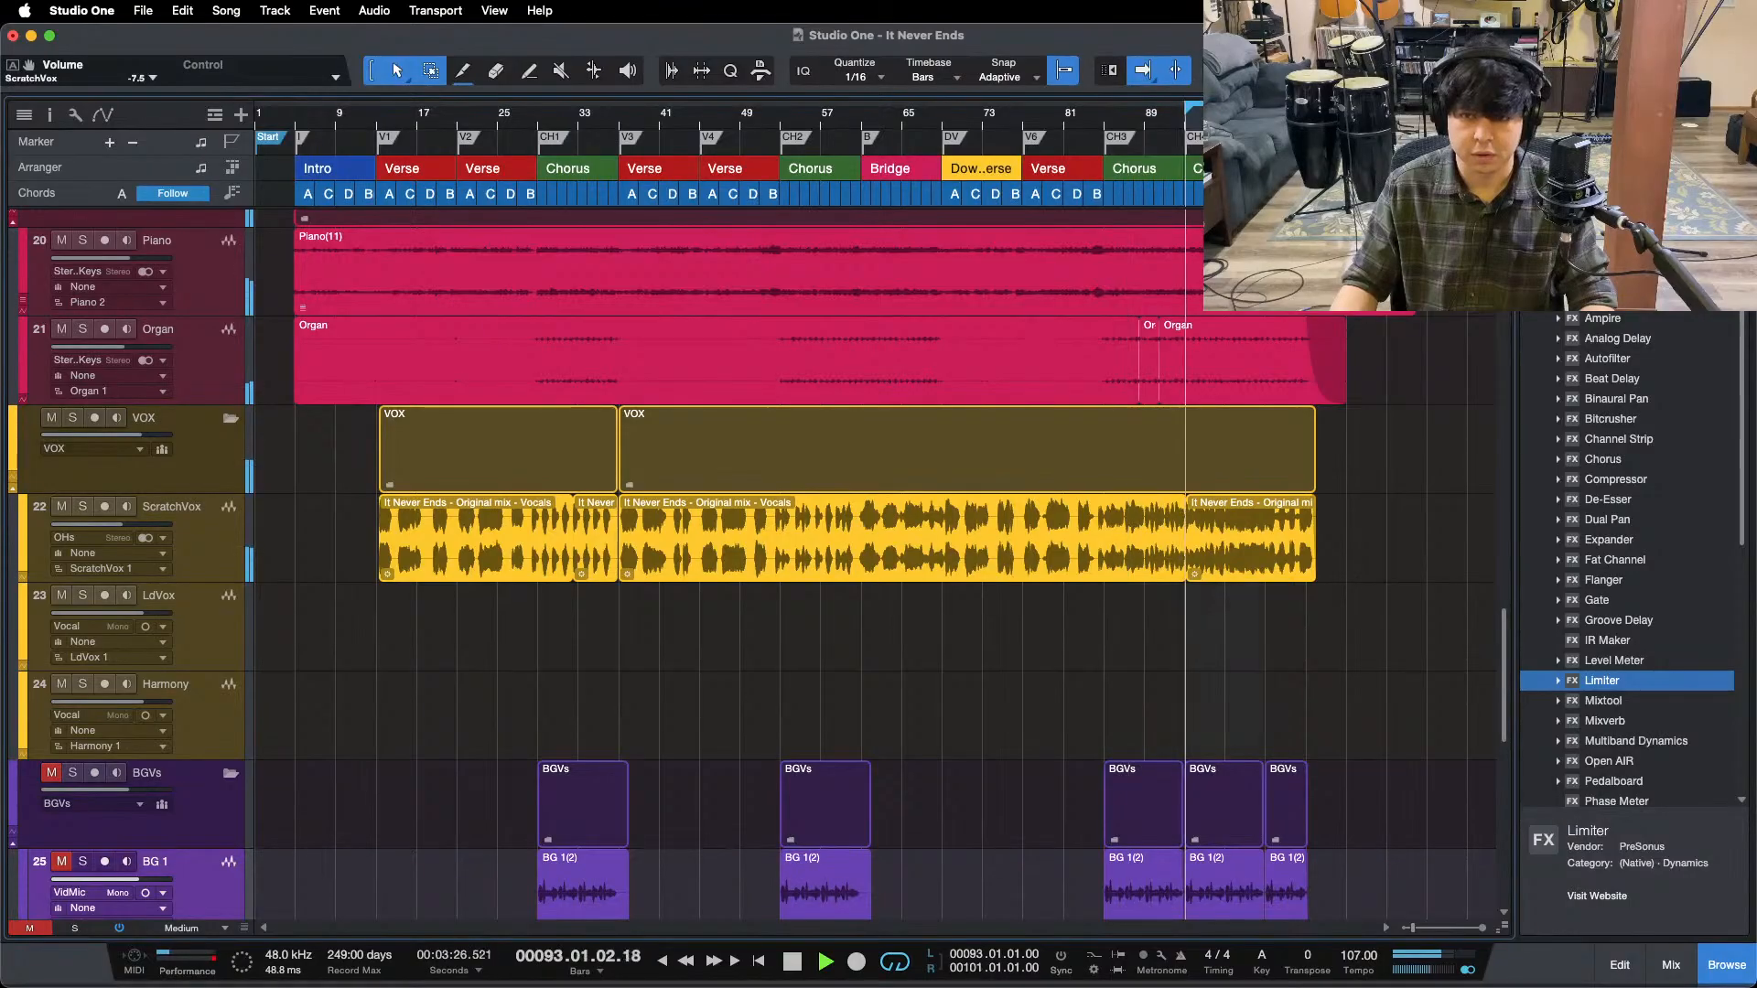
pyautogui.moveTo(1236, 128); pyautogui.dragTo(1011, 181)
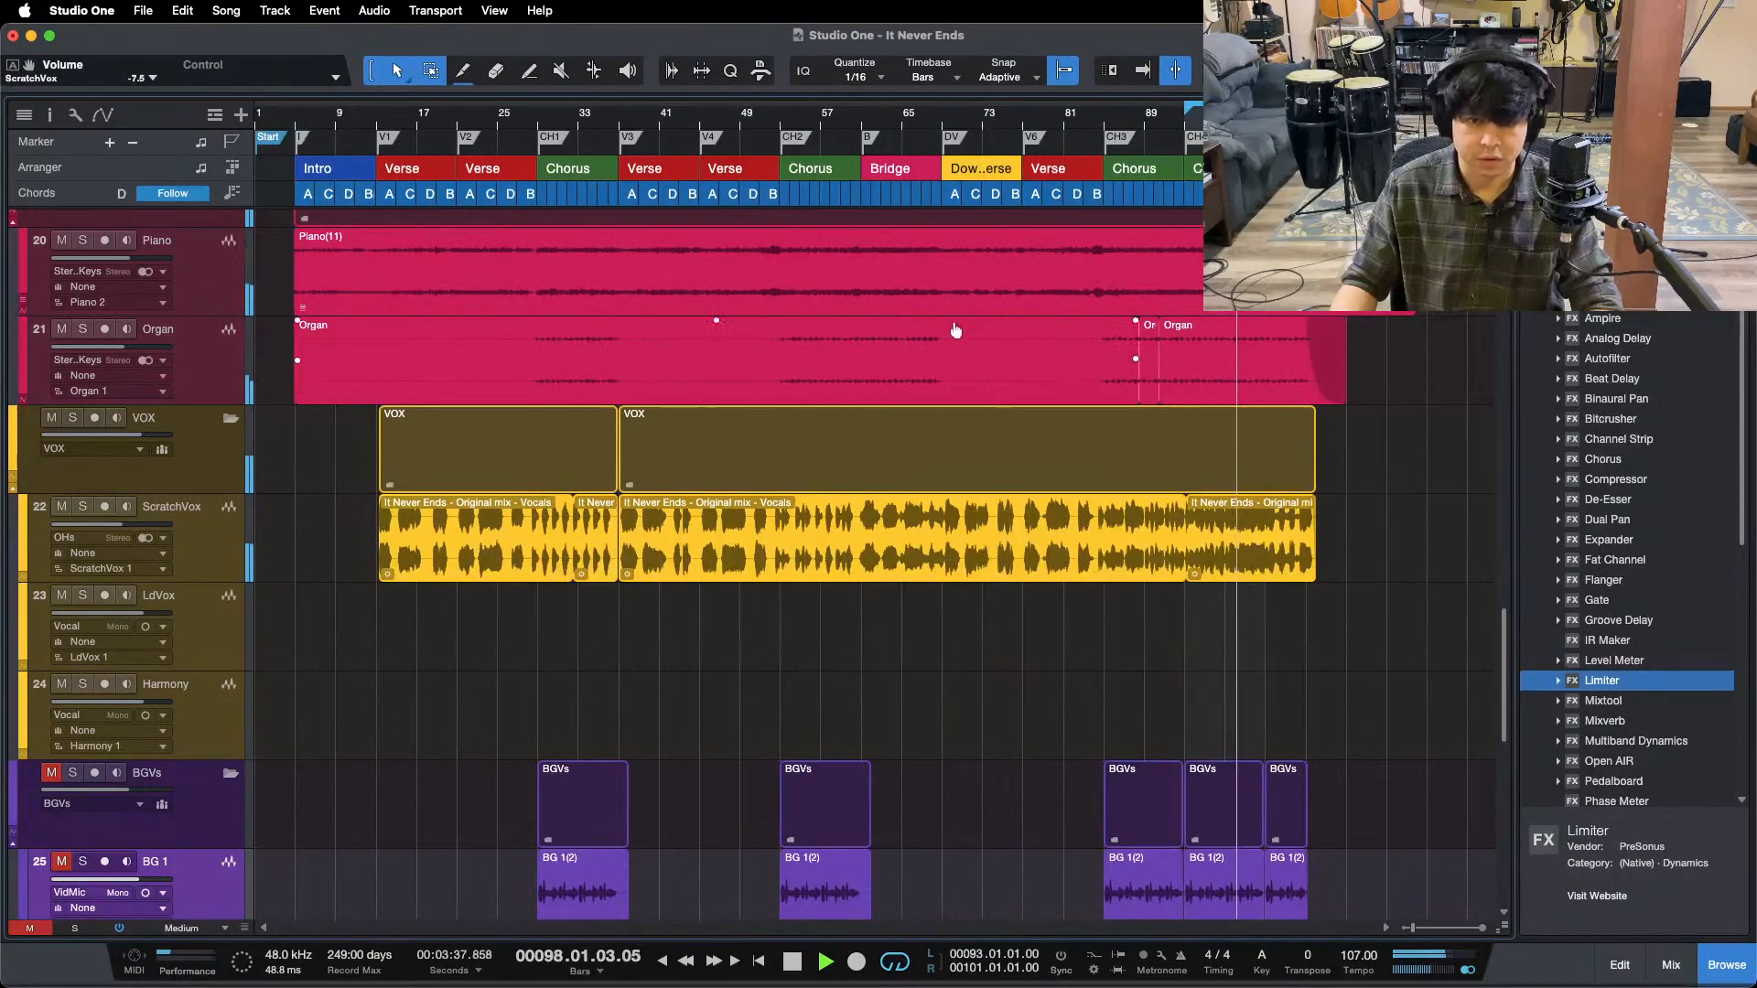
pyautogui.moveTo(1223, 116); pyautogui.dragTo(950, 170)
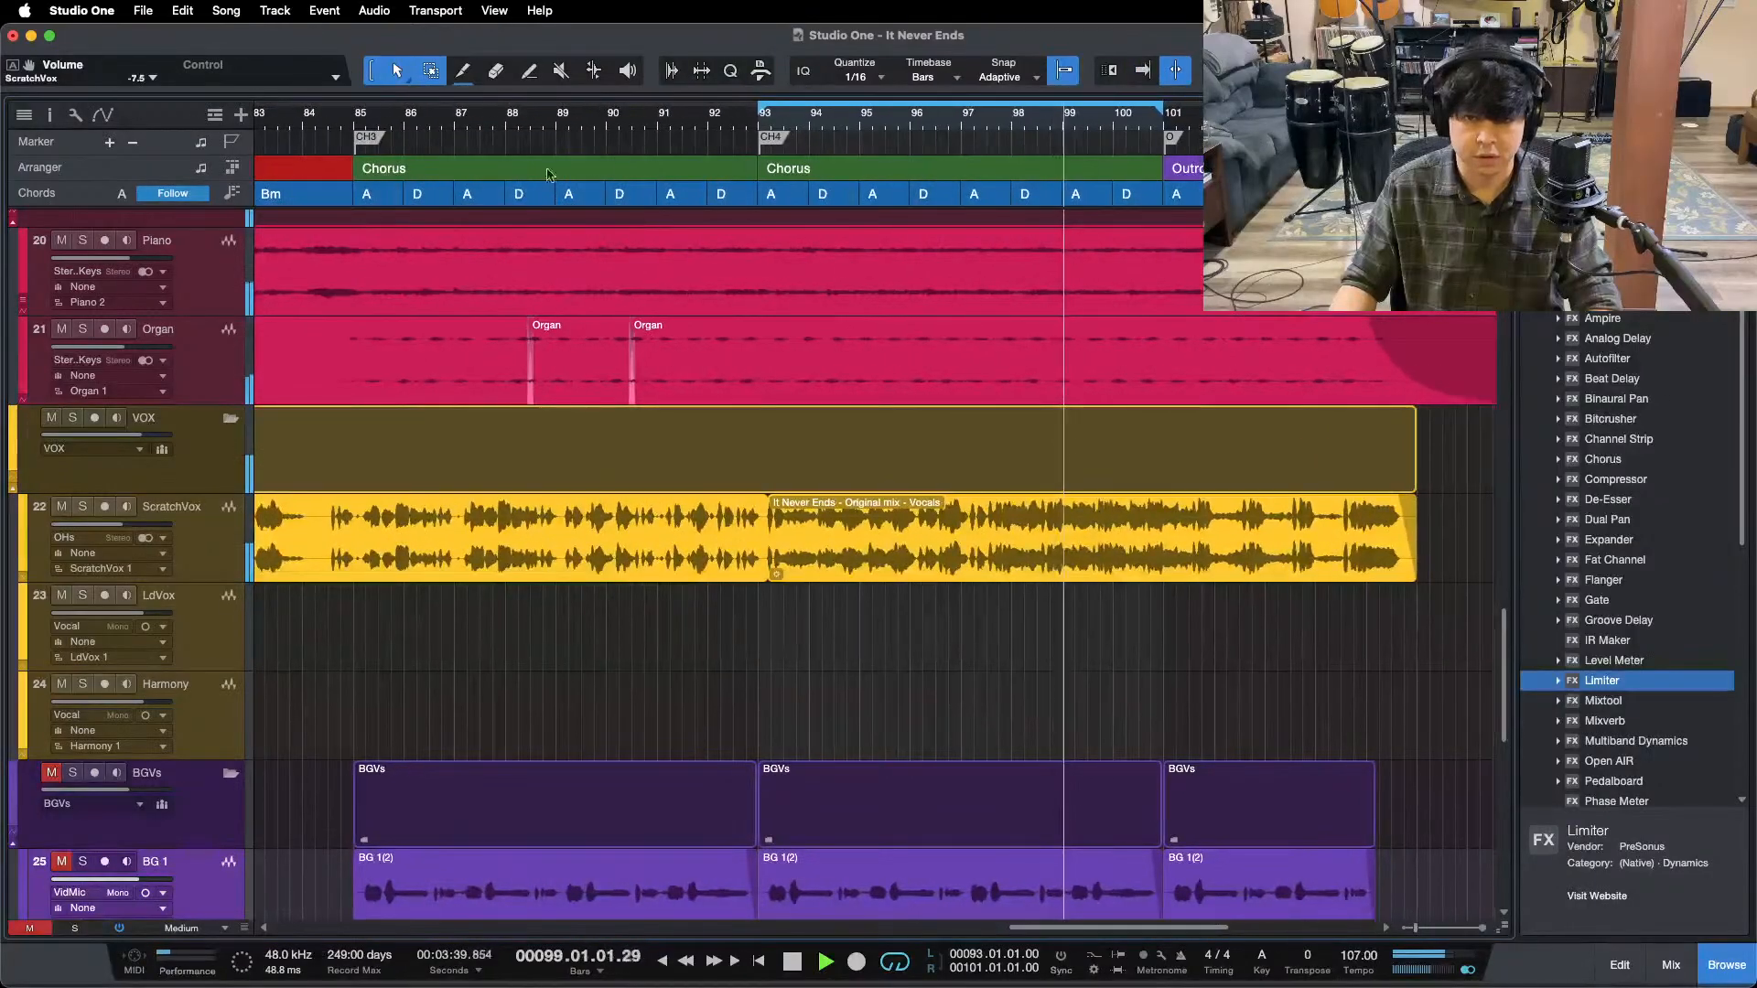
# - Play from bar 85, set the loop range to the chorus from bar 85 to 93 and stop playback
pyautogui.click(355, 122)
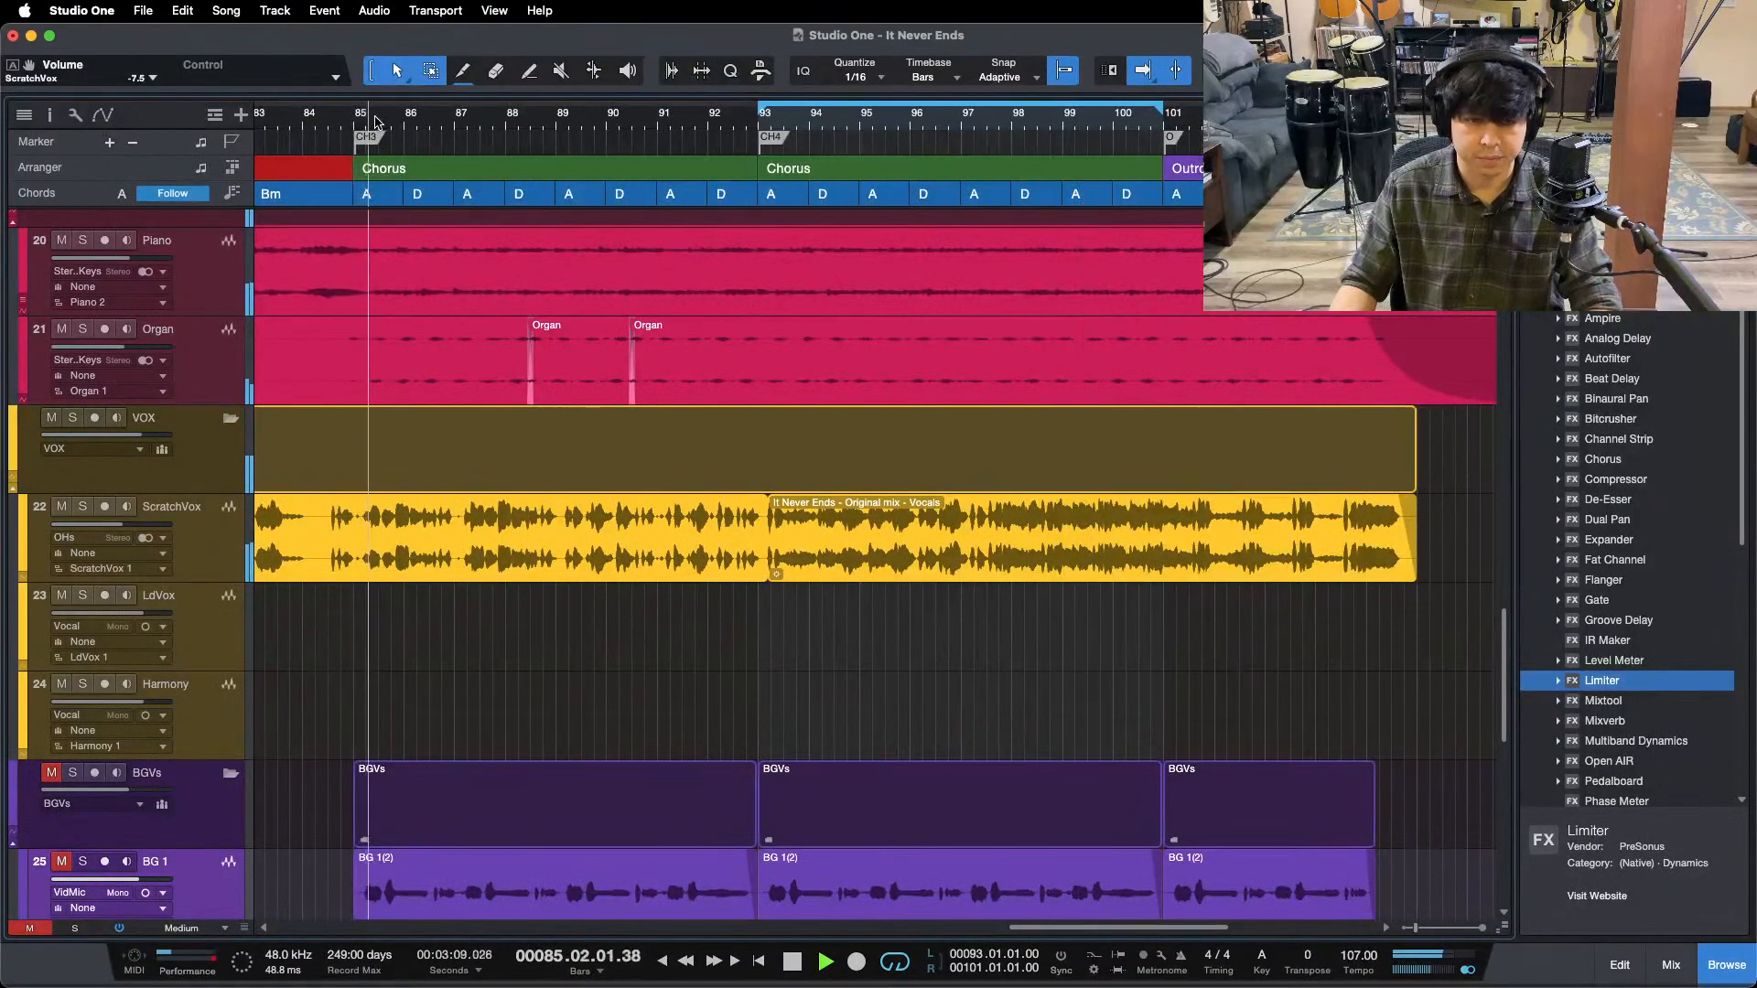
pyautogui.moveTo(410, 121); pyautogui.dragTo(542, 123)
pyautogui.doubleClick(628, 143)
pyautogui.press('space')
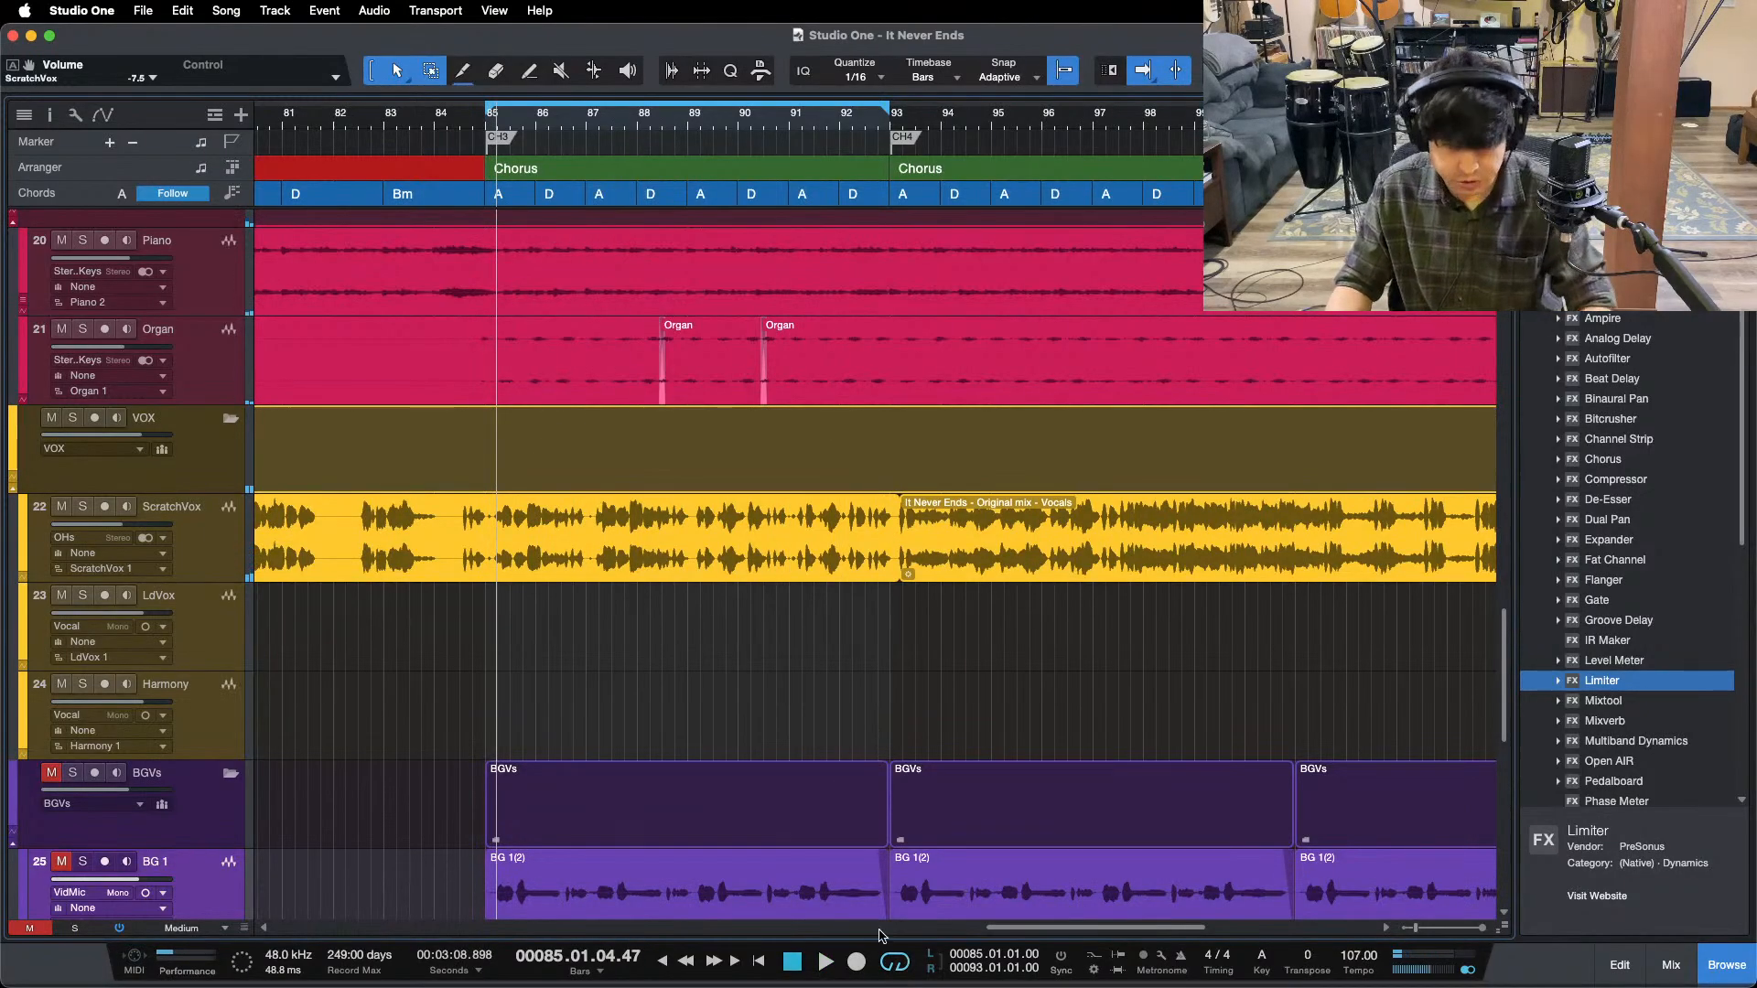
# - Play the chorus from bar 85 and compare it with the It Never Ends original mix track using solo
pyautogui.moveTo(1089, 930); pyautogui.dragTo(1051, 930)
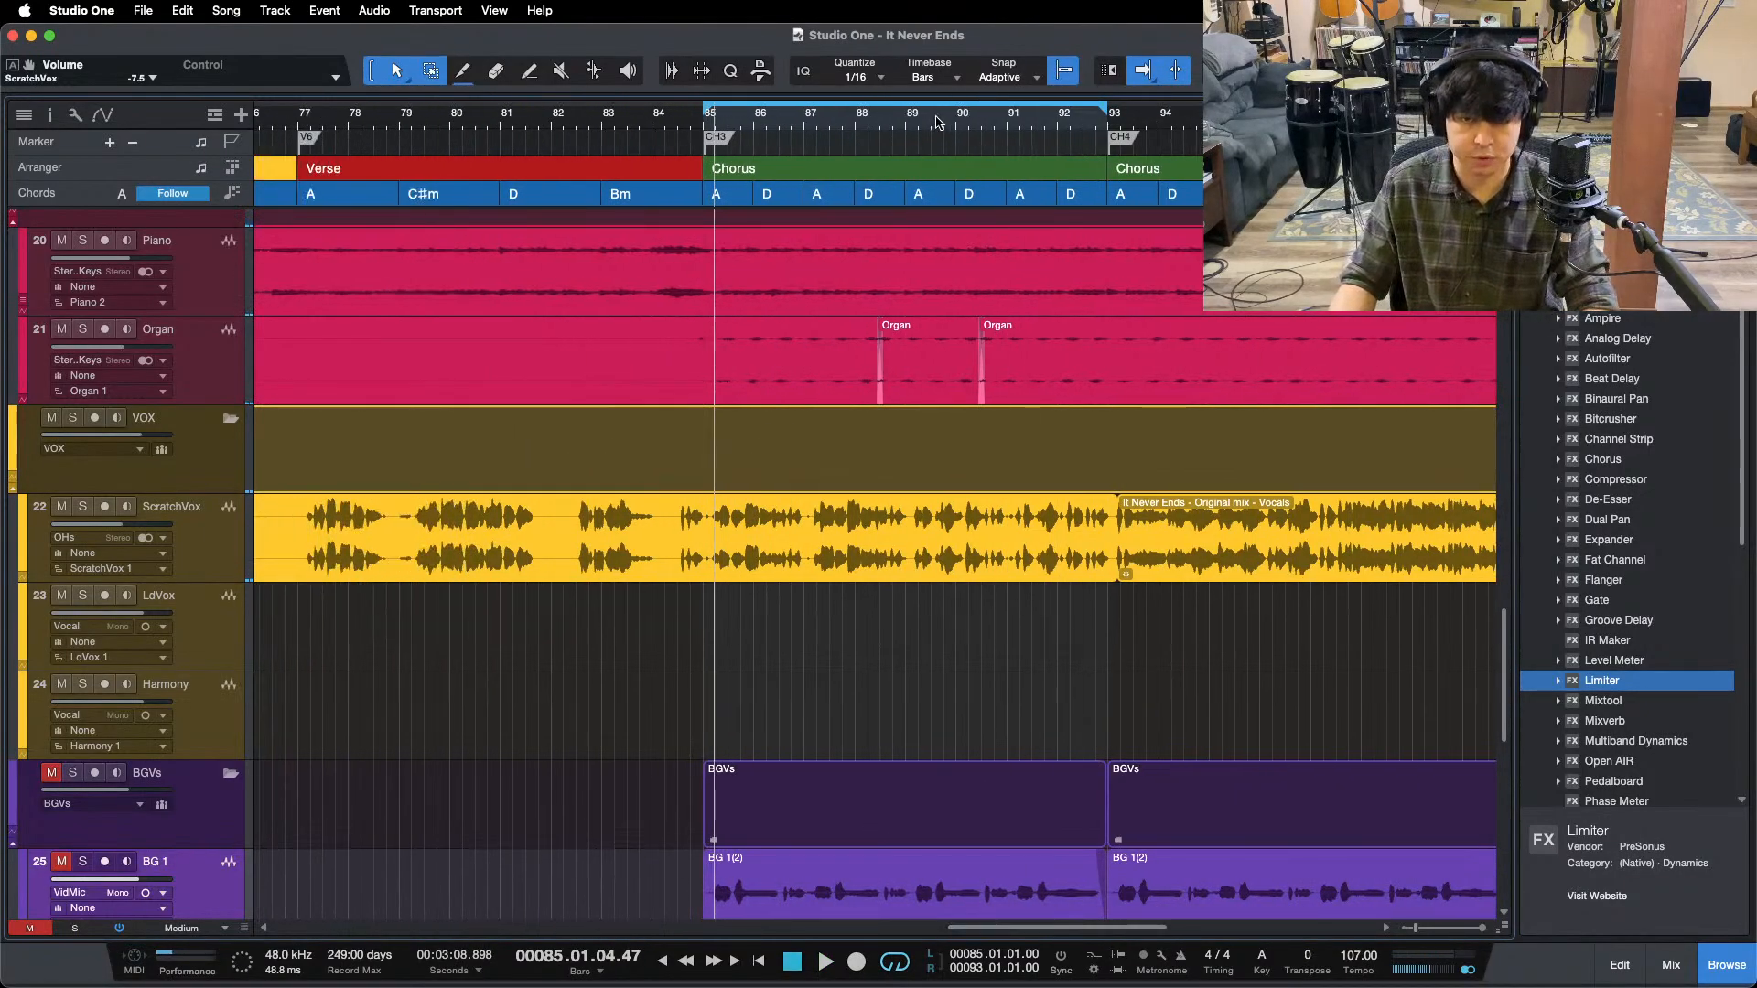
pyautogui.moveTo(938, 122); pyautogui.dragTo(950, 145)
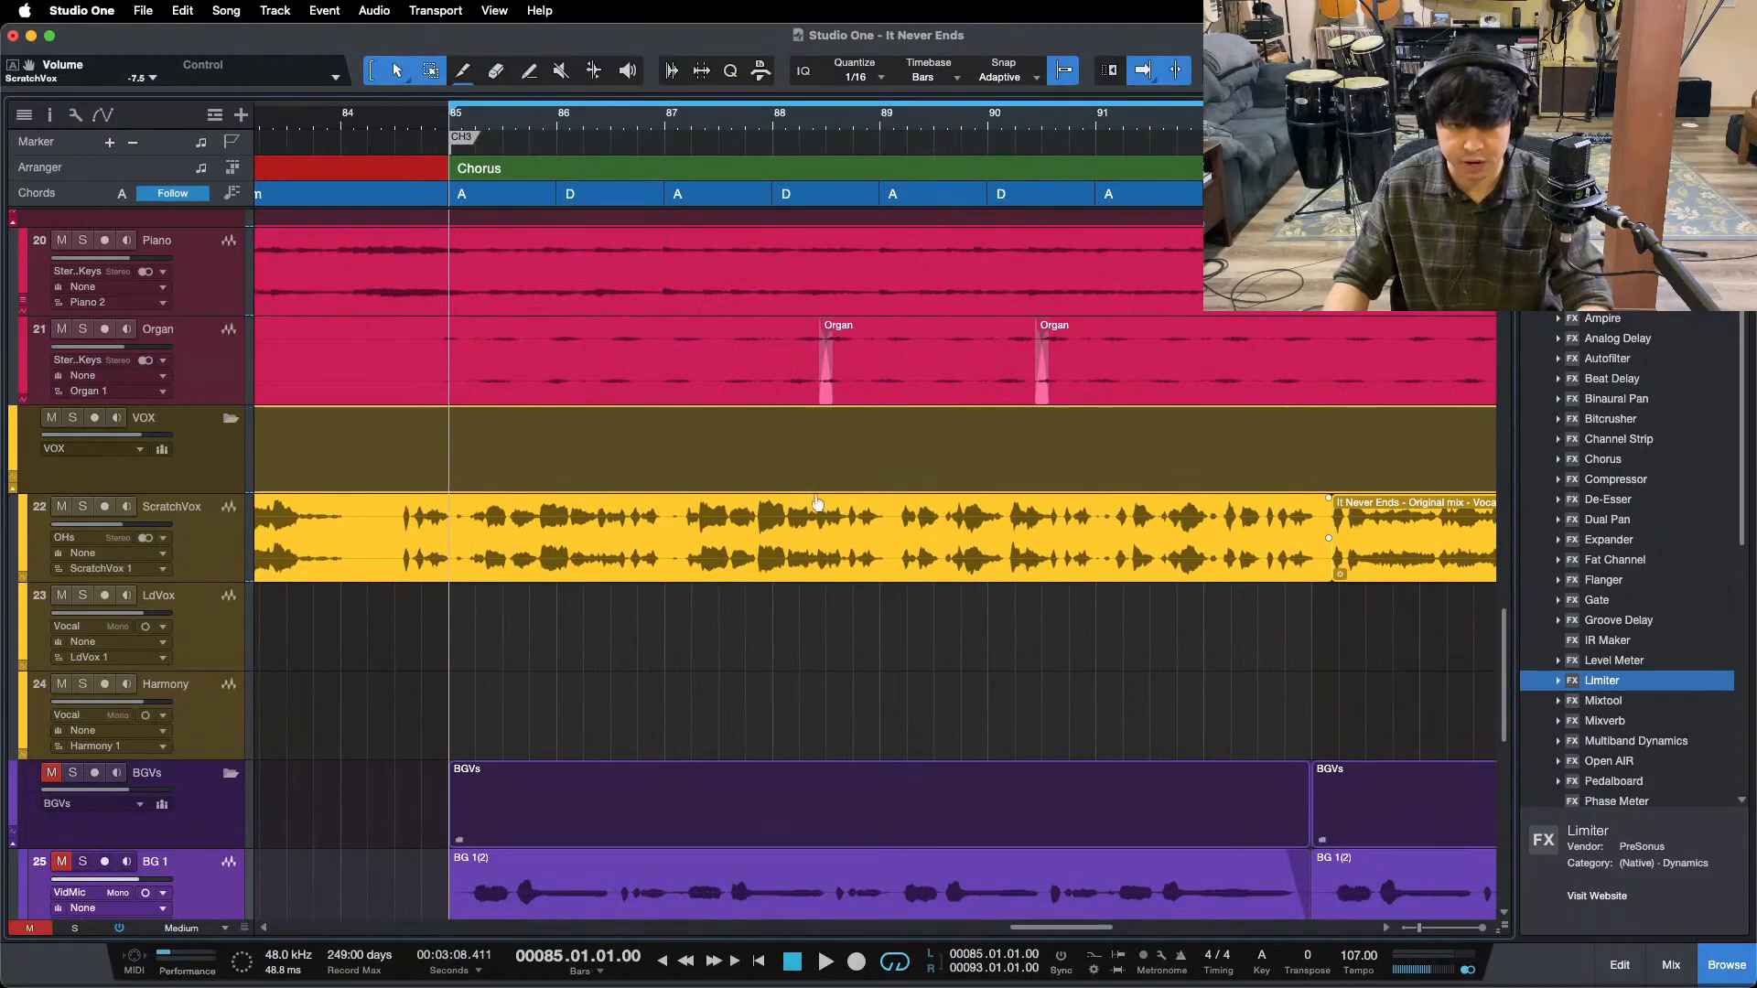
pyautogui.scroll(-10, 82, 785)
pyautogui.press('space')
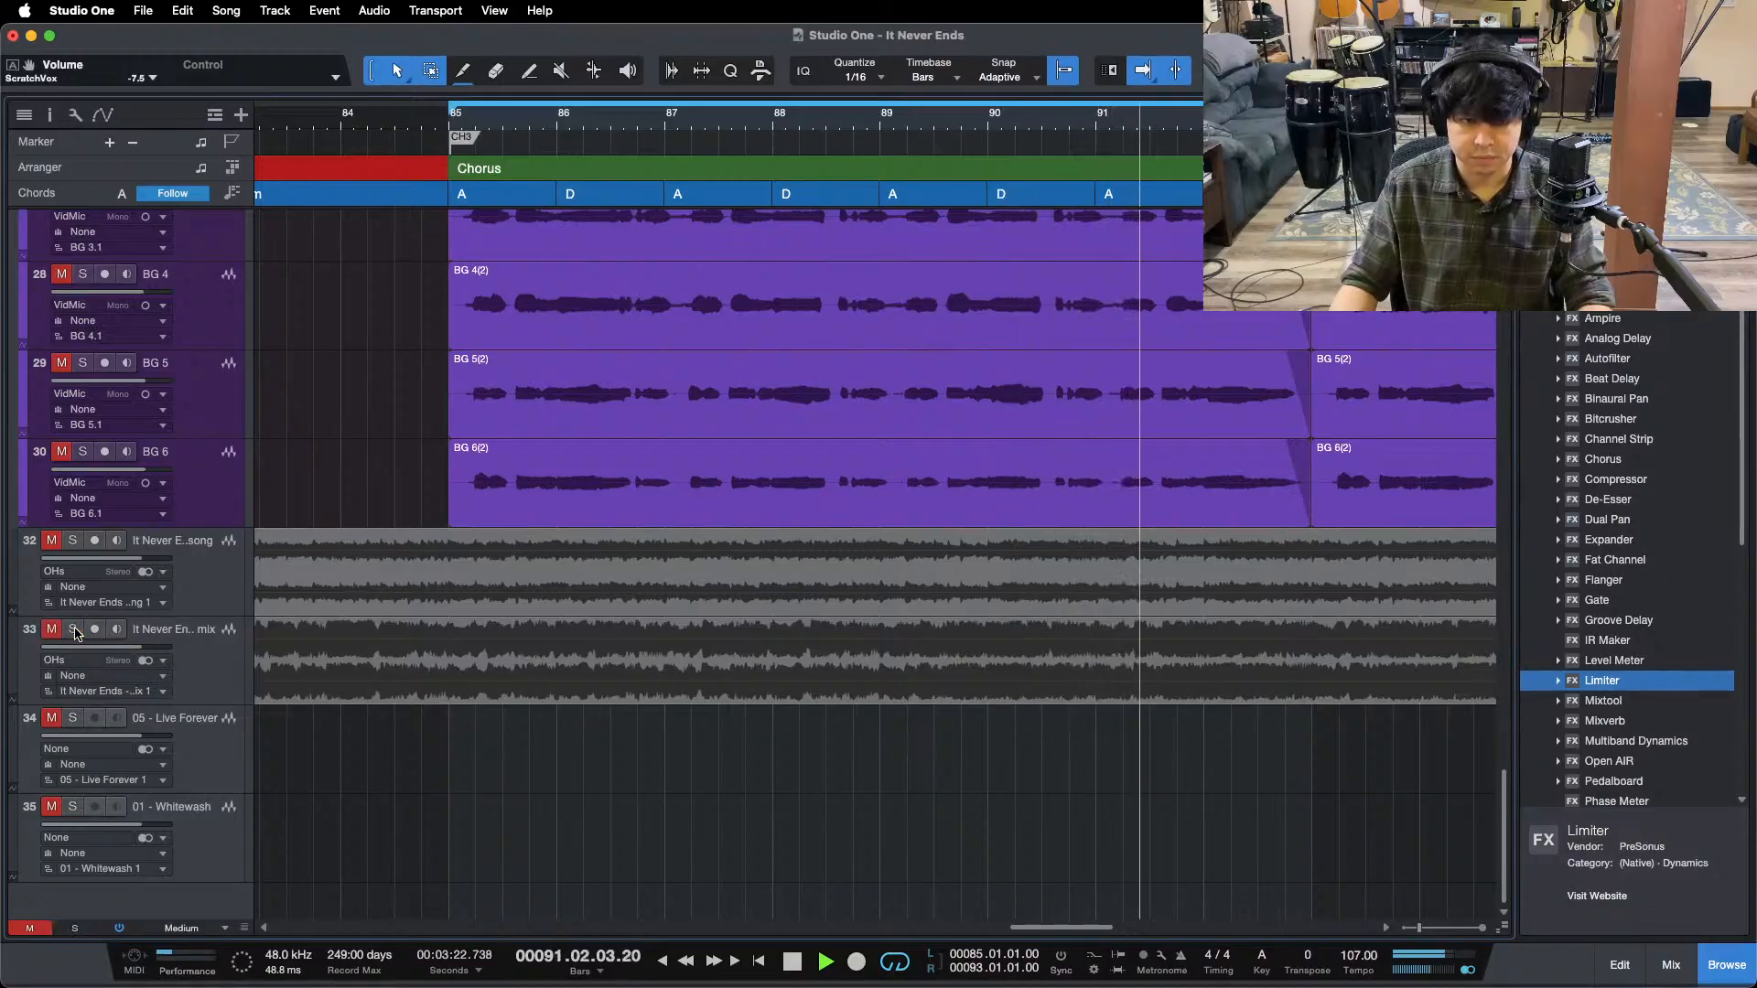
pyautogui.click(76, 632)
pyautogui.press('space')
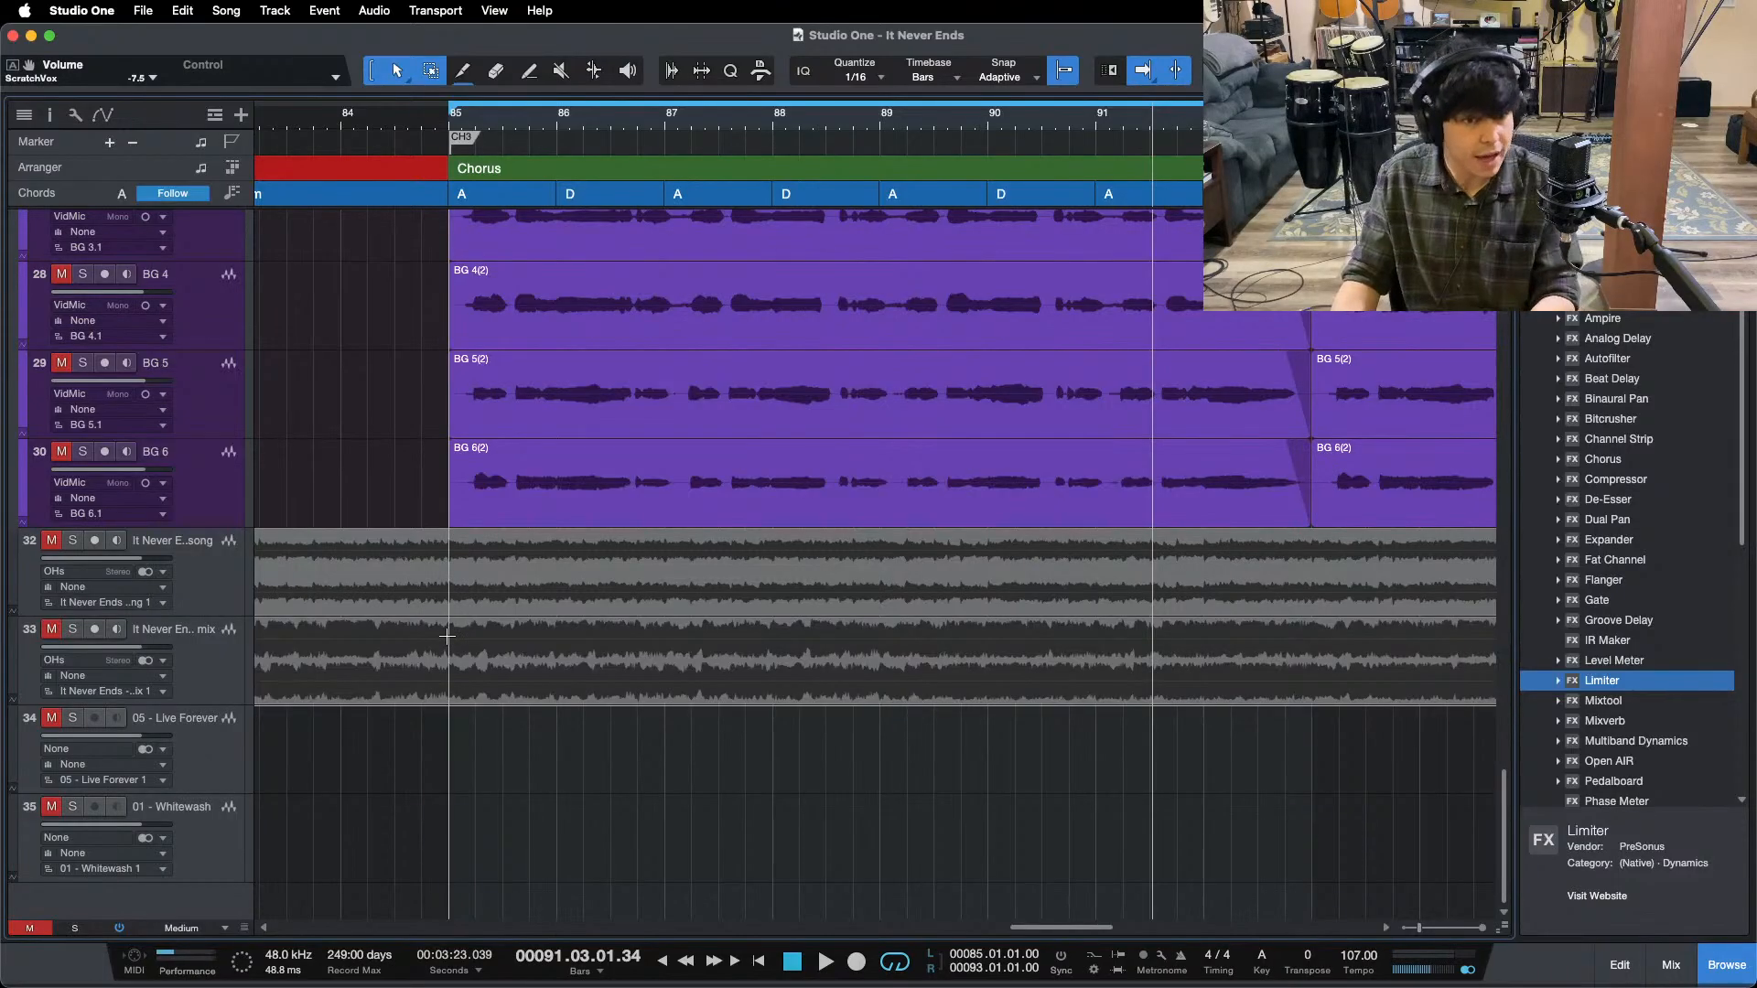
# - Save the song and compare the chorus from bar 85 with the soloed AI full song track
pyautogui.moveTo(383, 129); pyautogui.dragTo(525, 5)
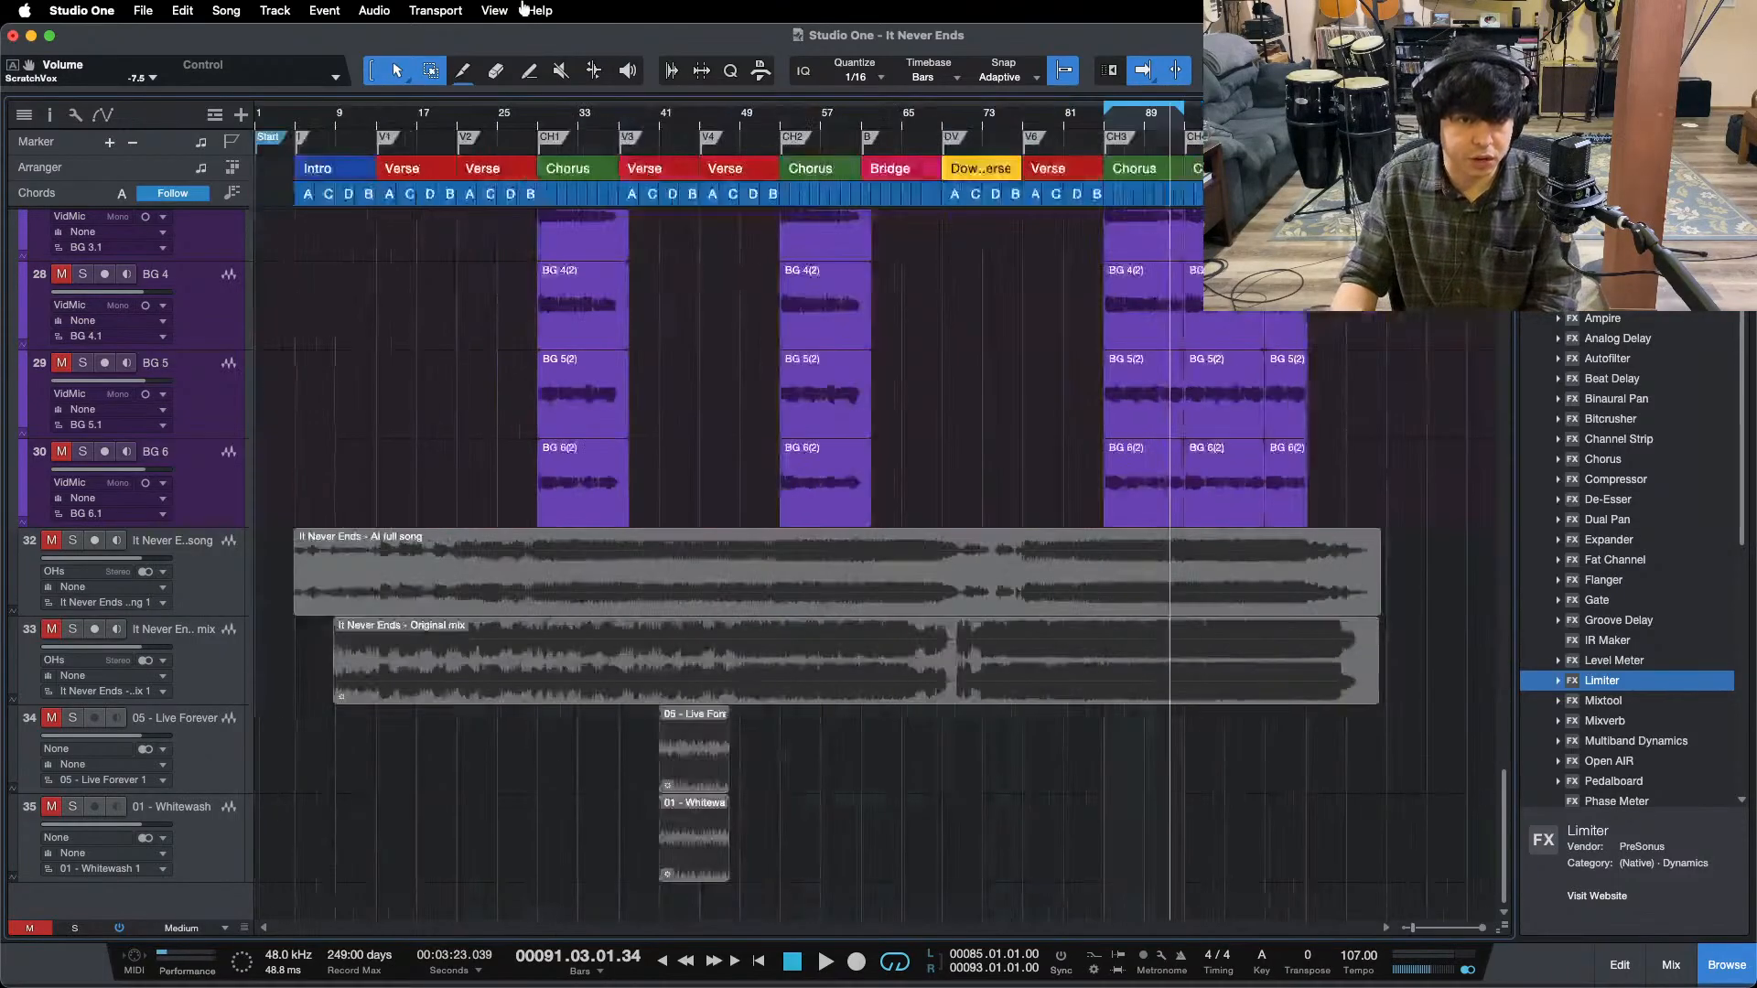
pyautogui.moveTo(1156, 132); pyautogui.dragTo(1011, 203)
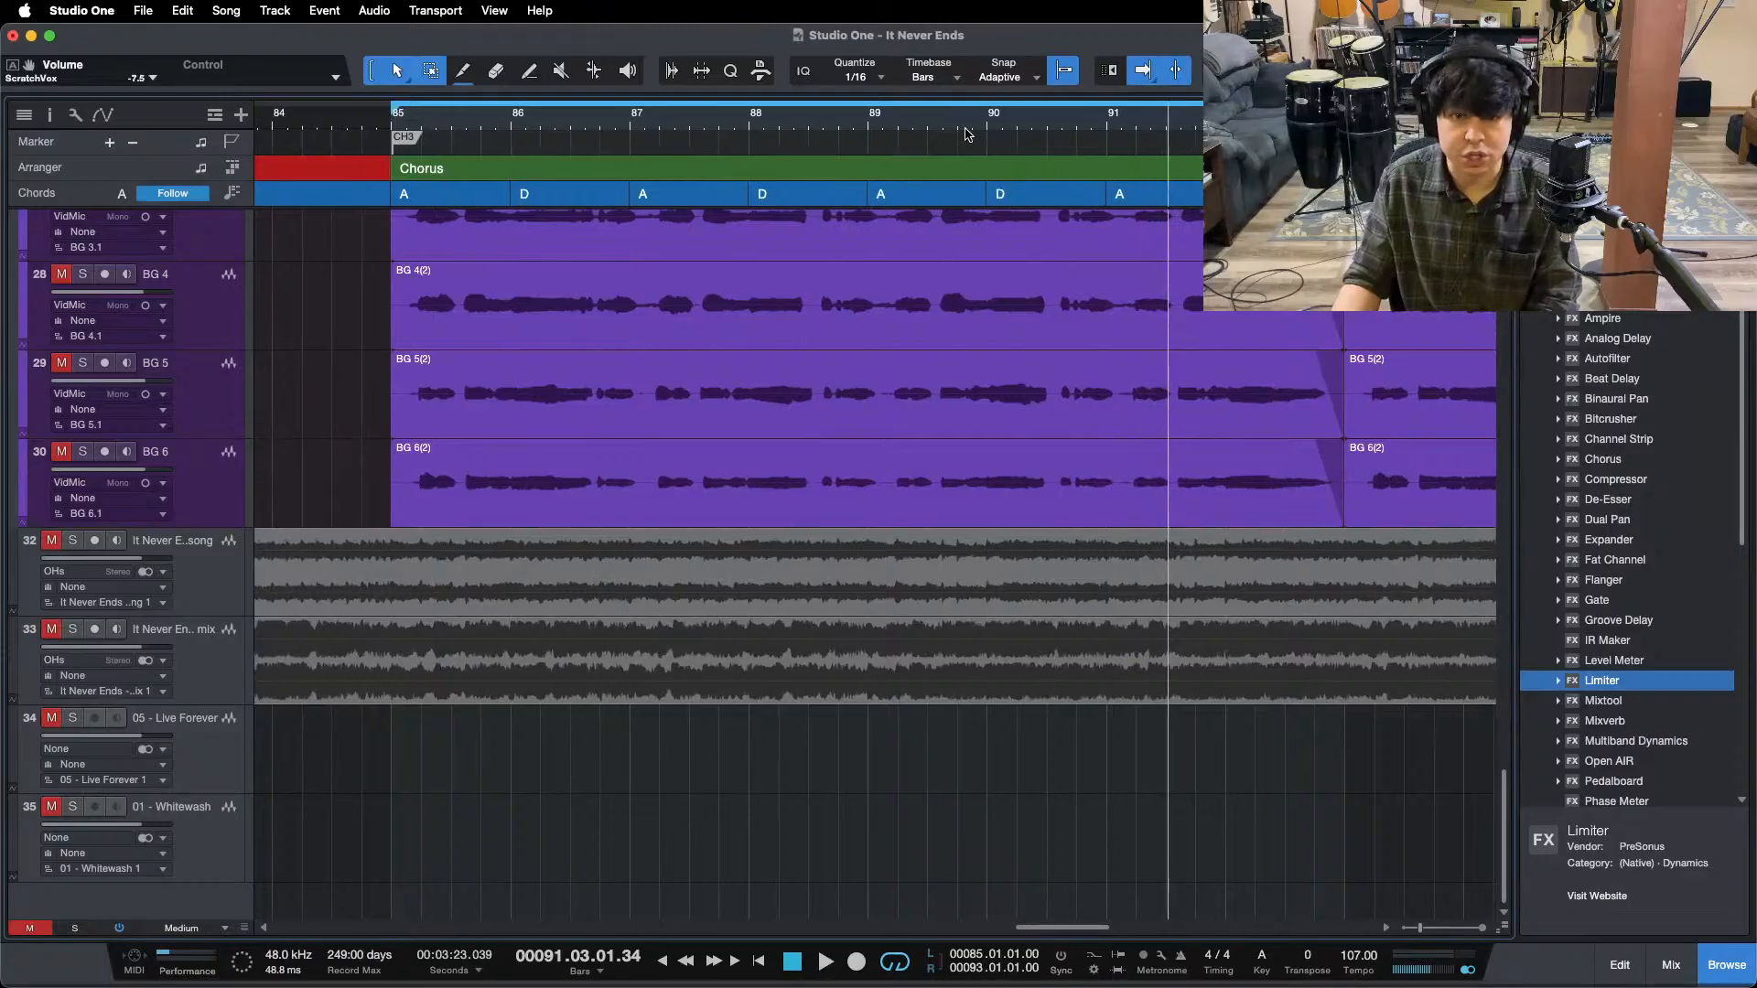
pyautogui.press('KP_1')
pyautogui.press('super+s')
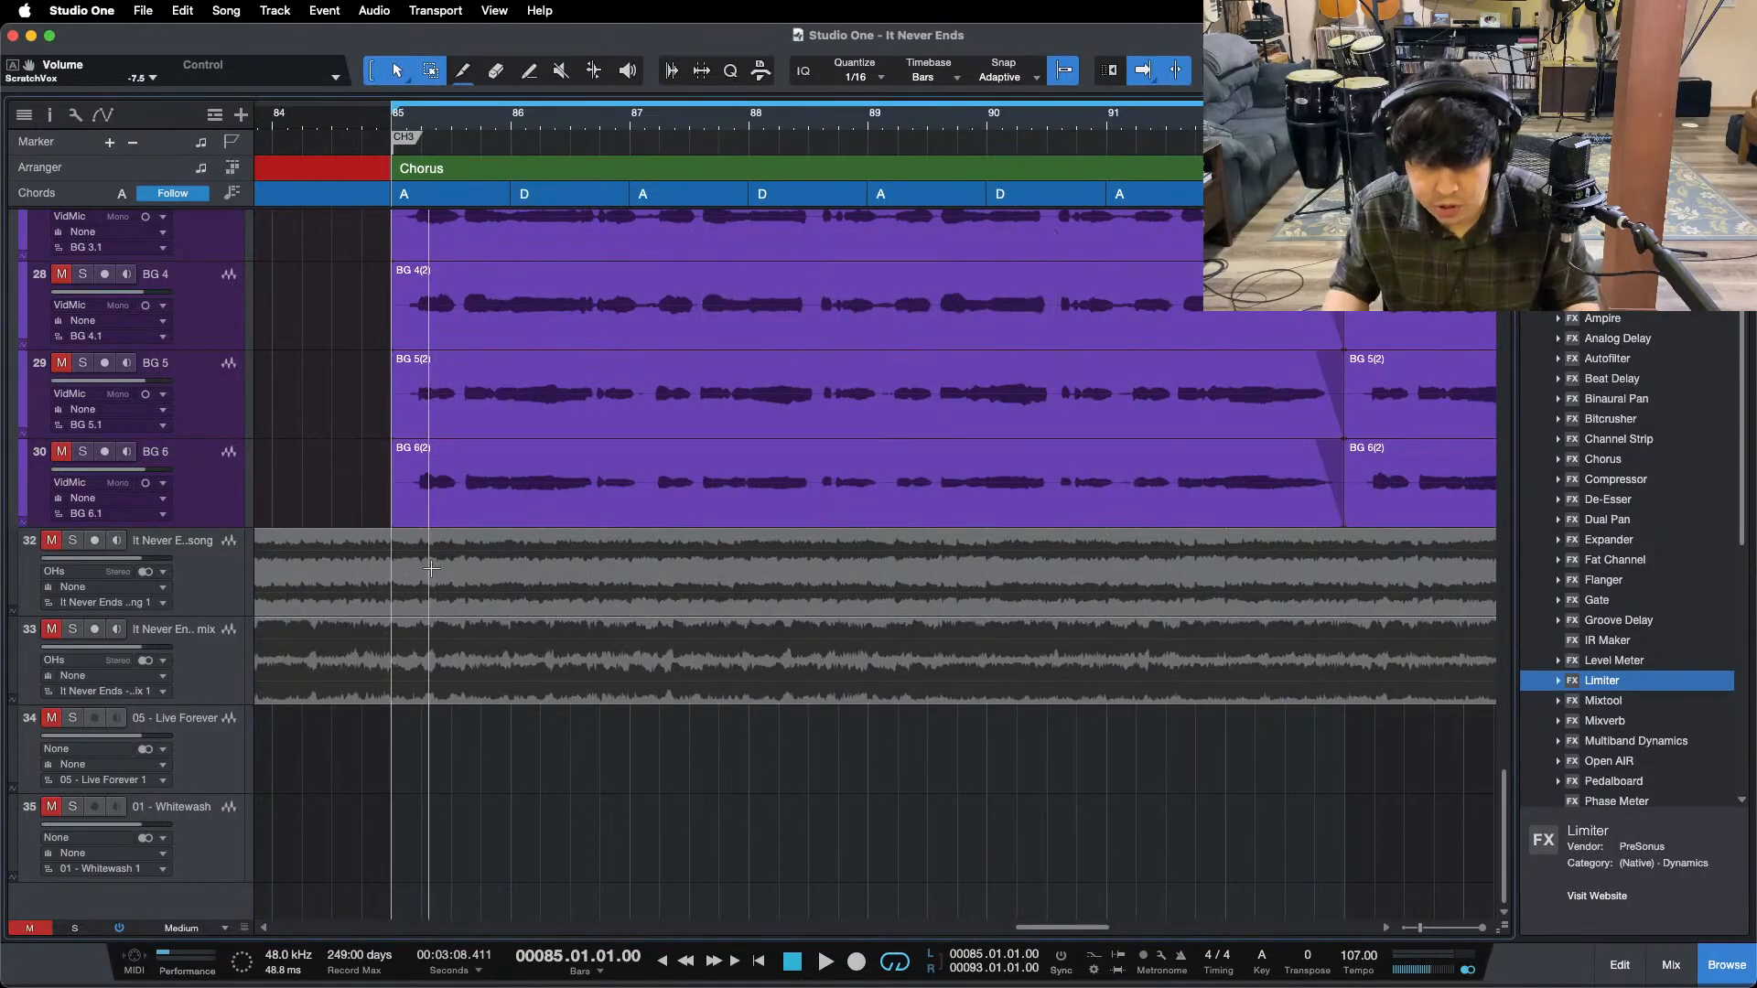
pyautogui.click(78, 543)
pyautogui.press('space')
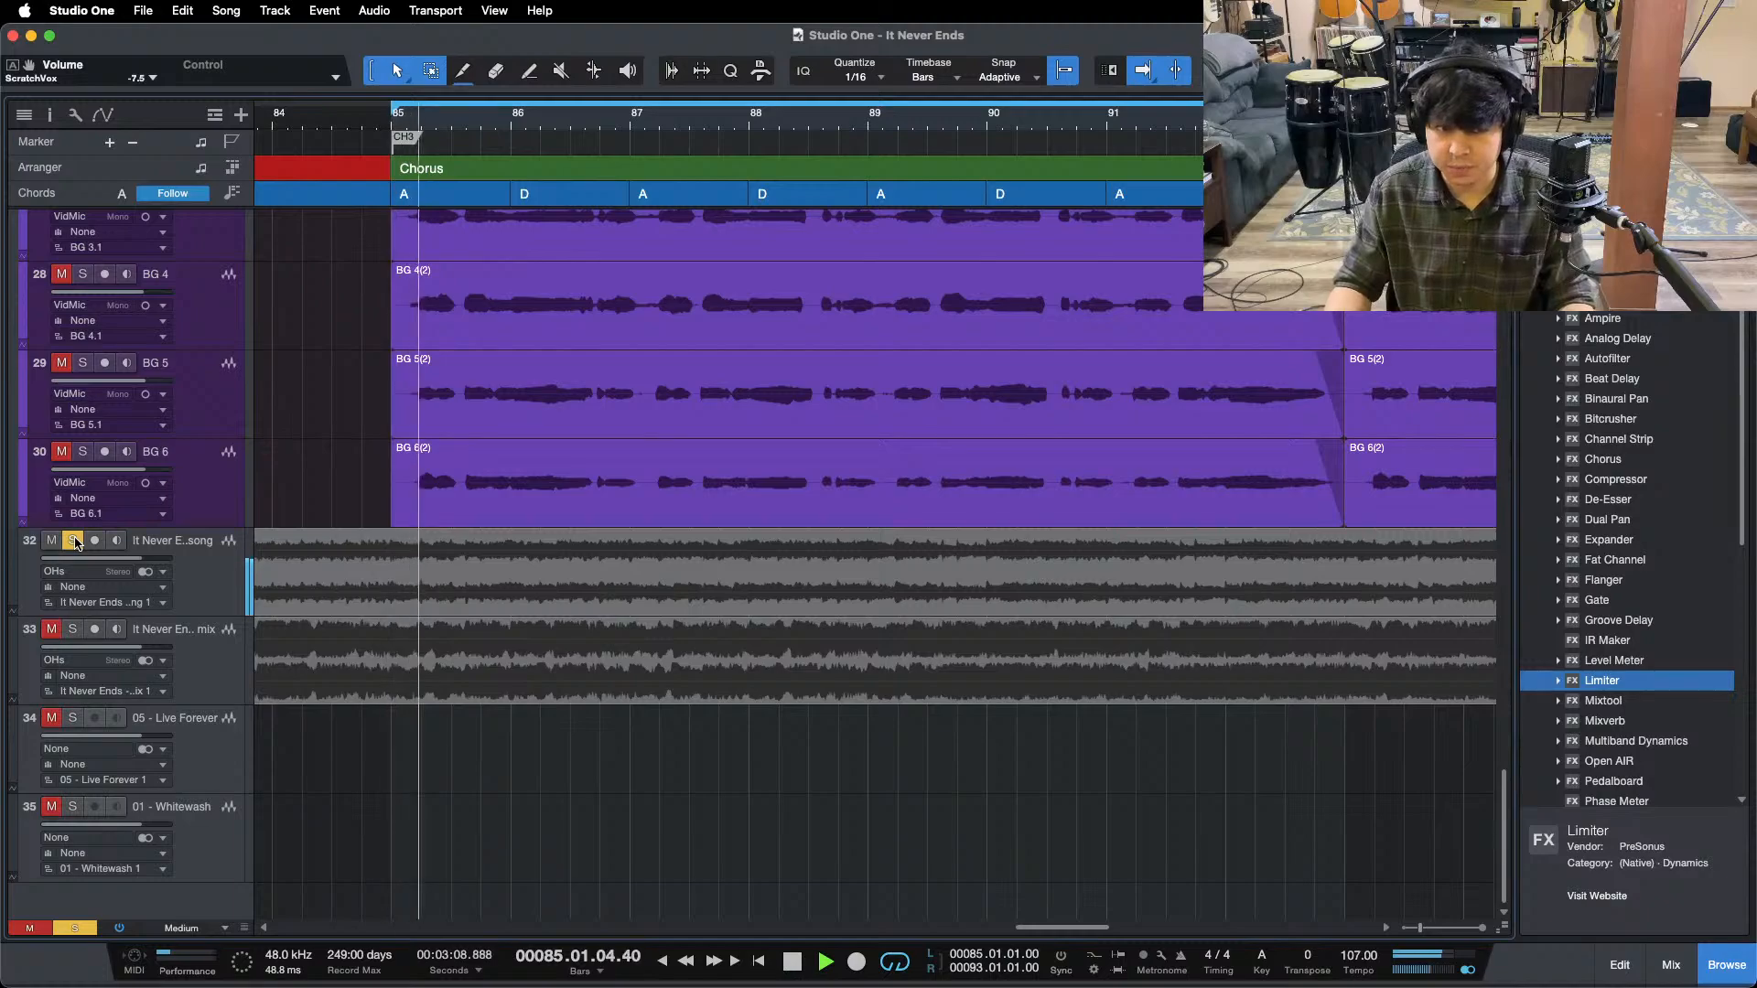
pyautogui.click(76, 543)
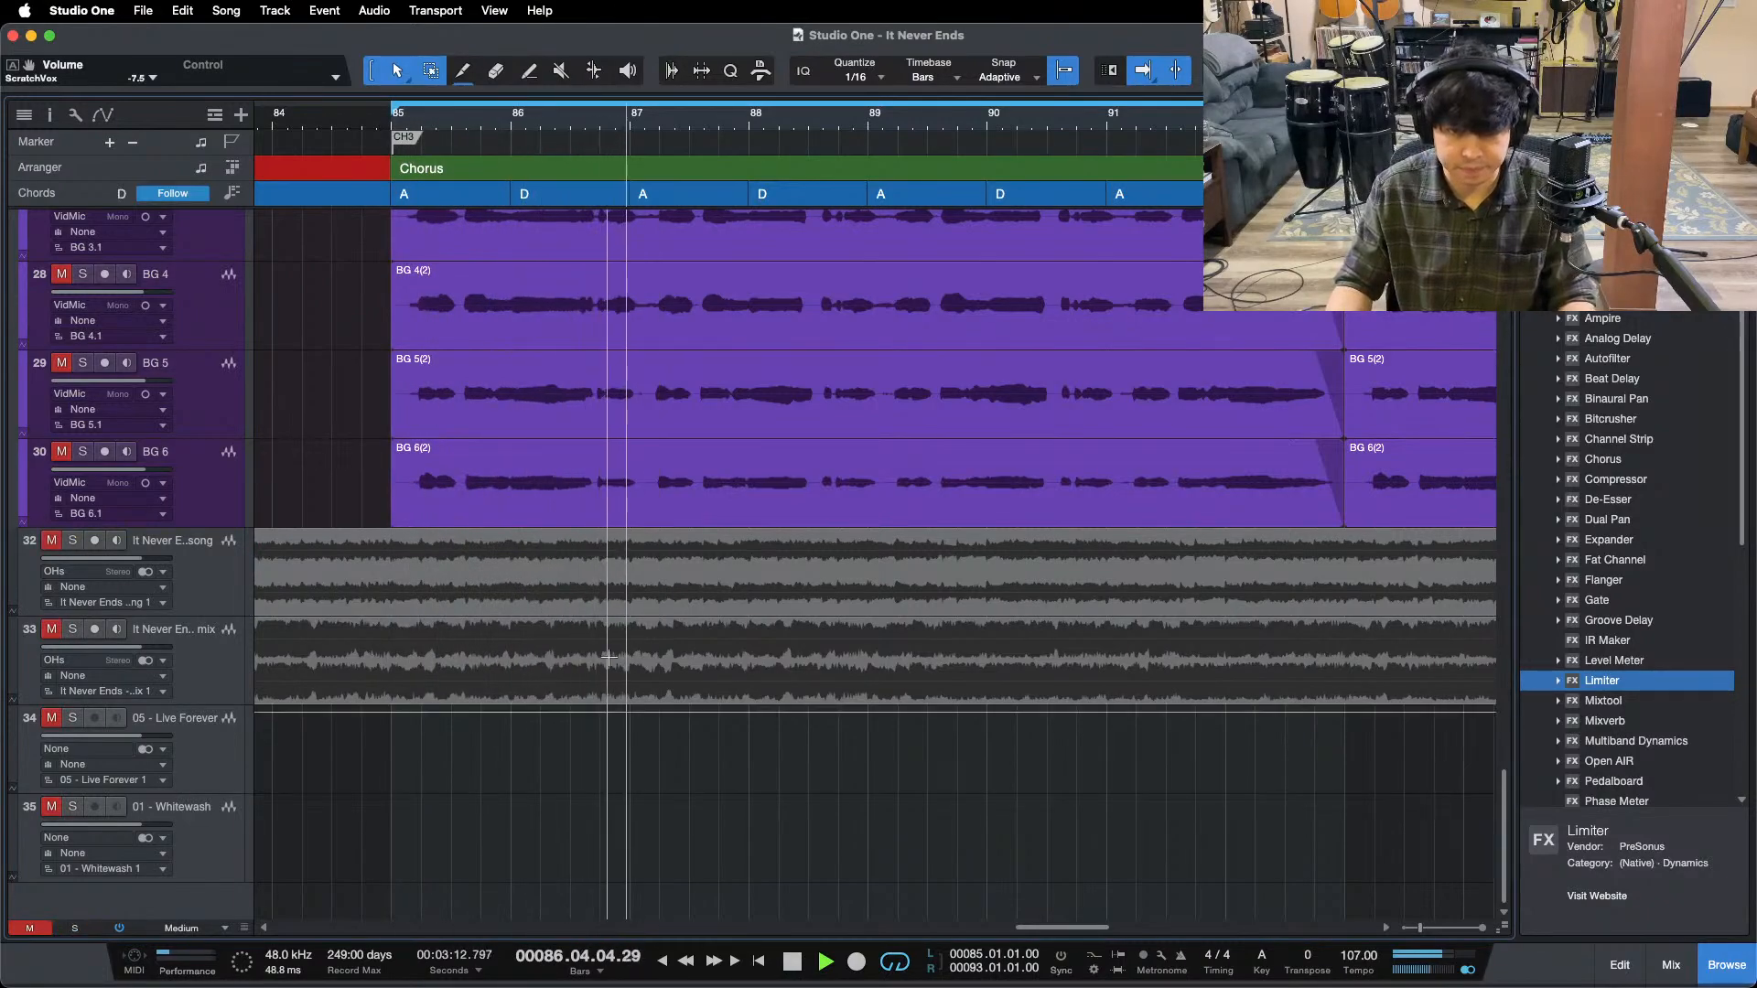
# - Stop playback, inspect the Pro EQ on the Main output in the mixer, and close both
pyautogui.scroll(5, 608, 657)
pyautogui.scroll(10, 609, 657)
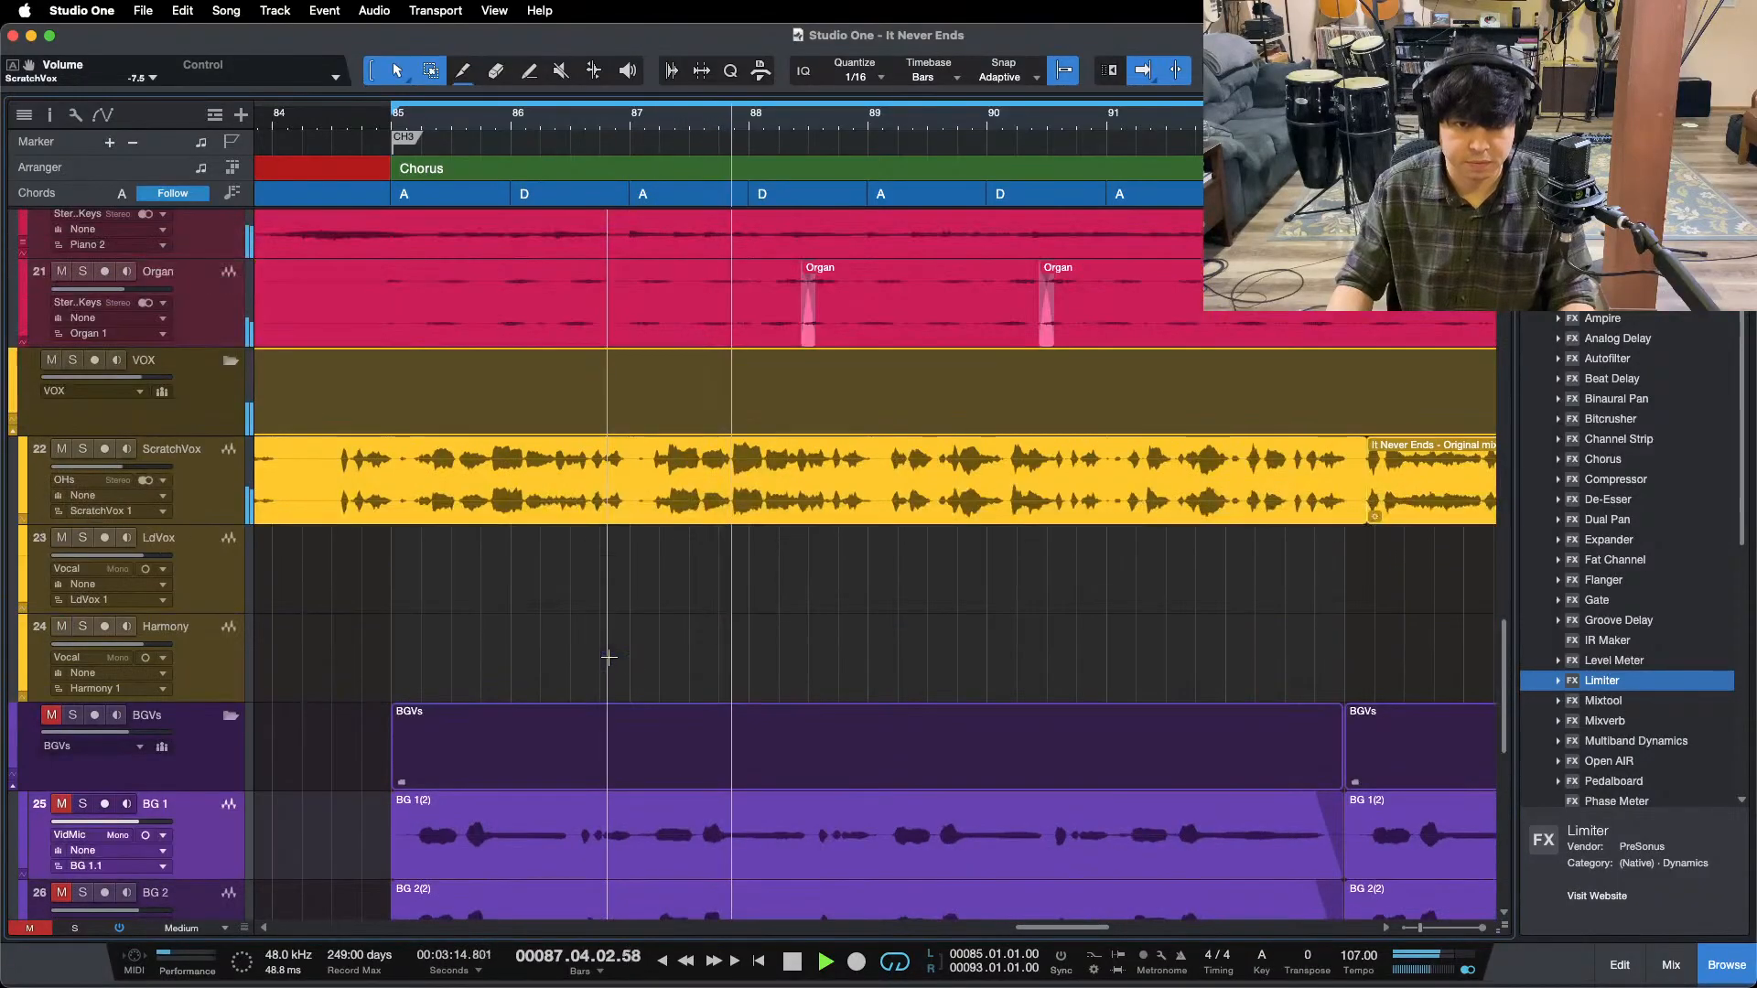
pyautogui.press('space')
pyautogui.press('F3')
pyautogui.moveTo(970, 938); pyautogui.dragTo(1035, 937)
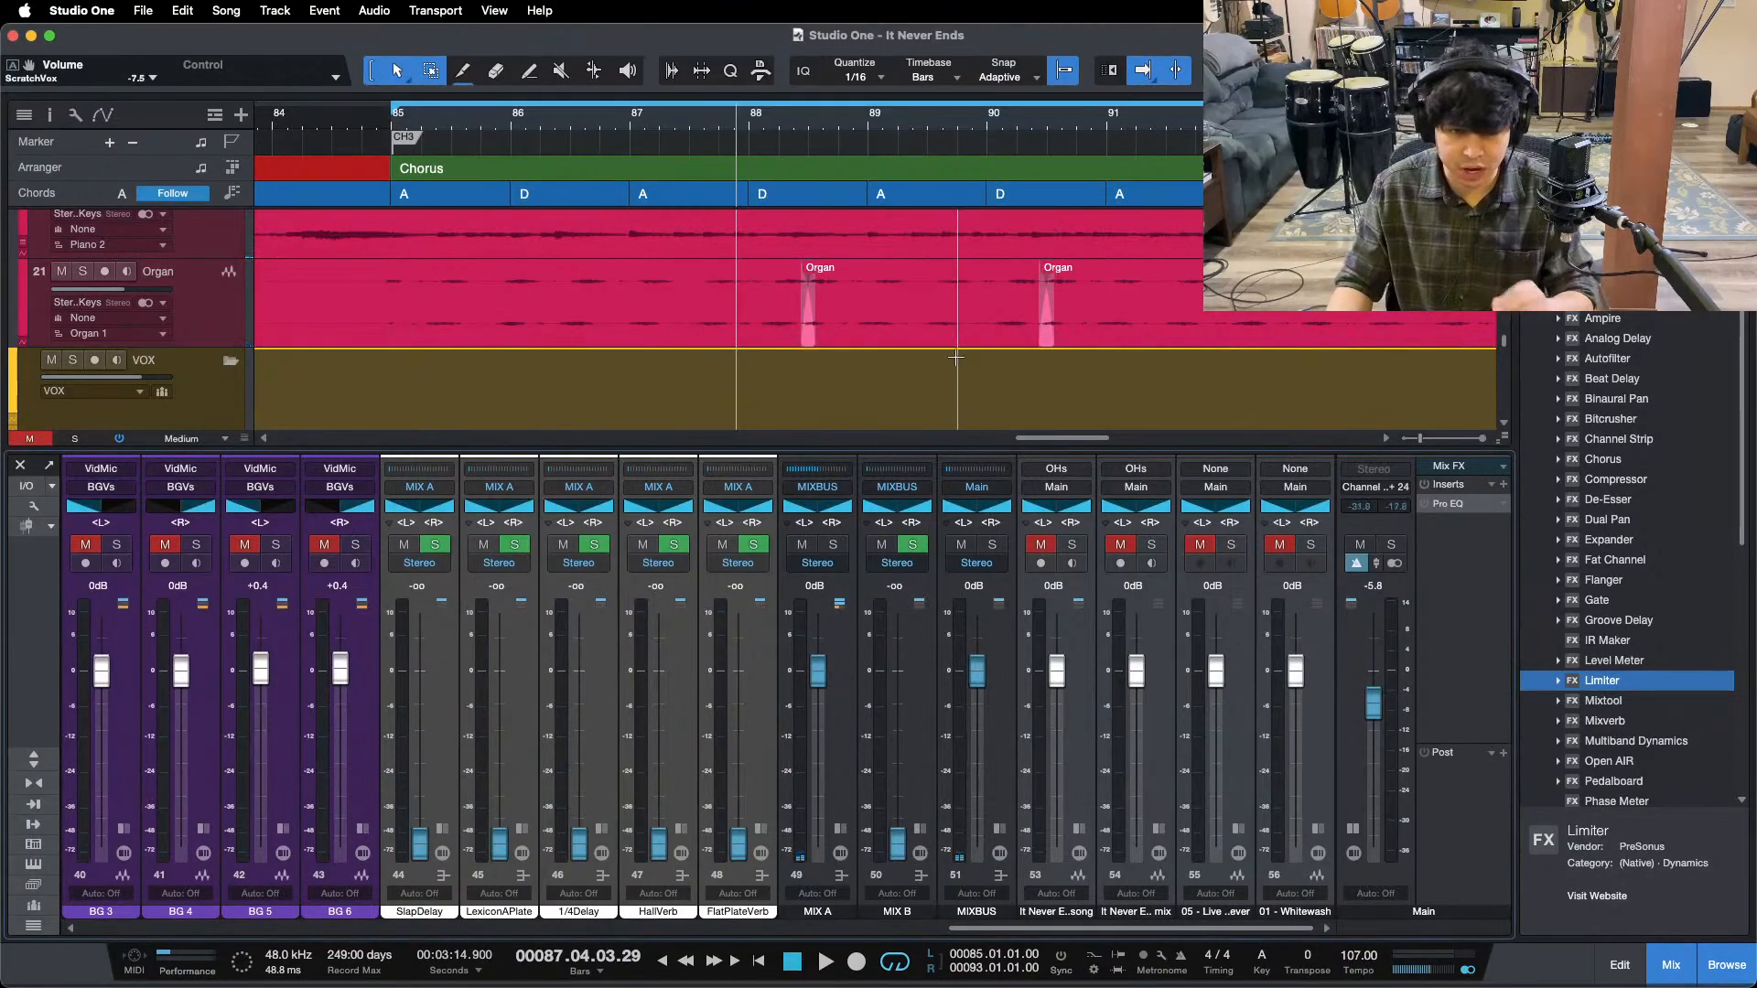
pyautogui.click(1446, 504)
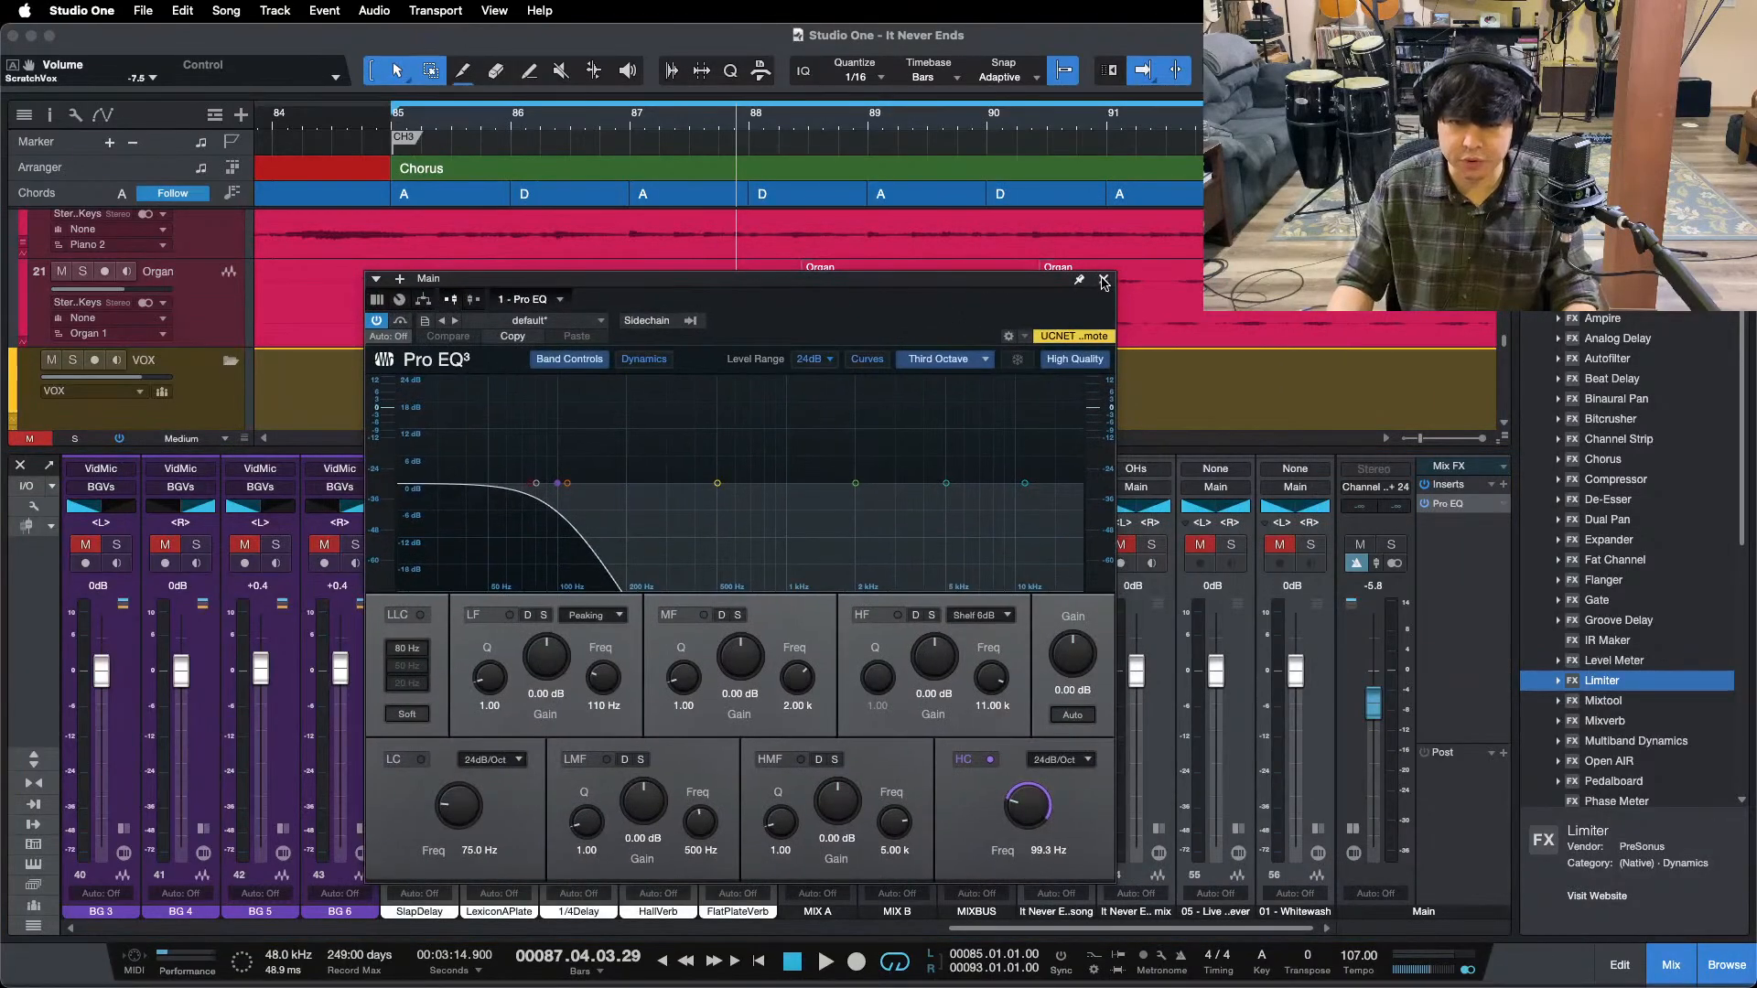
pyautogui.click(1104, 280)
pyautogui.press('F3')
# - Move the Live Forever and Whitewash reference clips together to the start of the chorus at bar 85
pyautogui.scroll(-10, 192, 775)
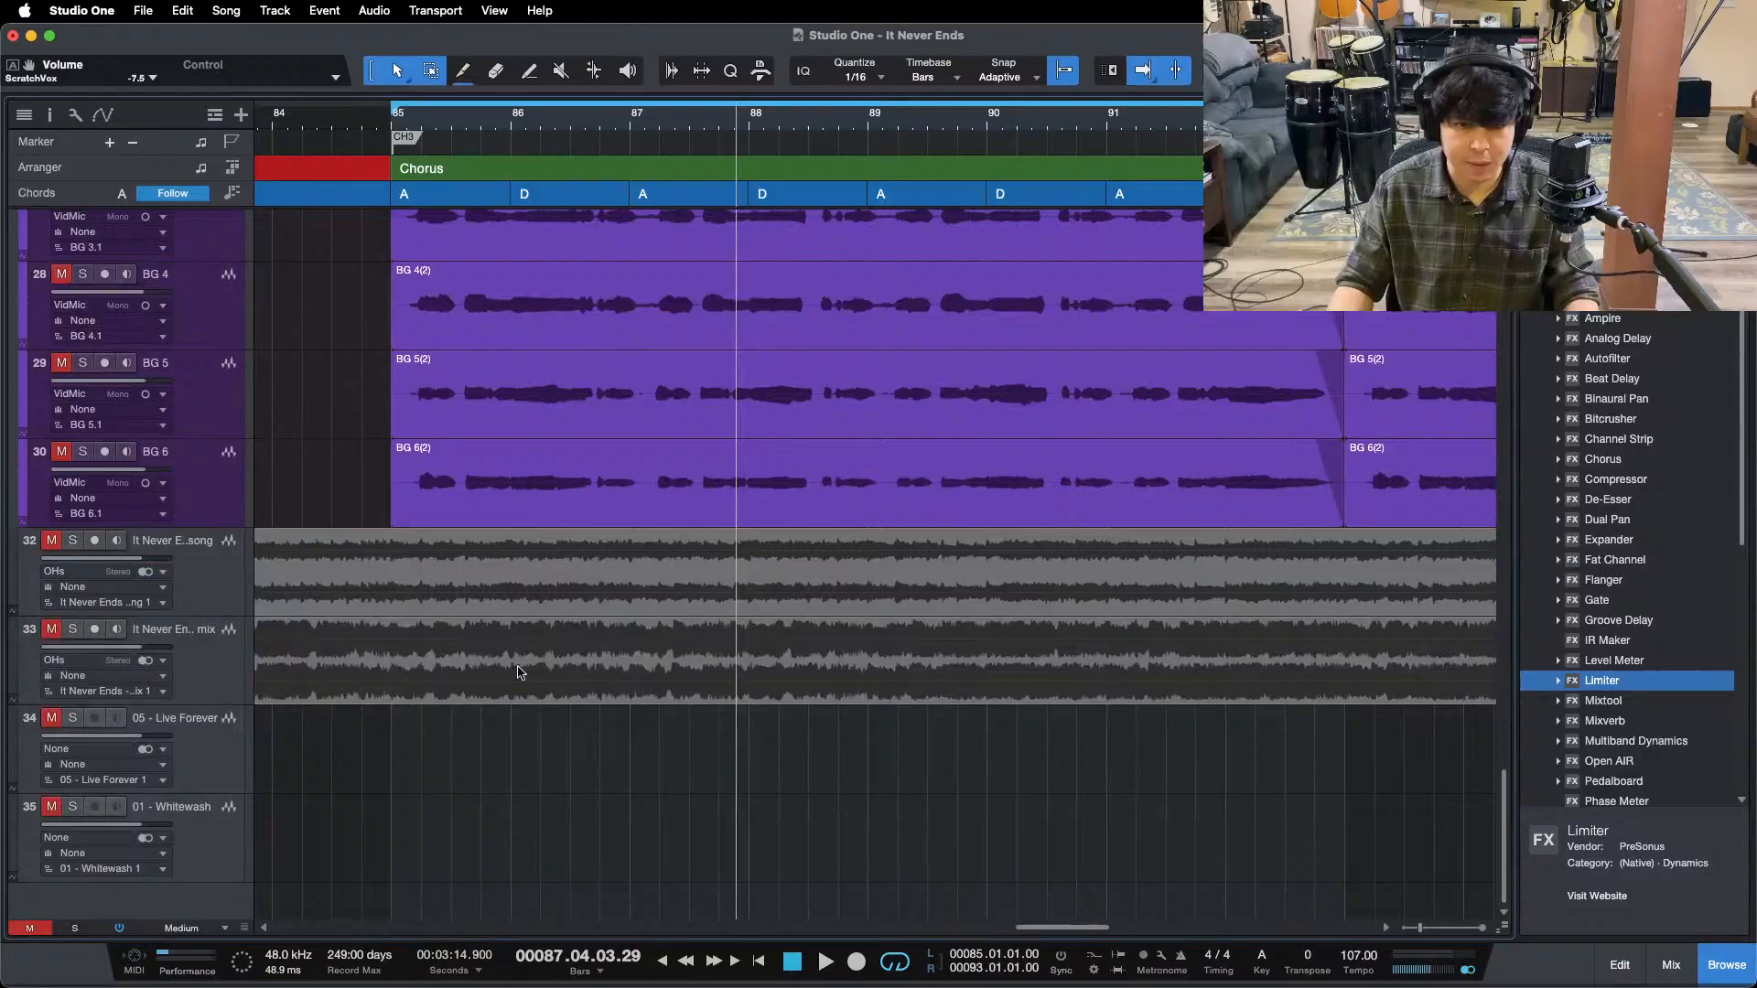
pyautogui.click(201, 744)
pyautogui.hotkey('shift', 'f')
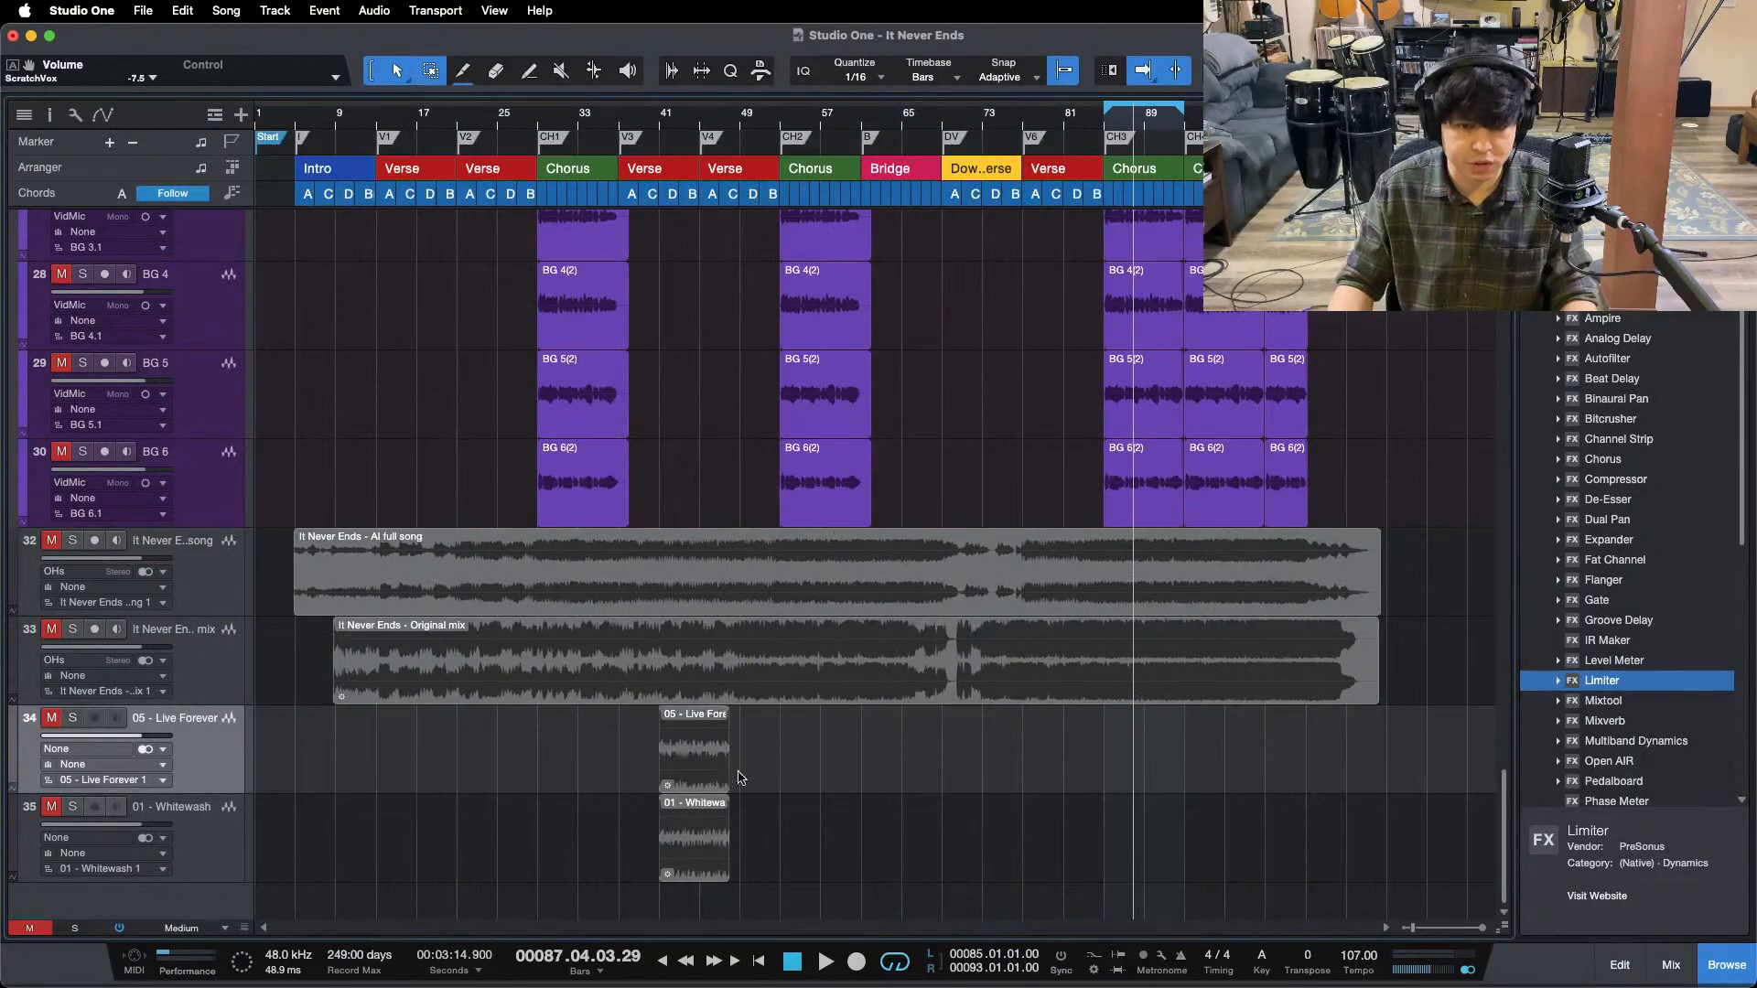
pyautogui.moveTo(750, 723); pyautogui.dragTo(669, 833)
pyautogui.moveTo(703, 755); pyautogui.dragTo(1143, 747)
pyautogui.press('z')
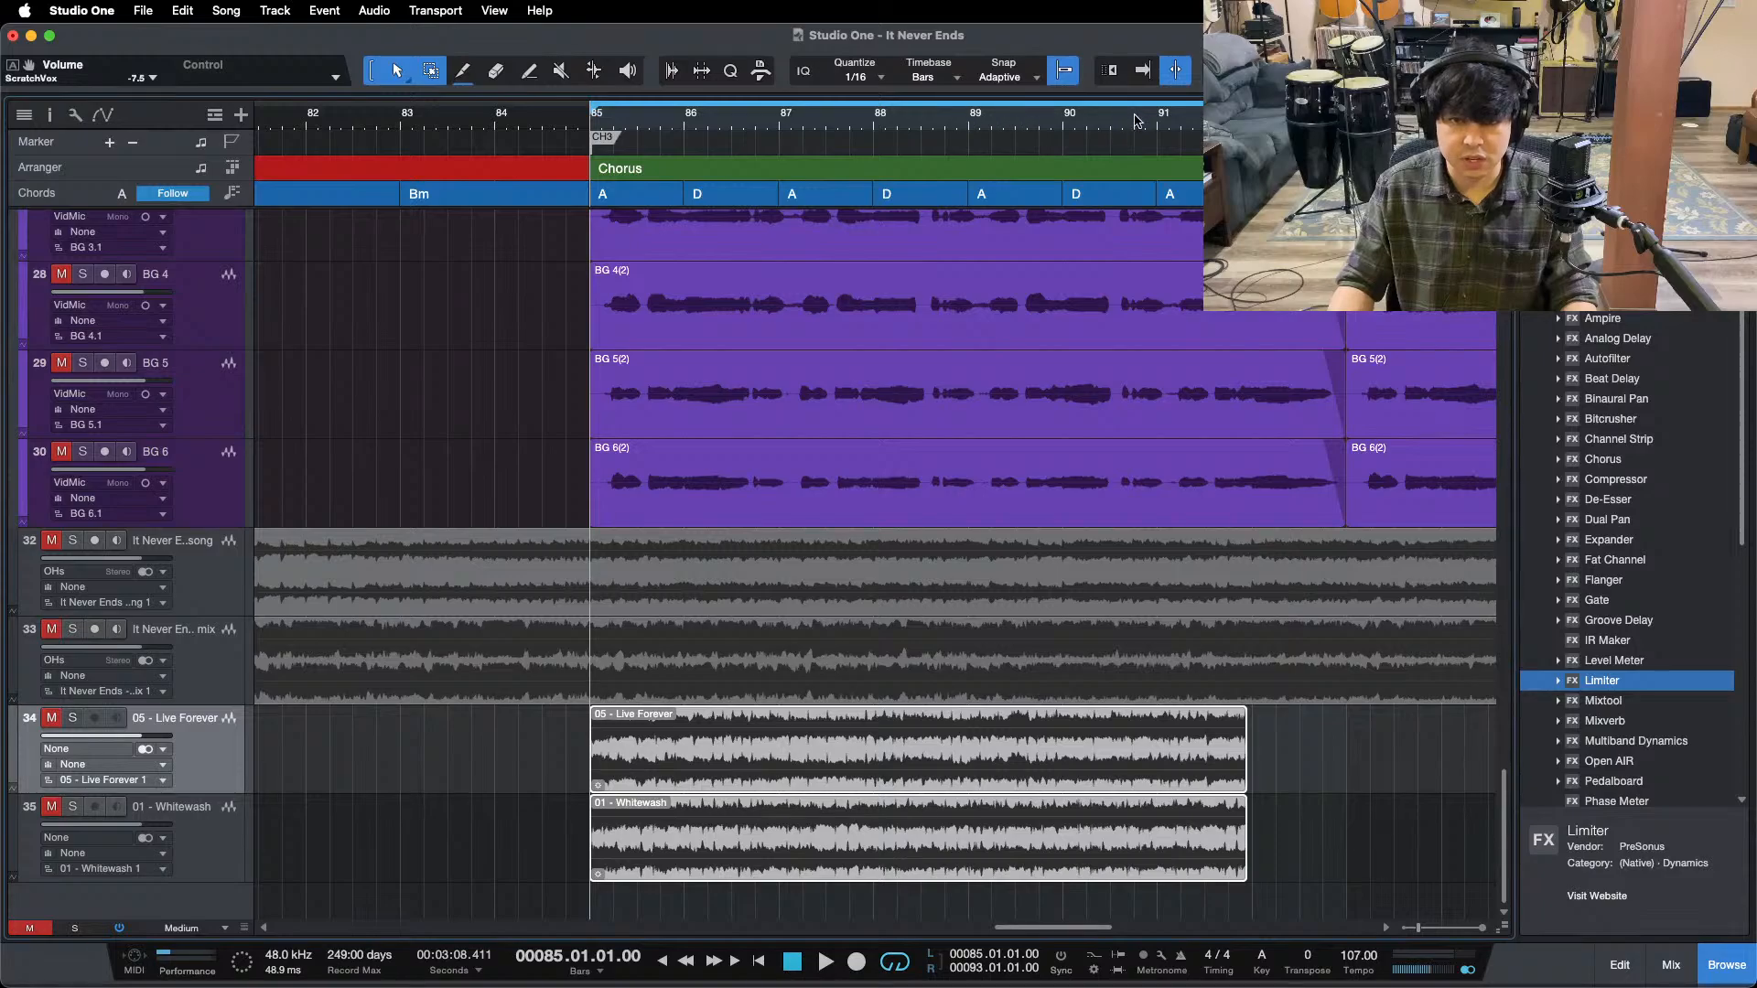
# - Shorten the chorus loop range so it runs from bar 85 to bar 91 over the reference clips
pyautogui.click(1158, 111)
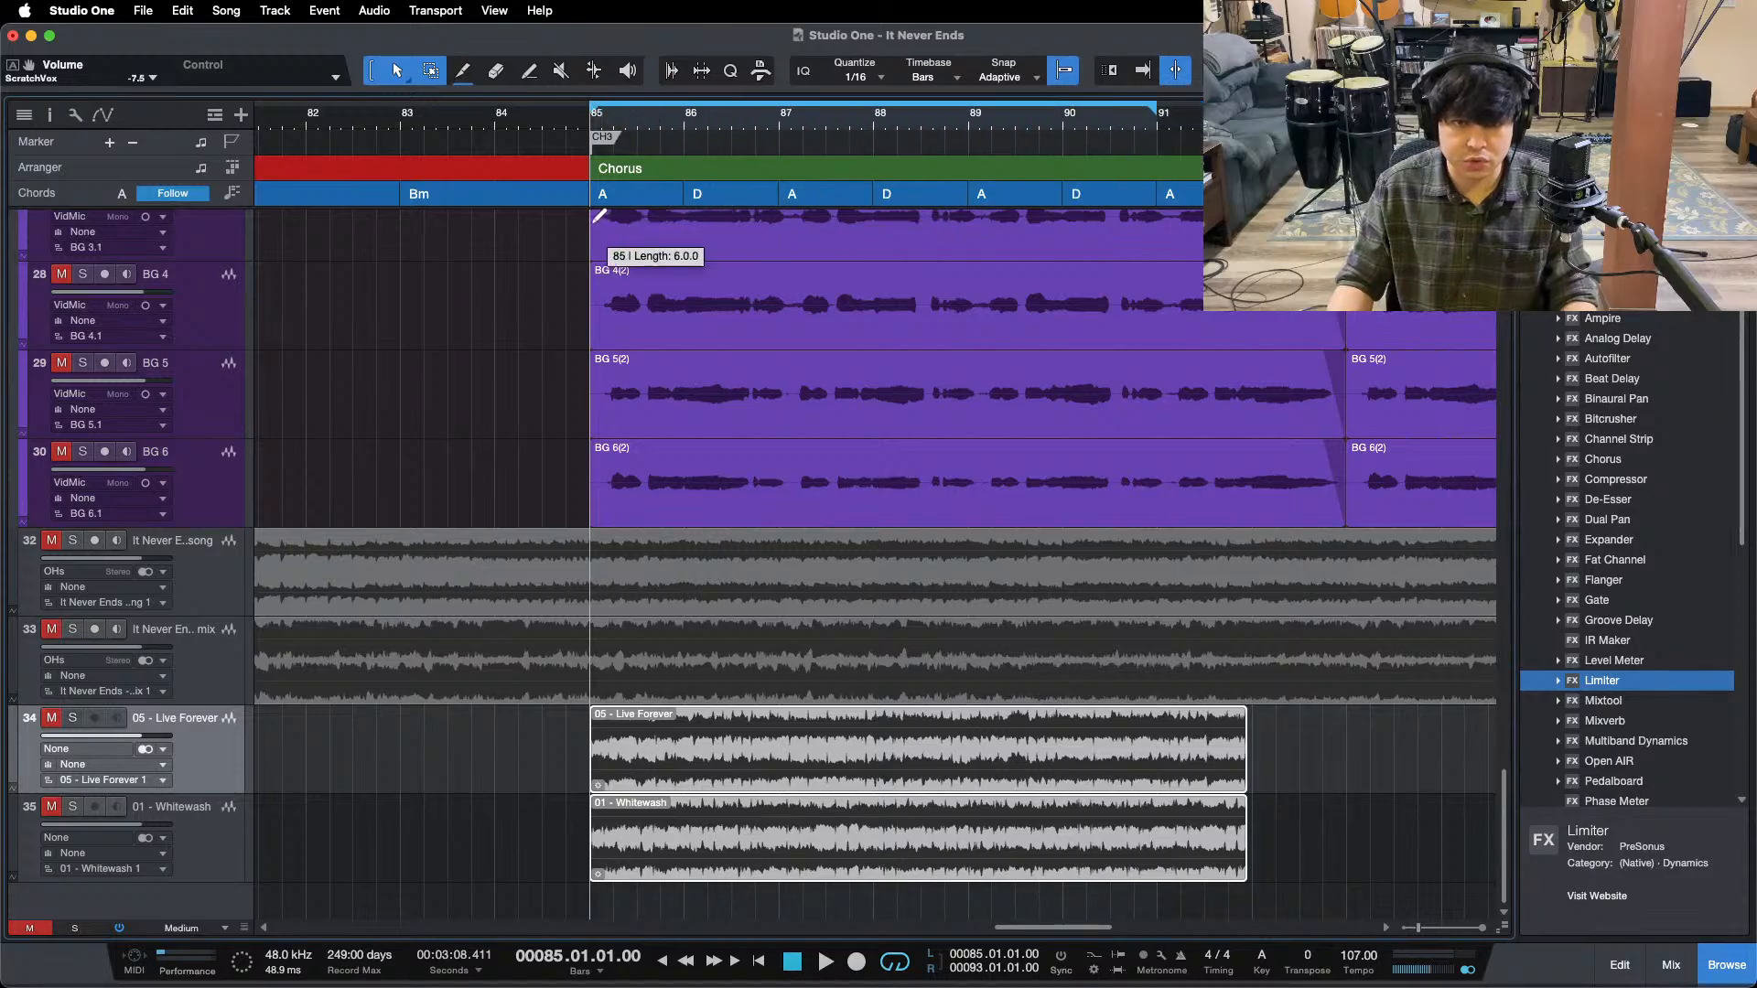
pyautogui.moveTo(853, 128); pyautogui.dragTo(836, 144)
pyautogui.click(974, 958)
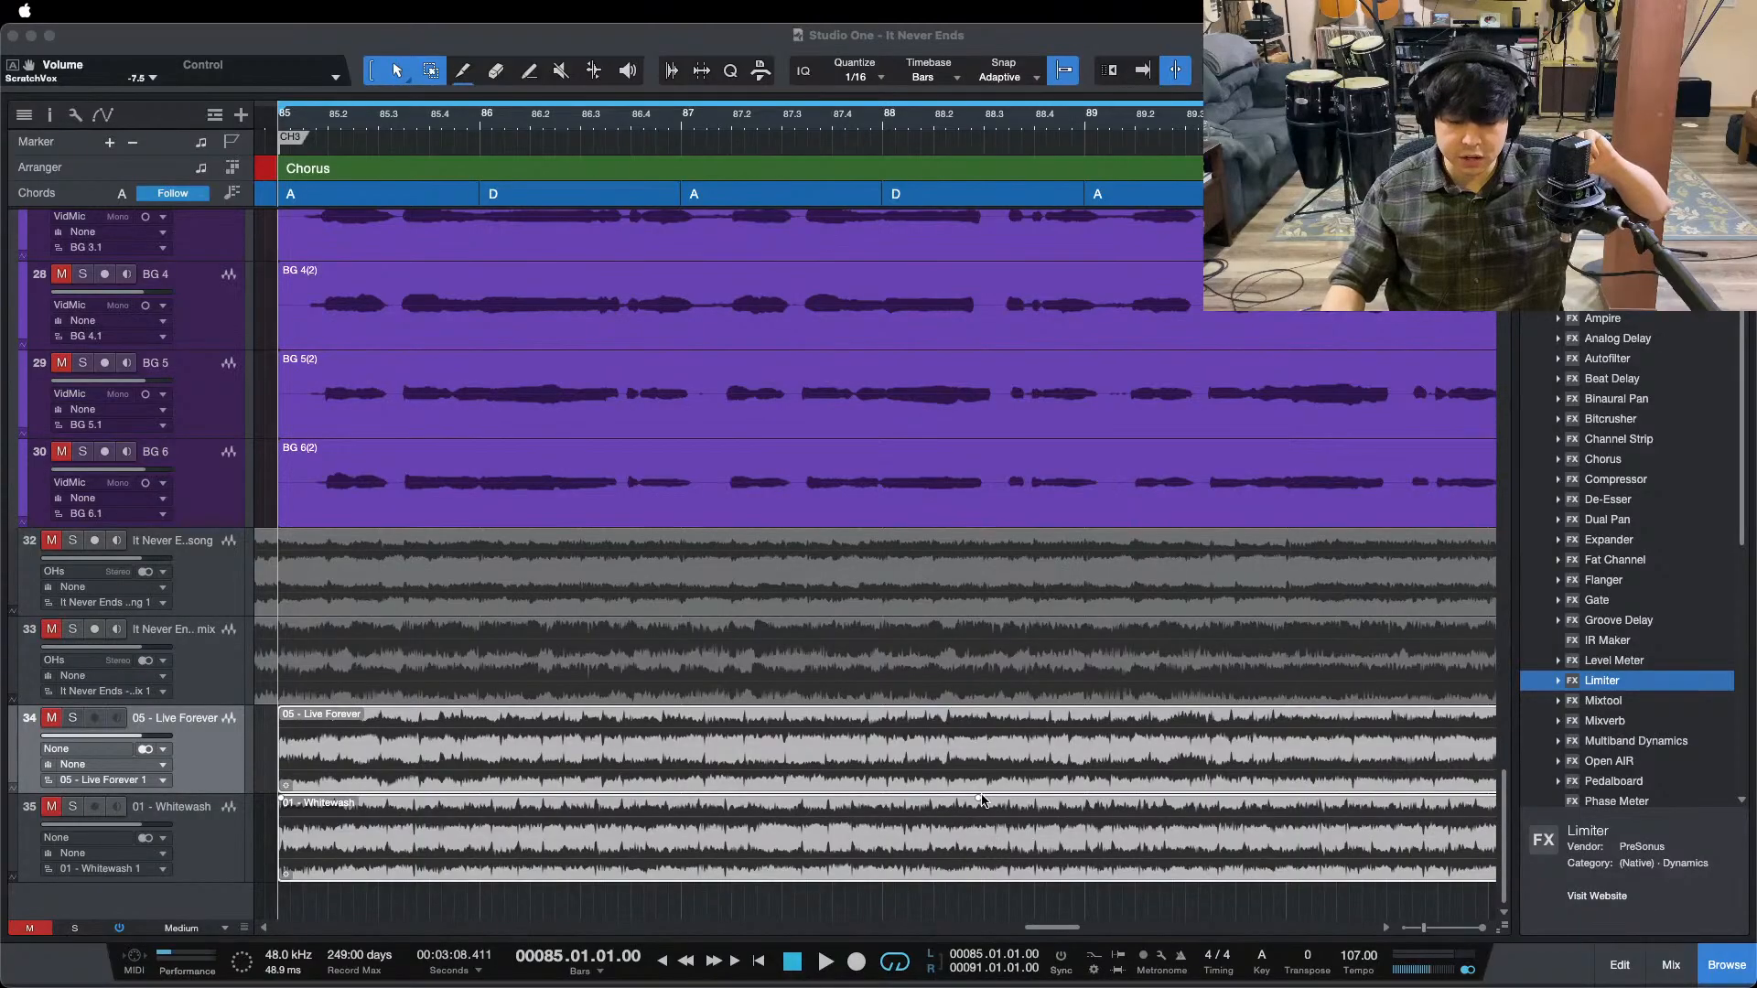
# - In the mixer, lower the high cut in the Main output's Pro EQ to 48.9 Hz and raise the Main fader to +5.8 dB
pyautogui.click(1680, 906)
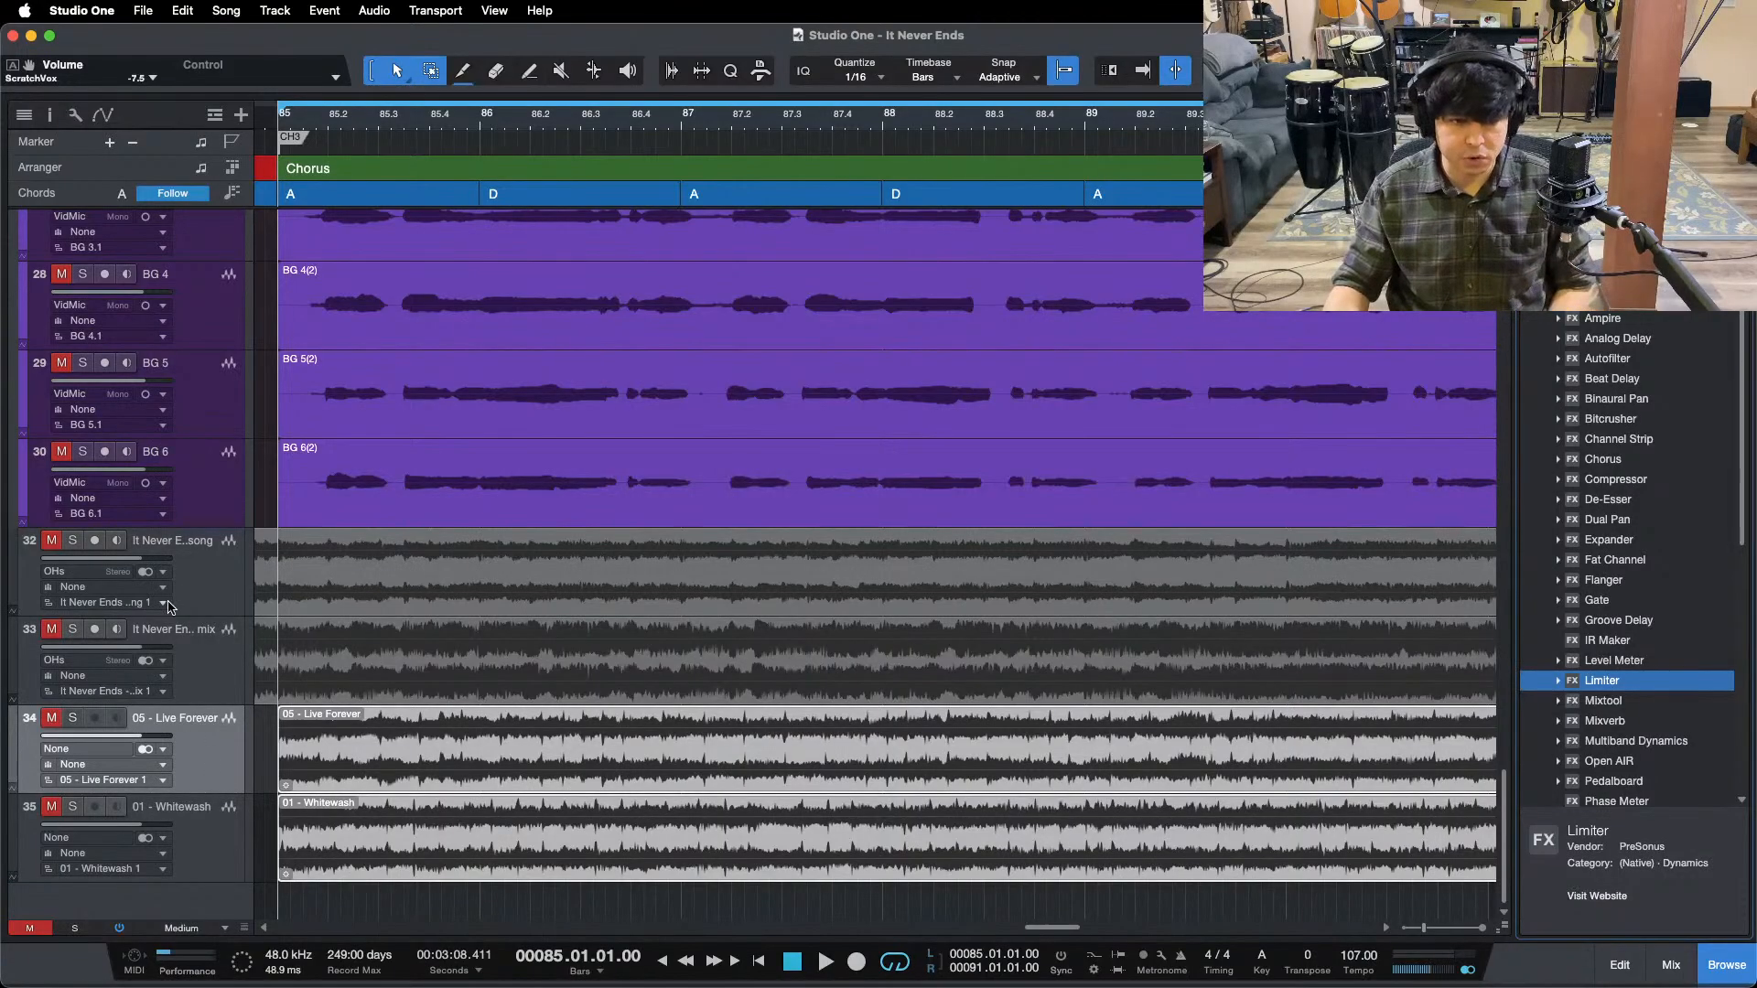
pyautogui.press('F3')
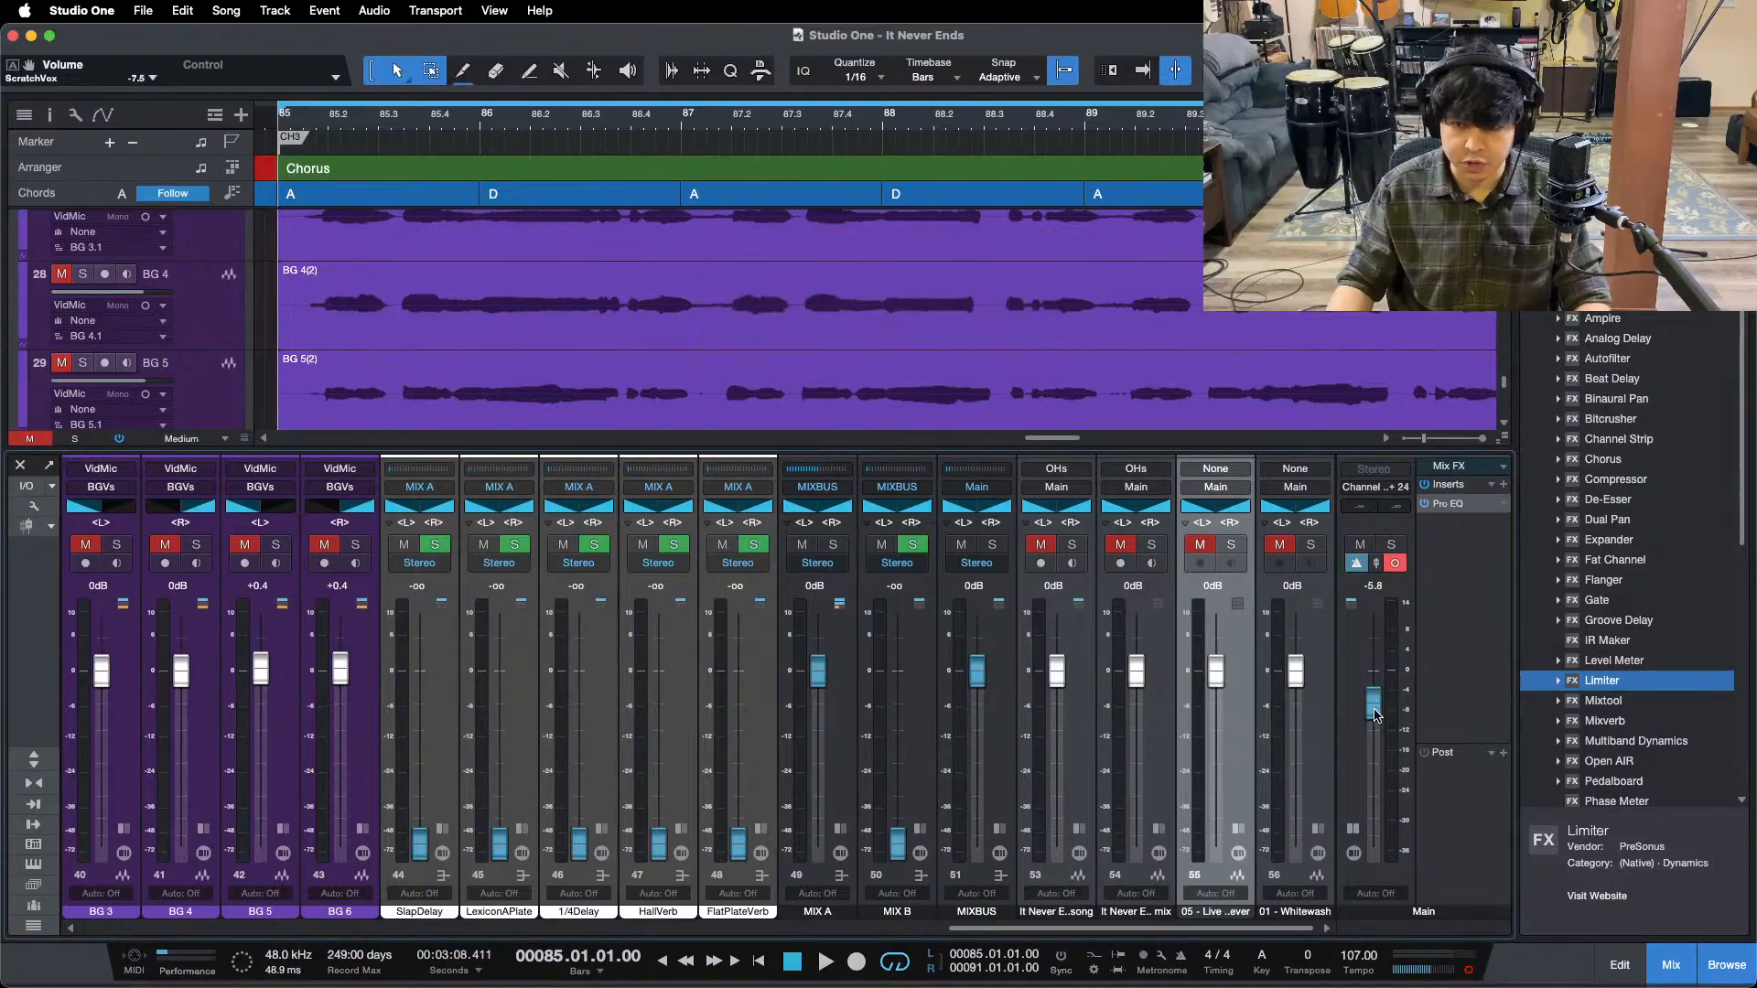
pyautogui.keyDown('alt'); pyautogui.click(1373, 703); pyautogui.keyUp('alt')
pyautogui.doubleClick(1469, 508)
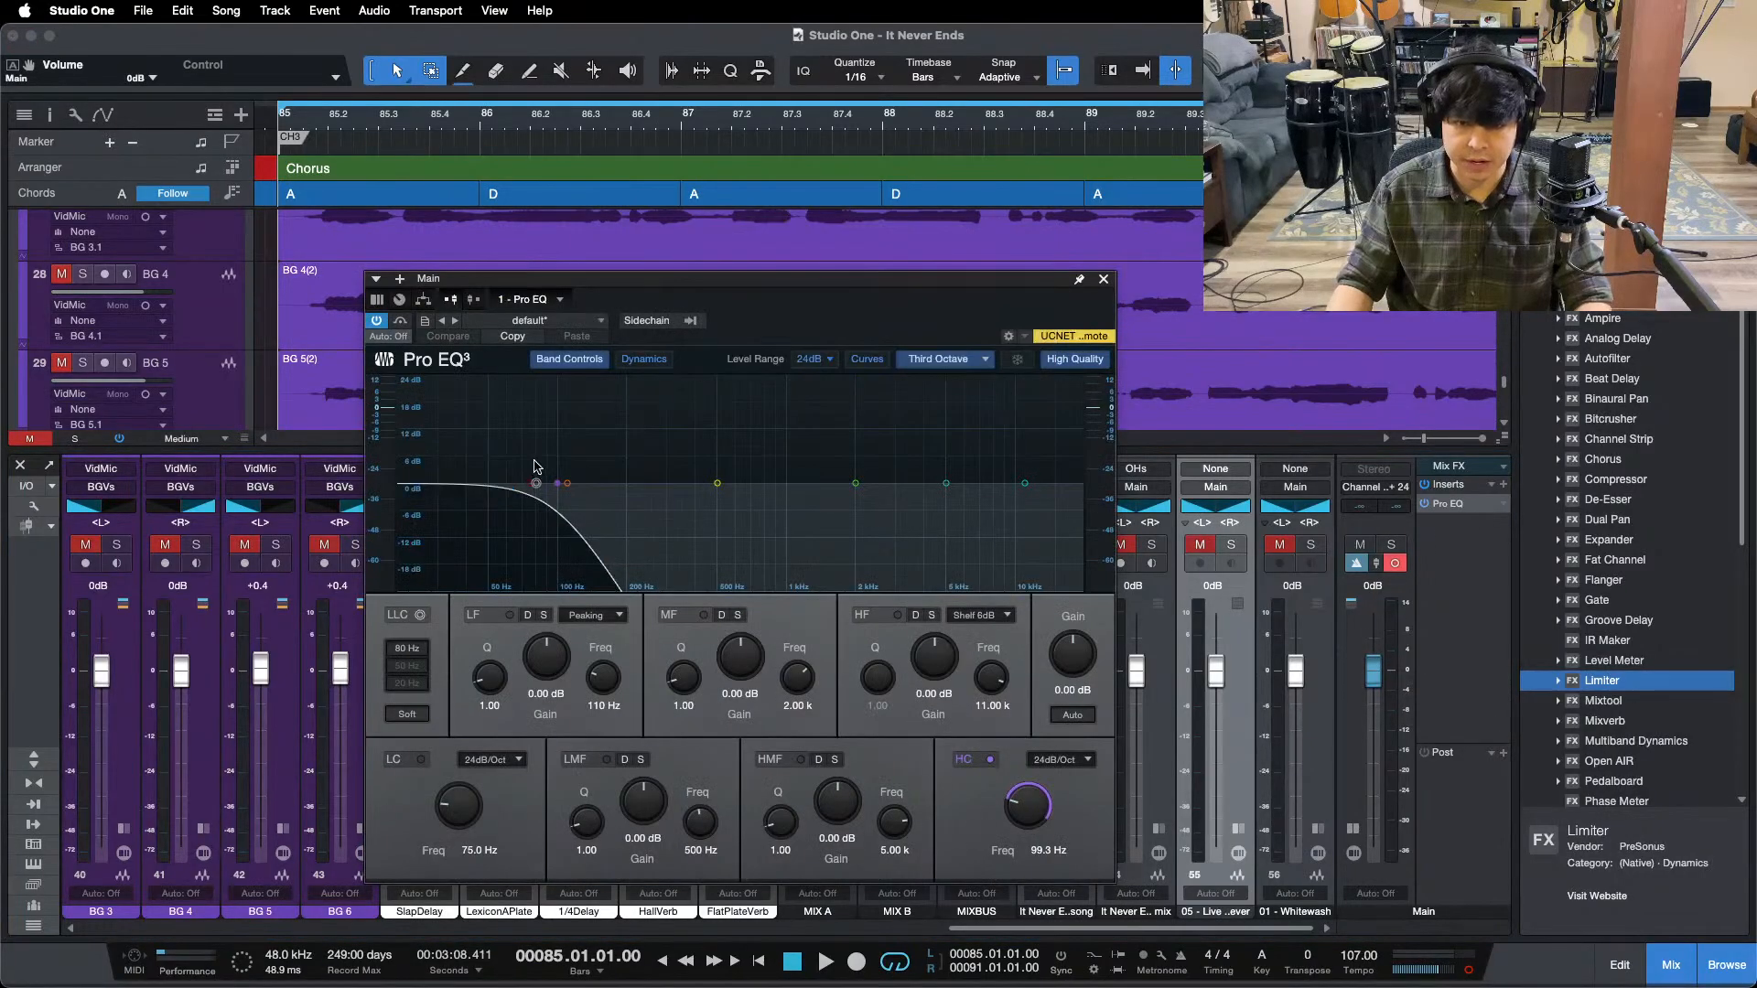
pyautogui.moveTo(557, 485); pyautogui.dragTo(486, 492)
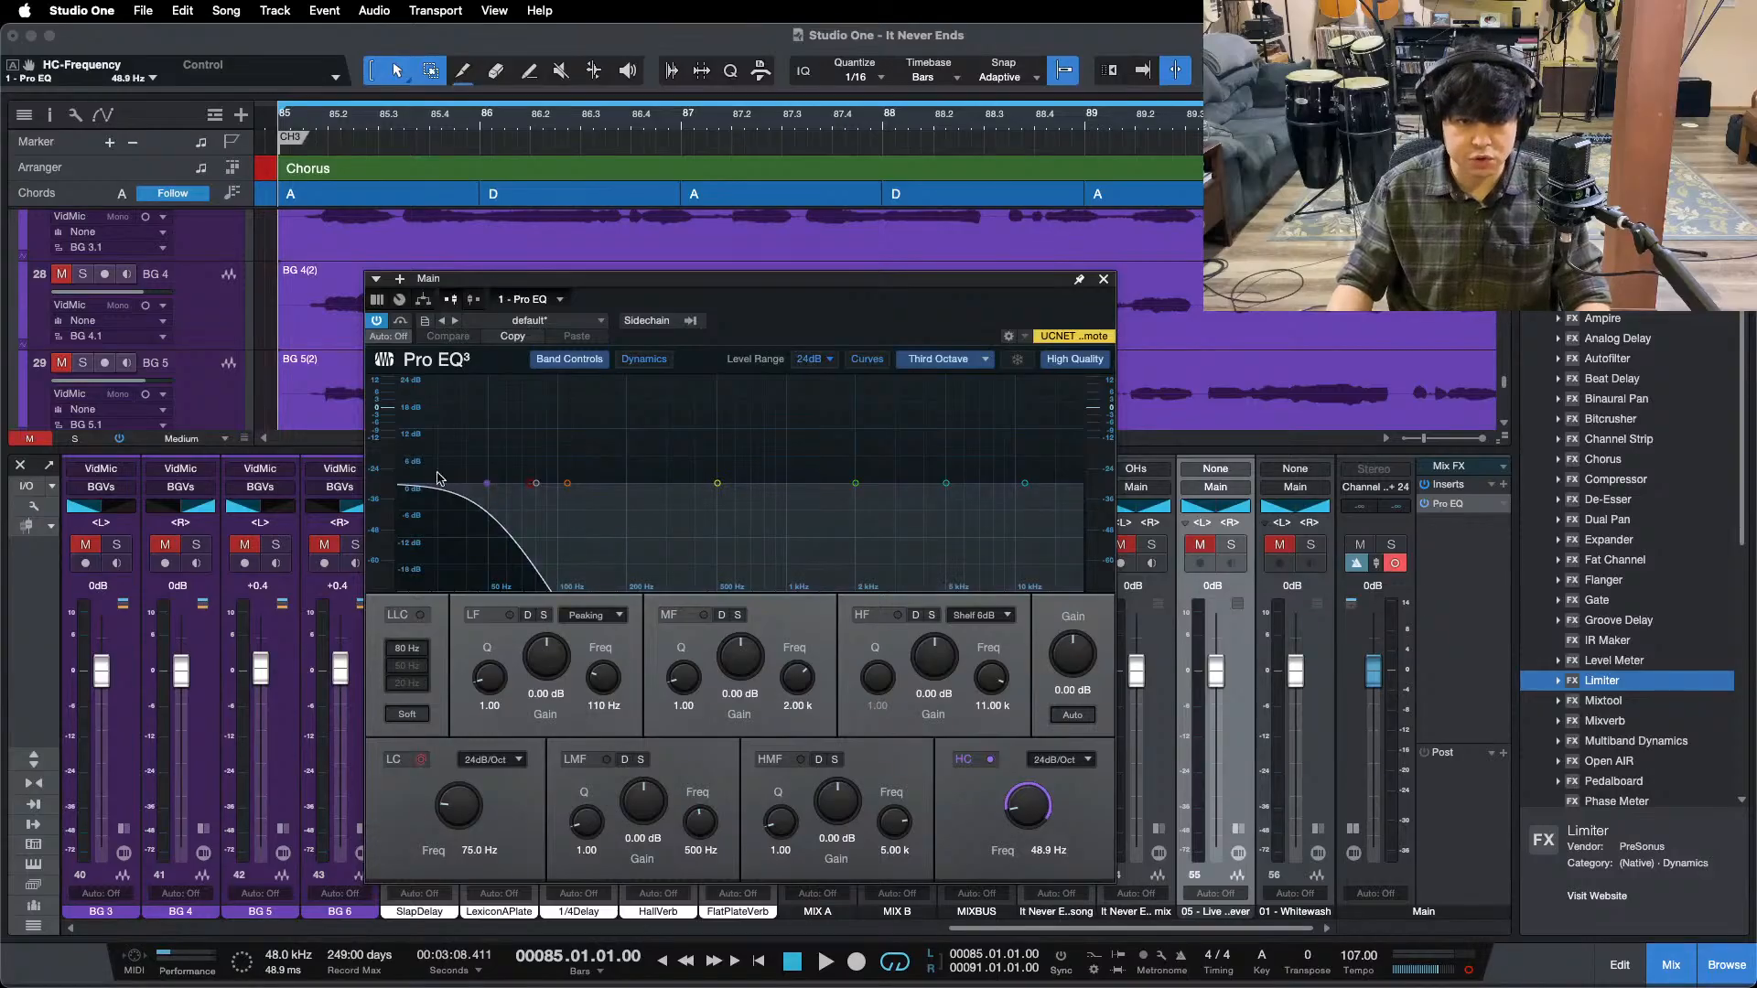
pyautogui.scroll(5, 1372, 663)
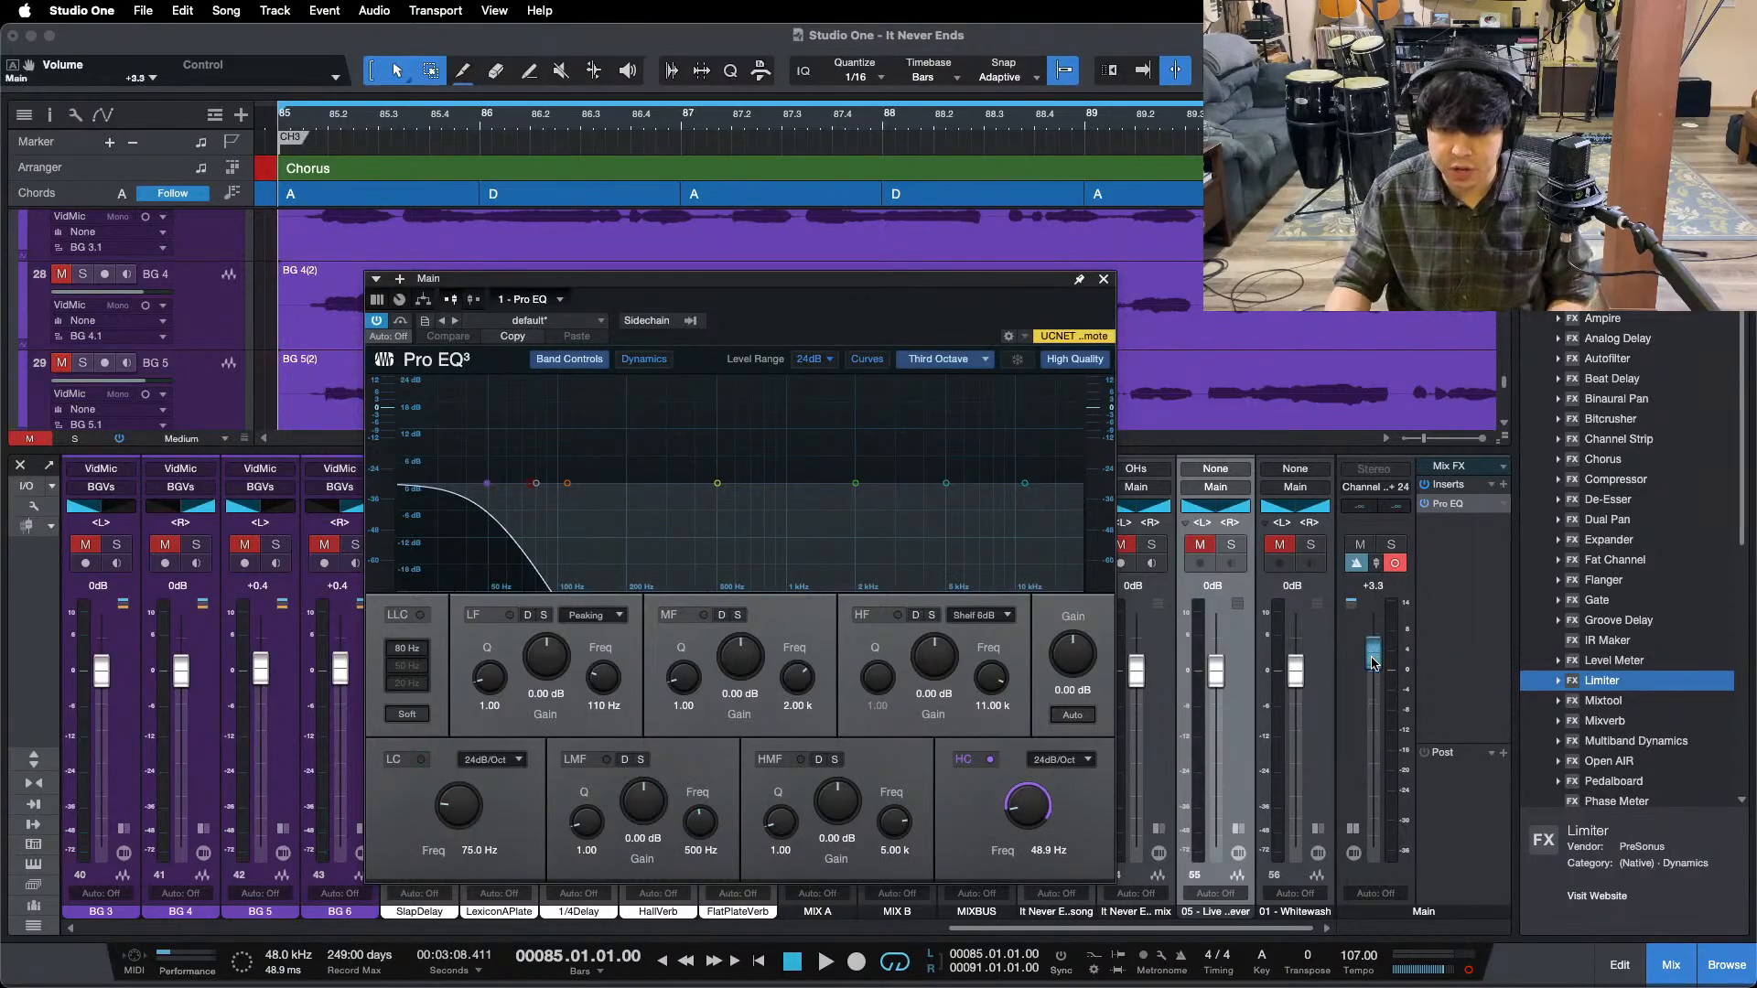
pyautogui.moveTo(976, 952)
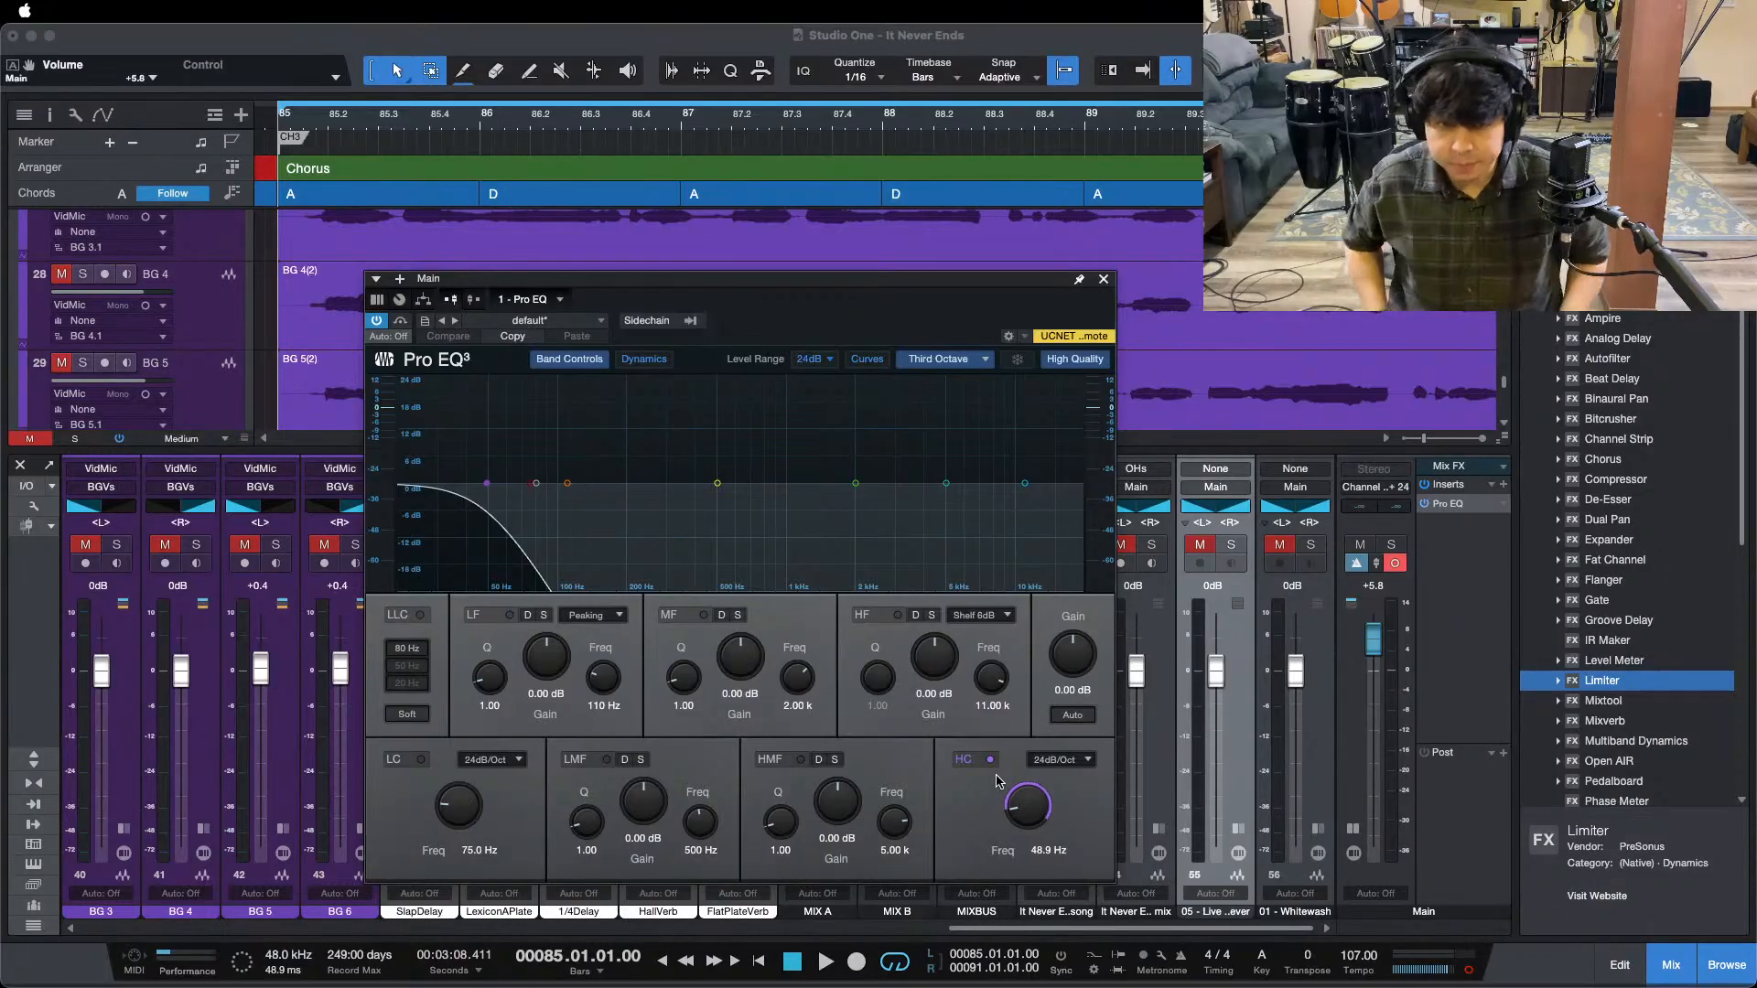
pyautogui.click(1487, 663)
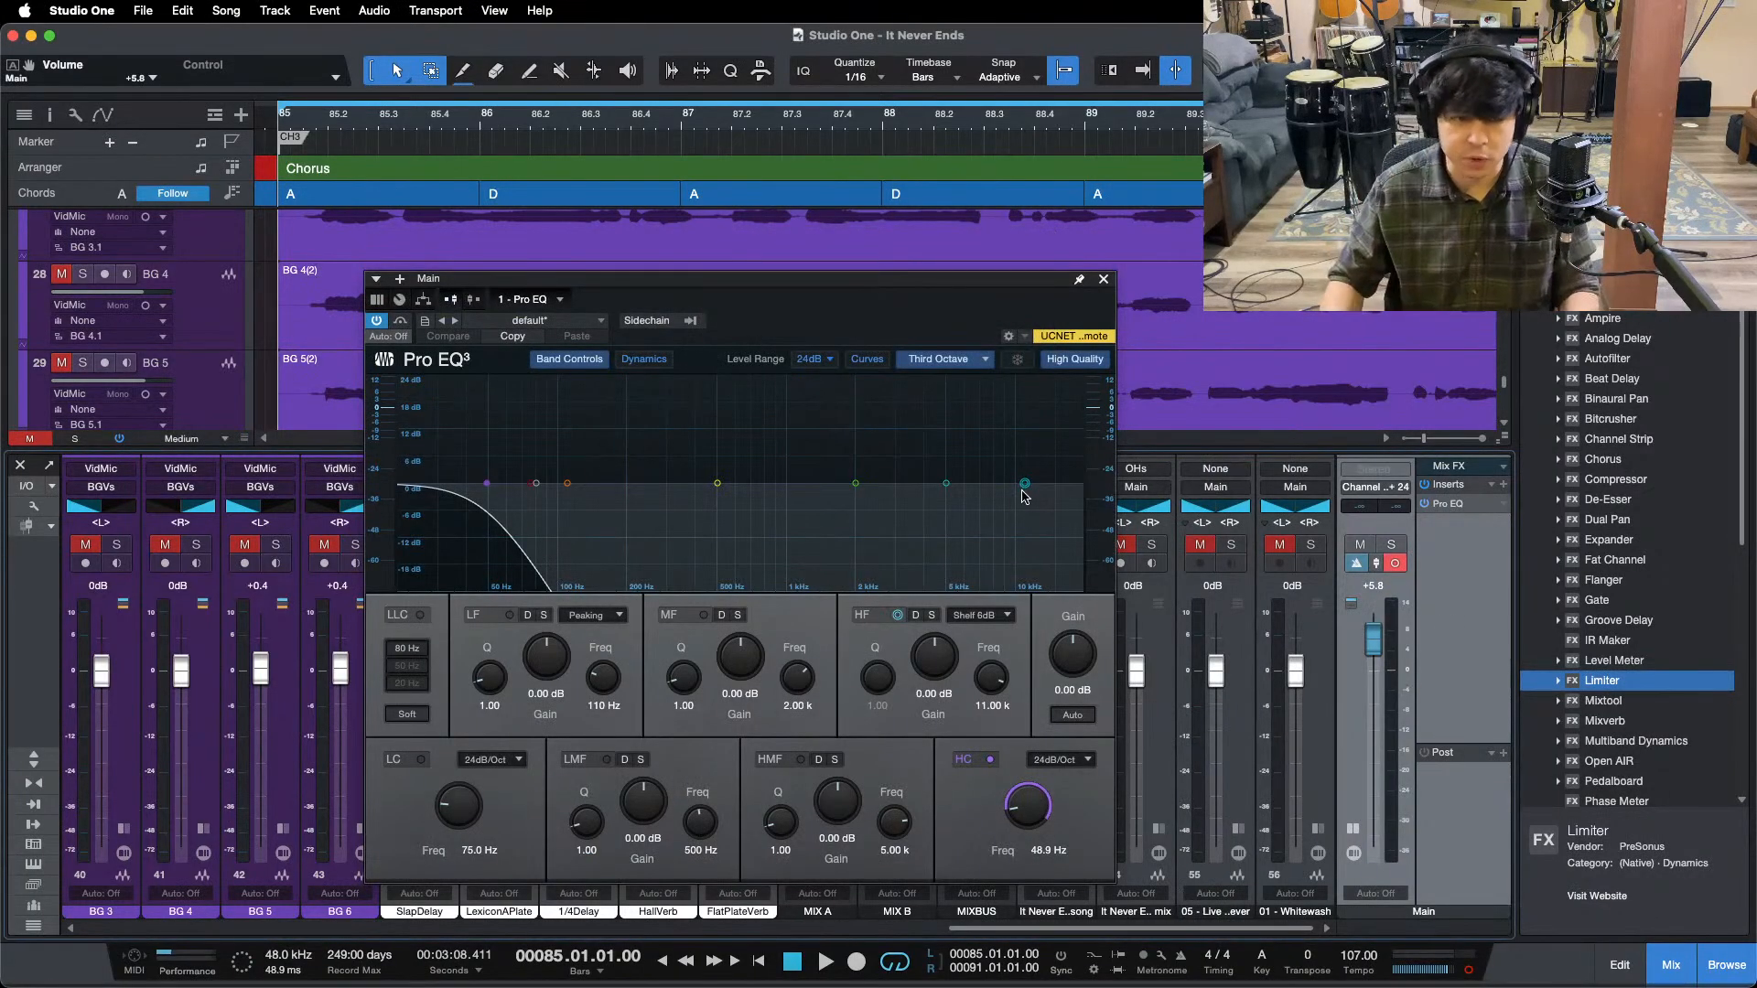
pyautogui.click(1103, 280)
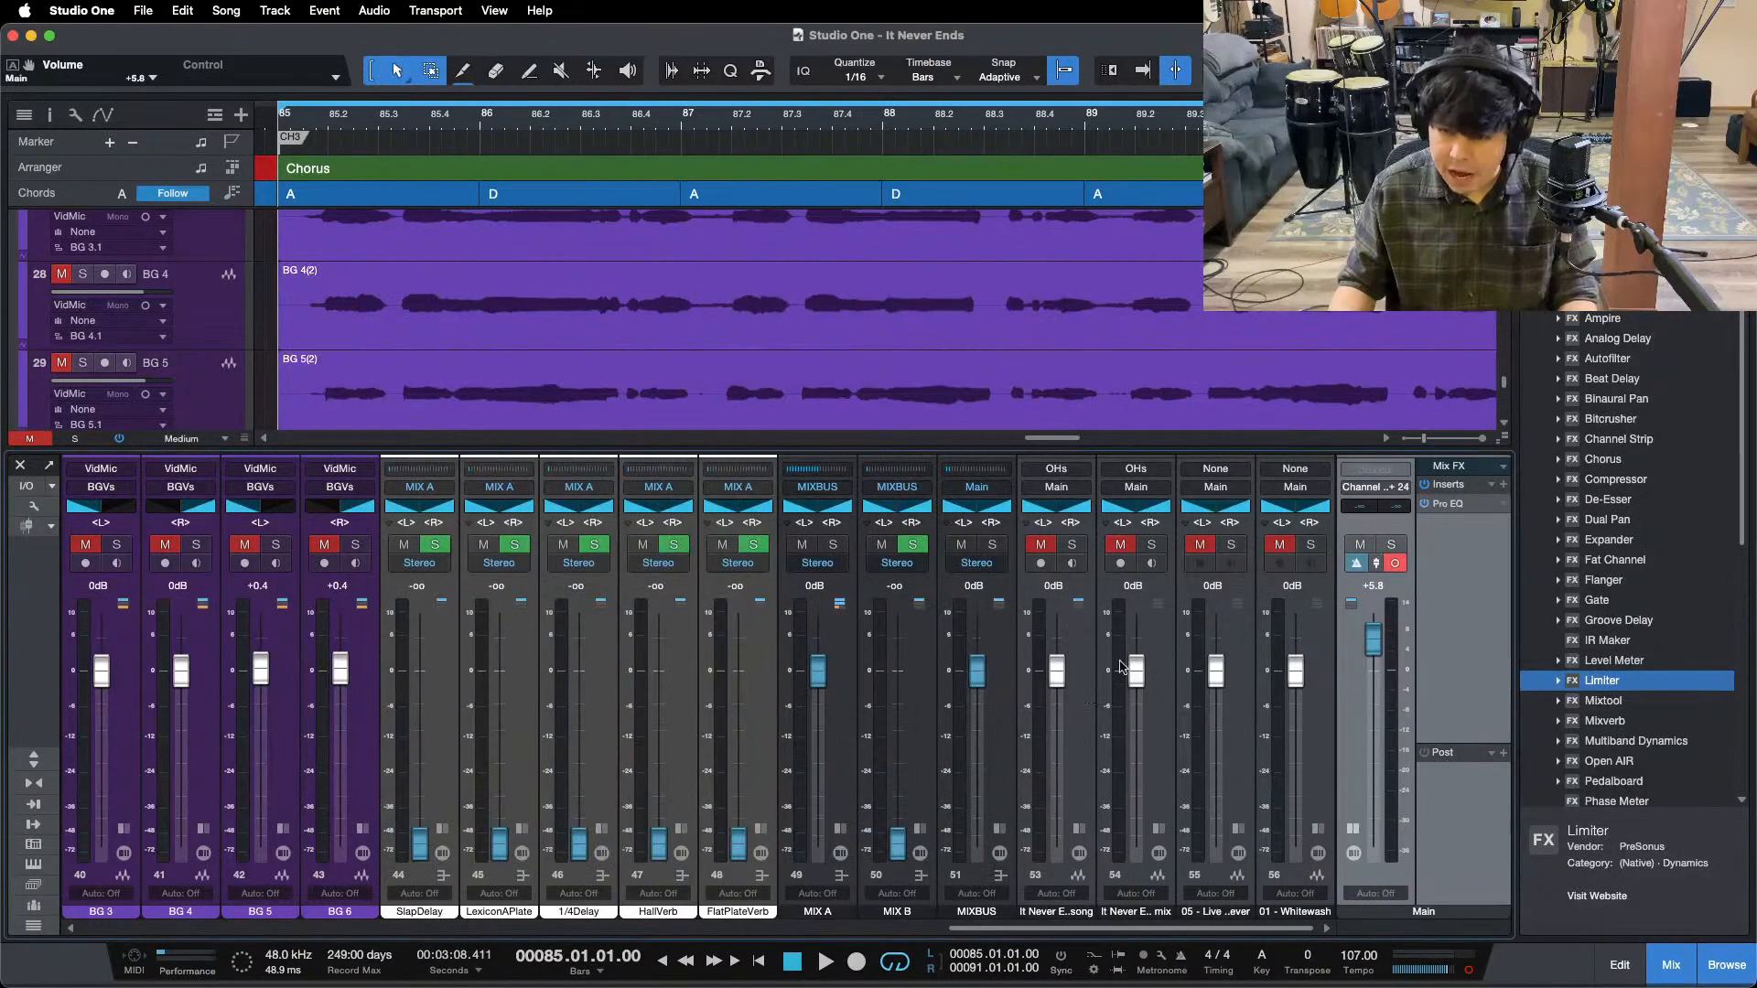
pyautogui.click(1453, 504)
pyautogui.click(1103, 280)
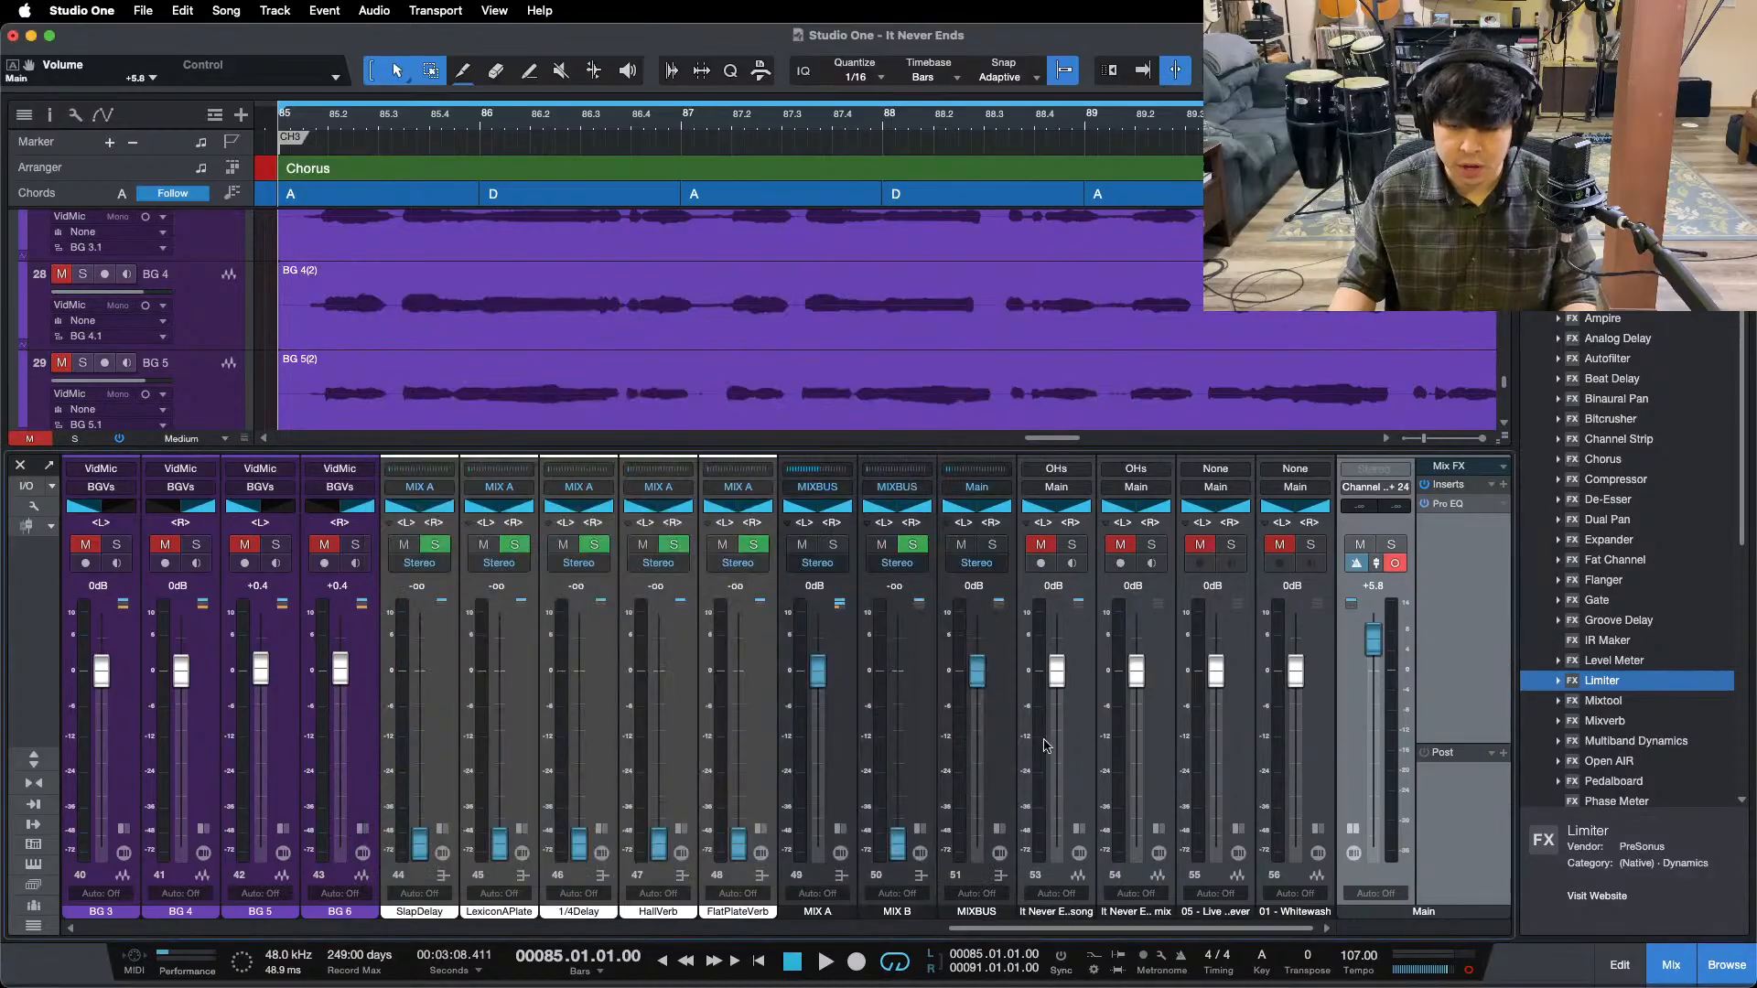
# - Move the two It Never Ends channels, full song and mix, together to after the Whitewash channel
pyautogui.click(1082, 769)
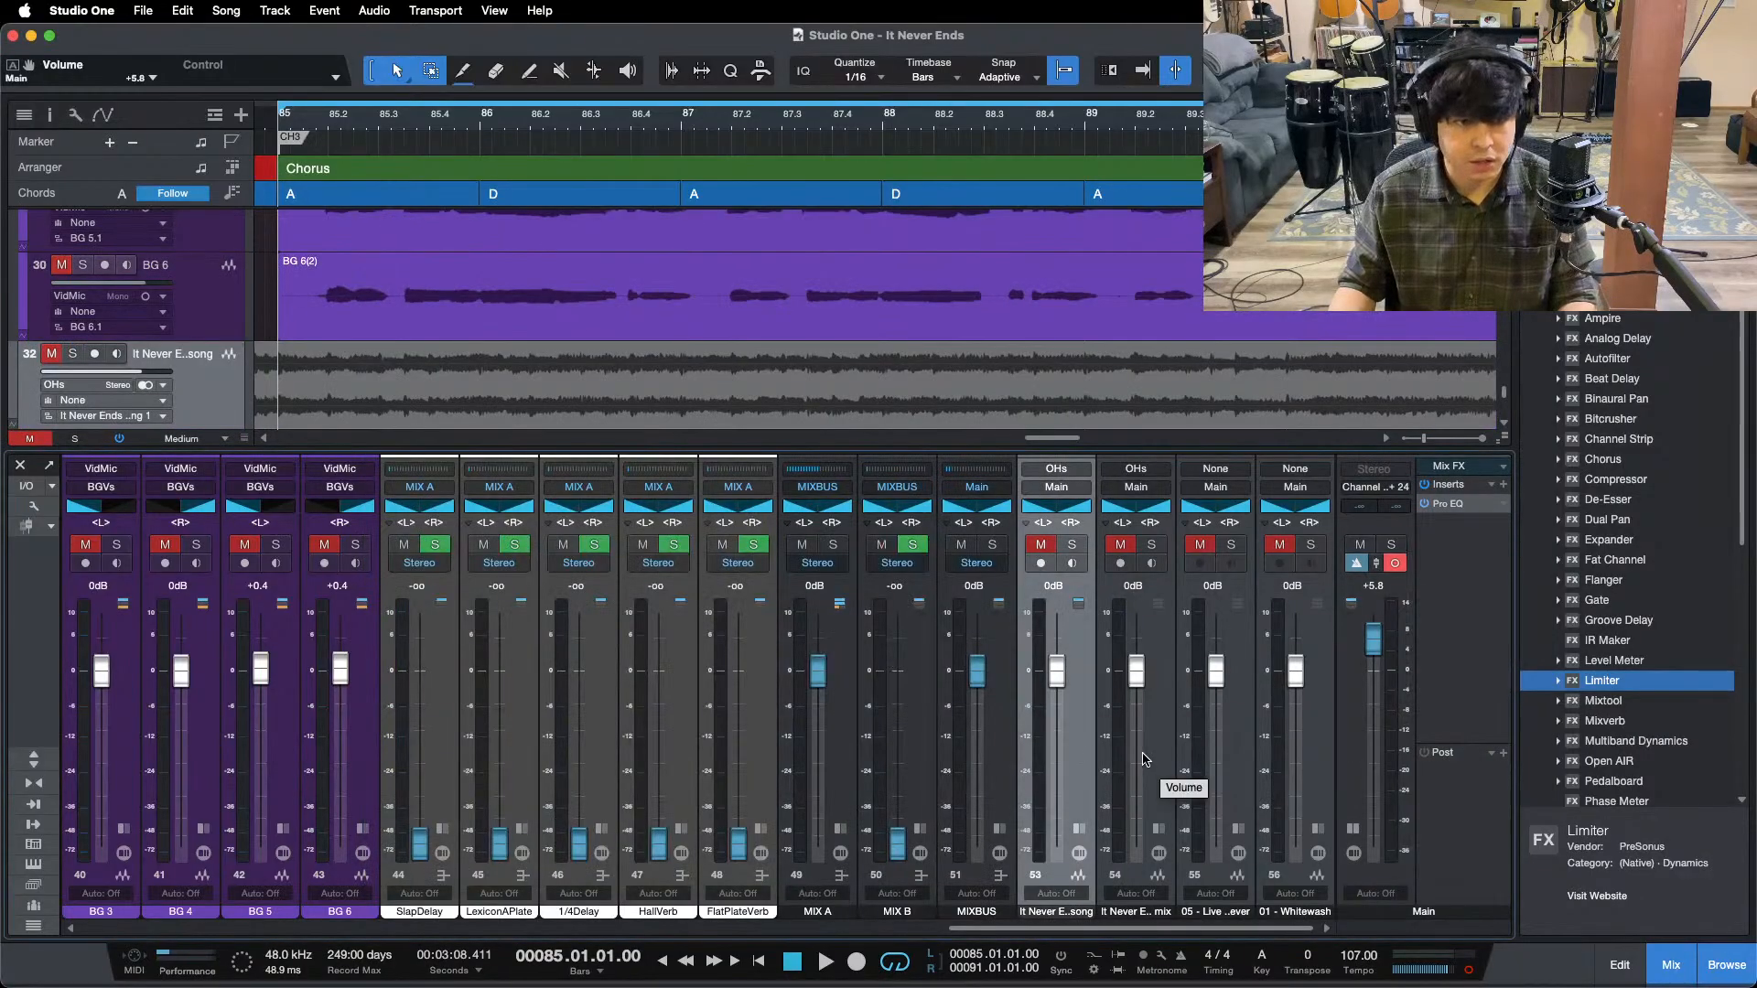
pyautogui.keyDown('shift'); pyautogui.click(1145, 756); pyautogui.keyUp('shift')
pyautogui.moveTo(1285, 744); pyautogui.dragTo(1308, 746)
# - Play the chorus loop and compare the mix with the soloed Whitewash reference through the high cut
pyautogui.press('space')
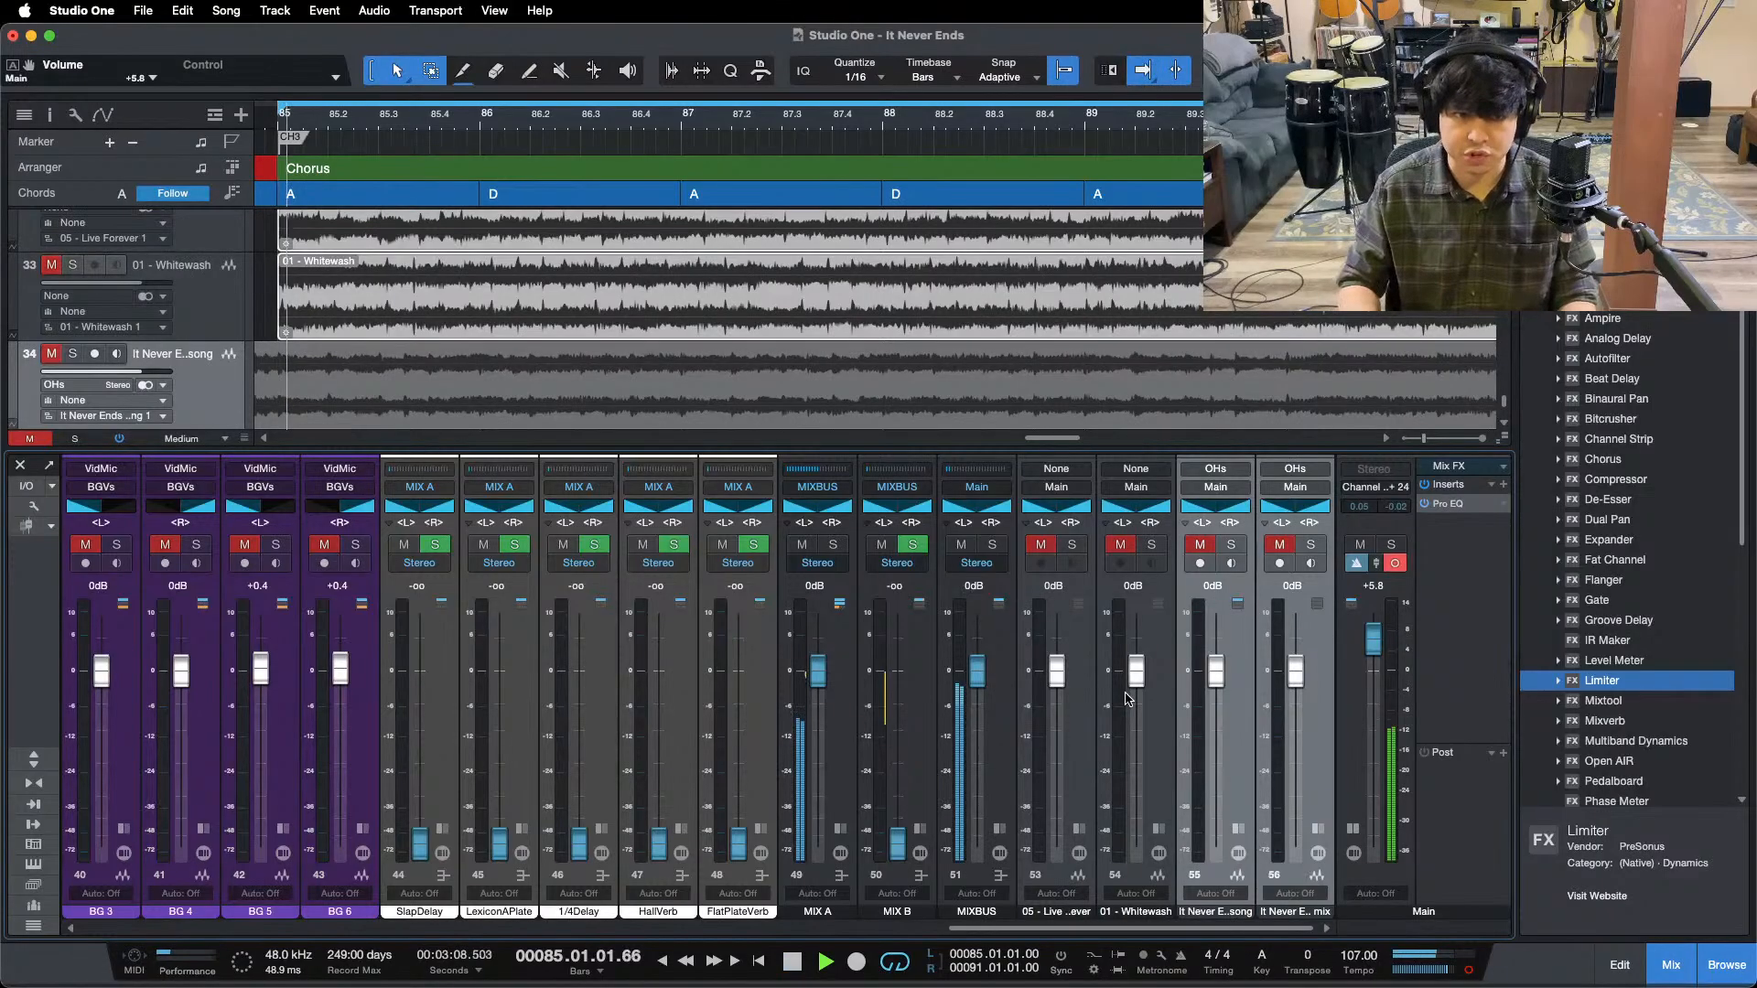
pyautogui.click(1170, 734)
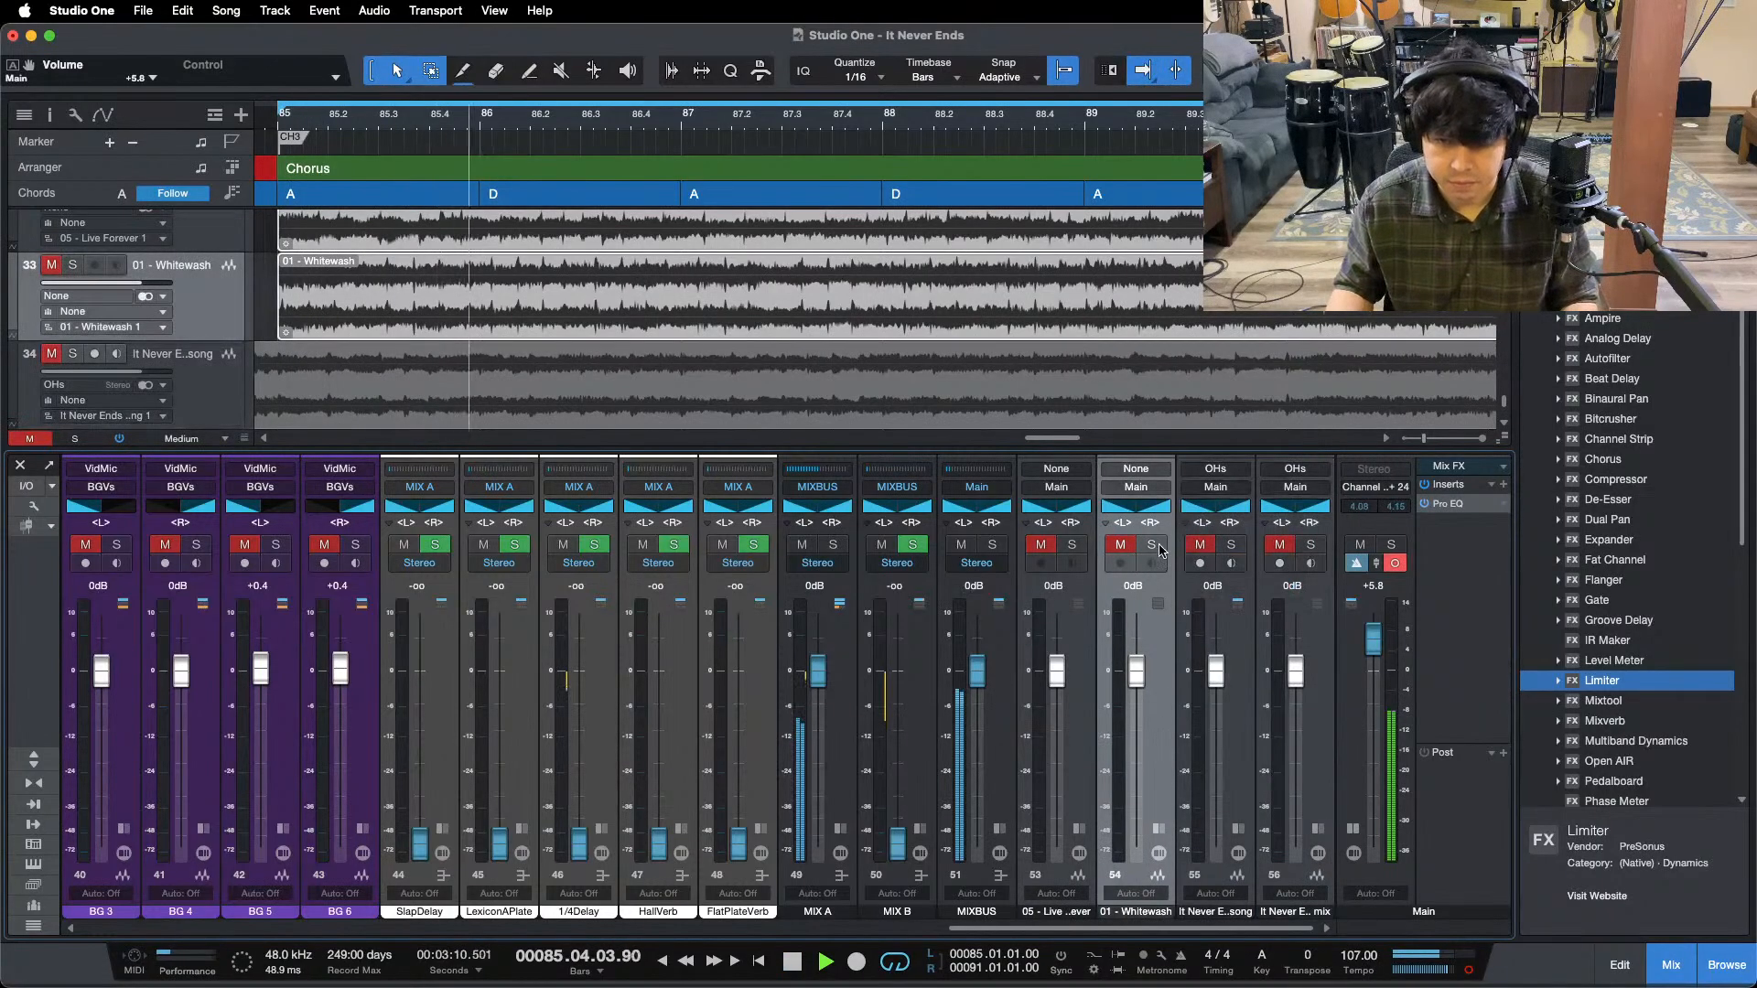
pyautogui.click(1152, 545)
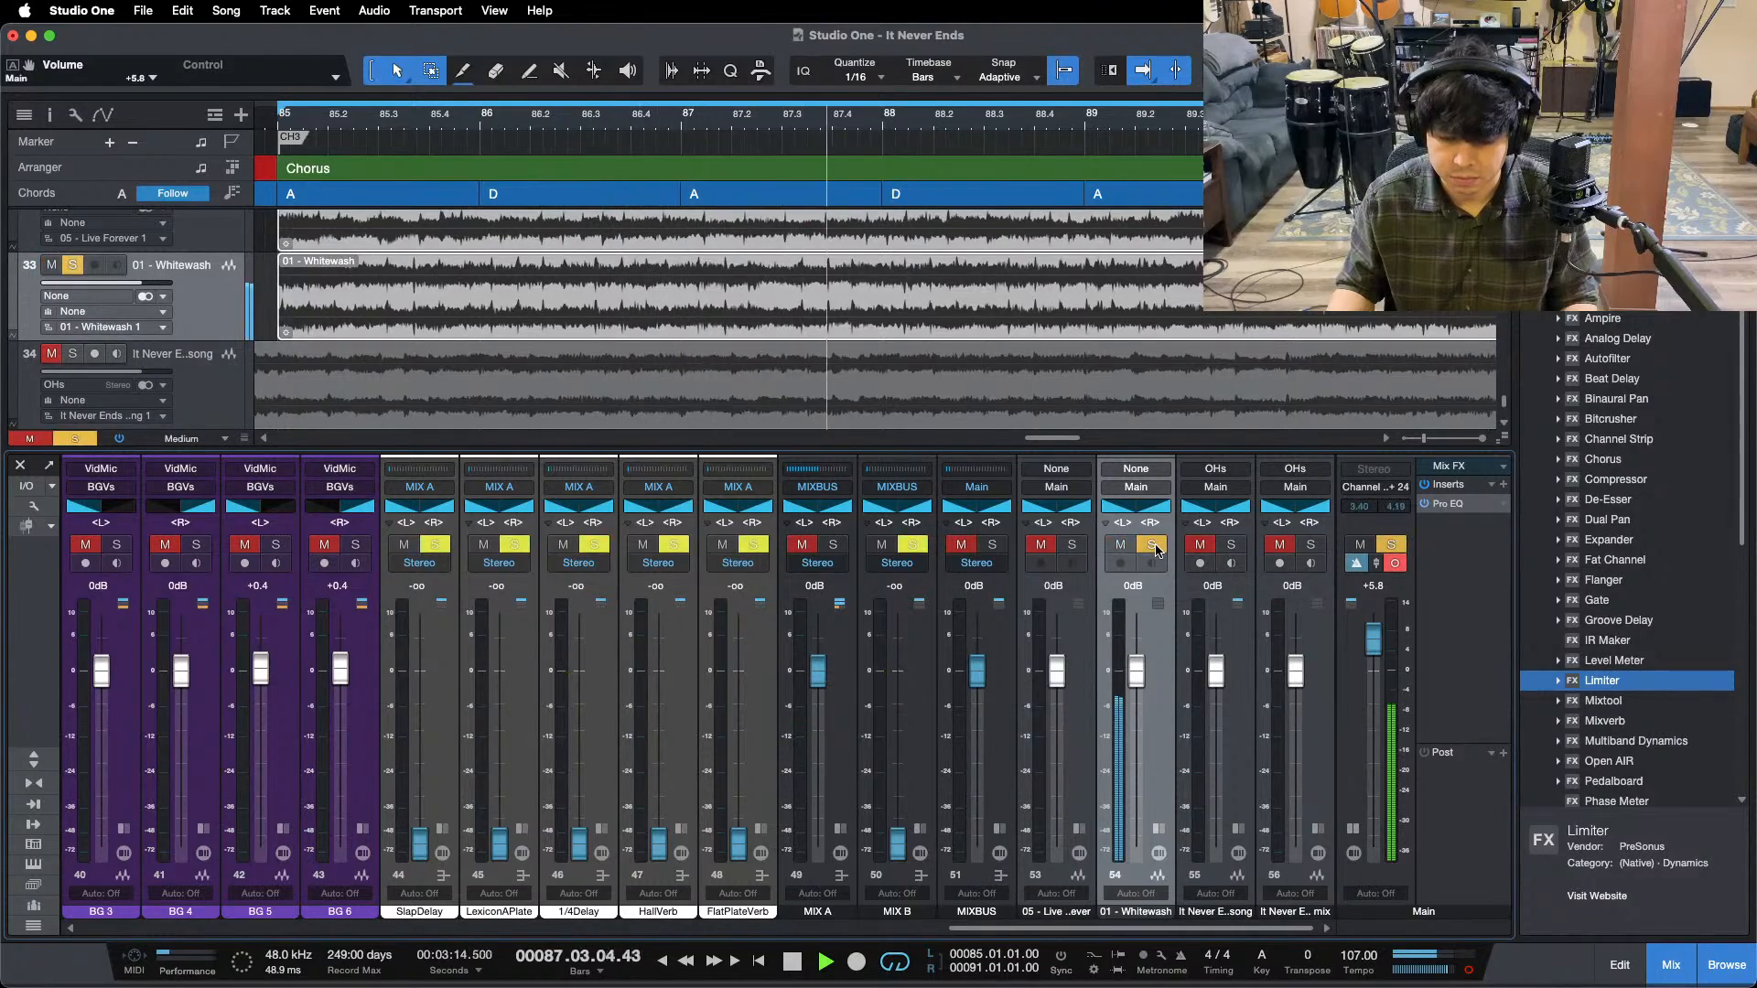
pyautogui.click(1155, 547)
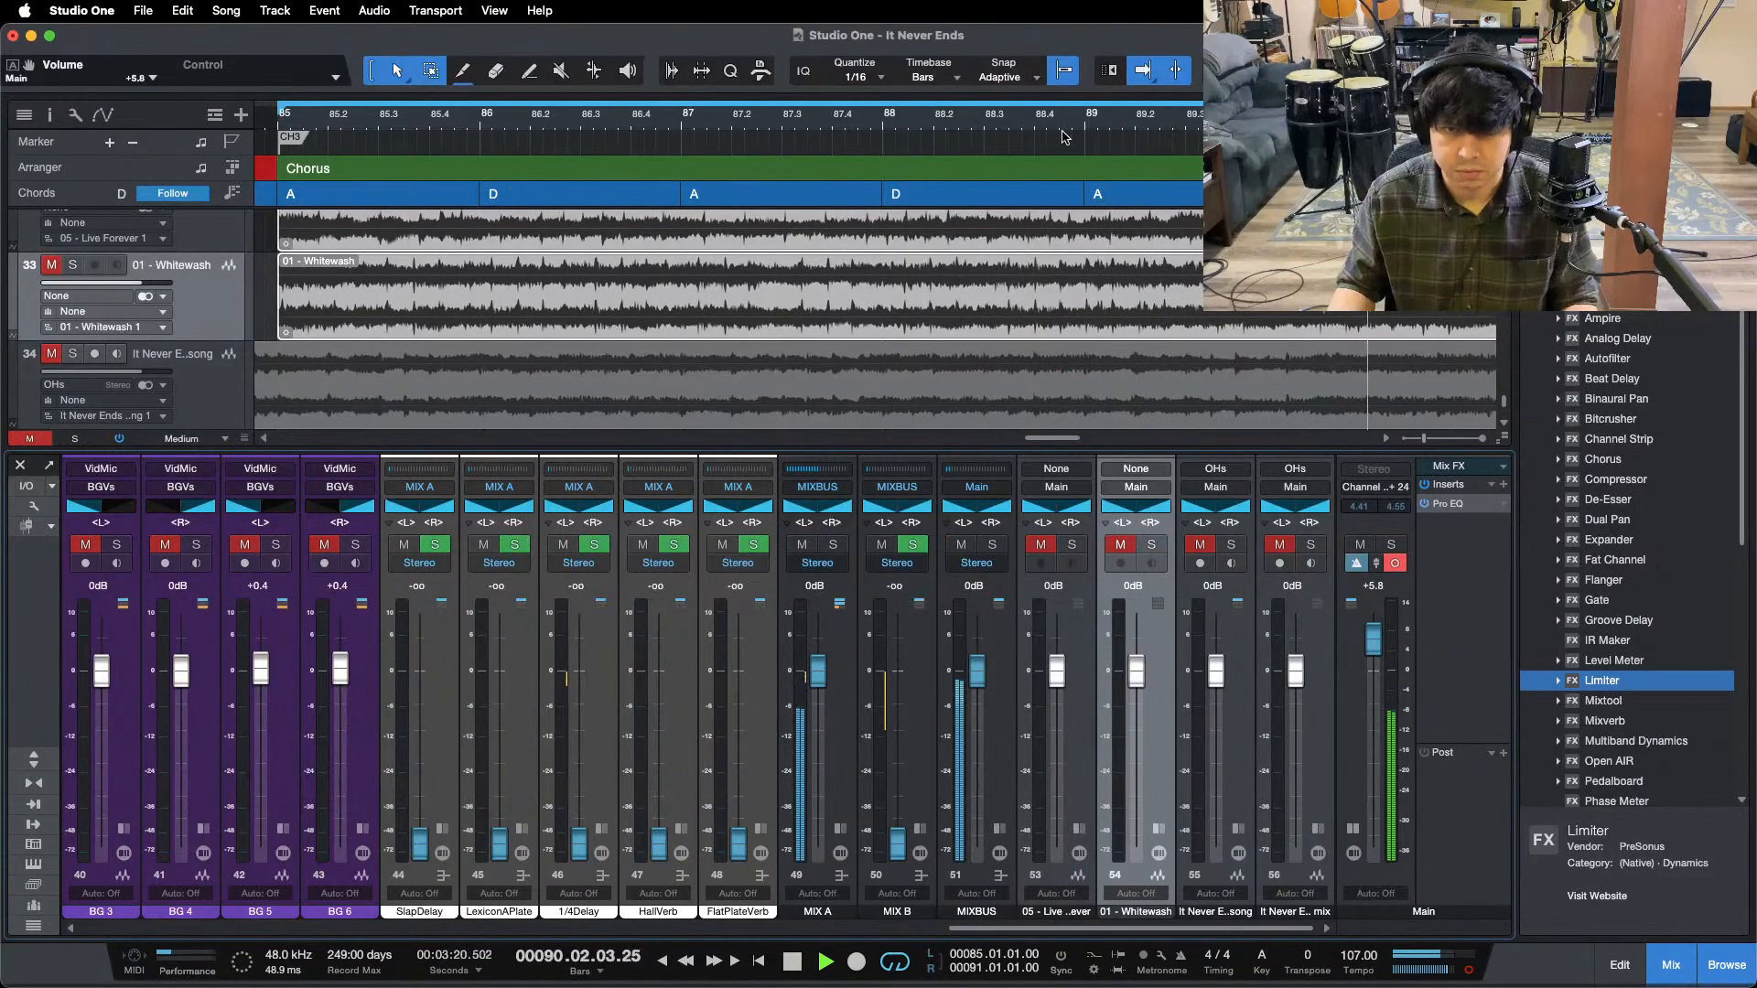
pyautogui.moveTo(1072, 124); pyautogui.dragTo(1034, 117)
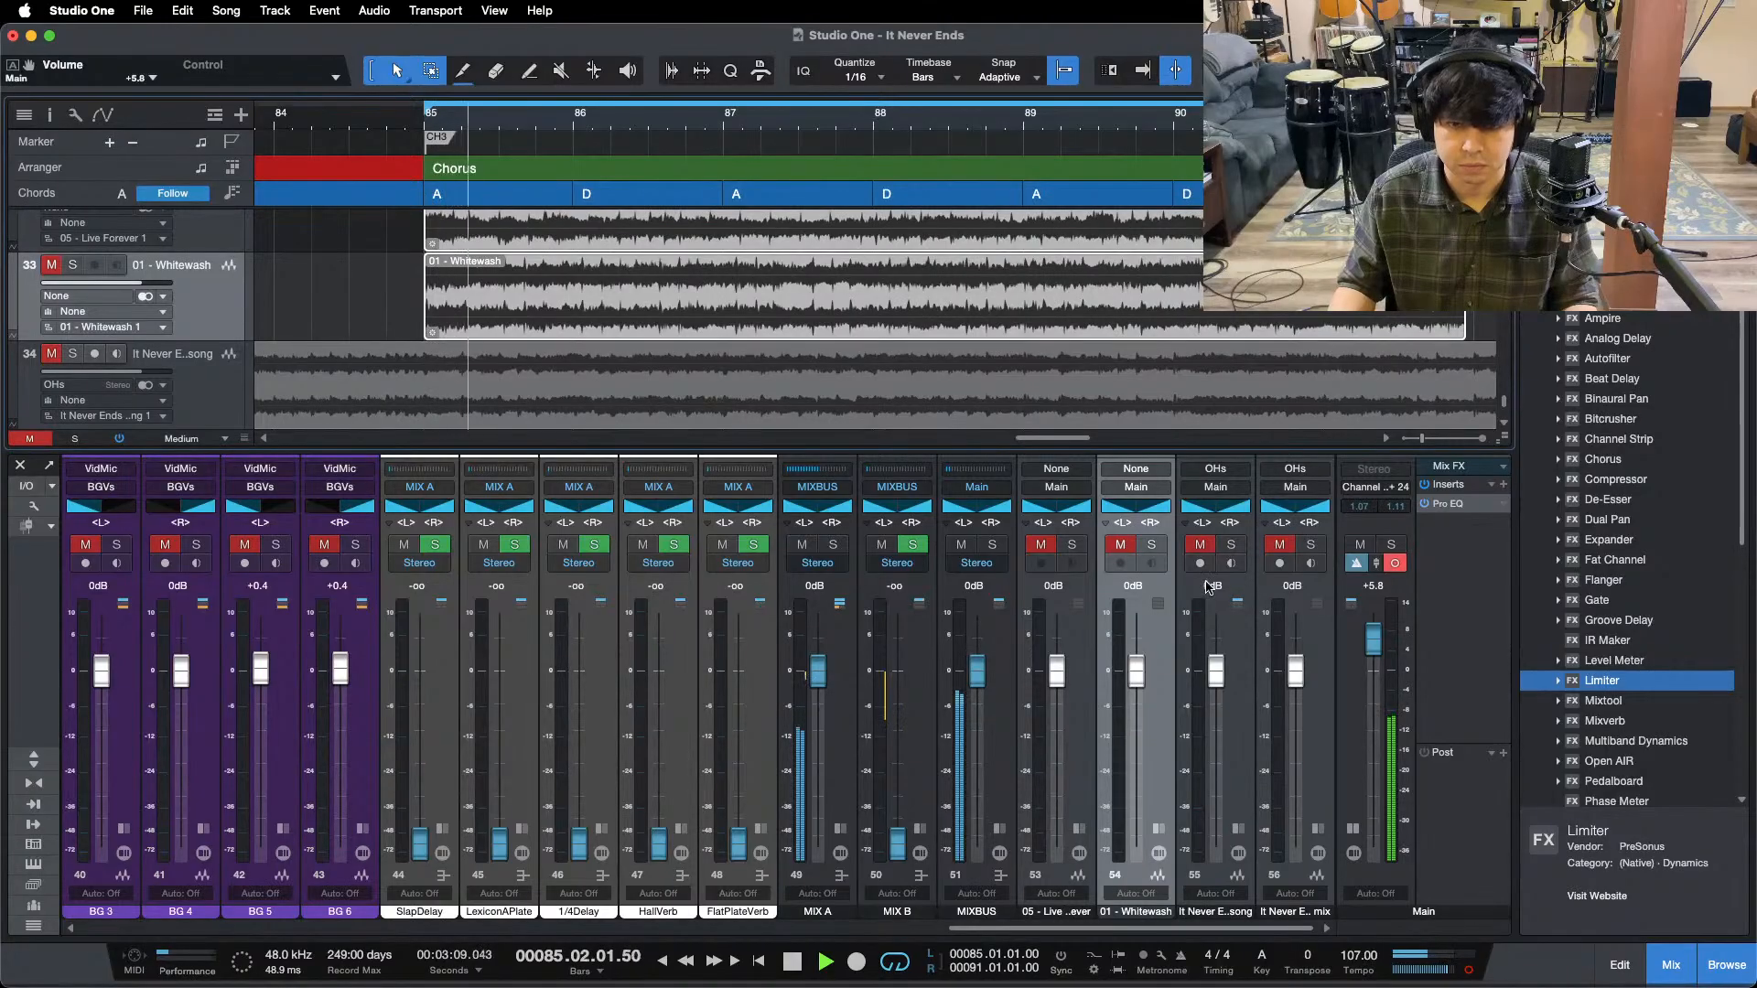
pyautogui.click(1152, 544)
pyautogui.click(1151, 544)
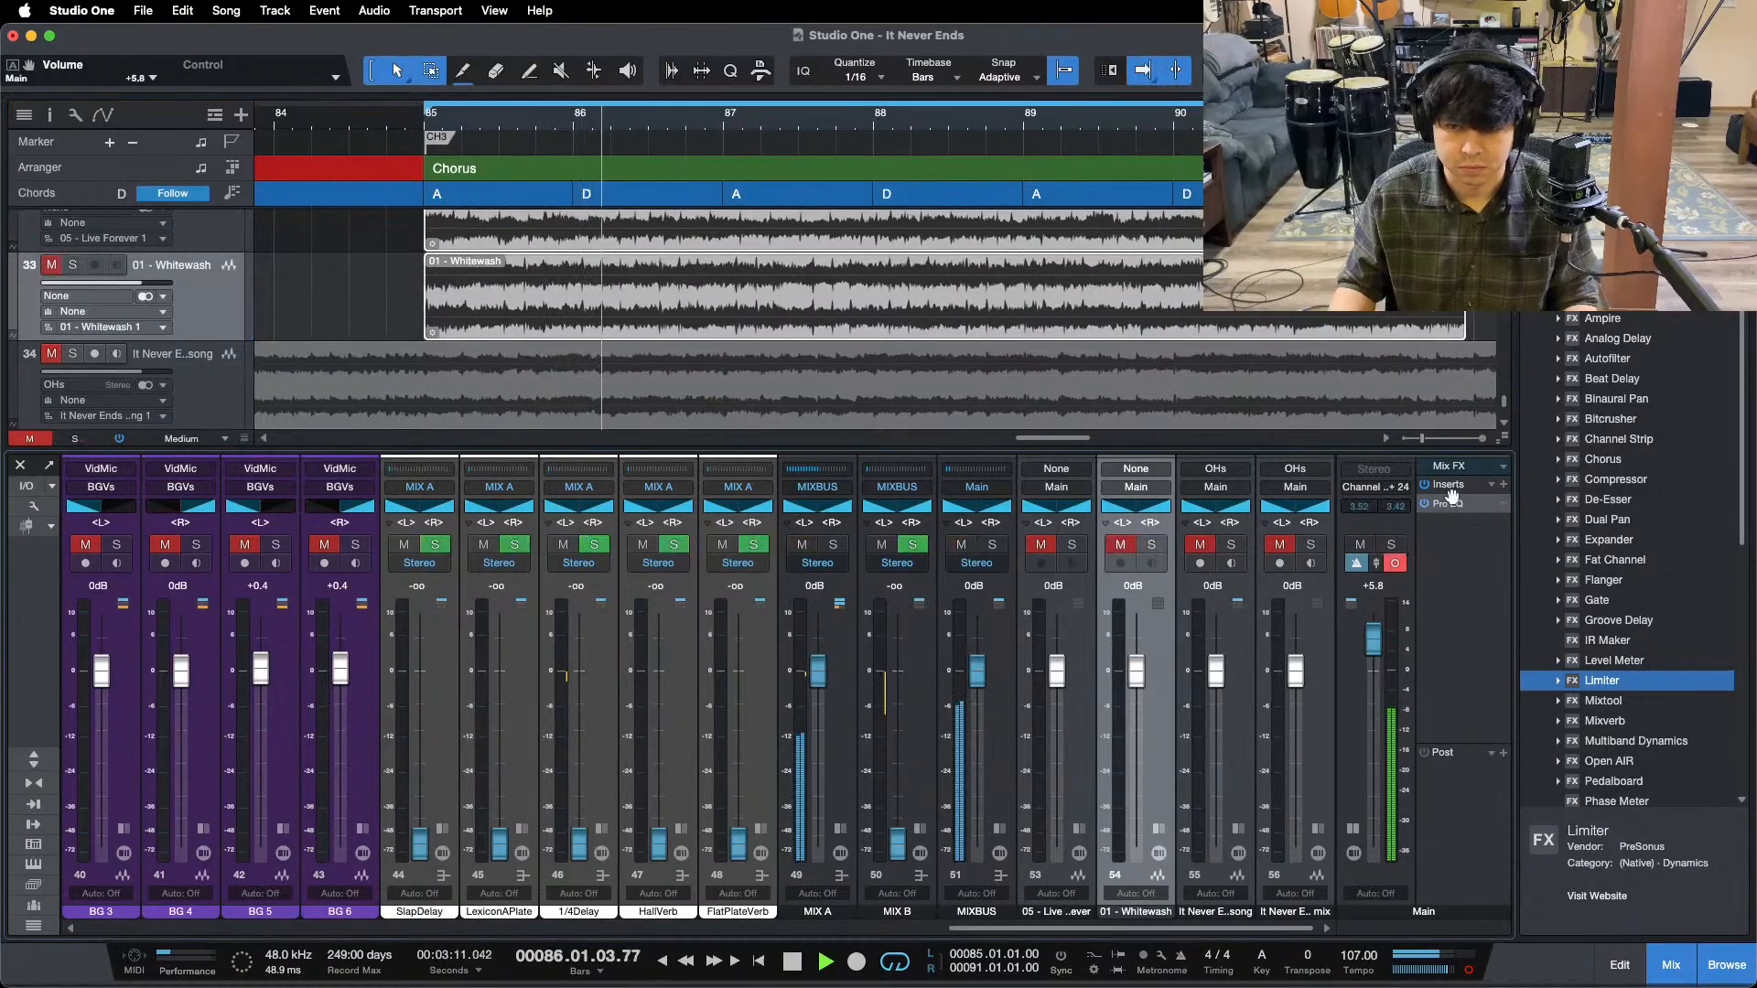
# - Stop playback and band-limit the Main output's Pro EQ with a low cut at 49.1 Hz and a high cut at 98.0 Hz
pyautogui.click(1450, 504)
pyautogui.press('space')
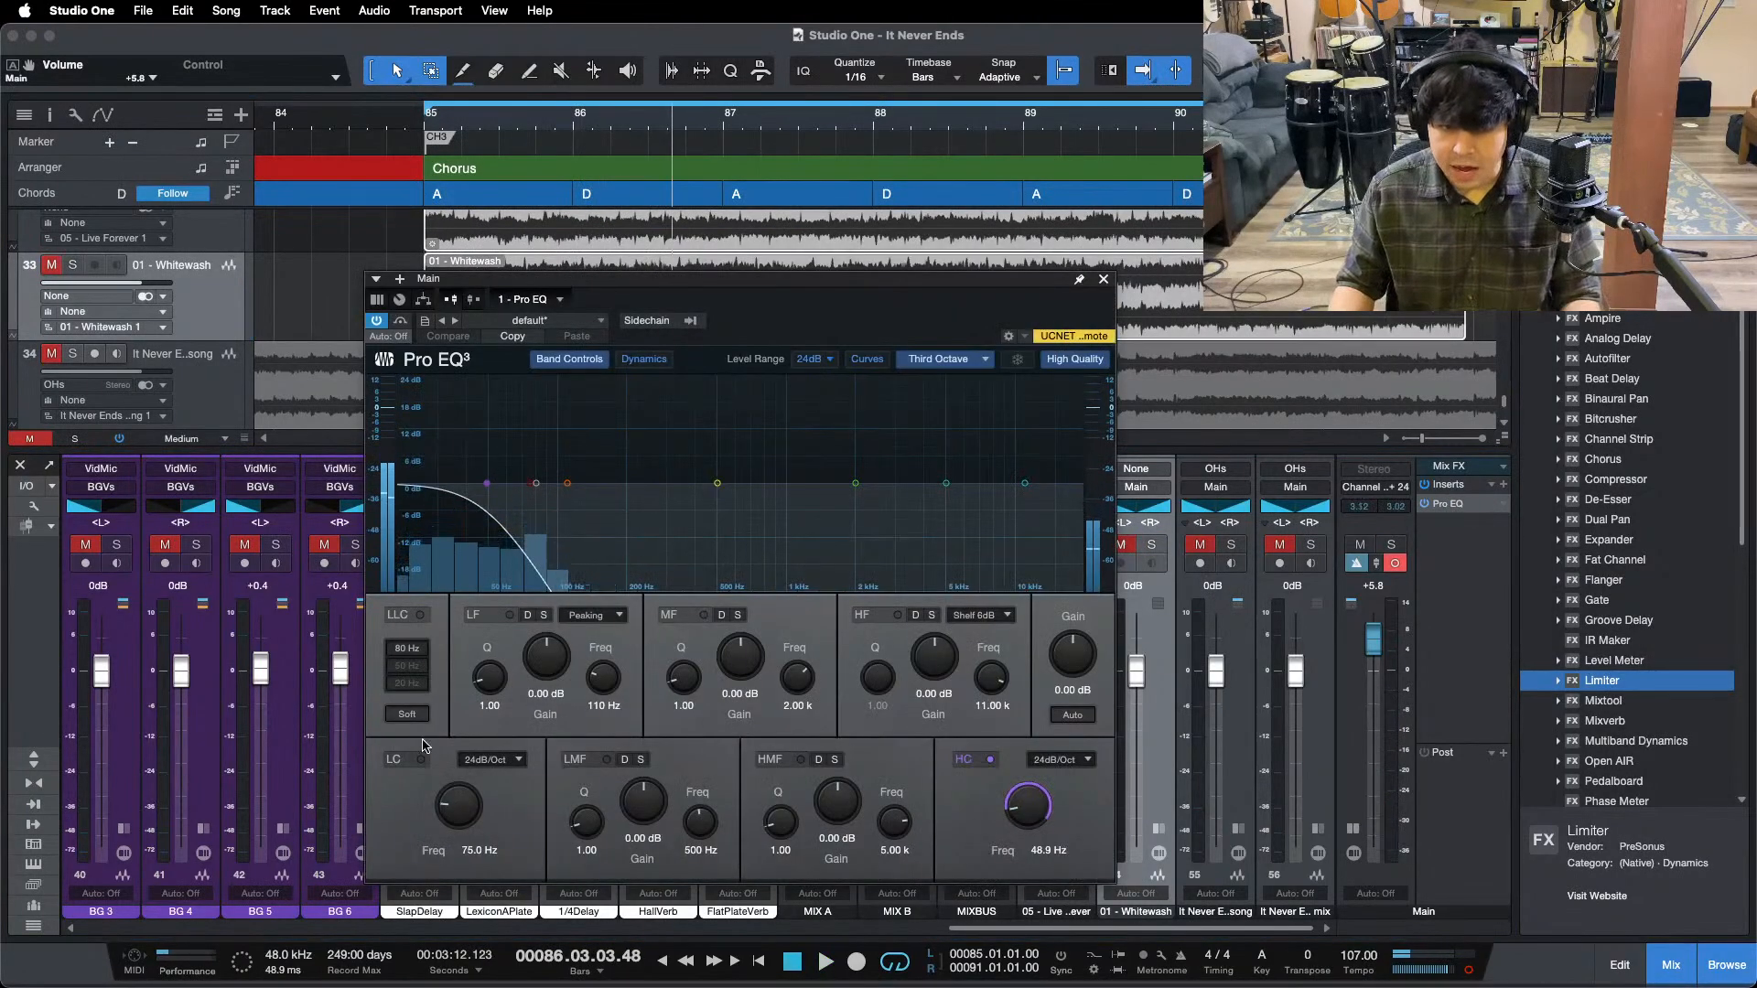
pyautogui.click(421, 760)
pyautogui.moveTo(455, 798); pyautogui.dragTo(453, 810)
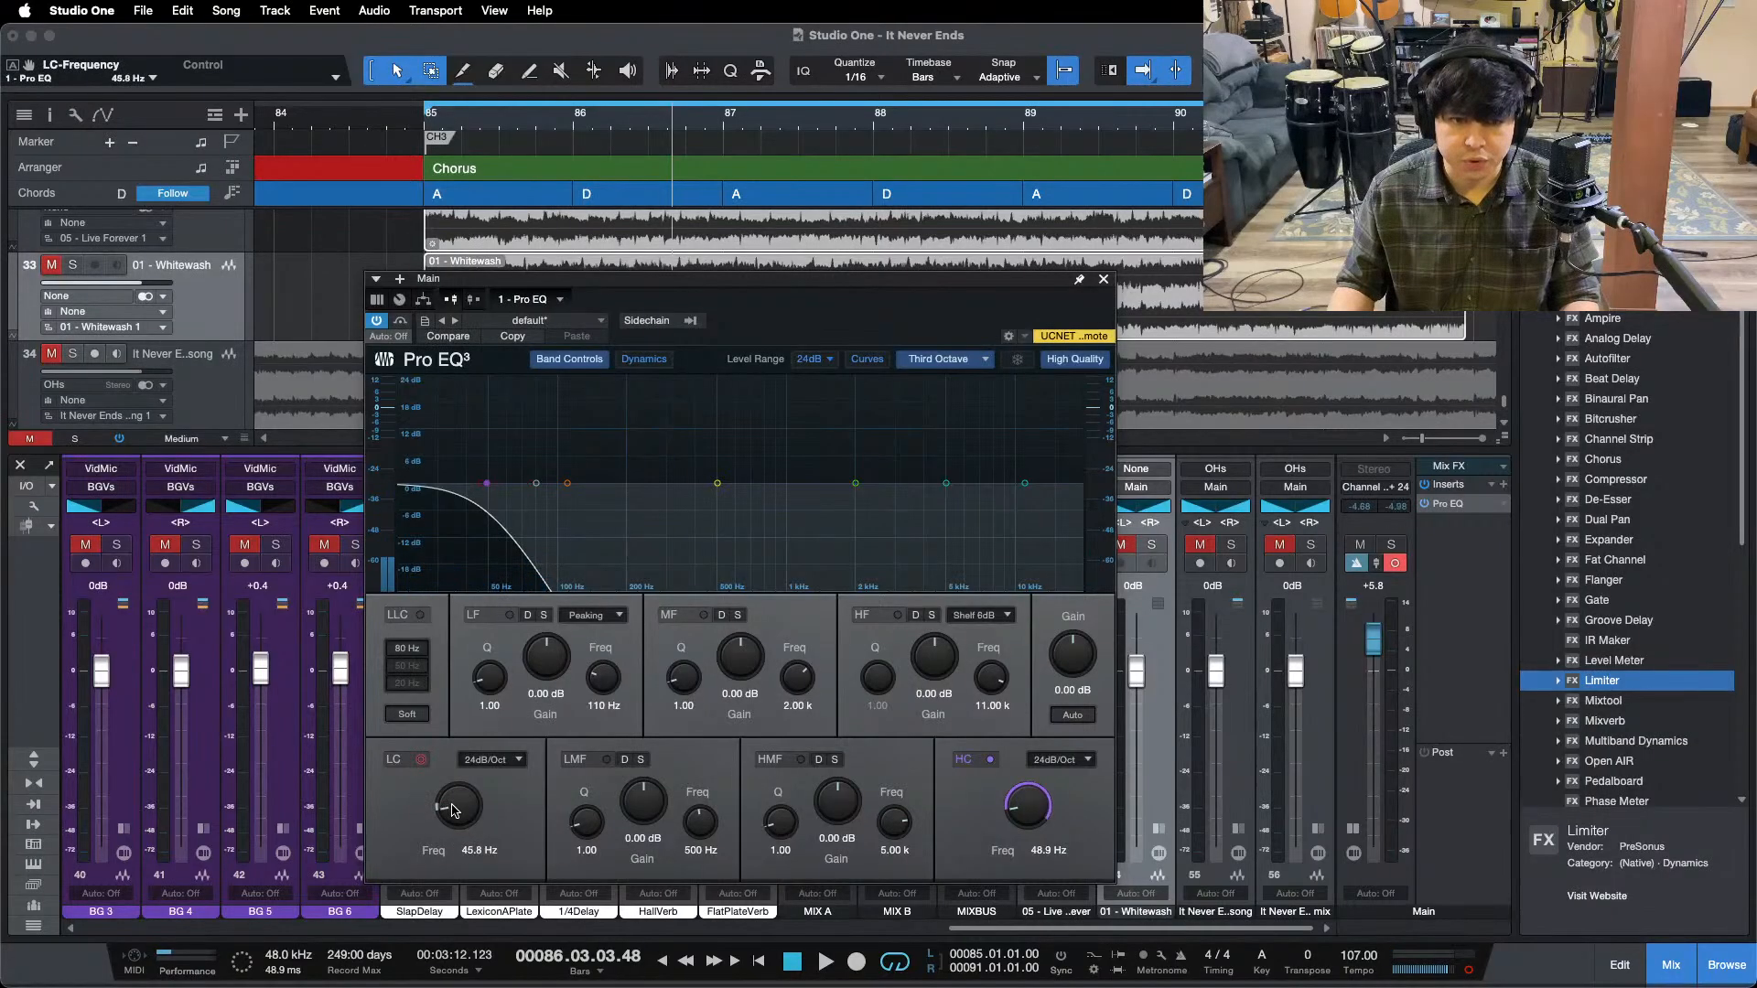
pyautogui.click(403, 761)
pyautogui.moveTo(1029, 806); pyautogui.dragTo(1035, 808)
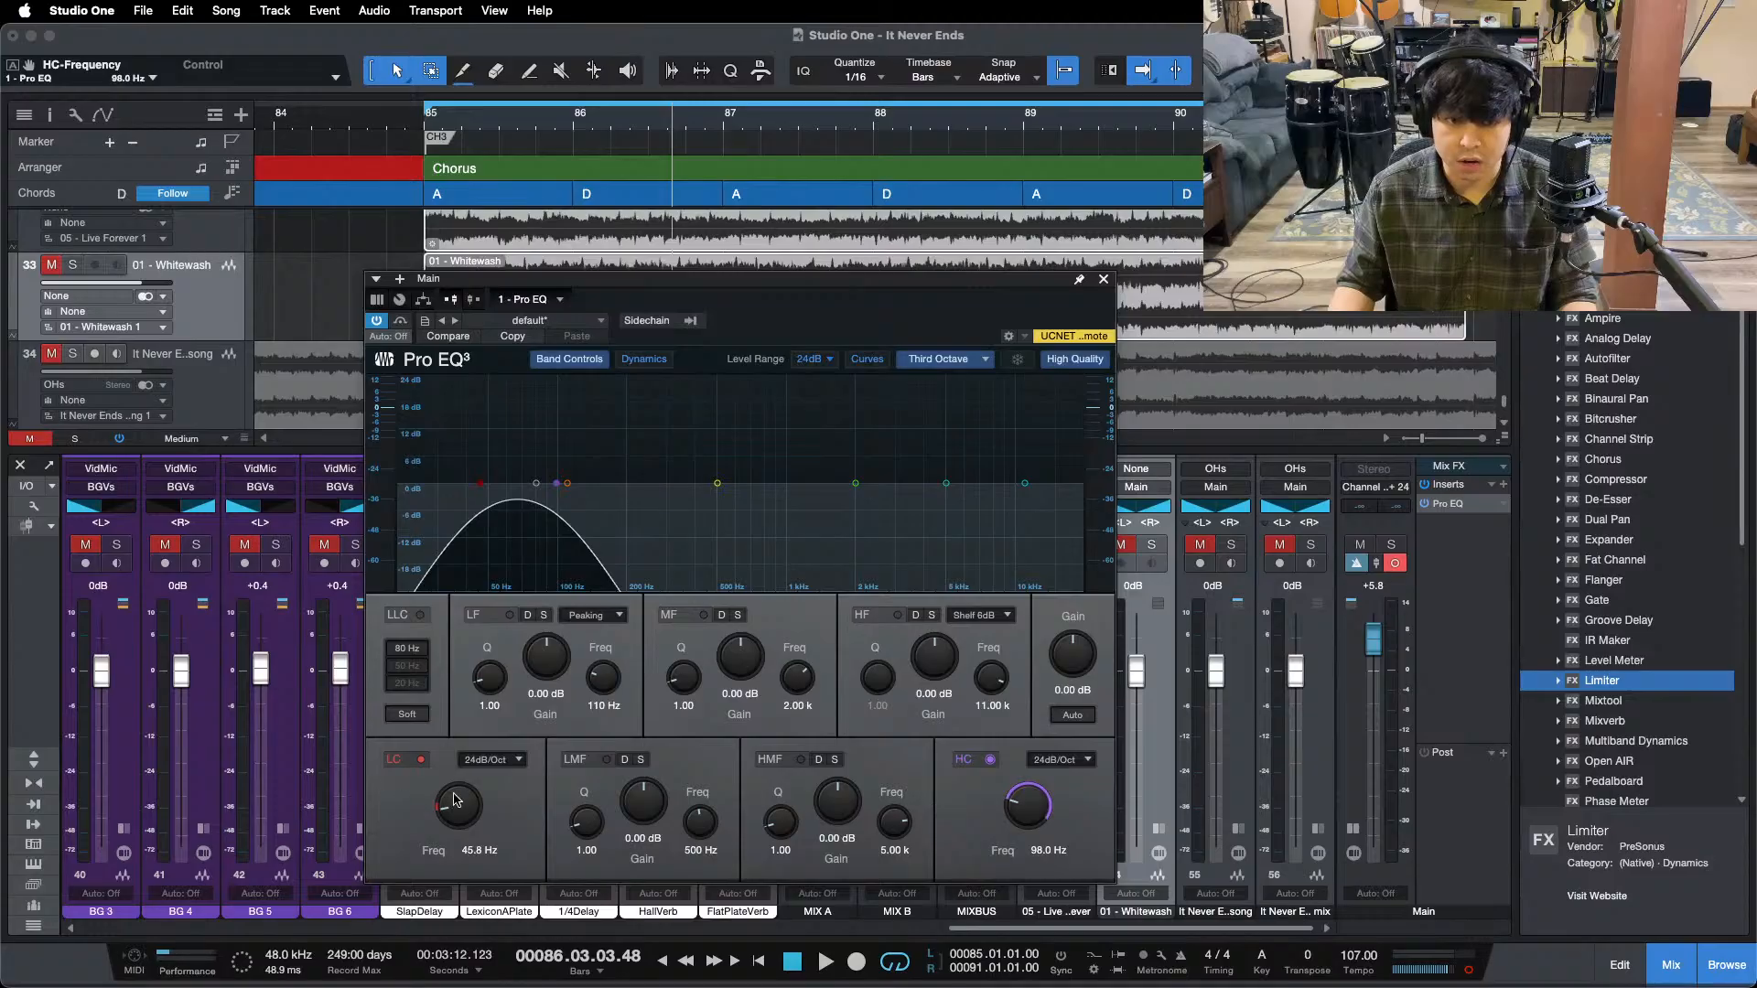
pyautogui.moveTo(455, 800); pyautogui.dragTo(456, 800)
# - Play the chorus and compare the mix's low end with soloed Whitewash, followed by repeated solos of the It Never Ends full song
pyautogui.press('space')
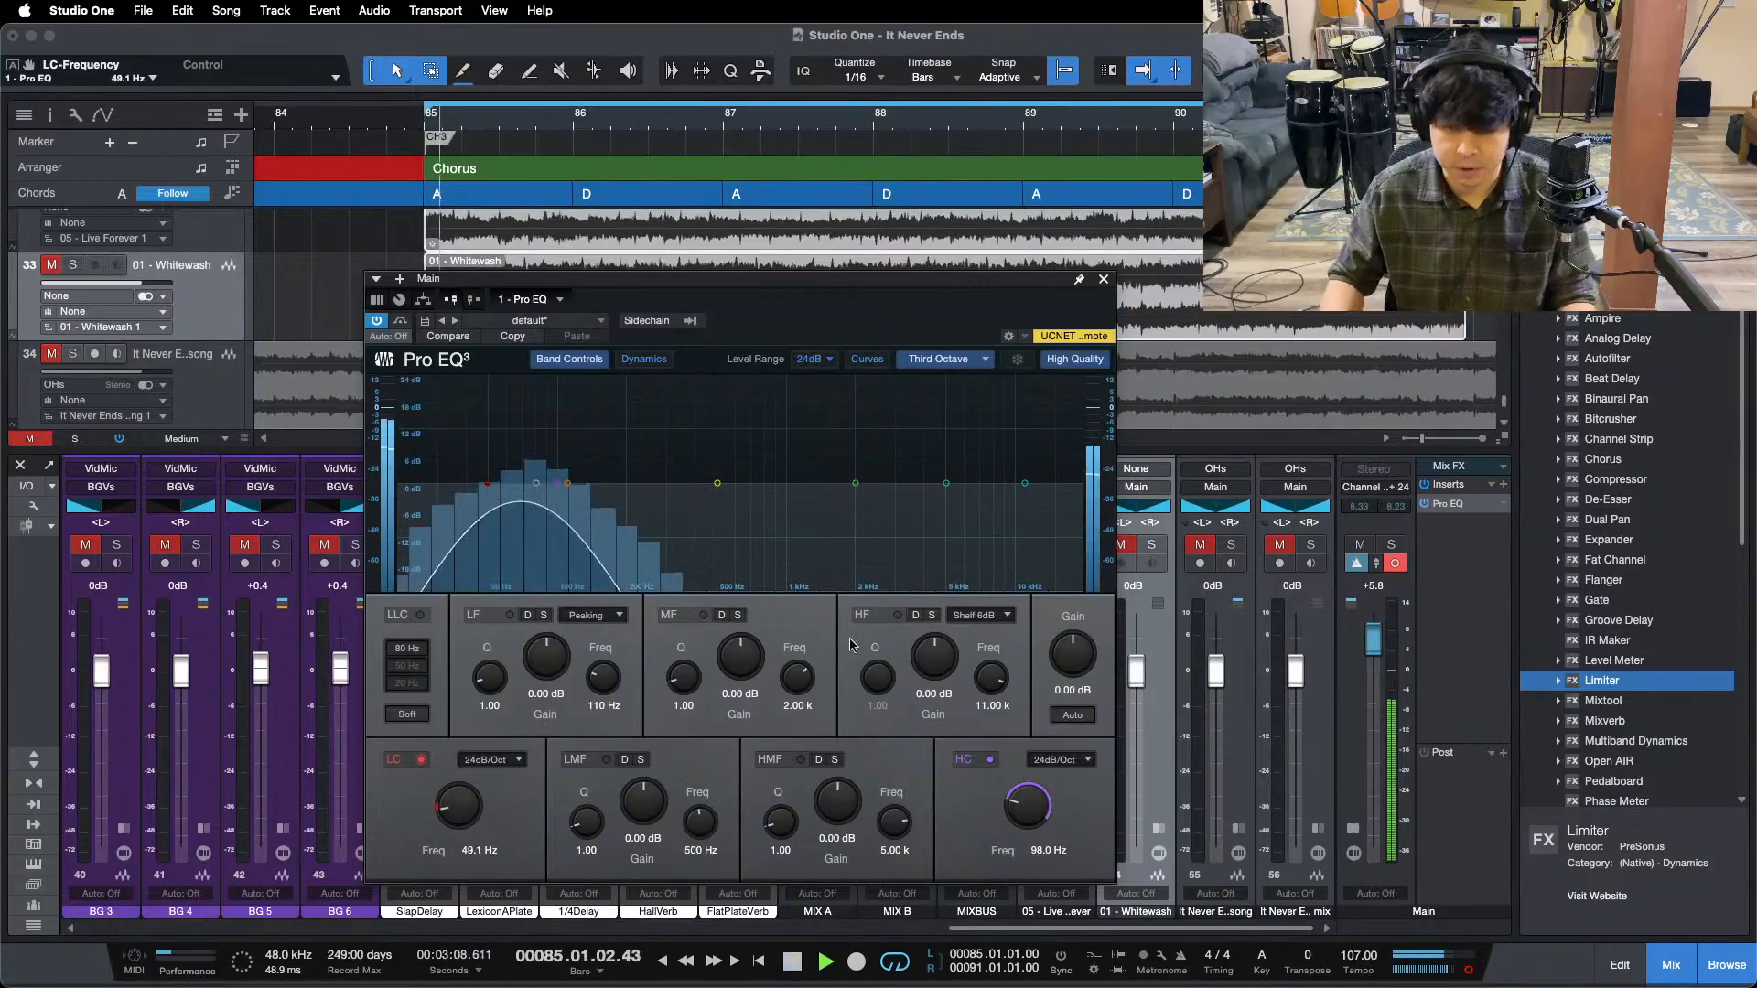
pyautogui.click(1153, 545)
pyautogui.click(1153, 545)
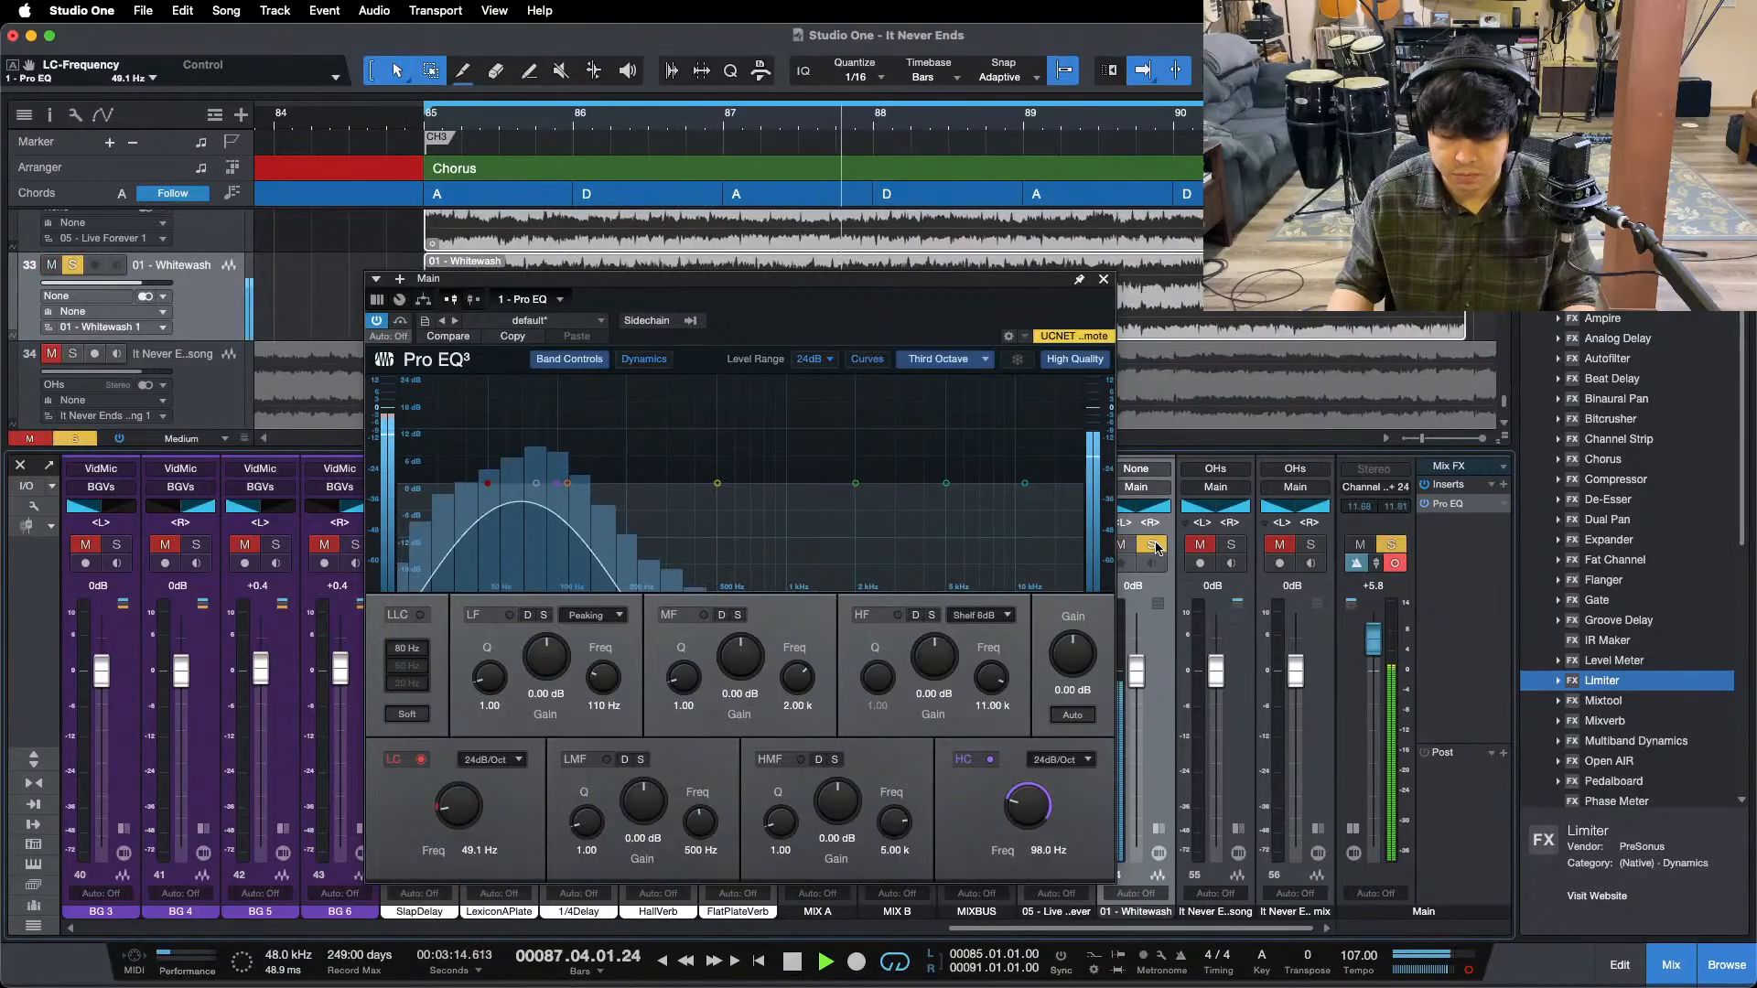
pyautogui.click(1231, 546)
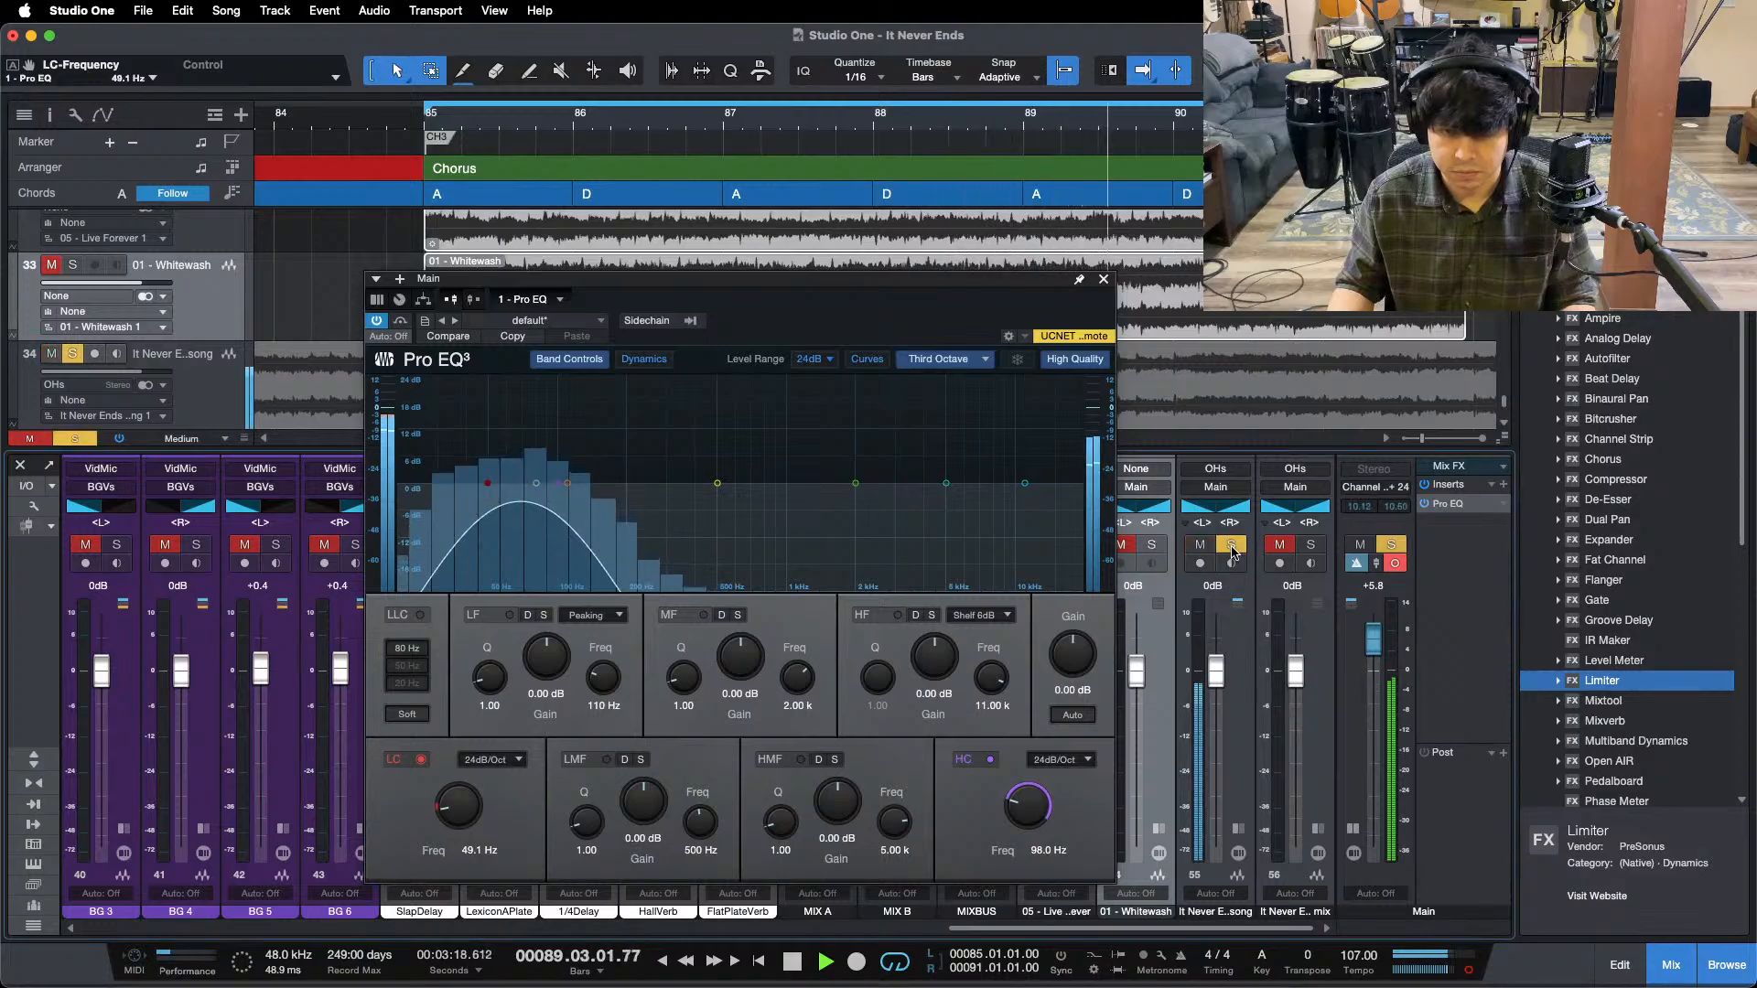
pyautogui.click(1231, 546)
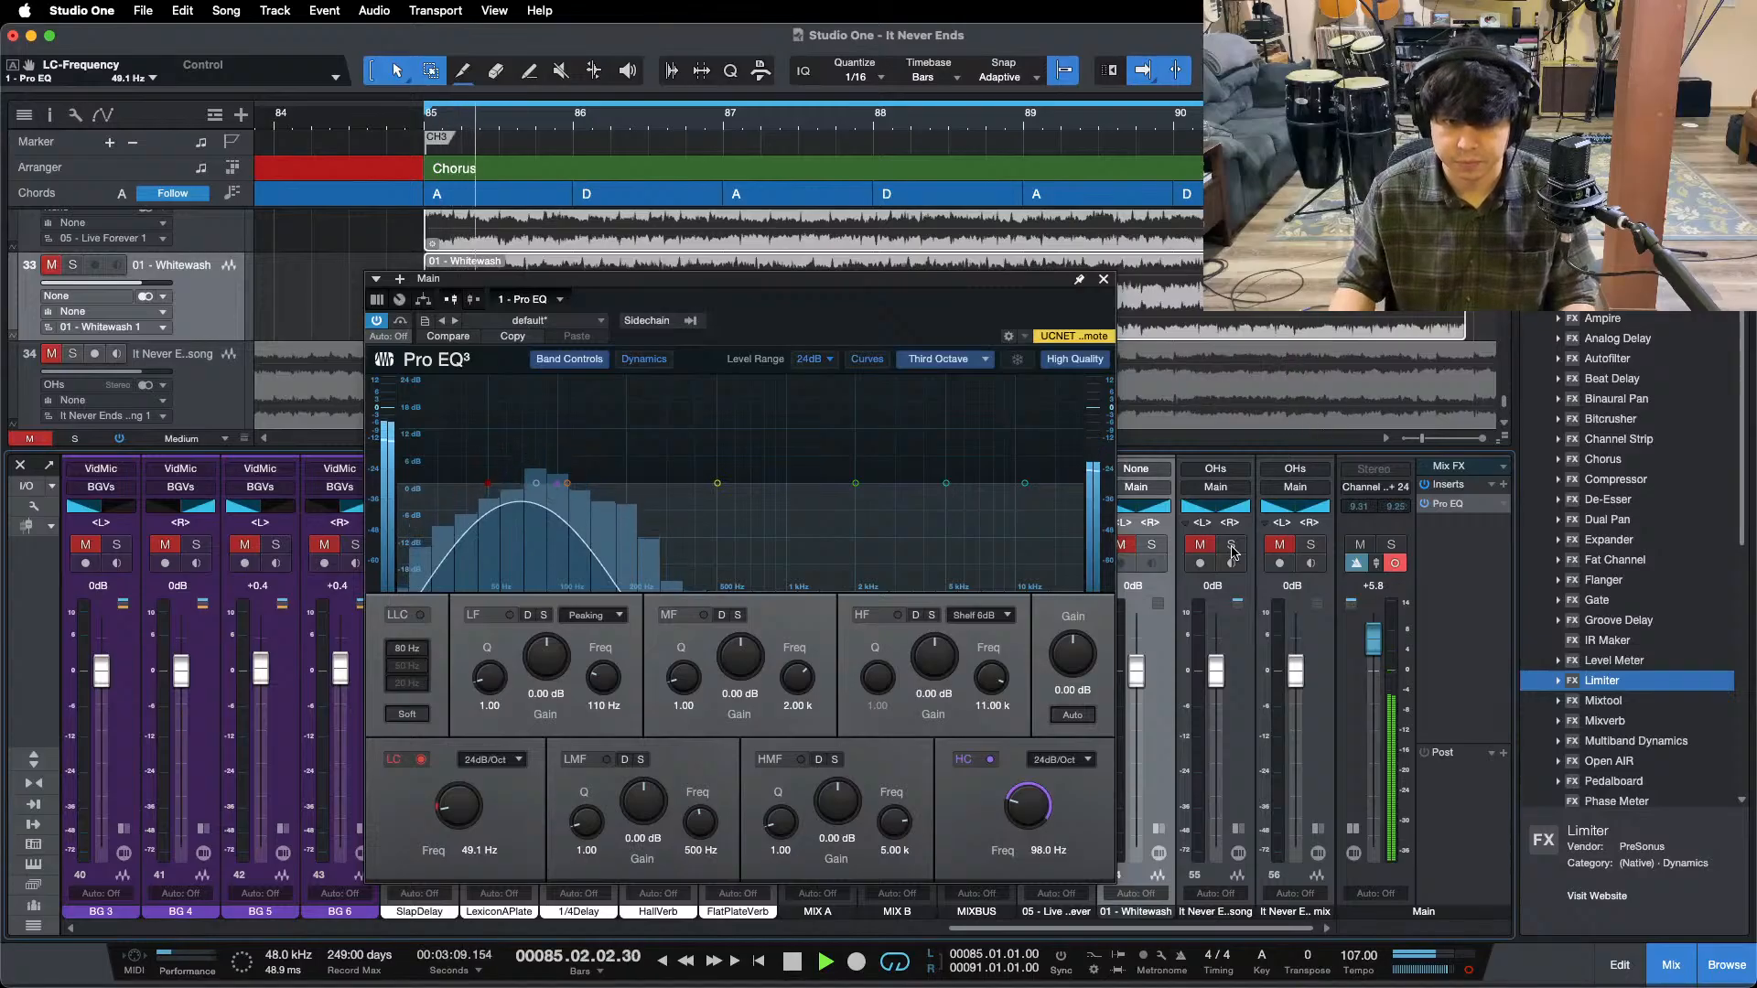
pyautogui.click(1231, 547)
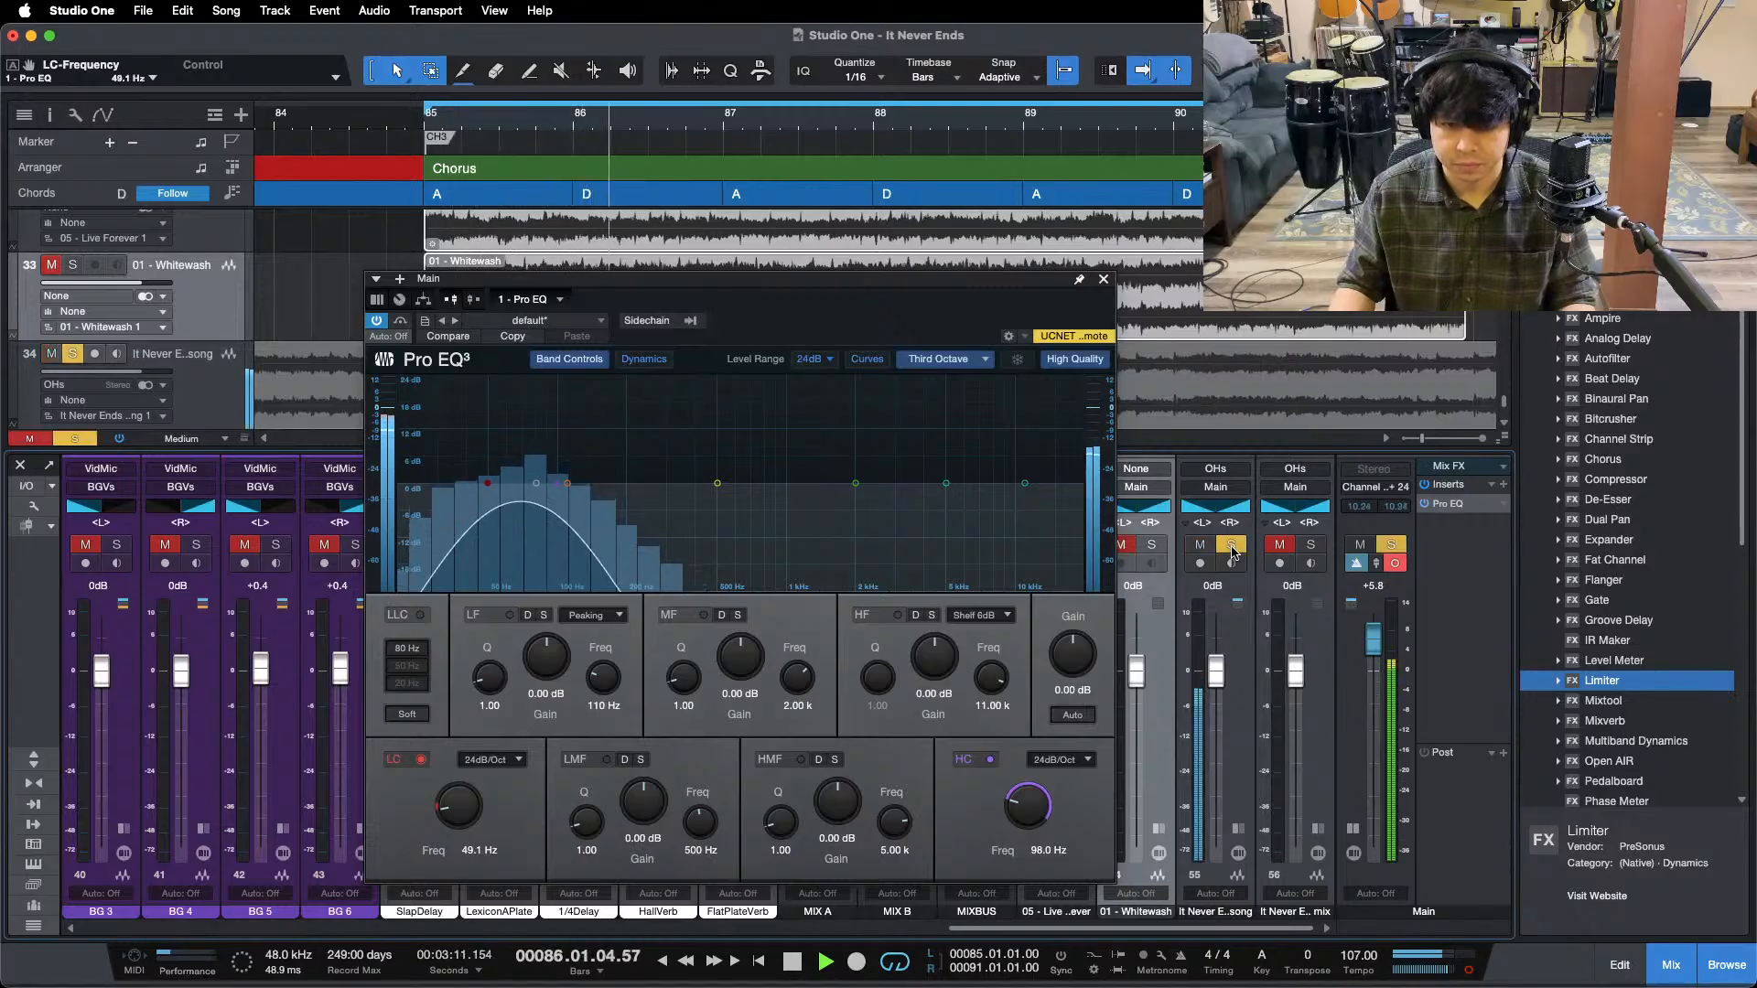
pyautogui.click(1231, 546)
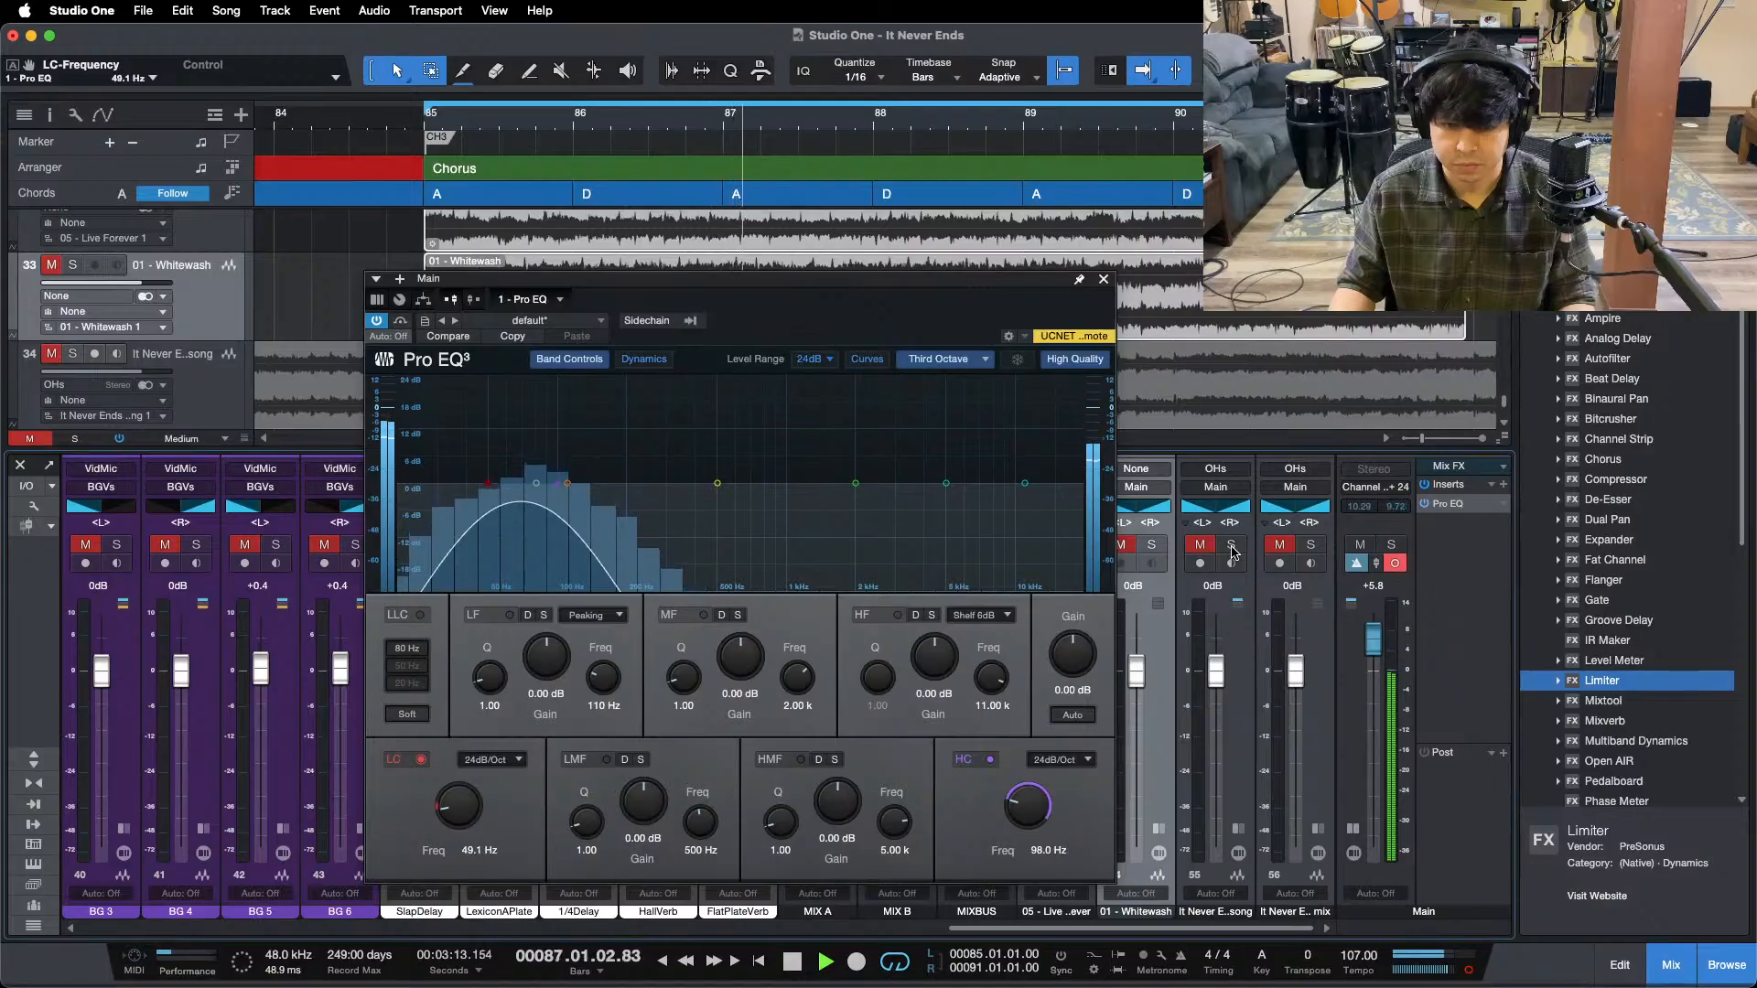
pyautogui.click(1230, 546)
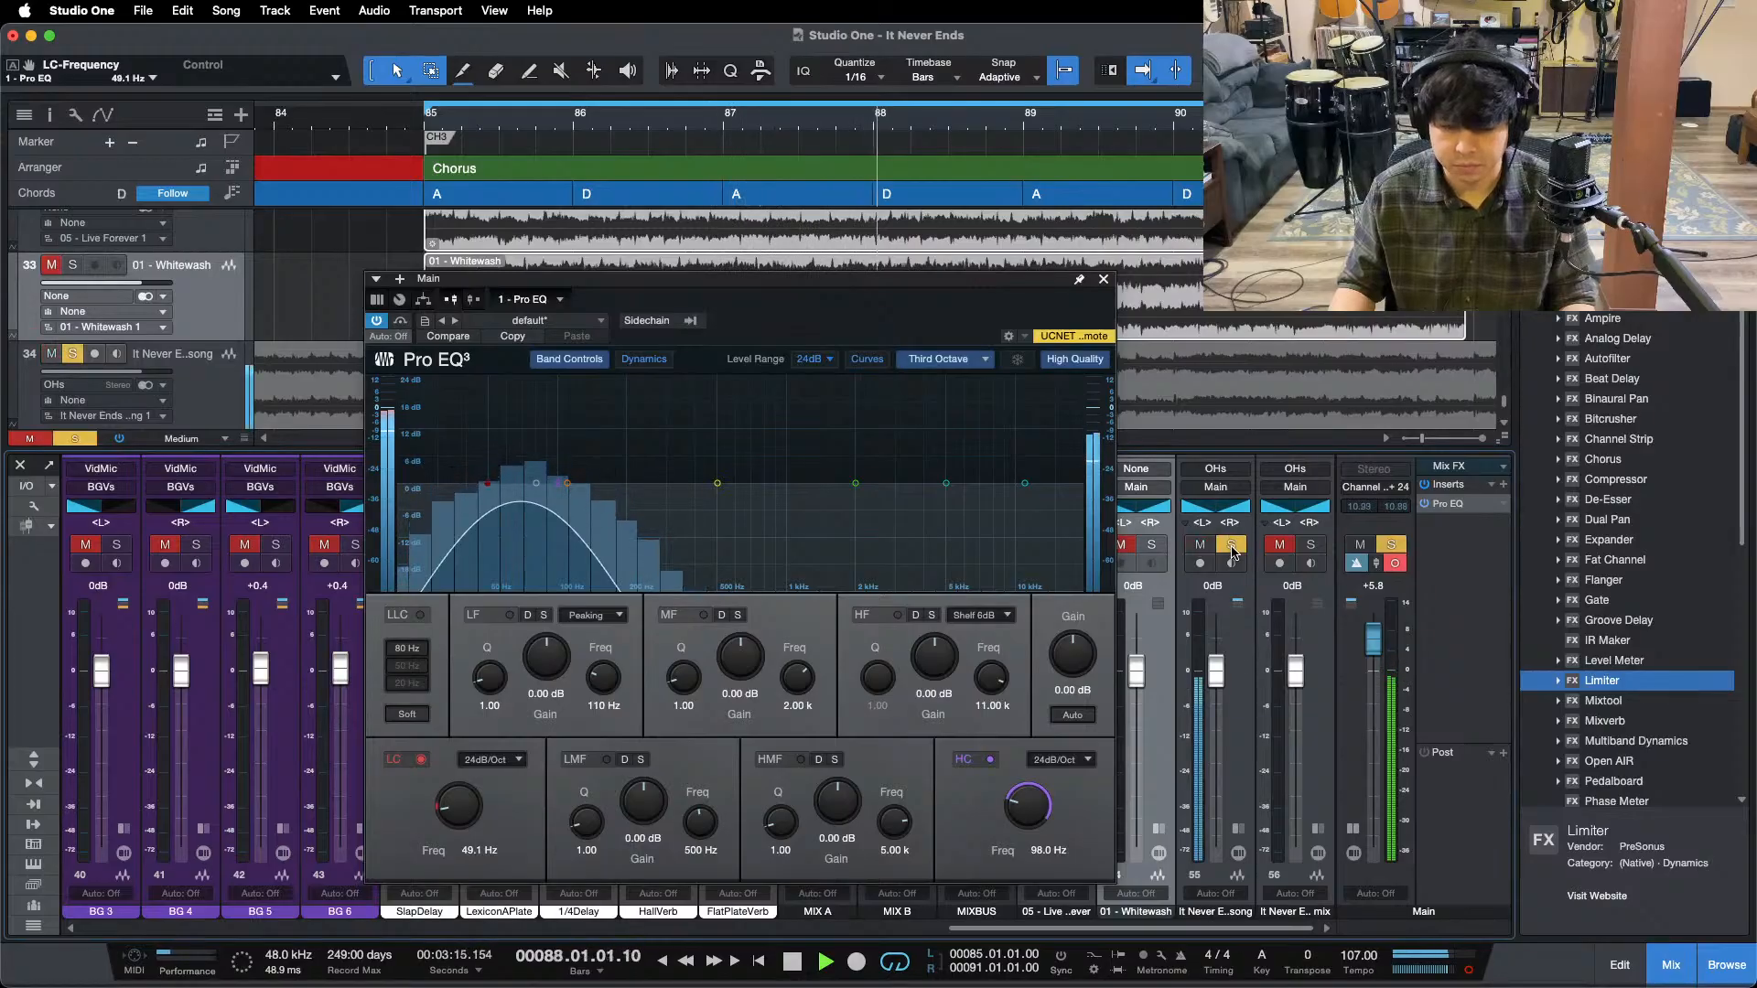
pyautogui.click(1231, 546)
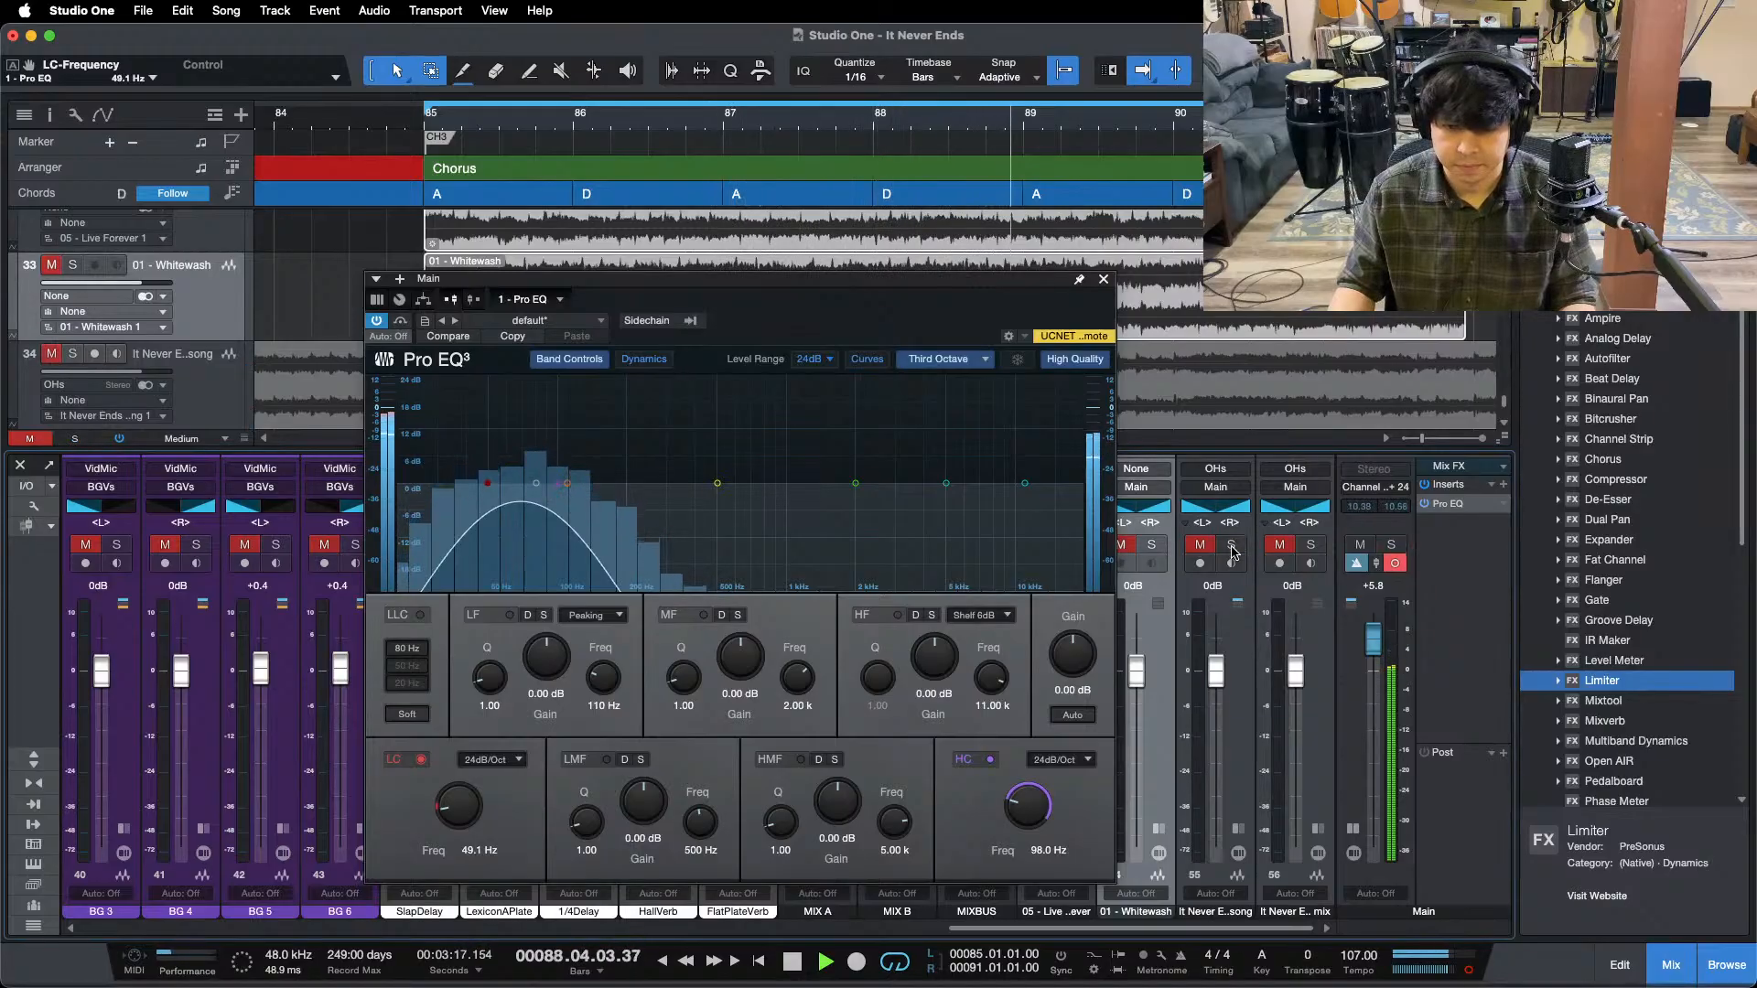
# - Recheck the band-limited low end of the mix by alternating solos of Whitewash and the It Never Ends full song
pyautogui.click(1152, 545)
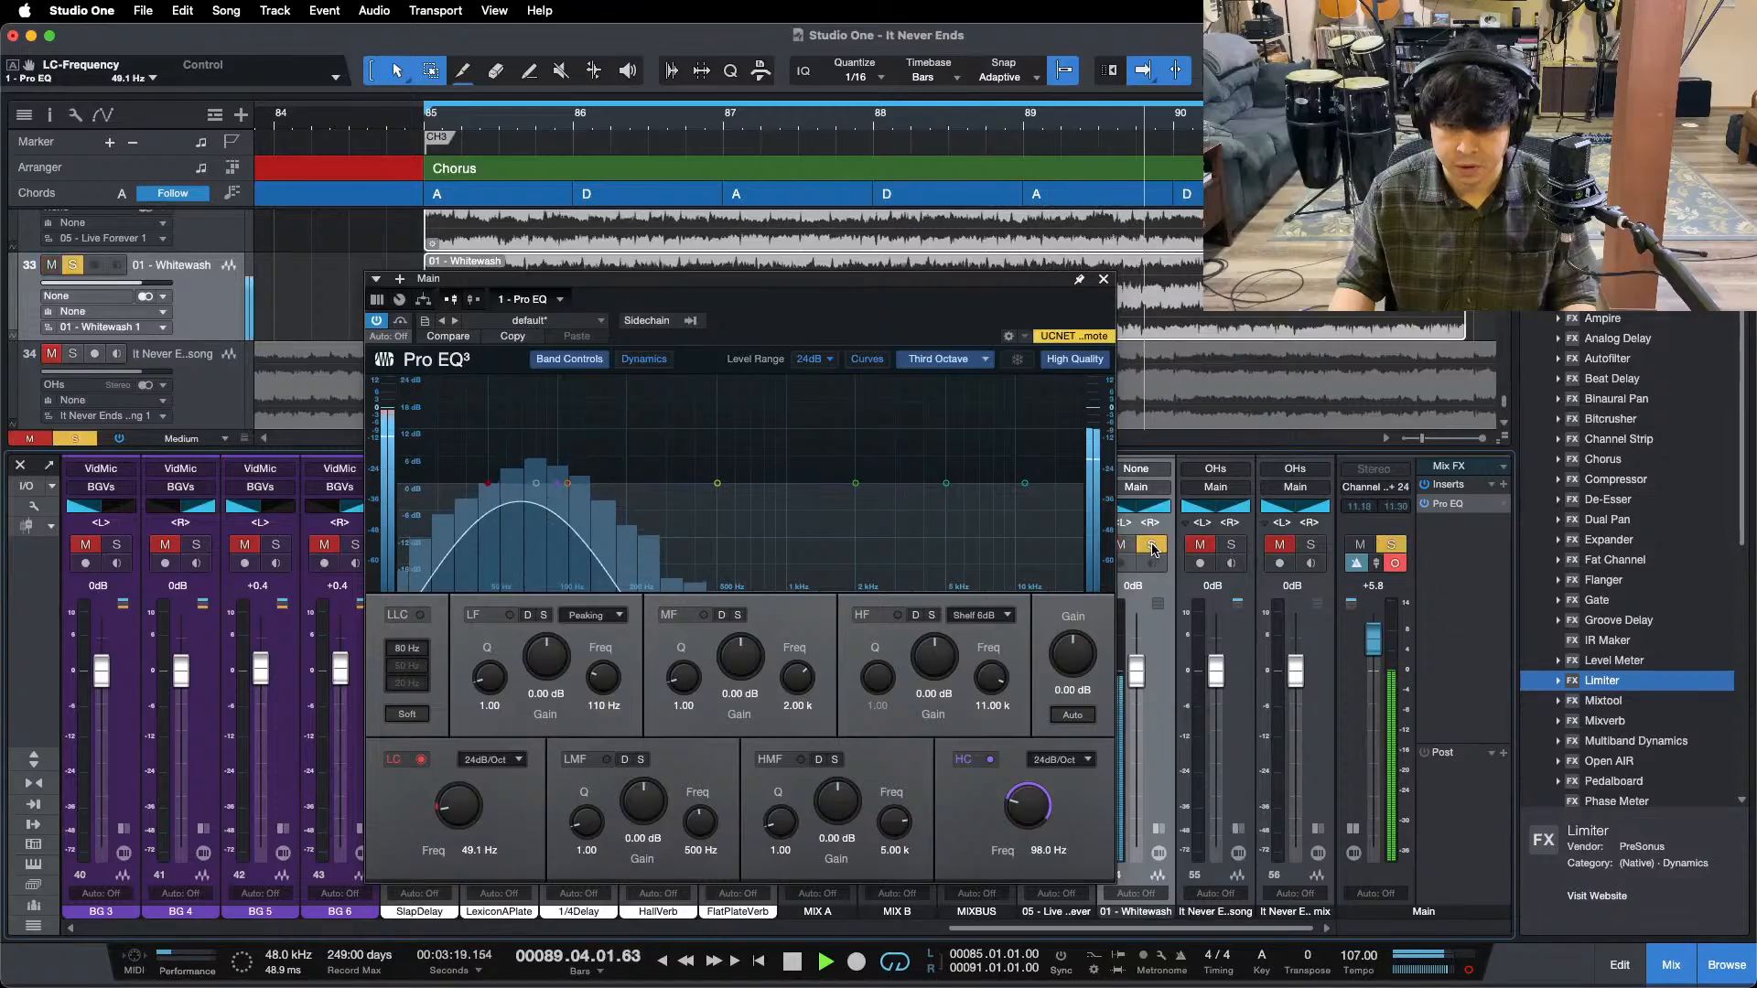
pyautogui.click(1151, 545)
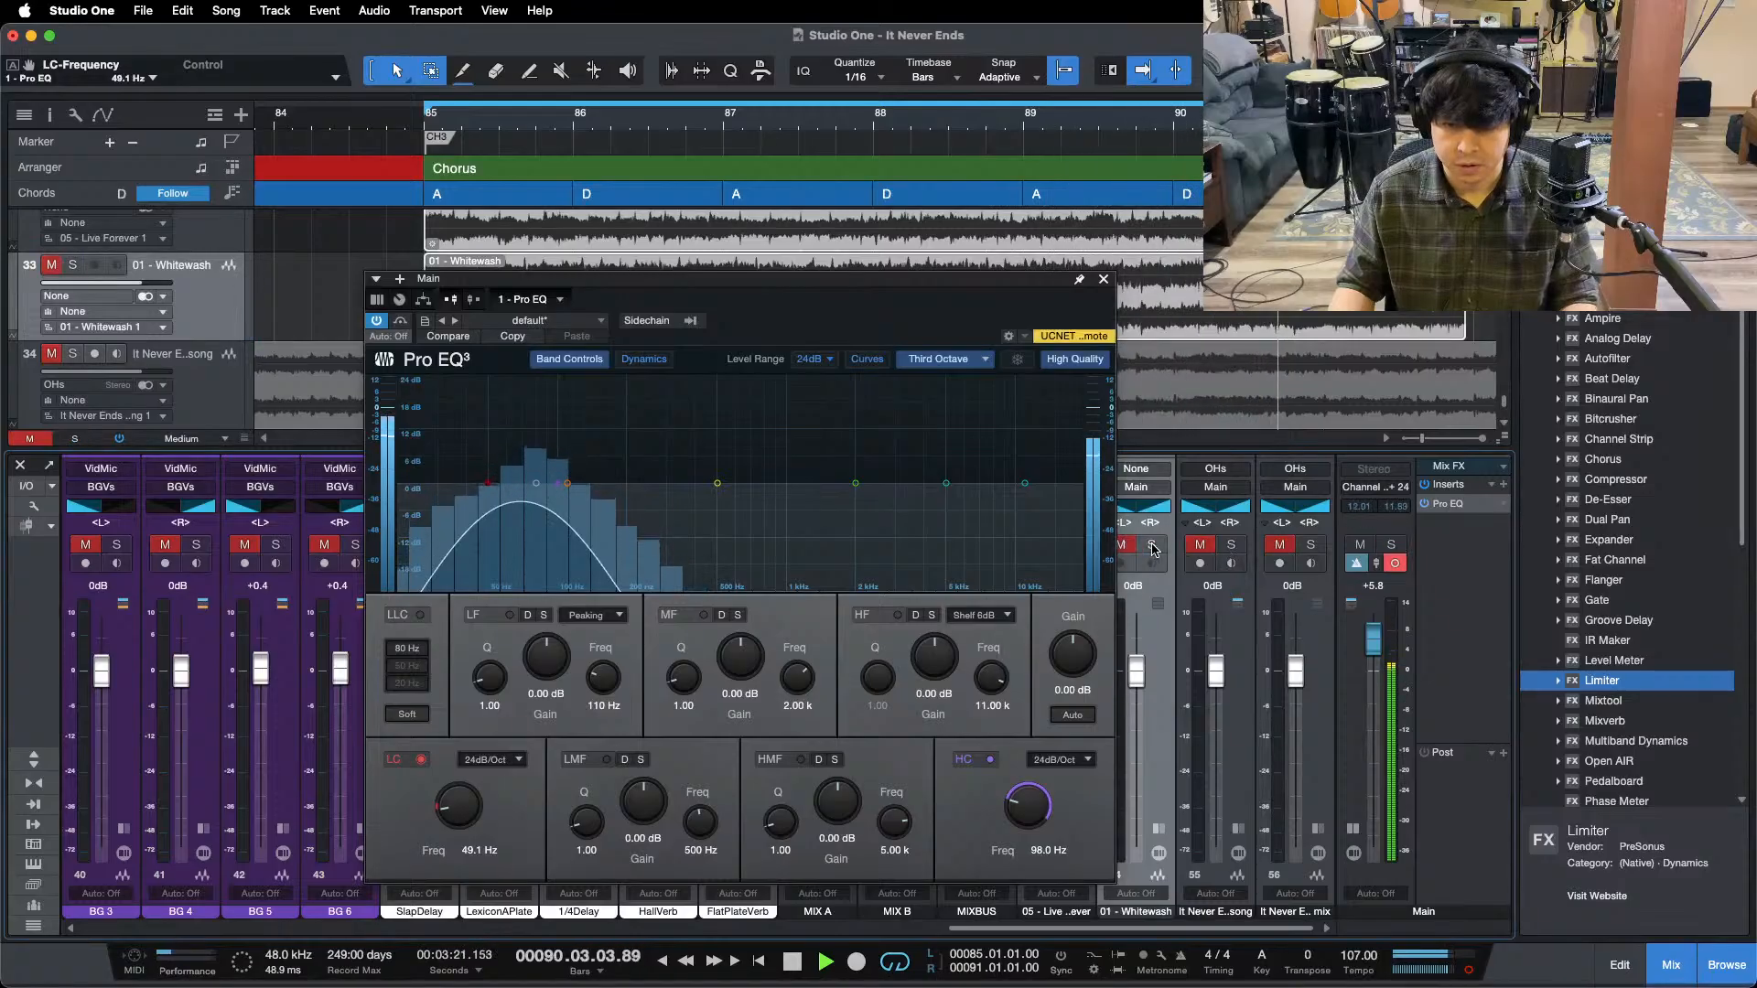
pyautogui.click(1239, 548)
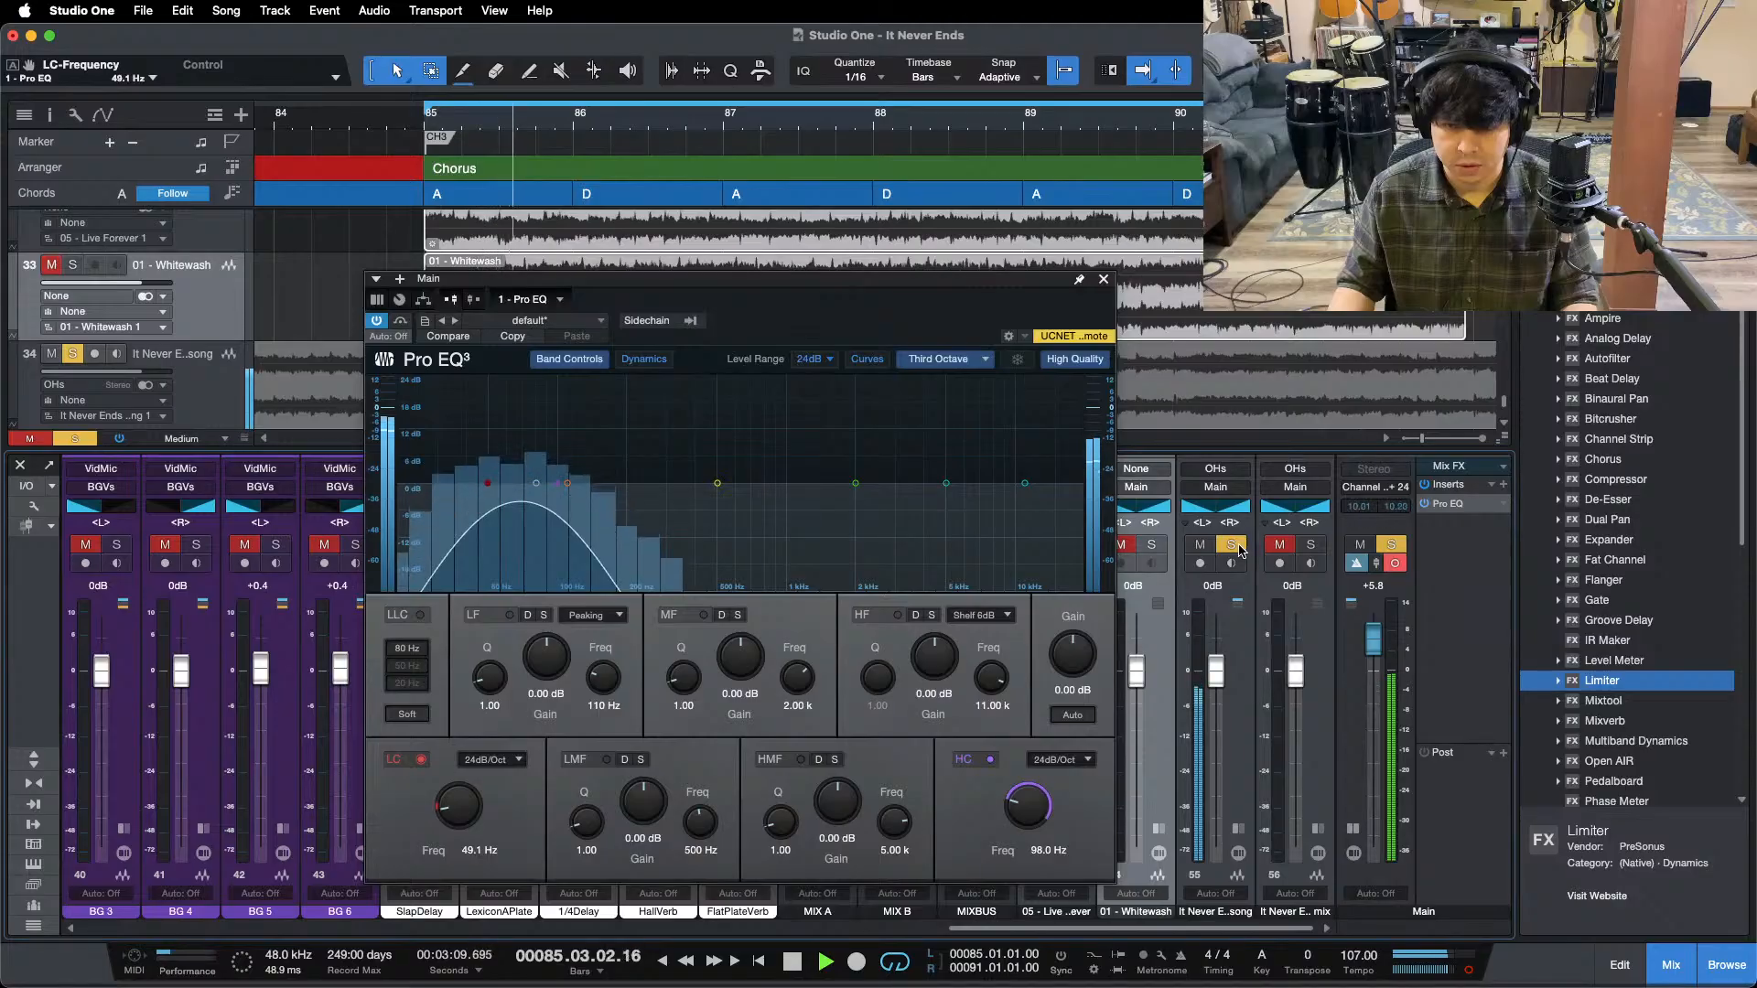
pyautogui.click(1238, 548)
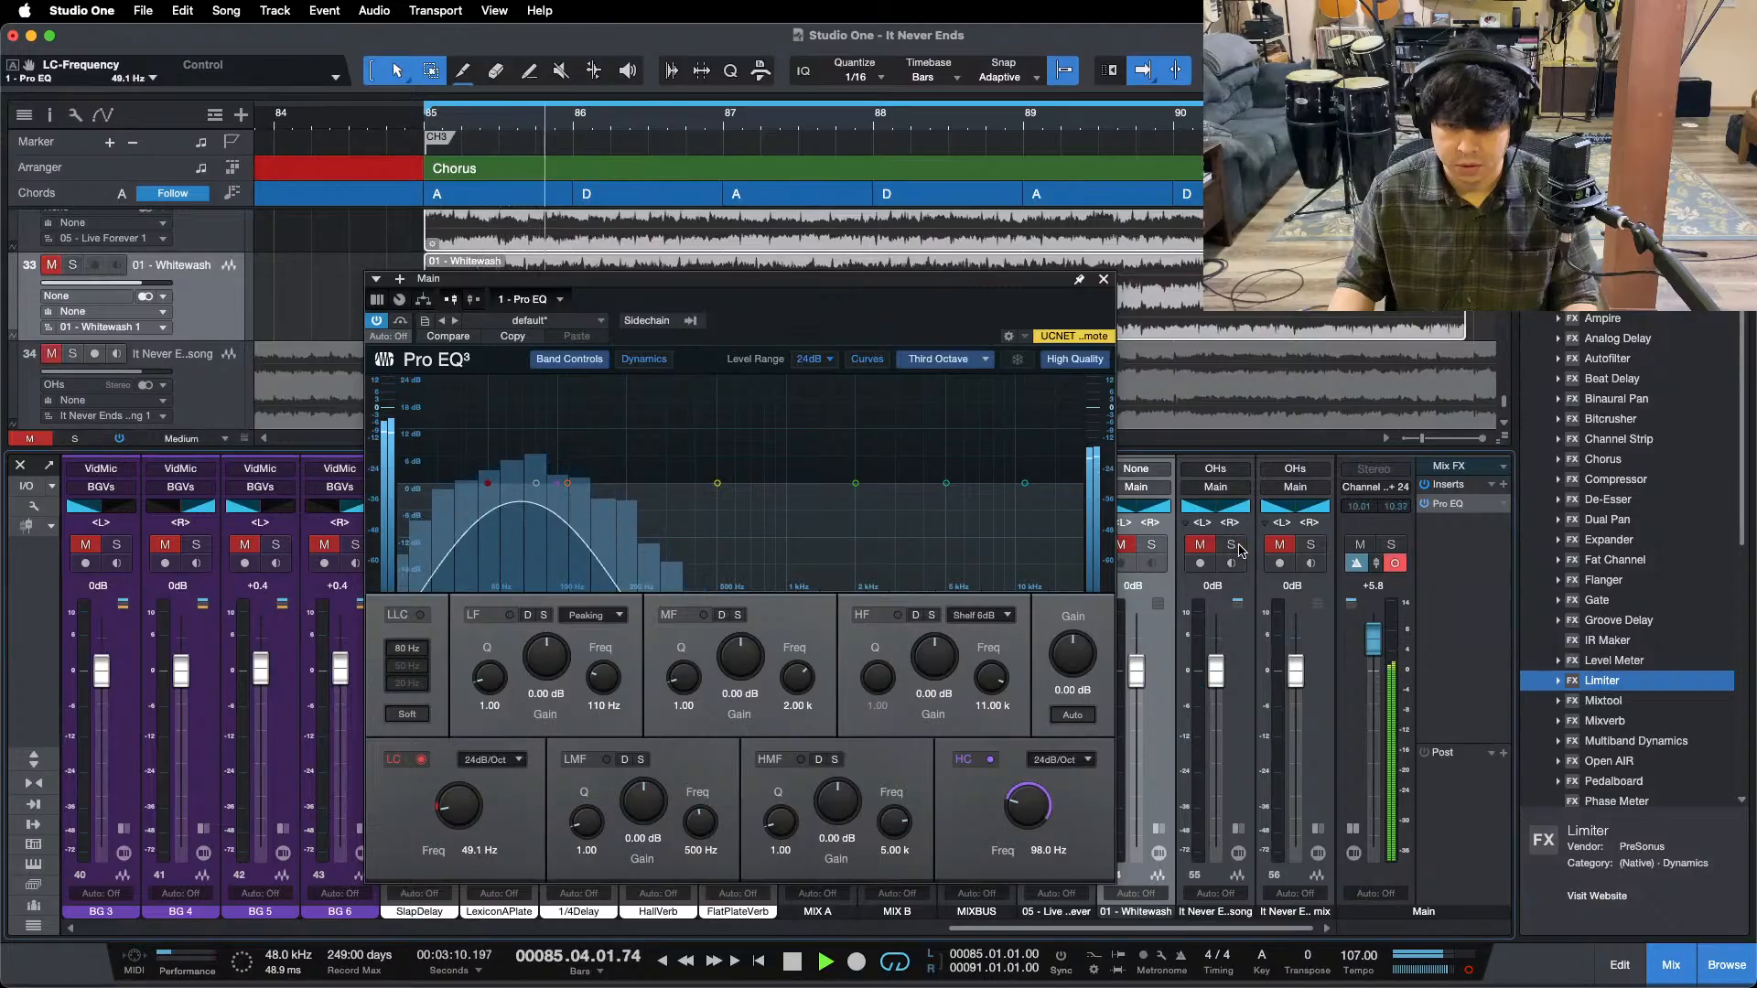
pyautogui.click(1155, 548)
pyautogui.click(1155, 550)
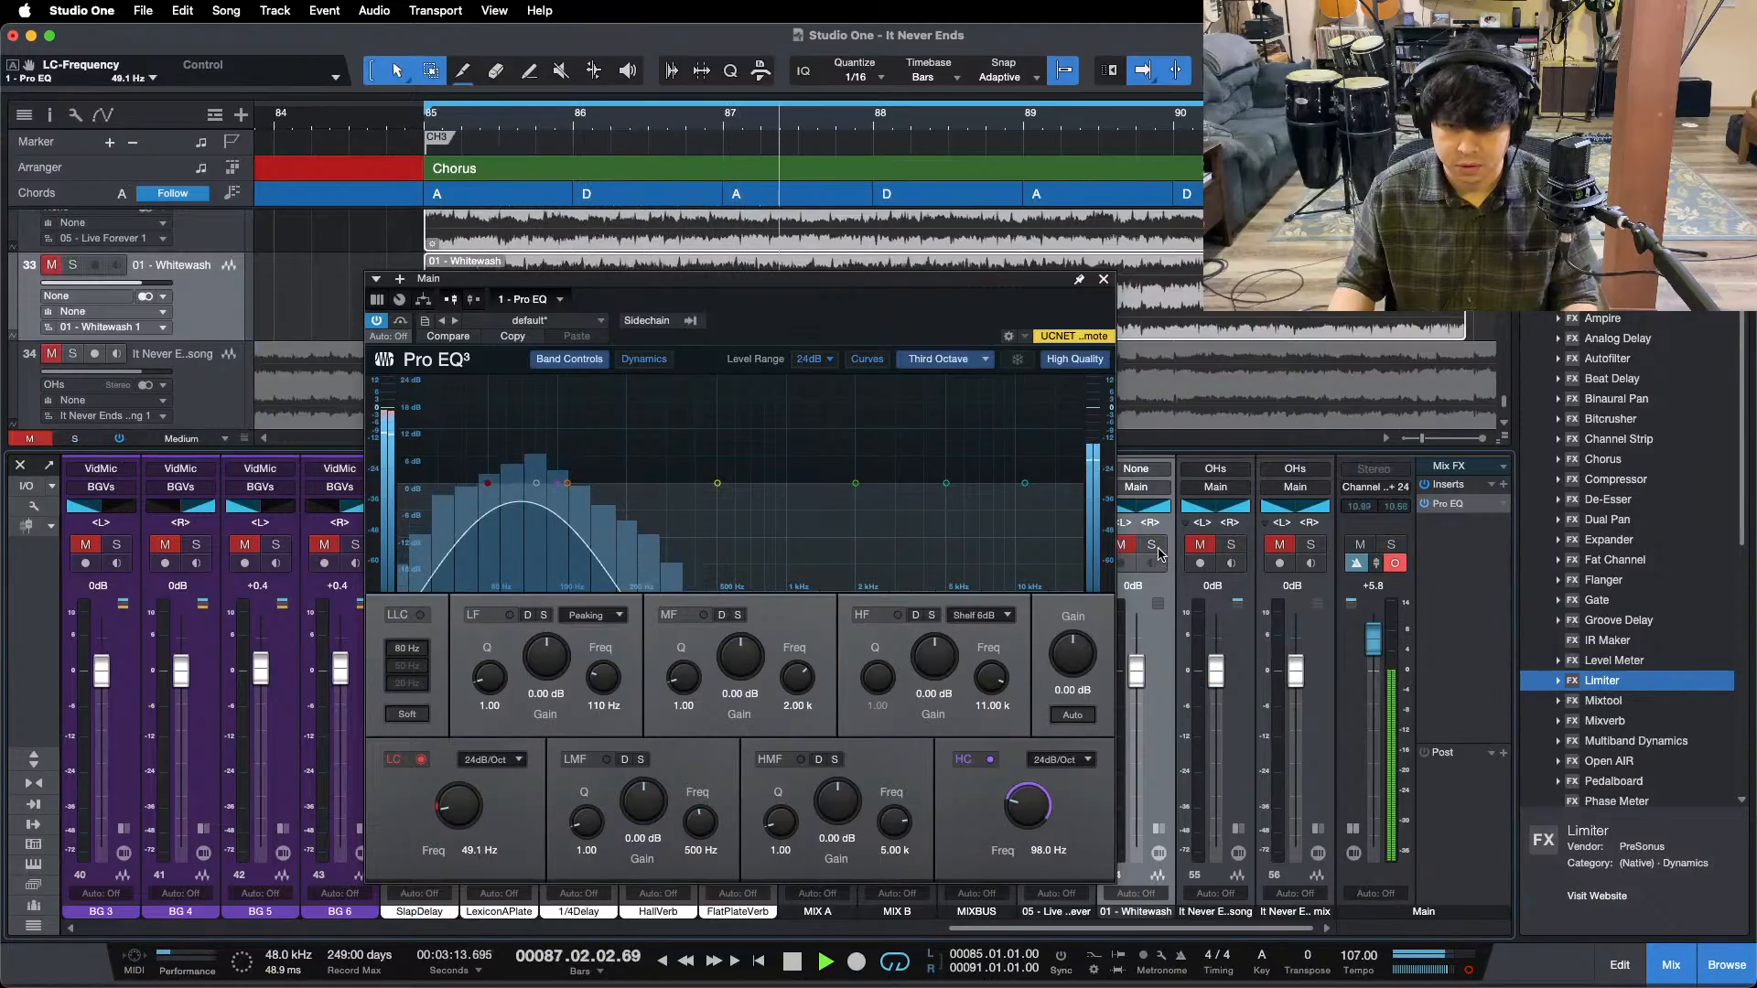
pyautogui.click(1157, 549)
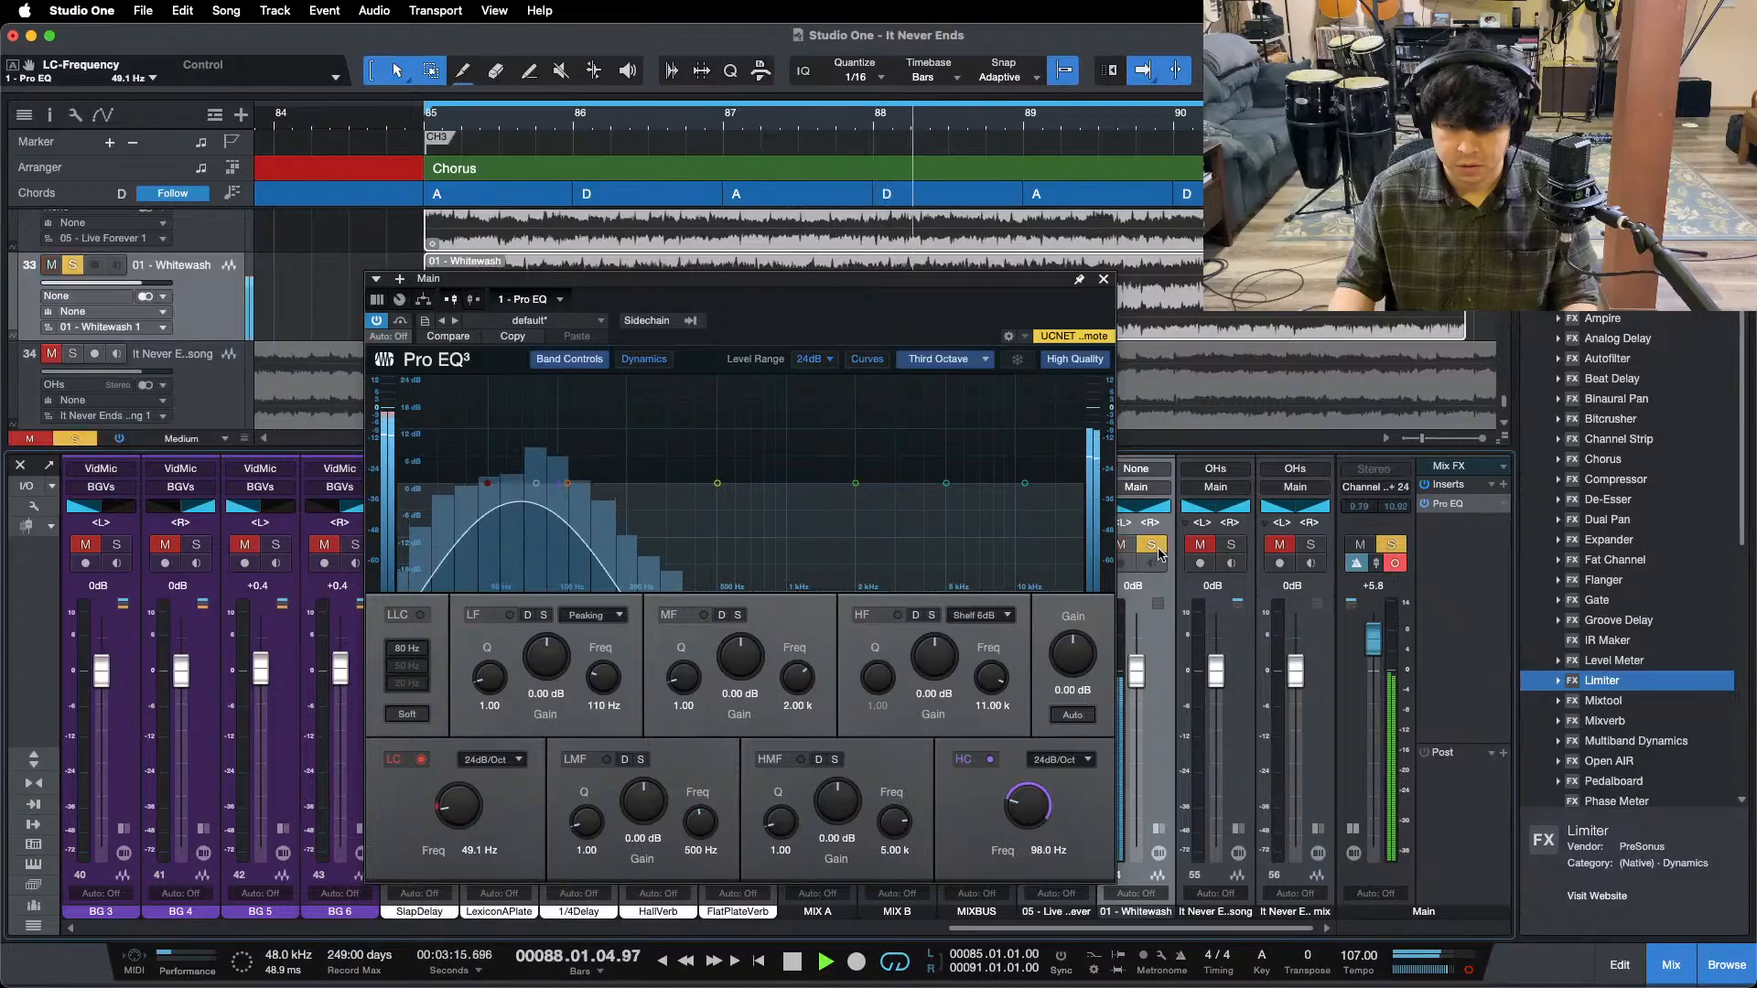
pyautogui.click(1157, 549)
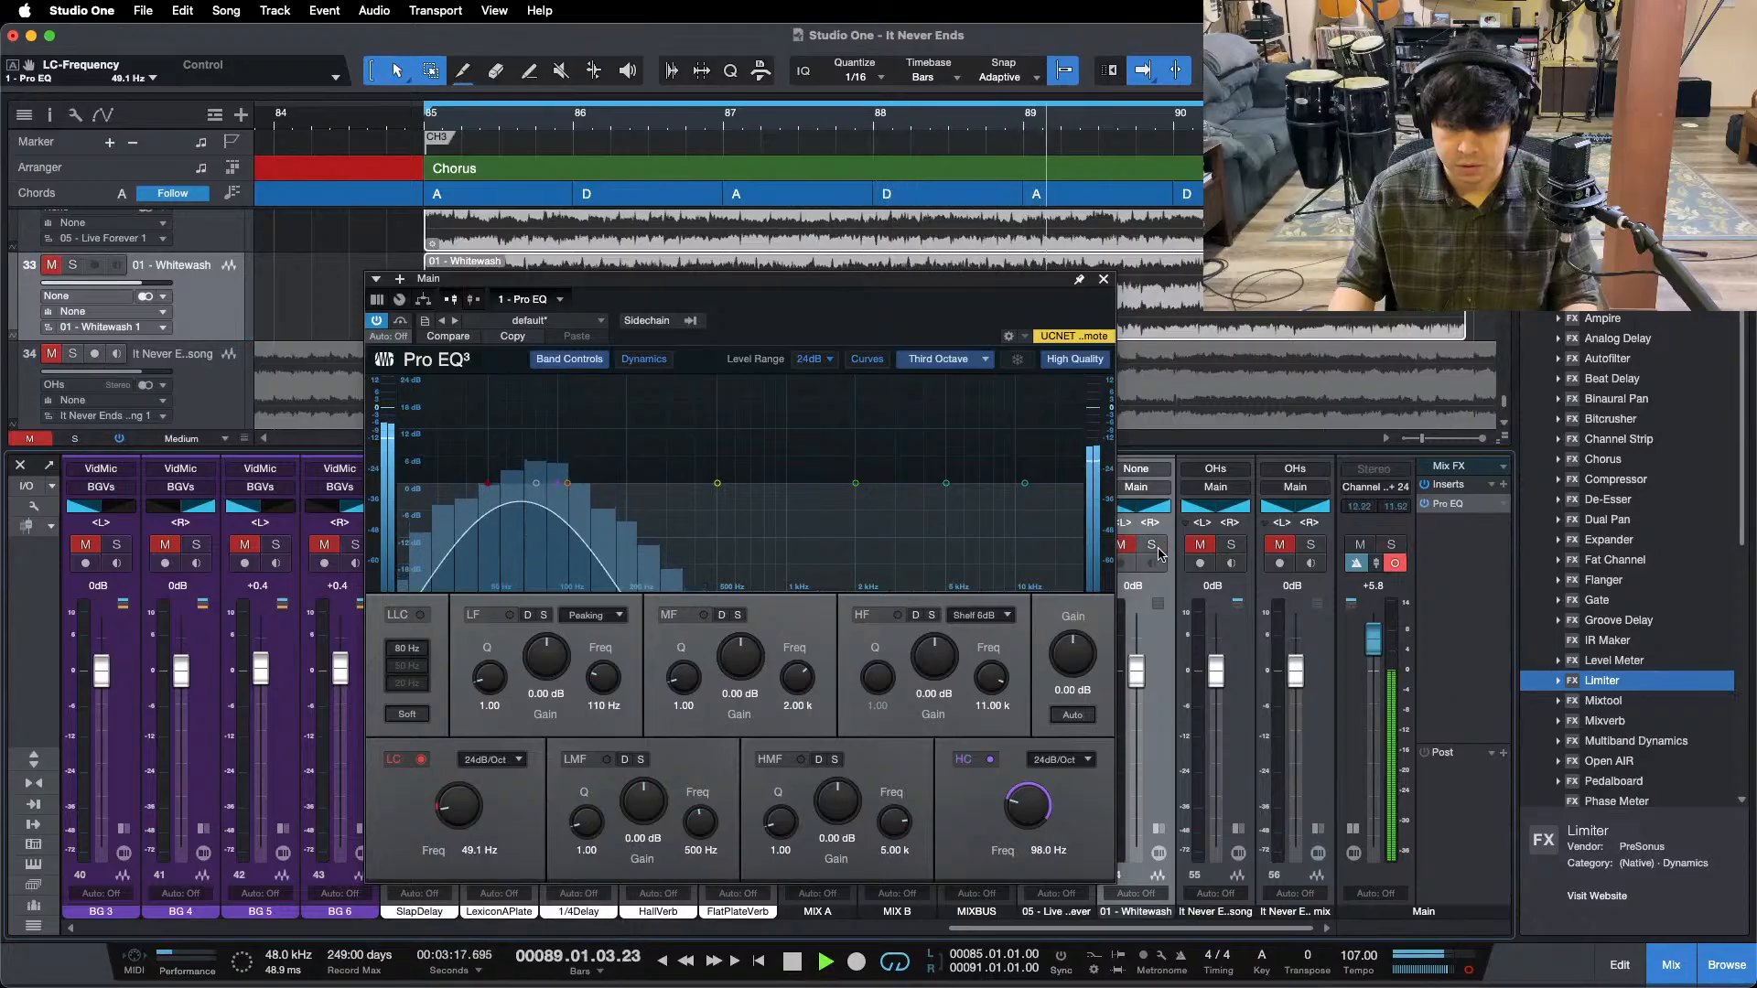
pyautogui.click(1154, 548)
pyautogui.click(1155, 547)
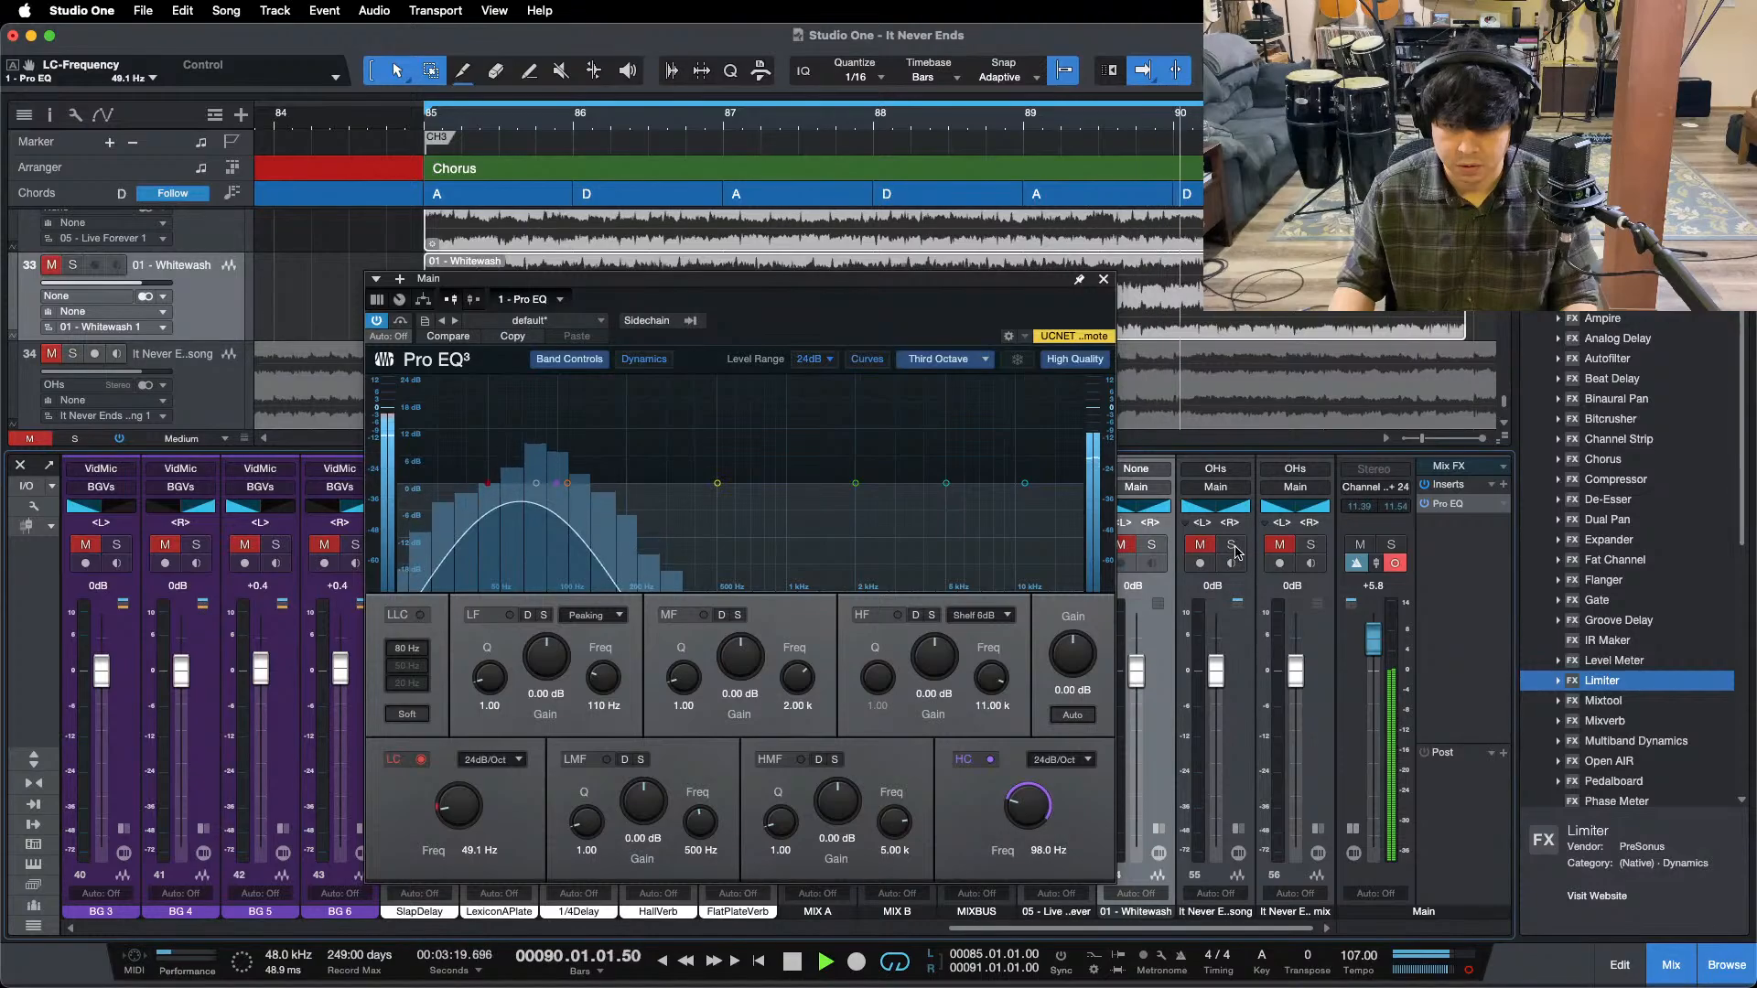
# - Check the band-limited low end of the mix with one solo each of the It Never Ends full song and Whitewash
pyautogui.click(1231, 544)
pyautogui.click(1231, 545)
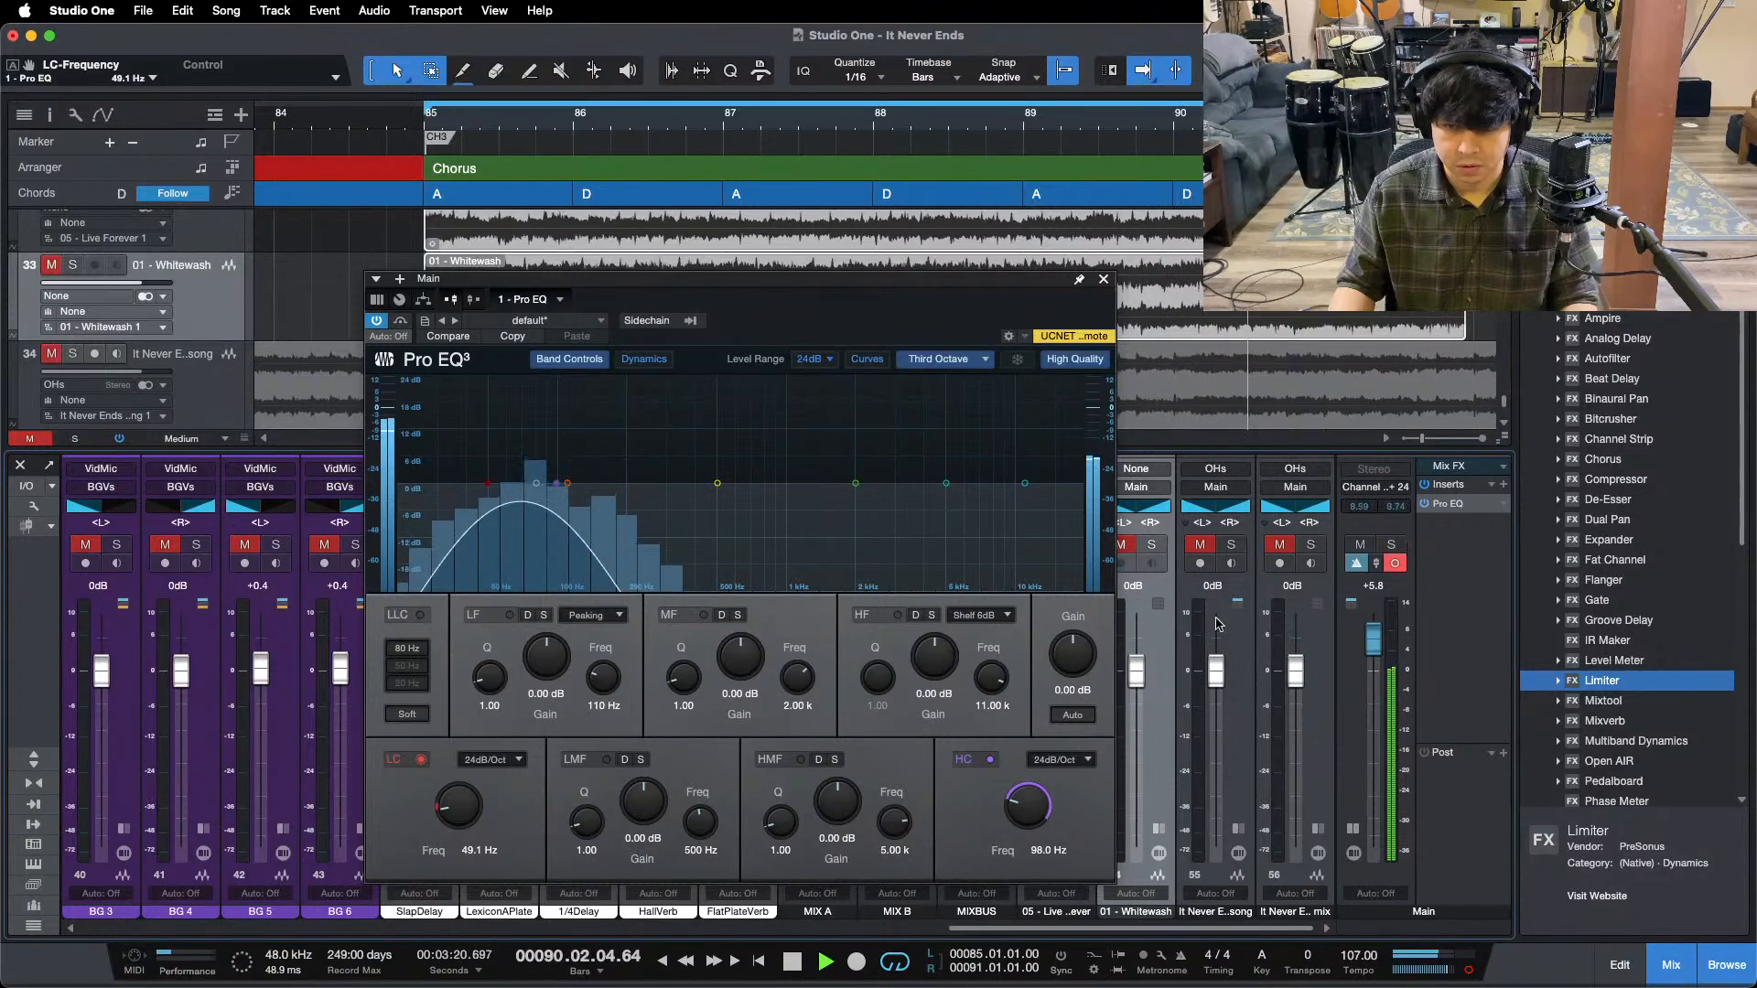
pyautogui.click(1153, 547)
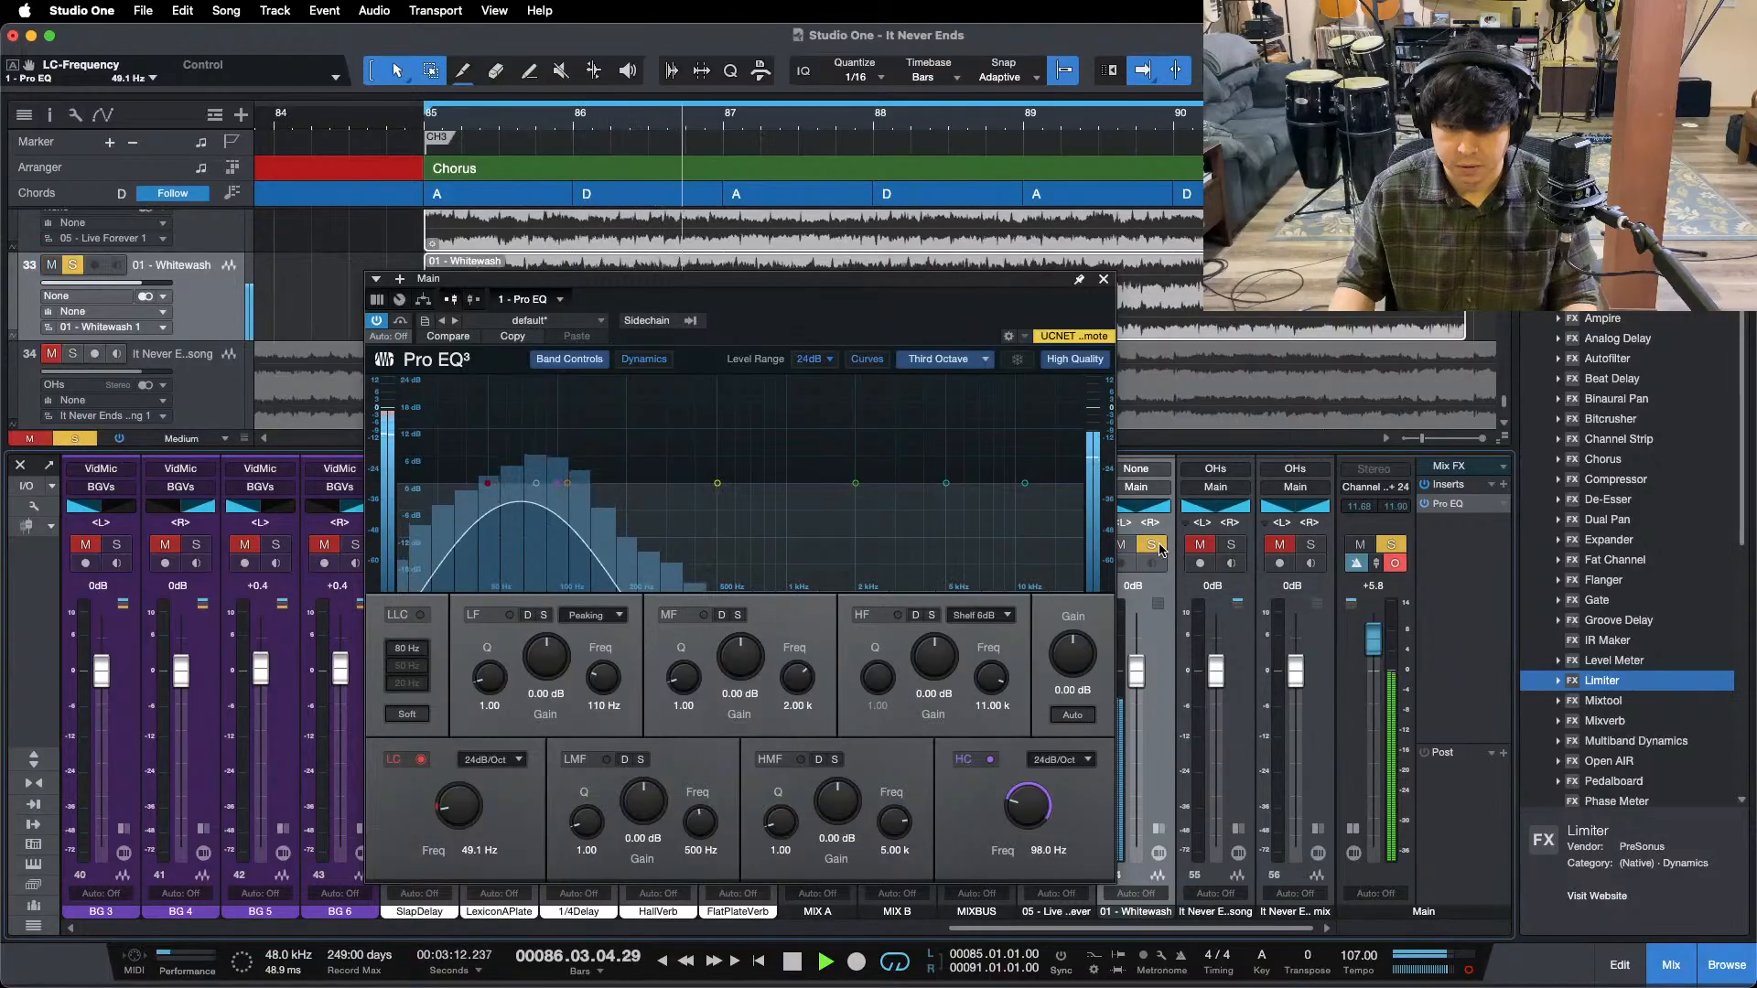
pyautogui.click(1155, 548)
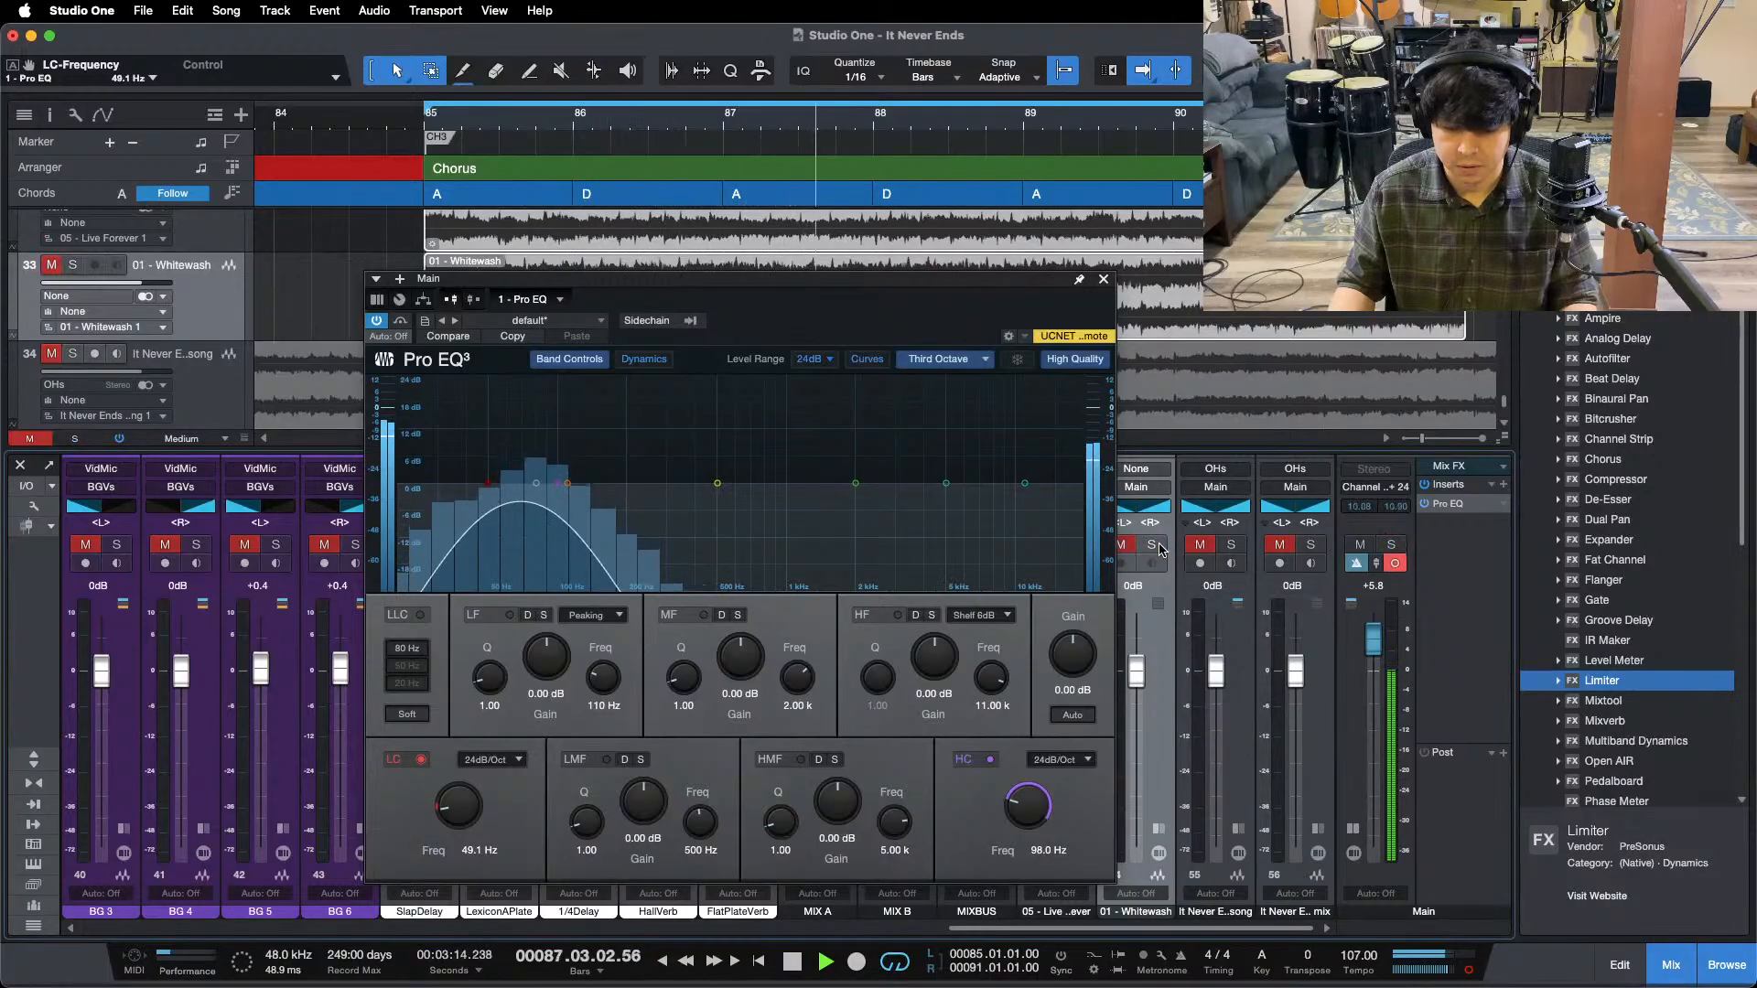
# - Raise the BASS bus volume to -3.3 dB
pyautogui.moveTo(1041, 928); pyautogui.dragTo(558, 917)
pyautogui.hscroll(-2, 179, 697)
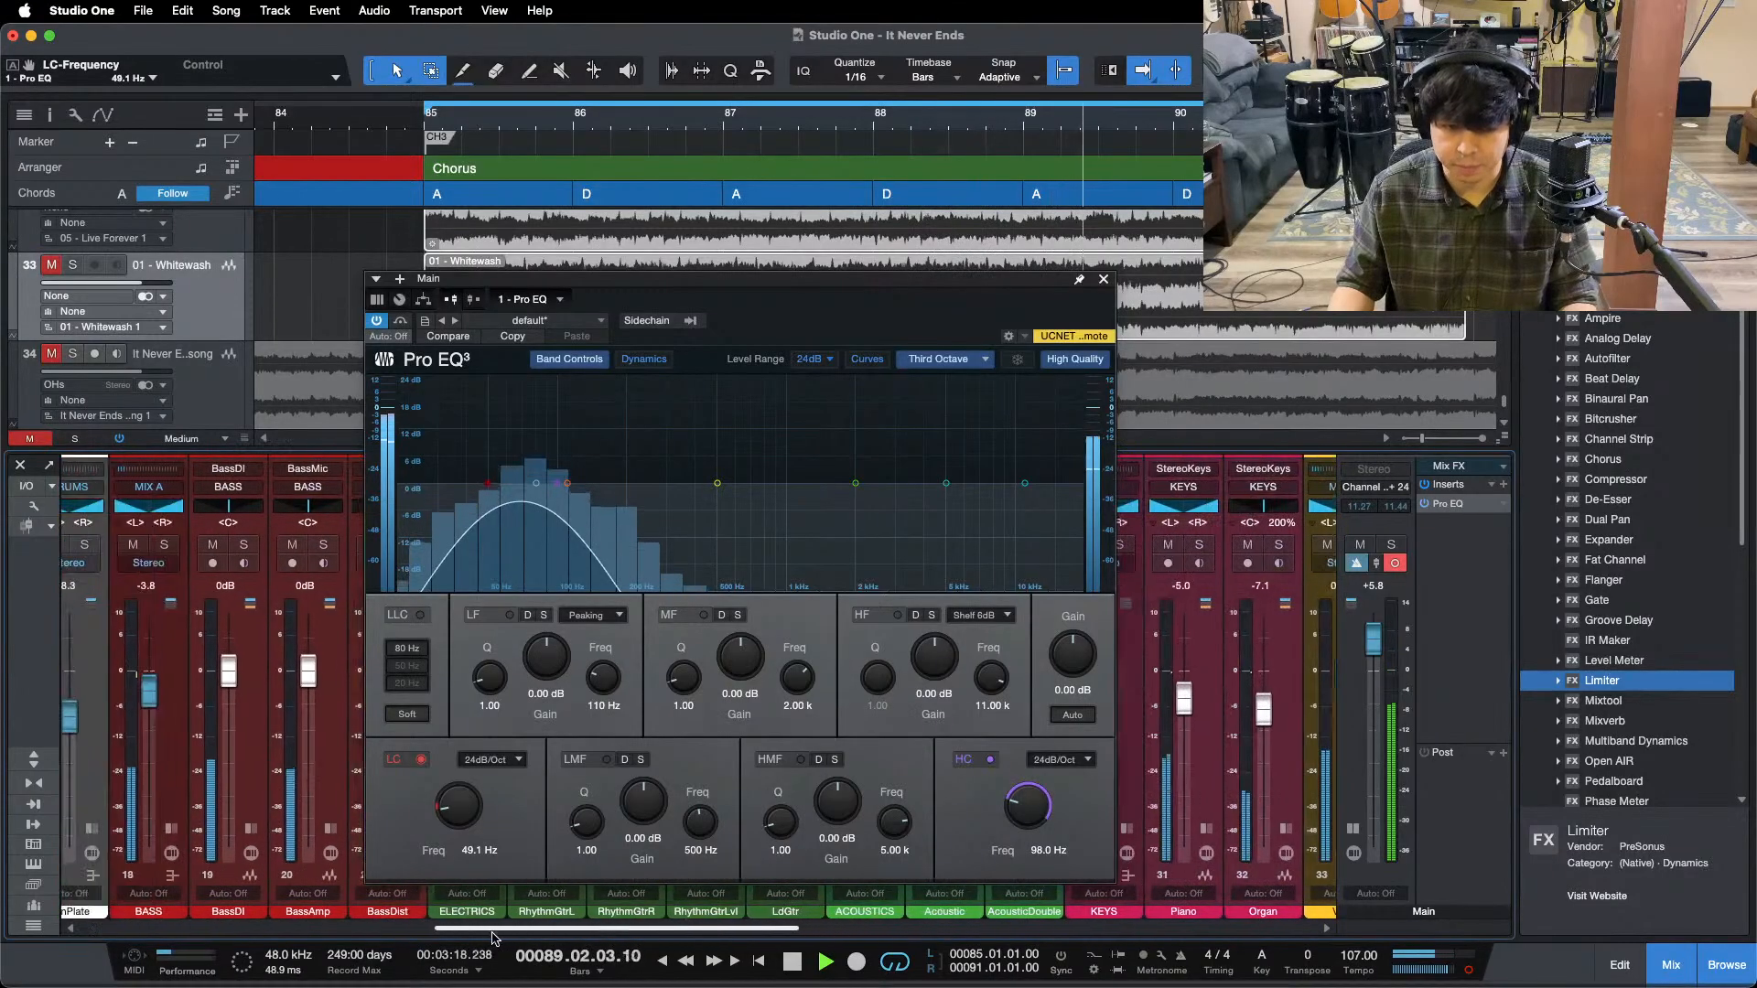
pyautogui.moveTo(179, 697); pyautogui.dragTo(180, 694)
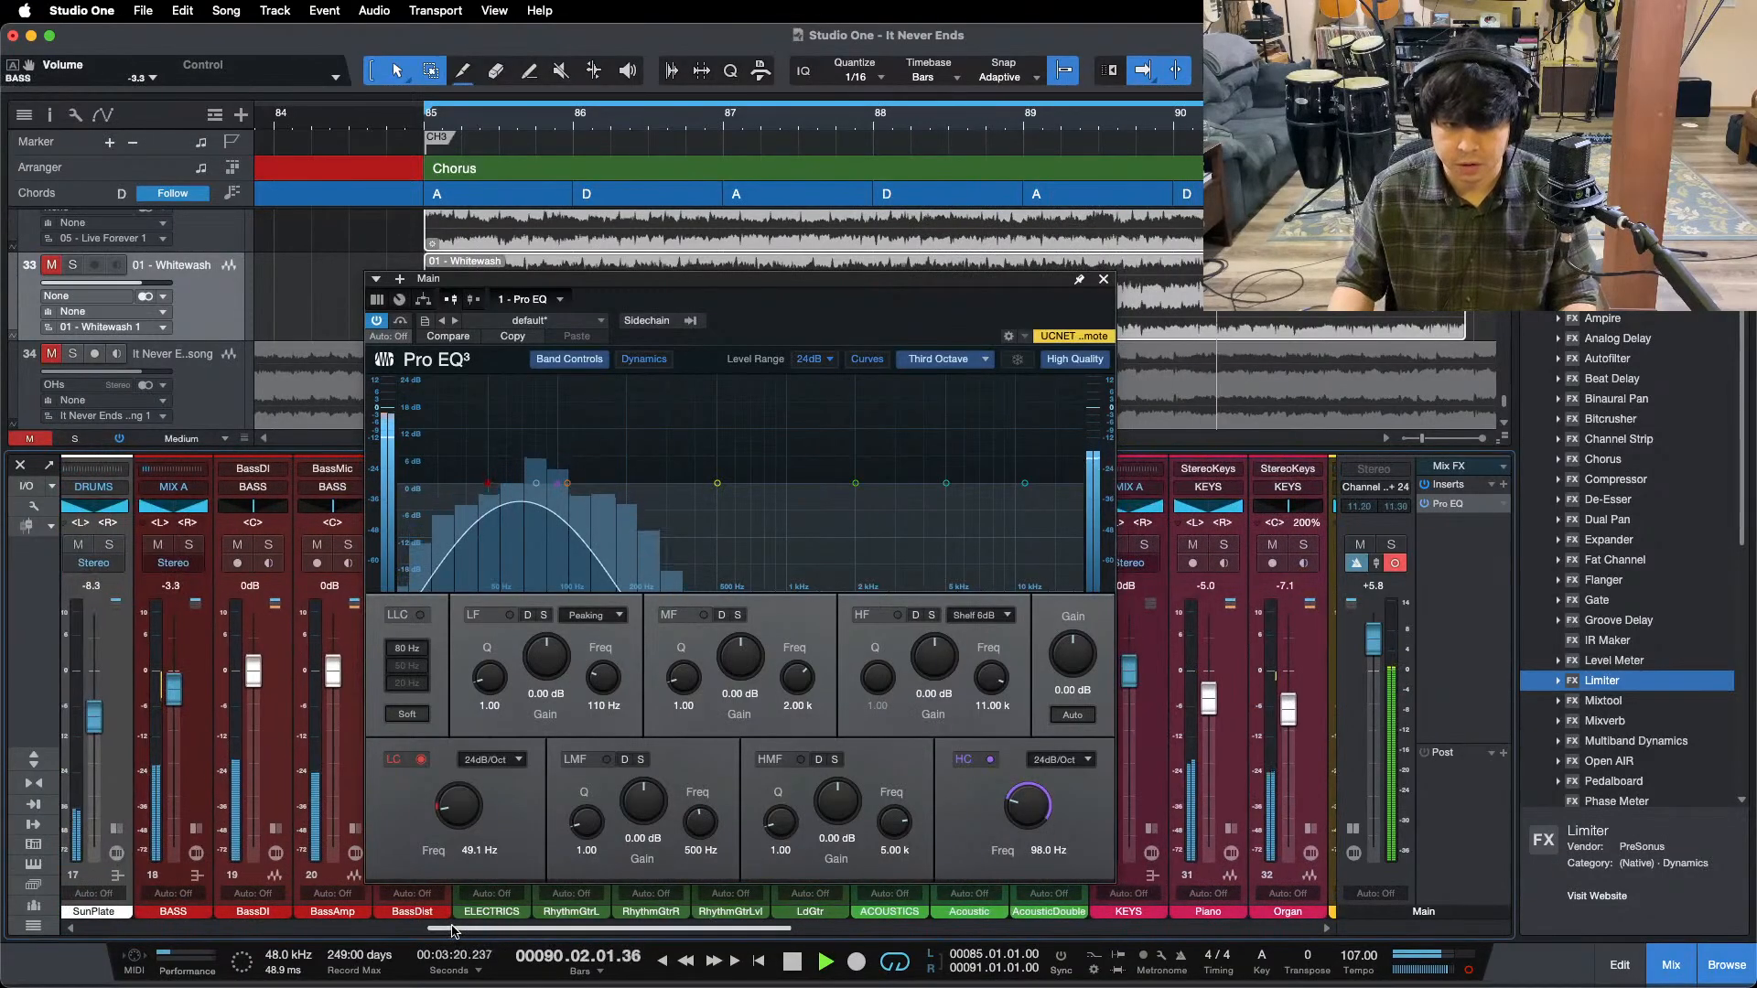
# - Compare the mix's low end with the Whitewash reference by switching its solo on and off repeatedly
pyautogui.moveTo(732, 928); pyautogui.dragTo(1674, 828)
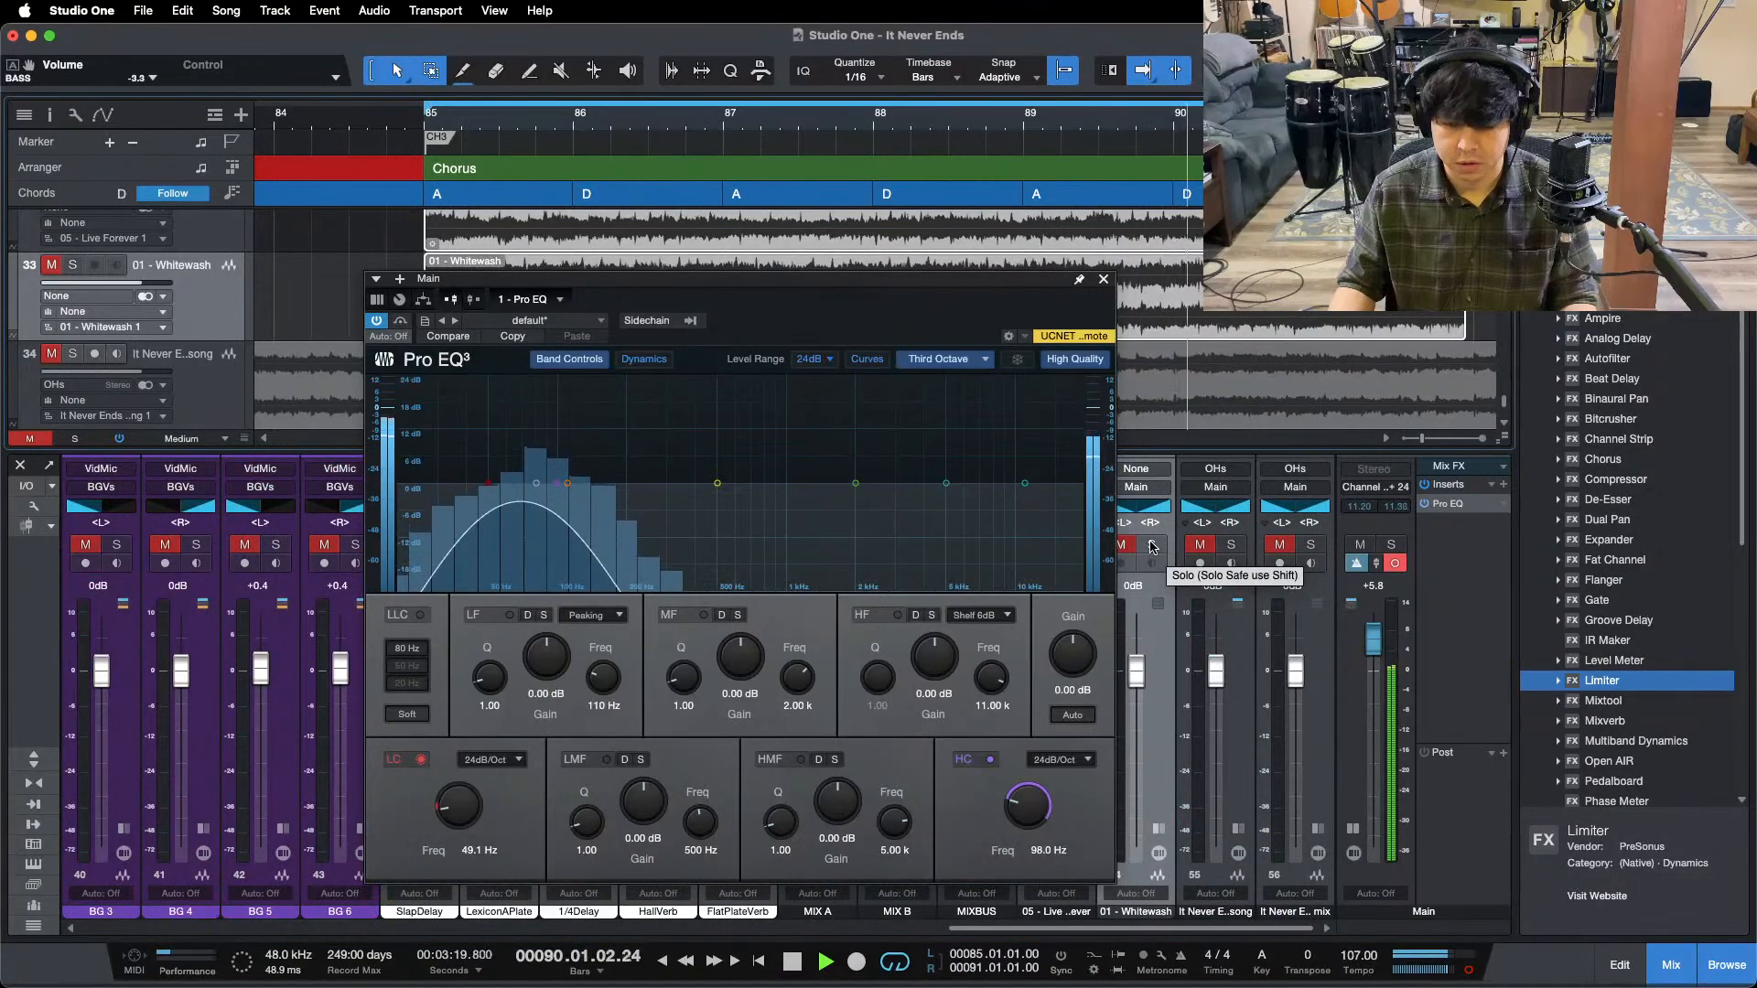
pyautogui.click(1151, 547)
pyautogui.click(1152, 547)
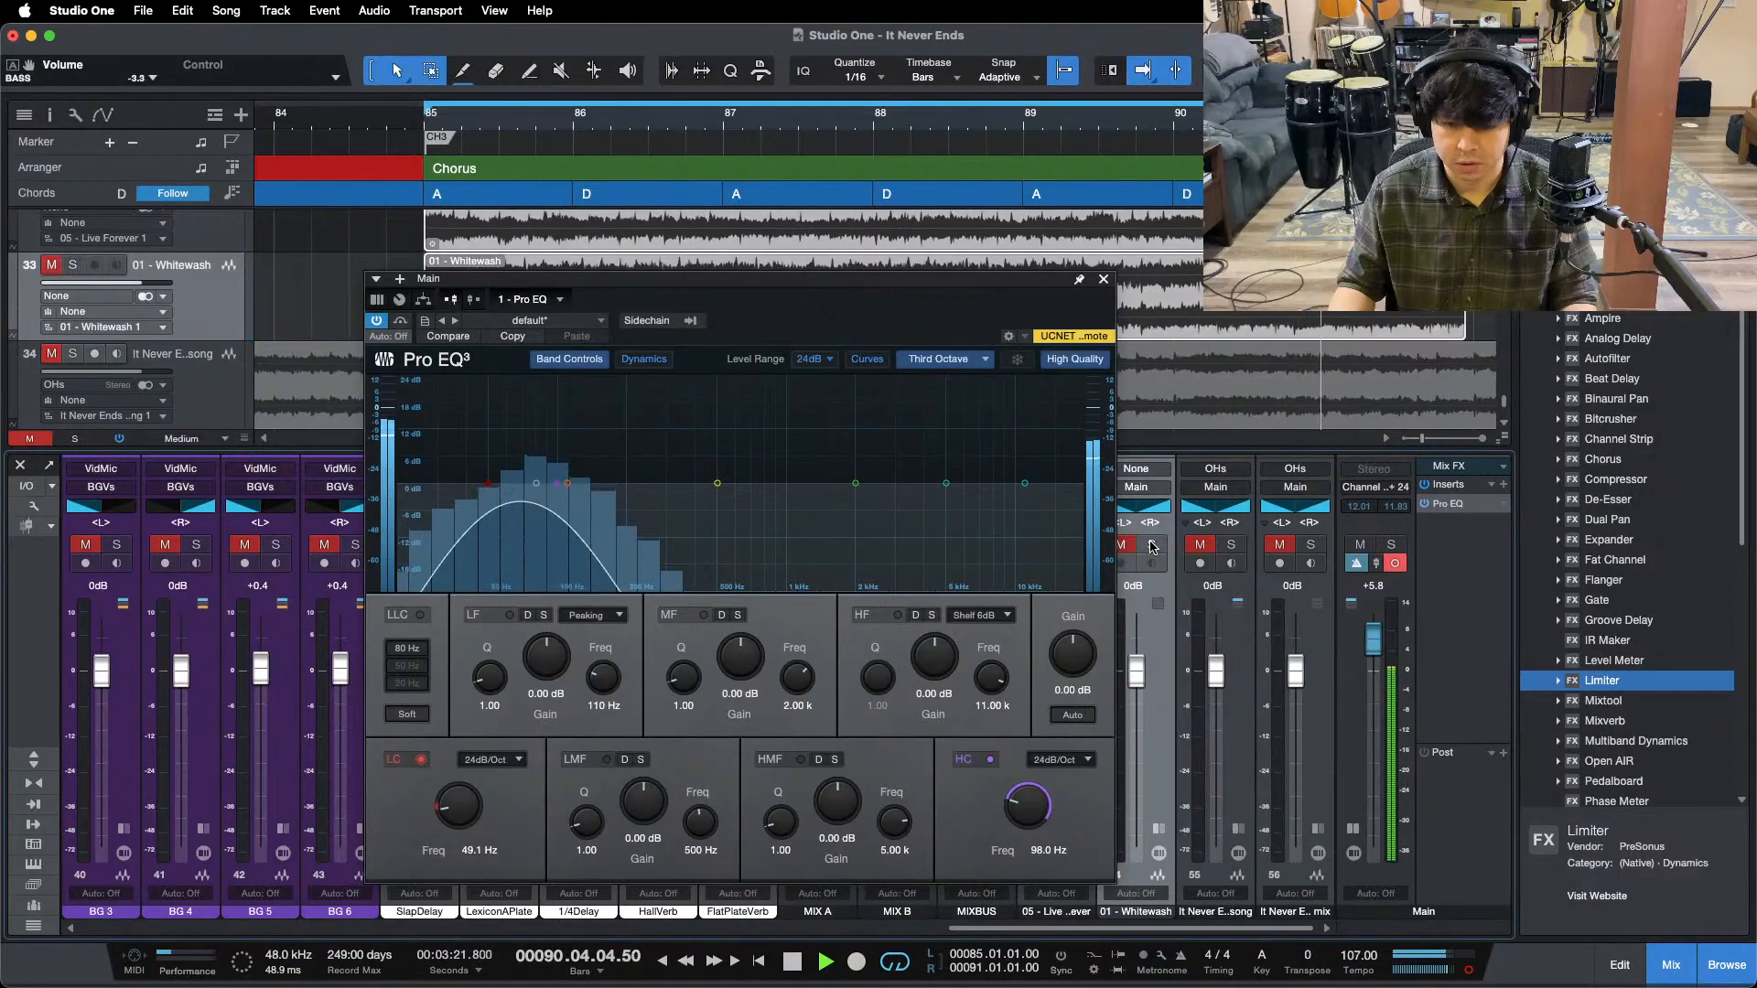
pyautogui.click(1151, 548)
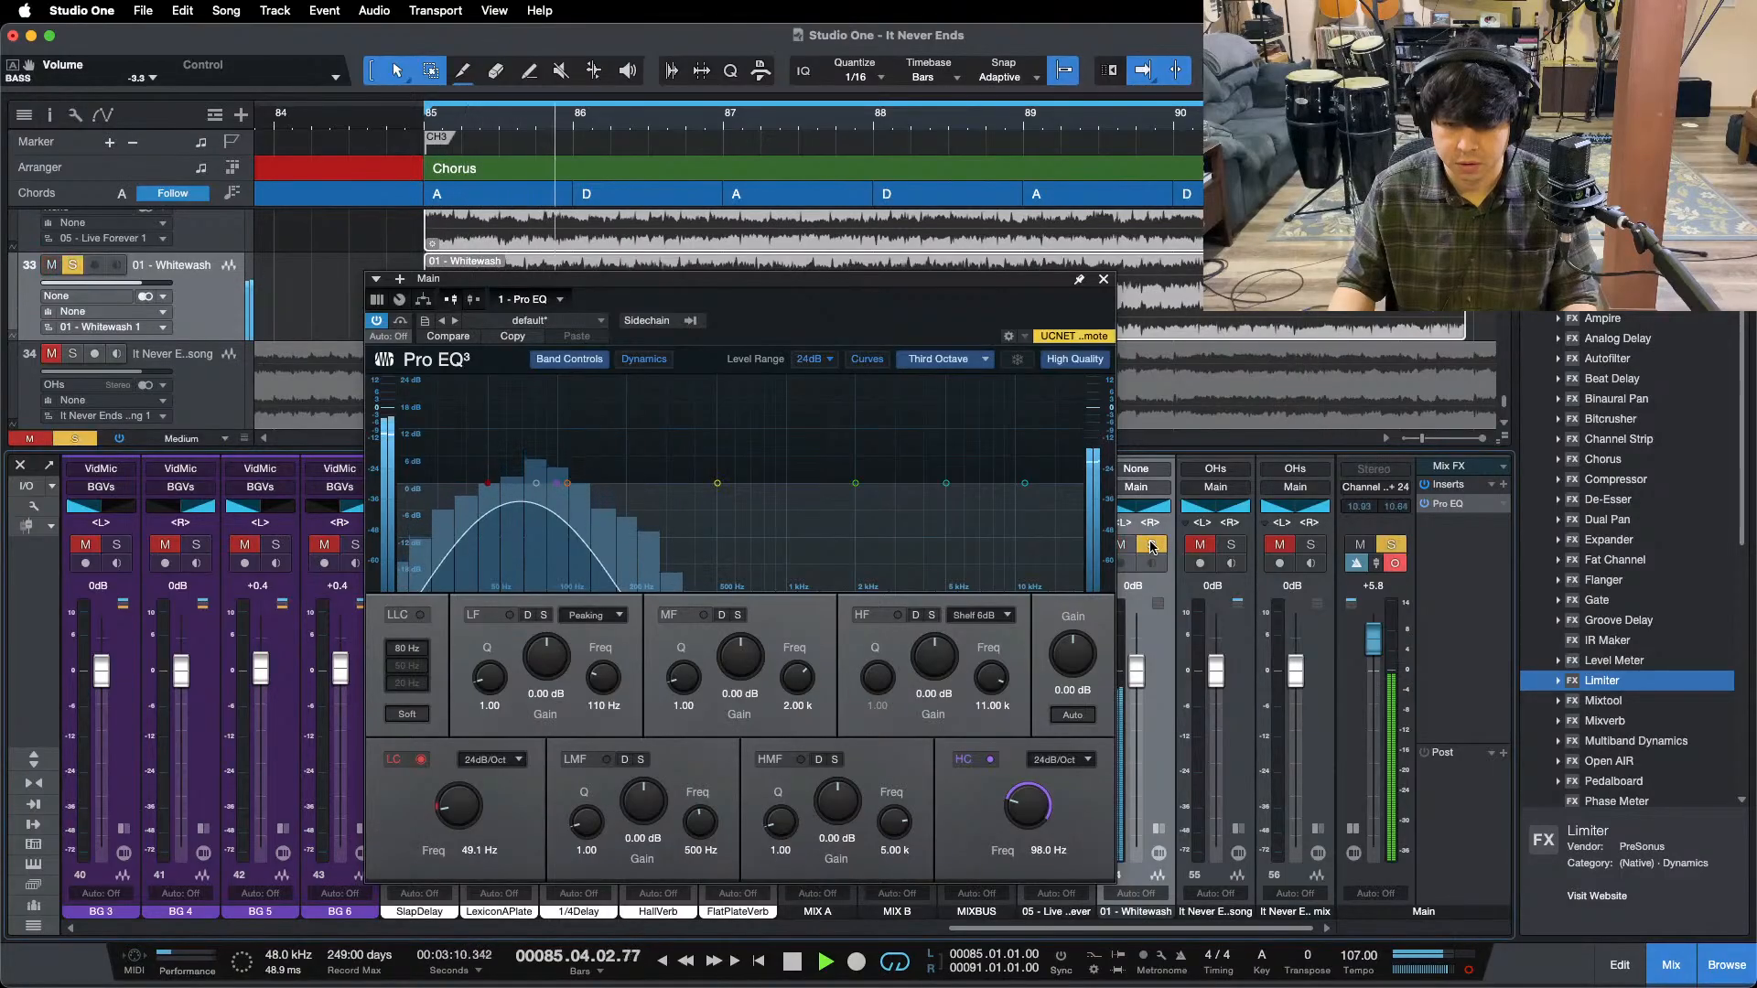
pyautogui.click(1151, 547)
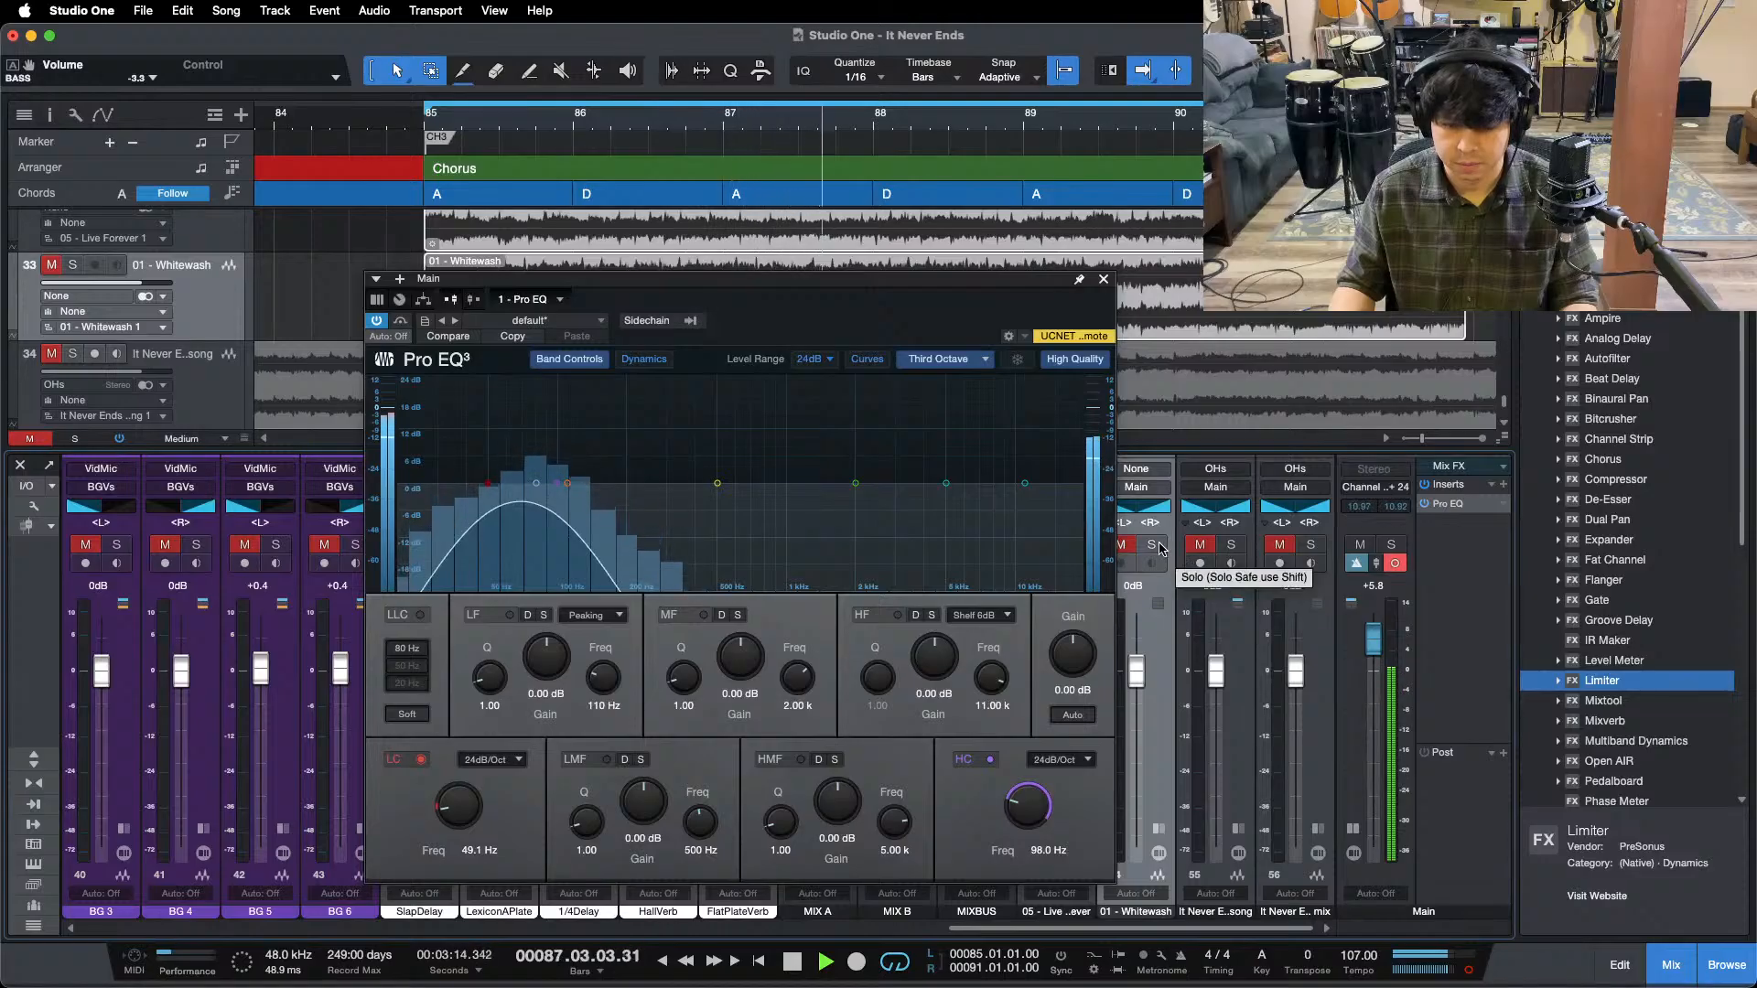
pyautogui.click(1153, 547)
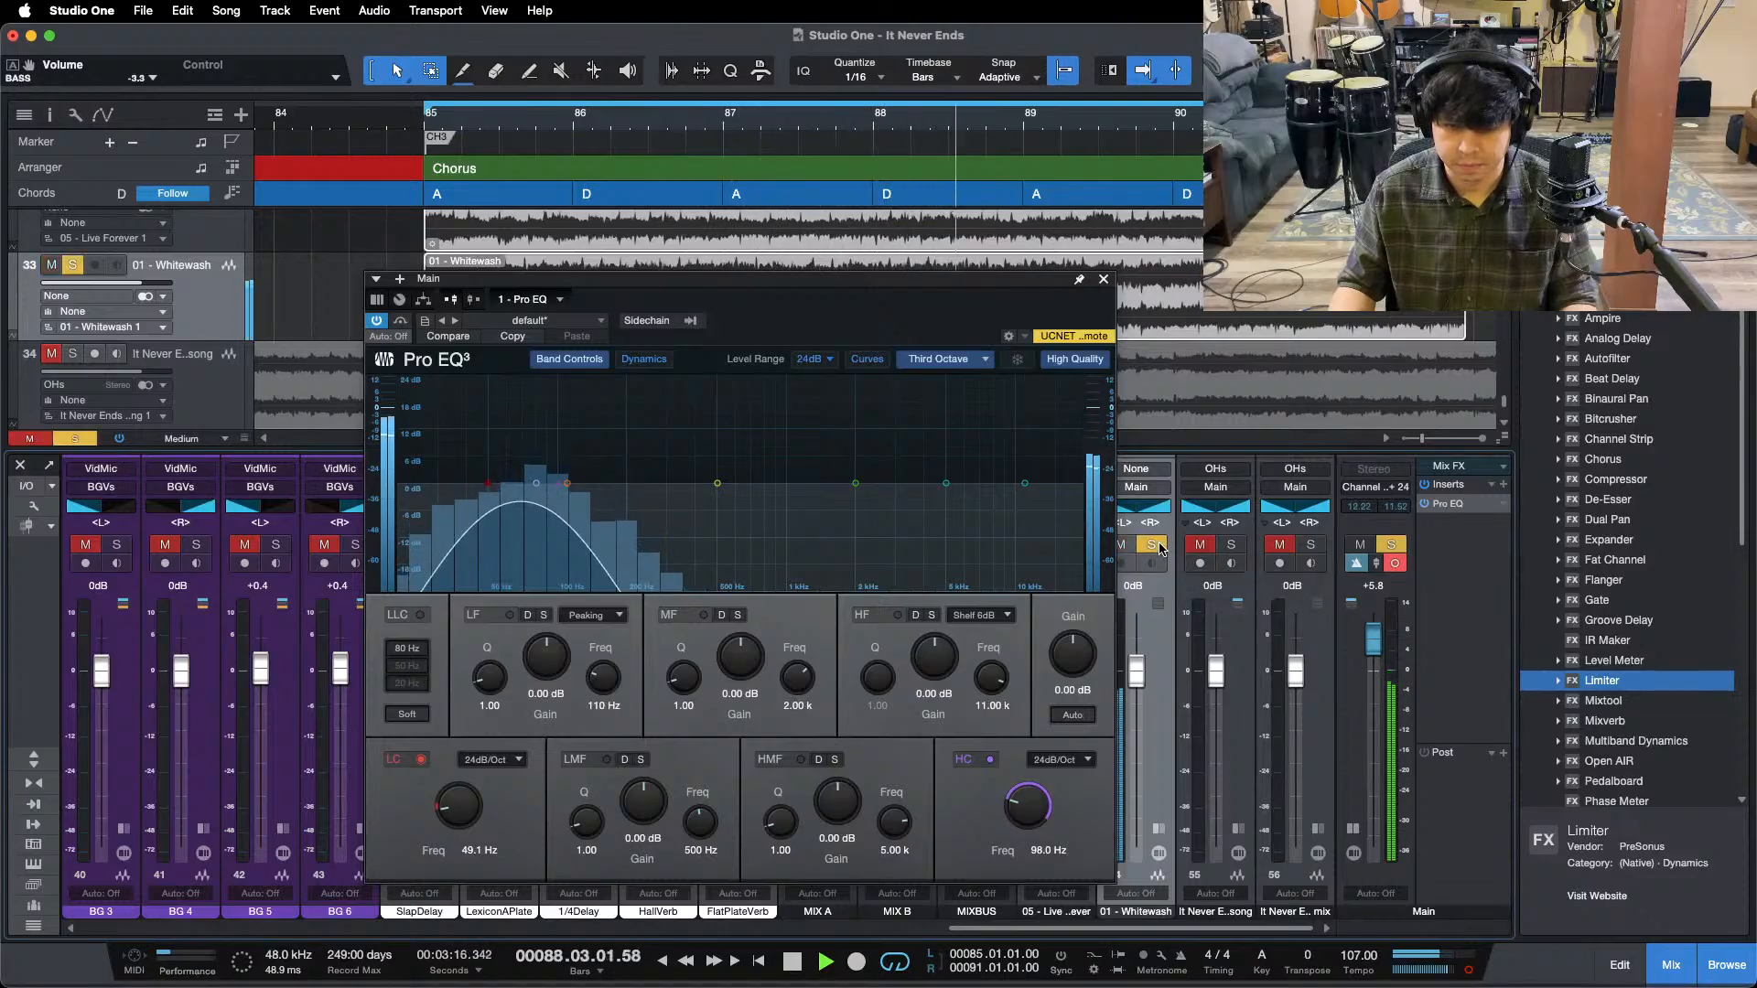
pyautogui.click(1153, 547)
# - Compare the current low end with the It Never Ends mix reference by soloing that track twice
pyautogui.click(1311, 547)
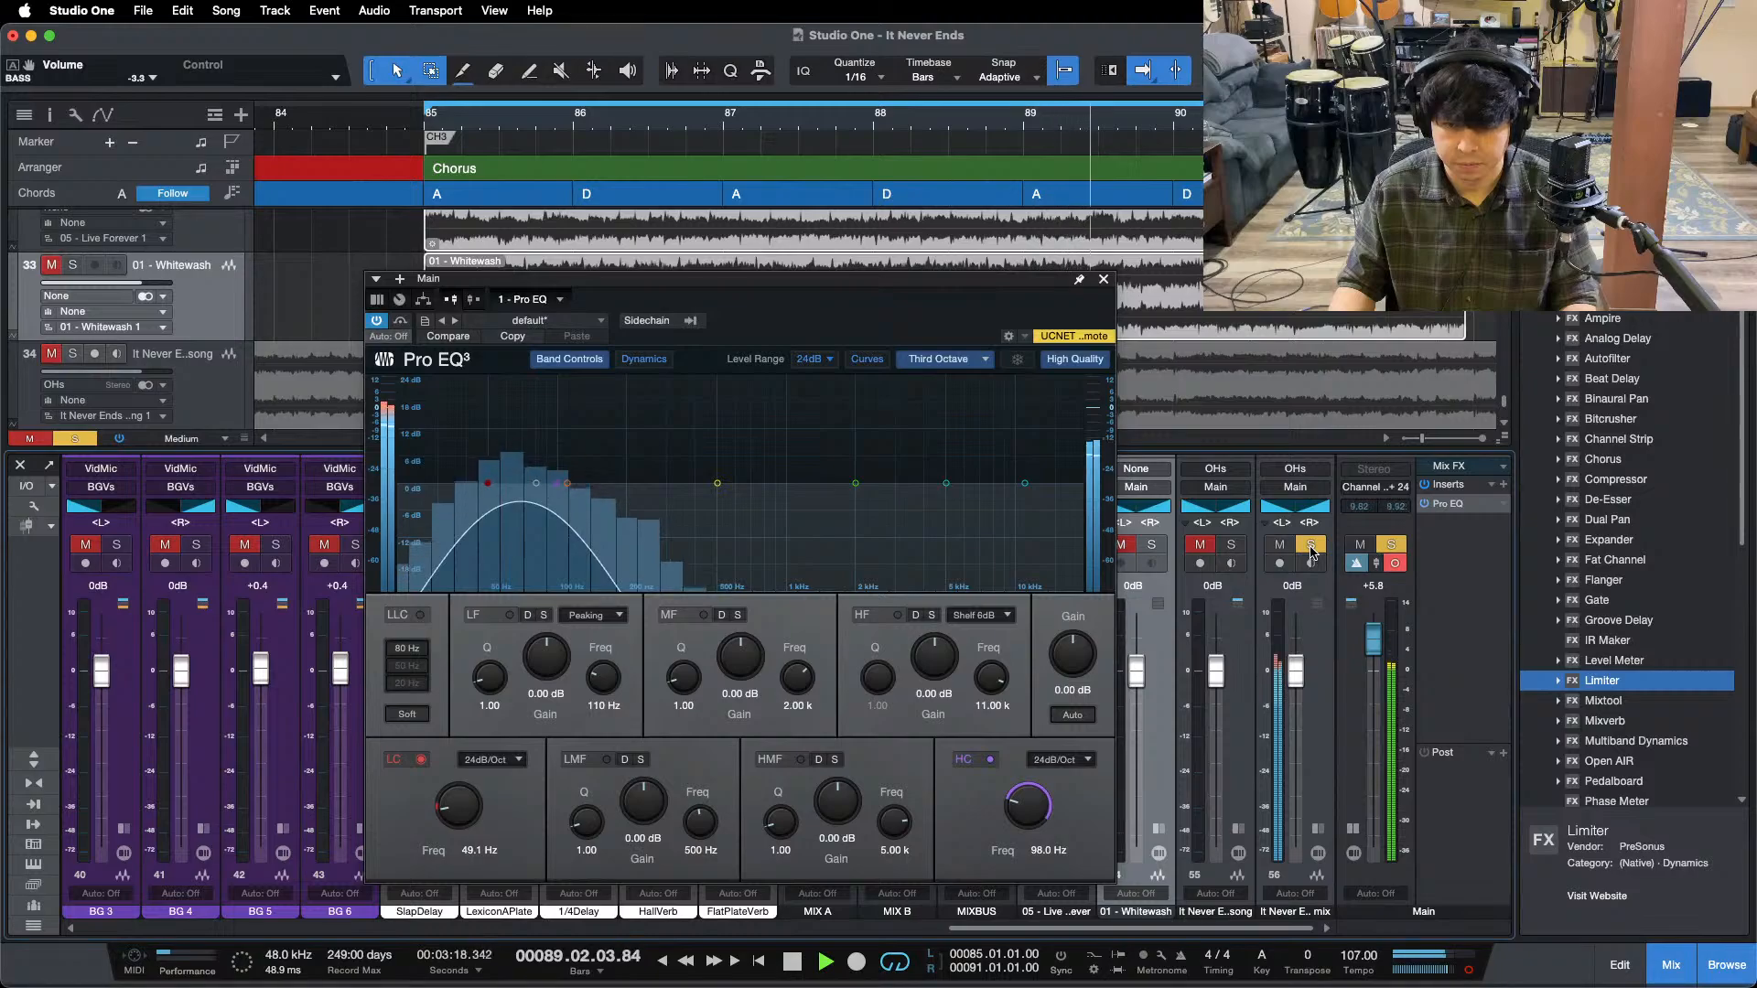
pyautogui.click(1311, 547)
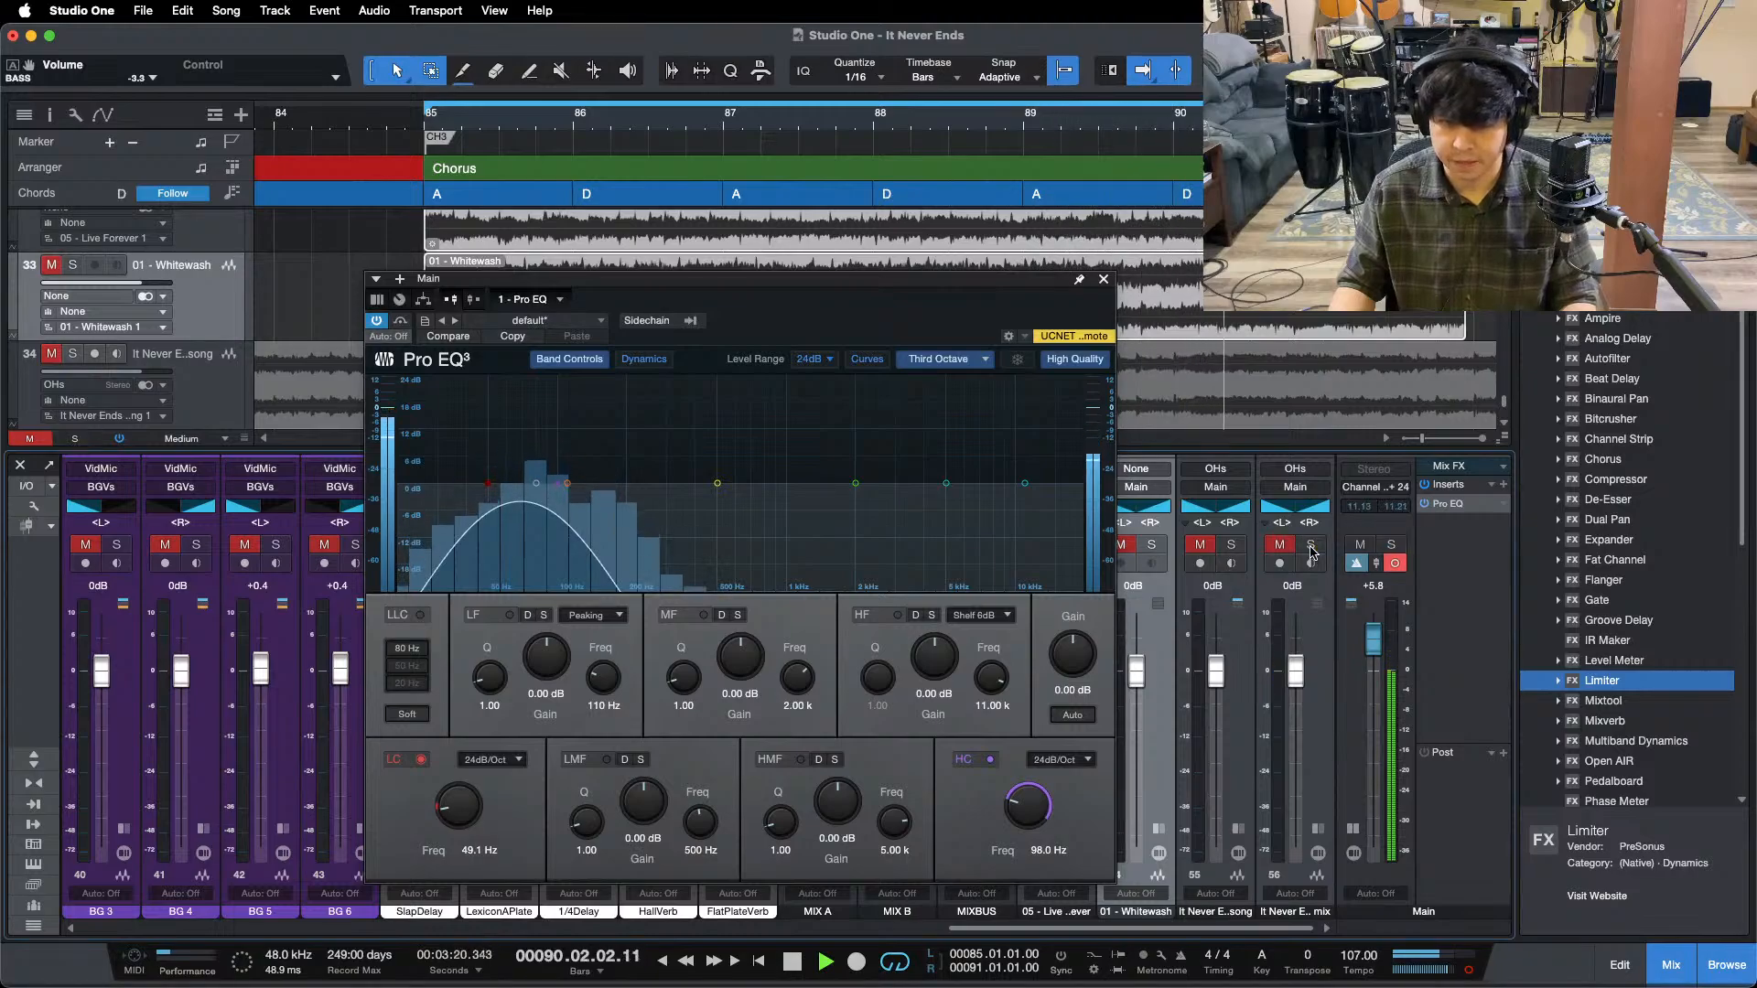
pyautogui.click(1310, 546)
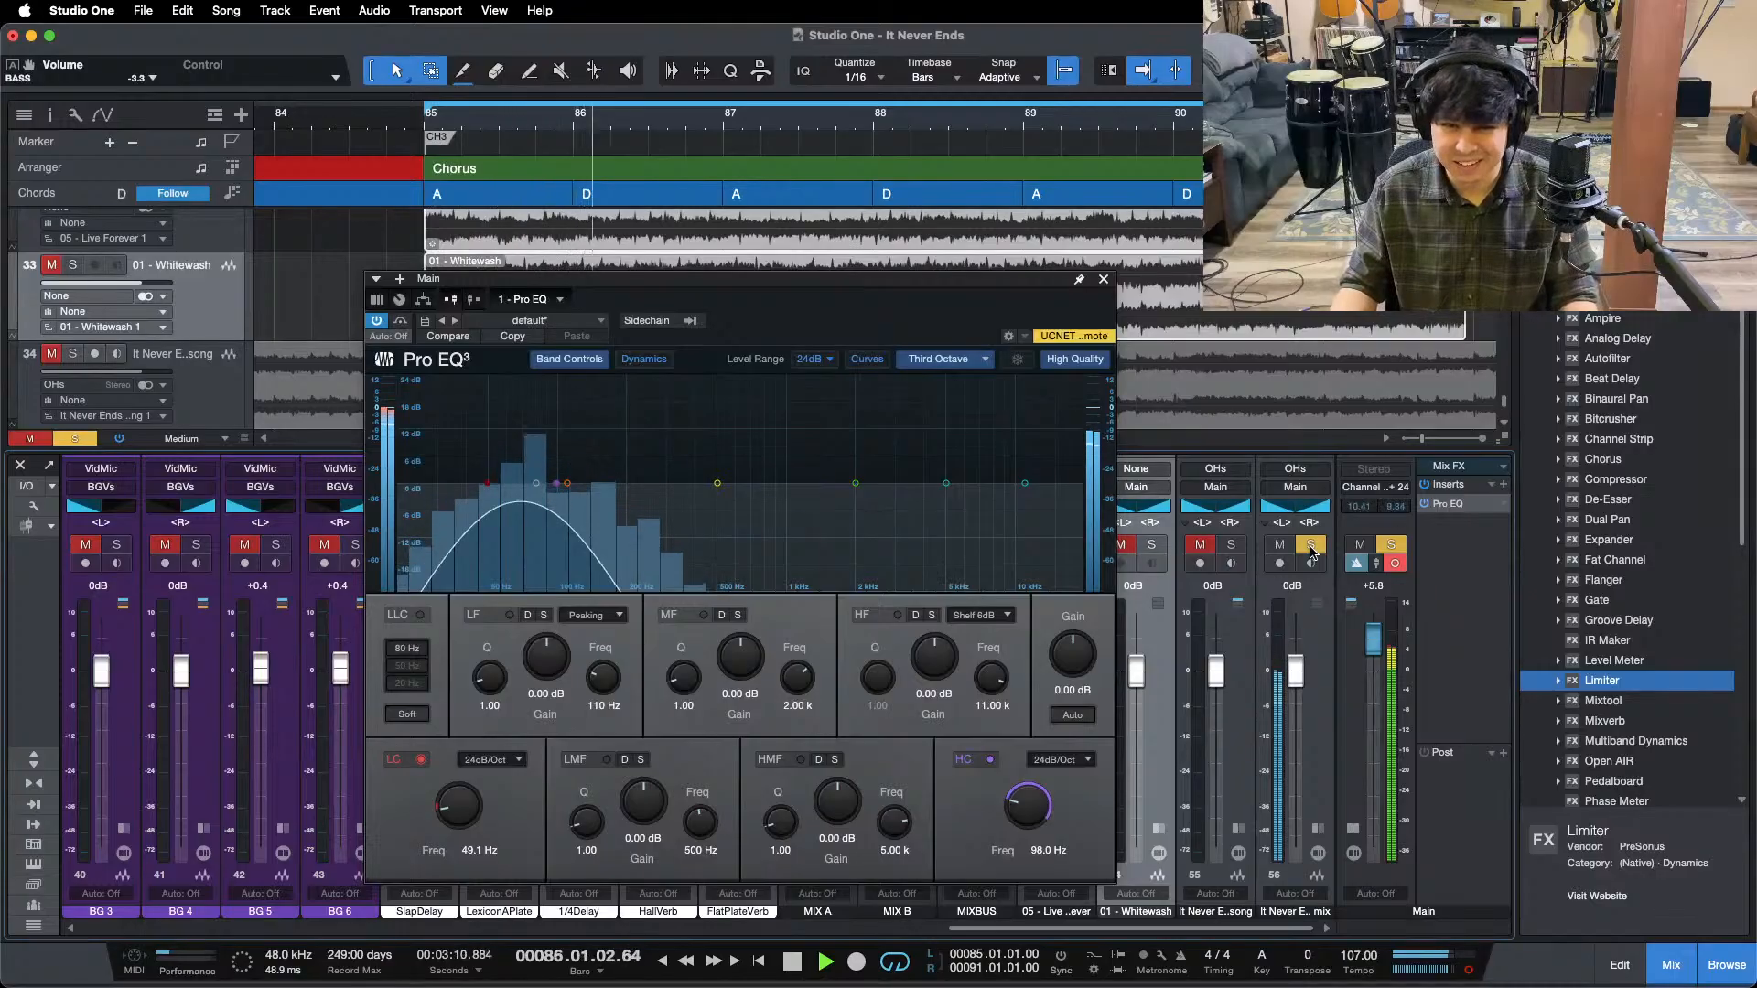
pyautogui.click(1310, 546)
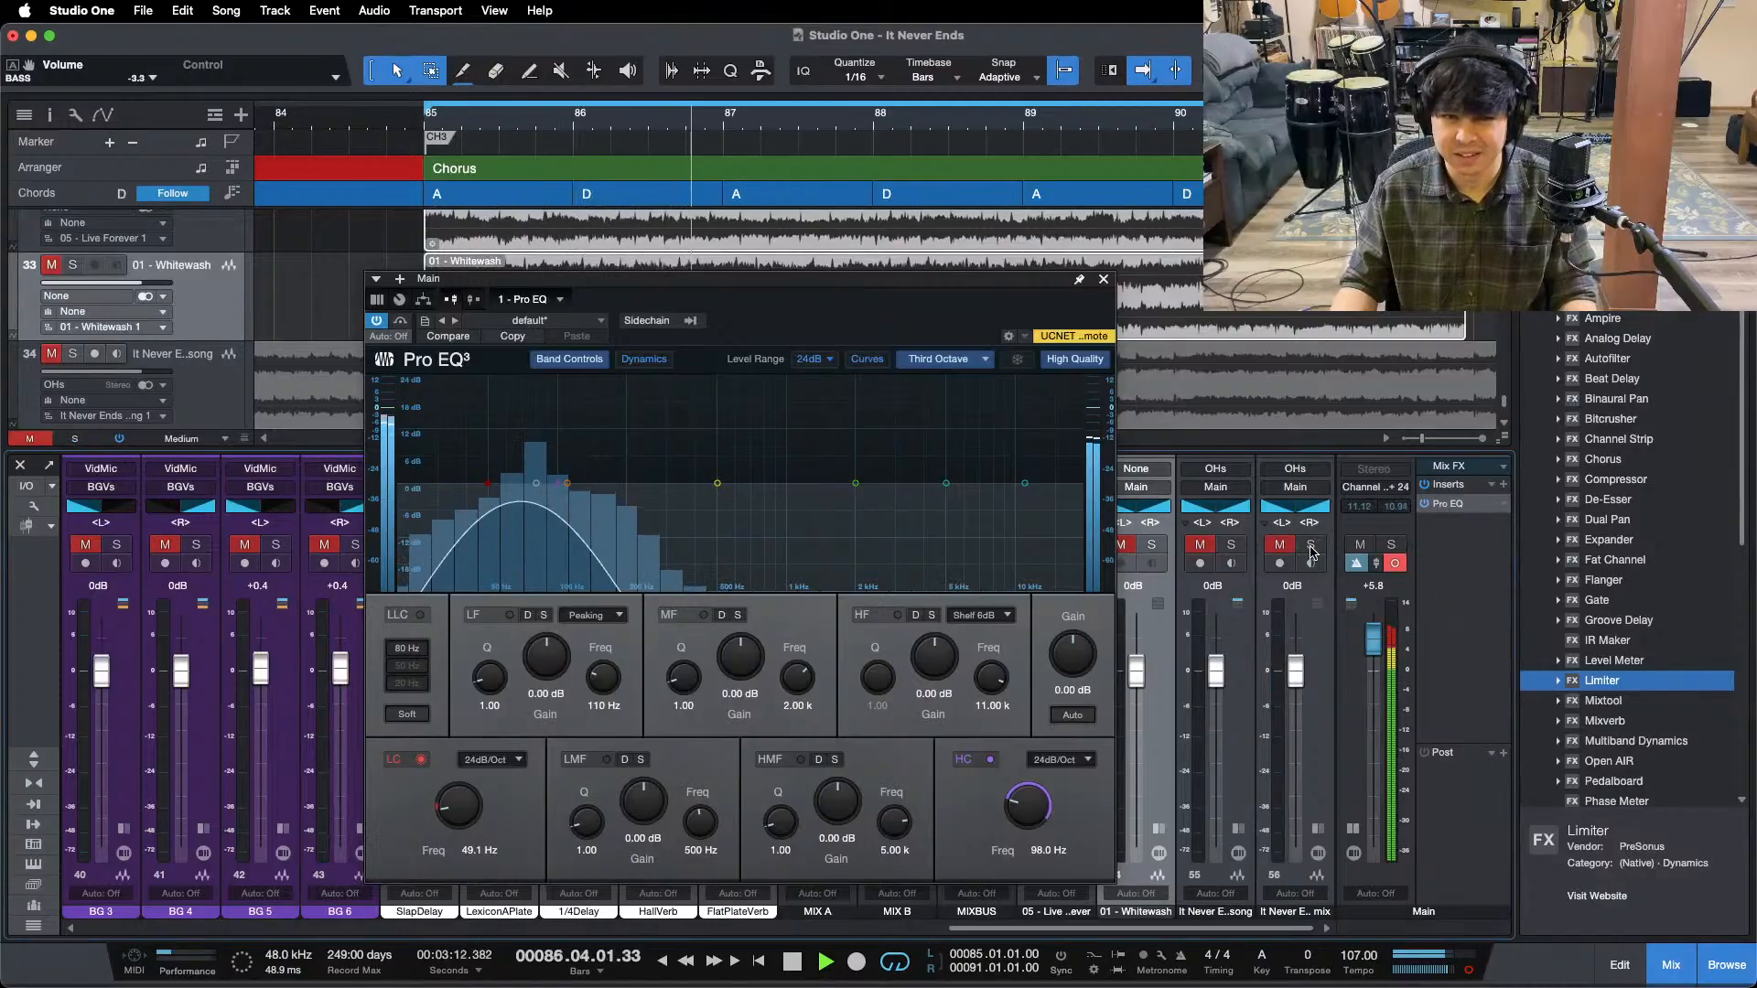
# - Compare the current low end with the It Never Ends full song by toggling that track's solo repeatedly
pyautogui.click(1232, 546)
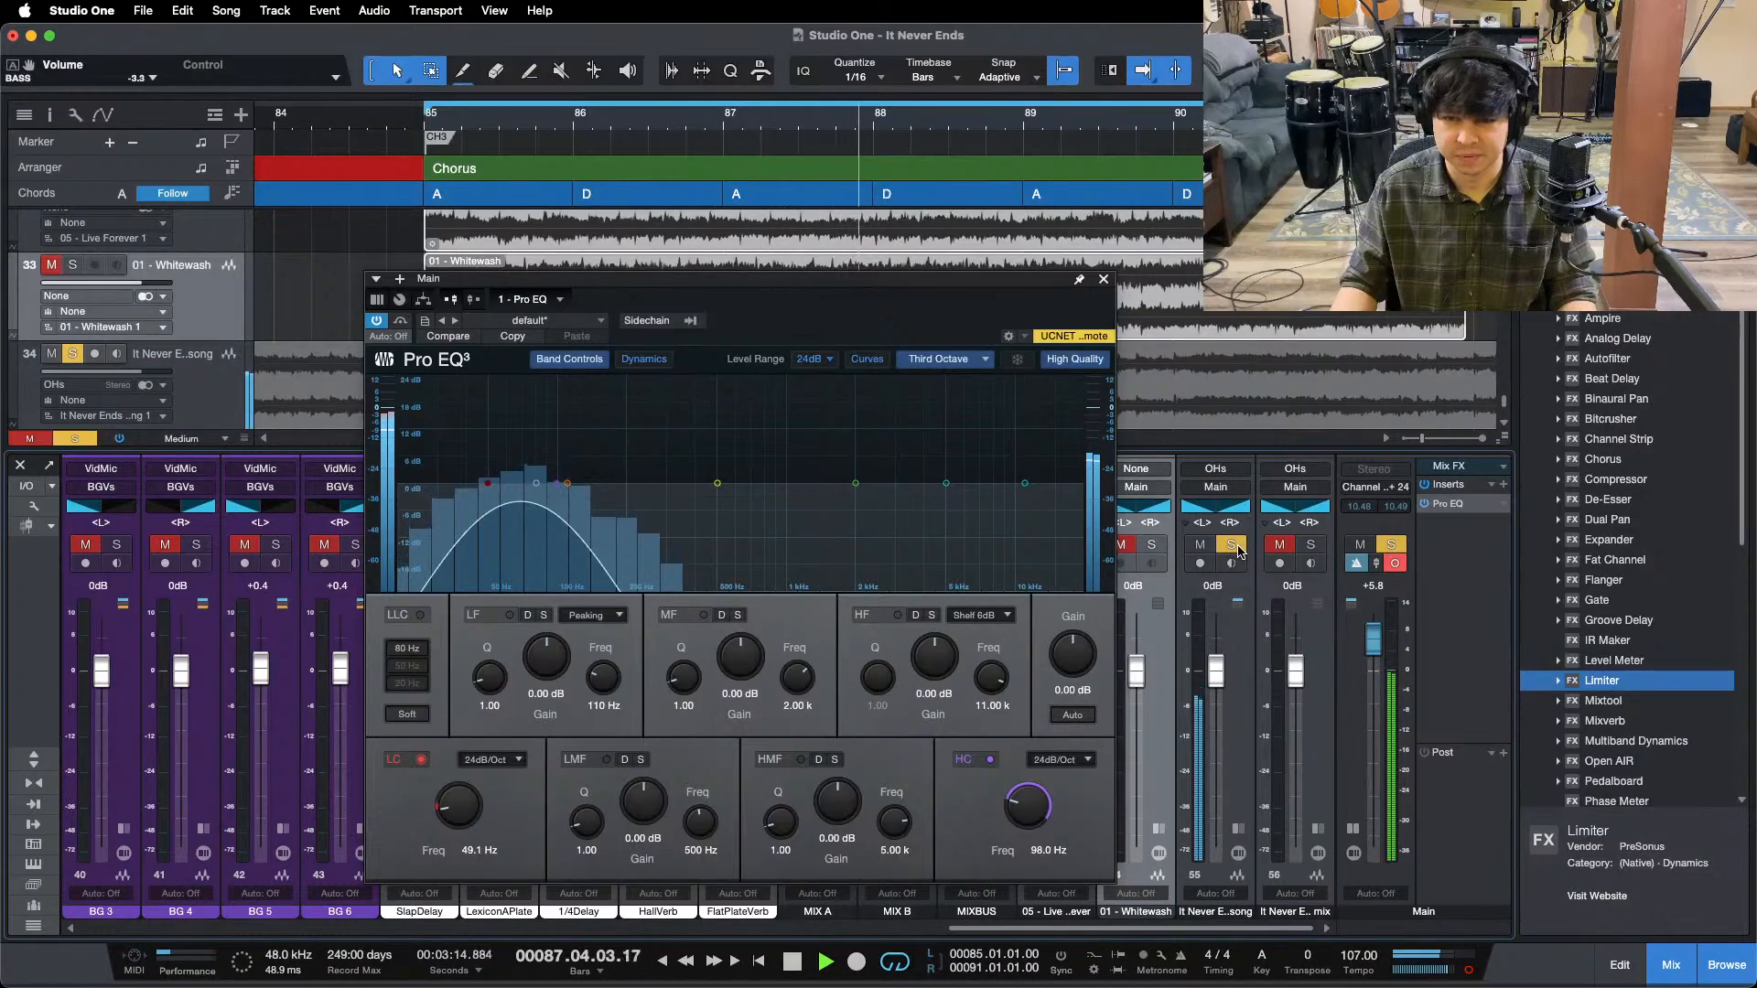
pyautogui.click(1232, 547)
pyautogui.click(1232, 547)
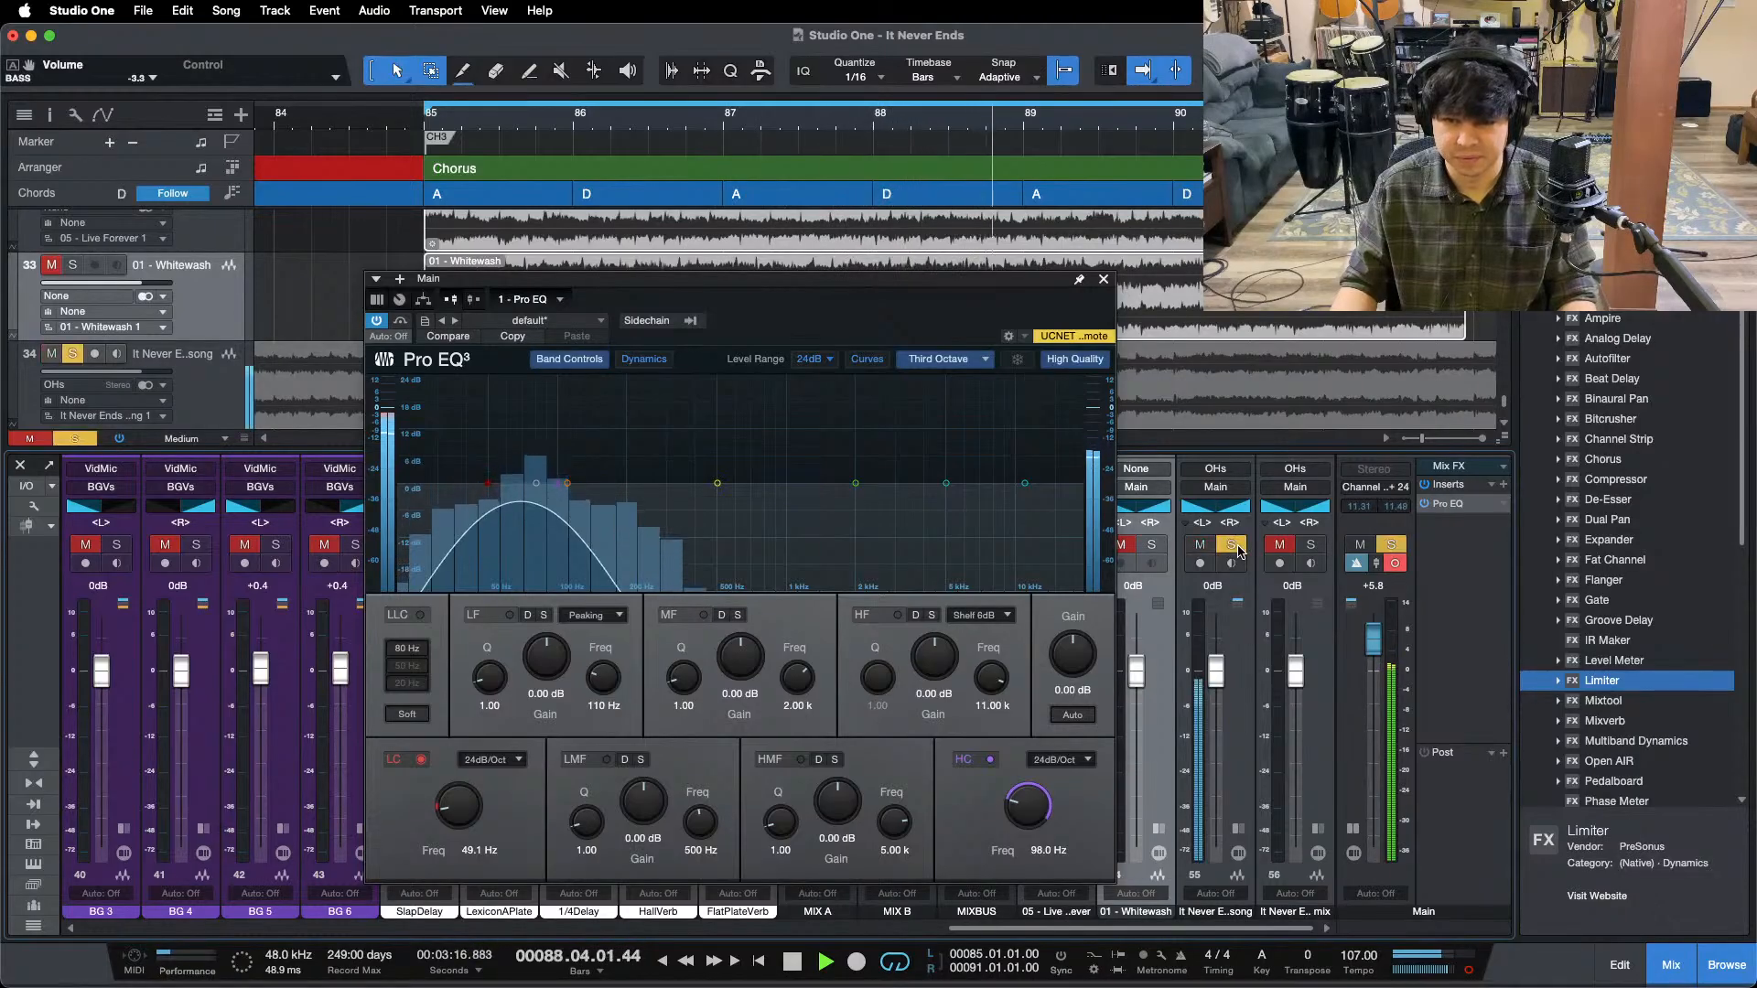
pyautogui.click(1232, 546)
pyautogui.click(1231, 547)
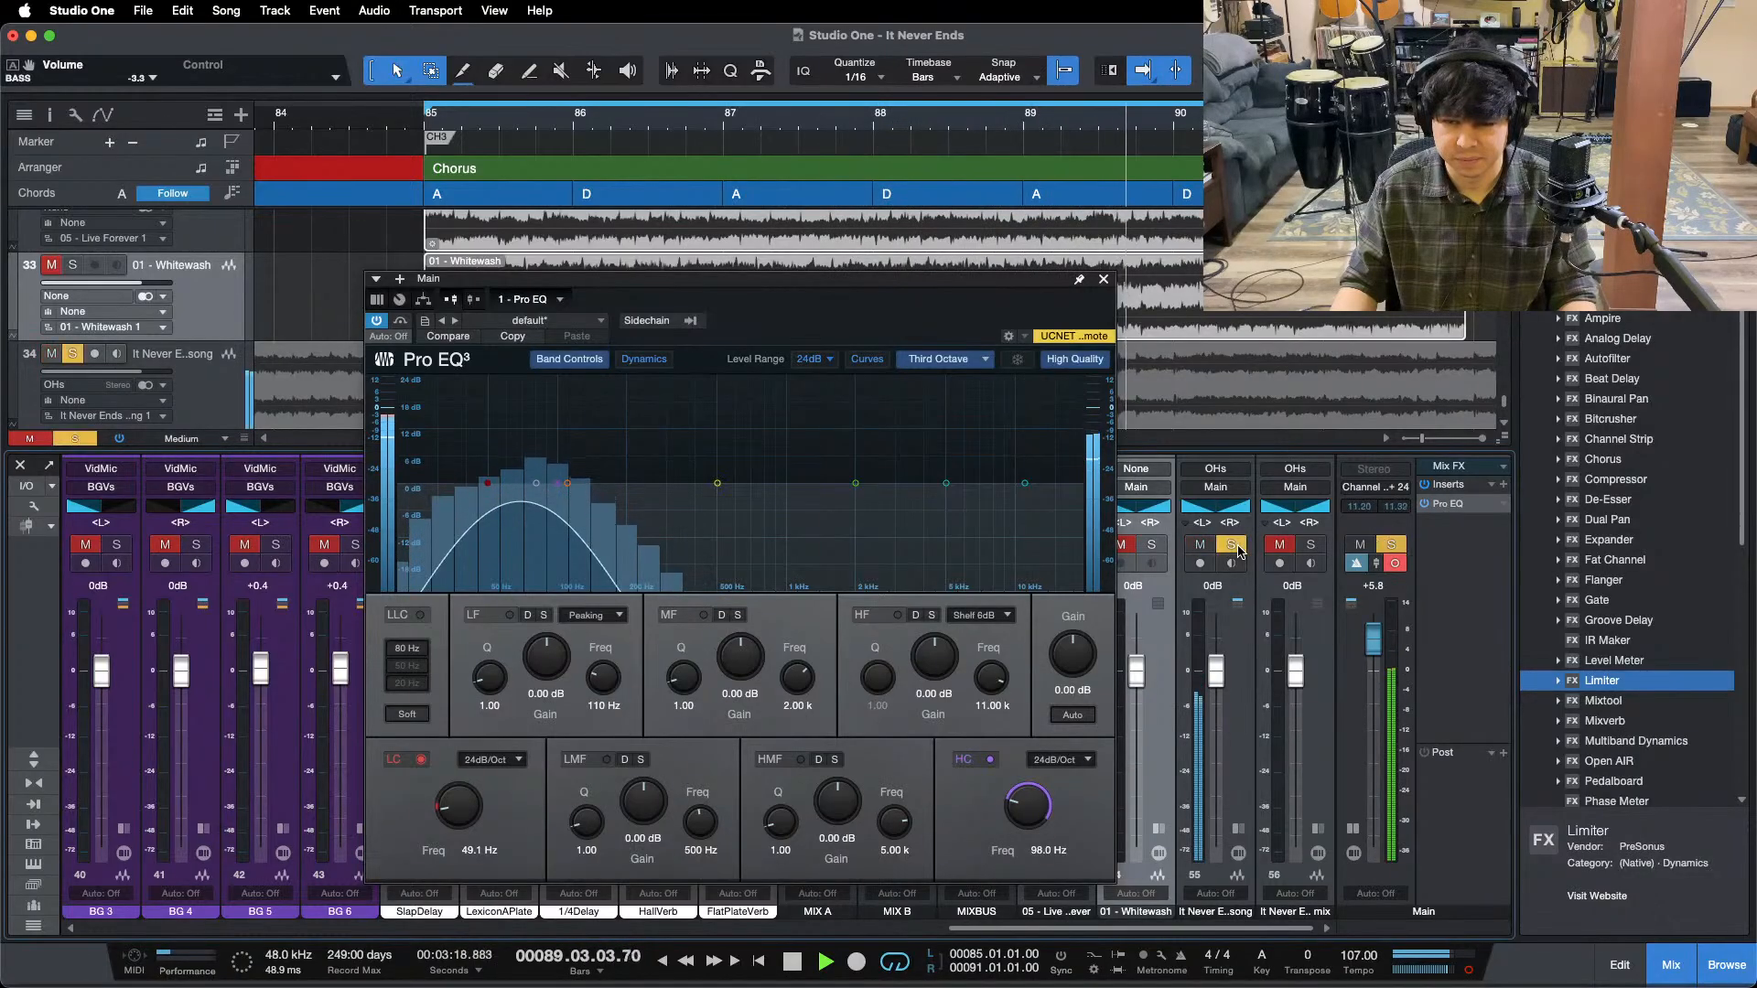
pyautogui.click(1232, 546)
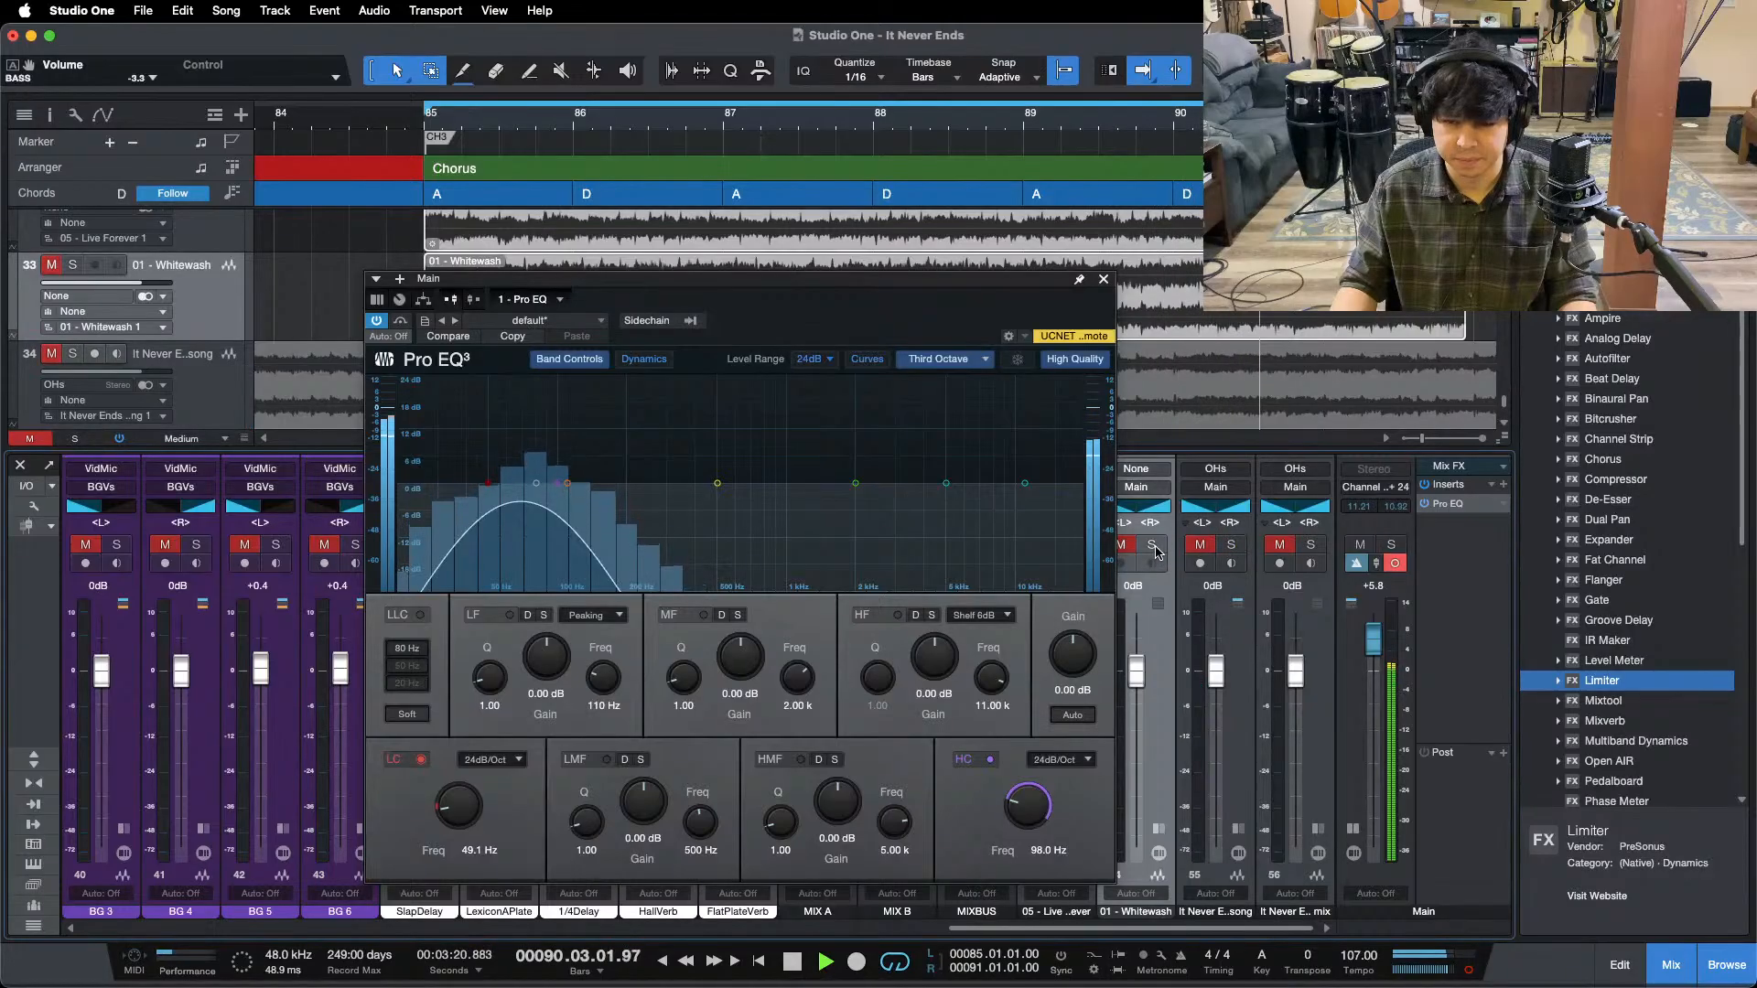
# - Recheck the mix's low end against Whitewash with two short solos of the reference track
pyautogui.click(1153, 546)
pyautogui.click(1153, 547)
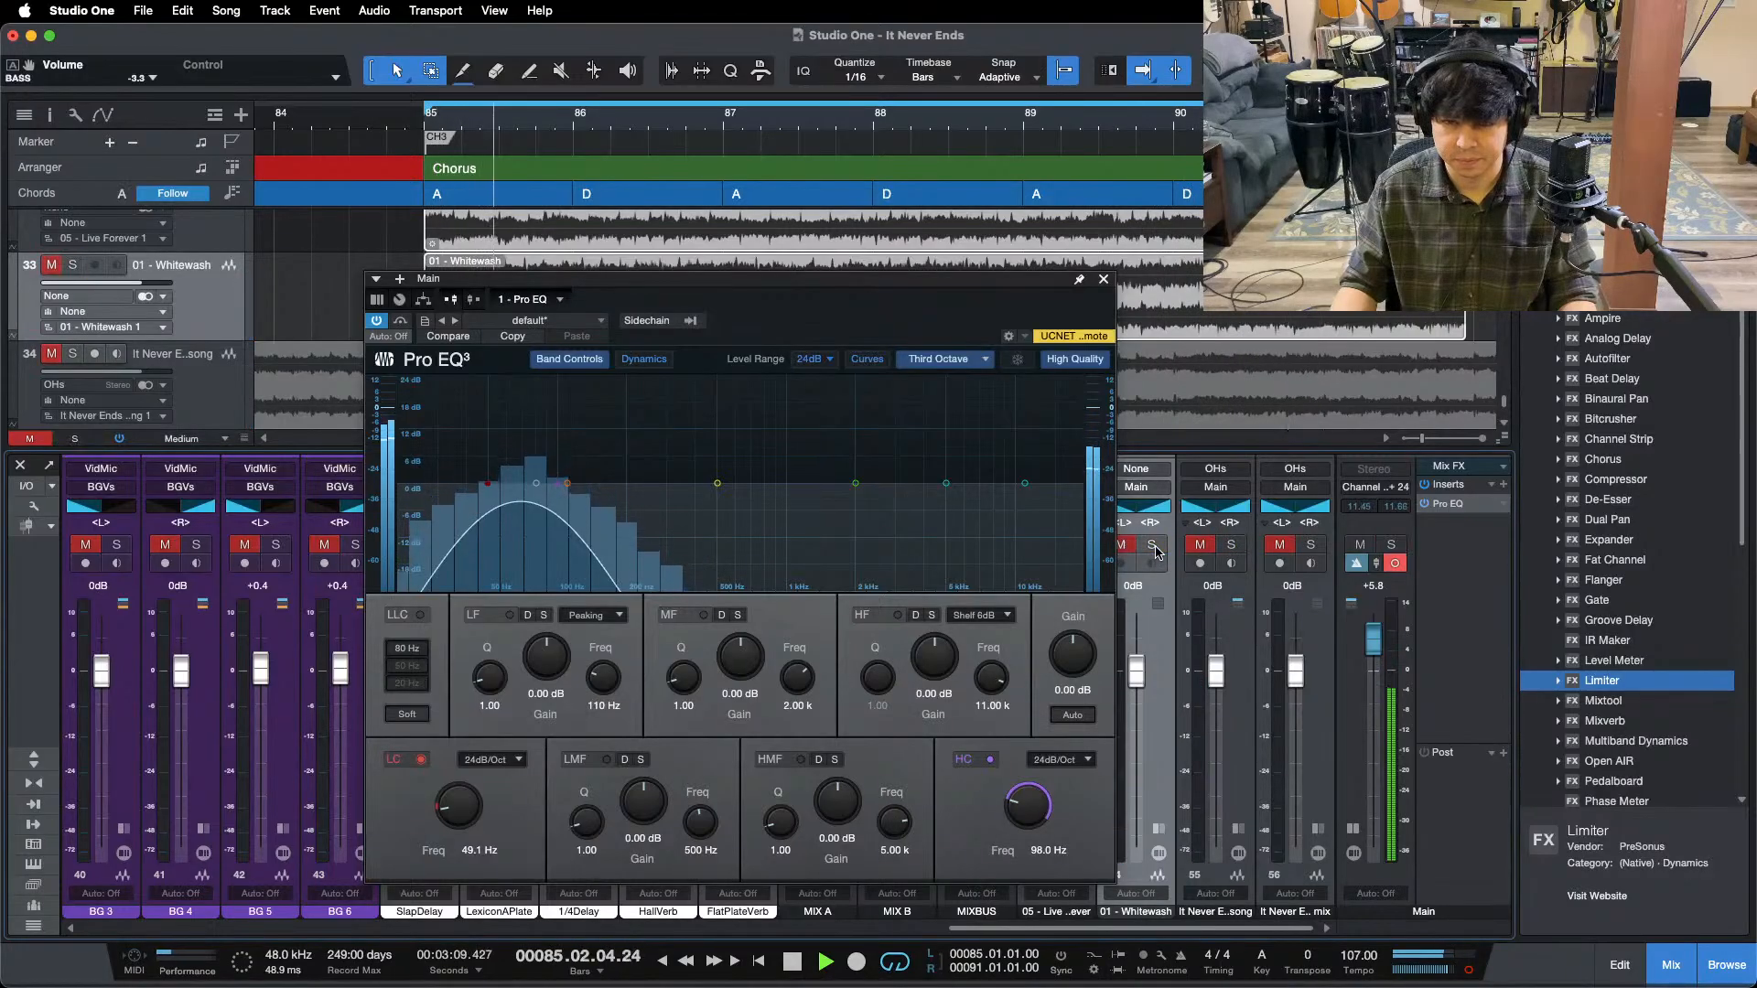
pyautogui.click(1153, 546)
pyautogui.click(1153, 546)
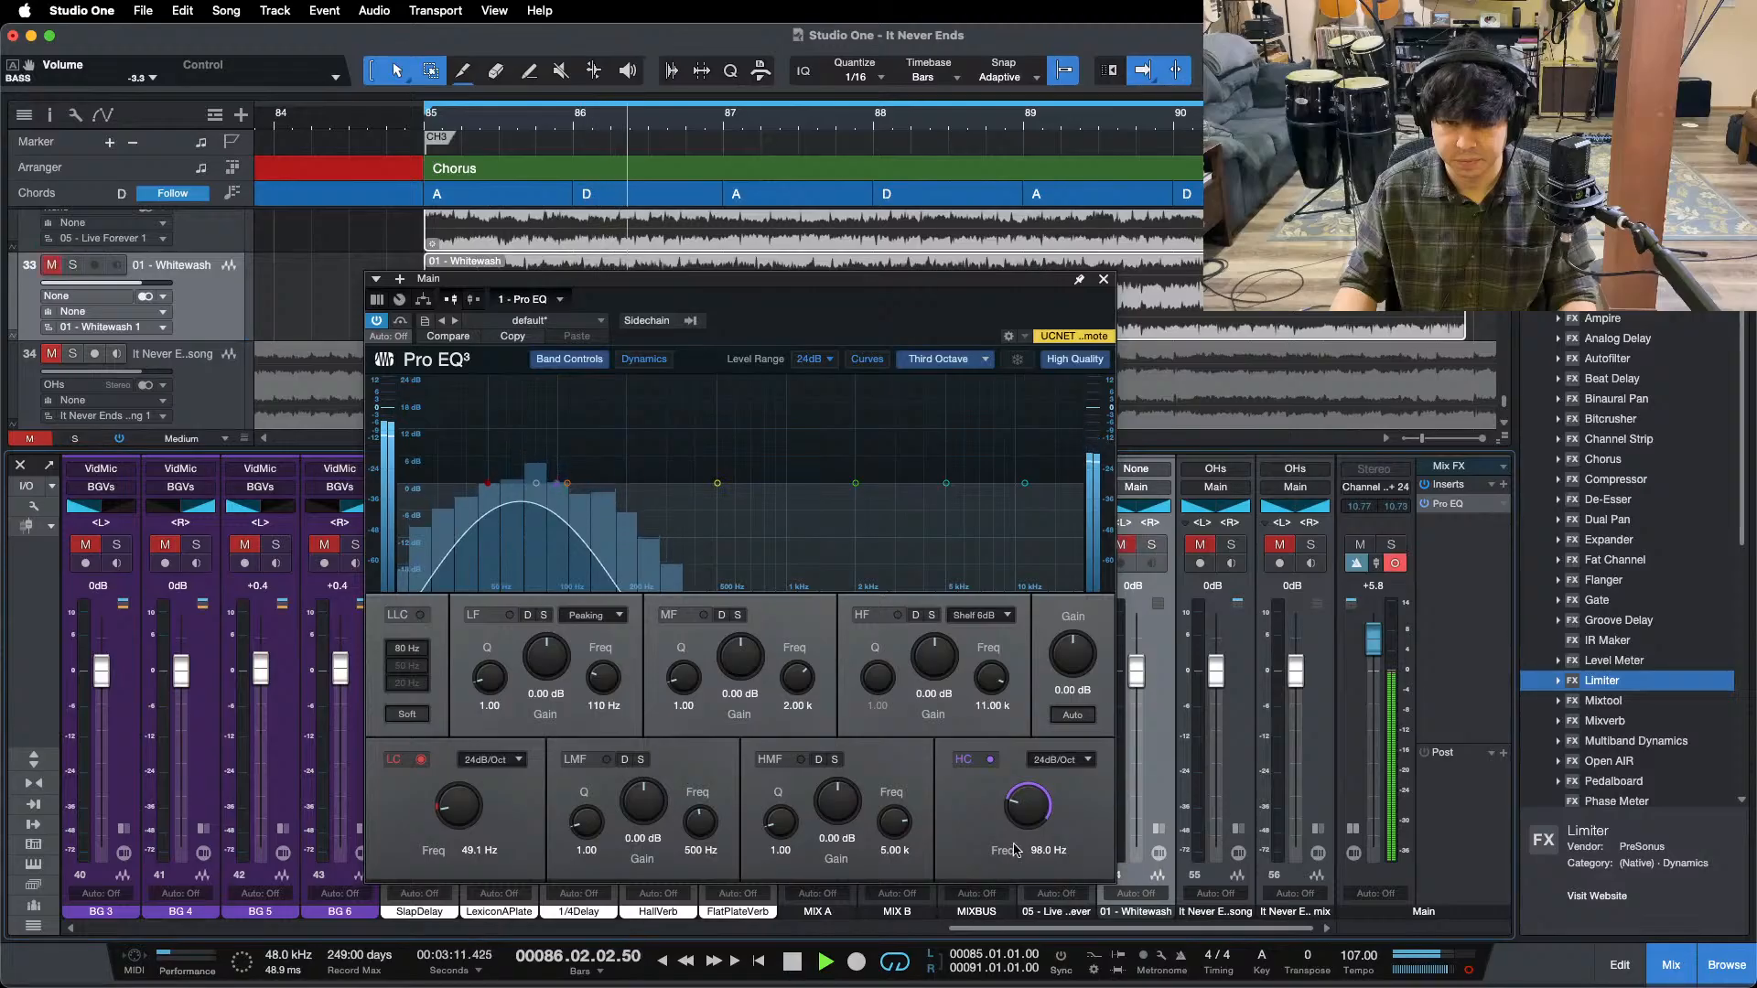
# - Look over the kick channel levels in the mixer, stop playback and save the song
pyautogui.moveTo(995, 927); pyautogui.dragTo(181, 927)
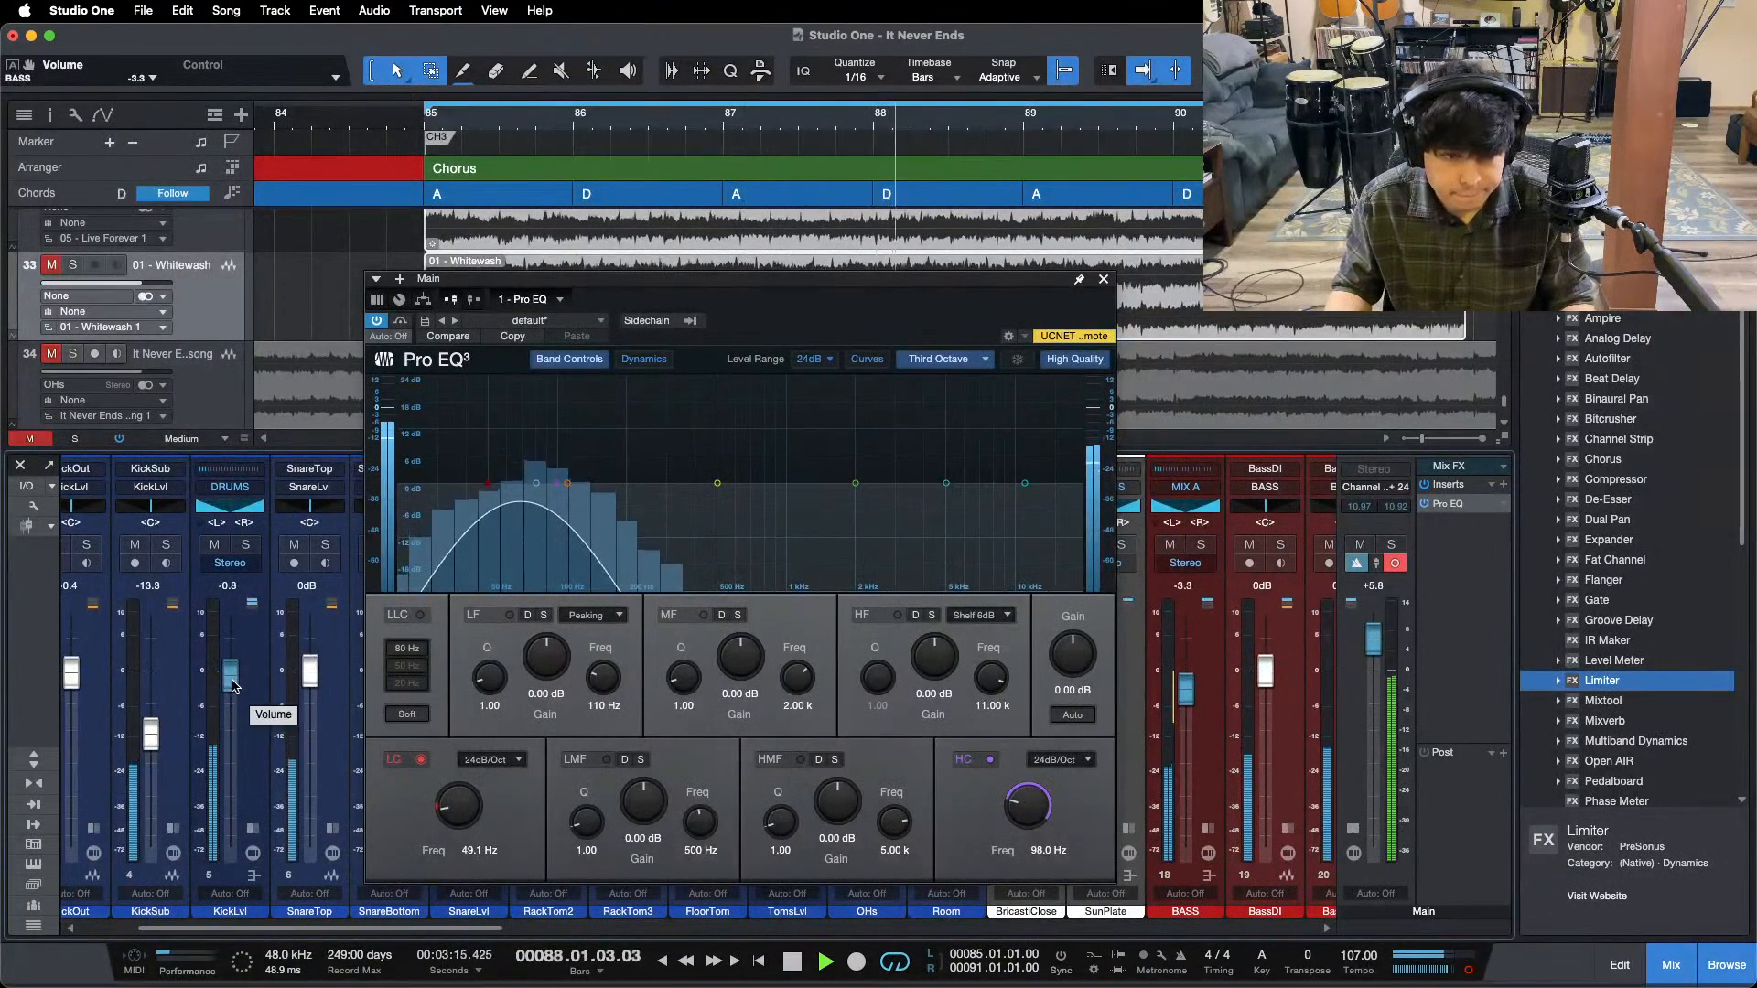
pyautogui.moveTo(238, 927); pyautogui.dragTo(1052, 927)
pyautogui.press('space')
pyautogui.press('super+s')
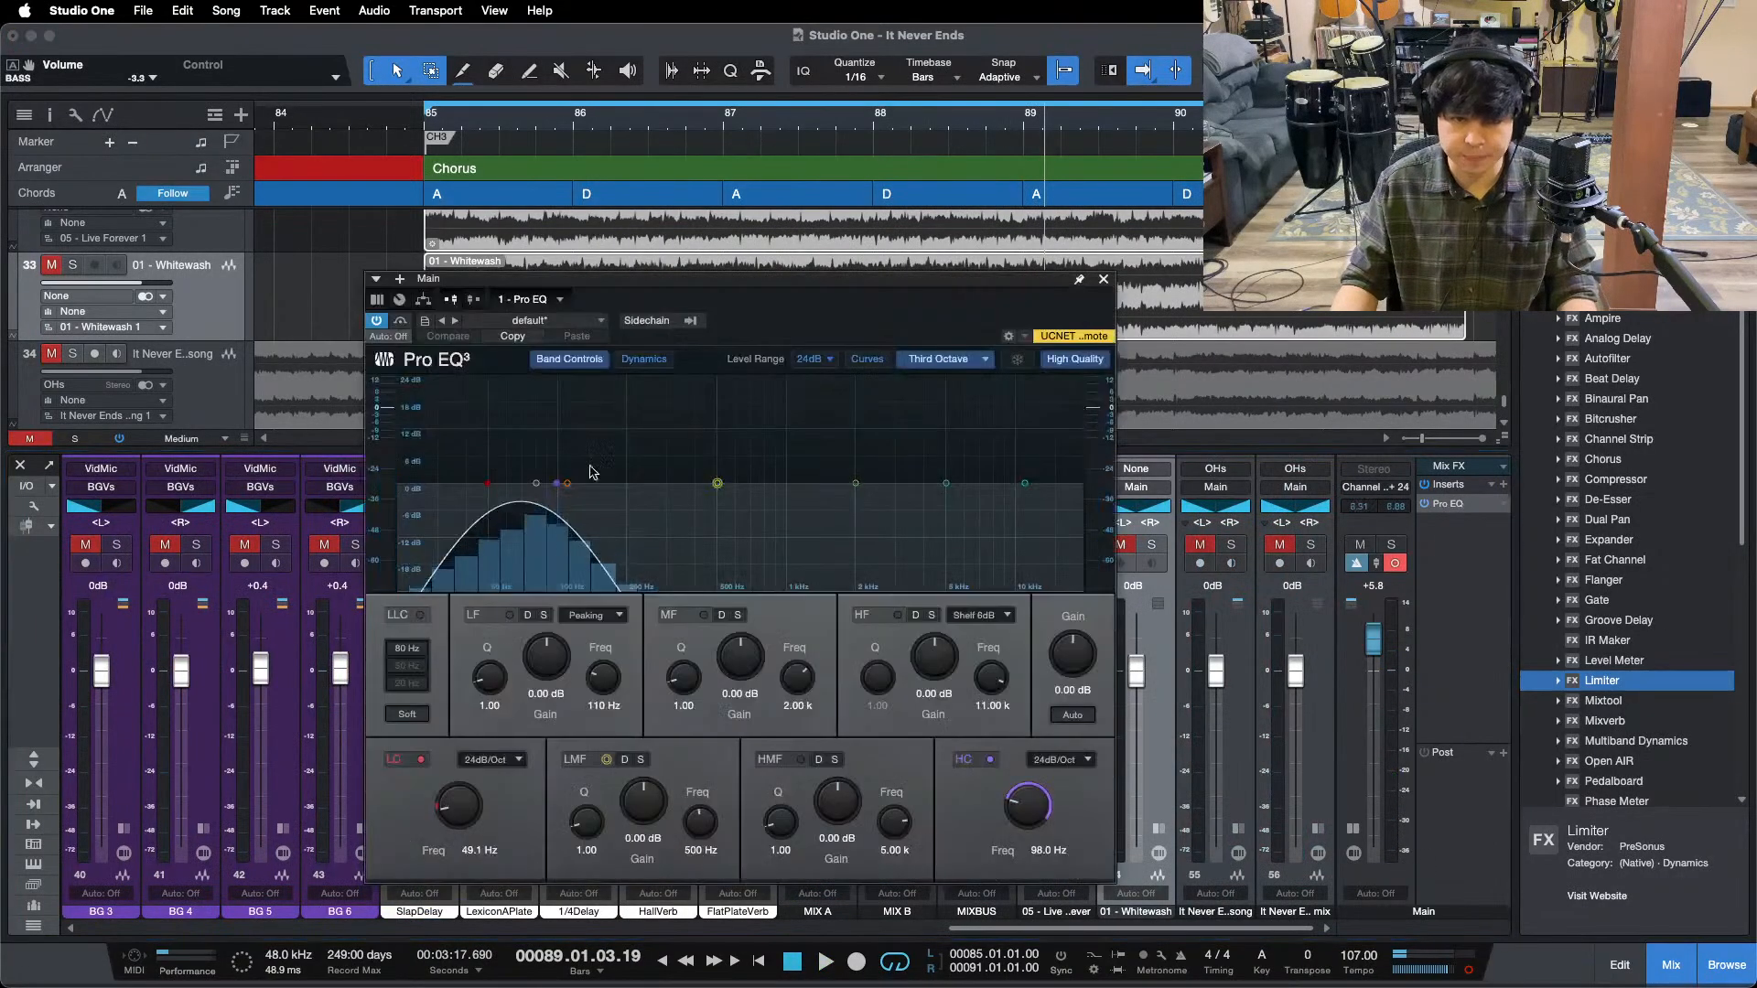
# - Set the Main output Pro EQ's high cut to 49.1 Hz, turn off its low cut, and restart playback
pyautogui.scroll(-10, 1028, 806)
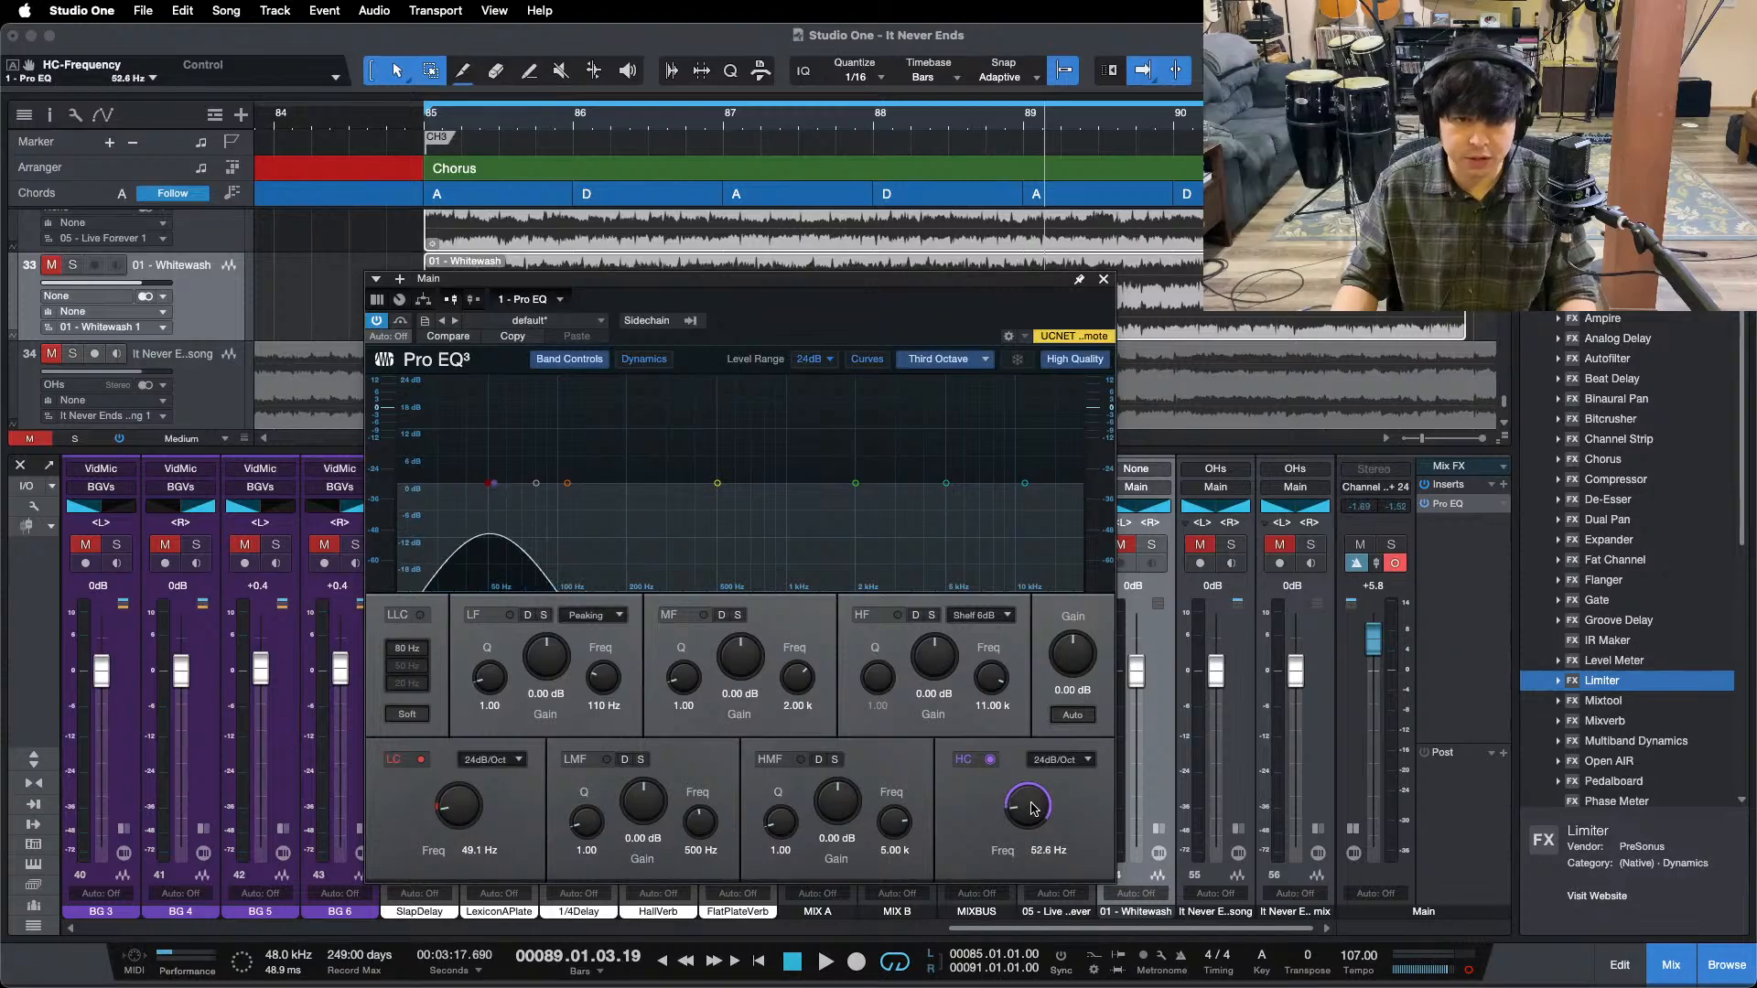
pyautogui.click(420, 760)
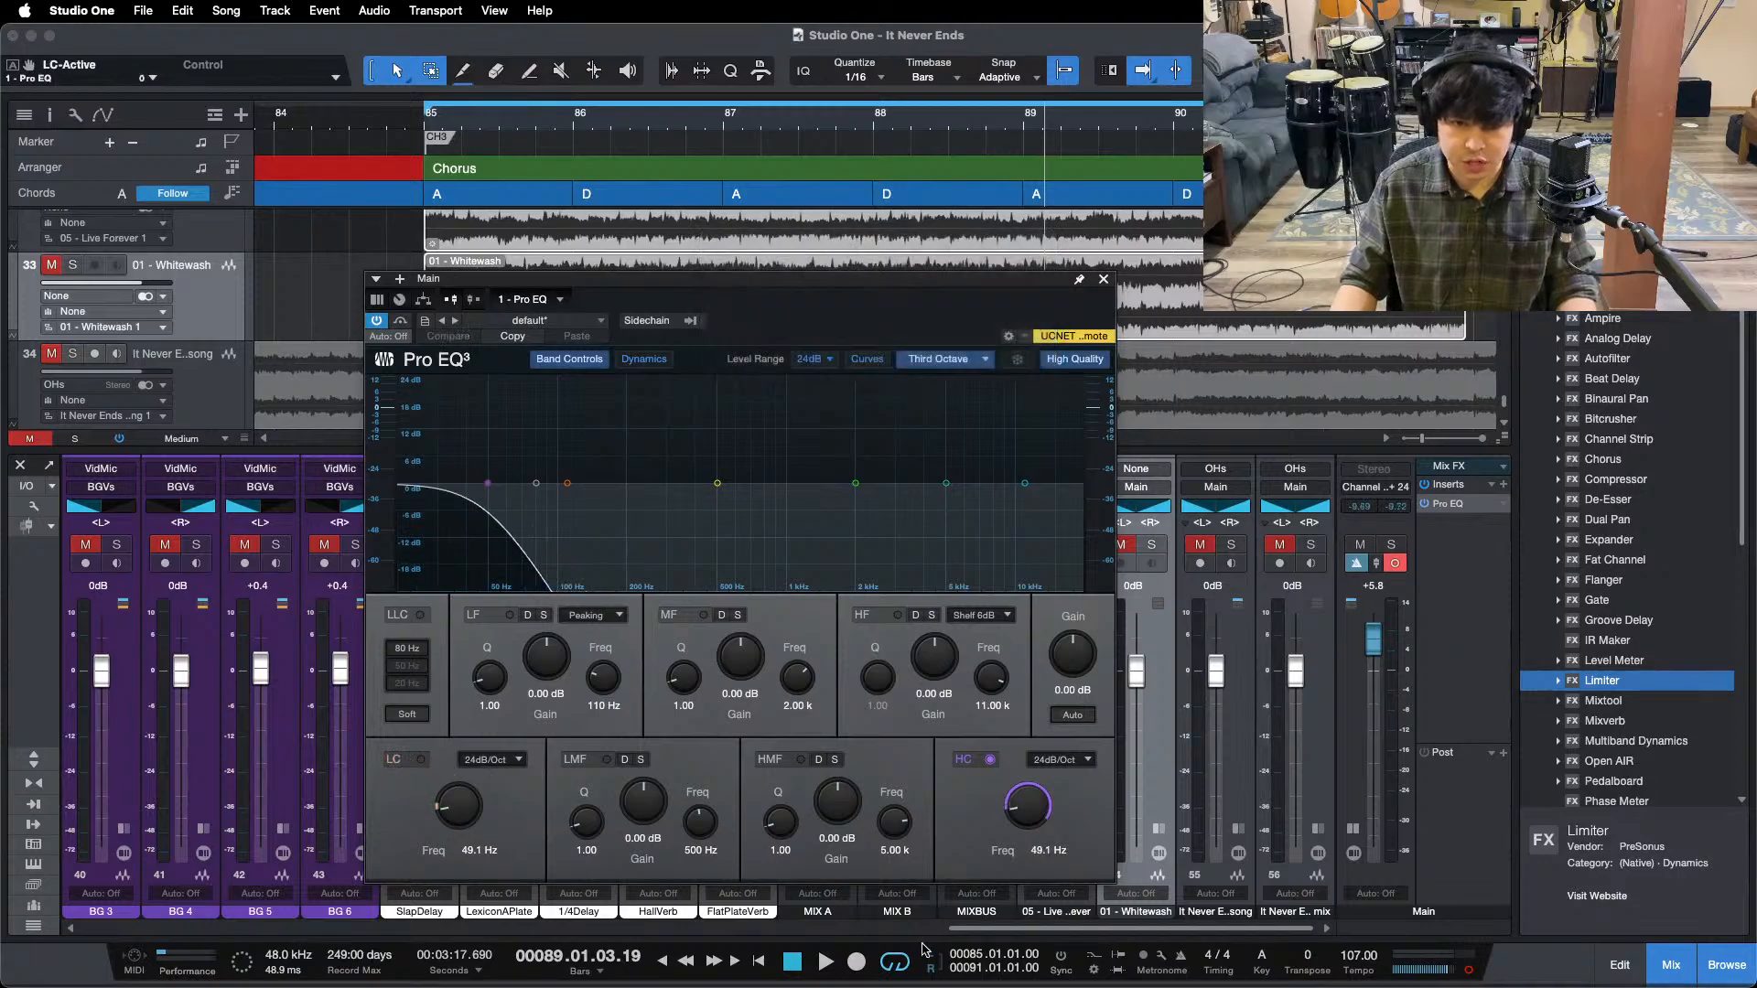
pyautogui.press('space')
pyautogui.moveTo(973, 927)
pyautogui.mouseDown()
pyautogui.moveTo(506, 923)
pyautogui.moveTo(973, 927)
pyautogui.mouseUp()
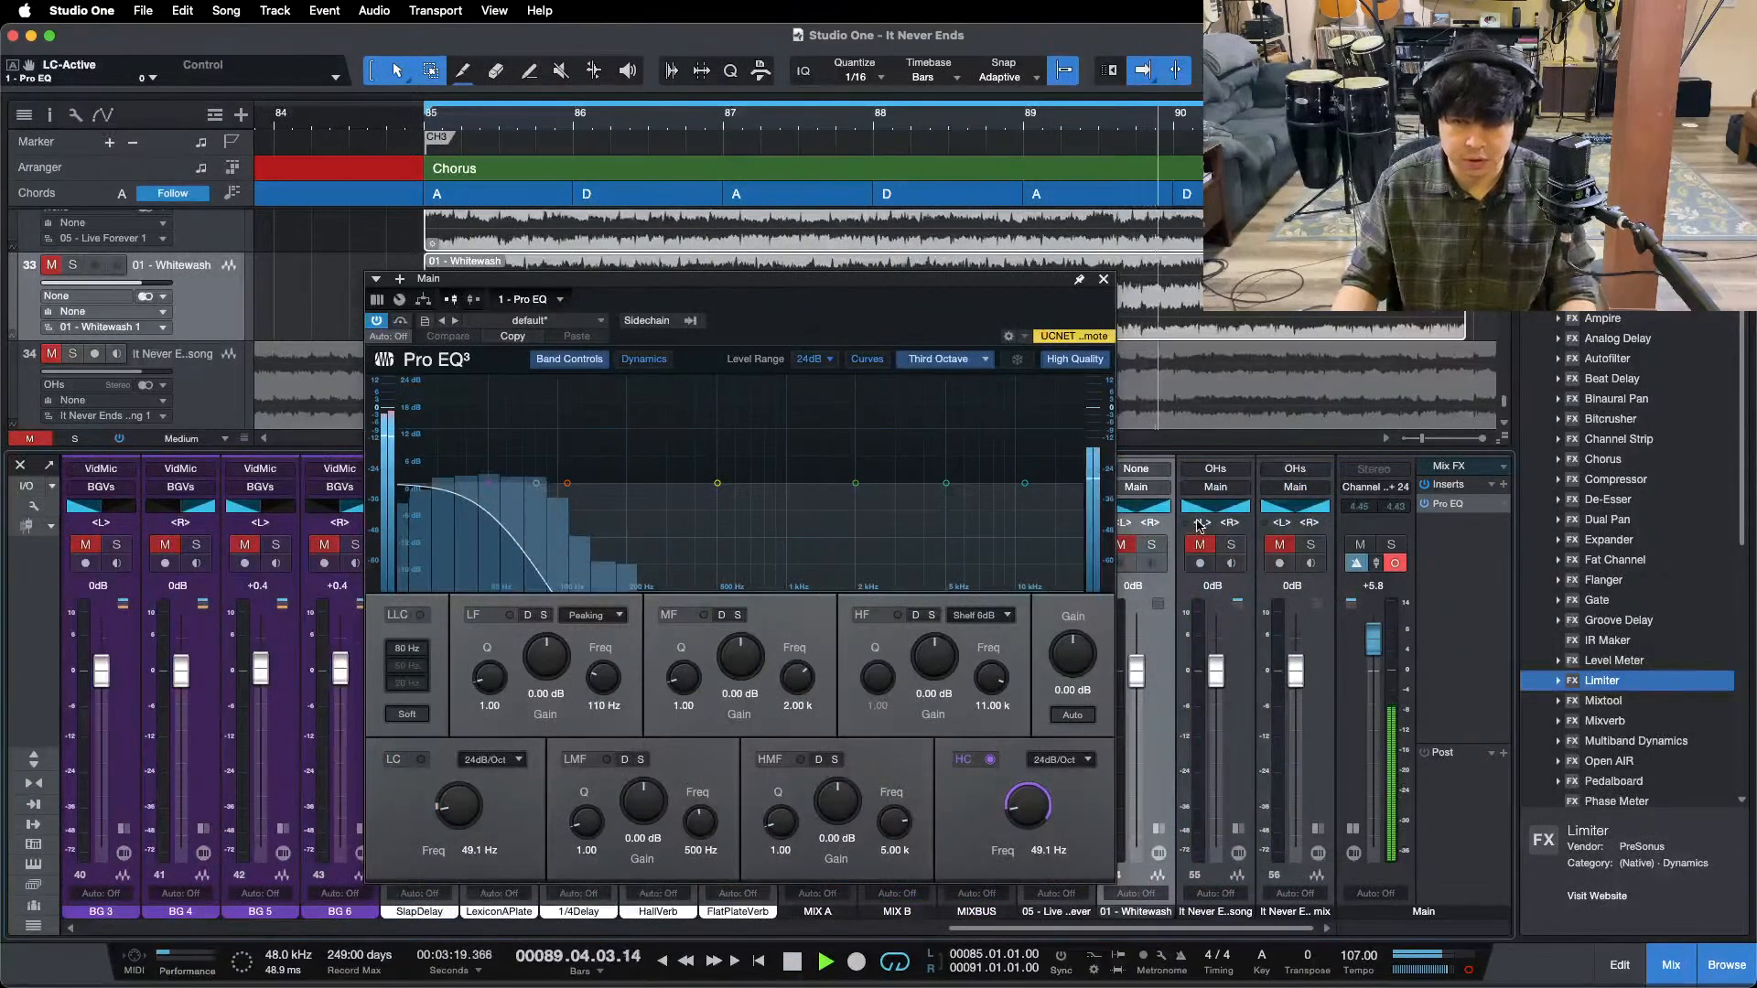
# - Compare the sub-bass of the mix with solos of the It Never Ends full song and Whitewash
pyautogui.click(1232, 547)
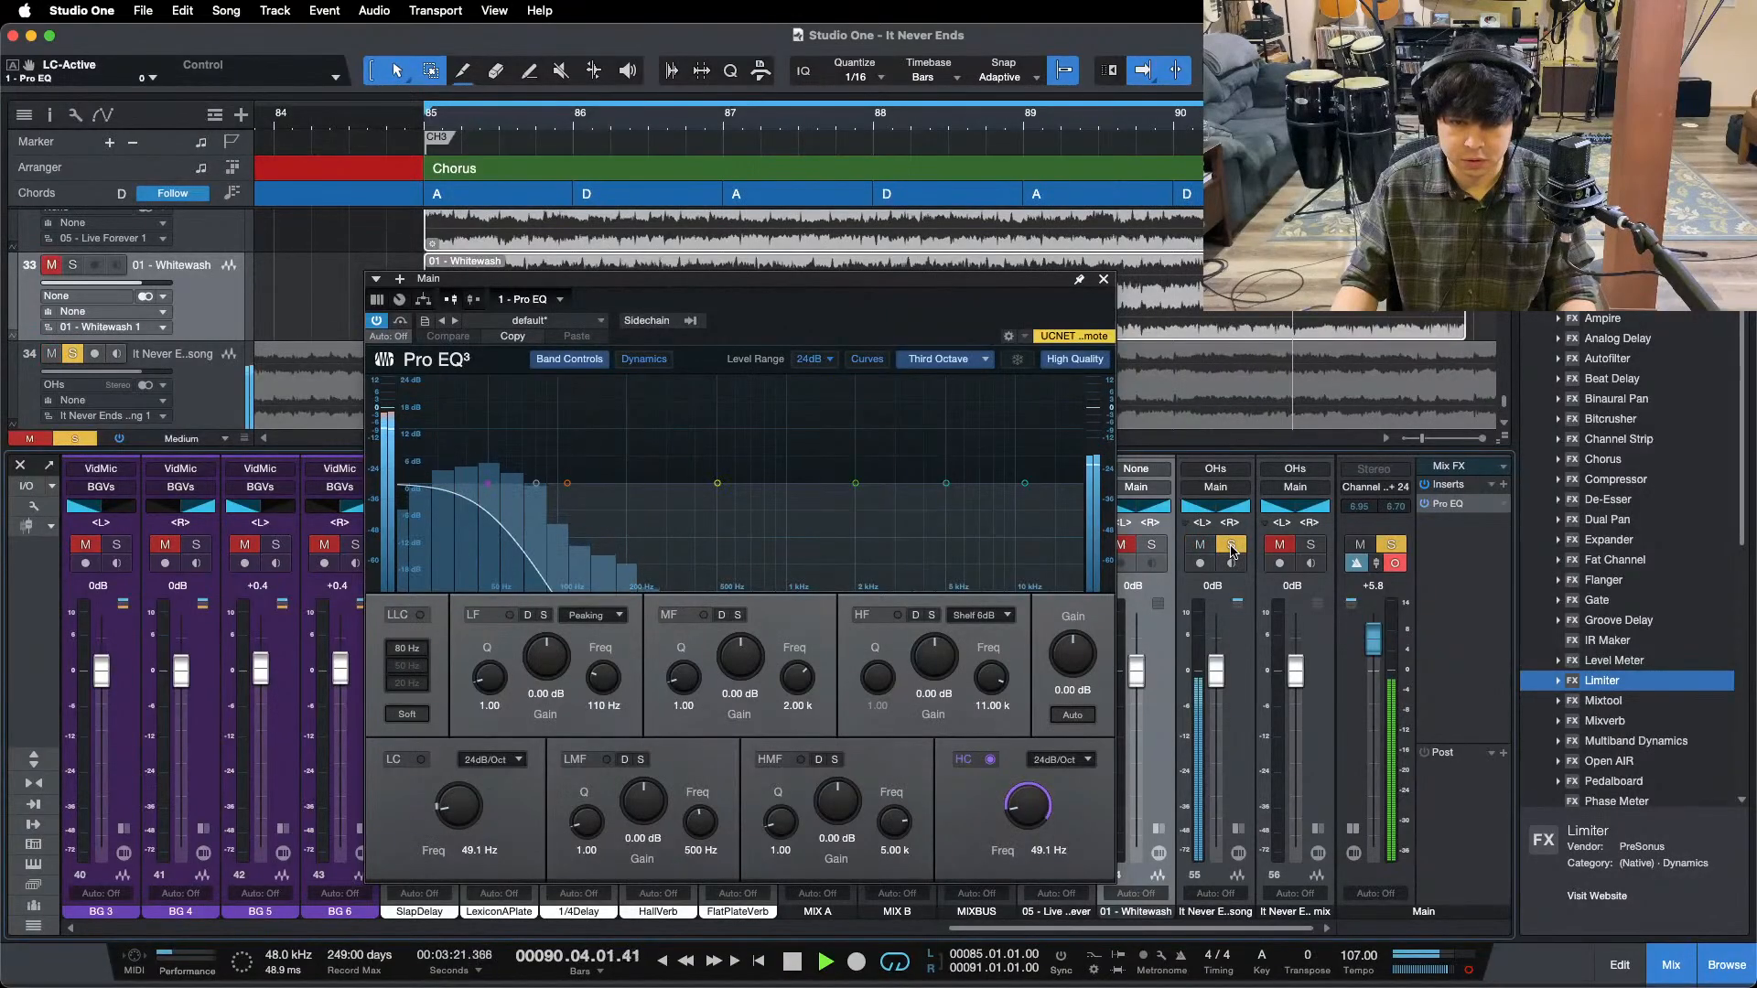
pyautogui.click(1231, 546)
pyautogui.click(1153, 546)
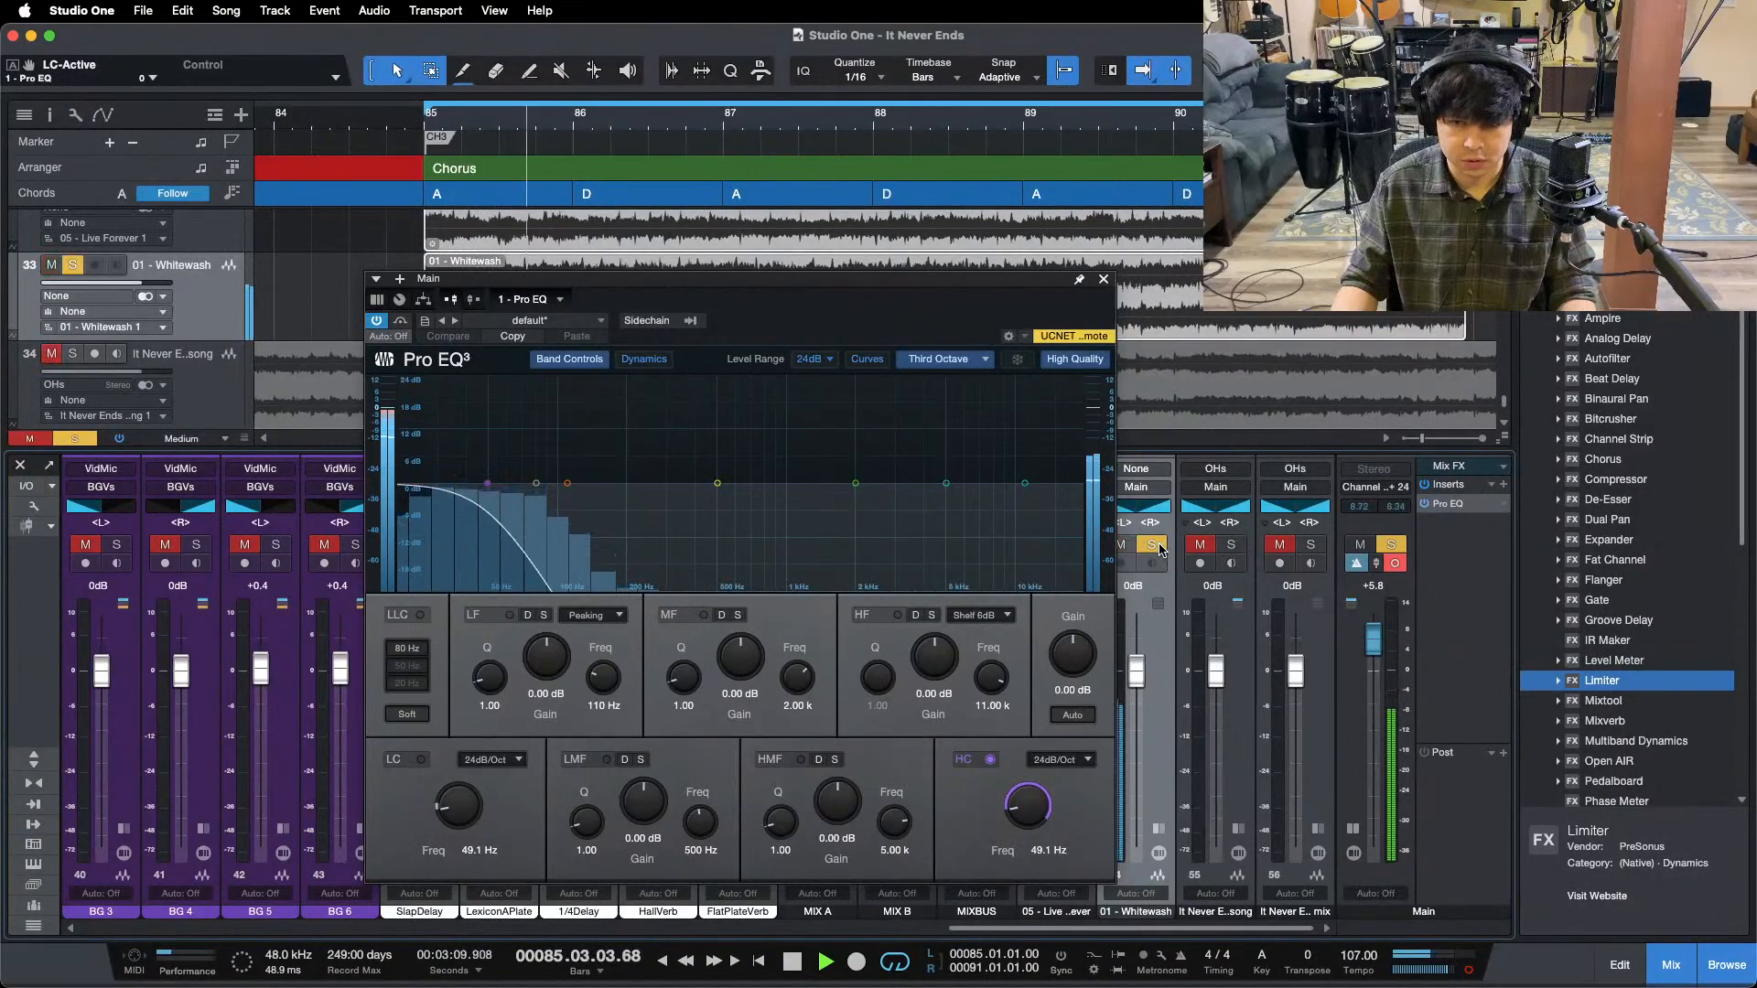
pyautogui.click(1155, 546)
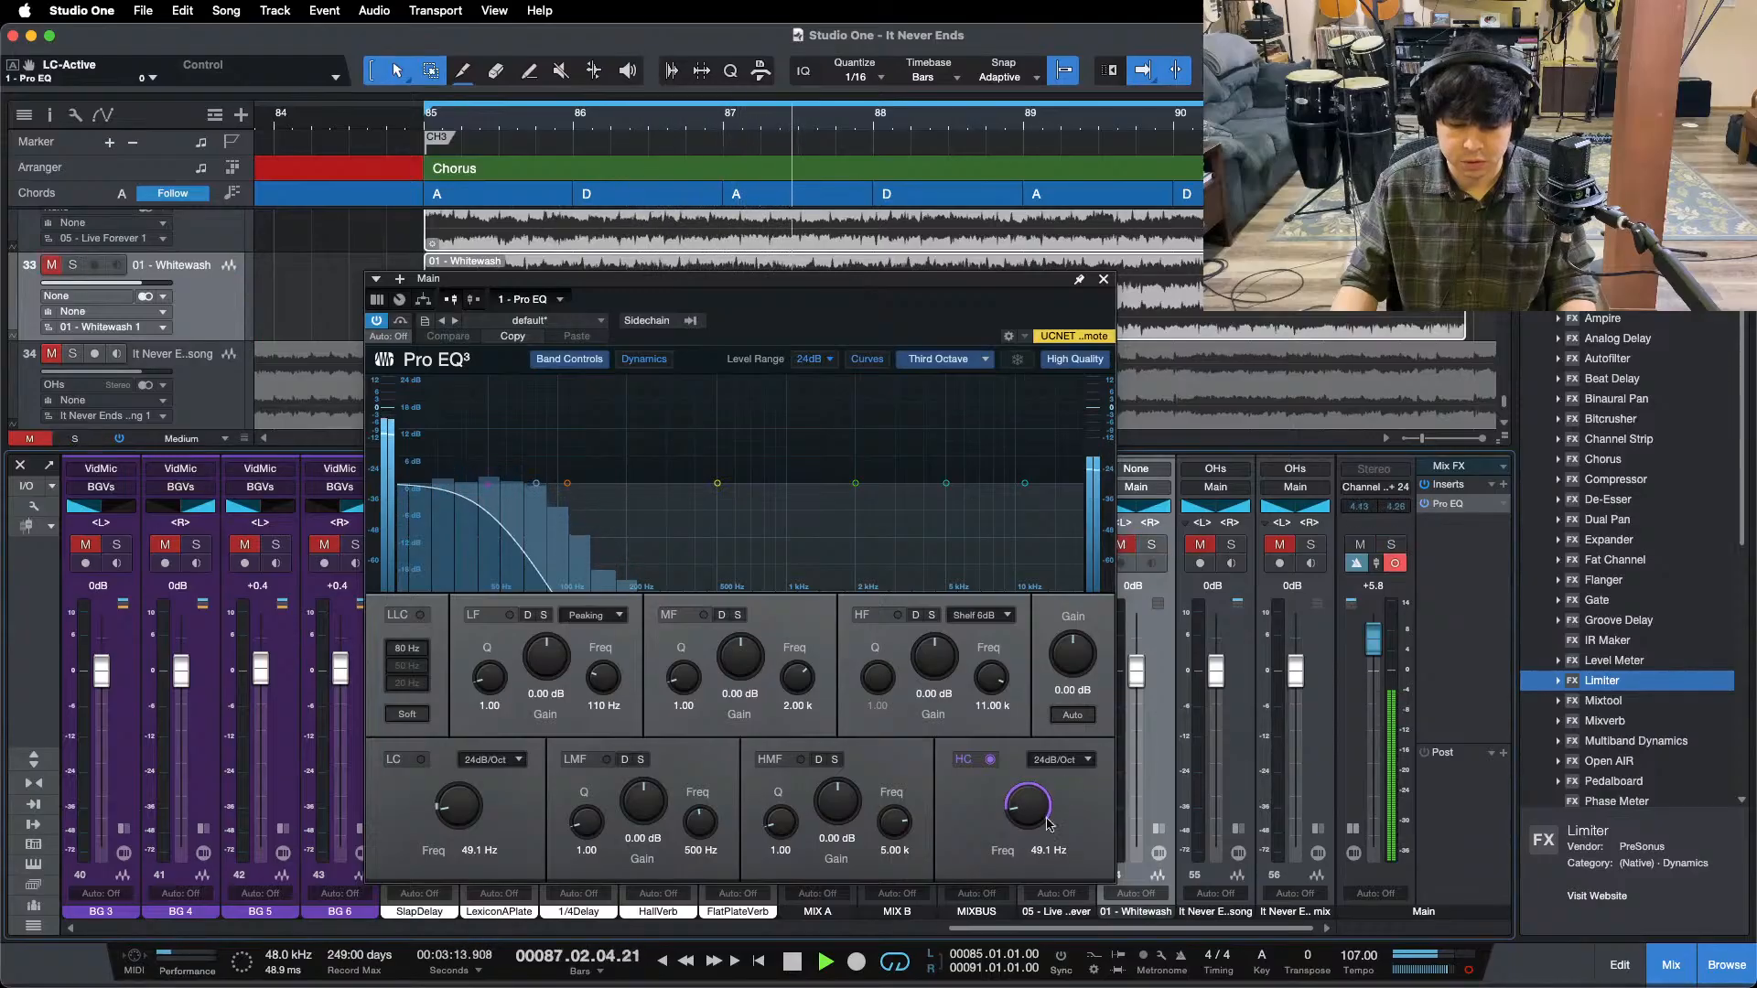
# - Boost the low-mid band by 0.48 dB at 40 Hz in the KickLvl bus's Pro EQ 2
pyautogui.moveTo(996, 935); pyautogui.dragTo(131, 935)
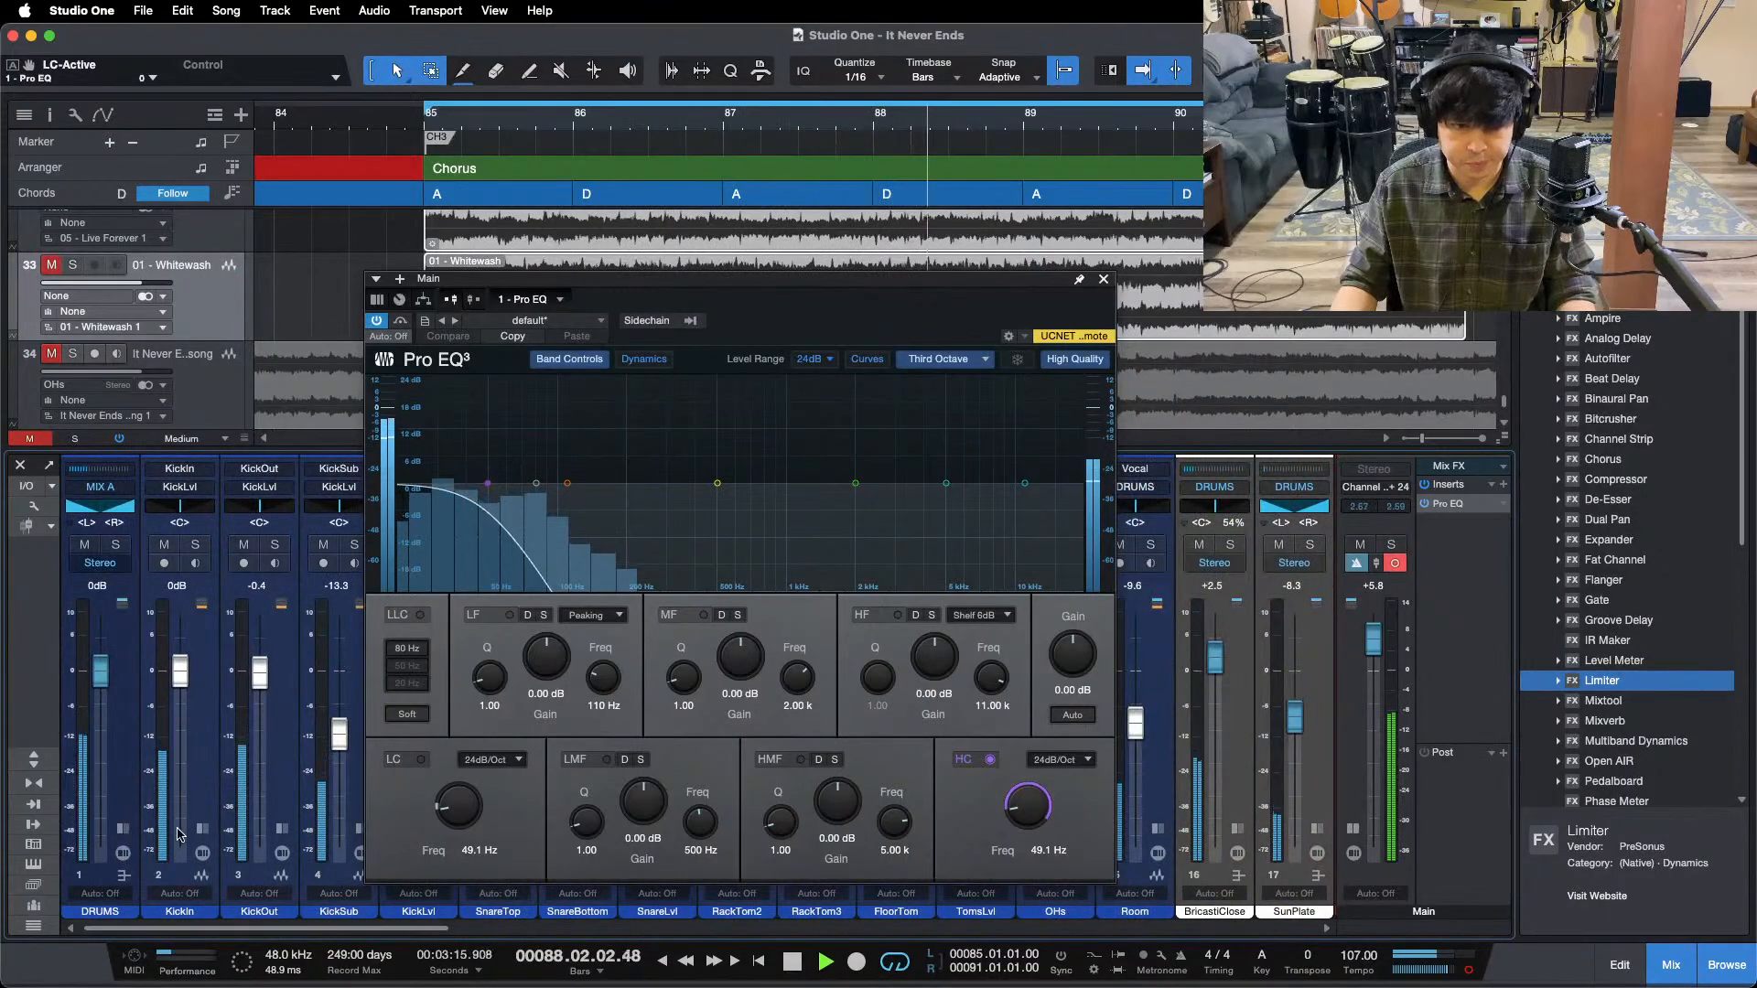
pyautogui.moveTo(735, 331); pyautogui.dragTo(976, 313)
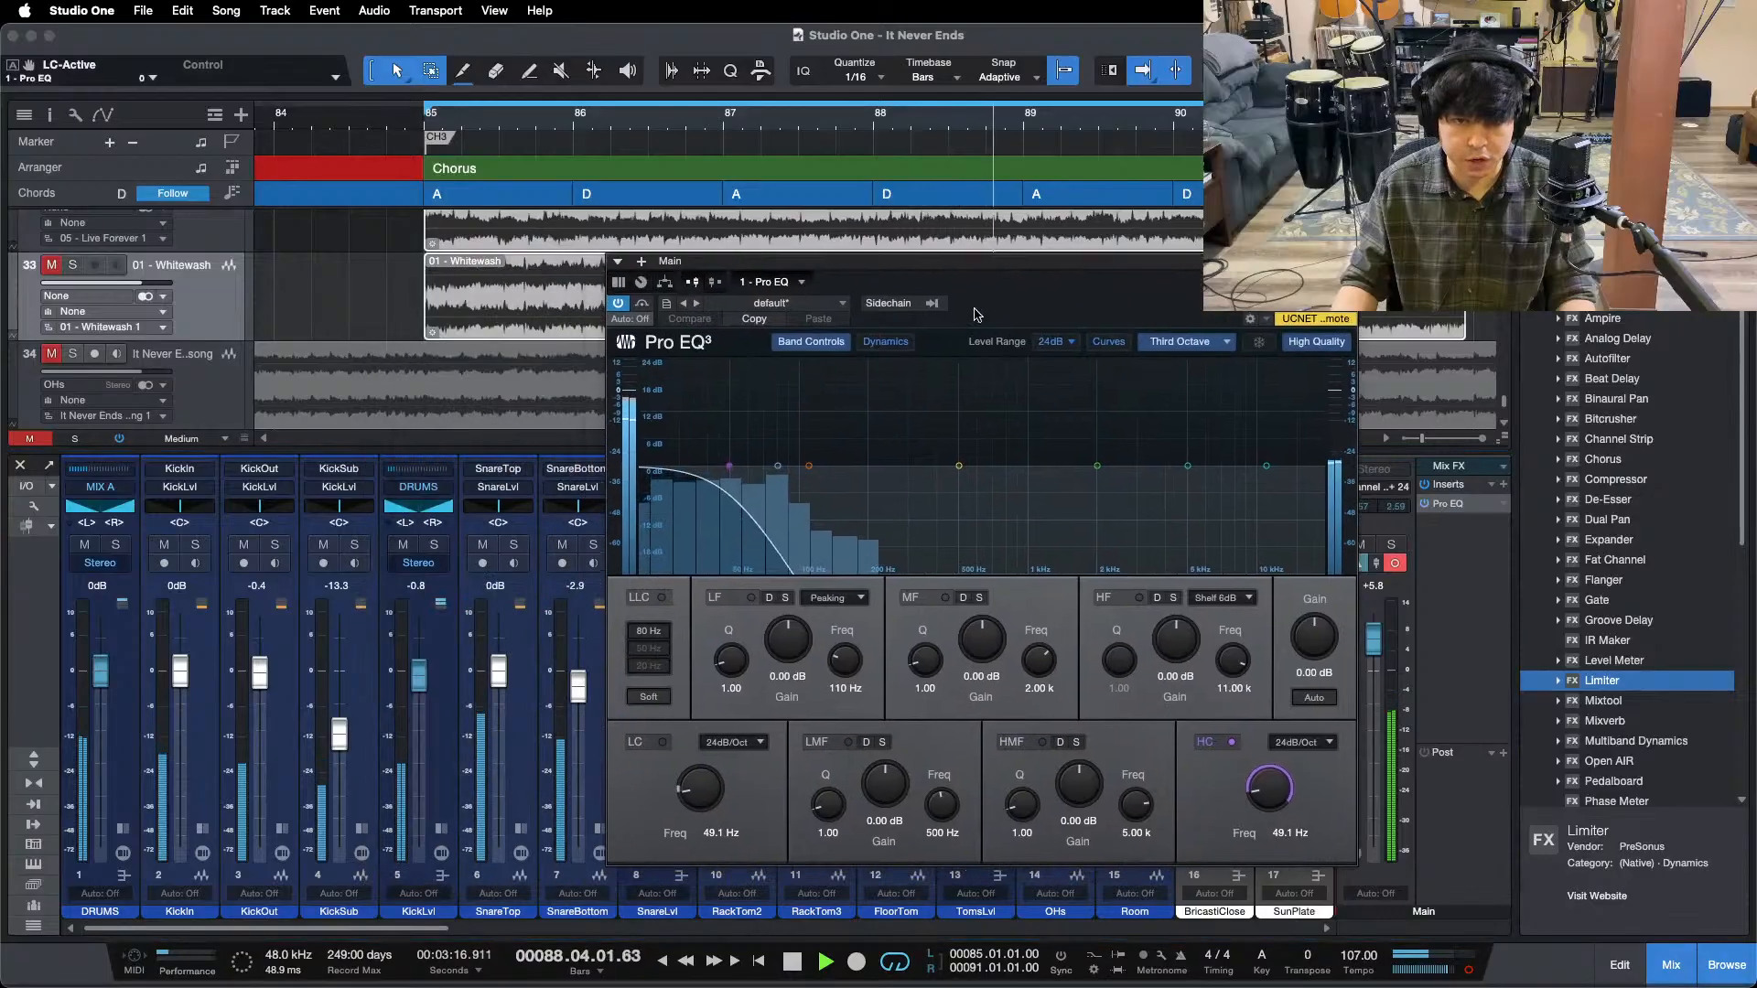
pyautogui.click(441, 829)
pyautogui.click(494, 580)
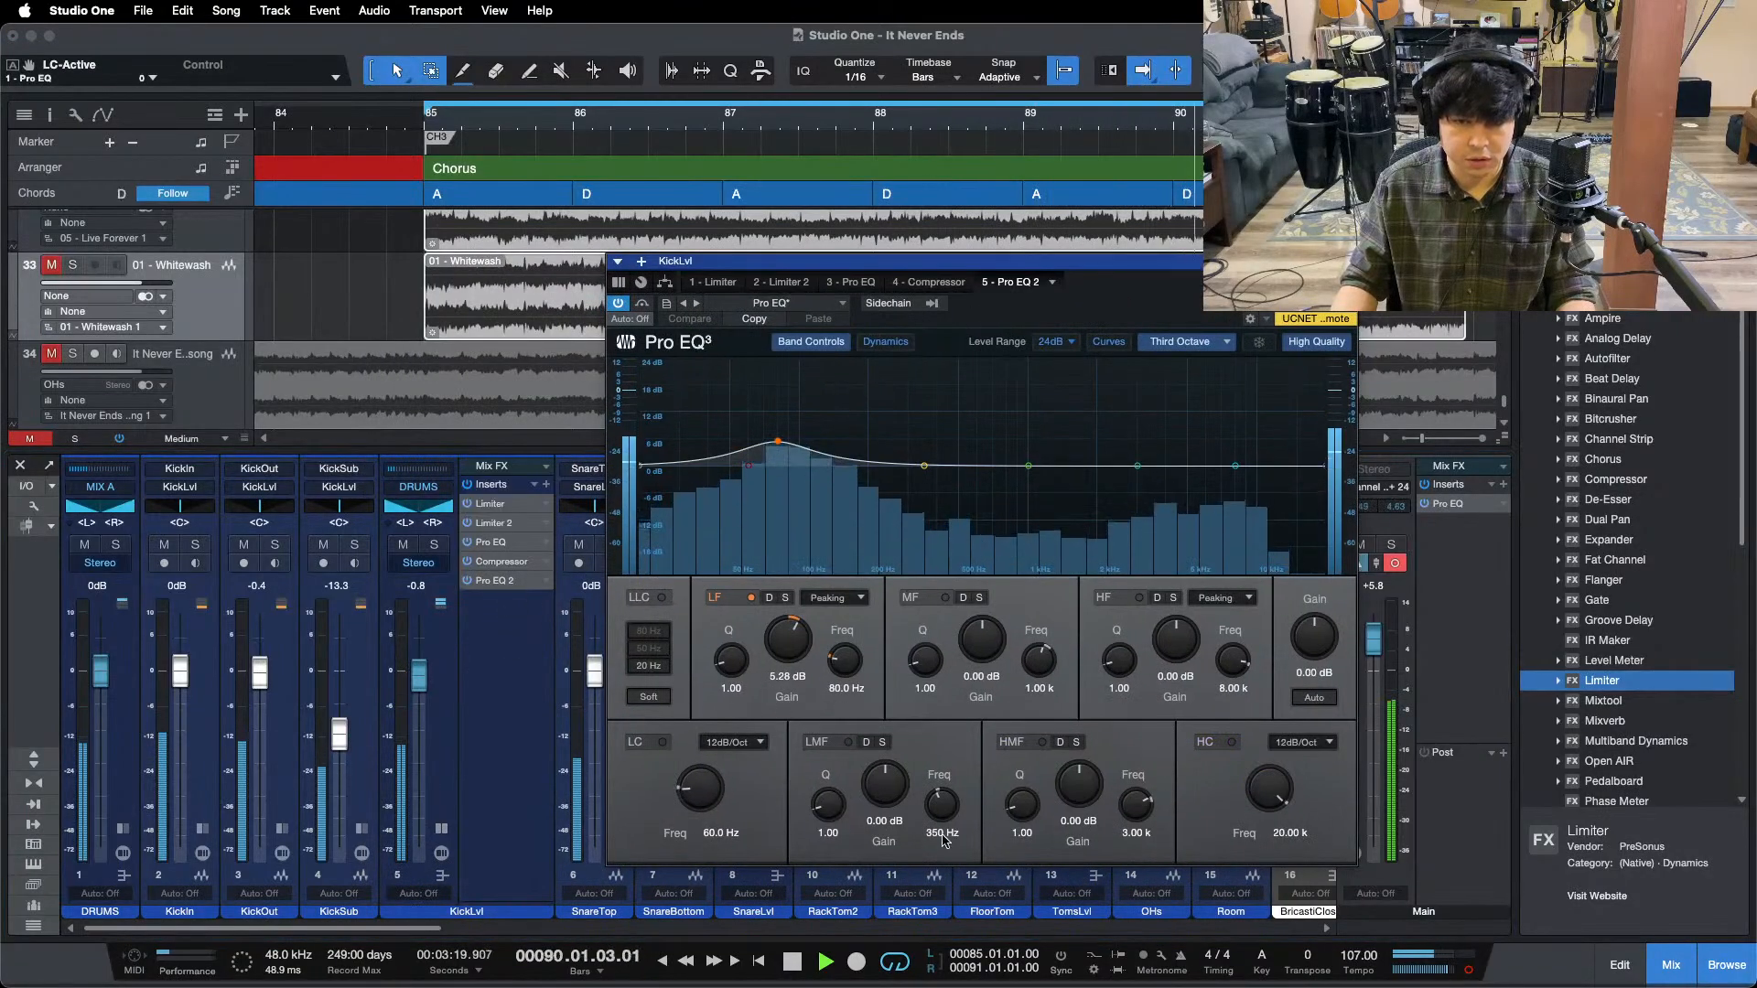
pyautogui.write('40.')
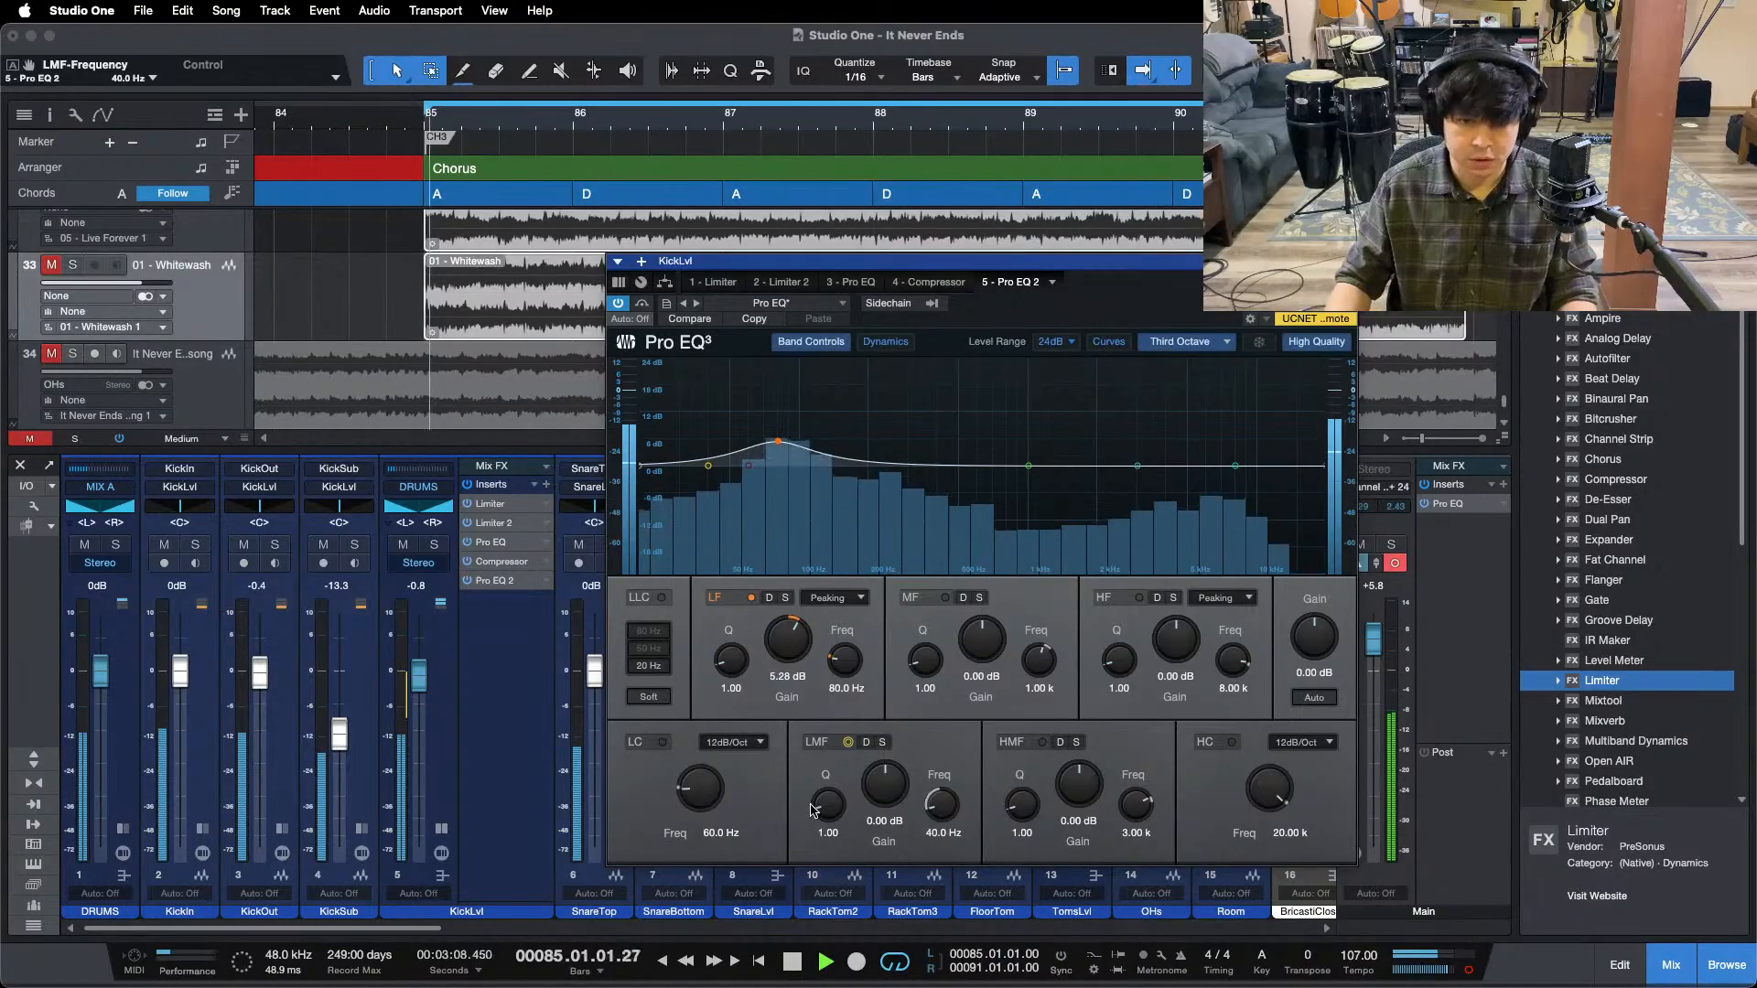
pyautogui.moveTo(884, 784); pyautogui.dragTo(885, 781)
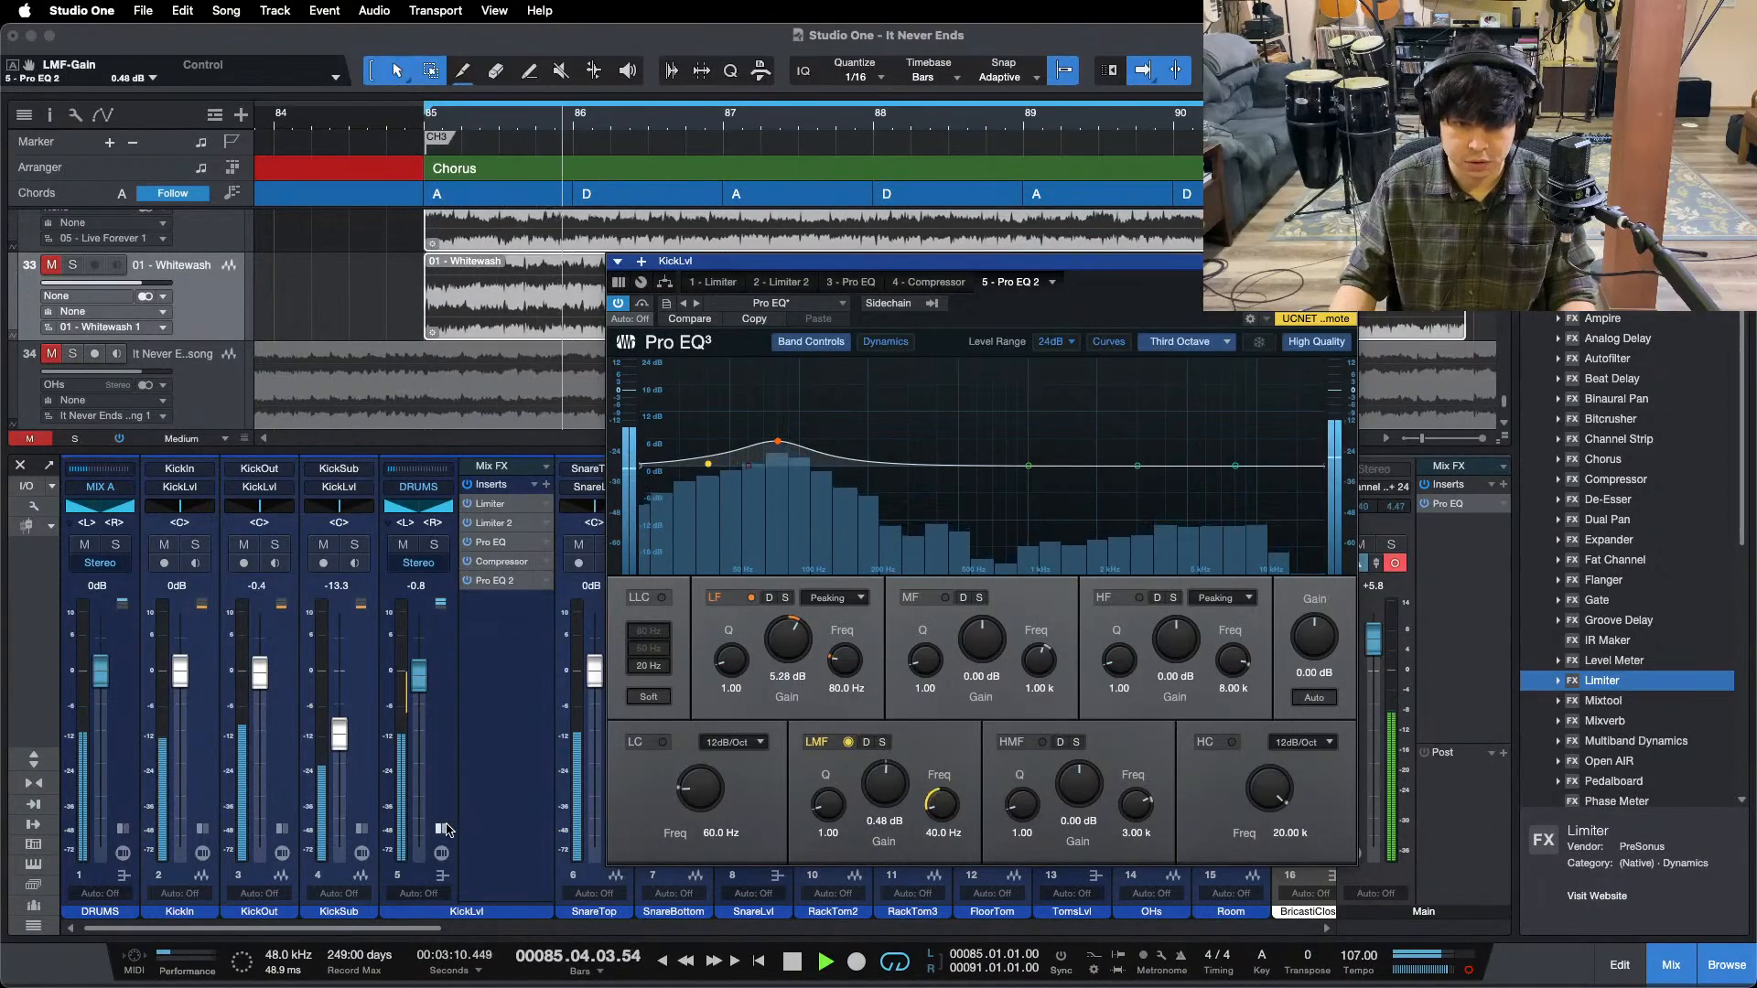
pyautogui.click(442, 829)
# - Compare the sub-bass of the mix with solos of the Whitewash reference track, and restart the chorus
pyautogui.moveTo(412, 929); pyautogui.dragTo(1281, 929)
pyautogui.moveTo(1144, 261); pyautogui.dragTo(876, 280)
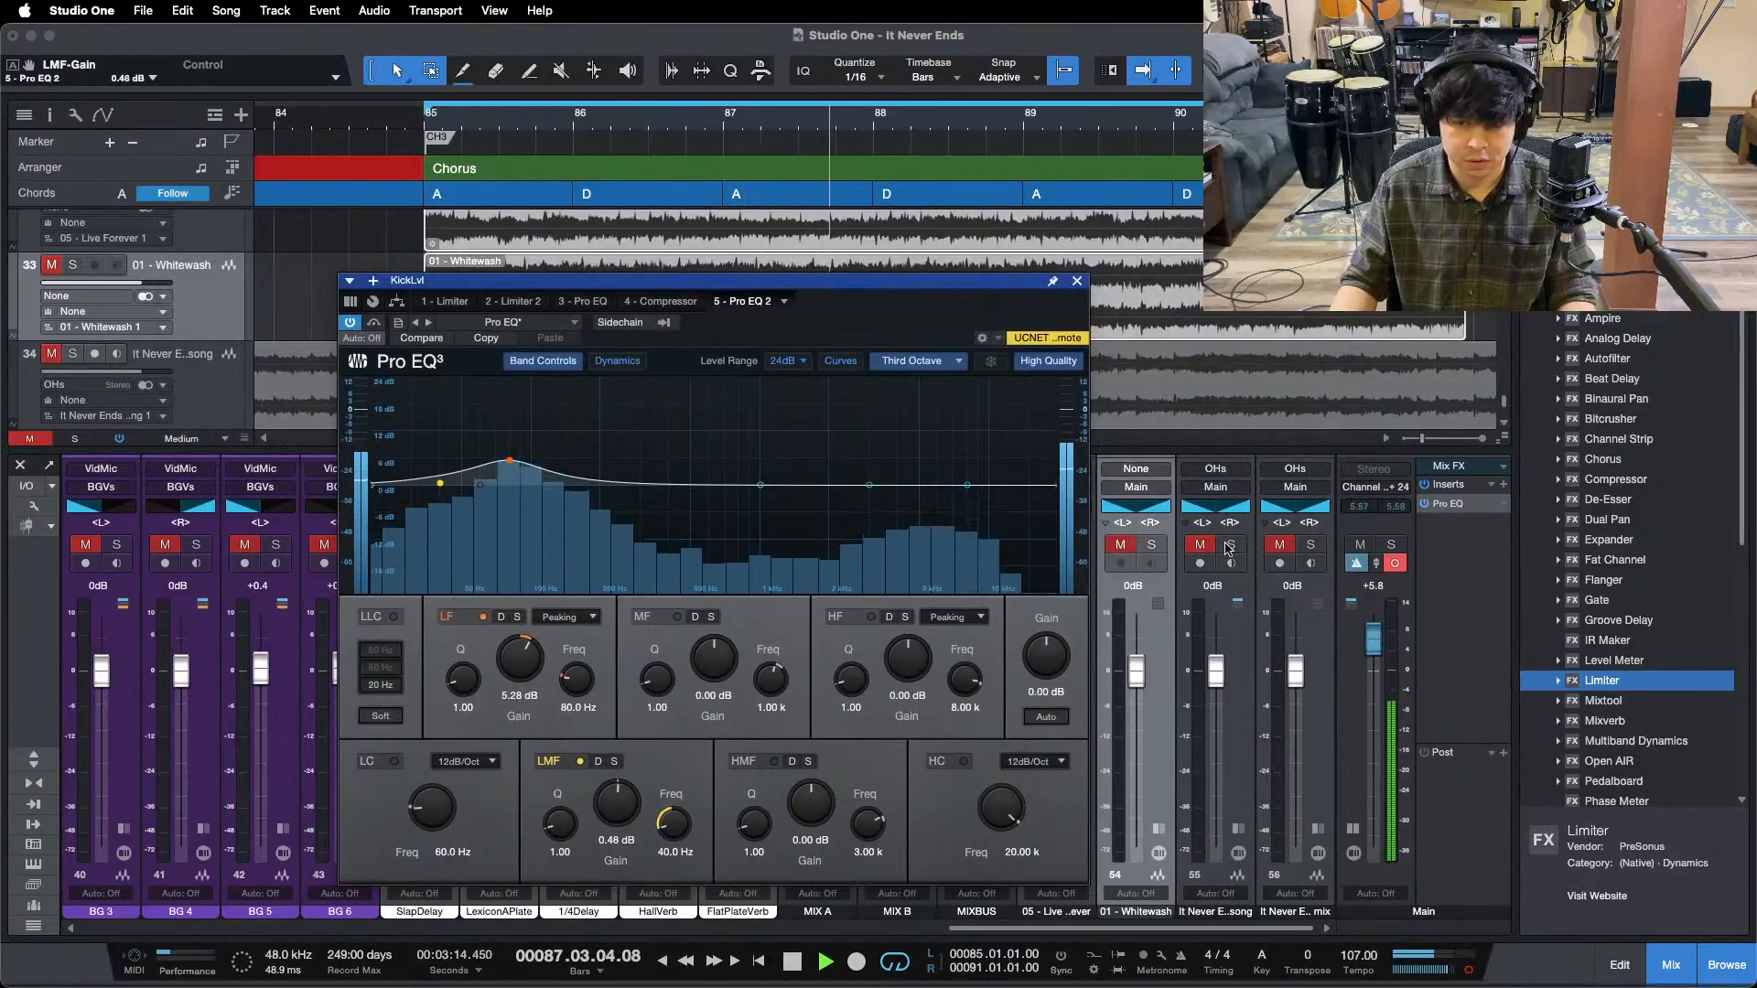
pyautogui.click(1153, 546)
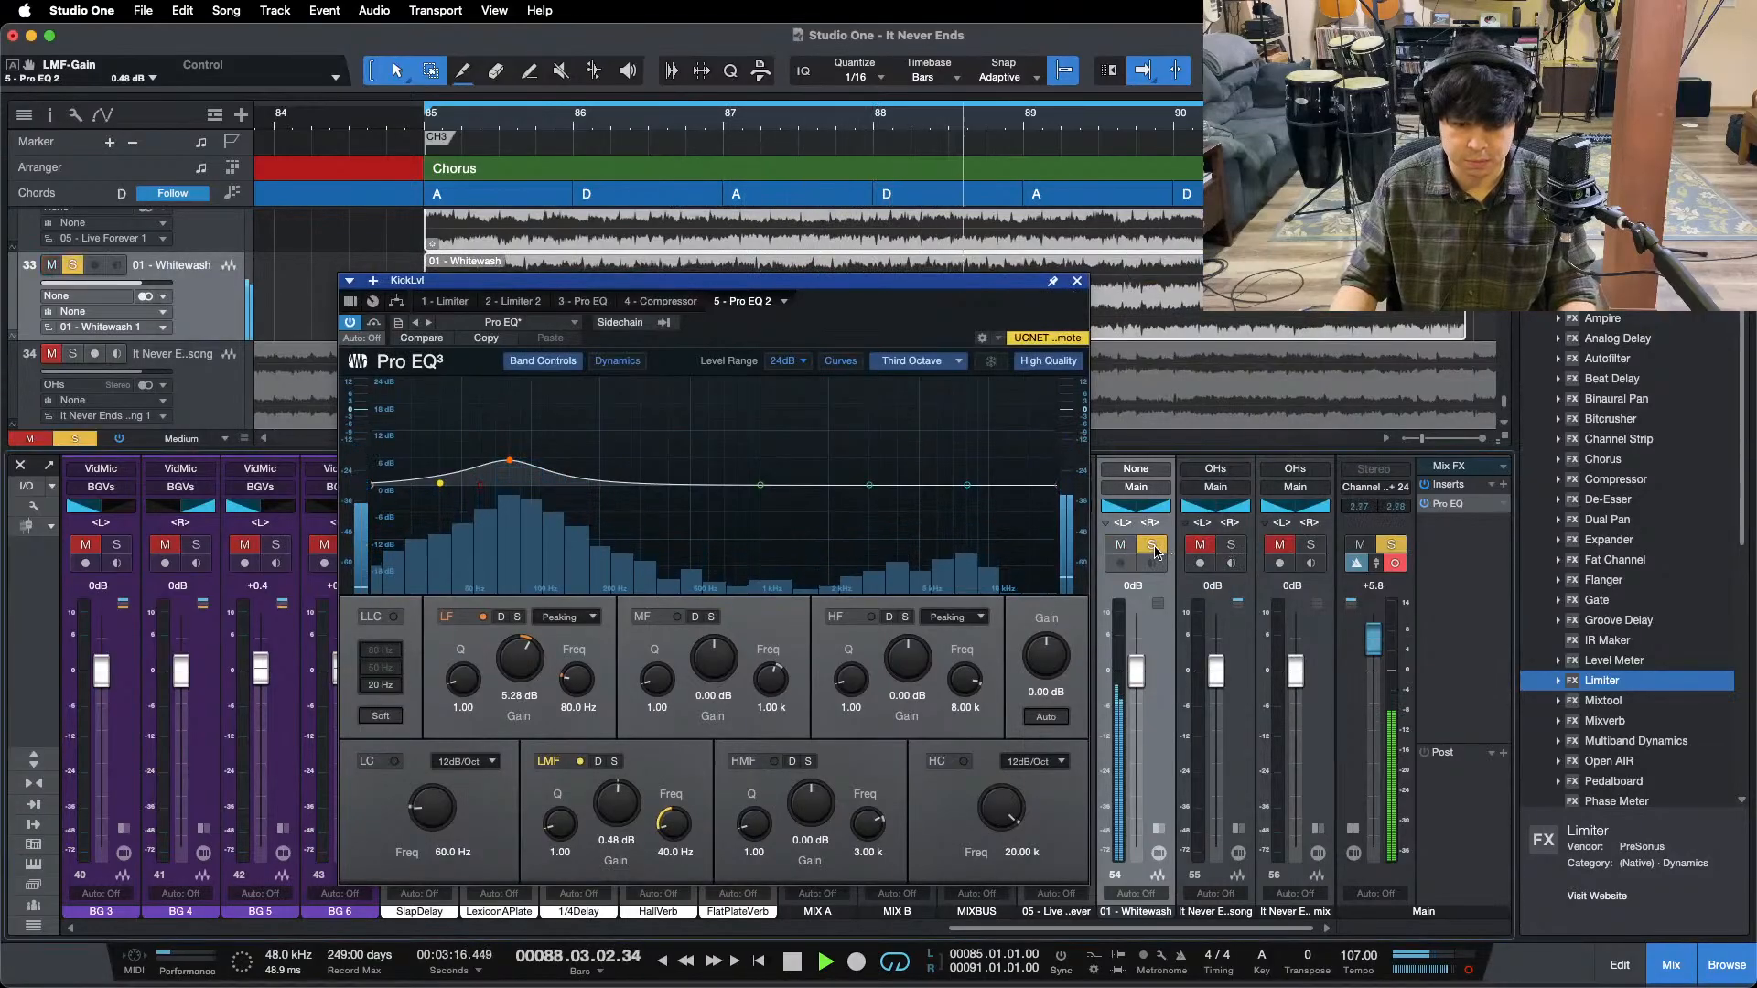
pyautogui.click(1152, 546)
pyautogui.press('m')
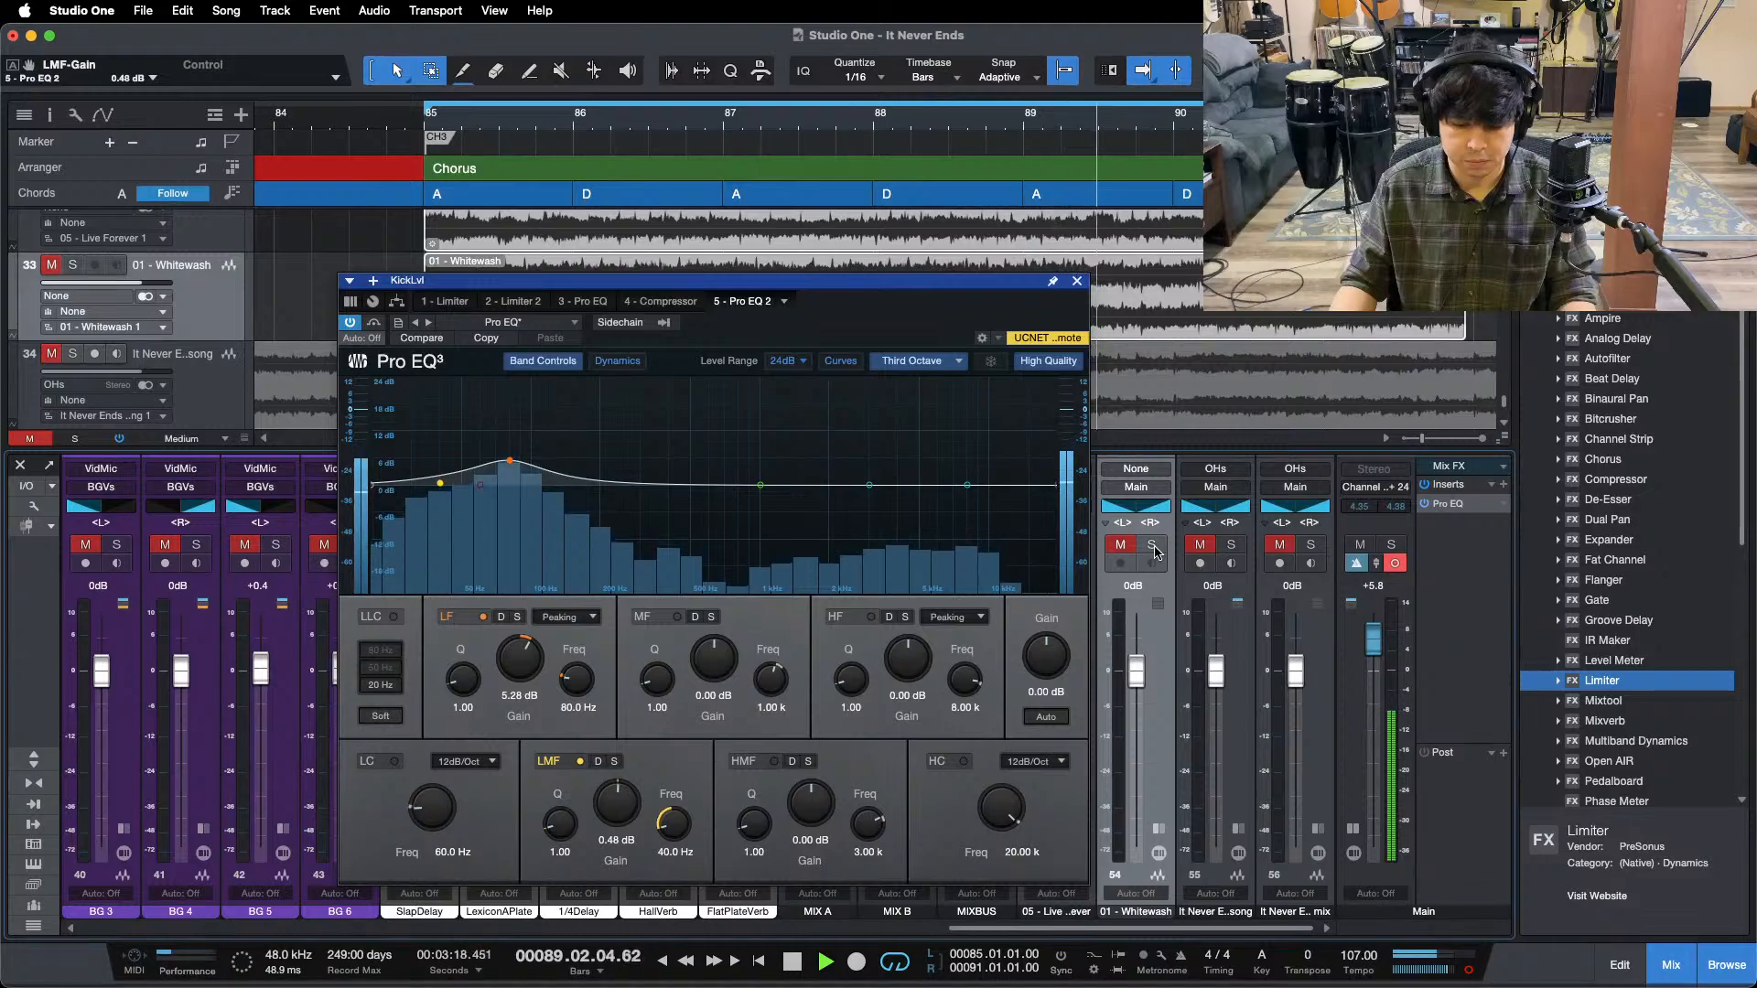
pyautogui.press('m')
pyautogui.click(1152, 546)
pyautogui.click(1153, 545)
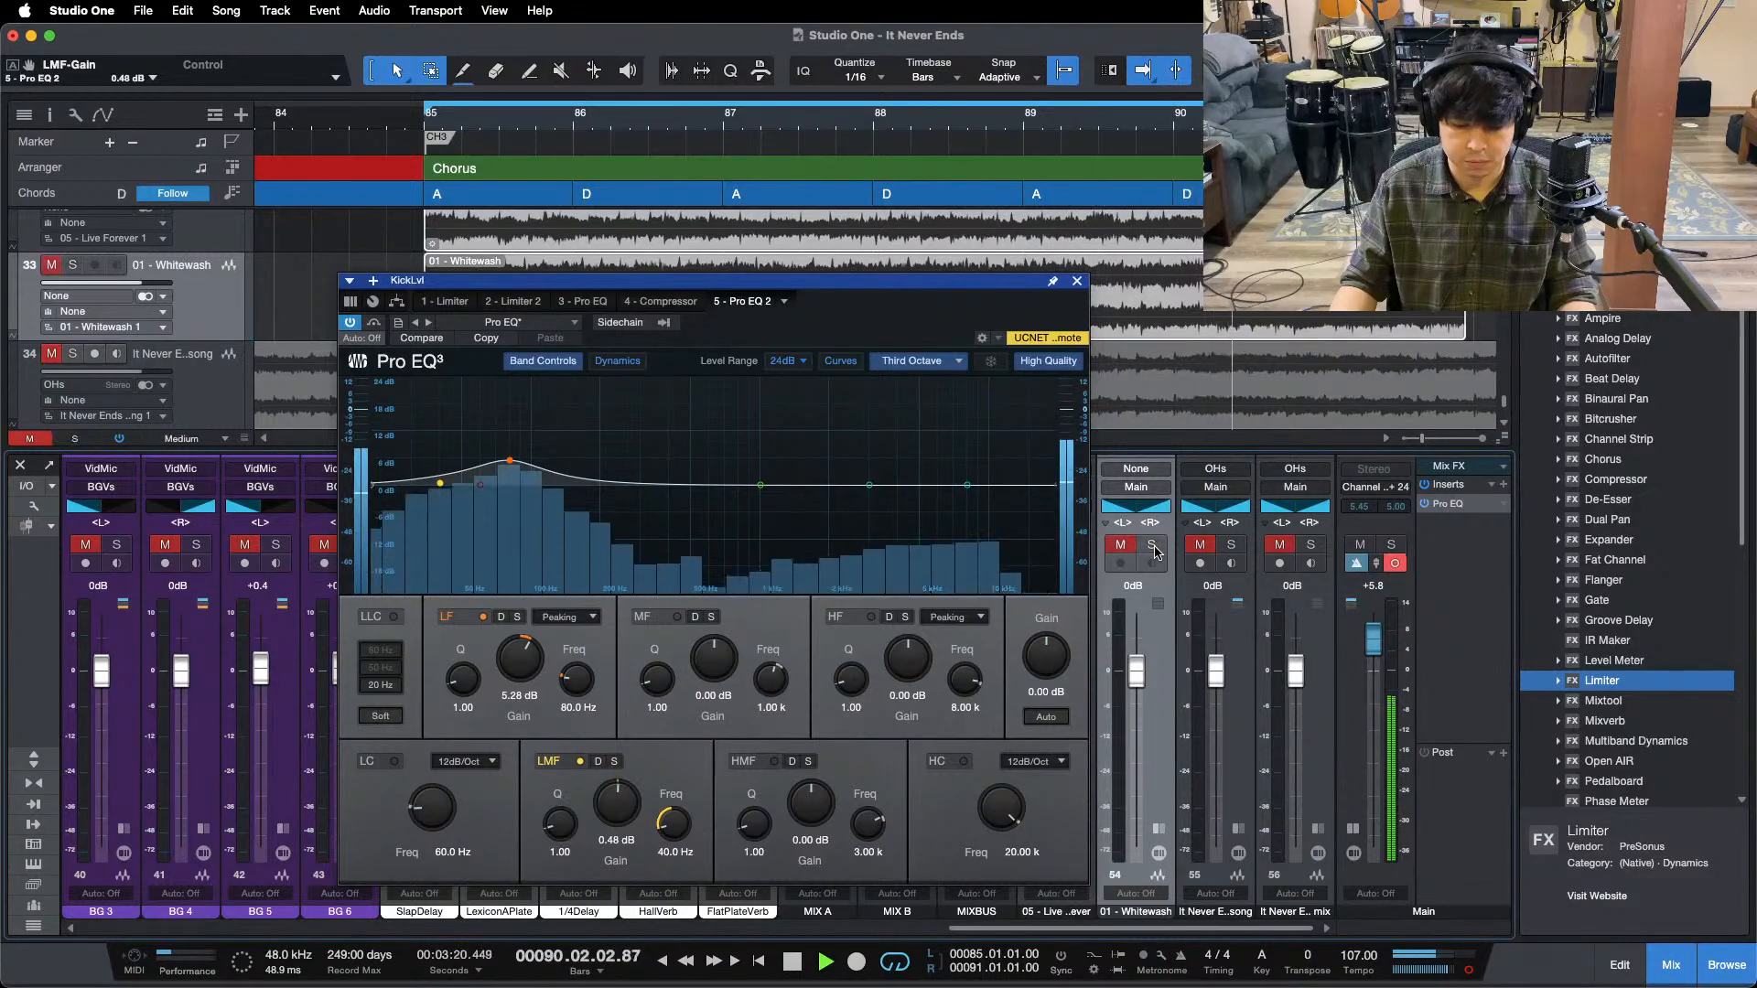
pyautogui.press('m')
pyautogui.press('space')
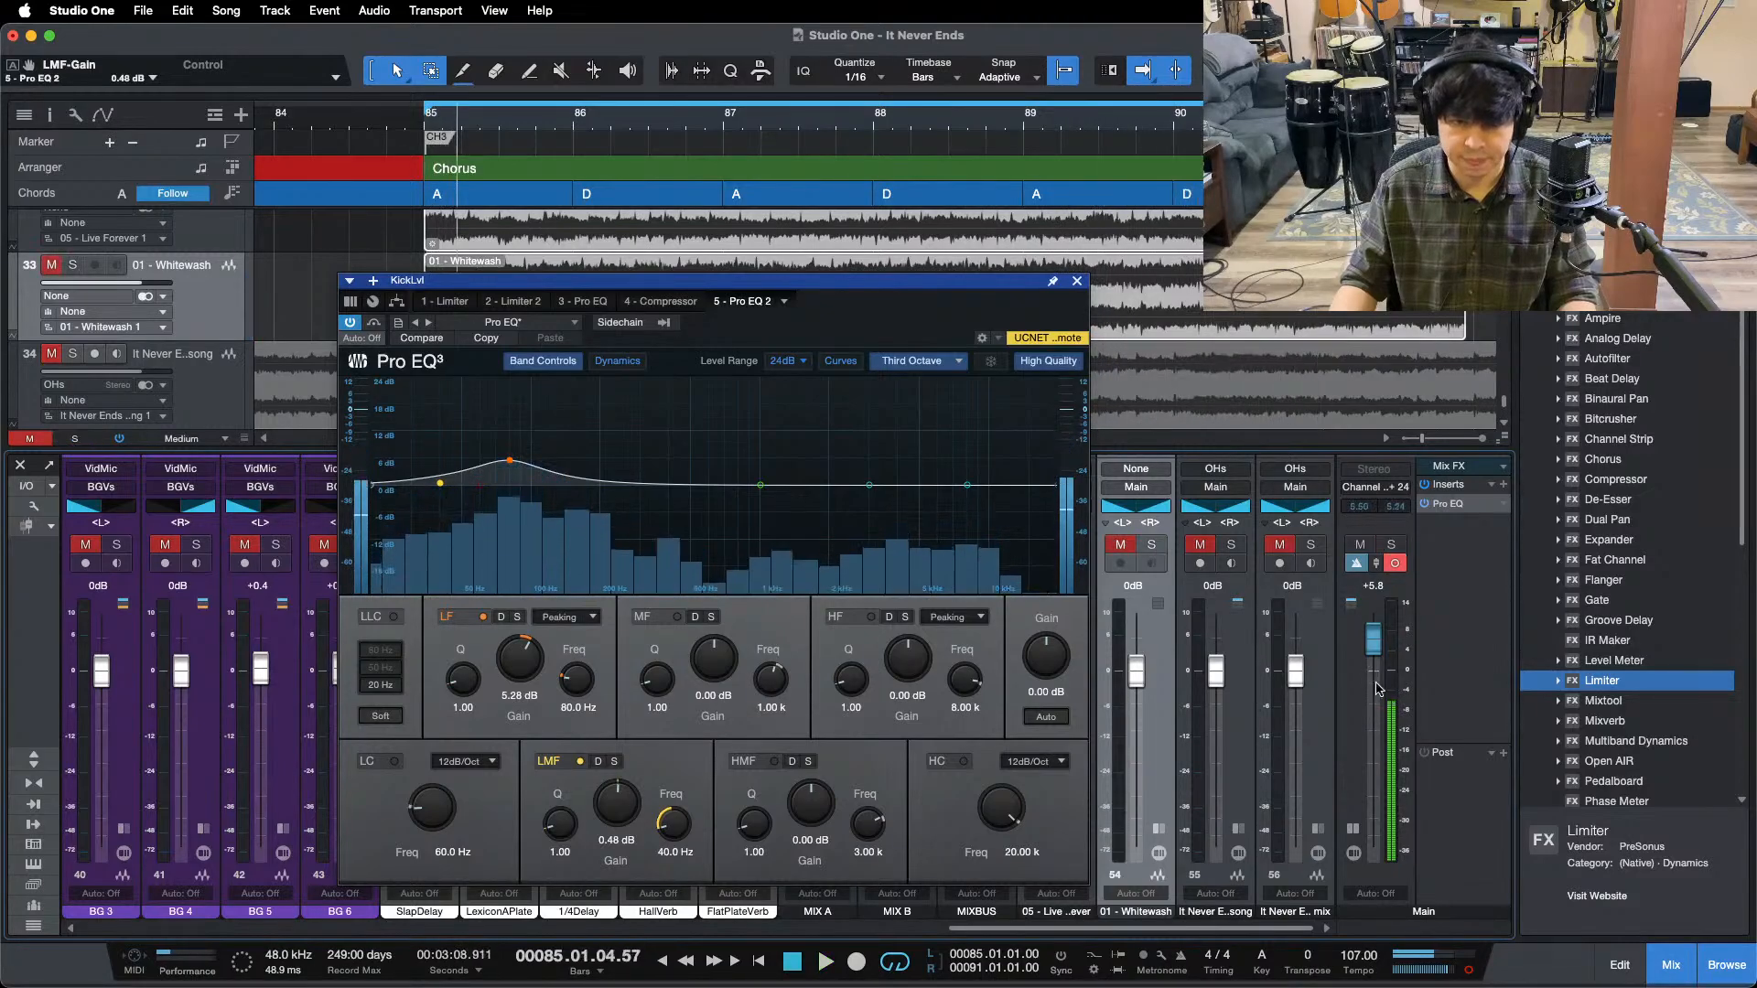
# - Reset the Main output level to 0 dB, and in its Pro EQ replace the high cut with a low cut at 7.96 kHz
pyautogui.click(1366, 659)
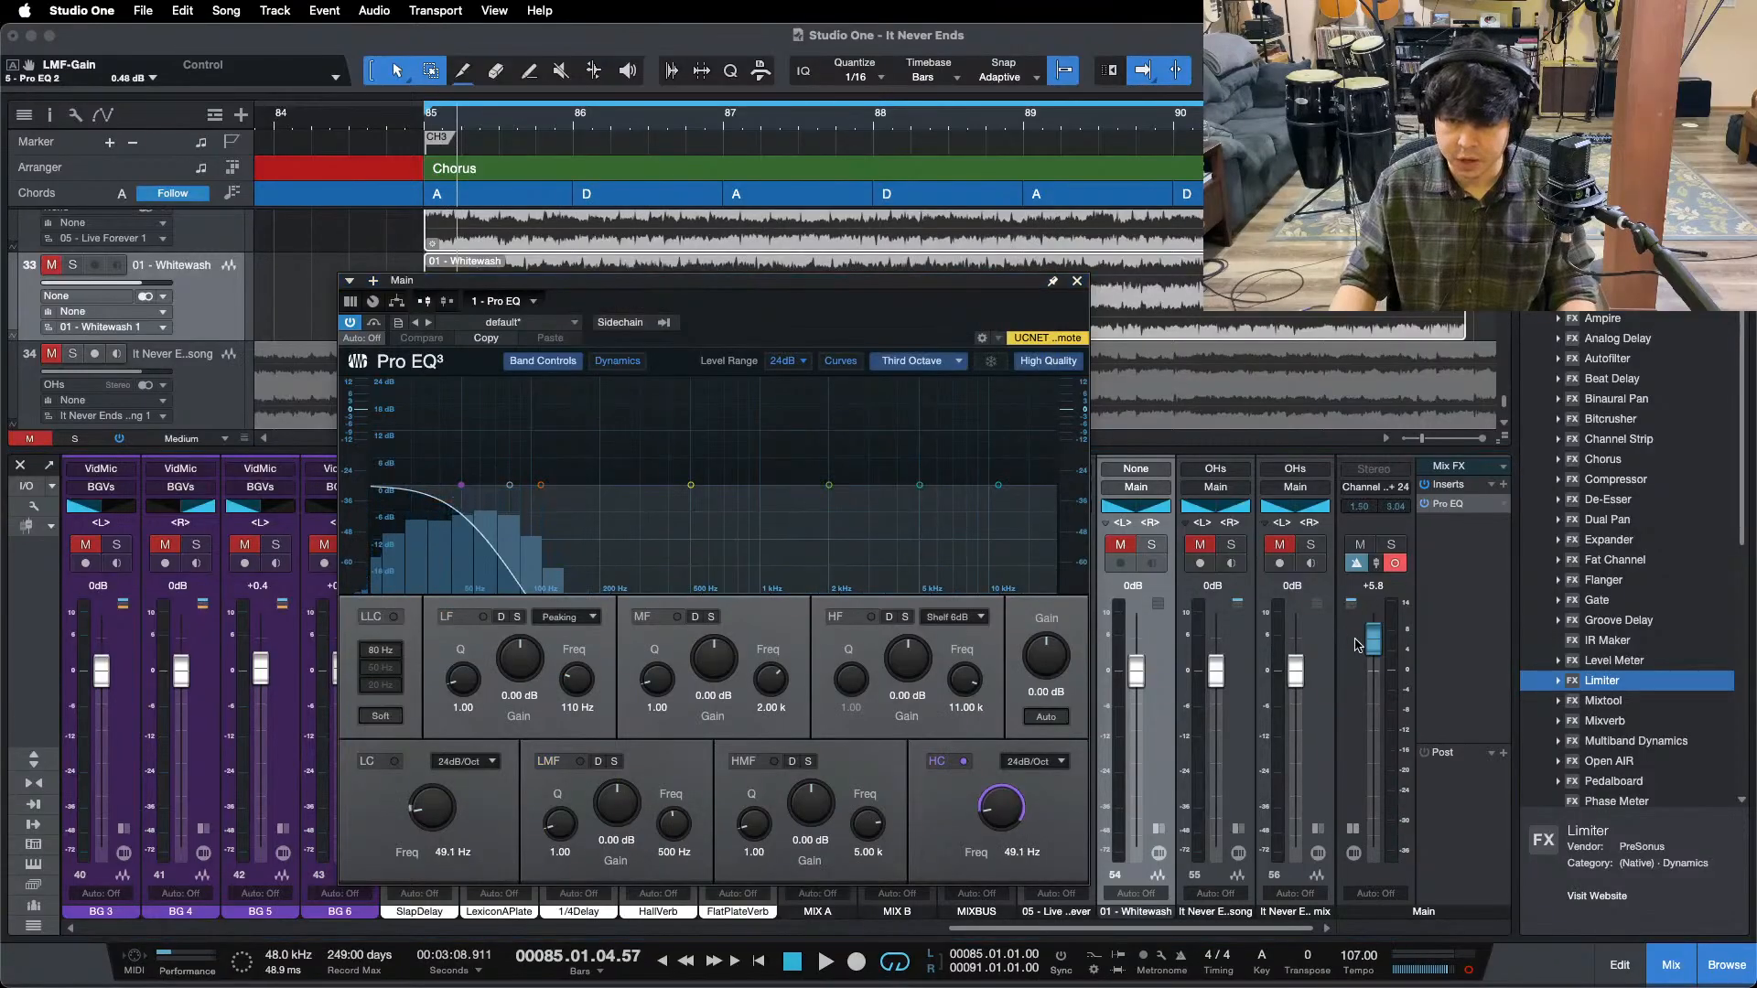
pyautogui.keyDown('alt'); pyautogui.click(1366, 659); pyautogui.keyUp('alt')
pyautogui.moveTo(466, 494); pyautogui.dragTo(987, 494)
pyautogui.doubleClick(986, 487)
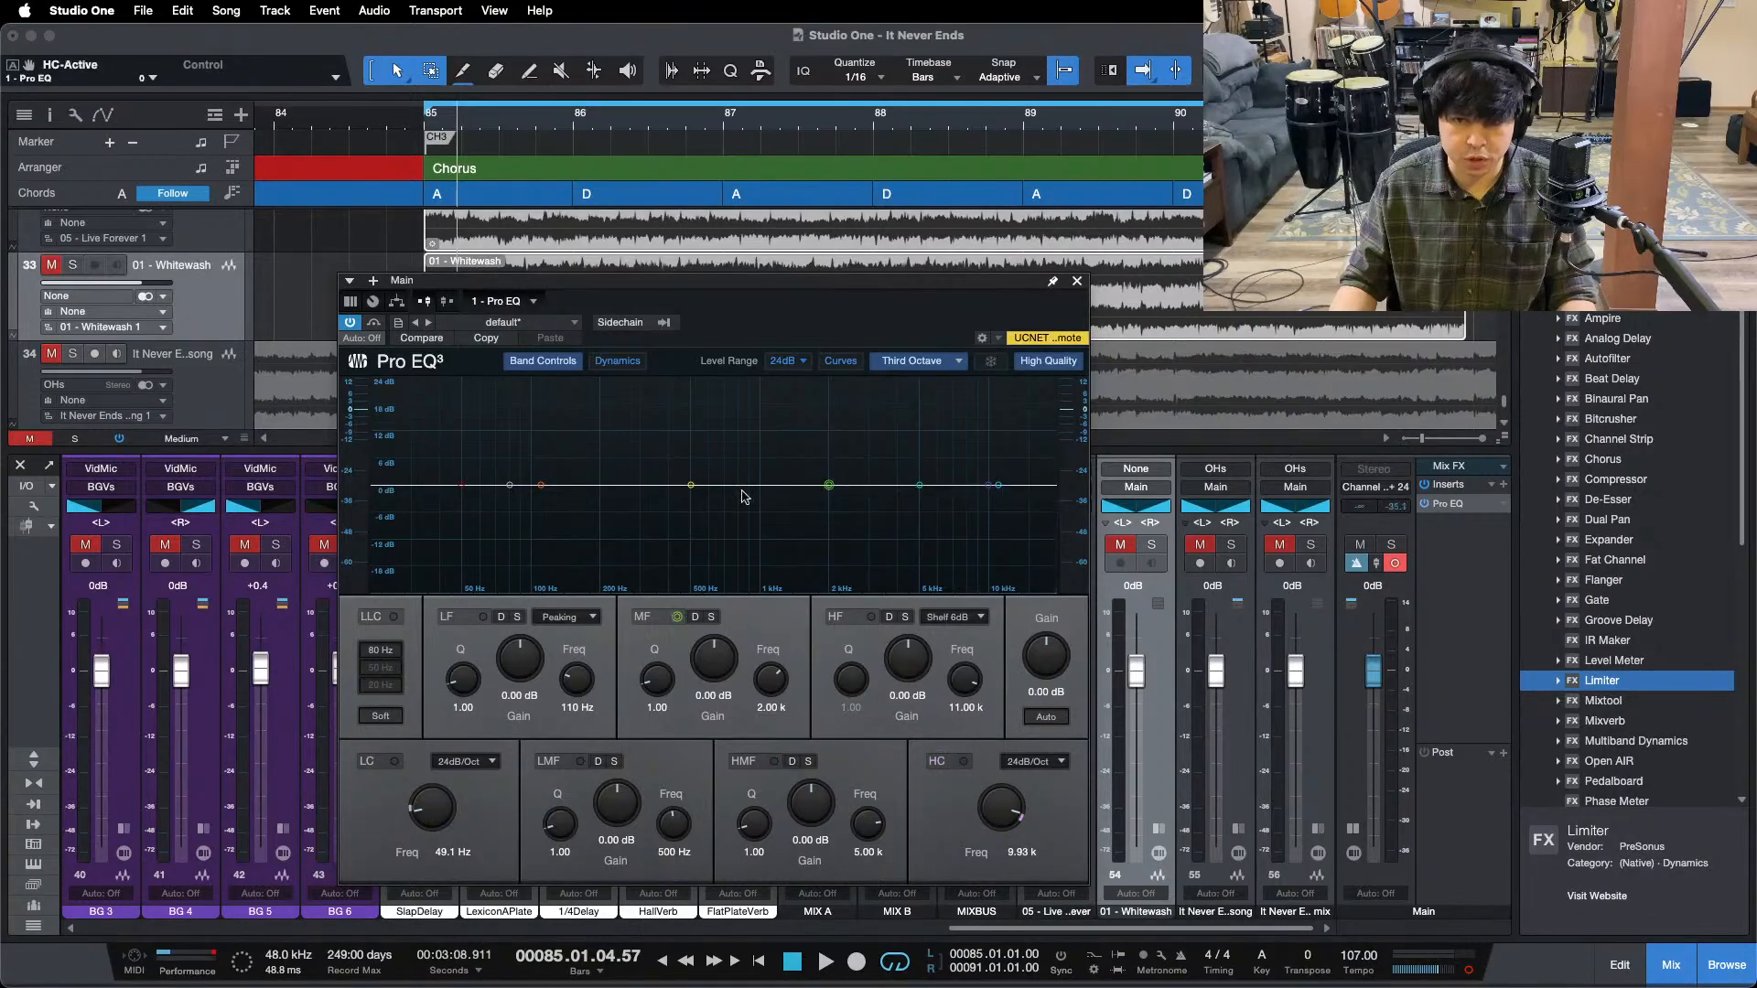
pyautogui.moveTo(452, 491); pyautogui.dragTo(961, 487)
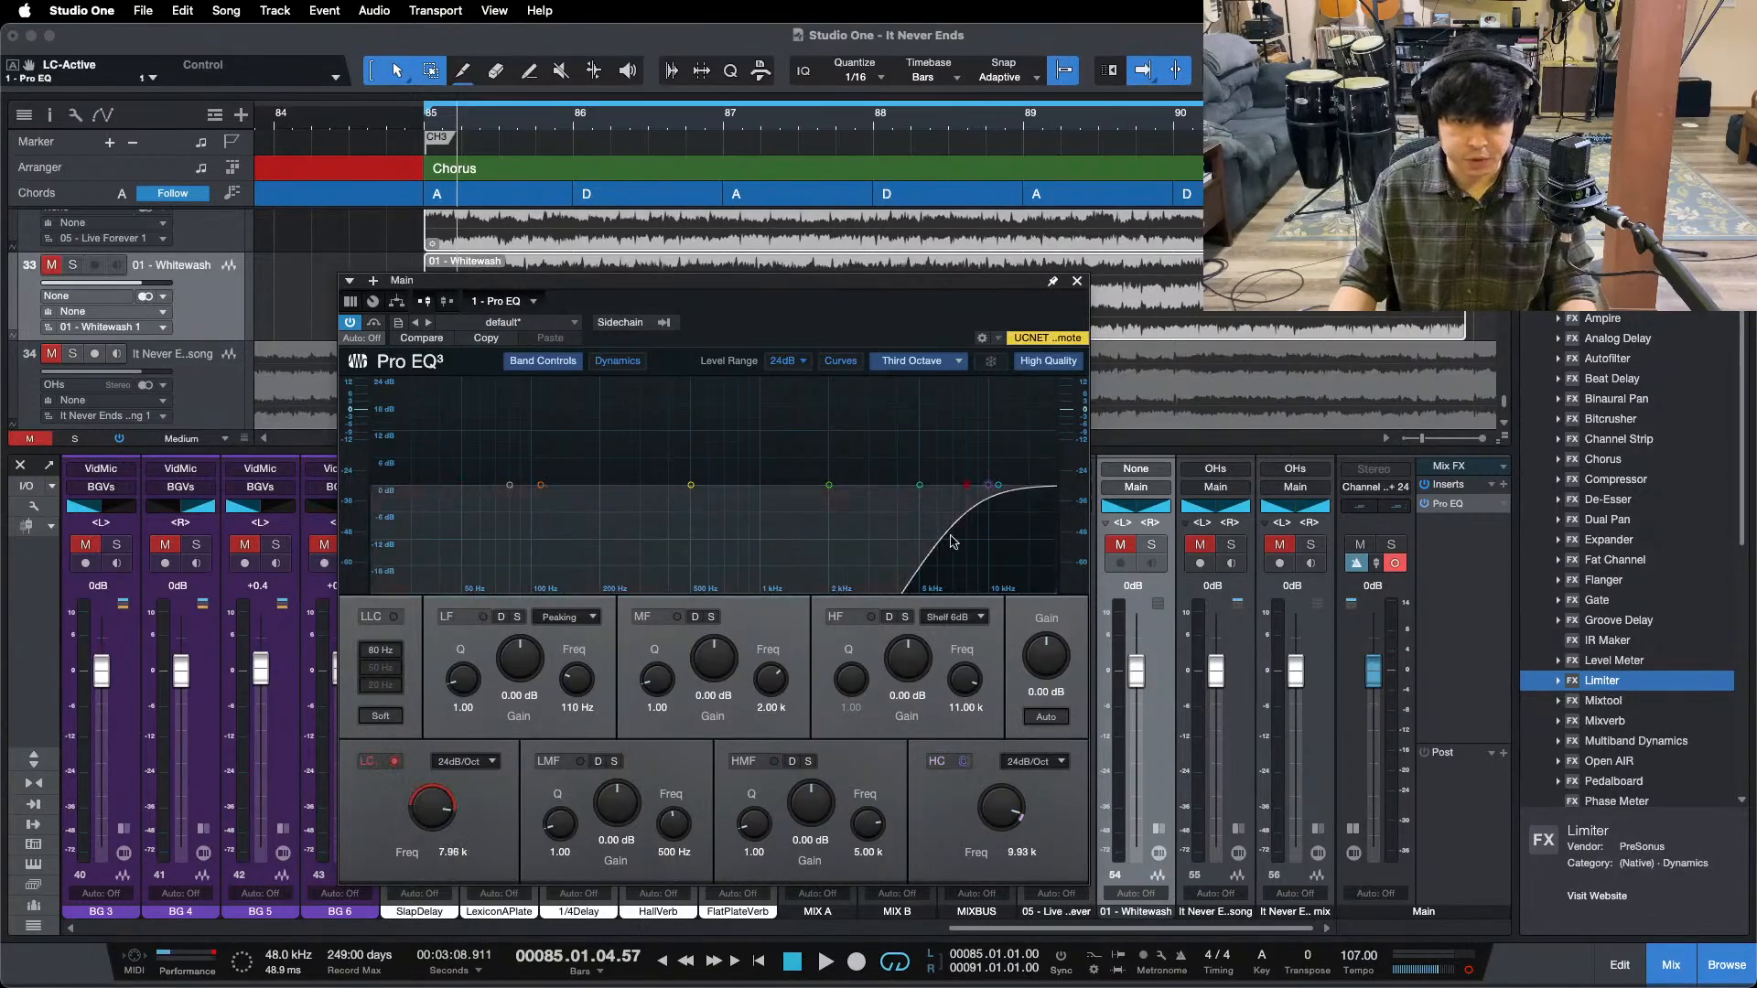
pyautogui.moveTo(954, 968)
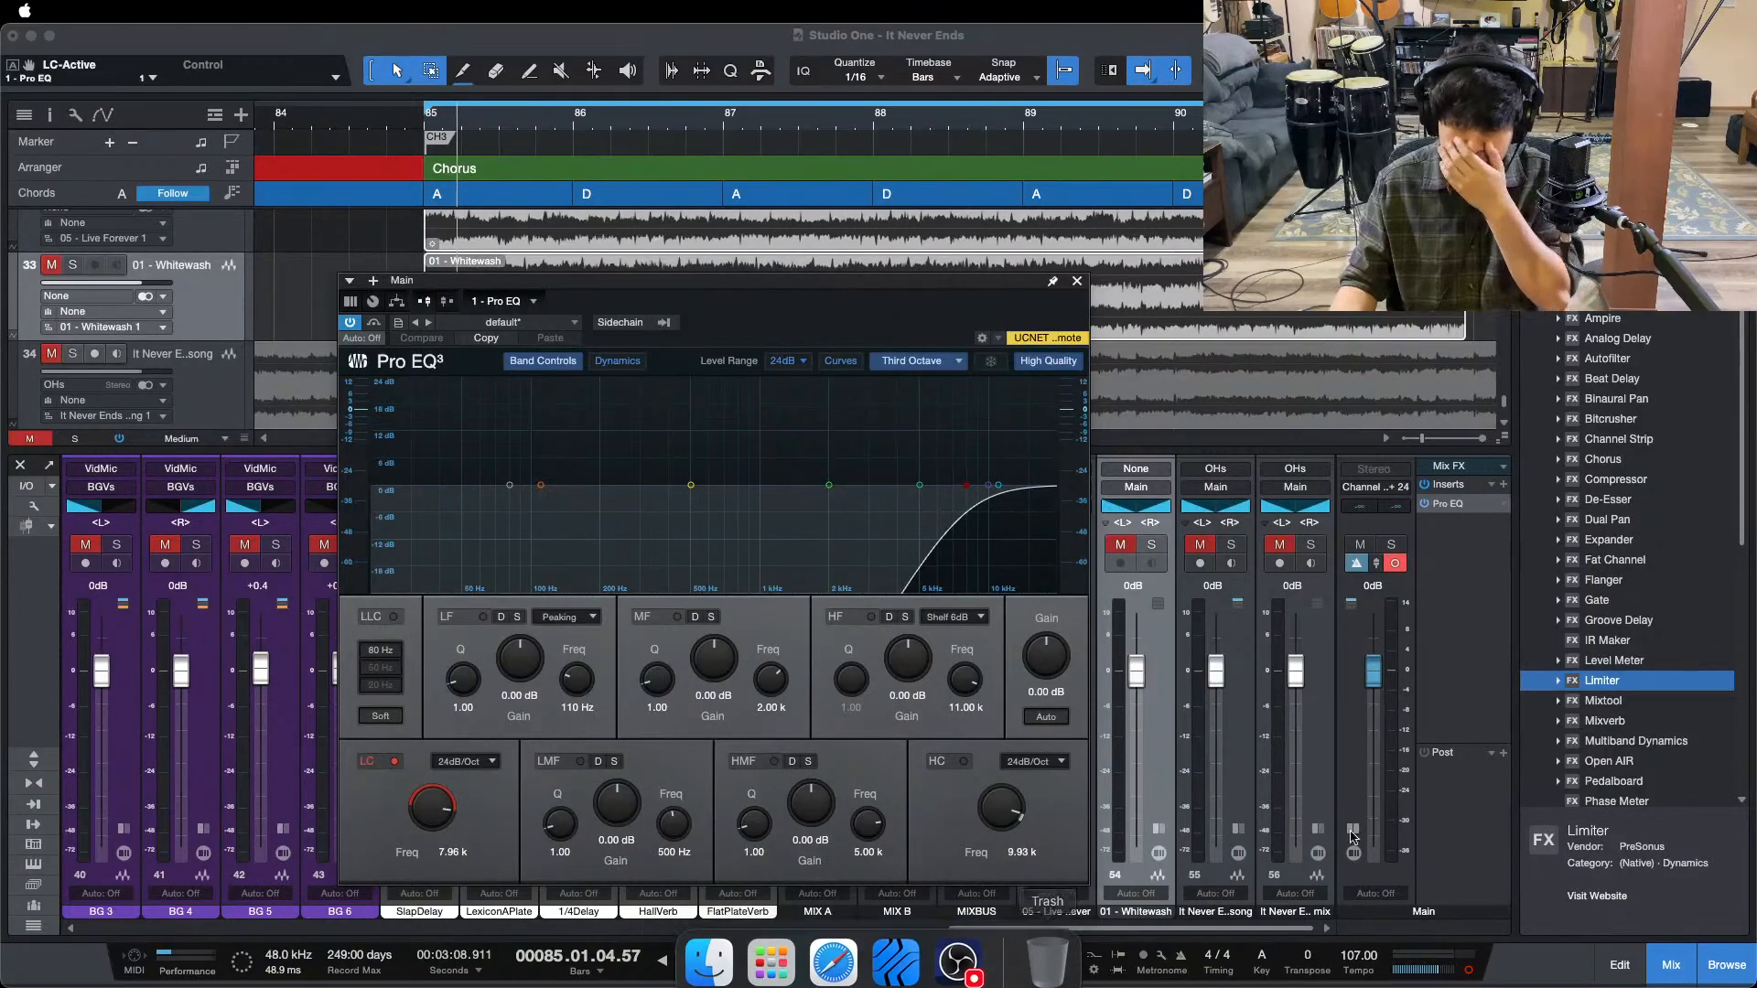
# - Play the chorus from its start and compare the mix's top end with solos of Whitewash
pyautogui.click(1437, 665)
pyautogui.press('KP_1')
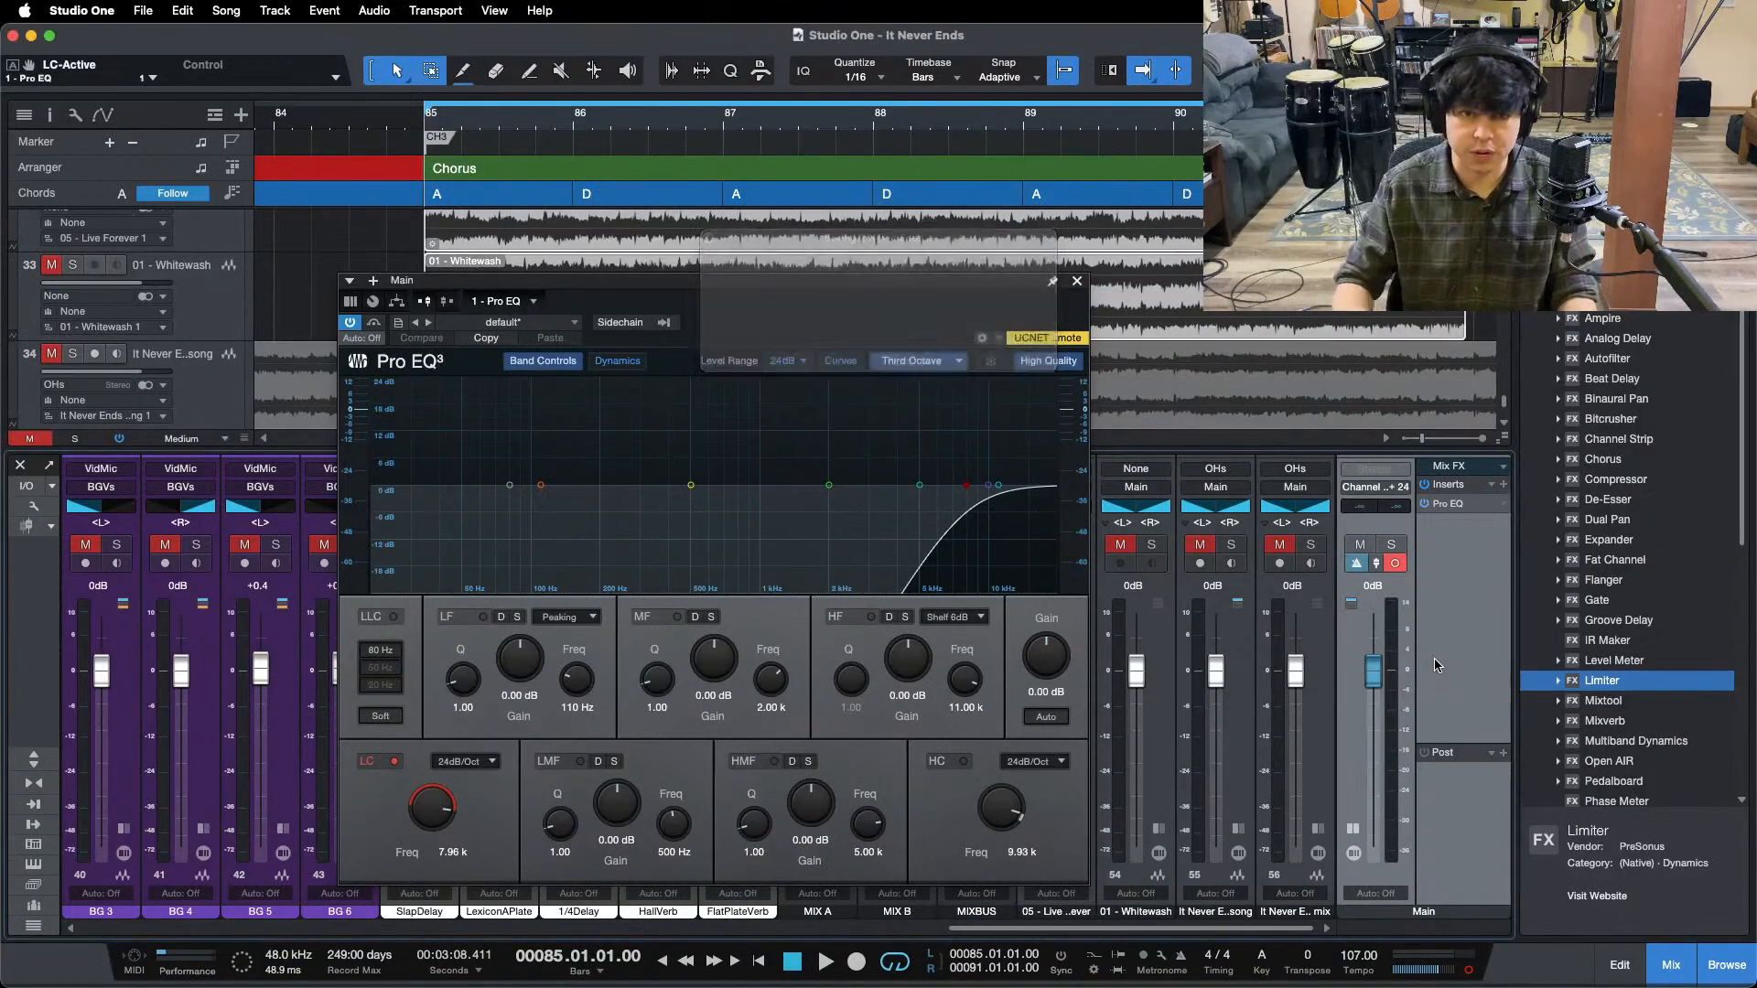
pyautogui.press('space')
pyautogui.scroll(10, 1168, 357)
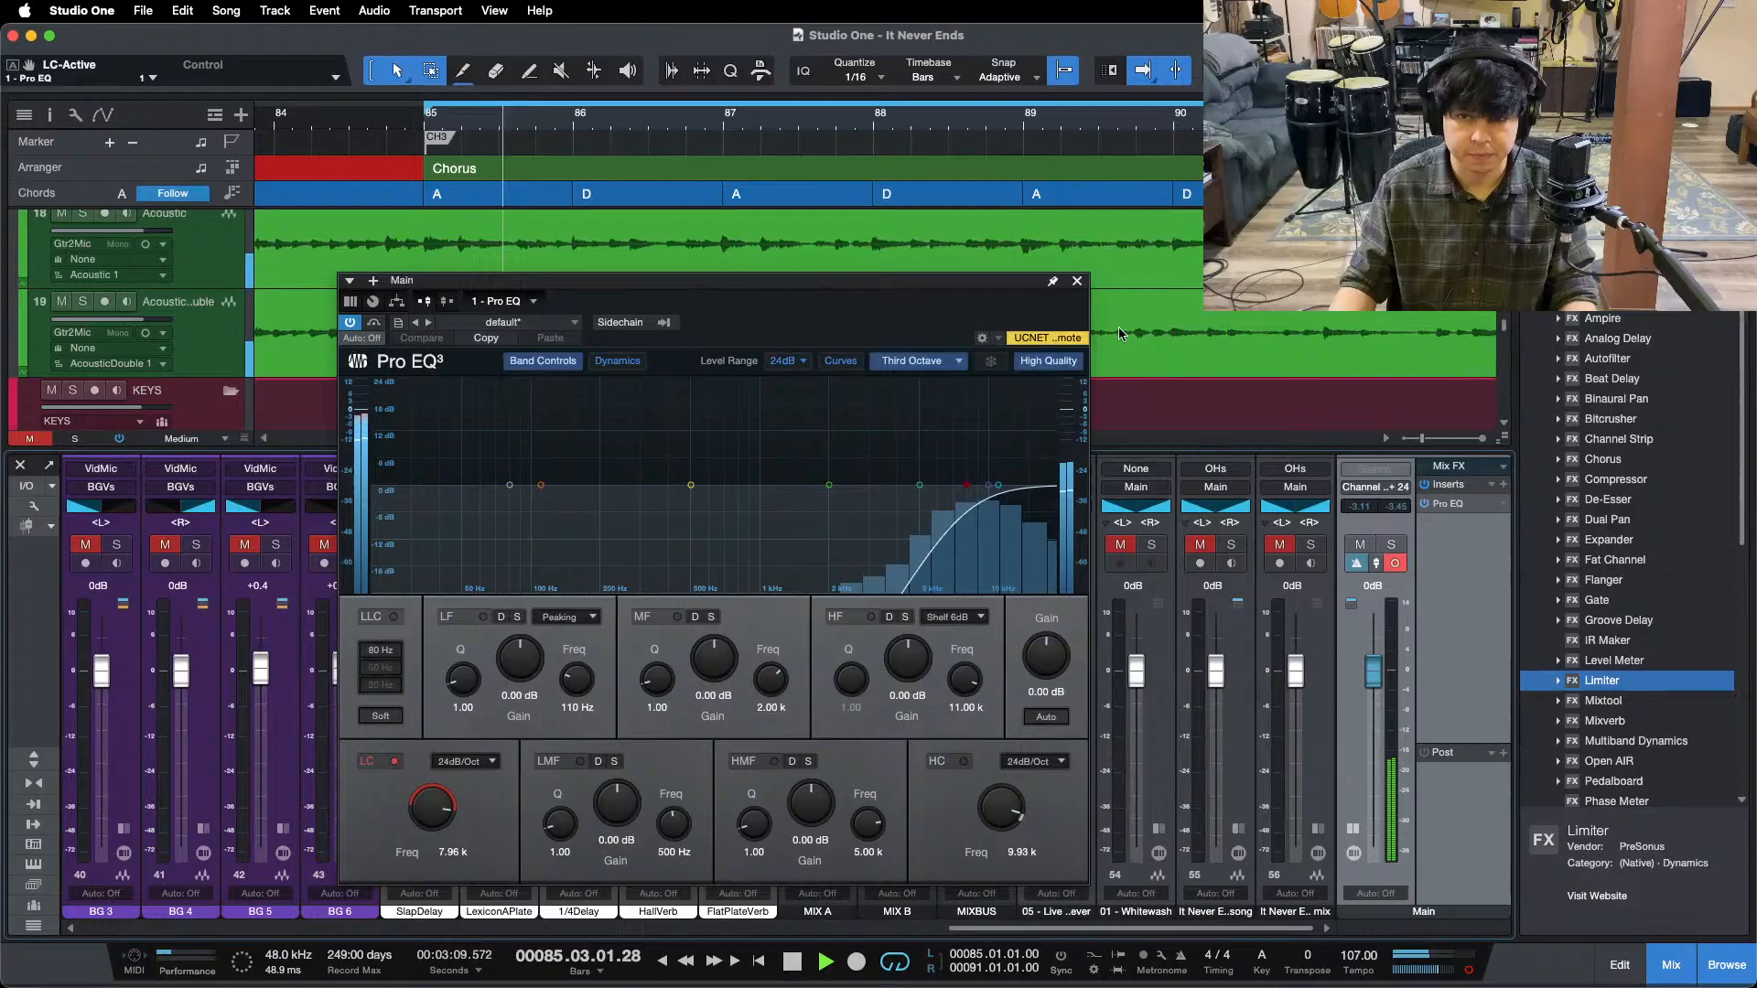
pyautogui.click(1076, 280)
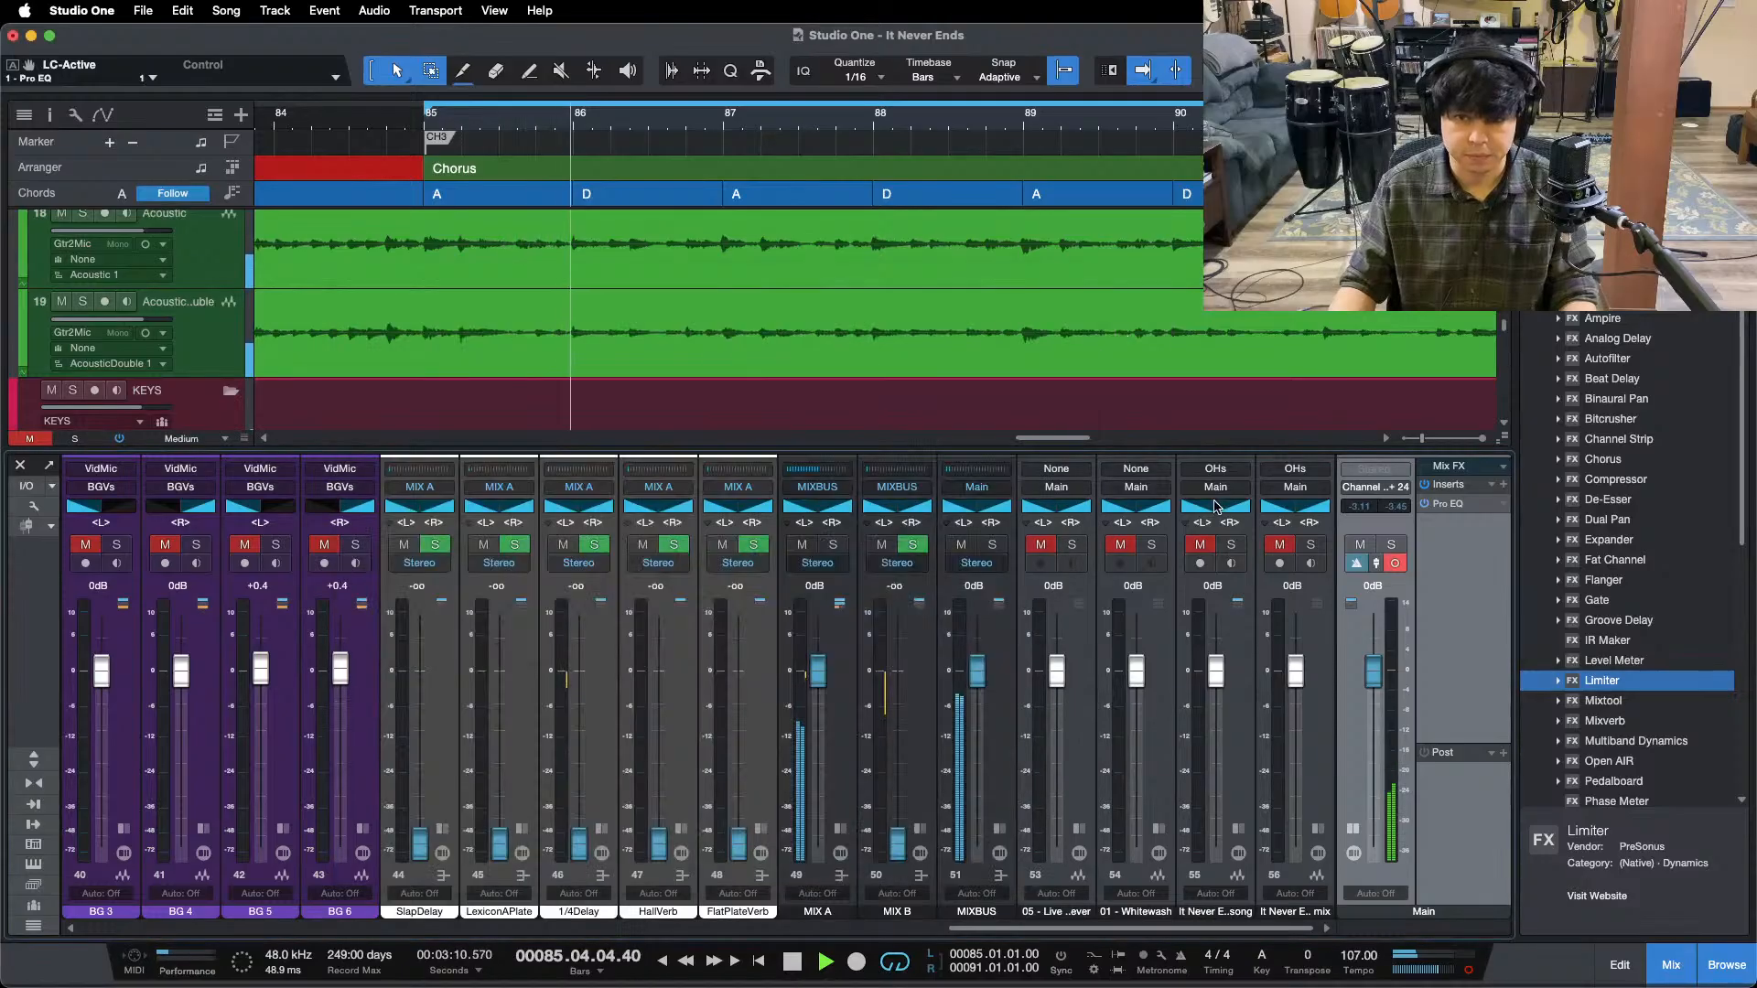
pyautogui.click(1153, 547)
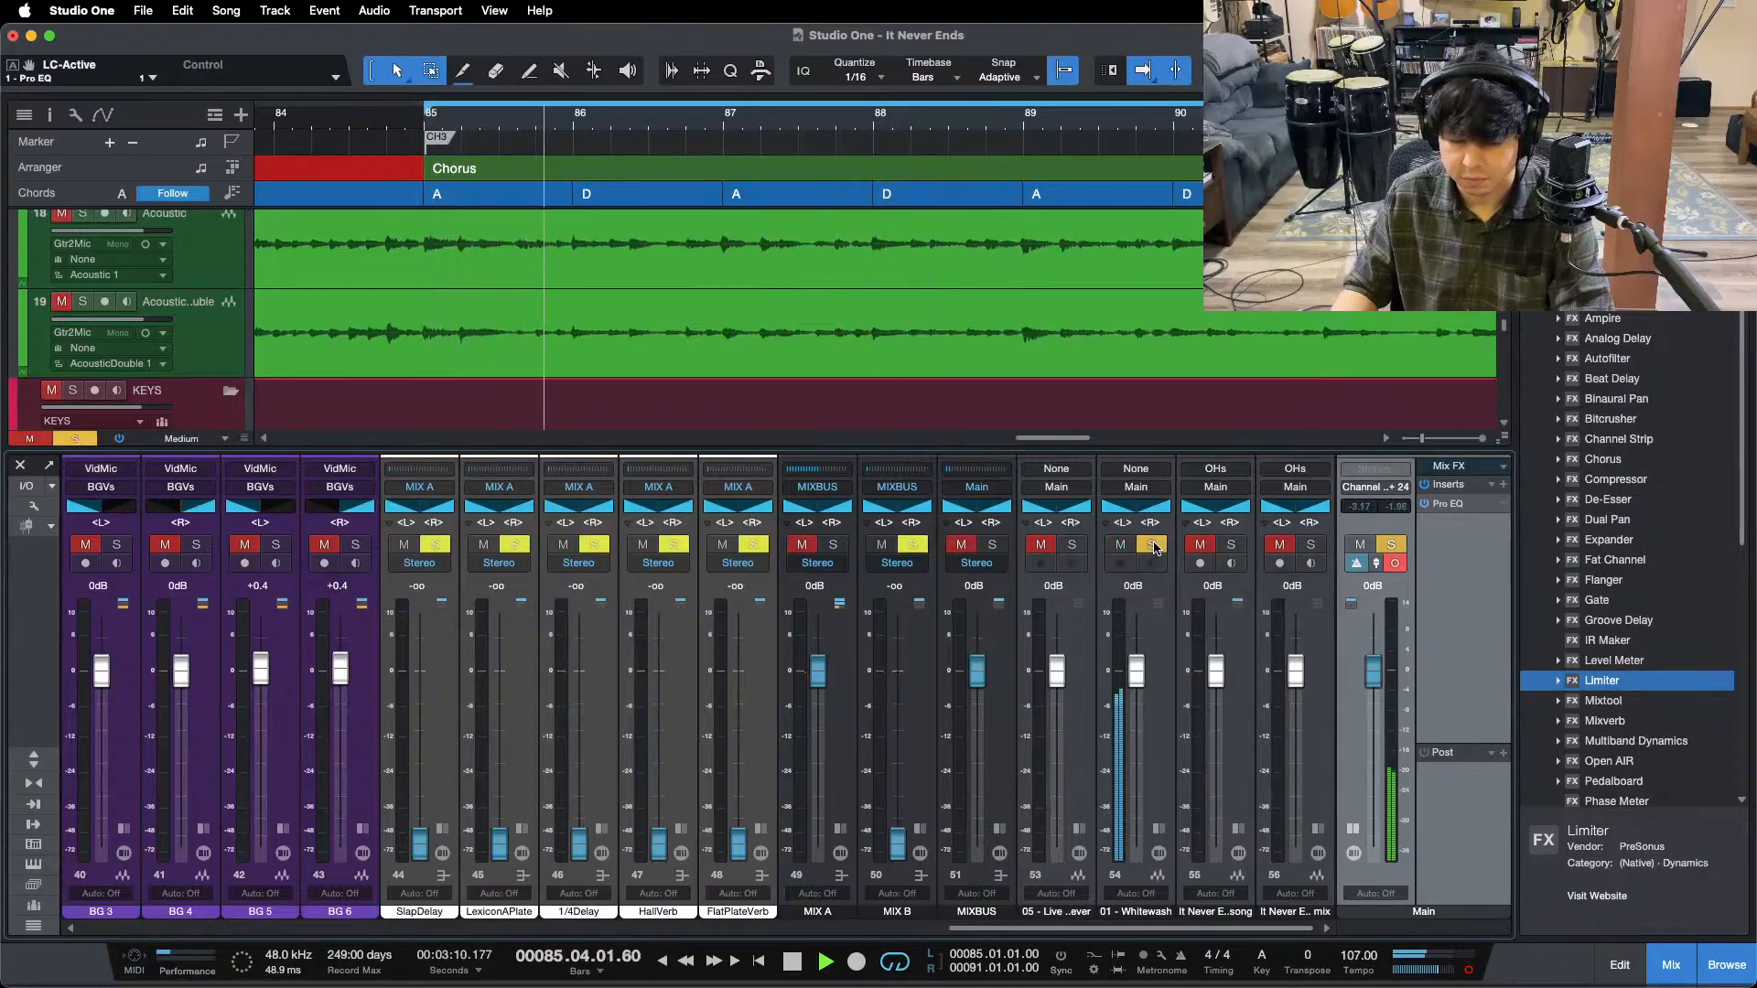
pyautogui.click(1153, 546)
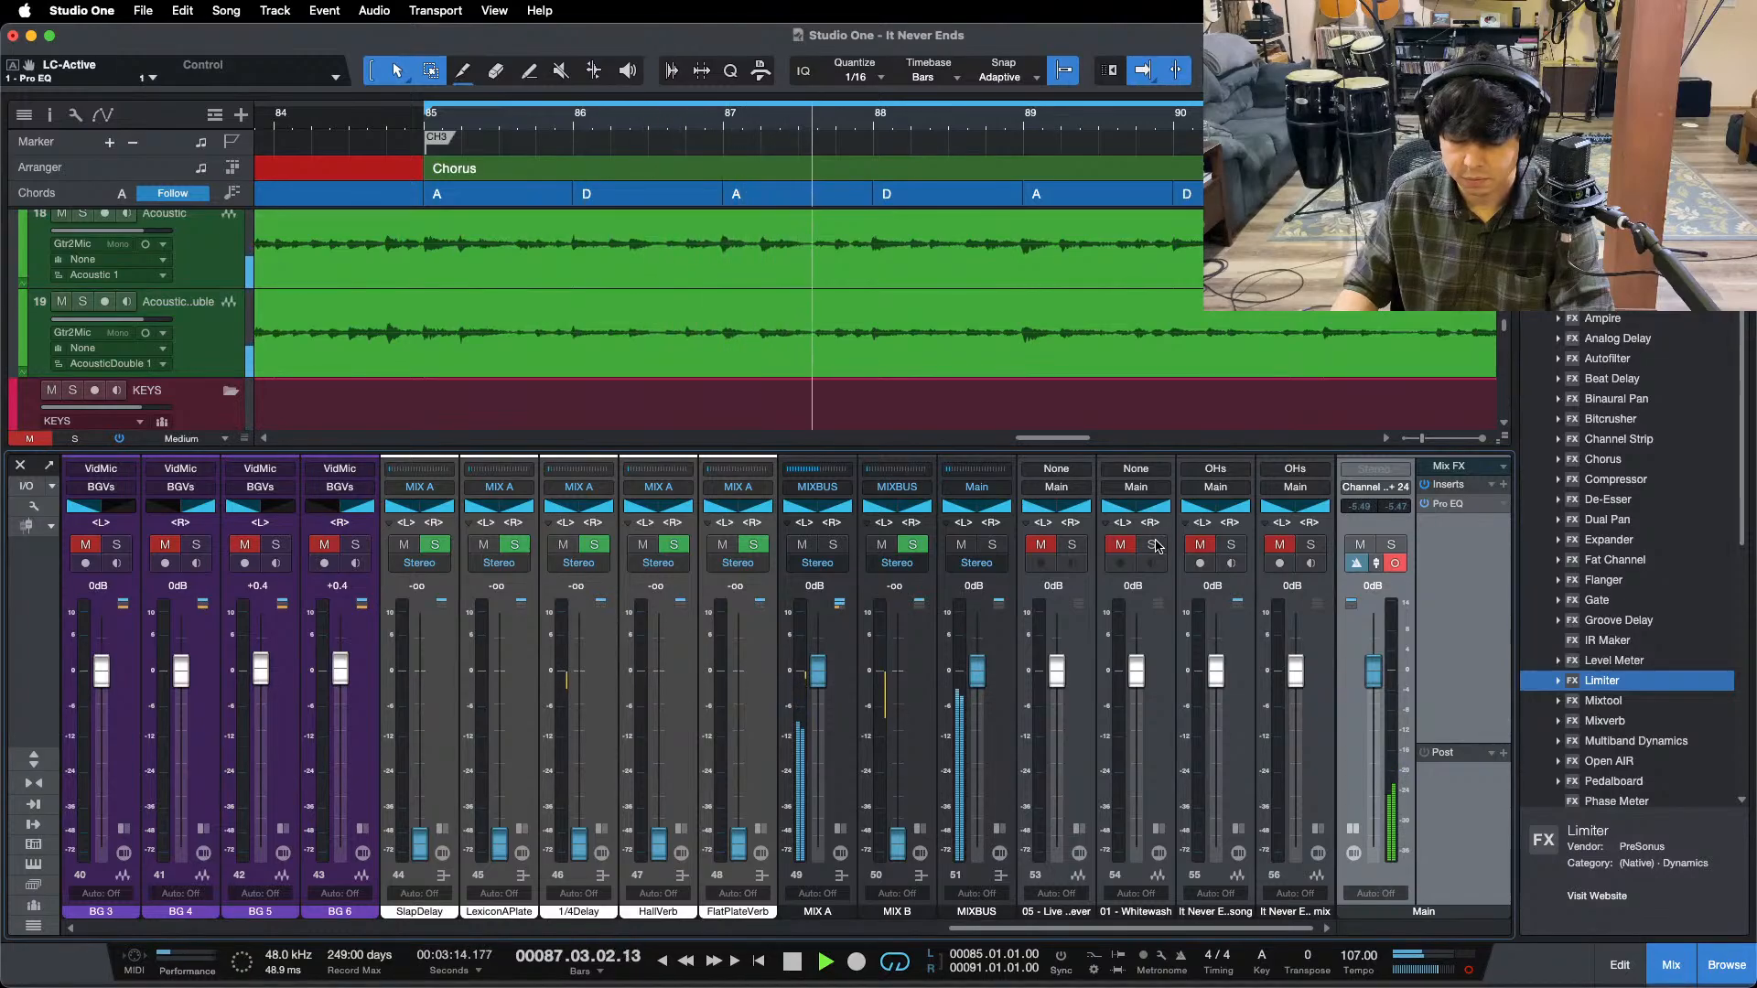
pyautogui.click(1153, 546)
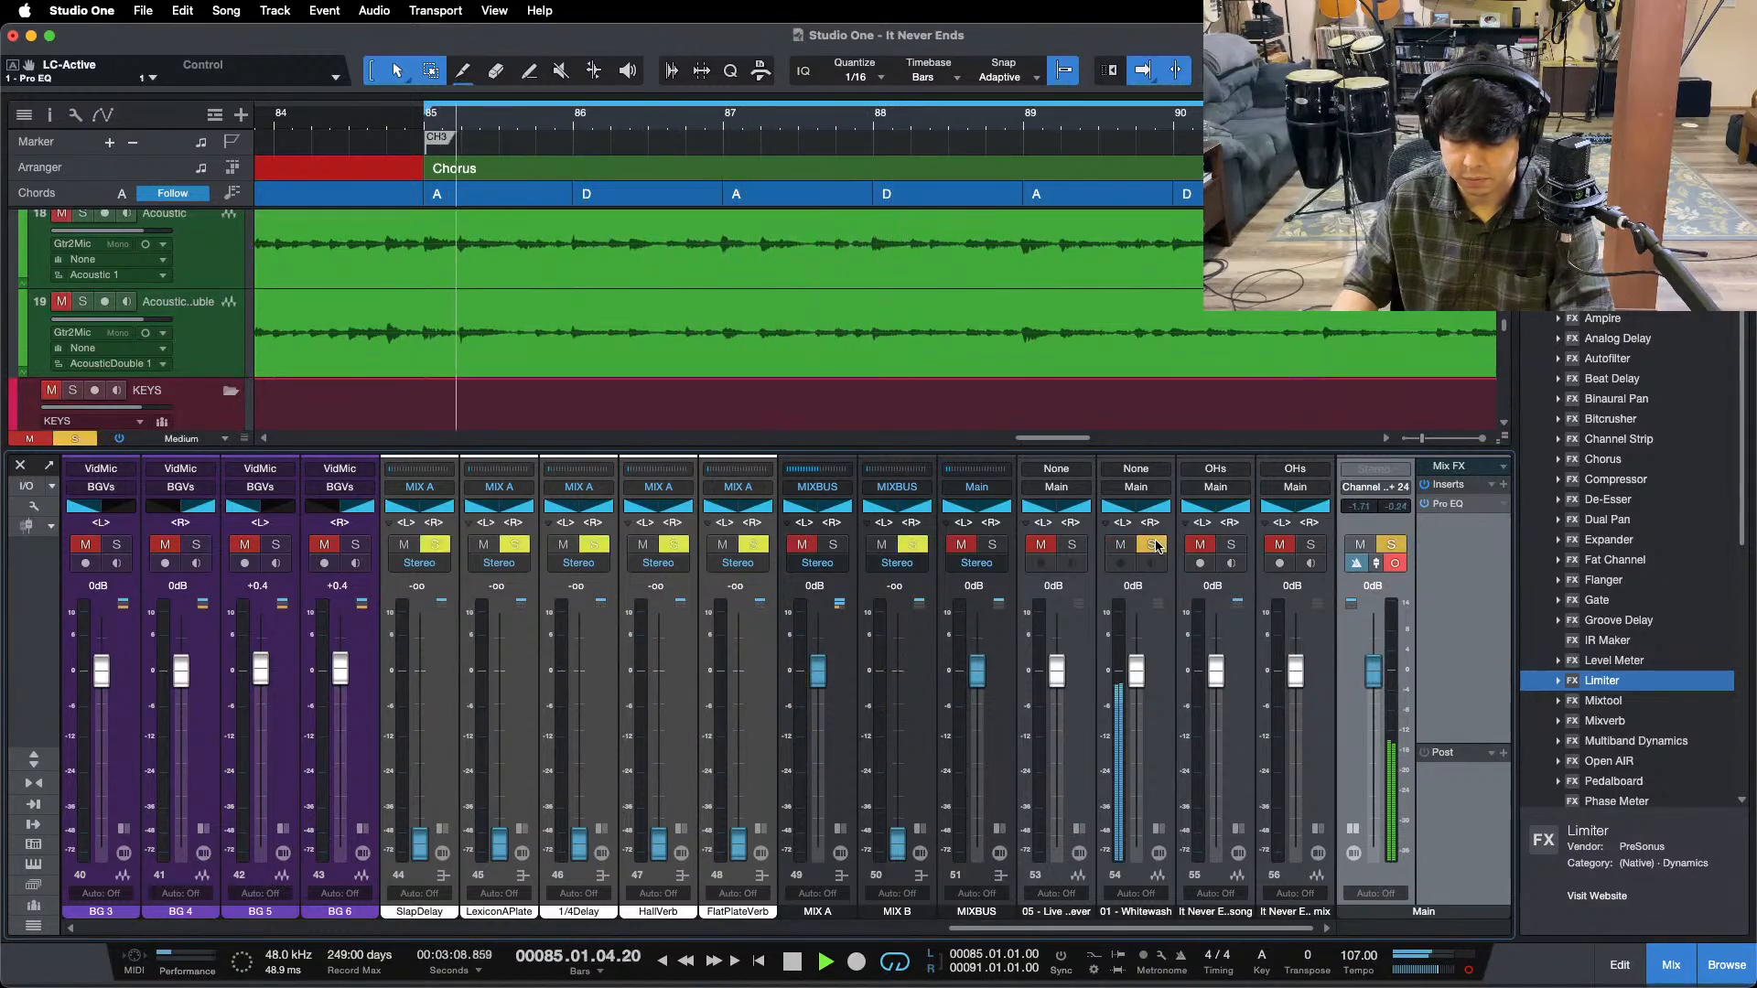
pyautogui.click(1154, 547)
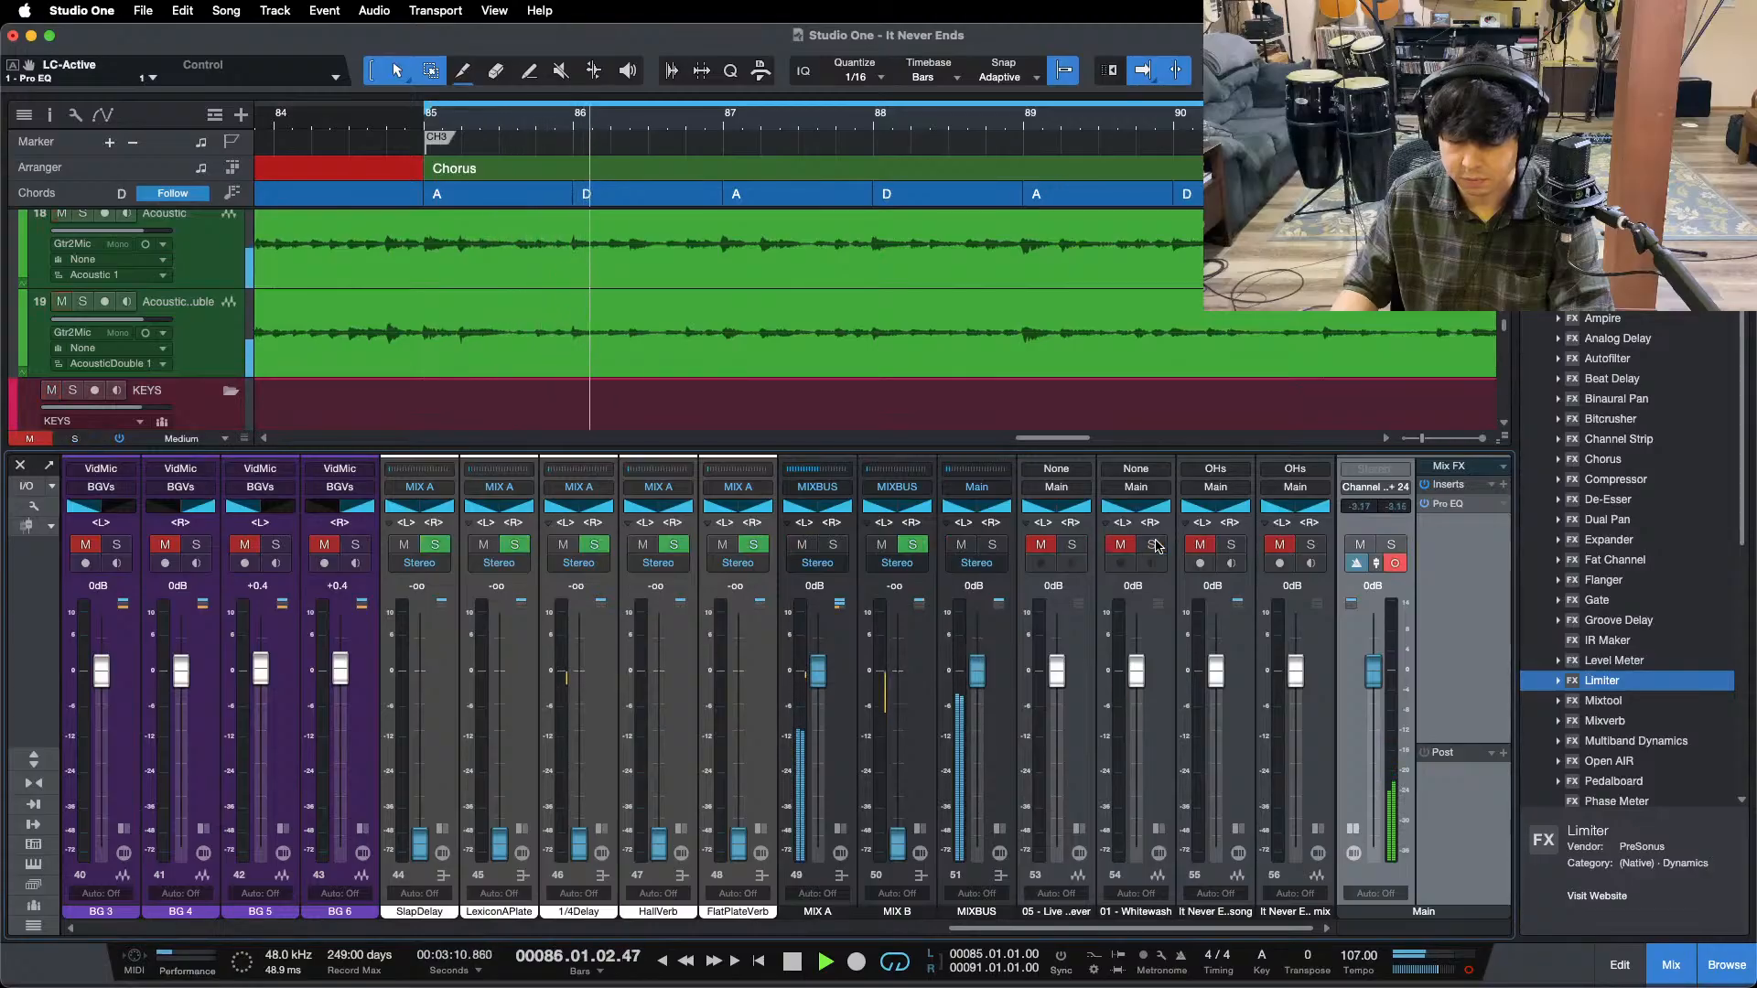
pyautogui.click(1153, 547)
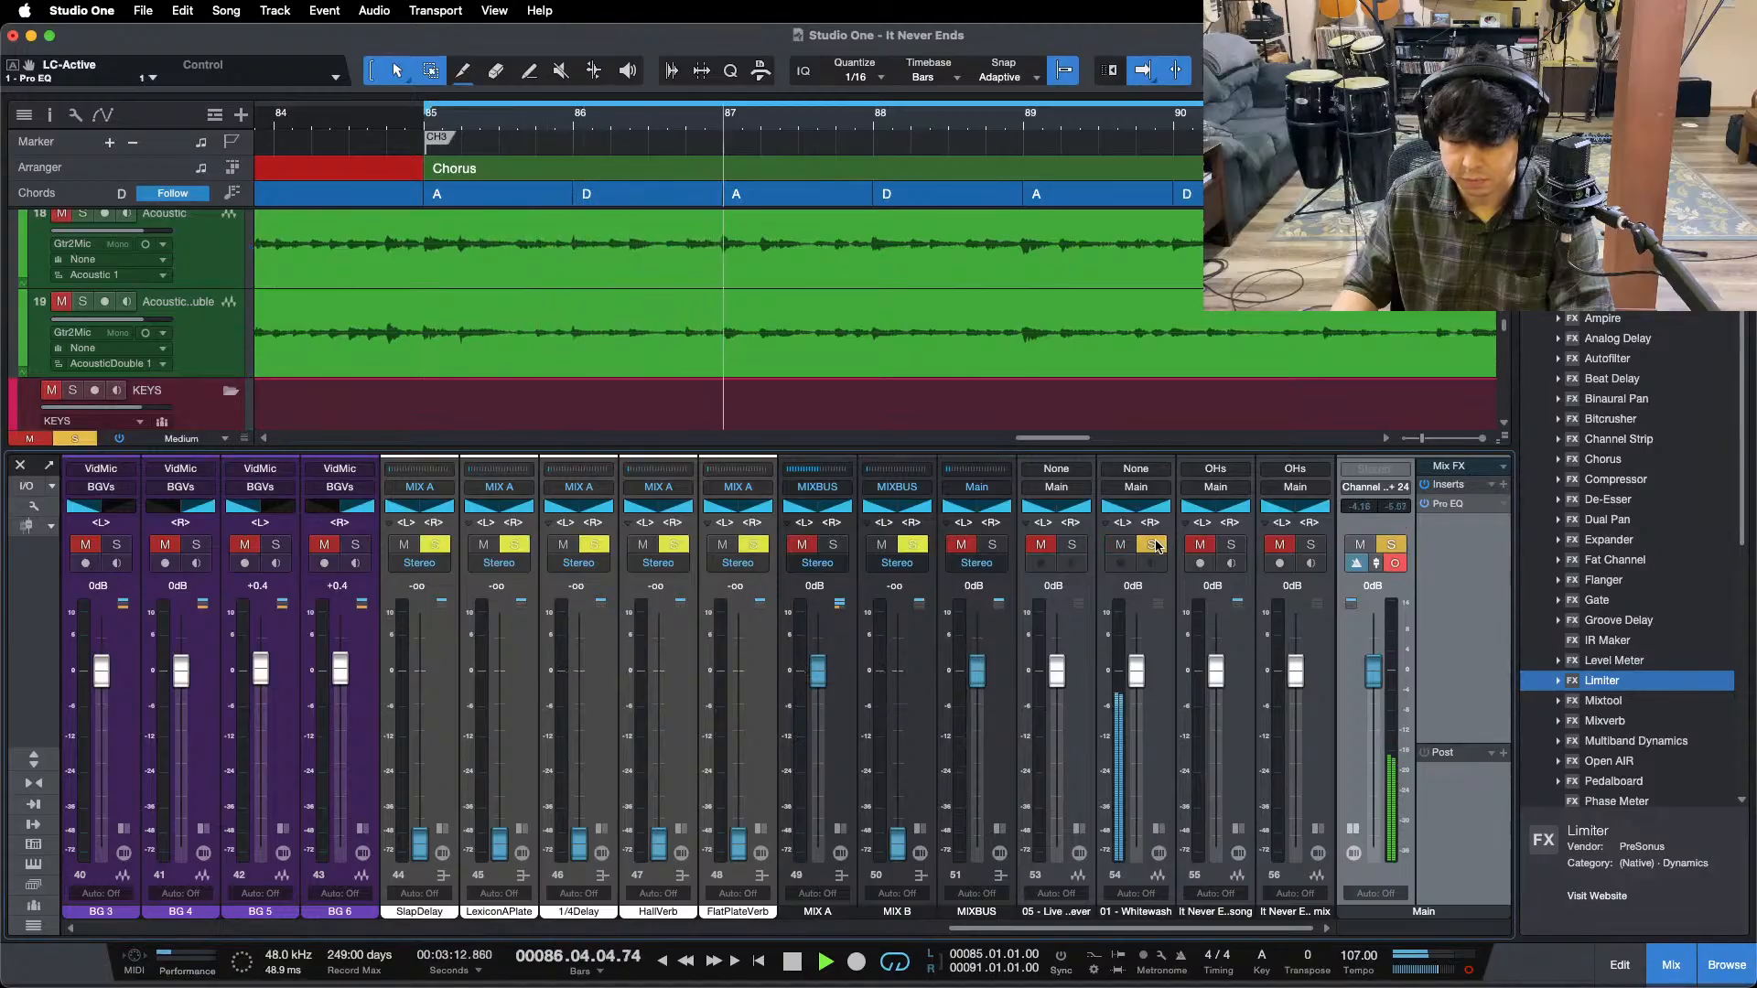
pyautogui.click(1153, 546)
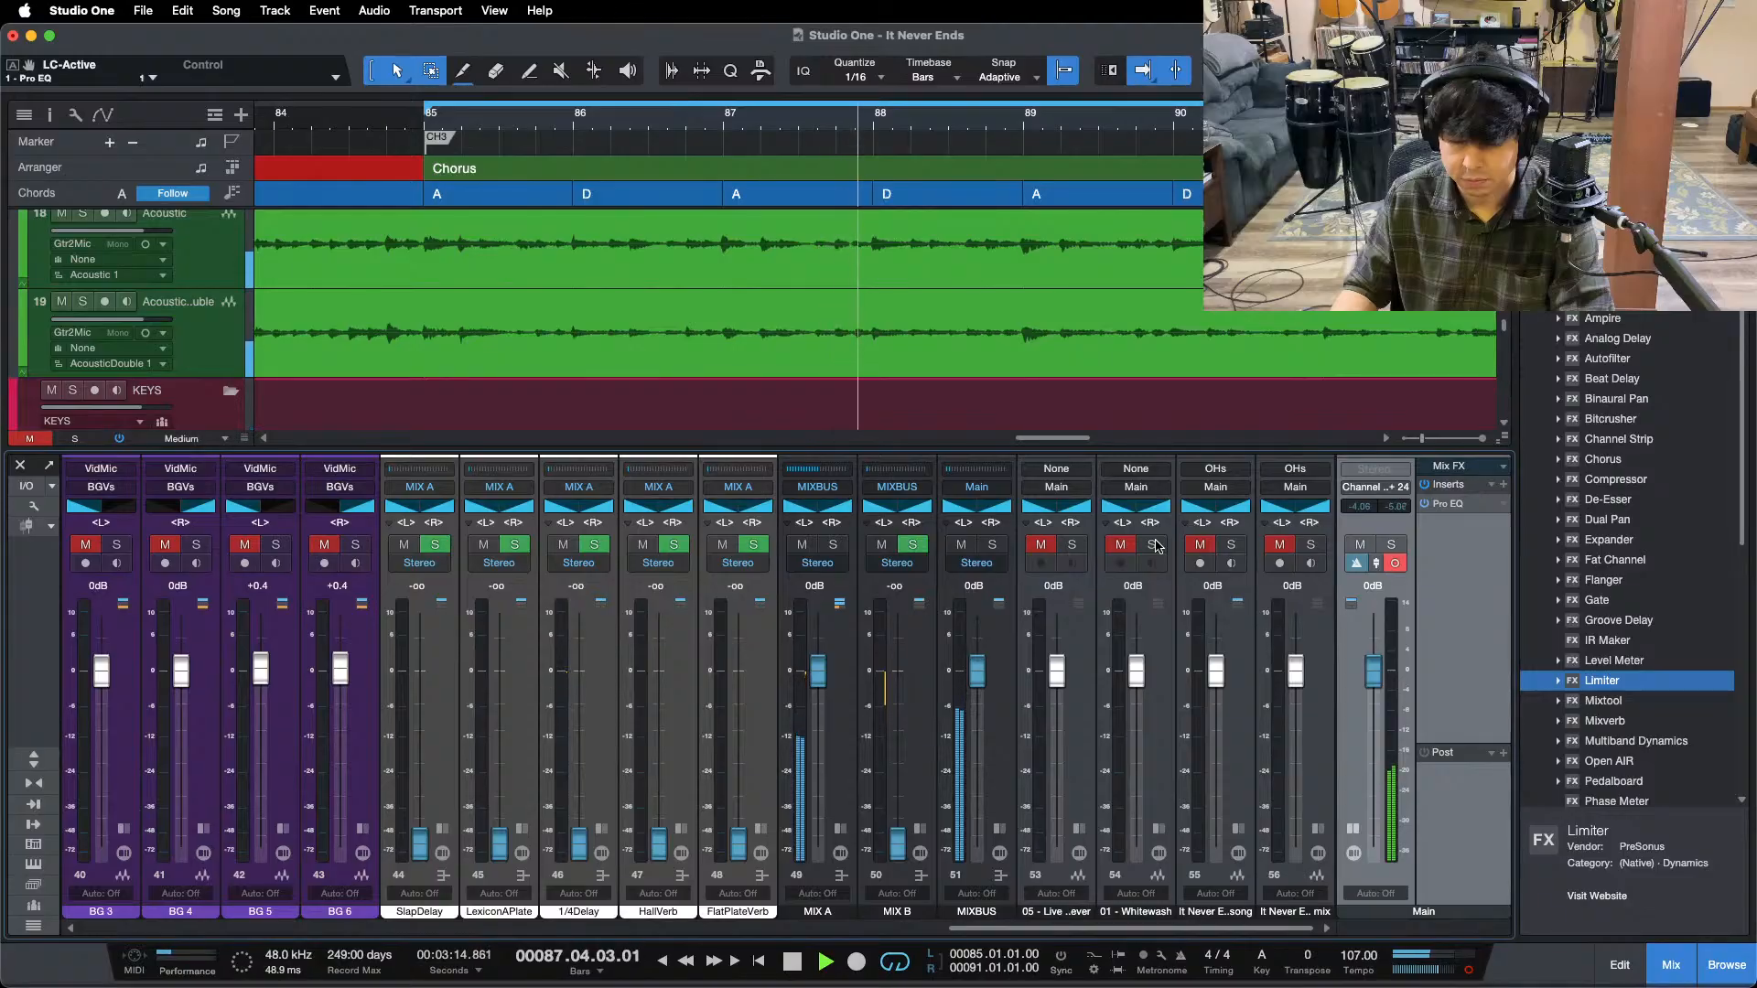
pyautogui.click(1153, 546)
pyautogui.click(1153, 546)
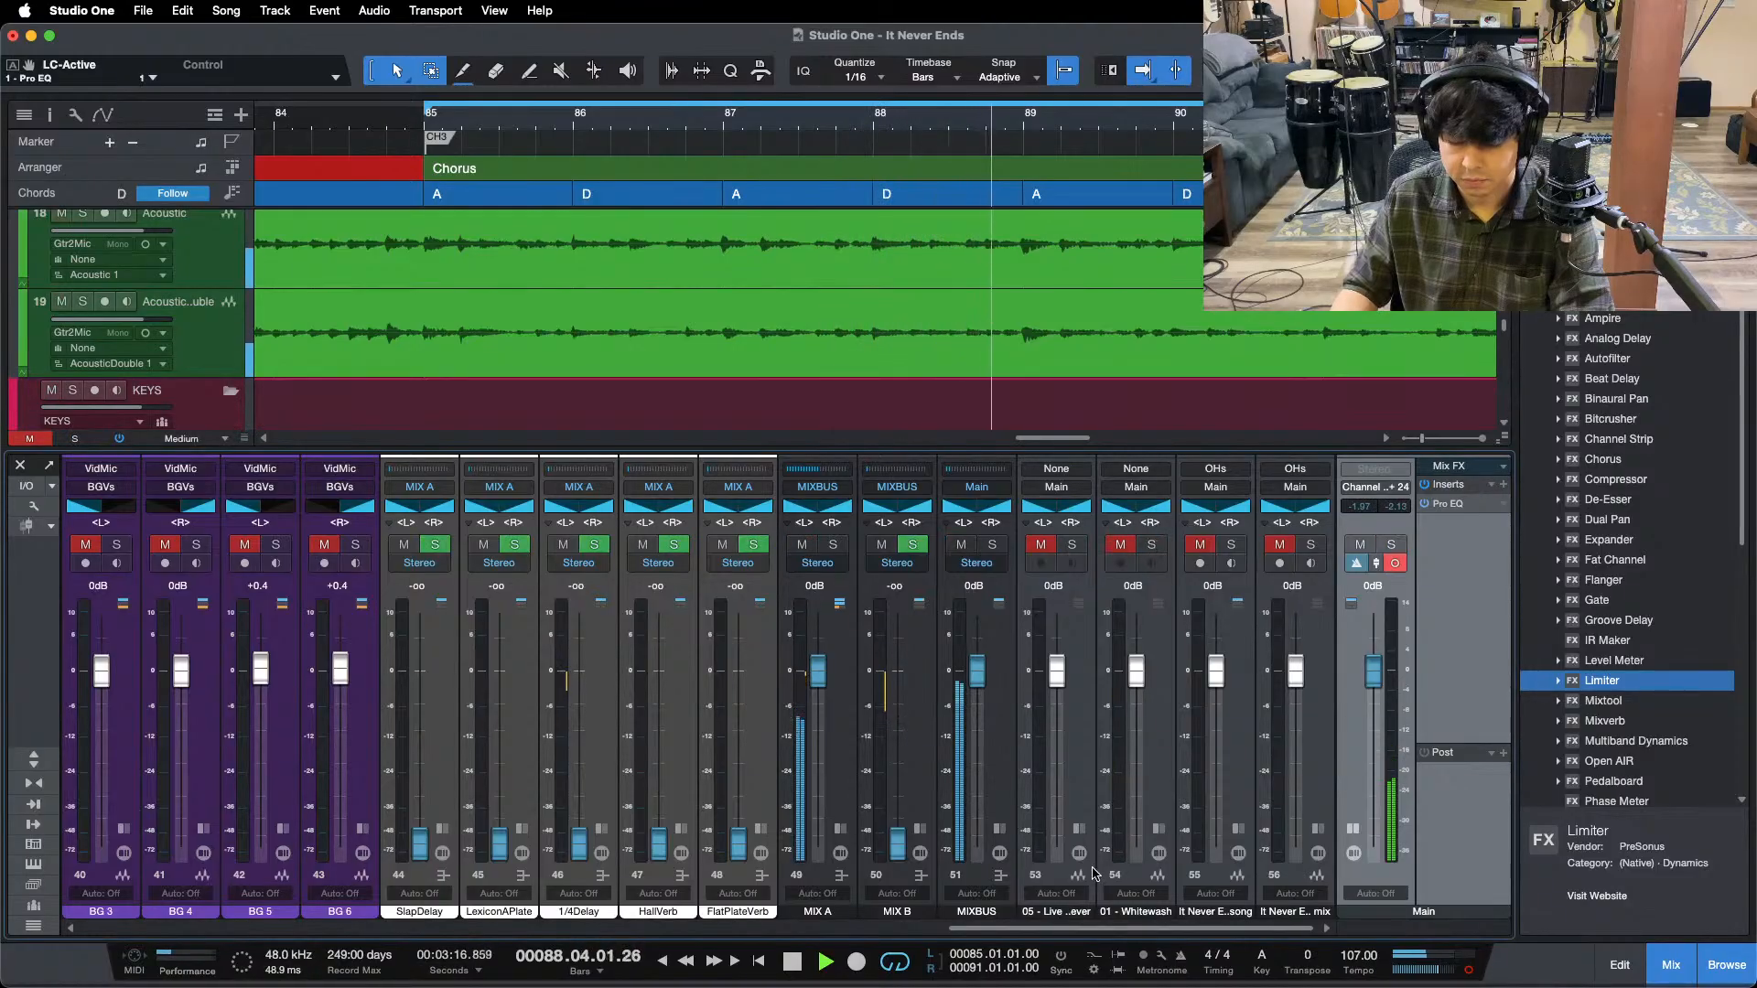
# - Raise the high-frequency band gain to 7.68 dB at 9.00 kHz in the SnareLvl bus's Pro EQ
pyautogui.moveTo(1108, 929); pyautogui.dragTo(238, 945)
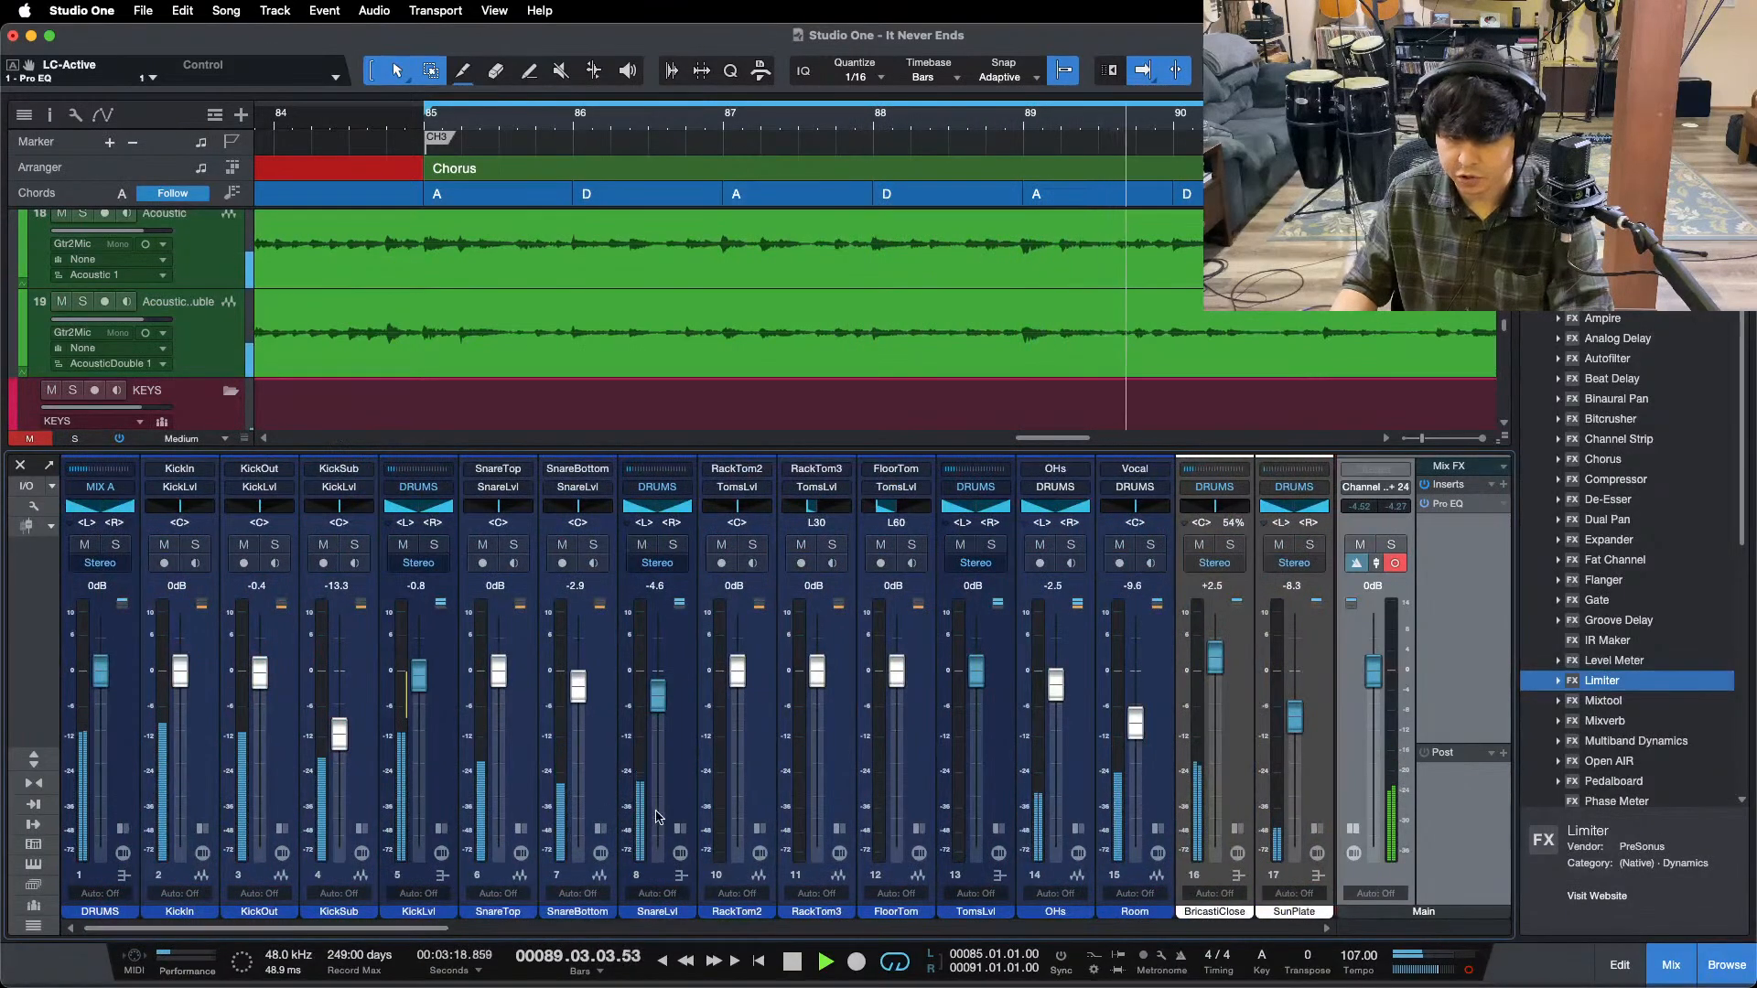
pyautogui.click(679, 829)
pyautogui.click(732, 542)
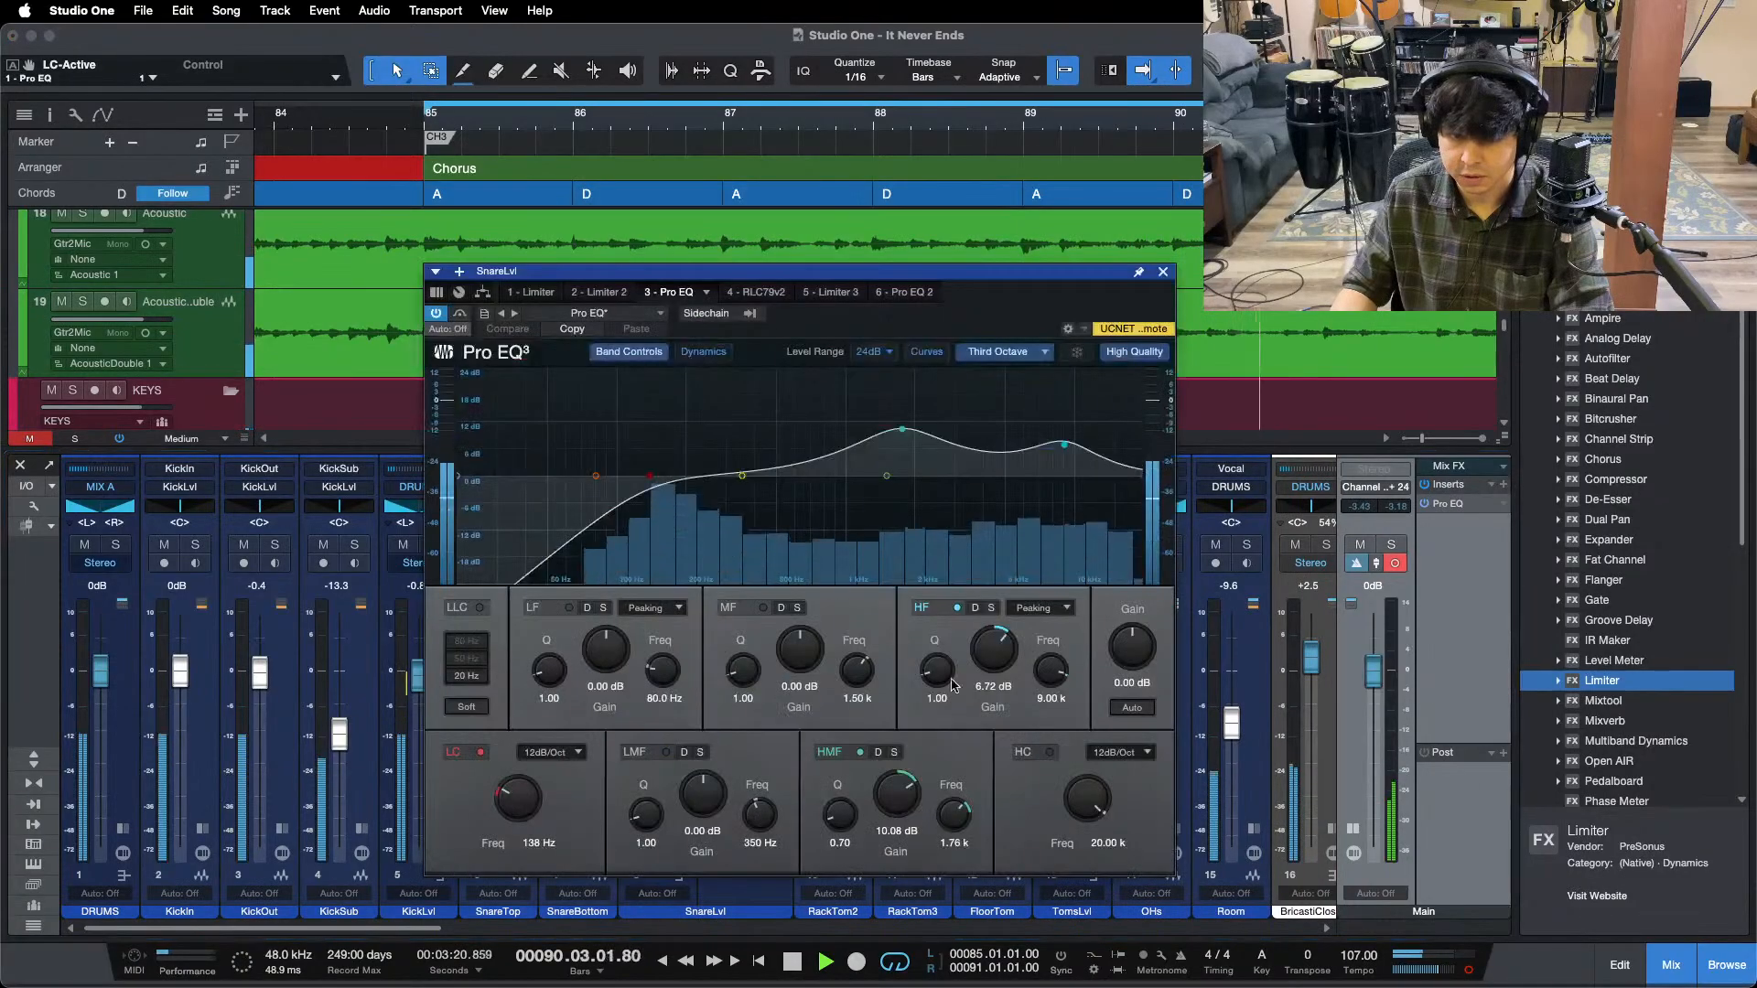
pyautogui.moveTo(994, 682); pyautogui.dragTo(997, 655)
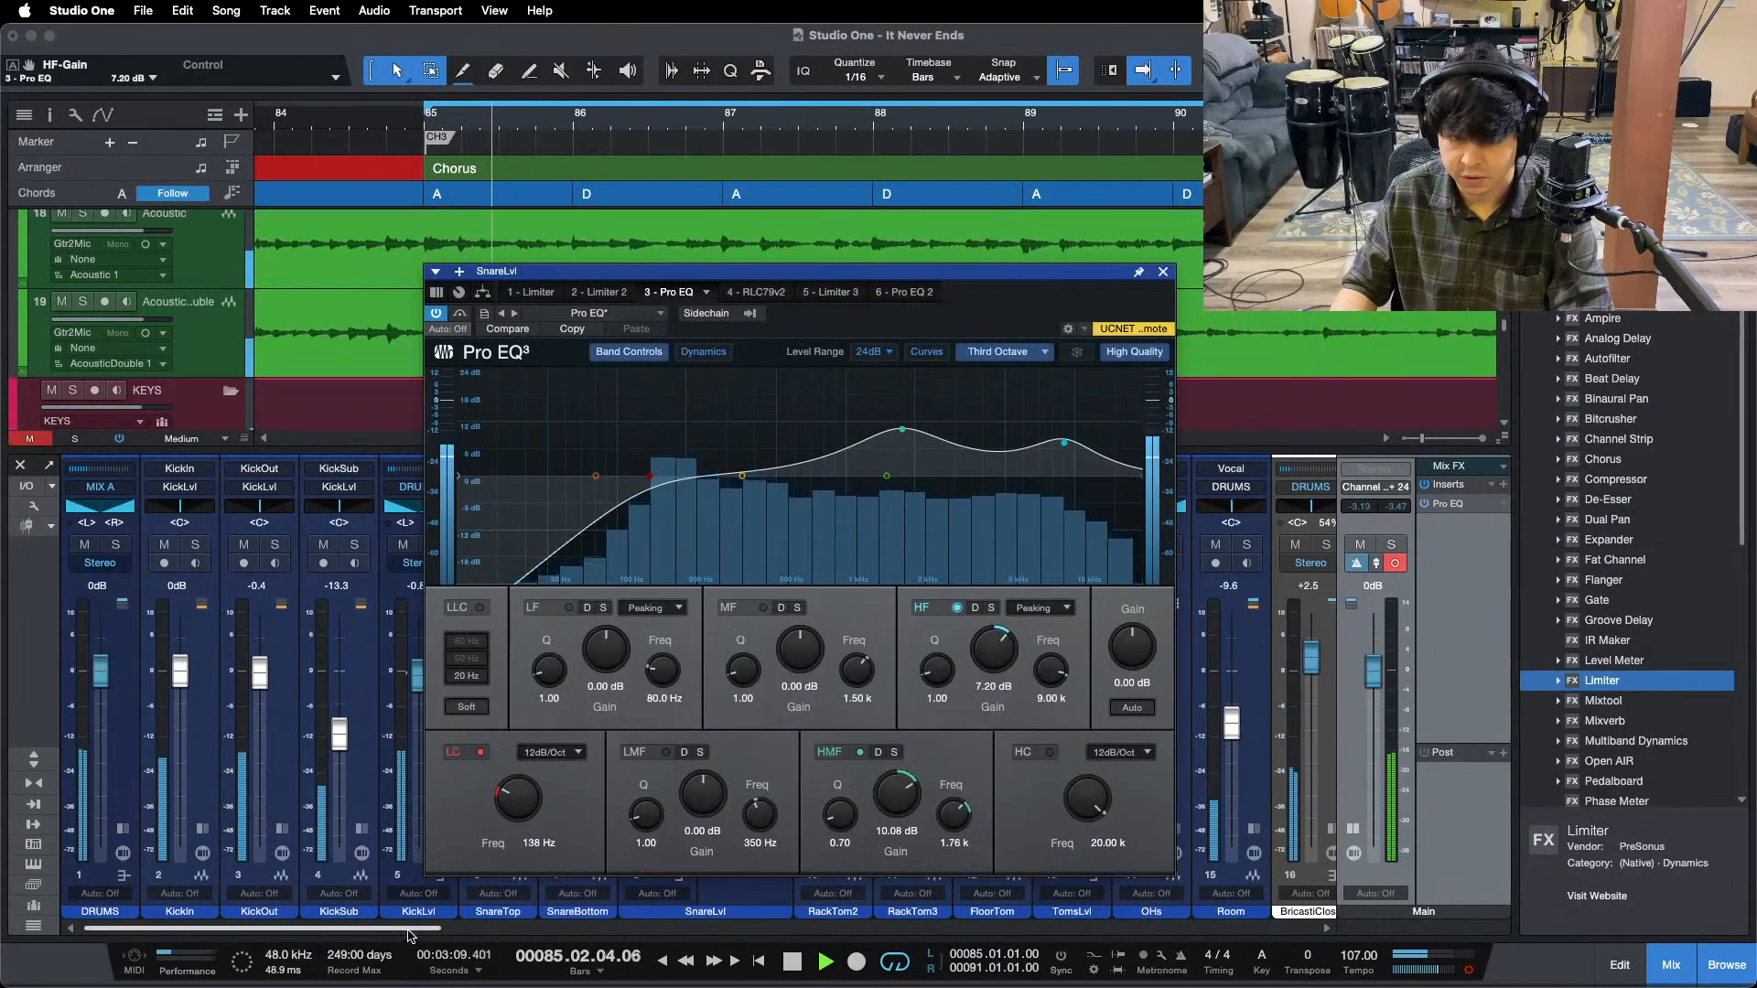
pyautogui.moveTo(357, 929); pyautogui.dragTo(1254, 930)
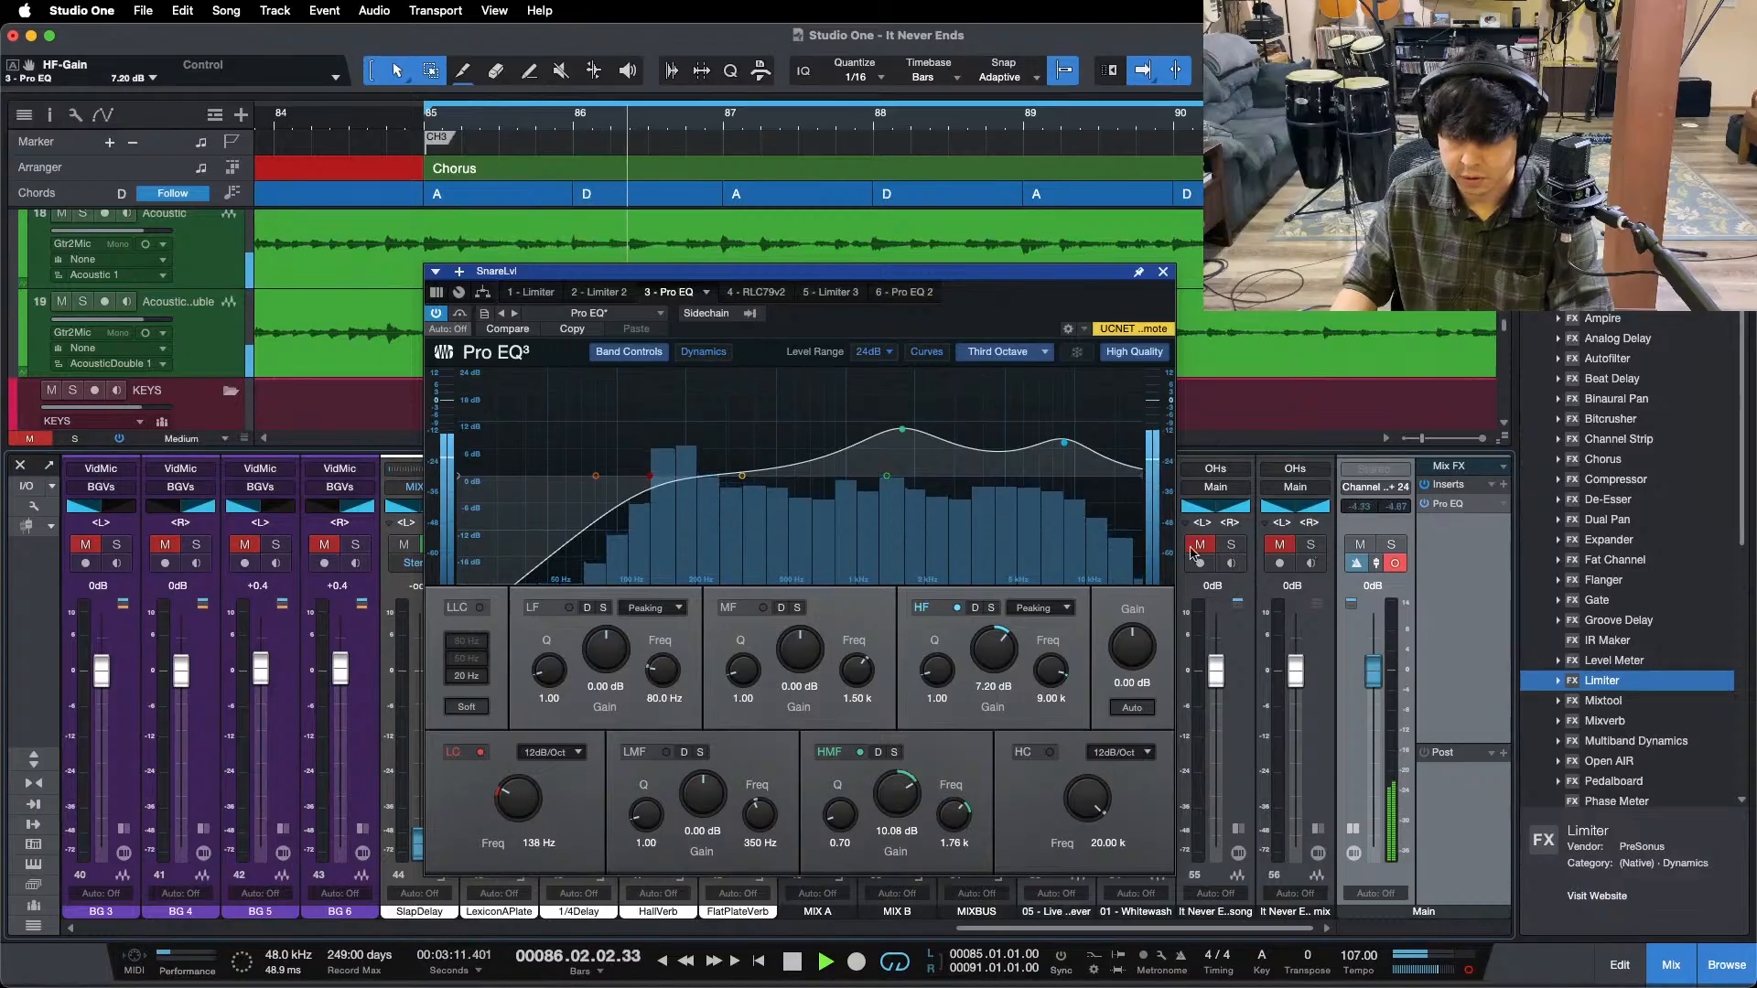
pyautogui.moveTo(1032, 302); pyautogui.dragTo(908, 306)
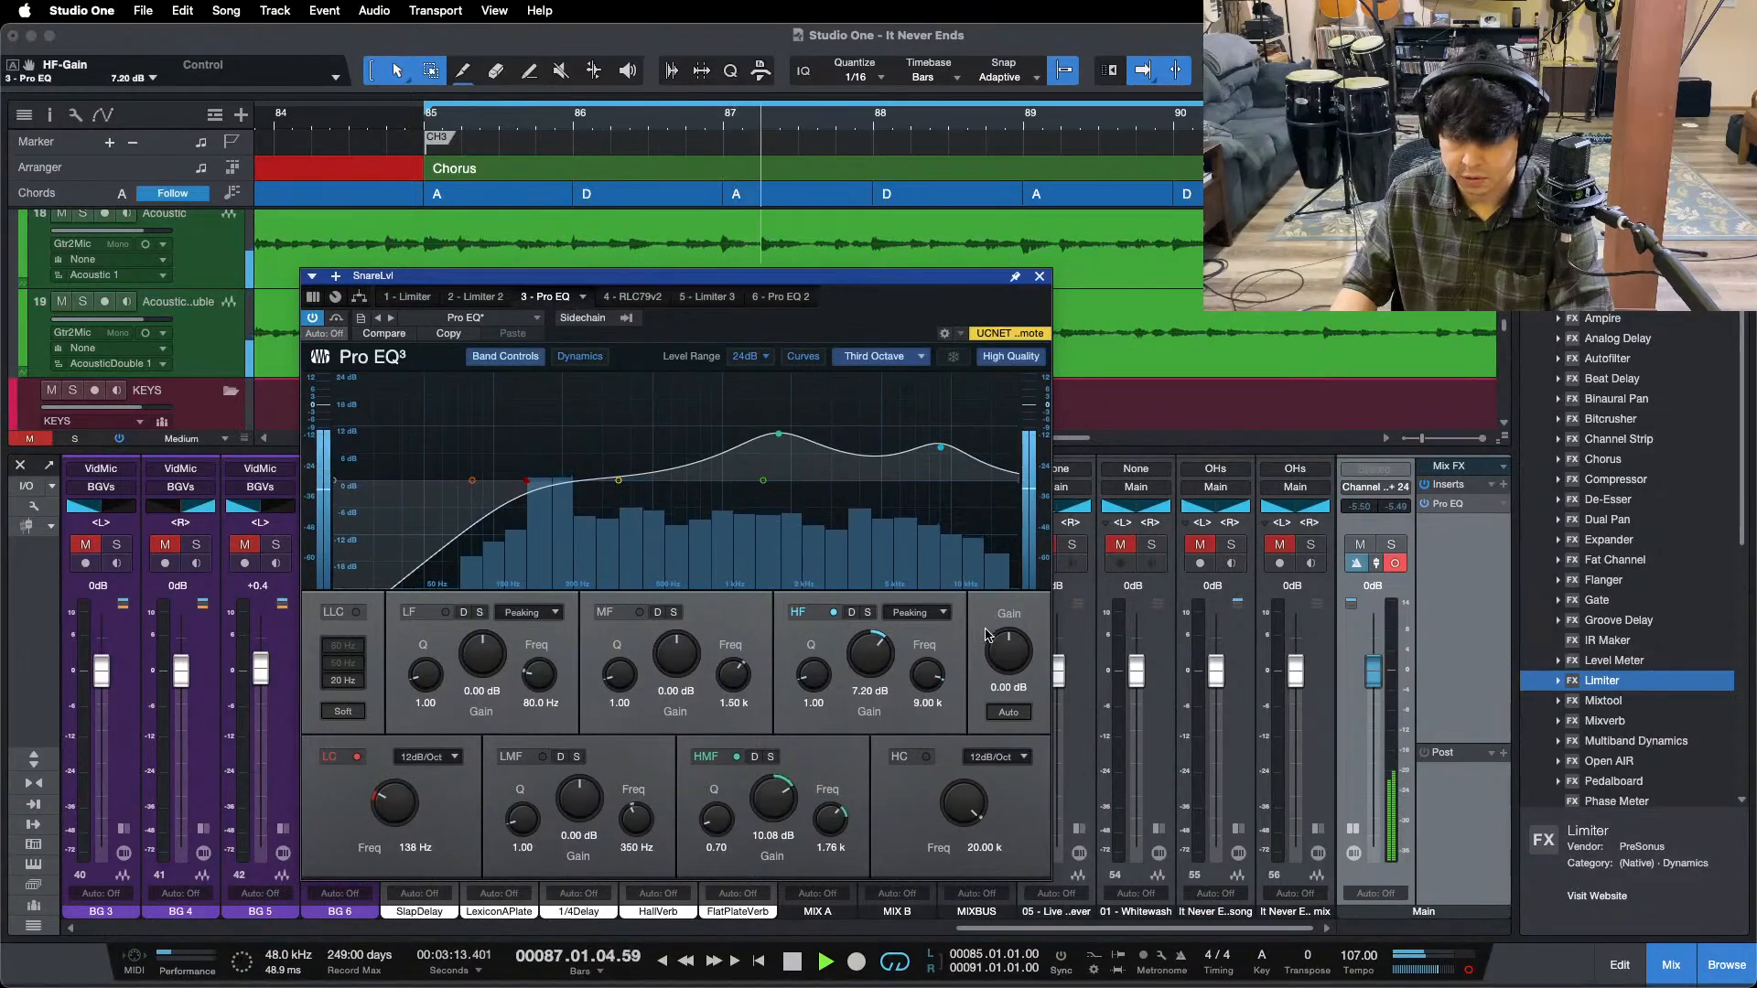
pyautogui.moveTo(883, 664); pyautogui.dragTo(883, 662)
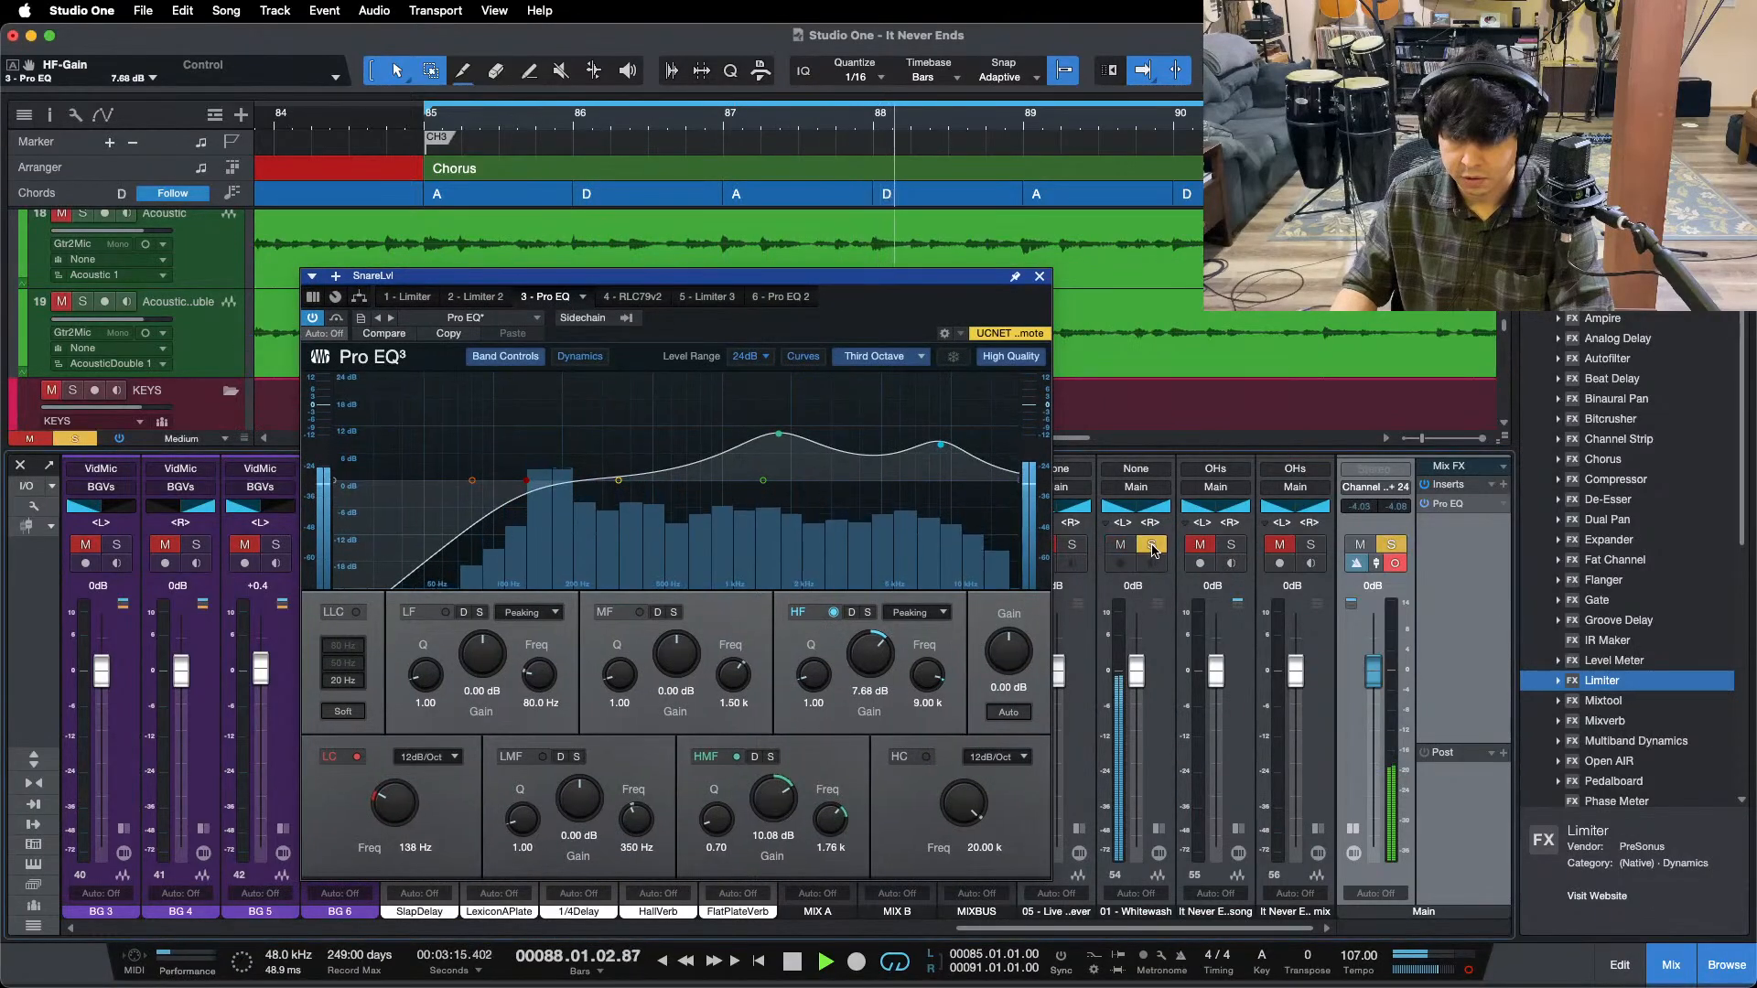
# - Compare the top end of the mix with solos of the It Never Ends full song and Whitewash
pyautogui.click(1233, 545)
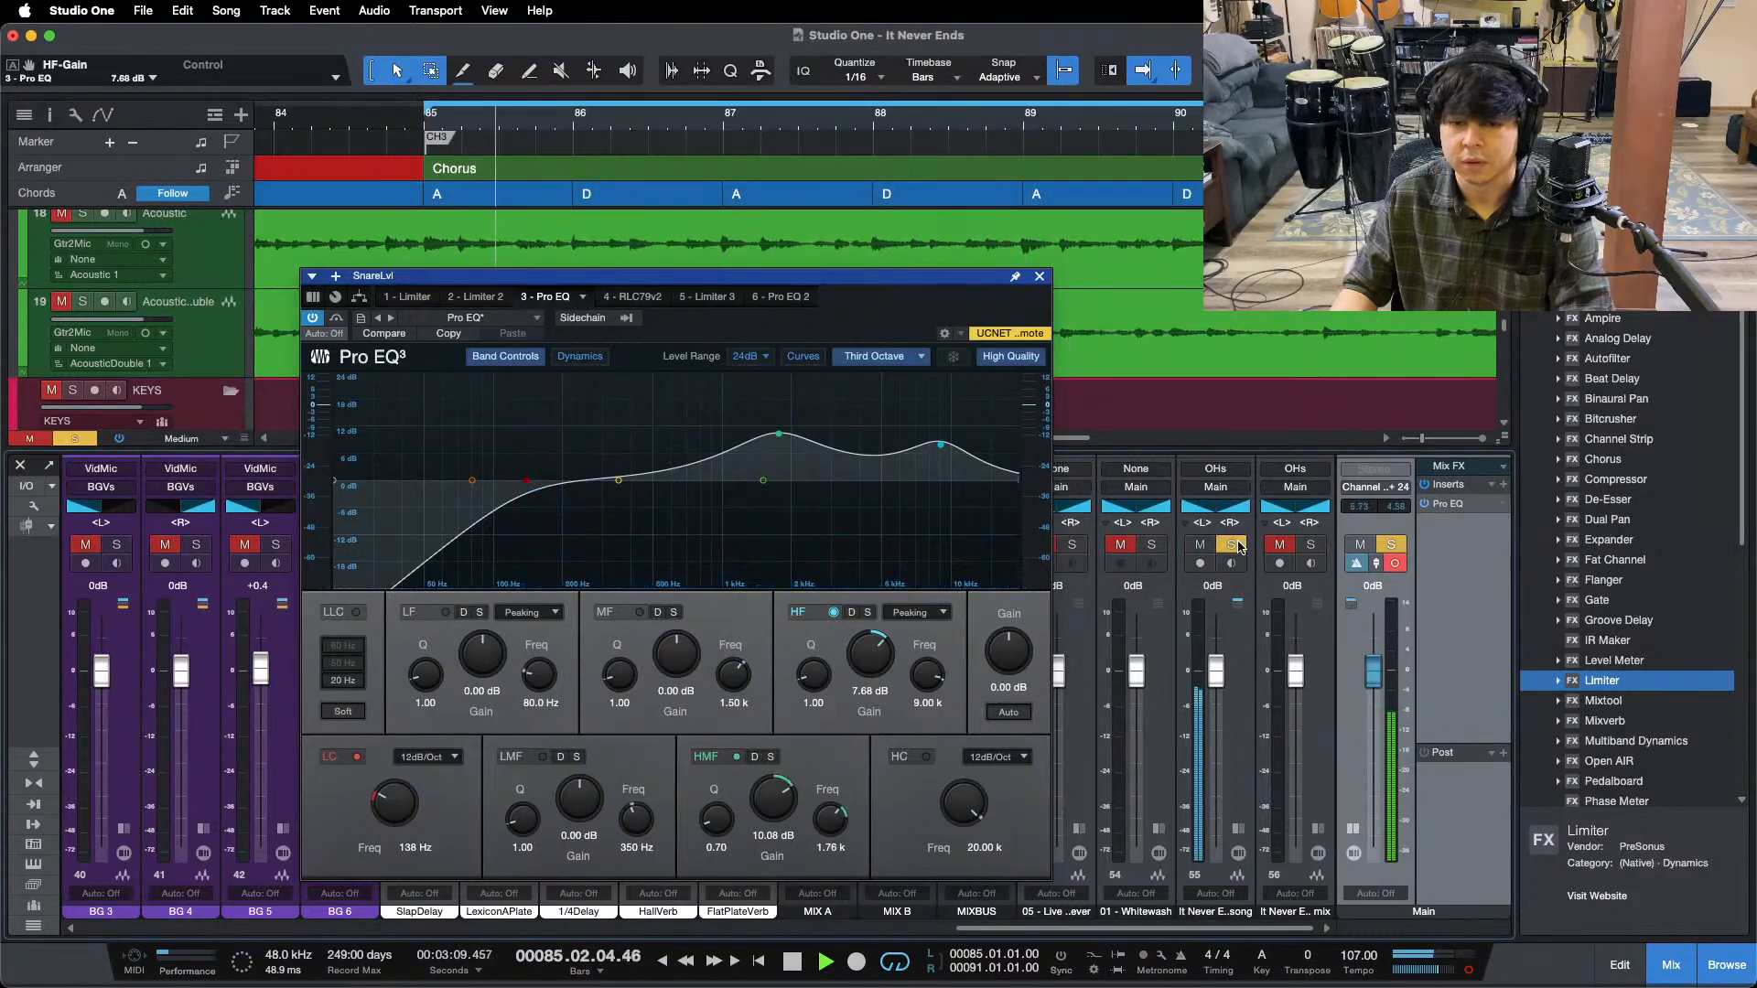
pyautogui.click(1234, 545)
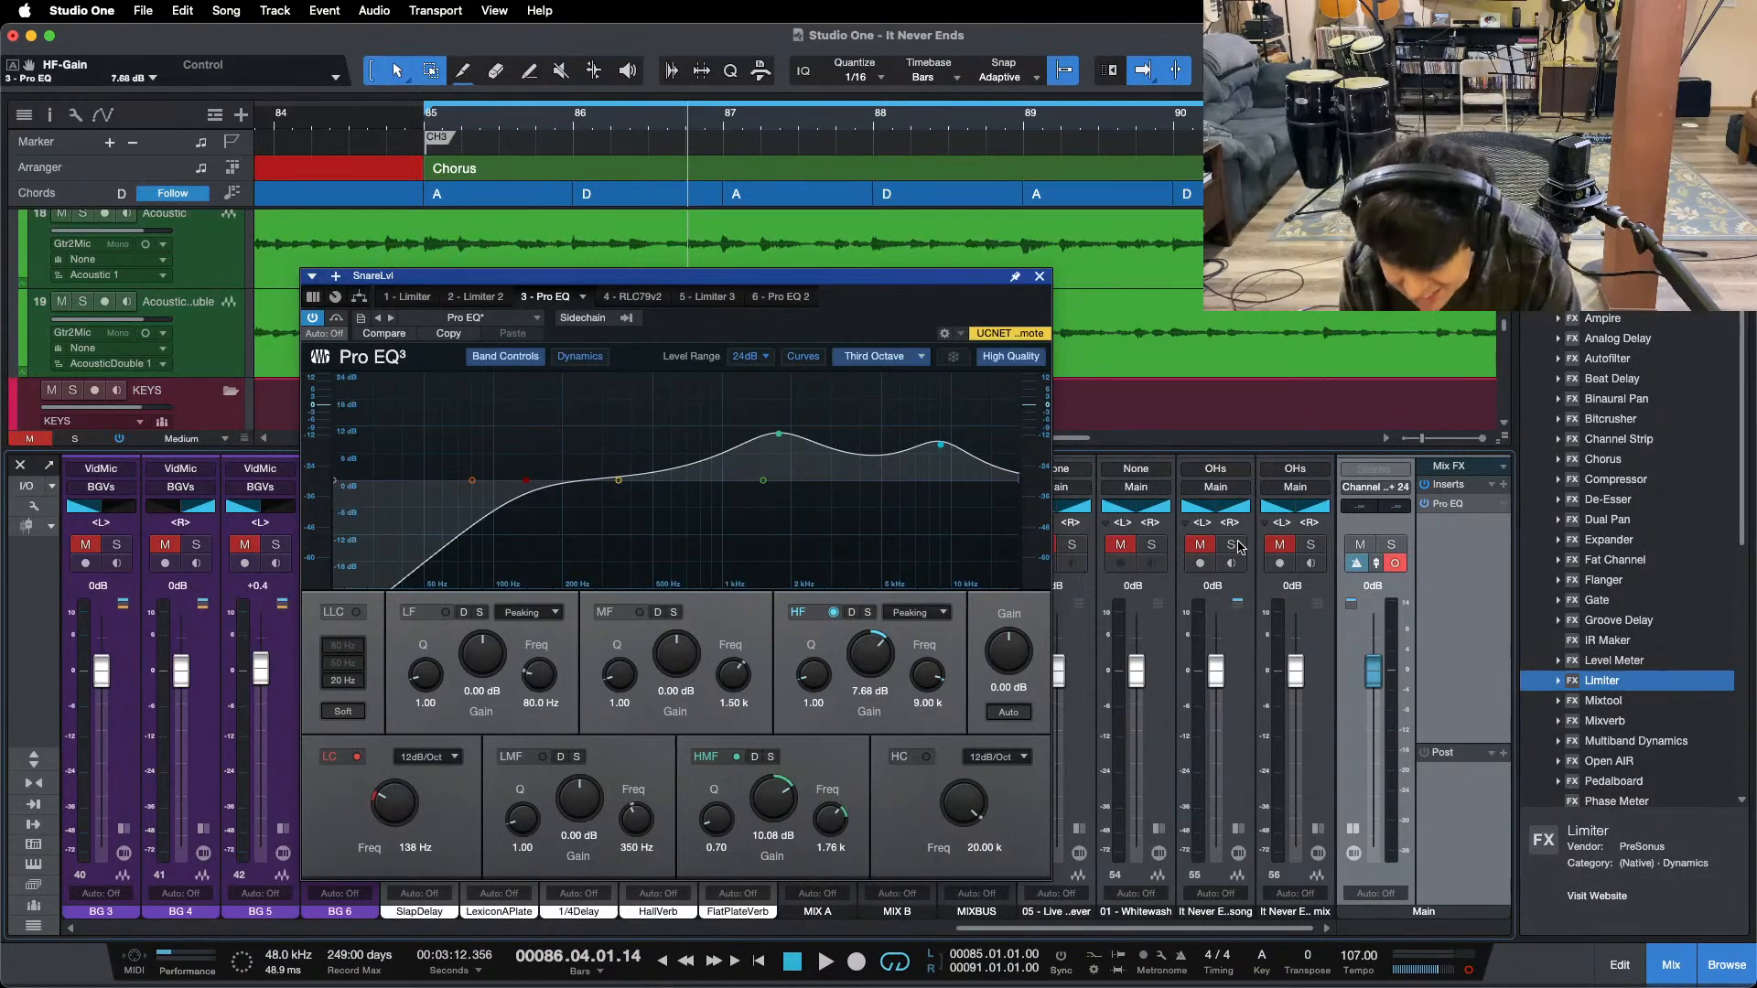
pyautogui.press('space')
pyautogui.click(1234, 545)
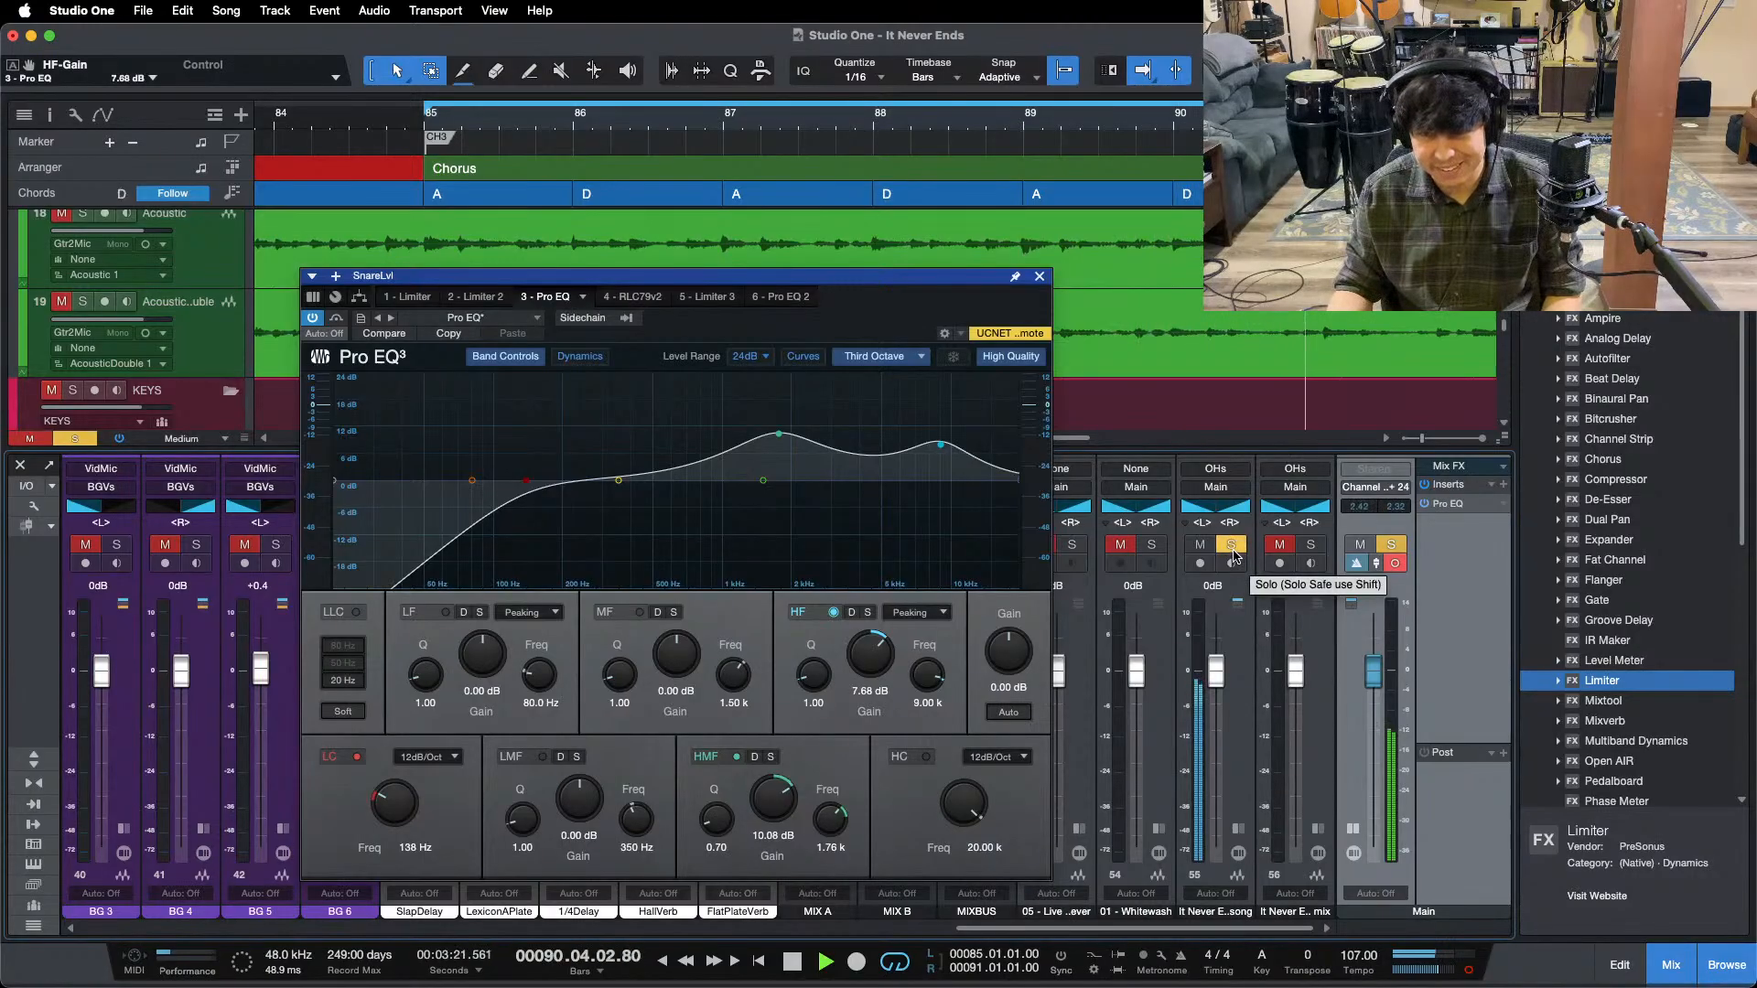
pyautogui.click(1231, 546)
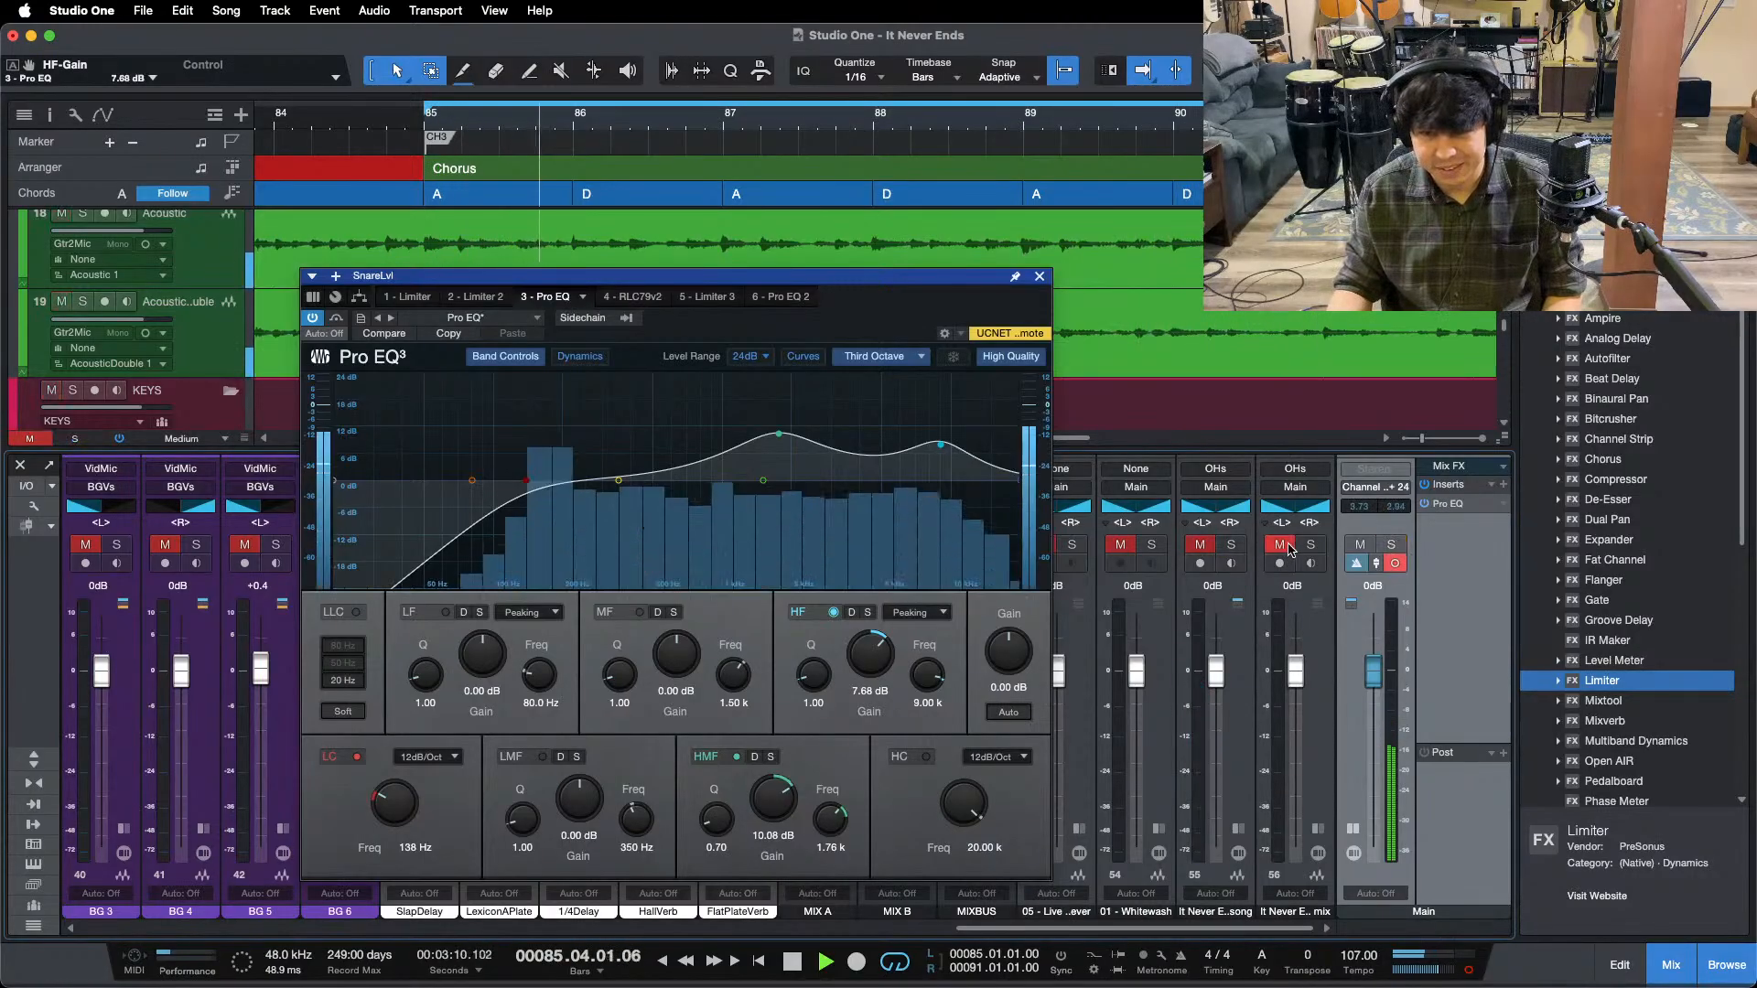
pyautogui.click(1232, 546)
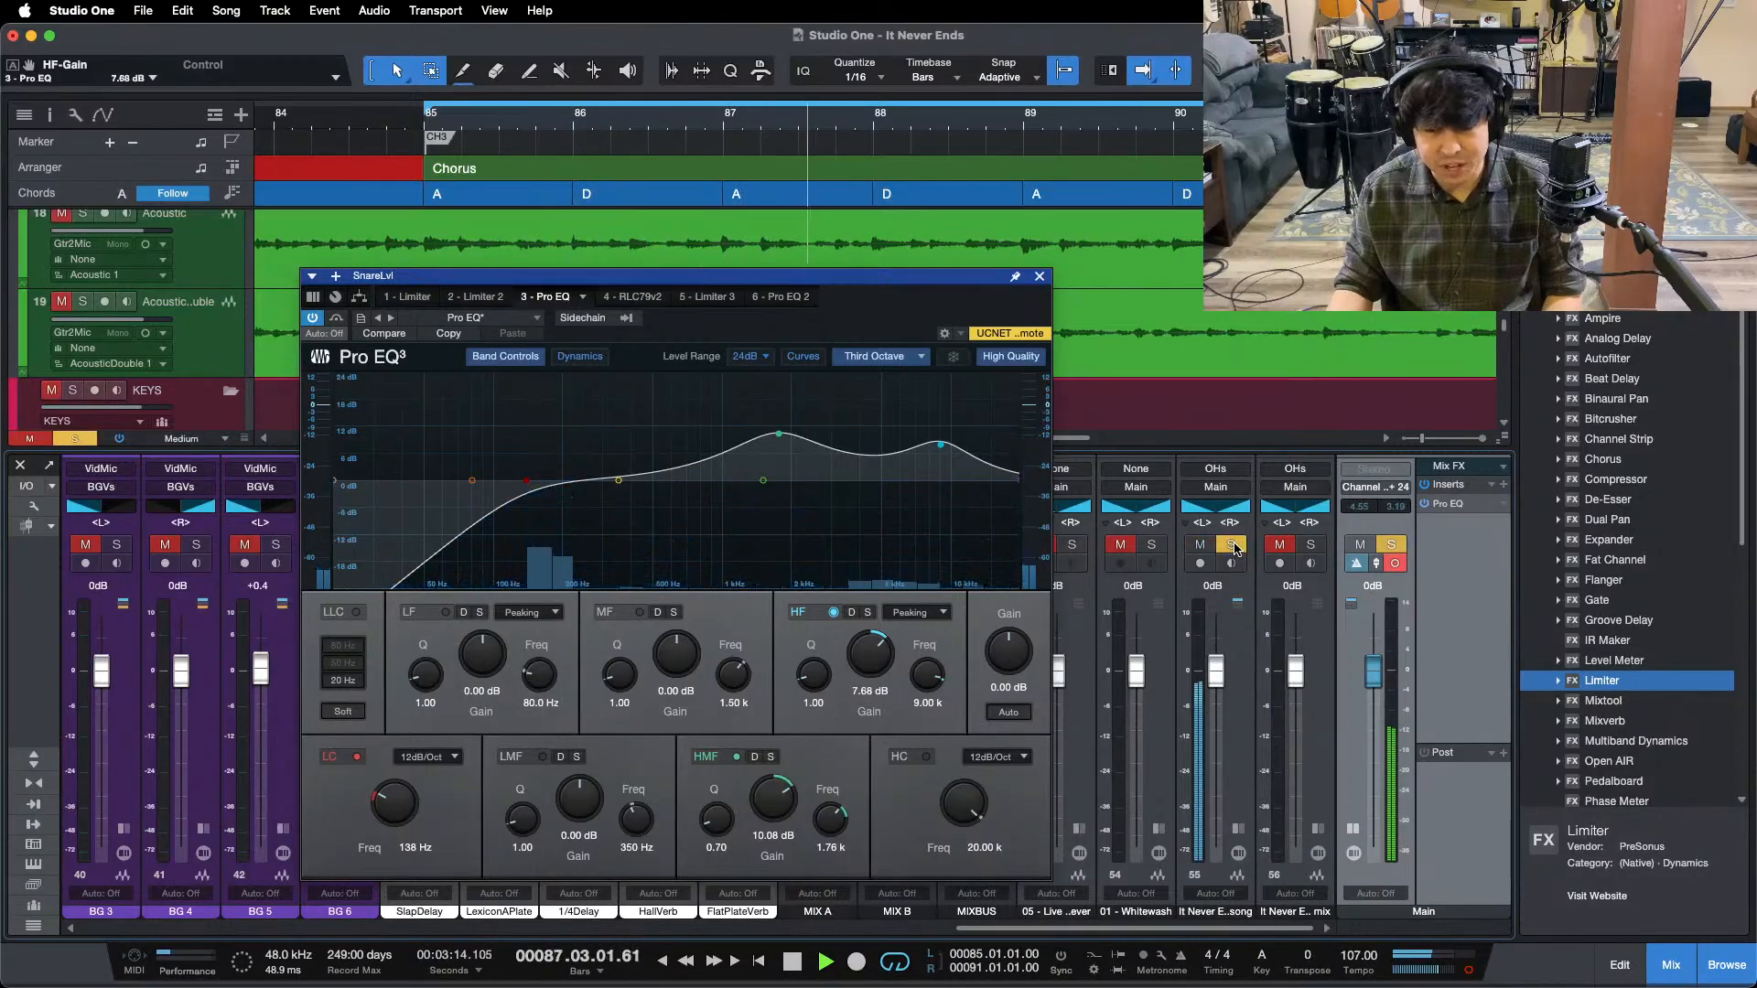
pyautogui.click(1232, 546)
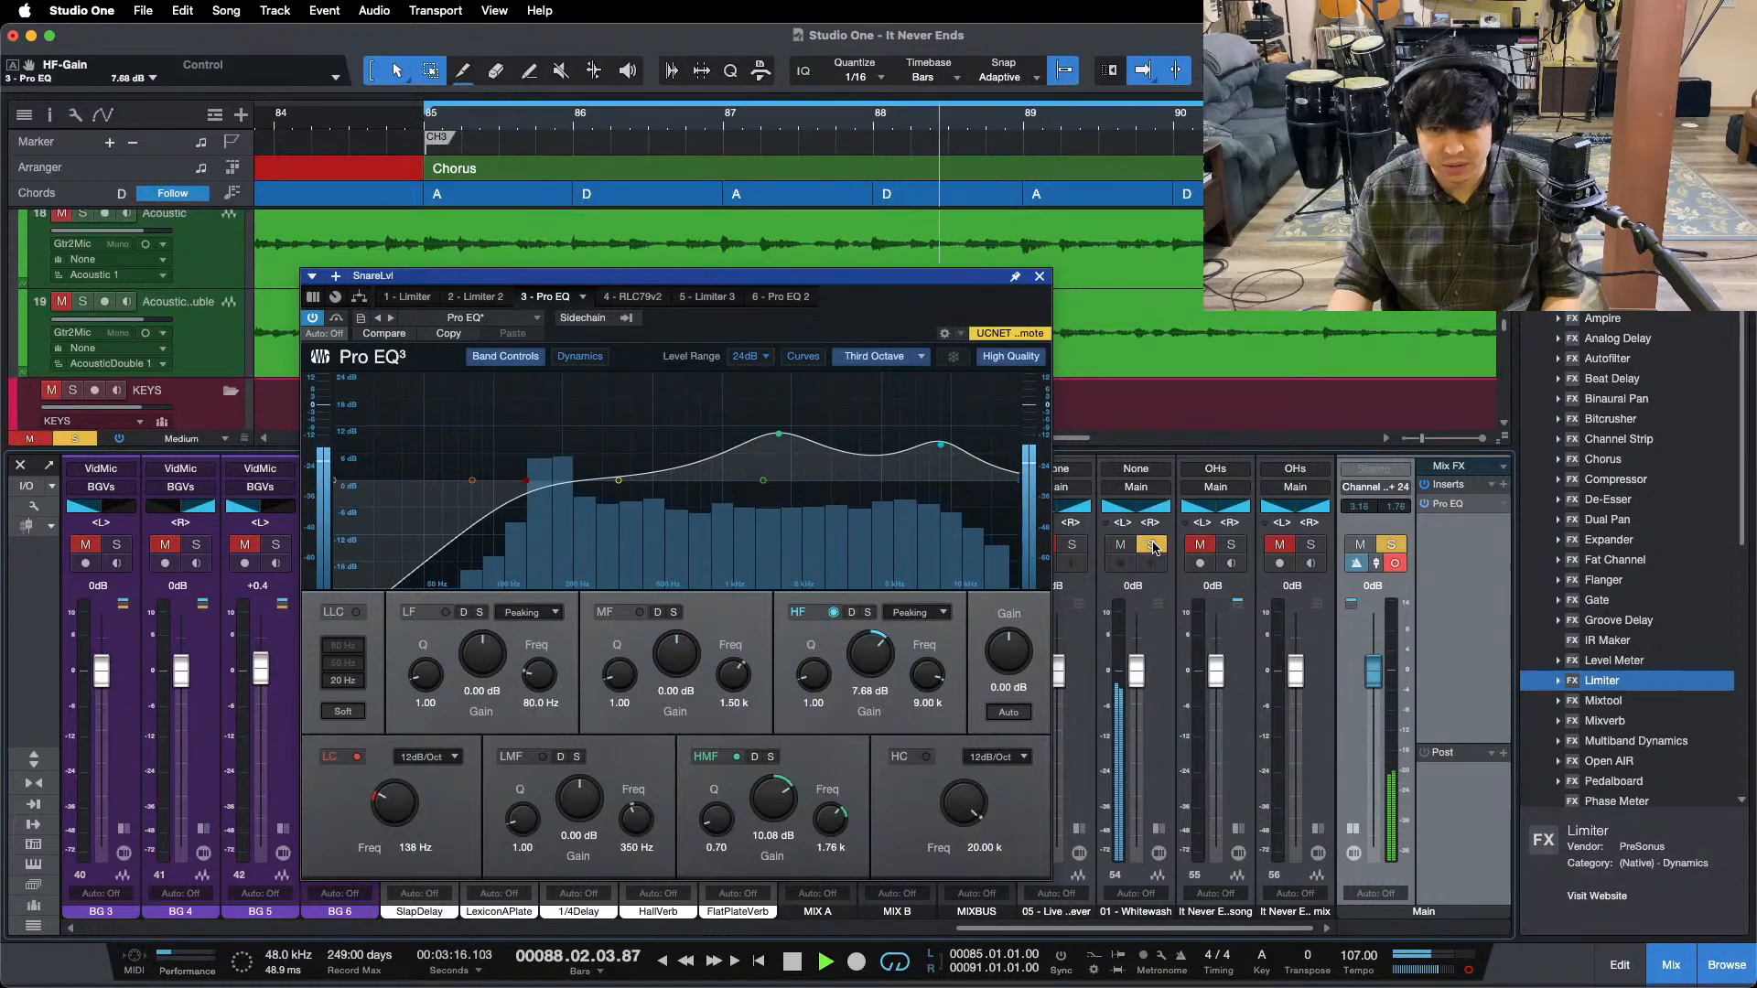
pyautogui.press('space')
pyautogui.press('space')
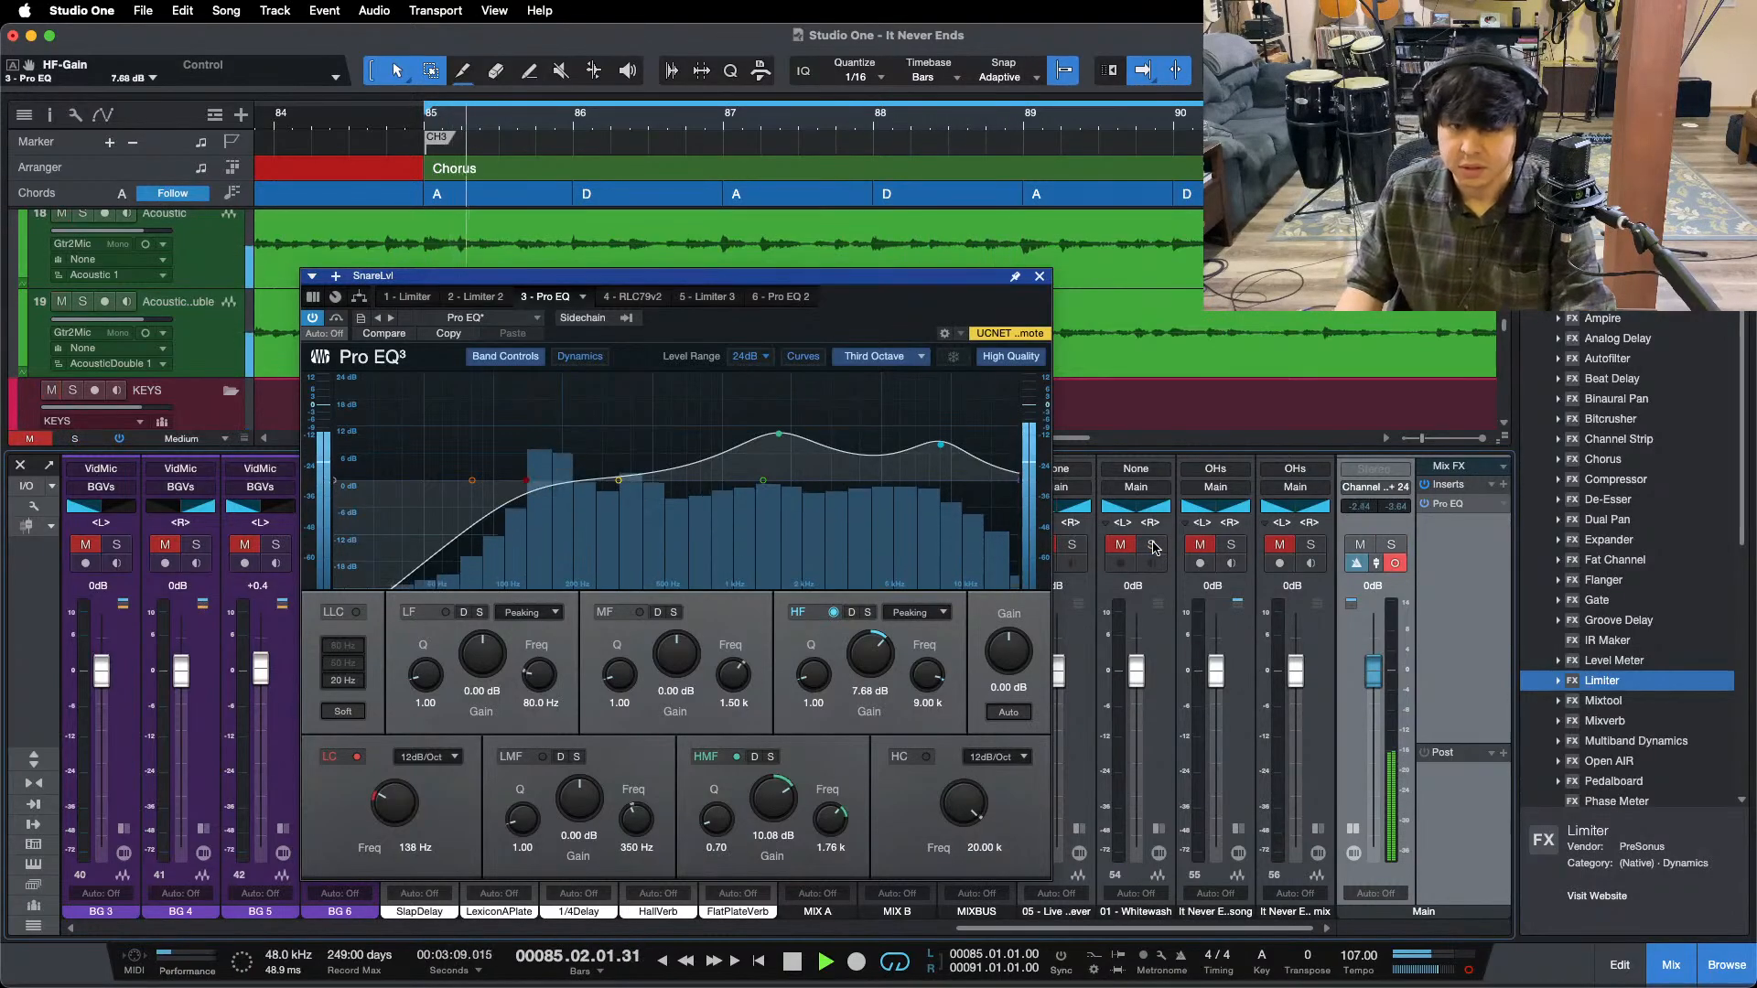
pyautogui.click(1231, 546)
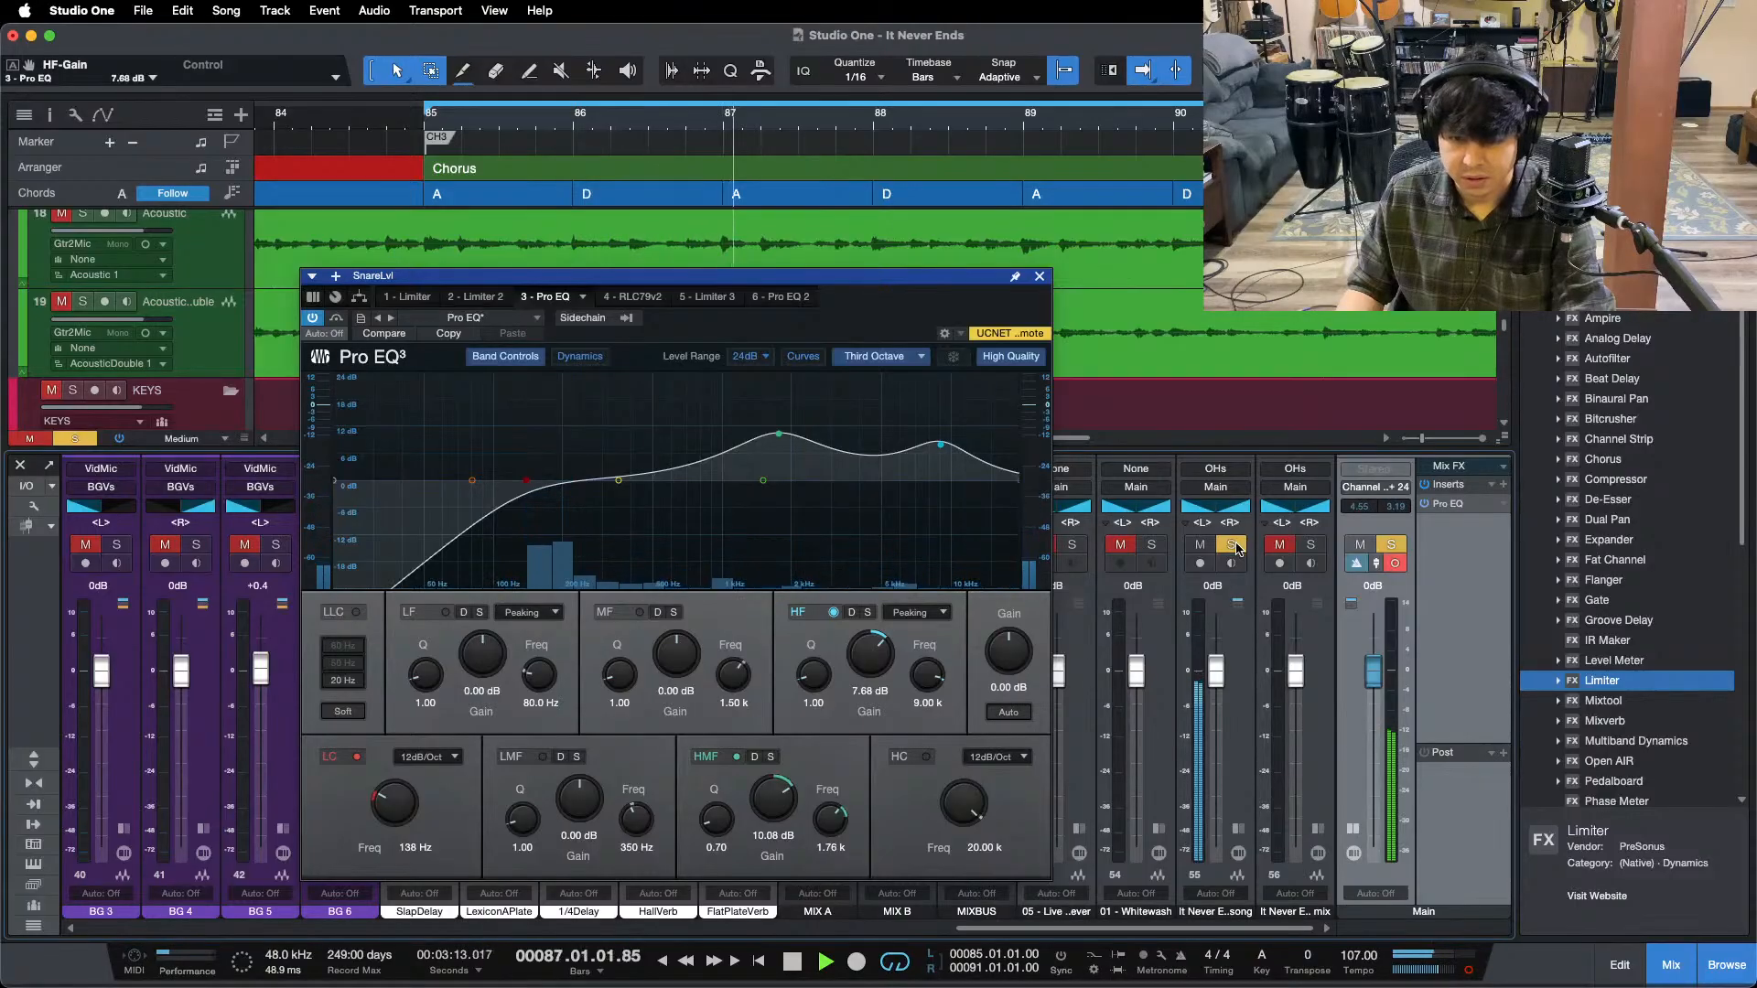
pyautogui.click(1235, 548)
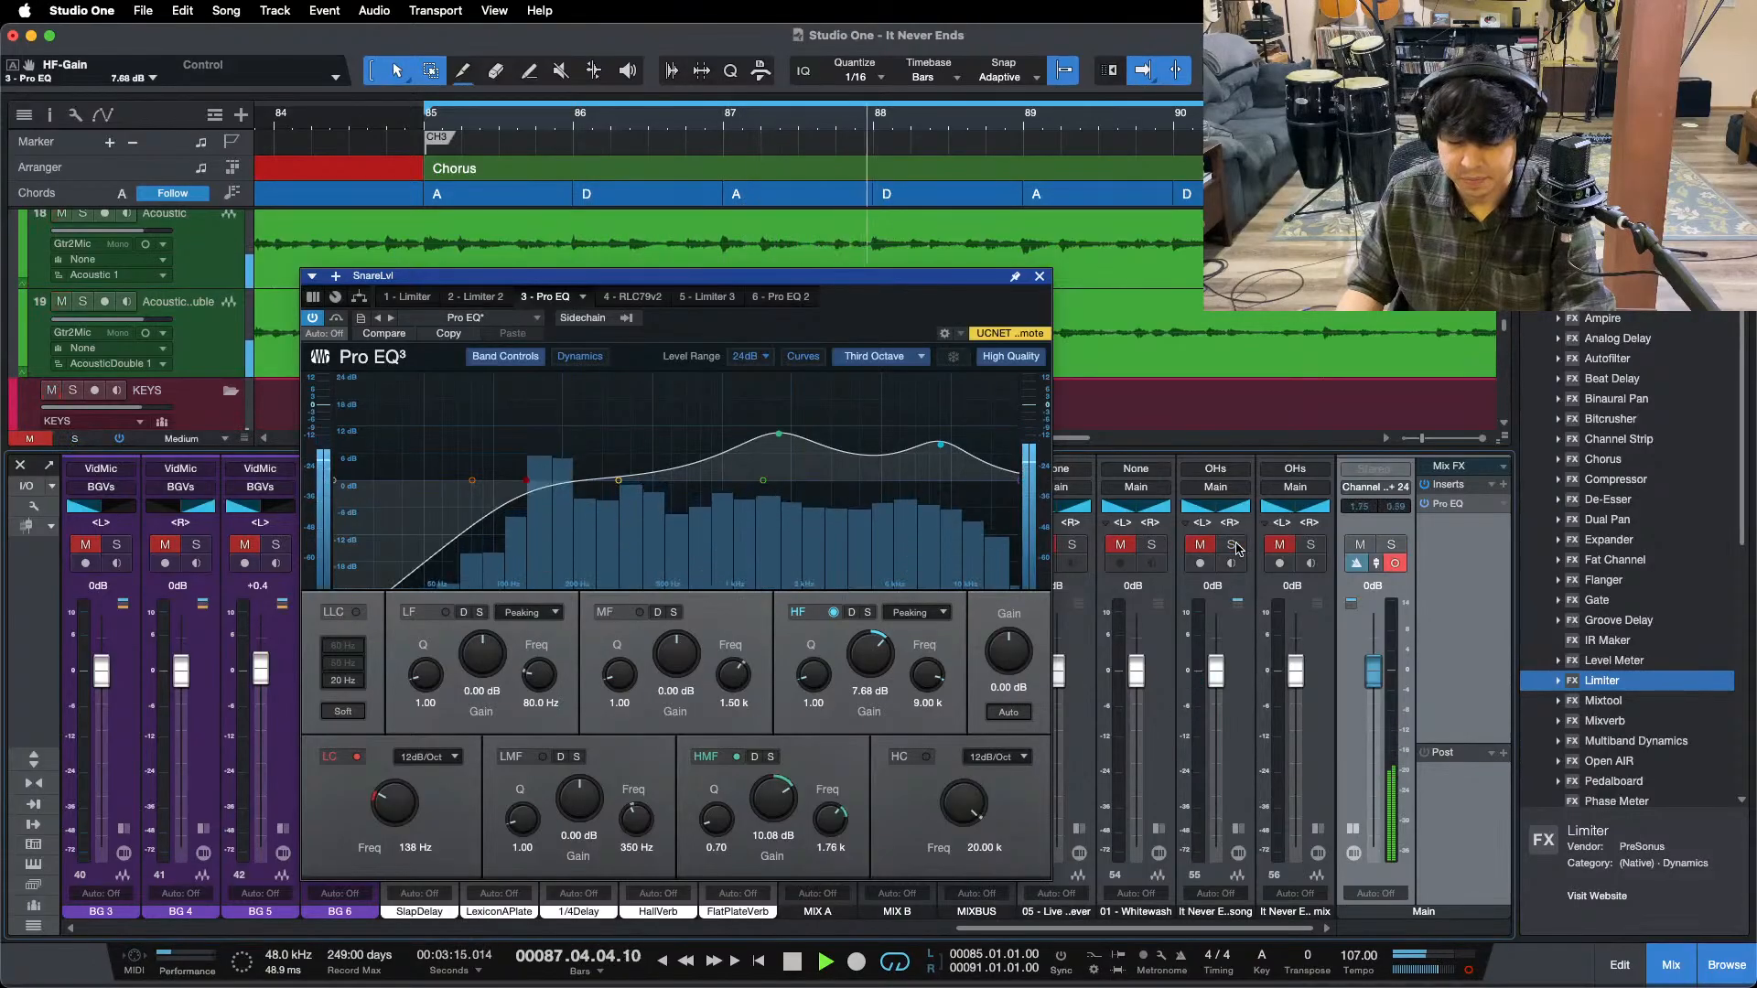
pyautogui.click(1234, 547)
pyautogui.click(1234, 546)
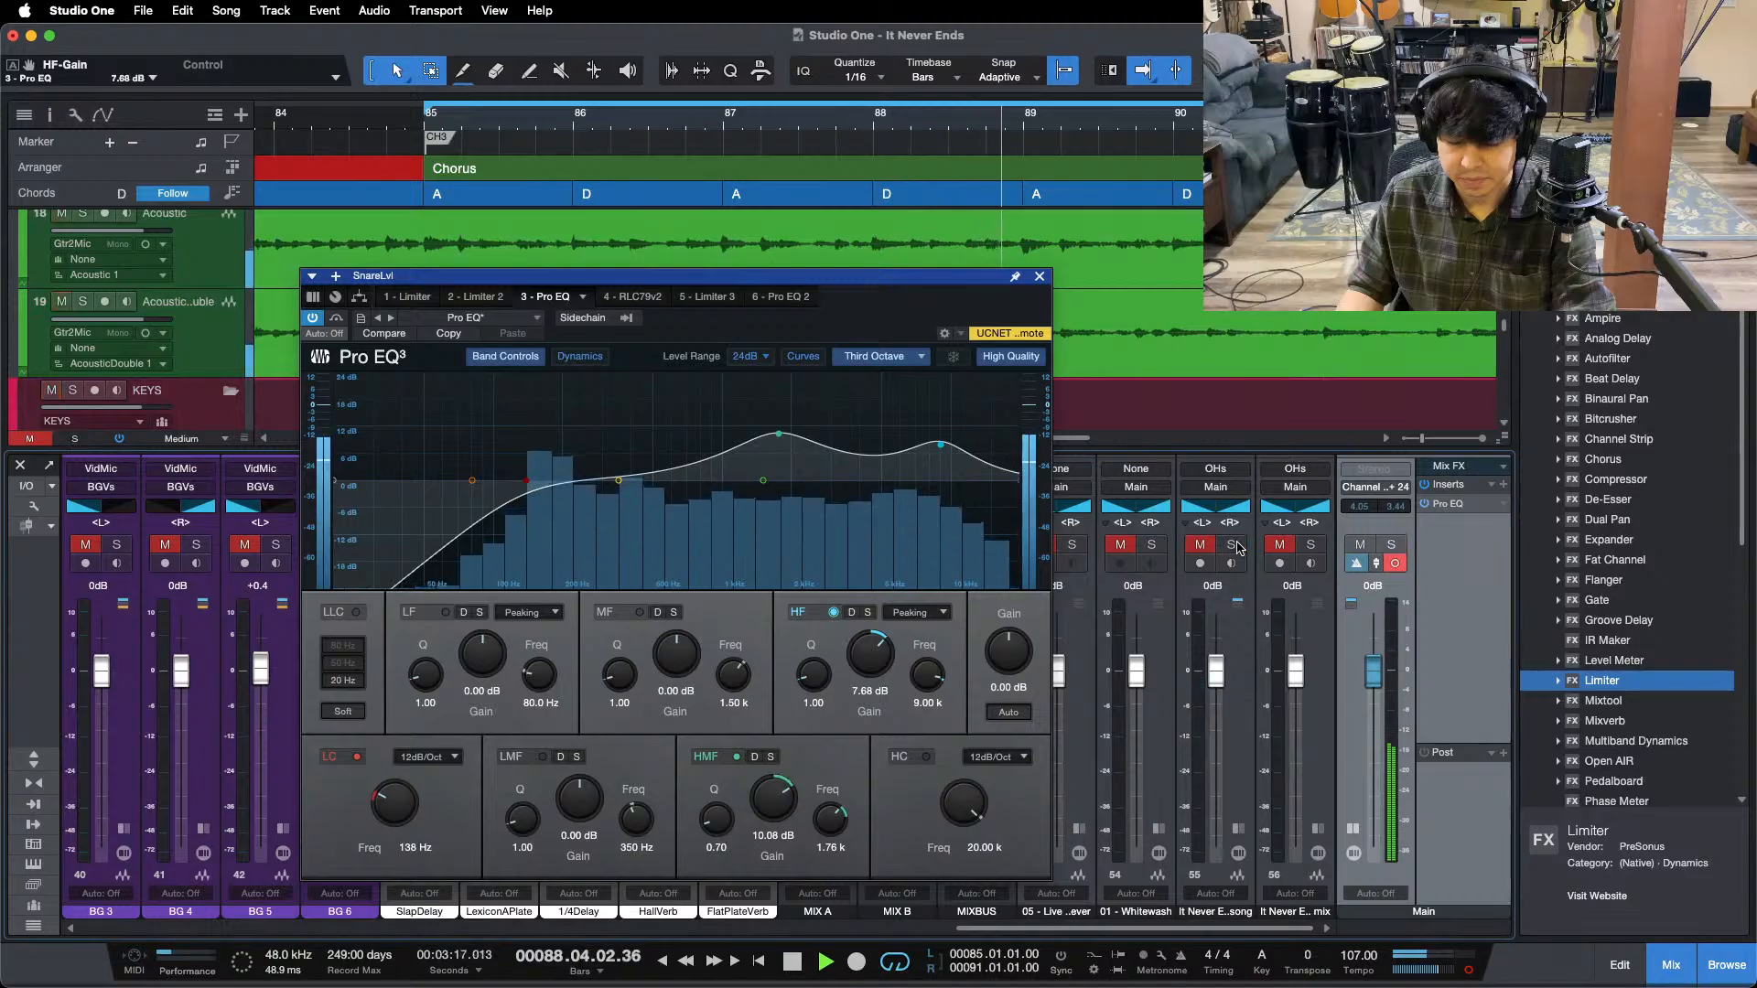
# - Check the mix's top end against solos of Whitewash and raise the SnareLvl Pro EQ's high-frequency gain to 8.16 dB
pyautogui.click(1154, 546)
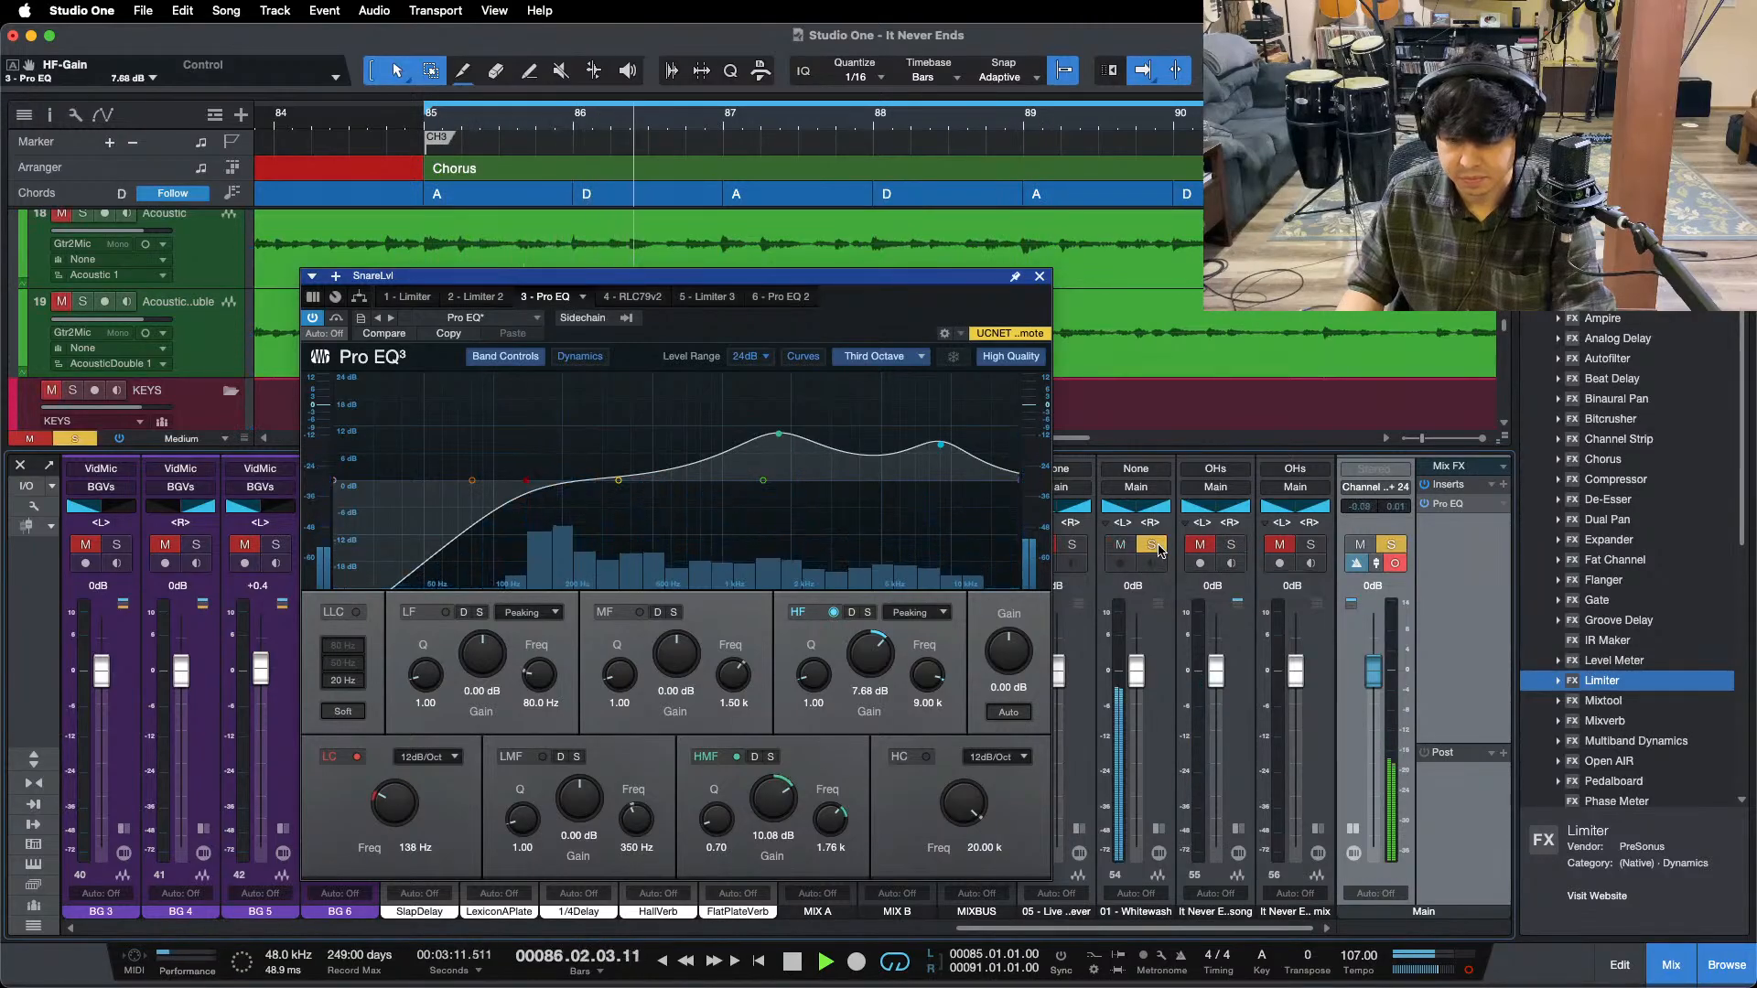
pyautogui.click(1154, 547)
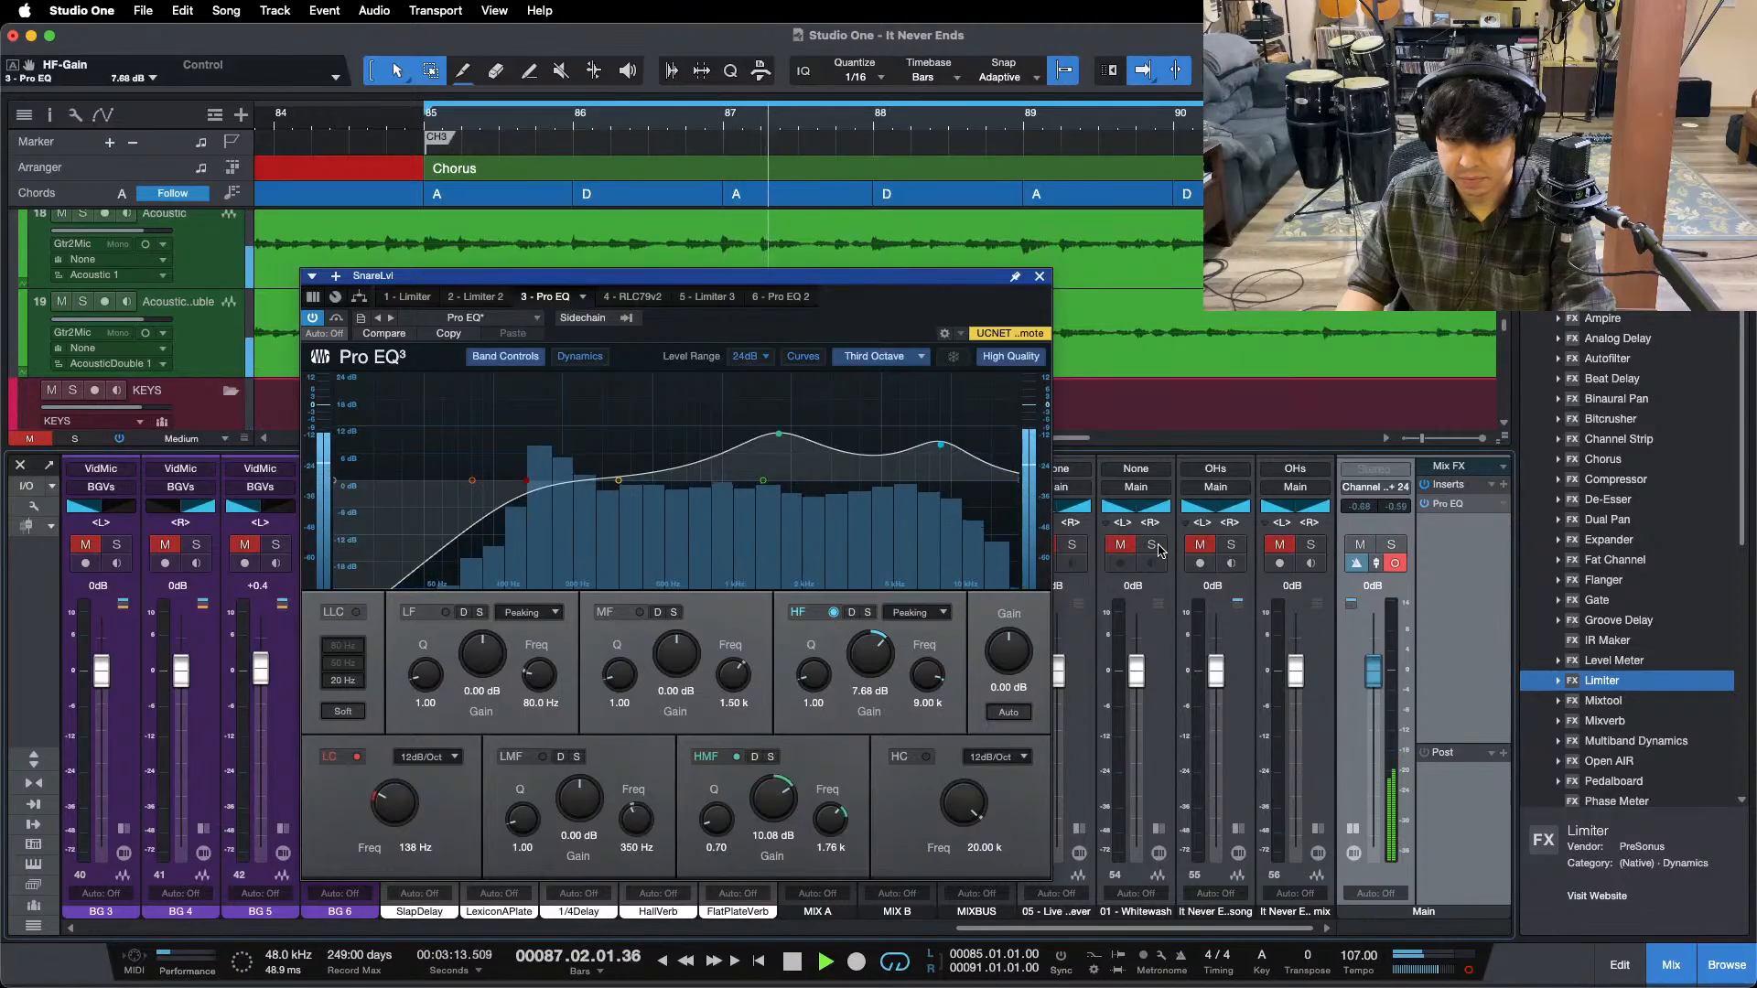
pyautogui.click(1154, 546)
pyautogui.click(1158, 548)
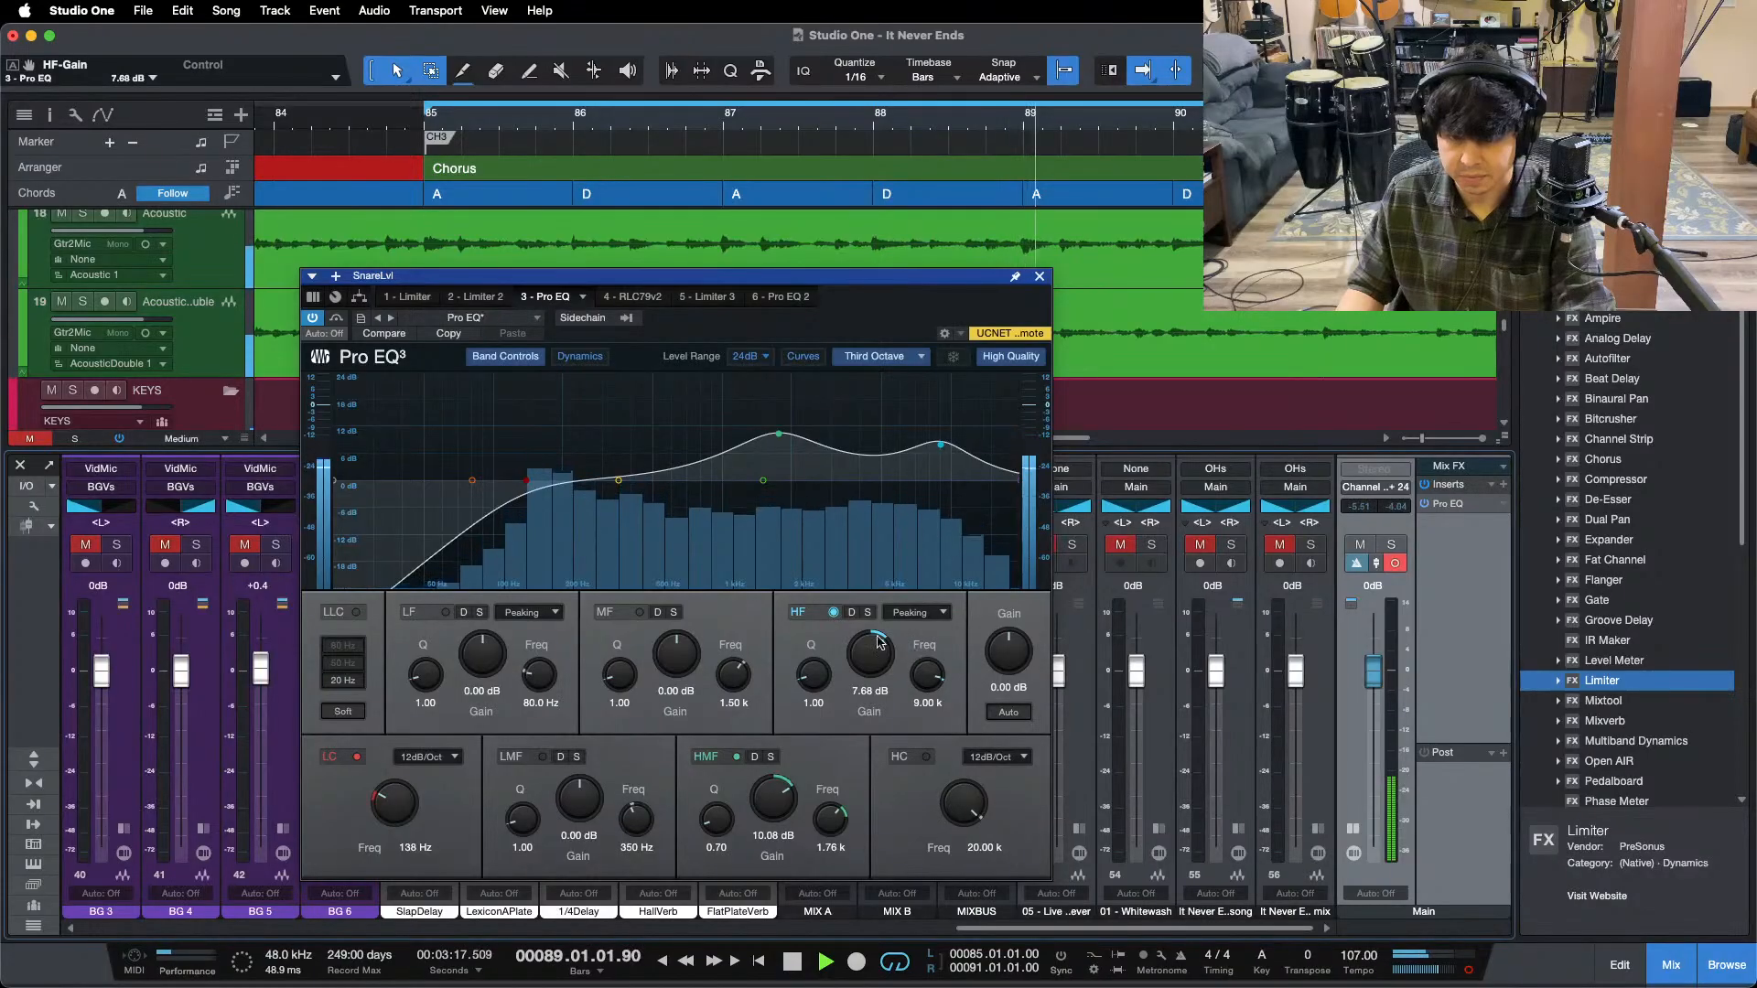
pyautogui.scroll(2, 874, 645)
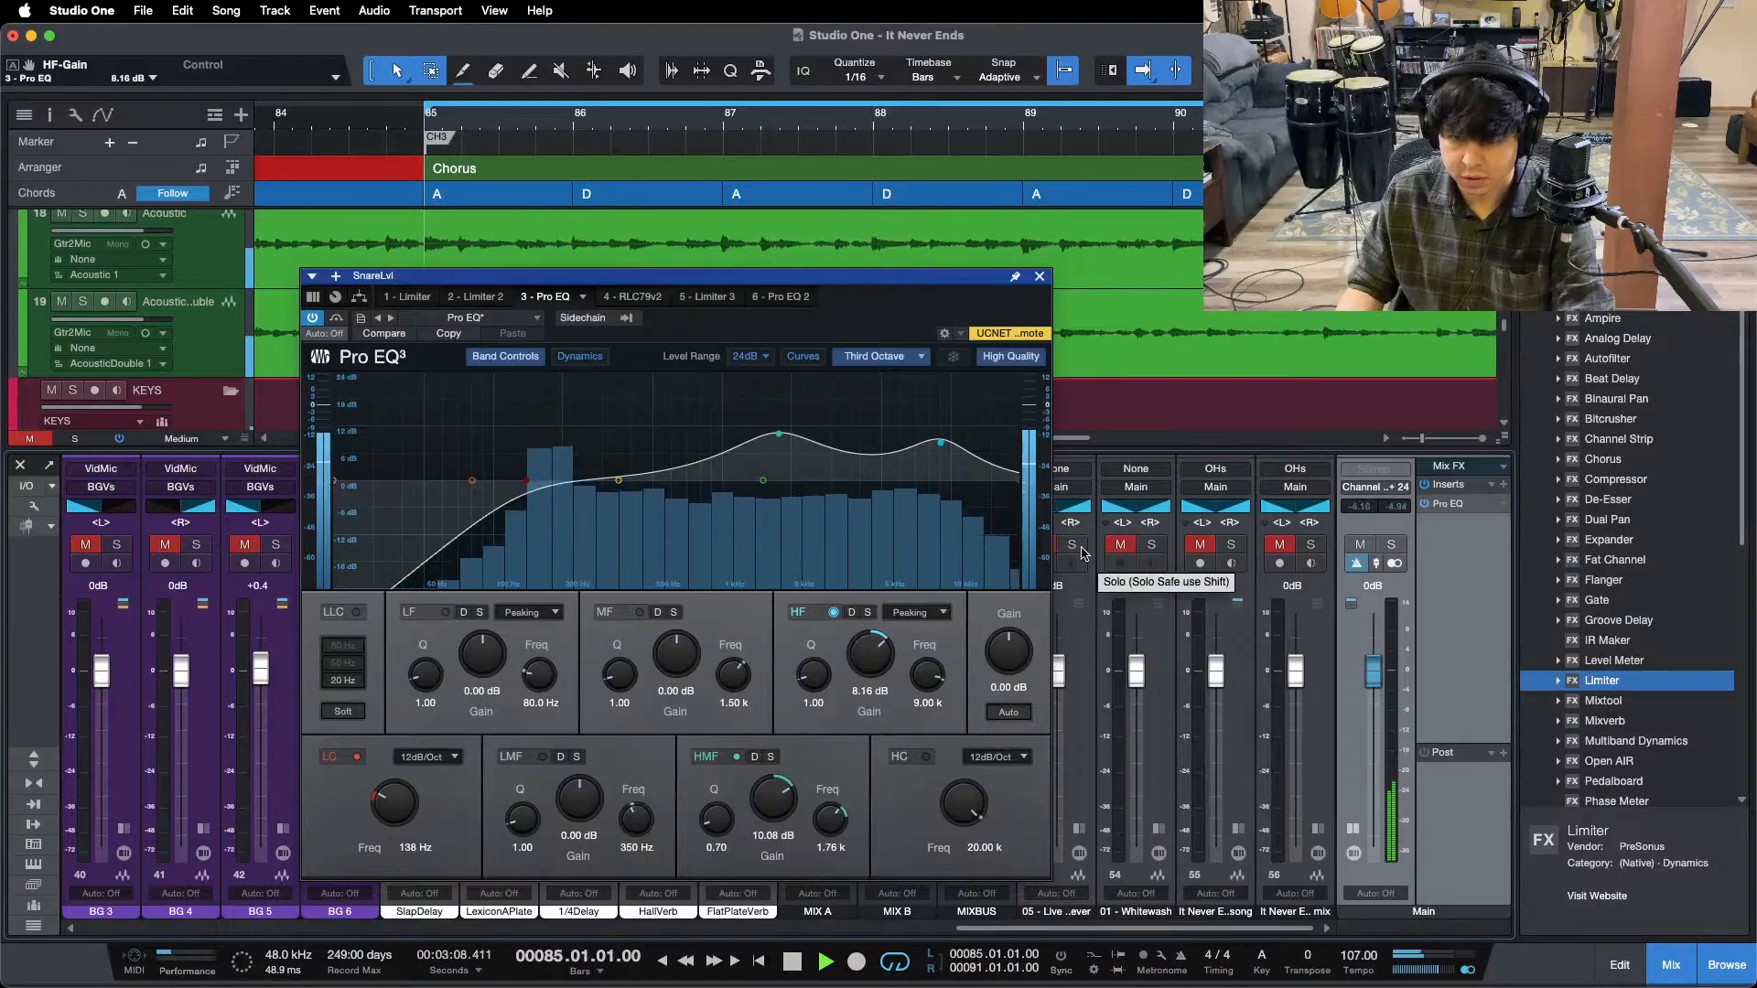
# - Compare the chorus mix with solos of Whitewash, the 05 - Live reference and the It Never Ends song
pyautogui.click(1152, 545)
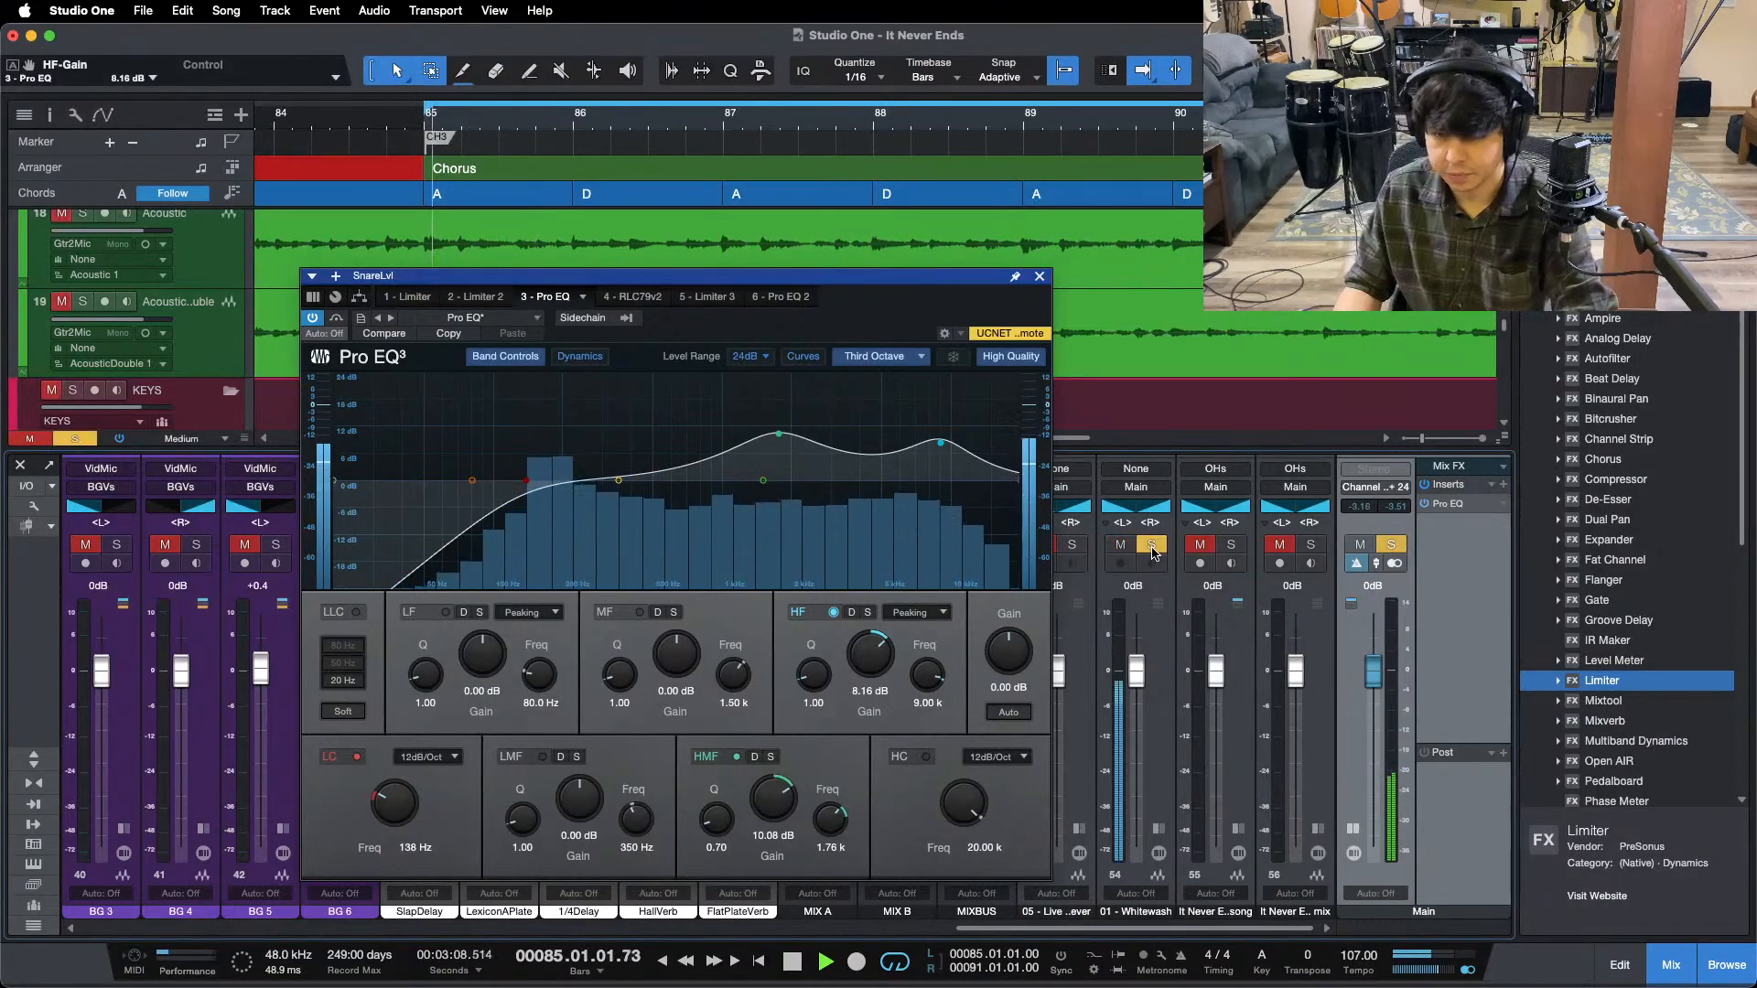
pyautogui.click(1151, 545)
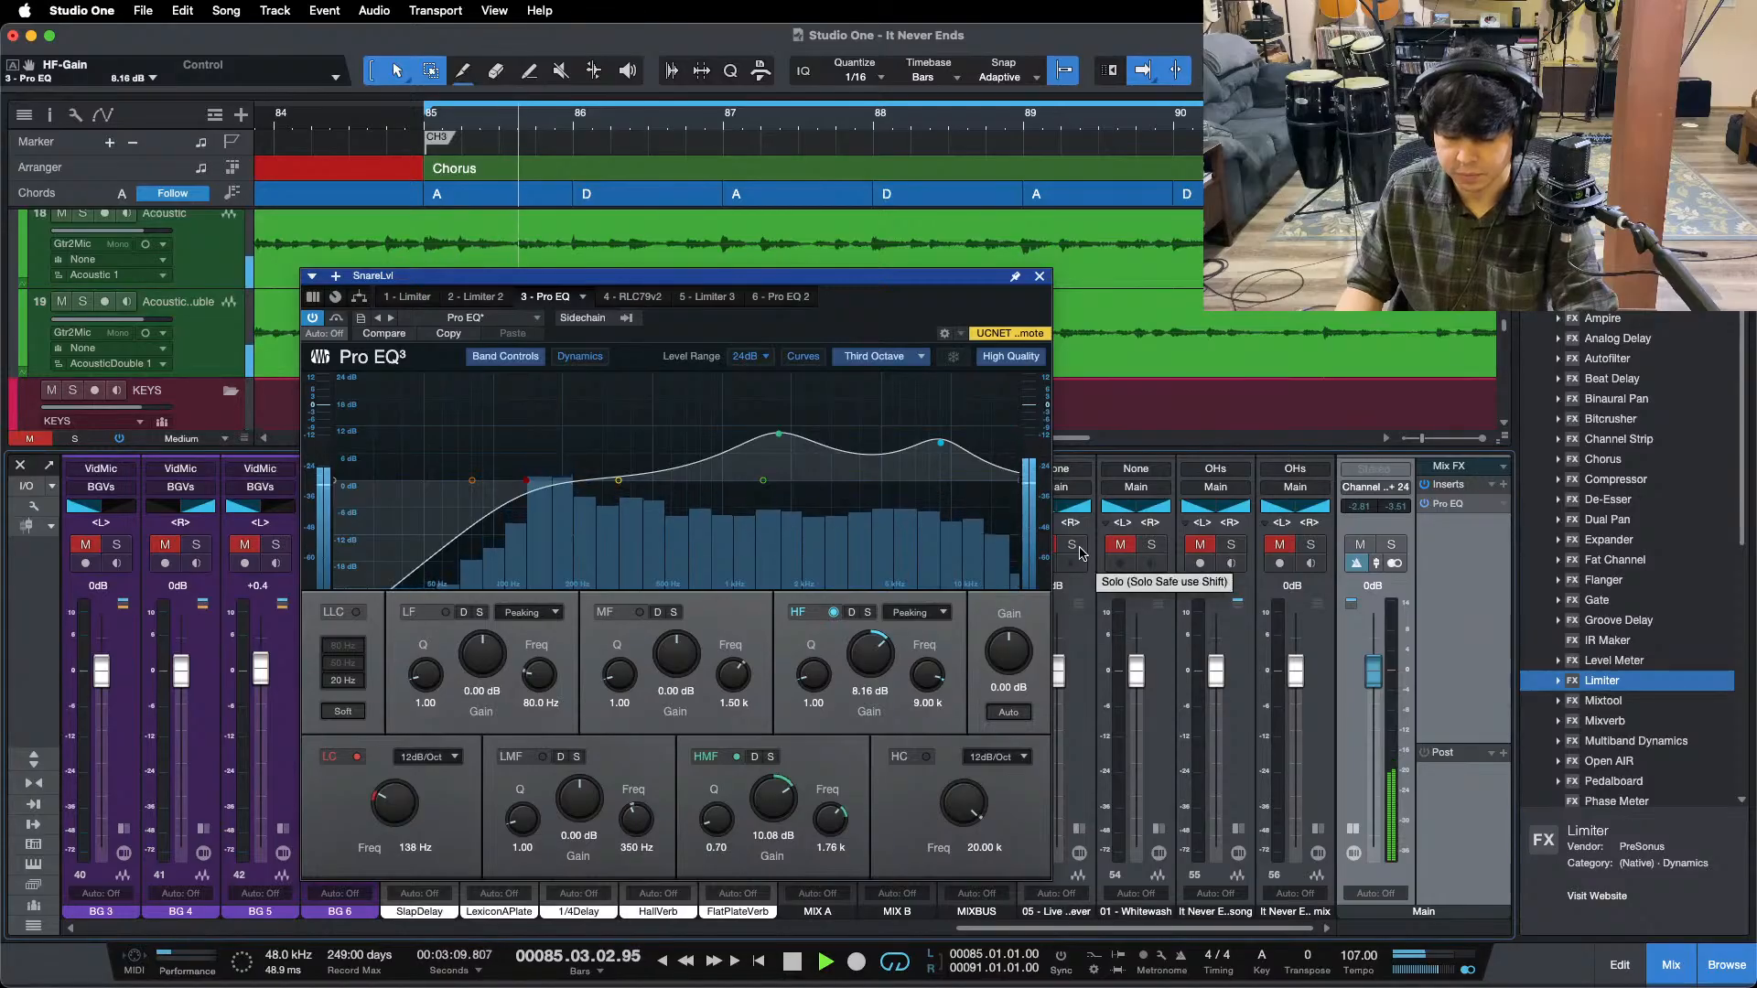
pyautogui.click(1074, 545)
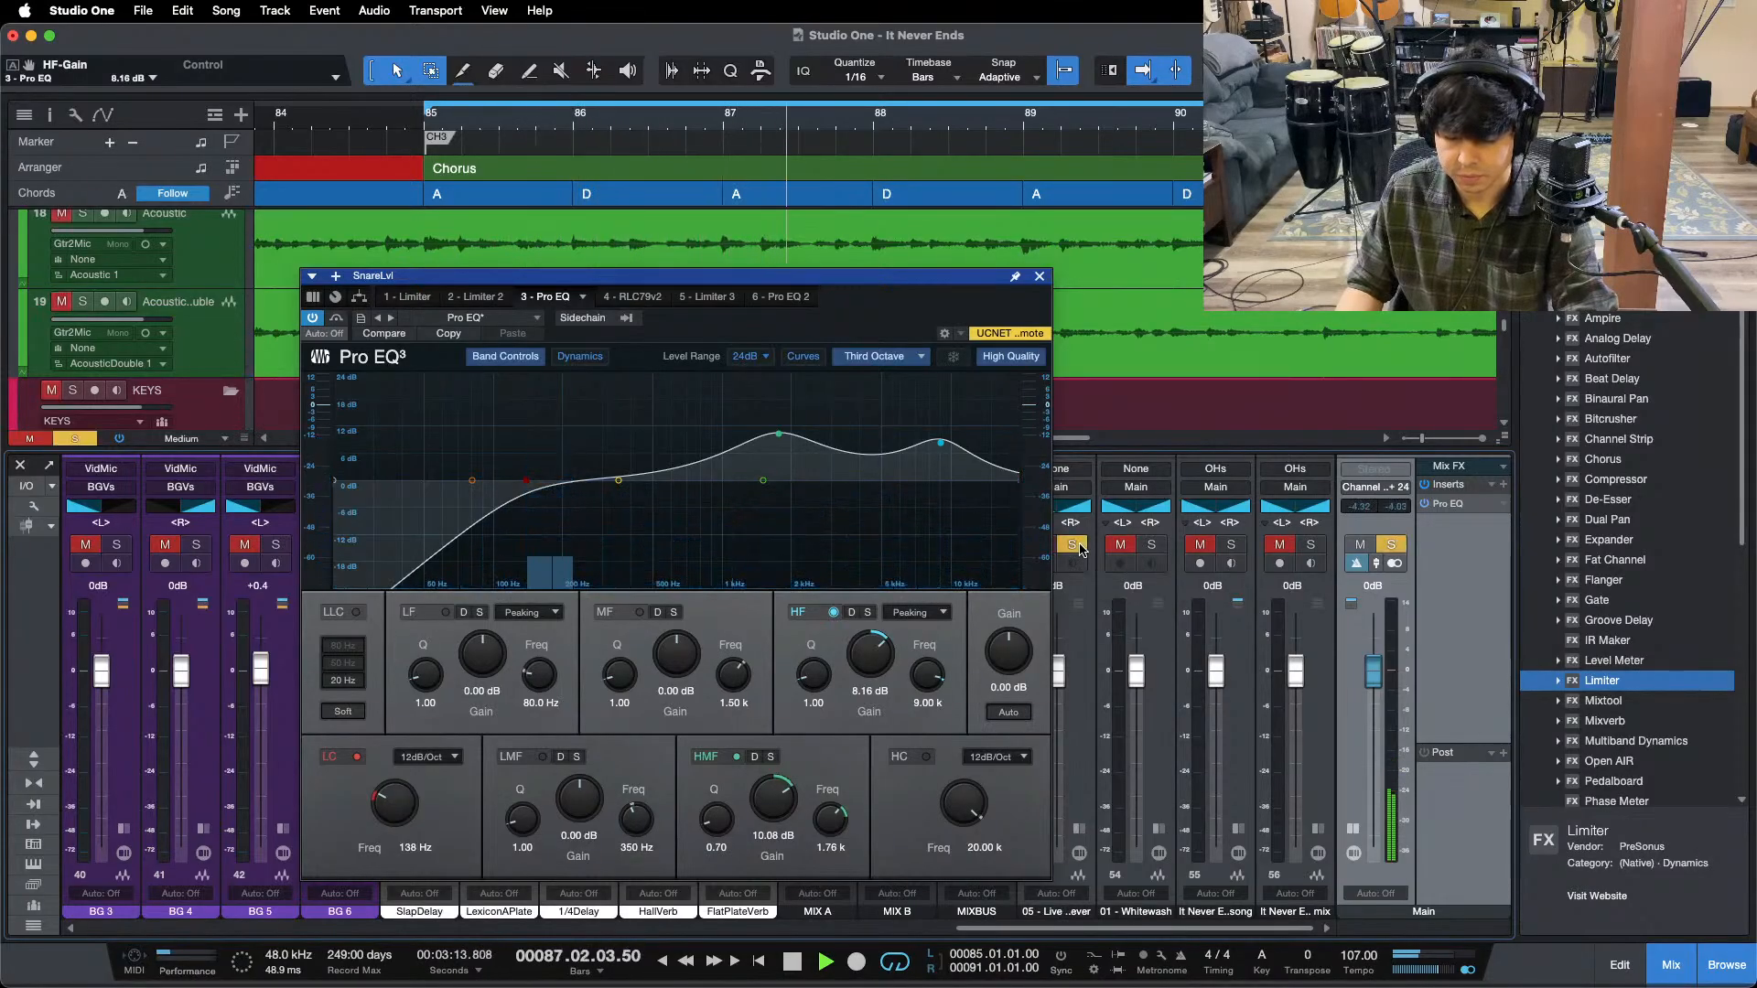
pyautogui.click(1076, 546)
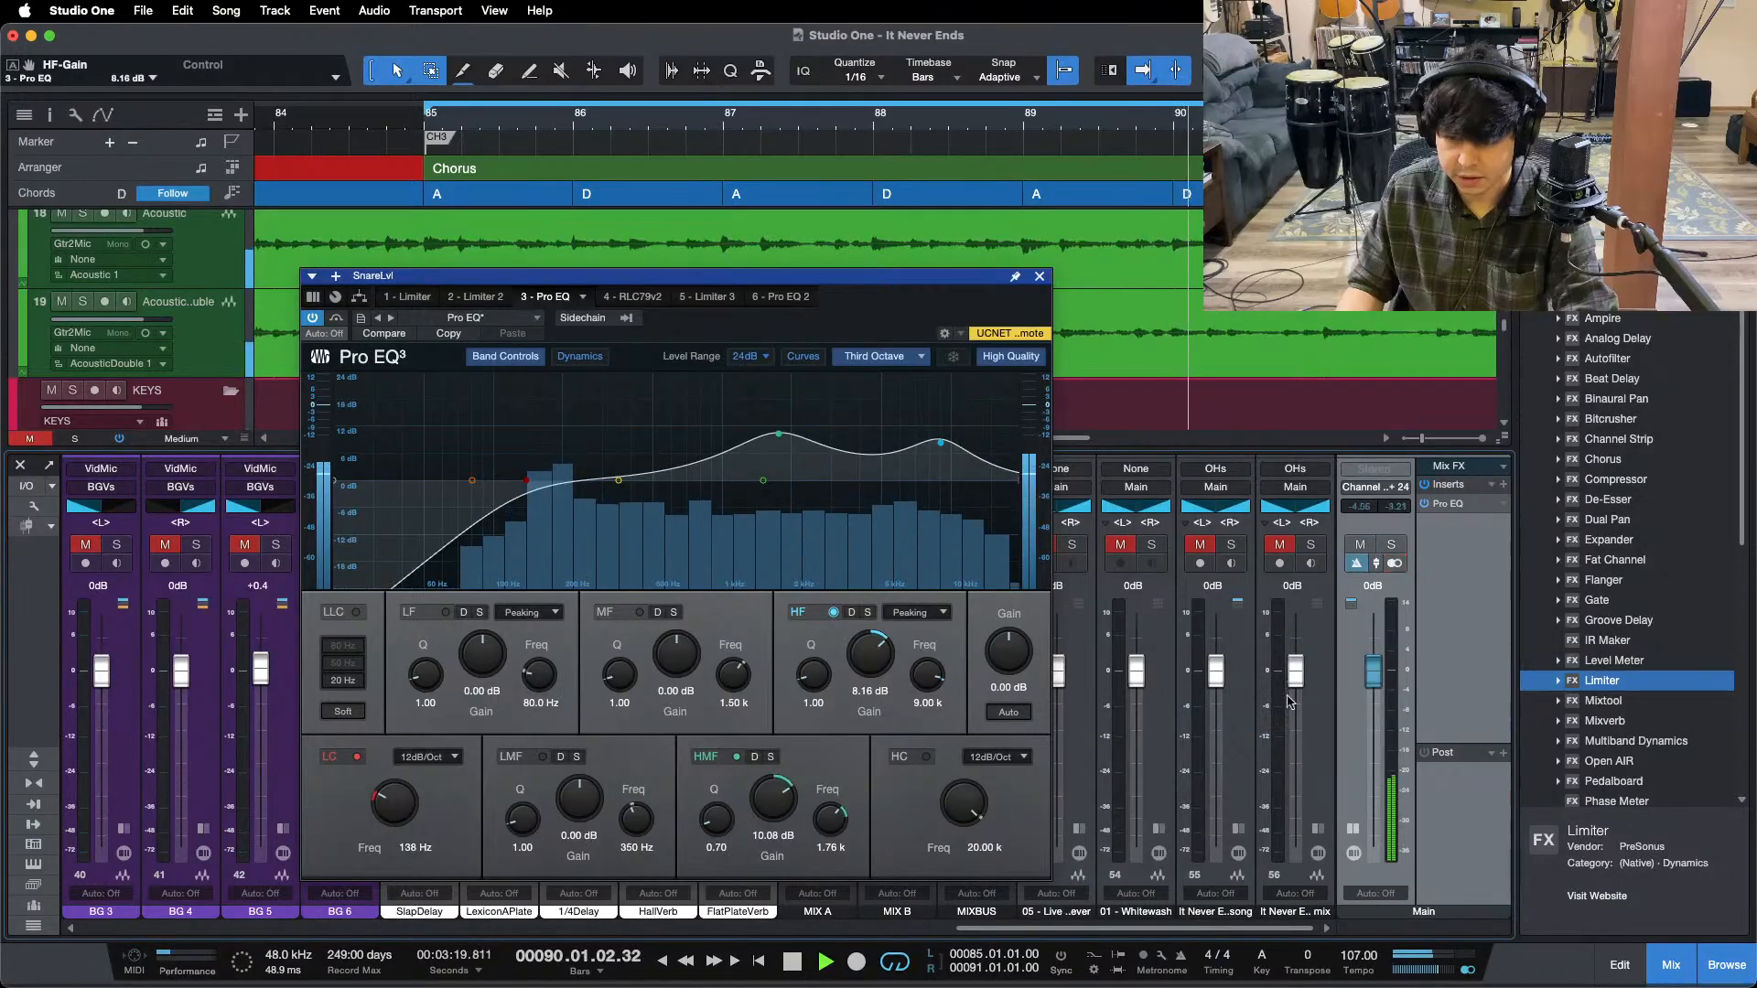
pyautogui.click(1231, 543)
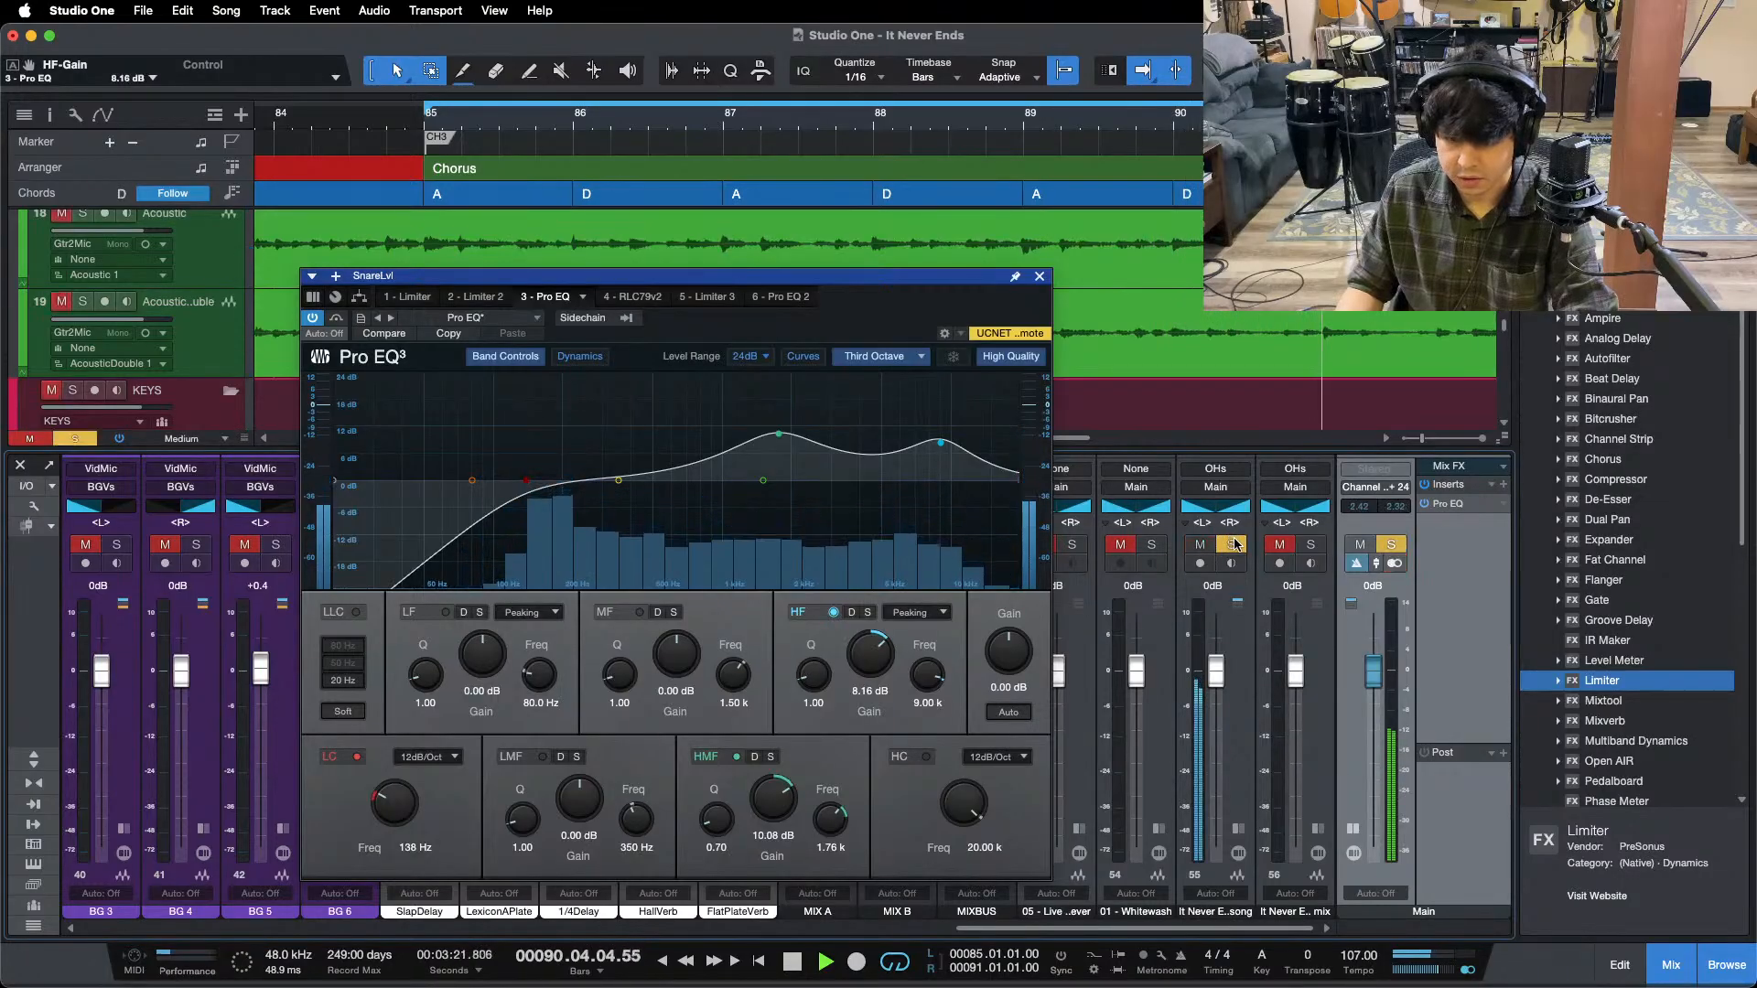
pyautogui.click(1231, 544)
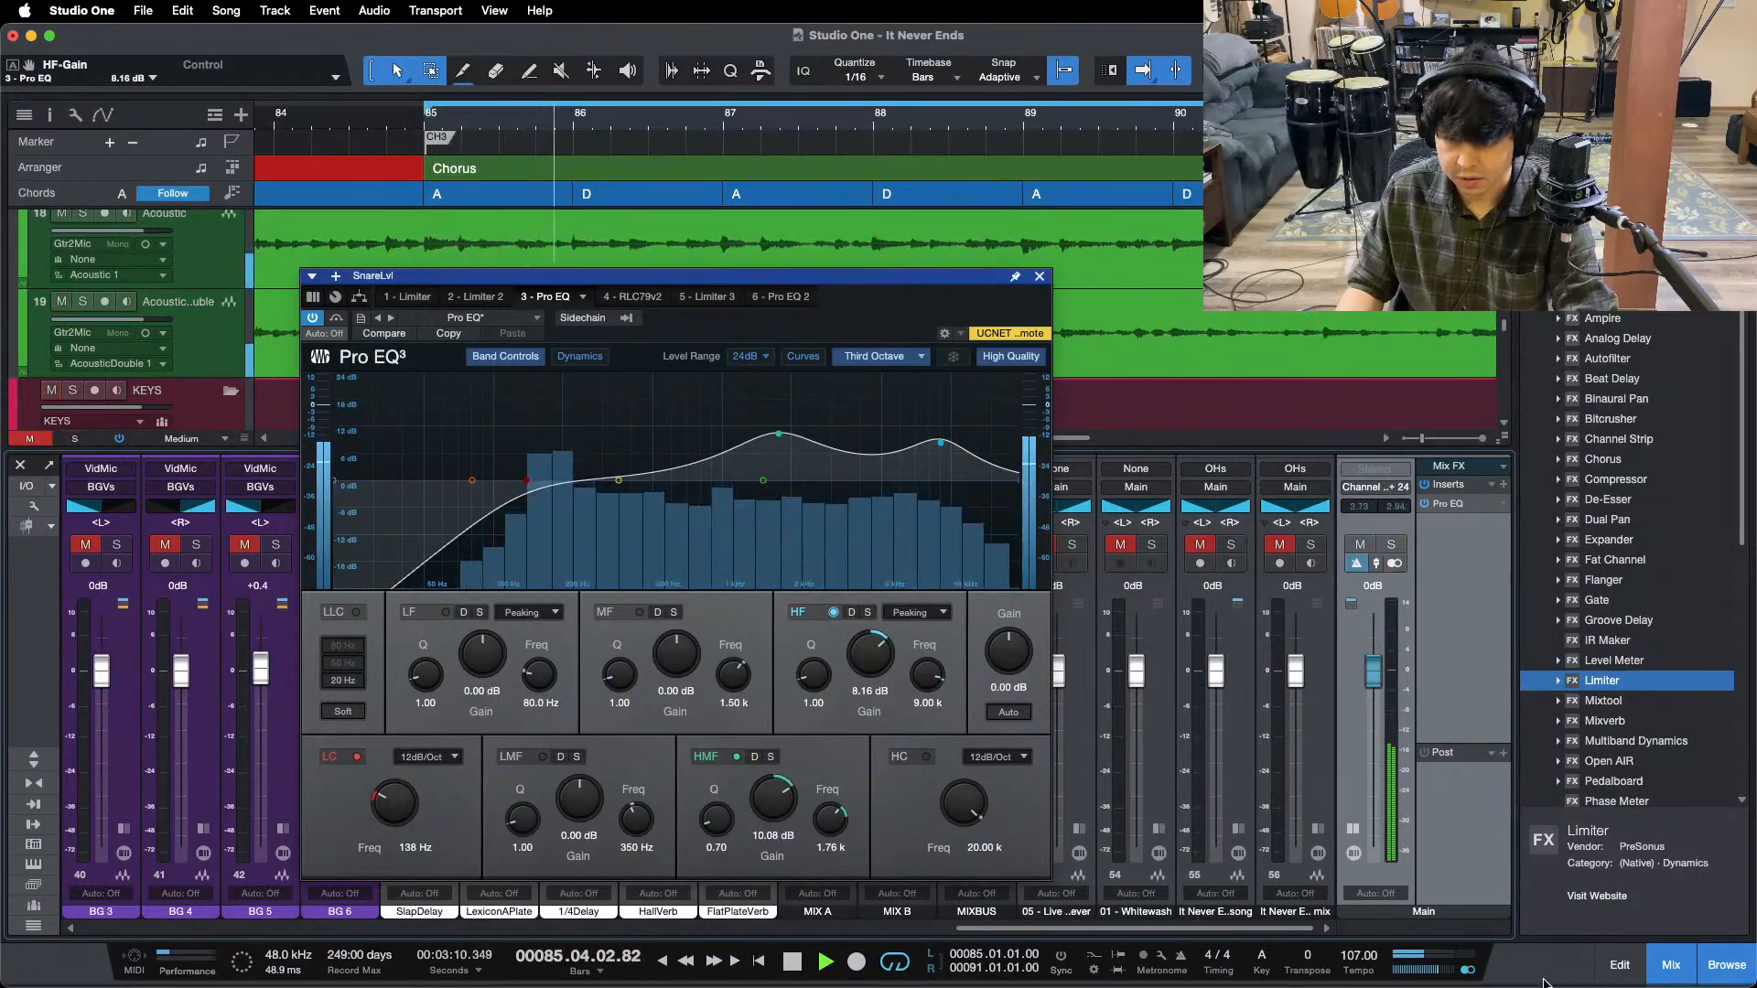
# - Switch the Main output to mono and band-limit its Pro EQ with a 4.89 kHz low cut and 9.93 kHz high cut
pyautogui.click(1468, 972)
pyautogui.doubleClick(1448, 505)
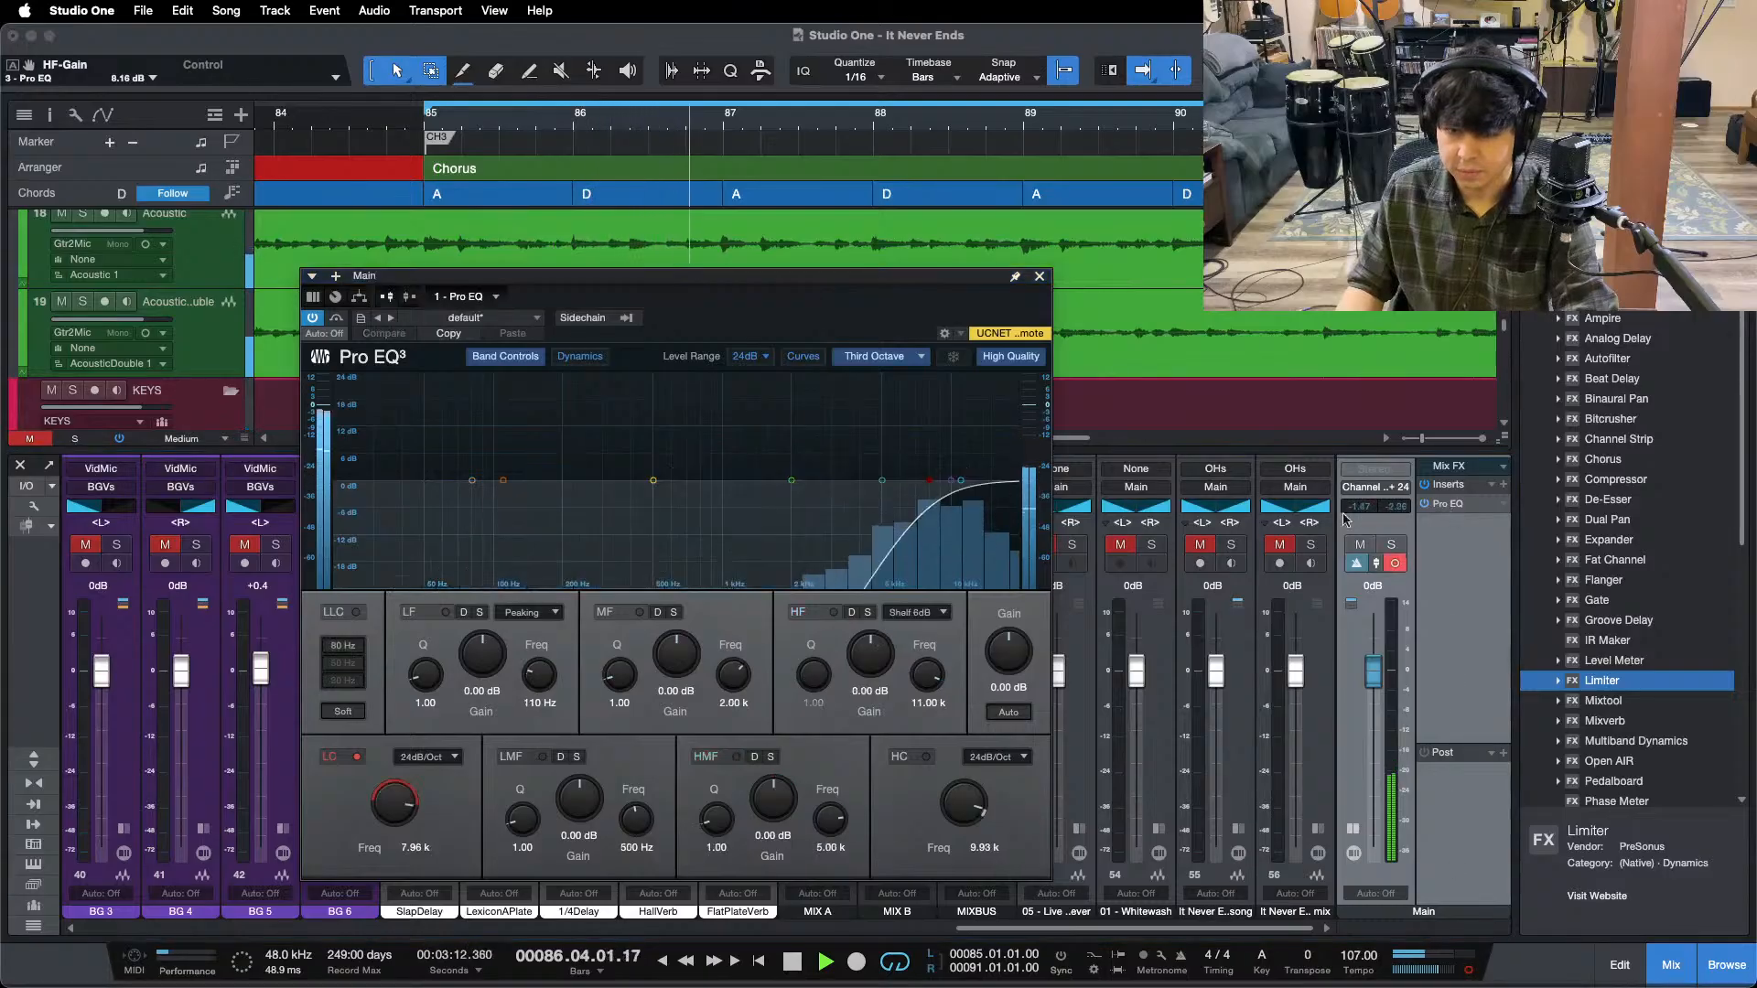
pyautogui.click(951, 482)
pyautogui.moveTo(930, 481); pyautogui.dragTo(879, 482)
pyautogui.press('space')
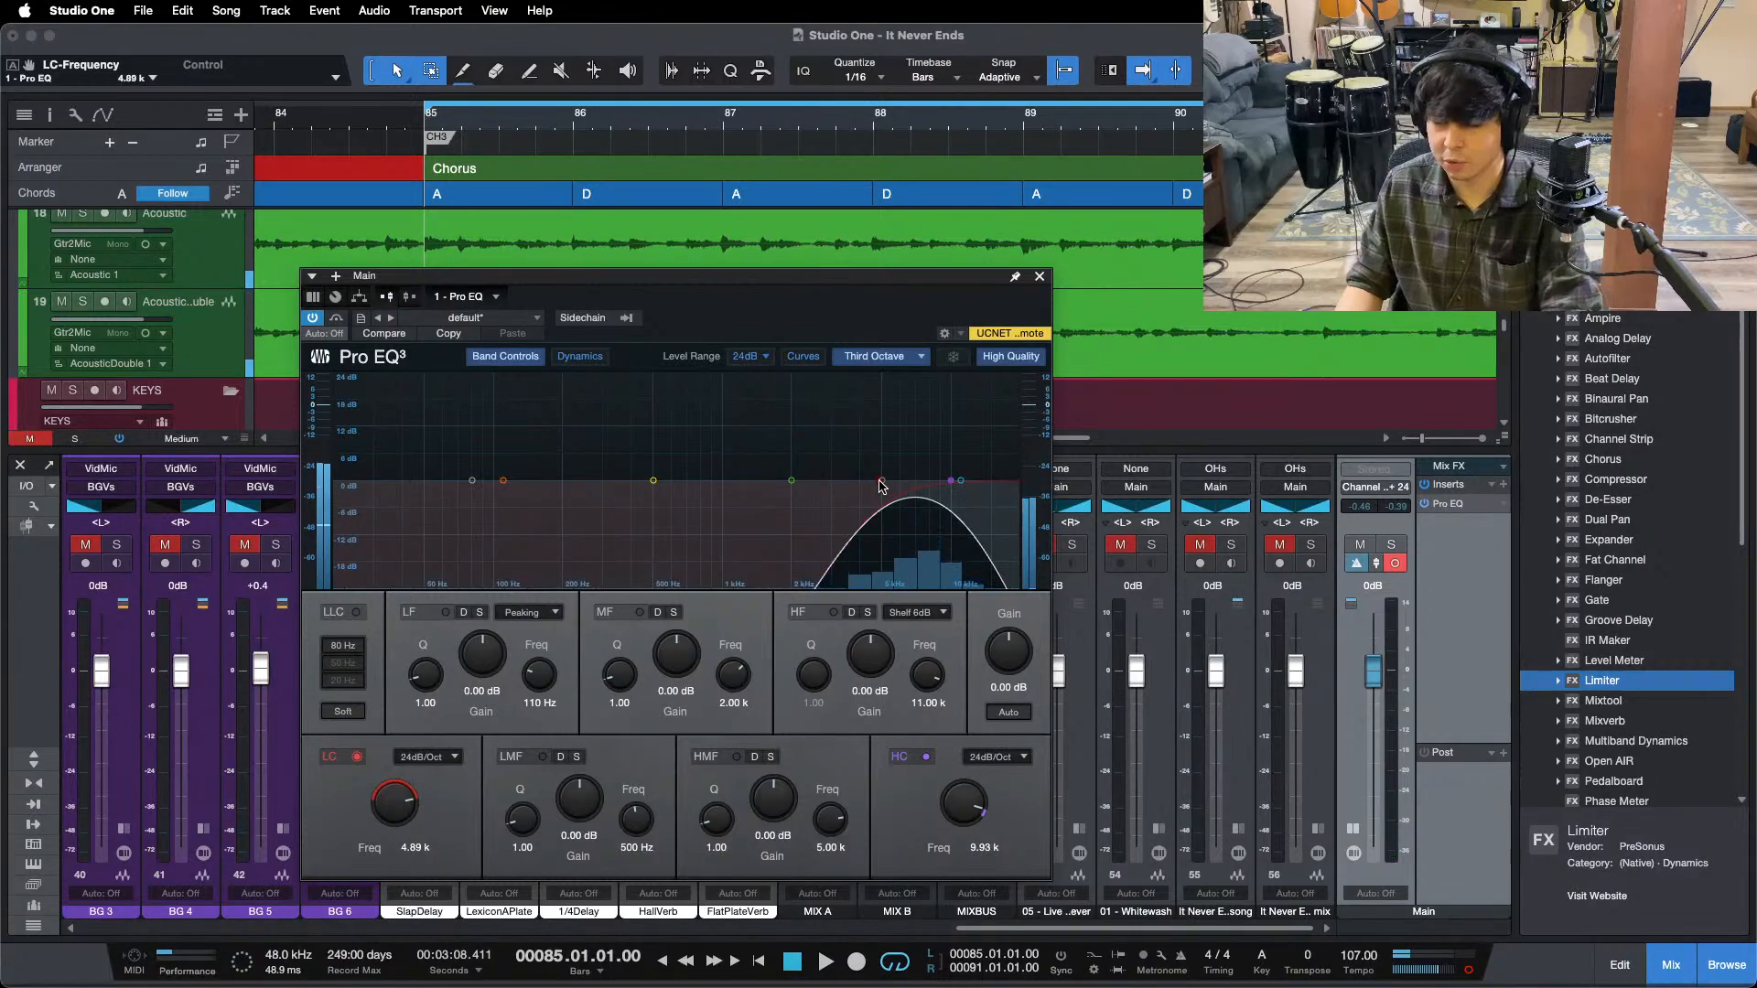
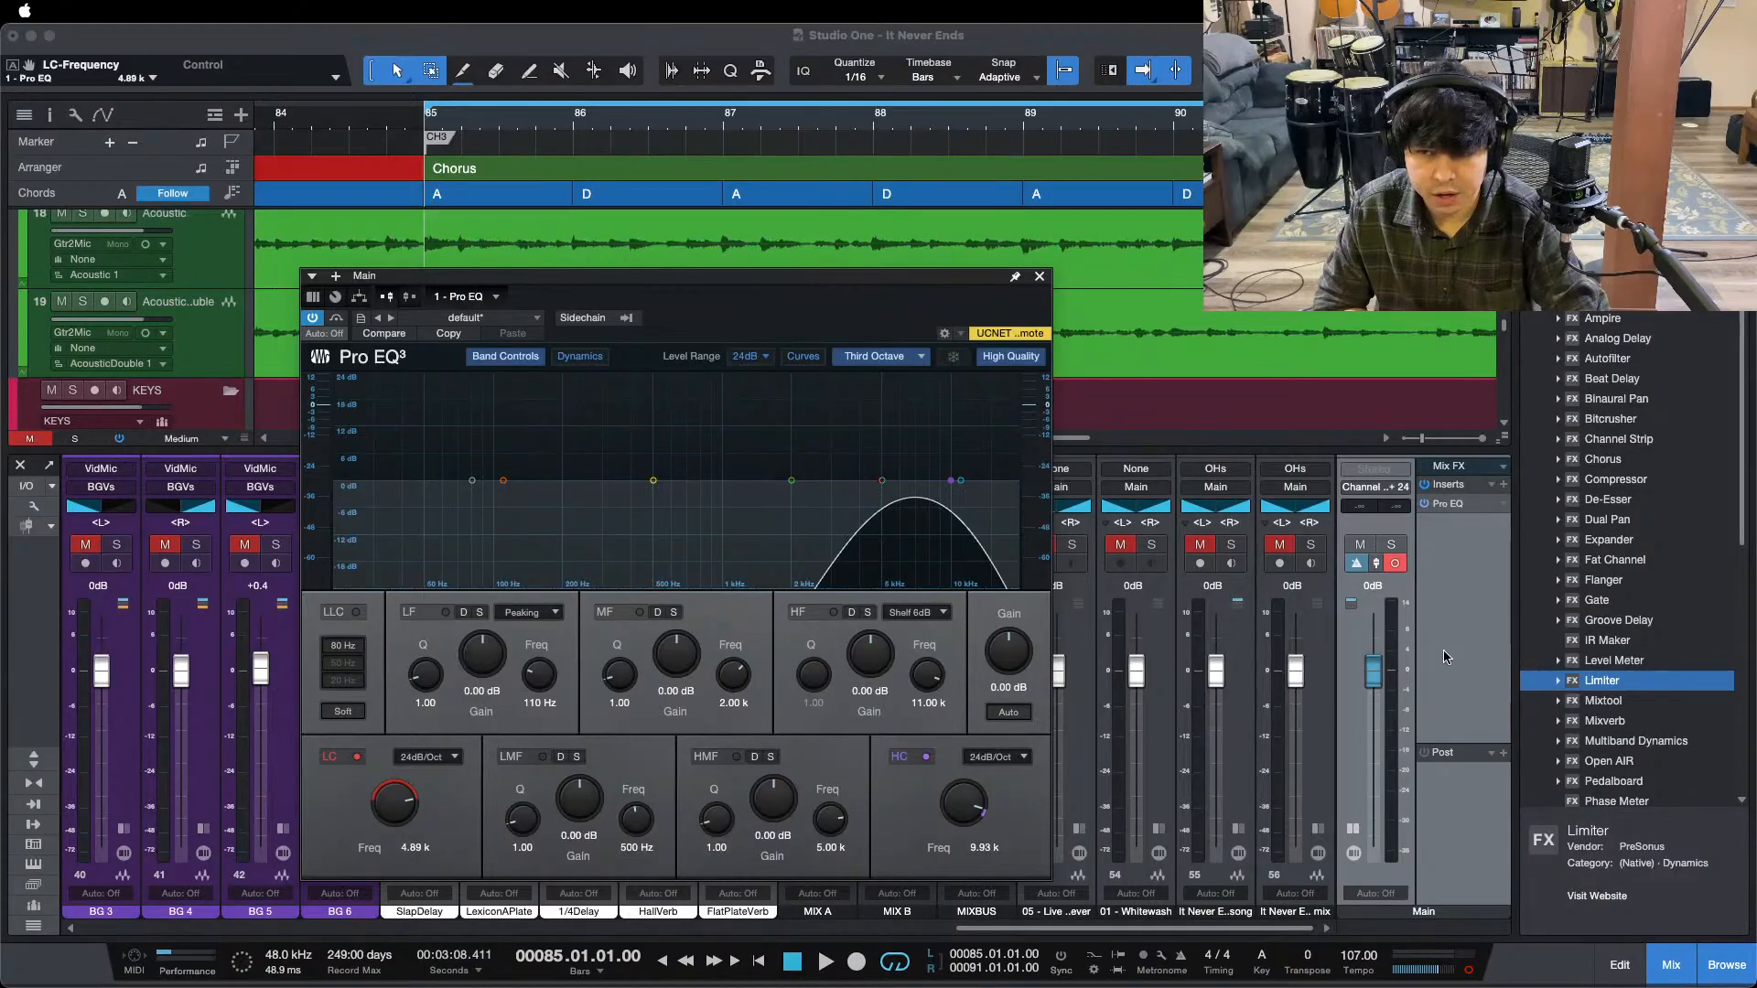
# - Close the mixer and the Main Pro EQ, and expand the BassDI track's layers with the whole song in view
pyautogui.press('F3')
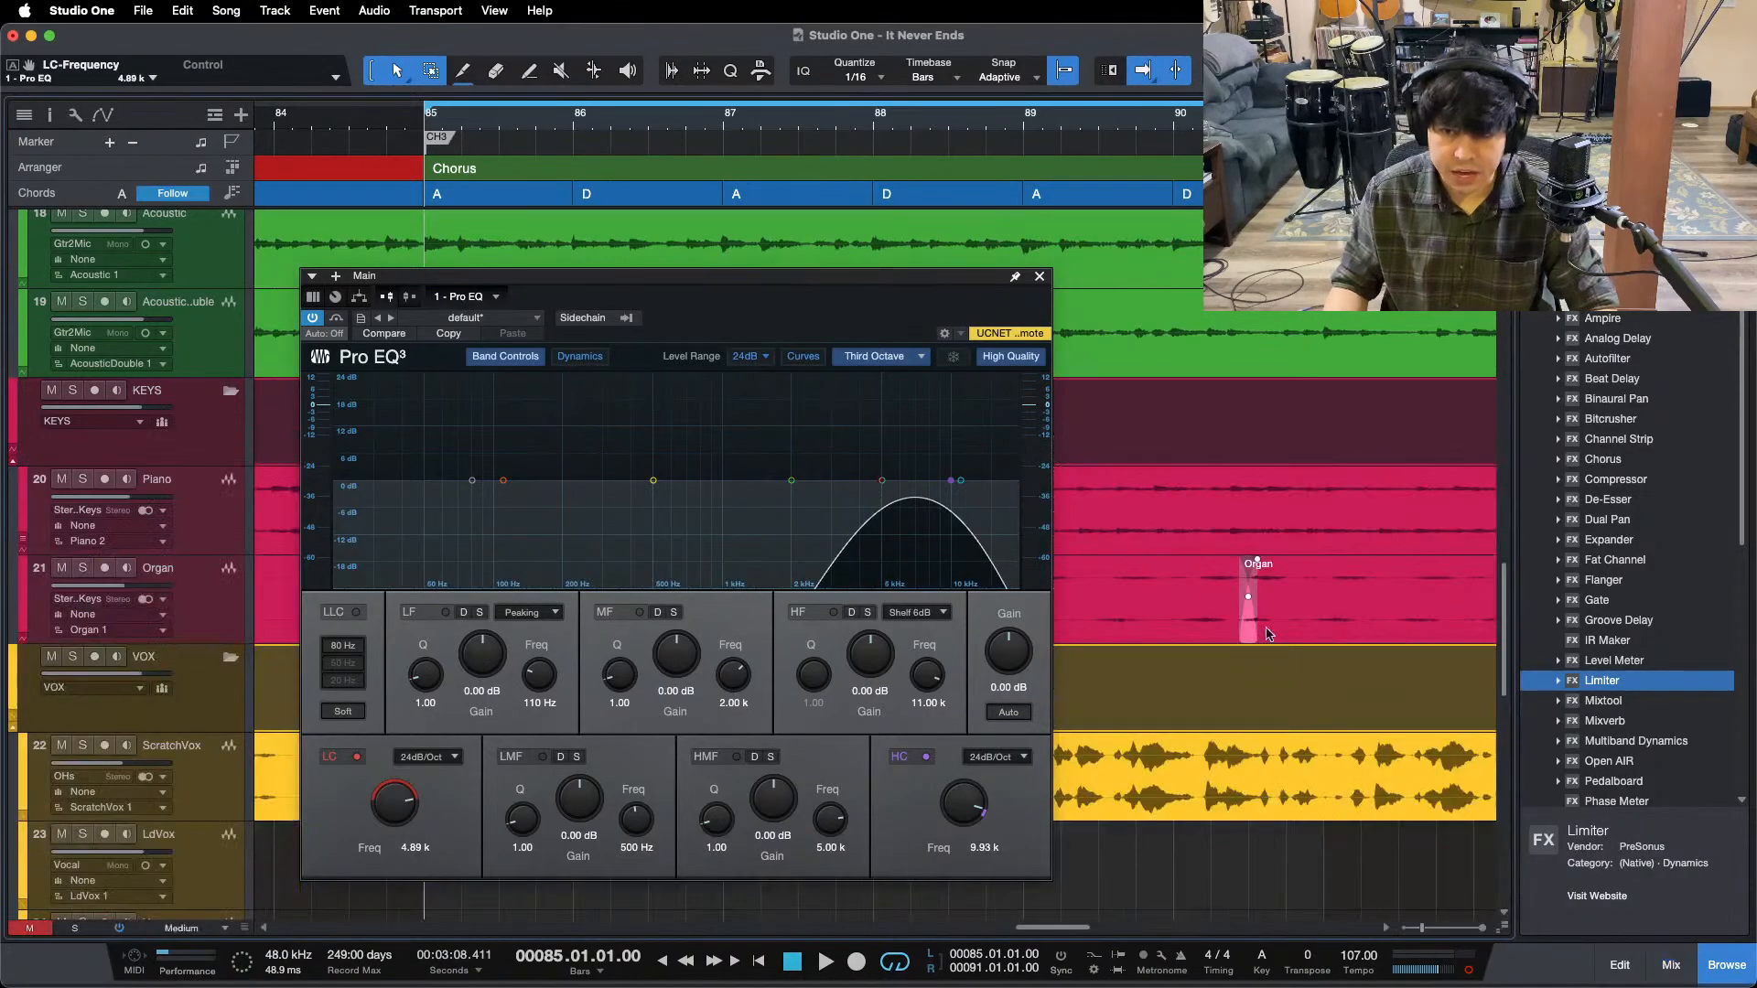
pyautogui.click(1040, 277)
pyautogui.scroll(8, 644, 596)
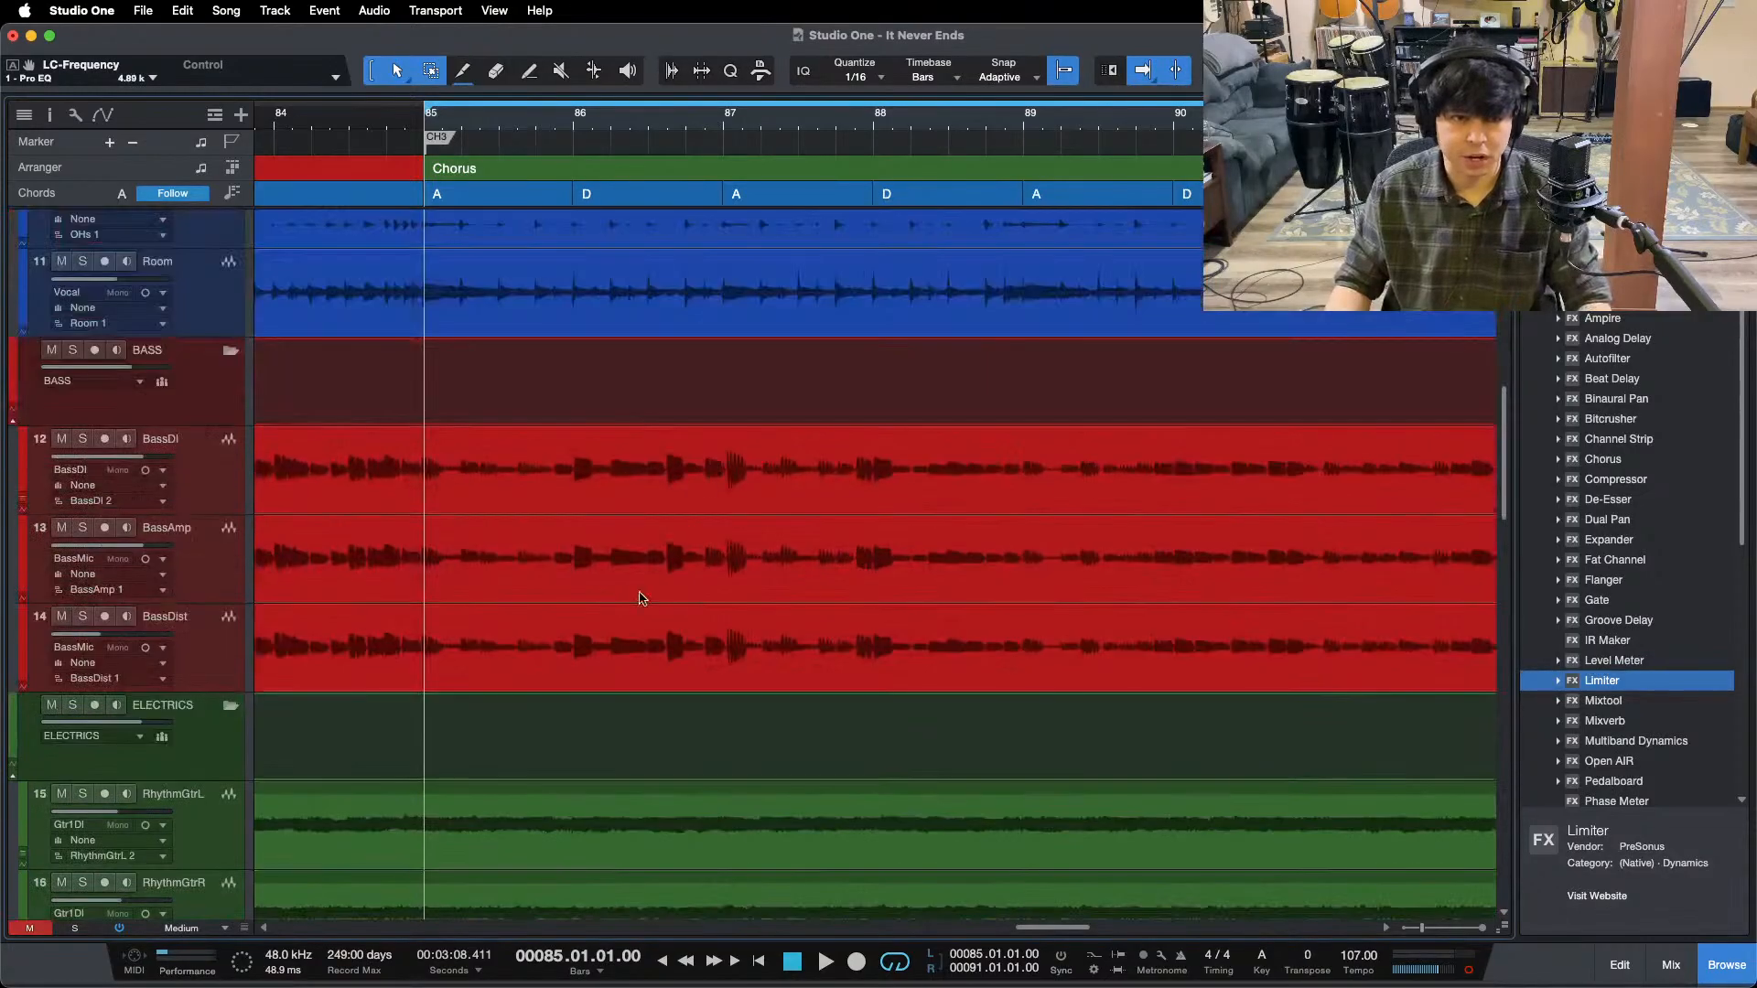
pyautogui.hotkey('shift', 'f')
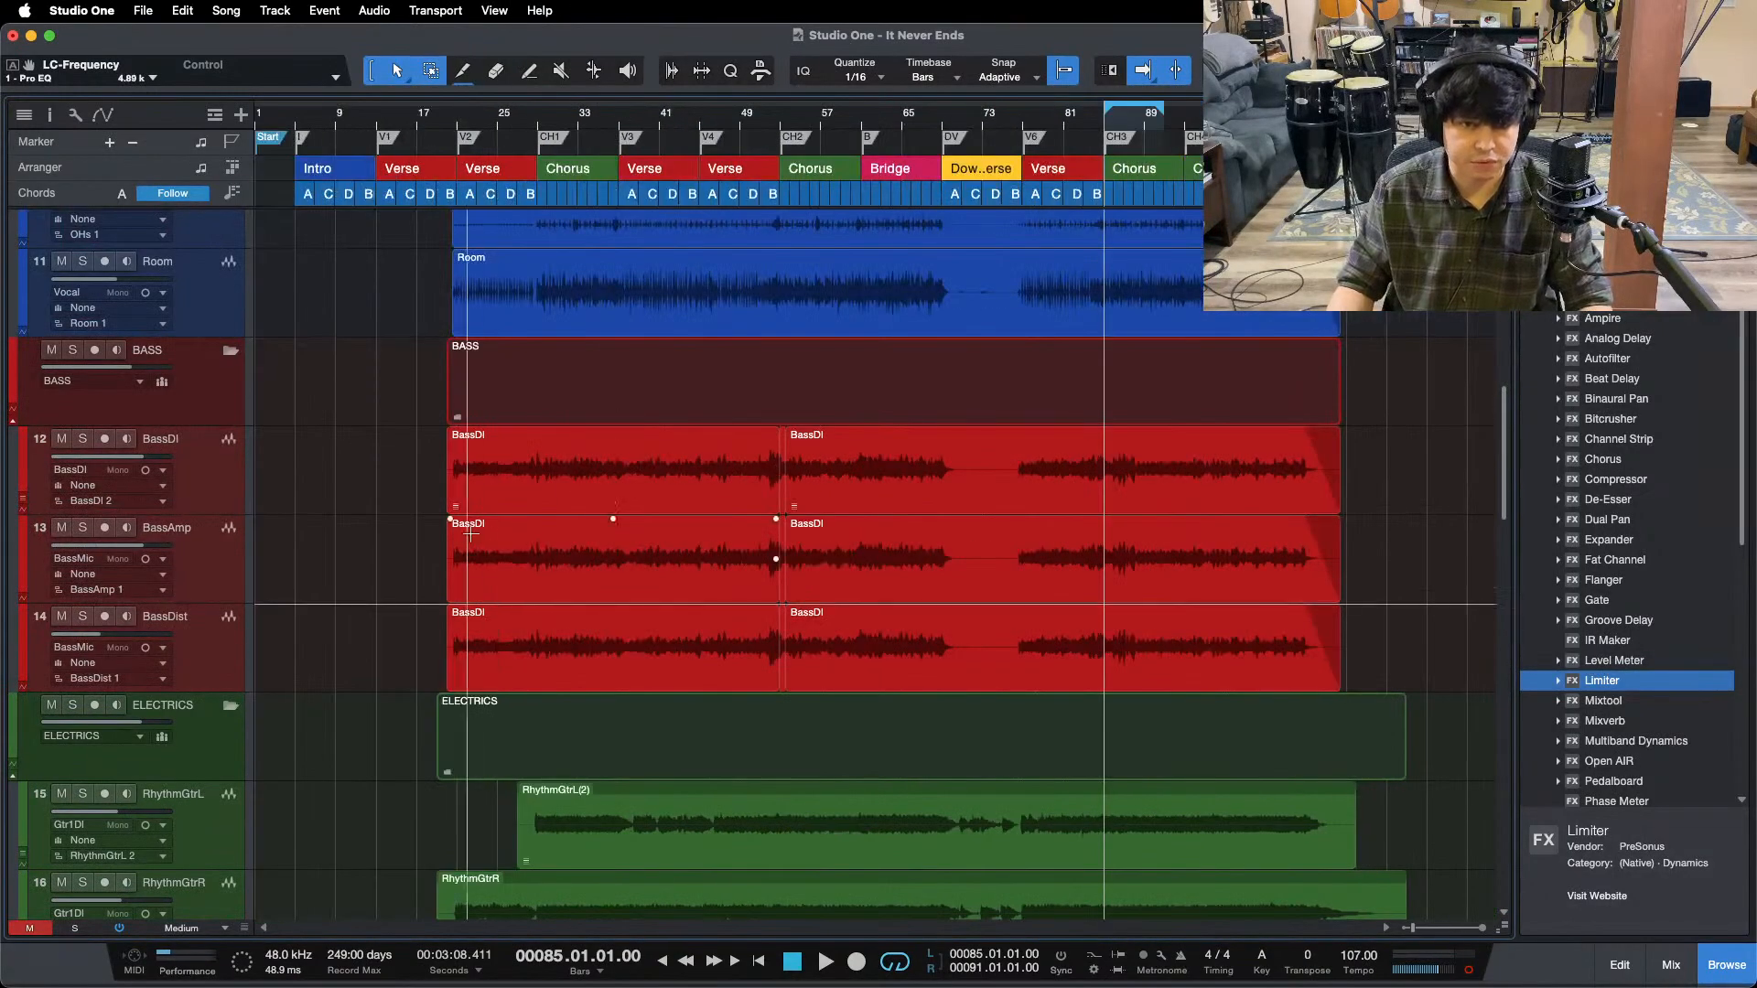
pyautogui.click(195, 484)
pyautogui.press('l')
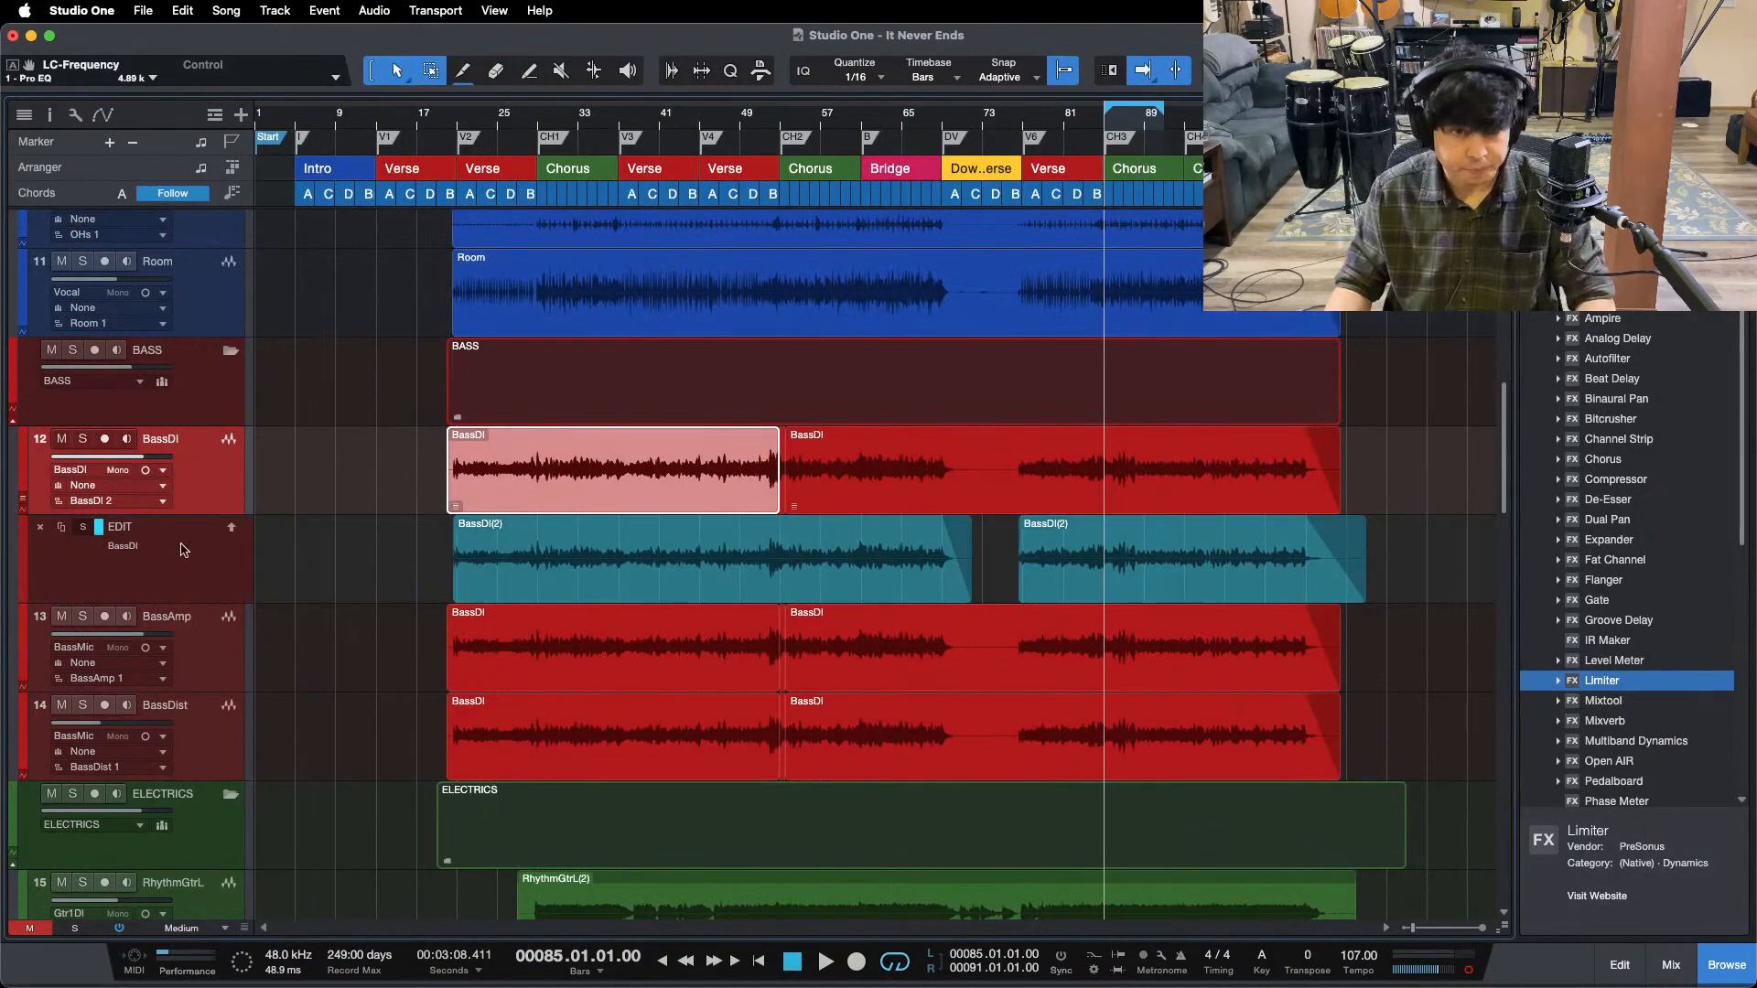
# - Examine the layer commands available for the BassDI track, including Duplicate Layer
pyautogui.rightClick(182, 469)
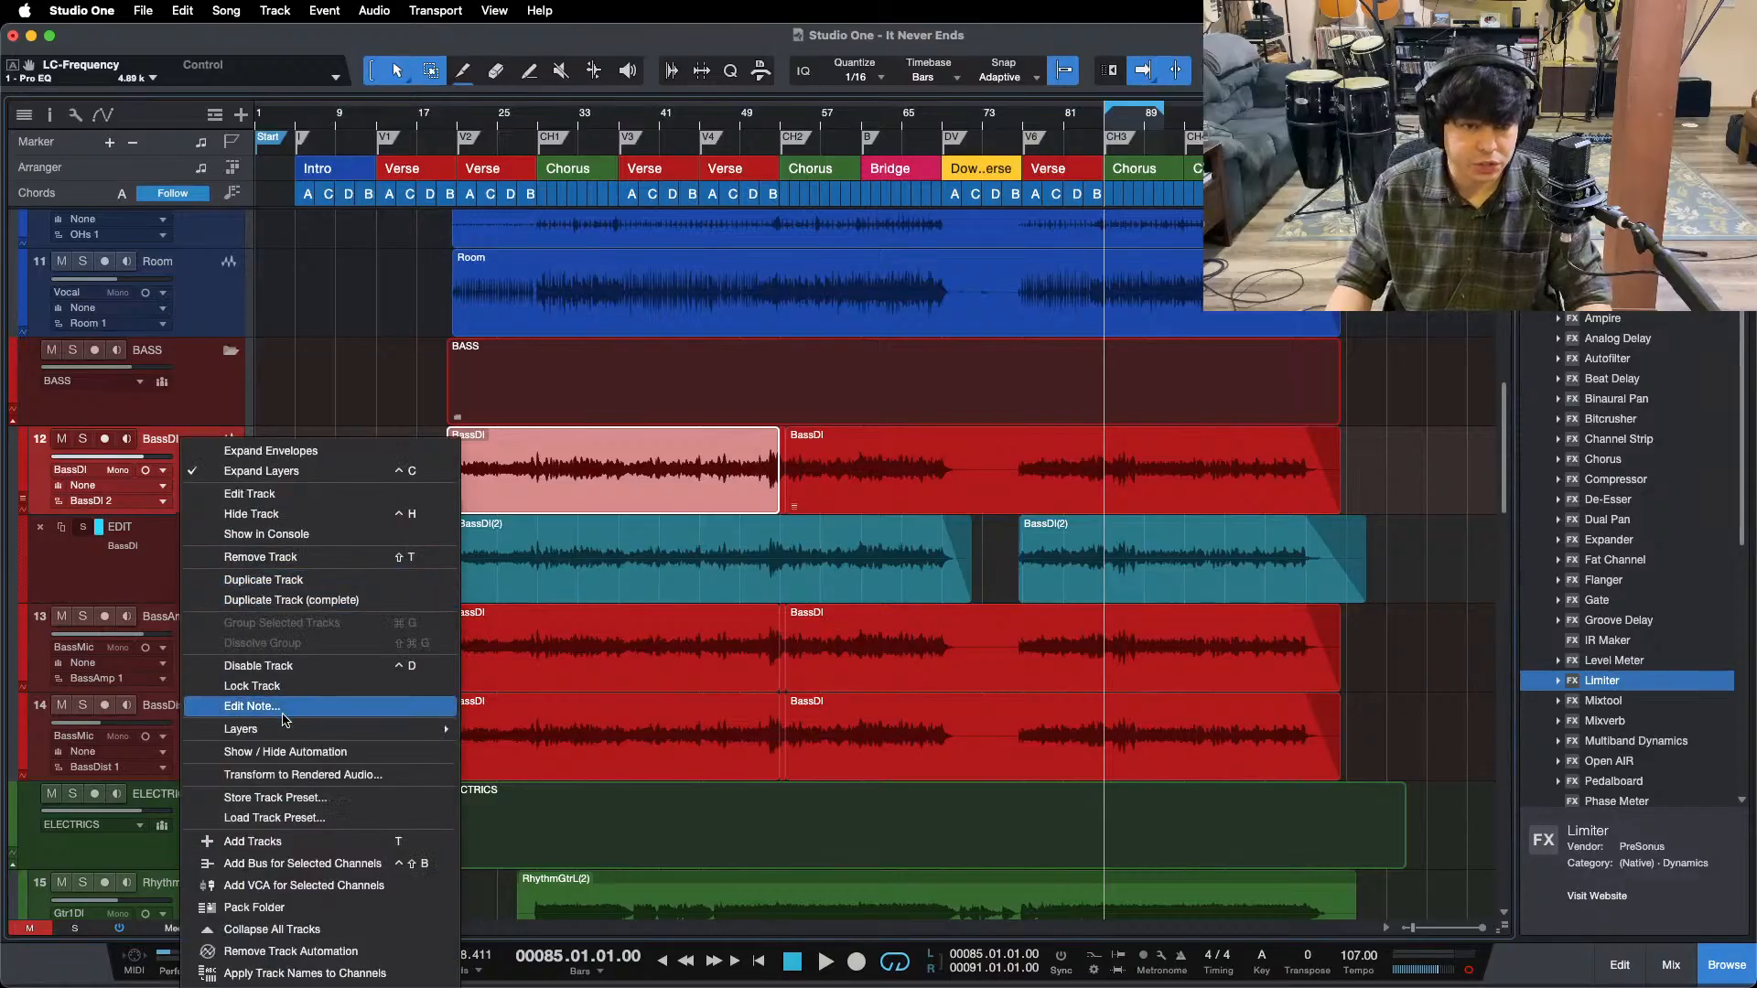
pyautogui.click(185, 426)
pyautogui.rightClick(197, 446)
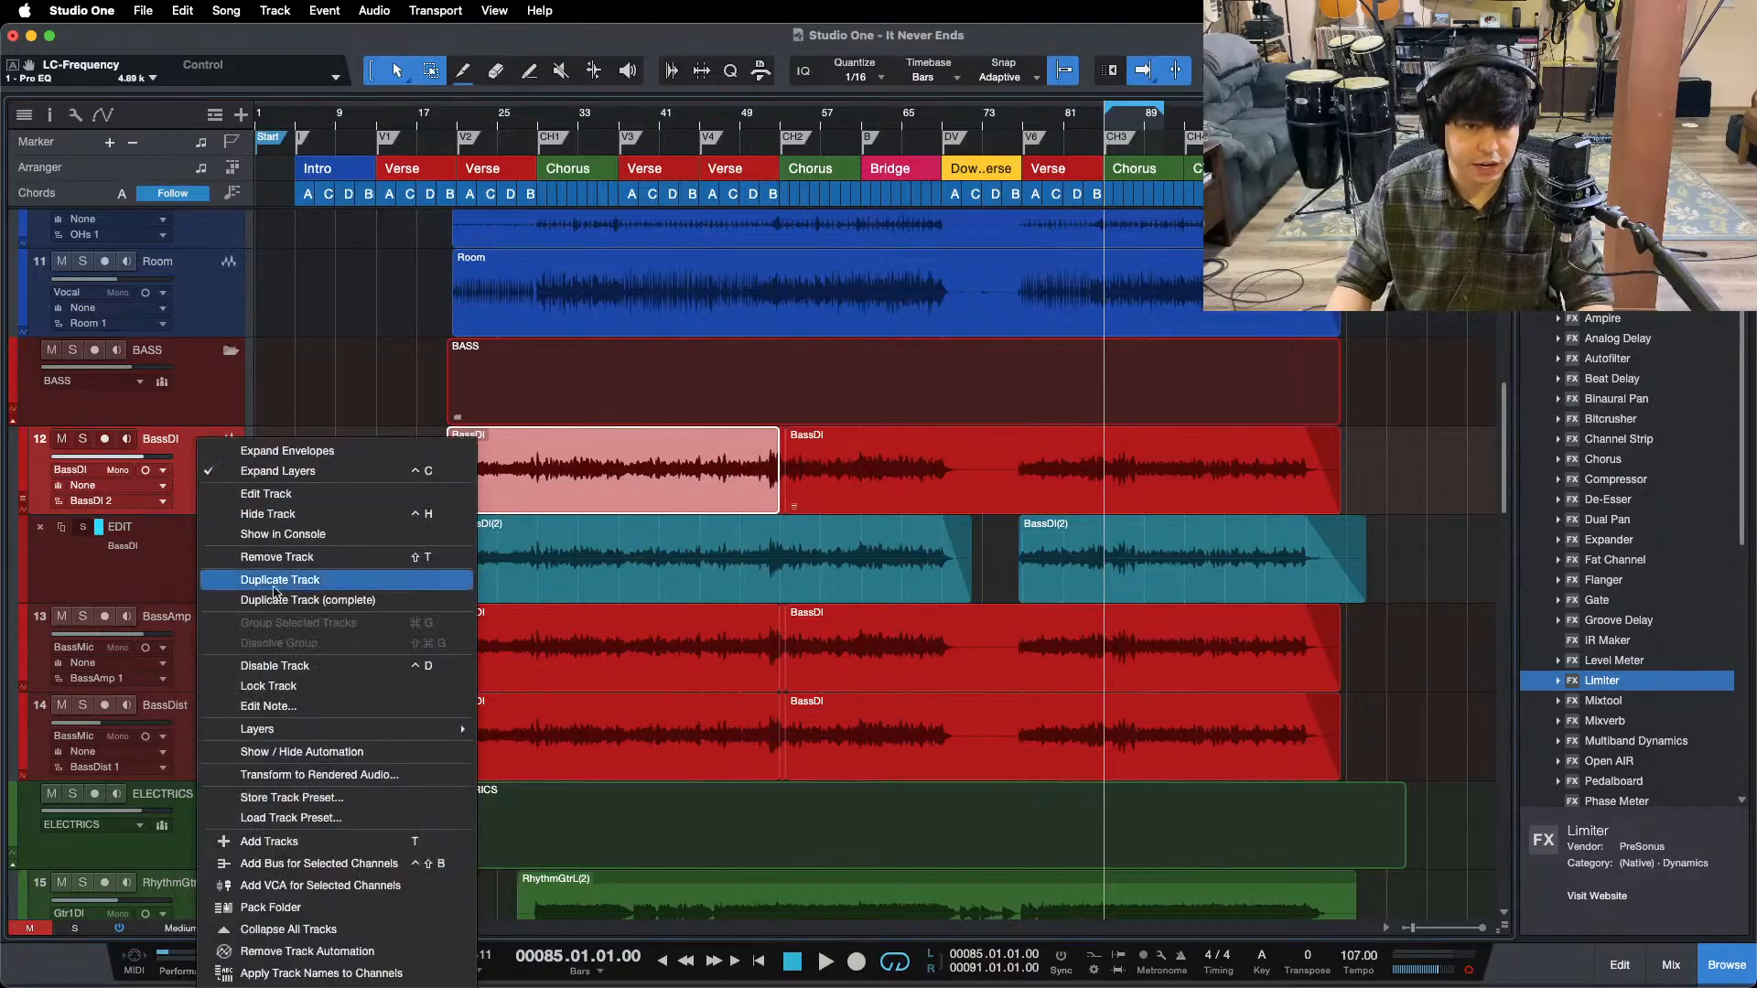
pyautogui.moveTo(289, 738)
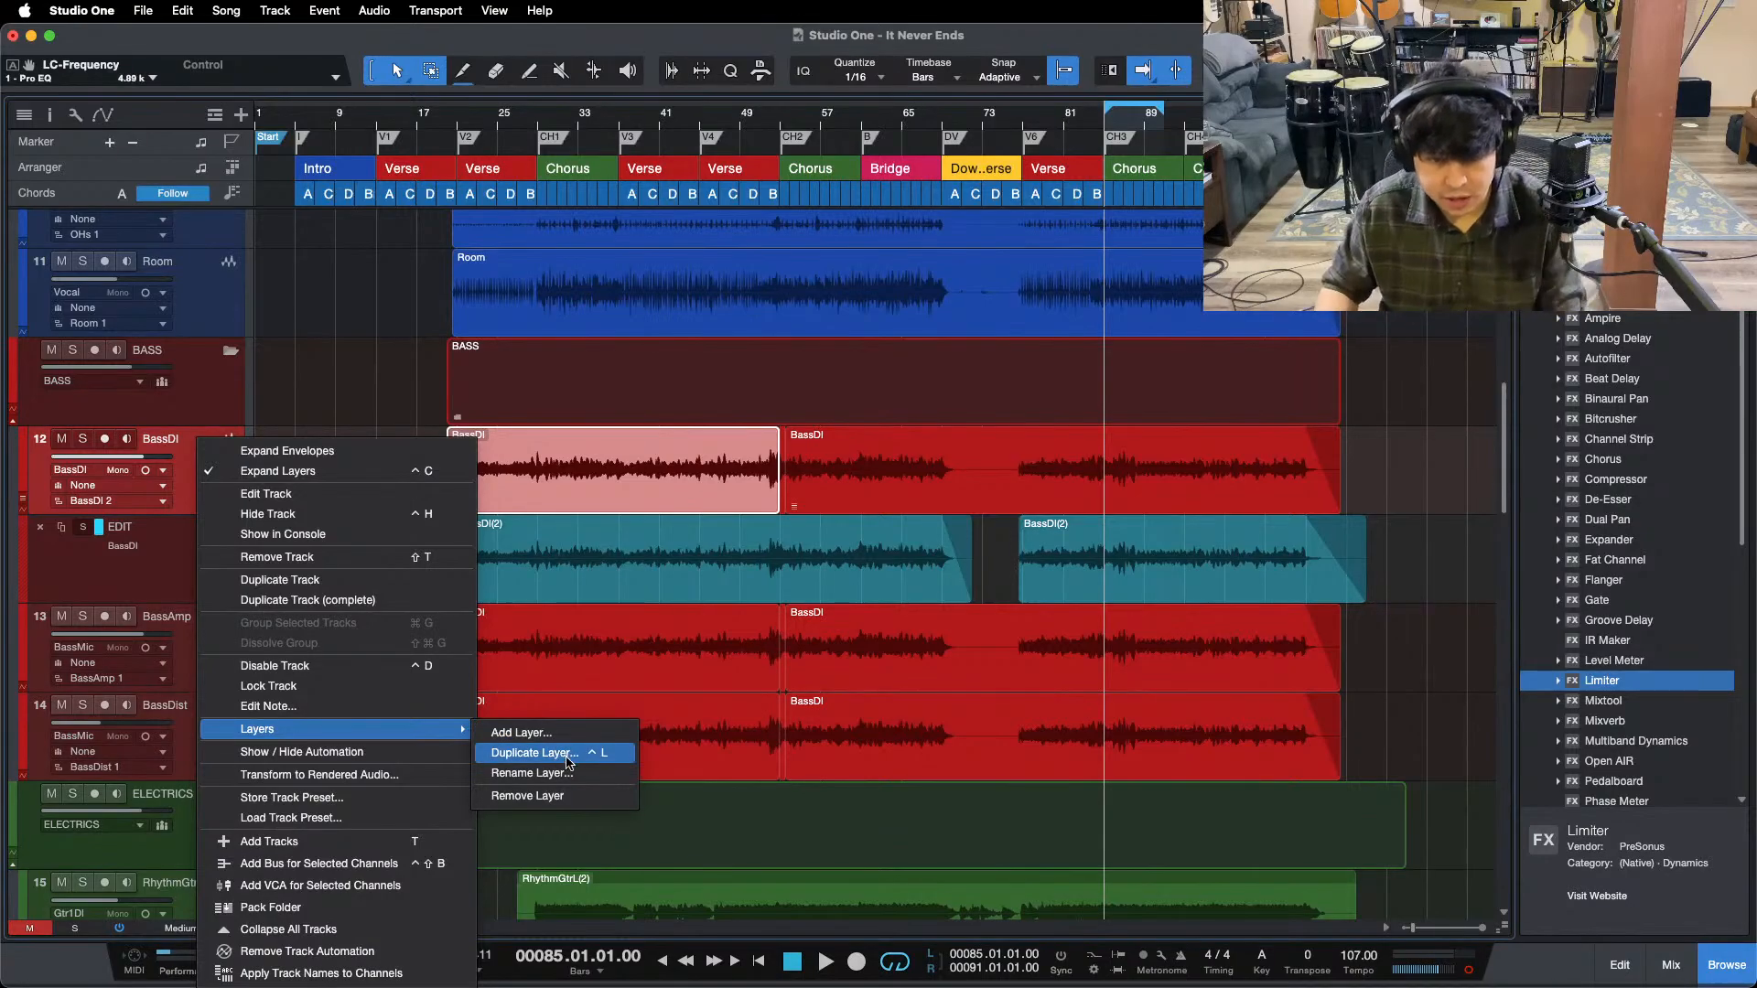
pyautogui.click(178, 414)
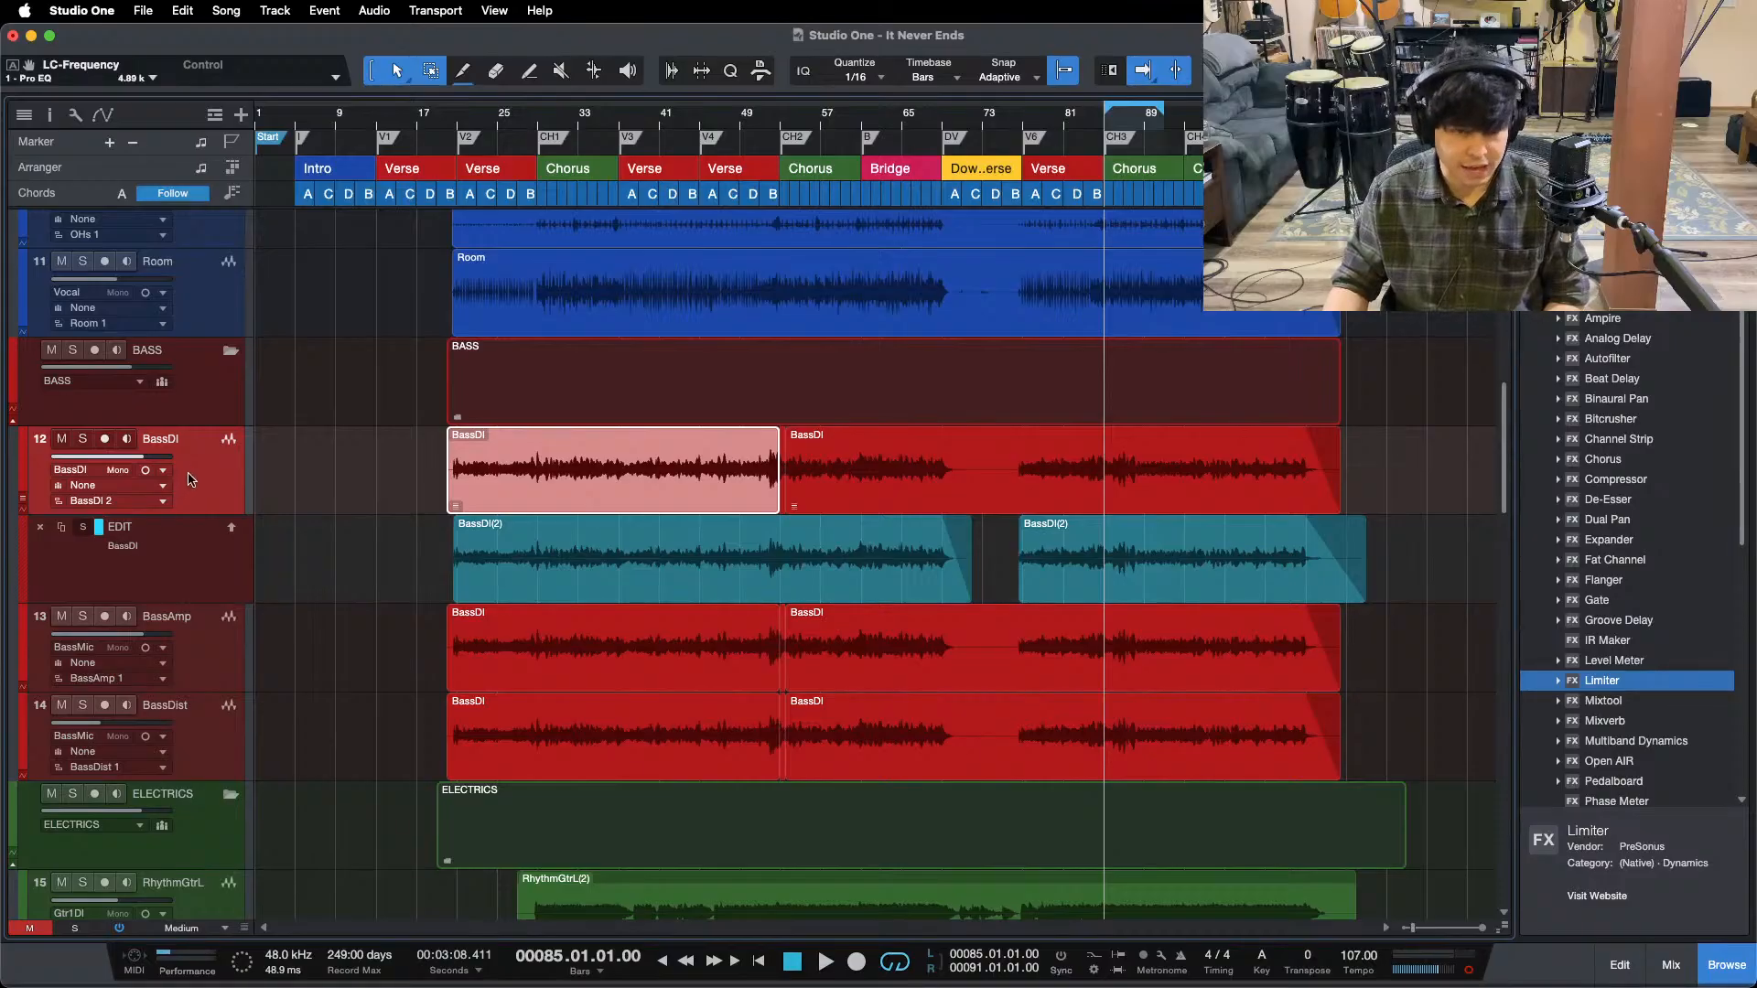
# - Collapse the BassDI layers and review the Add Layer command for the track
pyautogui.click(229, 439)
pyautogui.rightClick(212, 439)
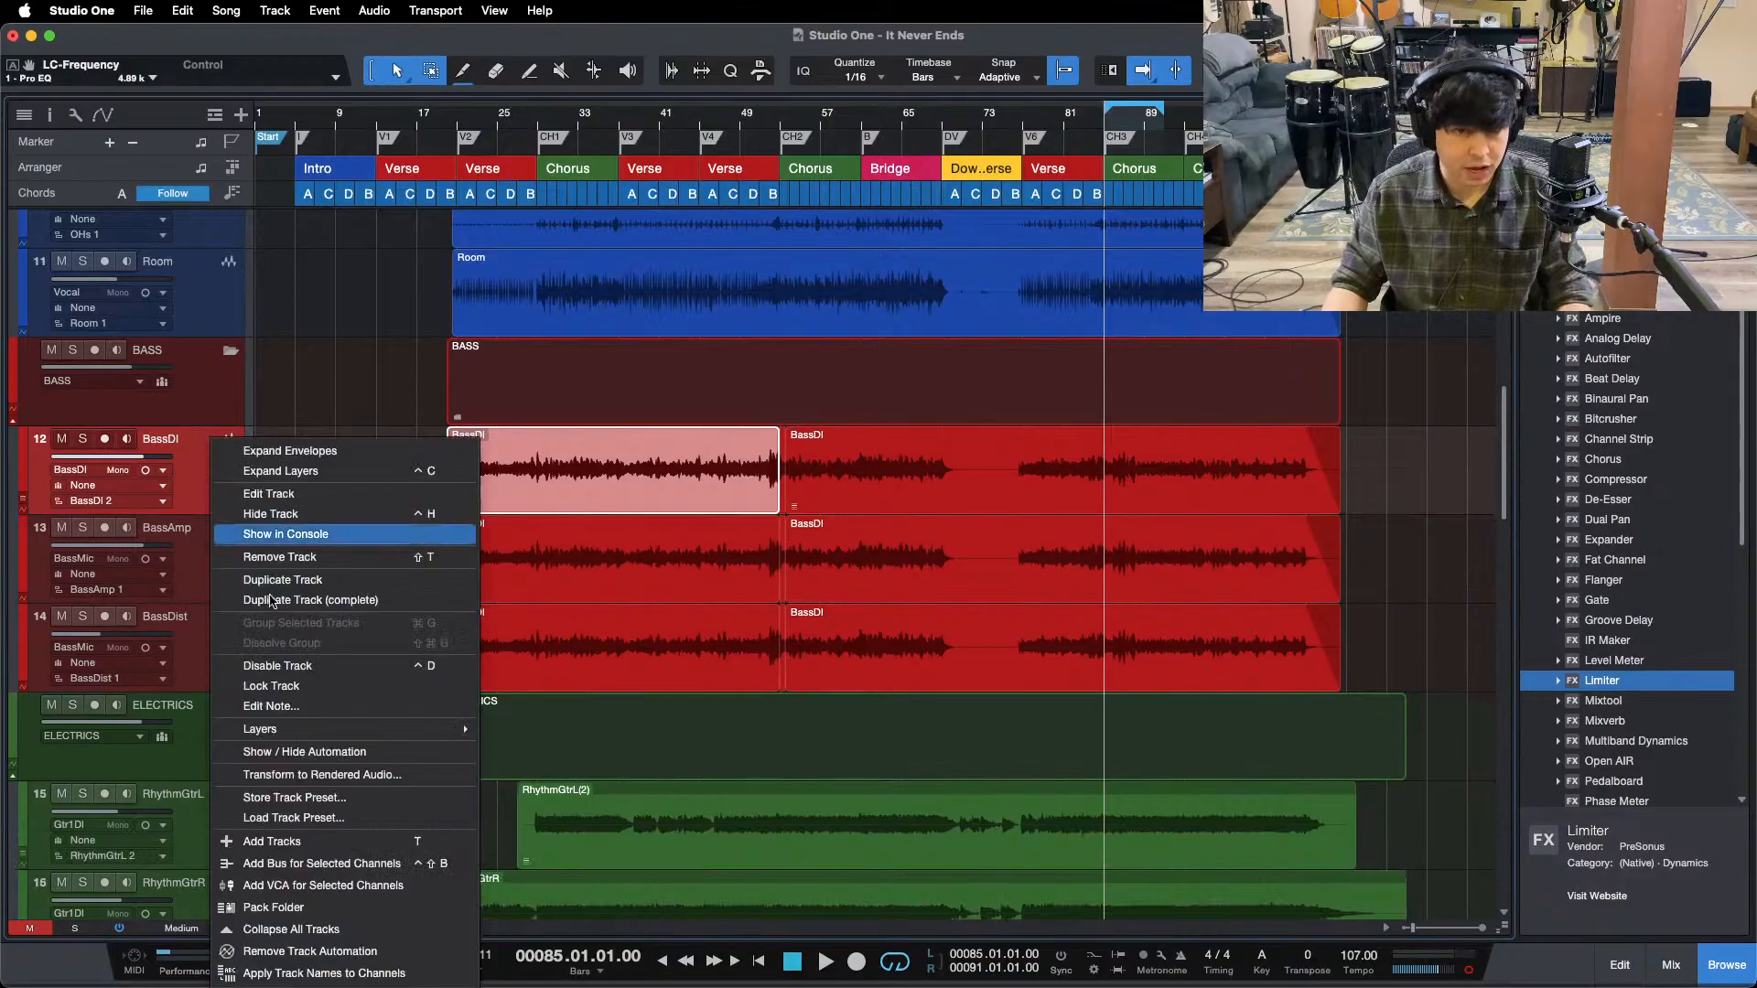
pyautogui.moveTo(336, 733)
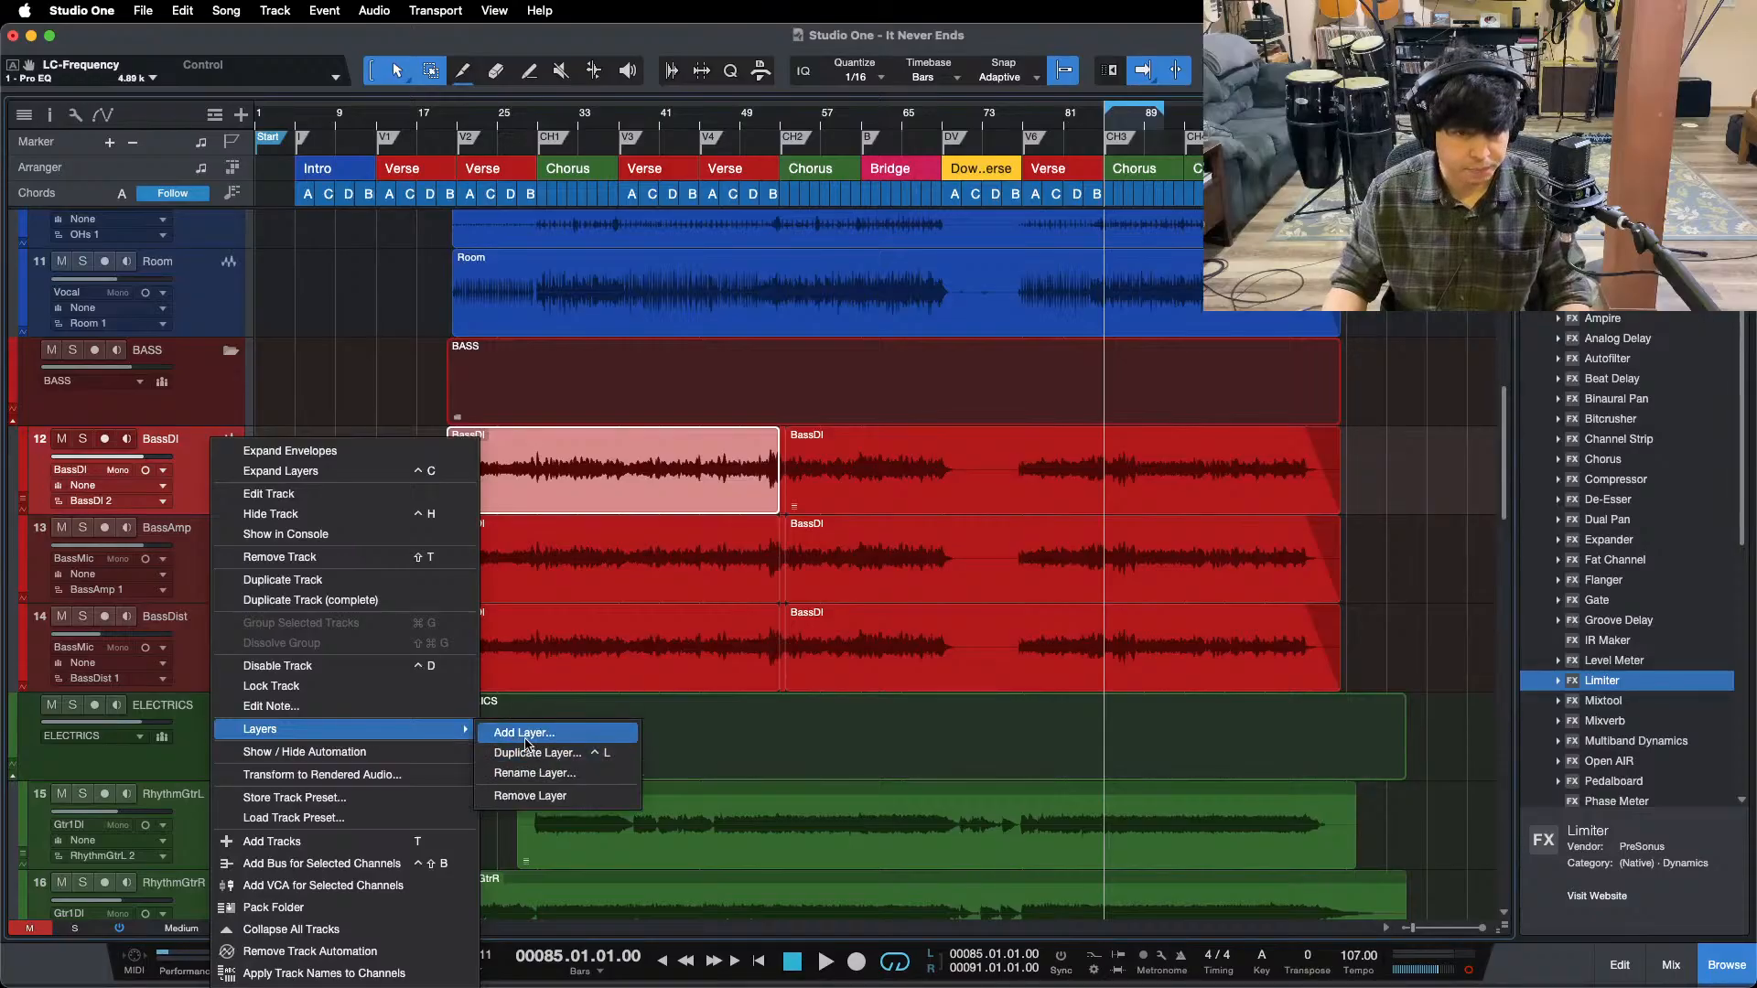
pyautogui.click(193, 445)
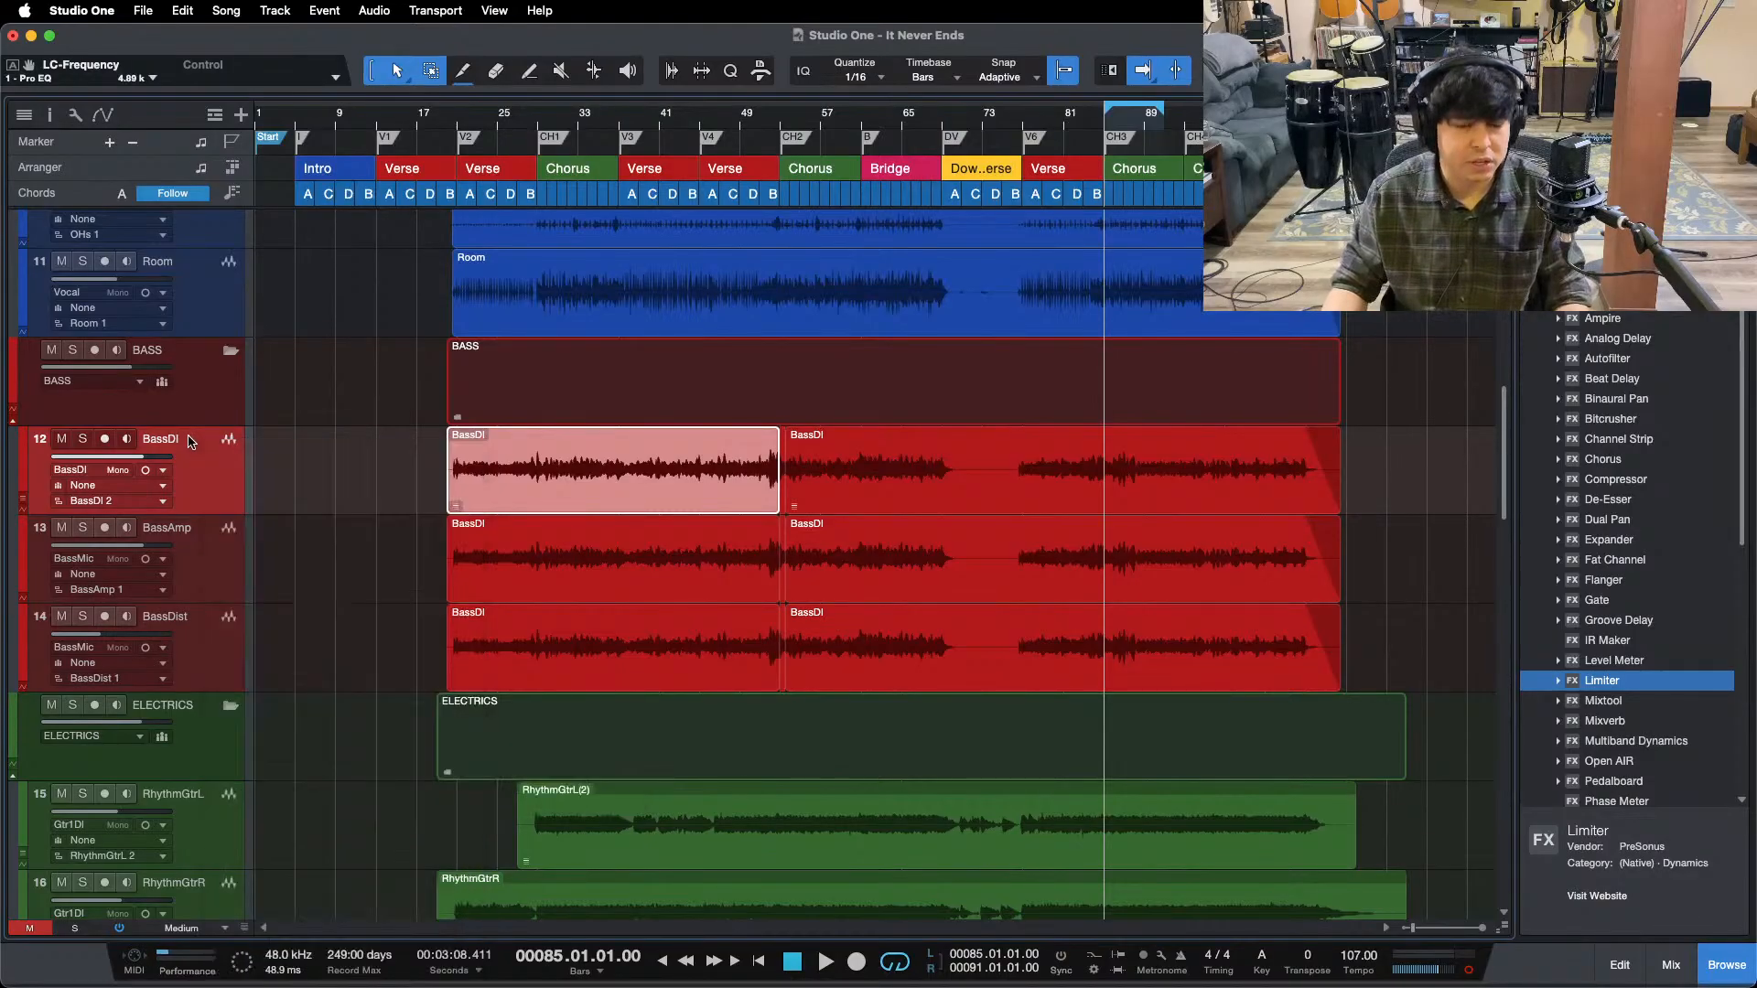
# - Toggle the BassDI track's layers open and closed, leaving them collapsed
pyautogui.hotkey('ctrl', 'c')
pyautogui.hotkey('ctrl', 'c')
pyautogui.hotkey('ctrl', 'c')
pyautogui.hotkey('ctrl', 'c')
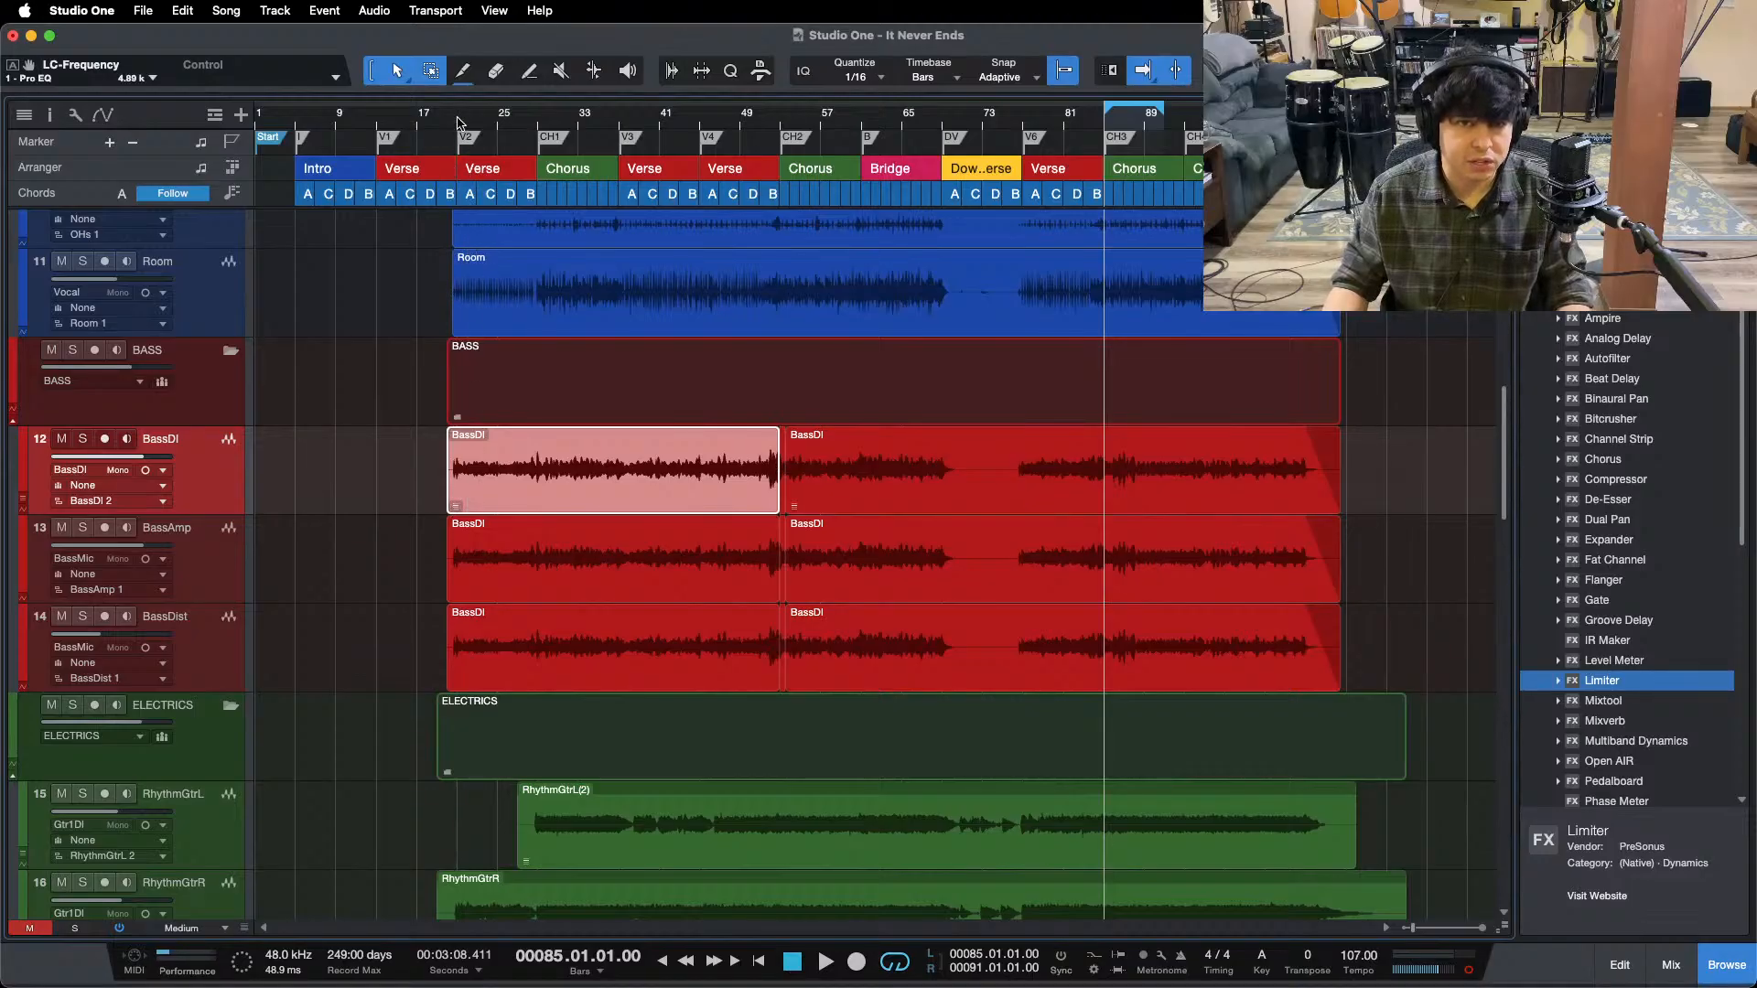
# - Compare the start of the BassDI clip with the BassAmp clip at bar 20 for the layer indicator
pyautogui.moveTo(458, 122); pyautogui.dragTo(617, 208)
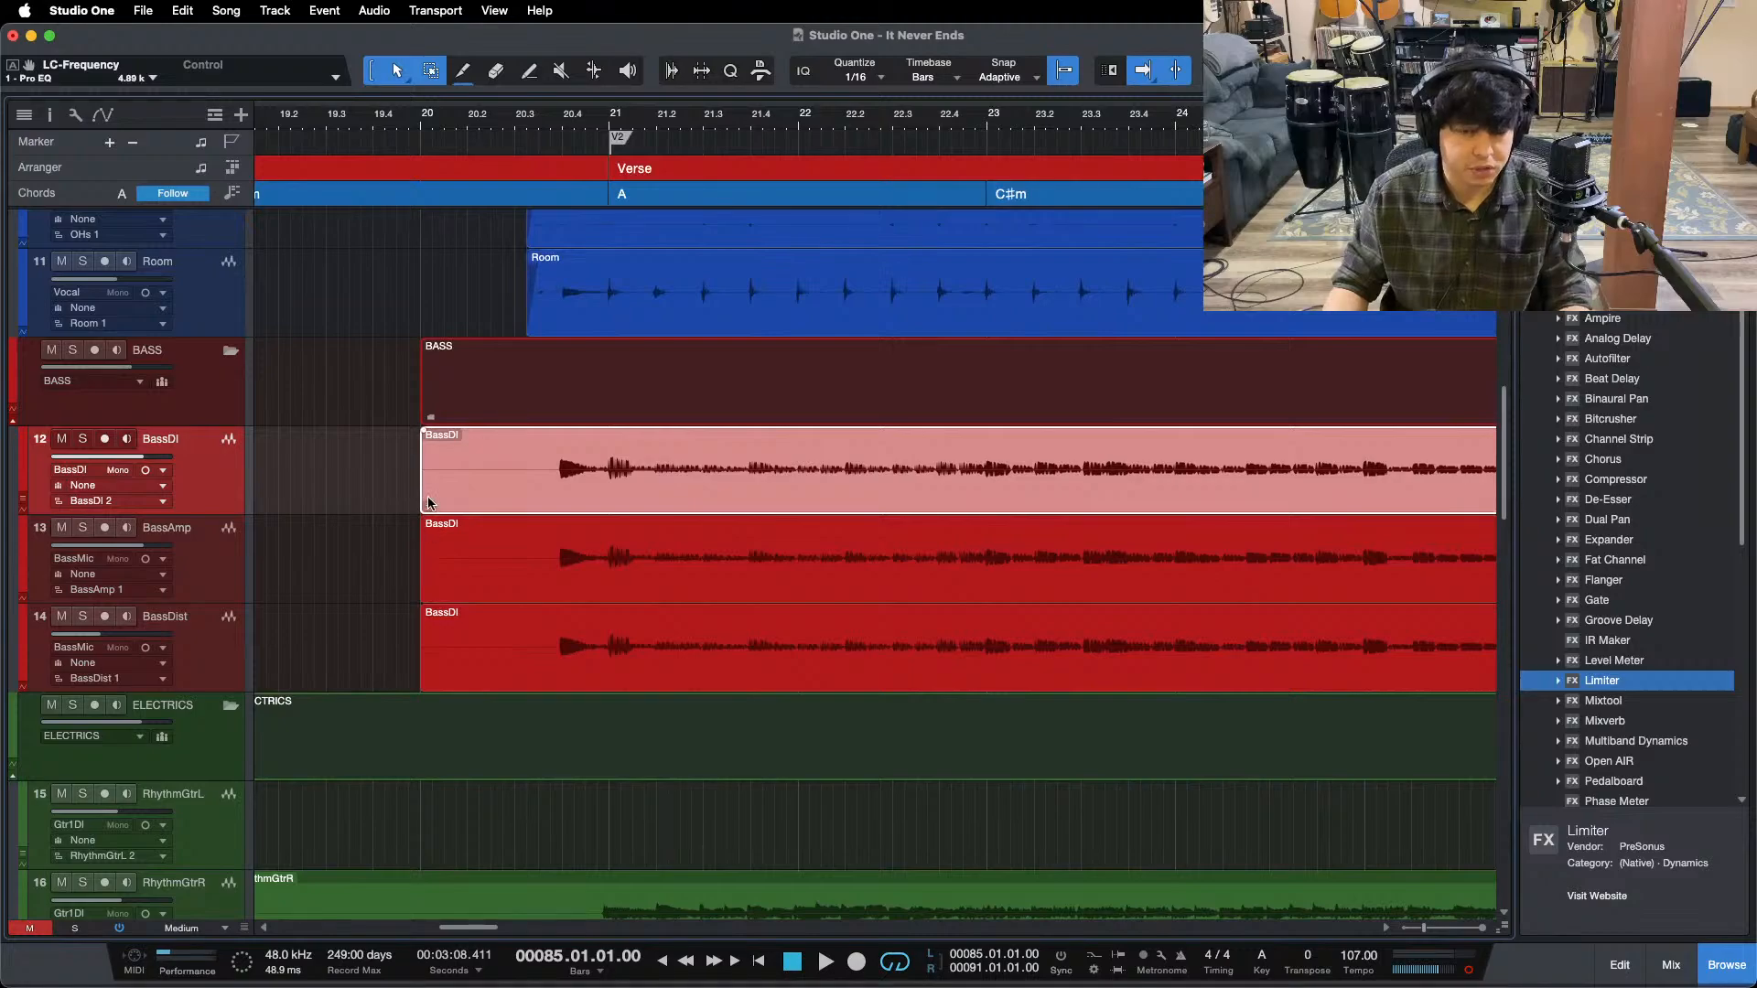
pyautogui.click(452, 574)
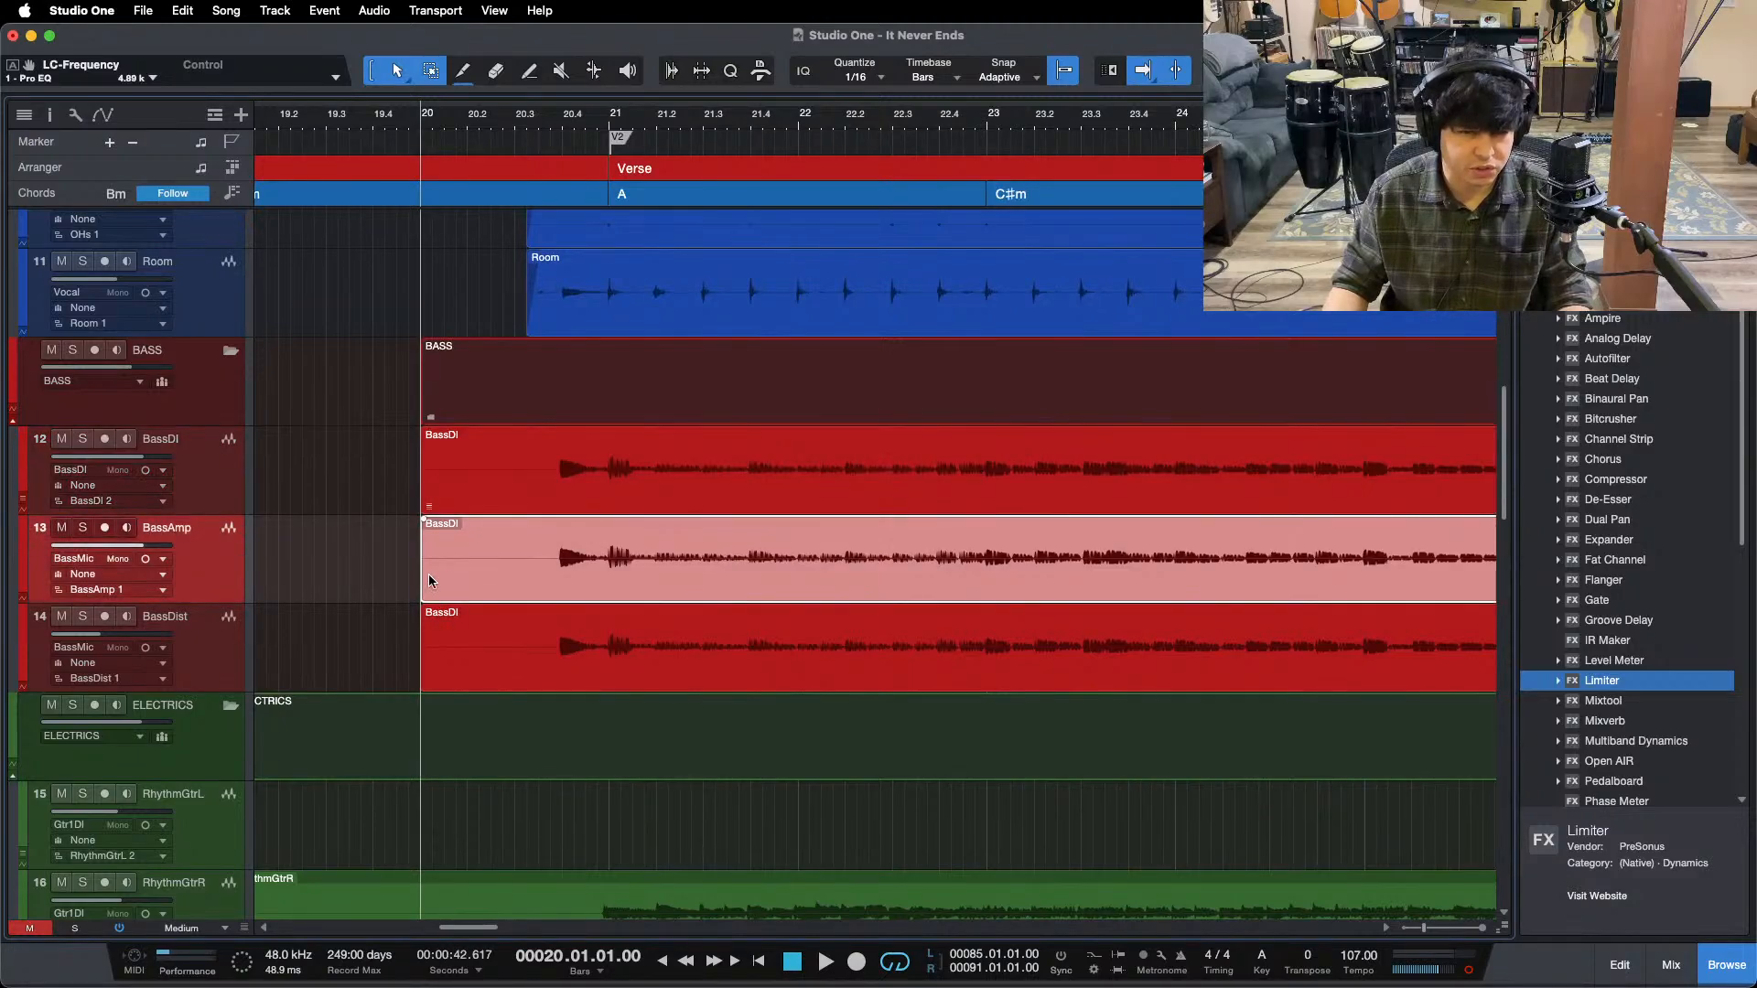
pyautogui.click(447, 492)
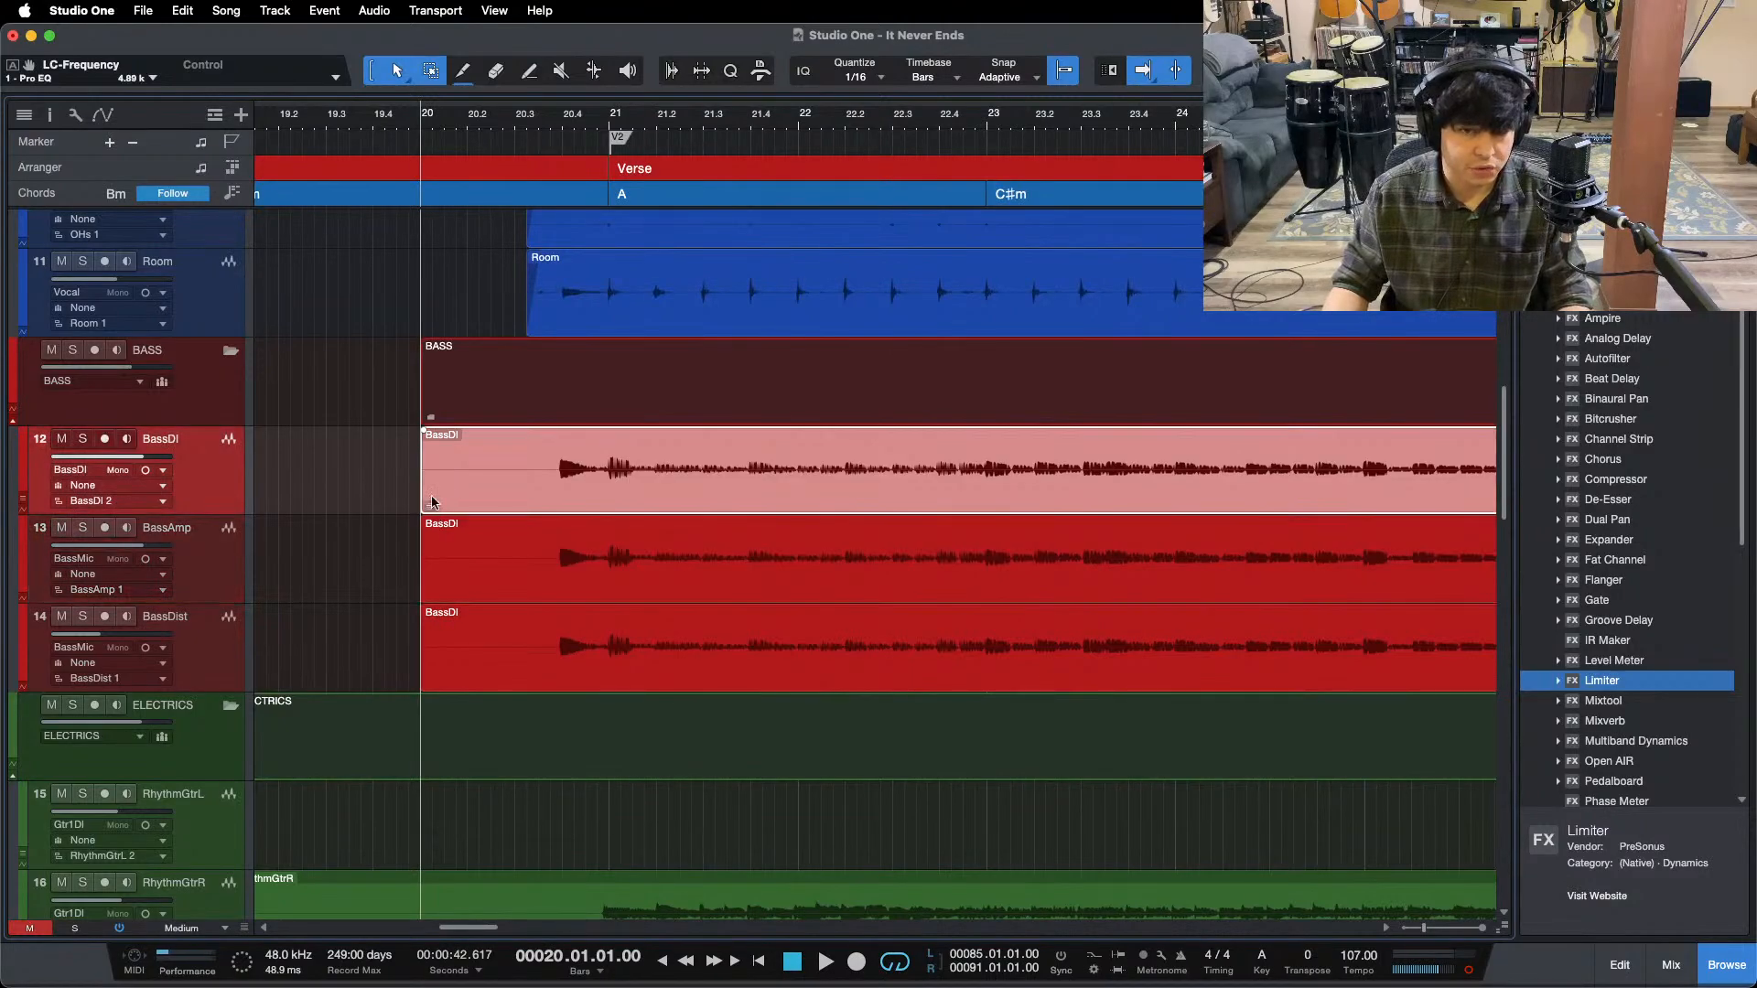
pyautogui.press('z')
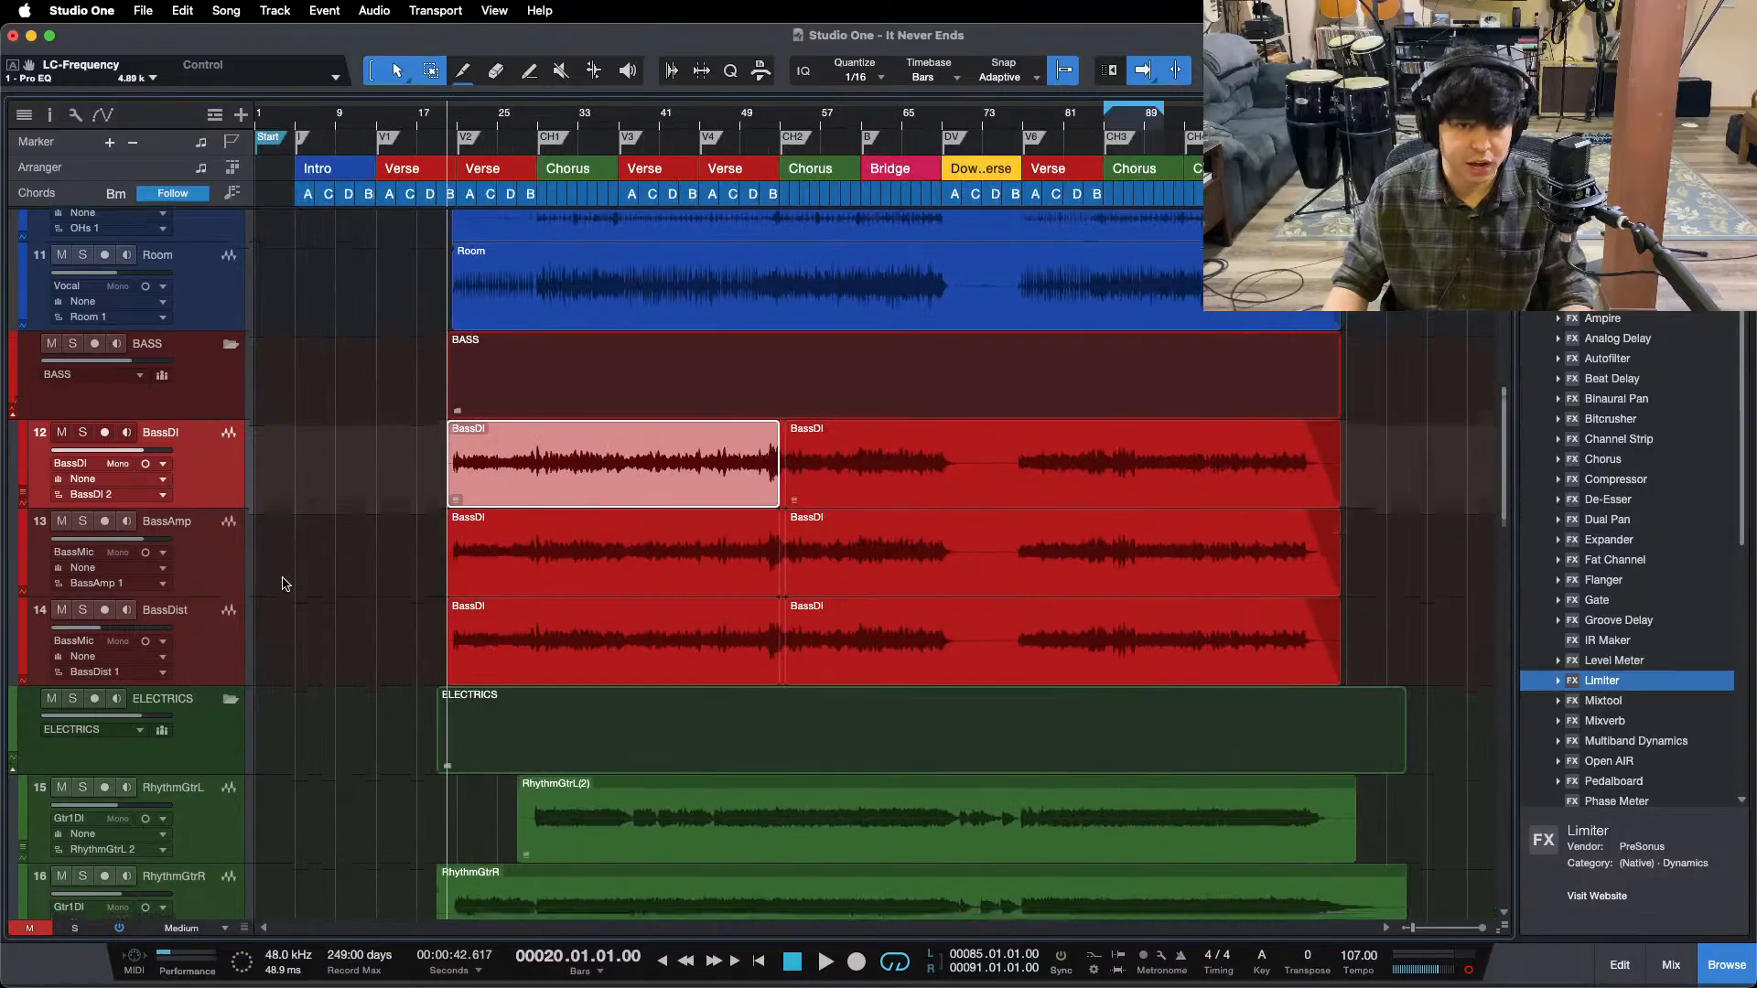
# - Expand the RhythmGtrL track's layers to examine its DI layer, and collapse them again
pyautogui.scroll(-5, 283, 580)
pyautogui.click(213, 546)
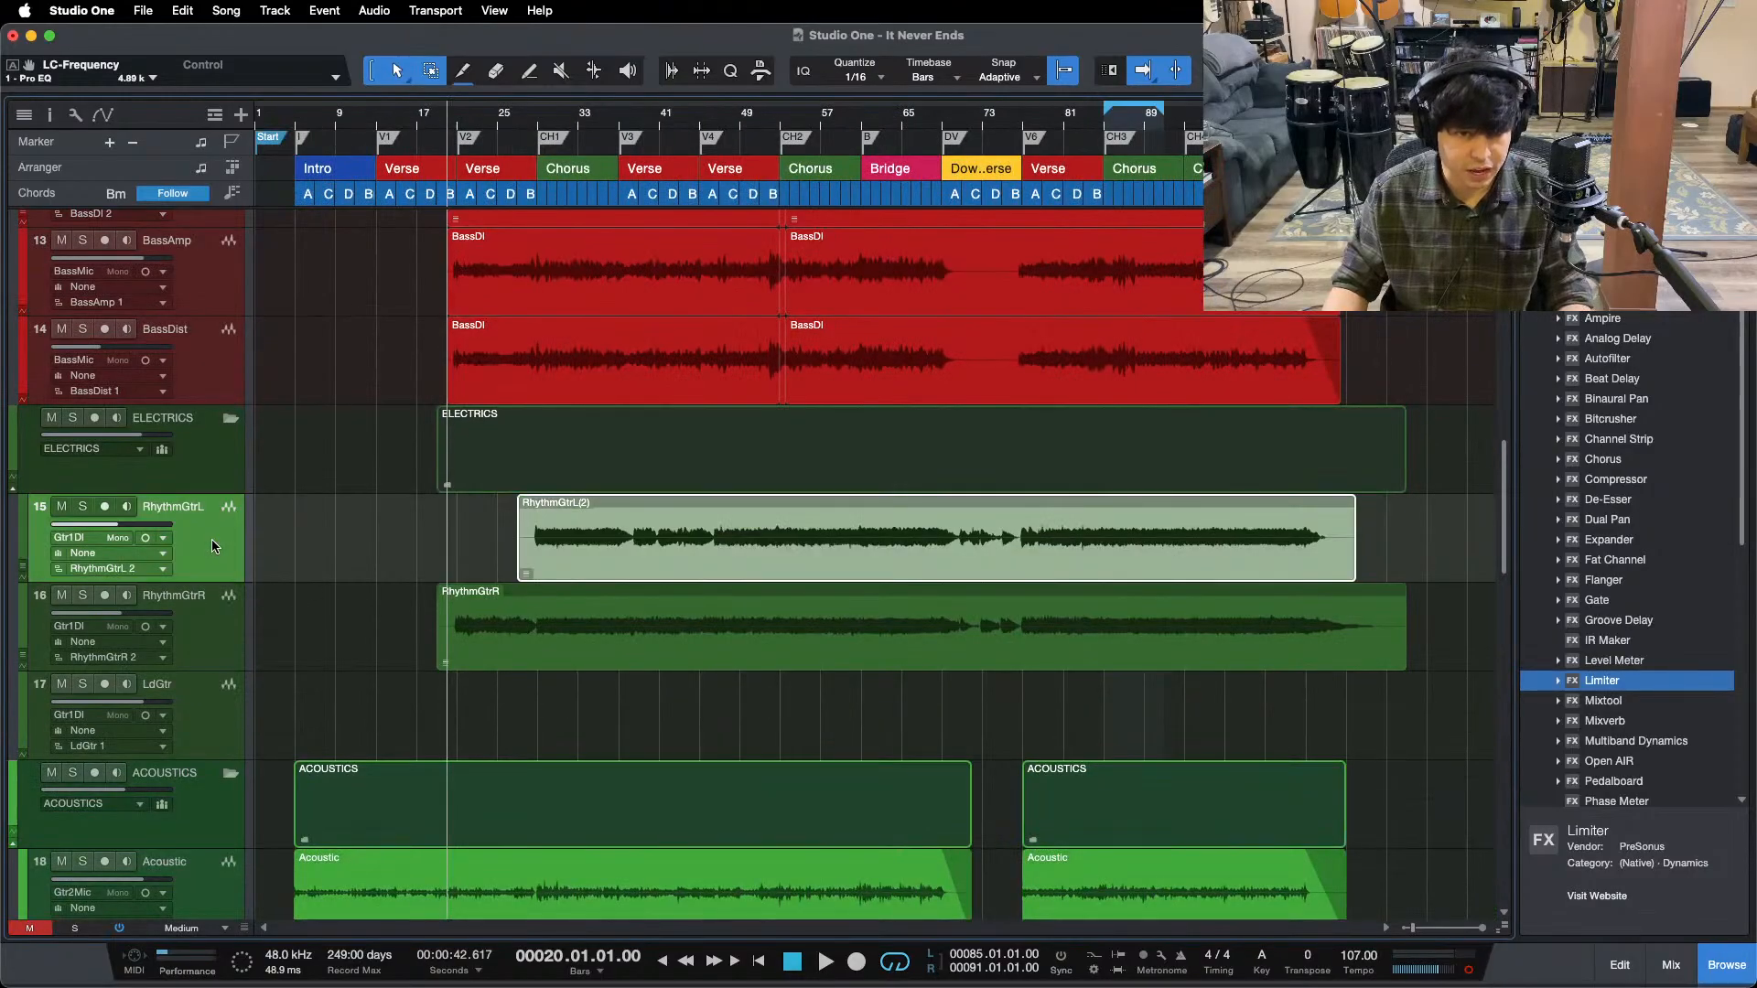
pyautogui.press('l')
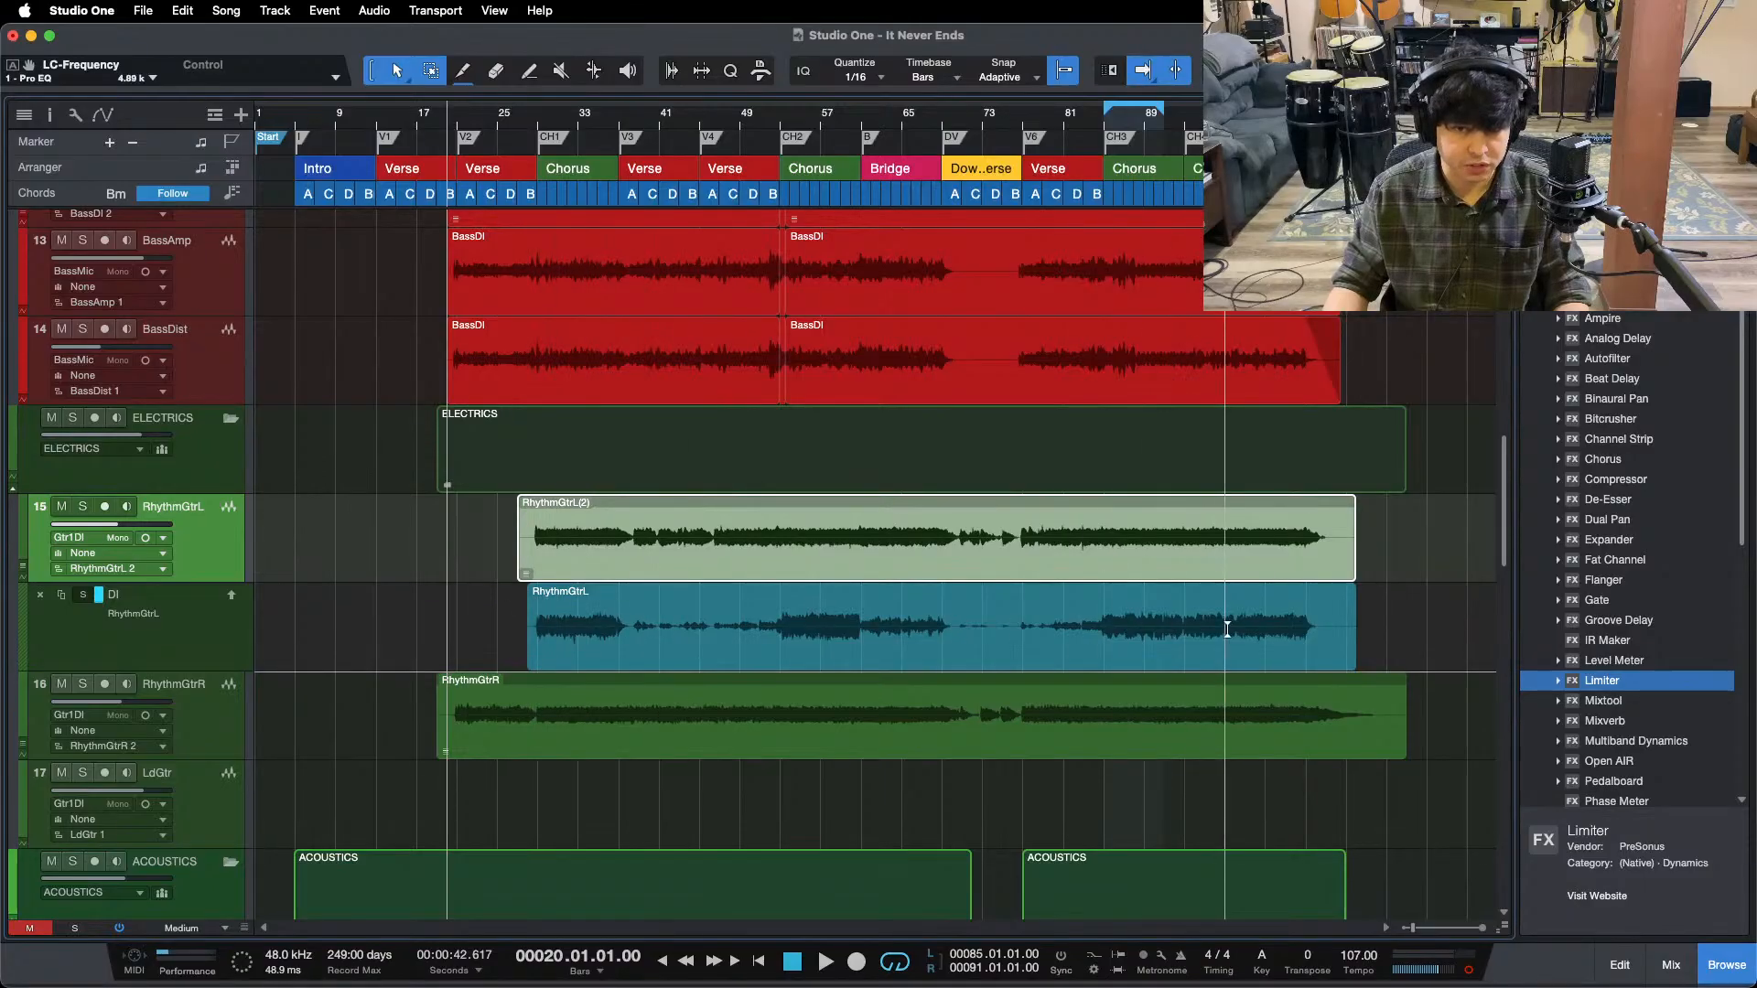
pyautogui.click(22, 567)
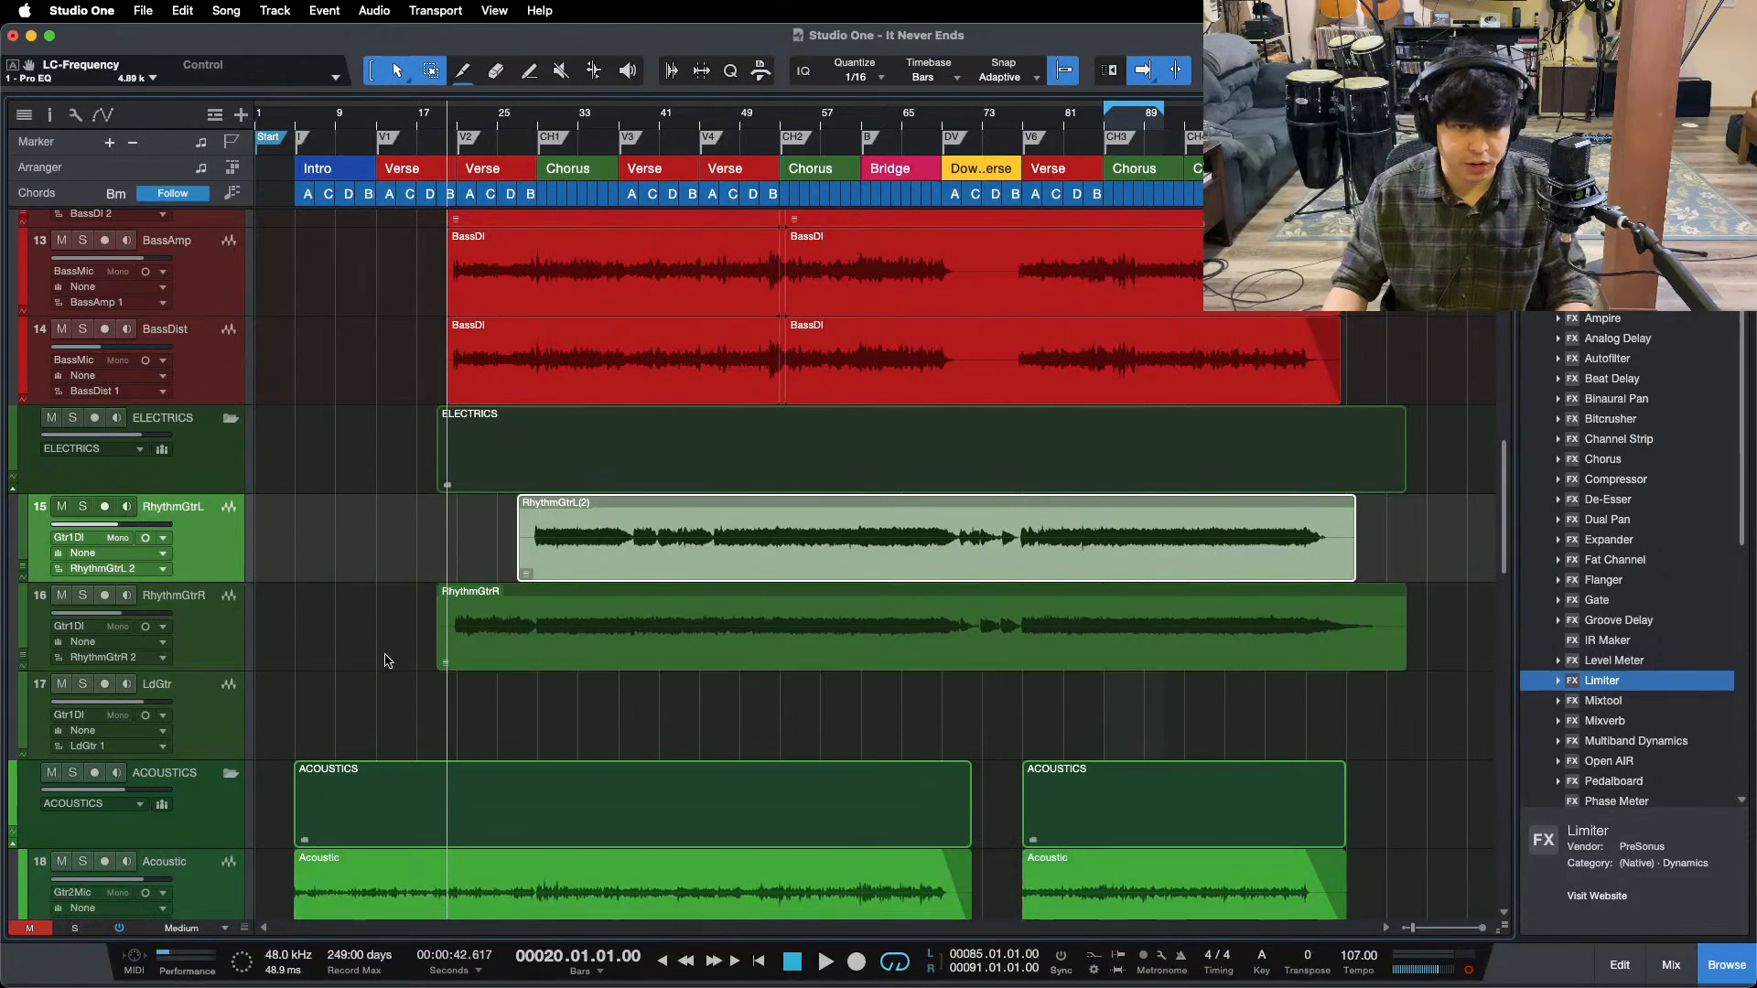
# - Expand the Piano track's layers to examine its TAKE 1 layer, and collapse them again
pyautogui.scroll(-10, 384, 660)
pyautogui.scroll(2, 385, 660)
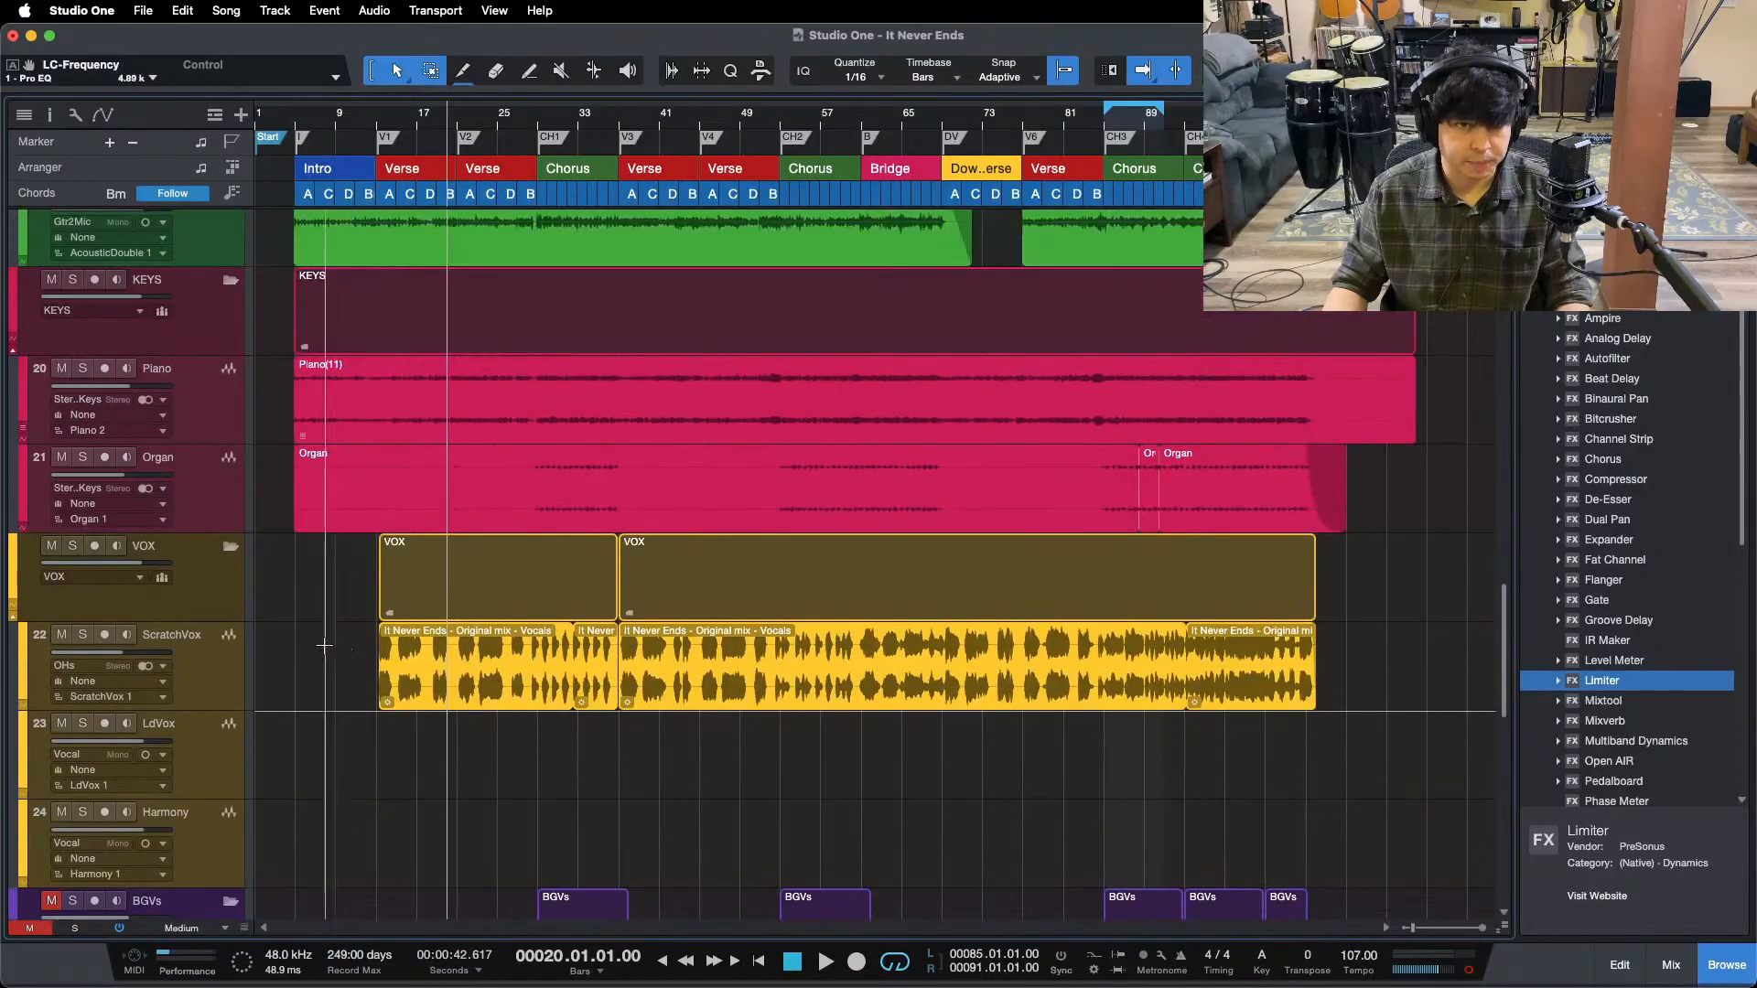
pyautogui.click(226, 404)
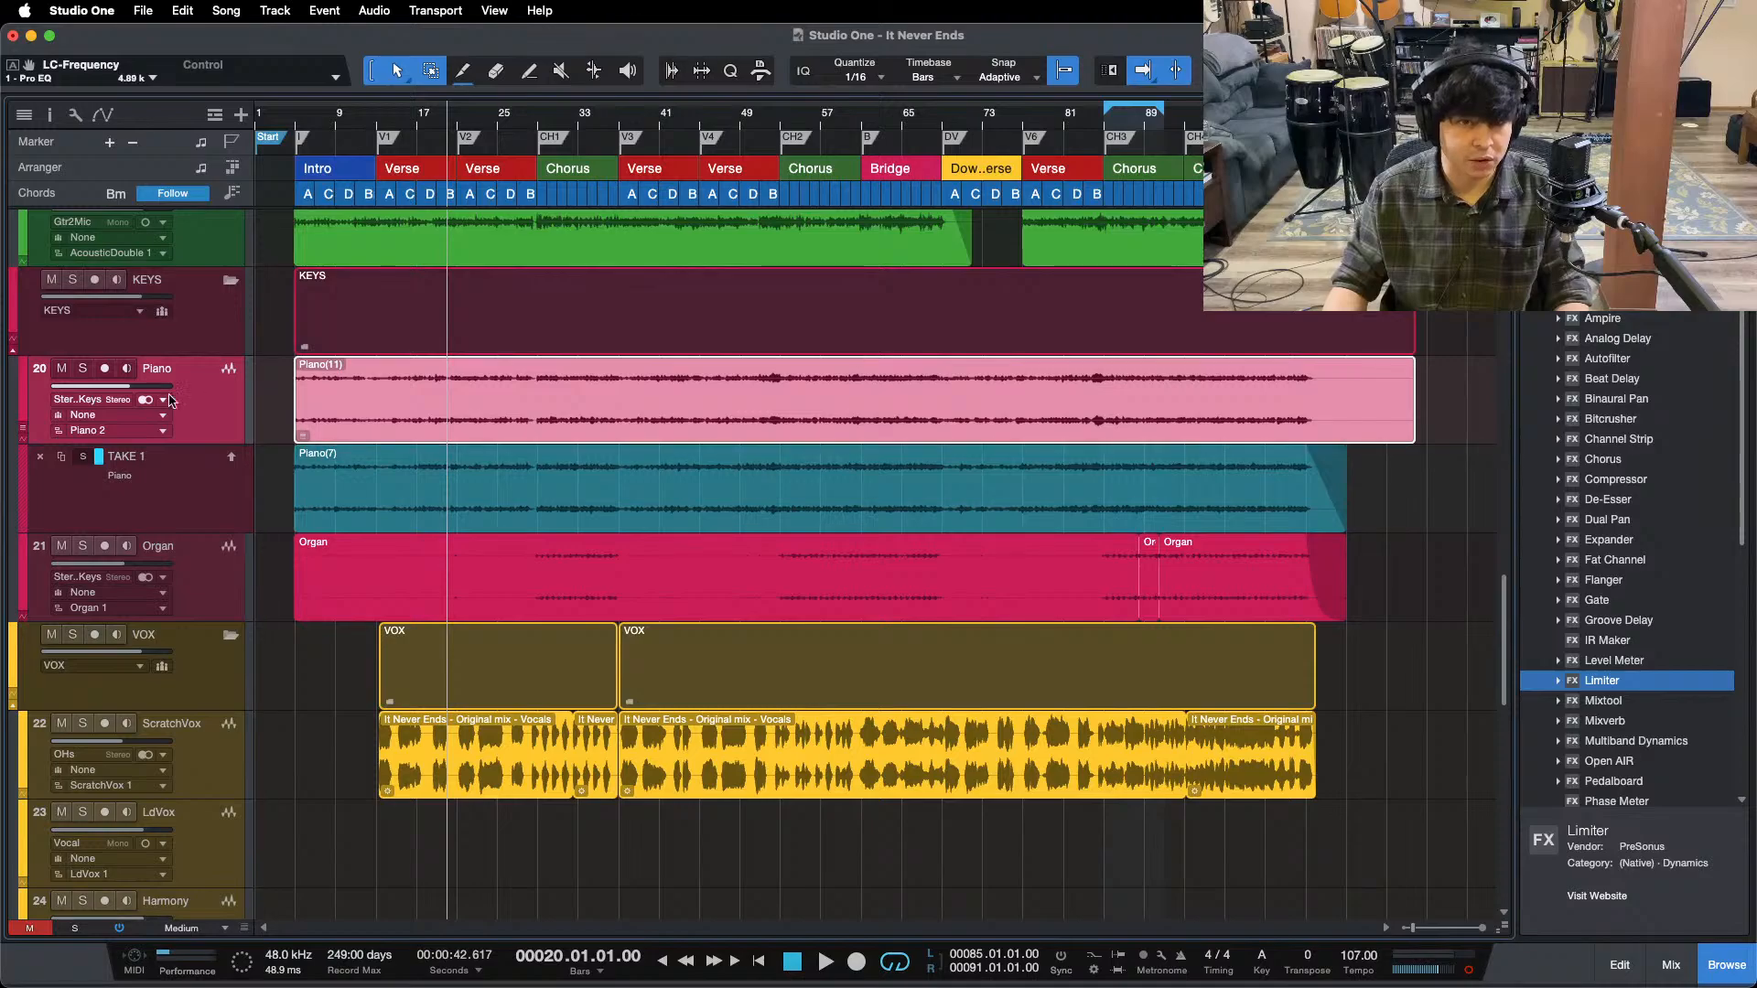
pyautogui.click(206, 412)
pyautogui.scroll(-1, 291, 690)
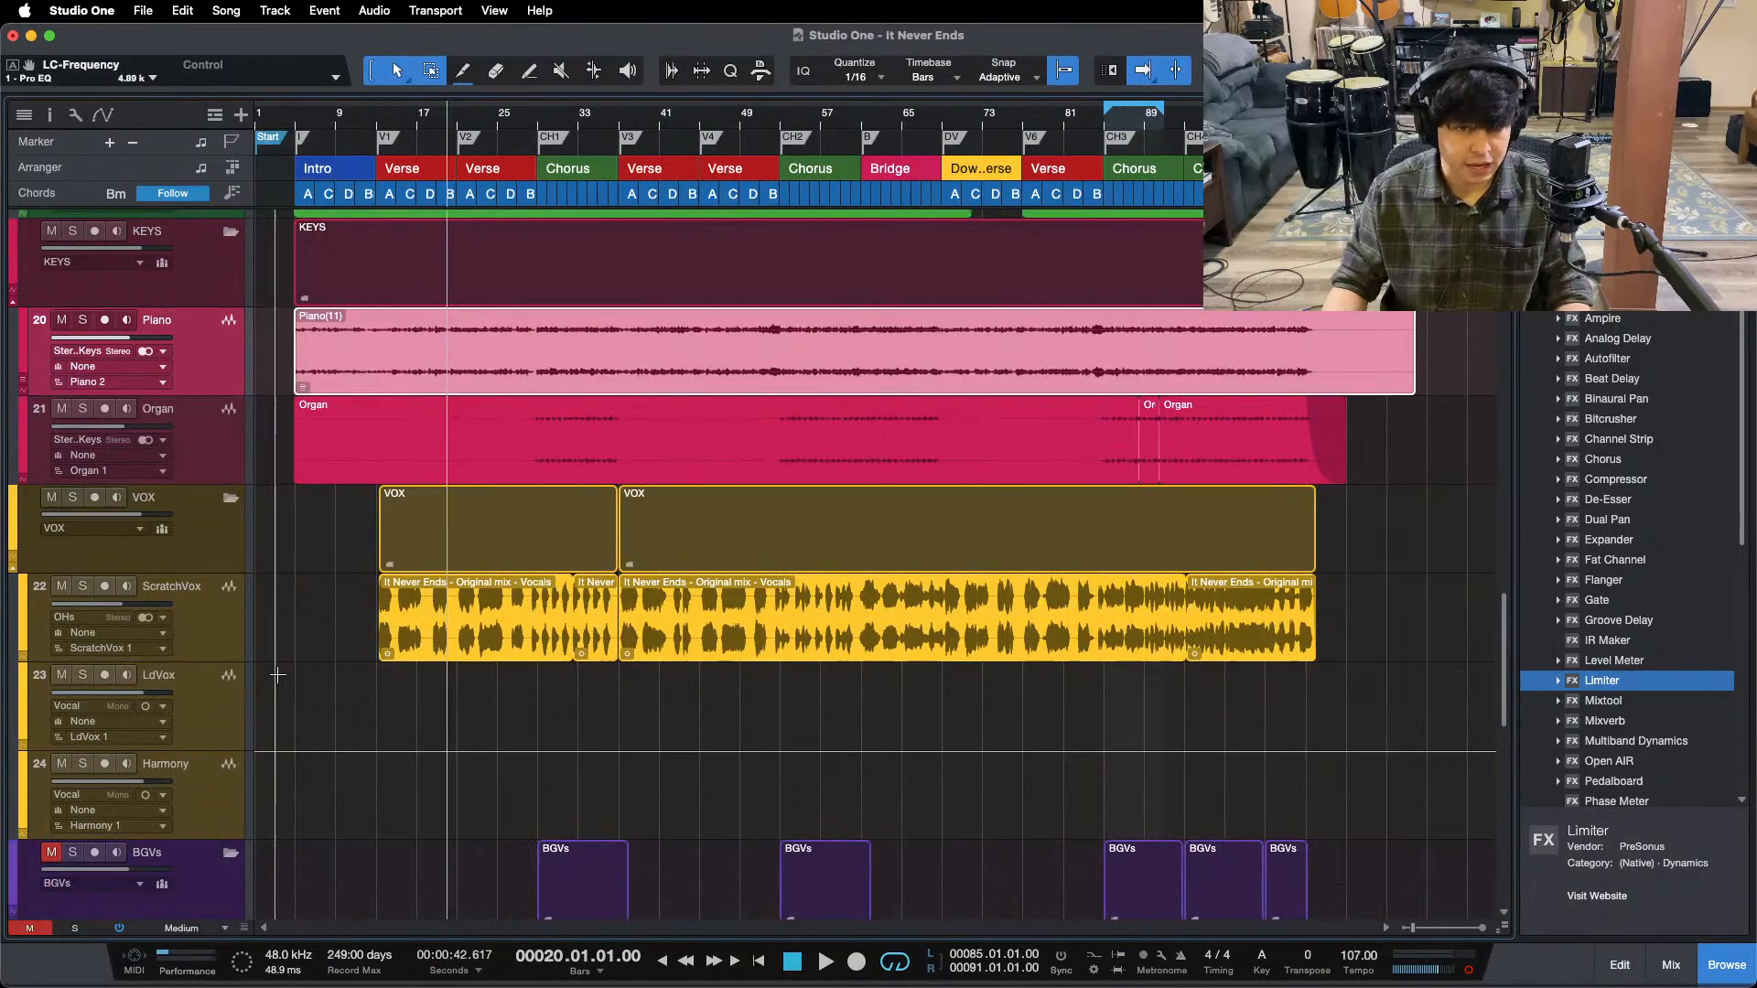
pyautogui.scroll(-8, 400, 745)
pyautogui.moveTo(877, 984)
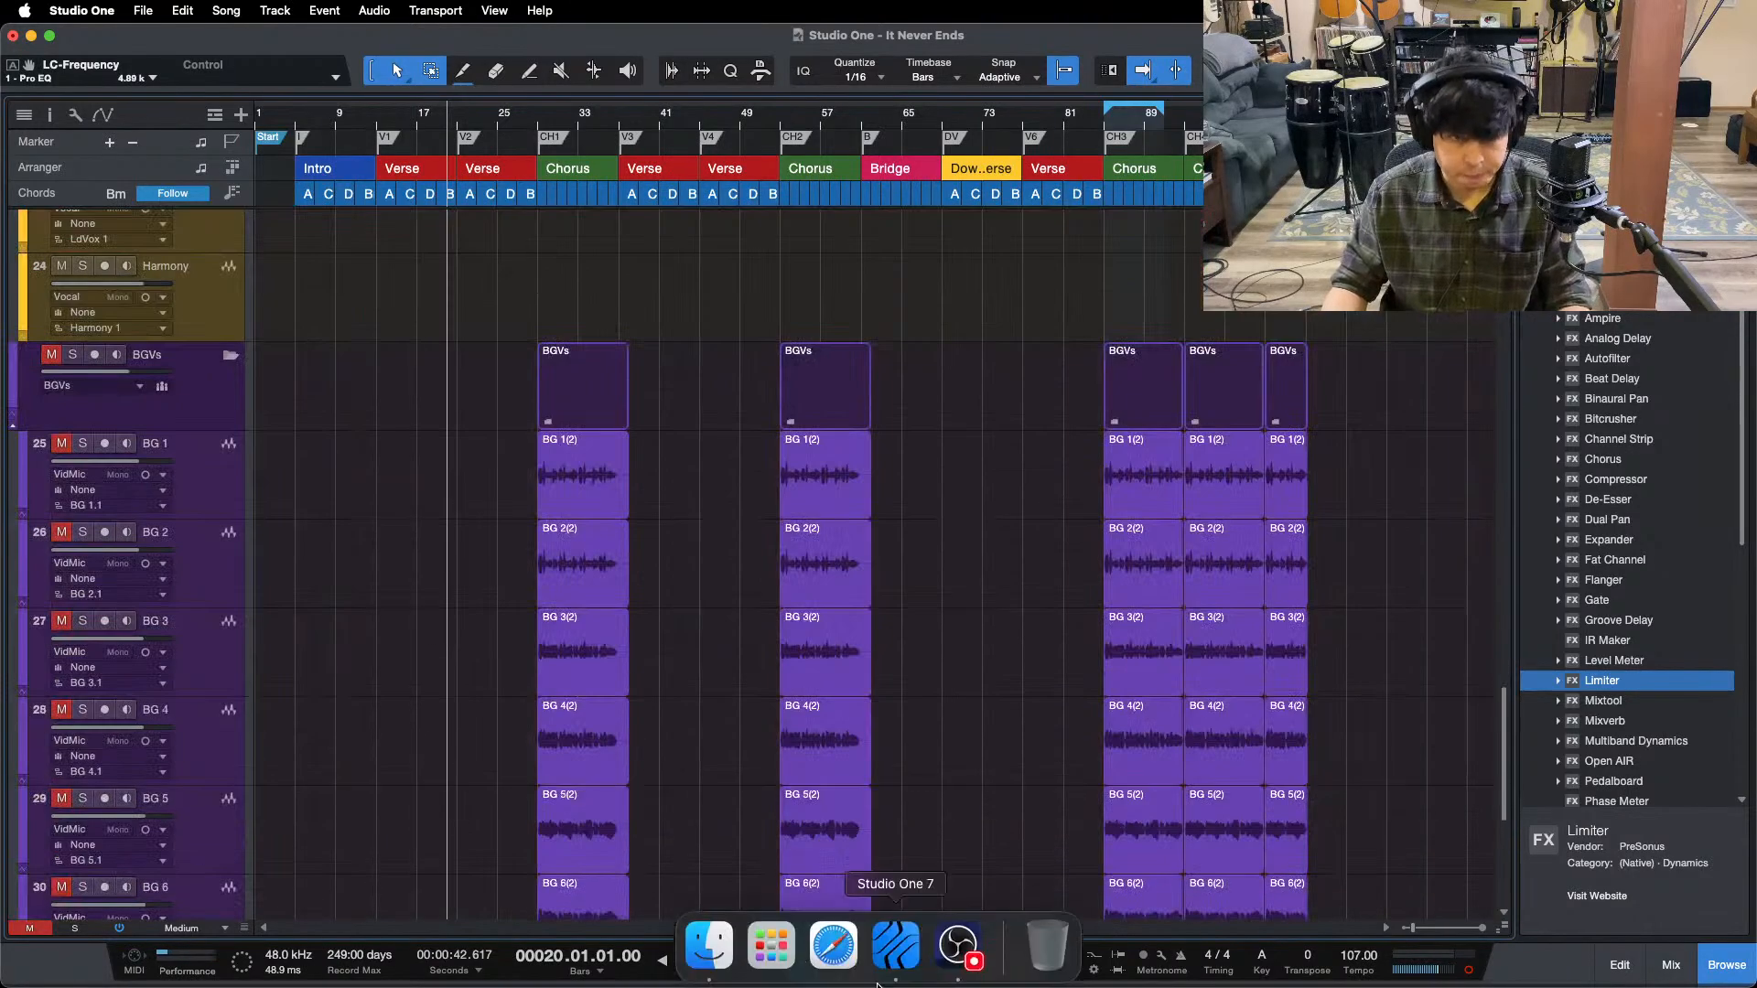
pyautogui.click(947, 952)
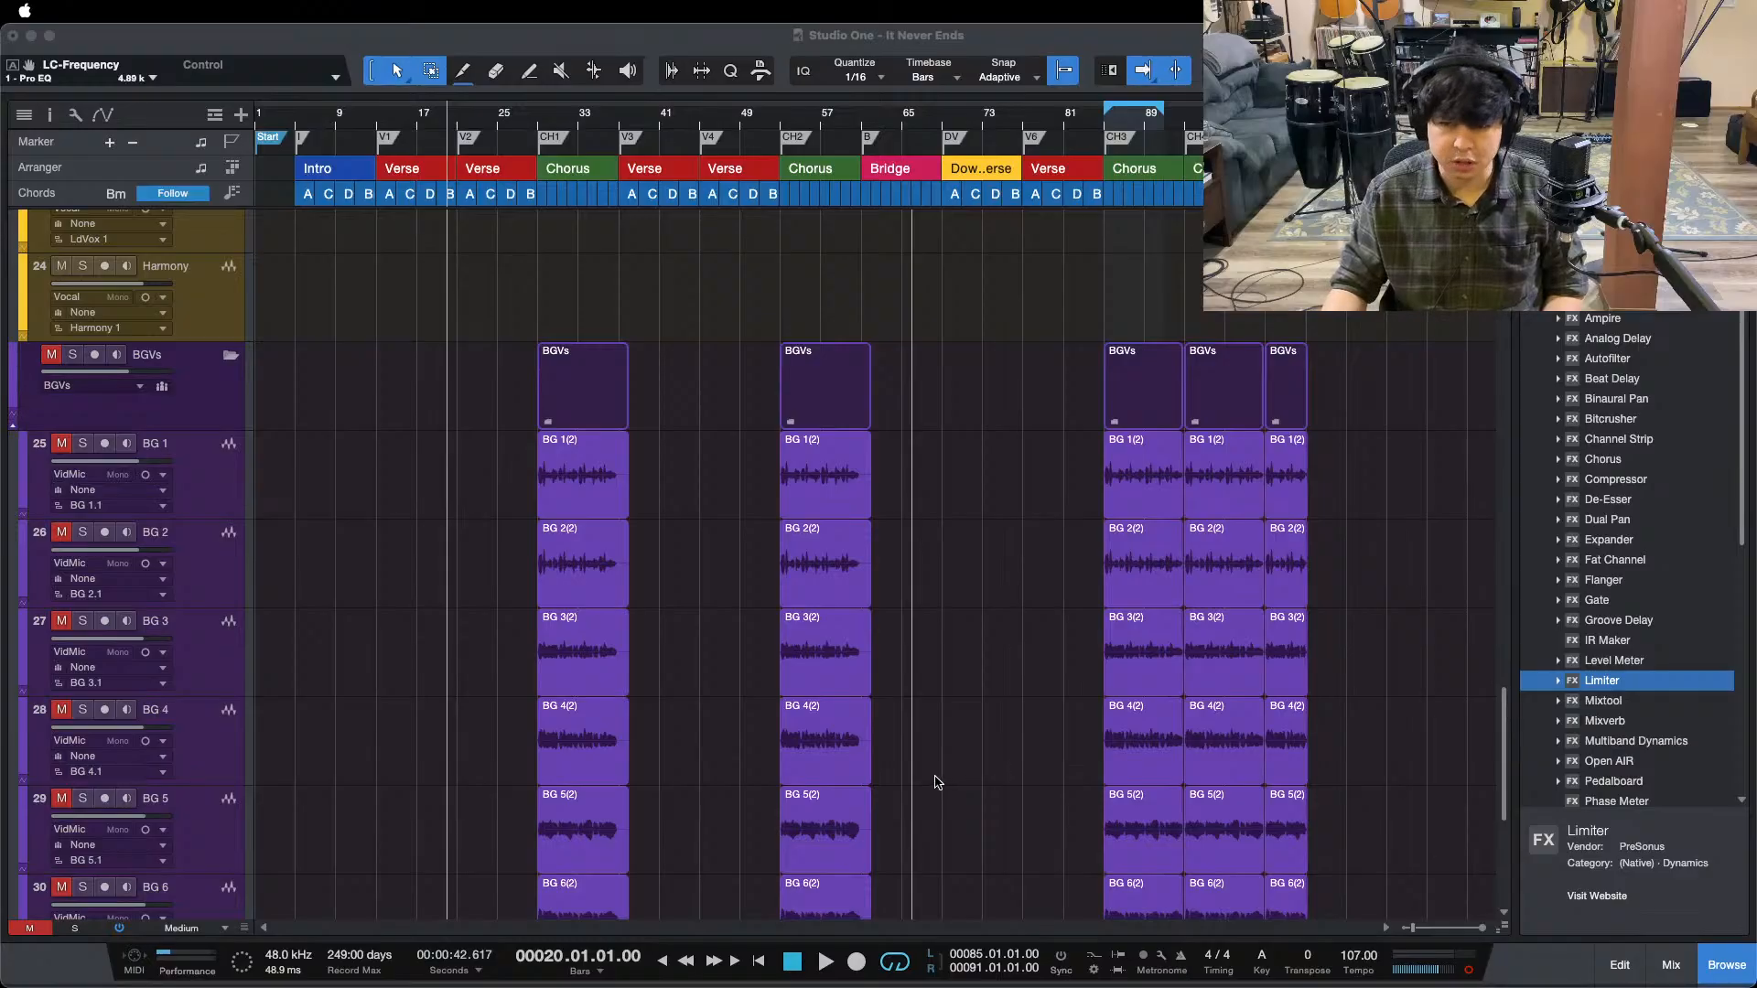
pyautogui.click(1393, 659)
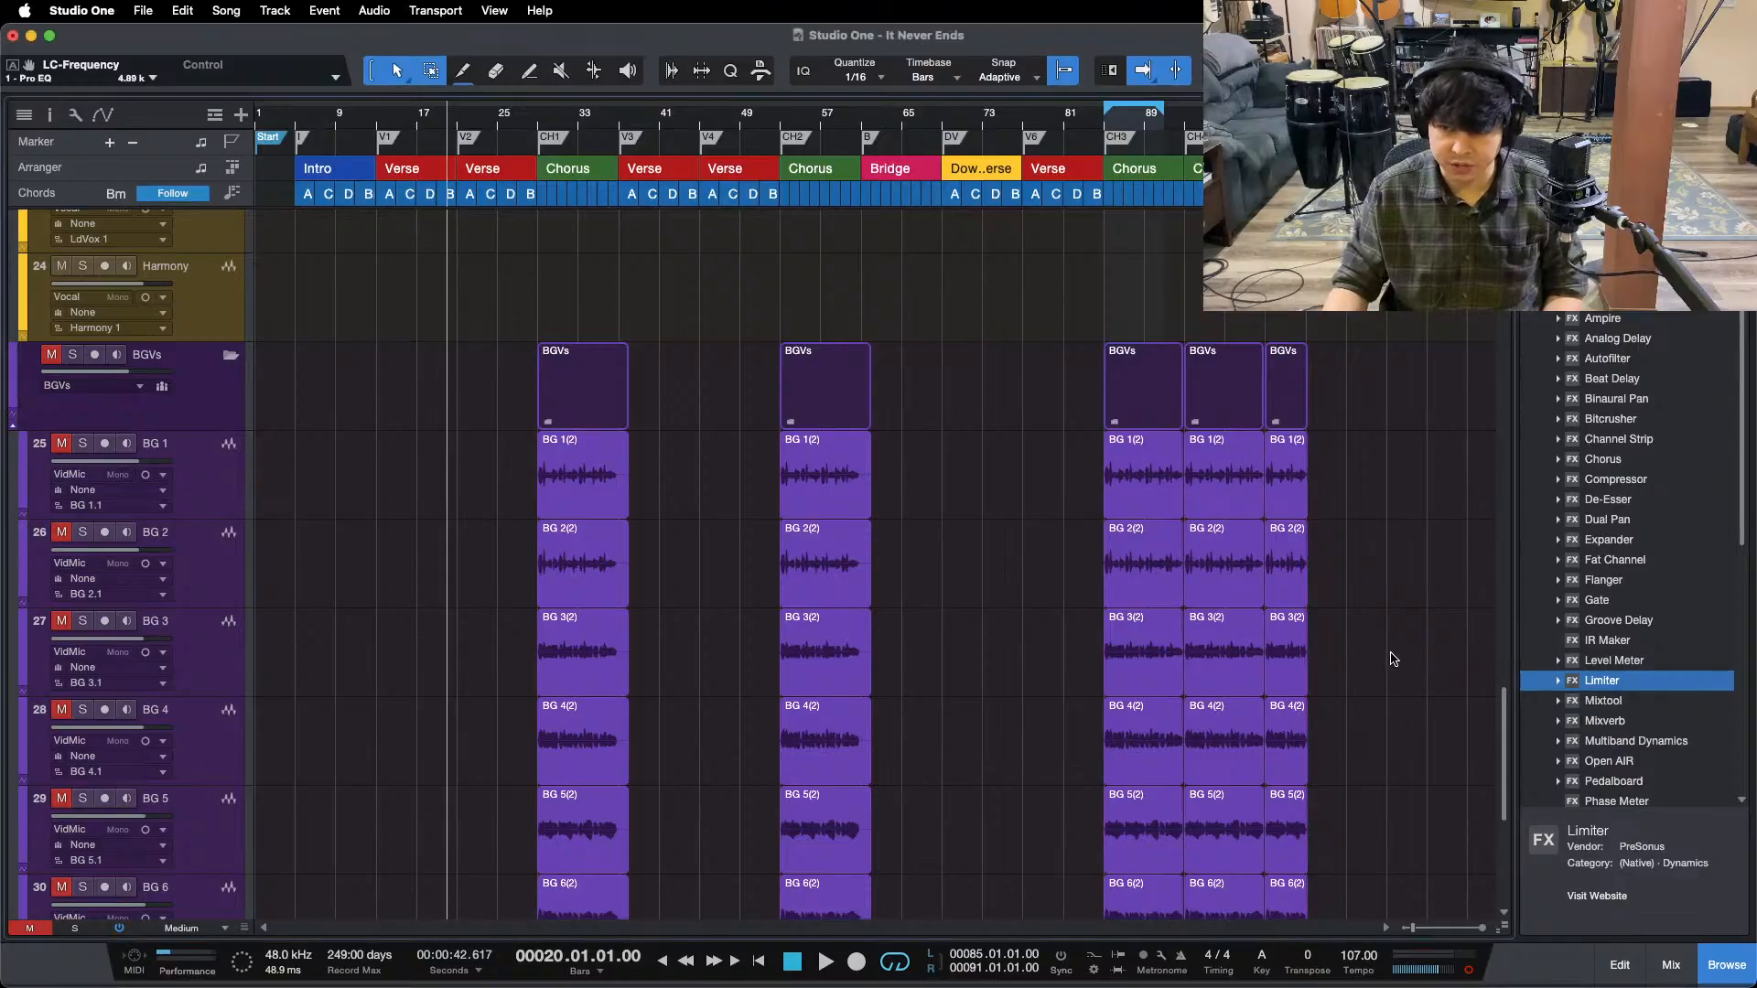
# - Play the looped CH3 chorus with the mixer shown and check the Pro EQ on the Main output
pyautogui.press('space')
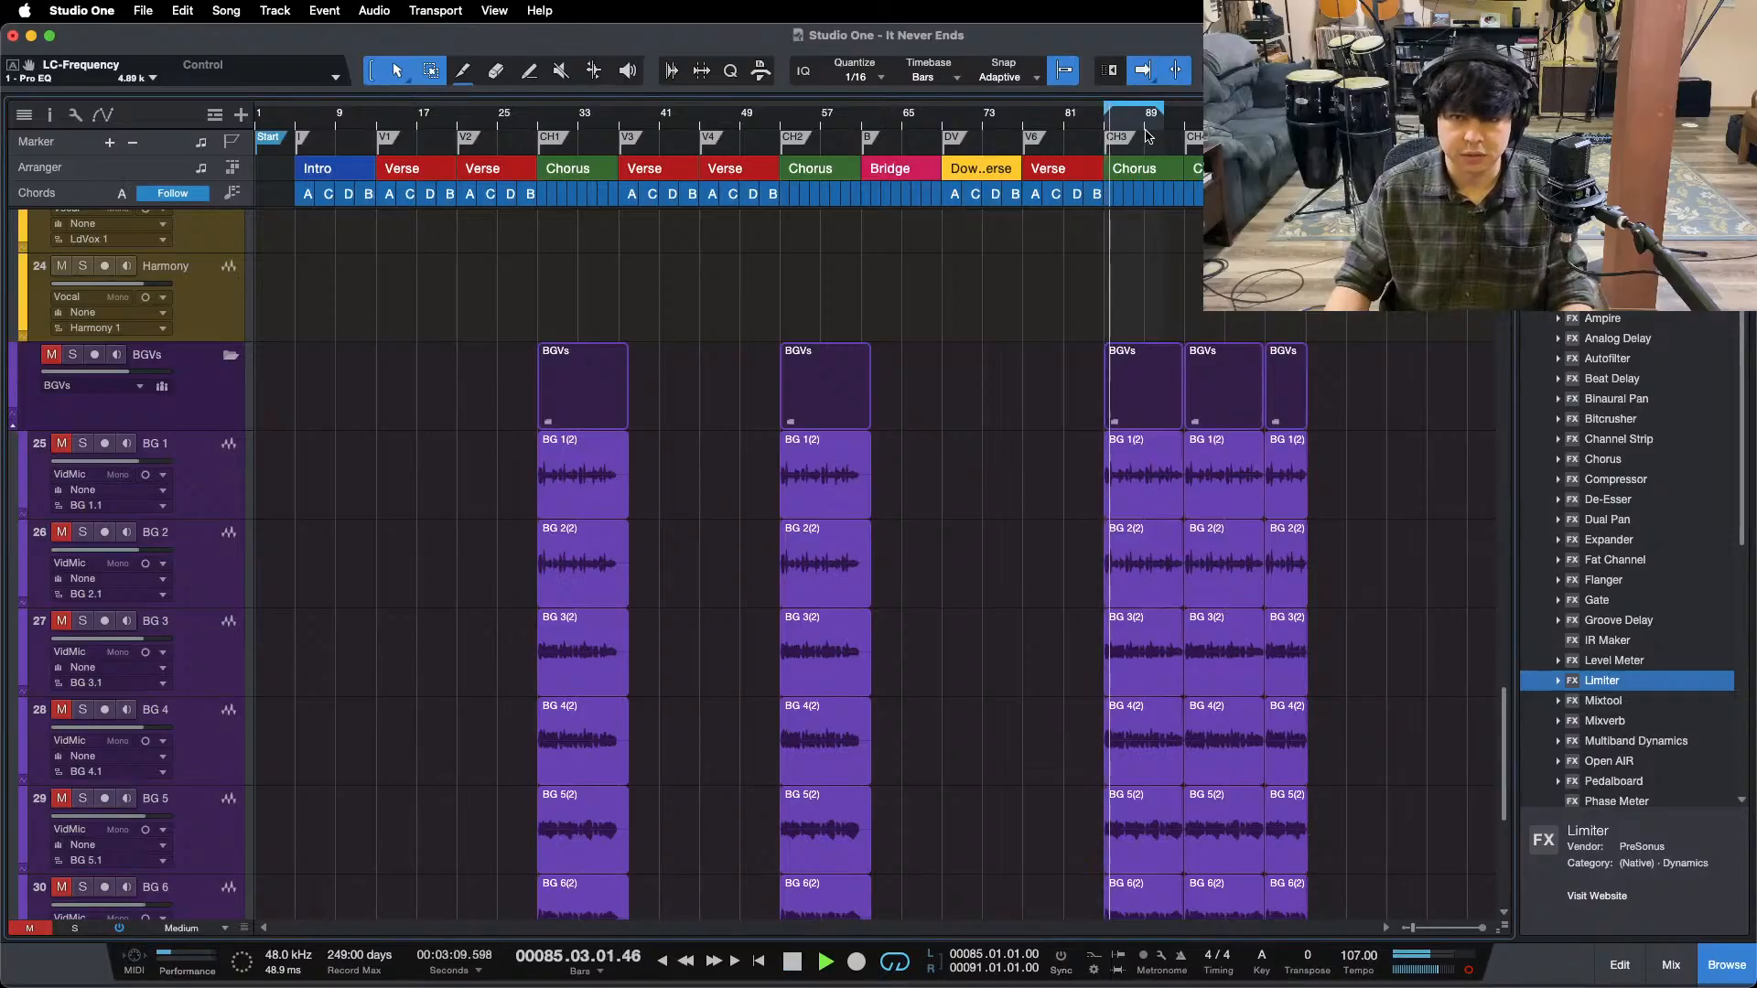
pyautogui.scroll(5, 1380, 651)
pyautogui.scroll(5, 861, 167)
pyautogui.scroll(-5, 808, 717)
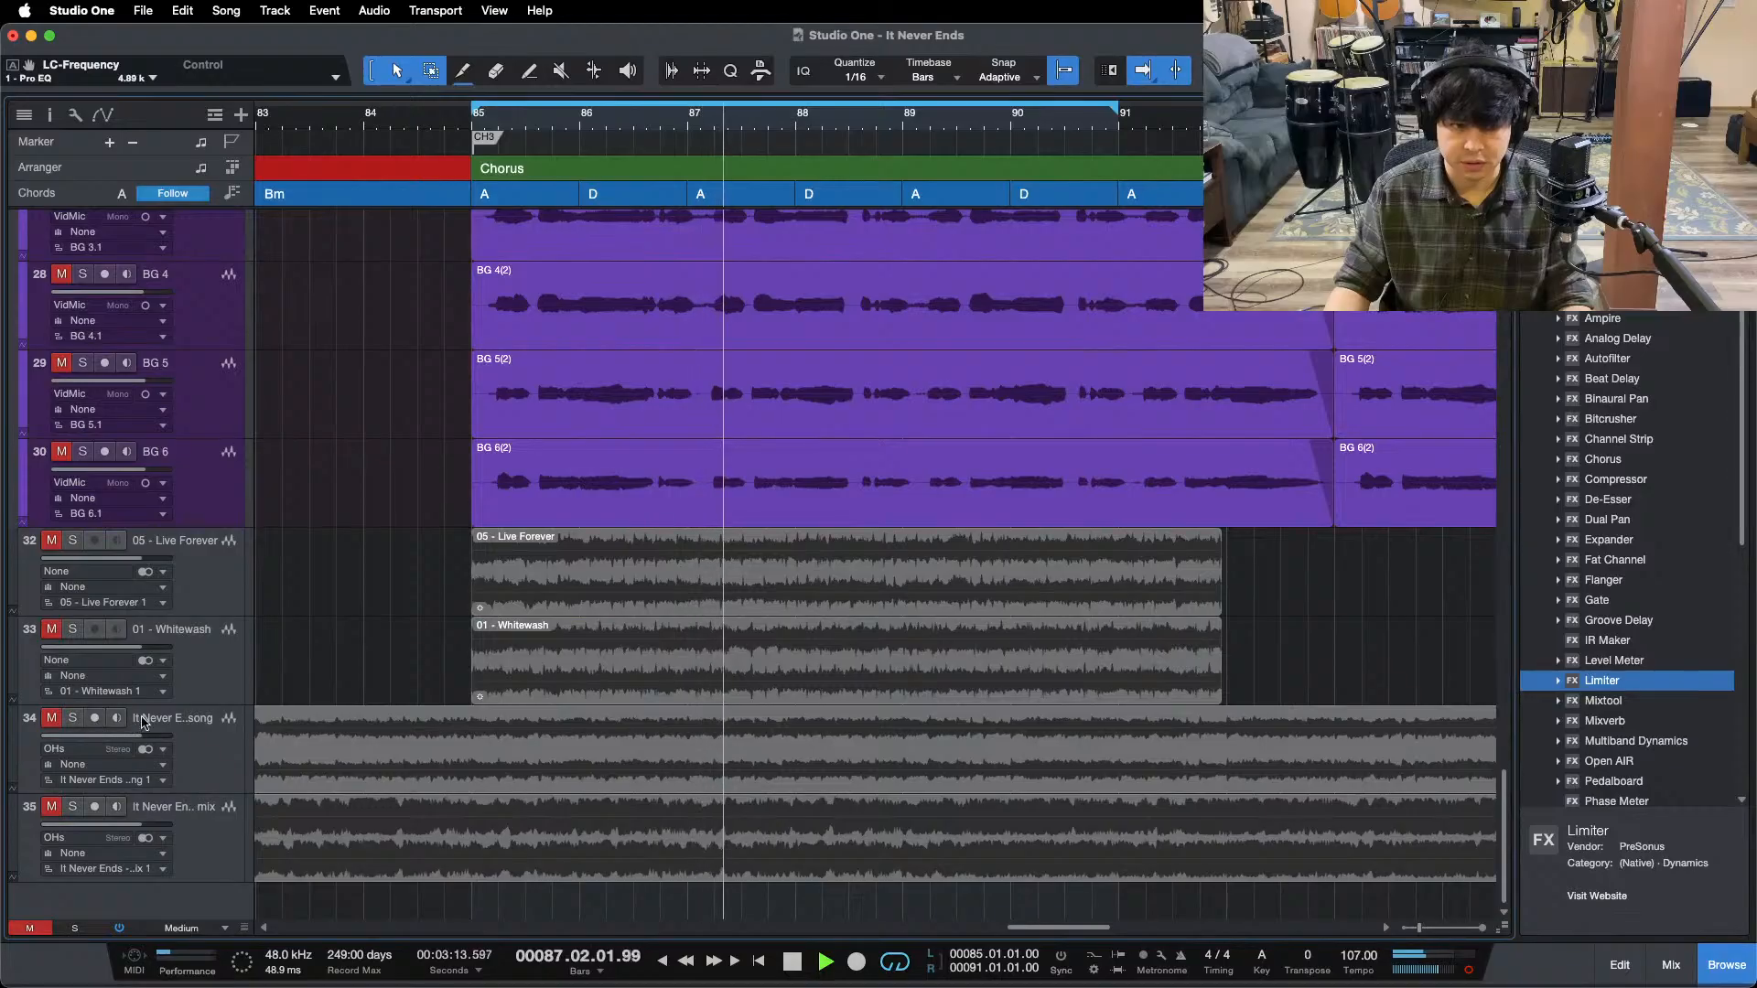
pyautogui.press('F3')
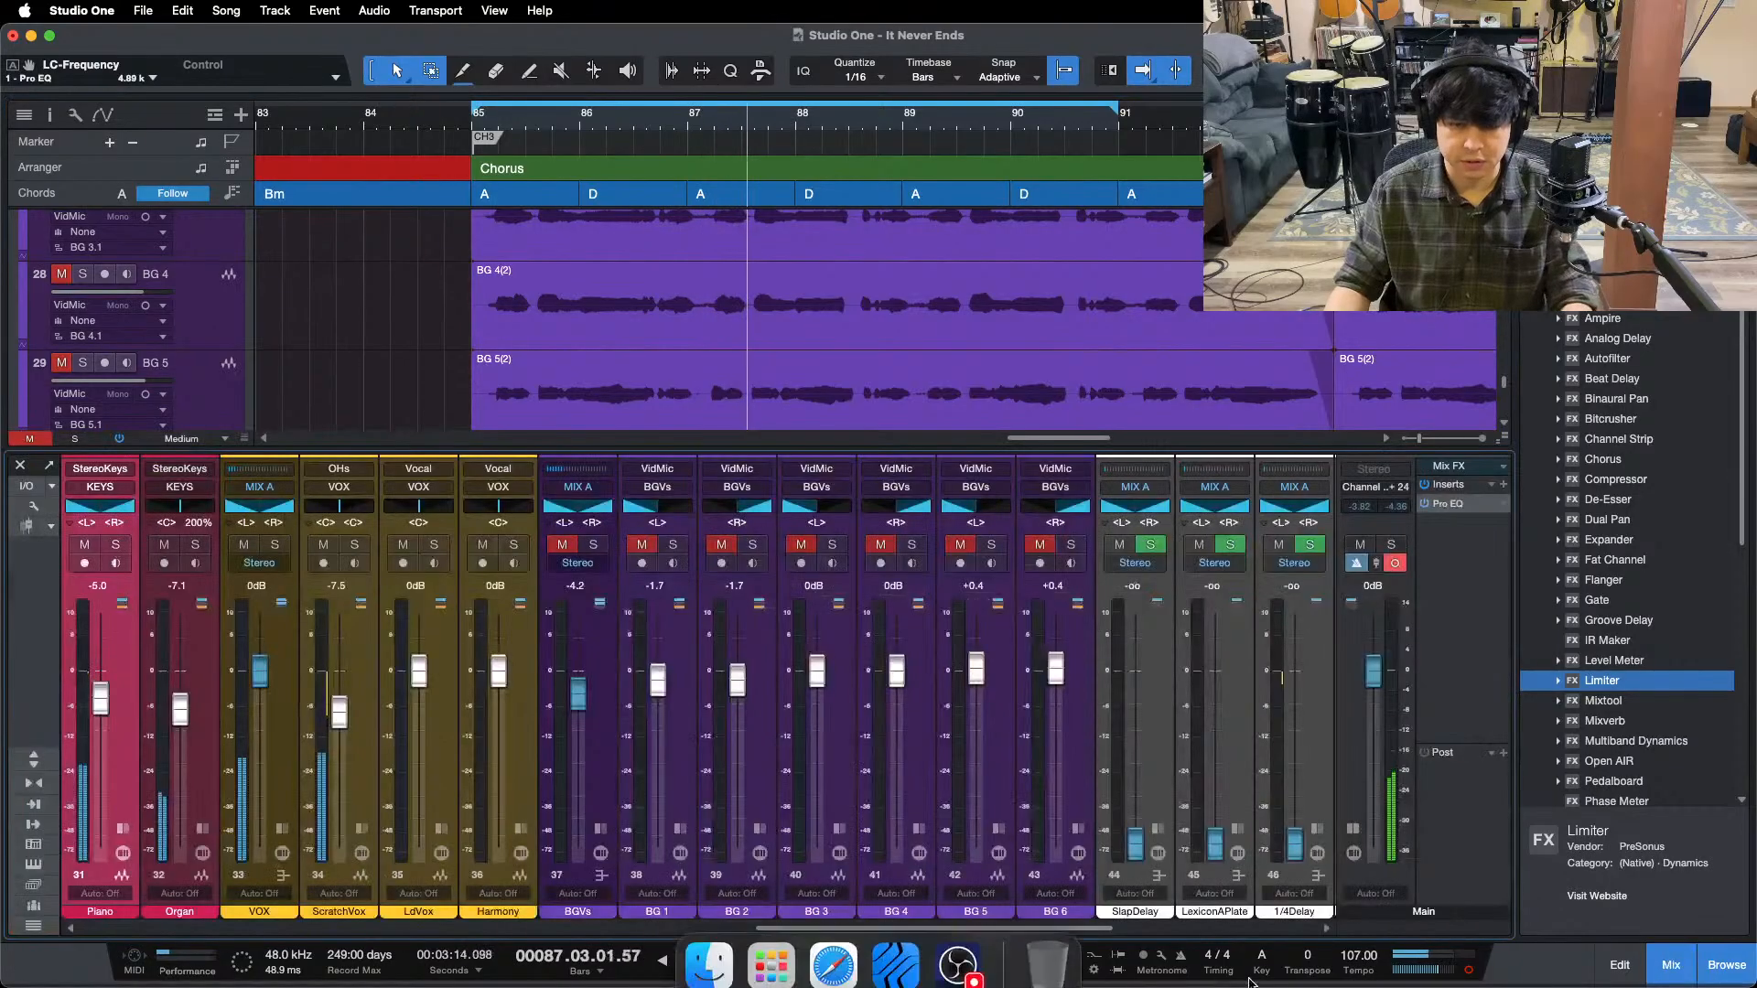
pyautogui.doubleClick(1450, 504)
pyautogui.click(1039, 277)
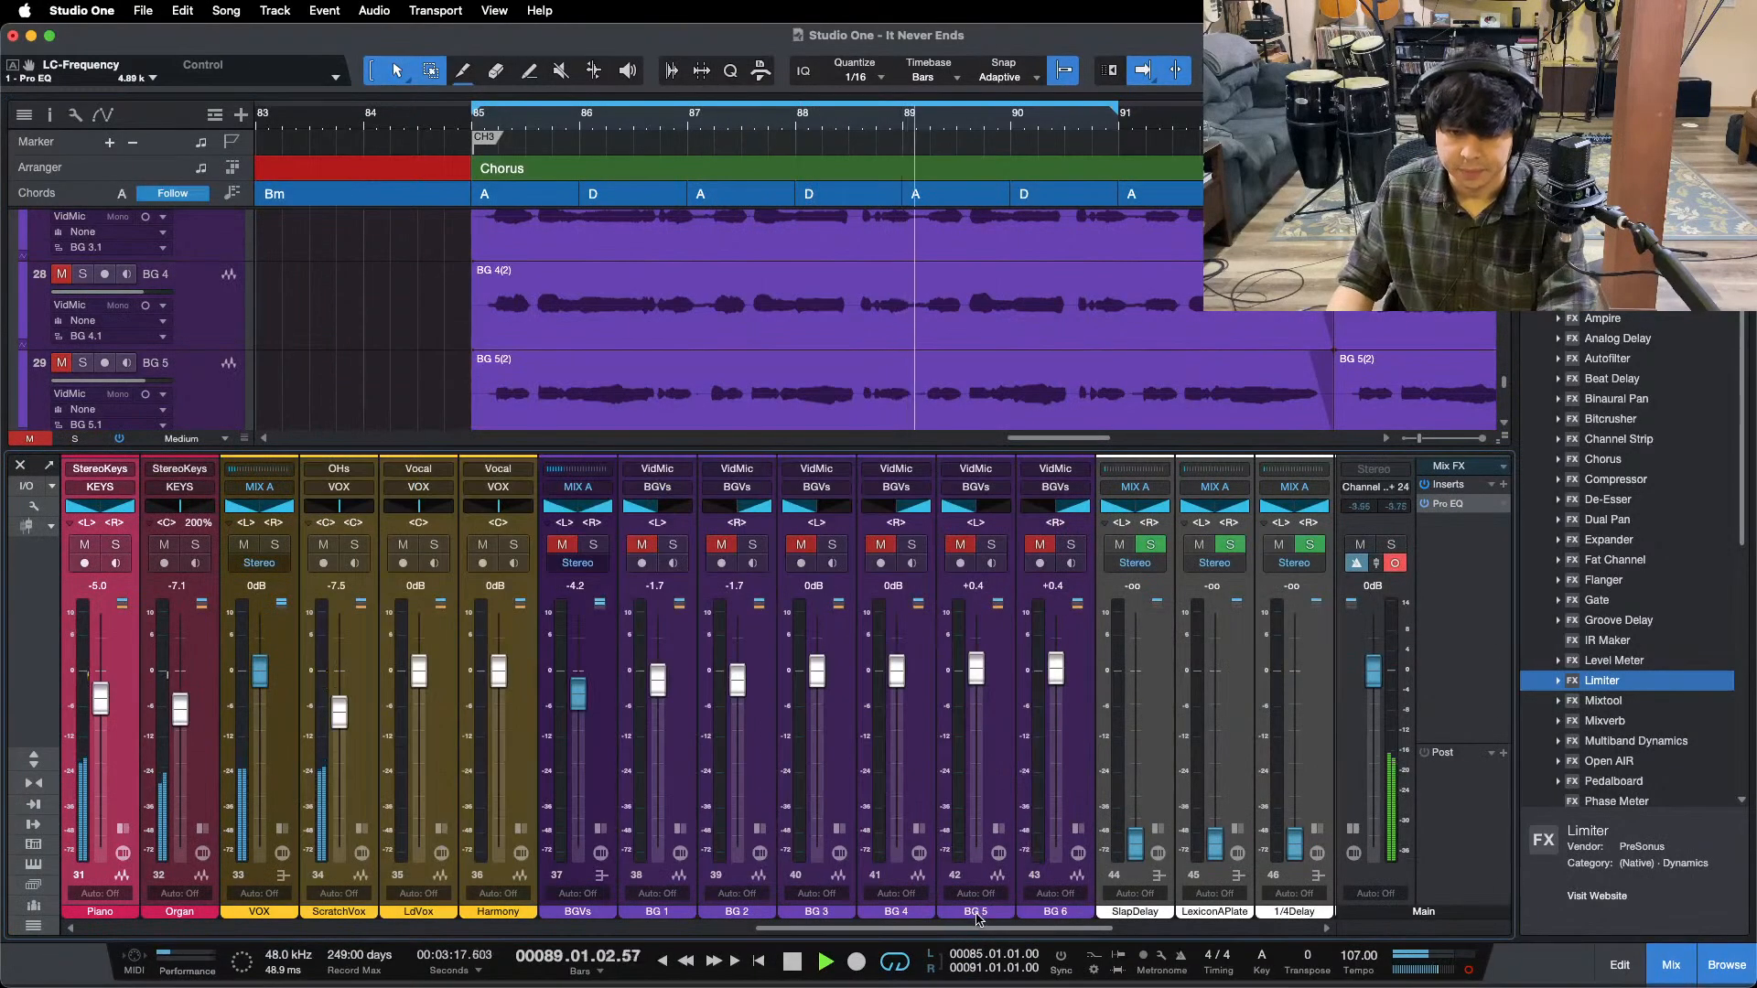
# - Compare the mix with the 01 - Whitewash and It Never Ends song reference tracks by soloing each one briefly
pyautogui.moveTo(975, 924); pyautogui.dragTo(1182, 924)
pyautogui.press('KP_1')
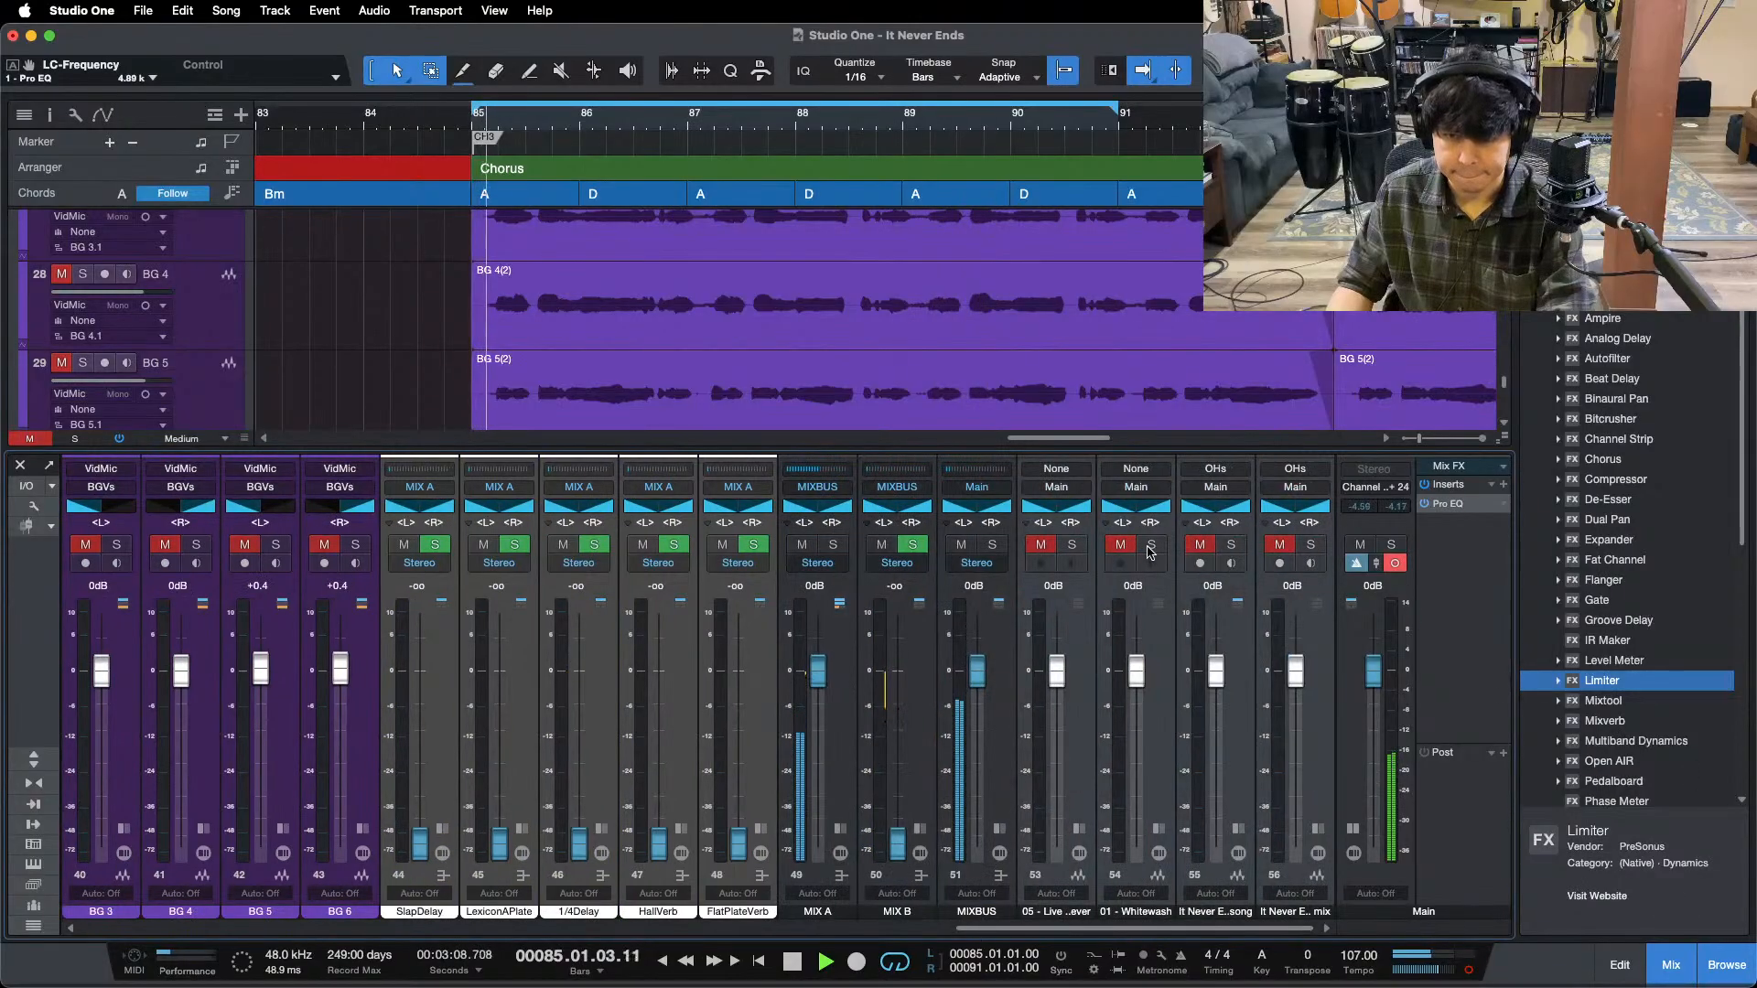
pyautogui.click(1152, 546)
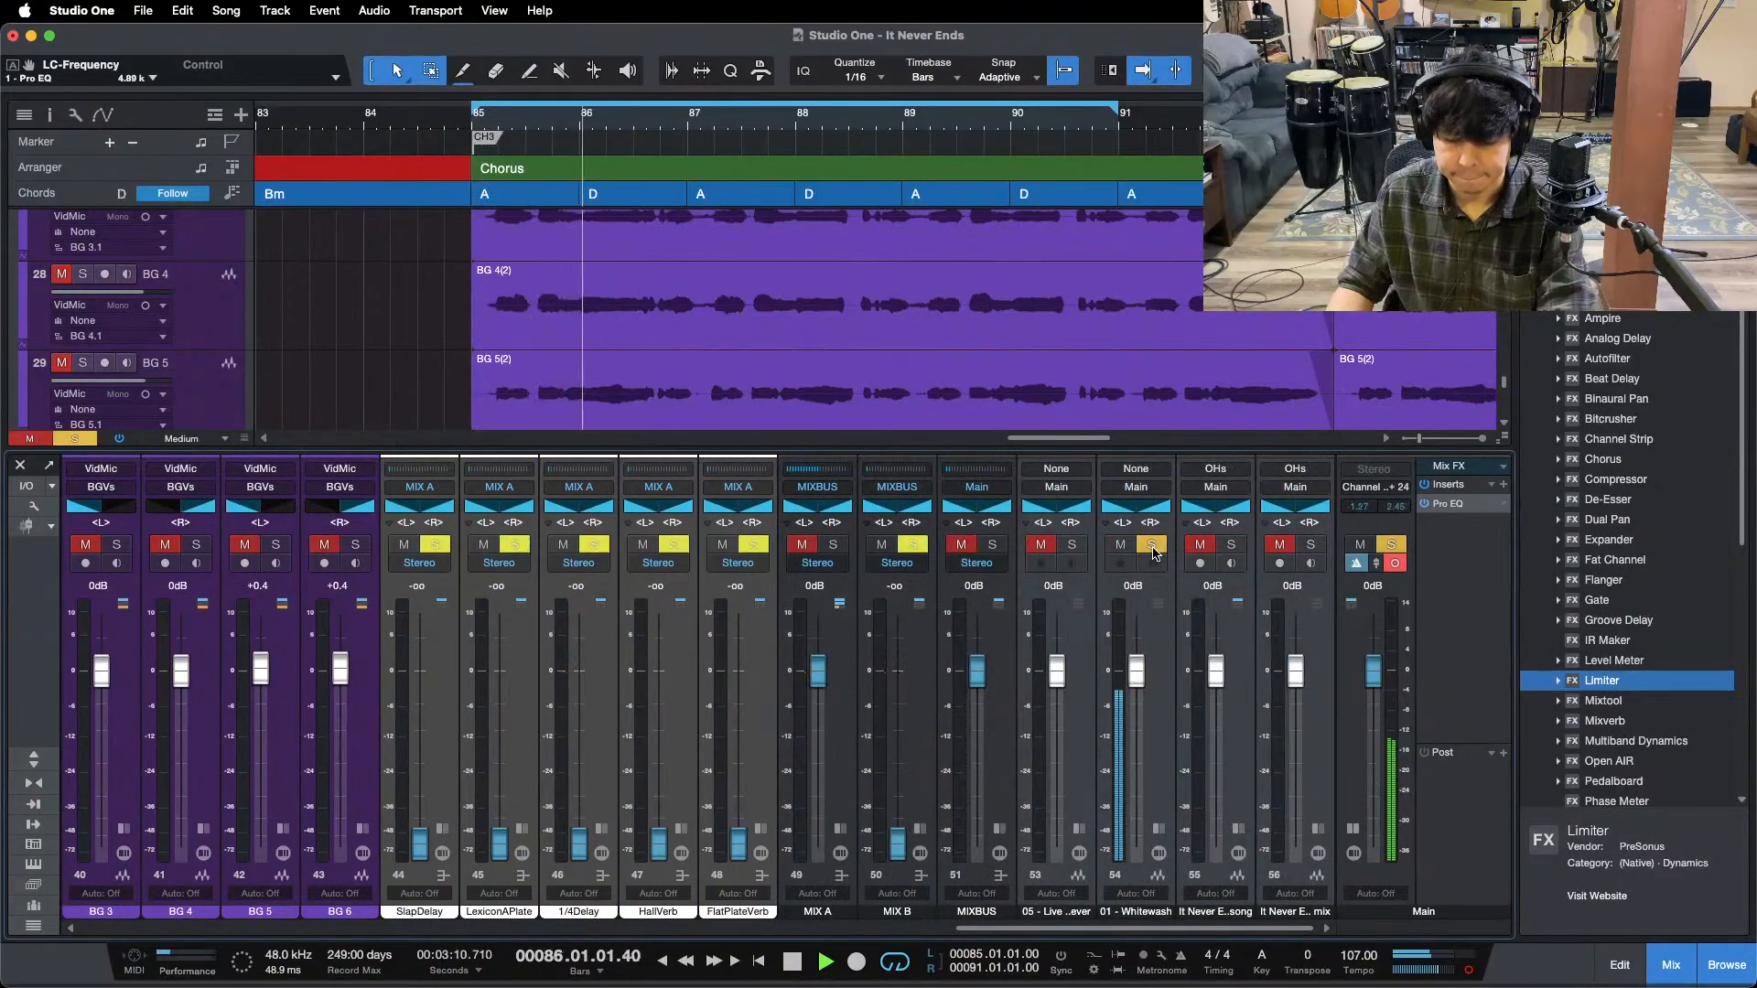
pyautogui.click(1152, 546)
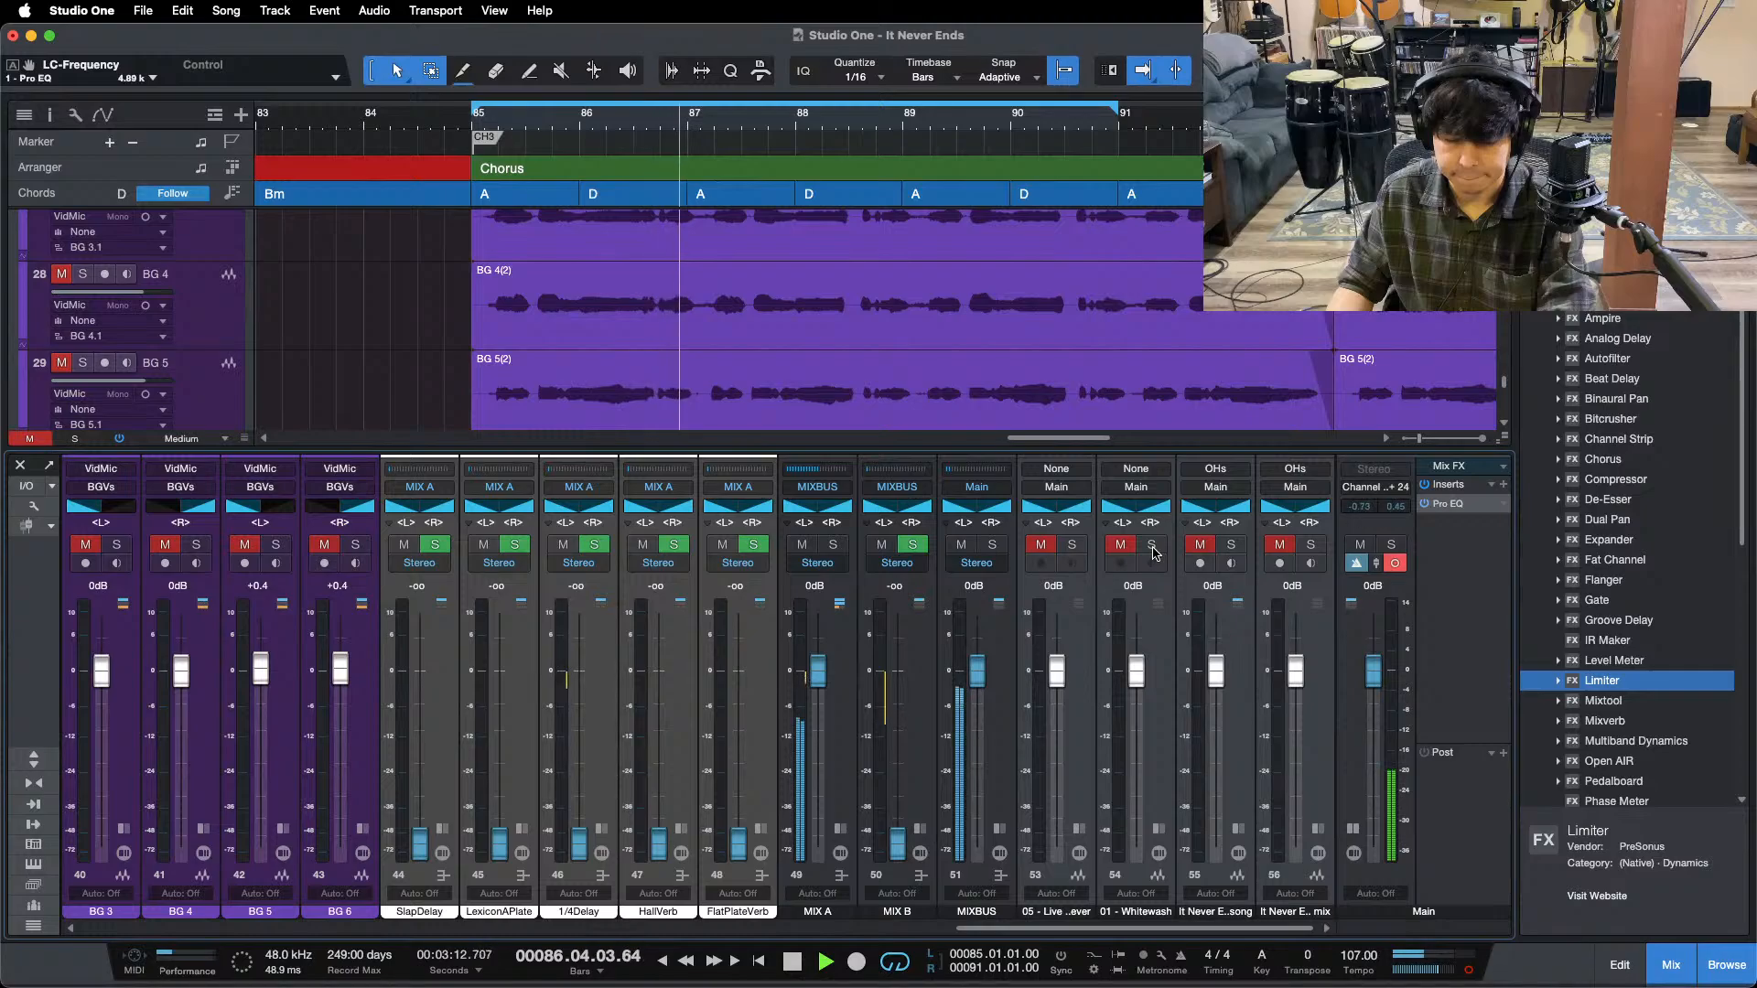
pyautogui.click(1152, 547)
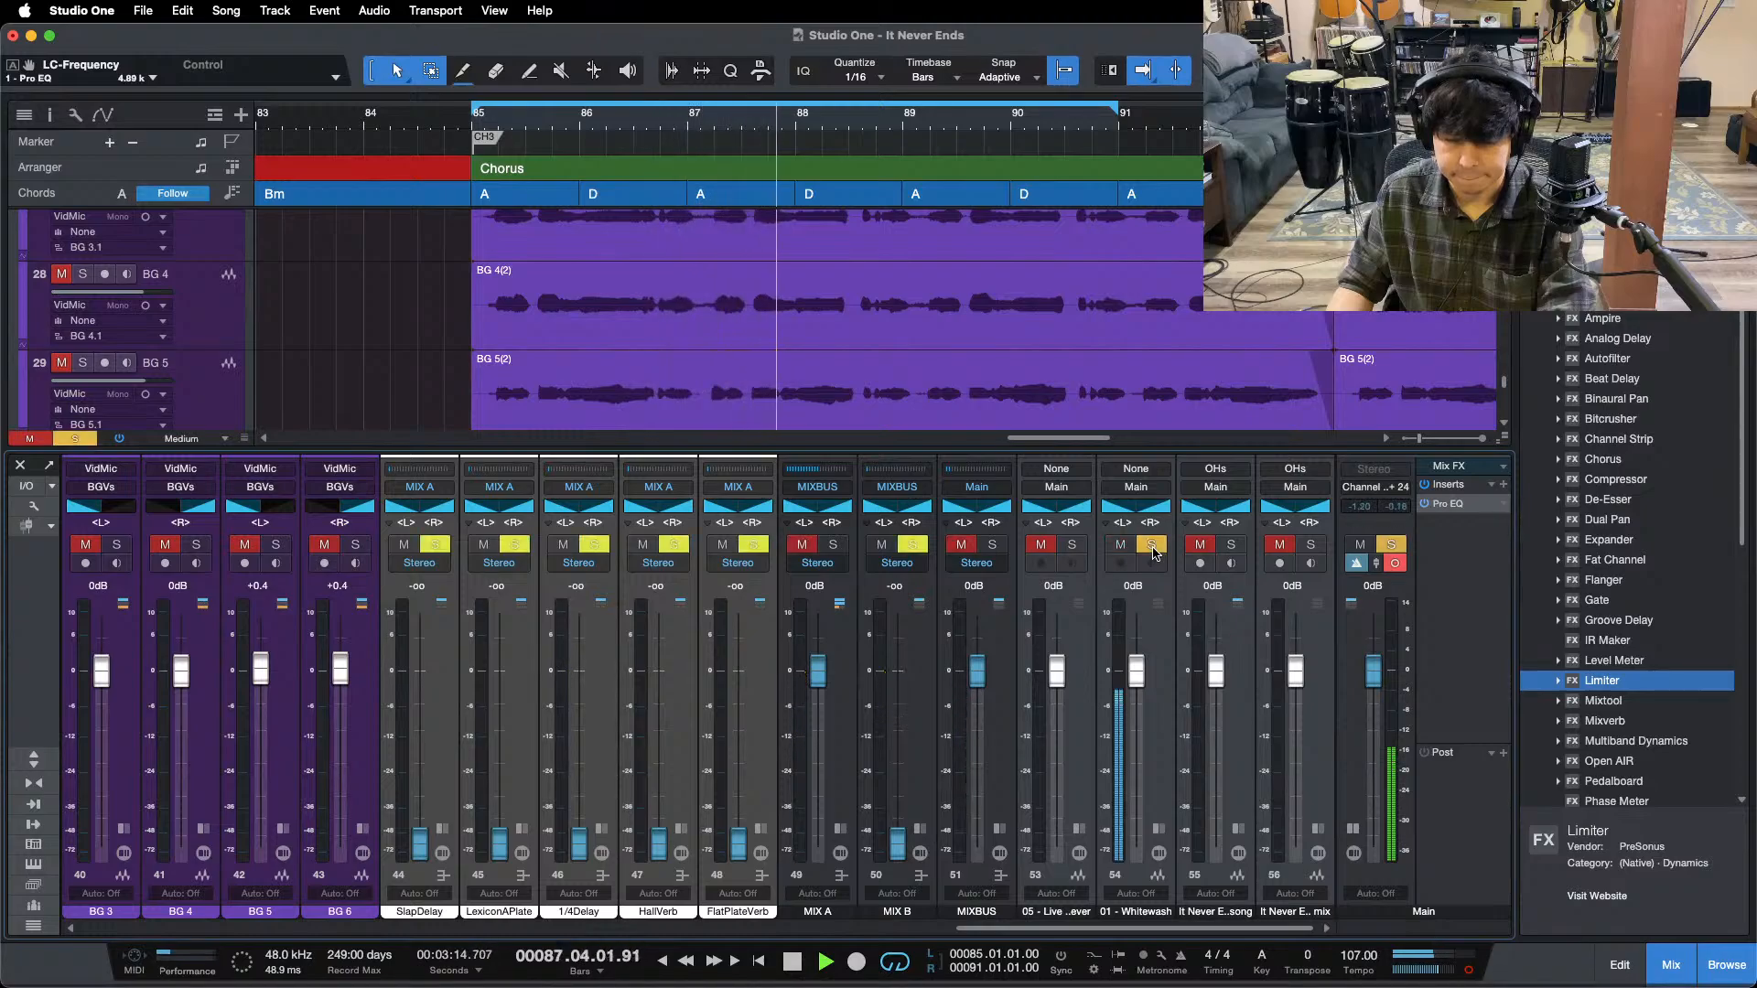
pyautogui.click(1152, 548)
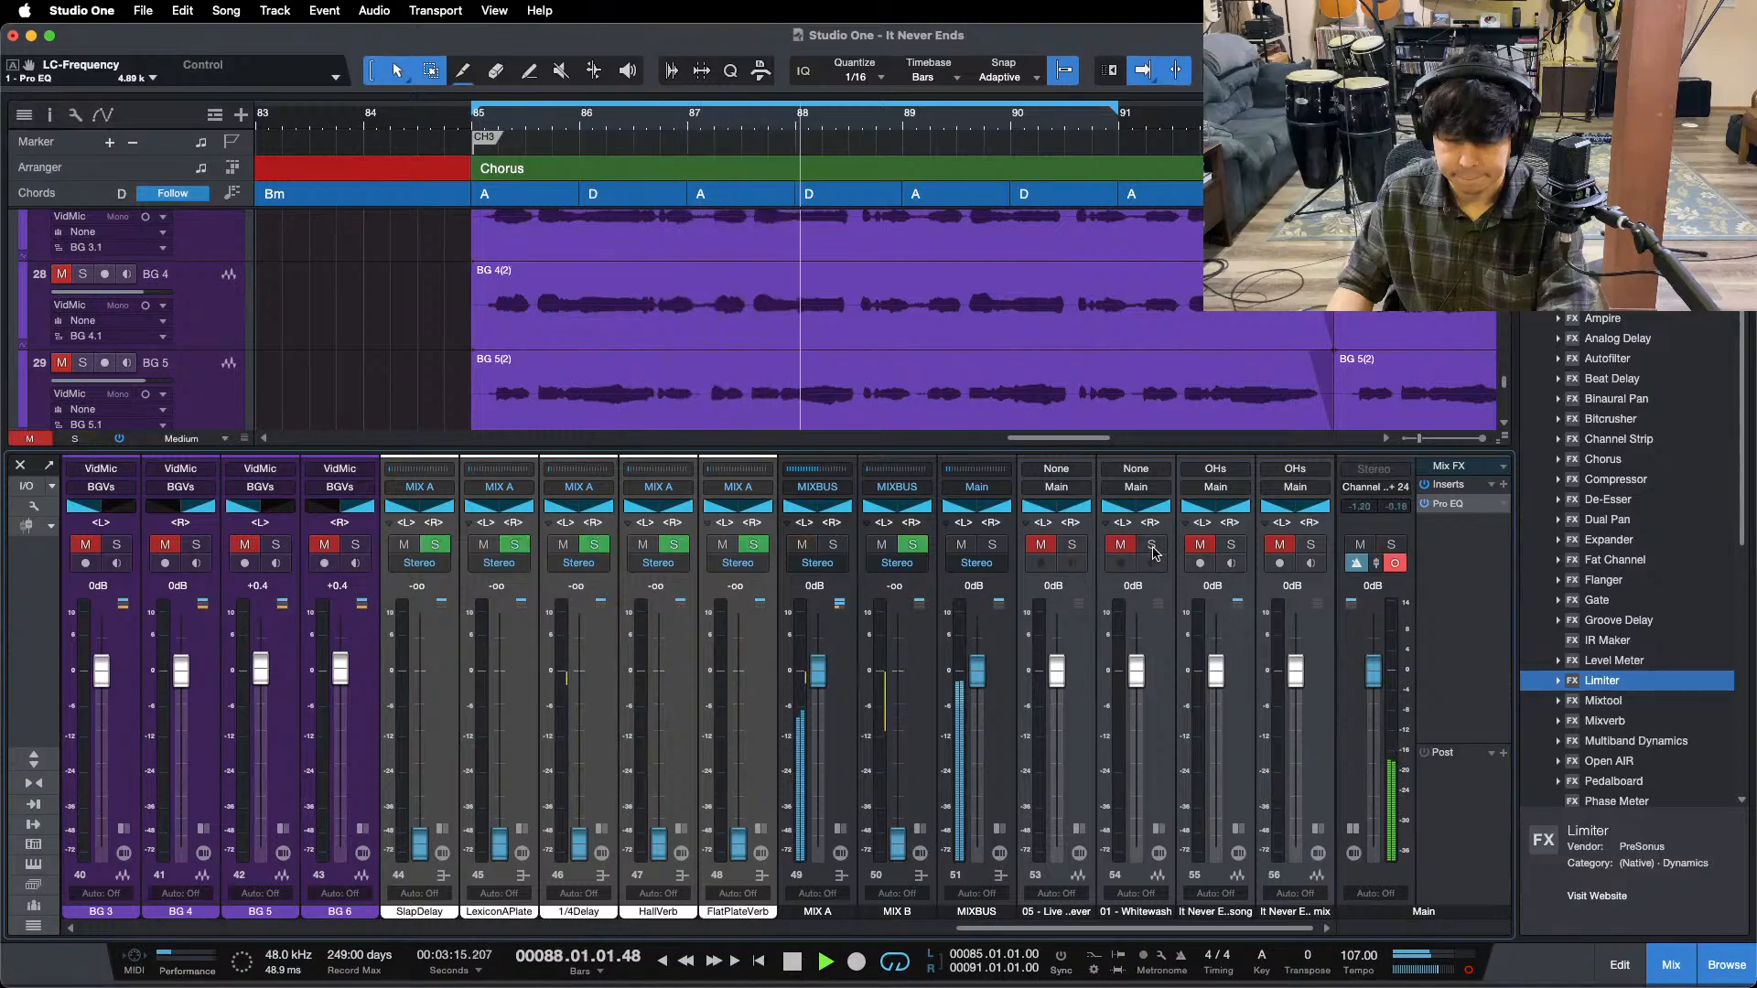
pyautogui.click(1232, 545)
pyautogui.click(1231, 547)
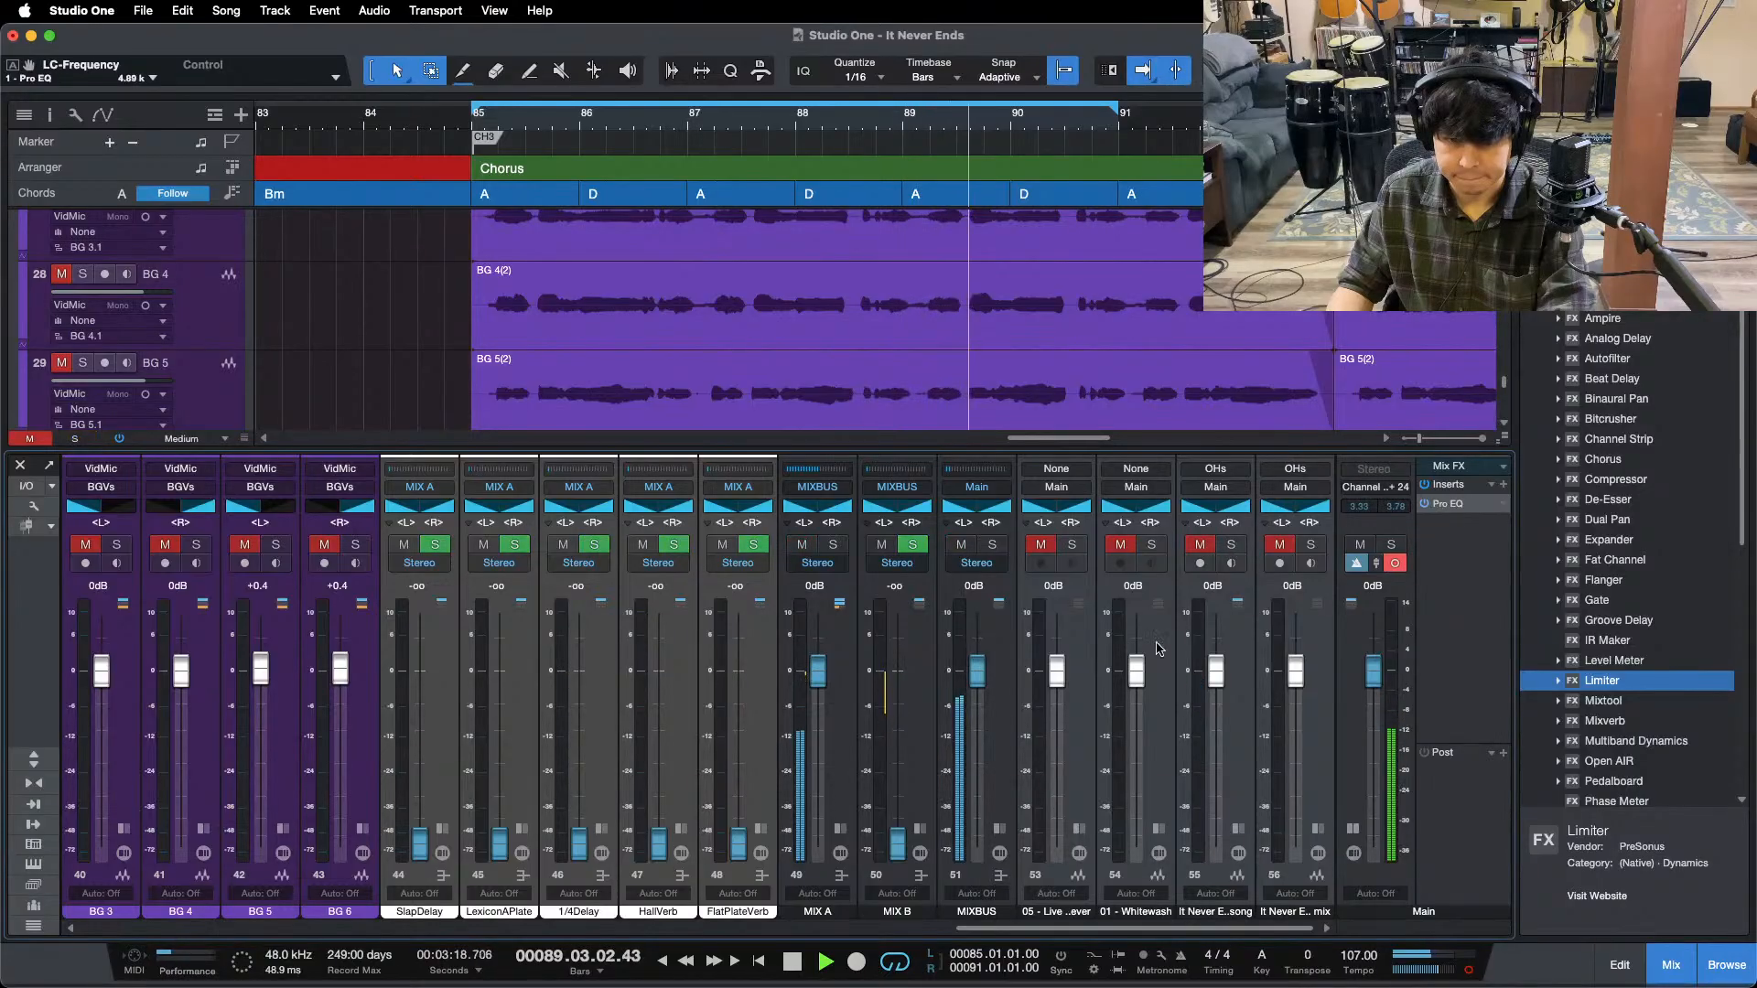
# - Set the high-frequency band gain of the SnareLvl bus's Pro EQ to 8.16 dB
pyautogui.moveTo(1135, 928); pyautogui.dragTo(261, 928)
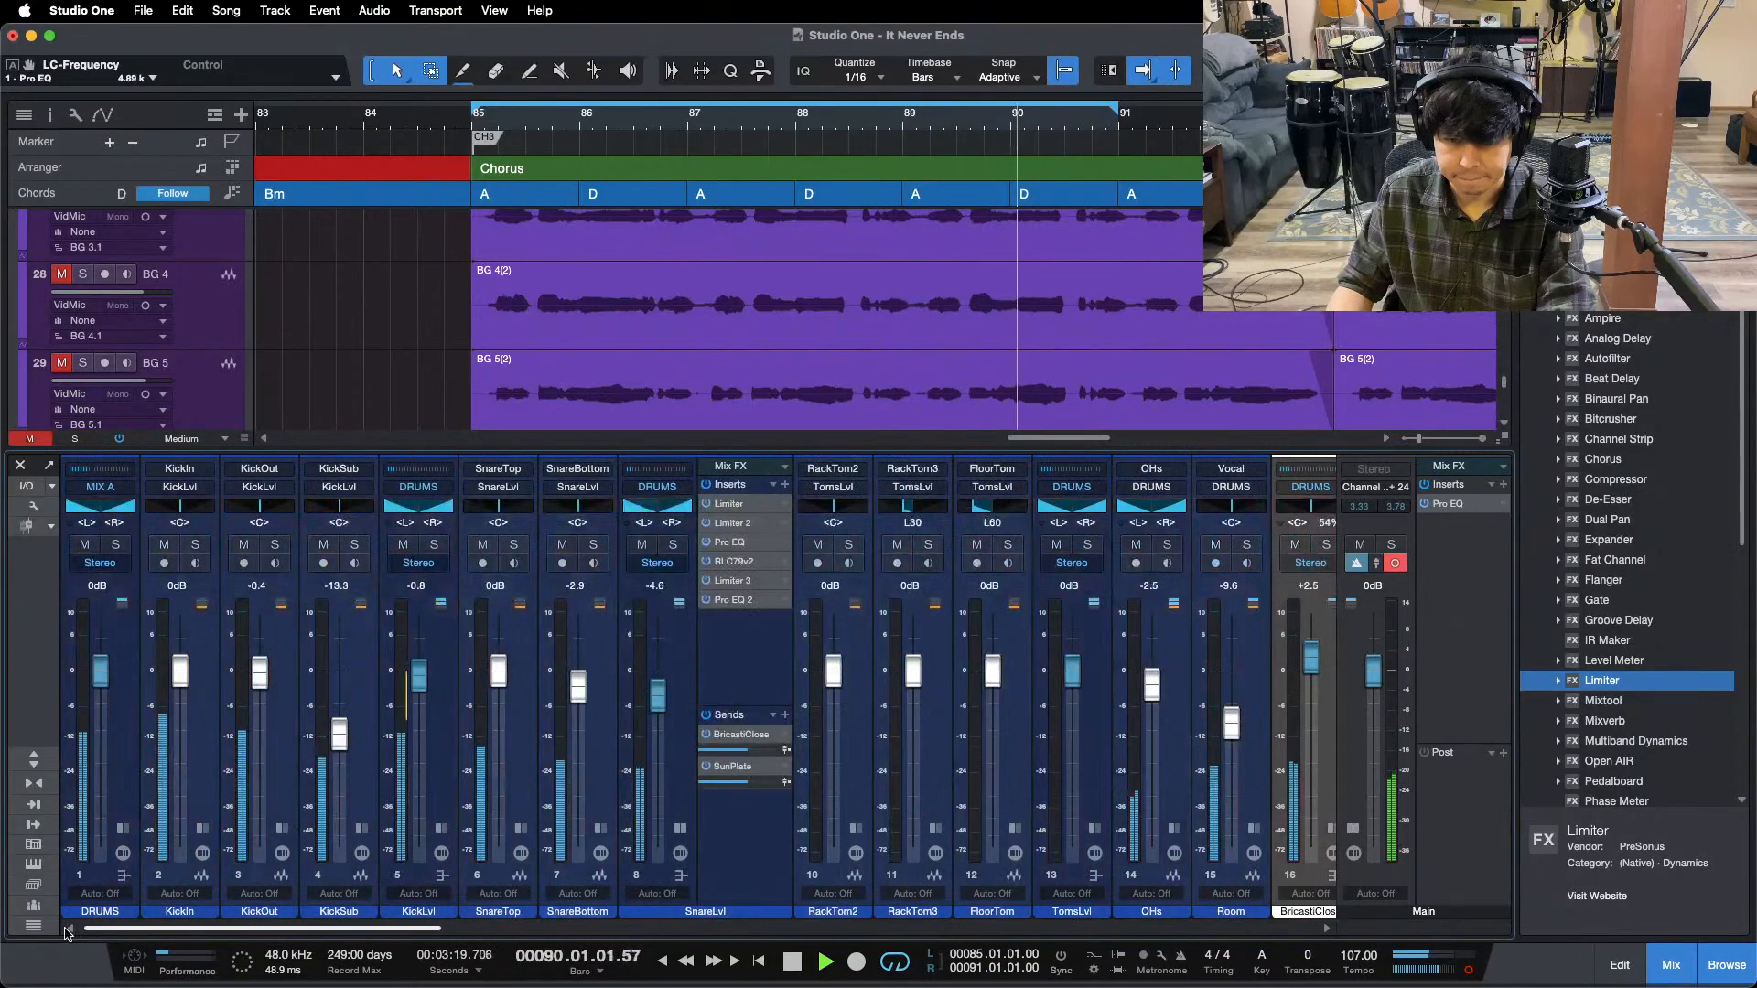
pyautogui.doubleClick(730, 541)
pyautogui.scroll(-3, 875, 659)
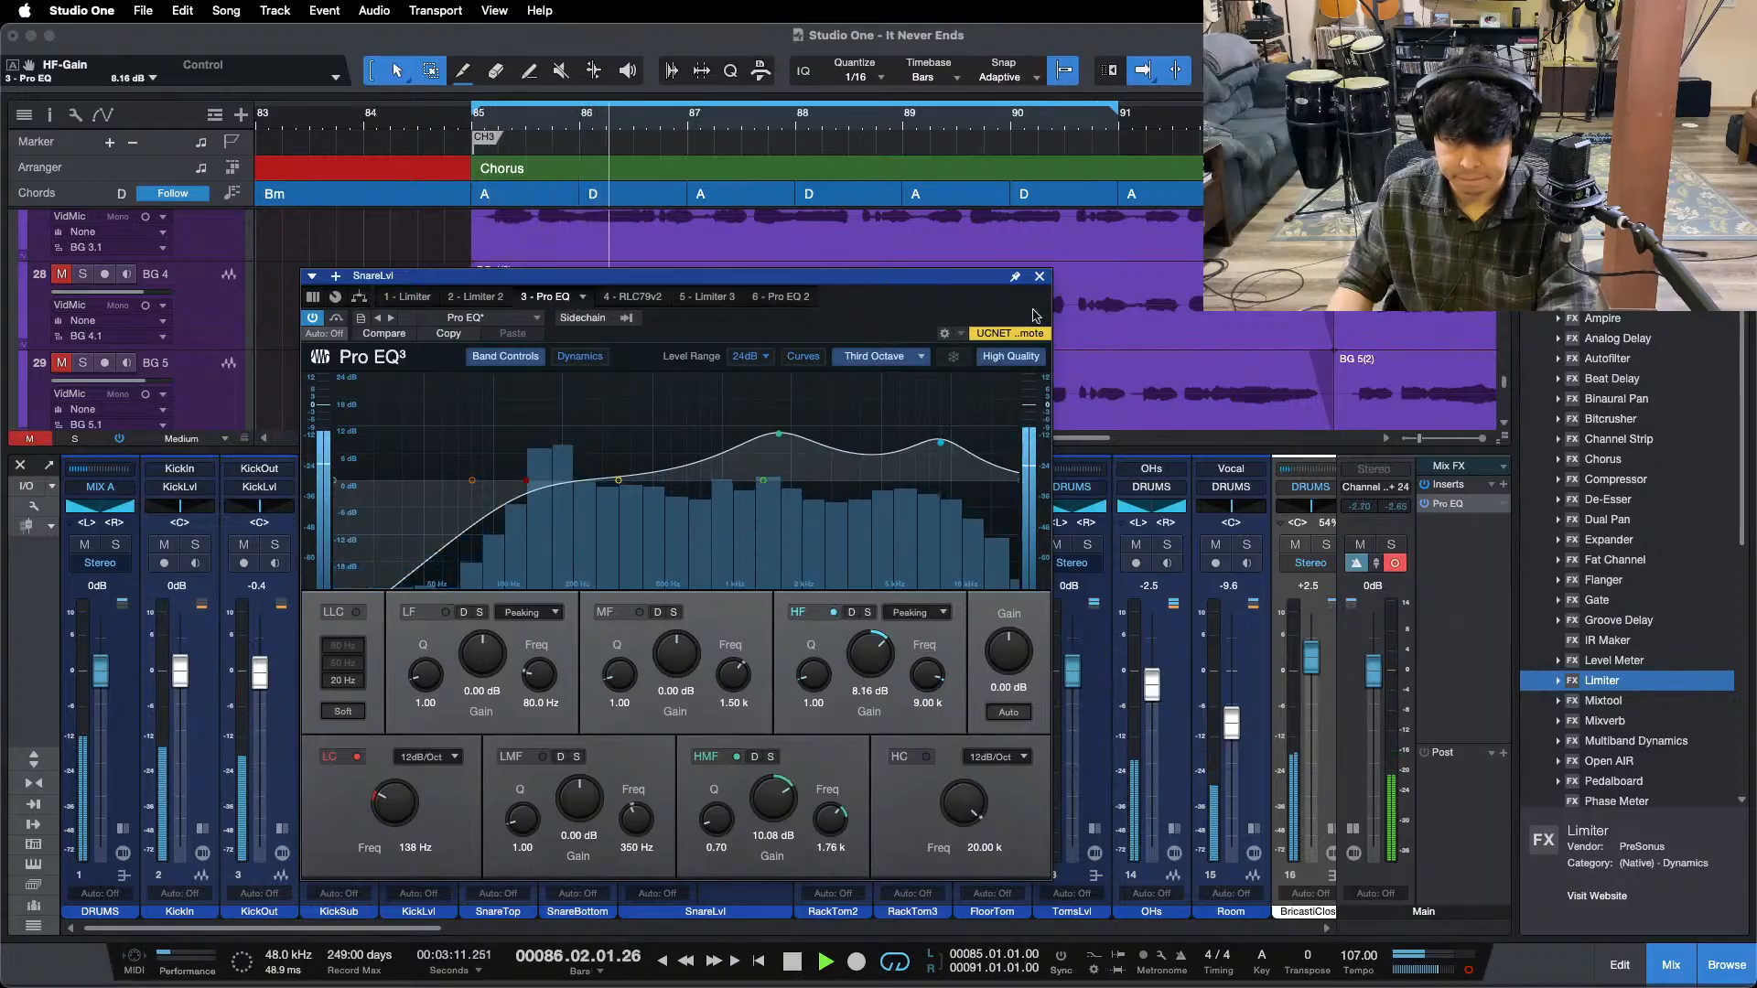
pyautogui.click(1040, 276)
# - Compare the adjusted mix with 01 - Whitewash and 05 - Live Forever by toggling solo on each reference track
pyautogui.hscroll(15, 683, 828)
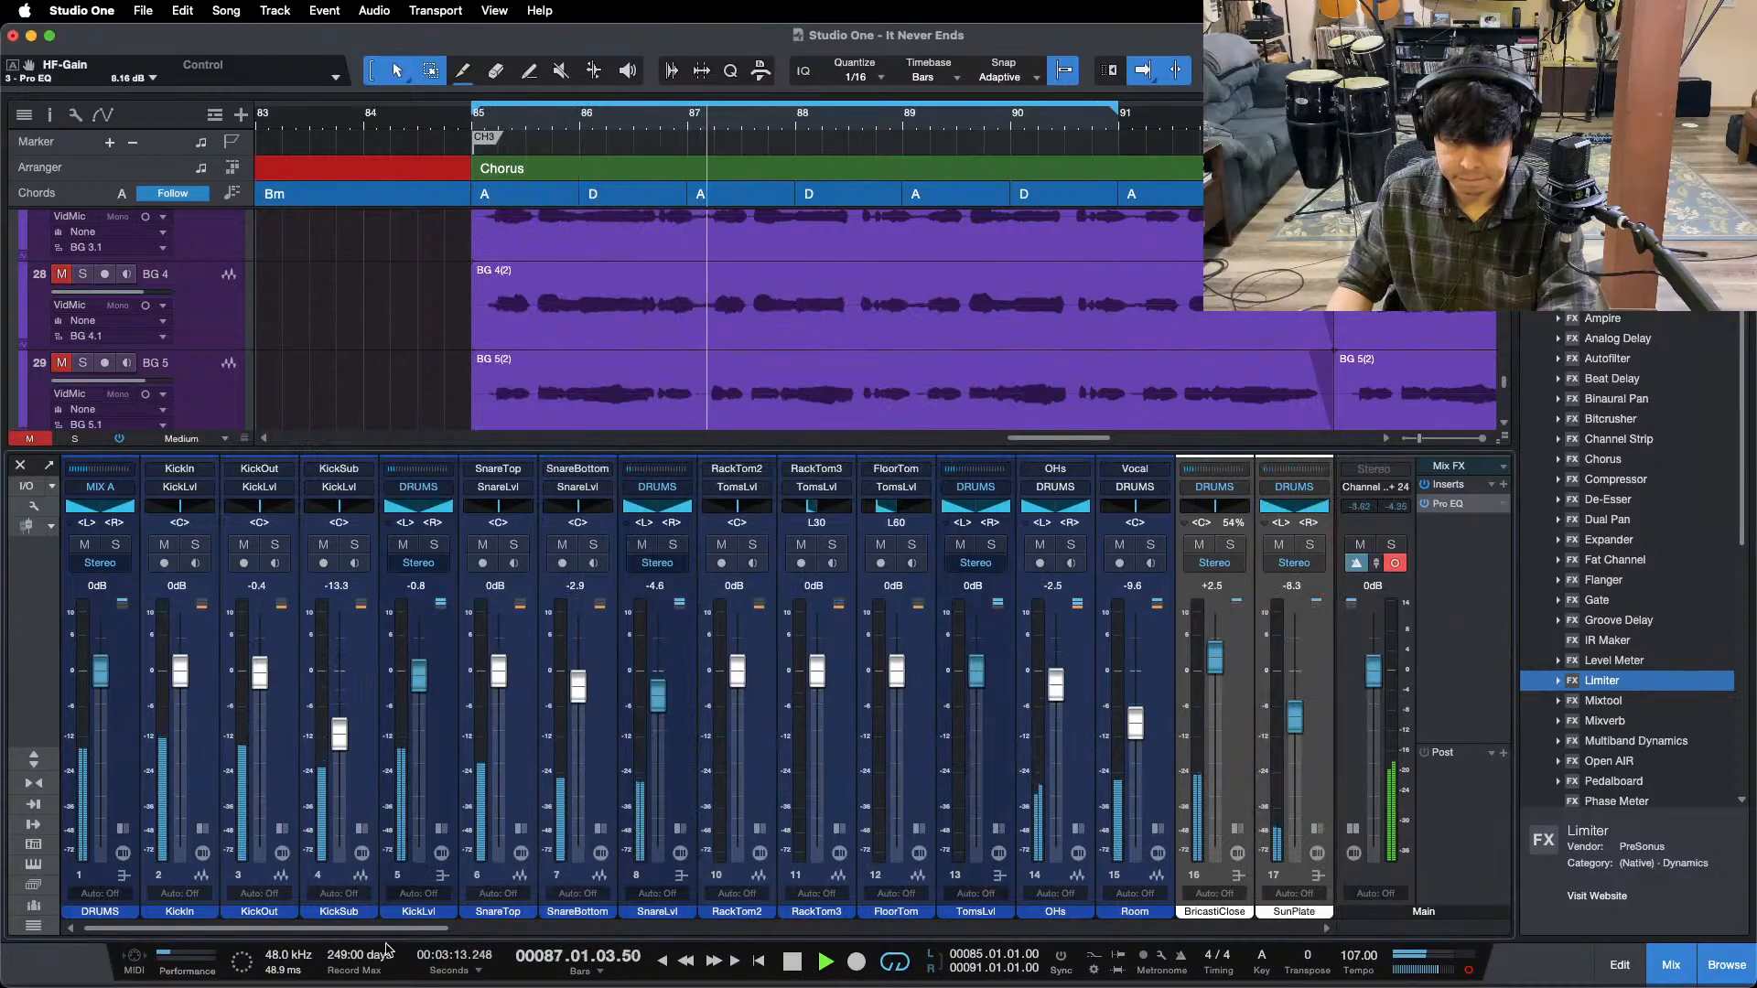
pyautogui.click(1150, 546)
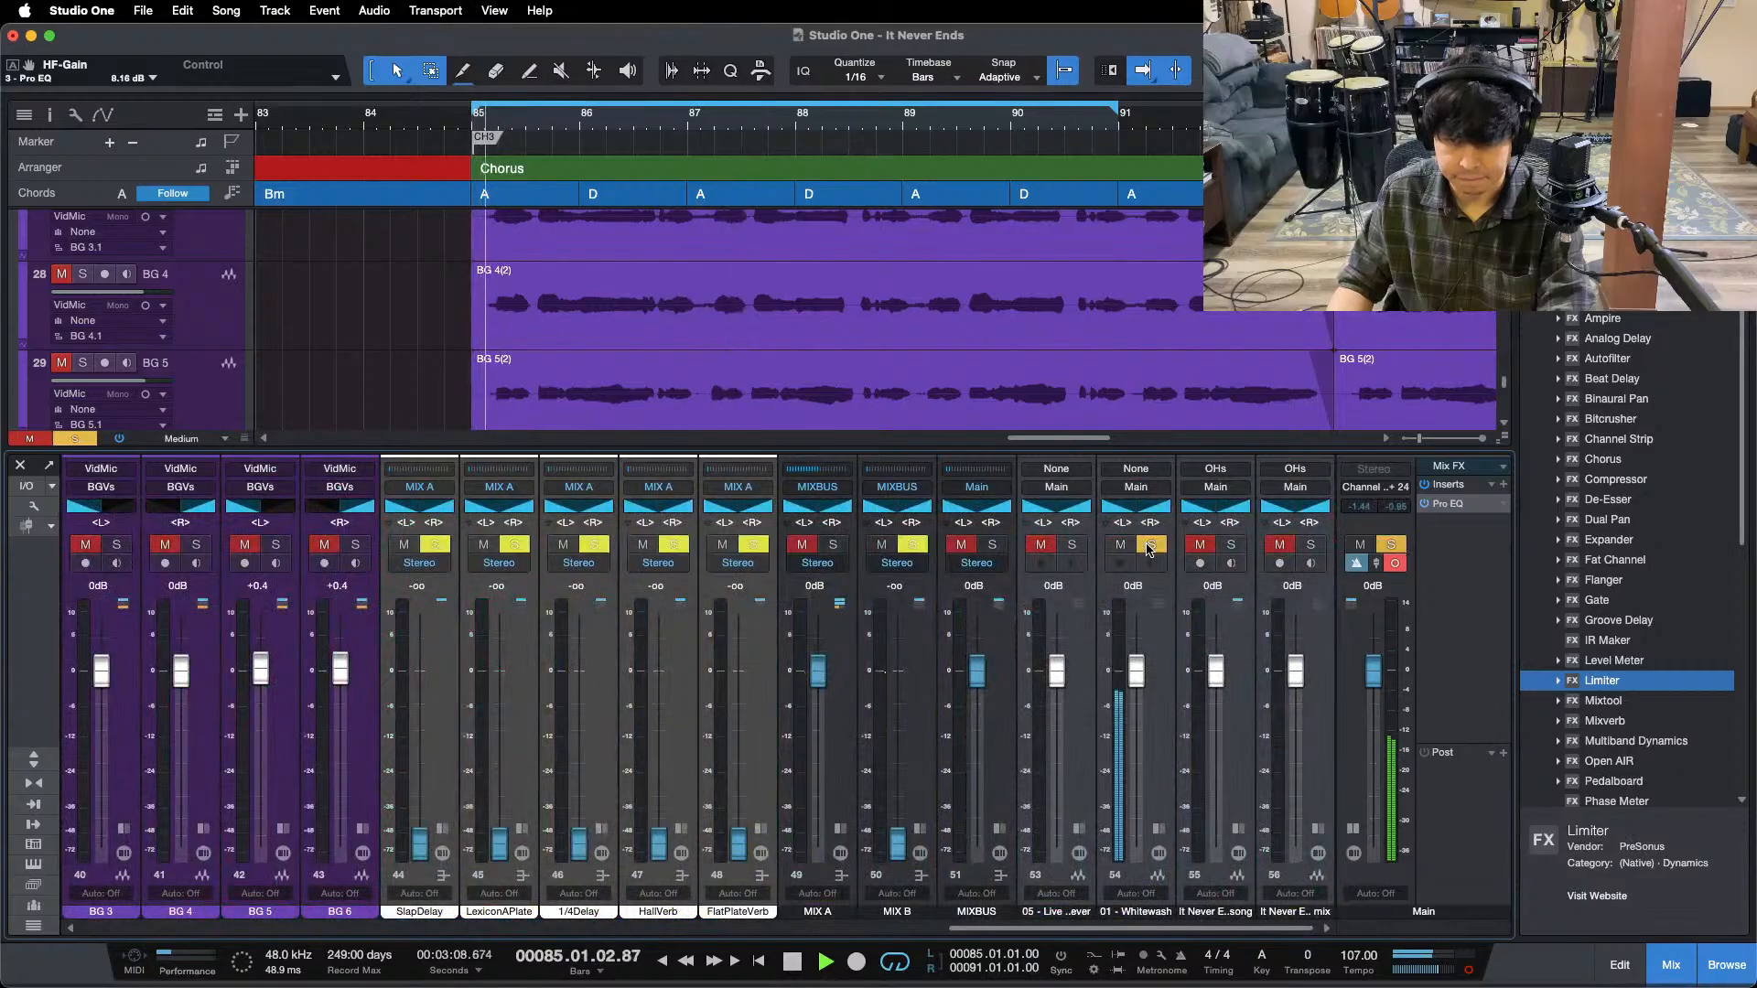
pyautogui.click(1151, 546)
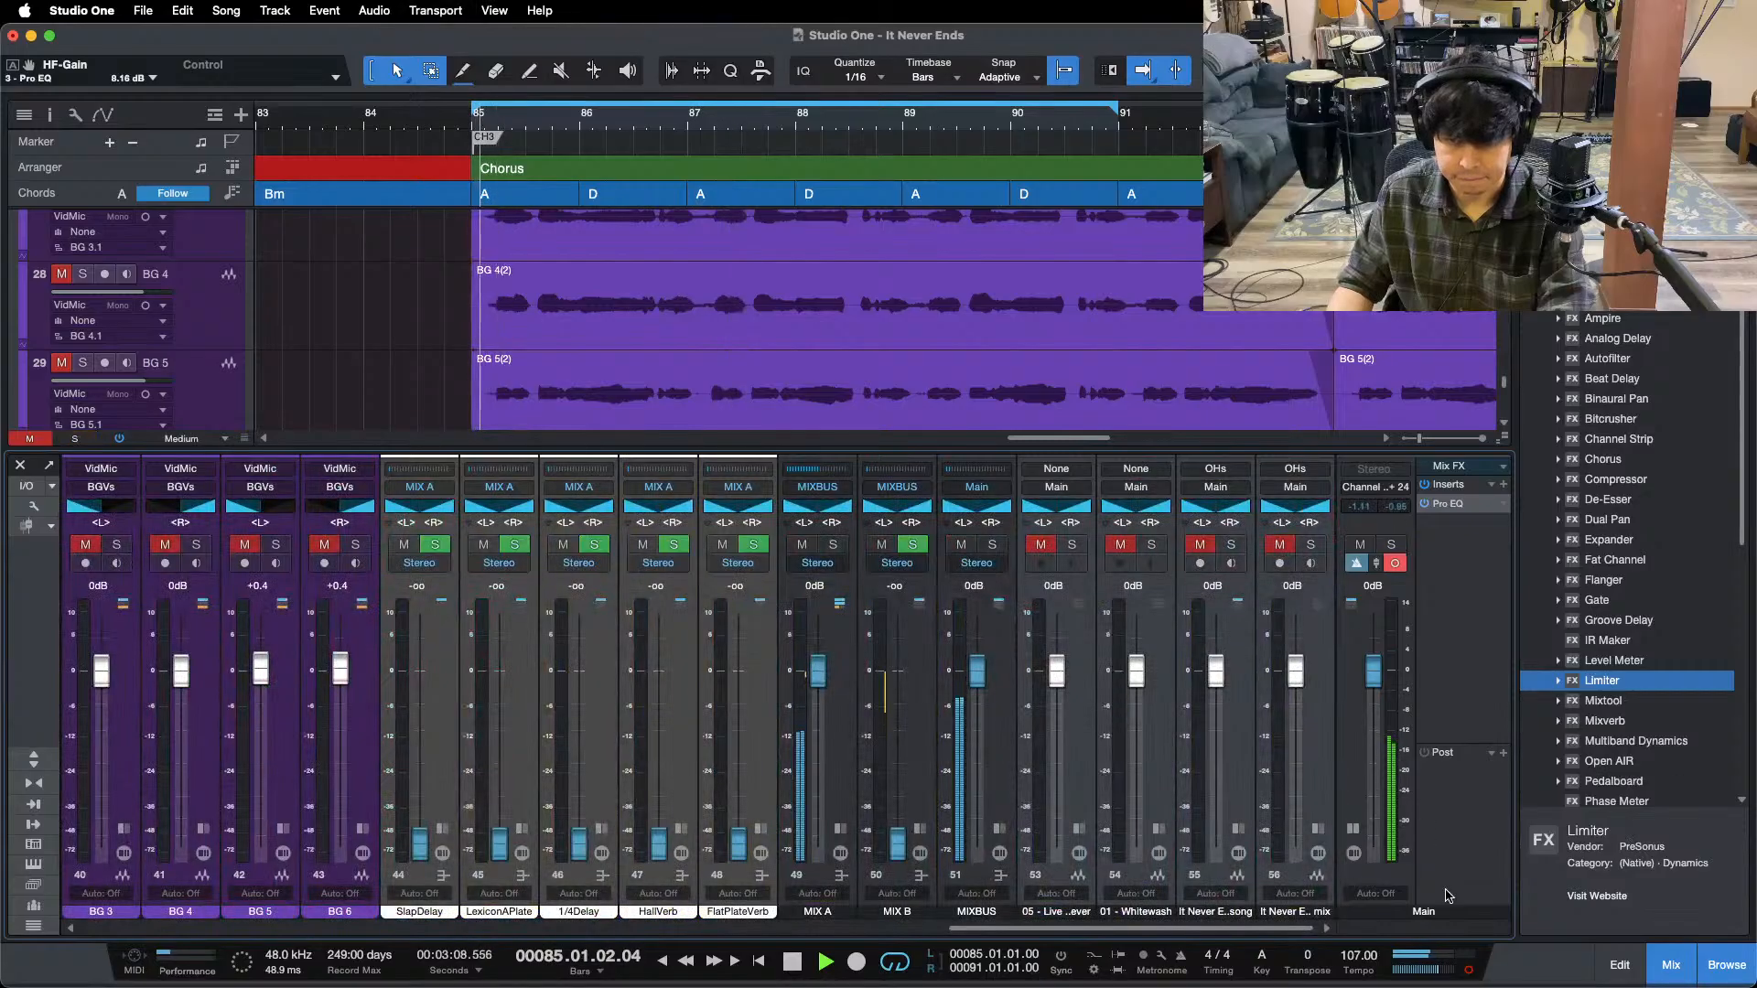
pyautogui.click(1072, 546)
pyautogui.click(1073, 546)
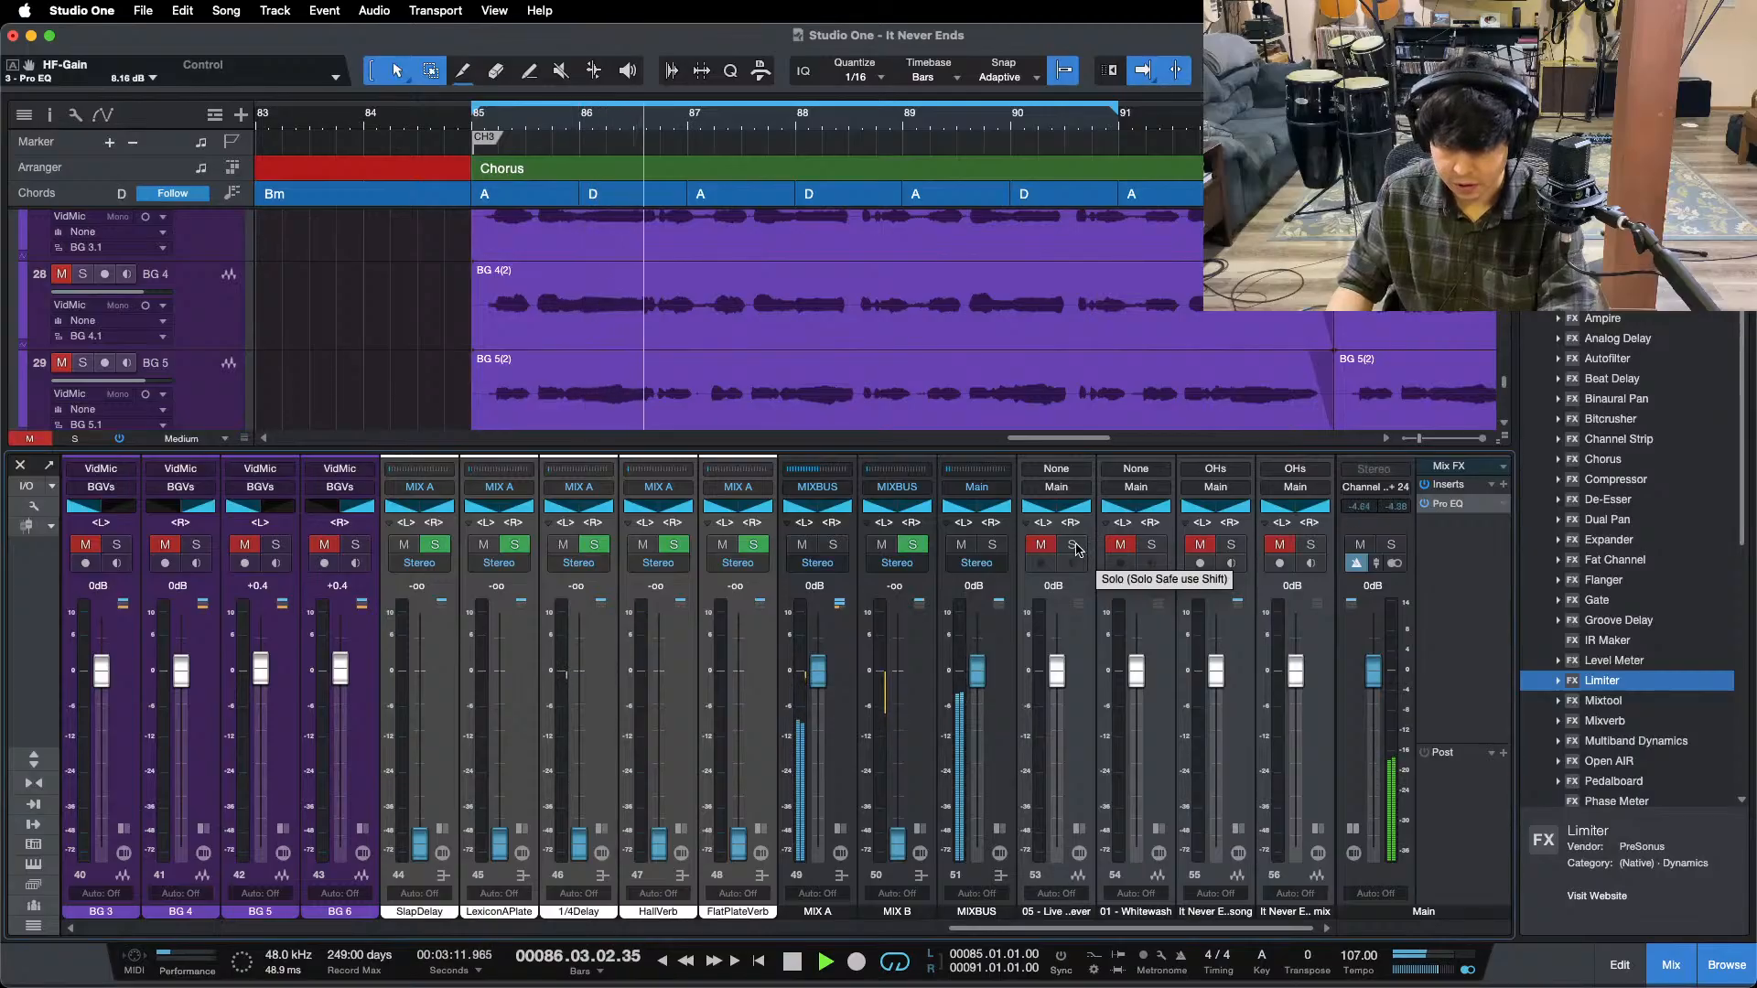
pyautogui.click(1073, 546)
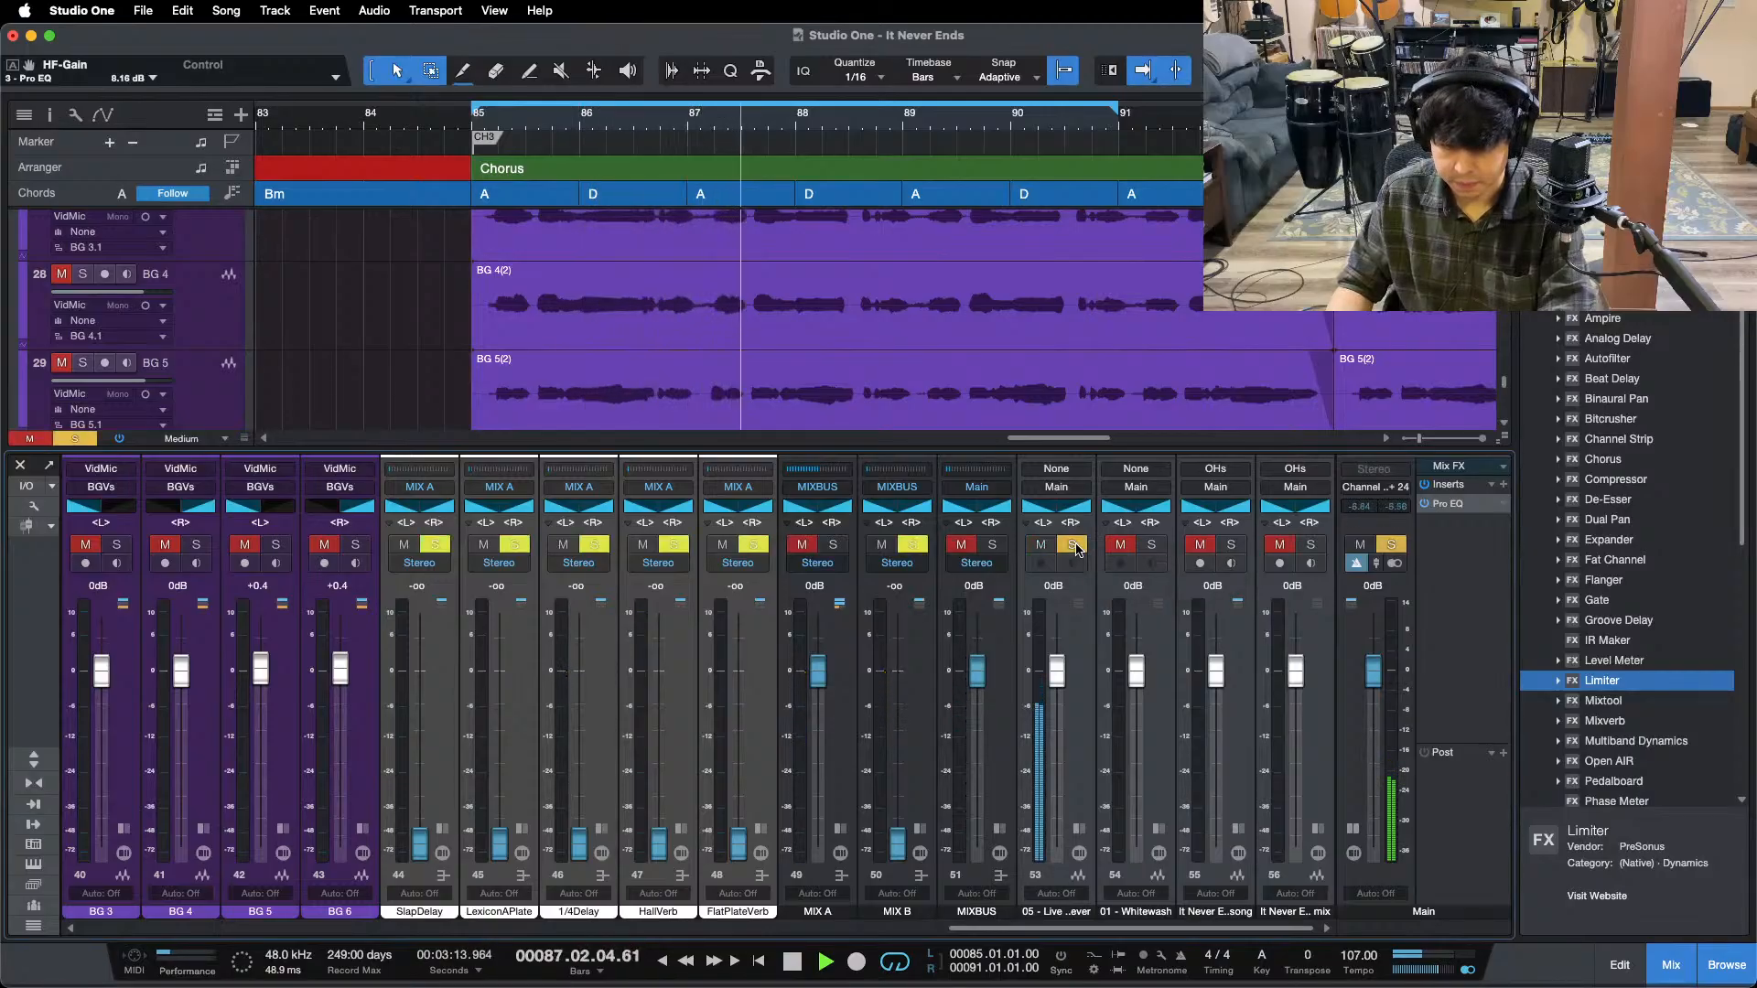
pyautogui.click(1074, 546)
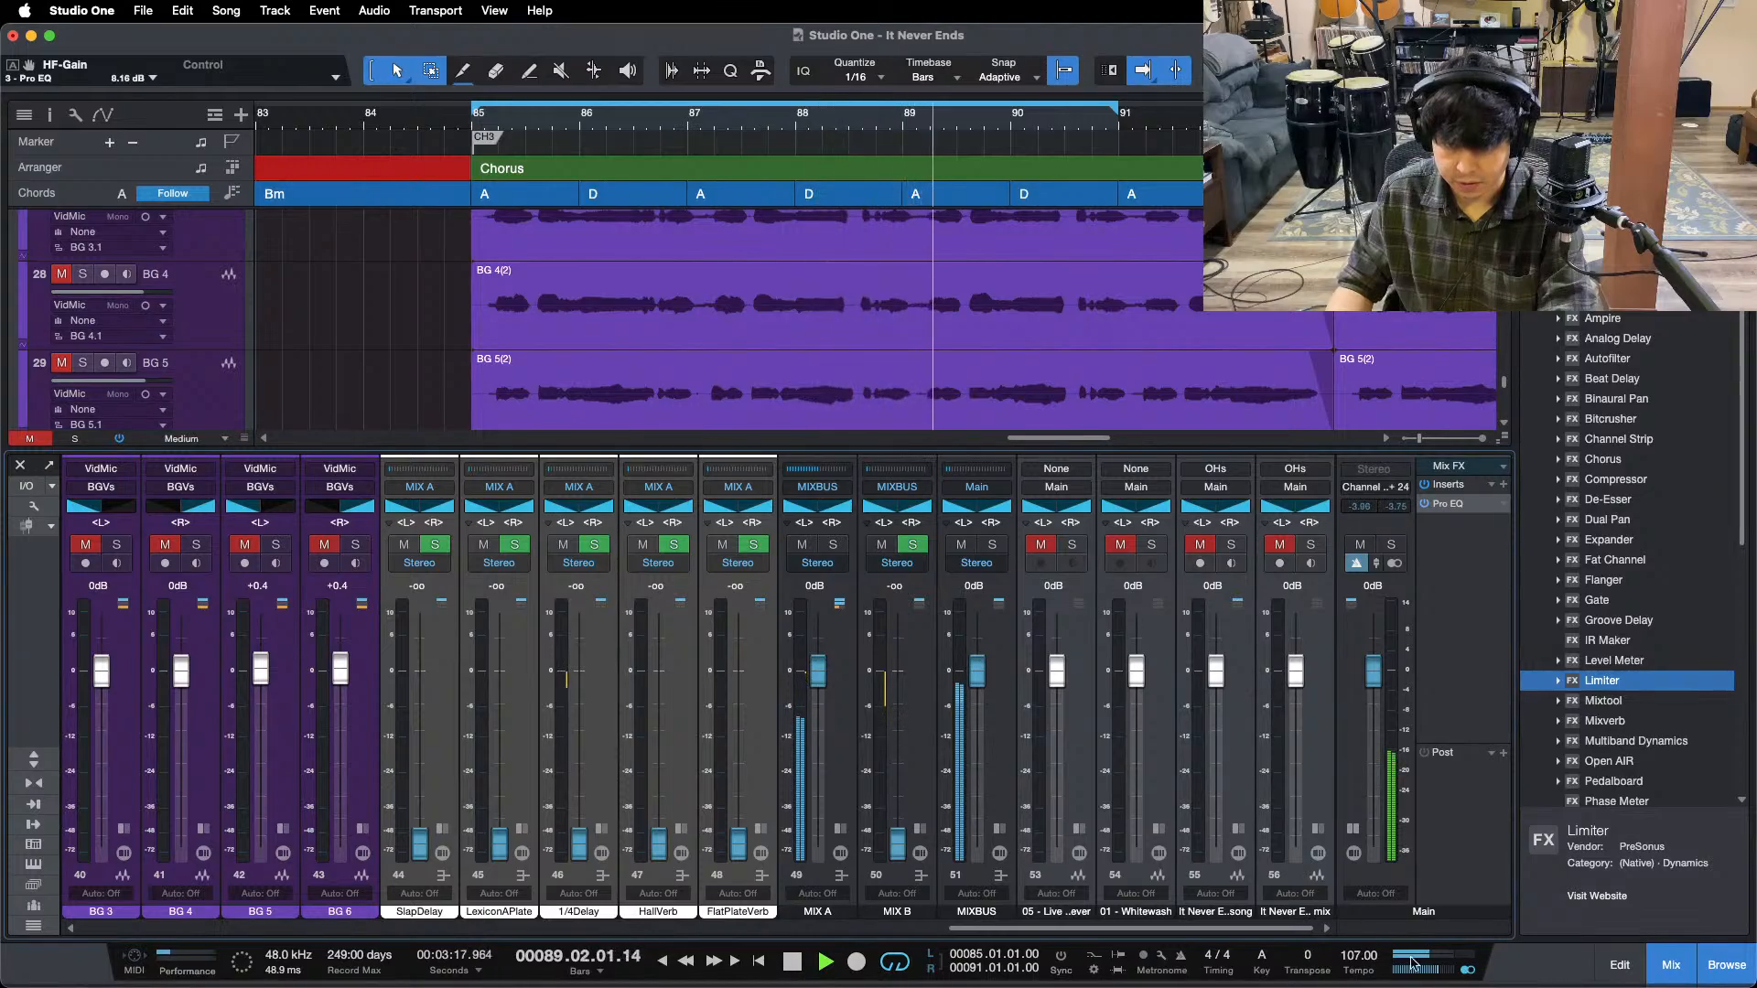
# - Solo the RhythmGtrLvl bus and insert a Pro EQ on it
pyautogui.moveTo(1283, 933); pyautogui.dragTo(750, 920)
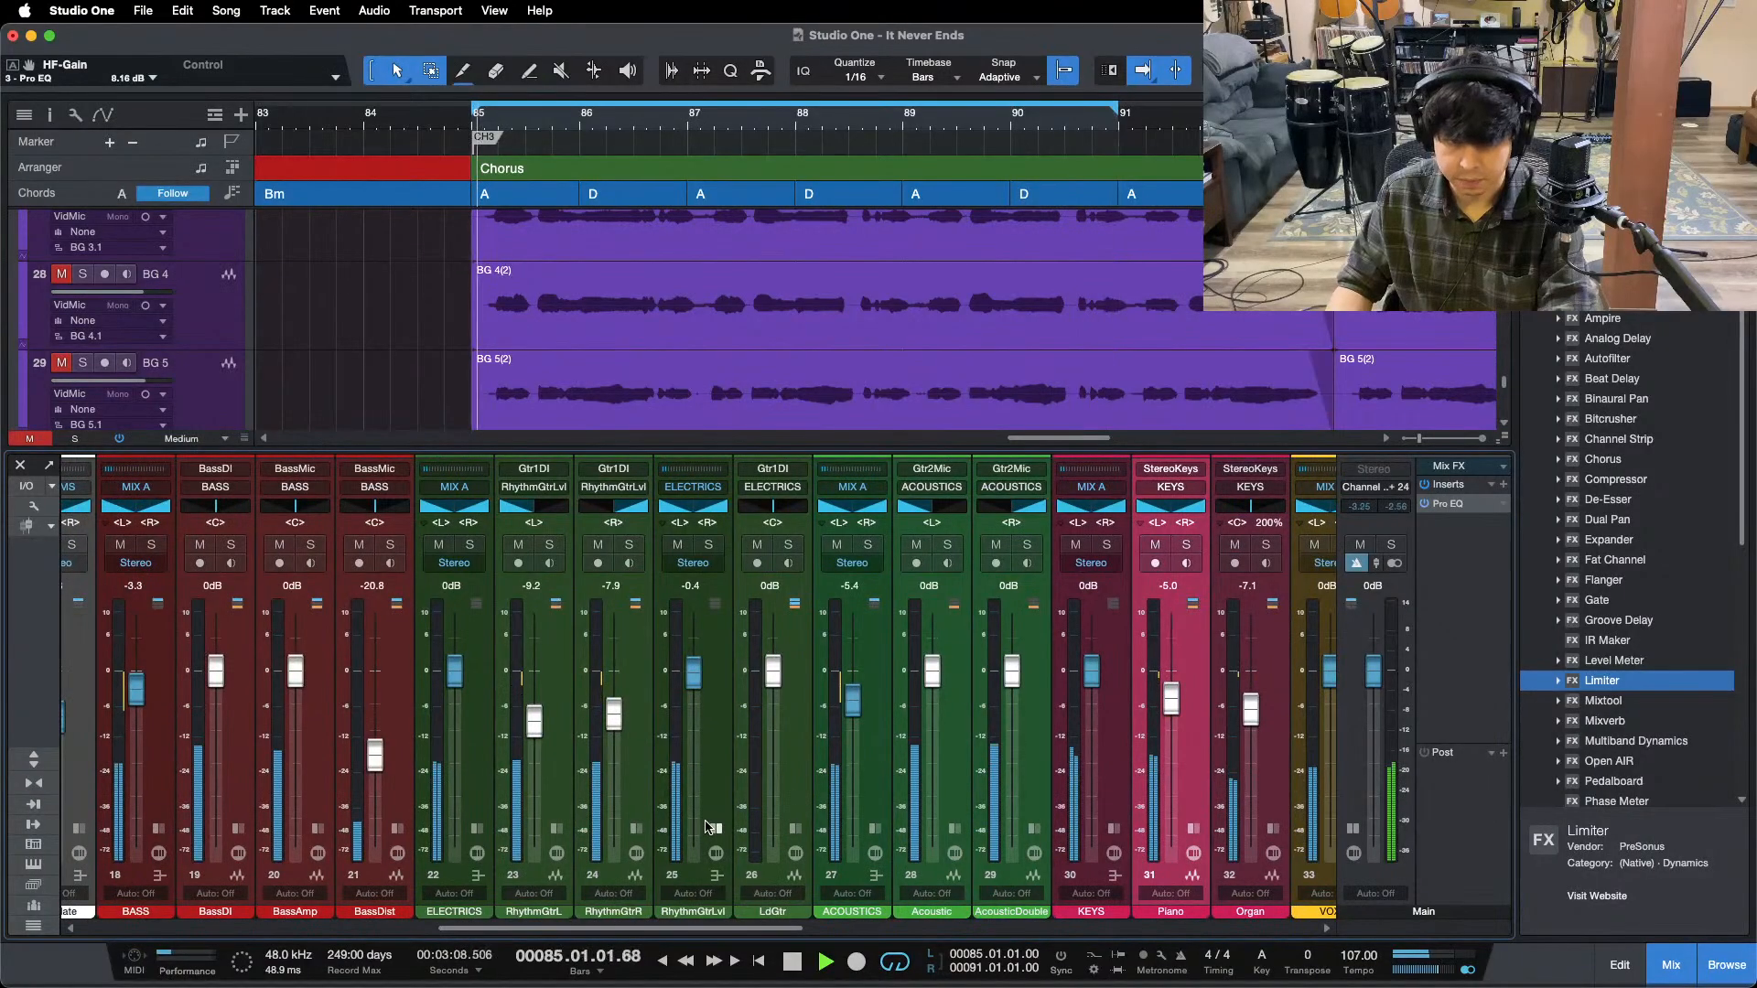
pyautogui.click(748, 693)
pyautogui.click(749, 693)
pyautogui.press('s')
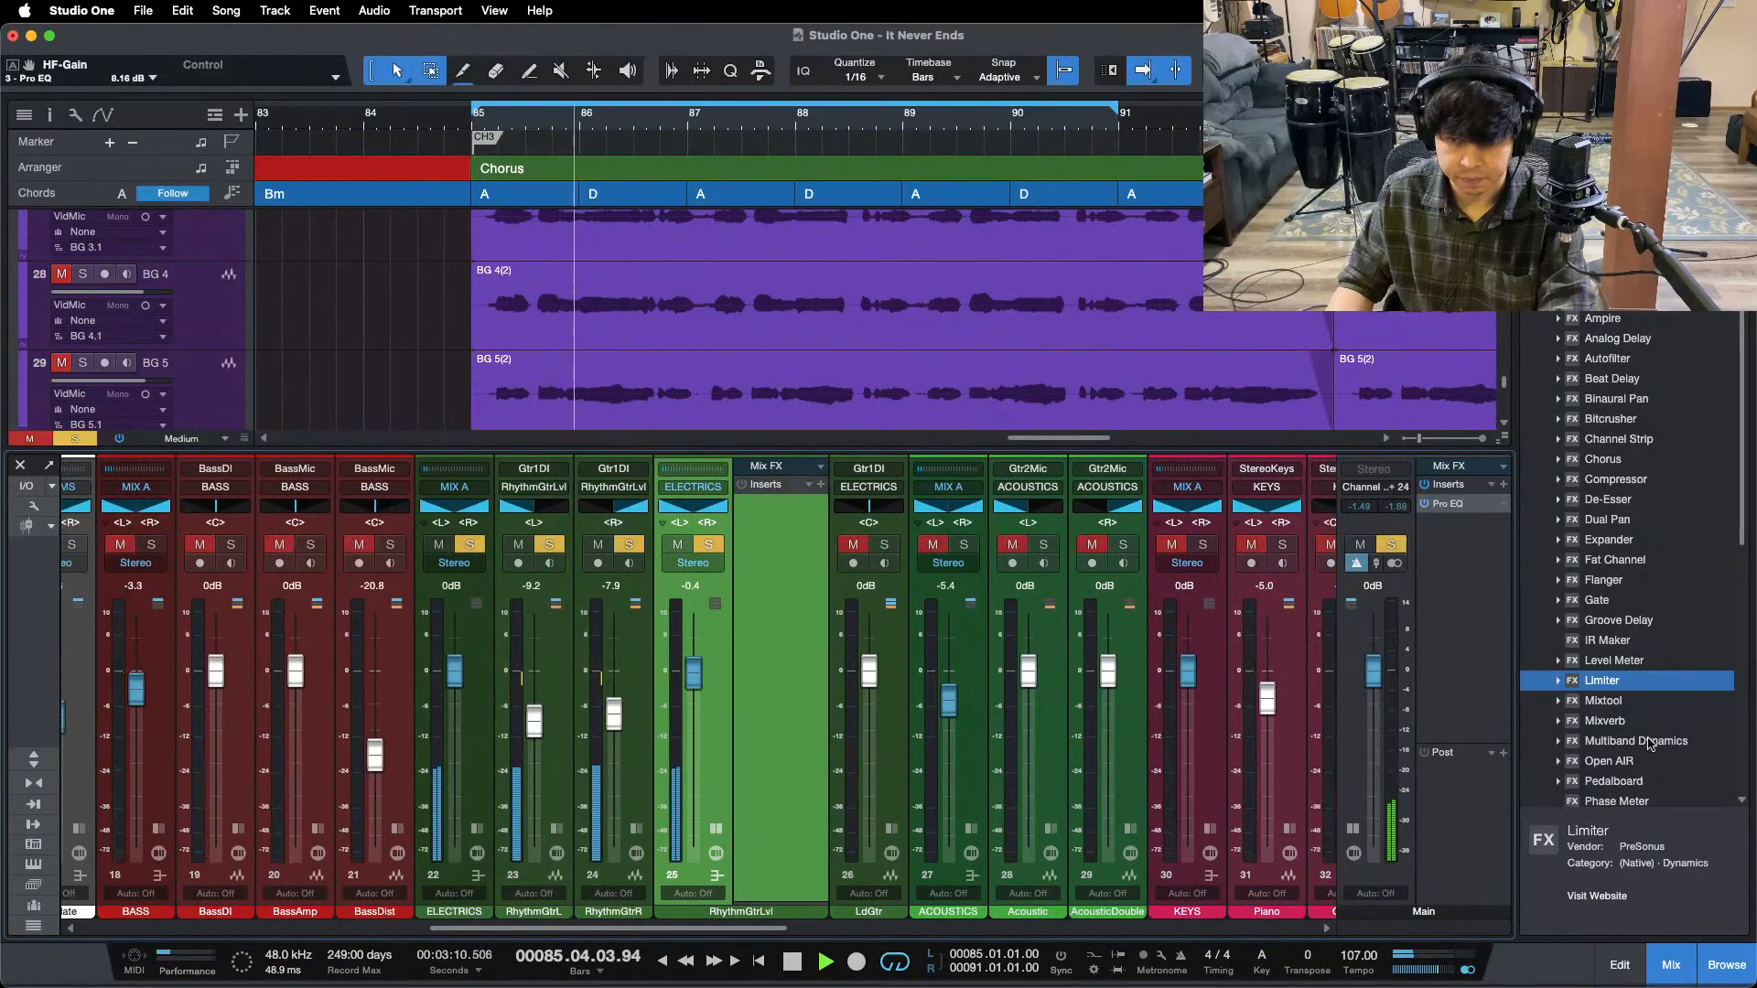
pyautogui.scroll(-3, 1644, 739)
pyautogui.moveTo(1612, 706); pyautogui.dragTo(760, 549)
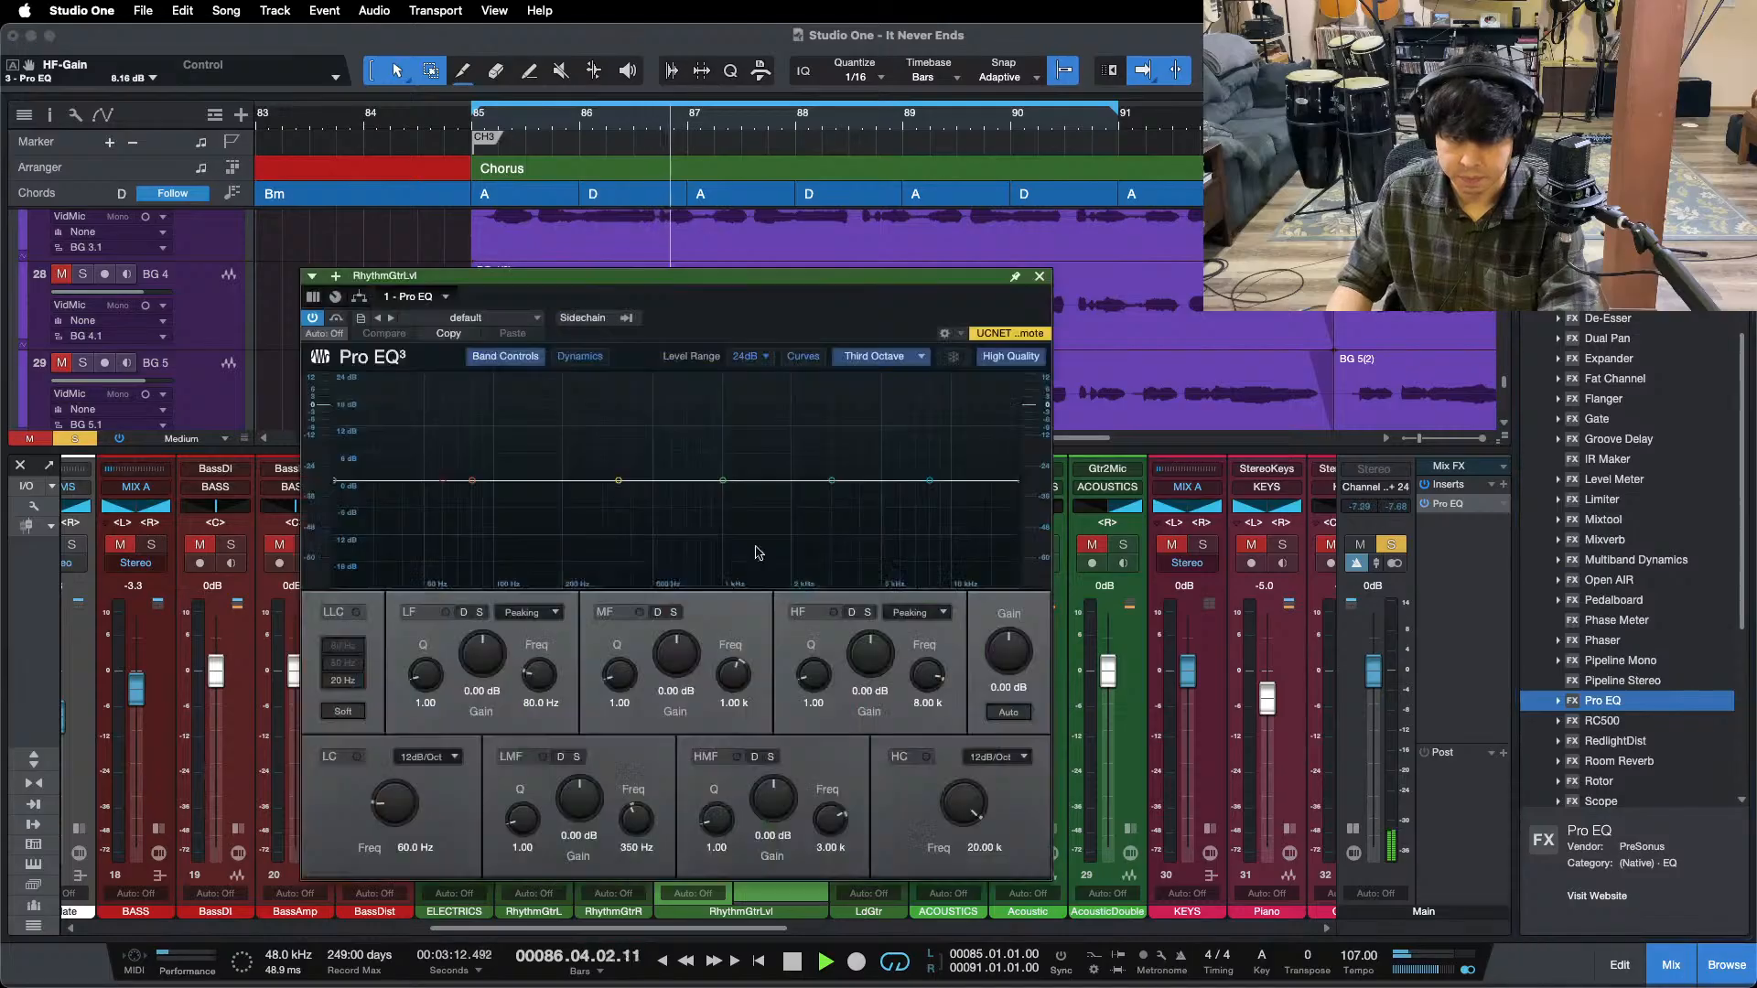
# - Shape the high-mid band of the RhythmGtrLvl EQ at 4.93 kHz with Q 0.70 and a gain of 0.48 dB
pyautogui.moveTo(824, 475); pyautogui.dragTo(881, 439)
pyautogui.scroll(-3, 881, 439)
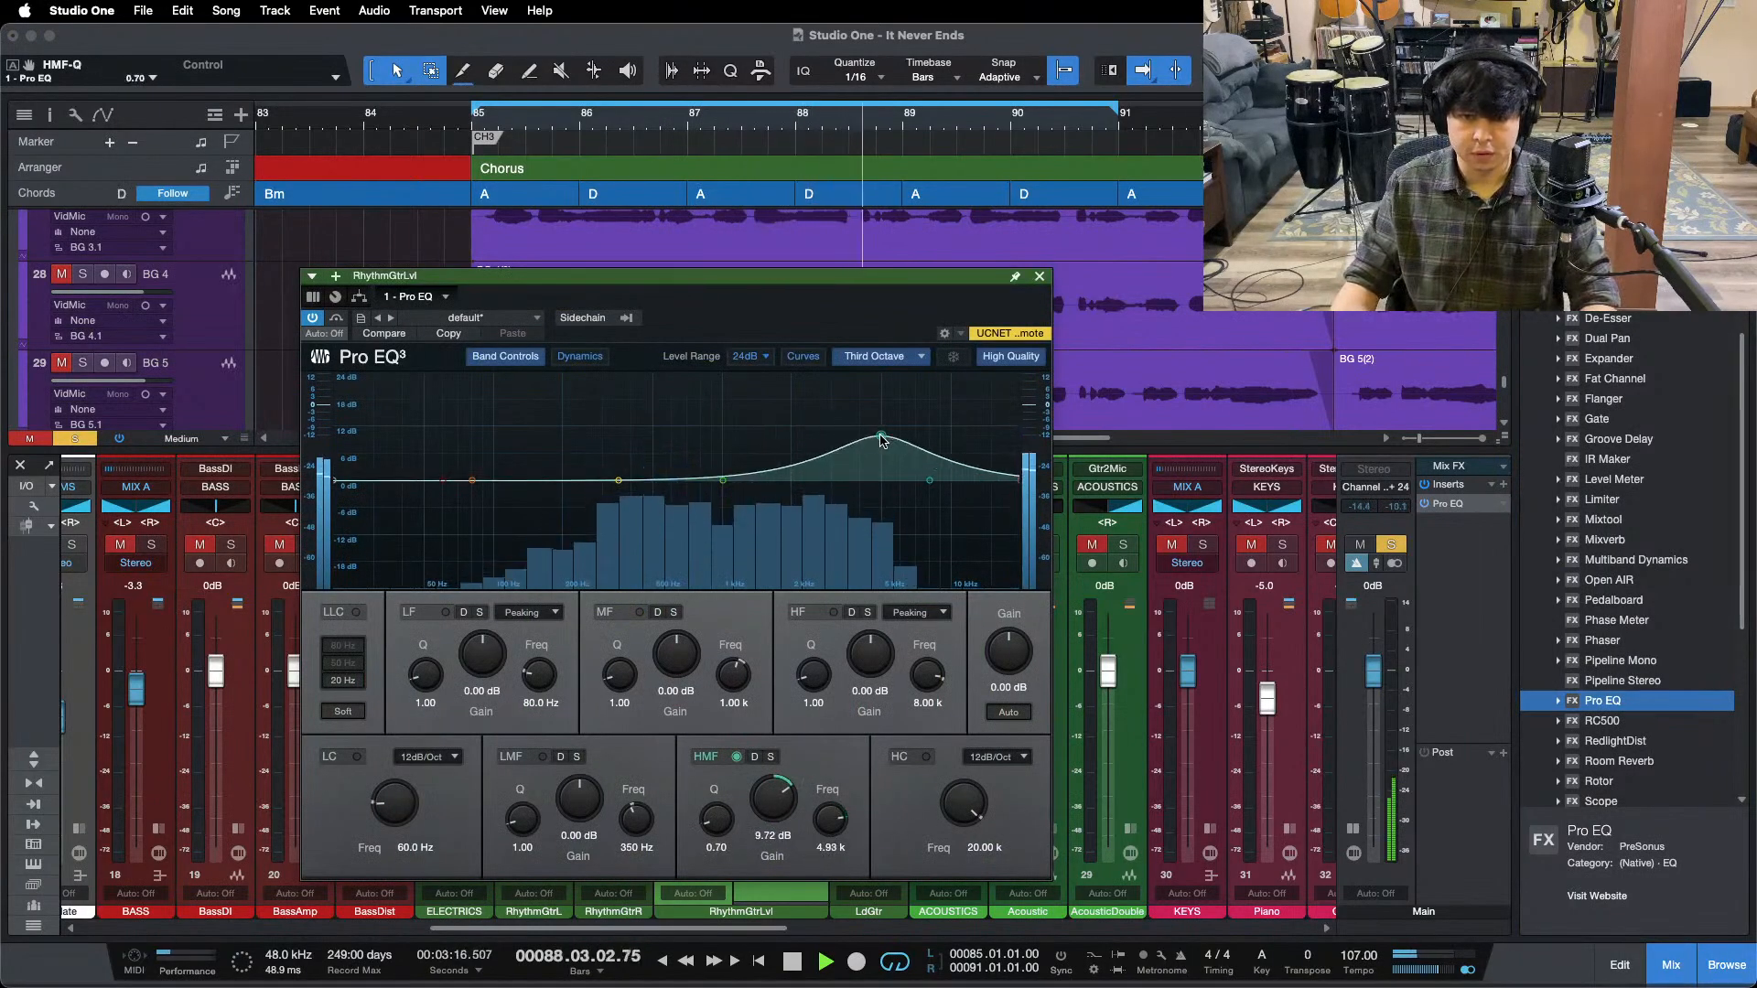
pyautogui.moveTo(773, 804); pyautogui.dragTo(774, 860)
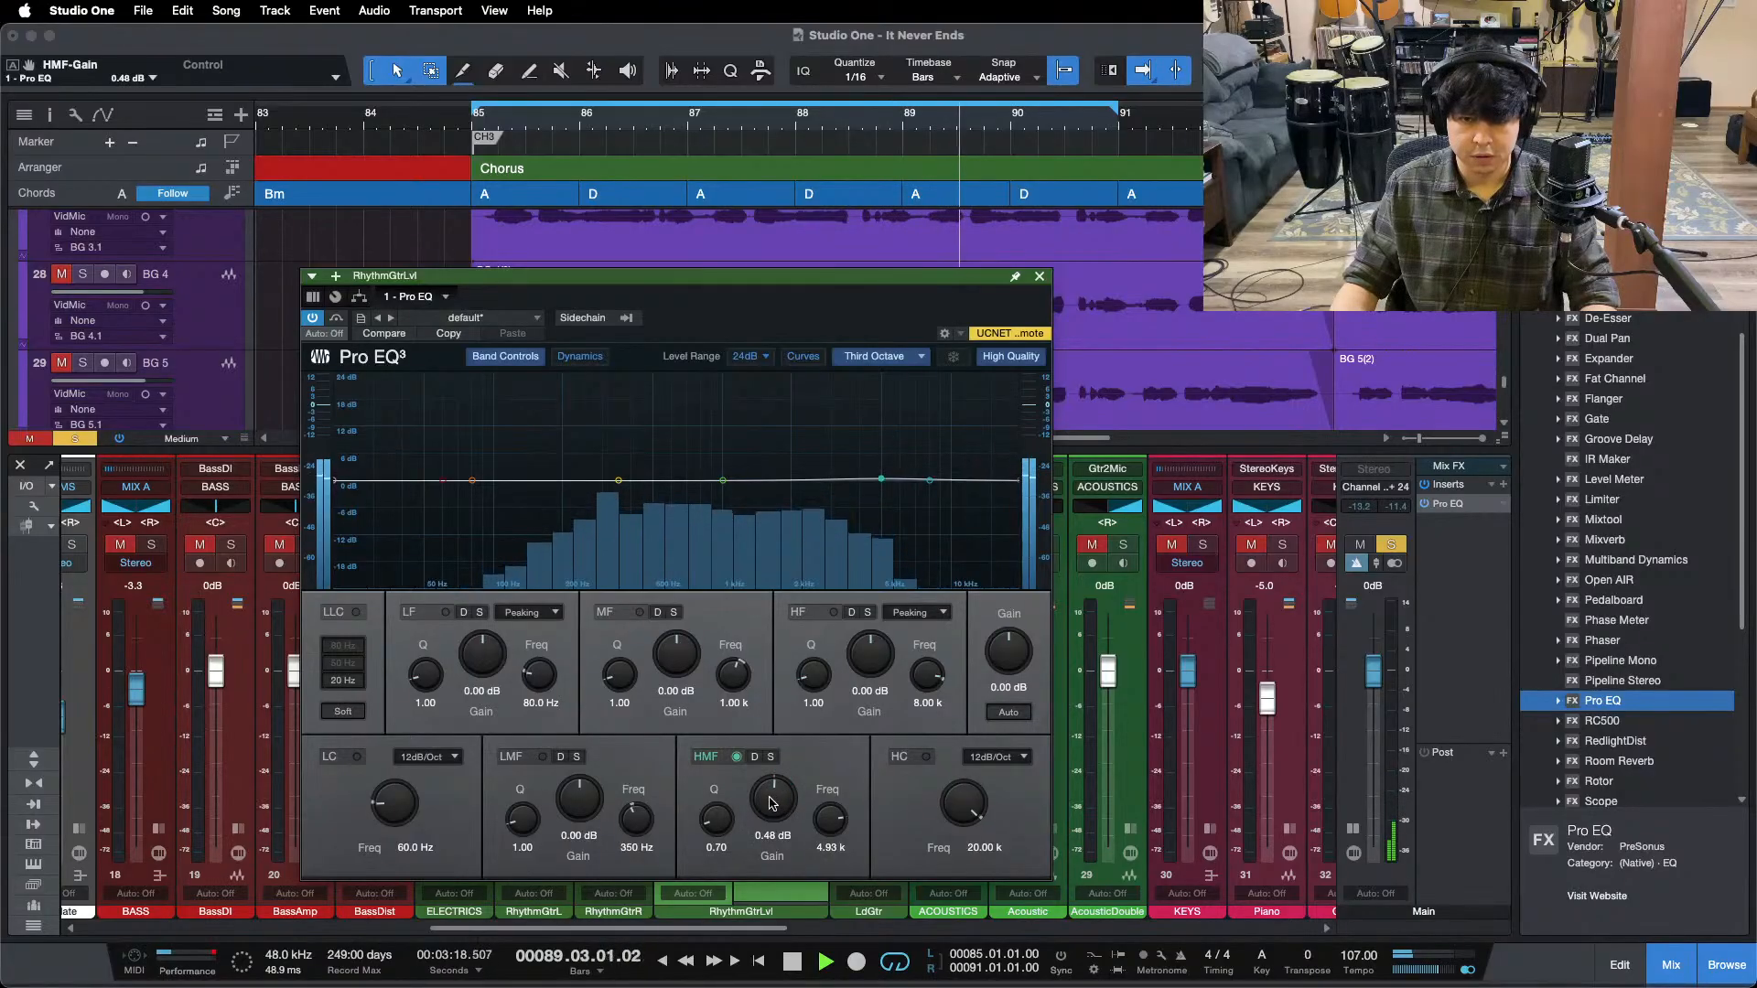
pyautogui.click(1041, 277)
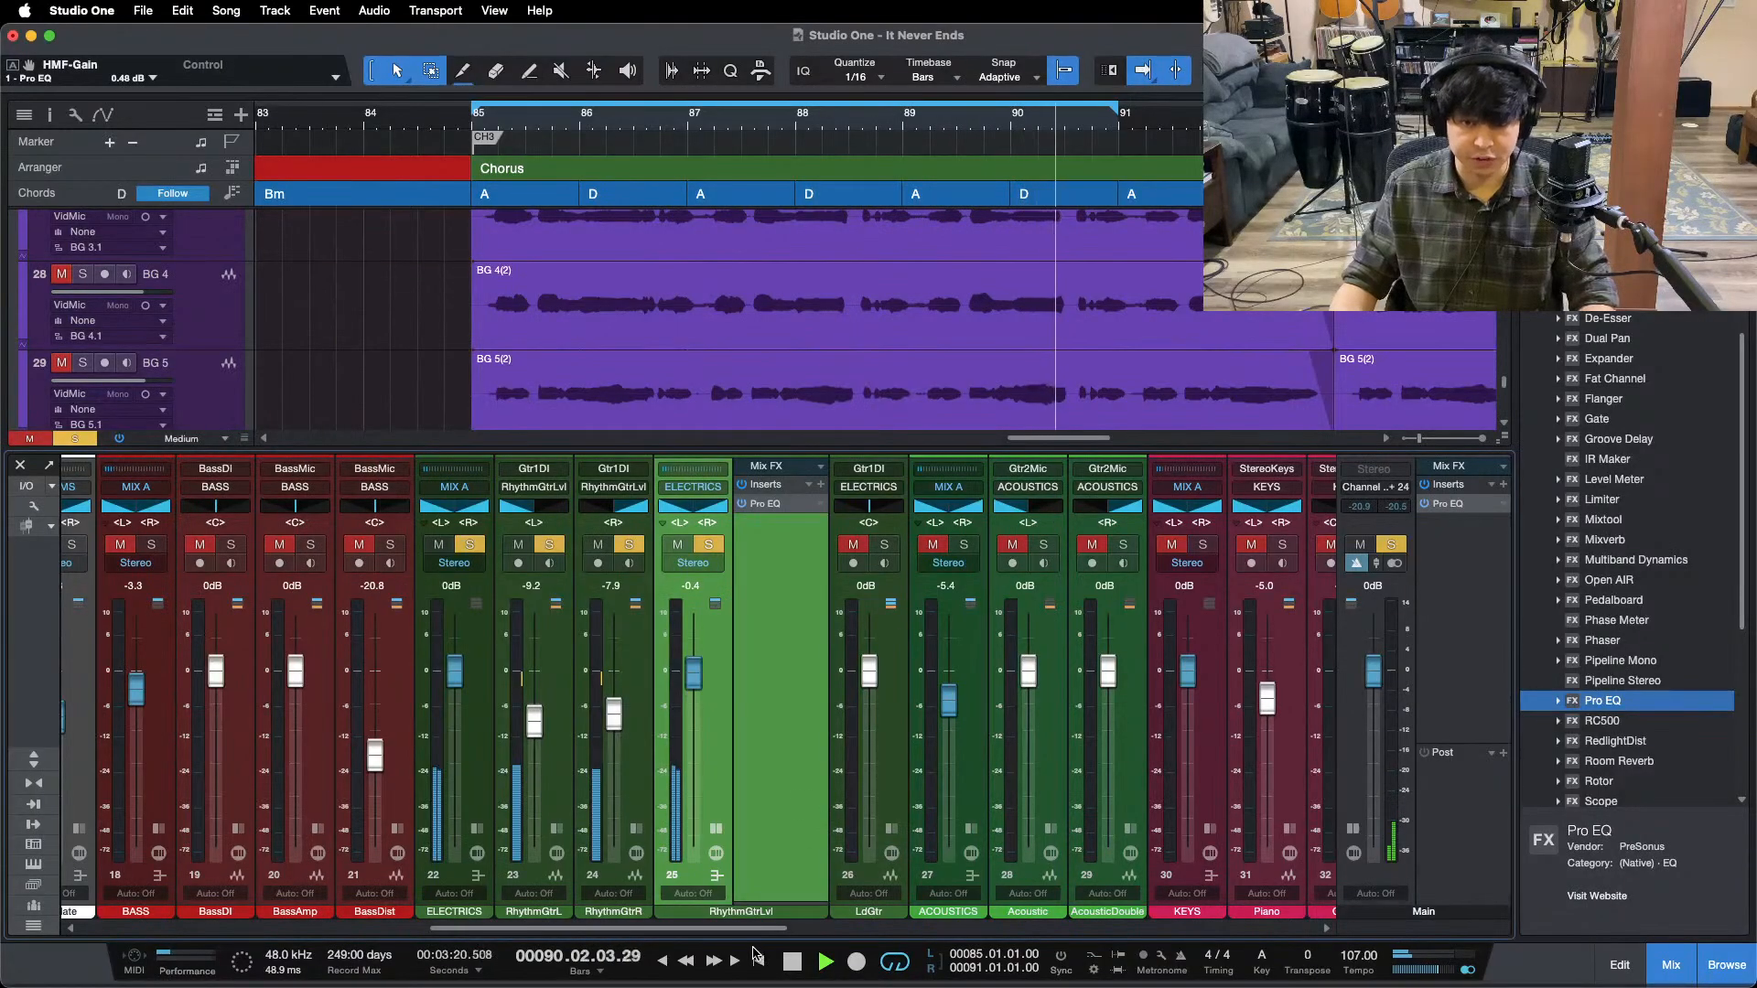
# - Stop playback and lower the low-cut frequency of the Main output's Pro EQ to 1.91 kHz
pyautogui.hscroll(10, 1138, 549)
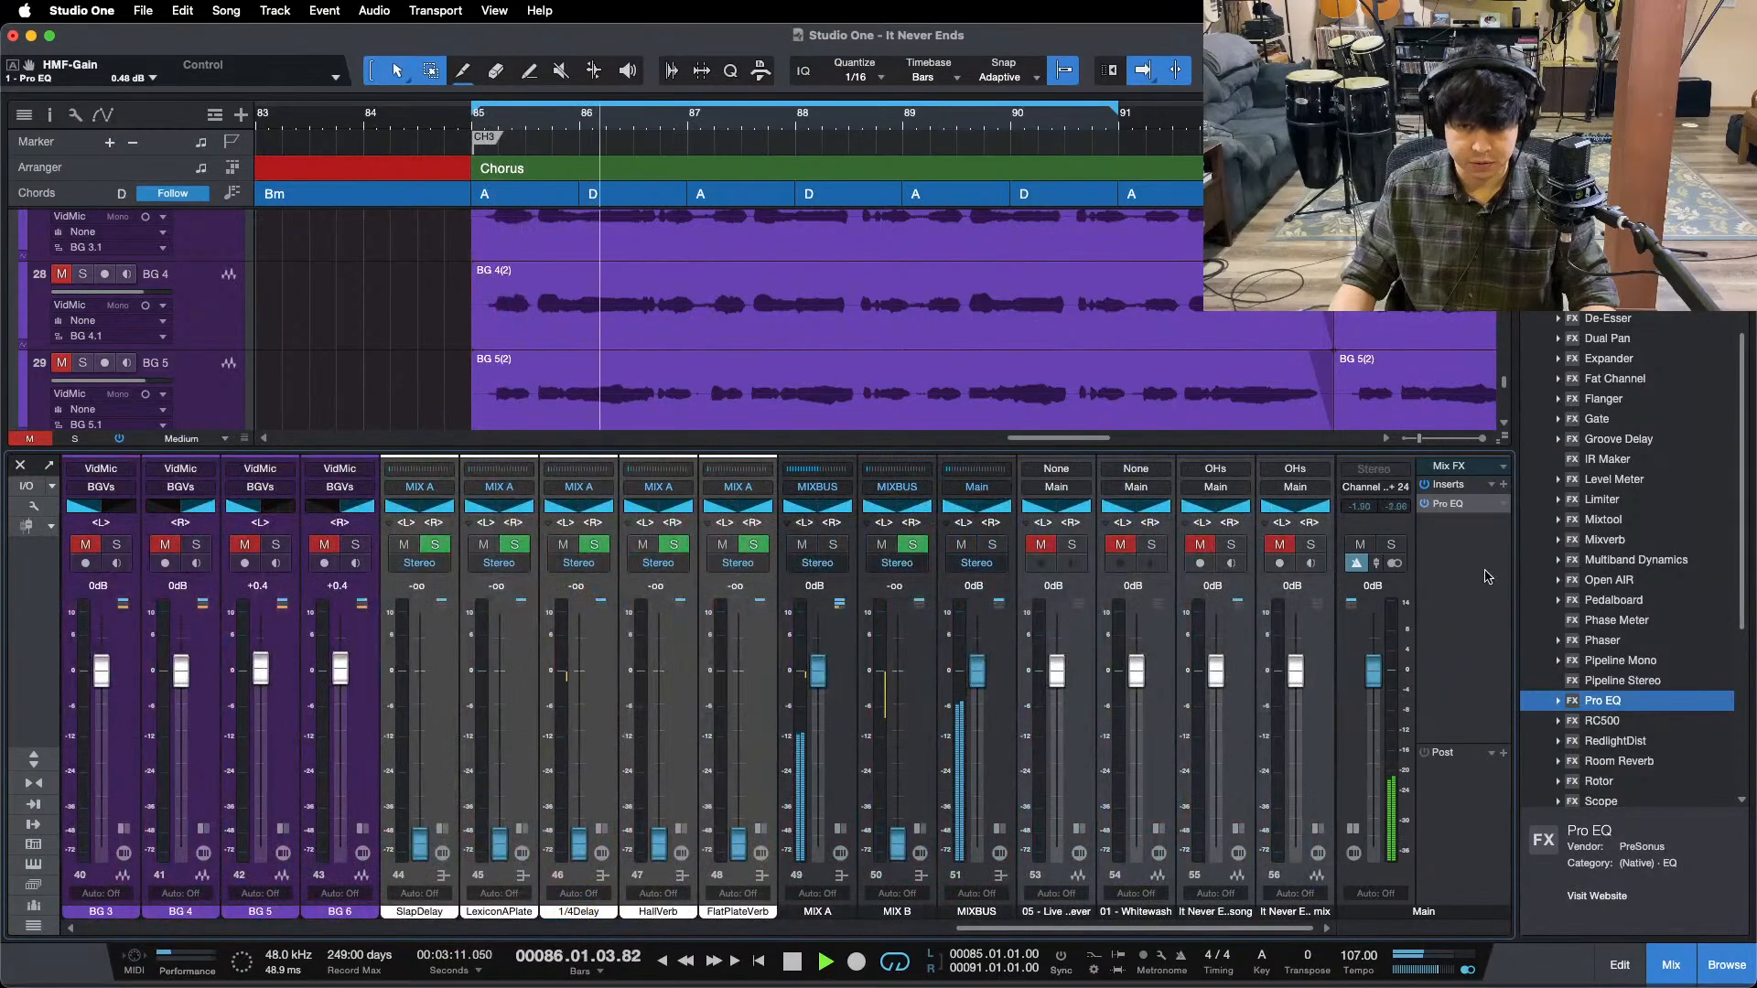
pyautogui.click(1467, 506)
pyautogui.press('space')
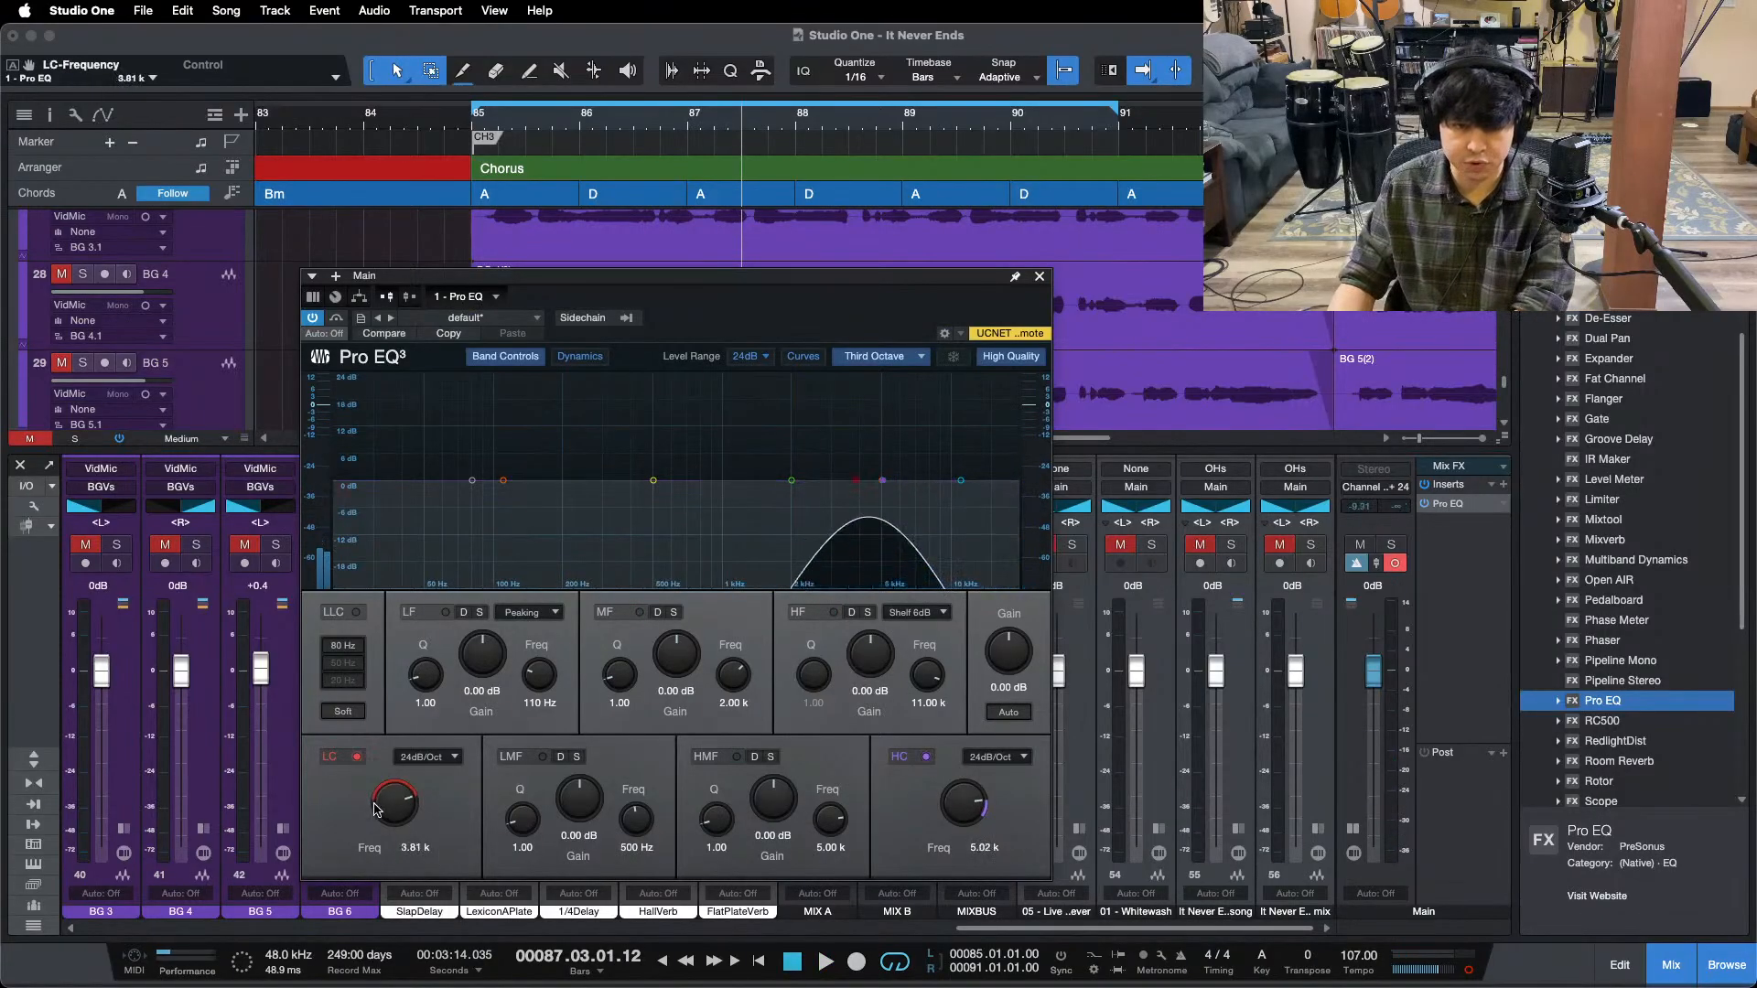
pyautogui.moveTo(381, 807); pyautogui.dragTo(380, 809)
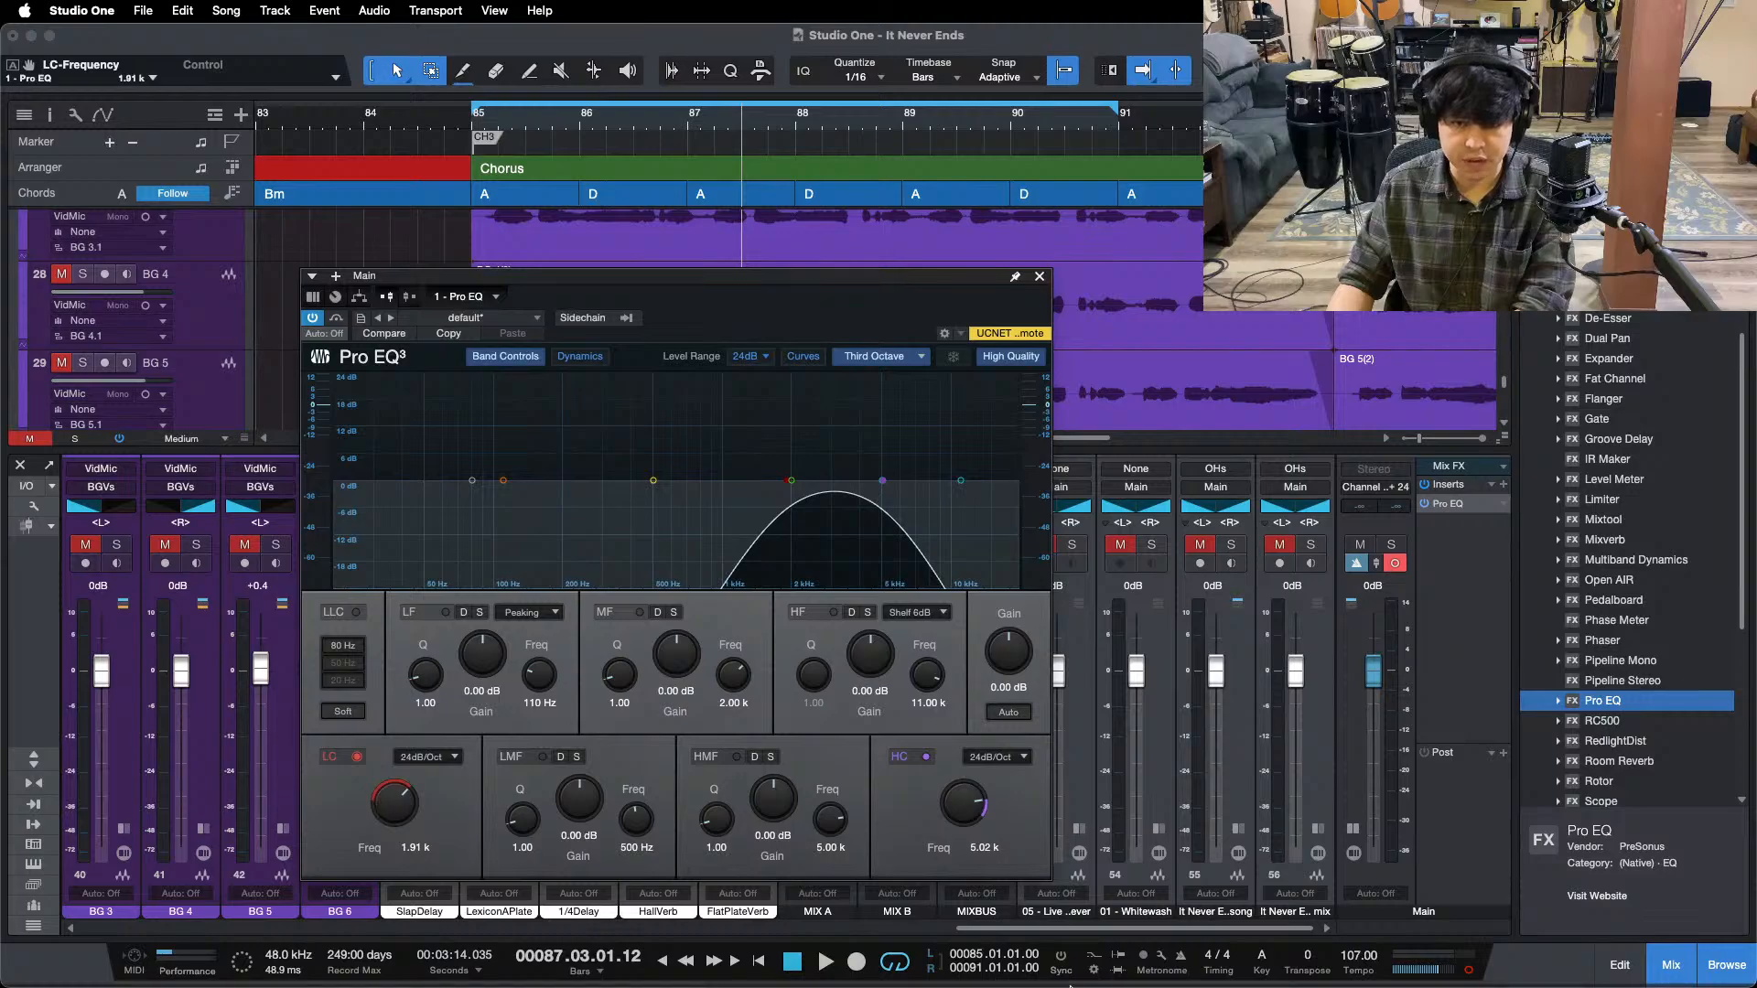
# - Replay the chorus loop and compare the mix with 01 - Whitewash through the widened Main output EQ band
pyautogui.click(1447, 647)
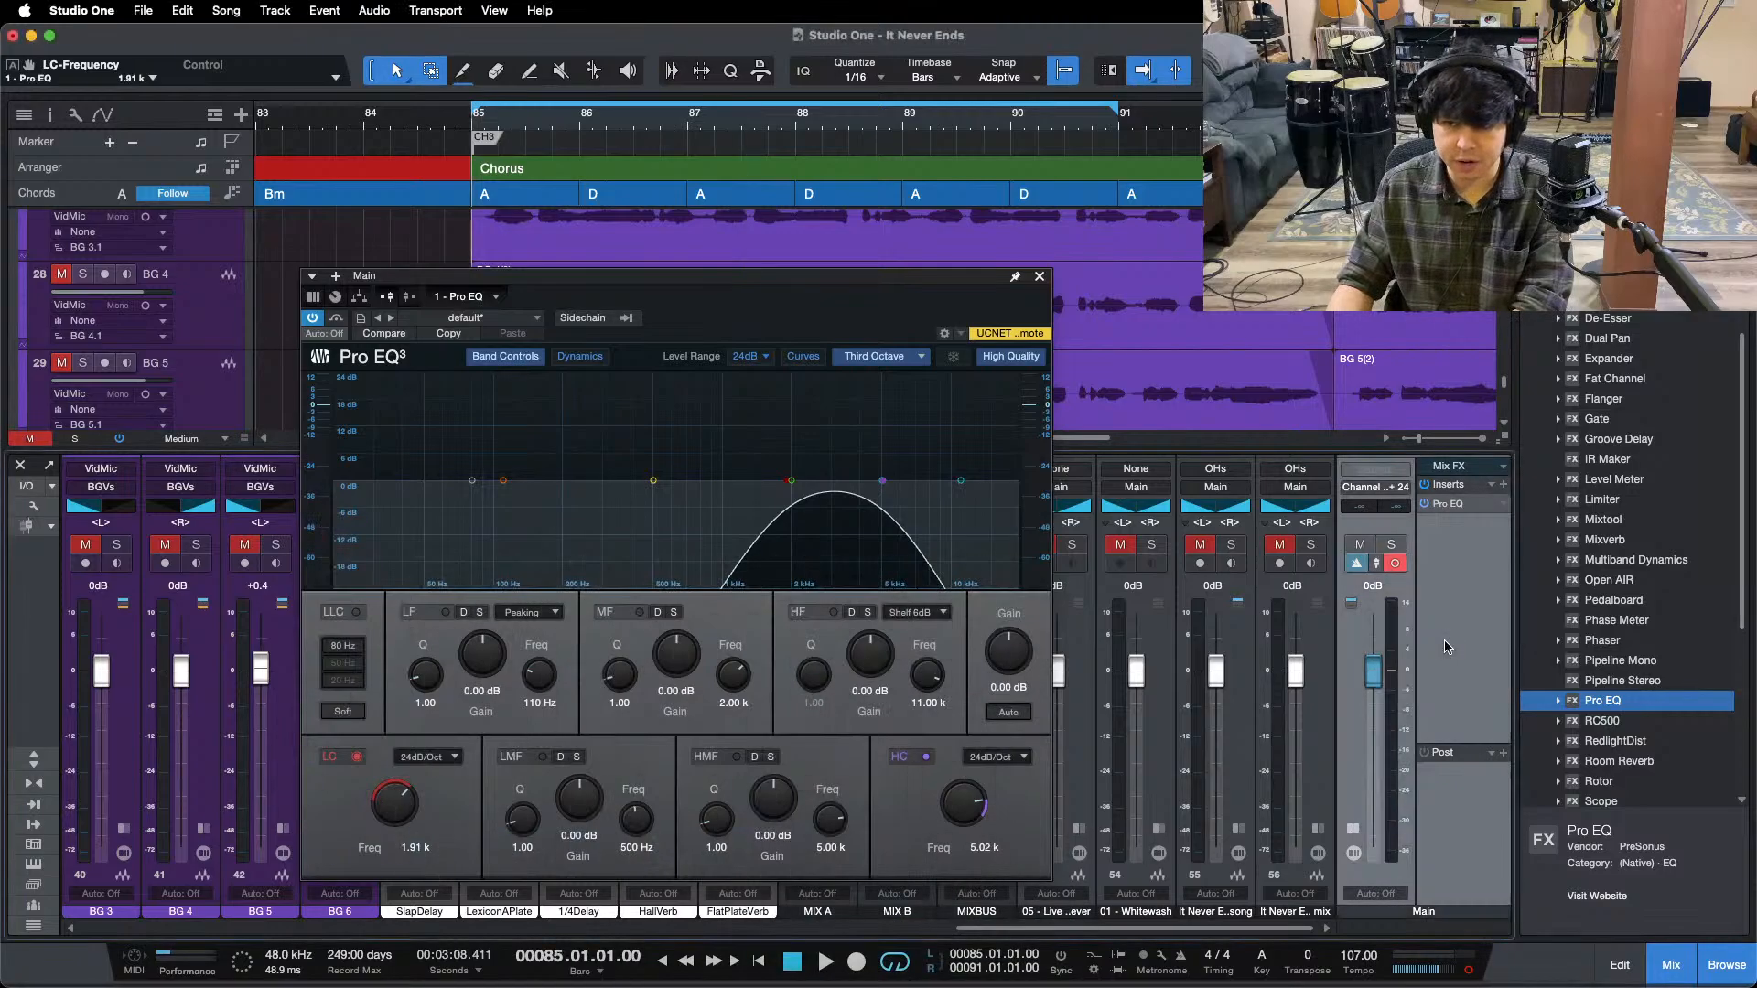
pyautogui.press('space')
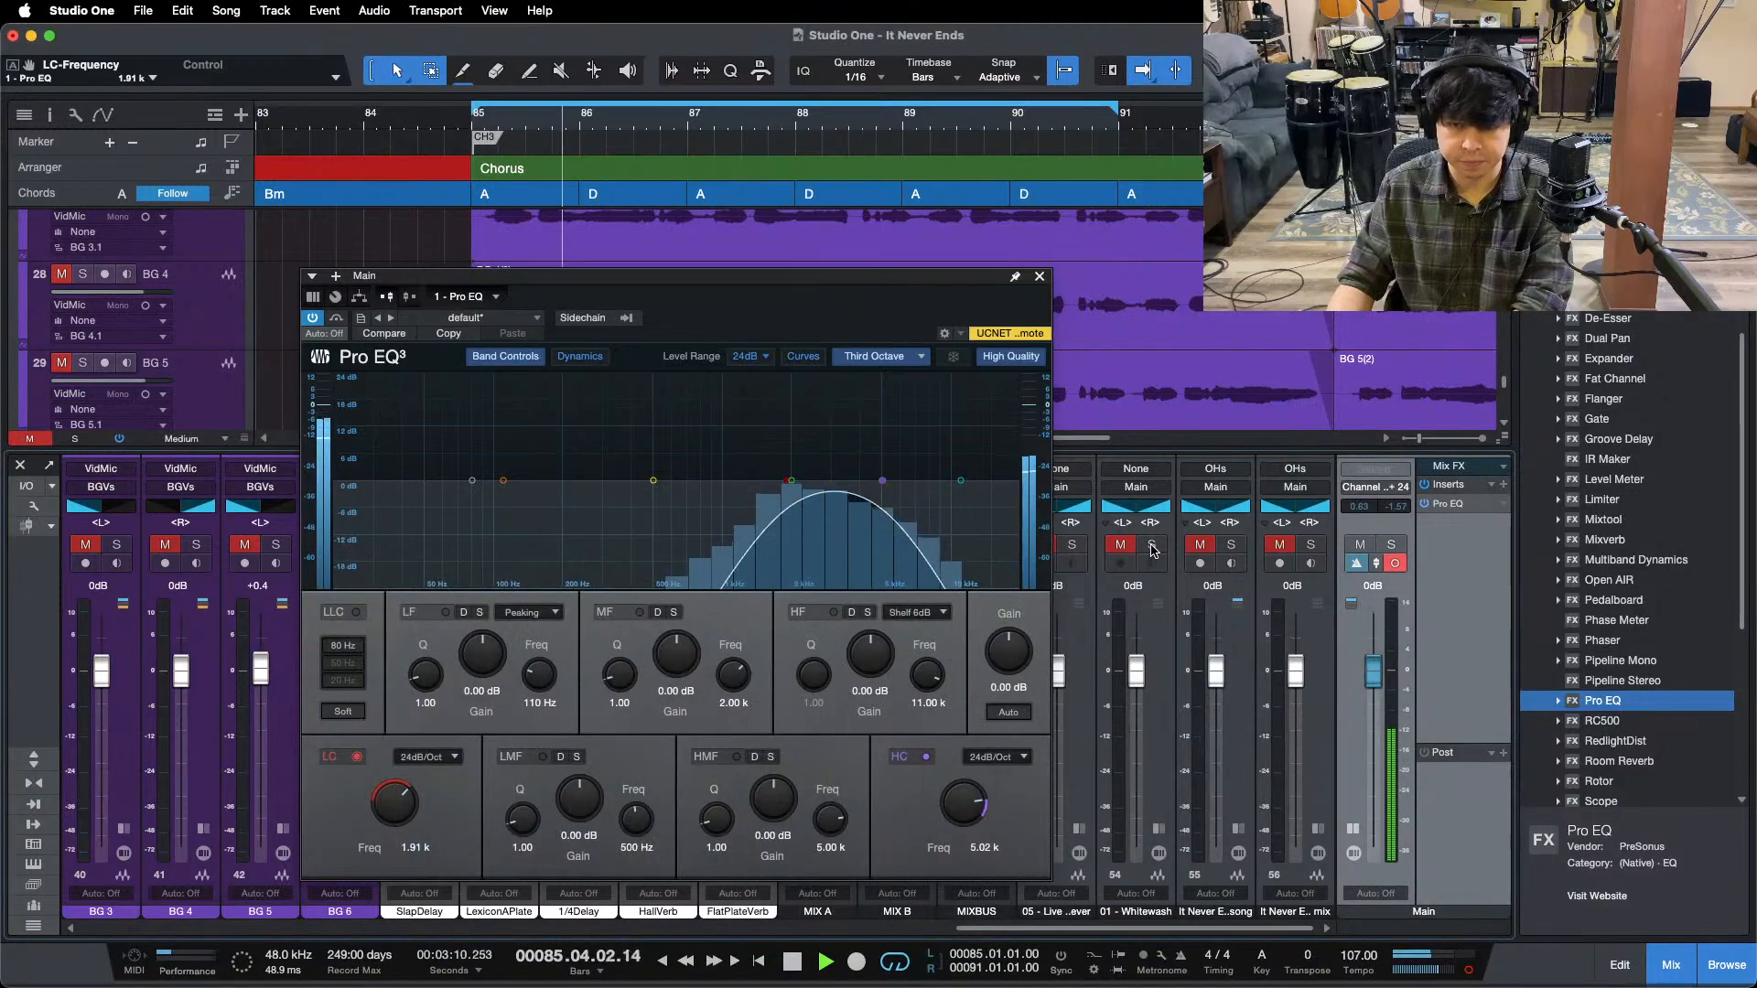
pyautogui.click(1152, 547)
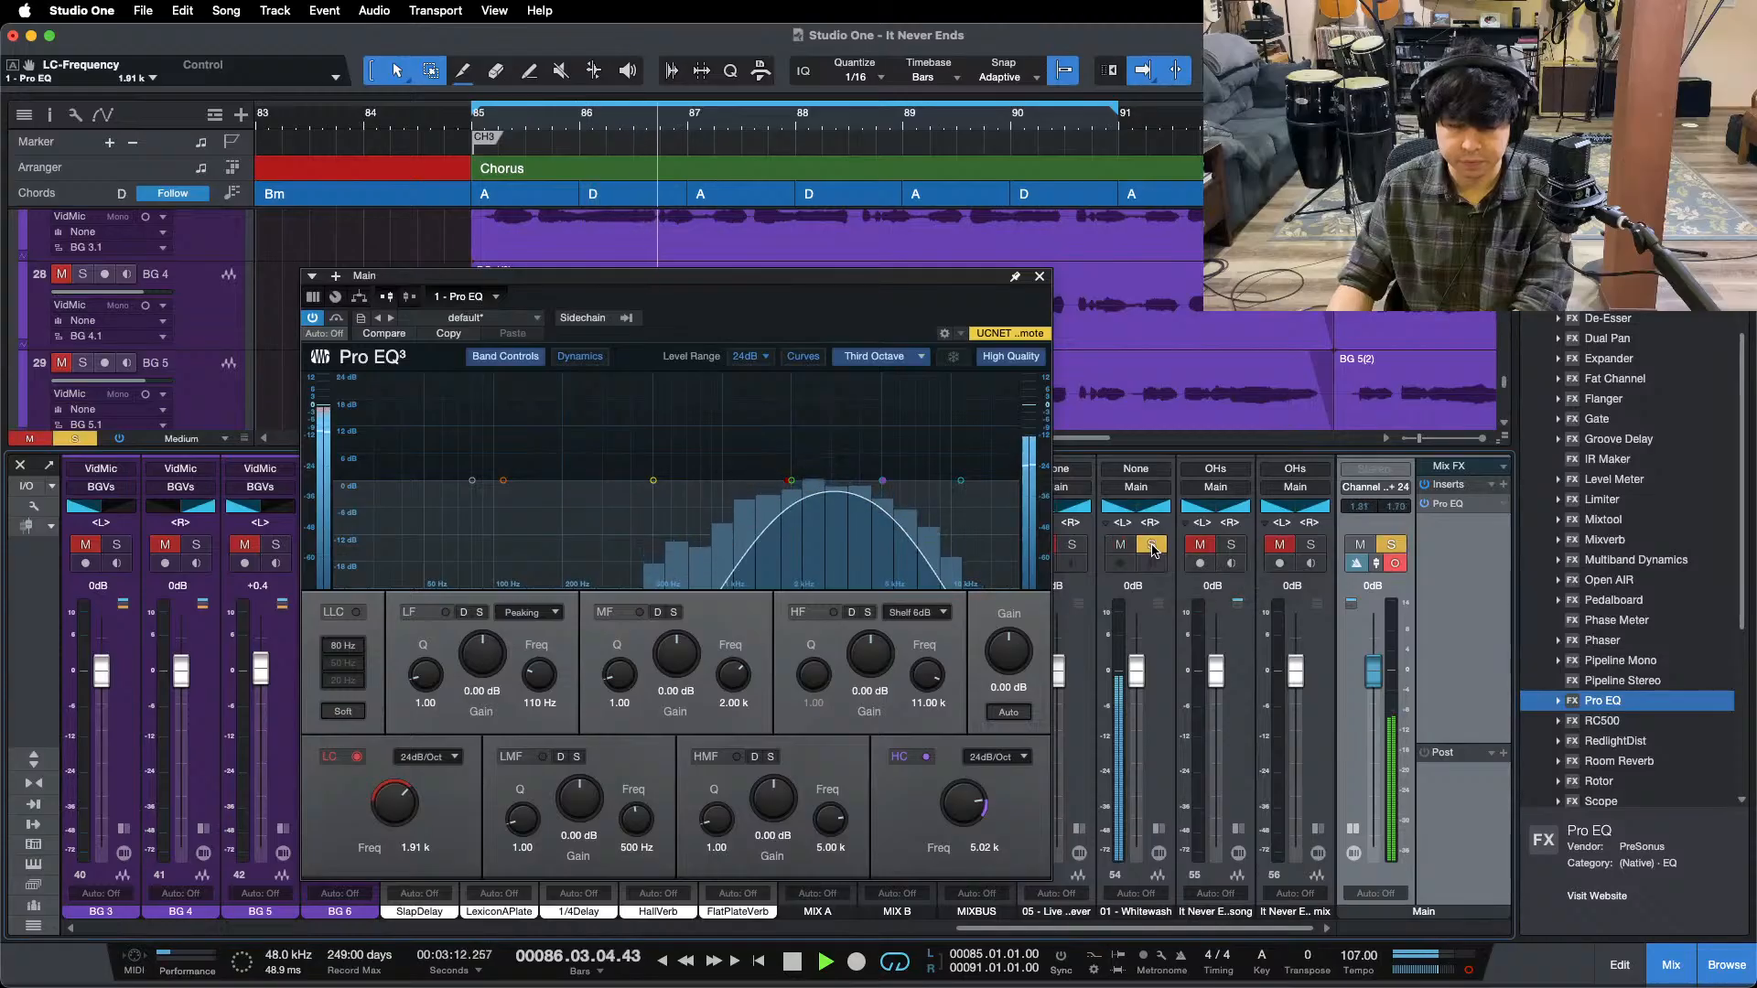
pyautogui.click(1152, 546)
pyautogui.click(1152, 547)
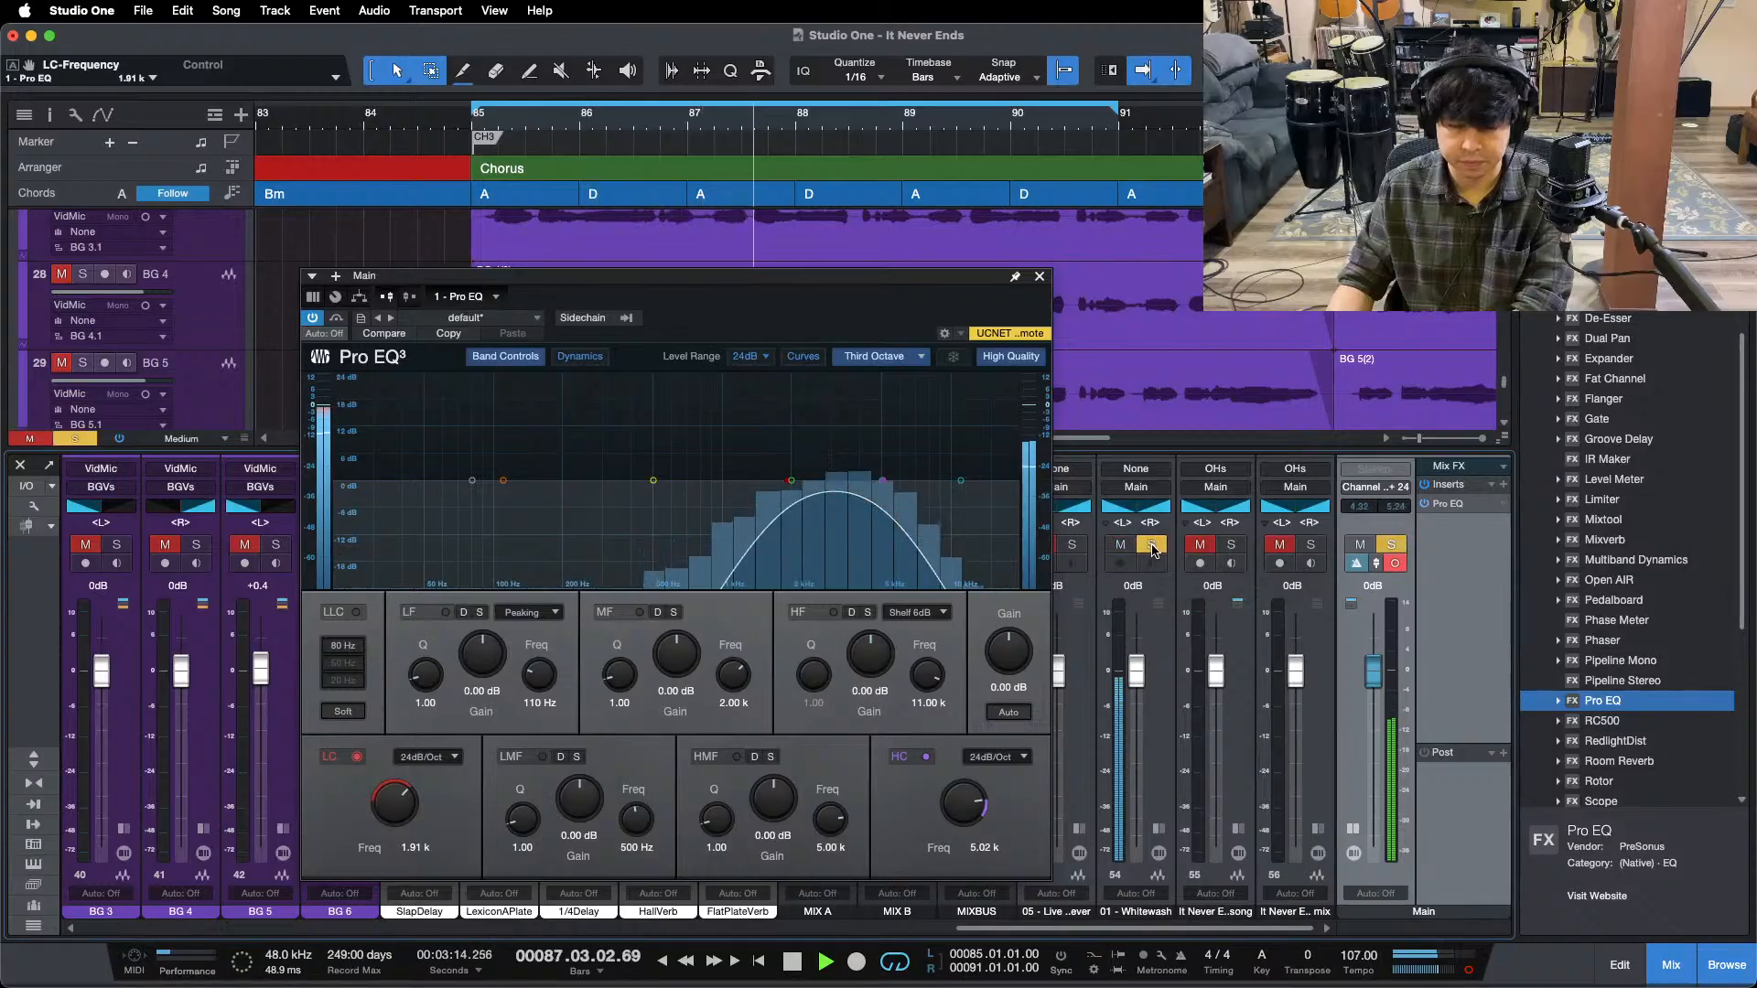
pyautogui.click(1153, 546)
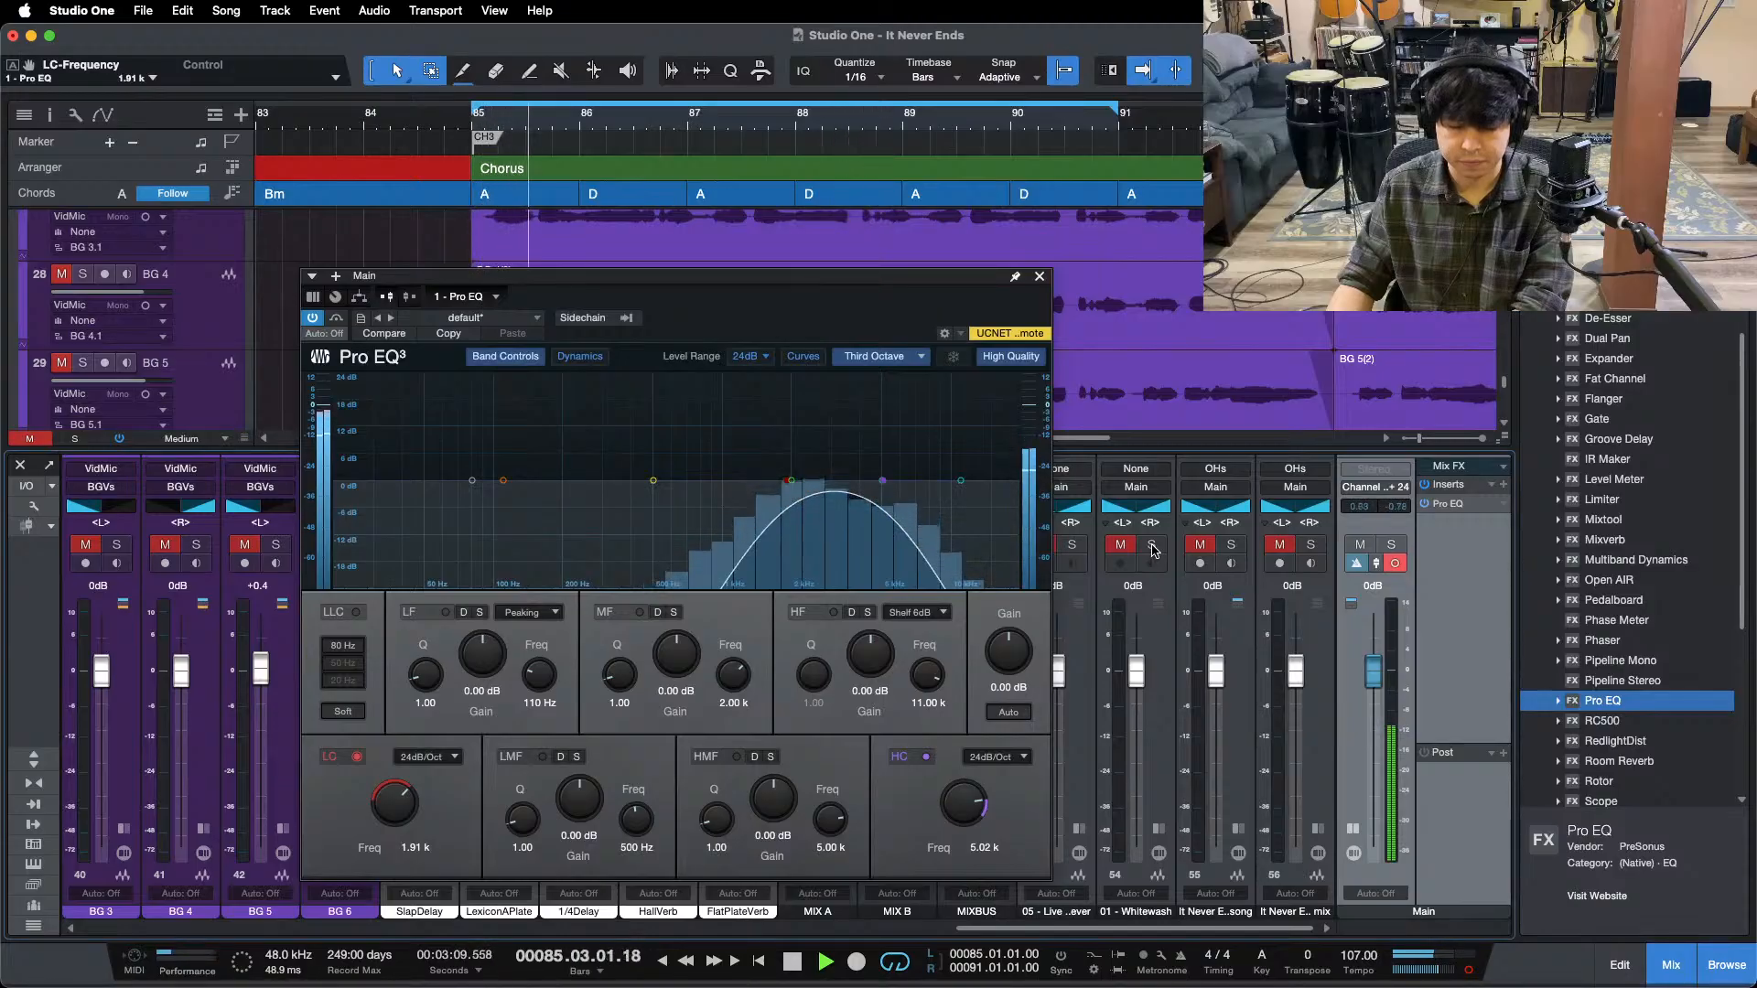
# - Alternate solo on 01 - Whitewash during the chorus loop to judge the snare level against the reference
pyautogui.click(1152, 546)
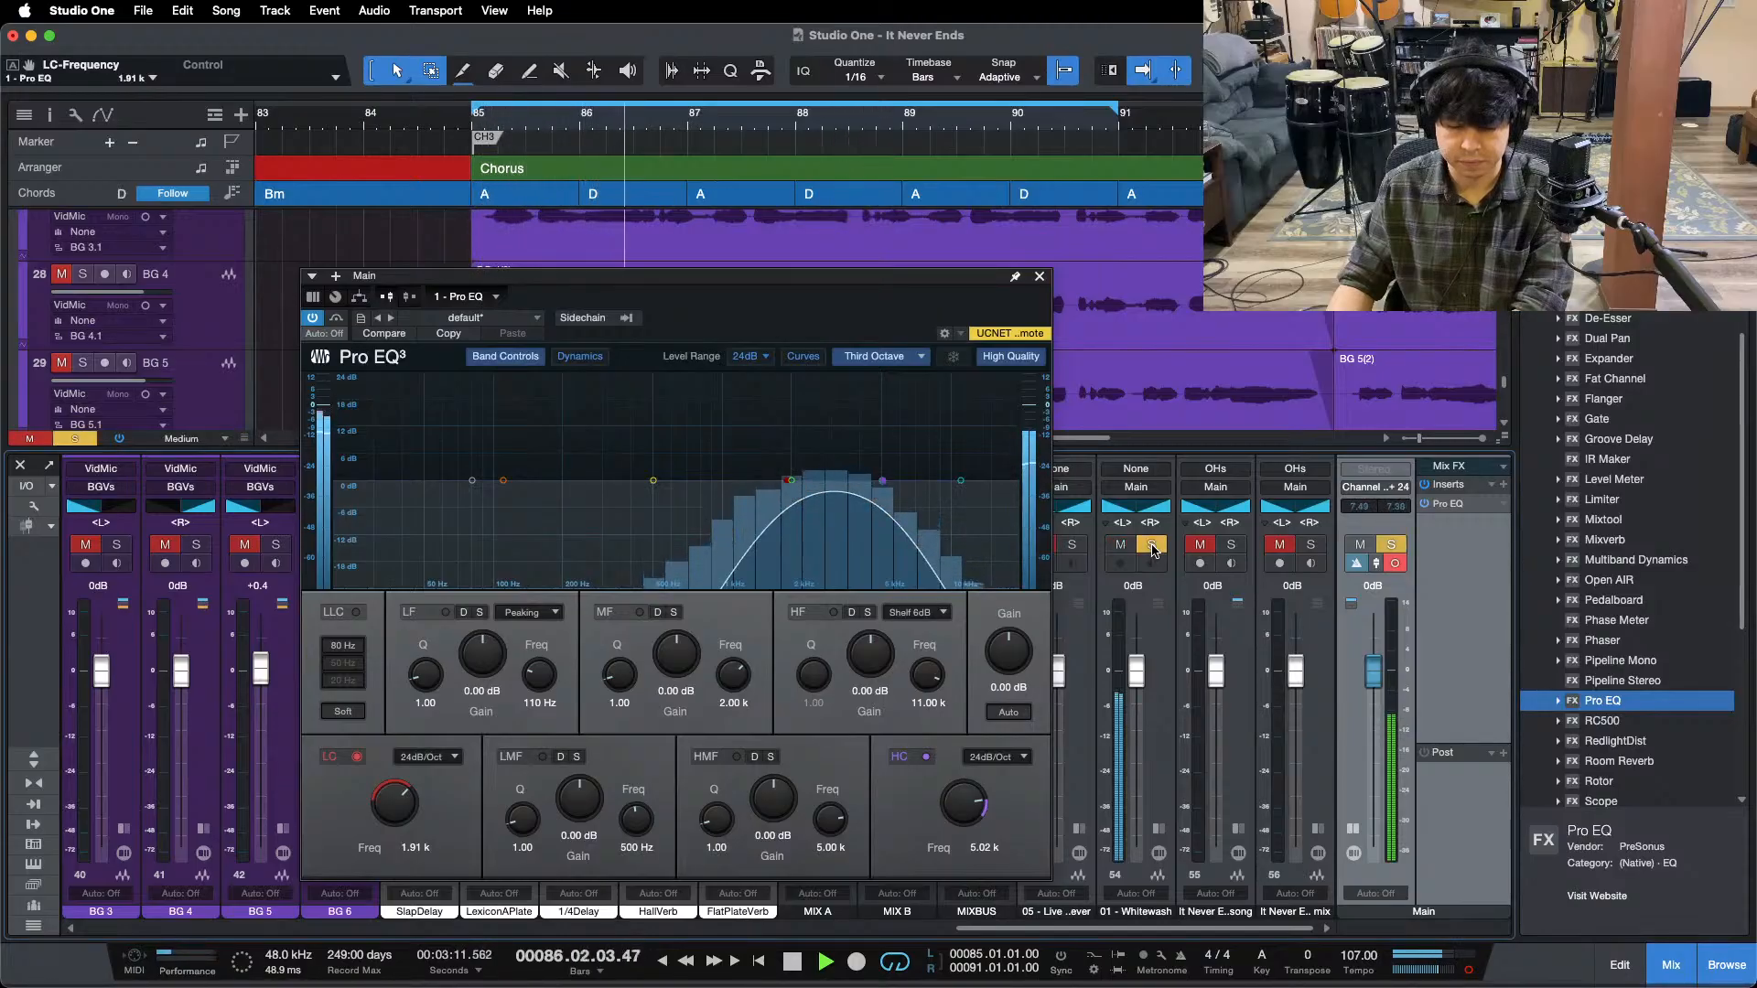
pyautogui.click(1152, 546)
pyautogui.click(1152, 546)
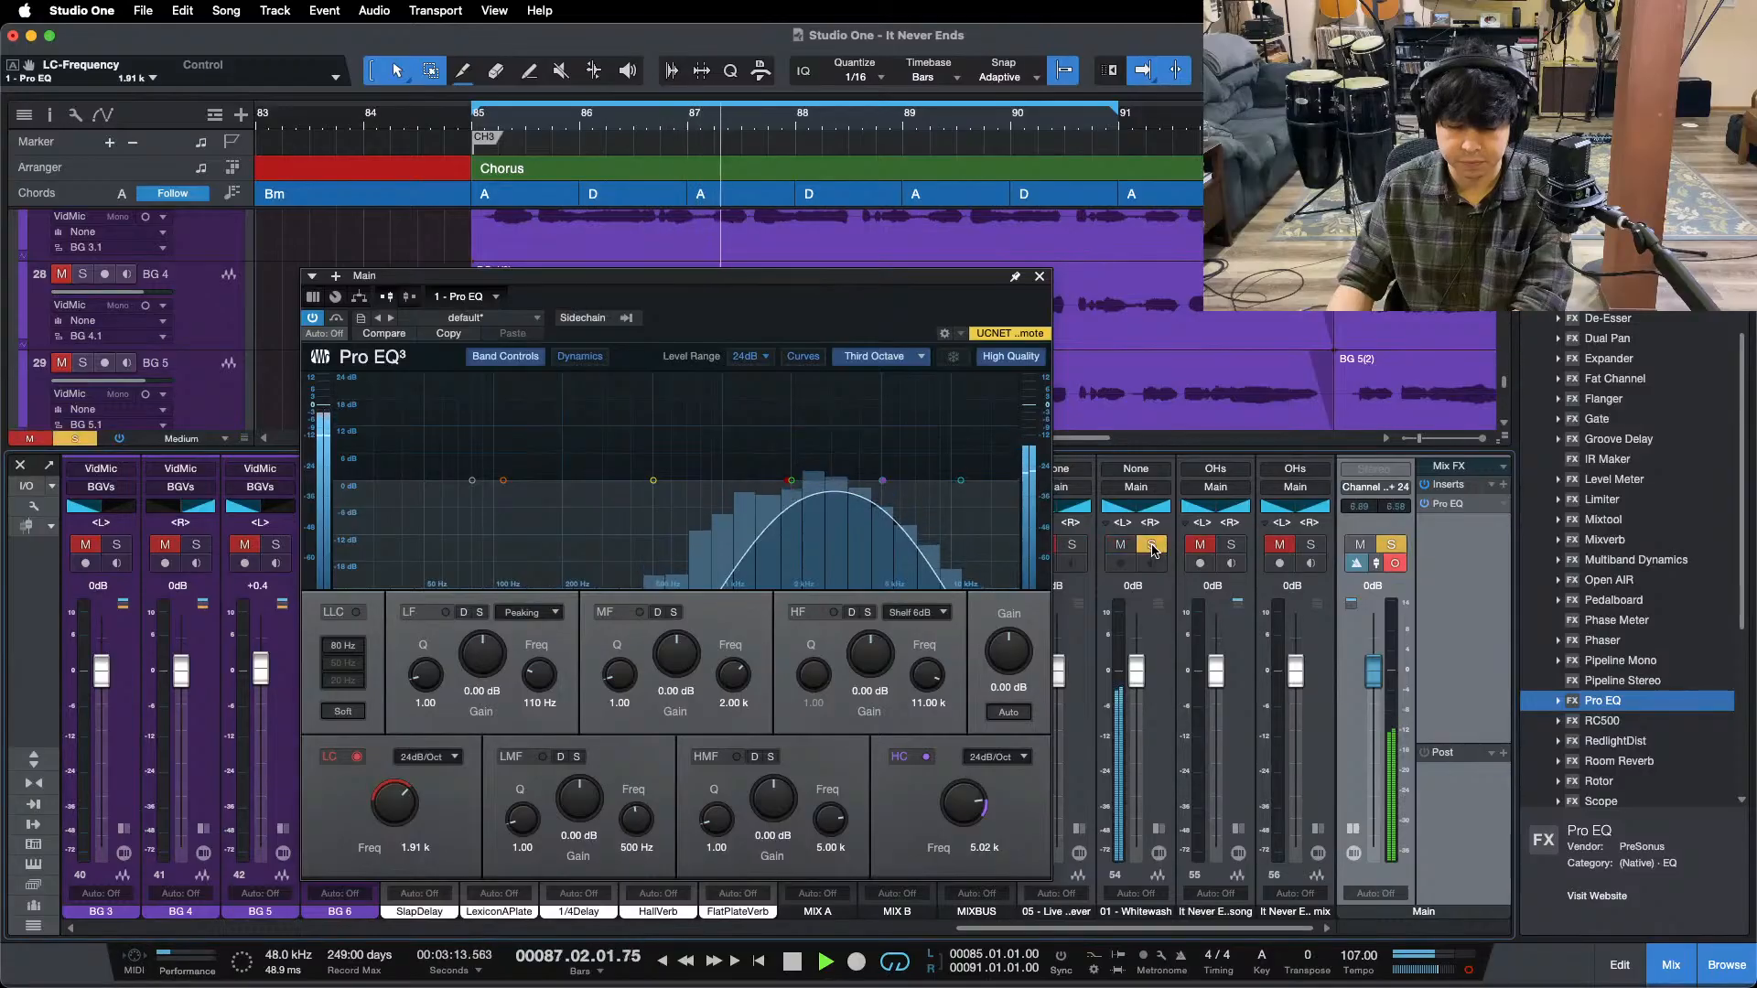
pyautogui.click(1152, 546)
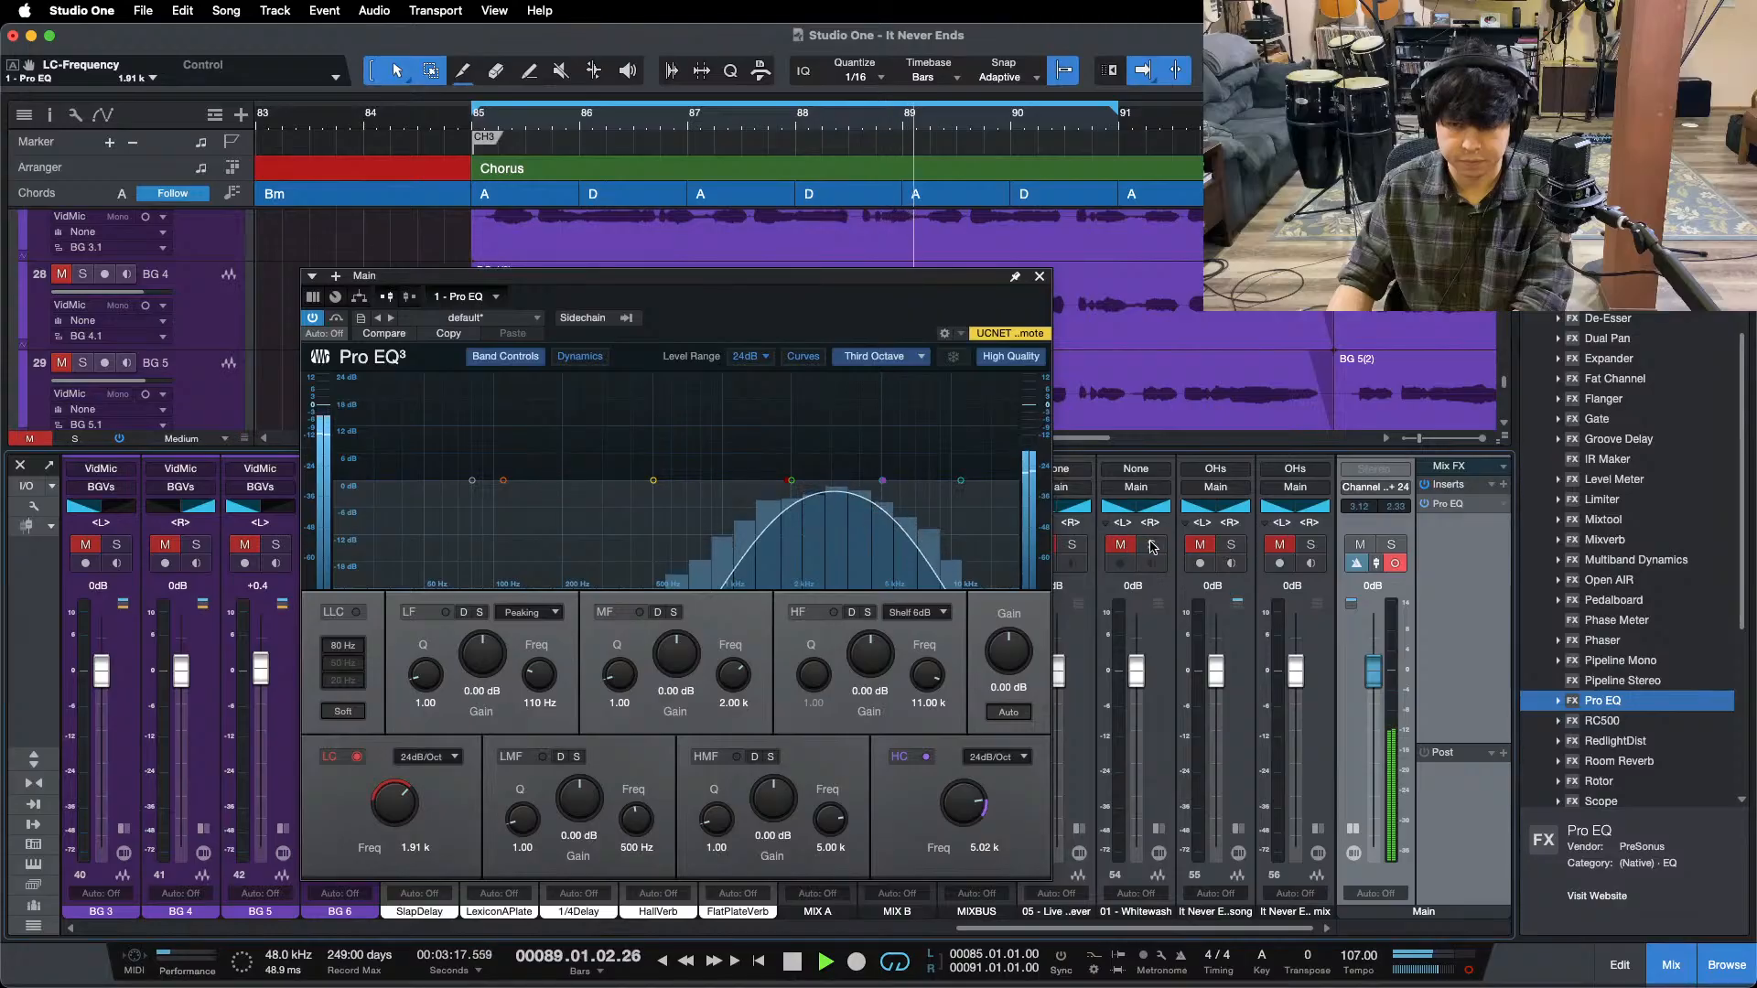
# - Raise the high-mid band gain of the SnareLvl bus Pro EQ to 10.56 dB
pyautogui.click(1040, 275)
pyautogui.moveTo(997, 928); pyautogui.dragTo(124, 934)
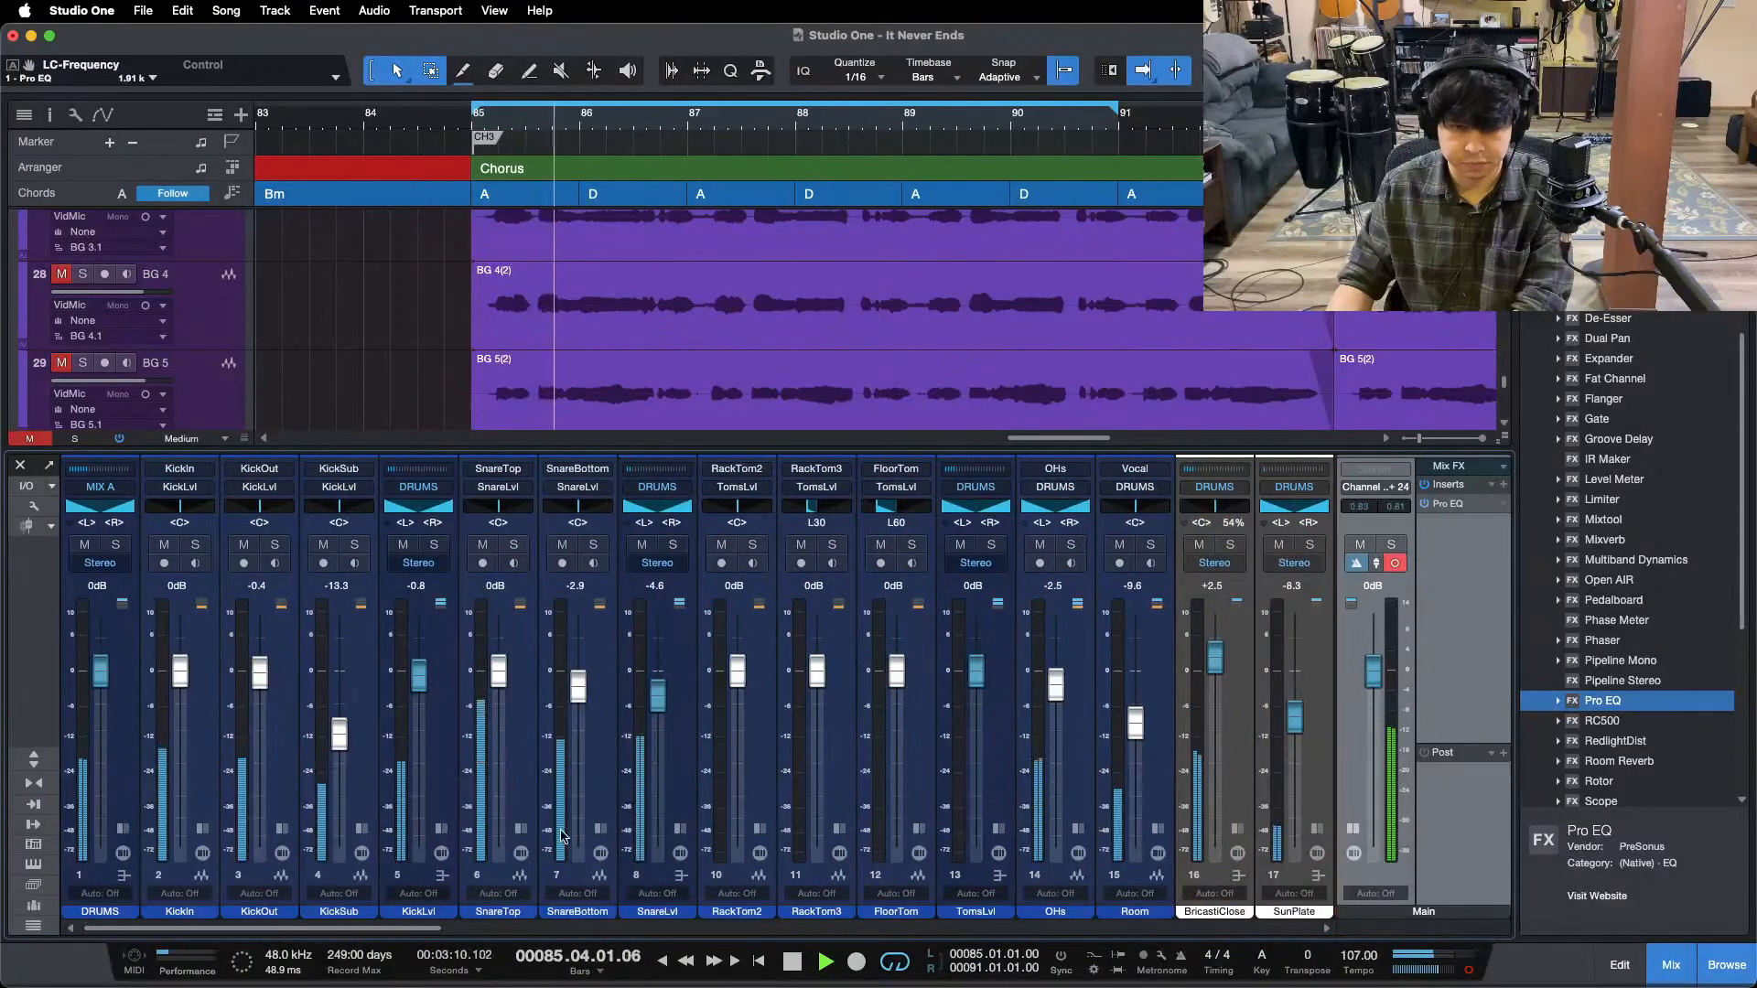
pyautogui.click(680, 876)
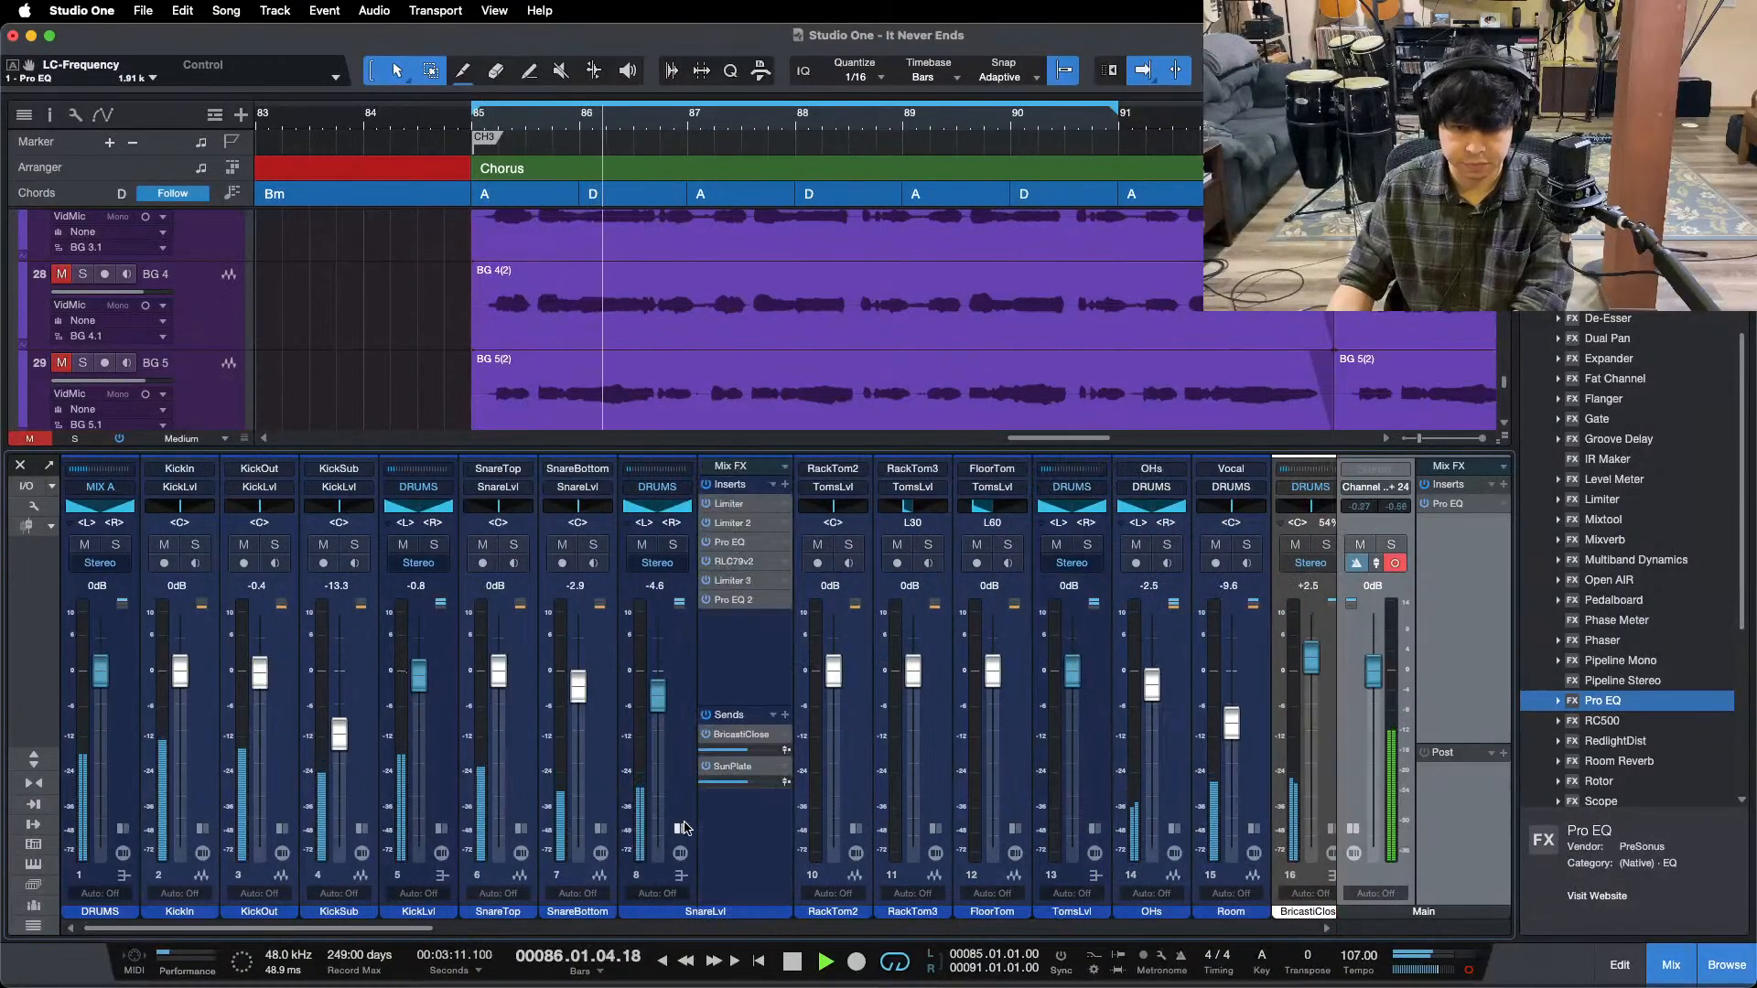
pyautogui.click(738, 543)
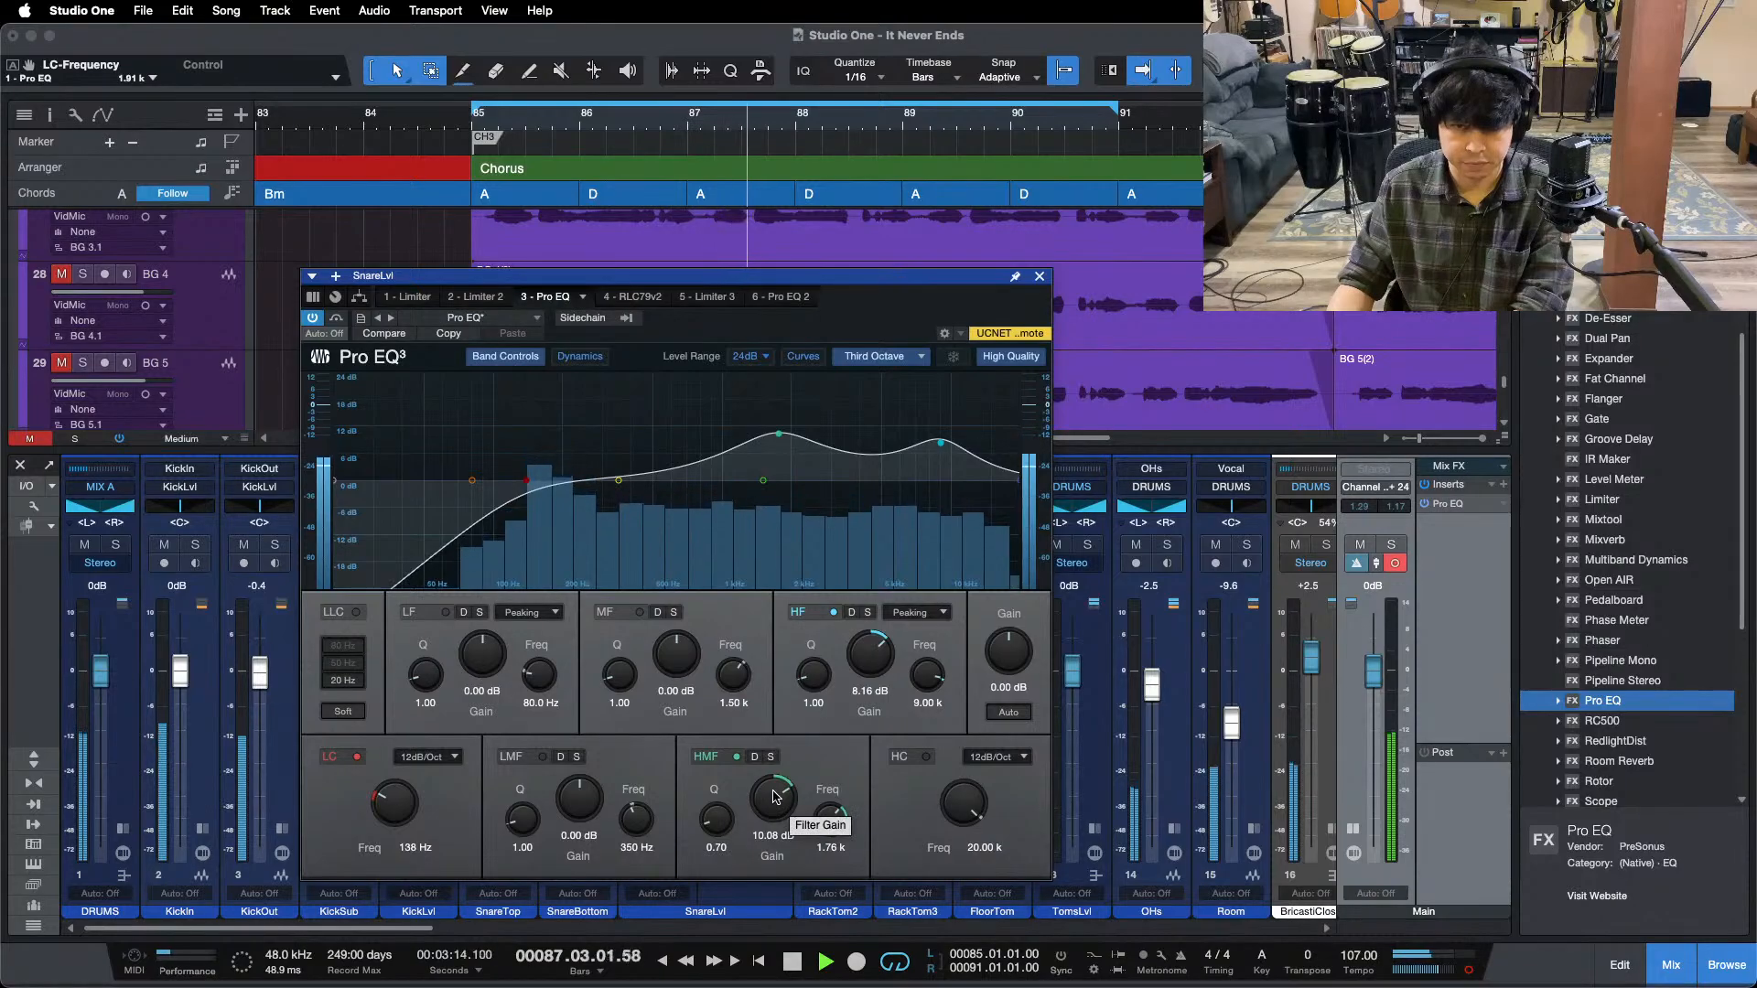
pyautogui.moveTo(773, 796); pyautogui.dragTo(773, 788)
pyautogui.press('super+w')
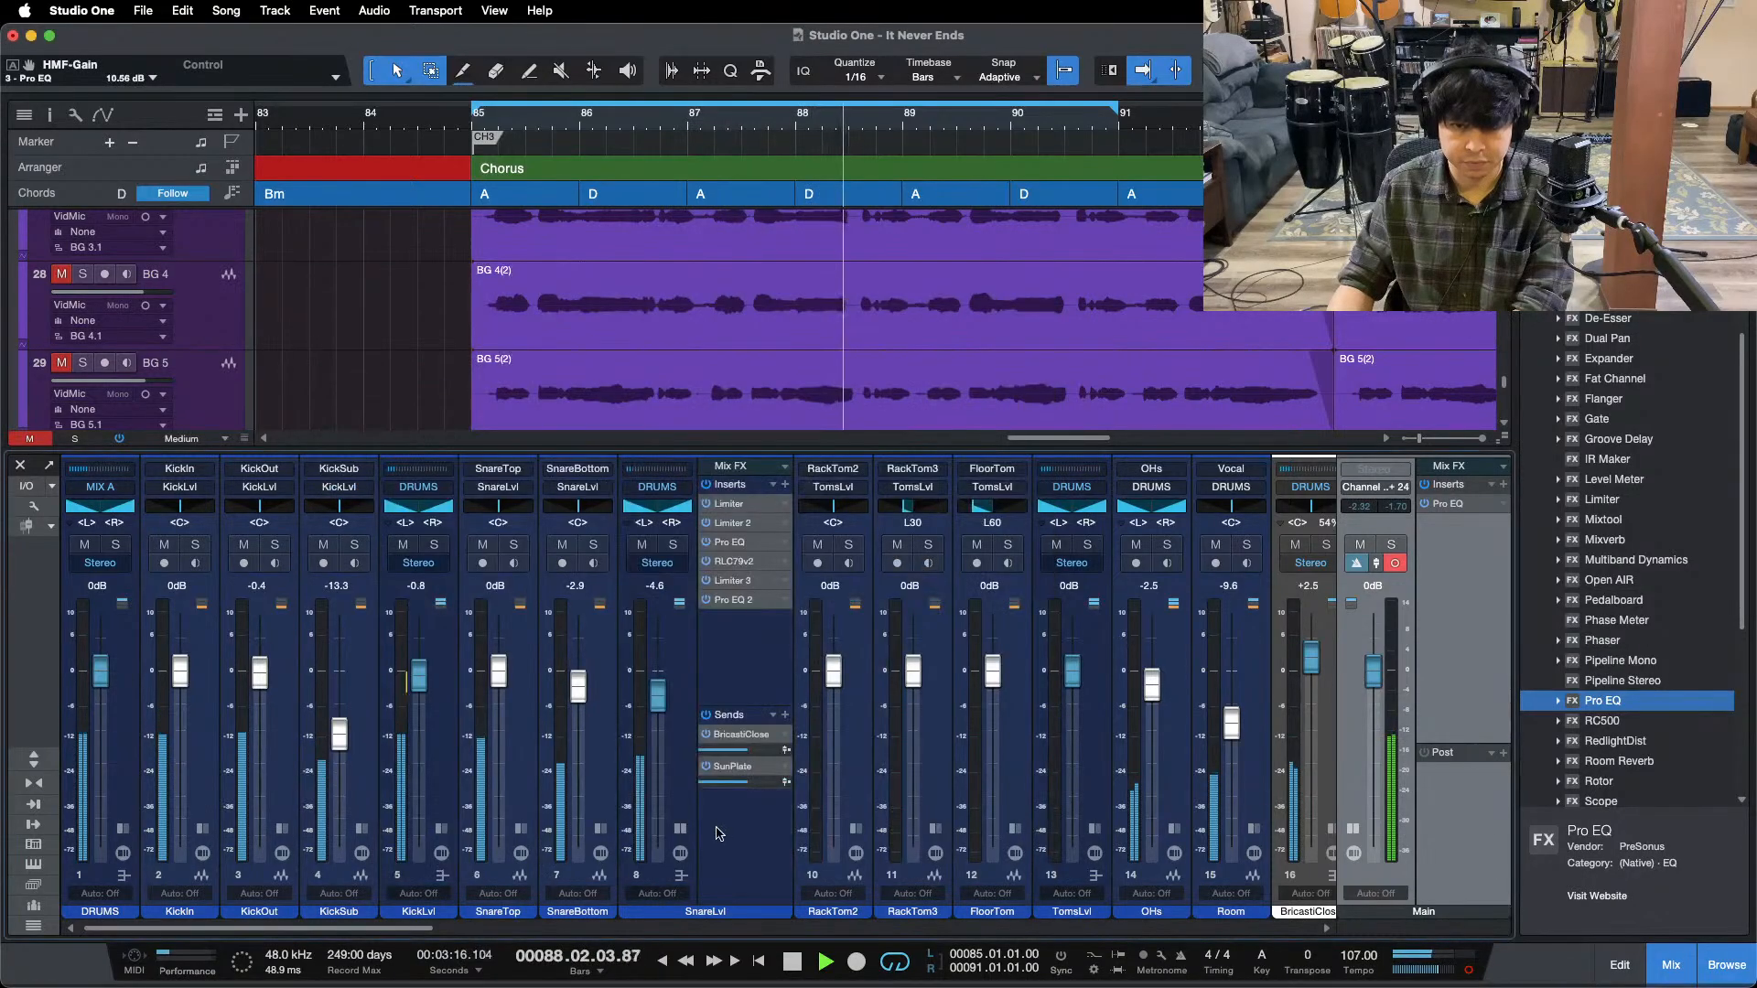
# - Compare the mix with 05 - Live Forever over the chorus loop, first in mono and again with the Main output in stereo
pyautogui.moveTo(256, 928); pyautogui.dragTo(1134, 928)
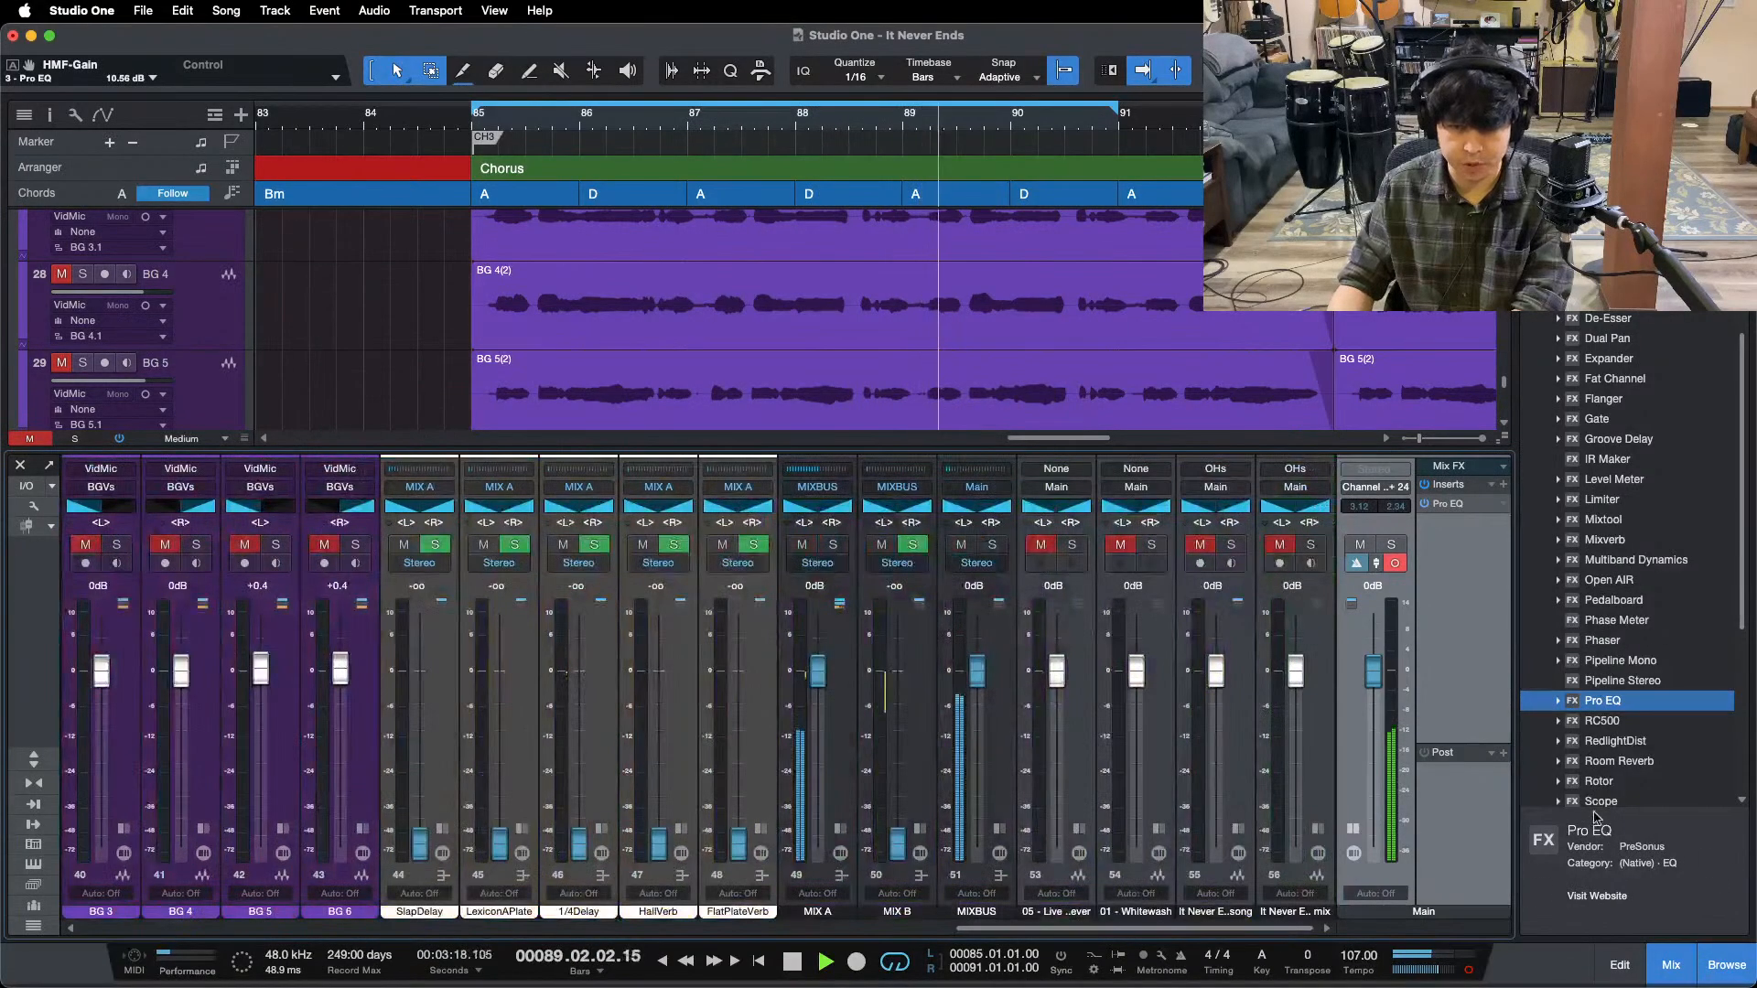
pyautogui.click(1073, 546)
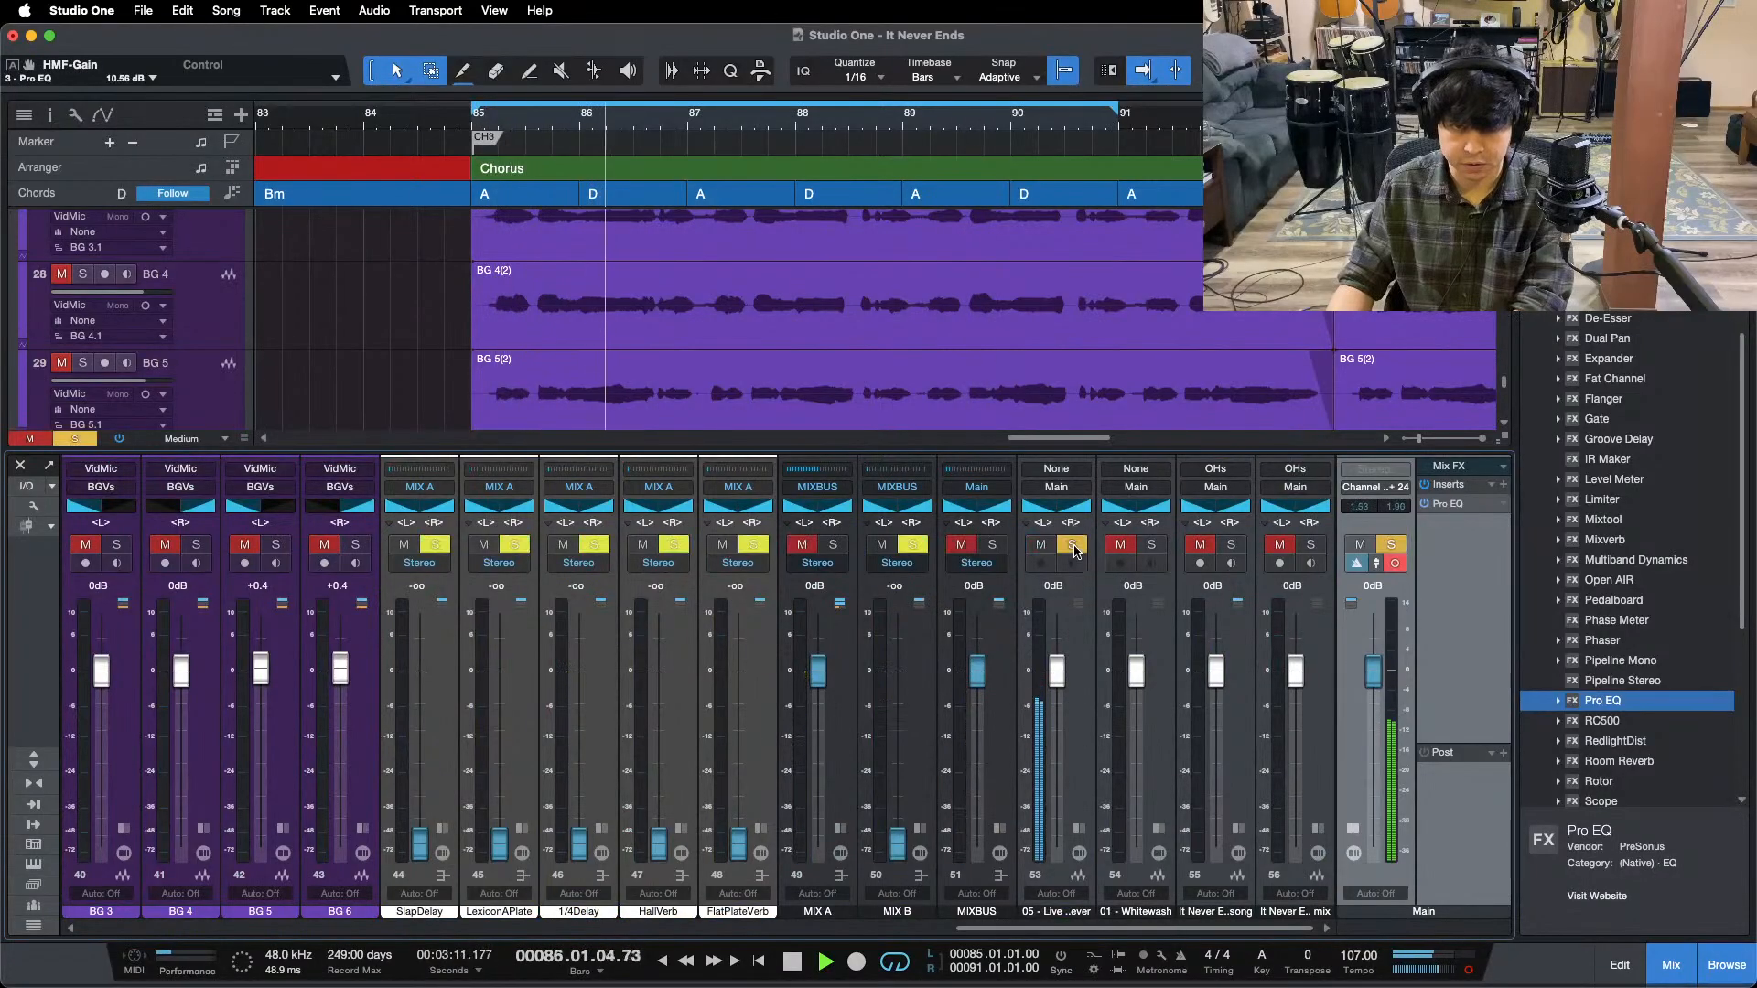
pyautogui.click(1073, 547)
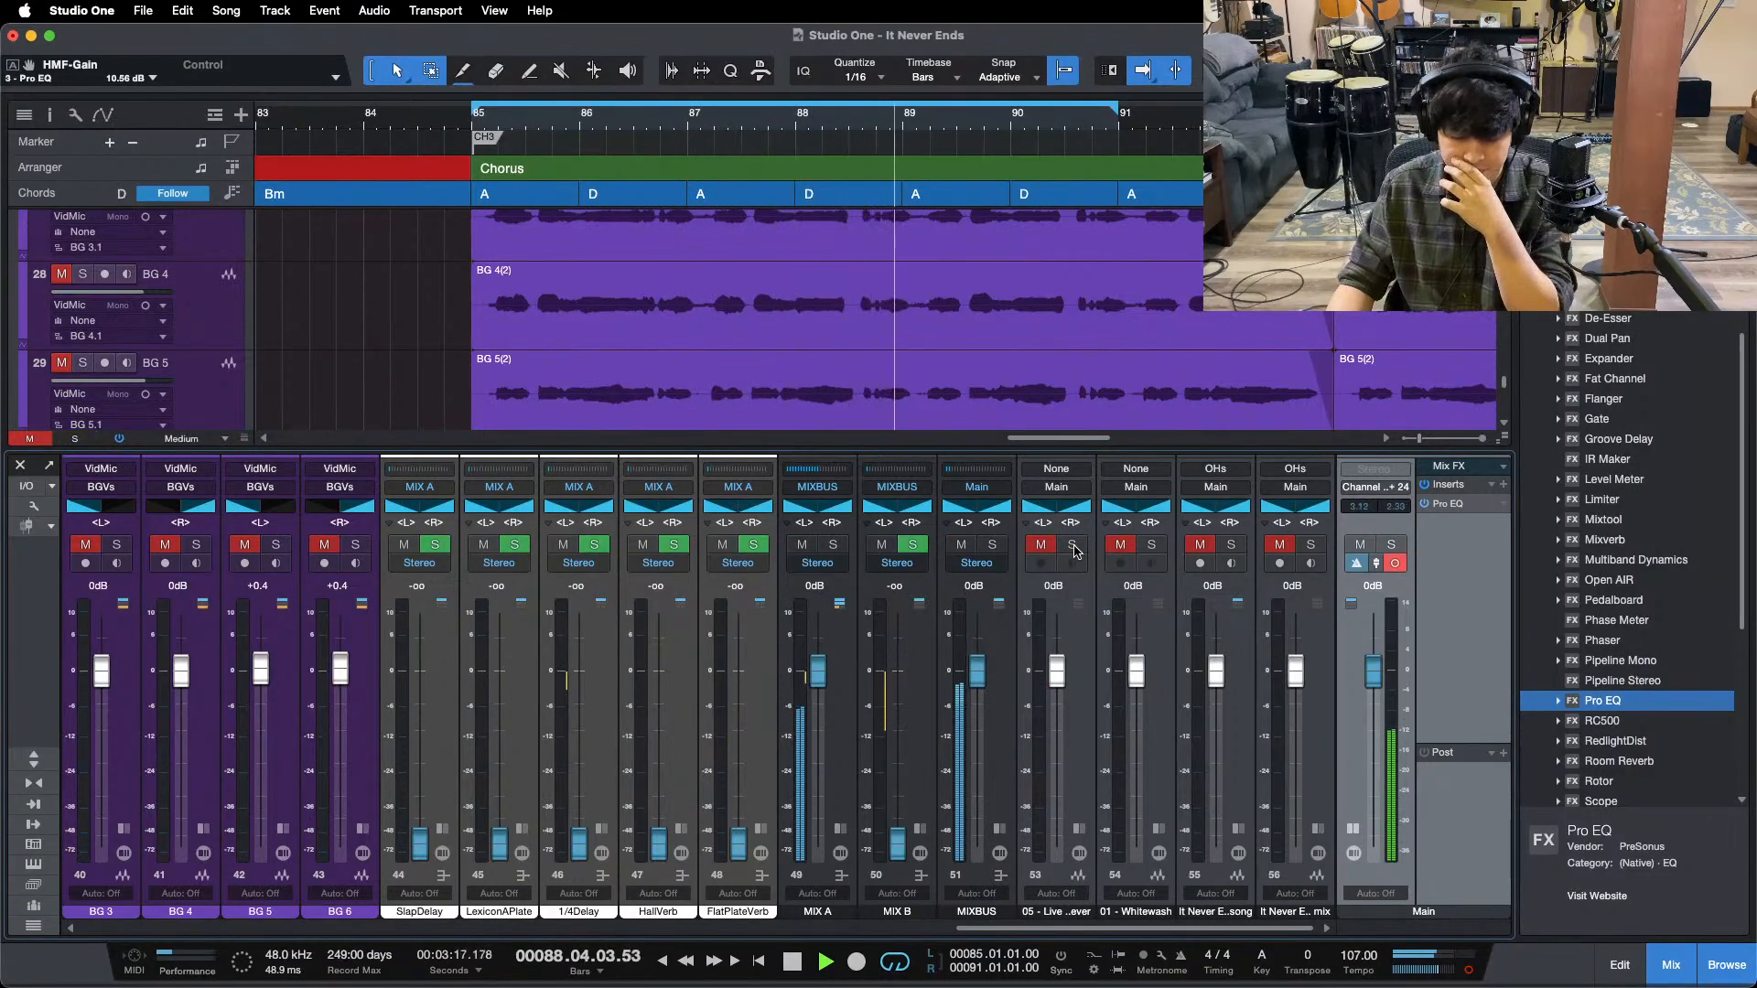
pyautogui.press('space')
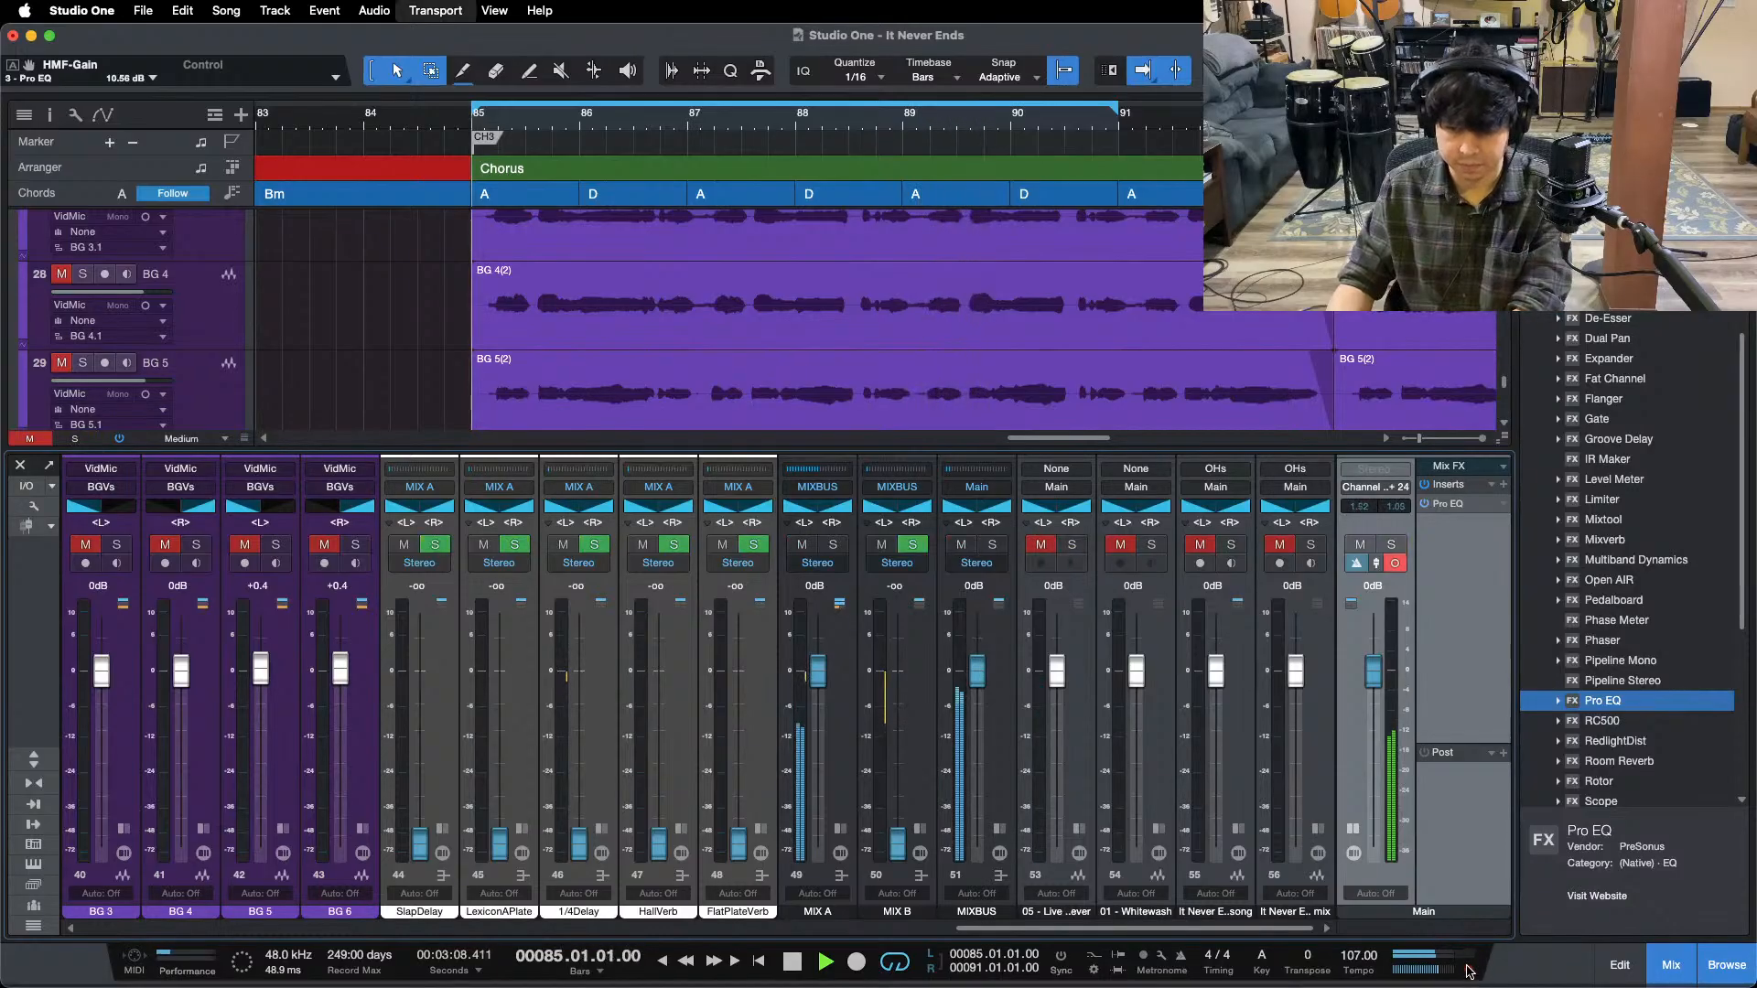
pyautogui.press('space')
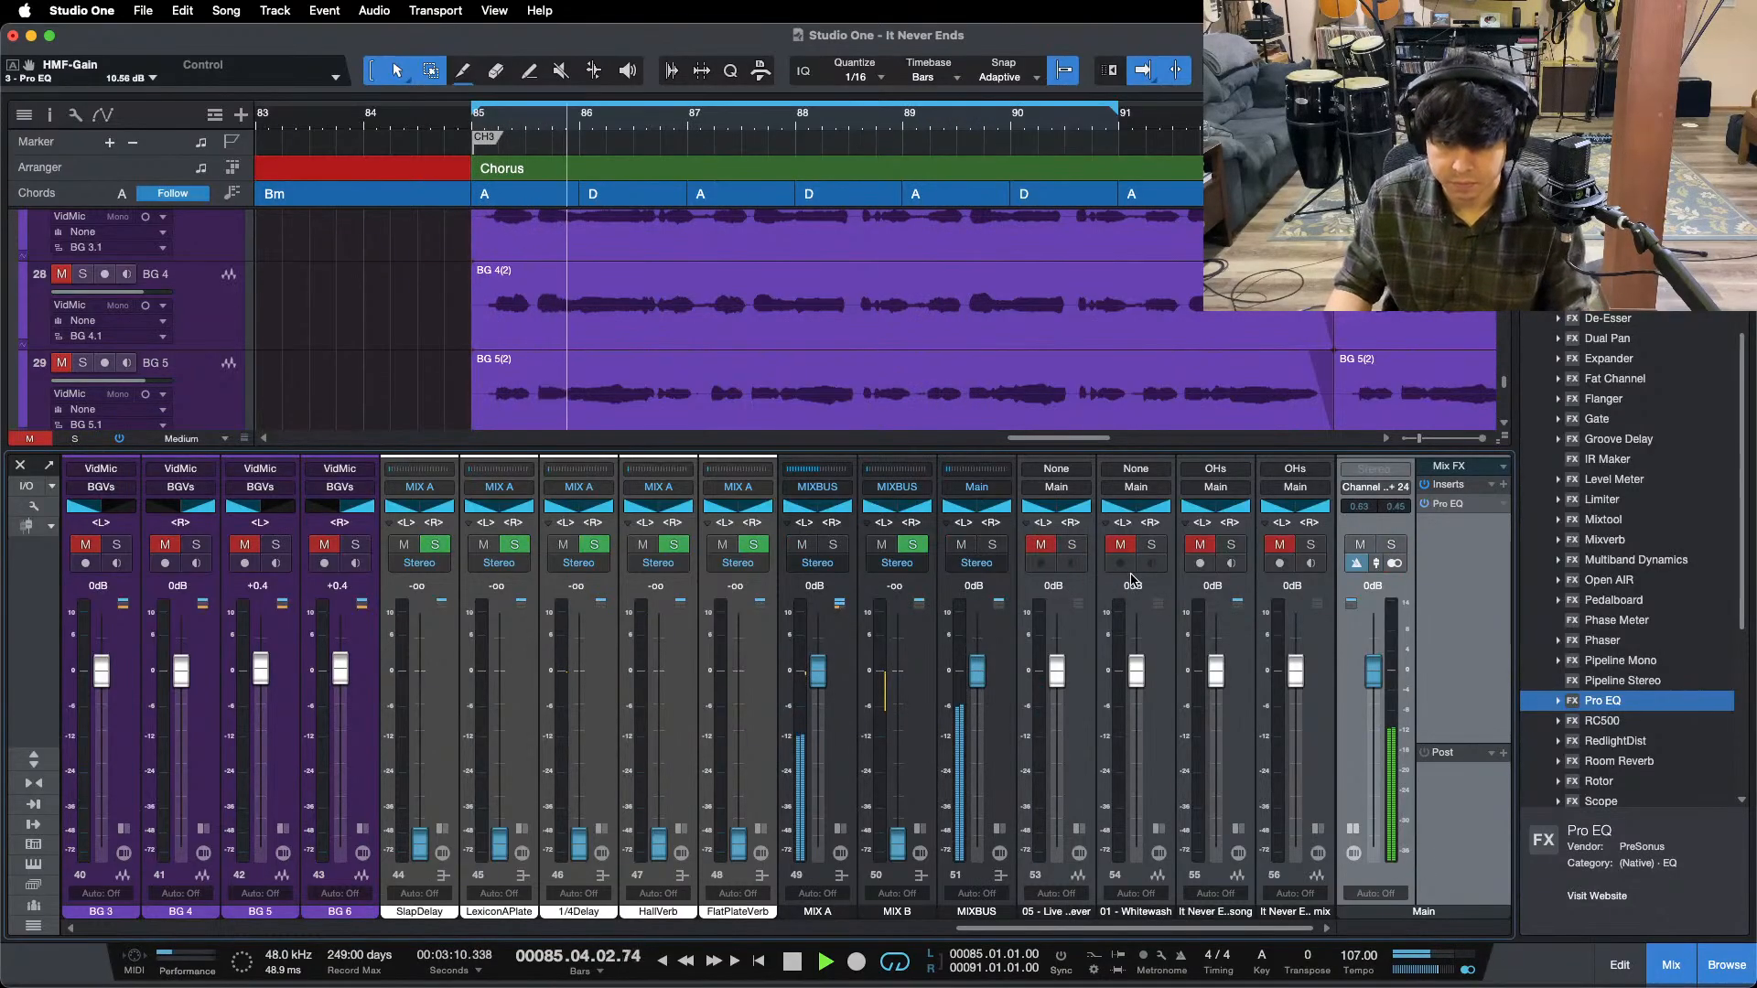
pyautogui.click(1073, 545)
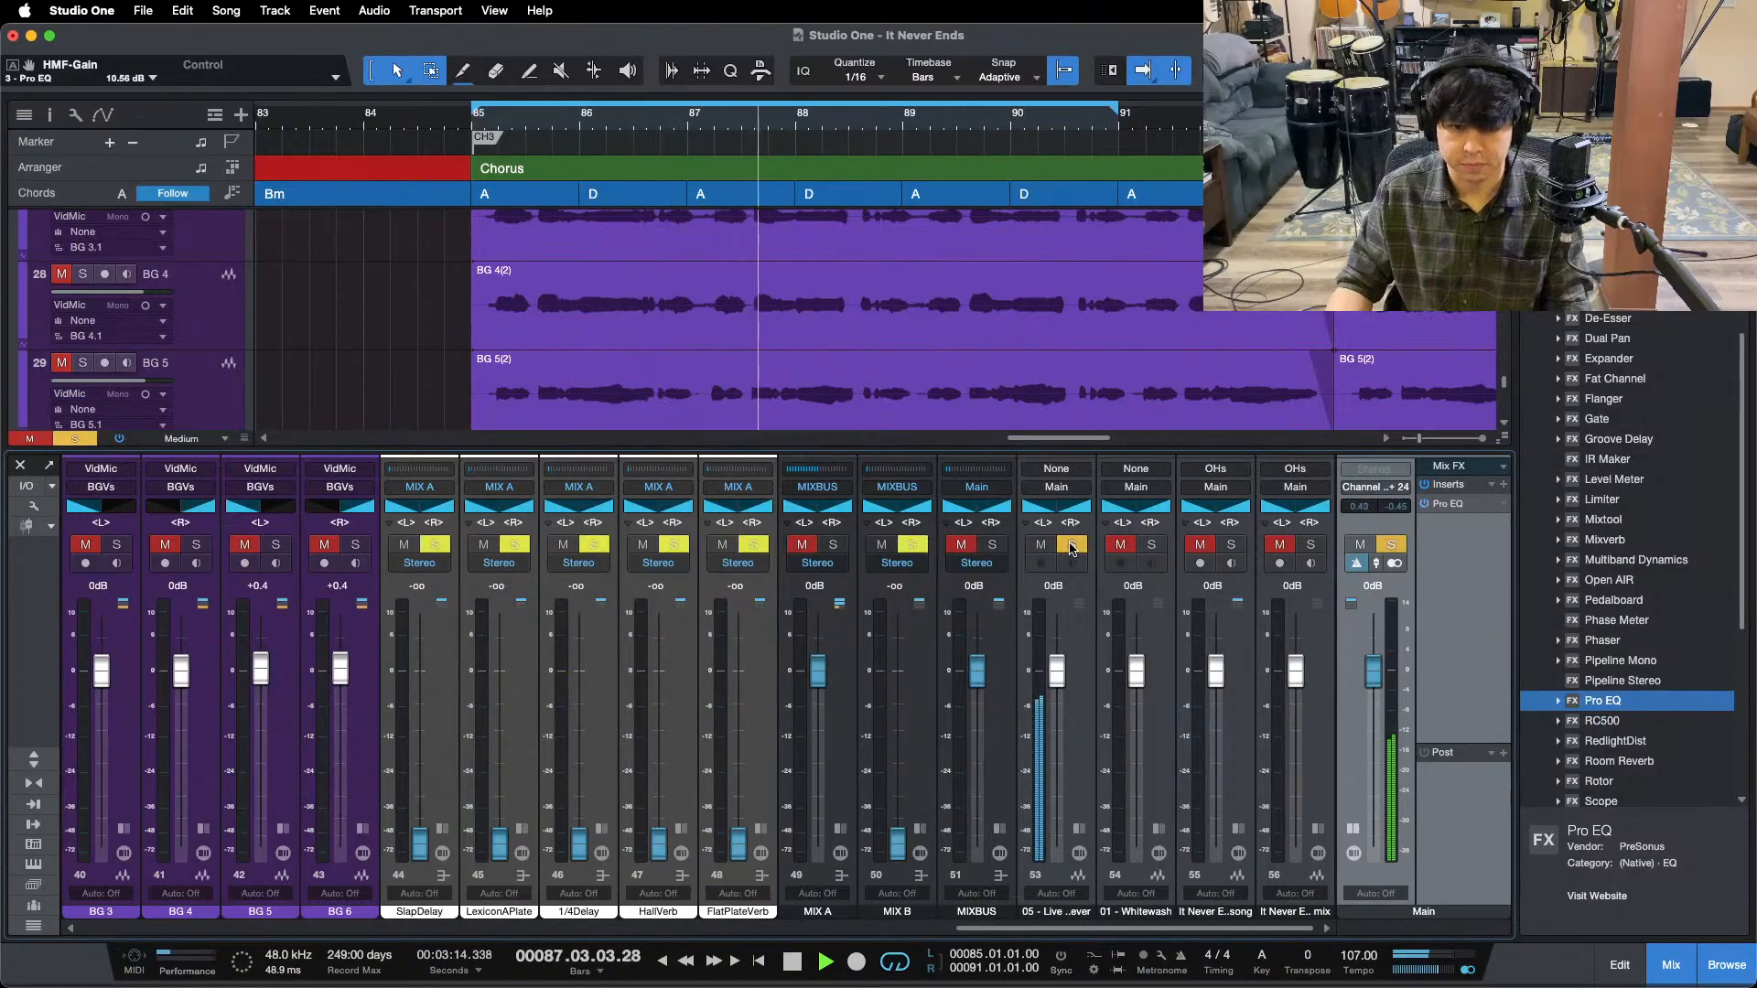
pyautogui.click(1072, 545)
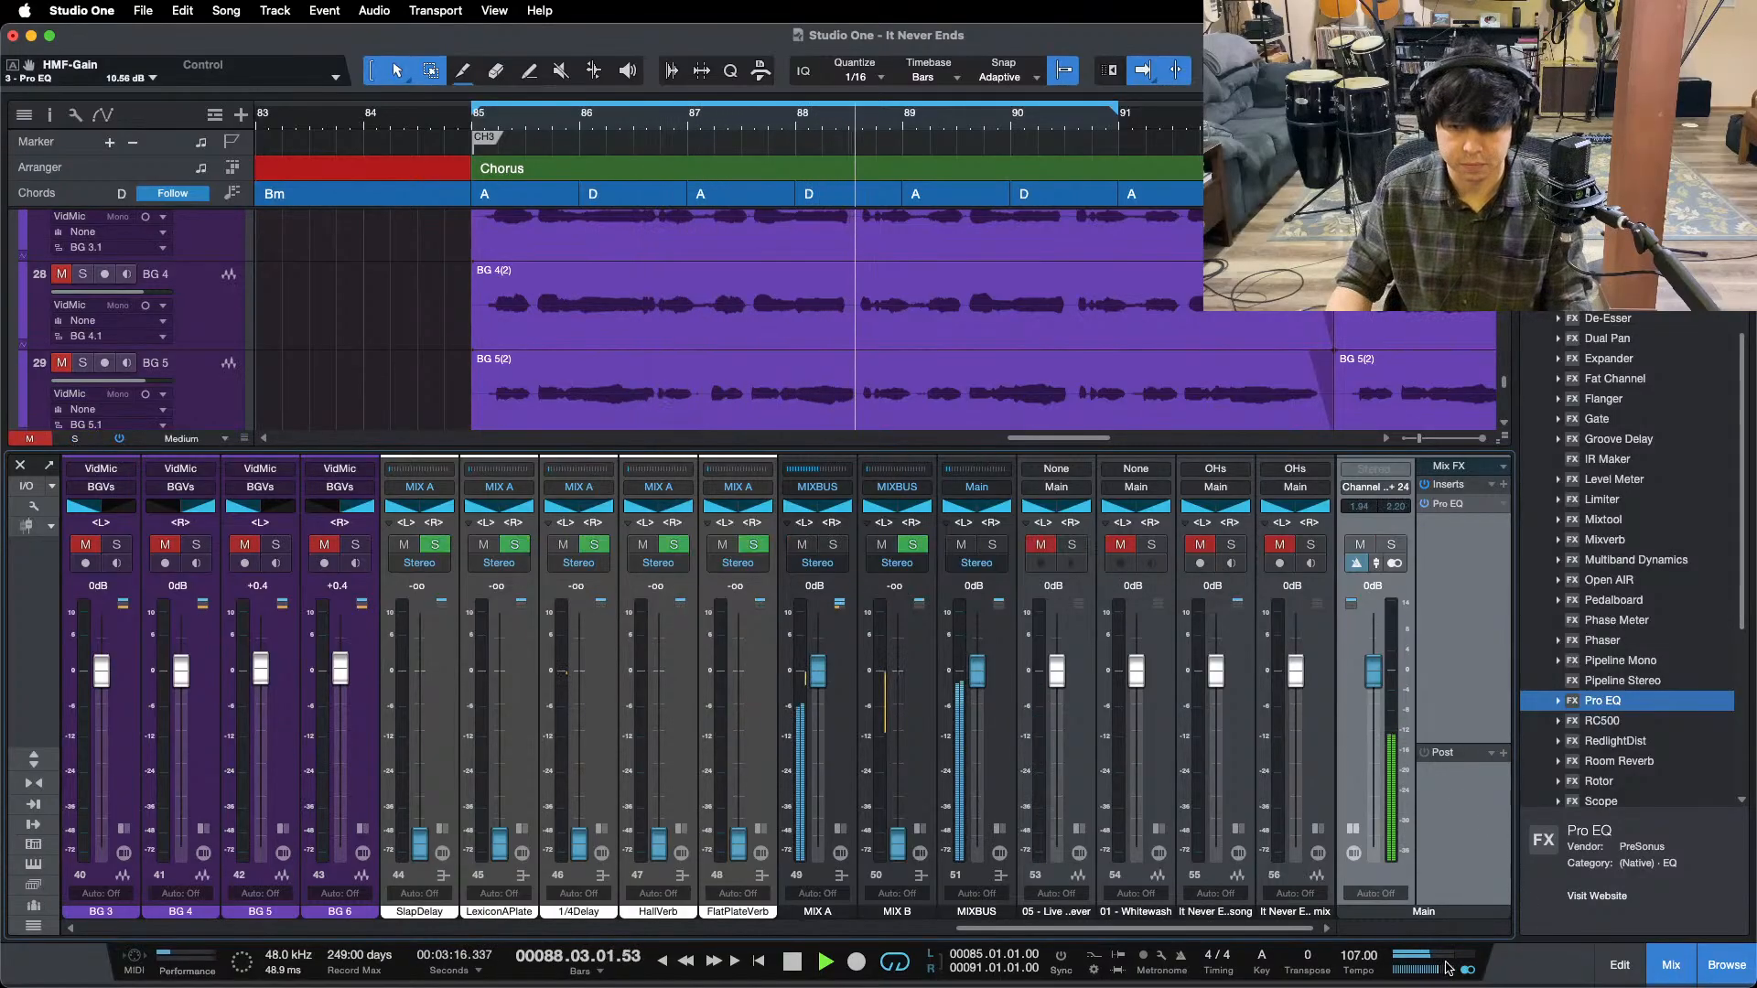
# - Set the Organ fader to -7.5 dB and check its contribution around bar 89 by briefly muting the channel
pyautogui.hscroll(-5, 809, 705)
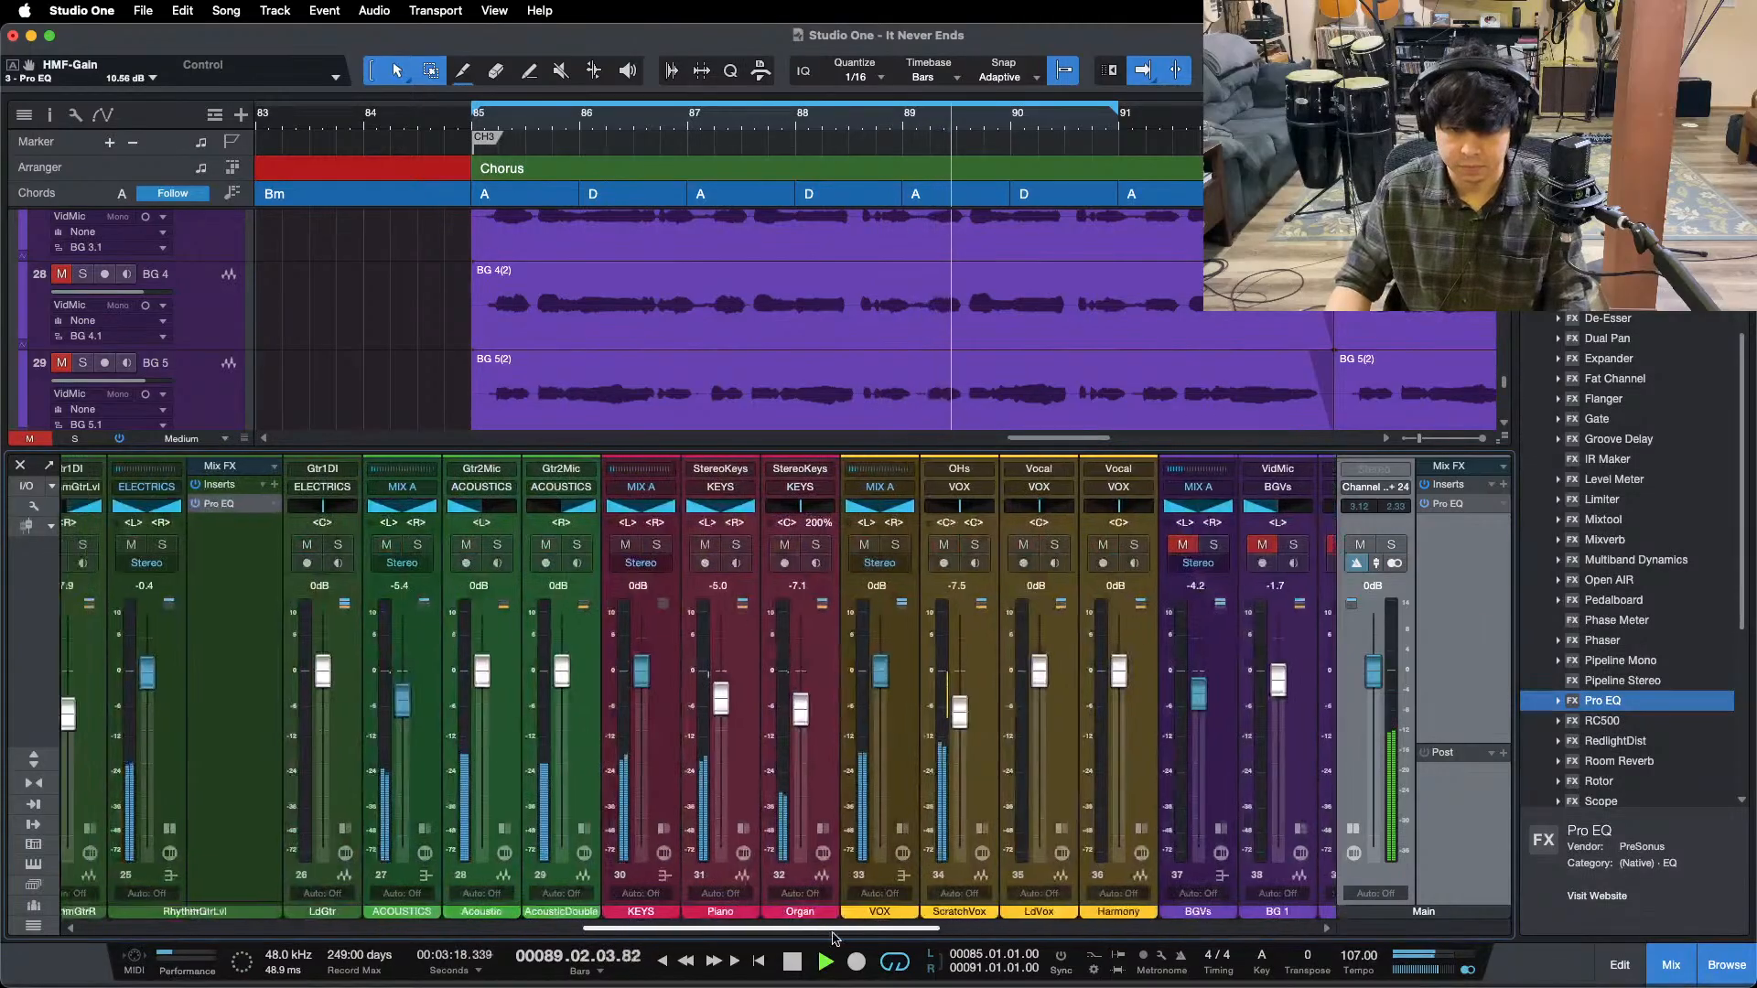
pyautogui.scroll(-1, 809, 705)
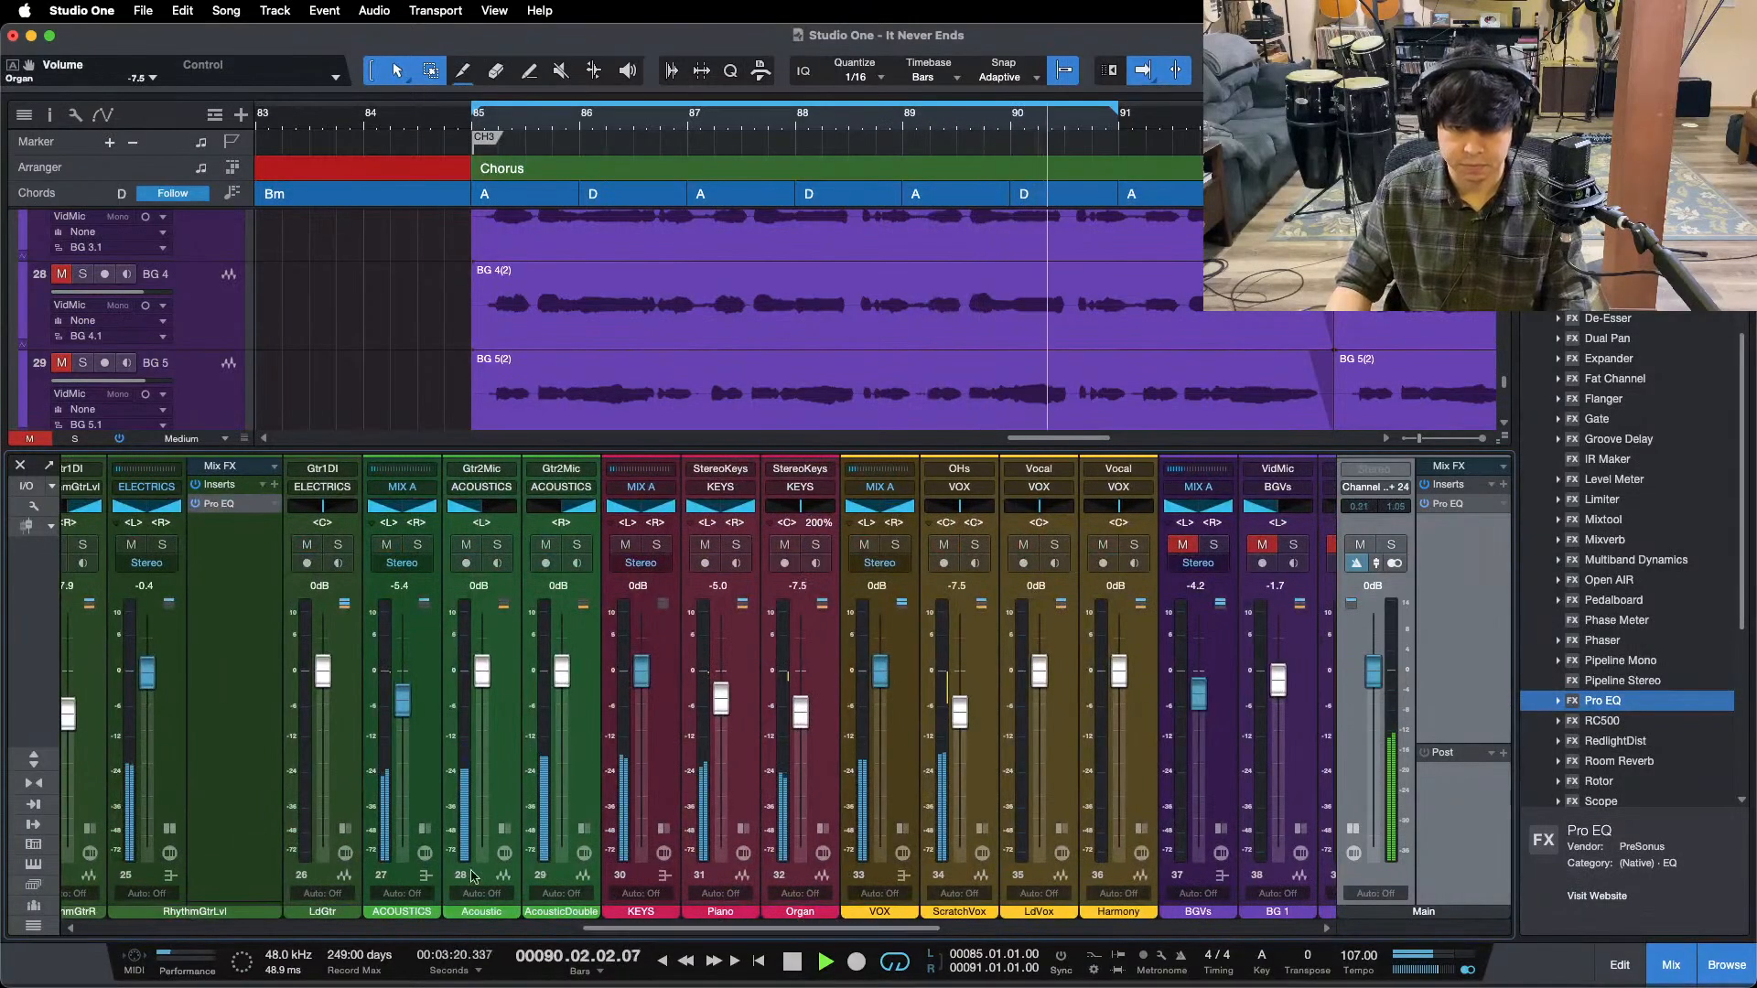
pyautogui.doubleClick(194, 838)
pyautogui.click(921, 134)
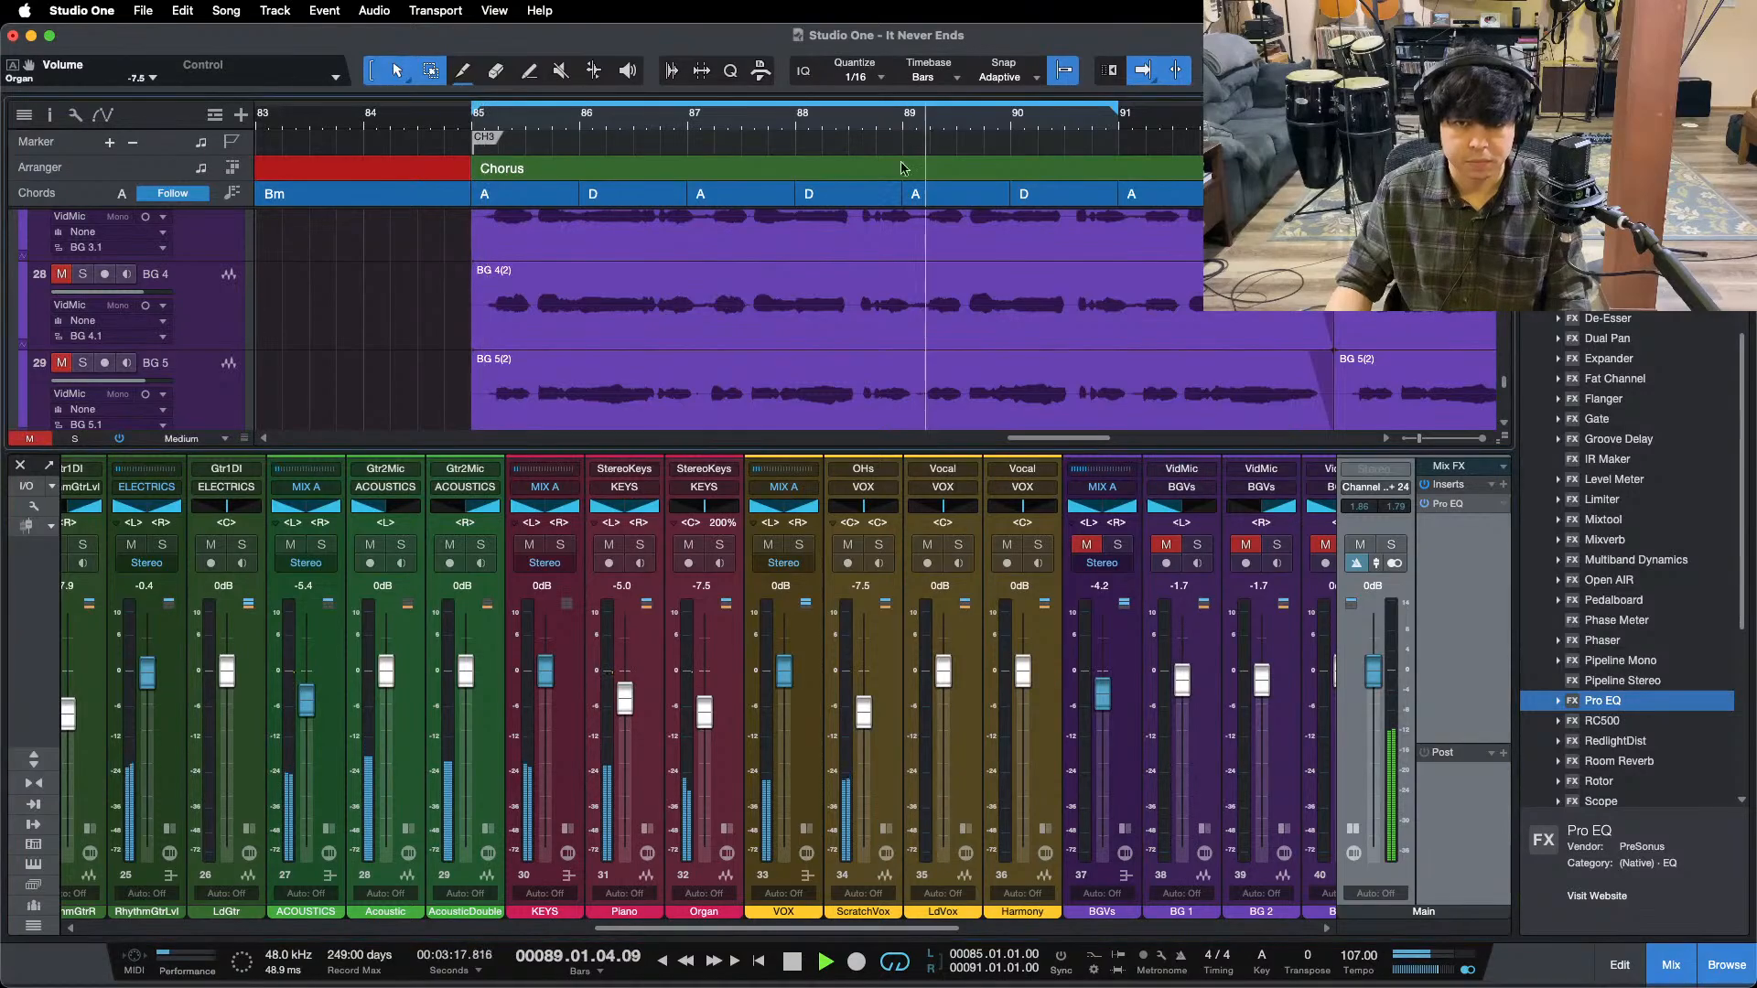
pyautogui.click(689, 545)
pyautogui.click(690, 545)
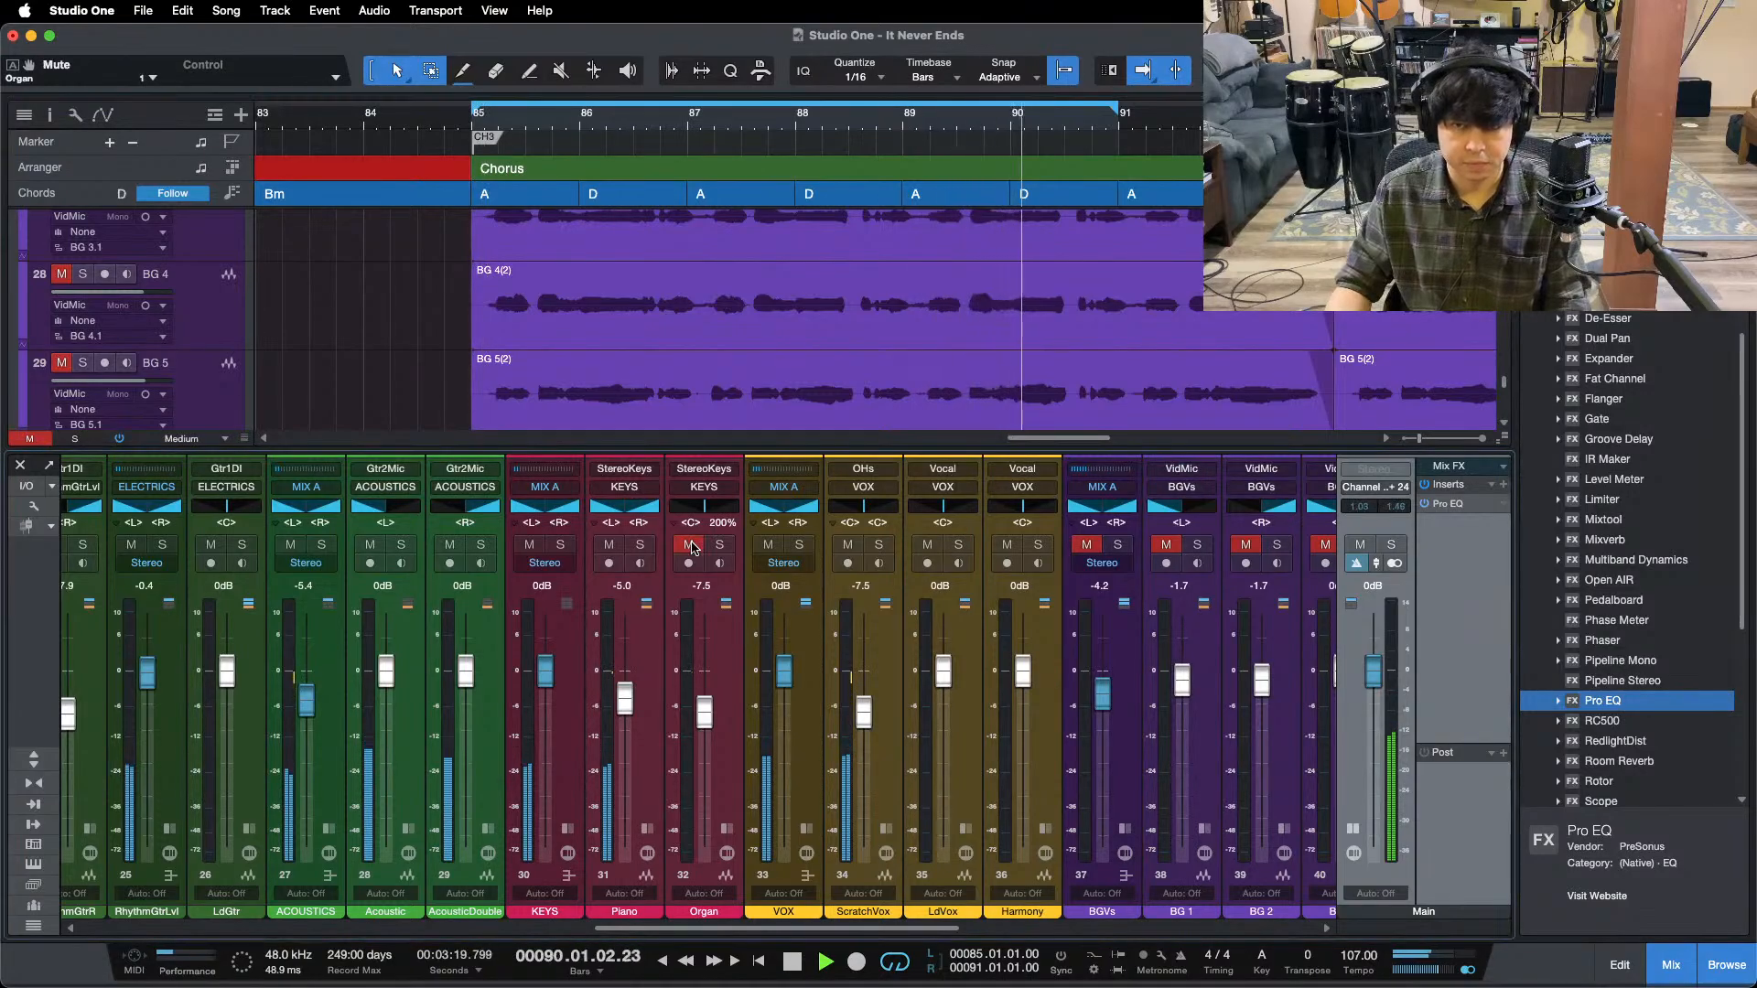
# - Inspect the Organ track around bars 88 to 90, stop playback and lower the Main output fader to -5.8 dB
pyautogui.click(162, 544)
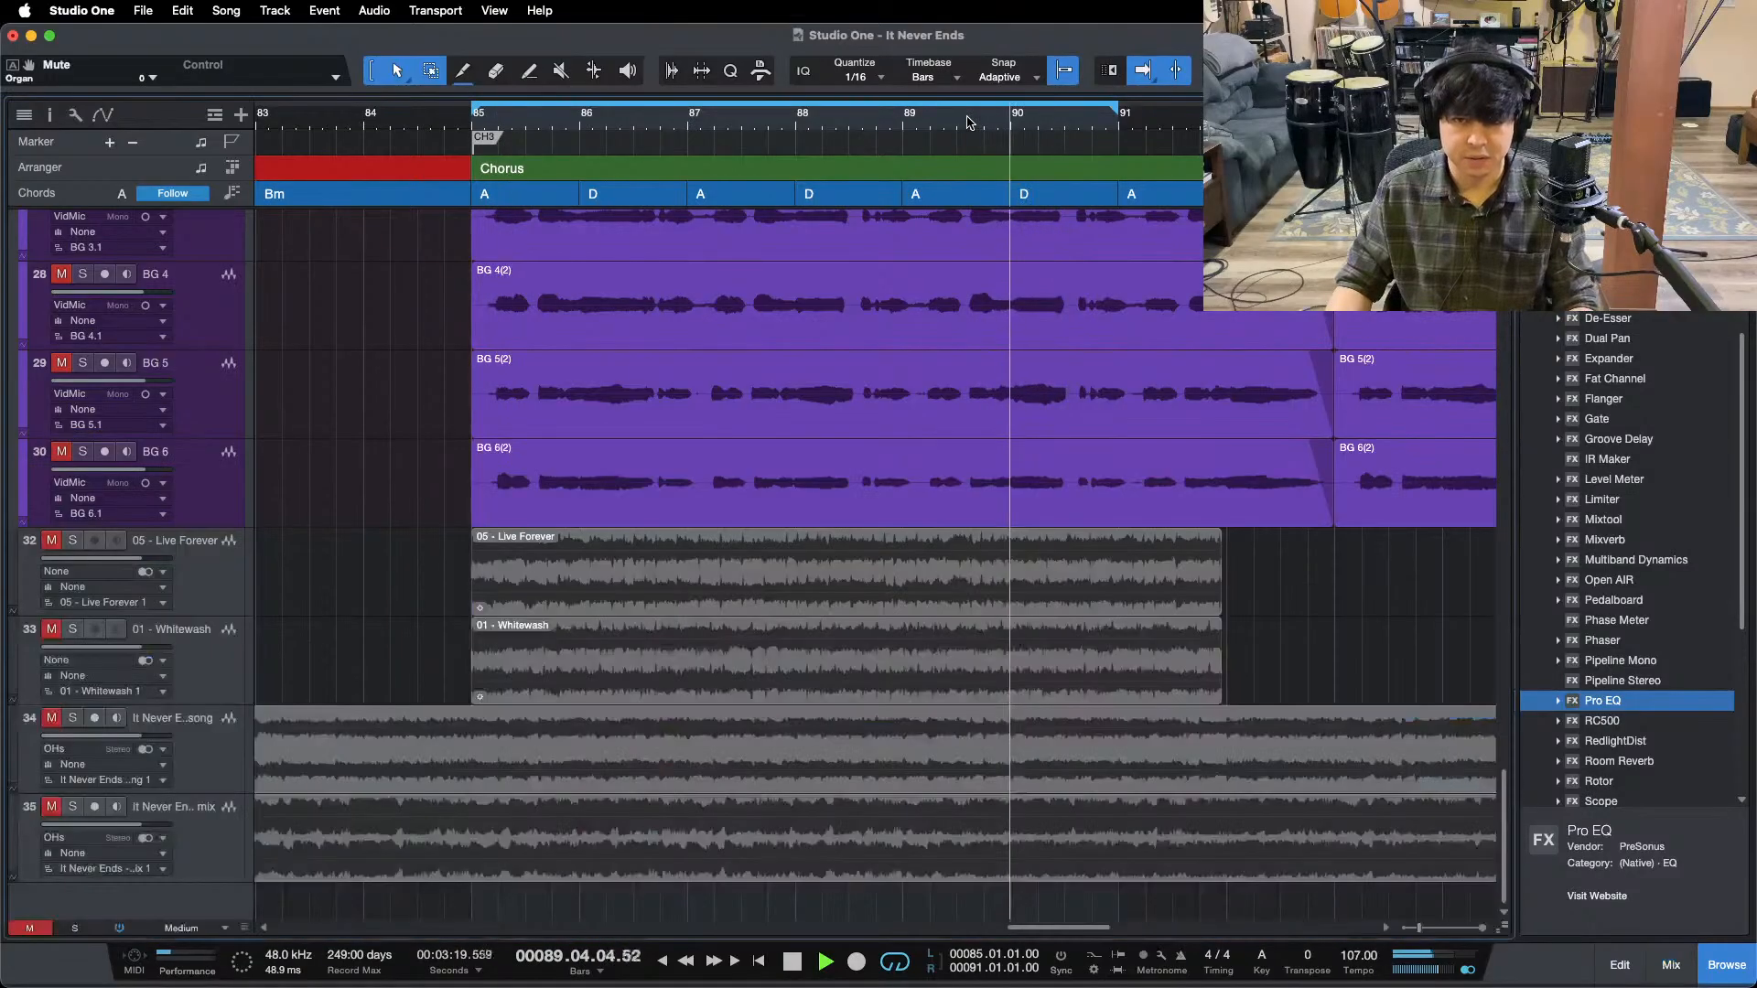
pyautogui.press('F3')
pyautogui.scroll(10, 1008, 374)
pyautogui.press('space')
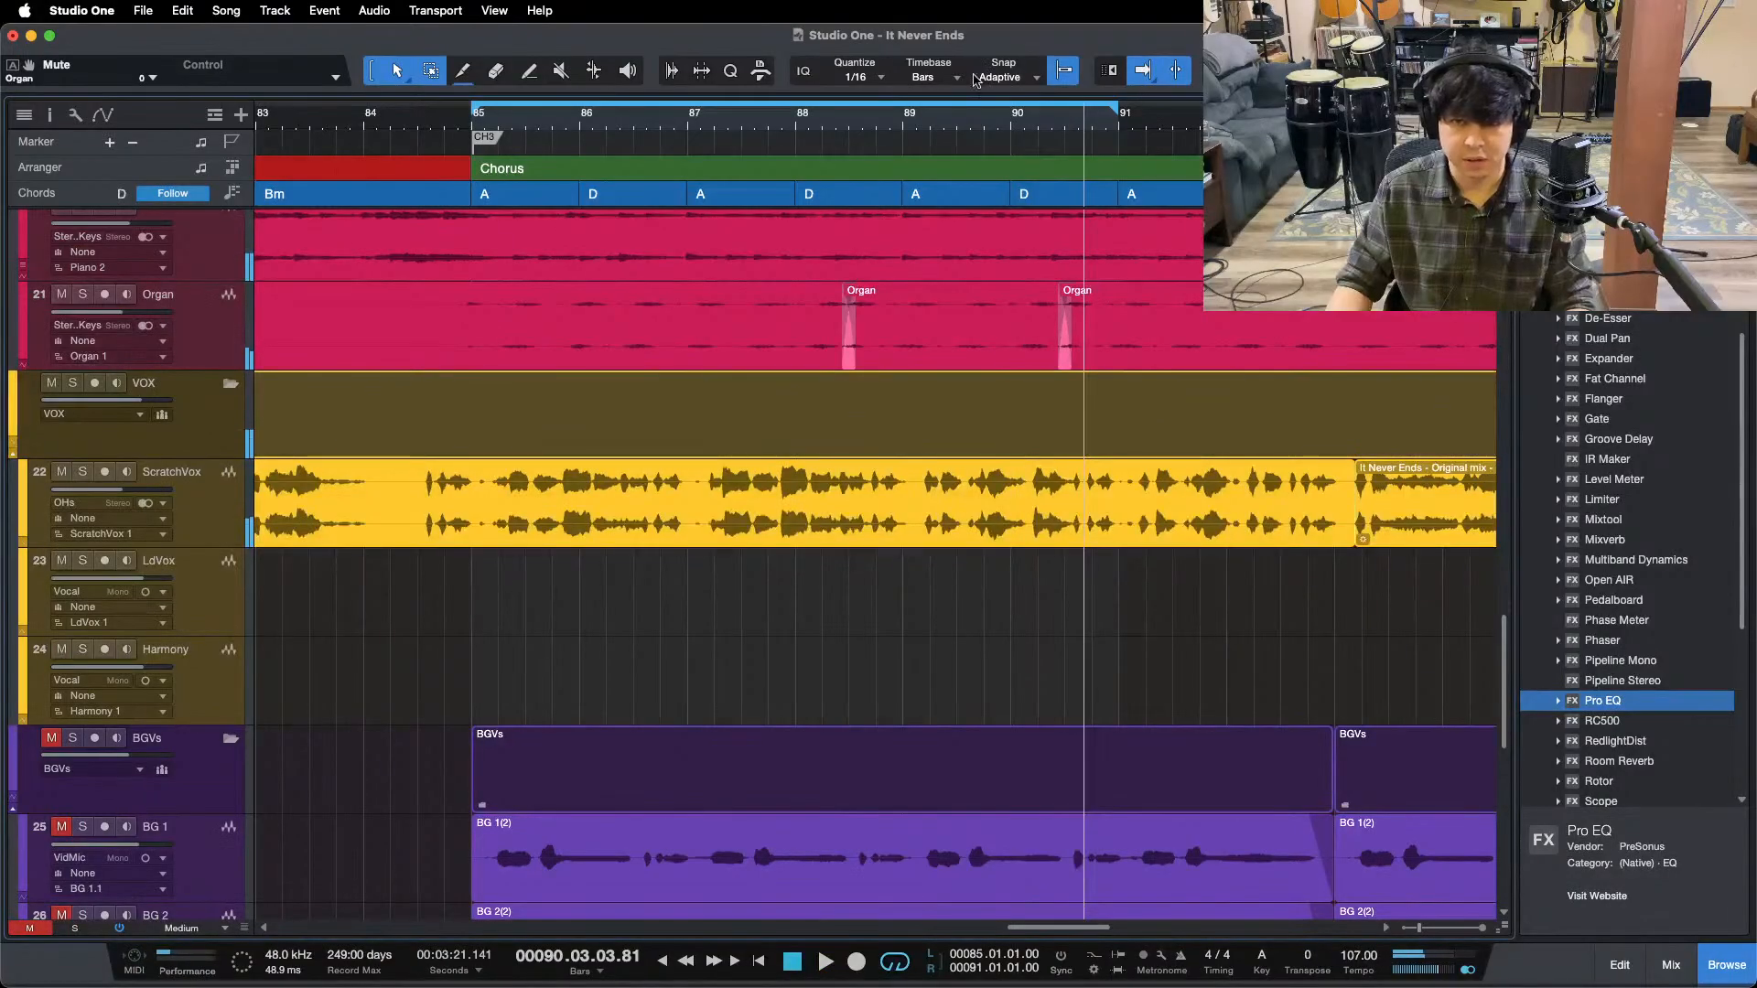
pyautogui.press('F3')
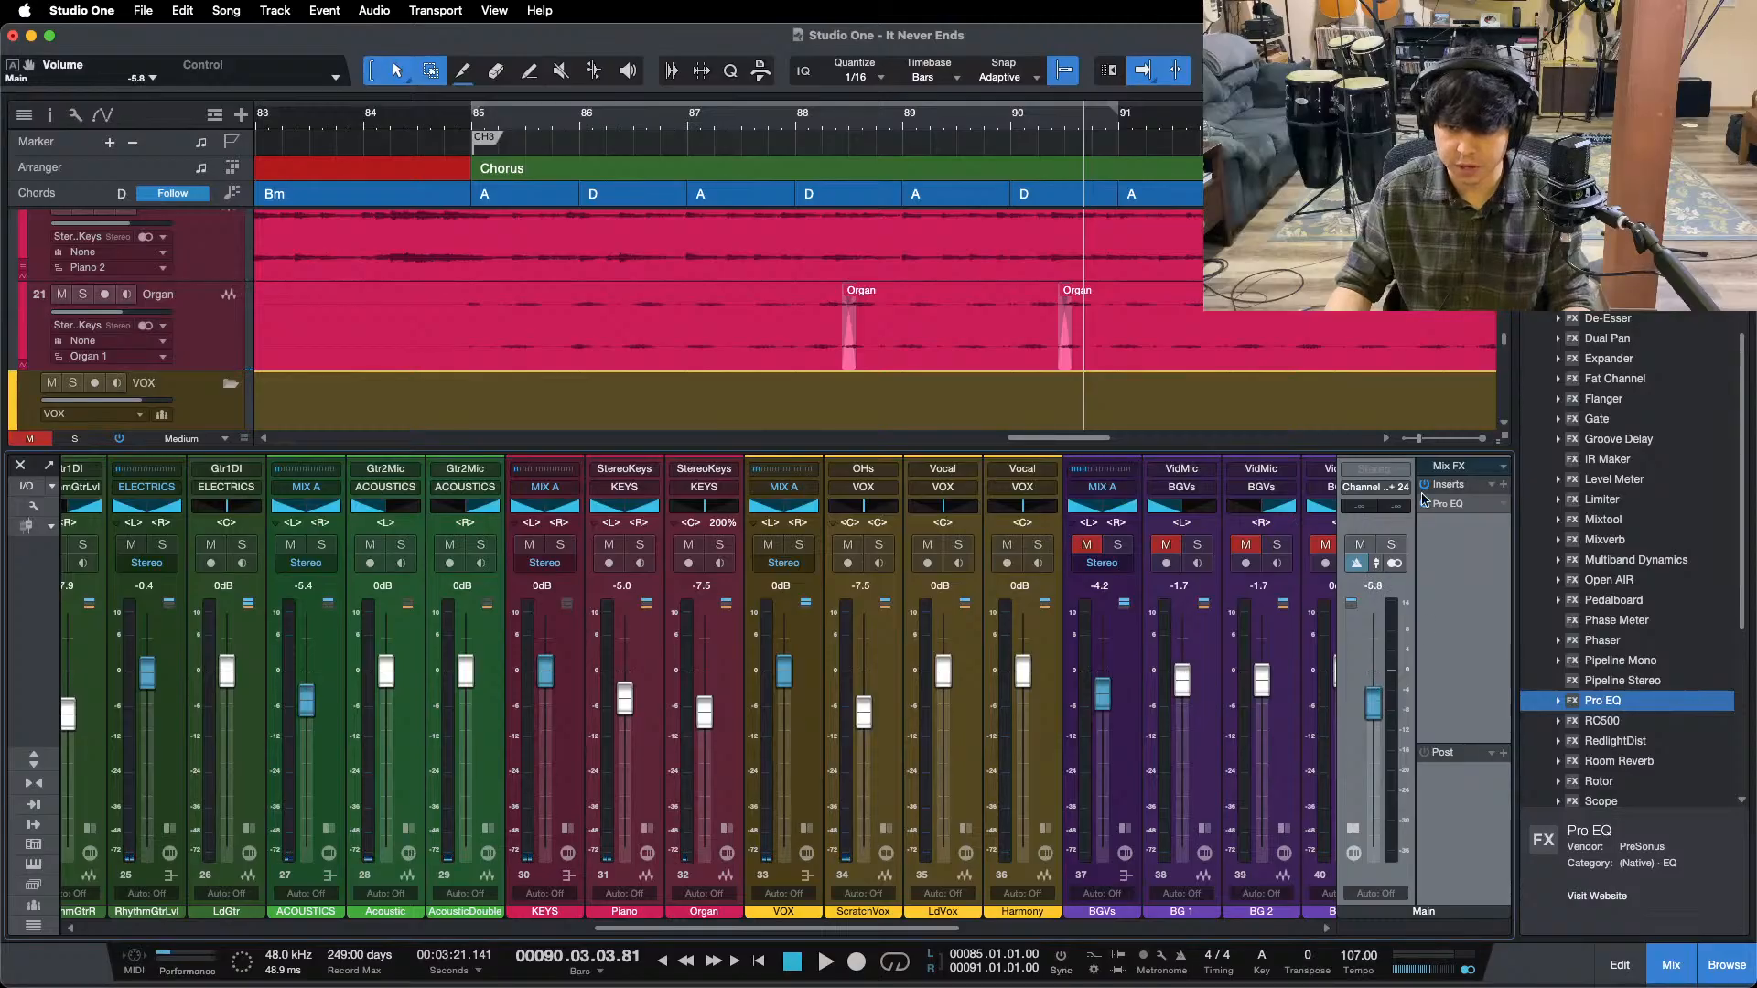
# - Solo the RhythmGtrLvl bus and listen to the rhythm guitars from bar 89 to bar 92 in the arrangement
pyautogui.click(162, 544)
pyautogui.press('space')
pyautogui.press('F3')
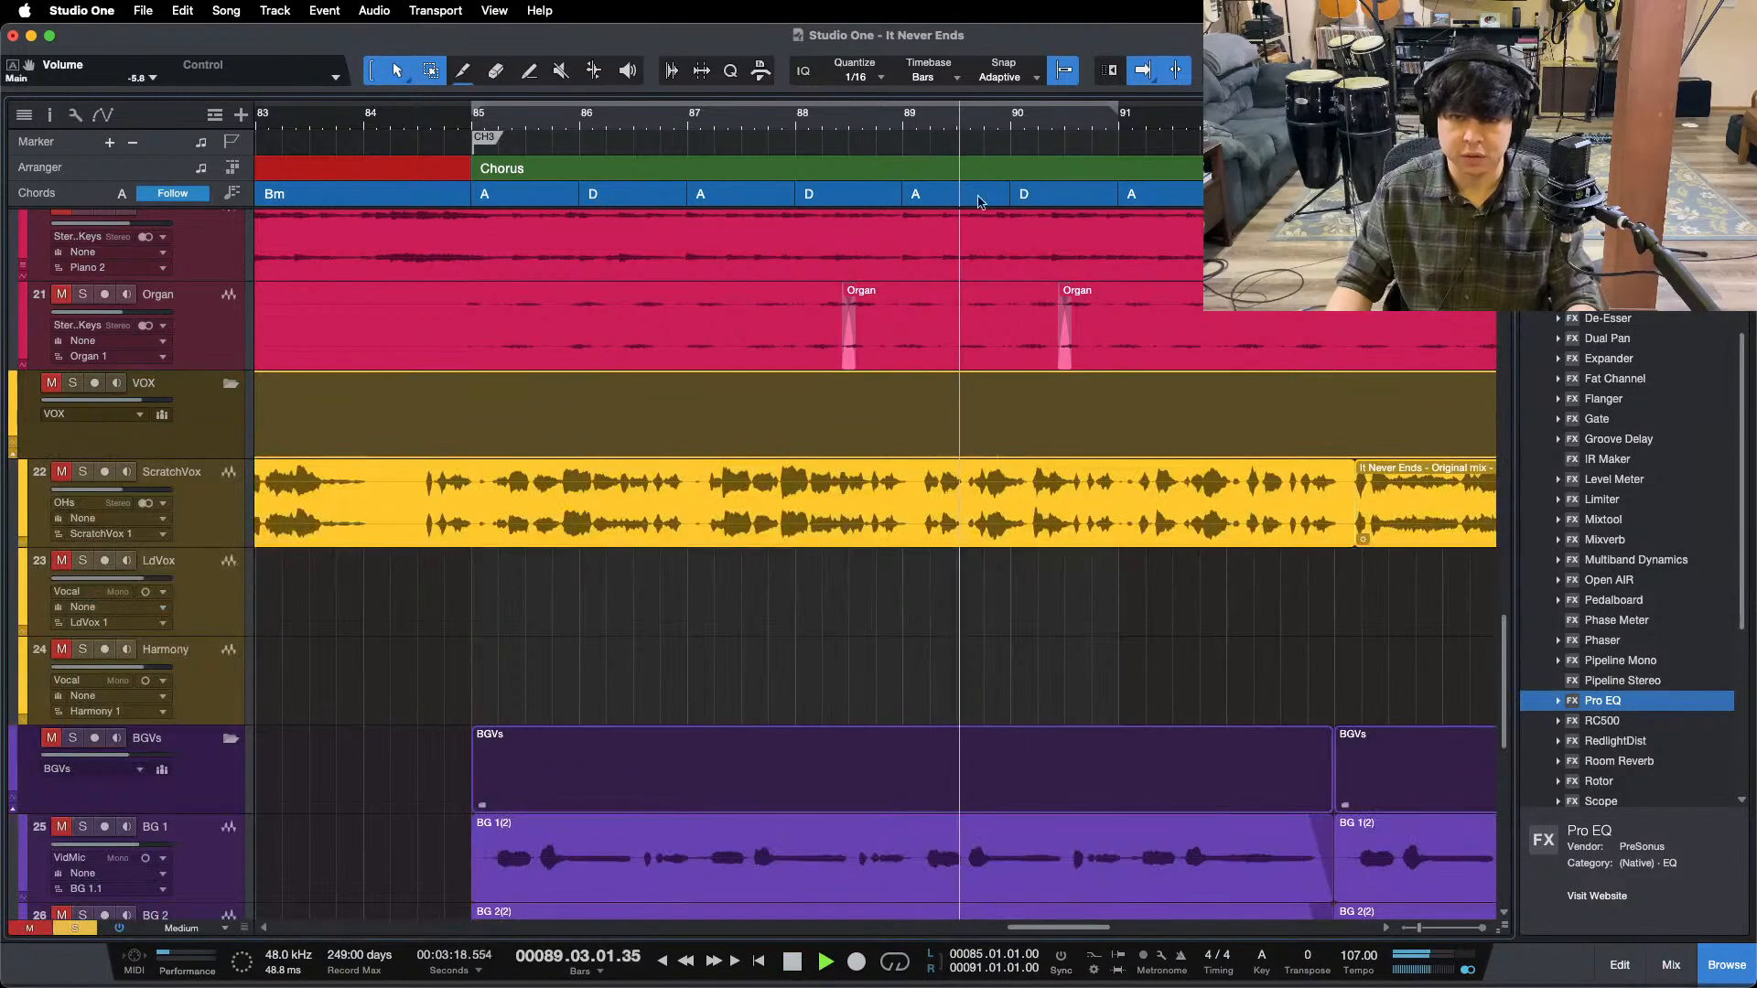
pyautogui.scroll(10, 1089, 519)
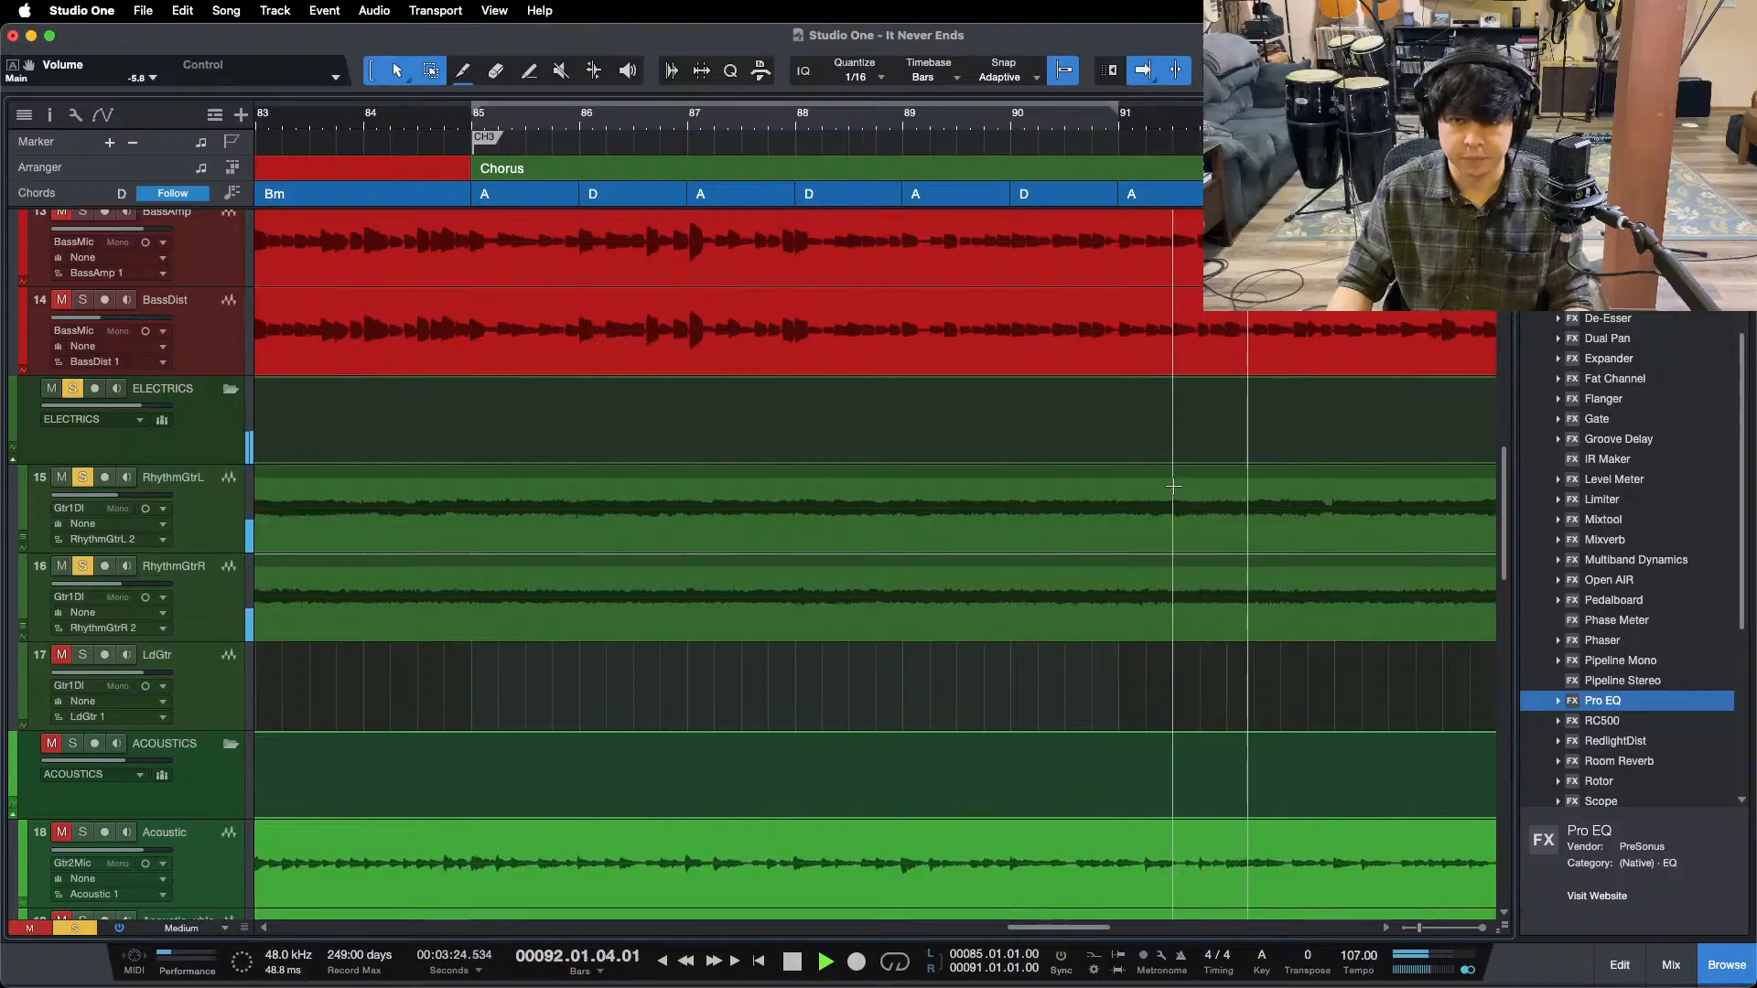
pyautogui.press('space')
# - Isolate the one-bar RhythmGtrL passage from 89.03 to 90.03 as its own event
pyautogui.moveTo(1173, 486); pyautogui.dragTo(1279, 486)
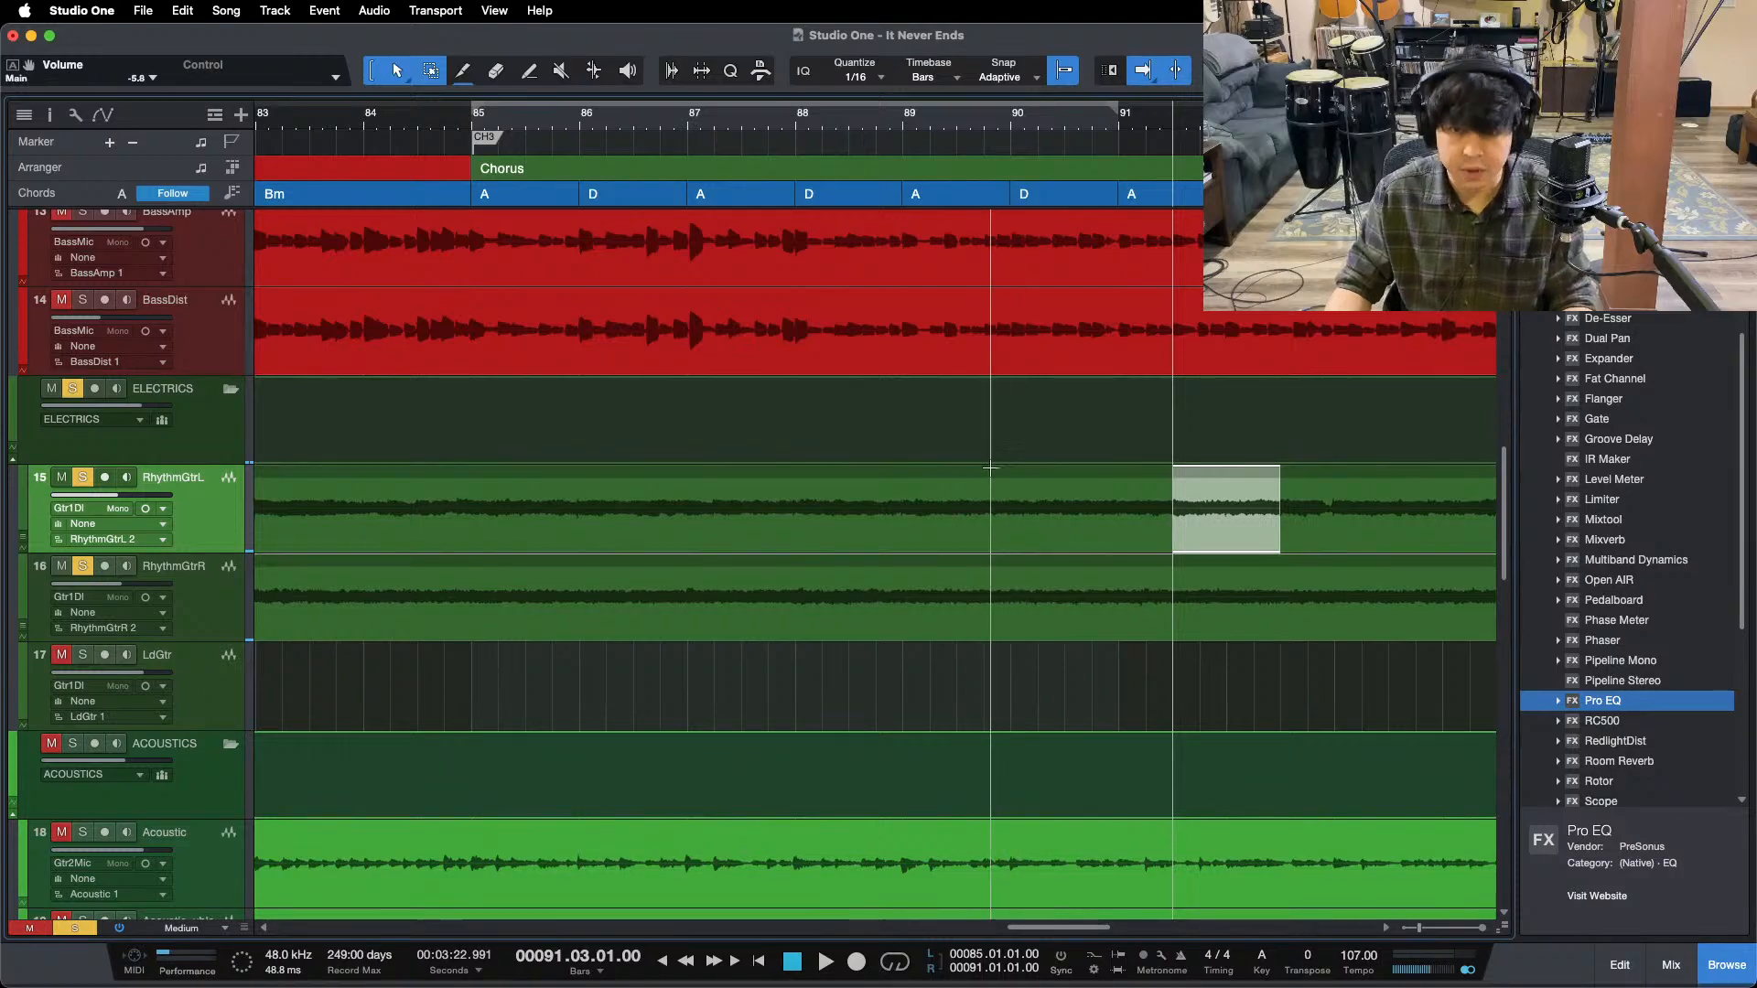
pyautogui.moveTo(957, 486); pyautogui.dragTo(1063, 489)
pyautogui.press('super+alt+x')
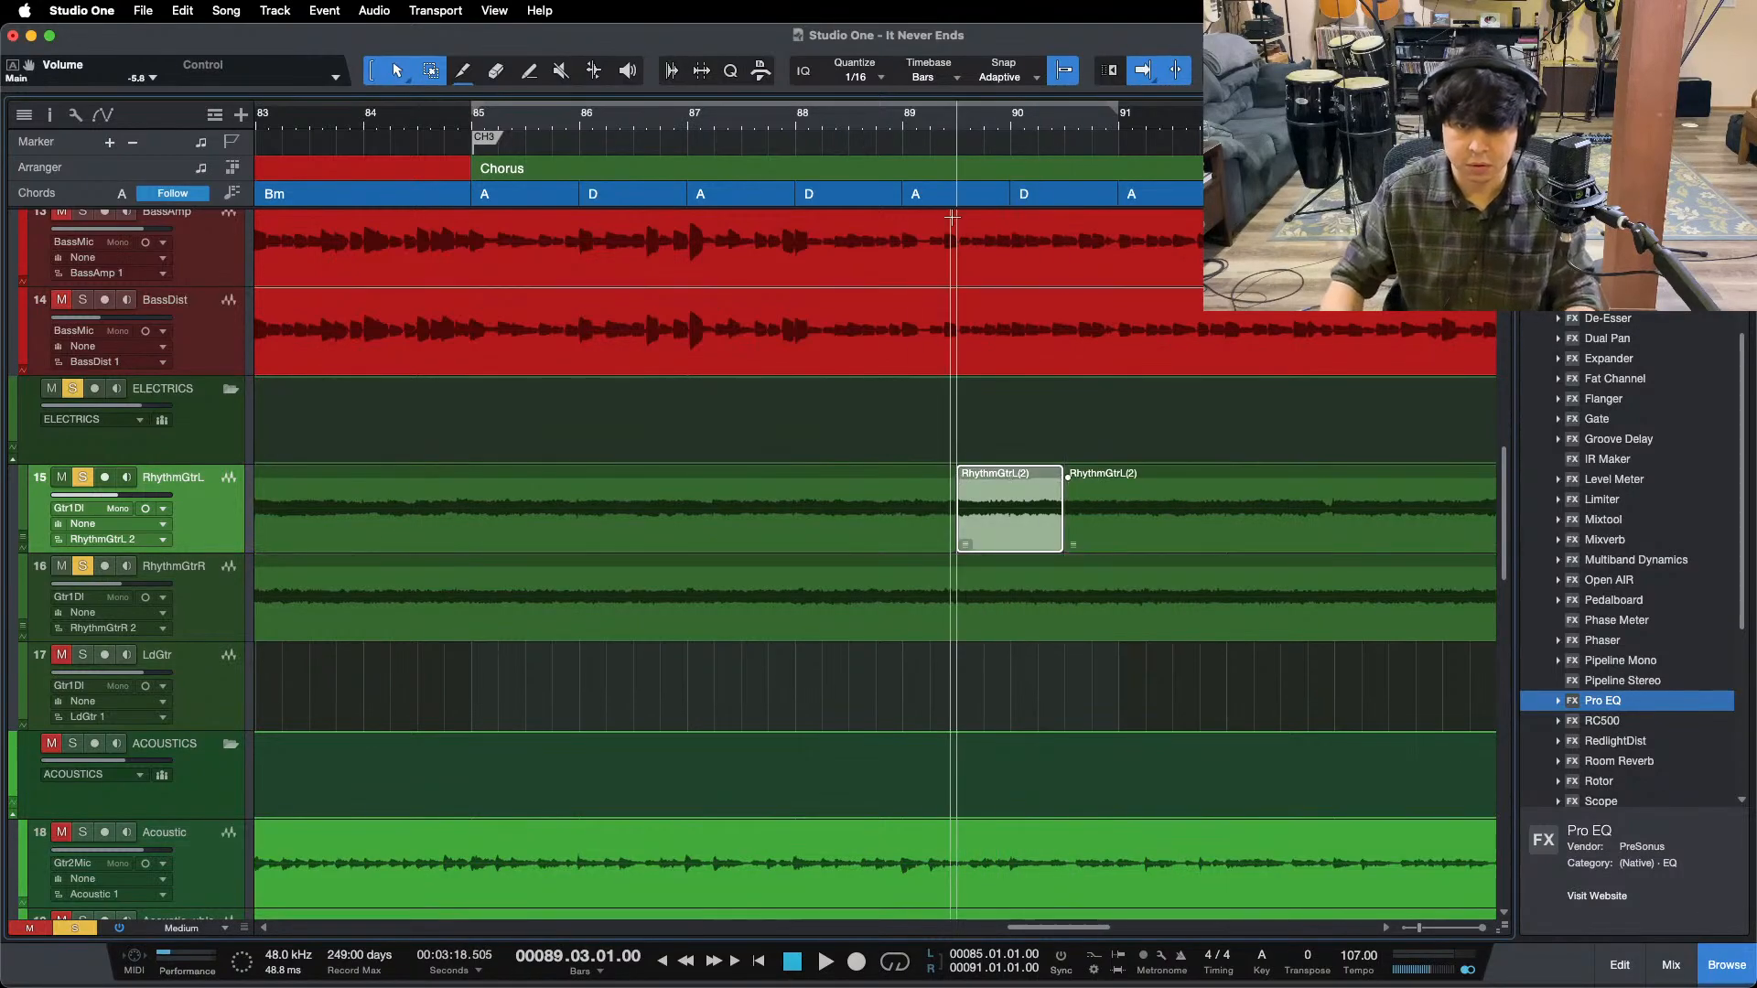
# - Replay the full mix around the isolated RhythmGtrL event from several starting points in the chorus
pyautogui.click(912, 116)
pyautogui.press('space')
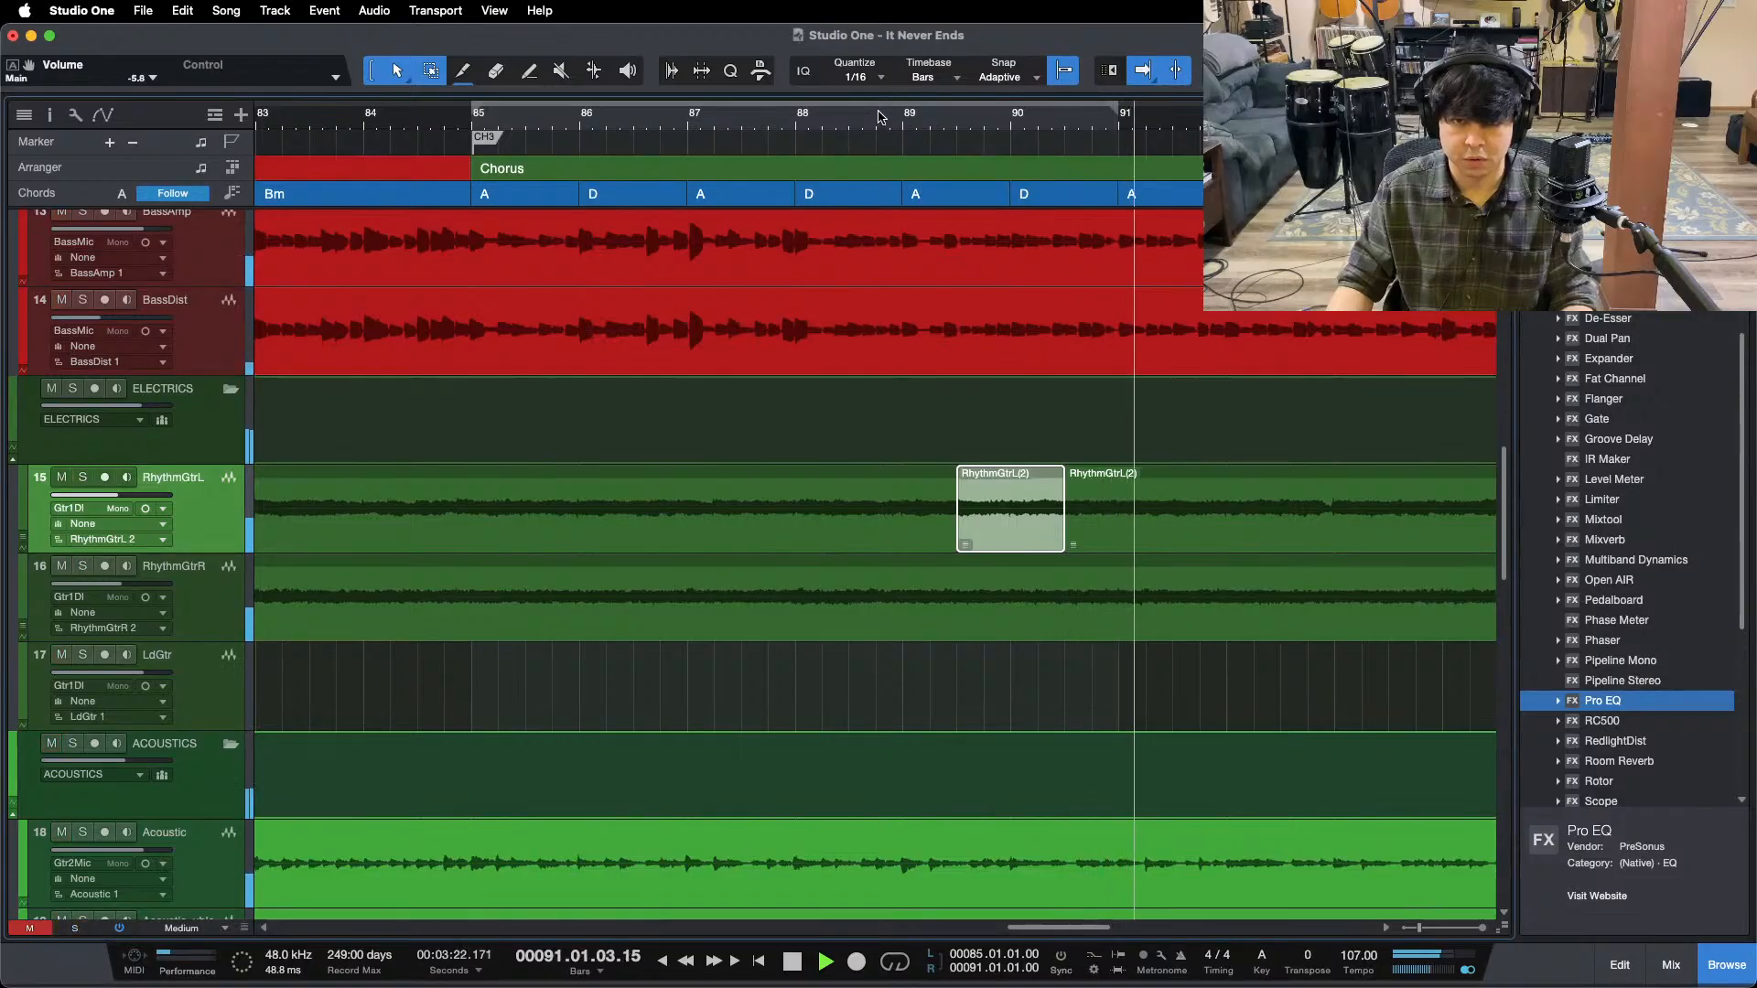
pyautogui.press('F3')
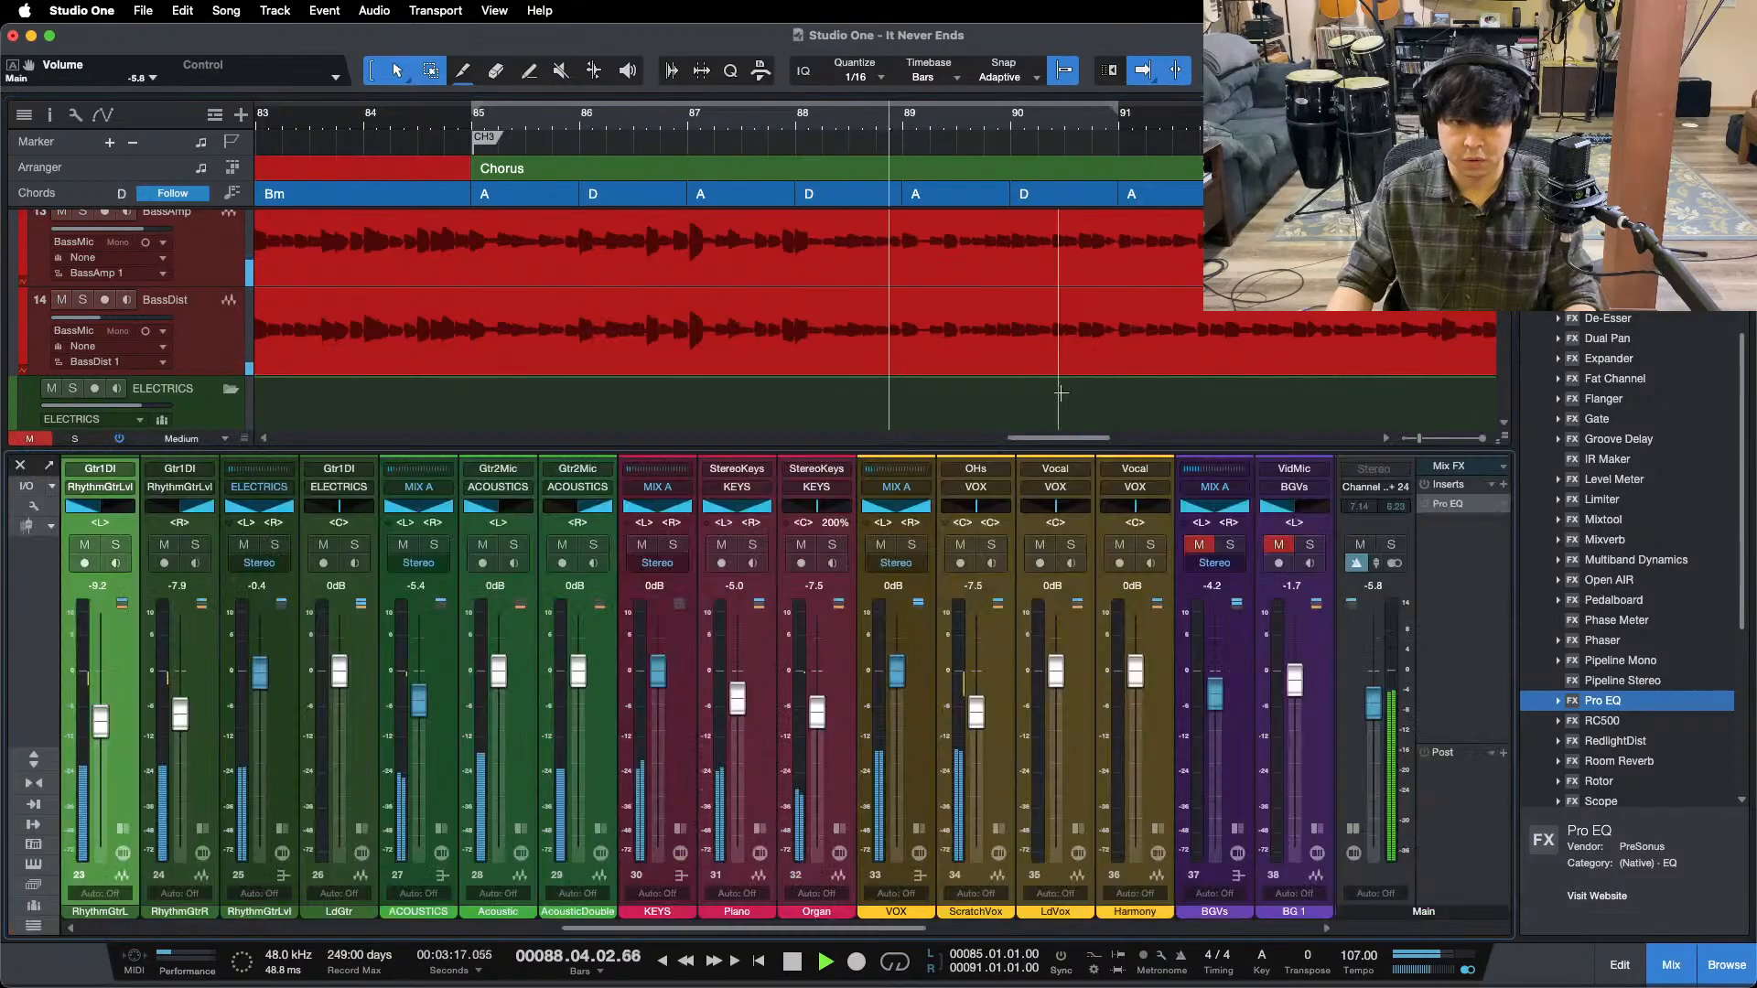
pyautogui.click(823, 116)
pyautogui.press('F3')
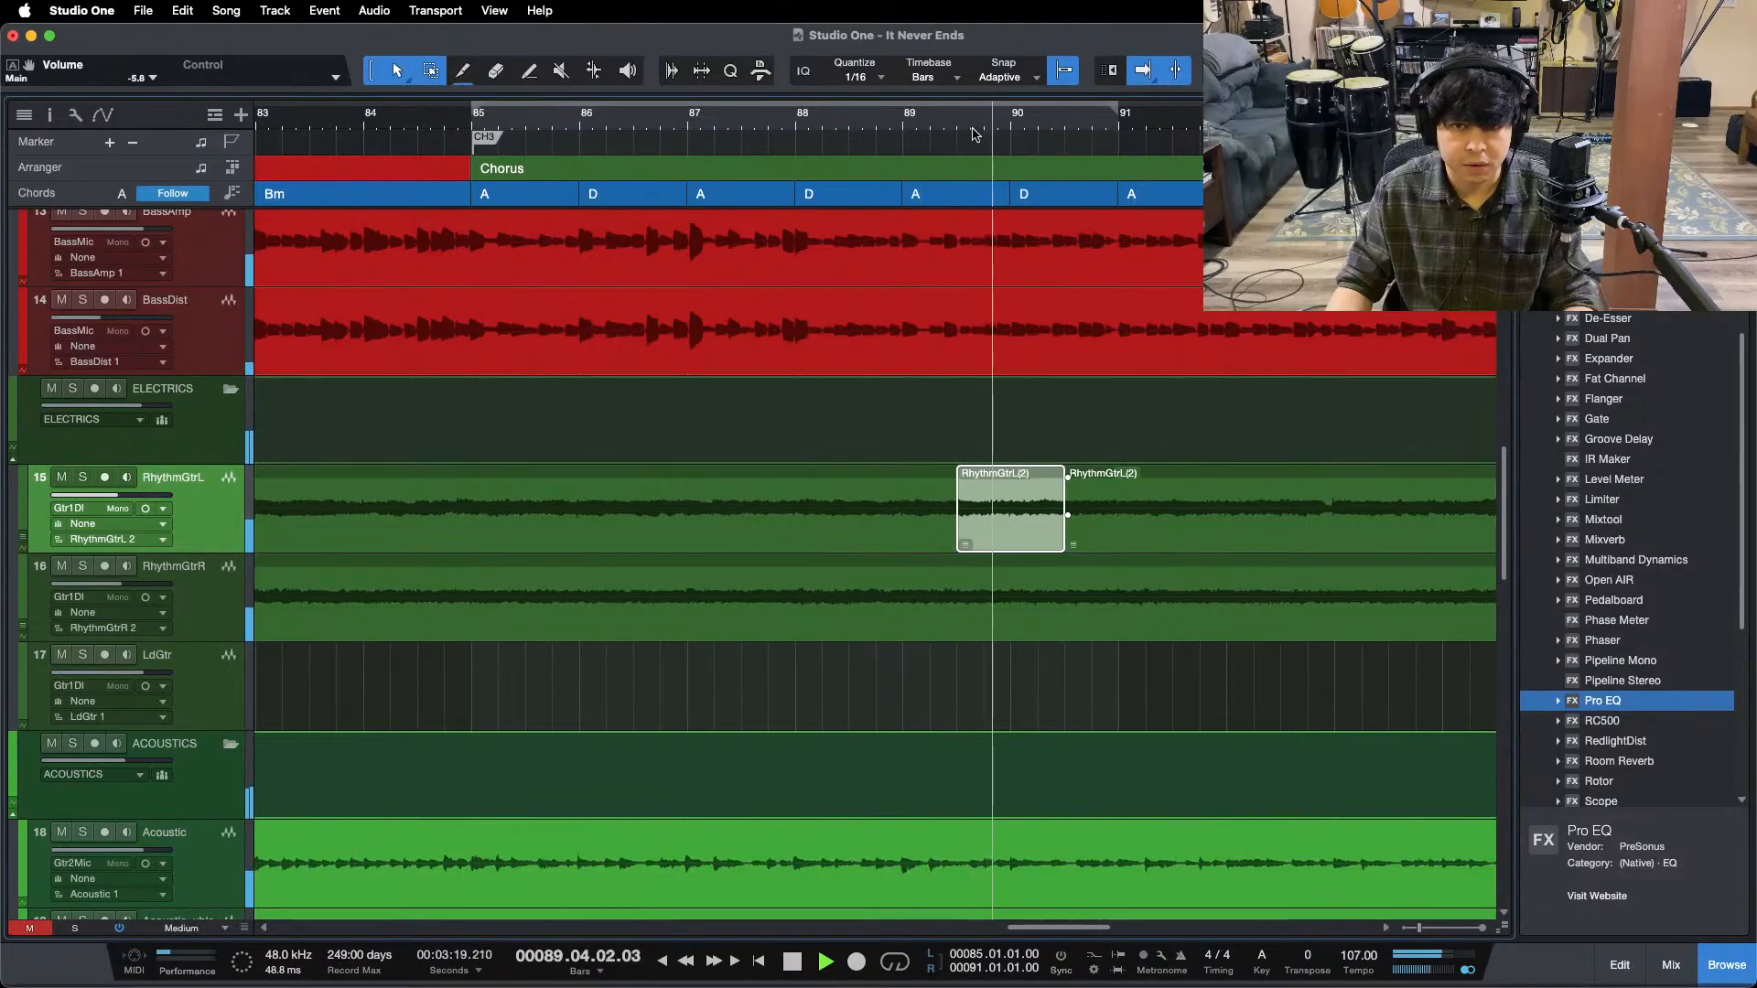
pyautogui.click(746, 121)
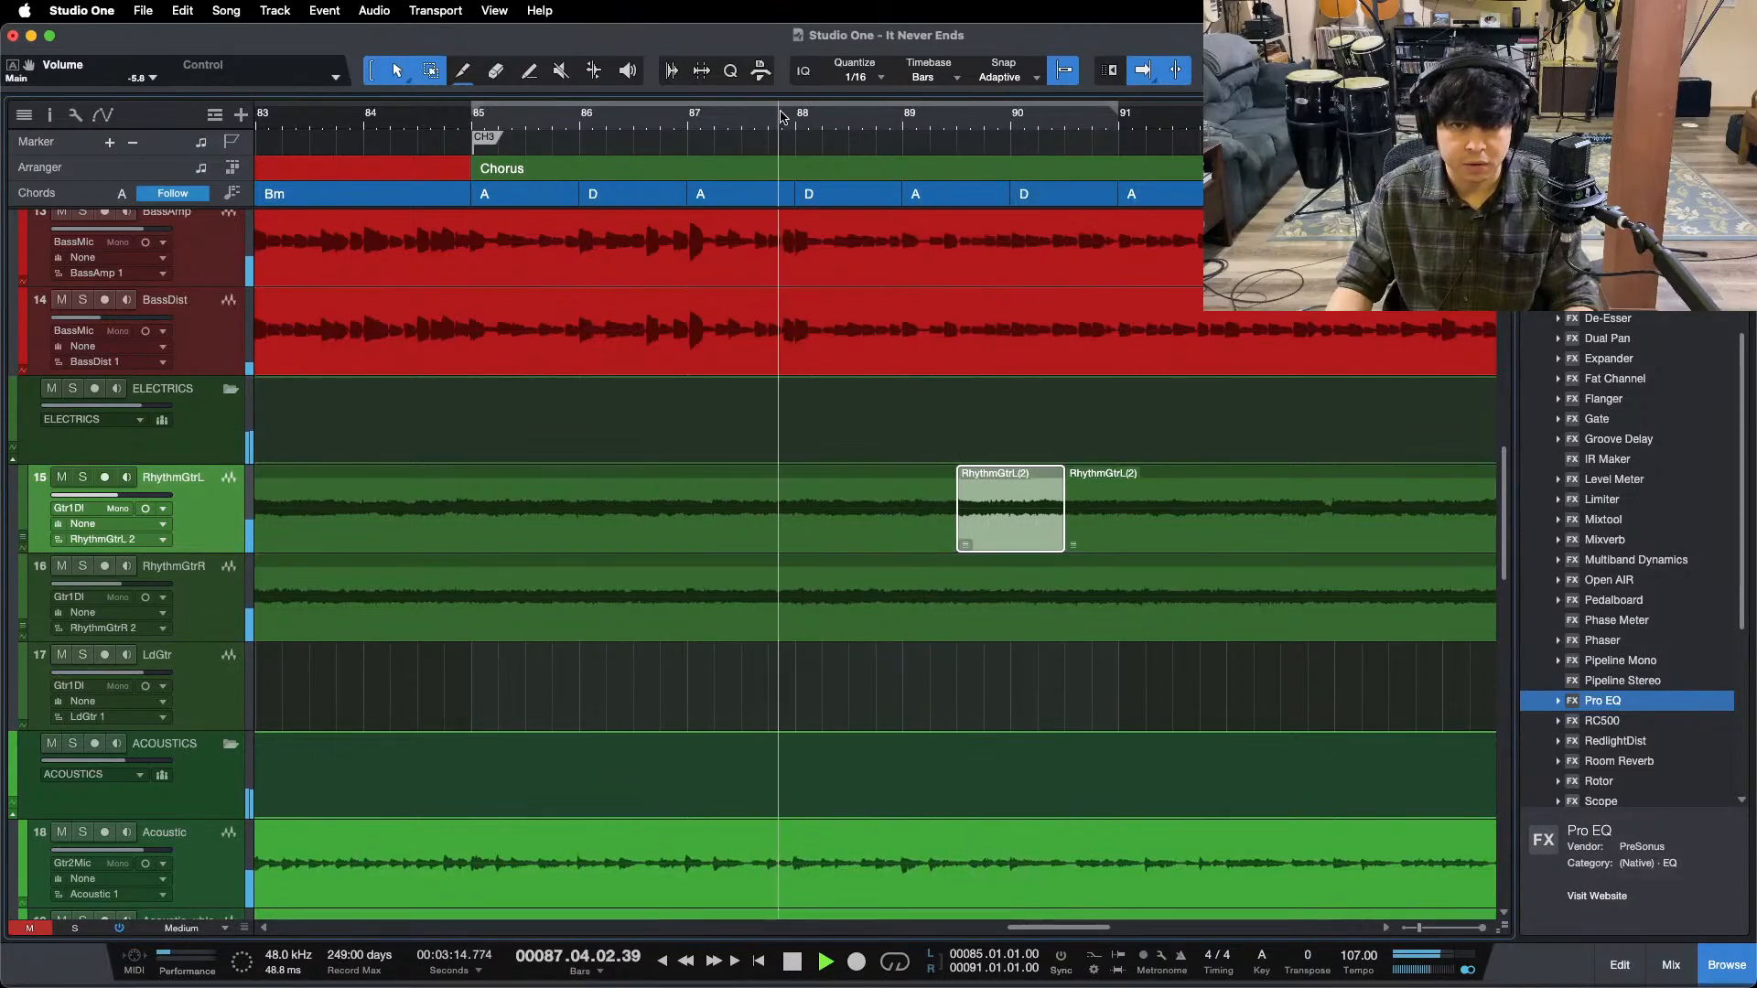
pyautogui.click(555, 121)
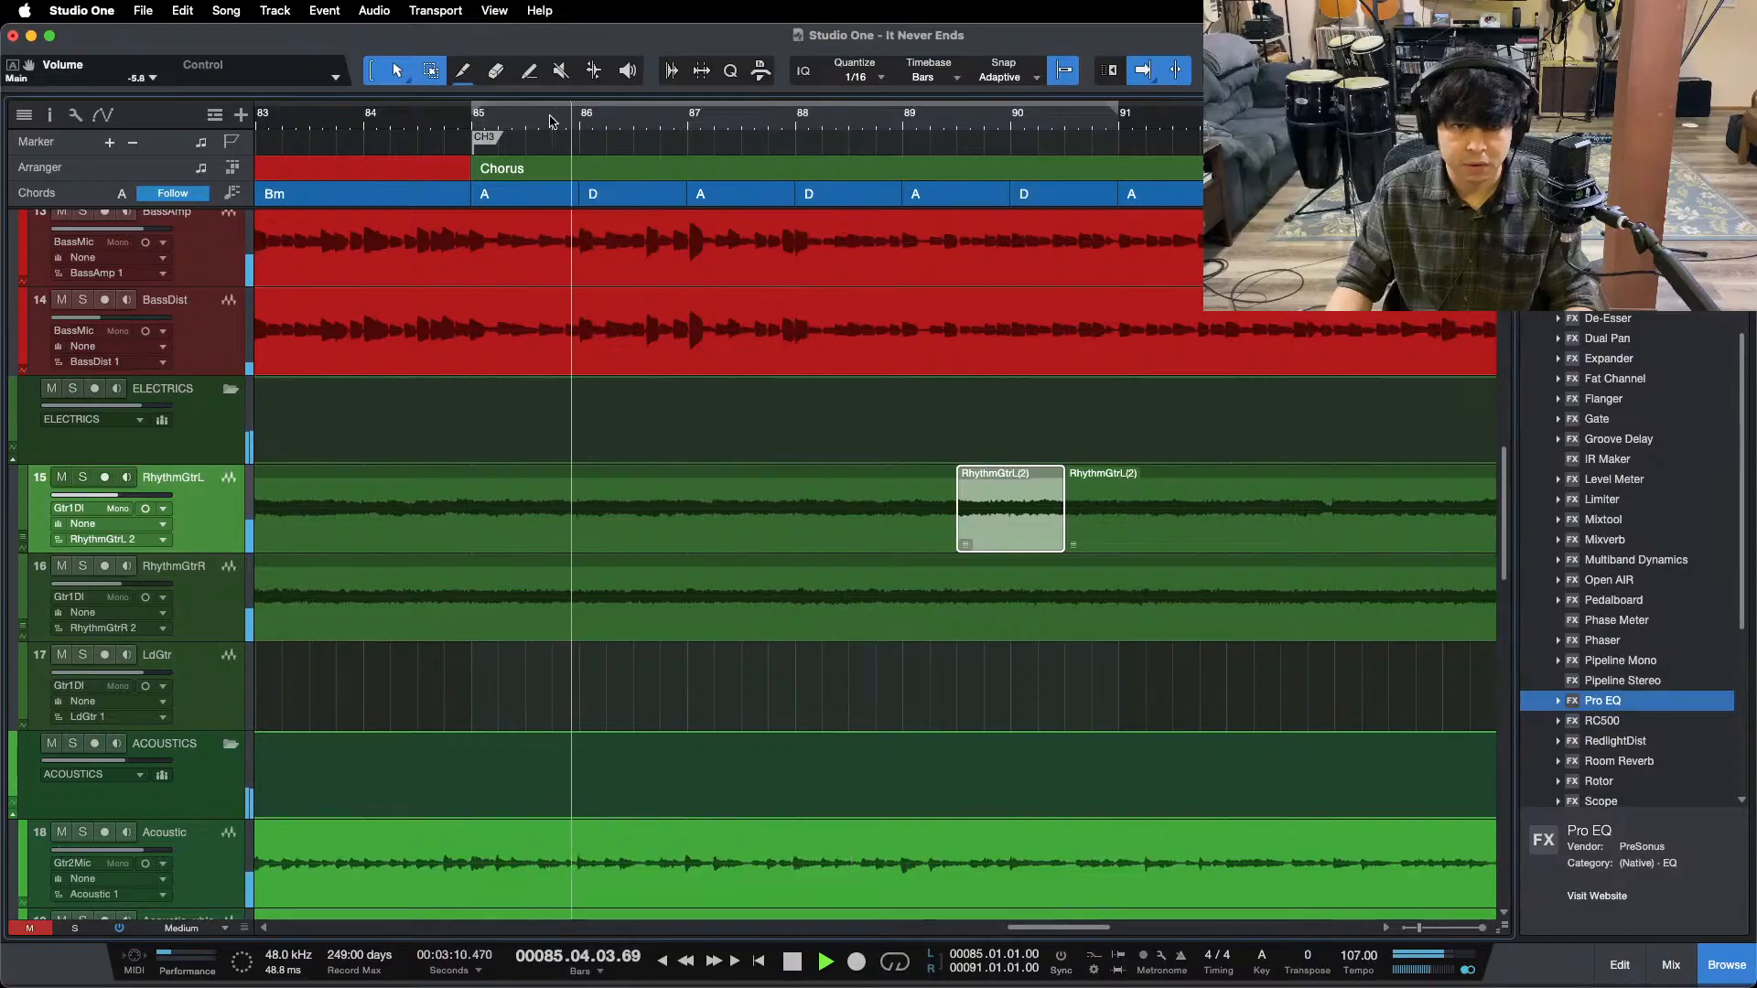
# - Stop playback and reset the Main output fader to 0 dB
pyautogui.moveTo(552, 120); pyautogui.dragTo(573, 95)
pyautogui.press('space')
pyautogui.press('F3')
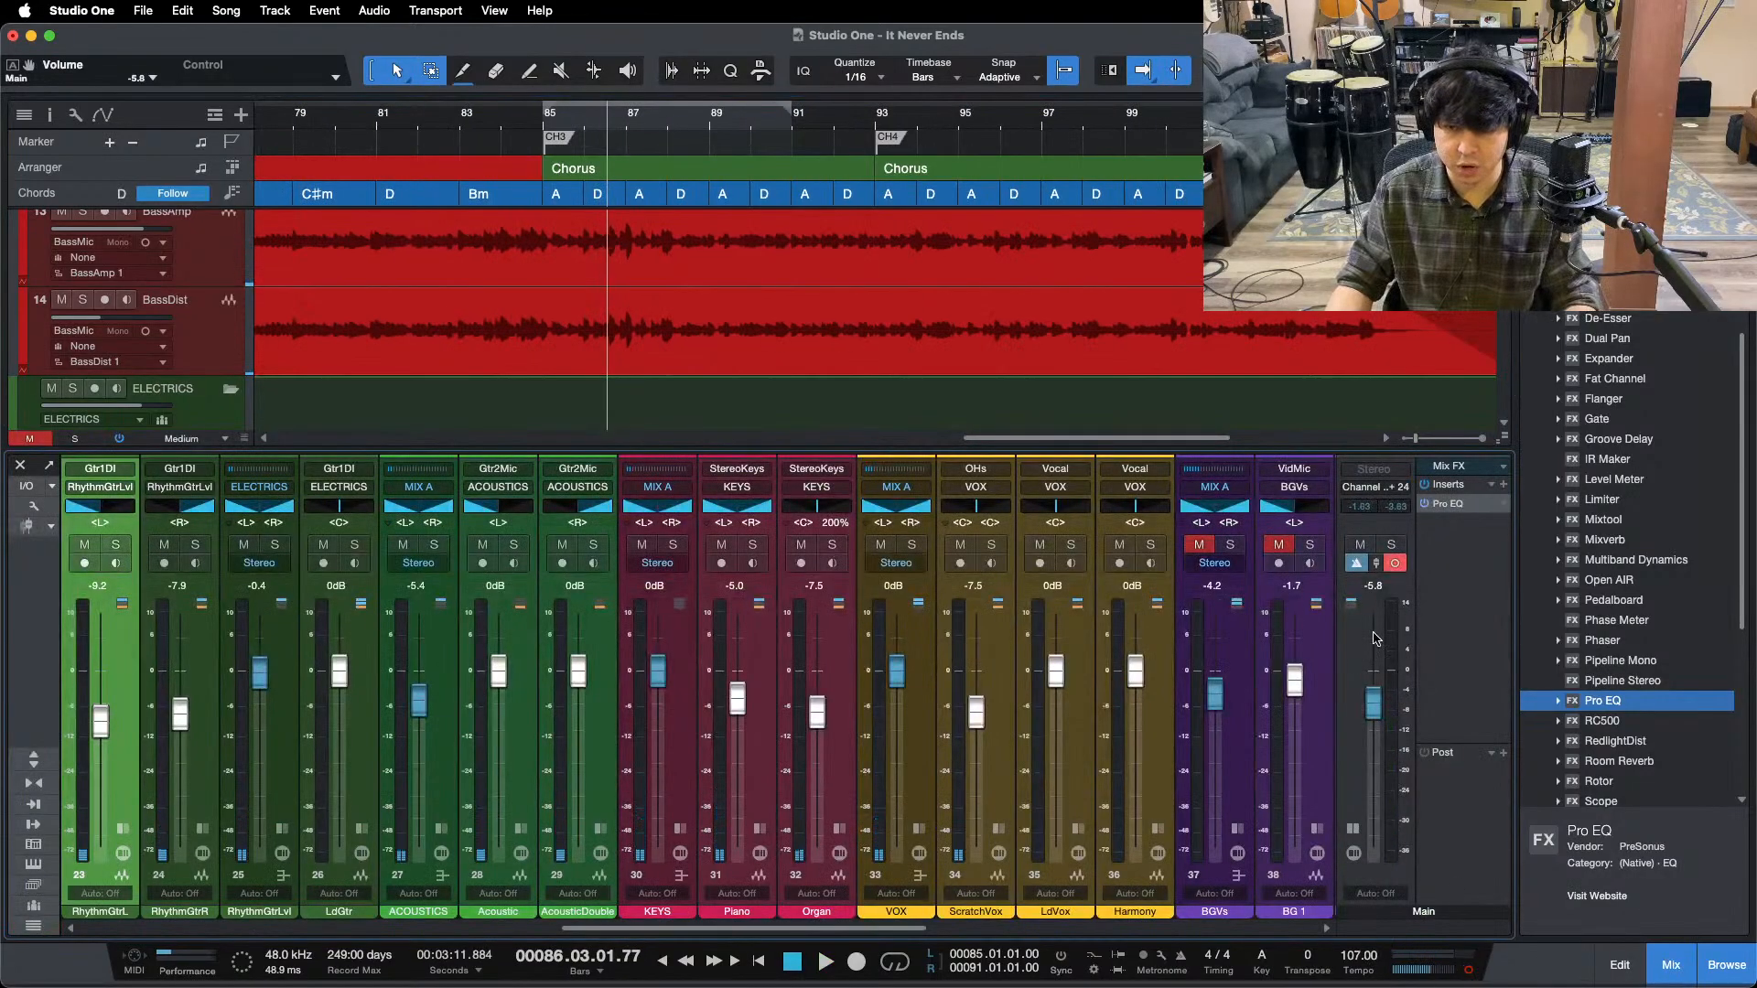
pyautogui.moveTo(1234, 987)
pyautogui.click(959, 957)
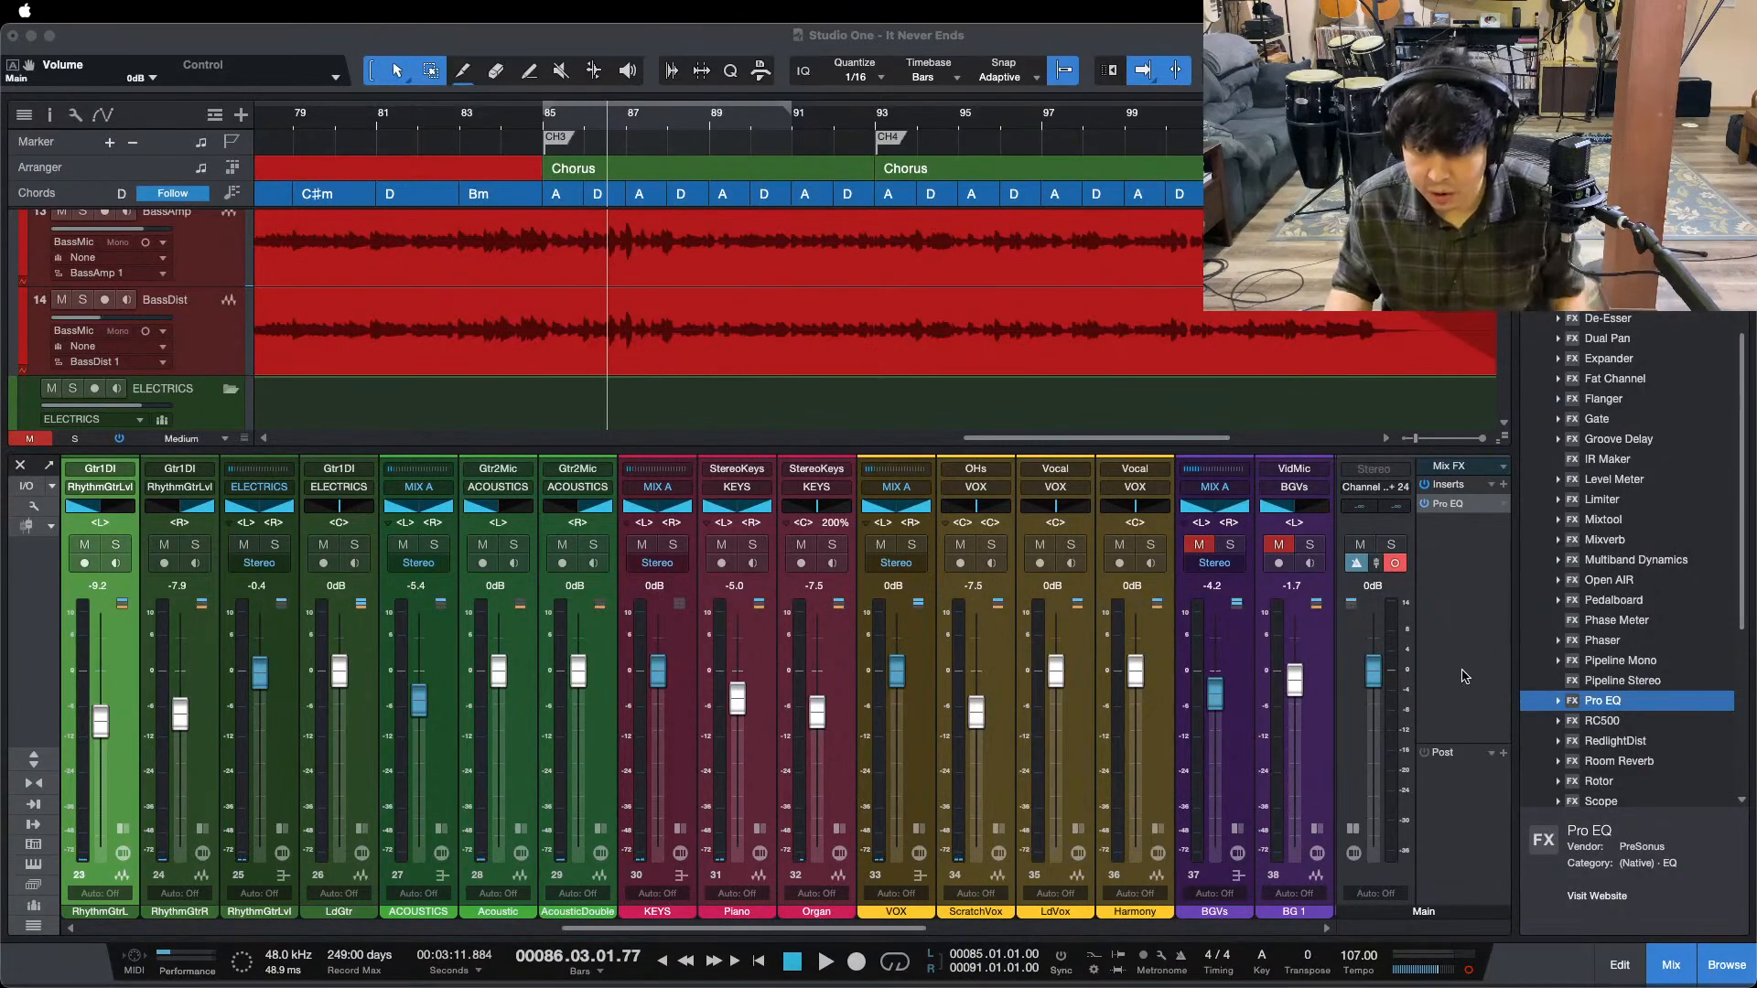
# - Open the Main output's Pro EQ and replay the chorus with looping enabled to recheck the mix near the reference tracks
pyautogui.click(1469, 508)
pyautogui.click(1469, 507)
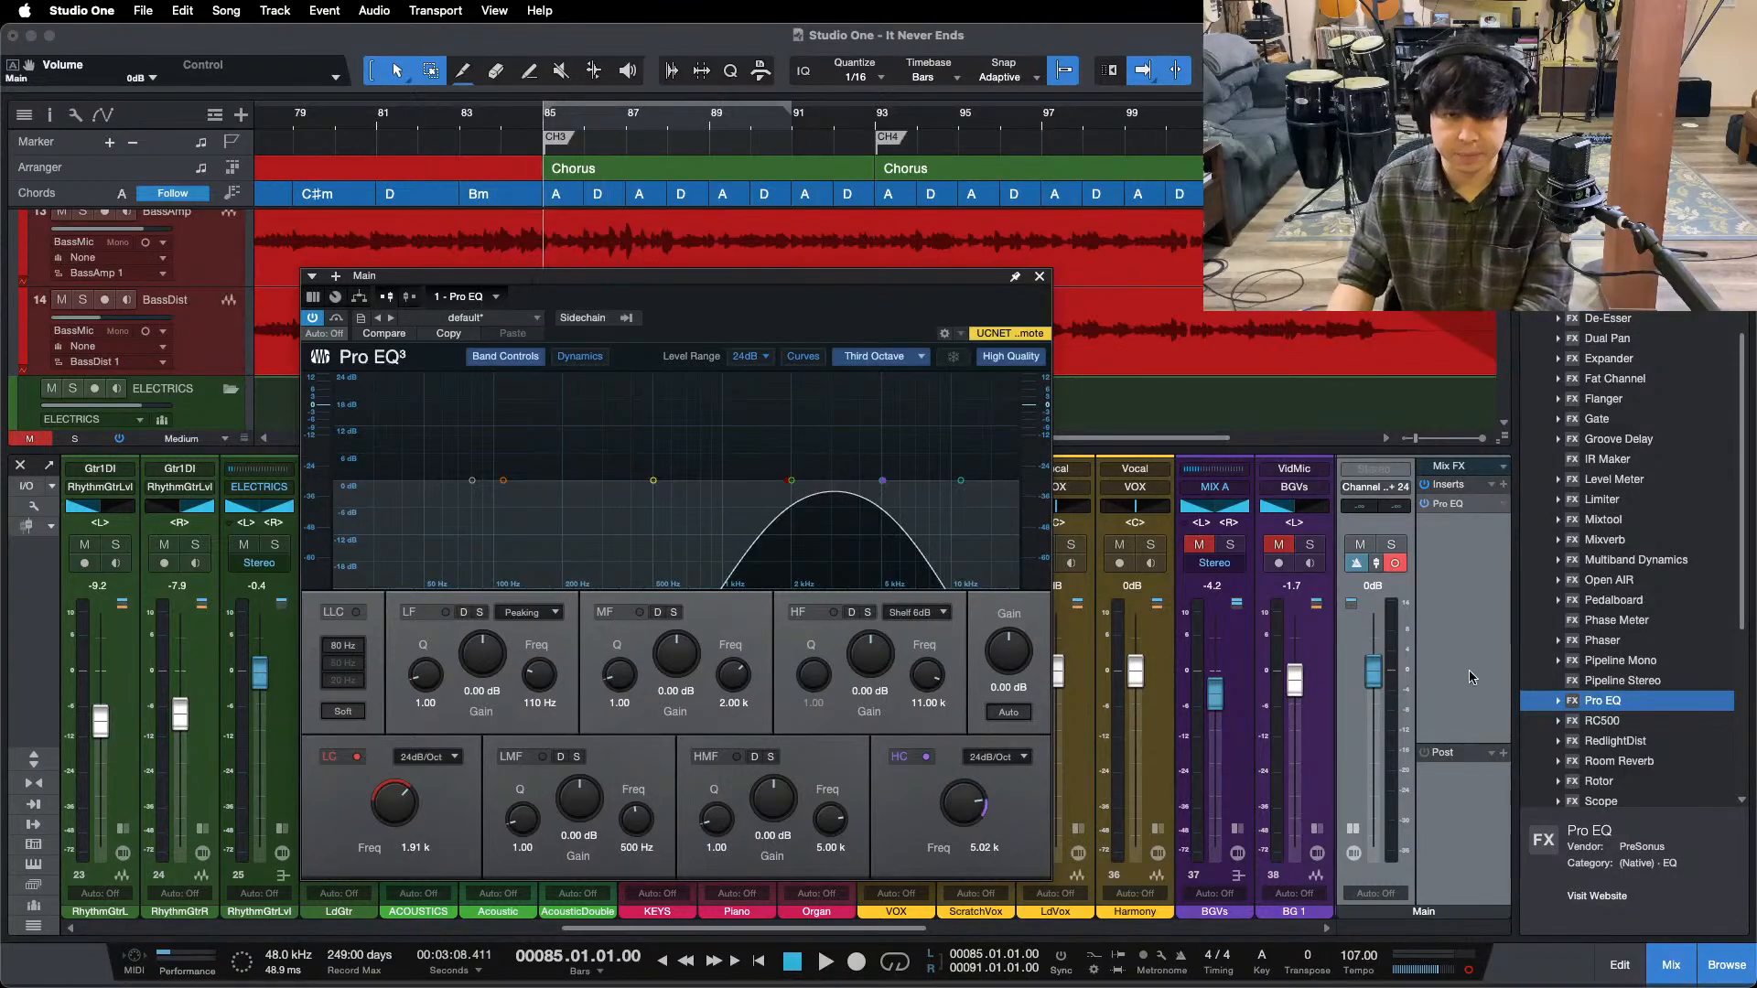
pyautogui.press('/')
pyautogui.press('space')
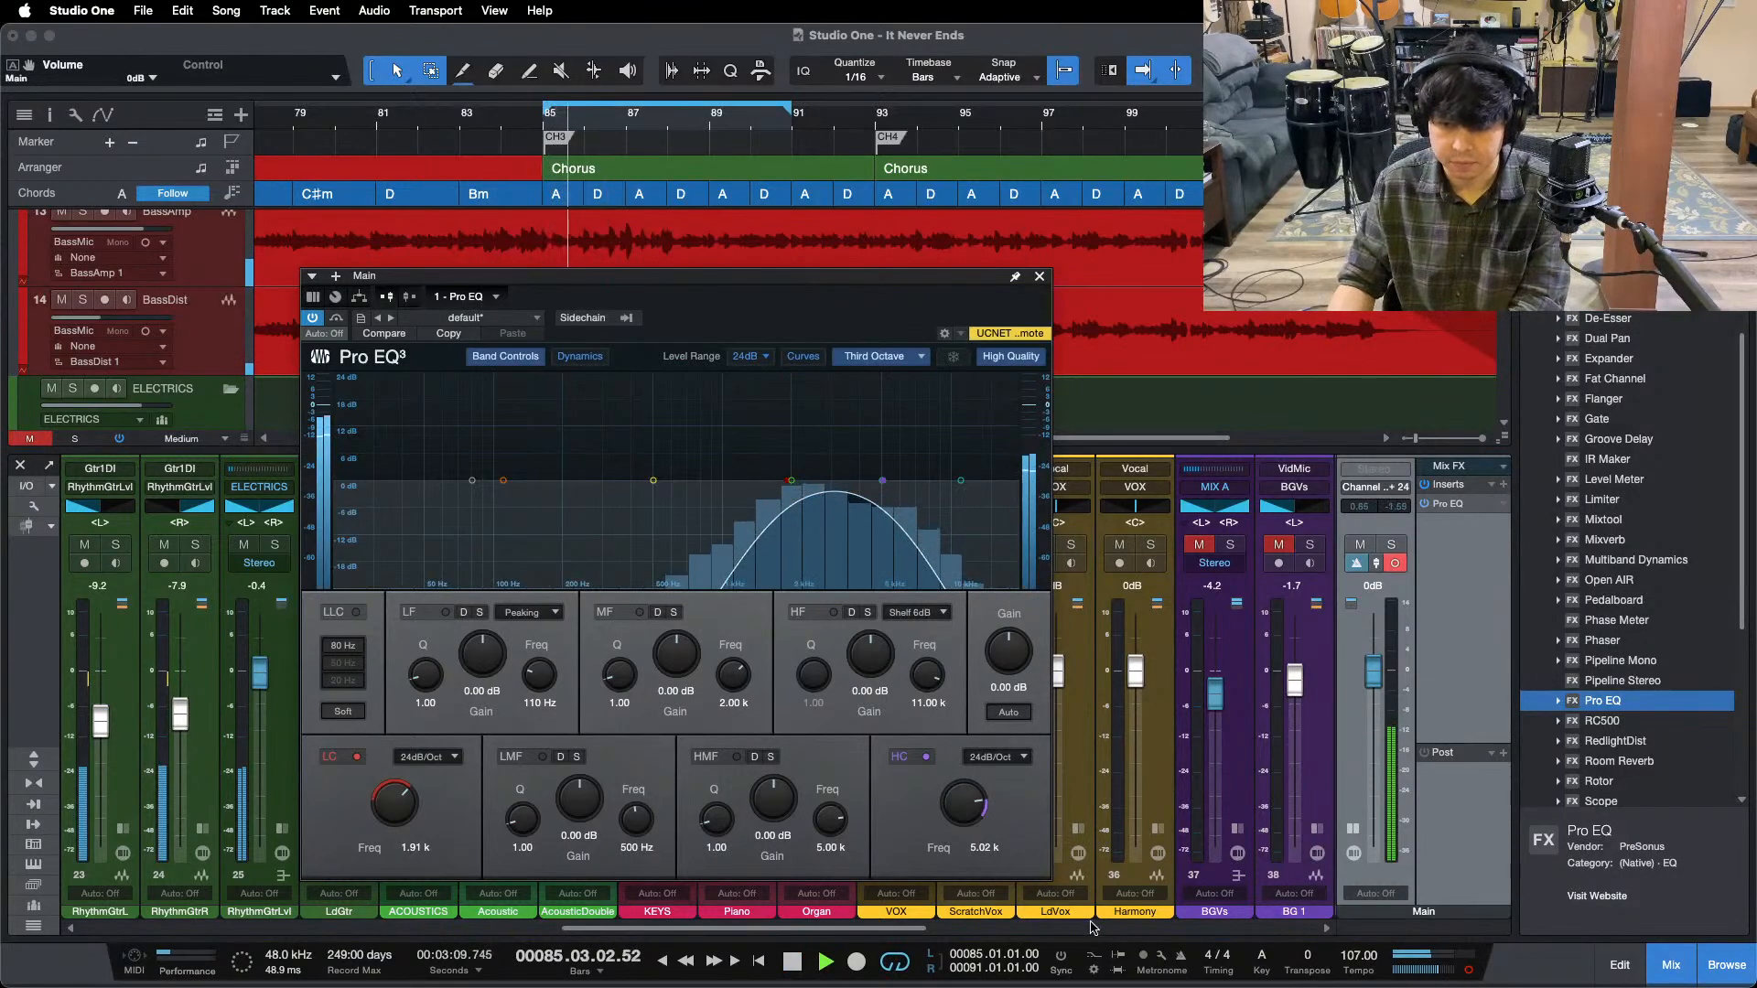
pyautogui.hscroll(10, 1272, 675)
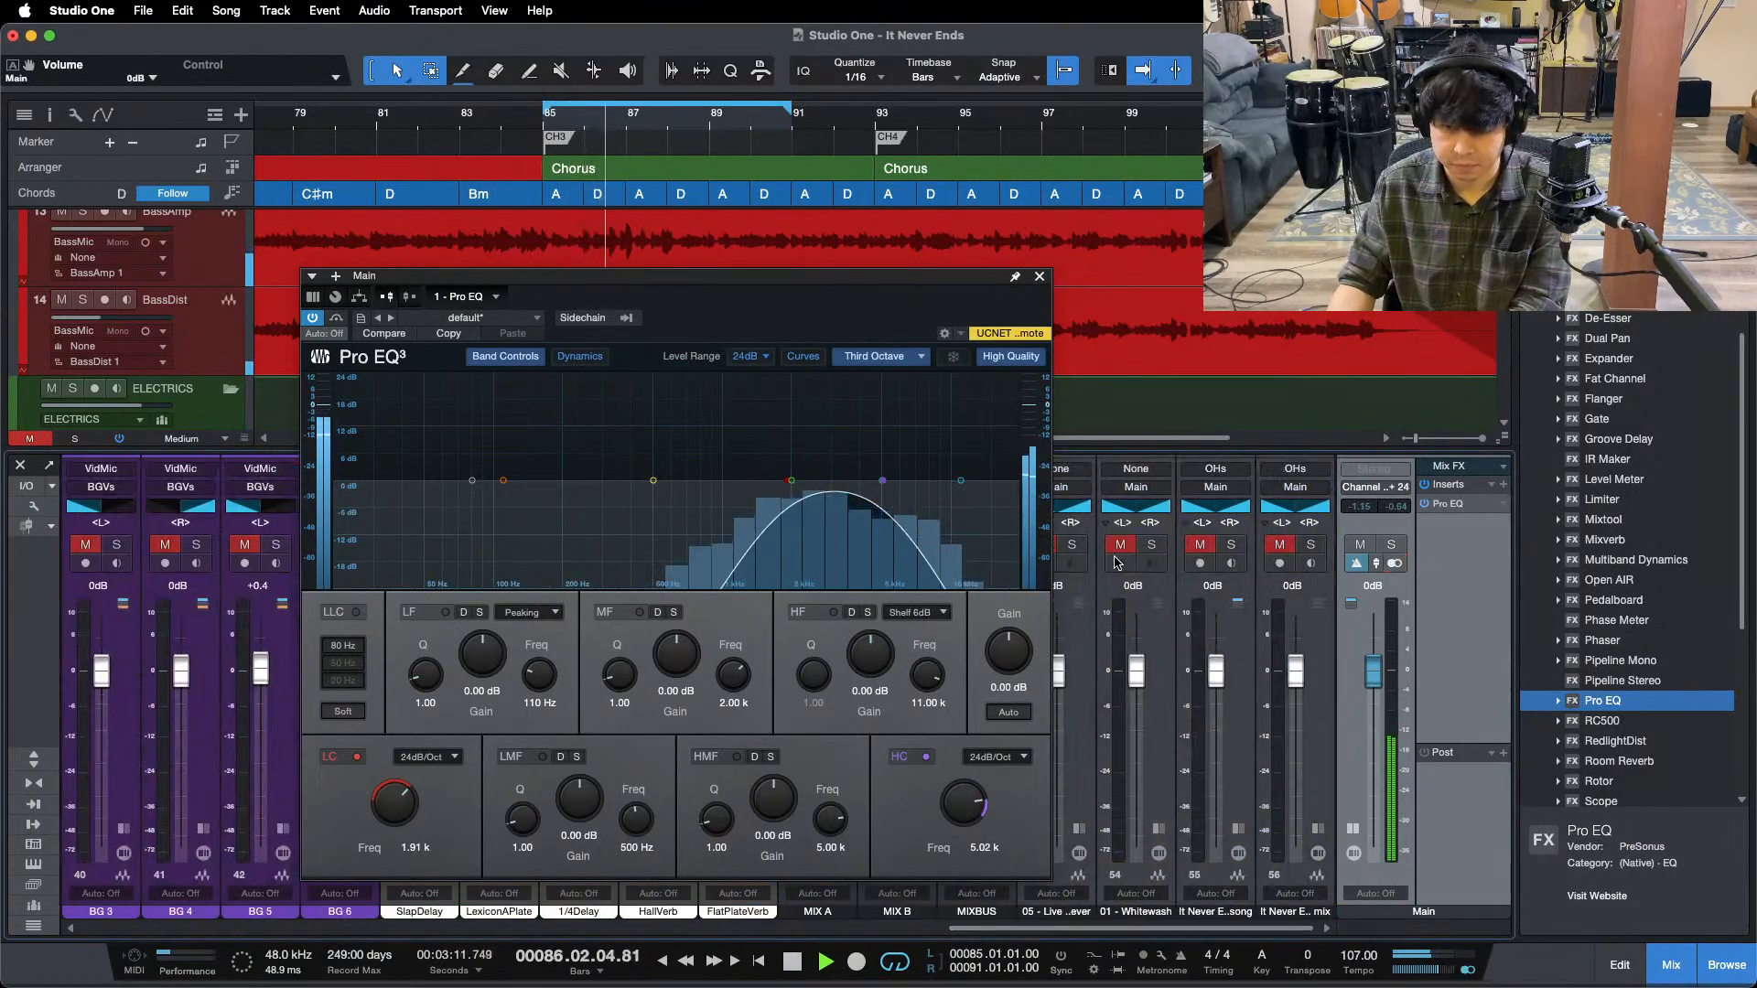
# - Compare the mix with the soloed 05 - Live reference, and move the Main EQ band to 957 Hz low cut and 2.02 kHz high cut
pyautogui.click(1072, 546)
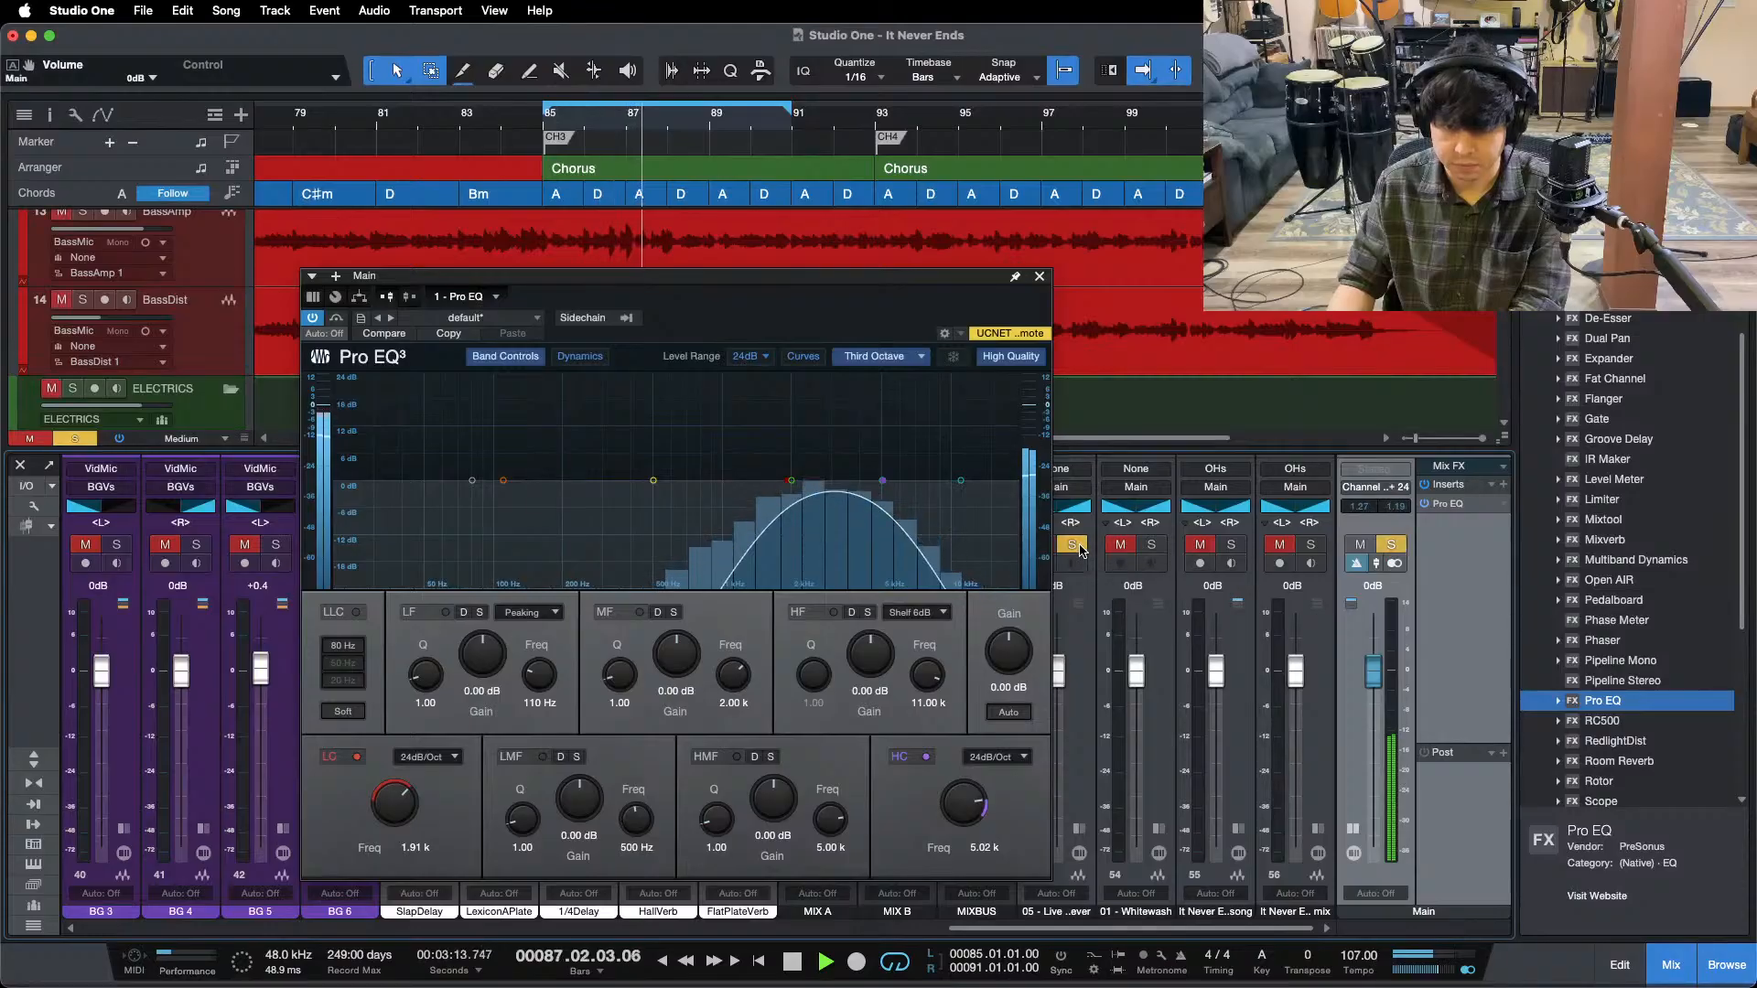
pyautogui.click(1078, 548)
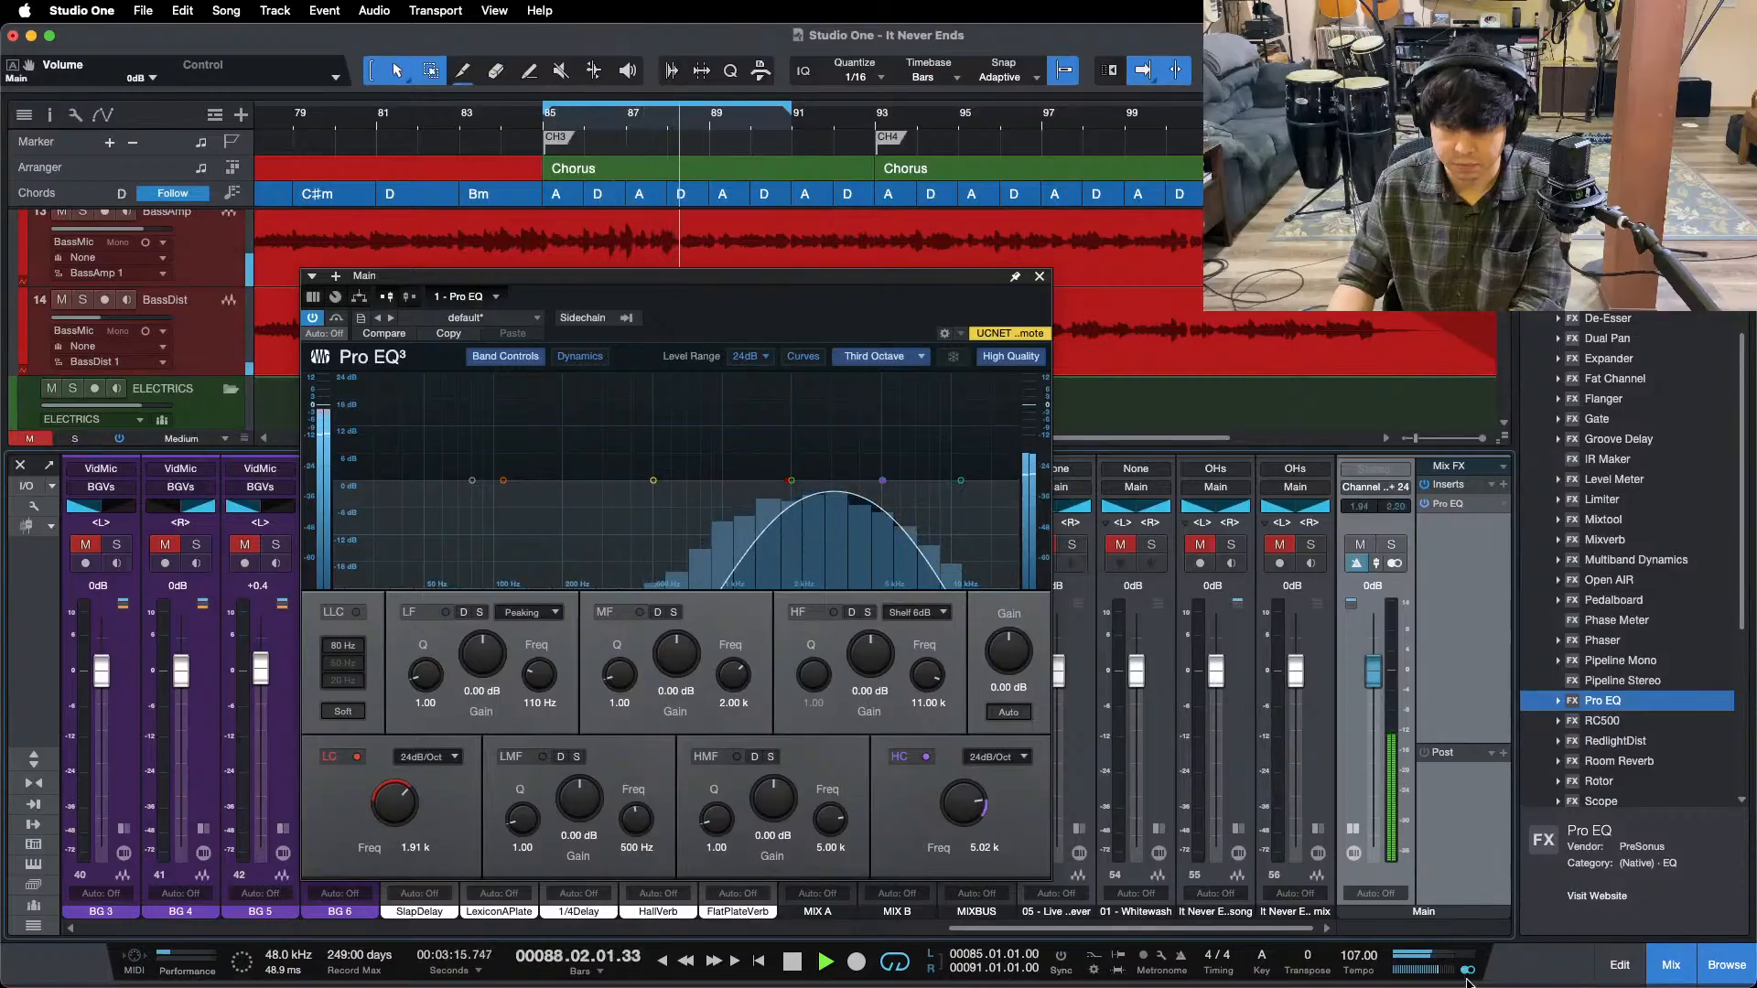
pyautogui.moveTo(884, 483); pyautogui.dragTo(802, 489)
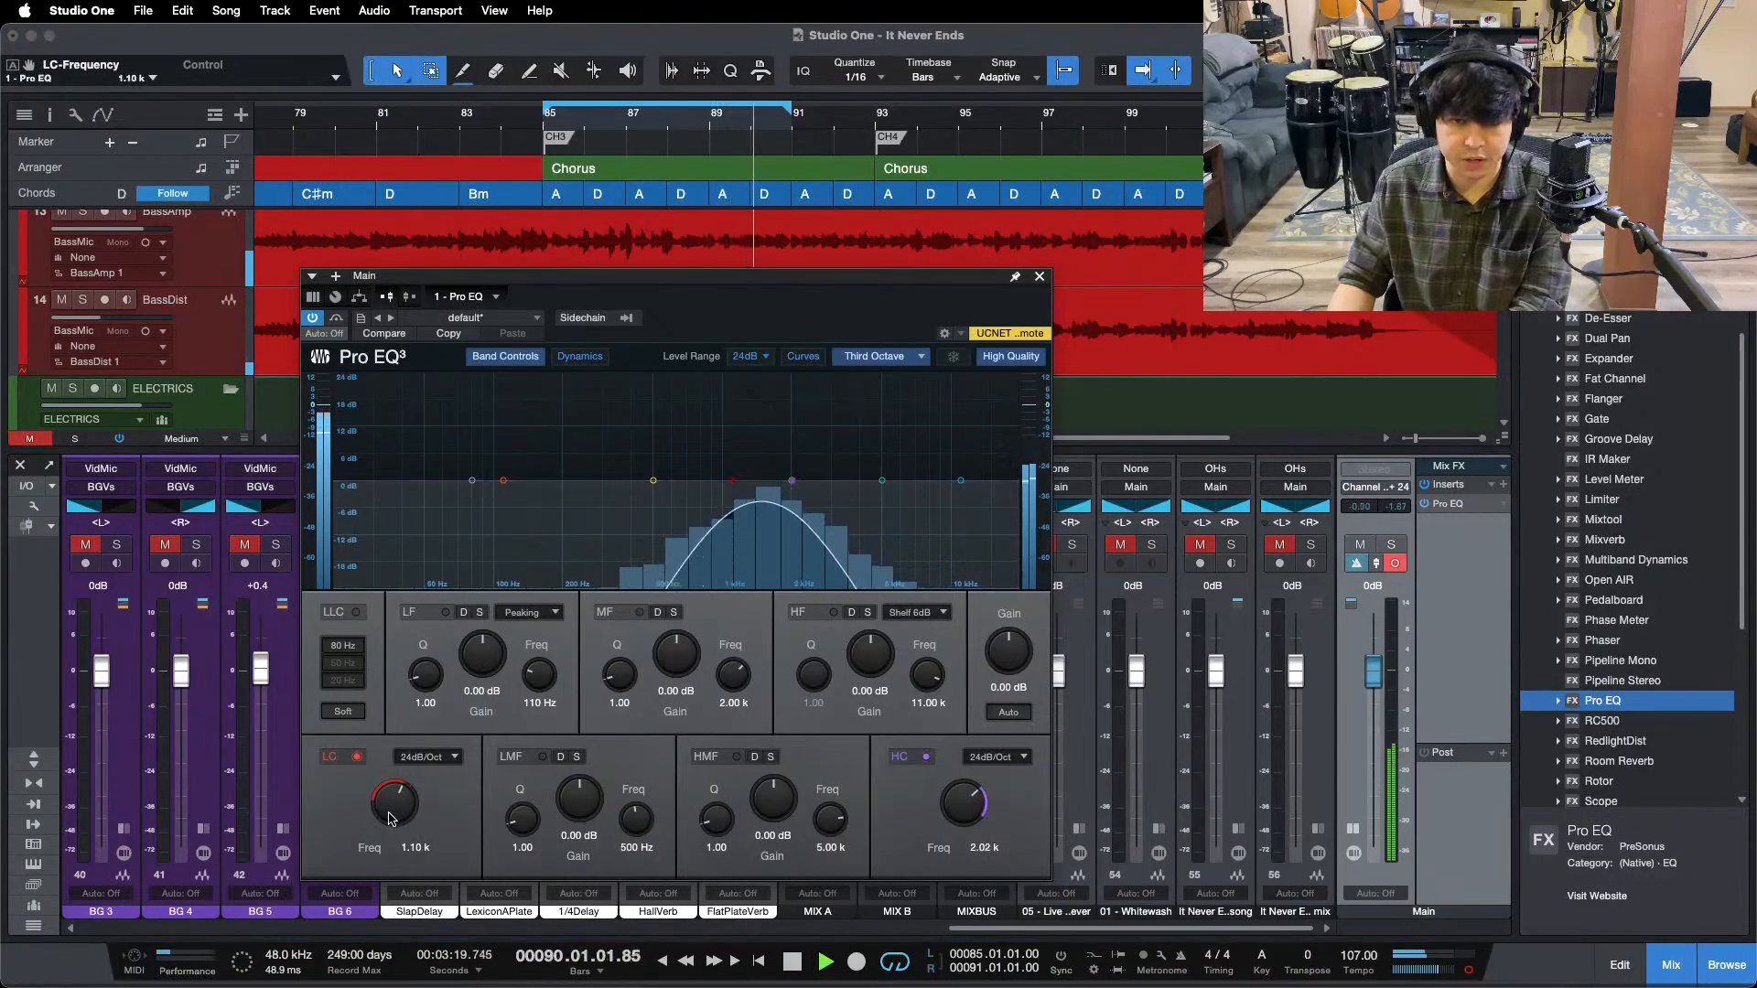
# - Alternate the band-limited mix with the soloed 01 - Whitewash and It Never E...song reference tracks
pyautogui.click(1152, 545)
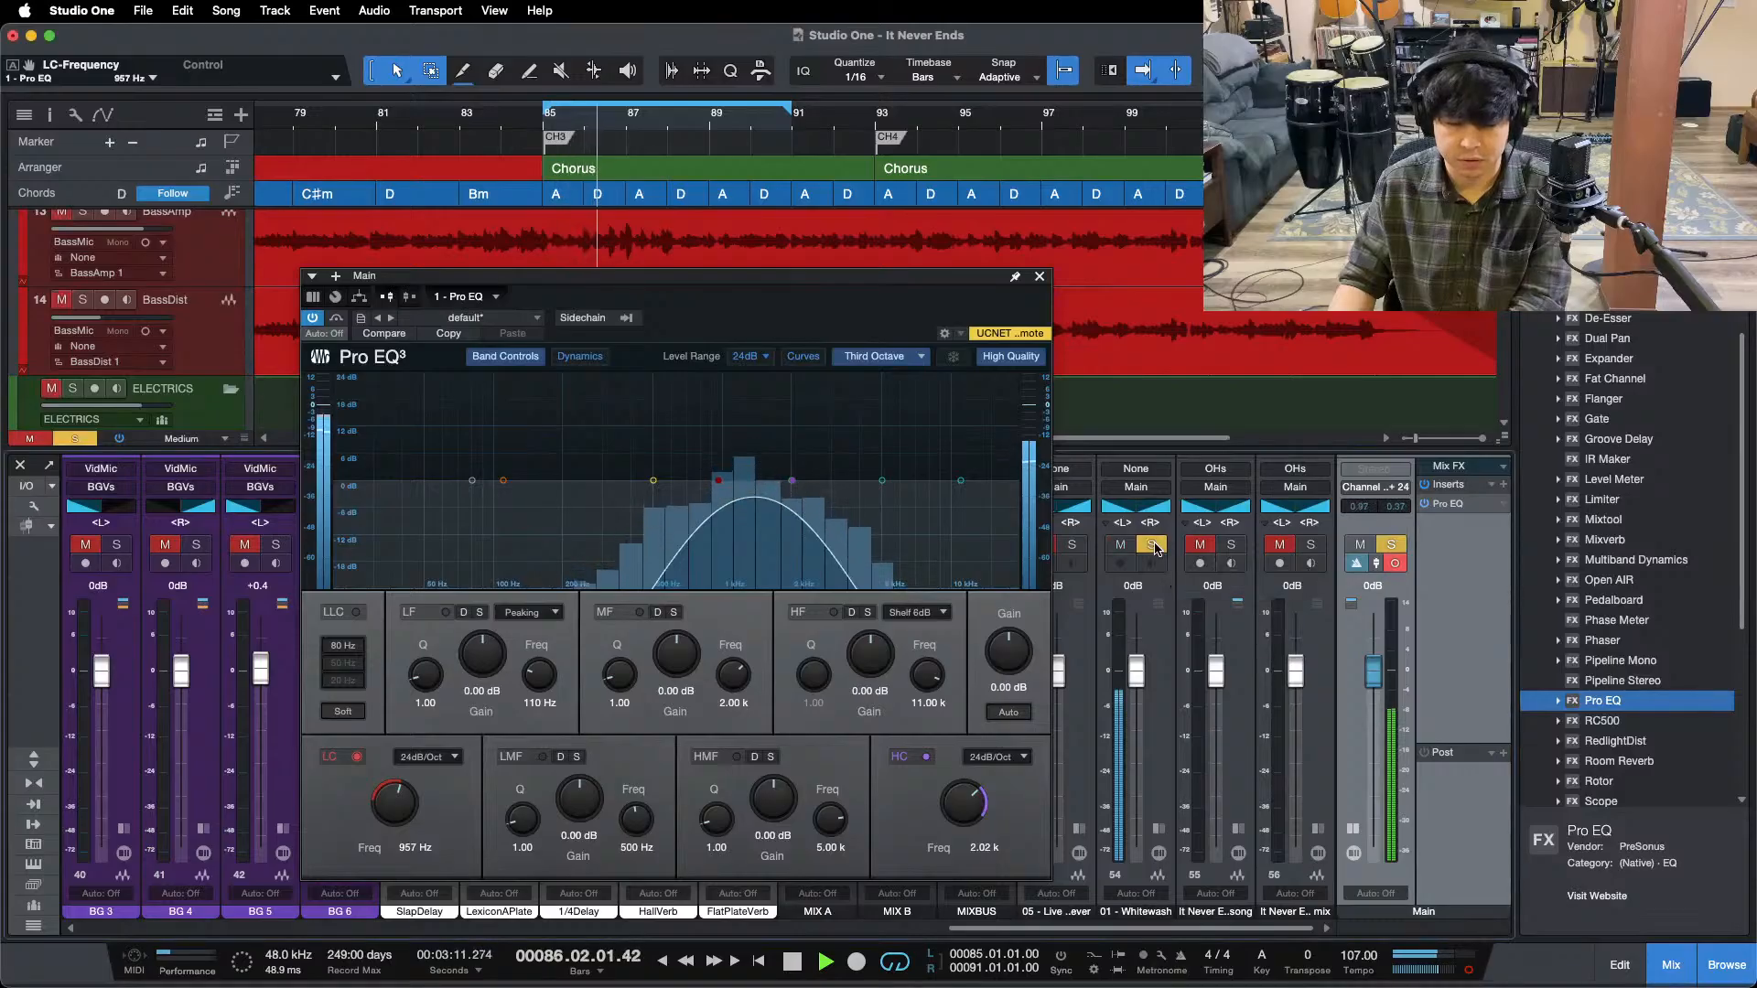
pyautogui.click(1152, 545)
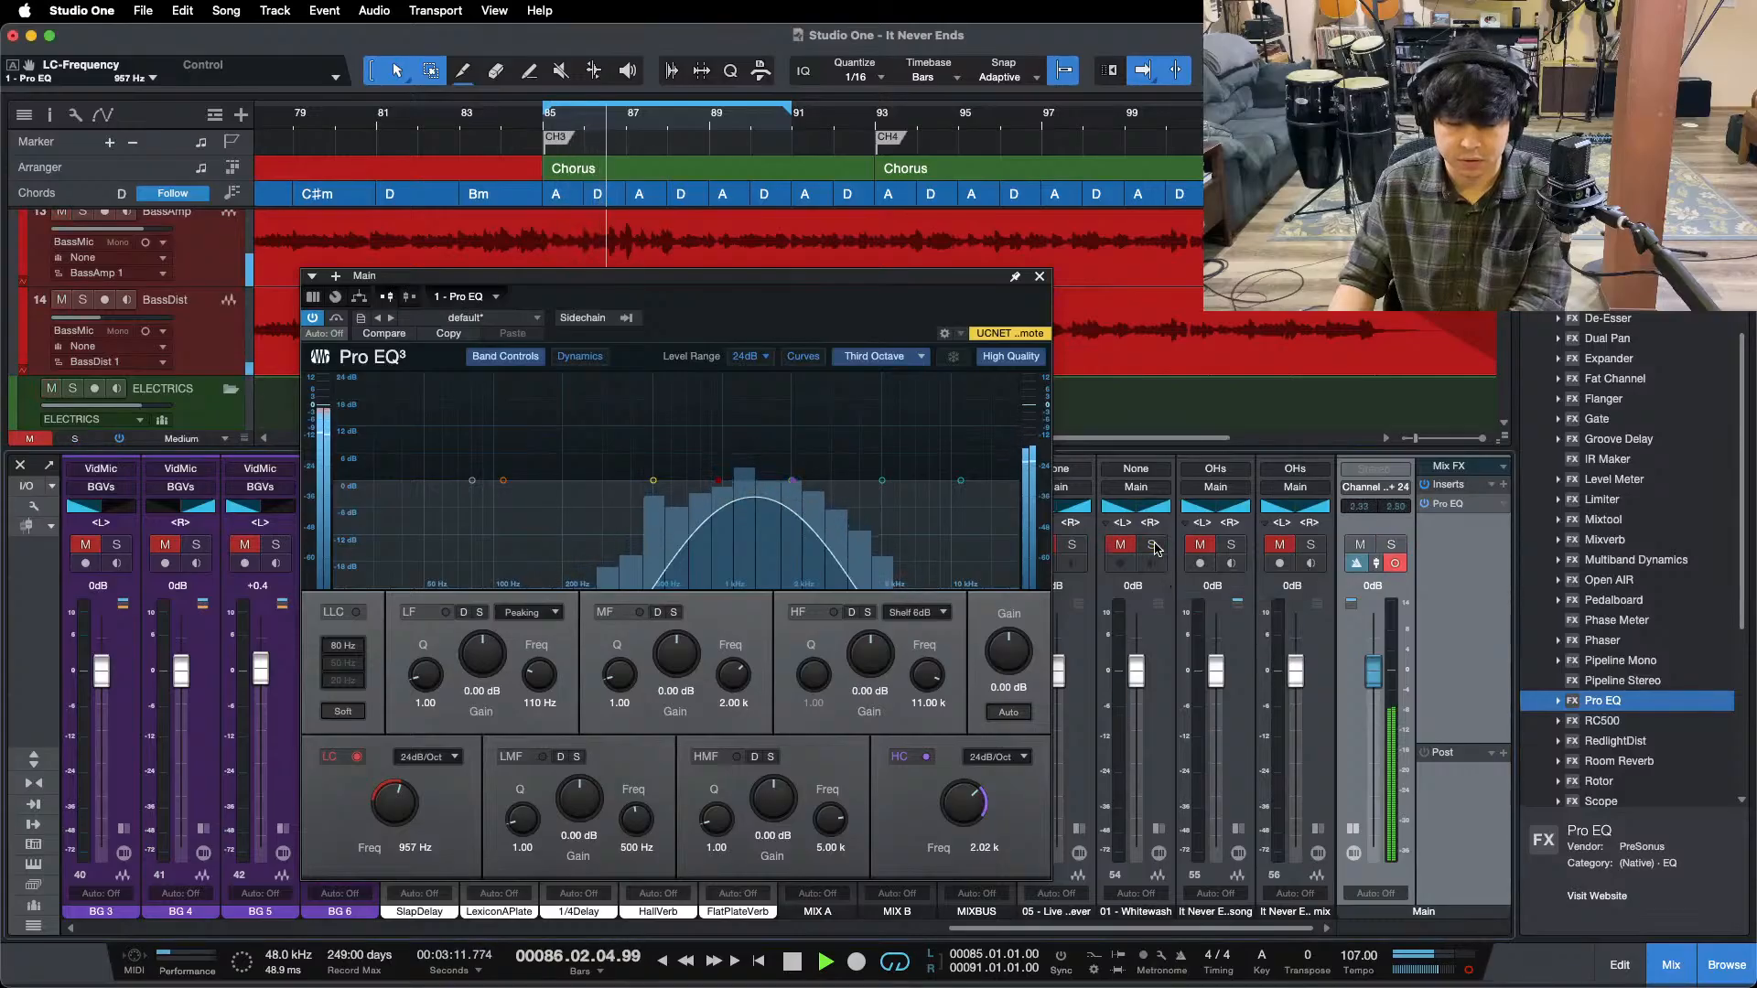
pyautogui.click(1231, 547)
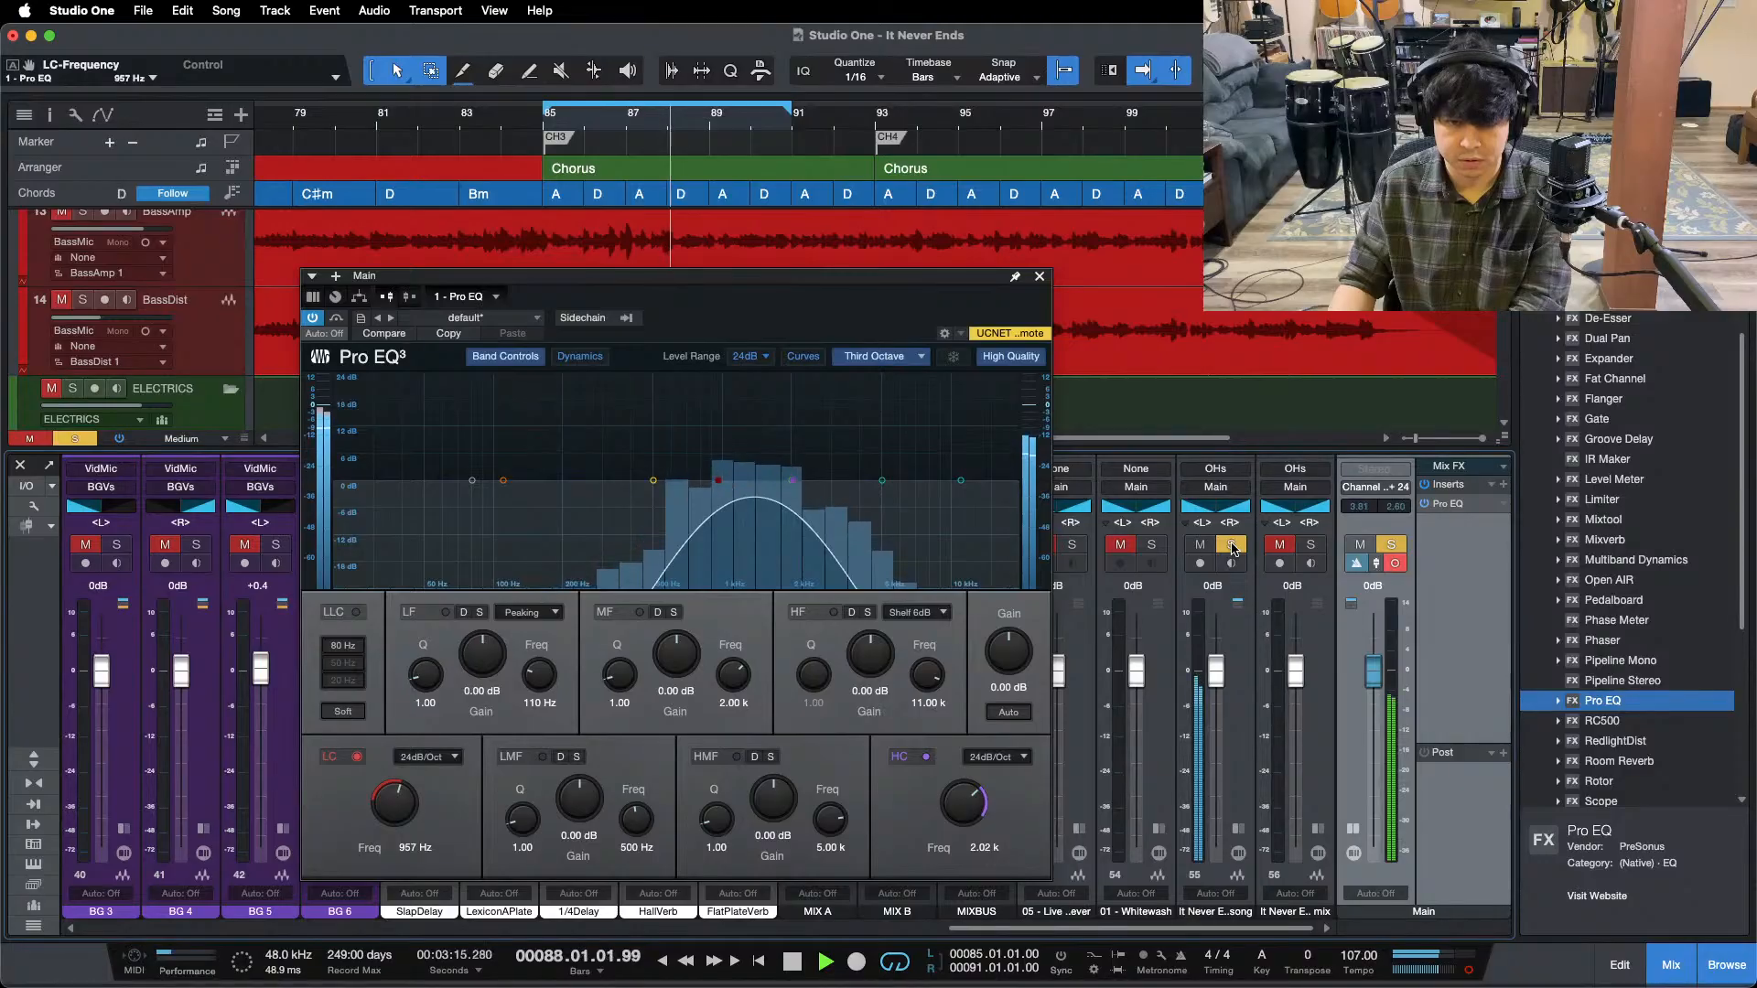
pyautogui.click(1230, 546)
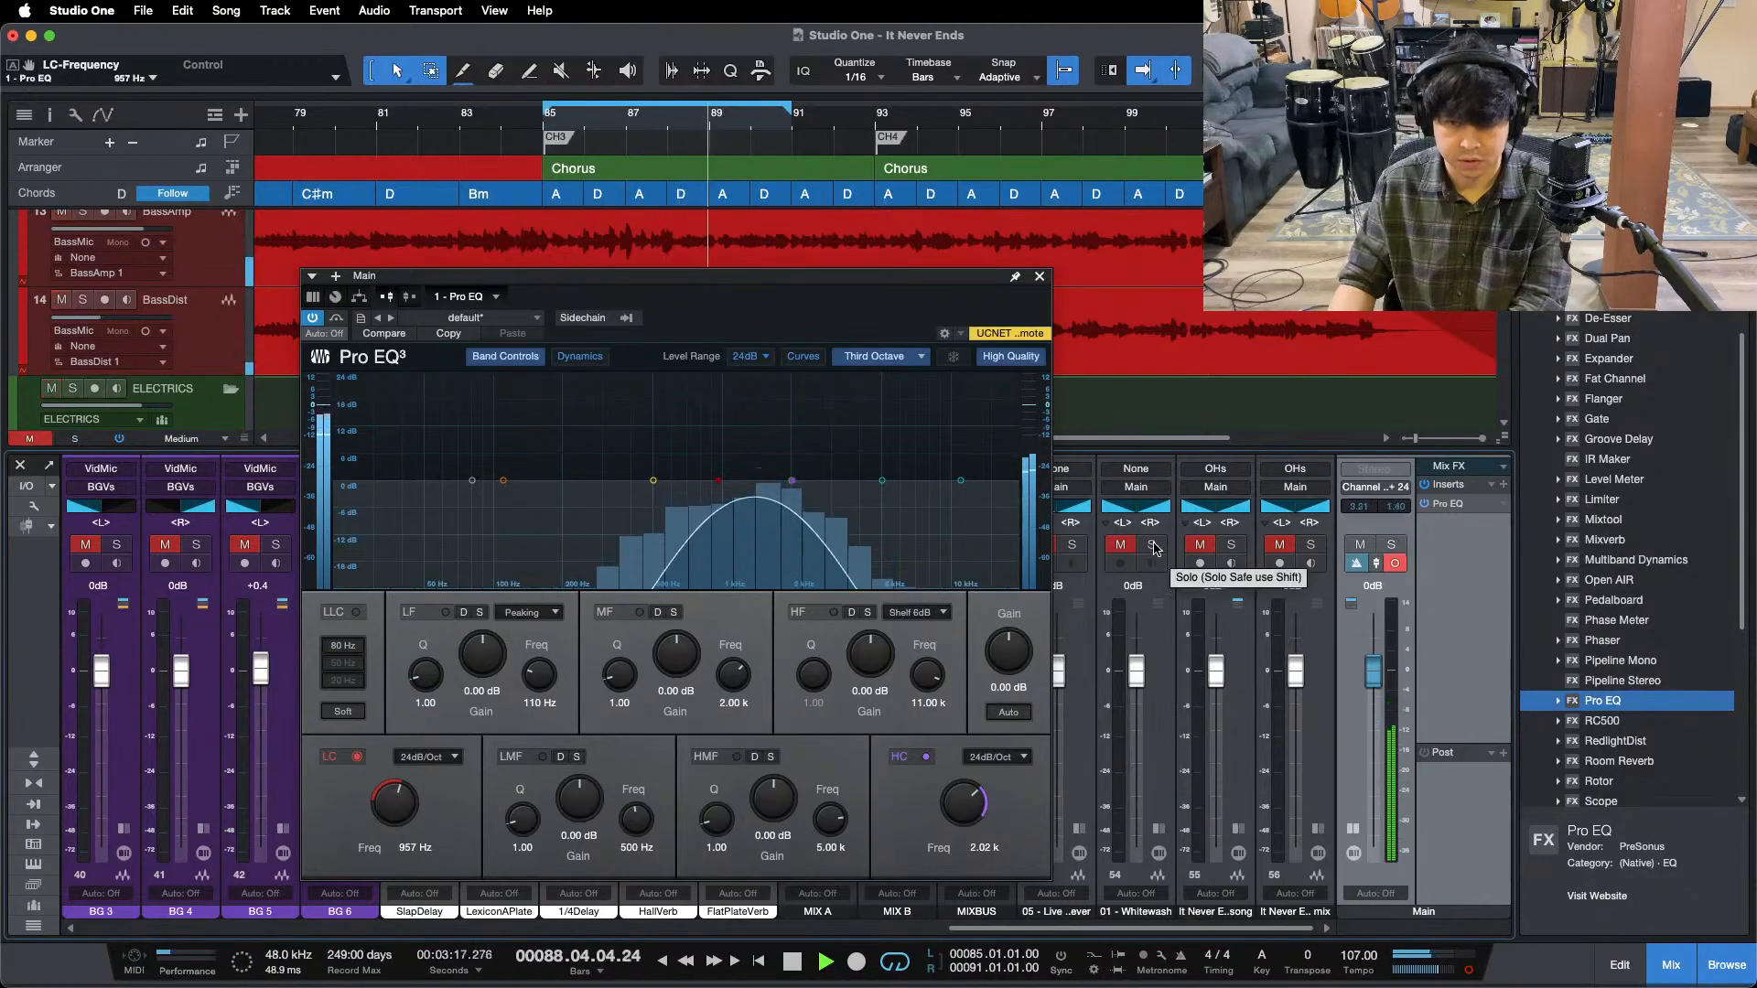
pyautogui.click(1152, 546)
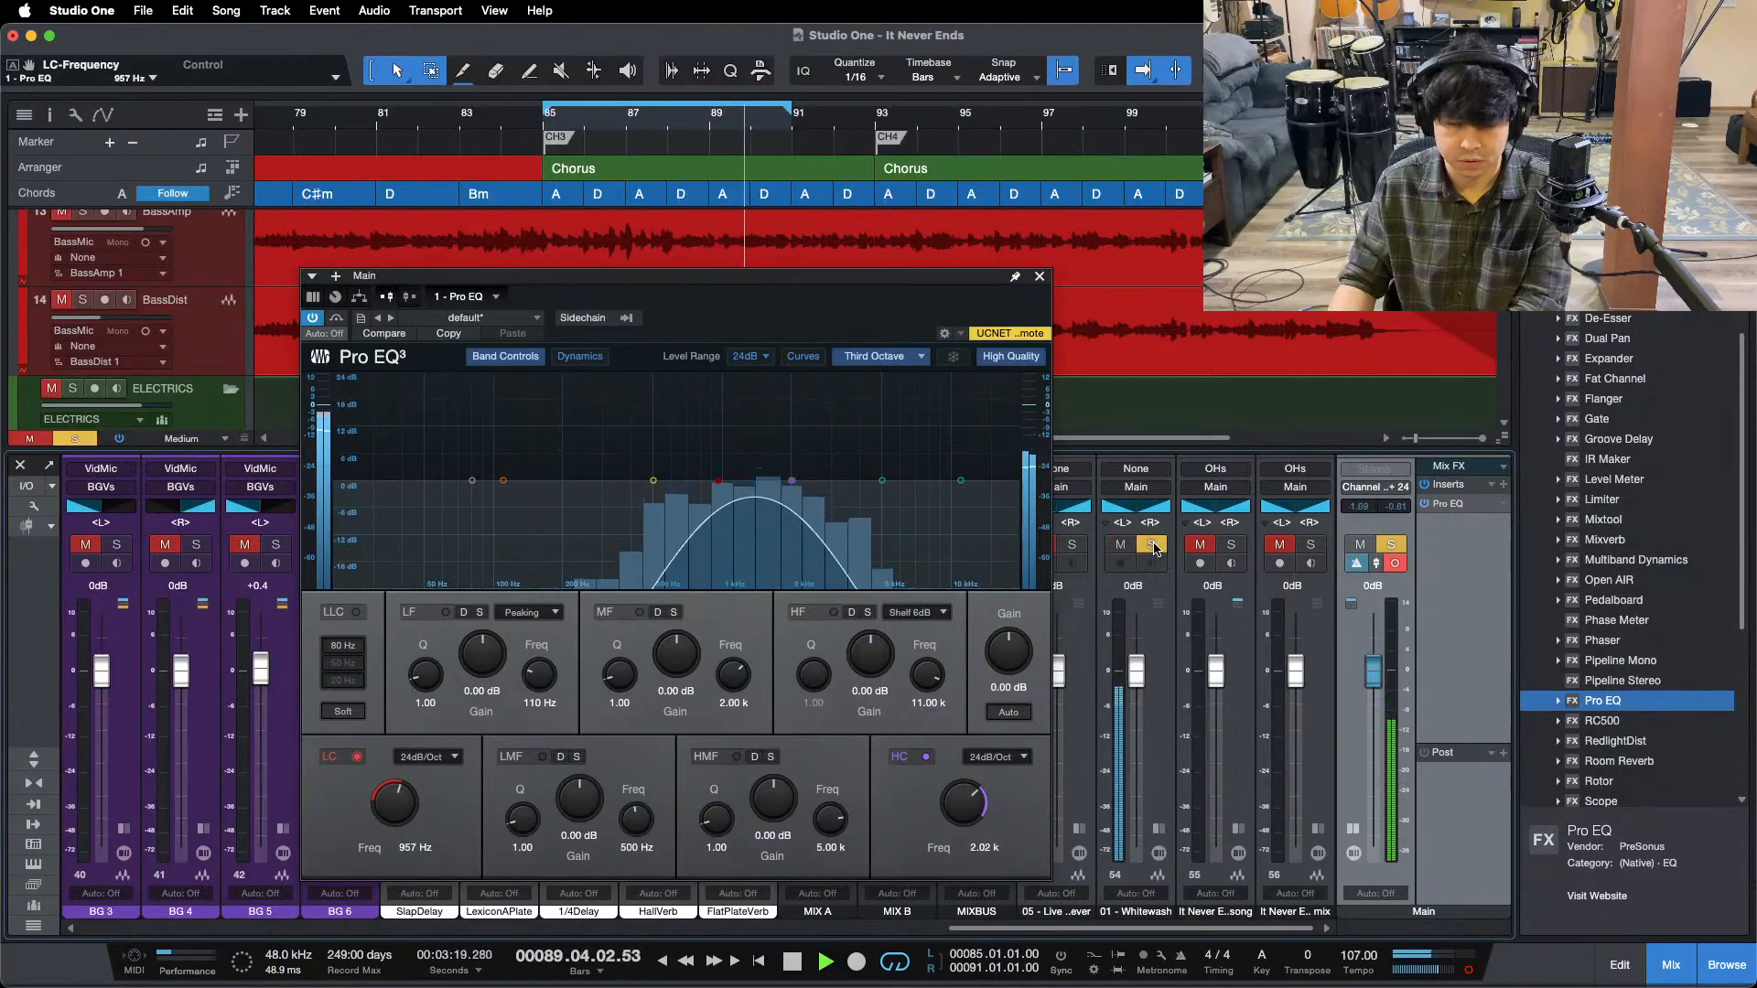
pyautogui.click(1152, 546)
# - Close the Main output's Pro EQ window and compare the mix with the soloed 01 - Whitewash reference again
pyautogui.hscroll(-10, 1055, 770)
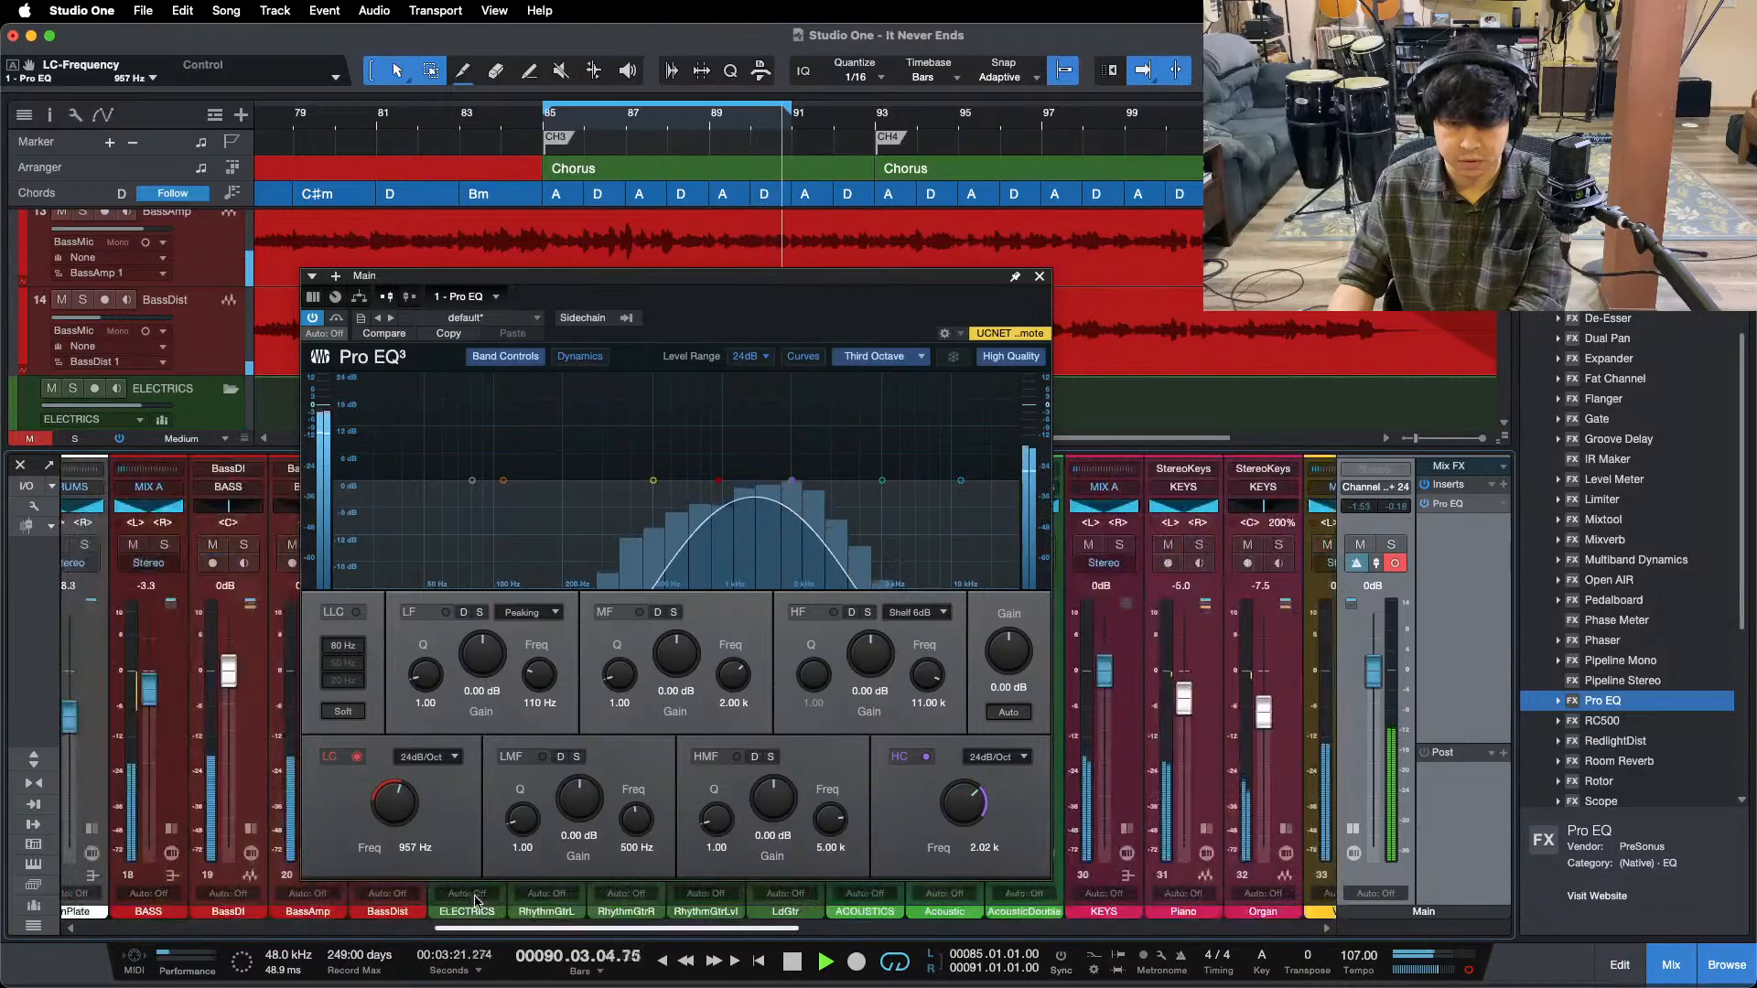
pyautogui.click(1039, 275)
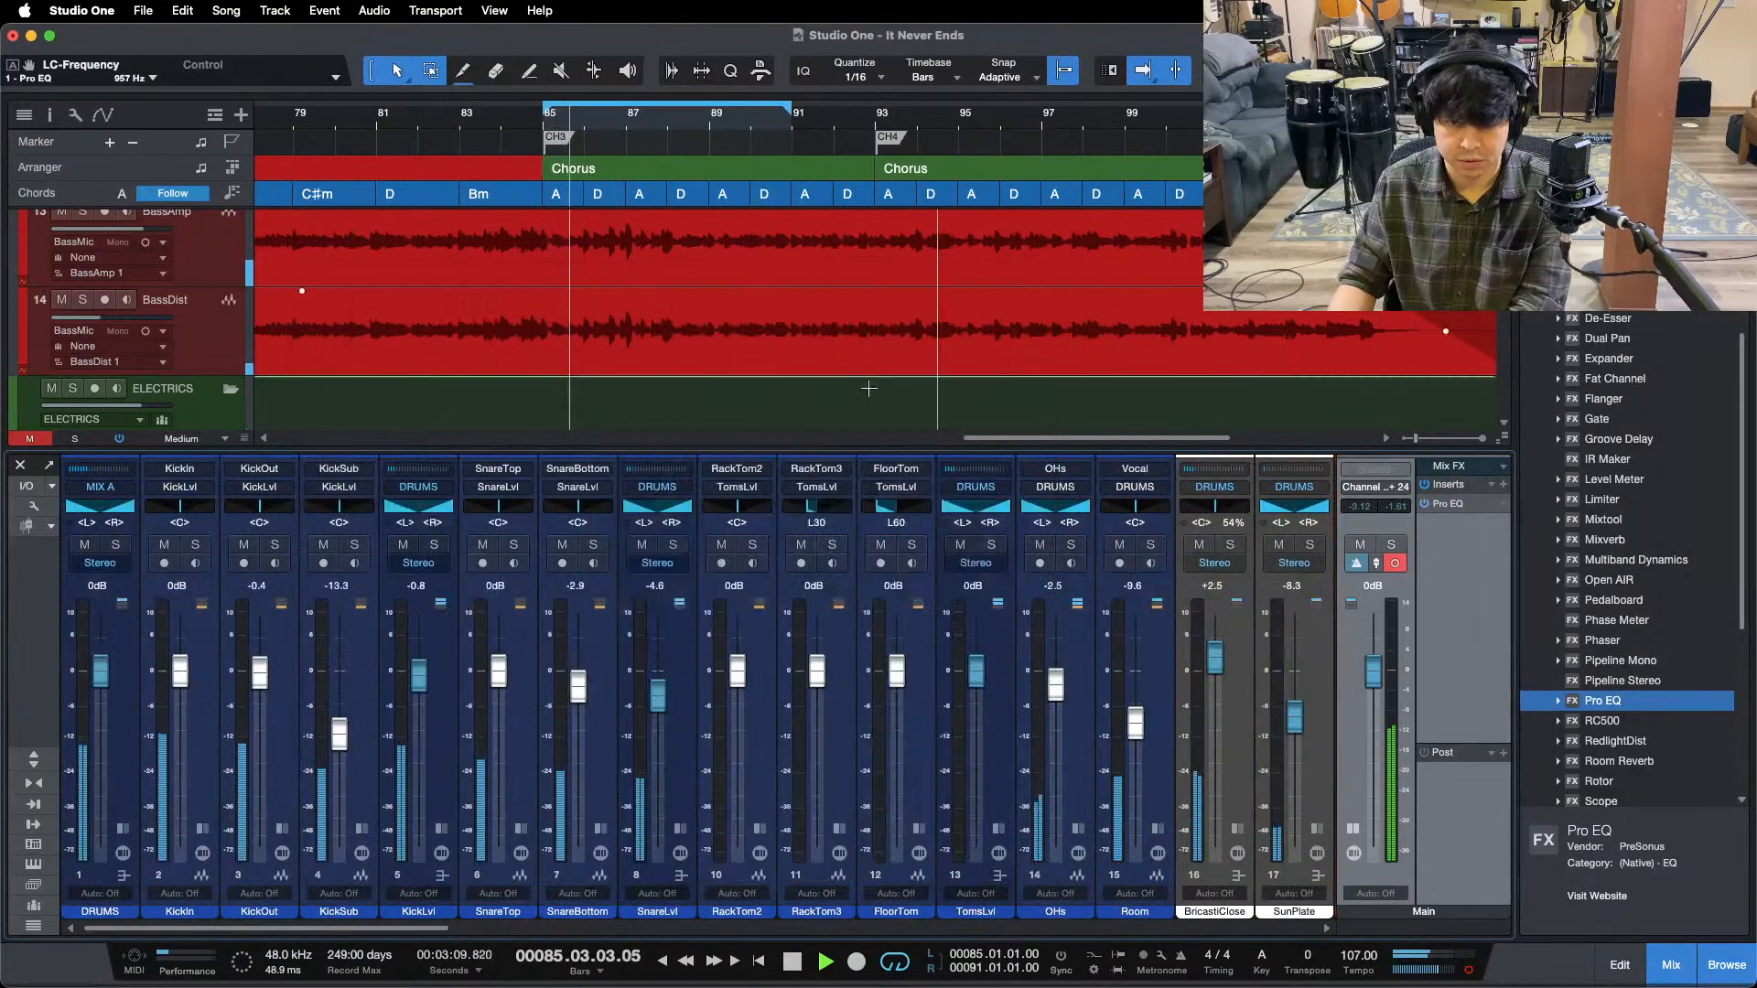
pyautogui.hscroll(10, 421, 928)
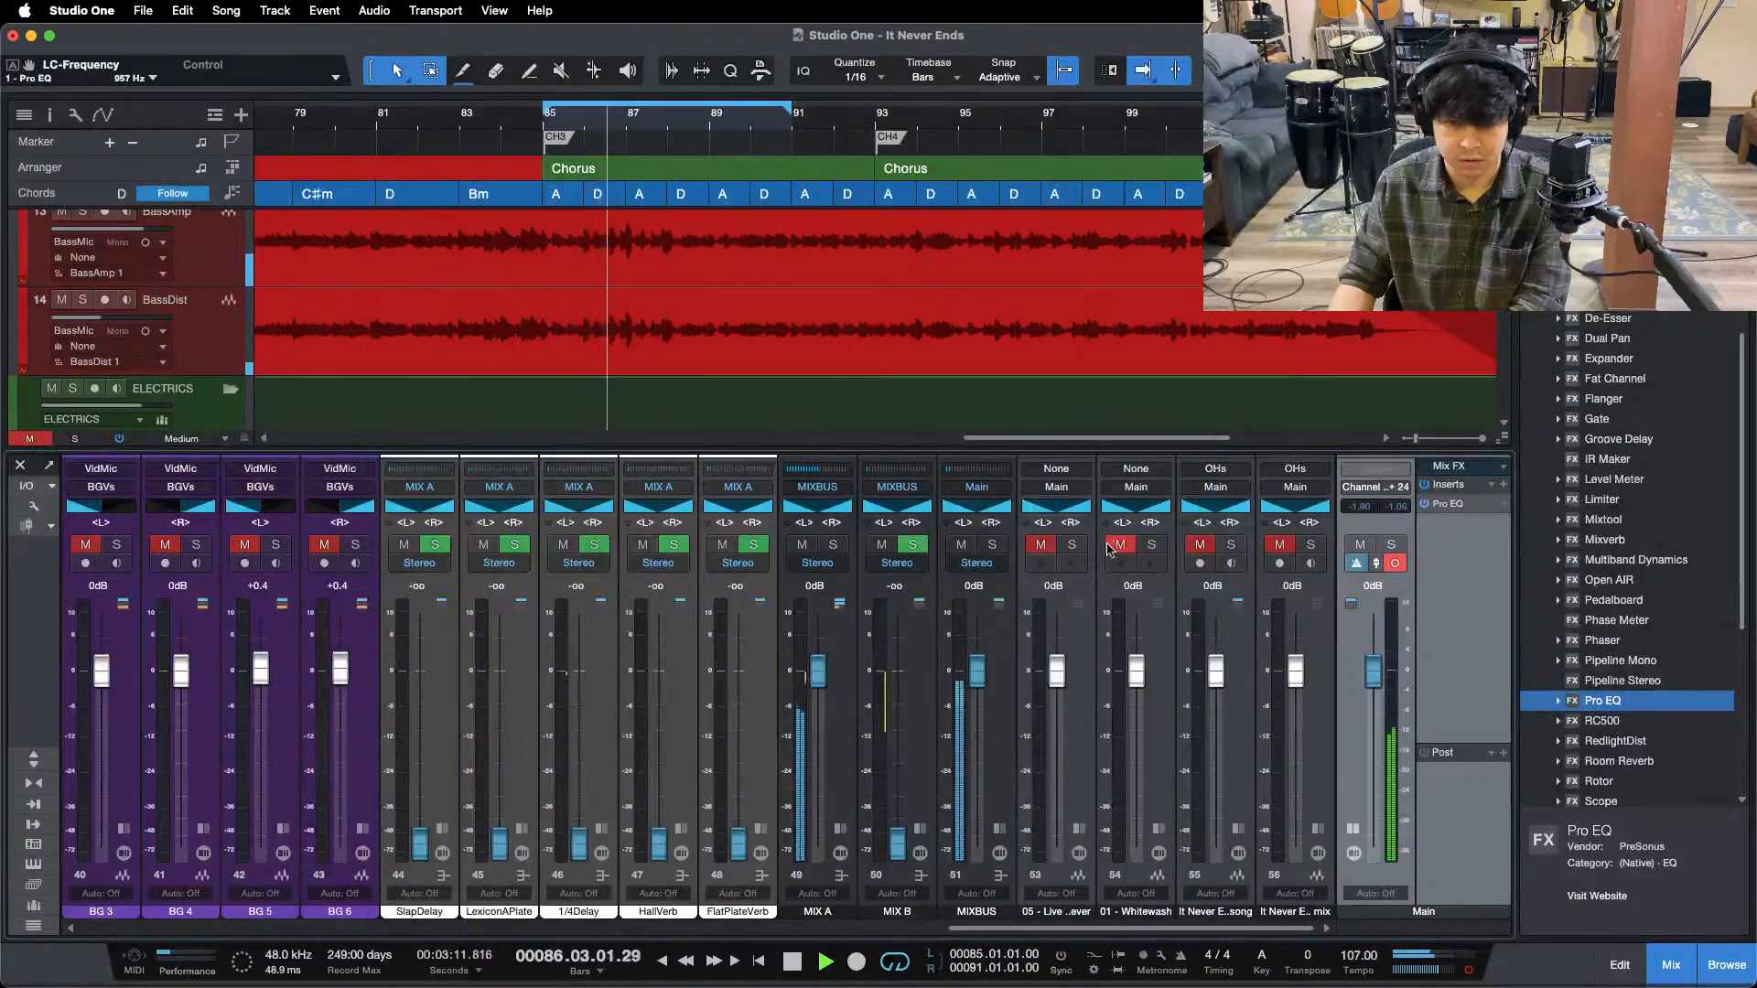
pyautogui.click(1152, 547)
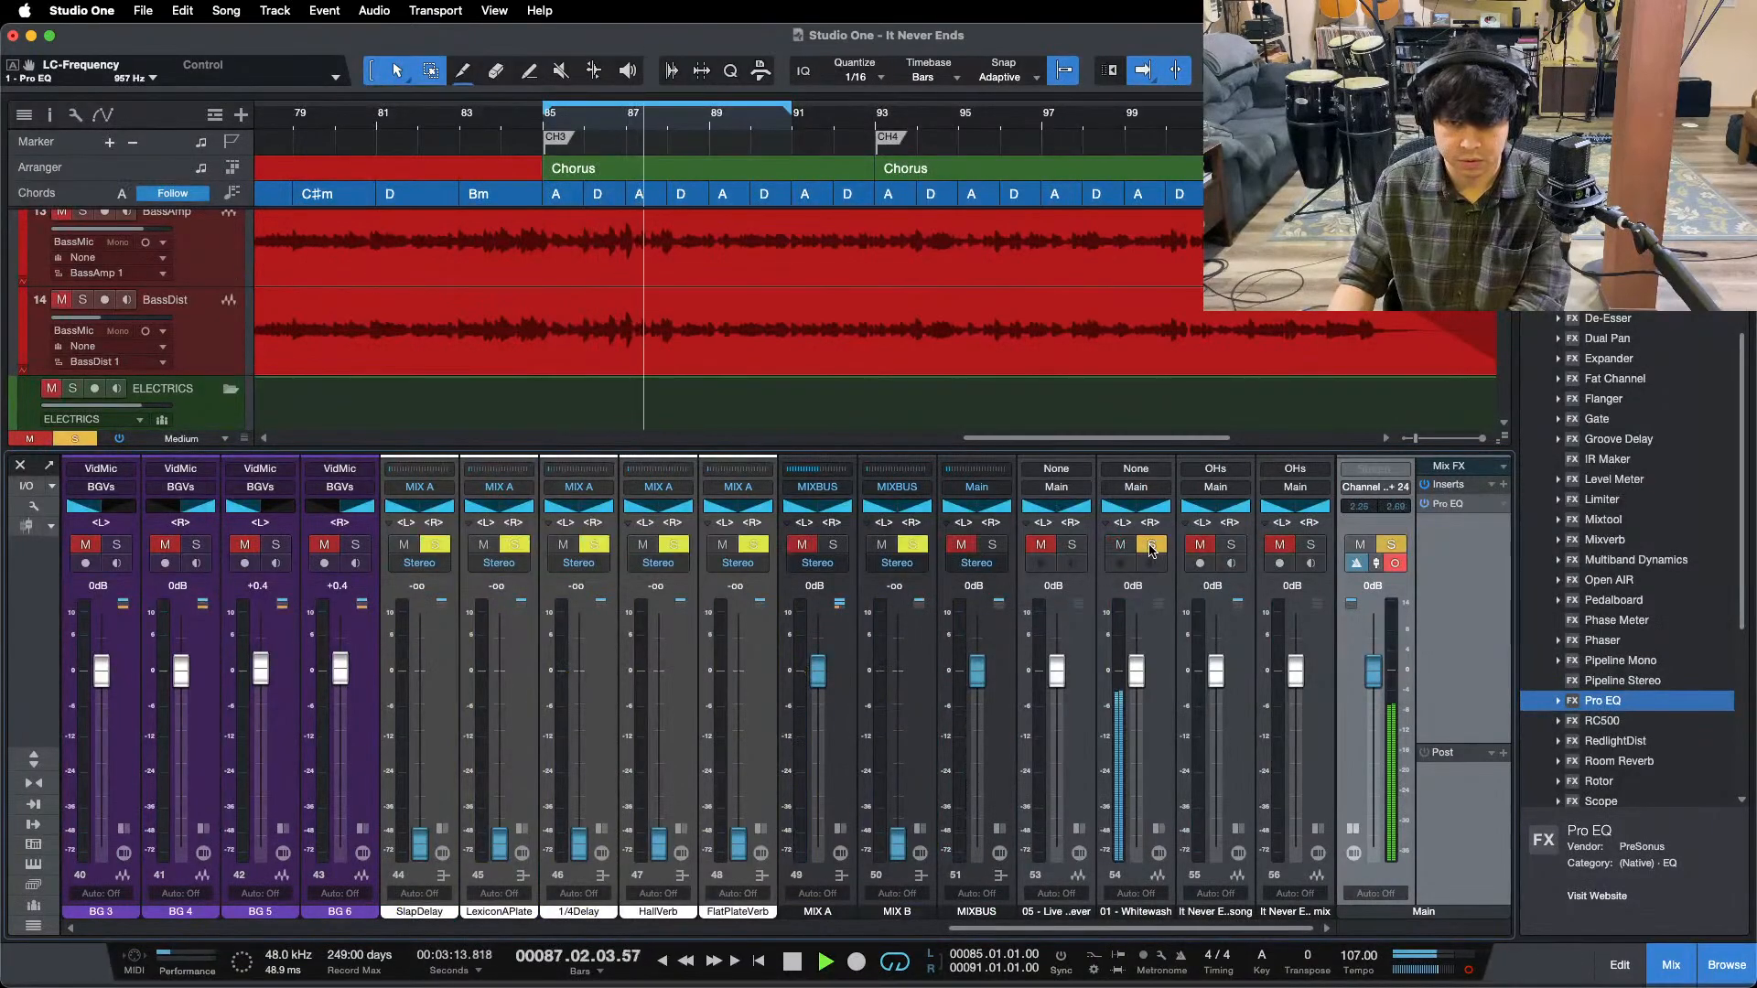
pyautogui.click(1152, 546)
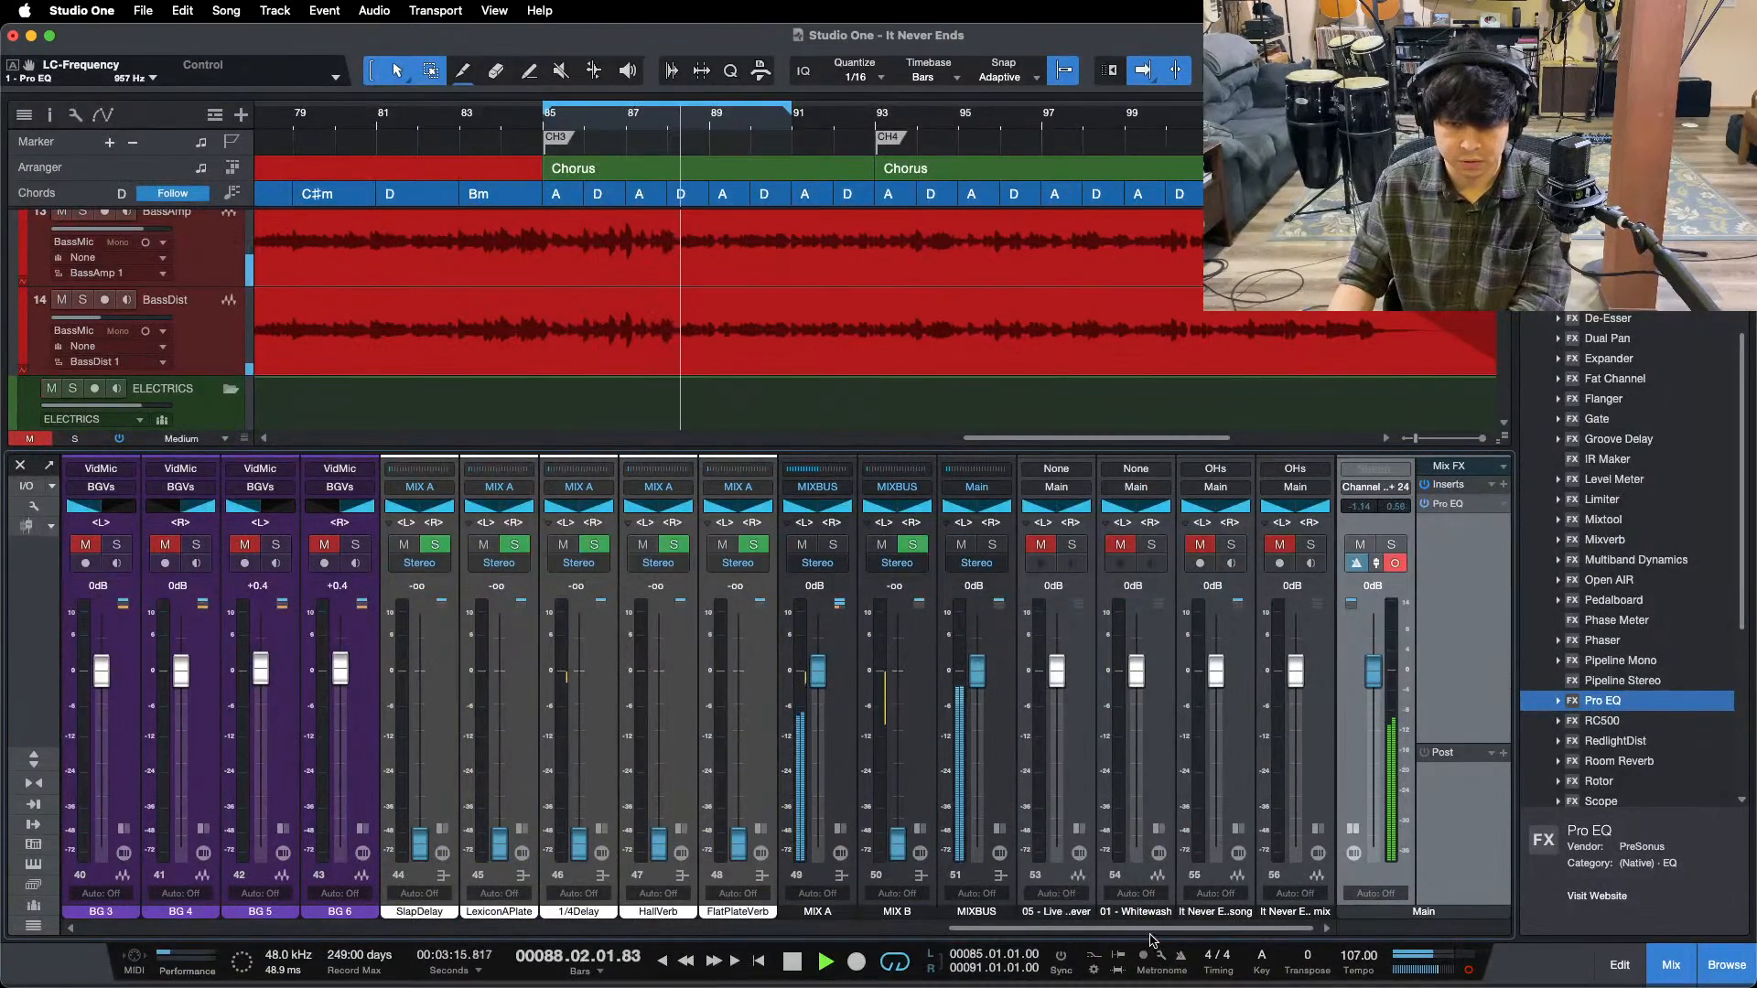
# - Add a 0.48 dB mid-frequency boost at 1.13 kHz with Q 0.70 in SnareLvl's Pro EQ 2, and close it
pyautogui.moveTo(1150, 929); pyautogui.dragTo(275, 929)
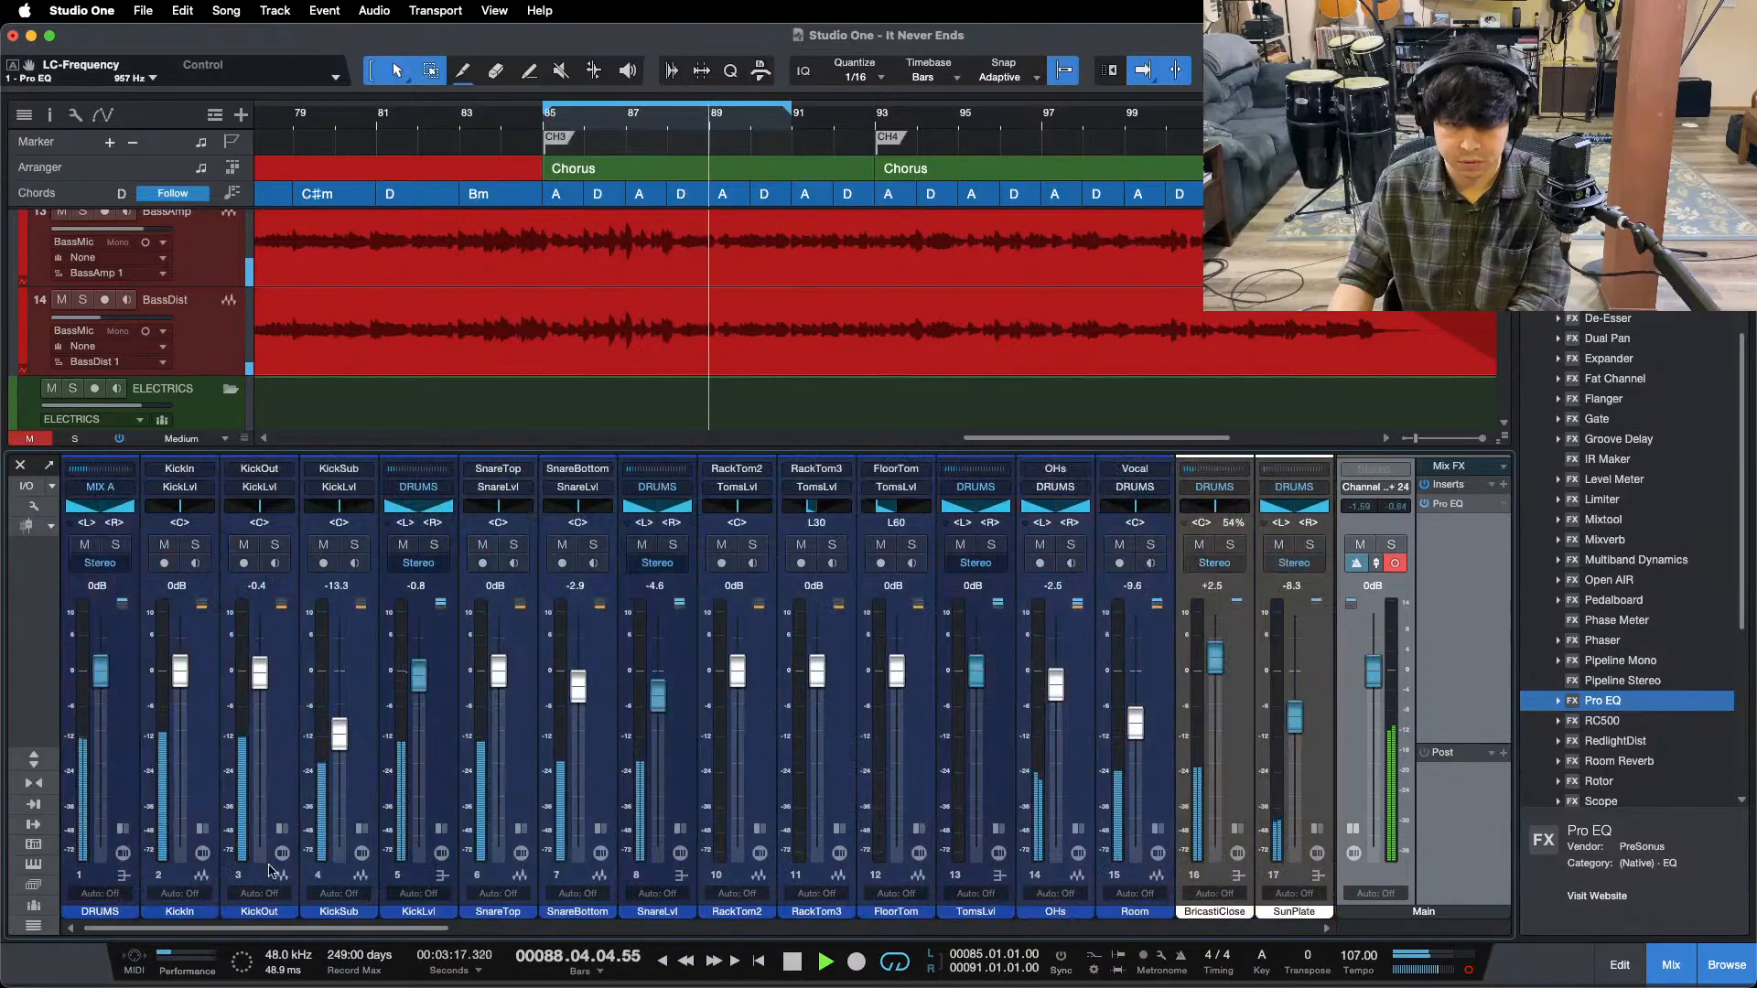
pyautogui.click(679, 829)
pyautogui.doubleClick(732, 600)
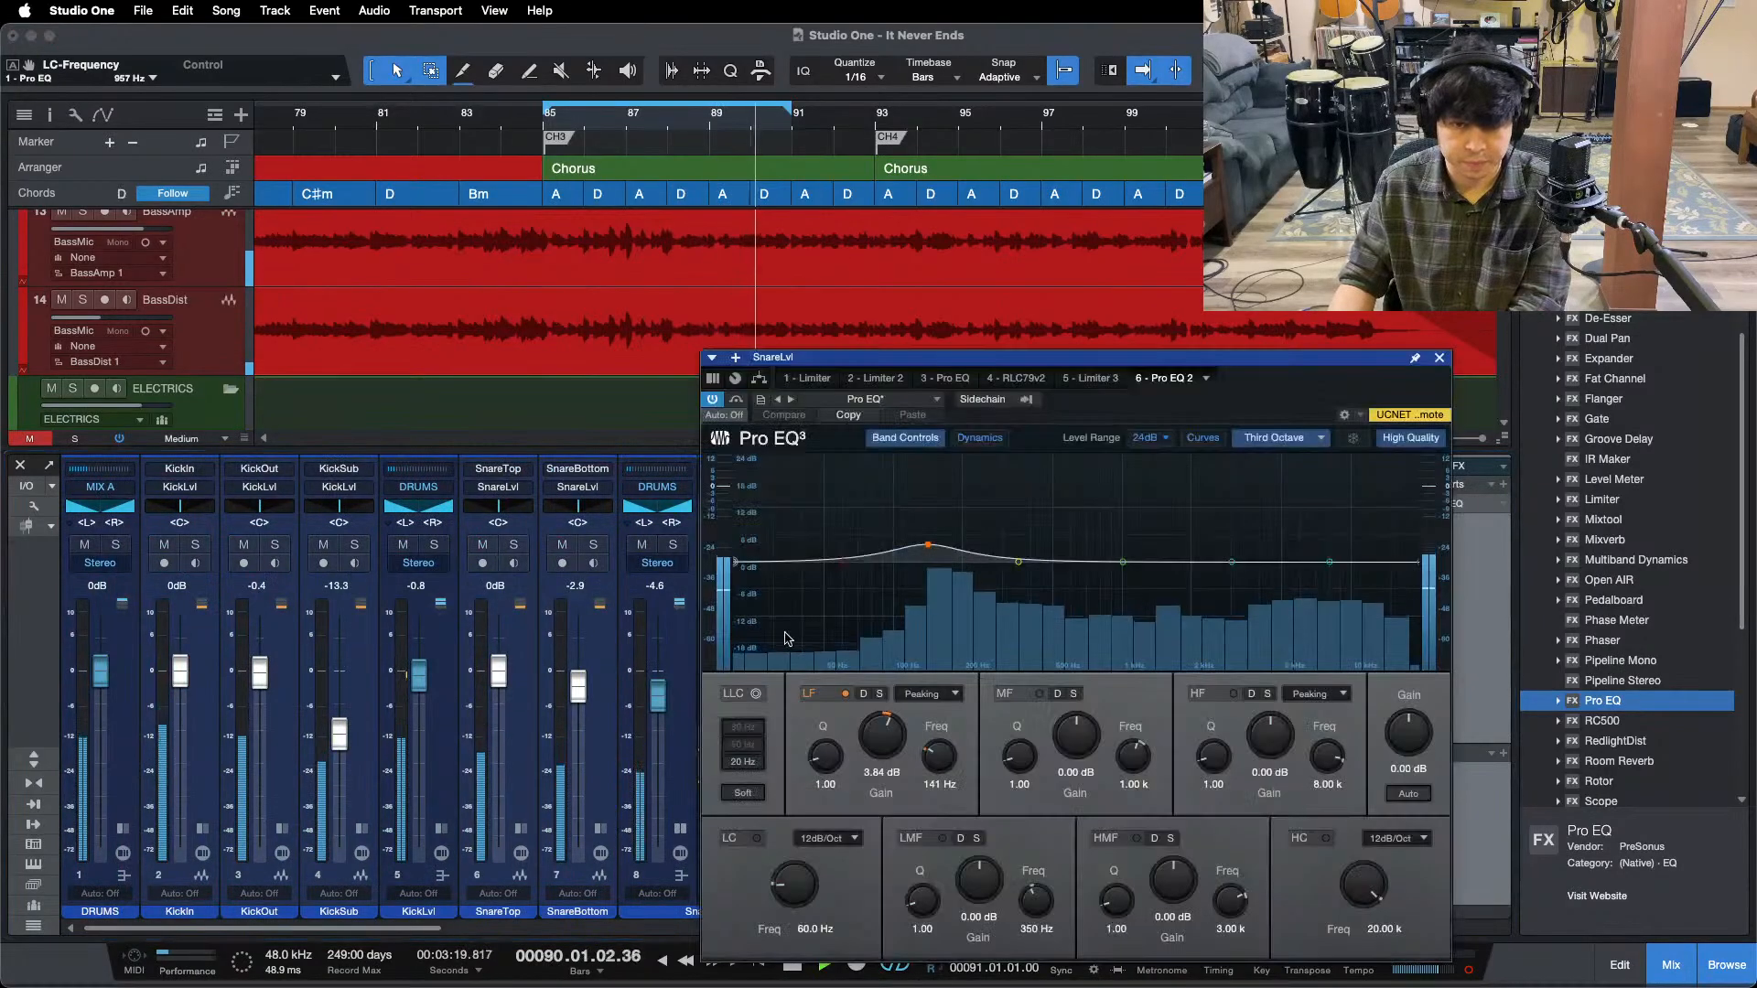
pyautogui.click(1123, 562)
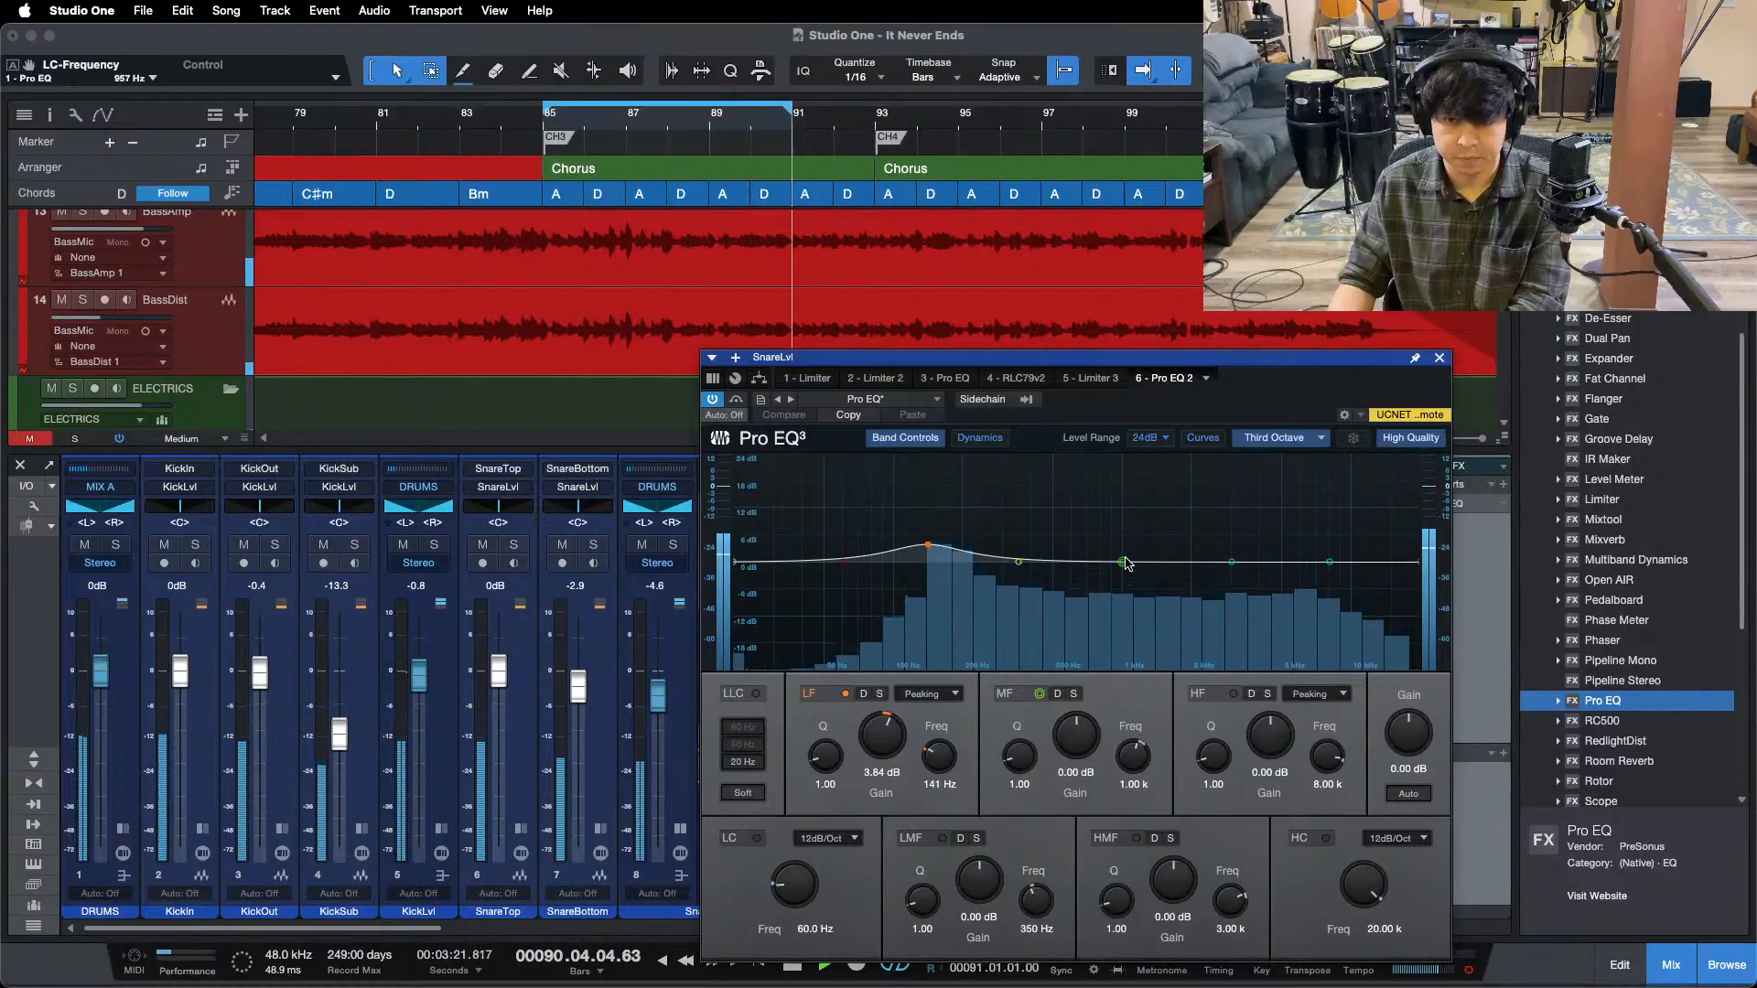
pyautogui.moveTo(1125, 562)
pyautogui.mouseDown()
pyautogui.moveTo(1134, 533)
pyautogui.moveTo(1135, 560)
pyautogui.mouseUp()
pyautogui.scroll(-3, 1134, 533)
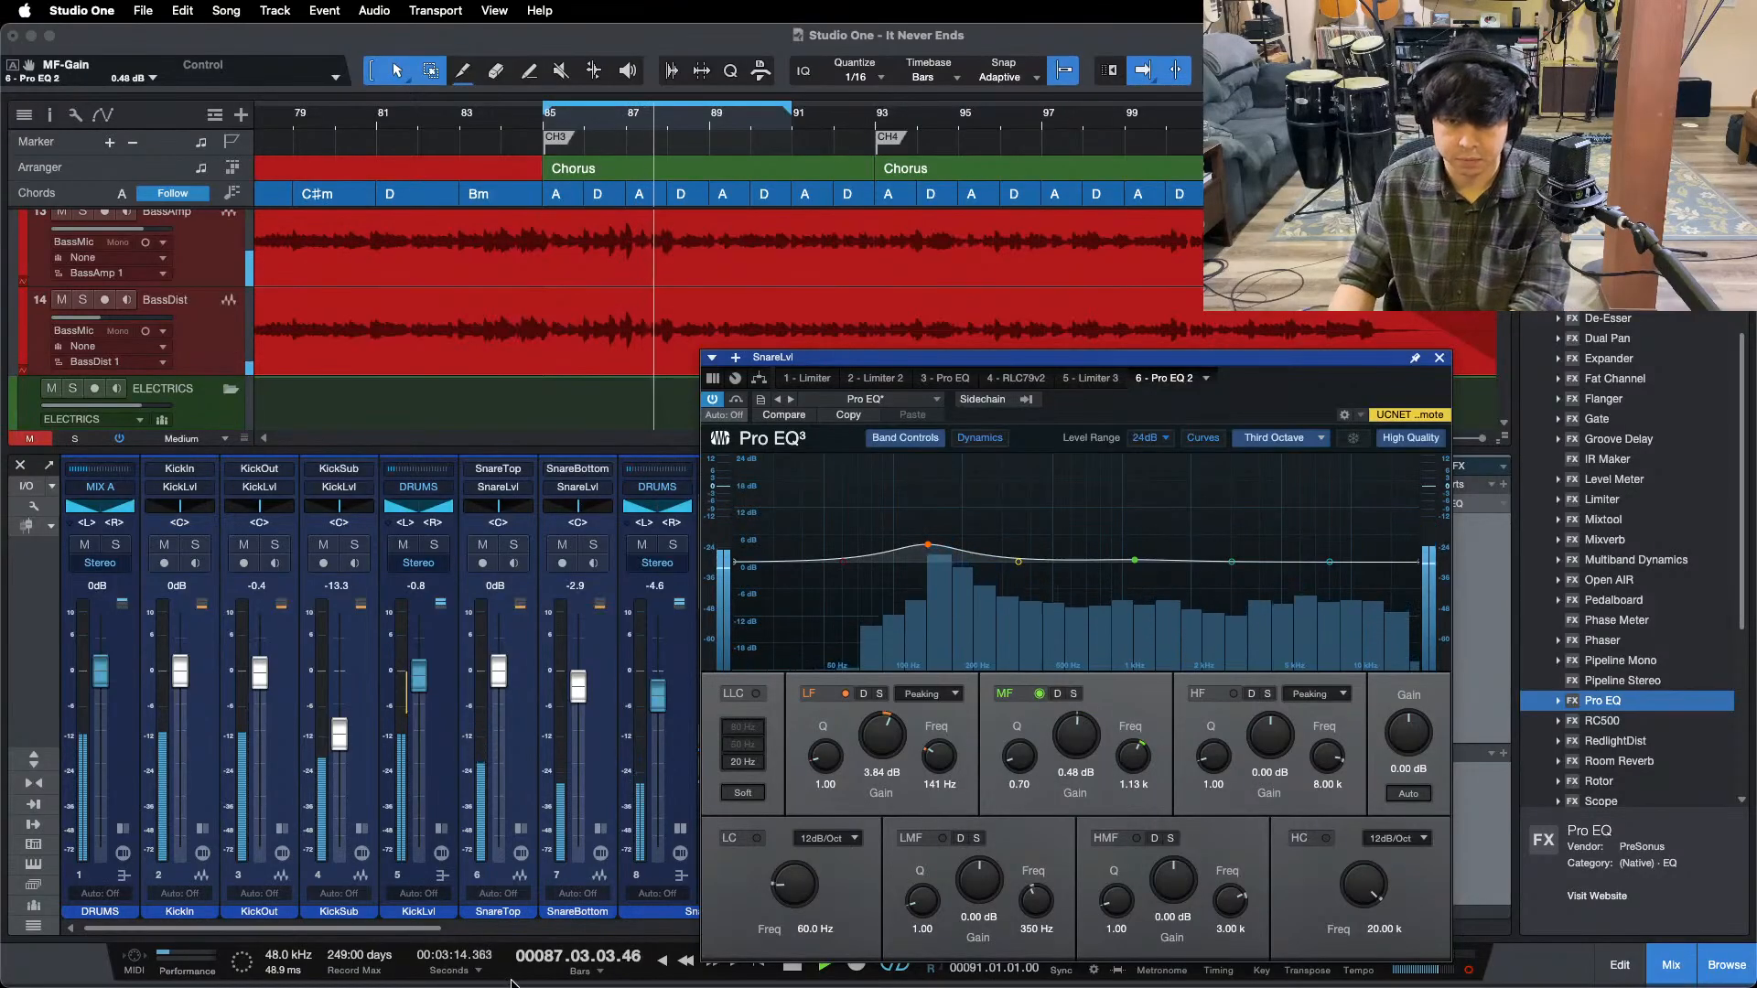
pyautogui.moveTo(417, 928); pyautogui.dragTo(1302, 509)
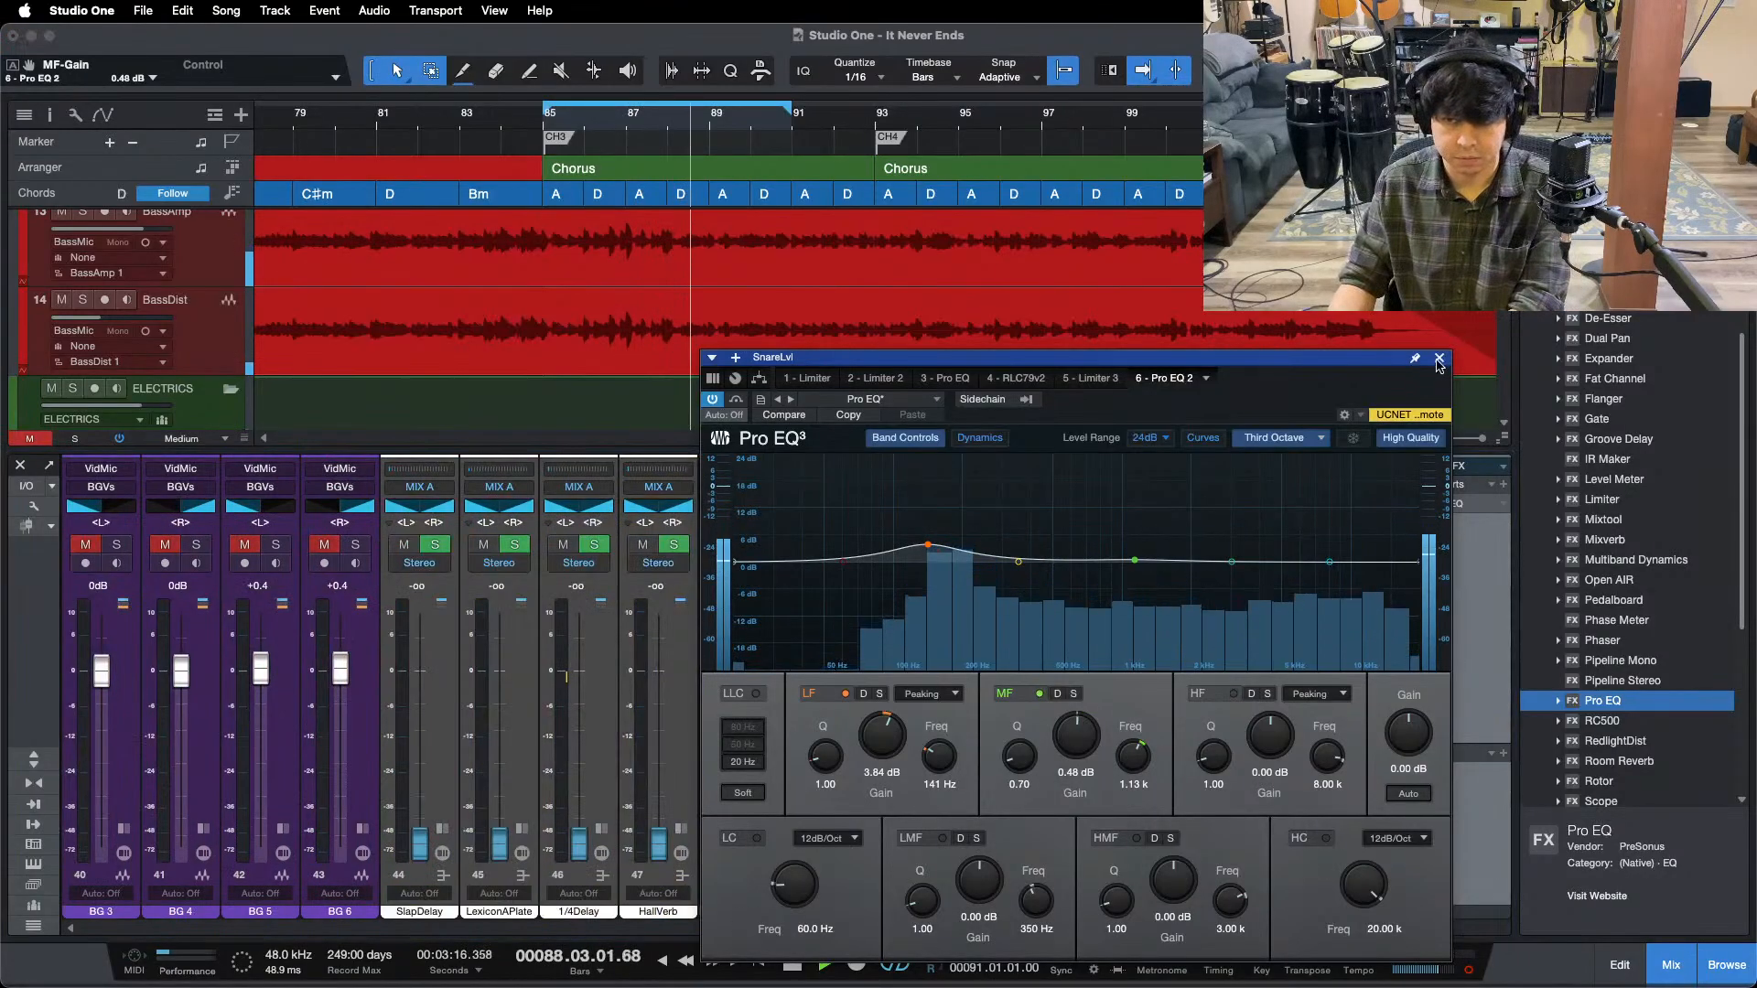
pyautogui.click(1438, 358)
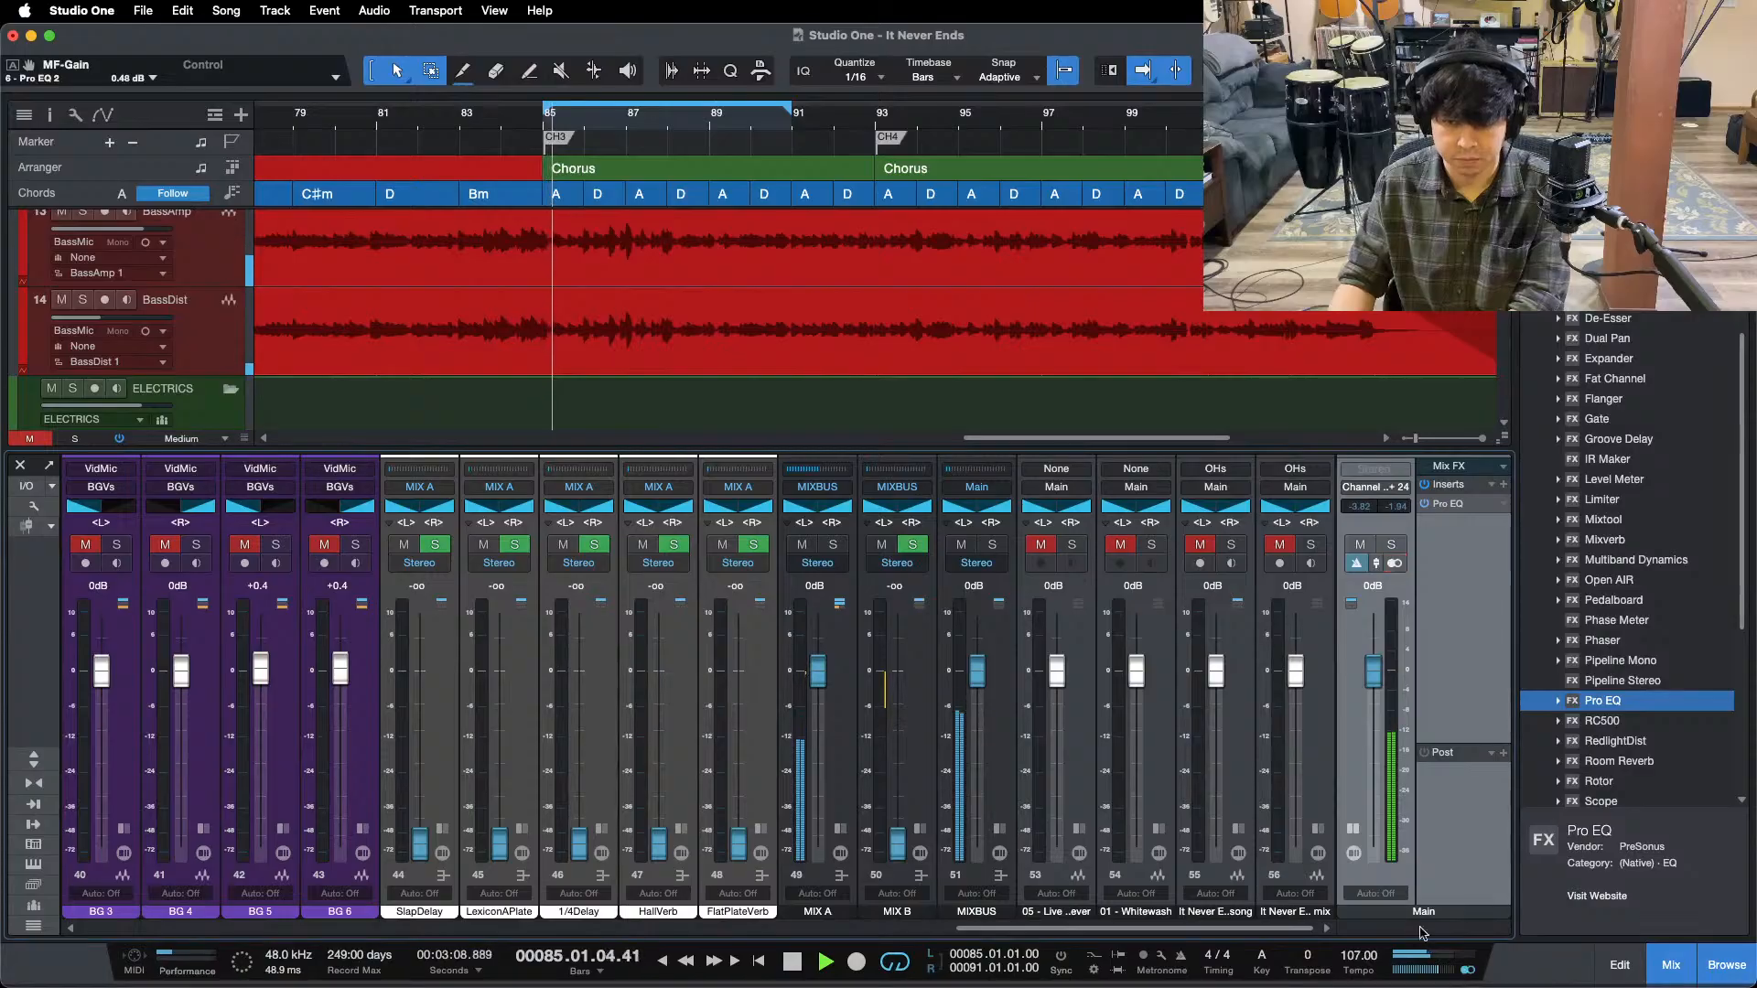
# - Compare the looping chorus mix in turn with the soloed 05 - Live, 01 - Whitewash and It Never E...song references
pyautogui.click(1072, 545)
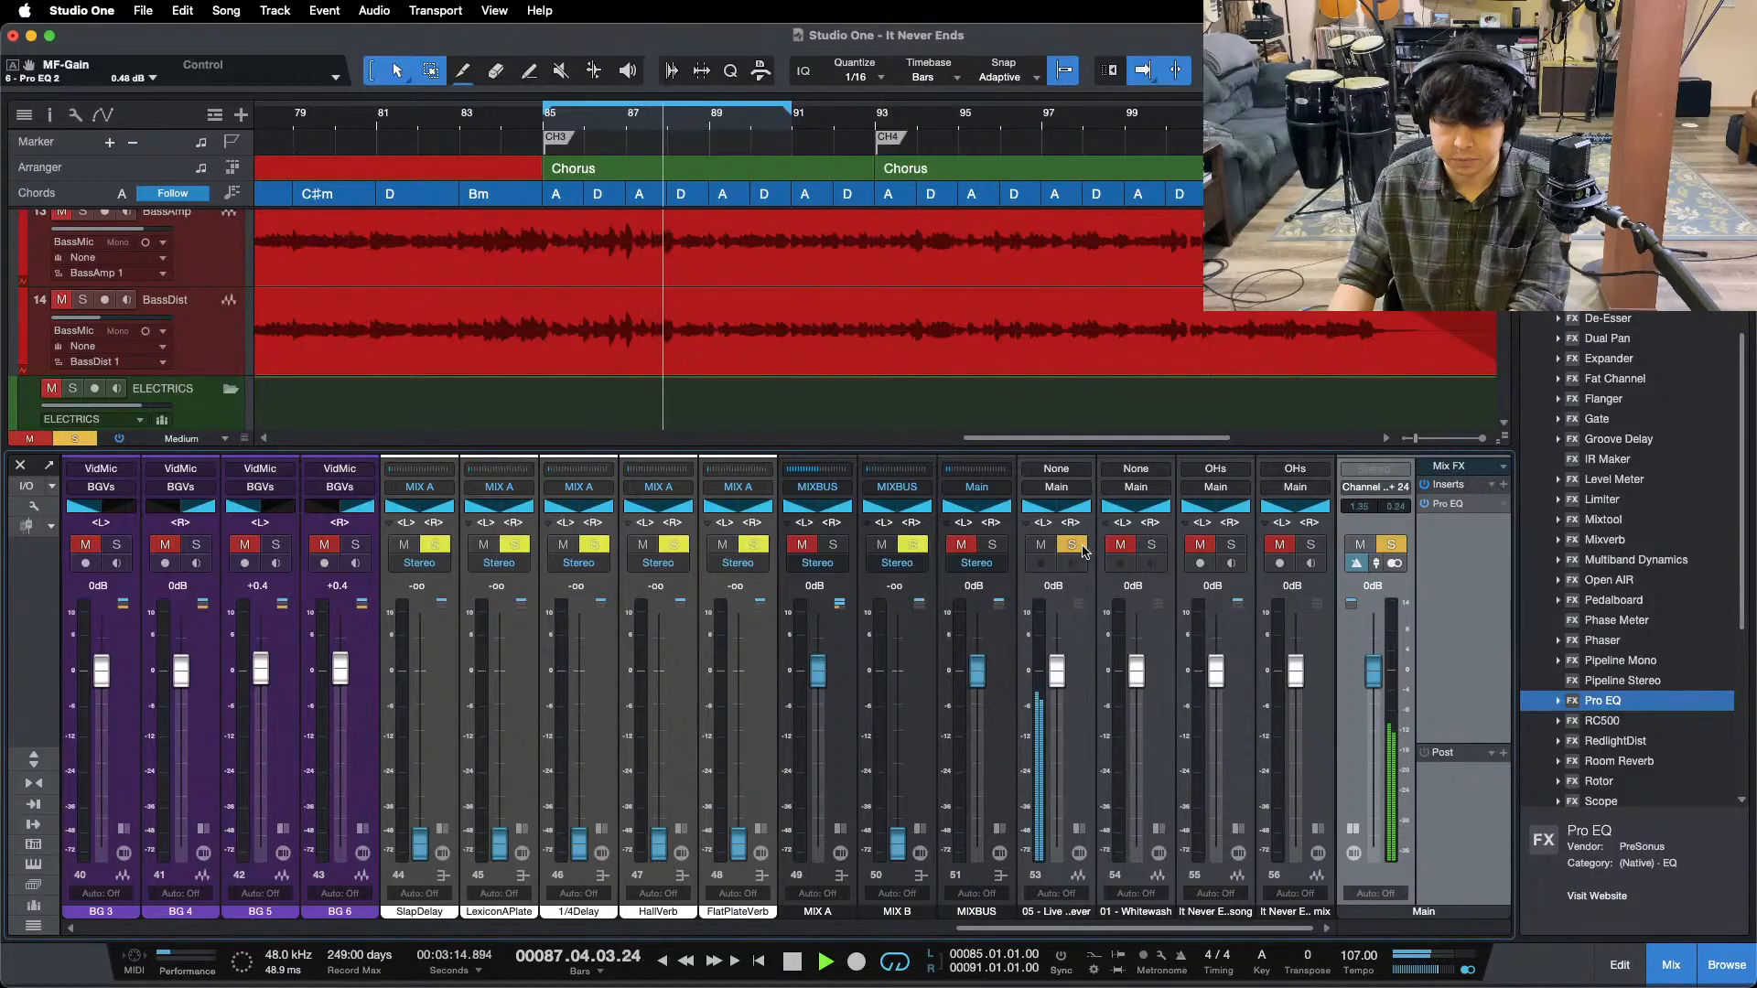
pyautogui.click(1081, 547)
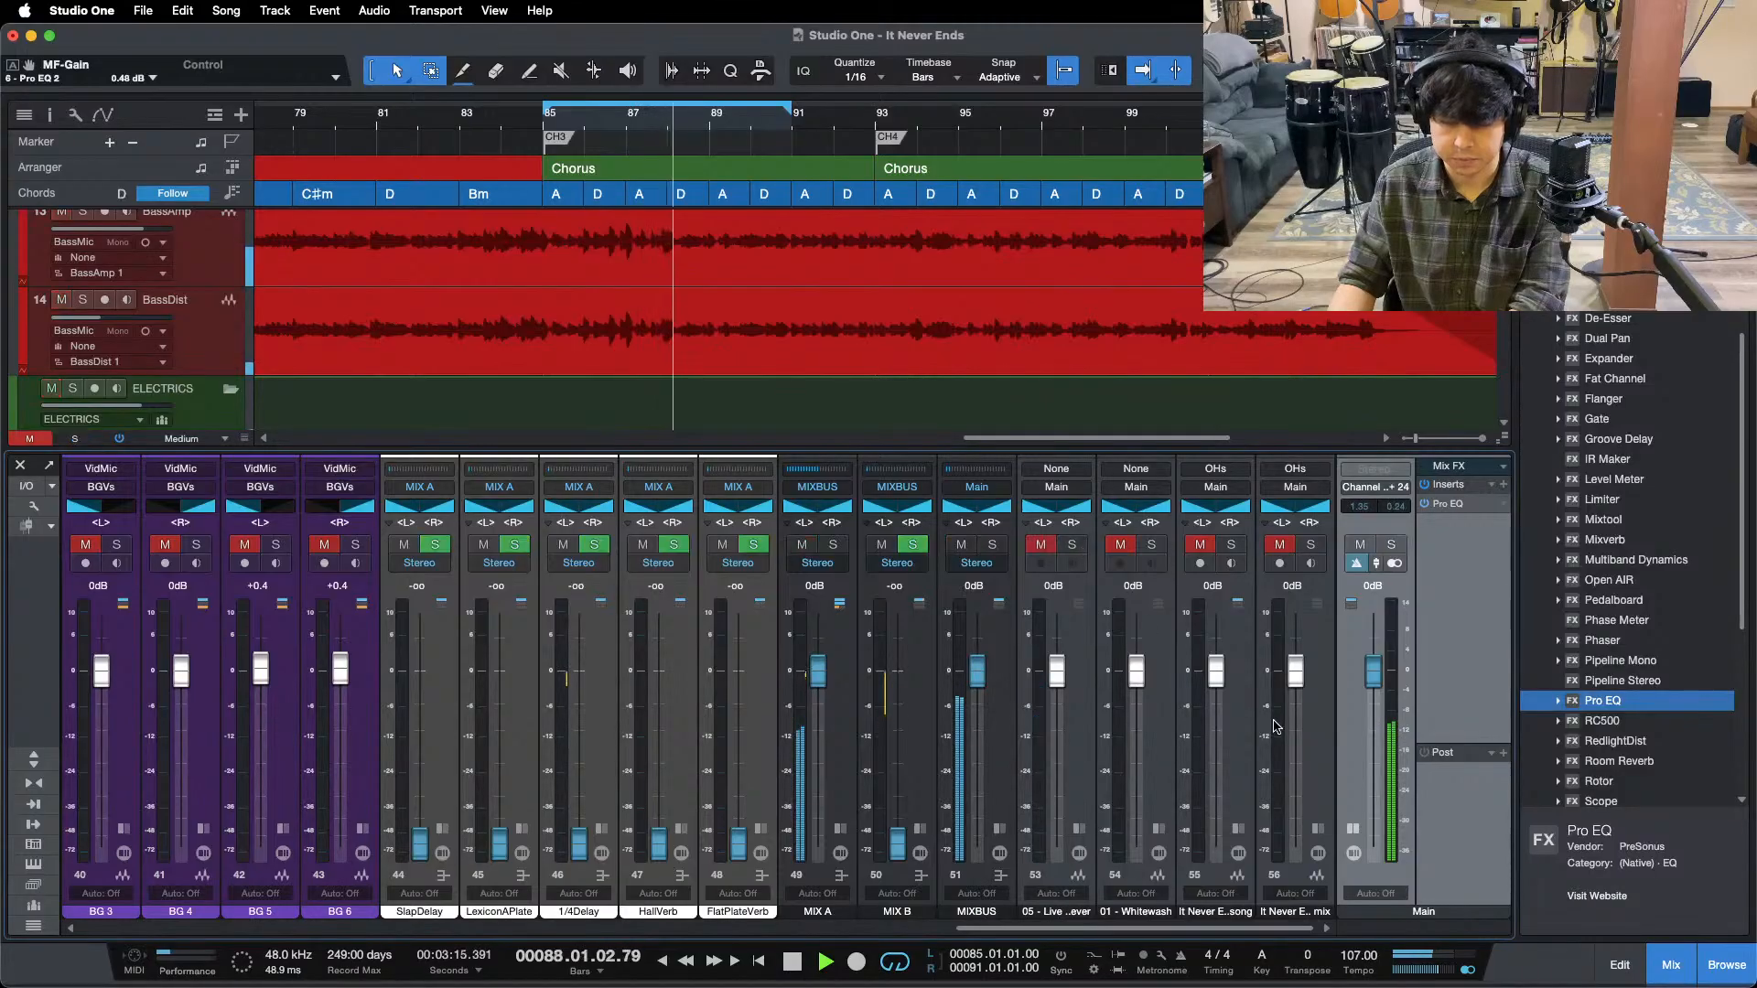
pyautogui.press('KP_1')
pyautogui.click(1153, 547)
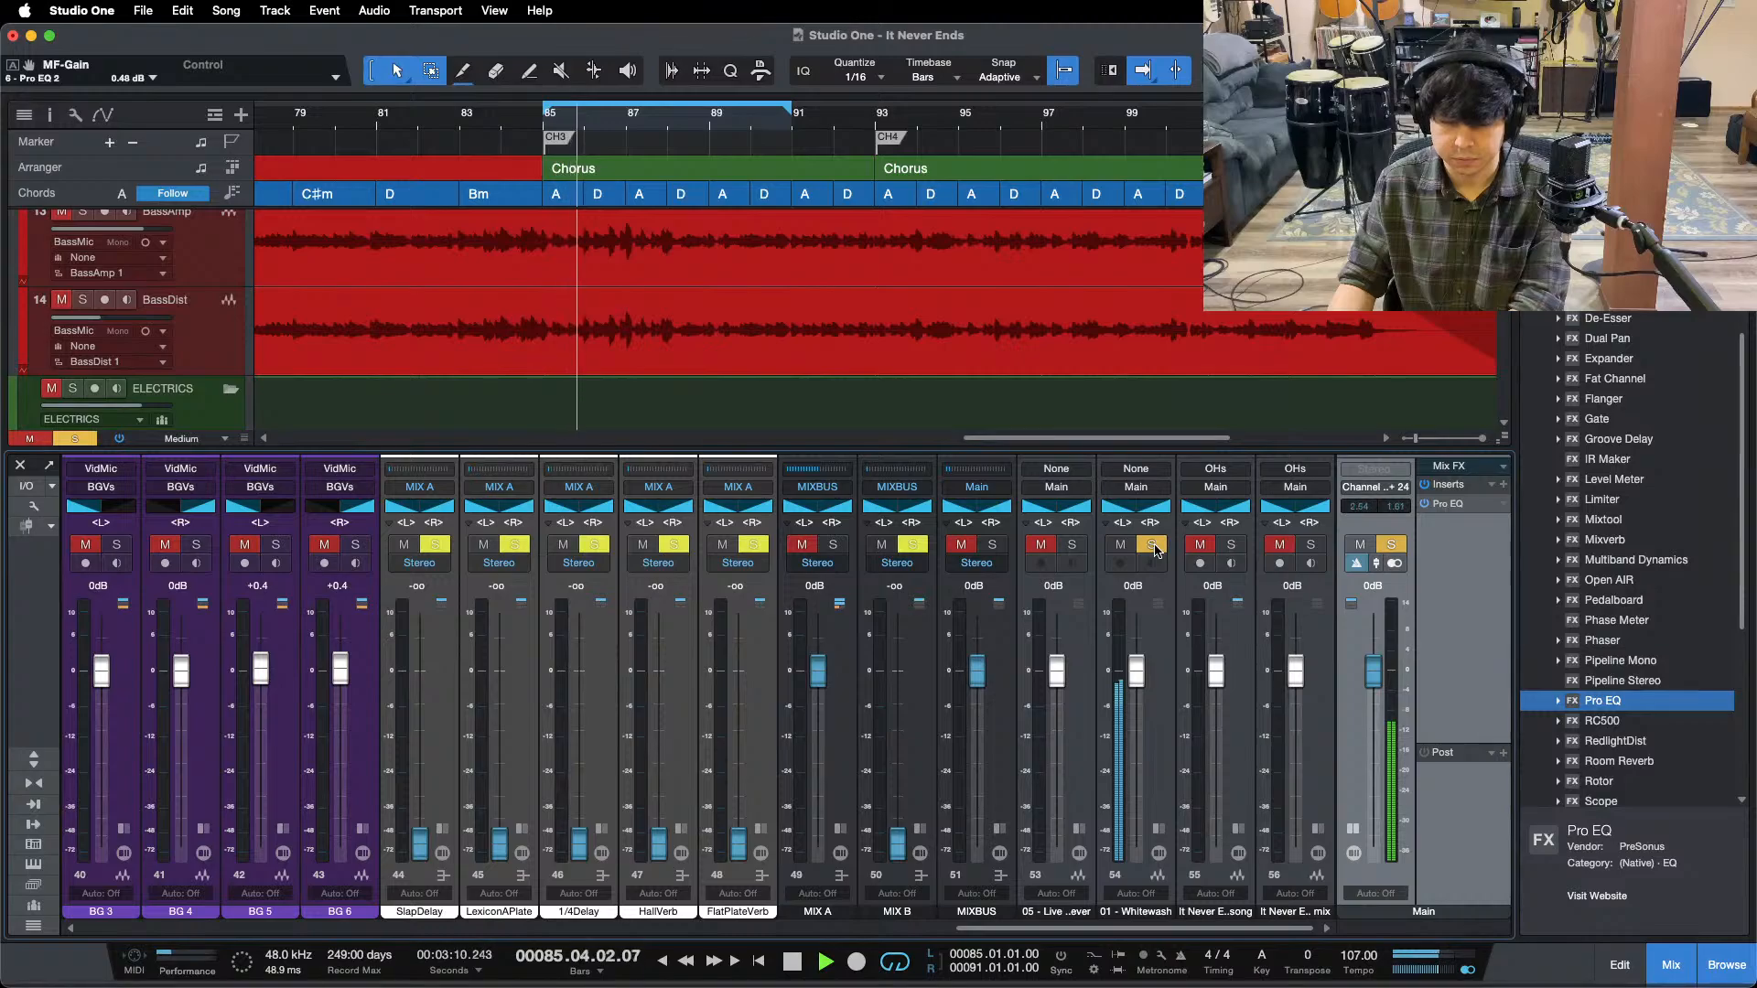
pyautogui.click(1153, 547)
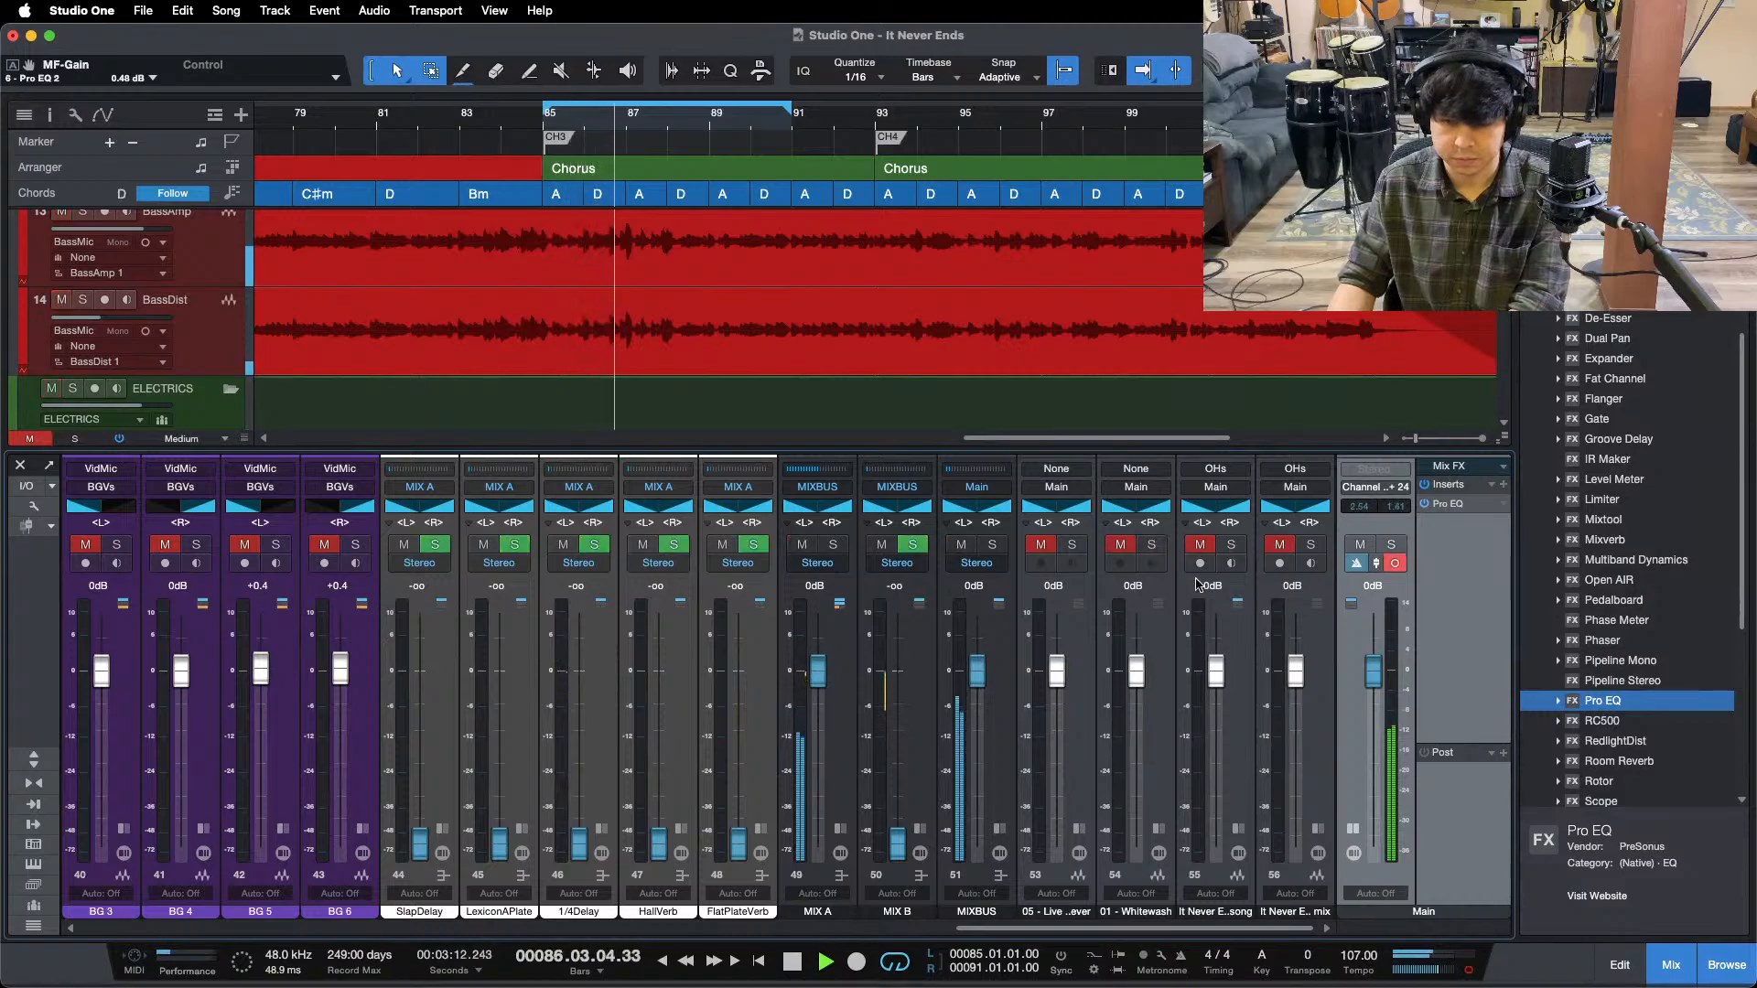
pyautogui.click(1152, 548)
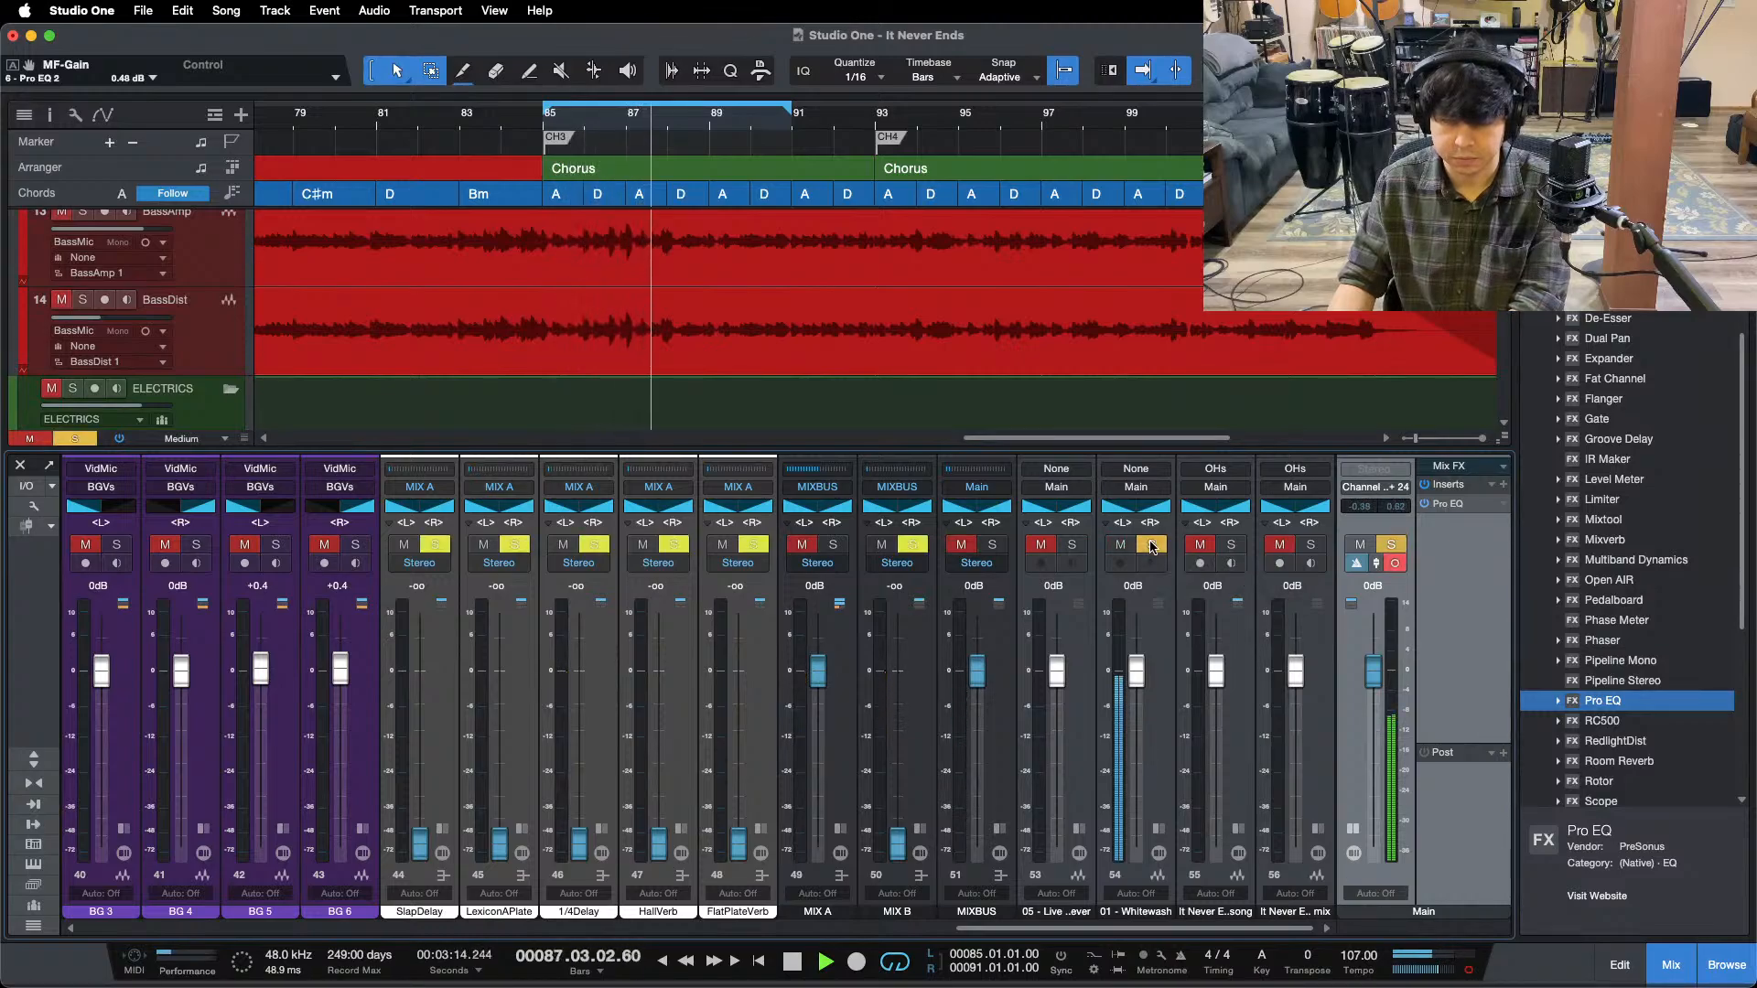
pyautogui.click(1152, 547)
pyautogui.click(1152, 547)
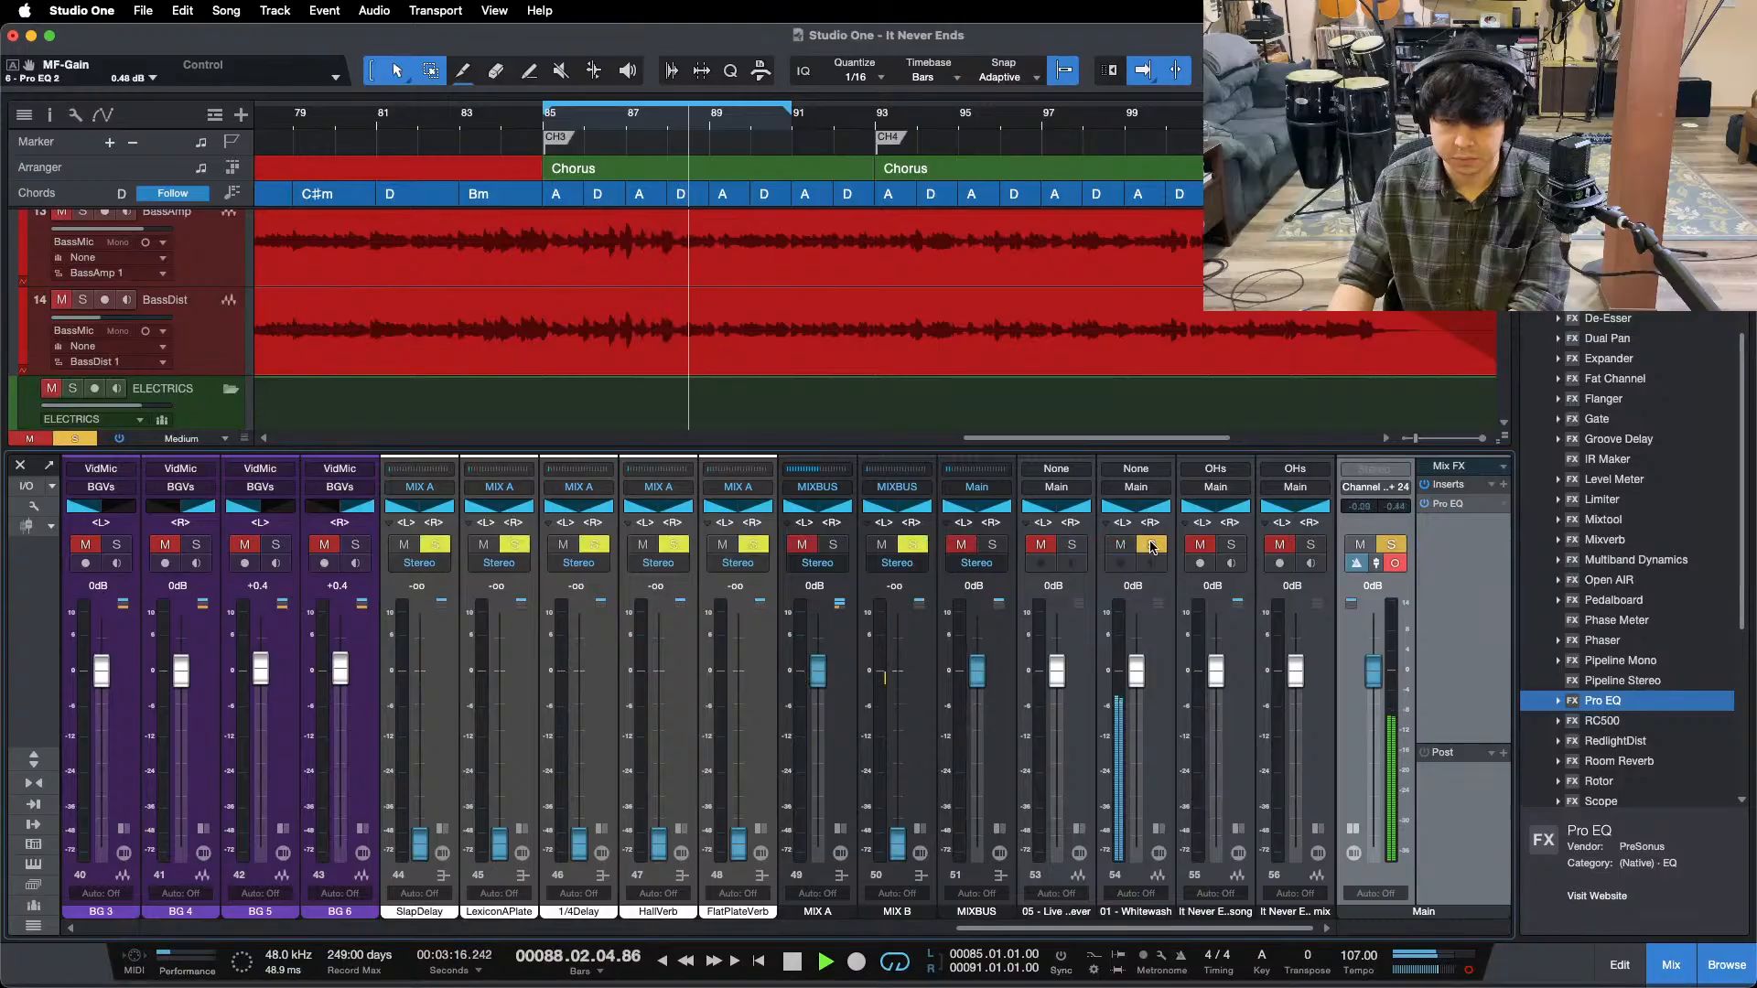
pyautogui.click(1152, 547)
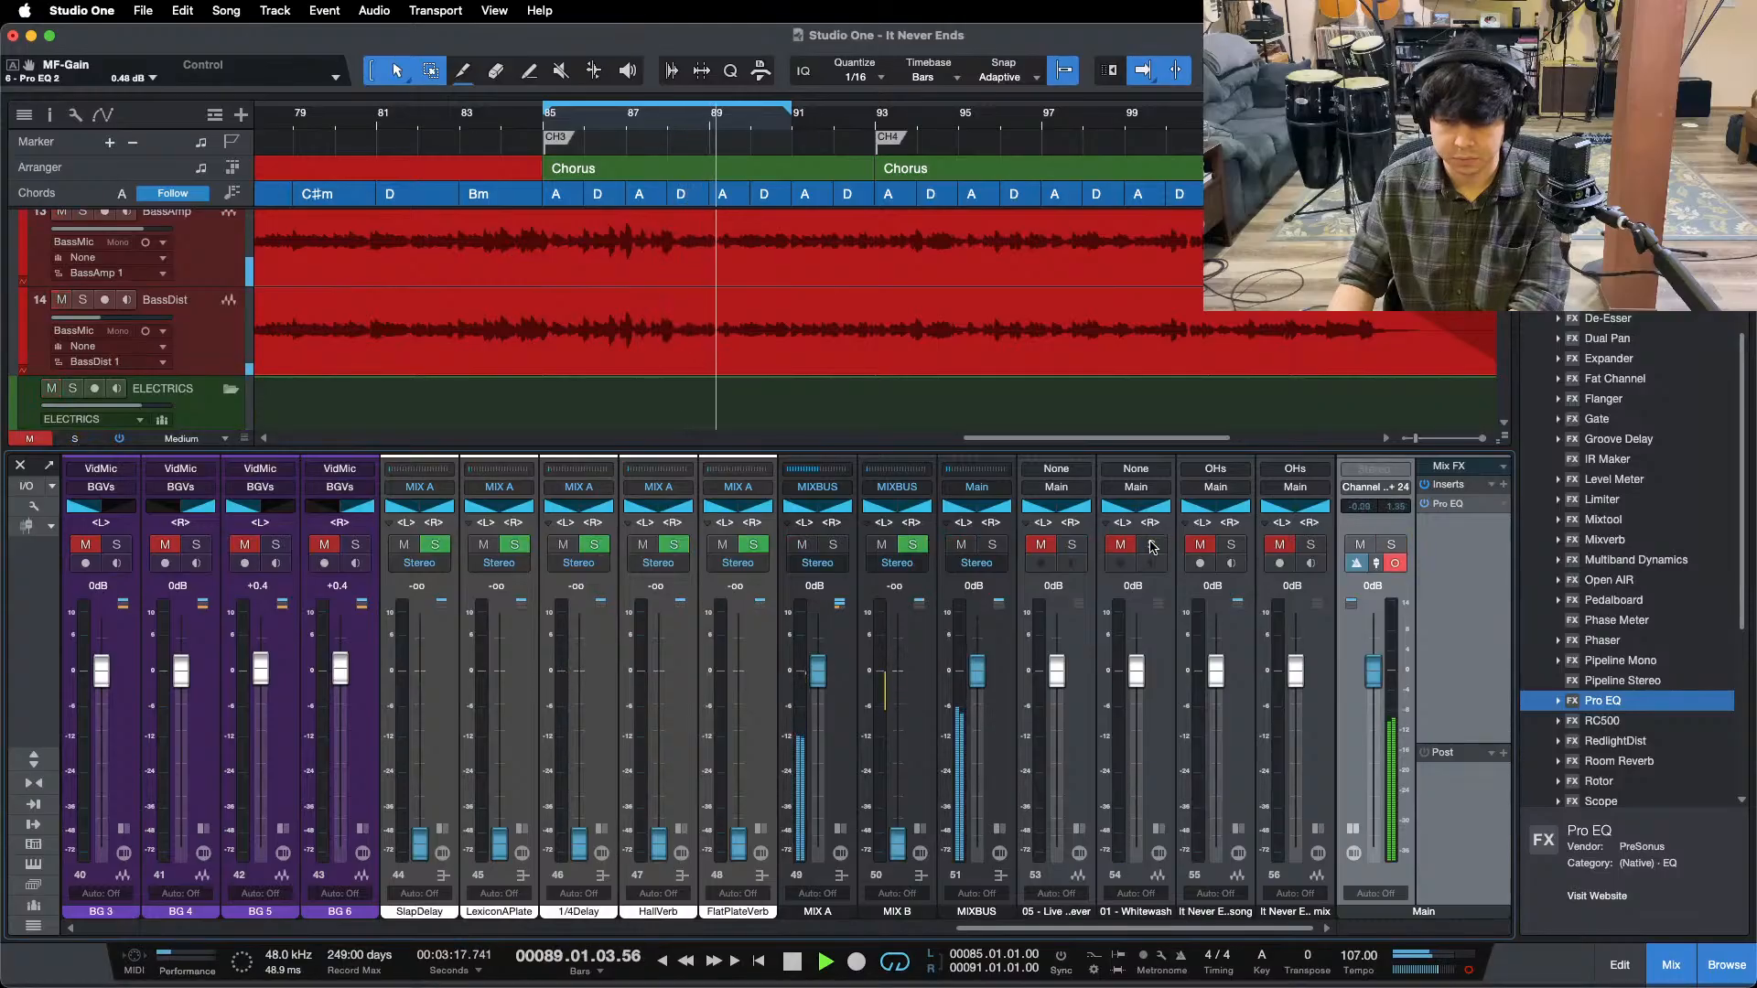
pyautogui.click(1234, 547)
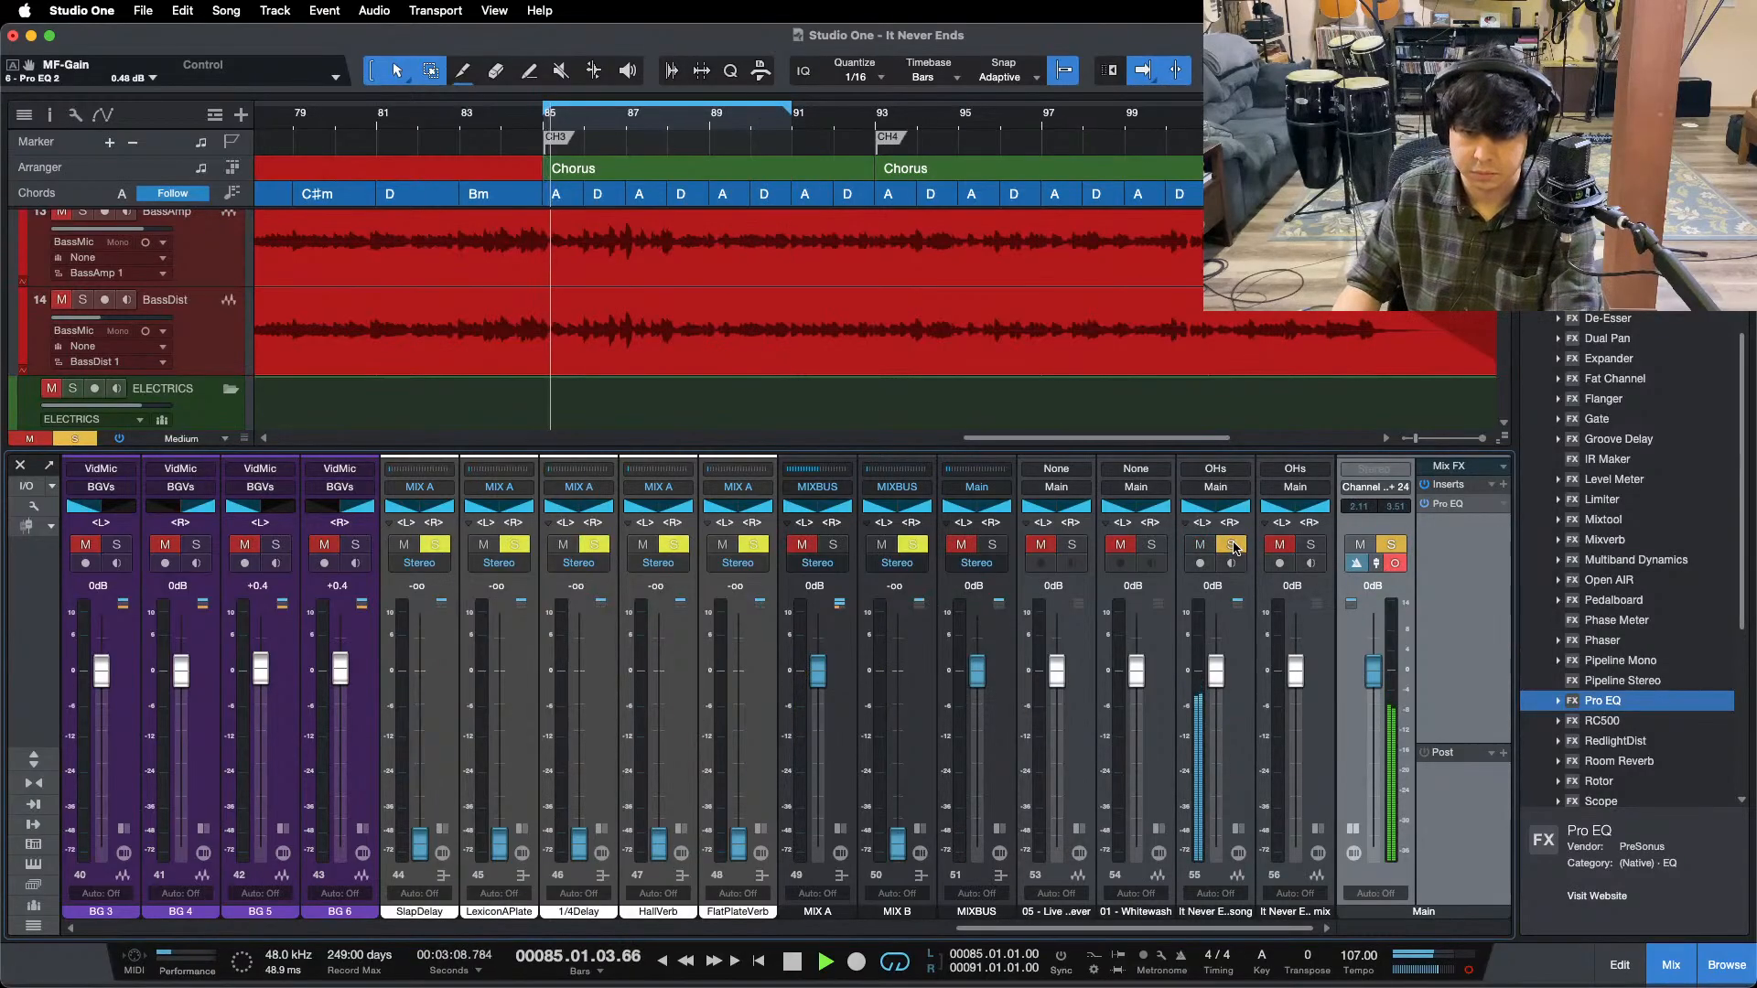
pyautogui.click(1233, 547)
# - Lower the Main output's Pro EQ band to a 480 Hz low cut and a 1.00 kHz high cut
pyautogui.click(1454, 504)
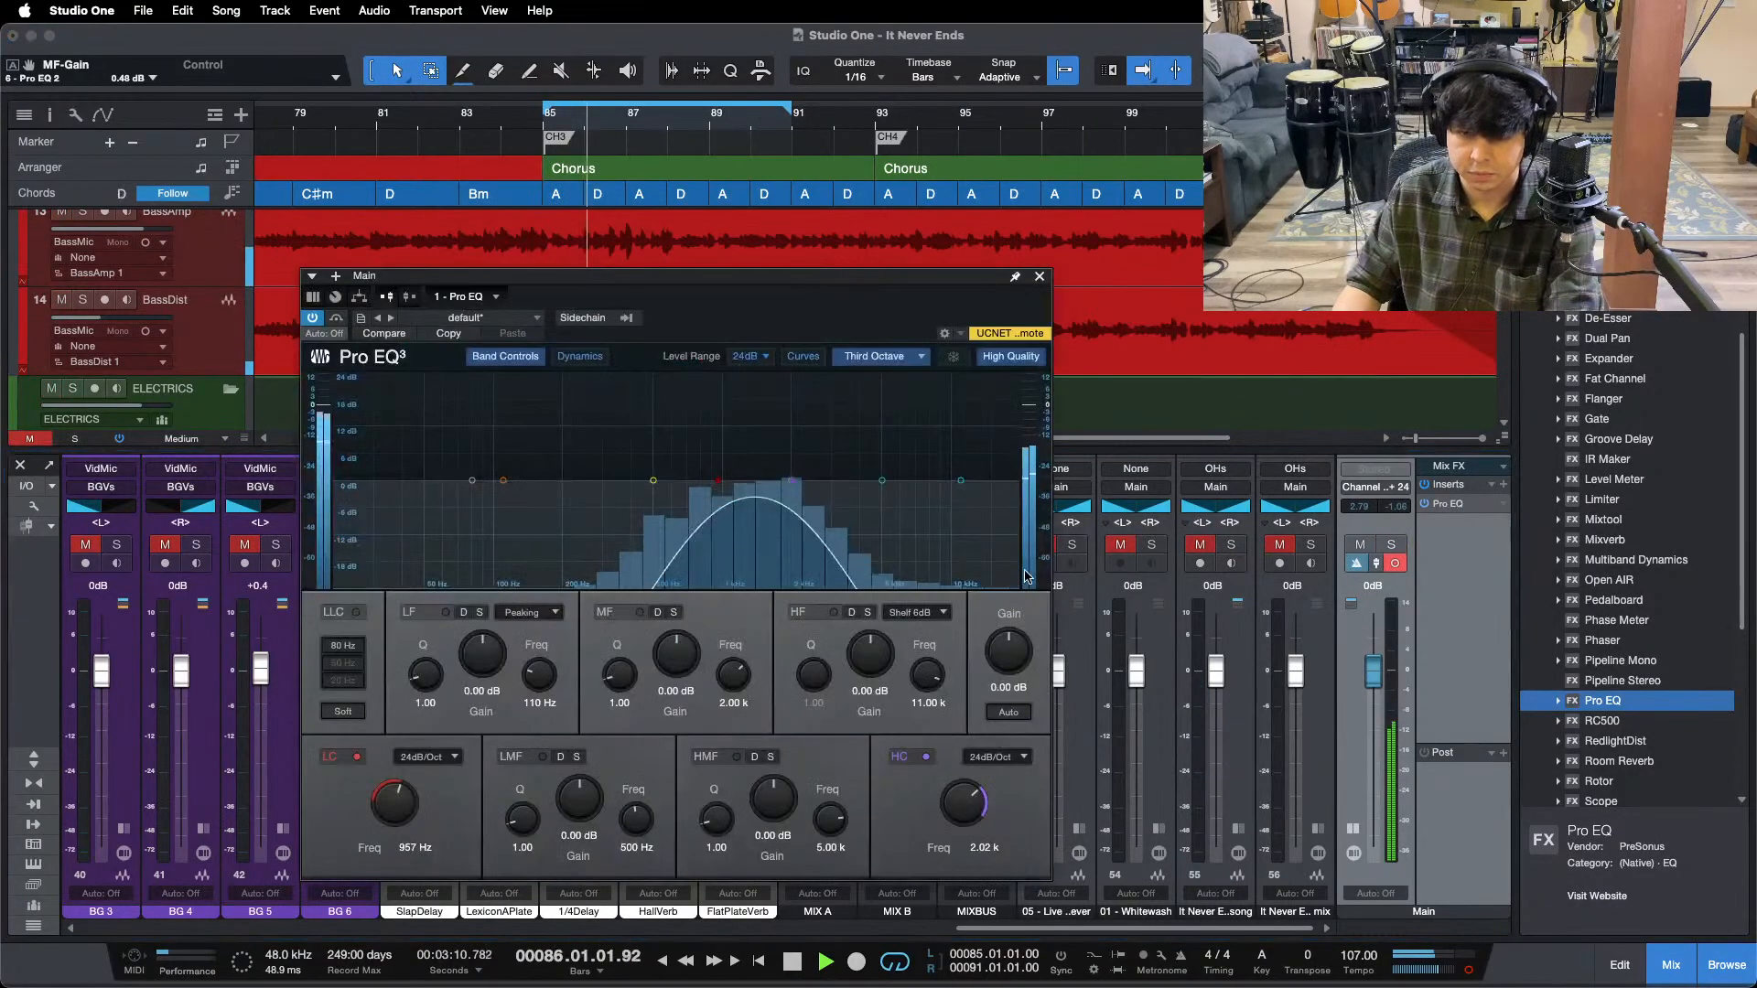
pyautogui.click(793, 479)
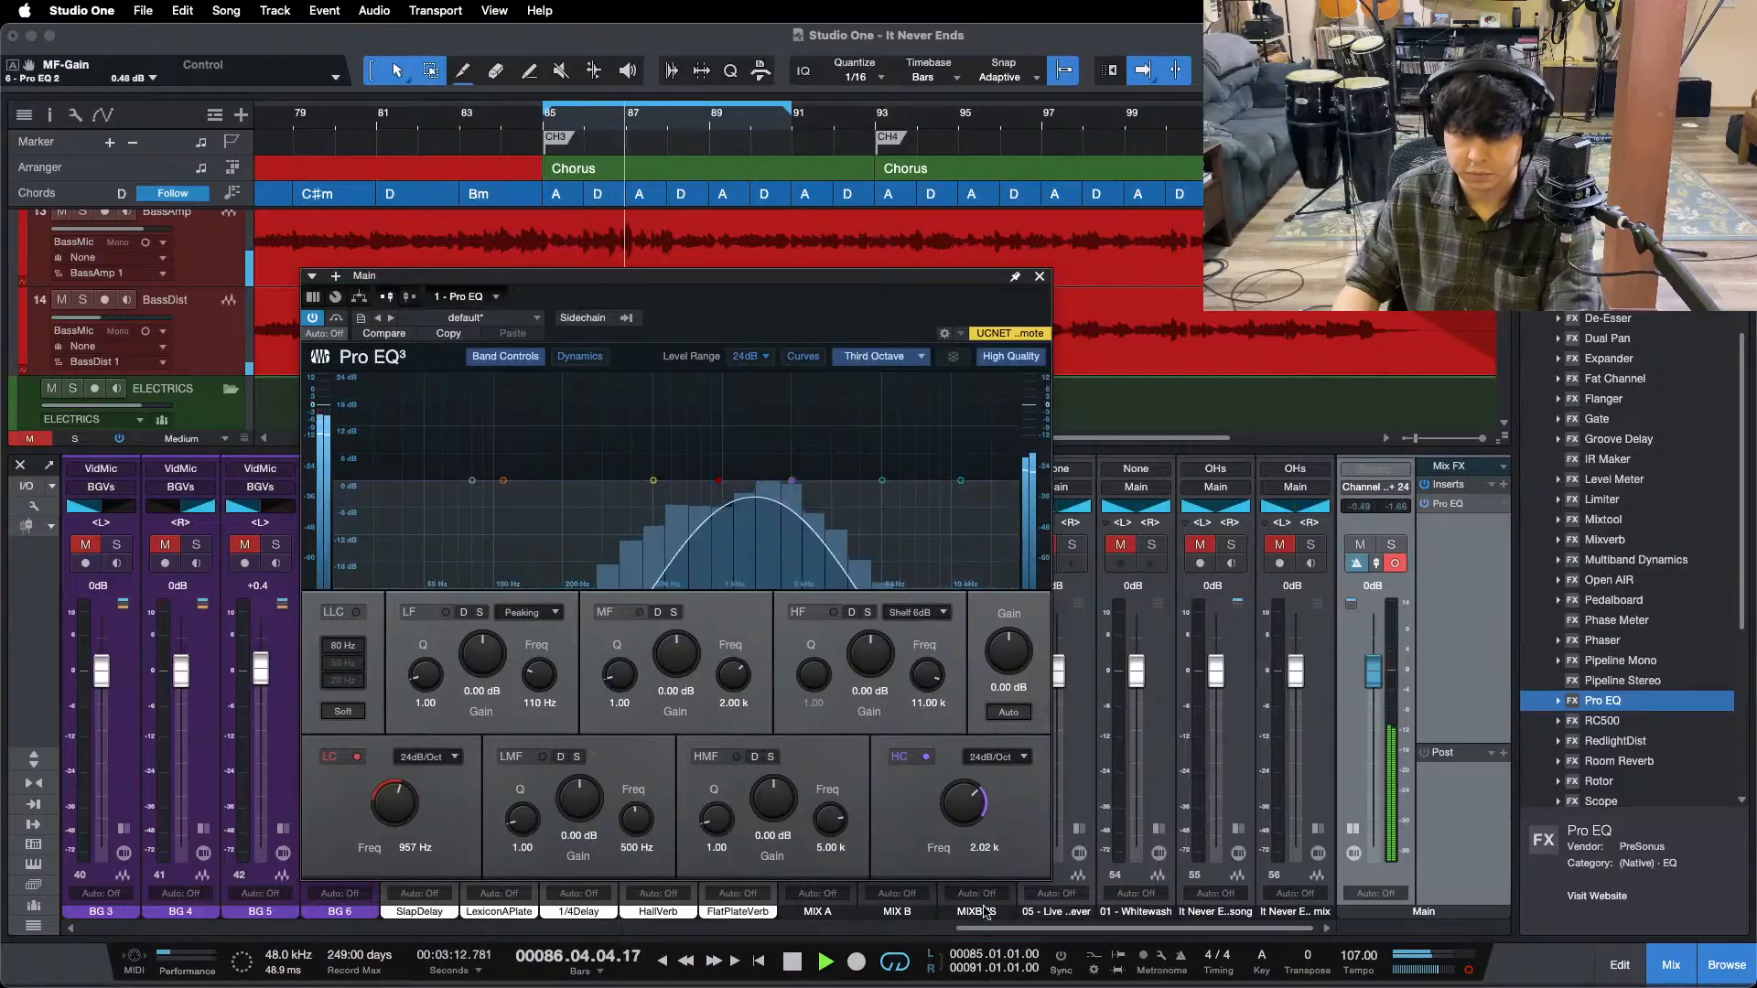
pyautogui.moveTo(993, 929)
pyautogui.mouseDown()
pyautogui.moveTo(366, 929)
pyautogui.moveTo(997, 929)
pyautogui.mouseUp()
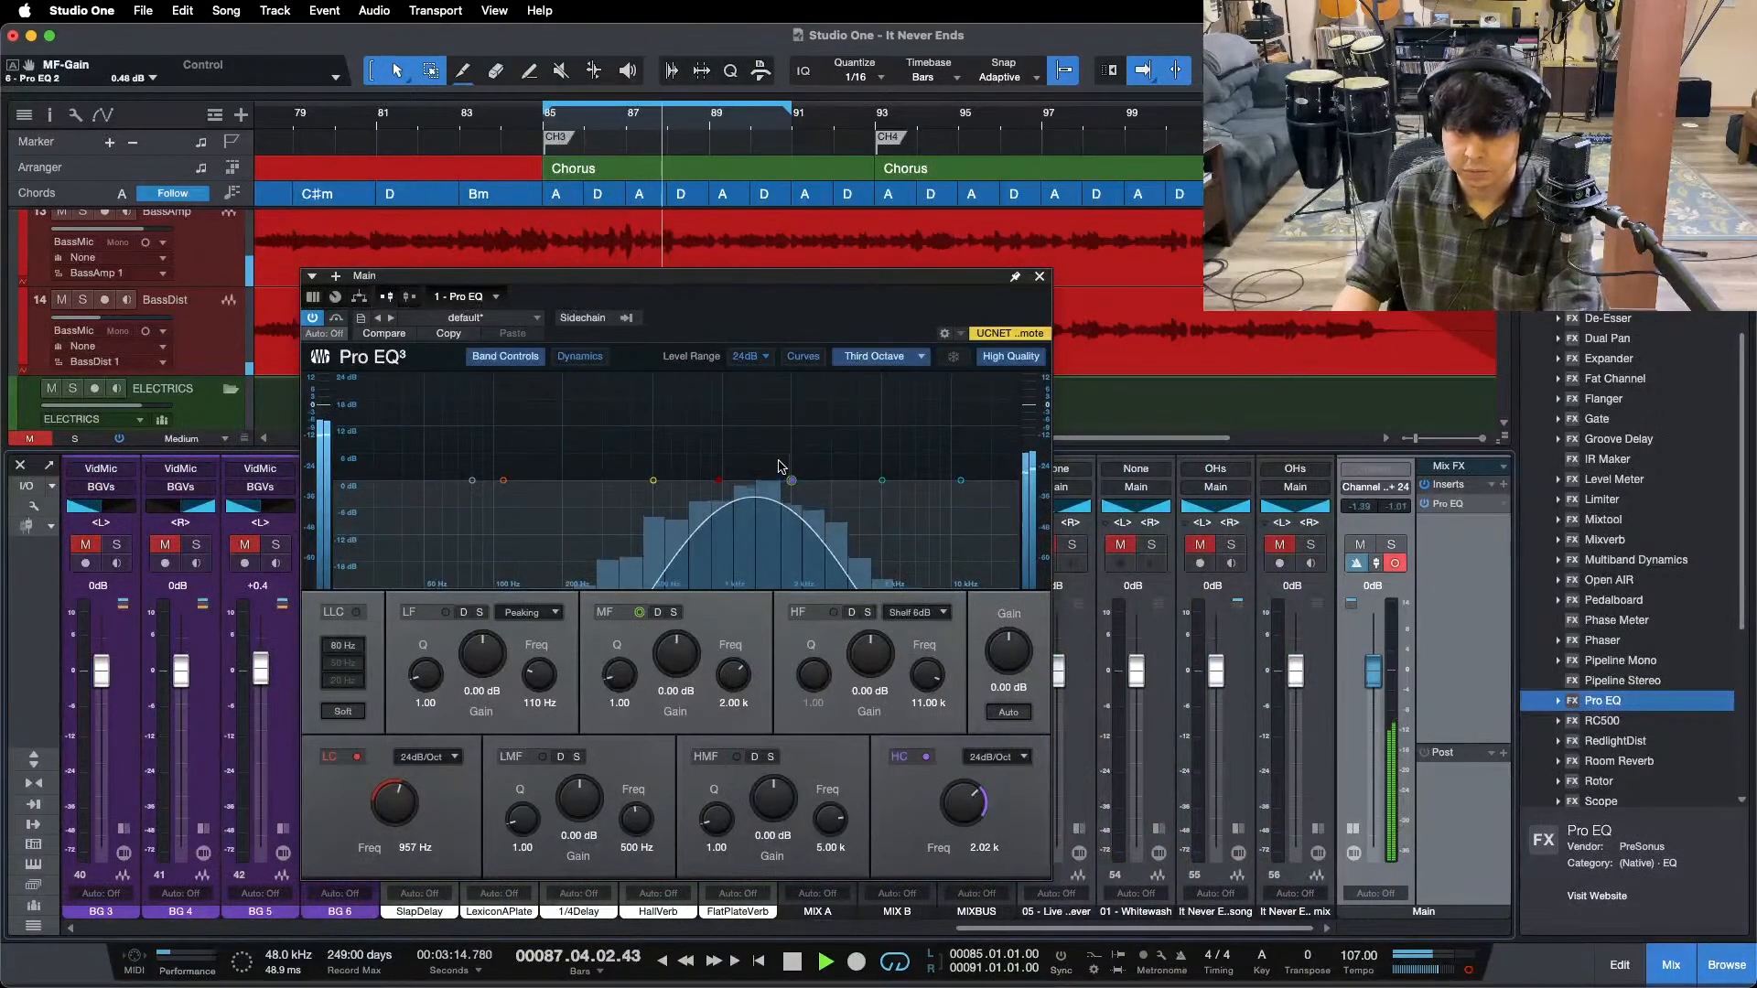
pyautogui.moveTo(791, 480); pyautogui.dragTo(725, 490)
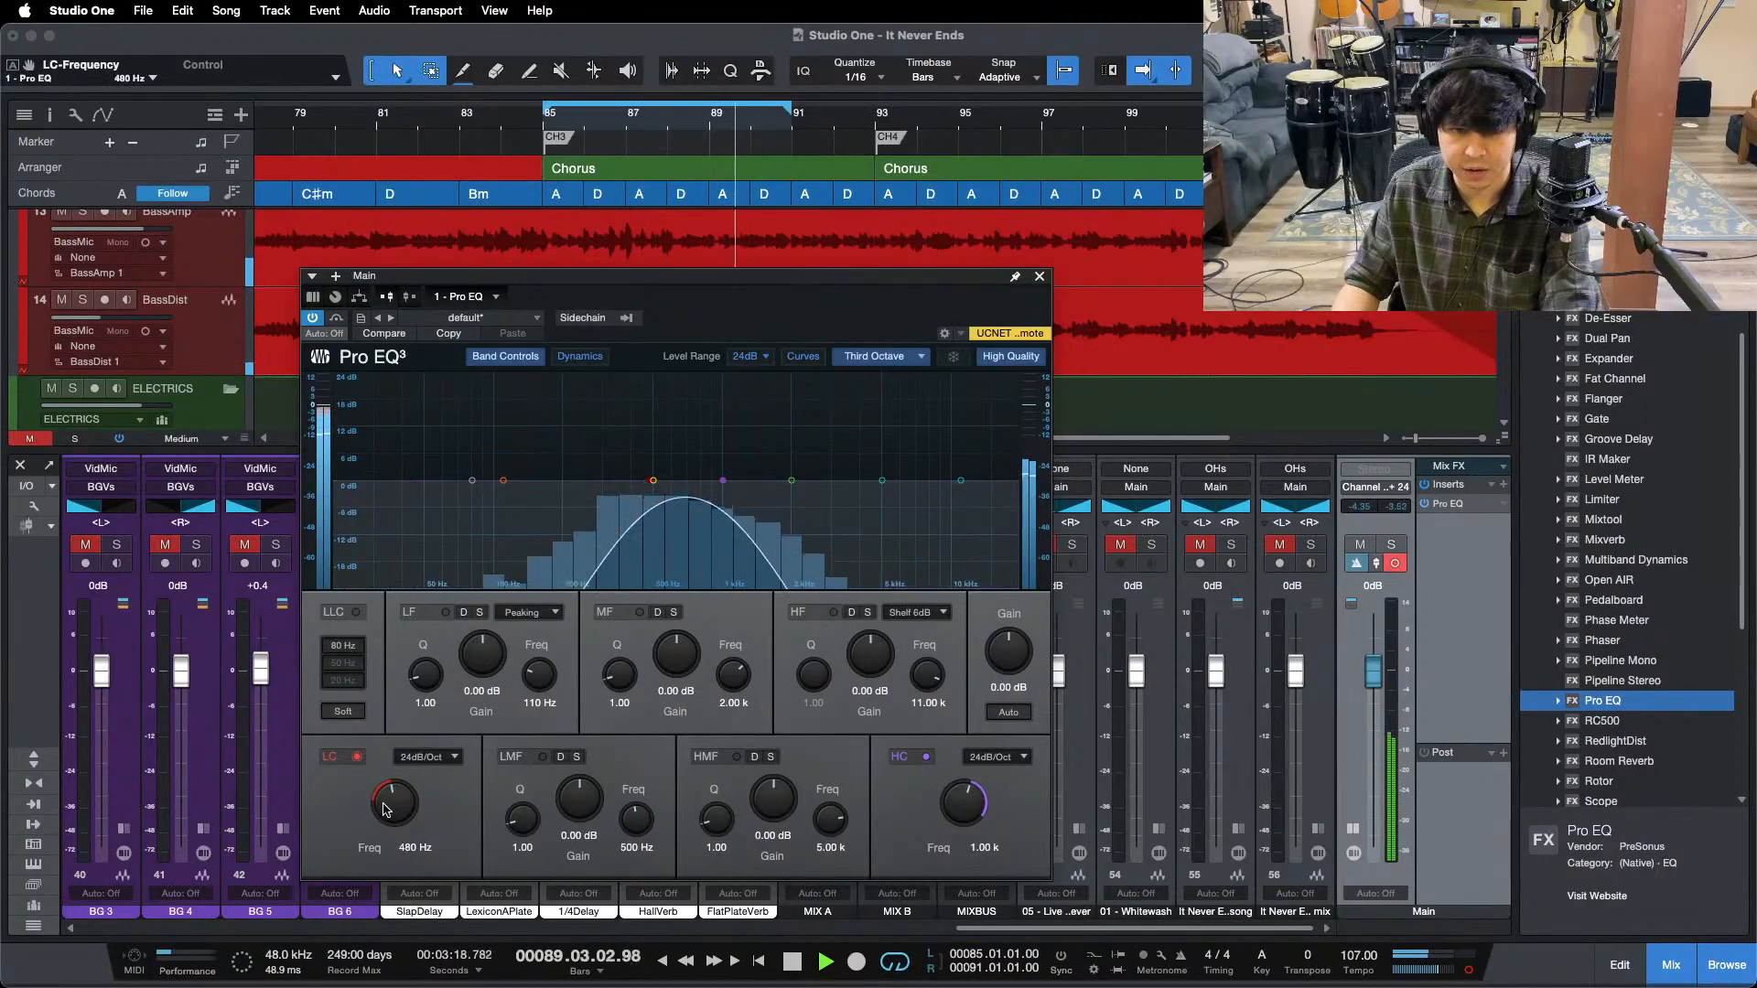
# - Check the low-mid band against the soloed 01 - Whitewash reference in mono, and against 05 - Live with the Main output in stereo
pyautogui.click(1152, 547)
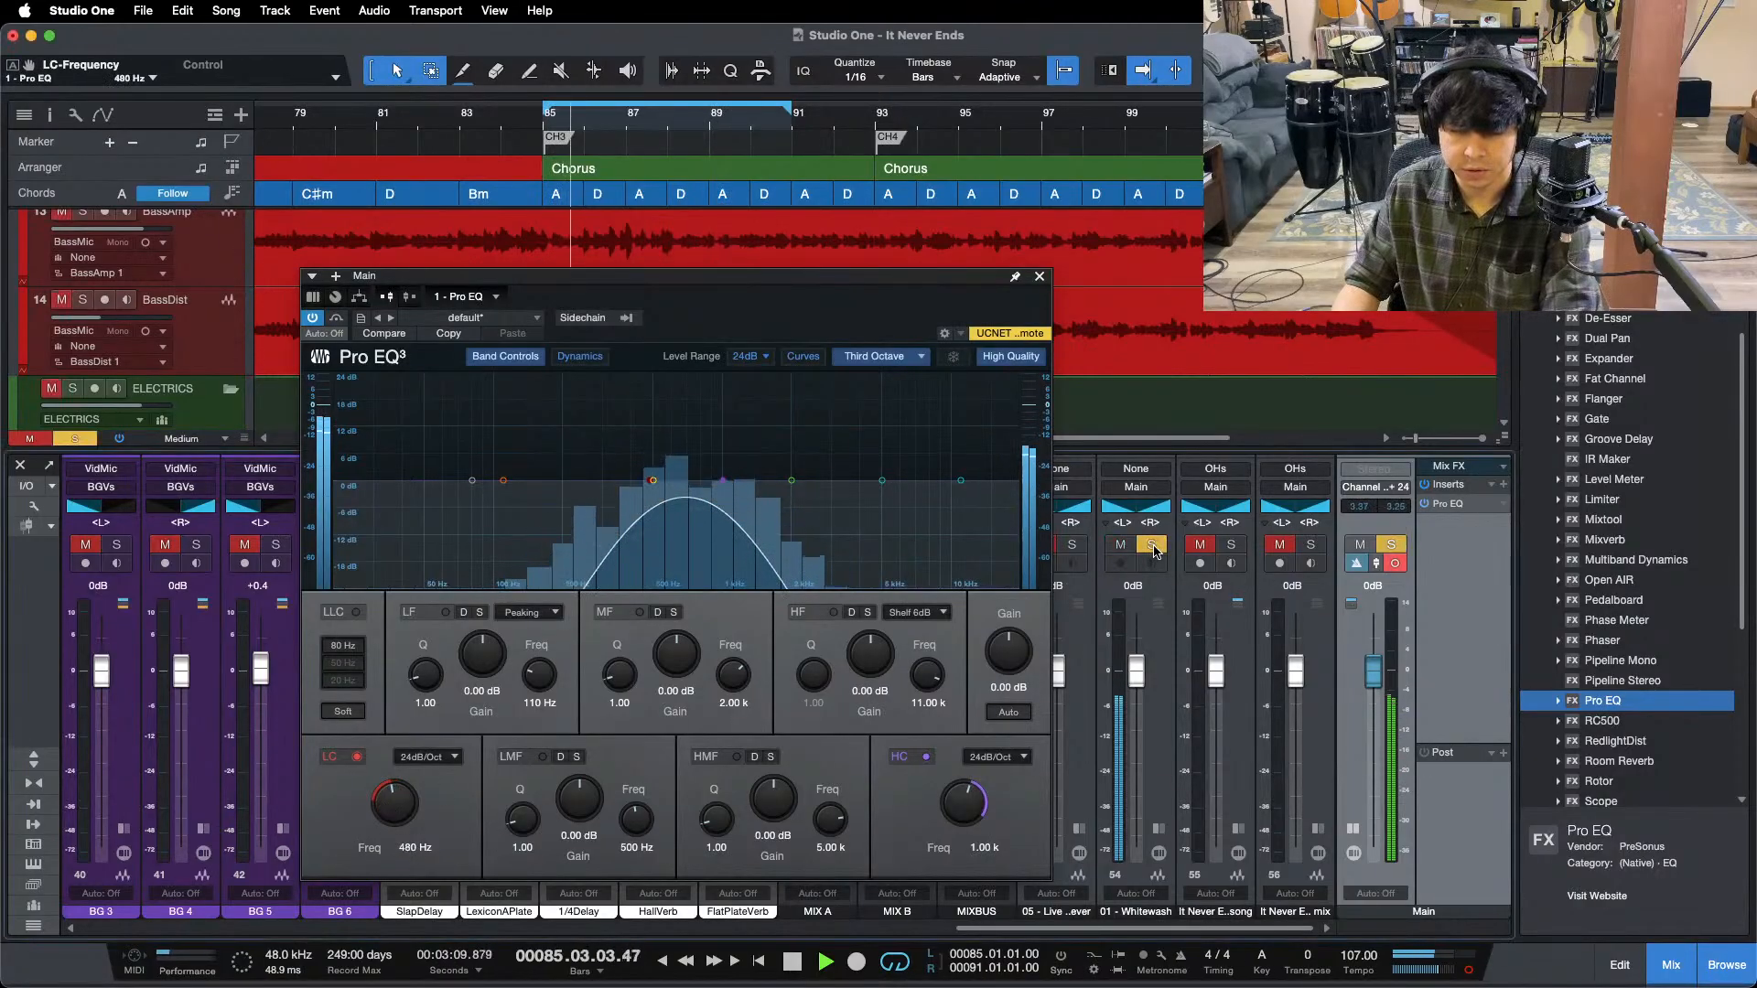
pyautogui.click(1152, 546)
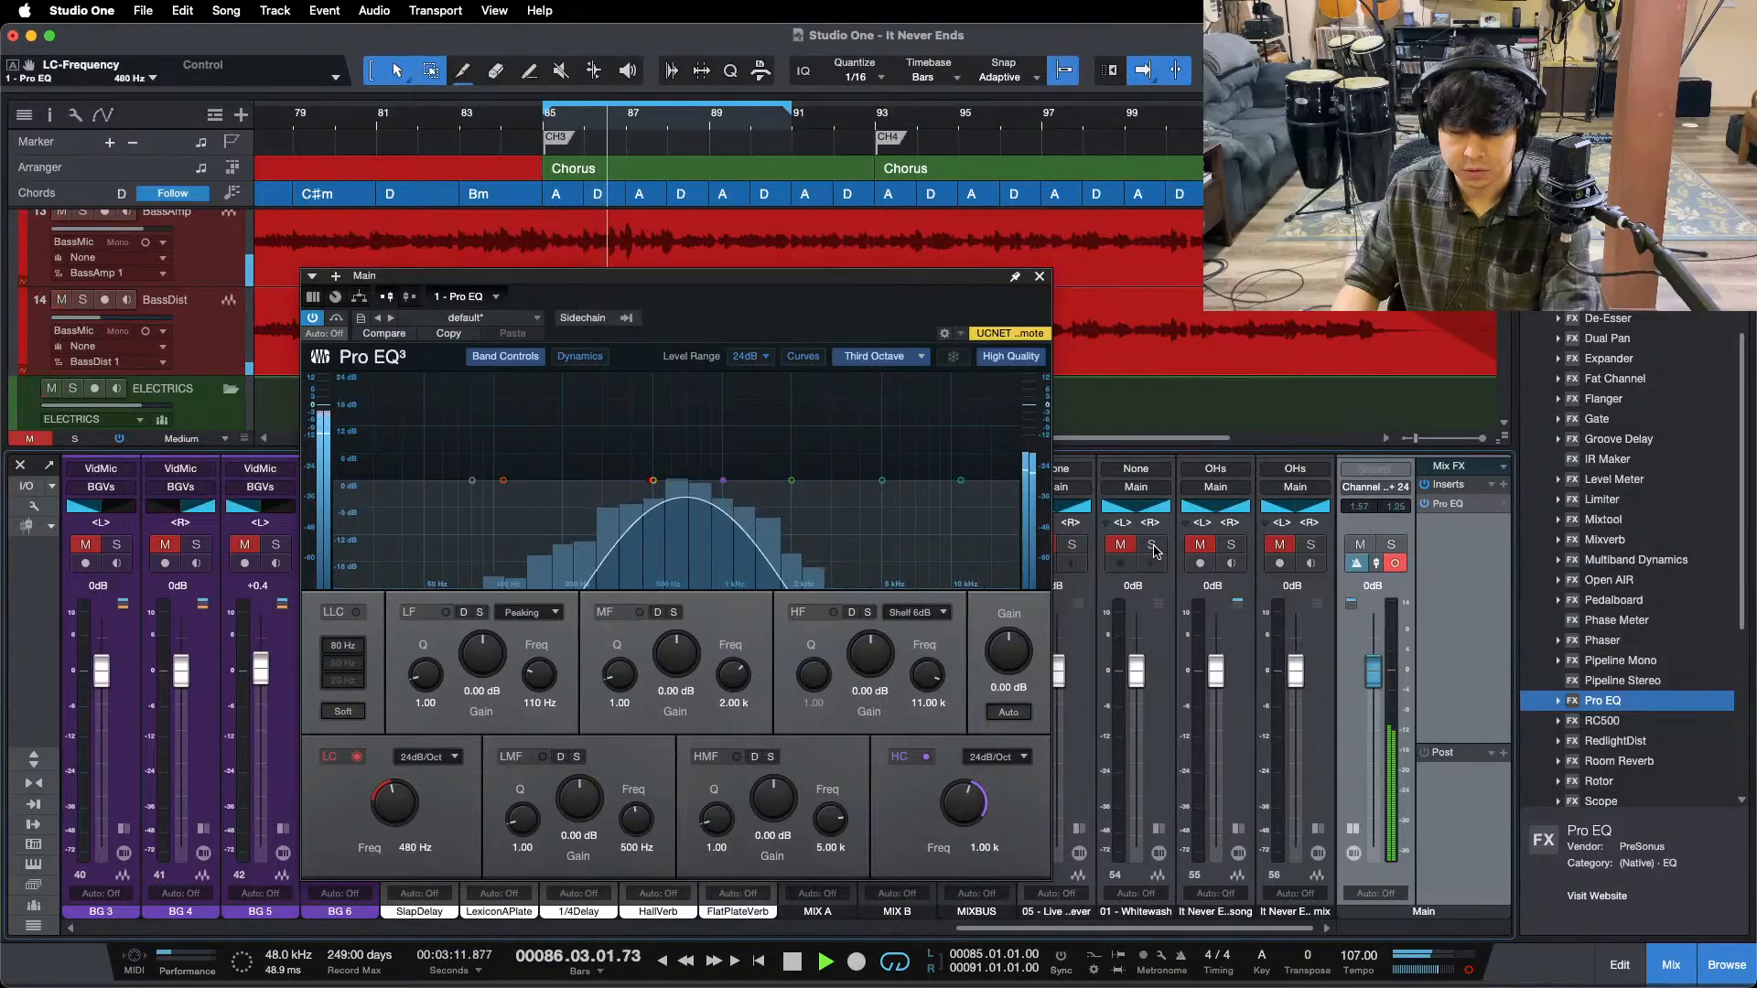
pyautogui.click(1470, 973)
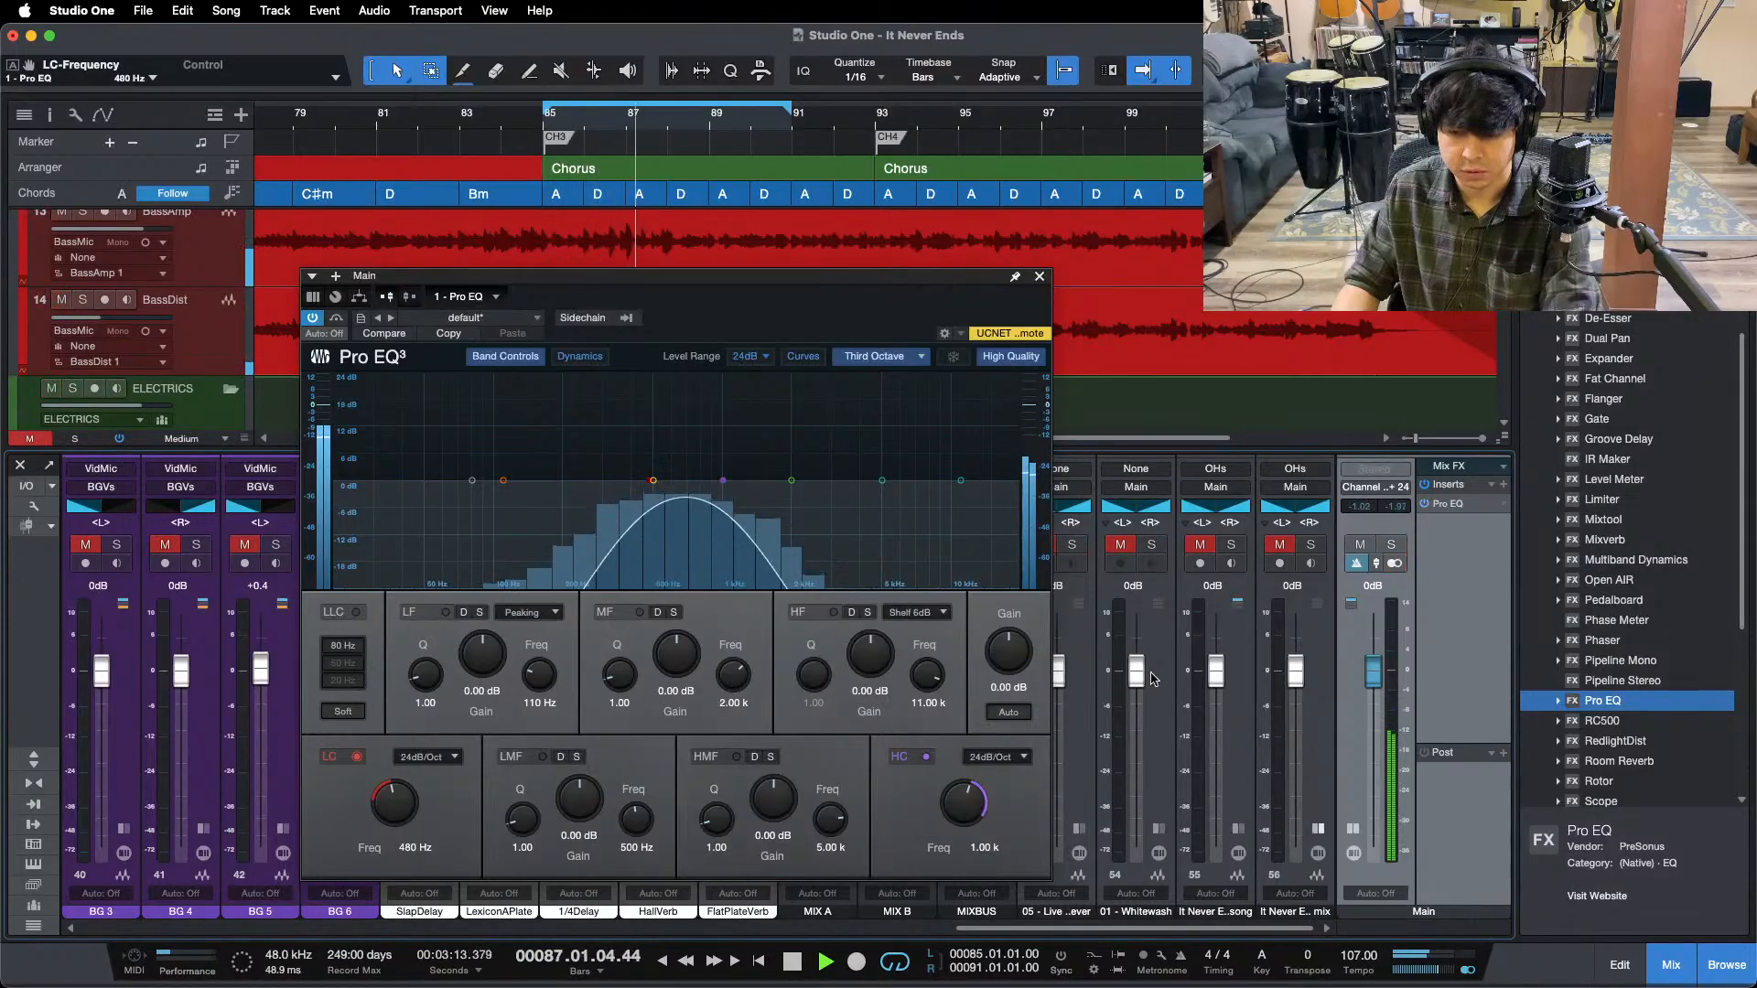
pyautogui.click(1071, 544)
pyautogui.click(1071, 545)
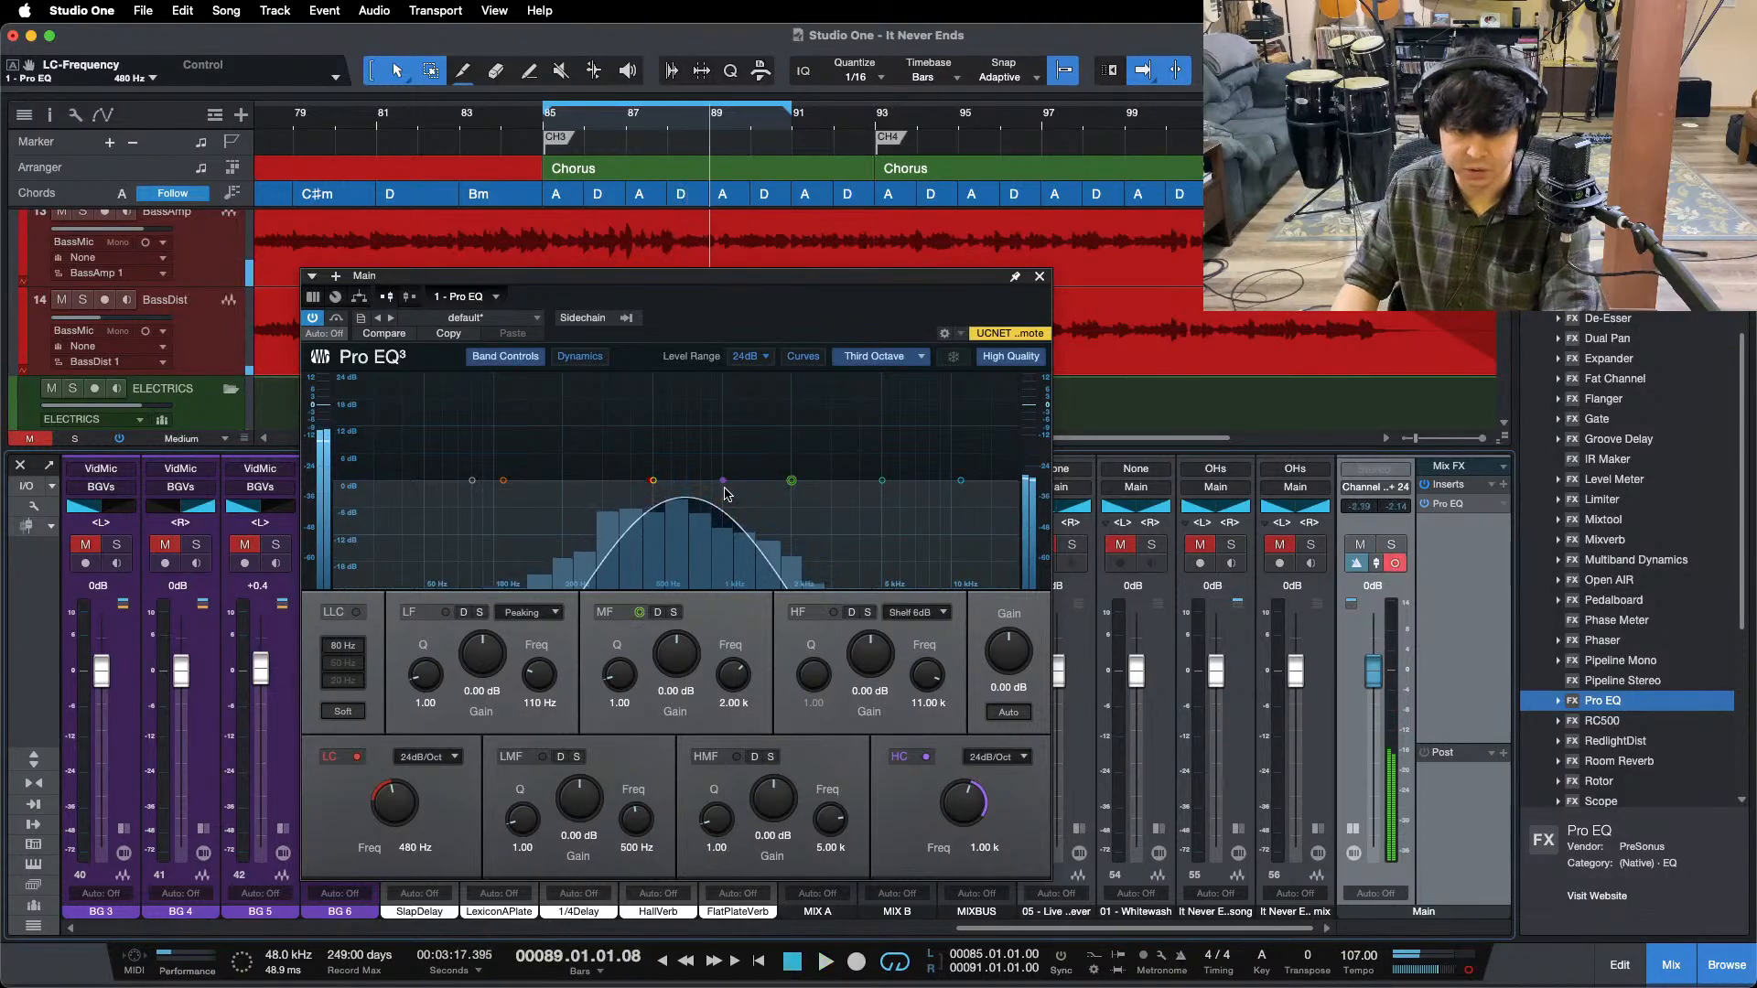
# - Lower the Main output's Pro EQ band to a 195 Hz low cut and a 498 Hz high cut, and play the chorus loop
pyautogui.moveTo(724, 488); pyautogui.dragTo(678, 493)
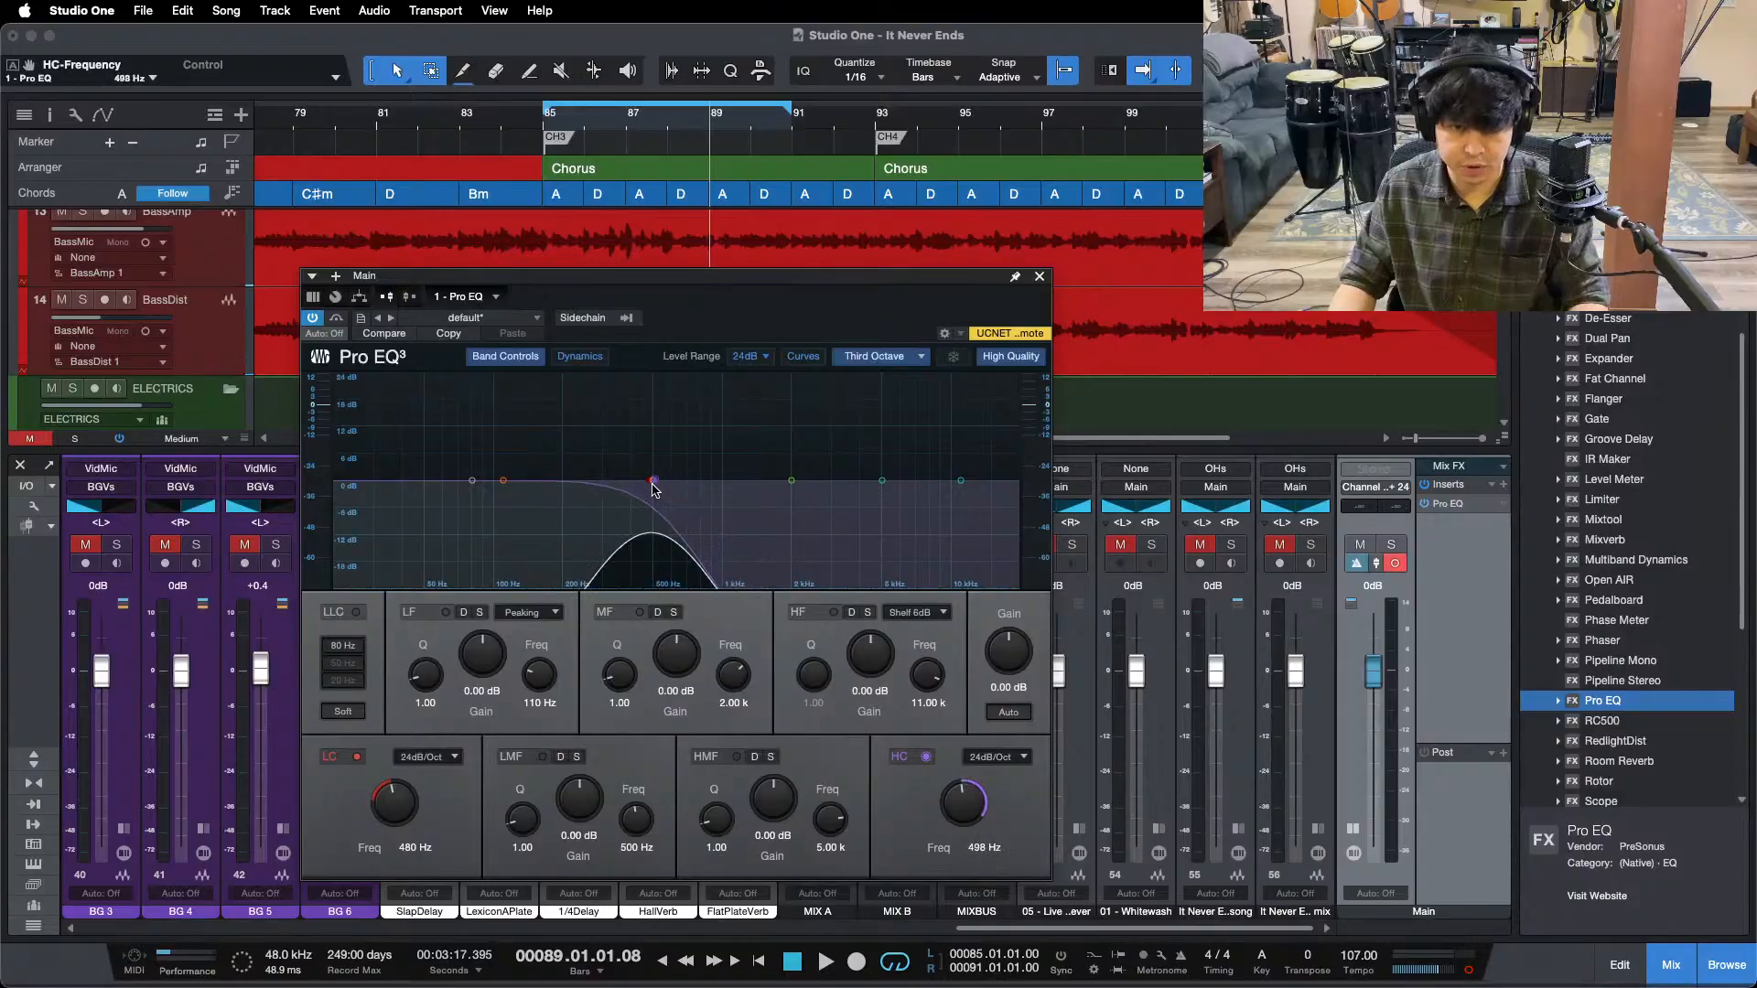
pyautogui.moveTo(394, 817); pyautogui.dragTo(393, 837)
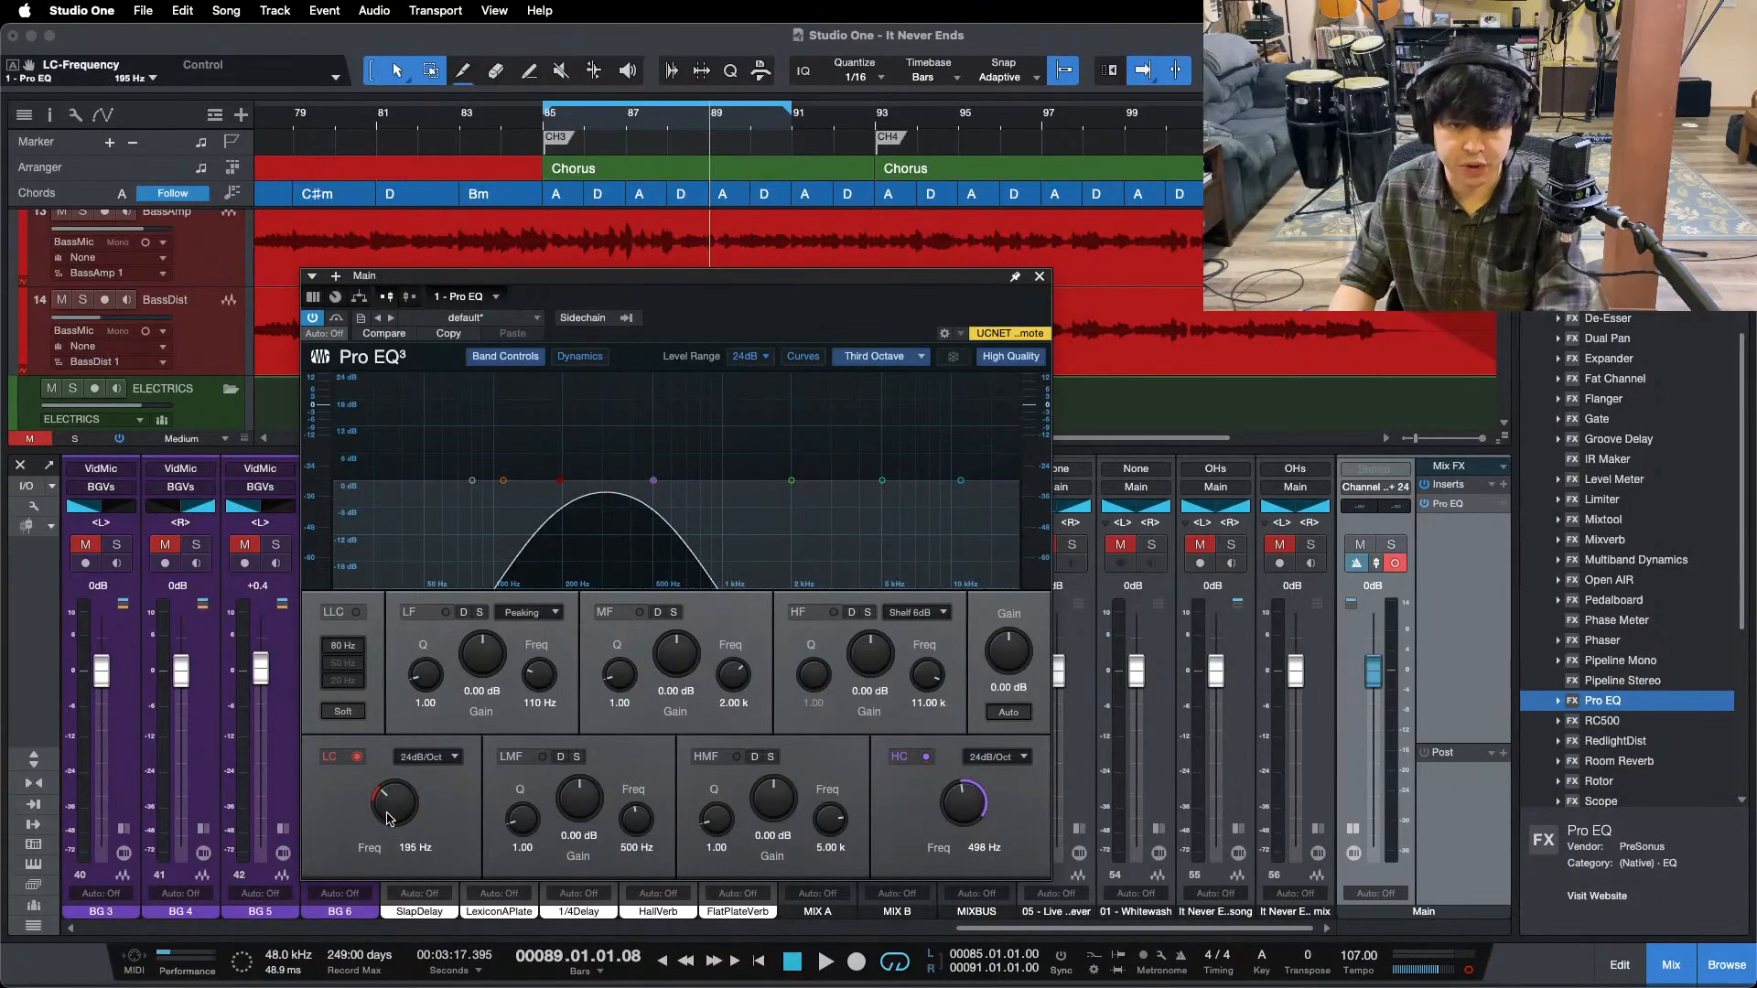
pyautogui.press('space')
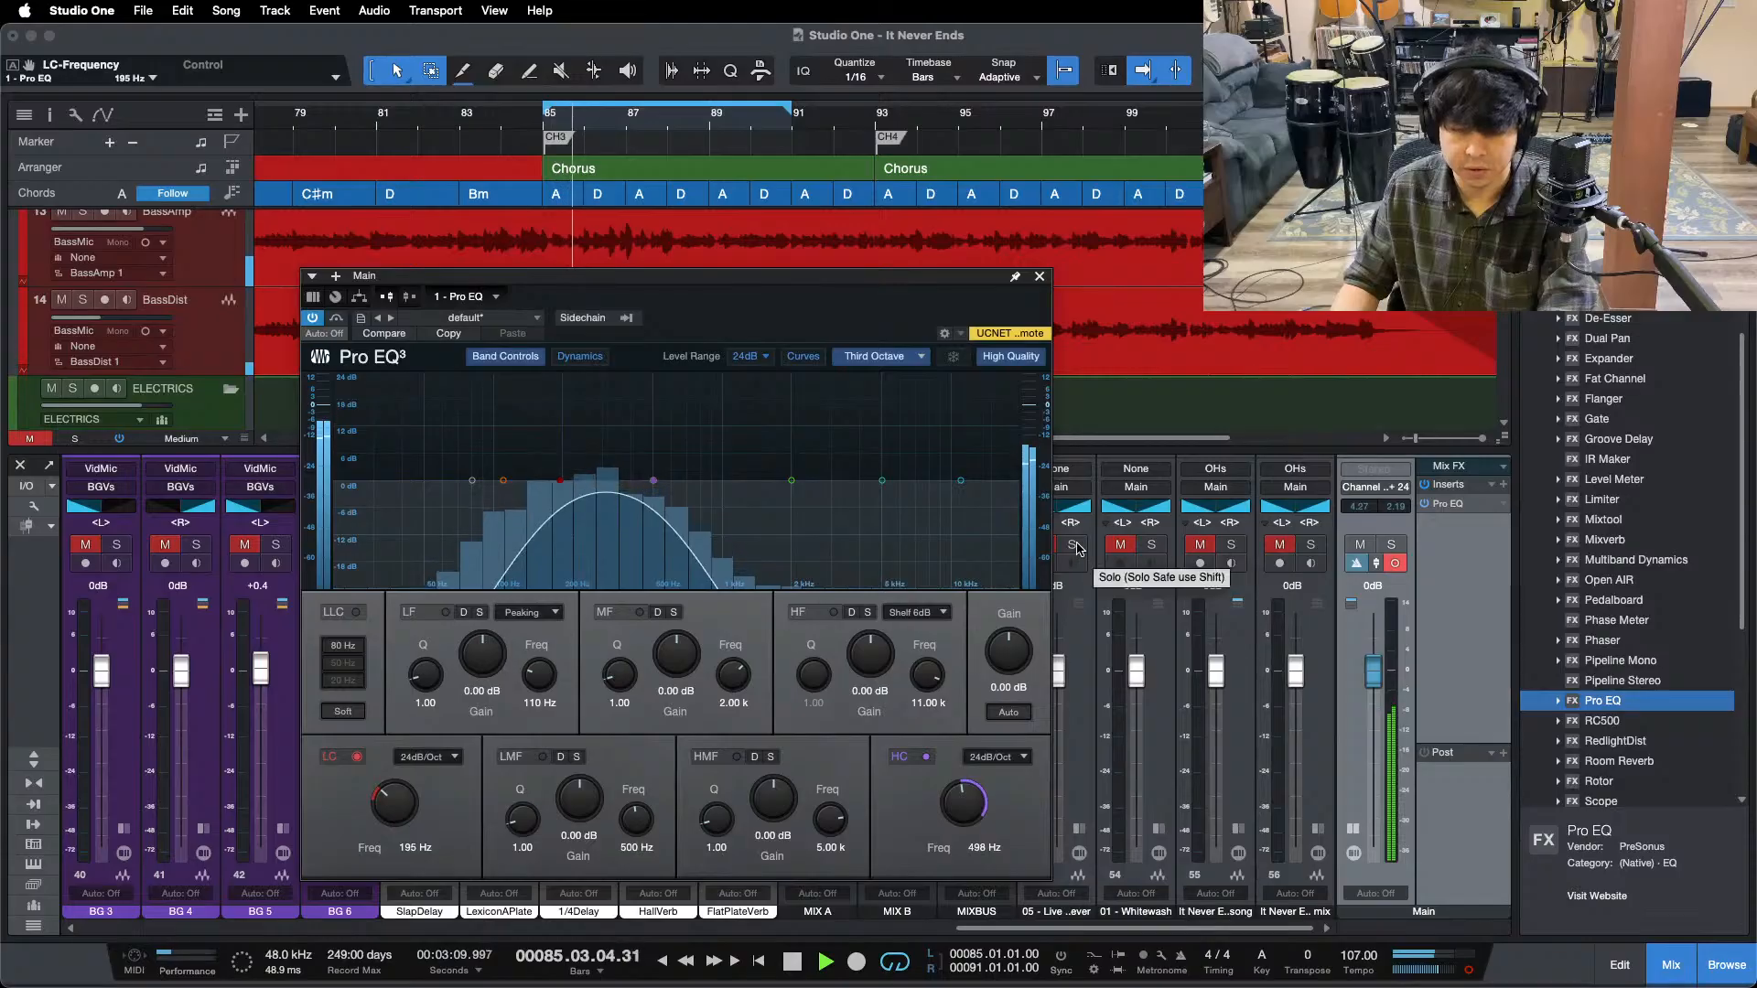
# - Compare the mix's 195–498 Hz band with the soloed 05 - Live reference, the It Never E...song reference, and 05 - Live again
pyautogui.click(1076, 546)
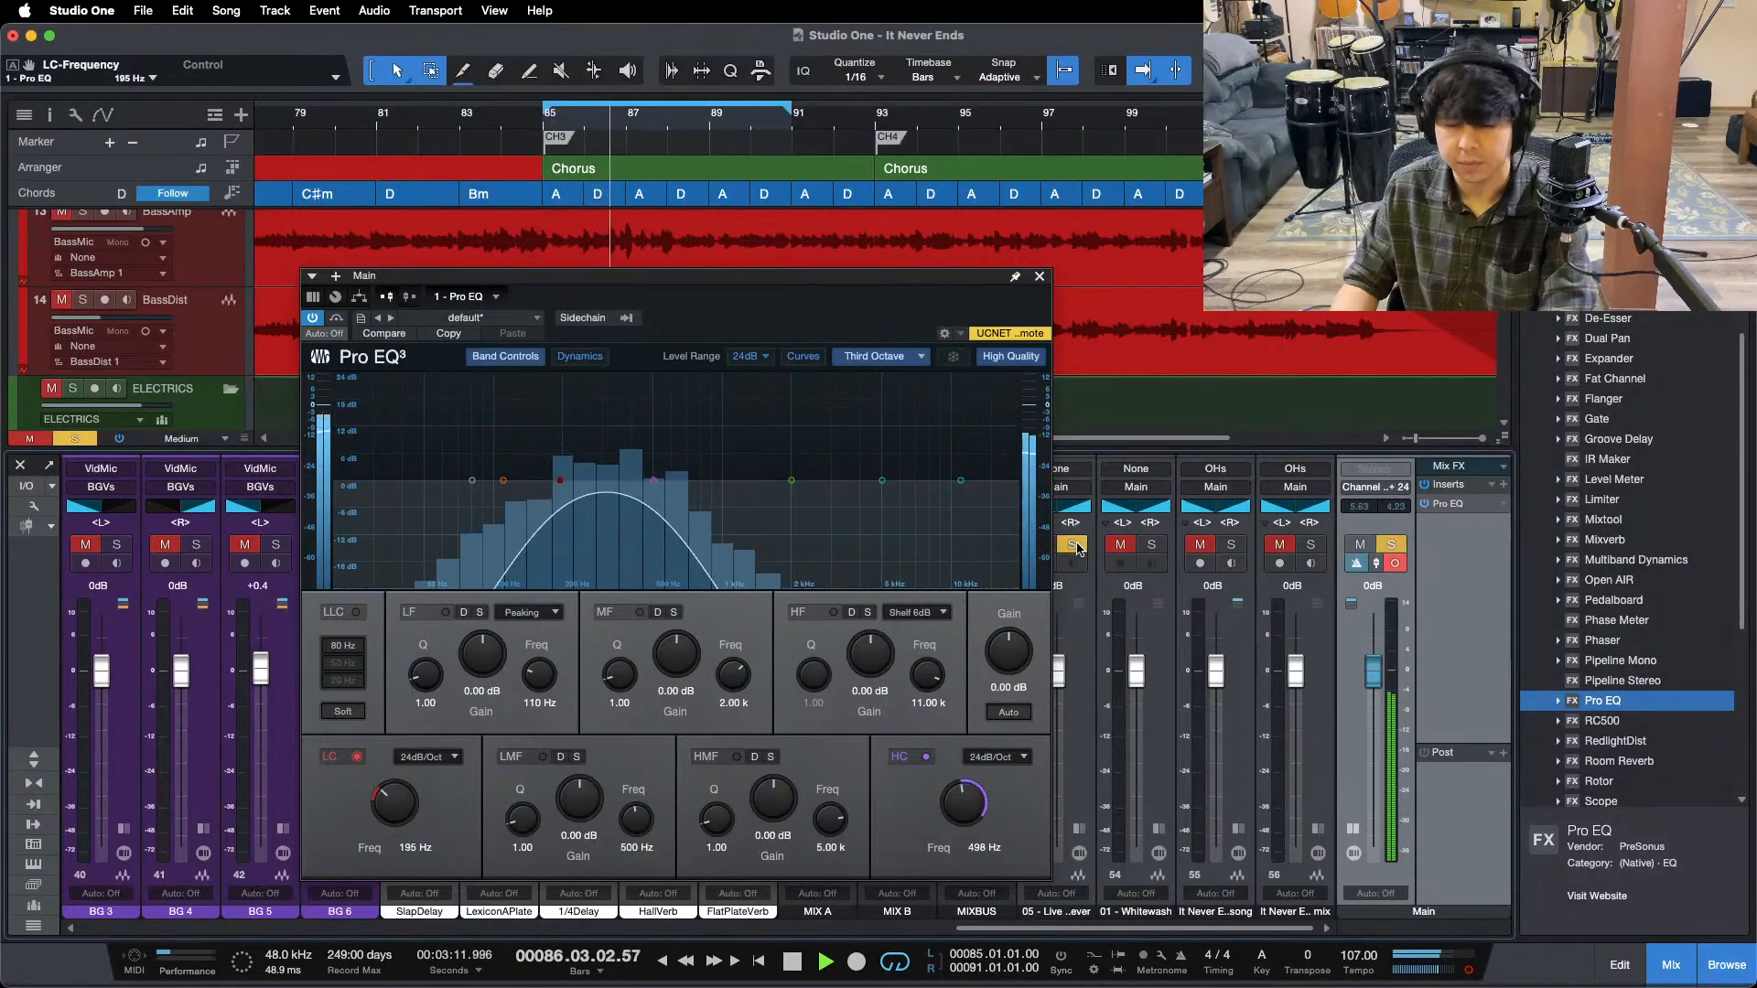
pyautogui.click(1077, 546)
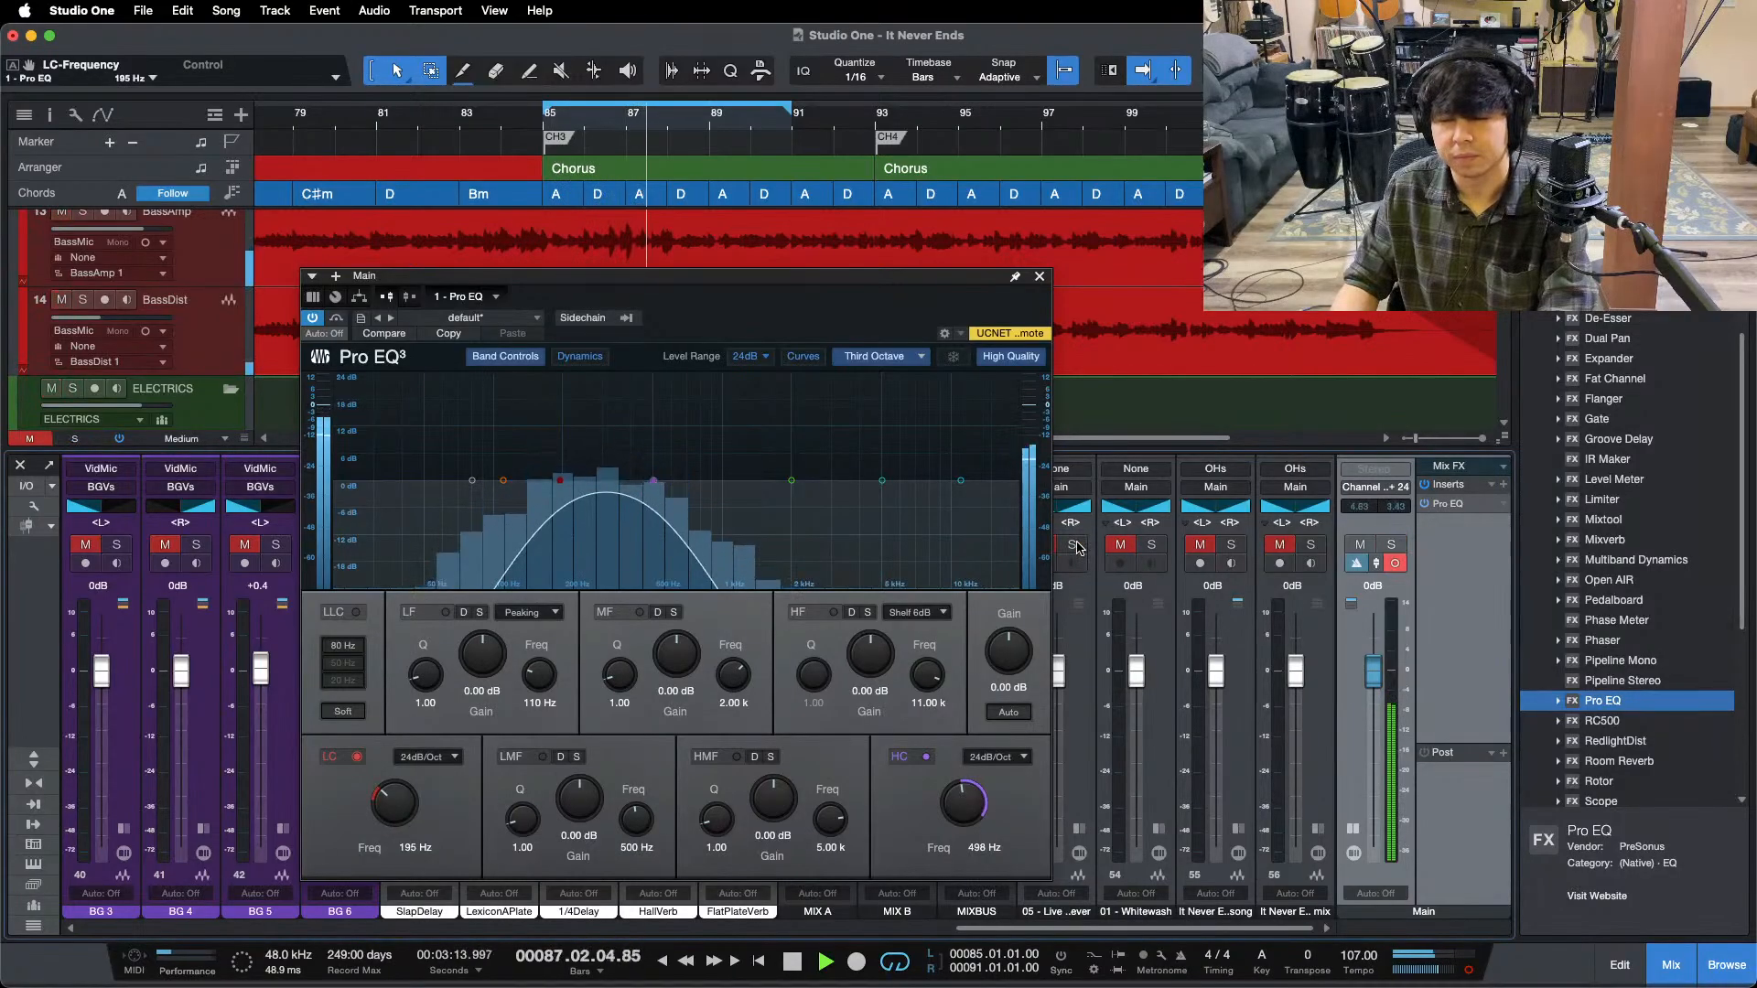
pyautogui.click(1077, 547)
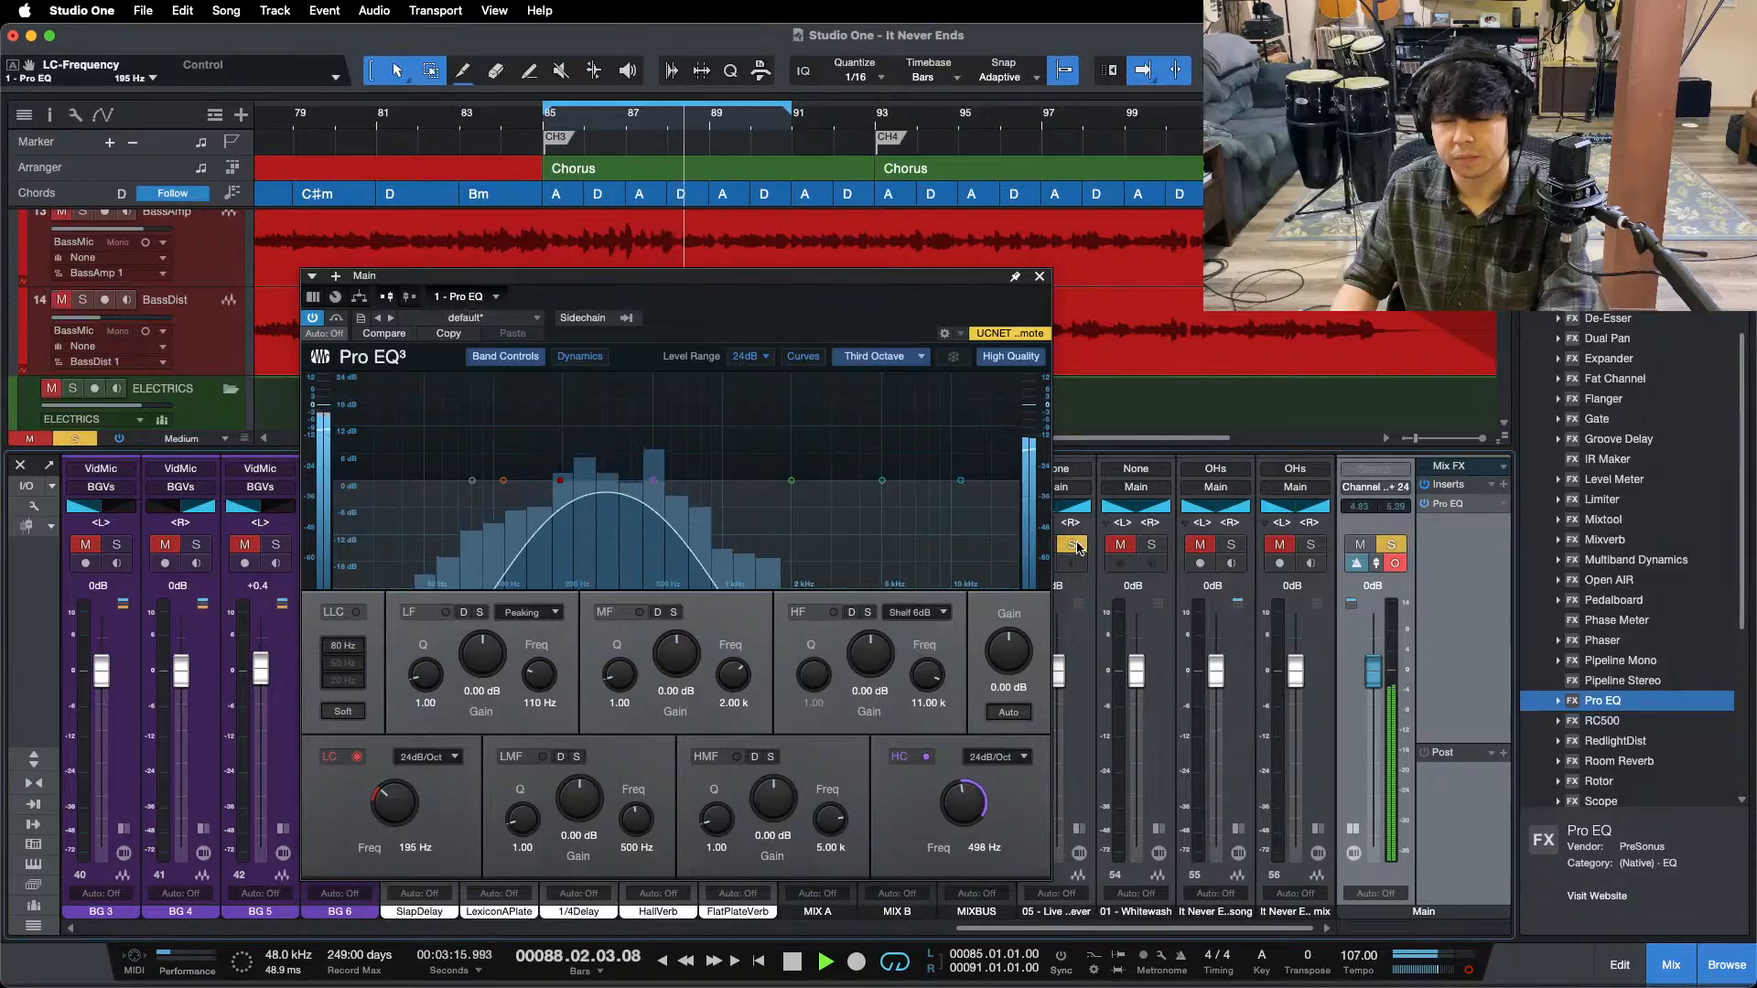
pyautogui.click(1076, 546)
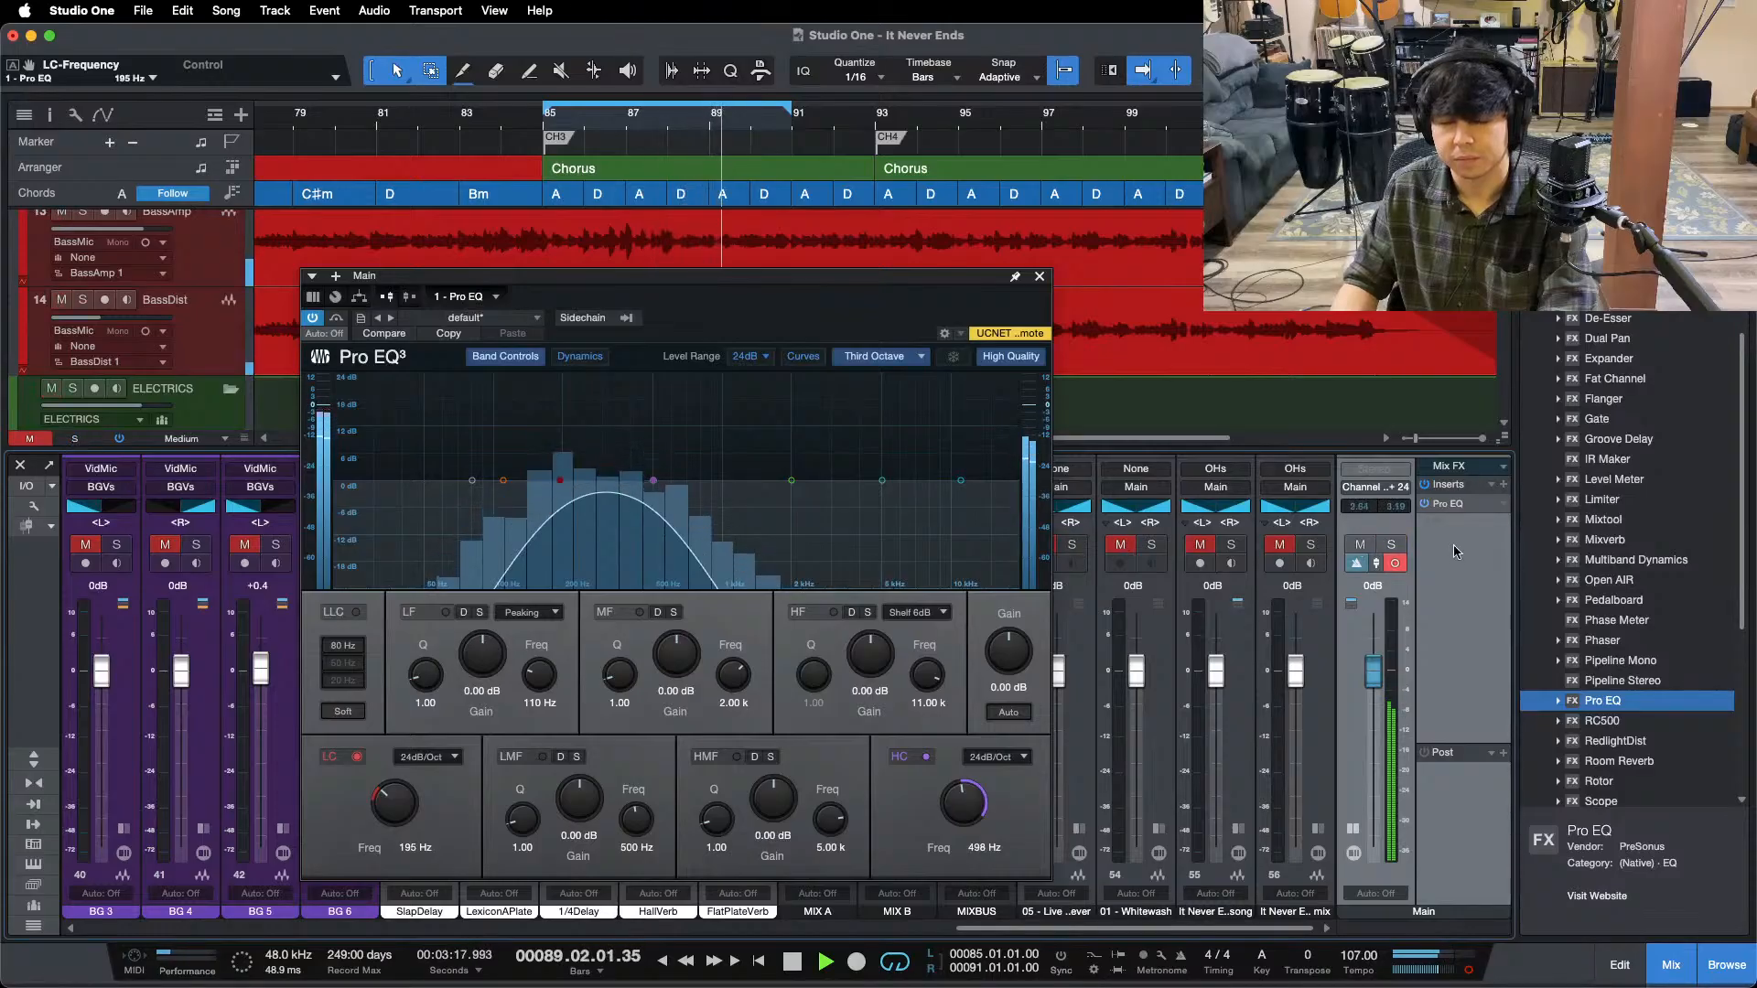
pyautogui.click(1229, 547)
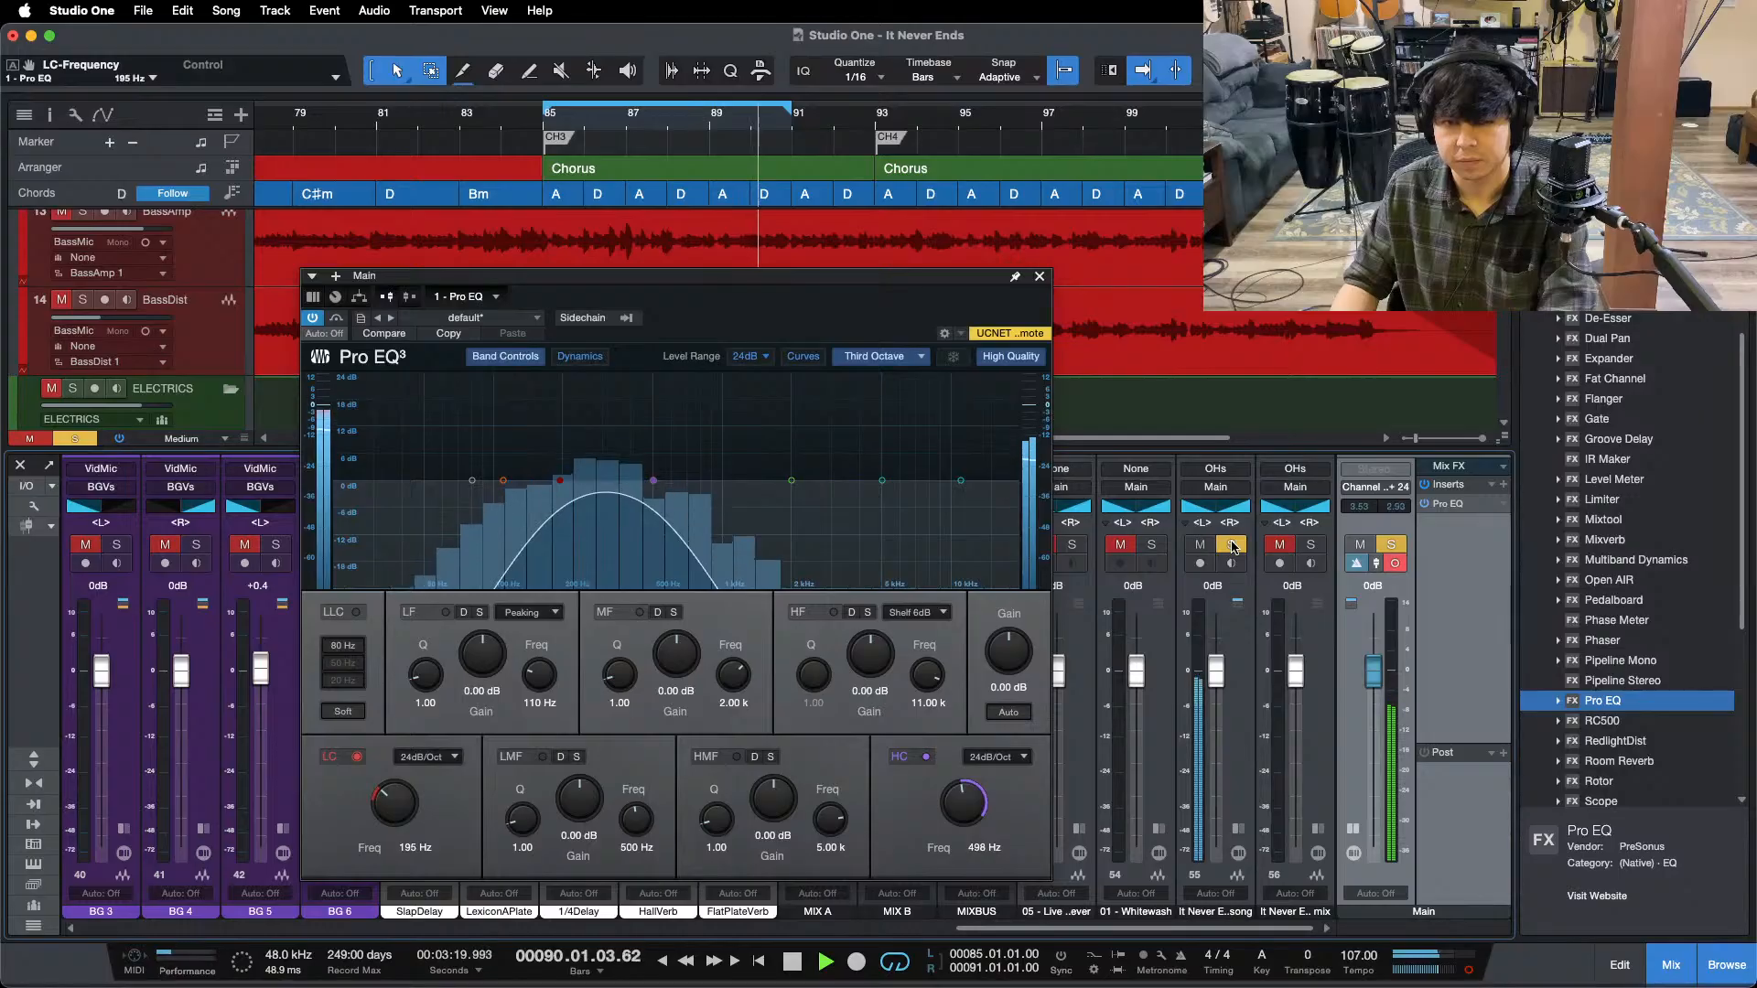
pyautogui.click(1231, 546)
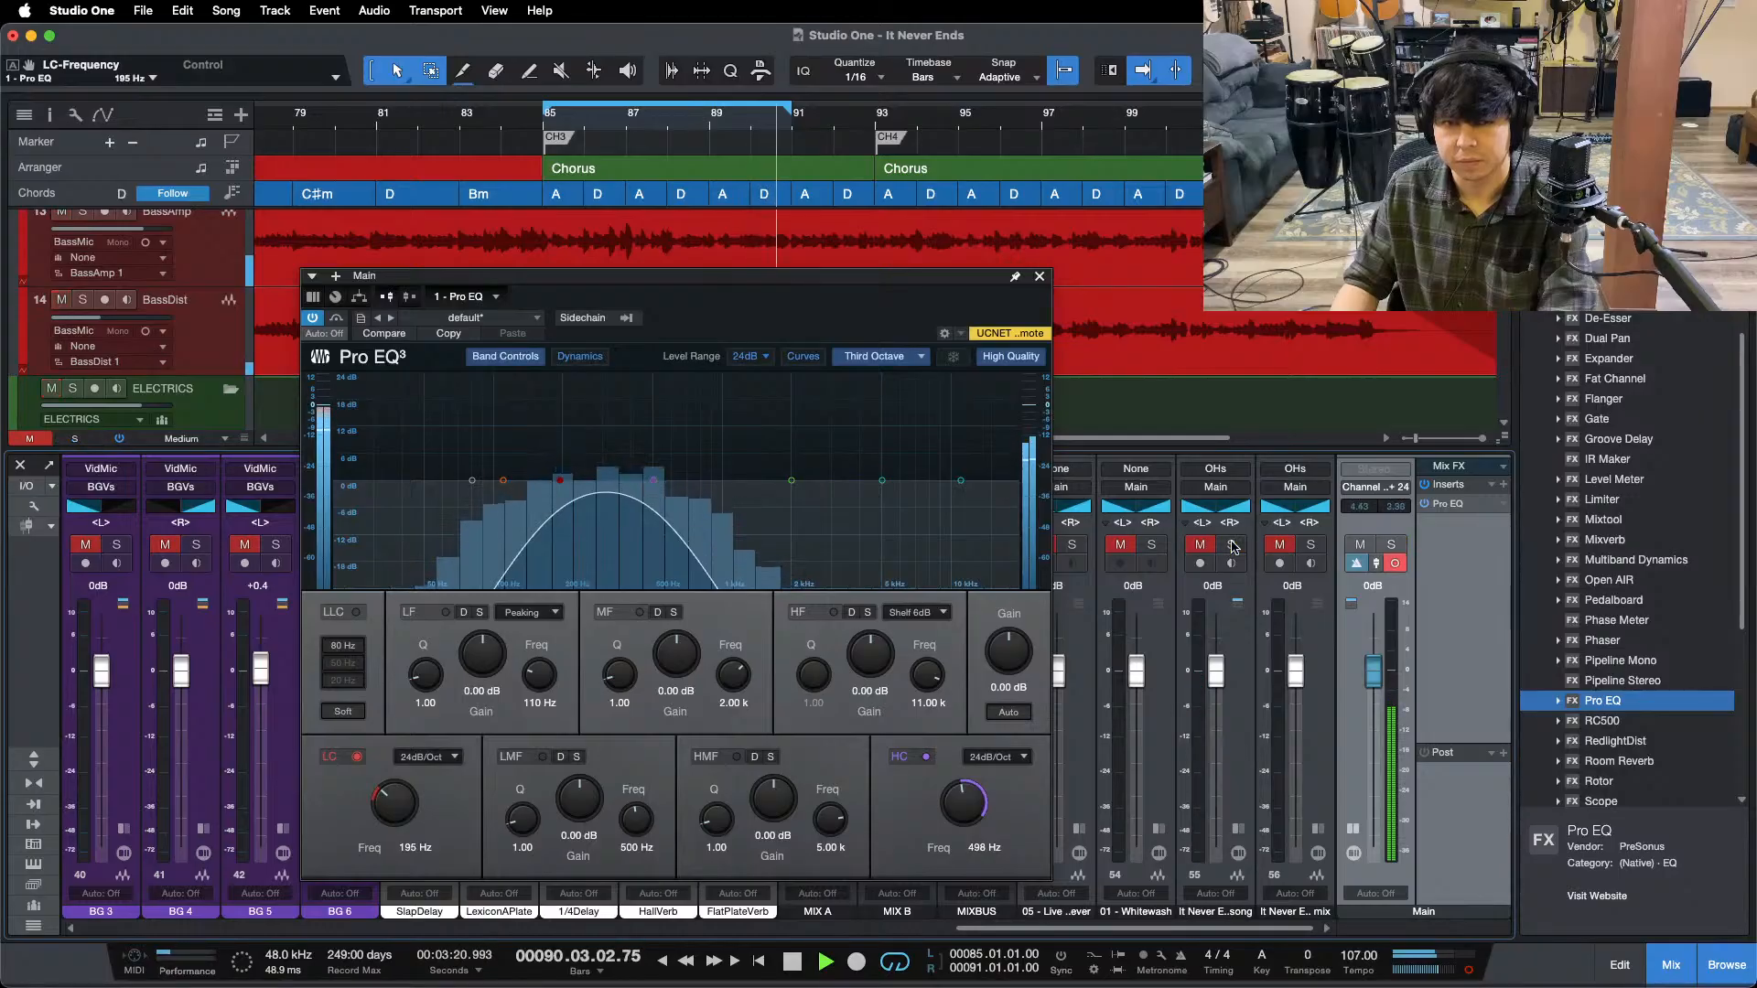
pyautogui.click(1073, 546)
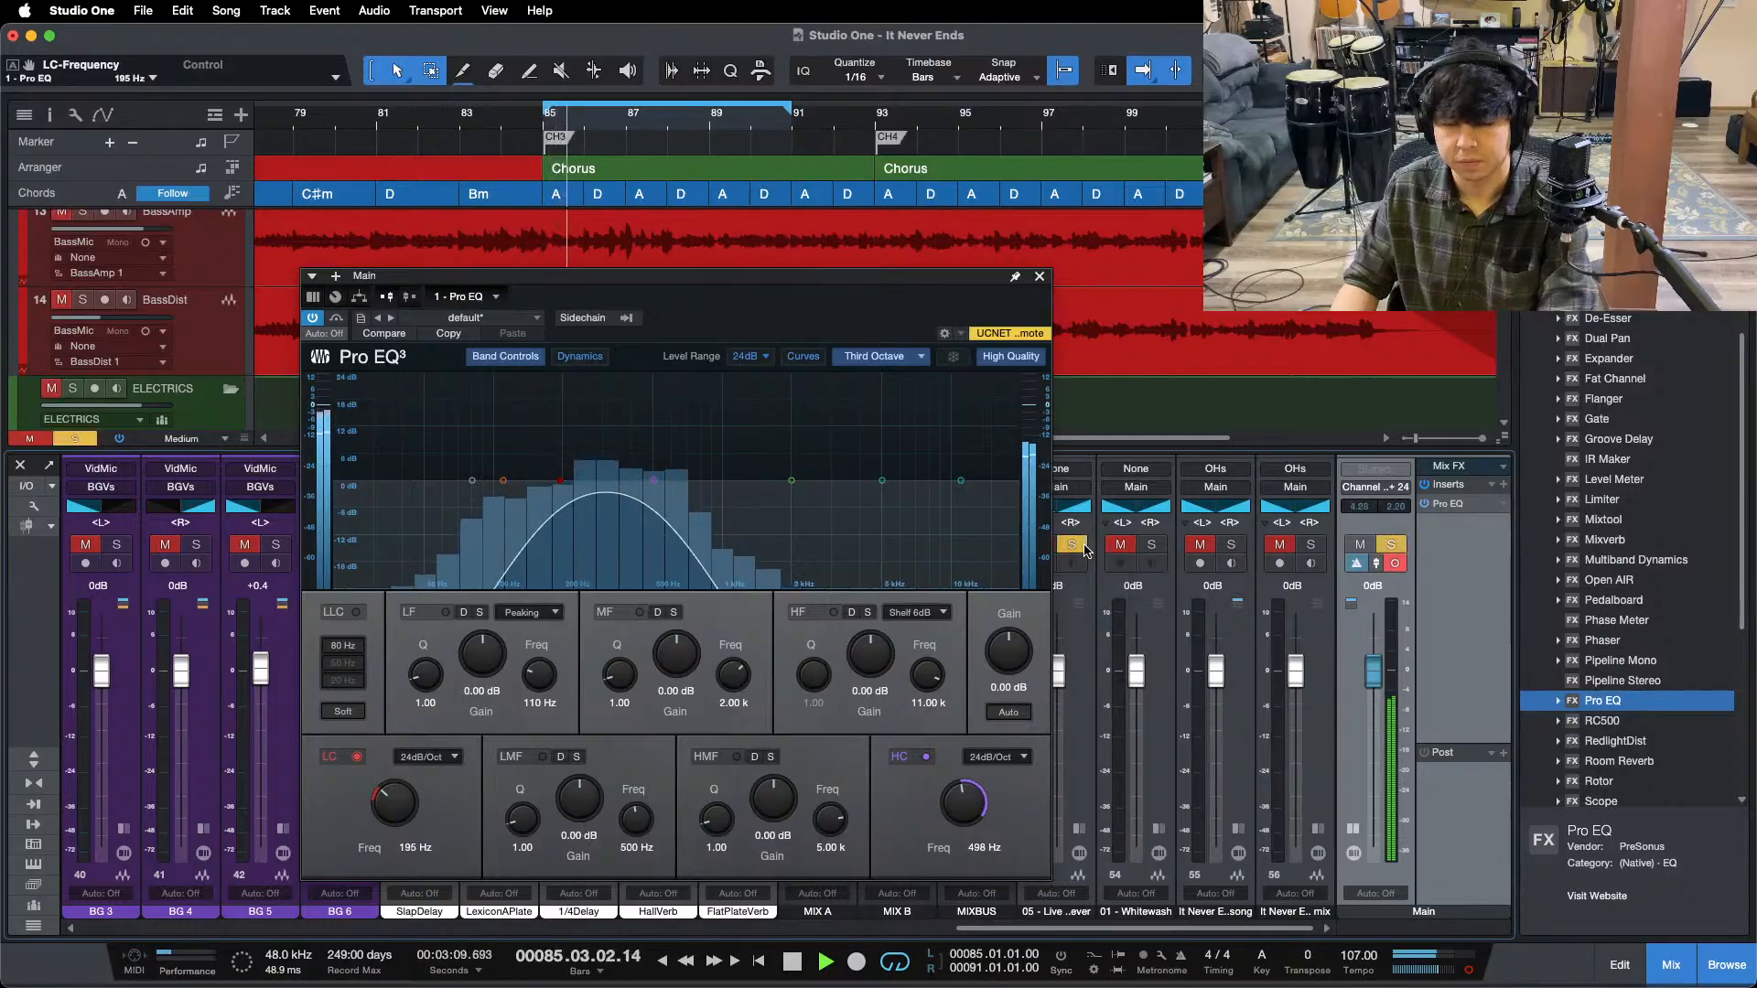
pyautogui.click(1082, 547)
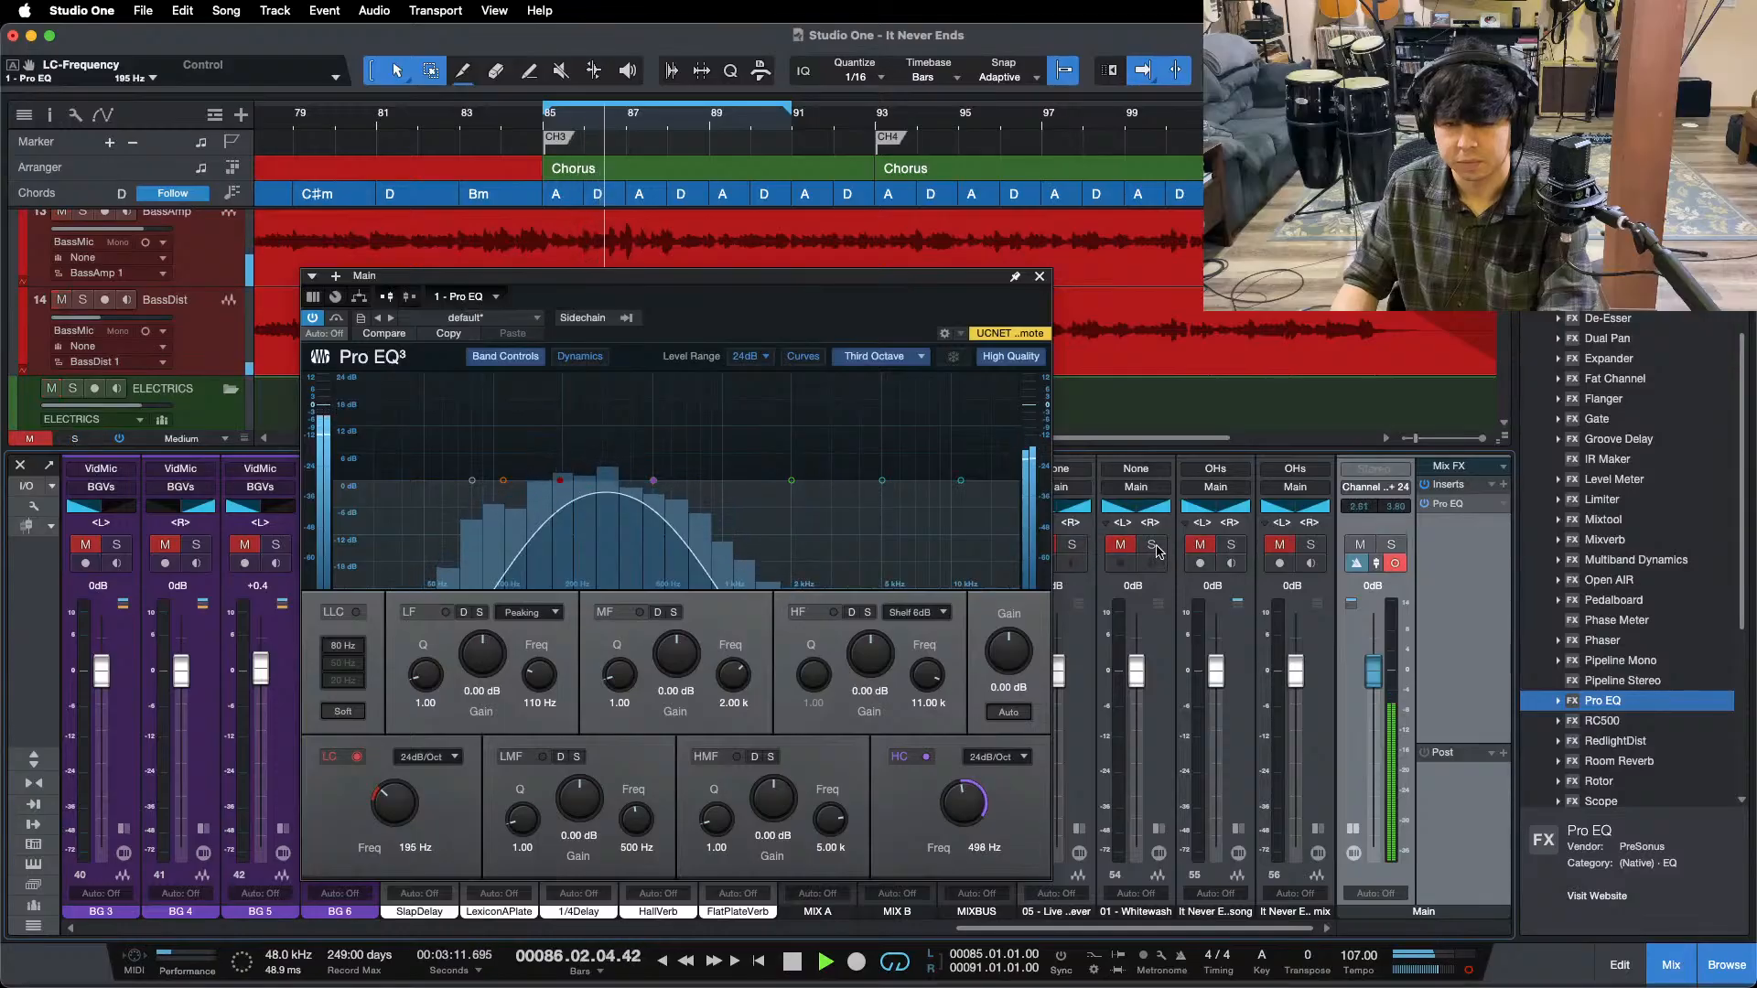
# - Compare the same band of the mix with the soloed 01 - Whitewash reference, and repeatedly with the It Never E...song reference
pyautogui.click(1153, 546)
pyautogui.click(1155, 548)
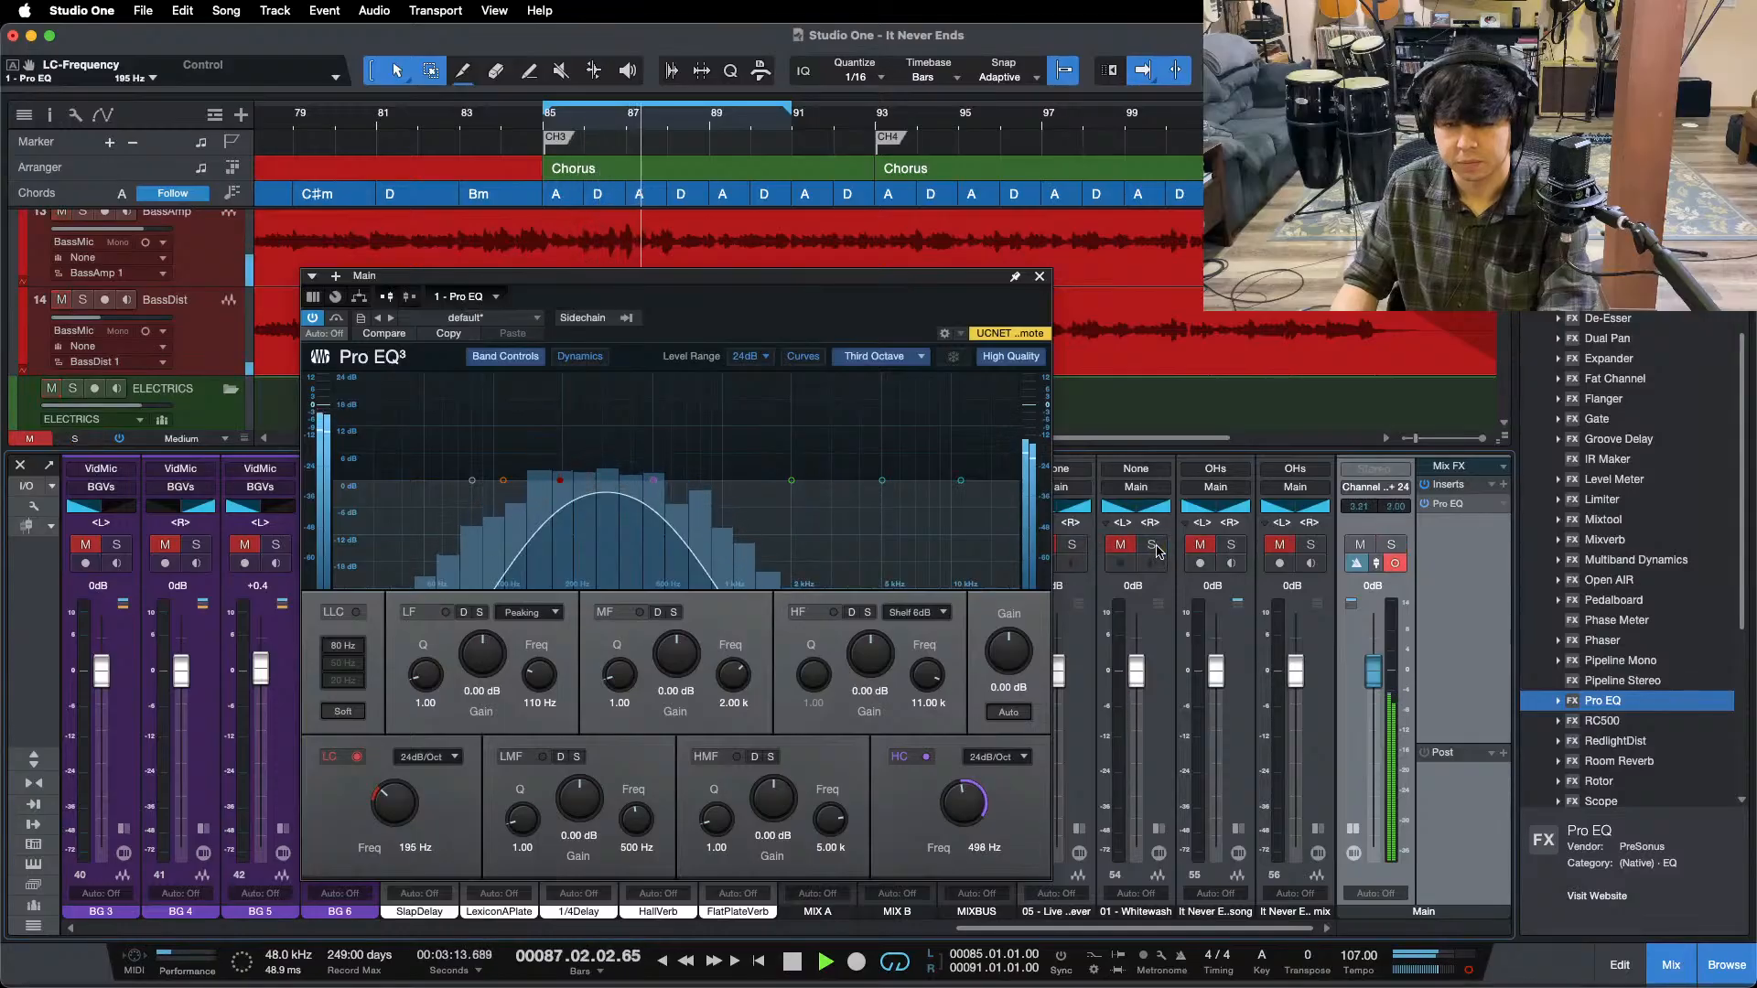
pyautogui.click(1153, 547)
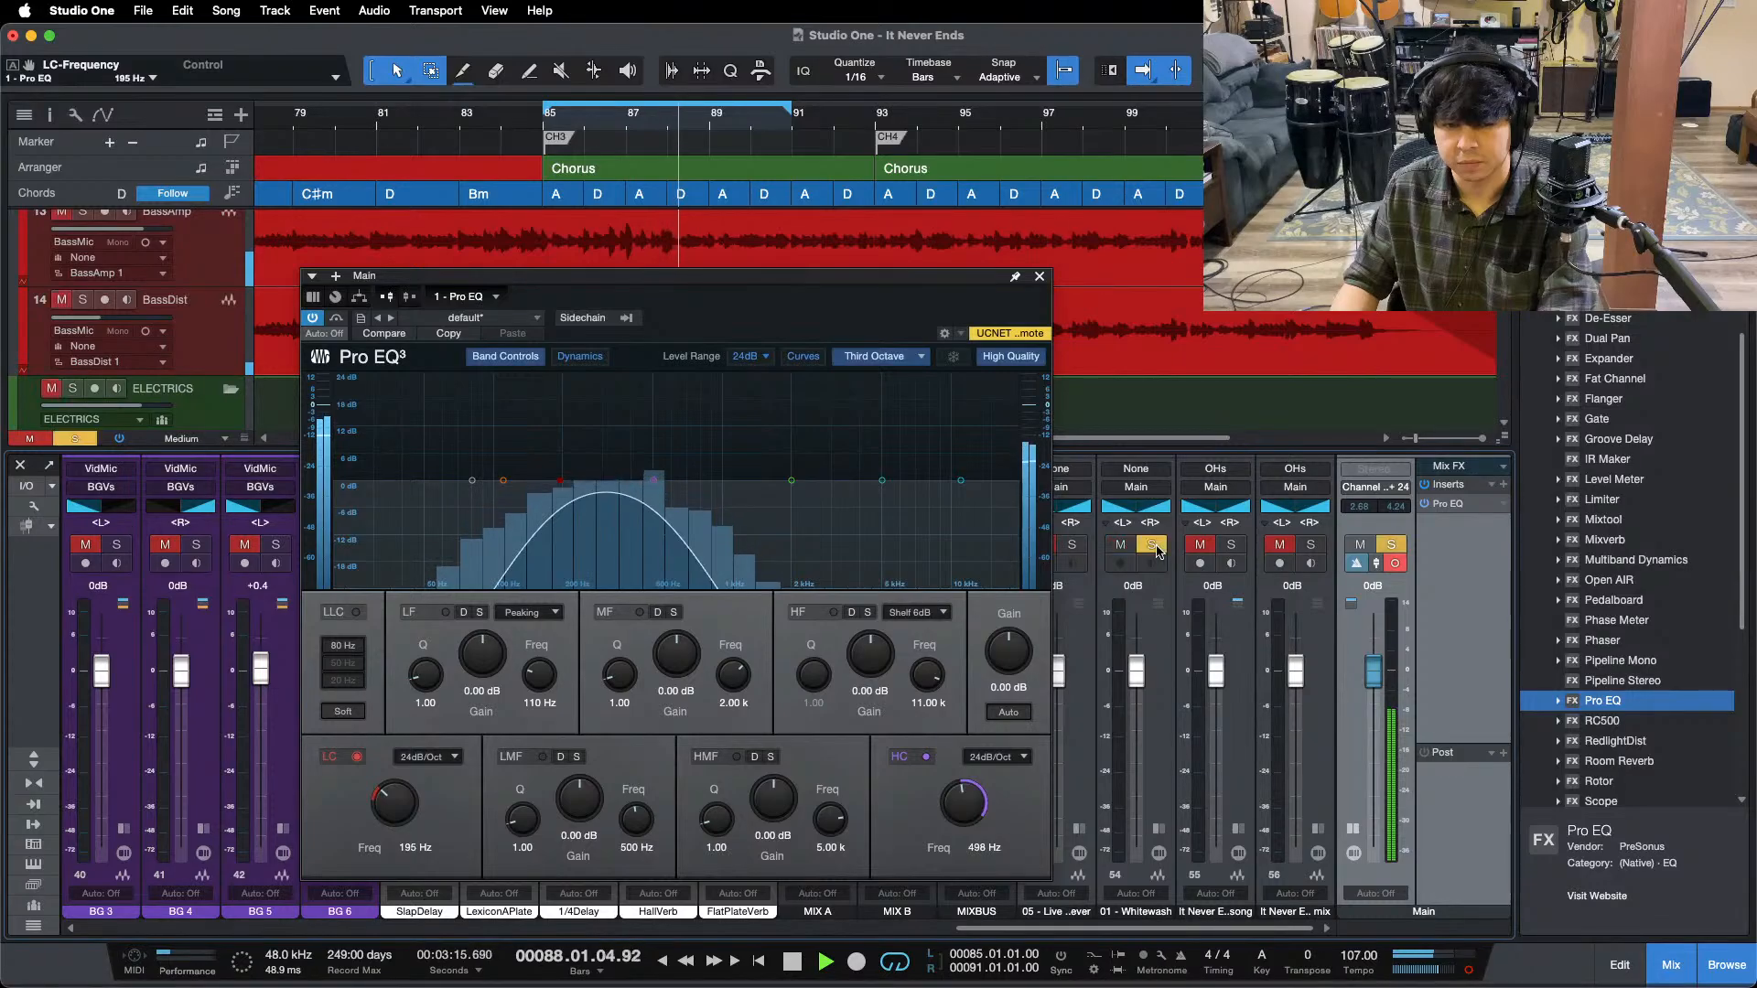
pyautogui.click(1153, 546)
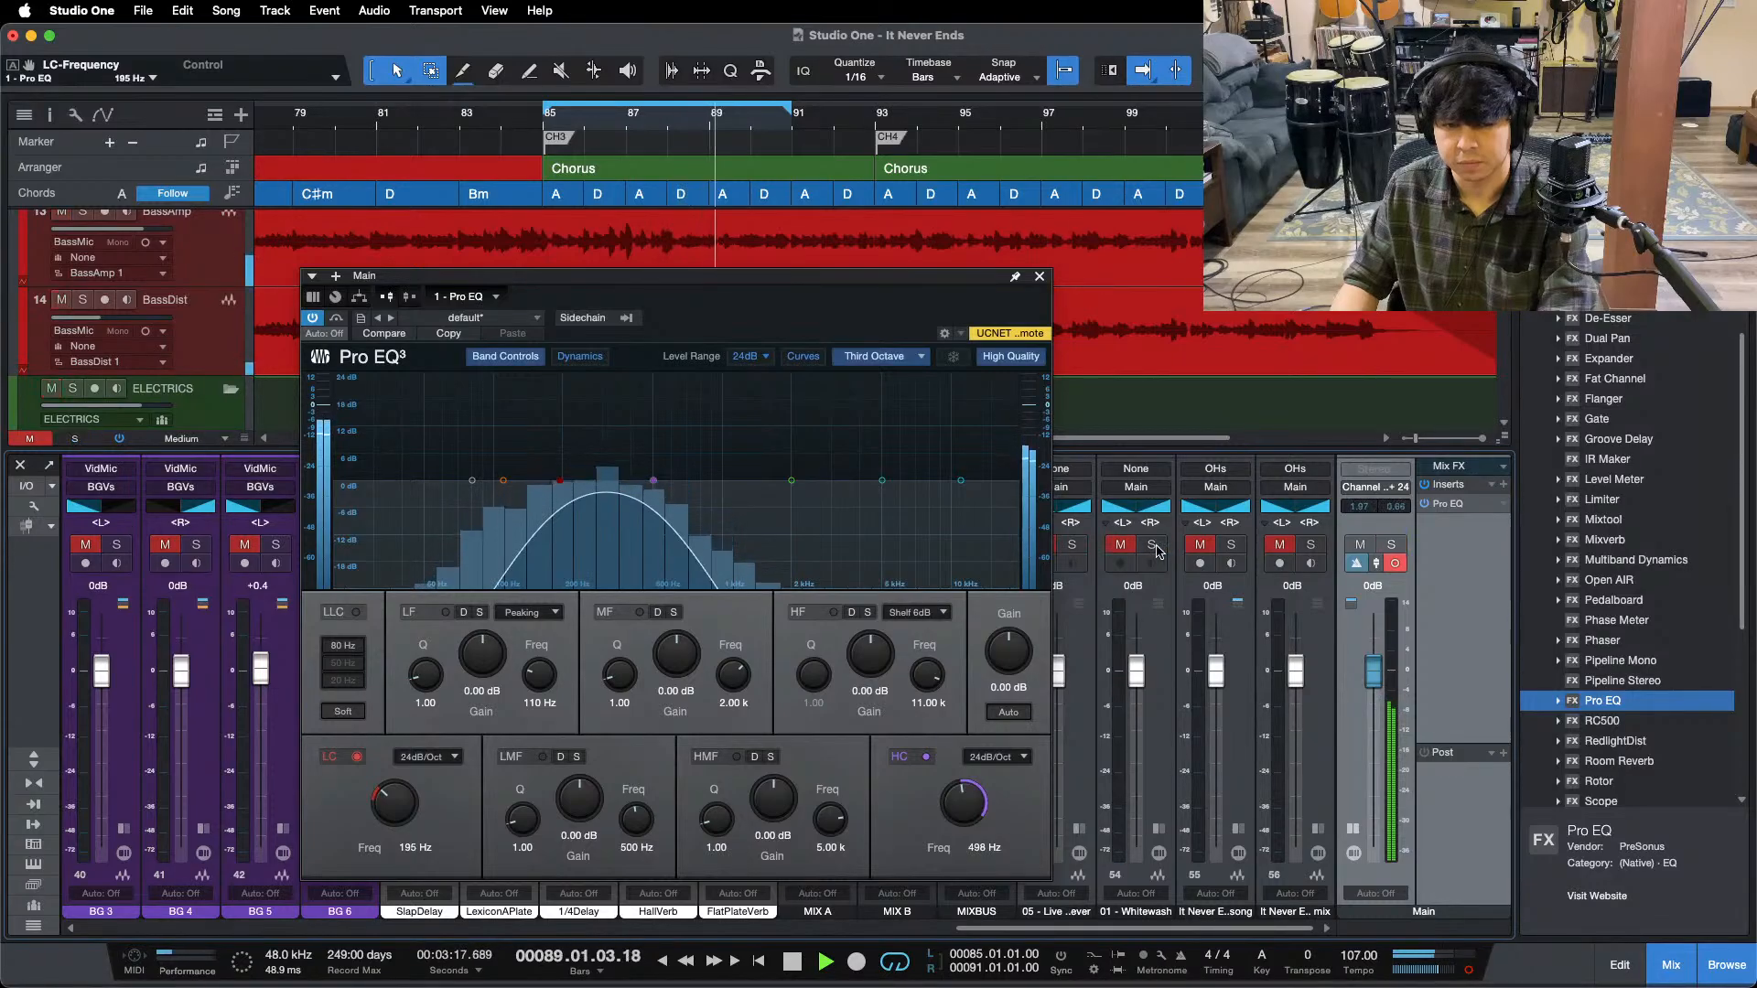
pyautogui.click(1232, 546)
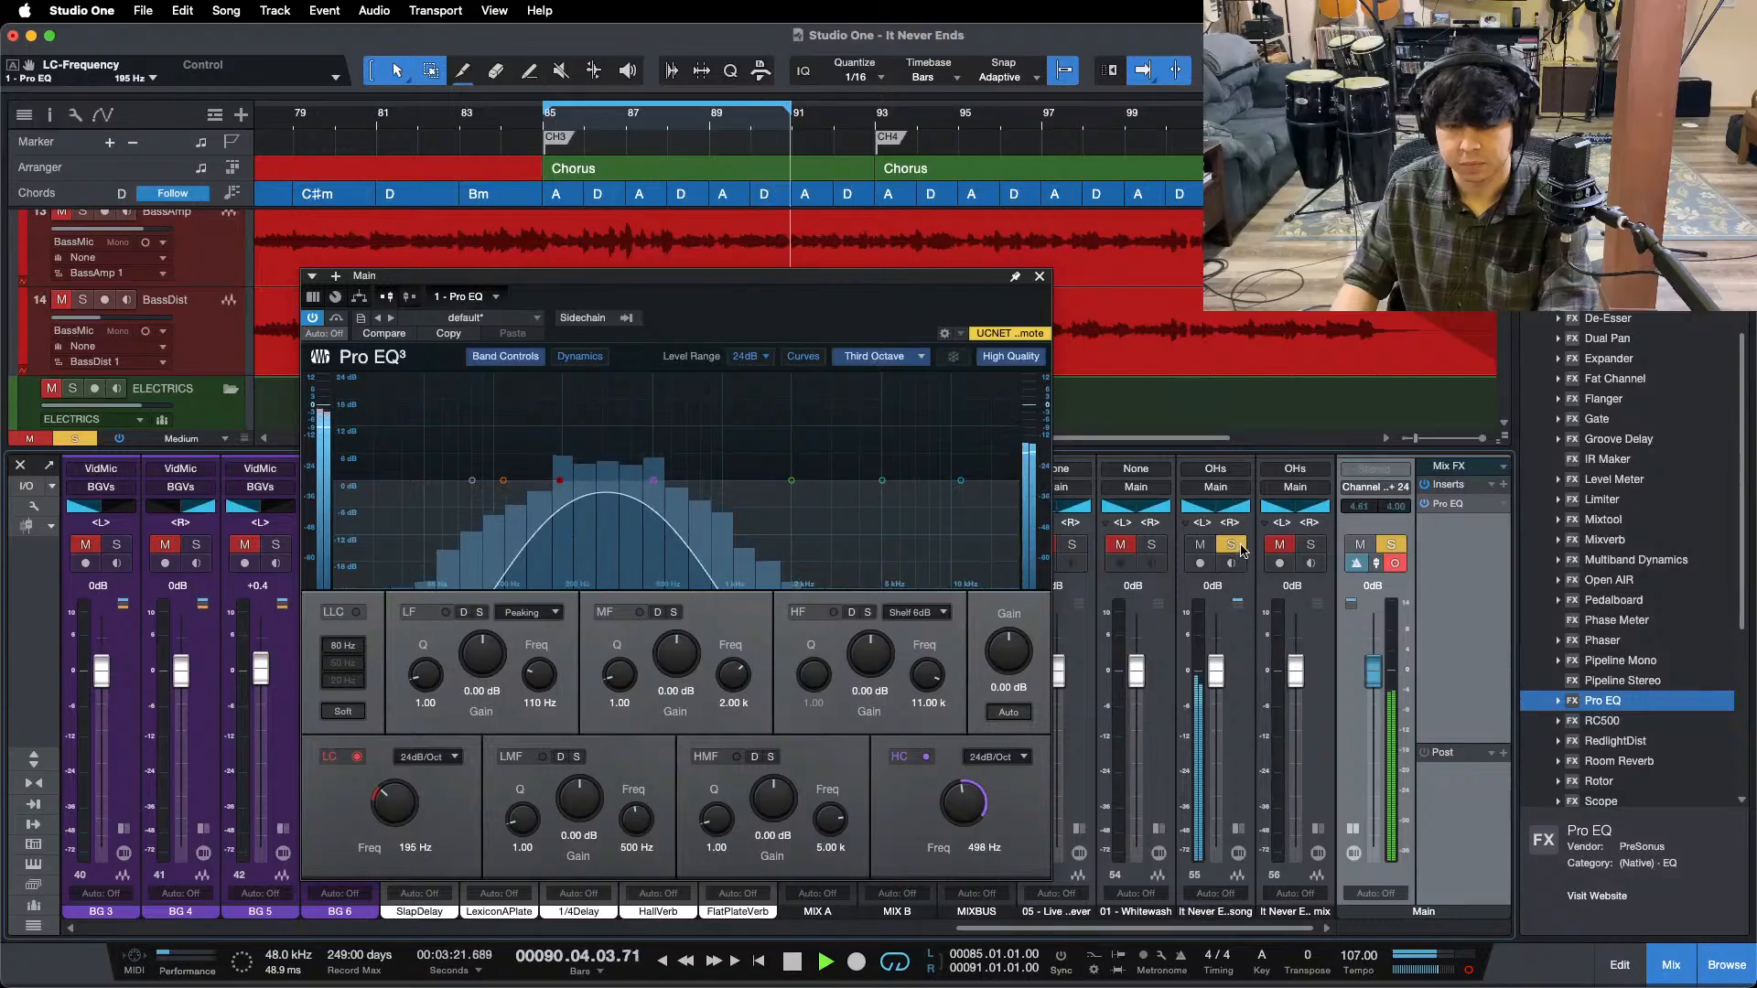
pyautogui.click(1233, 546)
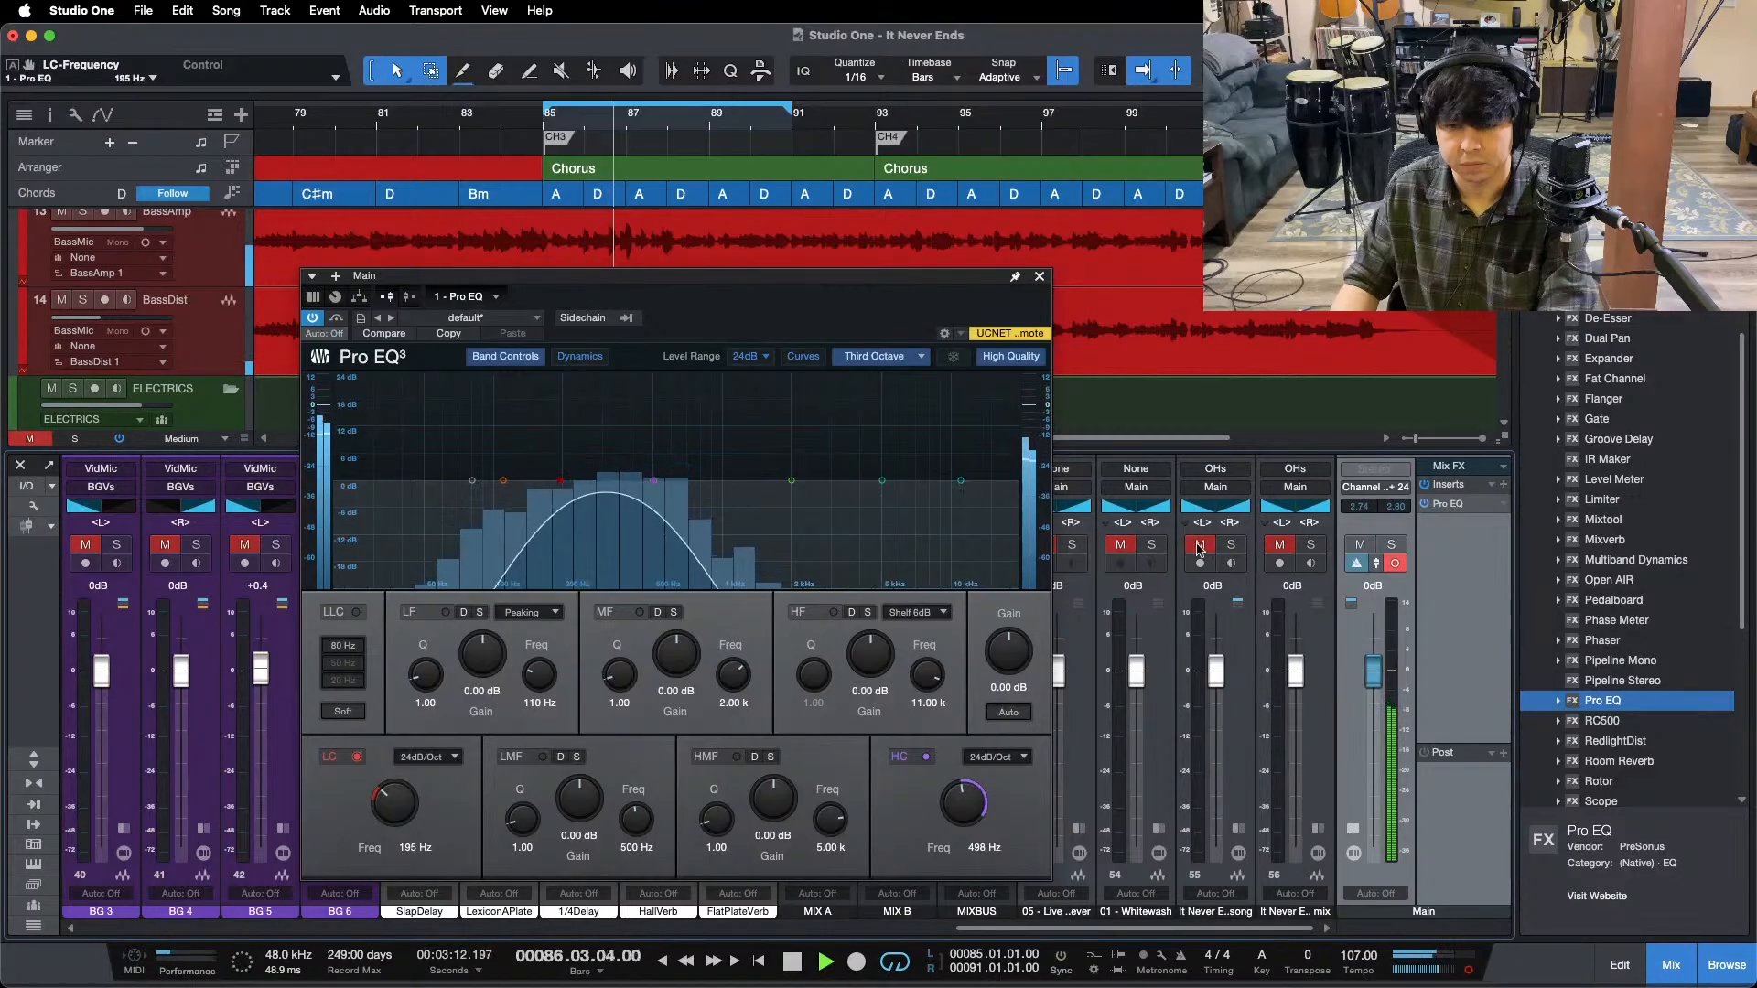
pyautogui.click(1231, 545)
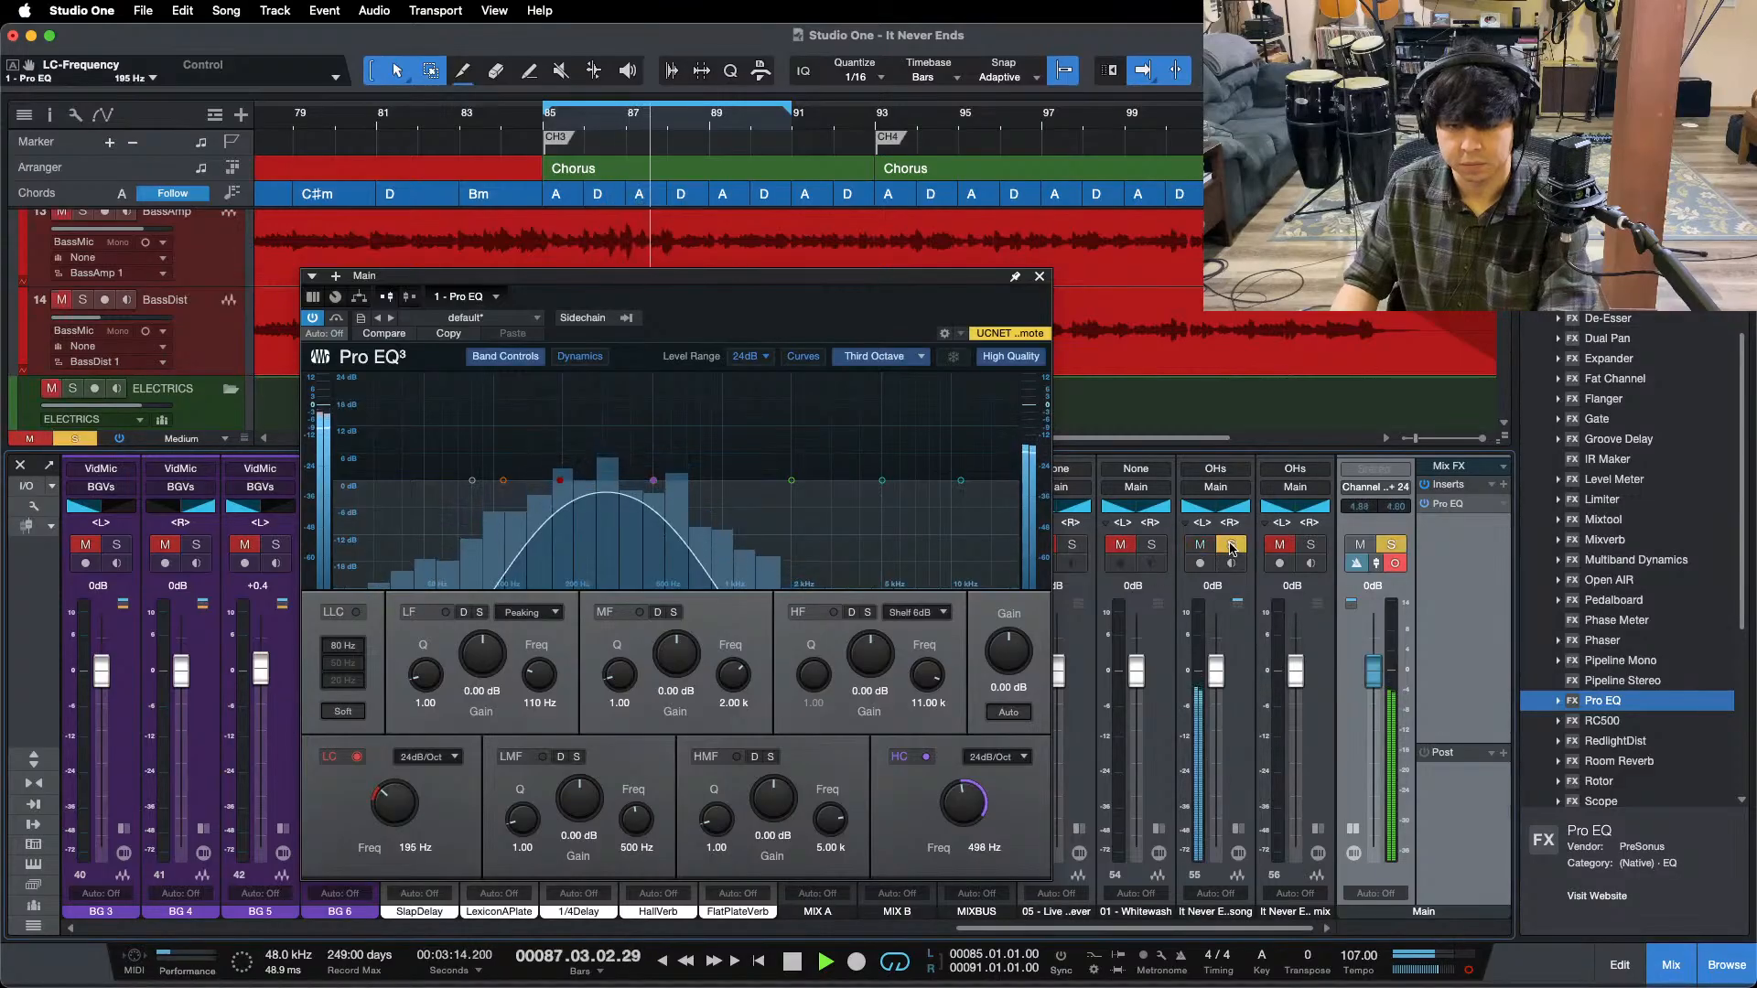
pyautogui.click(1231, 546)
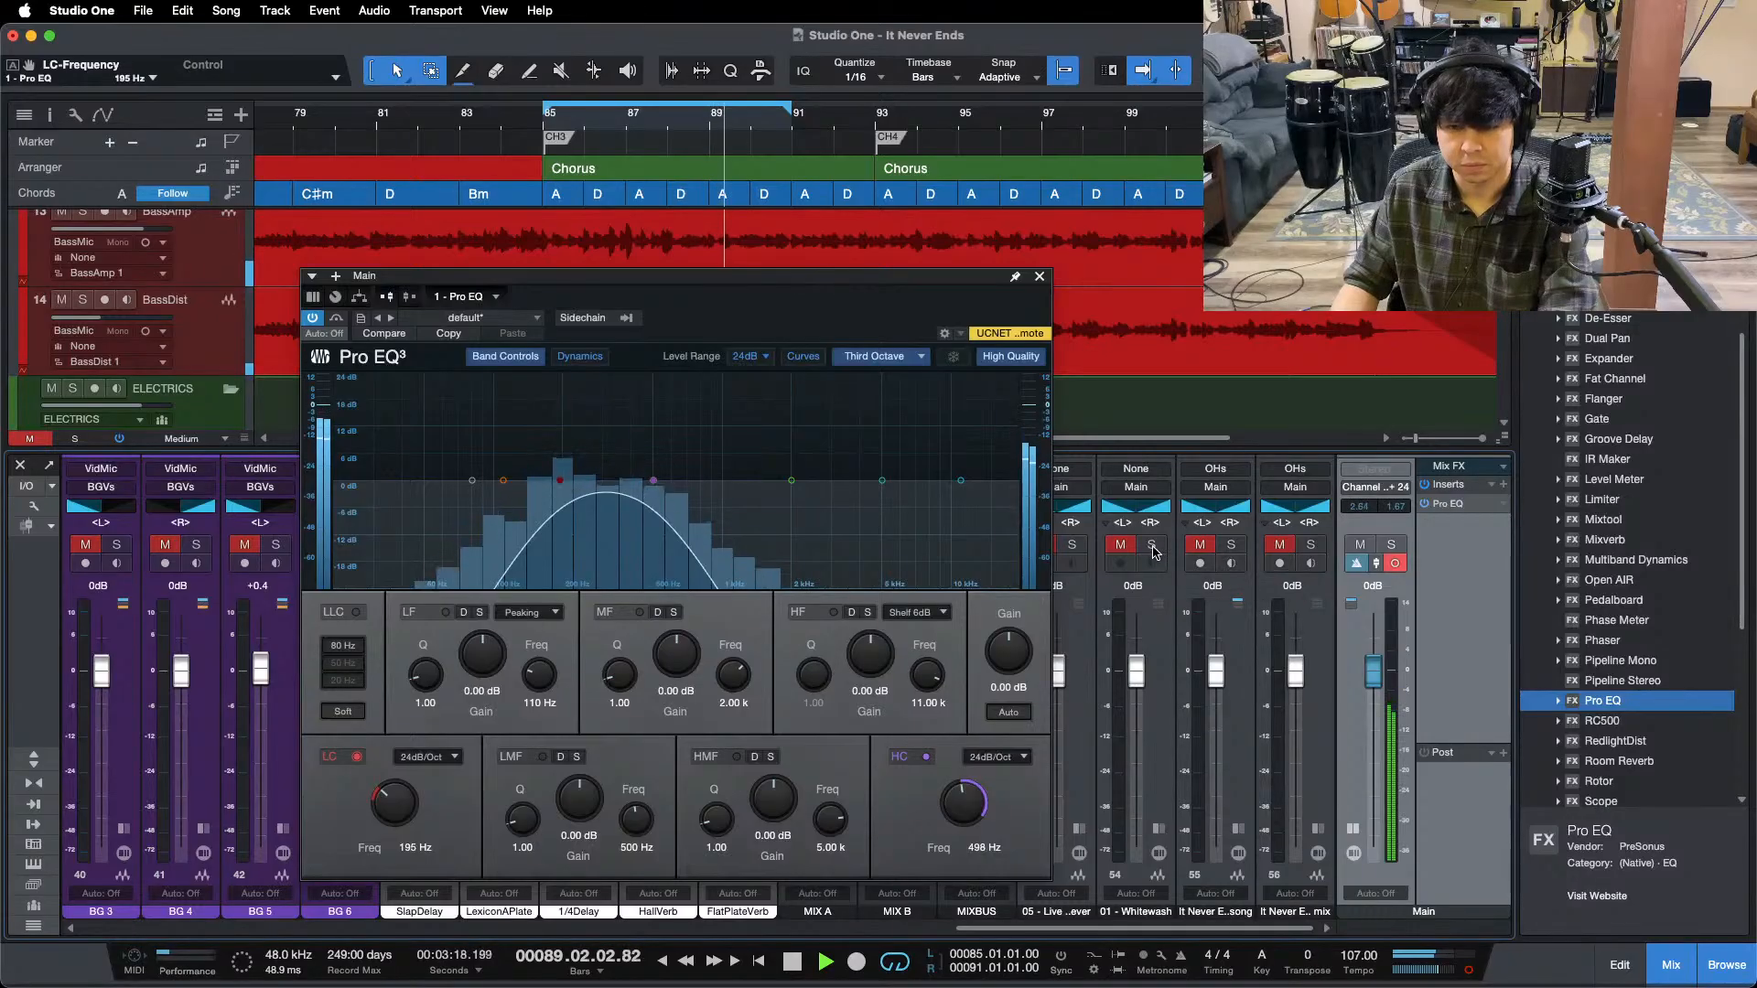
# - Replay the chorus loop and solo the 05 - Live, 01 - Whitewash and channel 55 references in turn against the mix
pyautogui.press('KP_1')
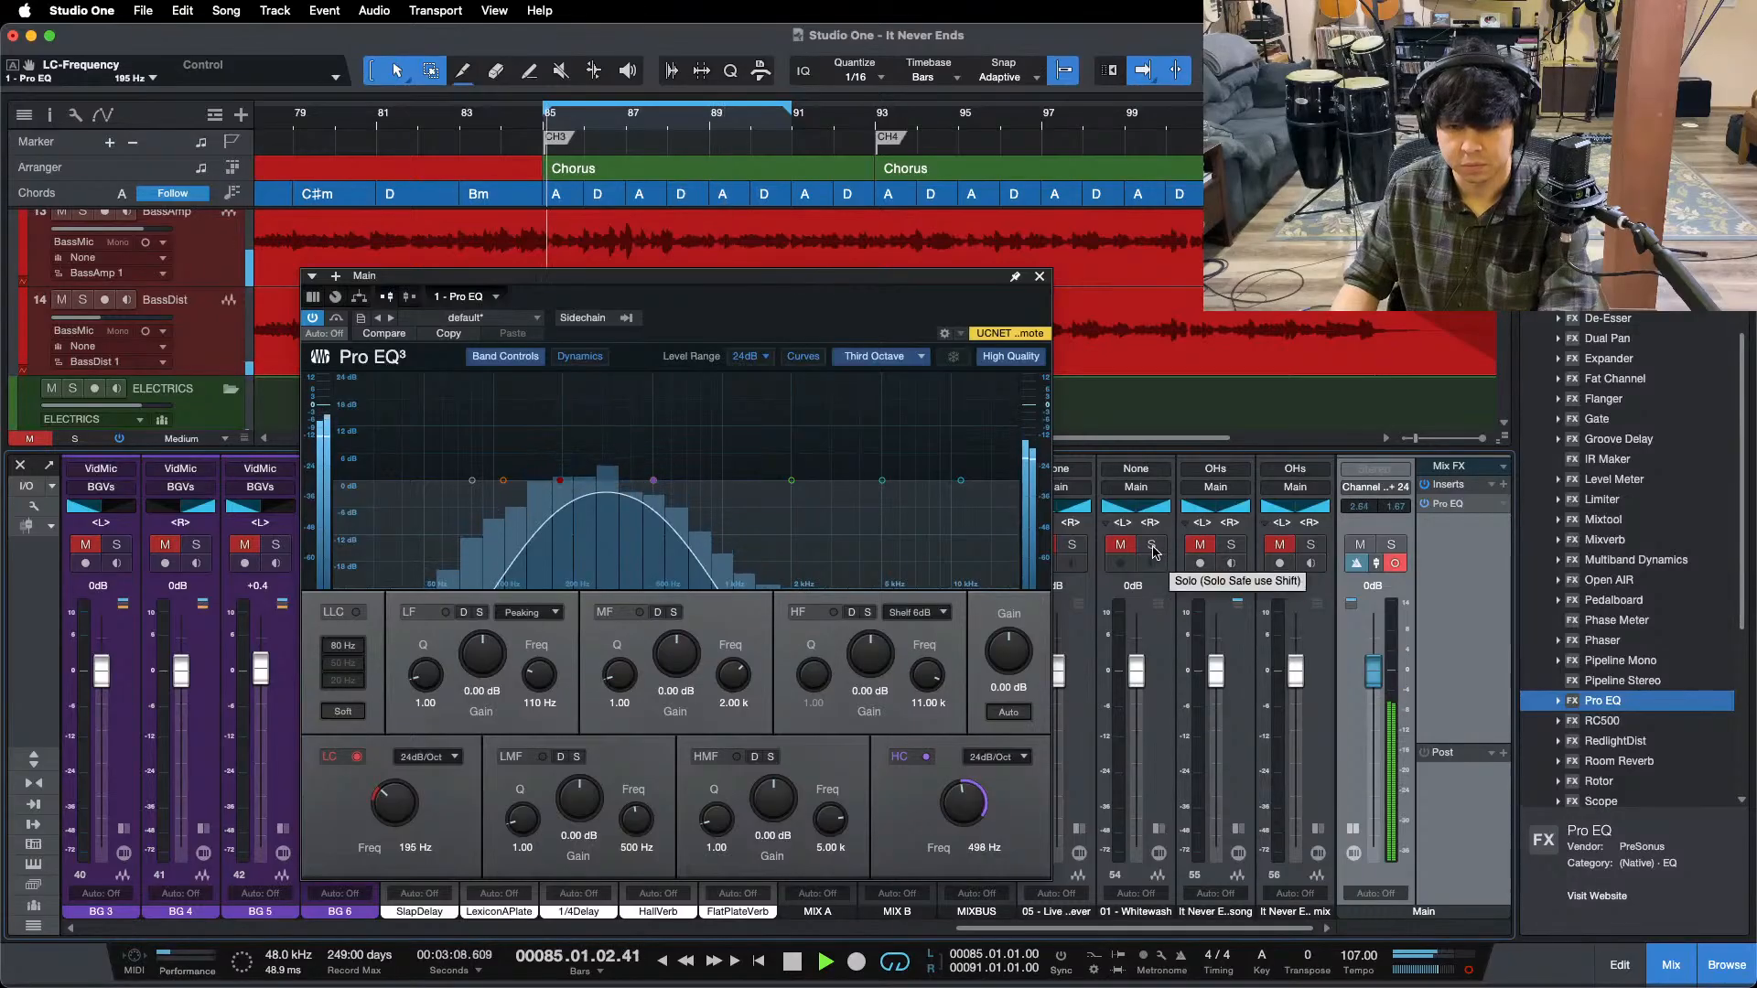
pyautogui.click(1073, 546)
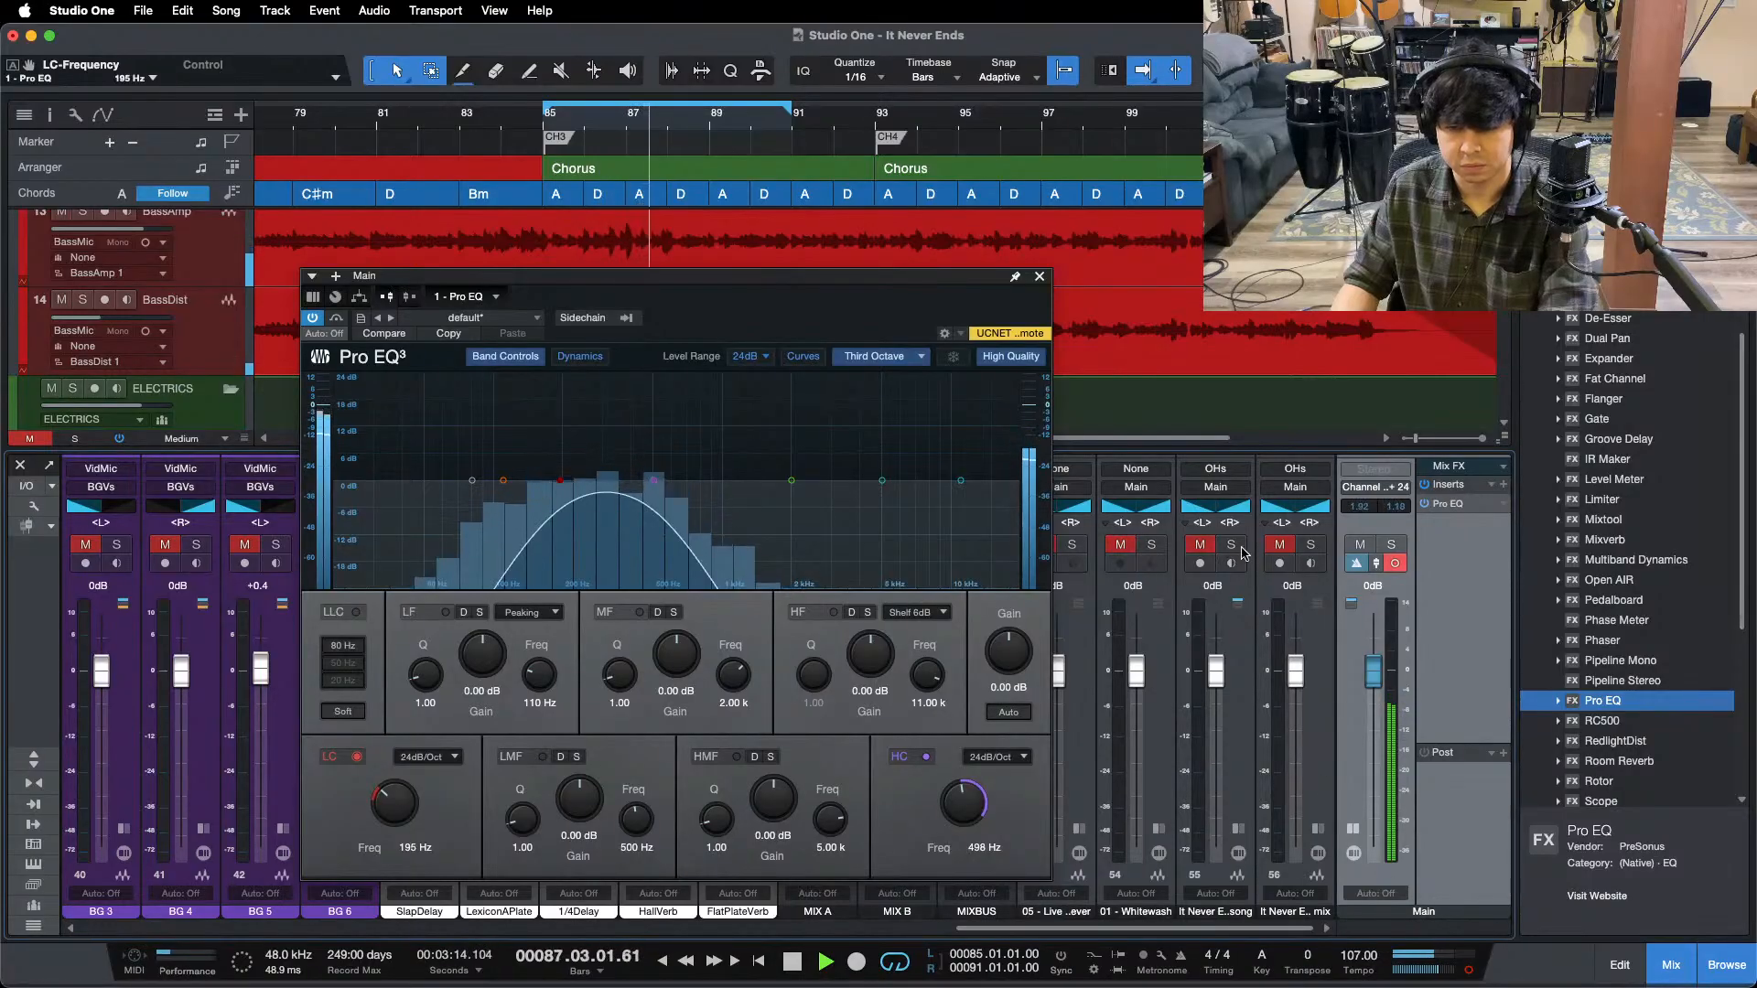
pyautogui.click(1153, 546)
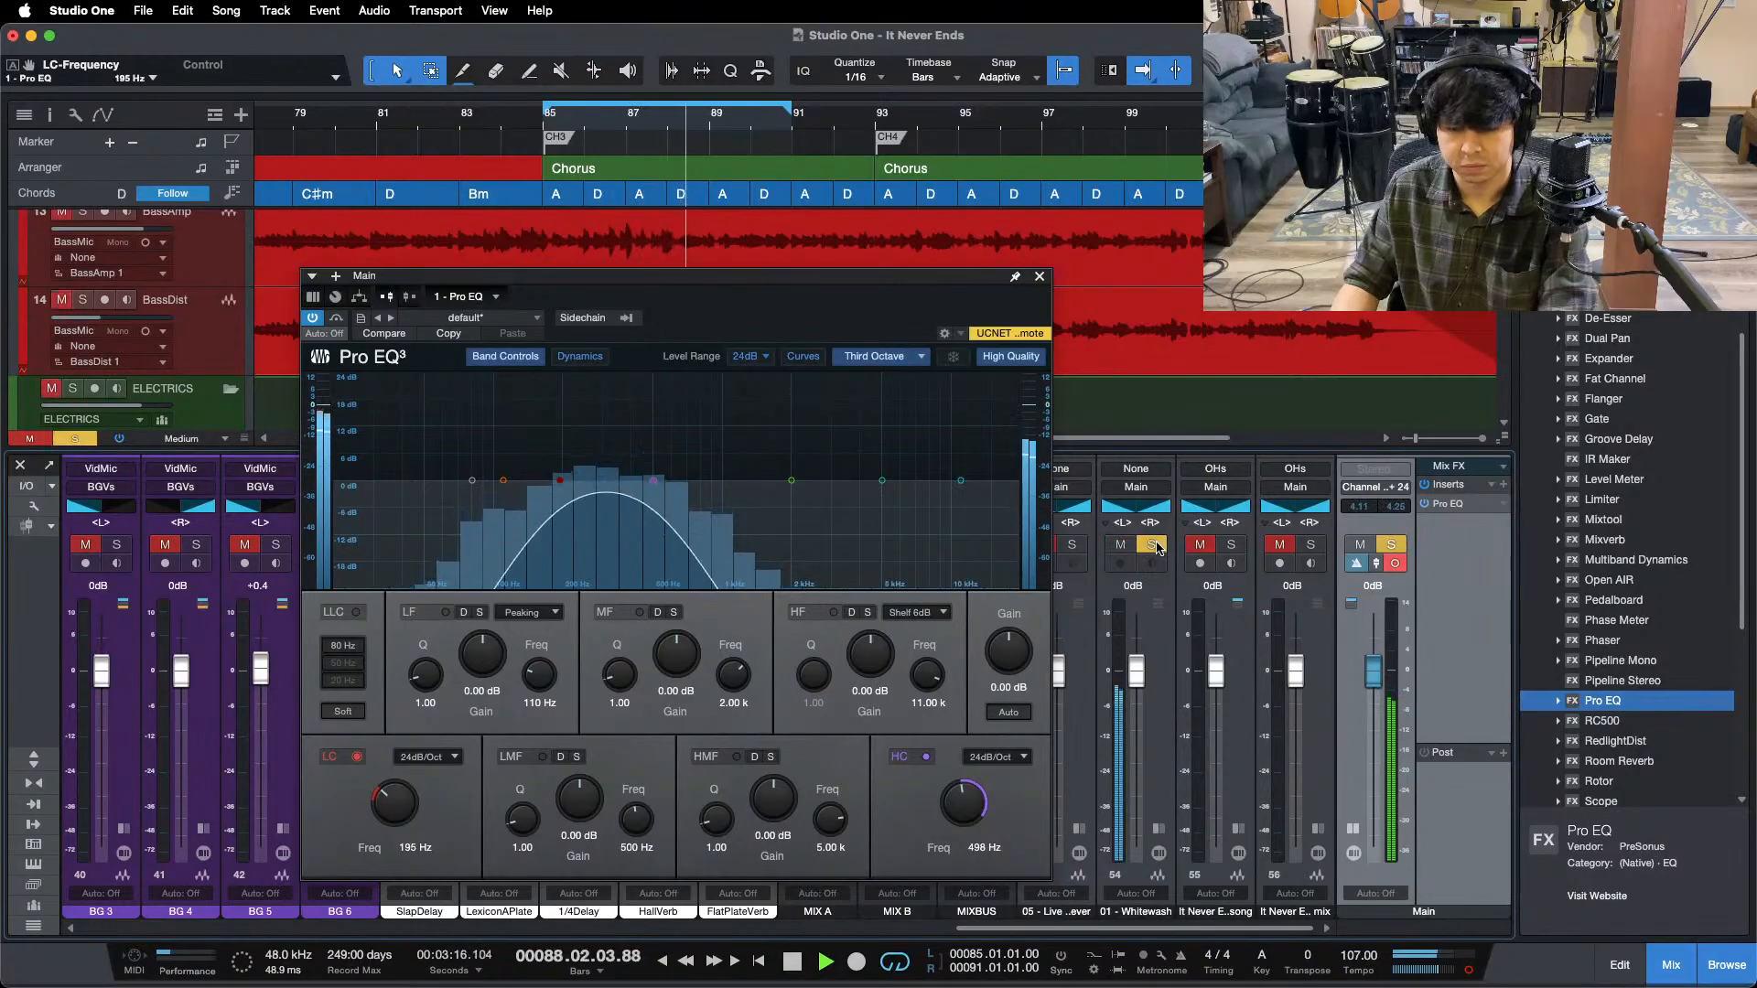
pyautogui.click(1154, 545)
pyautogui.click(1235, 546)
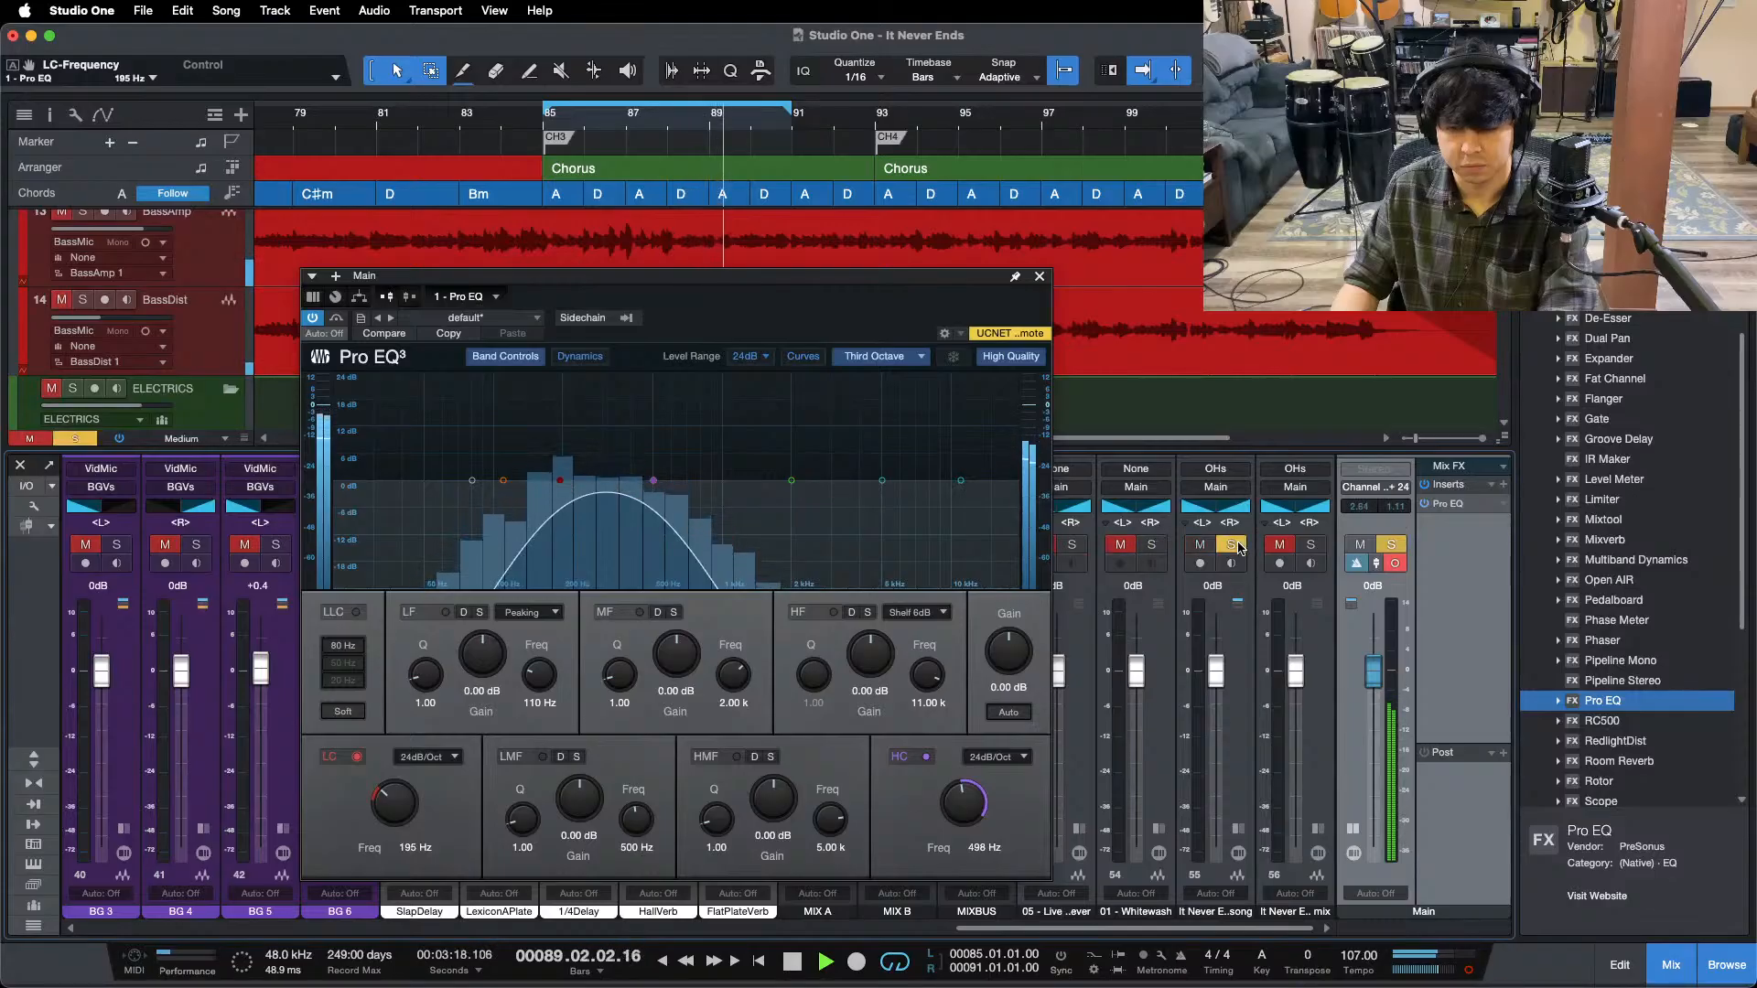
pyautogui.click(1235, 546)
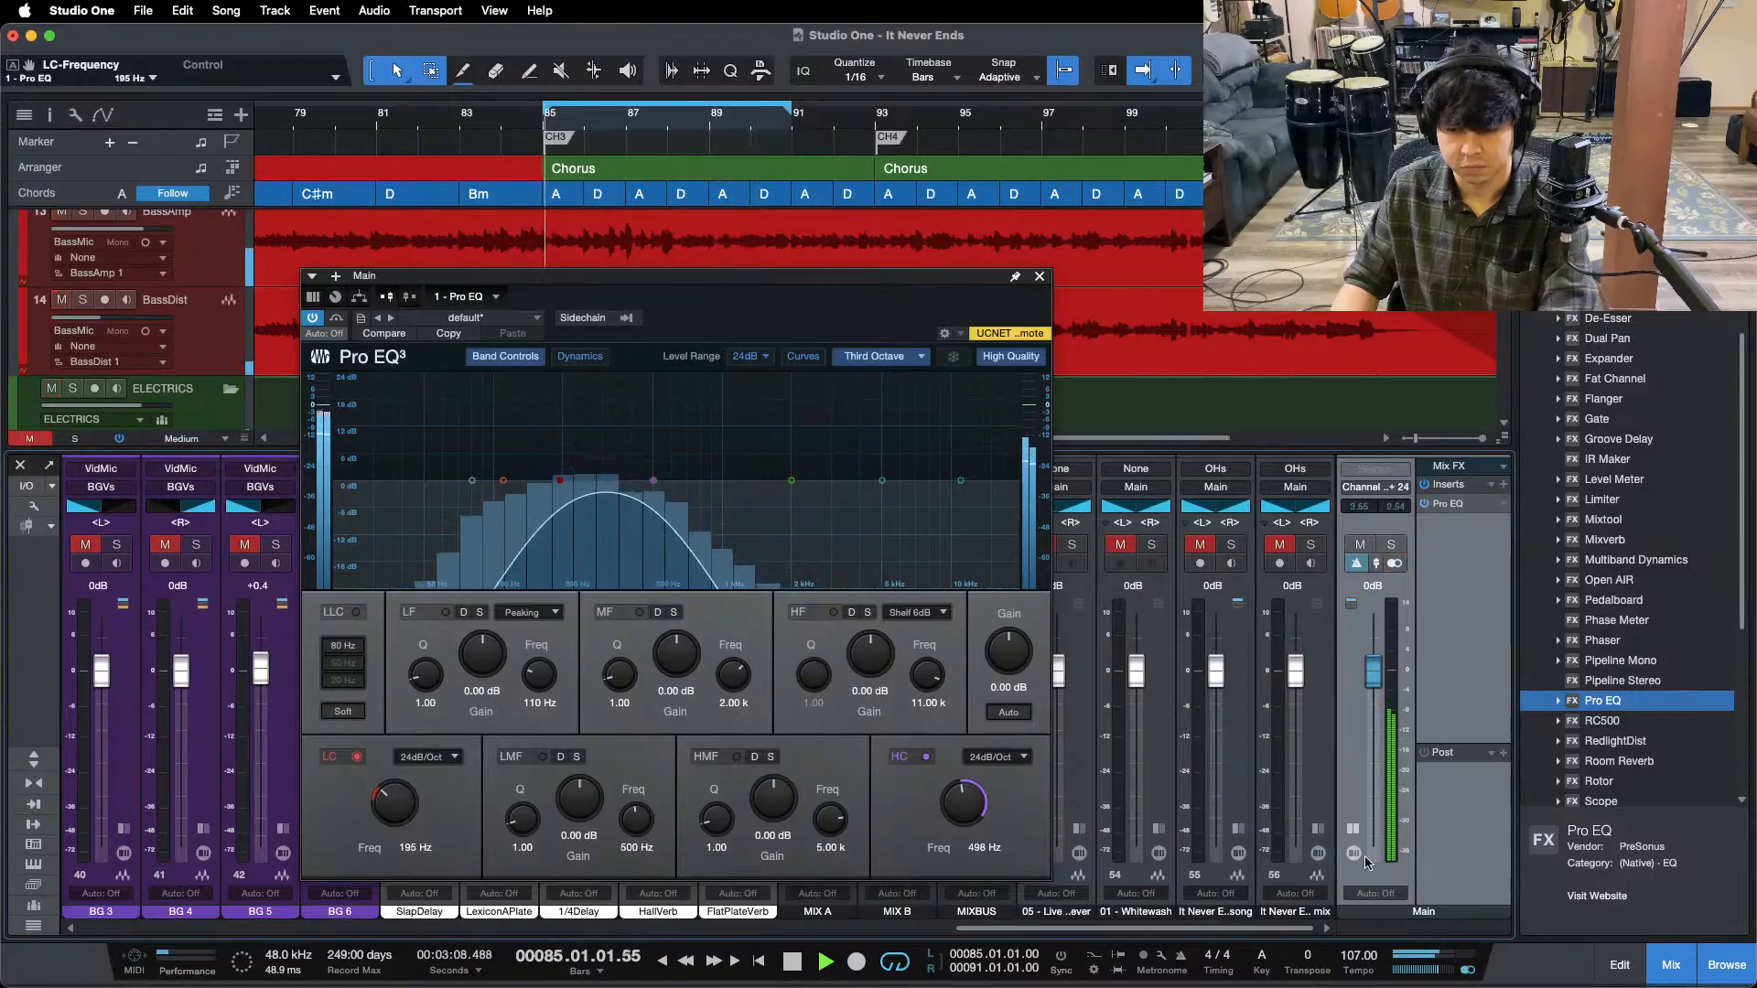
# - Compare the mix's low mids once more with the soloed 05 - Live and channel 55 references
pyautogui.click(1074, 546)
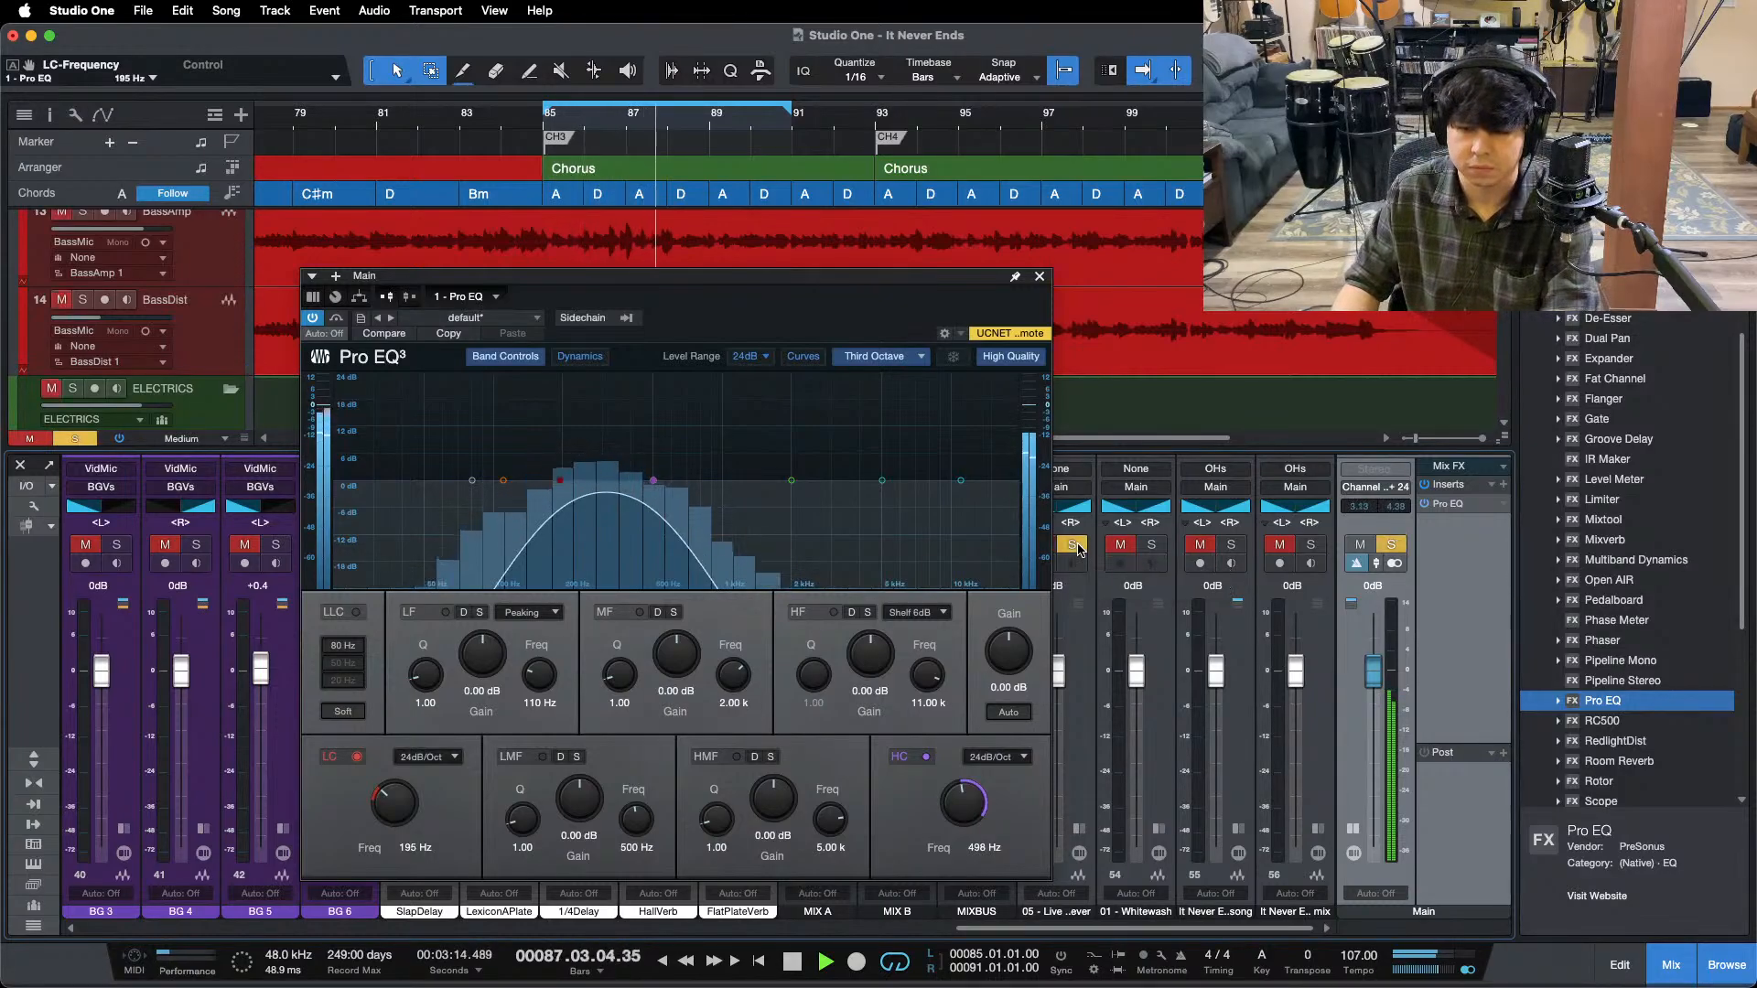
pyautogui.click(1074, 547)
pyautogui.click(1231, 546)
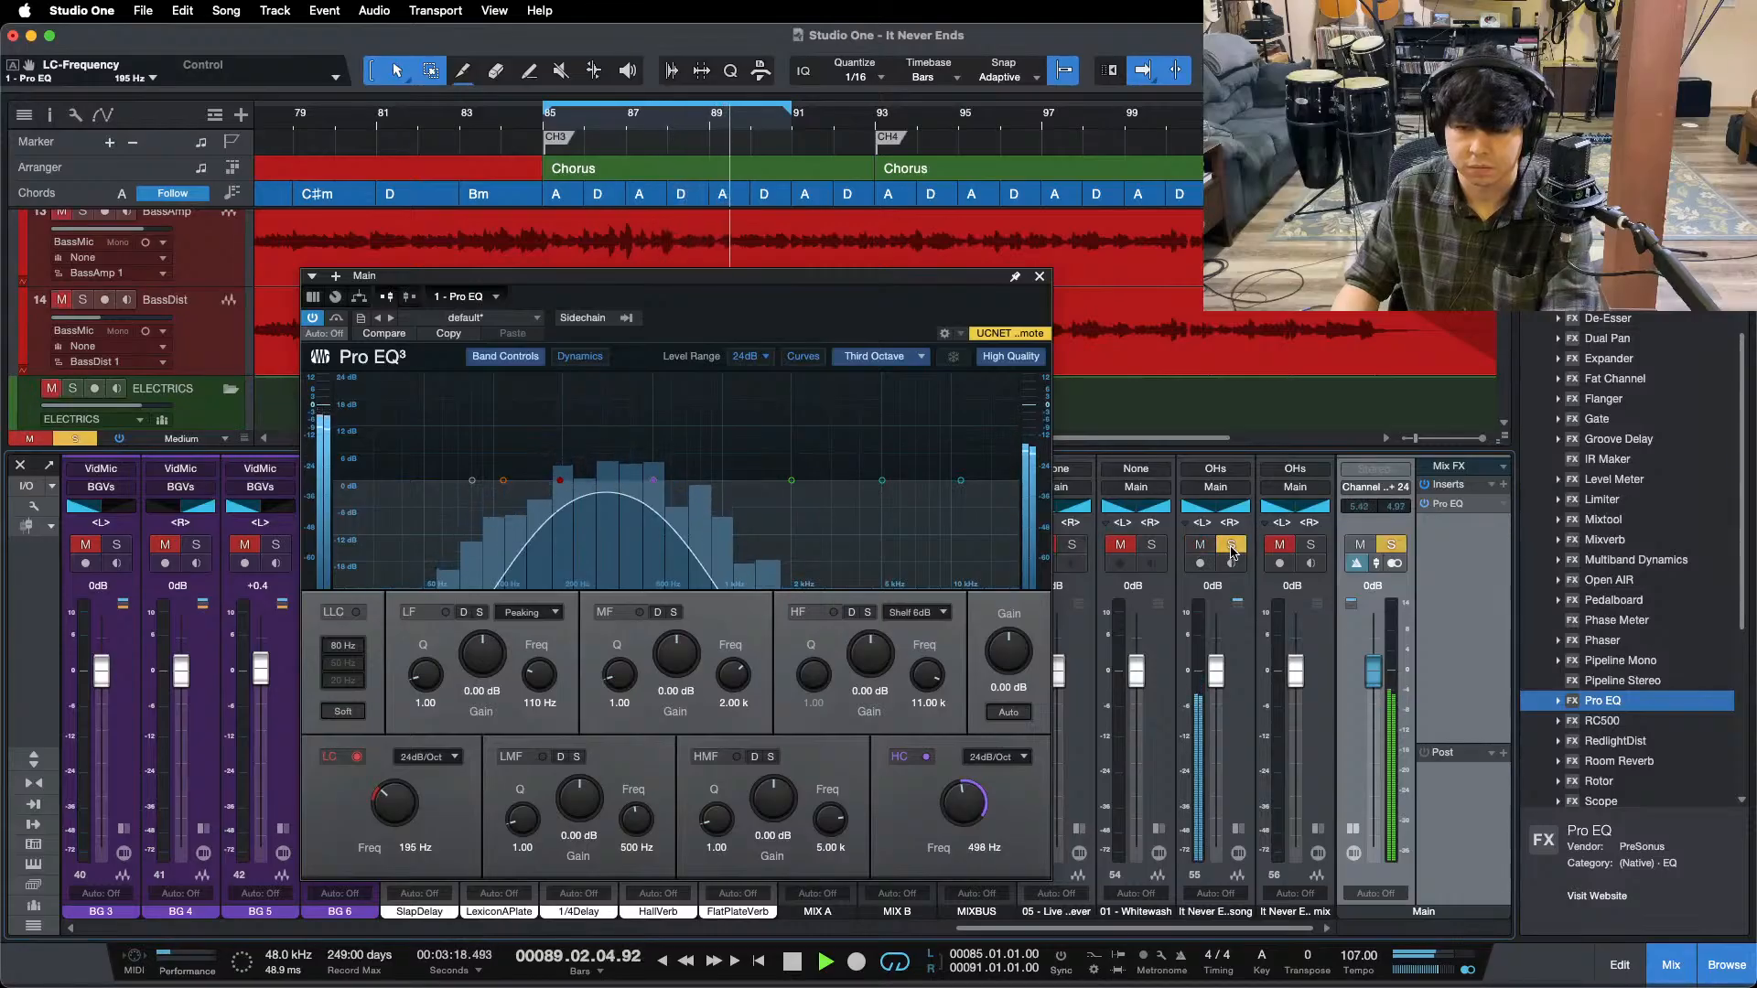
pyautogui.click(1231, 546)
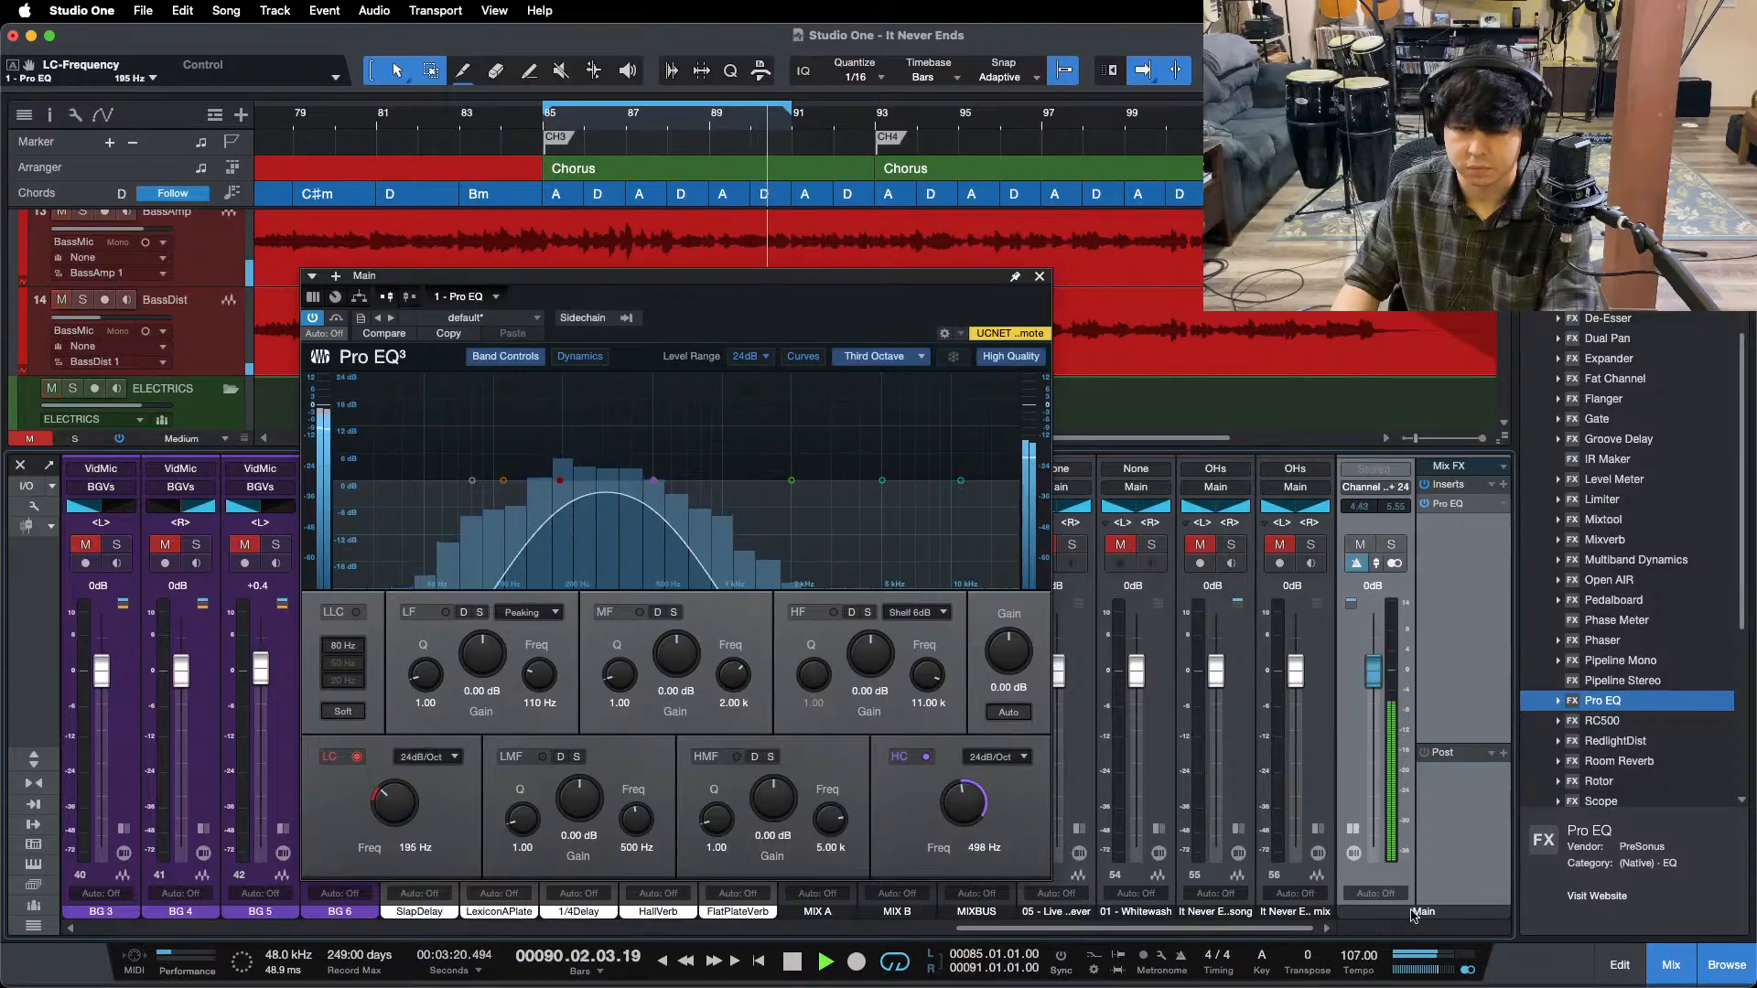
# - Solo RhythmGtrLvl and audition a low-mid boost in its Pro EQ, leaving the band at 317 Hz with 0 dB gain
pyautogui.moveTo(1272, 930); pyautogui.dragTo(905, 938)
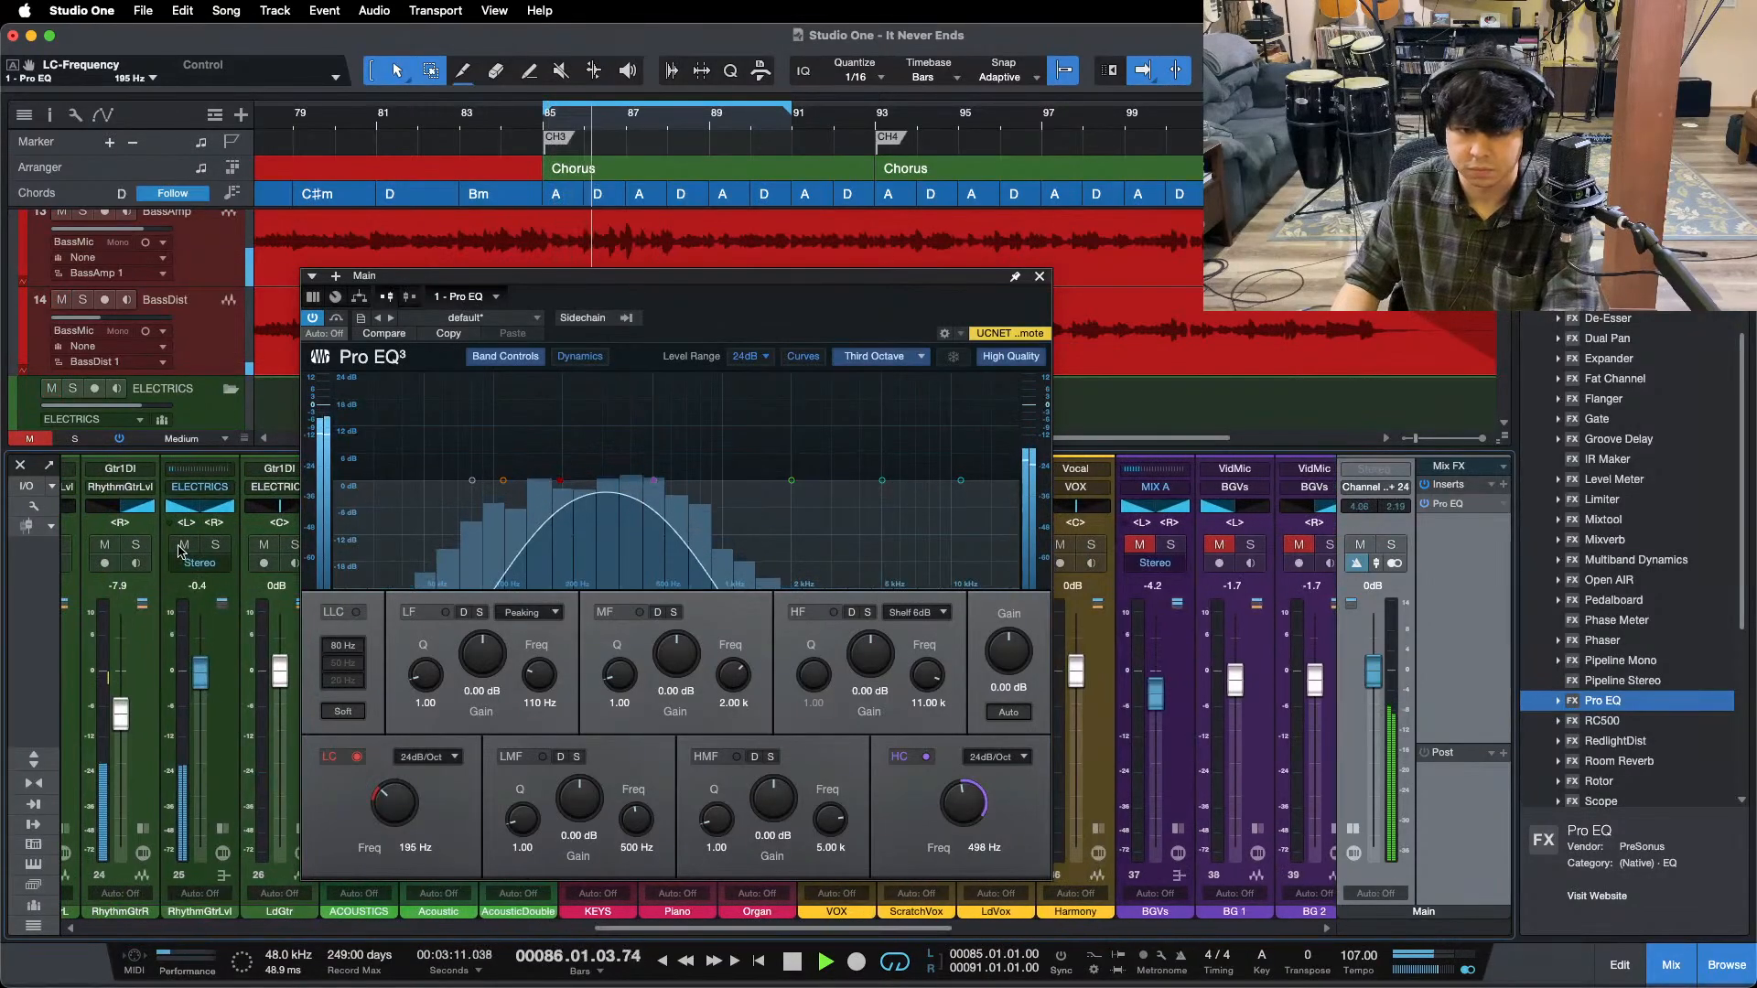
pyautogui.click(222, 830)
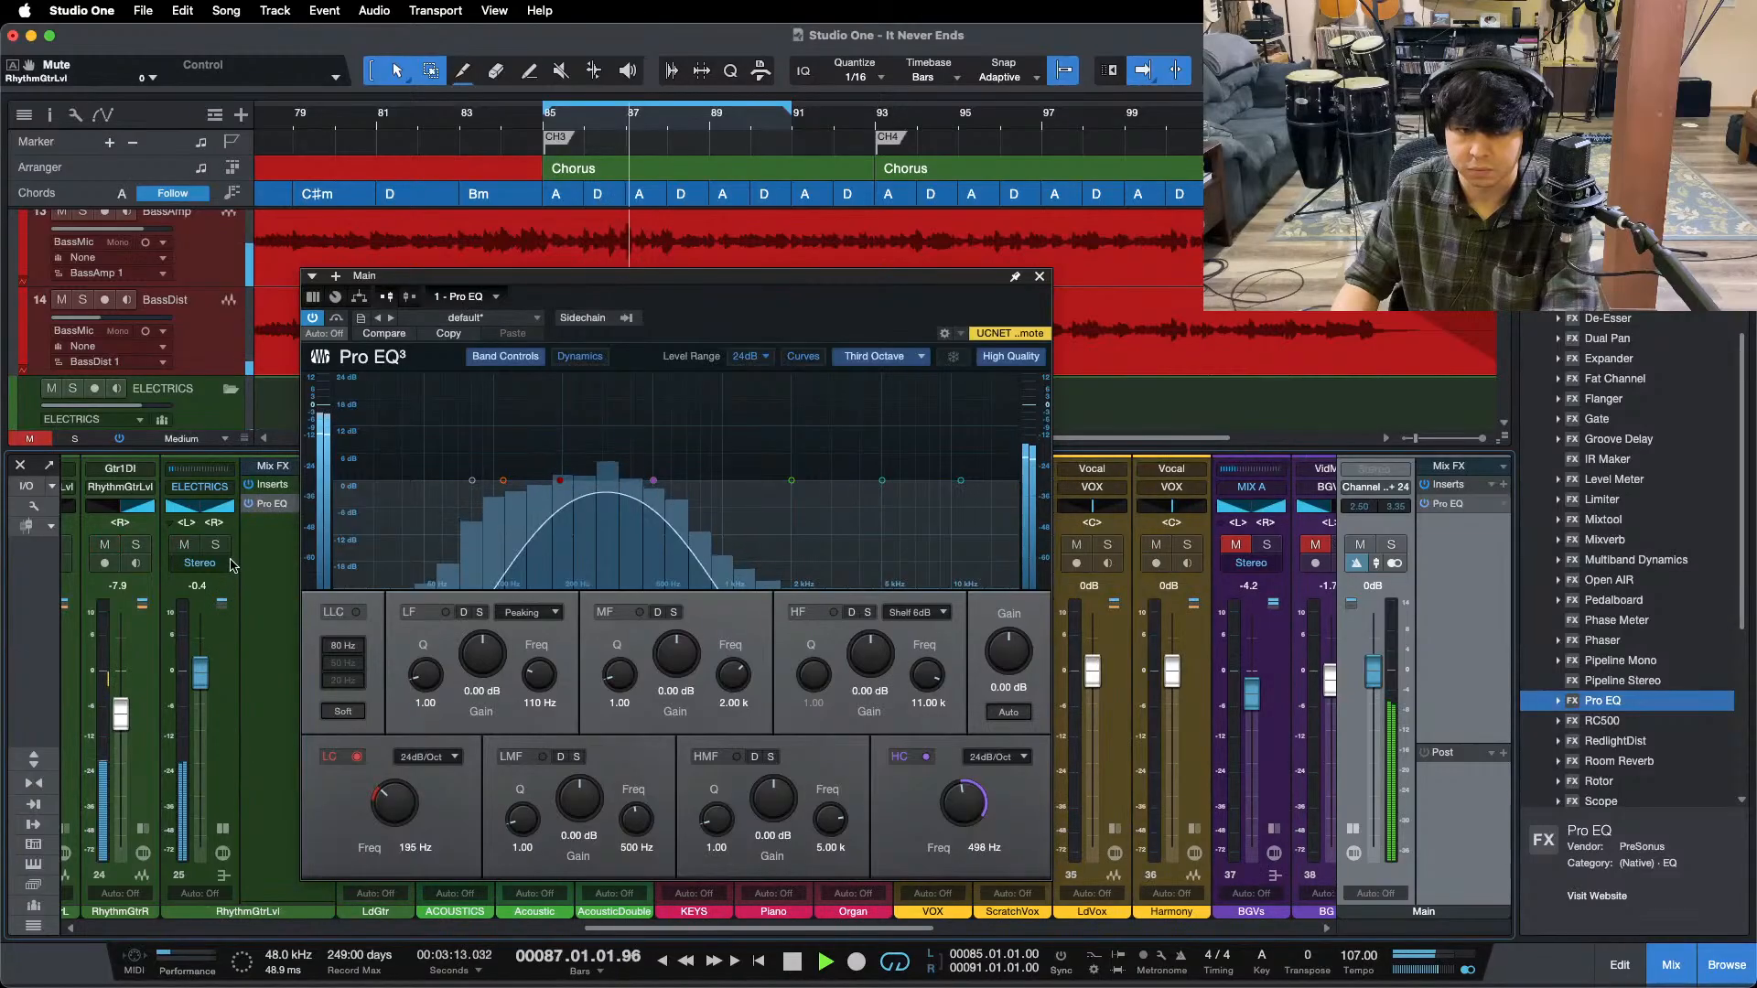
pyautogui.click(216, 545)
pyautogui.click(270, 505)
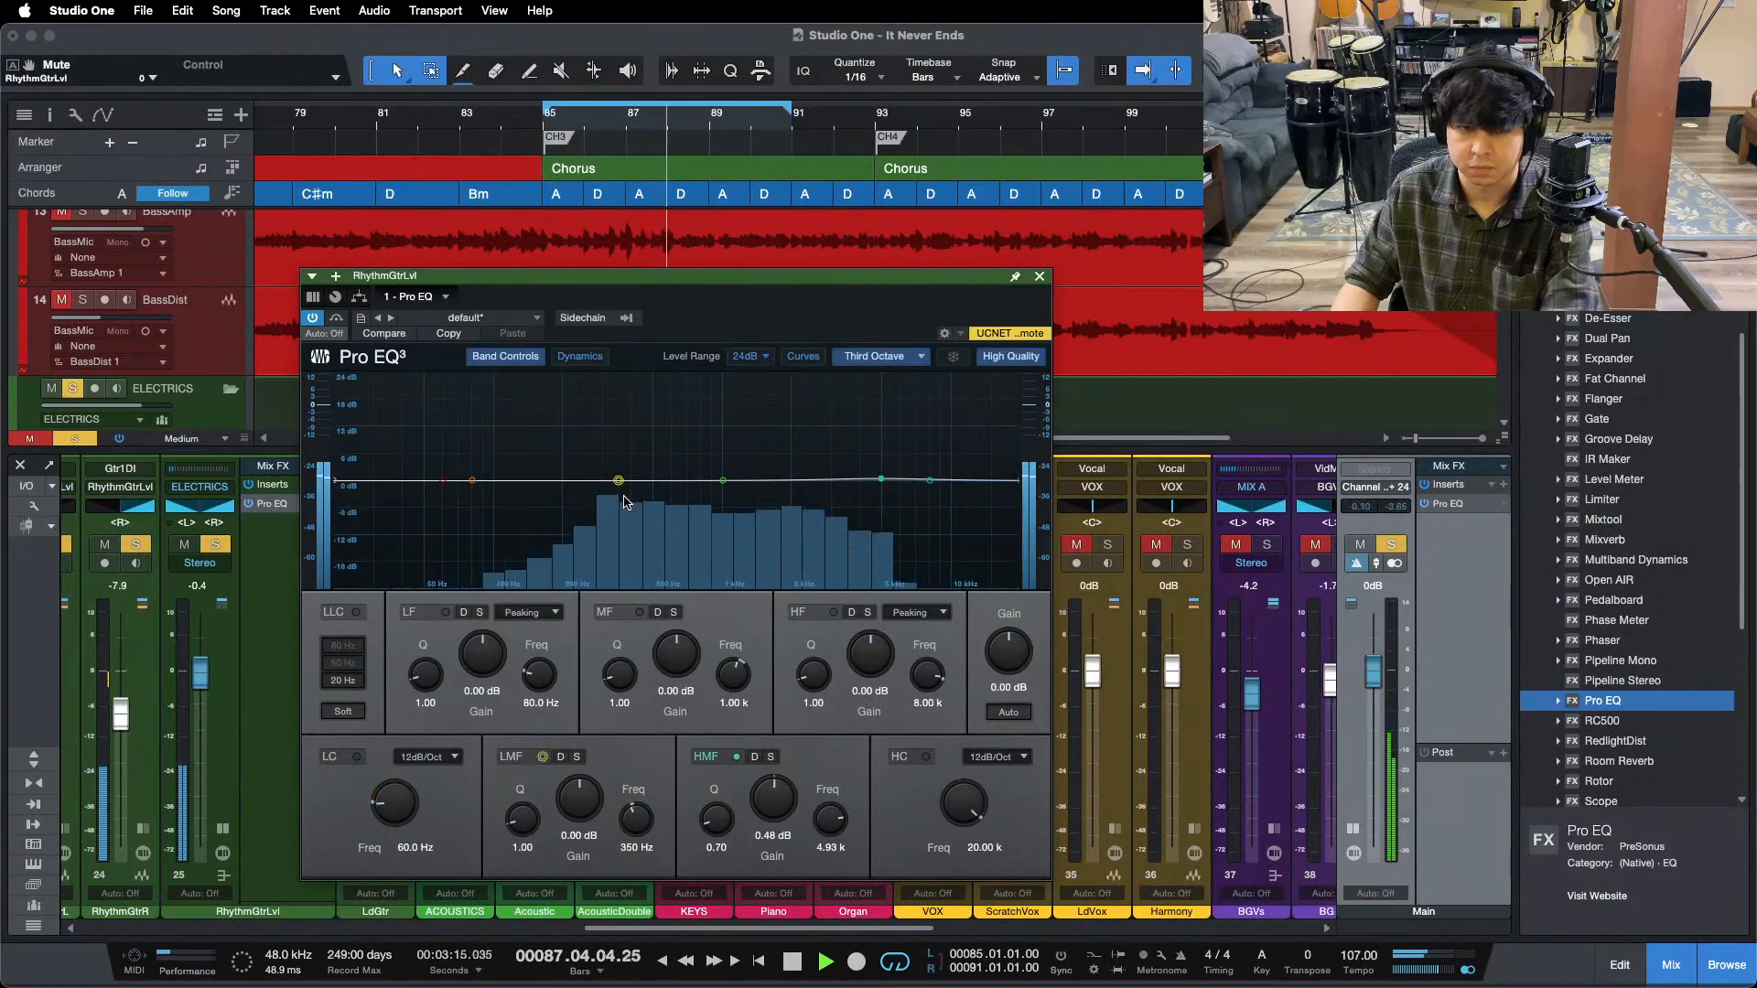
pyautogui.moveTo(618, 480); pyautogui.dragTo(601, 423)
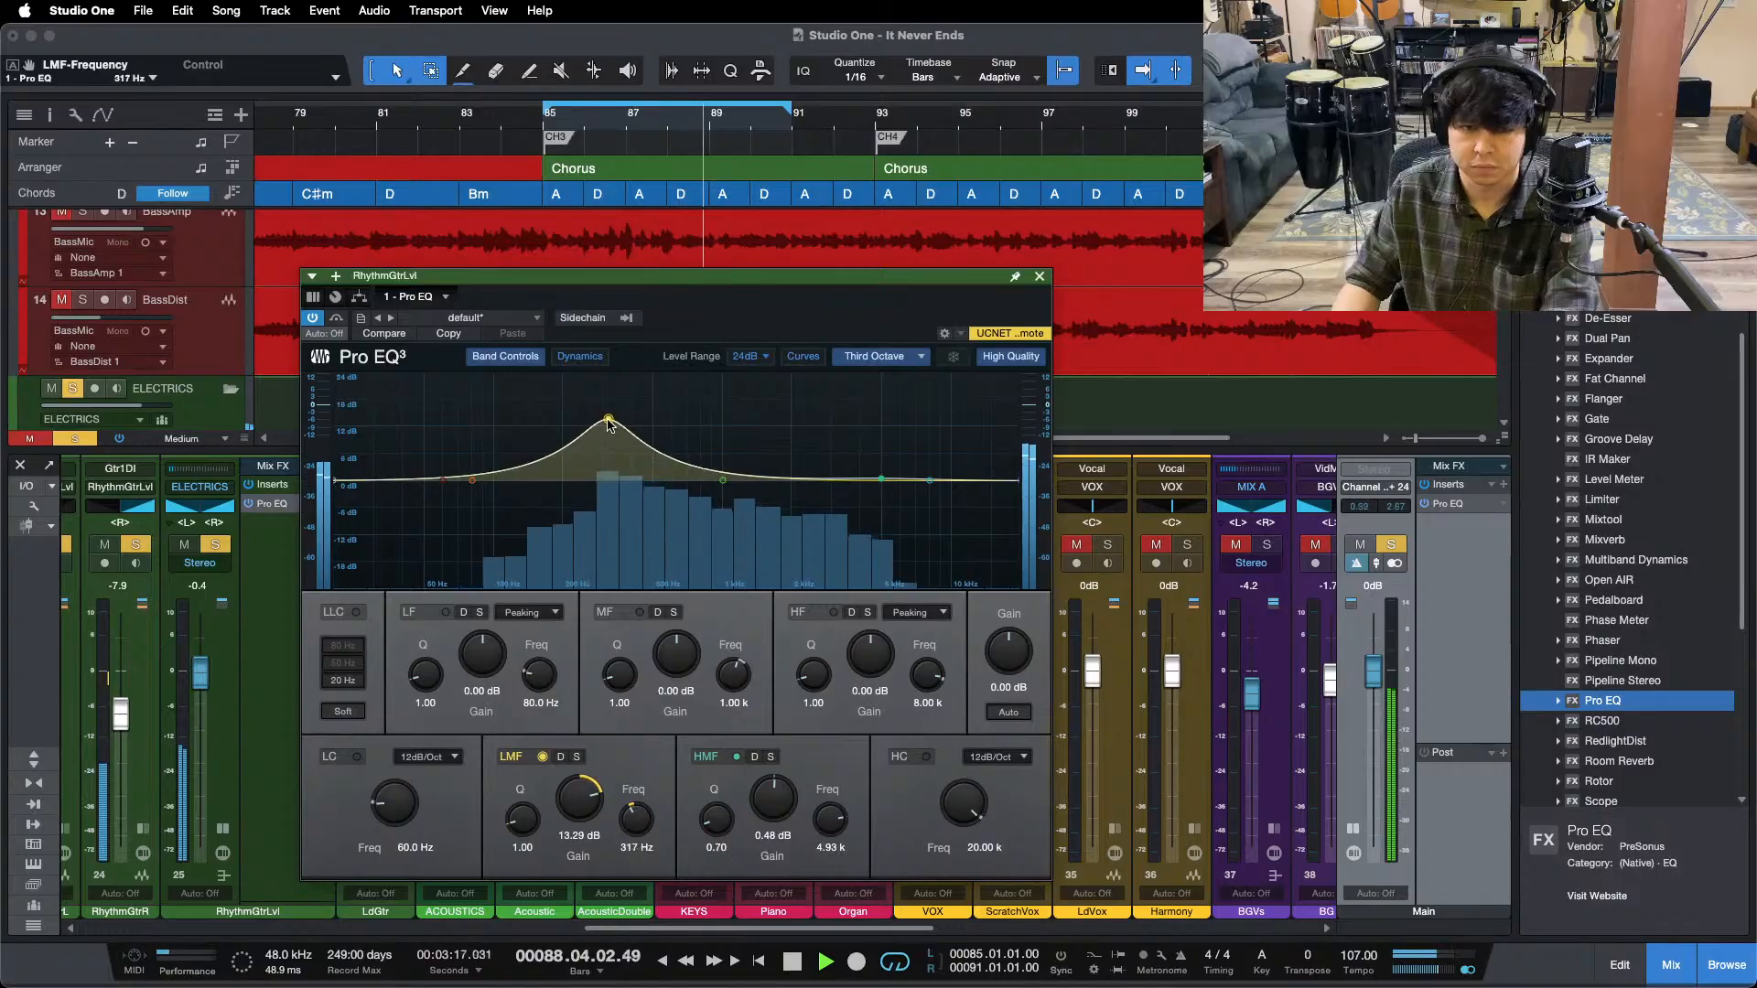
pyautogui.moveTo(608, 420); pyautogui.dragTo(609, 483)
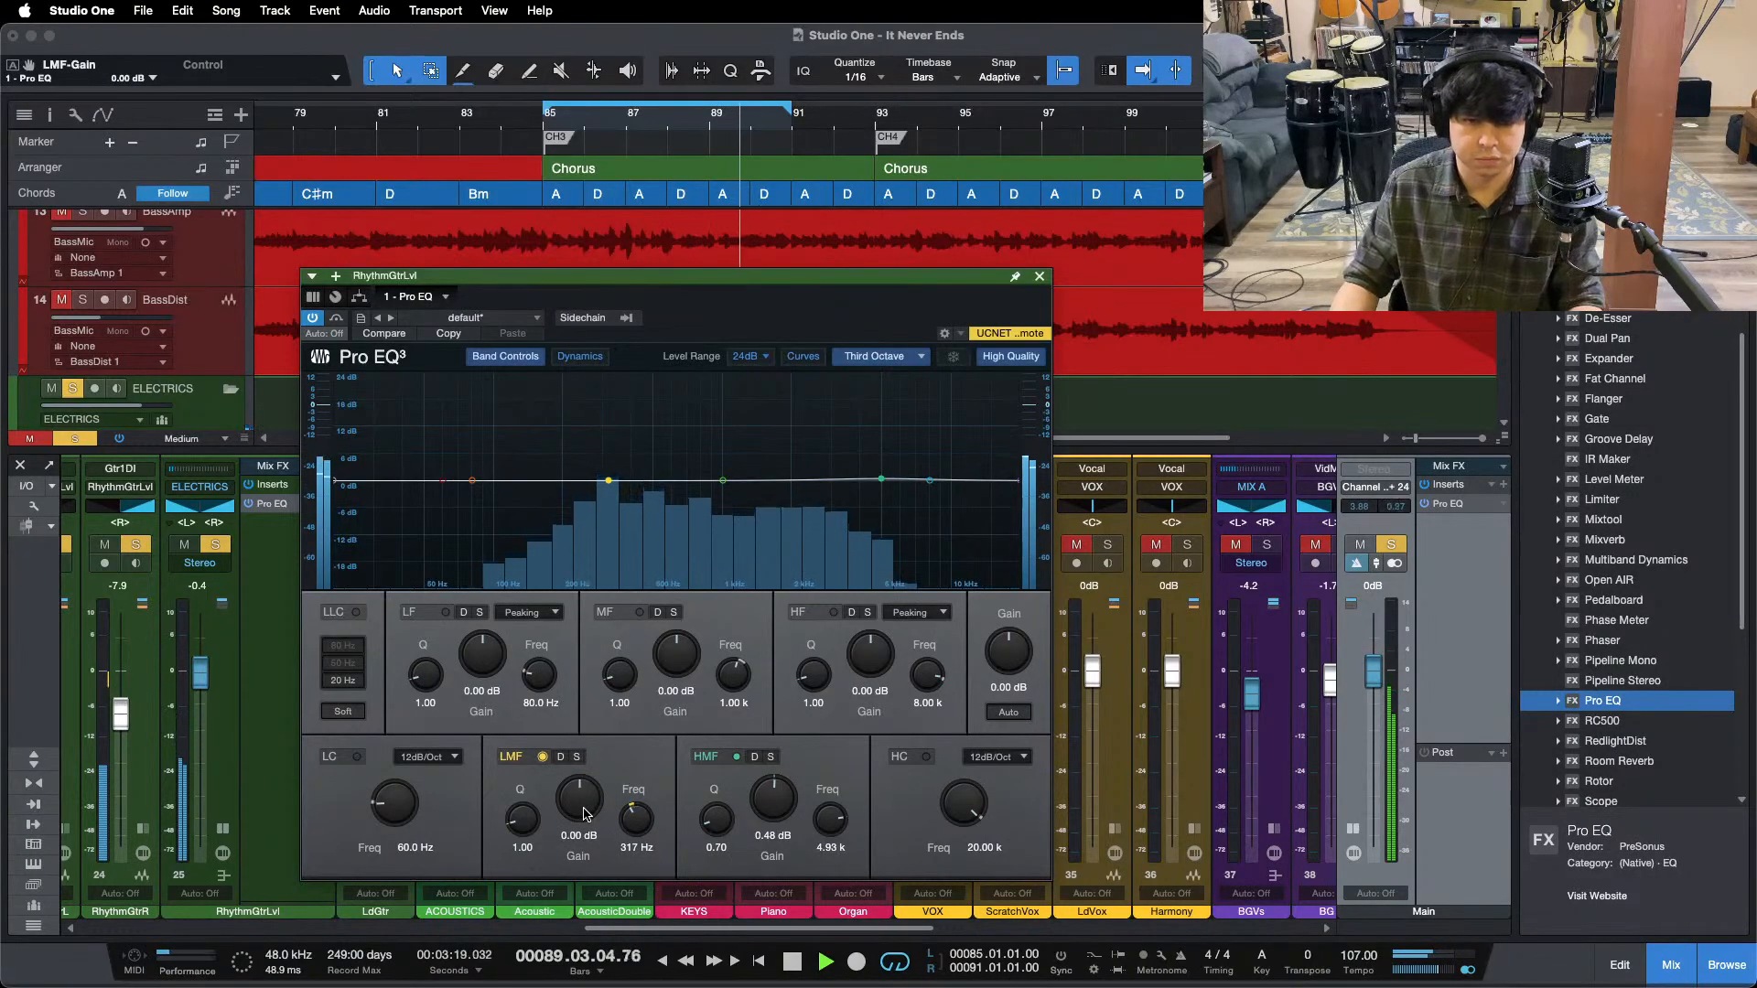
pyautogui.press('super+w')
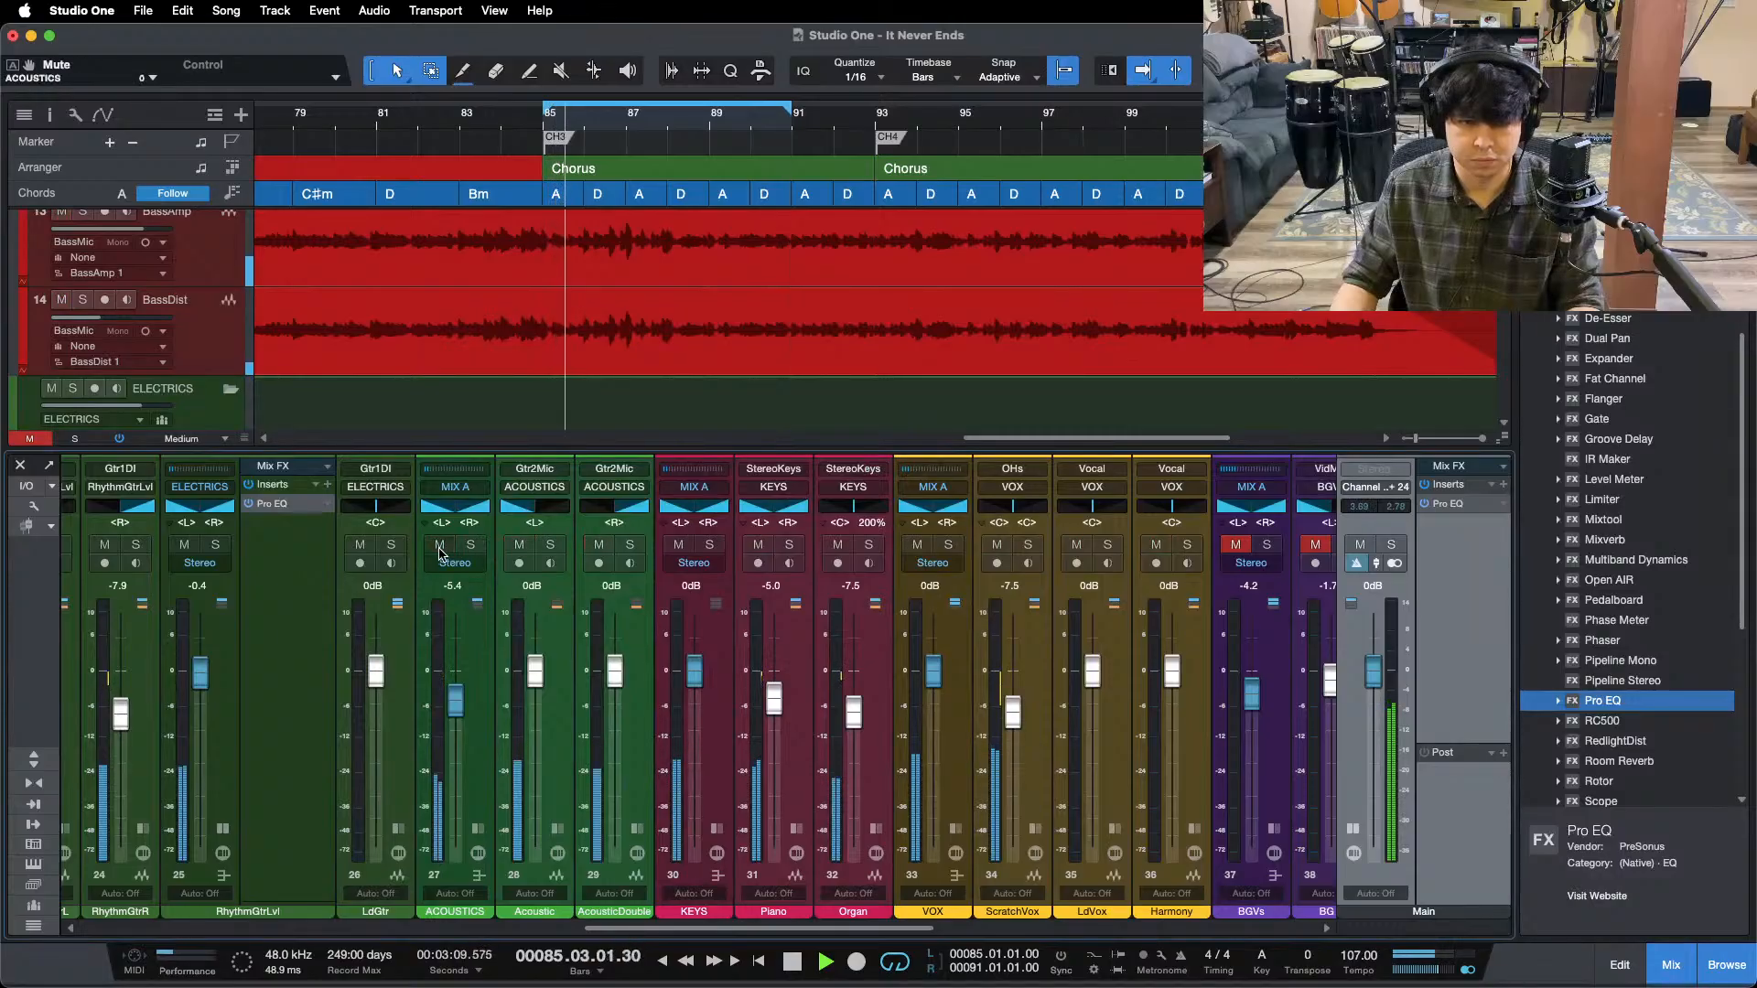
# - Solo the Piano and sweep a low-mid boost in Pro EQ 2, settling the band at 329 Hz with -0.48 dB gain
pyautogui.click(789, 545)
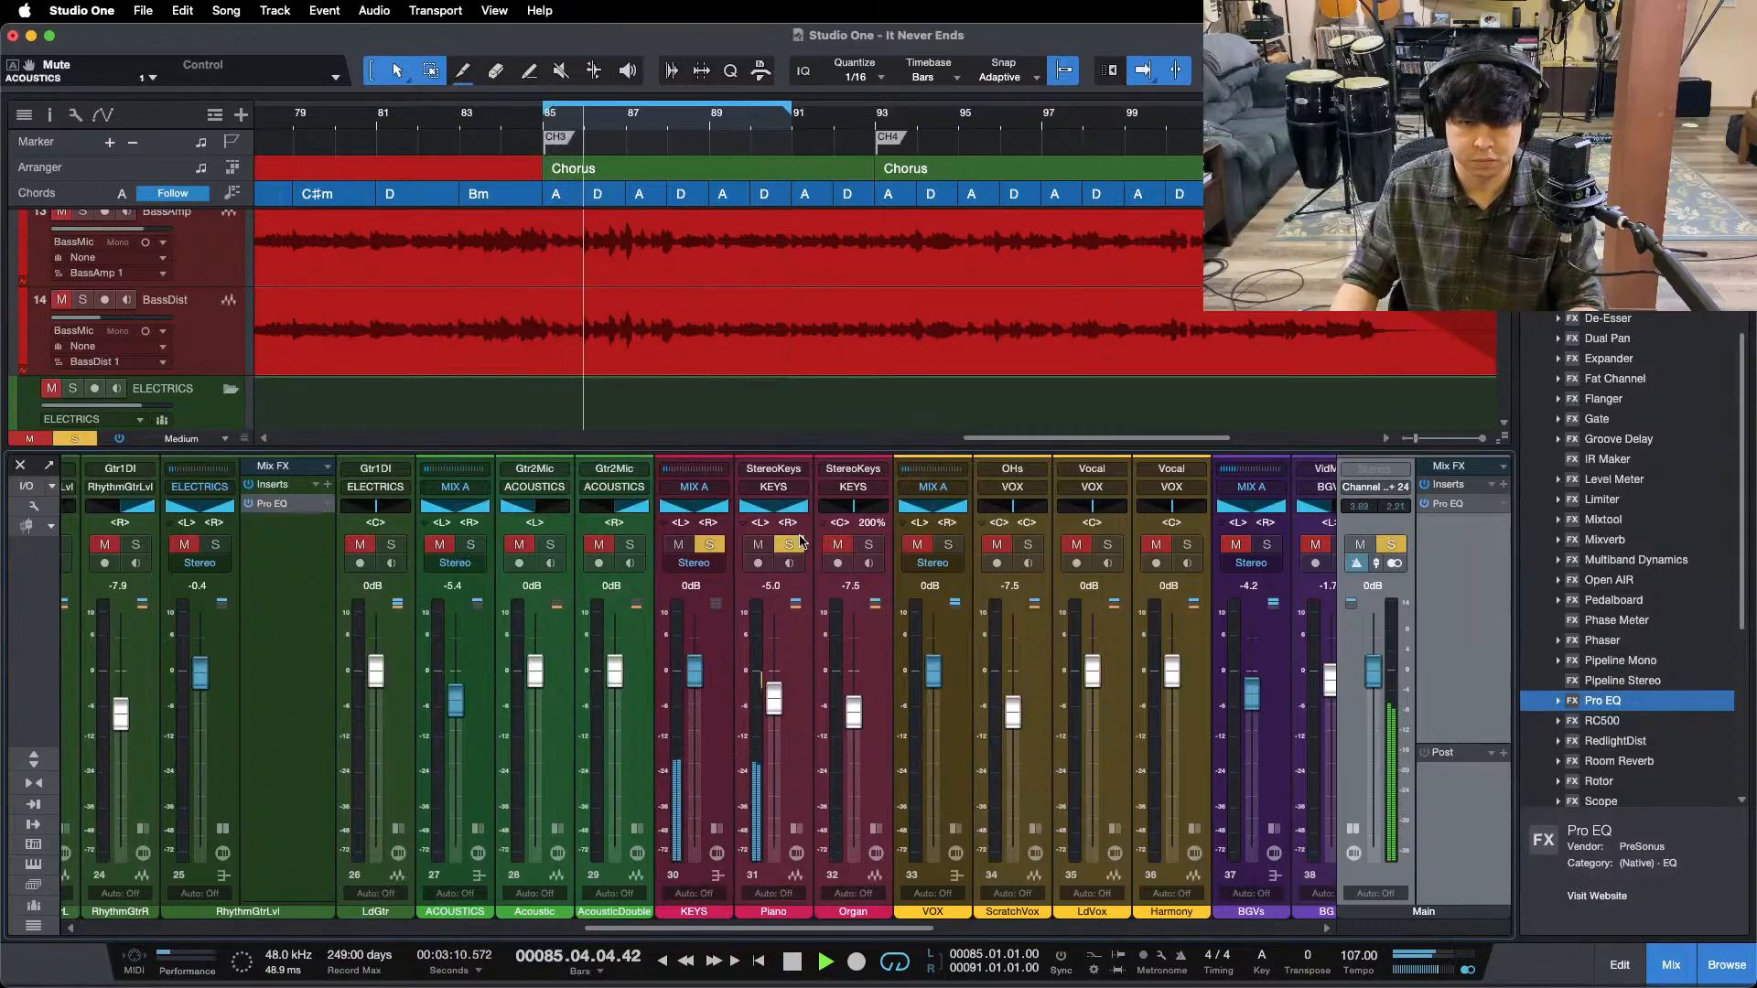
pyautogui.click(799, 831)
pyautogui.doubleClick(842, 524)
pyautogui.moveTo(728, 501); pyautogui.dragTo(721, 423)
pyautogui.keyDown('super'); pyautogui.click(683, 815); pyautogui.keyUp('super')
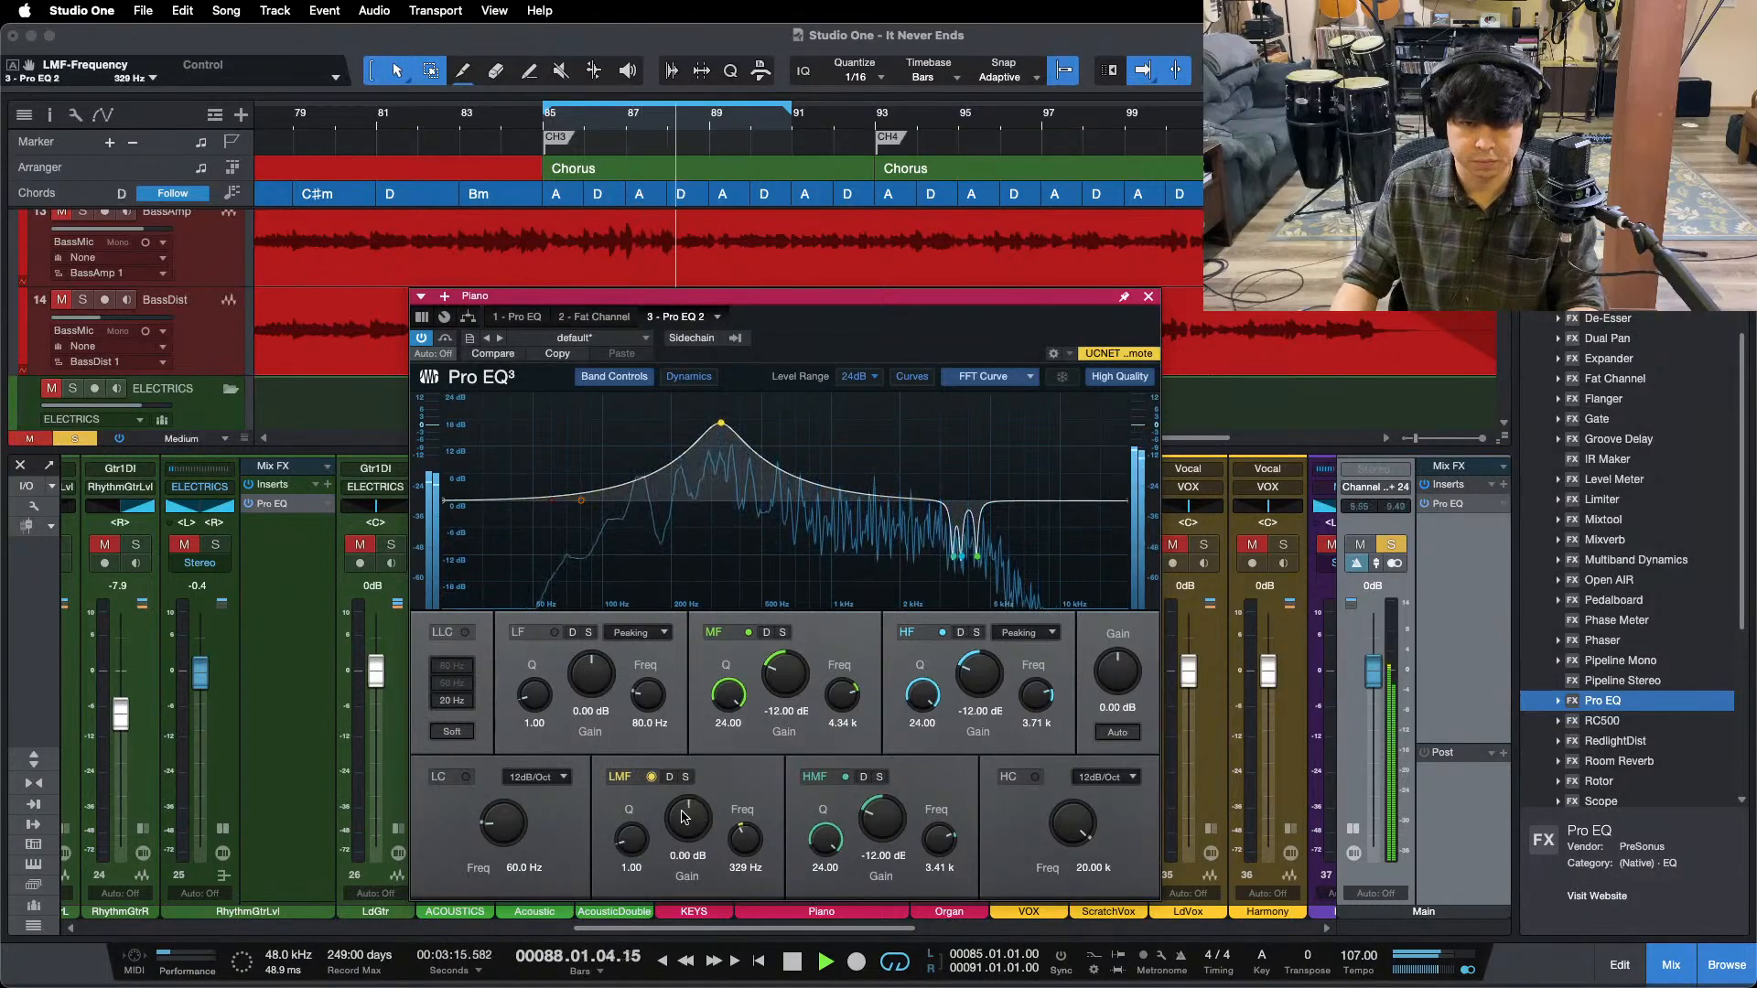
pyautogui.moveTo(685, 812); pyautogui.dragTo(686, 815)
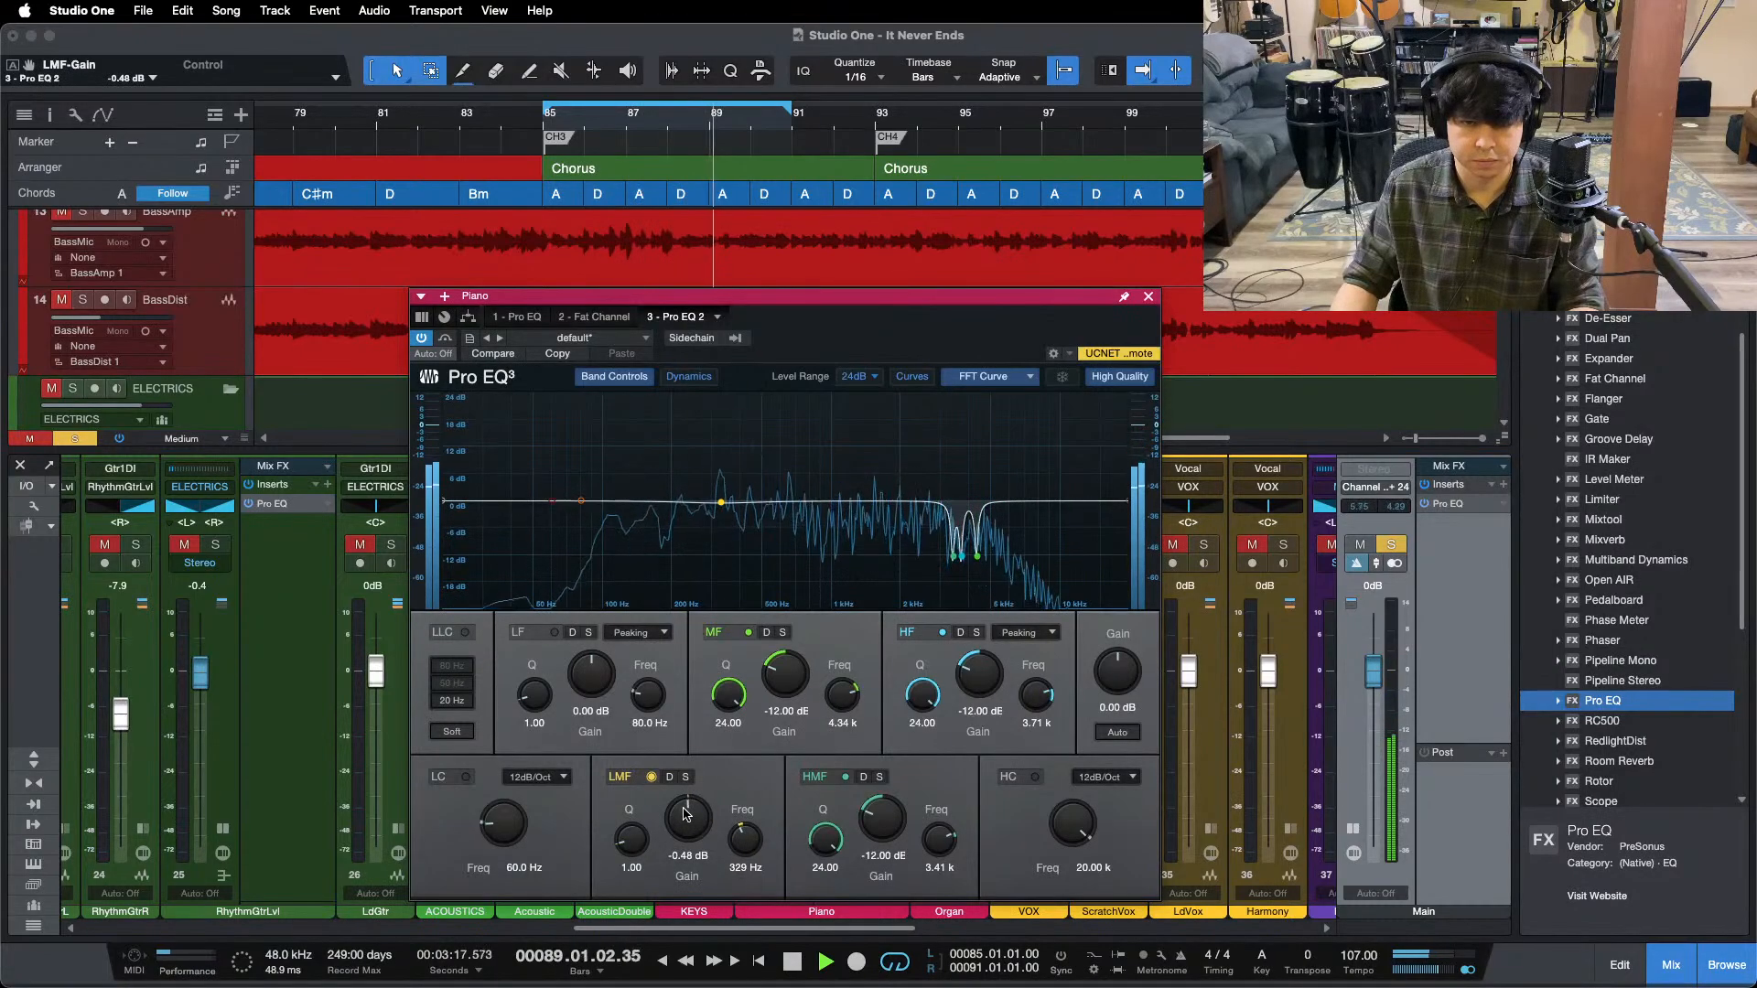
pyautogui.press('s')
pyautogui.press('Escape')
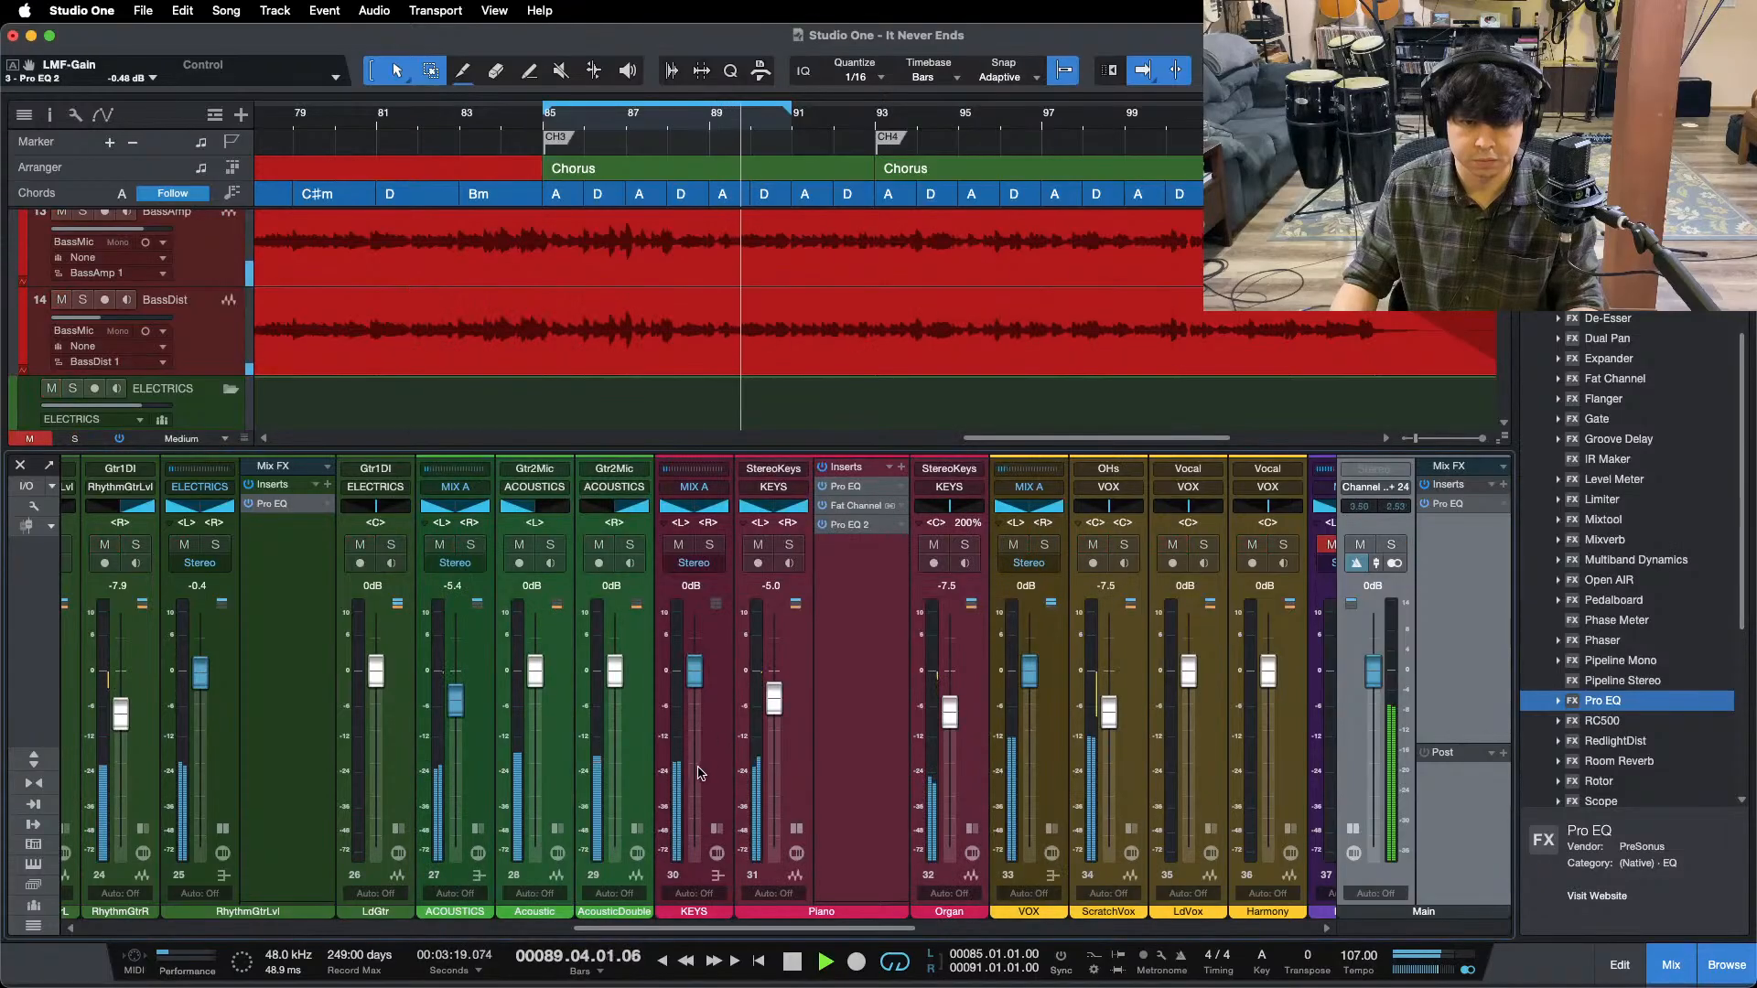
pyautogui.click(794, 828)
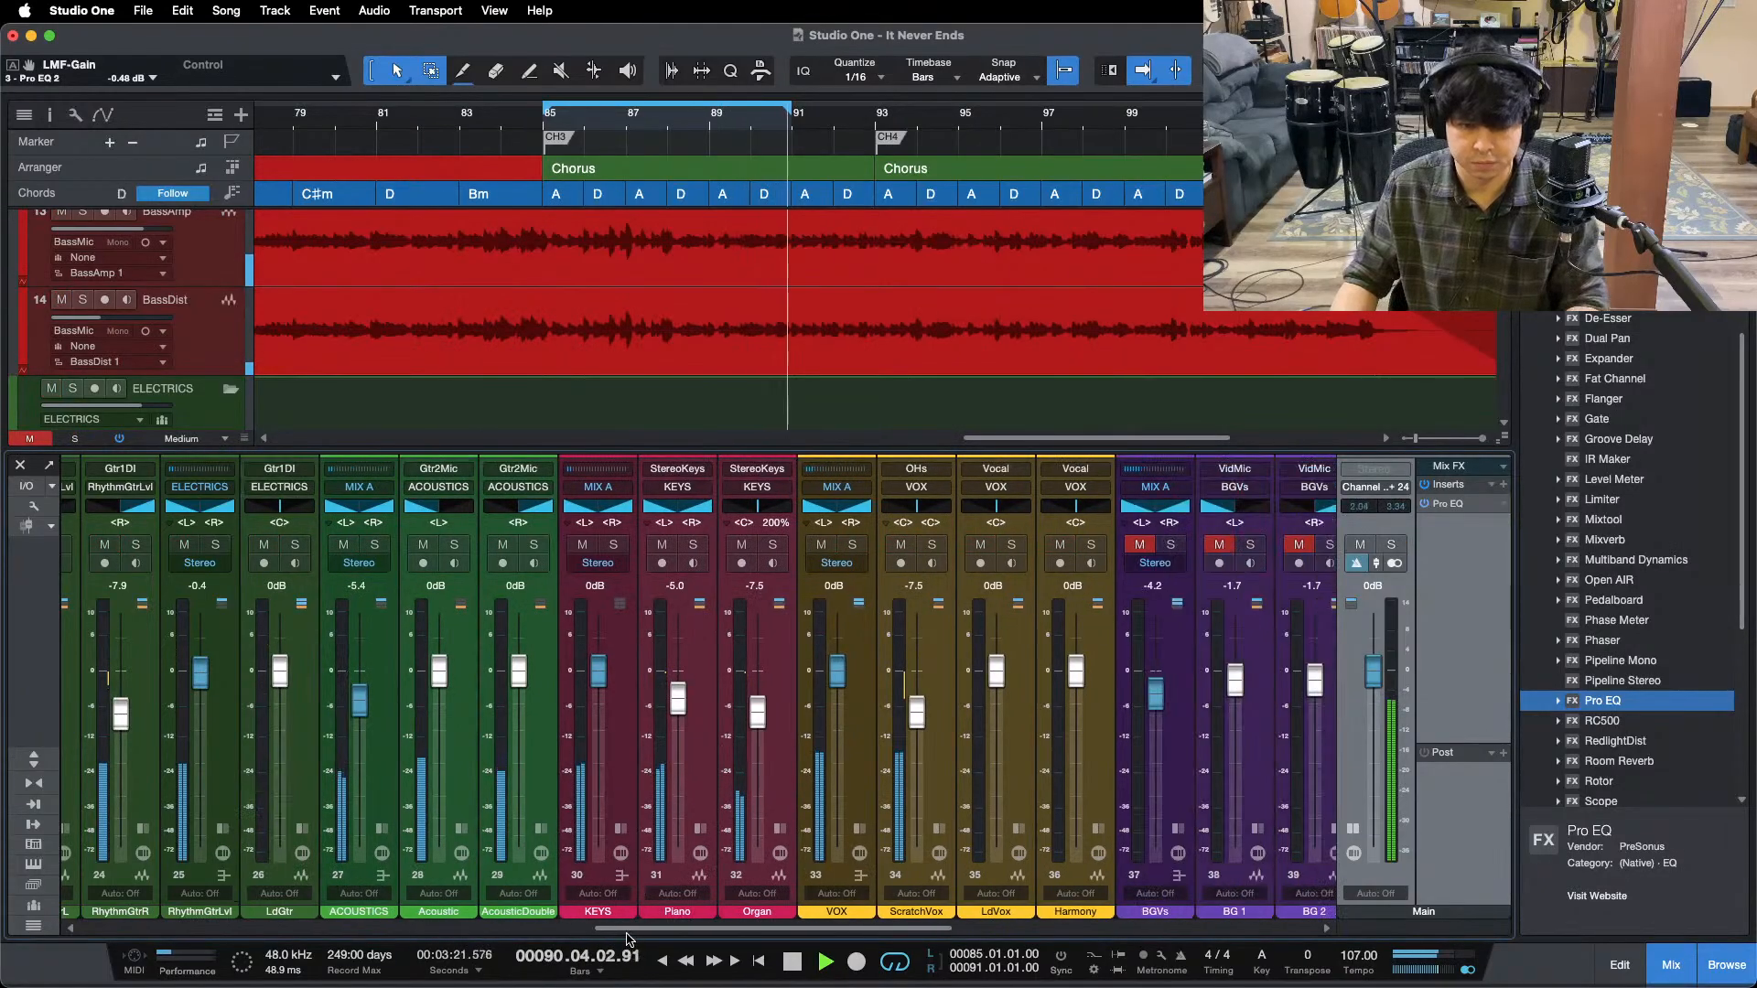
# - Solo the 01 - Whitewash and 05 - Live reference tracks in turn, and return to the full mix
pyautogui.moveTo(626, 928); pyautogui.dragTo(988, 928)
pyautogui.click(1150, 545)
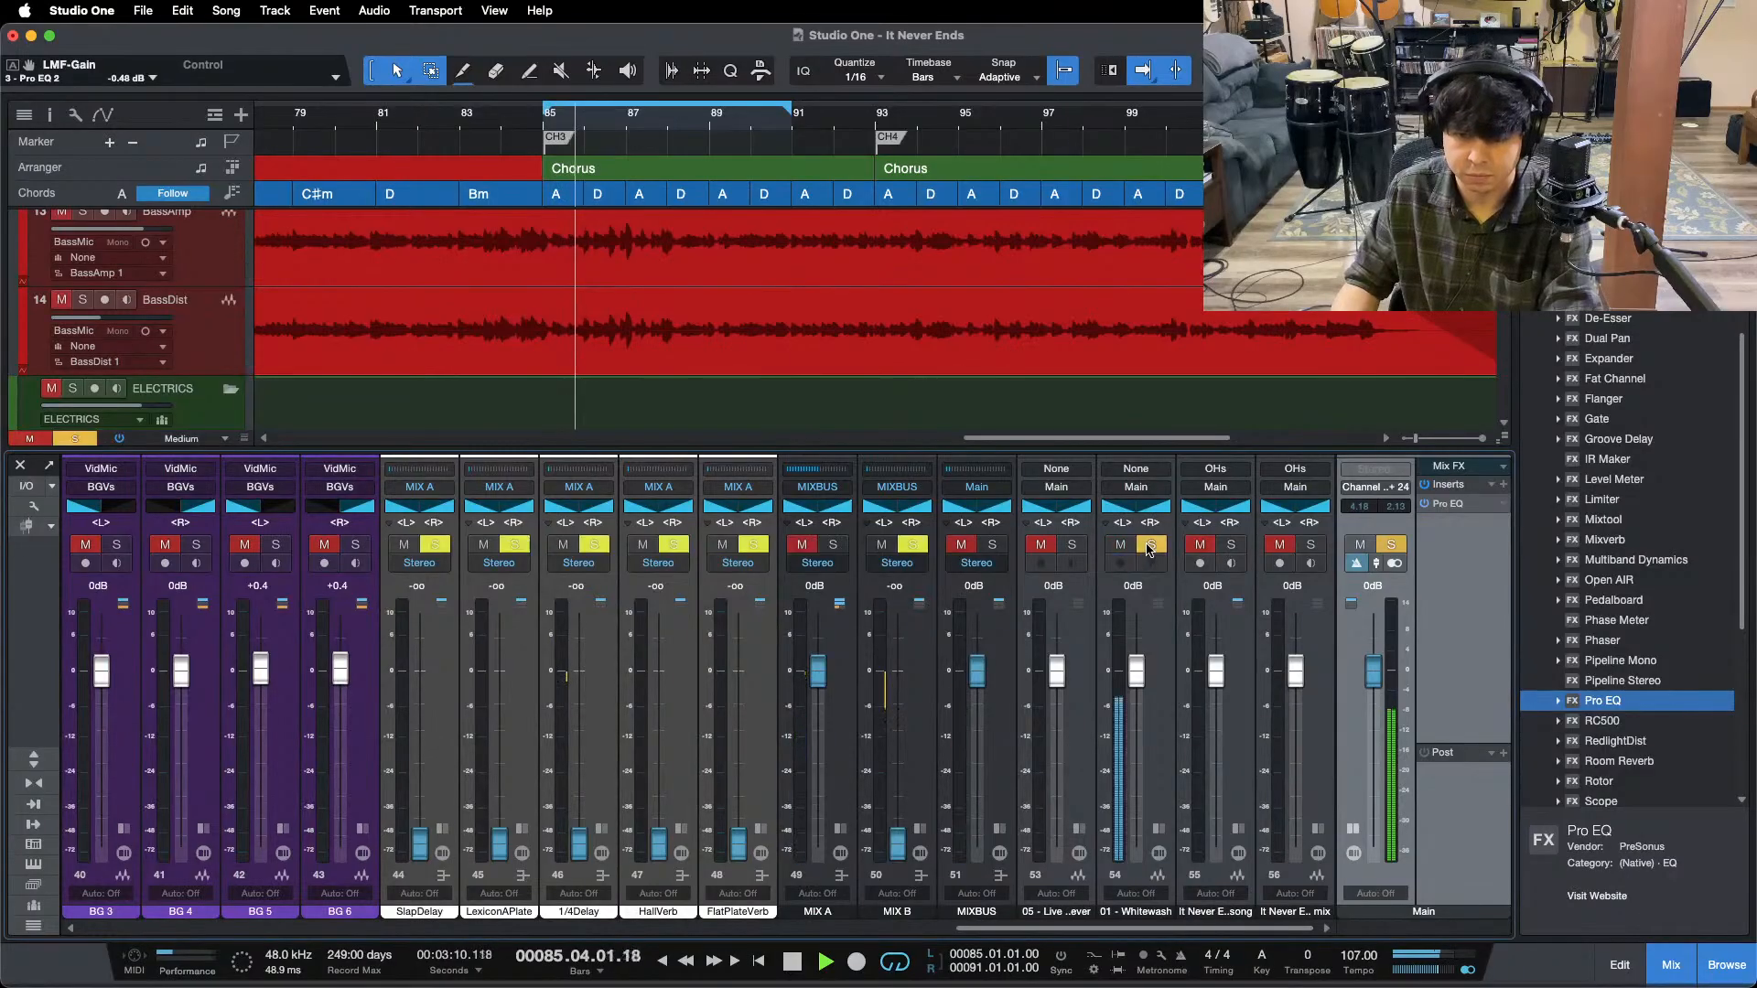
pyautogui.click(1073, 545)
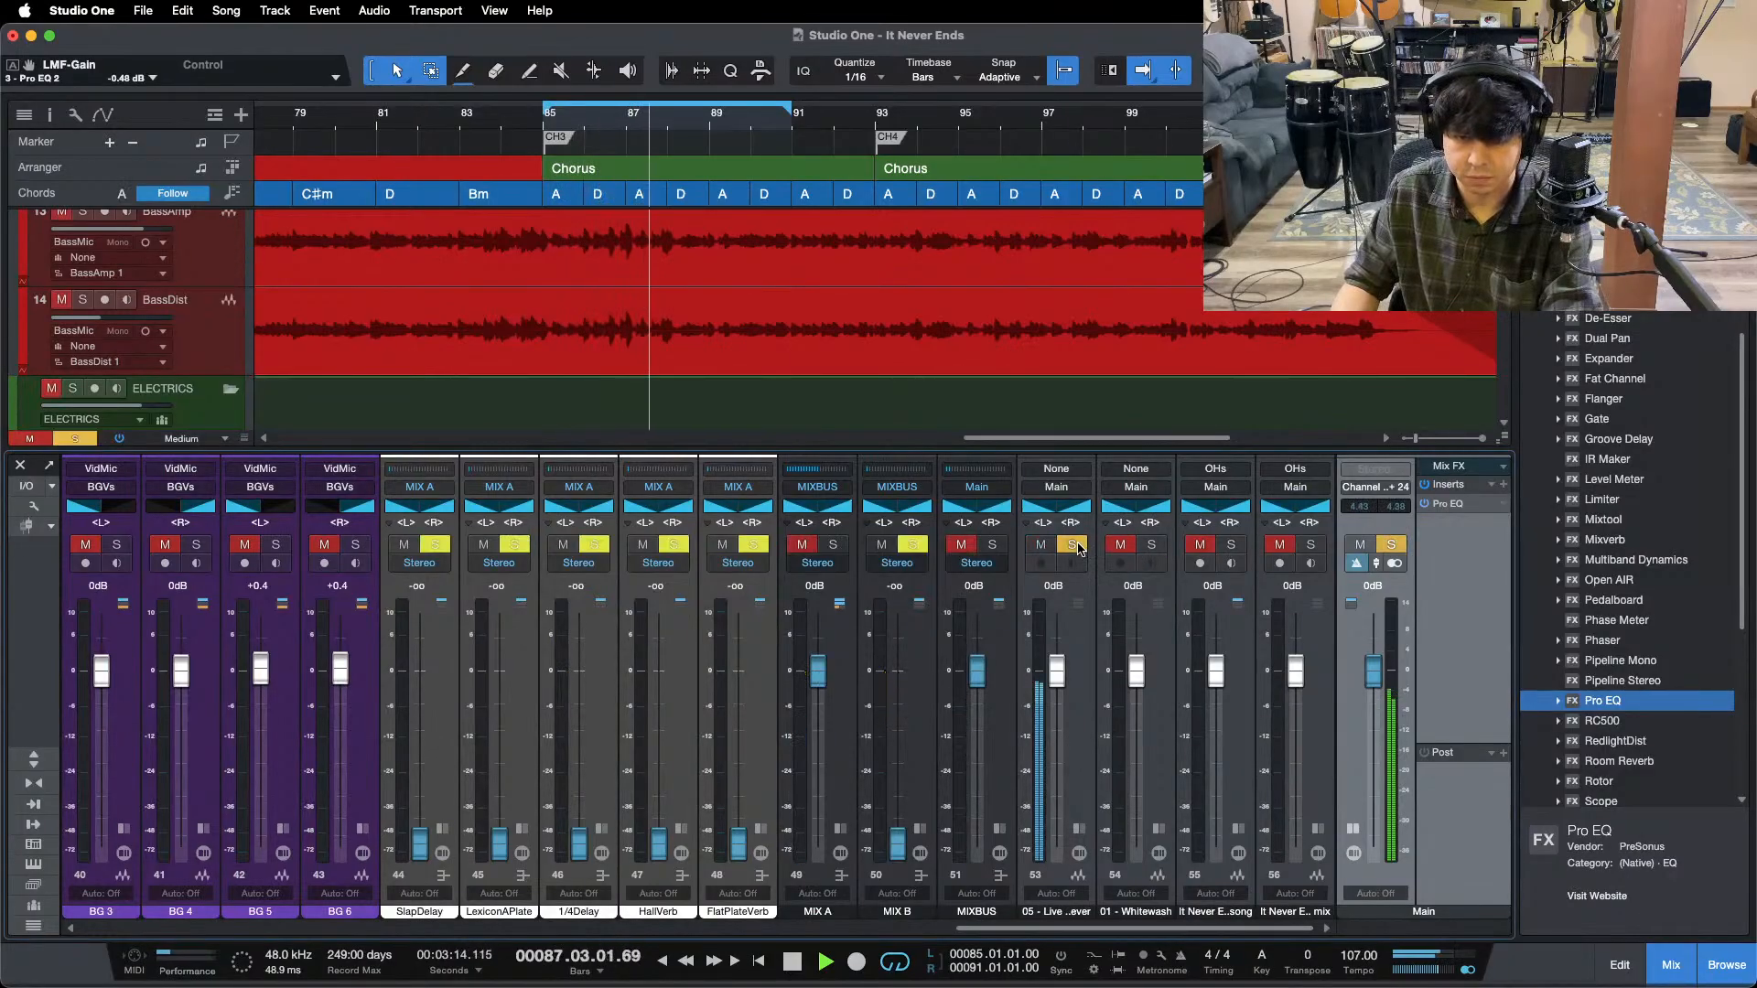
pyautogui.click(1075, 546)
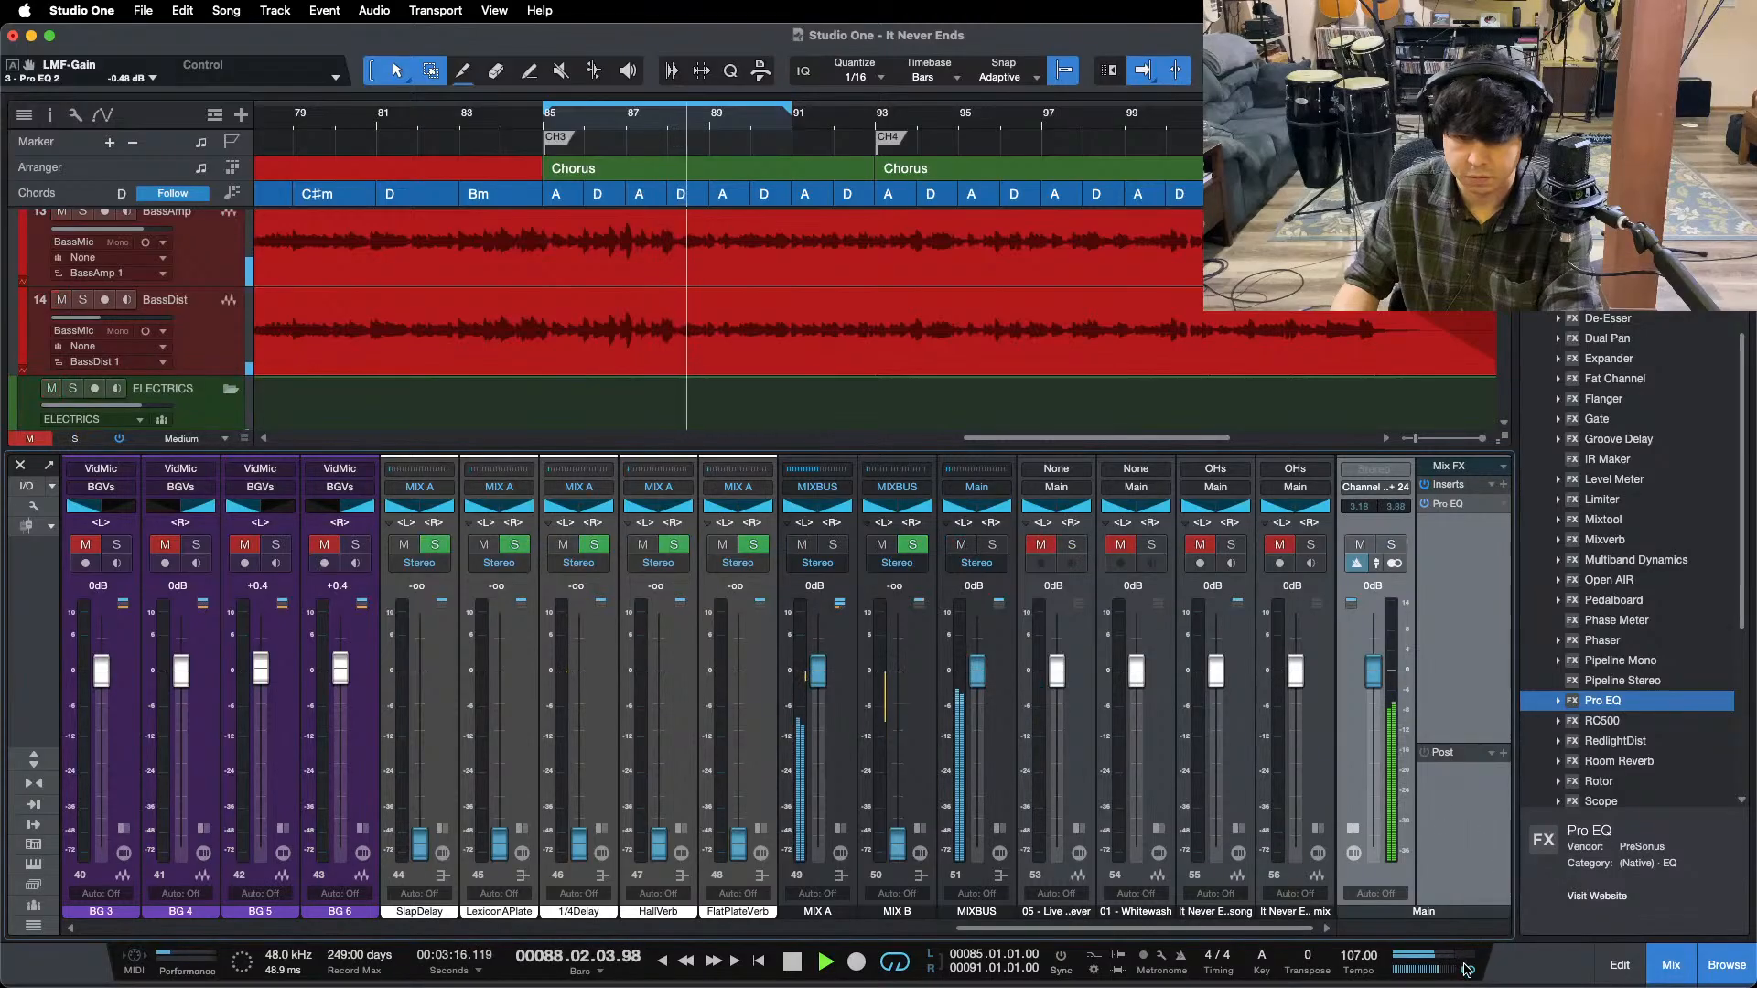
# - In the Main channel's Pro EQ, set the high cut to 247 Hz and the low cut to 98 Hz
pyautogui.hscroll(-2, 1457, 558)
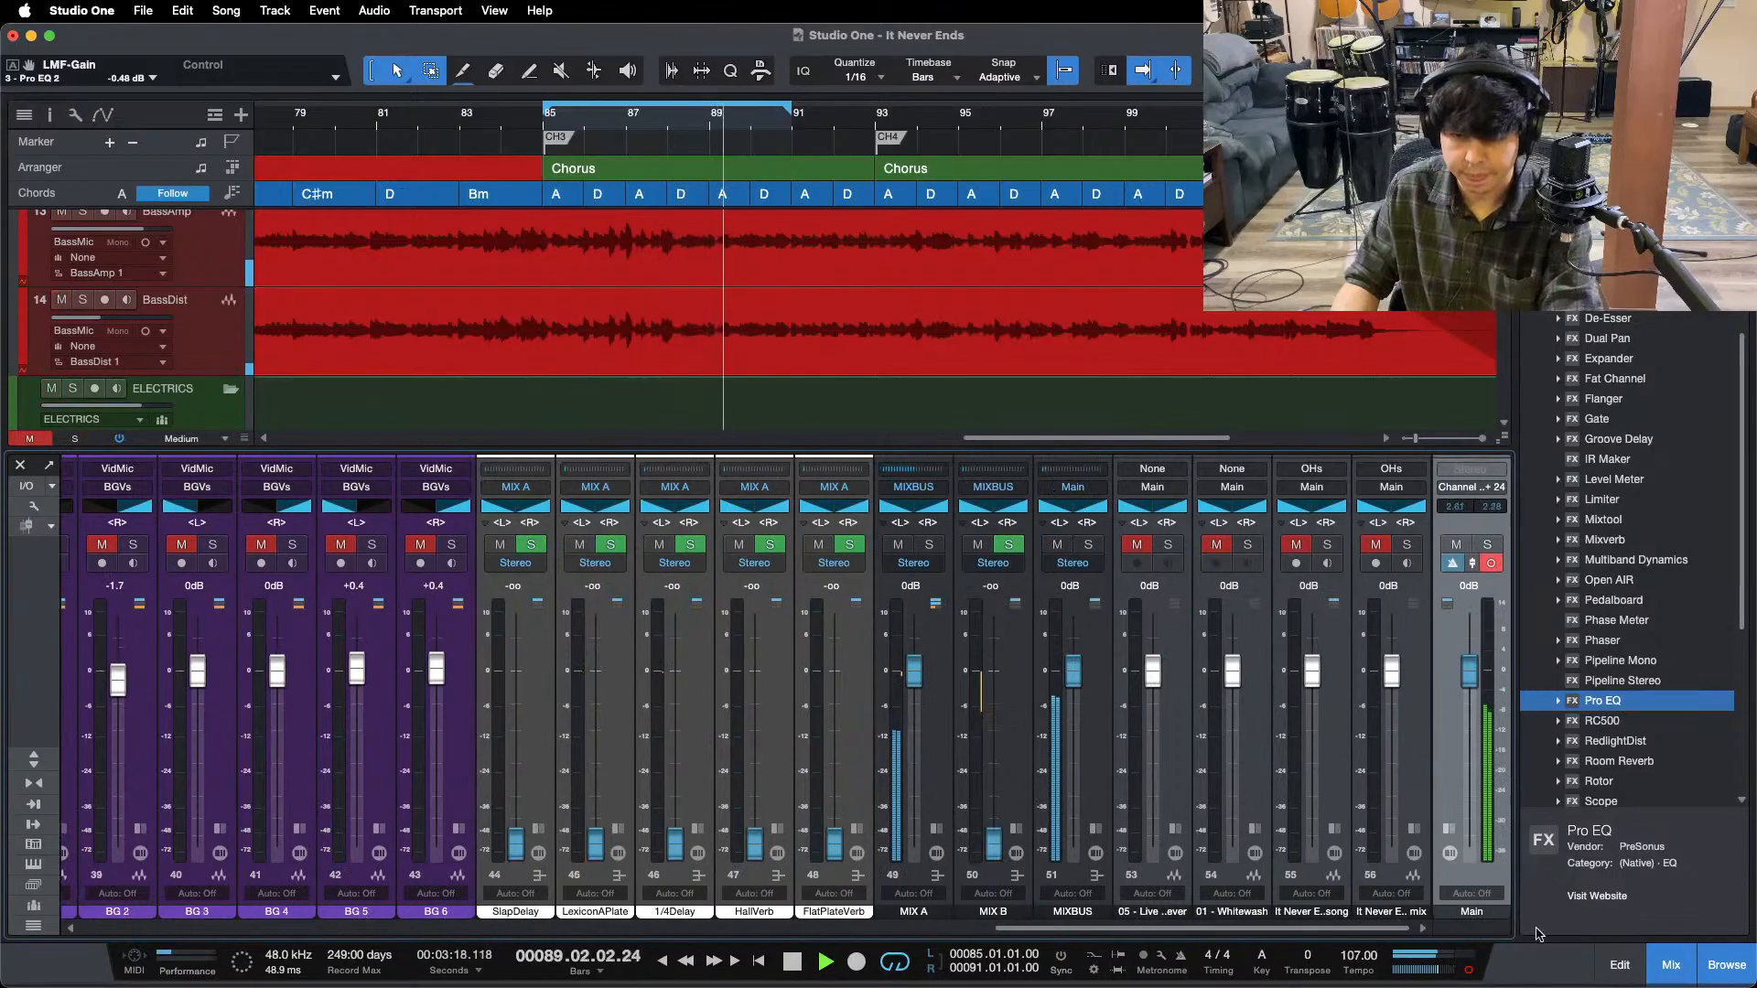
pyautogui.click(1448, 504)
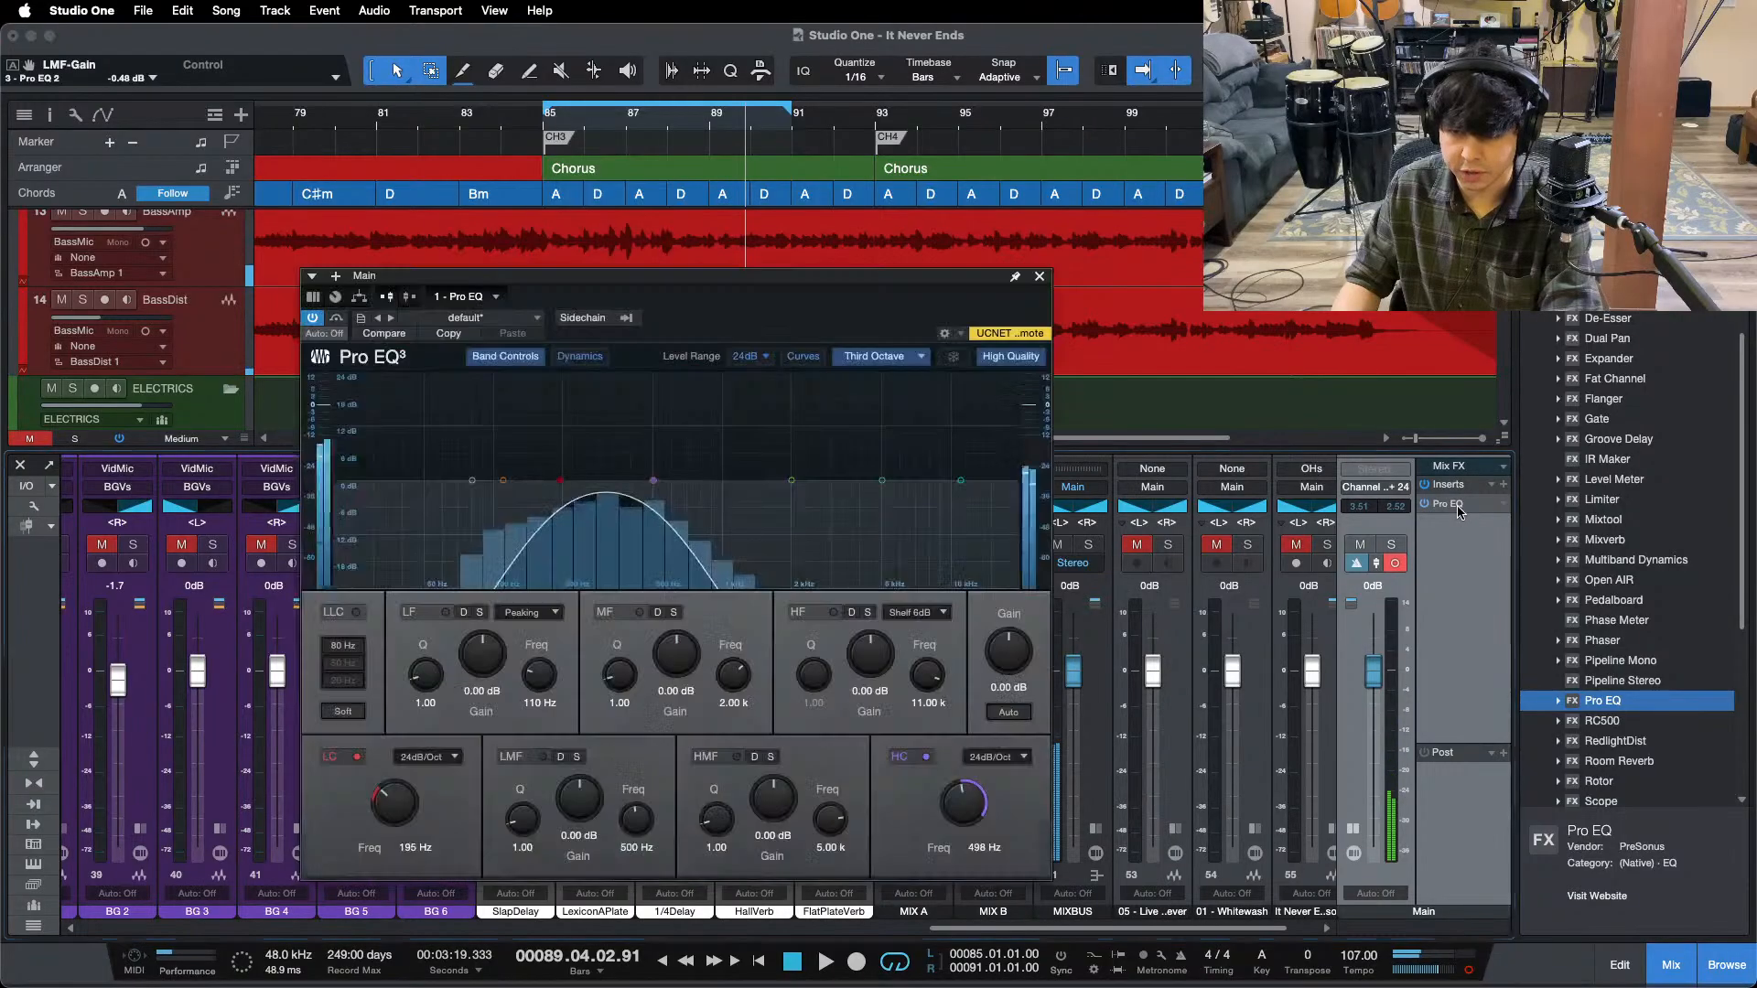
pyautogui.moveTo(796, 480); pyautogui.dragTo(589, 491)
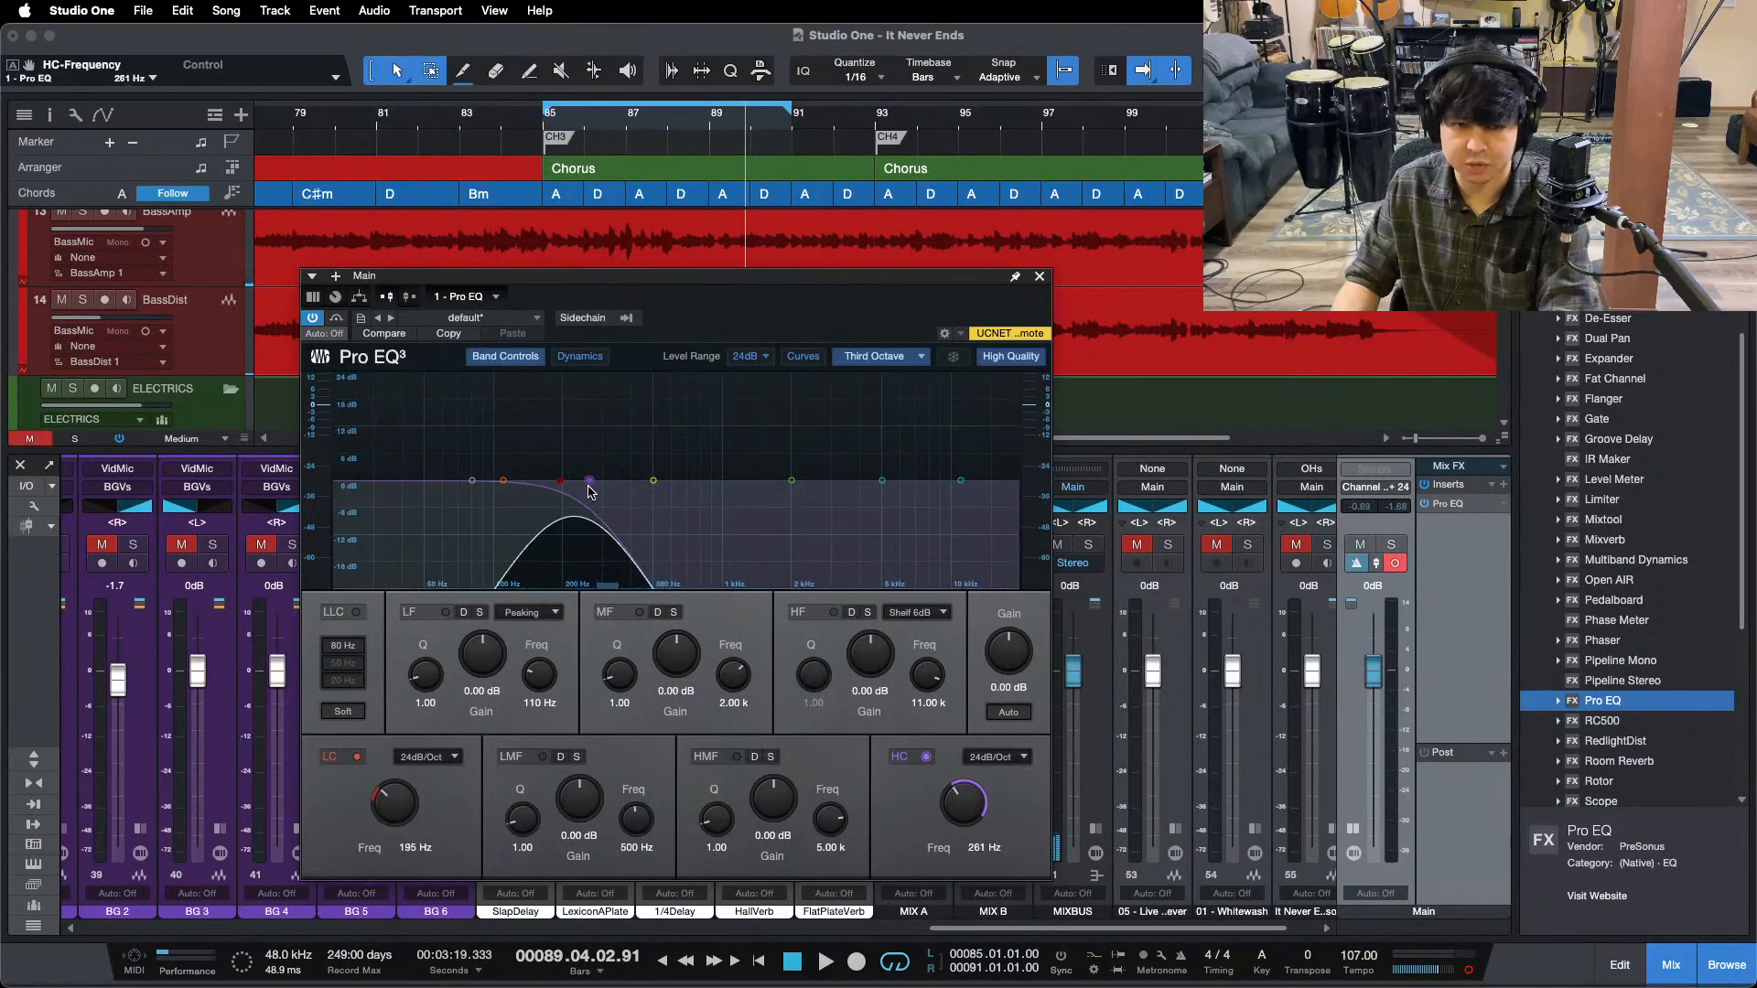
pyautogui.moveTo(409, 824); pyautogui.dragTo(391, 820)
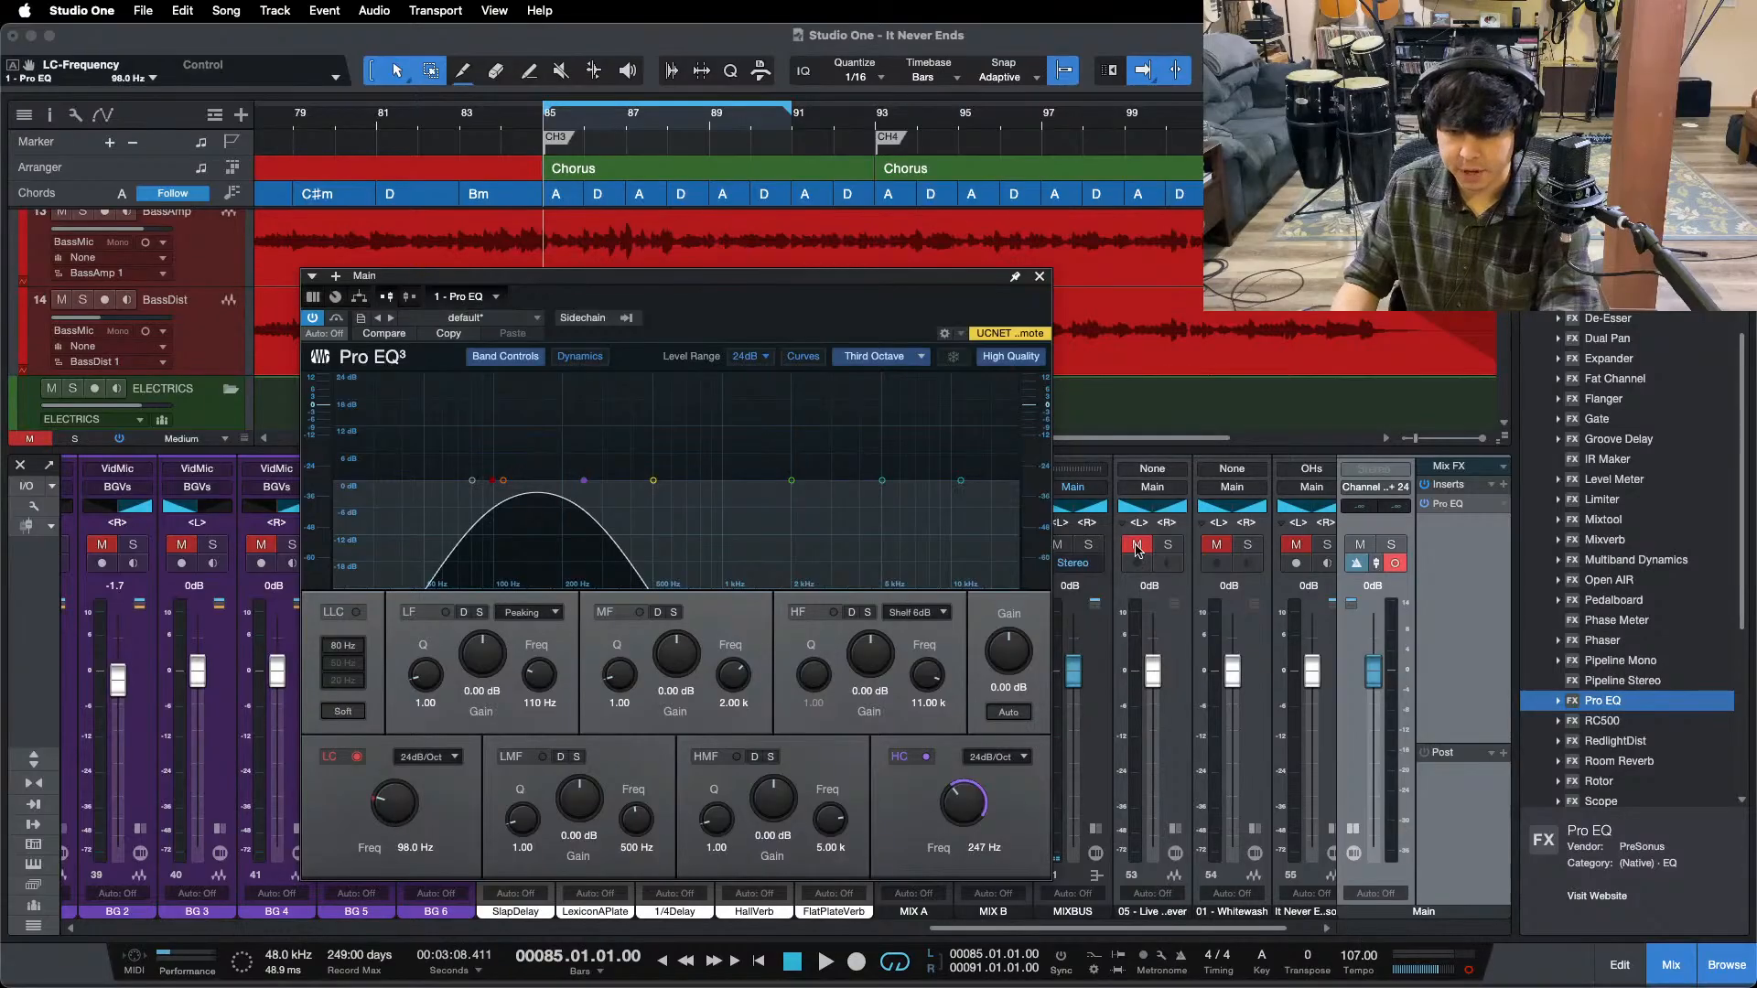
# - Play the loop through the shifted filter band and compare the mix with the soloed 05 - Live and 01 - Whitewash references
pyautogui.press('space')
pyautogui.click(1171, 547)
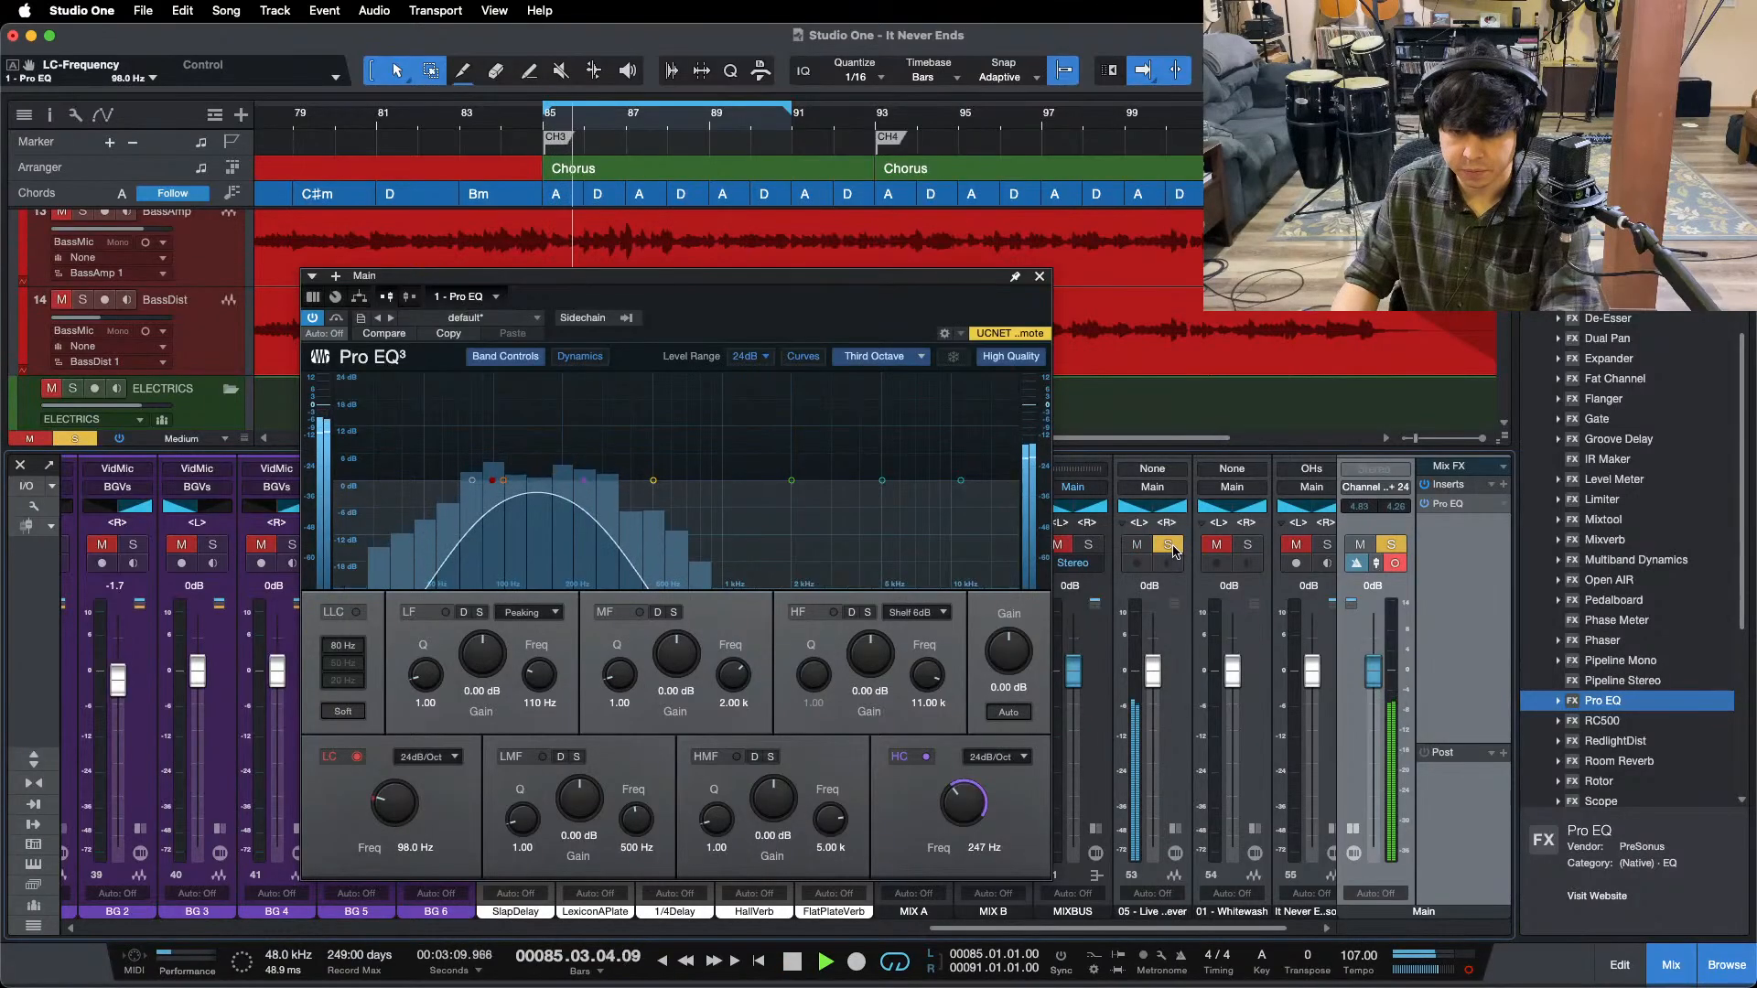
pyautogui.click(1171, 547)
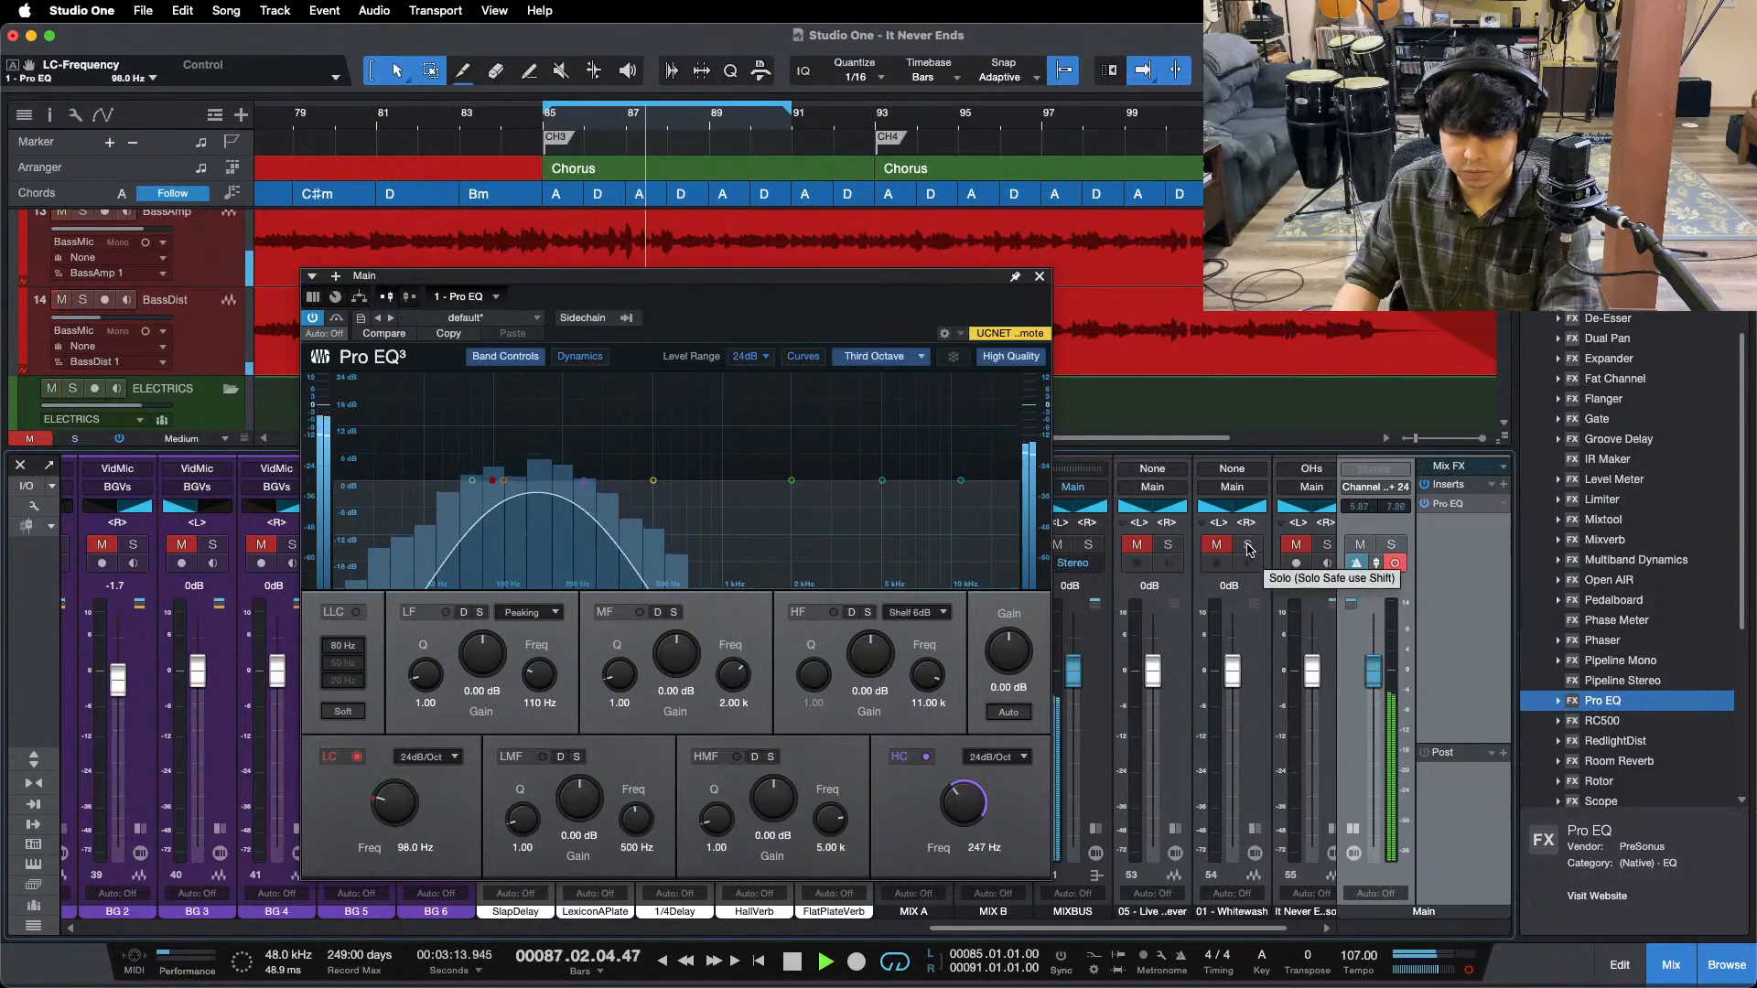
pyautogui.click(1250, 546)
pyautogui.click(1249, 547)
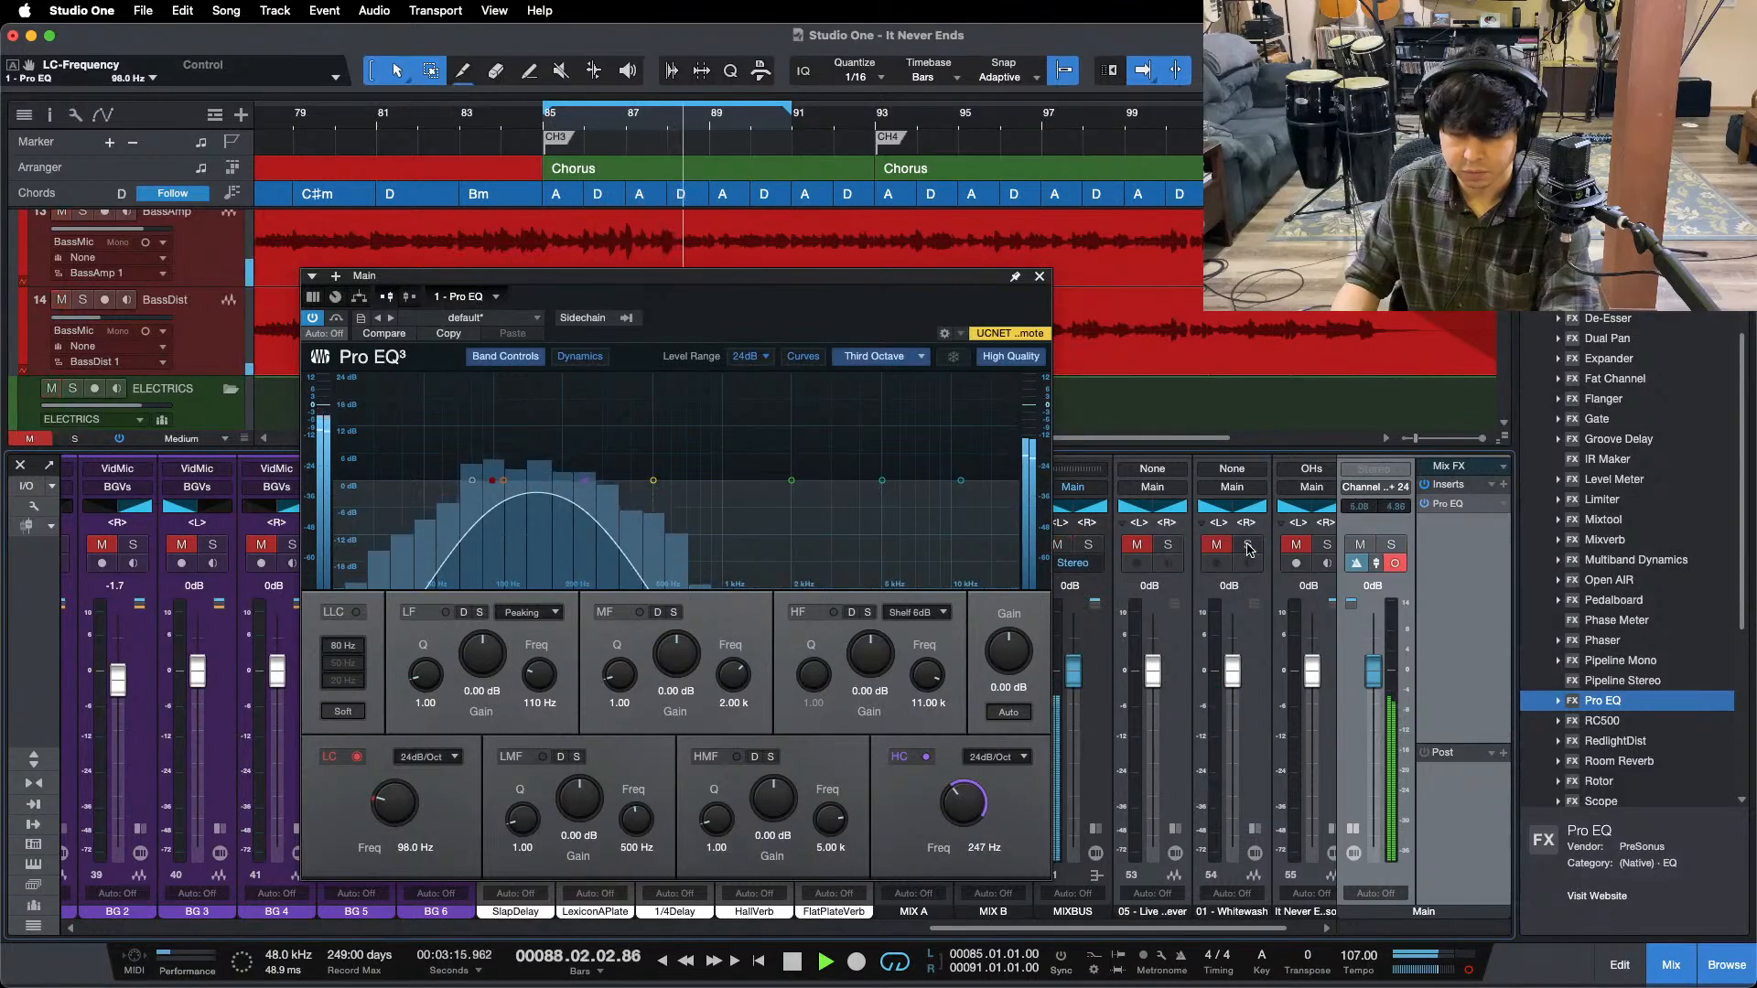
pyautogui.click(1250, 547)
pyautogui.click(1249, 548)
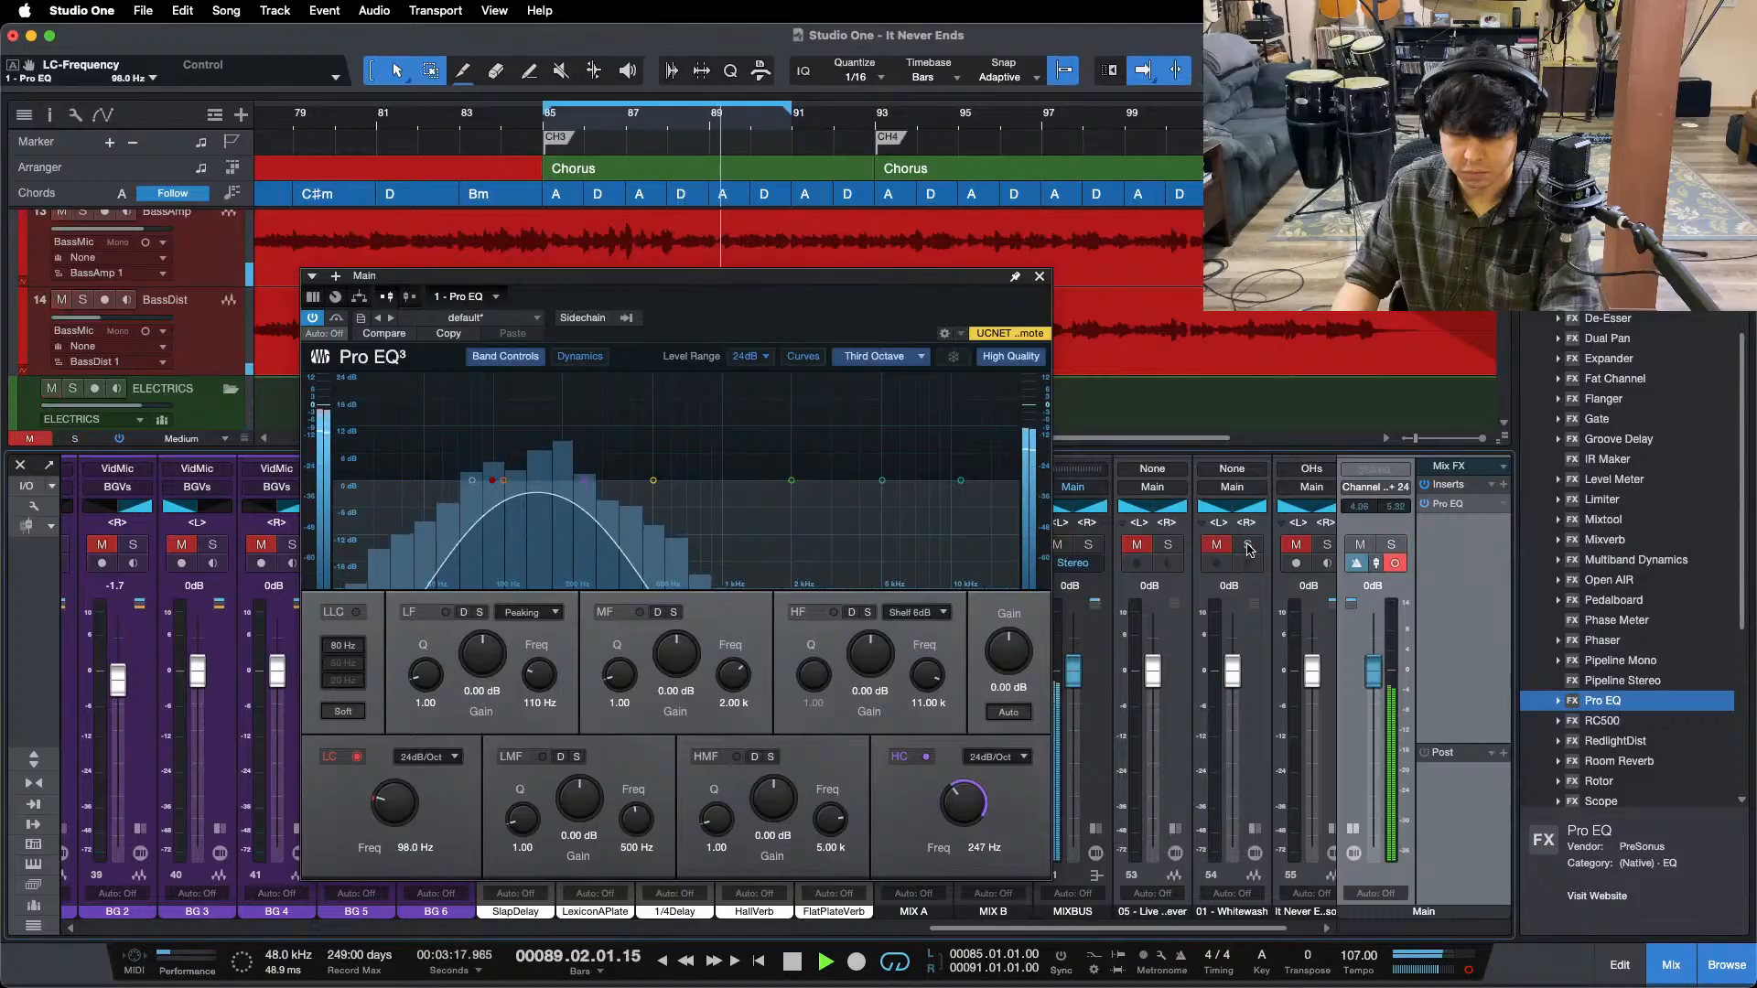
# - Compare the filtered mix with the soloed channel 55 and 05 - Live references, and close the Main channel's EQ
pyautogui.click(1326, 546)
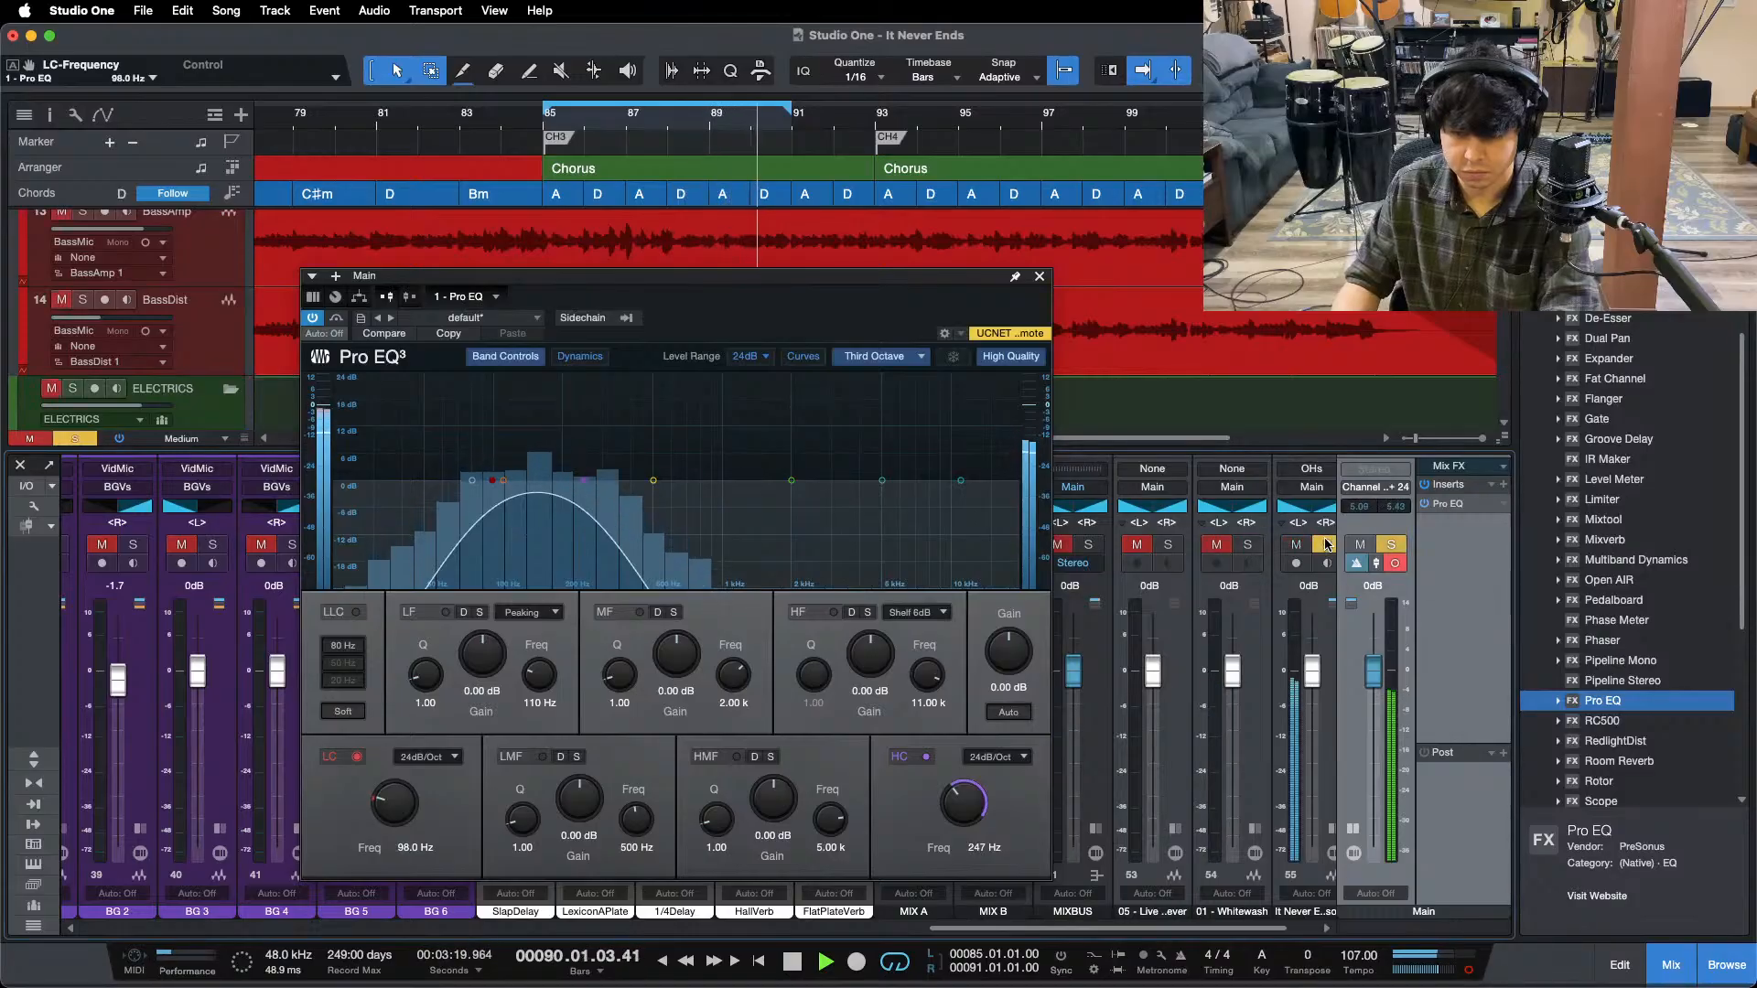
pyautogui.click(1326, 545)
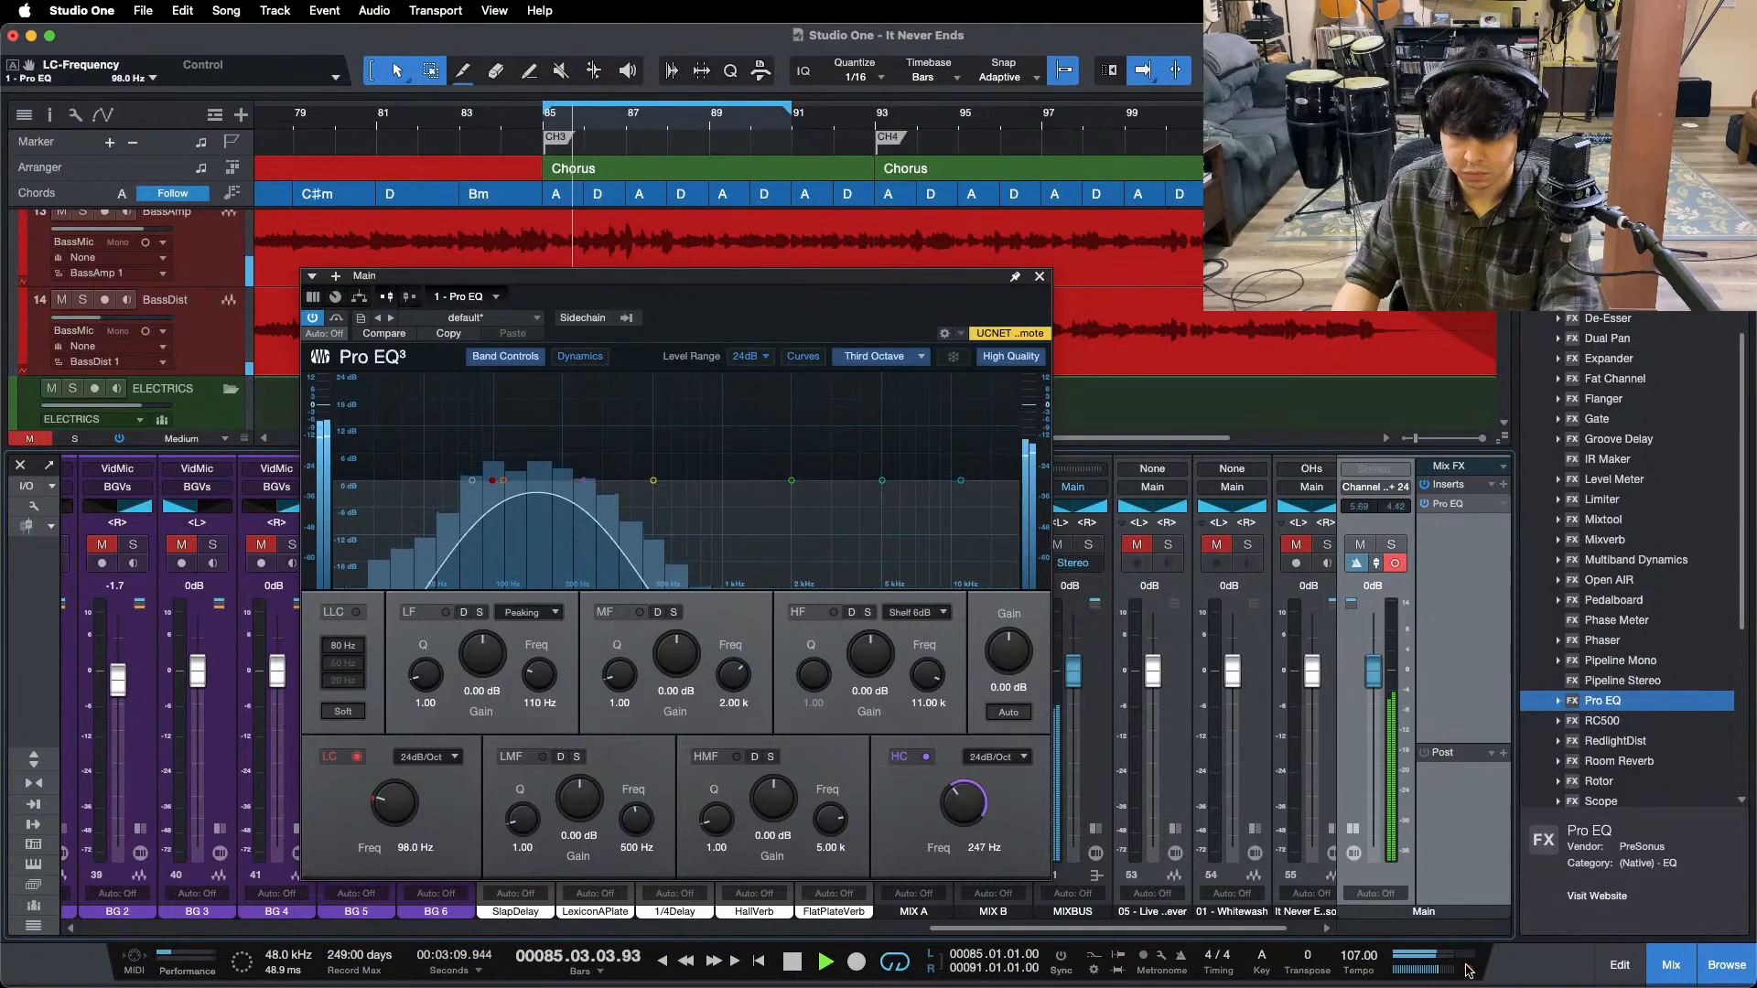
pyautogui.click(1170, 545)
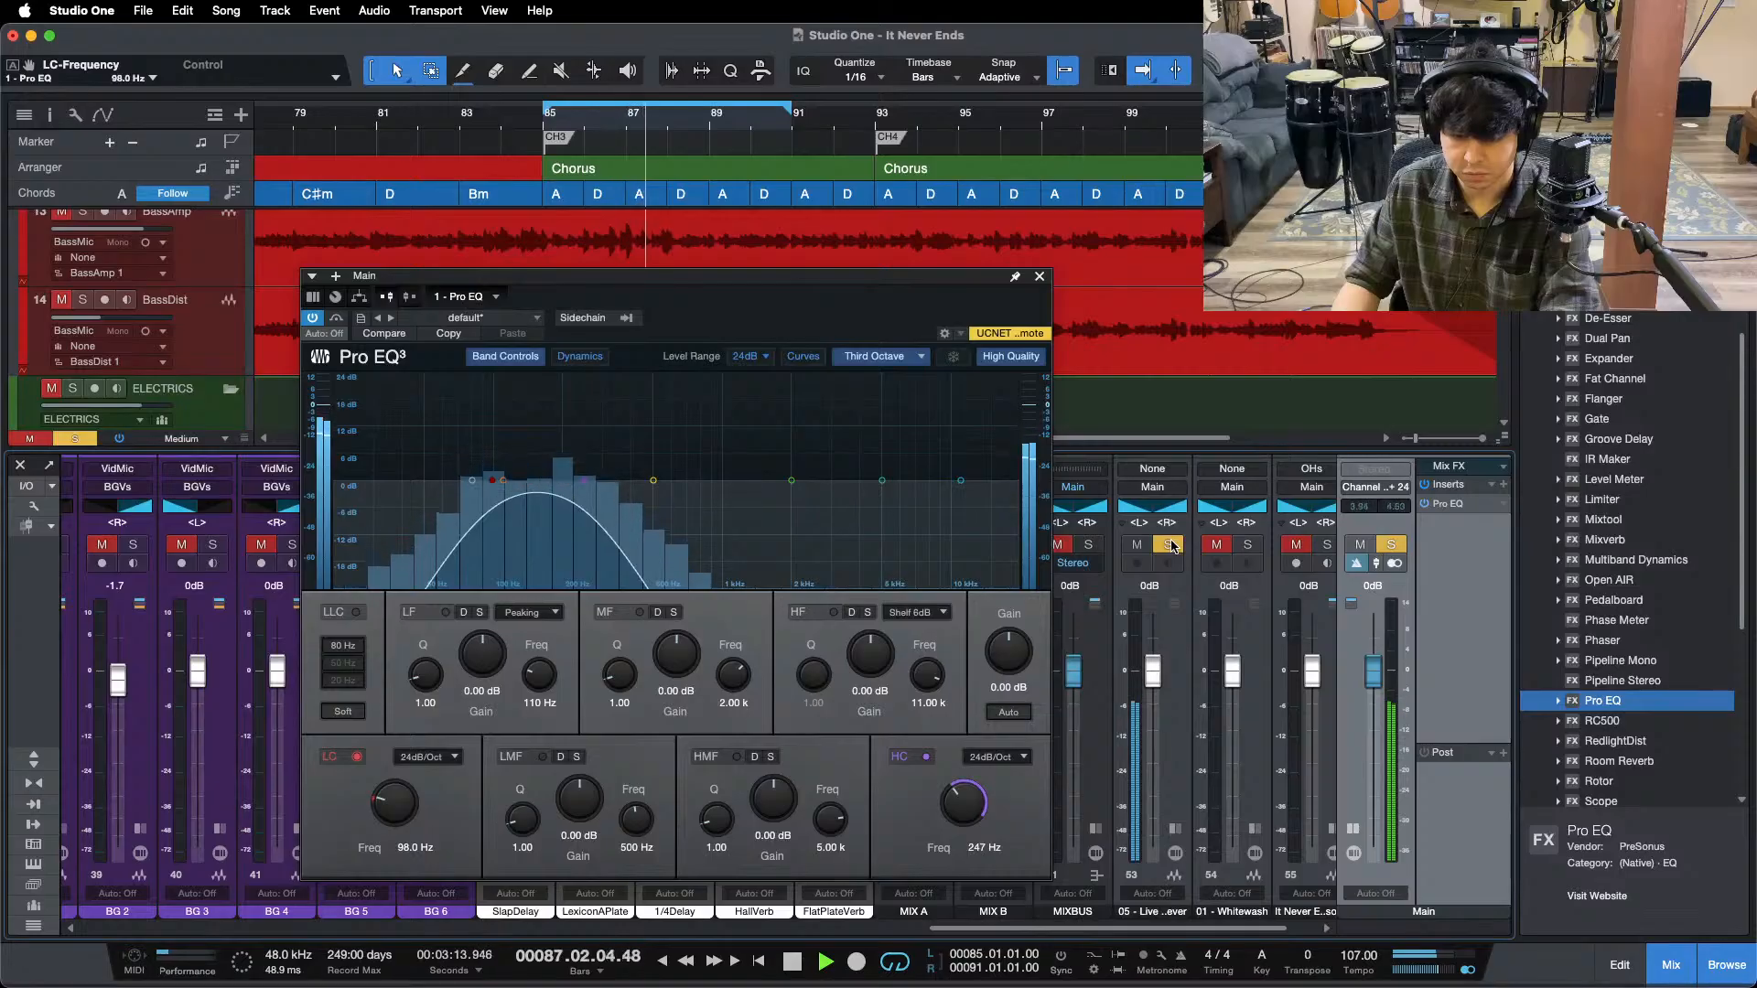
pyautogui.click(1171, 545)
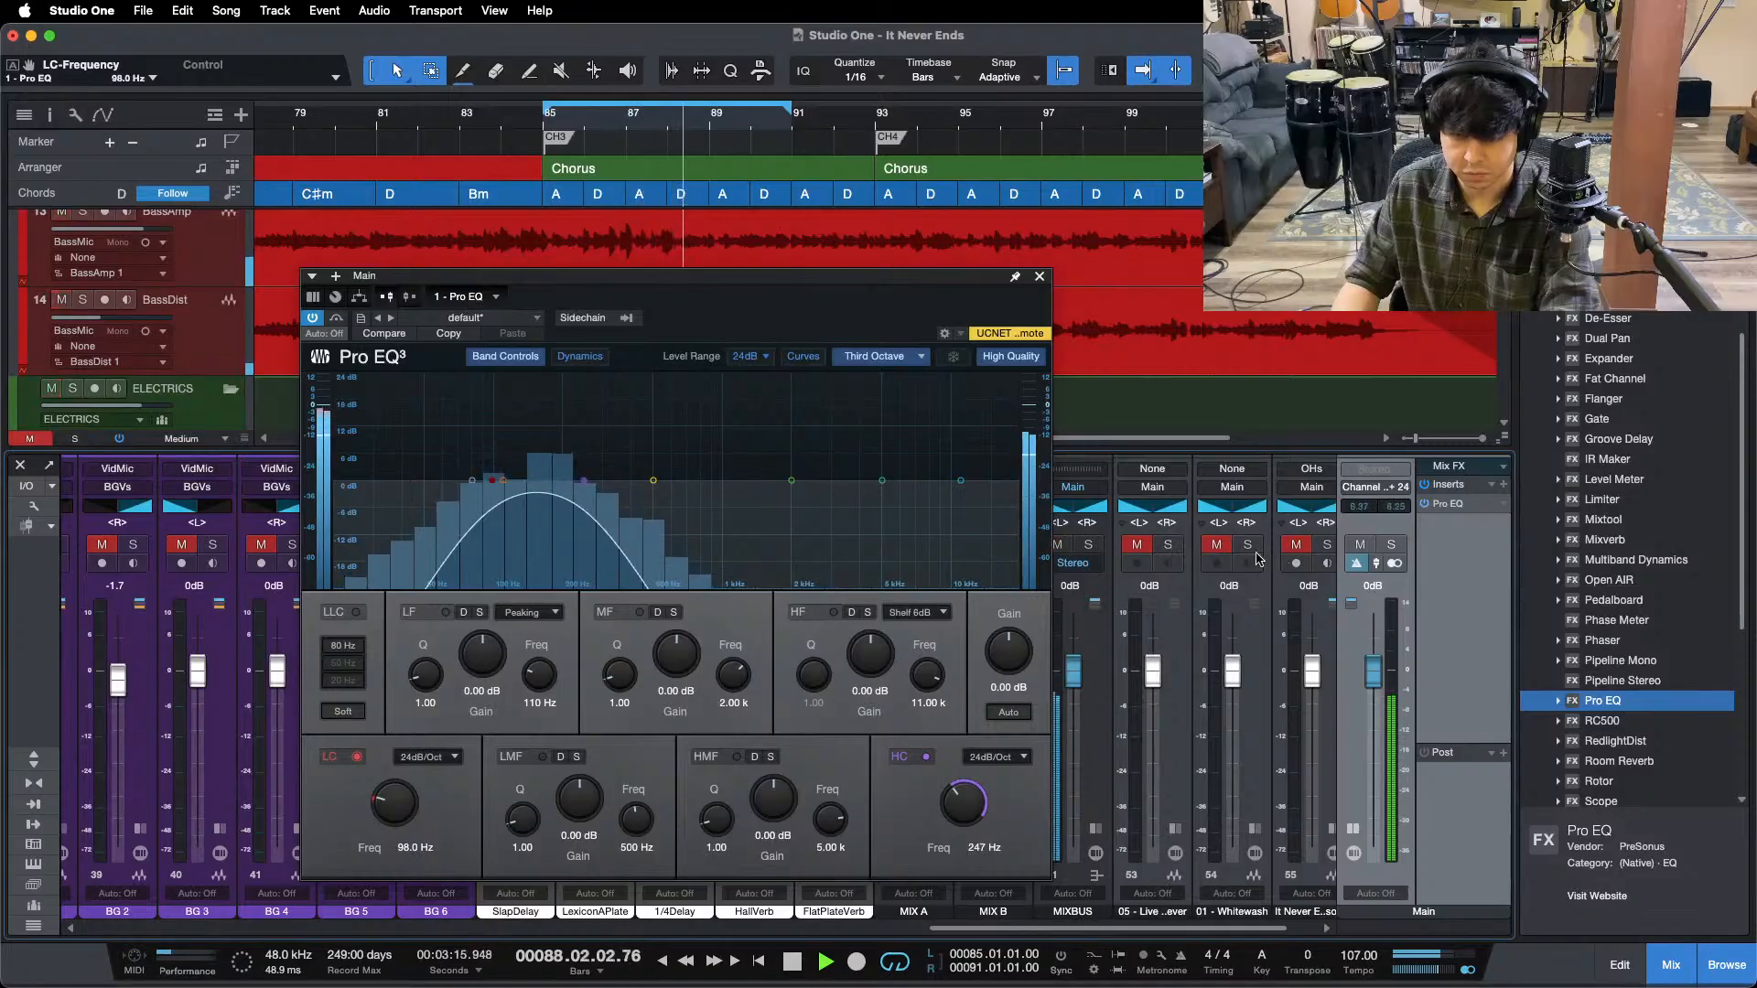
pyautogui.click(1039, 276)
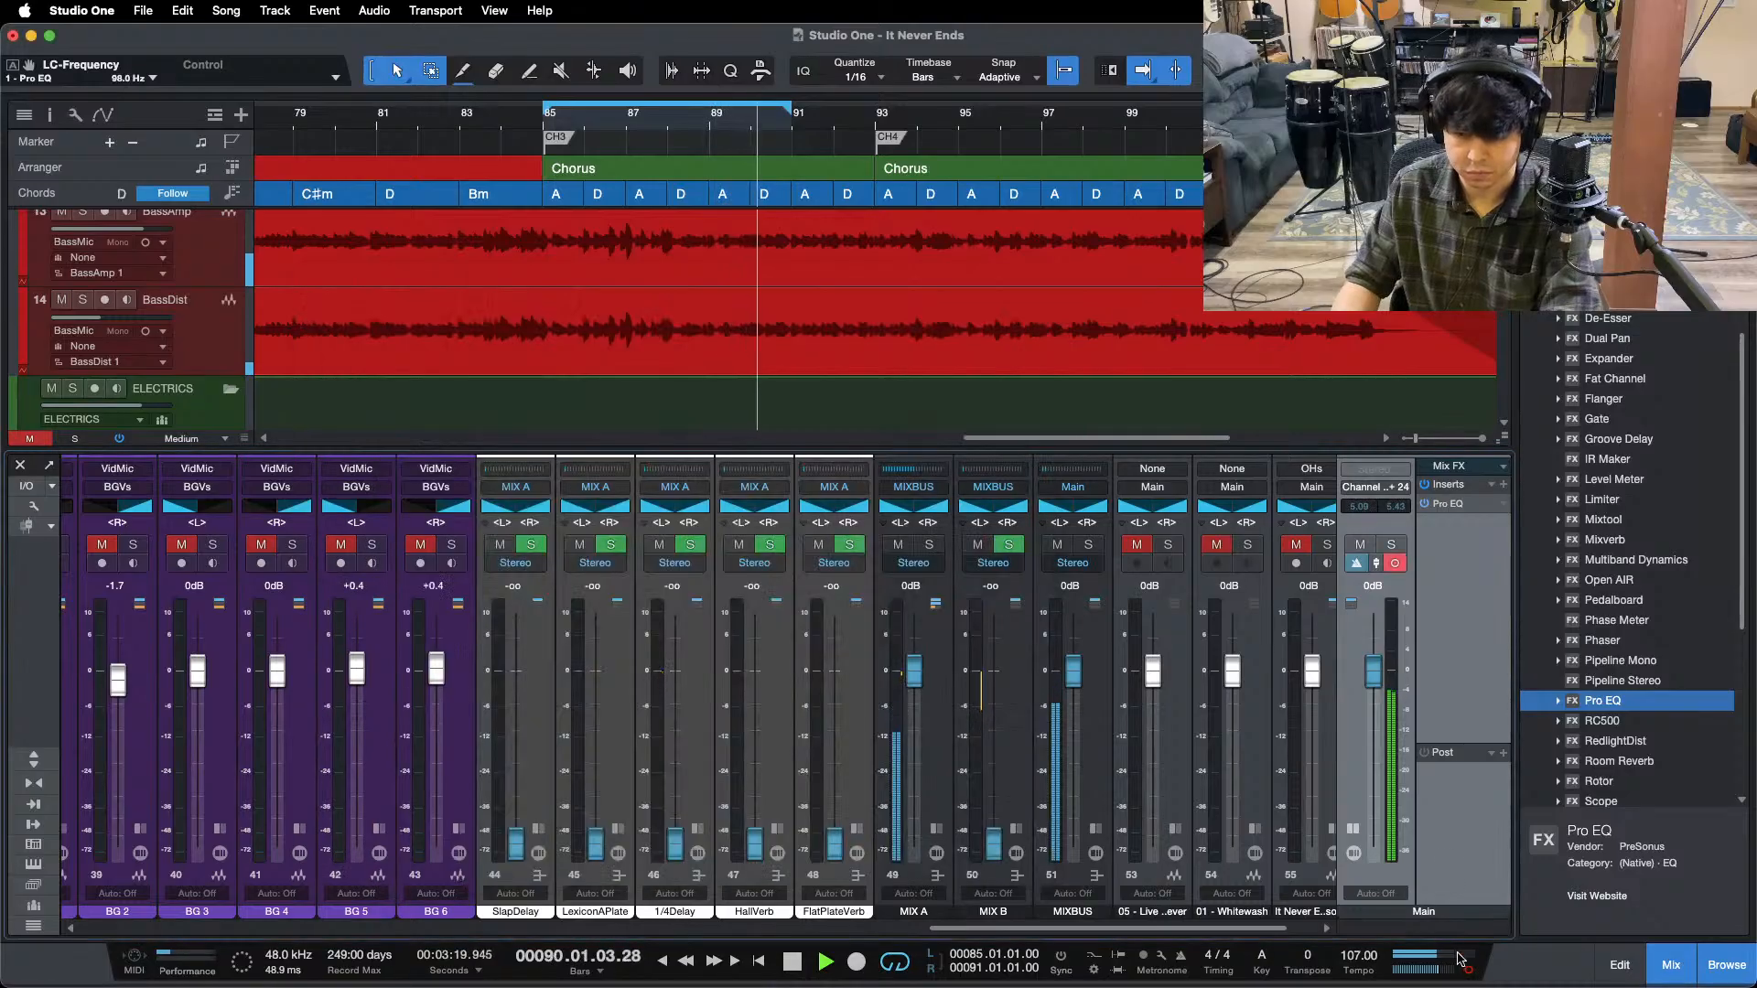
# - Lower the Main channel's volume to -5.8 dB and play the chorus loop
pyautogui.scroll(-6, 1369, 679)
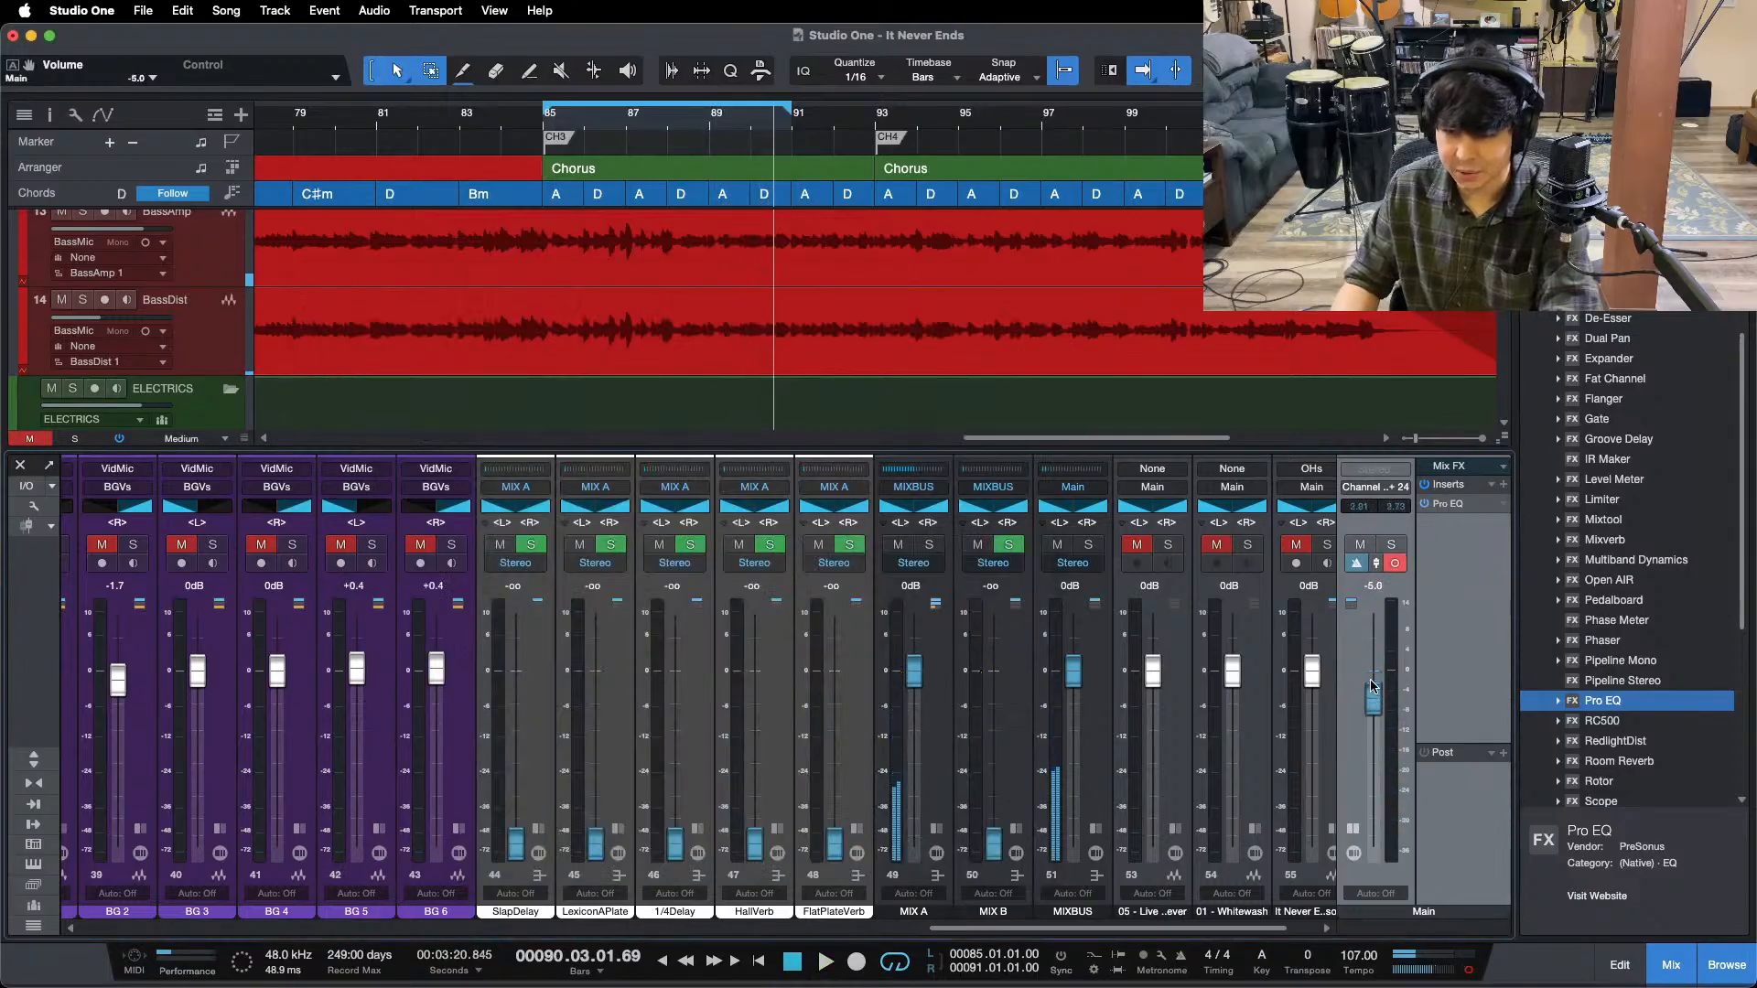
pyautogui.press('space')
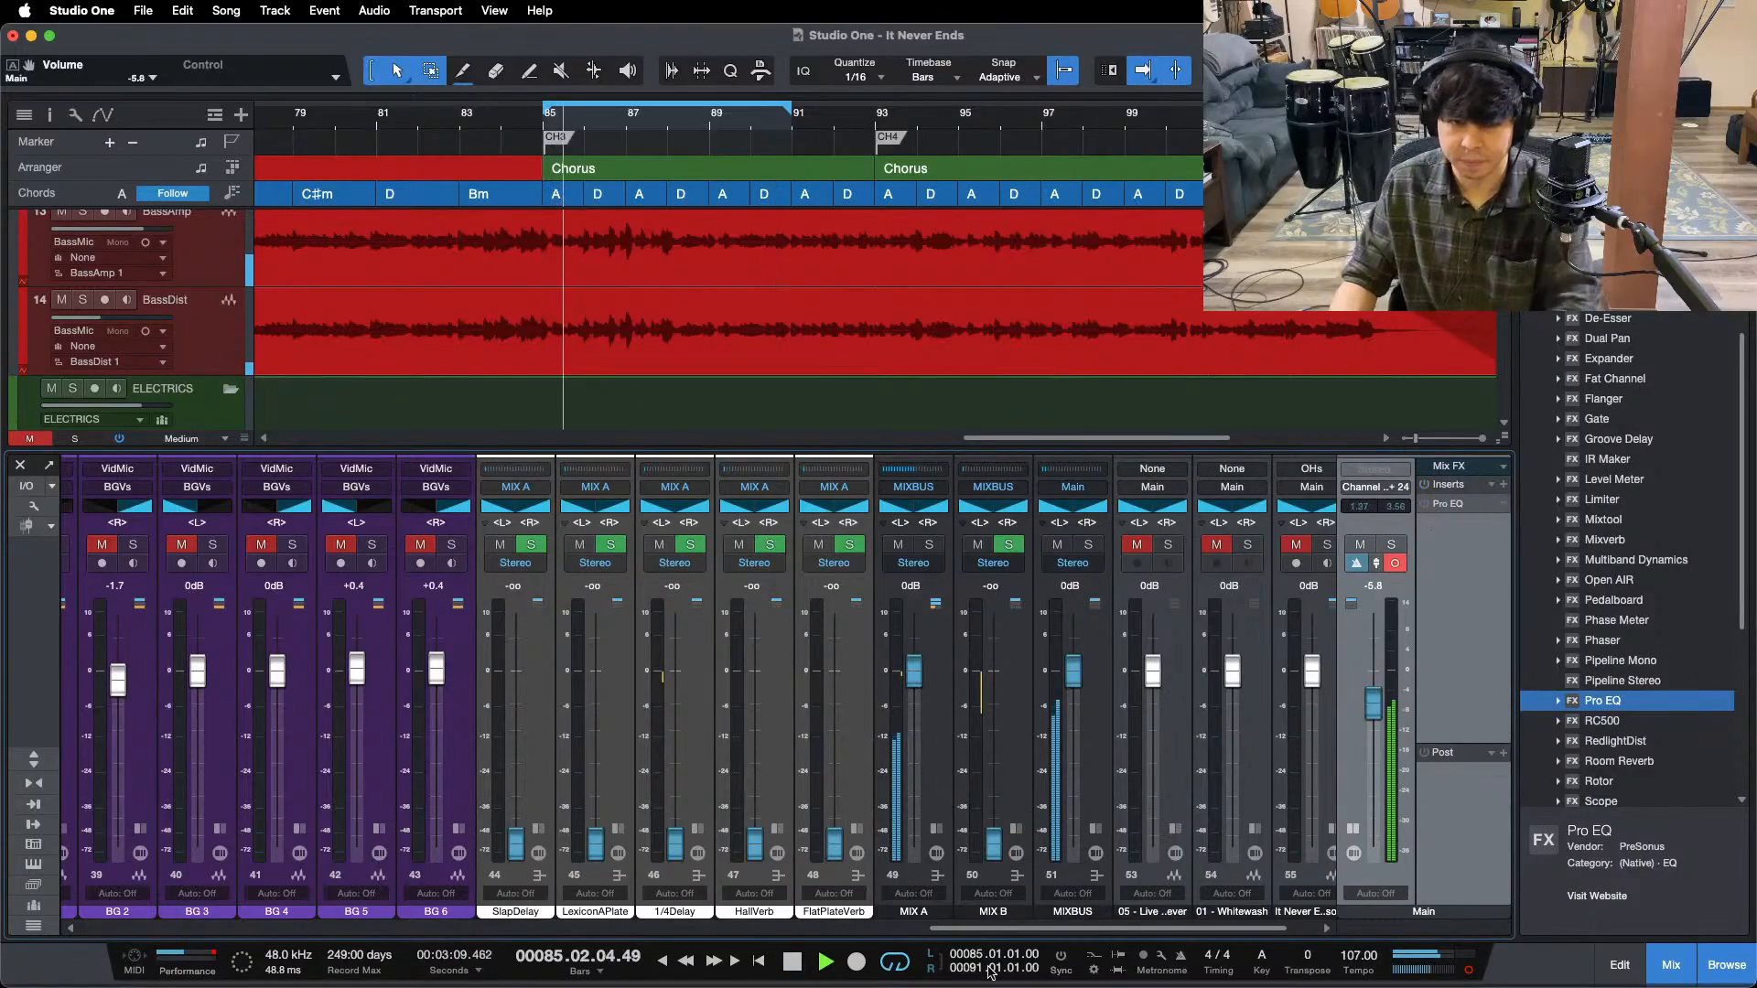
pyautogui.click(972, 959)
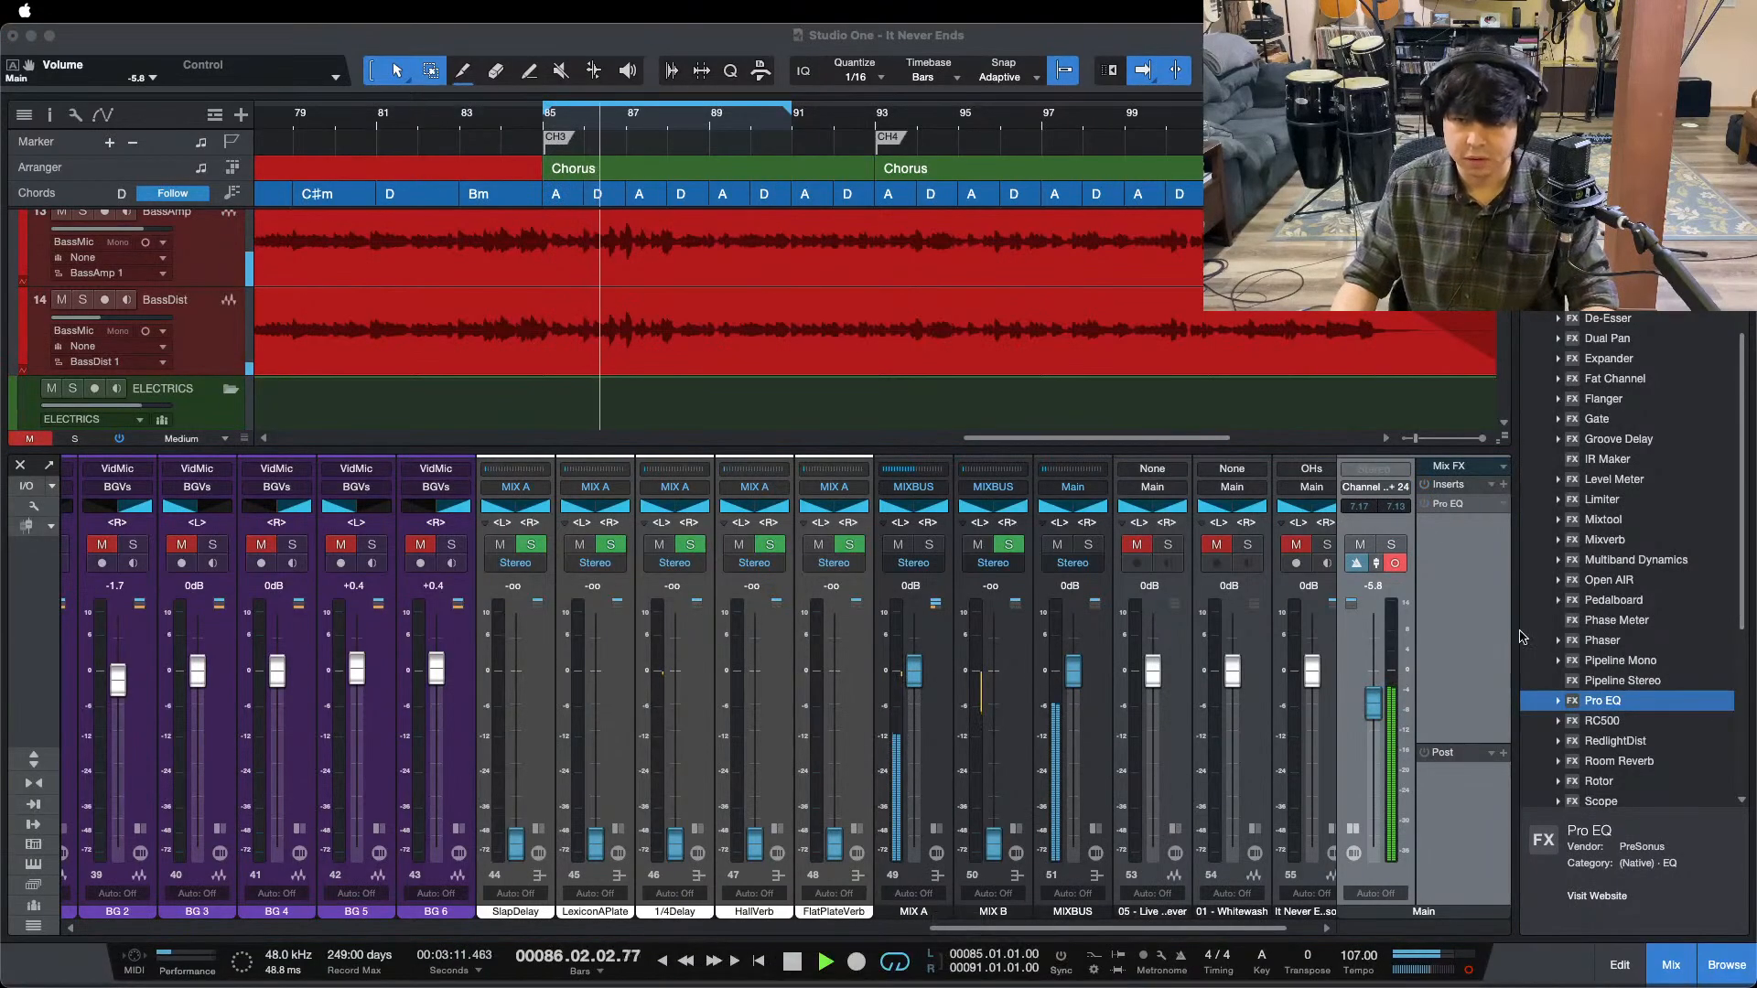
pyautogui.click(1468, 709)
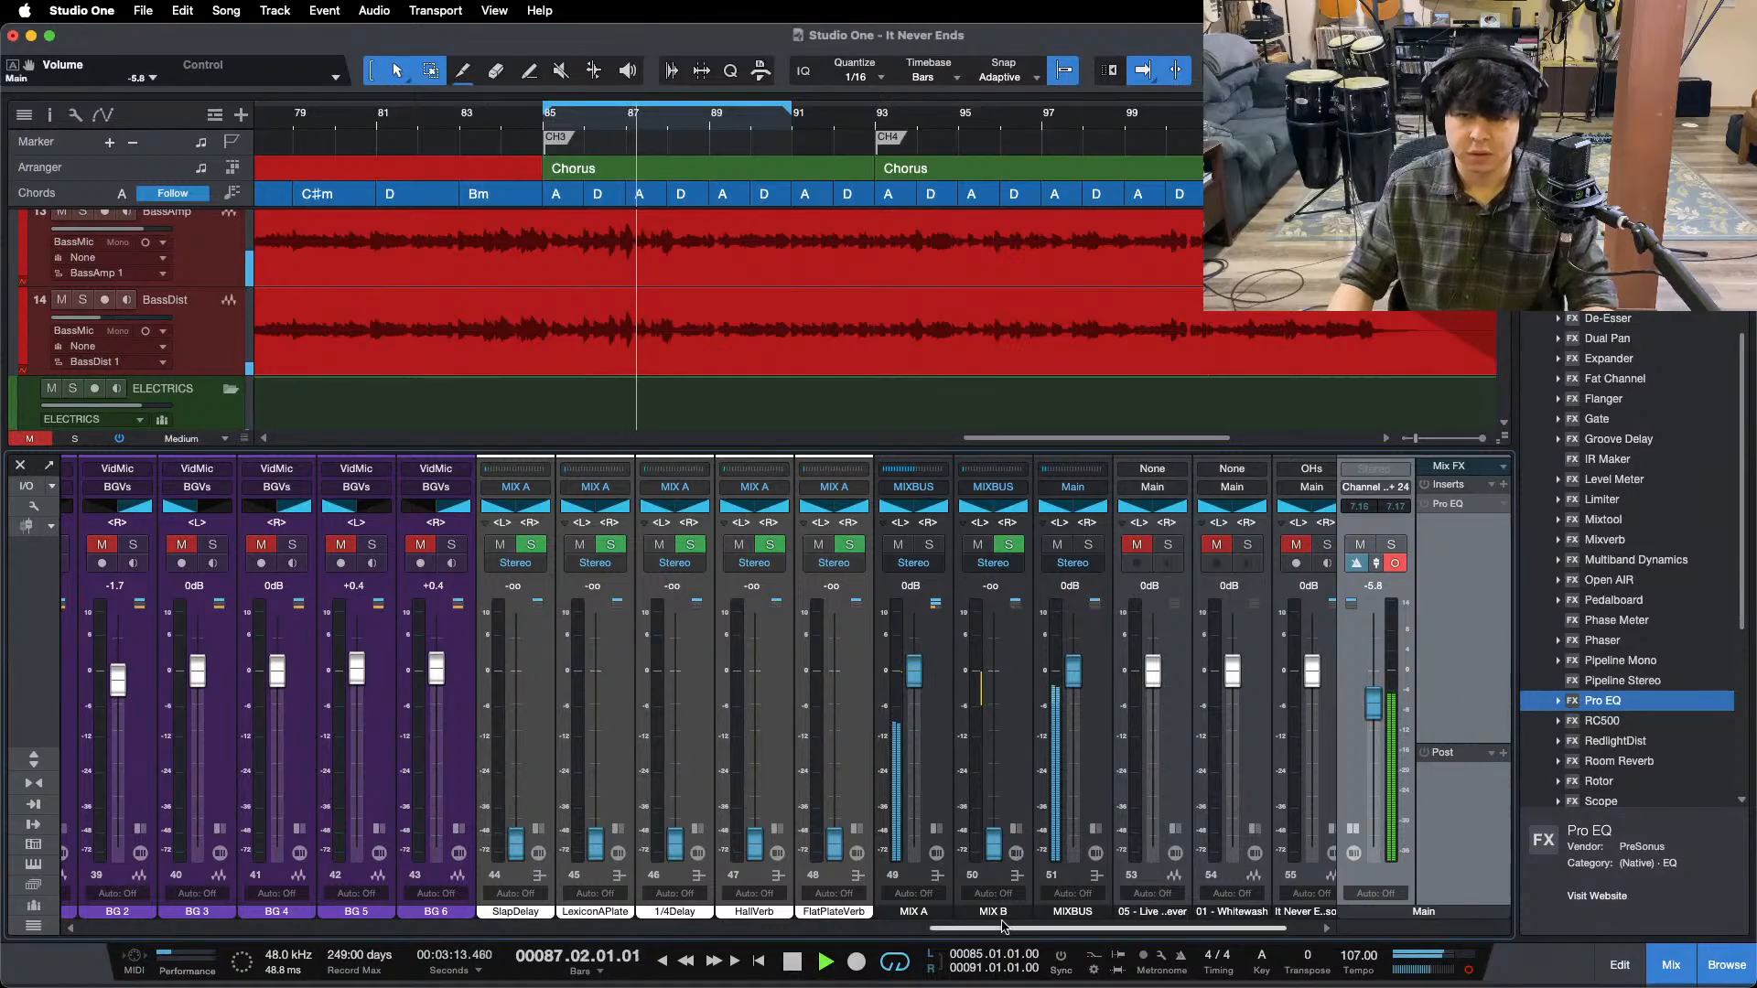
# - Collapse the expanded SnareLvl channel, raise the SunPlate channel's volume to -7.0 dB during playback, and stop the loop
pyautogui.moveTo(967, 928); pyautogui.dragTo(117, 920)
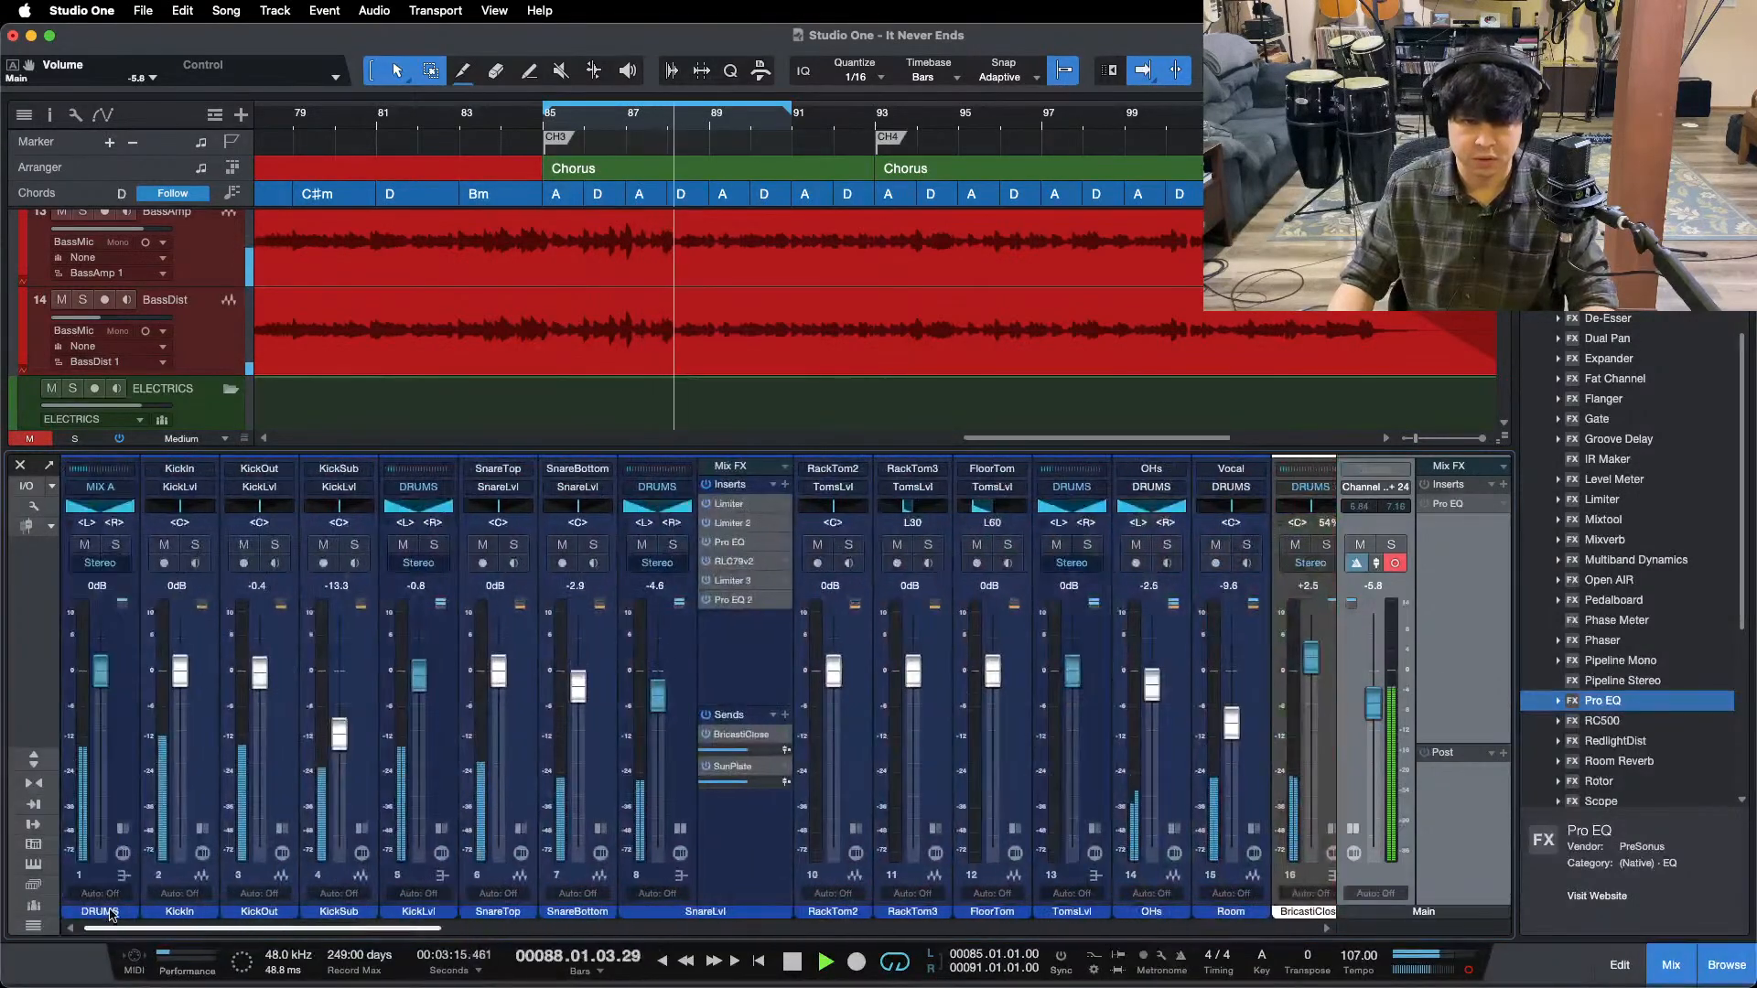
pyautogui.click(681, 827)
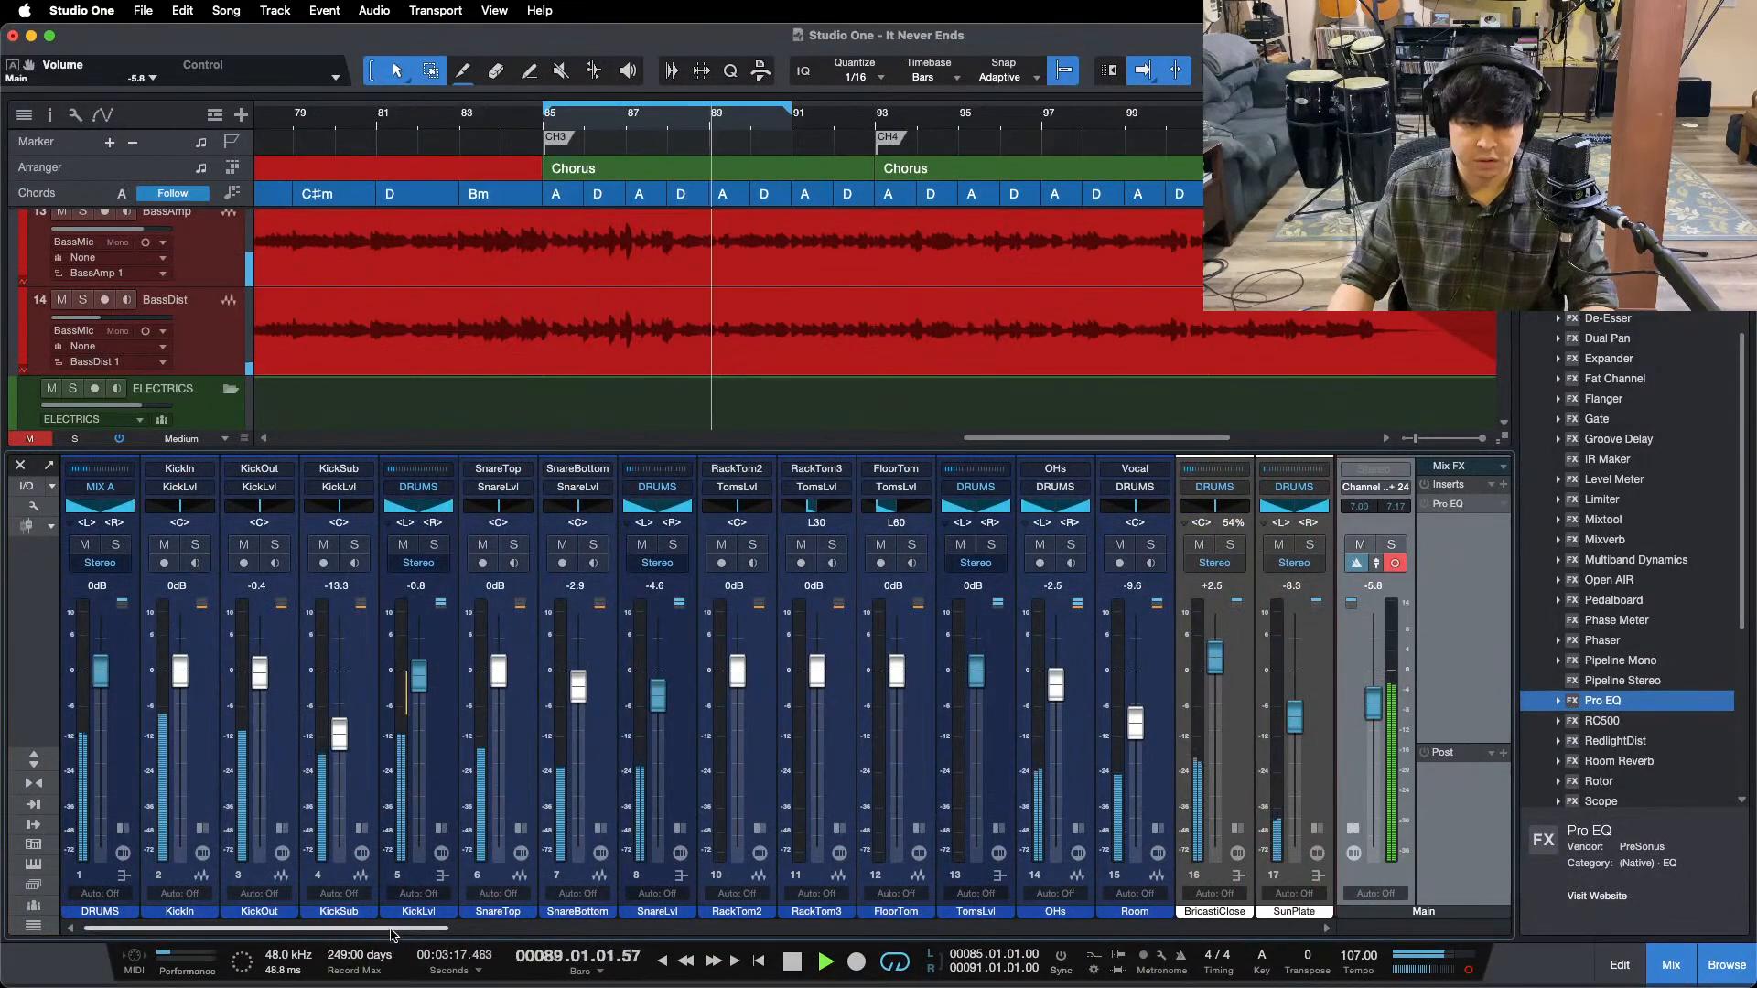
pyautogui.hscroll(5, 792, 691)
pyautogui.moveTo(873, 719); pyautogui.dragTo(872, 715)
pyautogui.hscroll(15, 915, 878)
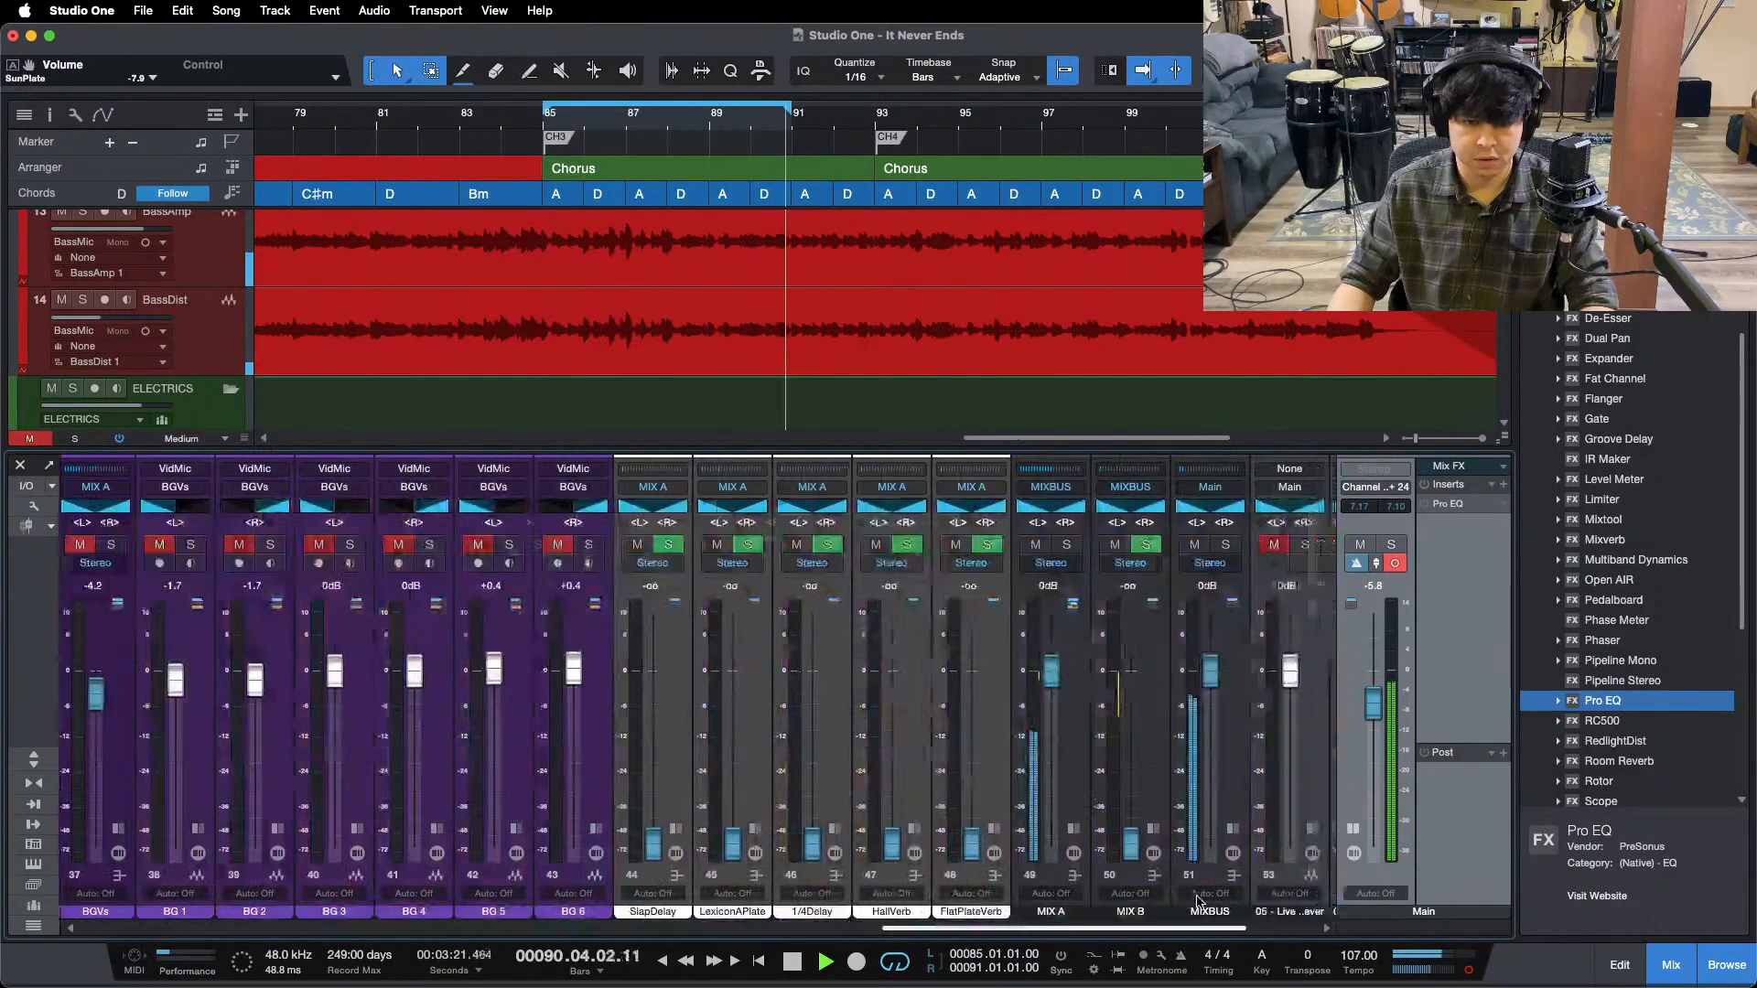
pyautogui.press('space')
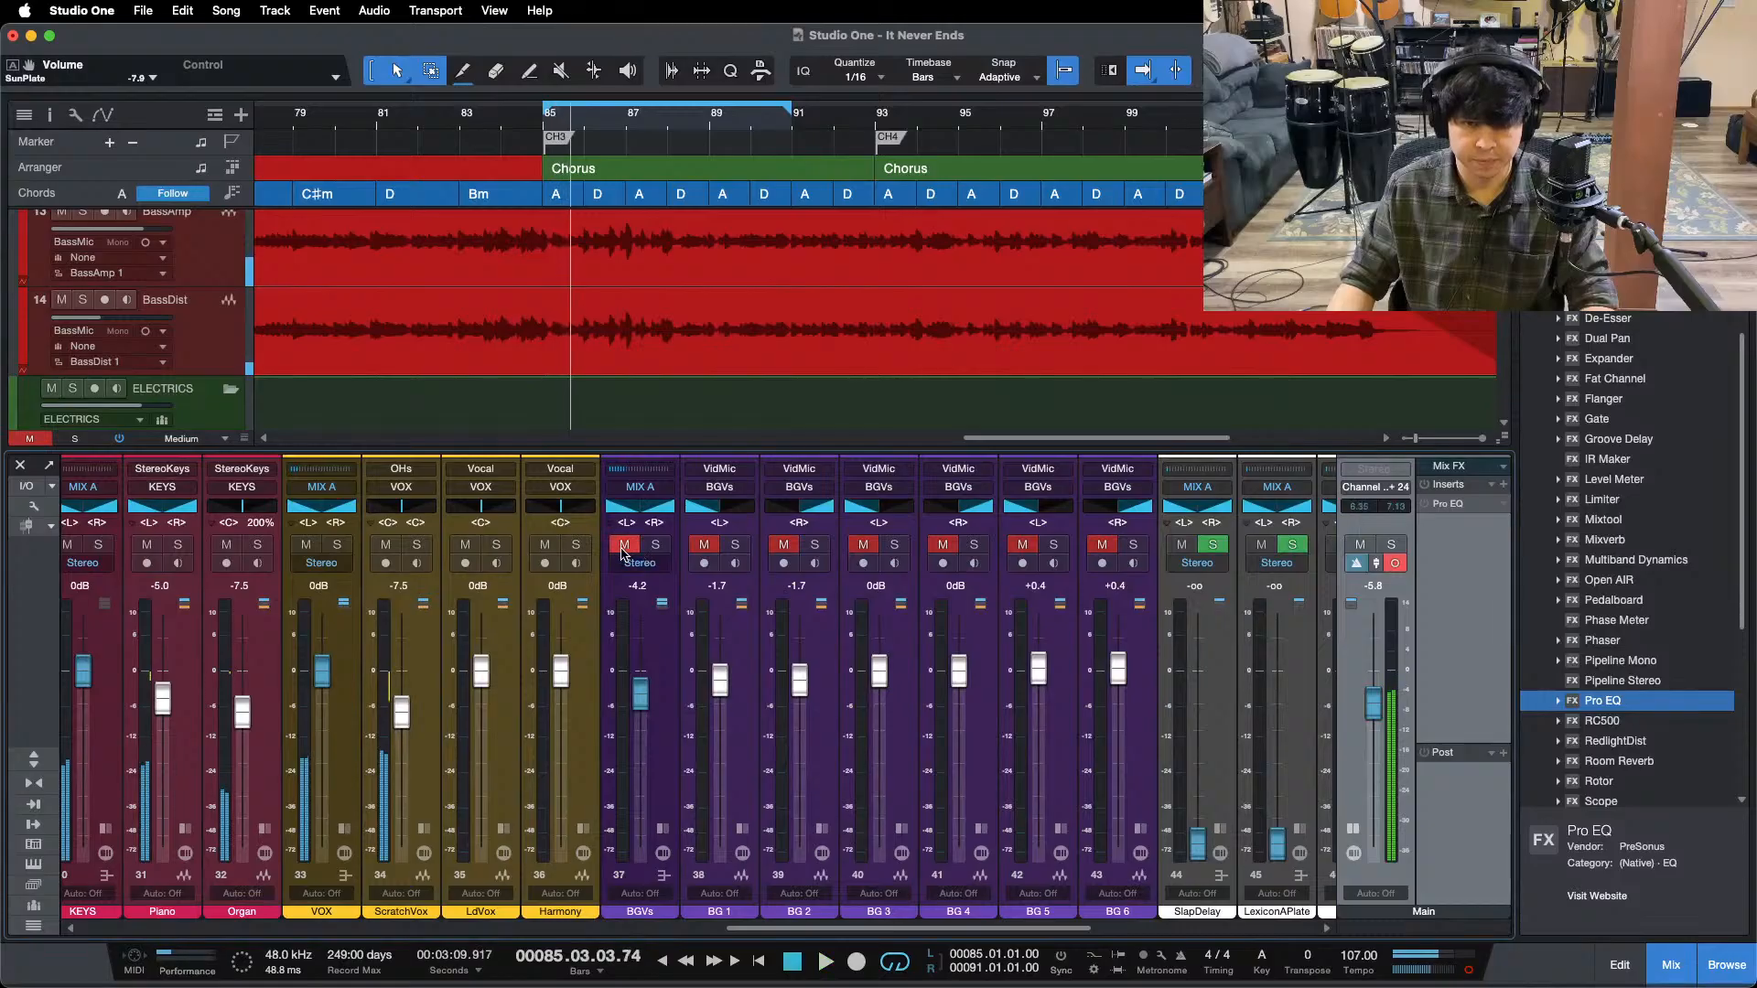
# - Unmute the BGVs group and solo the BG 1 track
pyautogui.click(626, 546)
pyautogui.click(752, 783)
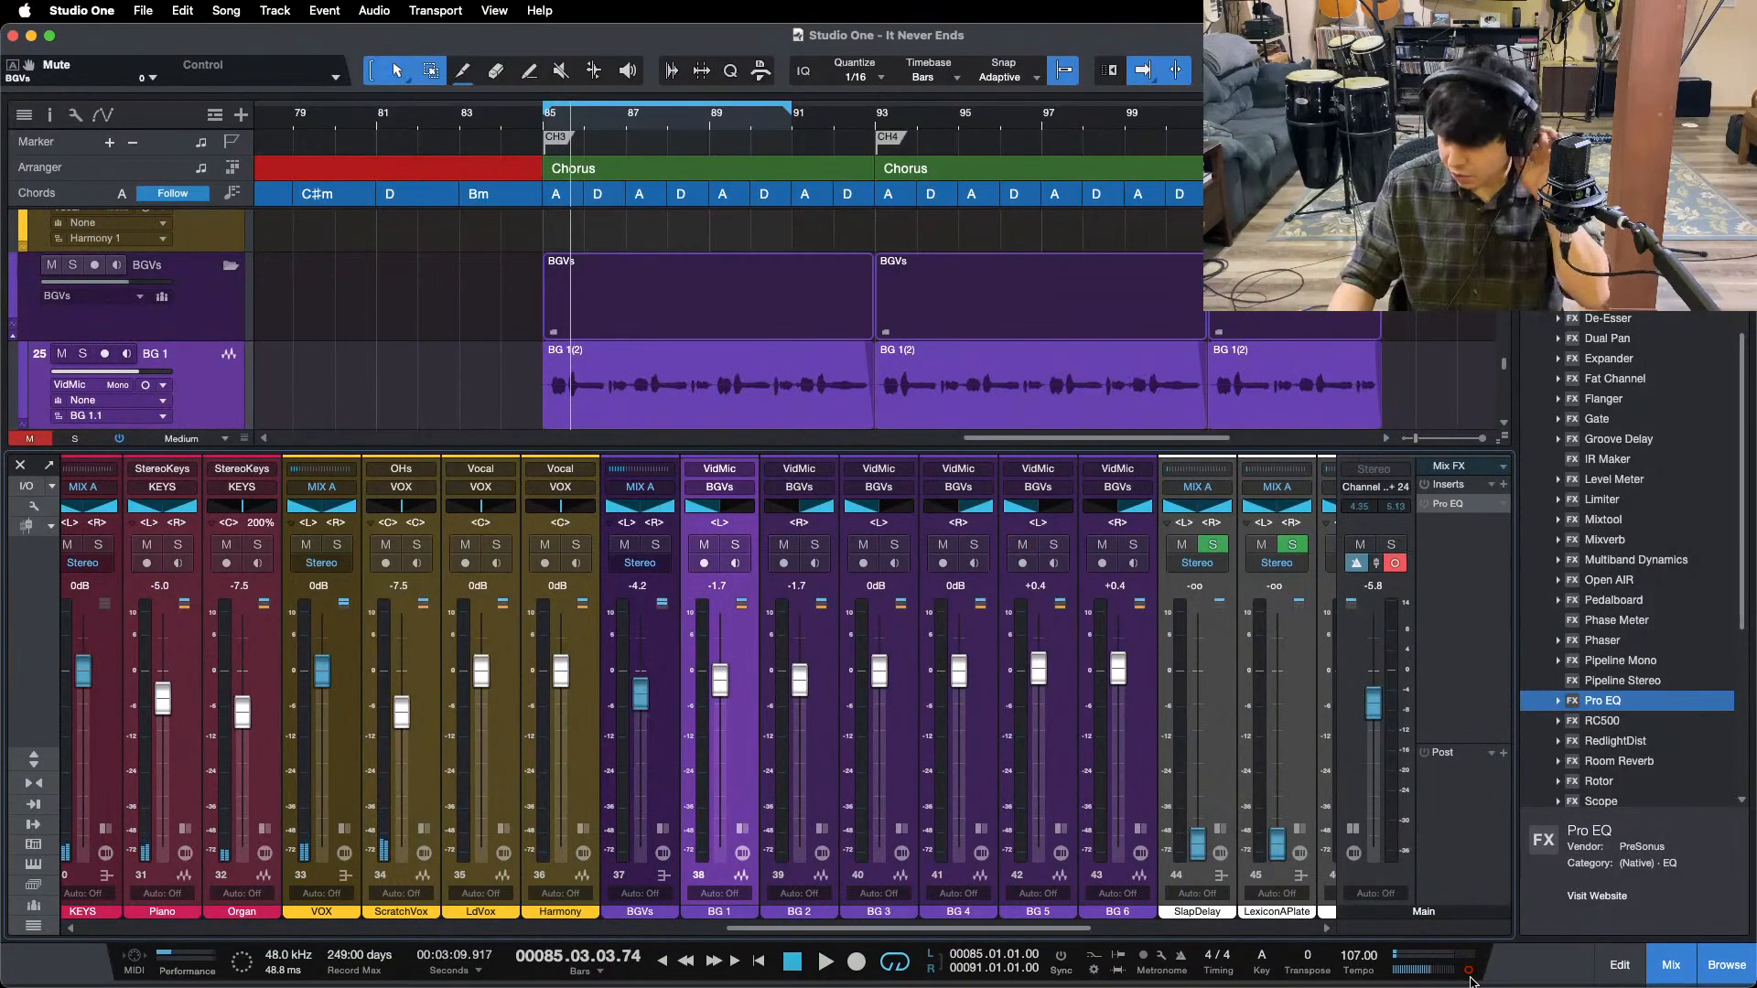
pyautogui.press('s')
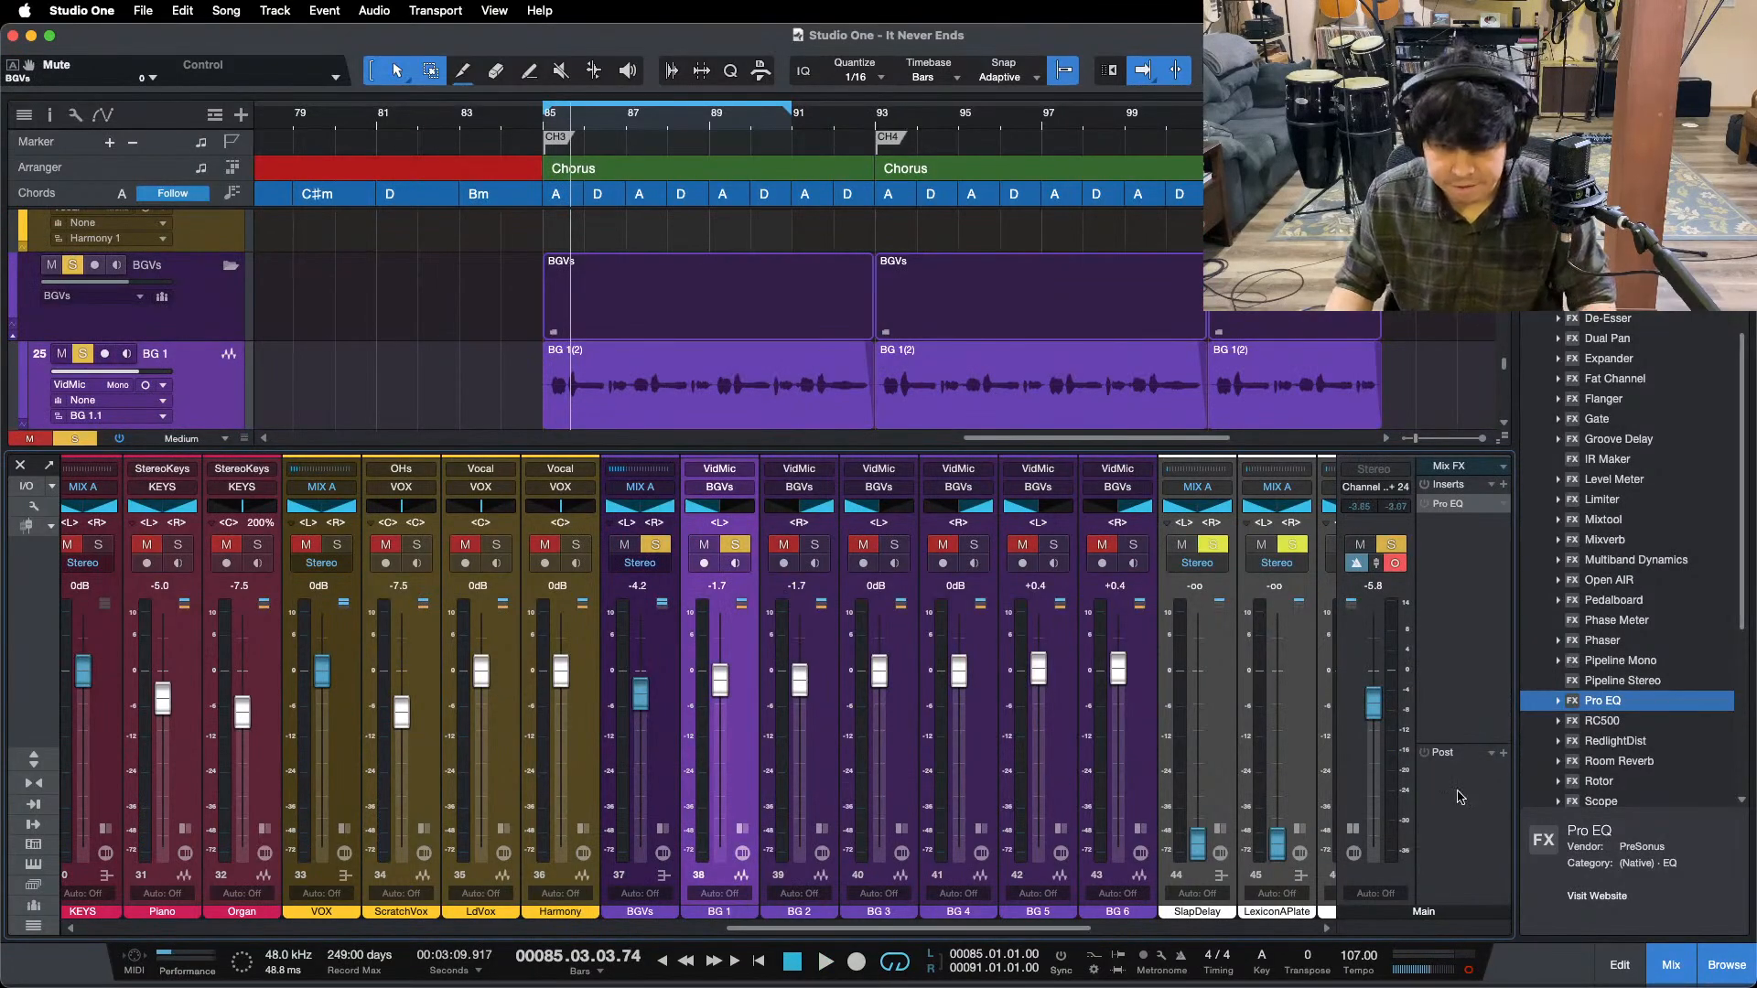
# - Disable the Pro EQ insert on the Main channel and collapse the channel's insert view
pyautogui.rightClick(1465, 509)
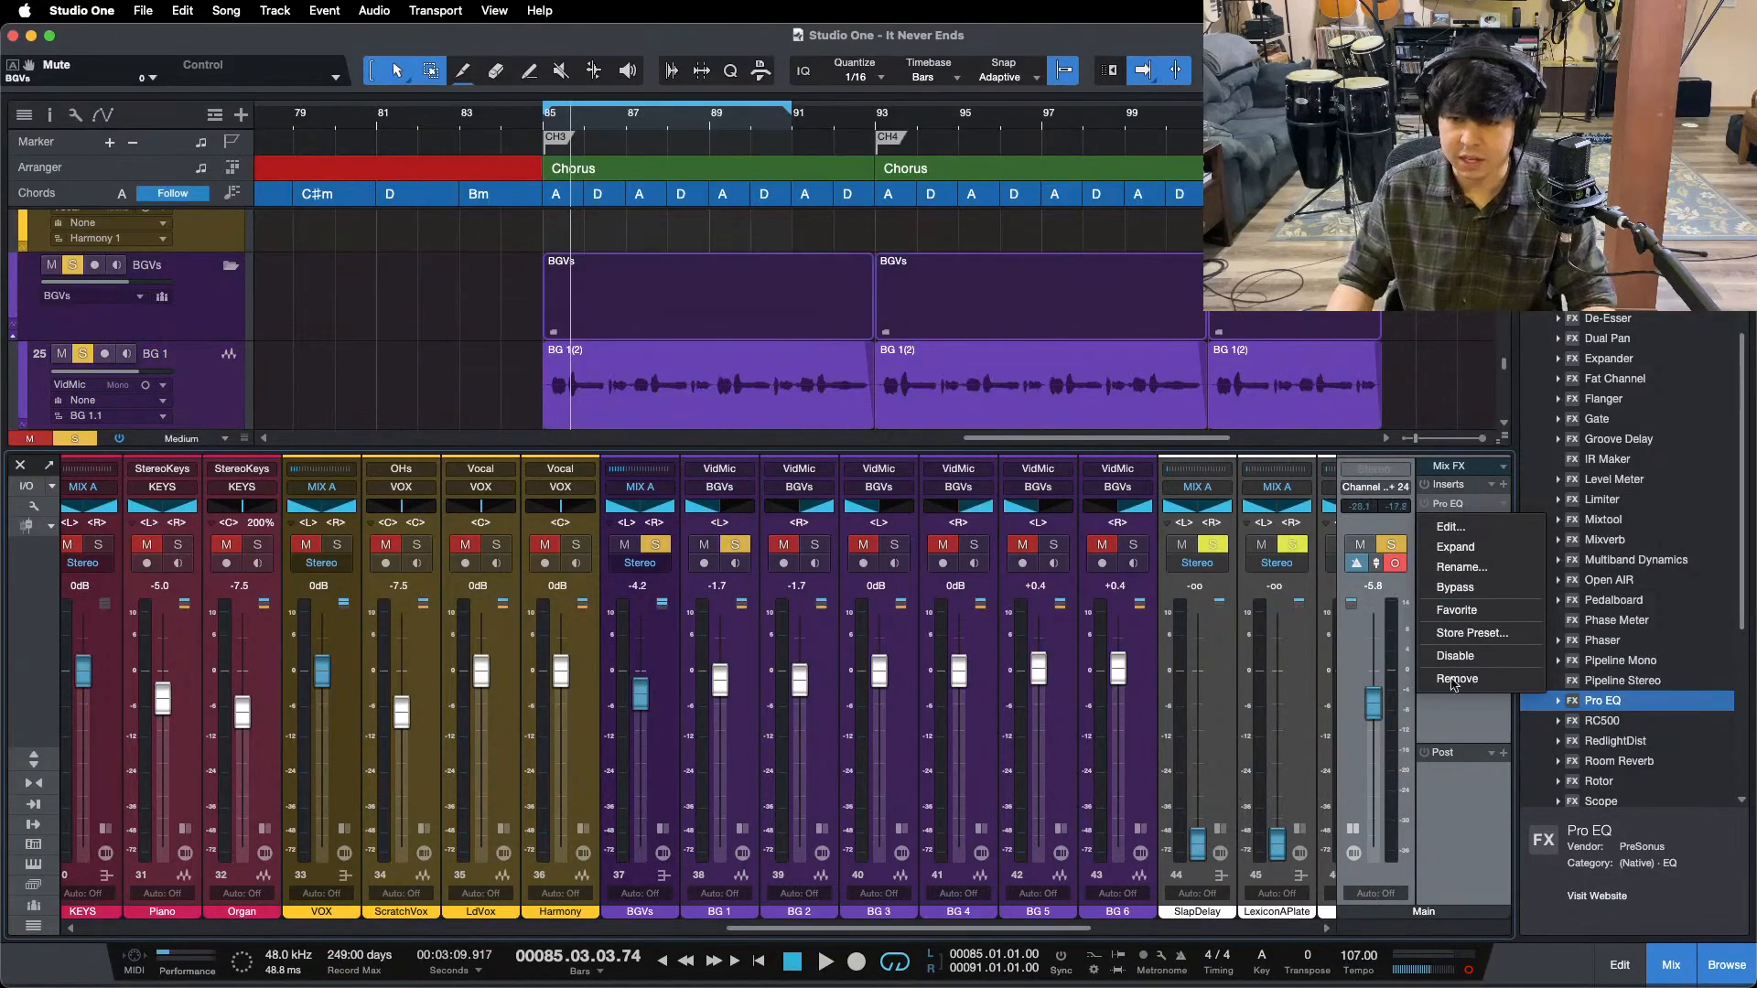
pyautogui.click(1452, 658)
pyautogui.click(1351, 828)
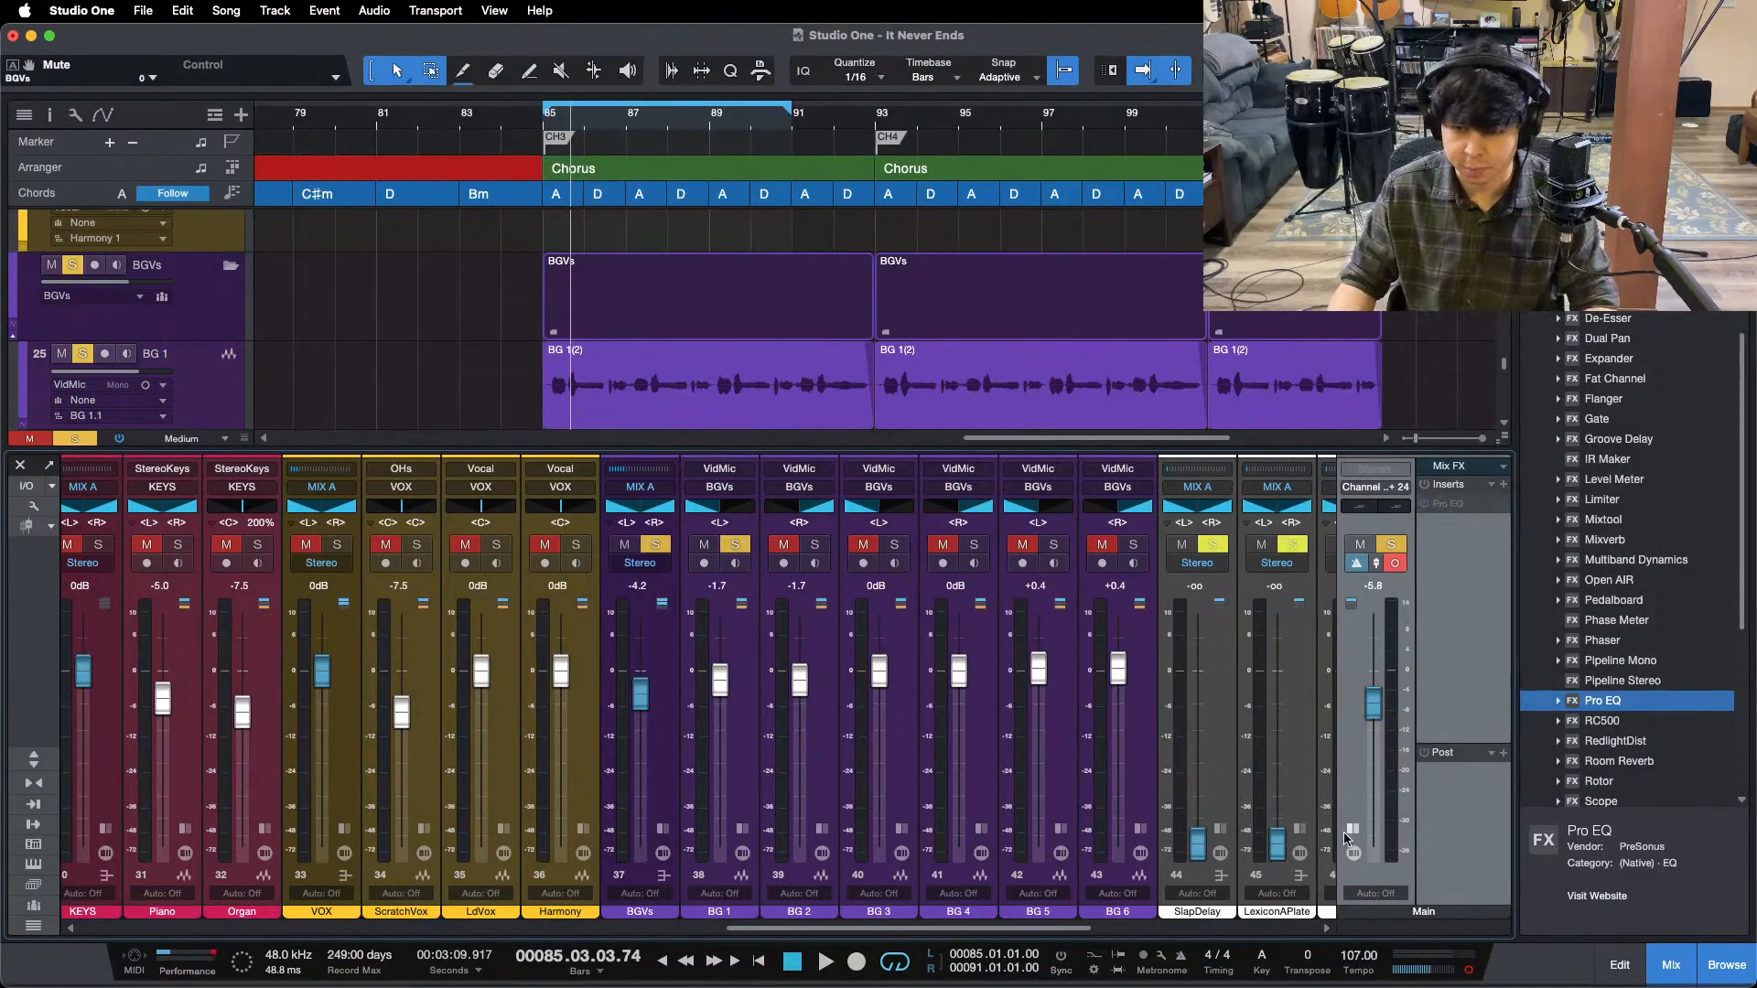
# - Show the inserts of BGVs and BG 1, play the soloed BG 1, and look at its Pro EQ curve
pyautogui.click(662, 829)
pyautogui.click(838, 830)
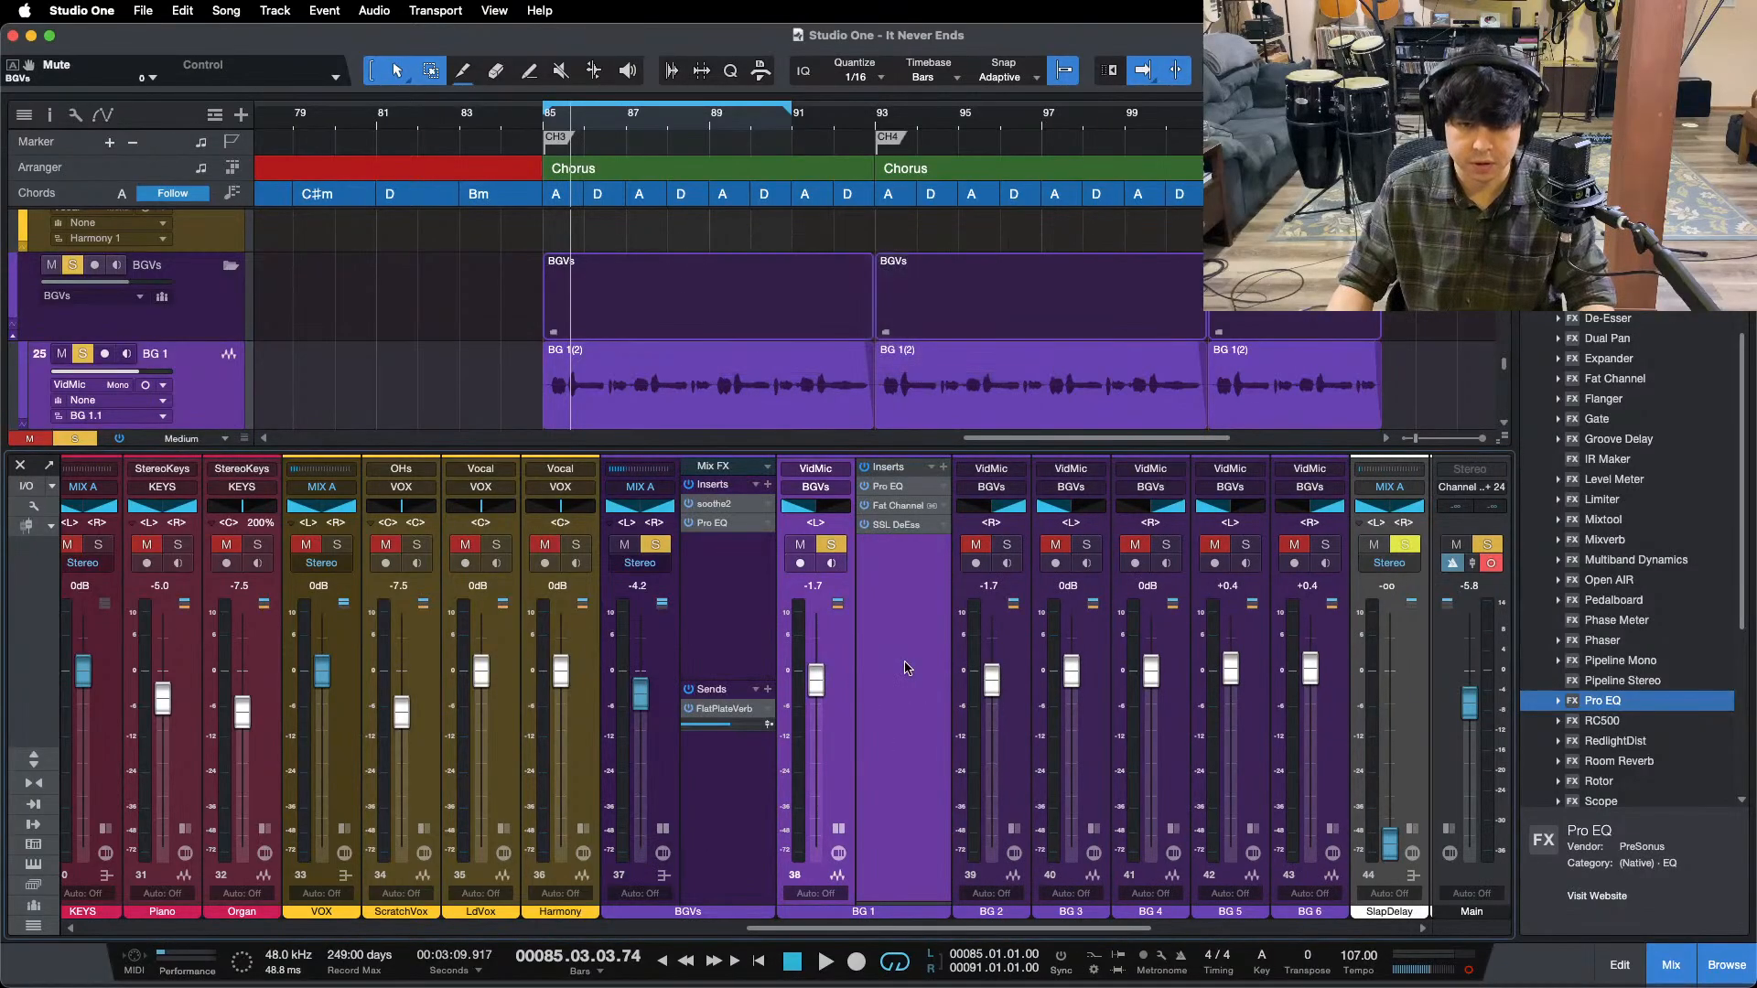
pyautogui.press('space')
pyautogui.scroll(-2, 652, 282)
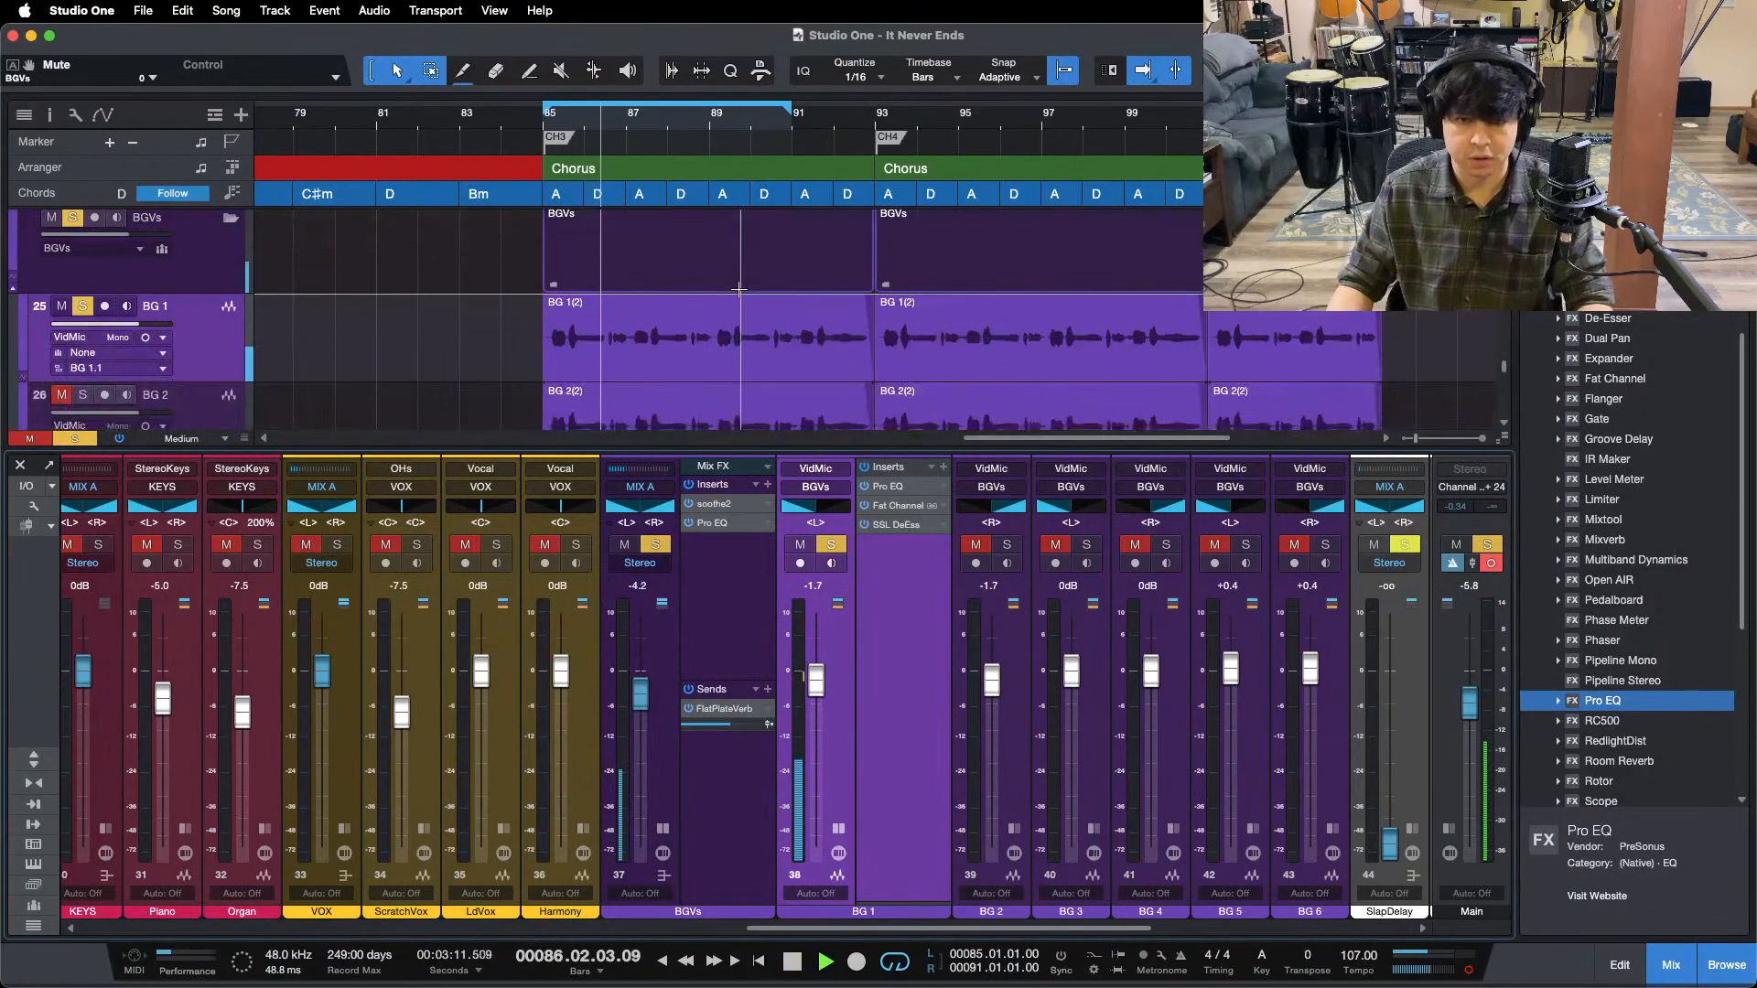
pyautogui.click(886, 485)
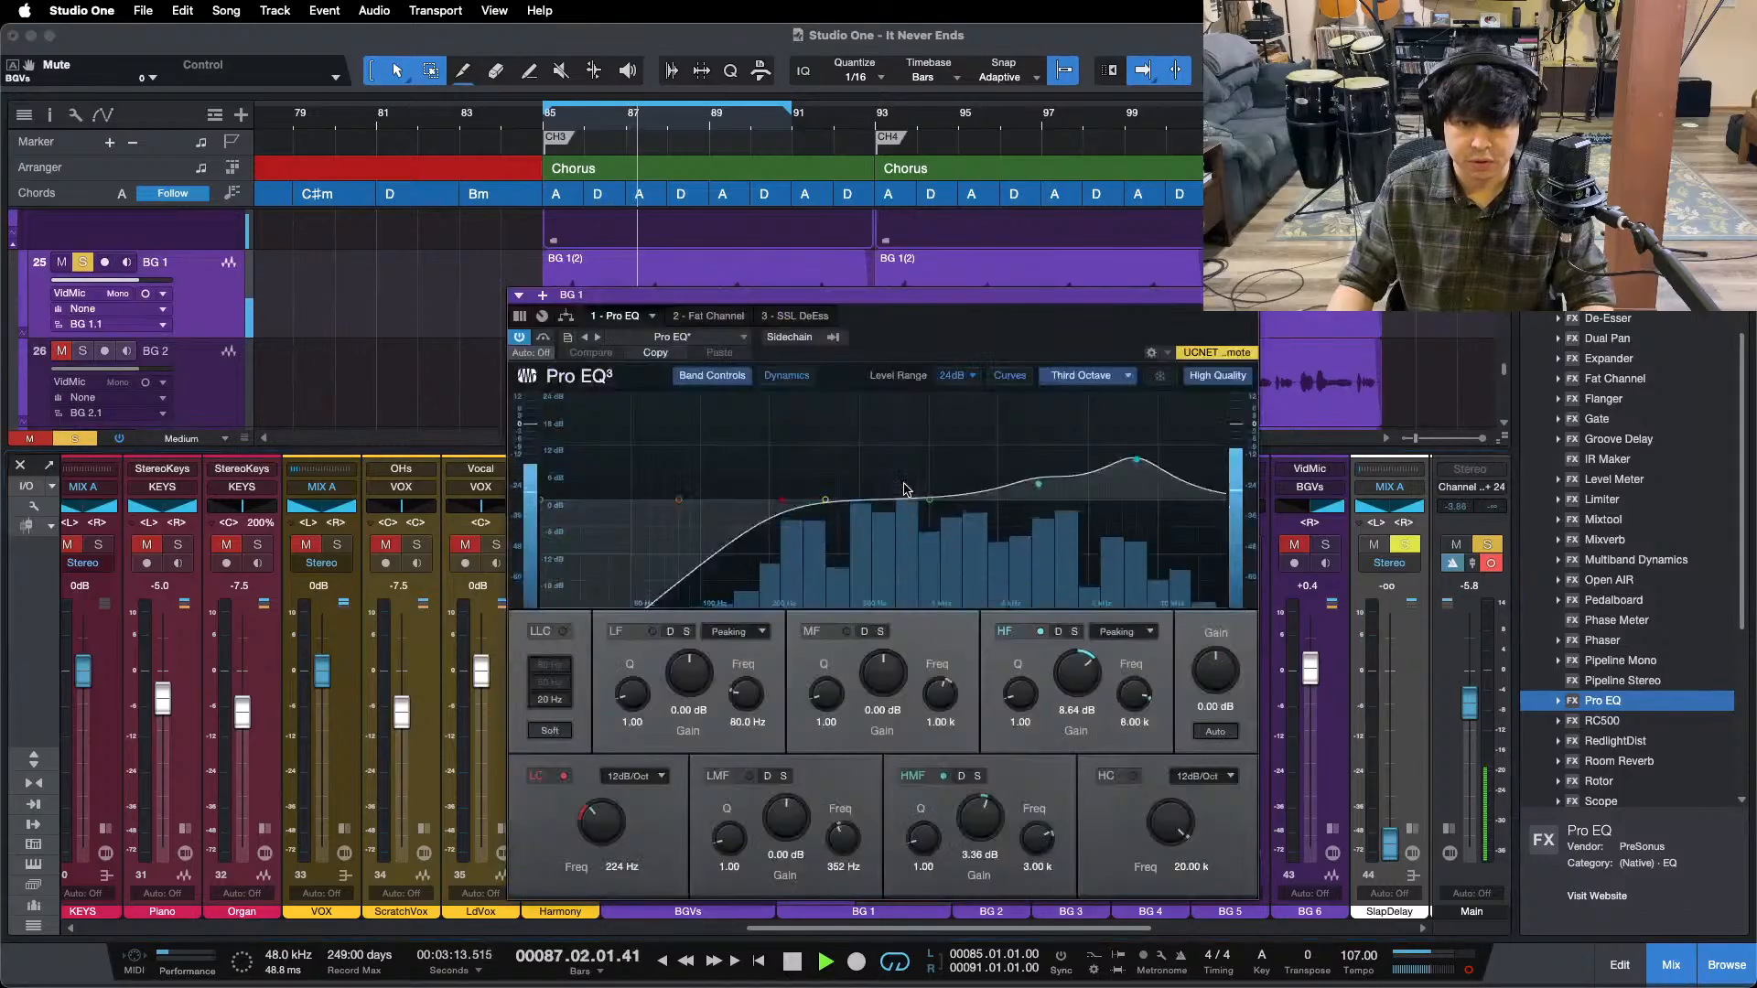
pyautogui.click(1246, 296)
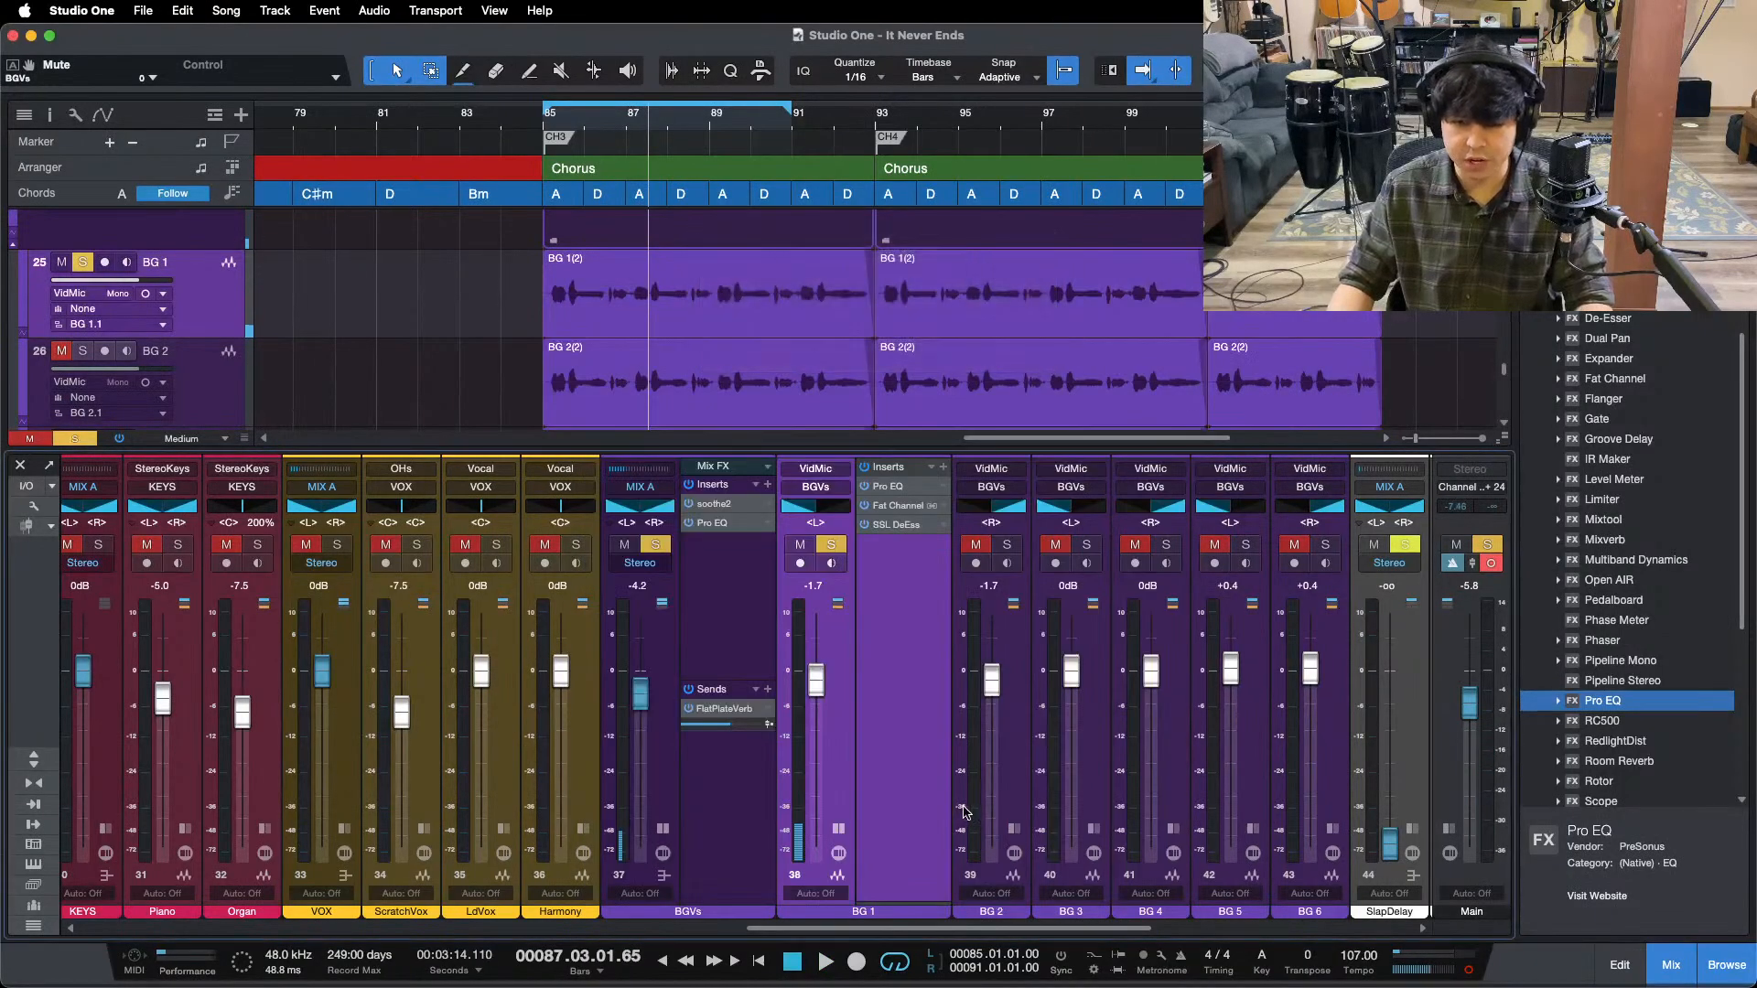
# - Compare the insert chain of BG 2 with that of BG 1, and collapse BG 2 again
pyautogui.click(1010, 829)
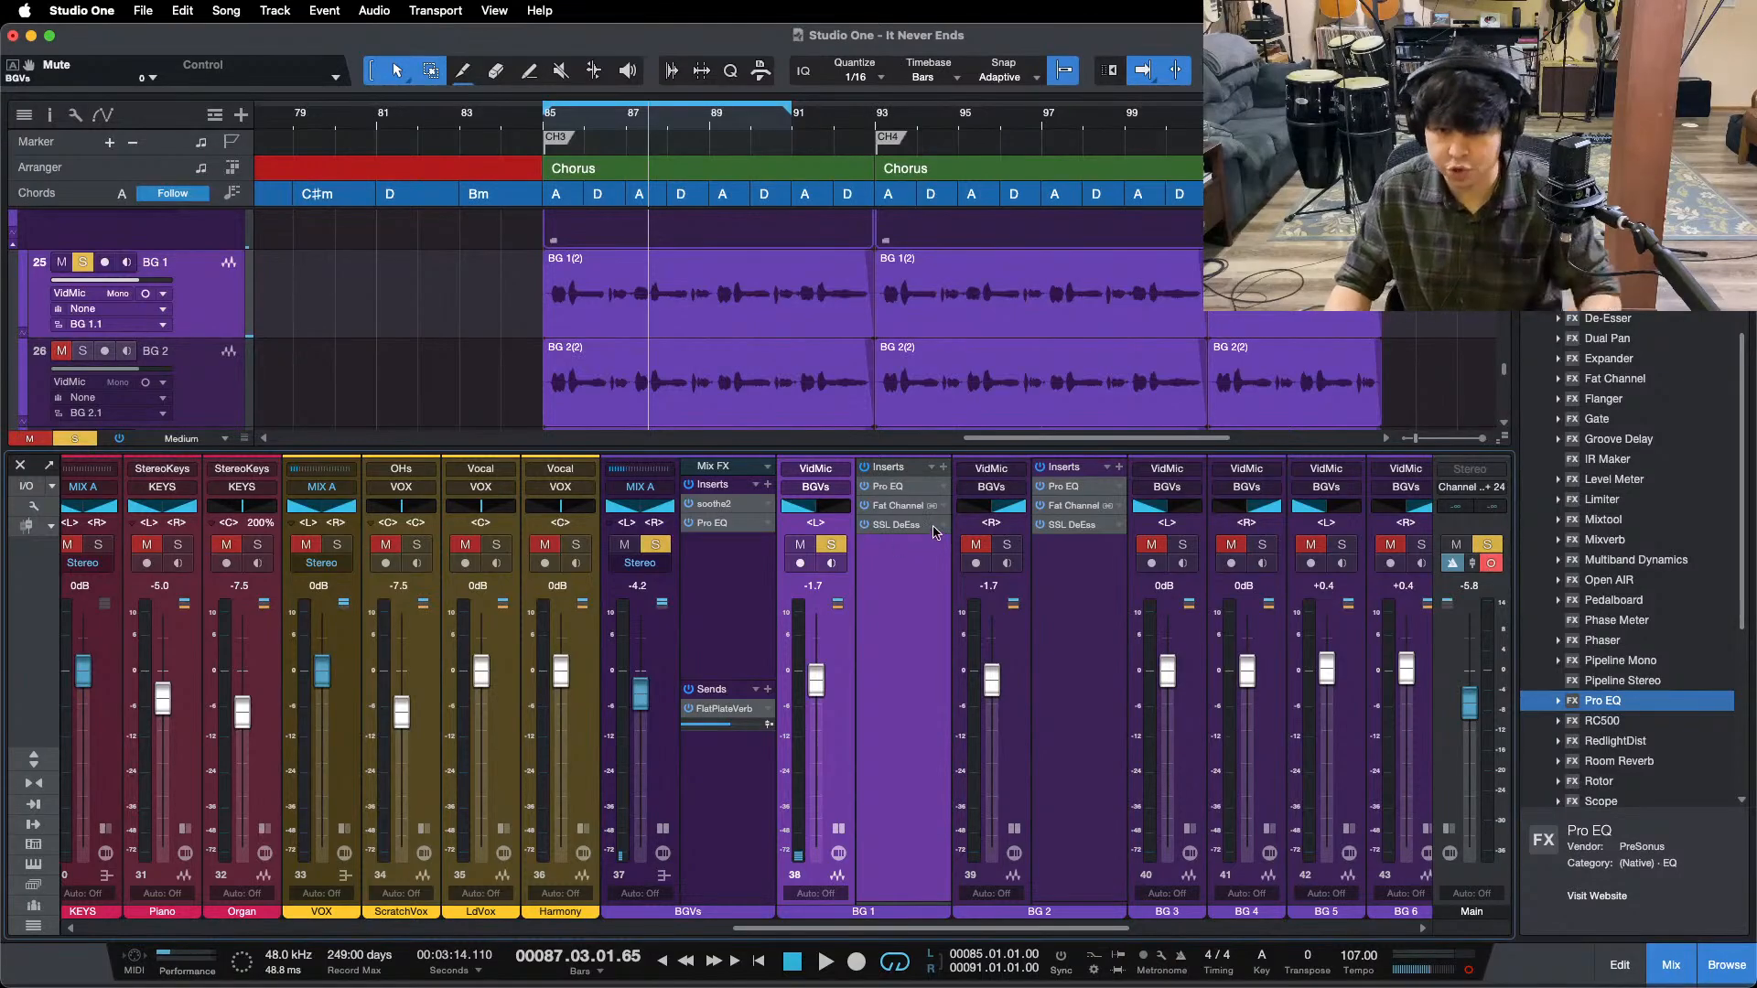
pyautogui.click(1014, 828)
pyautogui.moveTo(924, 935); pyautogui.dragTo(1006, 935)
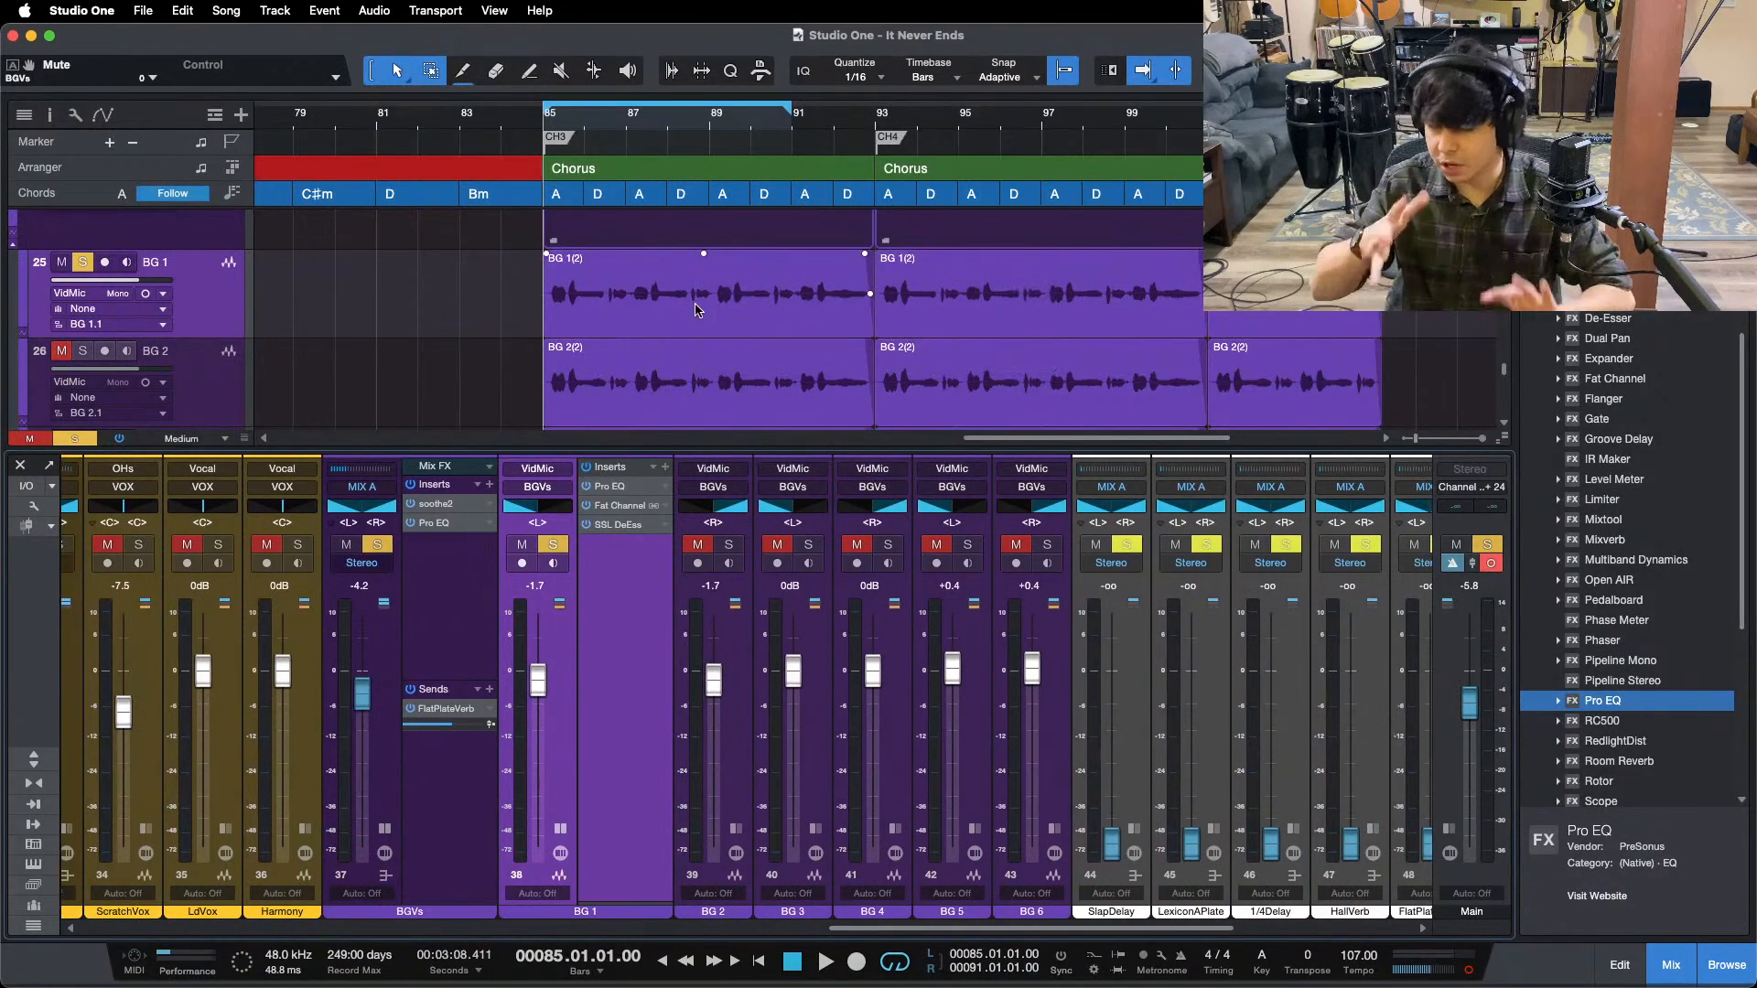
# - Play the soloed BG 1 while examining its Pro EQ boosts, Fat Channel compressor and SSL DeEss settings
pyautogui.press('space')
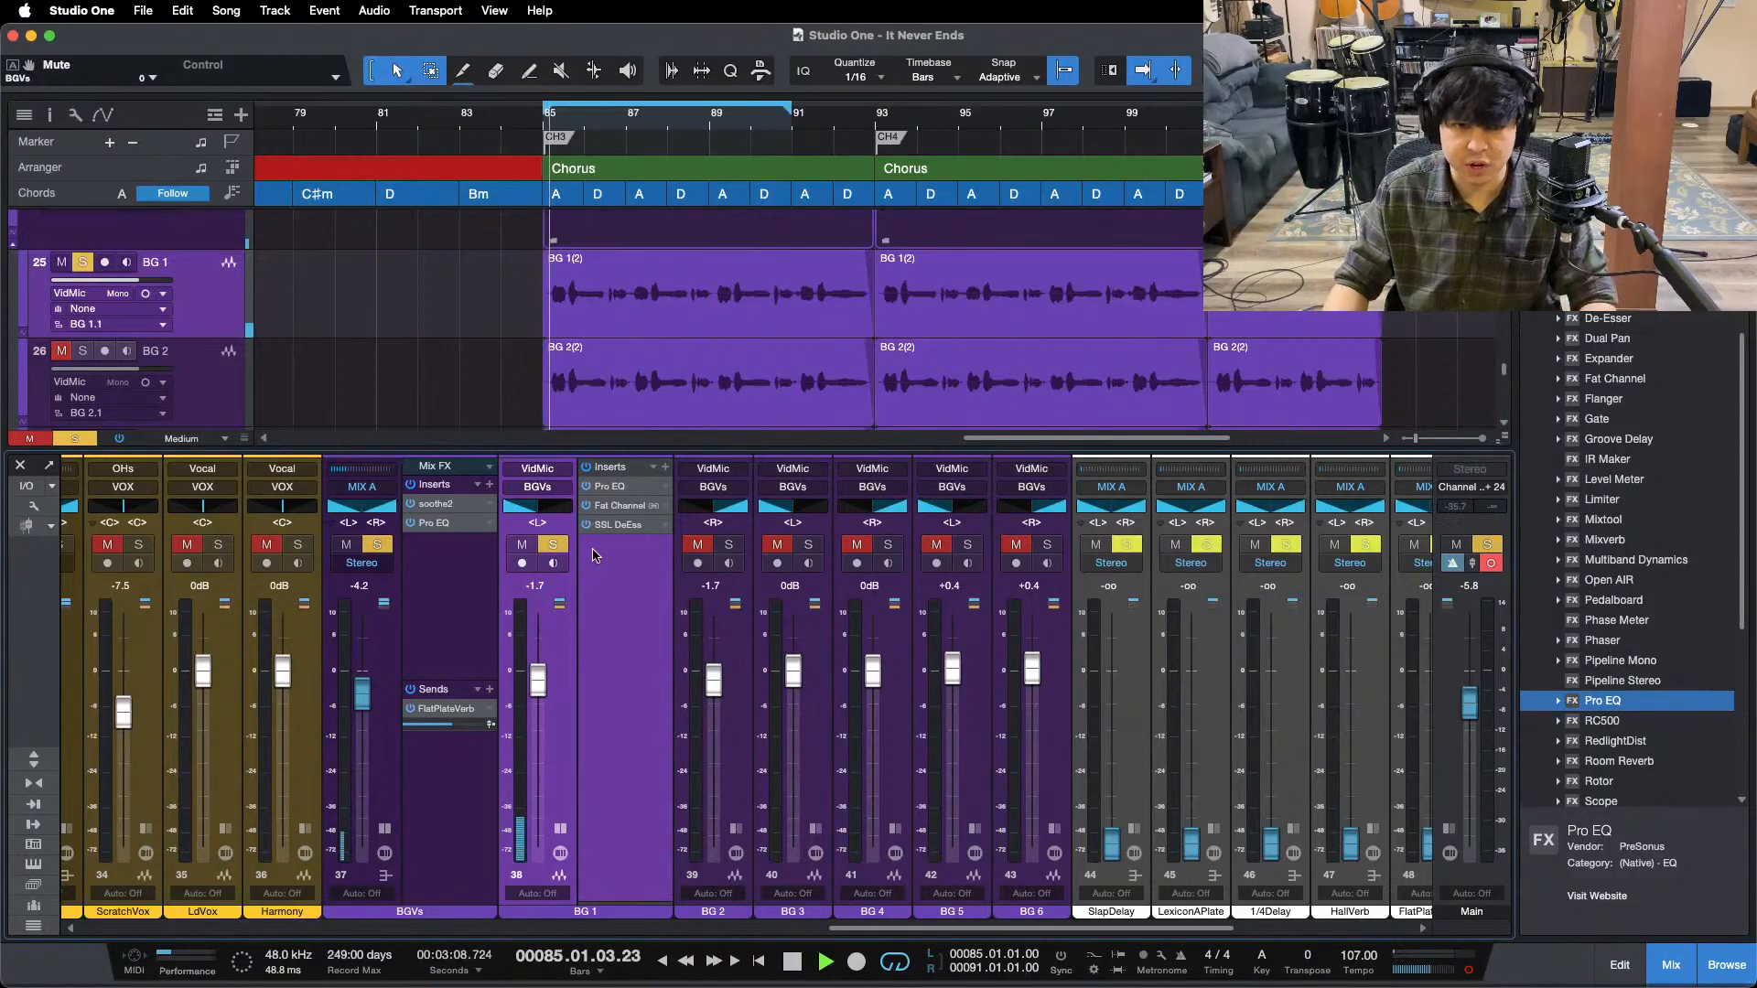
pyautogui.click(610, 486)
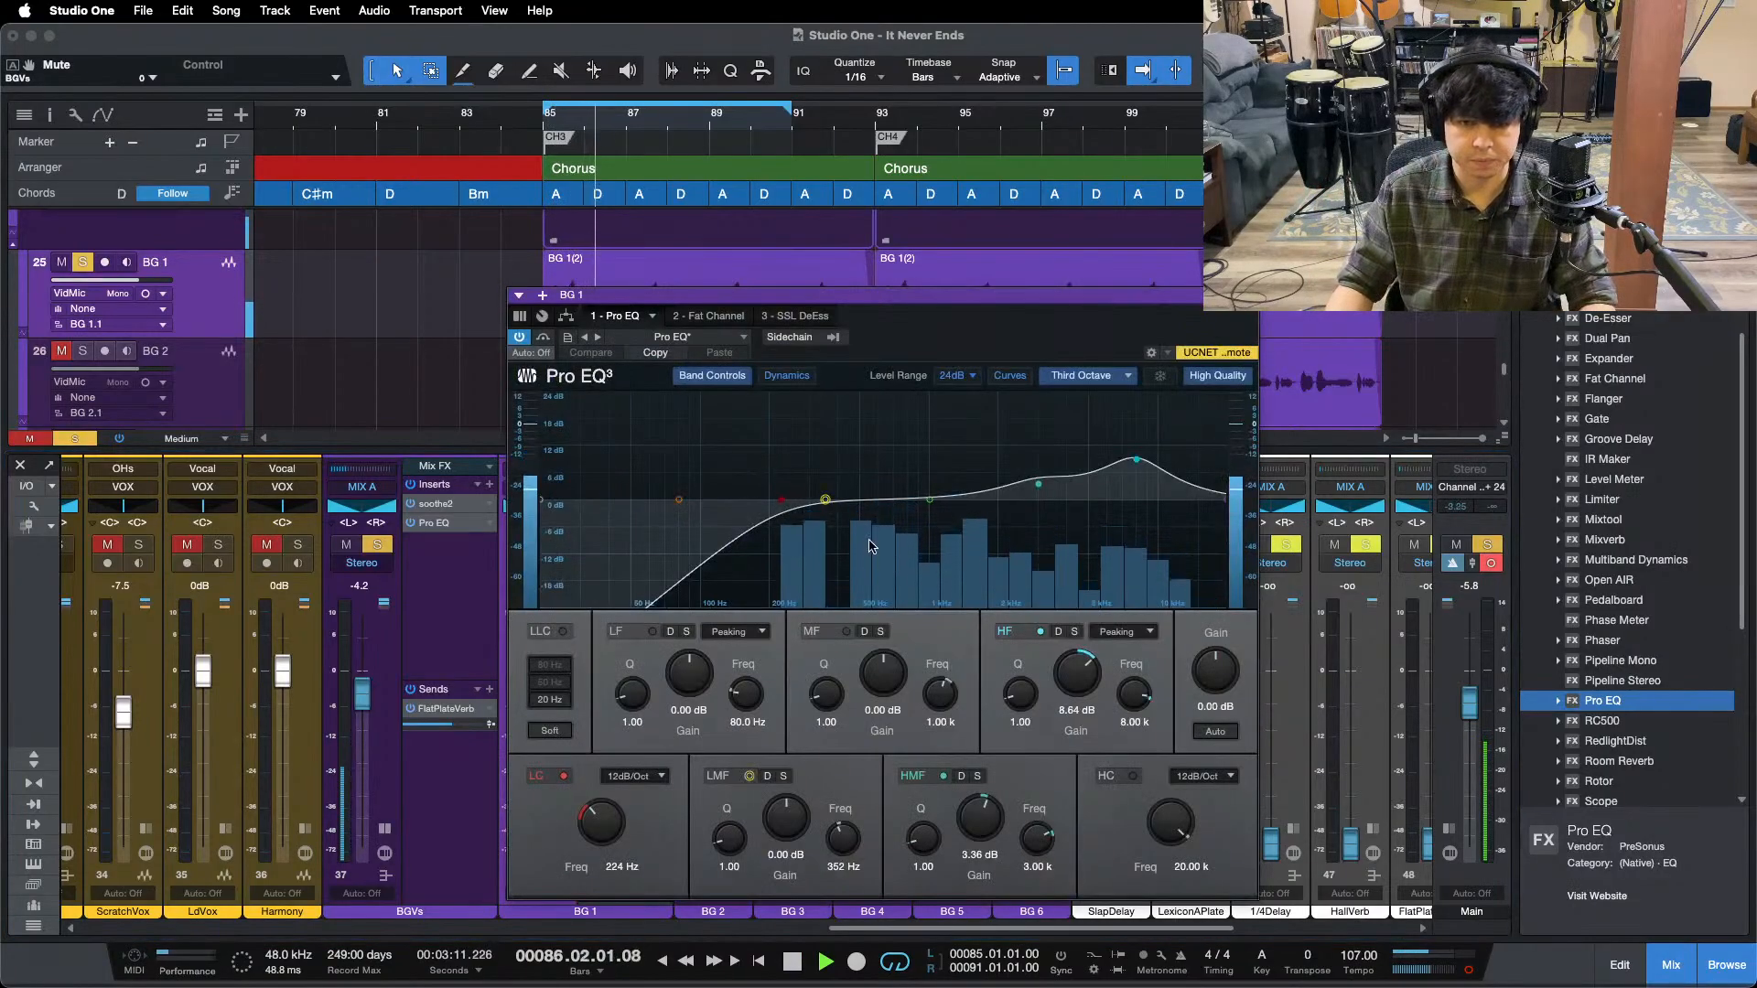
pyautogui.press('space')
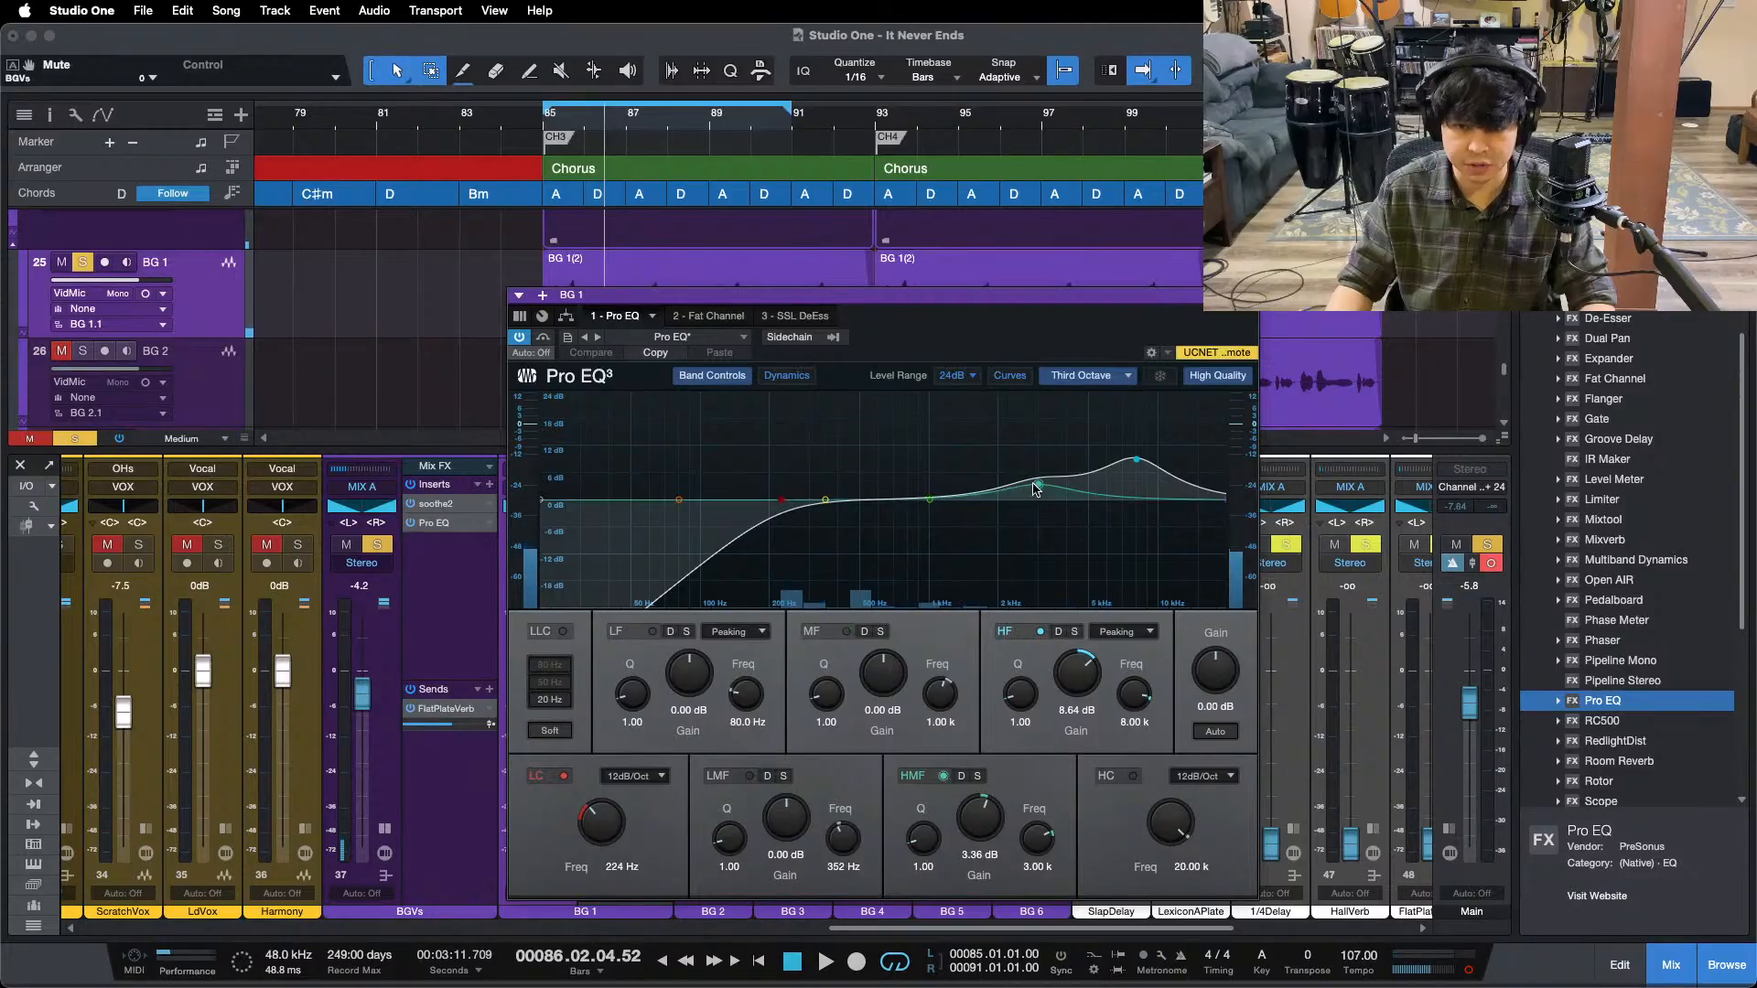
pyautogui.press('space')
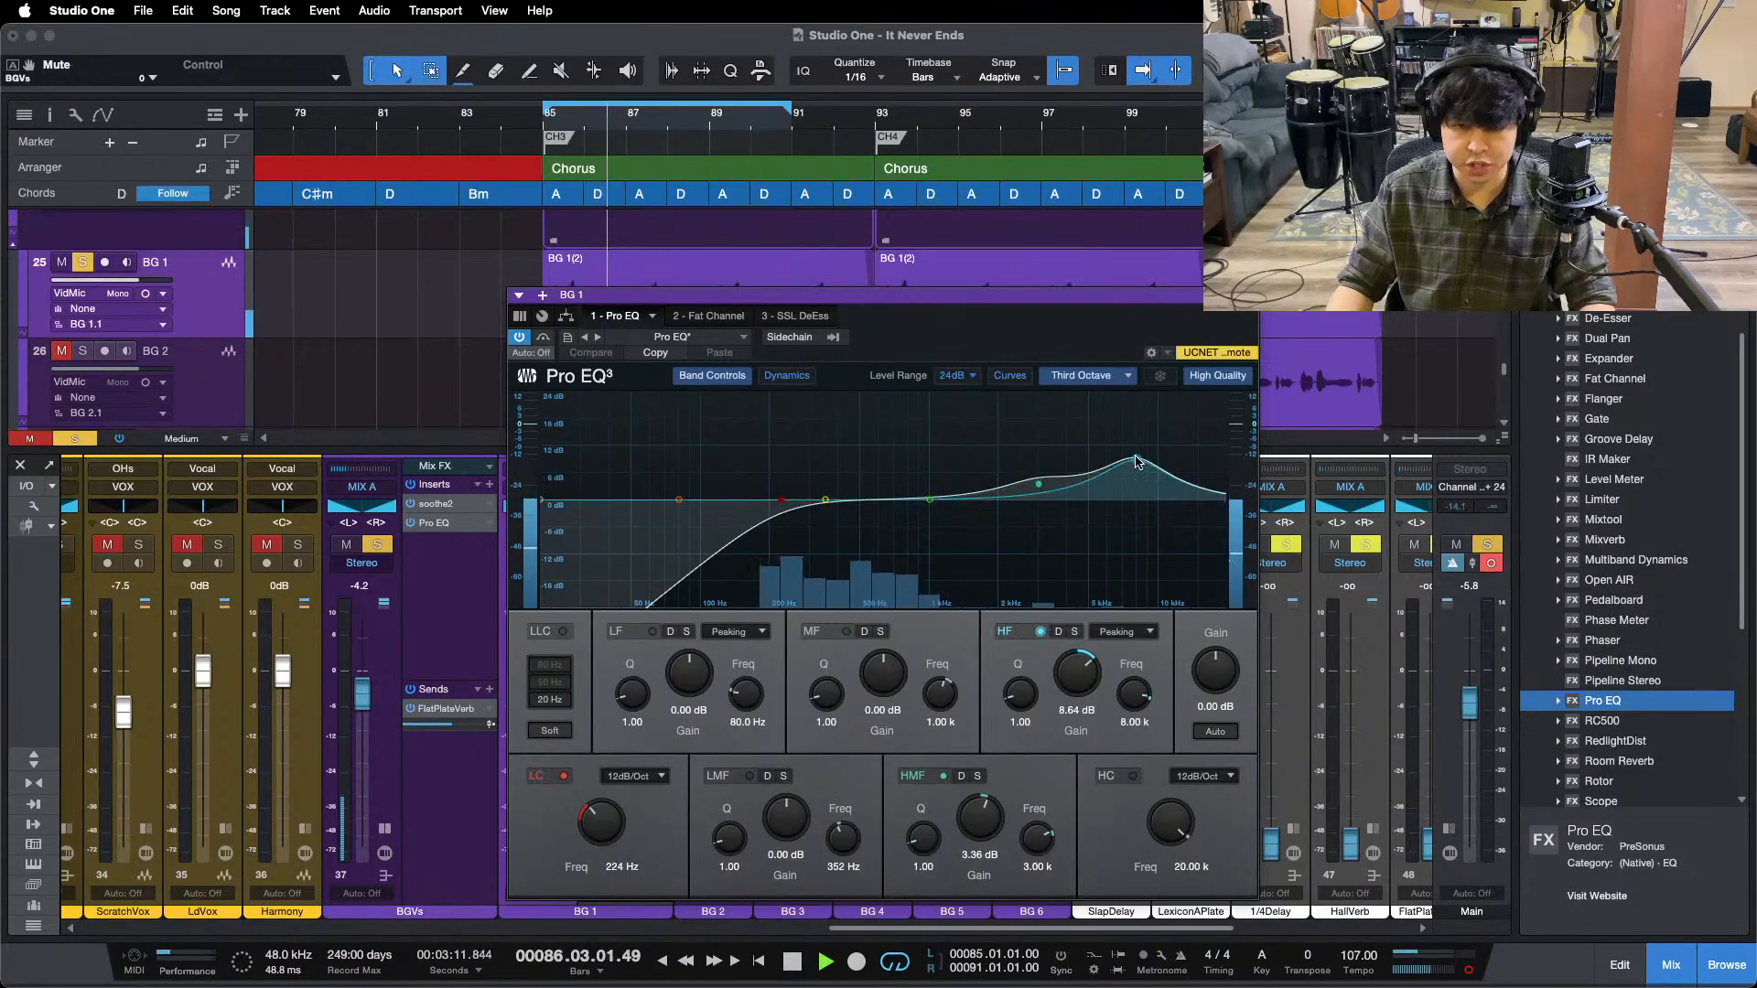
pyautogui.click(707, 316)
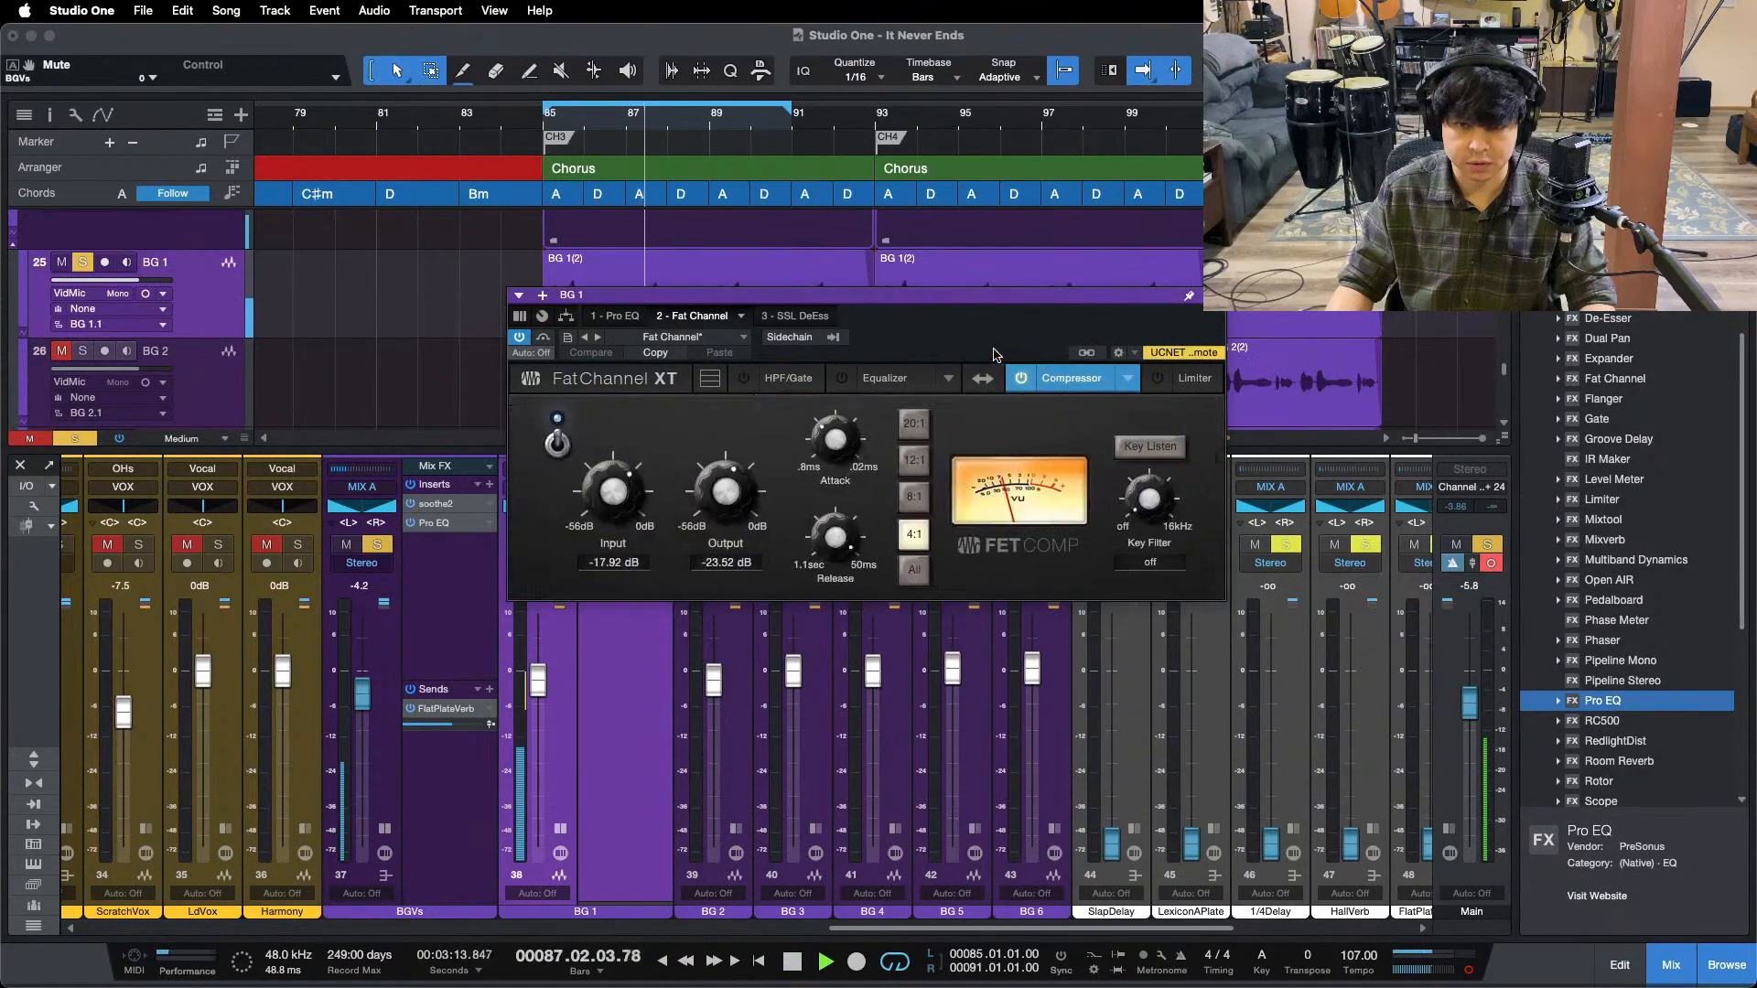
pyautogui.moveTo(996, 354); pyautogui.dragTo(1006, 417)
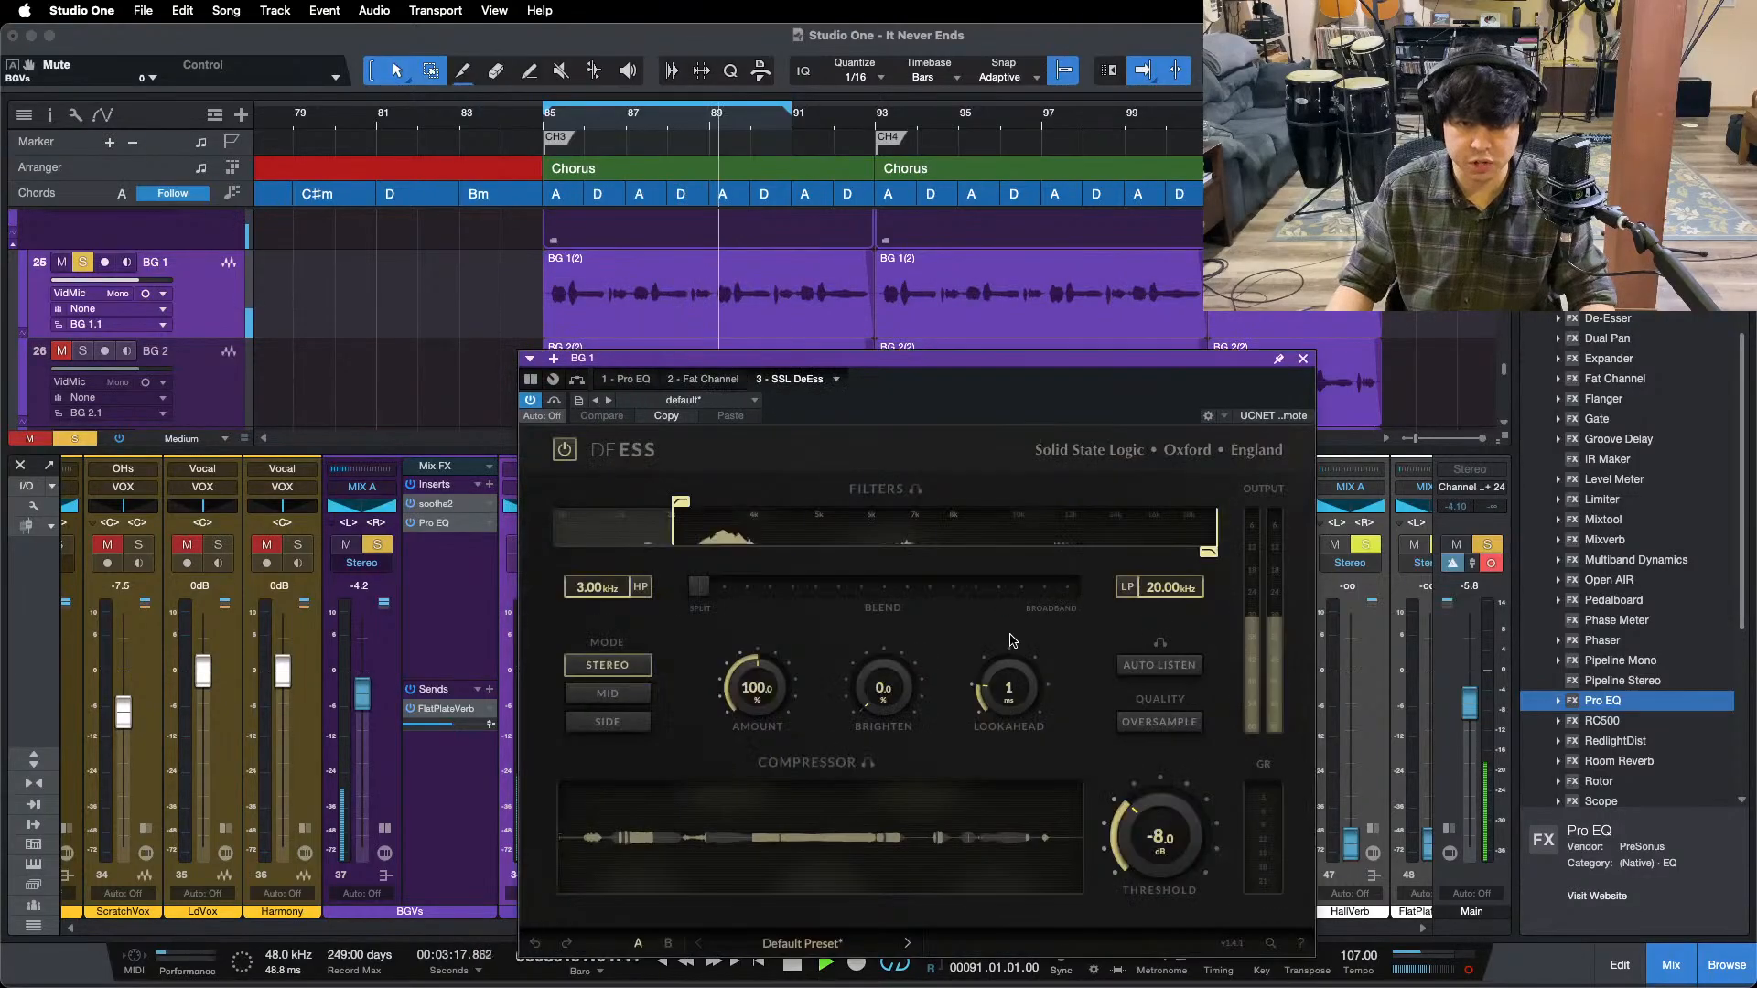
pyautogui.click(809, 379)
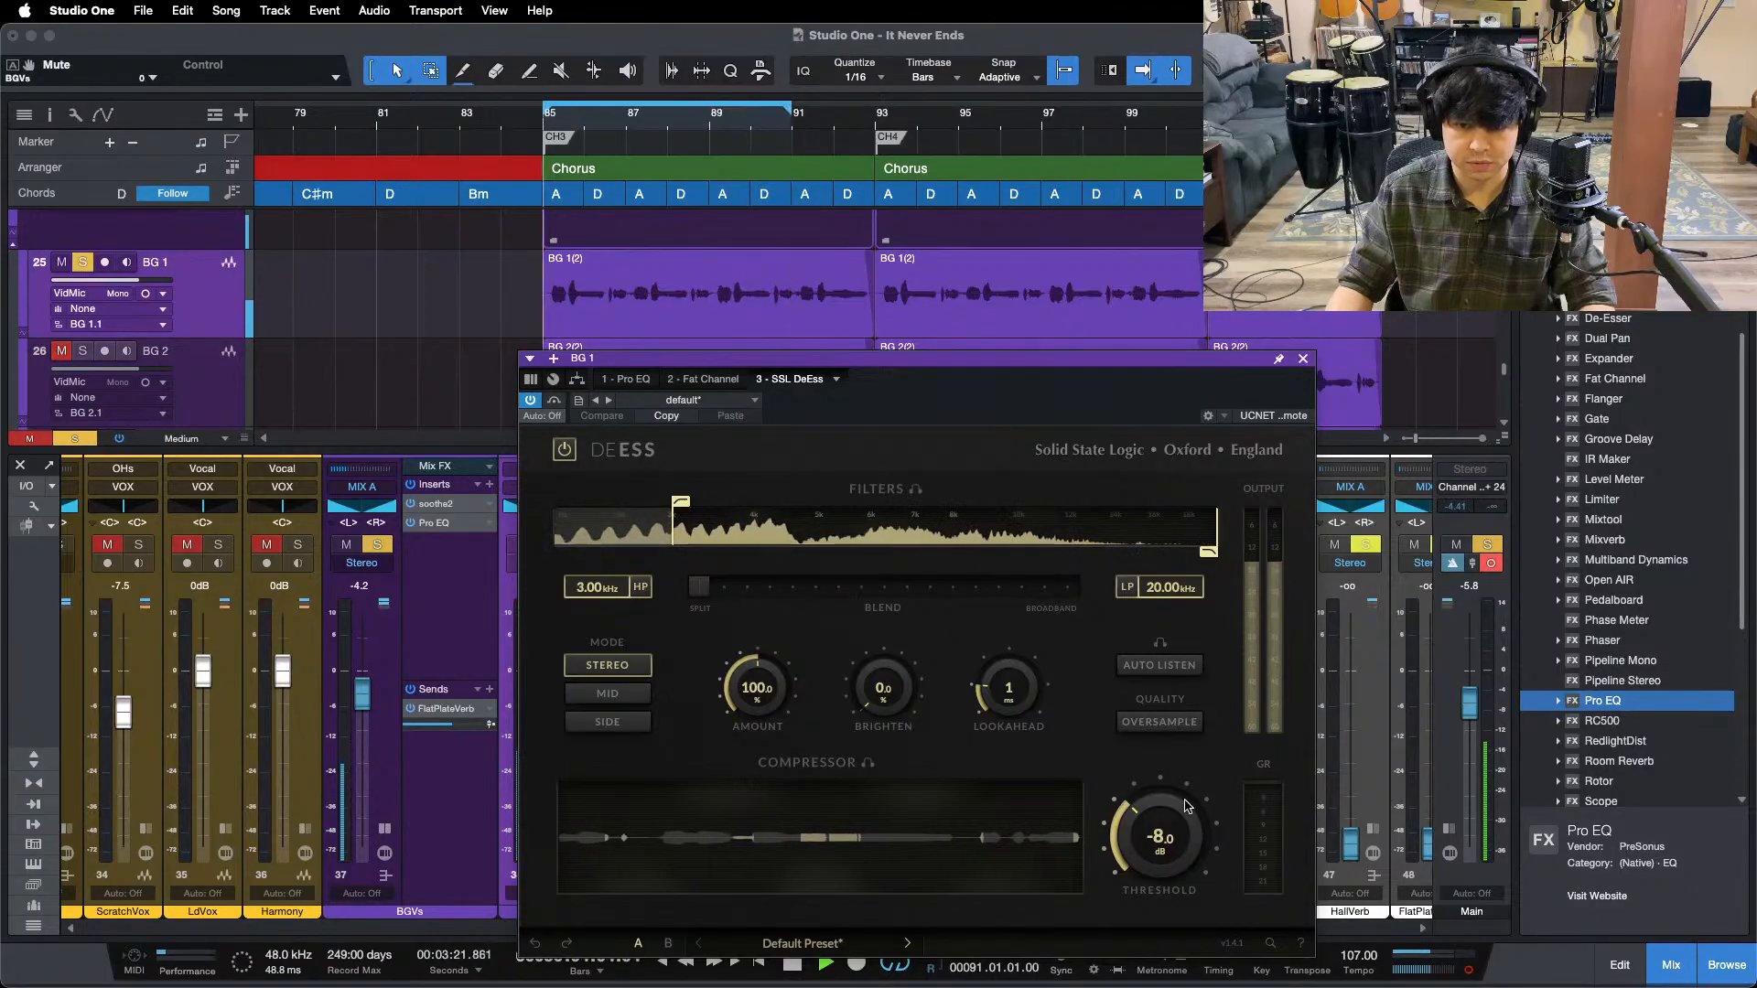
pyautogui.moveTo(981, 414); pyautogui.dragTo(1010, 347)
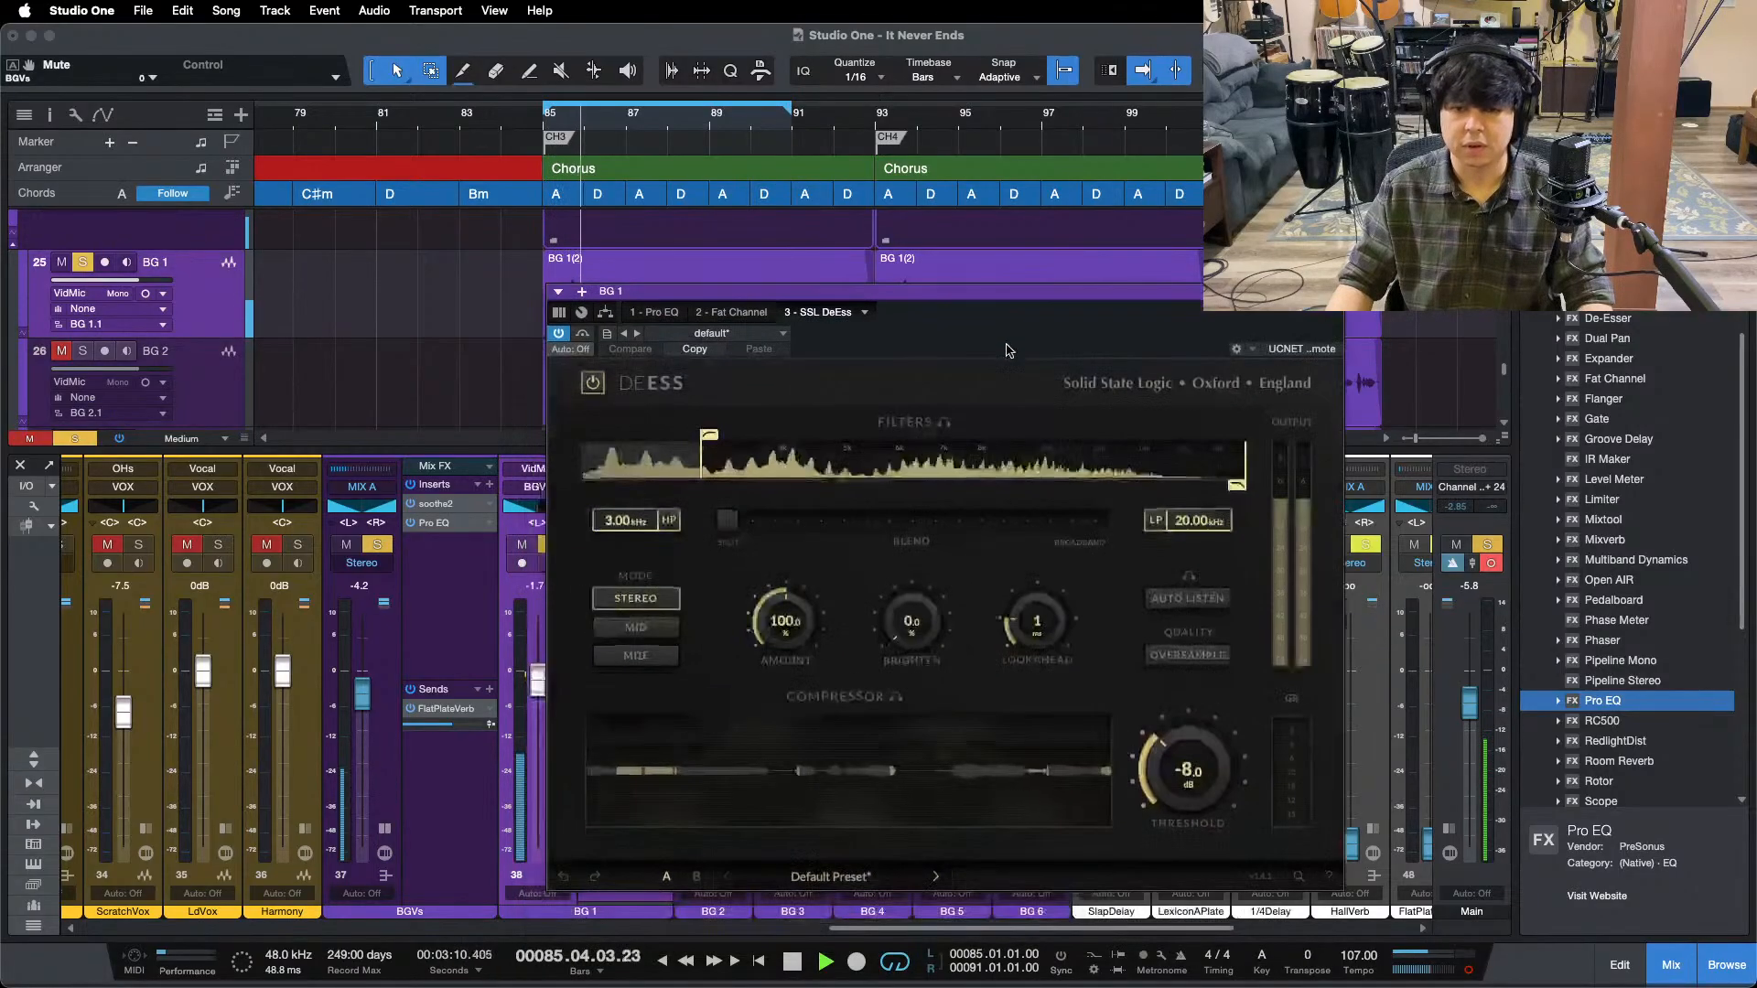
# - Reset the BGVs group volume to 0 dB, stop playback, and unsolo and collapse BG 1
pyautogui.keyDown('super'); pyautogui.click(361, 694); pyautogui.keyUp('super')
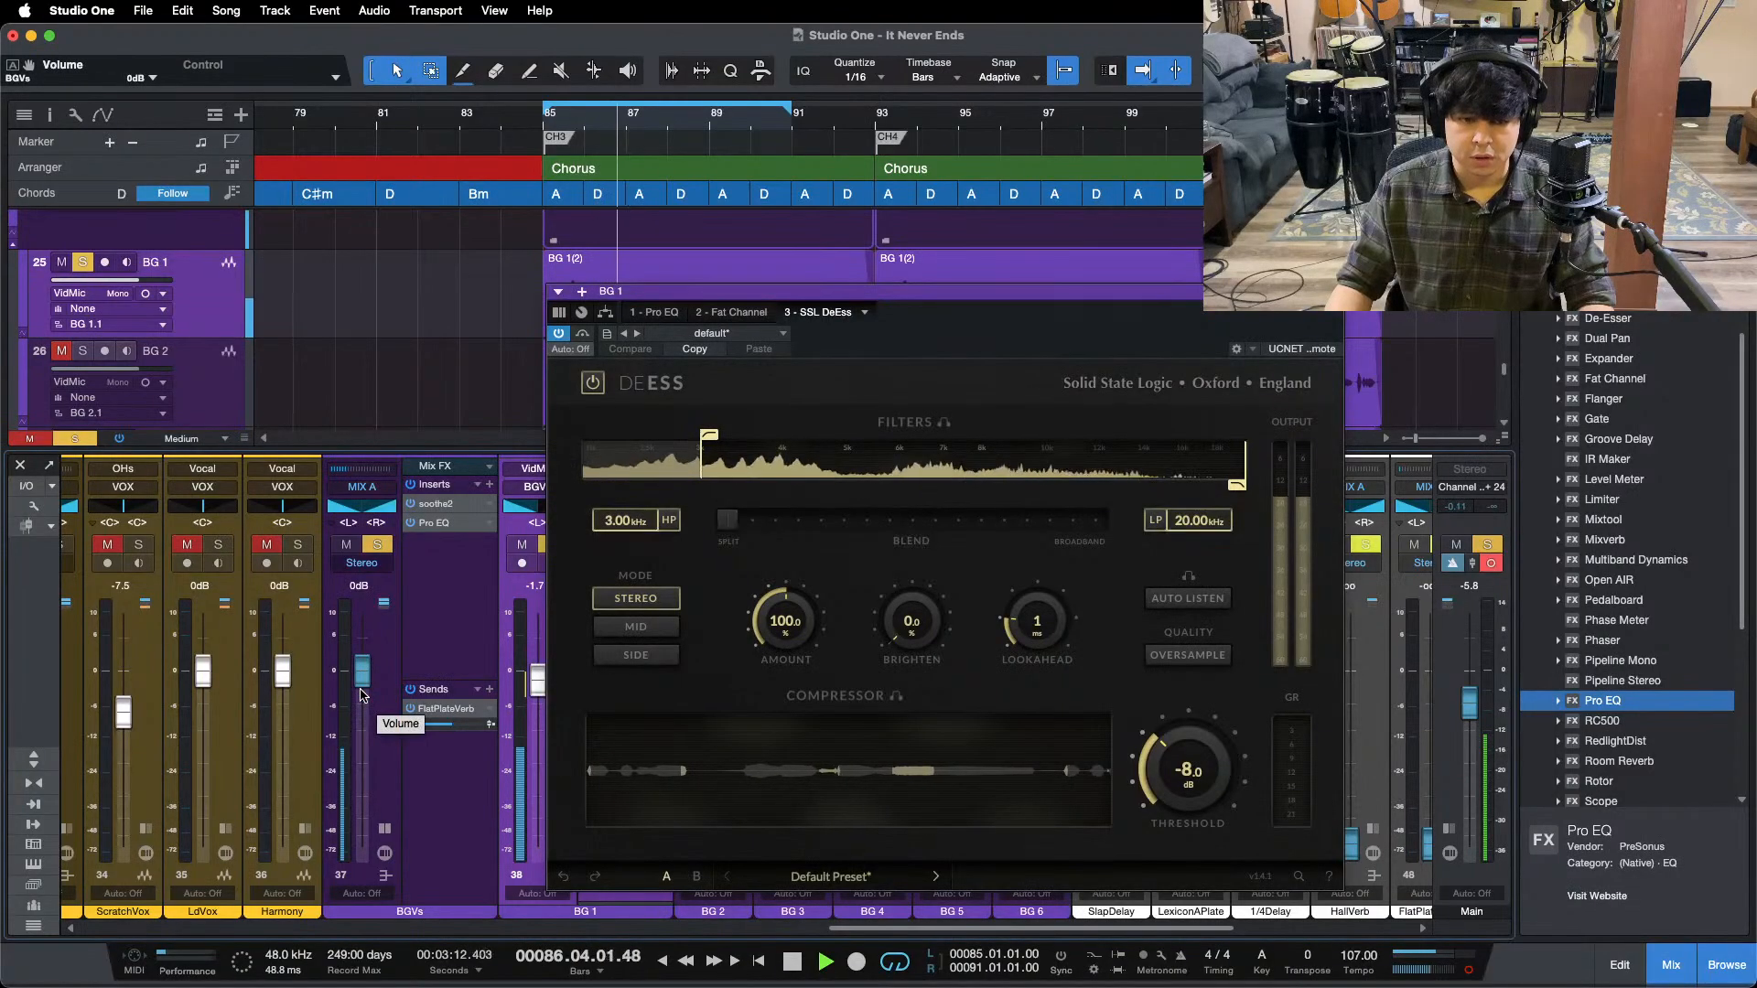
pyautogui.press('space')
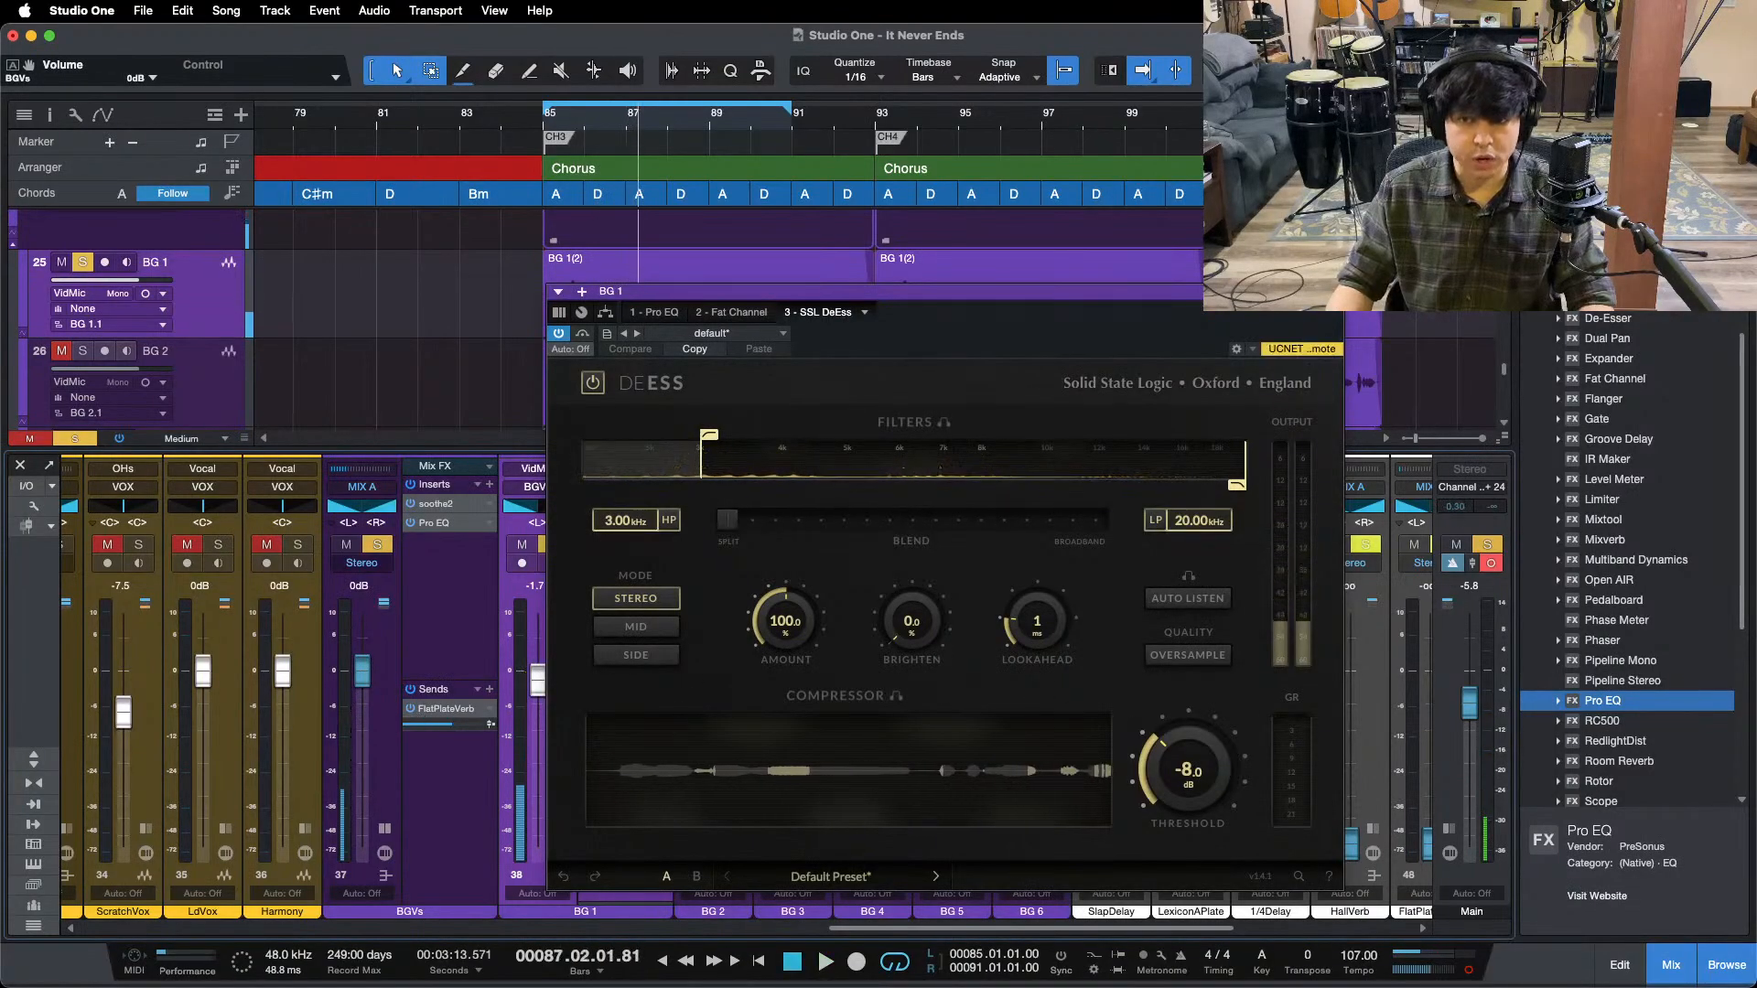
pyautogui.press('super+w')
pyautogui.click(559, 828)
pyautogui.press('s')
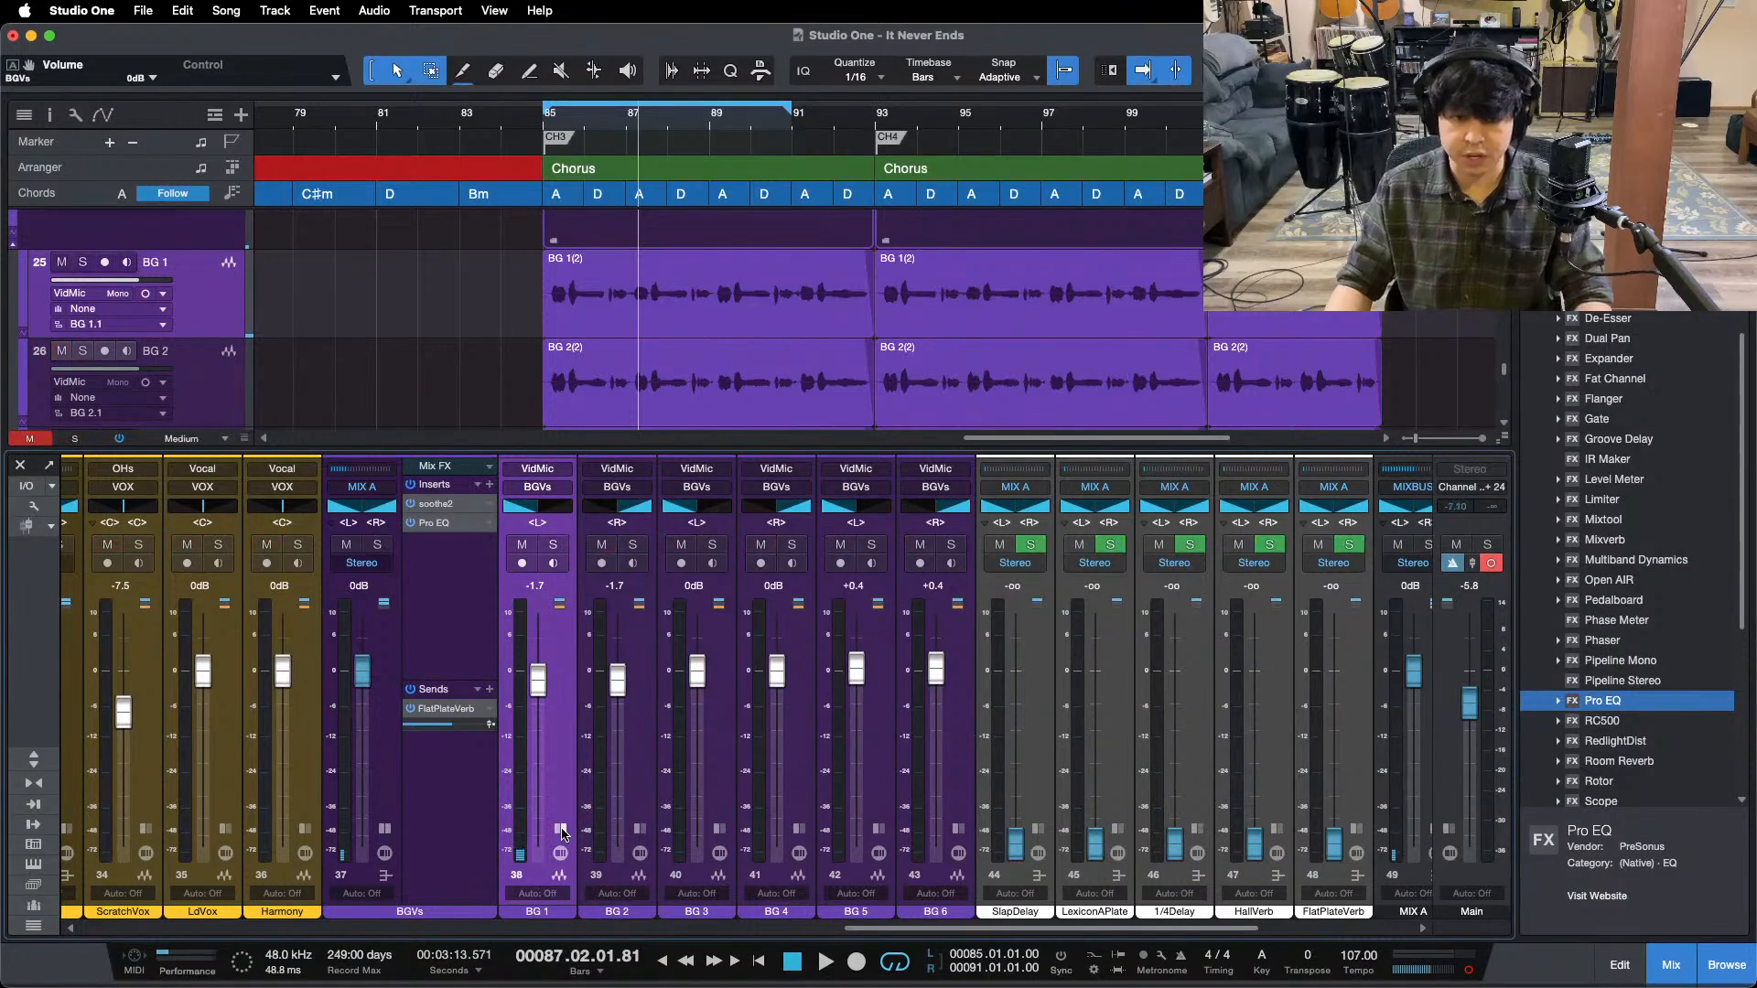
# - Expand and solo BG 3, and play it with its Pro EQ open to examine the curve
pyautogui.click(718, 829)
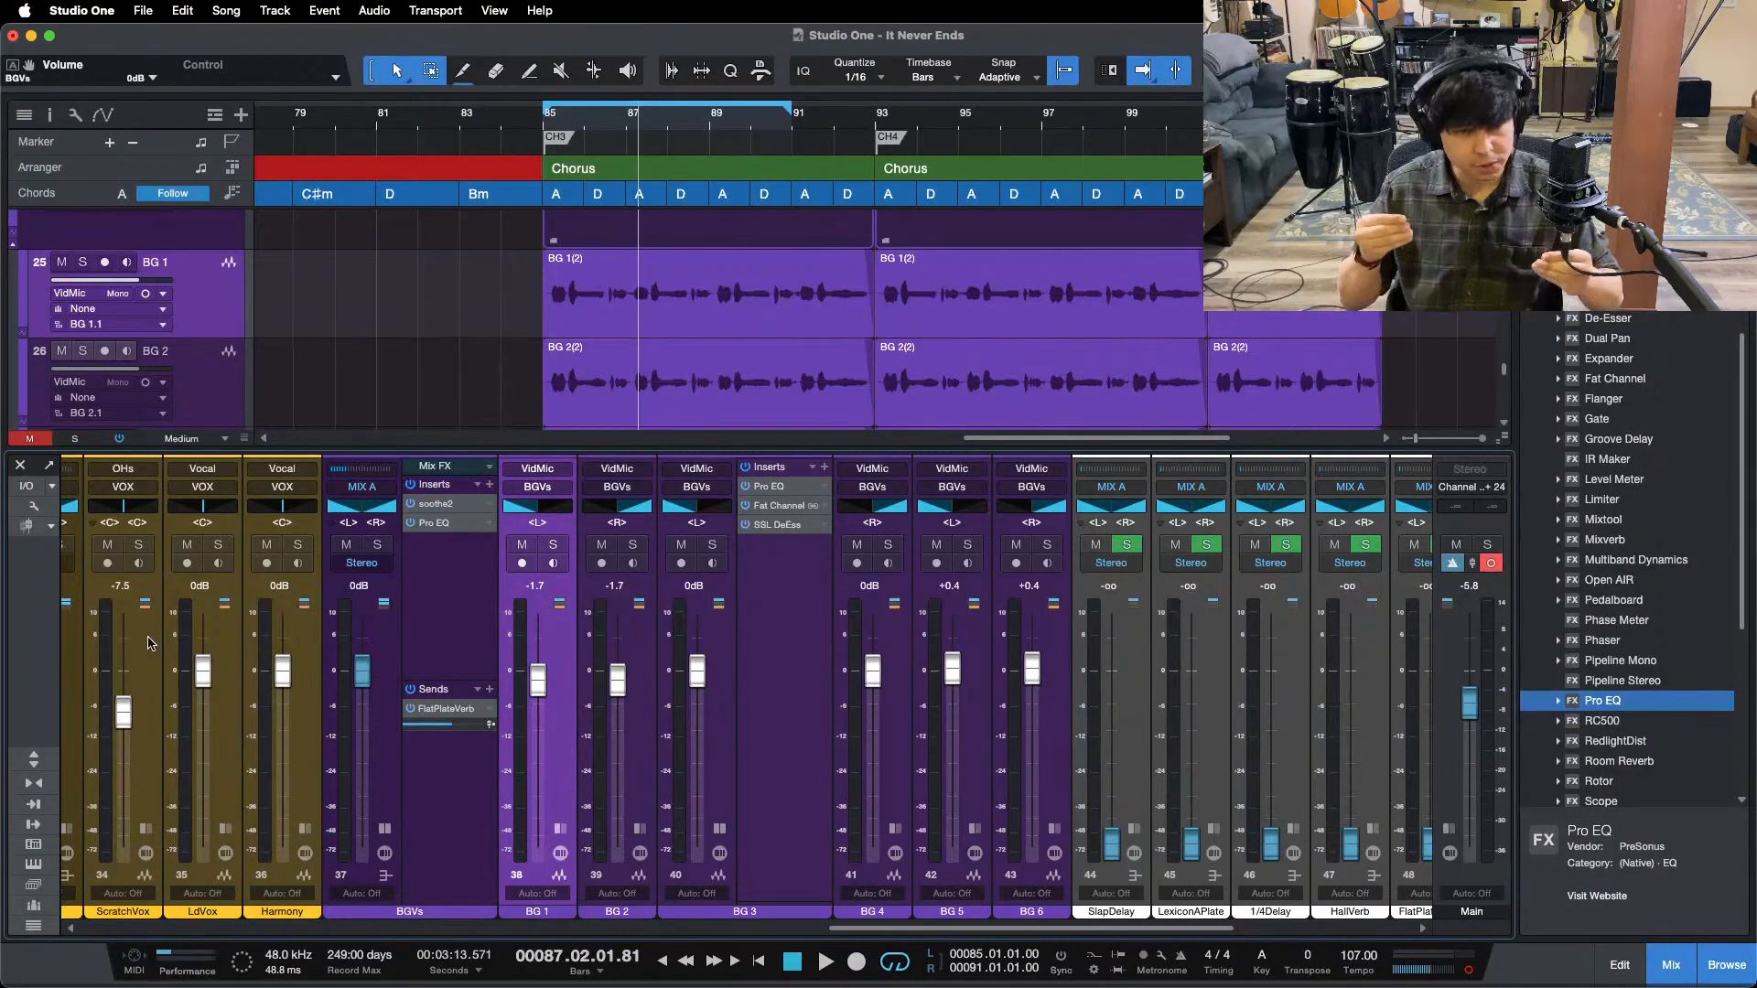
pyautogui.click(784, 534)
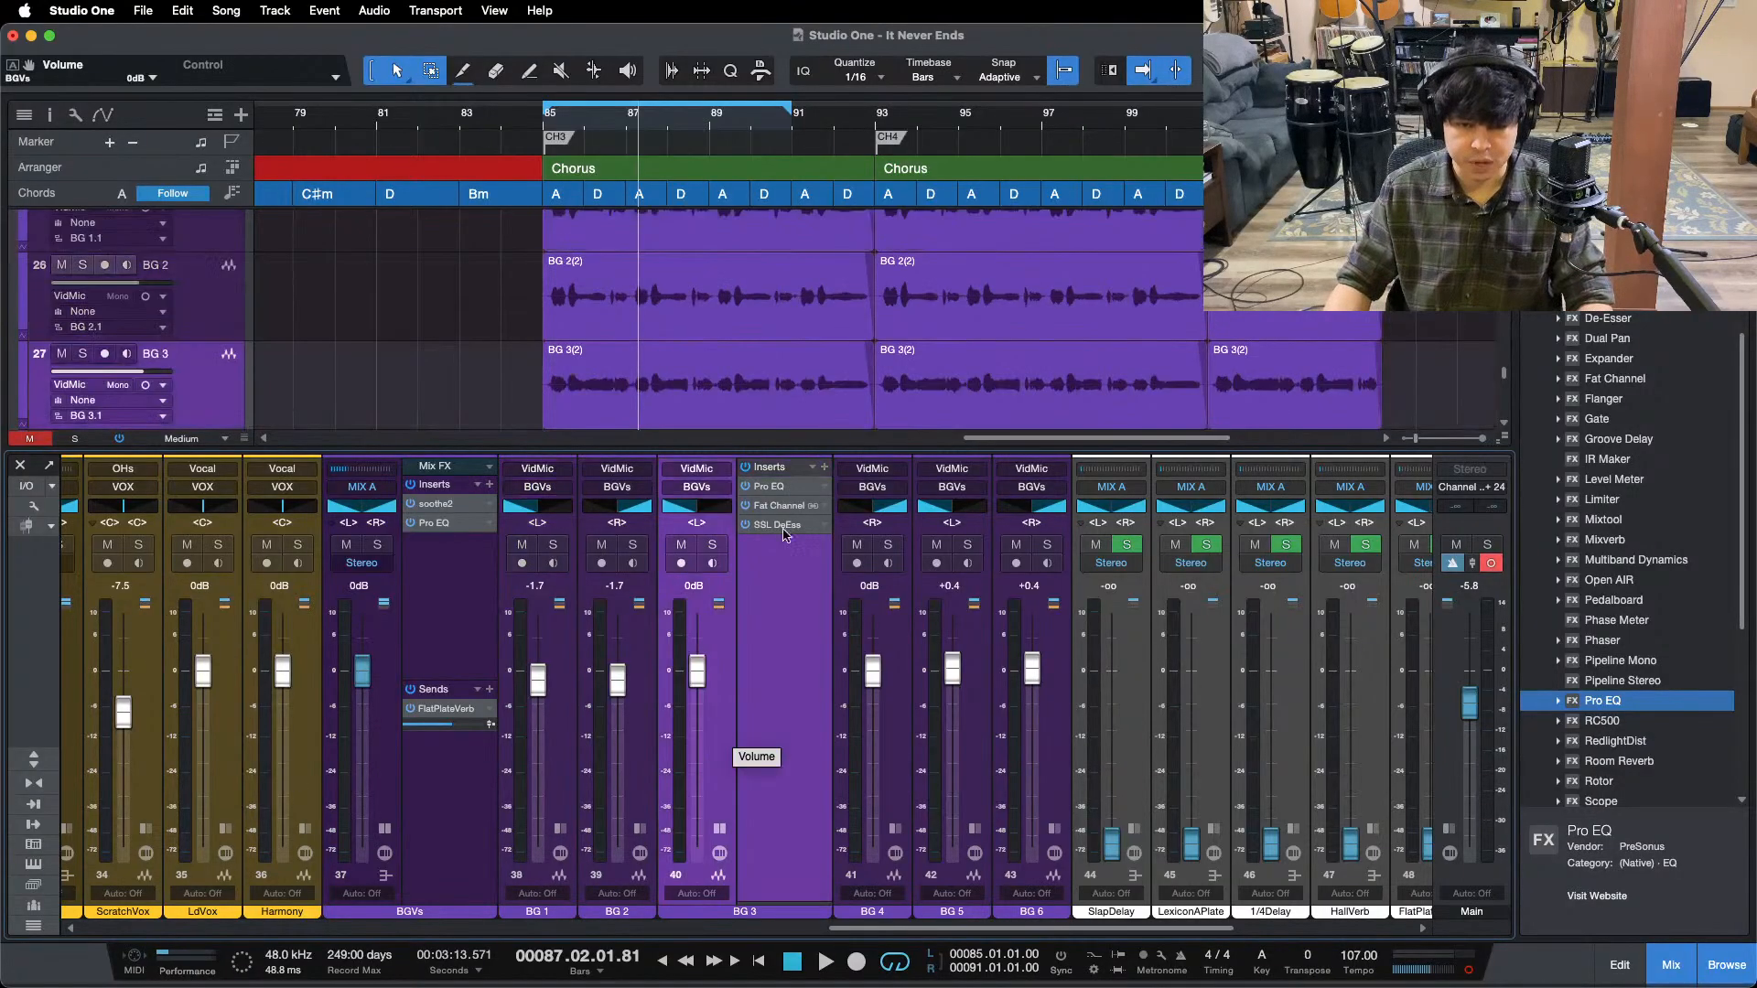
pyautogui.click(778, 495)
pyautogui.press('s')
pyautogui.press('space')
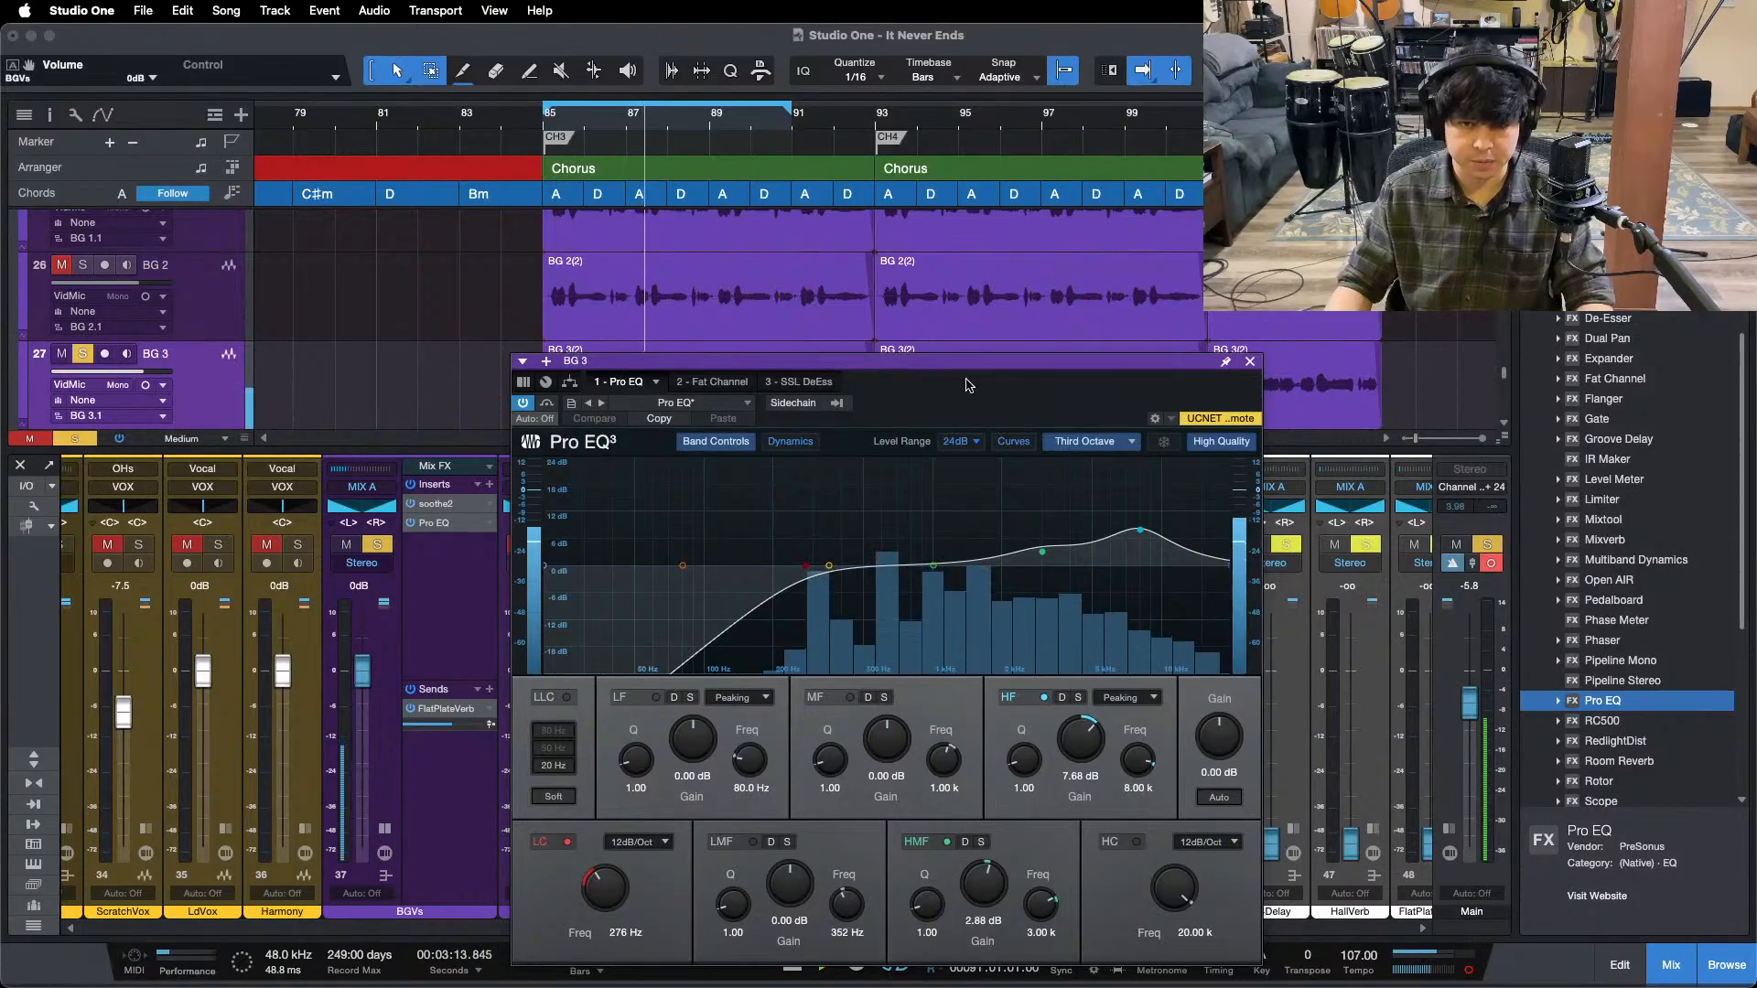
pyautogui.moveTo(987, 313); pyautogui.dragTo(982, 302)
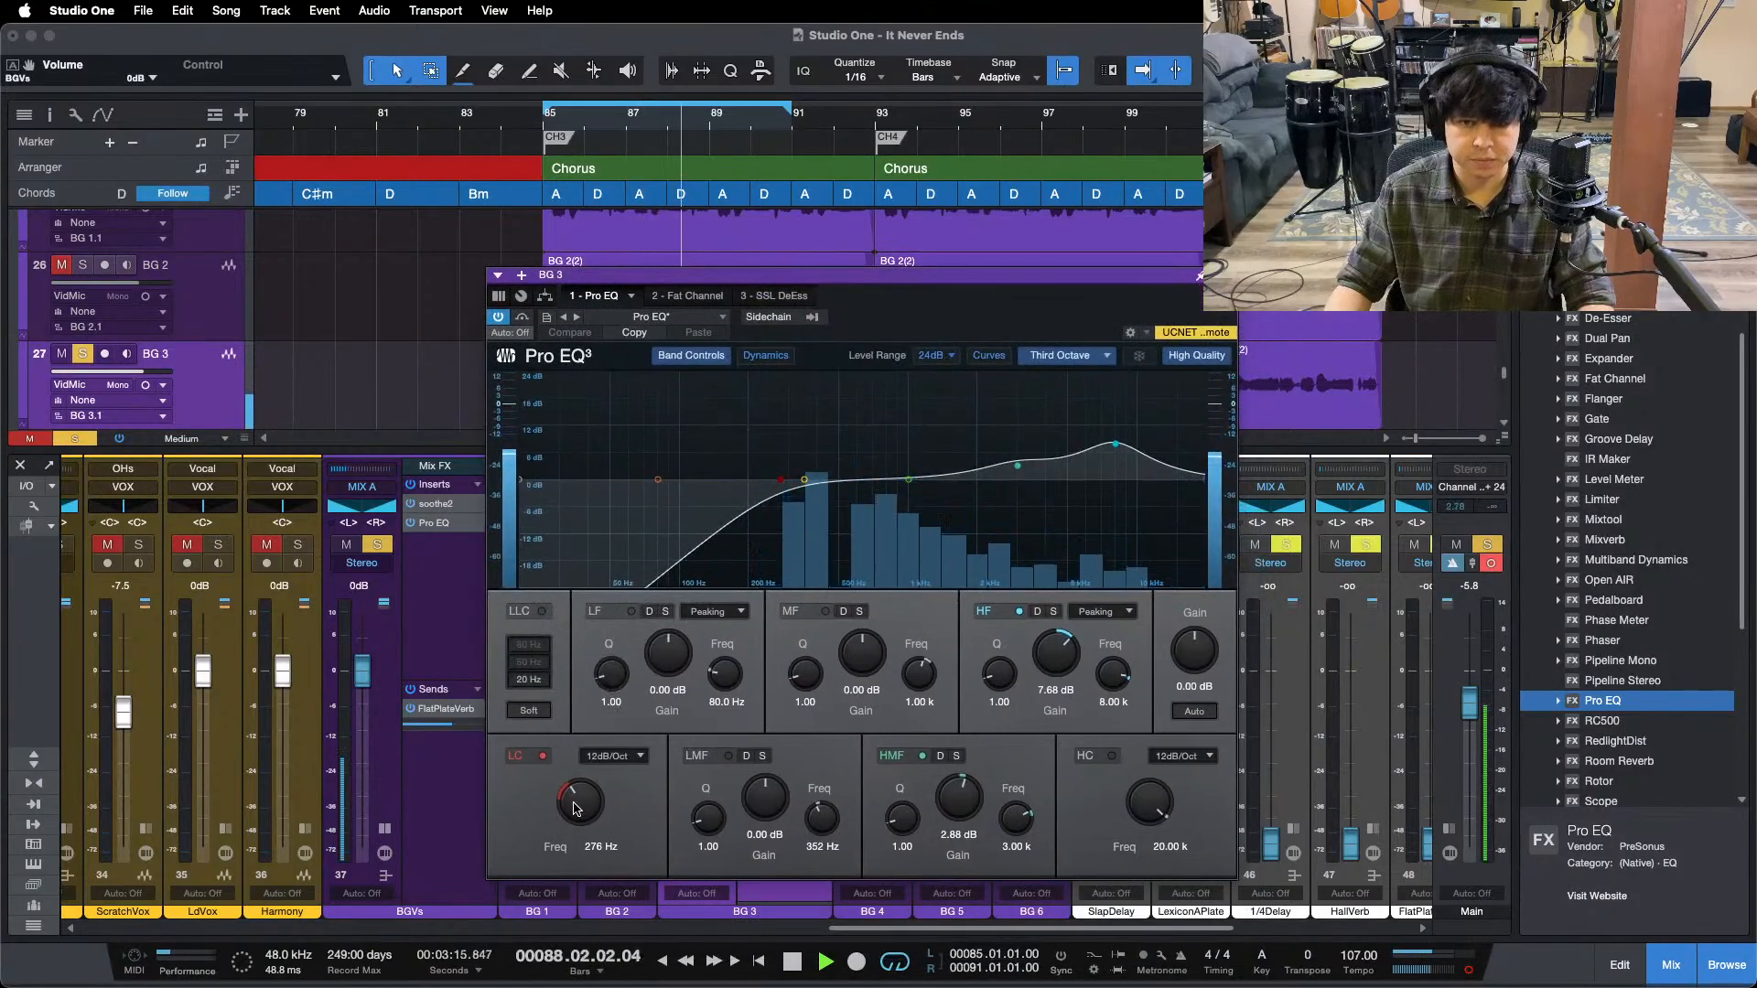
# - Examine the Fat Channel compressor and SSL DeEss settings on BG 3 during playback
pyautogui.click(700, 295)
pyautogui.click(1043, 357)
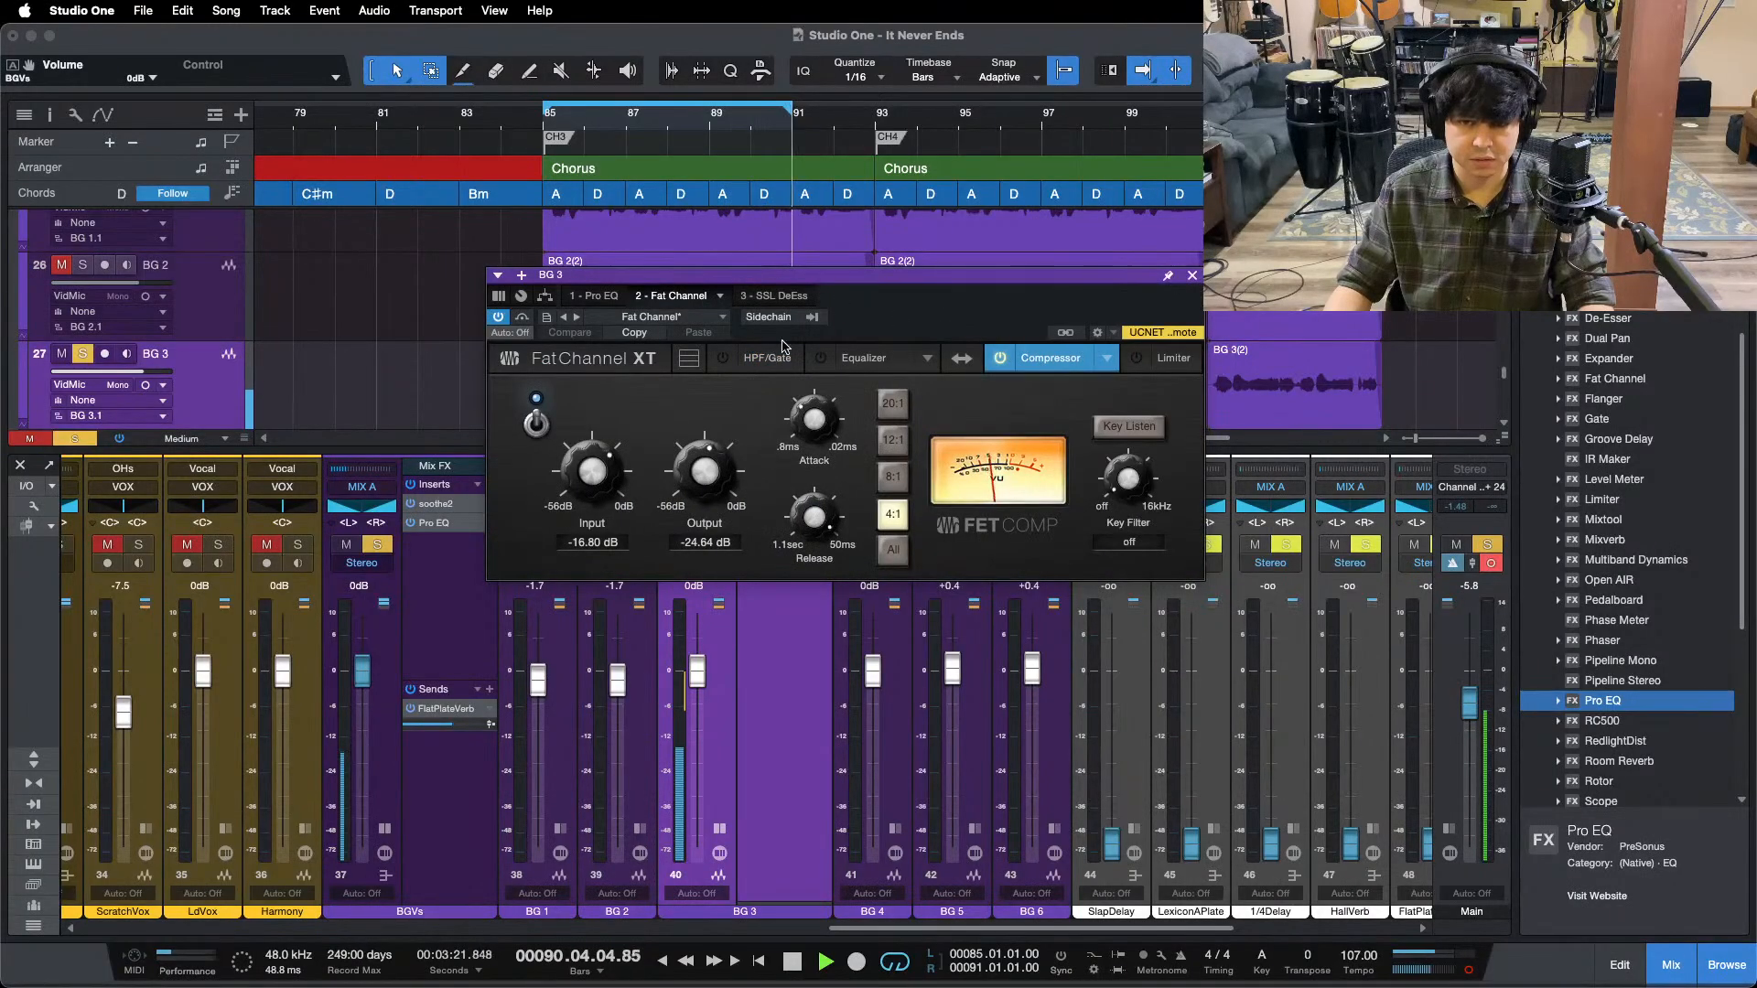
pyautogui.click(769, 296)
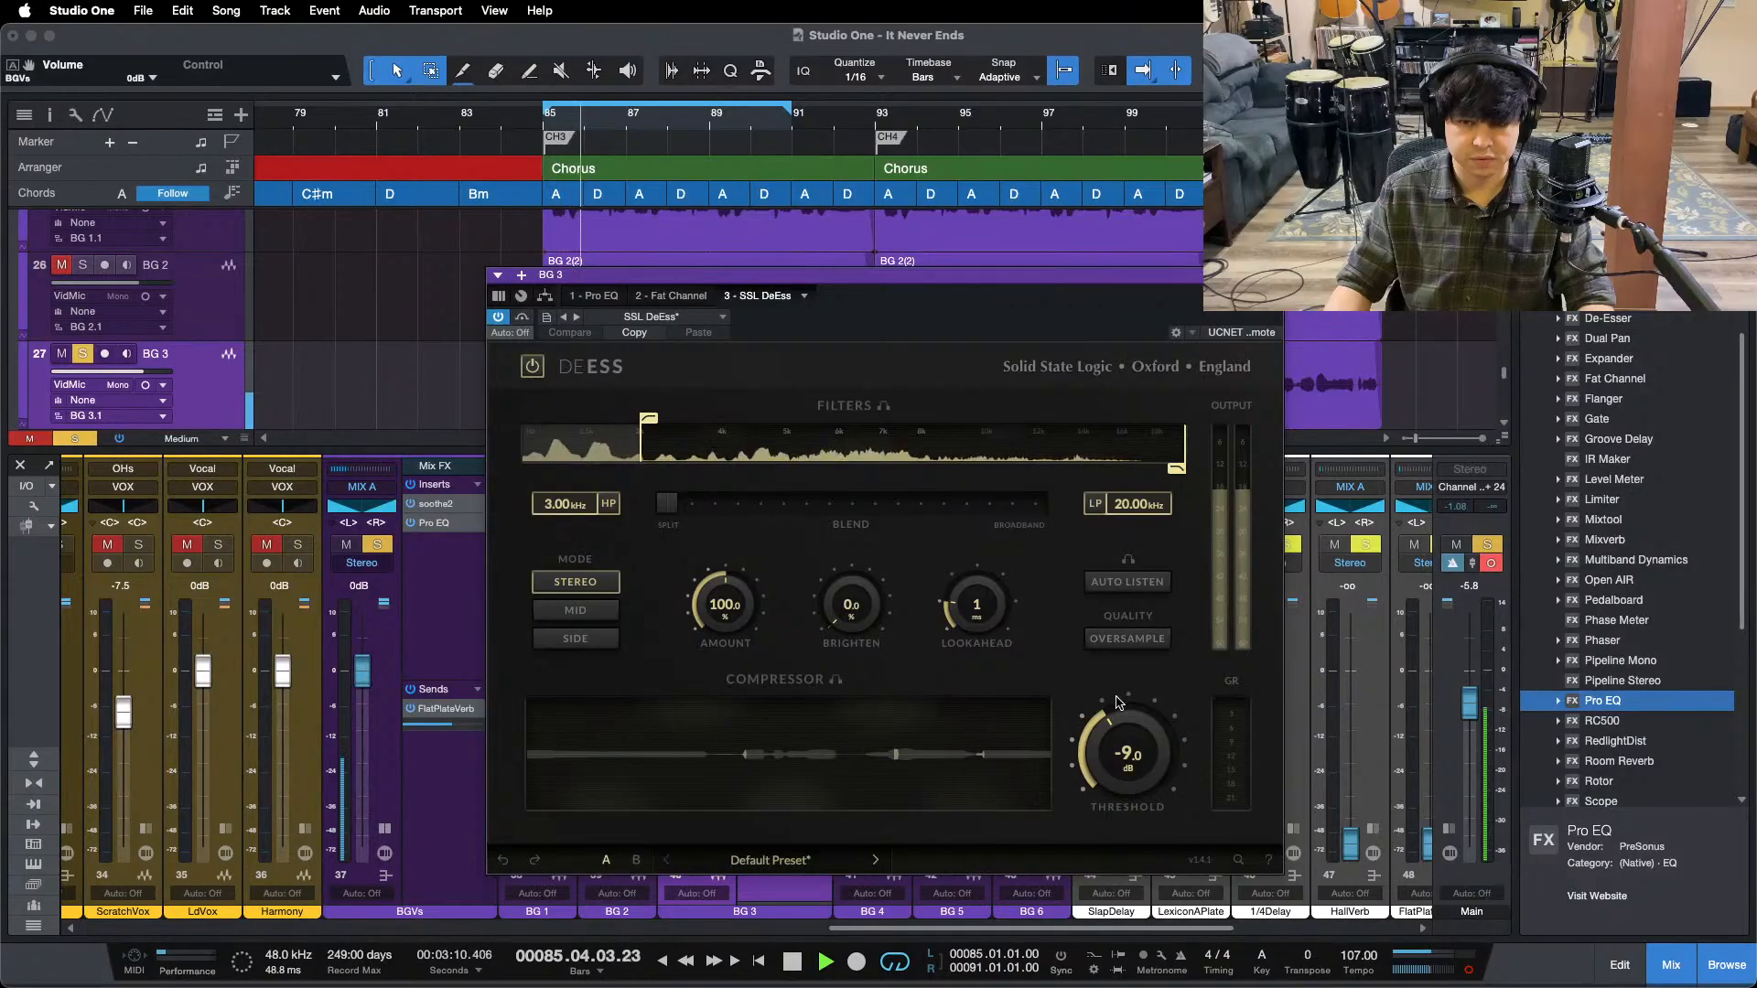
# - Raise the high-frequency gain in BG 3's Pro EQ to 8.16 dB and close the plug-in
pyautogui.click(593, 296)
pyautogui.scroll(3, 1067, 651)
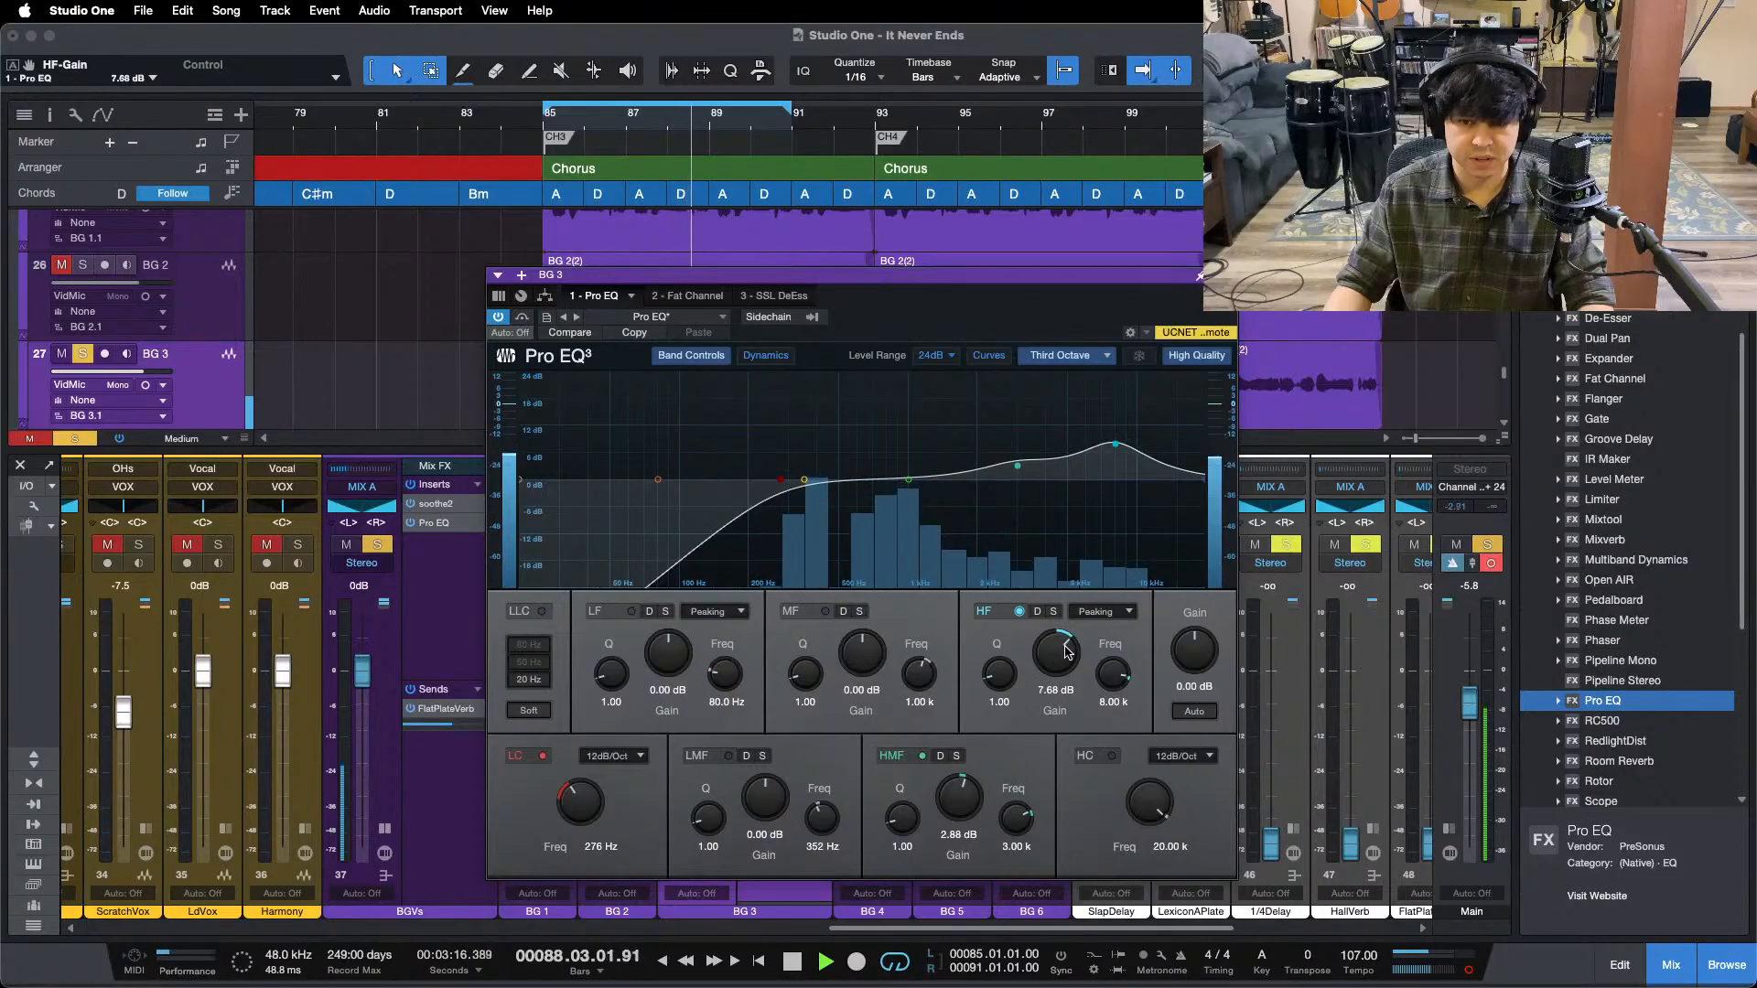
pyautogui.click(1199, 276)
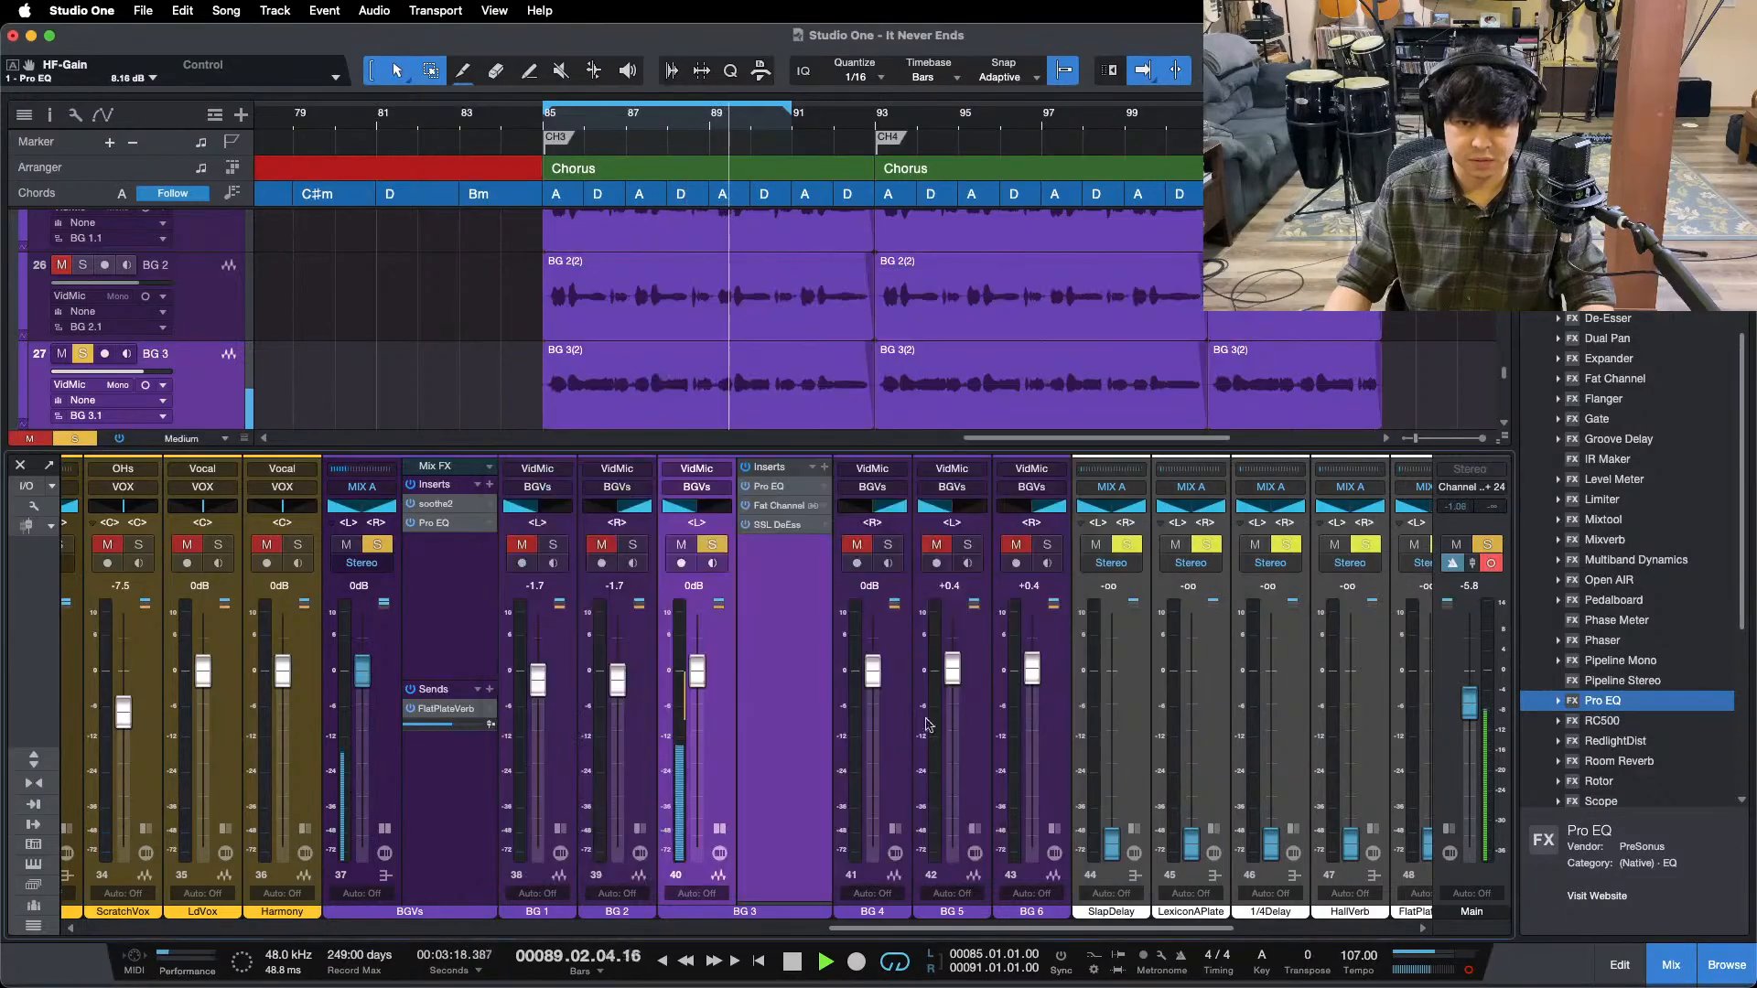
# - Expand BG 4, examine its Pro EQ curve, and collapse the BG 4 and BG 3 channels
pyautogui.click(895, 829)
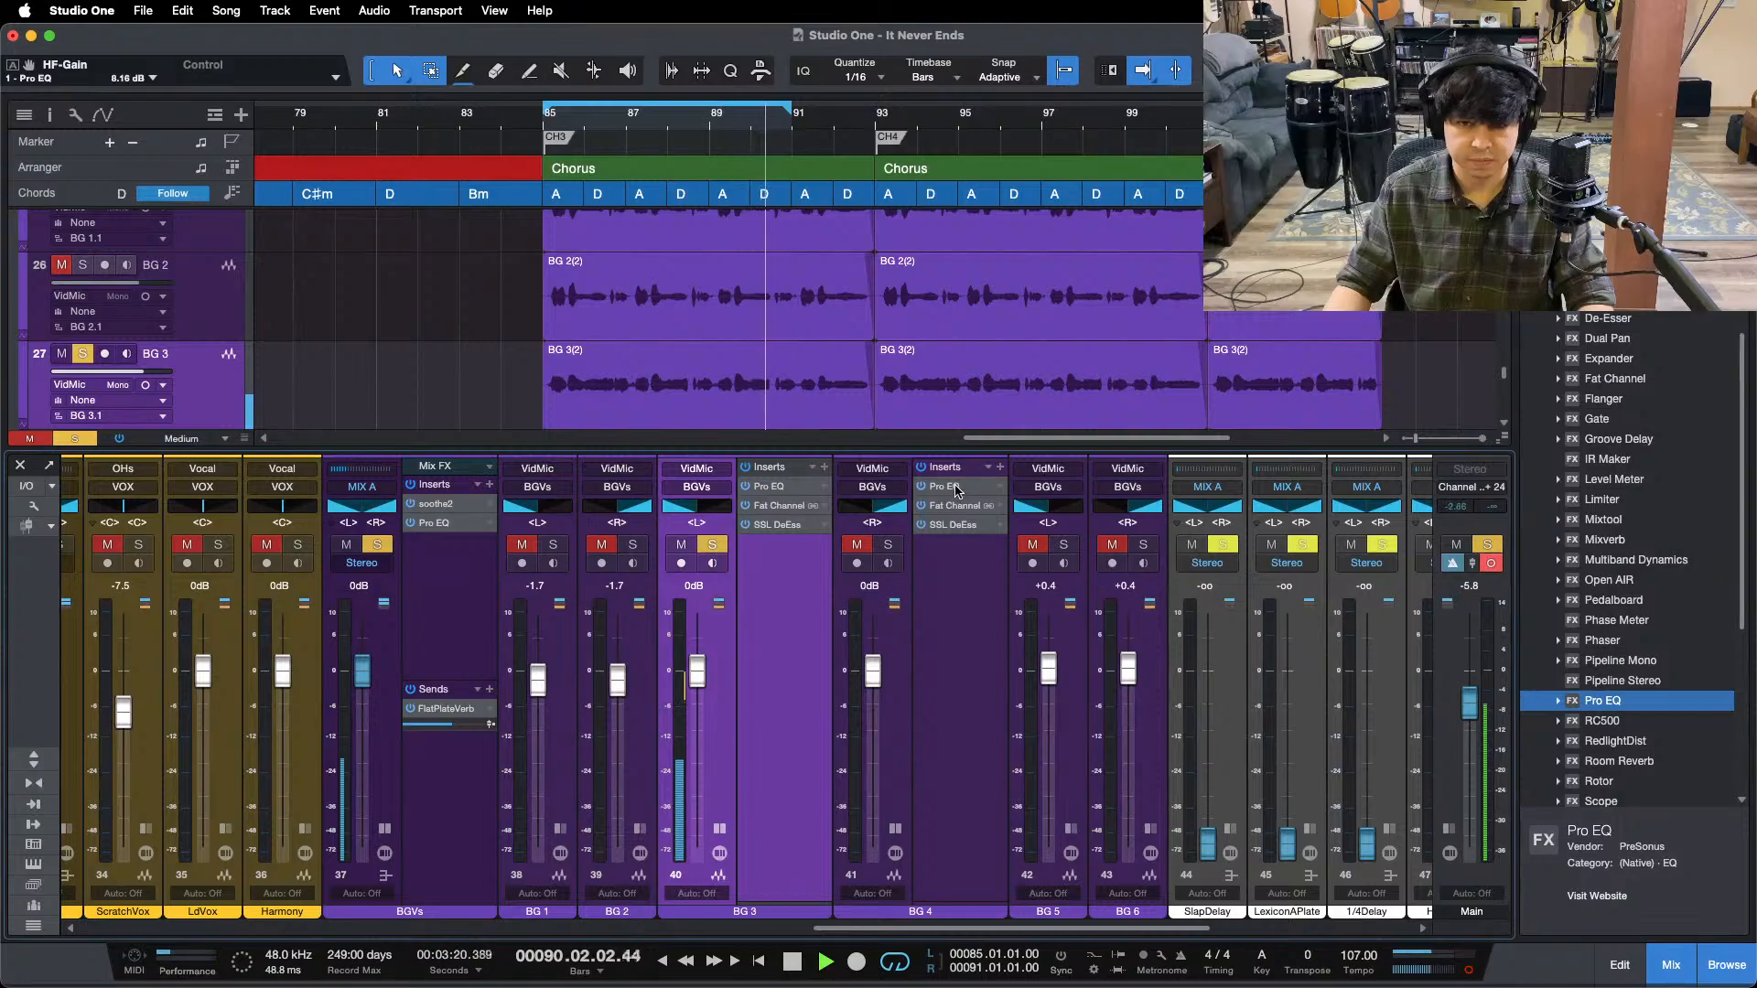
pyautogui.doubleClick(952, 487)
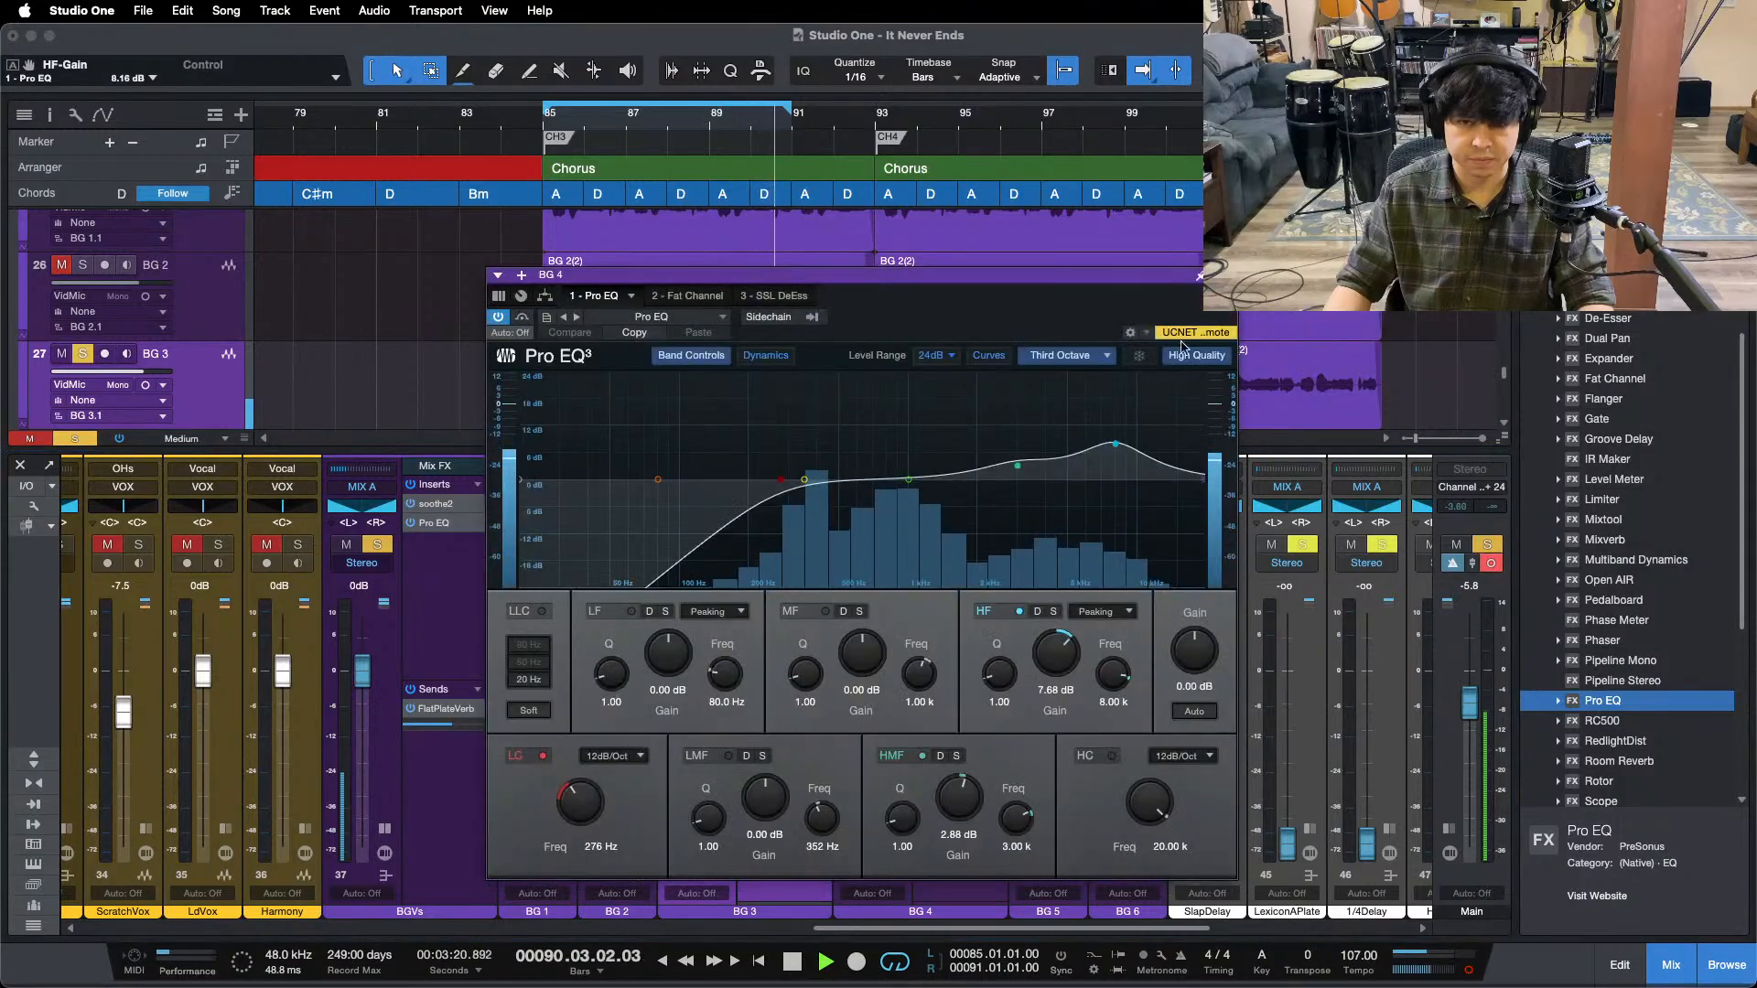
pyautogui.click(1200, 275)
pyautogui.click(890, 830)
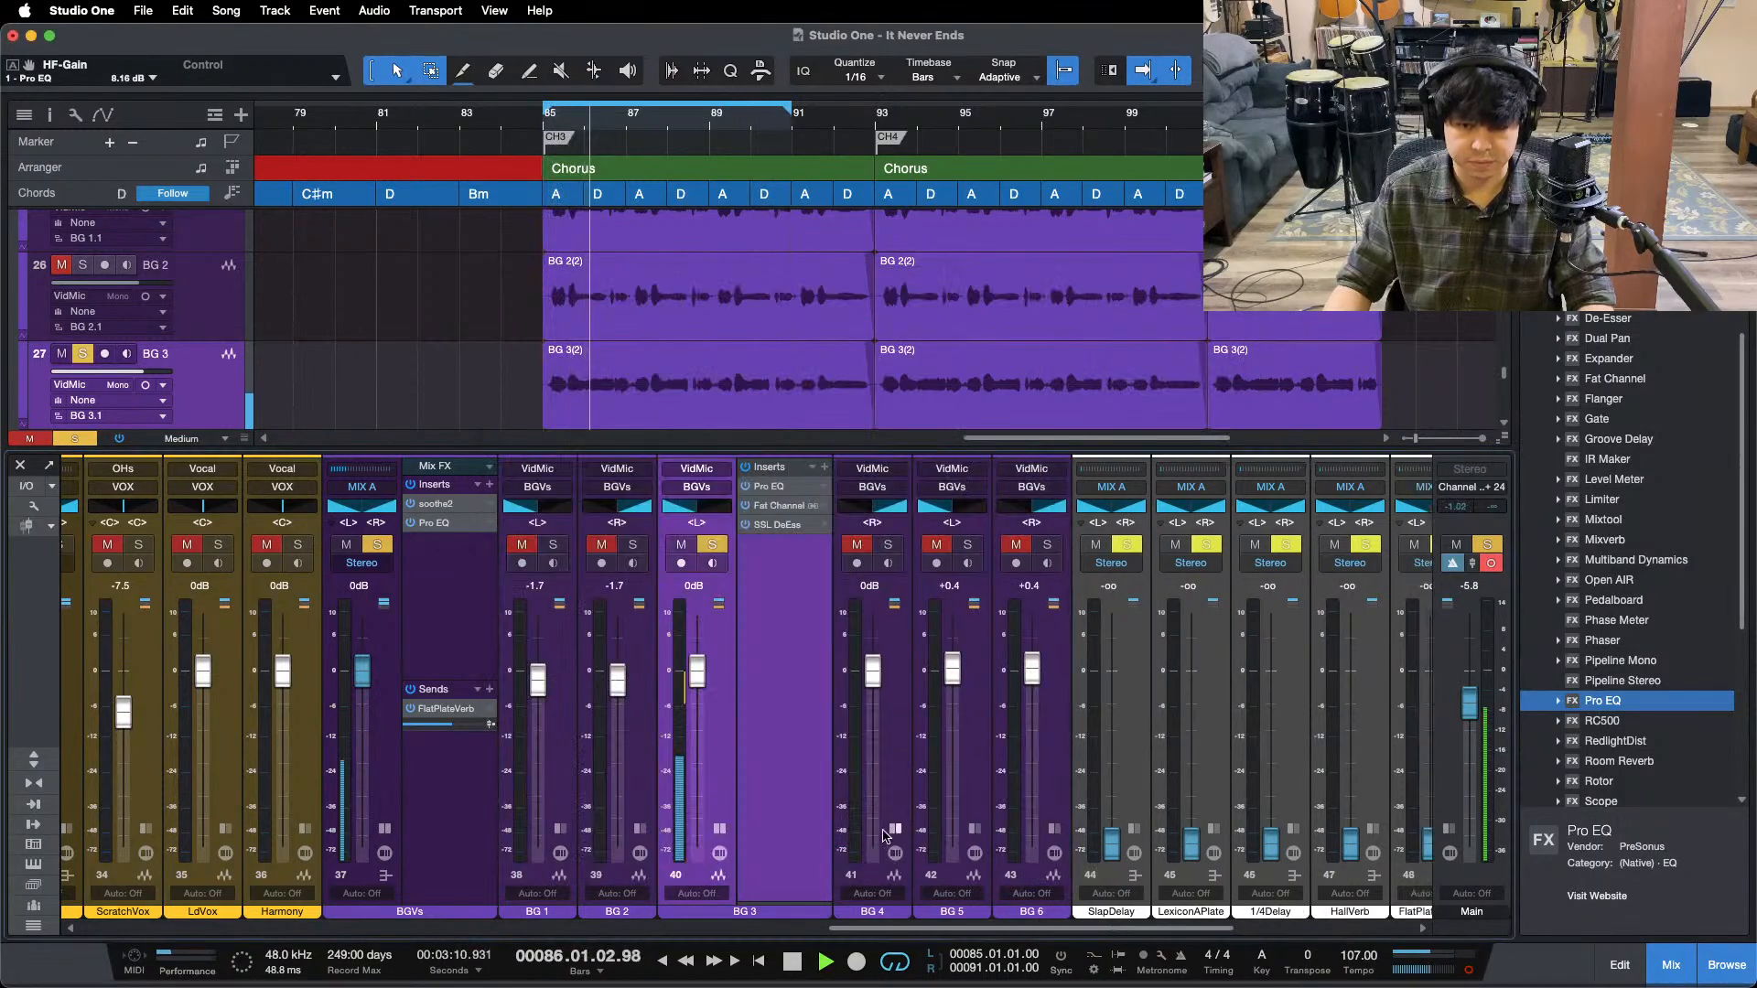
pyautogui.click(720, 830)
# - Expand and solo BG 5, and play it while examining its Pro EQ, Fat Channel compressor and SSL DeEss settings
pyautogui.click(878, 830)
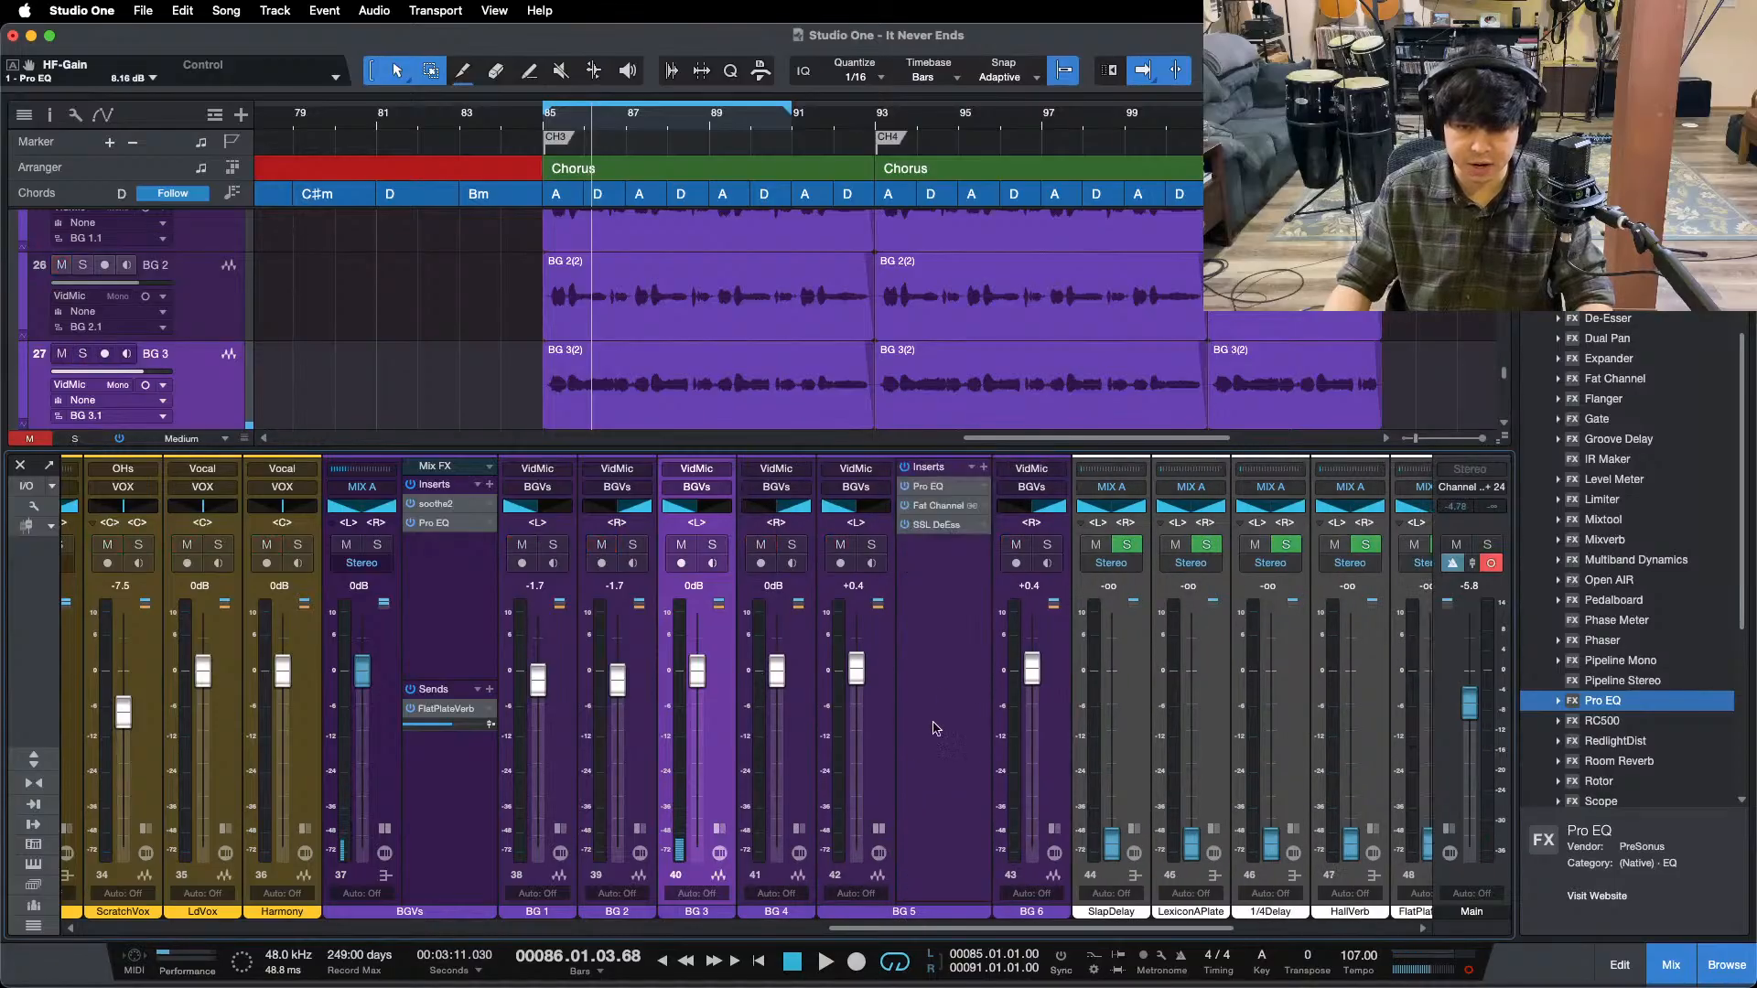
pyautogui.click(929, 487)
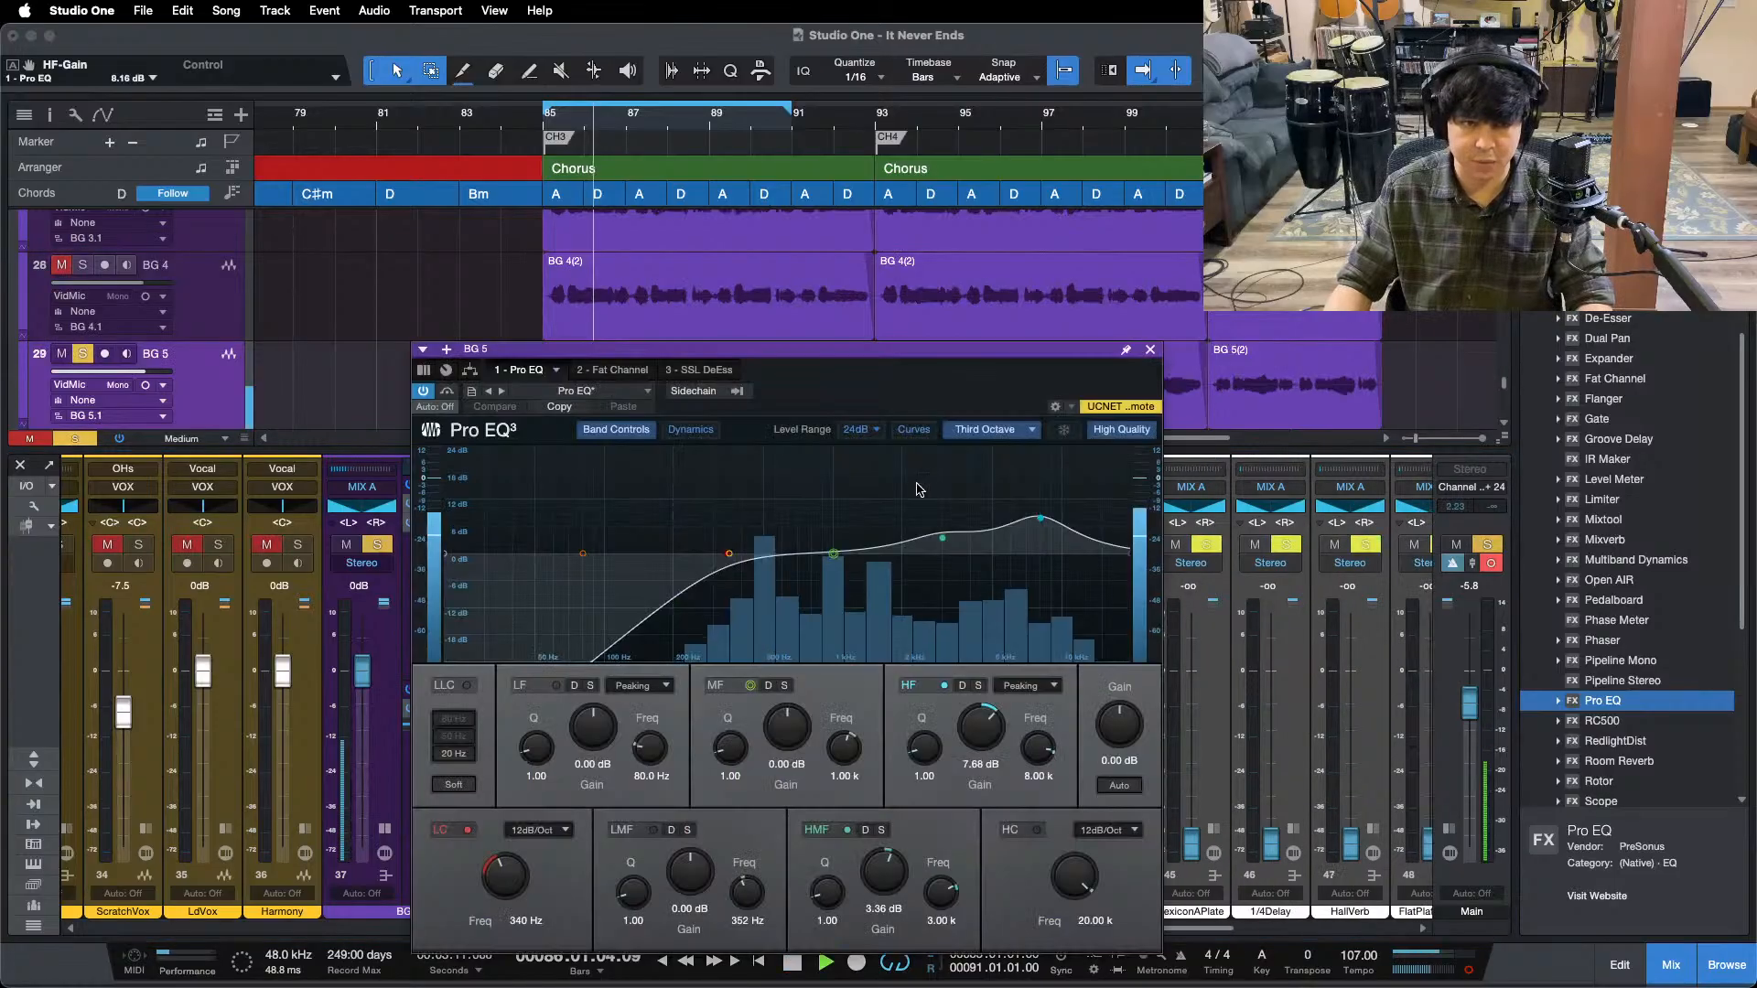
pyautogui.click(608, 370)
pyautogui.click(976, 432)
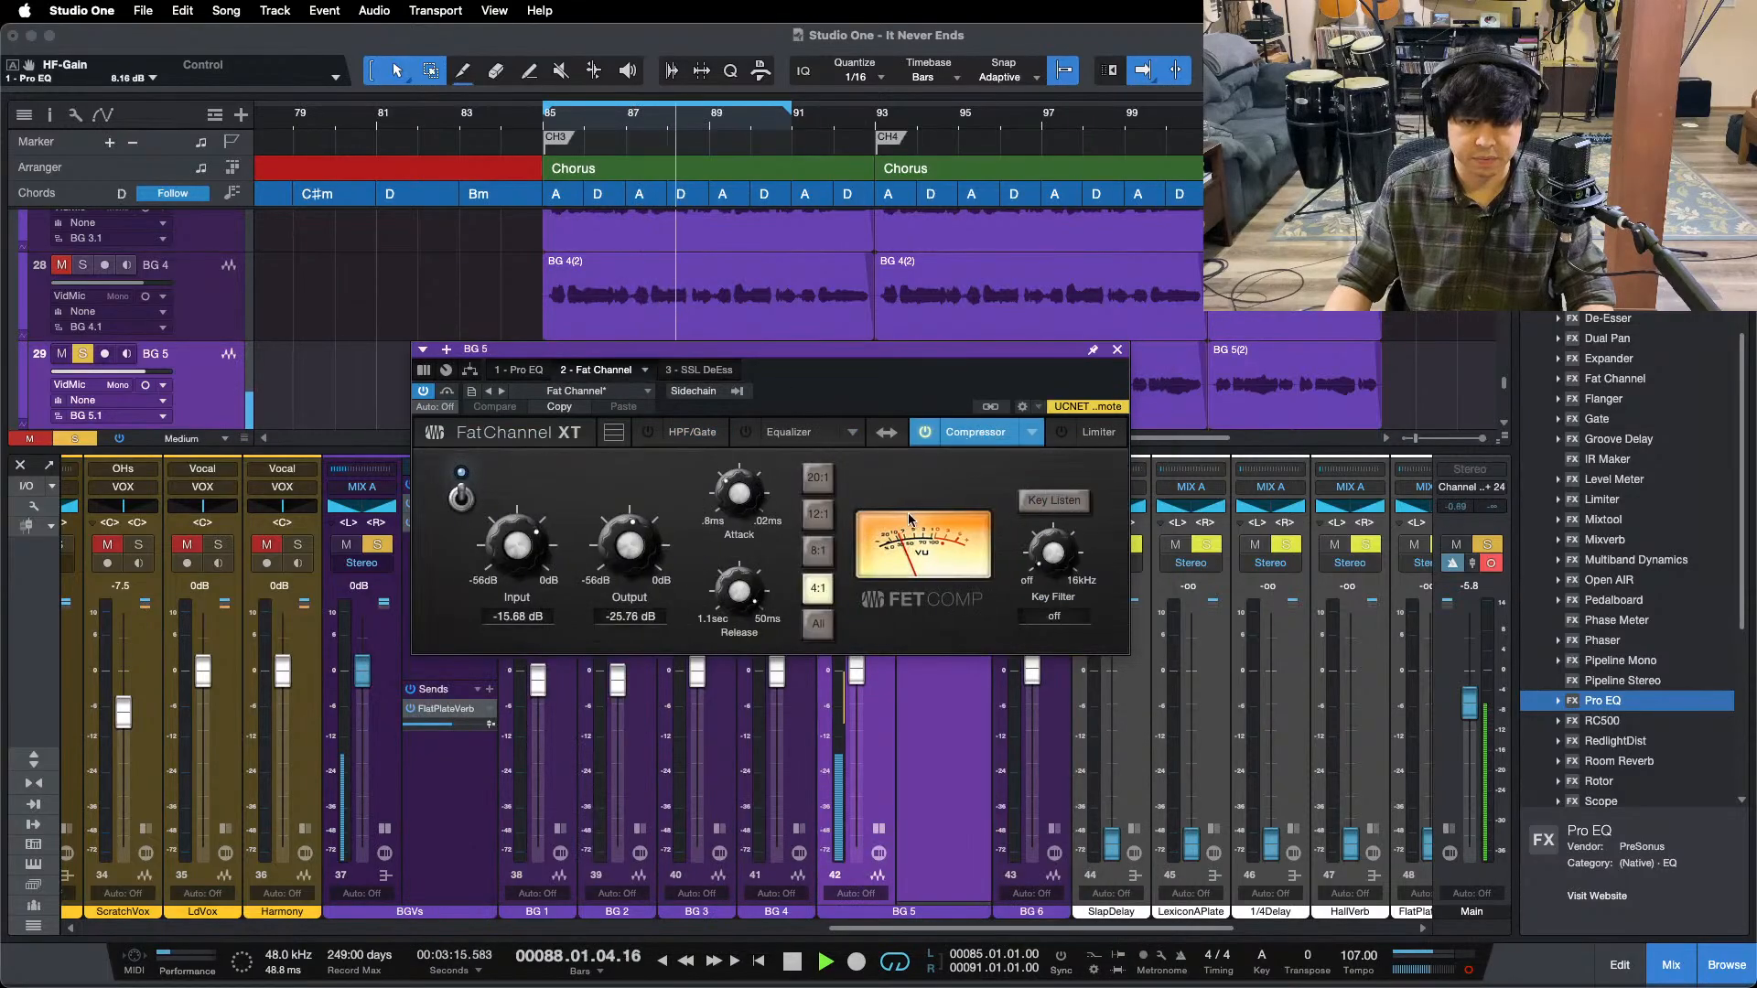
pyautogui.click(701, 371)
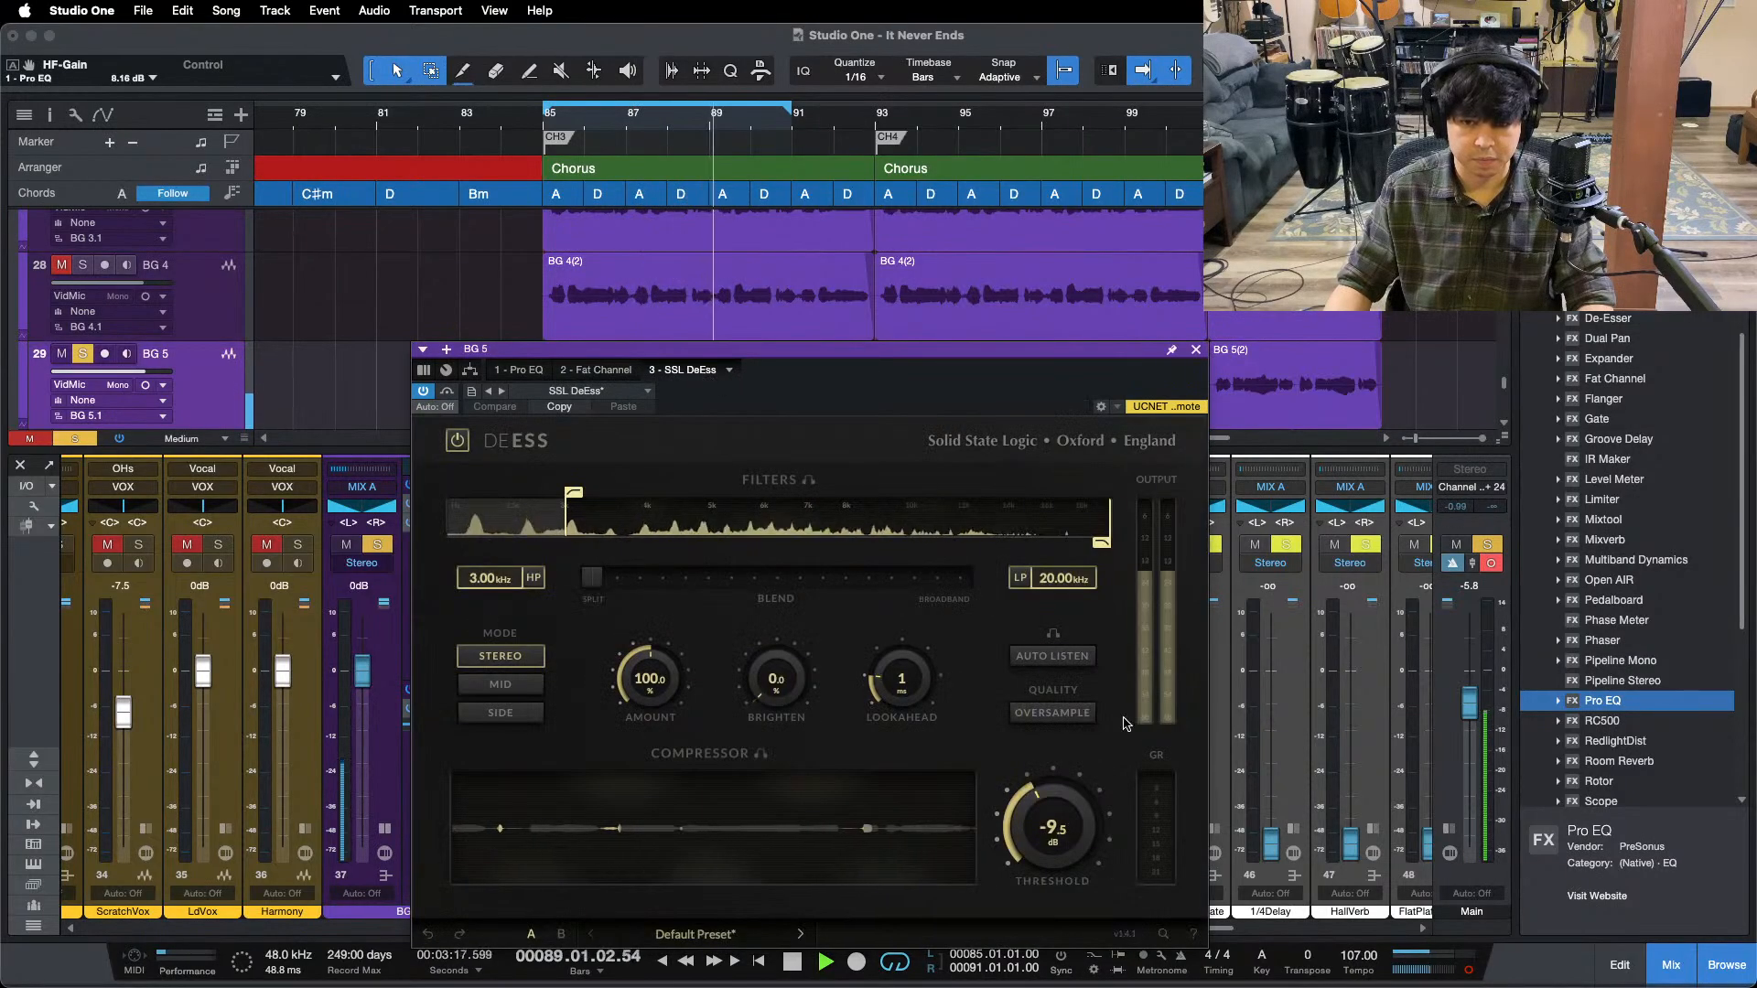
pyautogui.click(519, 369)
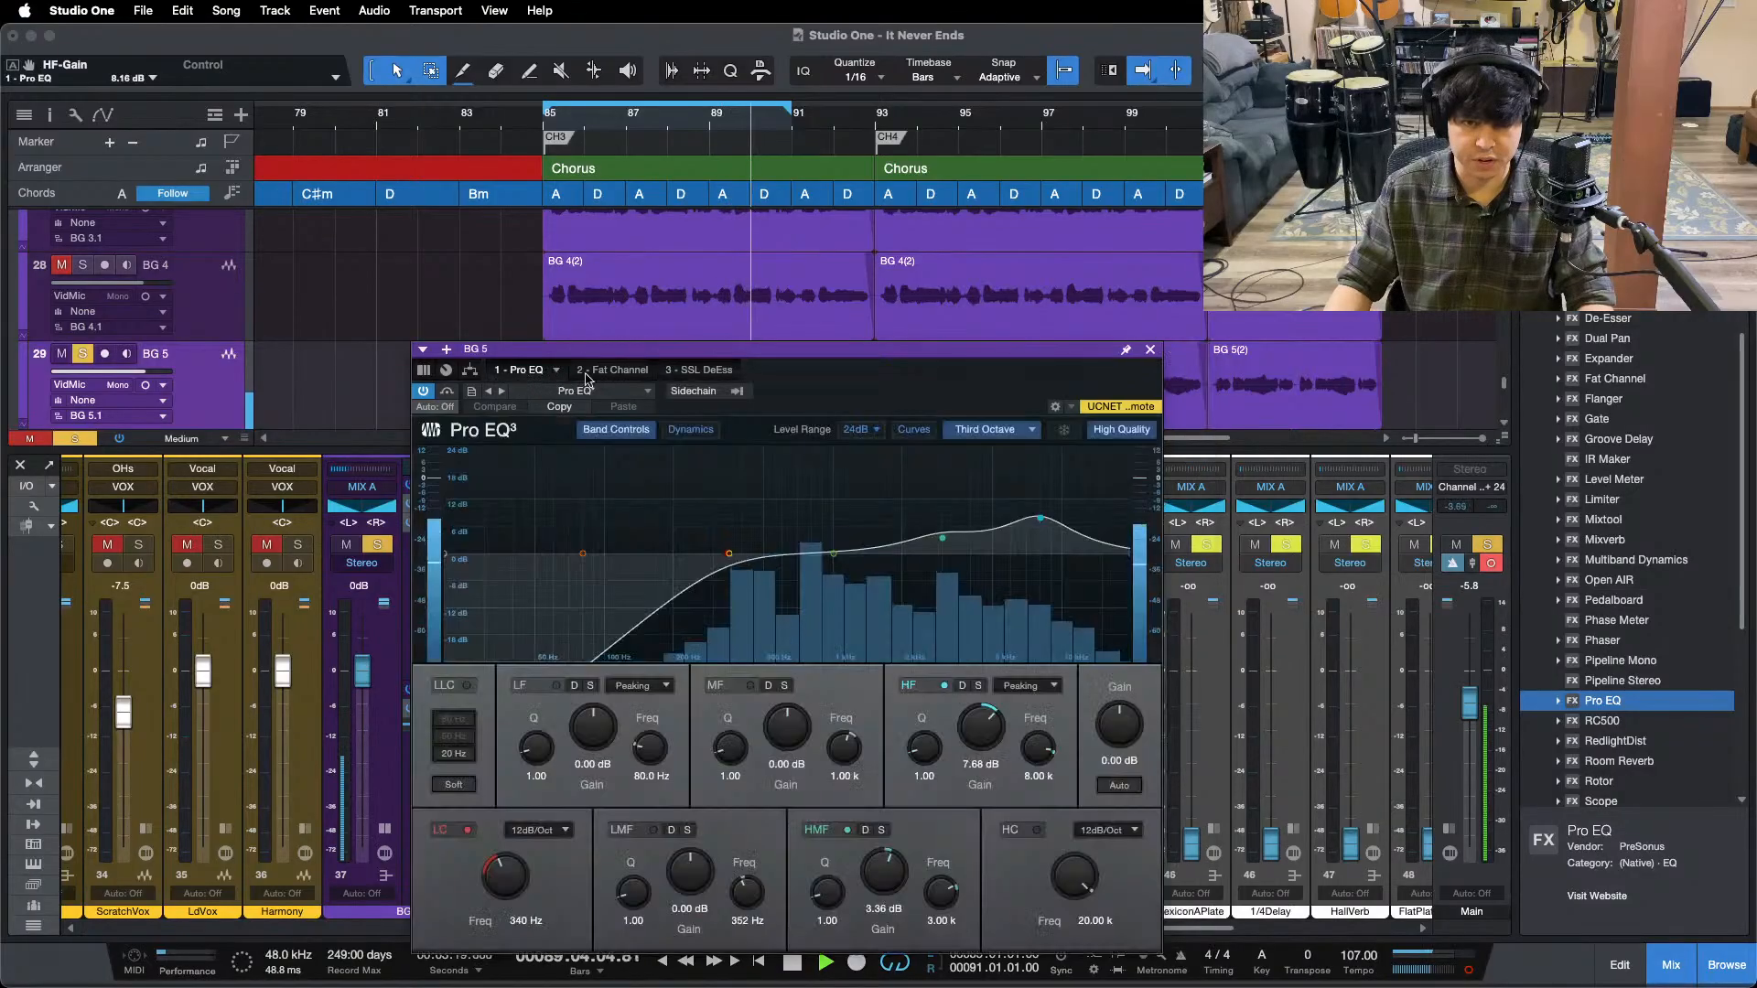
pyautogui.click(1150, 350)
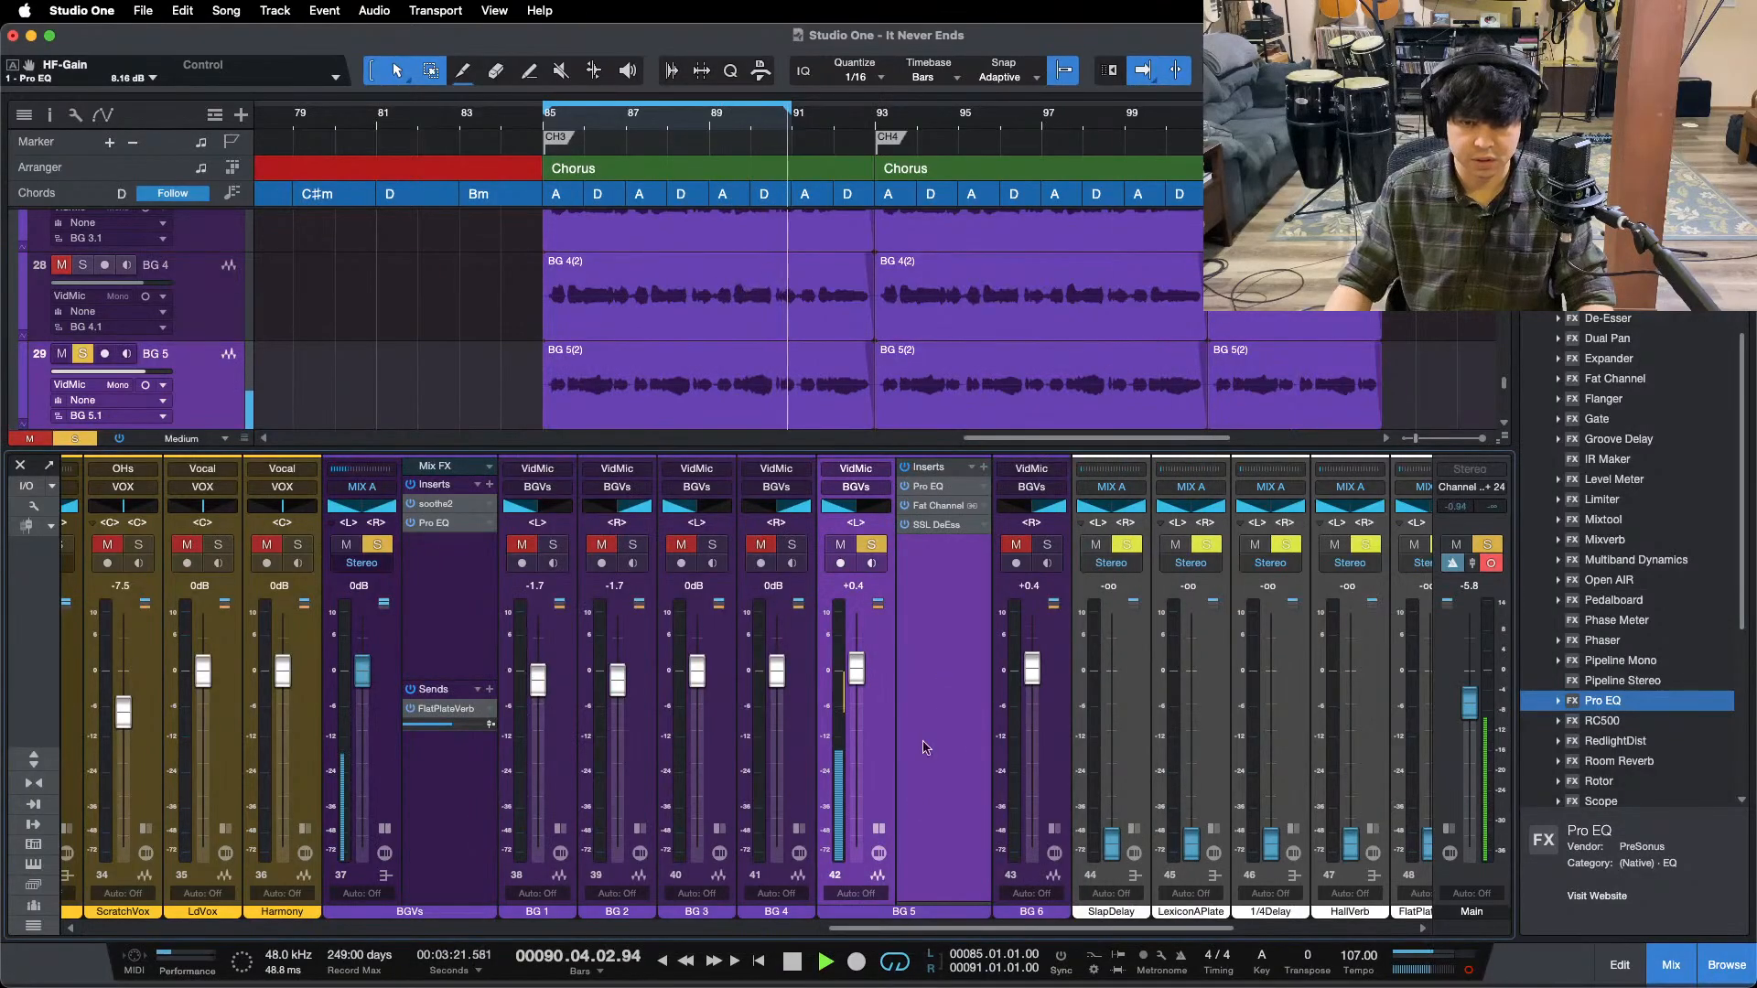
pyautogui.click(879, 829)
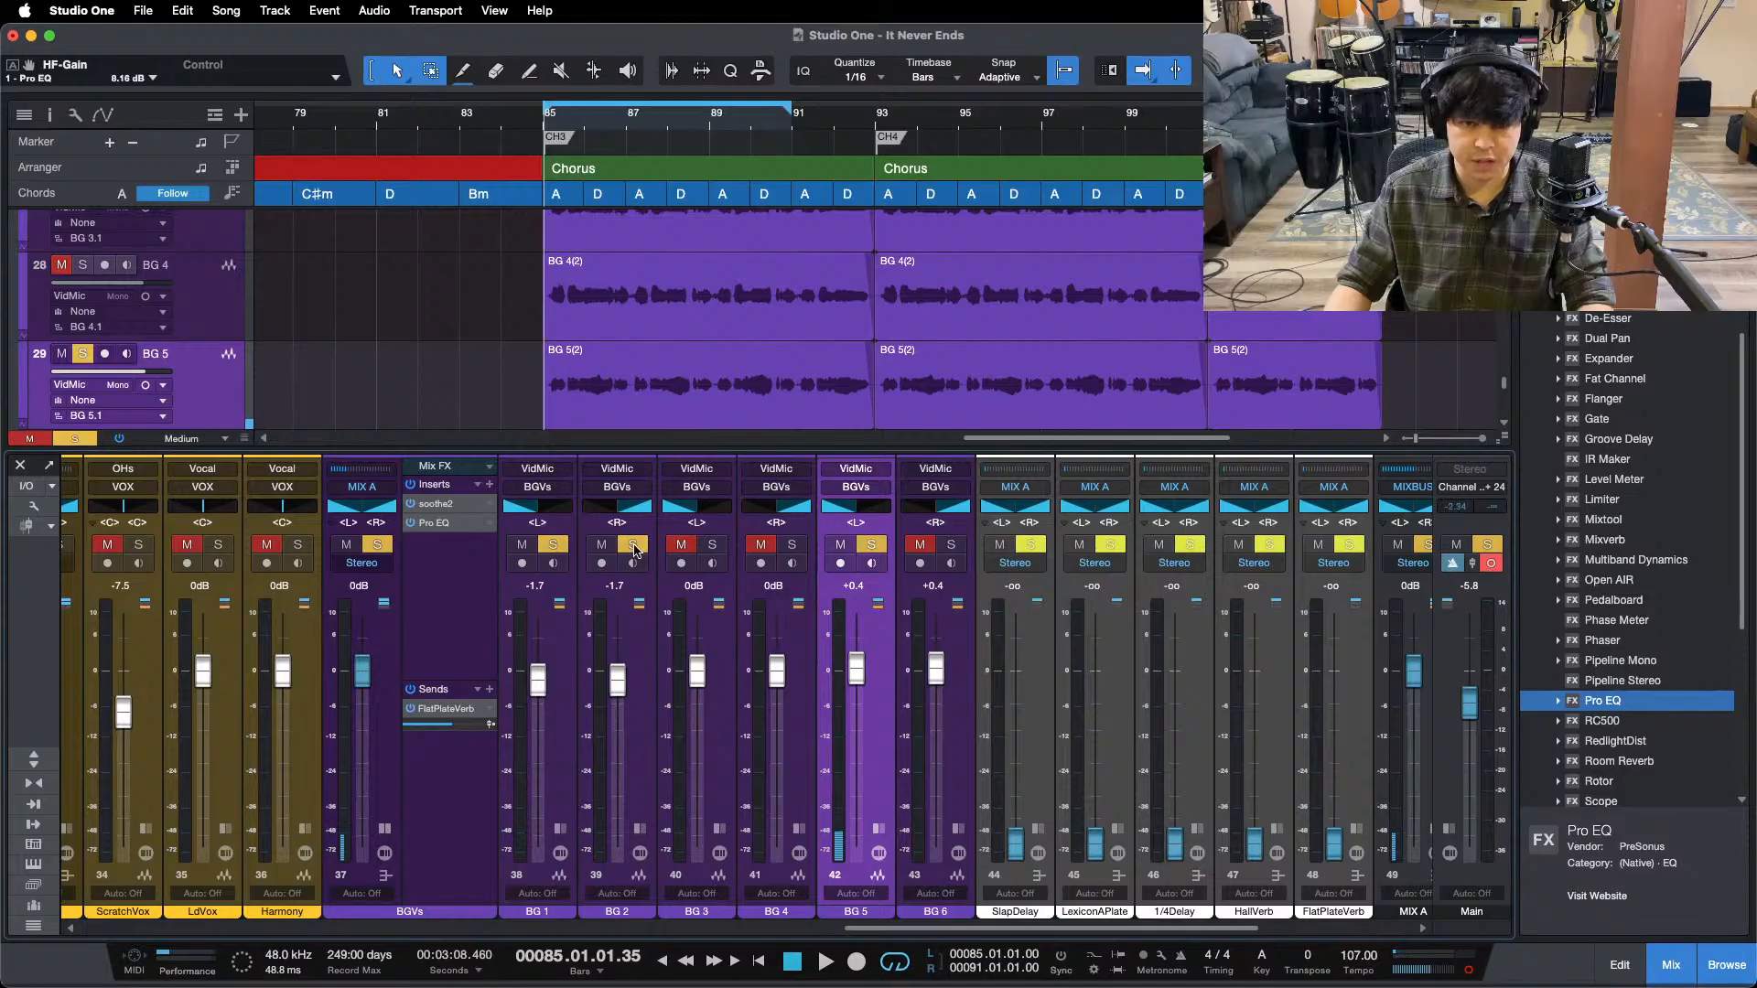
# - Play the chorus and bring in the soloed background vocals together, from BG 1 and BG 2 up to BG 6
pyautogui.press('space')
pyautogui.click(872, 545)
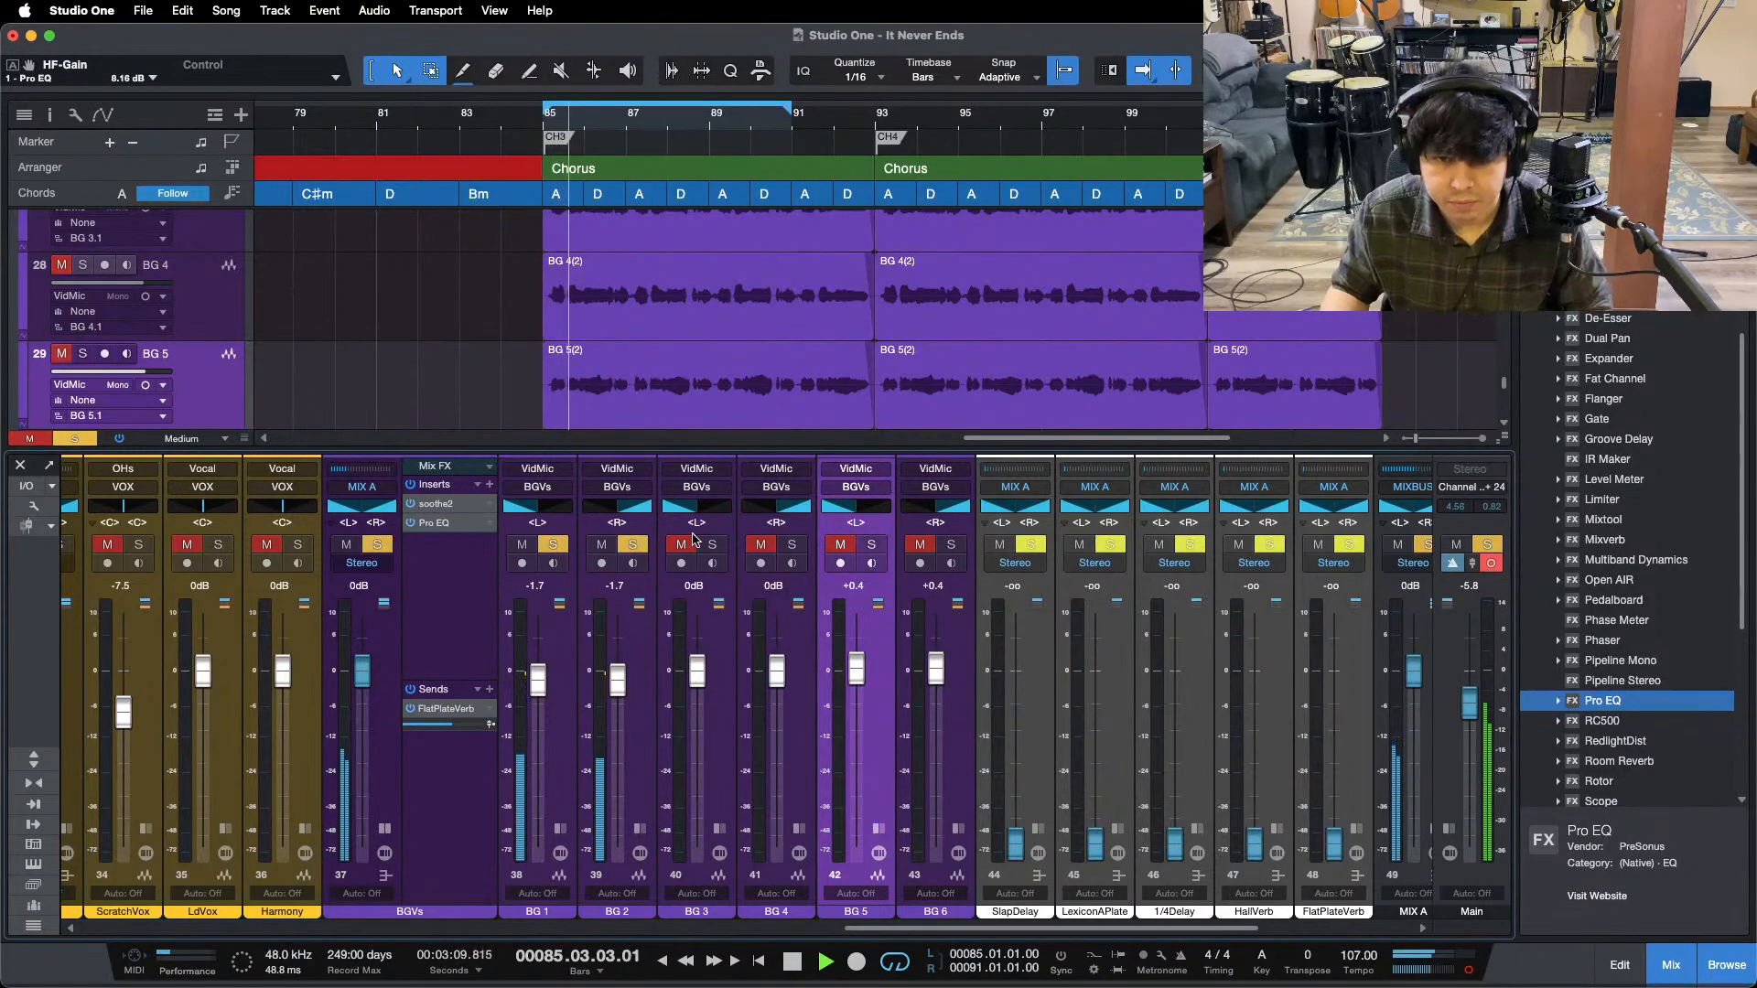
pyautogui.click(712, 545)
pyautogui.click(792, 546)
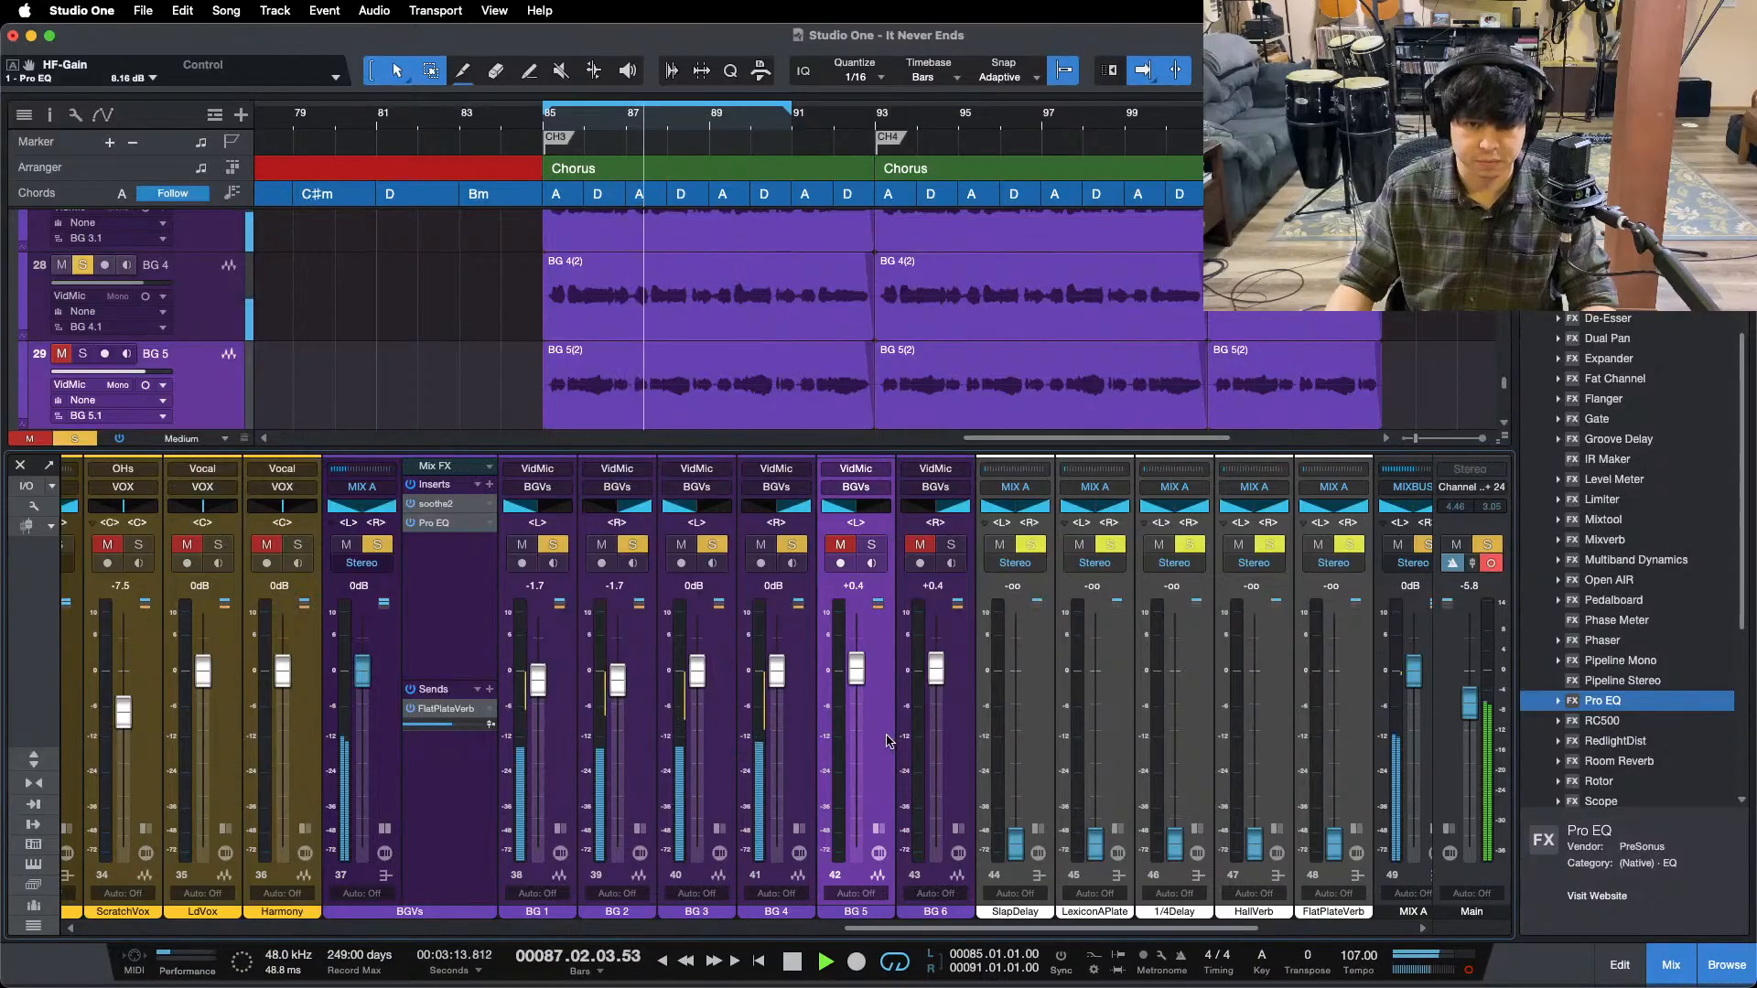
pyautogui.click(871, 546)
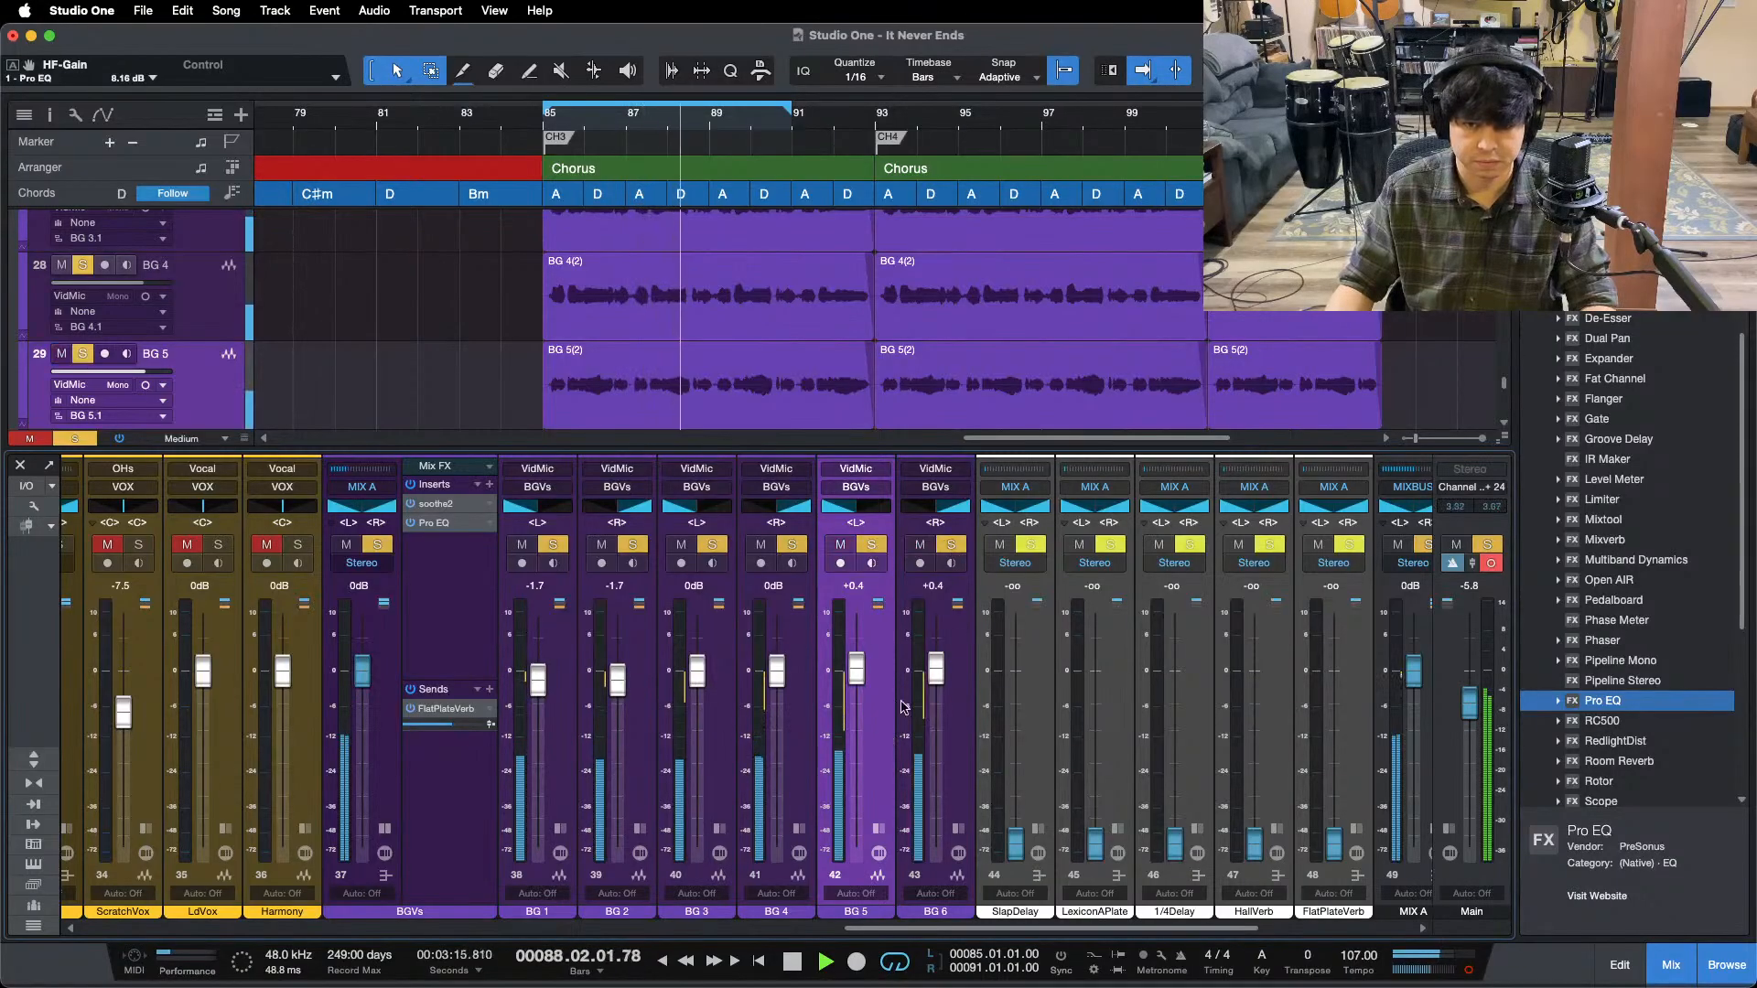
# - Open soothe2 on the BGVs group and set its depth to 2.5 during playback
pyautogui.click(438, 504)
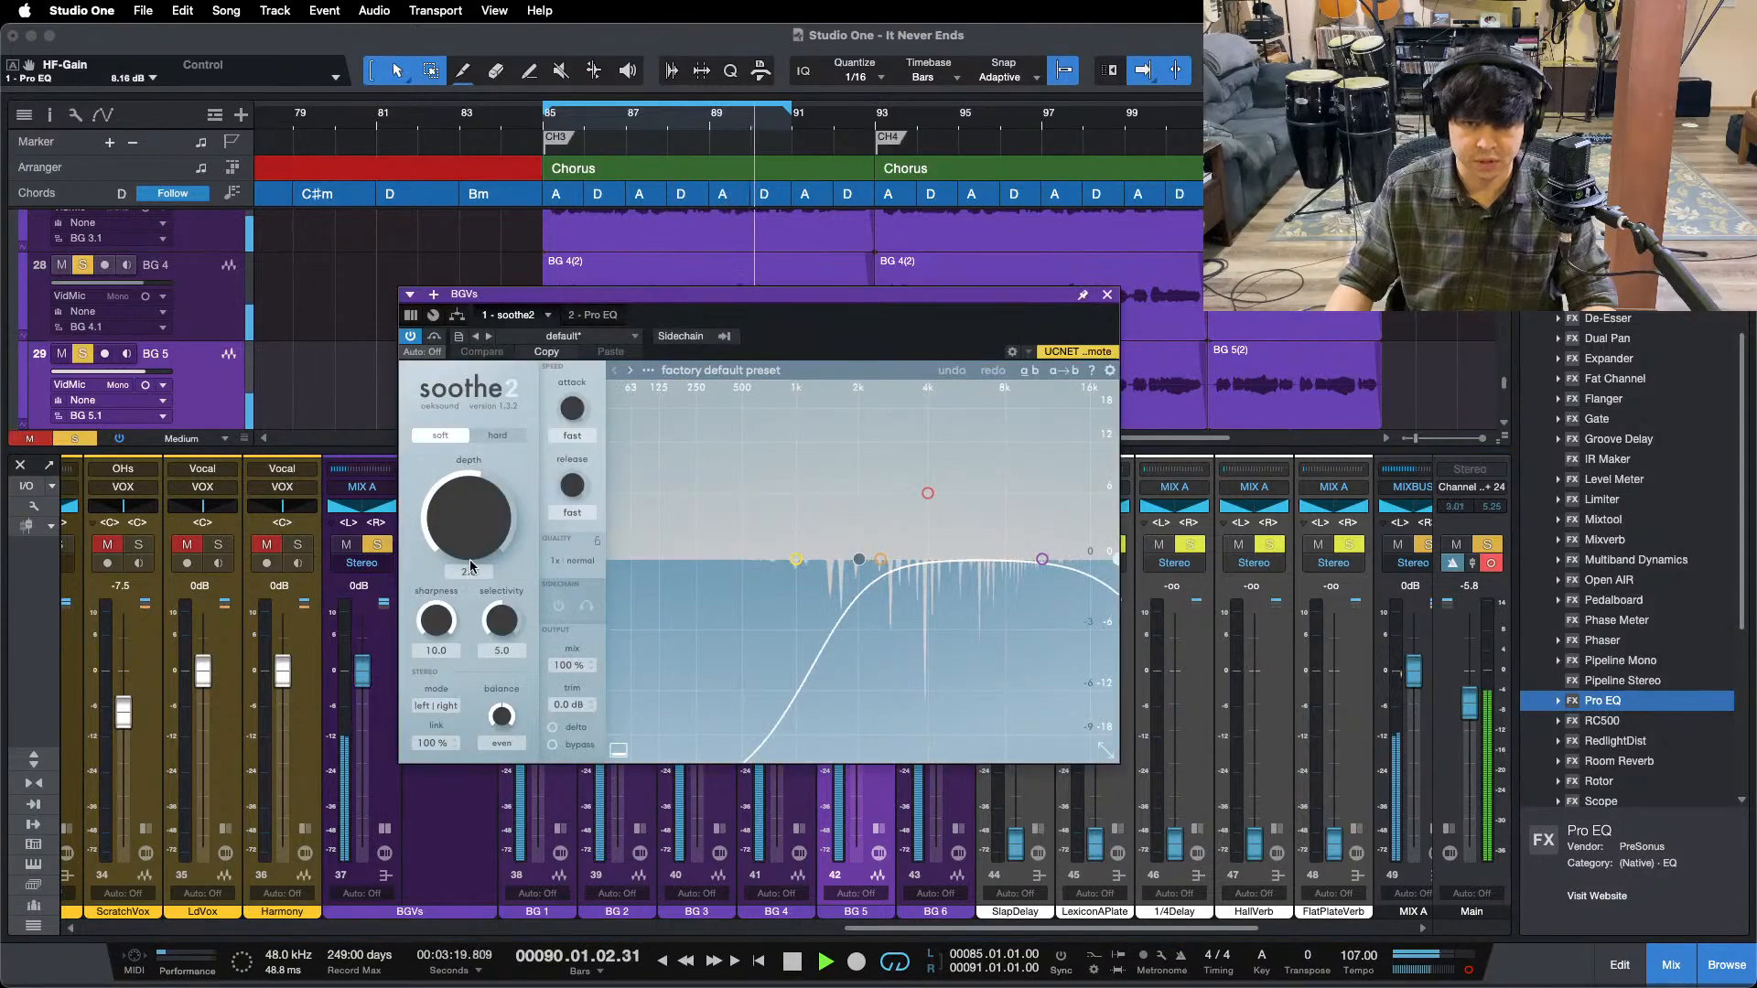
pyautogui.moveTo(469, 529); pyautogui.dragTo(479, 527)
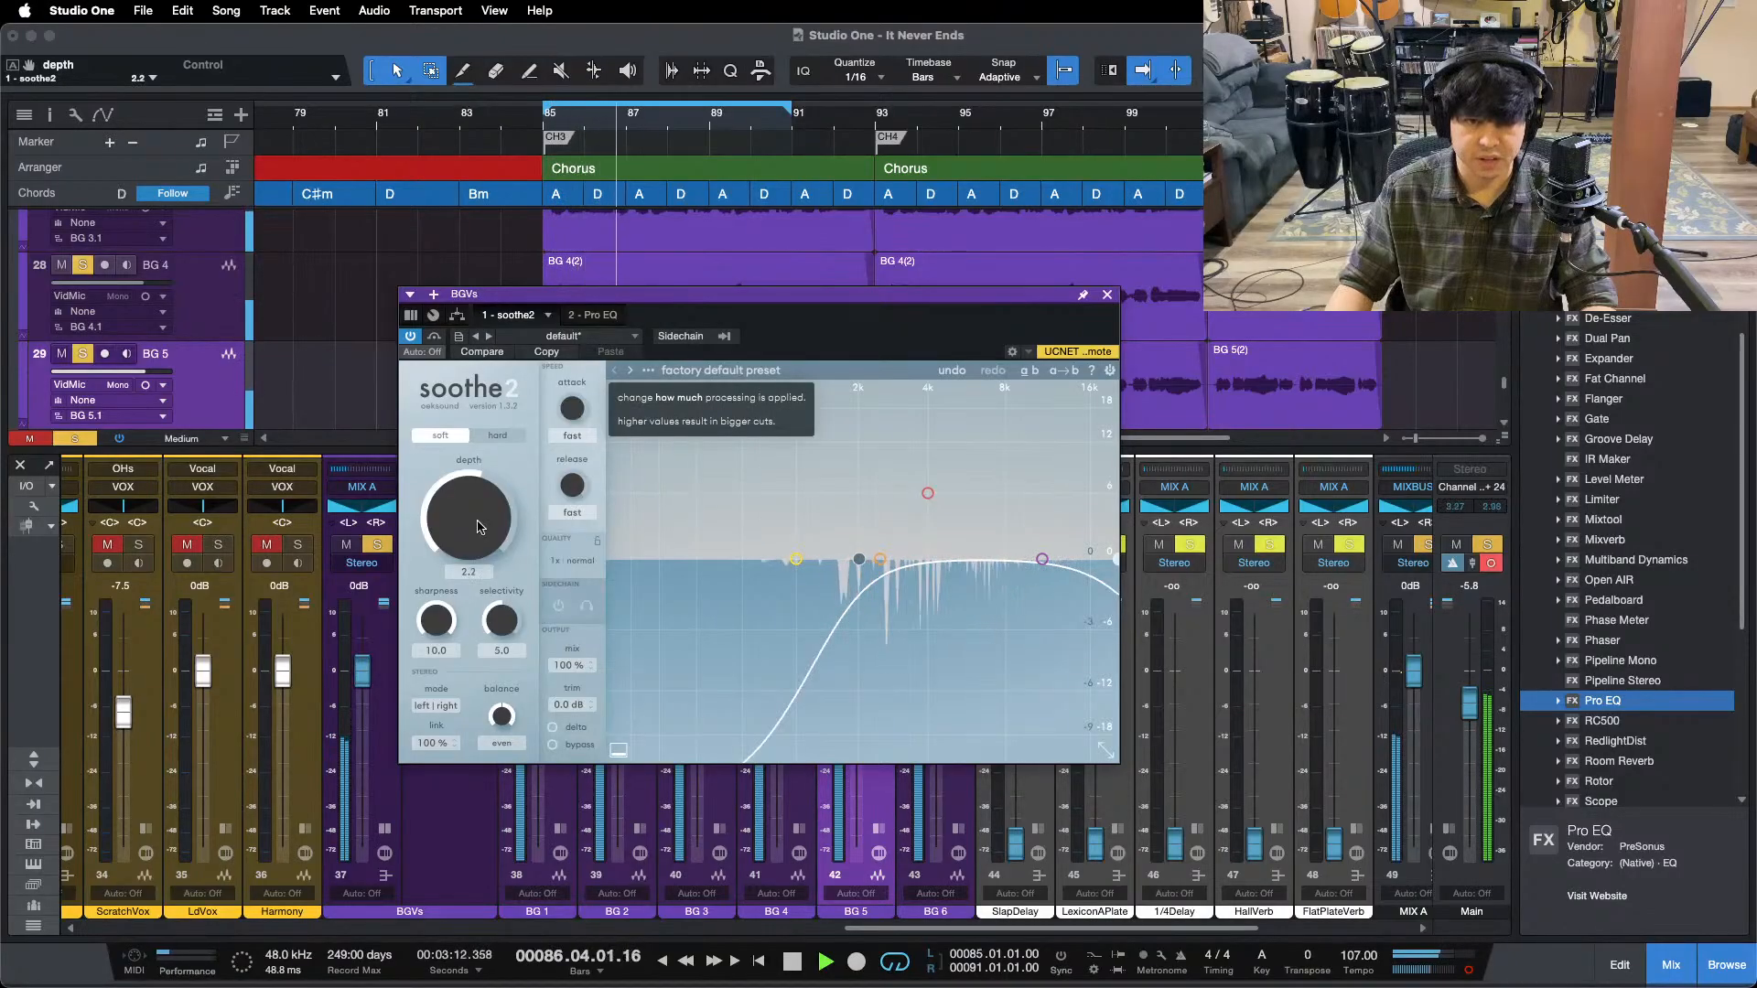
pyautogui.scroll(2, 478, 527)
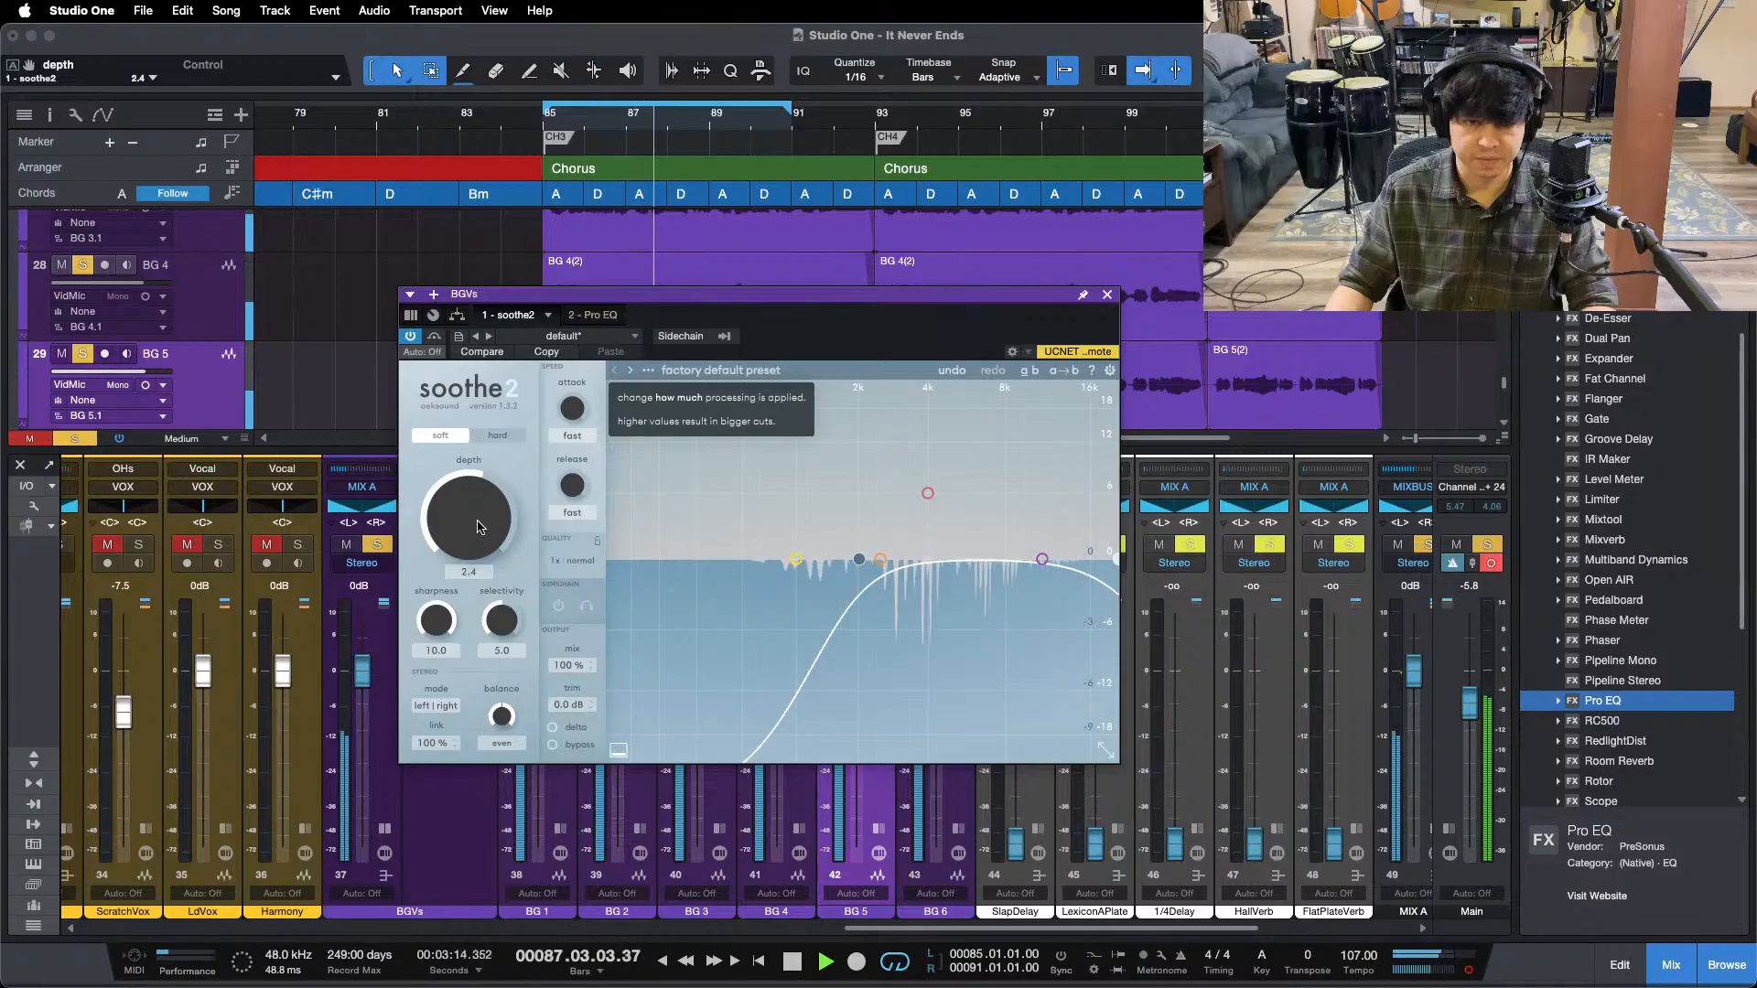
pyautogui.scroll(1, 477, 527)
# - Raise the low-cut frequency in the BGVs group's Pro EQ to 296 Hz and close the plug-in
pyautogui.click(593, 315)
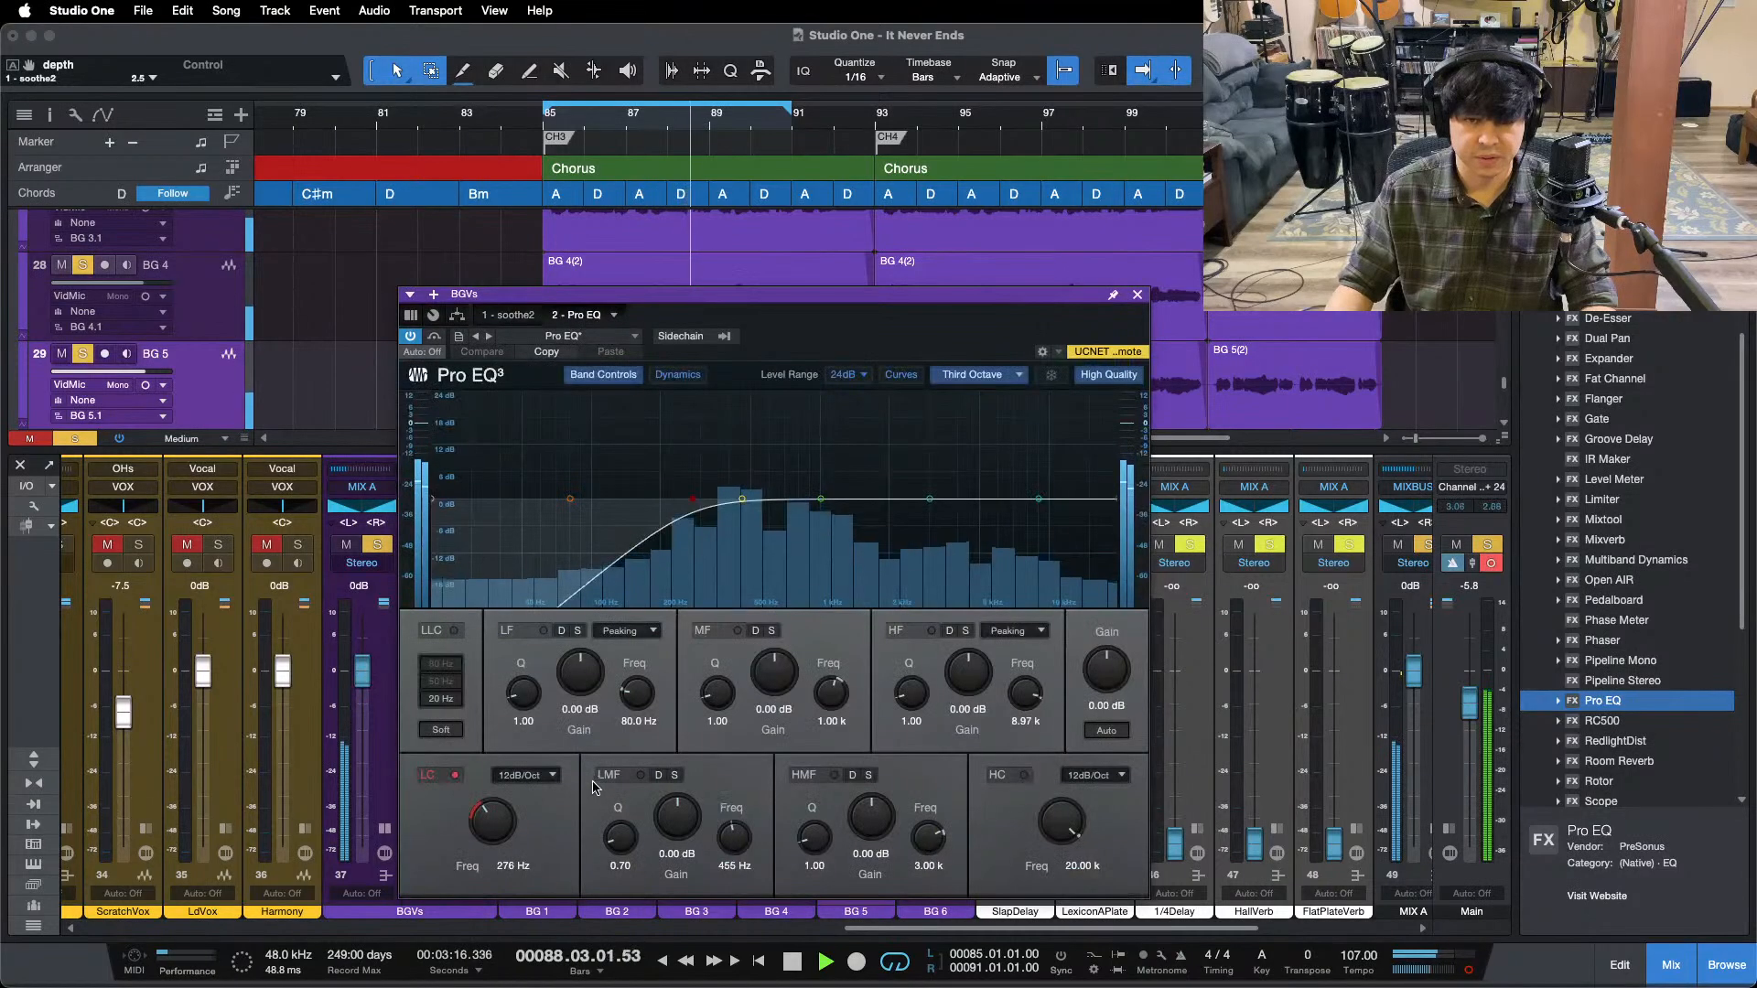
pyautogui.scroll(2, 504, 818)
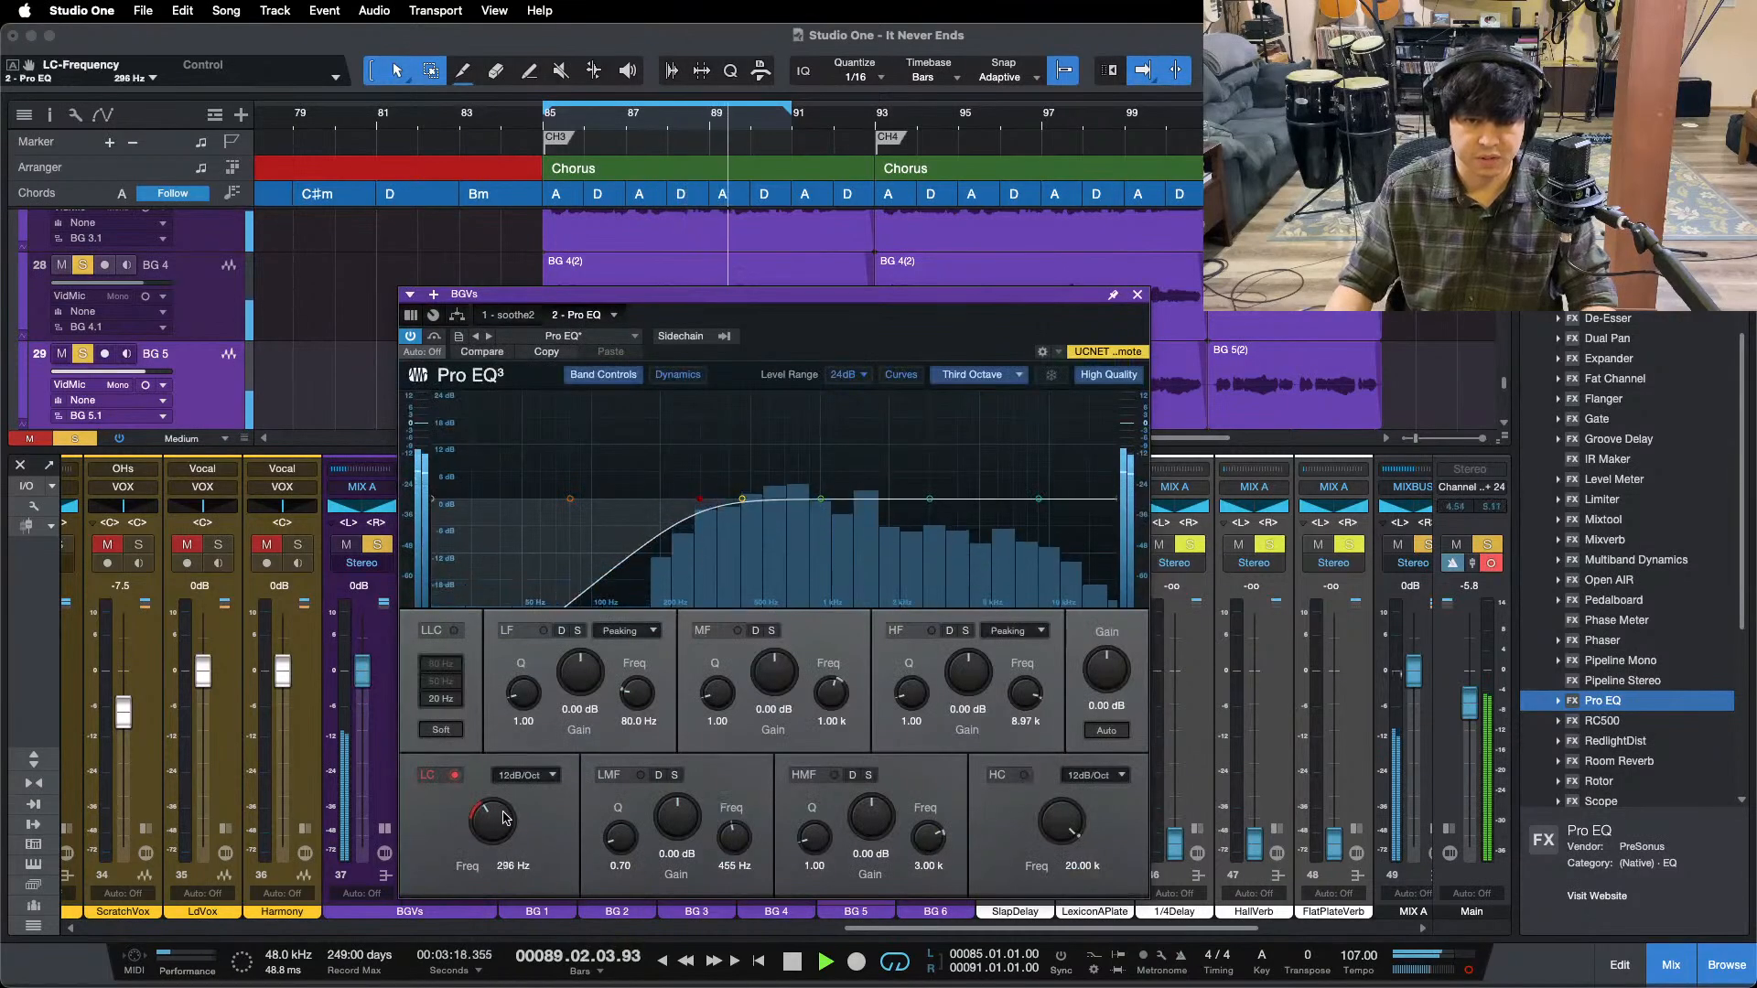
pyautogui.click(1138, 294)
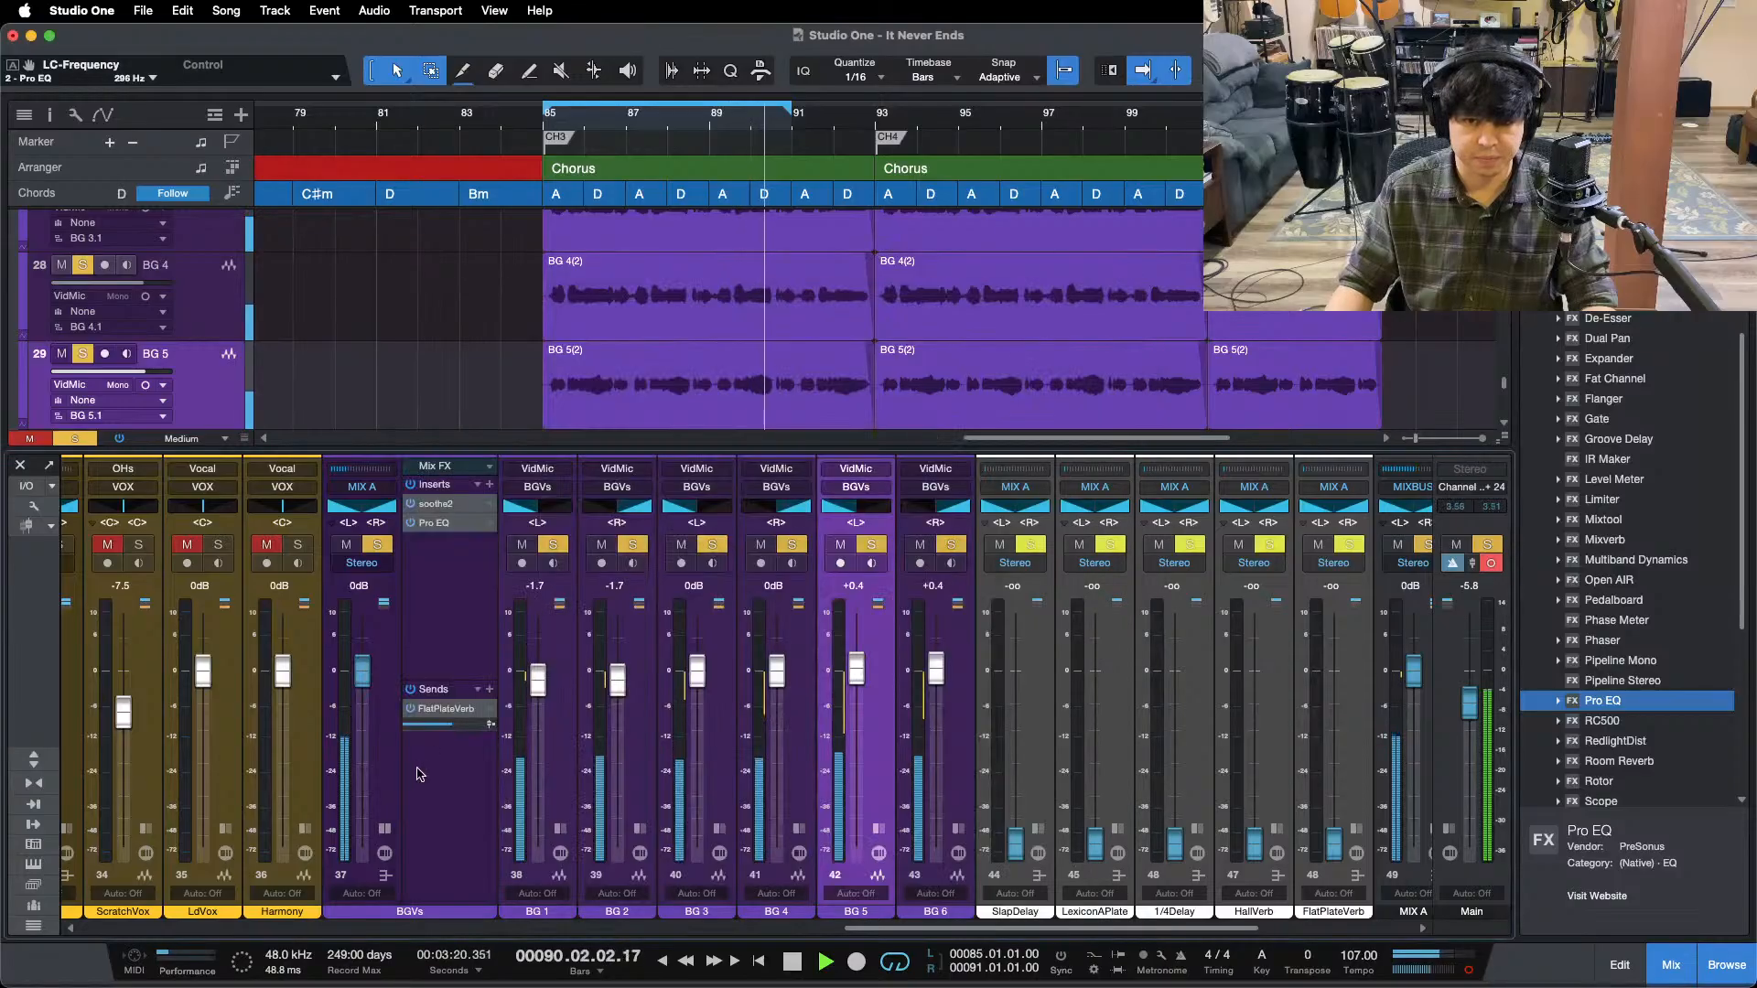
# - Clear the background vocal solos and lower the BGVs group volume to -4.2 dB against the full mix, playing from Chorus 2
pyautogui.moveTo(362, 670); pyautogui.dragTo(362, 684)
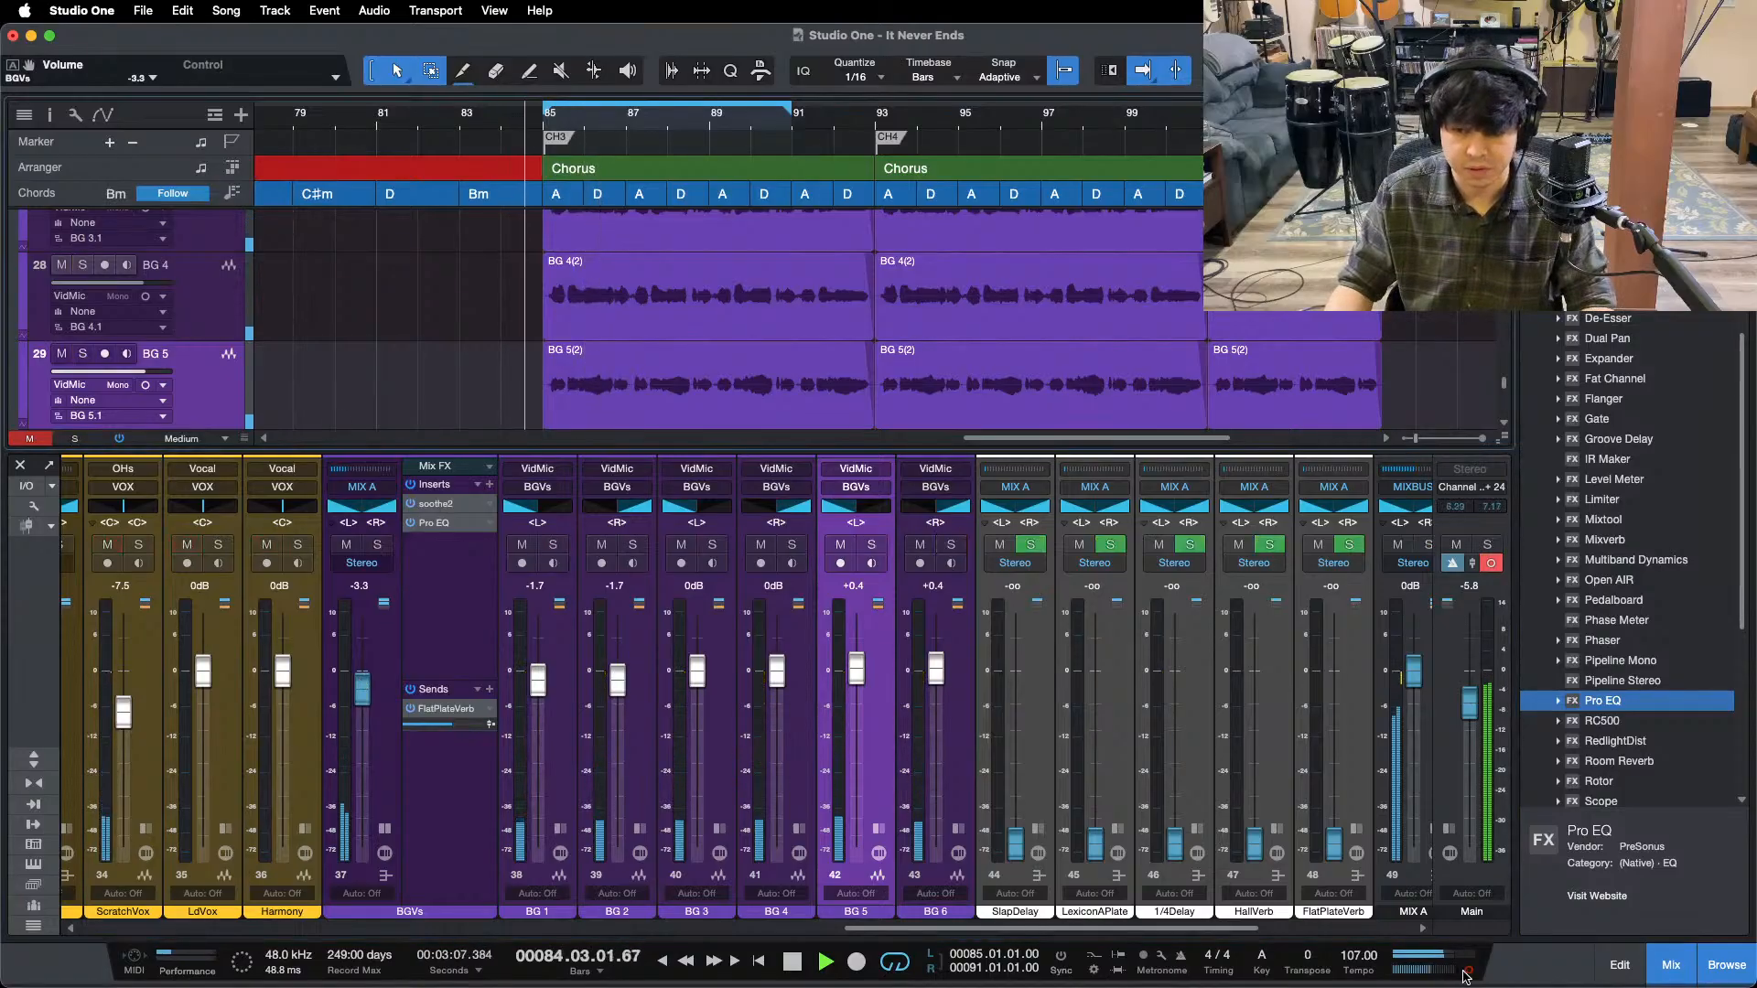
pyautogui.moveTo(363, 698); pyautogui.dragTo(364, 703)
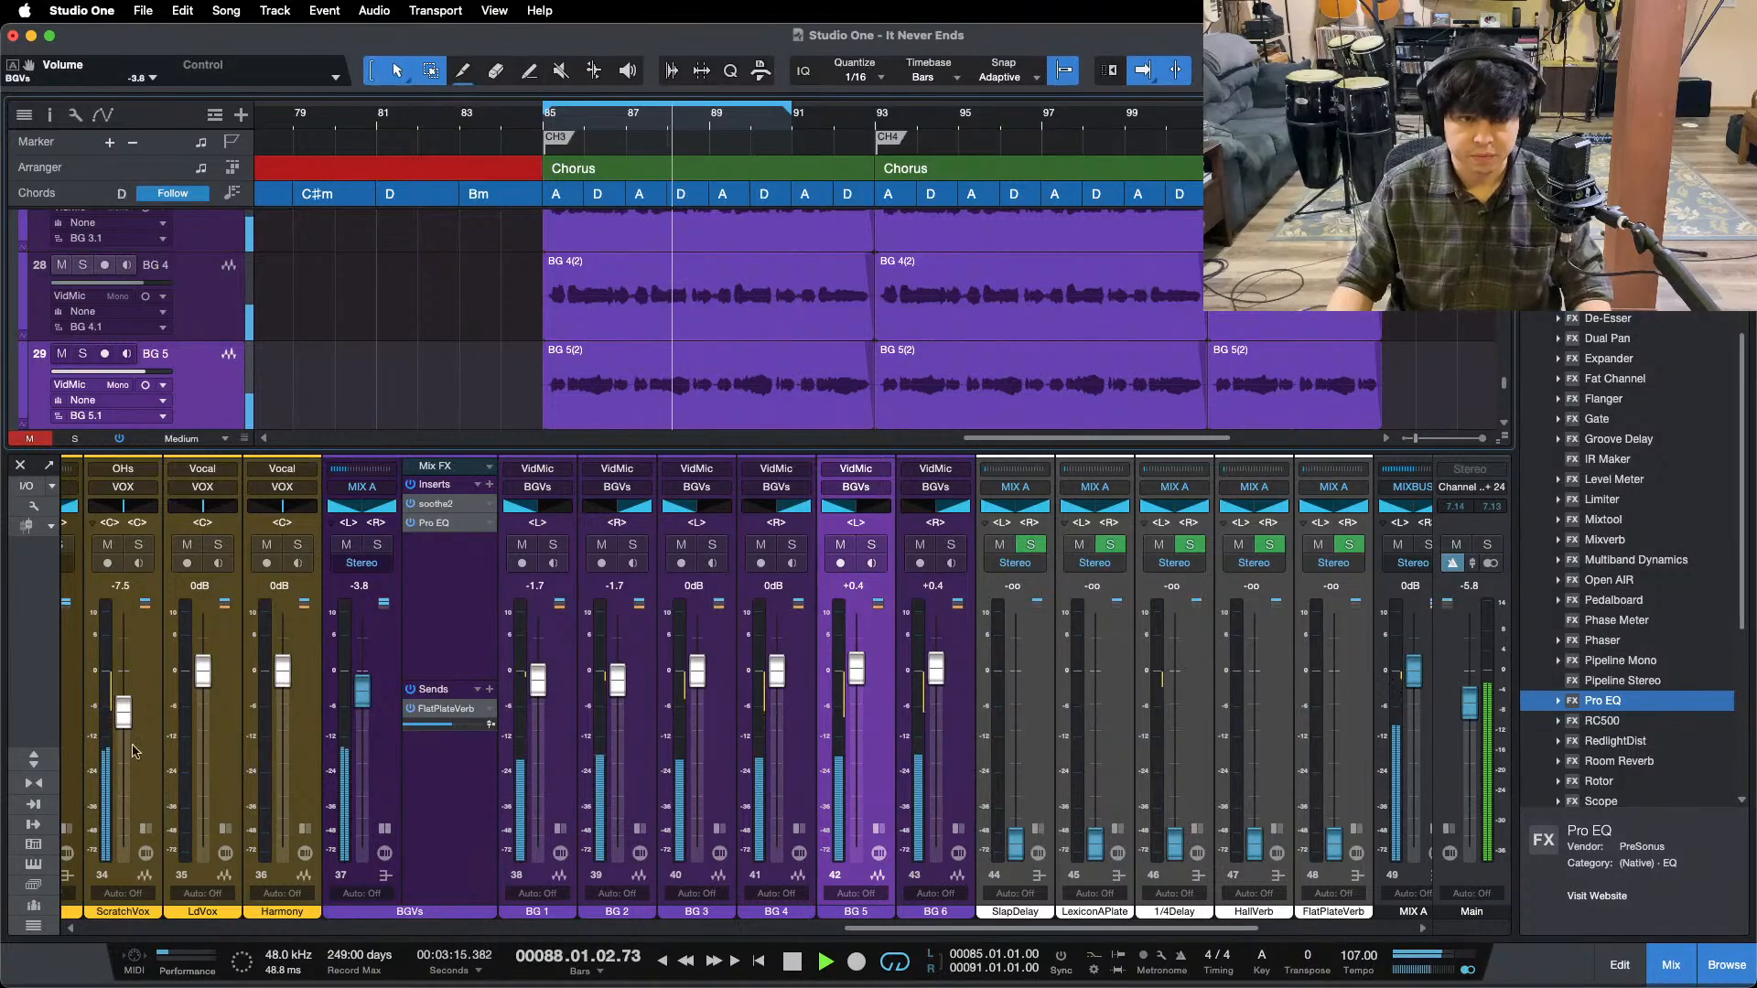
pyautogui.moveTo(904, 940); pyautogui.dragTo(817, 939)
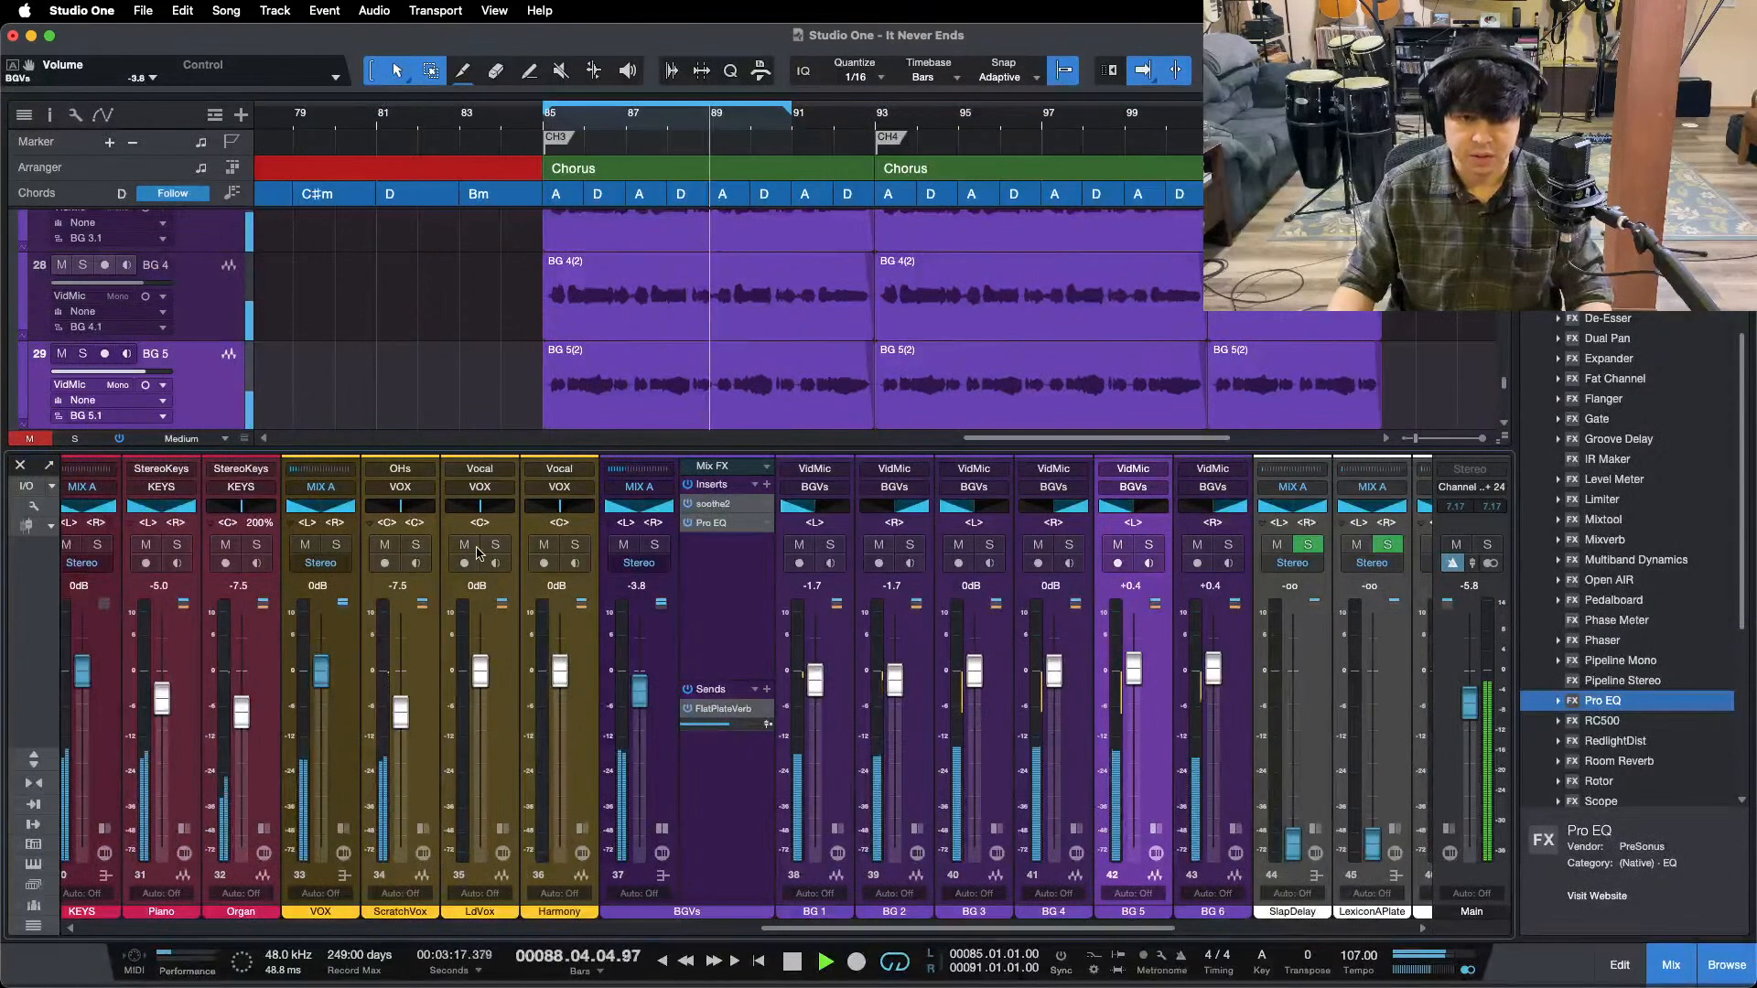
pyautogui.moveTo(434, 130); pyautogui.dragTo(934, 117)
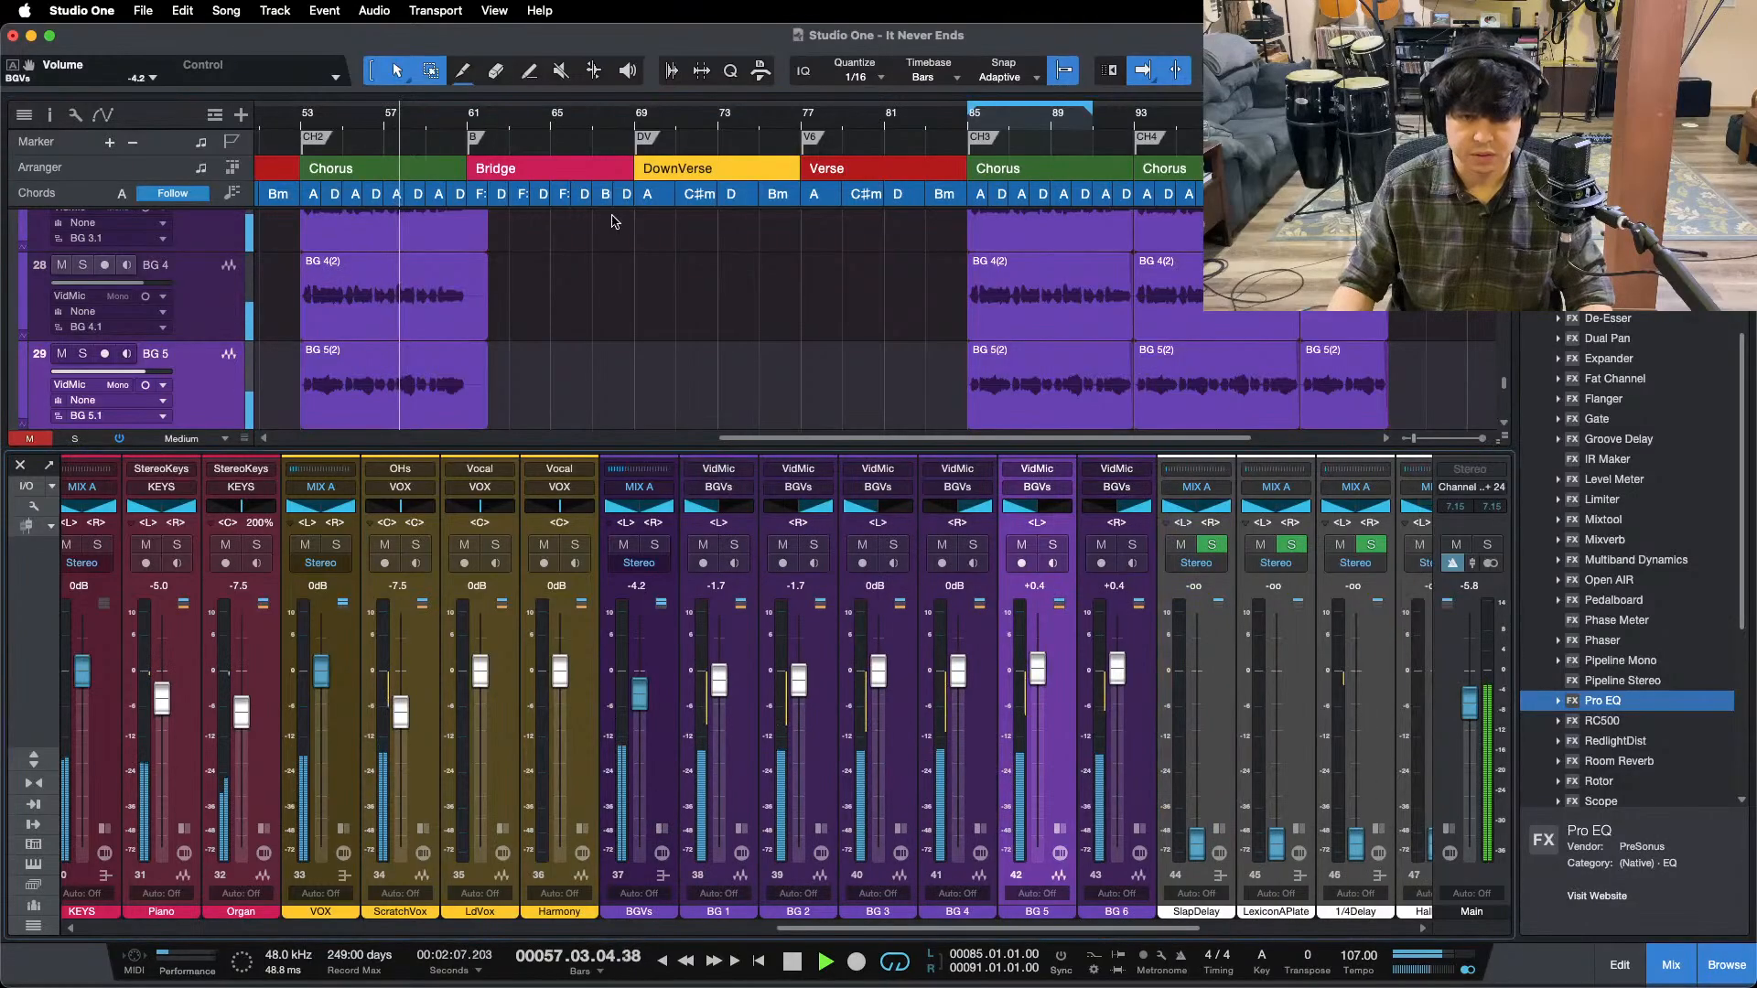
# - Hide the mix console, look over the vocal tracks, and zoom in on the start of the Bridge
pyautogui.press('F3')
pyautogui.scroll(10, 592, 503)
pyautogui.scroll(4, 592, 503)
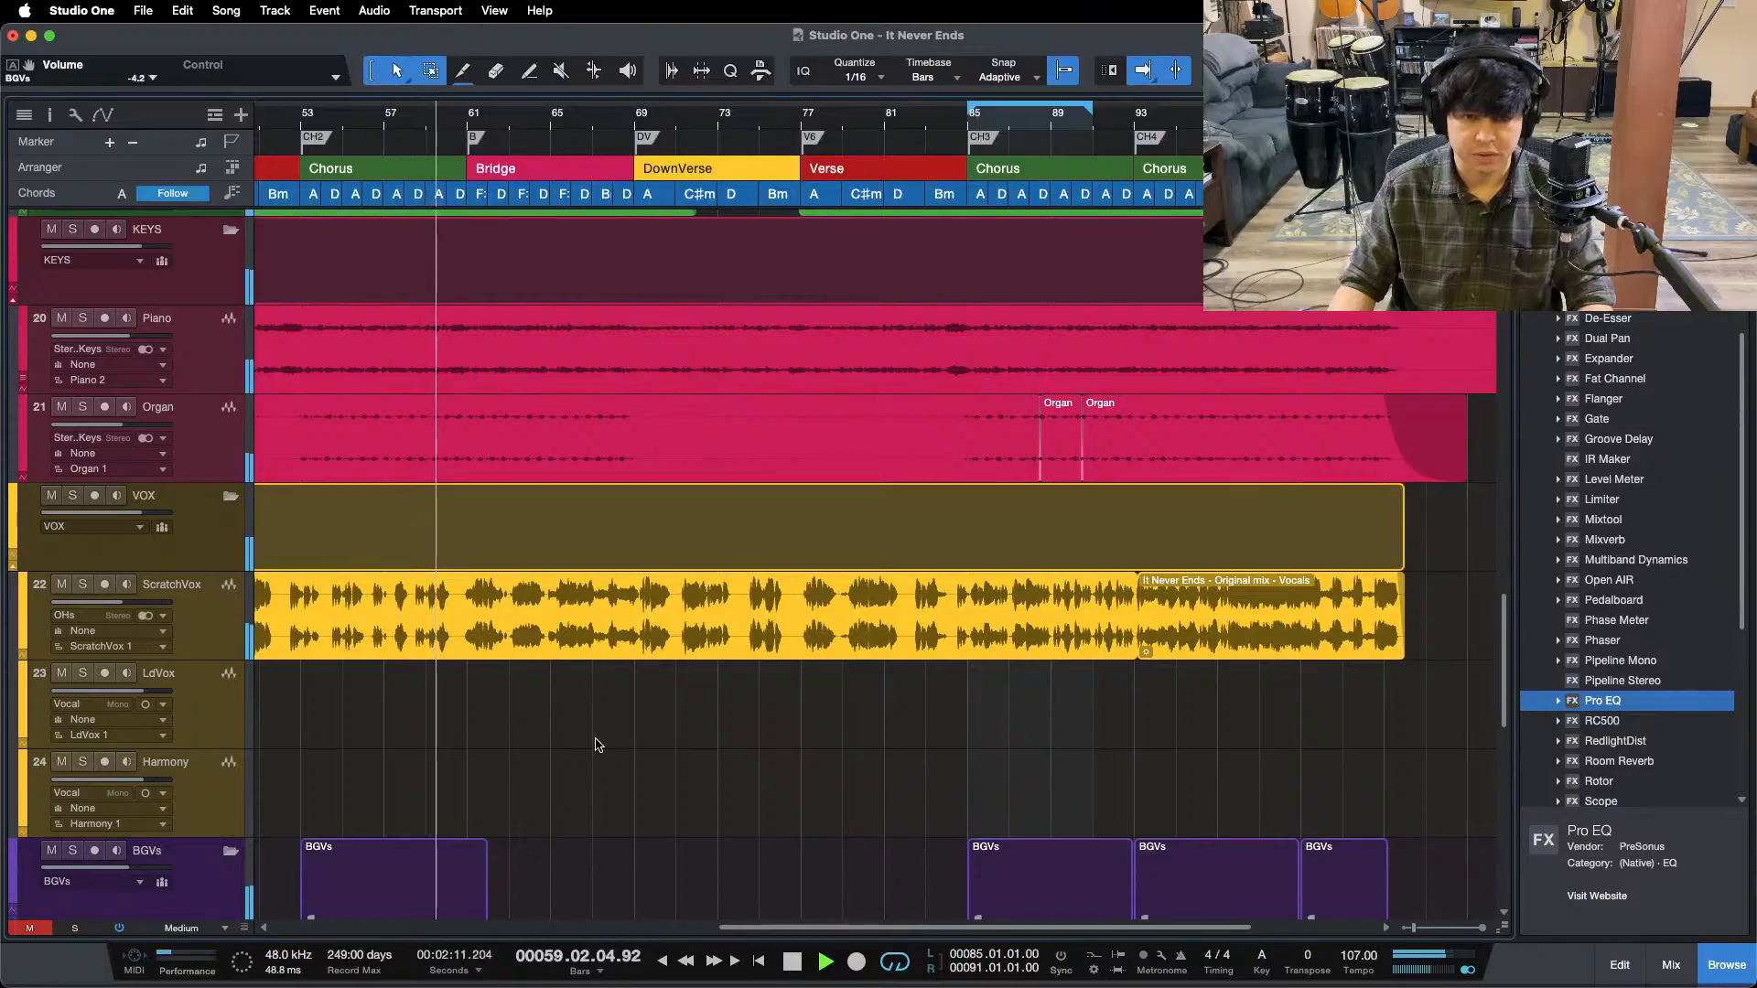
pyautogui.scroll(-10, 635, 755)
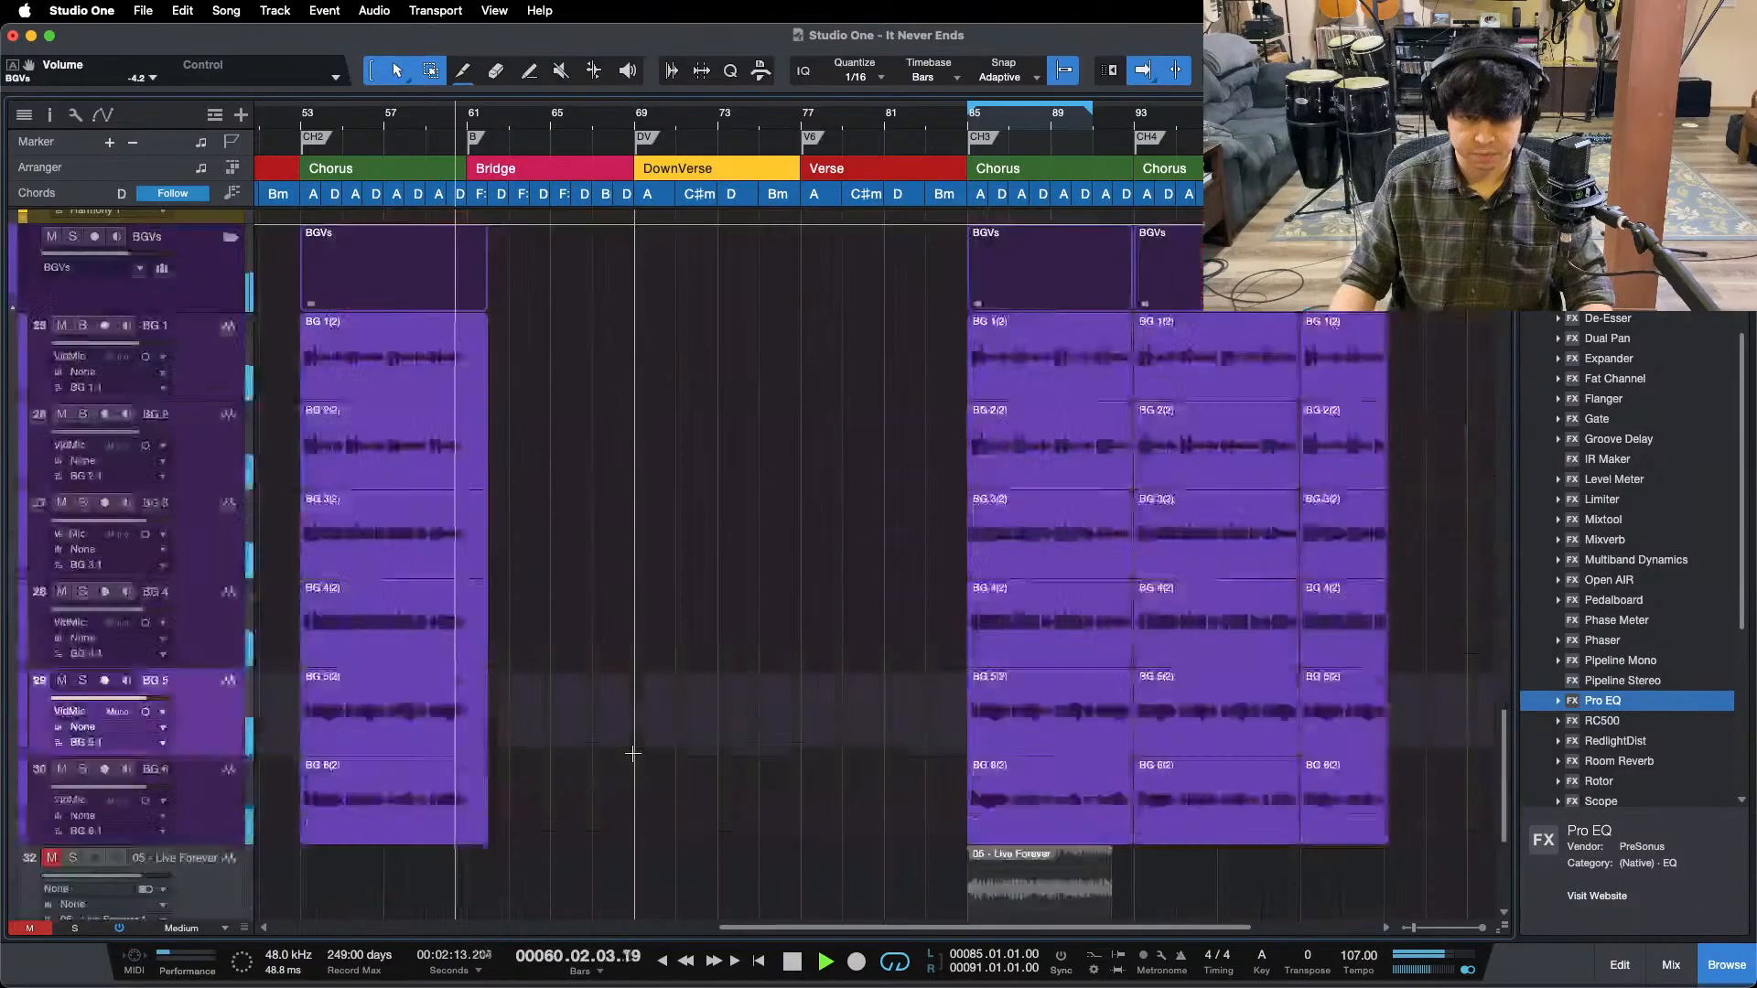
pyautogui.scroll(5, 599, 742)
pyautogui.scroll(8, 598, 742)
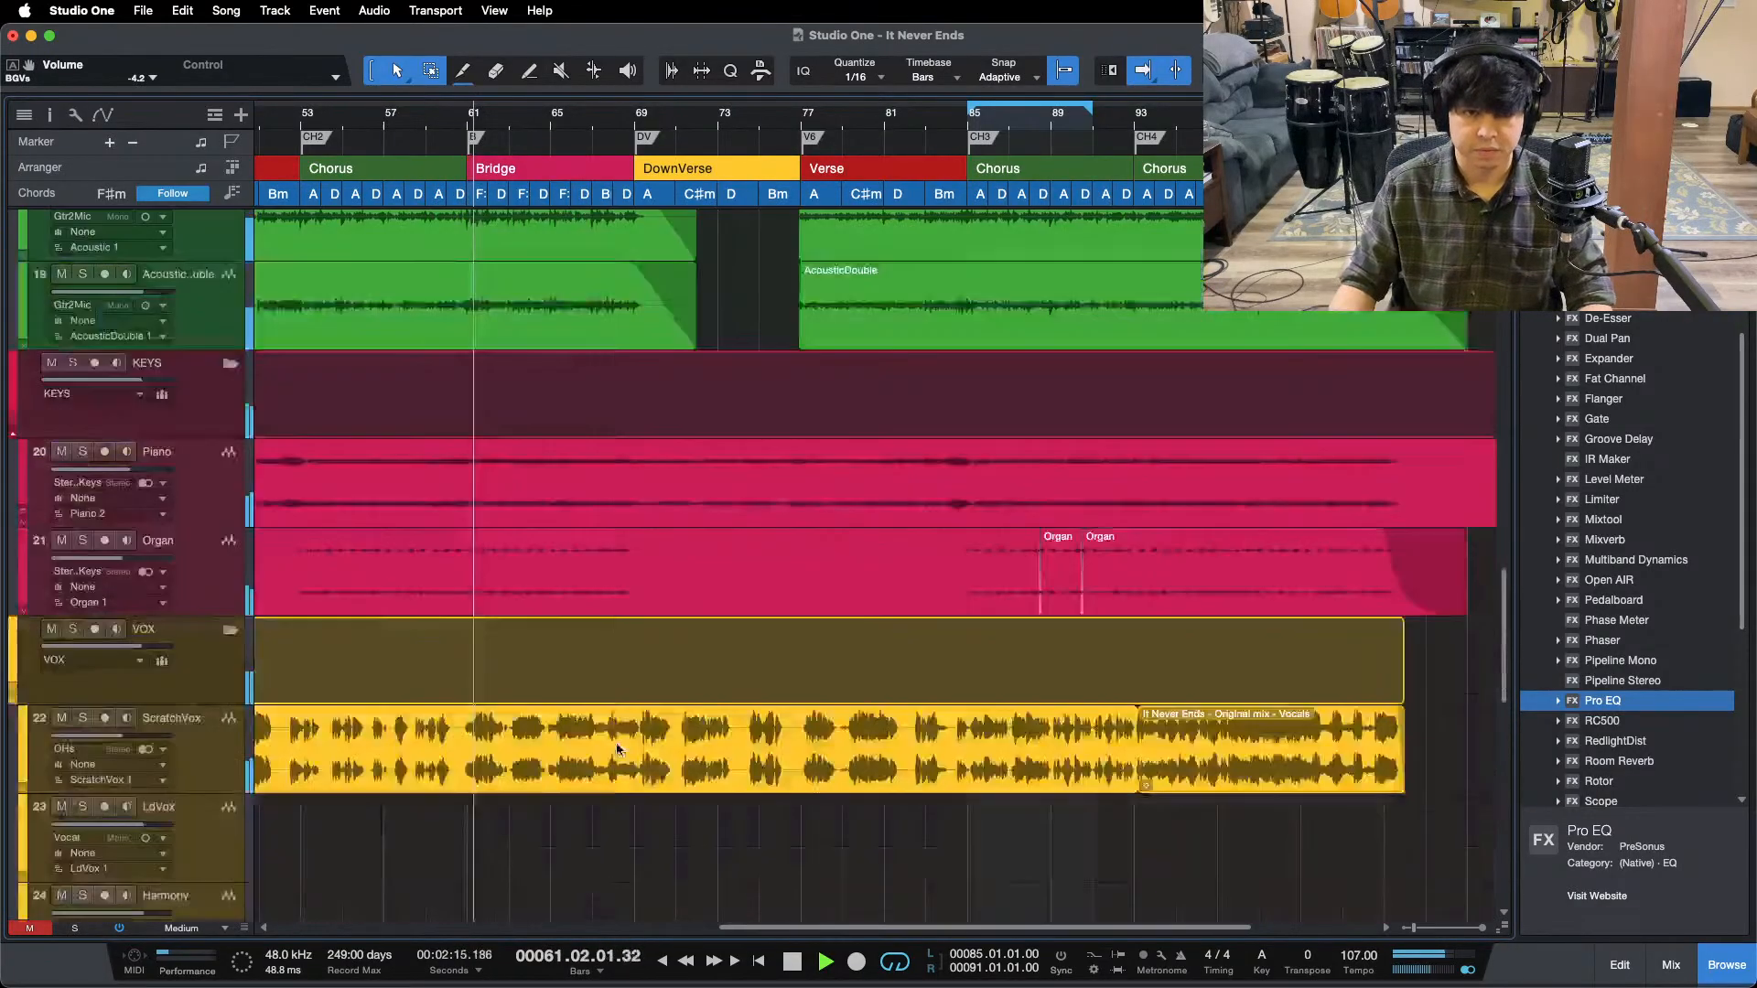
pyautogui.scroll(-5, 599, 631)
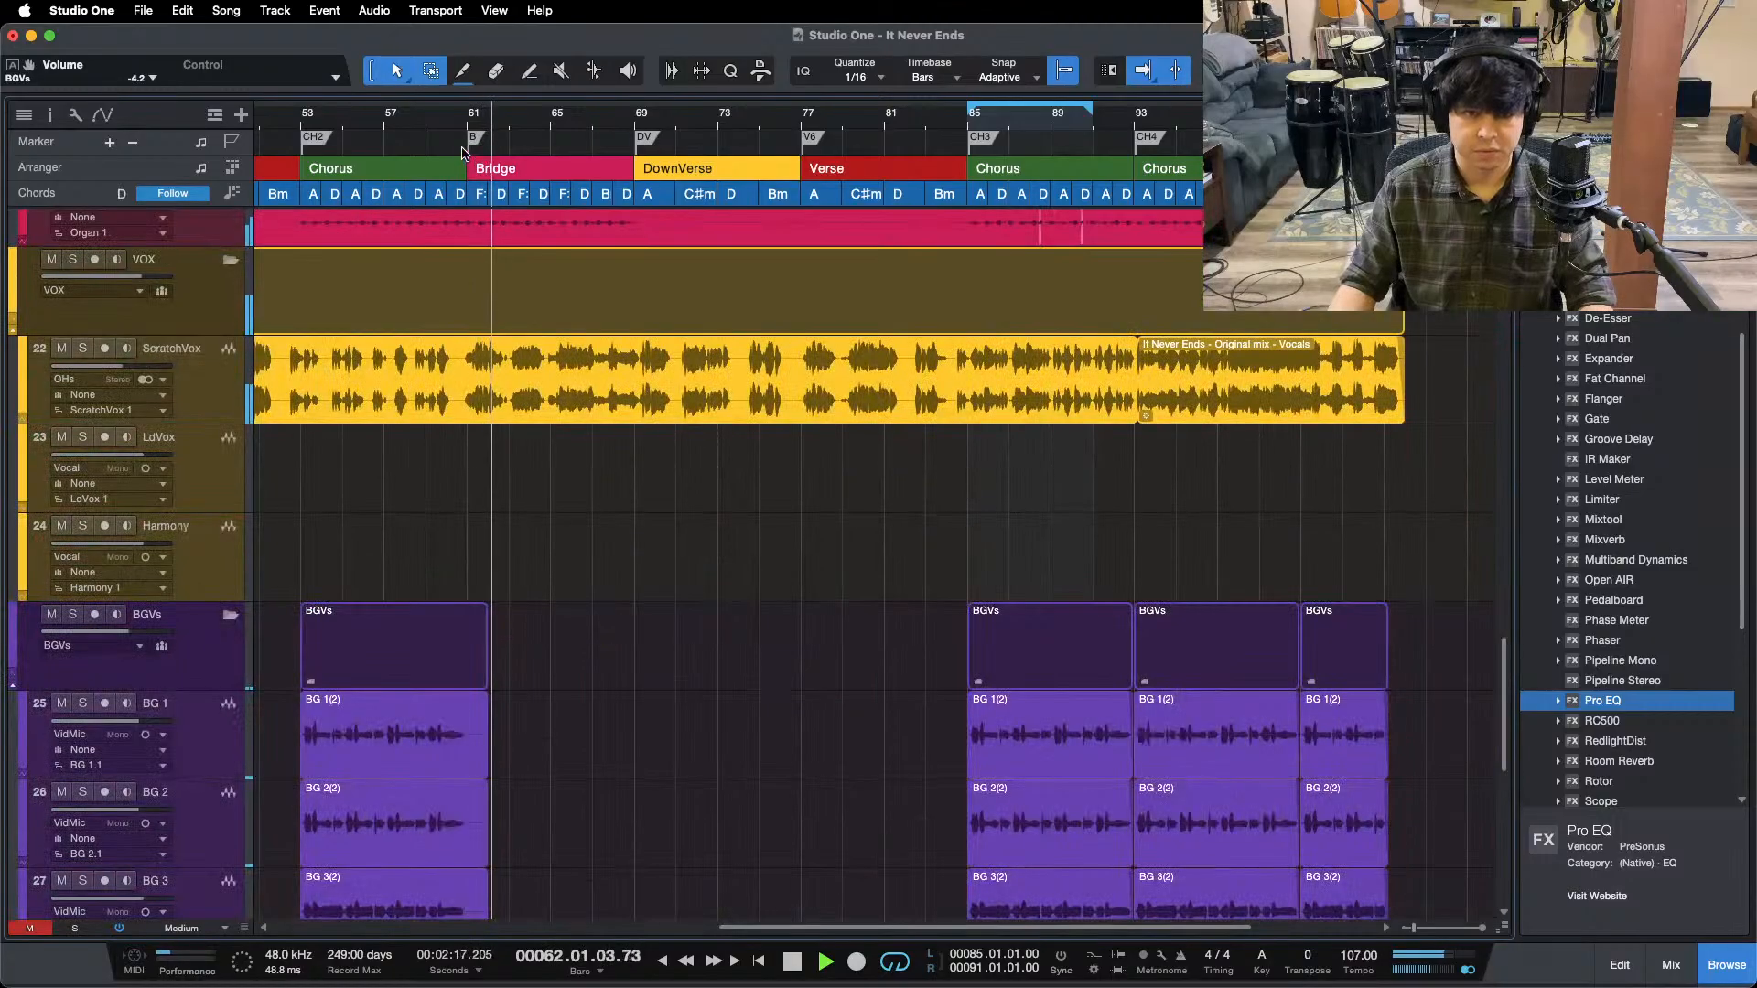
pyautogui.moveTo(462, 119); pyautogui.dragTo(479, 211)
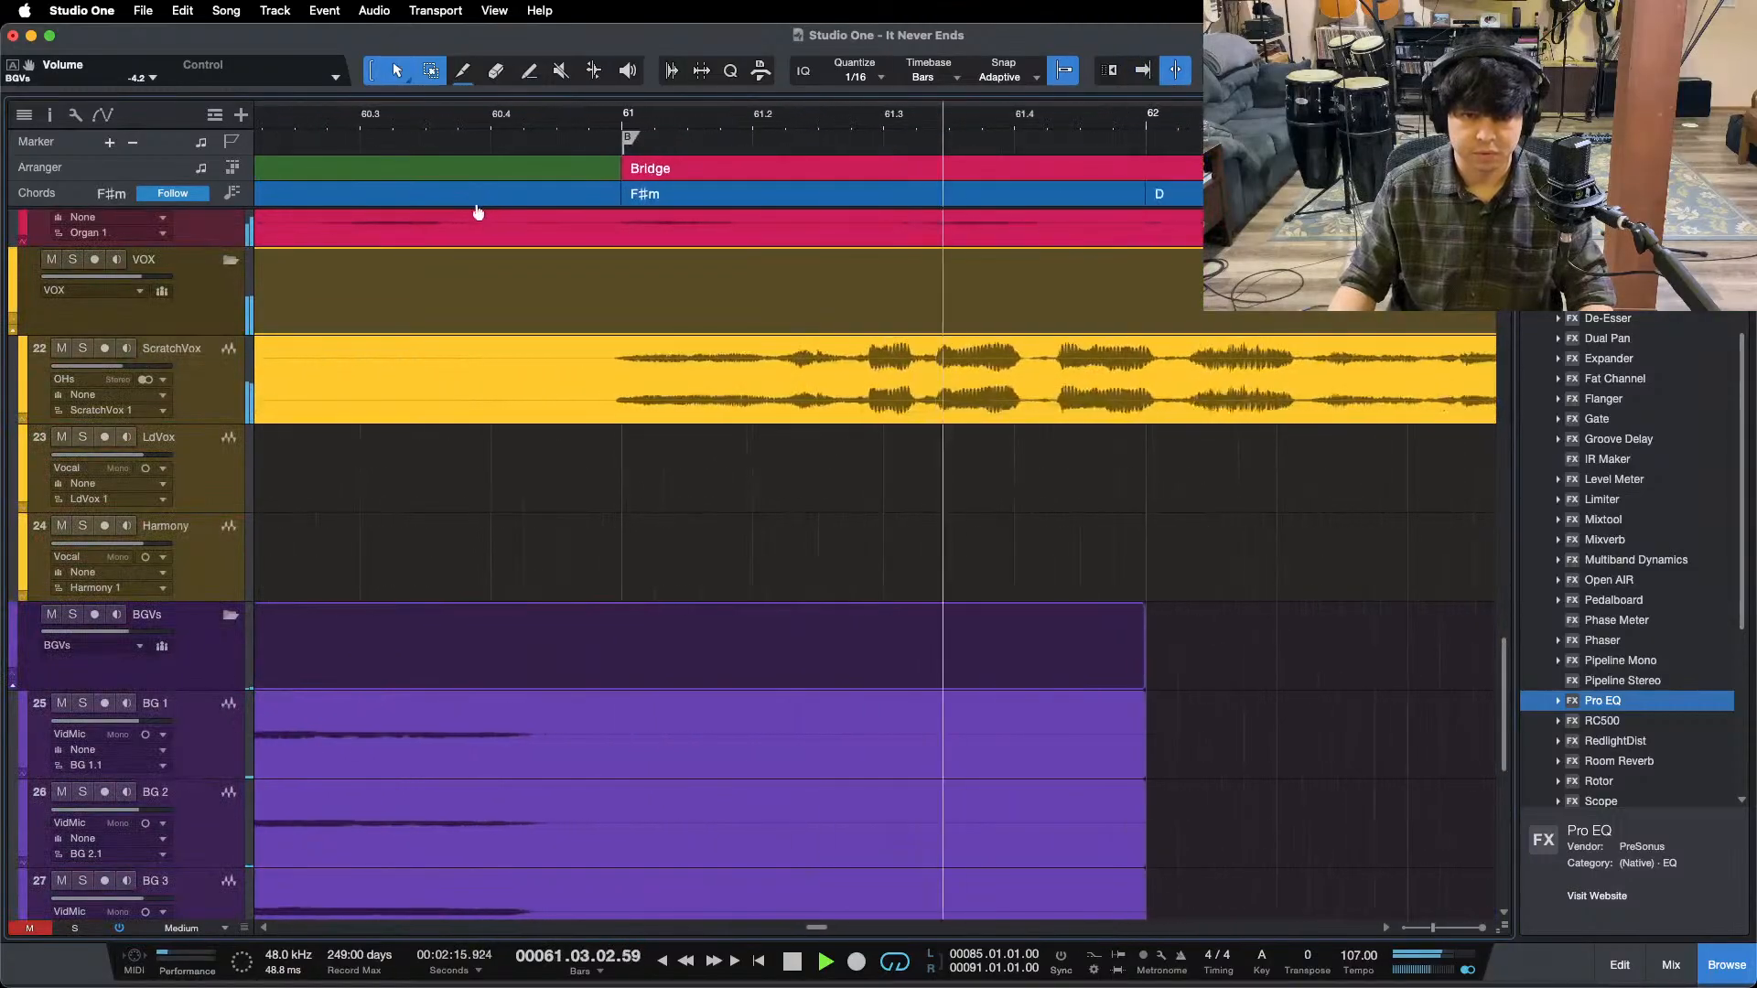
# - Solo the ScratchVox track and play across the start of the Bridge to locate the unwanted vocal audio
pyautogui.click(420, 118)
pyautogui.press('s')
pyautogui.click(207, 372)
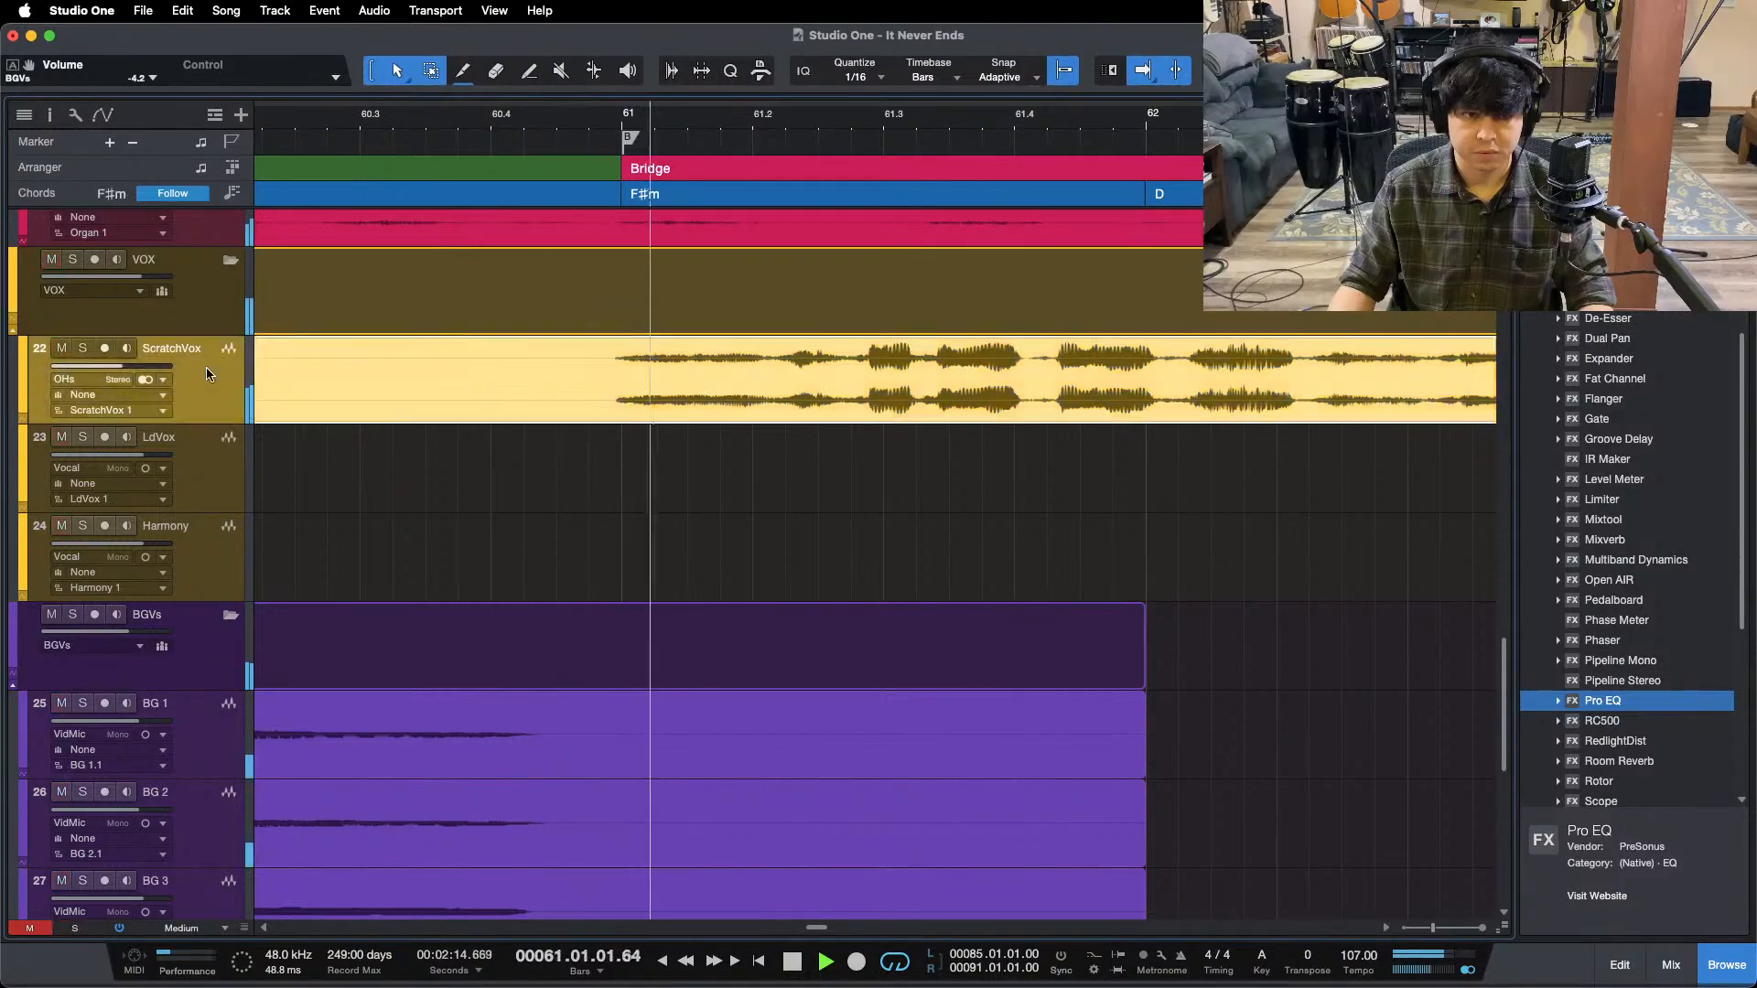
pyautogui.moveTo(821, 122); pyautogui.dragTo(961, 125)
pyautogui.press('space')
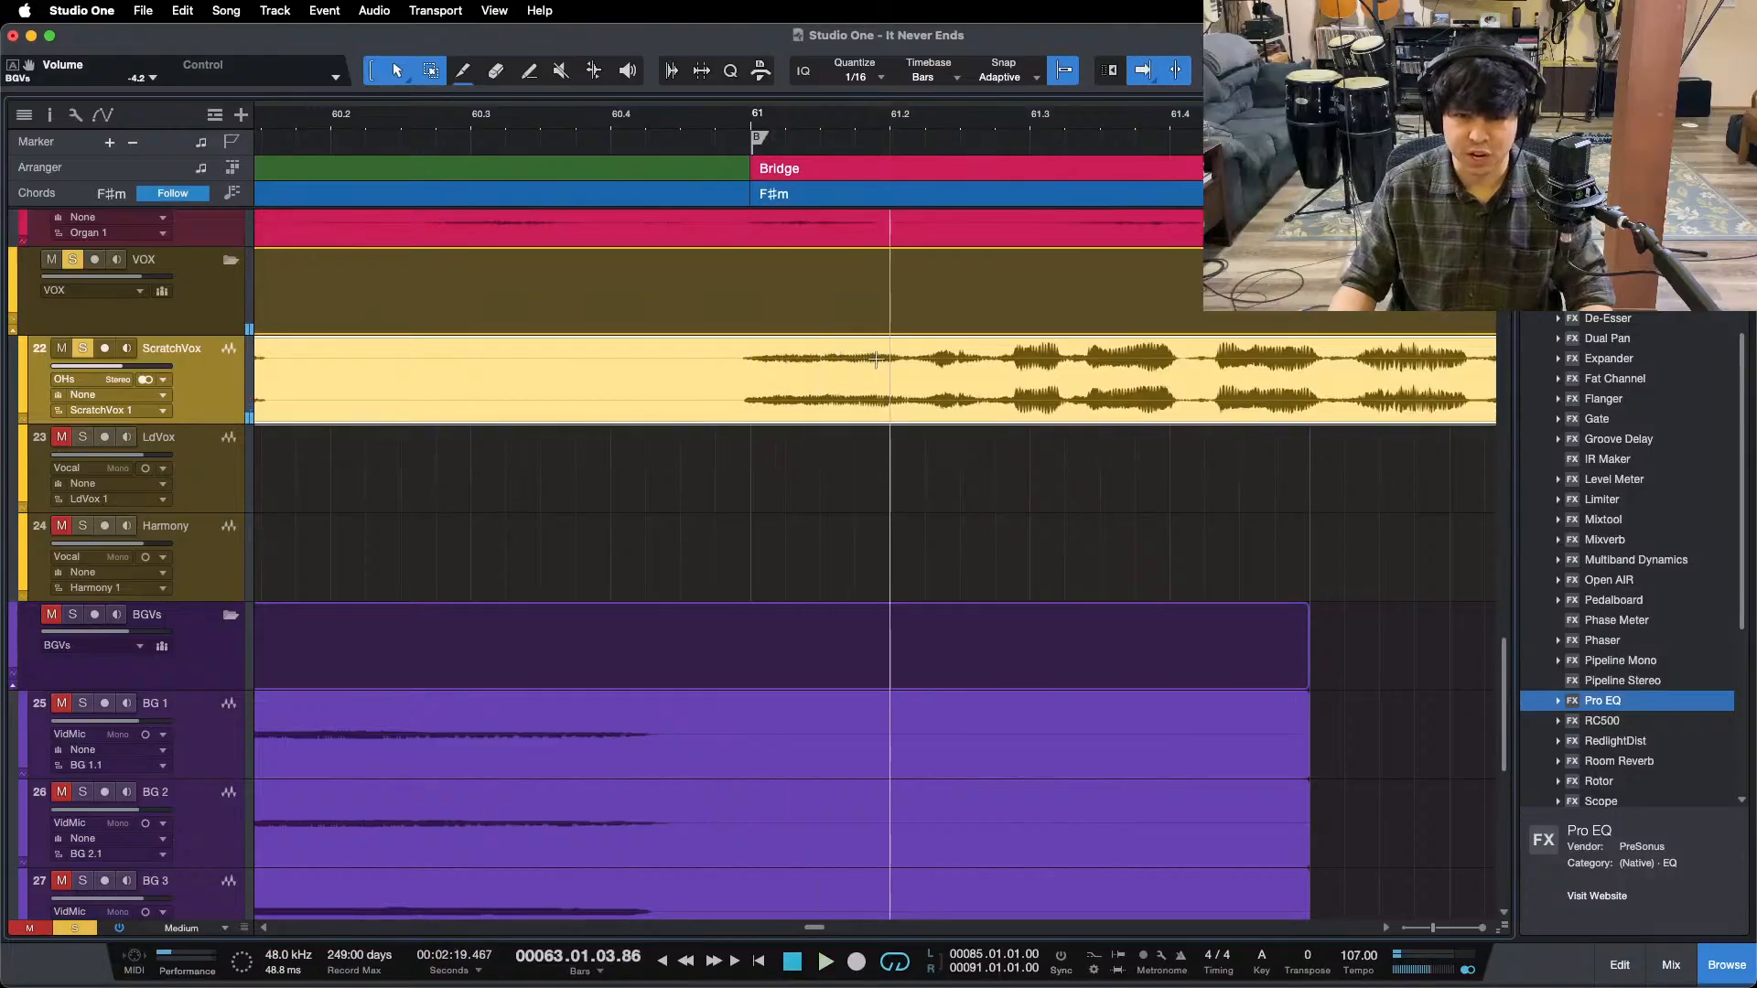
pyautogui.press('space')
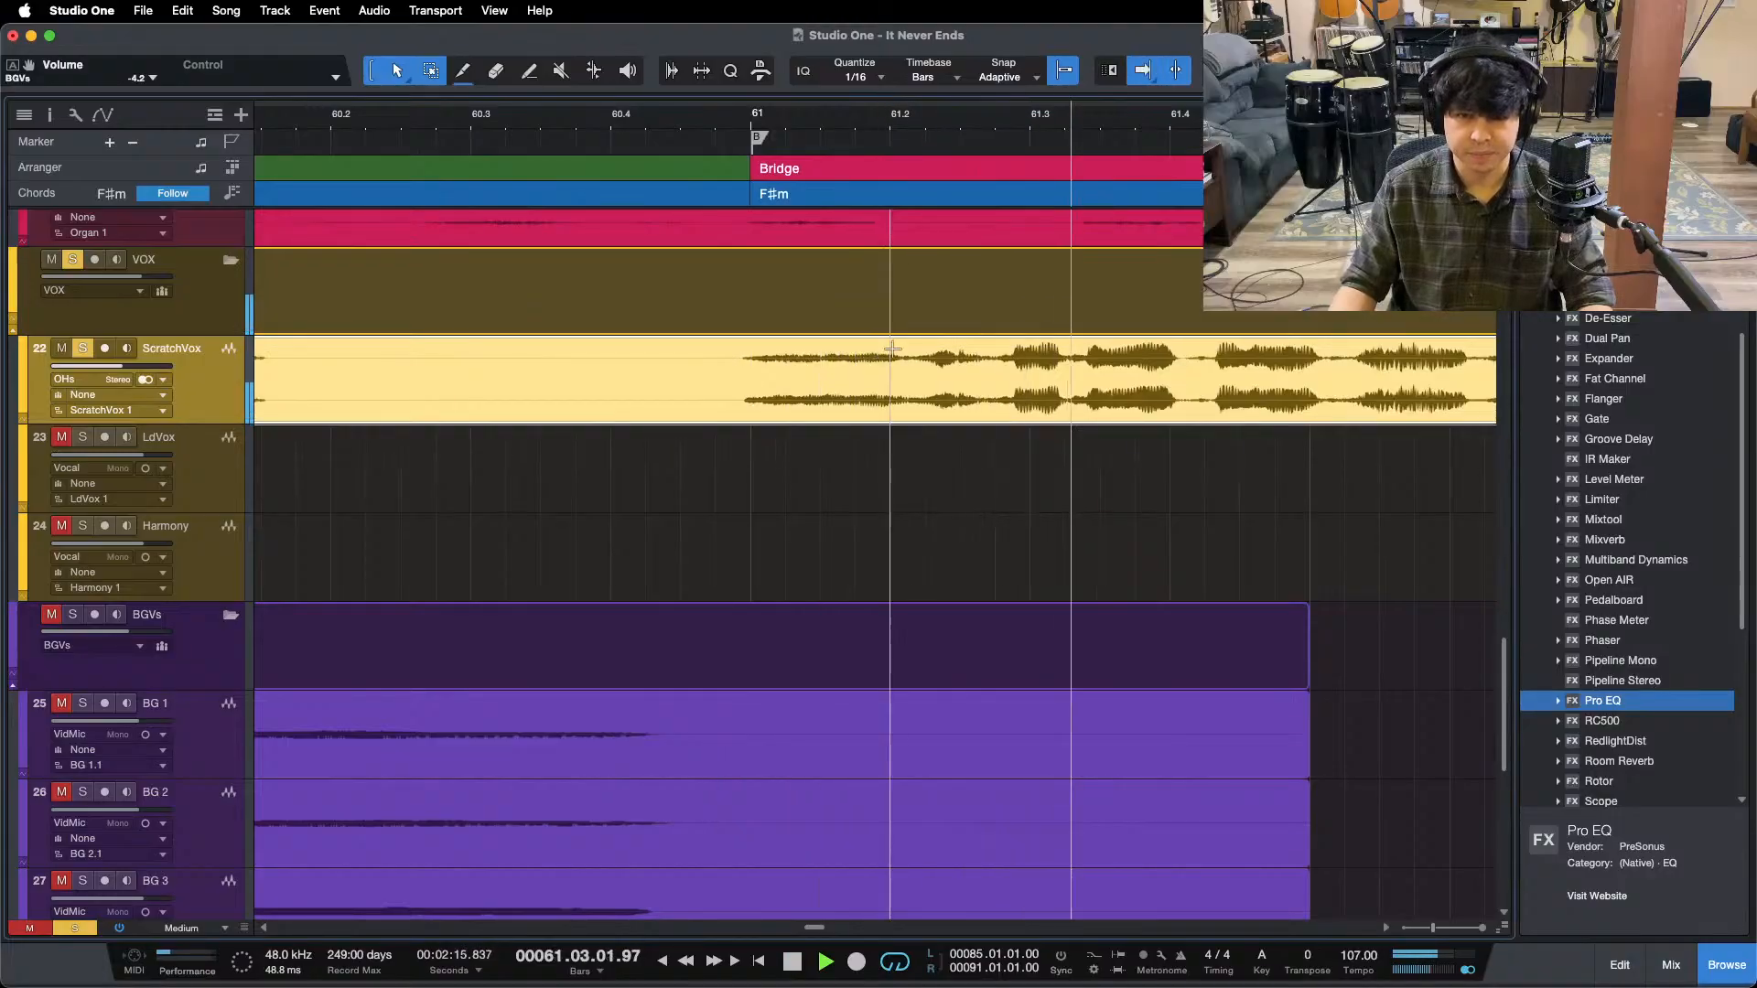
# - Delete the ScratchVox audio between 60.3 and 61.2, and give the preceding clip a fade-out of about 742 ms
pyautogui.moveTo(890, 366); pyautogui.dragTo(462, 354)
pyautogui.press('Delete')
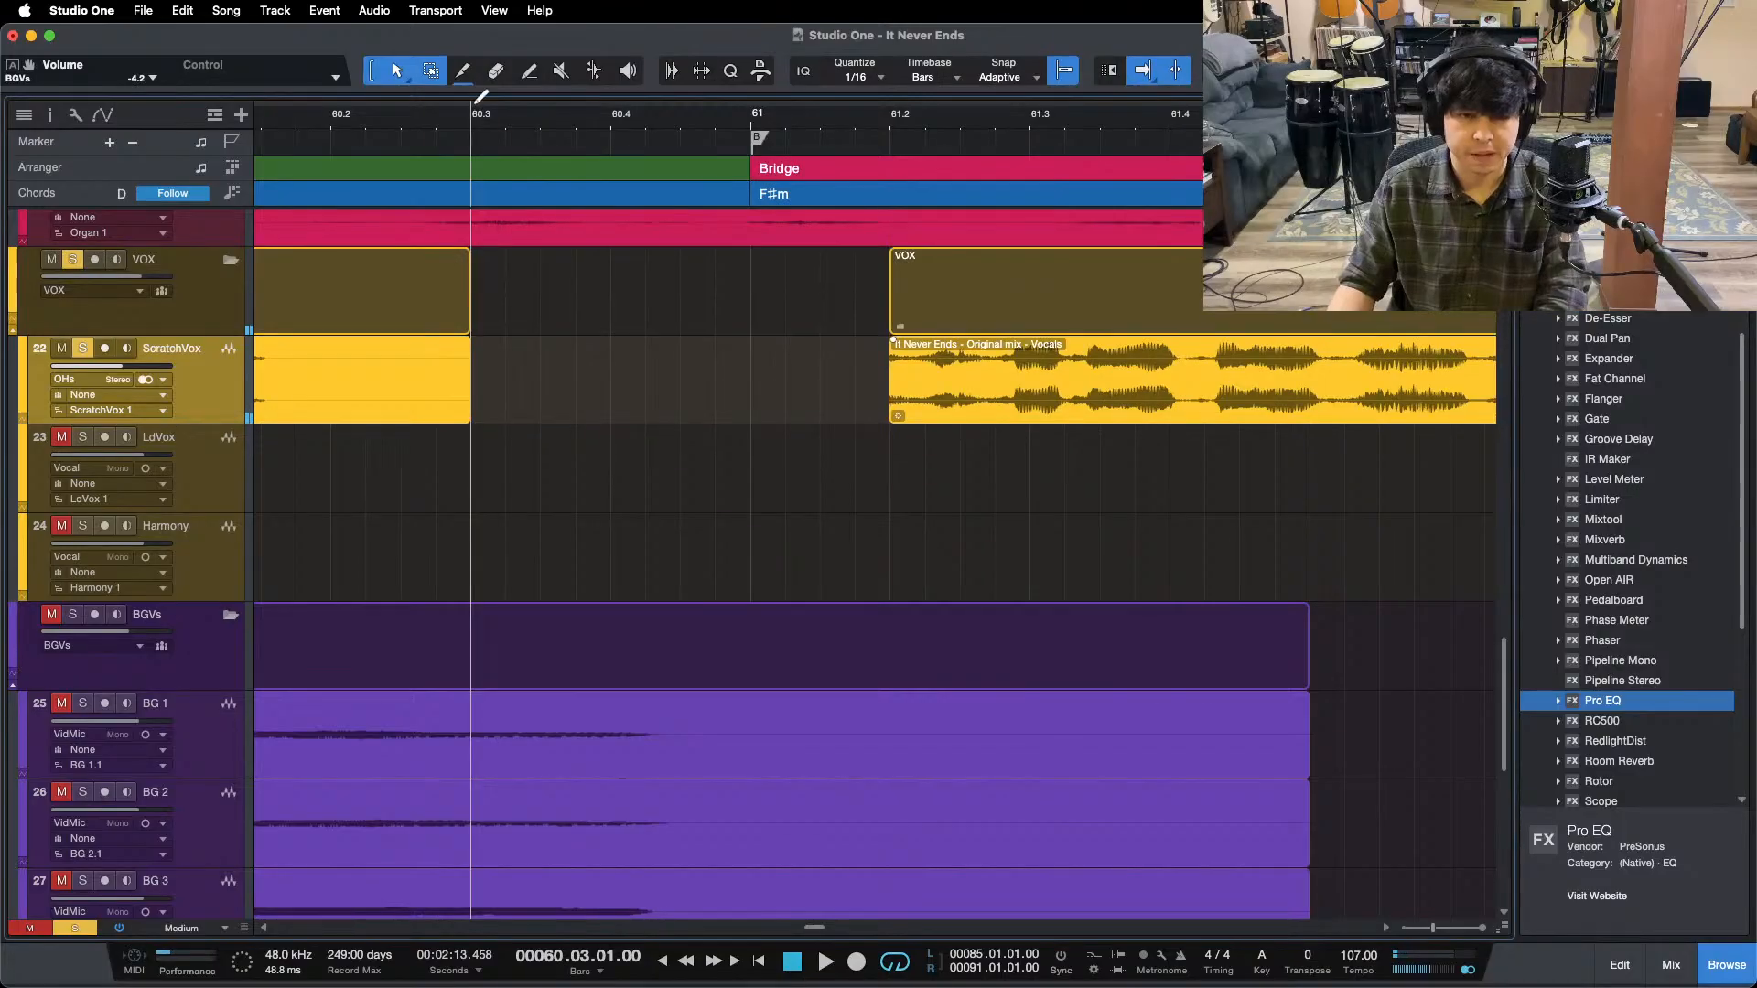
pyautogui.press('w')
pyautogui.moveTo(724, 344); pyautogui.dragTo(645, 346)
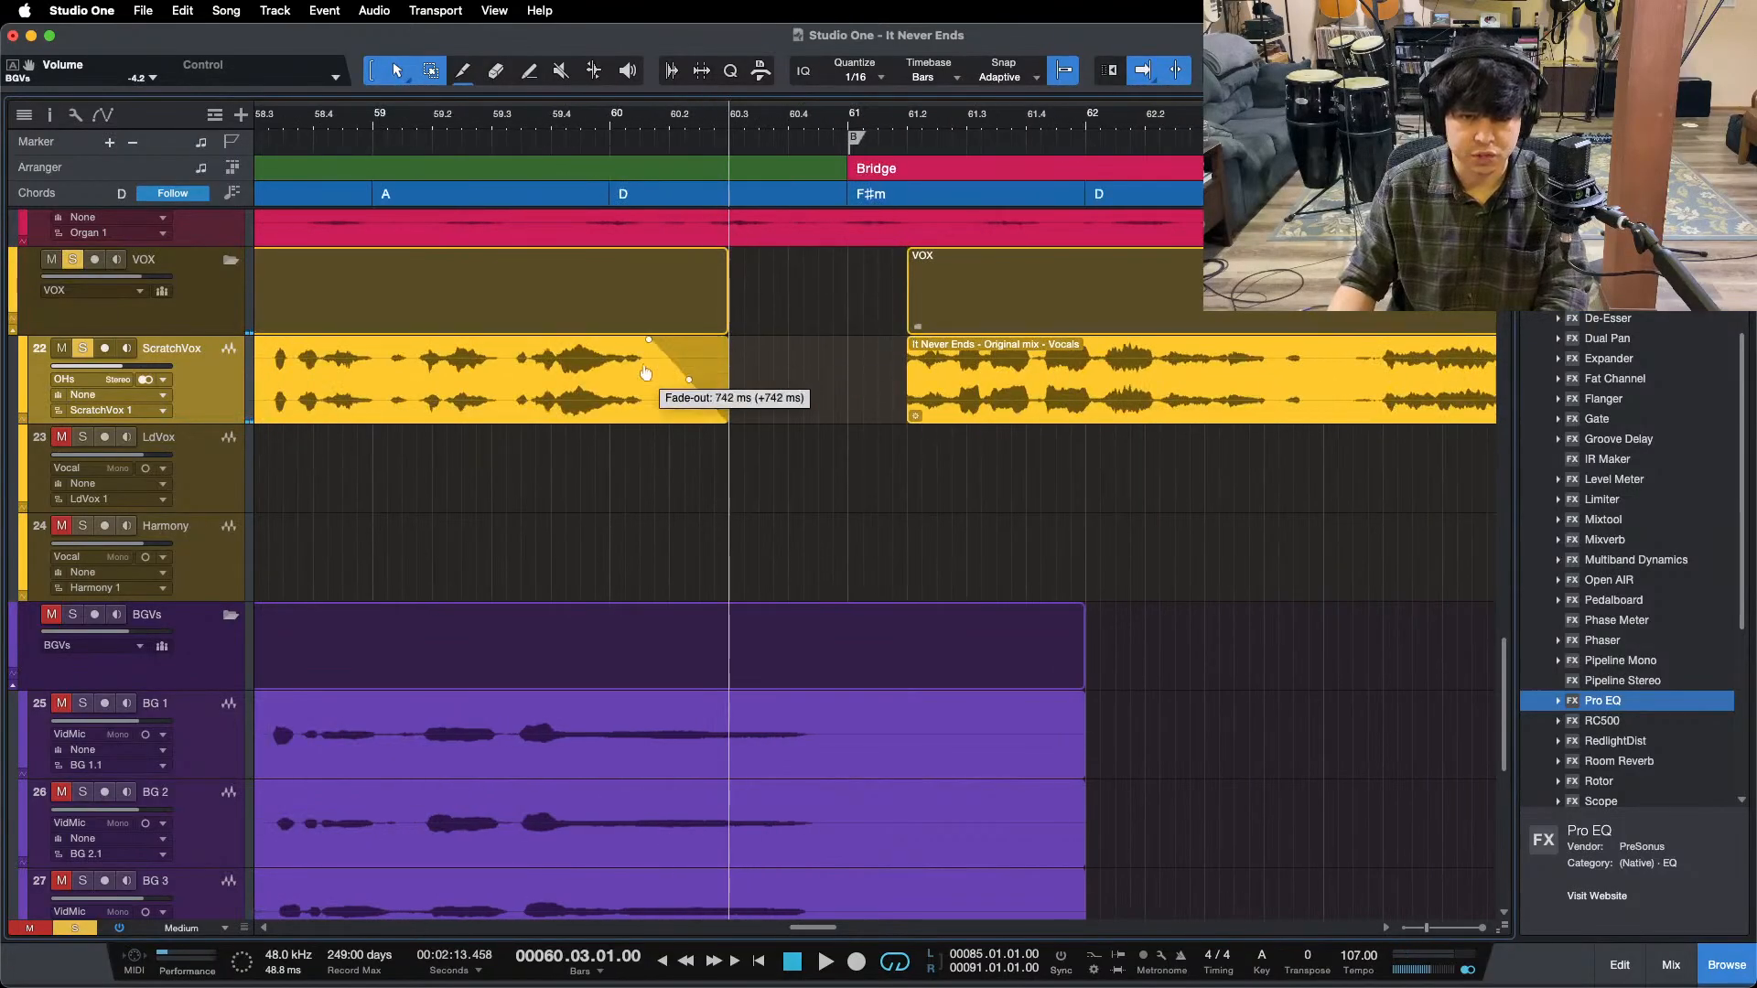
# - Add a fade-in to the ScratchVox clip starting at 61.2, clear the track's solo, and play across the start of the Bridge
pyautogui.moveTo(920, 119); pyautogui.dragTo(875, 173)
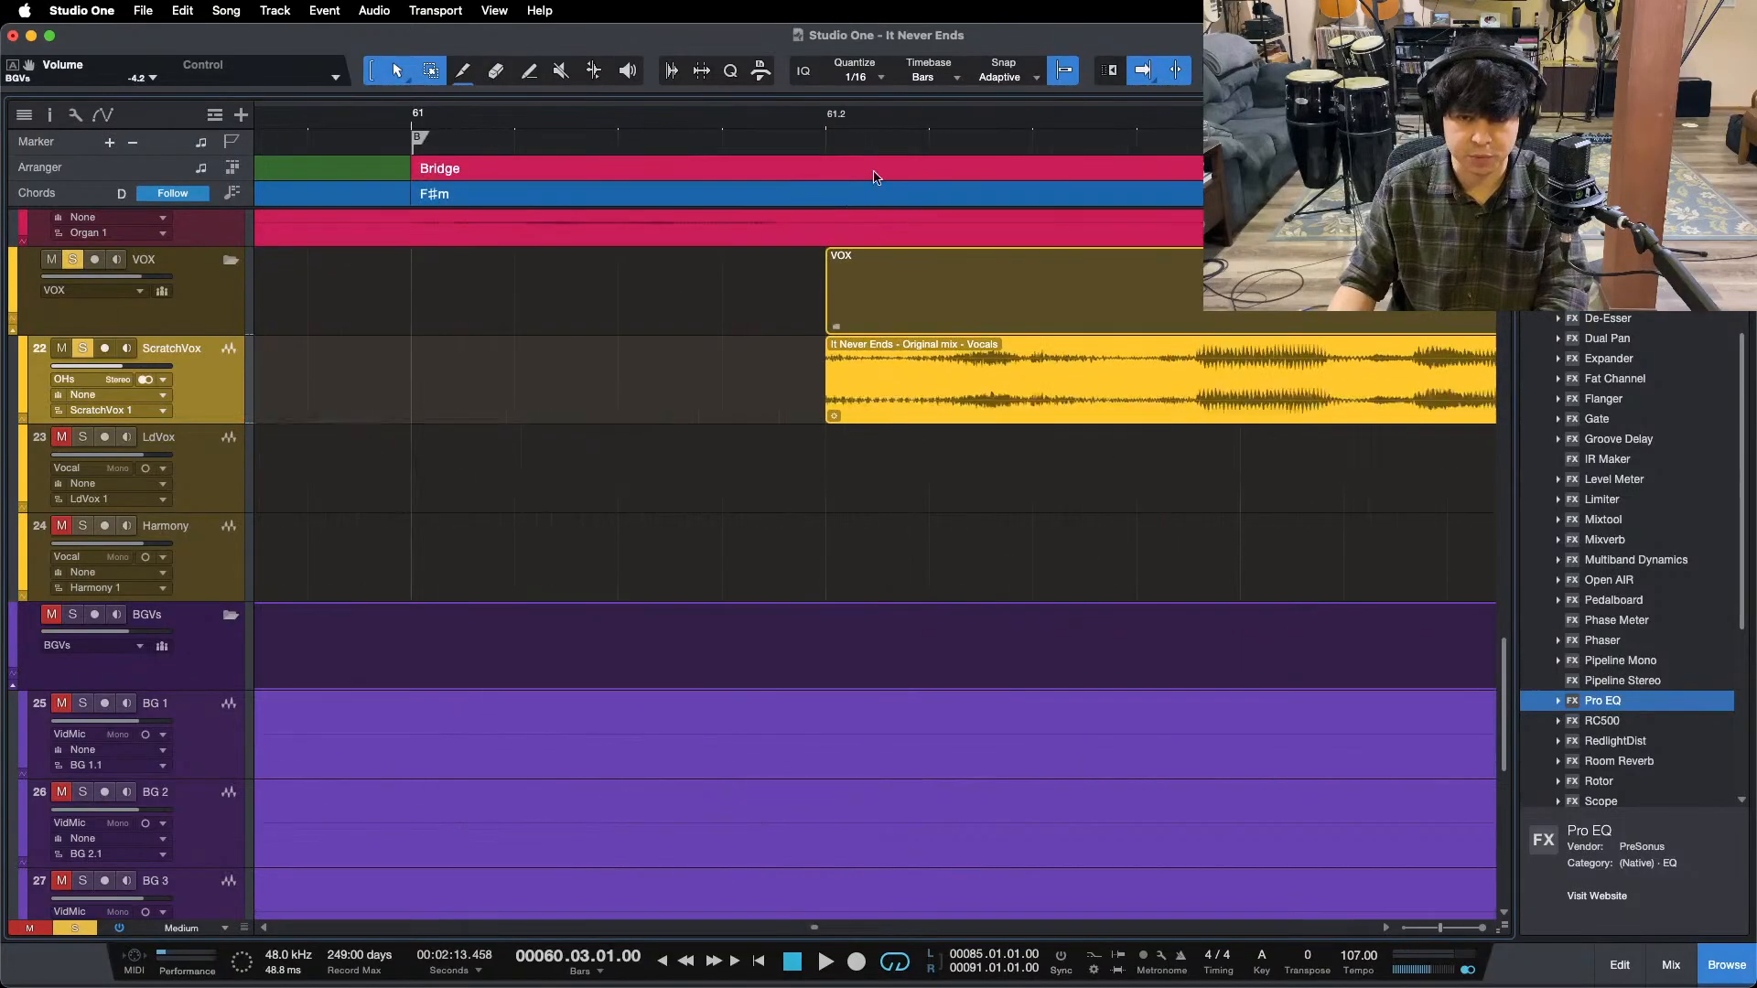
pyautogui.moveTo(835, 353); pyautogui.dragTo(942, 376)
pyautogui.click(379, 125)
pyautogui.press('space')
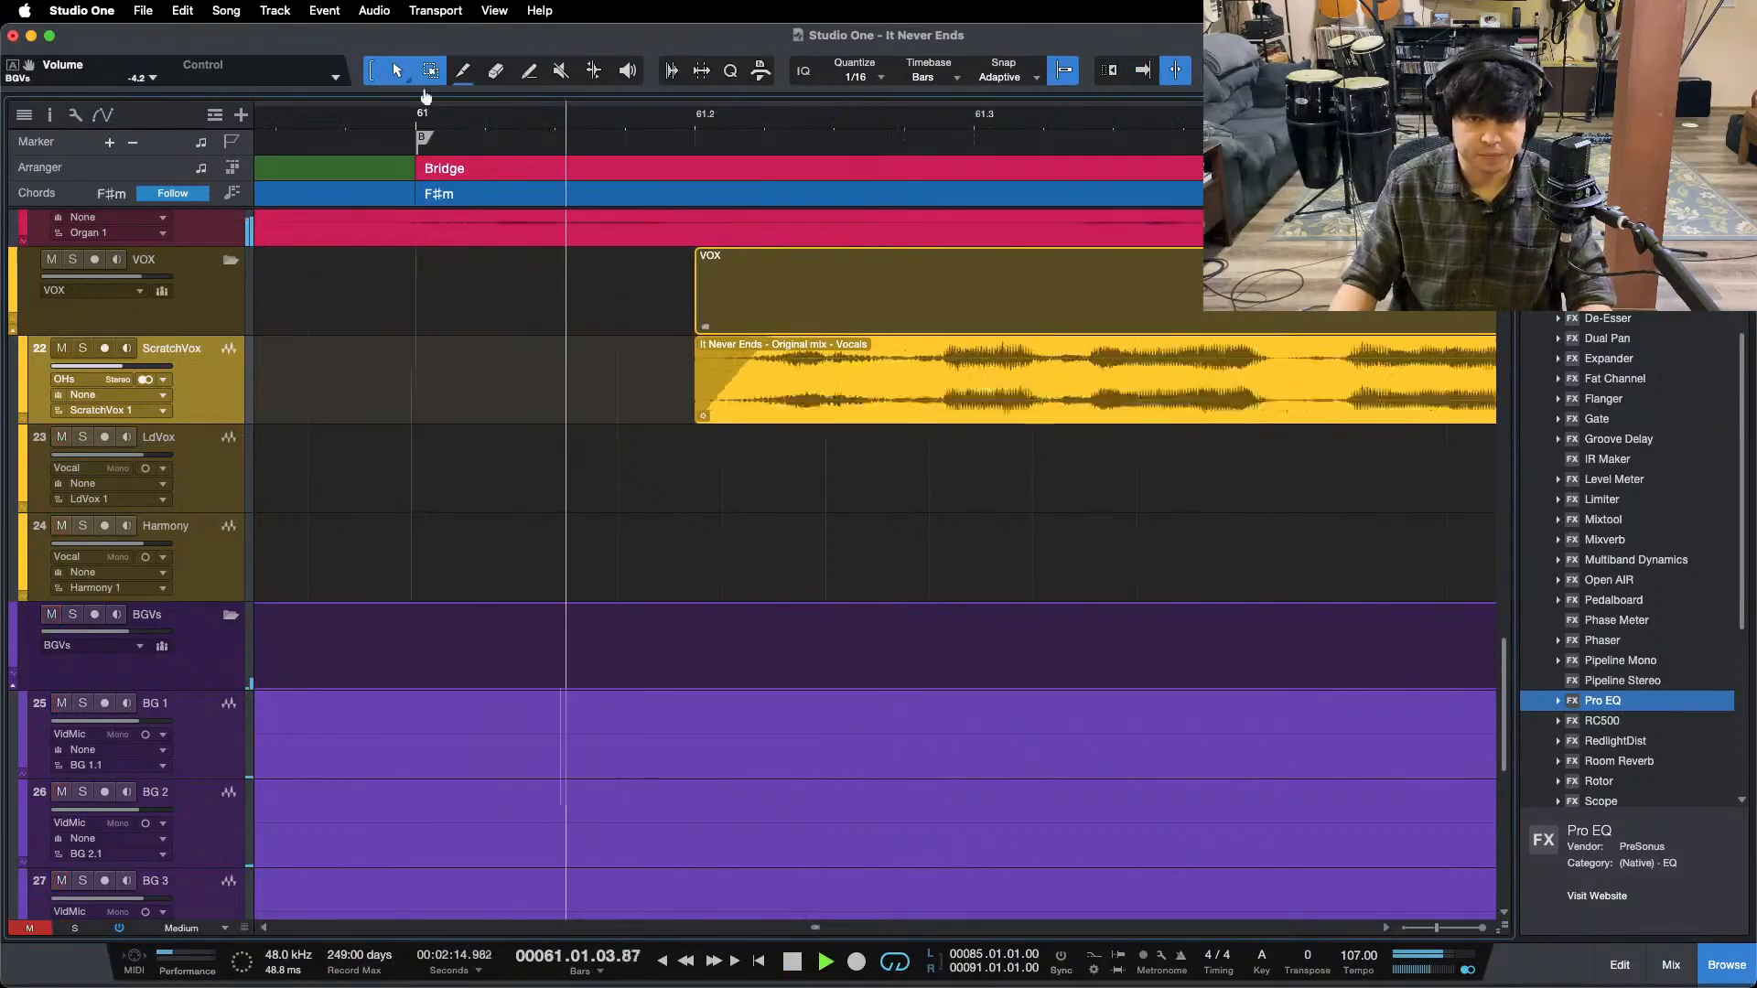
pyautogui.moveTo(379, 125); pyautogui.dragTo(726, 9)
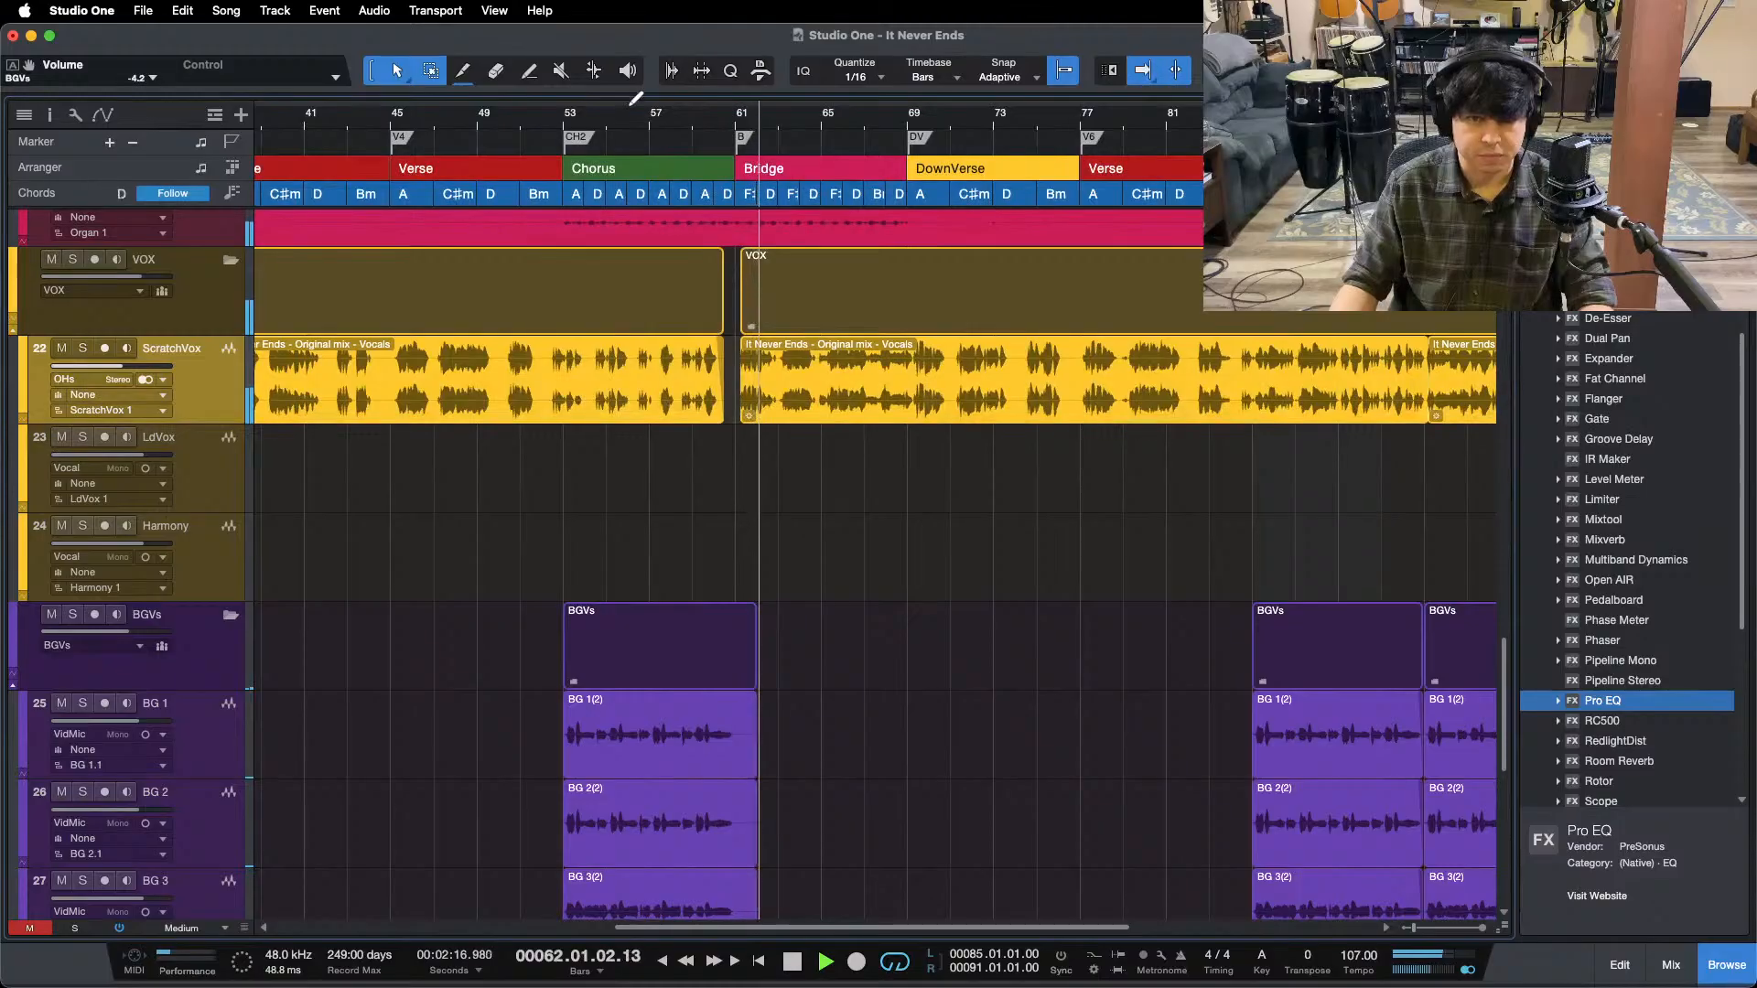
# - Delete the ScratchVox audio from just before bar 65 to 65.2, and fade the clip edges on both sides of the gap
pyautogui.press('w')
pyautogui.press('w')
pyautogui.press('f')
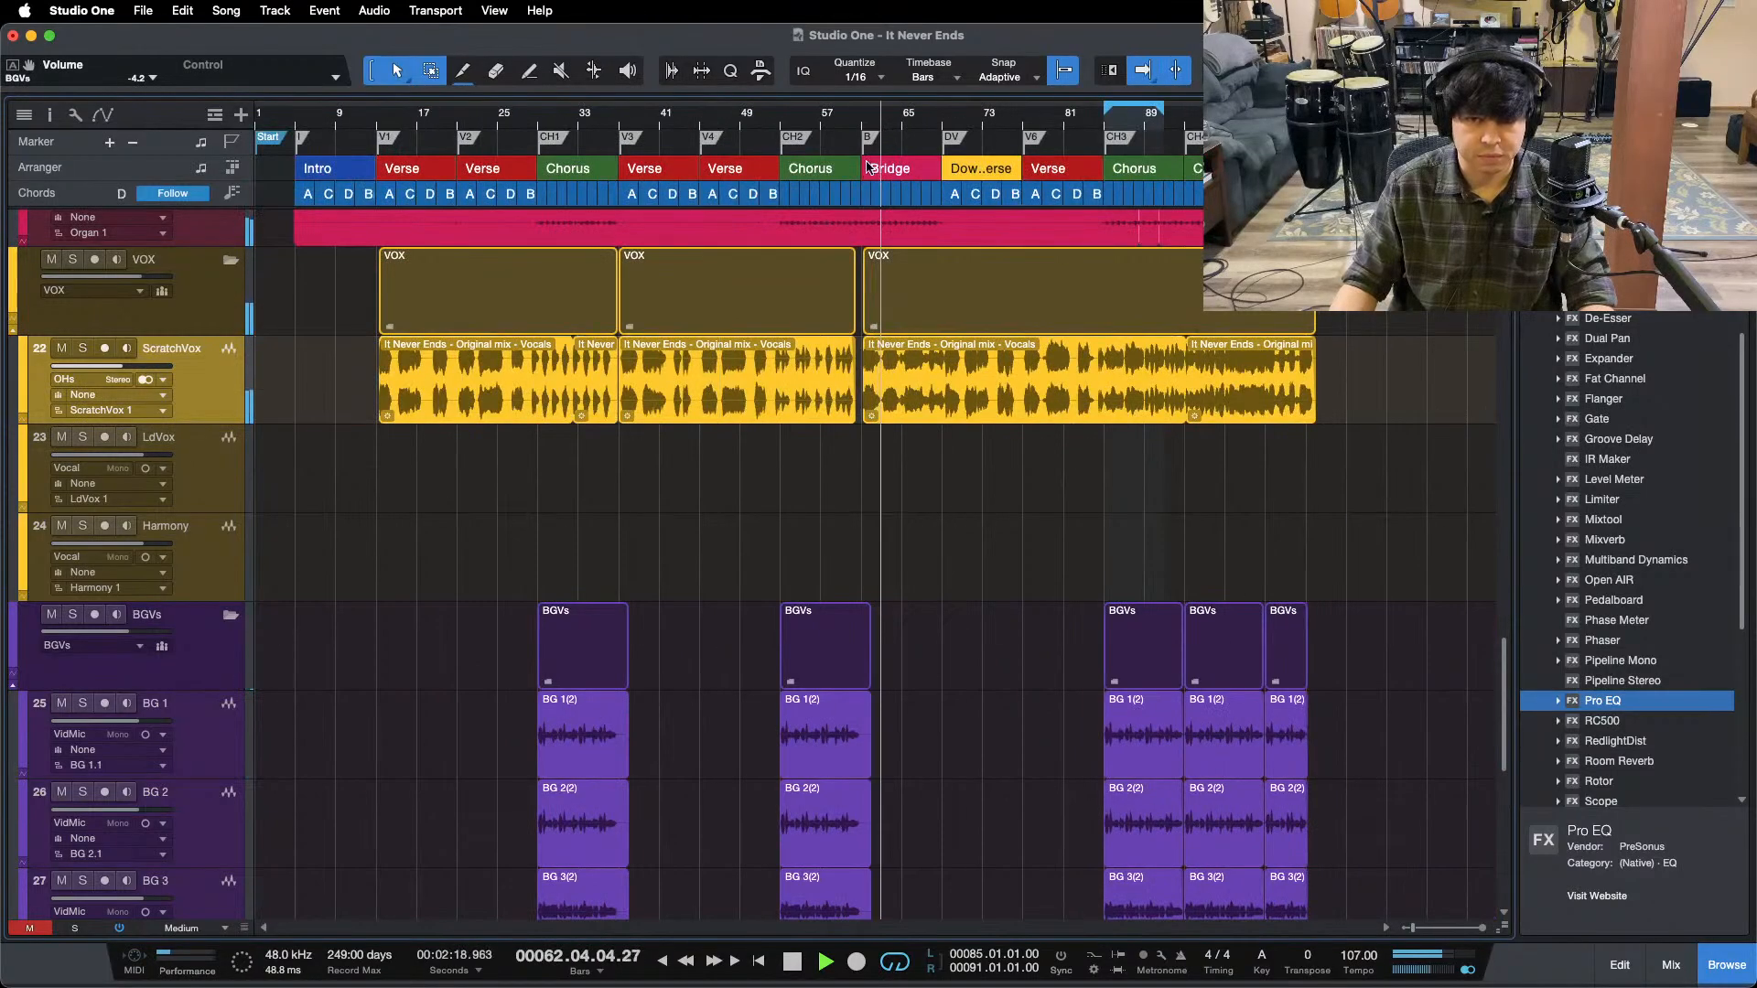
pyautogui.press('e')
pyautogui.press('e')
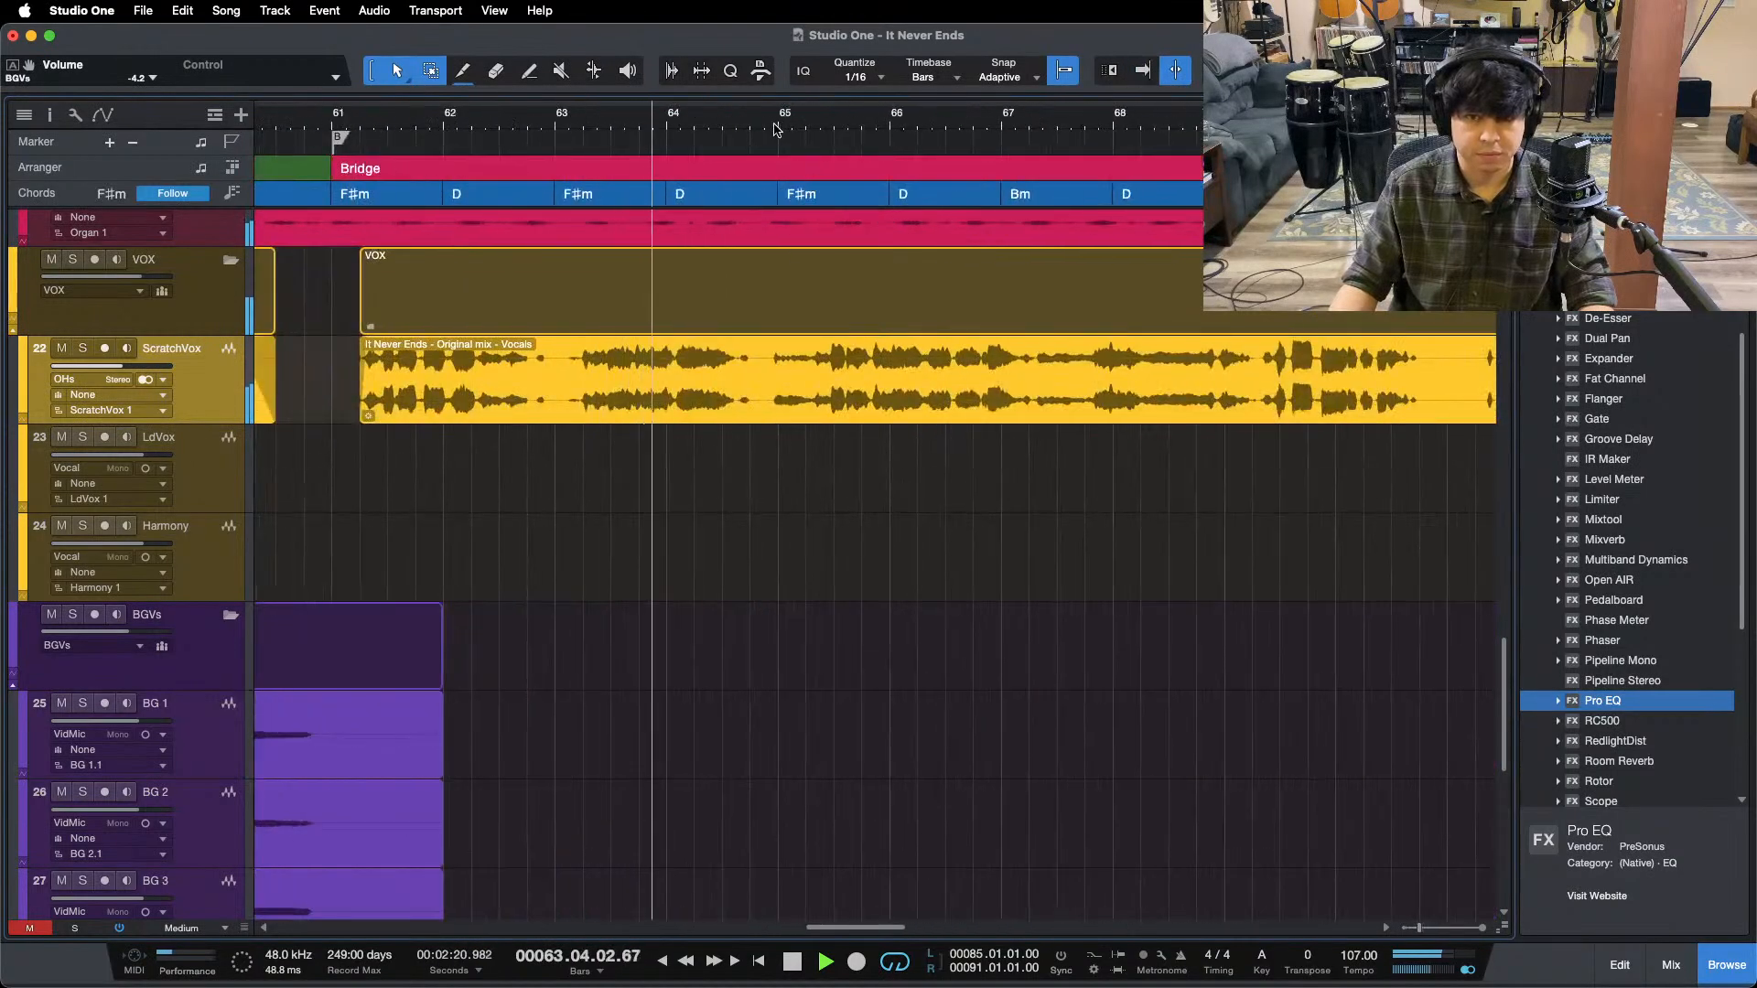
pyautogui.press('e')
pyautogui.press('e')
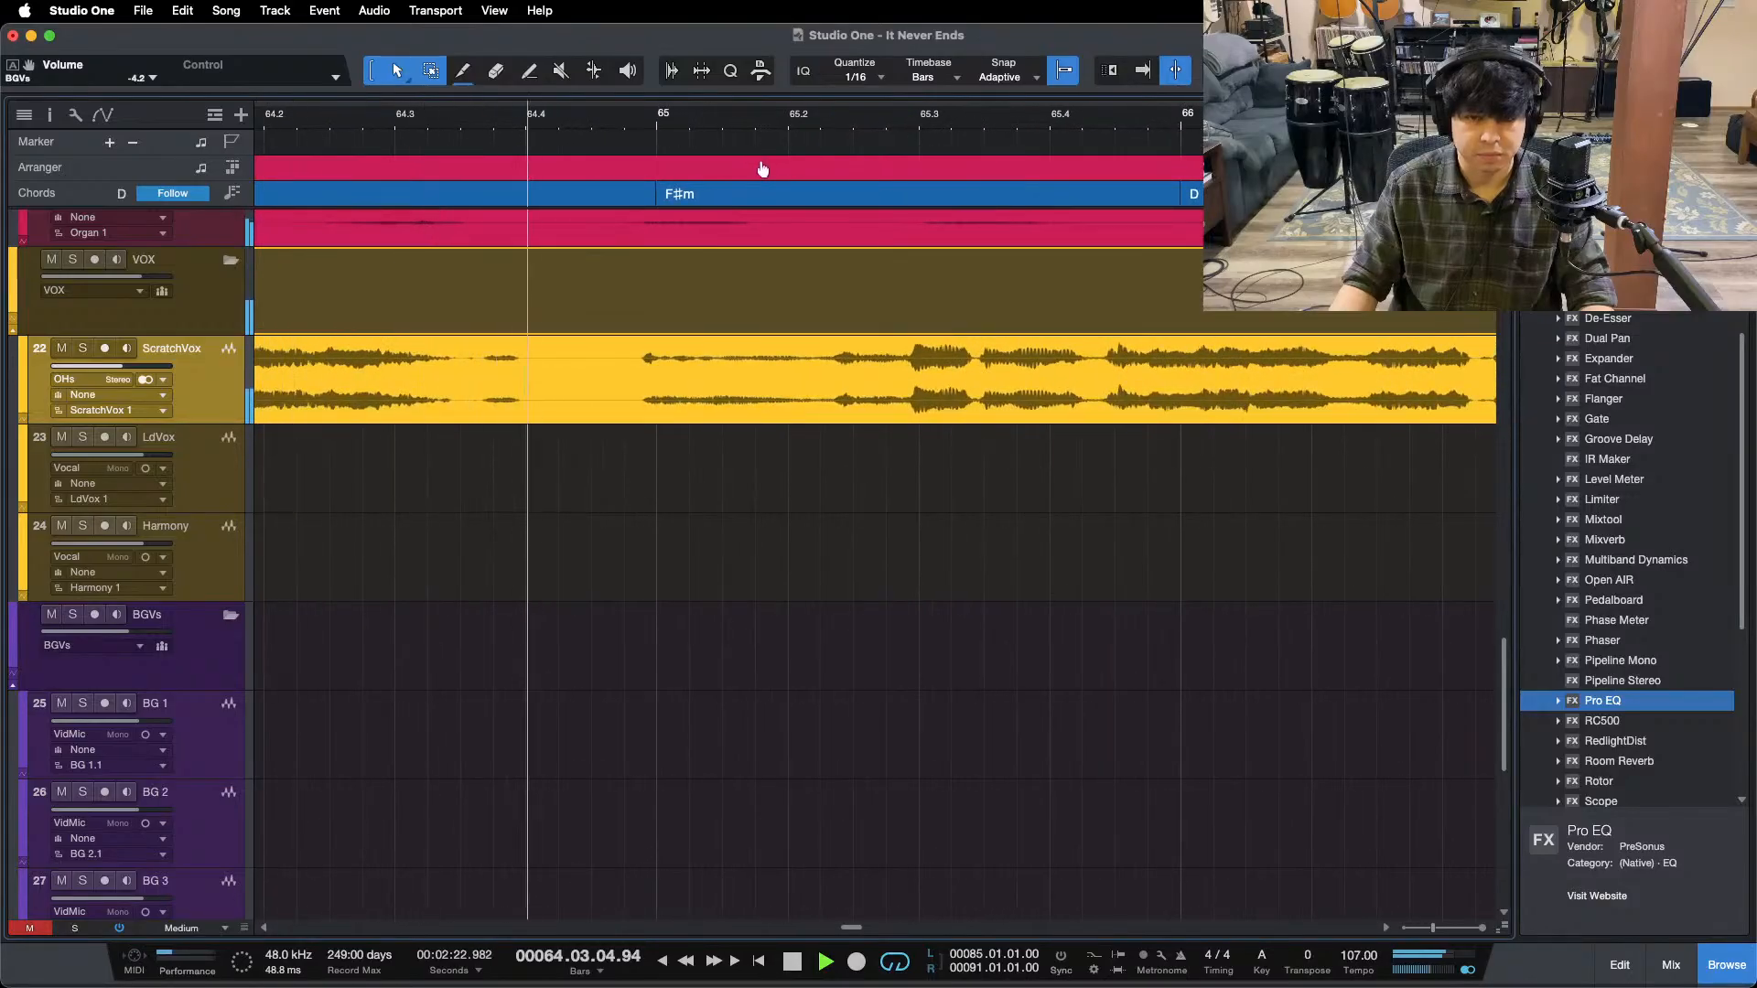
pyautogui.press('e')
pyautogui.press('f')
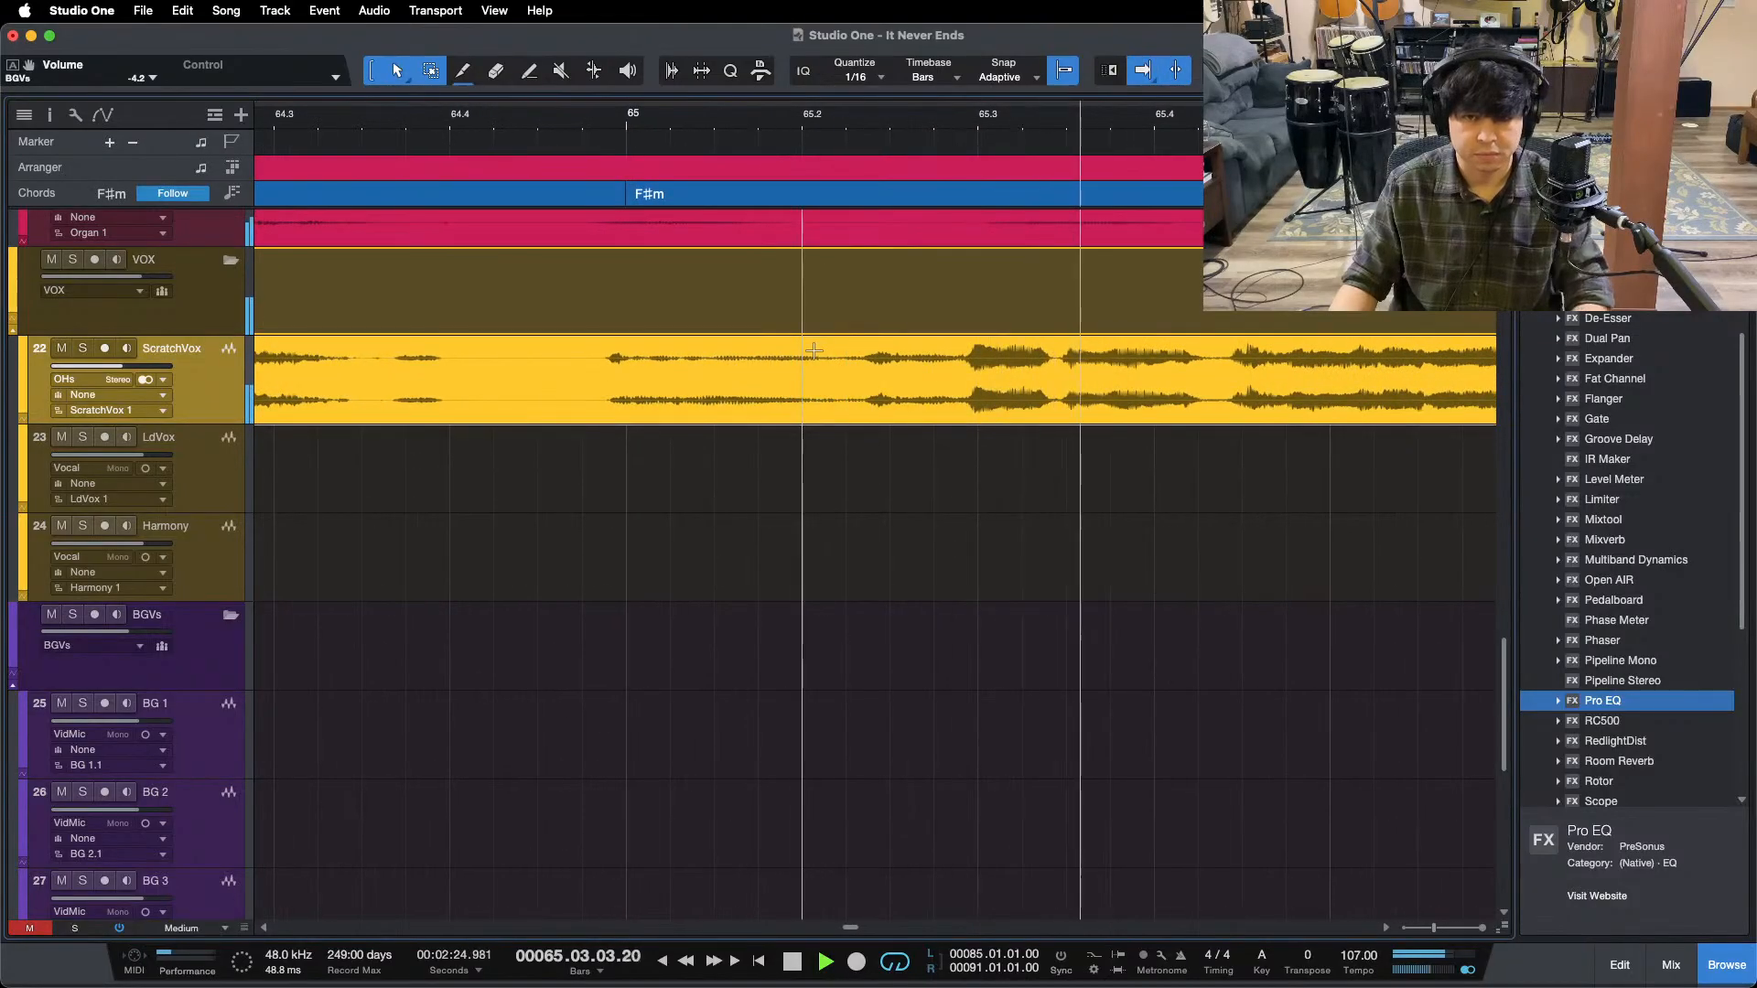
pyautogui.moveTo(814, 350); pyautogui.dragTo(537, 366)
pyautogui.press('Delete')
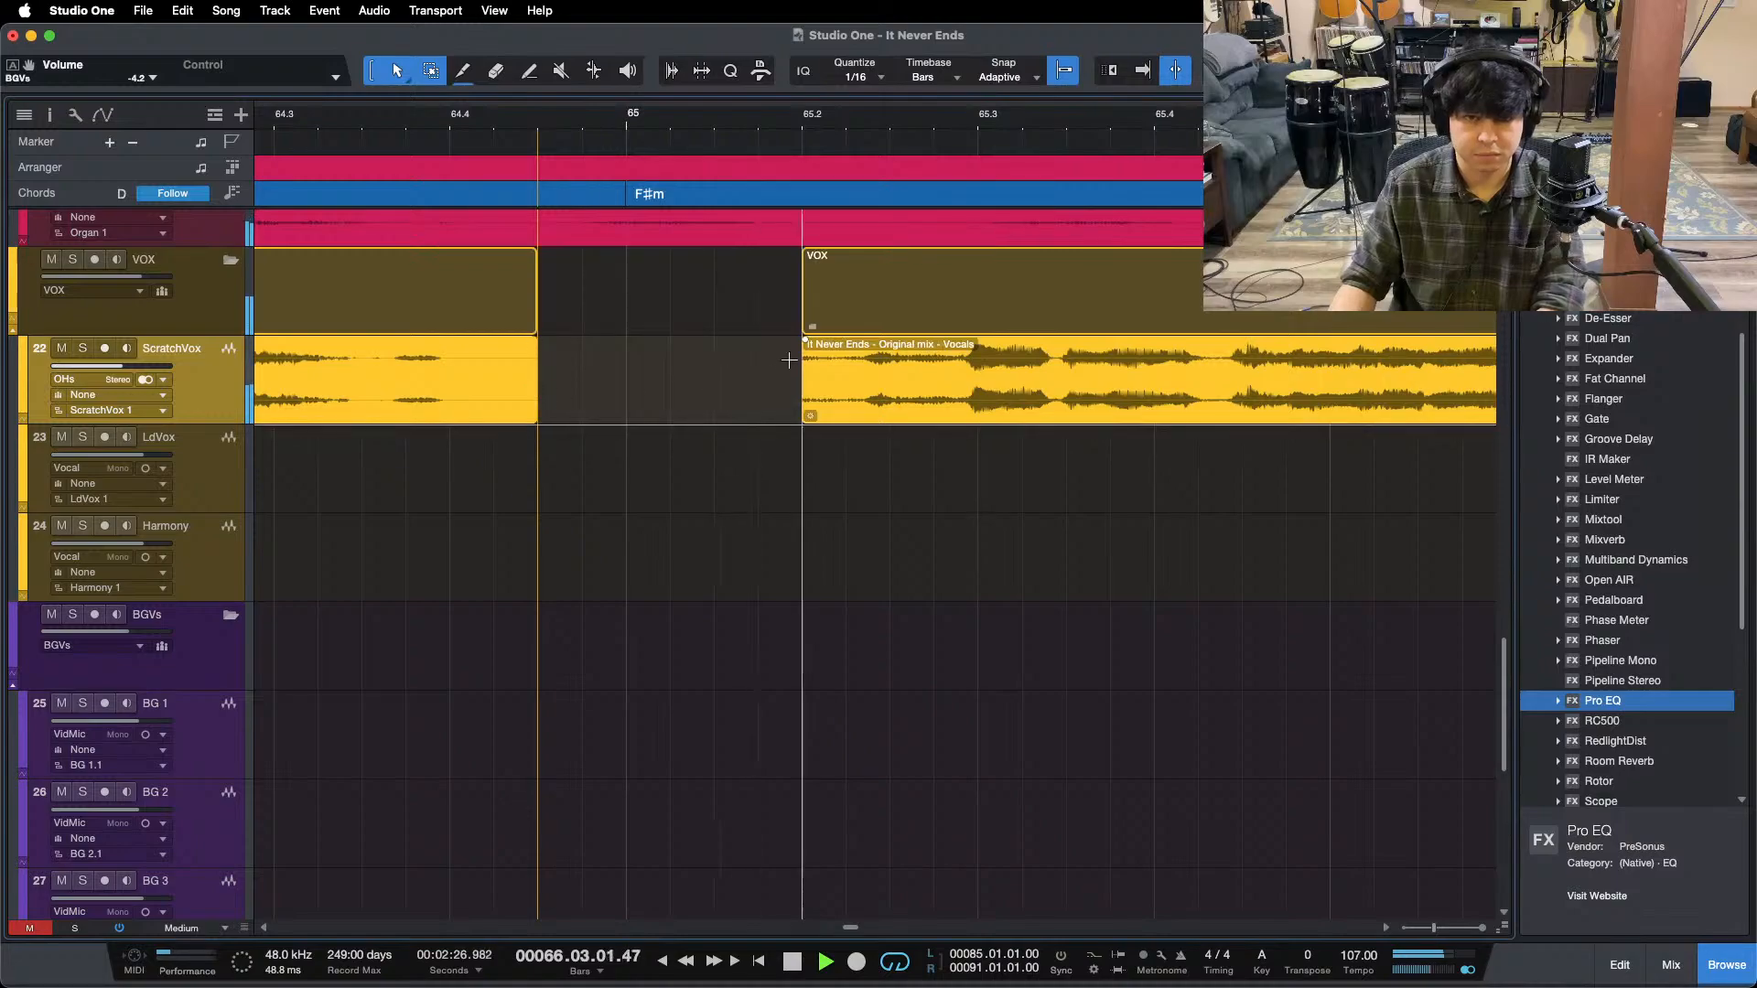
pyautogui.moveTo(806, 353); pyautogui.dragTo(844, 389)
pyautogui.moveTo(533, 351); pyautogui.dragTo(461, 344)
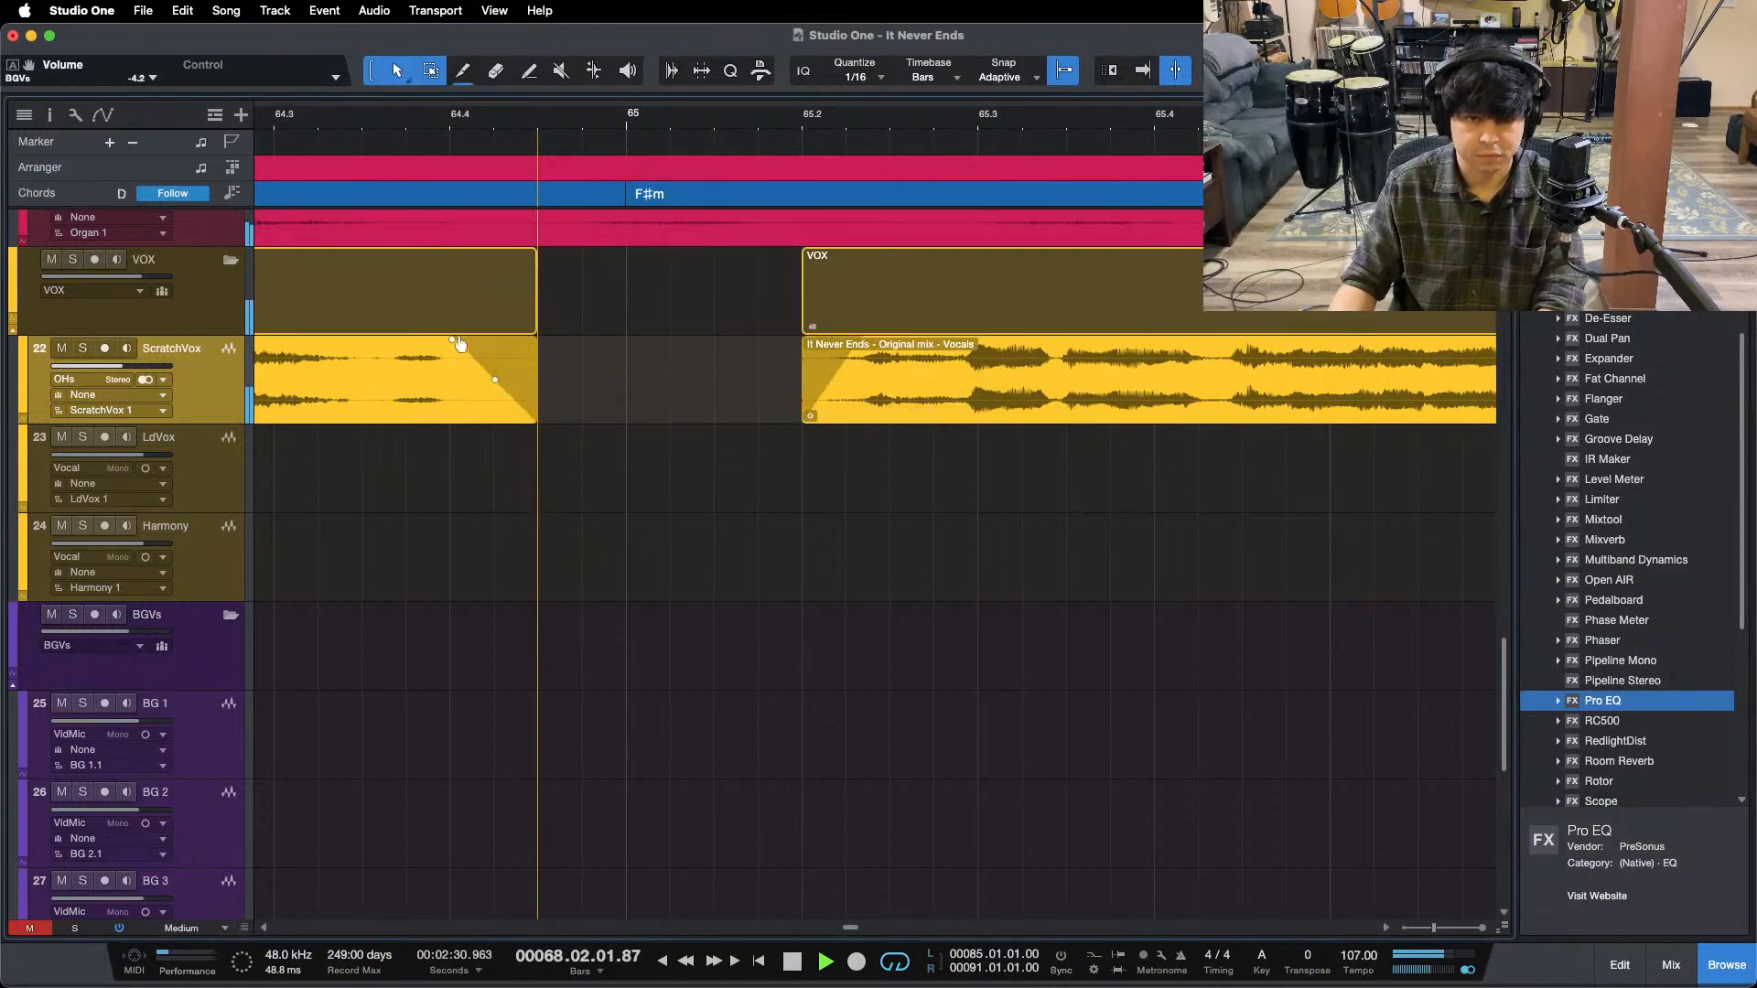
# - Delete the ScratchVox audio from just after 67.2 to 67.4, fade out the preceding clip, and fade in the following one over about 227 ms
pyautogui.moveTo(808, 118); pyautogui.dragTo(628, 102)
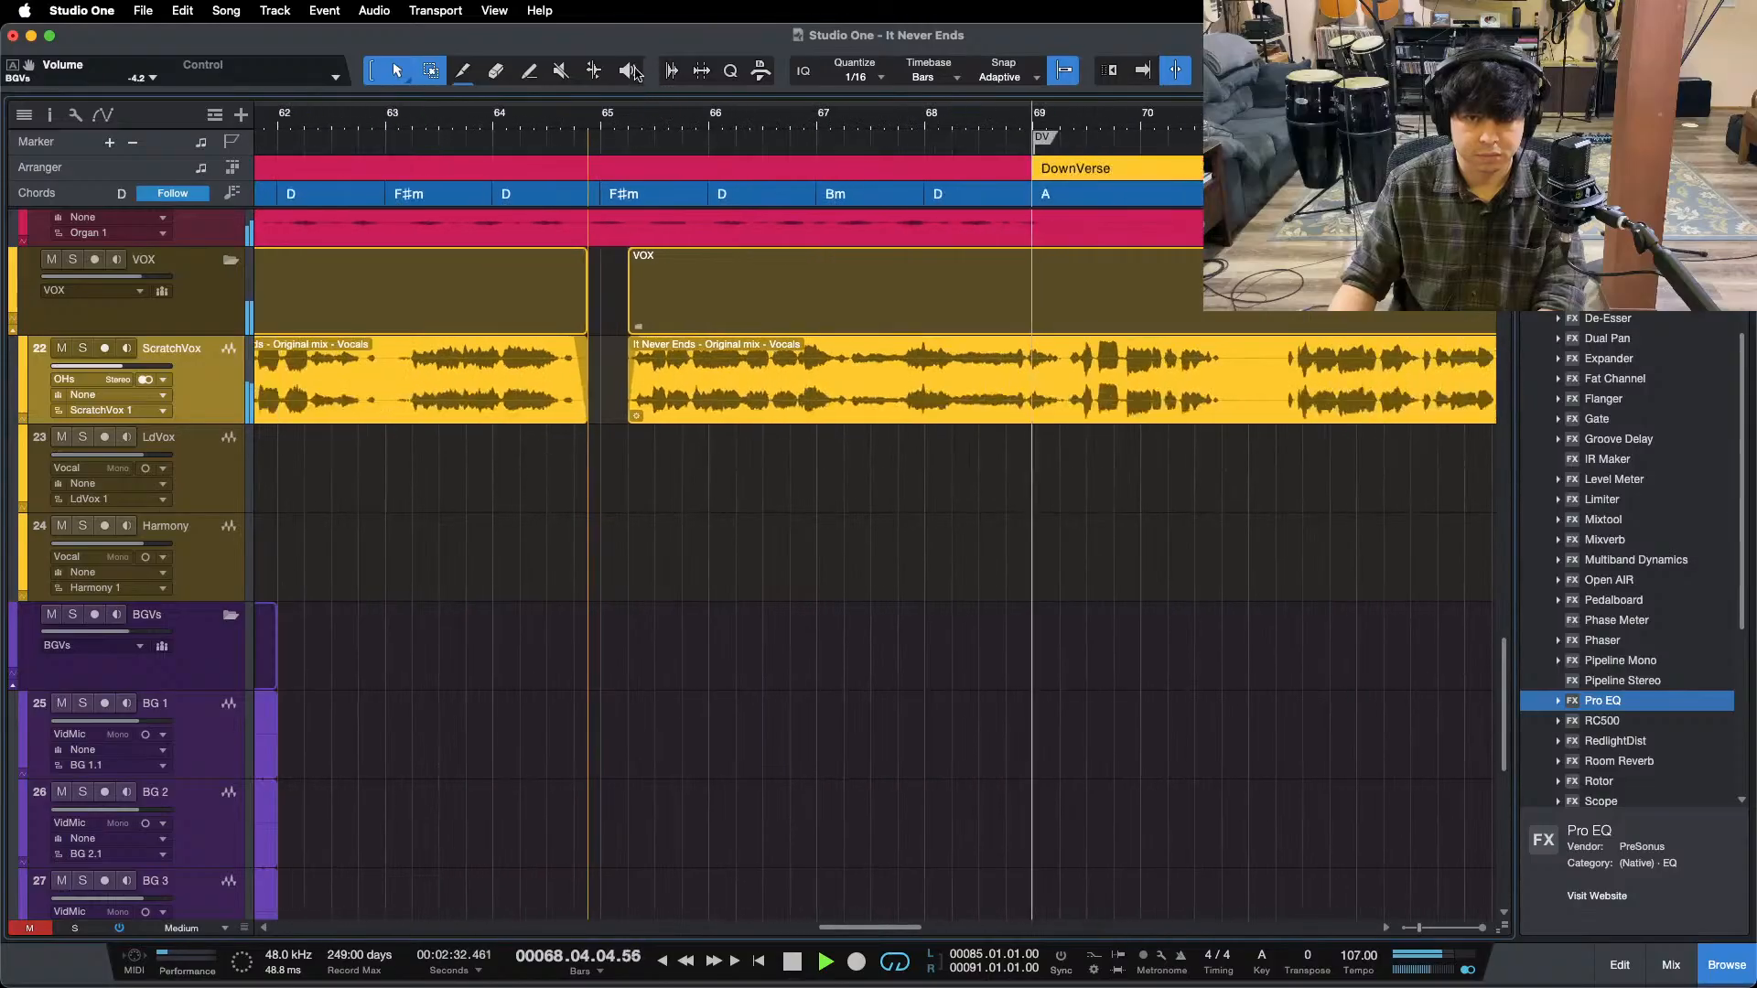
pyautogui.click(617, 130)
pyautogui.click(820, 129)
pyautogui.moveTo(867, 125); pyautogui.dragTo(776, 183)
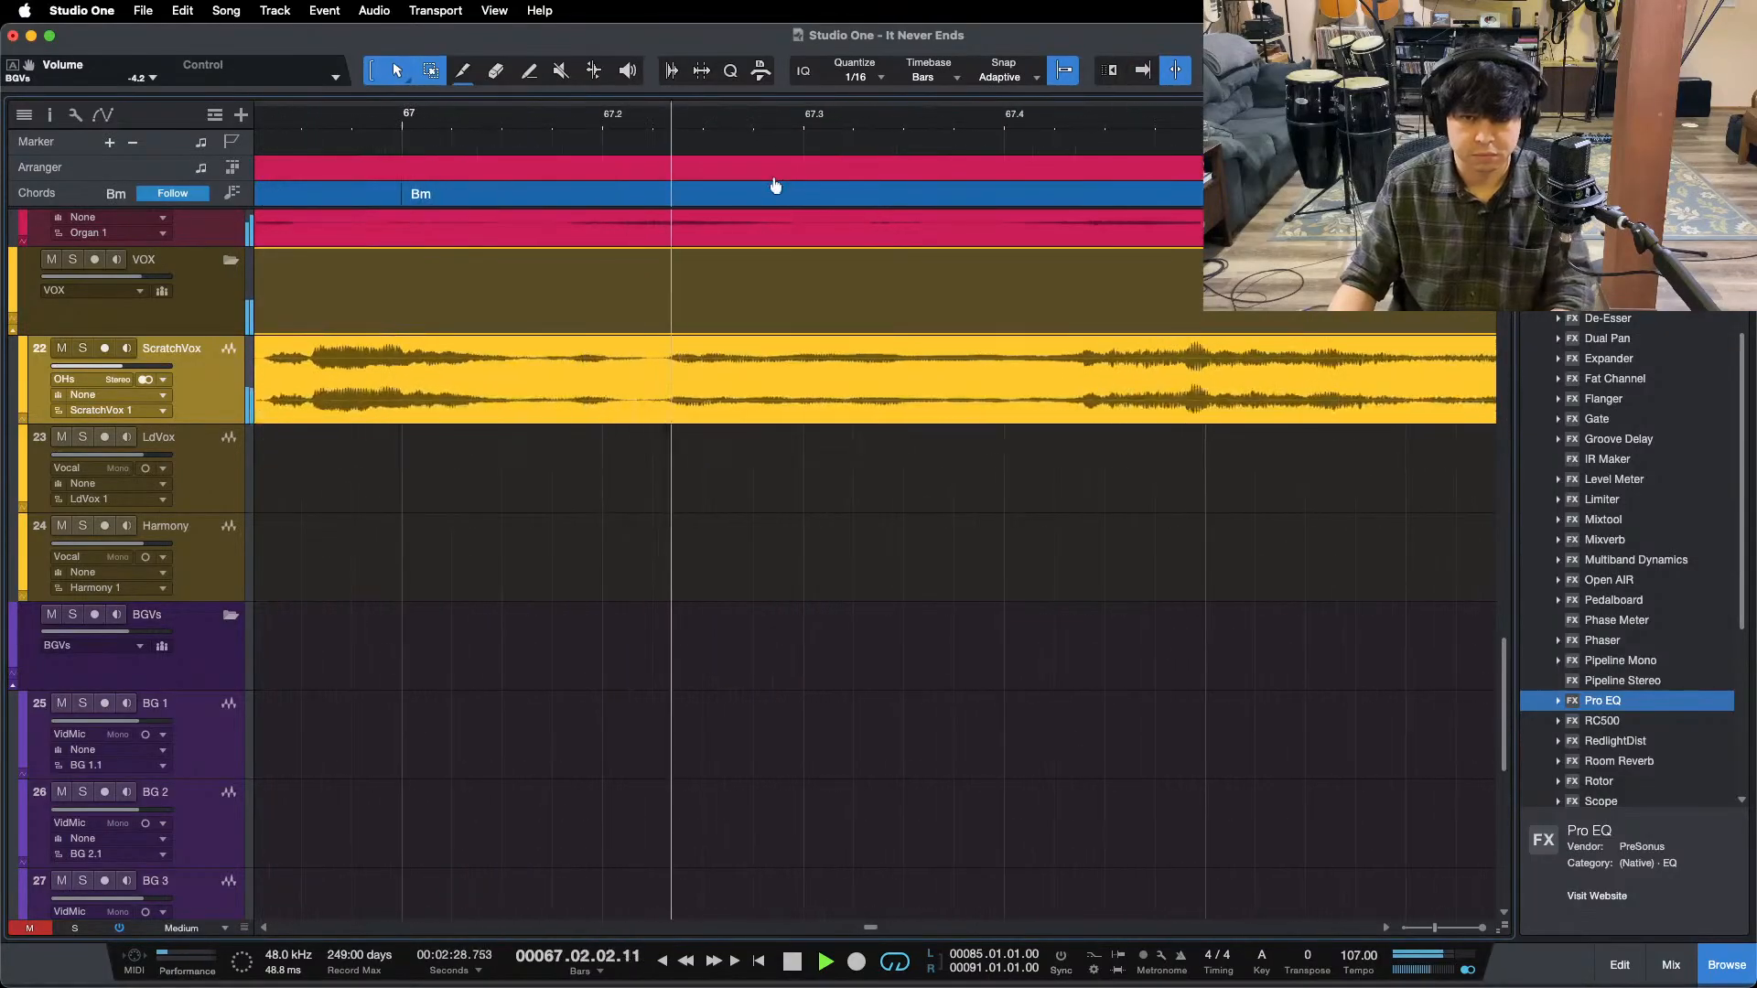
pyautogui.moveTo(655, 362); pyautogui.dragTo(1090, 400)
pyautogui.press('Delete')
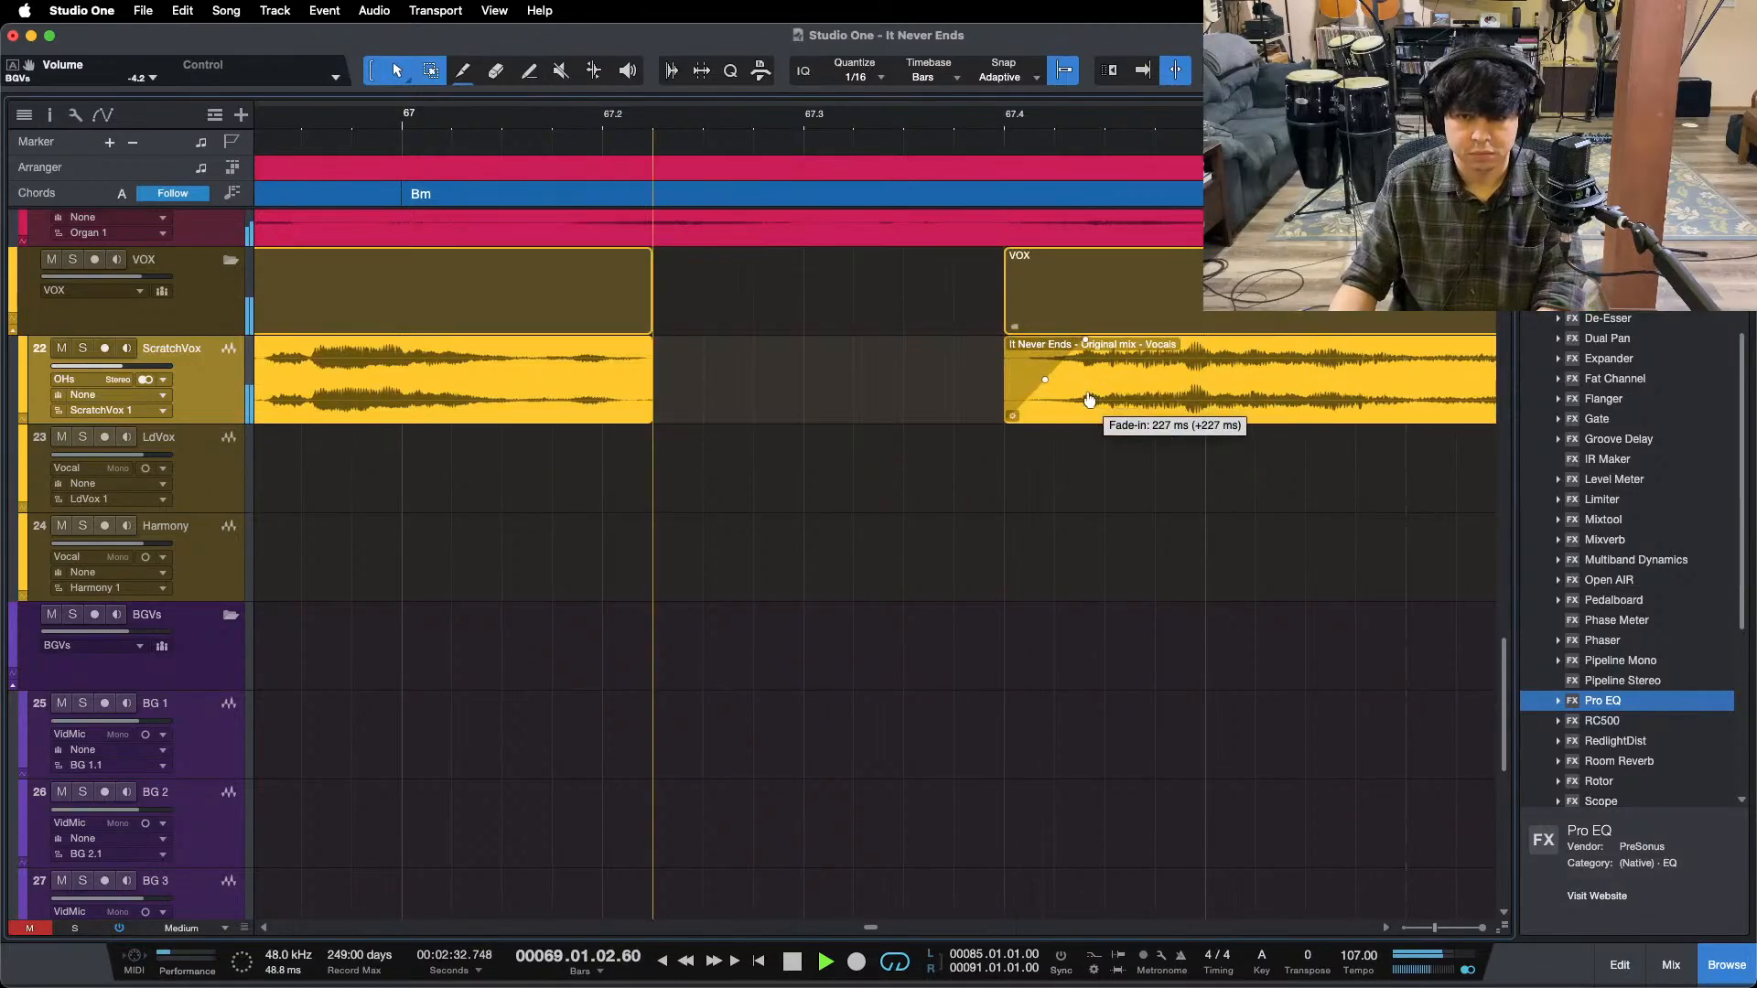
pyautogui.moveTo(651, 340); pyautogui.dragTo(473, 392)
pyautogui.click(291, 126)
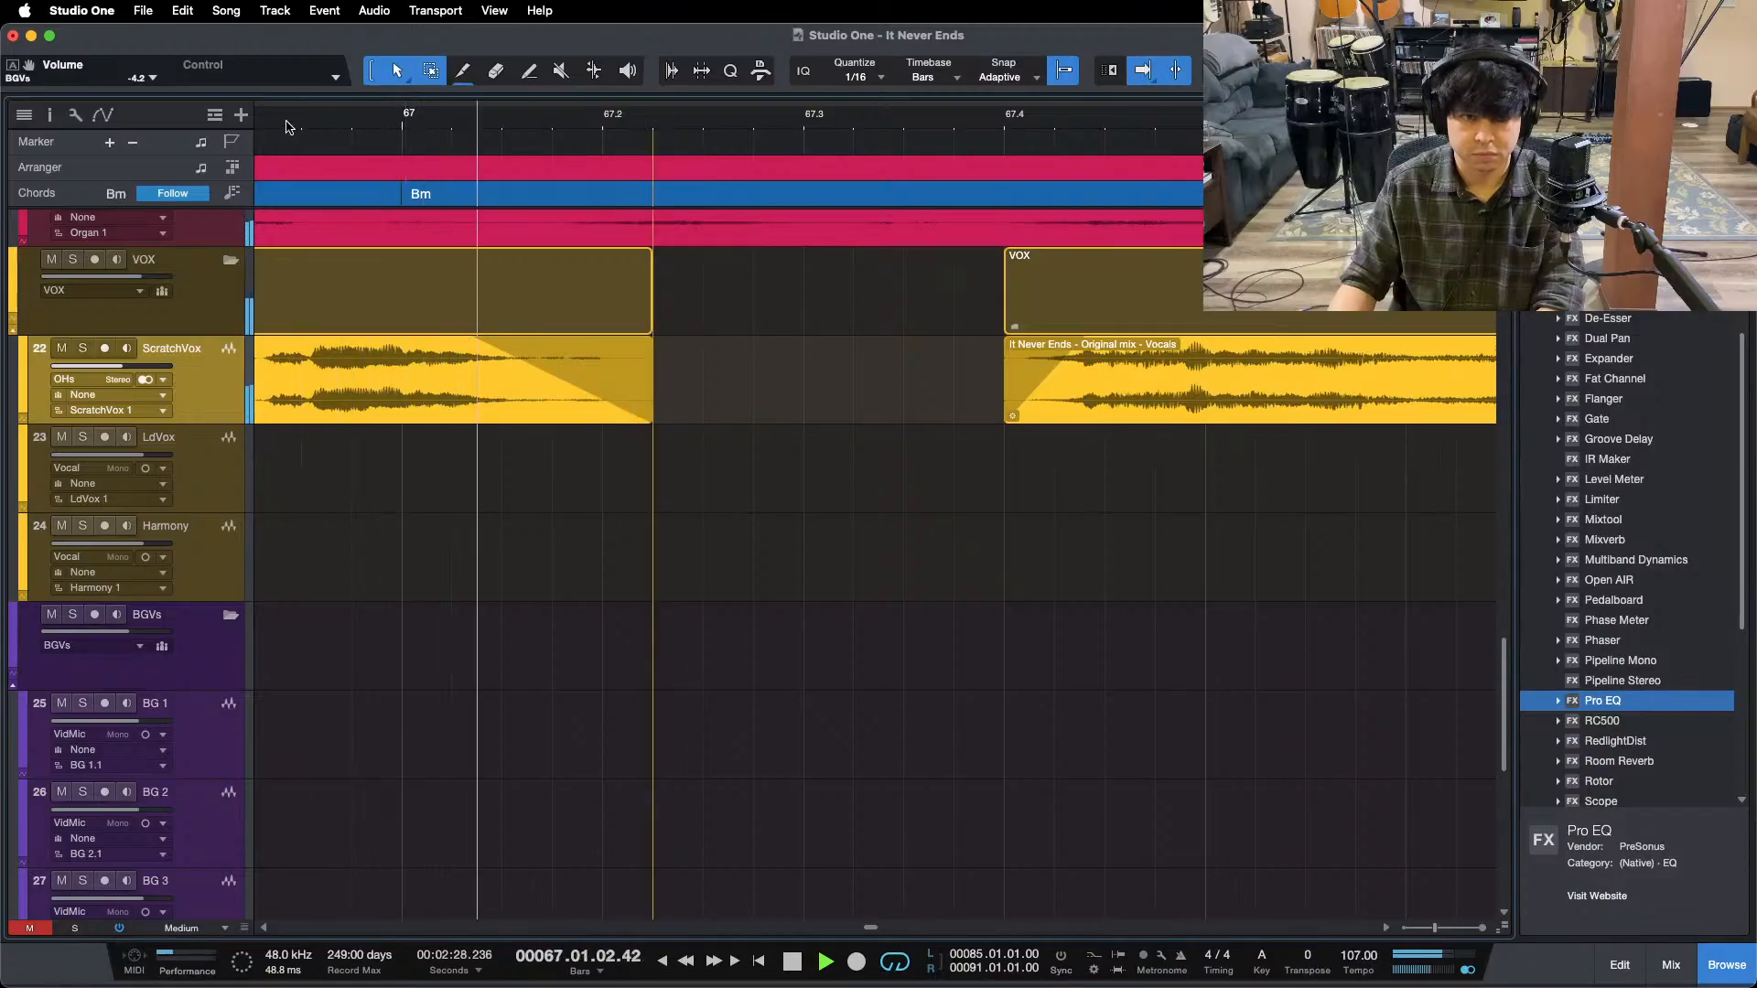
# - Delete the ScratchVox audio from 68.3 to just before the DownVerse, fading out the preceding clip over about 806 ms and fading in the following one
pyautogui.moveTo(292, 126); pyautogui.dragTo(393, 94)
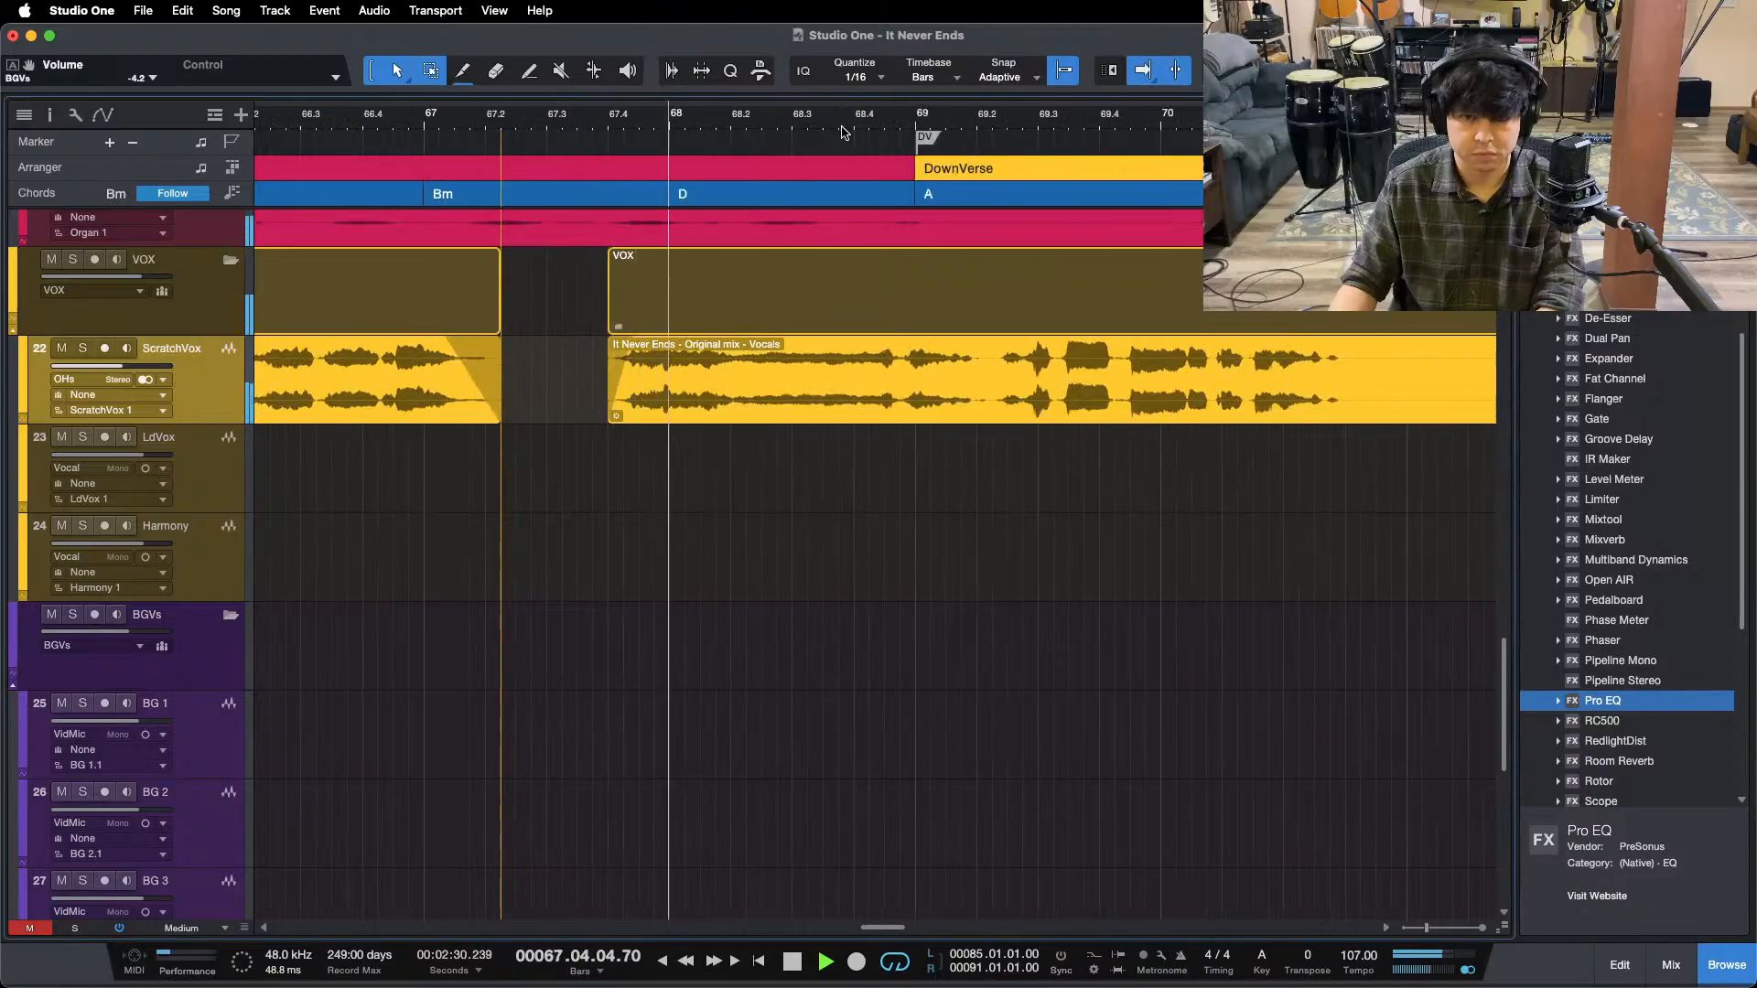
pyautogui.moveTo(842, 131); pyautogui.dragTo(919, 386)
pyautogui.press('Delete')
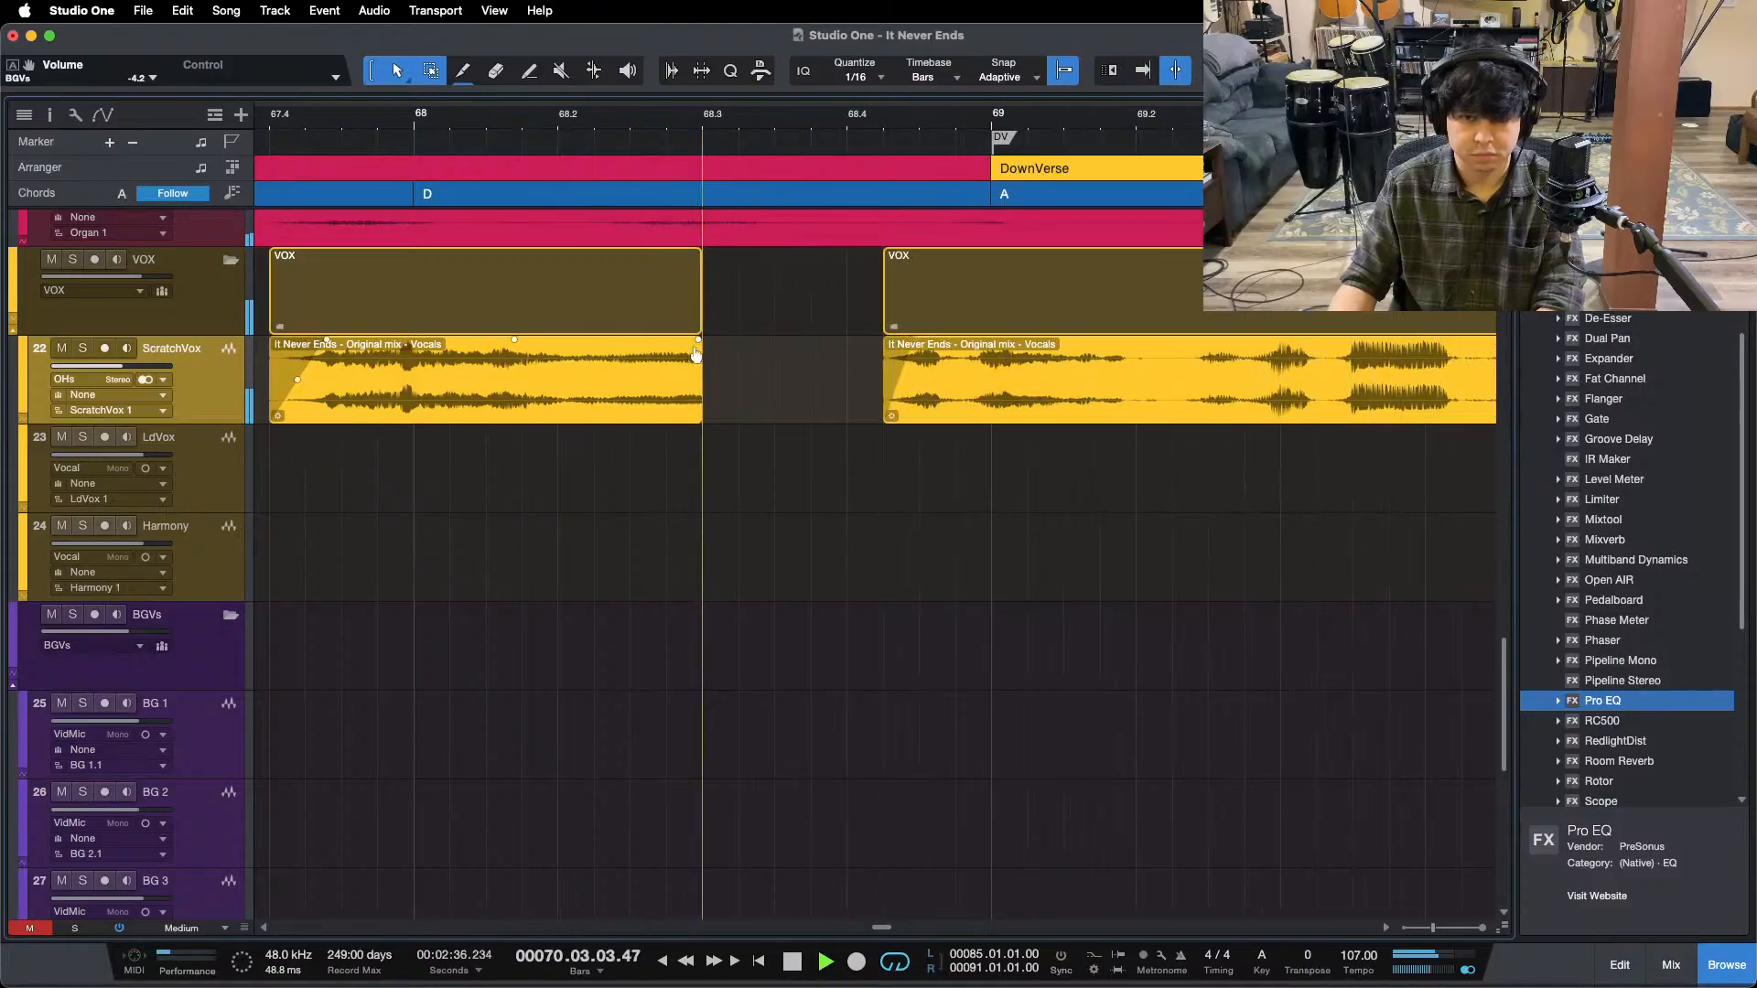
pyautogui.moveTo(697, 342); pyautogui.dragTo(489, 437)
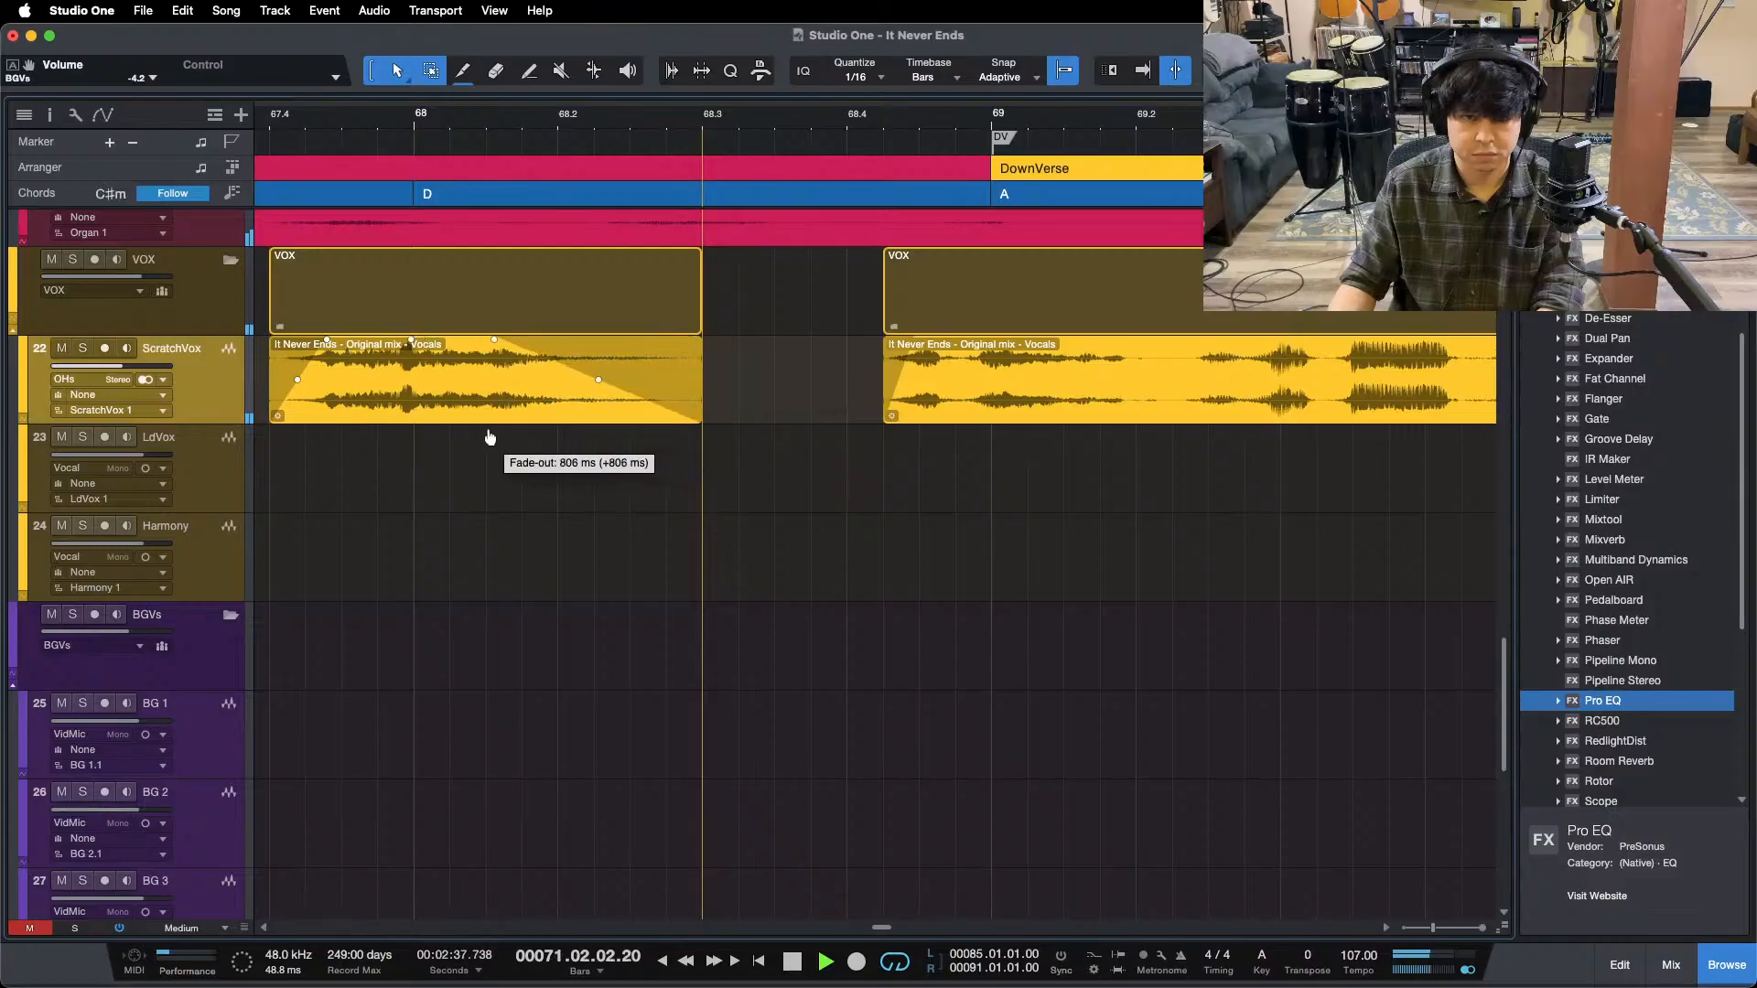
pyautogui.click(270, 116)
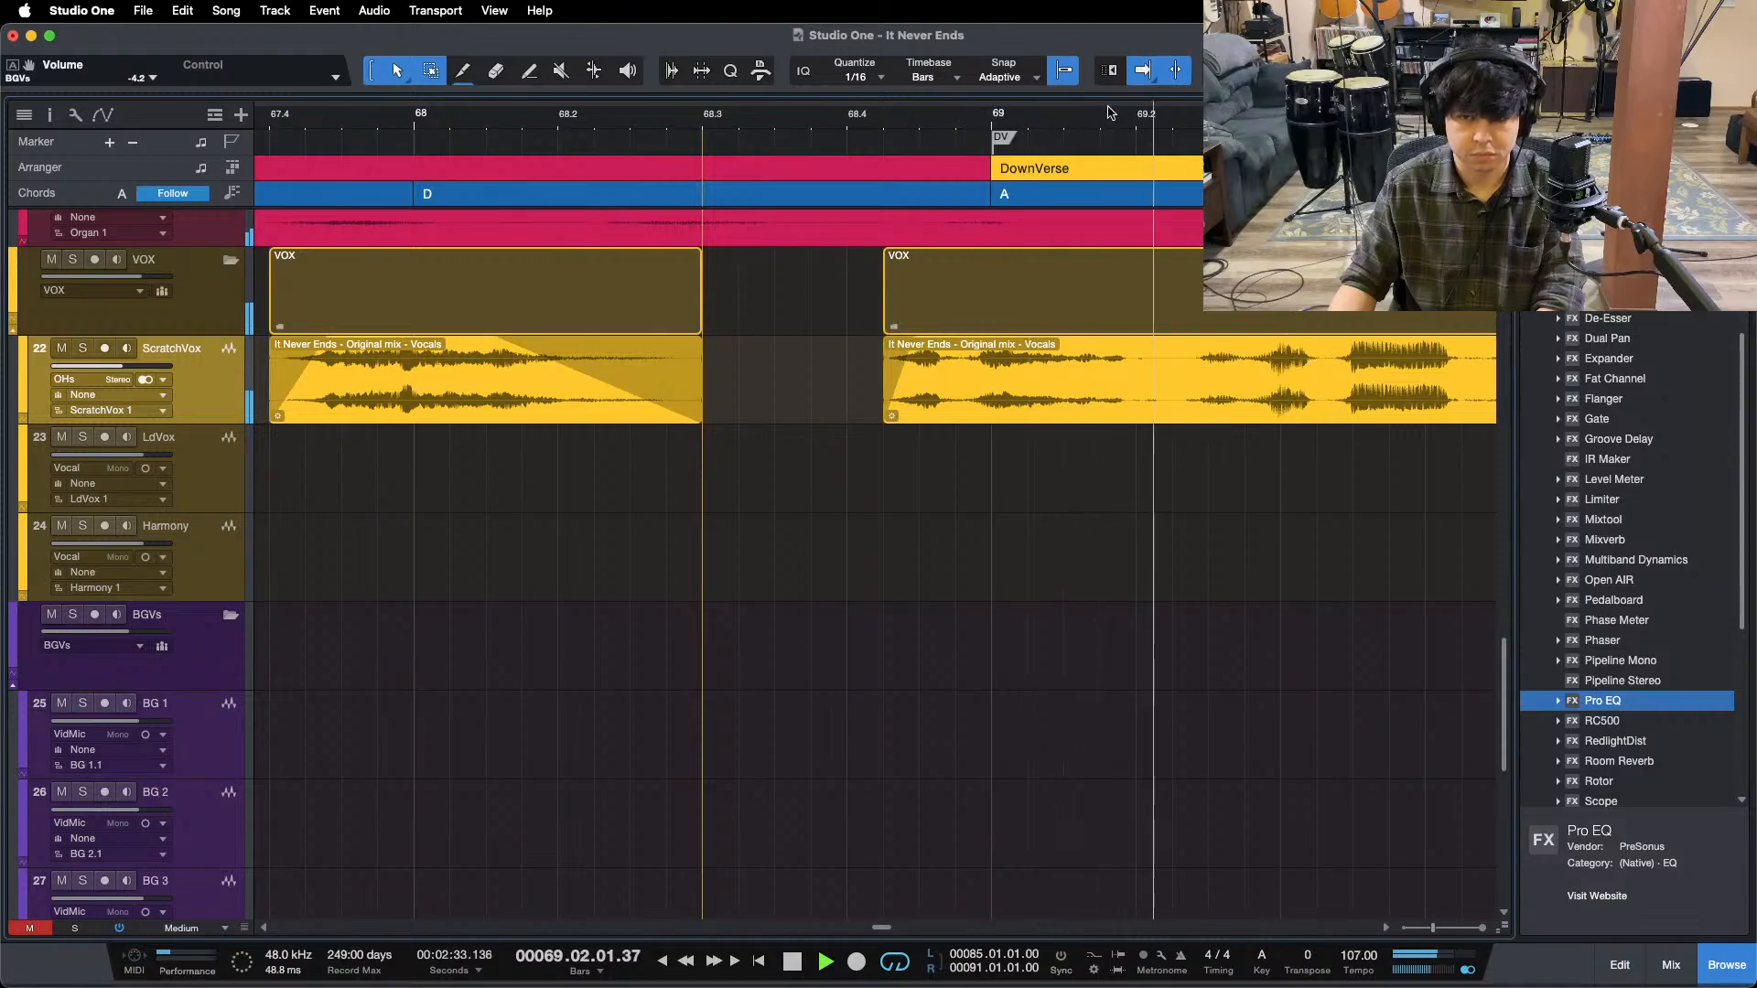
# - Zoom out to the whole song, play from bar 28 before the first Chorus, and show the mix console
pyautogui.hotkey('shift', 'f')
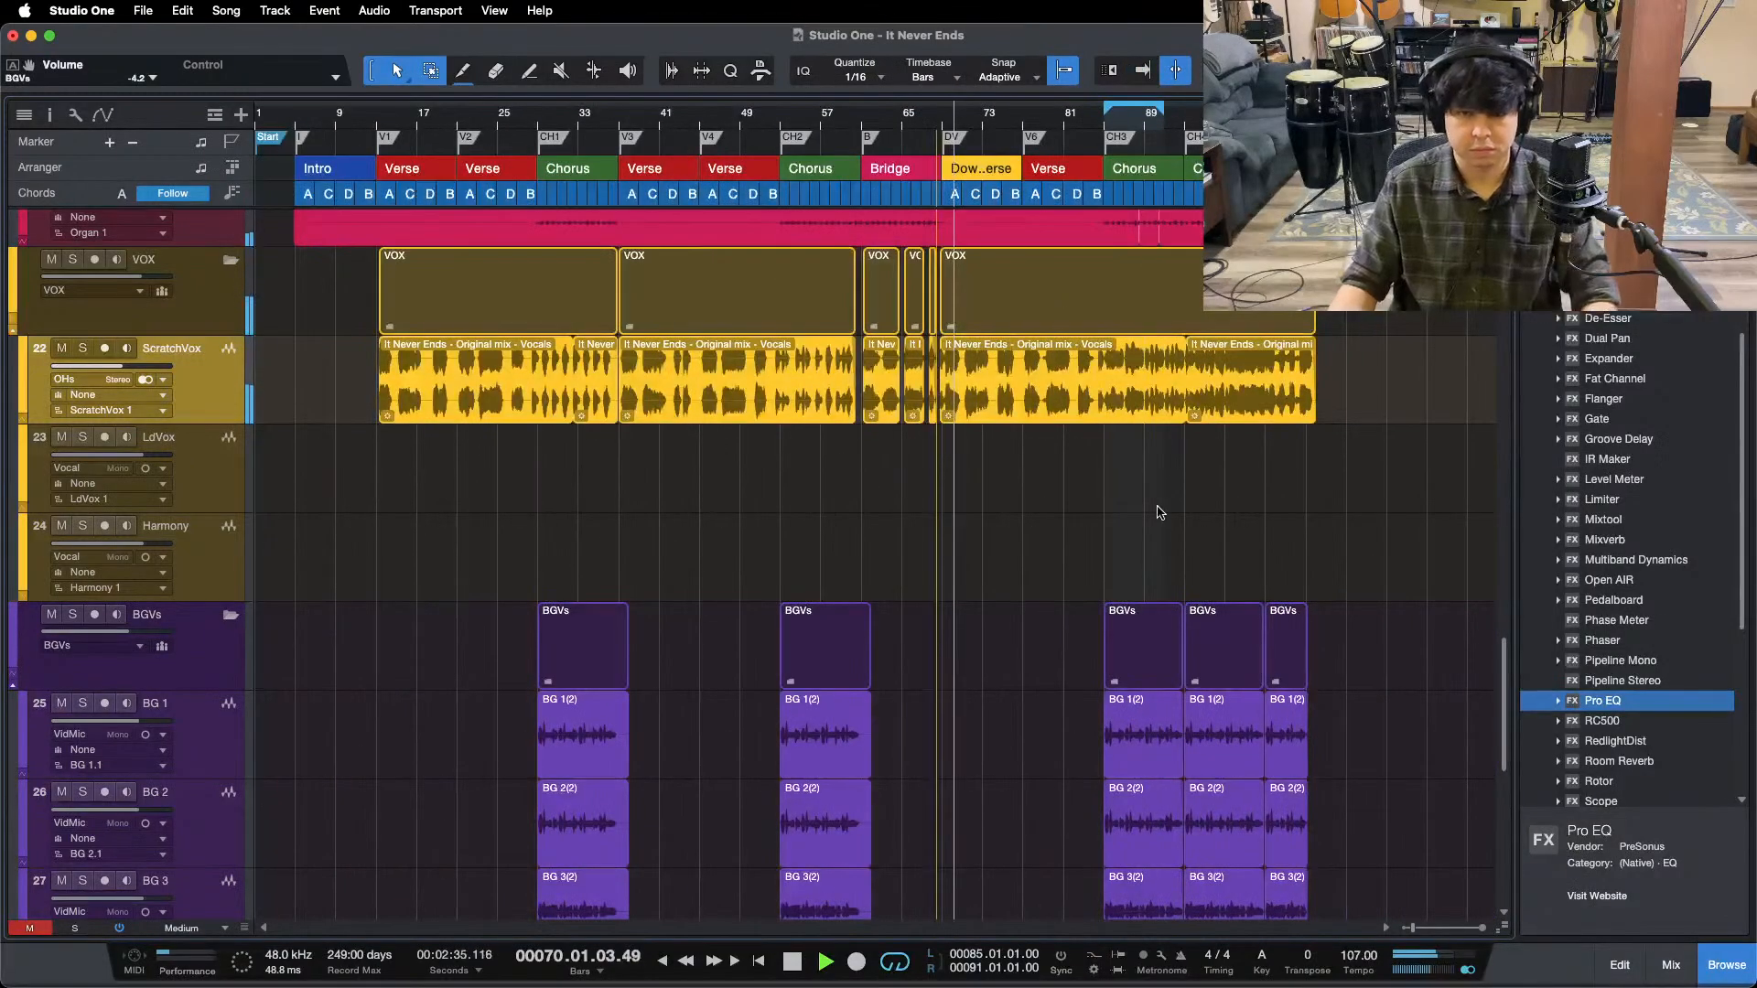
pyautogui.press('f')
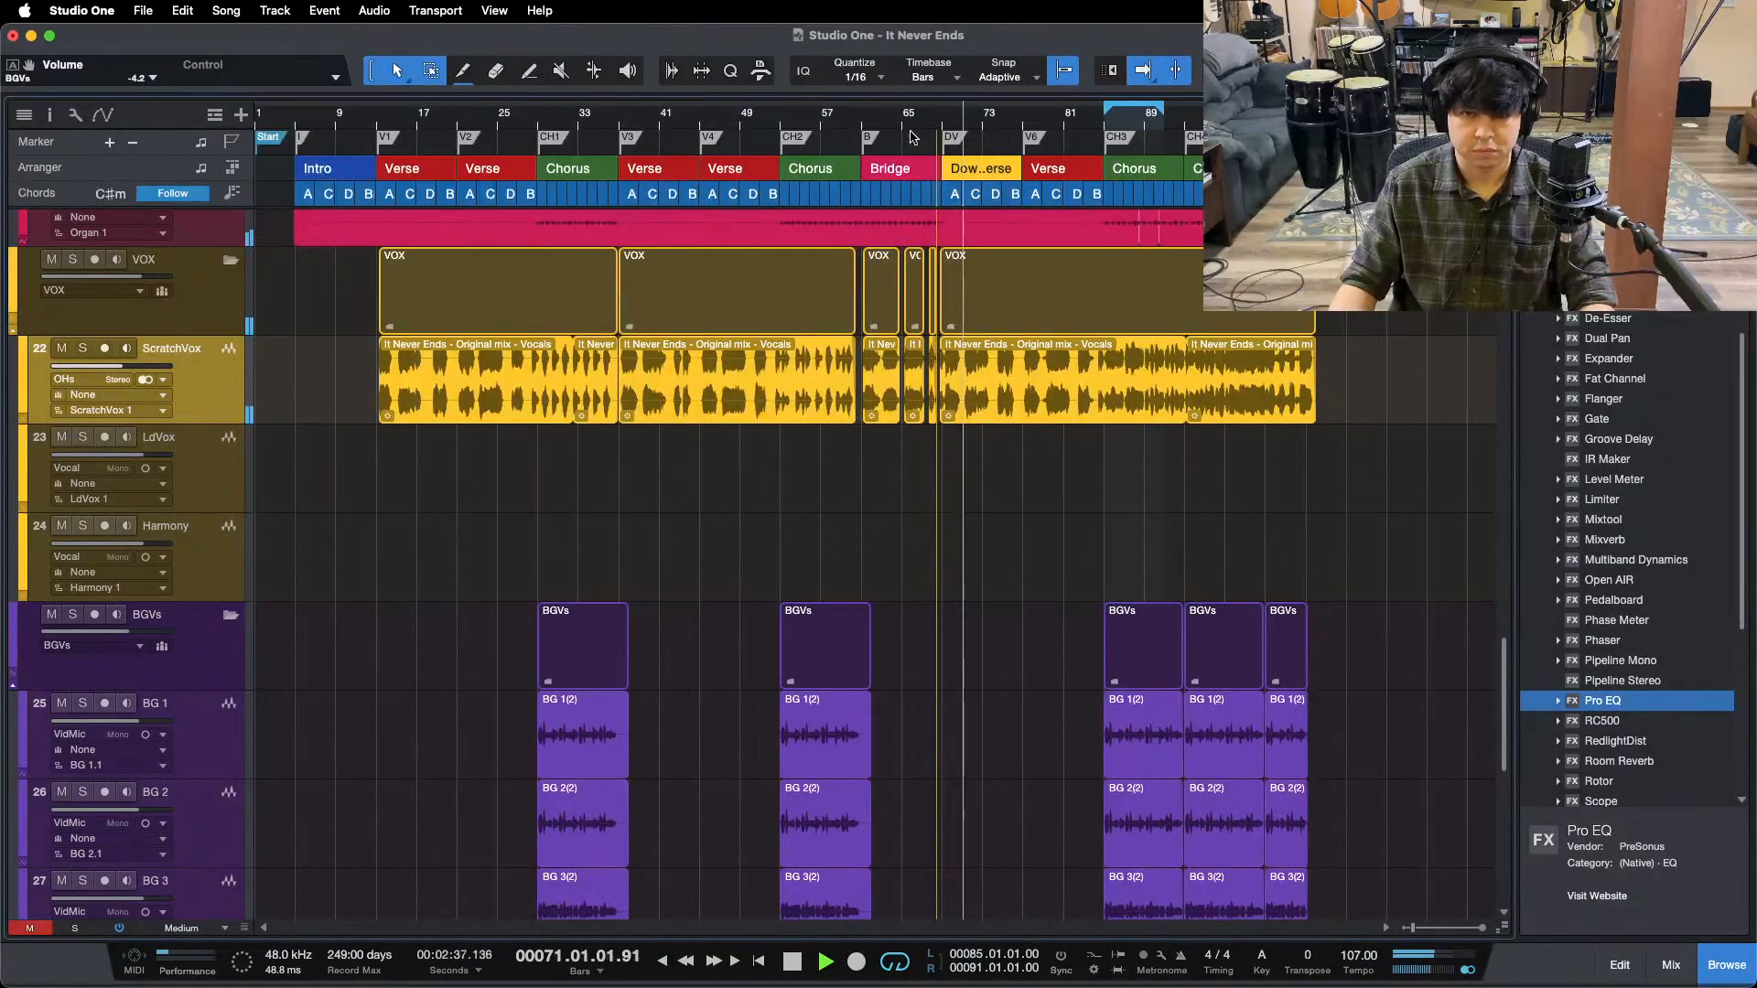
pyautogui.click(528, 125)
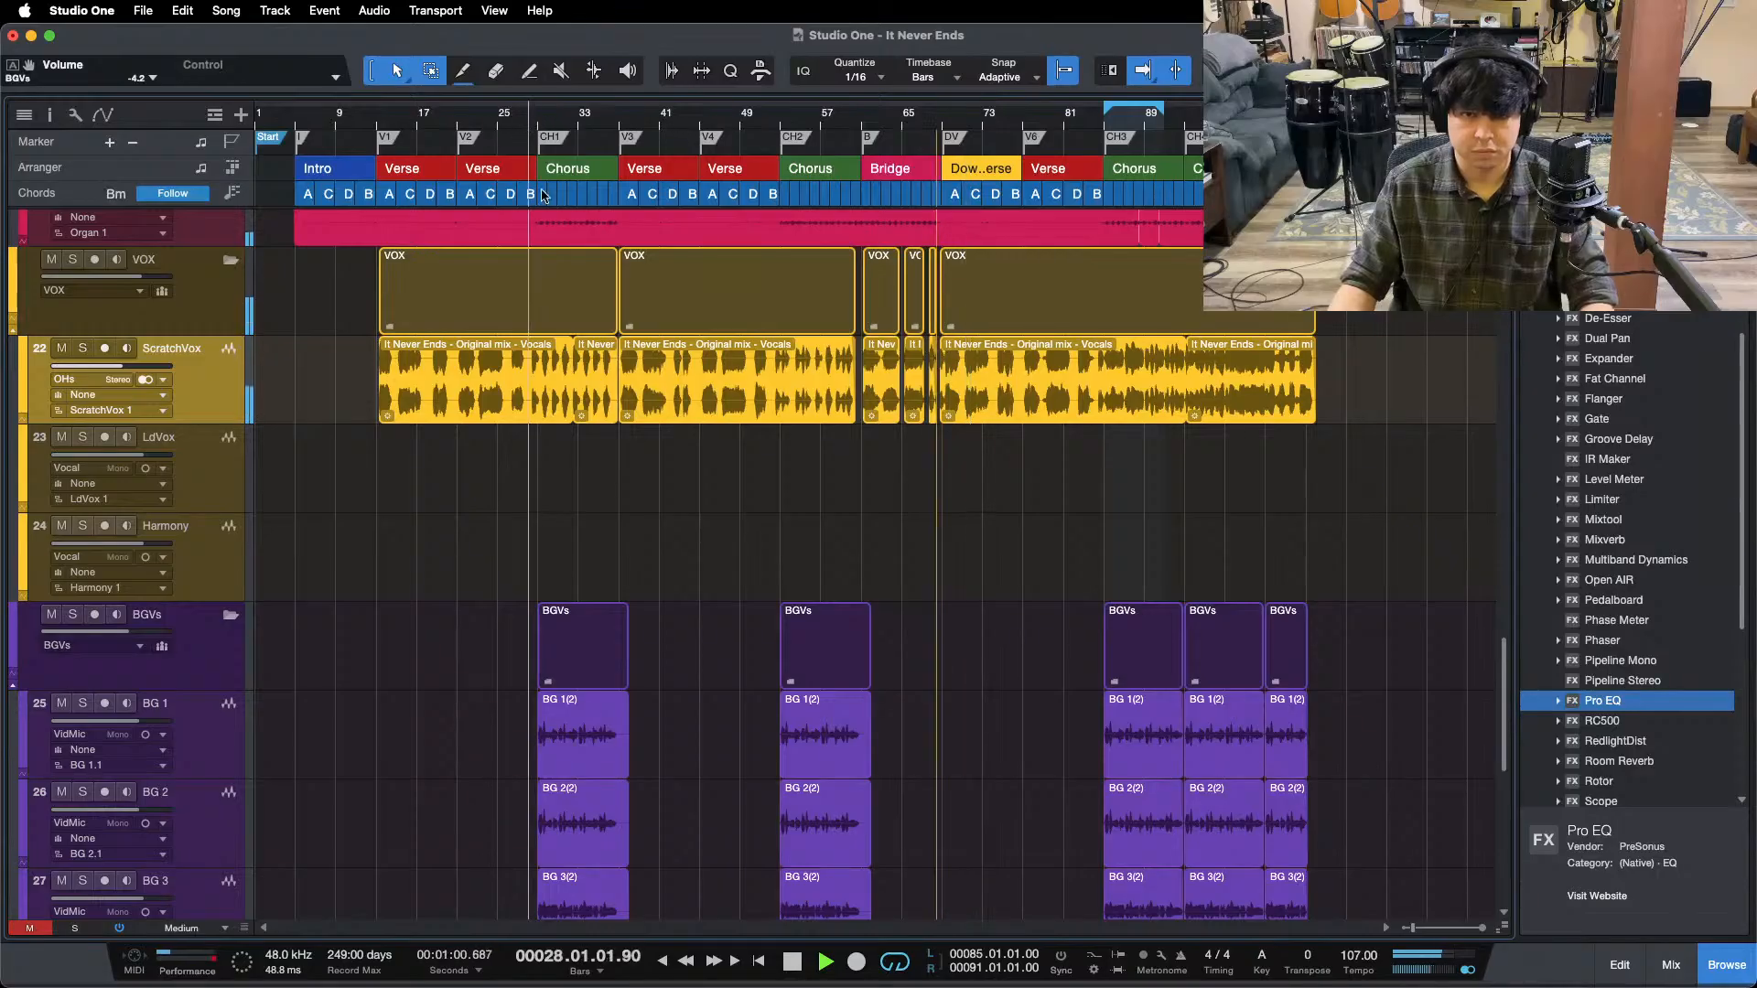
pyautogui.press('F3')
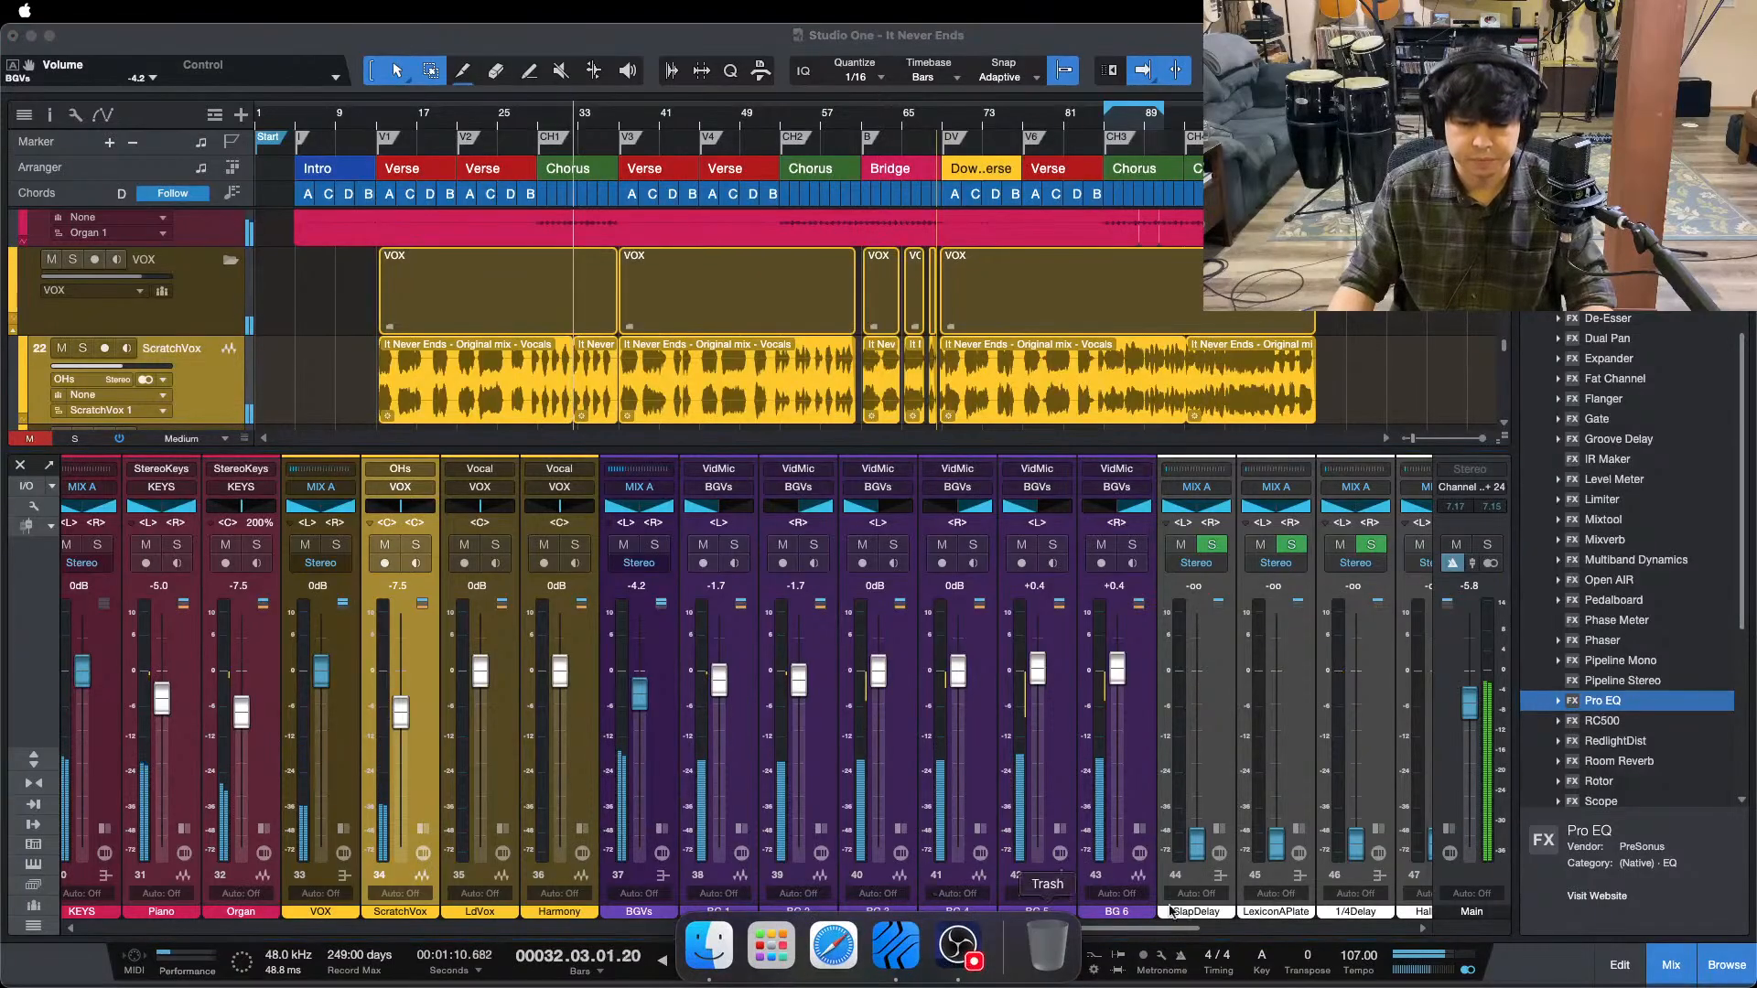
pyautogui.click(1717, 882)
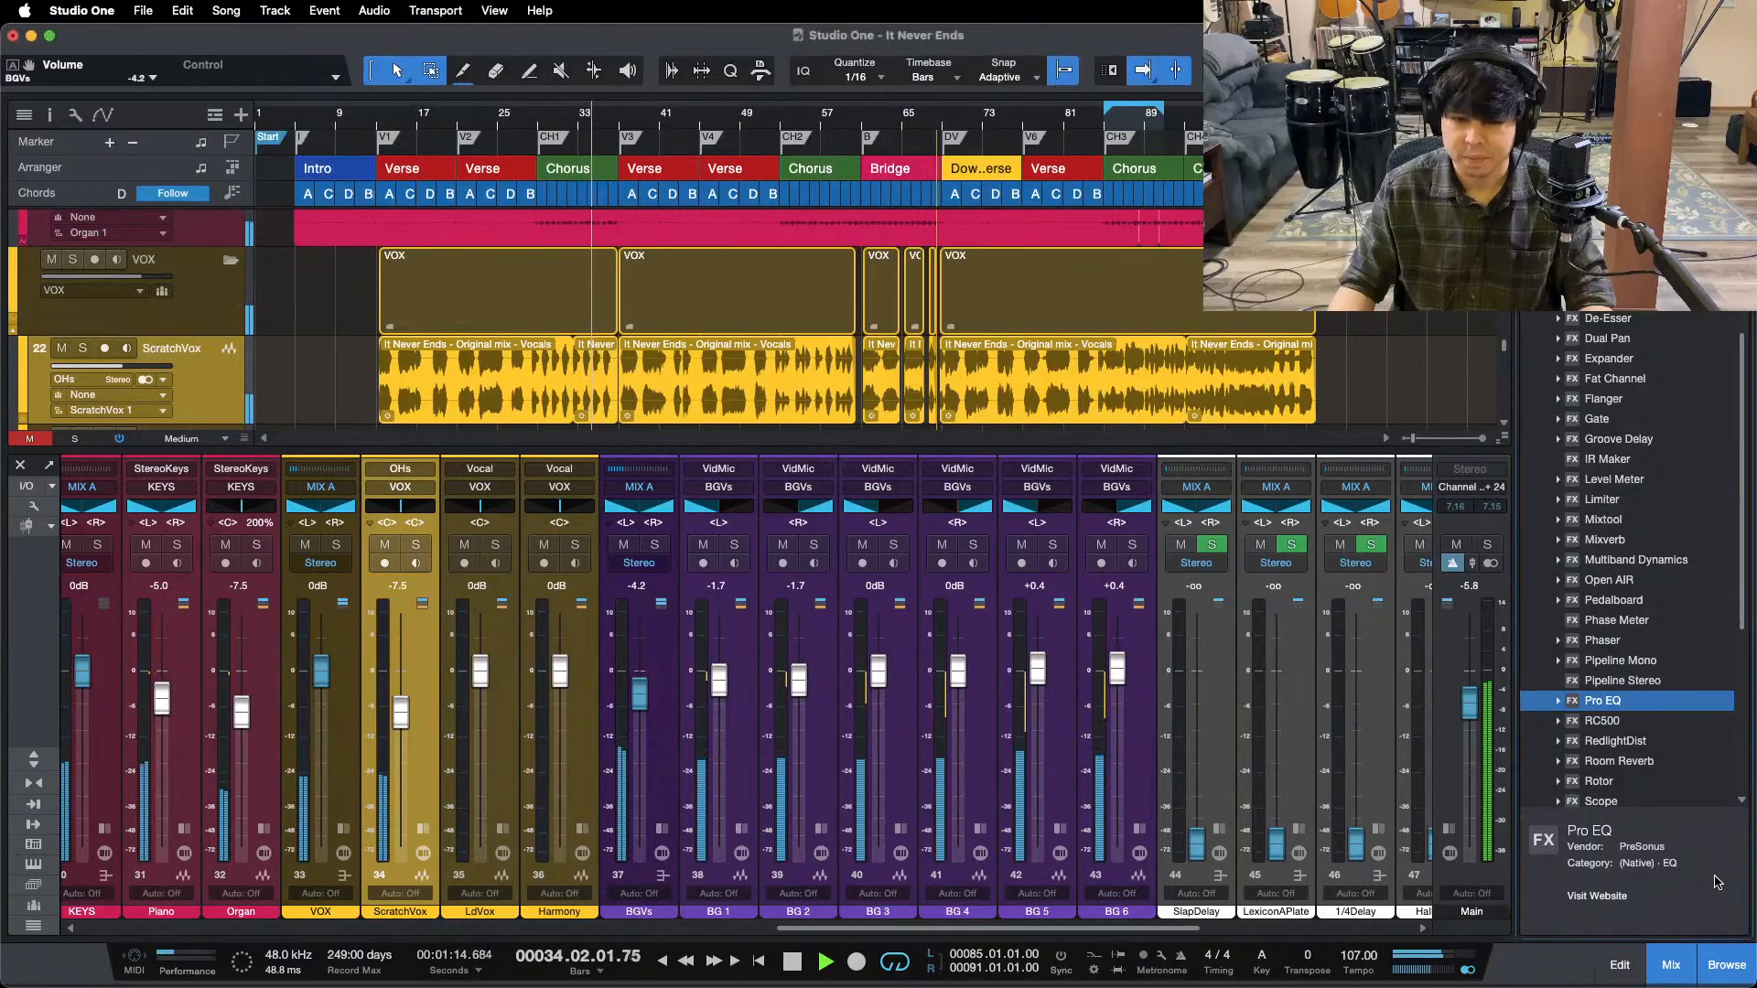
pyautogui.moveTo(1098, 943)
pyautogui.click(951, 956)
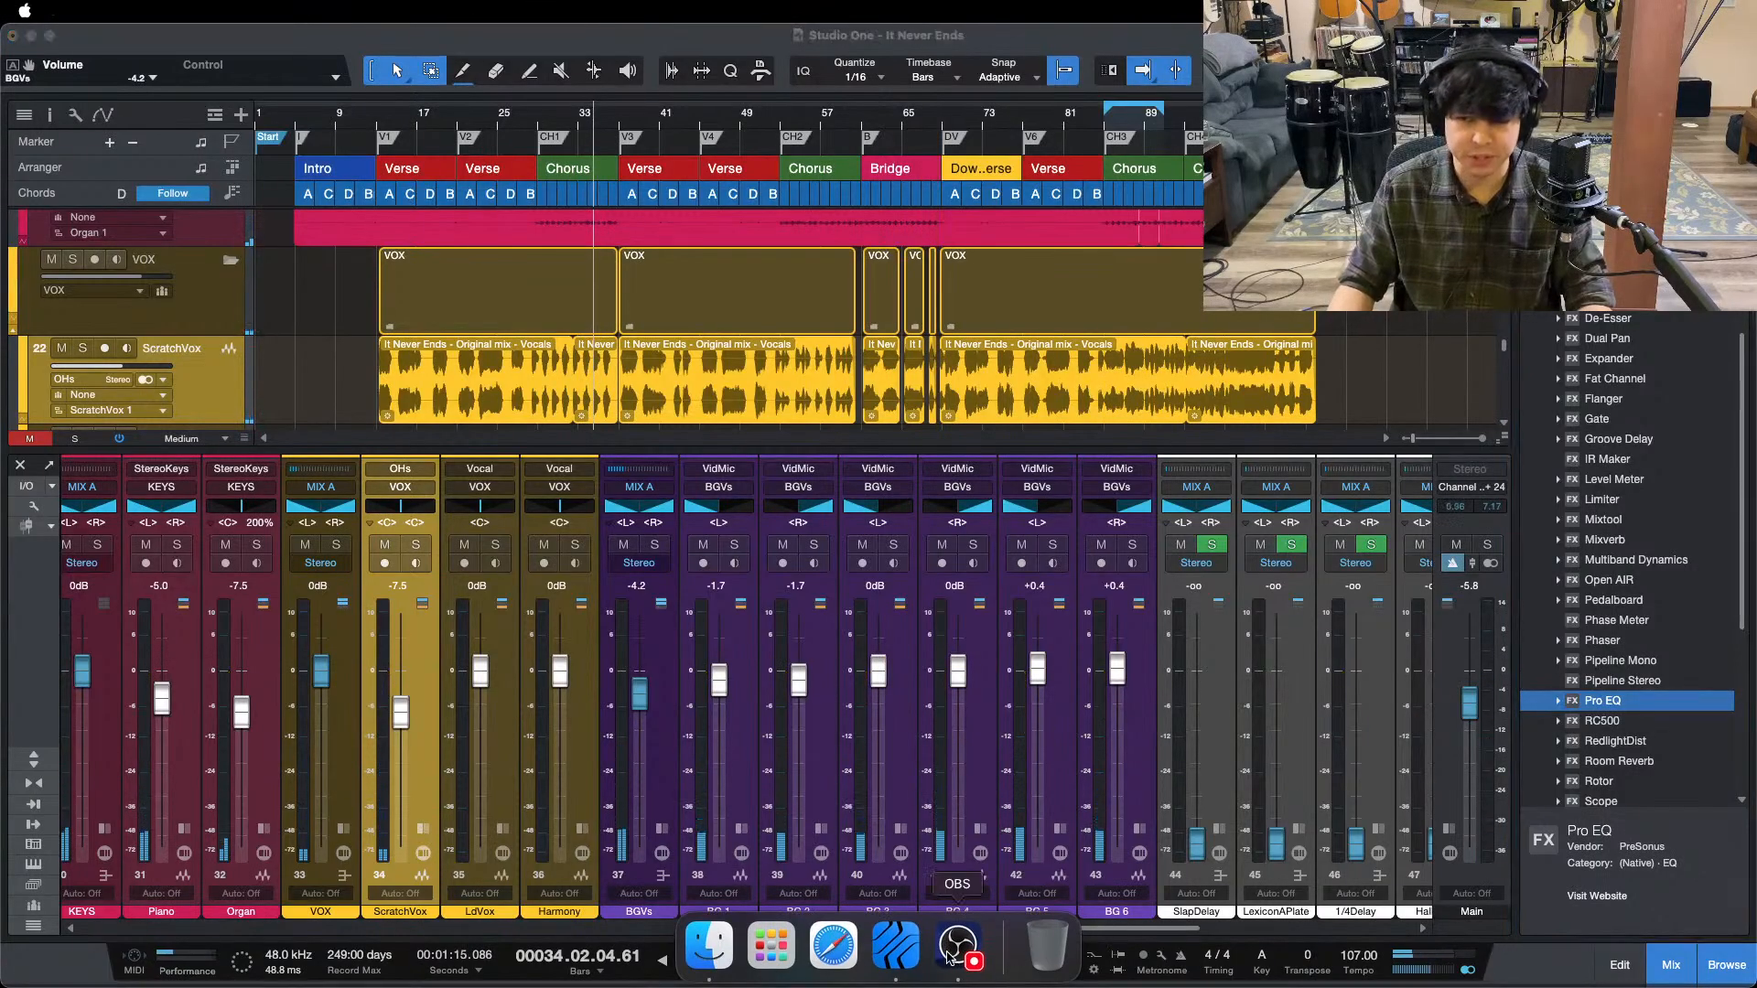
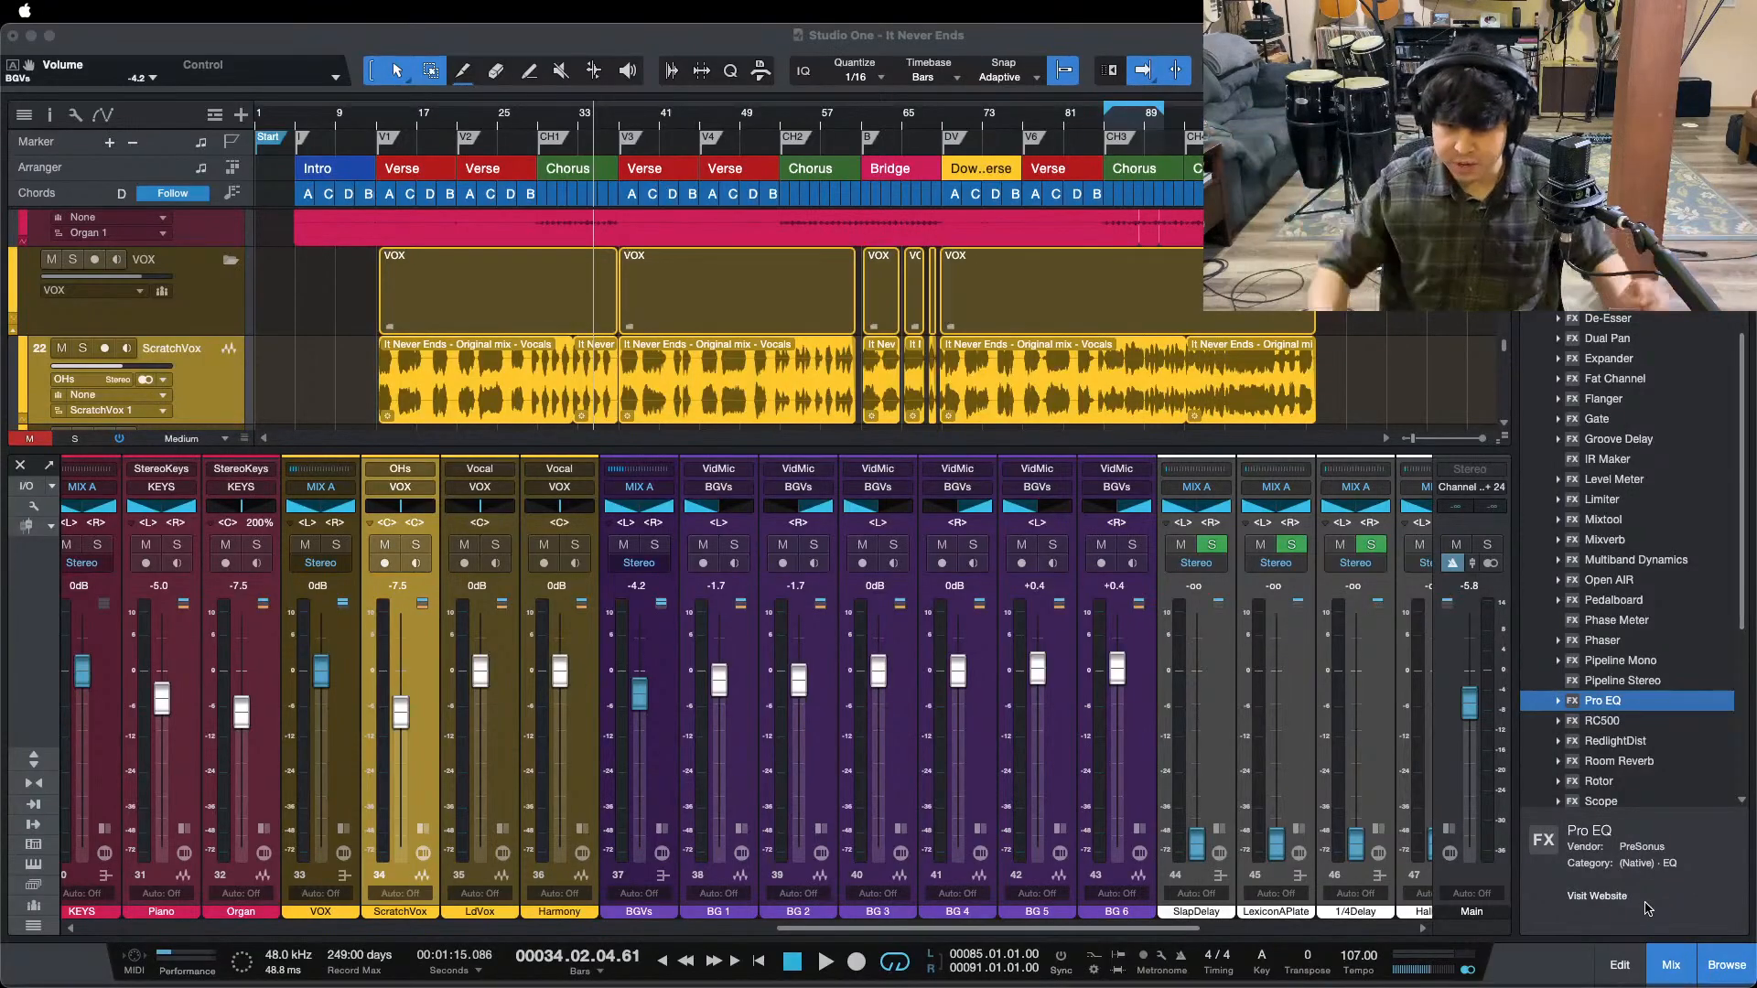
pyautogui.click(1680, 894)
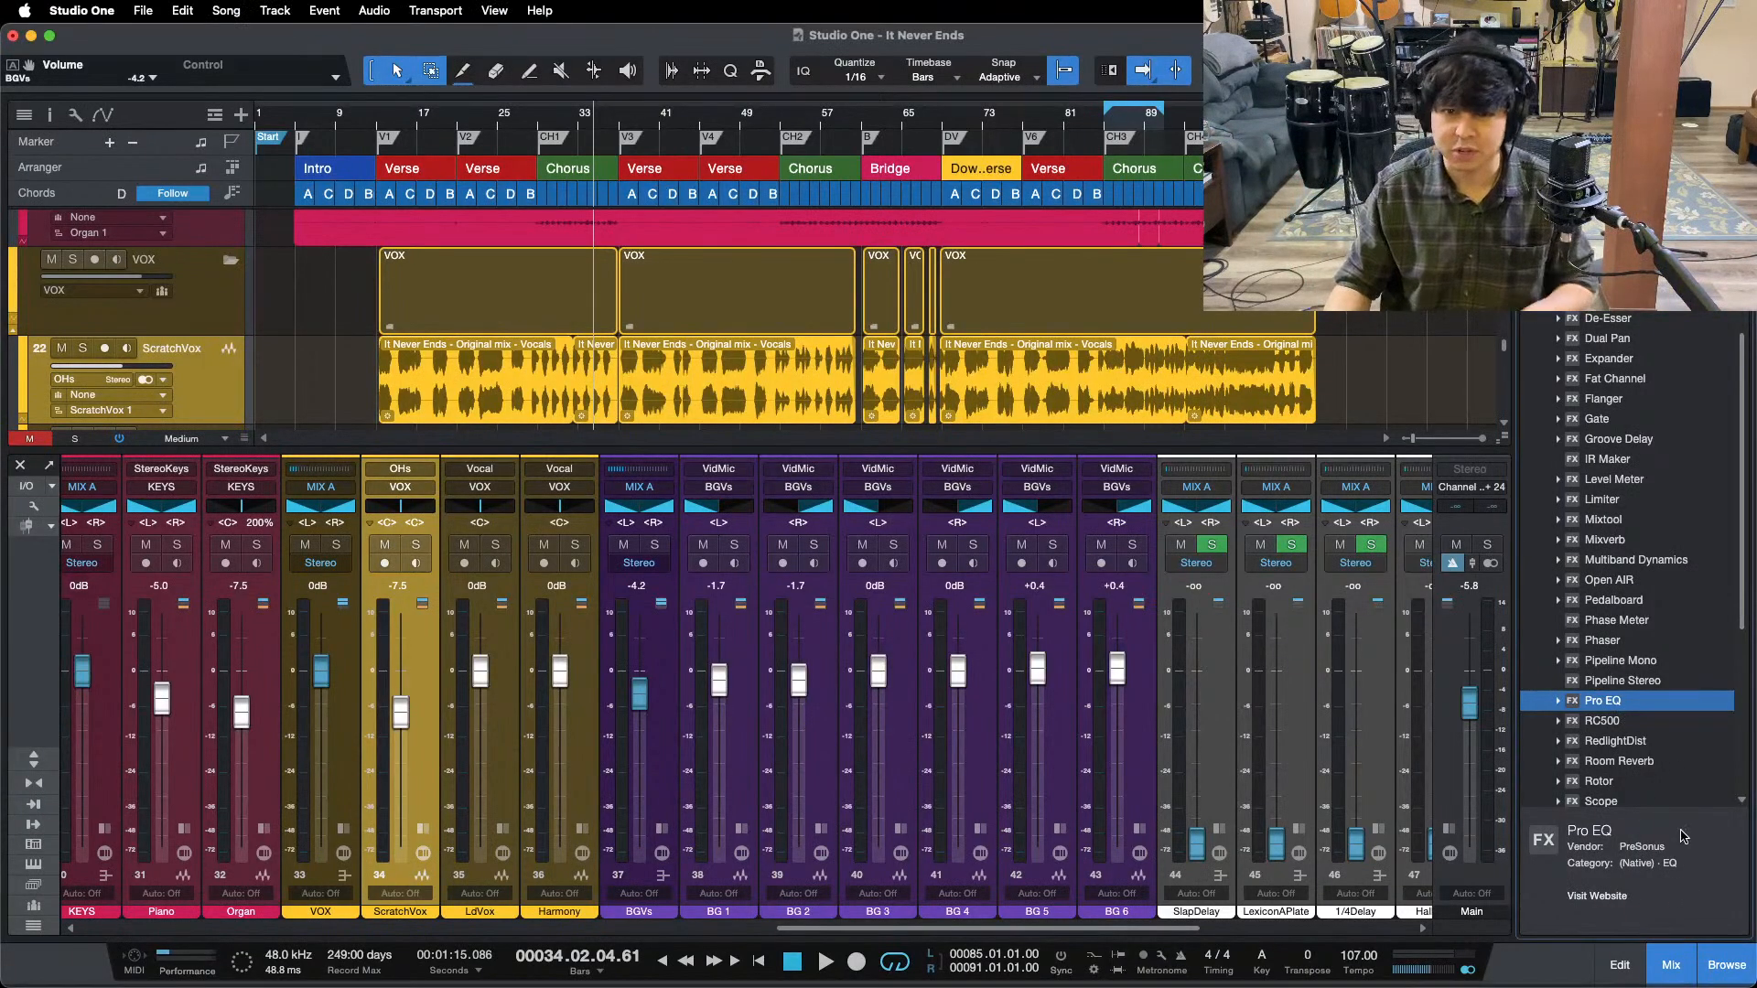
# - Restart playback just before the first Chorus and mute the ScratchVox channel
pyautogui.press('space')
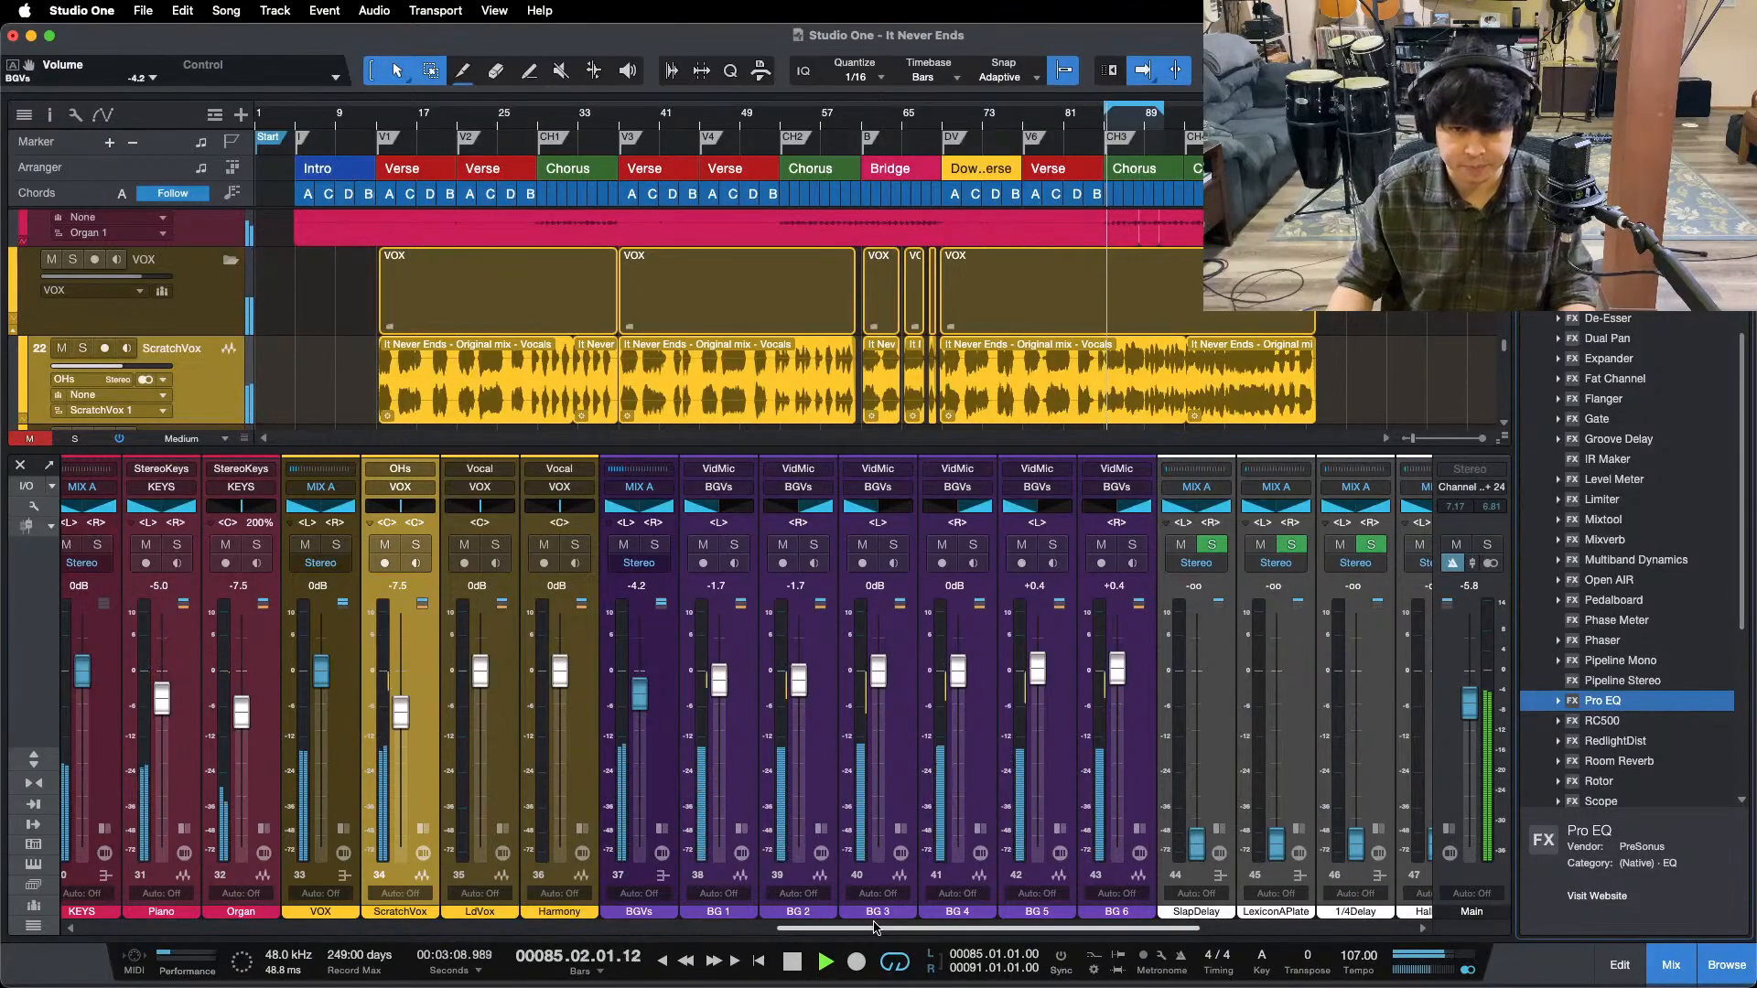
pyautogui.moveTo(874, 928)
pyautogui.mouseDown()
pyautogui.moveTo(858, 929)
pyautogui.moveTo(877, 929)
pyautogui.mouseUp()
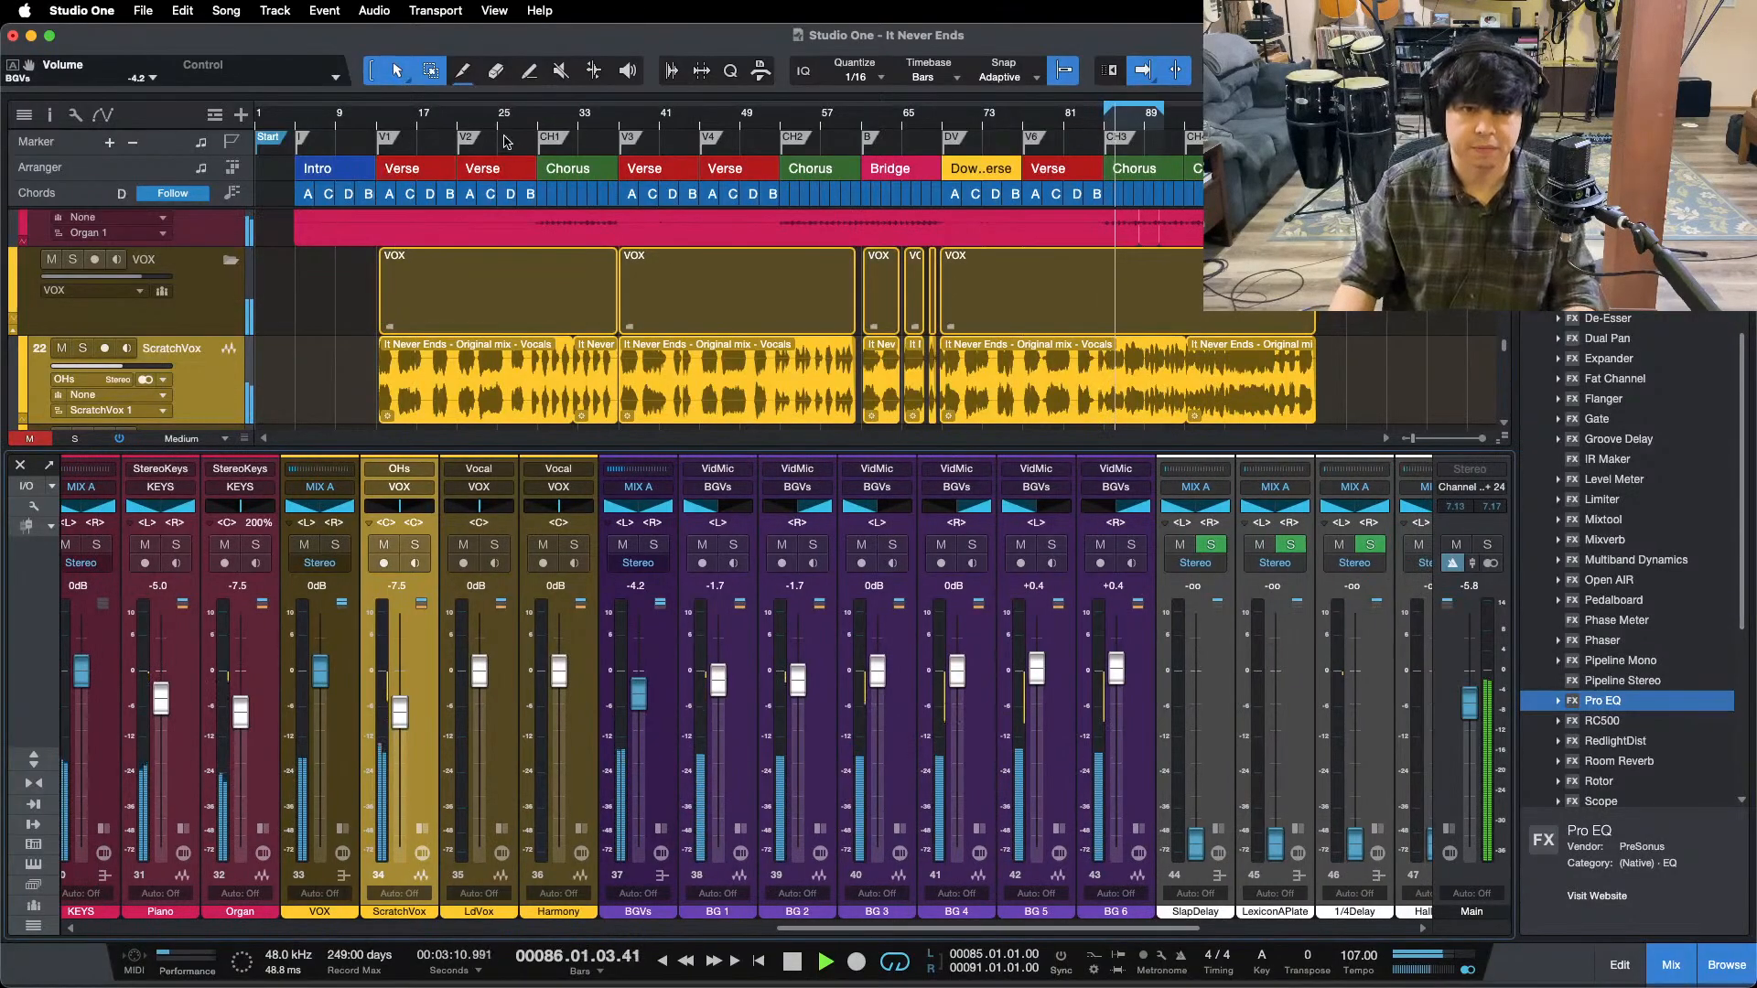
pyautogui.click(526, 119)
pyautogui.click(384, 545)
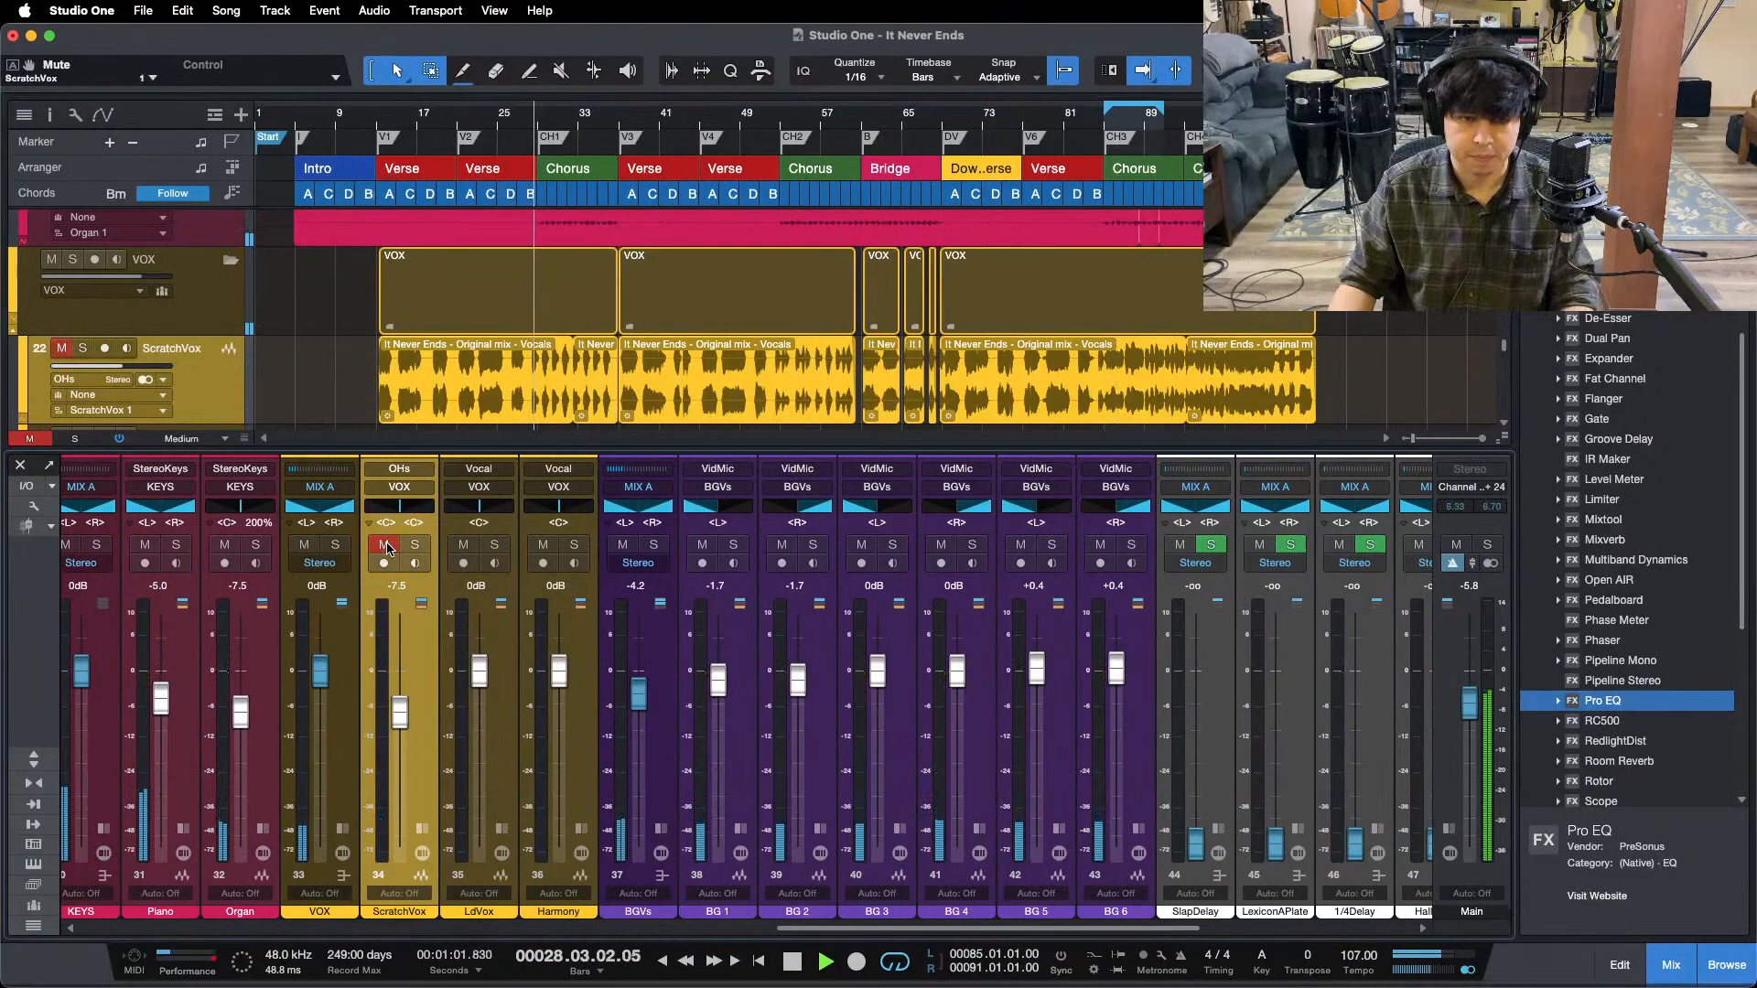
# - Lower the BGVs group to -4.6 dB and raise the FlatPlateVerb return to -11.7 dB while the Chorus plays
pyautogui.hscroll(10, 830, 838)
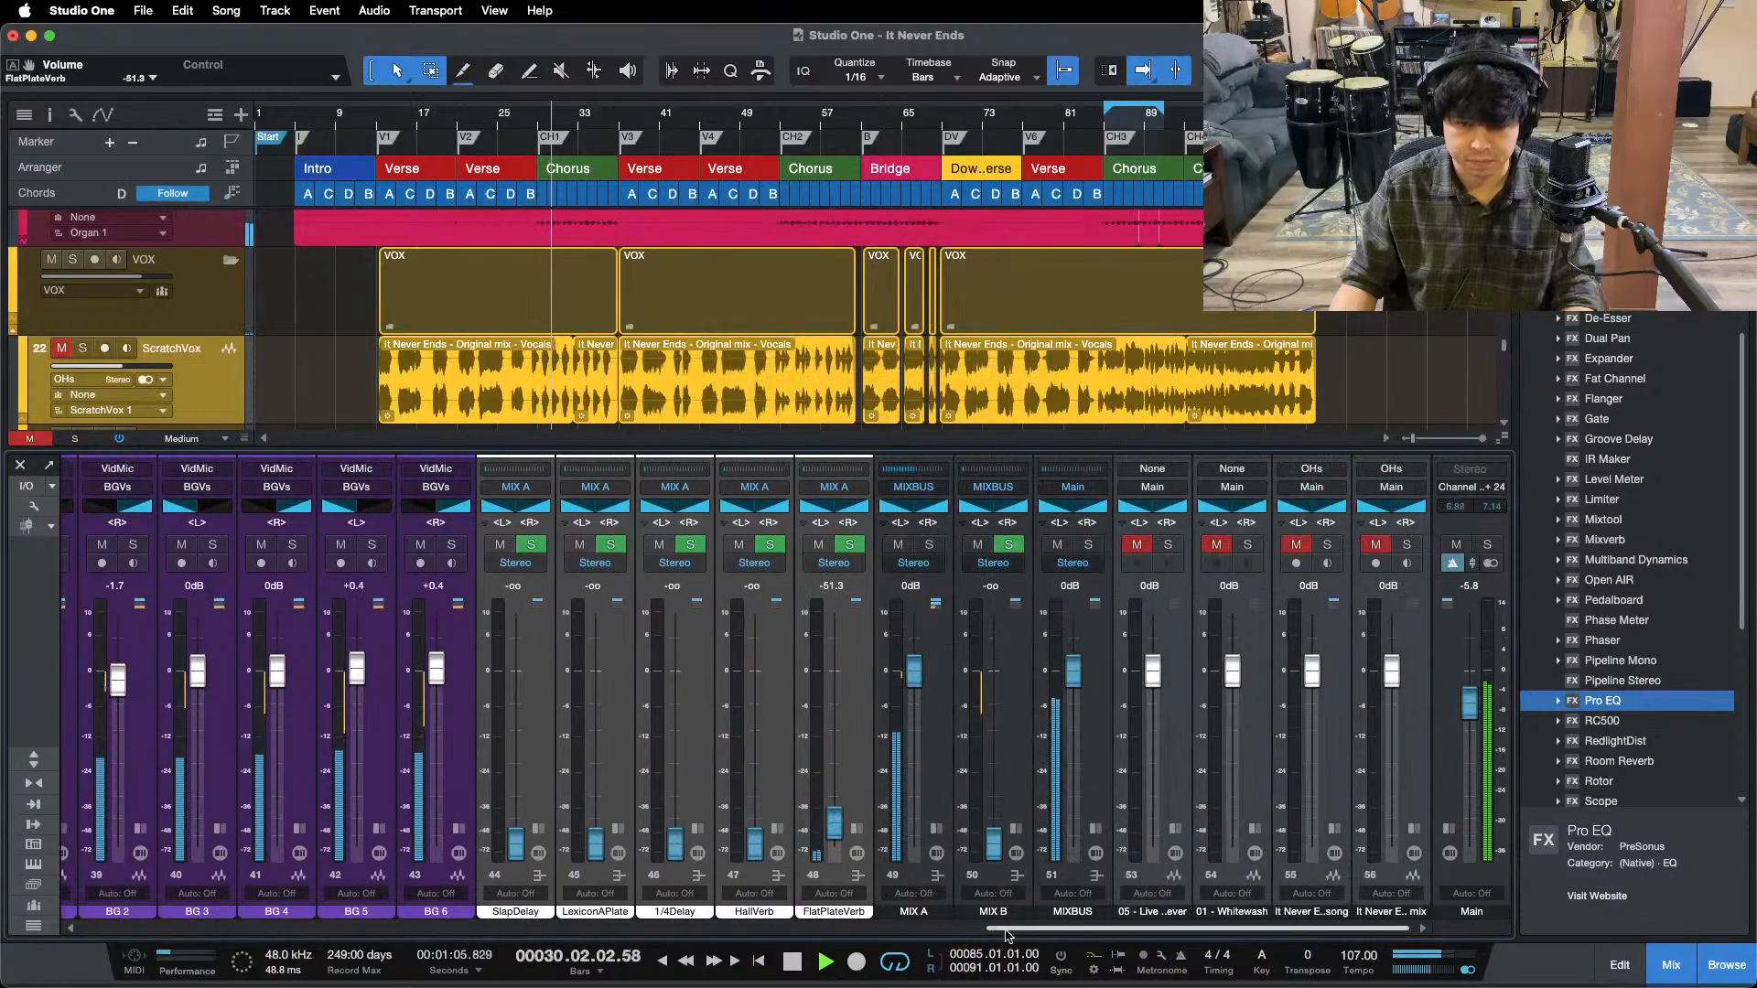
pyautogui.moveTo(1008, 931); pyautogui.dragTo(912, 929)
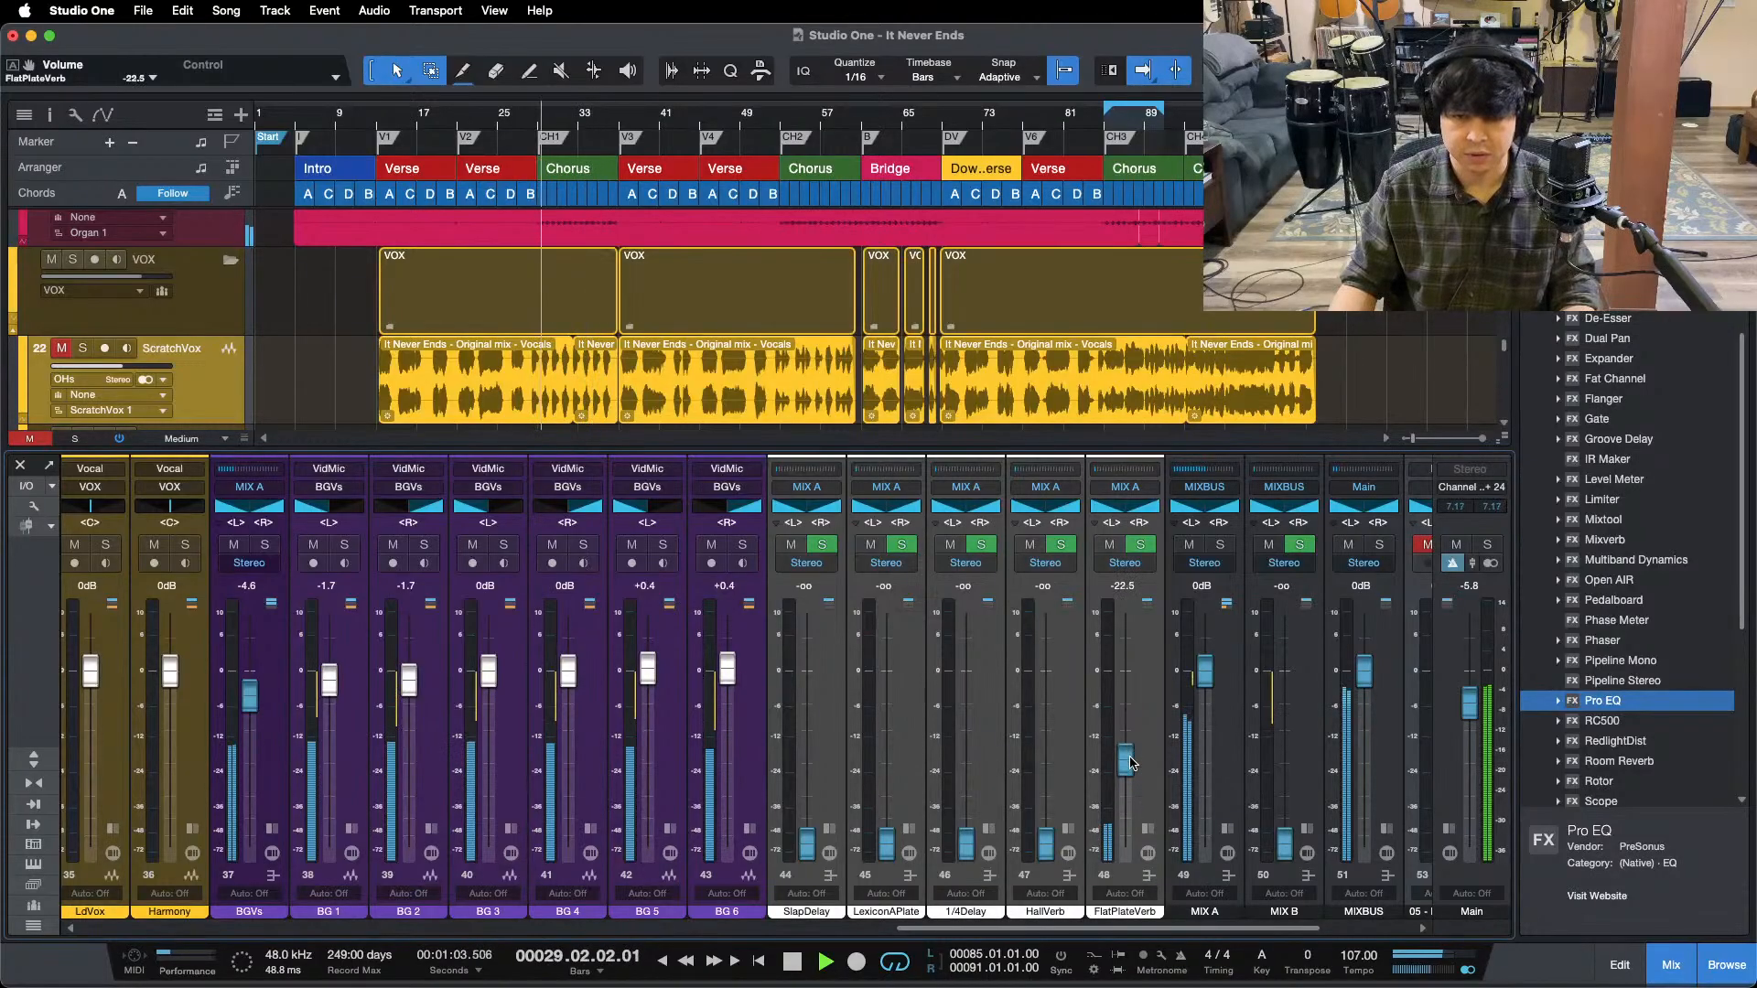
pyautogui.scroll(2, 1132, 763)
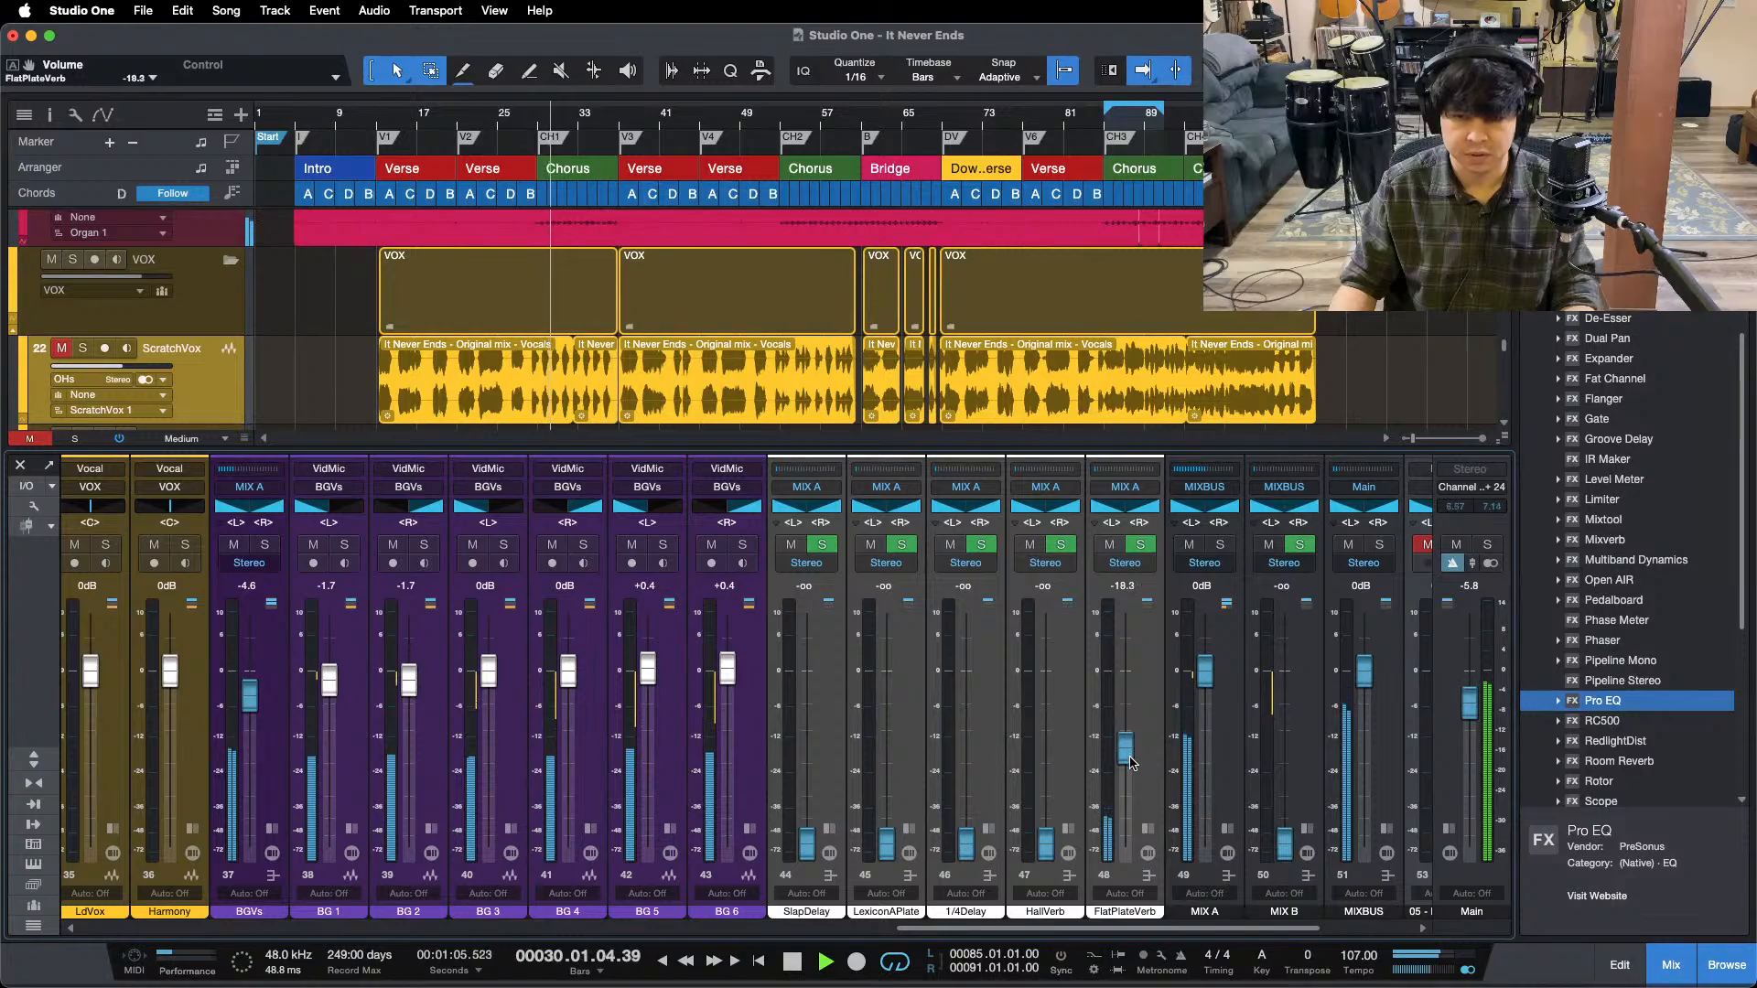
pyautogui.scroll(2, 1132, 762)
pyautogui.scroll(8, 1132, 763)
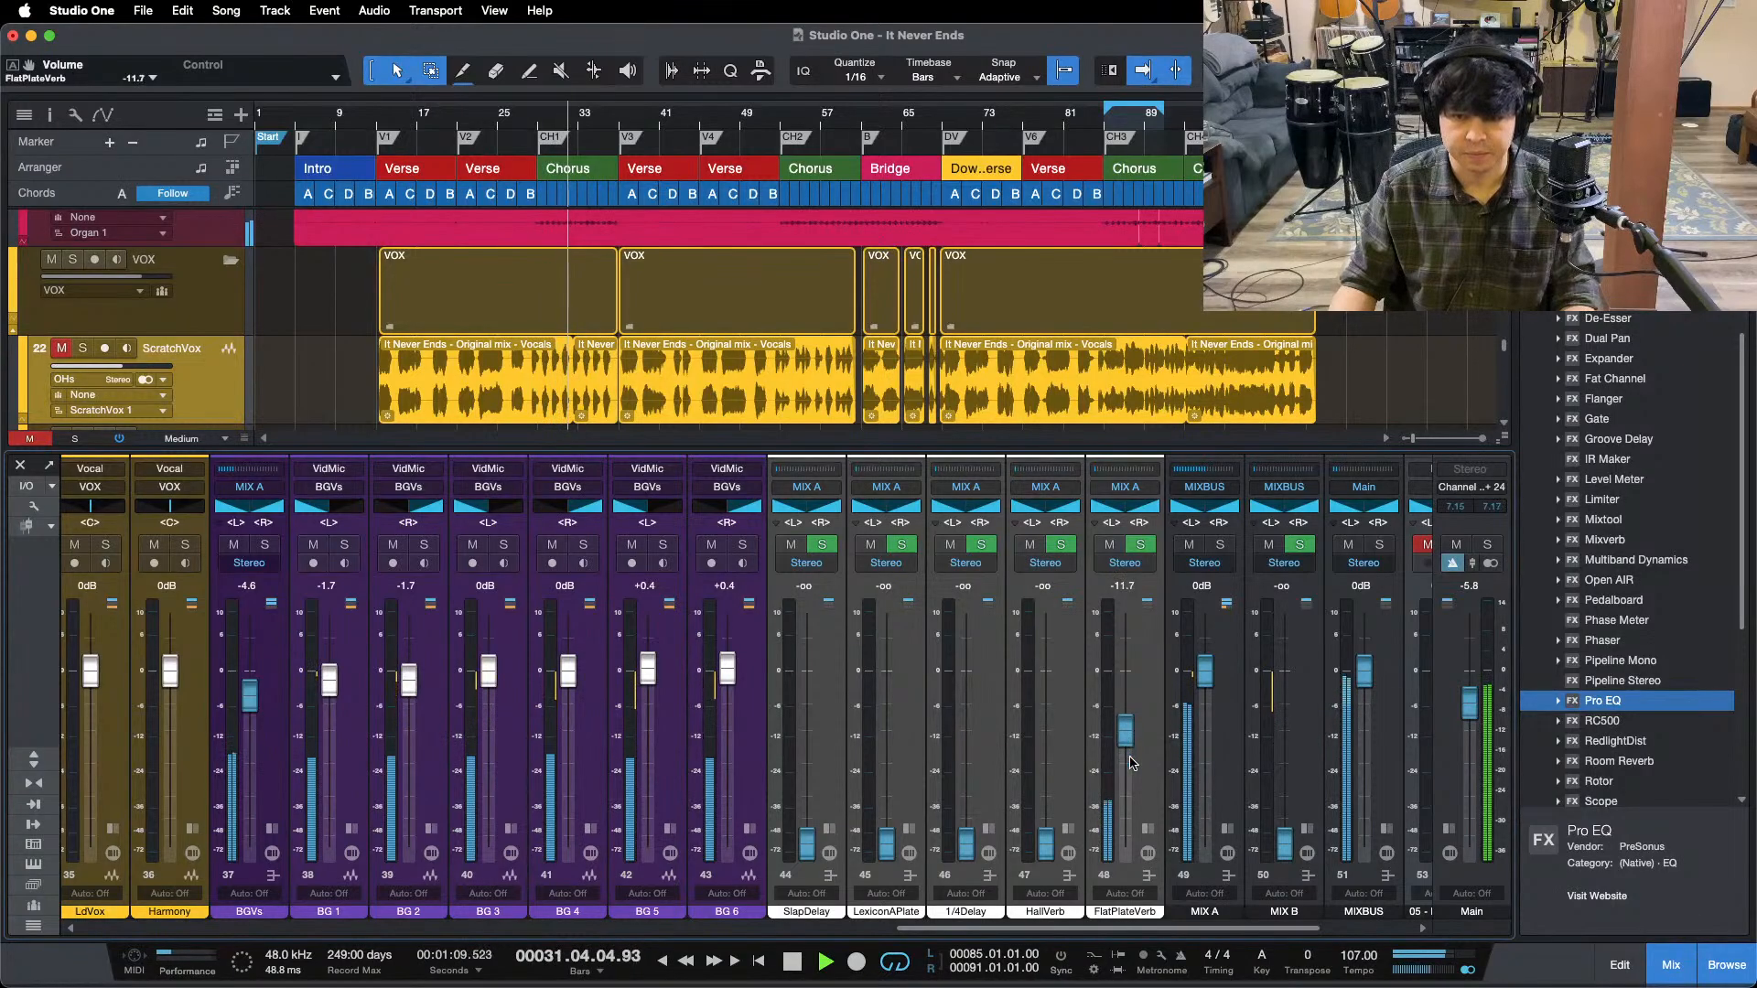
# - Expand the FlatPlateVerb channel to show its inserts and raise its level to -10.8 dB
pyautogui.click(1147, 826)
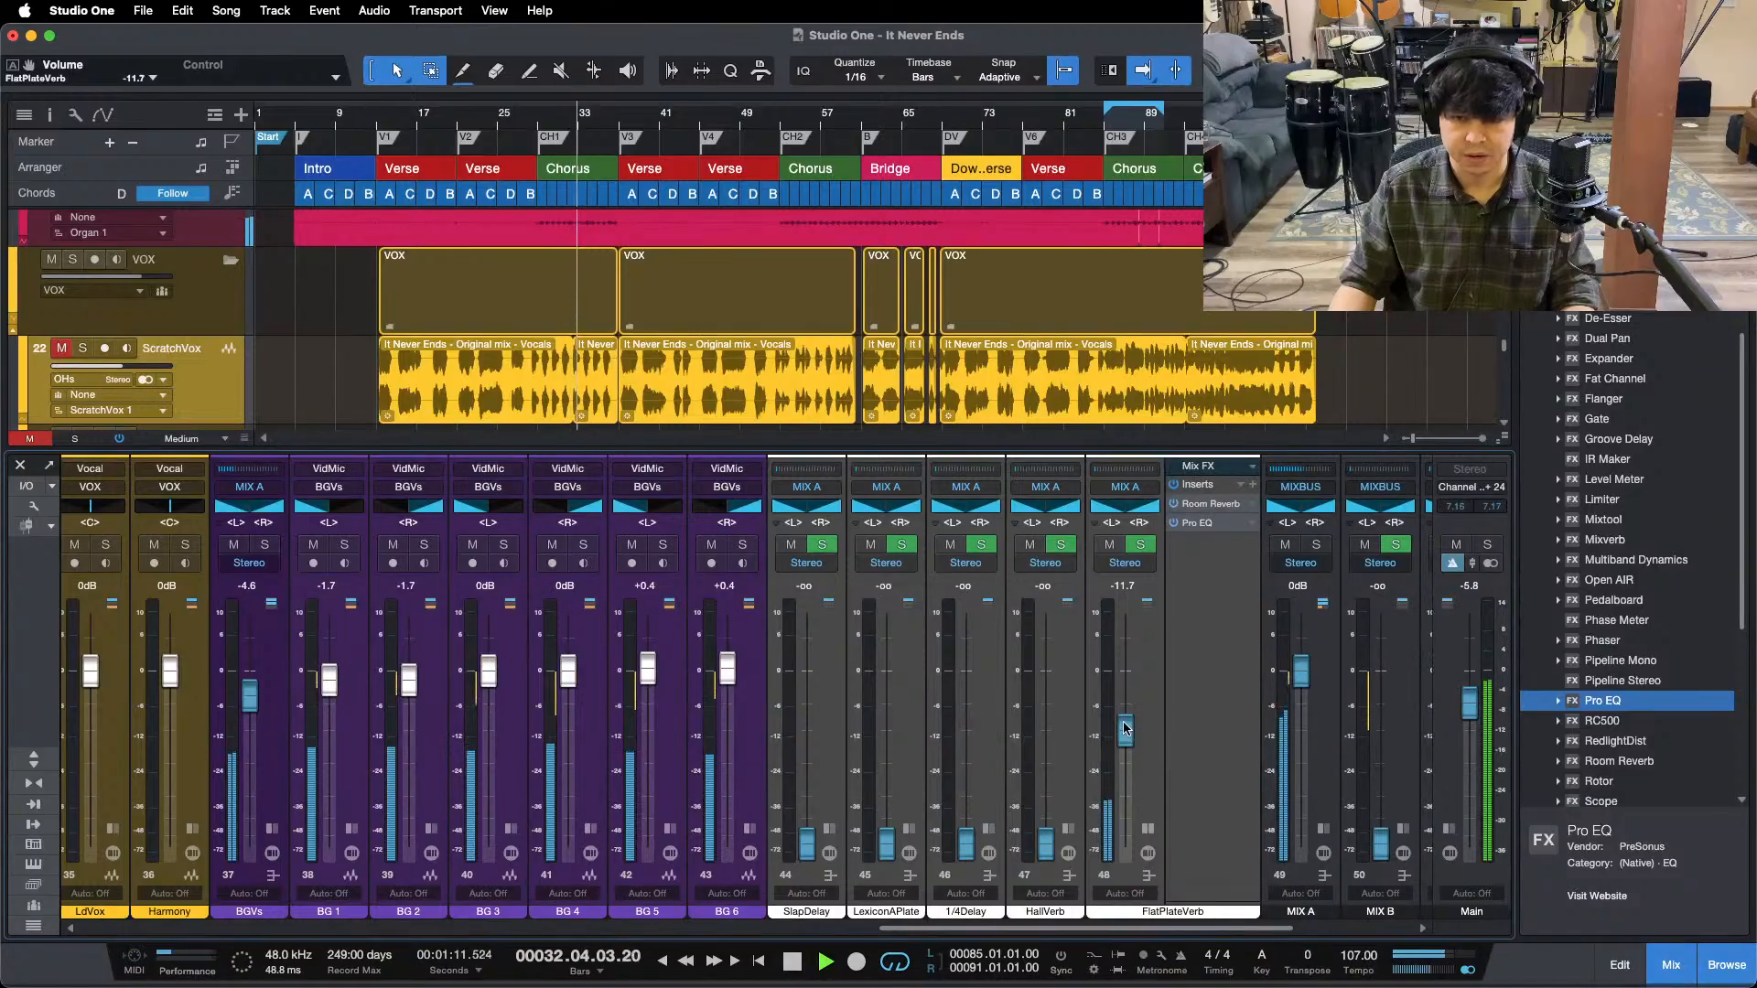
pyautogui.scroll(2, 1125, 729)
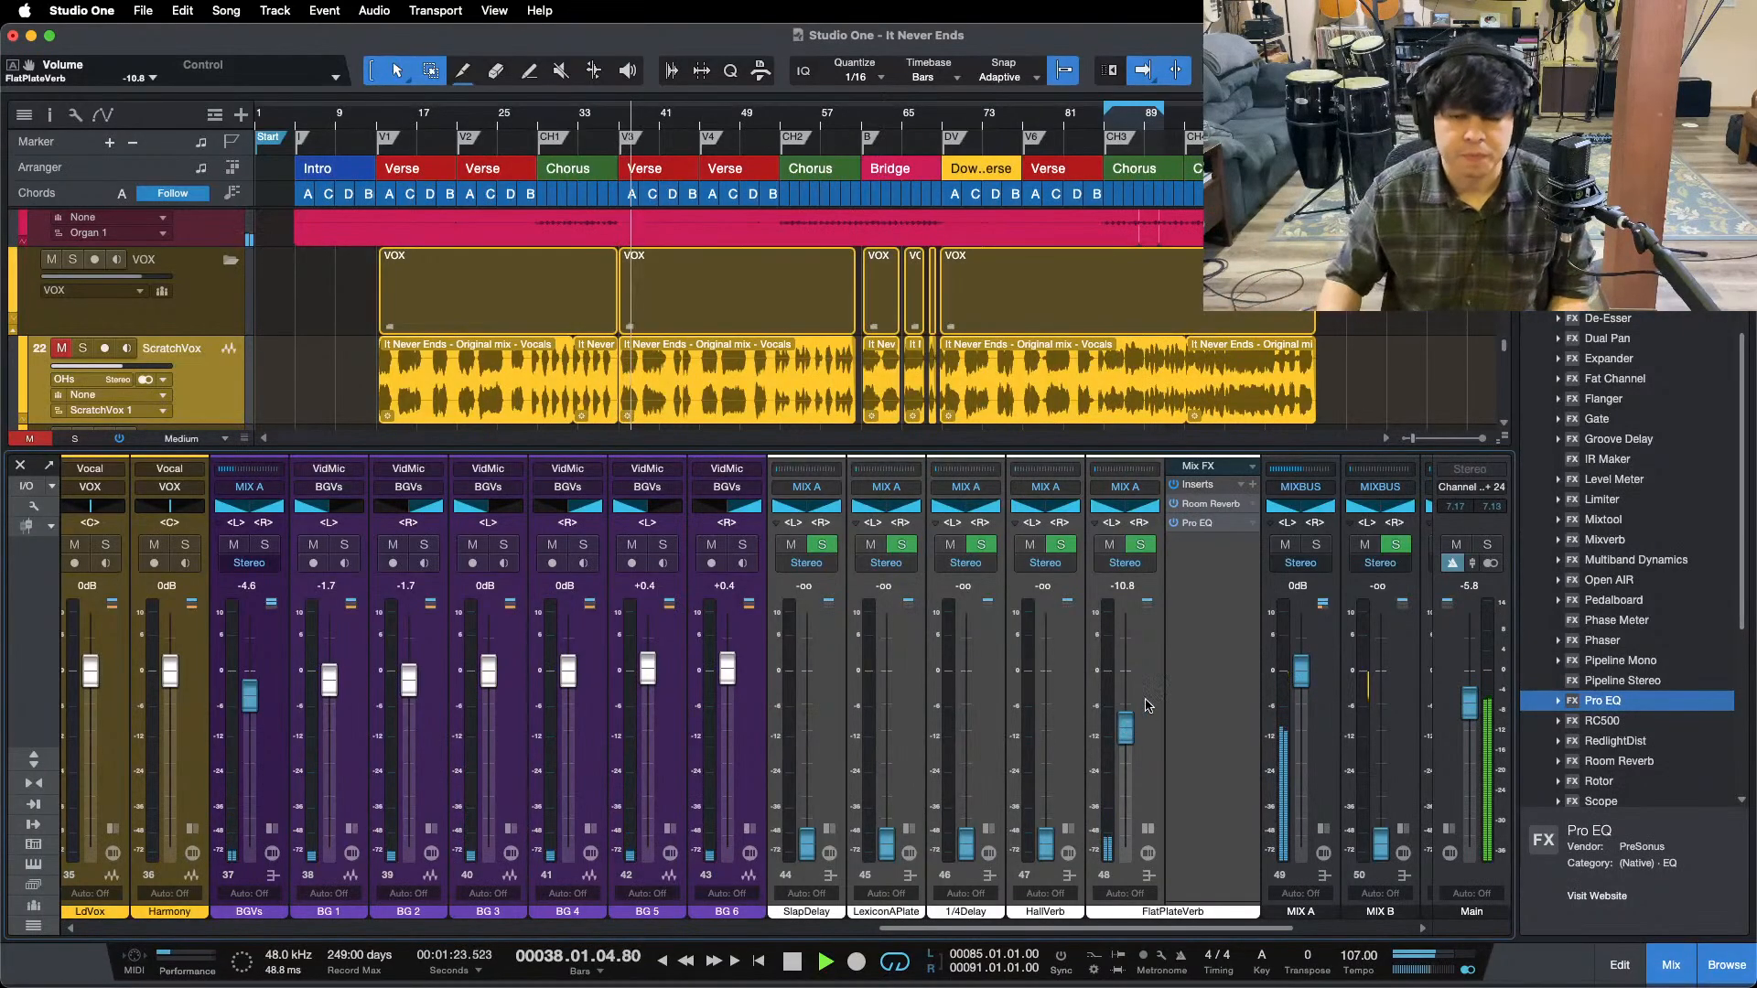
pyautogui.hscroll(-3, 1000, 840)
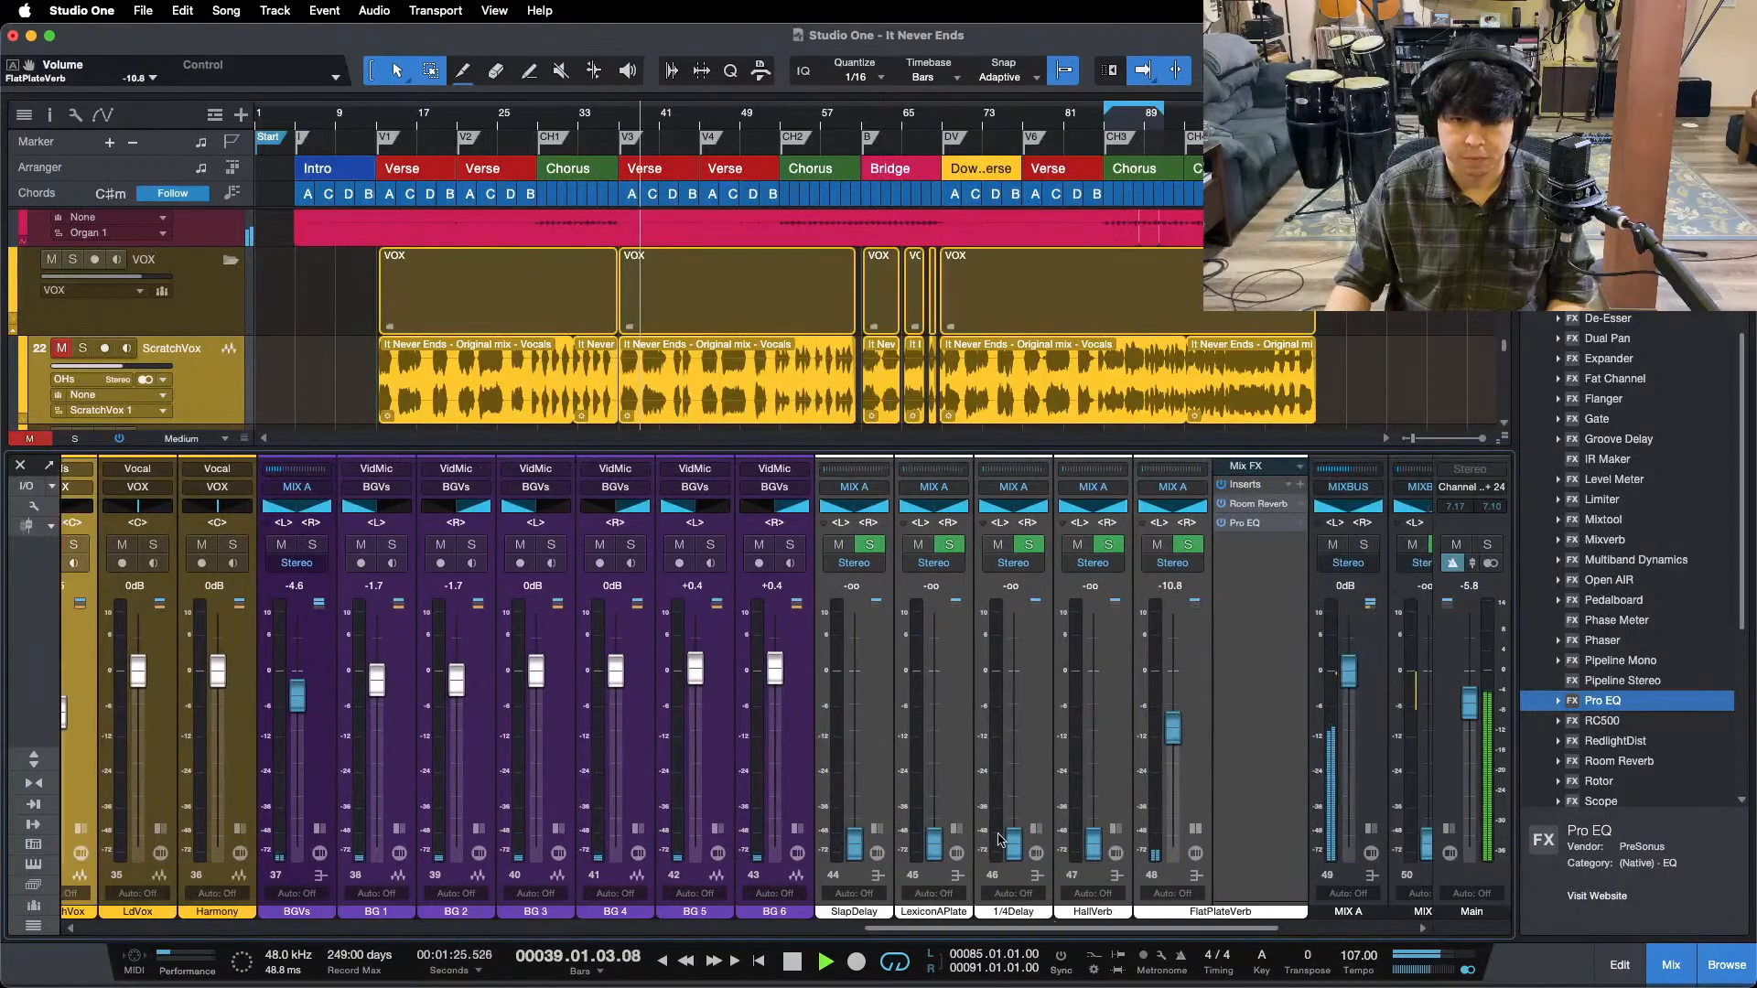
# - Raise the FlatPlateVerb return to -10.0 dB while replaying the first Chorus, and review its Room Reverb and Pro EQ settings
pyautogui.click(546, 123)
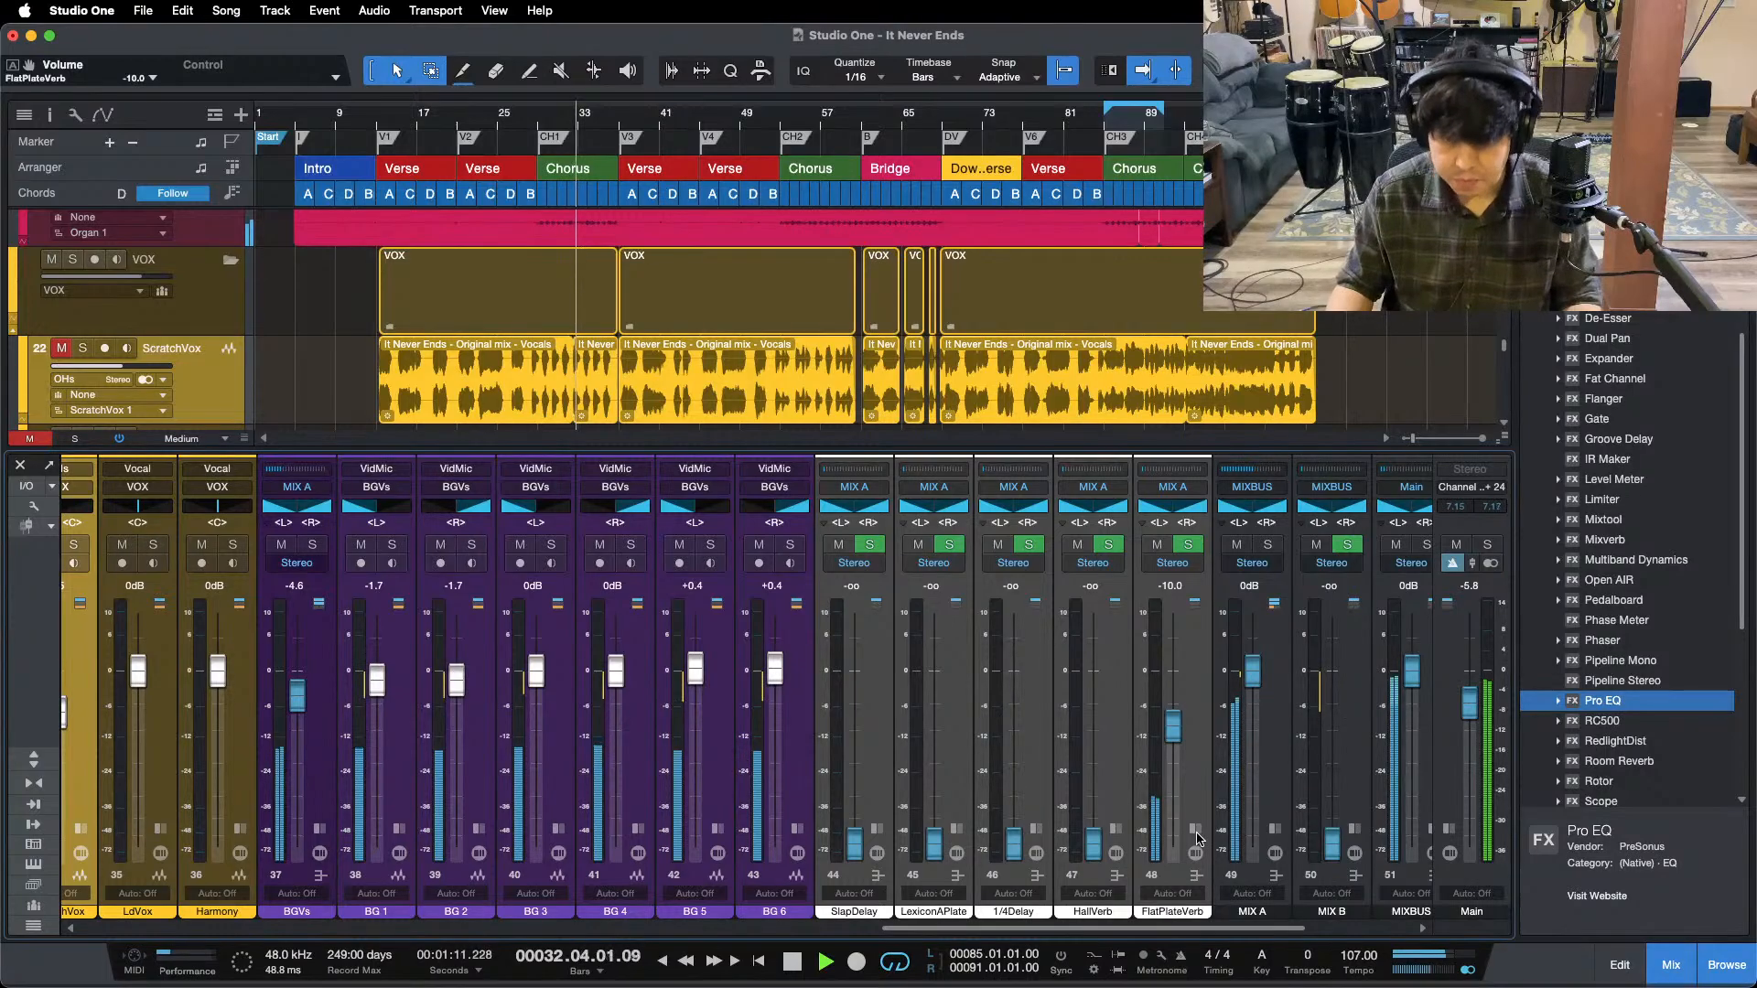
pyautogui.press('space')
pyautogui.click(1258, 504)
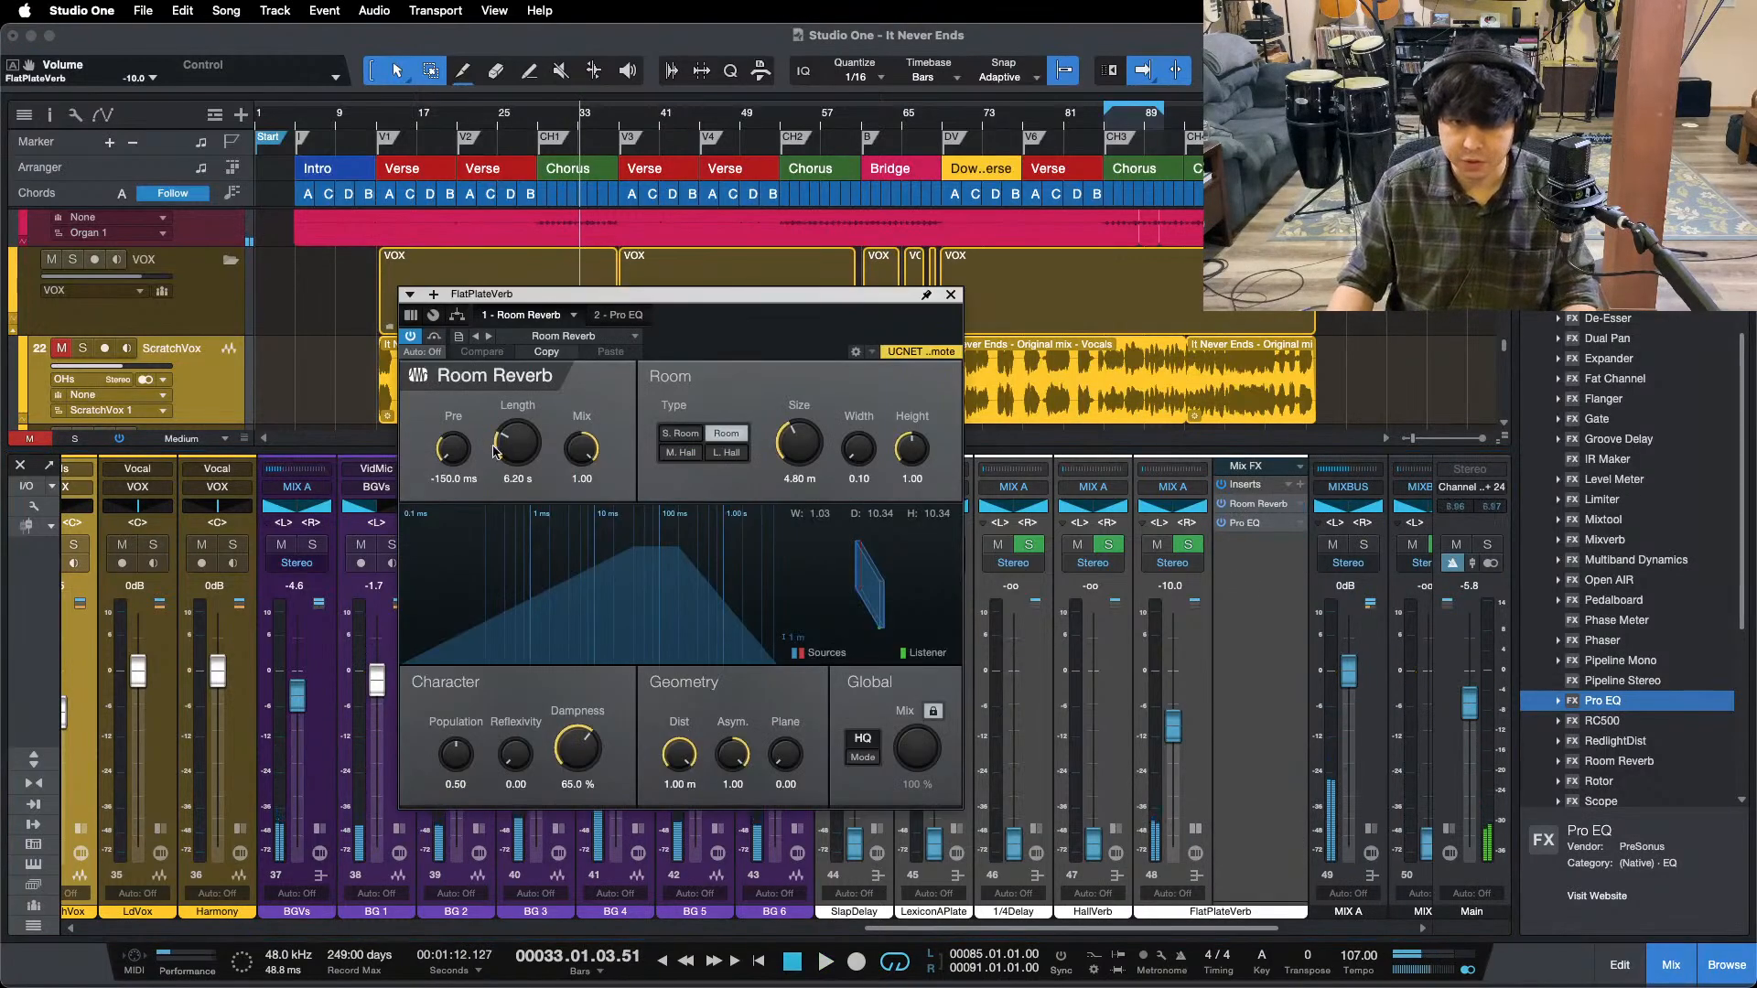
pyautogui.click(630, 317)
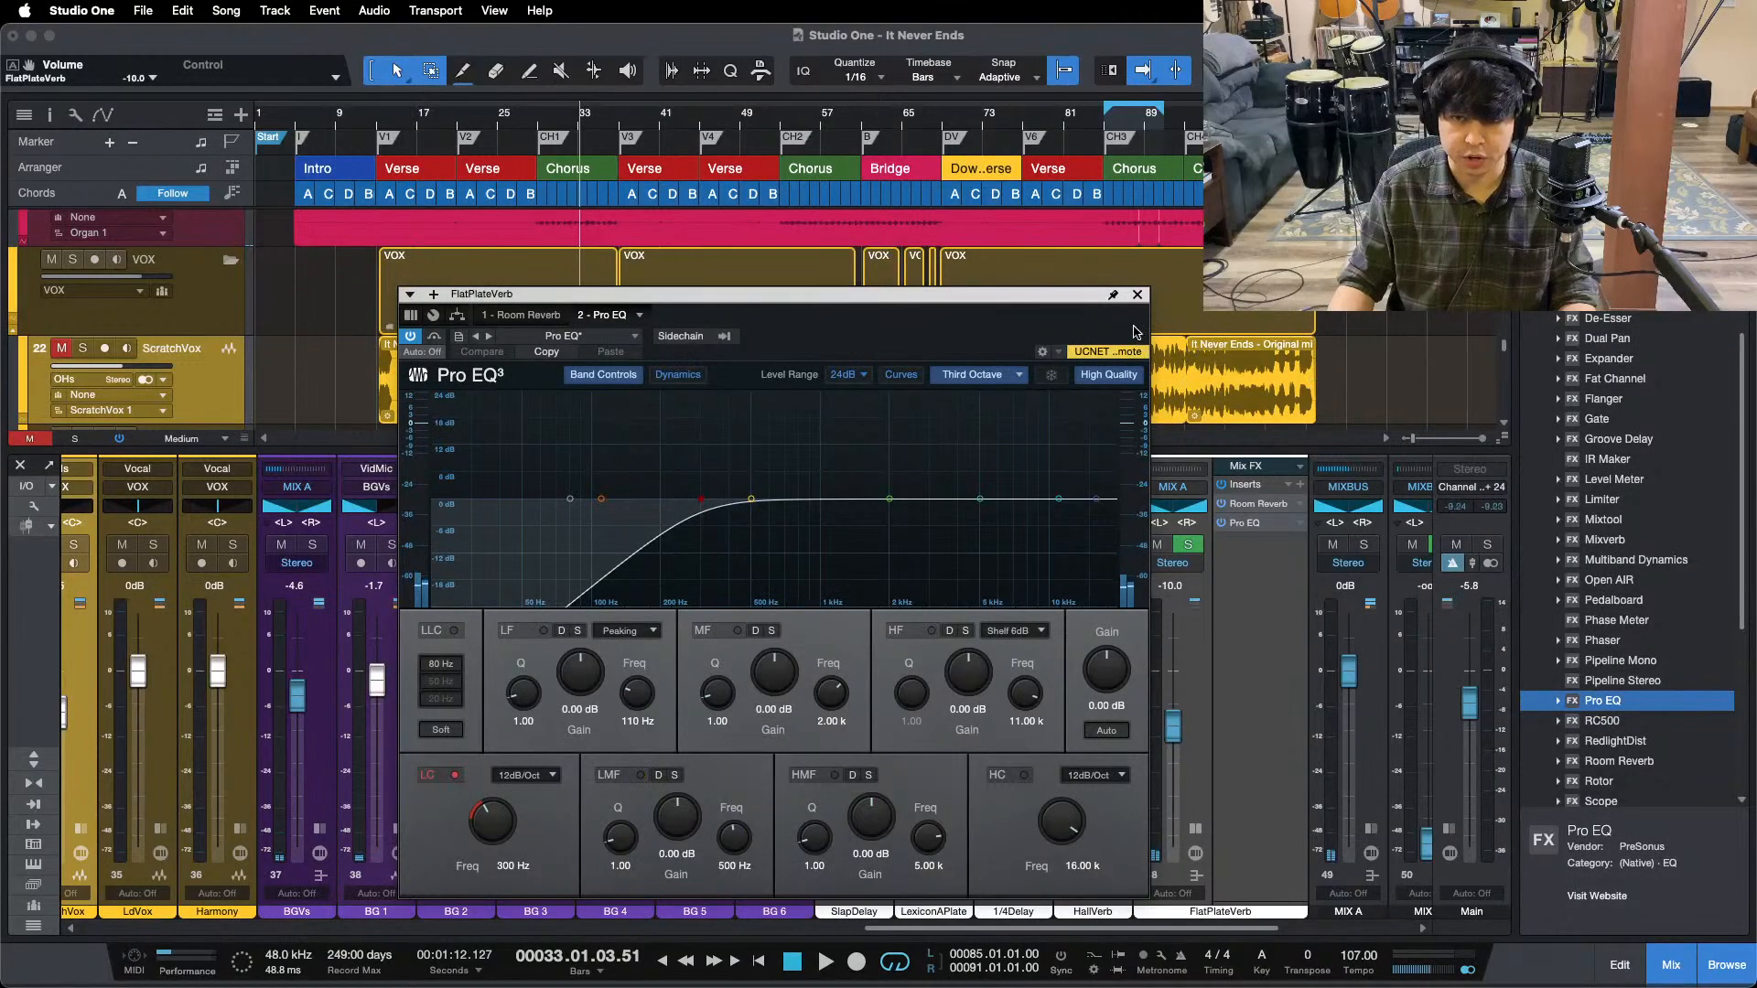
pyautogui.click(1136, 296)
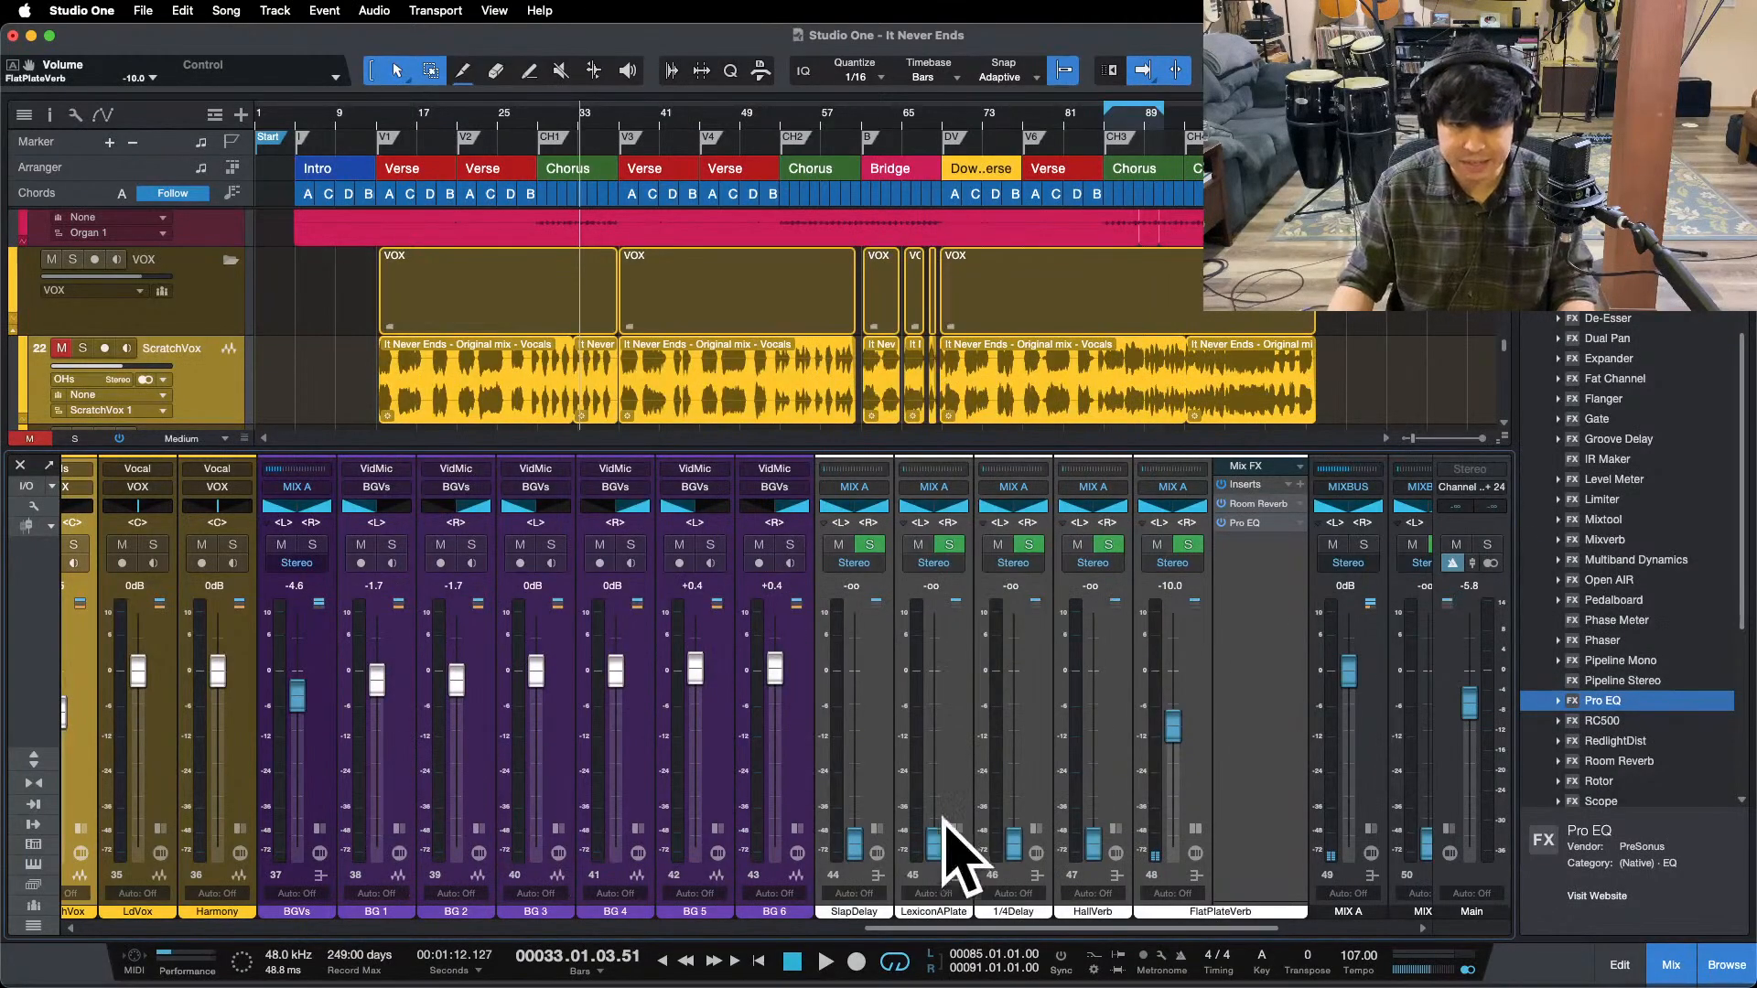
# - Resume playback, collapse the FlatPlateVerb channel, and unmute the ScratchVox channel
pyautogui.press('space')
pyautogui.click(1195, 828)
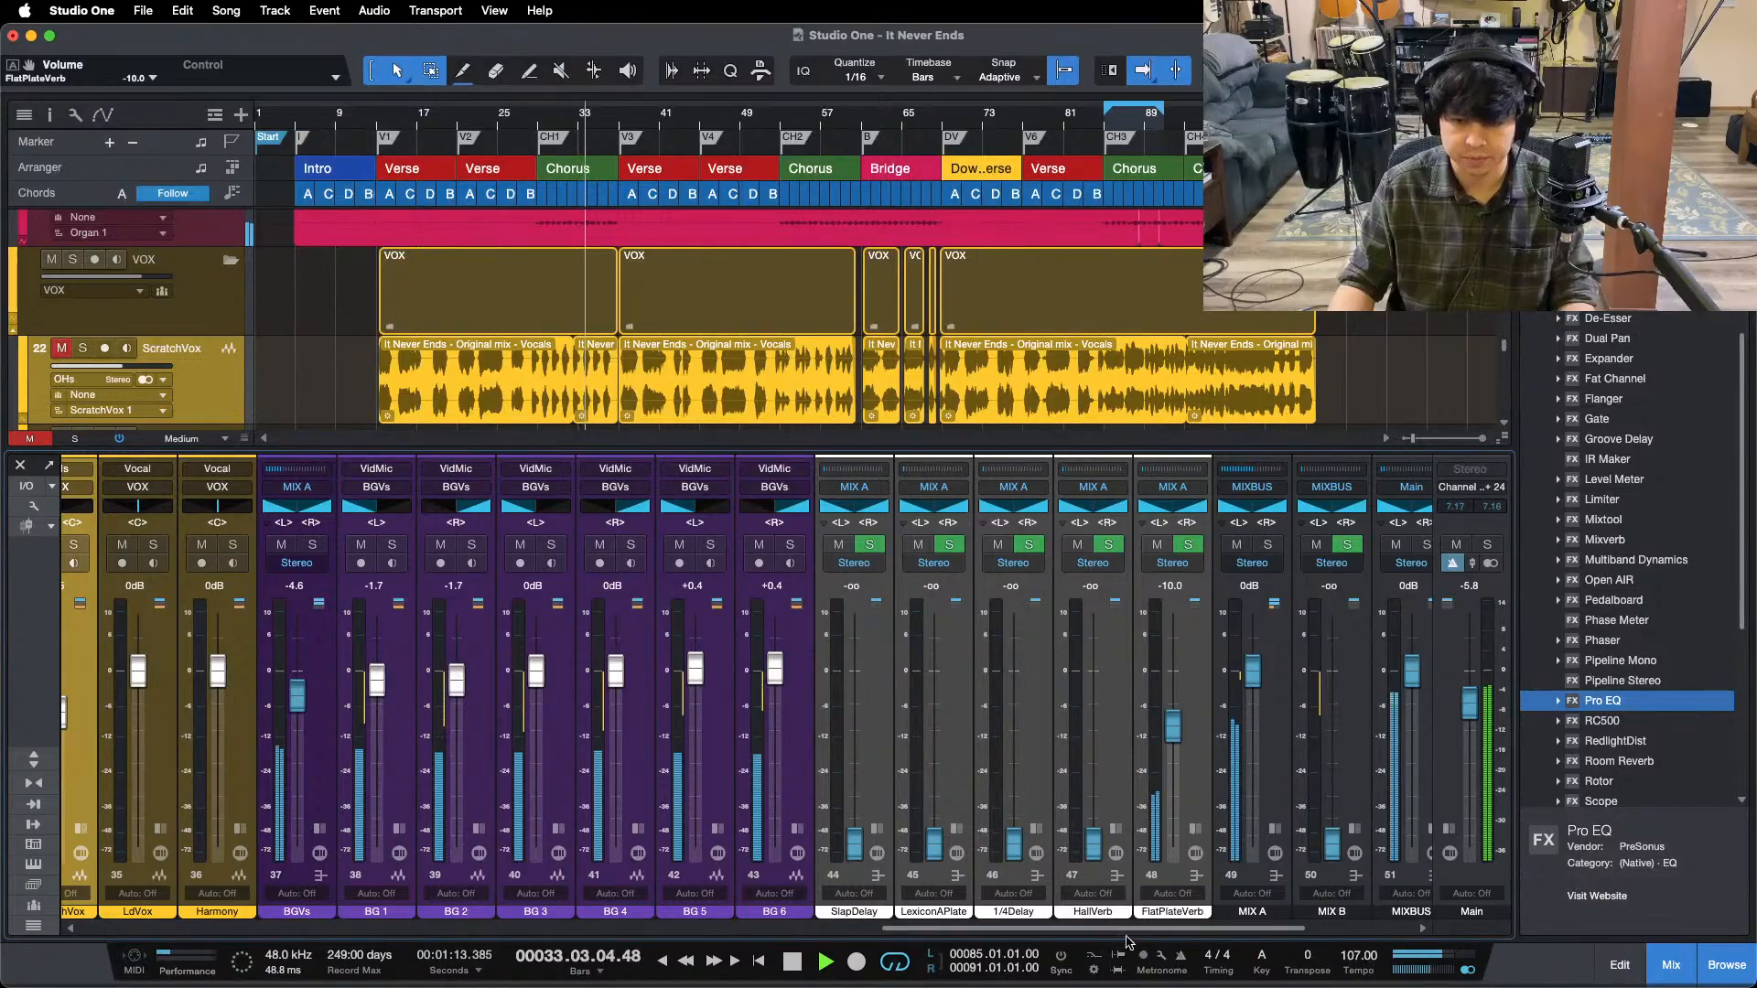
pyautogui.moveTo(1116, 930); pyautogui.dragTo(892, 931)
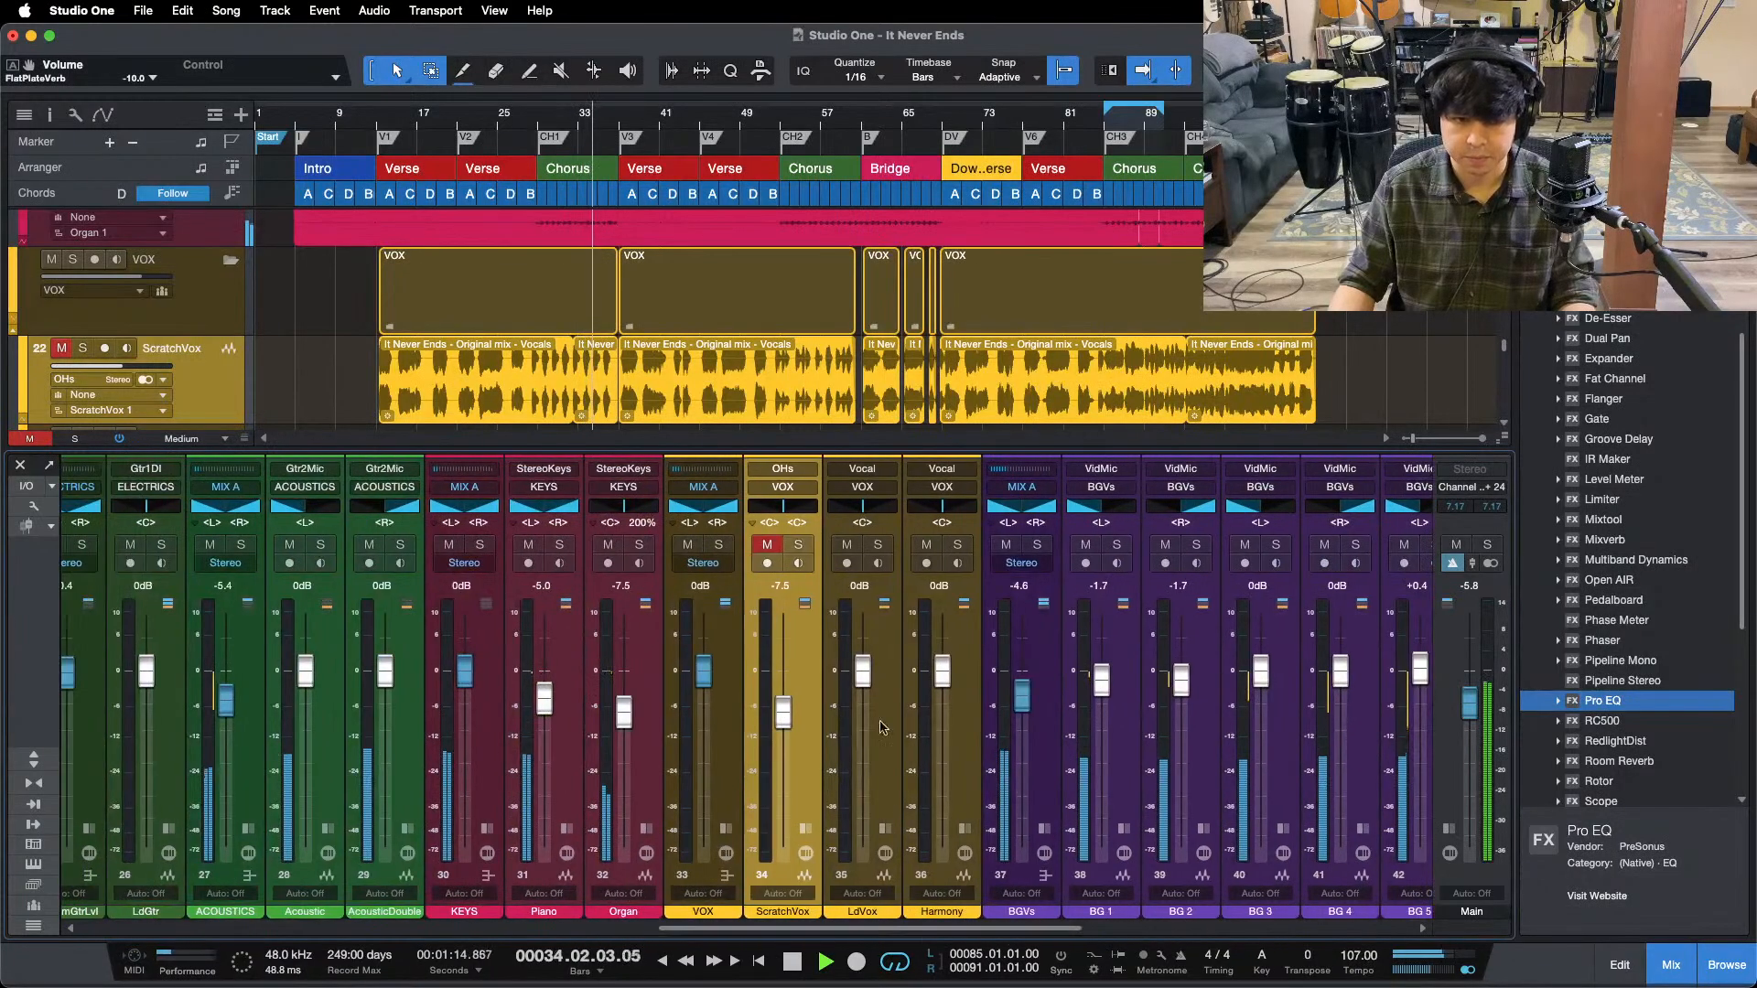
pyautogui.click(768, 546)
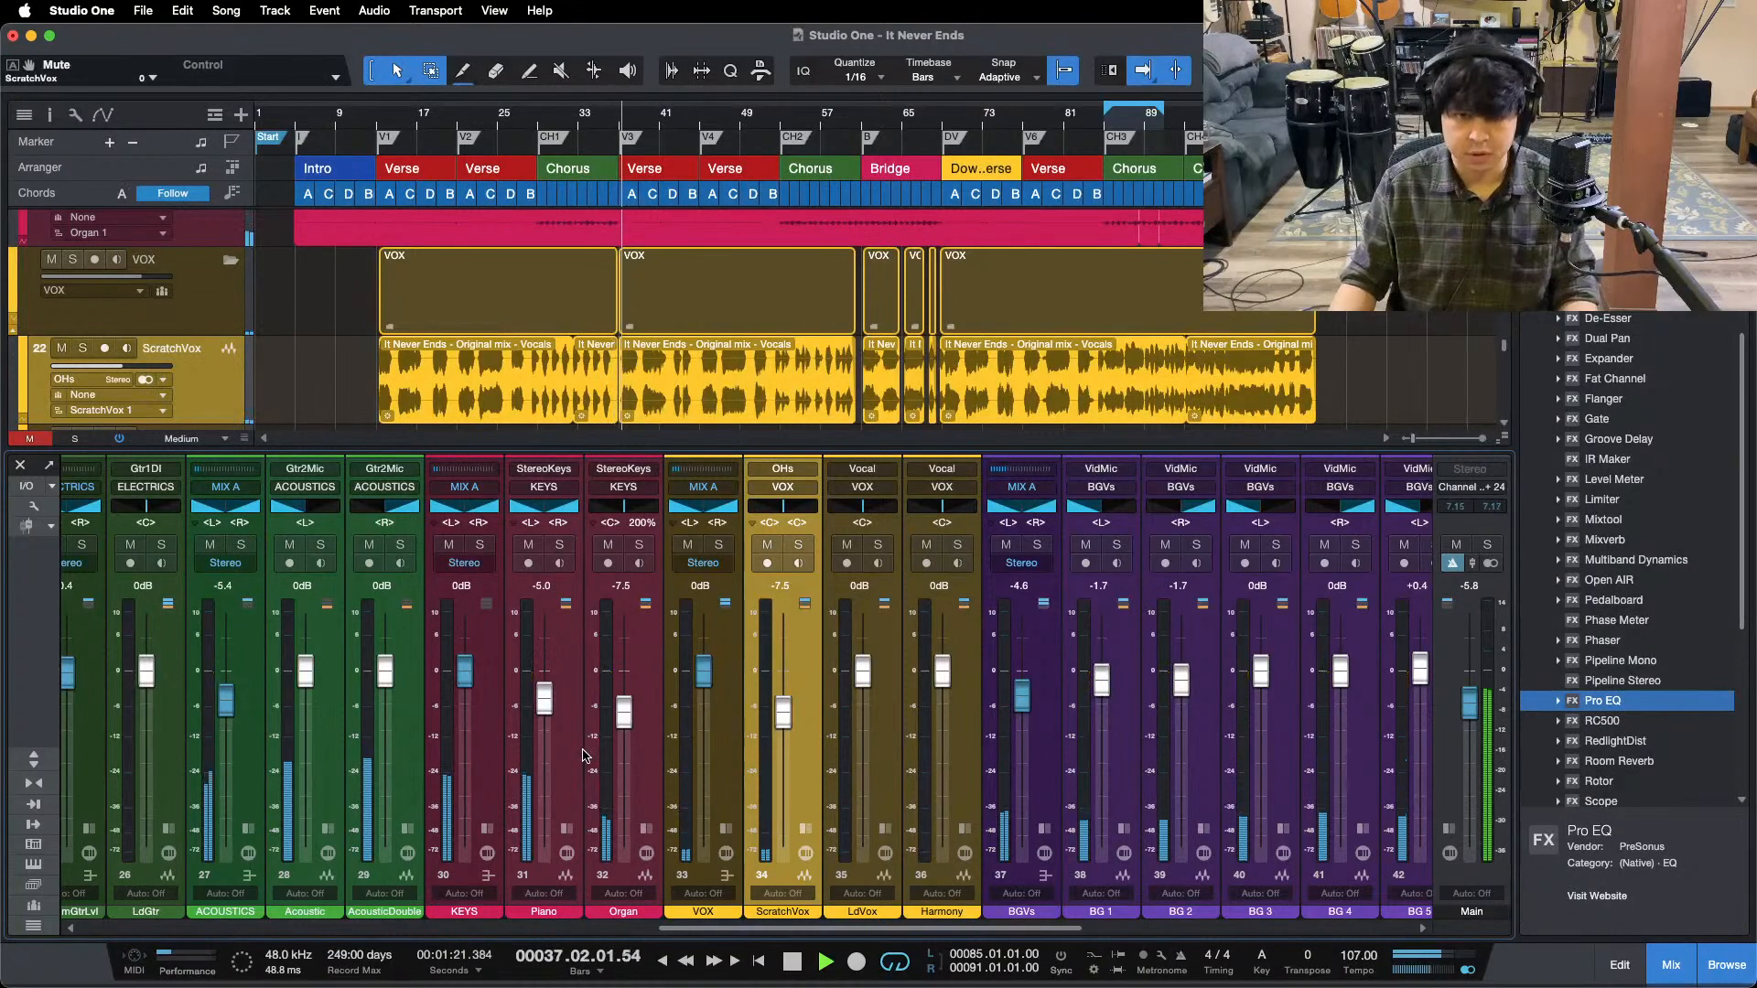
# - Raise the SunPlate drum reverb channel to -7.5 dB while the song plays
pyautogui.moveTo(785, 928); pyautogui.dragTo(1111, 937)
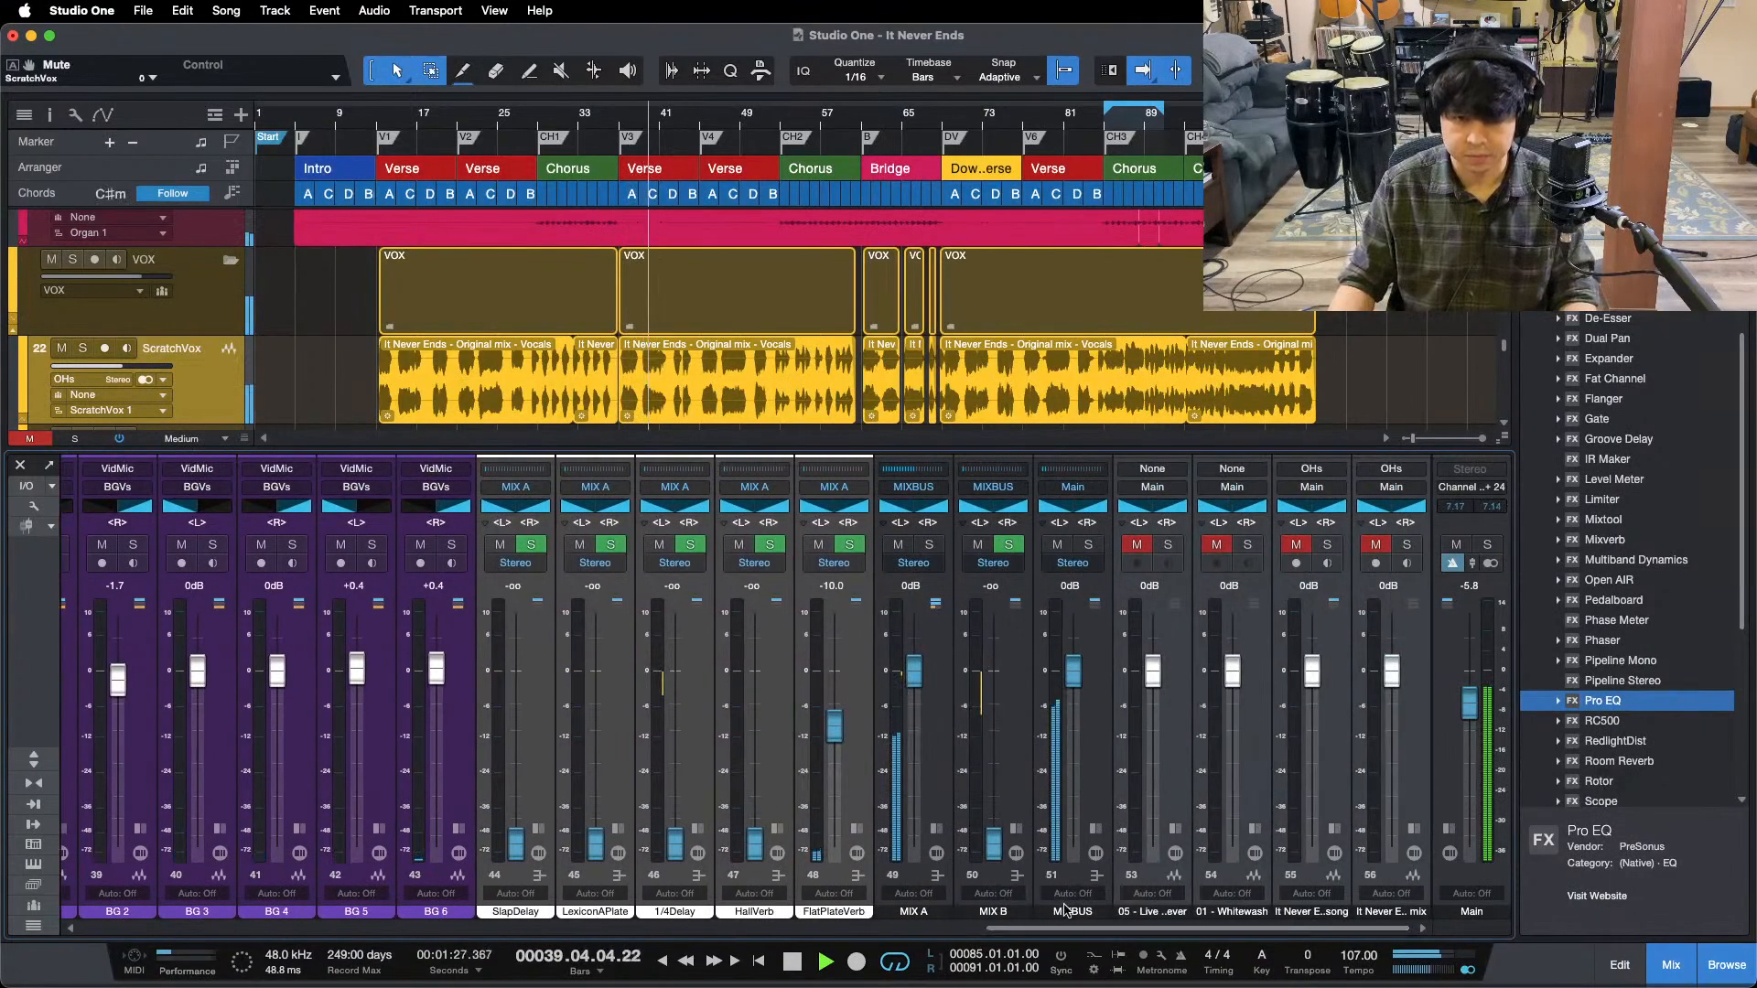
pyautogui.moveTo(1057, 935); pyautogui.dragTo(80, 935)
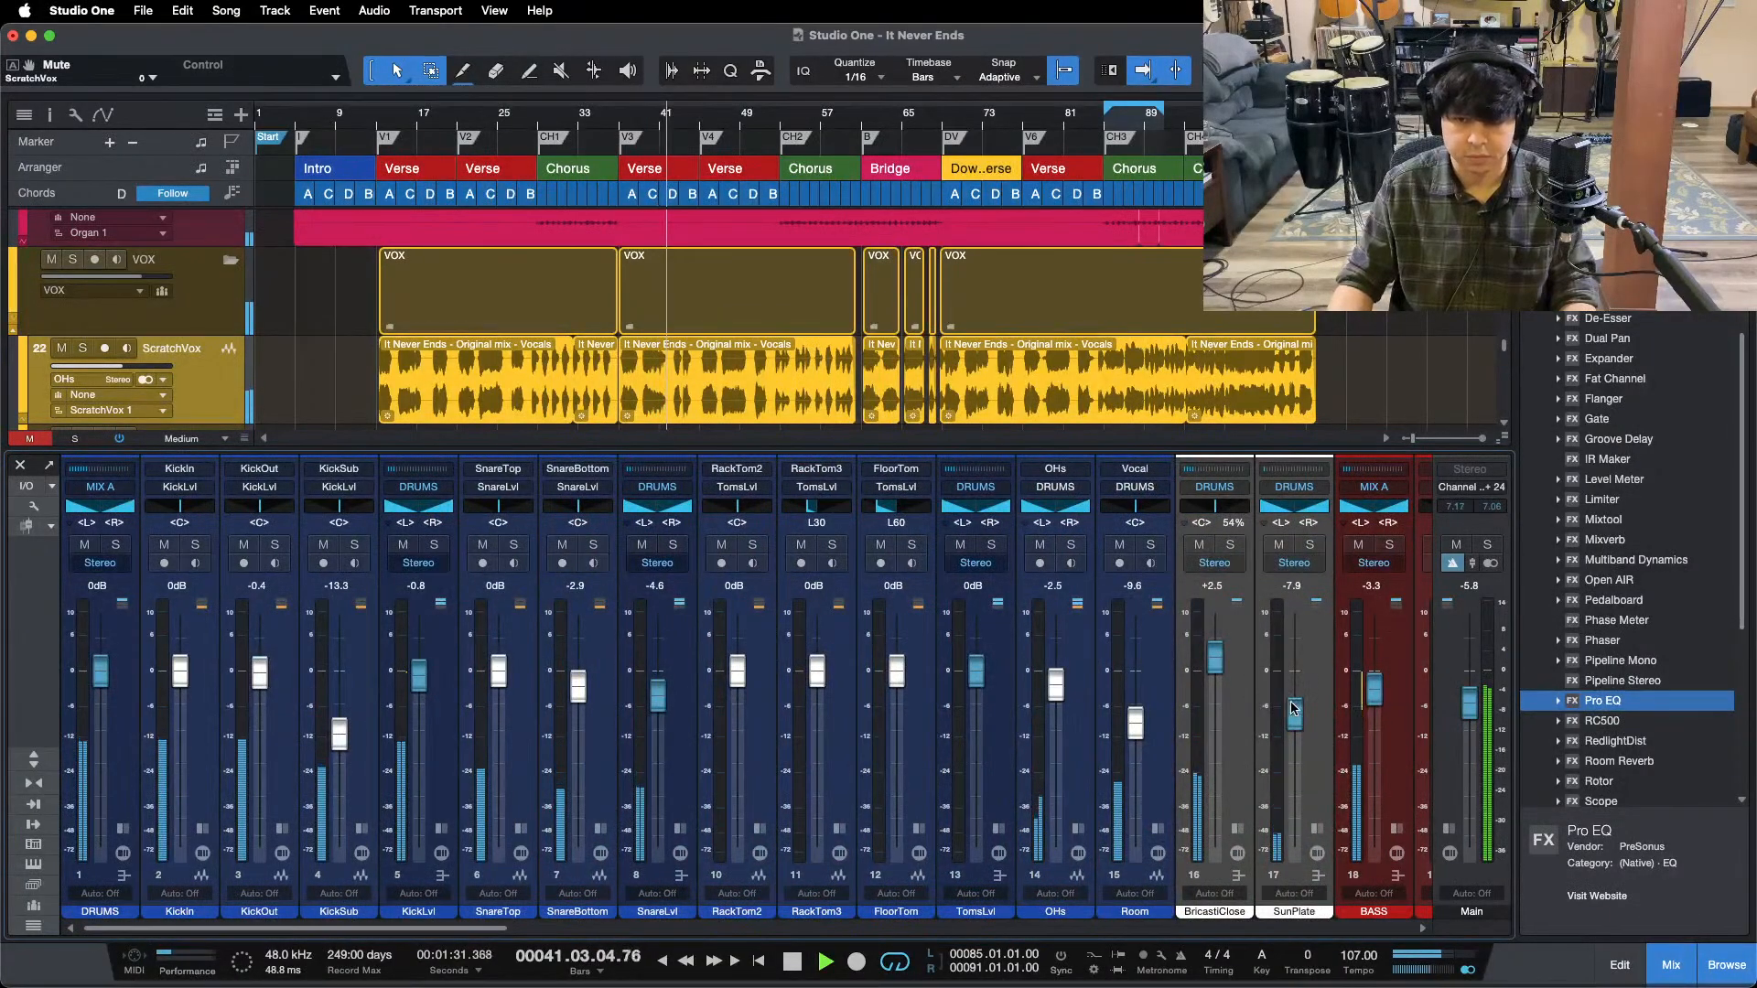
pyautogui.moveTo(1293, 707); pyautogui.dragTo(1293, 705)
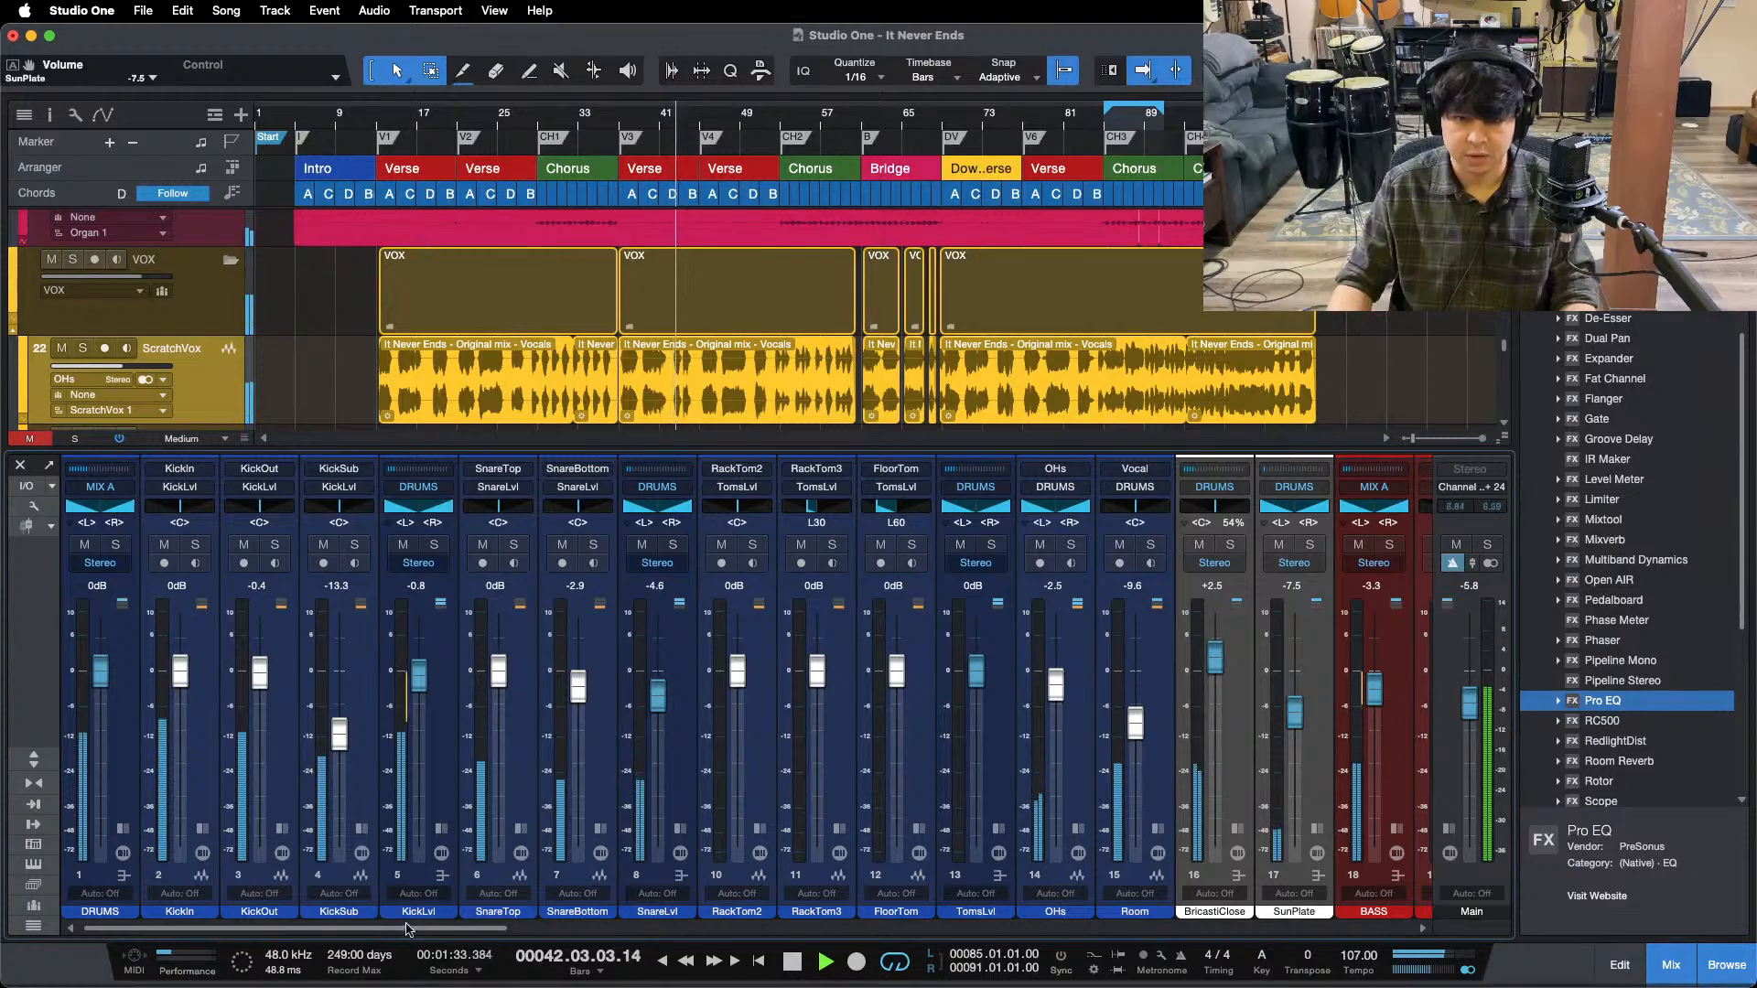
# - Restart playback at the second Verse section and raise the BassDist channel to -20.0 dB
pyautogui.hscroll(10, 408, 929)
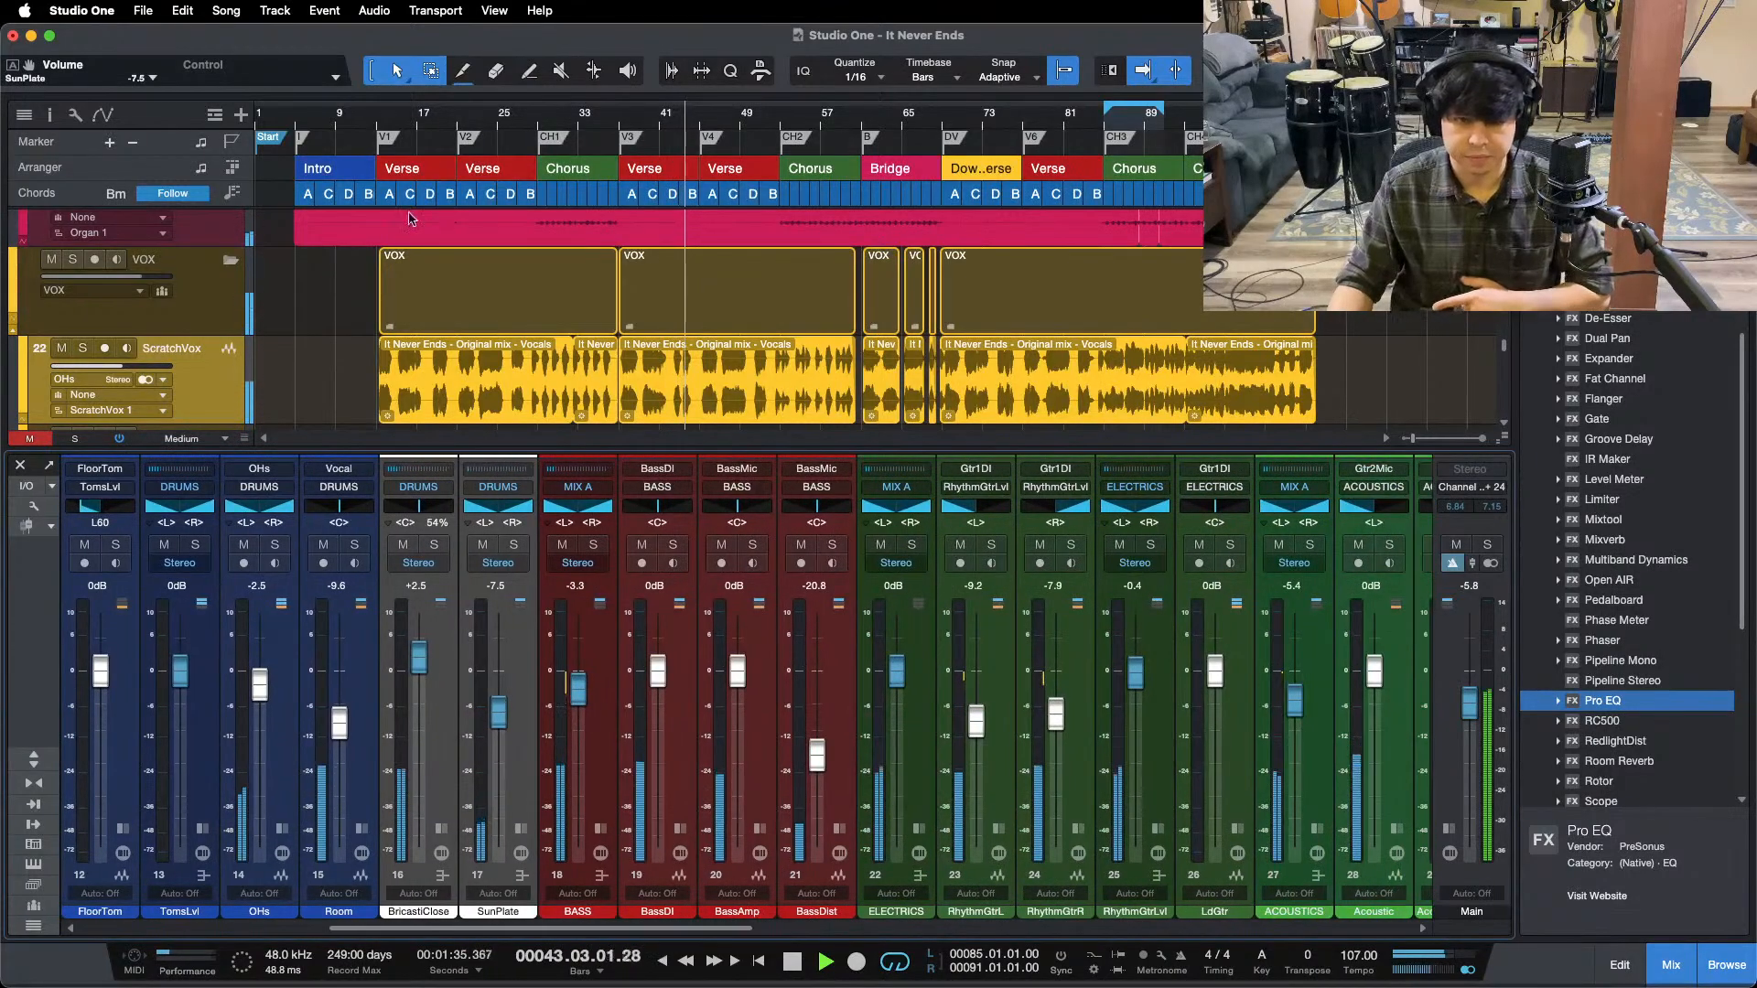
pyautogui.click(460, 117)
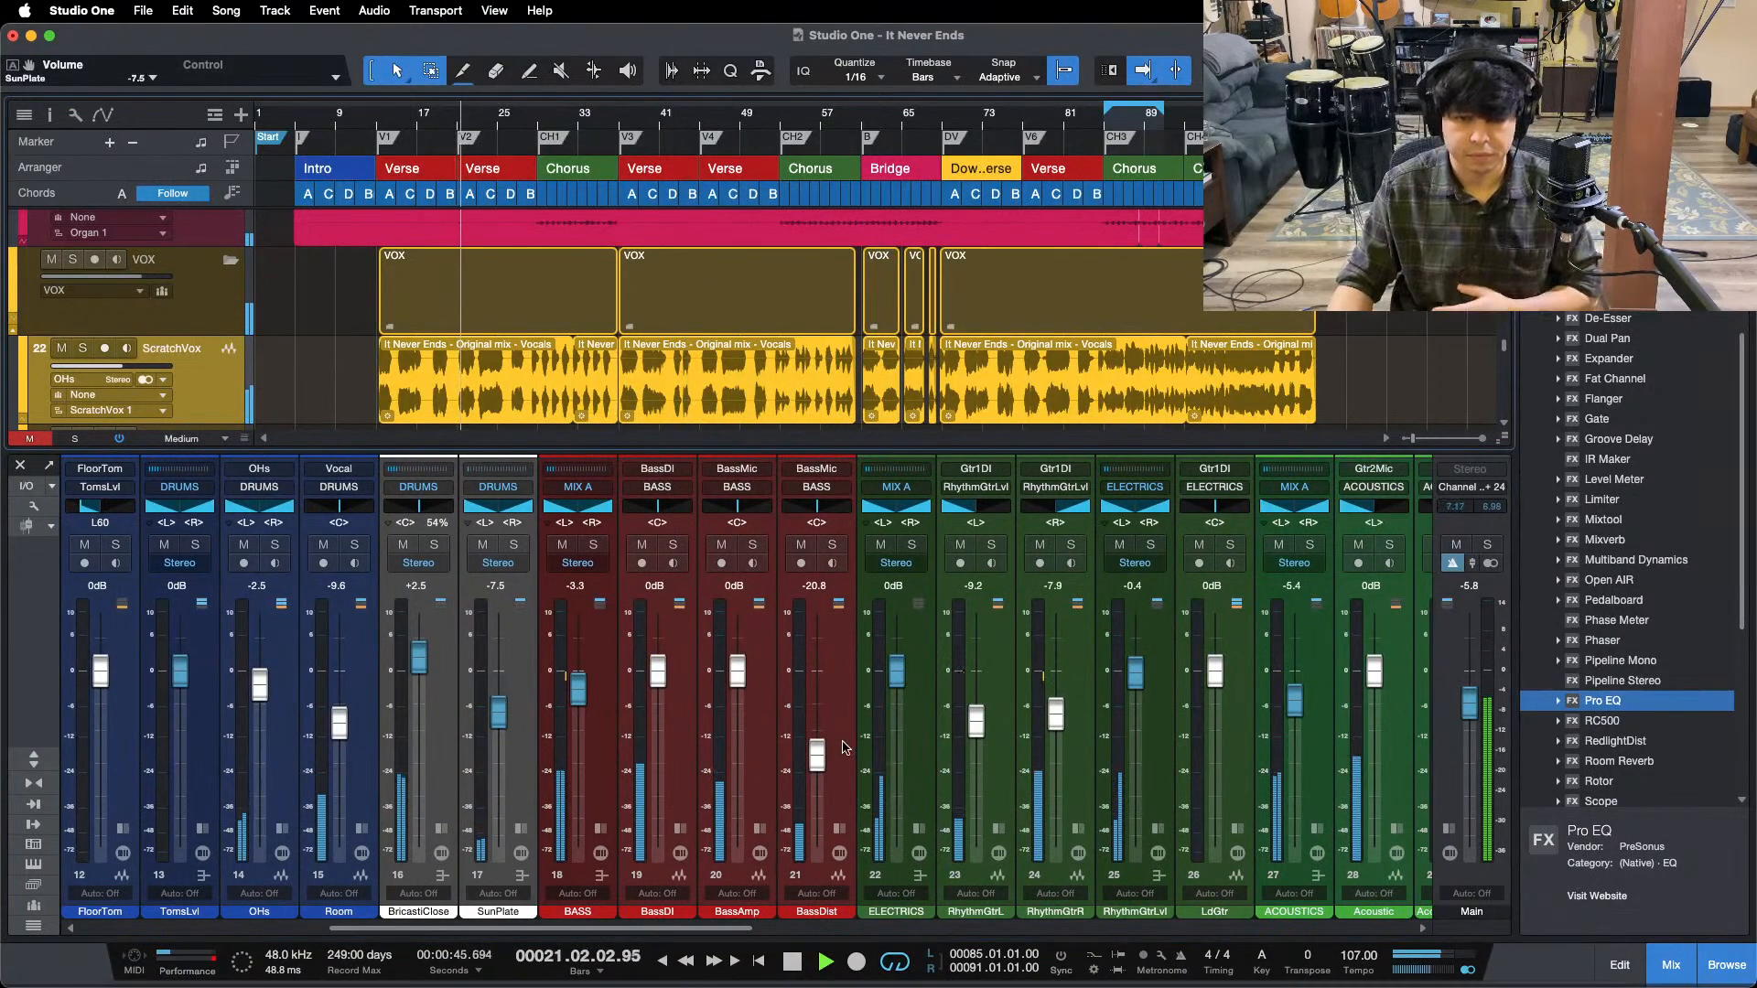
pyautogui.moveTo(817, 754); pyautogui.dragTo(823, 746)
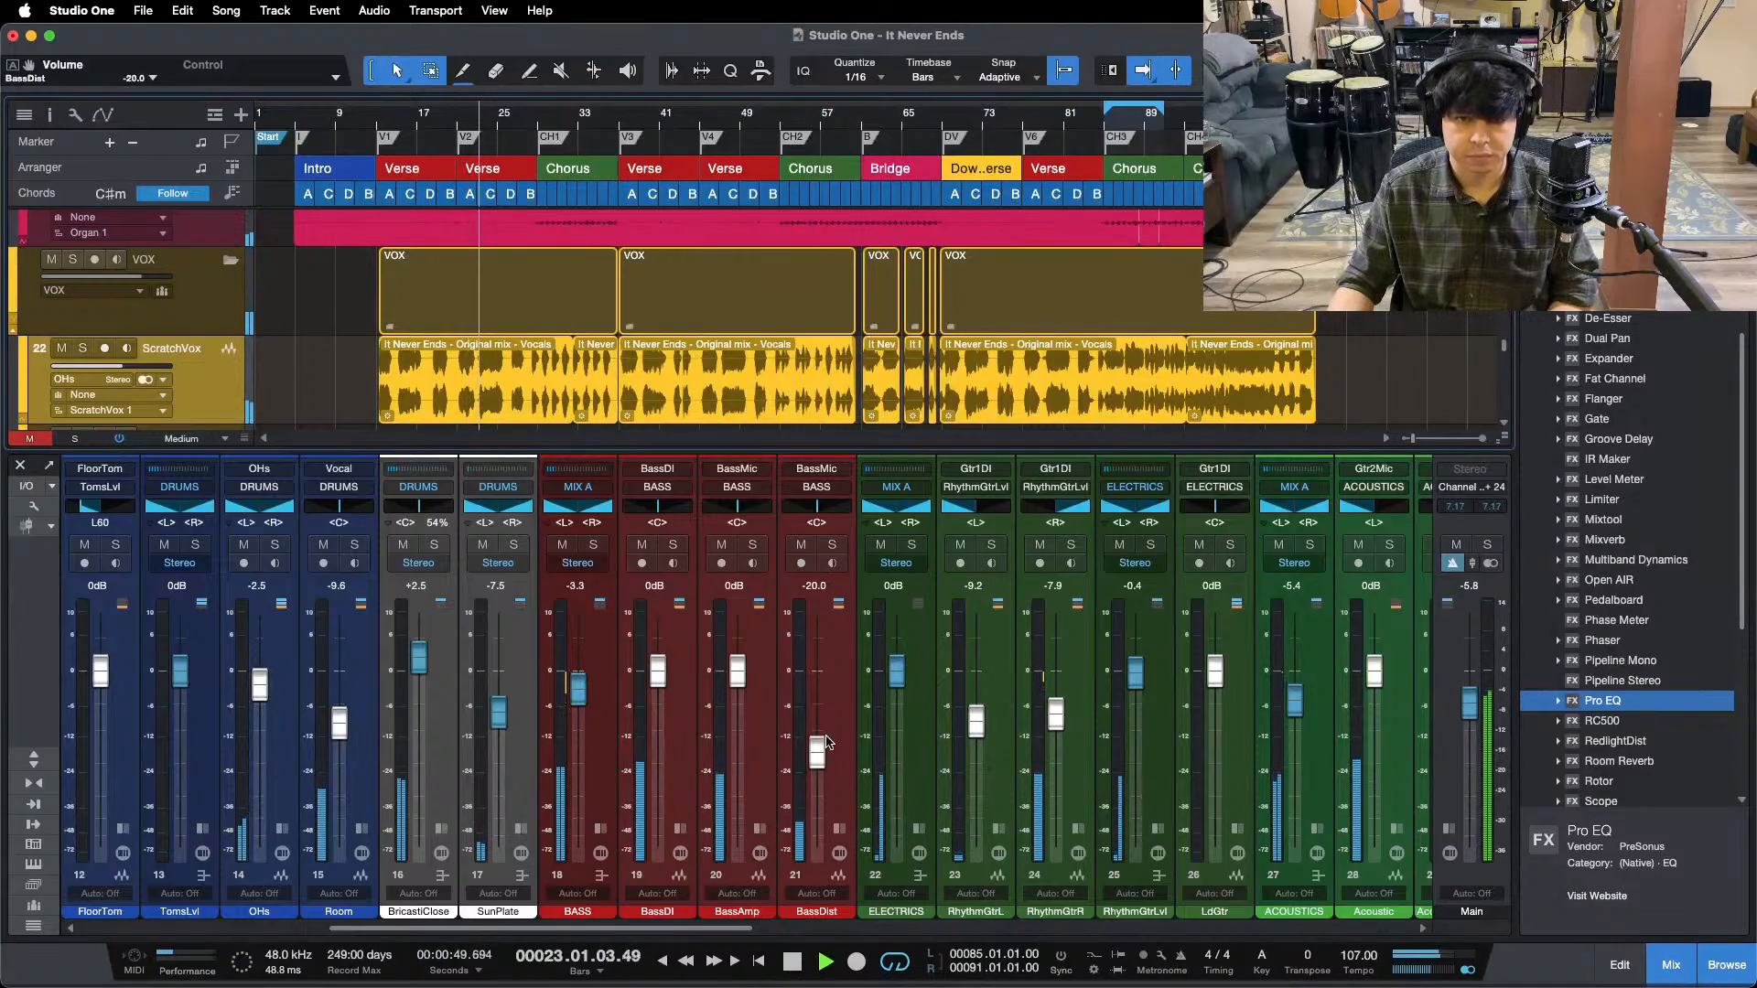
# - Listen to the guitars and keys from just before the first Verse and again from the start of the Intro
pyautogui.moveTo(673, 925); pyautogui.dragTo(808, 927)
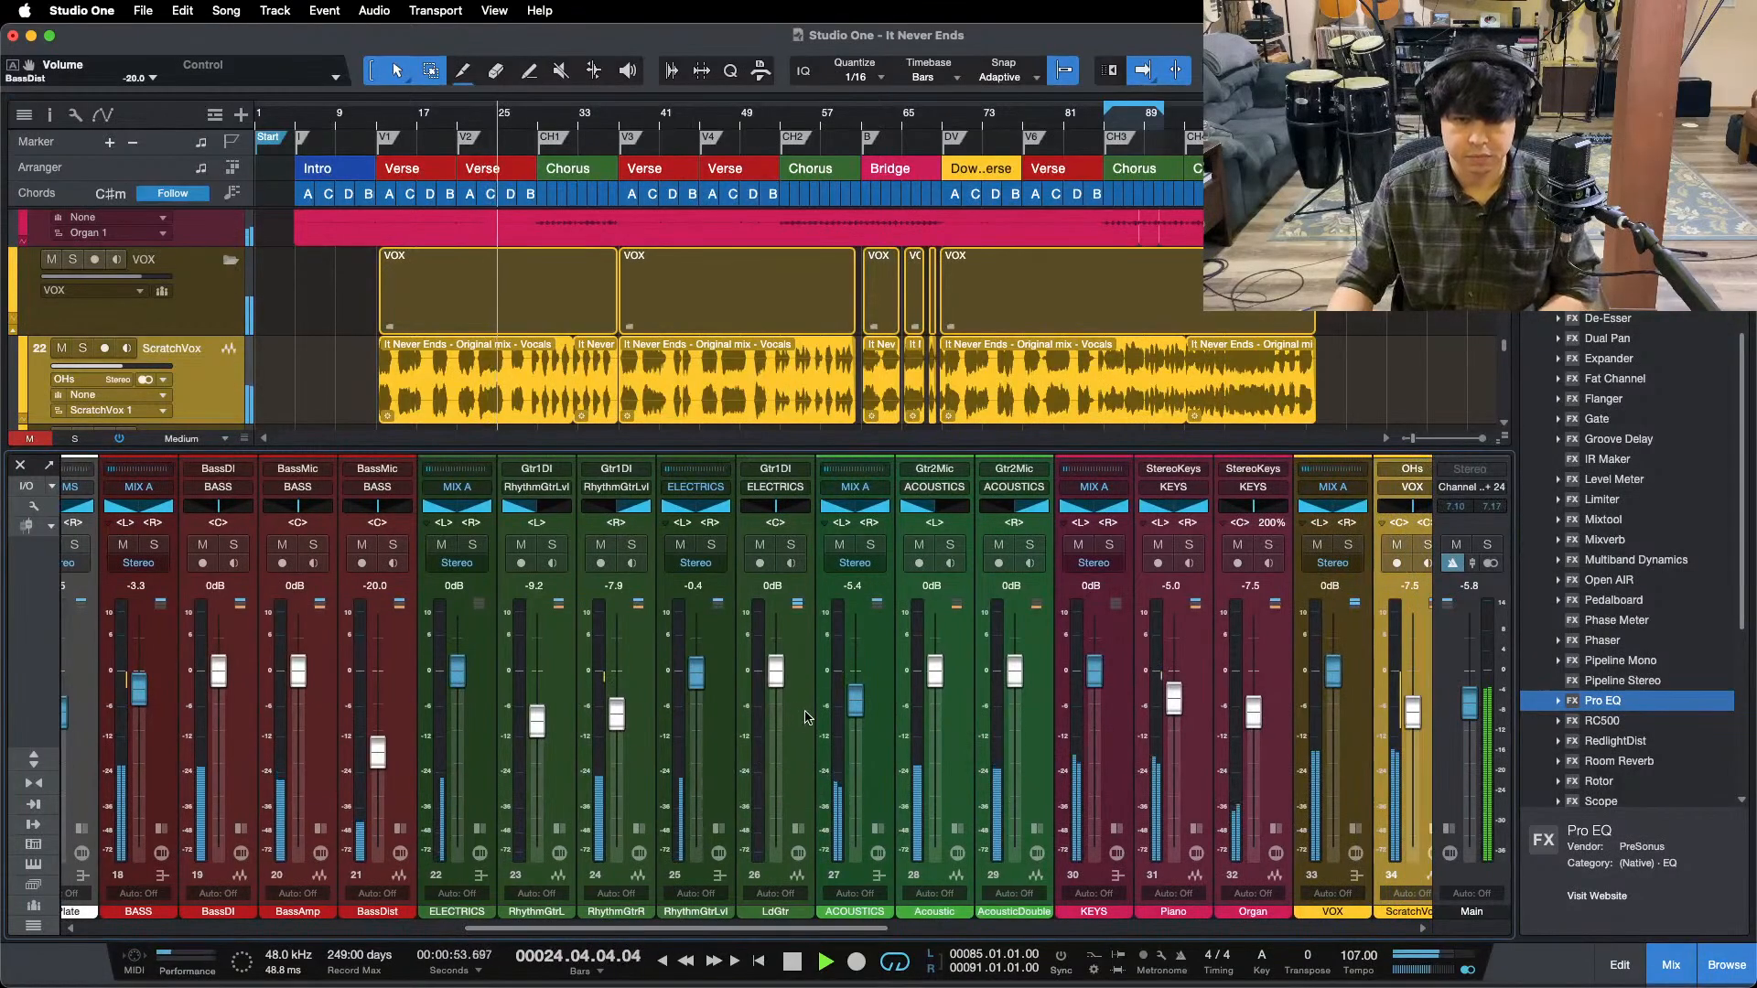
pyautogui.click(371, 119)
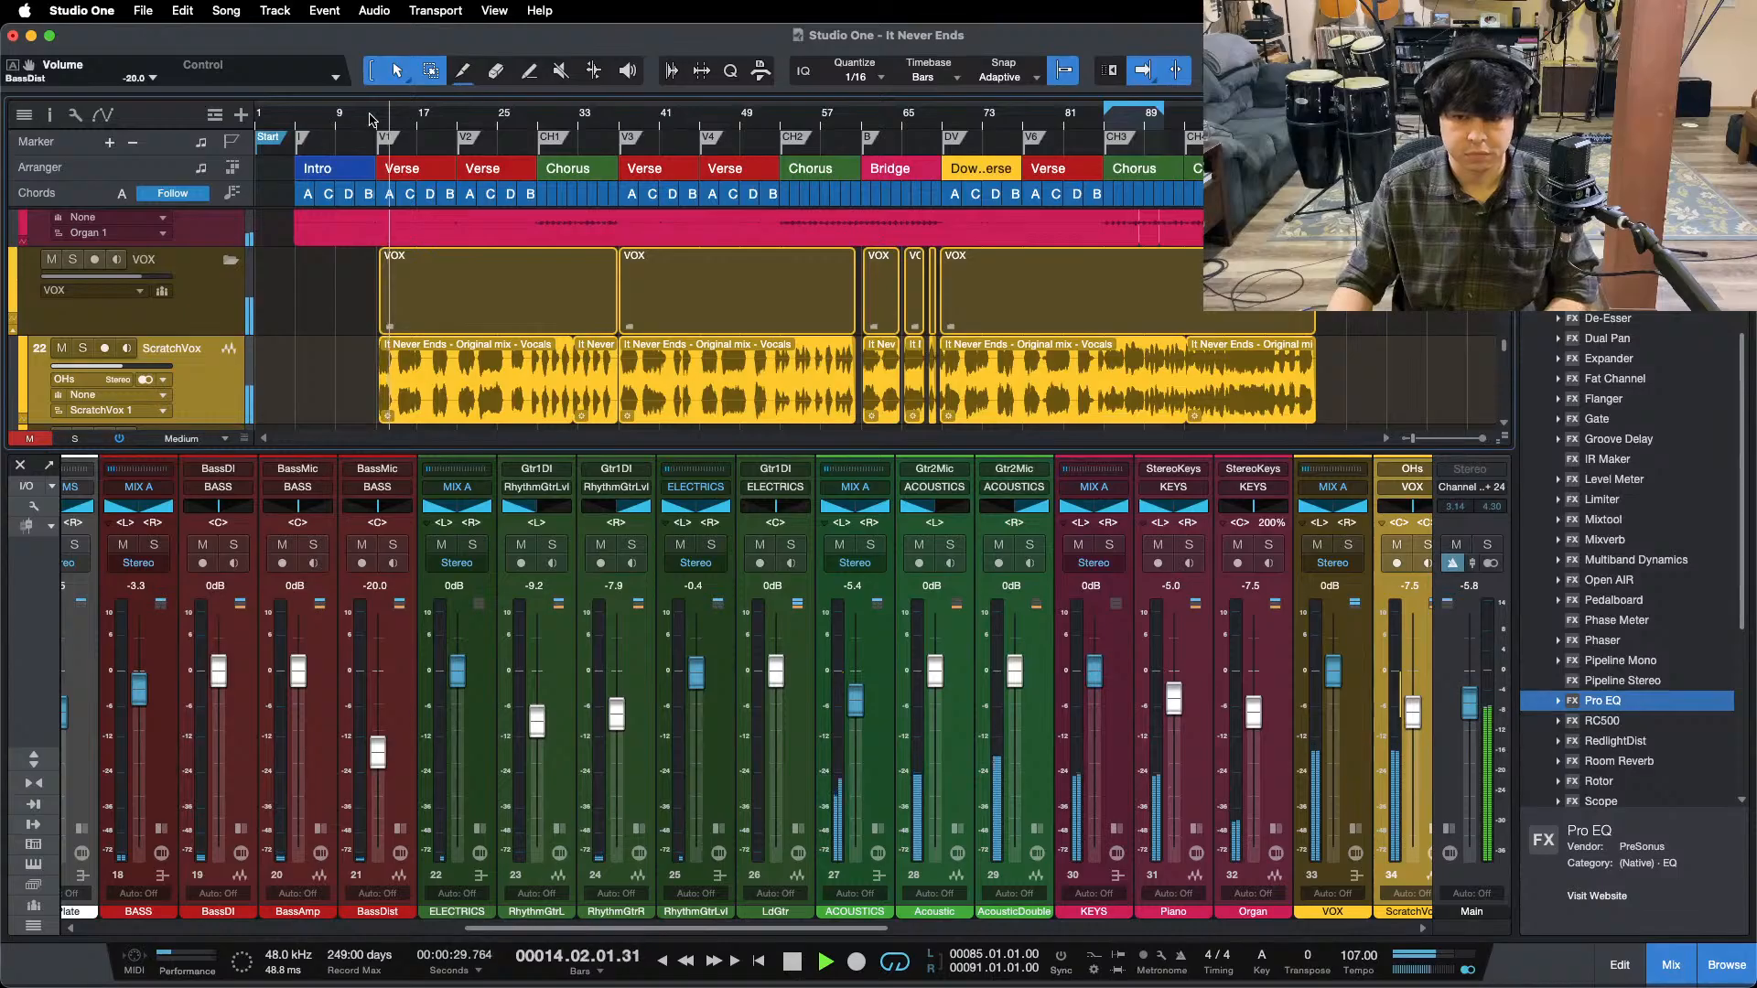
pyautogui.click(293, 122)
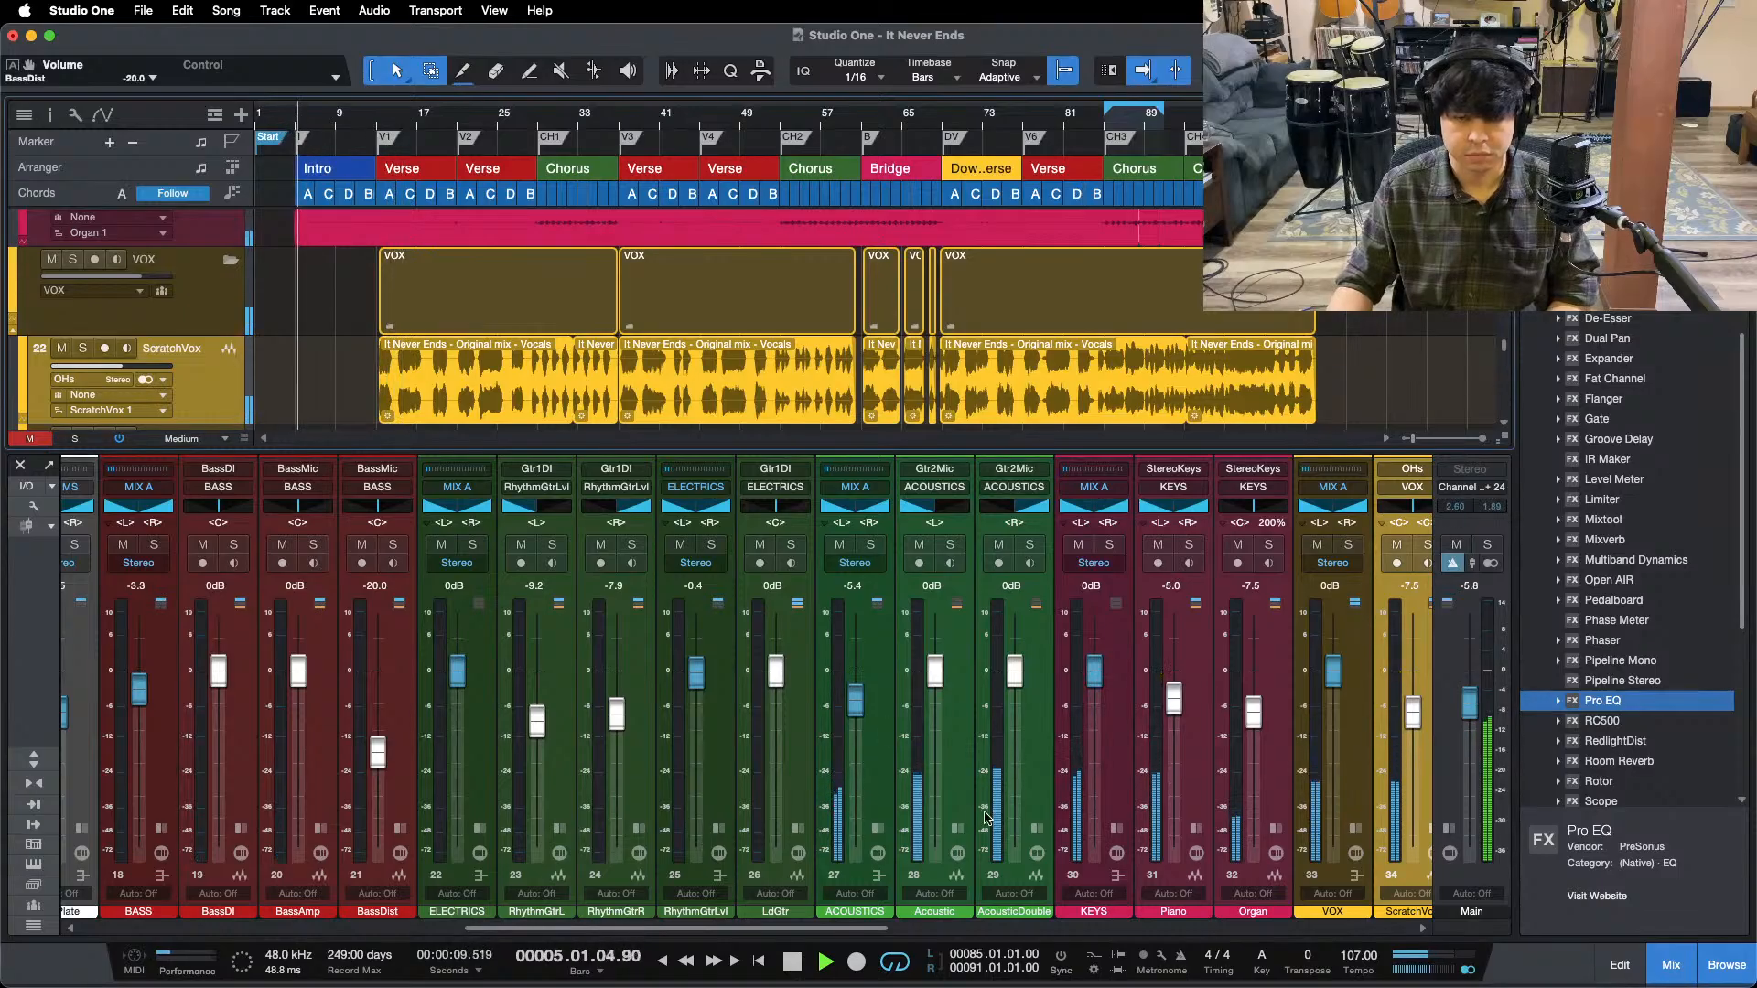
# - Briefly solo the "It Never E..song" reference track to compare it with the mix, then stop playback and save
pyautogui.moveTo(822, 929); pyautogui.dragTo(1755, 906)
pyautogui.click(1328, 545)
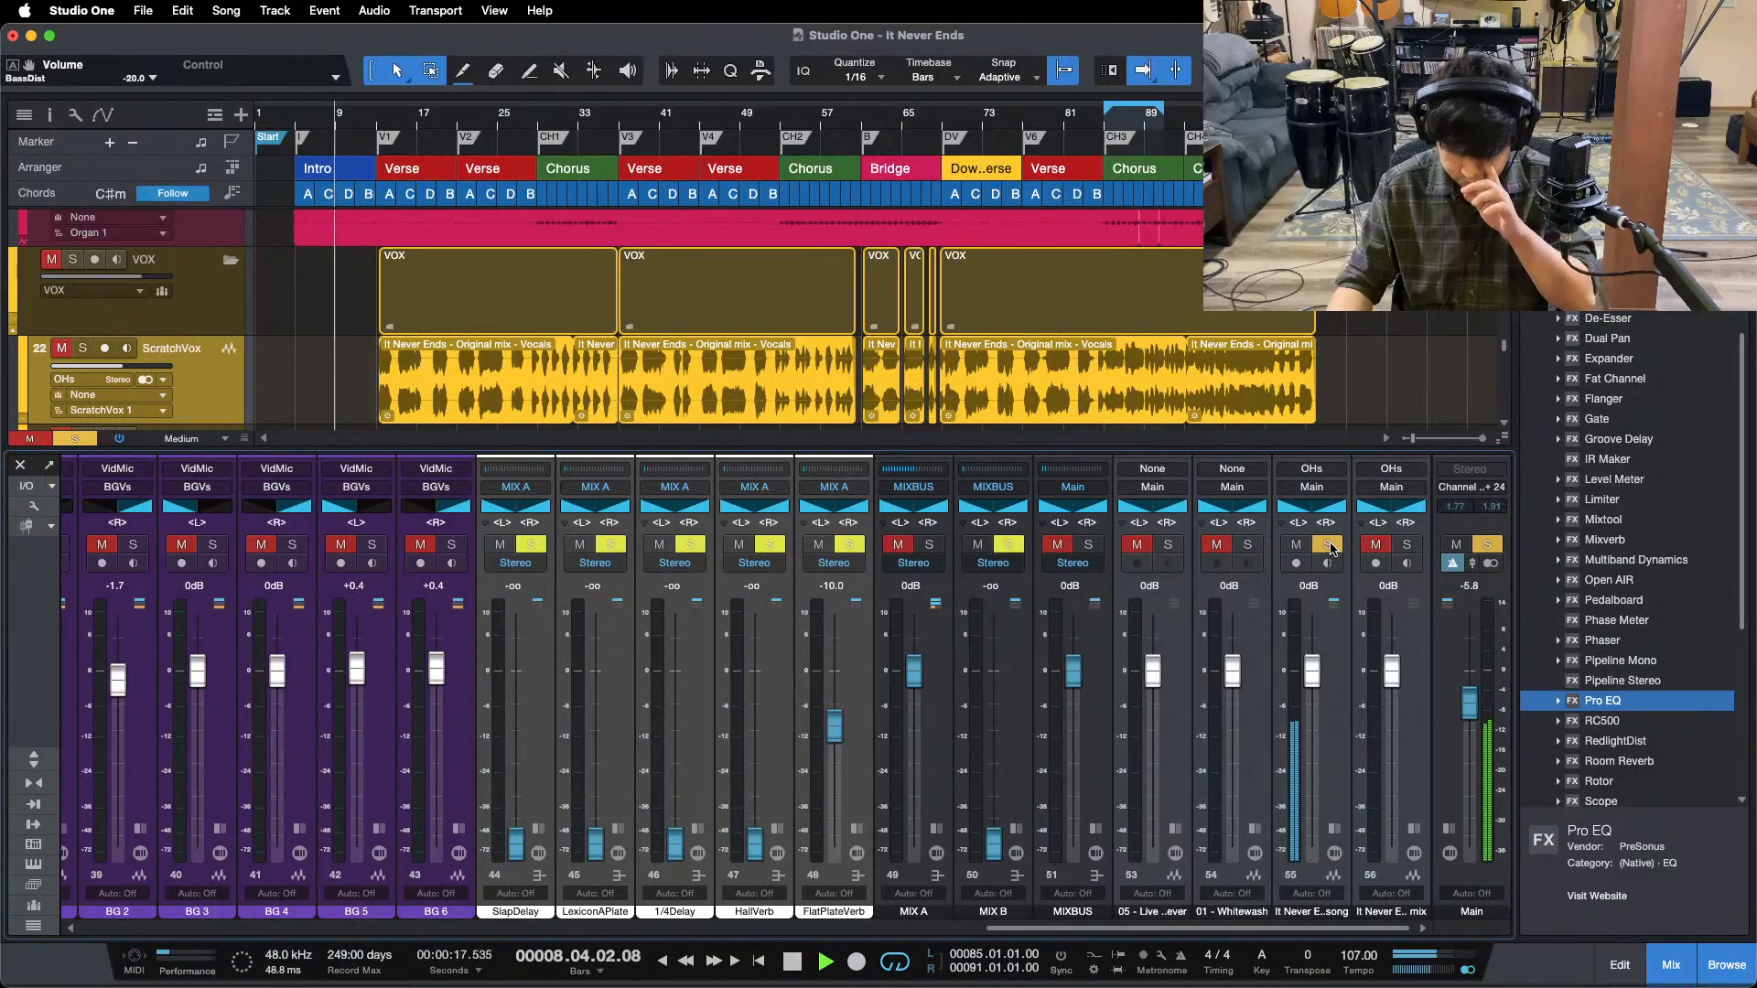
pyautogui.click(1329, 546)
pyautogui.press('space')
pyautogui.press('super+s')
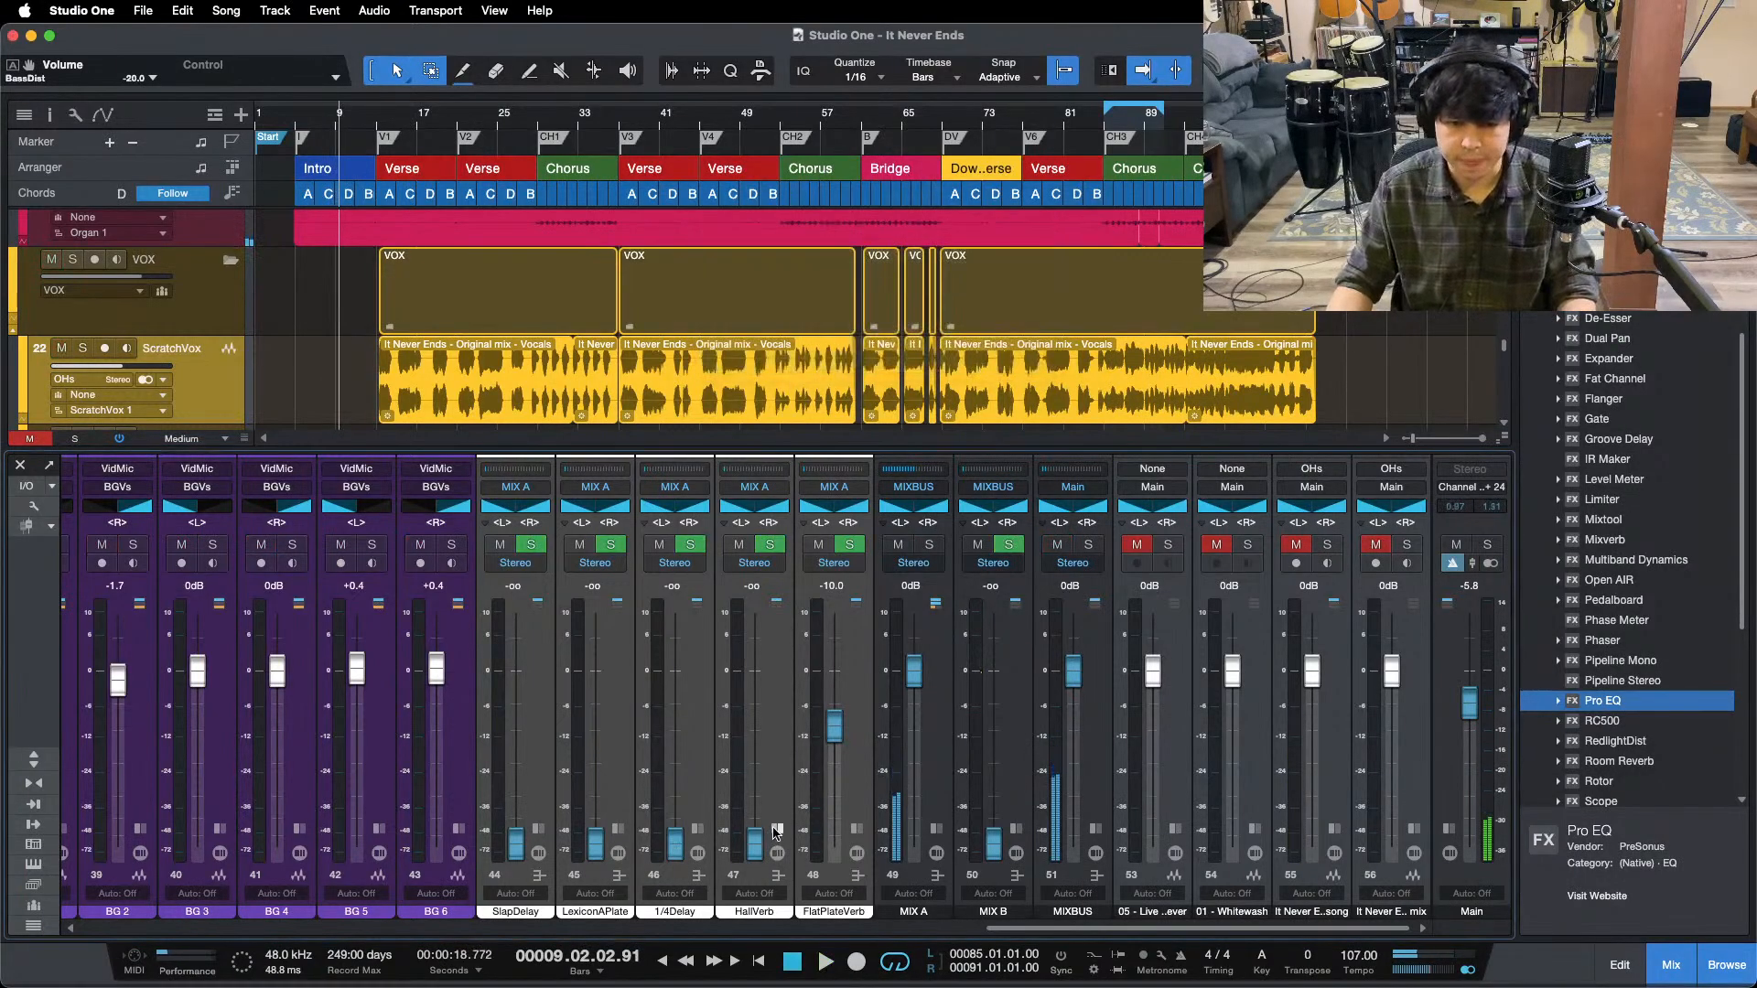
# - Expand the HallVerb channel's inserts, reset its Room Reverb pre-delay to 0.00 ms, and save the song
pyautogui.click(777, 830)
pyautogui.click(777, 830)
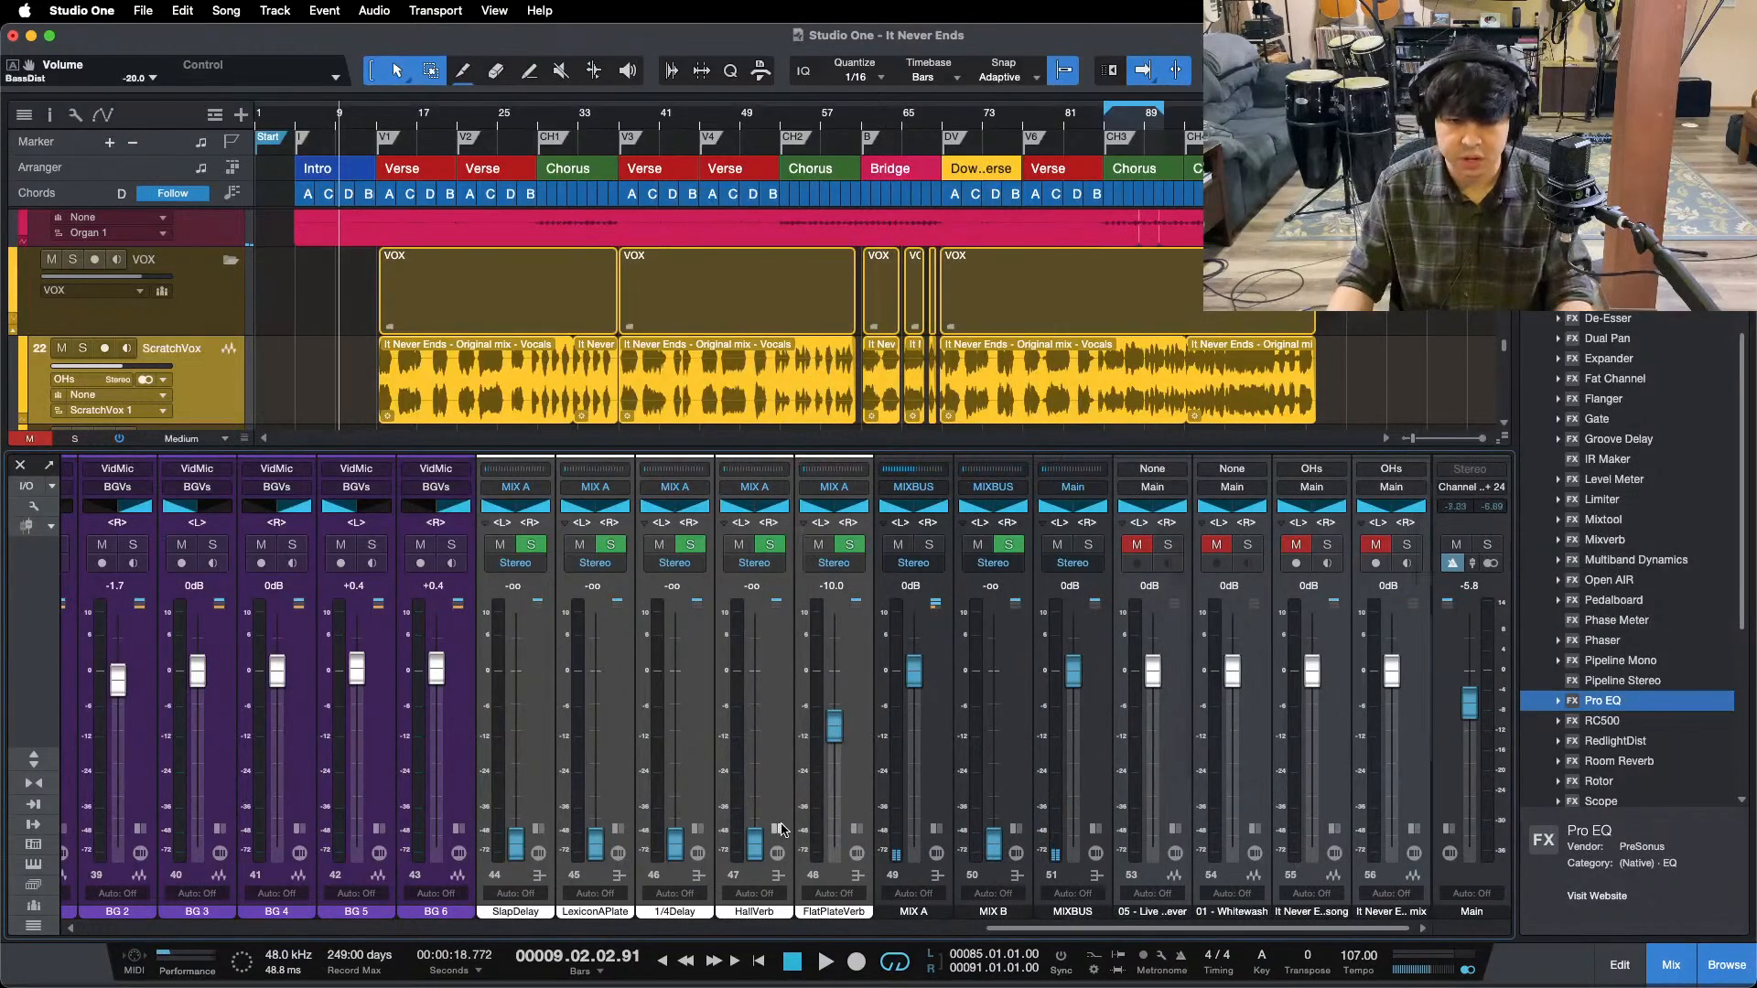
pyautogui.click(777, 830)
pyautogui.press('super+s')
pyautogui.click(847, 771)
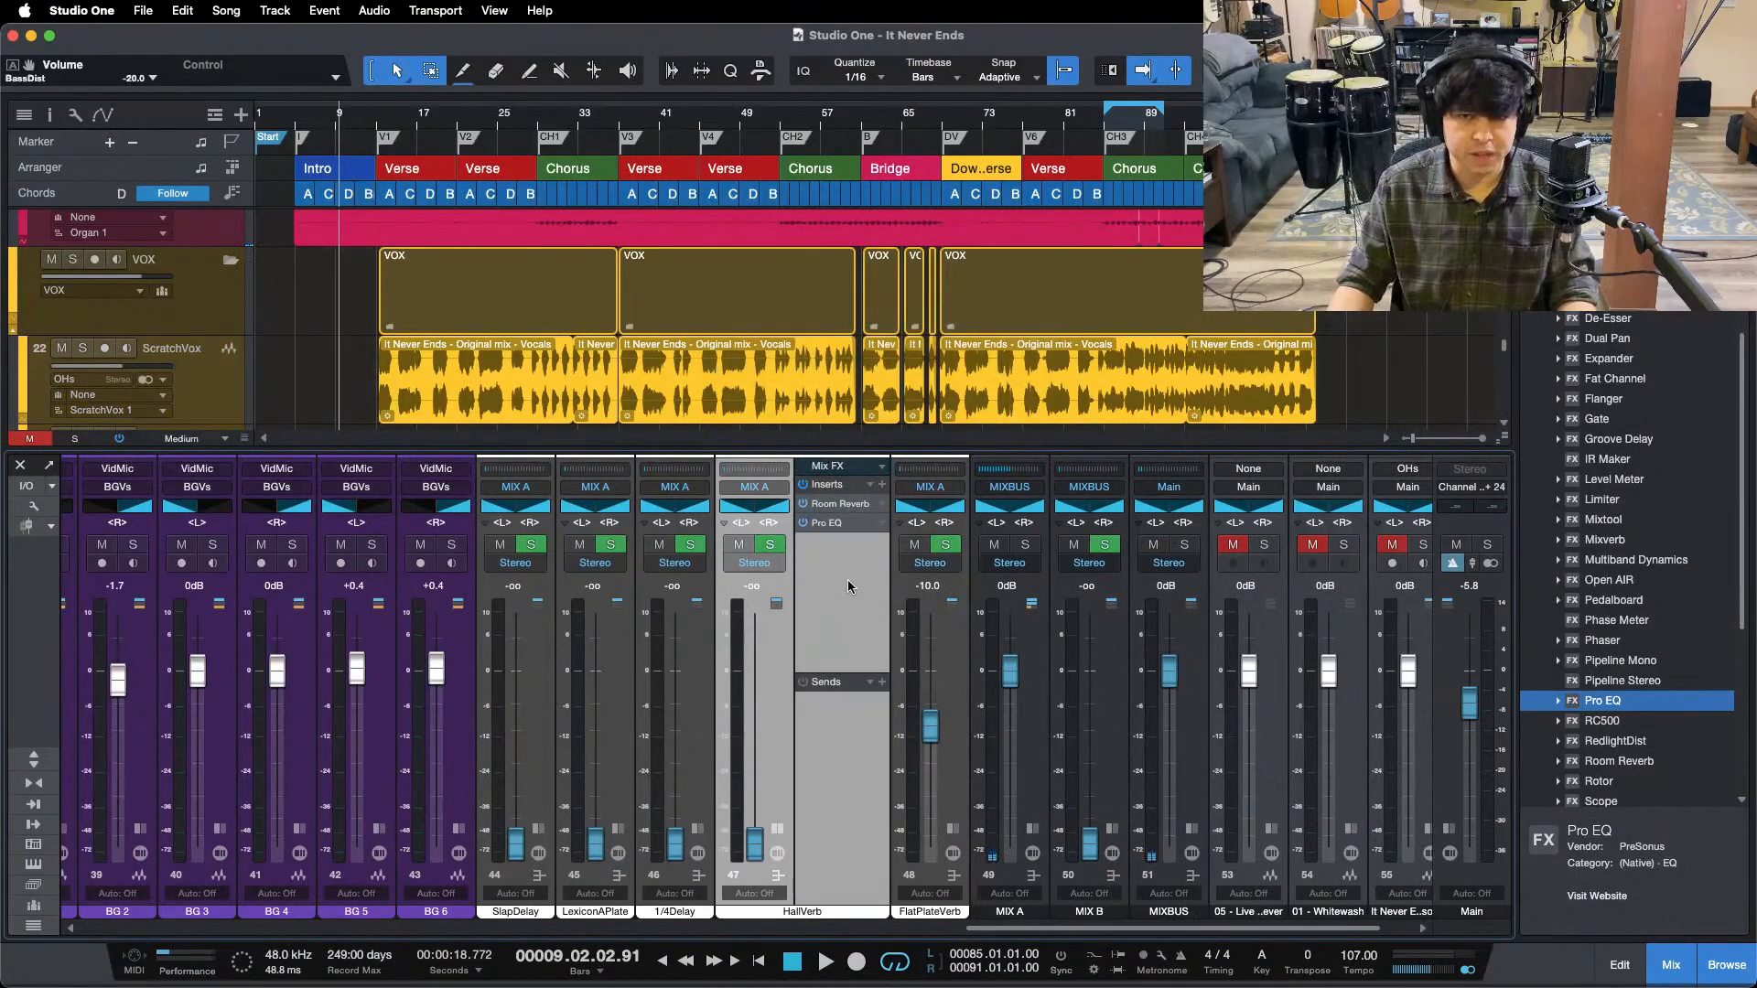
pyautogui.click(840, 504)
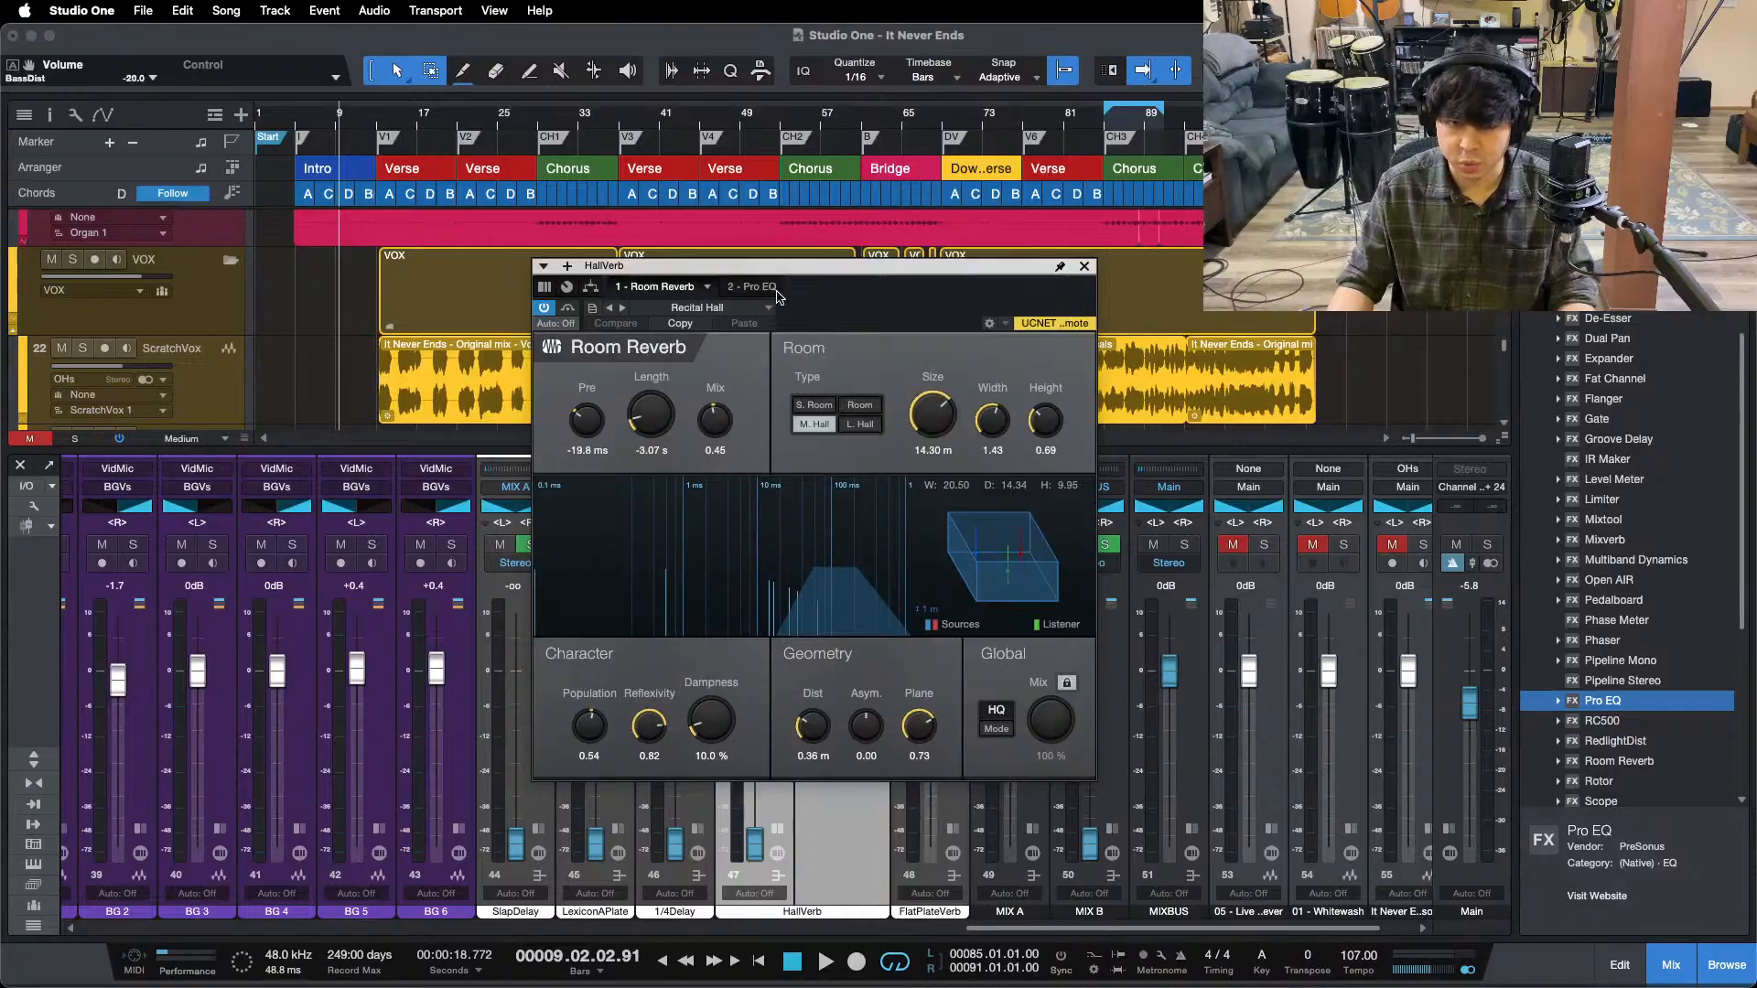
pyautogui.doubleClick(591, 420)
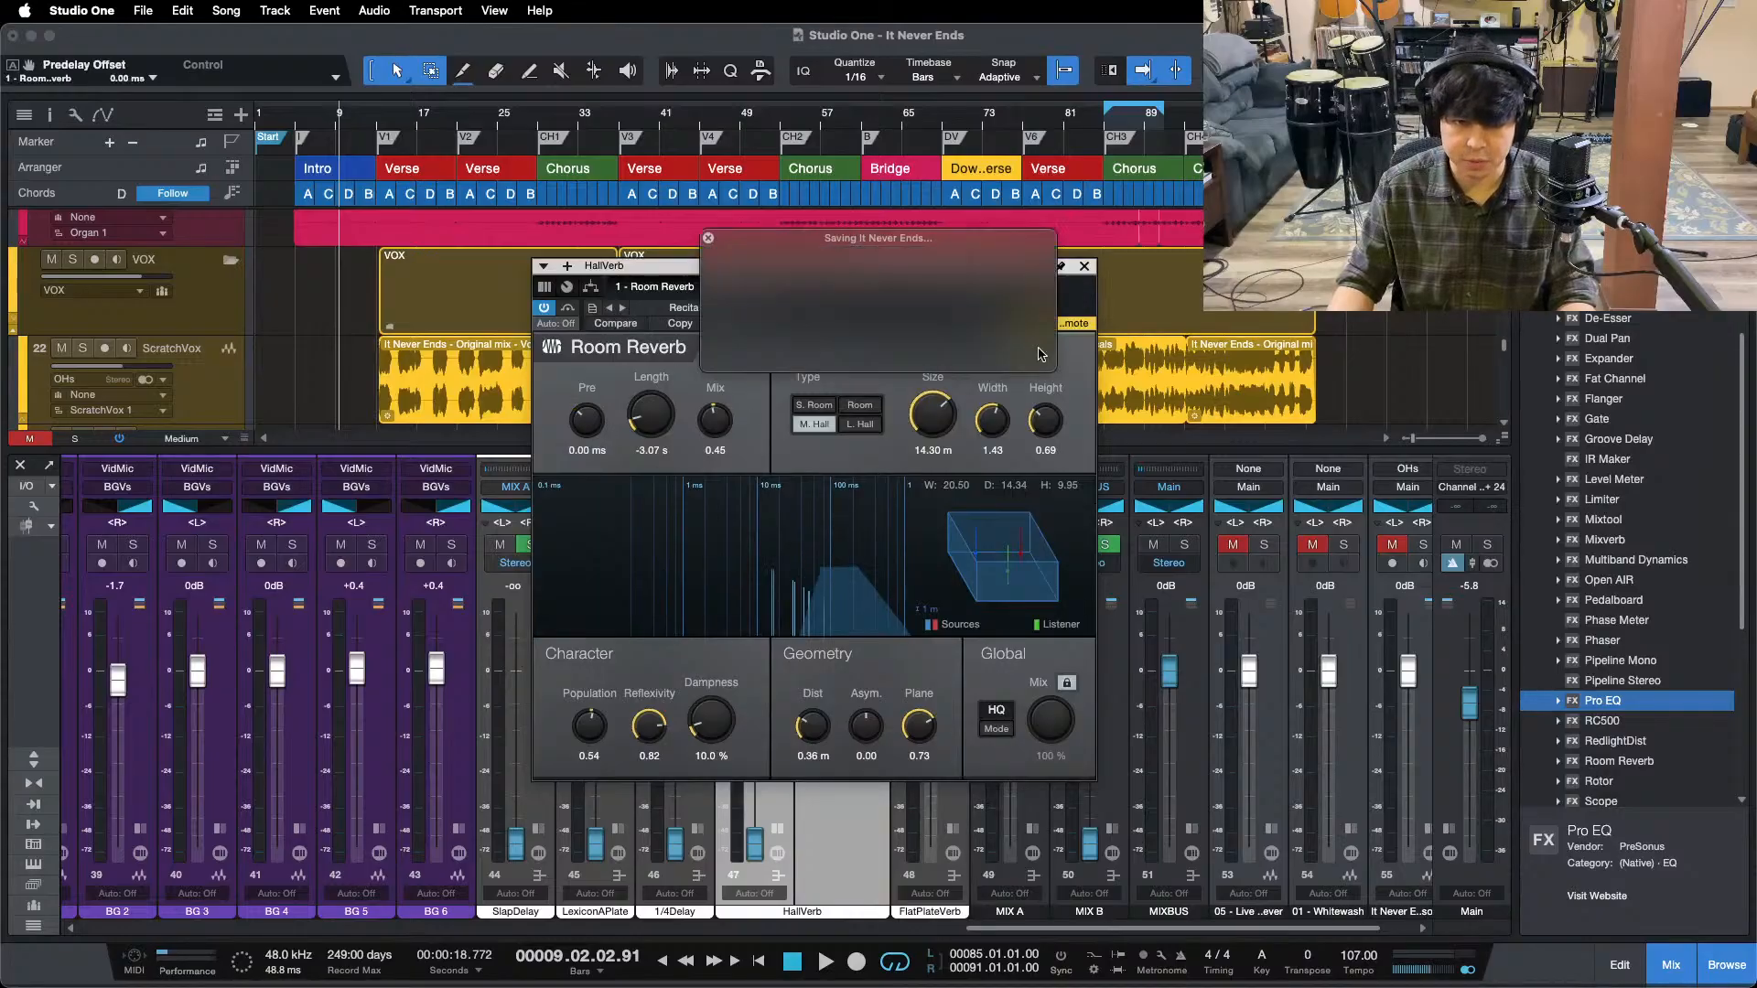
pyautogui.click(1082, 269)
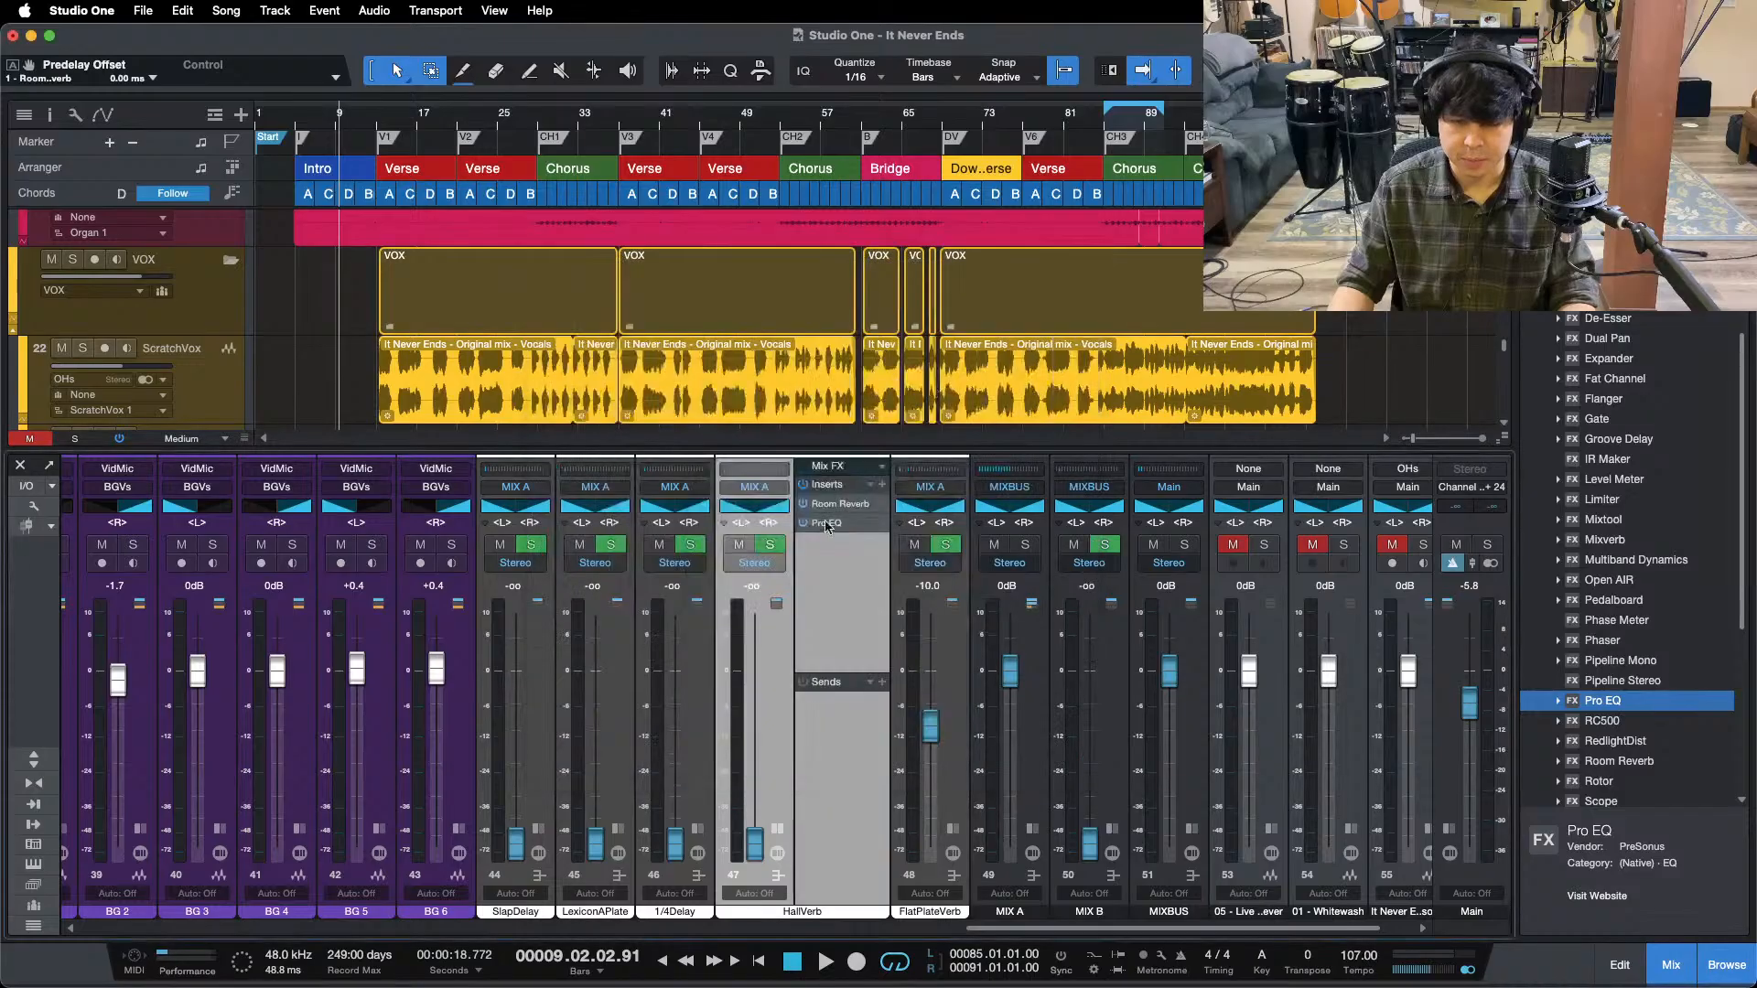
# - Add a splitter before the Room Reverb in HallVerb's insert routing and set its mode to Channel Split
pyautogui.click(823, 520)
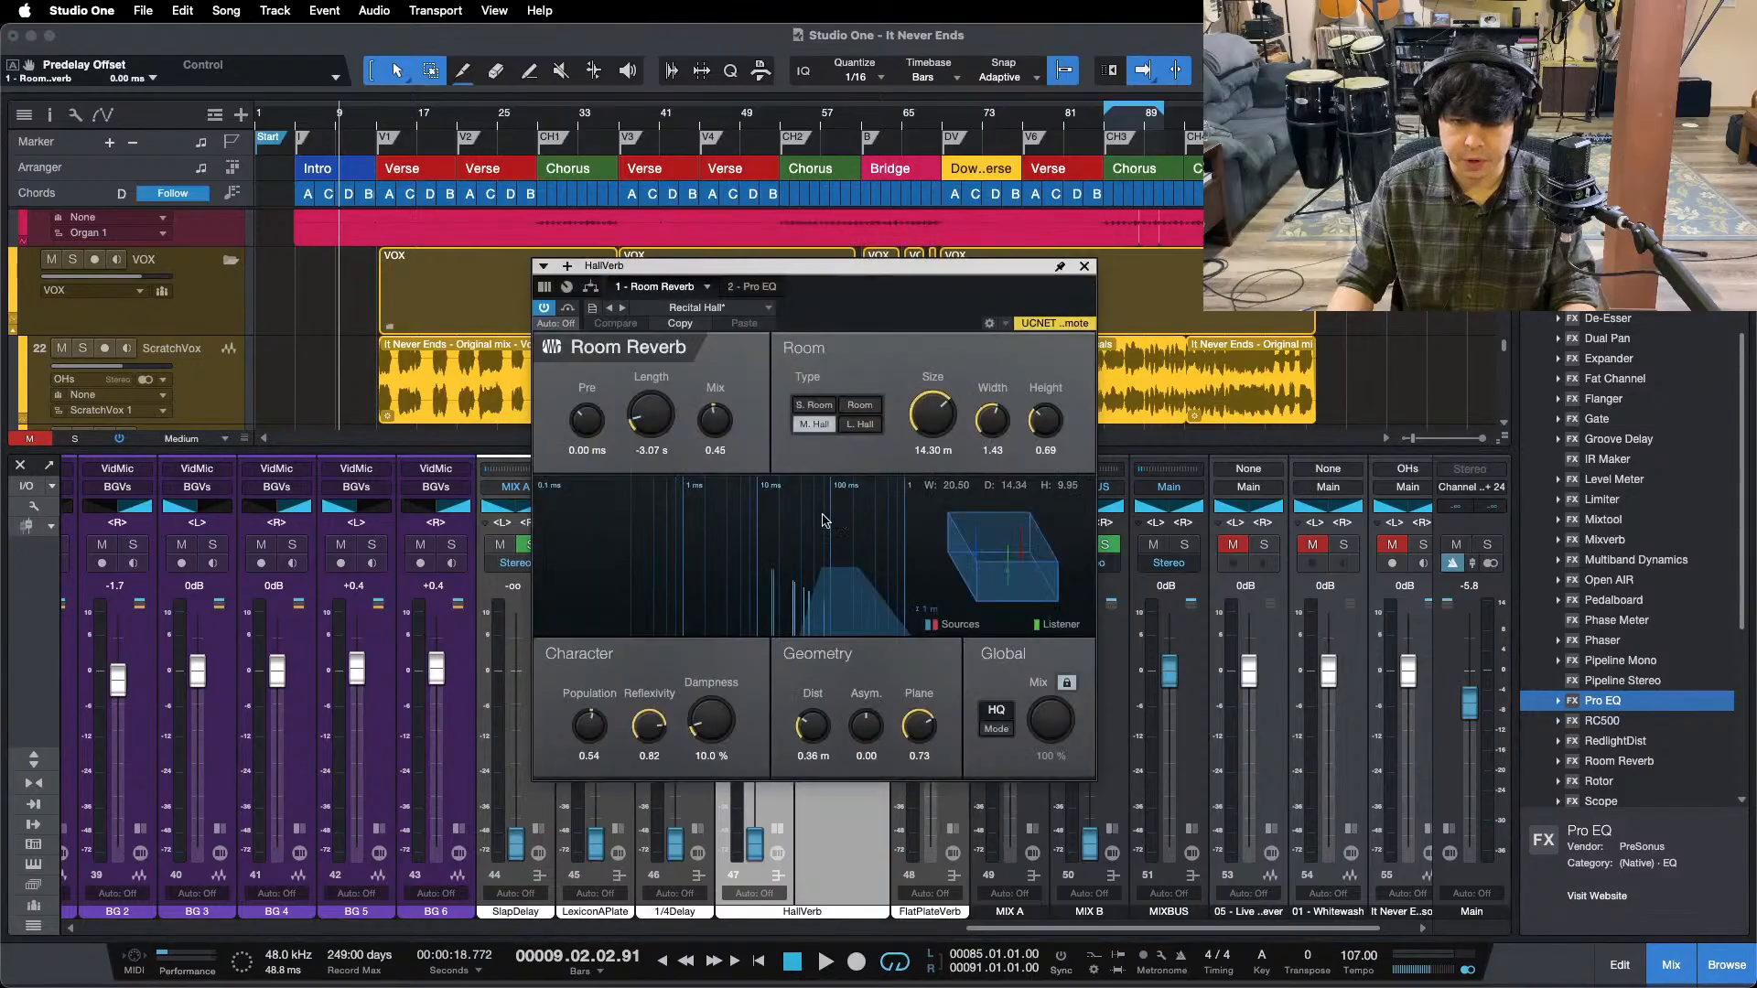
pyautogui.click(591, 287)
pyautogui.moveTo(938, 335); pyautogui.dragTo(805, 398)
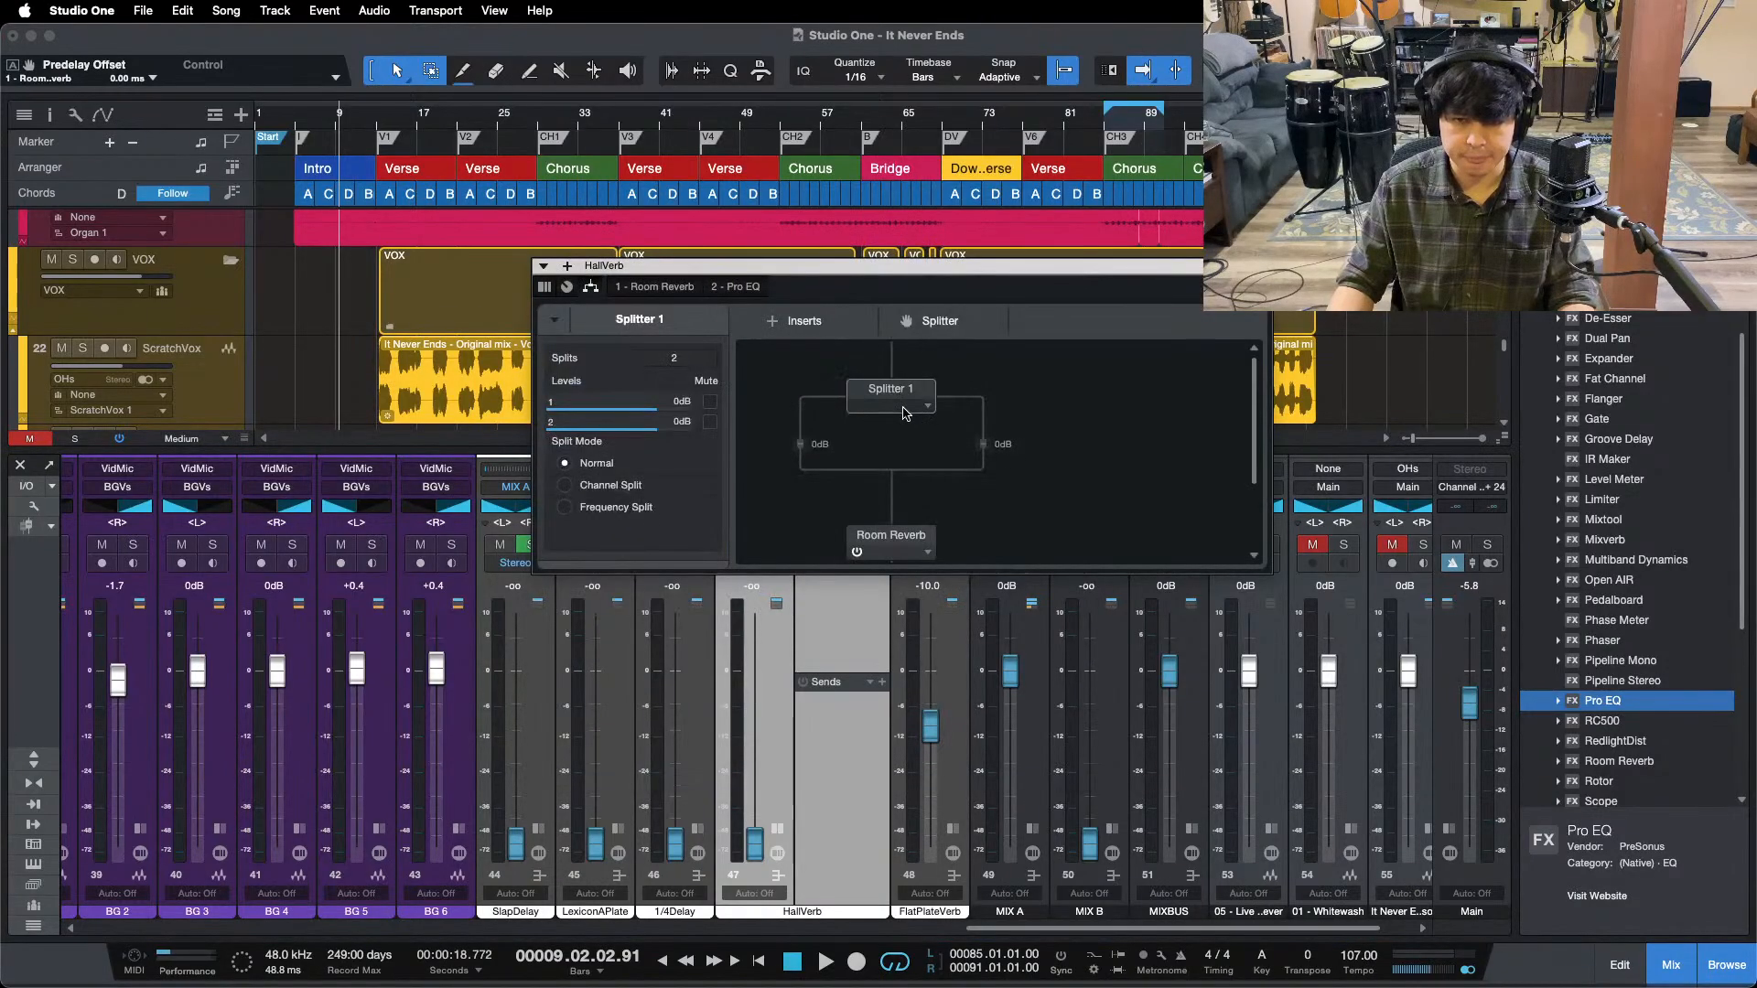
pyautogui.moveTo(864, 541); pyautogui.dragTo(912, 524)
pyautogui.click(893, 391)
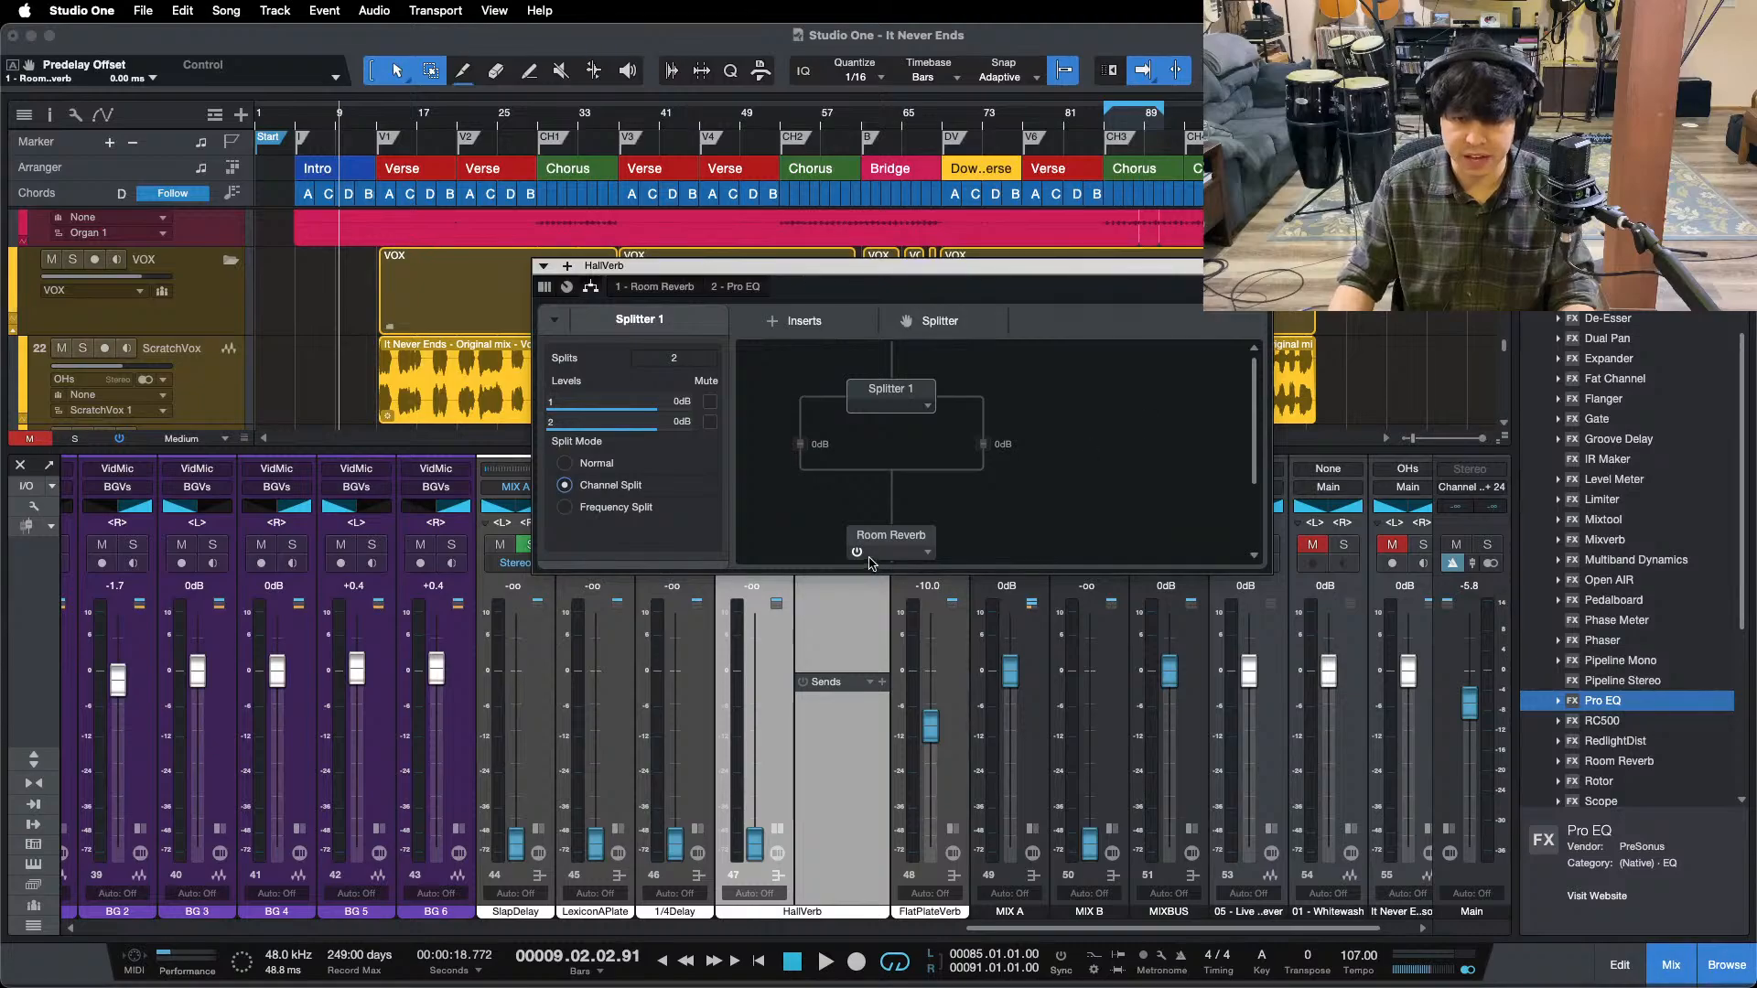
# - Put the Room Reverb on one splitter branch and a copy on the other, and reverse HallVerb's left and right panning
pyautogui.moveTo(886, 544); pyautogui.dragTo(797, 430)
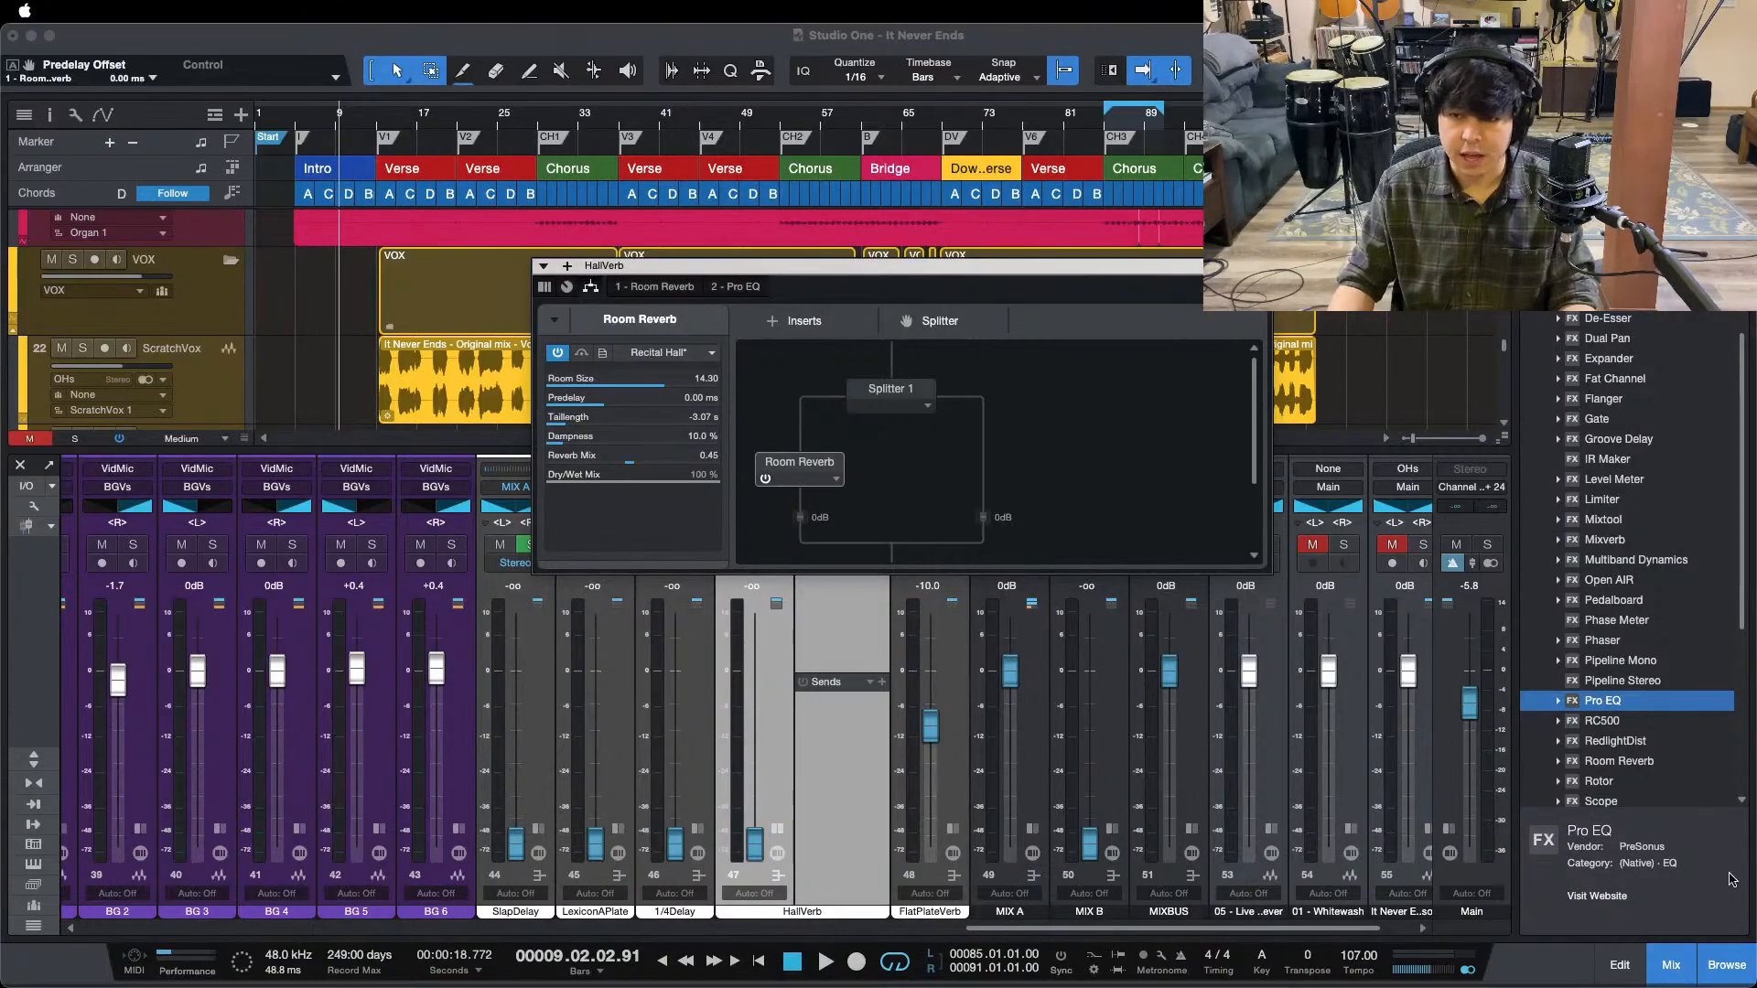
pyautogui.moveTo(805, 472); pyautogui.dragTo(990, 472)
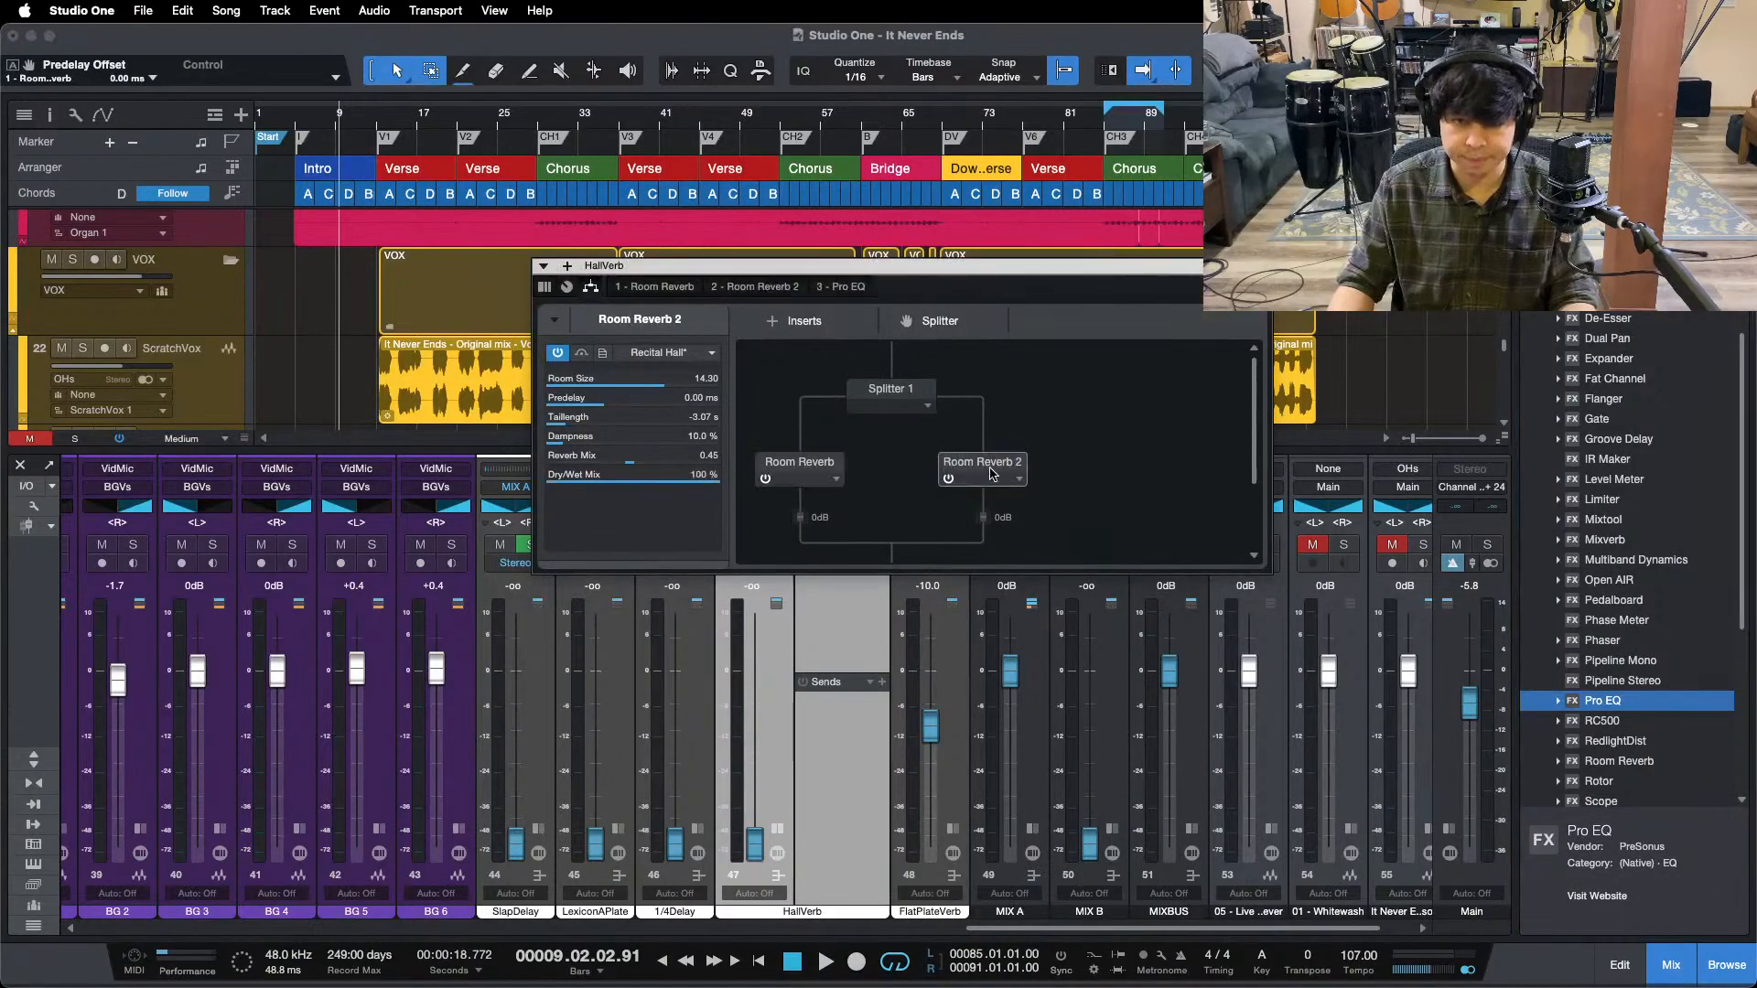
pyautogui.doubleClick(994, 472)
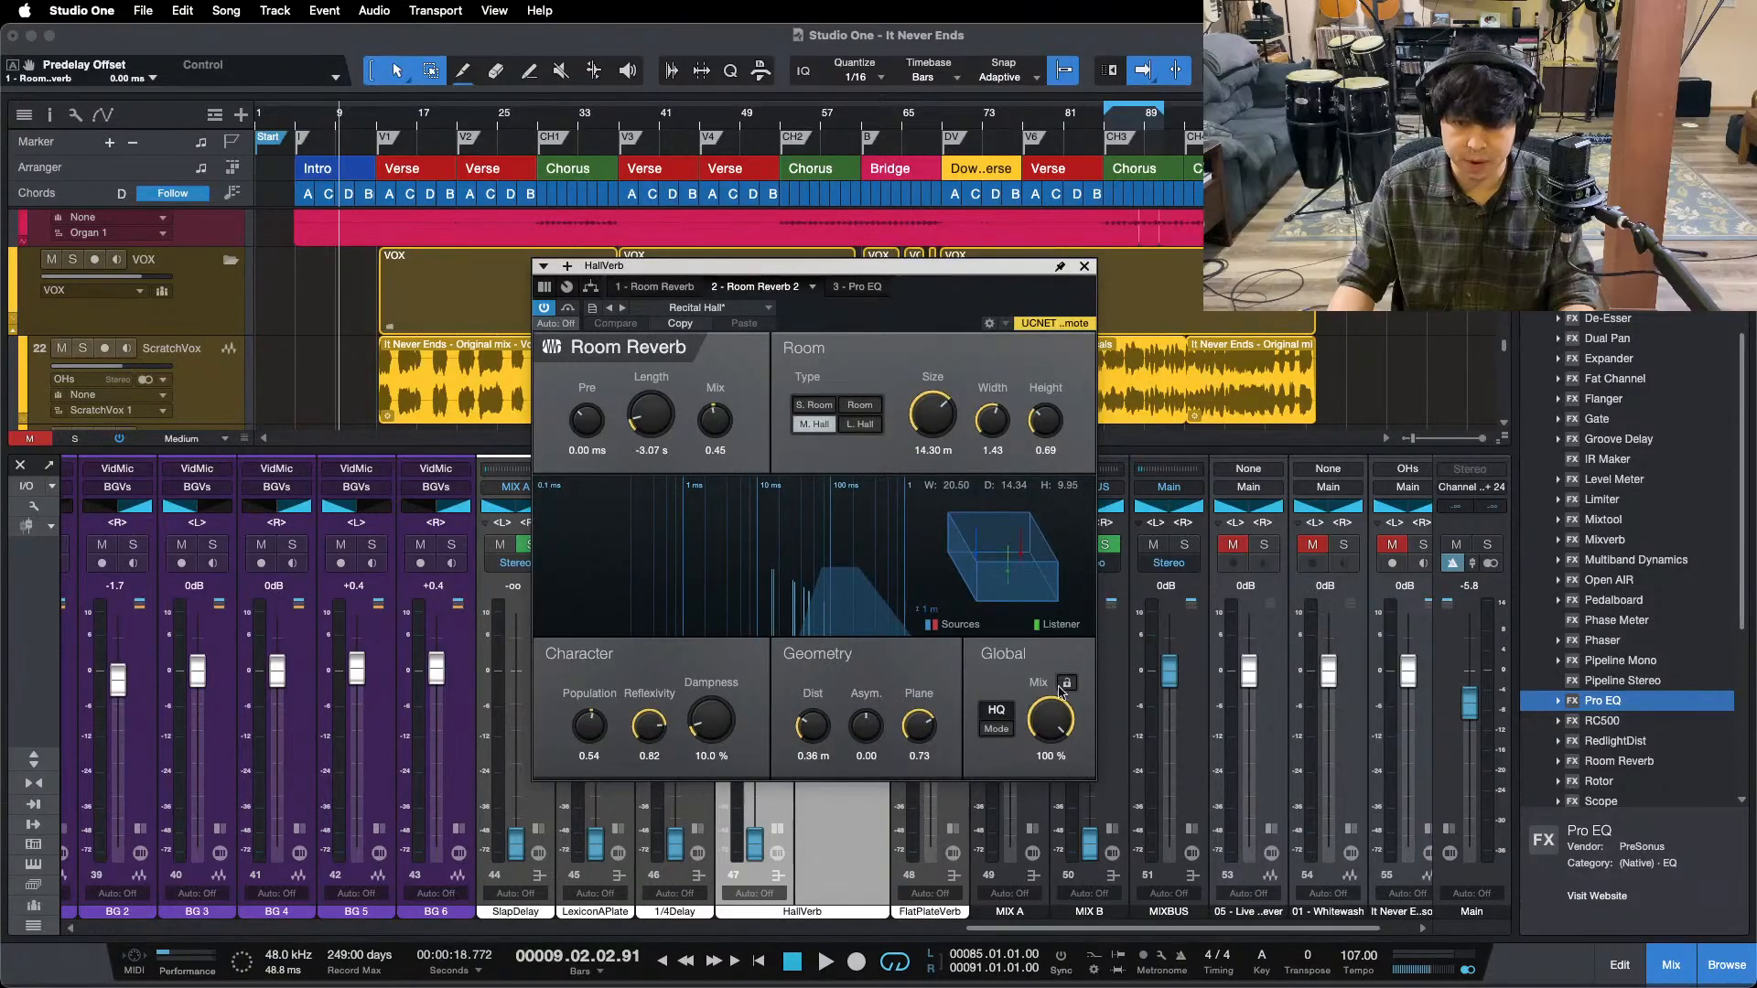
pyautogui.click(1085, 267)
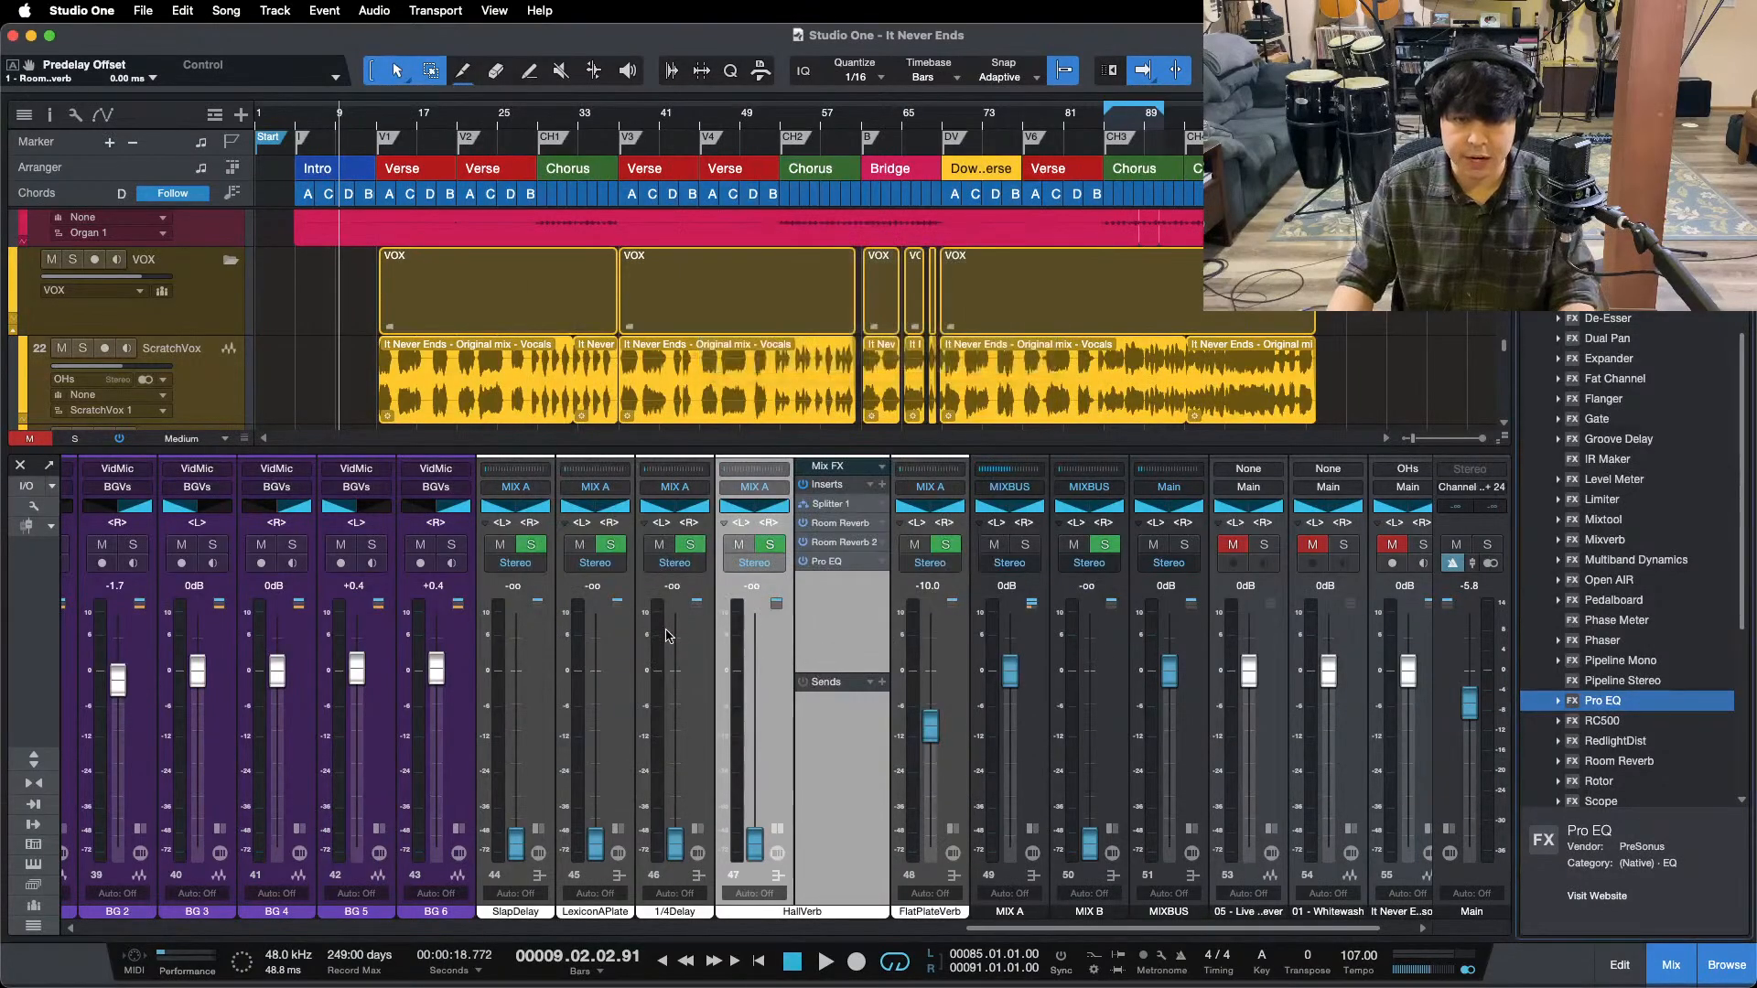
pyautogui.moveTo(733, 513)
pyautogui.mouseDown()
pyautogui.moveTo(773, 518)
pyautogui.moveTo(705, 518)
pyautogui.mouseUp()
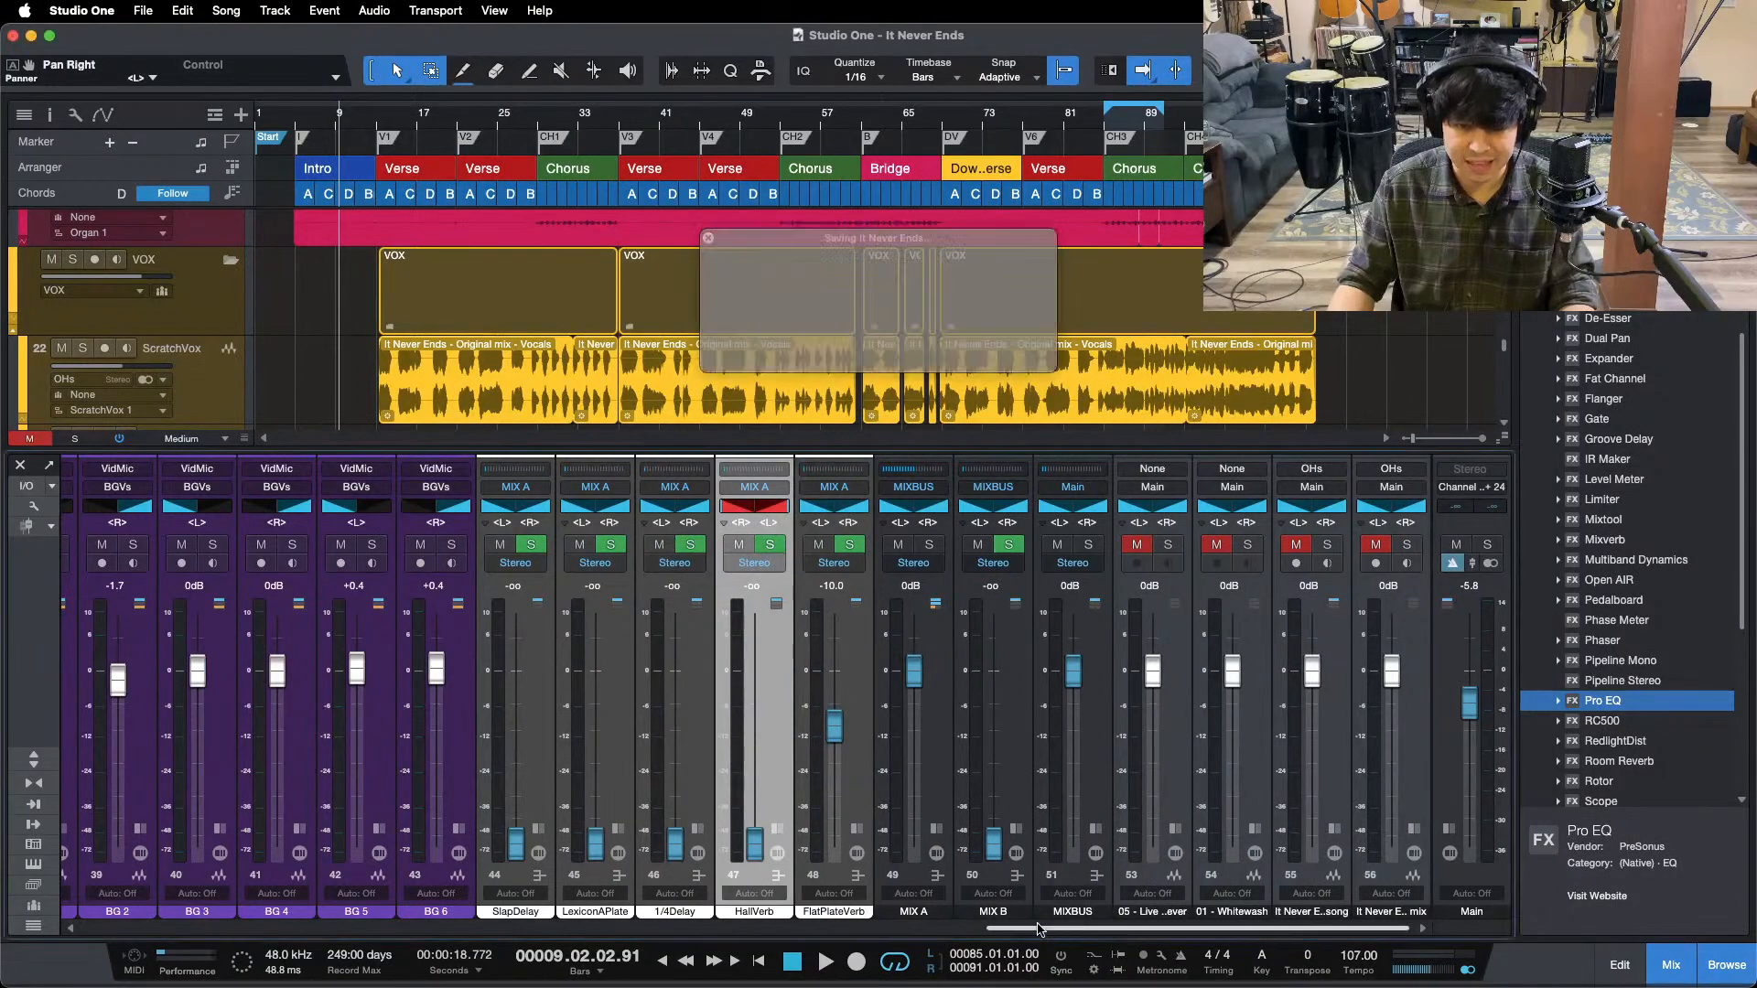
# - Show the channels' sends, copy LdGtr's HallVerb send to the ACOUSTICS and Piano channels, and remove it from LdGtr
pyautogui.moveTo(1043, 930); pyautogui.dragTo(3, 773)
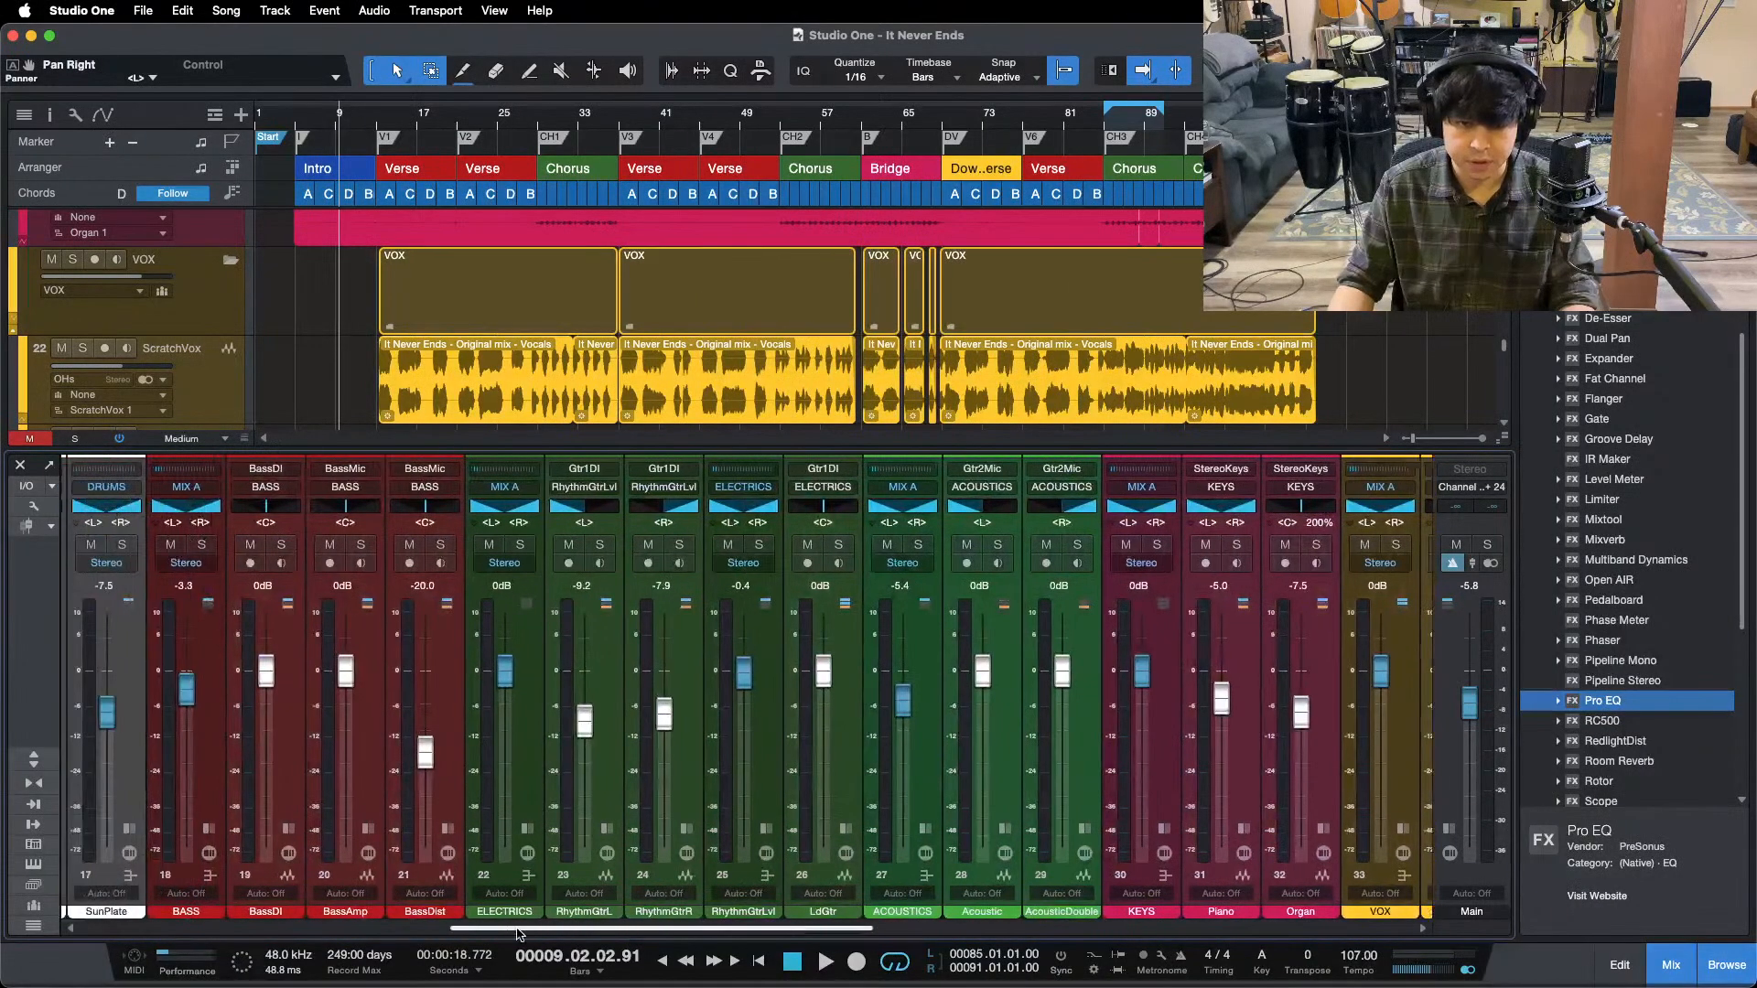
pyautogui.click(34, 760)
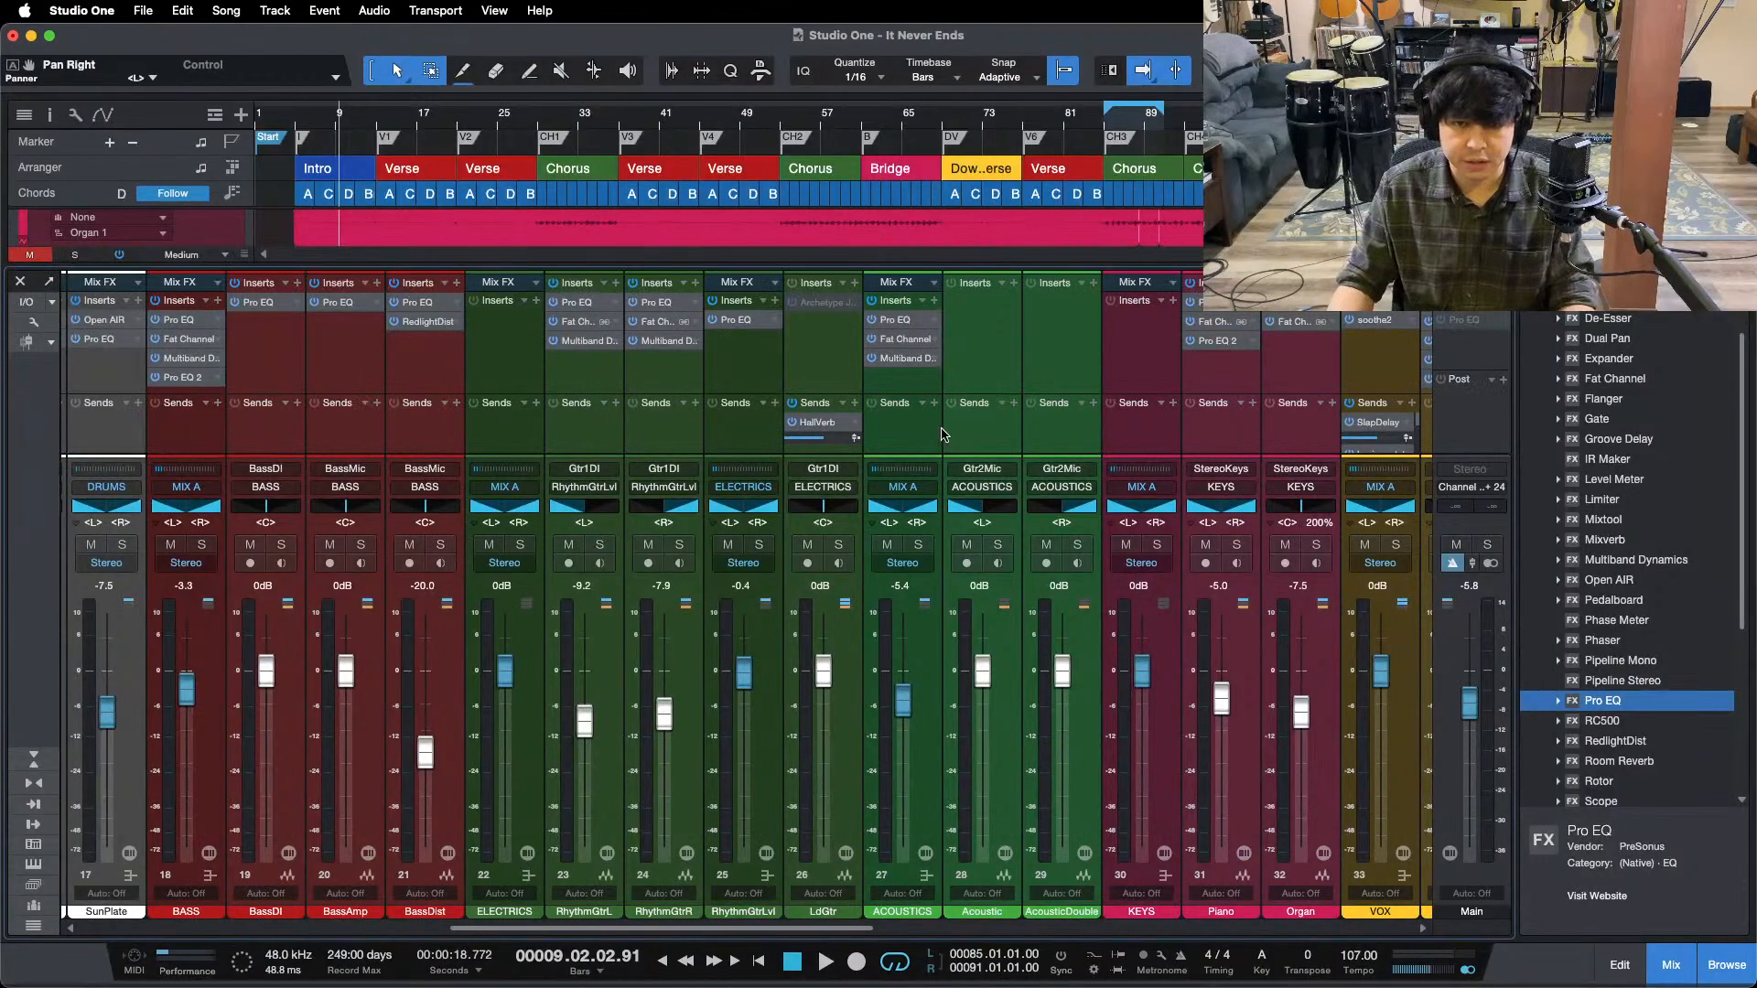
pyautogui.moveTo(802, 425); pyautogui.dragTo(1194, 430)
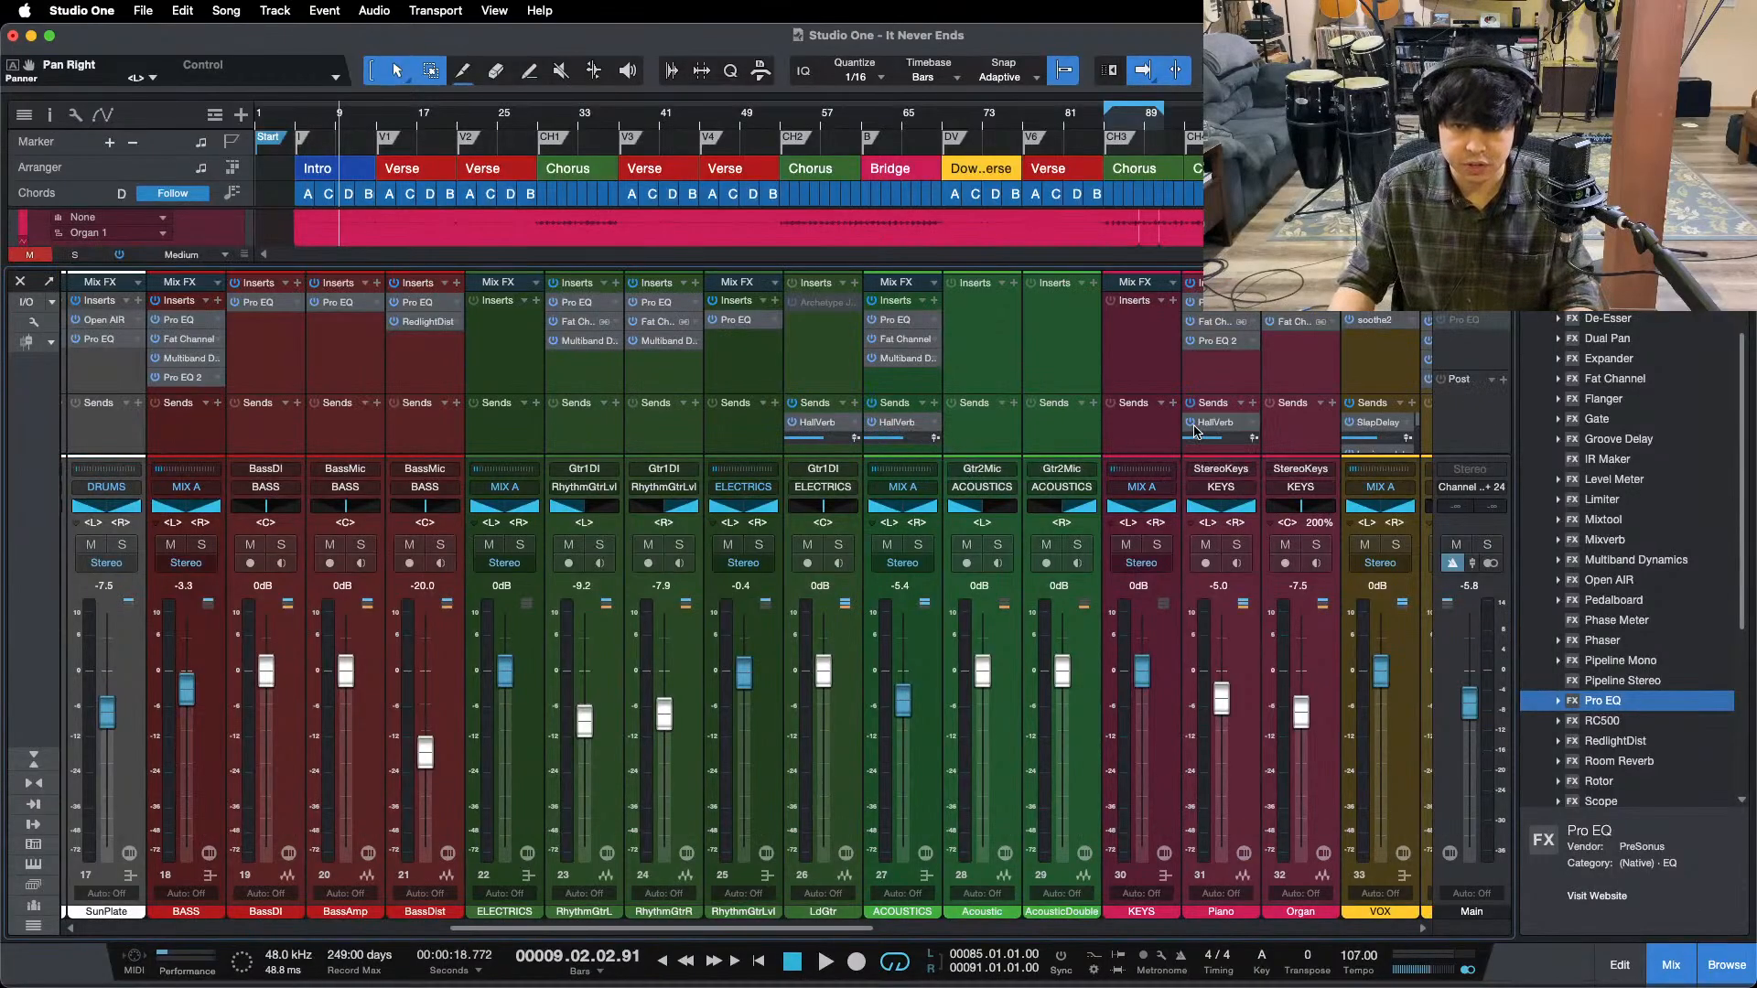
pyautogui.rightClick(826, 424)
pyautogui.click(856, 536)
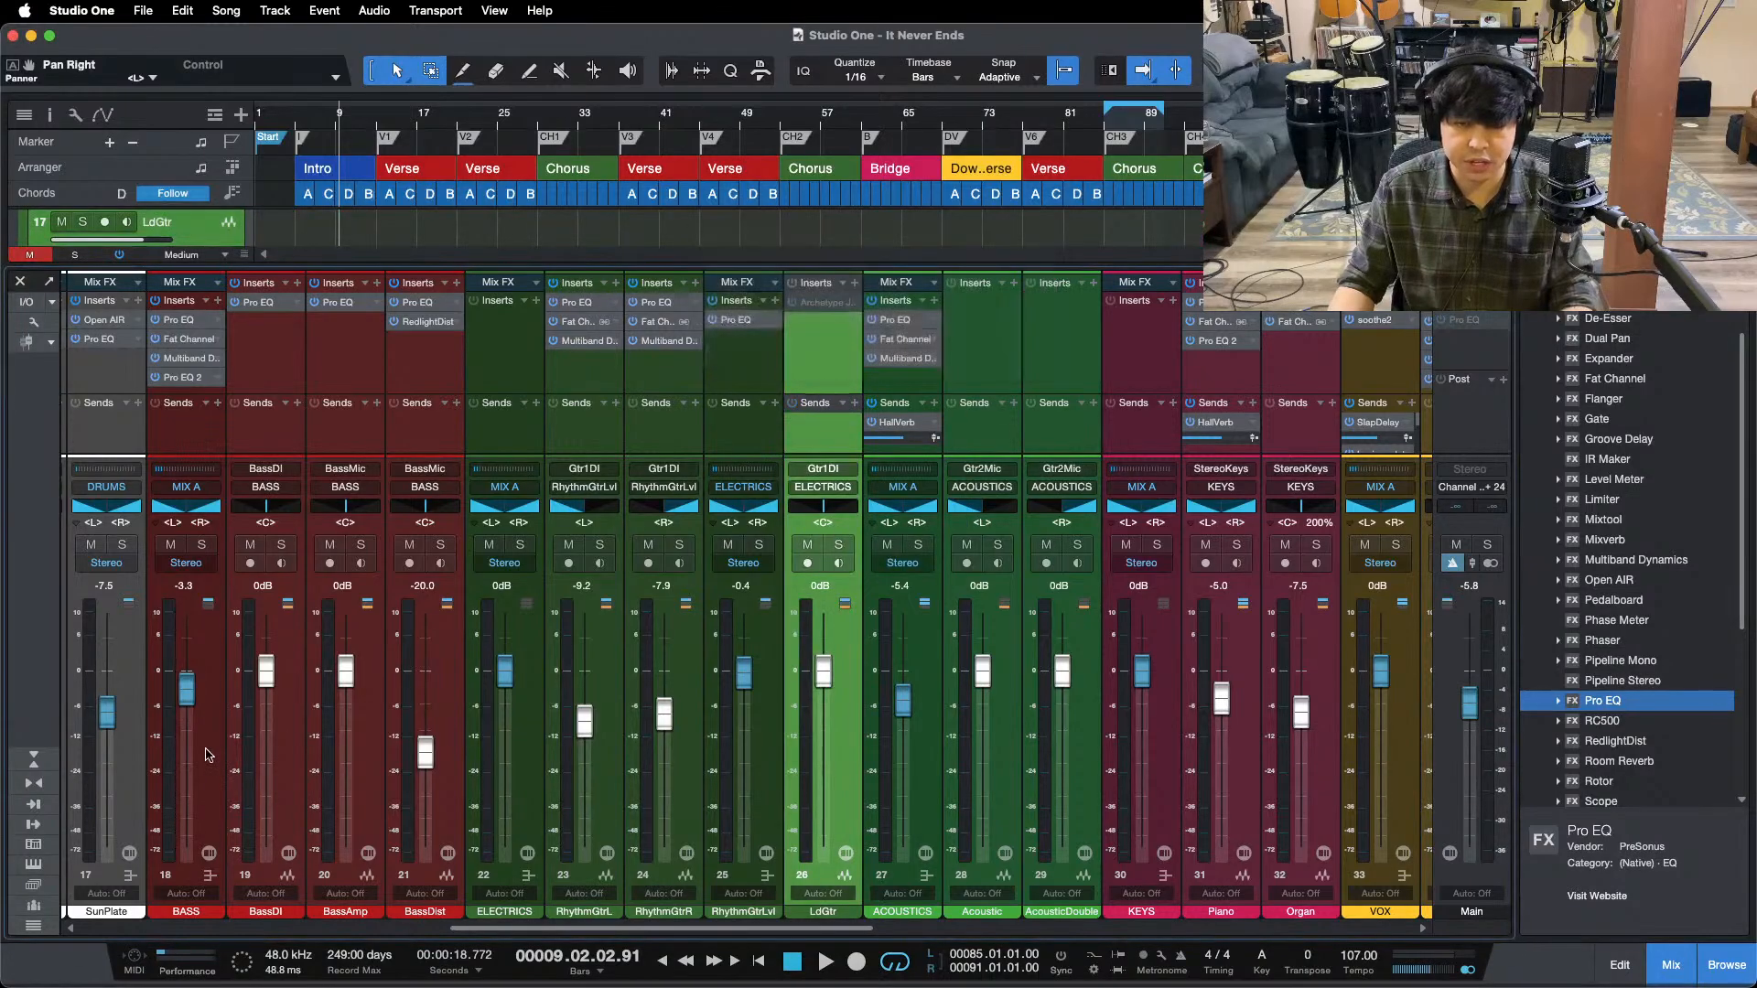
# - Collapse the inserts and sends in the mixer and close it to give the arrangement the full height
pyautogui.click(27, 759)
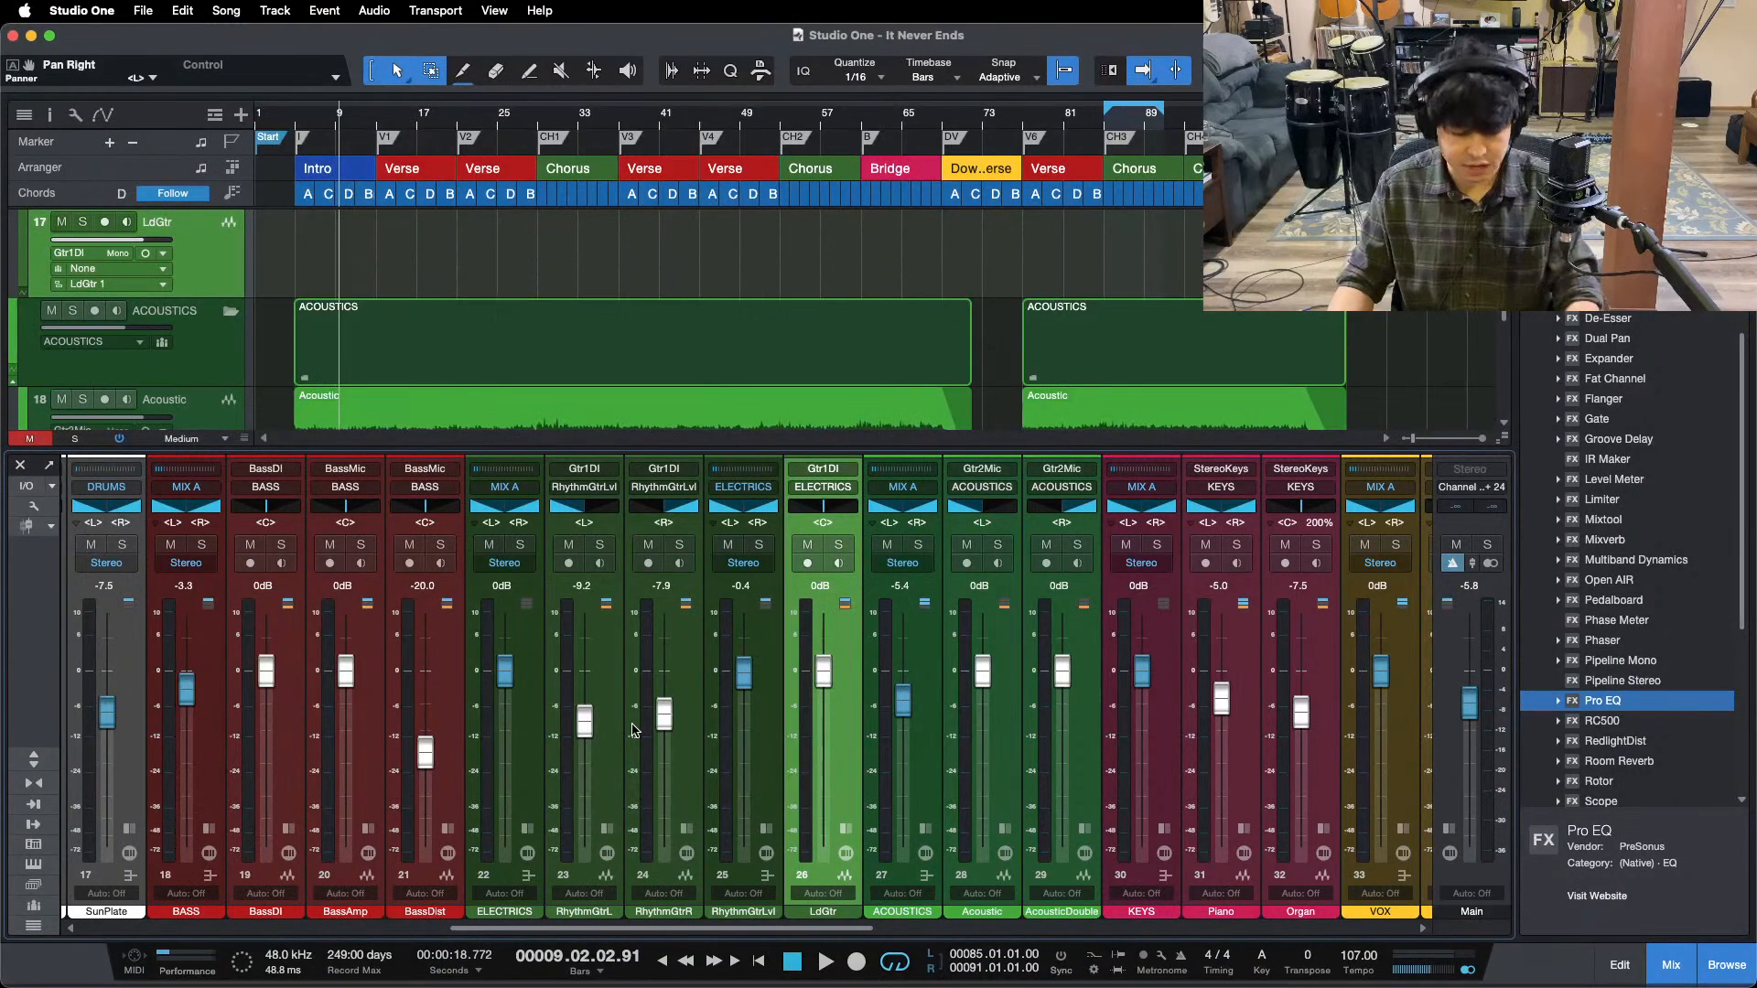
pyautogui.press('F3')
pyautogui.scroll(5, 1089, 663)
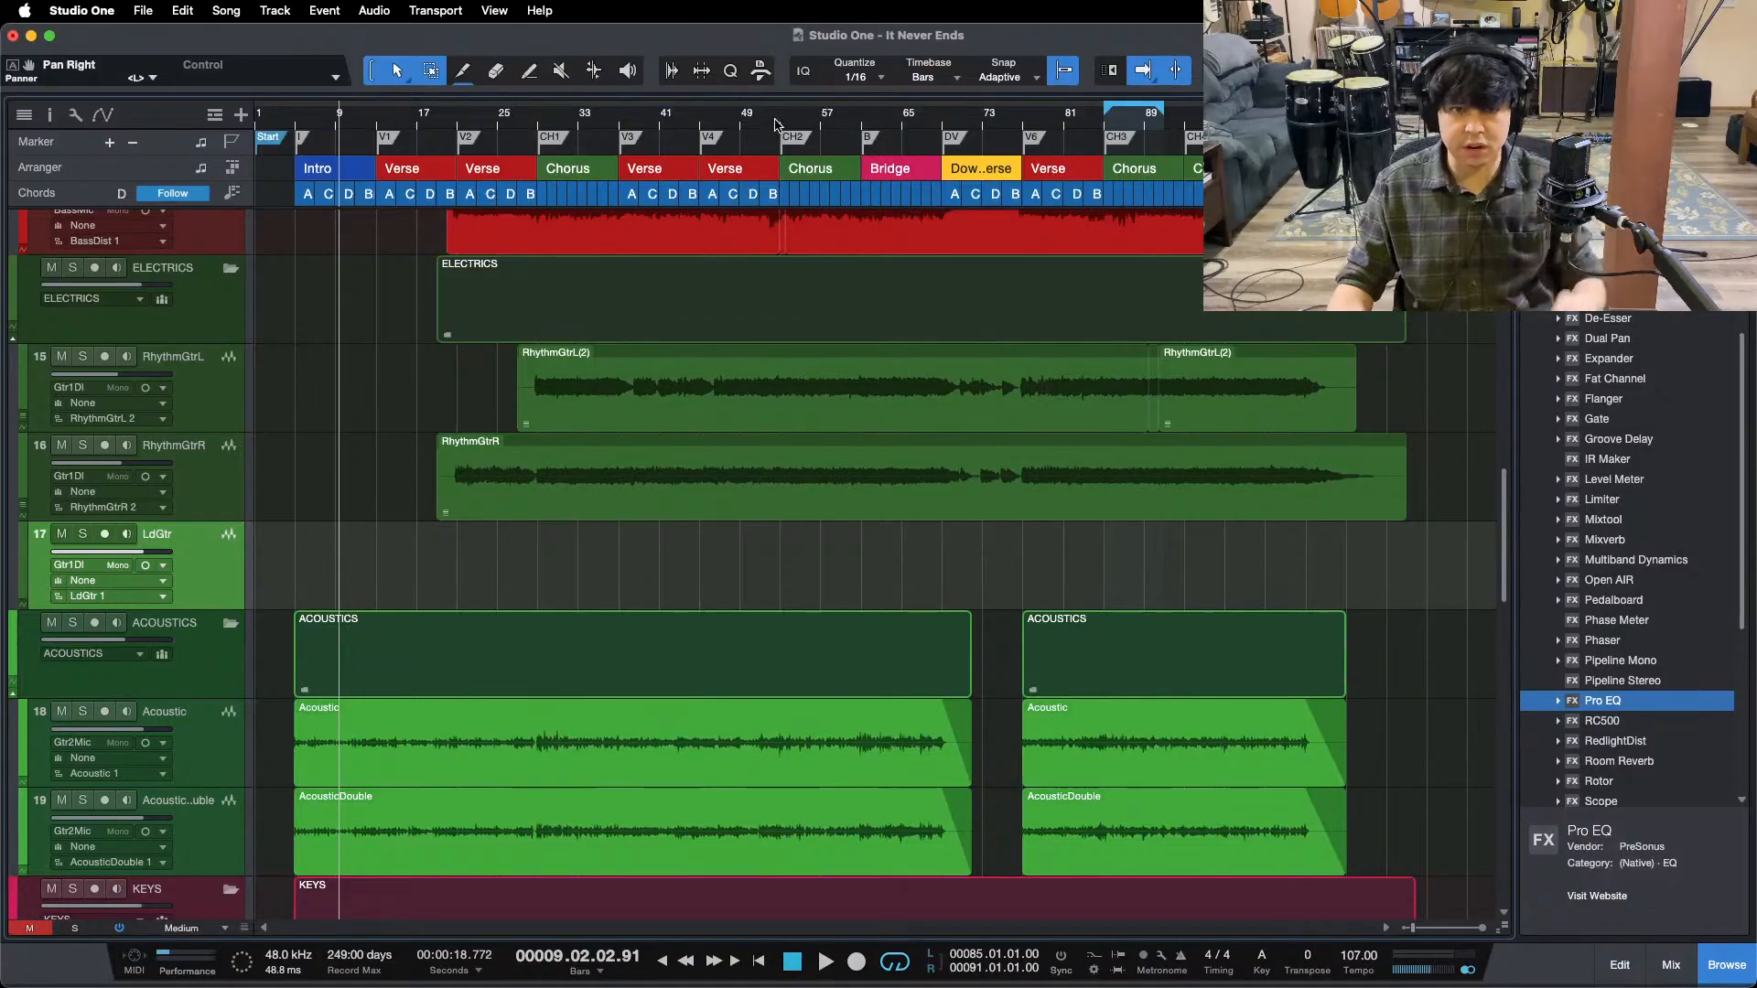
# - Play the song from the start of the Bridge and examine the tracks from the drums down to the background vocals
pyautogui.click(861, 124)
pyautogui.press('space')
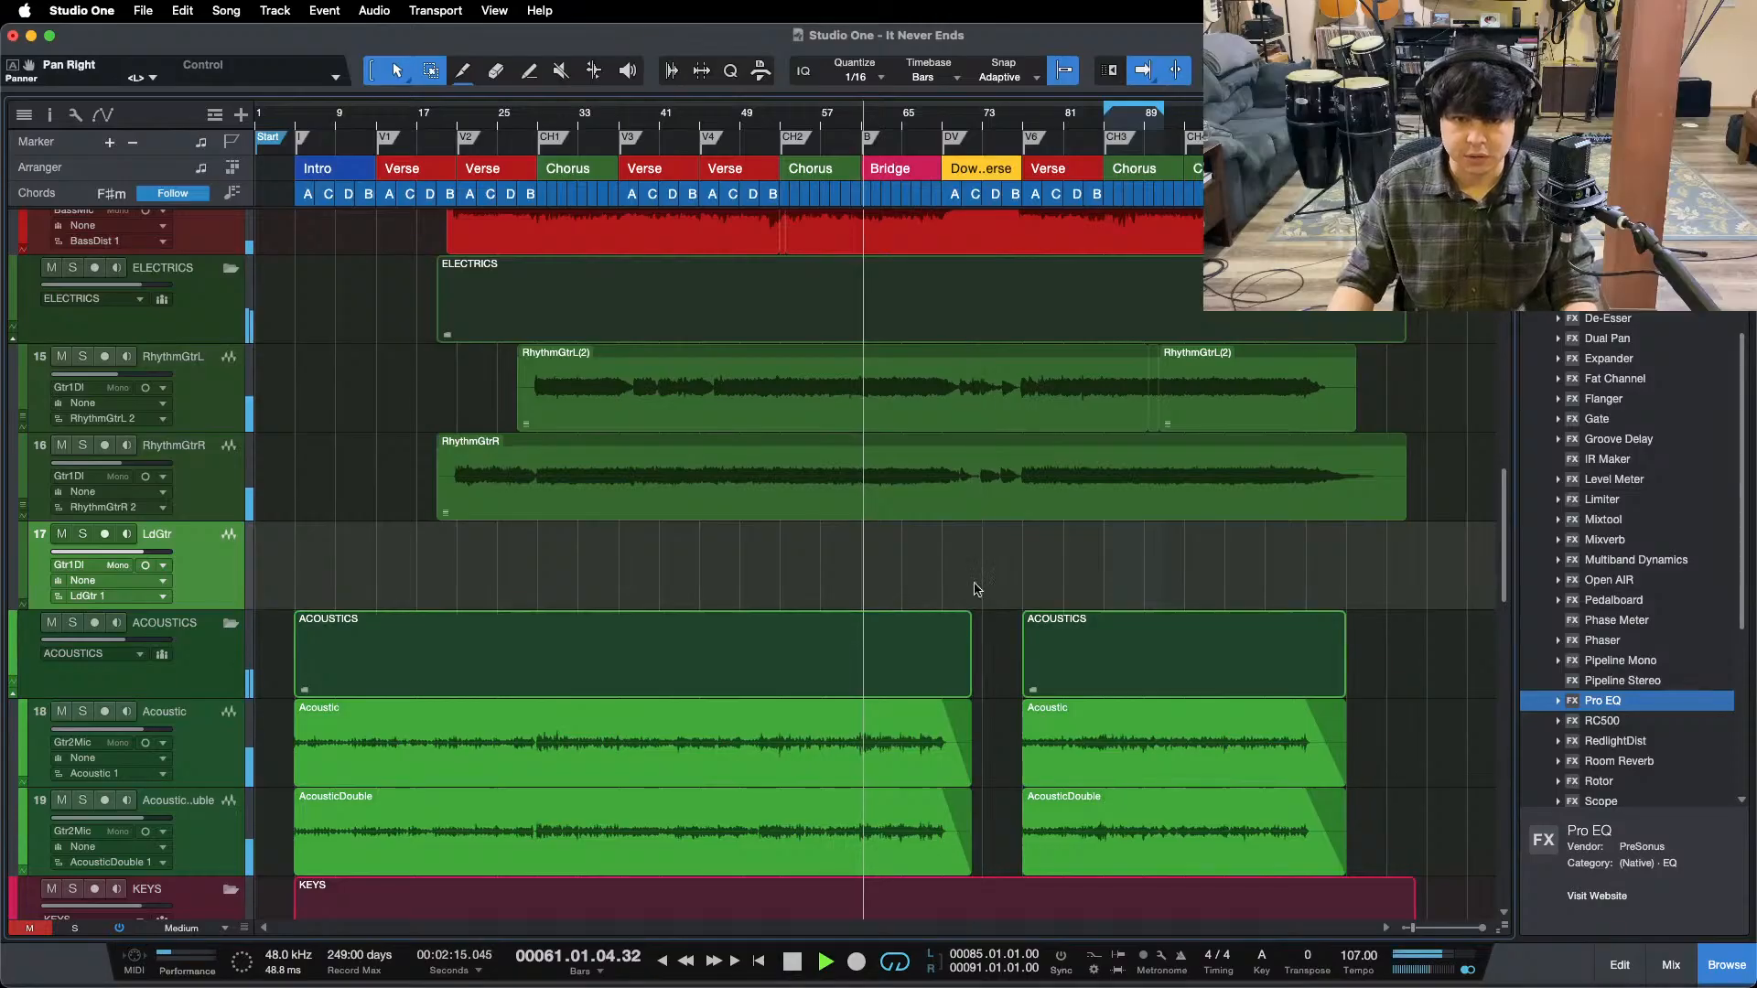
pyautogui.scroll(-10, 1013, 576)
pyautogui.scroll(10, 1013, 576)
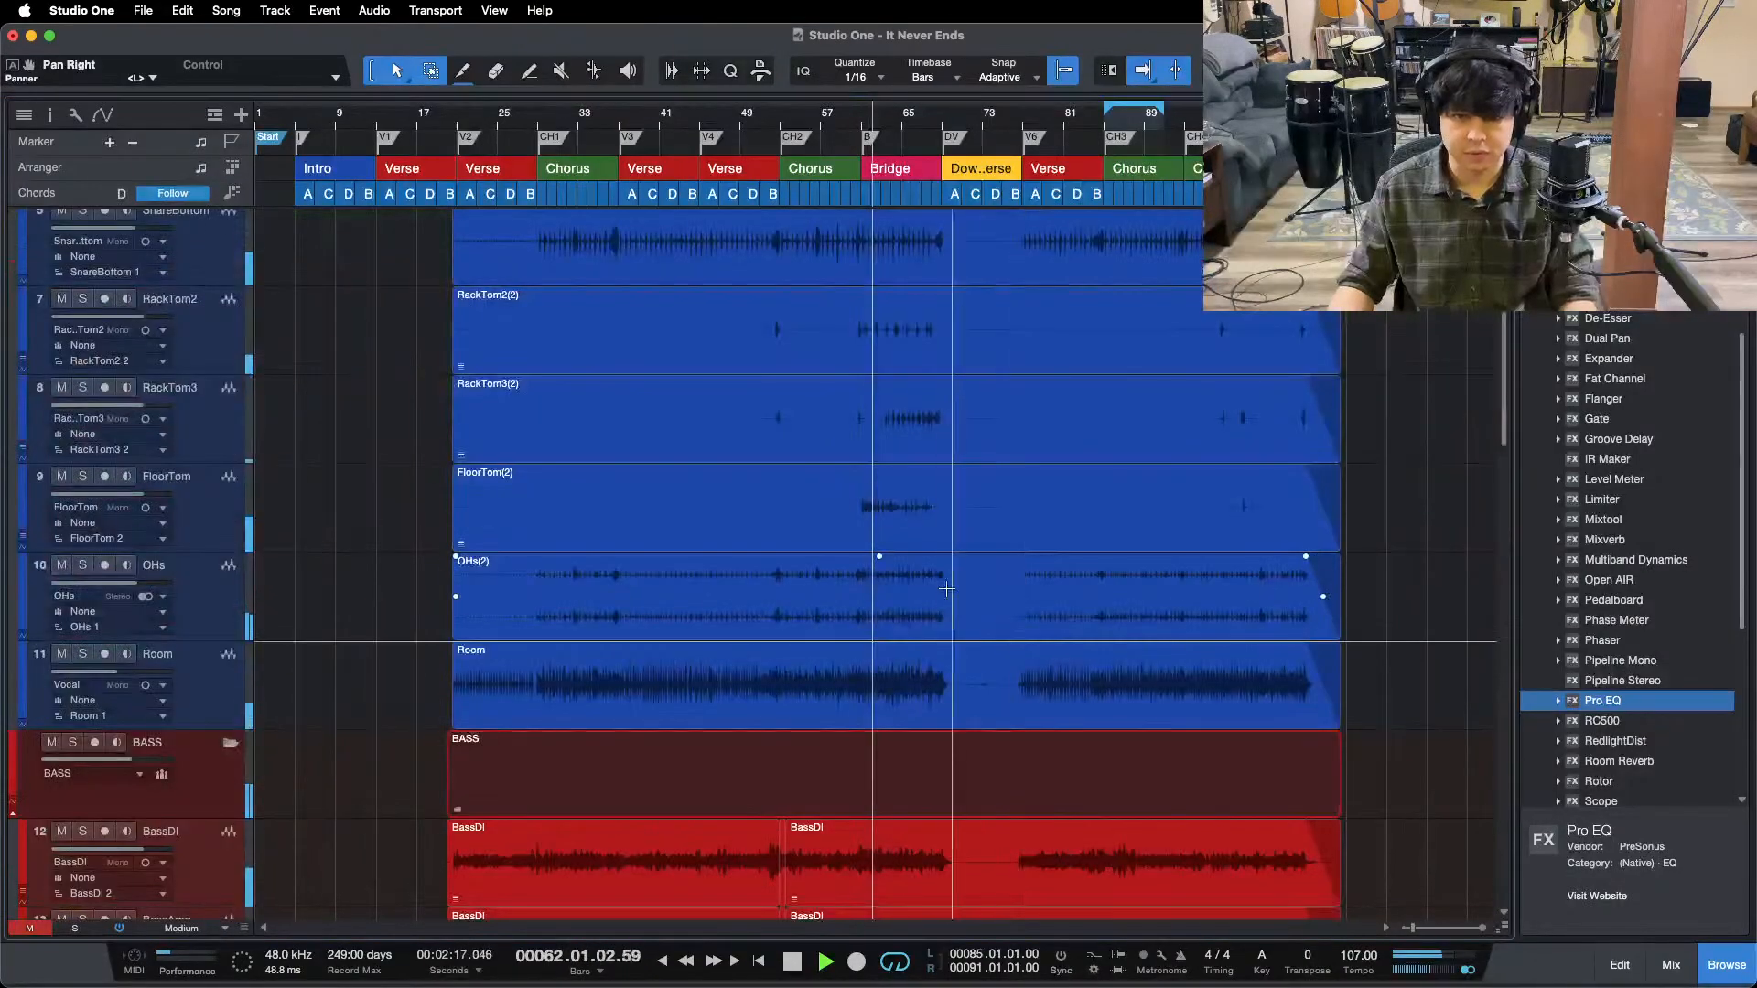
pyautogui.scroll(-8, 970, 586)
pyautogui.scroll(10, 949, 592)
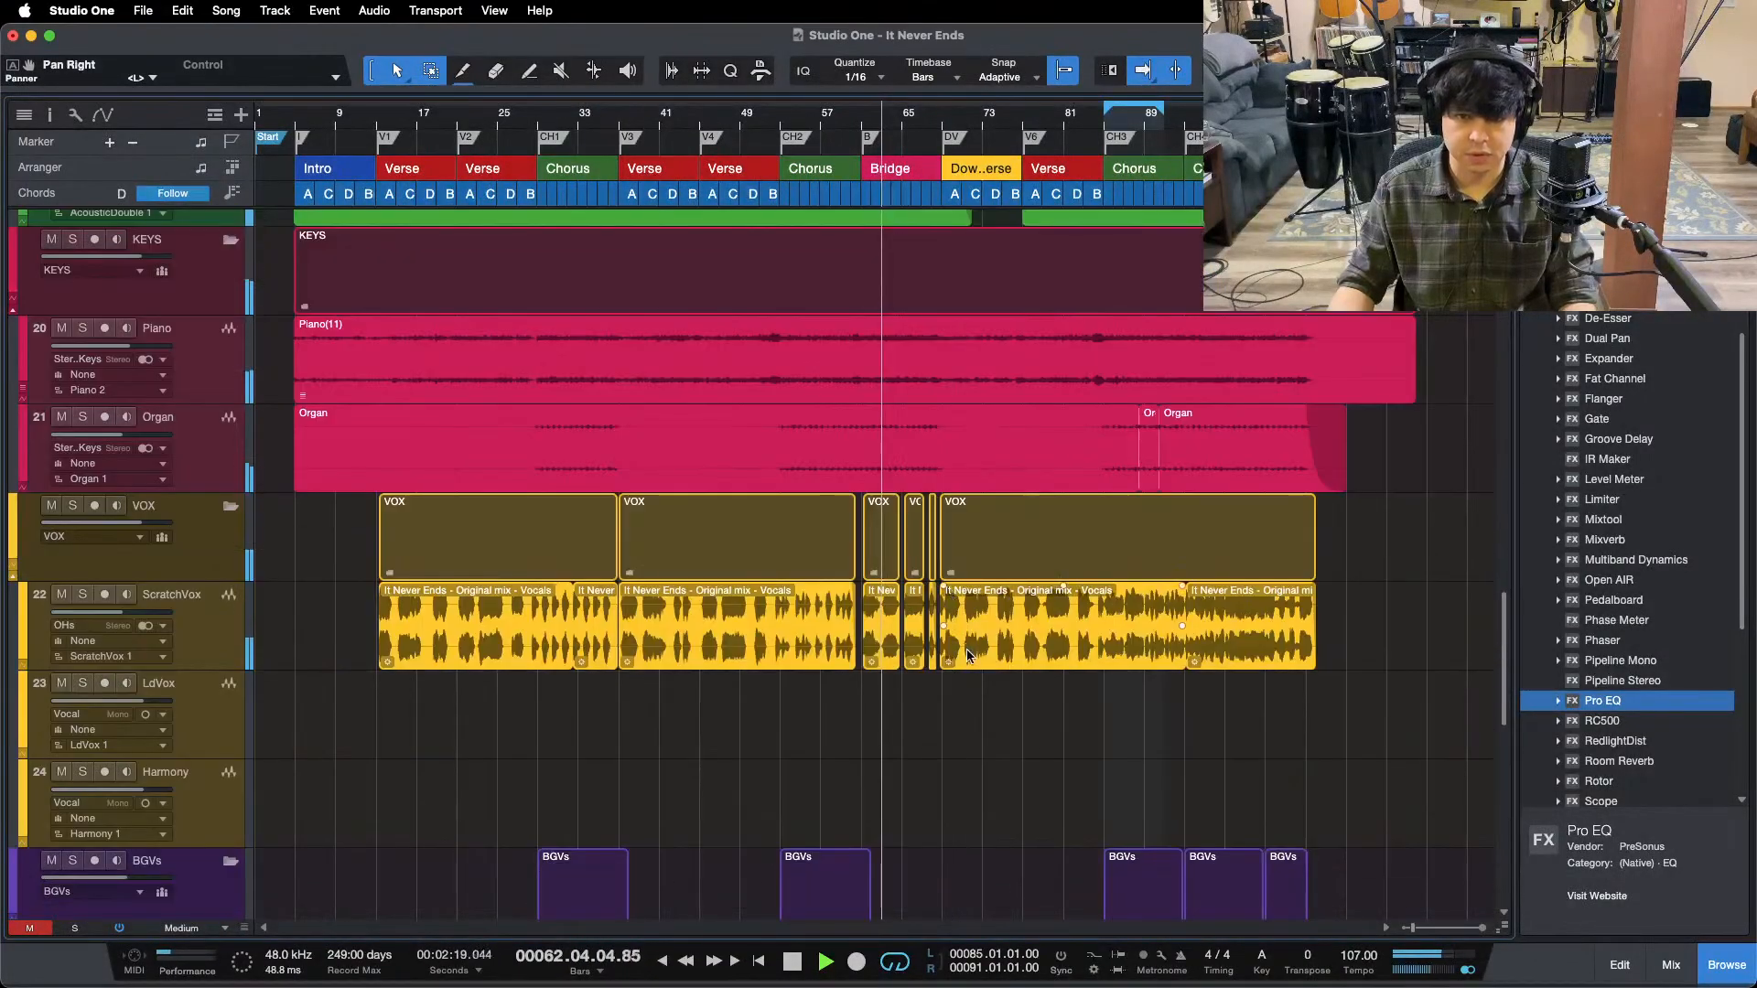
pyautogui.scroll(-12, 956, 604)
pyautogui.scroll(1, 965, 620)
pyautogui.scroll(3, 965, 620)
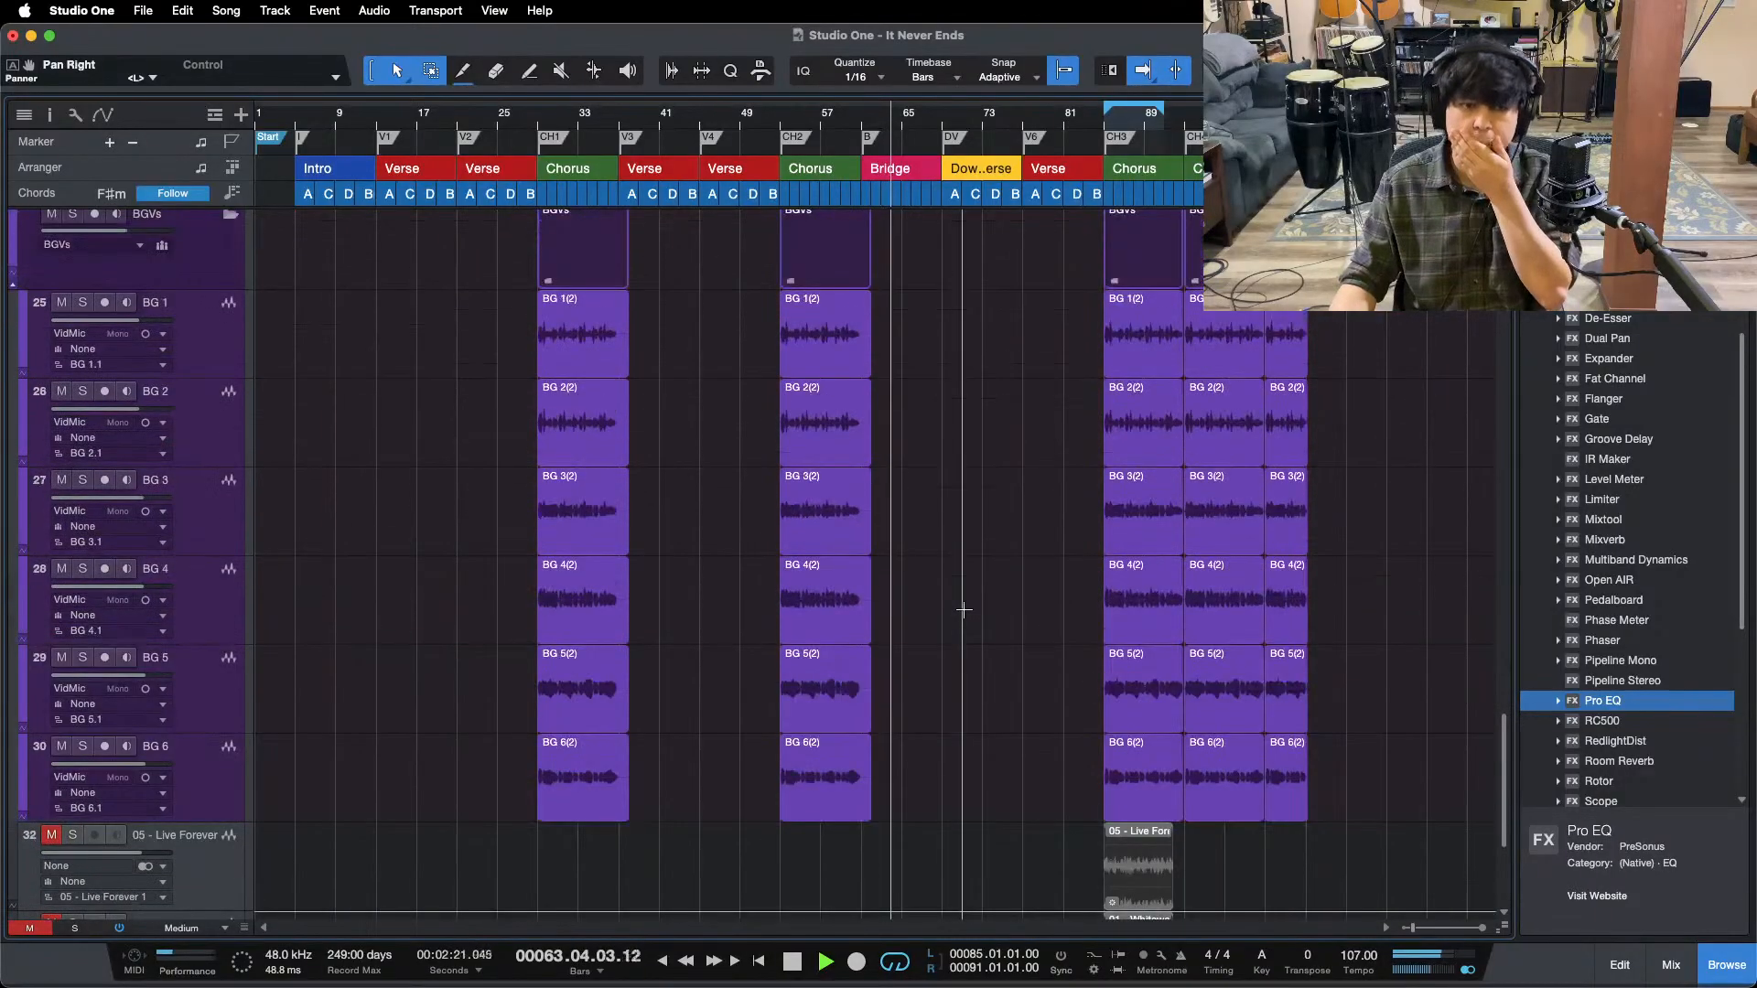
# - Zoom in on the Bridge and replay it from the last bars of the second Chorus
pyautogui.moveTo(901, 117); pyautogui.dragTo(849, 168)
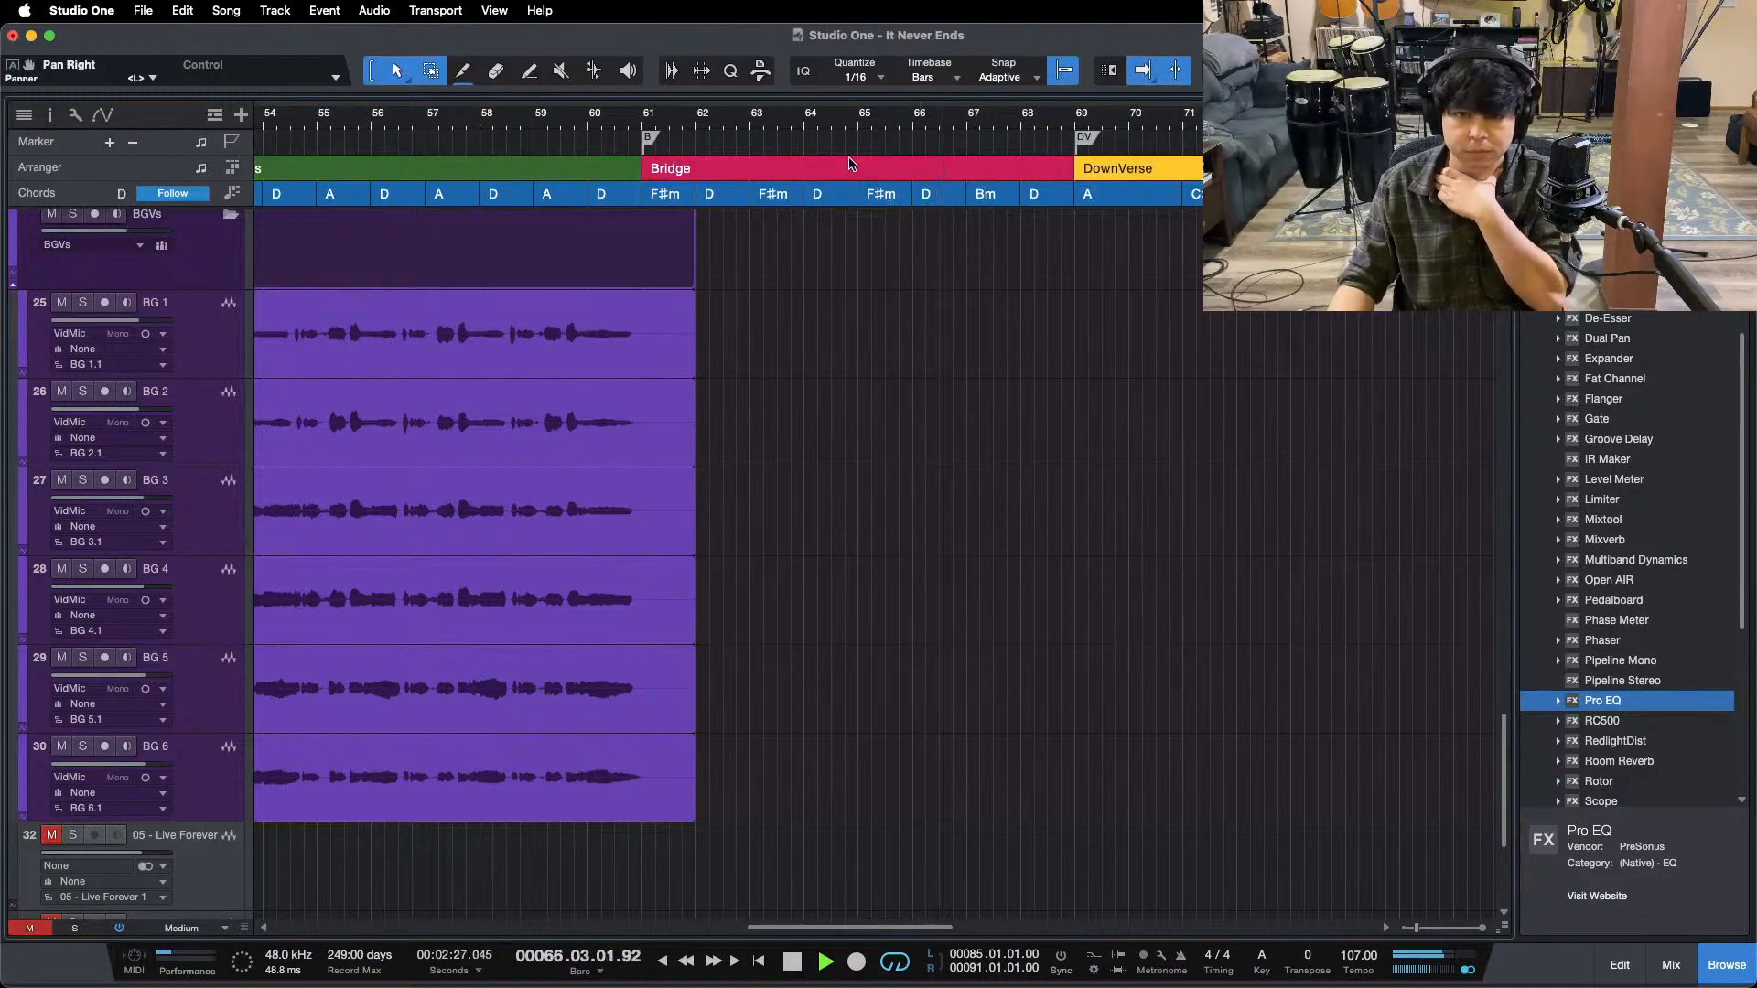
pyautogui.press('f')
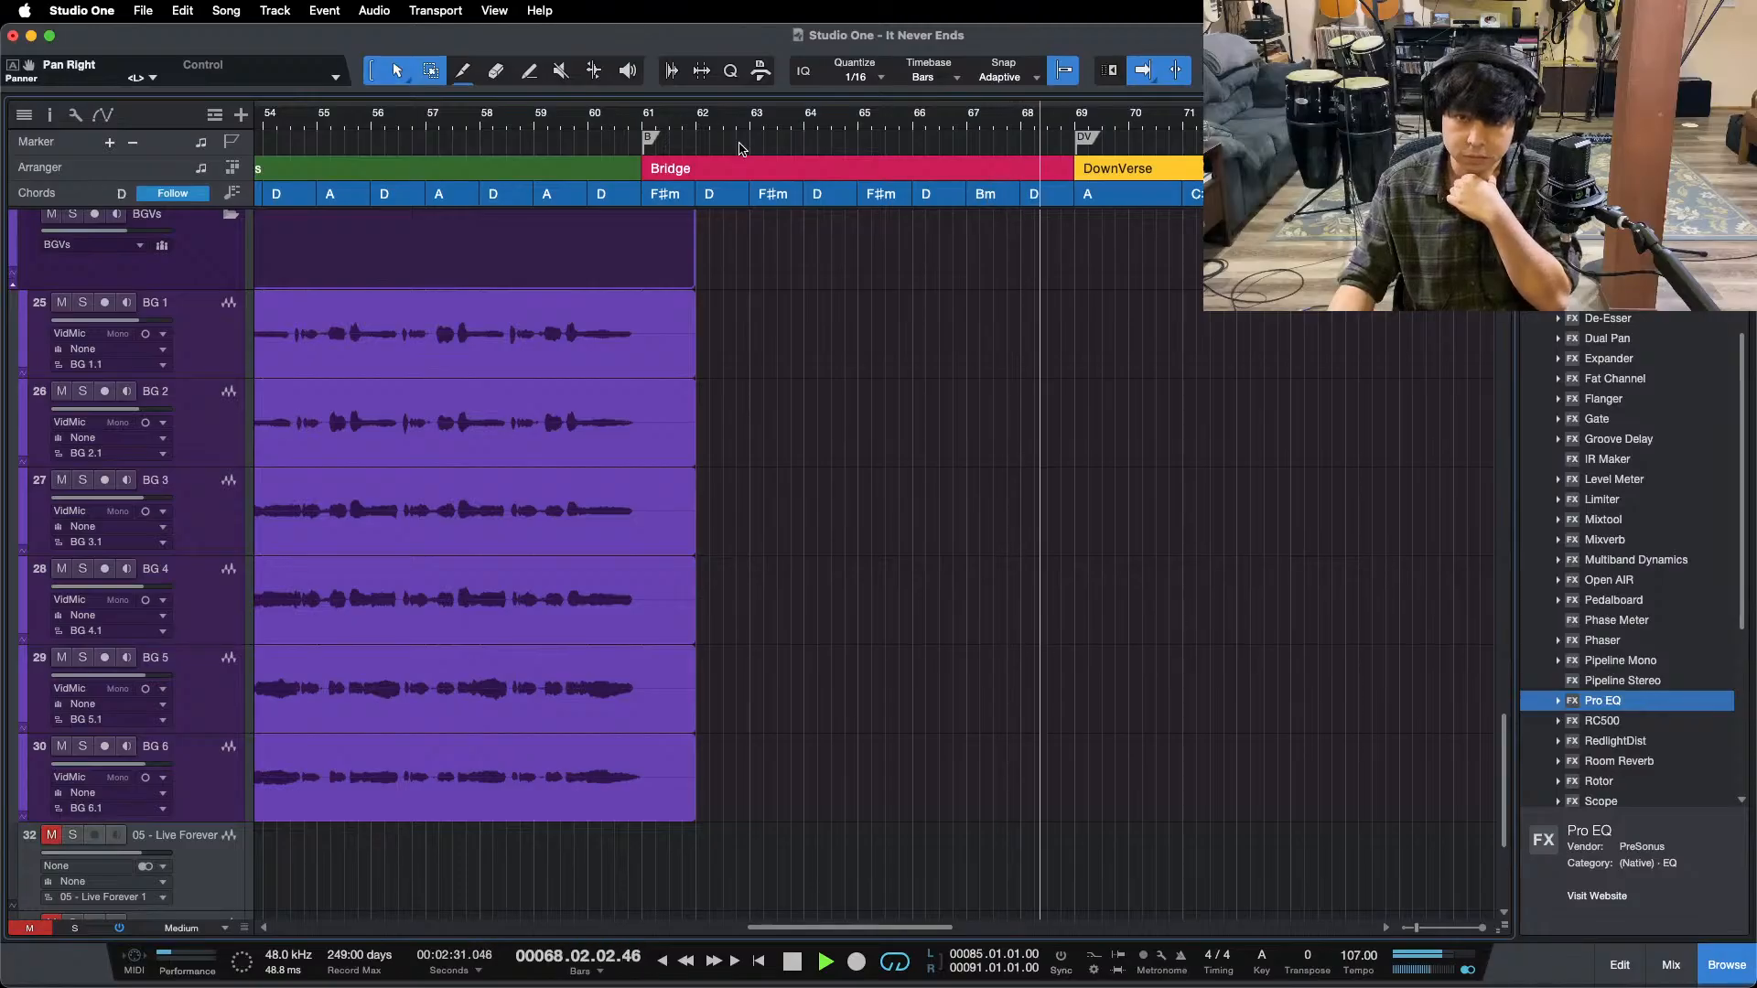
pyautogui.click(576, 144)
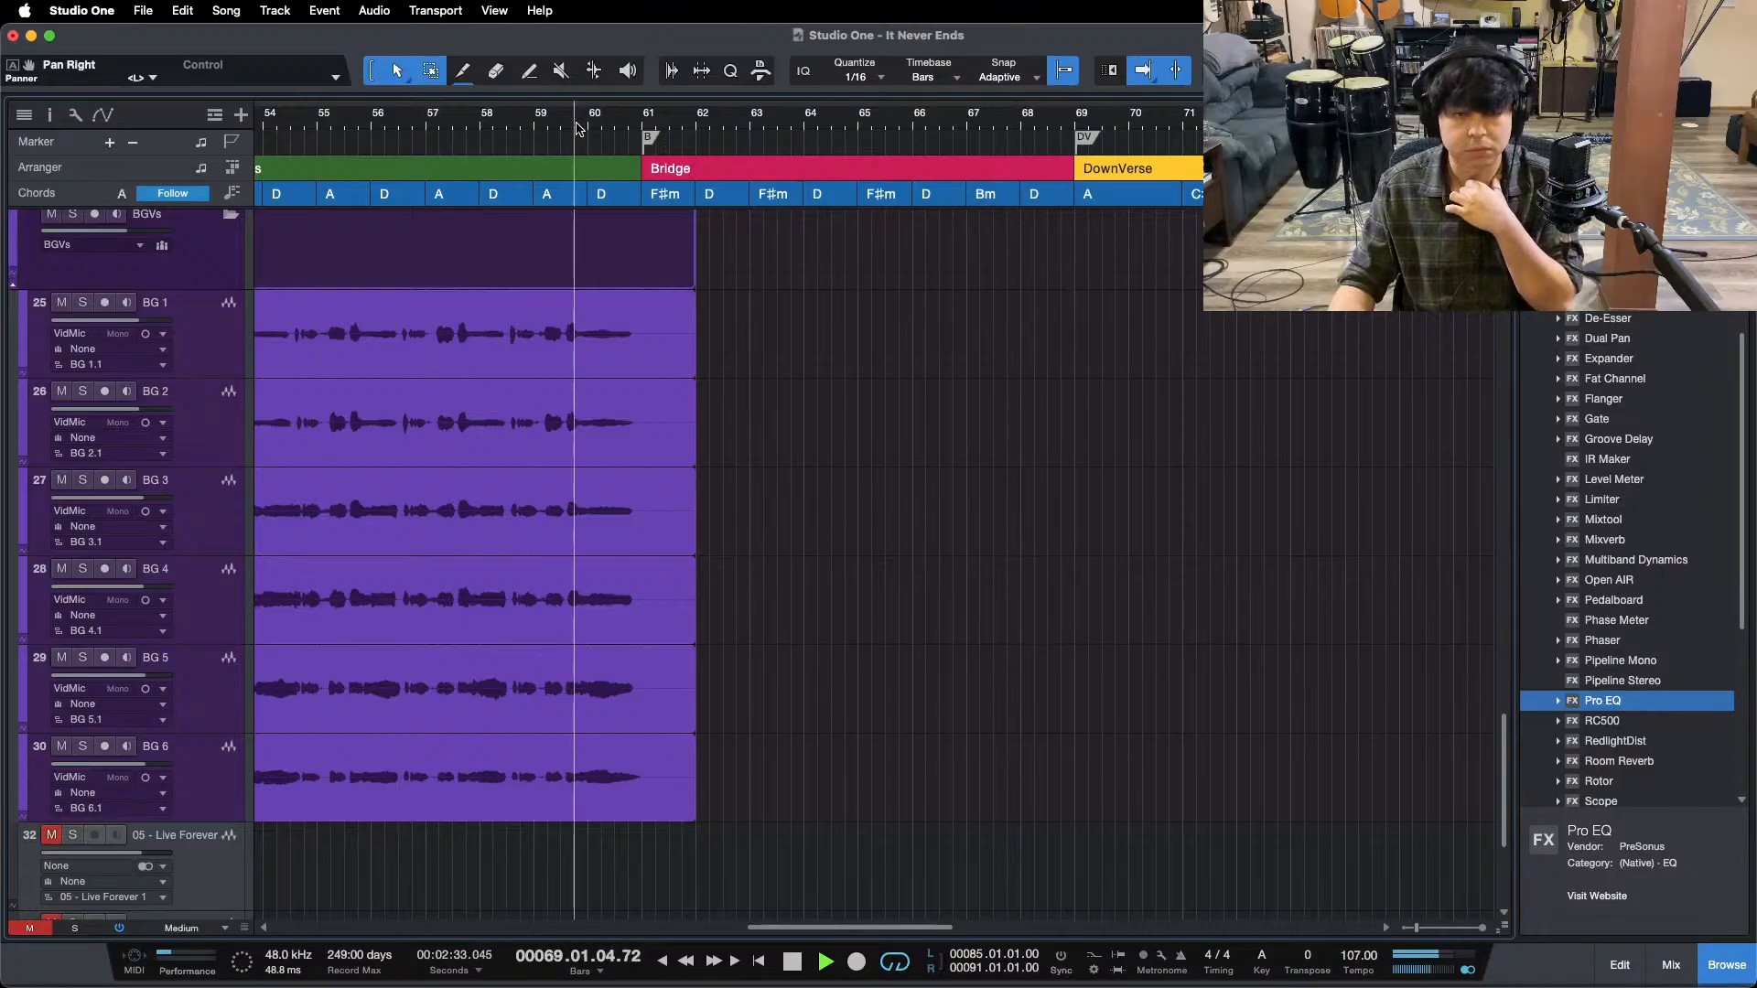
pyautogui.moveTo(1025, 978)
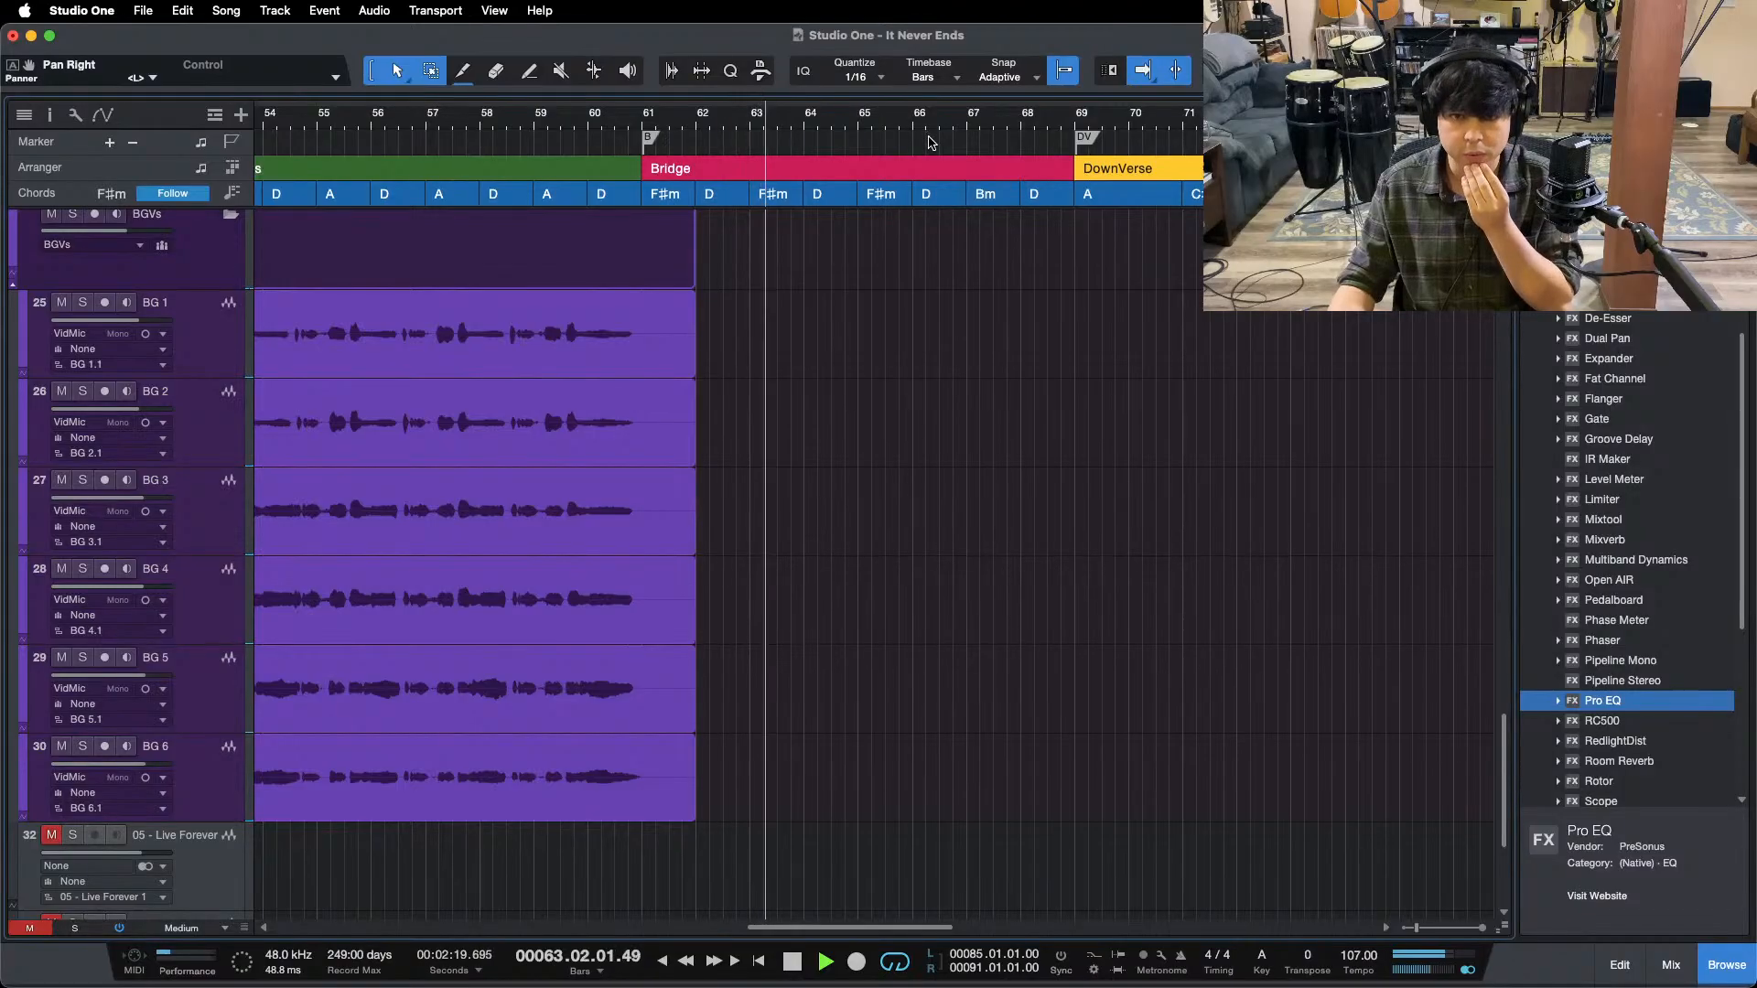
pyautogui.press('space')
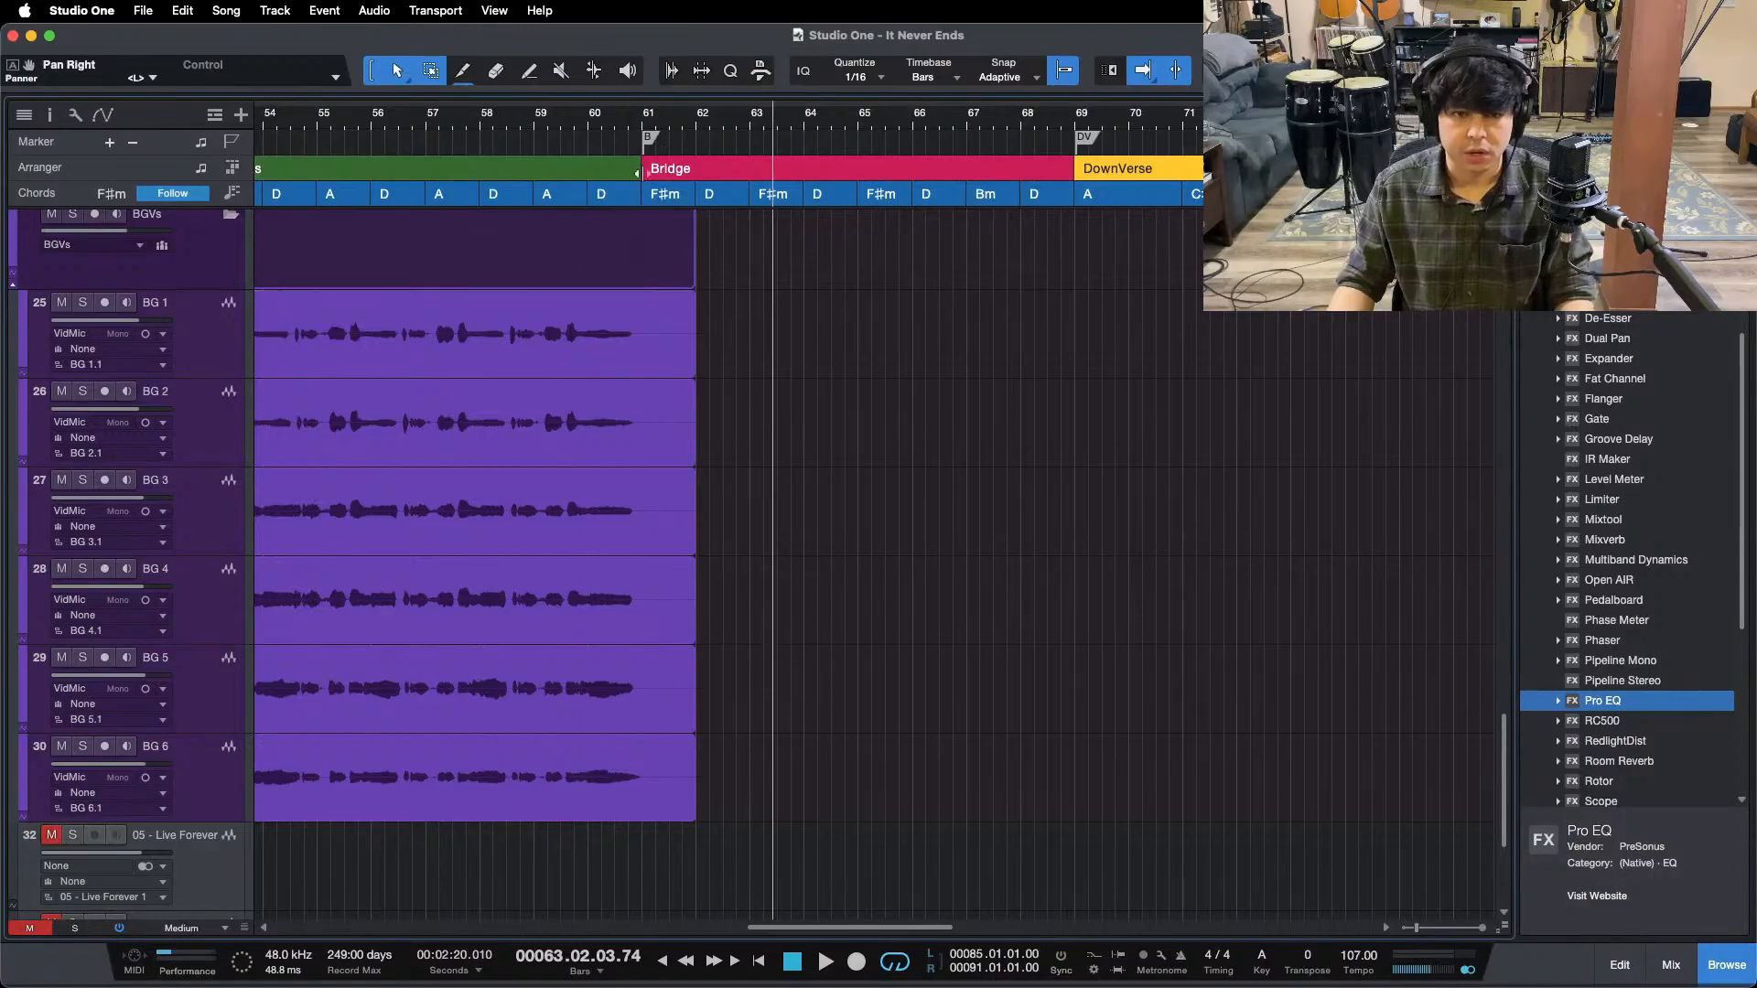
# - Temporarily magnify the waveforms of the second-Chorus BG 1 to BG 6 clips to inspect their tails
pyautogui.click(640, 122)
pyautogui.moveTo(720, 359); pyautogui.dragTo(709, 815)
pyautogui.moveTo(1501, 918); pyautogui.dragTo(1500, 829)
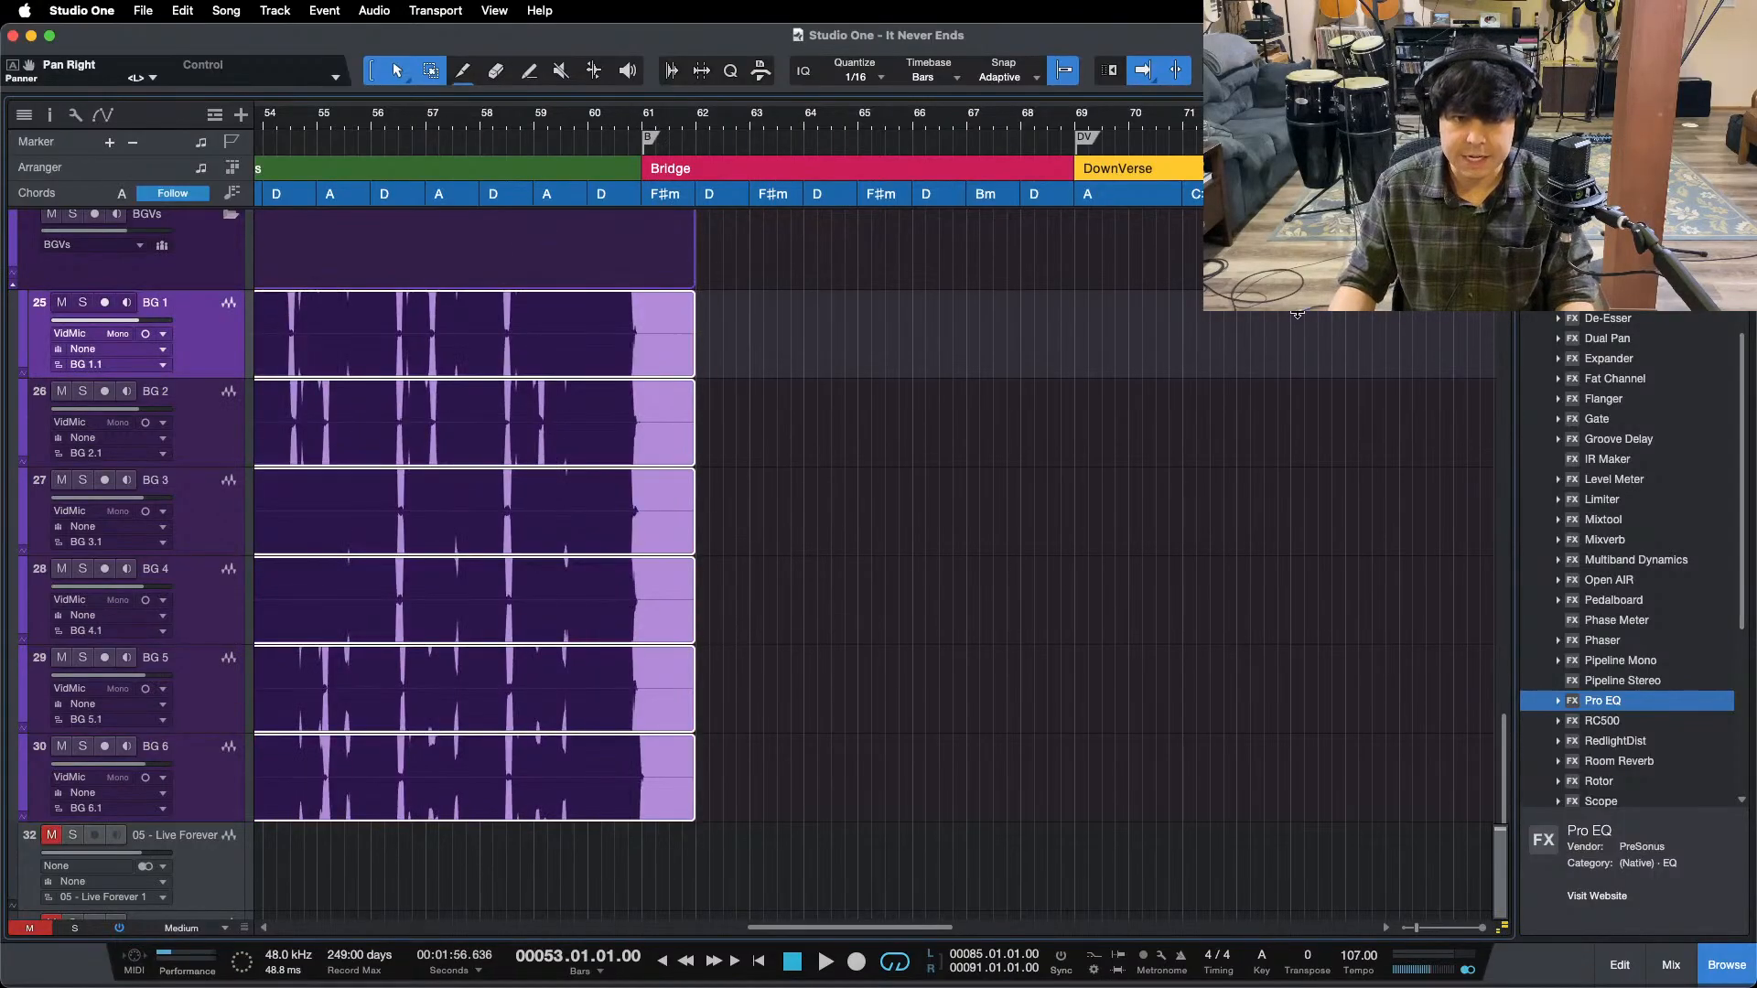
pyautogui.moveTo(1284, 654); pyautogui.dragTo(1282, 987)
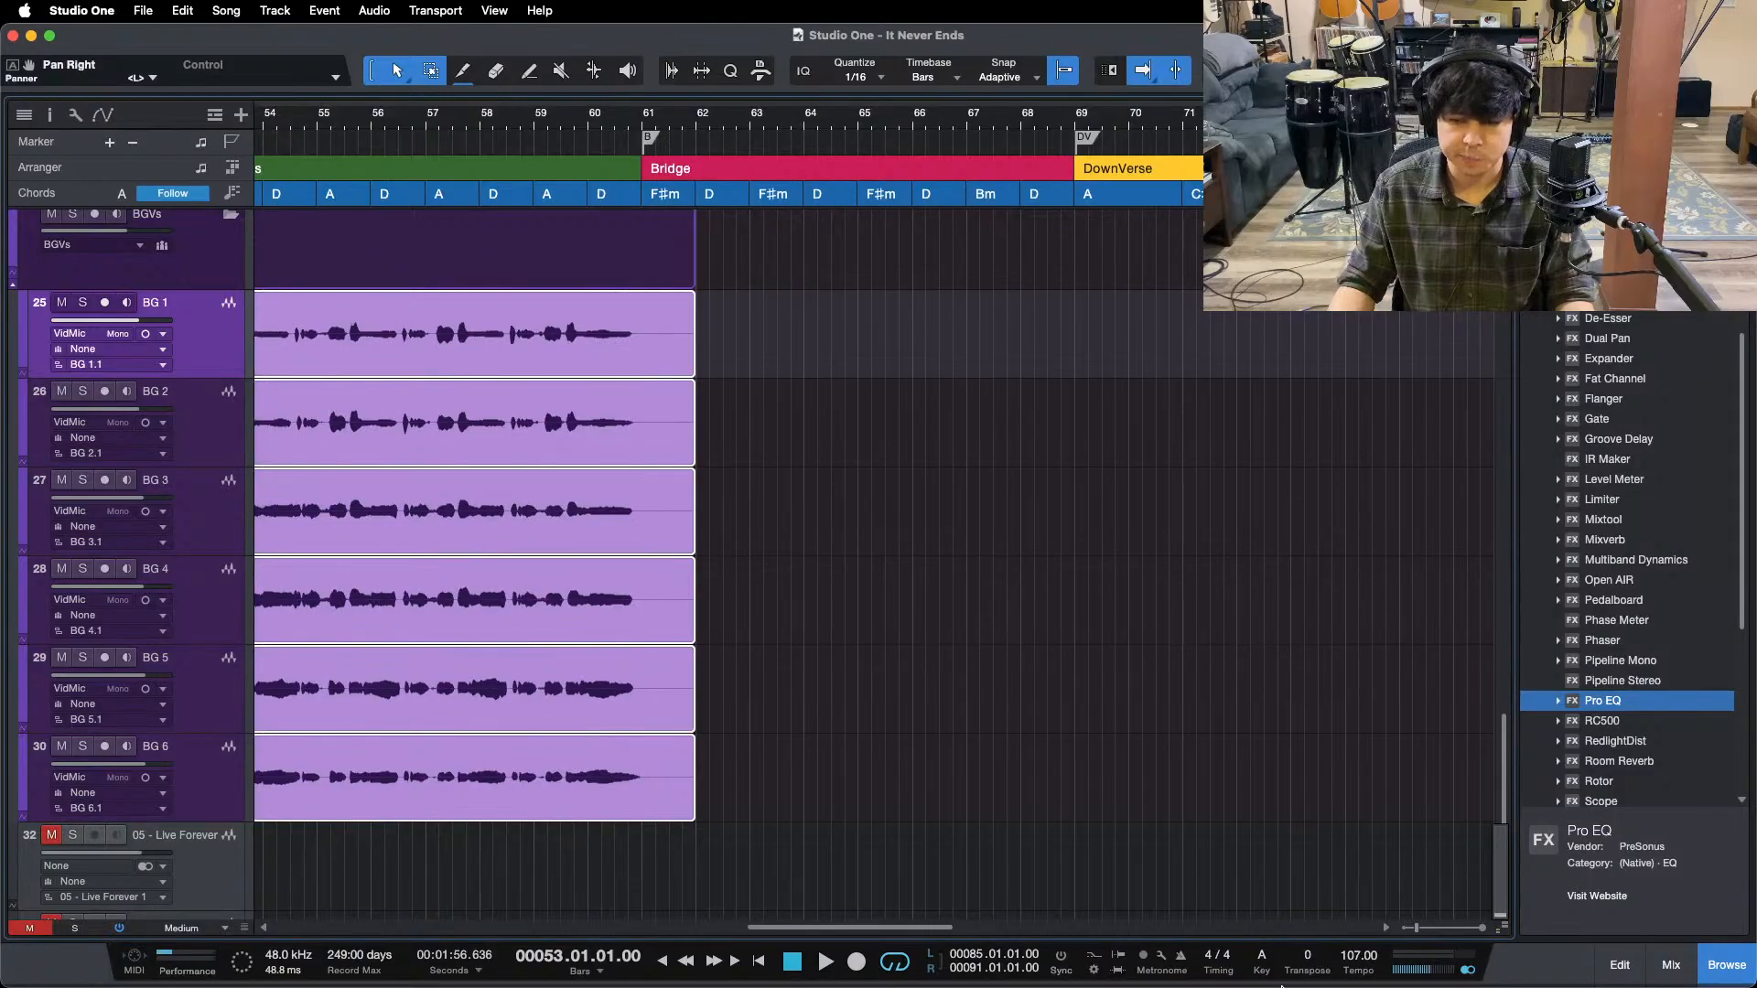
pyautogui.click(988, 635)
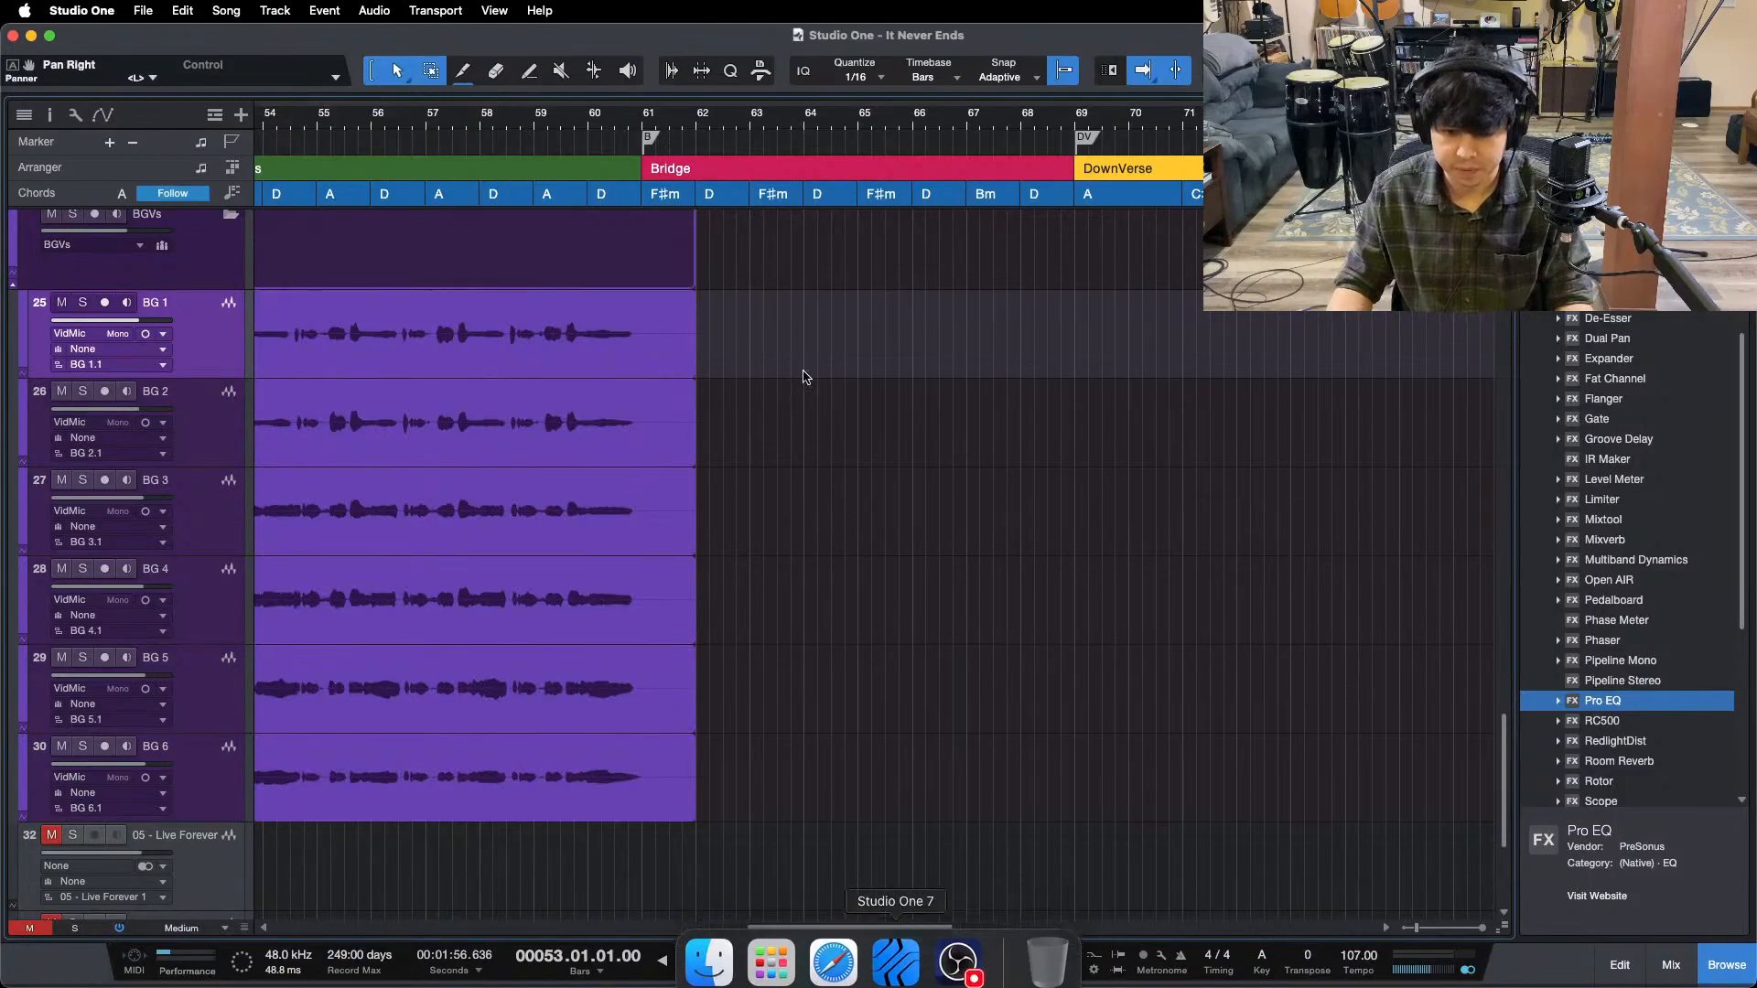
# - Play the transition from the second Chorus into the Bridge, listen through the Bridge and stop playback
pyautogui.press('space')
pyautogui.click(693, 124)
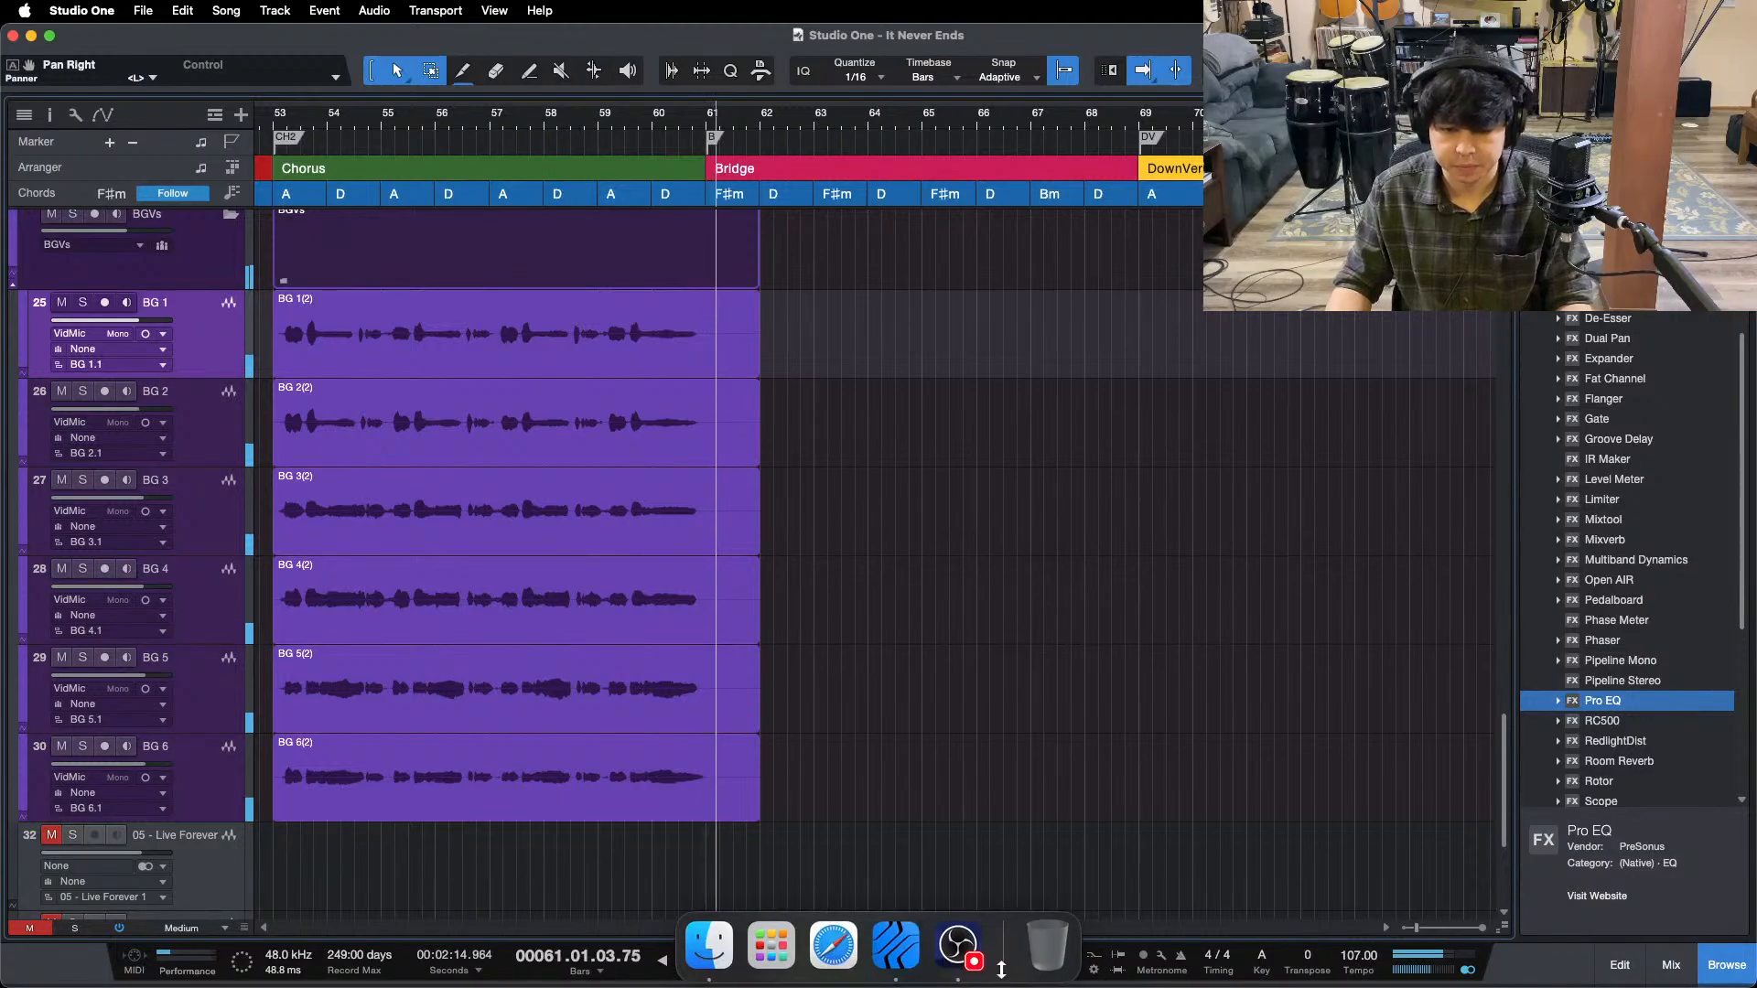
pyautogui.click(983, 968)
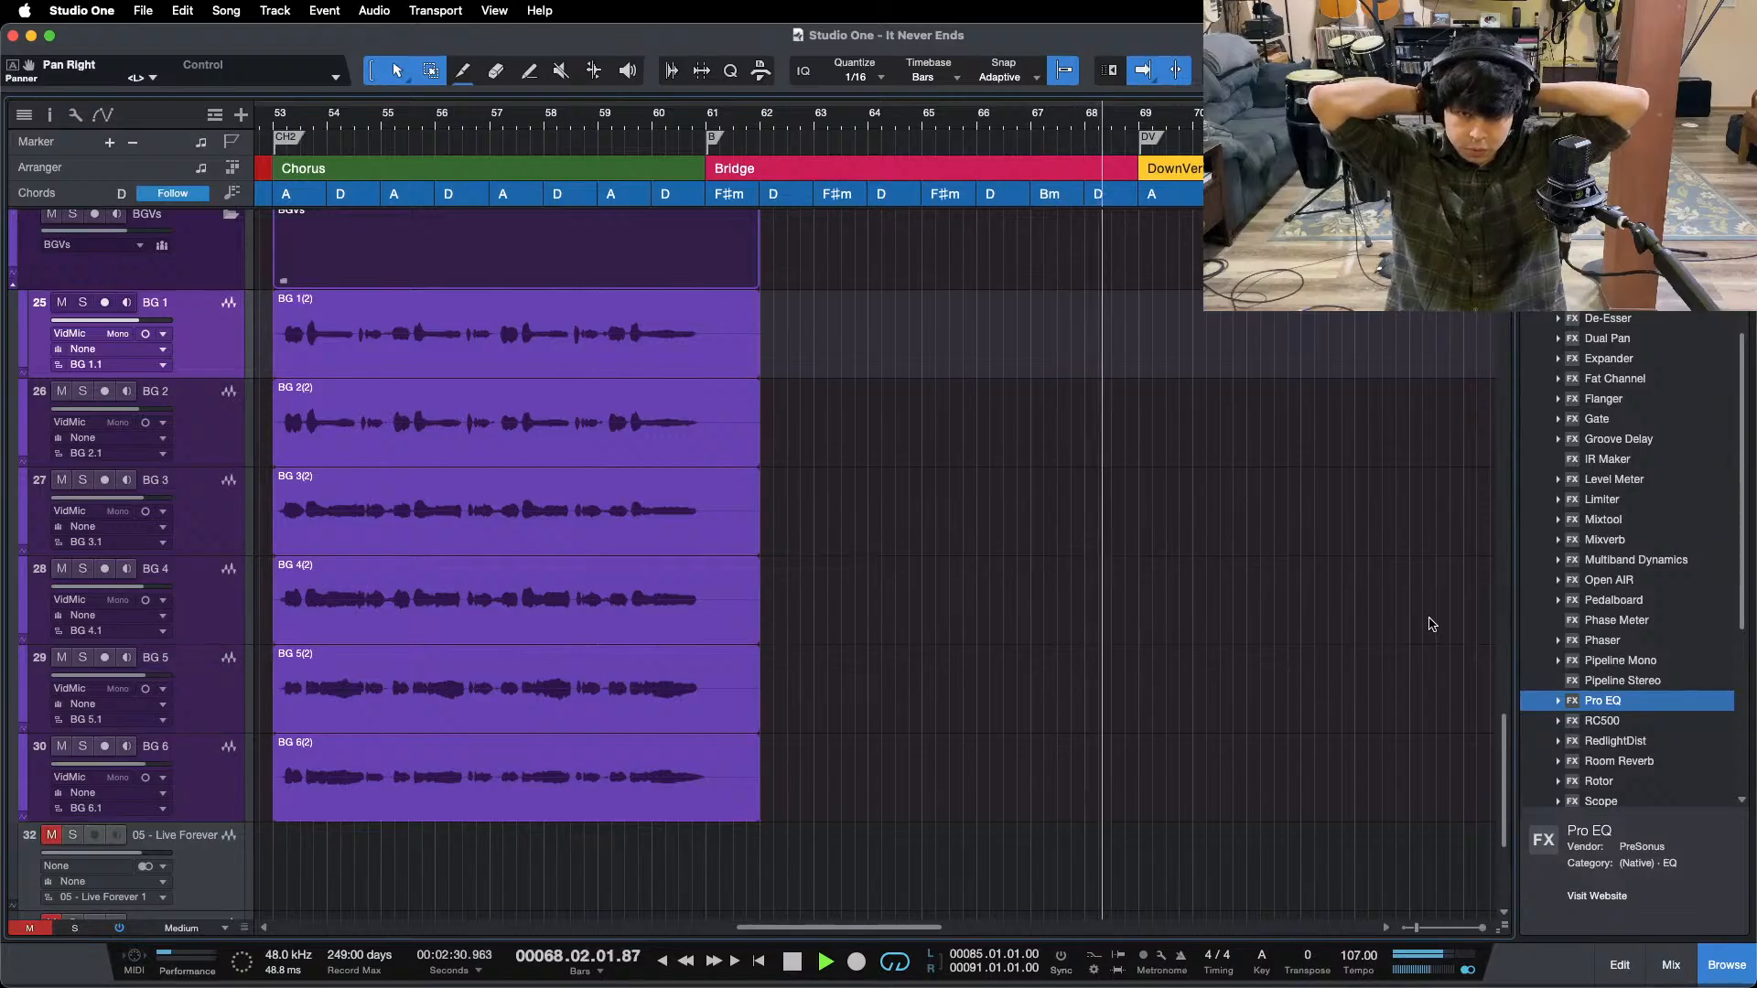
pyautogui.click(922, 123)
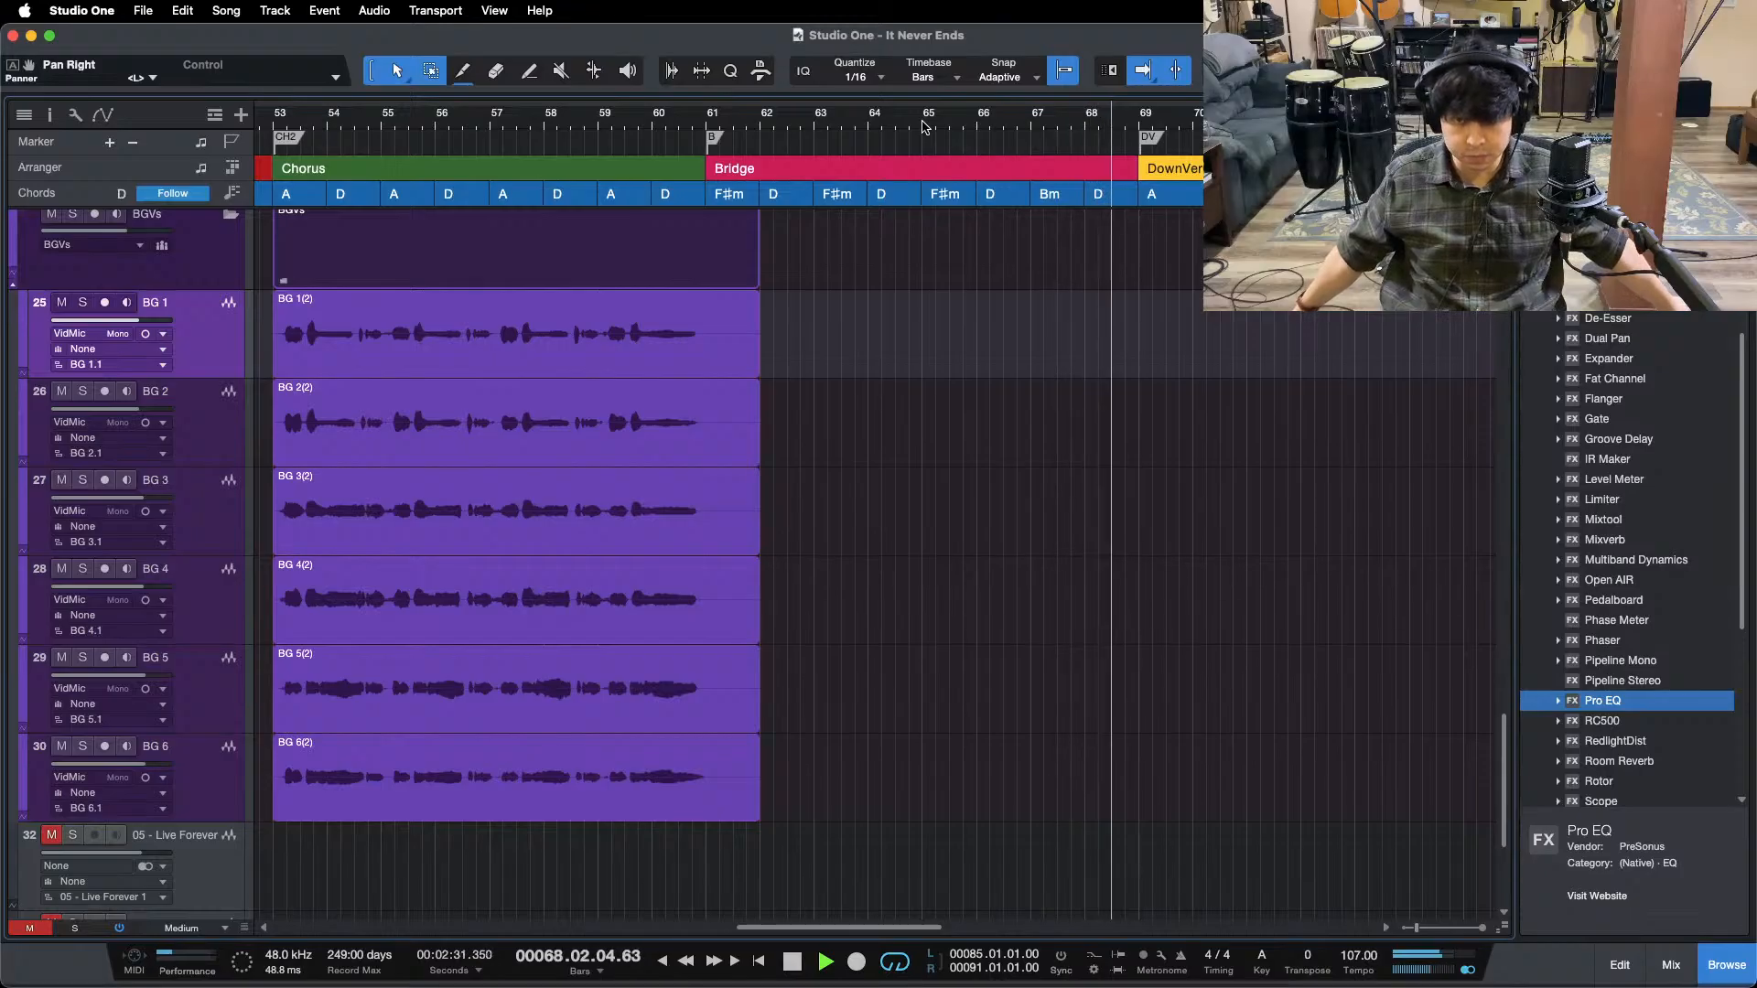
pyautogui.press('space')
# - Show the whole song and set the loop range to the Bridge section, bars 61 to 69
pyautogui.press('KP_1')
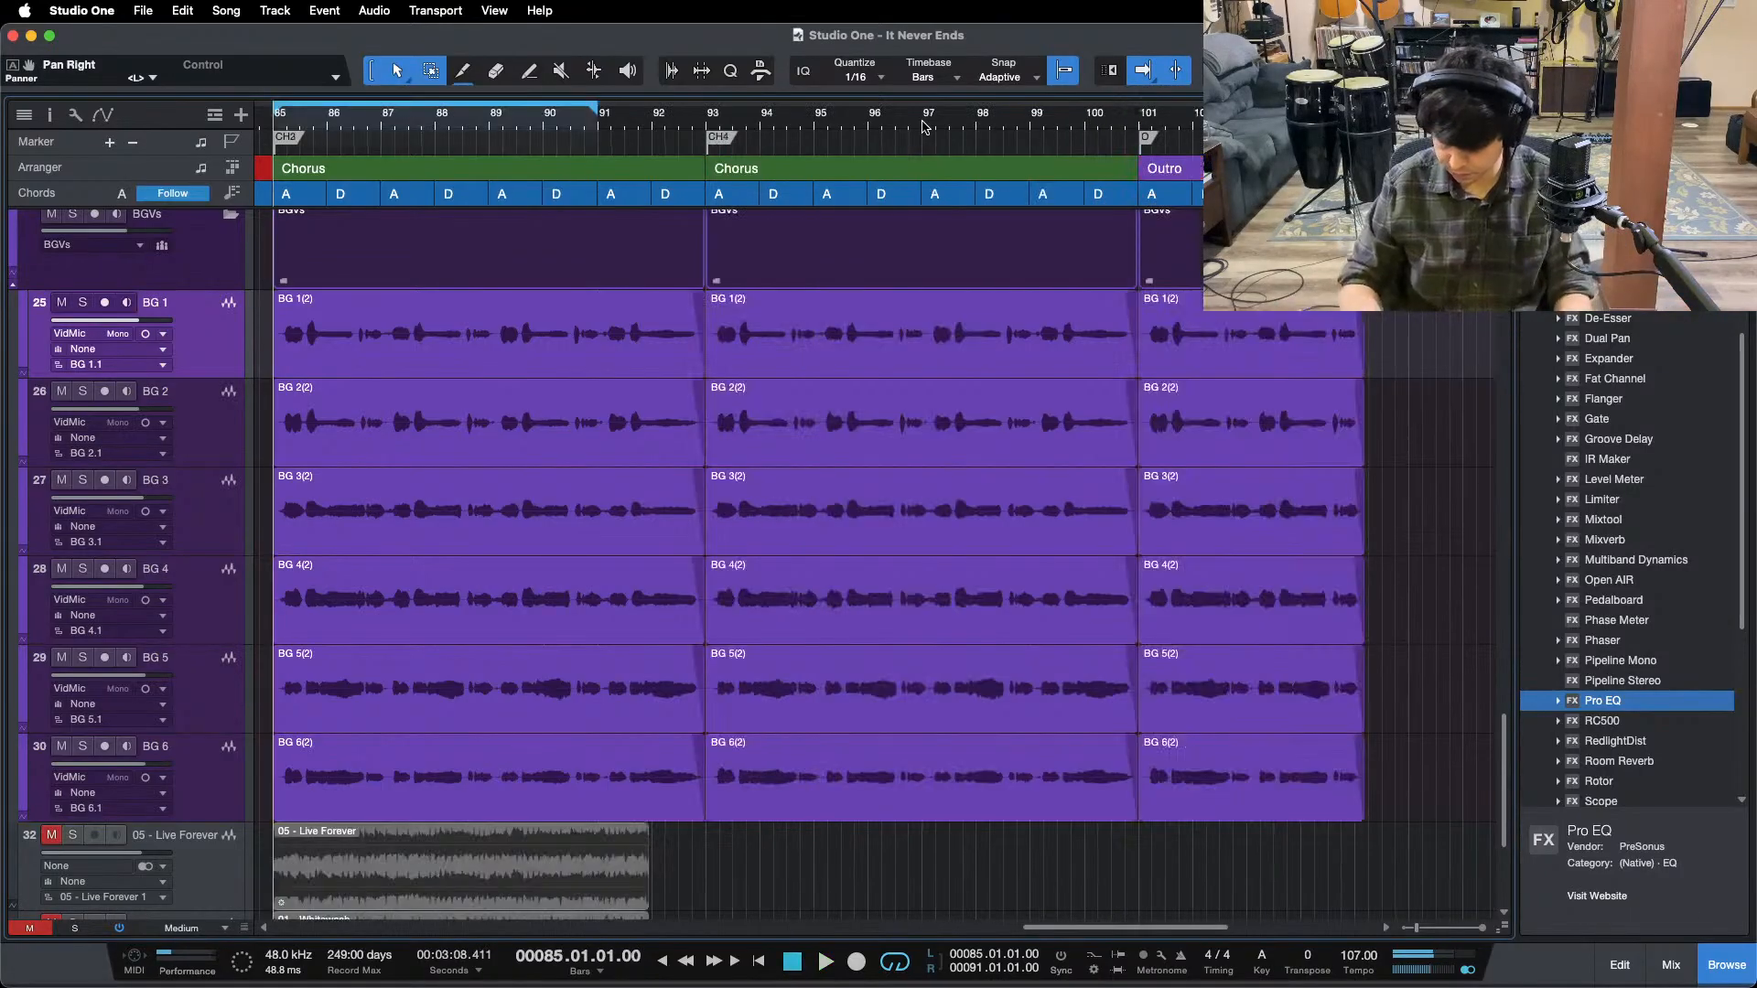
pyautogui.hotkey('shift', 'z')
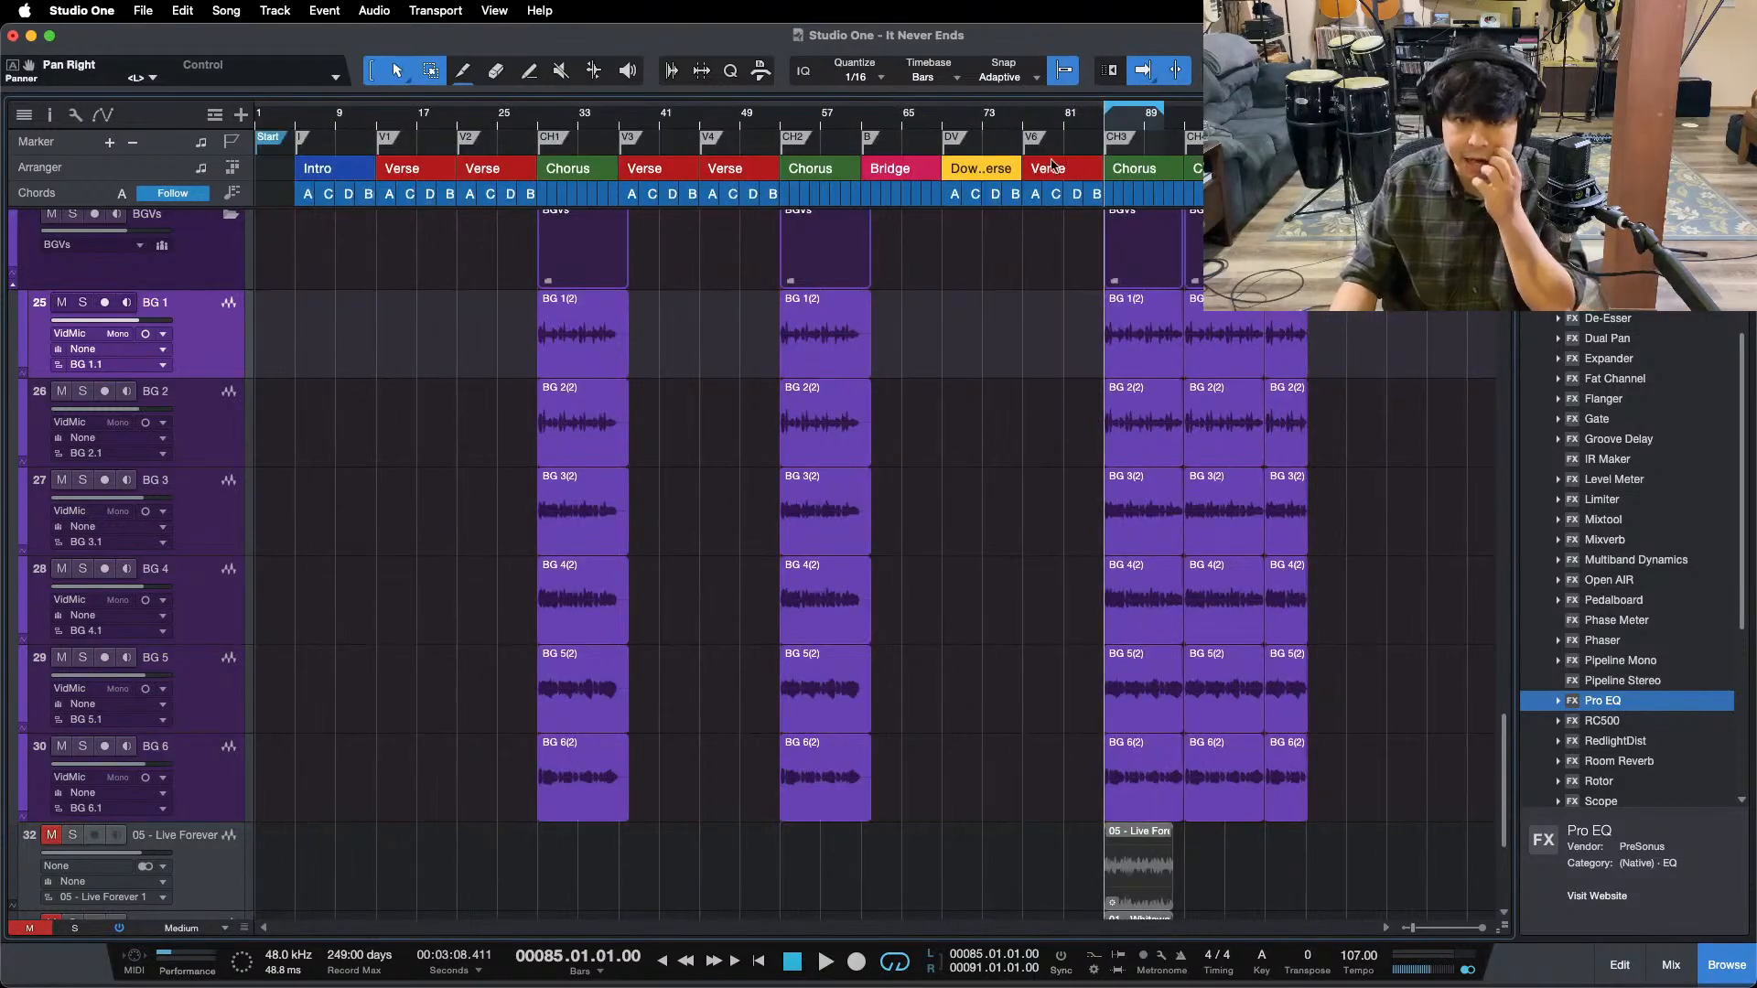
pyautogui.doubleClick(923, 140)
pyautogui.scroll(5, 902, 128)
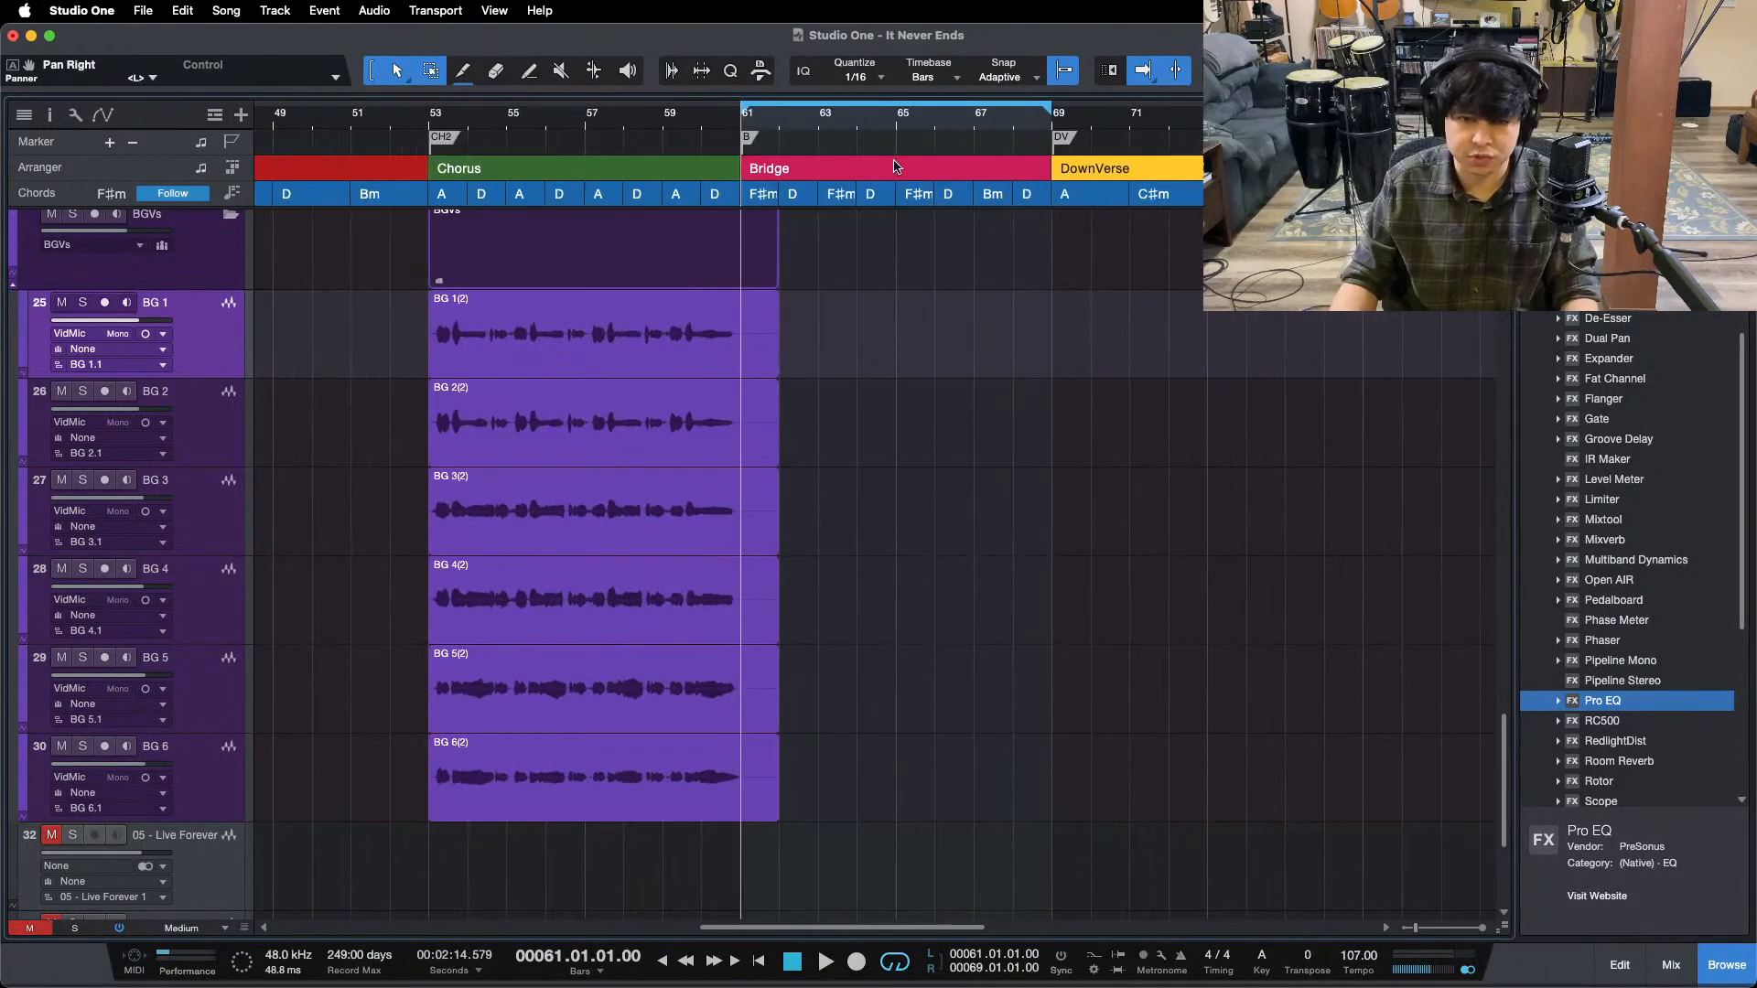
# - Trim the second-Chorus BG 1 to BG 6 clips so they end at bar 57, and save the song
pyautogui.moveTo(802, 371); pyautogui.dragTo(763, 774)
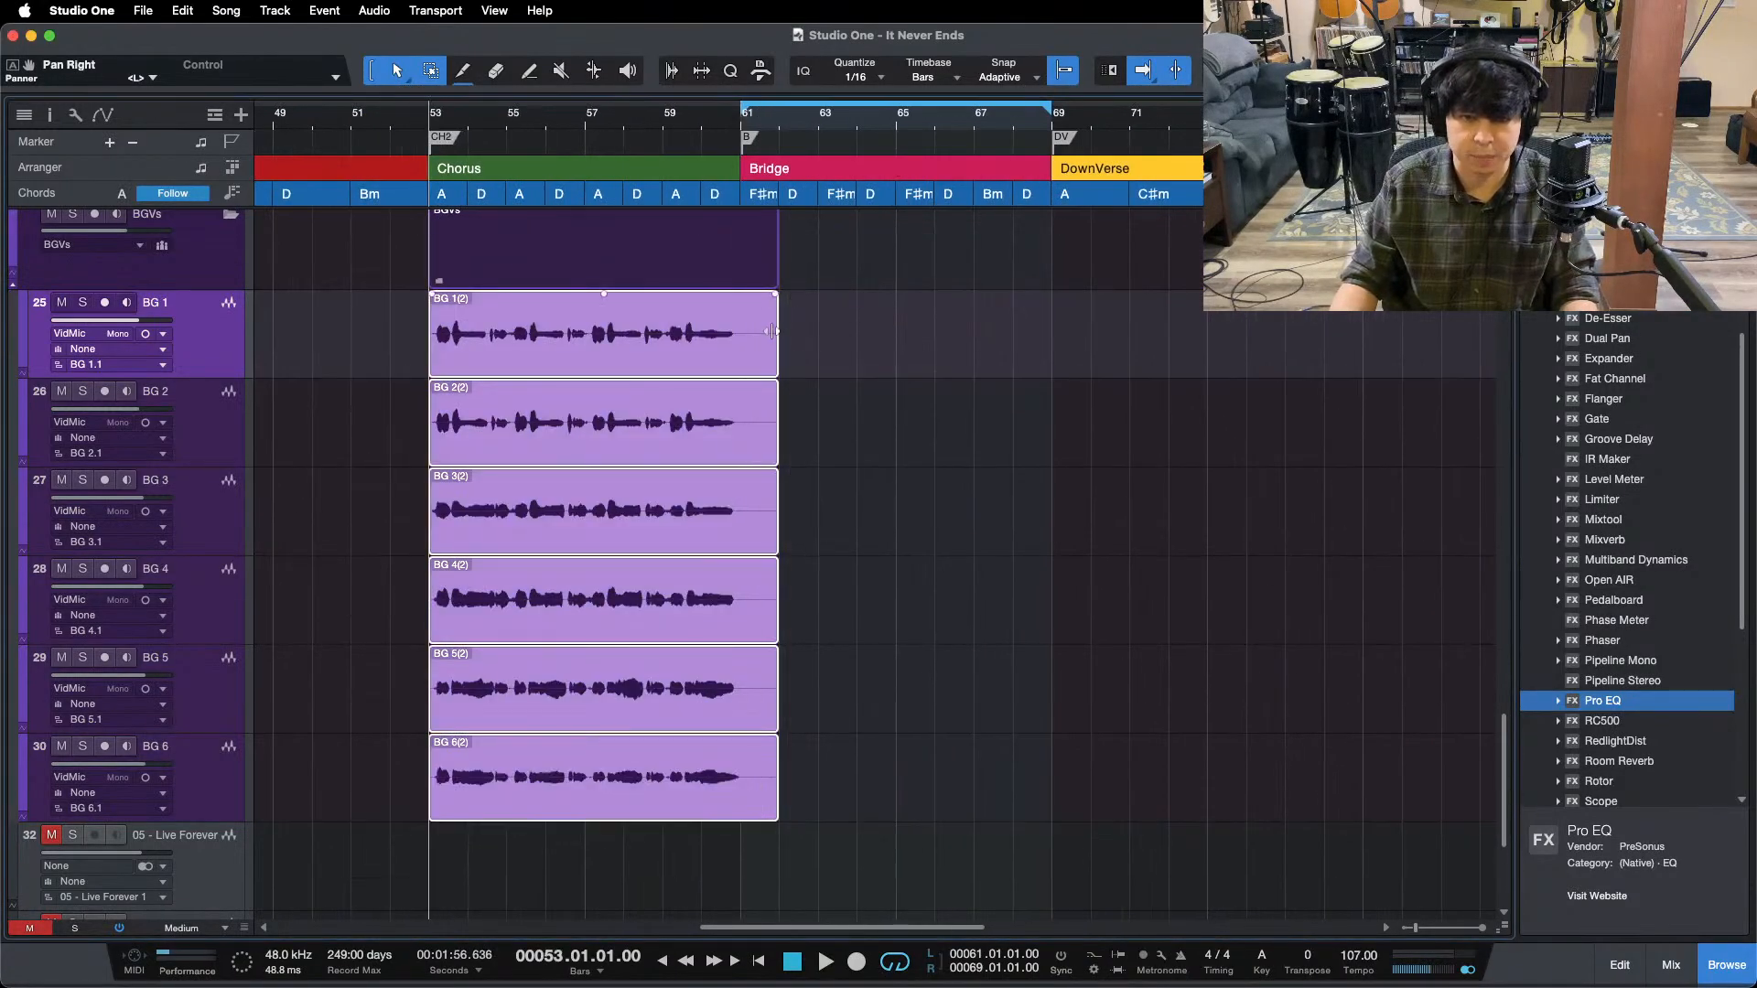
pyautogui.moveTo(777, 320); pyautogui.dragTo(586, 320)
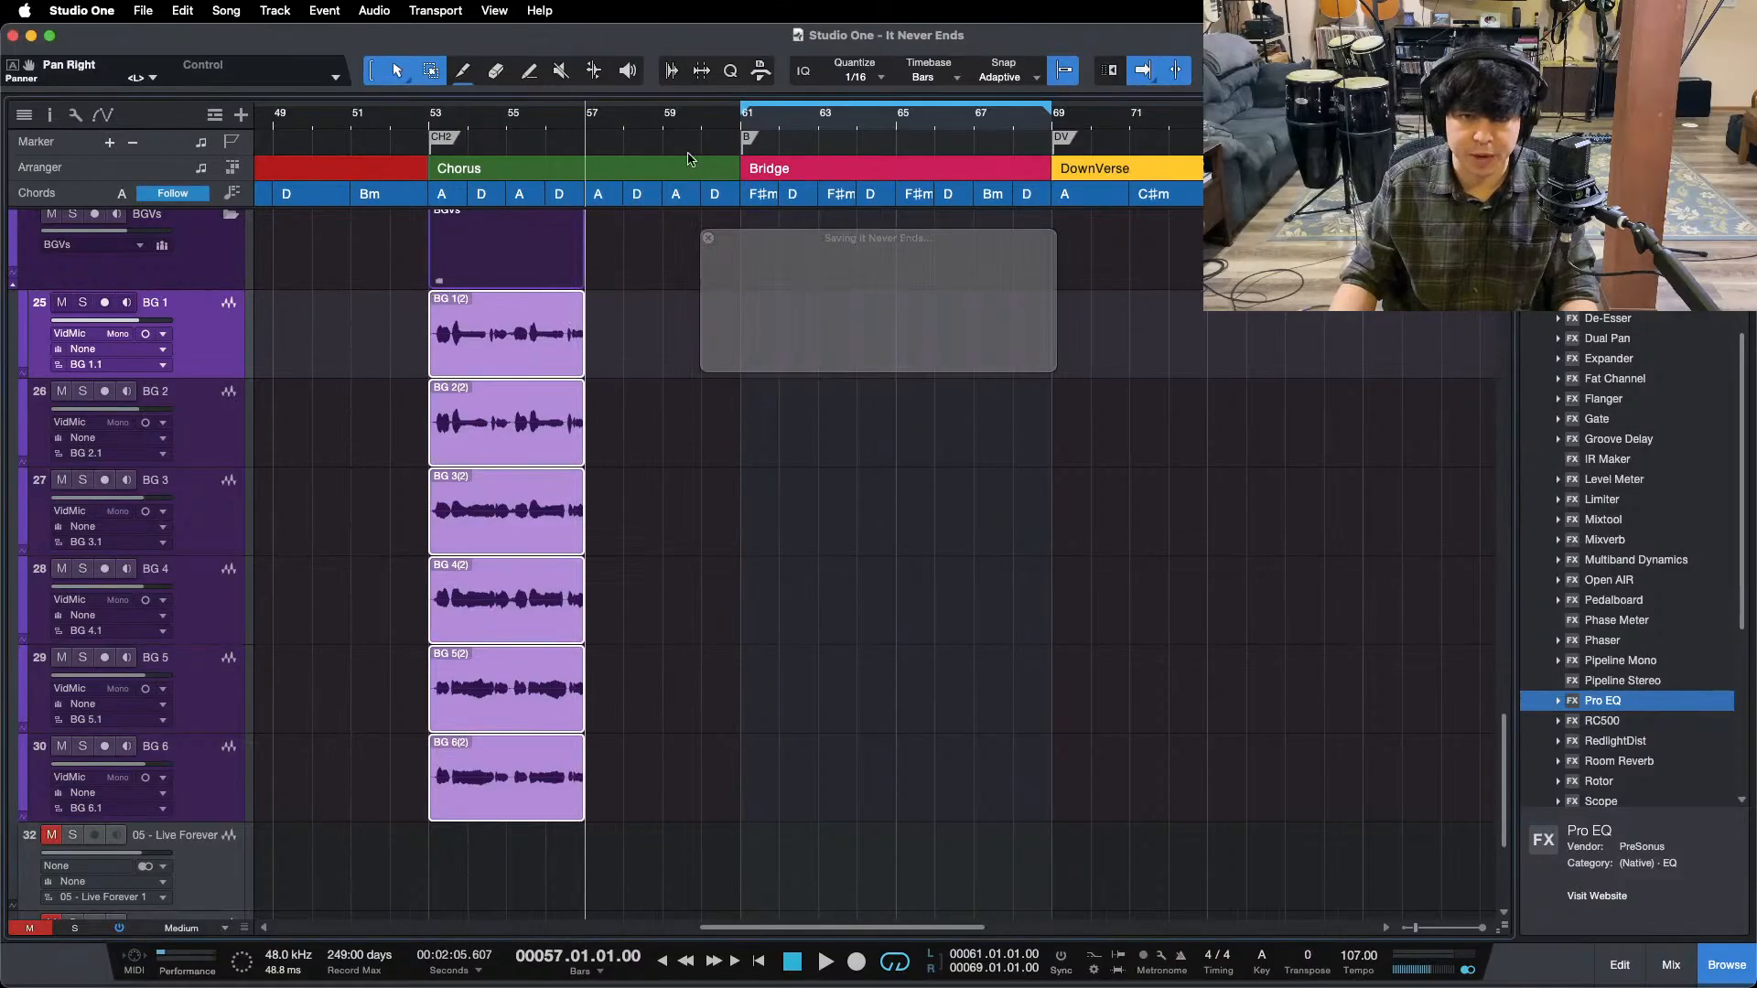
# - Set the loop range to bars 60 to 61 with looping turned off, and arm the BG 3 track for recording
pyautogui.scroll(3, 702, 139)
pyautogui.scroll(3, 702, 139)
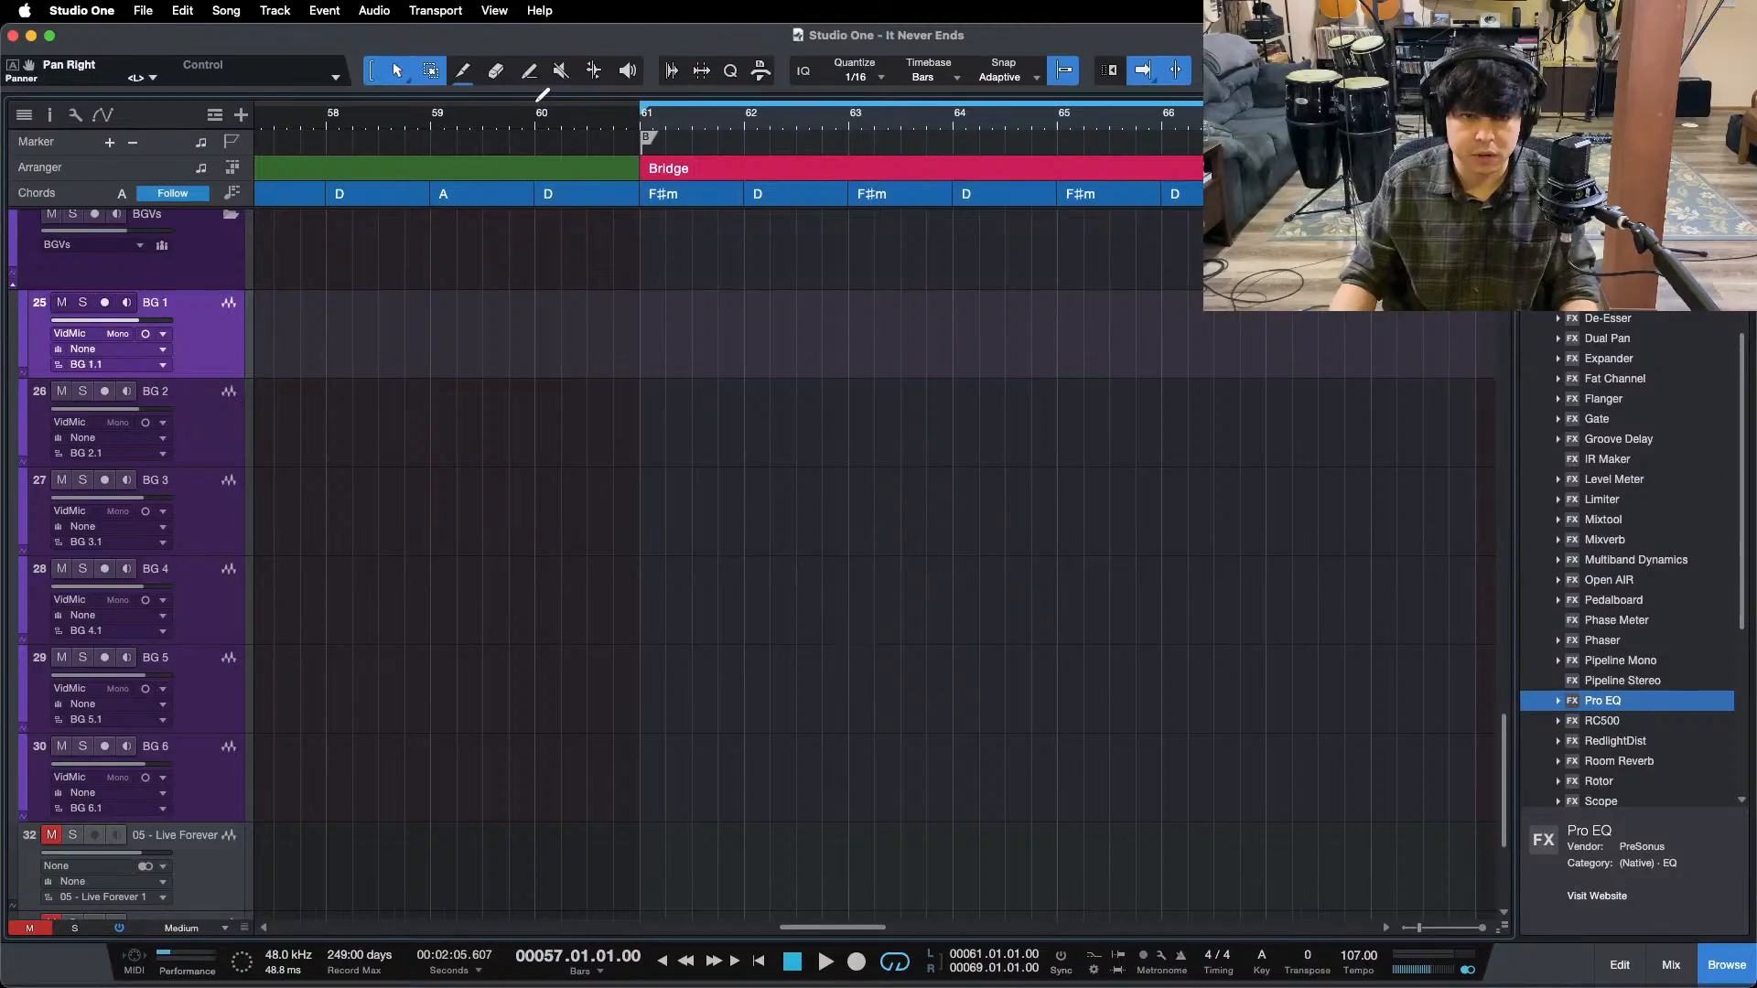
pyautogui.moveTo(542, 94); pyautogui.dragTo(645, 105)
pyautogui.press('/')
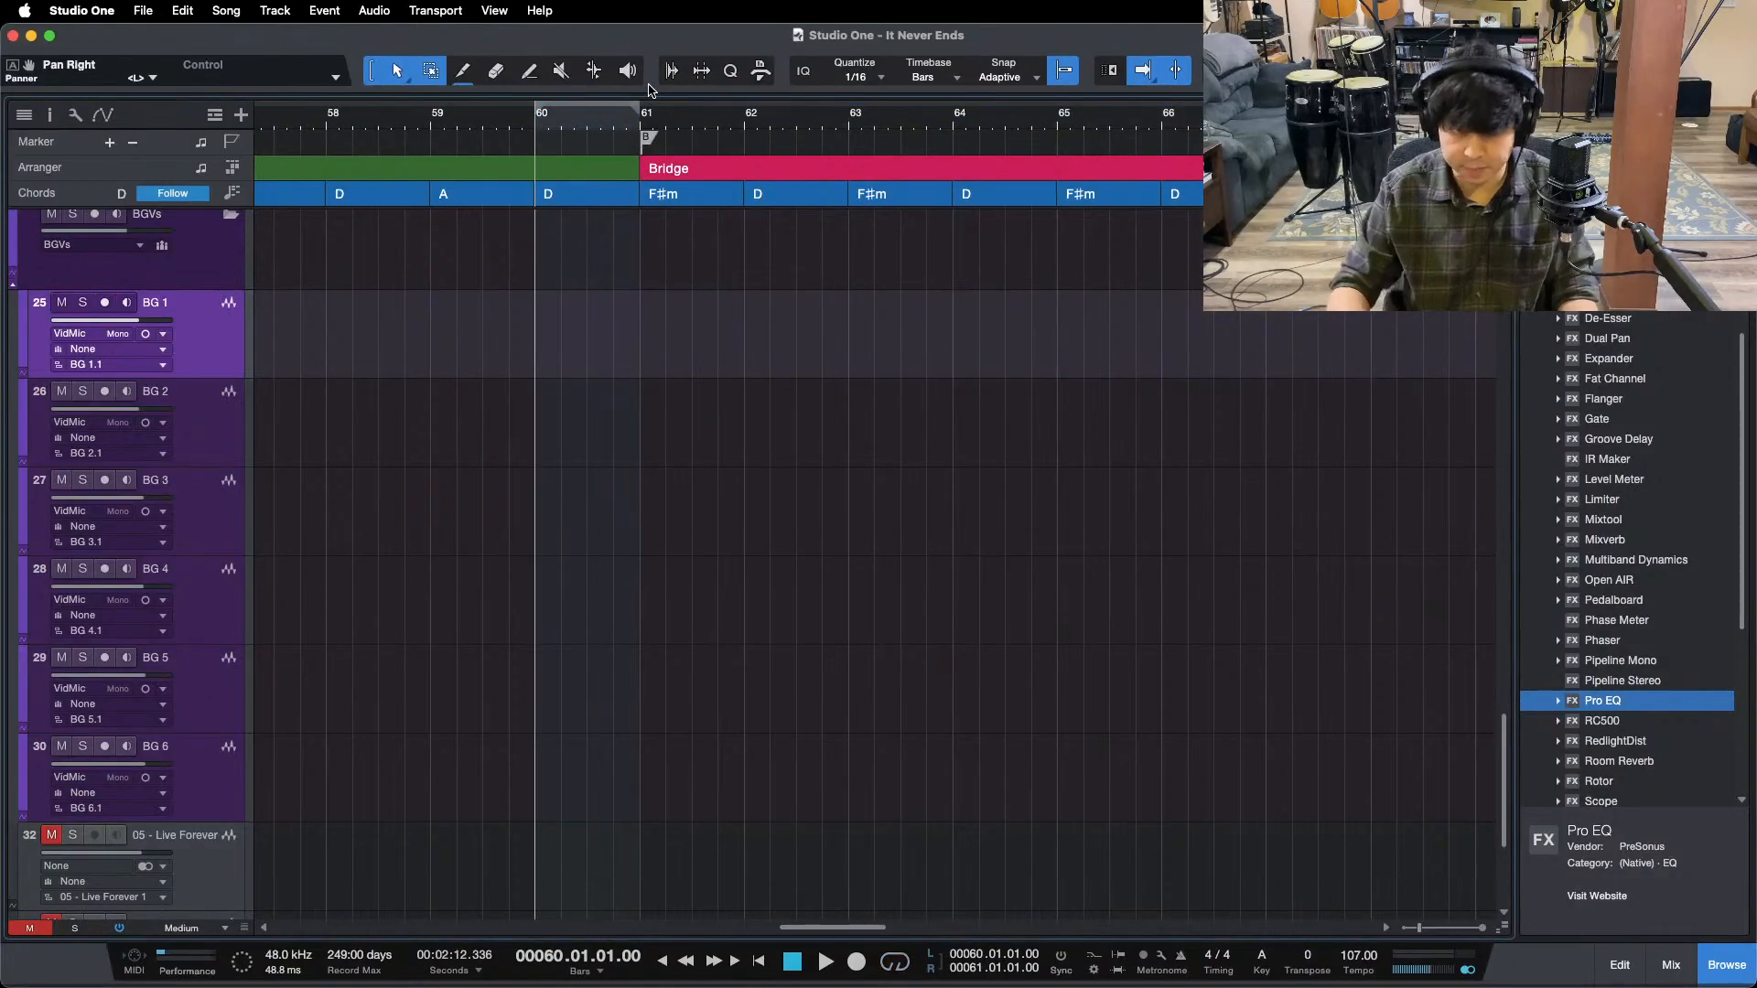
pyautogui.click(114, 494)
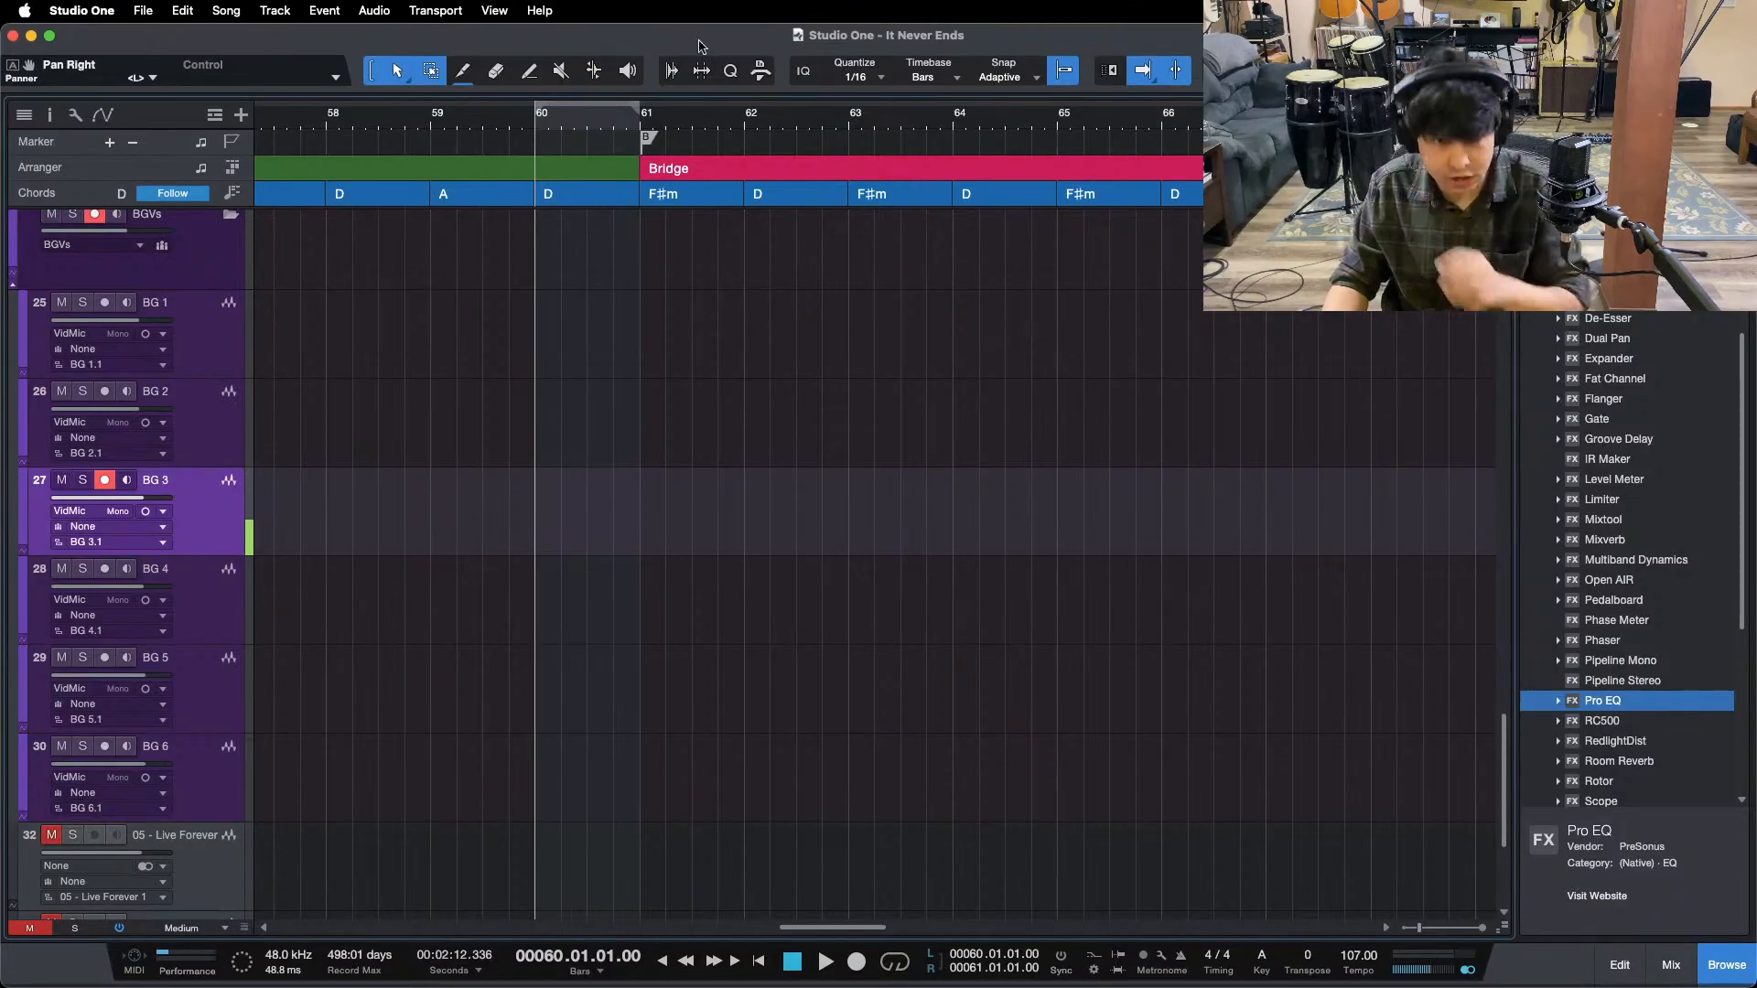
# - Play from bar 60 through the Bridge while checking the channel meters in the mixer, and stop
pyautogui.press('space')
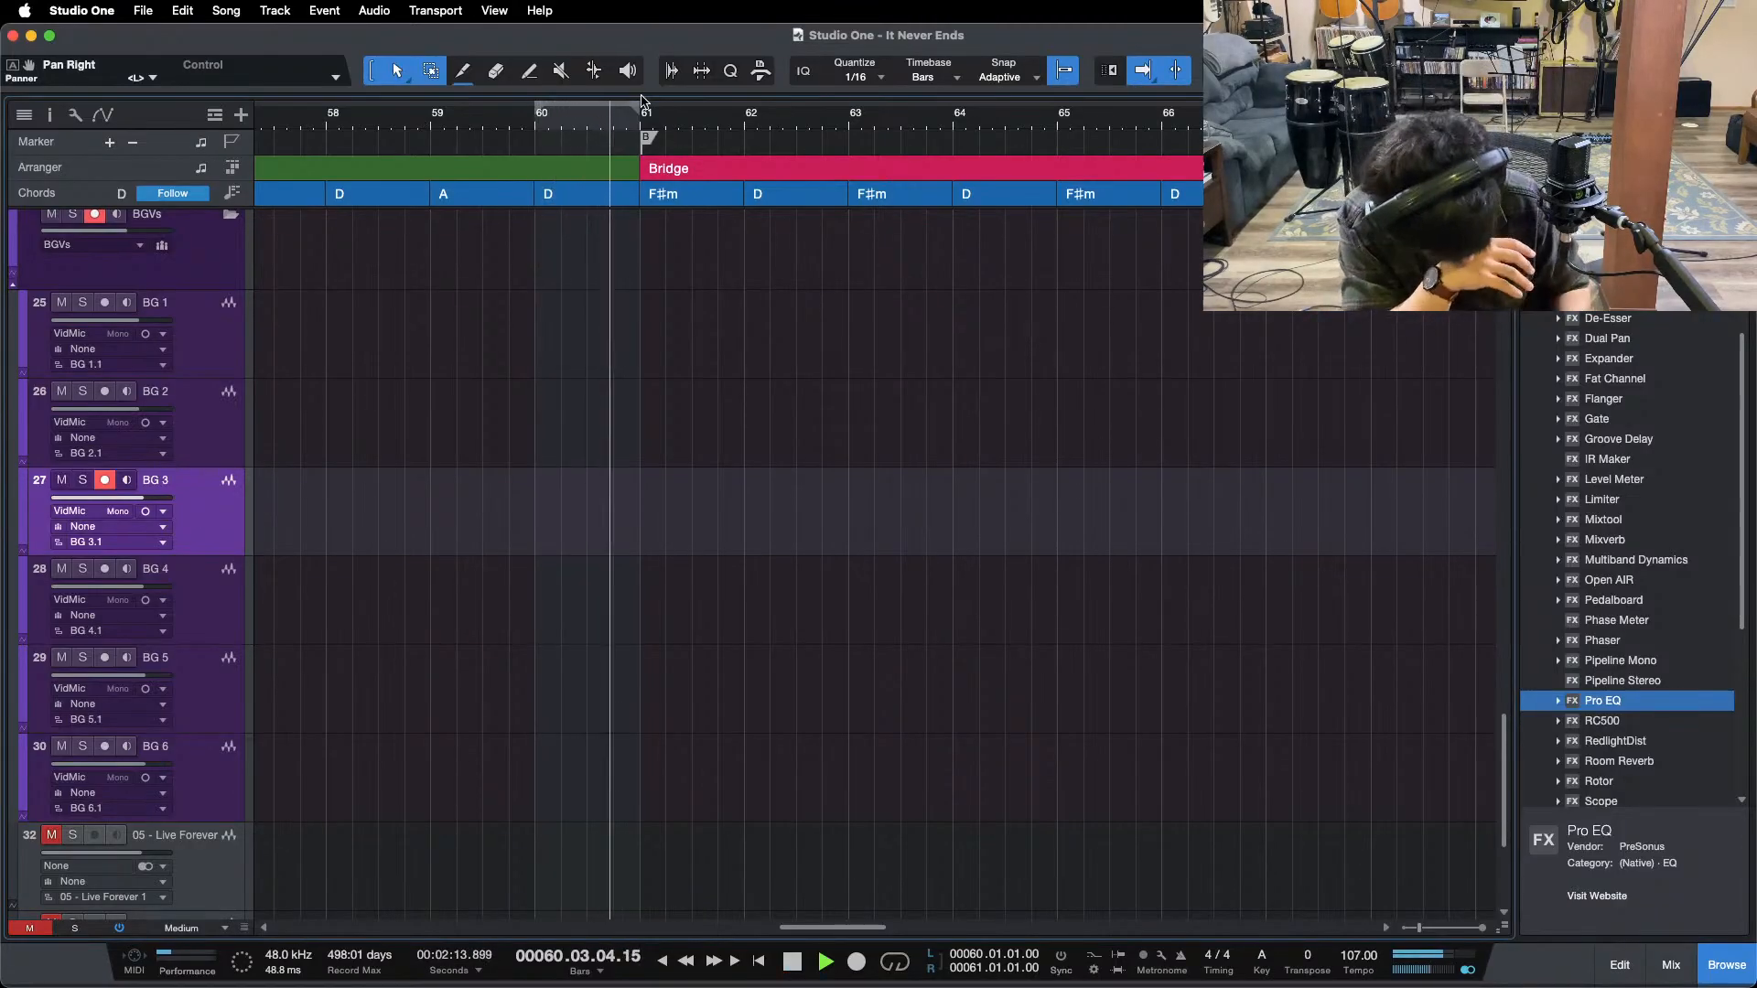
pyautogui.press('F3')
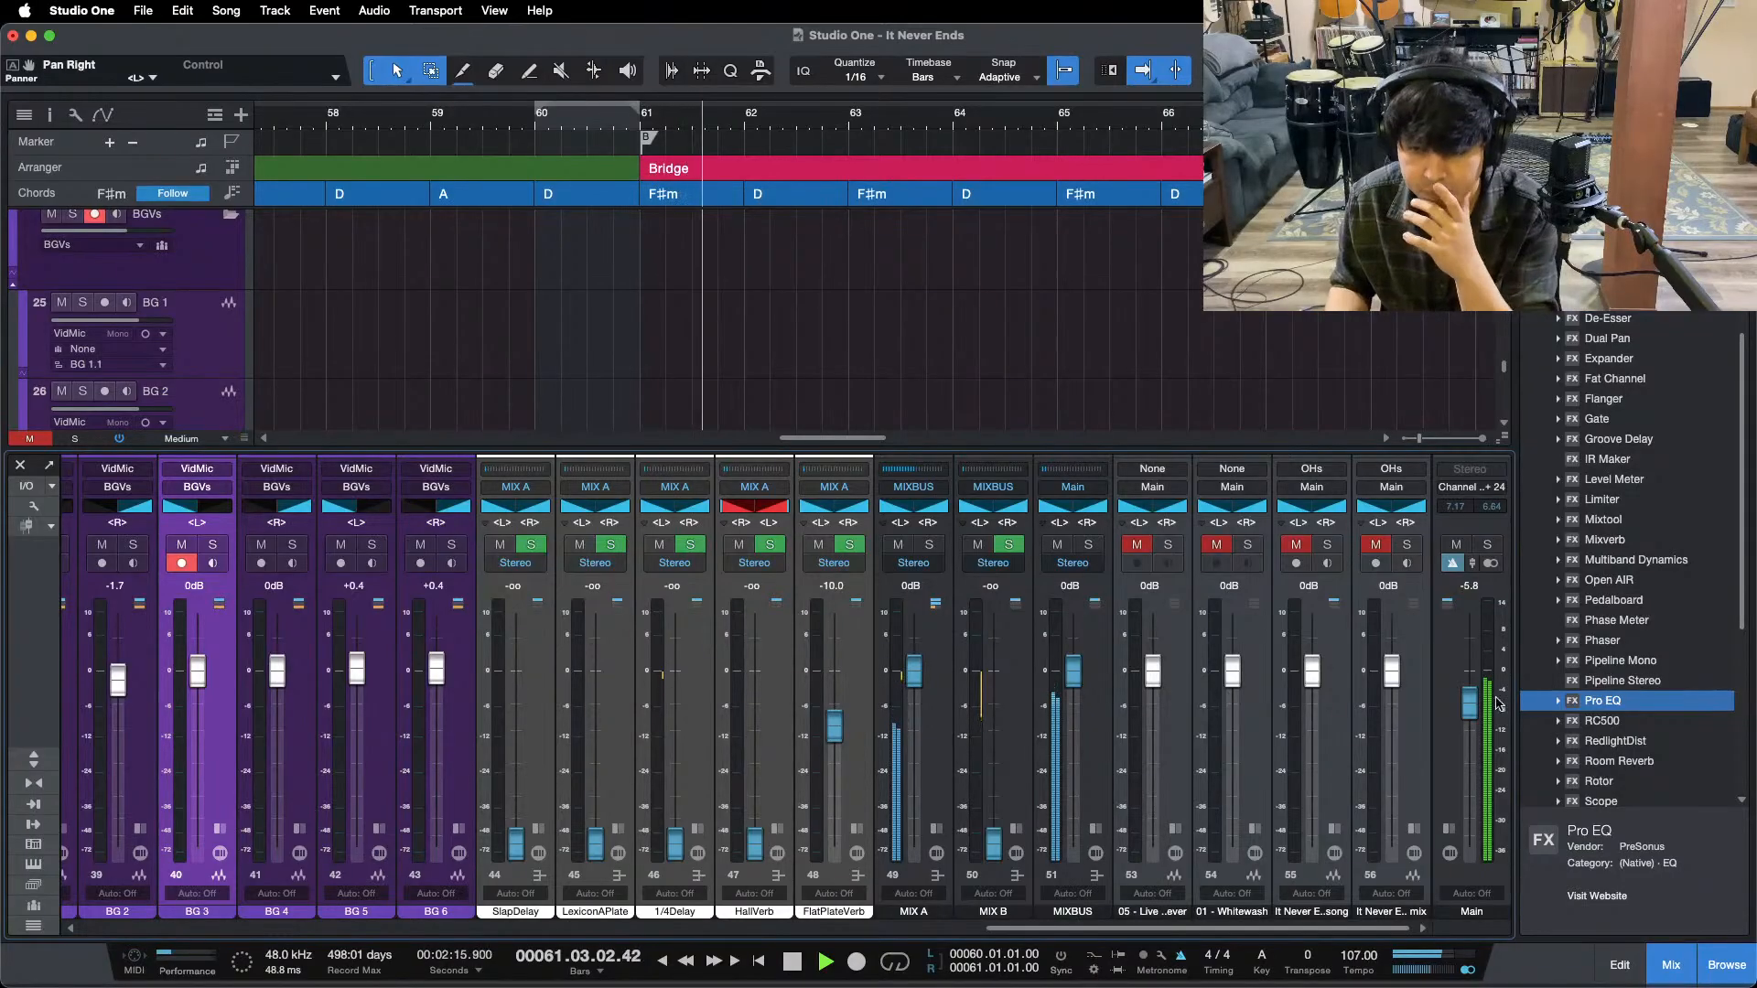
pyautogui.moveTo(1473, 612); pyautogui.dragTo(1459, 756)
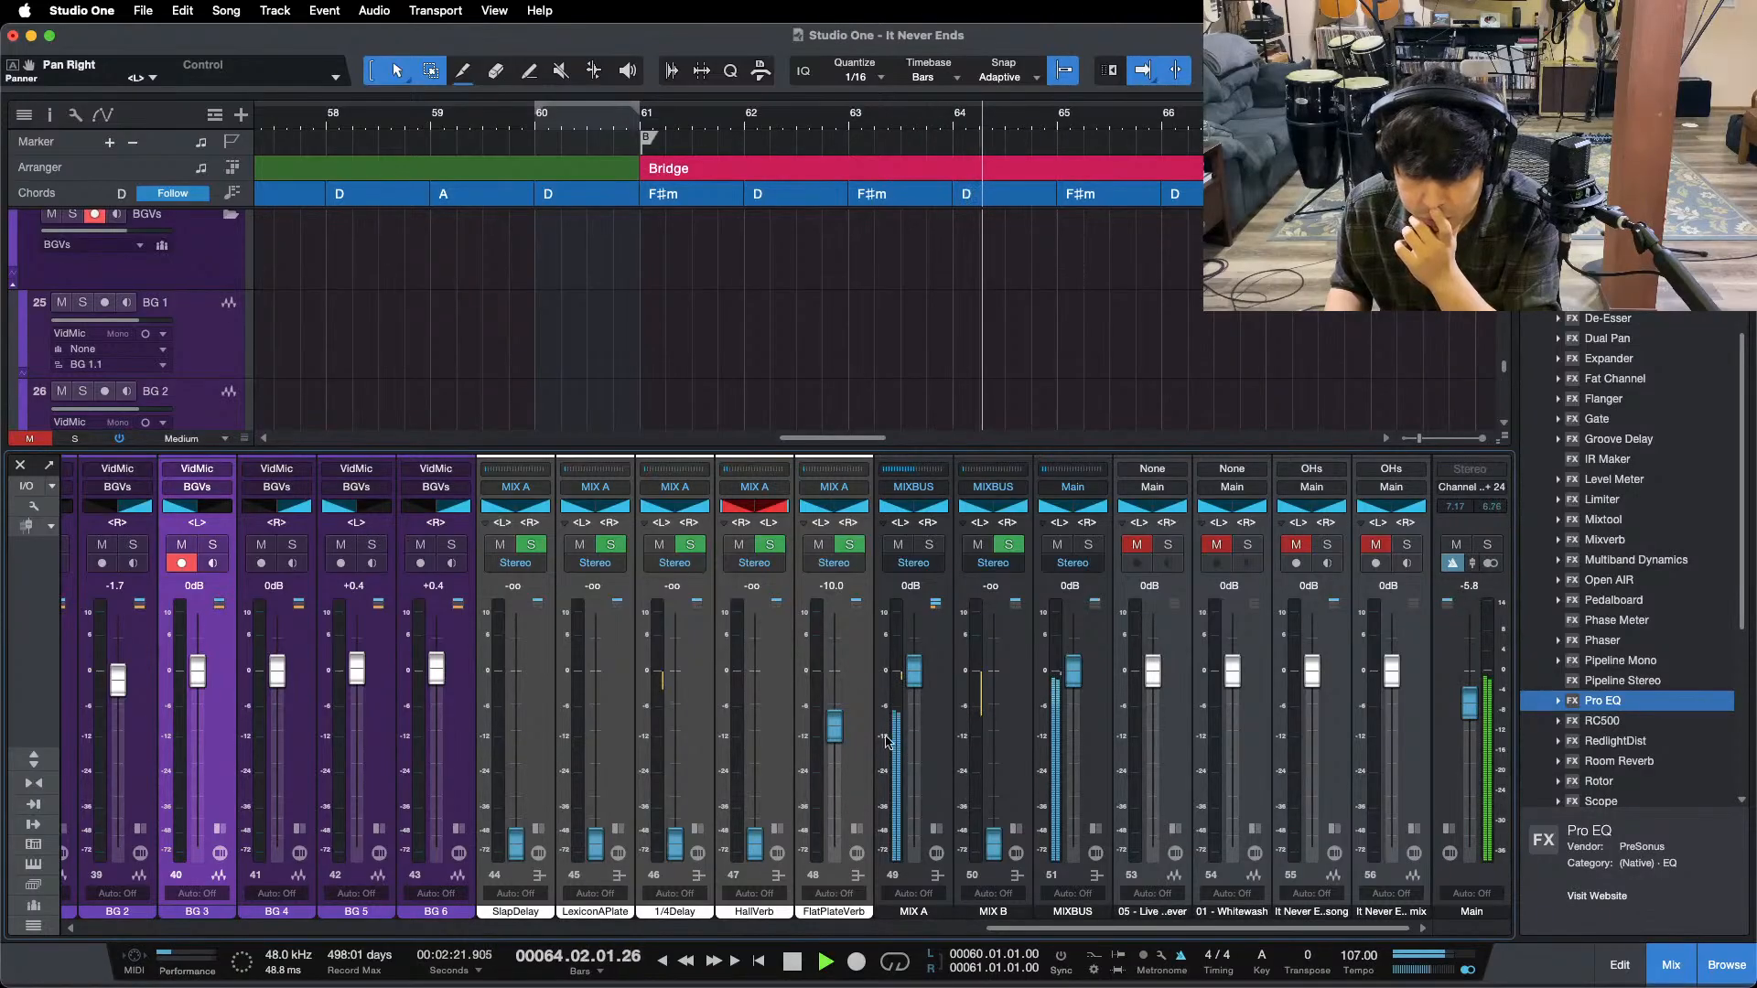
pyautogui.press('F3')
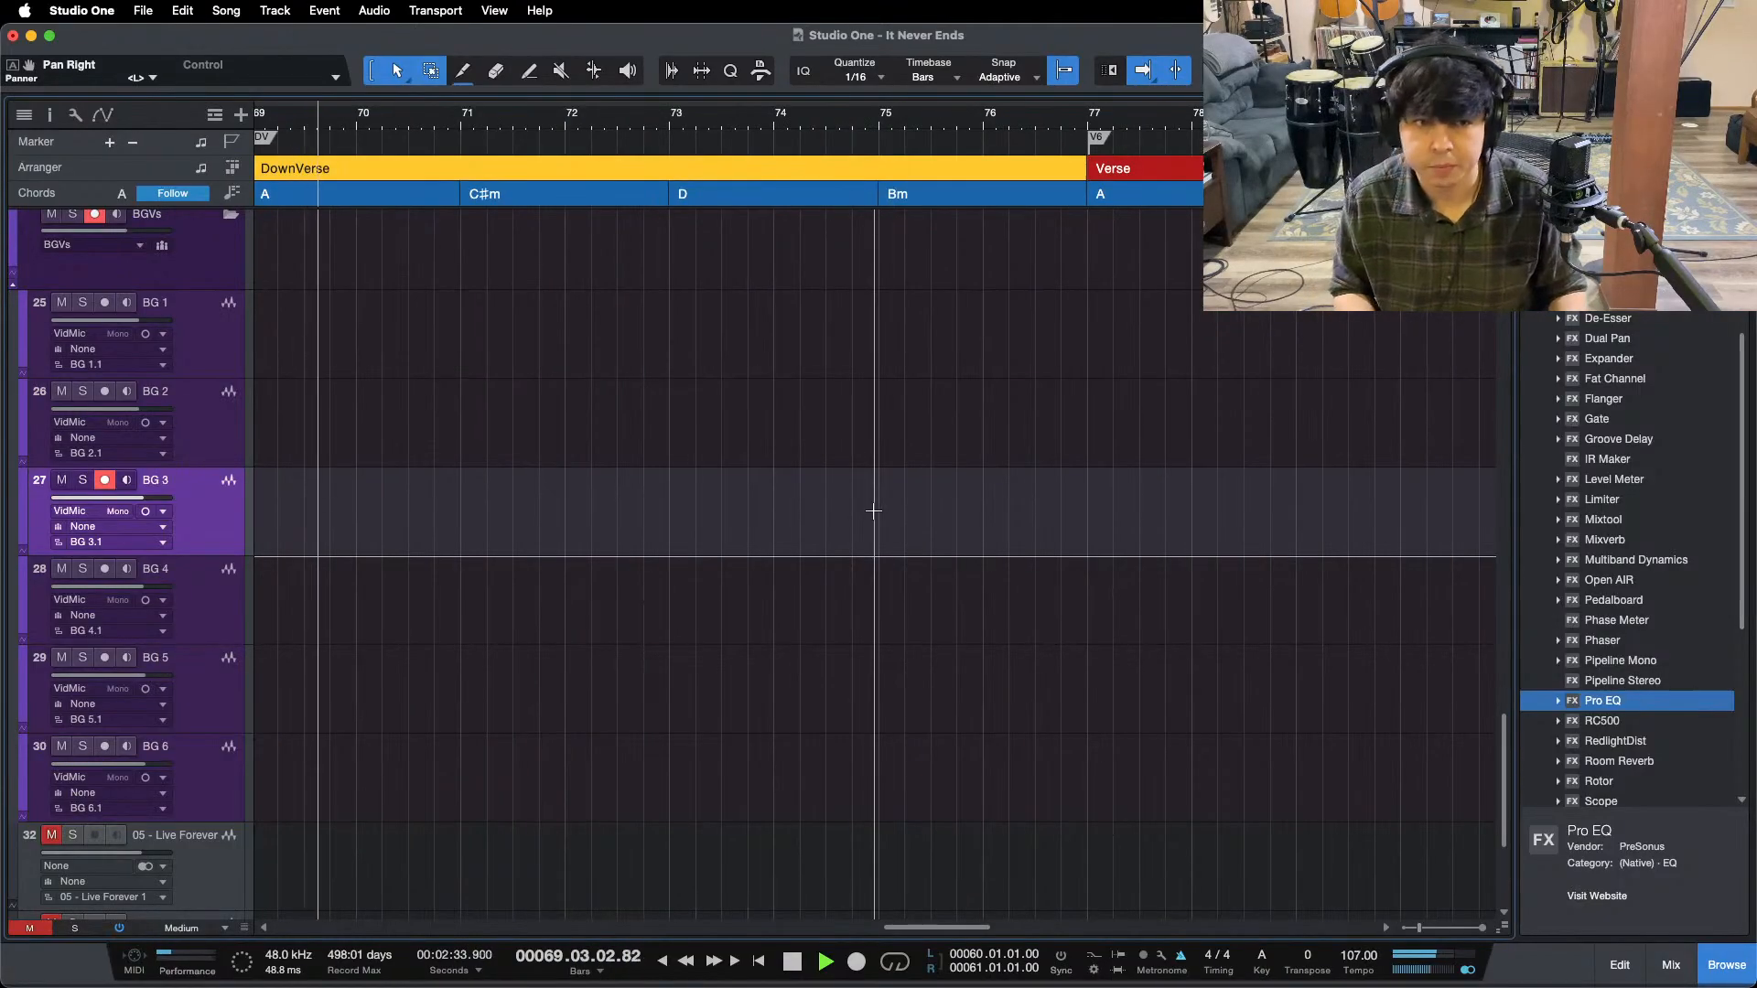
pyautogui.press('space')
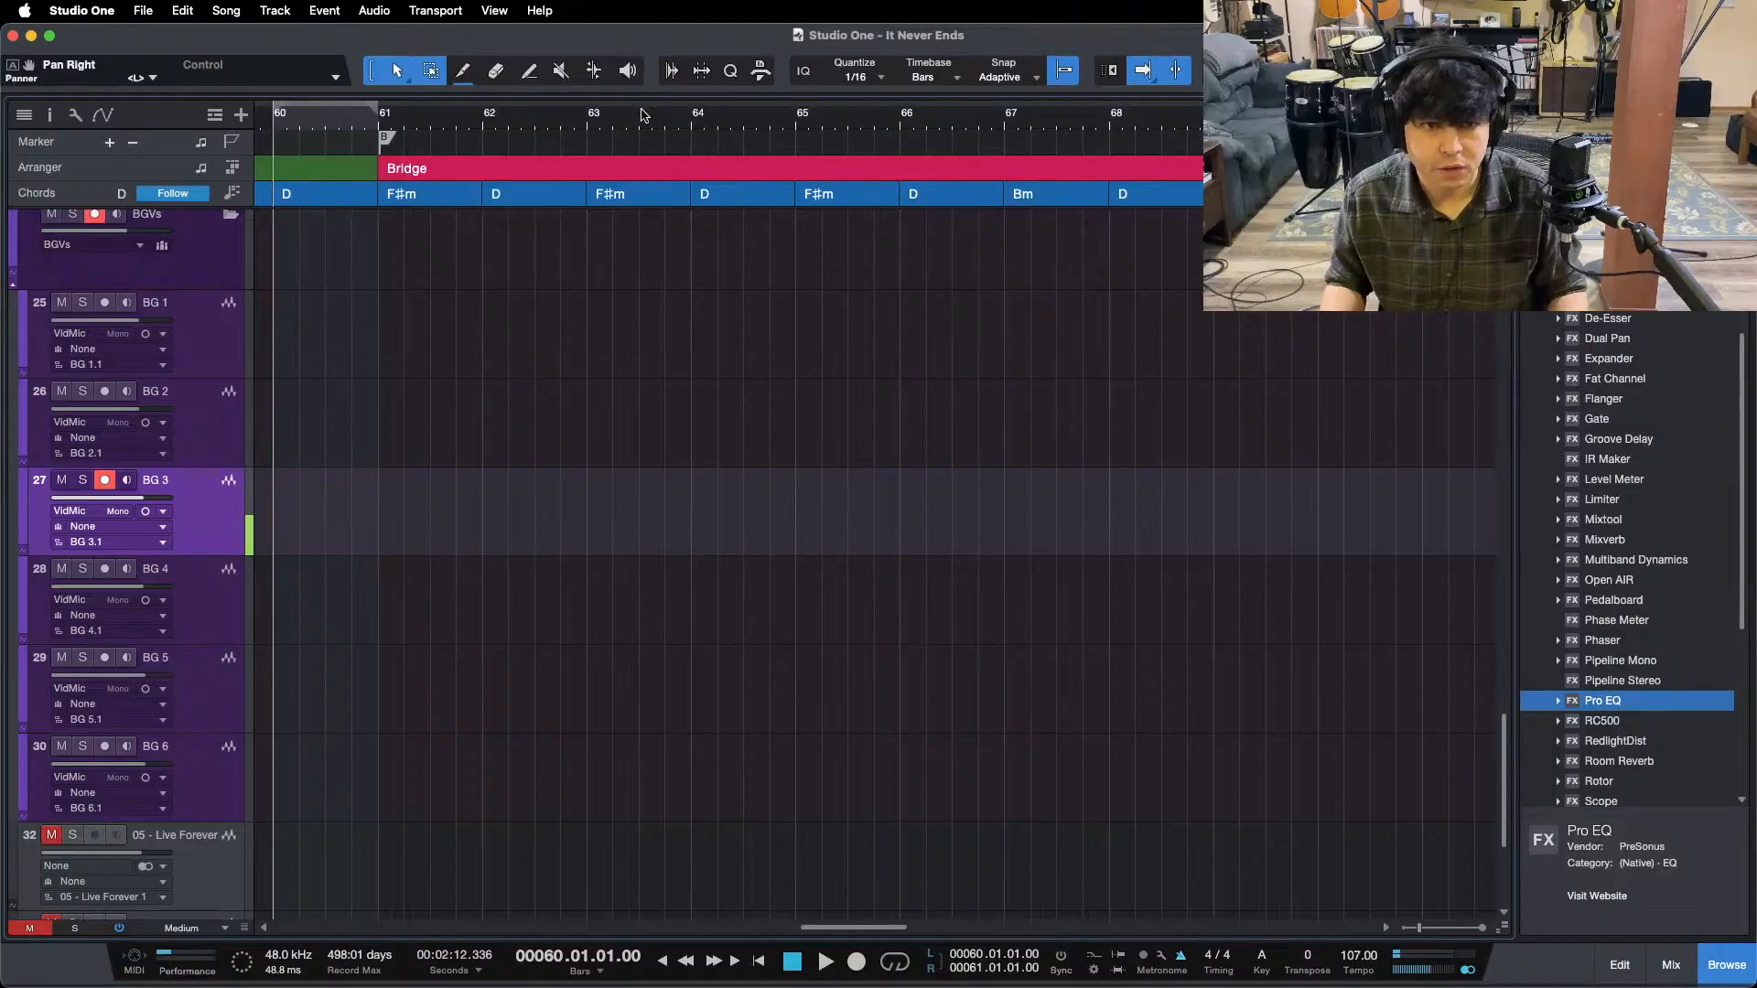
# - Show the whole song and play the start of the second Chorus with BG 3 soloed
pyautogui.press('z')
pyautogui.click(779, 116)
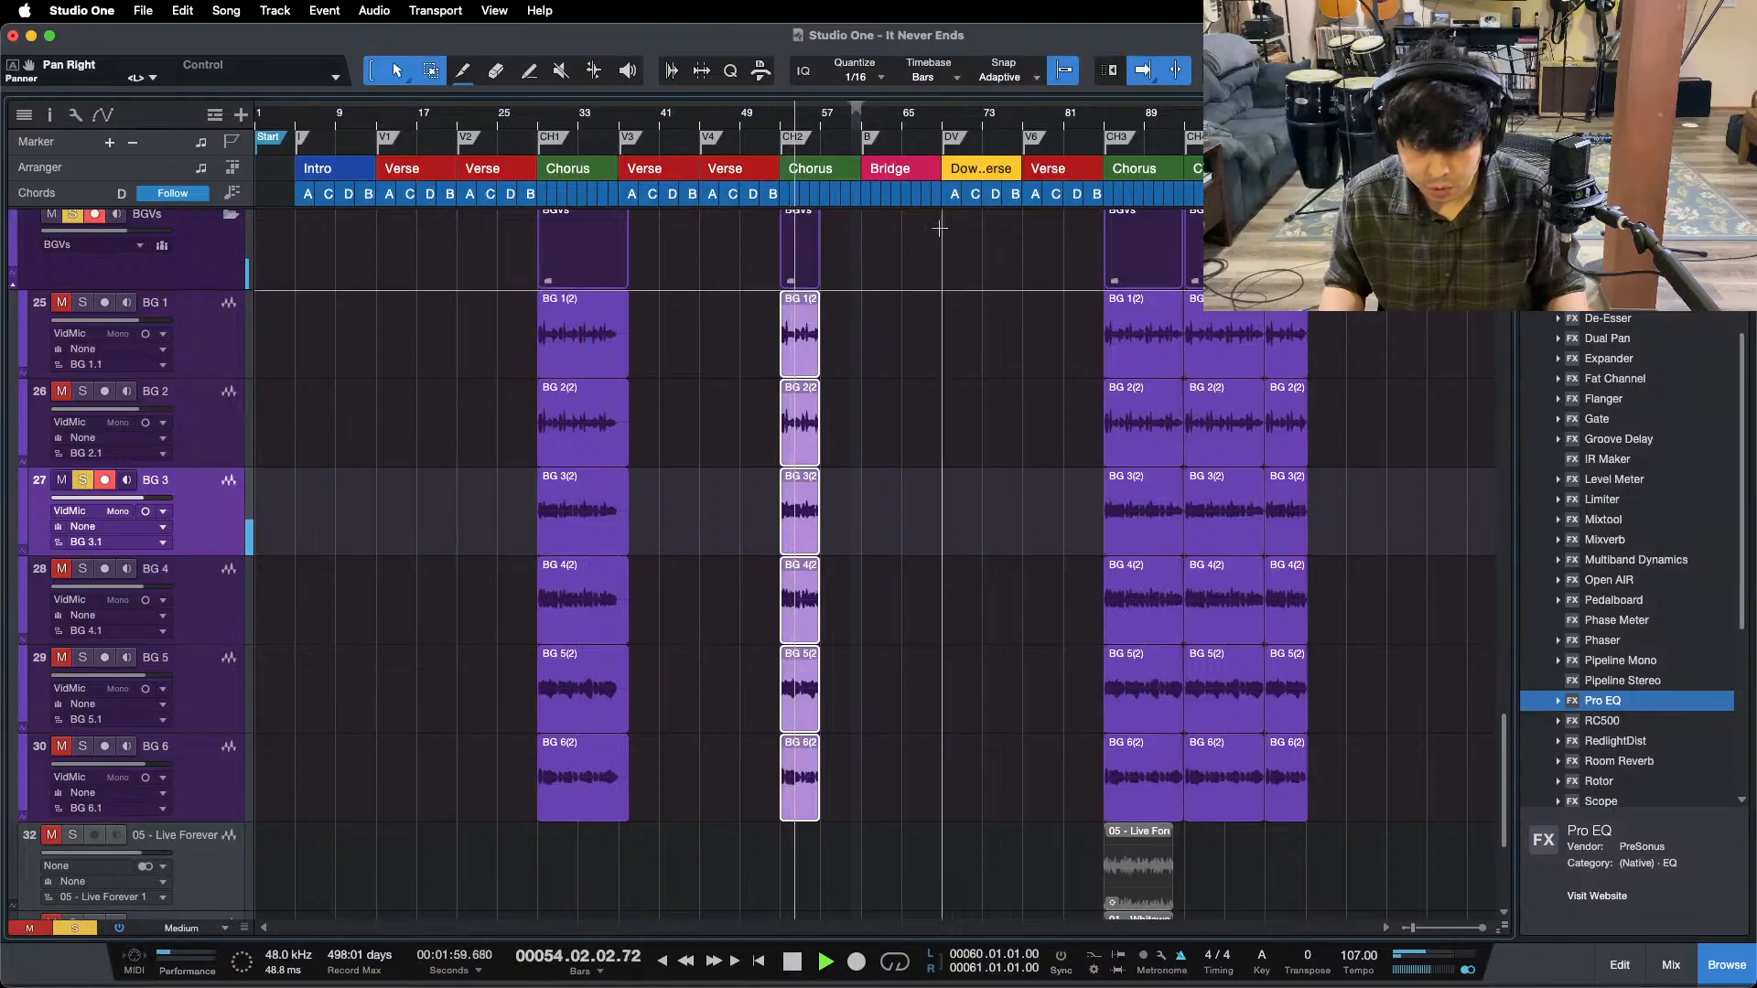
pyautogui.press('space')
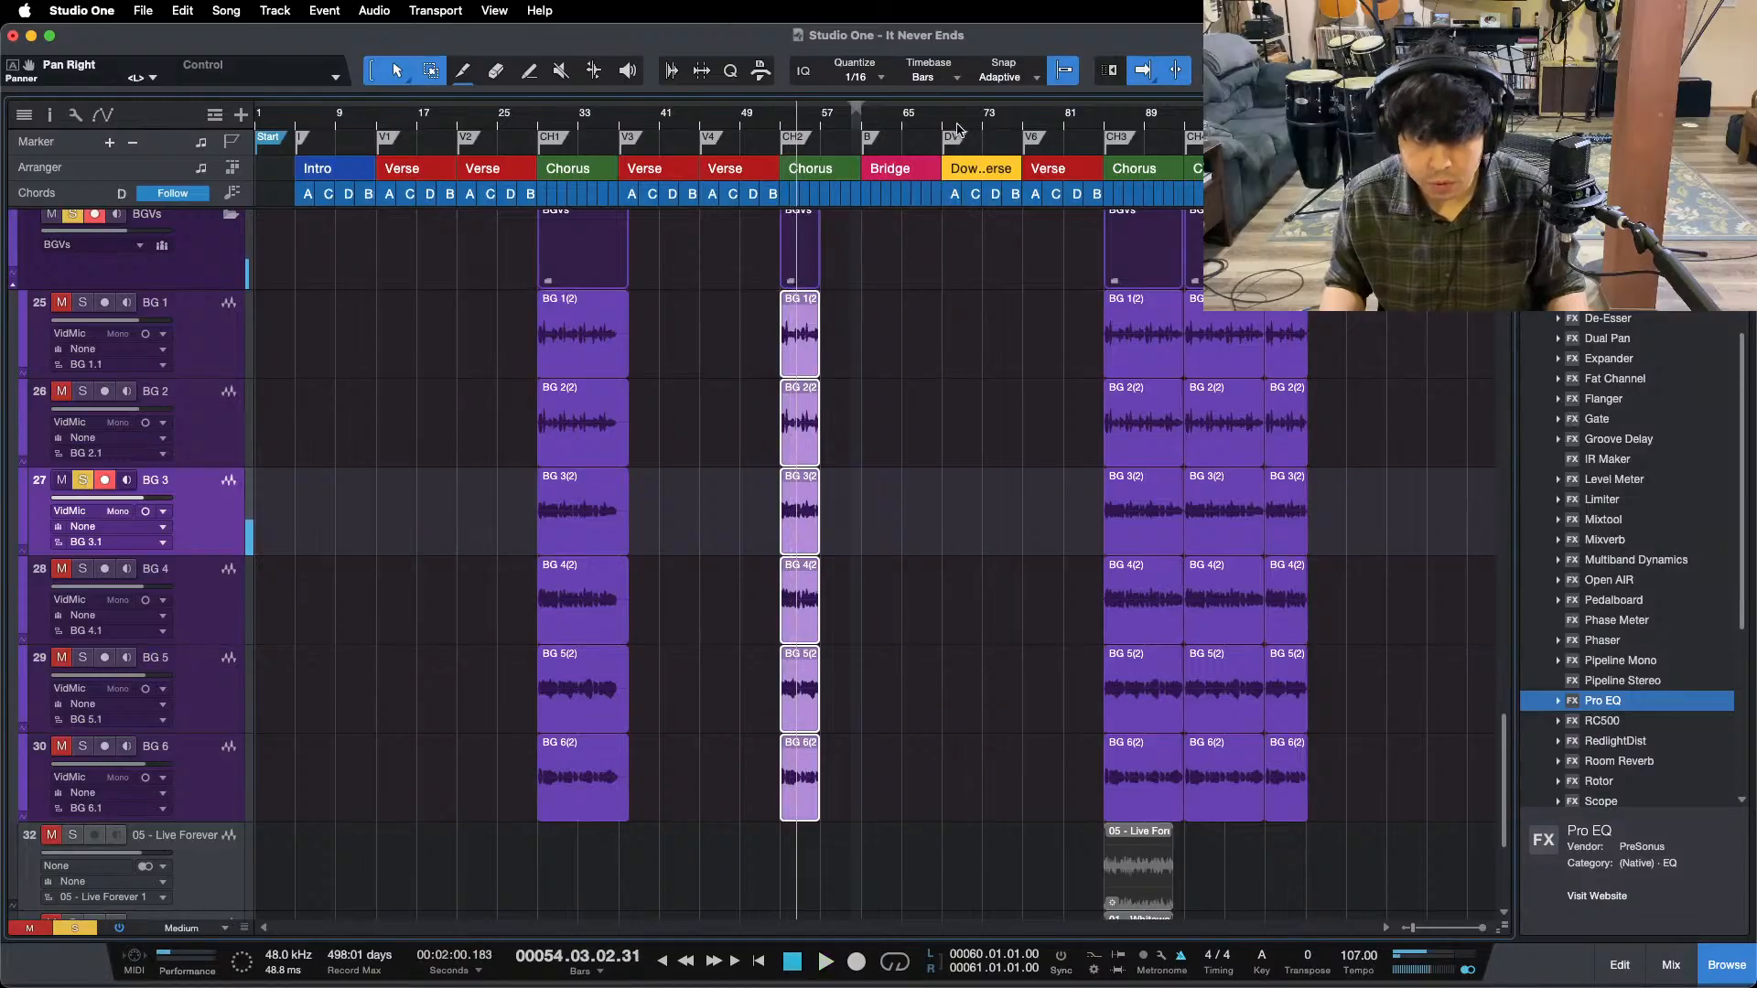
# - Play from bar 60 into the Bridge with BG 3 unsoloed, zoom in on that passage and stop playback
pyautogui.click(856, 122)
pyautogui.press('space')
pyautogui.scroll(5, 851, 129)
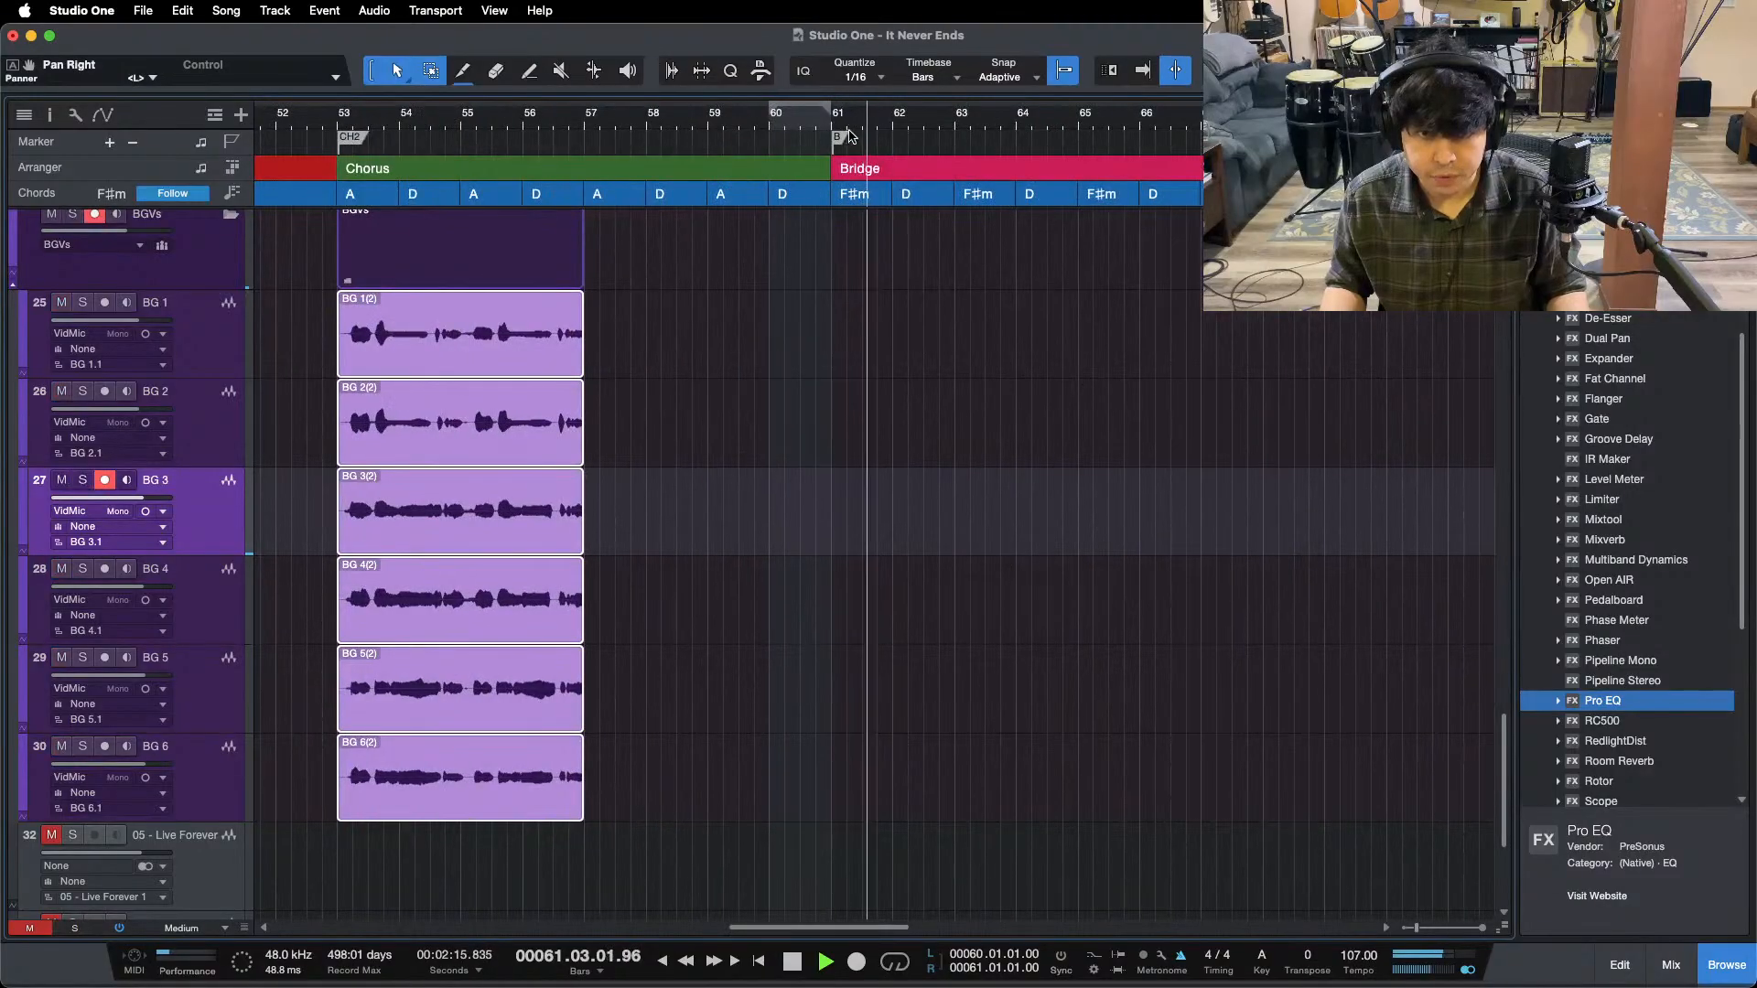
pyautogui.press('space')
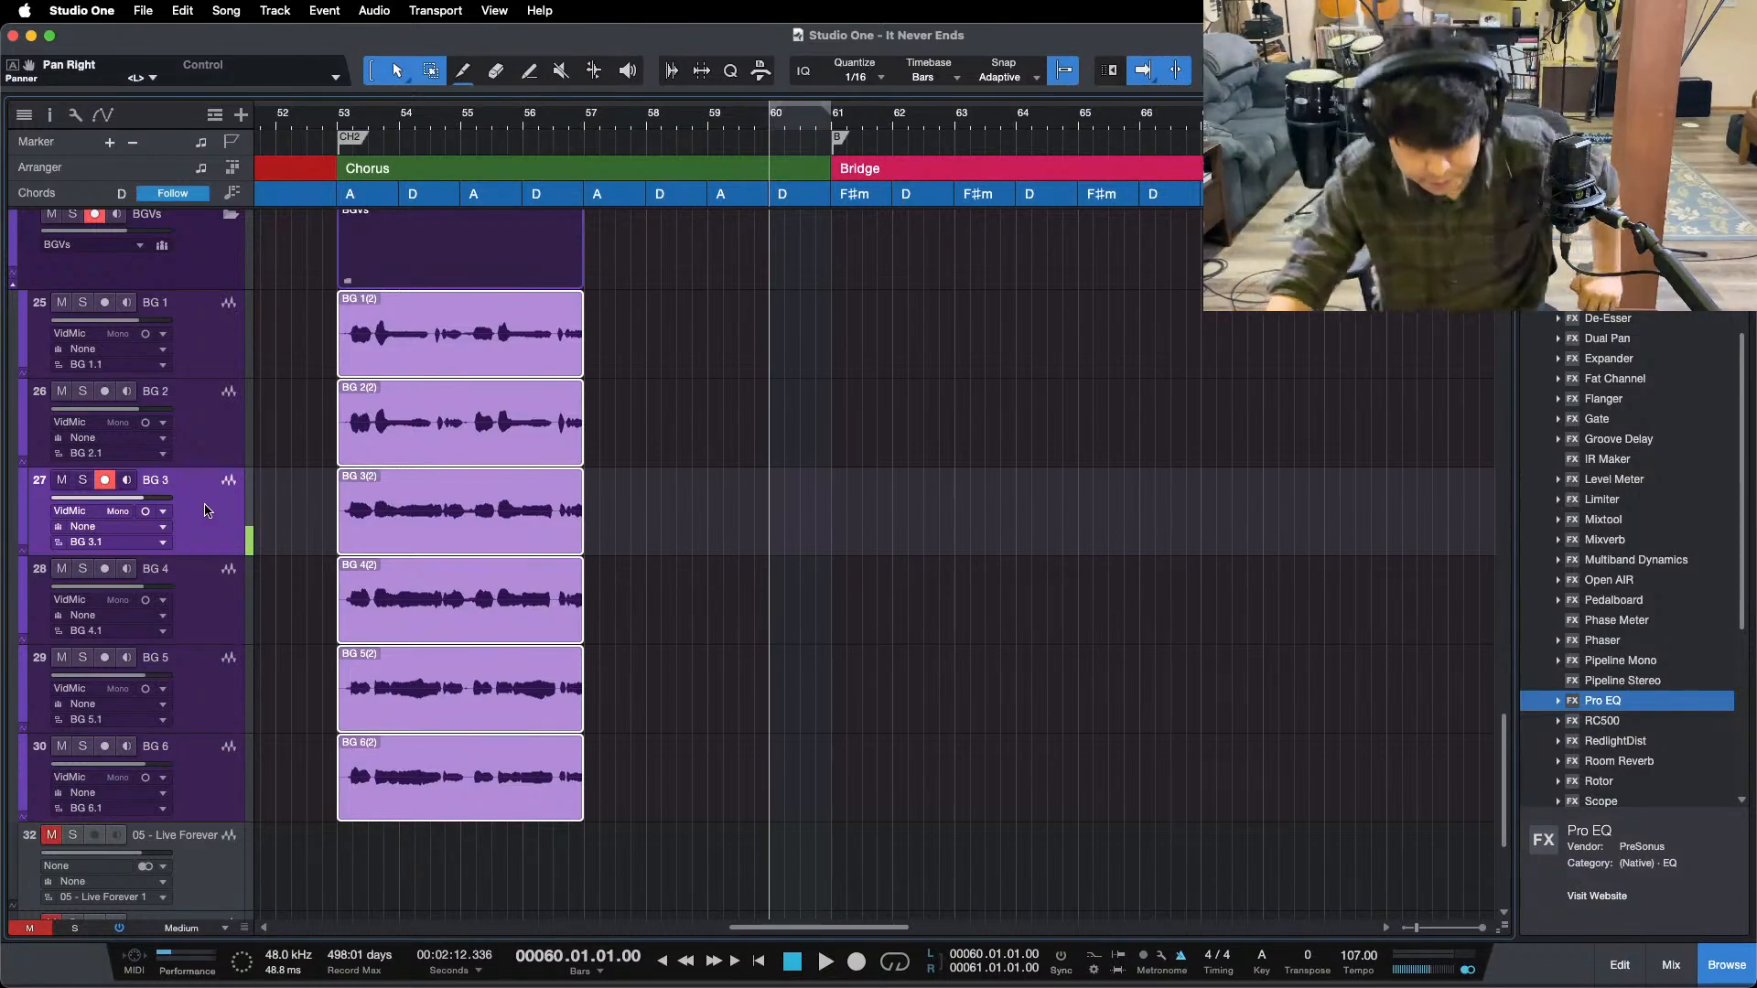
# - Switch to OBS
pyautogui.moveTo(804, 987)
pyautogui.click(957, 946)
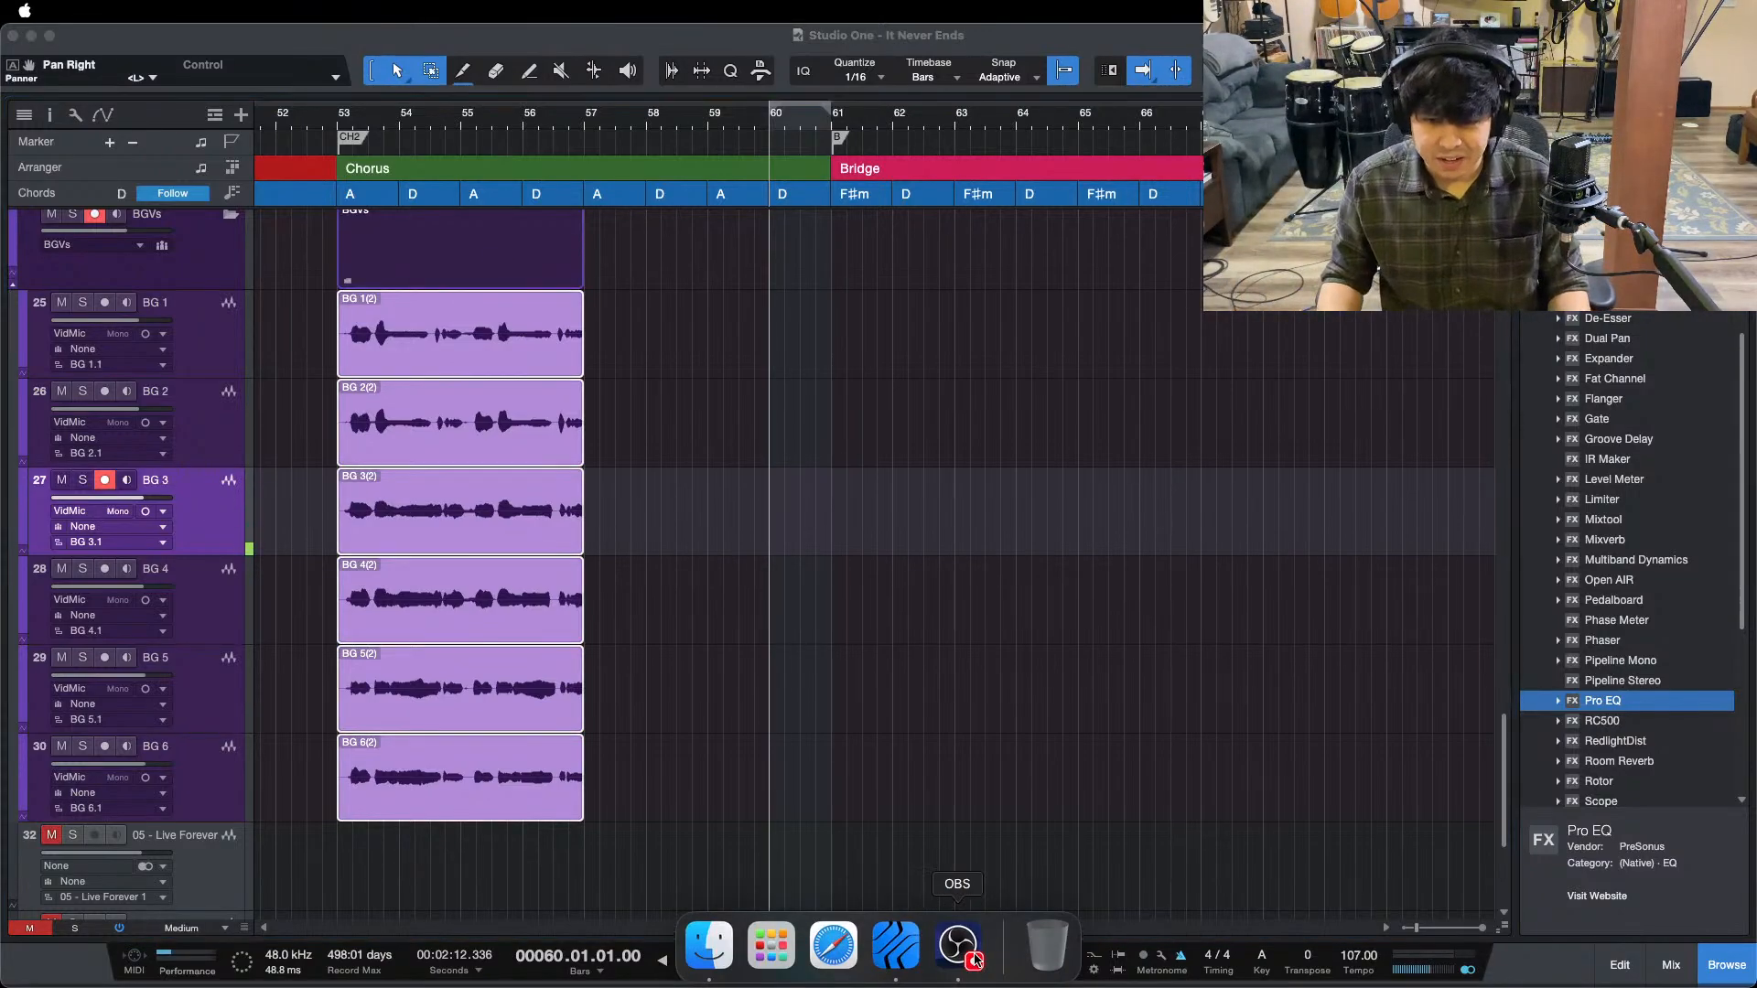
# - Switch back to Studio One and select the BG 3 track
pyautogui.click(1708, 877)
pyautogui.click(202, 492)
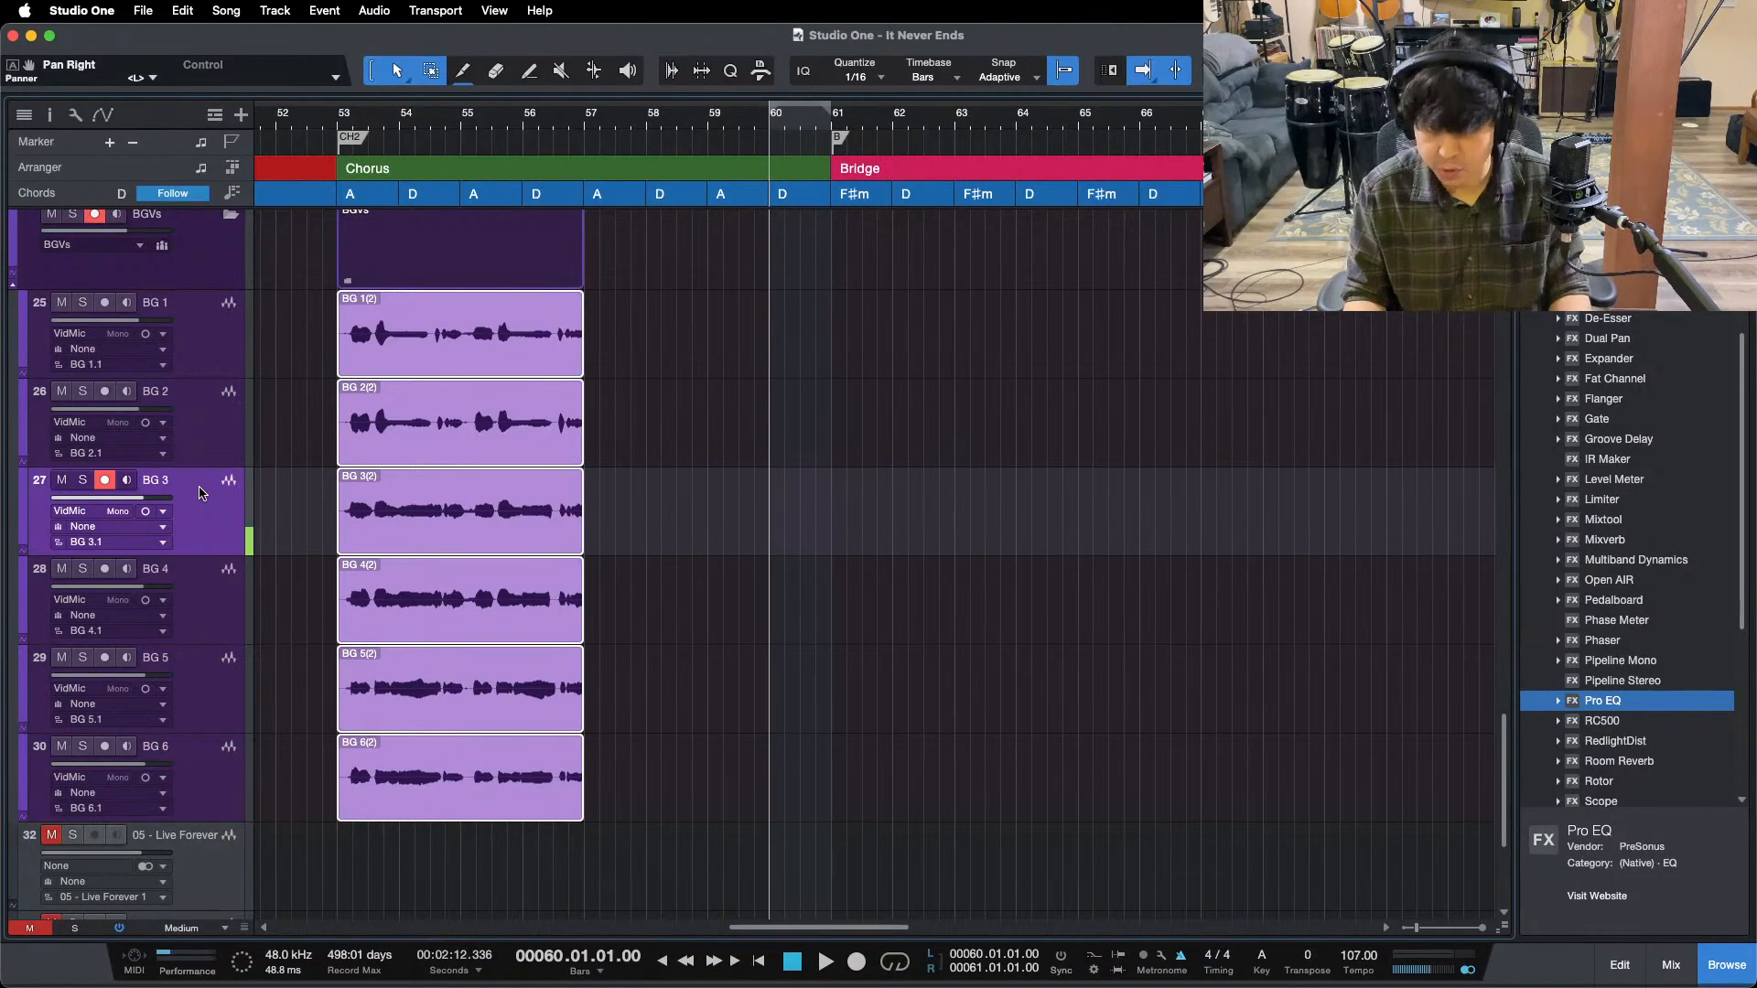
# - Try two BG 3 vocal takes from bar 60 into the Bridge and discard each one
pyautogui.press('KP_Multiply')
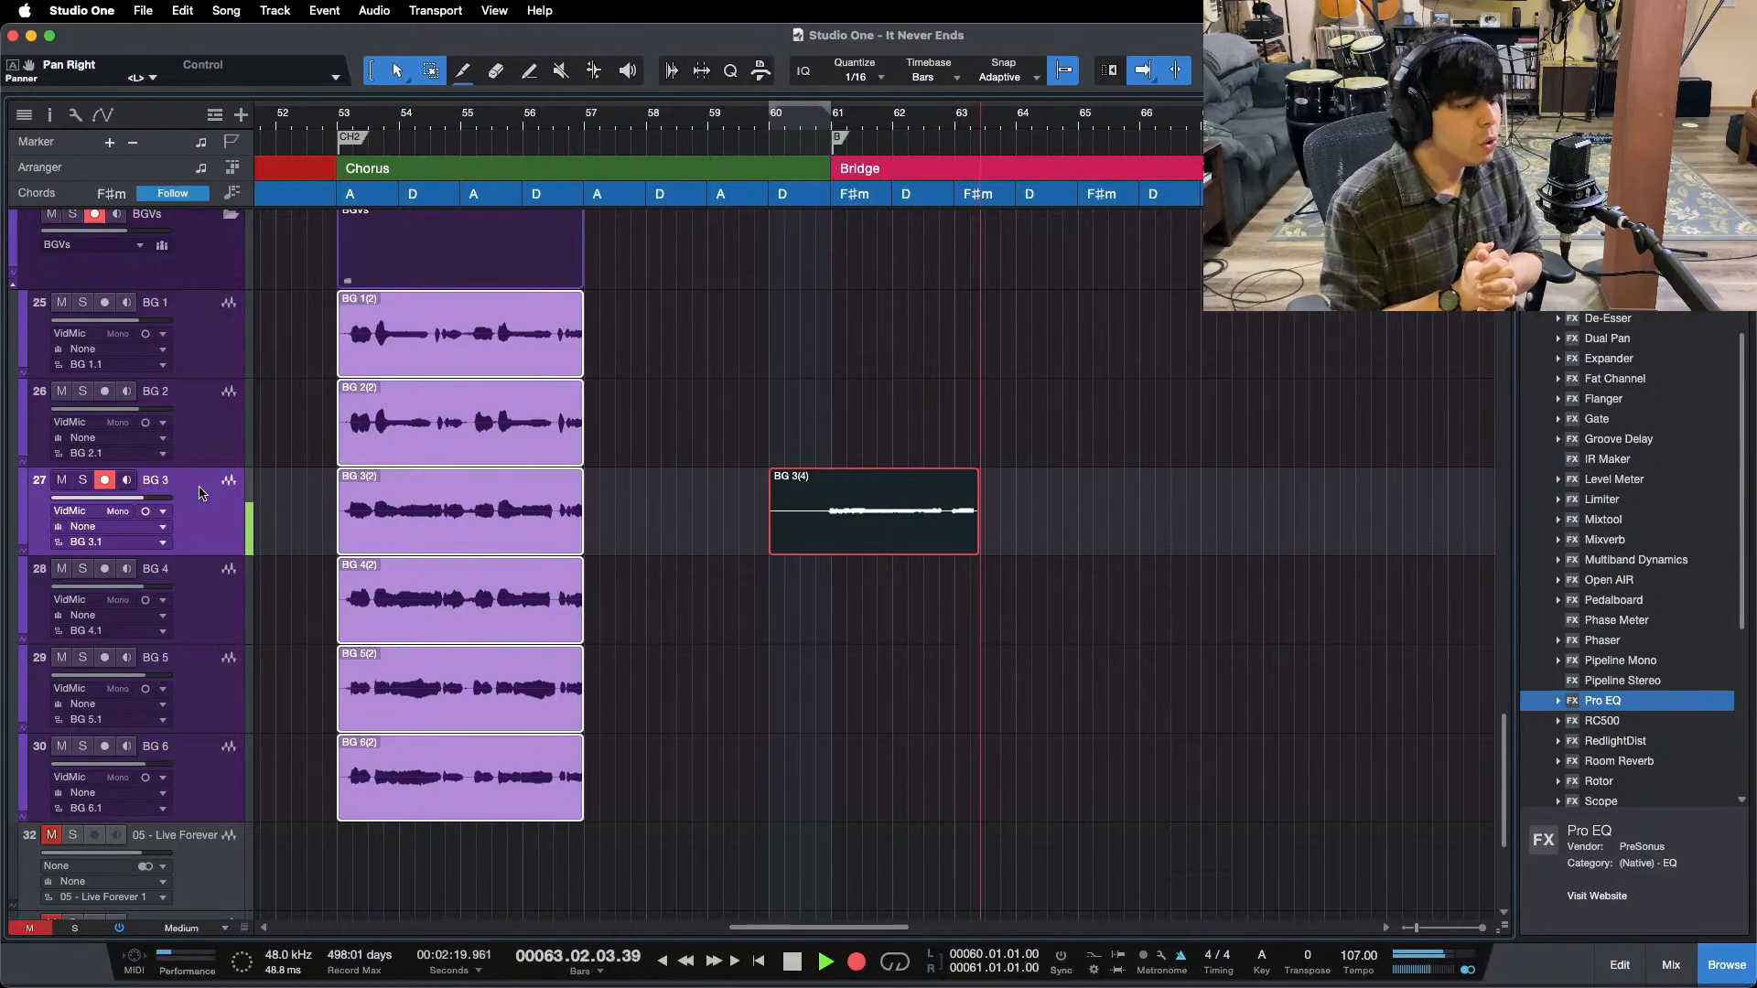
pyautogui.press('space')
pyautogui.press('Delete')
pyautogui.press('super+s')
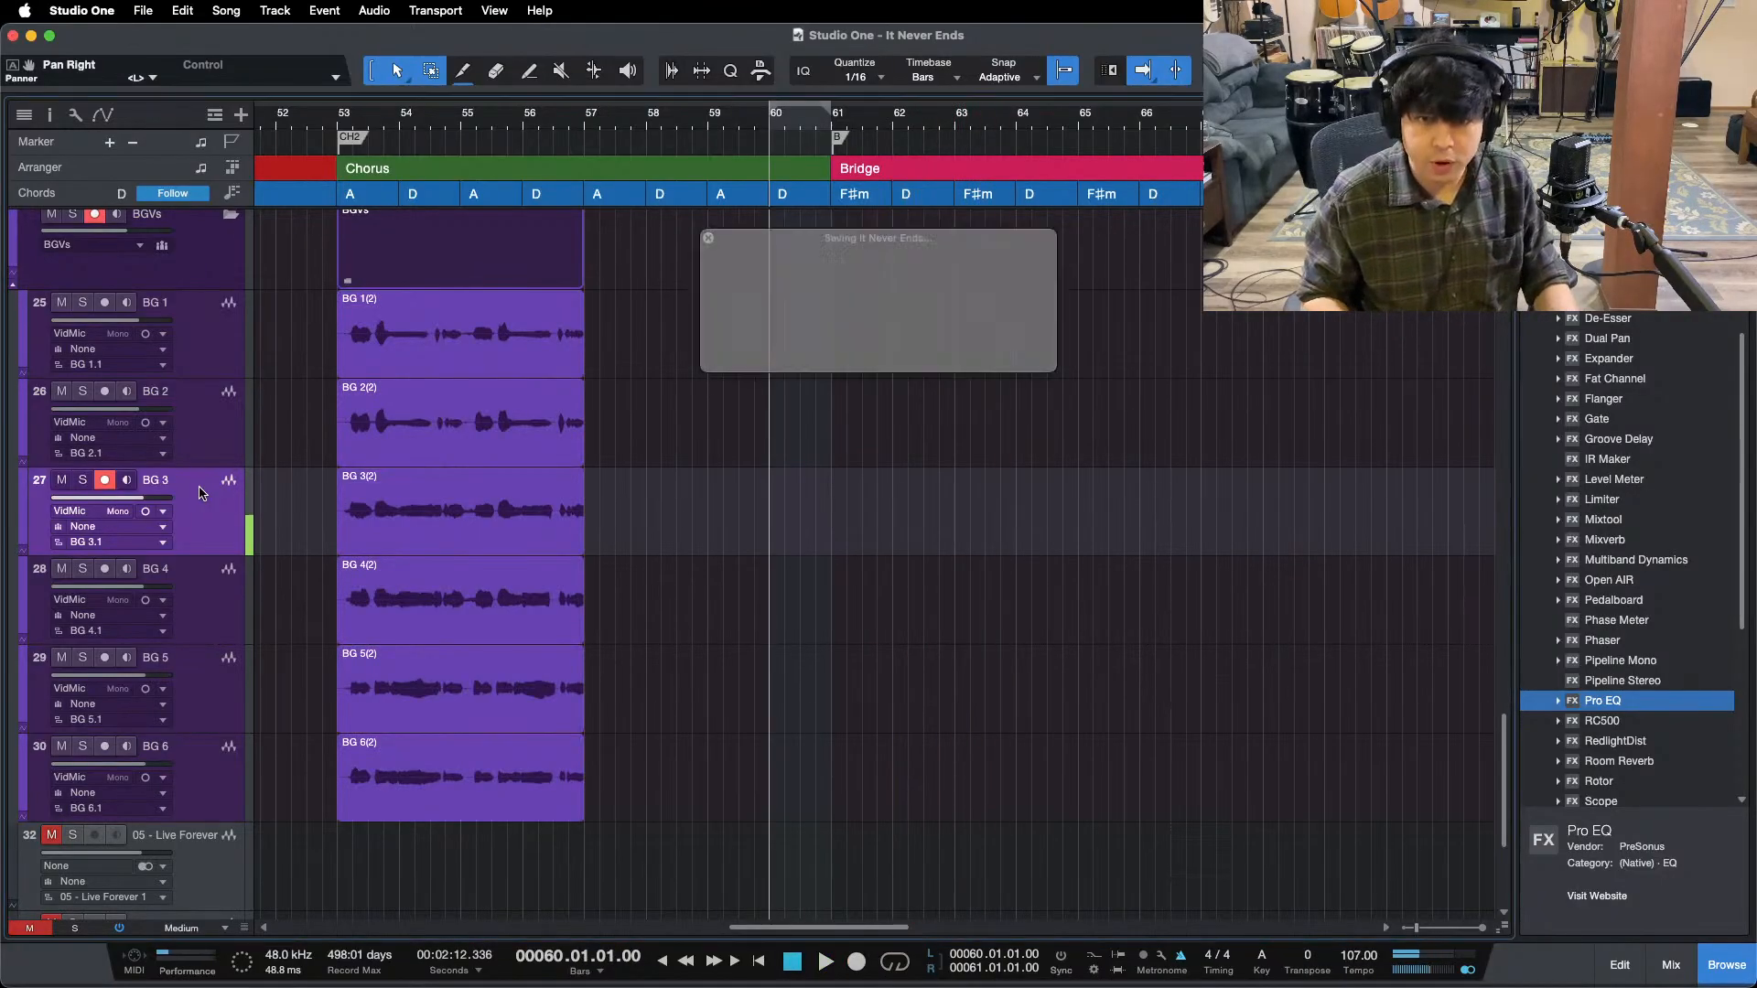
pyautogui.press('KP_Multiply')
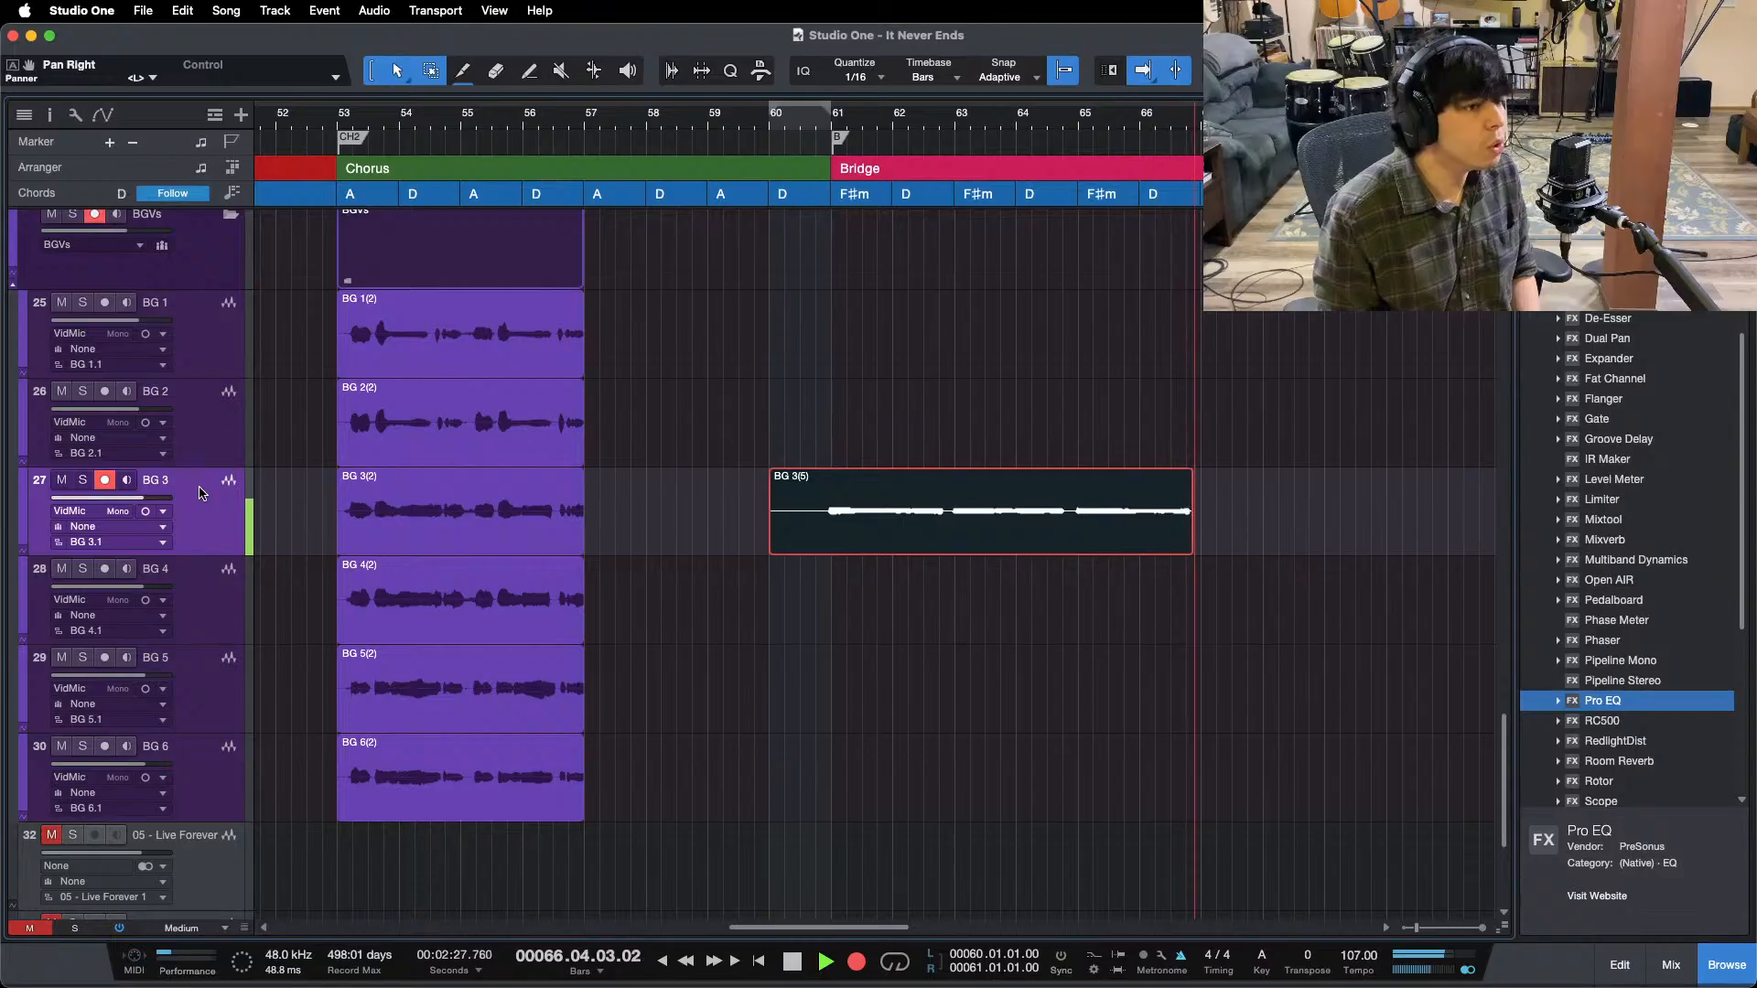
pyautogui.press('space')
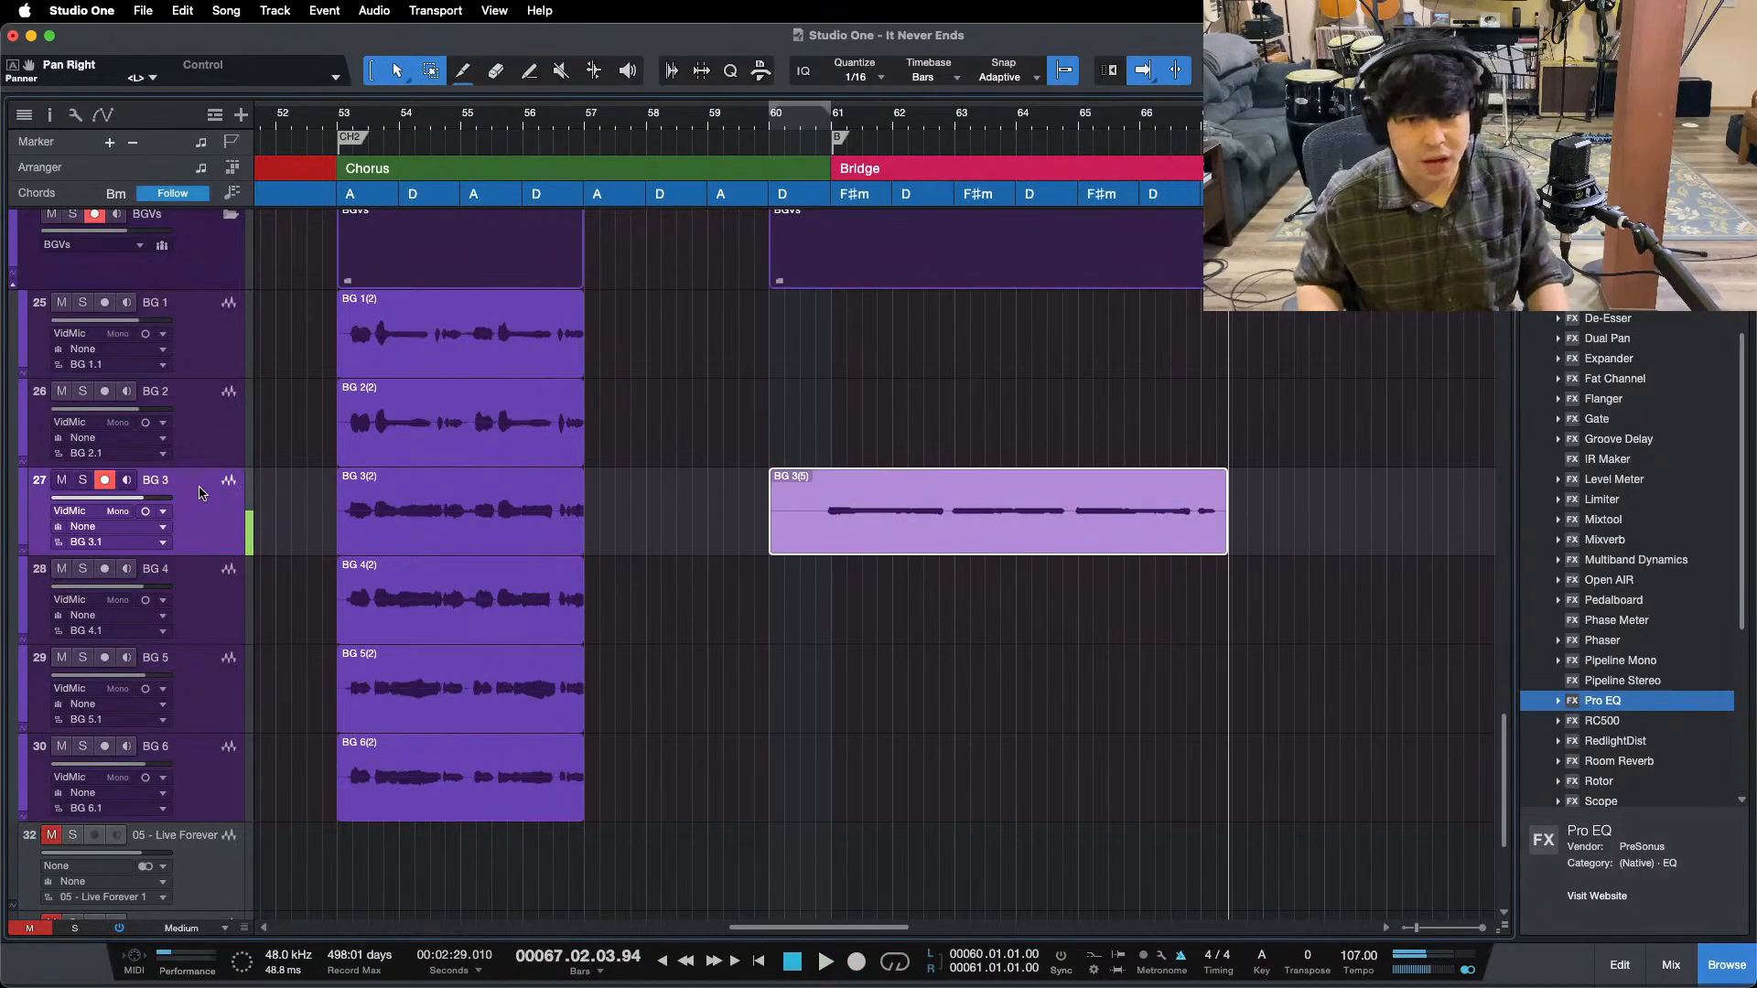
pyautogui.press('super+z')
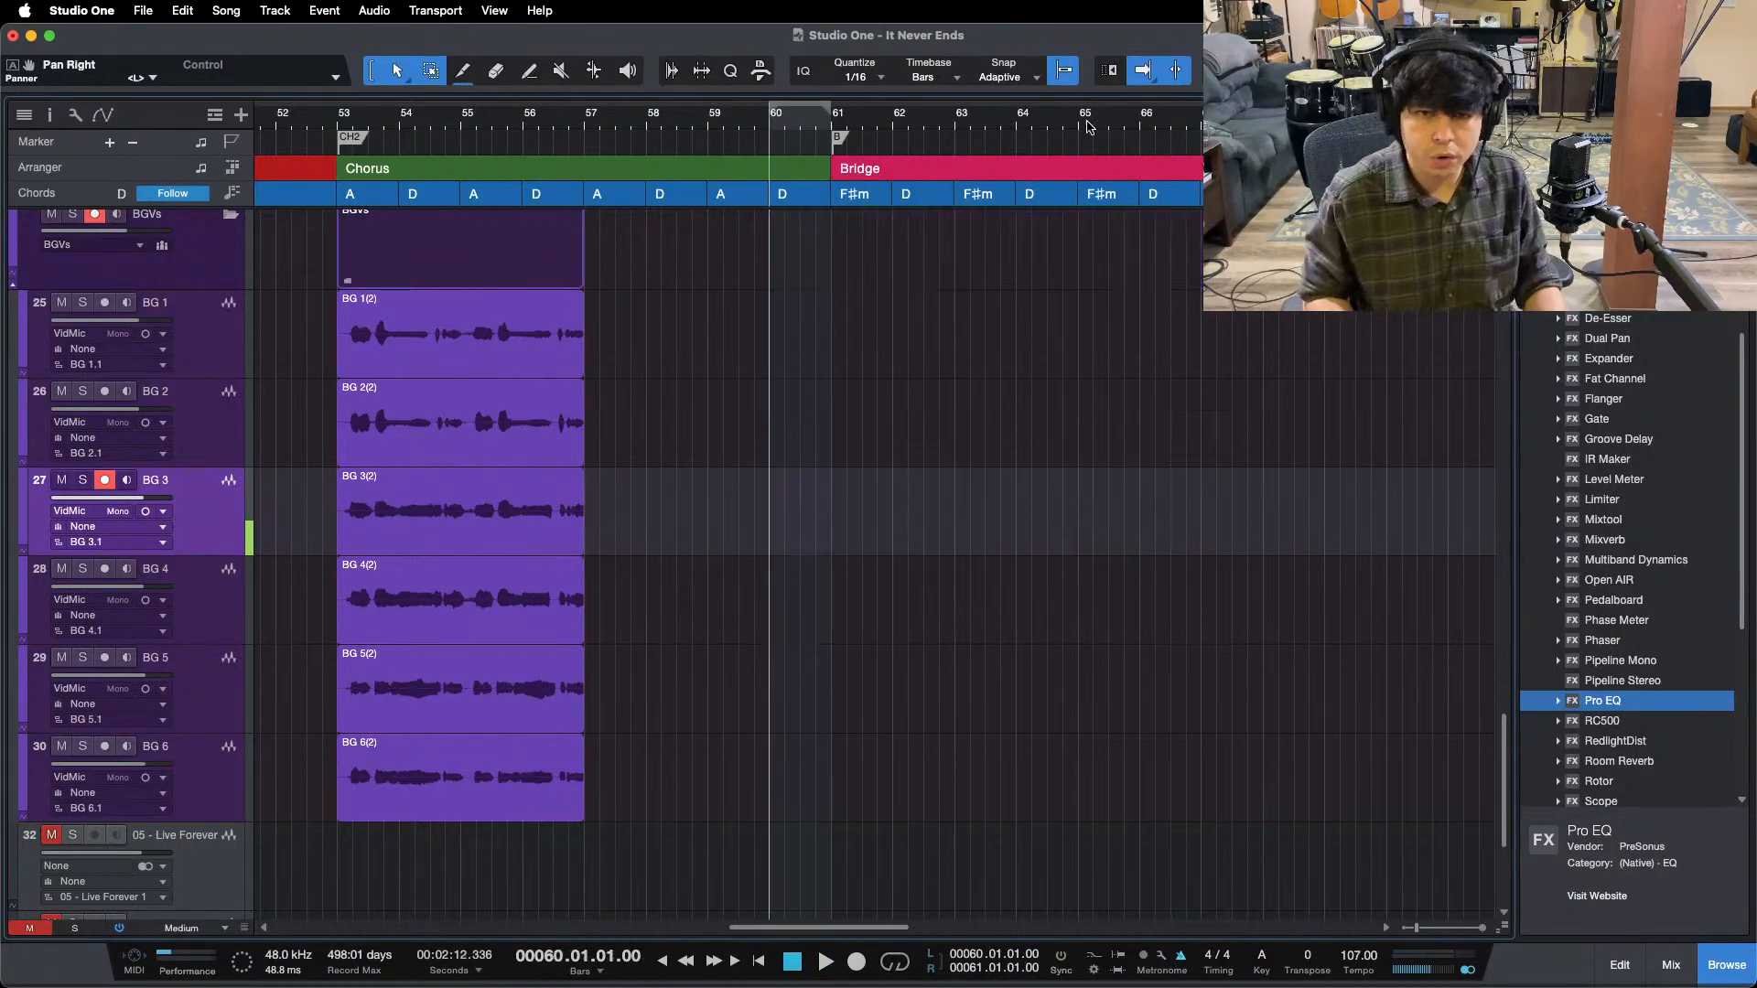
# - Record a BG 3 vocal take from bar 60 through the Bridge to about bar 70
pyautogui.press('KP_Multiply')
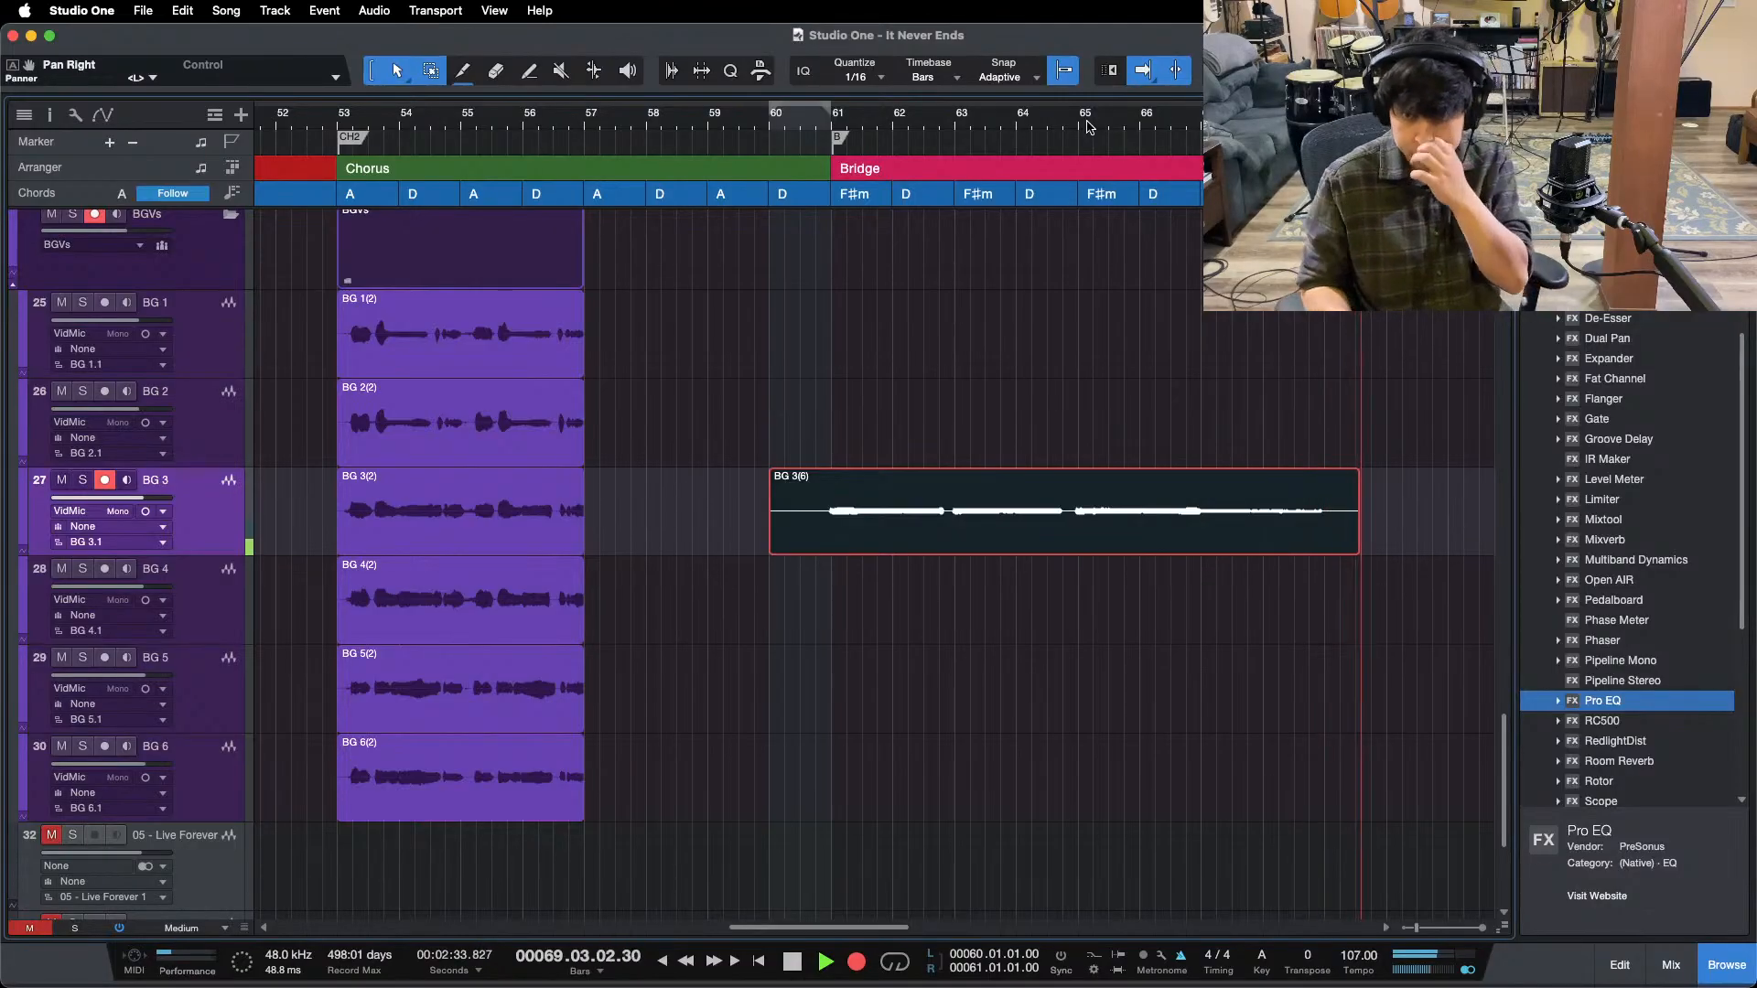
pyautogui.press('space')
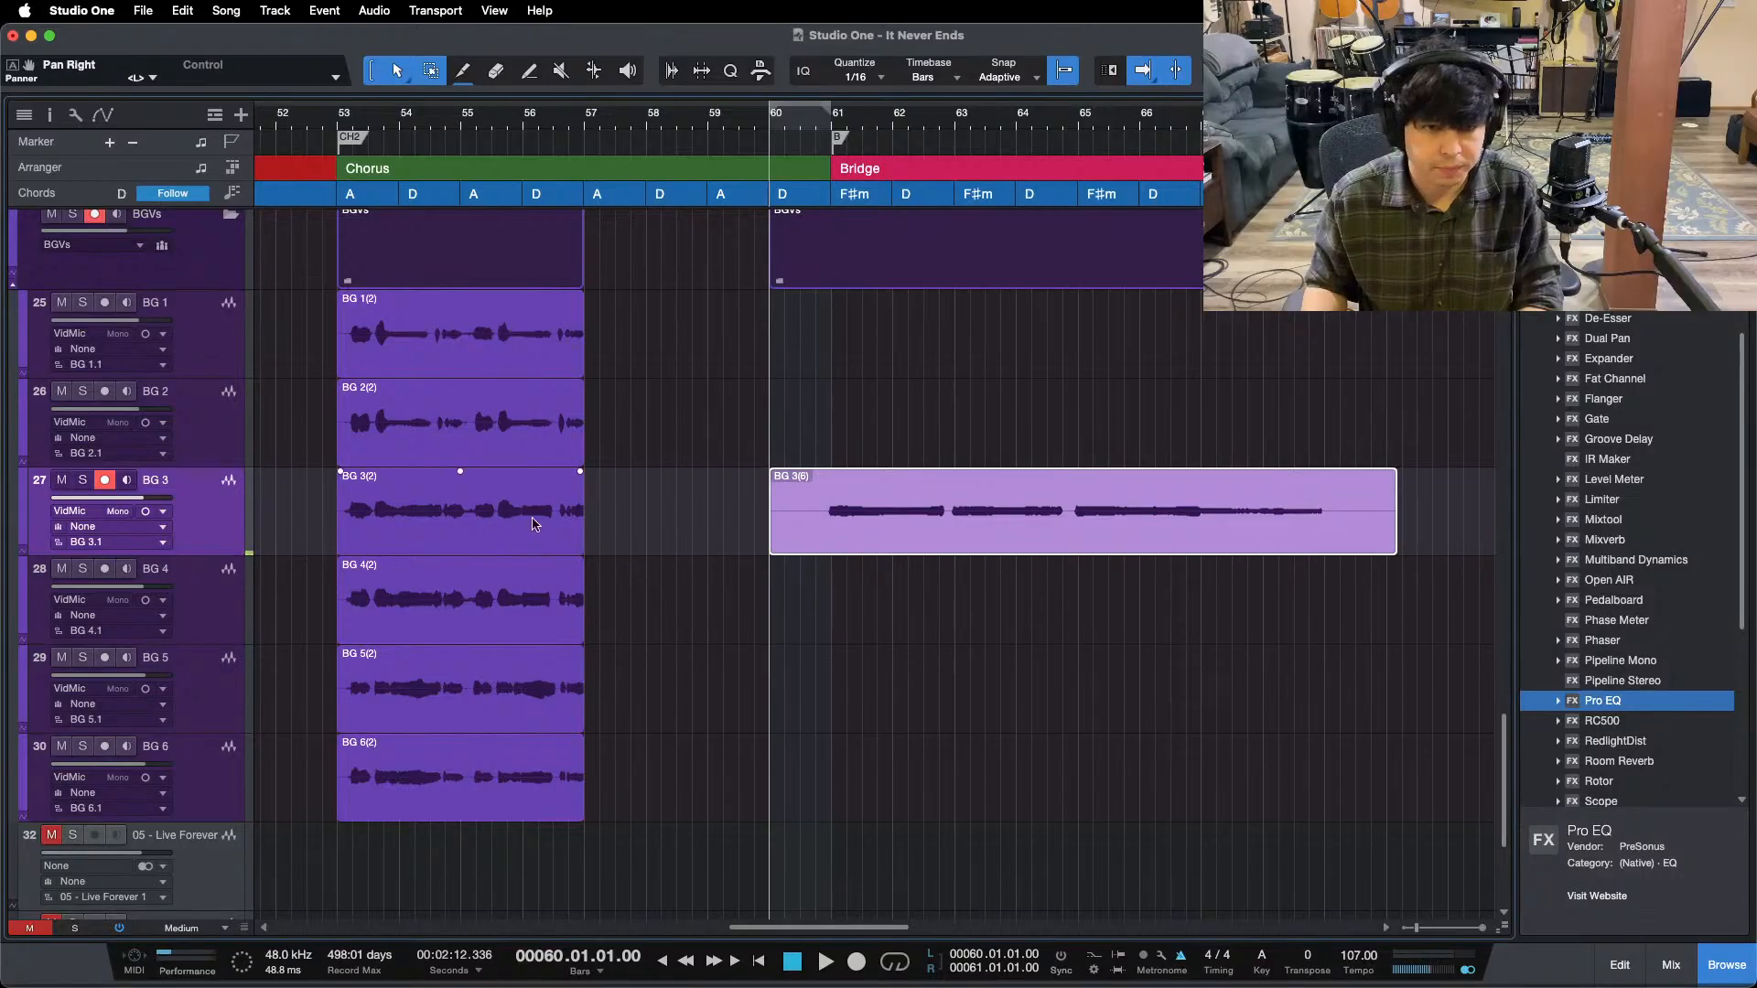
# - Pitch-correct all notes of the new BG 3 Bridge take in Melodyne with Pitch Center and Pitch Drift at 100%, and close the editor
pyautogui.rightClick(836, 535)
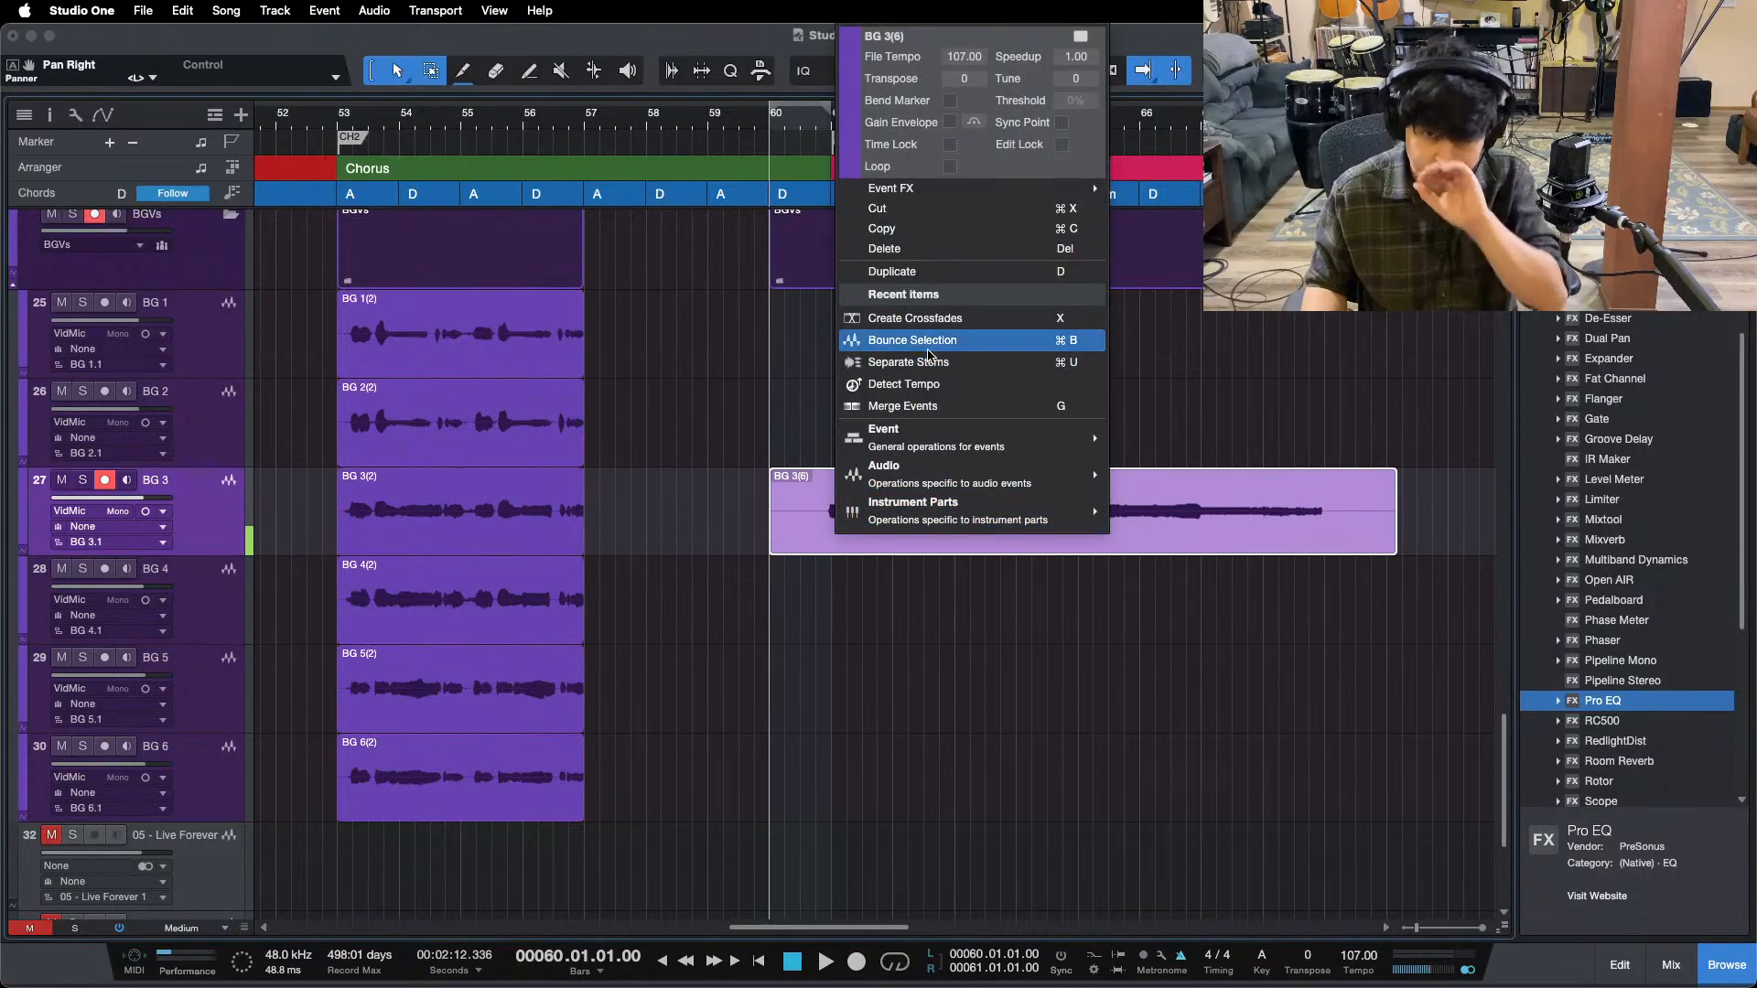
pyautogui.moveTo(921, 487)
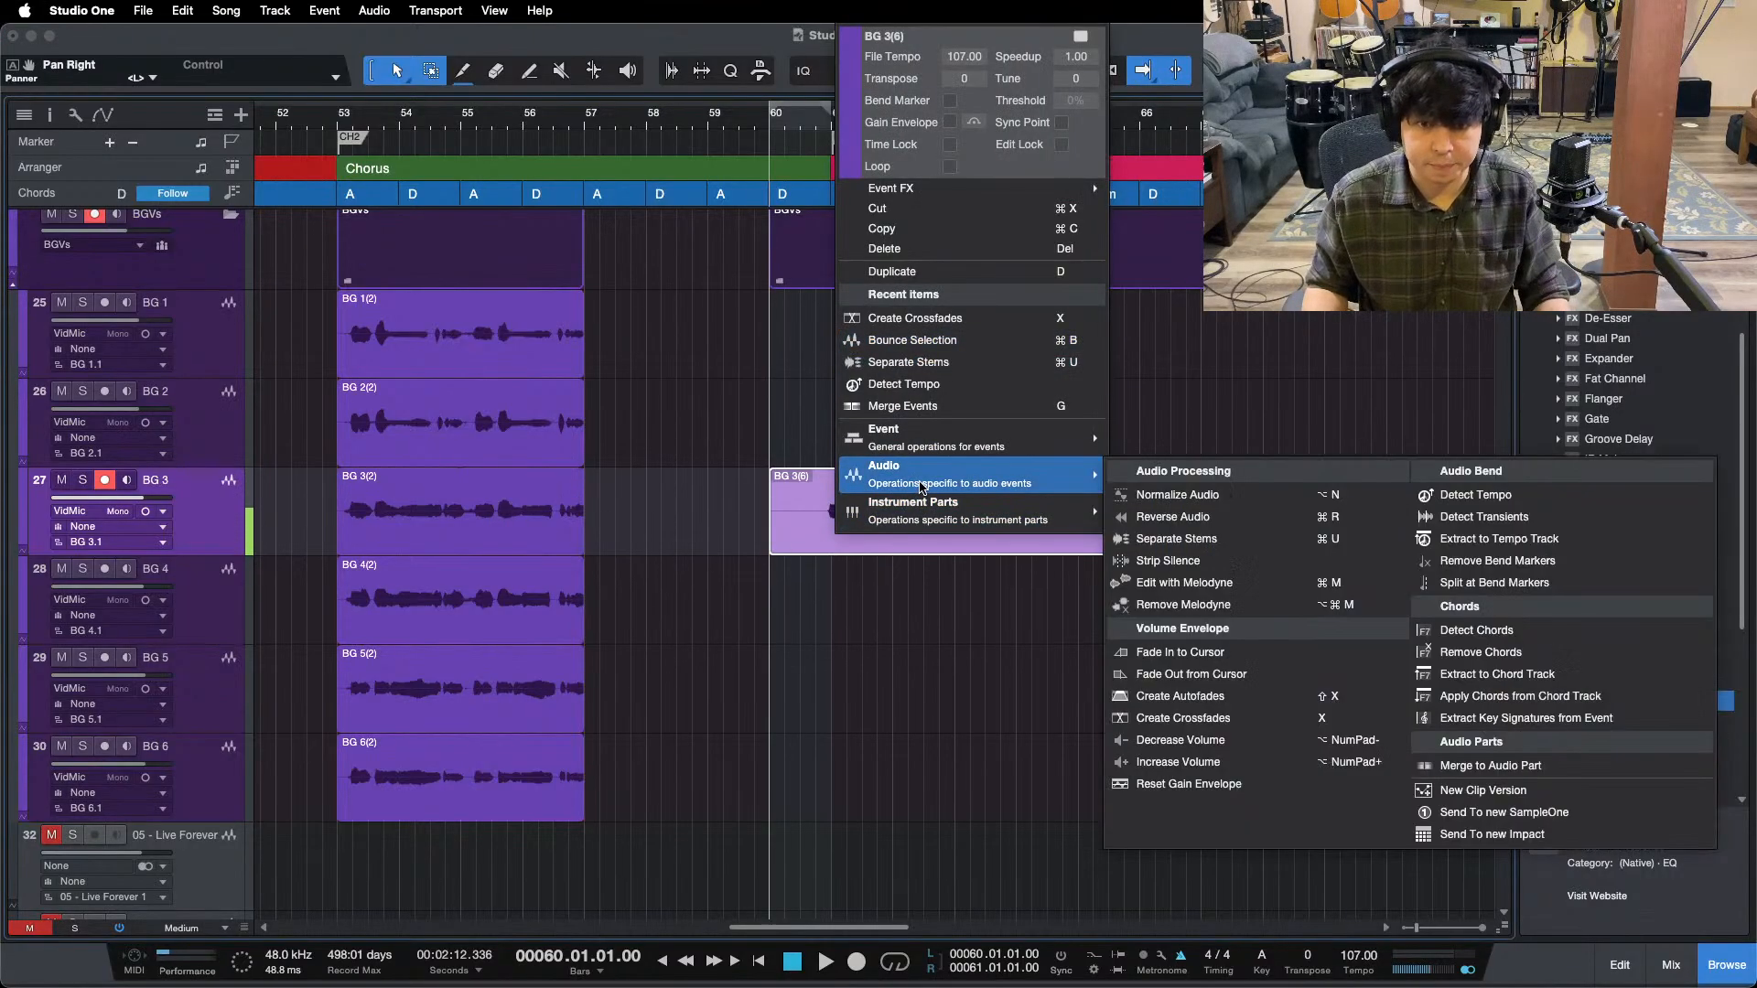
pyautogui.click(1199, 583)
pyautogui.click(923, 418)
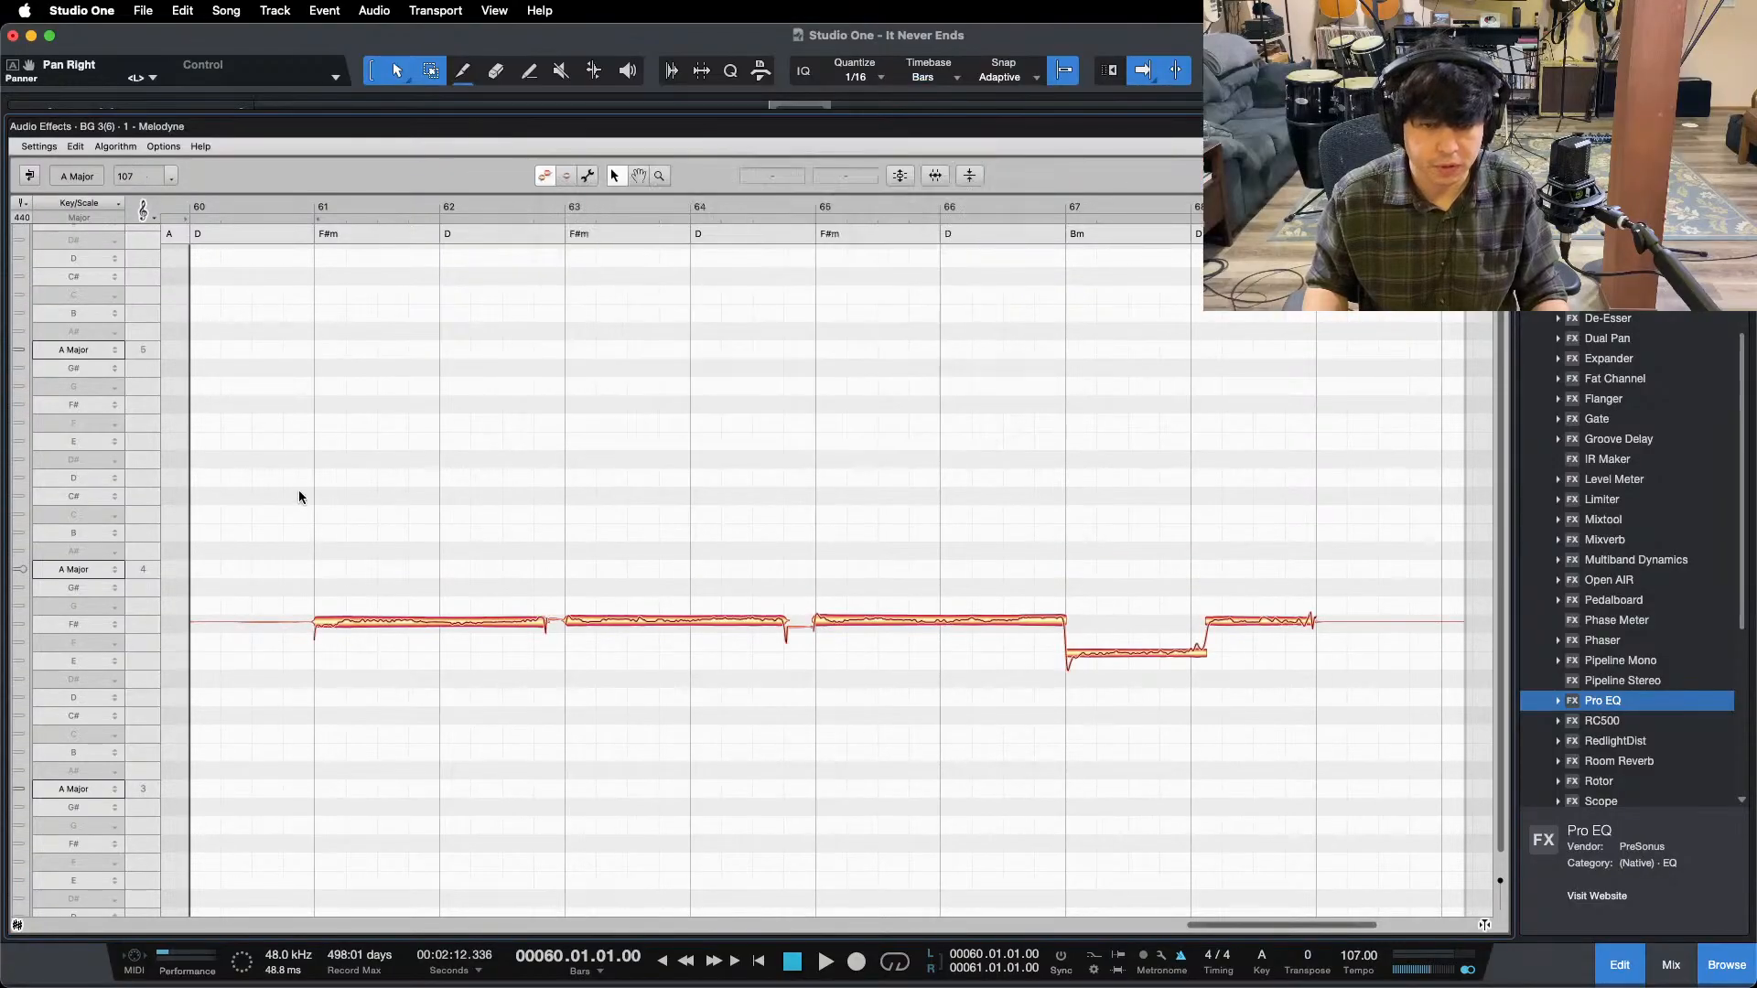
pyautogui.click(660, 175)
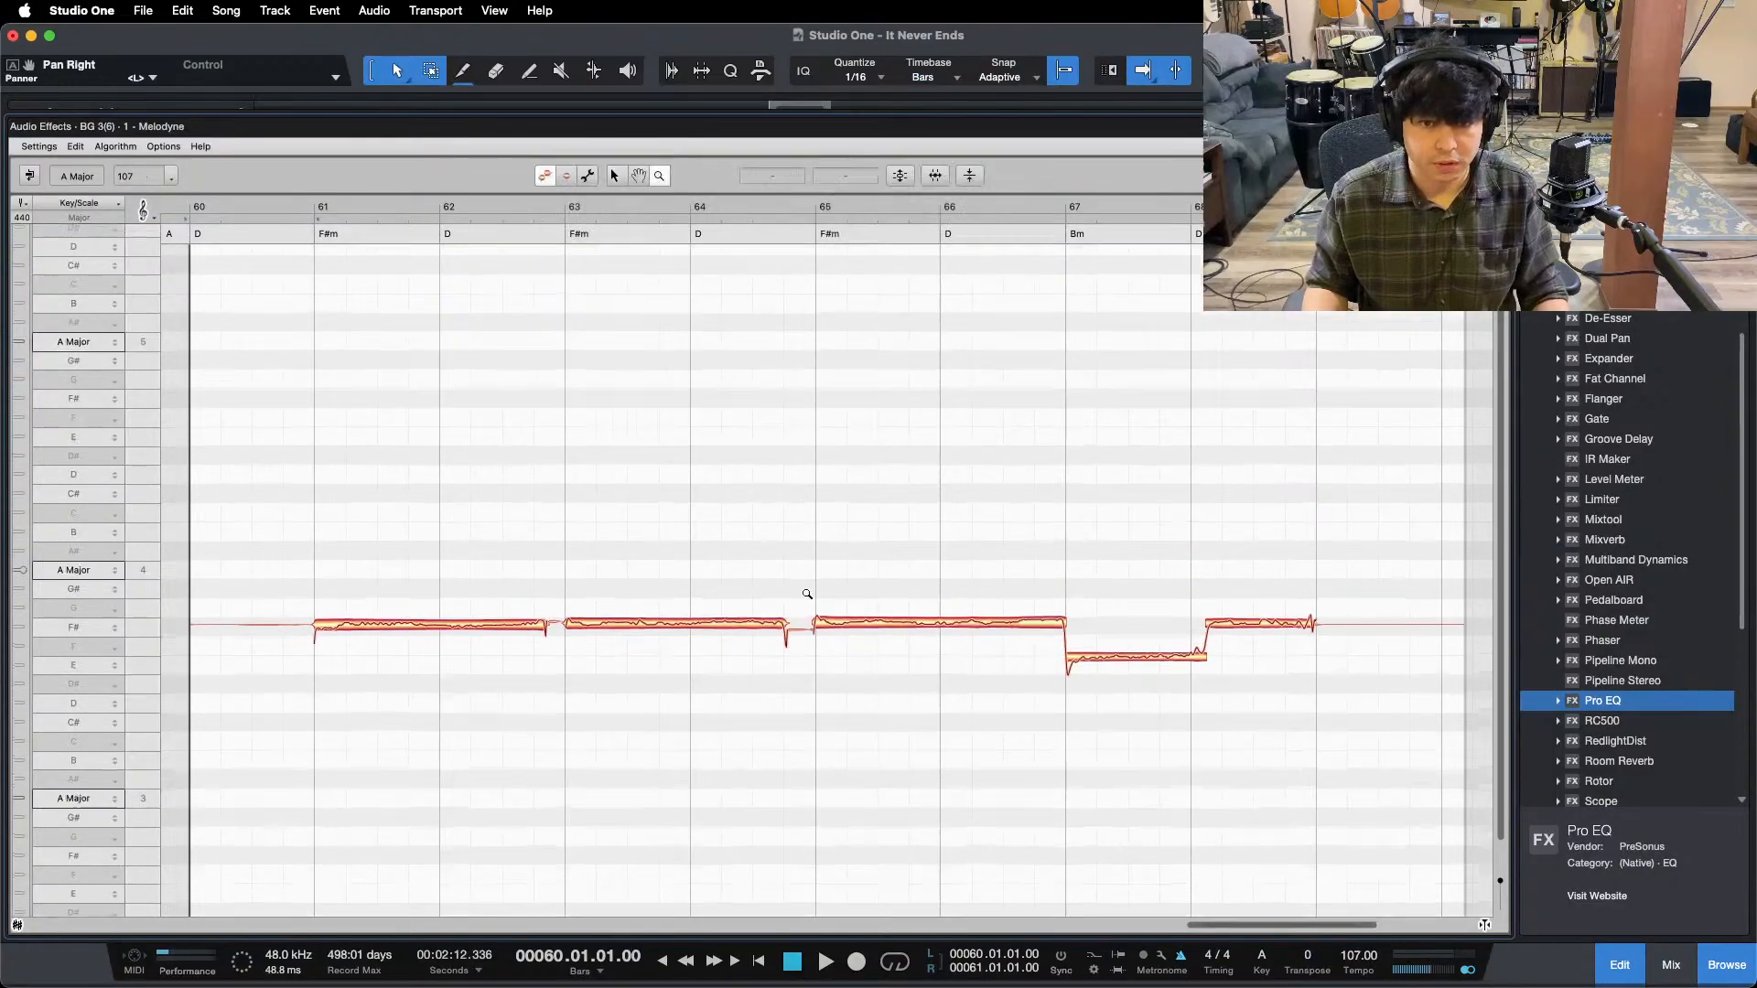
pyautogui.moveTo(804, 595); pyautogui.dragTo(817, 696)
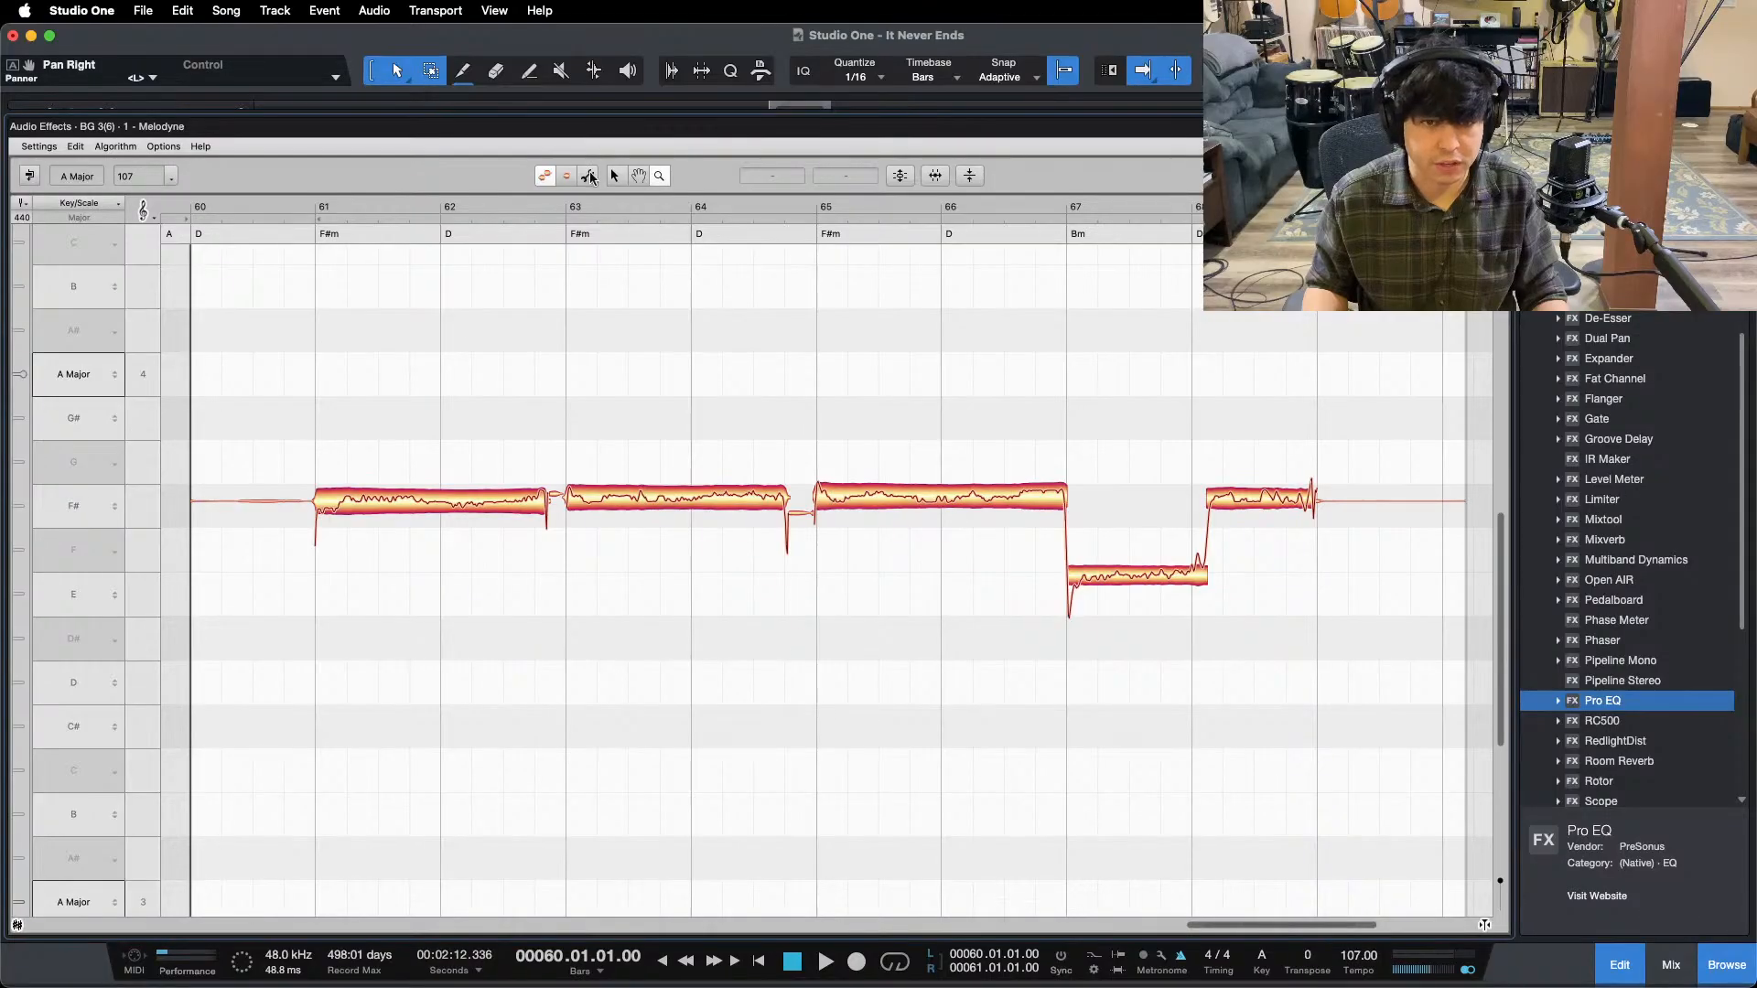
pyautogui.moveTo(283, 359); pyautogui.dragTo(1328, 683)
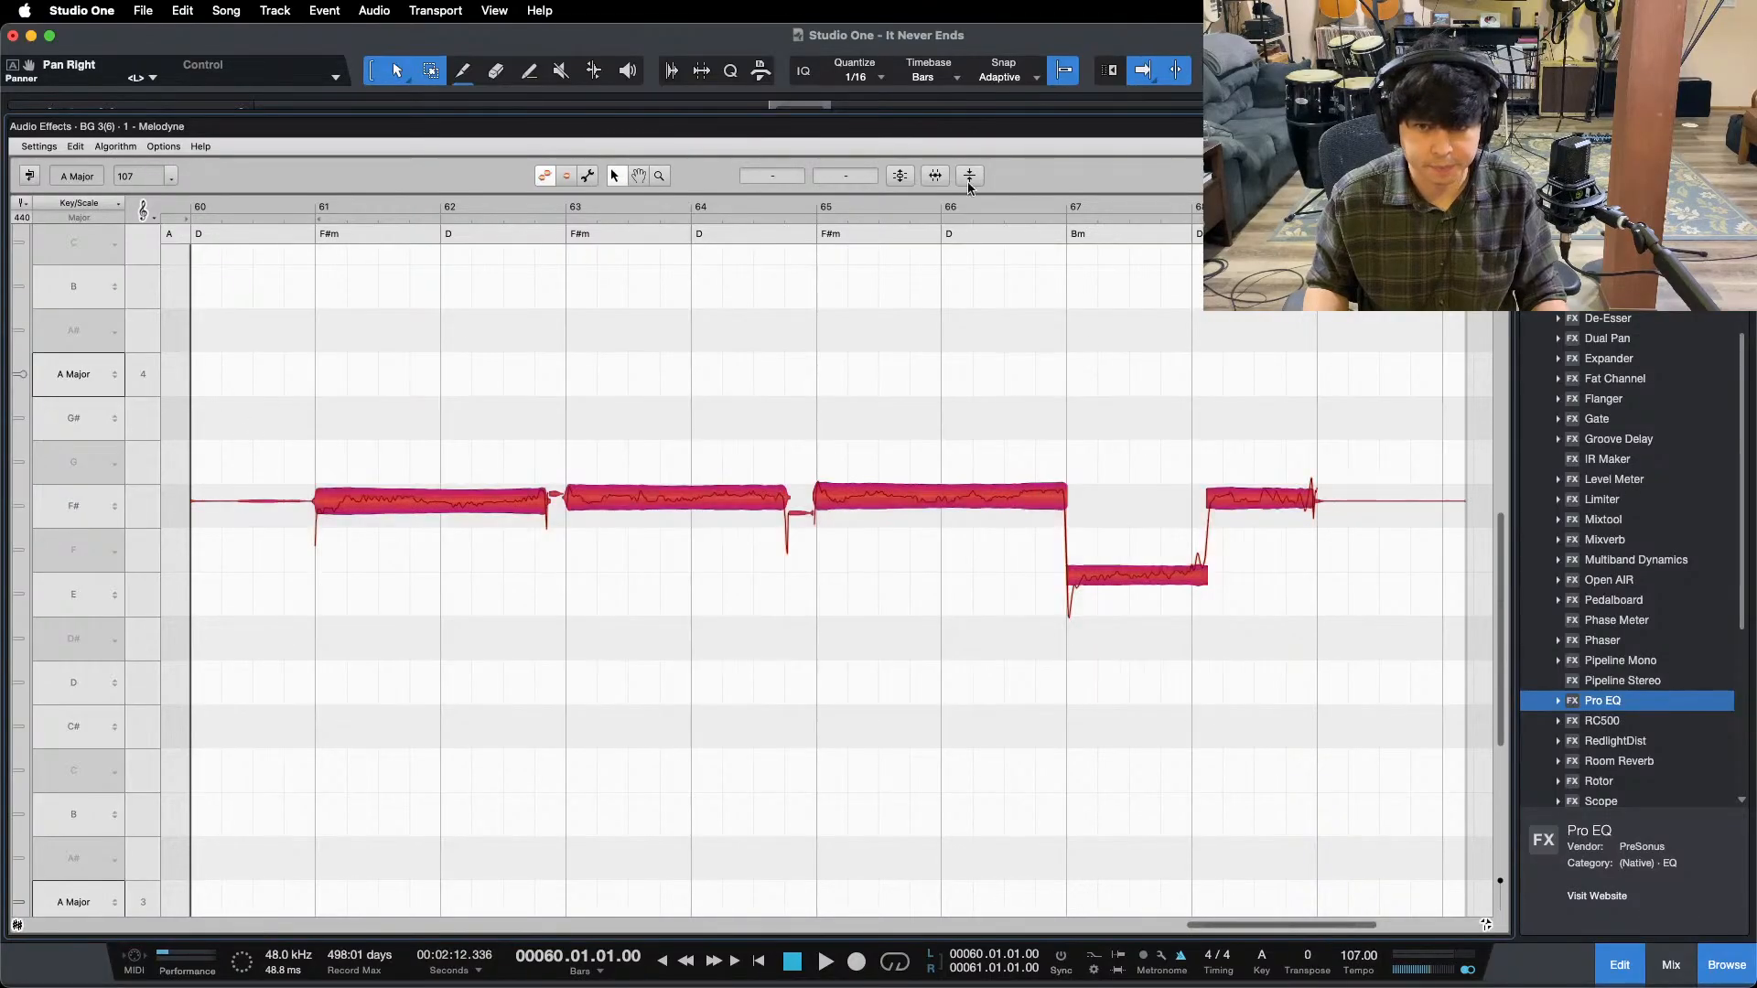
pyautogui.click(898, 176)
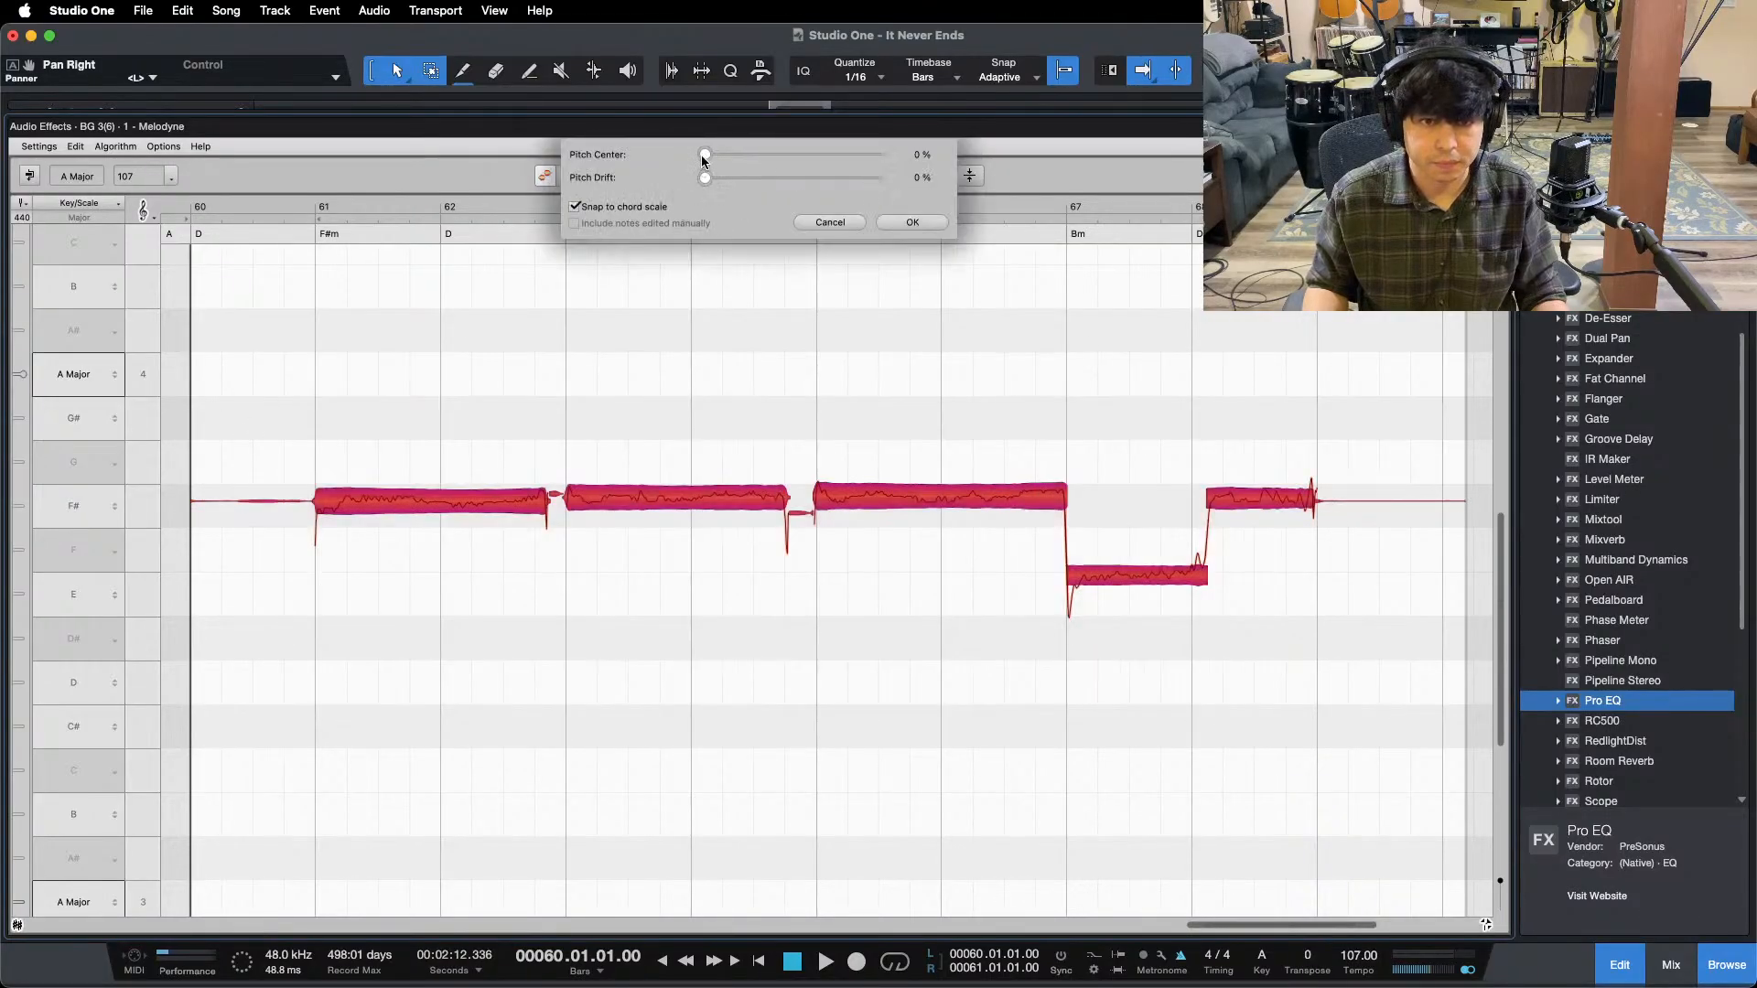
pyautogui.moveTo(703, 155); pyautogui.dragTo(1139, 187)
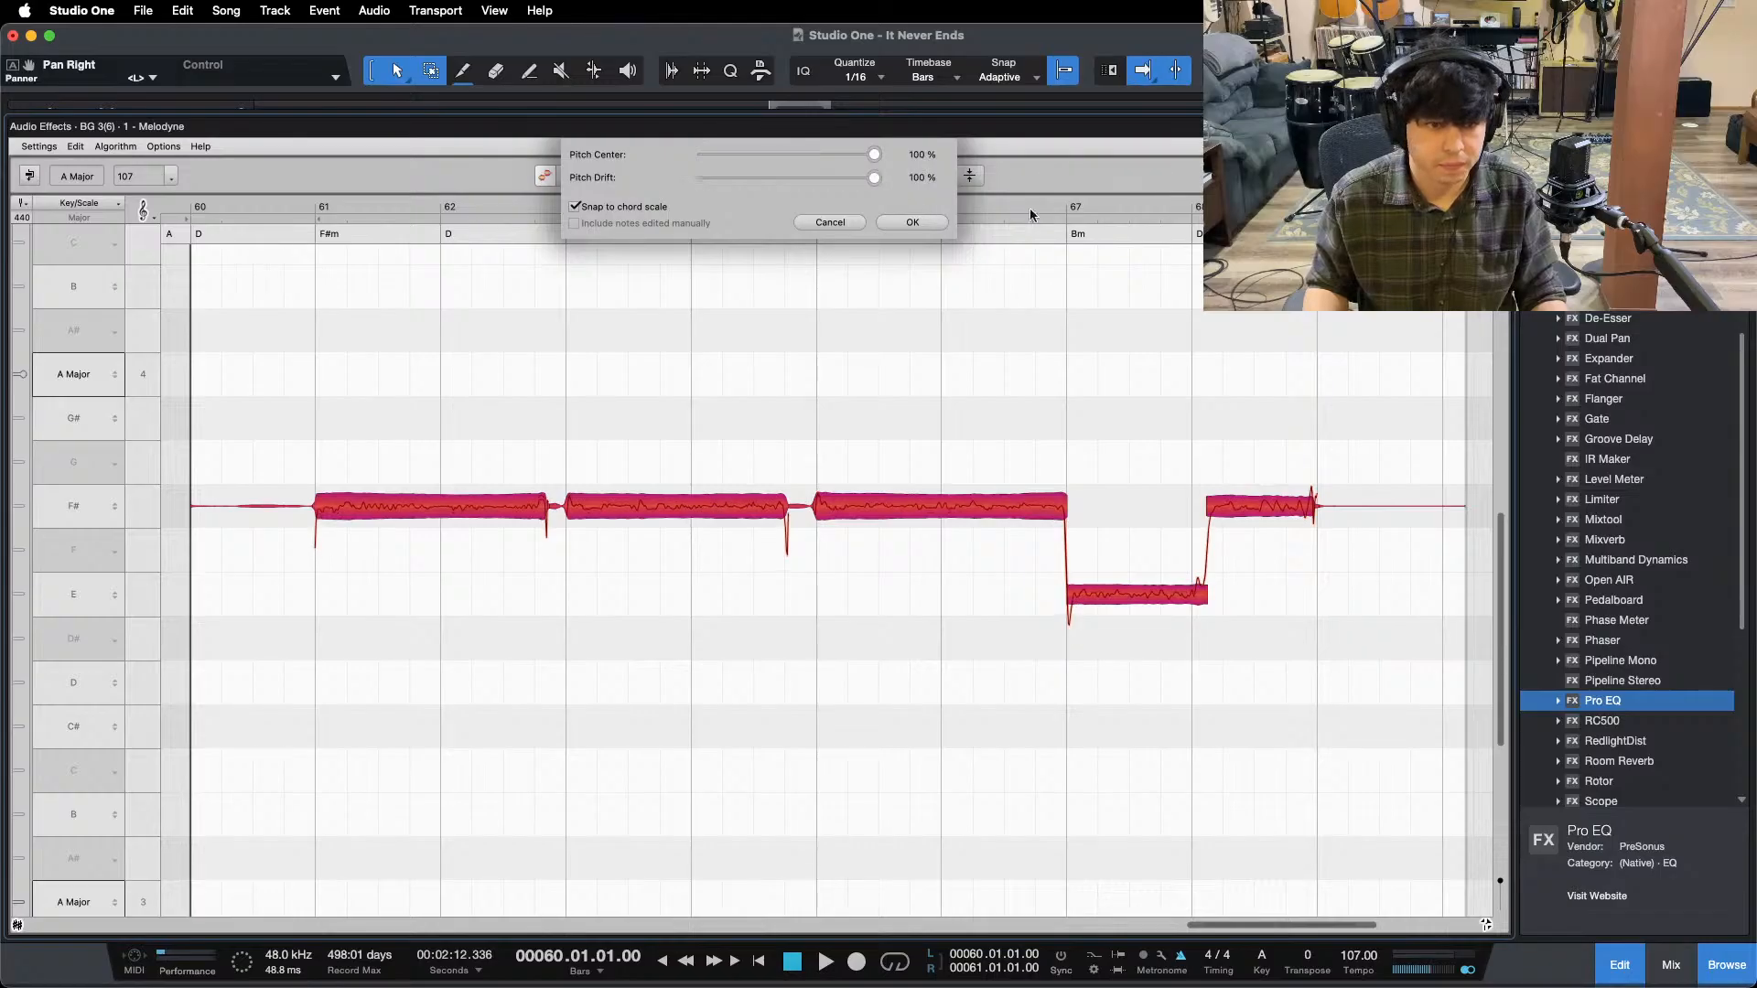
pyautogui.click(904, 221)
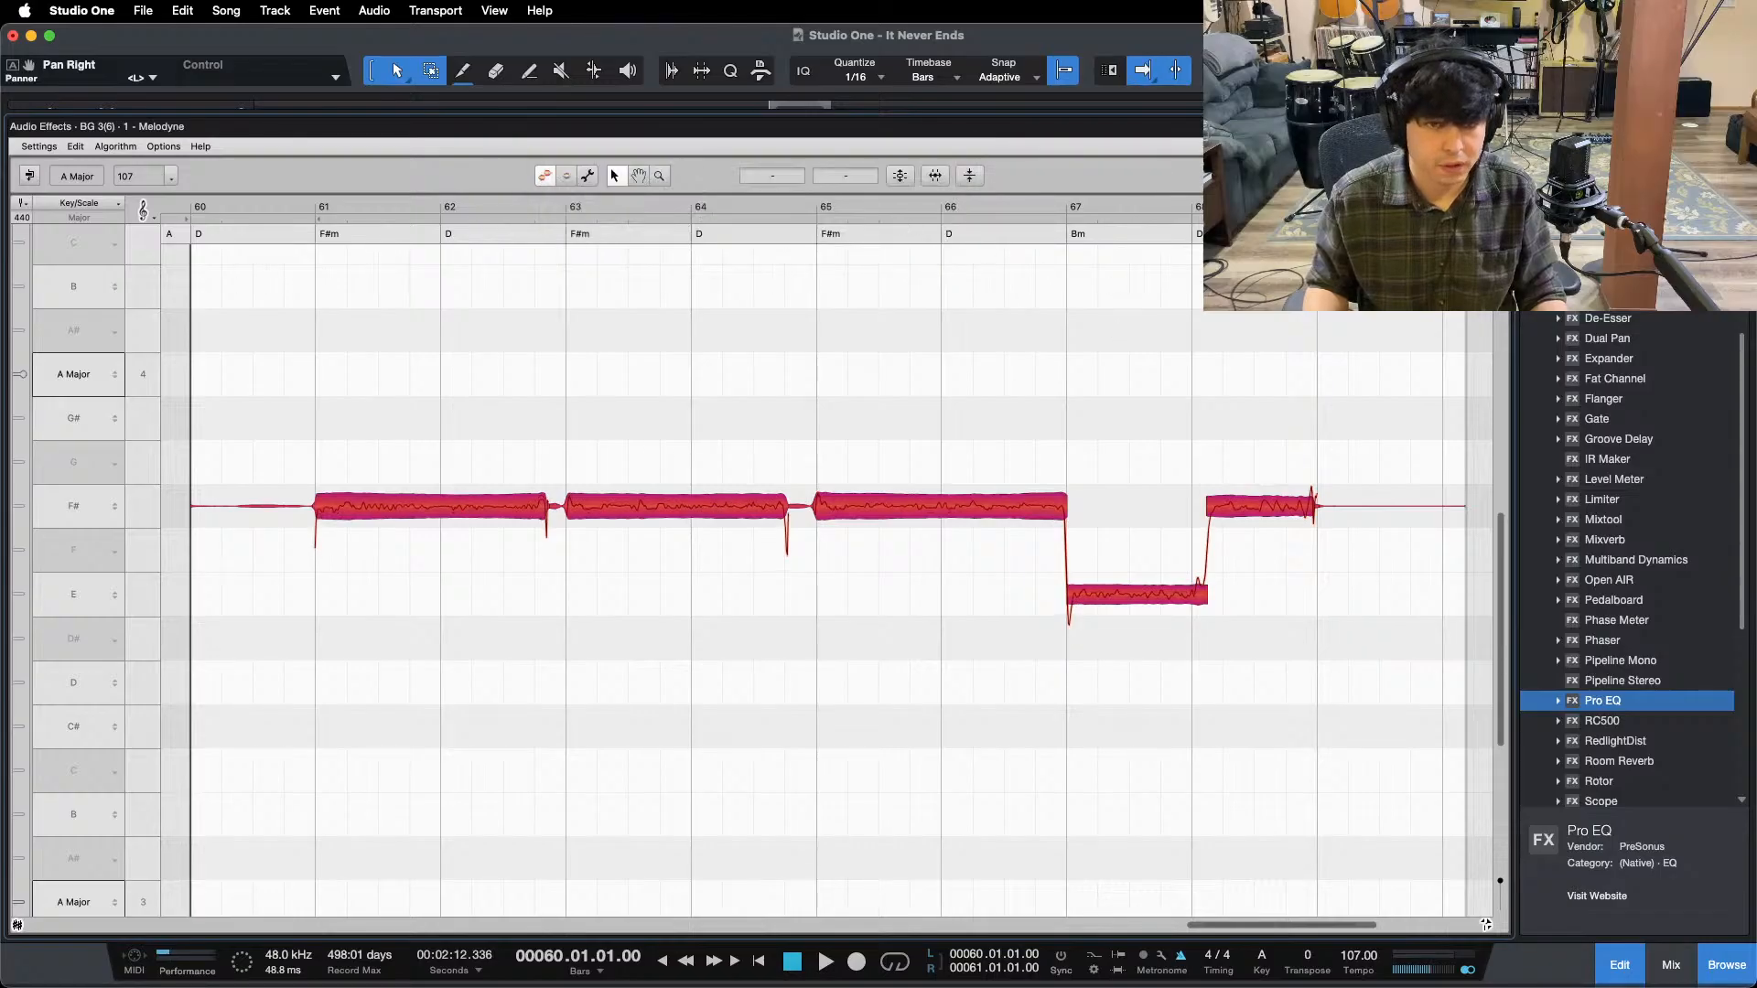
pyautogui.press('F2')
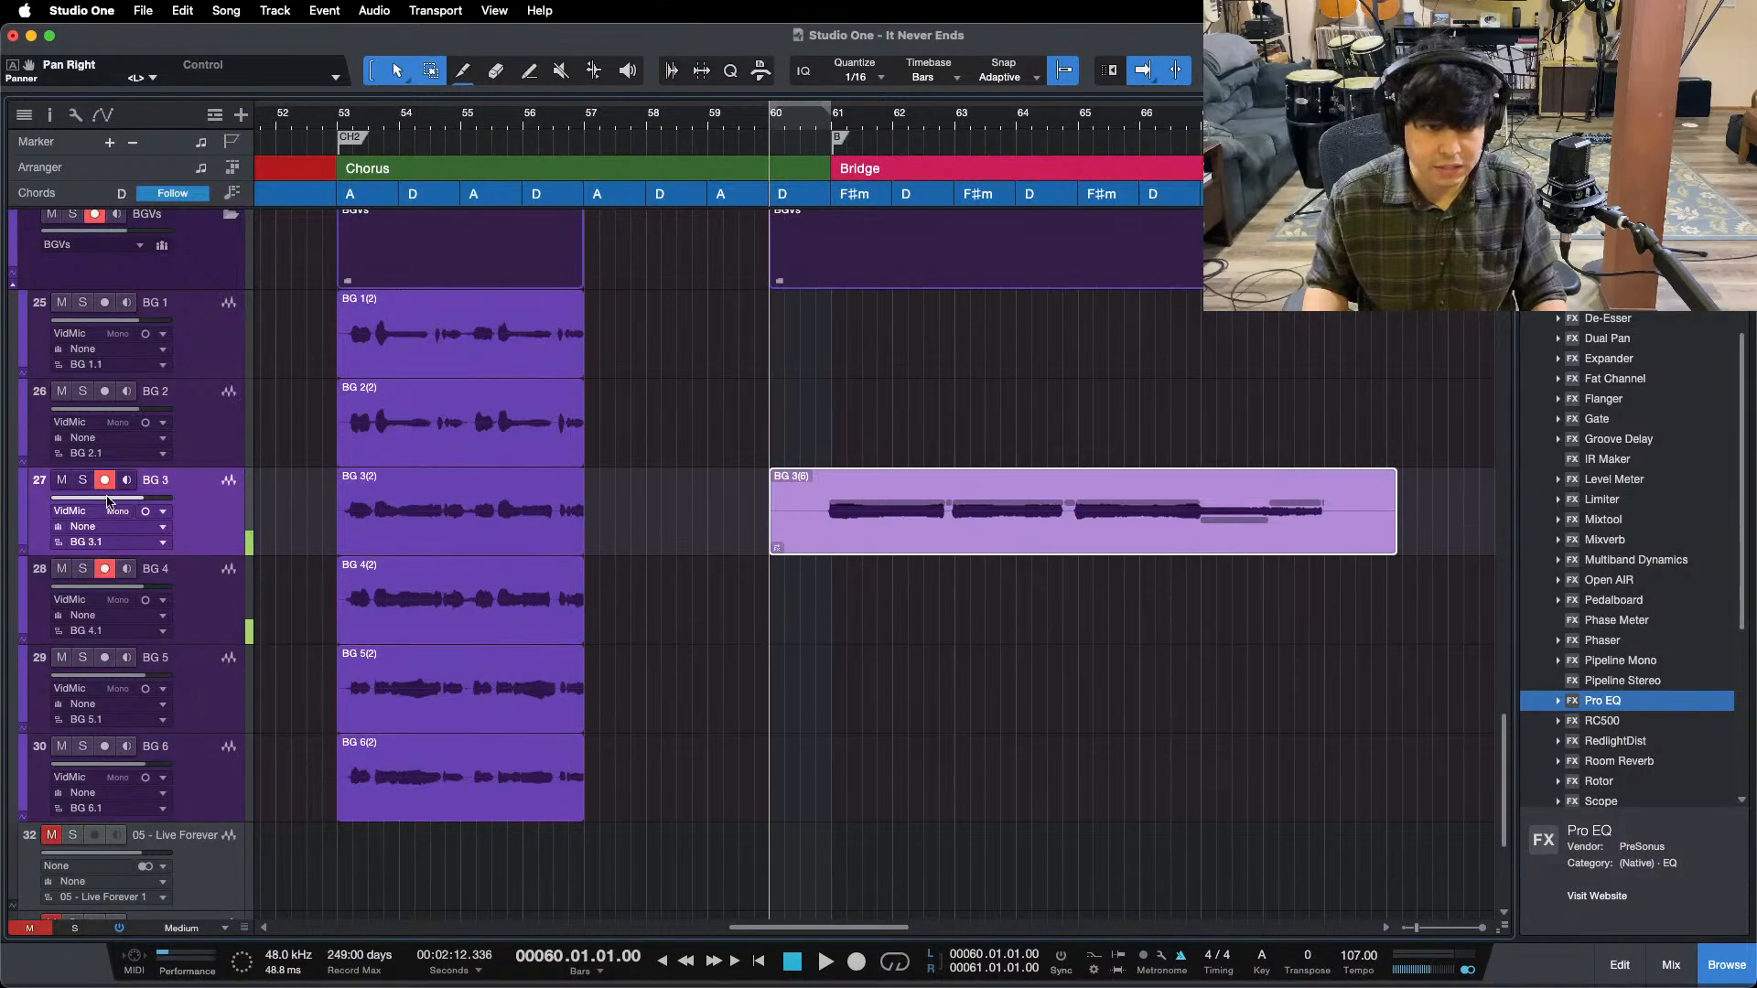
# - Record a BG 4 vocal take from bar 60 through the Bridge to about bar 70, with BG 3 disarmed
pyautogui.press('KP_Multiply')
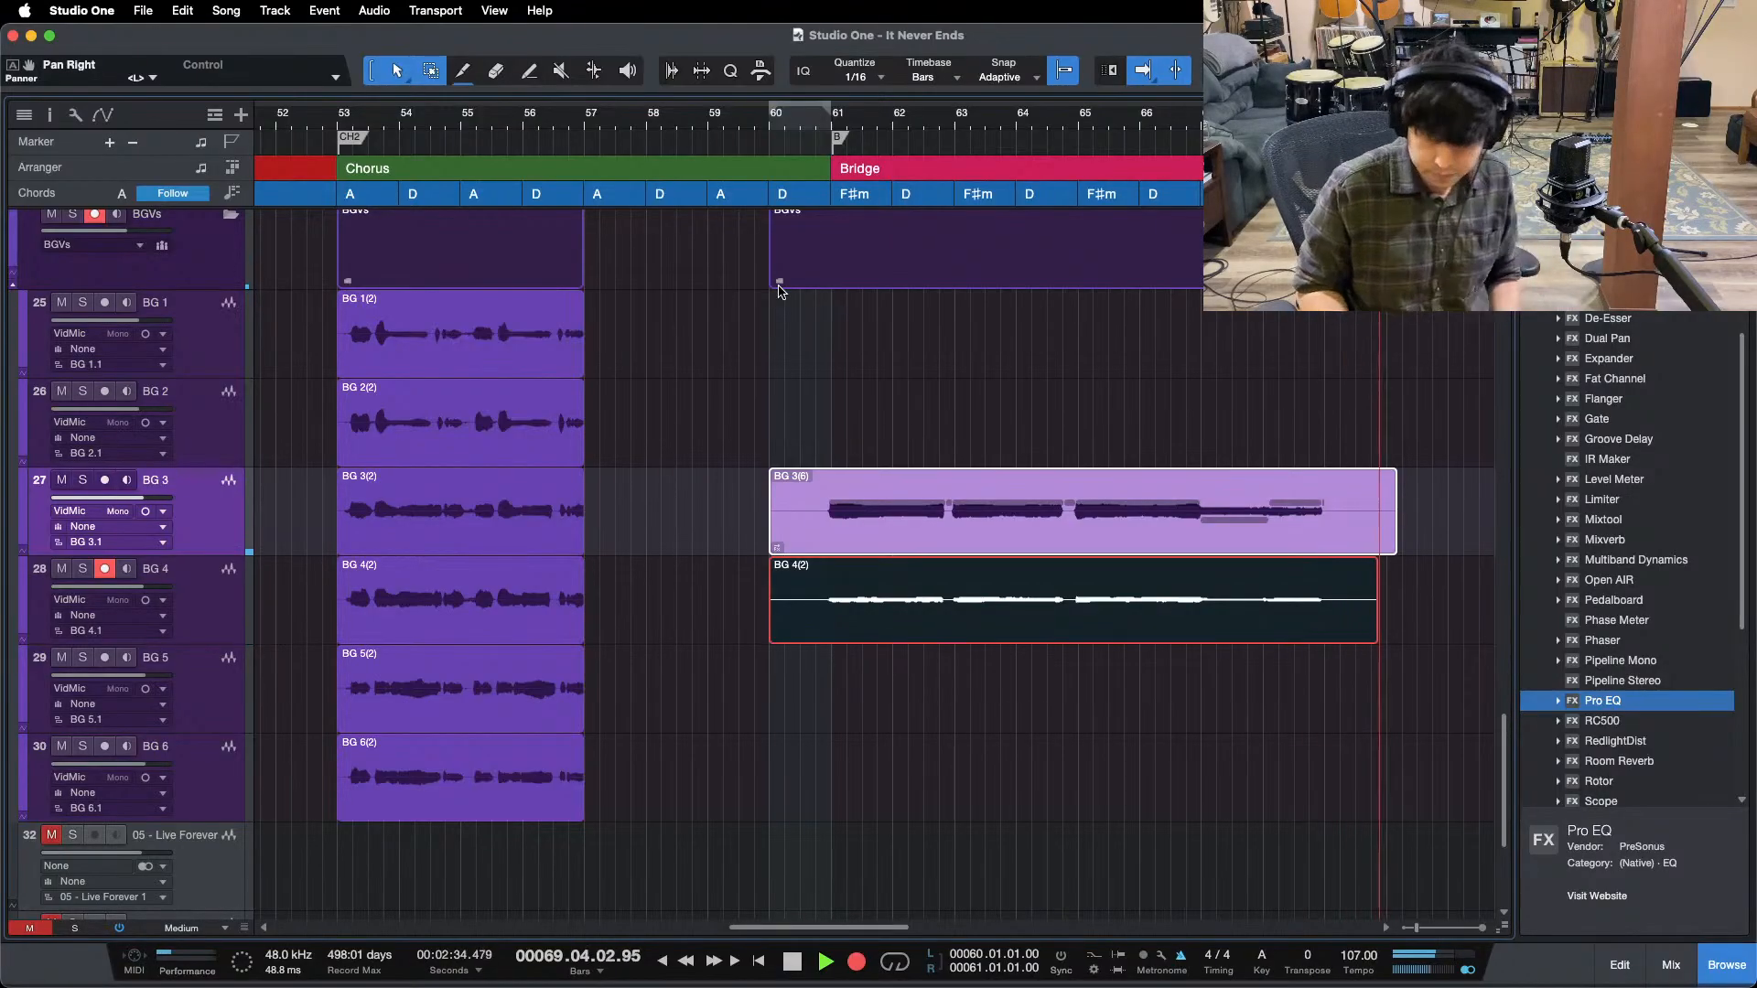
pyautogui.press('space')
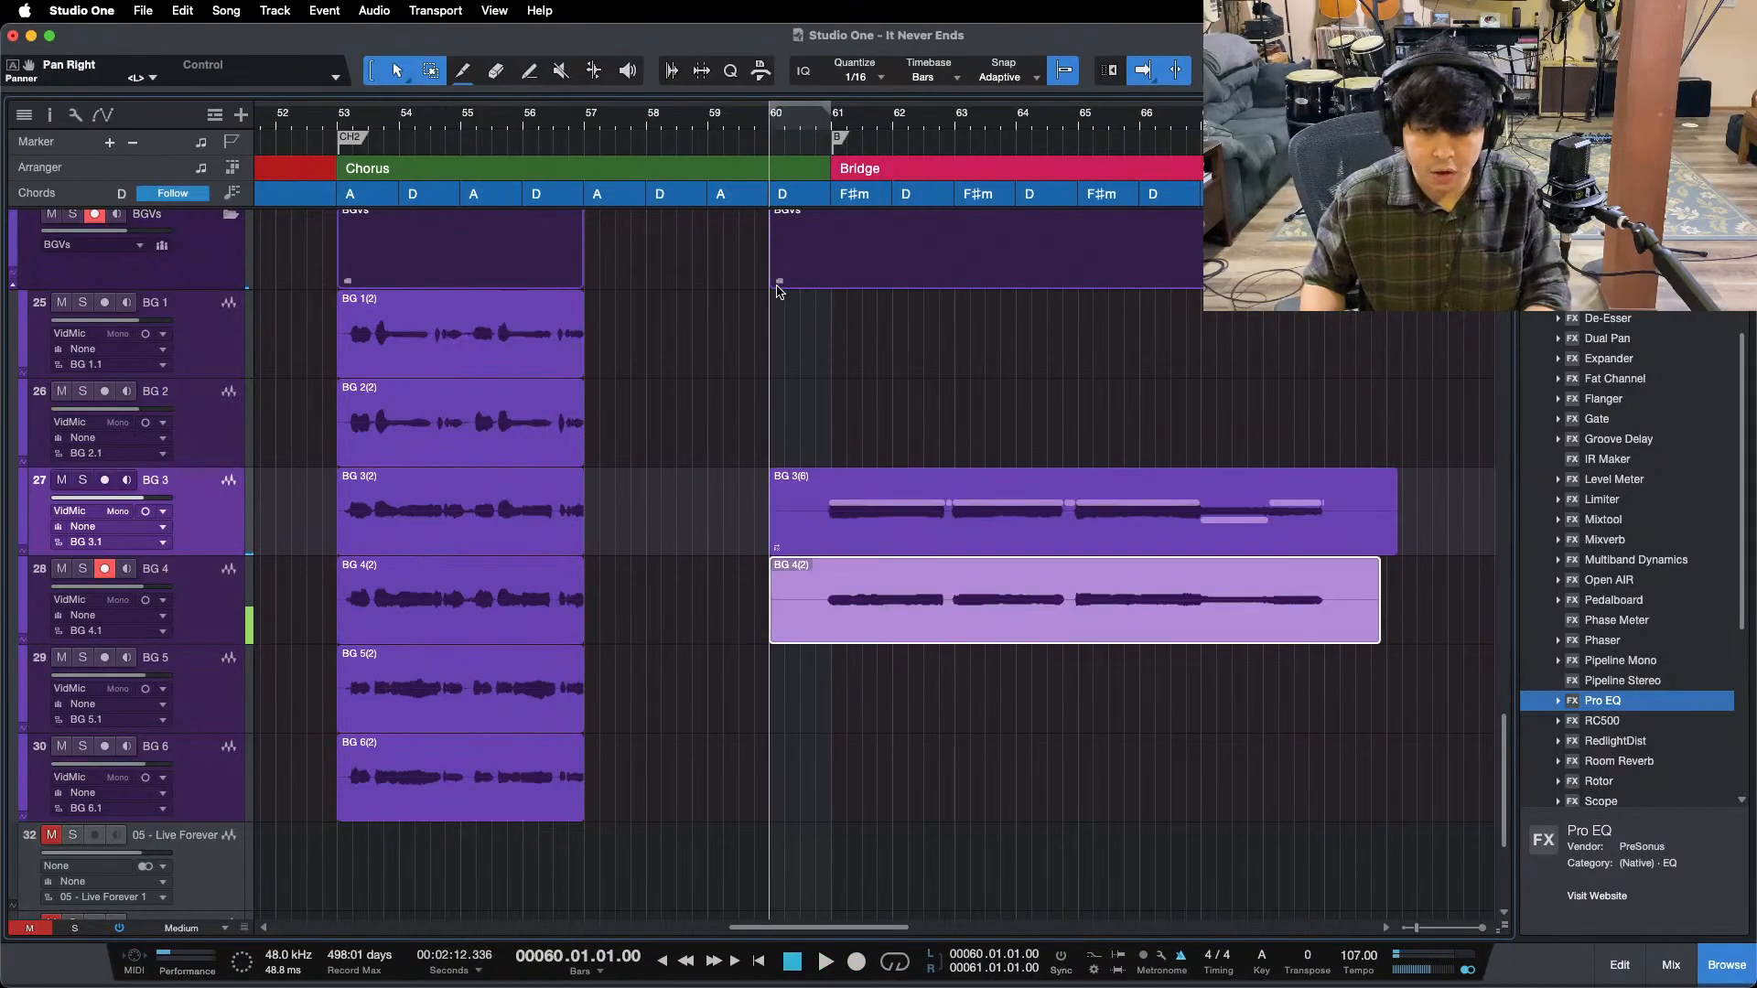
# - Pitch-correct all notes of the new BG 4 Bridge take in Melodyne with Pitch Center and Pitch Drift at 100%, and close the editor
pyautogui.rightClick(922, 622)
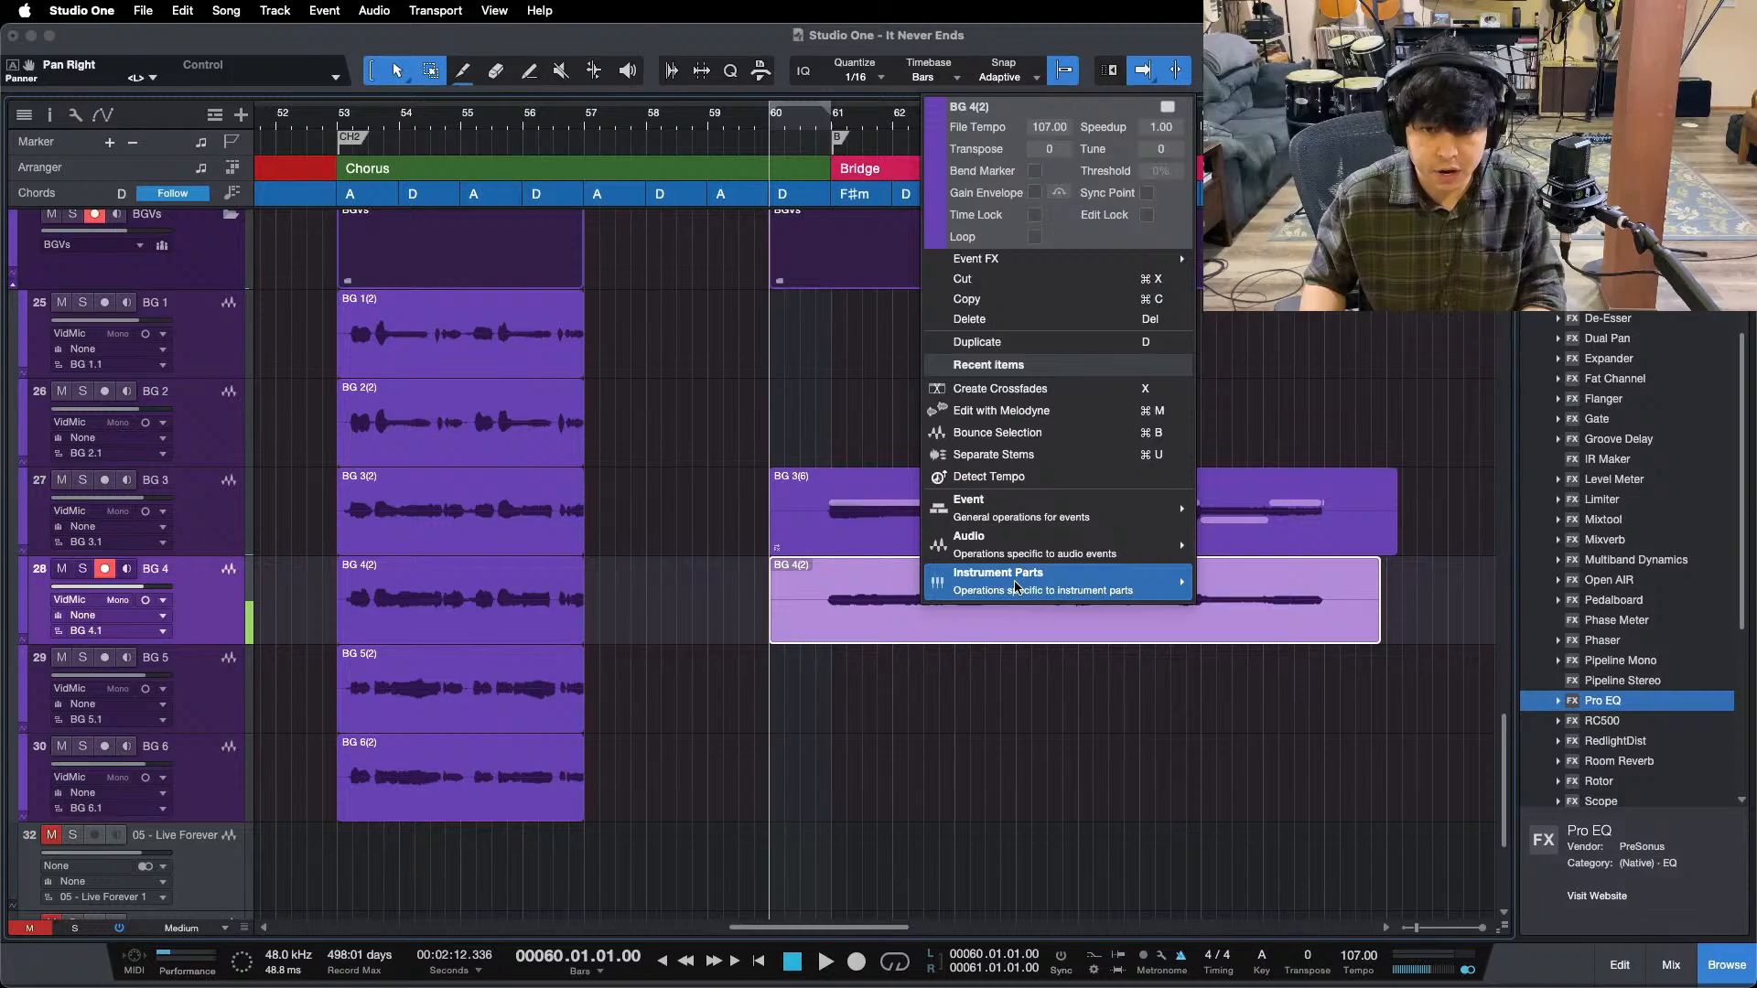
pyautogui.click(1020, 435)
pyautogui.moveTo(288, 387); pyautogui.dragTo(1360, 800)
pyautogui.click(899, 176)
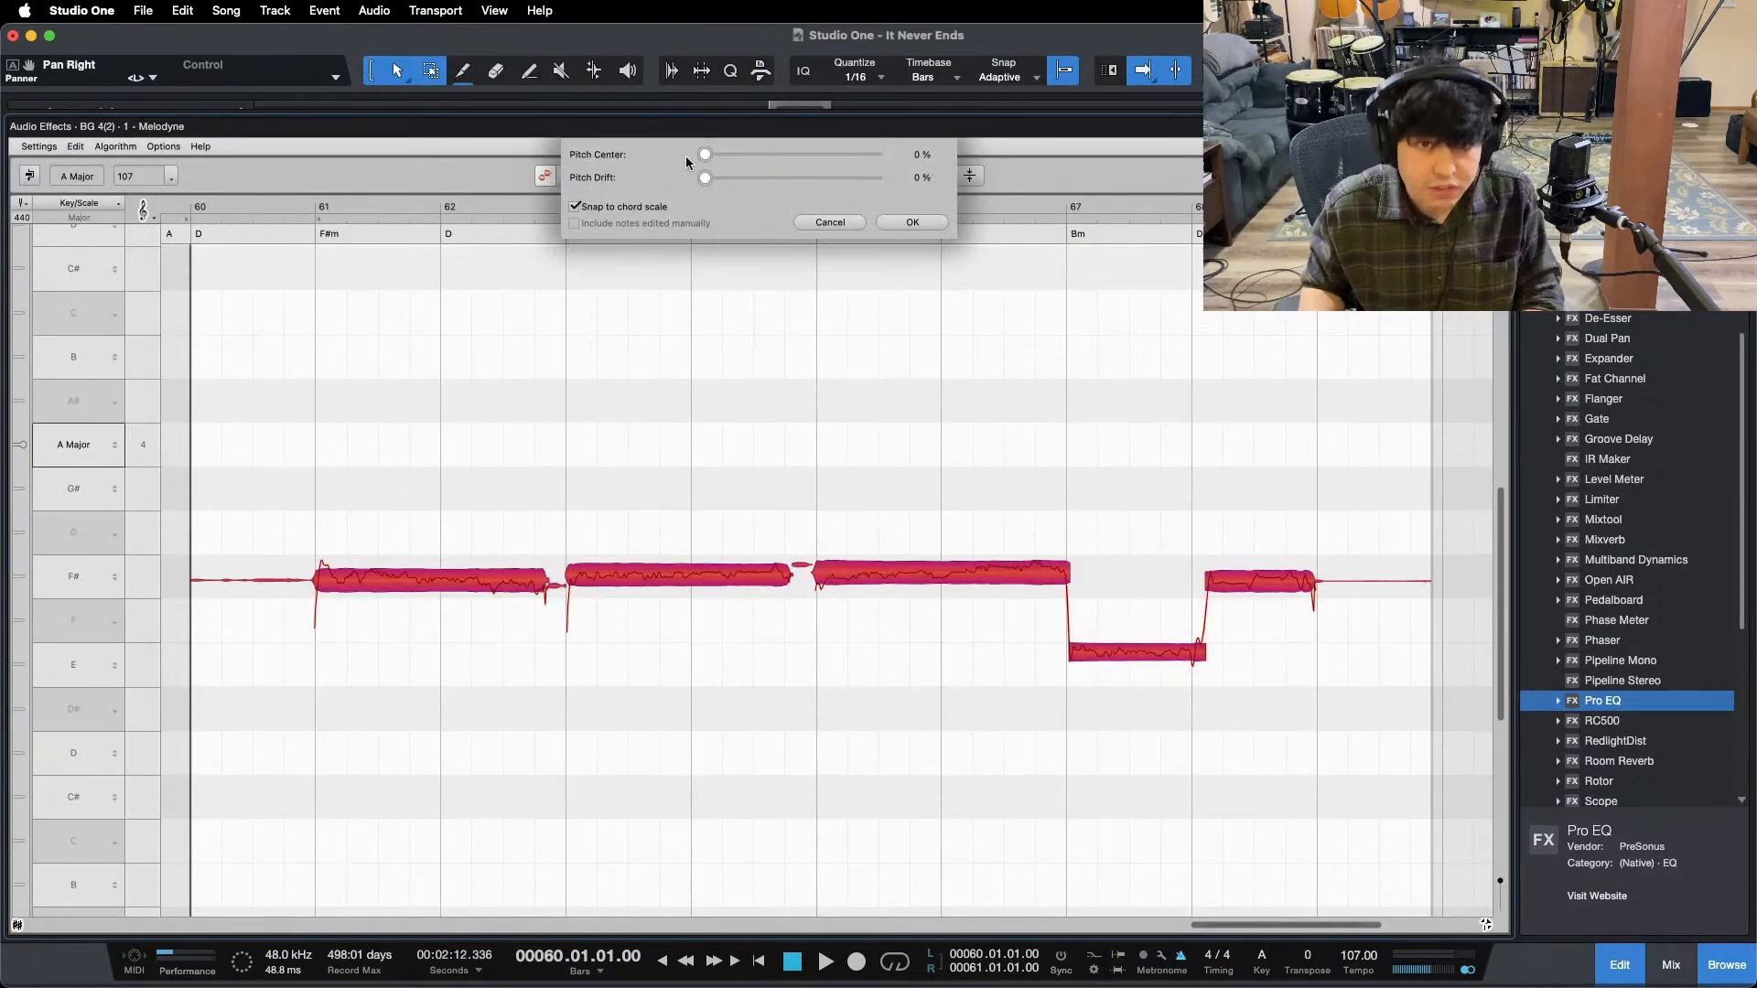
pyautogui.moveTo(706, 154); pyautogui.dragTo(877, 154)
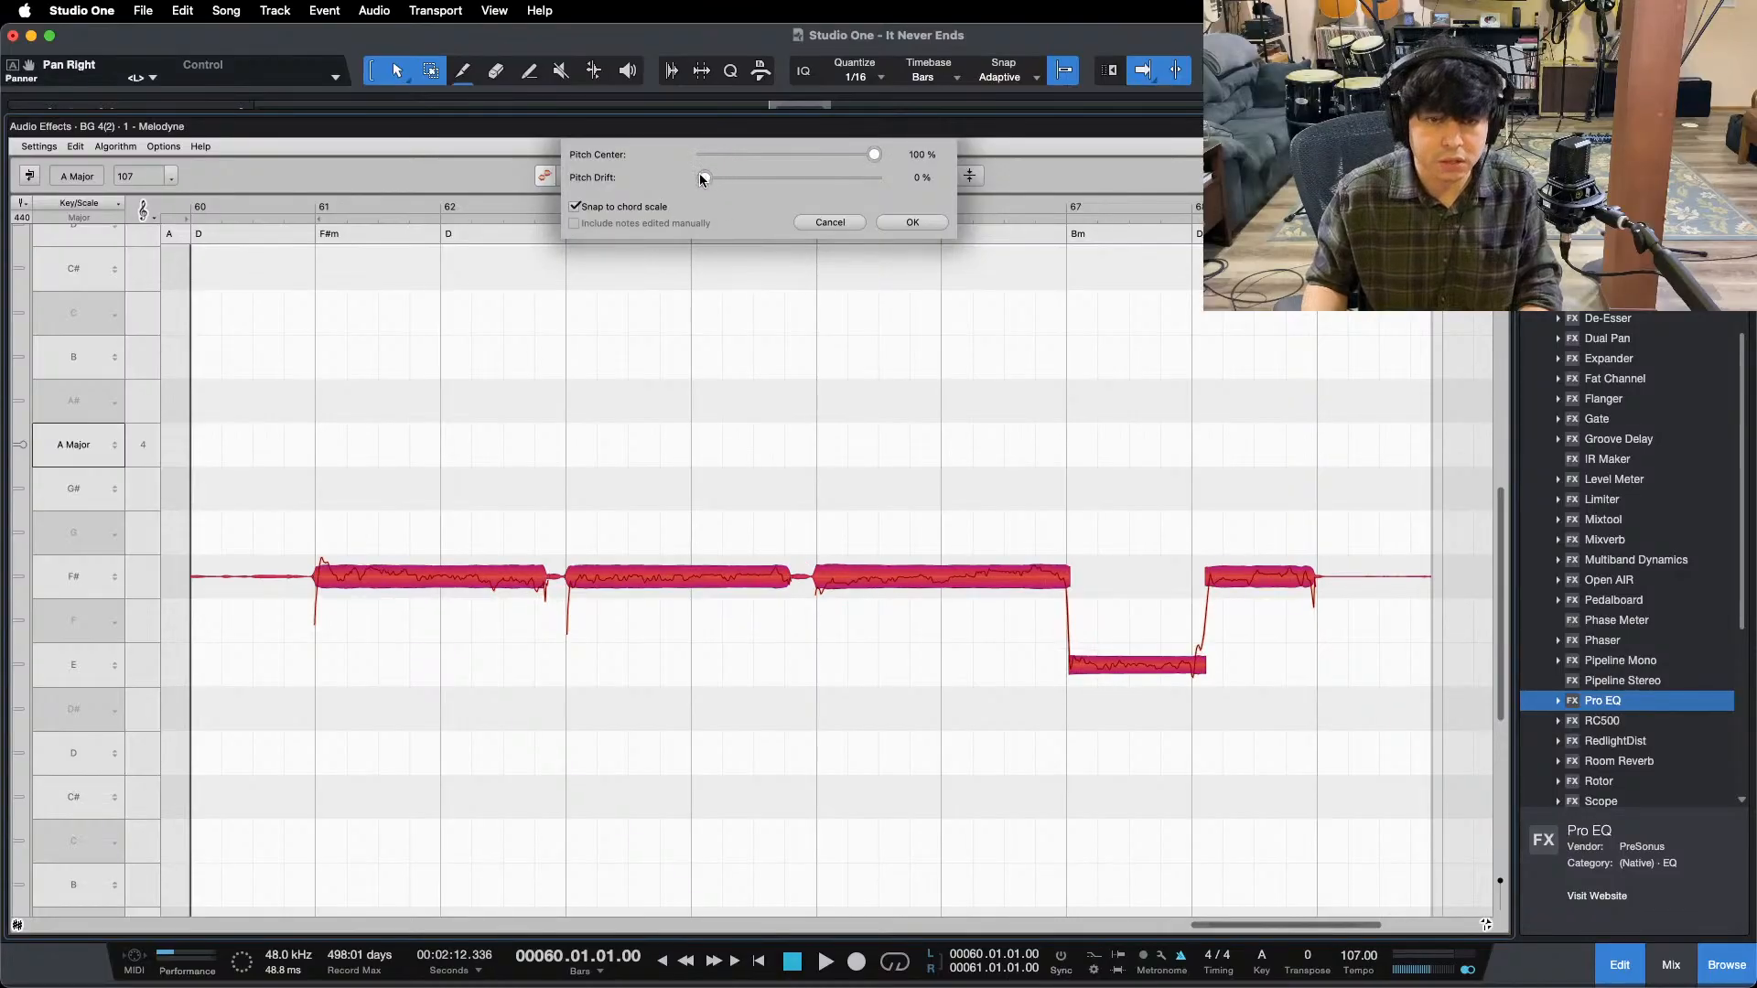
pyautogui.moveTo(702, 178); pyautogui.dragTo(874, 177)
pyautogui.click(886, 223)
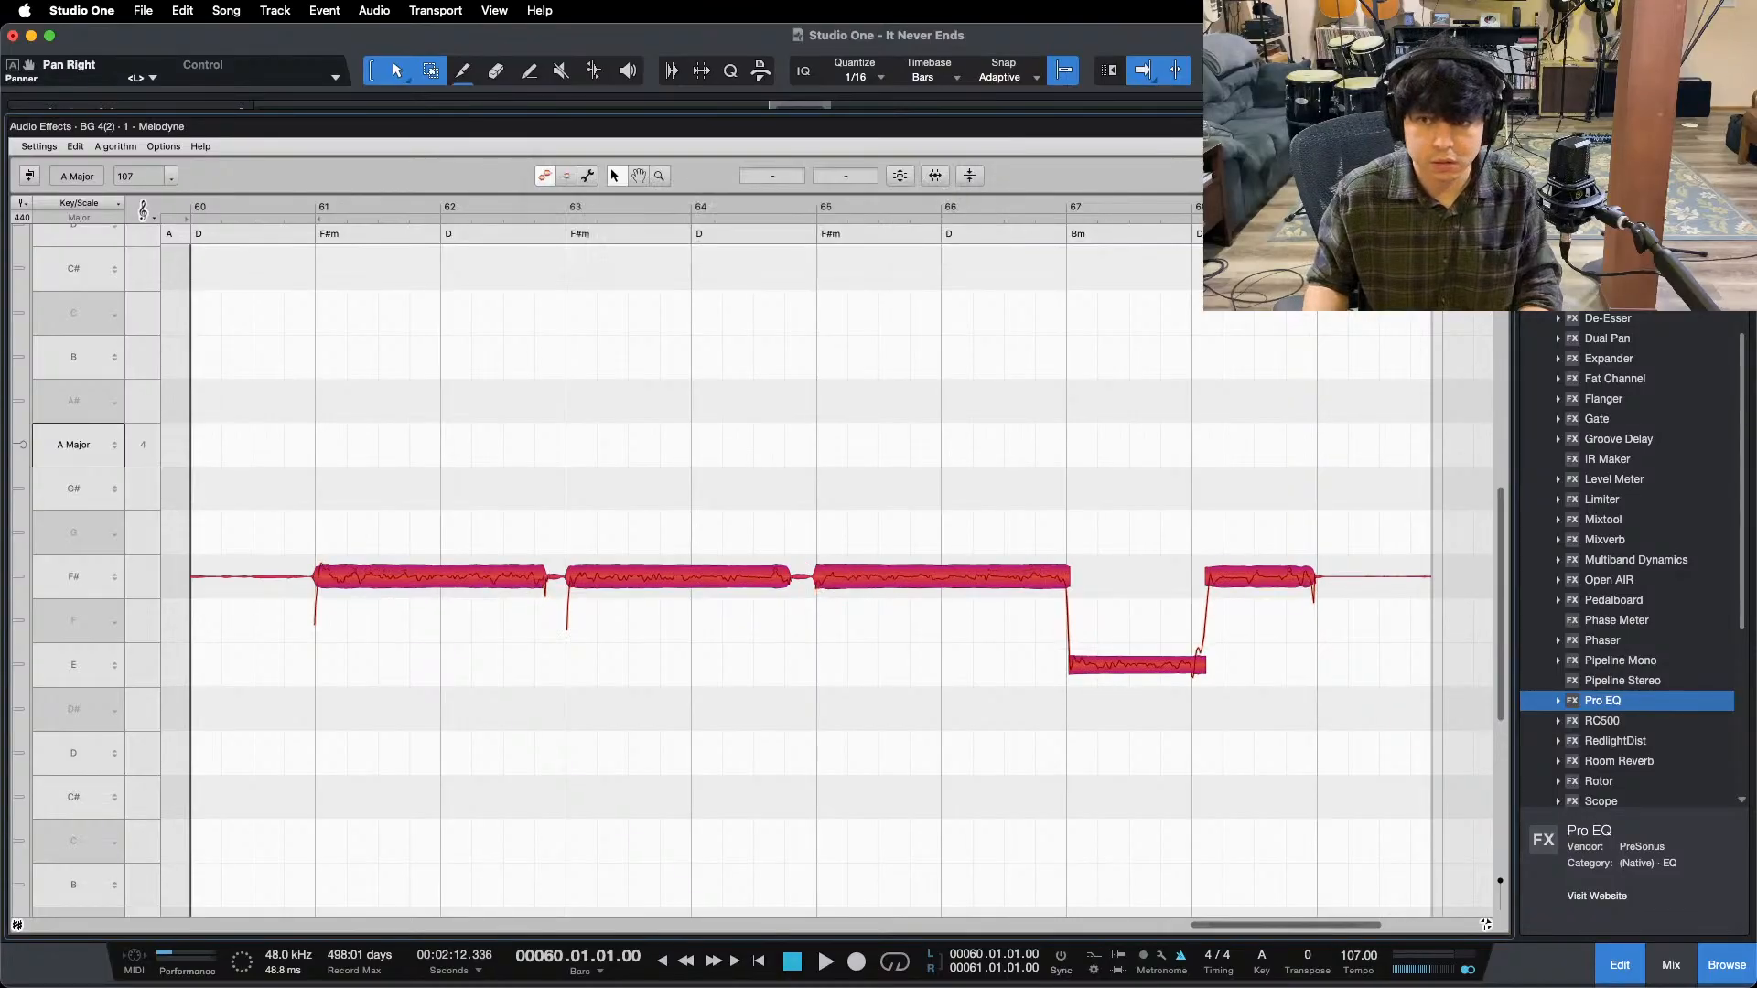
pyautogui.press('F2')
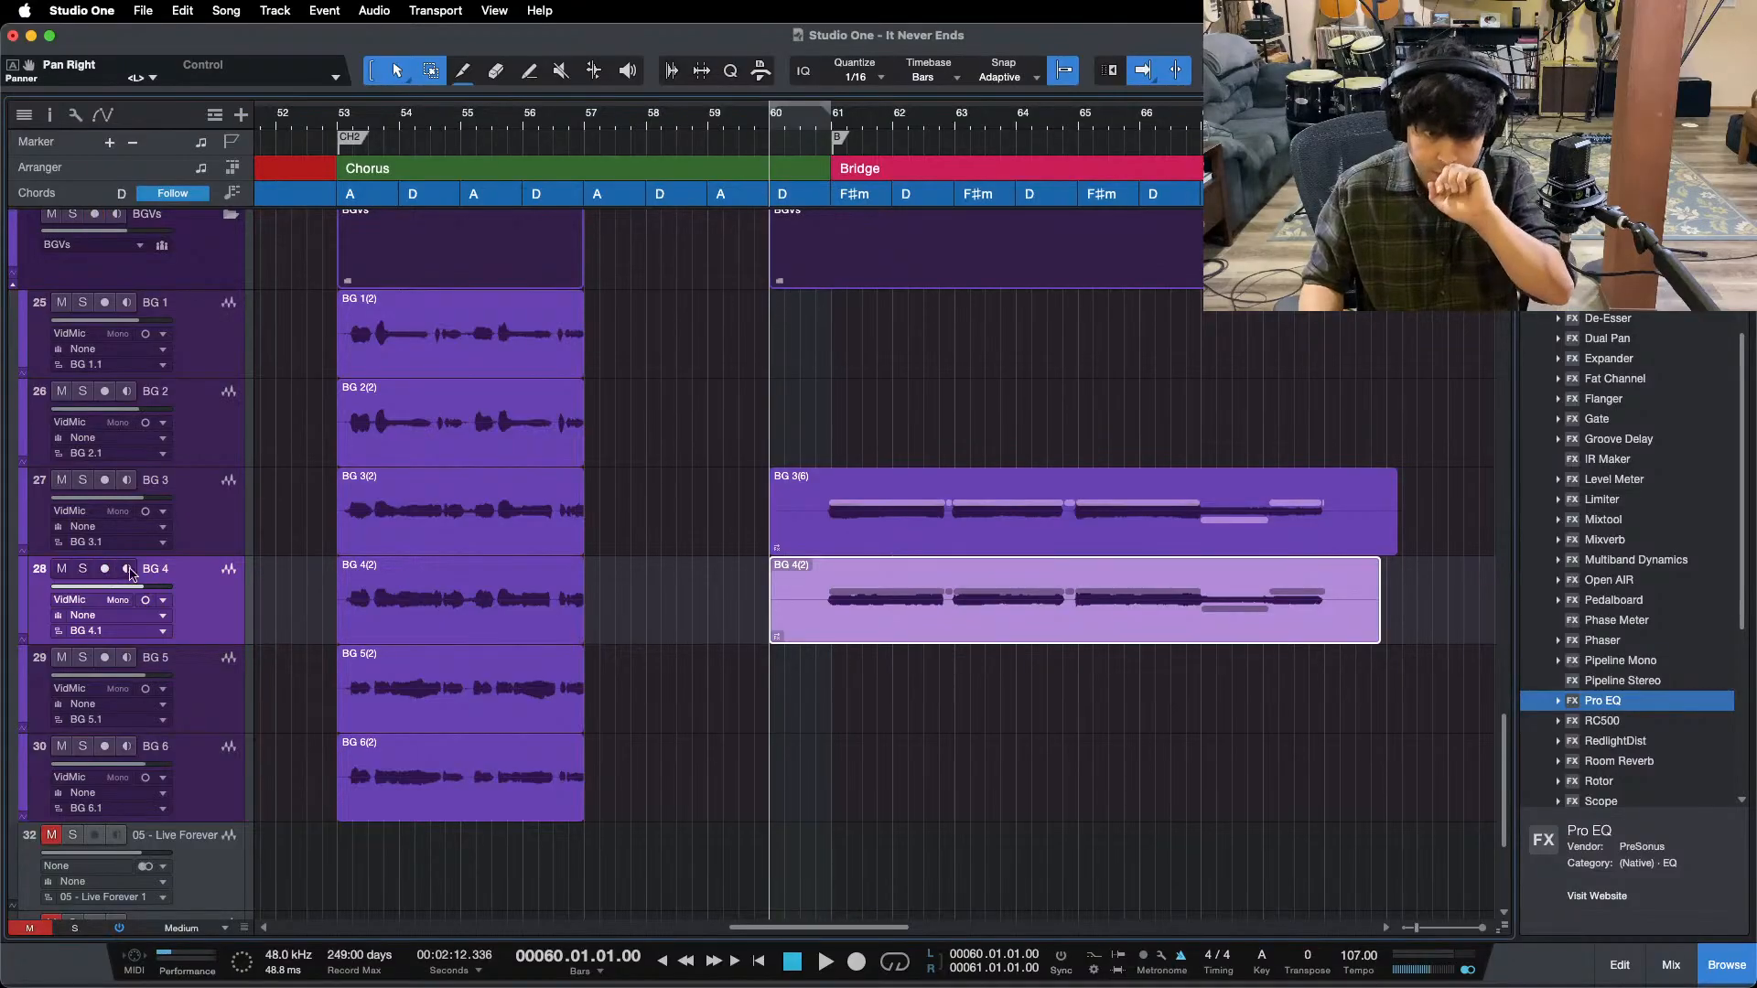
pyautogui.click(342, 131)
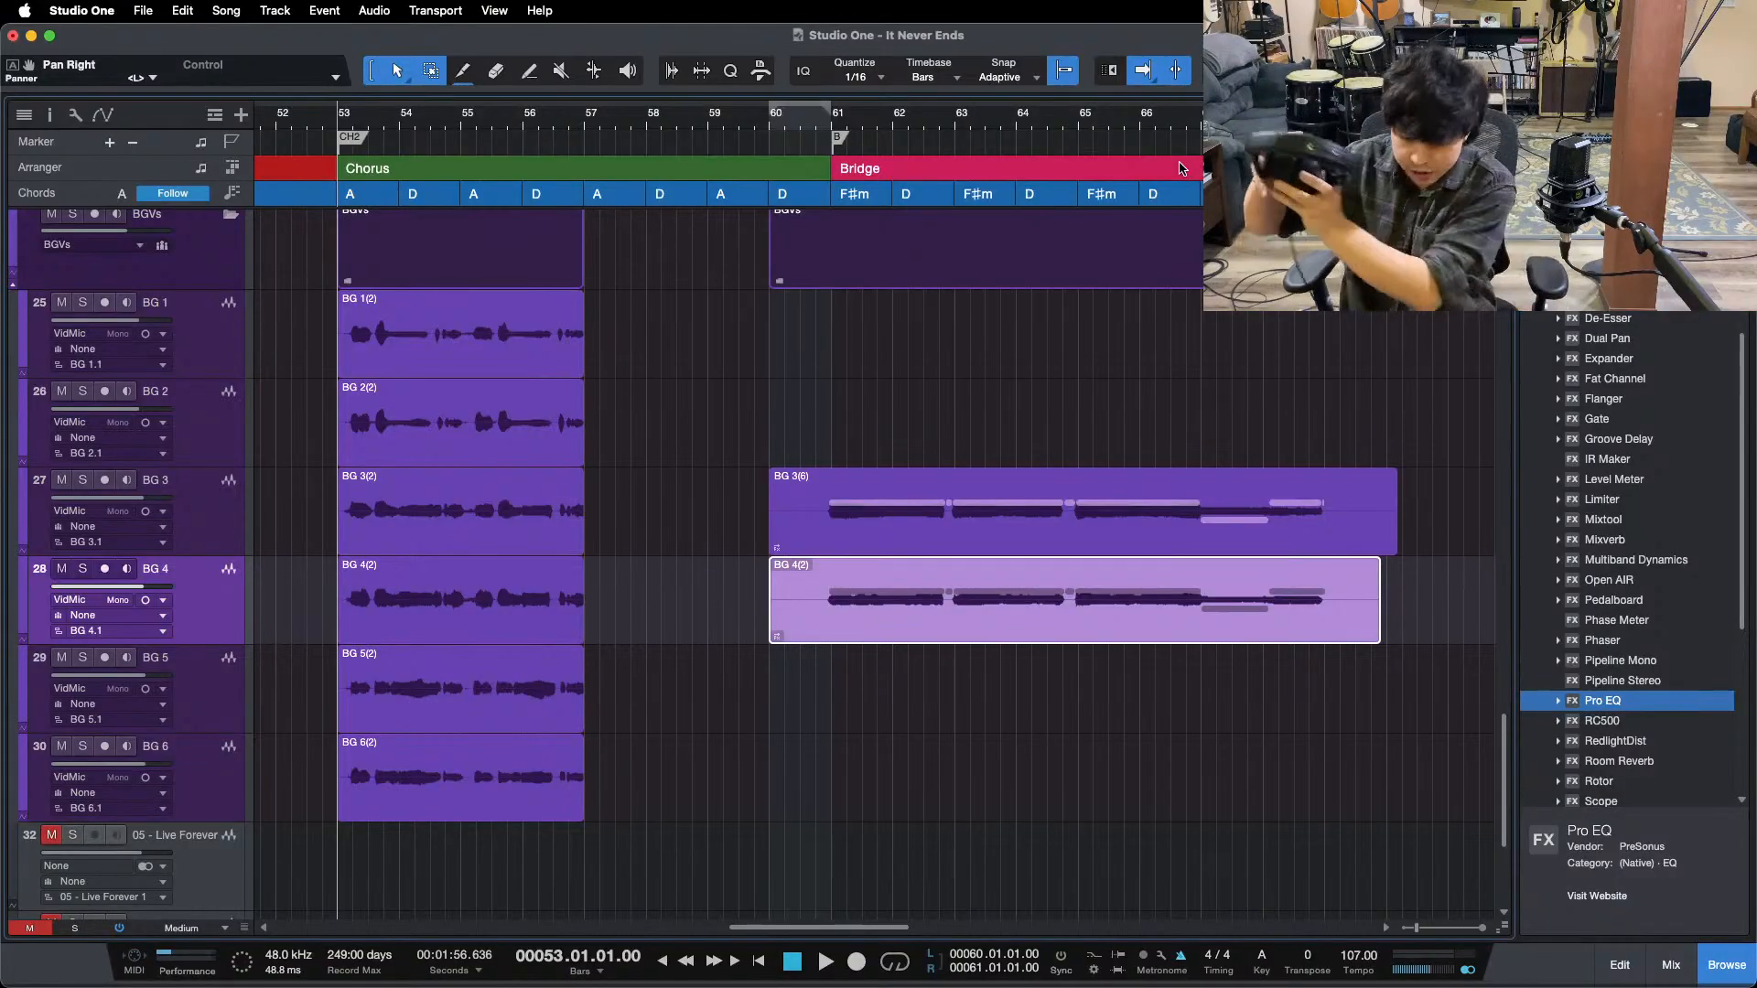
pyautogui.moveTo(1094, 986)
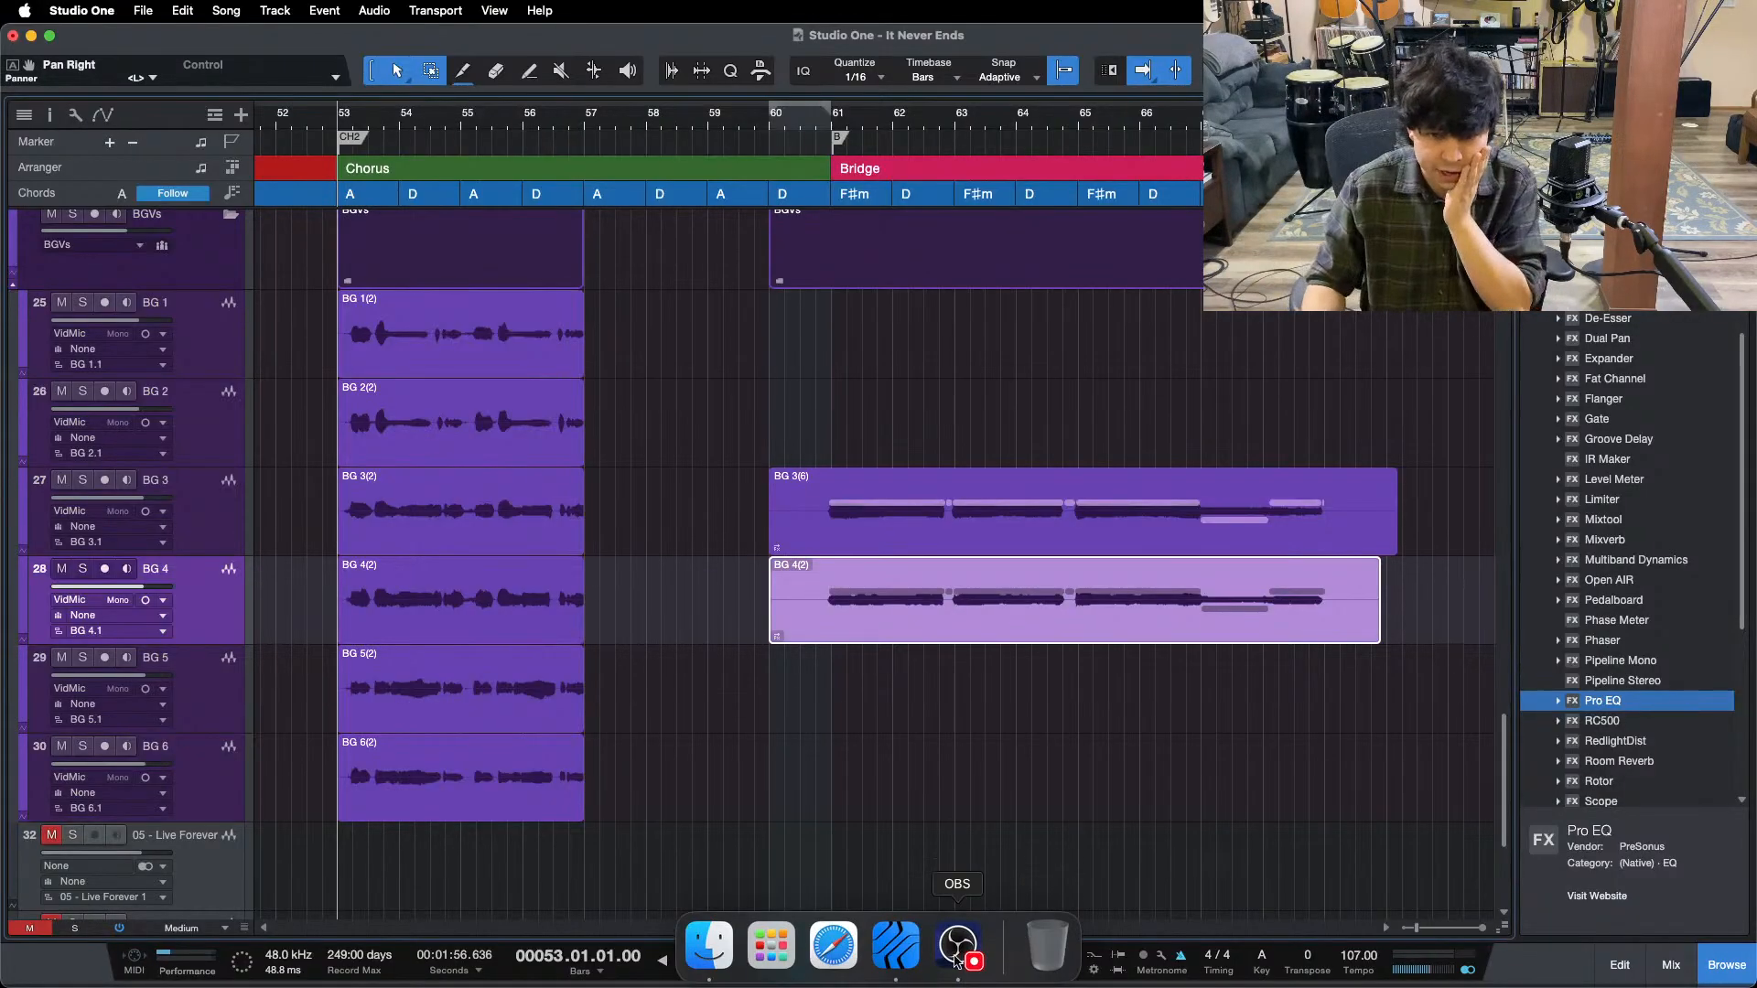
pyautogui.click(957, 960)
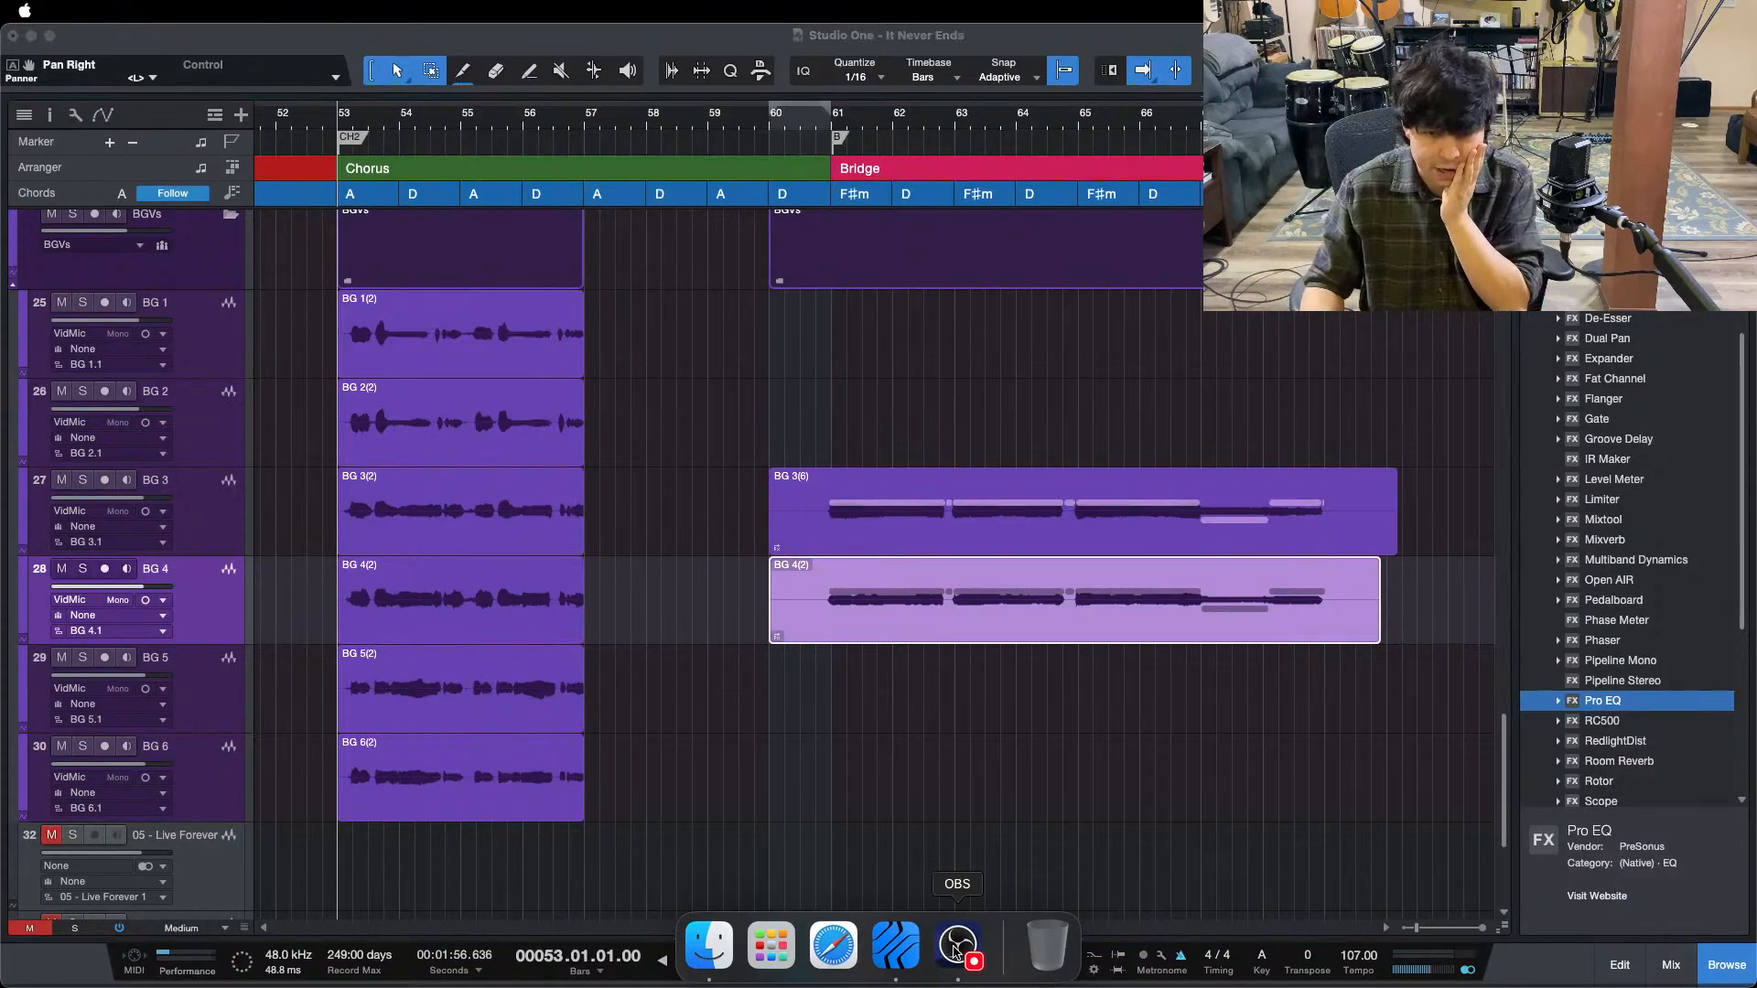
pyautogui.click(1663, 904)
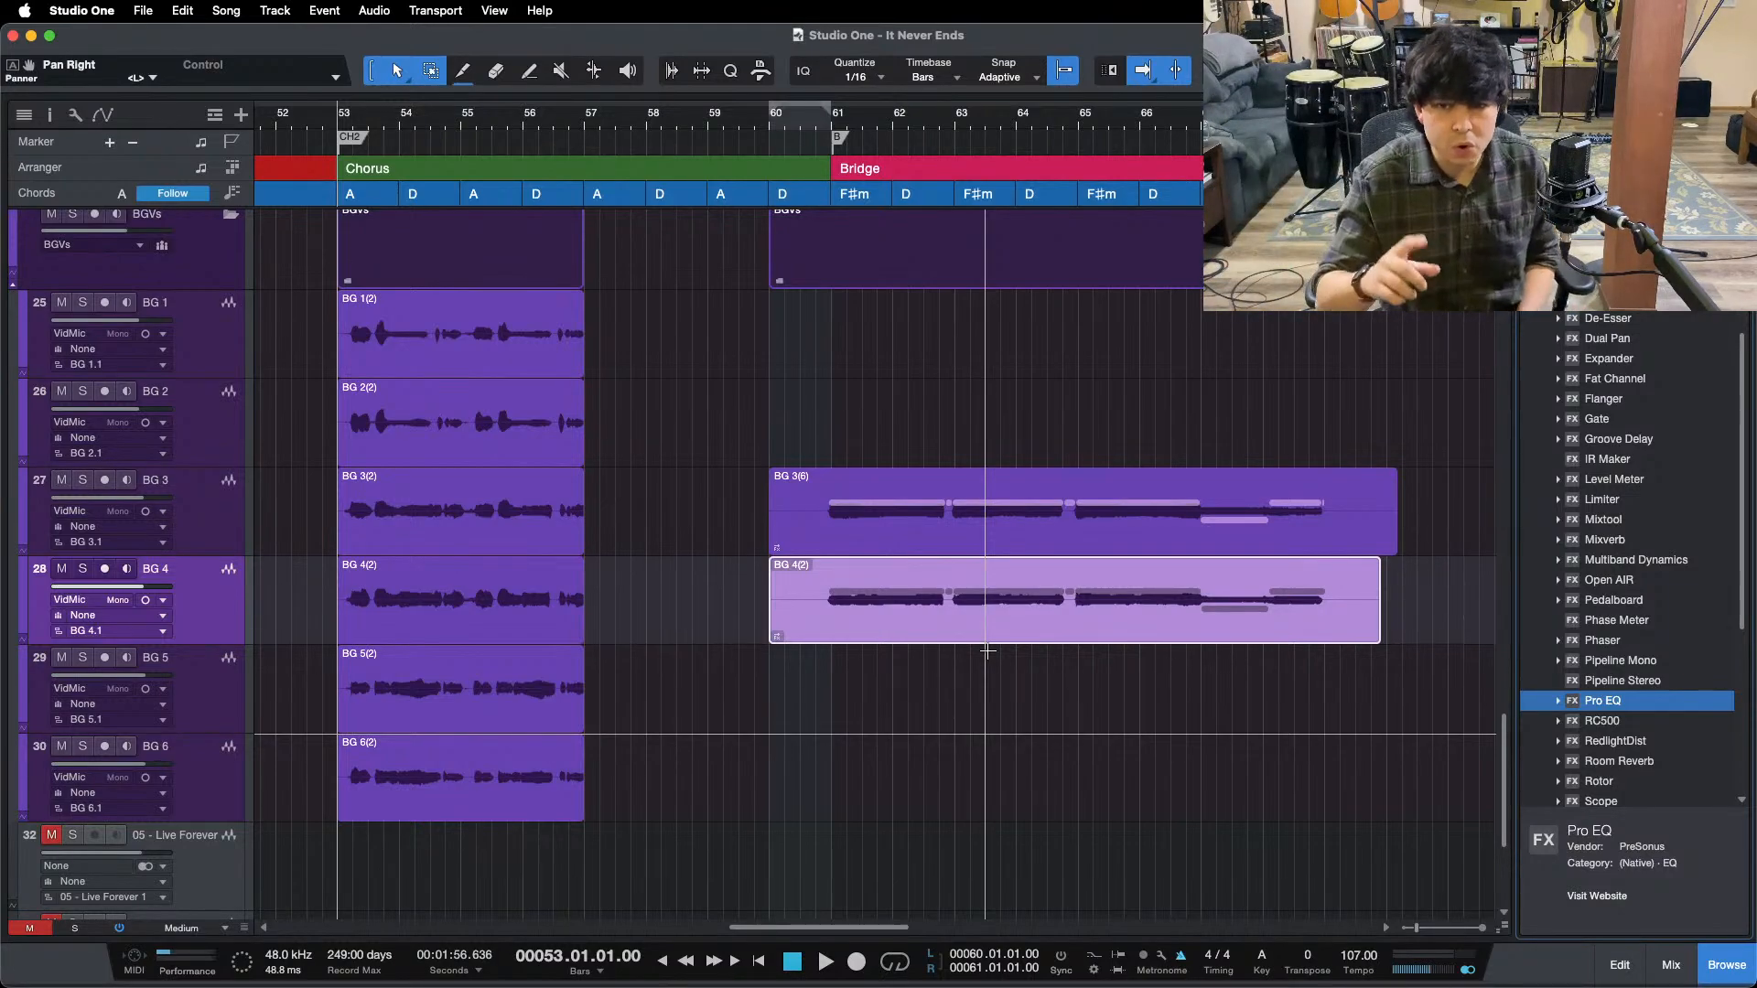
pyautogui.press('KP_1')
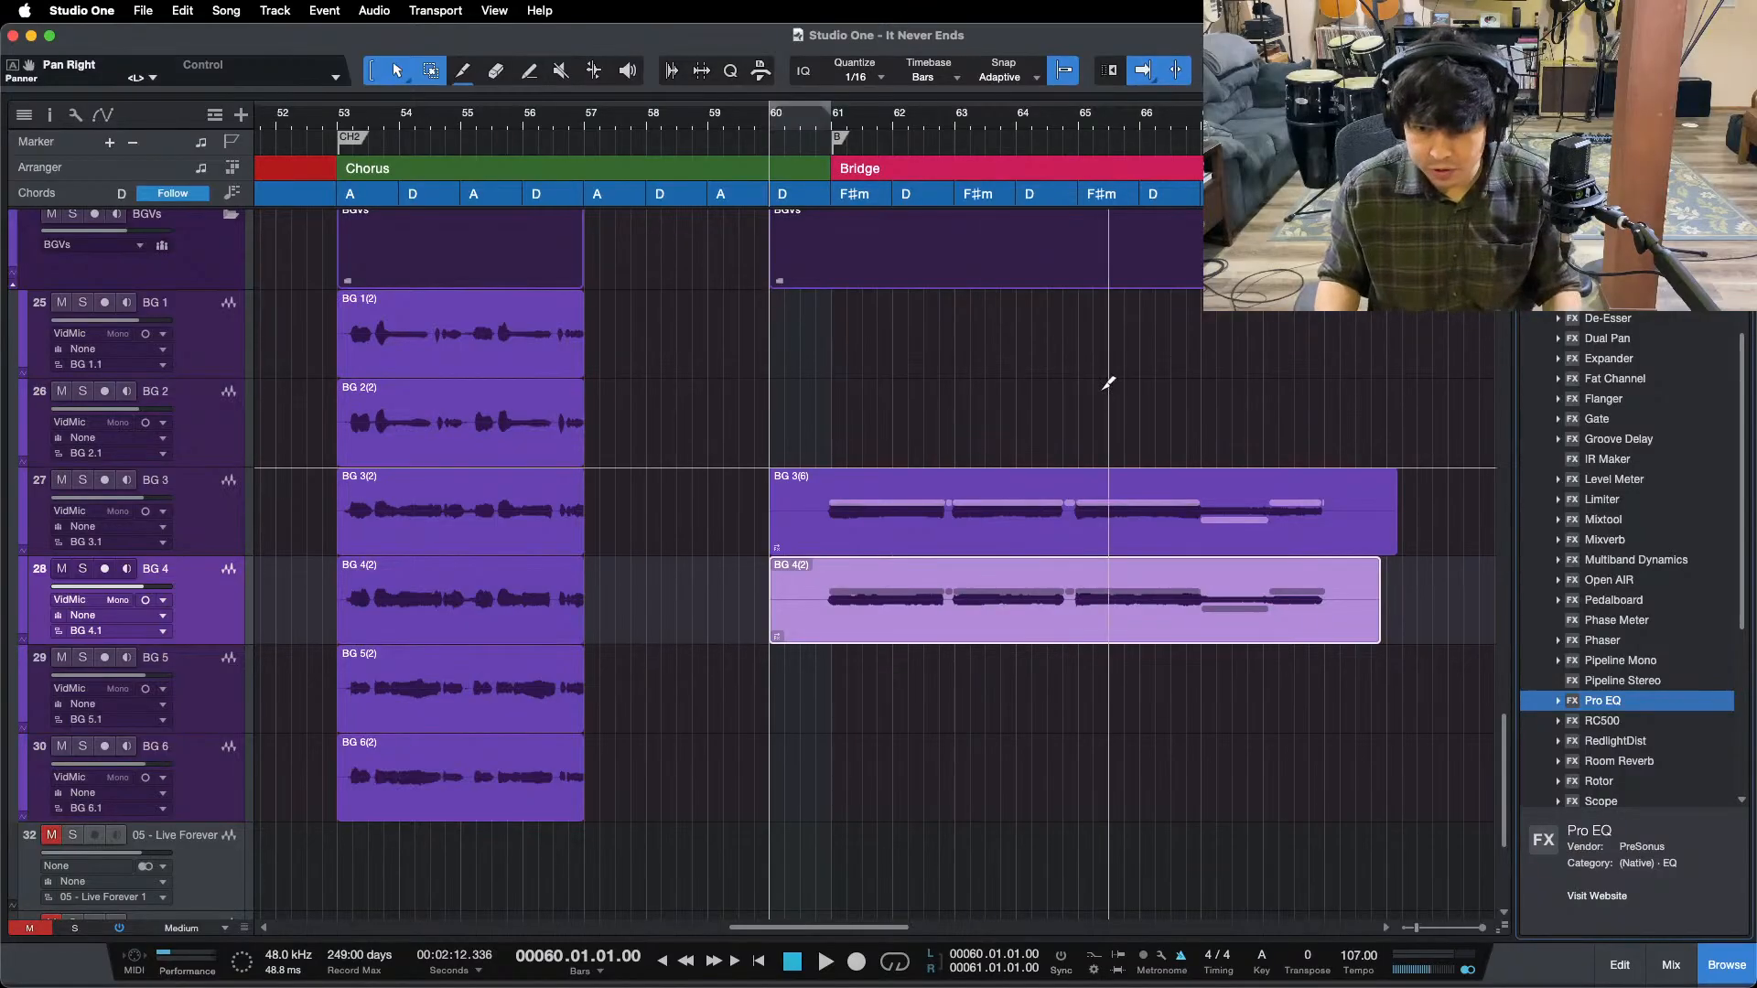
pyautogui.moveTo(910, 970)
pyautogui.click(958, 952)
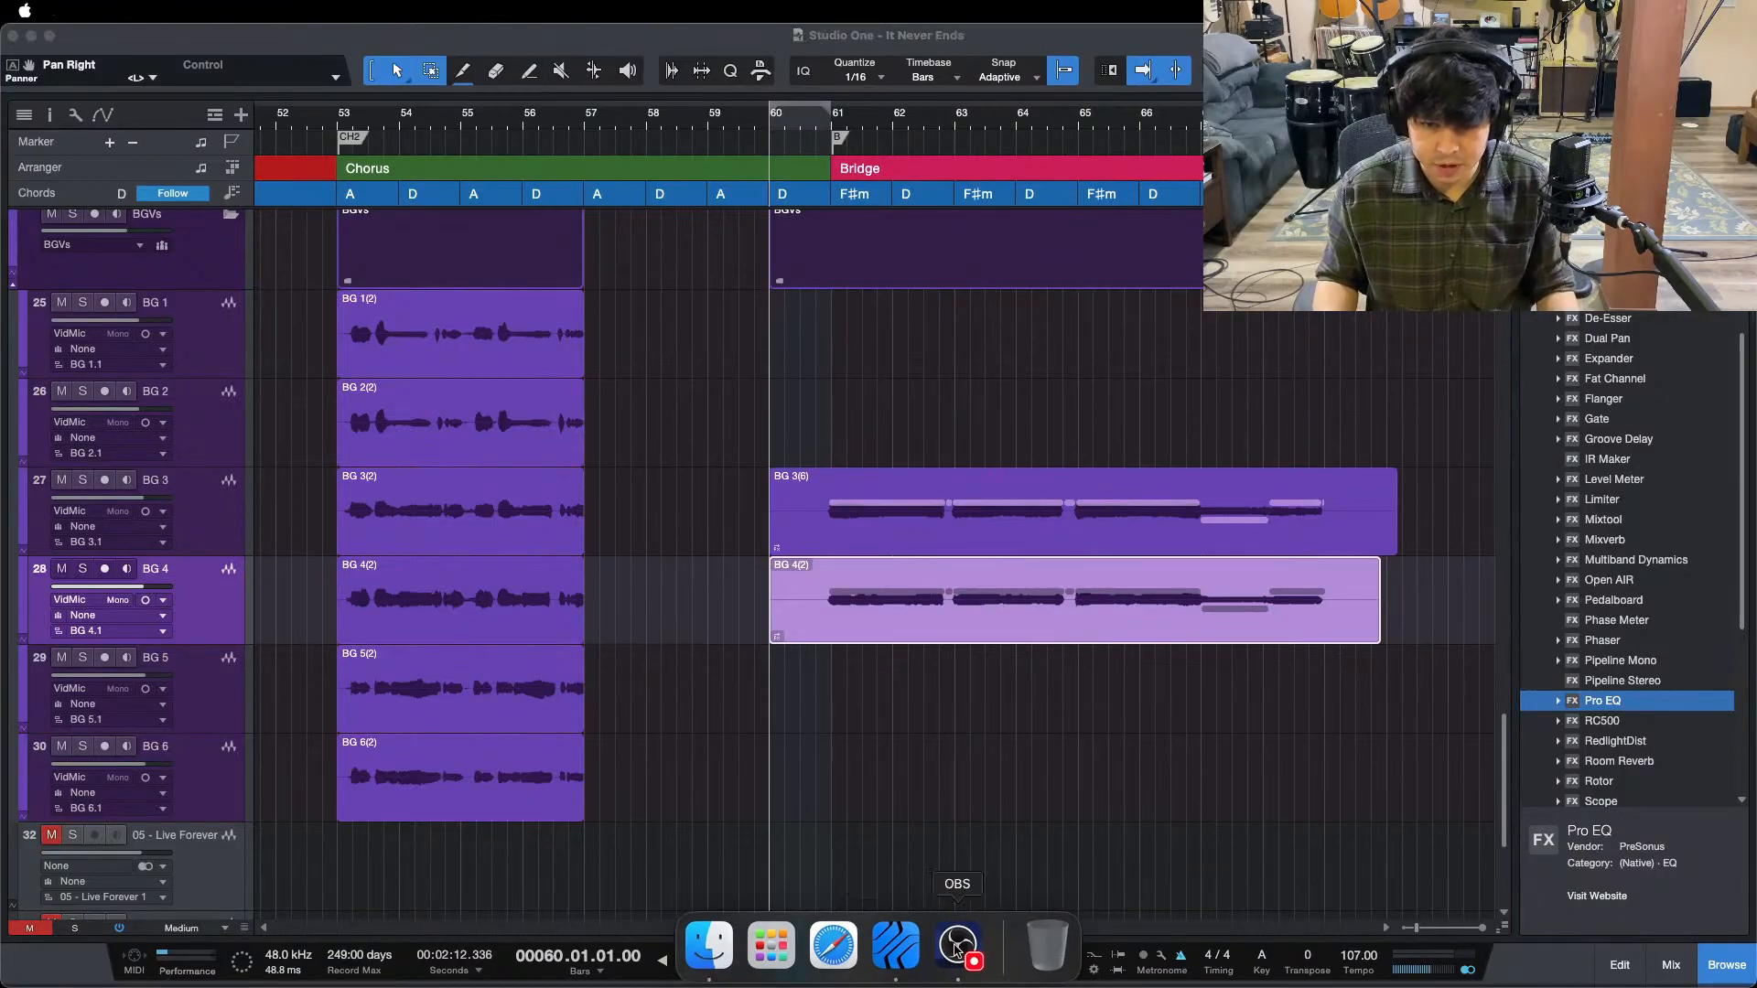
pyautogui.click(1680, 894)
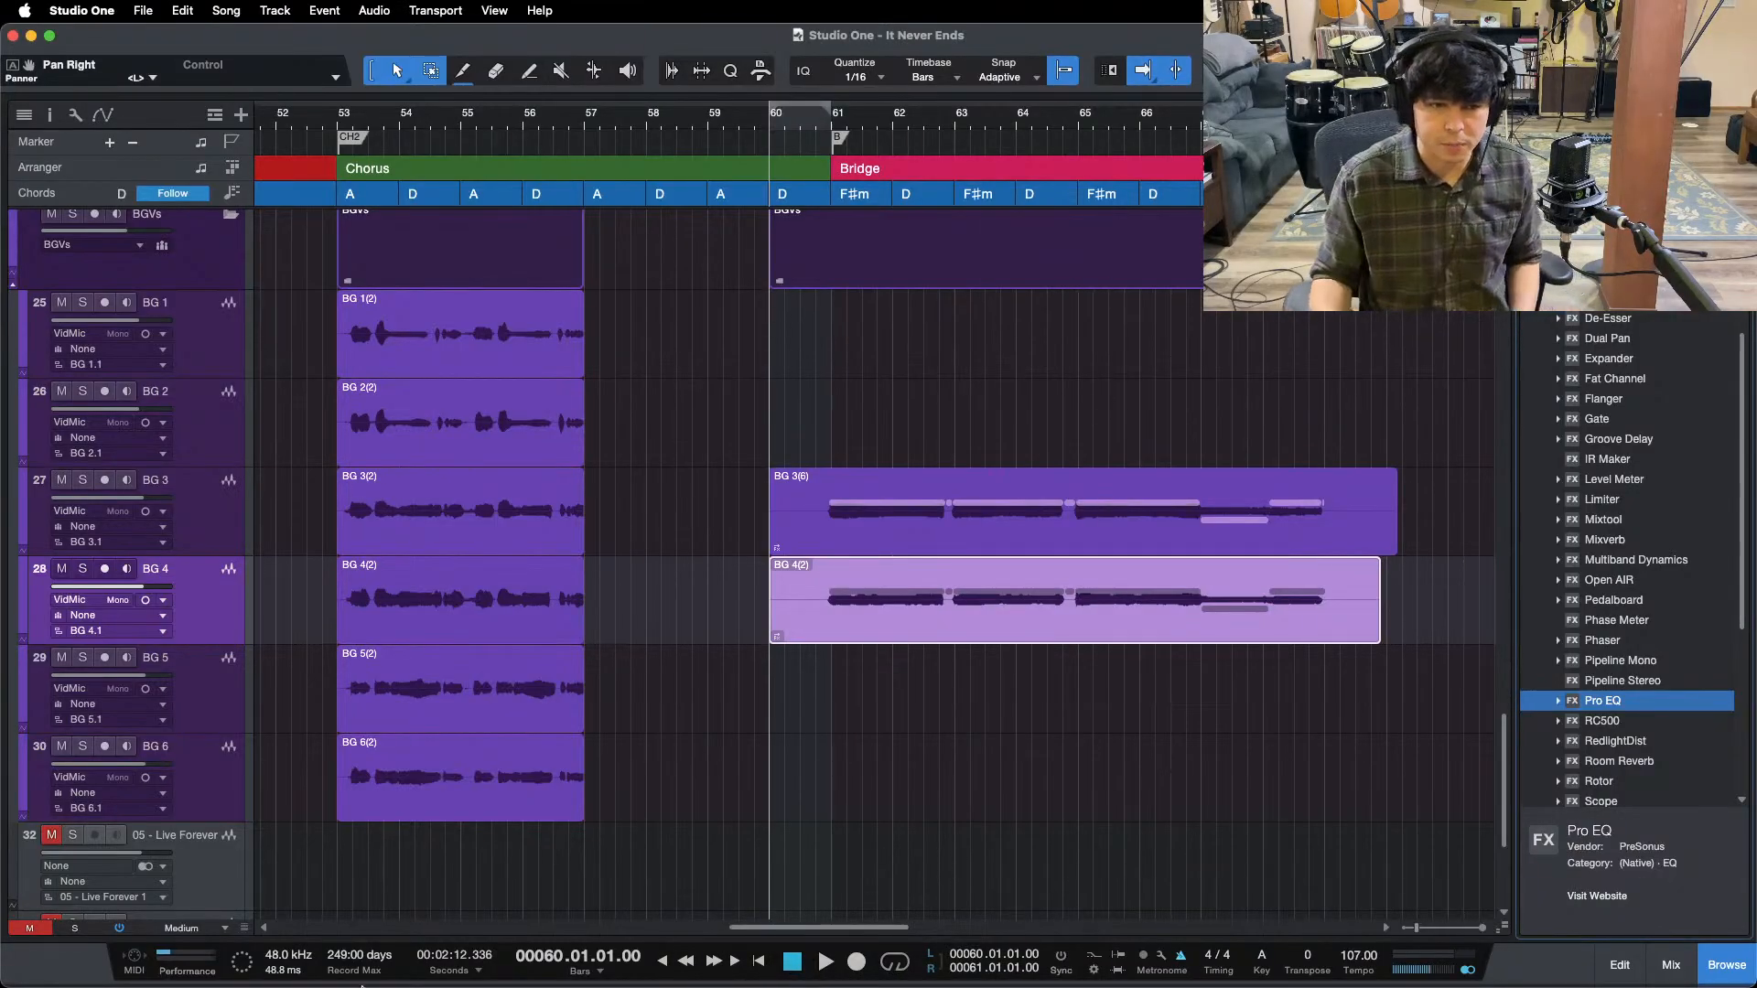
# - Arm the BG 5 track for recording and play the Bridge from bar 66
pyautogui.click(104, 657)
pyautogui.click(219, 683)
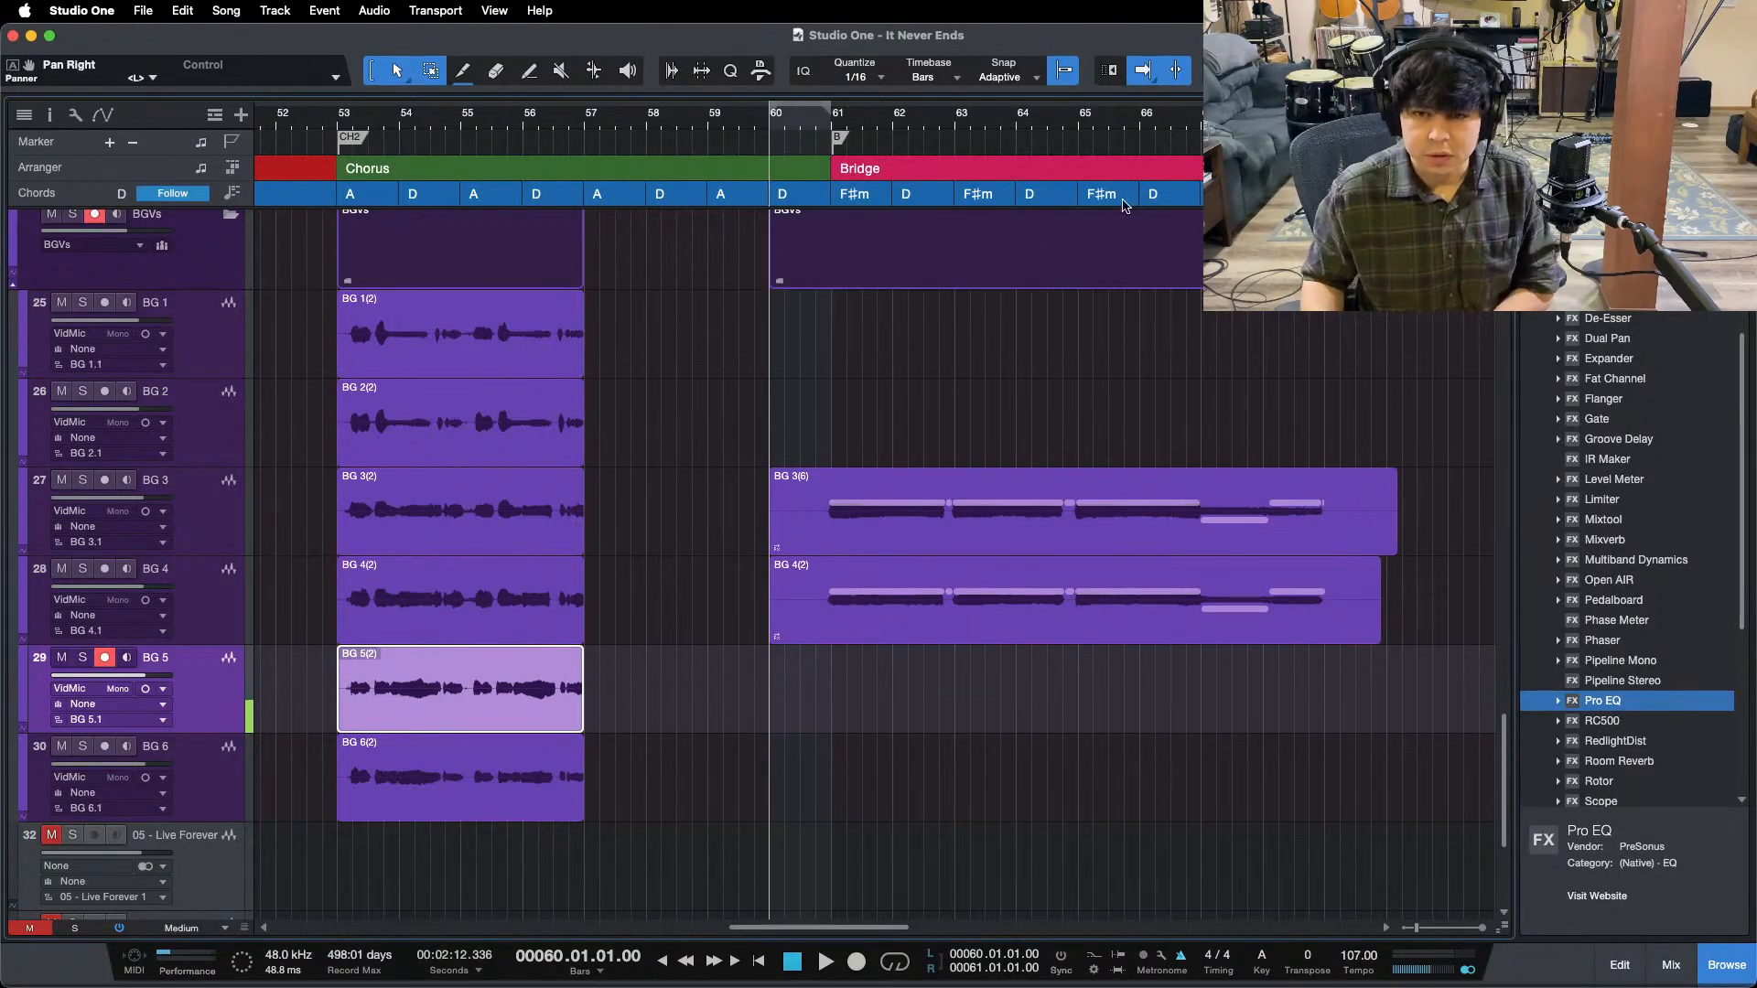
pyautogui.click(1142, 122)
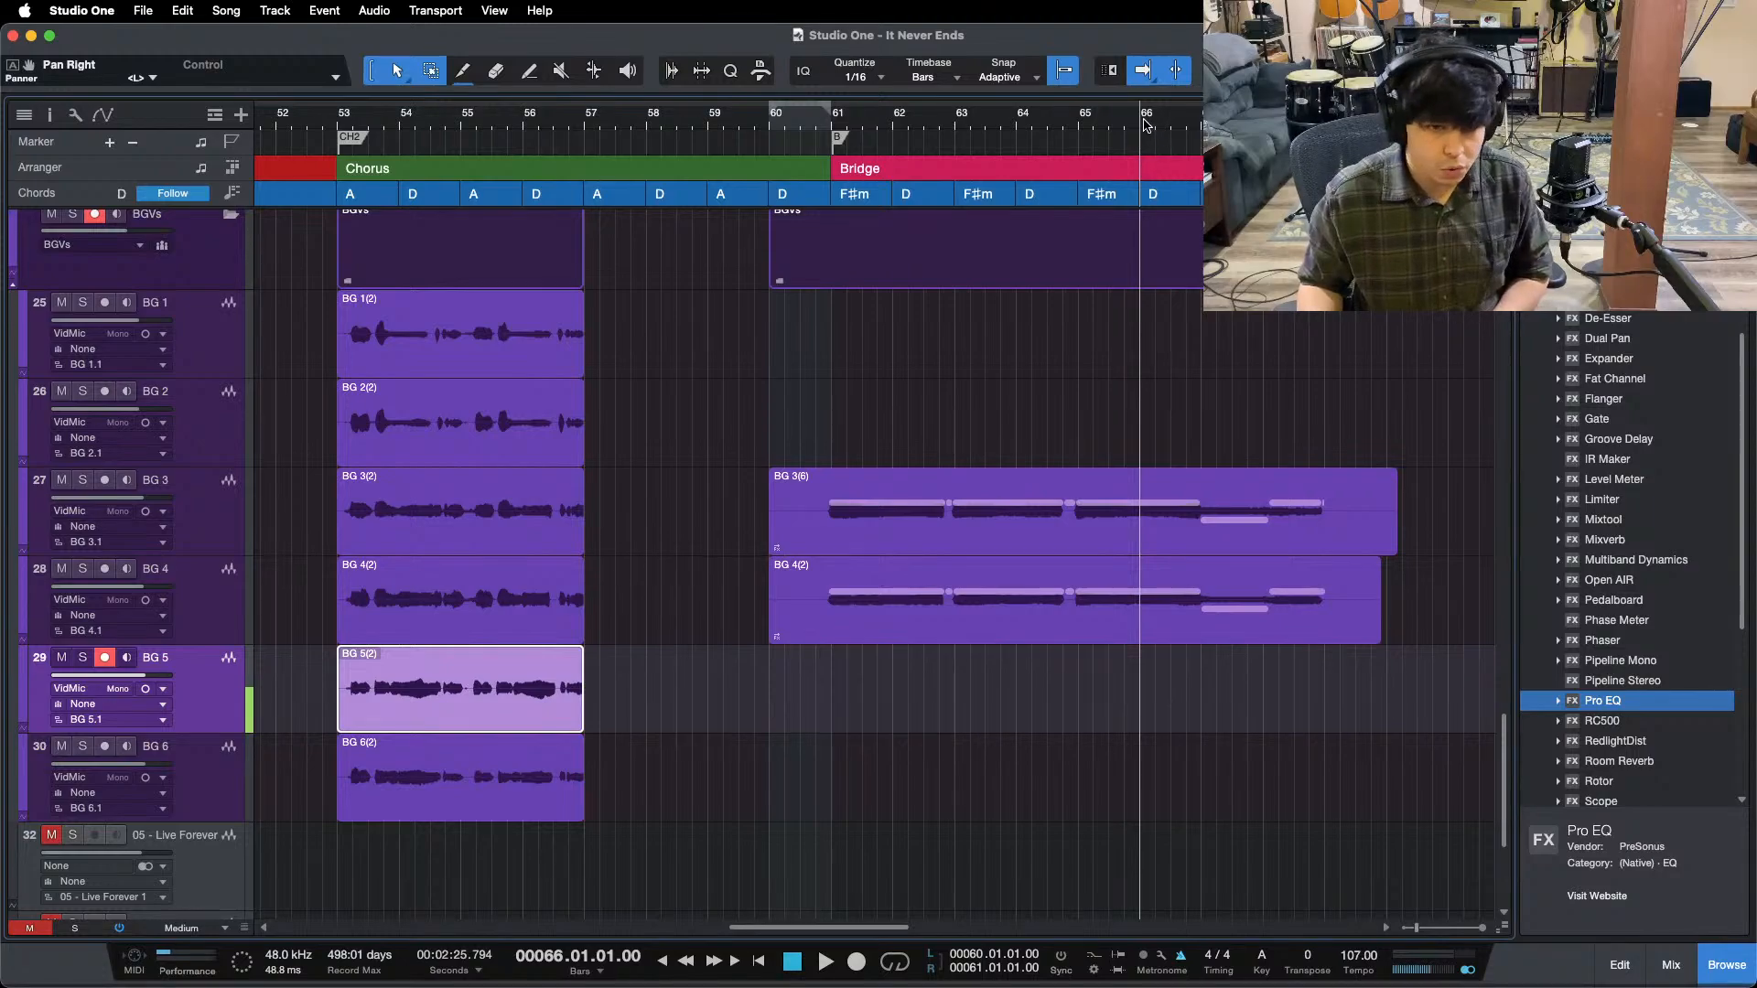
pyautogui.press('space')
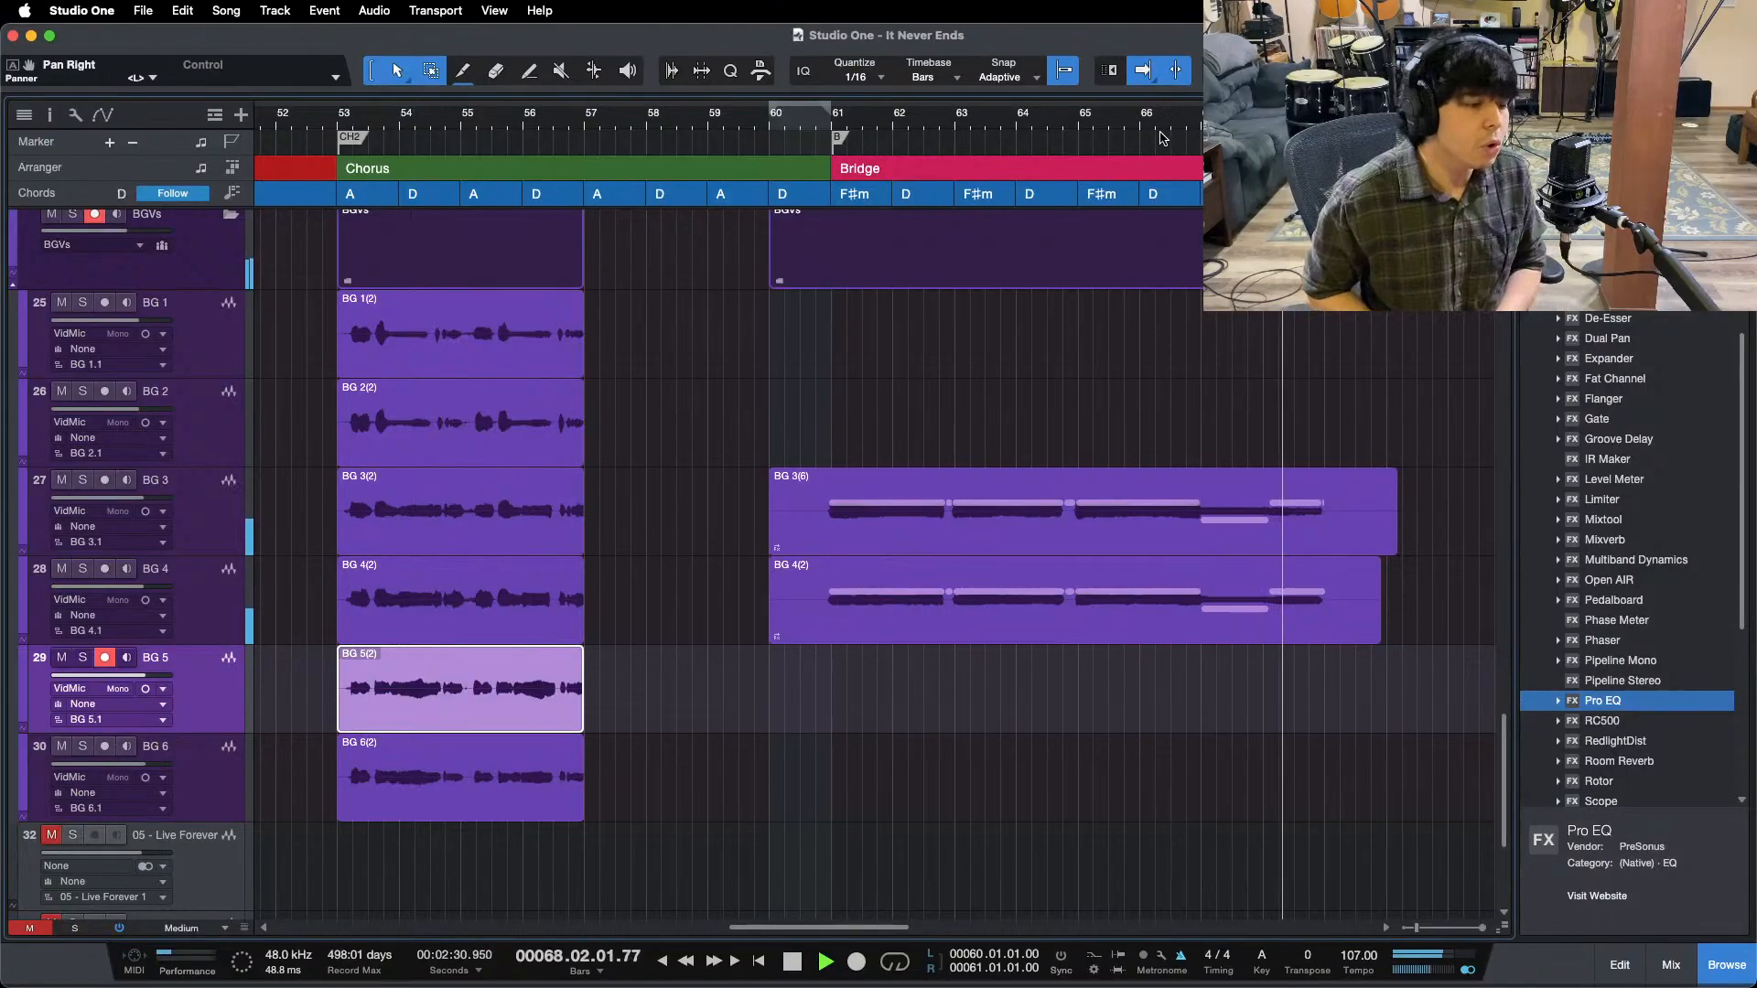
# - Record a BG 5 vocal take from bar 60 through the Bridge to just before bar 70
pyautogui.press('space')
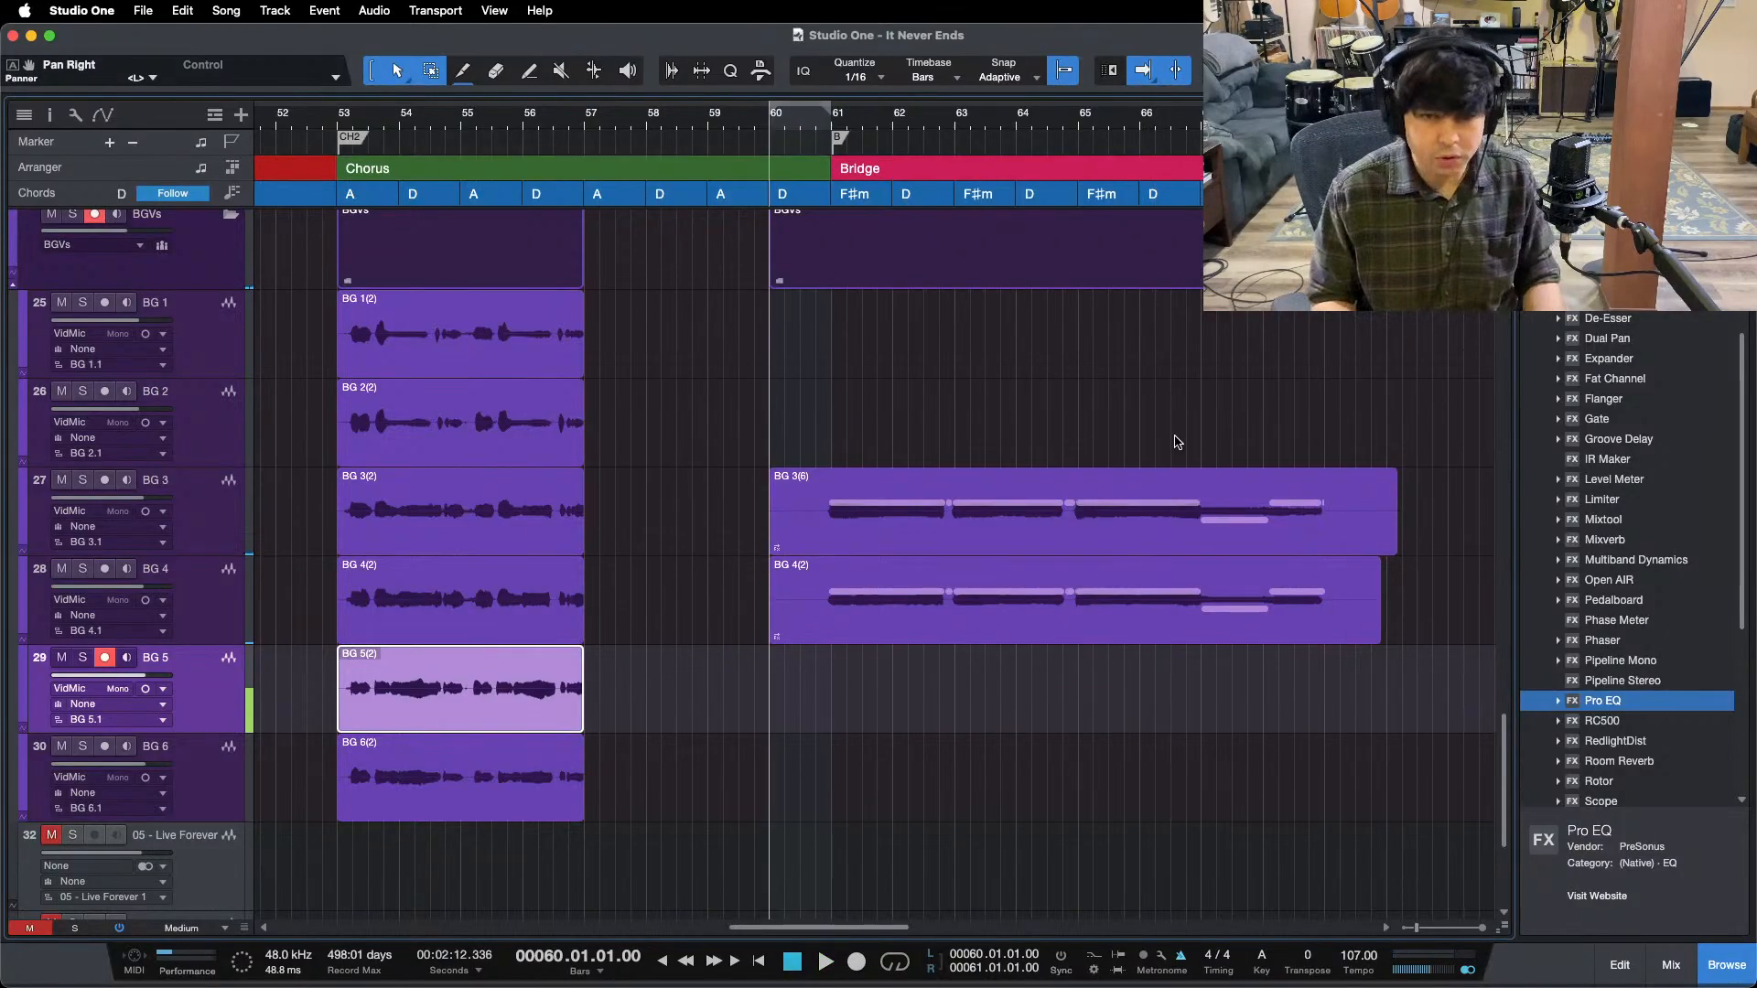
pyautogui.press('KP_Multiply')
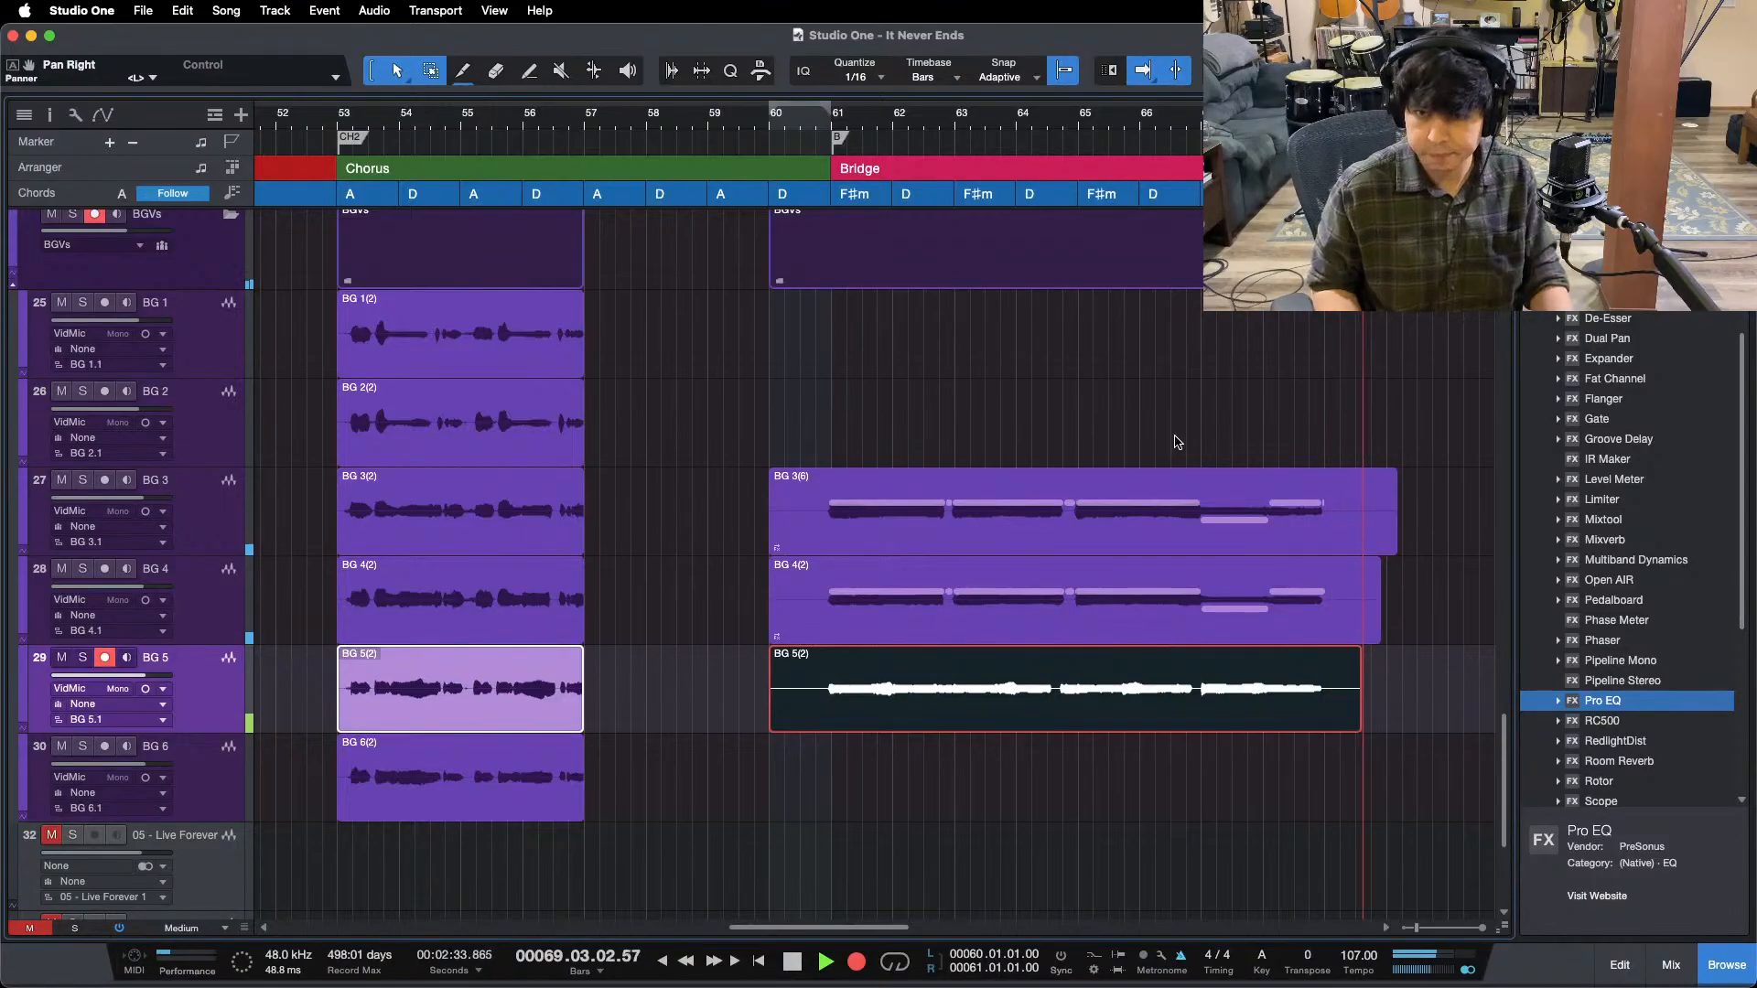
pyautogui.press('space')
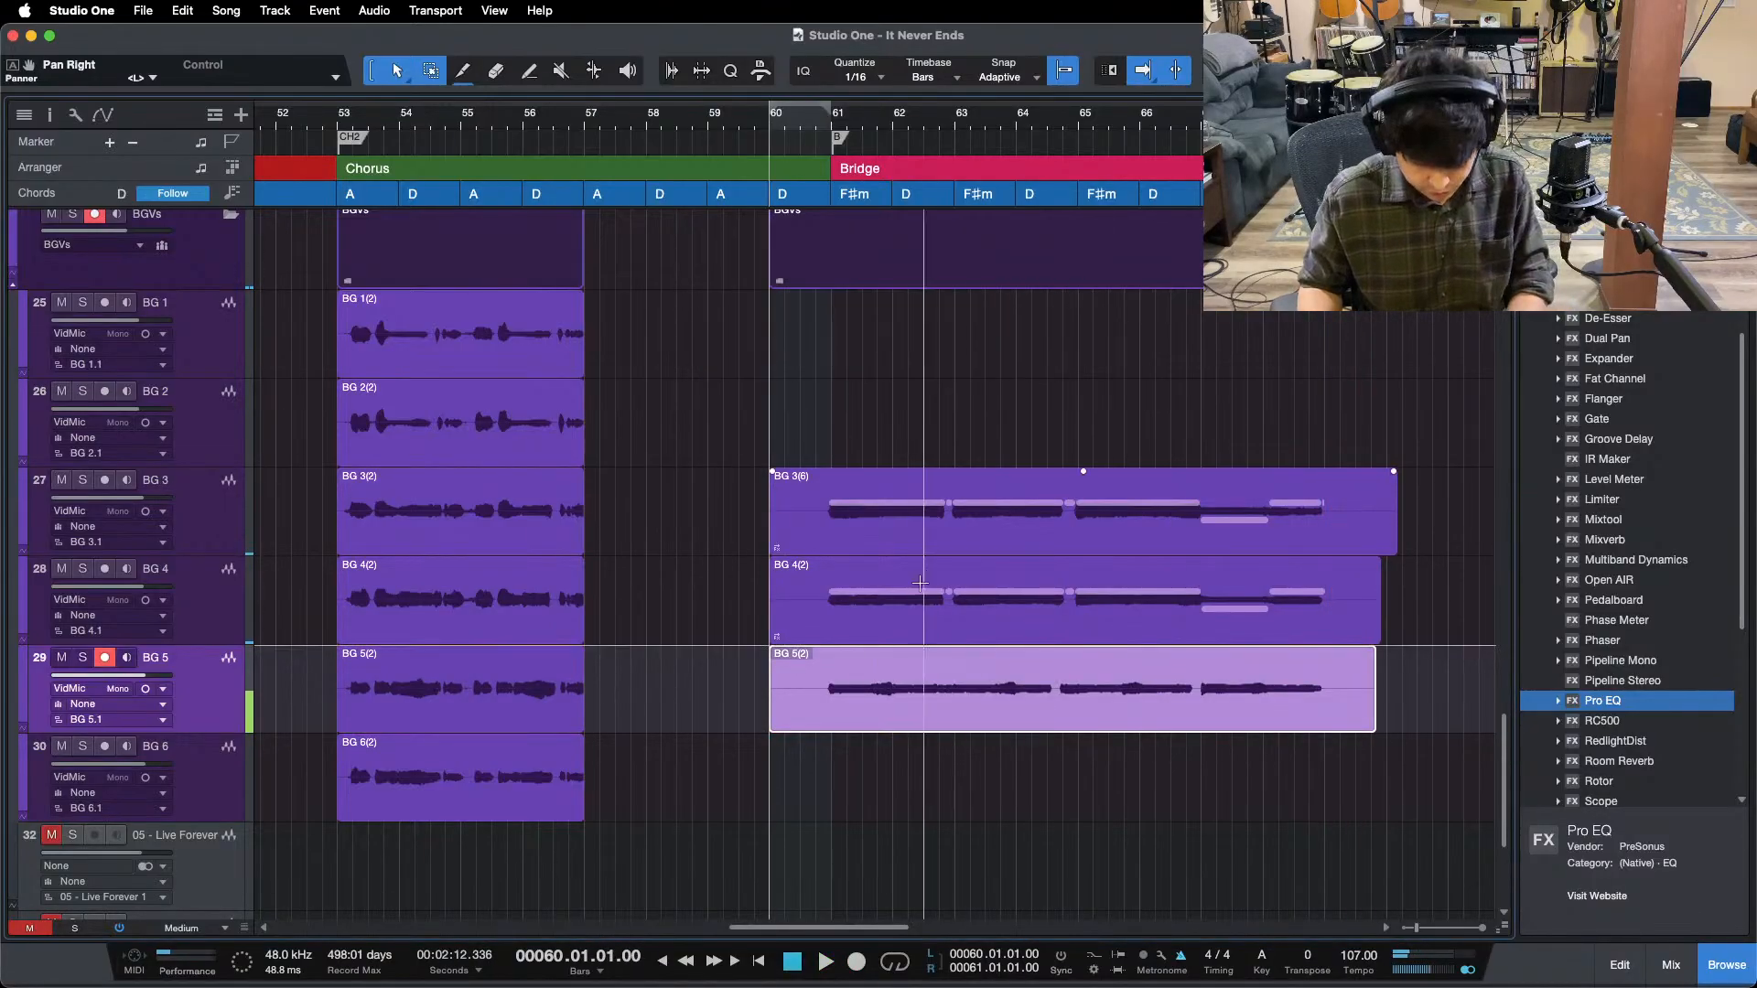
# - Open the new BG 5 Bridge take in Melodyne and separate the bar 65 A note where its pitch rises to B
pyautogui.click(926, 826)
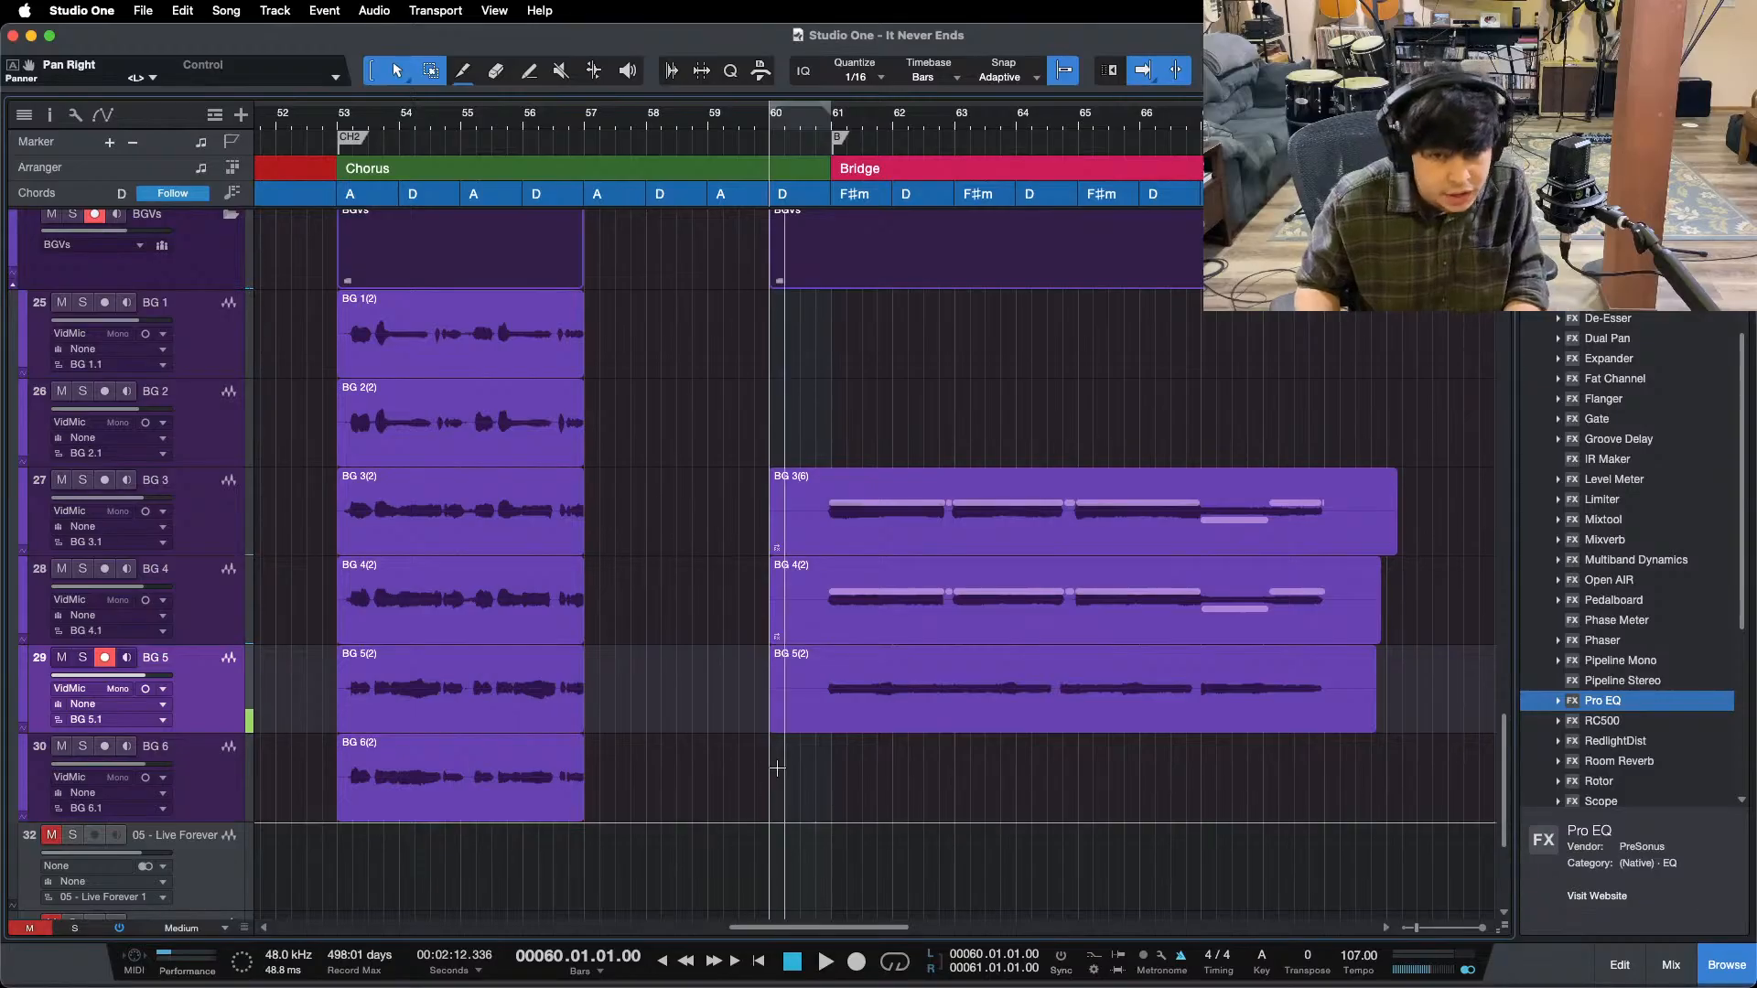
pyautogui.rightClick(859, 719)
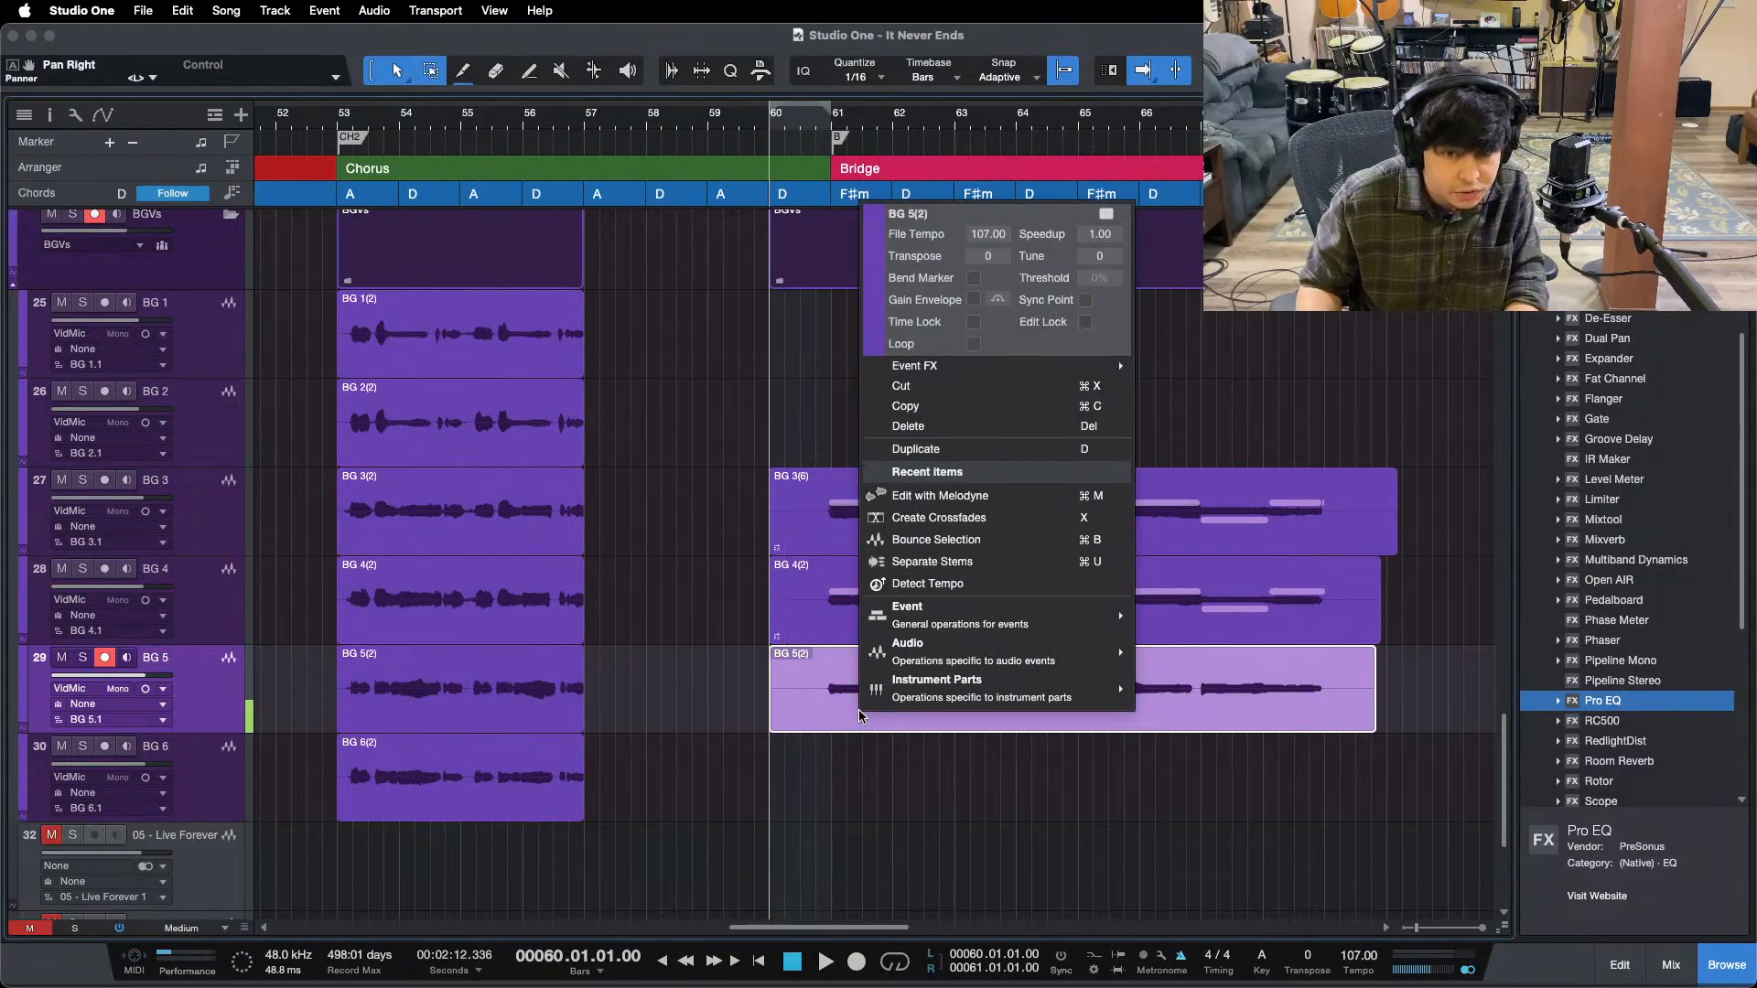
pyautogui.click(961, 501)
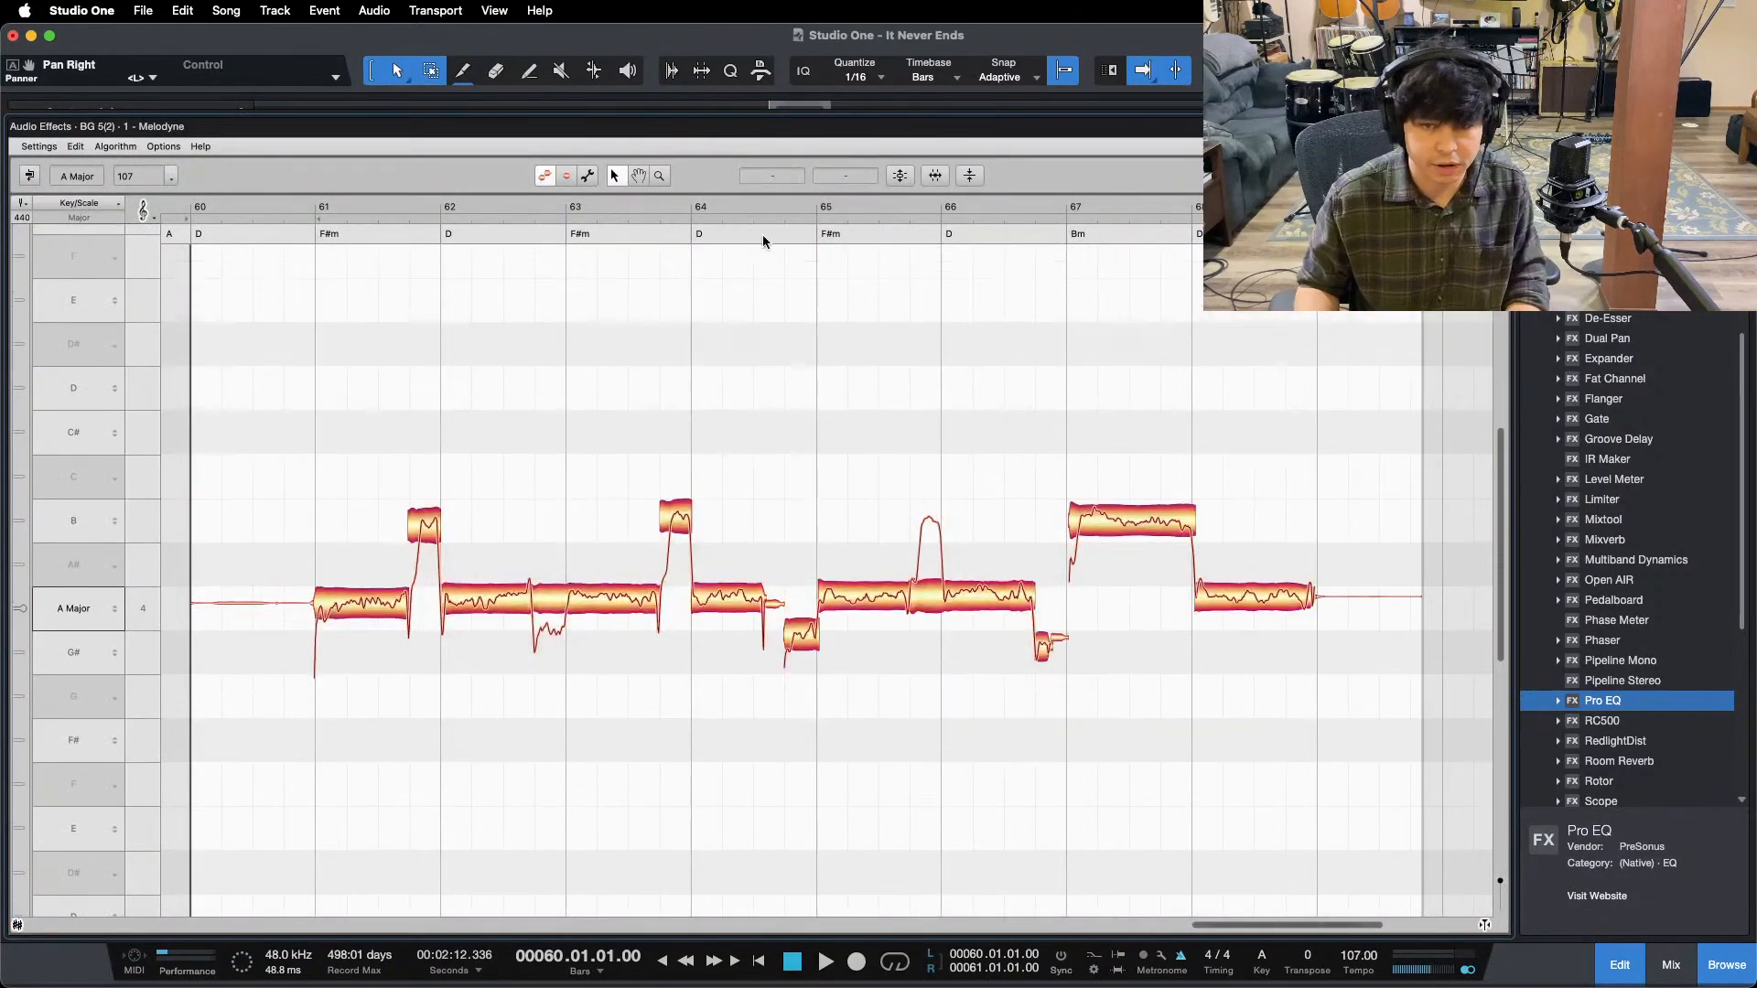
pyautogui.click(910, 592)
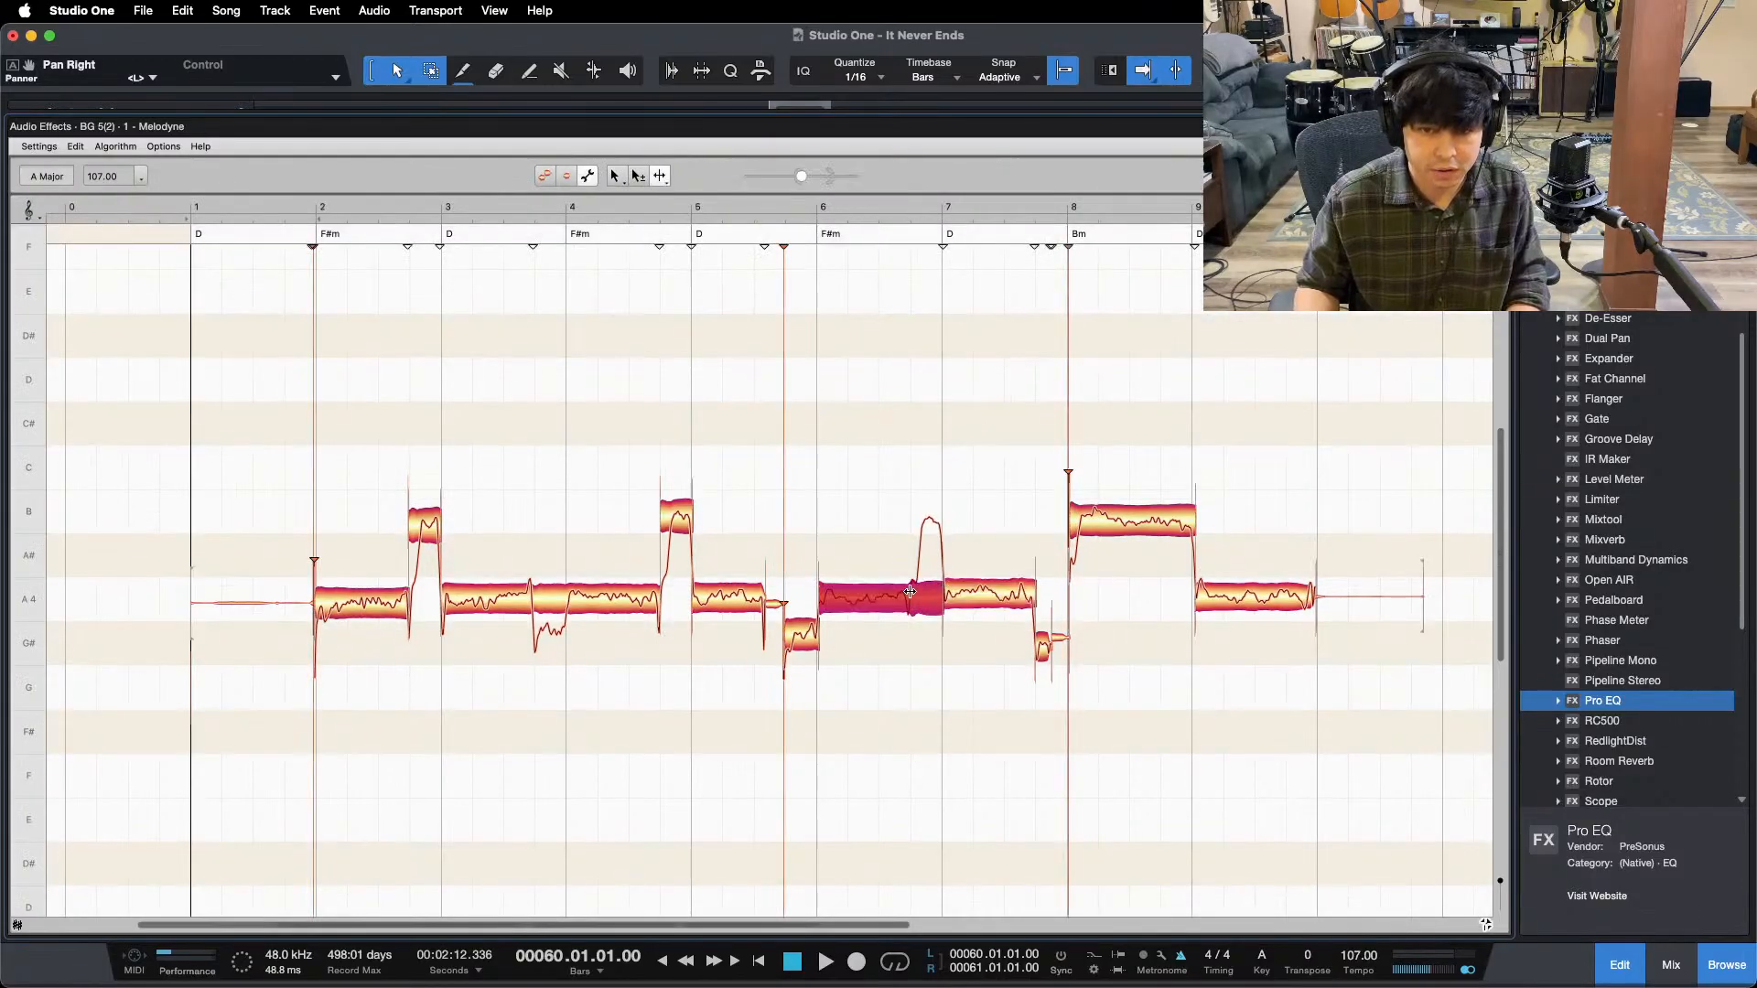
pyautogui.click(914, 582)
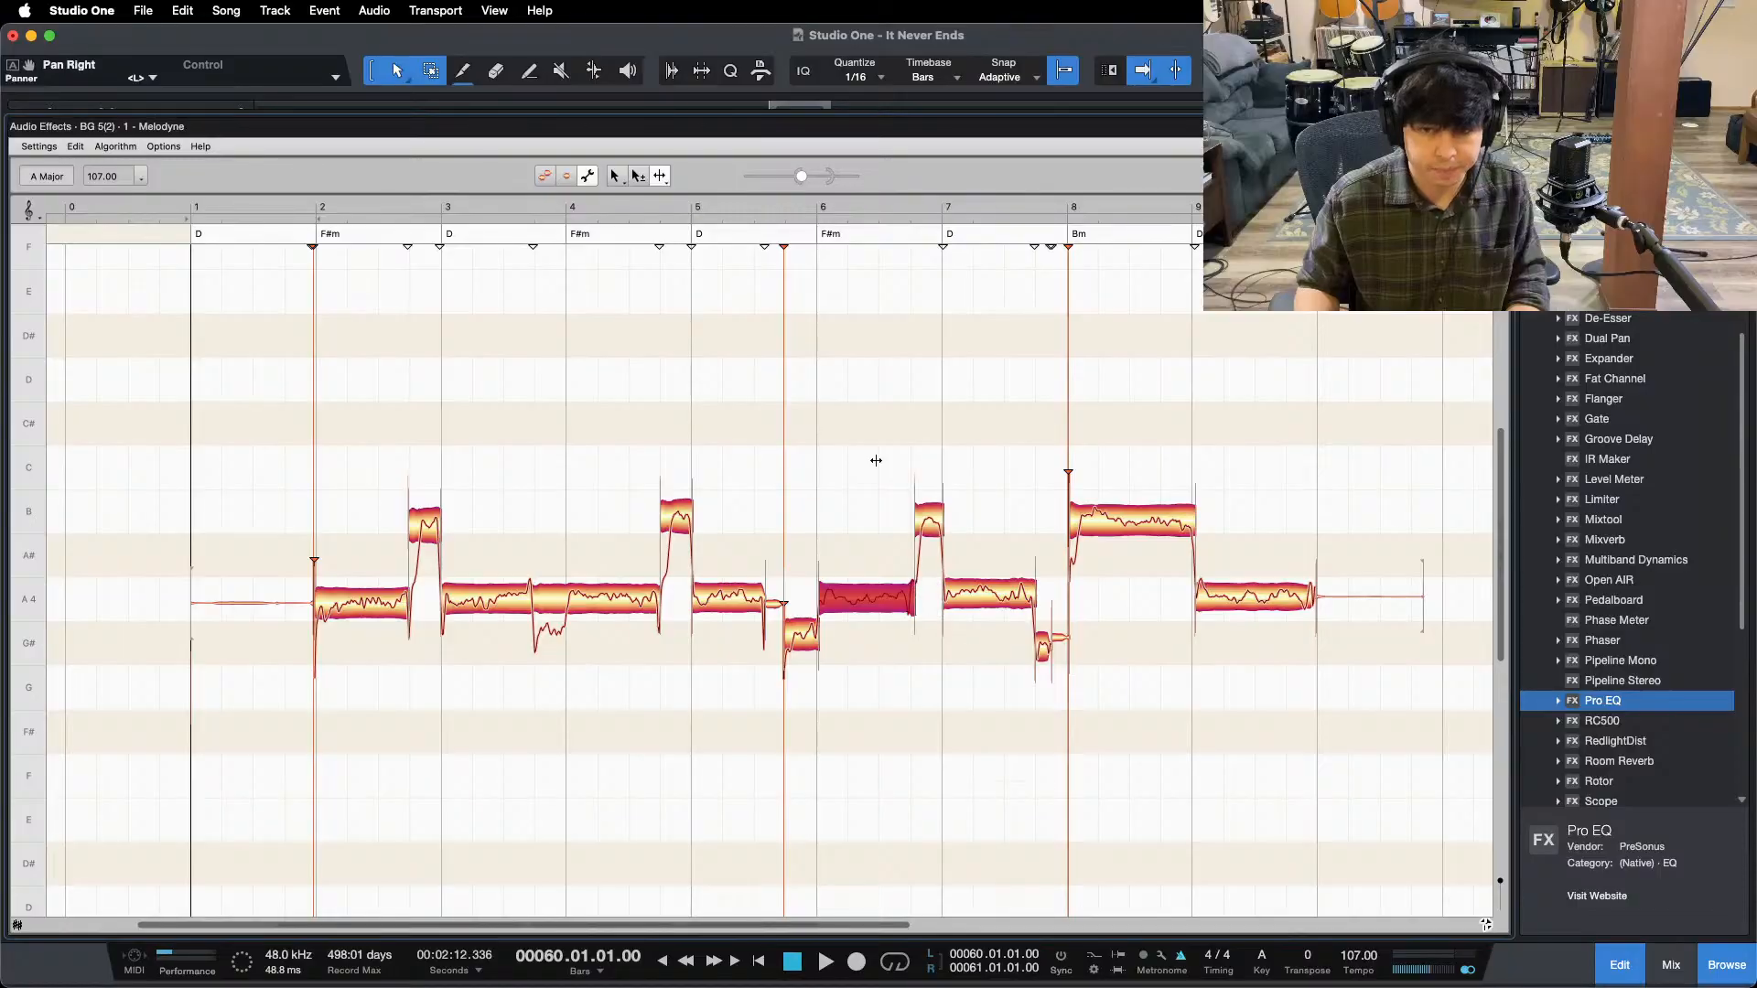
pyautogui.click(612, 178)
pyautogui.click(549, 178)
pyautogui.moveTo(276, 411); pyautogui.dragTo(397, 388)
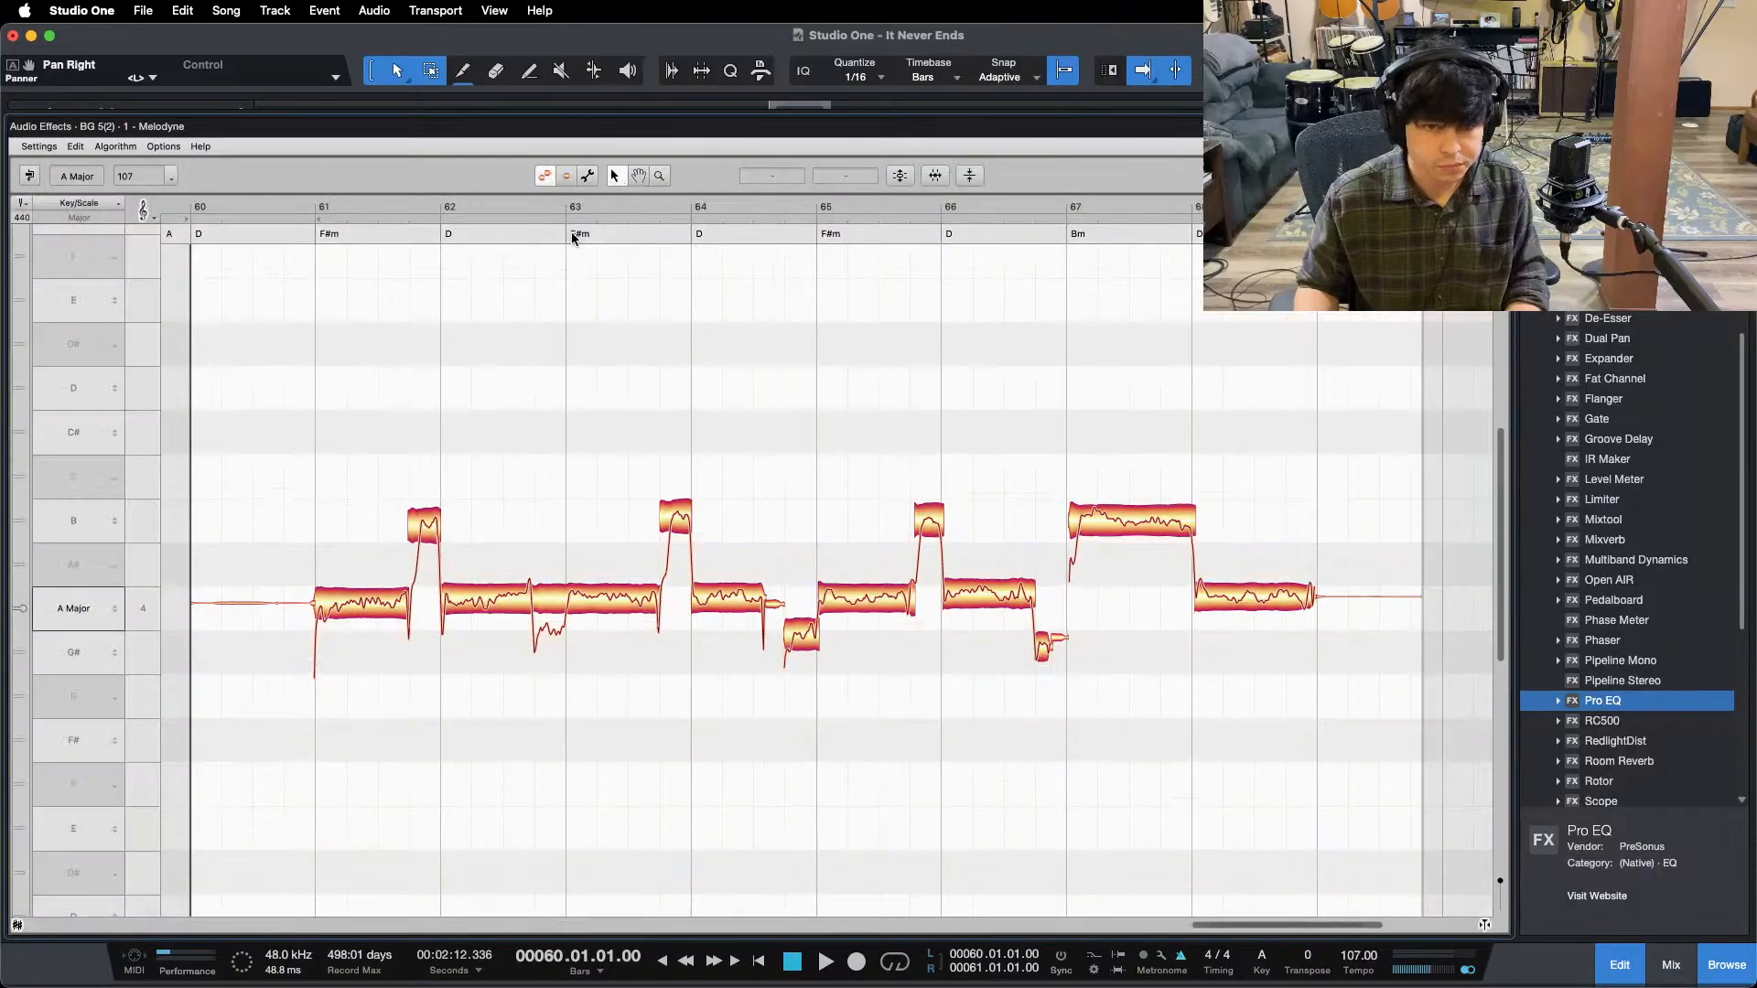
# - Separate the long A note of bars 62–63 at the start of bar 63 and at the G# dip late in bar 62
pyautogui.click(589, 176)
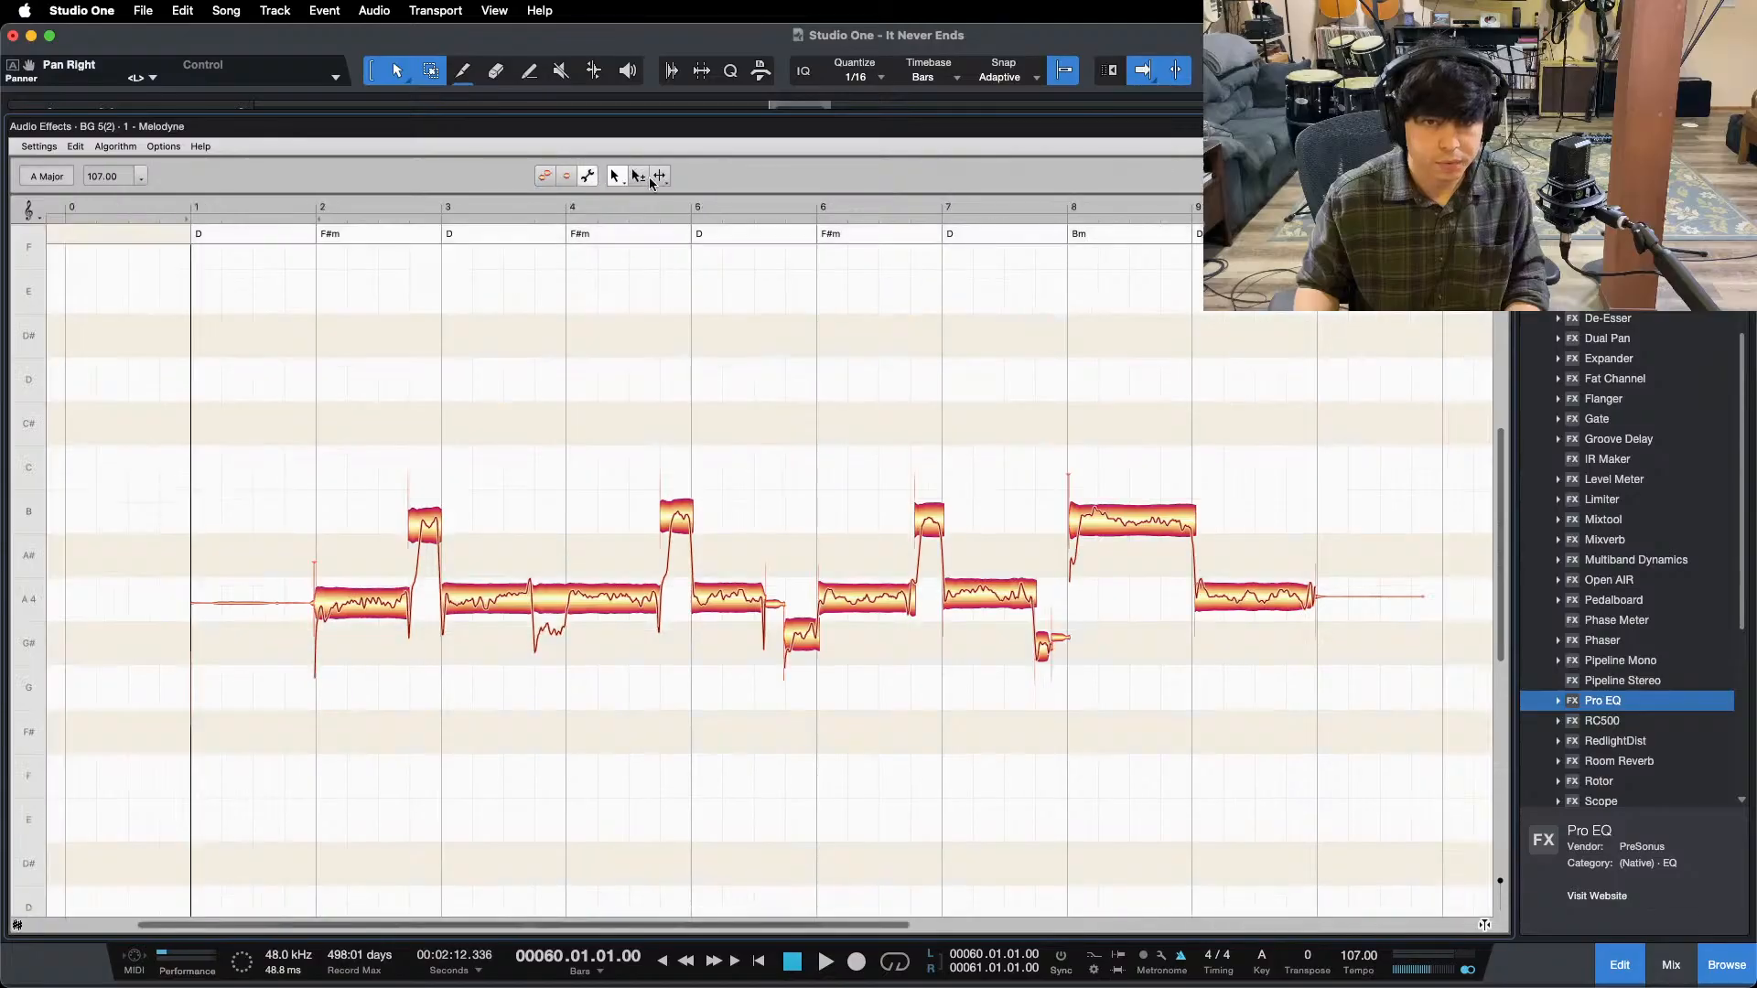
pyautogui.click(568, 601)
pyautogui.doubleClick(568, 602)
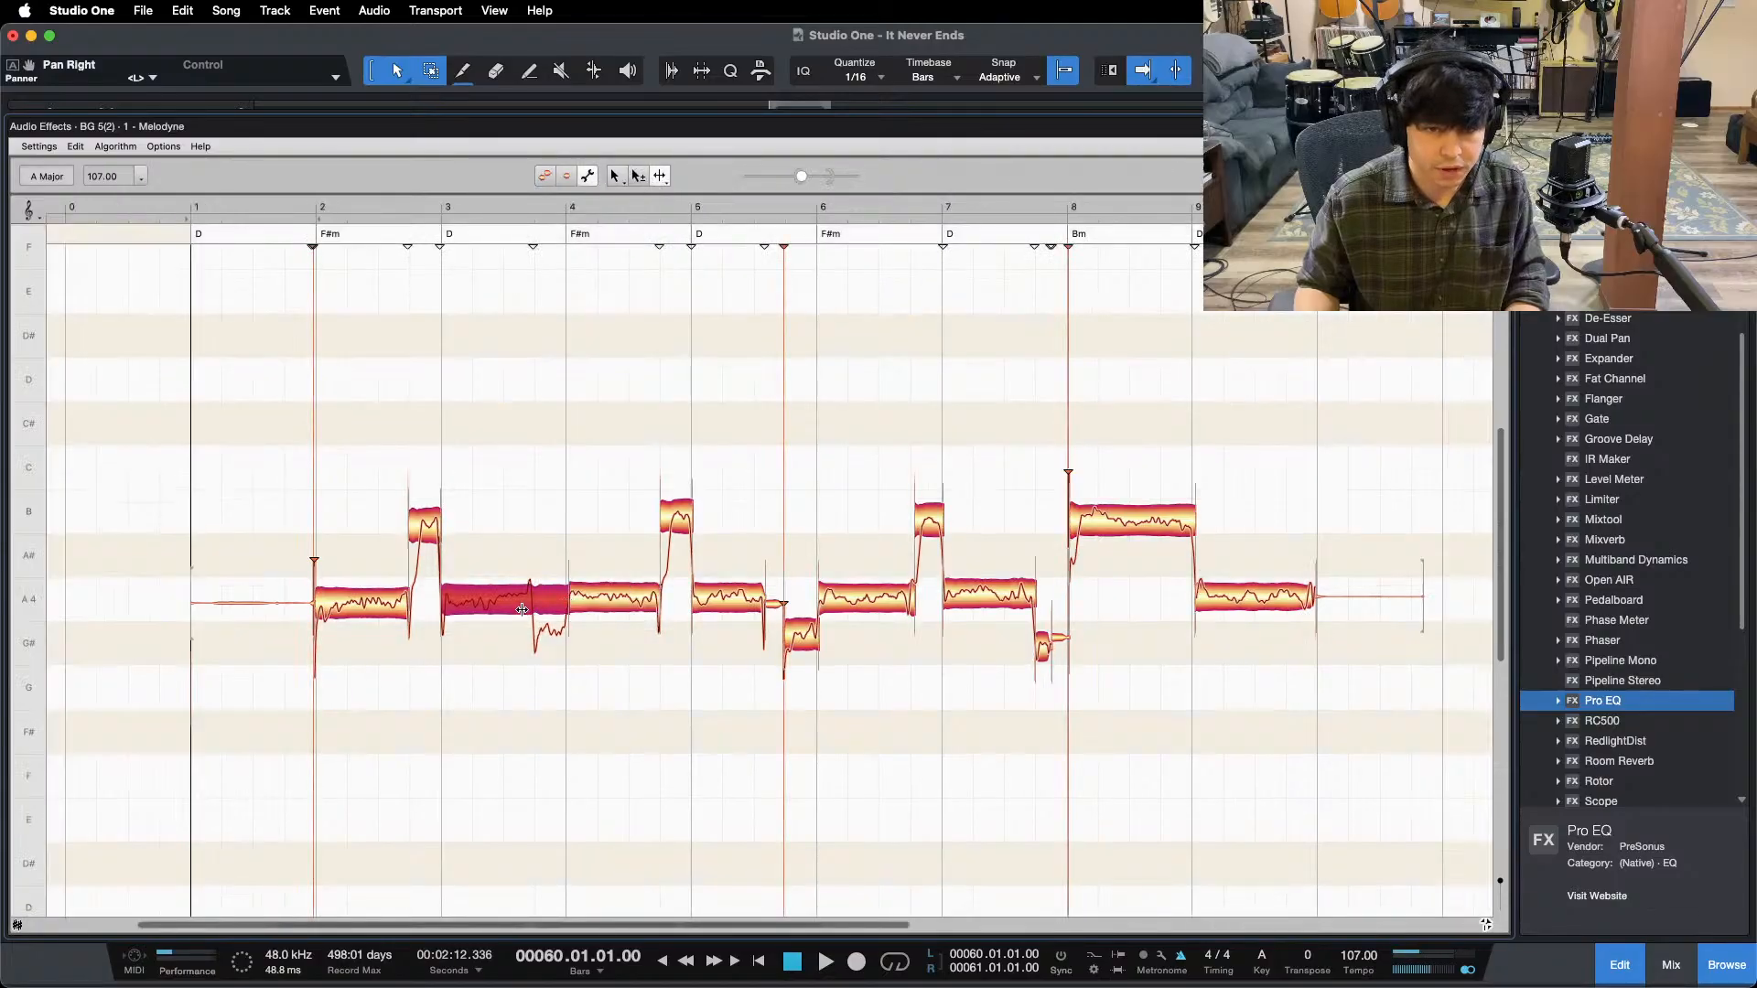
pyautogui.doubleClick(530, 602)
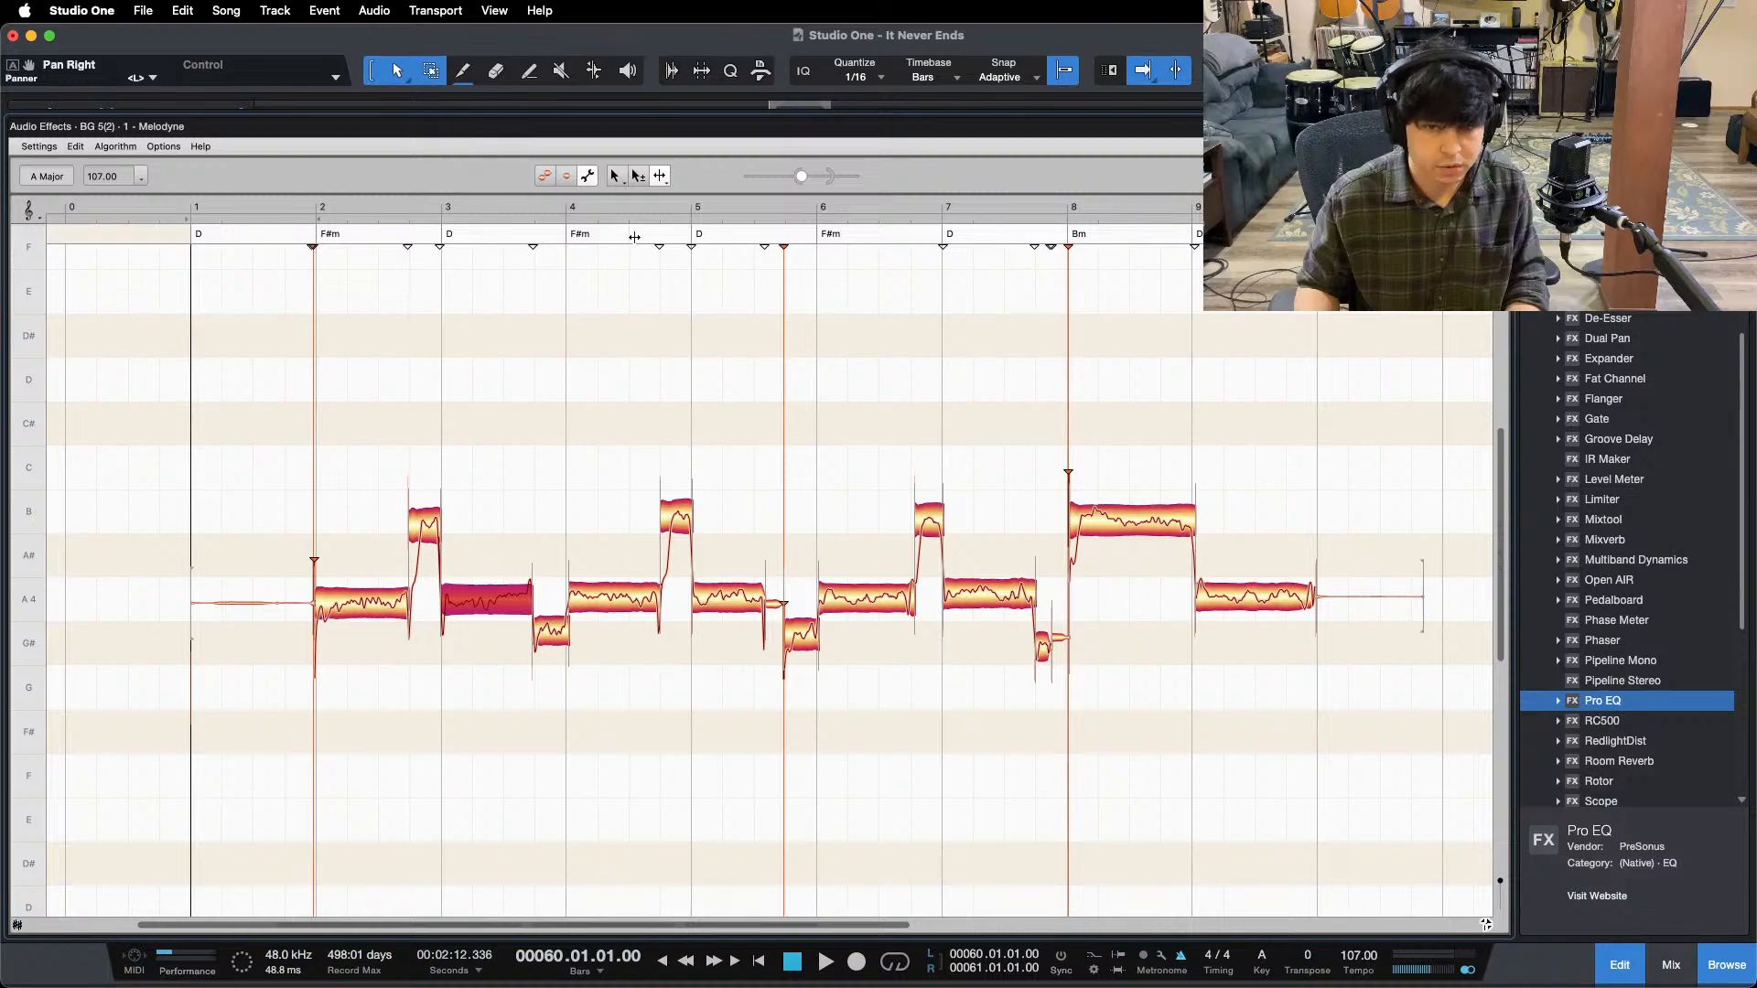
pyautogui.click(544, 177)
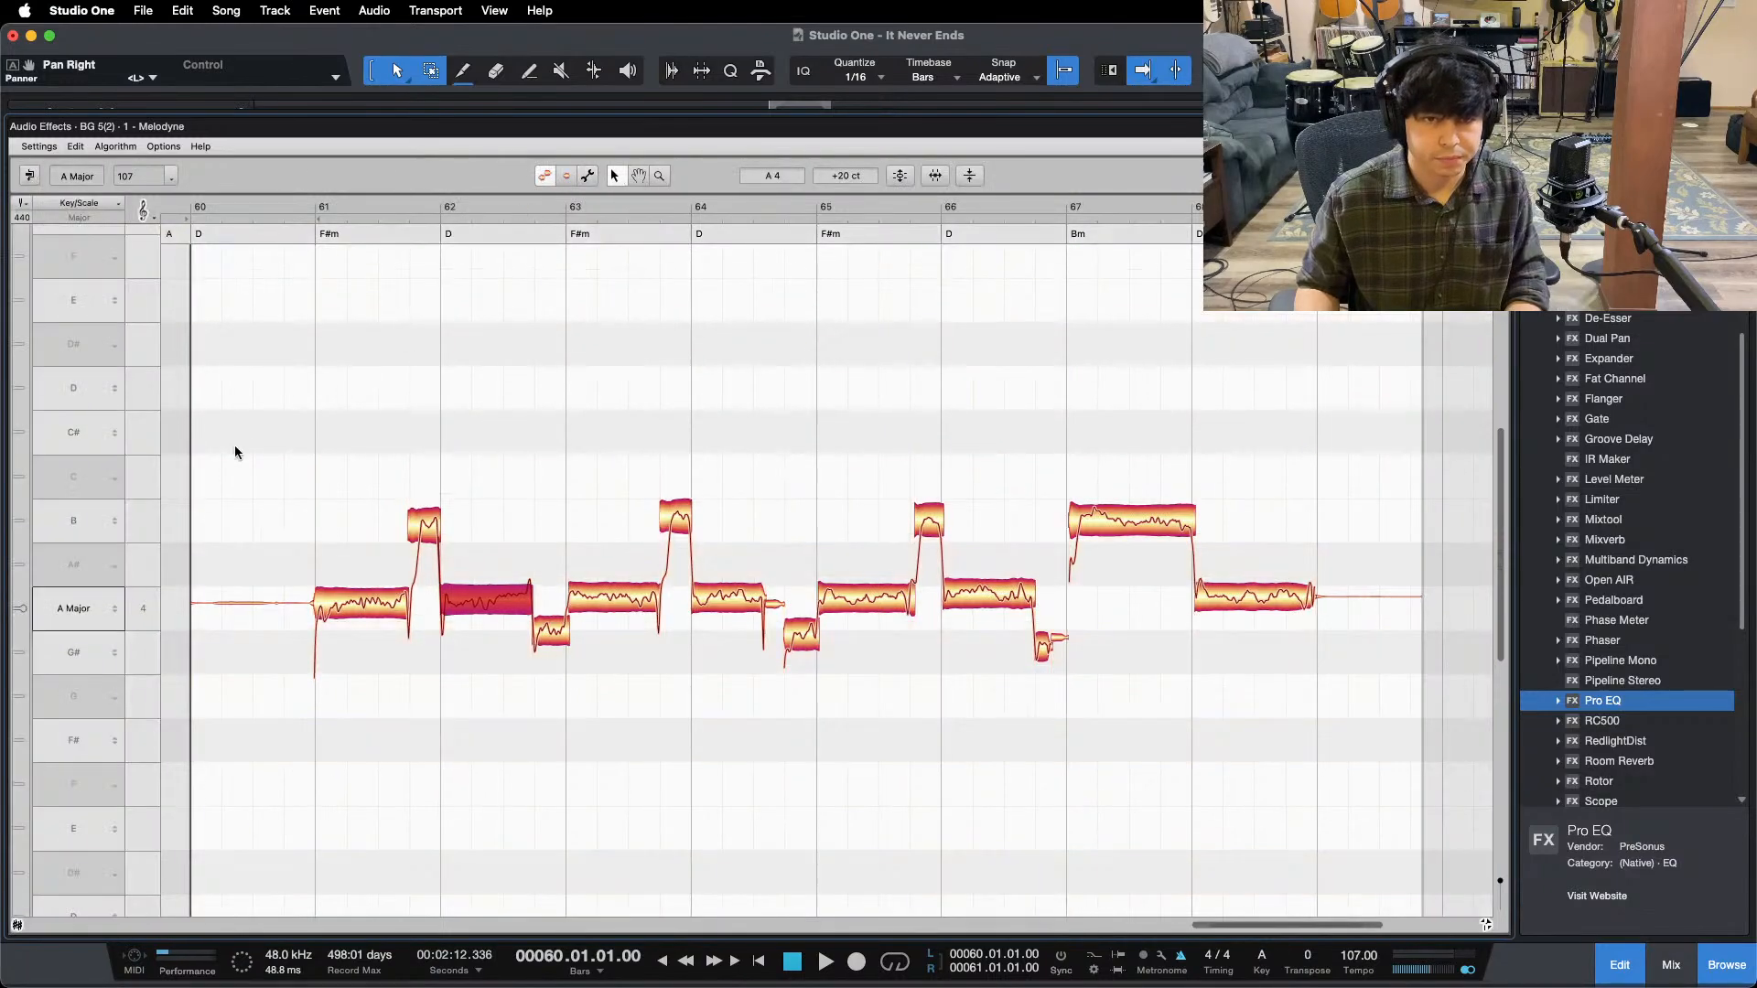
# - Pitch-correct all notes of the BG 5 Bridge take with Pitch Center and Pitch Drift at 100%, and close the editor
pyautogui.moveTo(258, 423); pyautogui.dragTo(1192, 767)
pyautogui.click(889, 181)
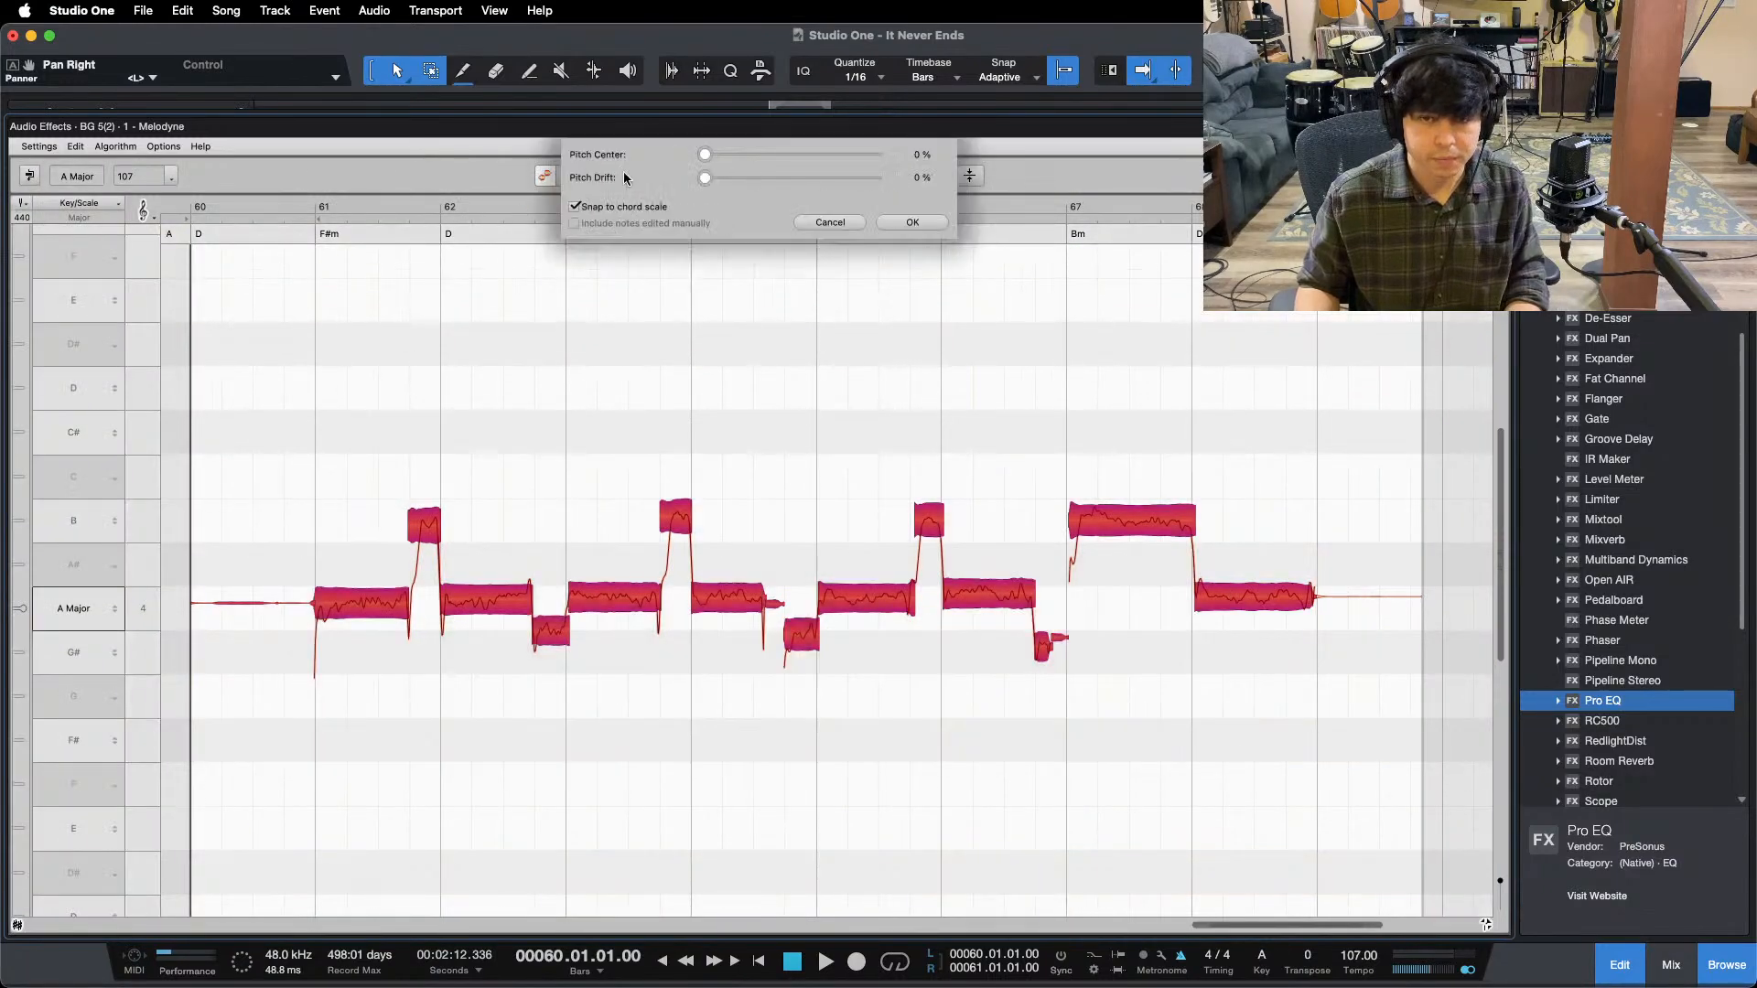
pyautogui.moveTo(704, 156); pyautogui.dragTo(1179, 209)
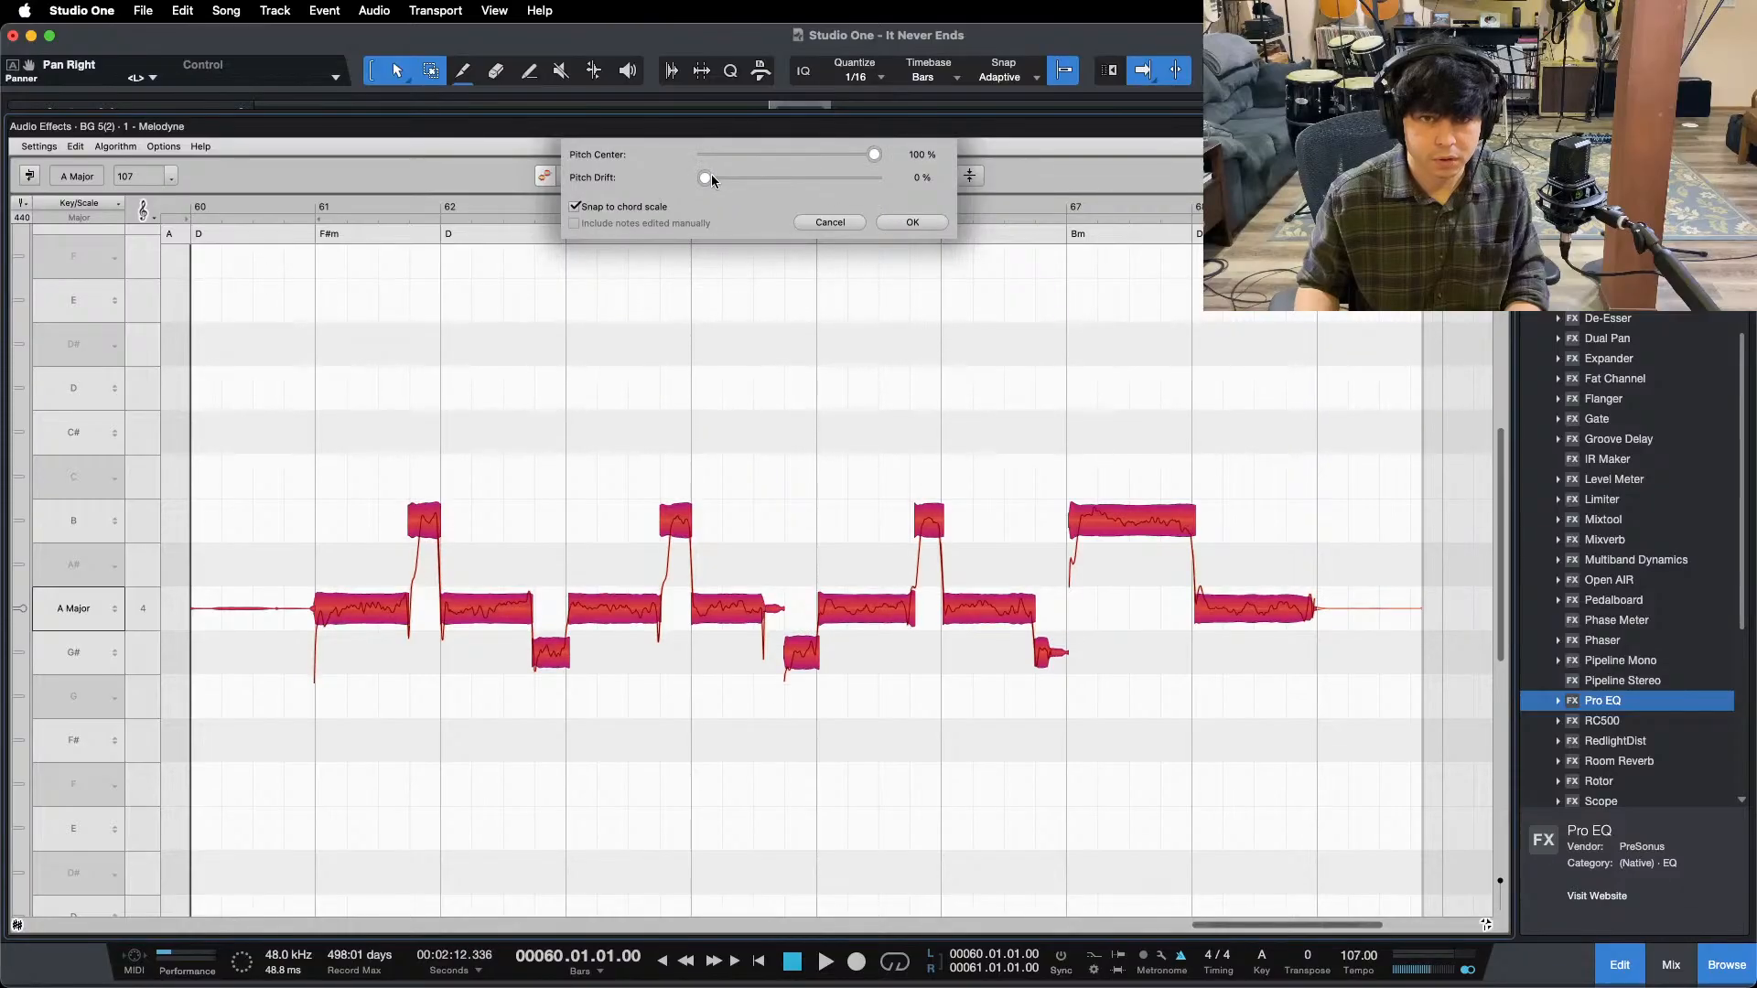
pyautogui.moveTo(711, 179); pyautogui.dragTo(967, 213)
pyautogui.click(910, 222)
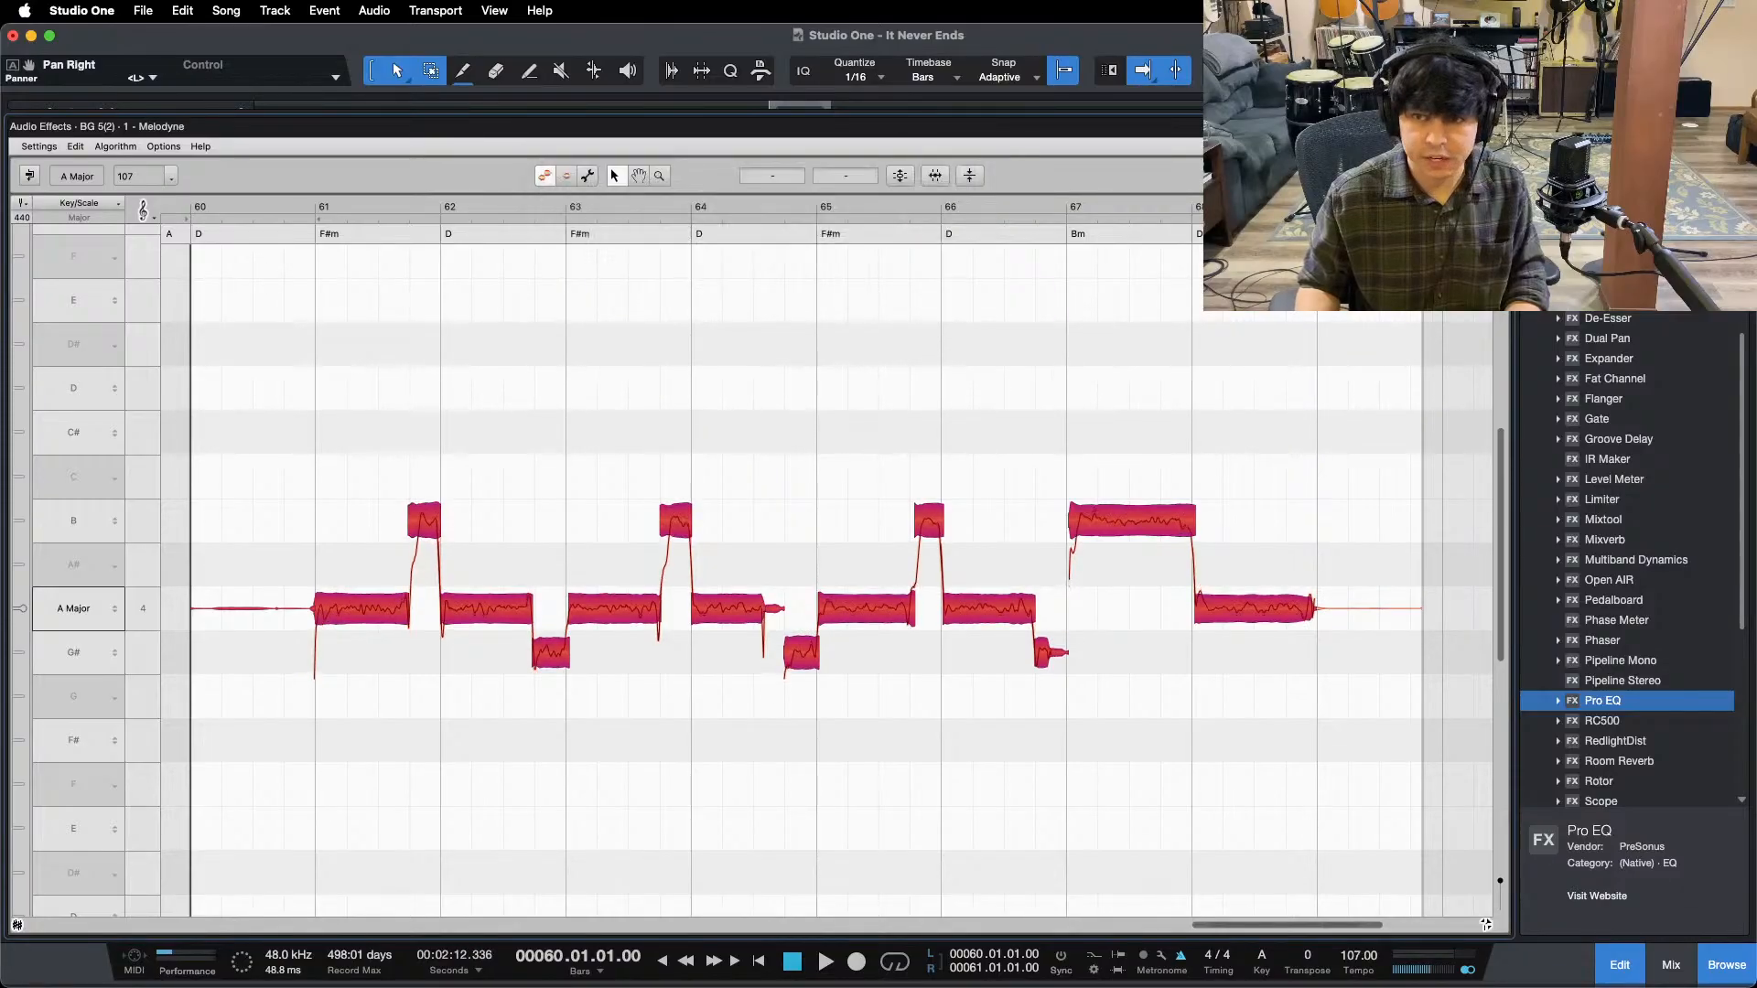
pyautogui.press('F2')
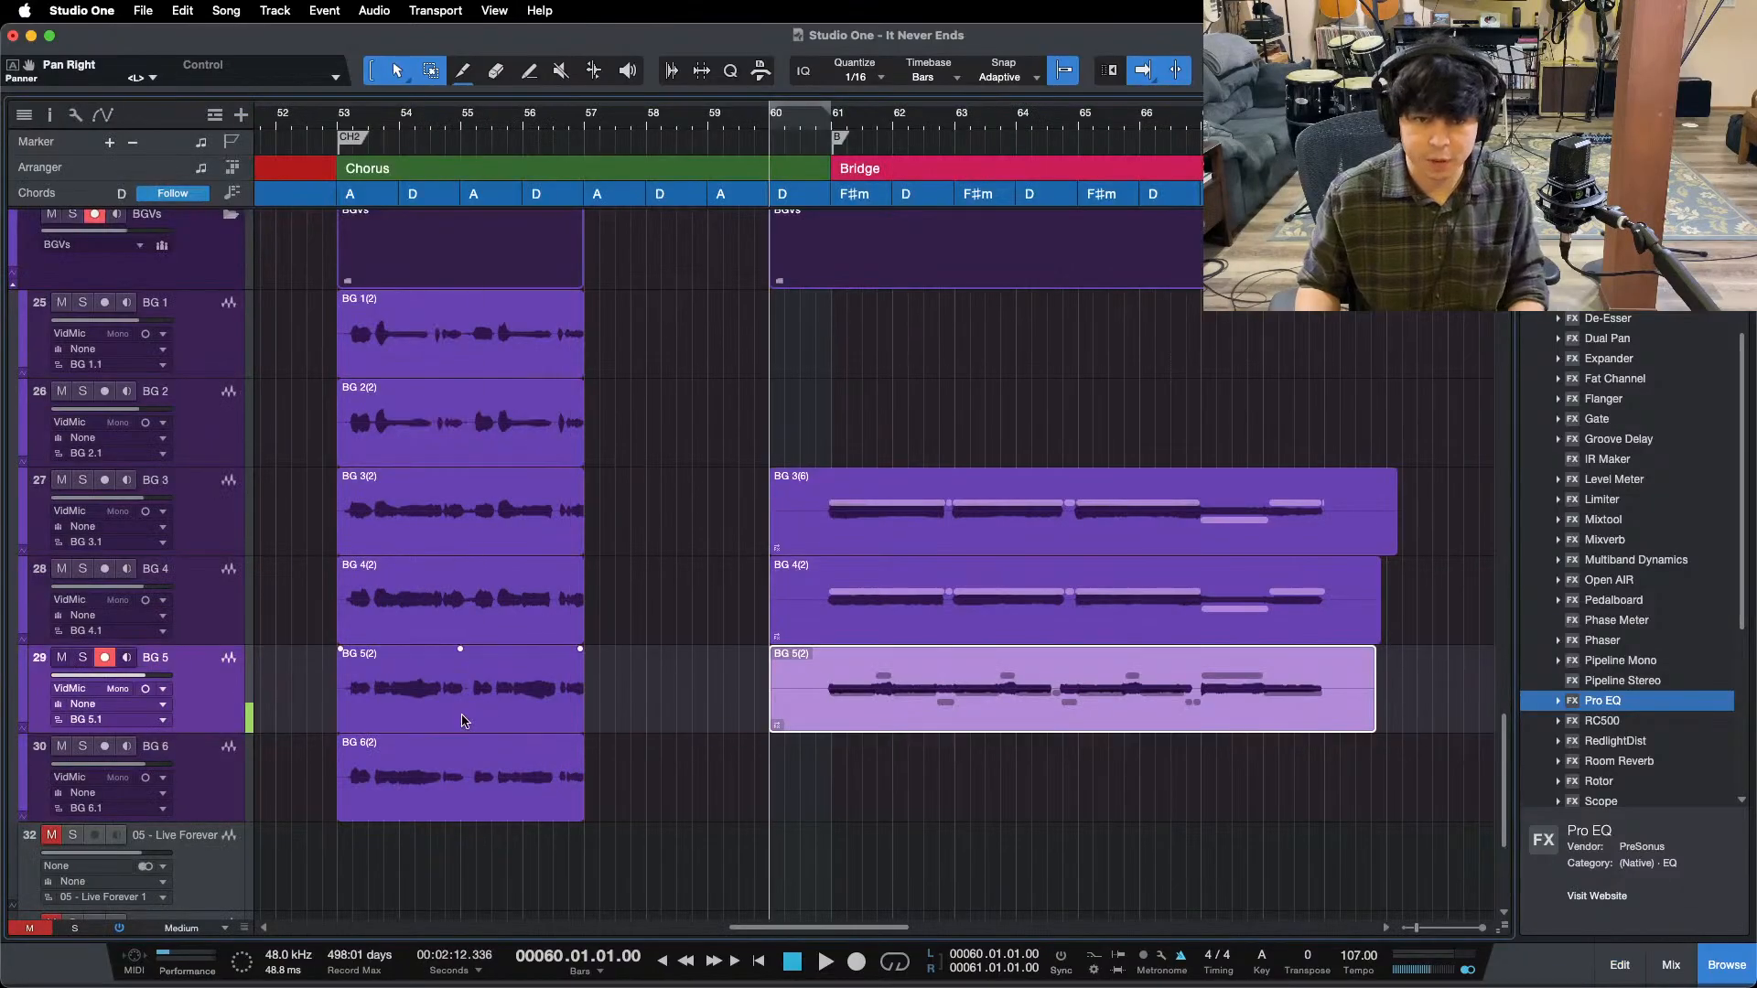
# - Arm the BG 6 track for recording and disarm BG 5
pyautogui.click(125, 749)
pyautogui.click(105, 746)
pyautogui.click(105, 657)
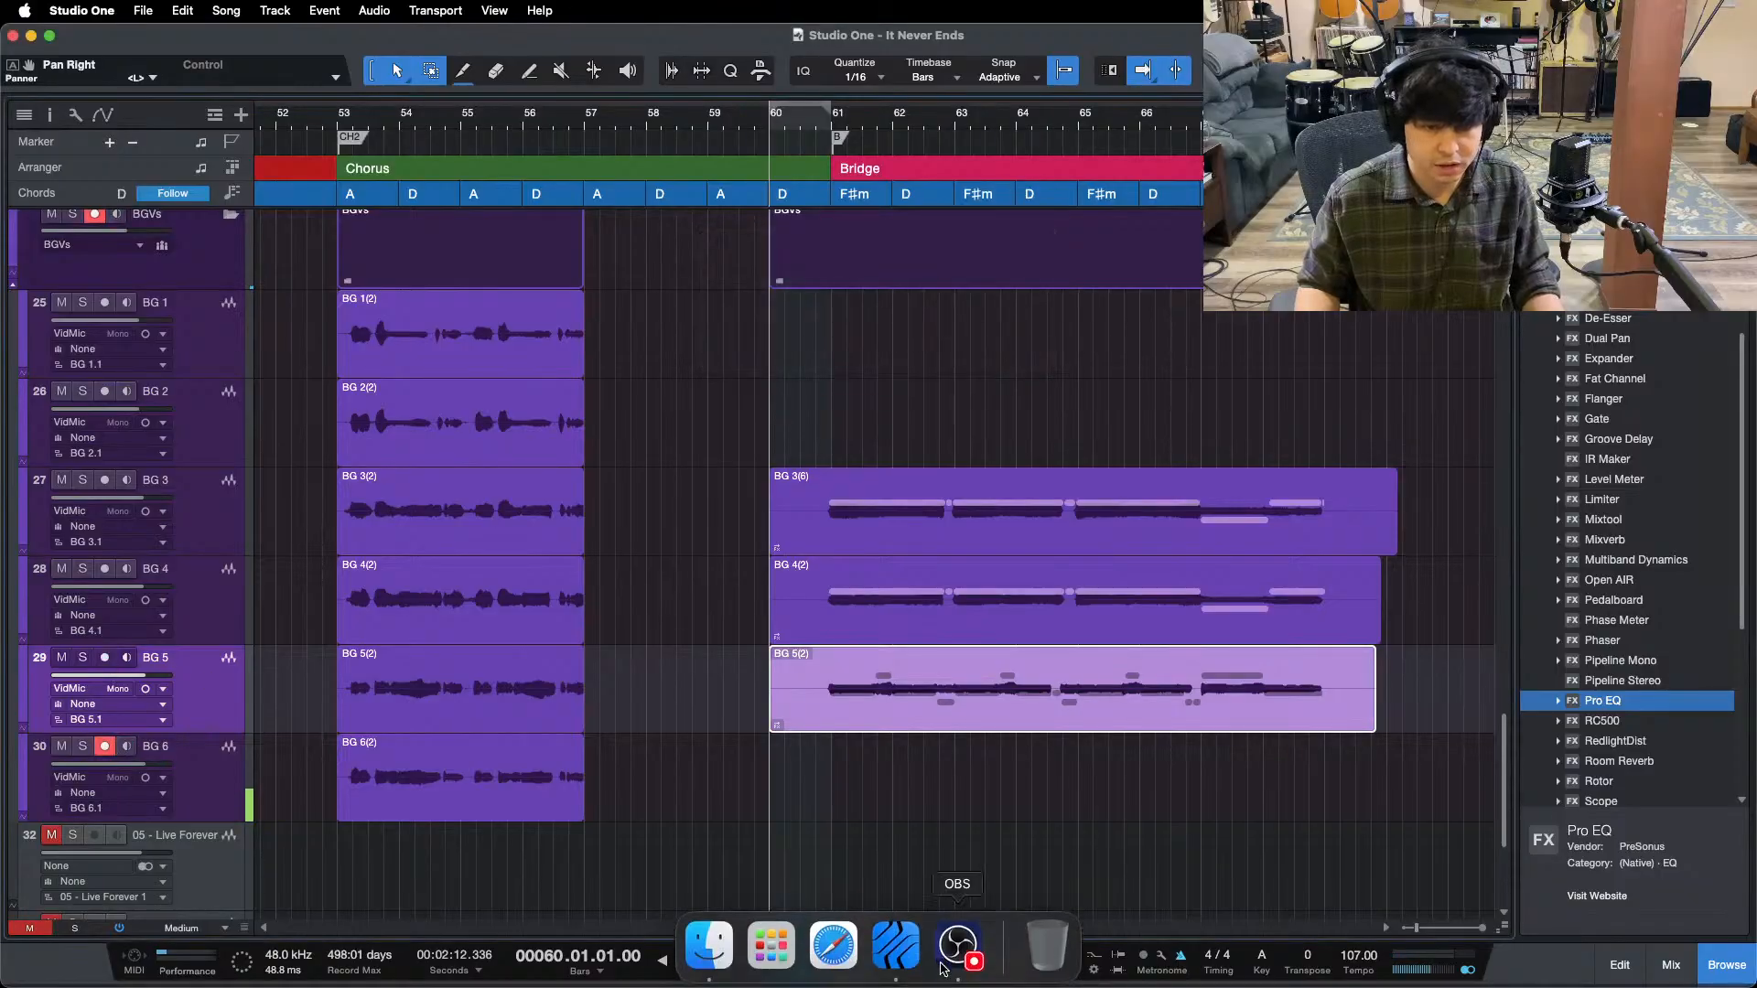
pyautogui.click(943, 968)
pyautogui.click(1713, 918)
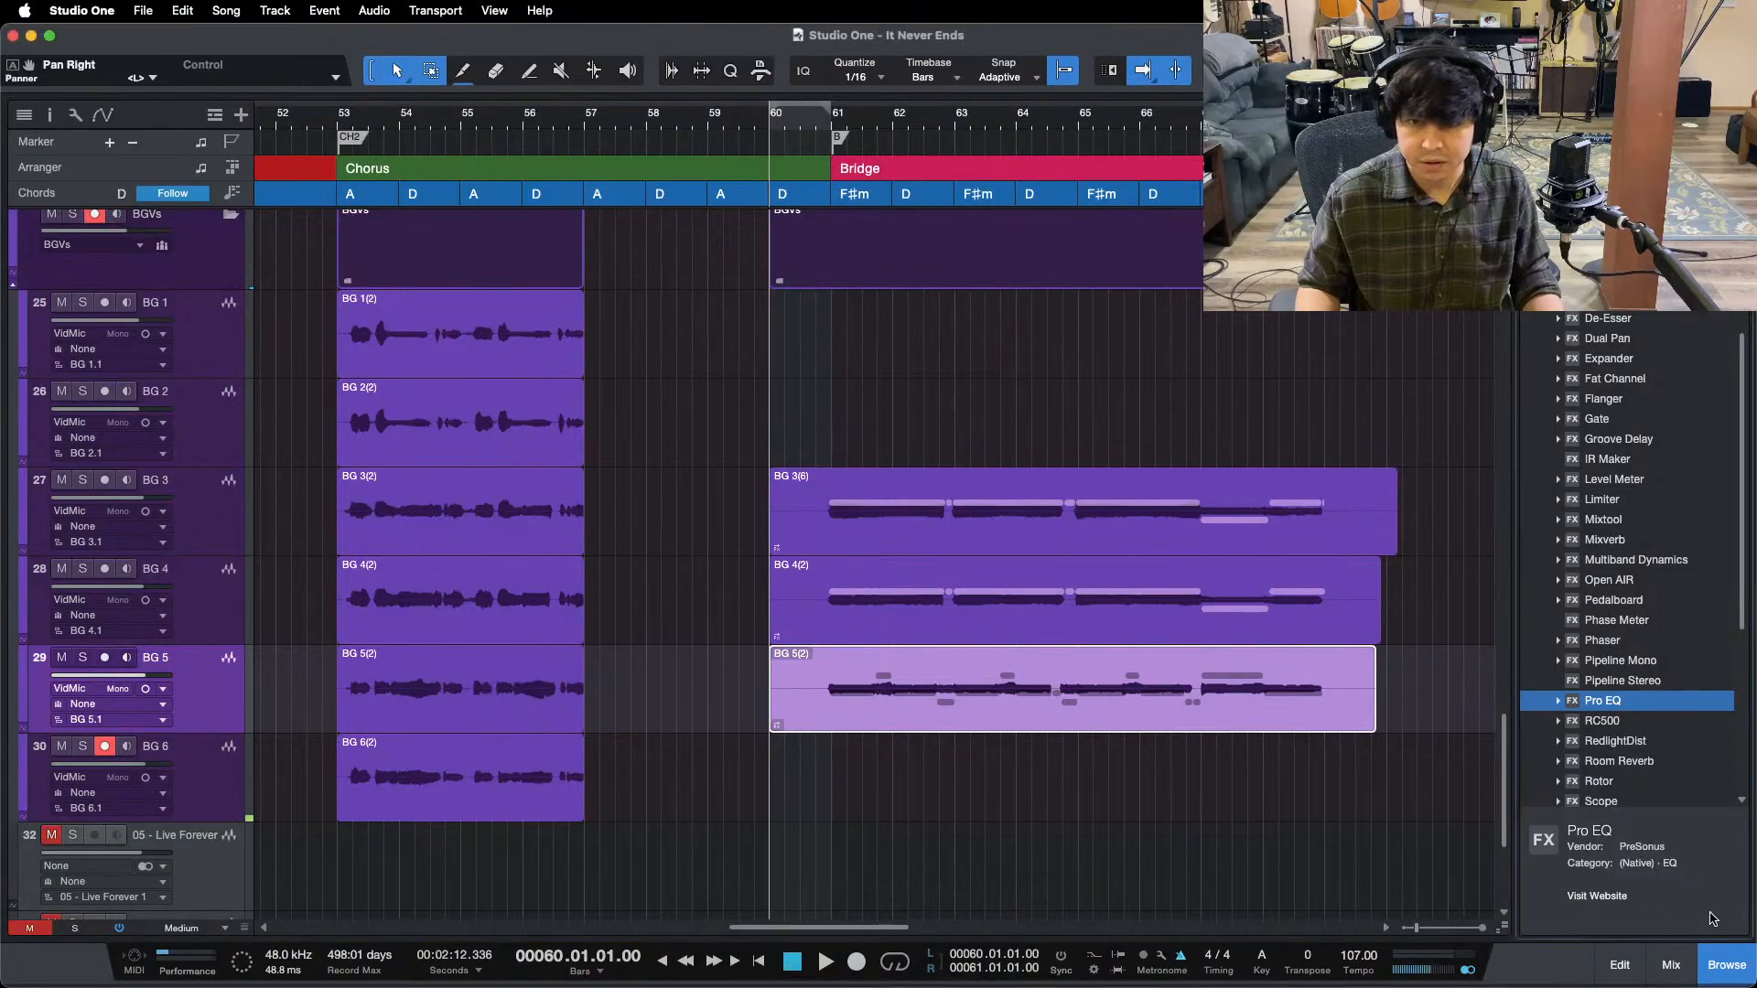
pyautogui.press('KP_Multiply')
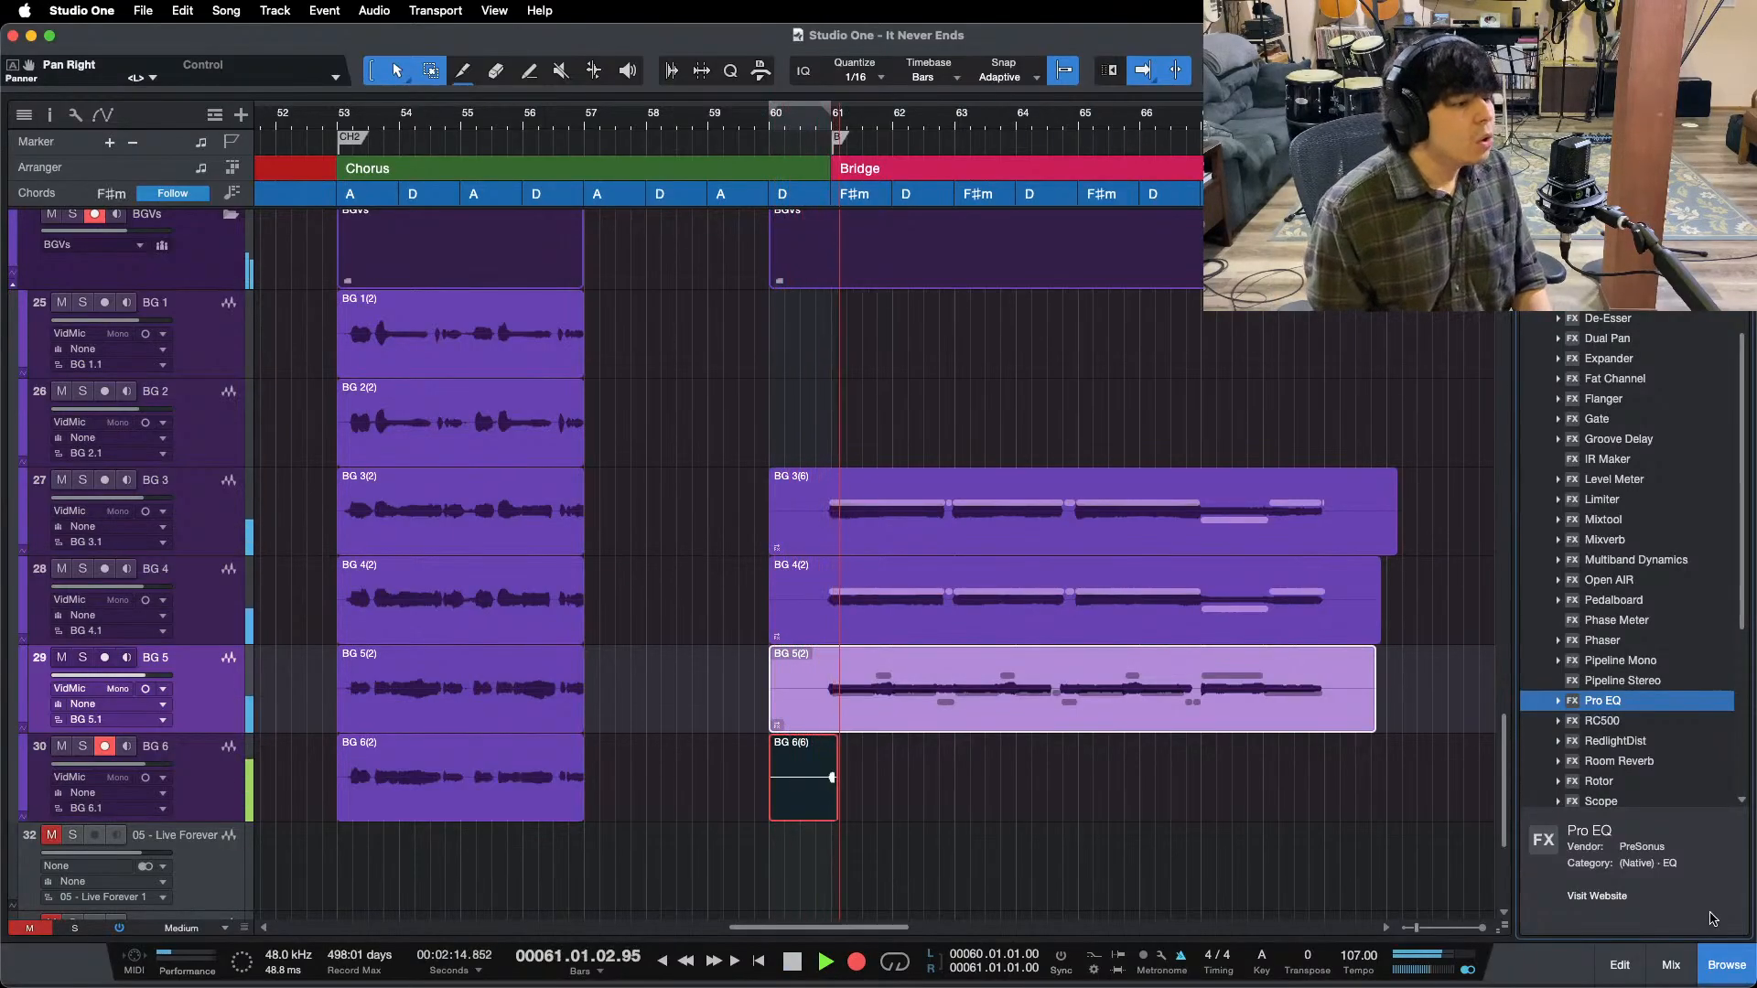
pyautogui.press('space')
pyautogui.hotkey('ctrl', 'z')
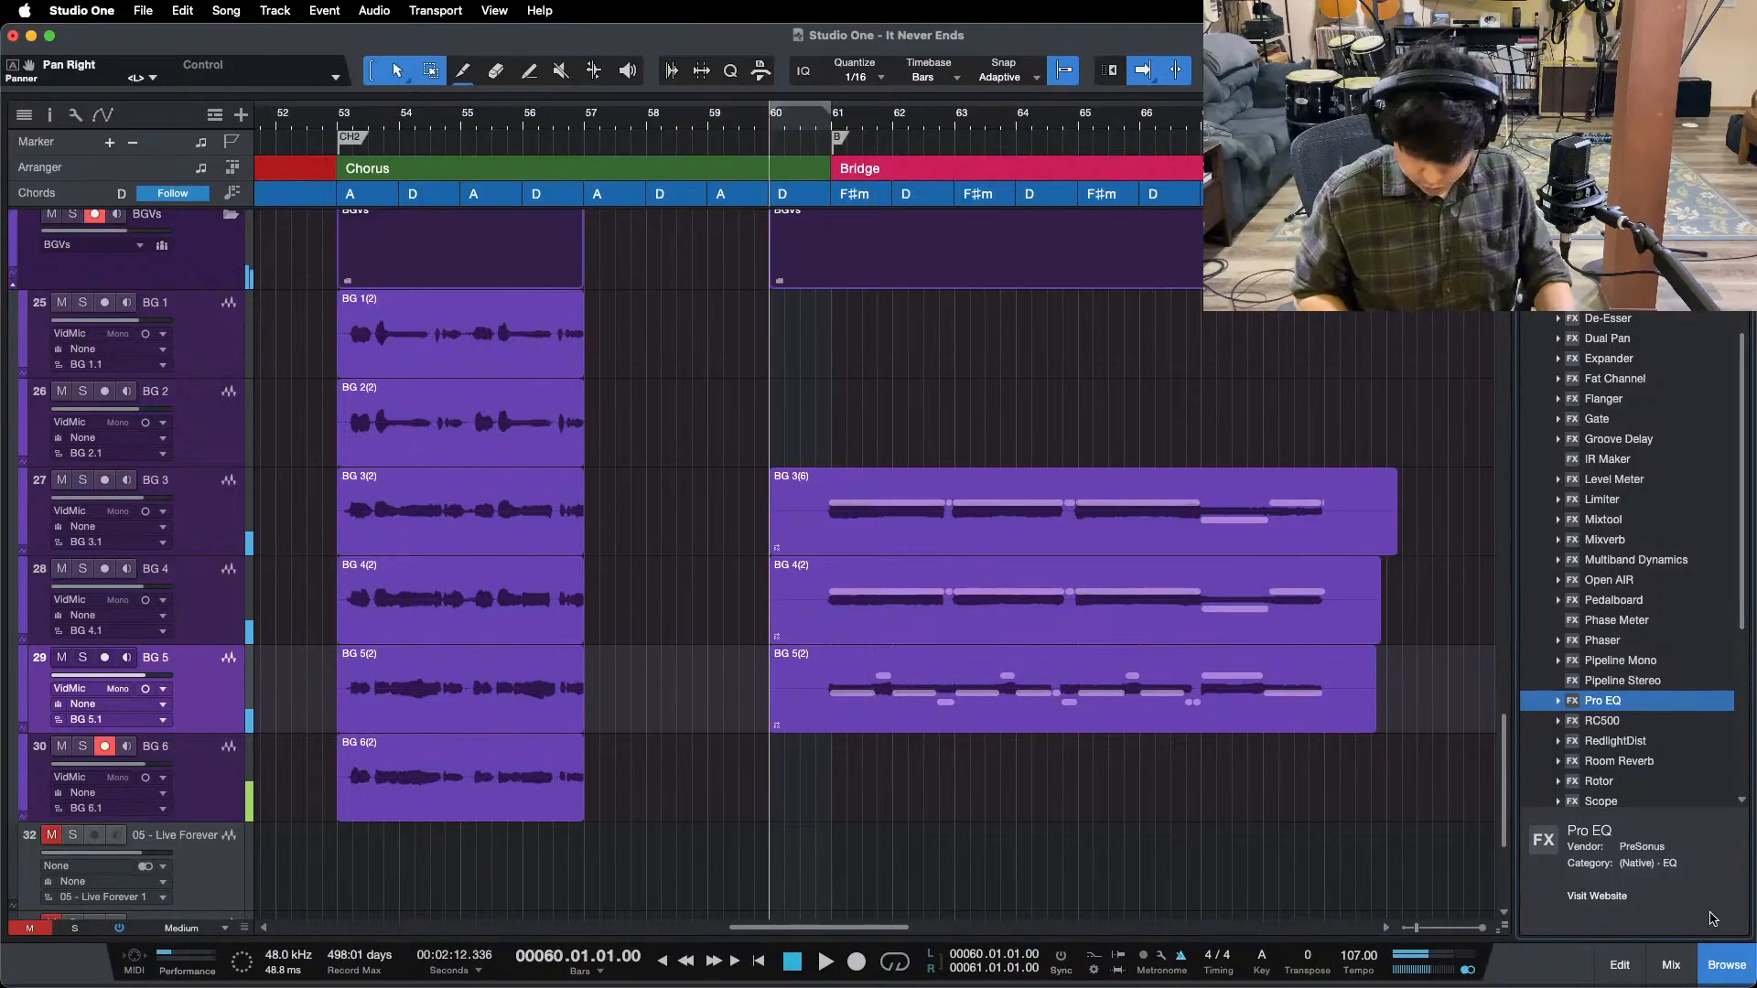
# - Record a BG 6 vocal take from bar 60 through the Bridge to about bar 70 and open it in Melodyne
pyautogui.press('KP_Multiply')
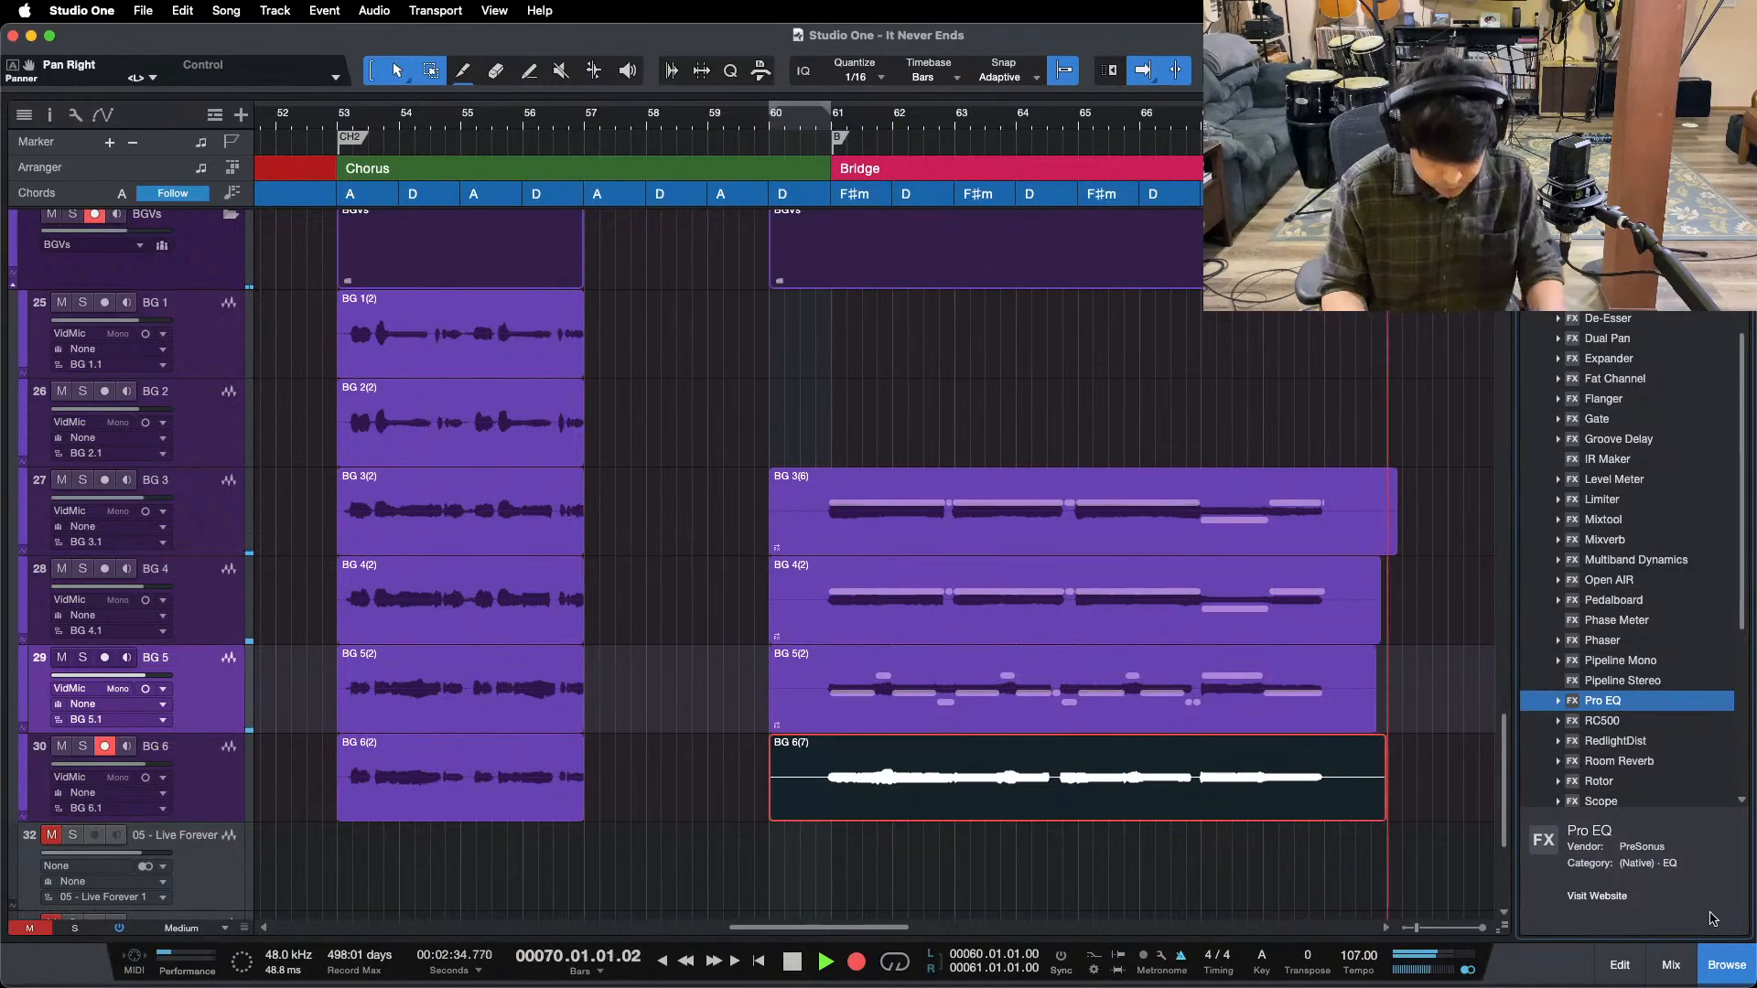
pyautogui.press('space')
pyautogui.rightClick(1059, 809)
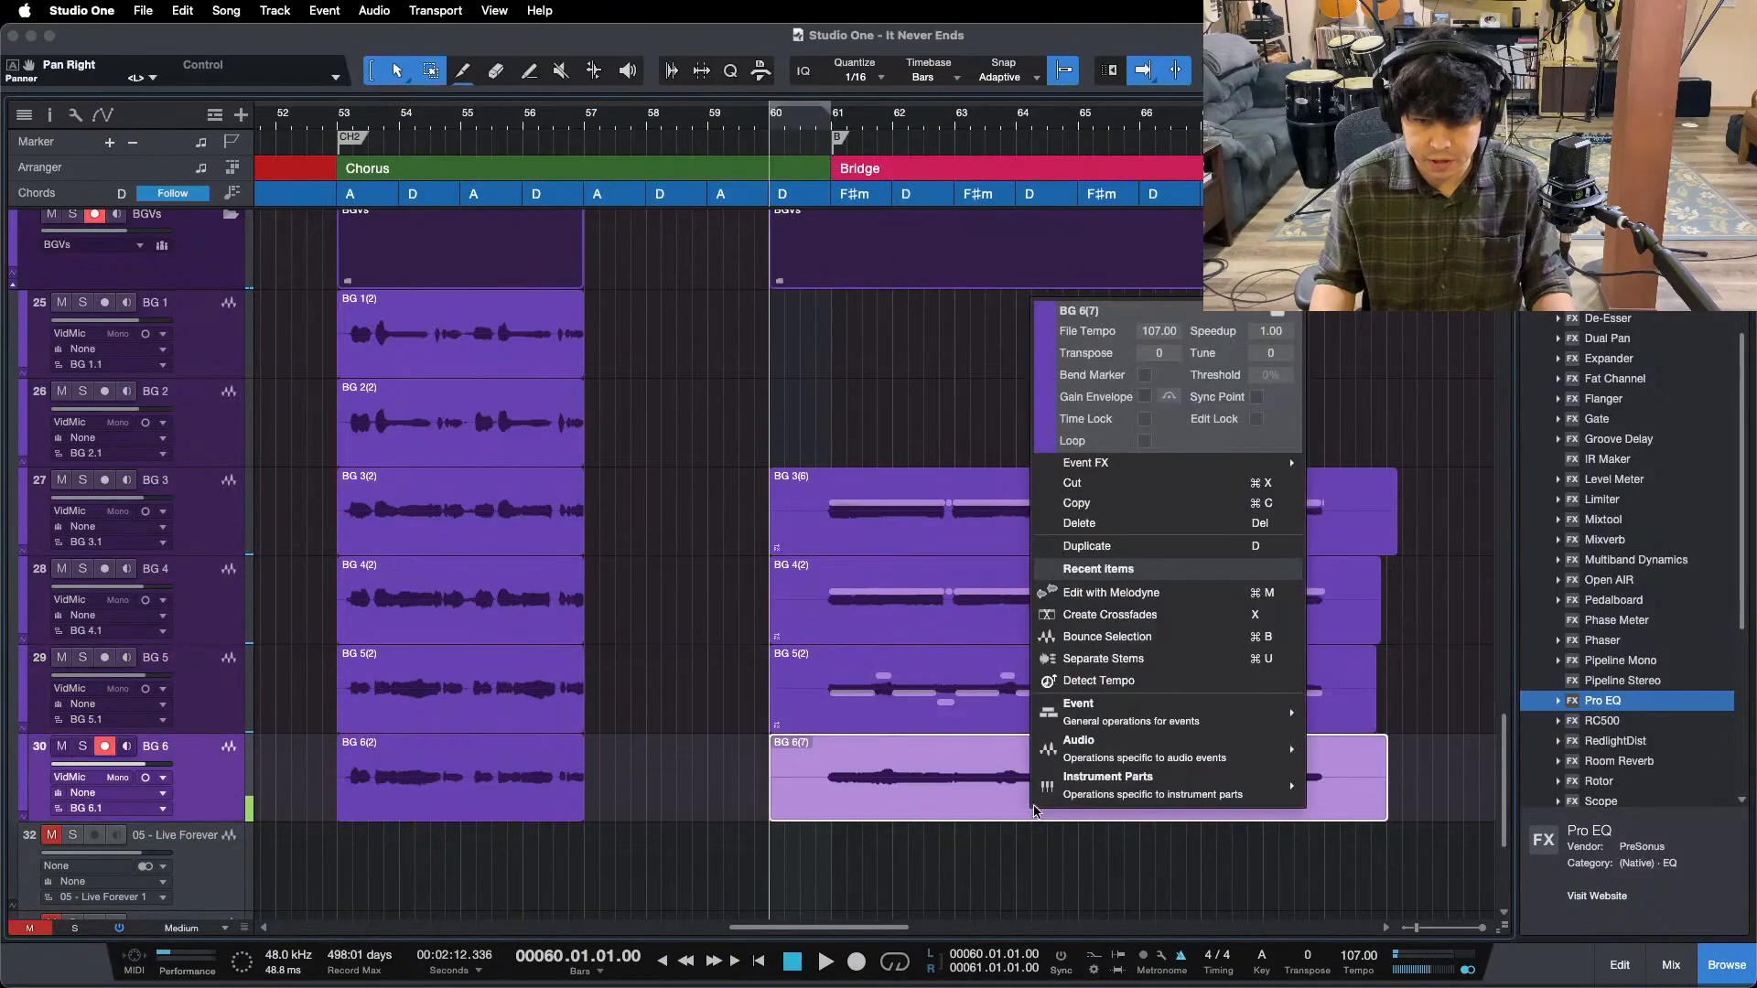
pyautogui.click(1098, 595)
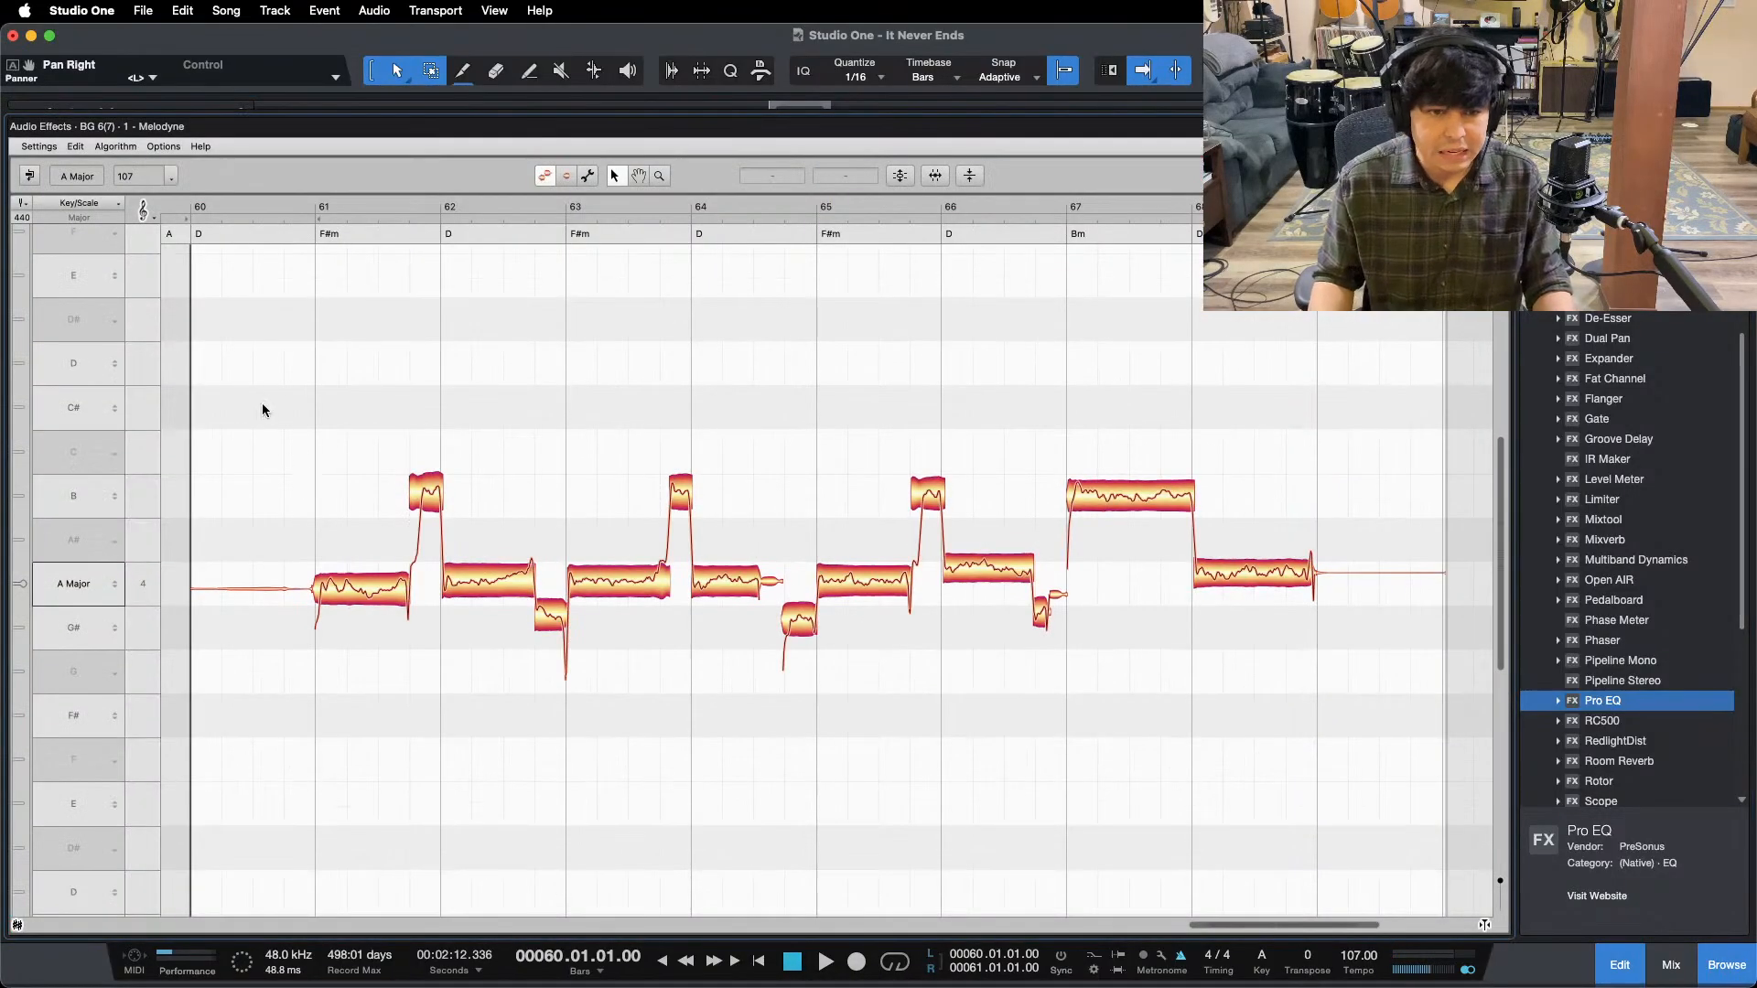
# - Pitch-correct all notes of the BG 6 Bridge take with Pitch Center at 100% and added Pitch Drift correction, and close the editor
pyautogui.moveTo(262, 393); pyautogui.dragTo(1405, 805)
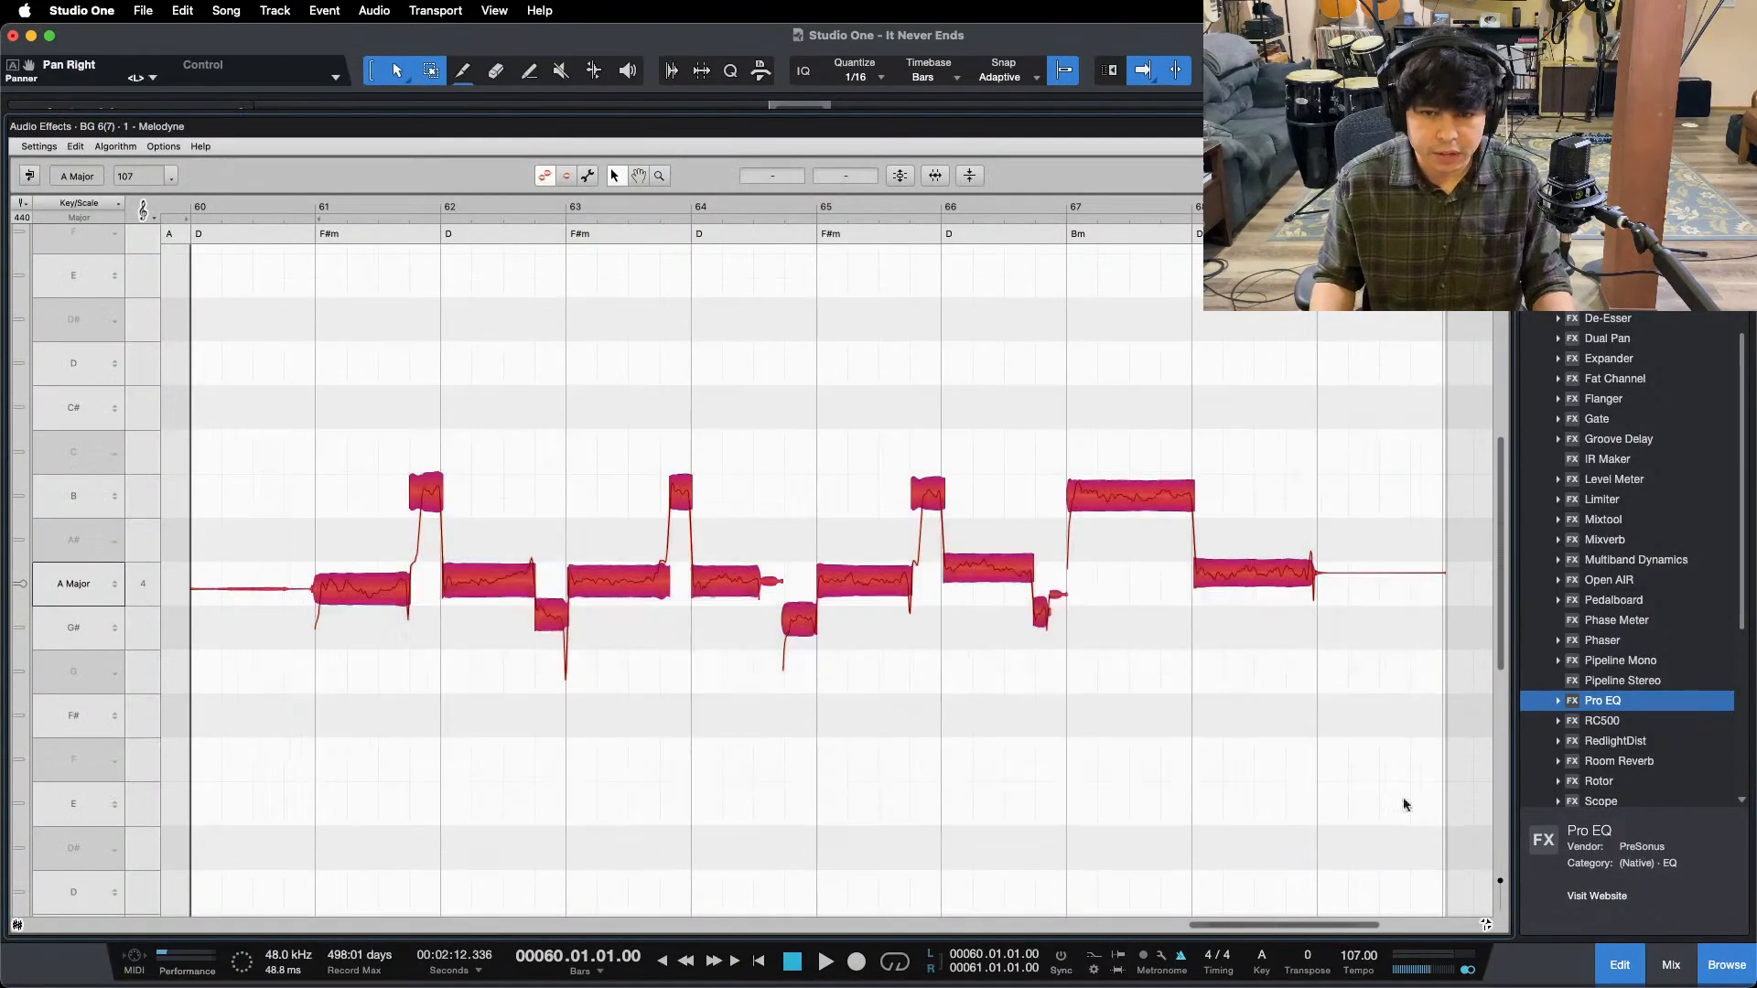
pyautogui.click(899, 176)
pyautogui.moveTo(742, 162); pyautogui.dragTo(886, 197)
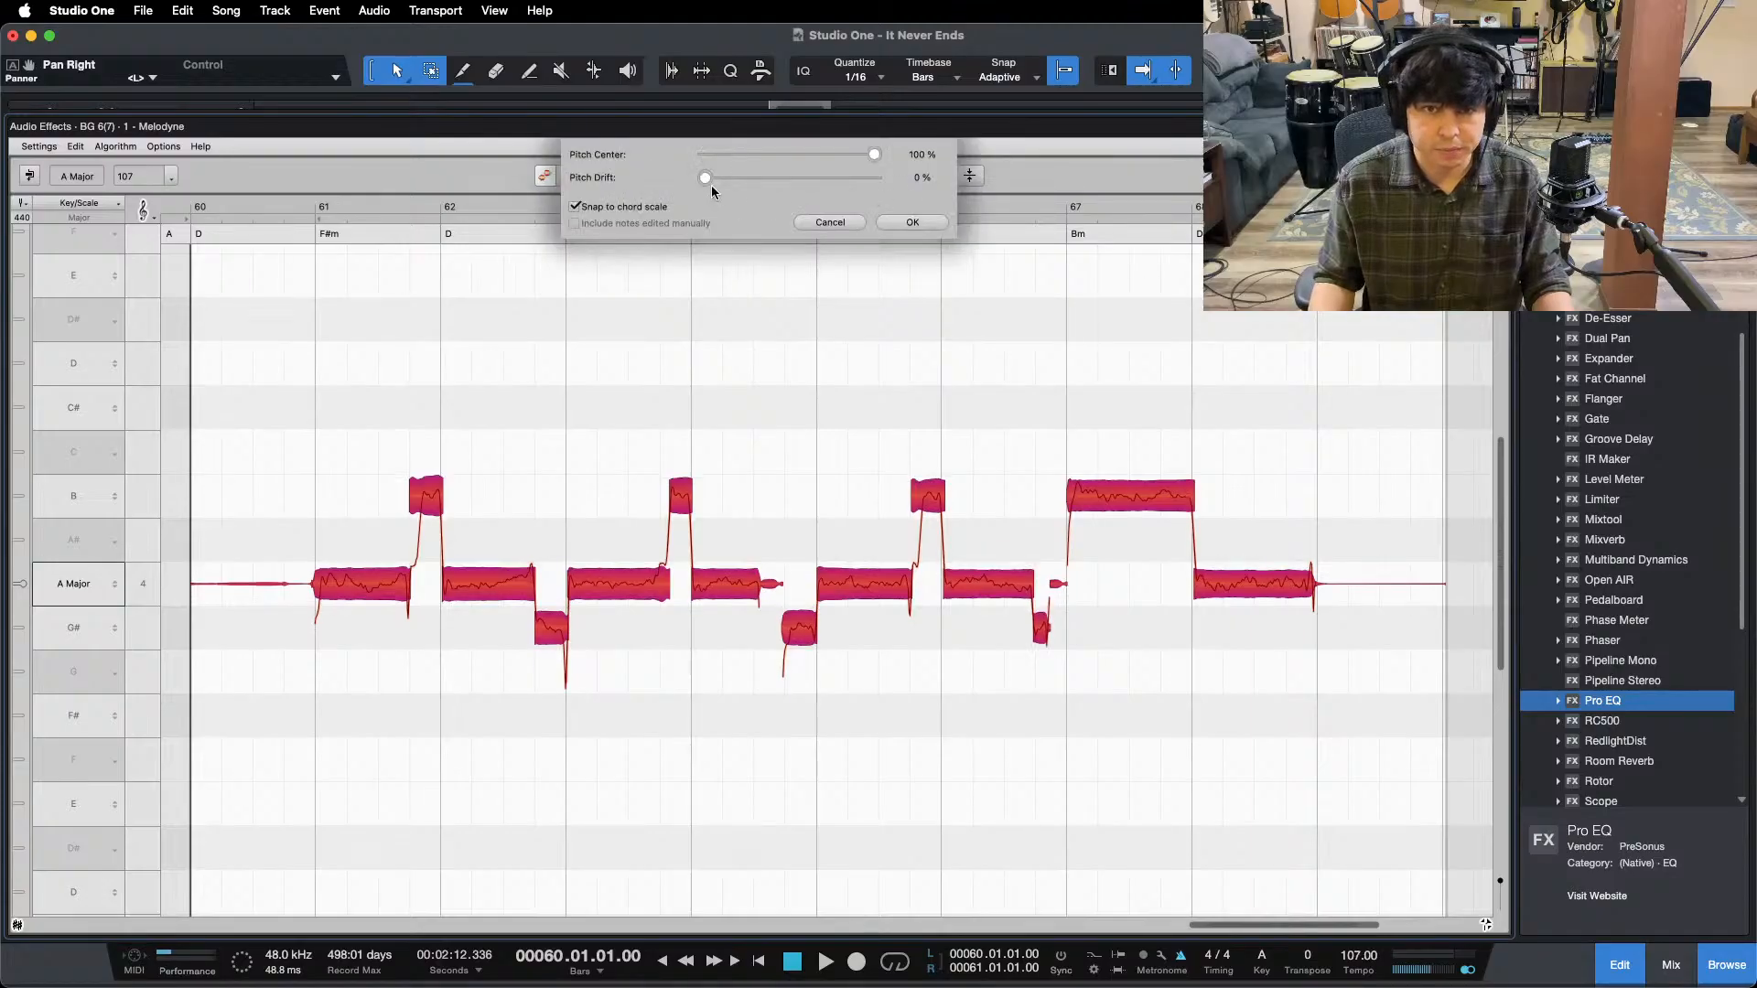
pyautogui.click(911, 226)
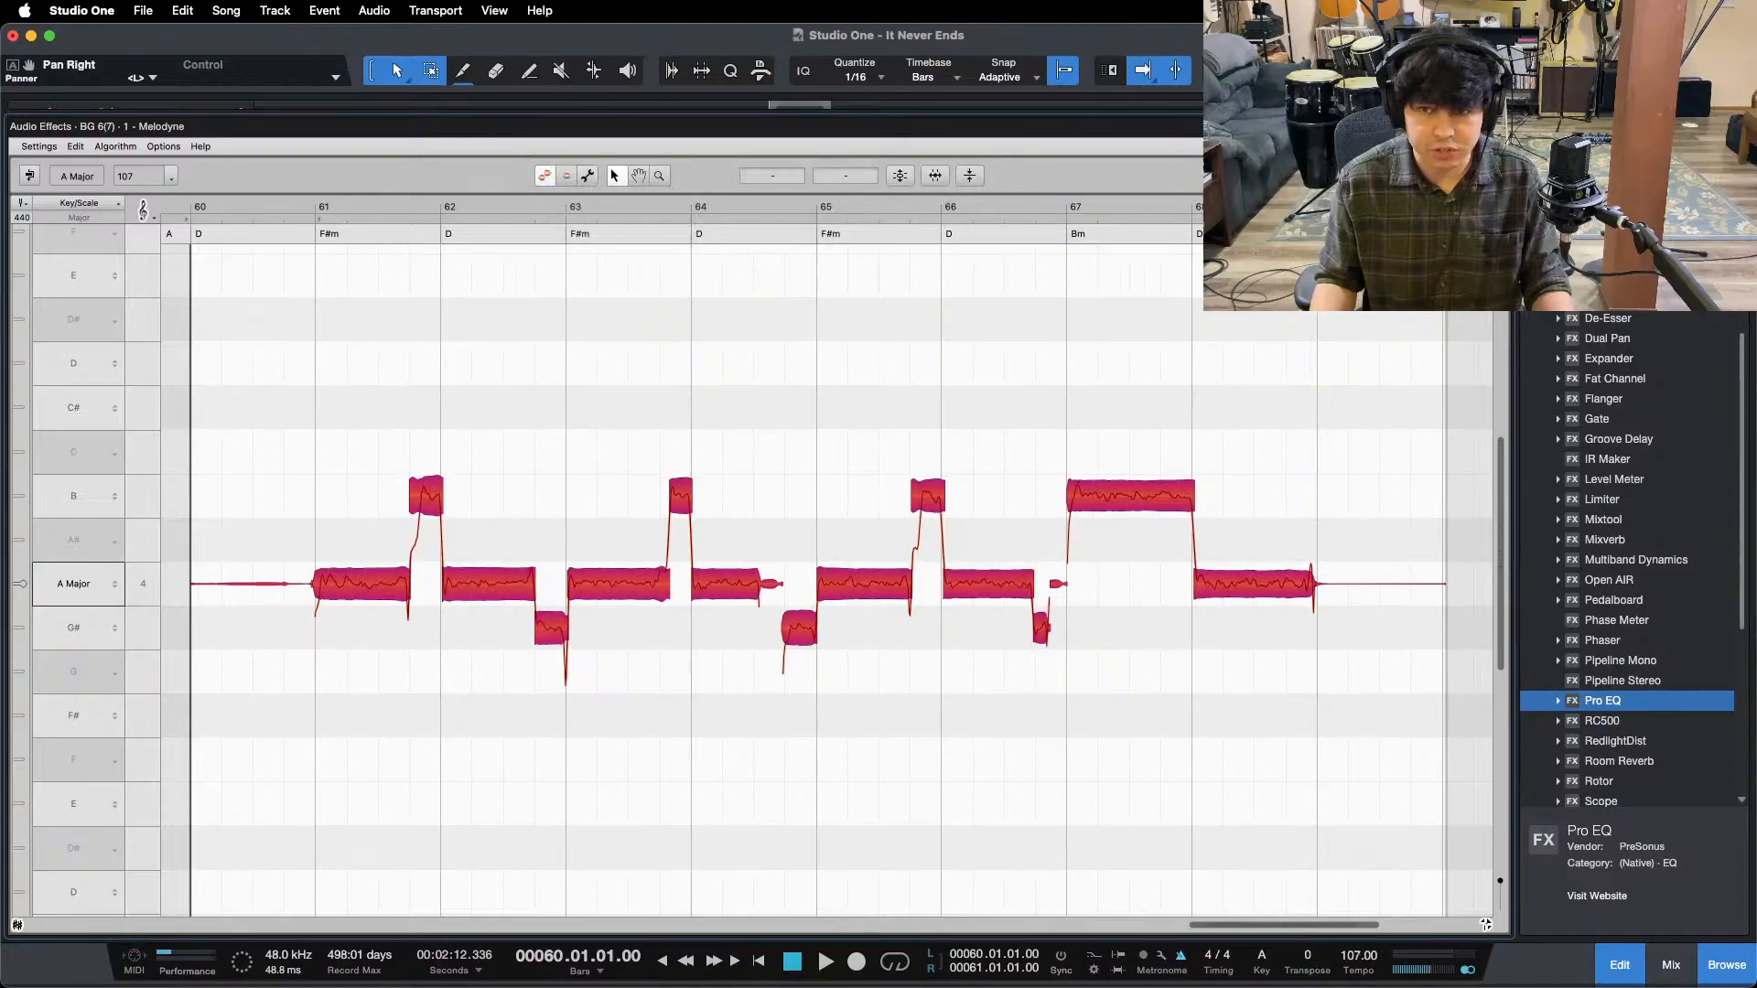
pyautogui.press('F2')
# - Play the Bridge repeatedly from bar 60 to check the new background vocals against the mix
pyautogui.press('space')
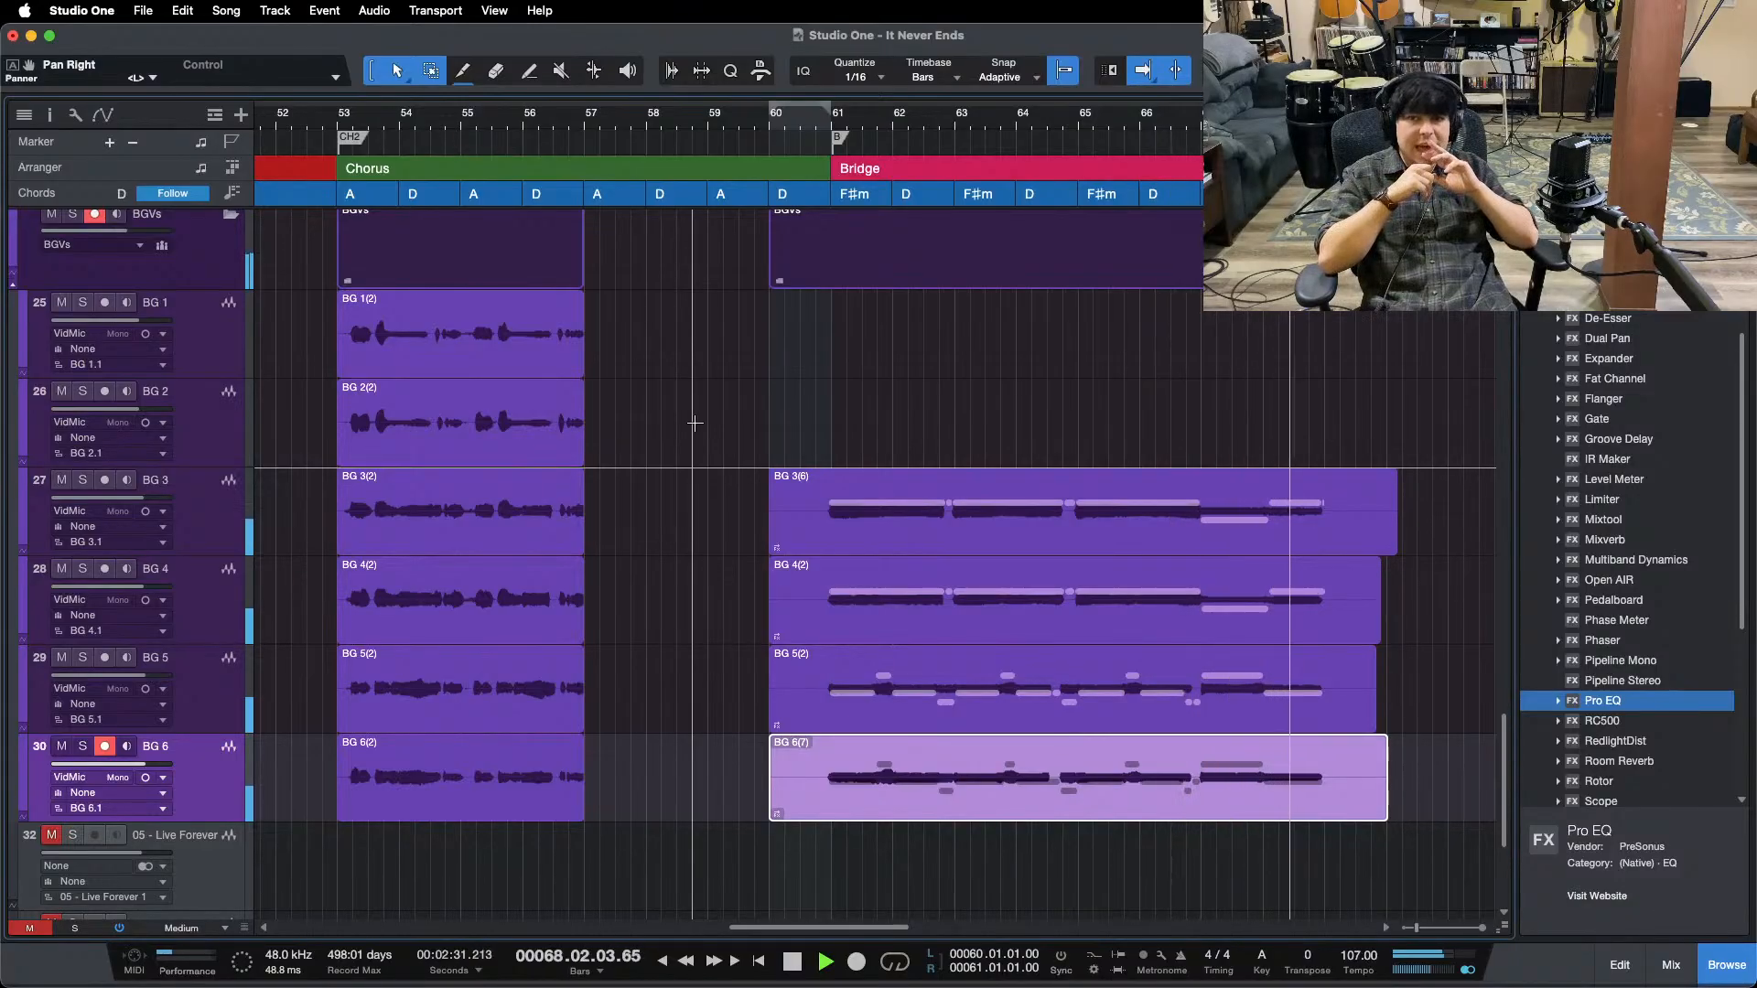
pyautogui.press('space')
pyautogui.press('space')
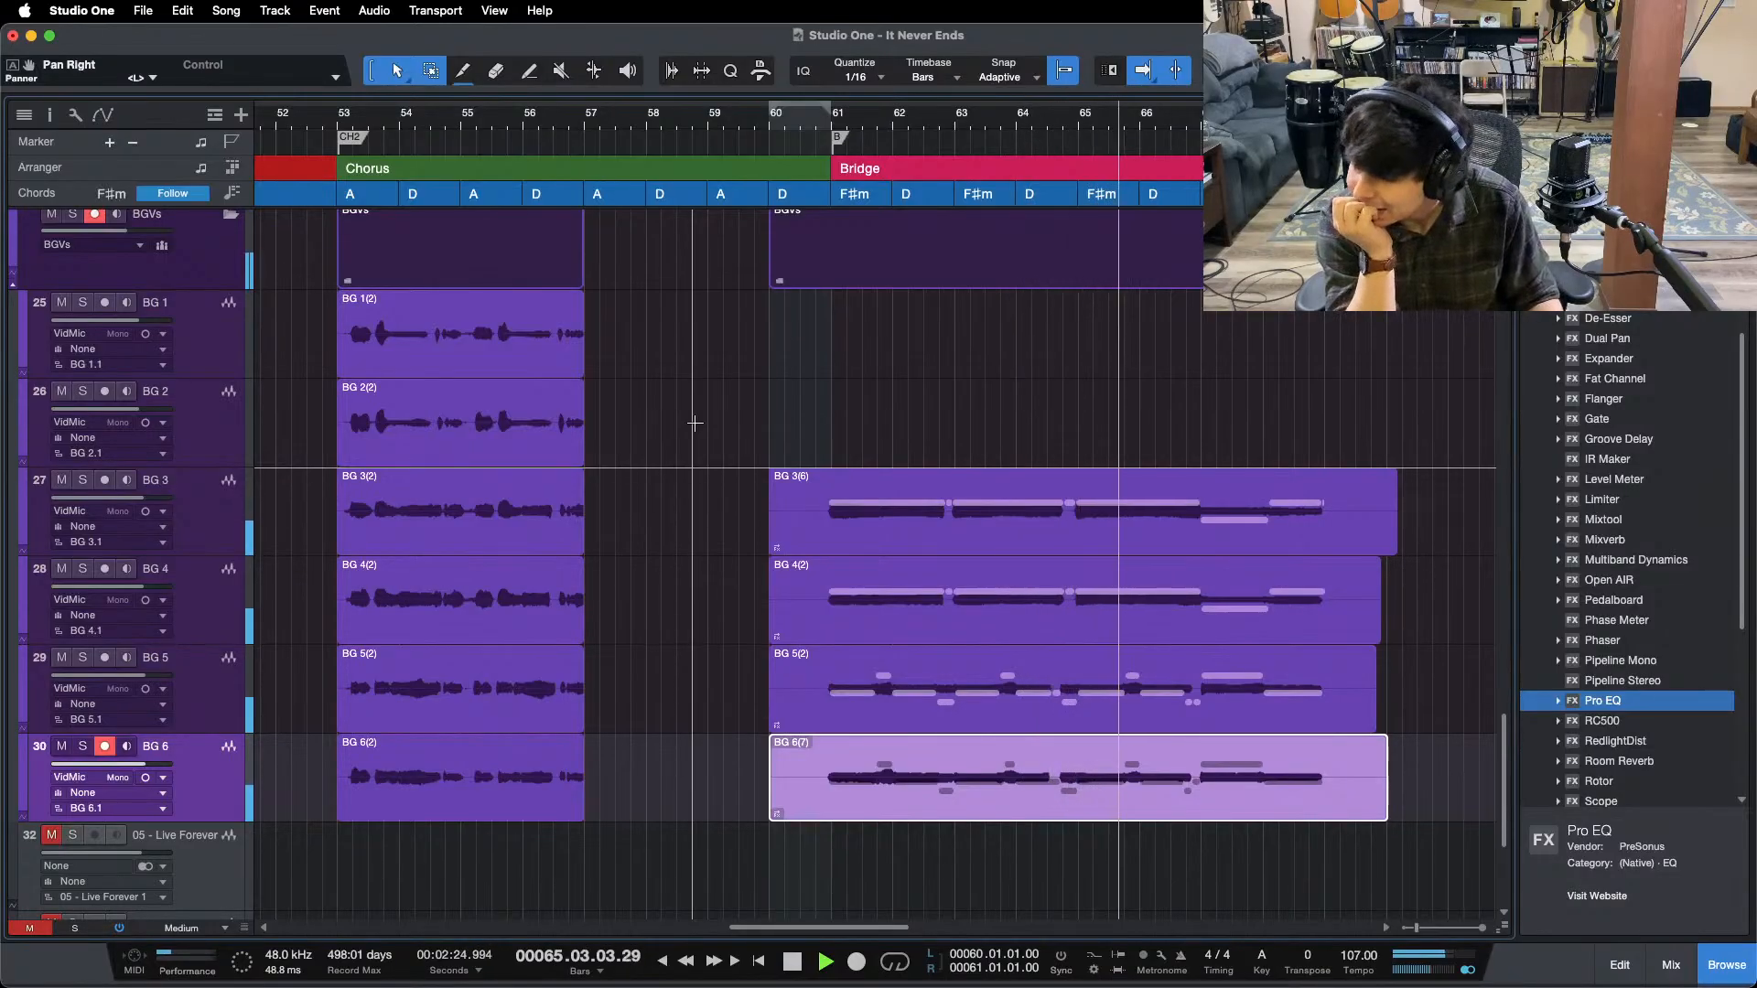
pyautogui.hotkey('shift', 'b')
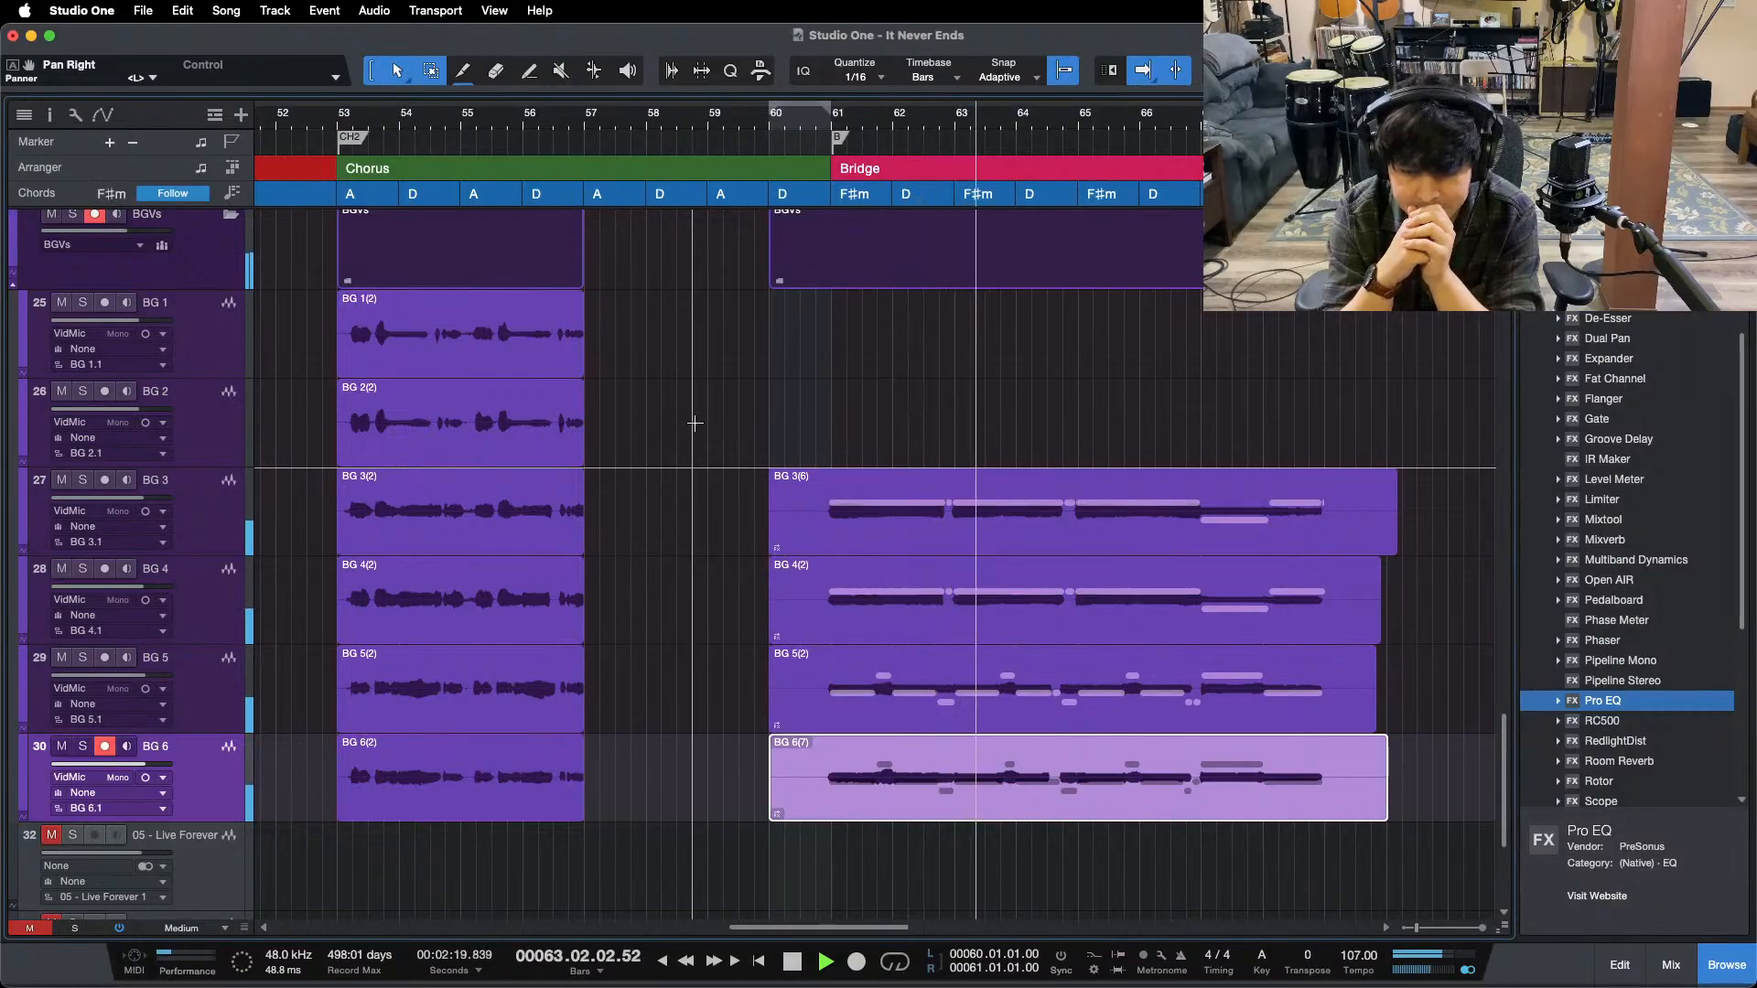
pyautogui.press('space')
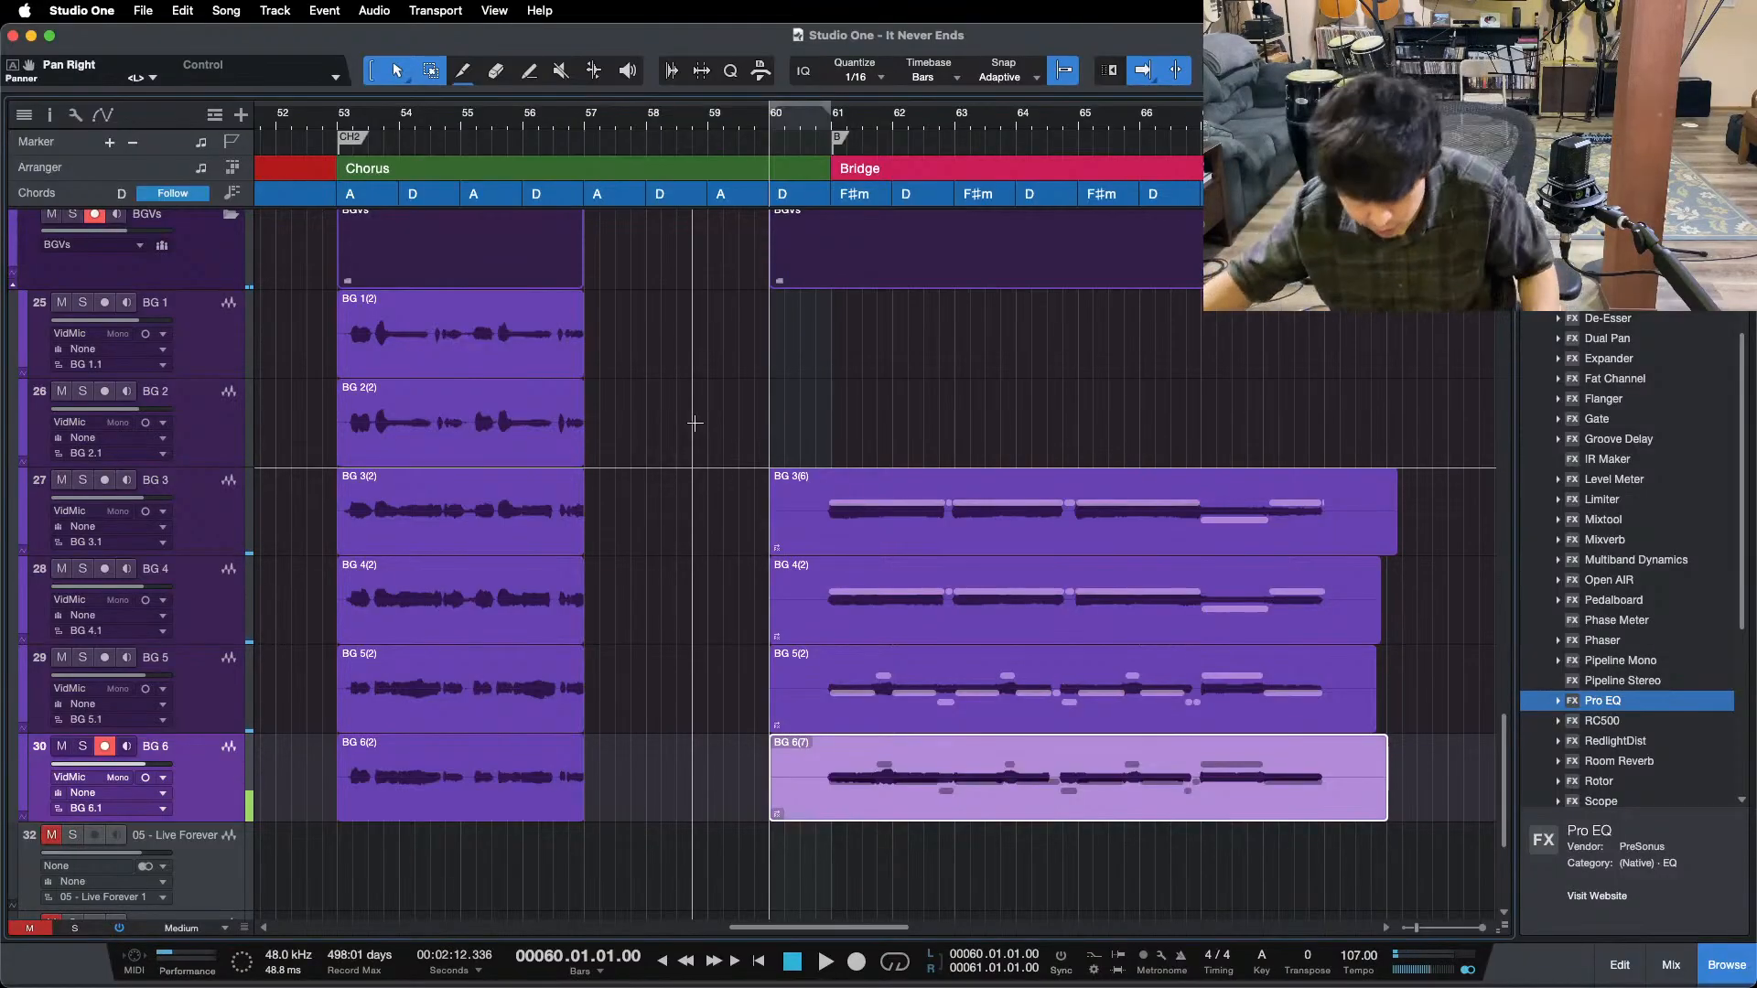
pyautogui.press('space')
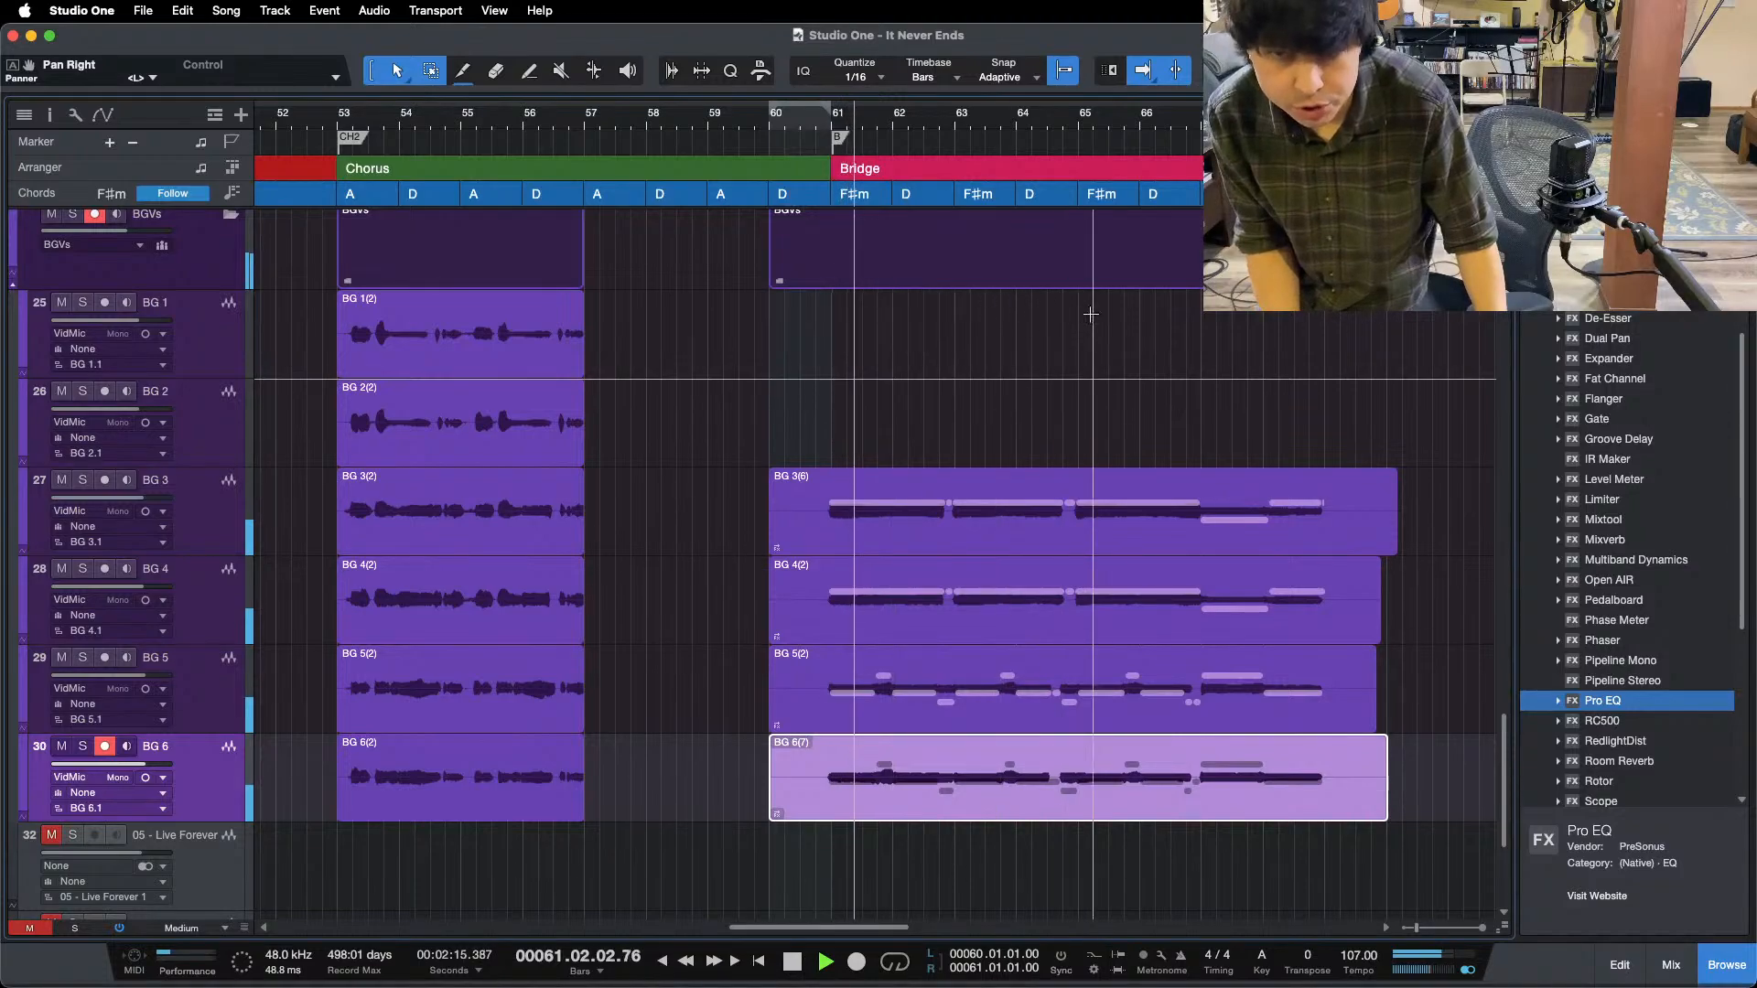
pyautogui.press('space')
# - Play the Bridge looped from bar 61 to 69, and move the loop range's start back to bar 60 with looping off
pyautogui.click(1092, 157)
pyautogui.press('space')
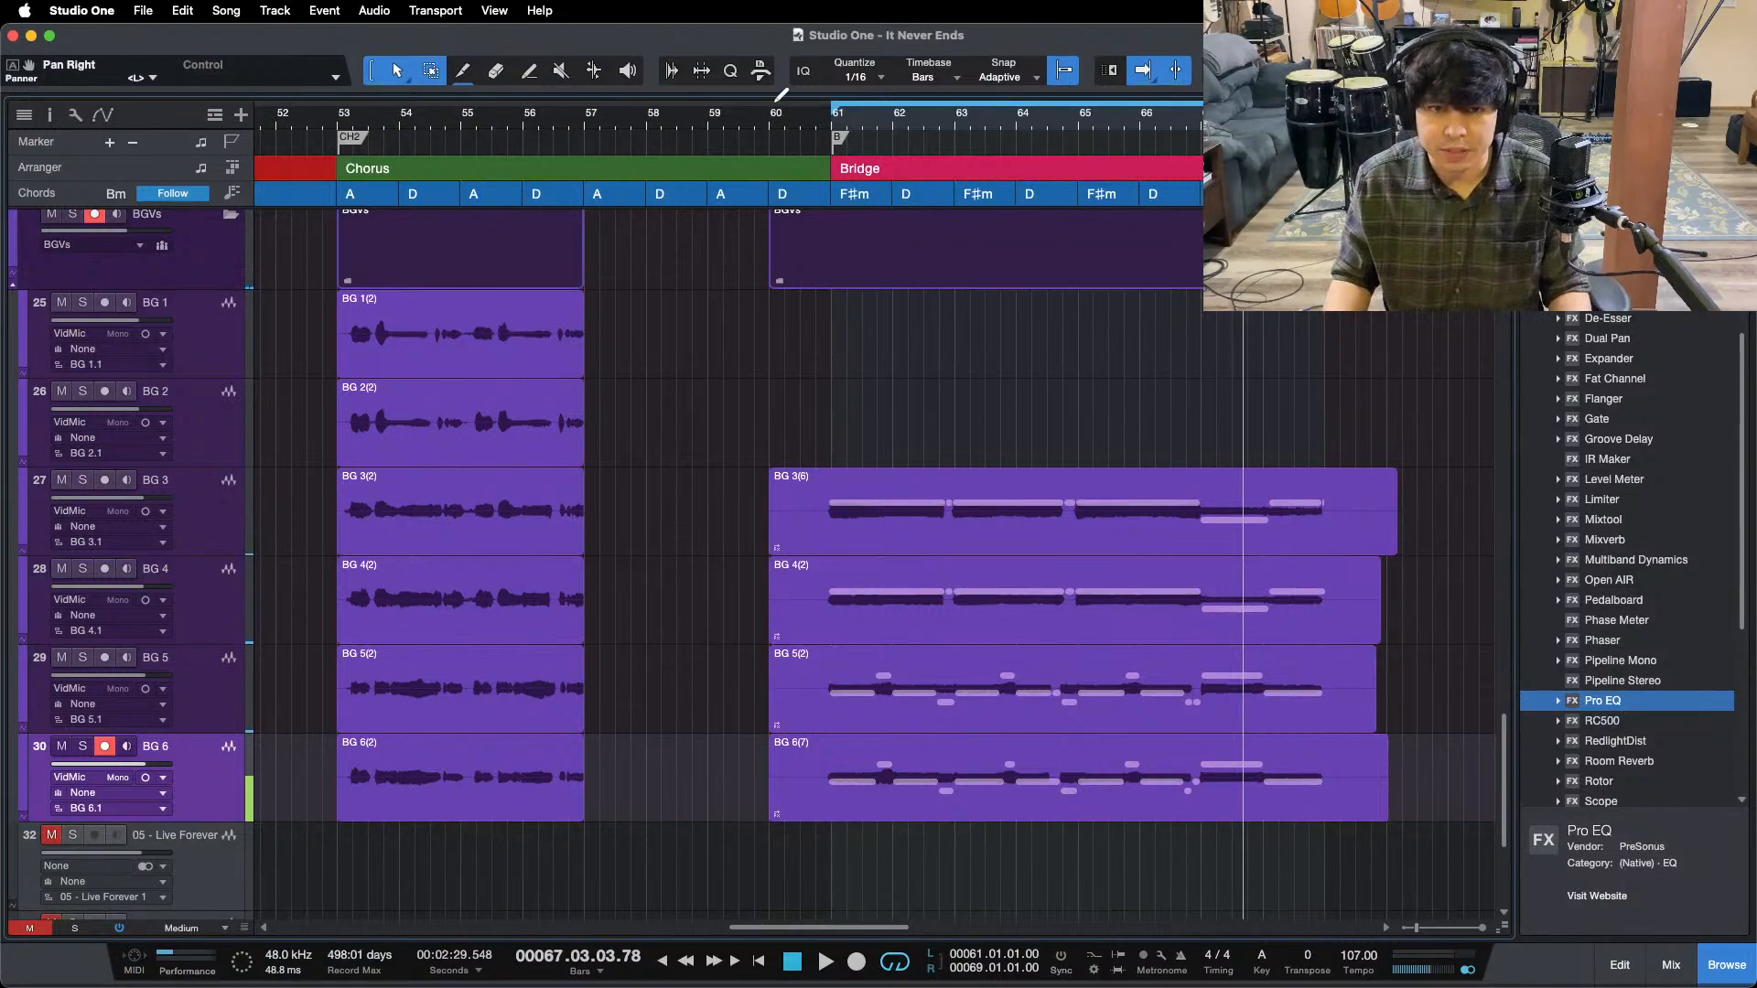
pyautogui.moveTo(777, 98); pyautogui.dragTo(1182, 107)
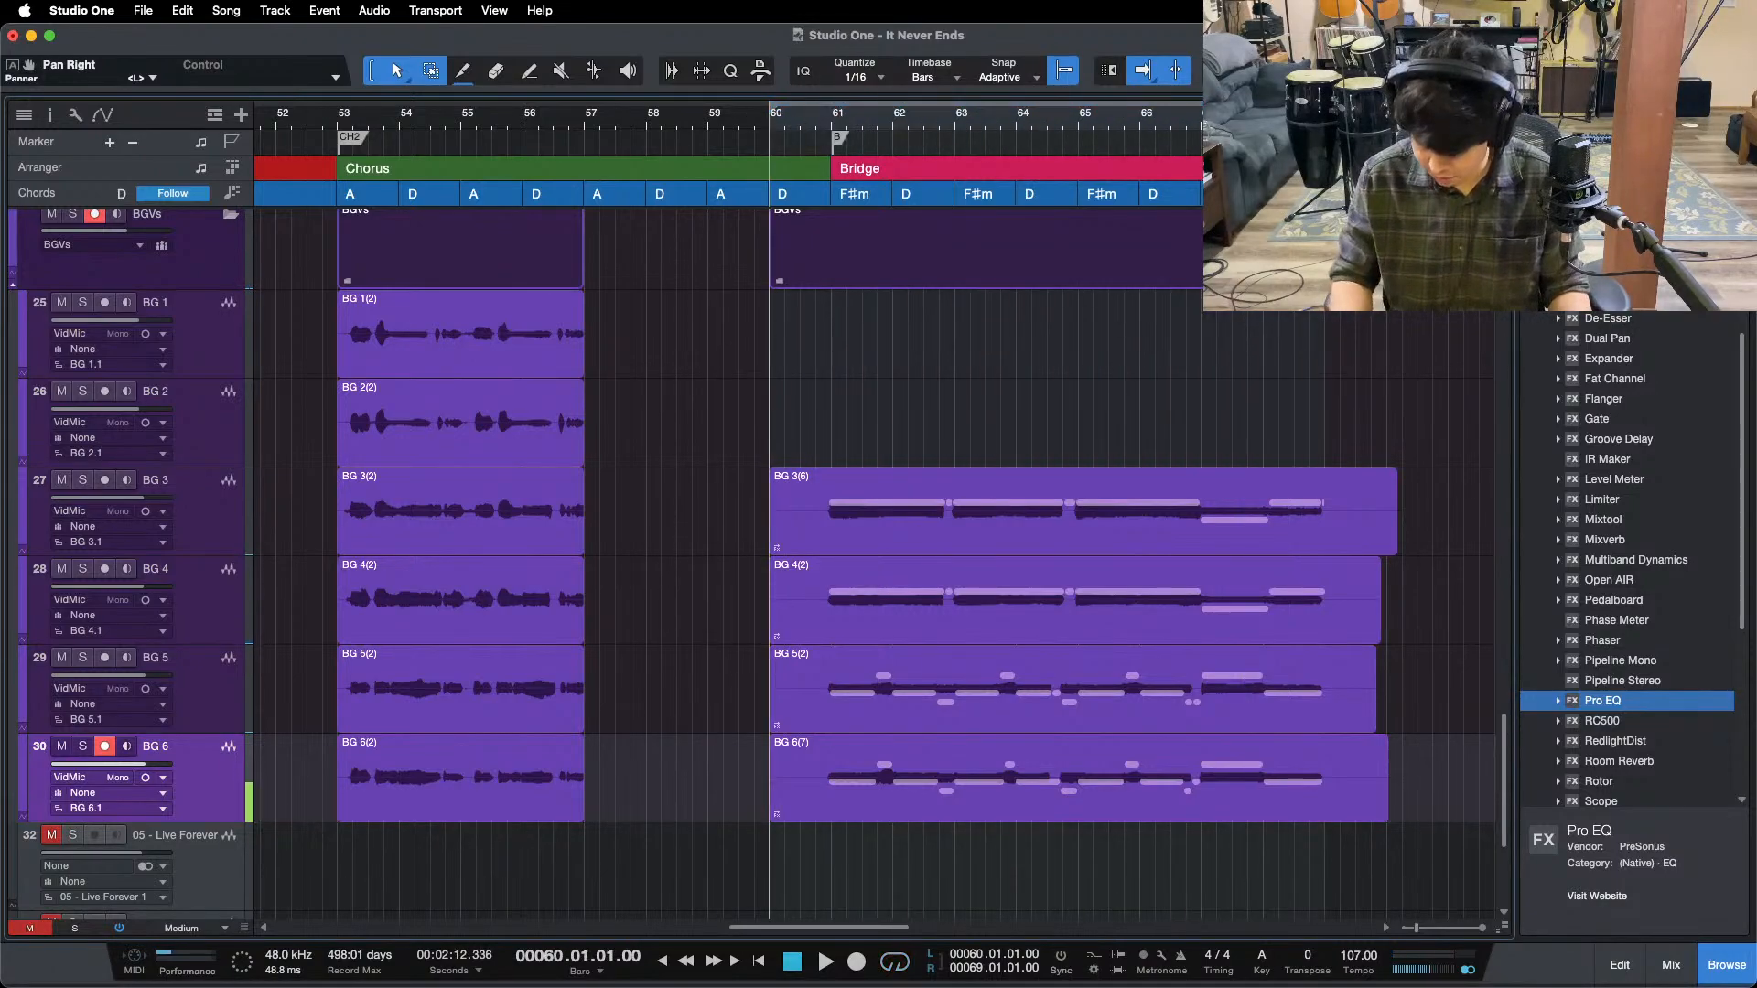
pyautogui.moveTo(1155, 961)
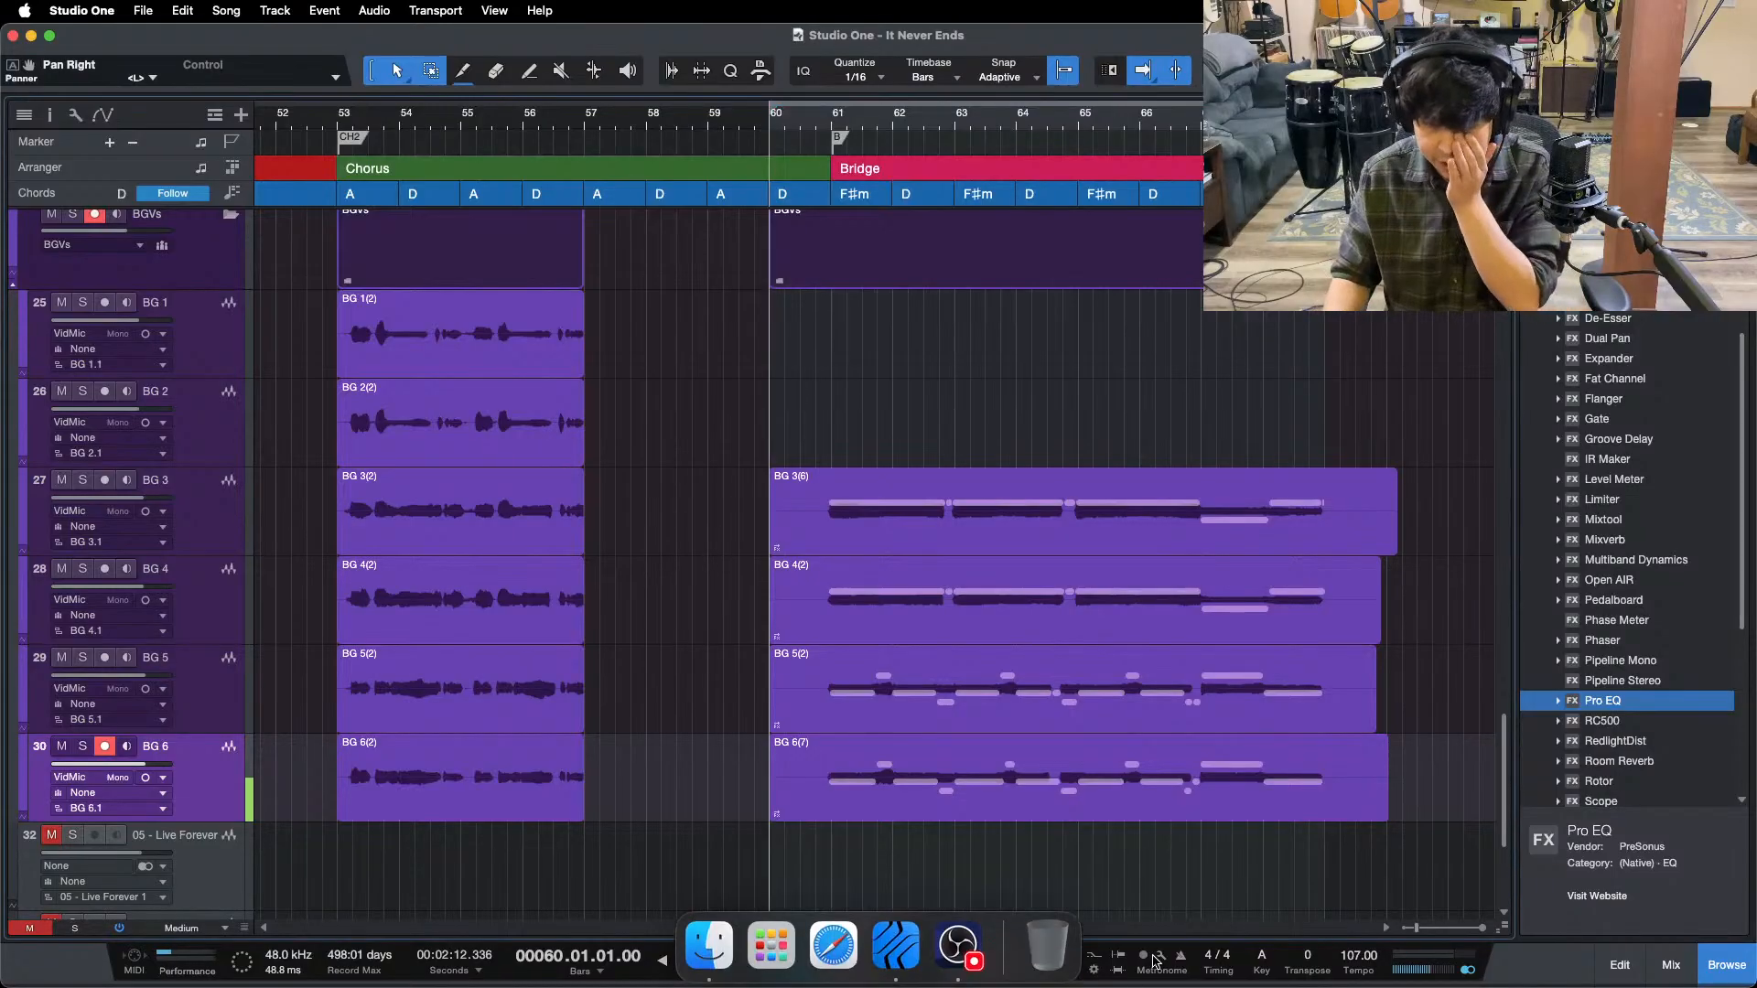
# - Play the Bridge from bar 60 to hear the existing BG 3 to BG 6 vocals in the mix
pyautogui.click(970, 945)
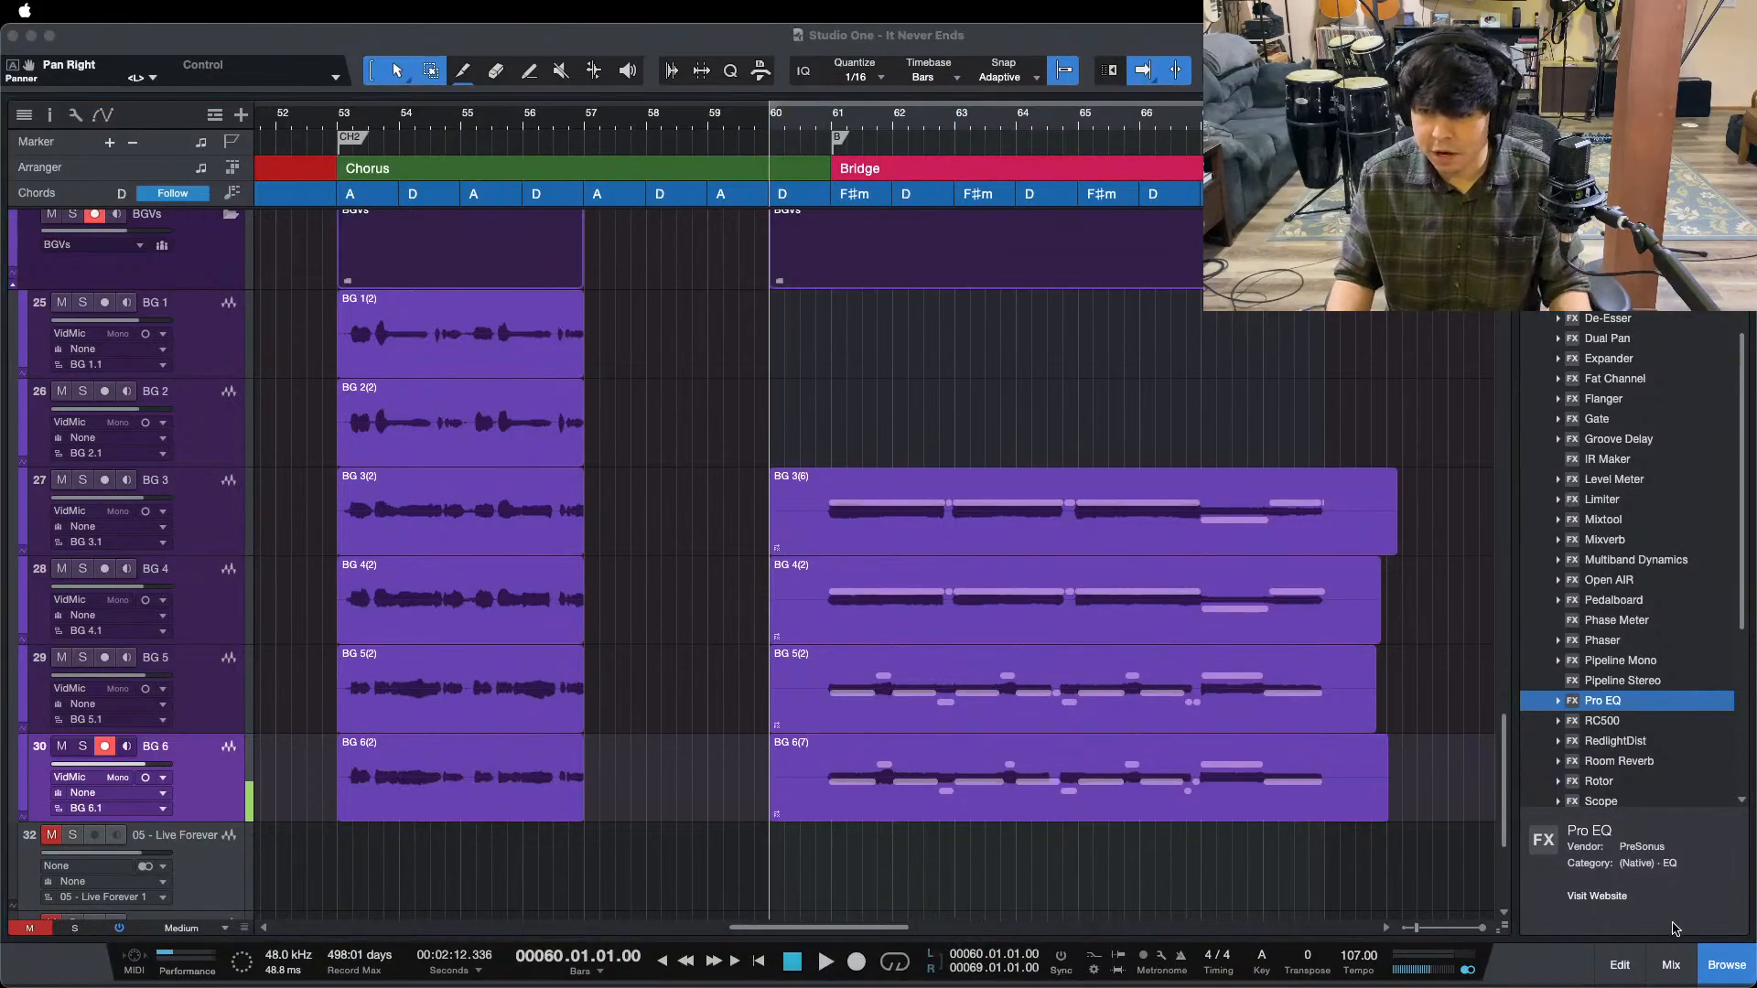
pyautogui.click(1473, 716)
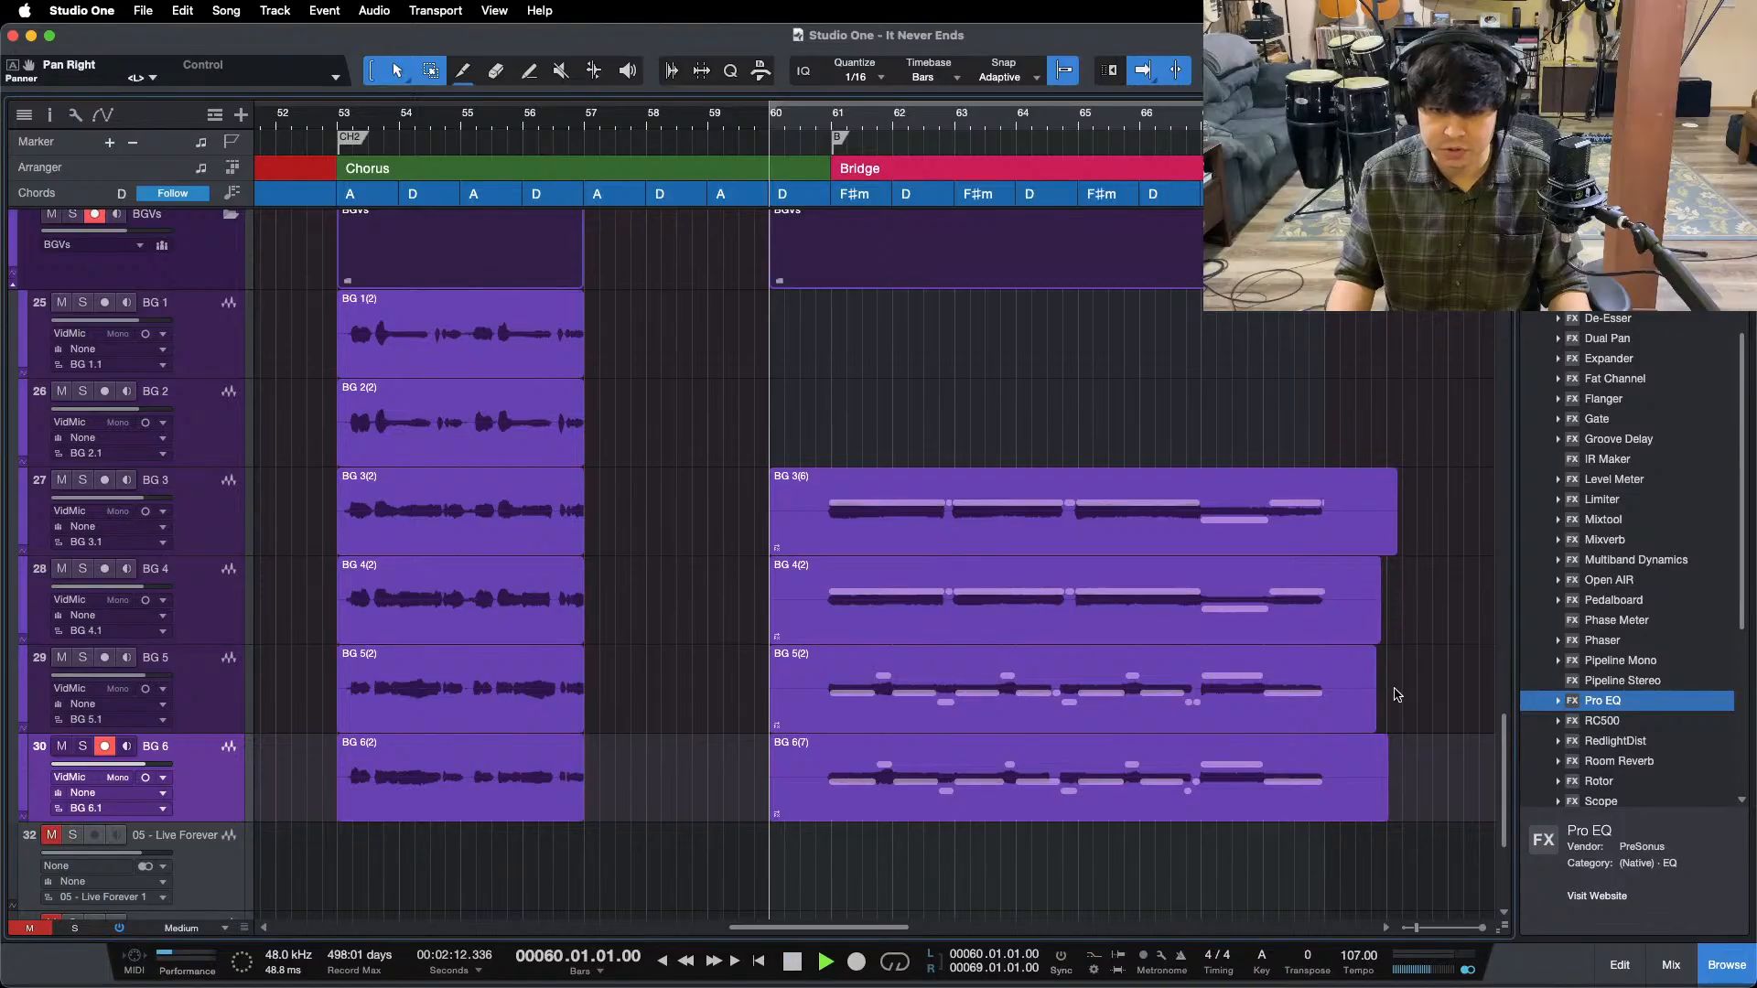
pyautogui.press('space')
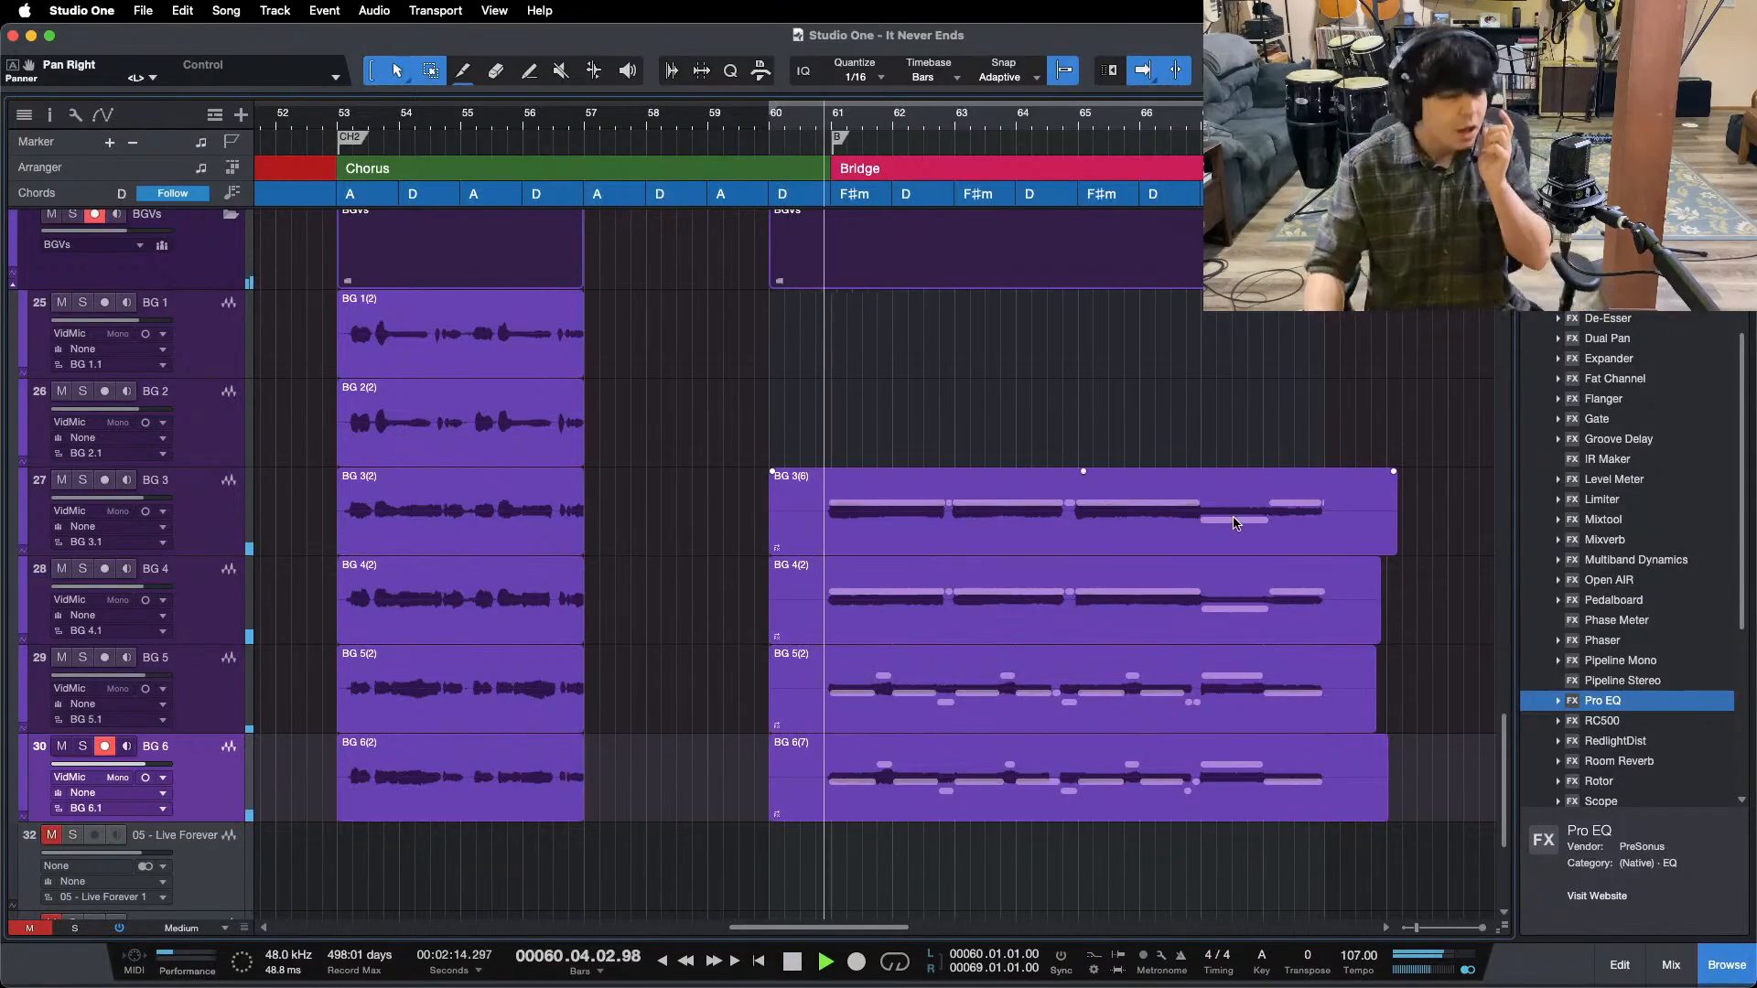
# - Record a BG 1 vocal take from bar 60 through the Bridge to just past bar 69 and open it in Melodyne
pyautogui.click(104, 302)
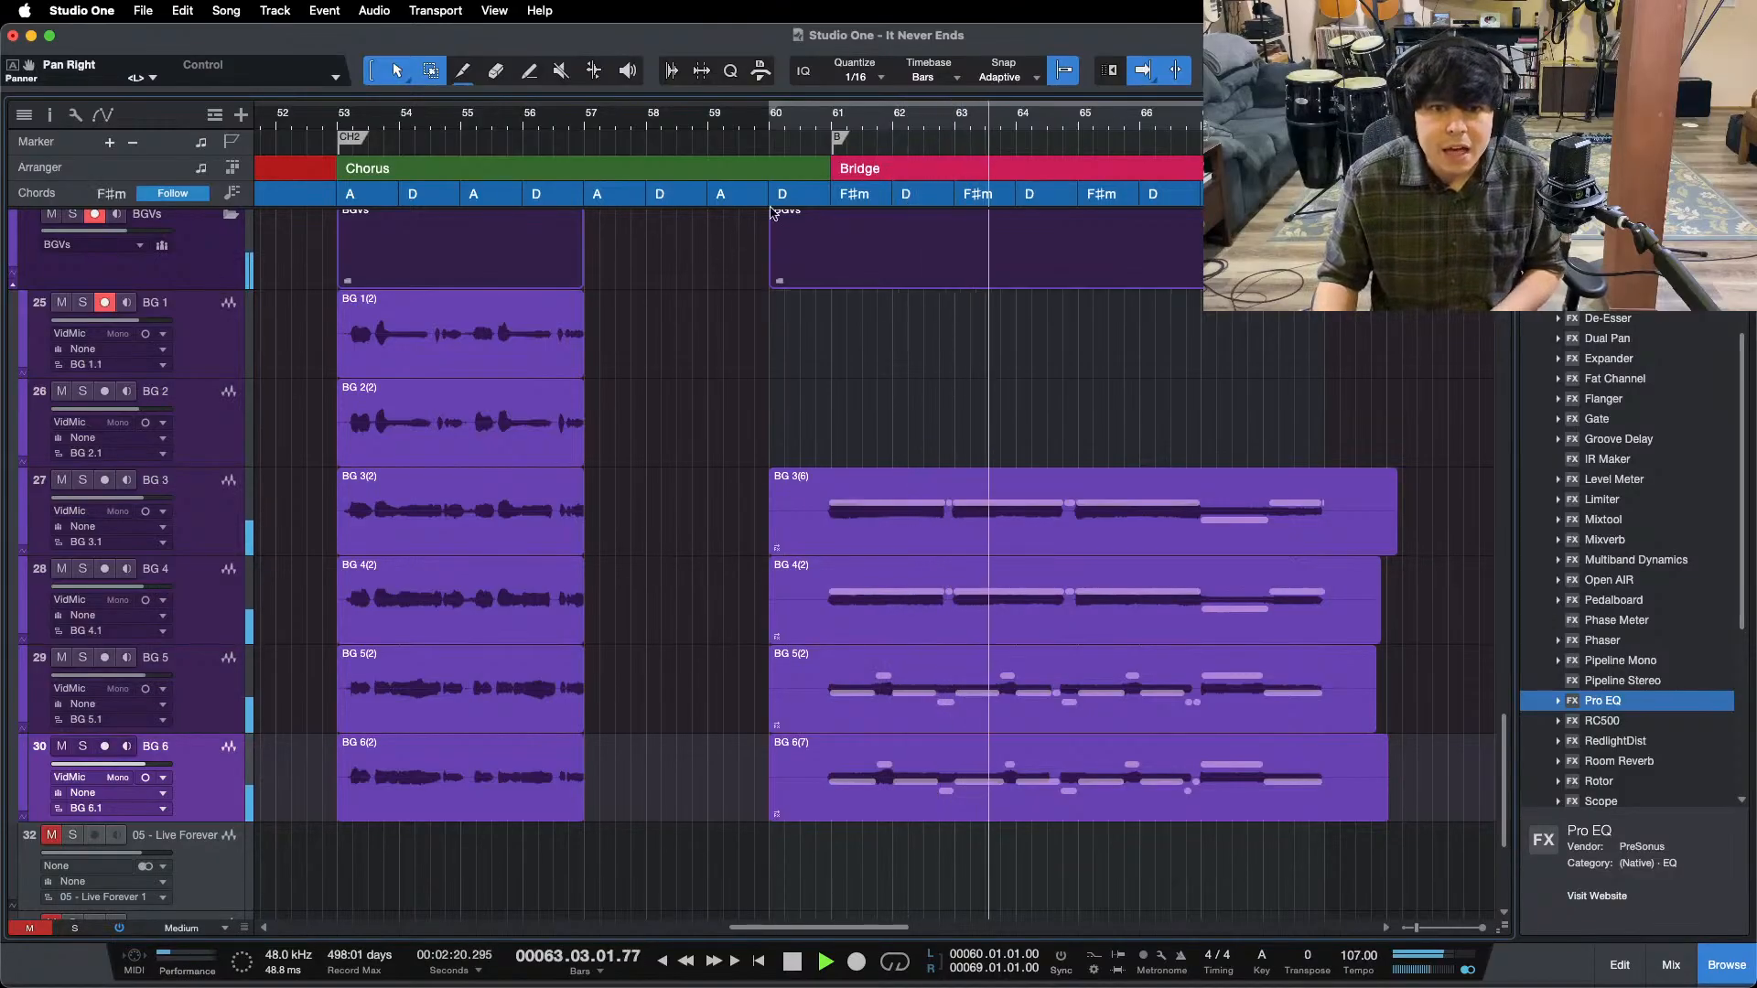
pyautogui.press('space')
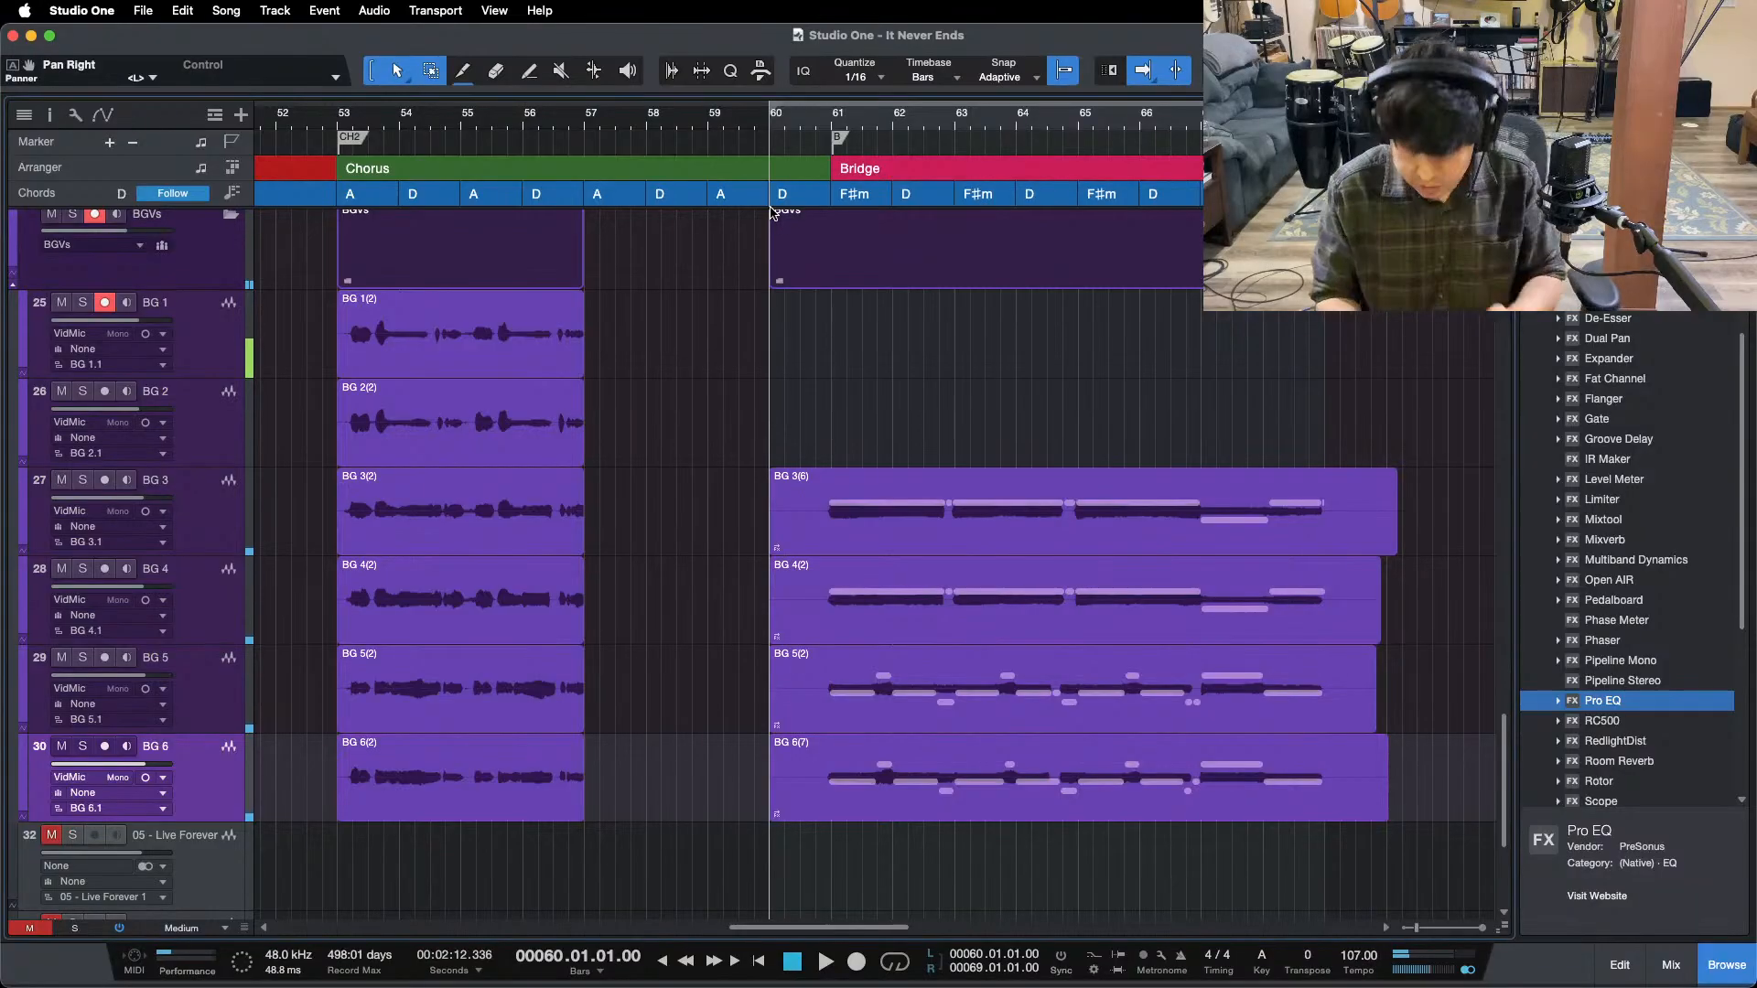
pyautogui.press('KP_Multiply')
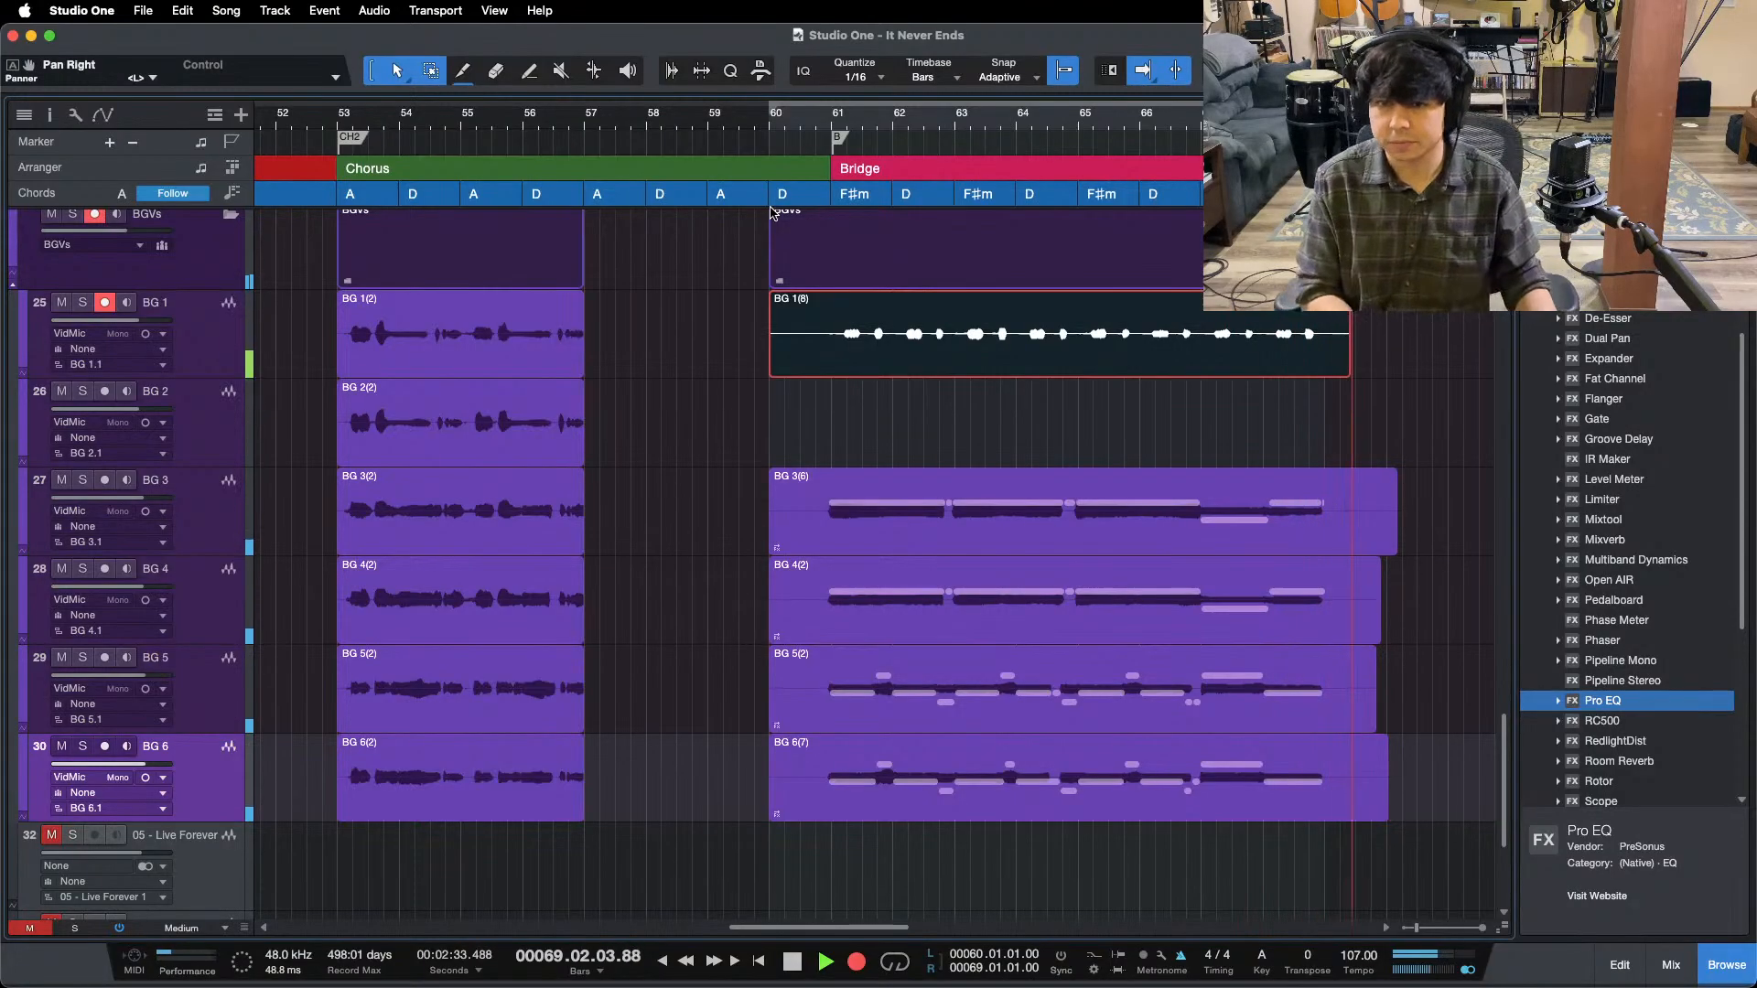
pyautogui.press('space')
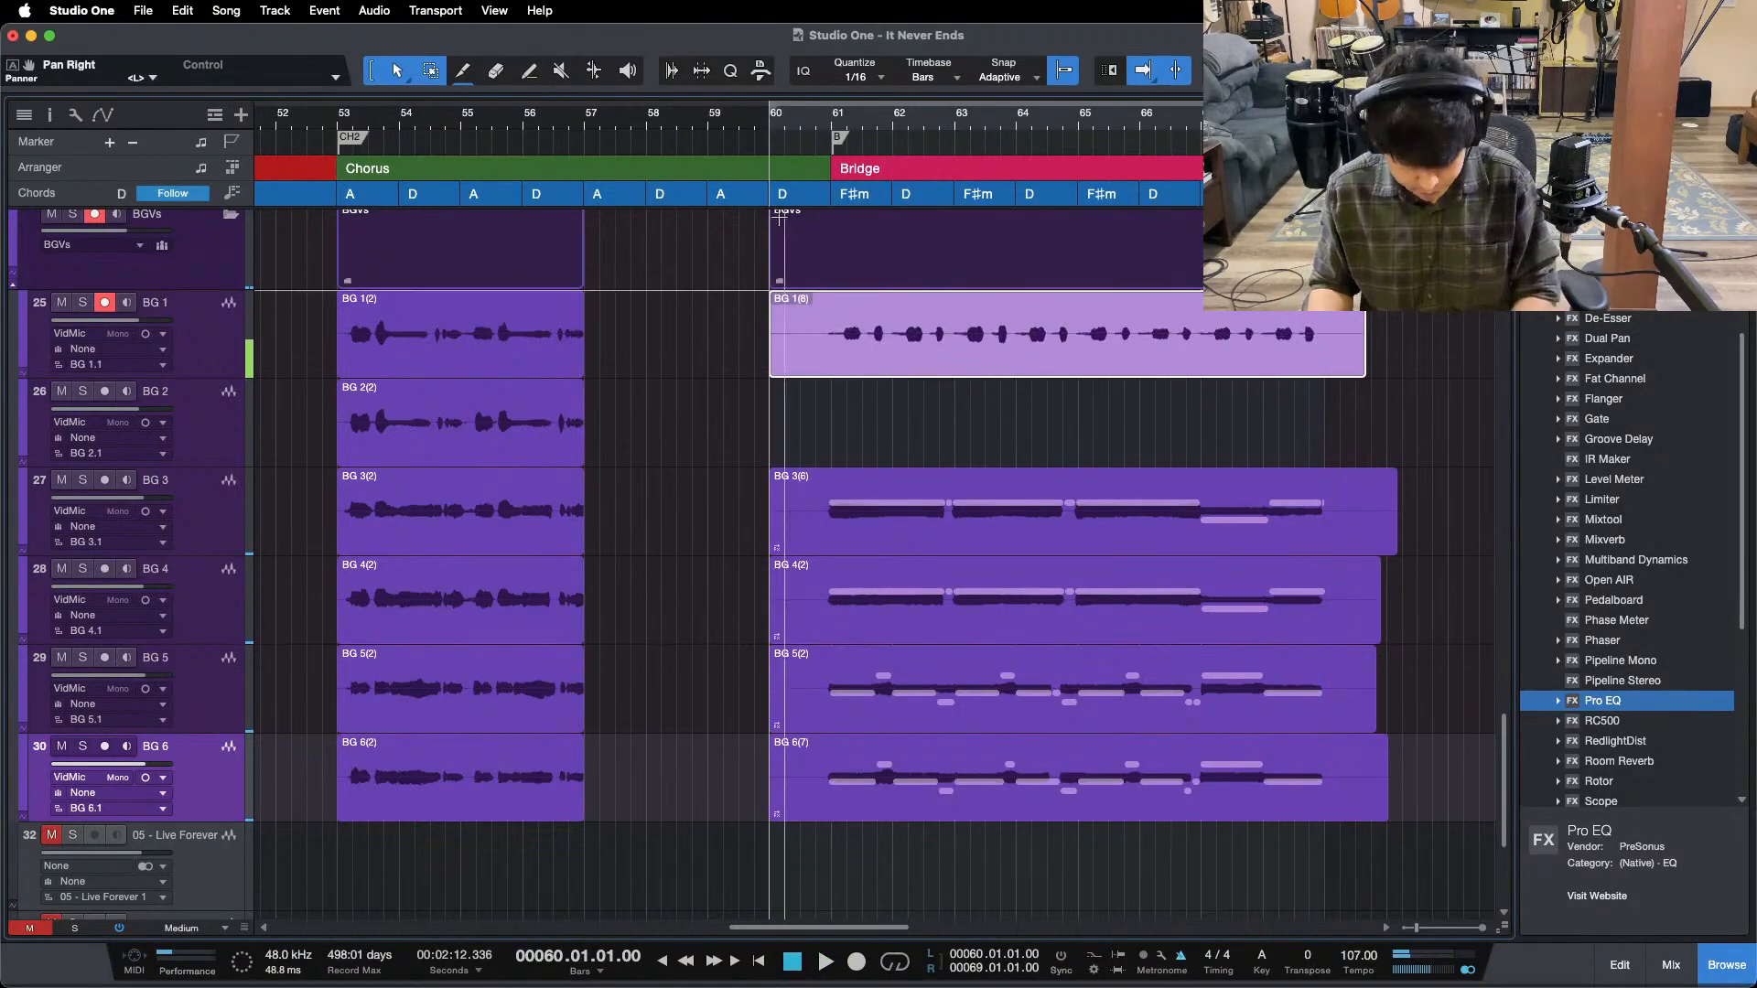
pyautogui.rightClick(926, 364)
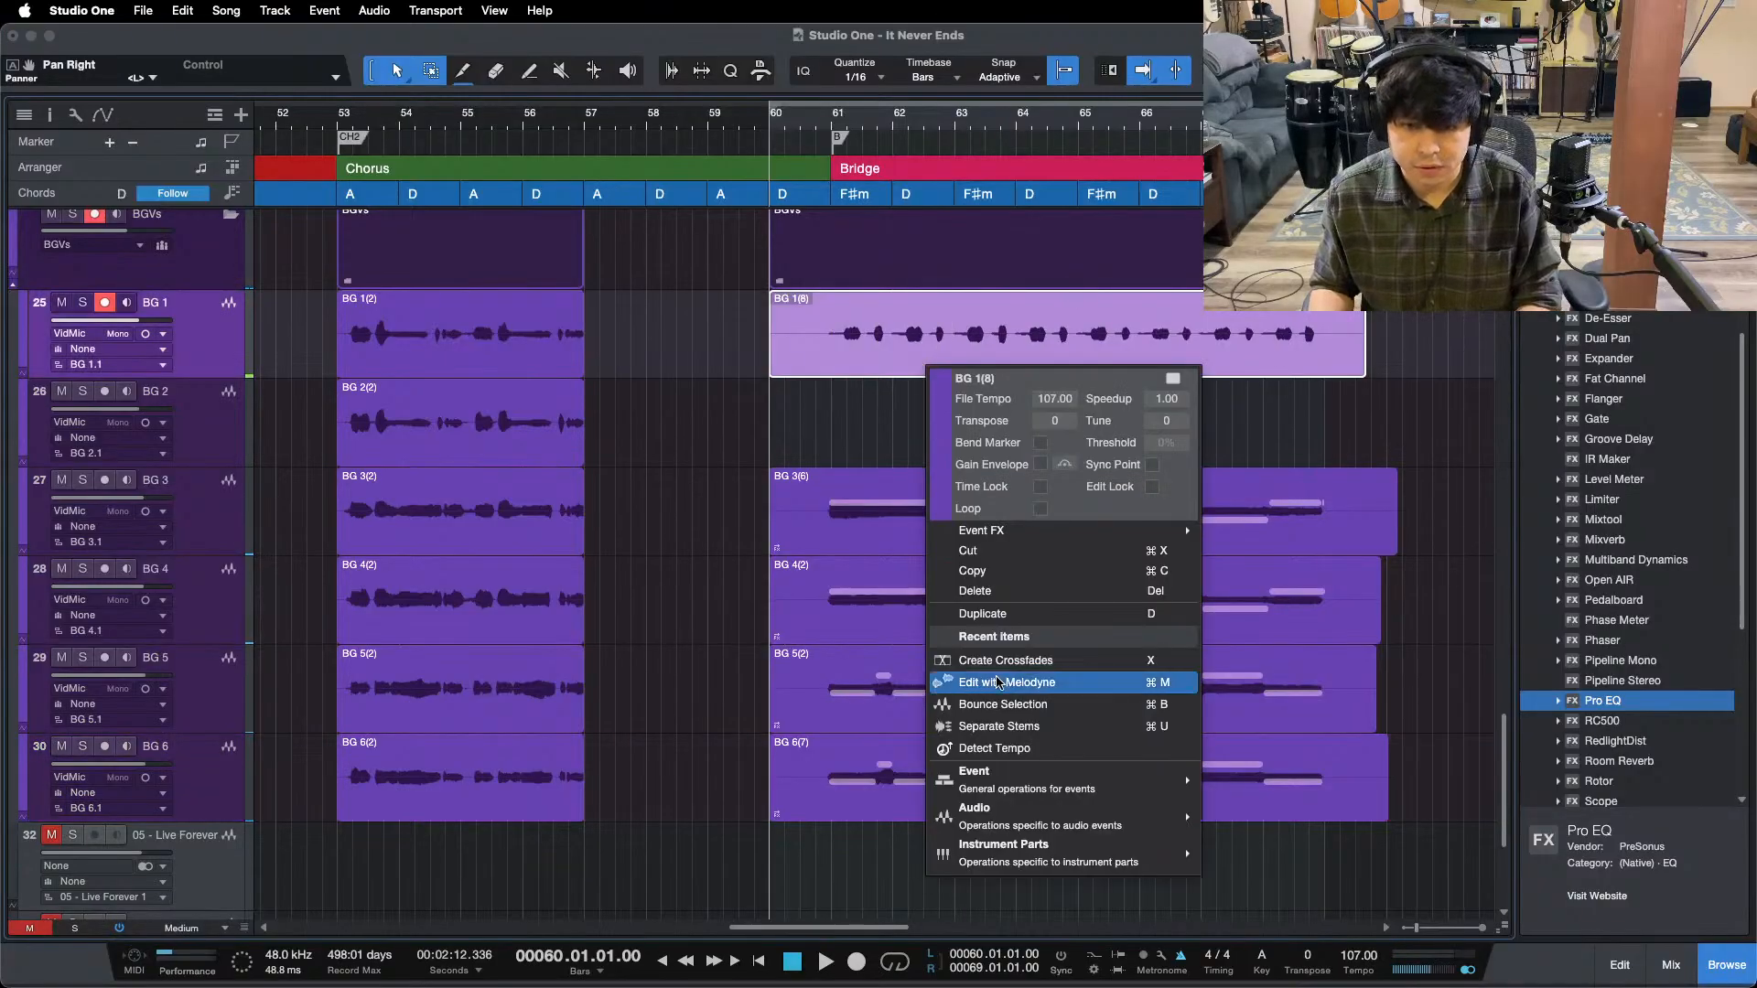
pyautogui.click(934, 663)
# - Pitch-correct all notes of the BG 1 Bridge take with Pitch Center and Pitch Drift at 100%, and close the editor
pyautogui.moveTo(274, 454); pyautogui.dragTo(1370, 834)
pyautogui.click(545, 176)
pyautogui.moveTo(711, 152); pyautogui.dragTo(874, 154)
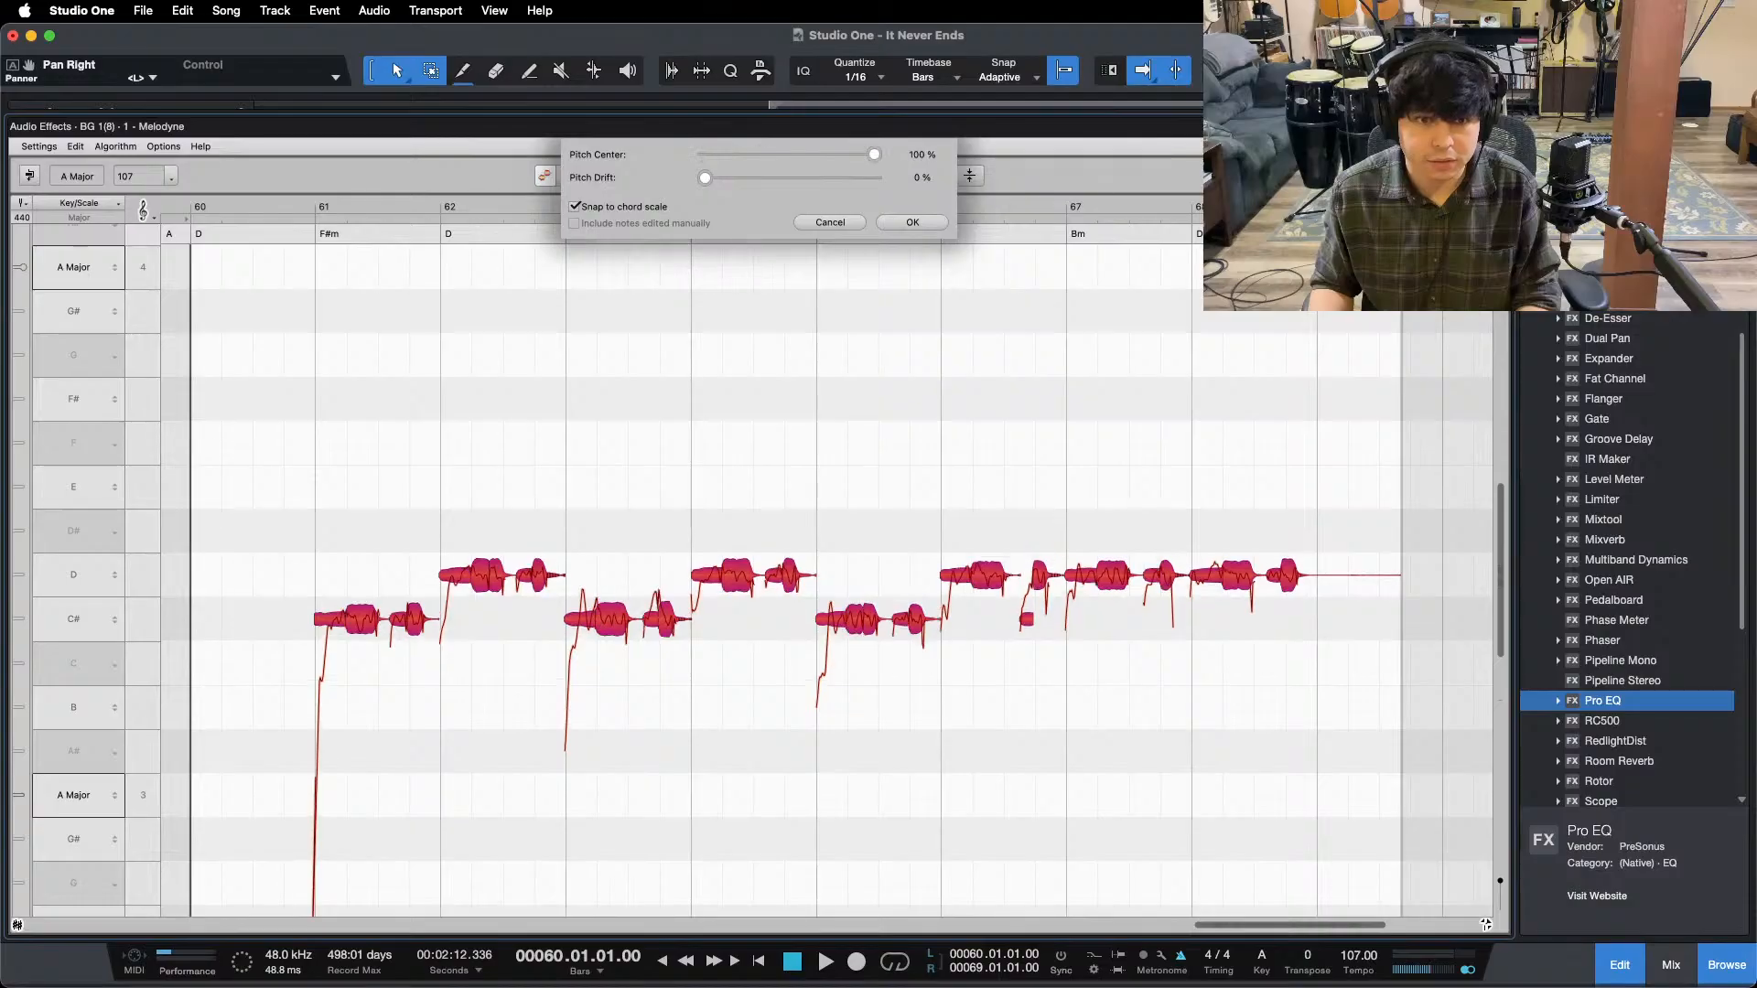
pyautogui.moveTo(706, 182); pyautogui.dragTo(874, 179)
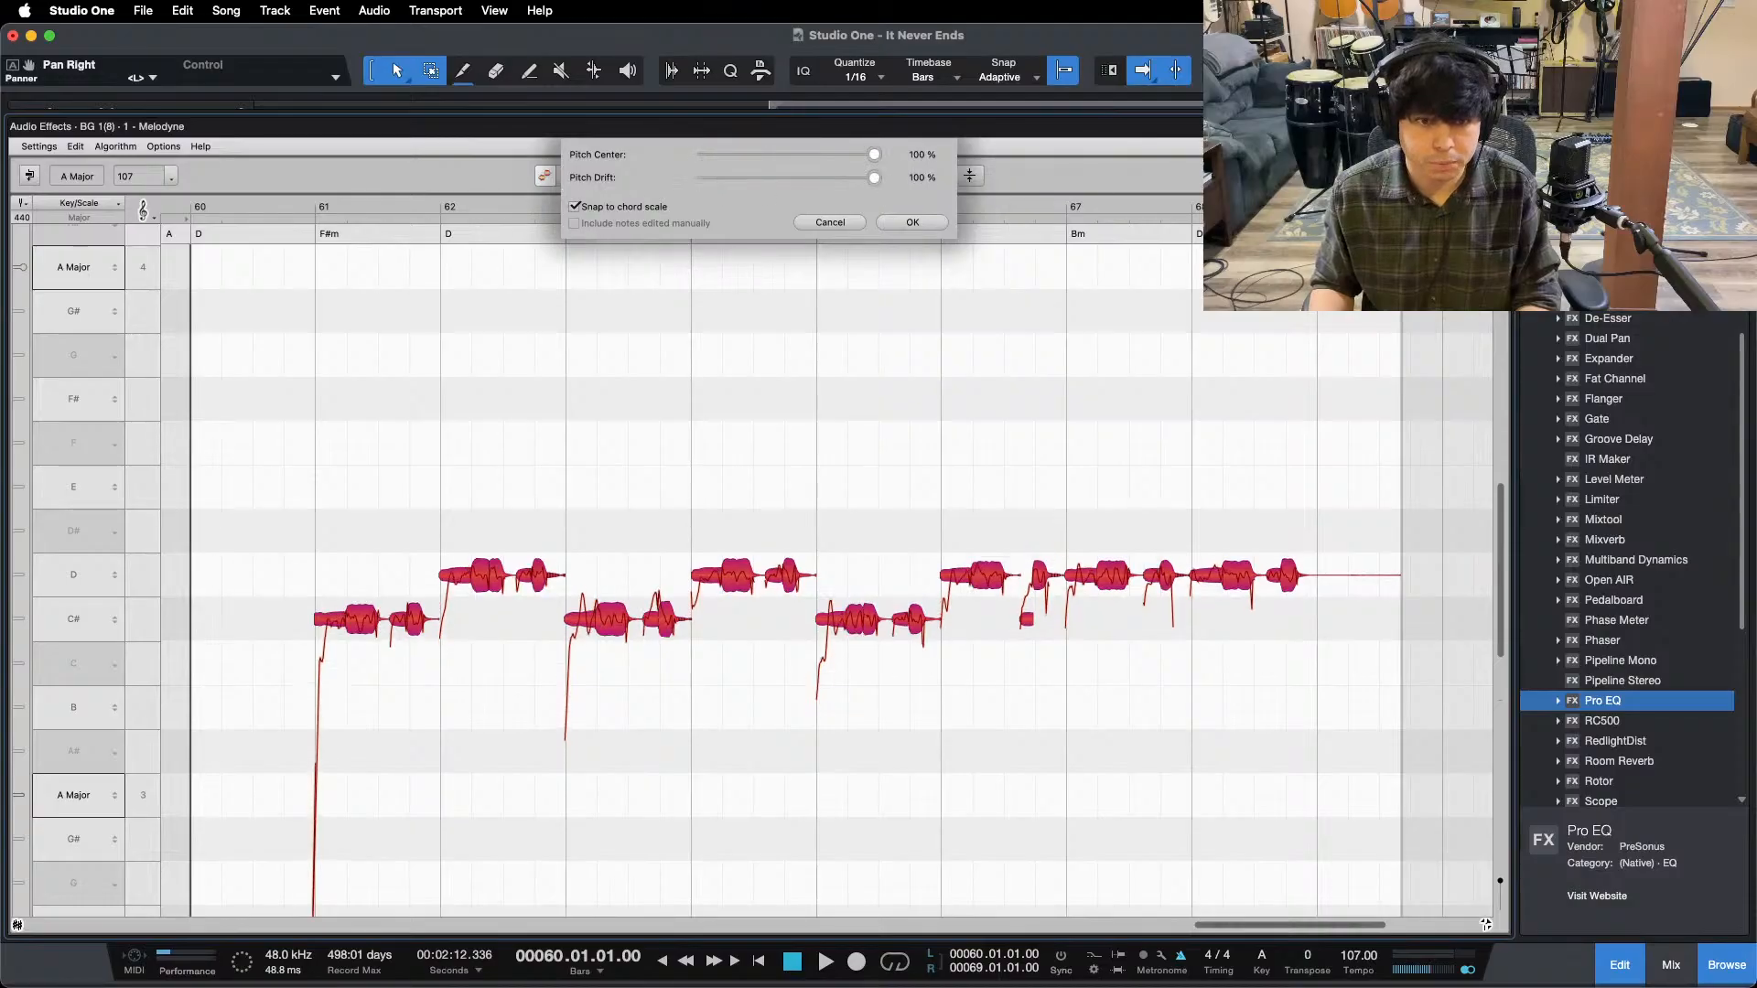
pyautogui.click(912, 222)
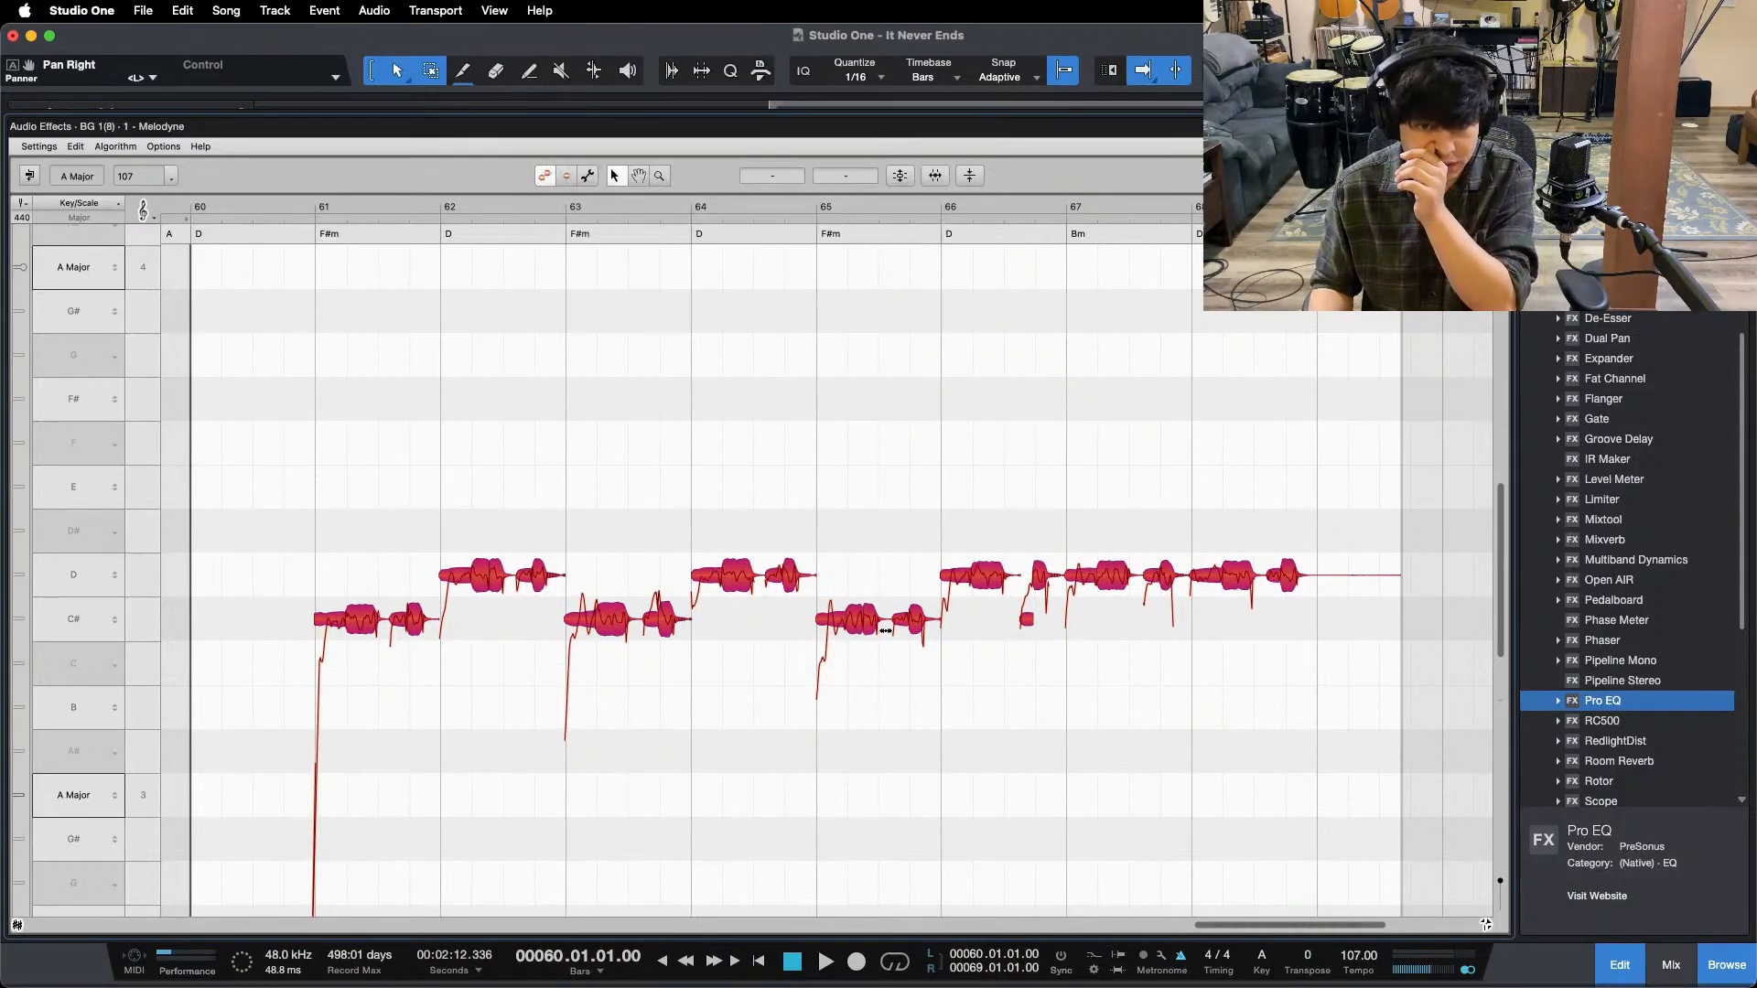
pyautogui.click(1165, 462)
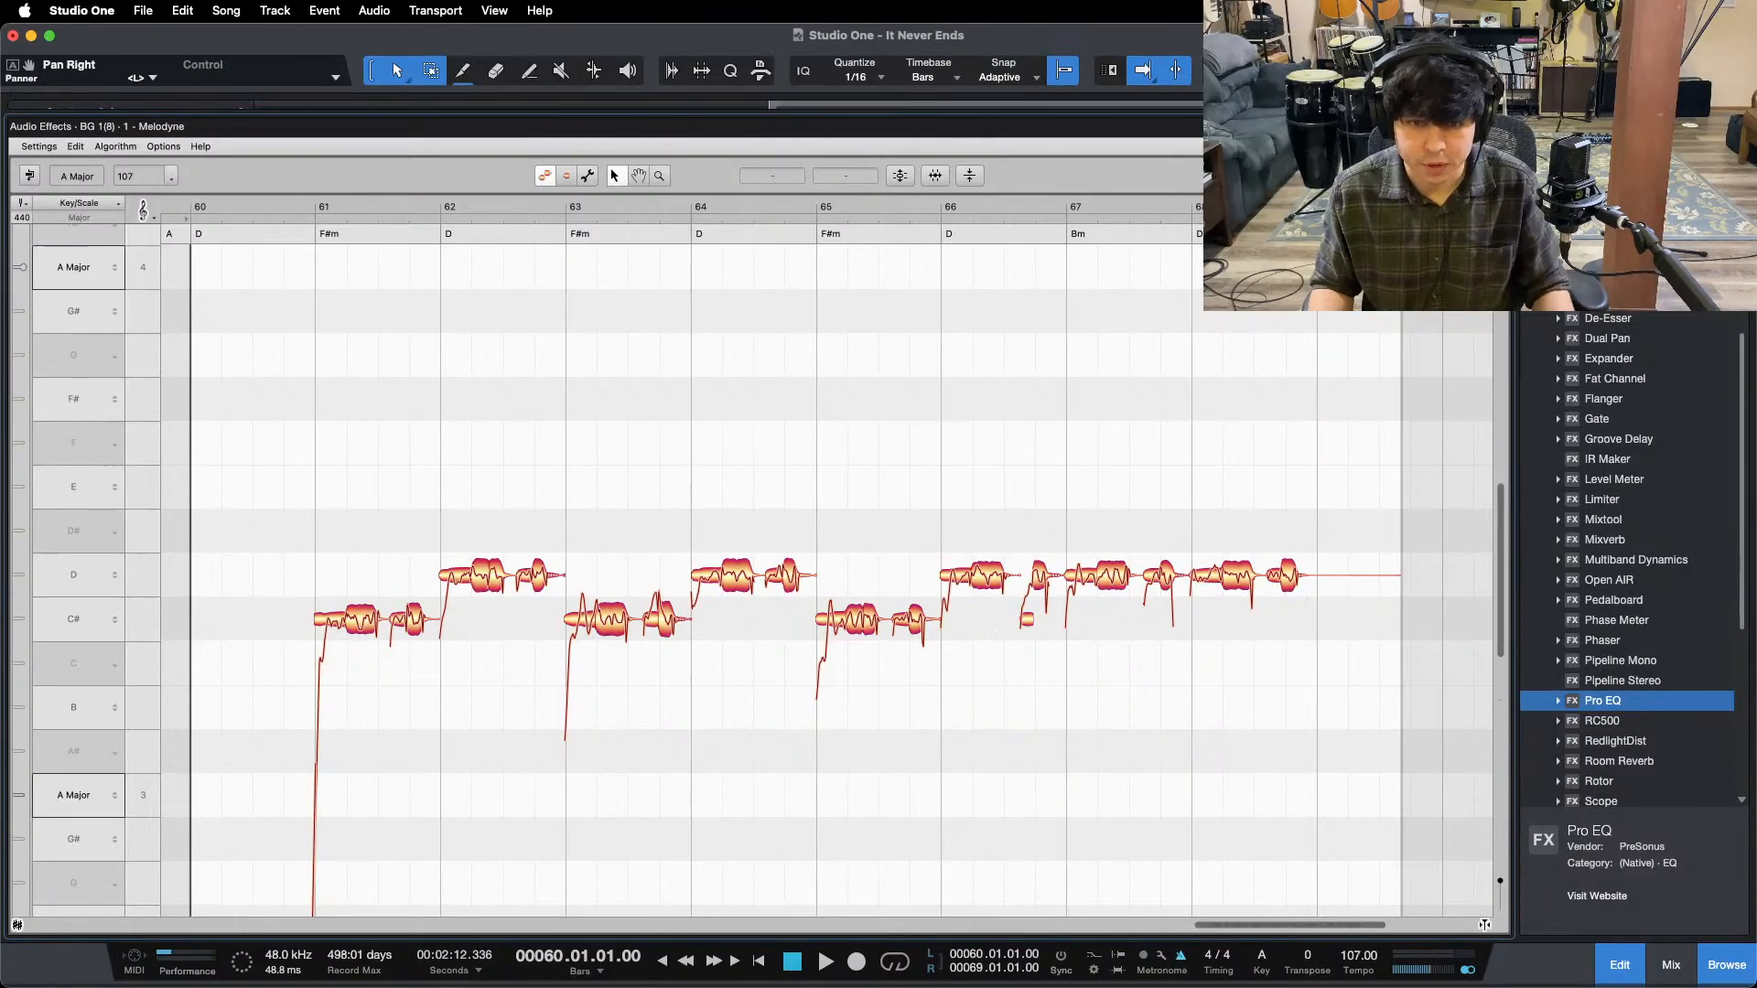
pyautogui.press('F2')
# - Record a BG 2 vocal take from bar 60 to just past bar 69, save the song, and open the take in Melodyne
pyautogui.click(106, 392)
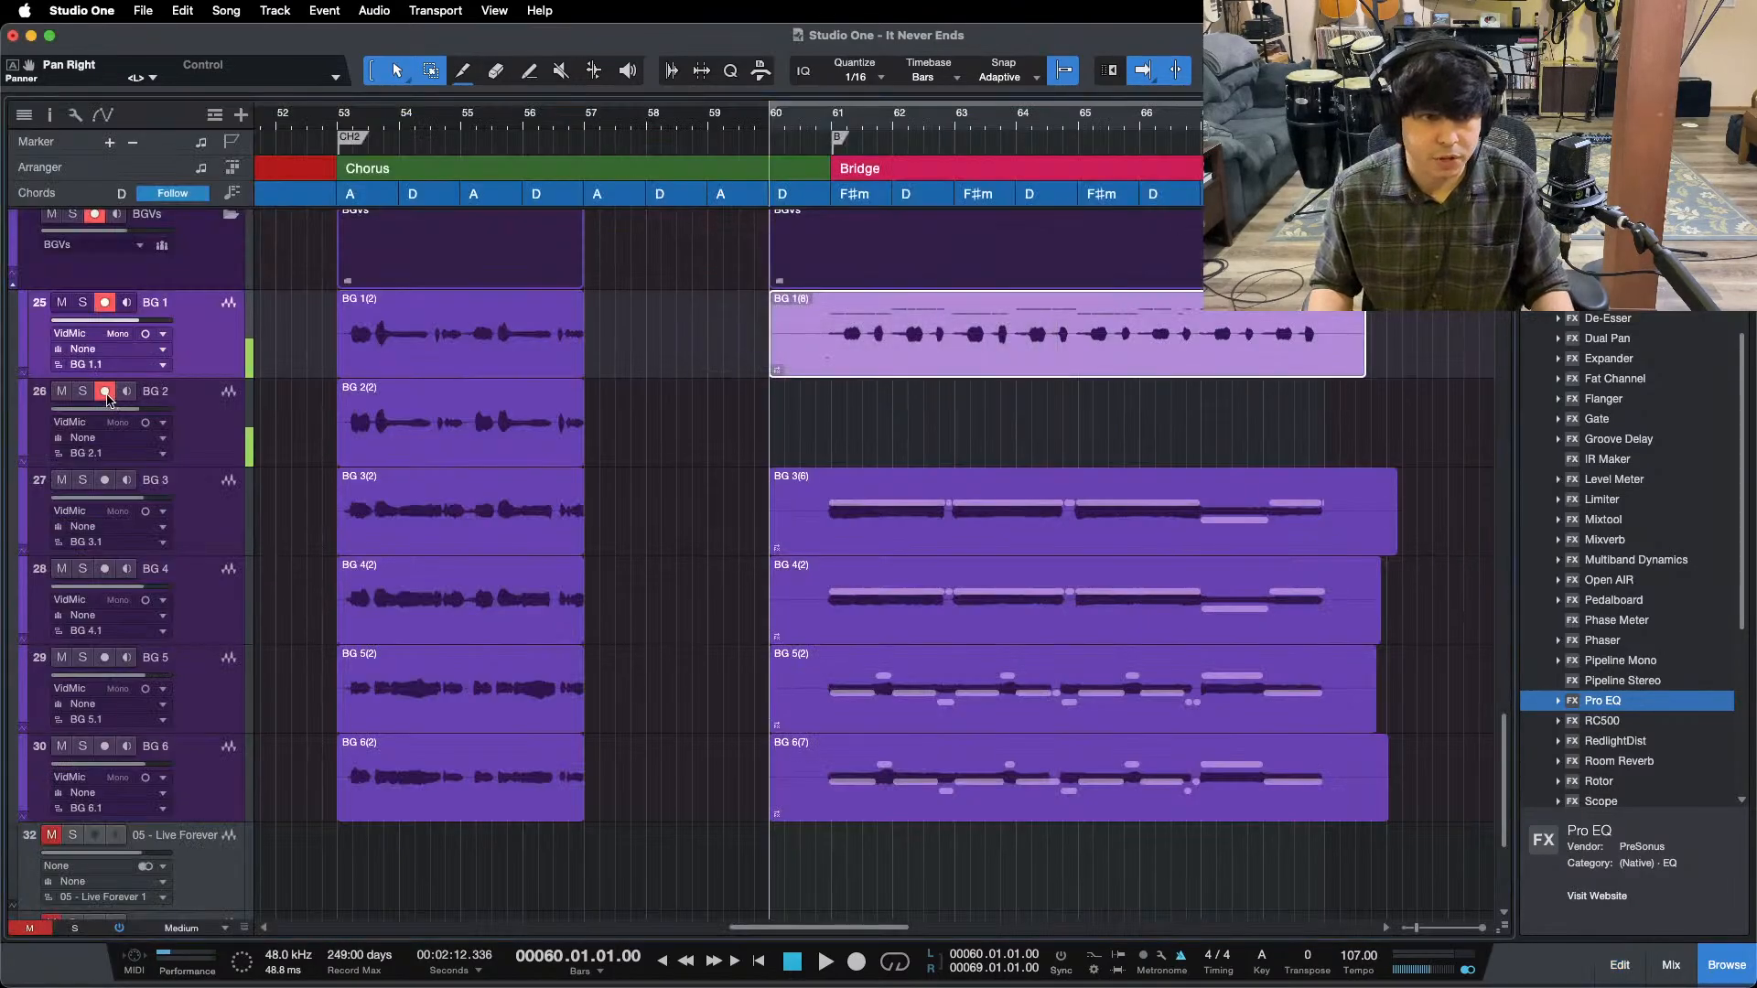
pyautogui.press('super+s')
pyautogui.press('KP_Multiply')
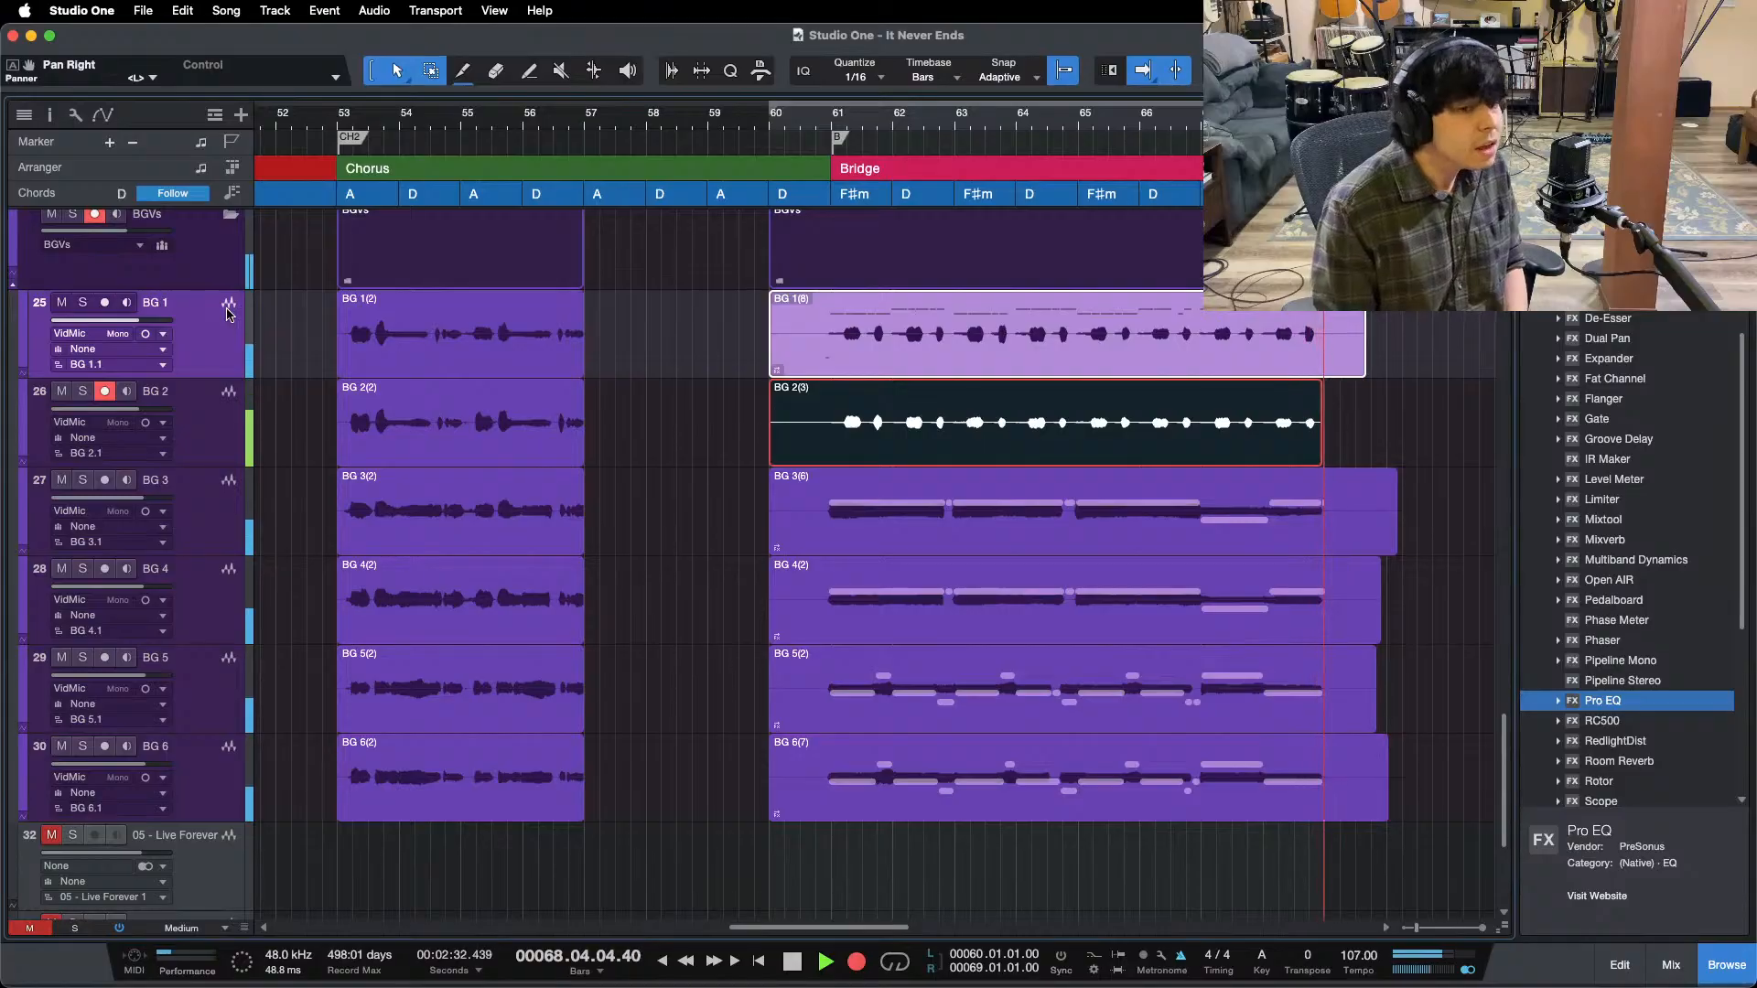
pyautogui.press('space')
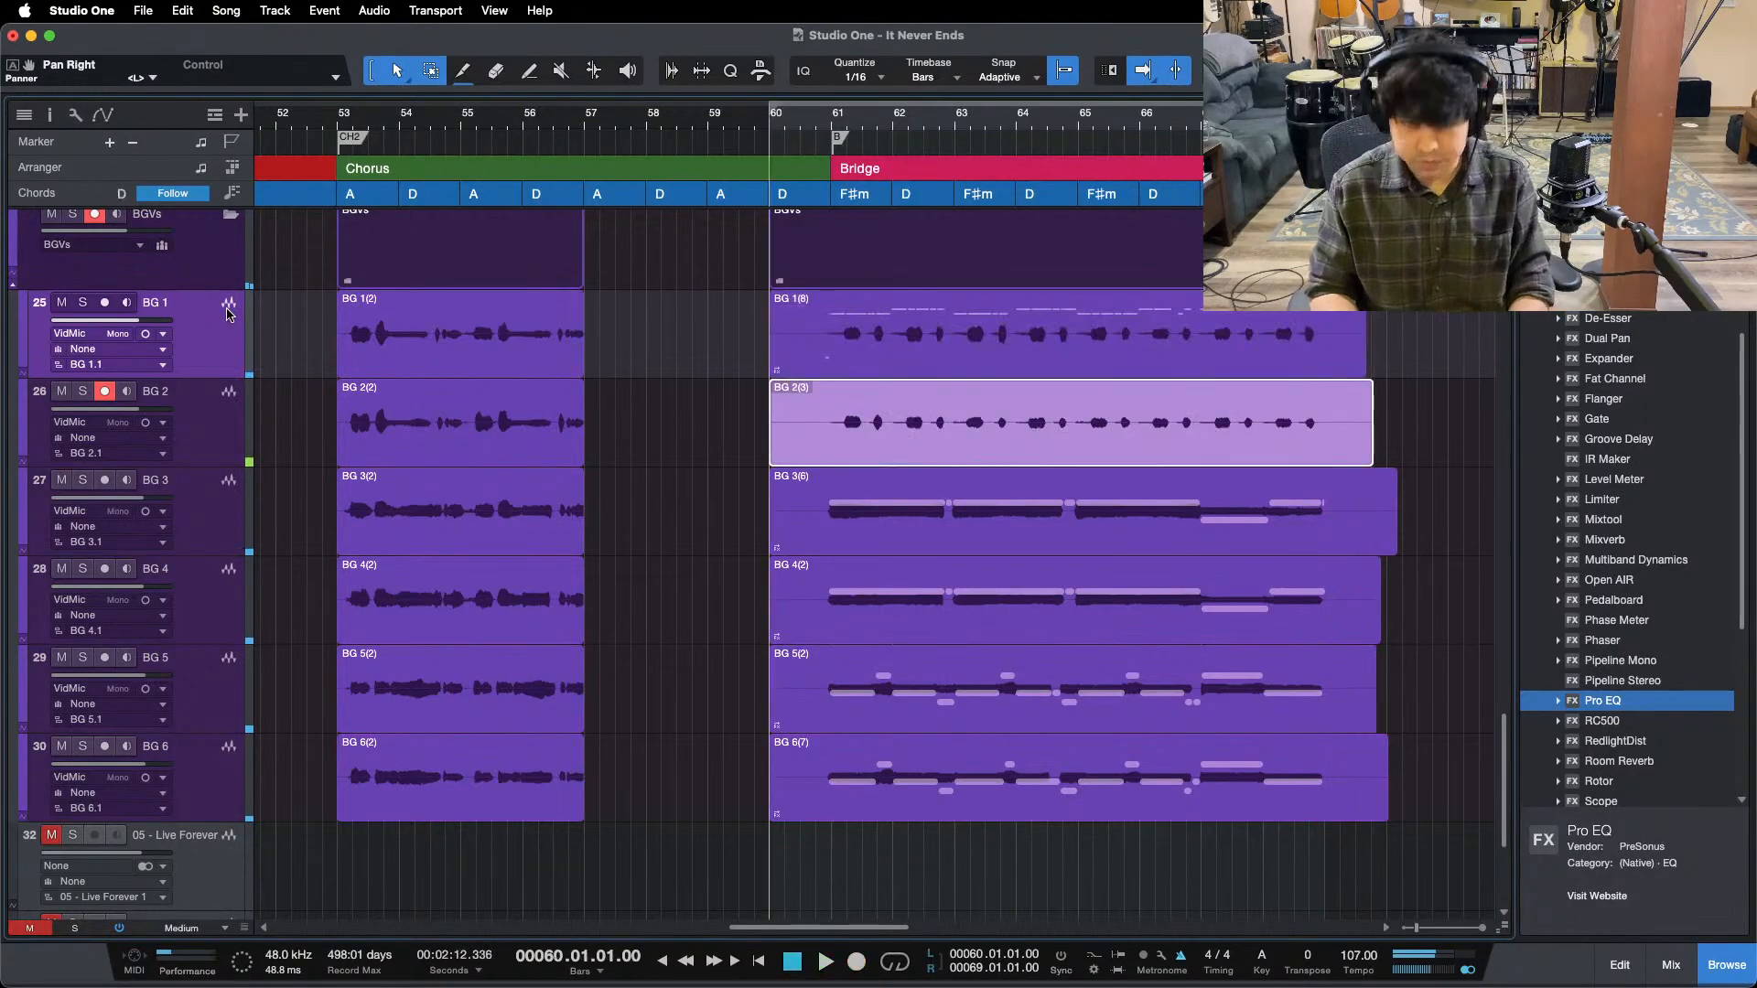
pyautogui.press('super+s')
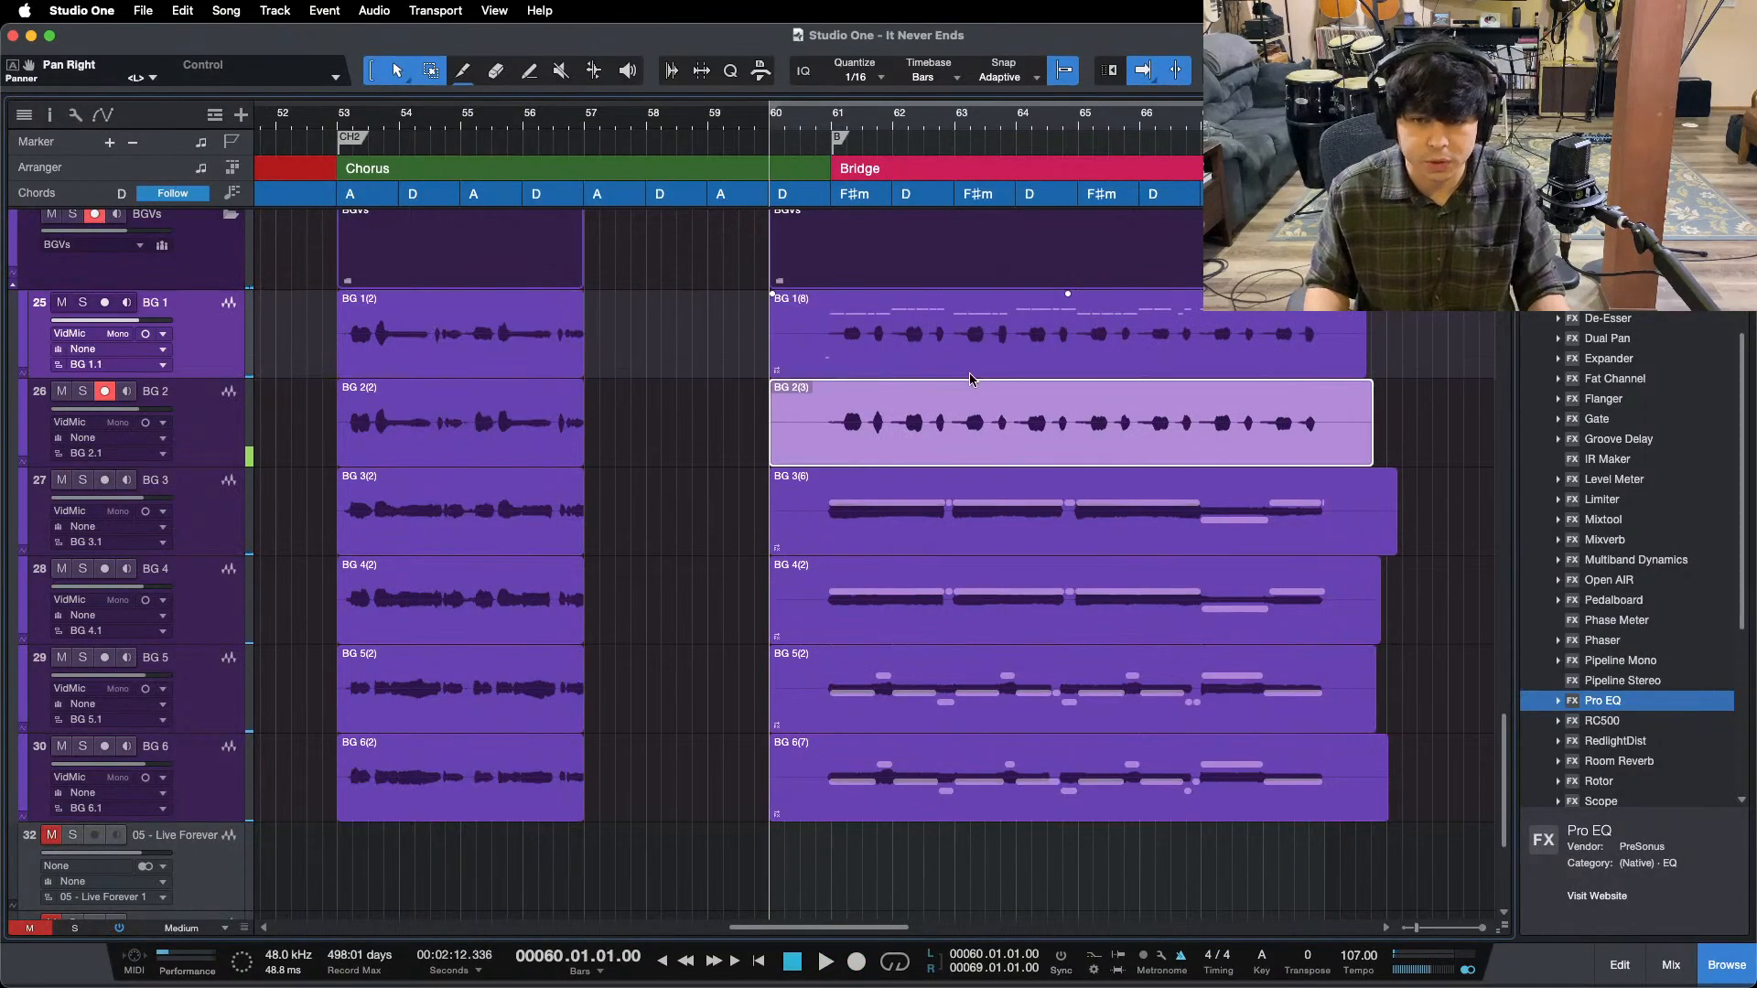
pyautogui.rightClick(943, 426)
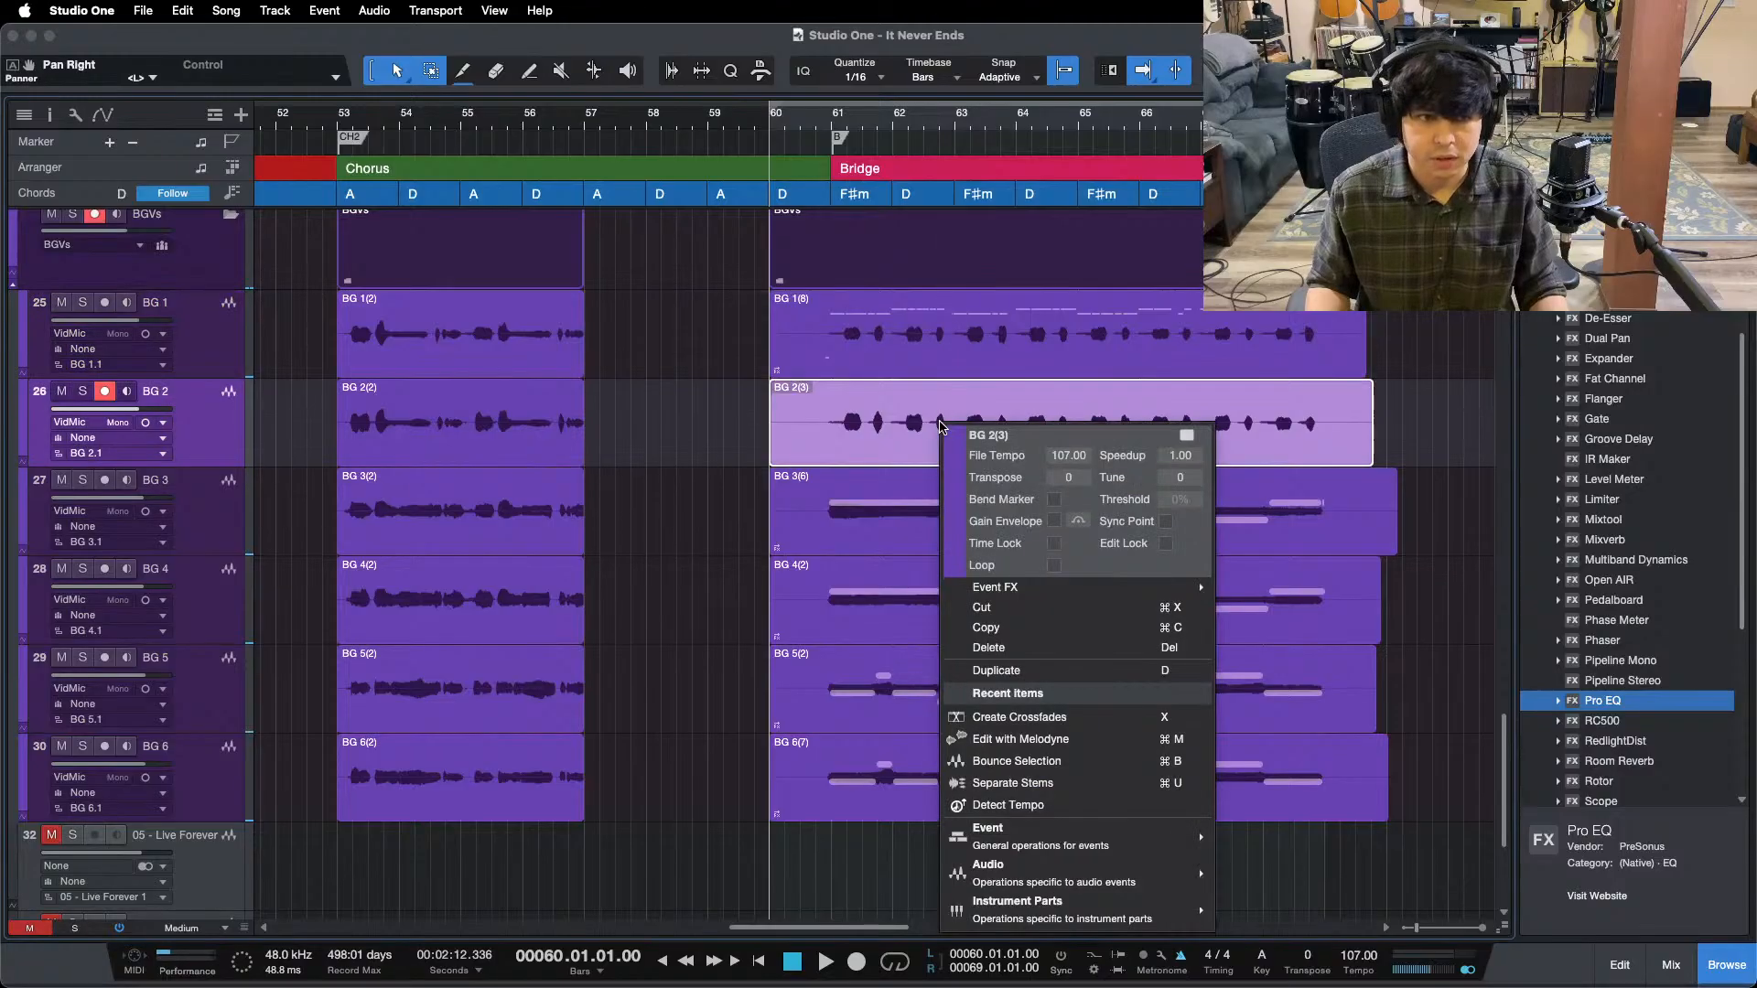
pyautogui.click(1024, 736)
# - Pitch-correct all notes of the BG 2 Bridge take with Pitch Center at 100%, and close the editor
pyautogui.moveTo(340, 431); pyautogui.dragTo(1421, 765)
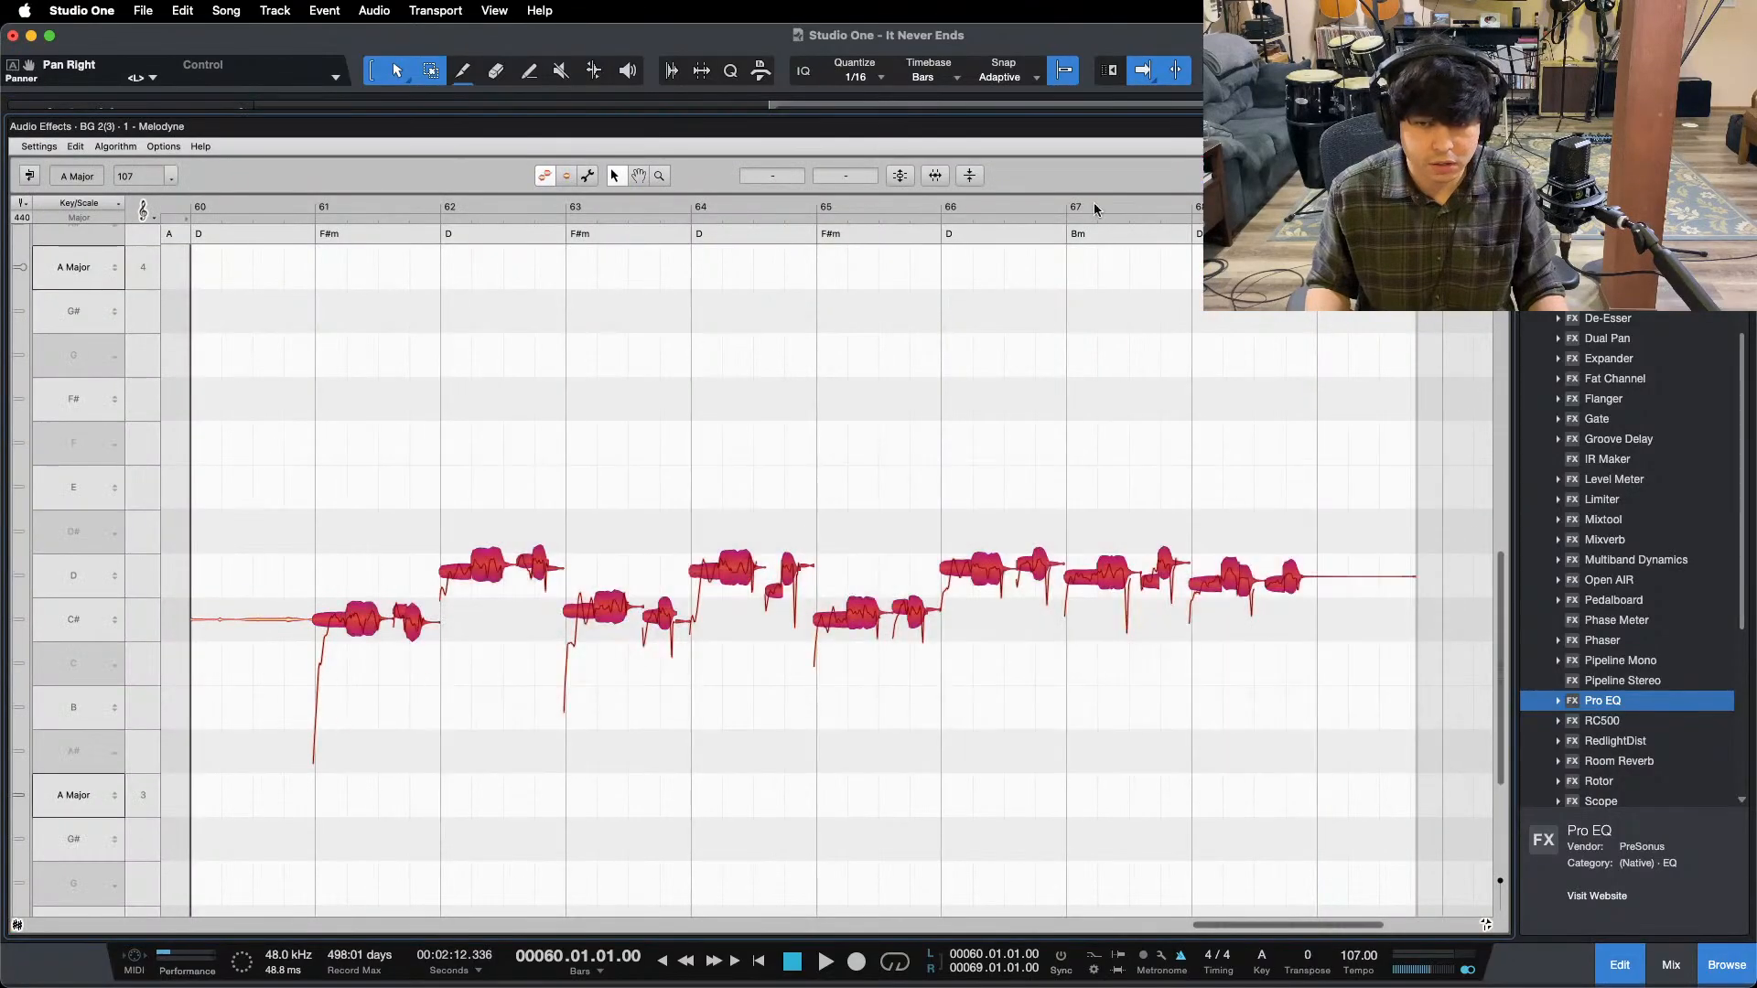
pyautogui.click(902, 176)
pyautogui.moveTo(705, 155); pyautogui.dragTo(874, 154)
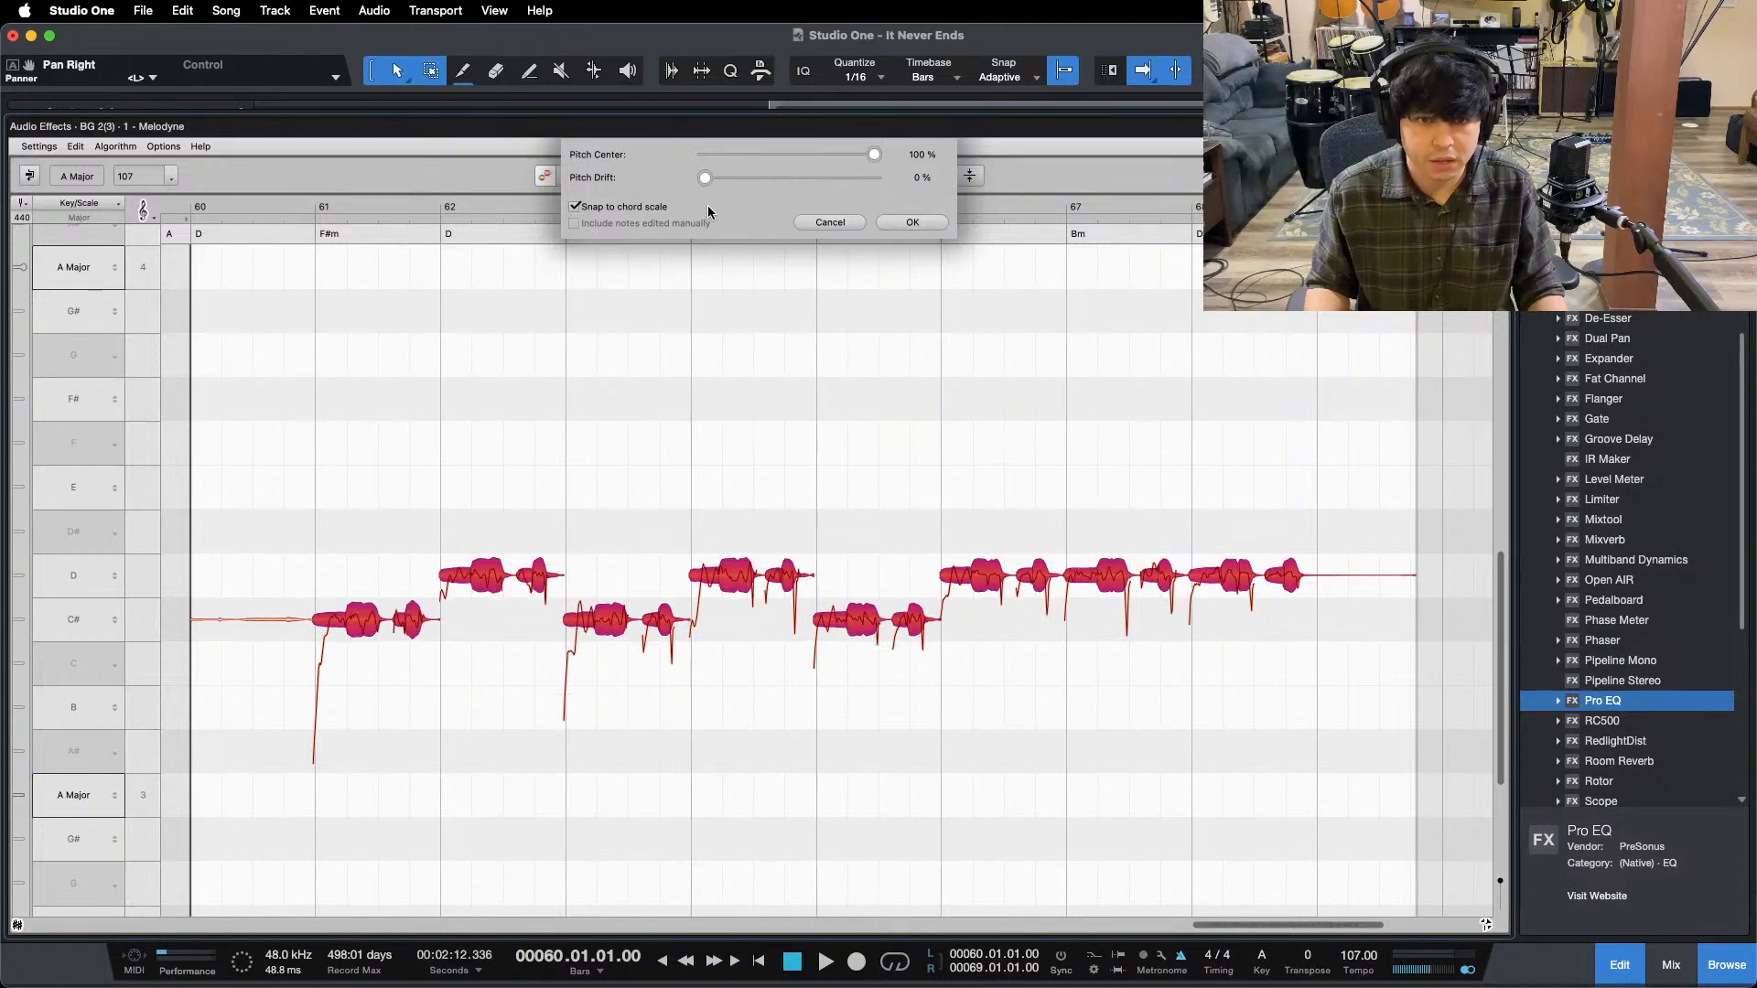
pyautogui.click(915, 223)
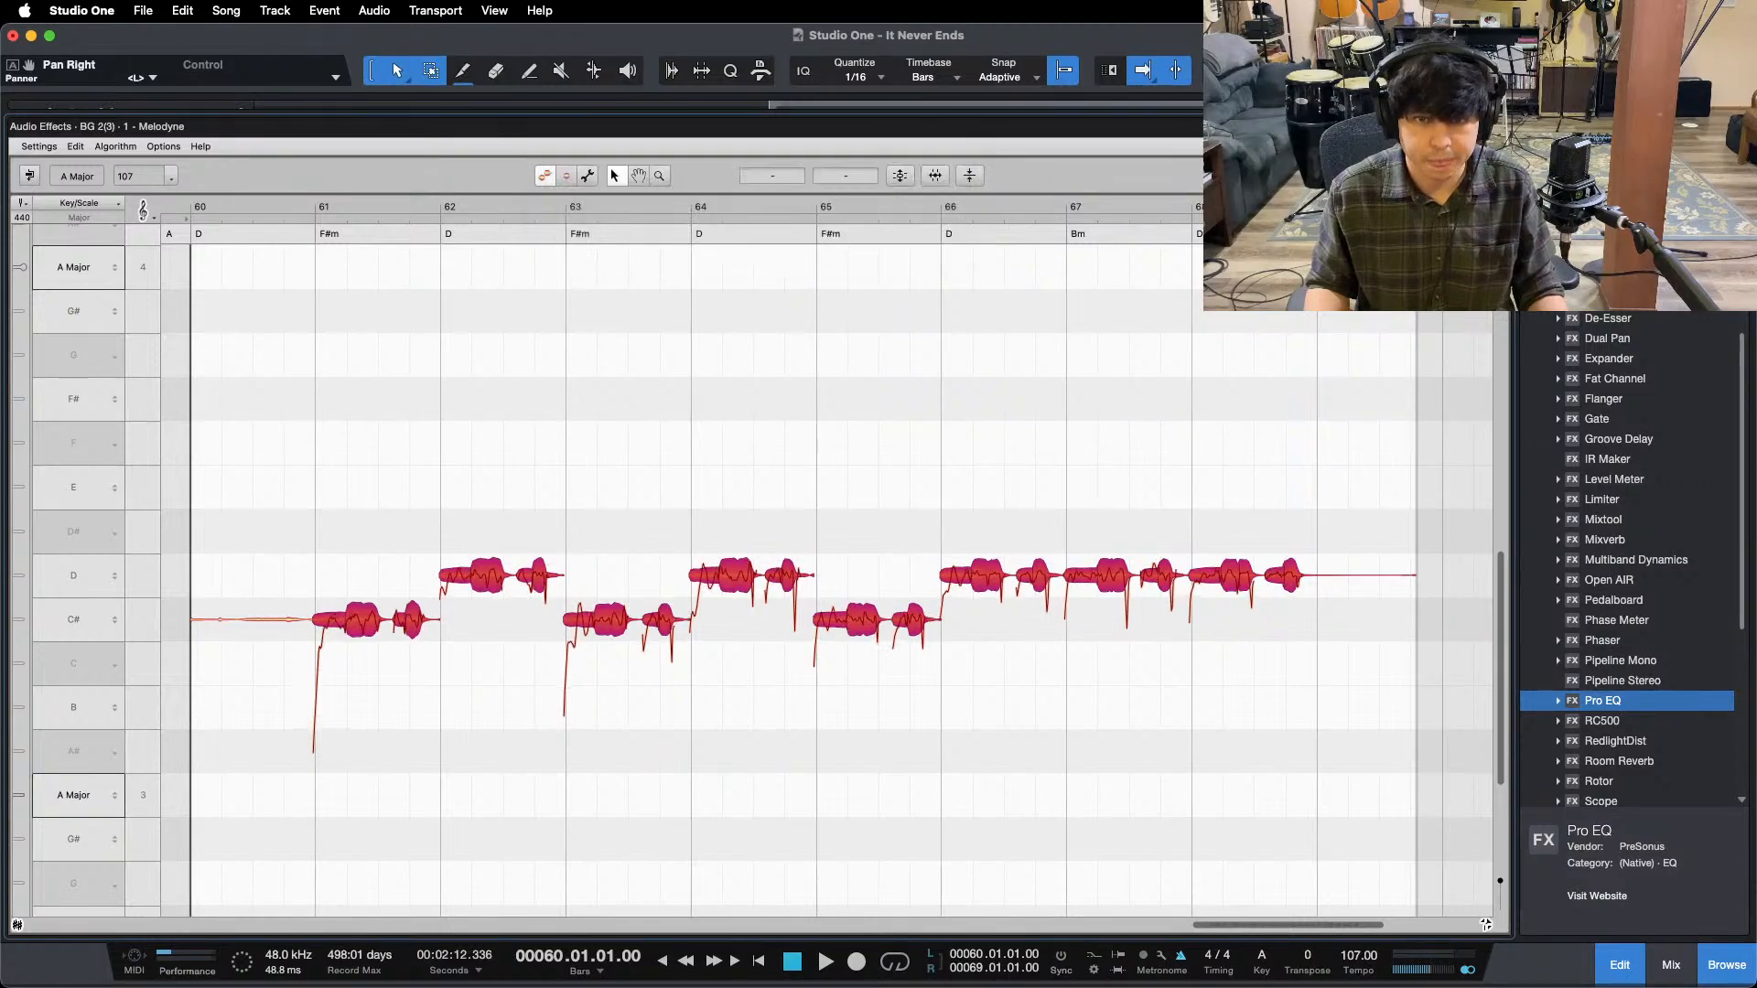
pyautogui.press('F2')
# - Play the Bridge from bar 60 to check the new BG 1 and BG 2 vocals, and save the song
pyautogui.press('space')
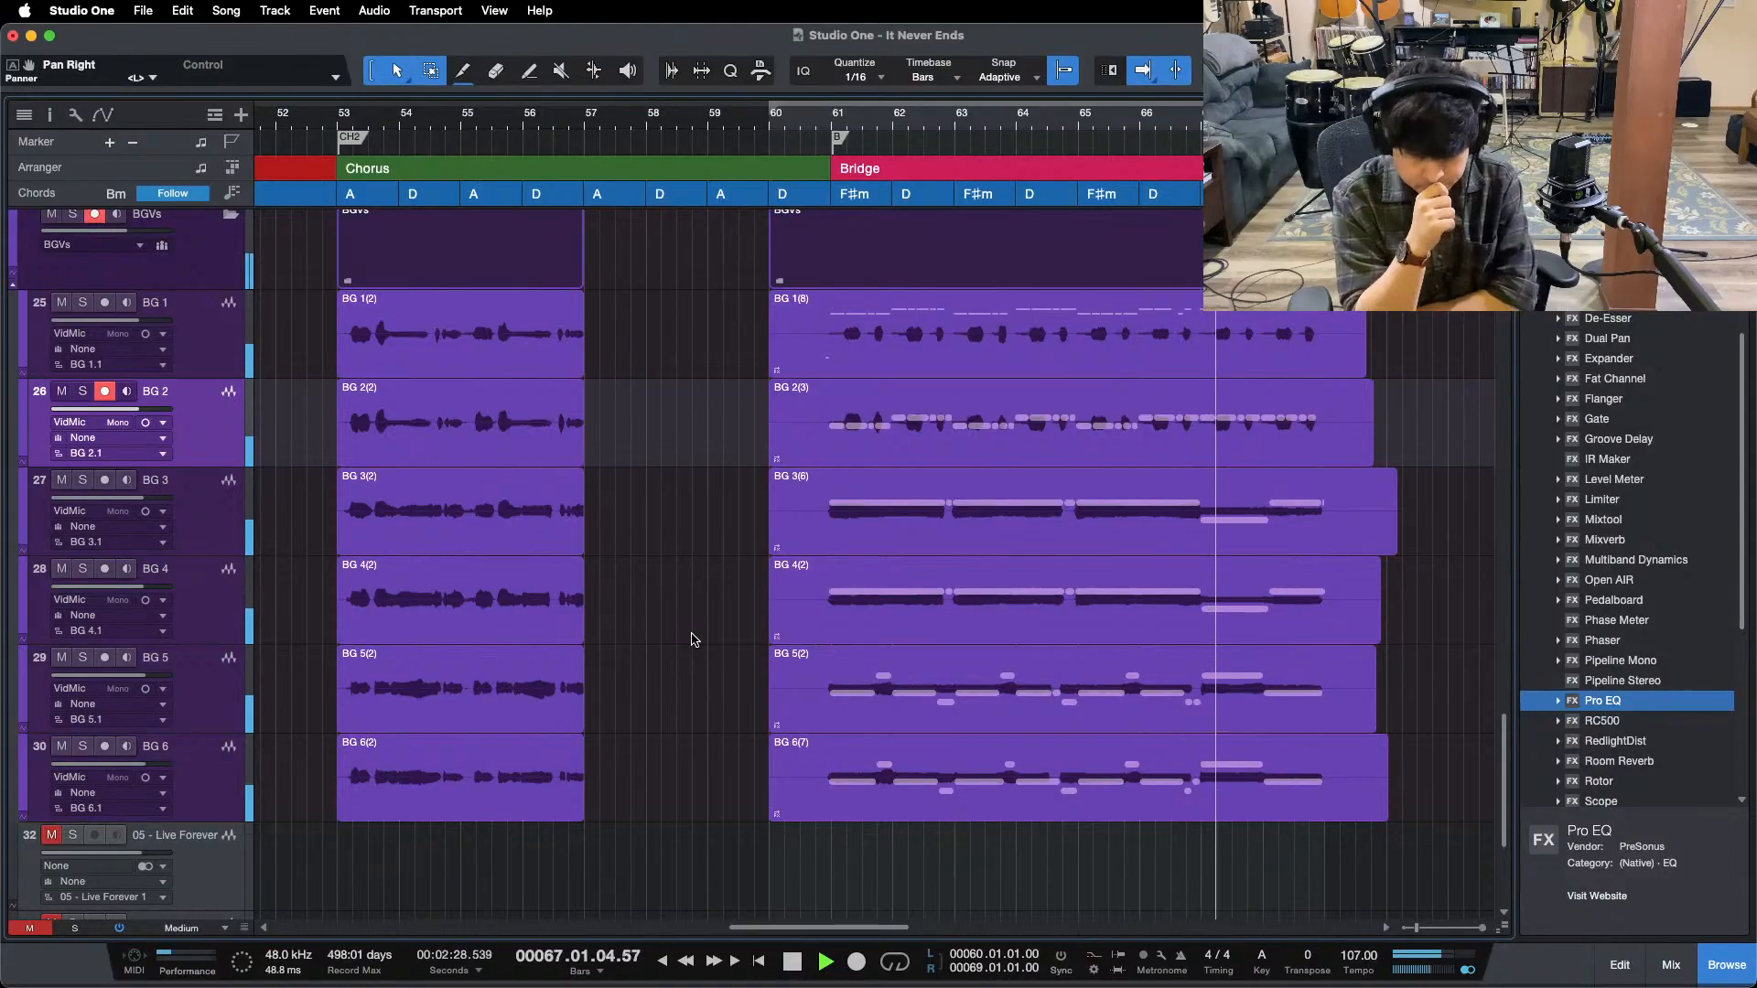
pyautogui.press('space')
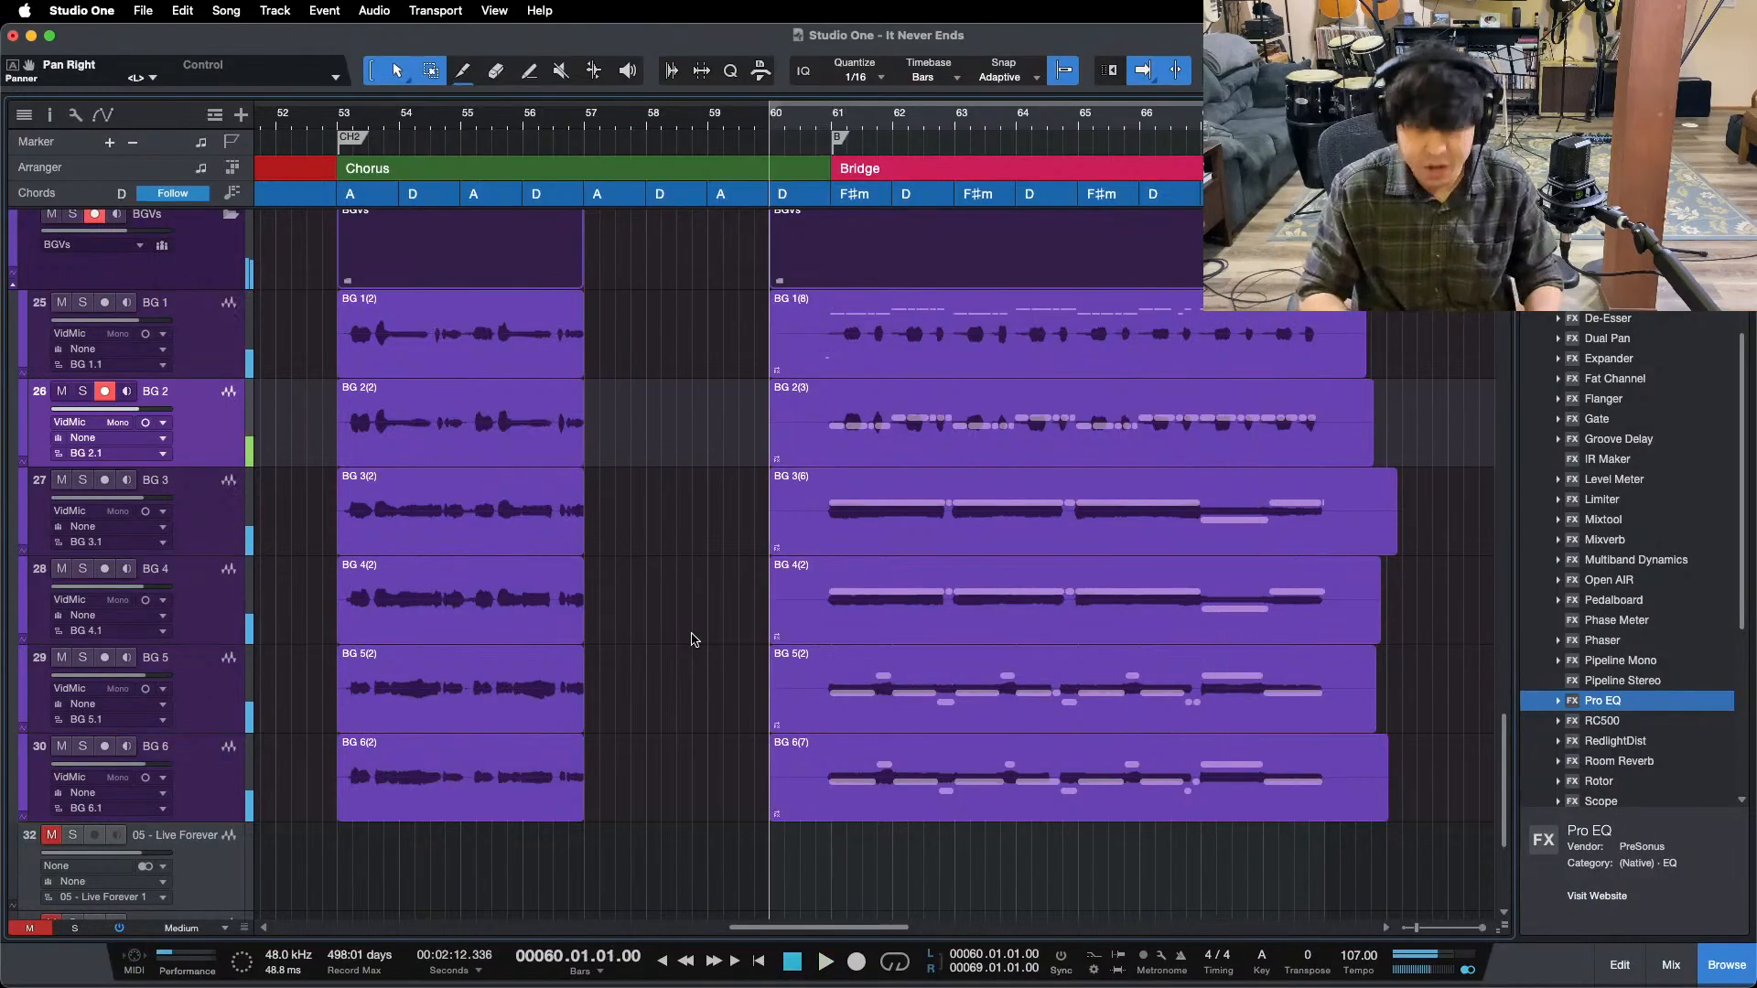
pyautogui.press('super+s')
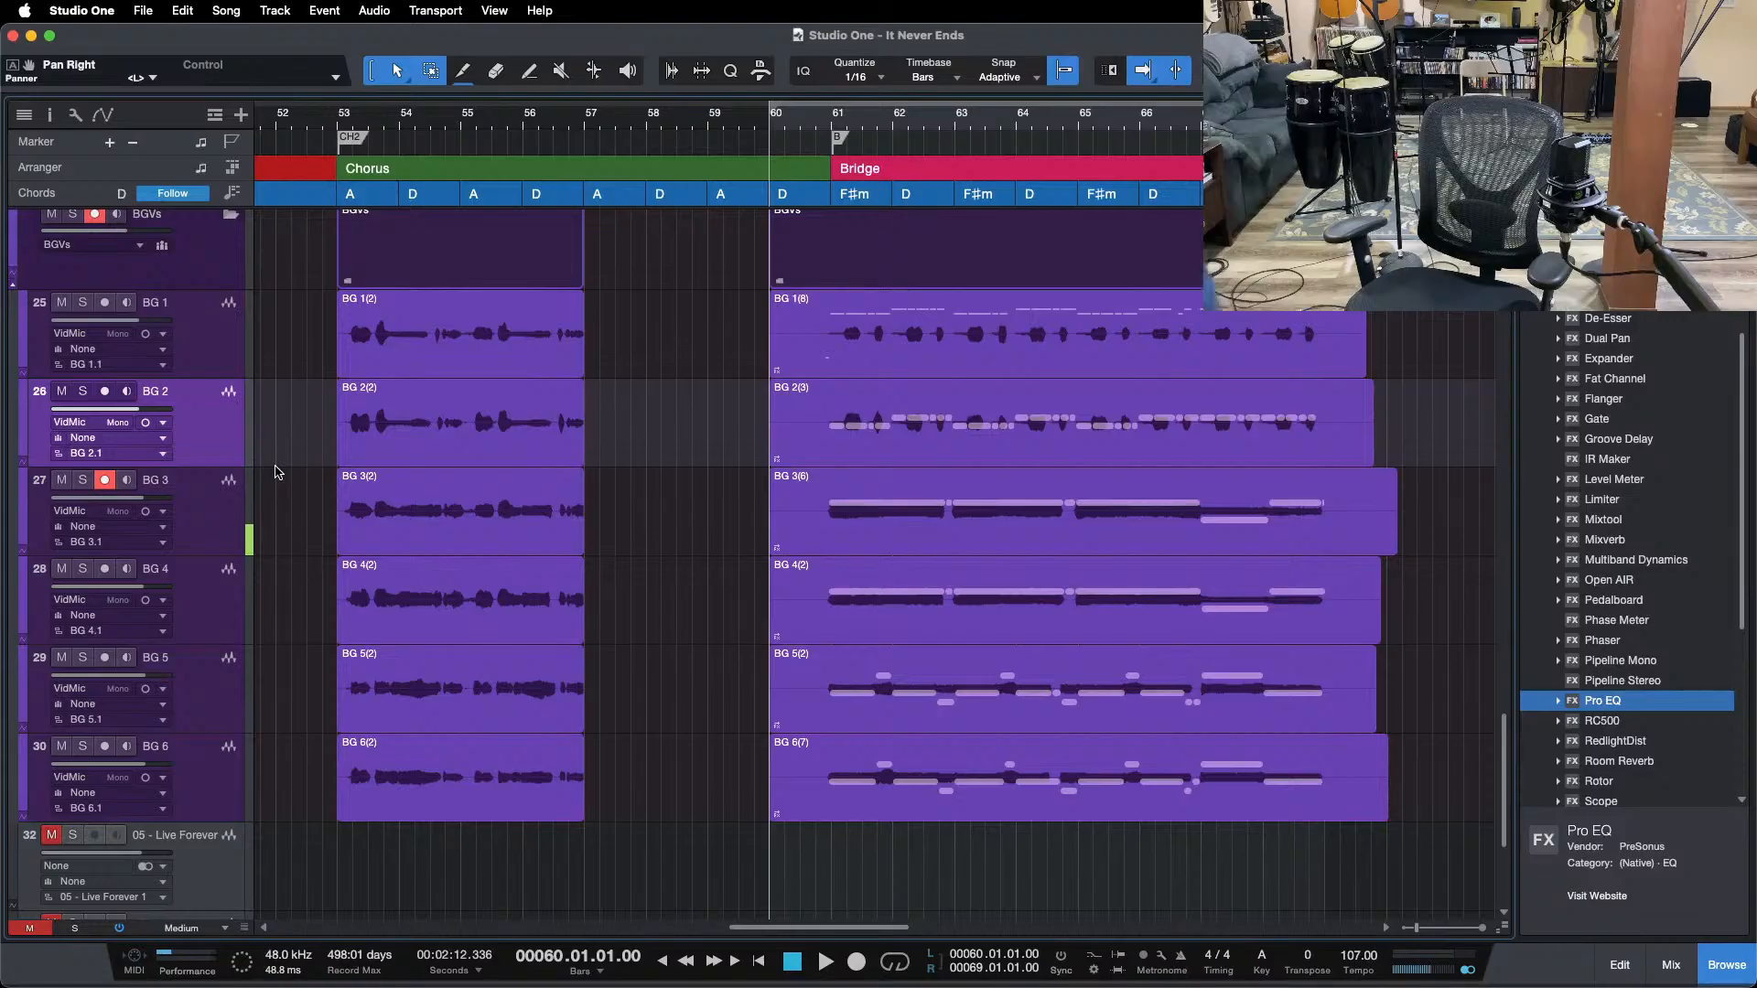
# - Duplicate the BG 3 and BG 4 tracks without their events and place both copies between BG 2 and BG 3
pyautogui.click(224, 523)
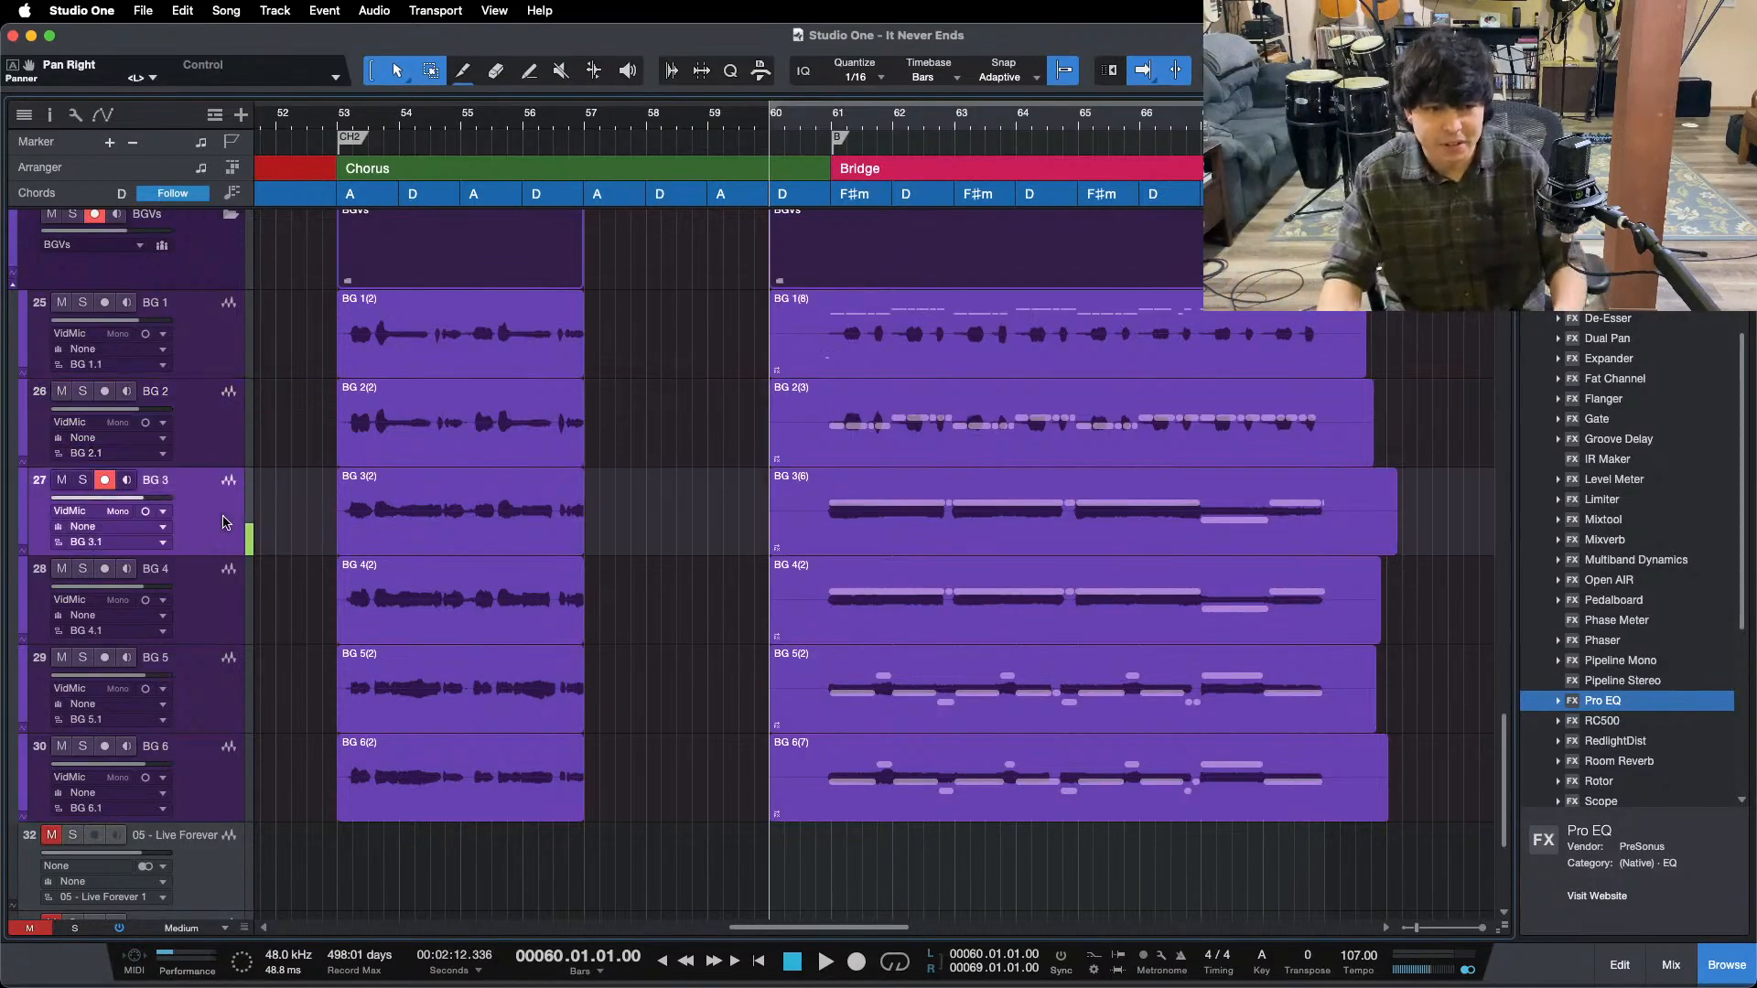
pyautogui.rightClick(224, 522)
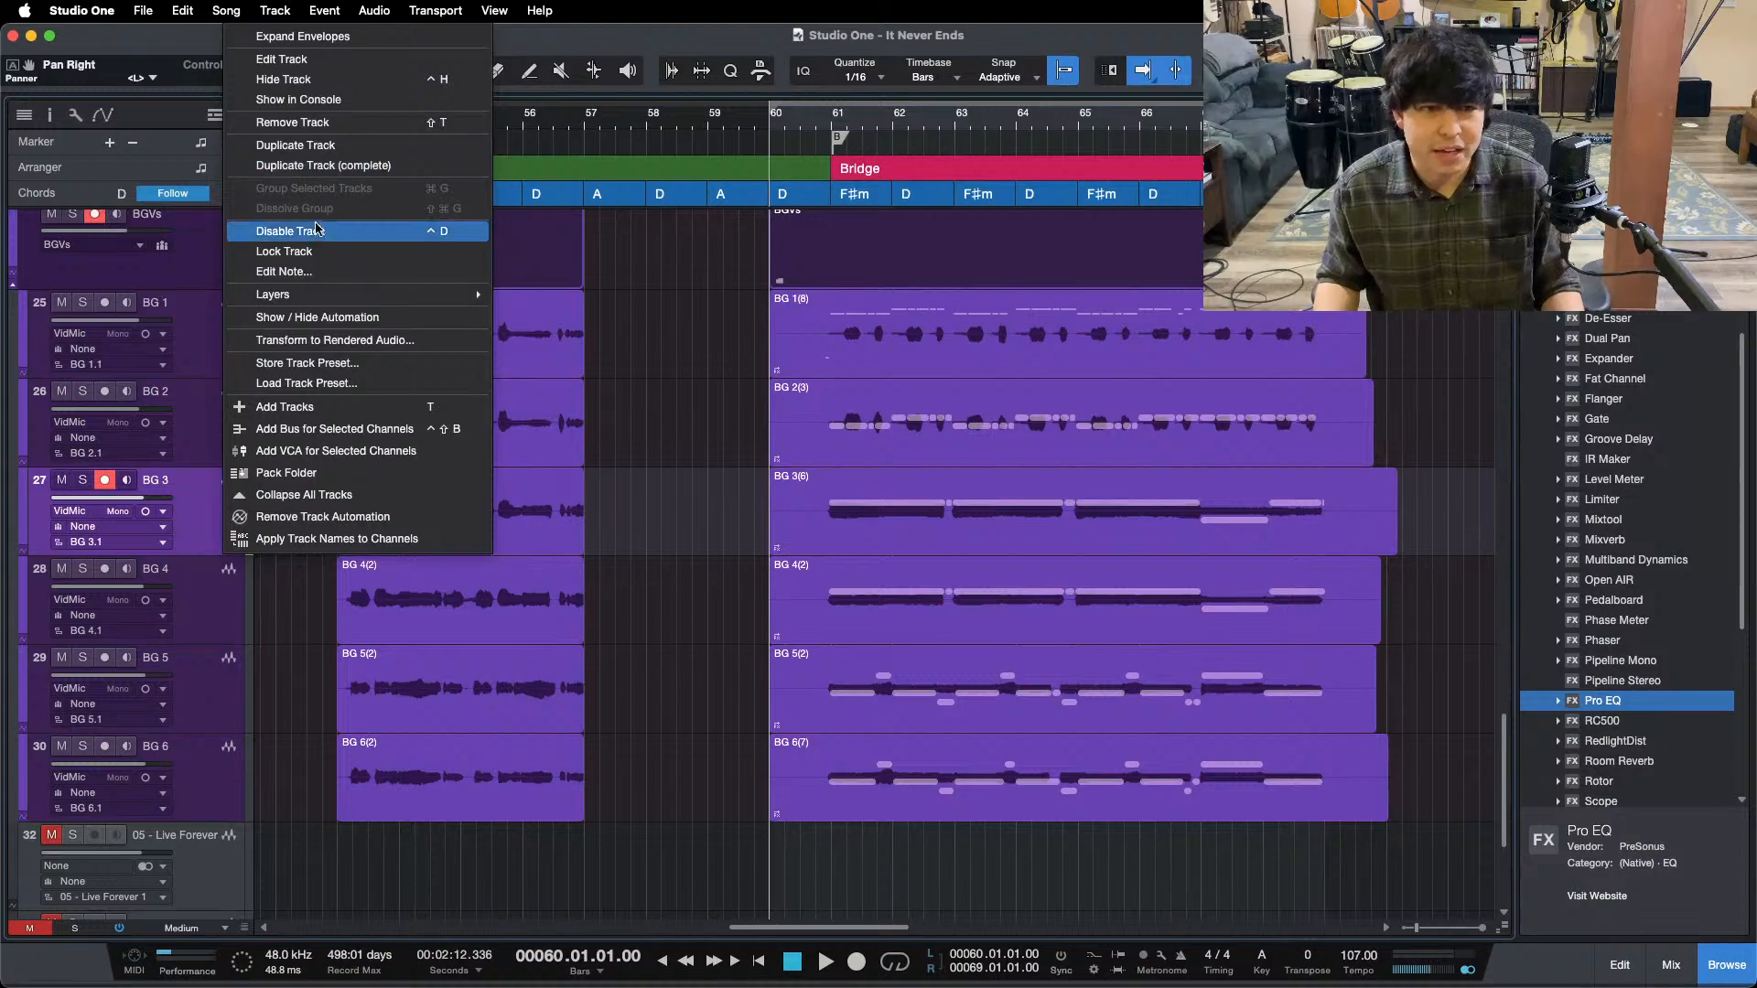
pyautogui.click(294, 146)
pyautogui.moveTo(194, 485); pyautogui.dragTo(199, 599)
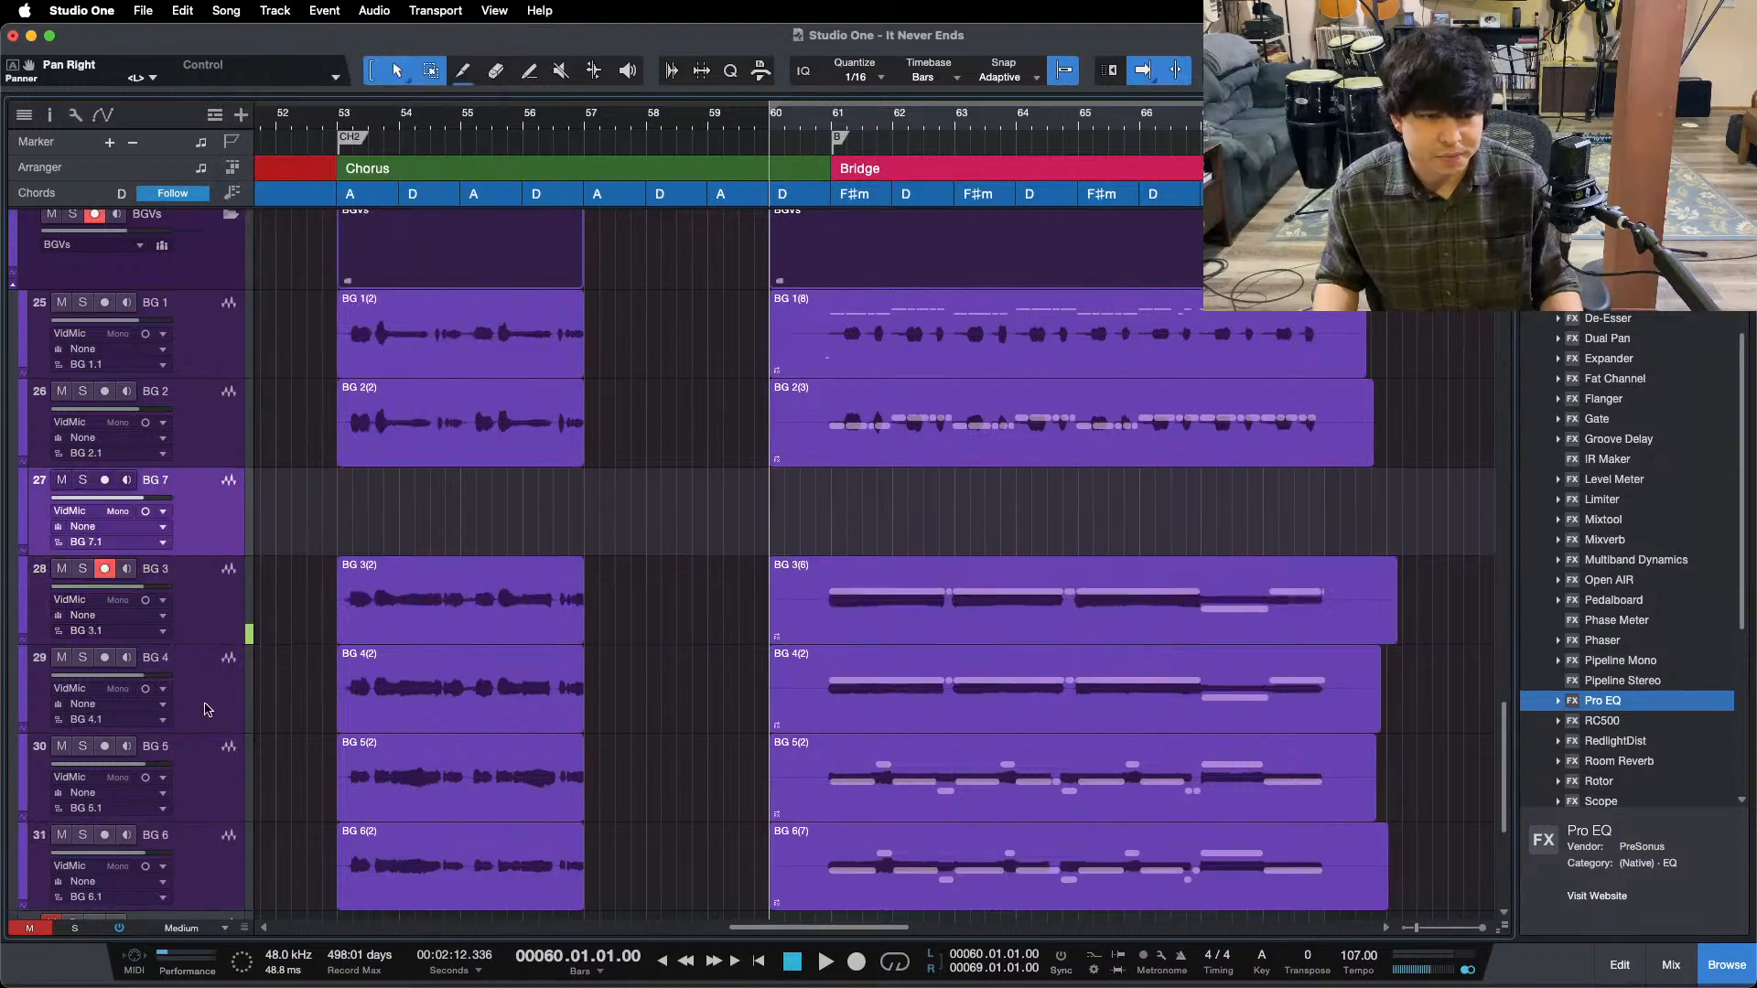
pyautogui.rightClick(203, 706)
pyautogui.click(275, 289)
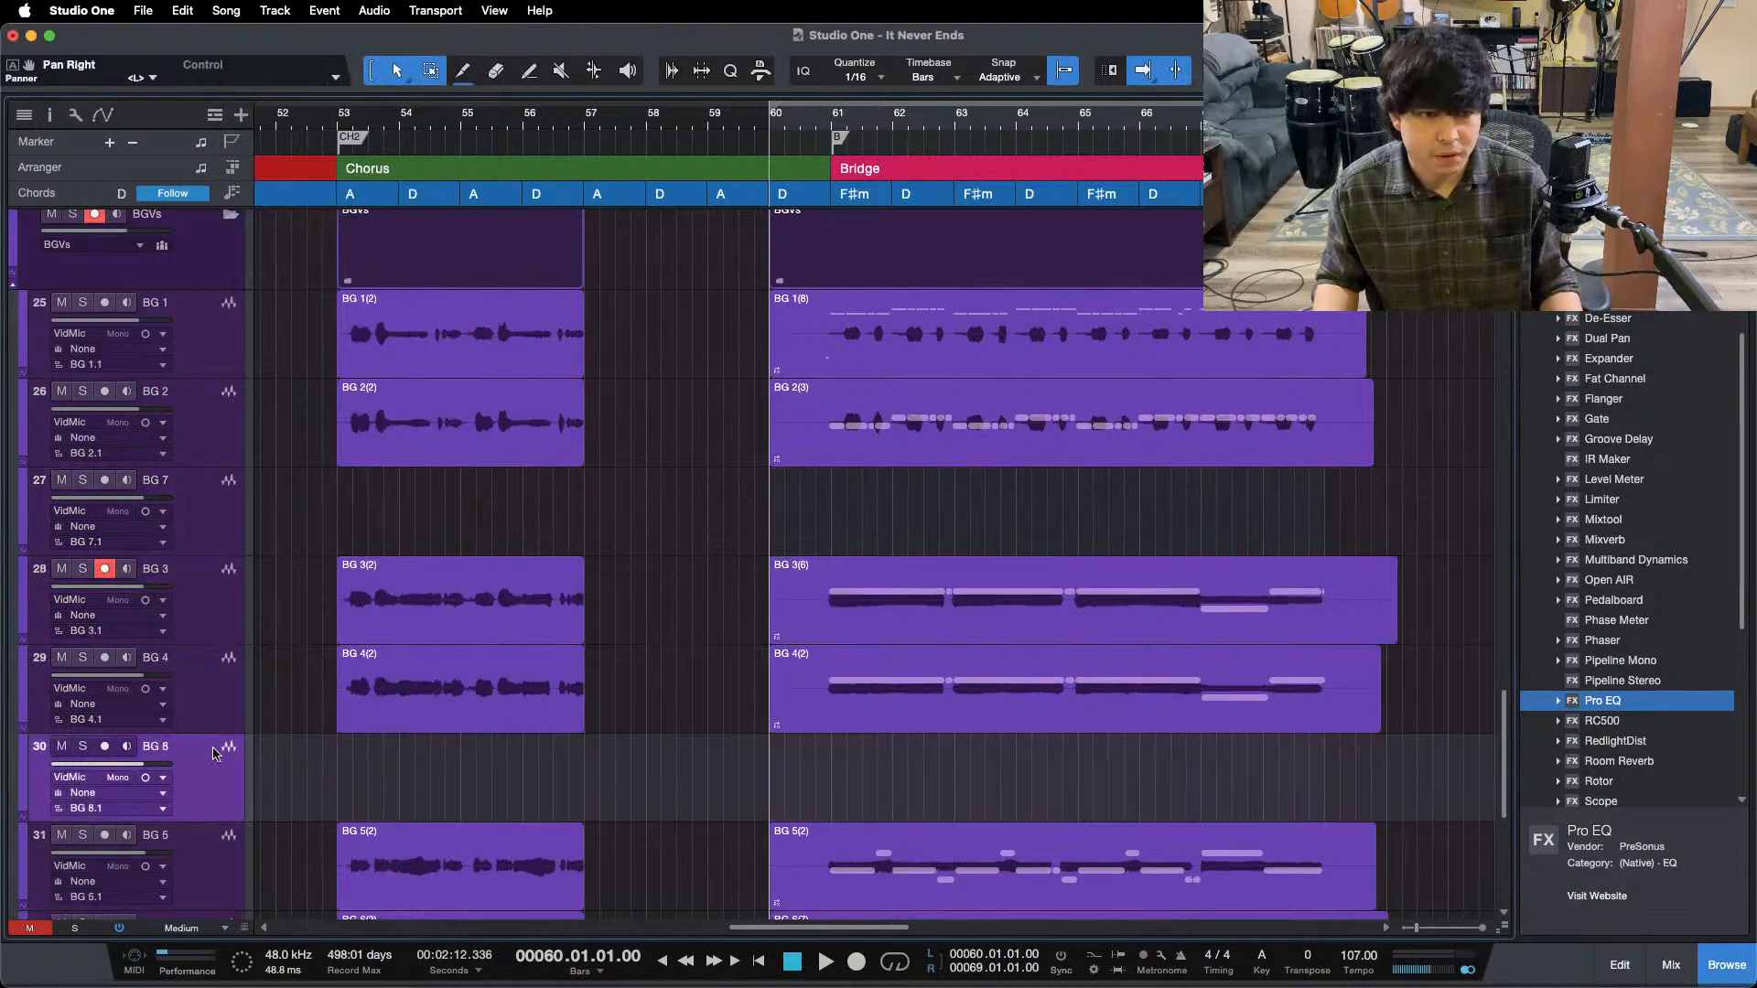
pyautogui.moveTo(216, 754); pyautogui.dragTo(201, 593)
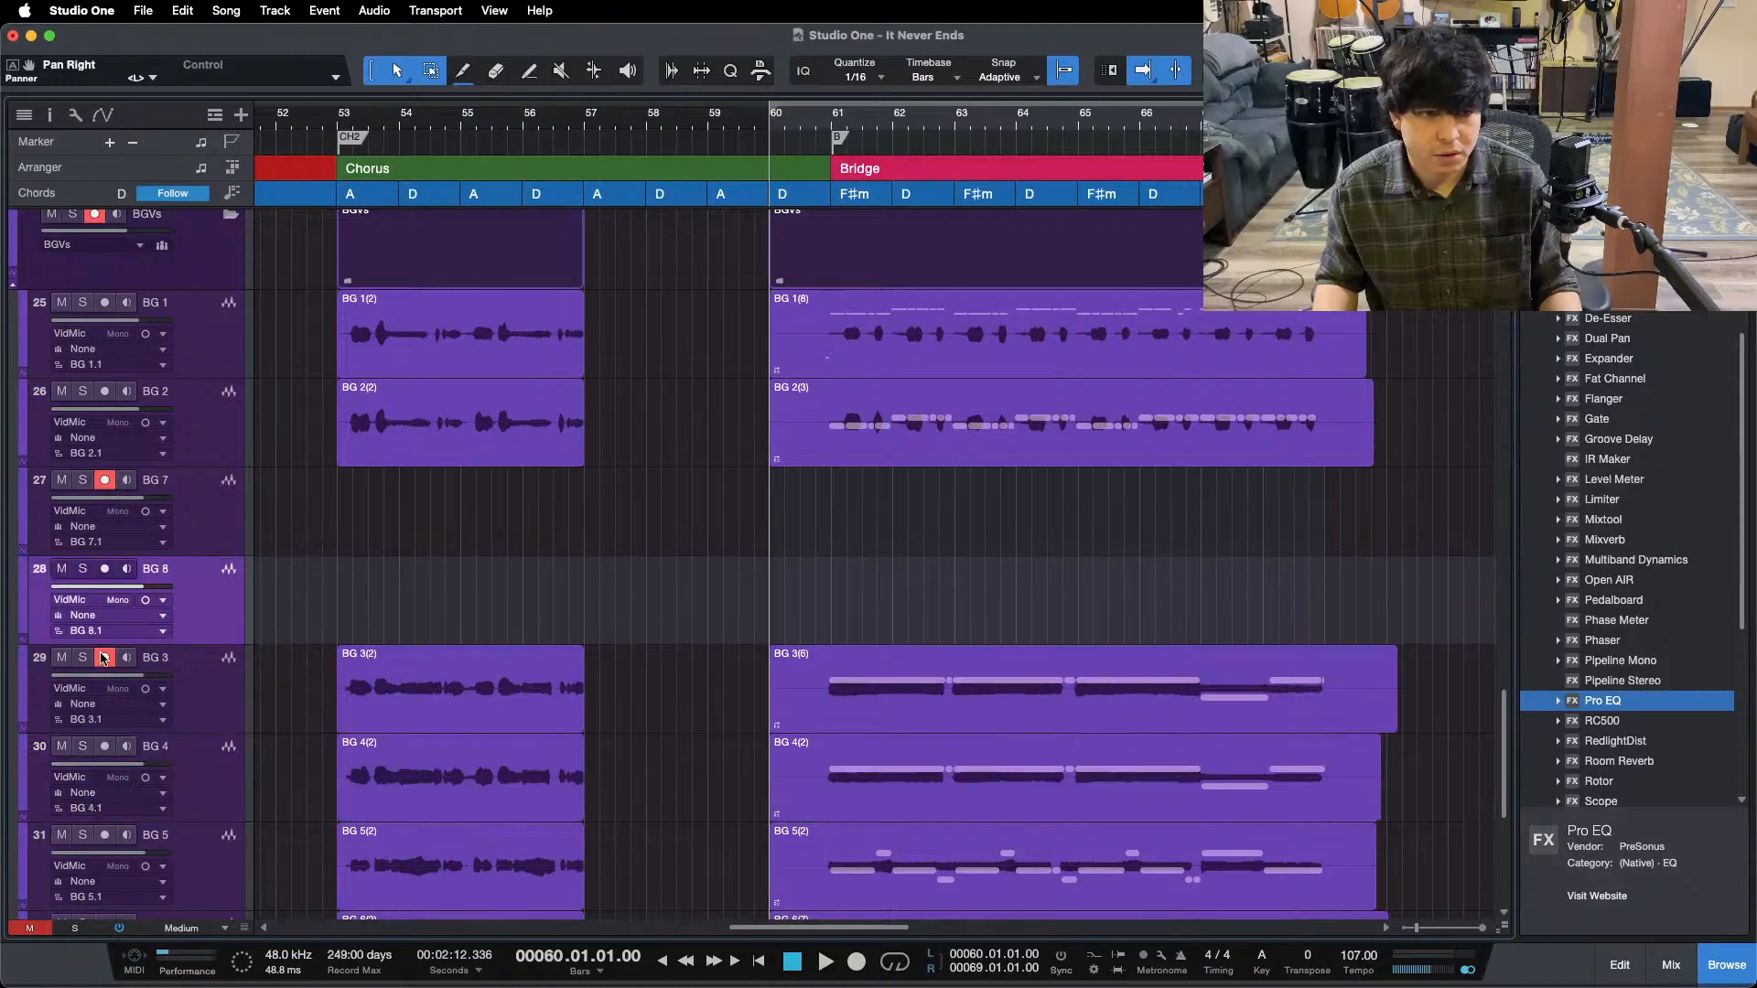
# - Record a BG 7 vocal take from bar 60 through the Bridge to about bar 70 and open it in Melodyne
pyautogui.click(191, 520)
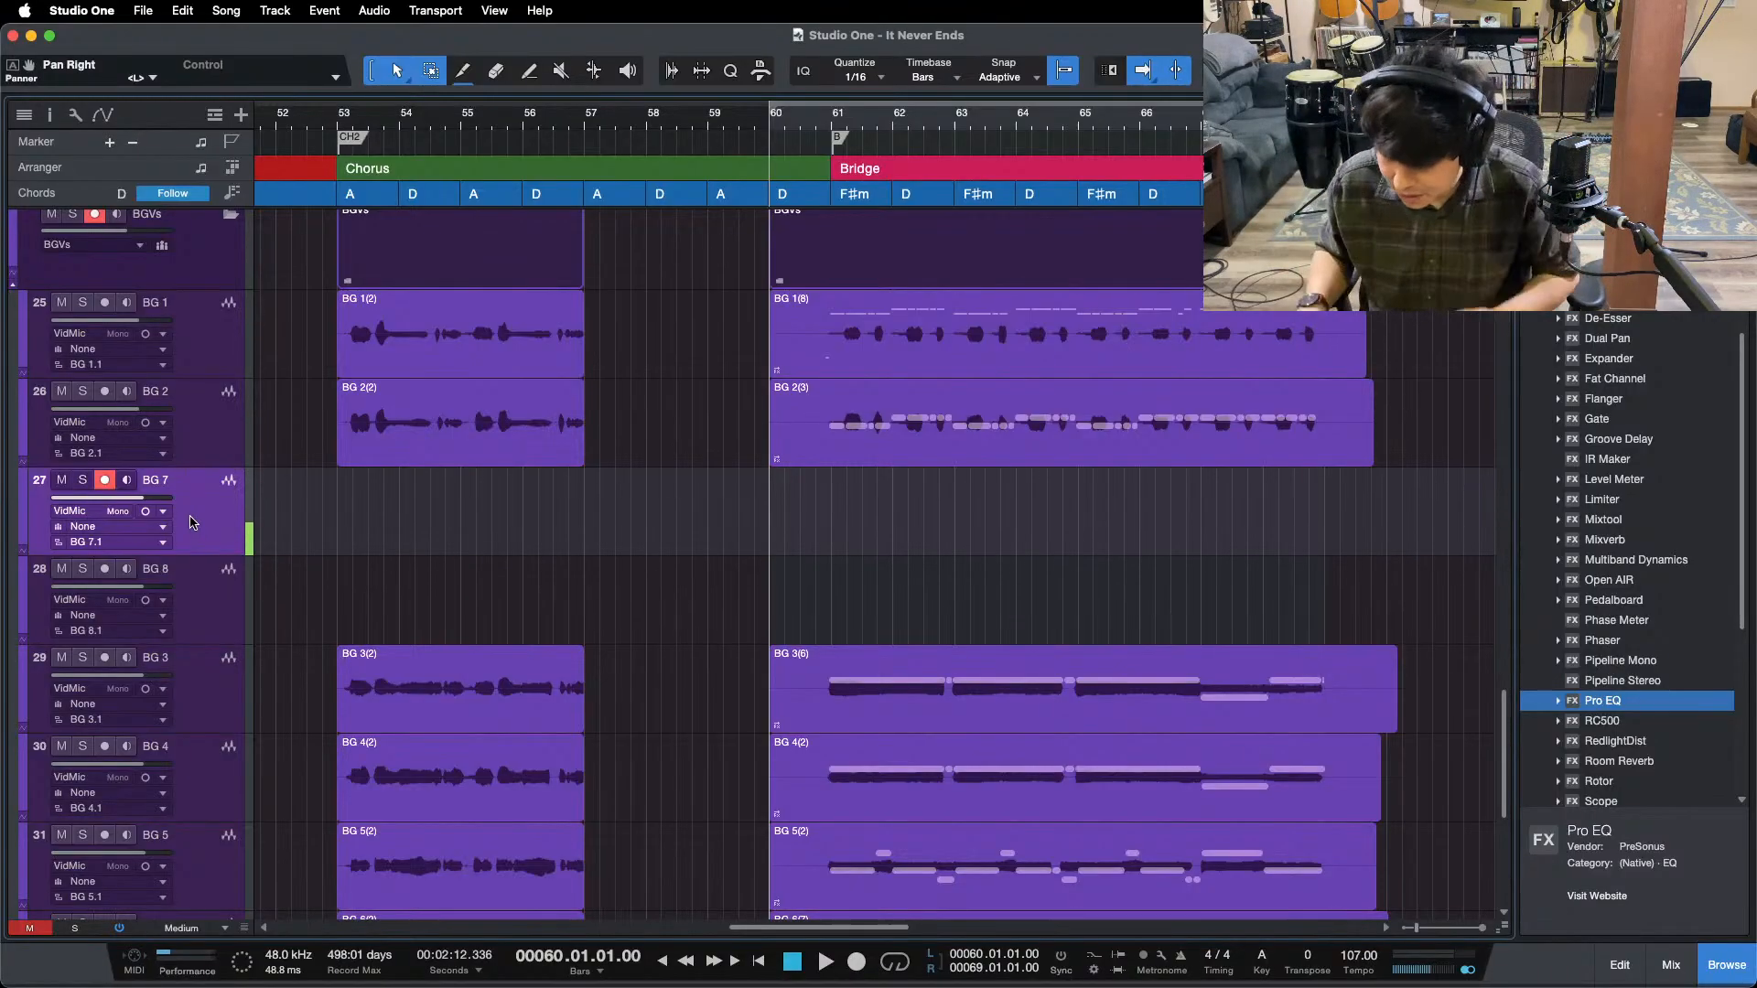
pyautogui.moveTo(529, 986)
pyautogui.click(947, 966)
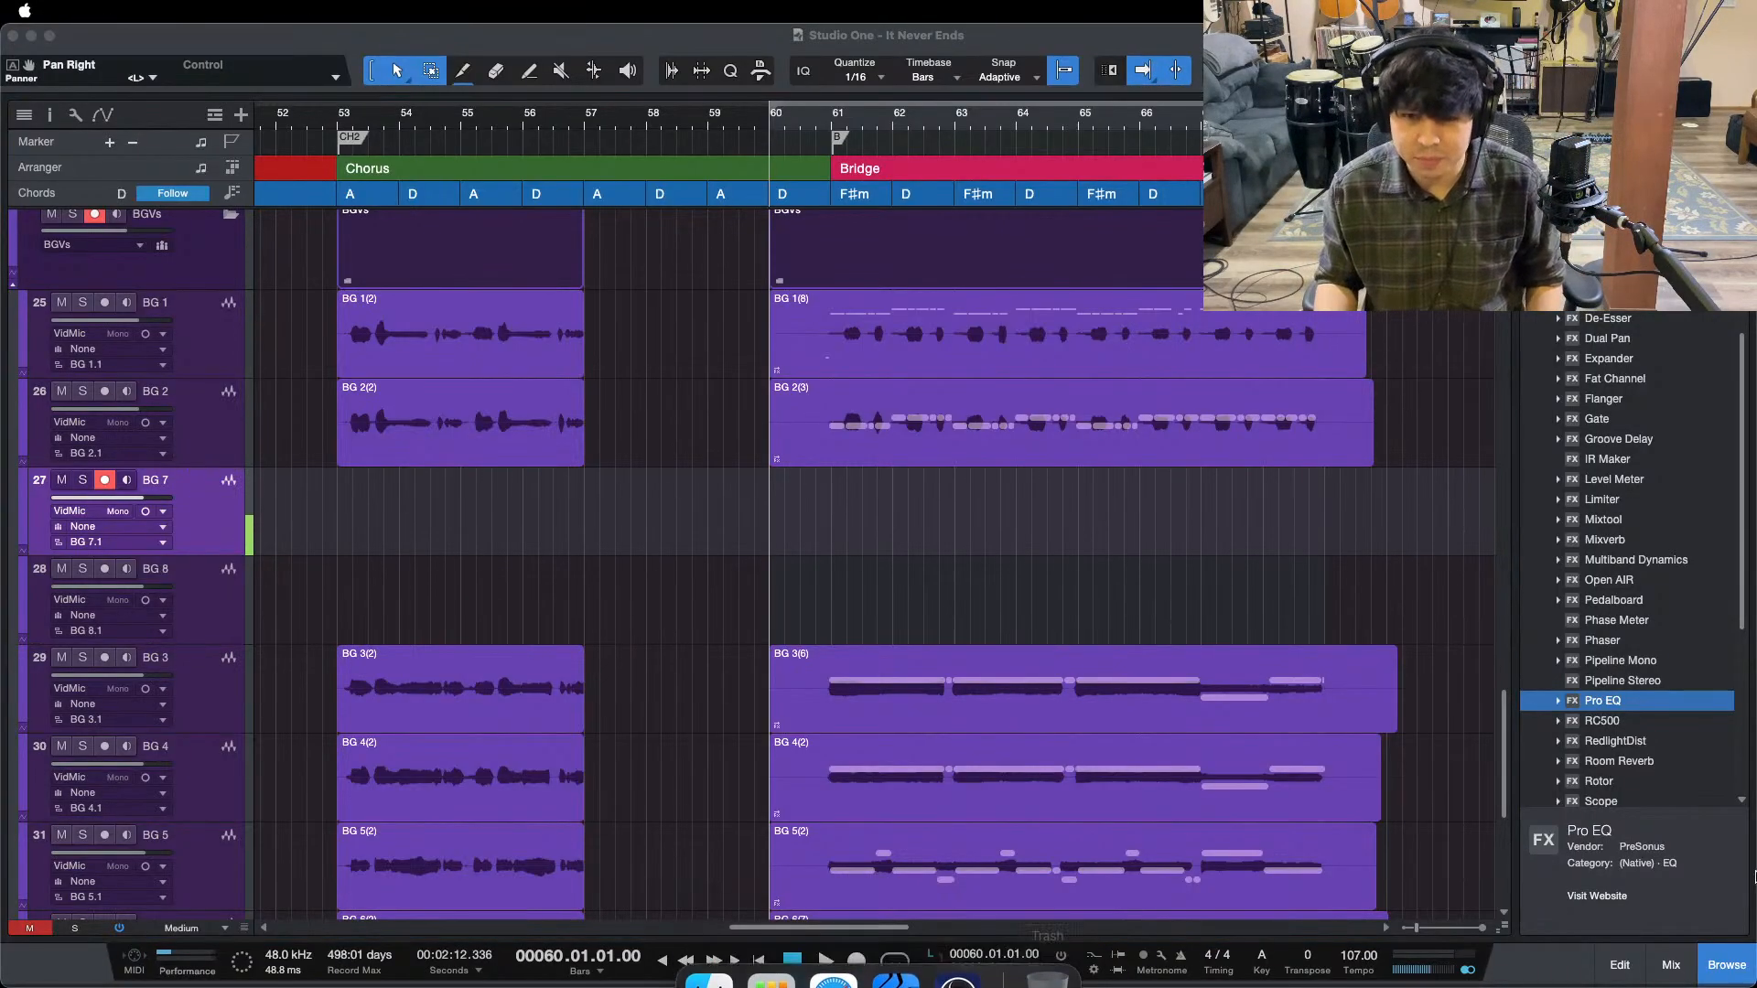
pyautogui.click(1677, 897)
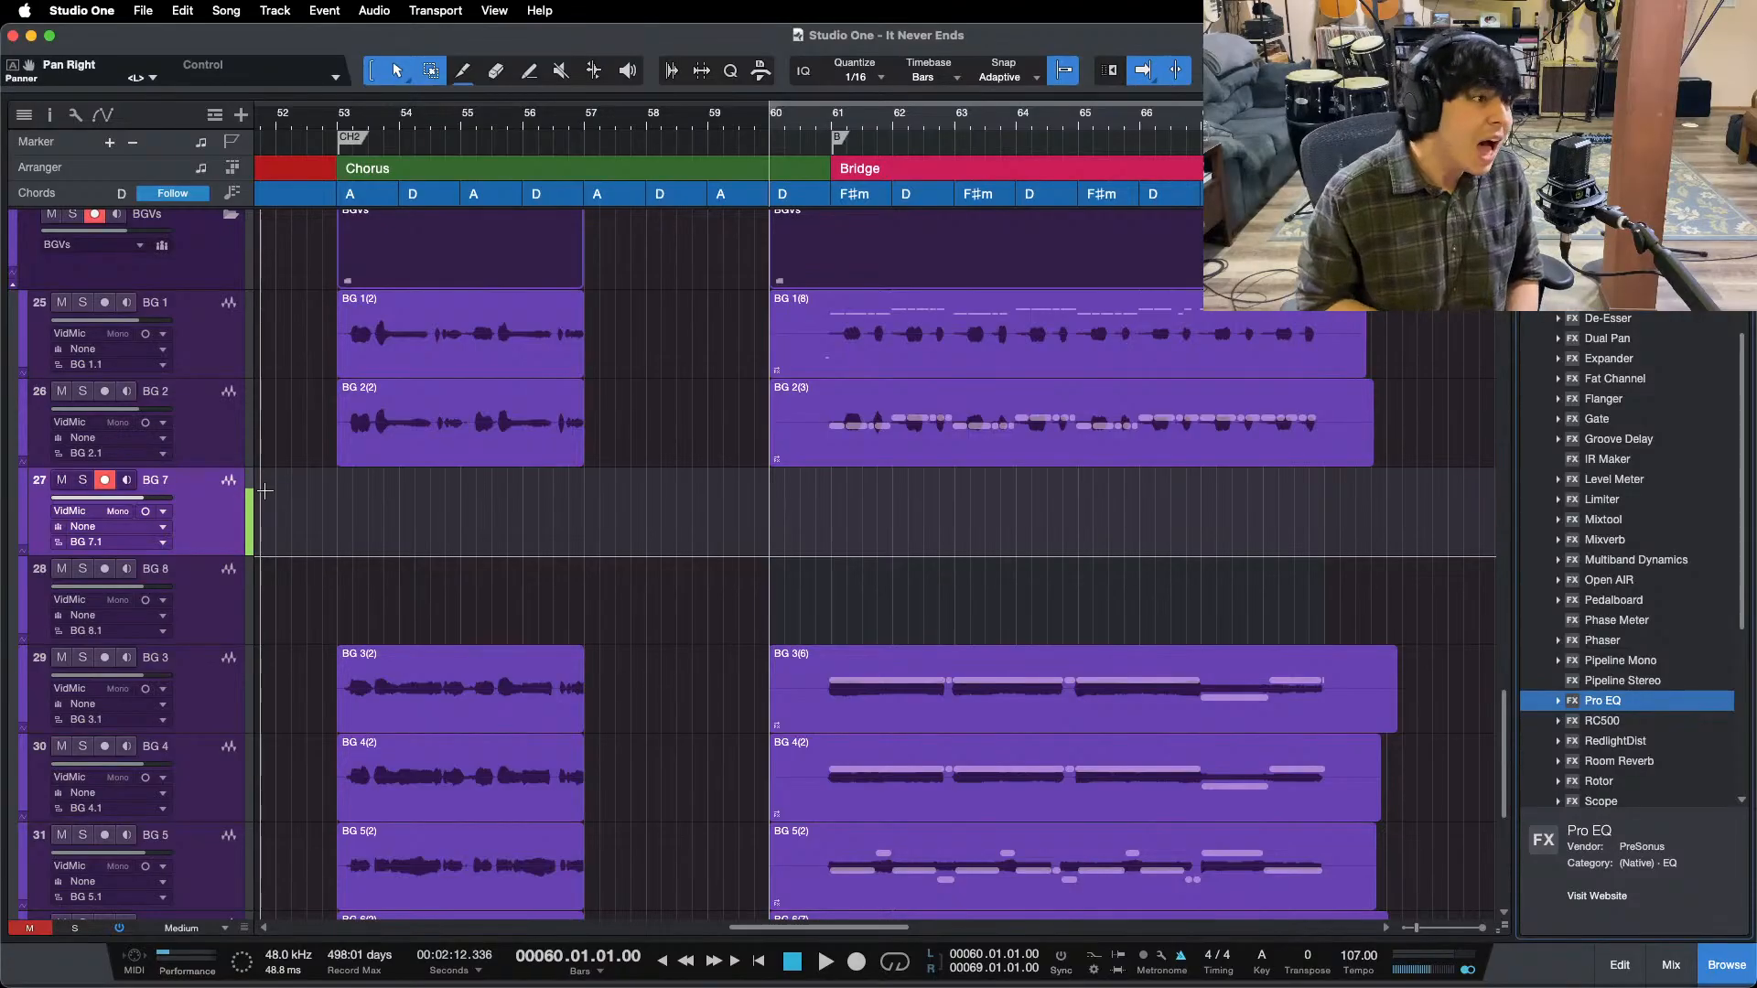
pyautogui.press('KP_Multiply')
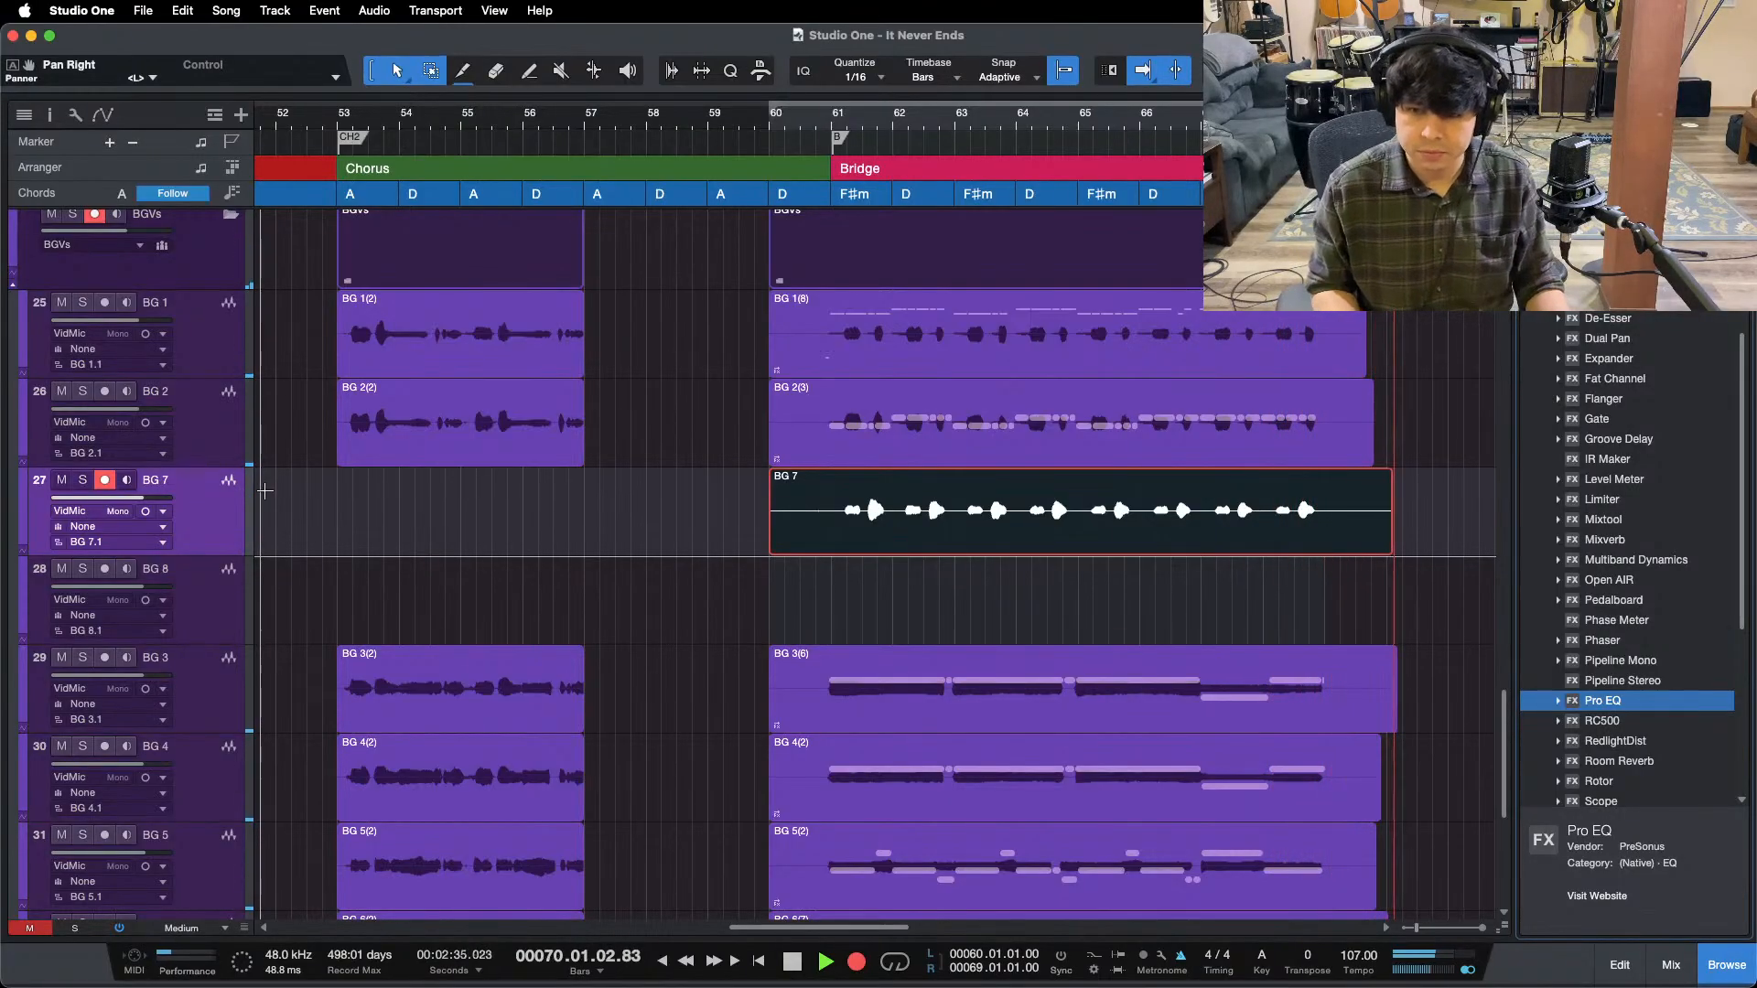
pyautogui.press('space')
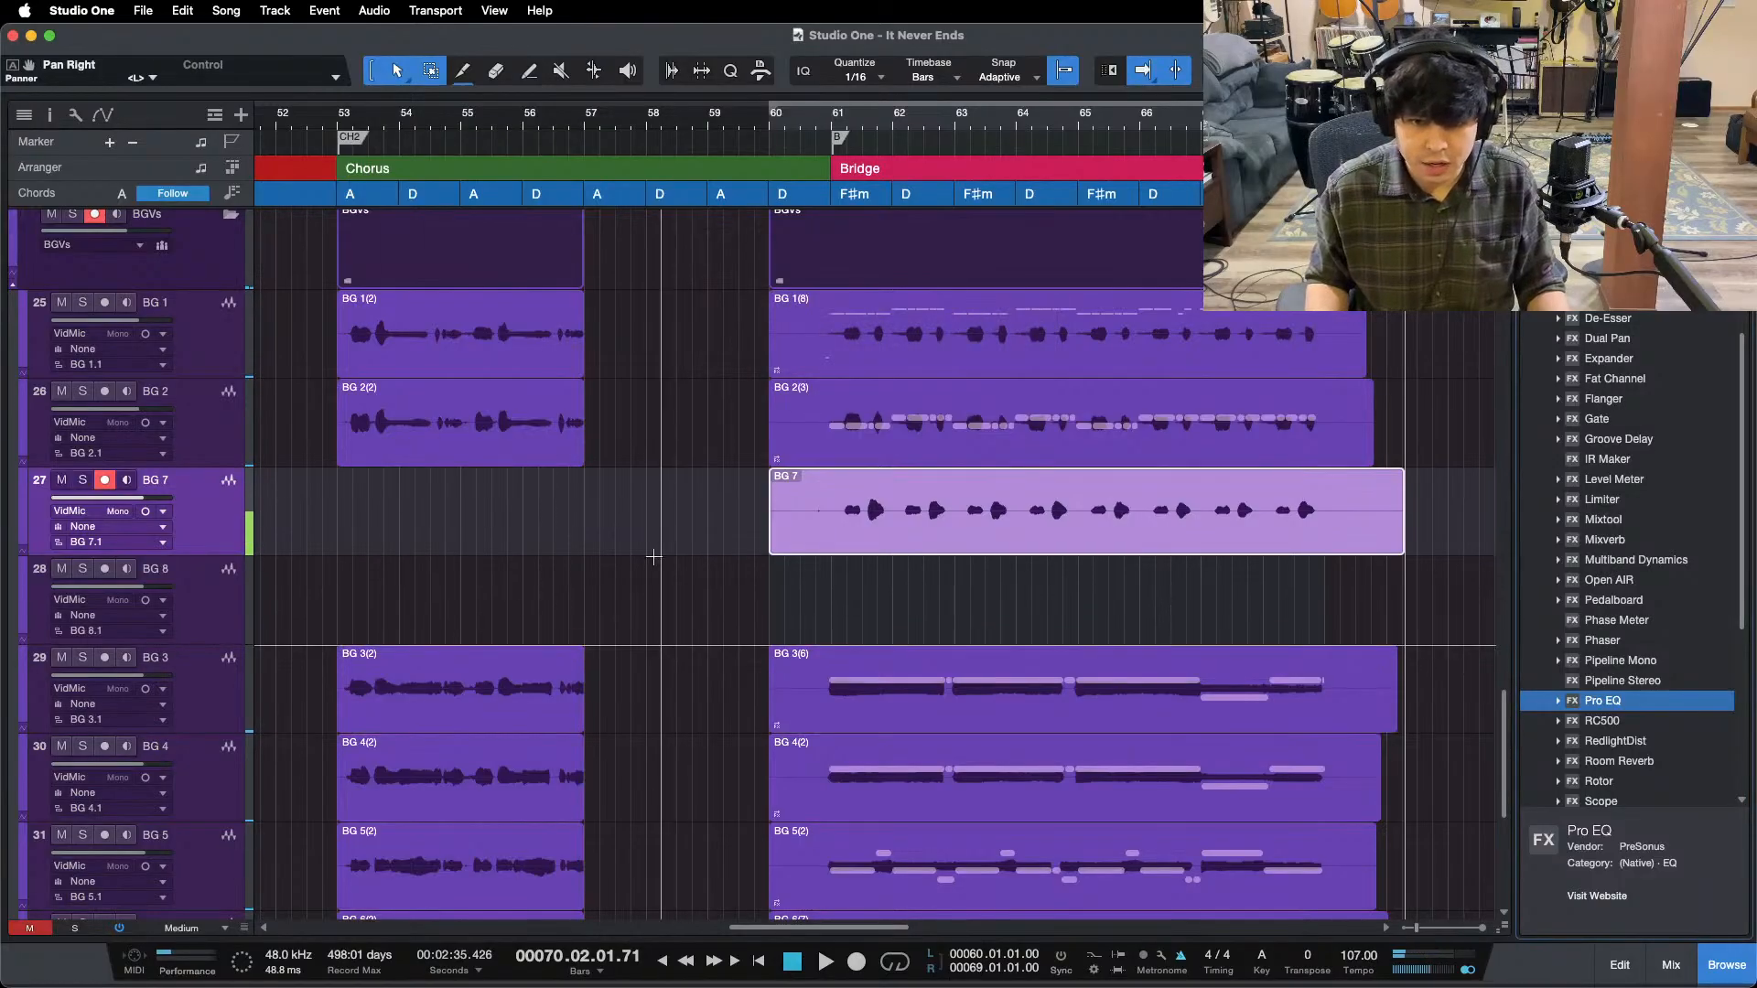
pyautogui.click(586, 574)
pyautogui.click(909, 550)
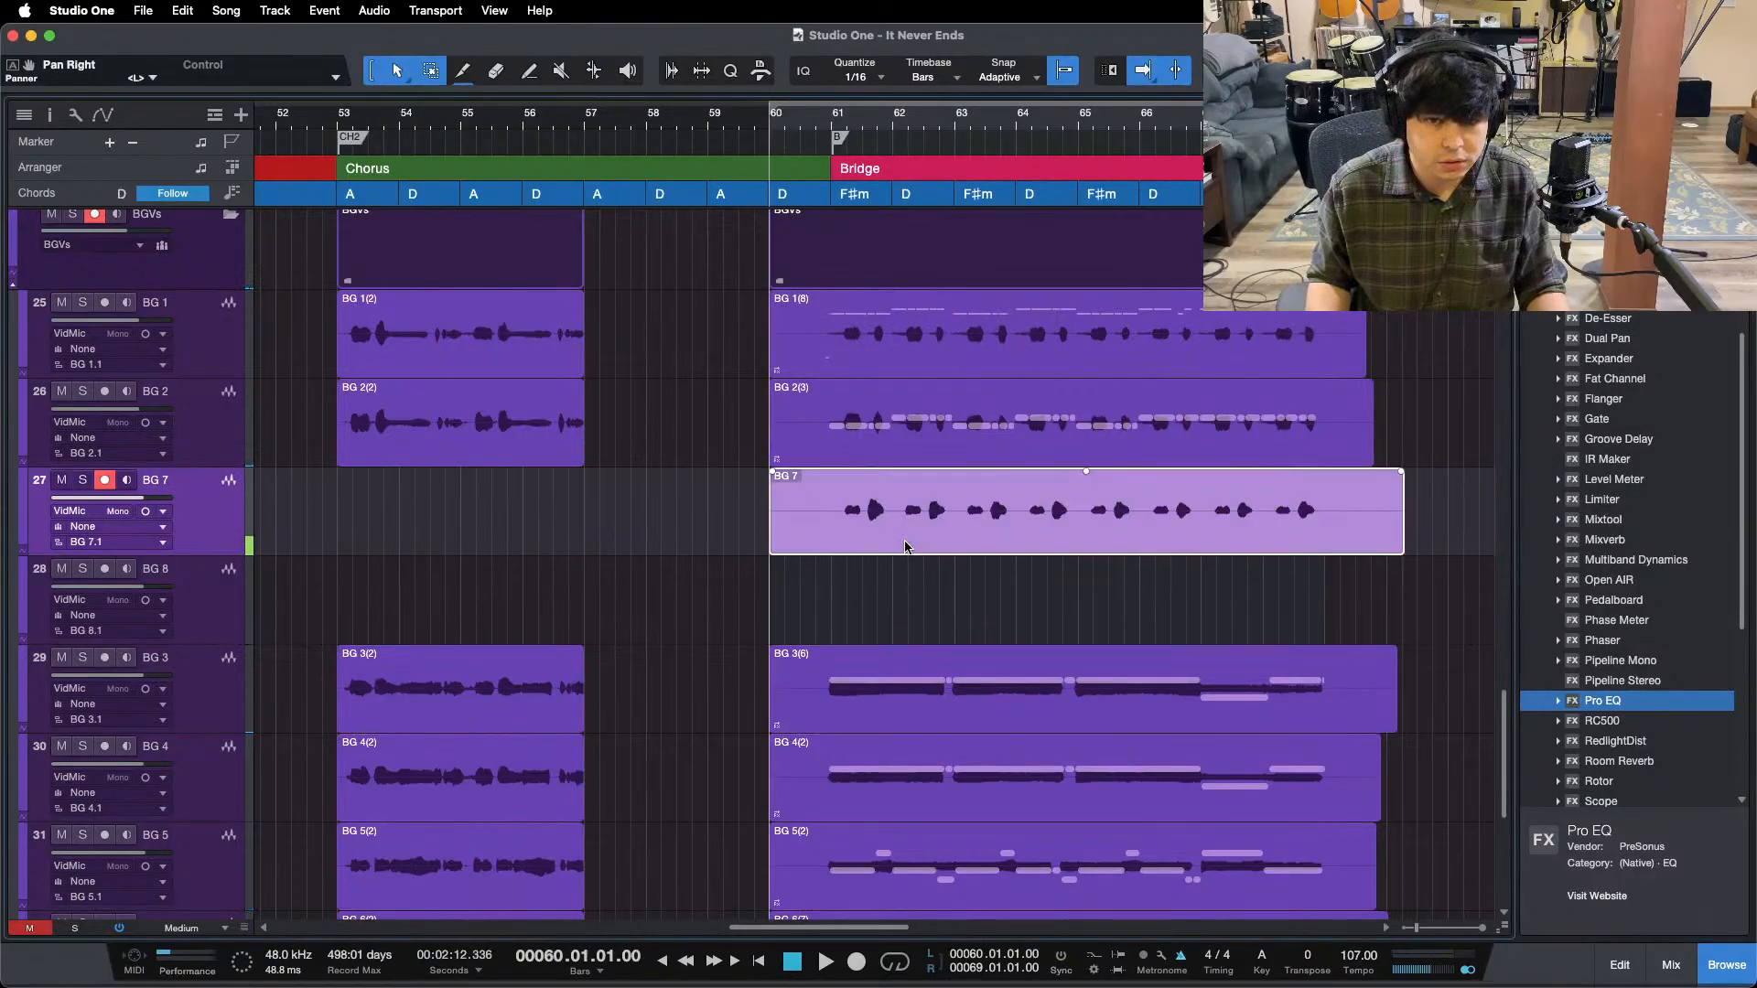
pyautogui.rightClick(908, 550)
pyautogui.click(975, 318)
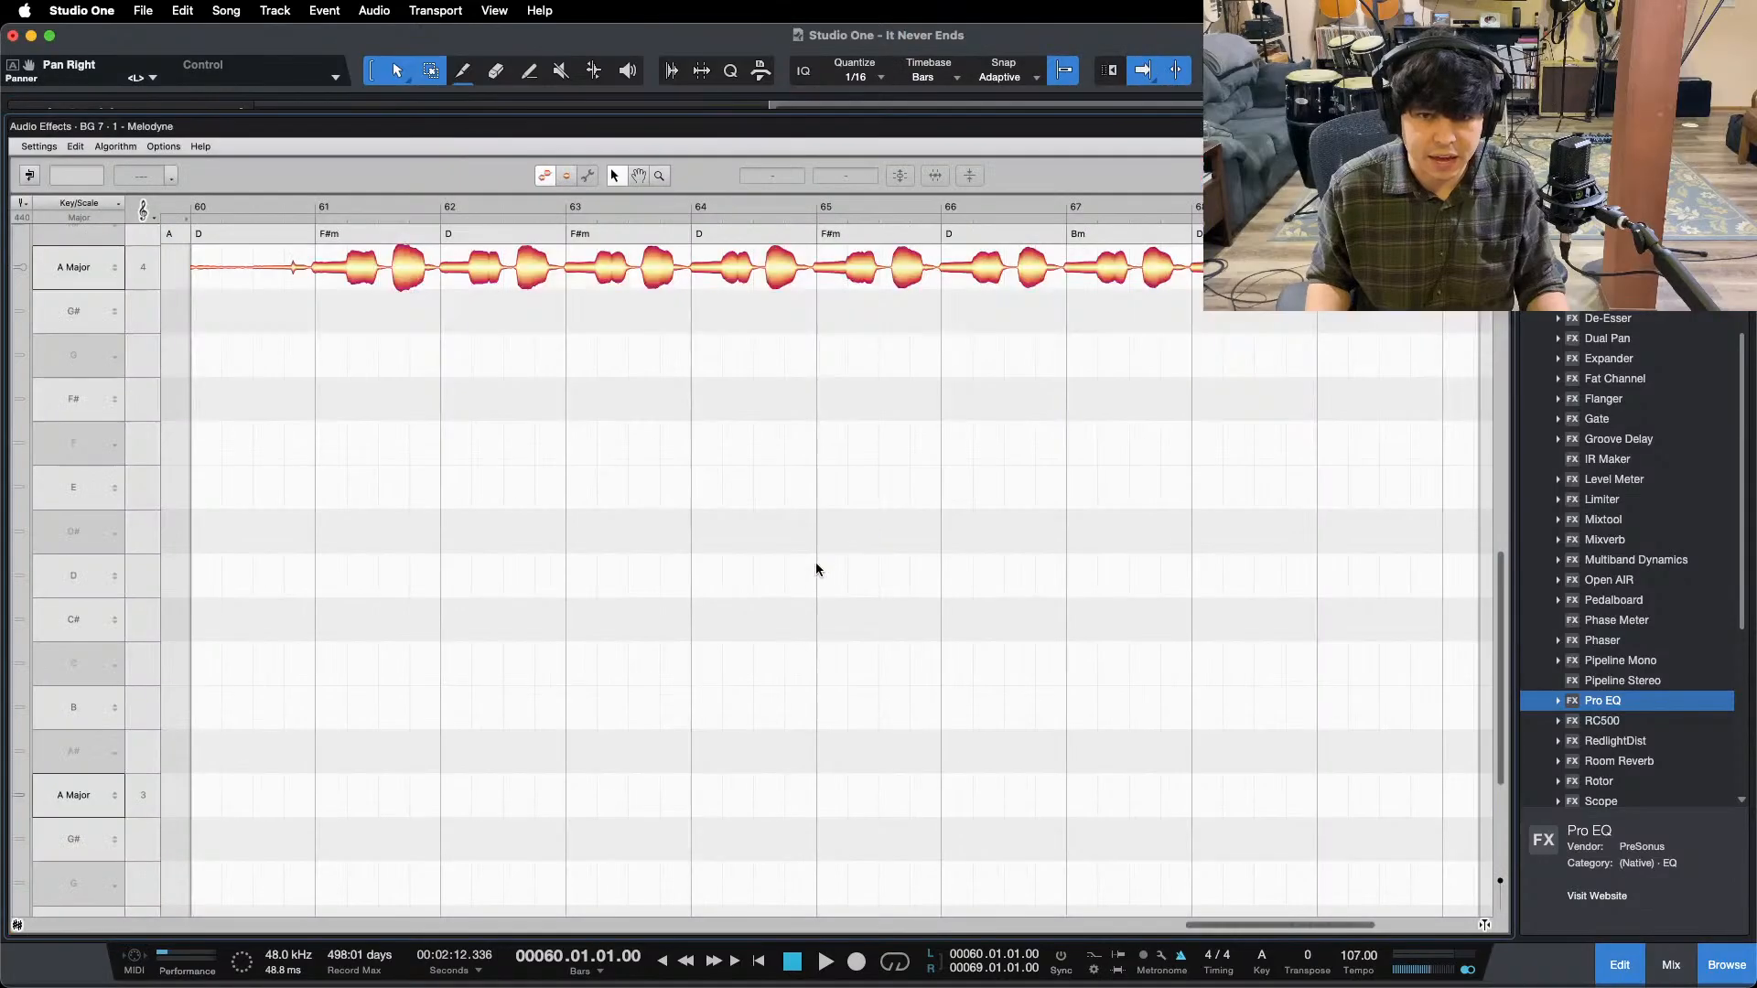
# - Correct the pitch center of all notes in the BG 7 Bridge take, snapped to the chord scale, and close the editor
pyautogui.moveTo(273, 351); pyautogui.dragTo(1398, 815)
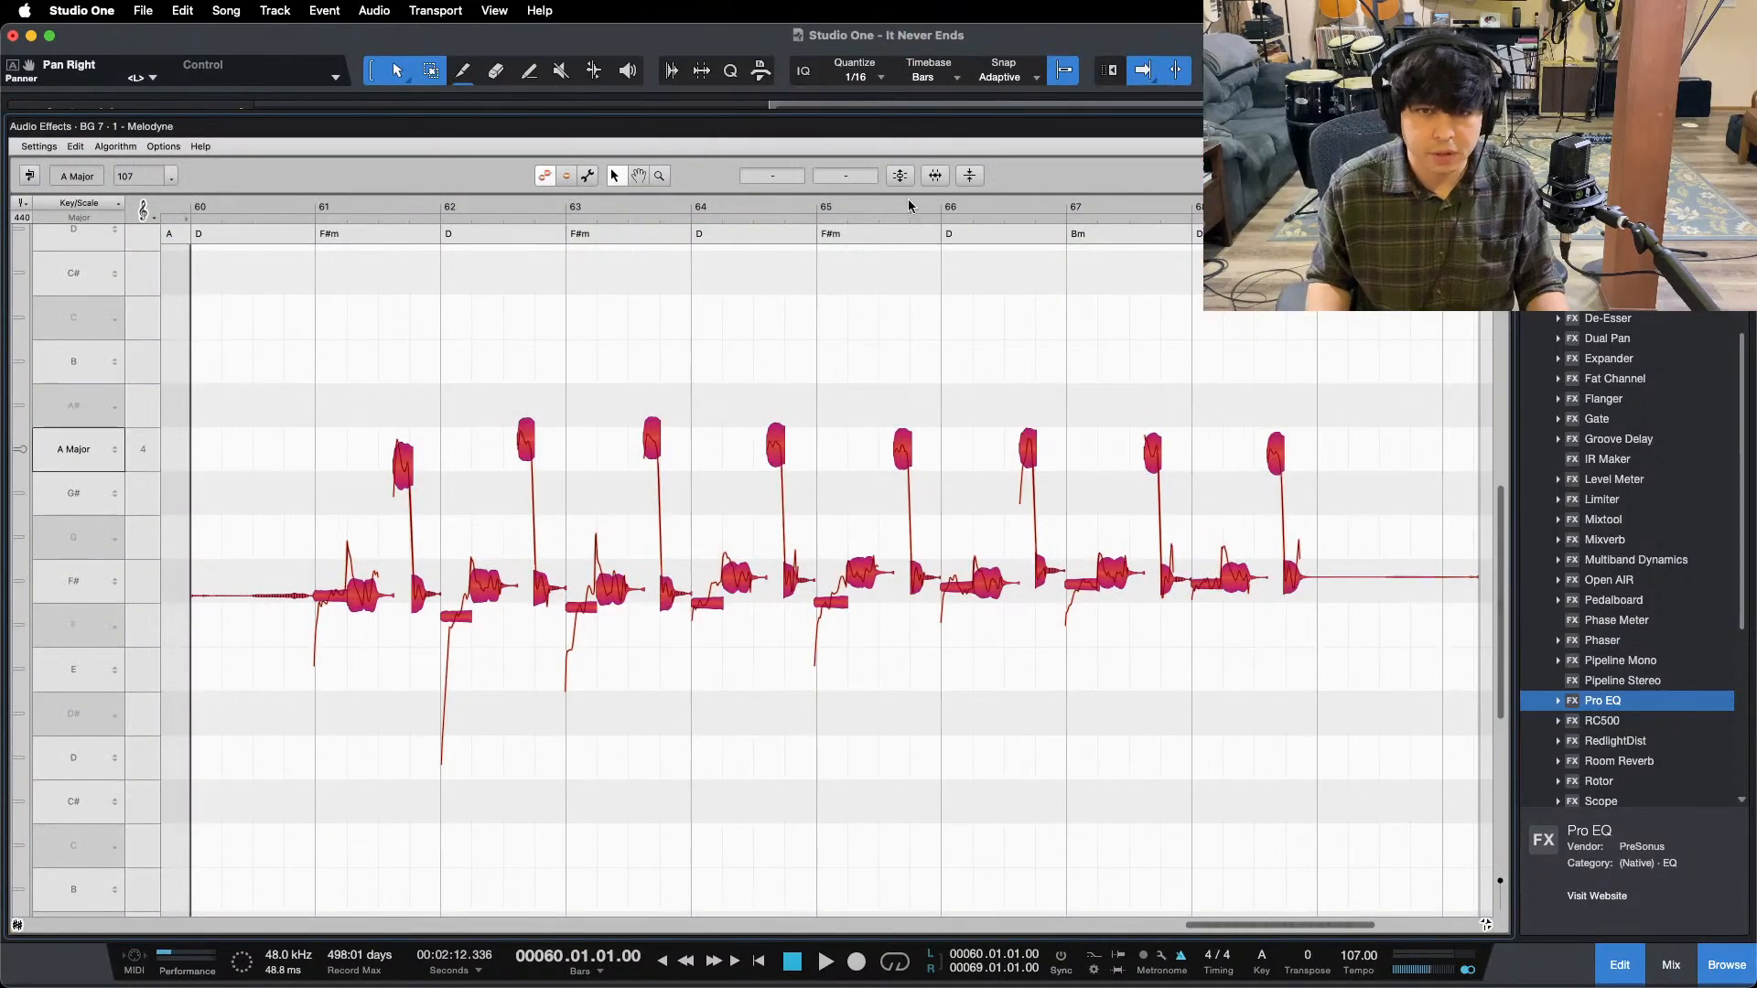
pyautogui.click(897, 176)
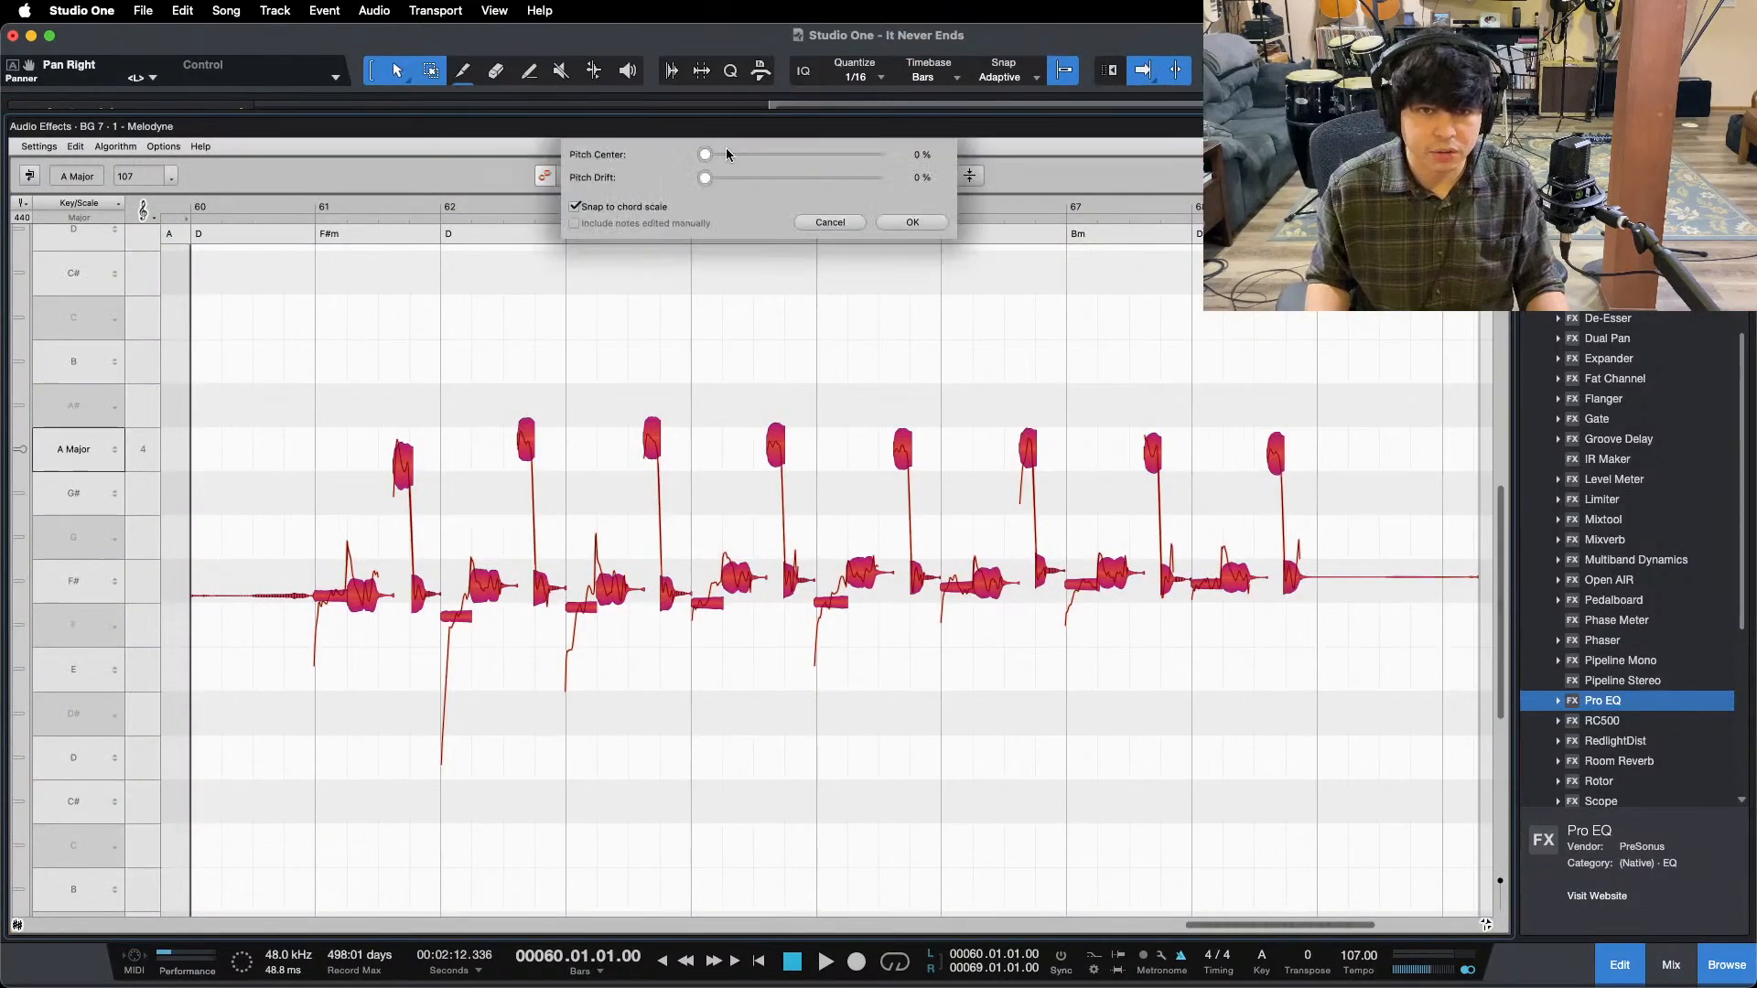
pyautogui.moveTo(710, 155); pyautogui.dragTo(860, 195)
pyautogui.click(886, 222)
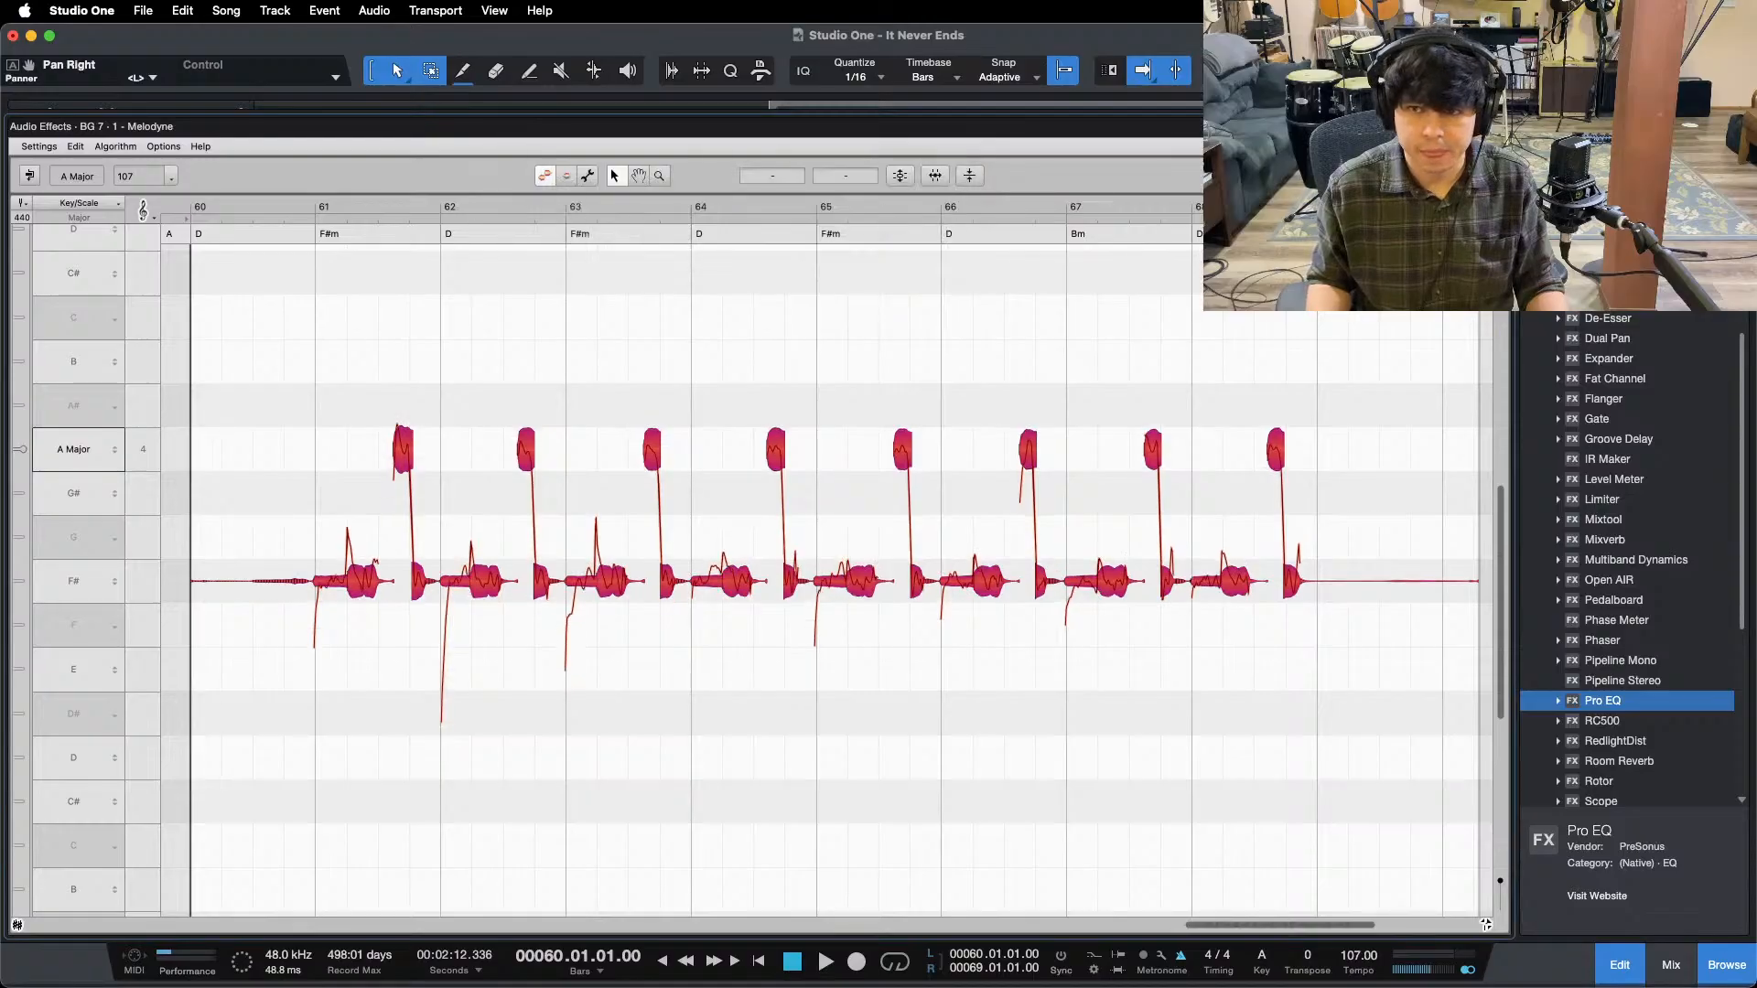
pyautogui.press('F2')
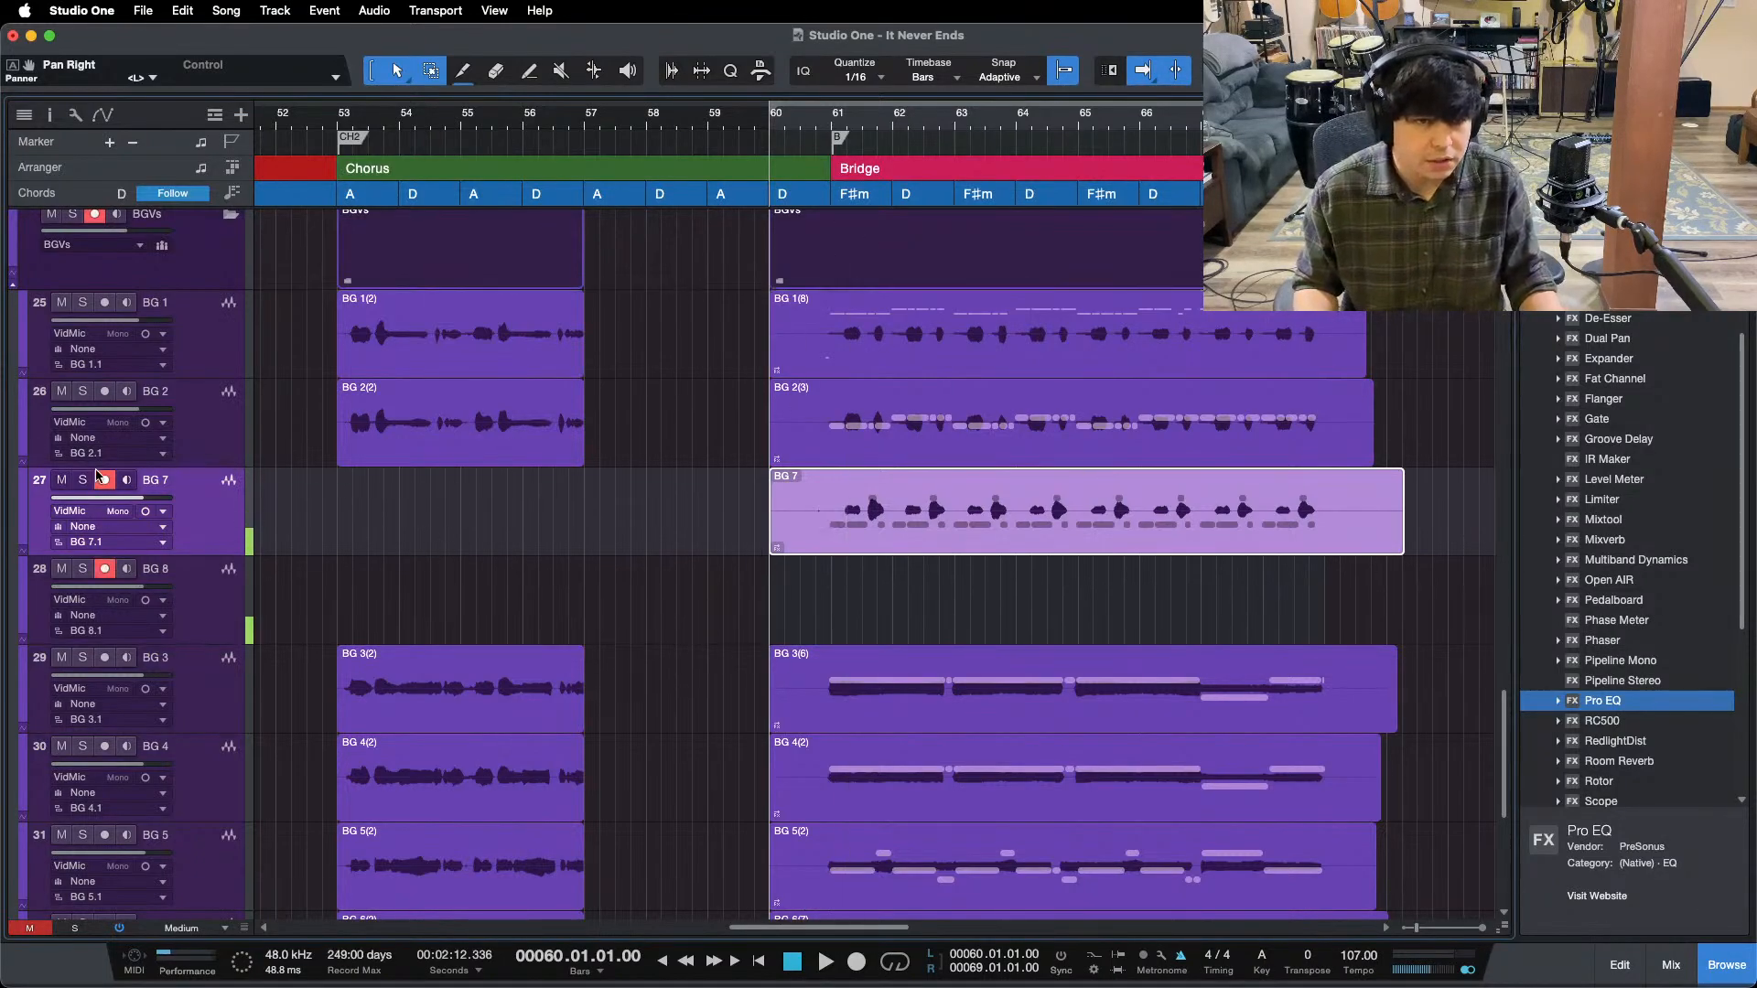
# - Record a BG 8 vocal take from bar 60 through the Bridge to about bar 70 and open it in Melodyne
pyautogui.press('KP_Multiply')
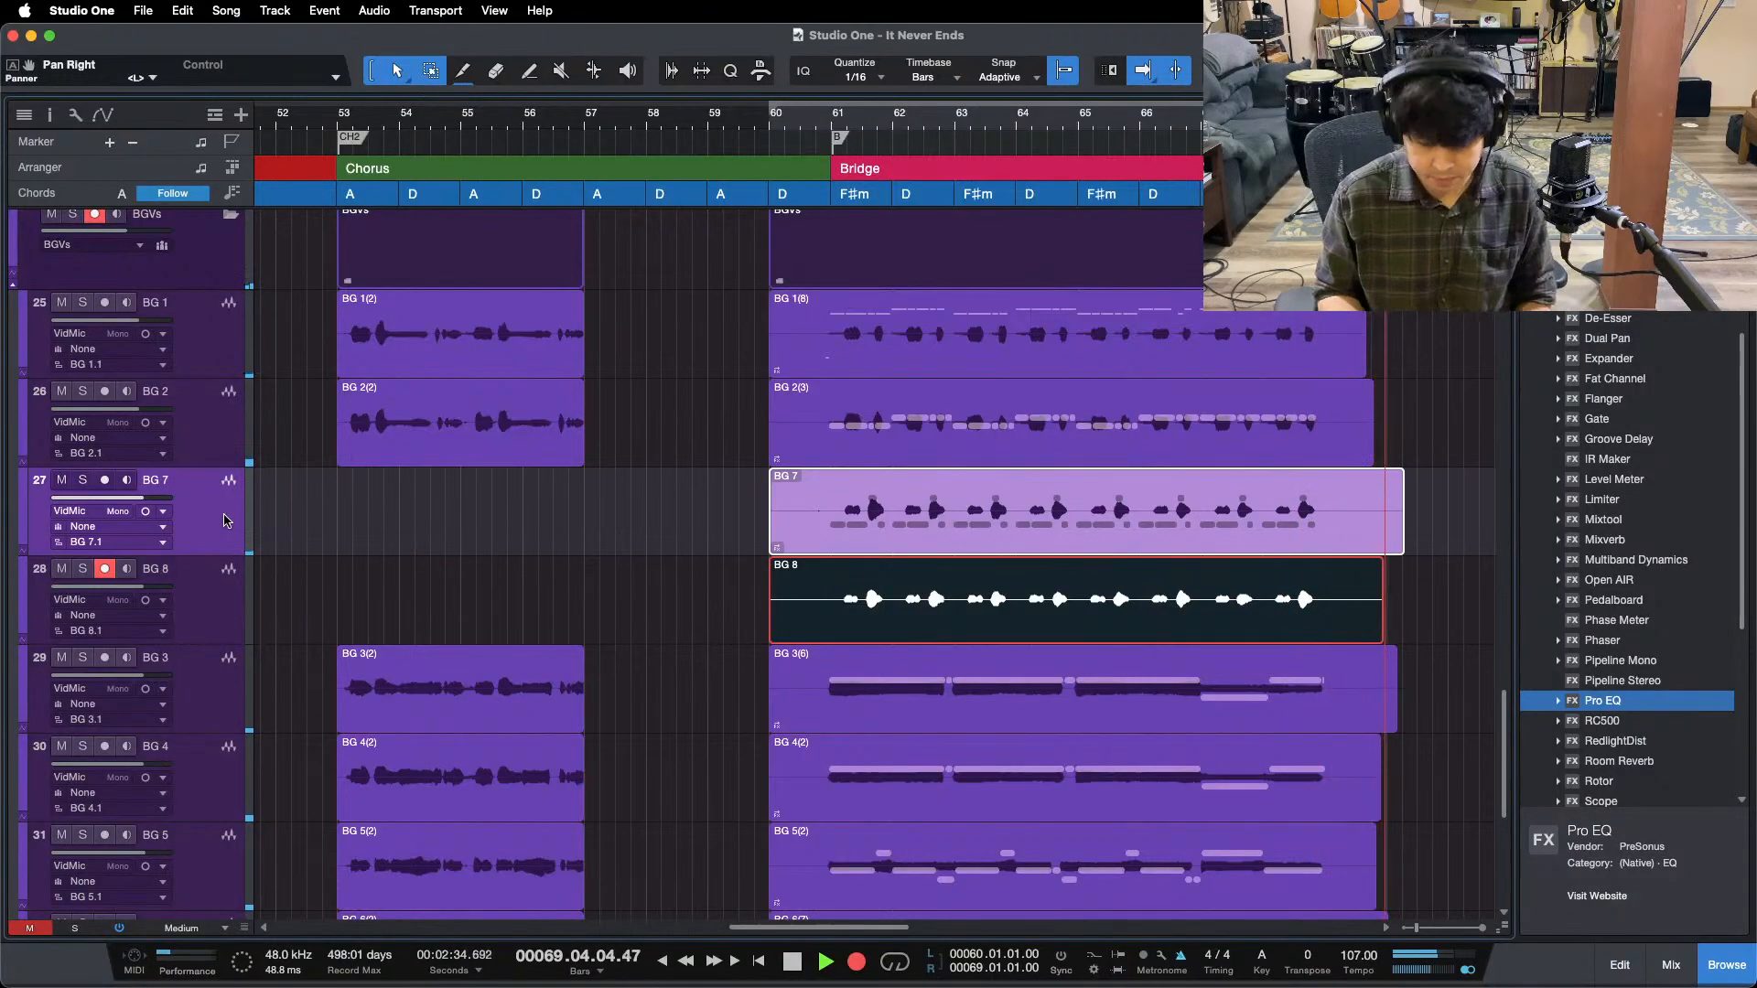
pyautogui.press('space')
pyautogui.click(879, 604)
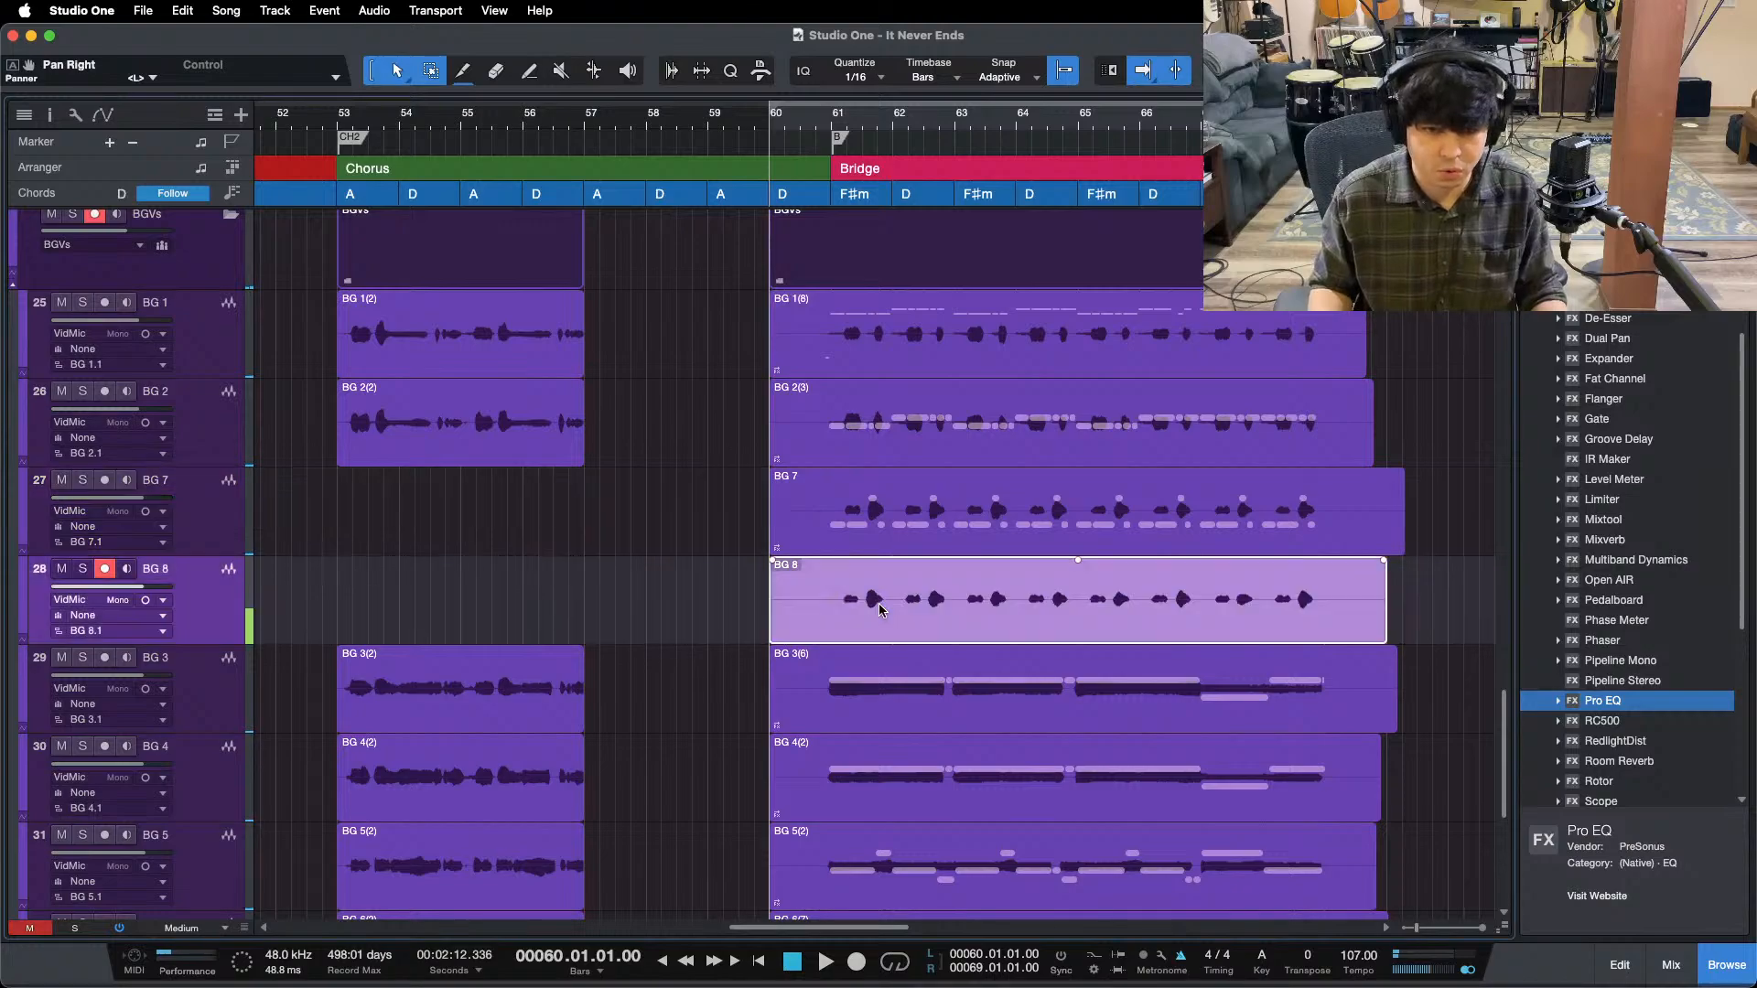
pyautogui.rightClick(879, 602)
pyautogui.click(943, 499)
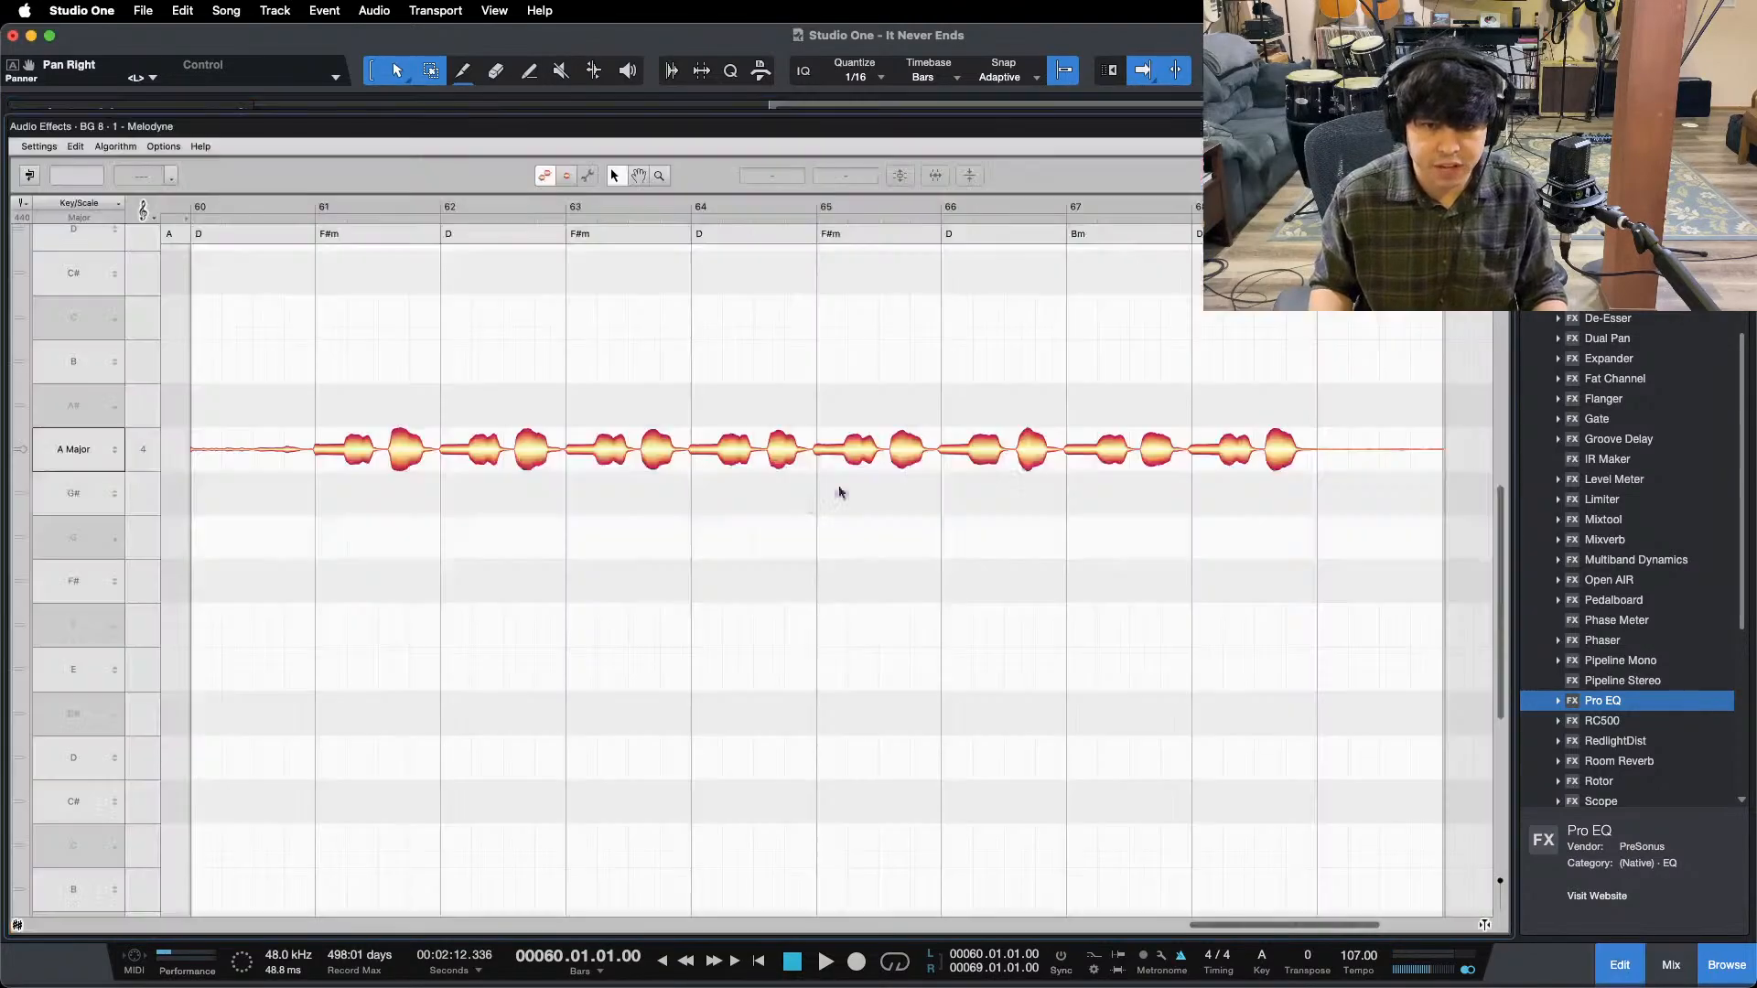
# - Pitch-correct all notes of the BG 8 Bridge take with Pitch Center at 100%, and close the editor
pyautogui.moveTo(272, 358); pyautogui.dragTo(1376, 755)
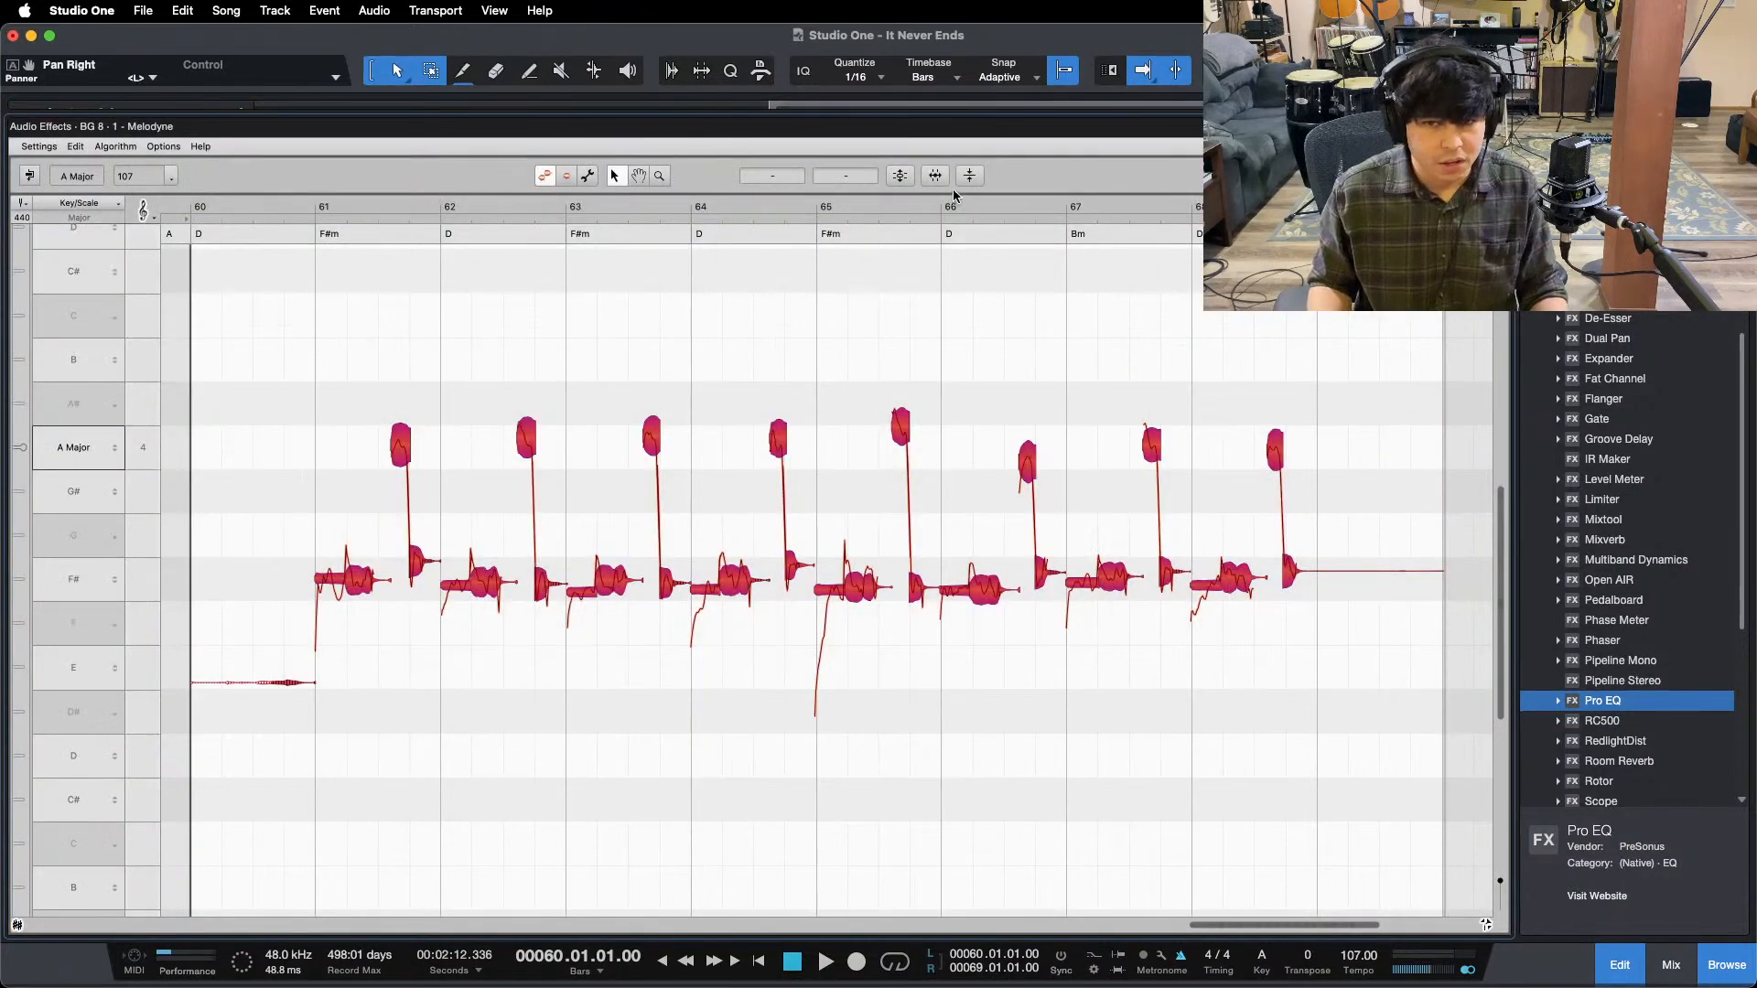
pyautogui.click(901, 176)
pyautogui.moveTo(703, 155); pyautogui.dragTo(874, 155)
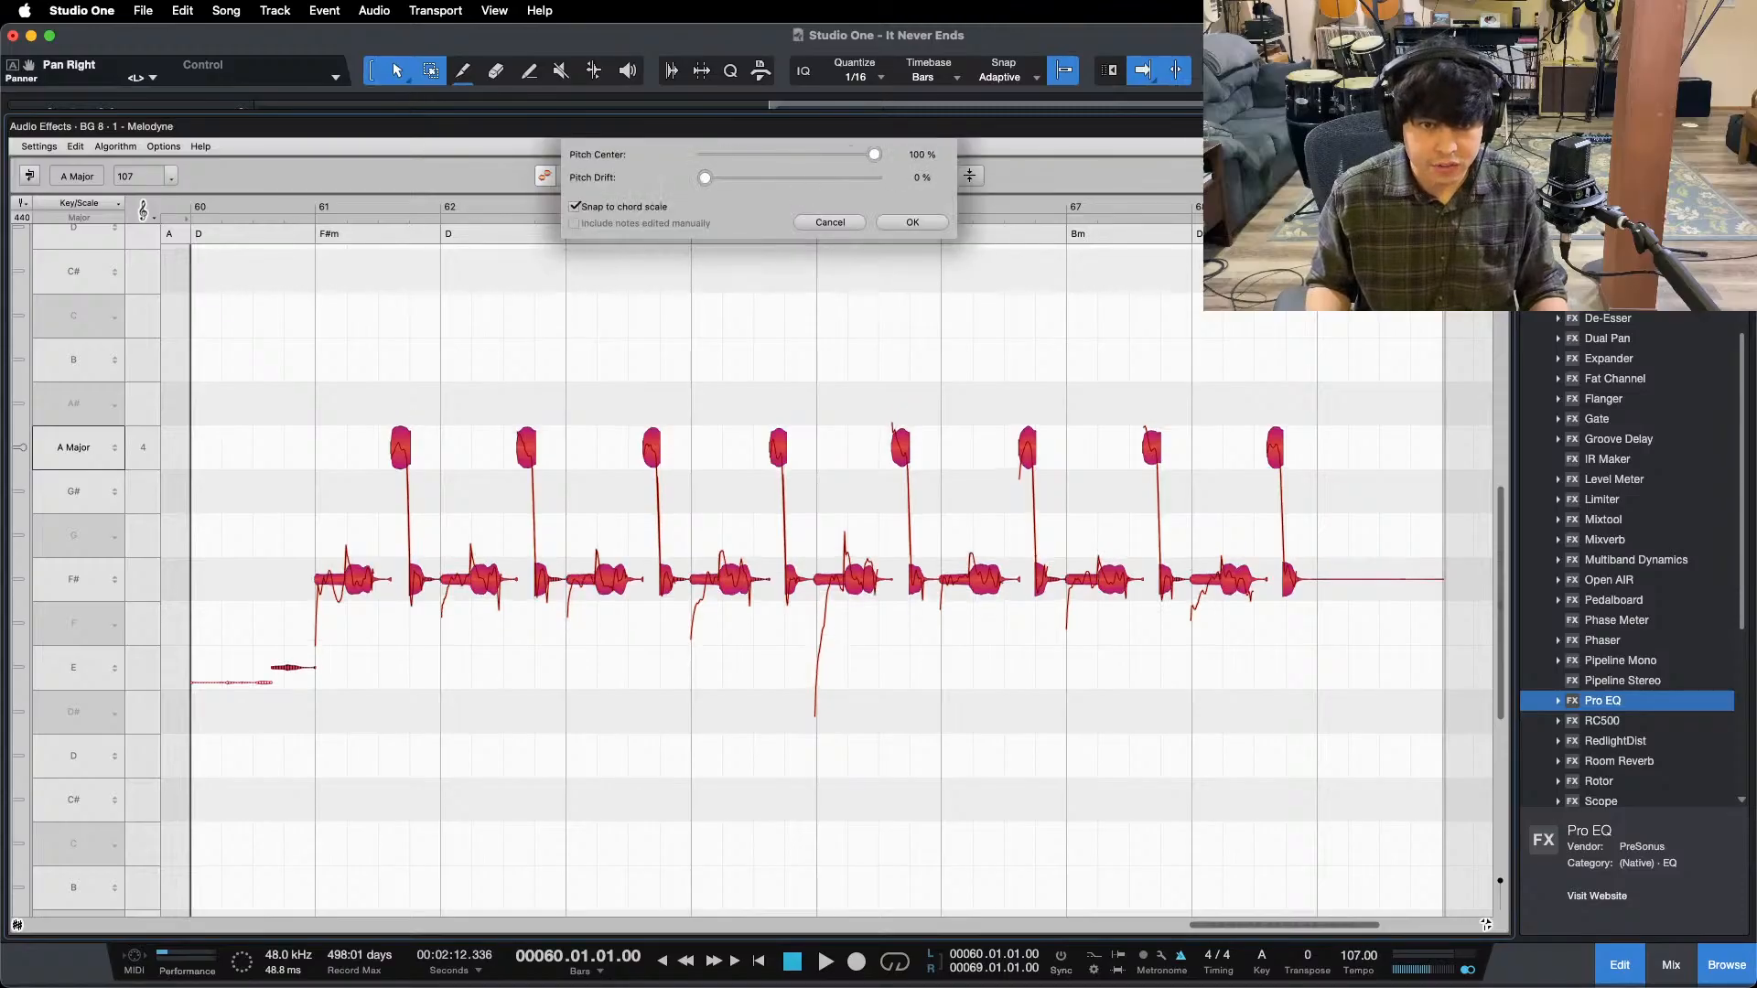
pyautogui.click(916, 226)
pyautogui.press('F2')
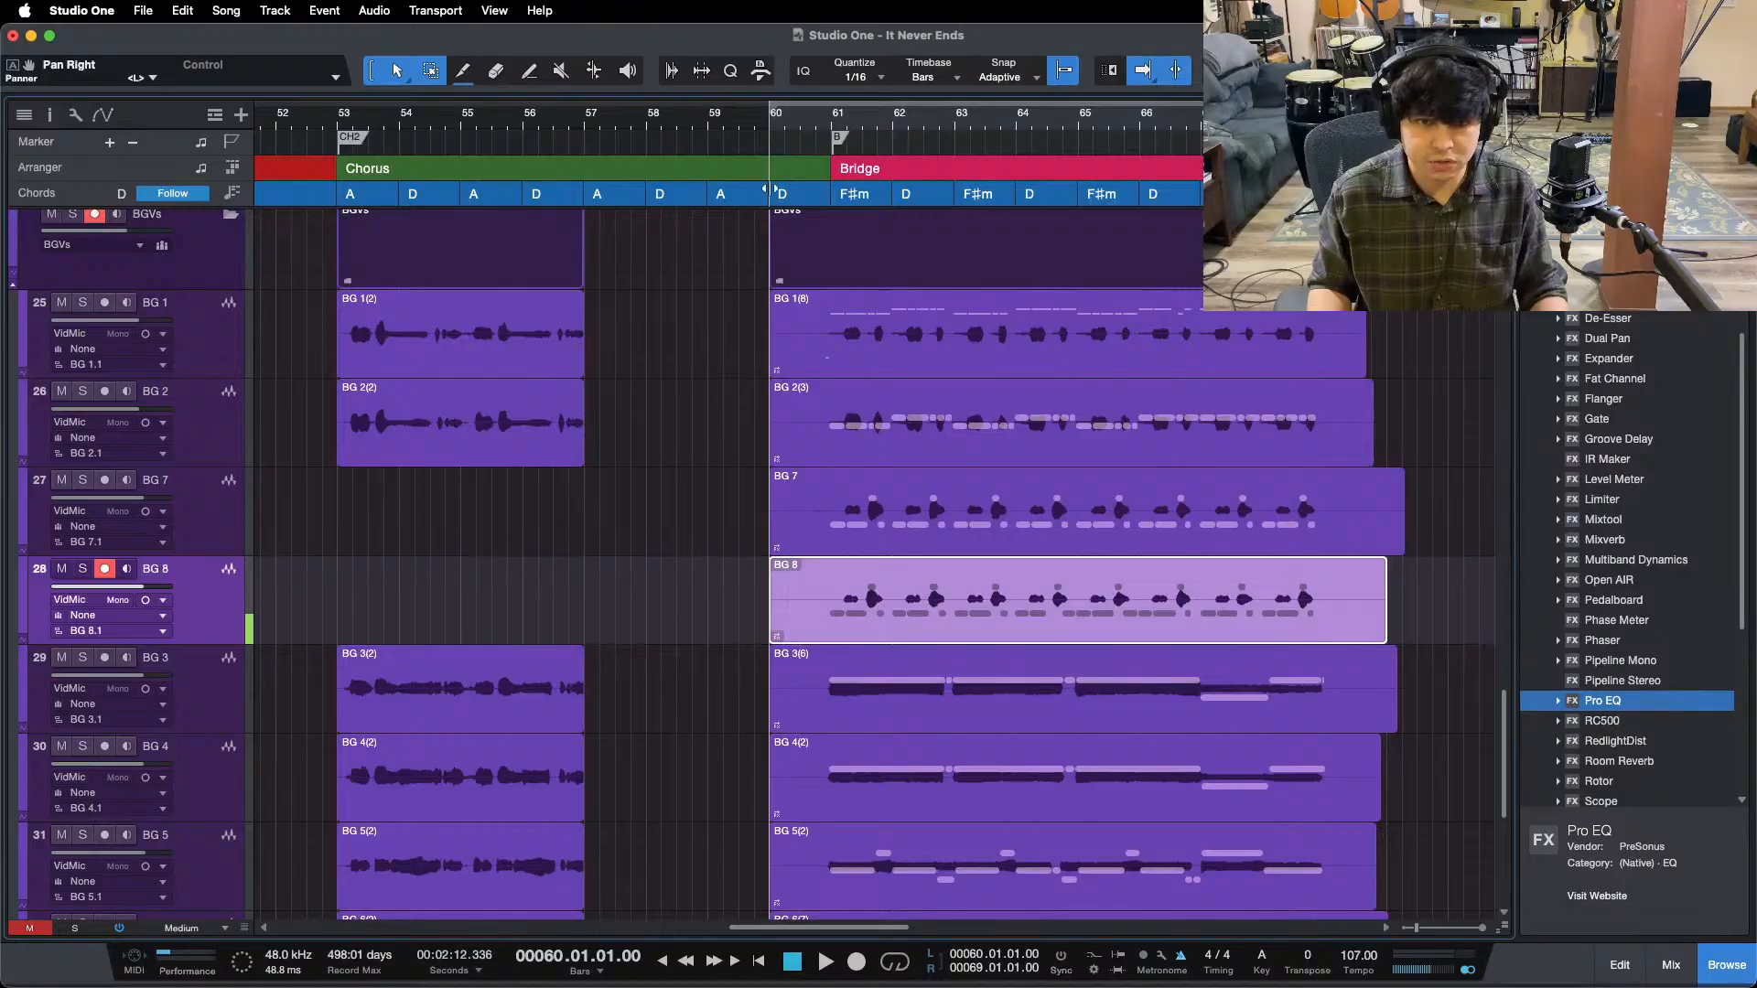
# - Play the Bridge from bar 60 and disarm BG 8 for recording in the mixer
pyautogui.press('space')
pyautogui.press('F3')
pyautogui.moveTo(1006, 928); pyautogui.dragTo(825, 928)
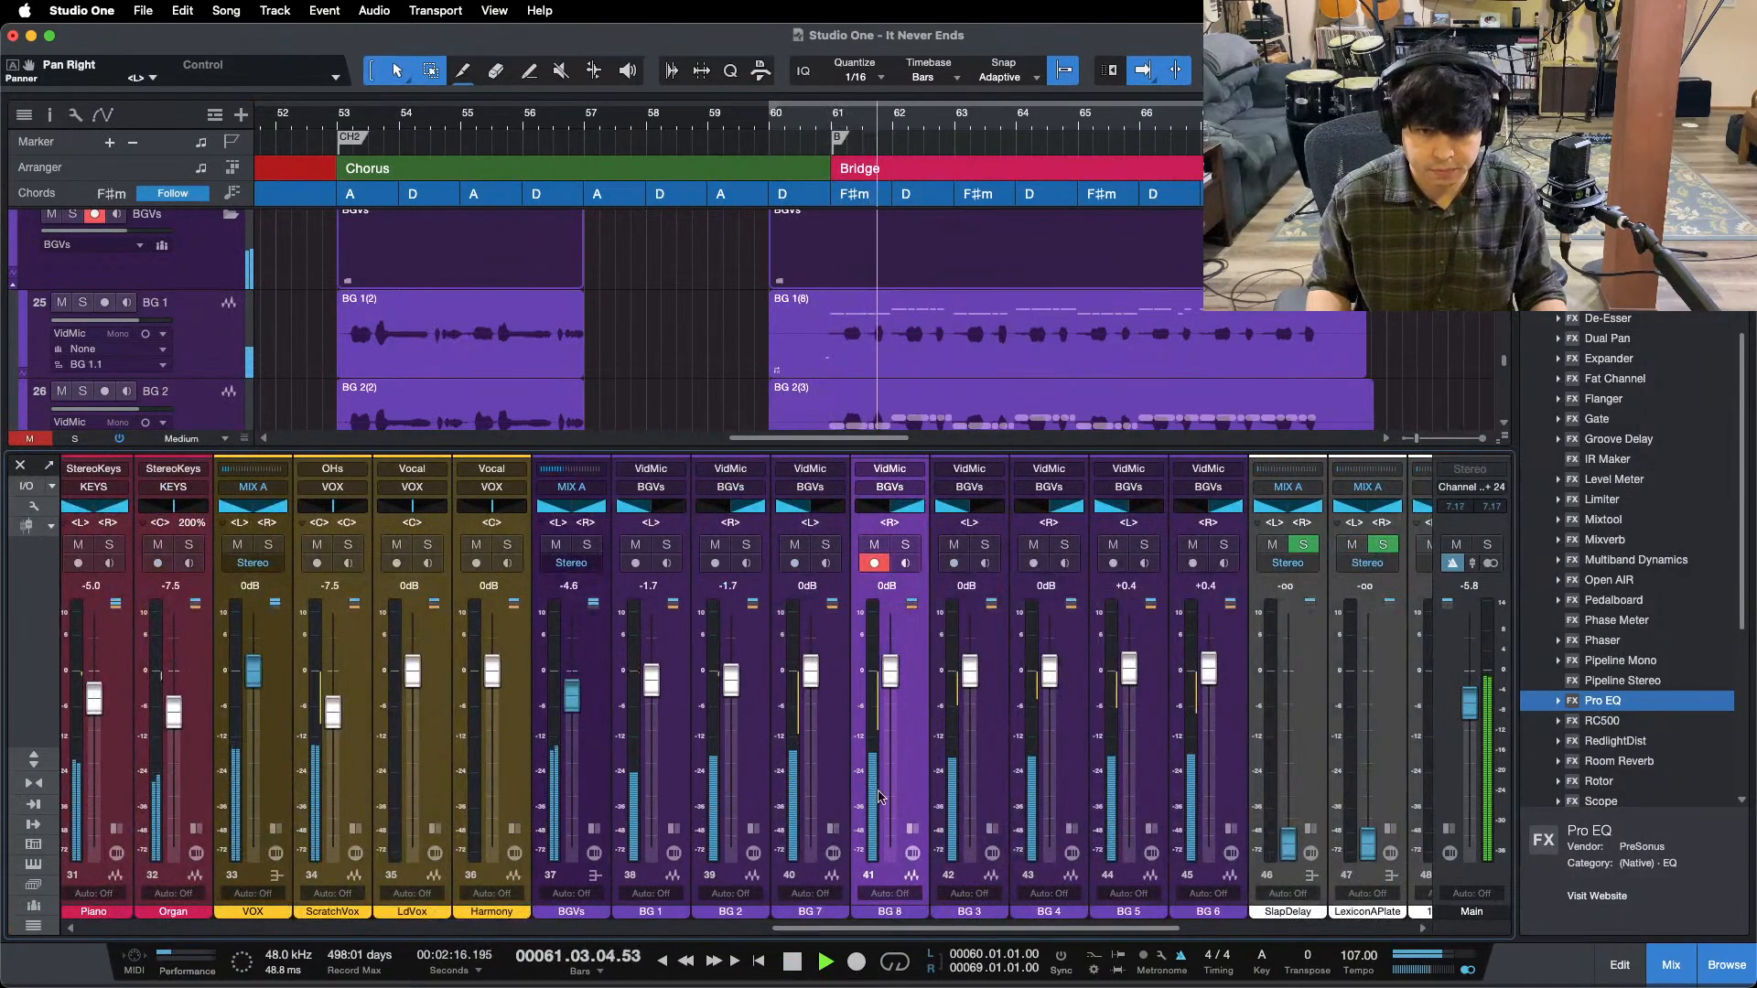
pyautogui.click(874, 563)
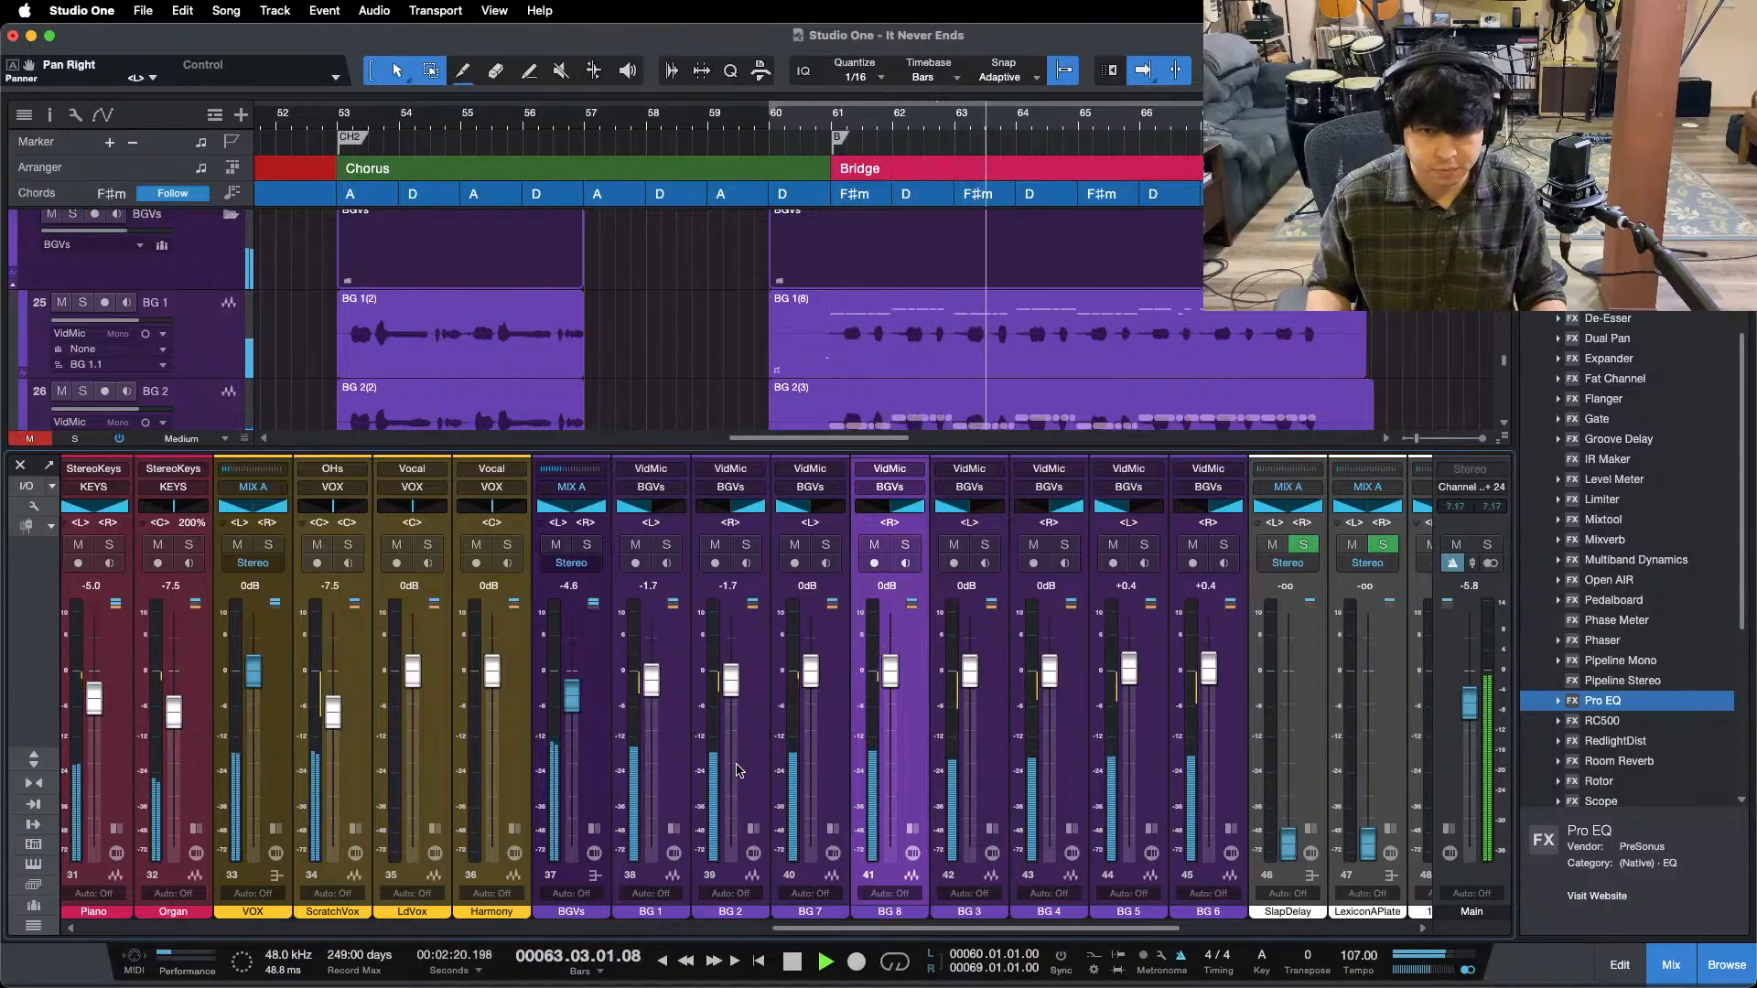
pyautogui.press('F3')
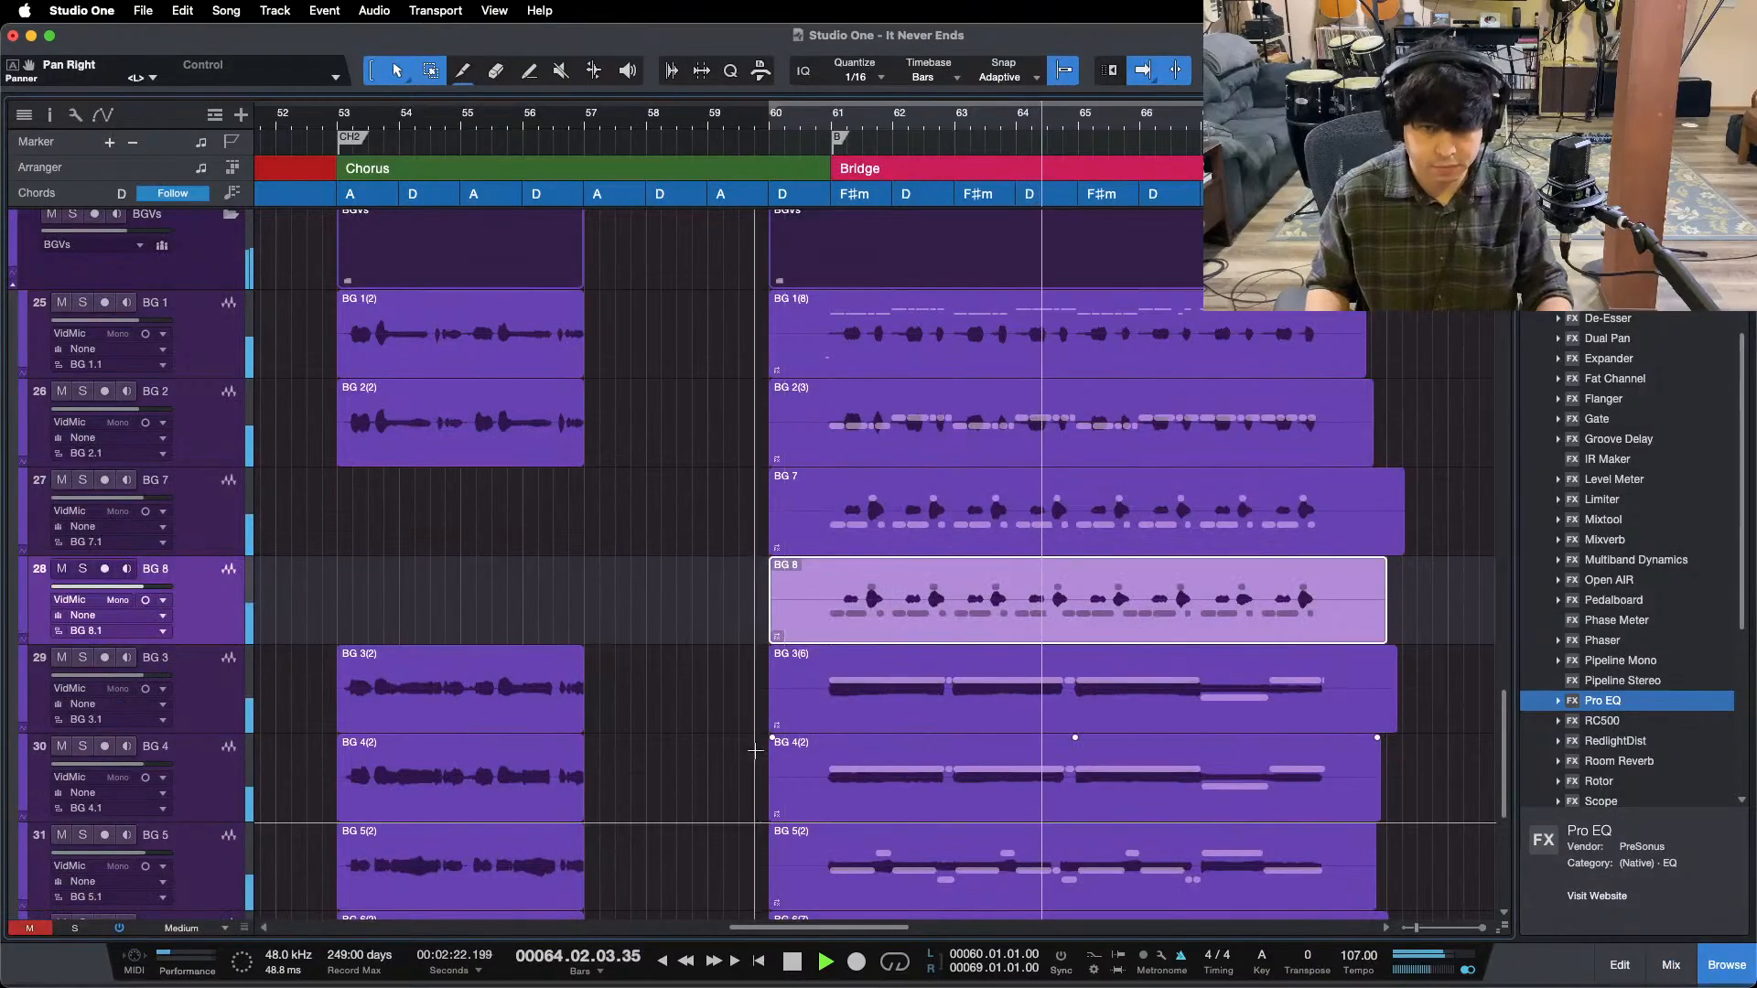
# - Enlarge the waveform display and delete the lead-in of all Bridge background vocal events before bar 60.4.3
pyautogui.scroll(-3, 715, 572)
pyautogui.scroll(2, 715, 572)
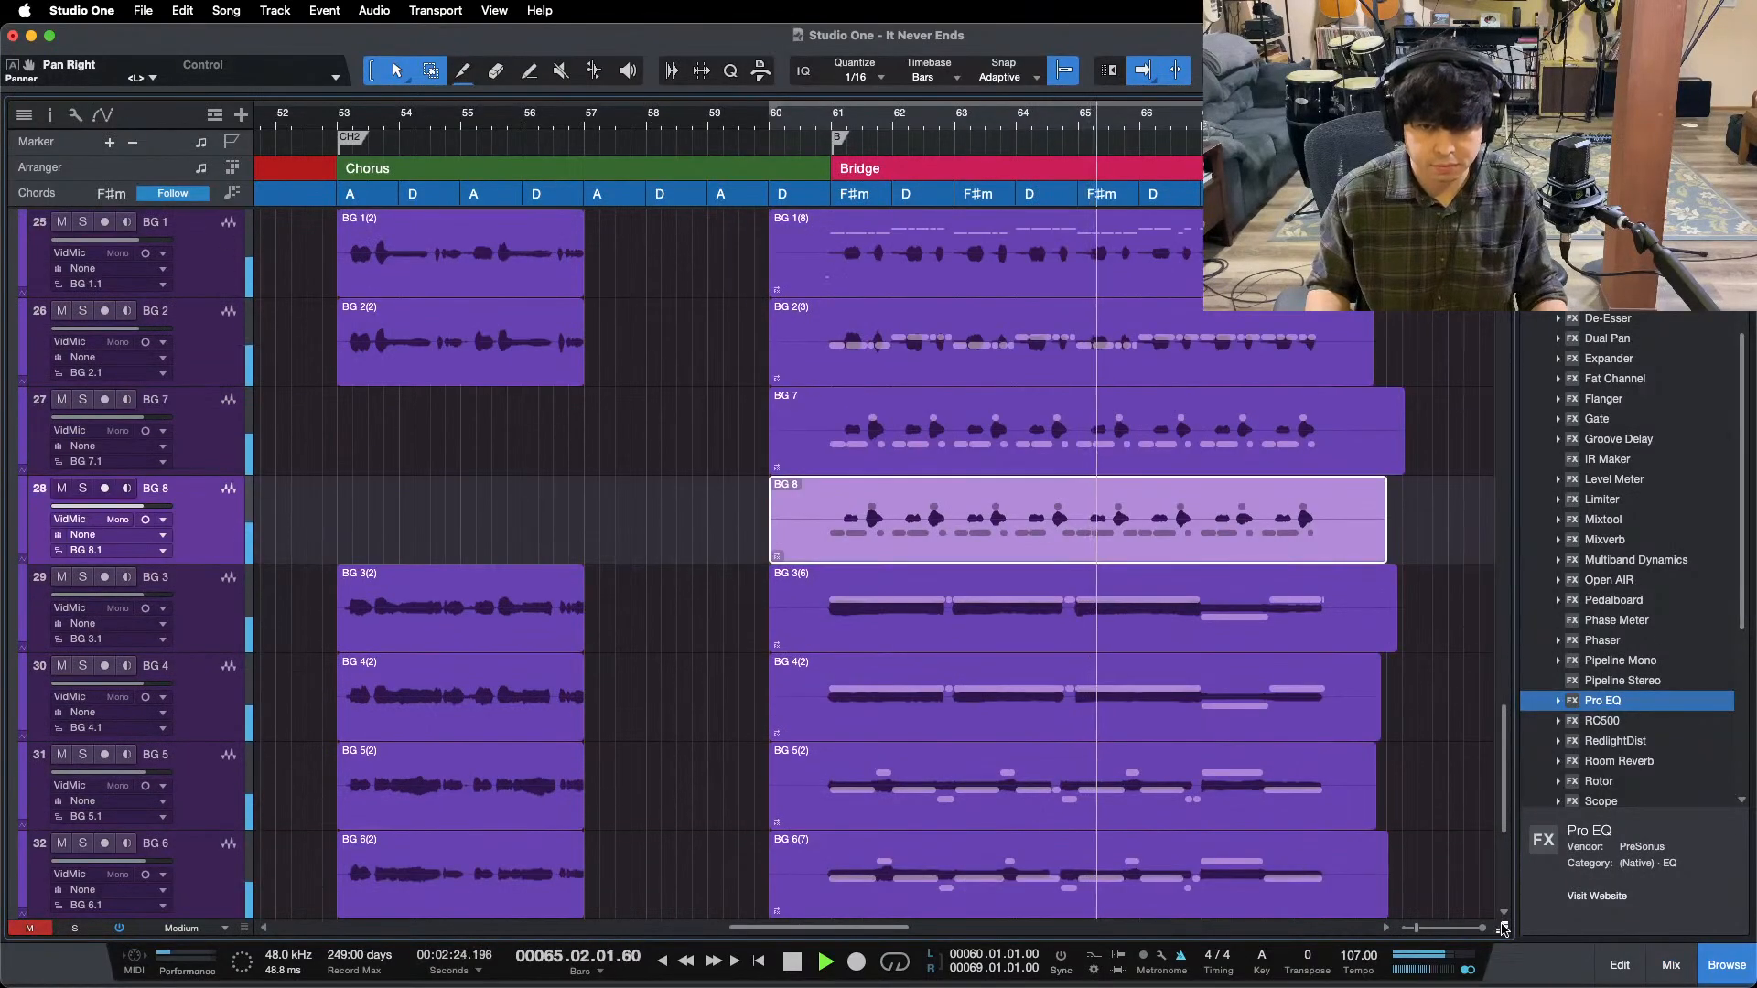
pyautogui.moveTo(1503, 928); pyautogui.dragTo(1502, 842)
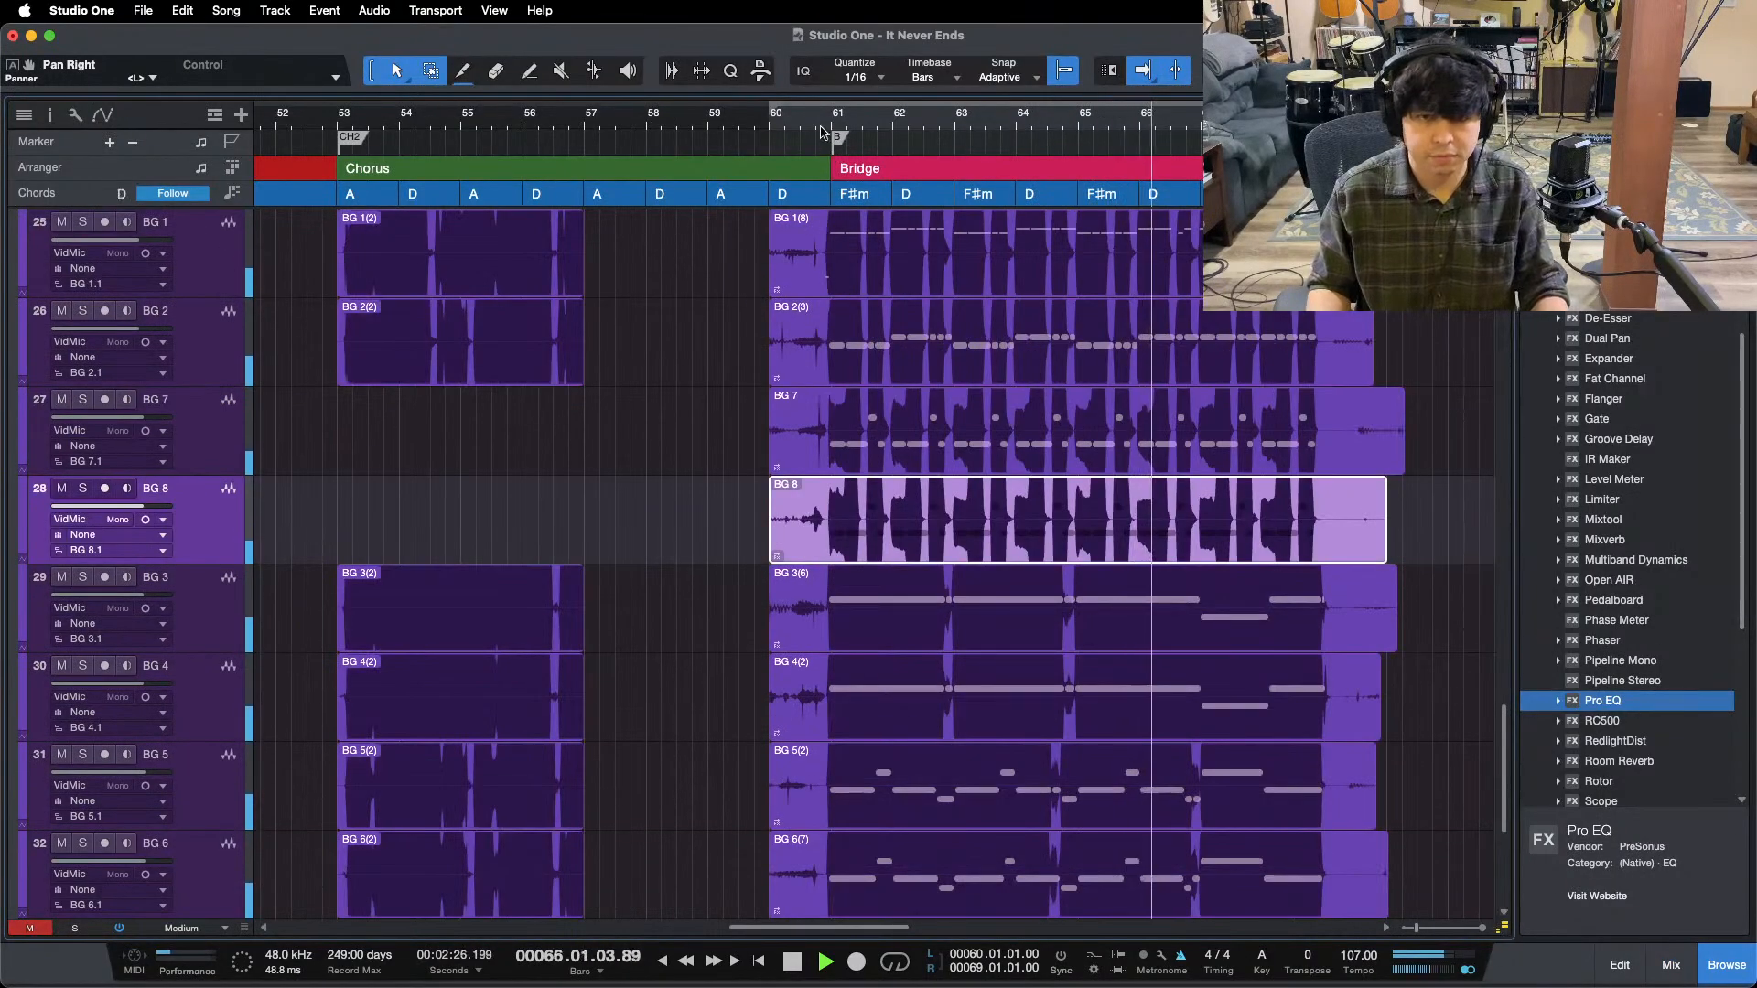
pyautogui.scroll(5, 839, 290)
pyautogui.scroll(2, 892, 355)
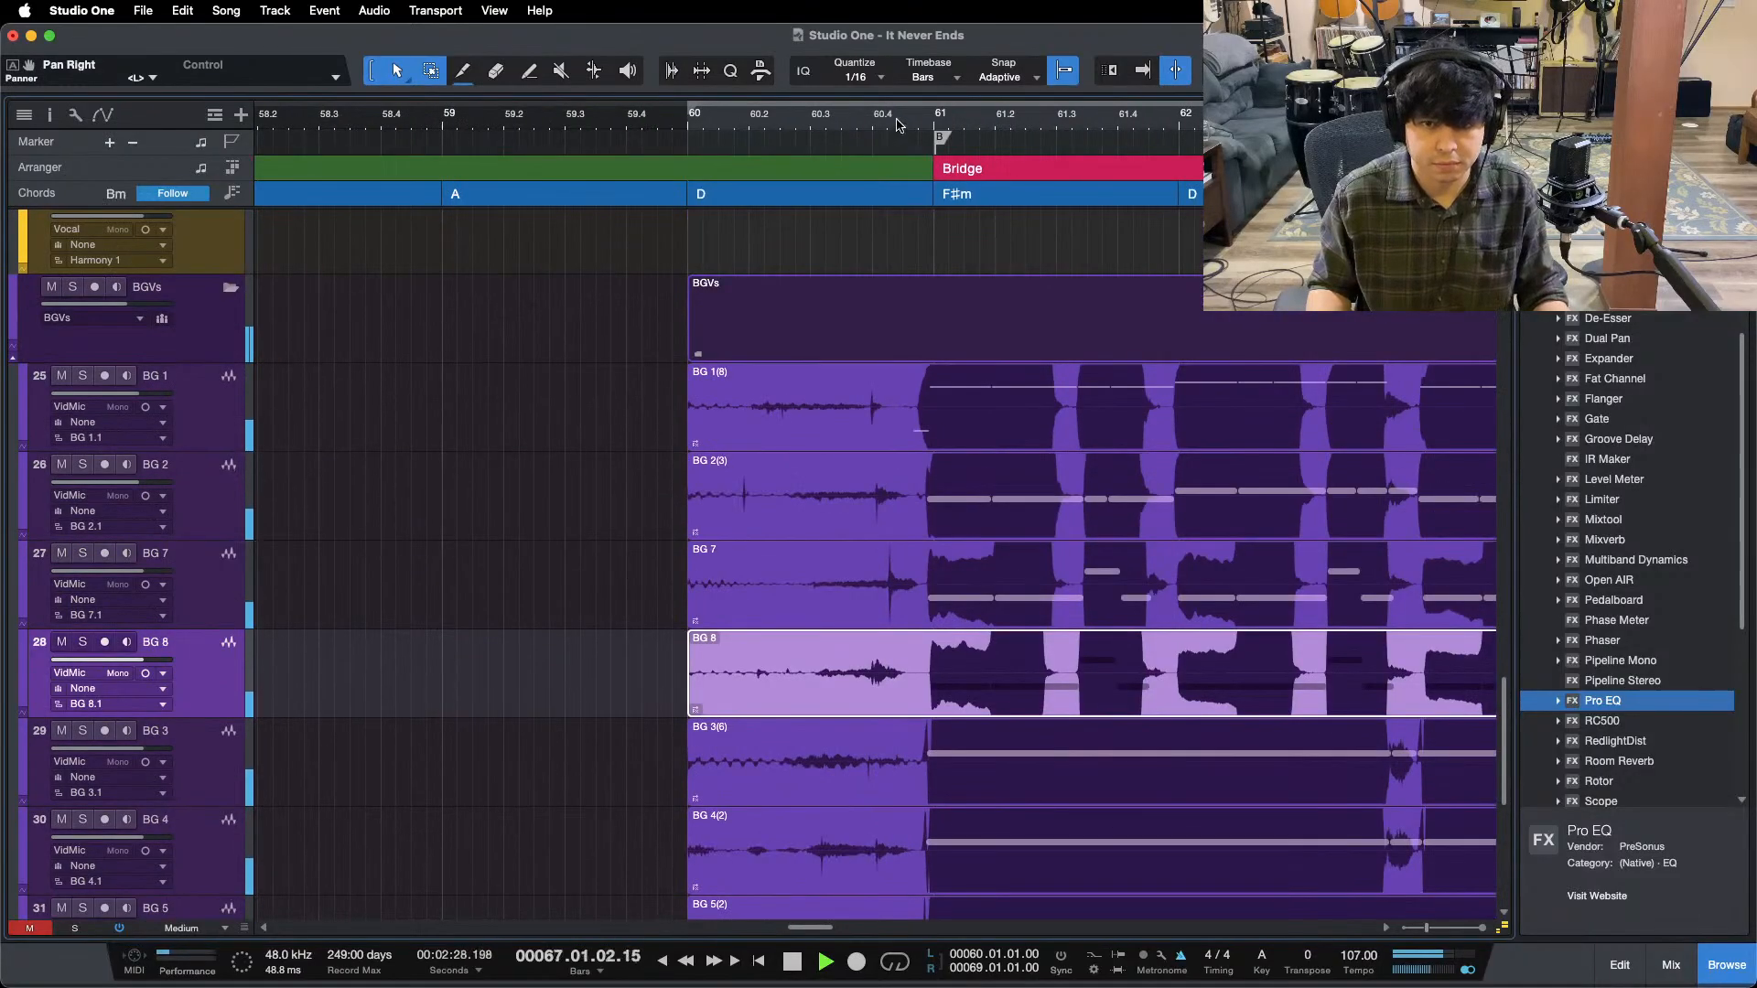
pyautogui.scroll(3, 896, 123)
pyautogui.moveTo(902, 413); pyautogui.dragTo(325, 471)
pyautogui.press('Delete')
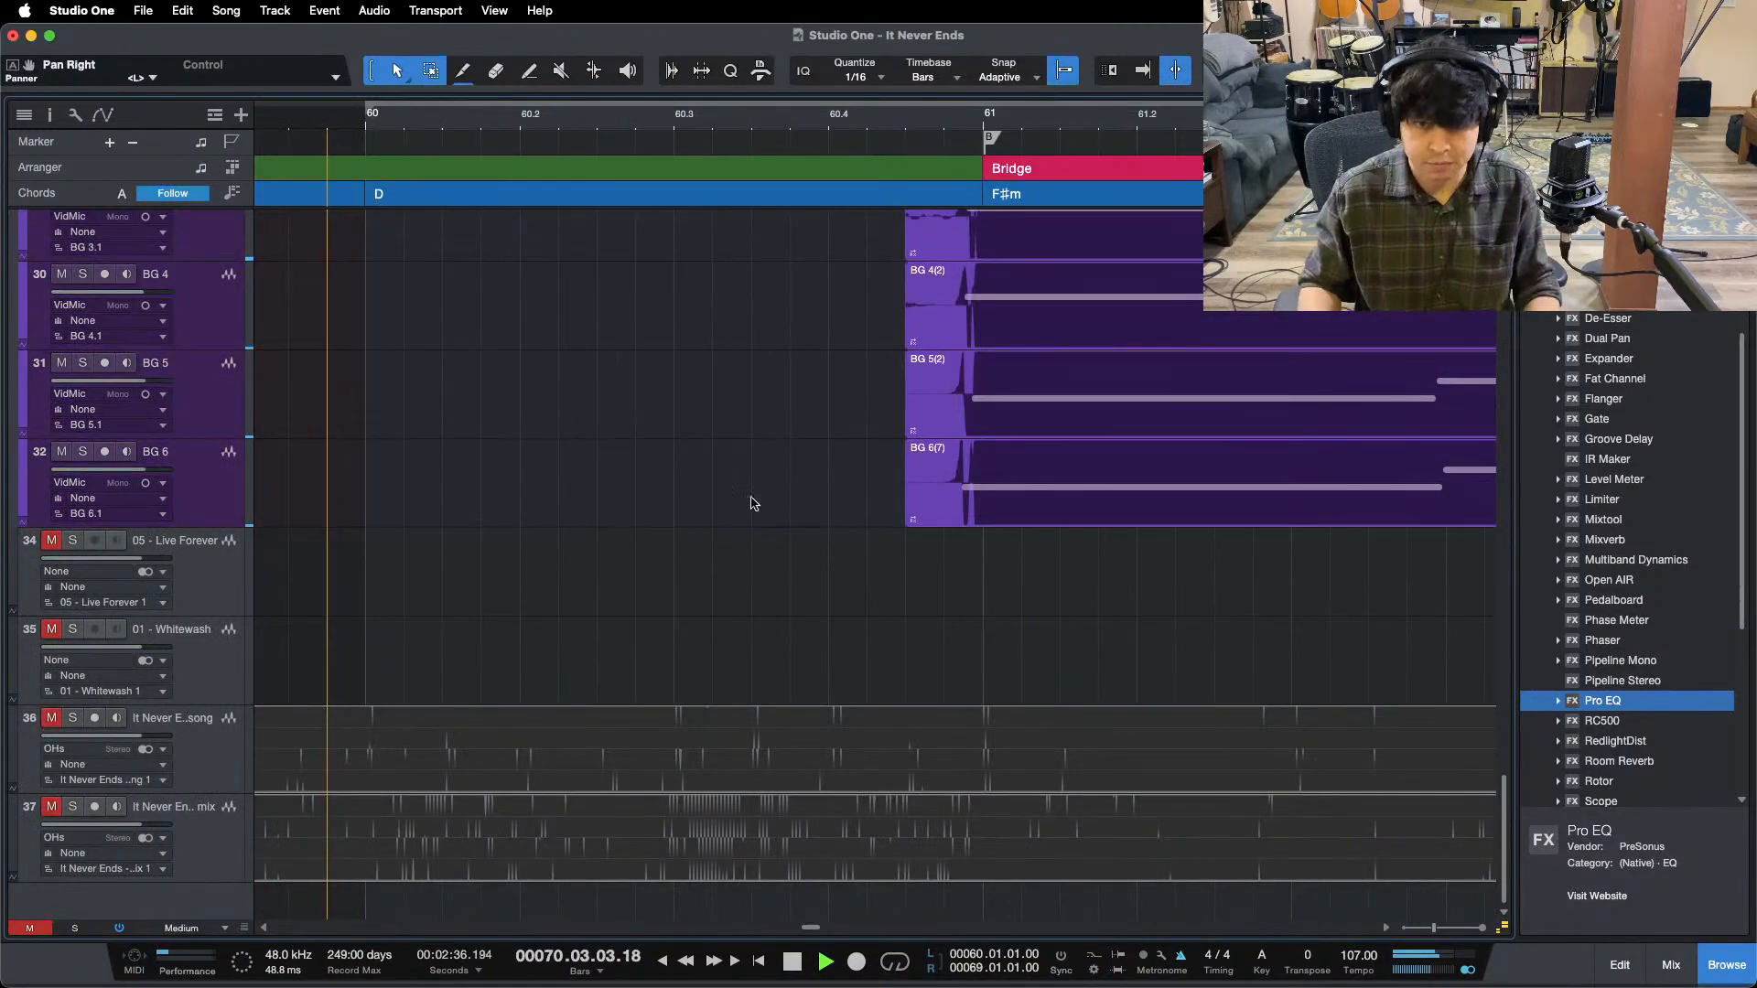
# - Add a fade-in to all Bridge background vocal events, from their start to about bar 61, and start playback
pyautogui.scroll(7, 858, 518)
pyautogui.click(909, 522)
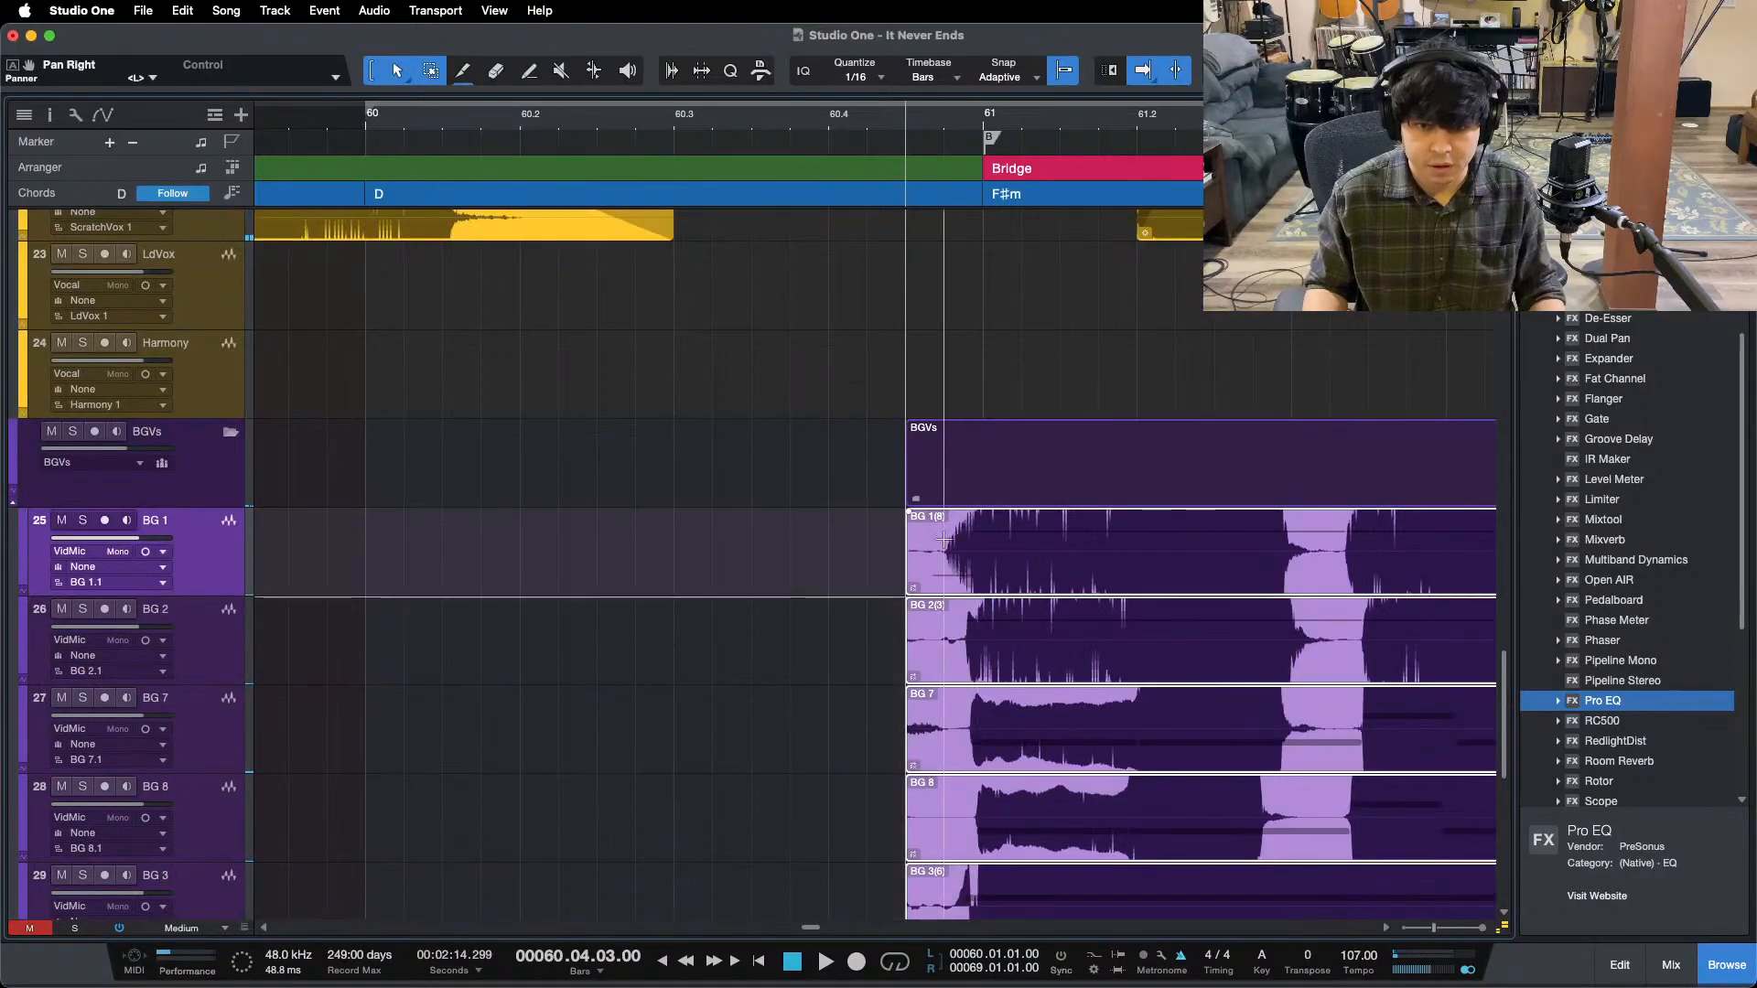
pyautogui.moveTo(909, 522); pyautogui.dragTo(981, 540)
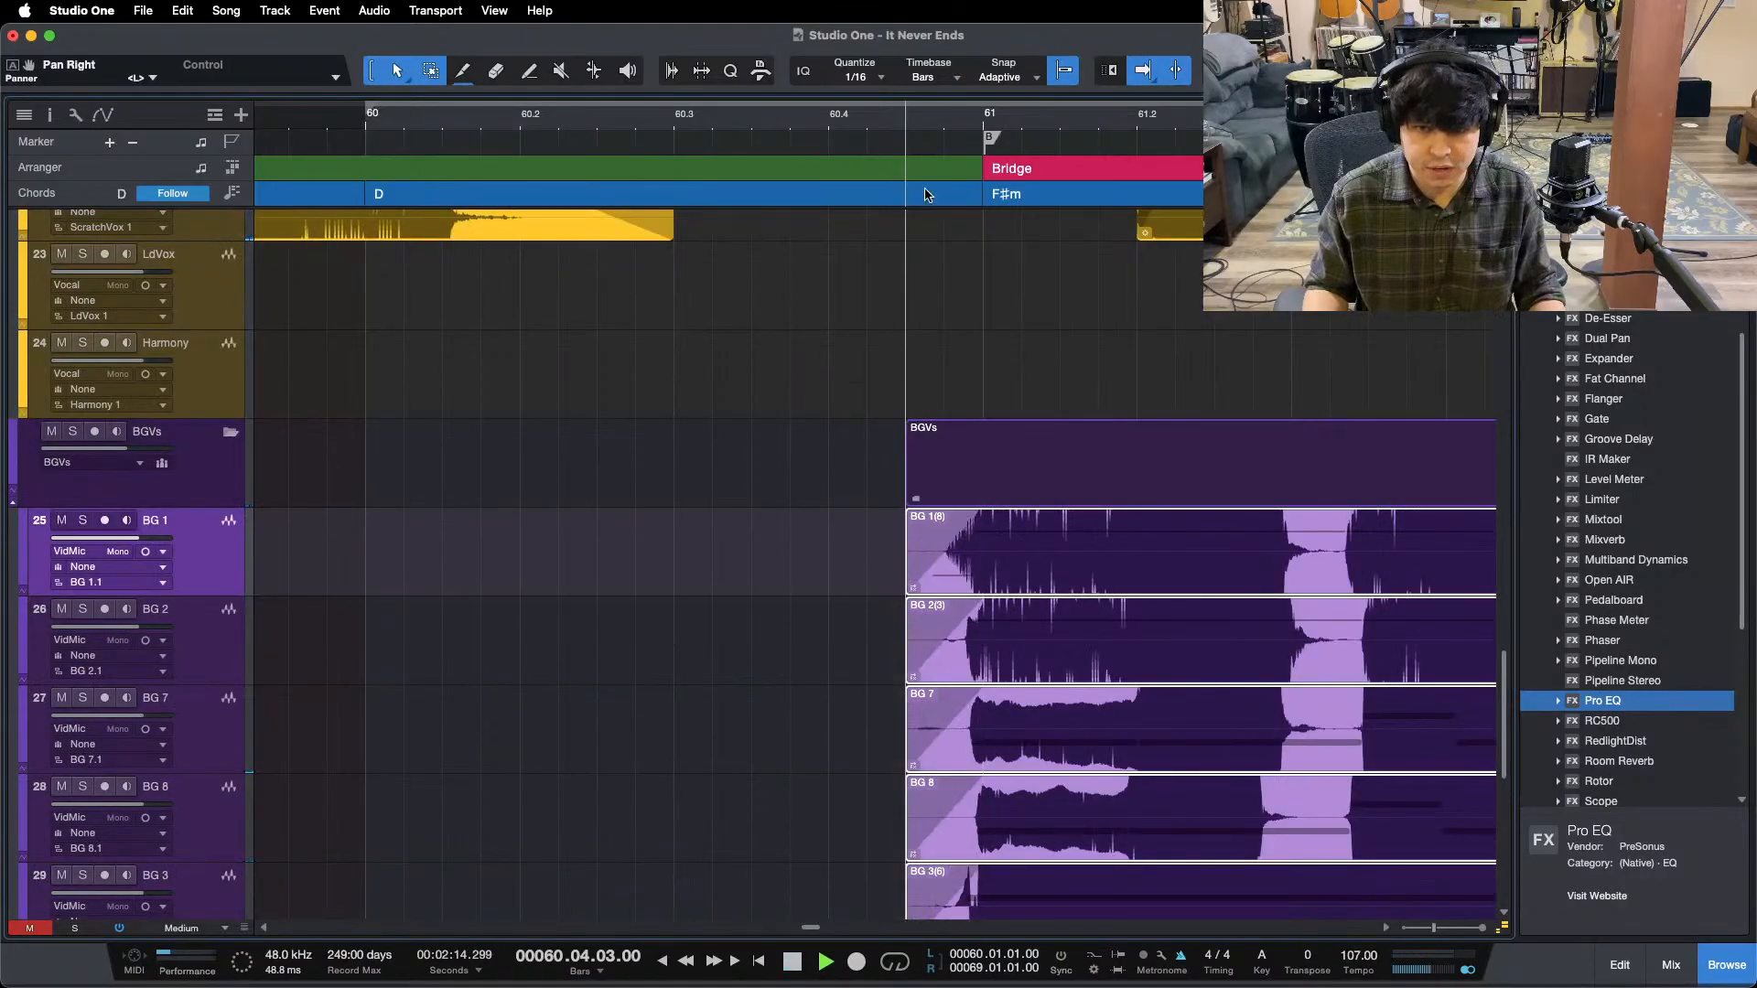
pyautogui.press('space')
# - Delete the tails of all Bridge background vocal events after about bar 69.2
pyautogui.moveTo(950, 131); pyautogui.dragTo(865, 41)
pyautogui.press('f')
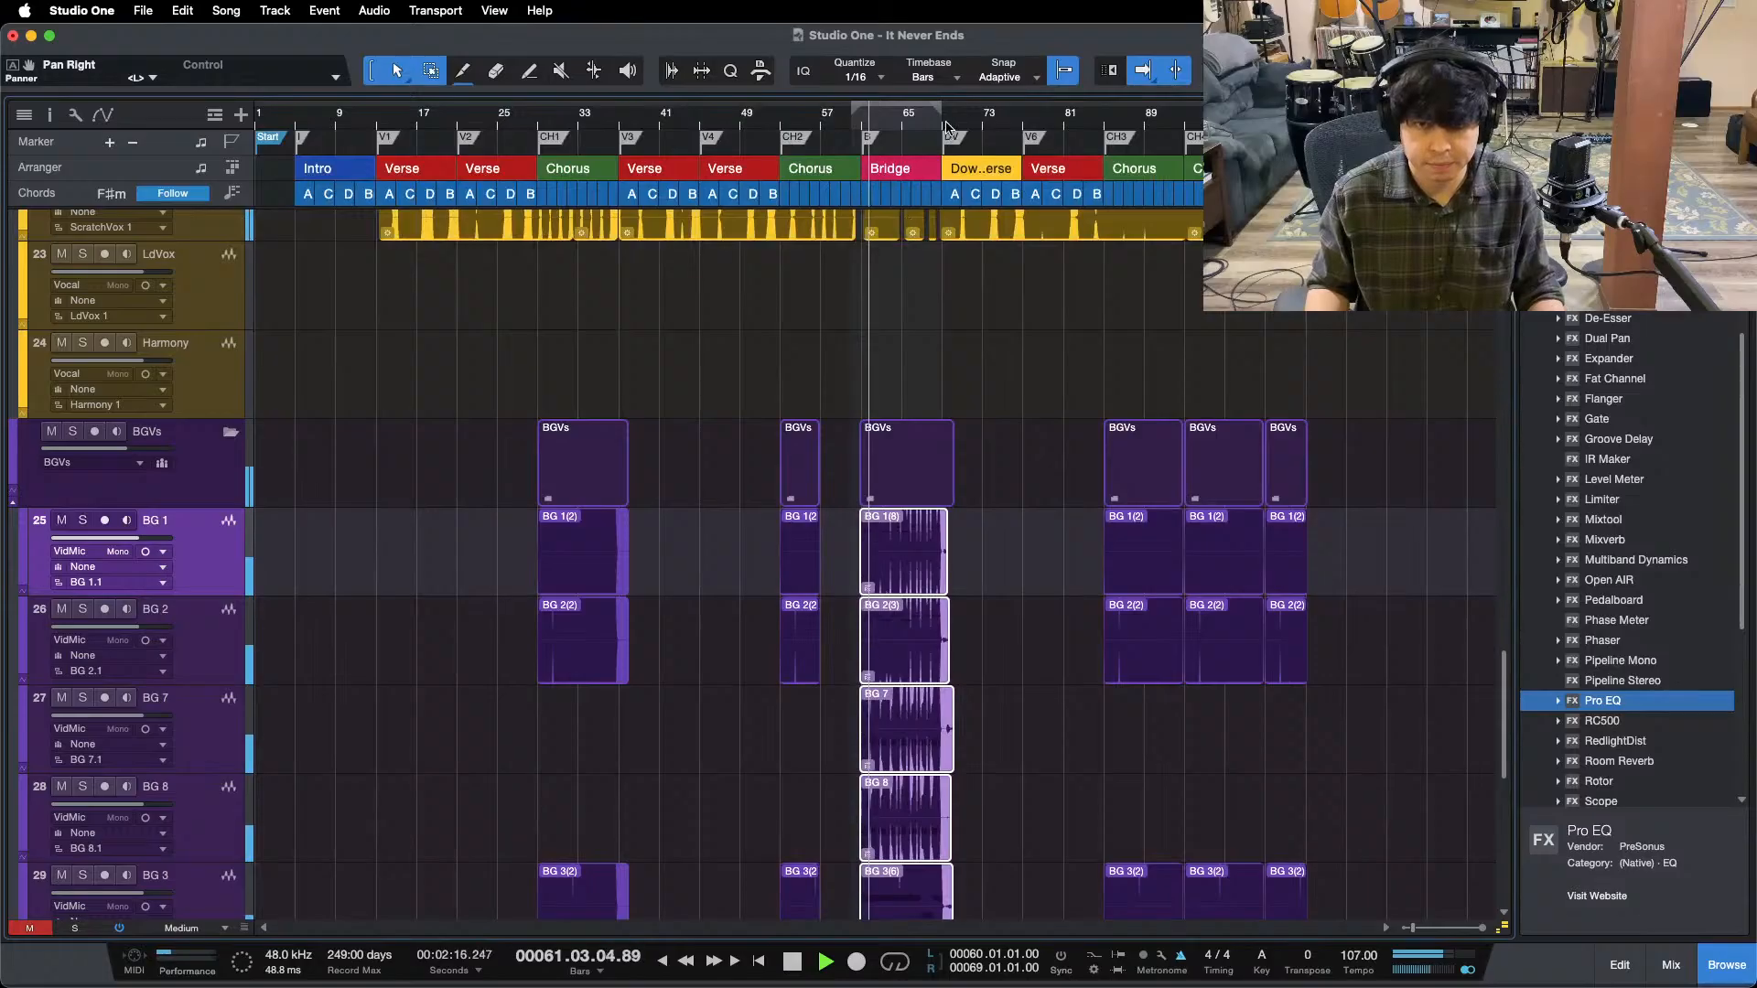
pyautogui.moveTo(948, 130); pyautogui.dragTo(1042, 231)
pyautogui.scroll(-3, 1122, 393)
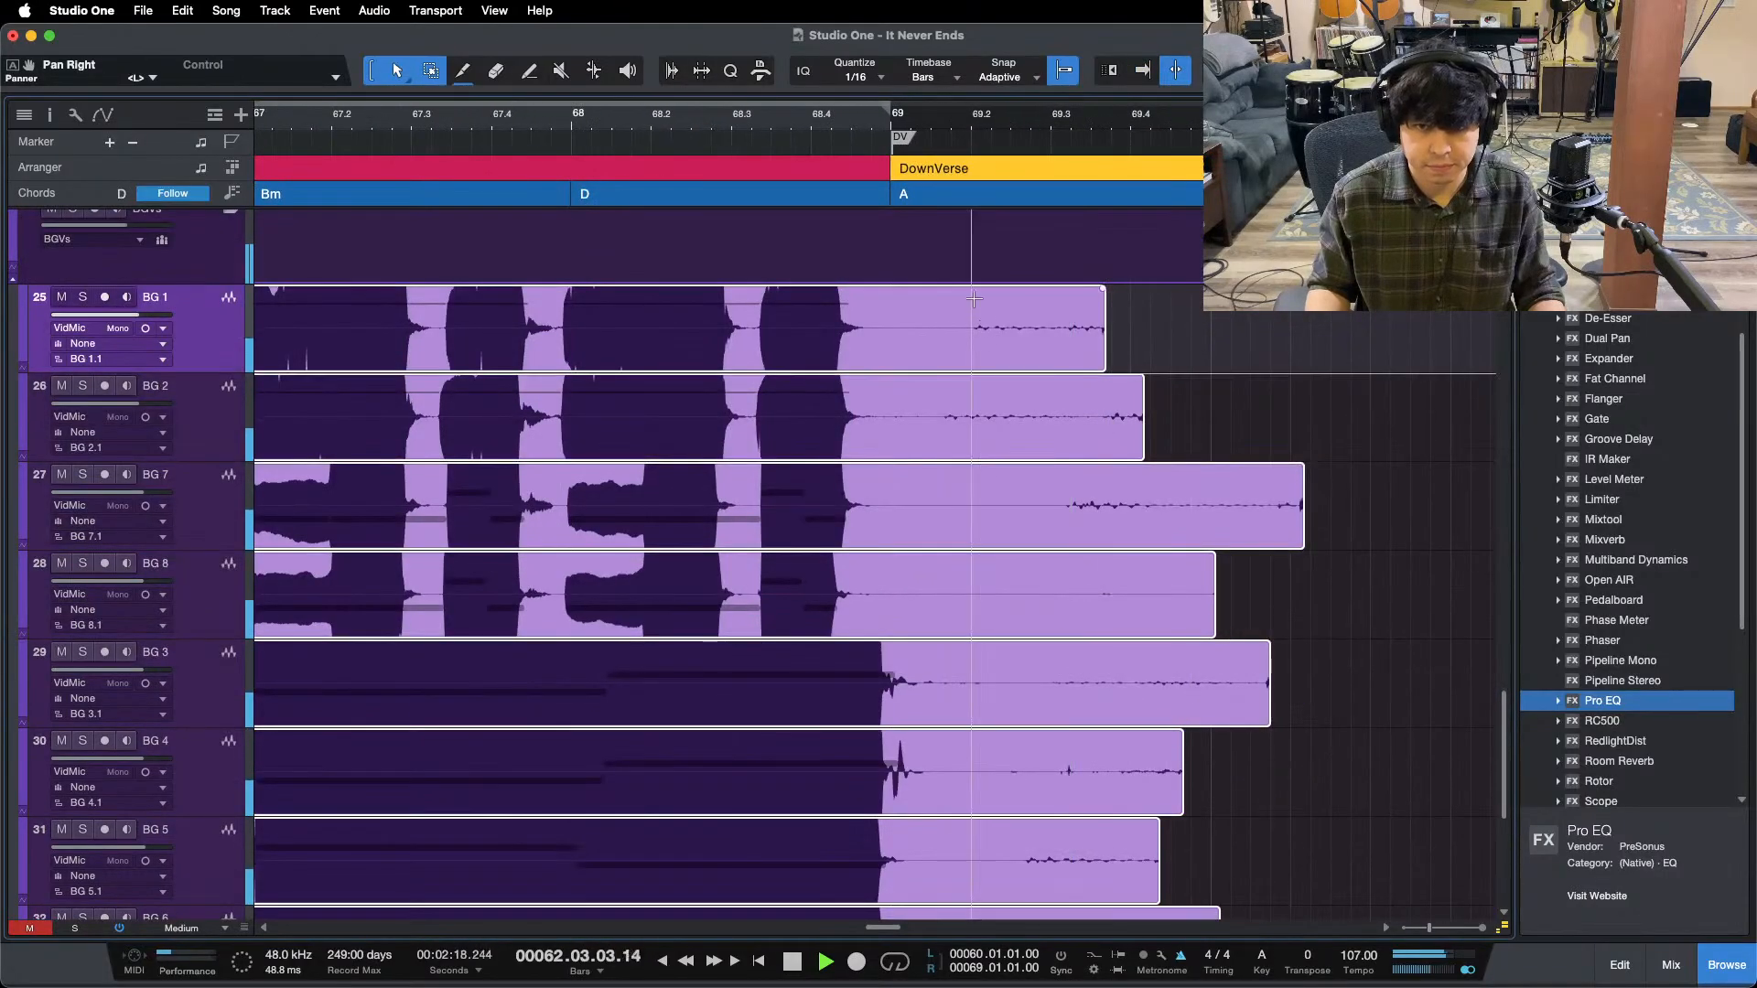
pyautogui.scroll(-5, 1334, 582)
pyautogui.moveTo(972, 308); pyautogui.dragTo(1358, 452)
pyautogui.press('Delete')
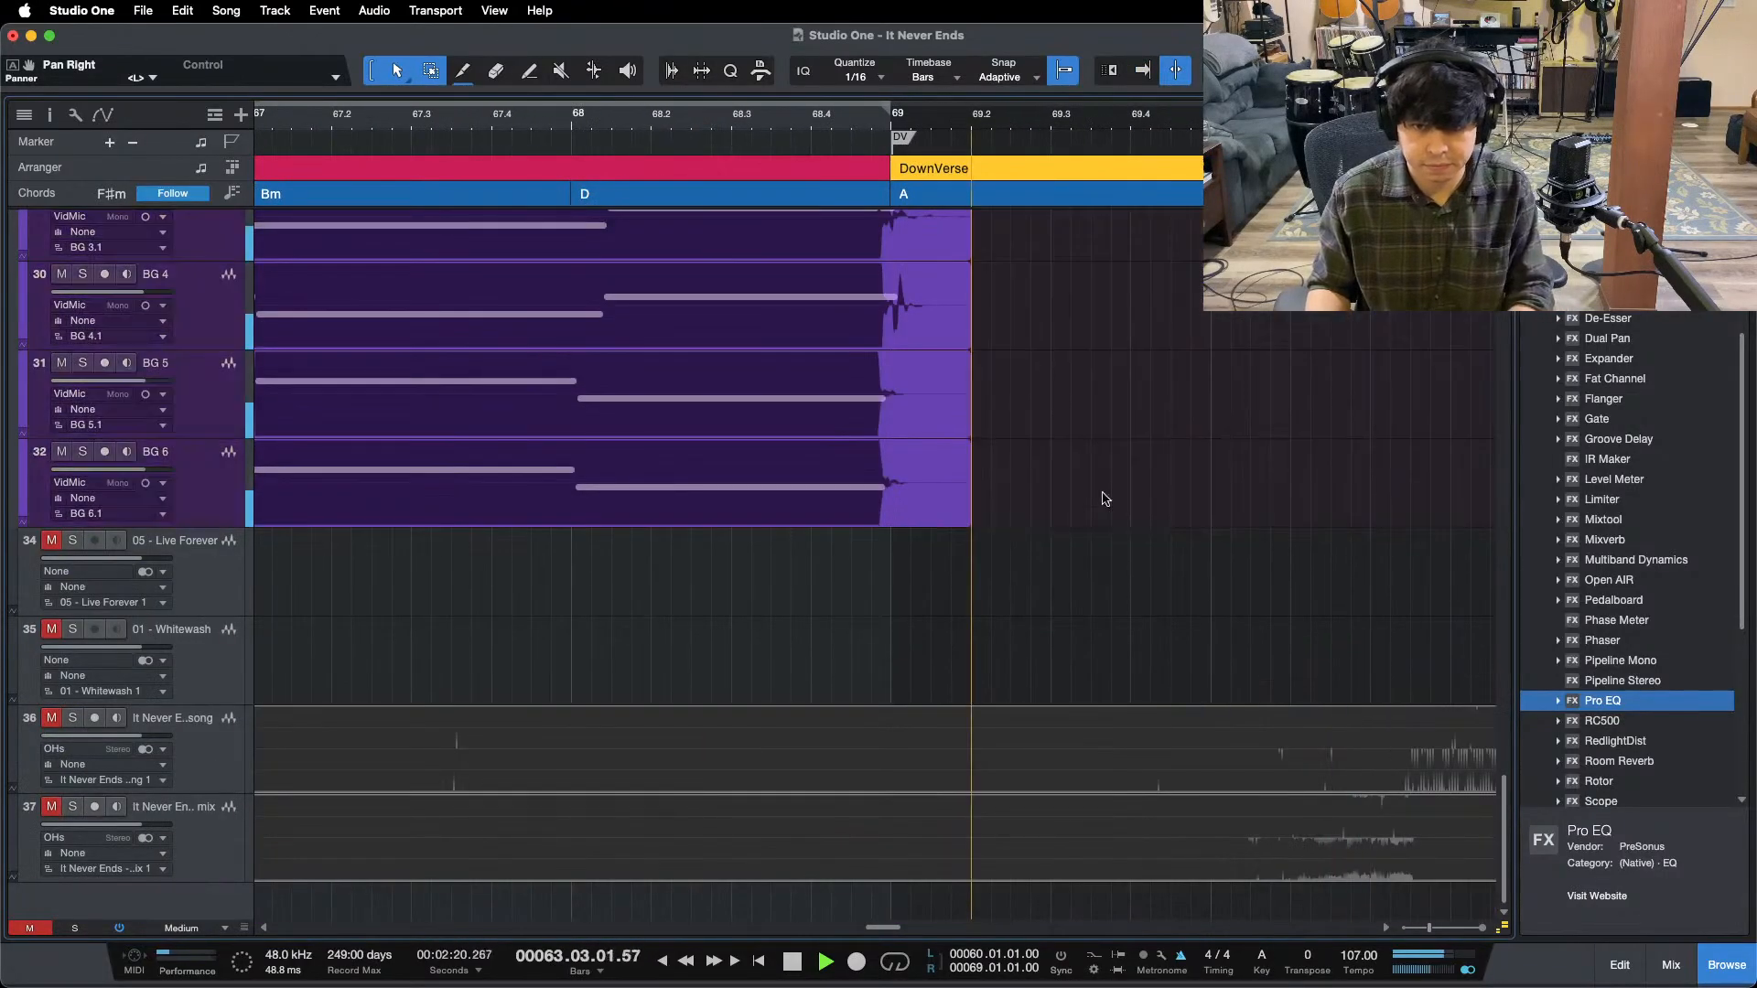
# - Add a fade-out to all Bridge background vocal events, from shortly after bar 68.4 to their end
pyautogui.moveTo(1053, 485); pyautogui.dragTo(882, 516)
pyautogui.scroll(5, 1009, 447)
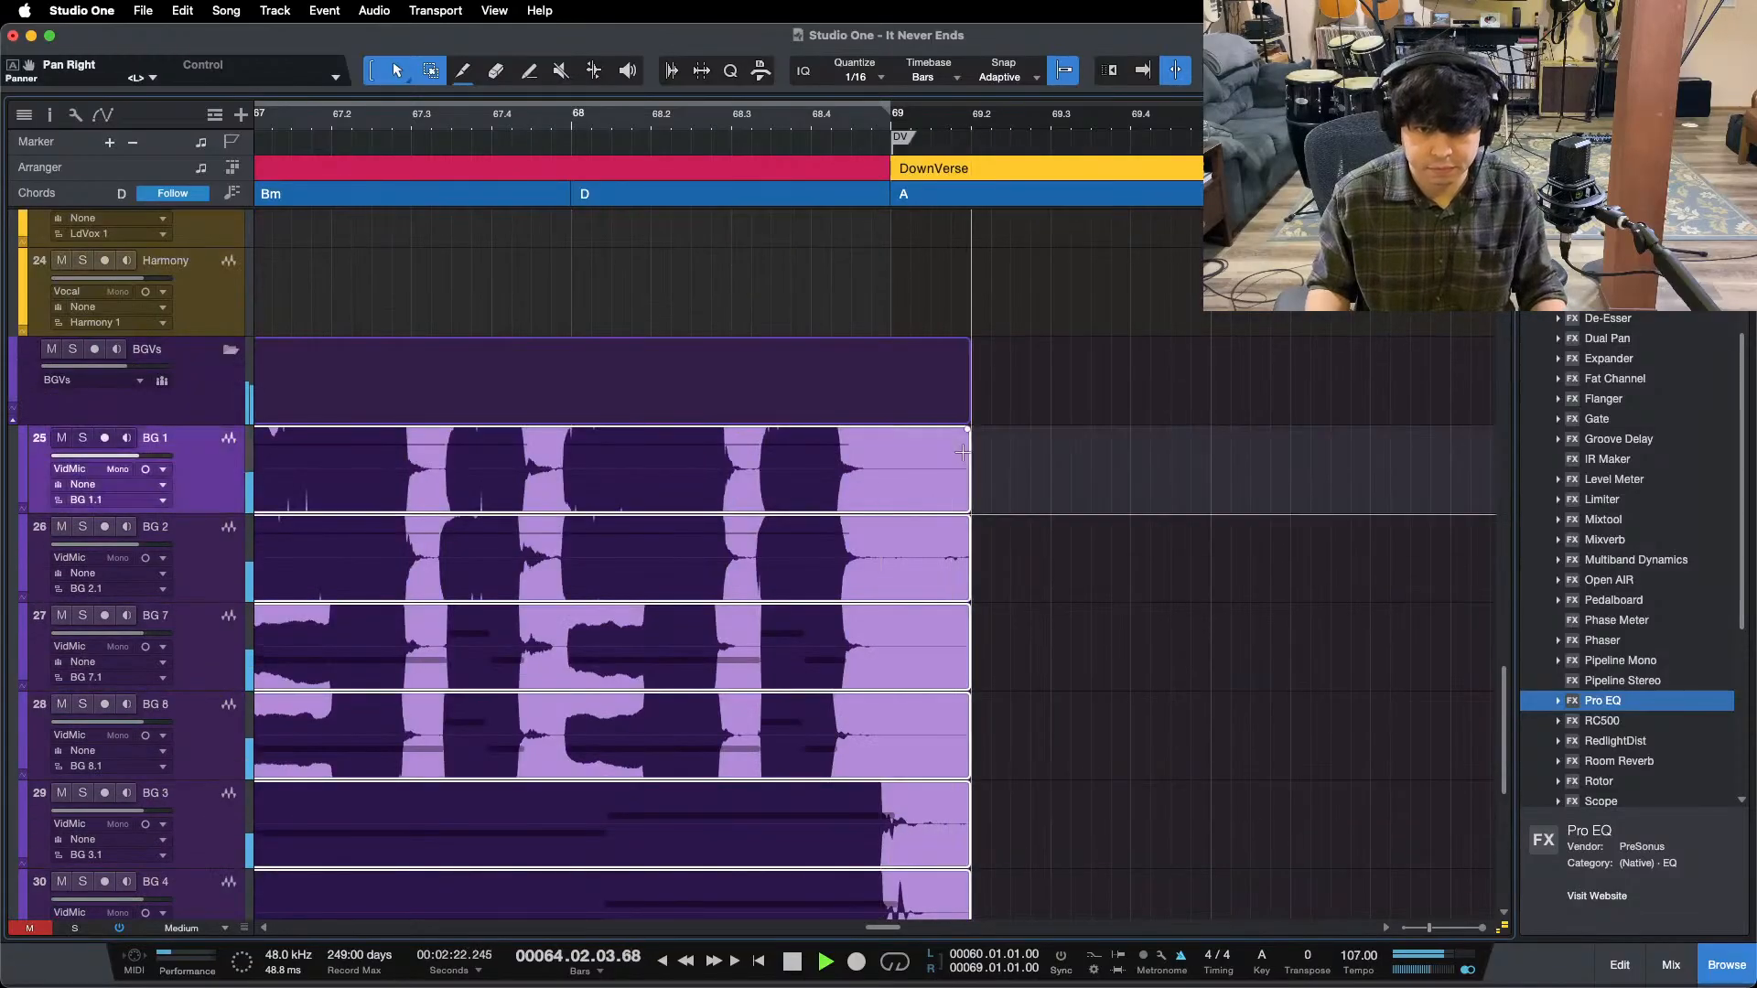
pyautogui.moveTo(967, 443); pyautogui.dragTo(834, 457)
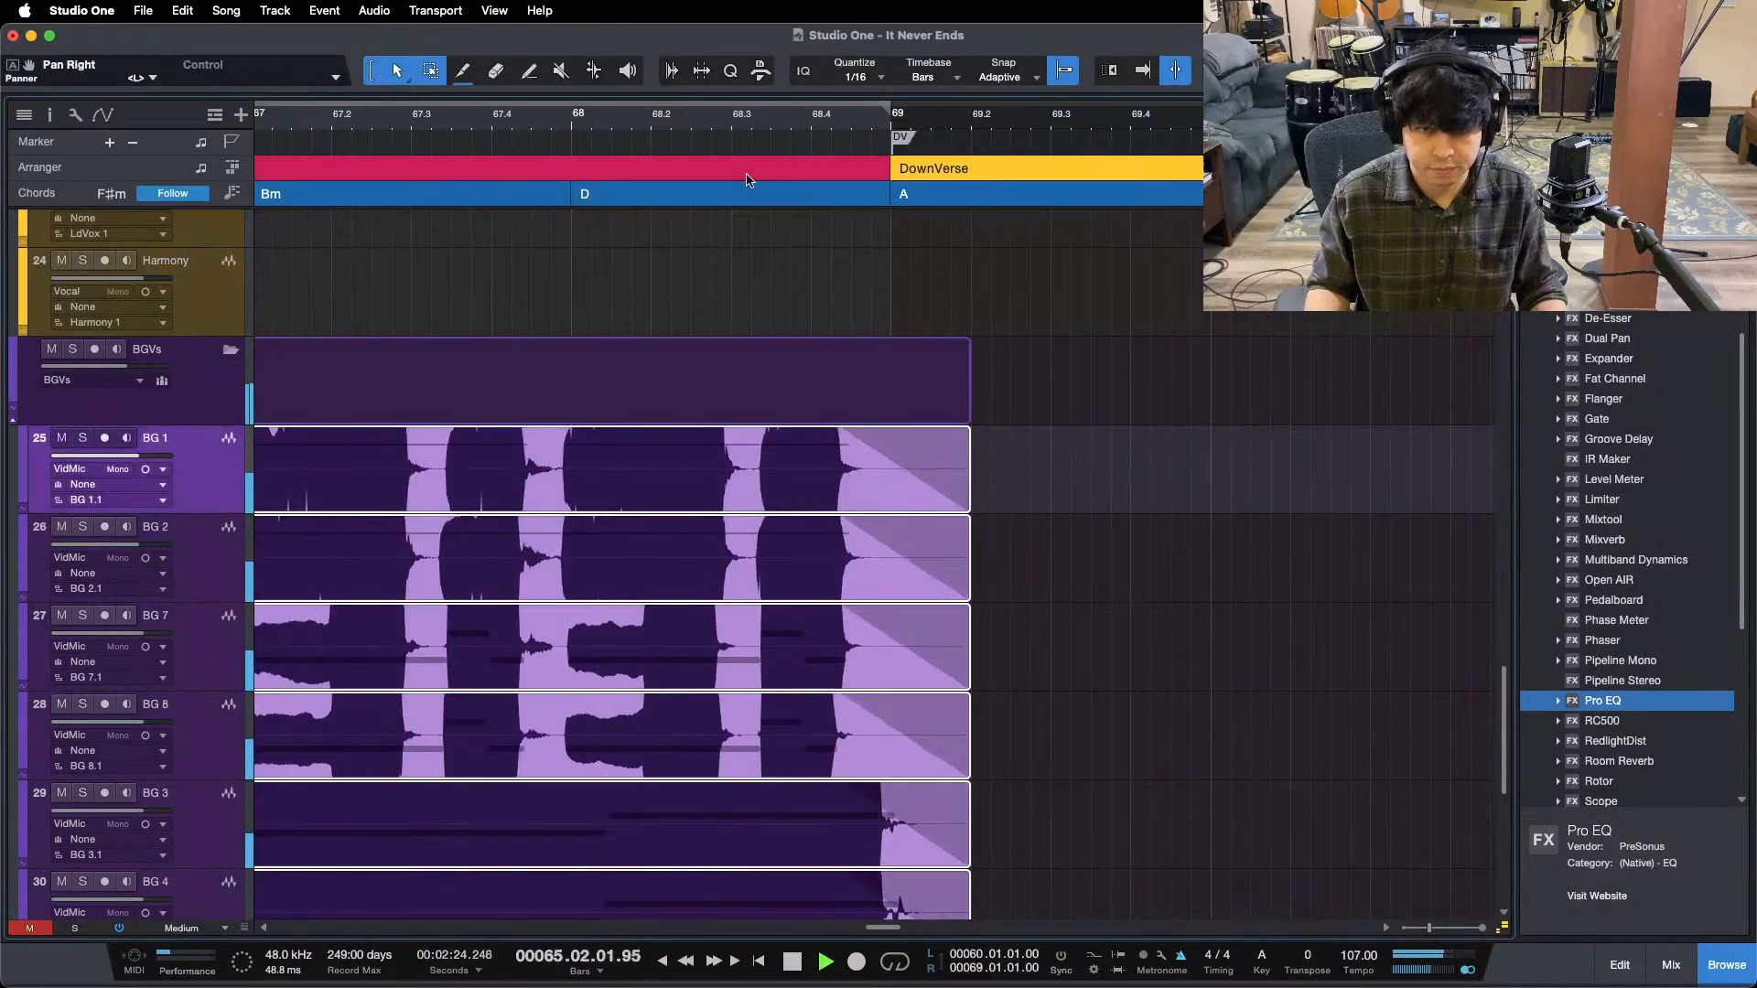
# - Duplicate the BG 6 and BG 5 tracks without their events and place both copies below BG 6
pyautogui.press('w')
pyautogui.press('w')
pyautogui.press('w')
pyautogui.press('f')
pyautogui.scroll(-5, 1336, 485)
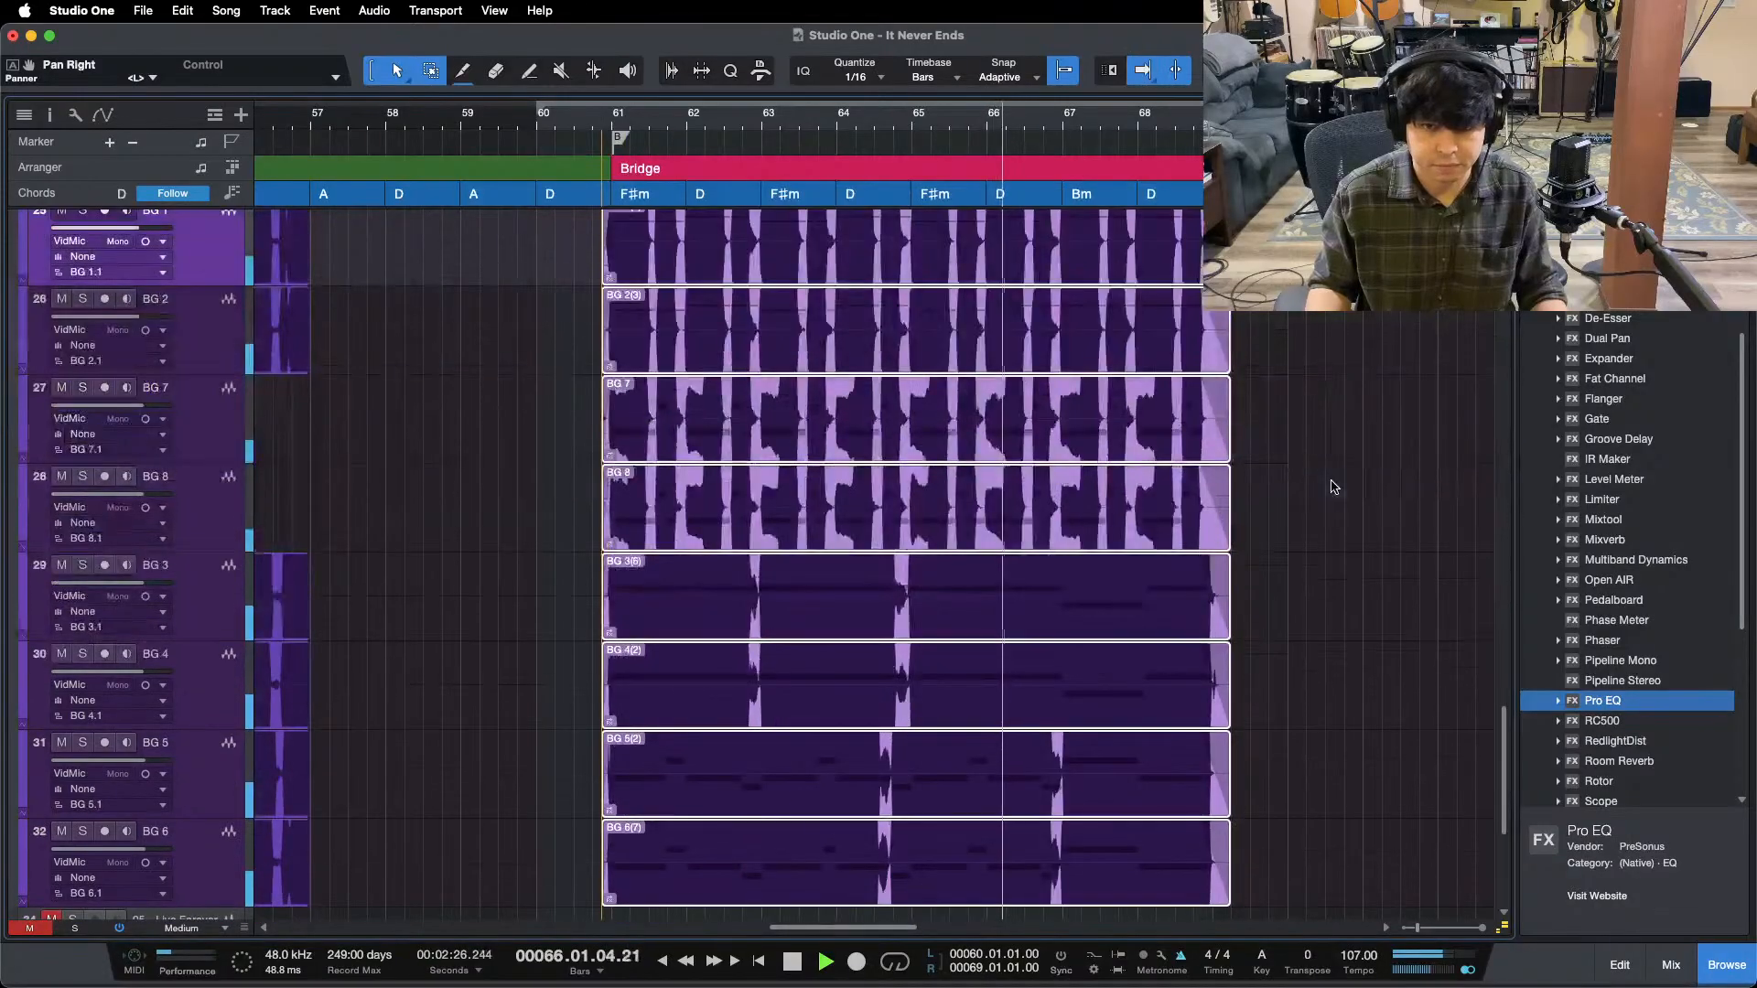
pyautogui.click(227, 560)
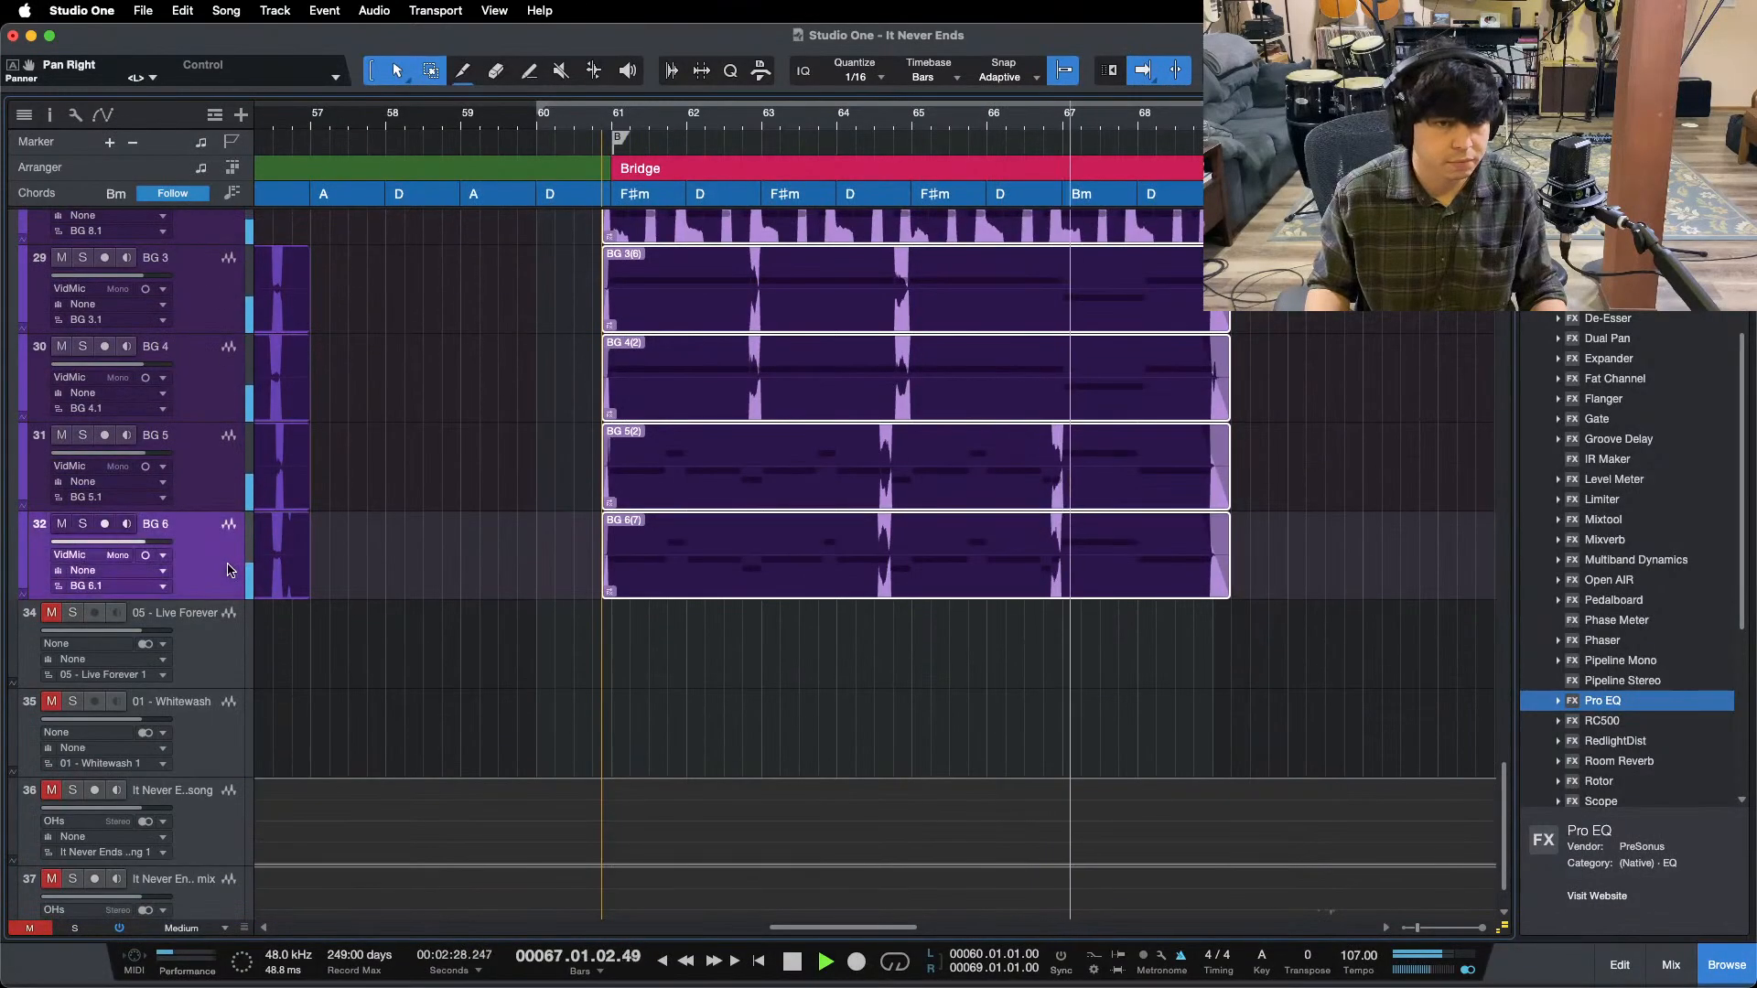
pyautogui.rightClick(227, 560)
pyautogui.click(299, 155)
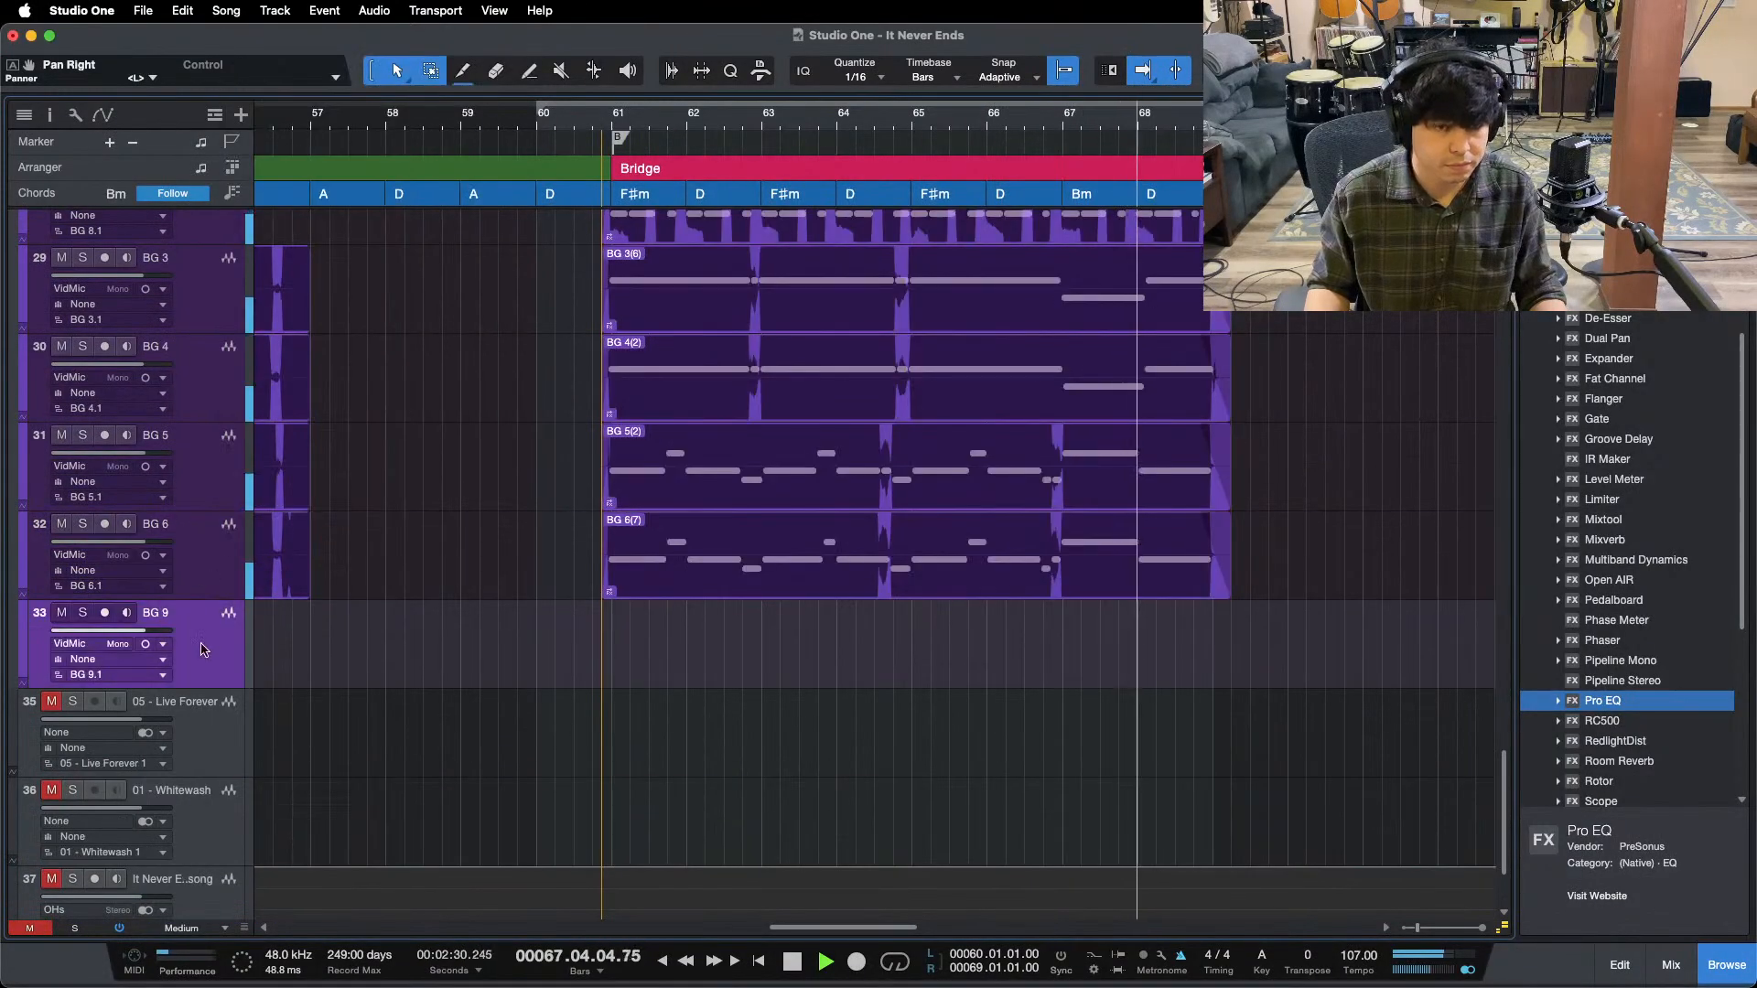
pyautogui.rightClick(203, 459)
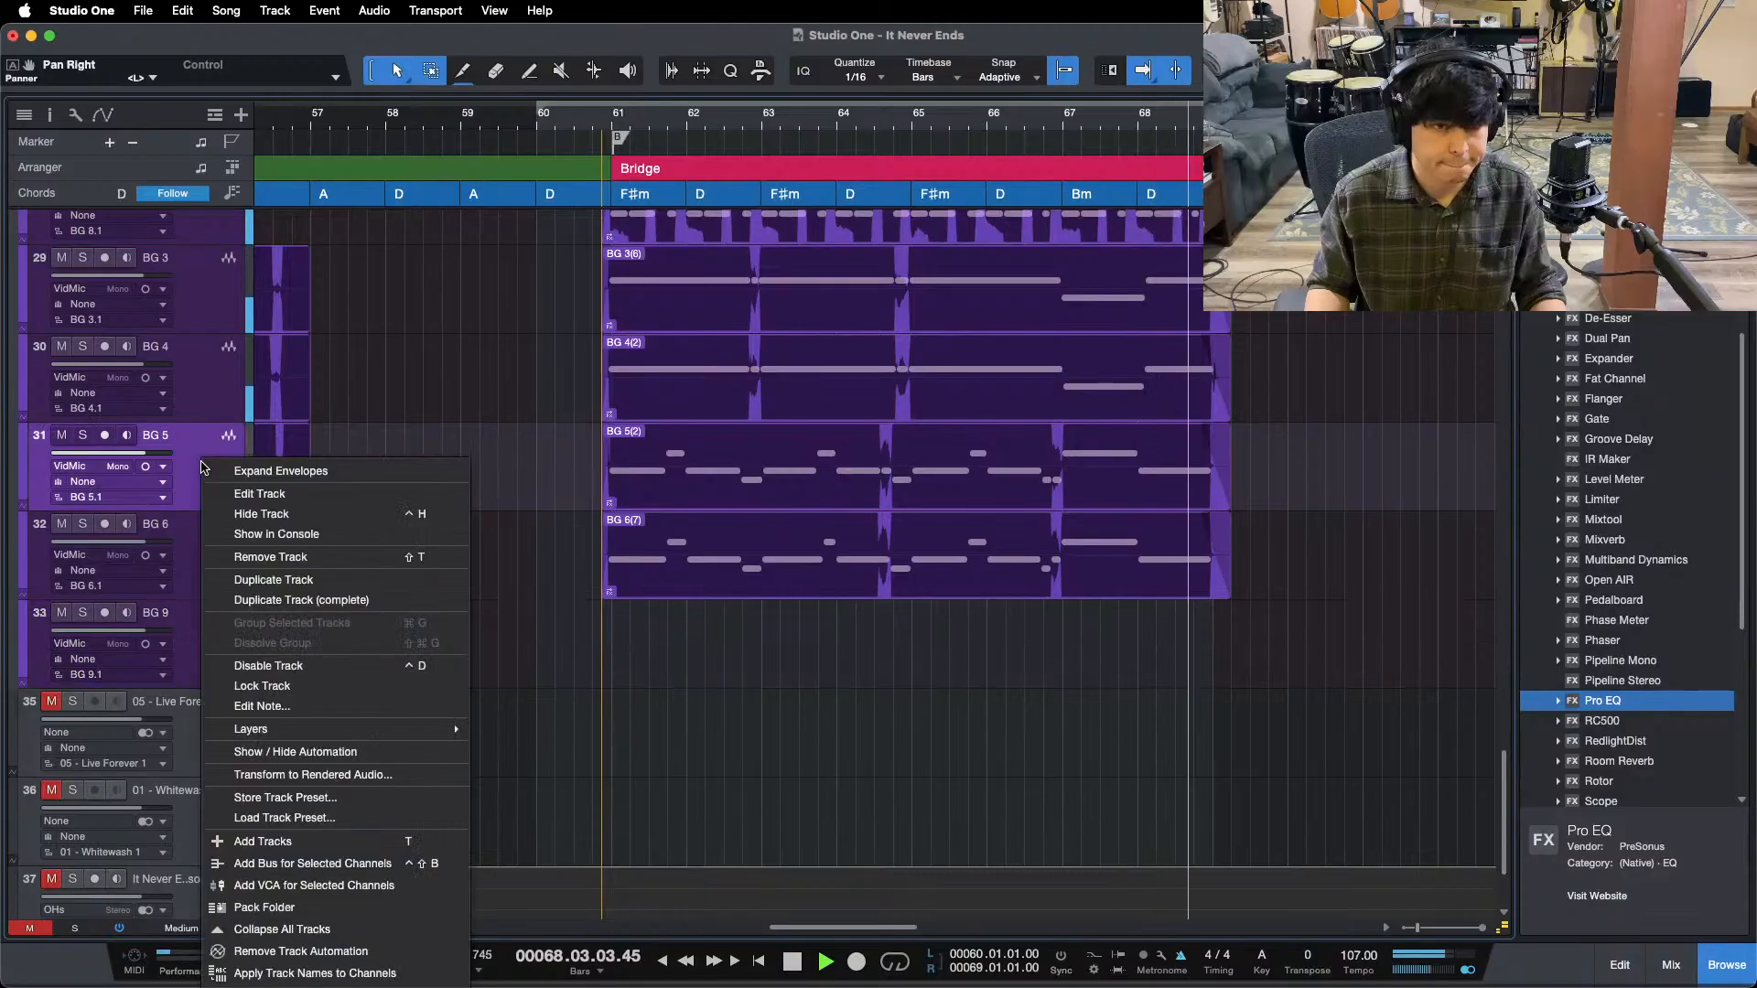
pyautogui.click(291, 582)
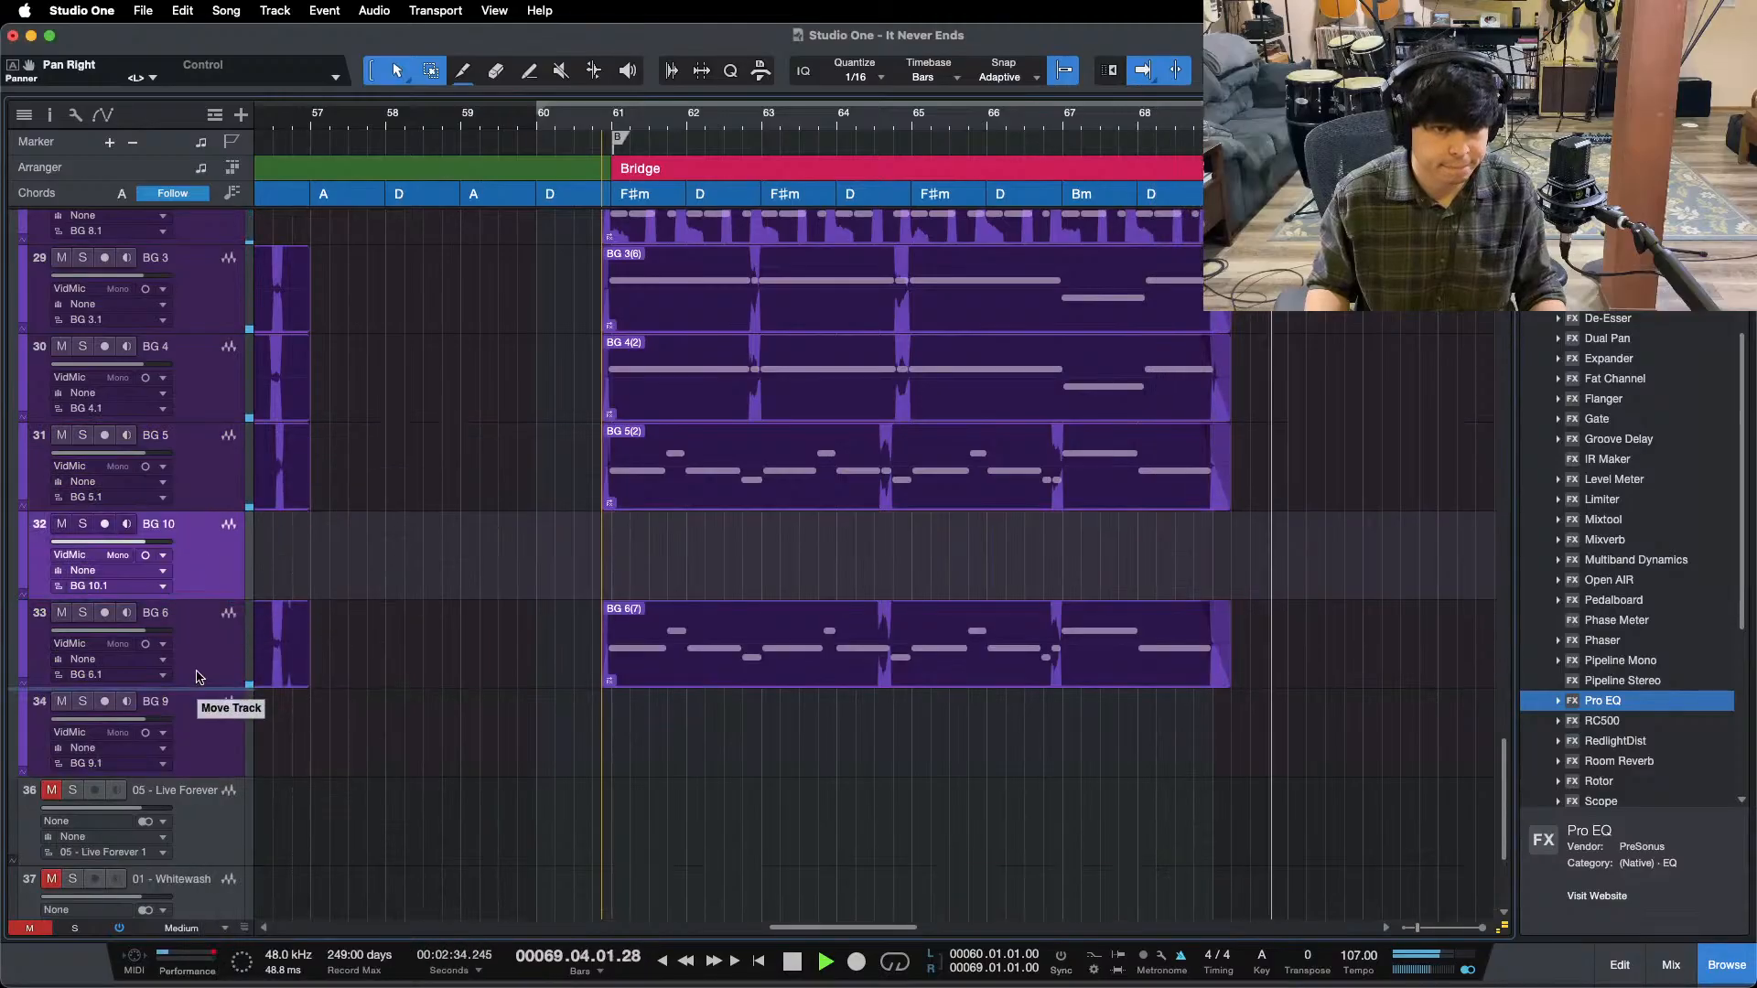
# - Move the BG 9 and BG 10 mixer channels directly after BG 6, and close the mixer
pyautogui.press('F3')
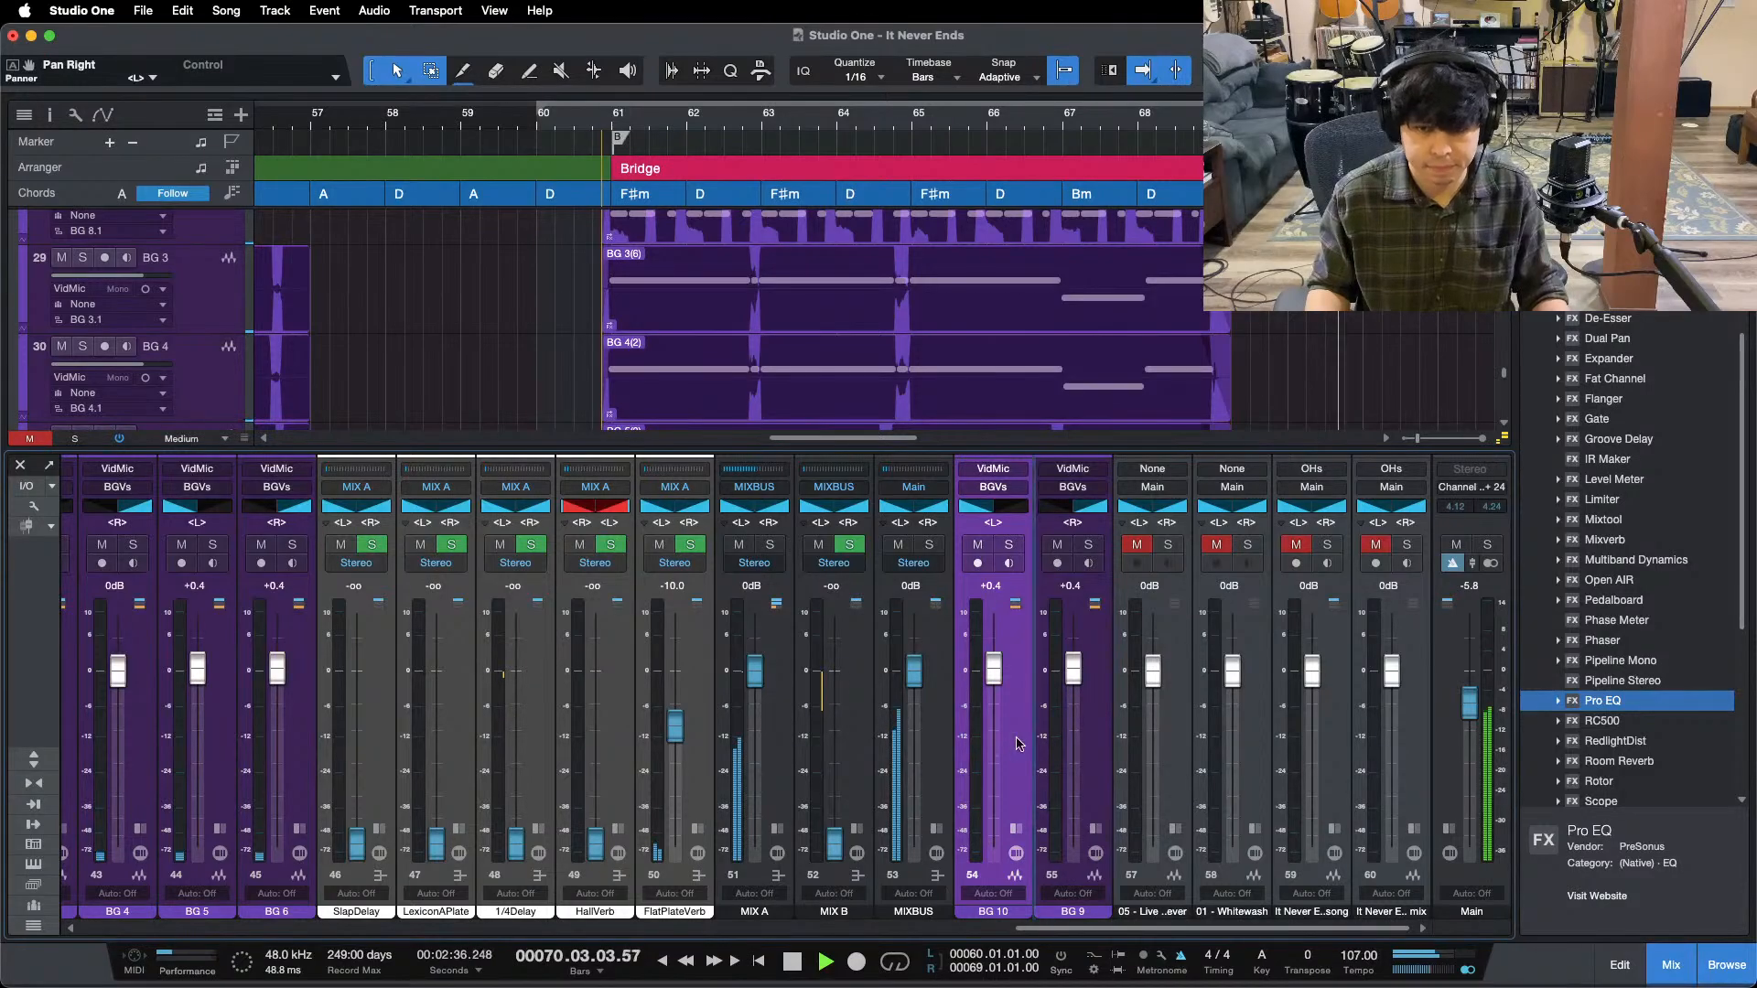
pyautogui.moveTo(1018, 743); pyautogui.dragTo(1089, 748)
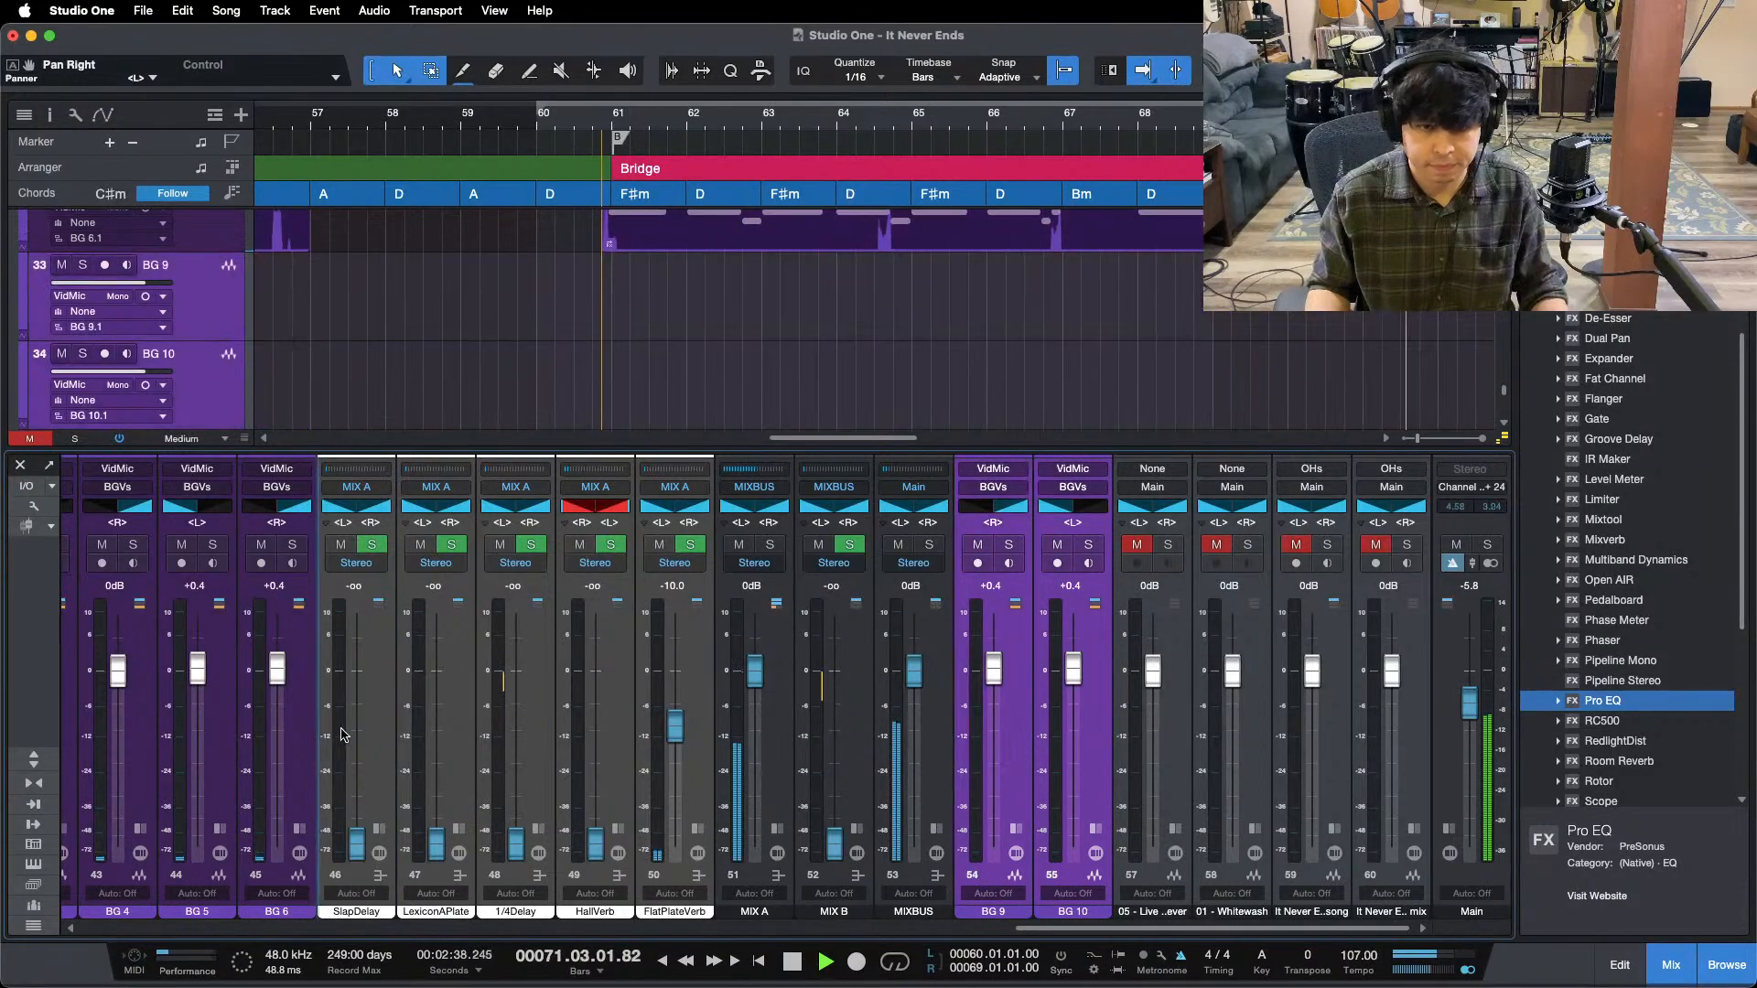
pyautogui.moveTo(341, 734); pyautogui.dragTo(355, 726)
pyautogui.click(371, 728)
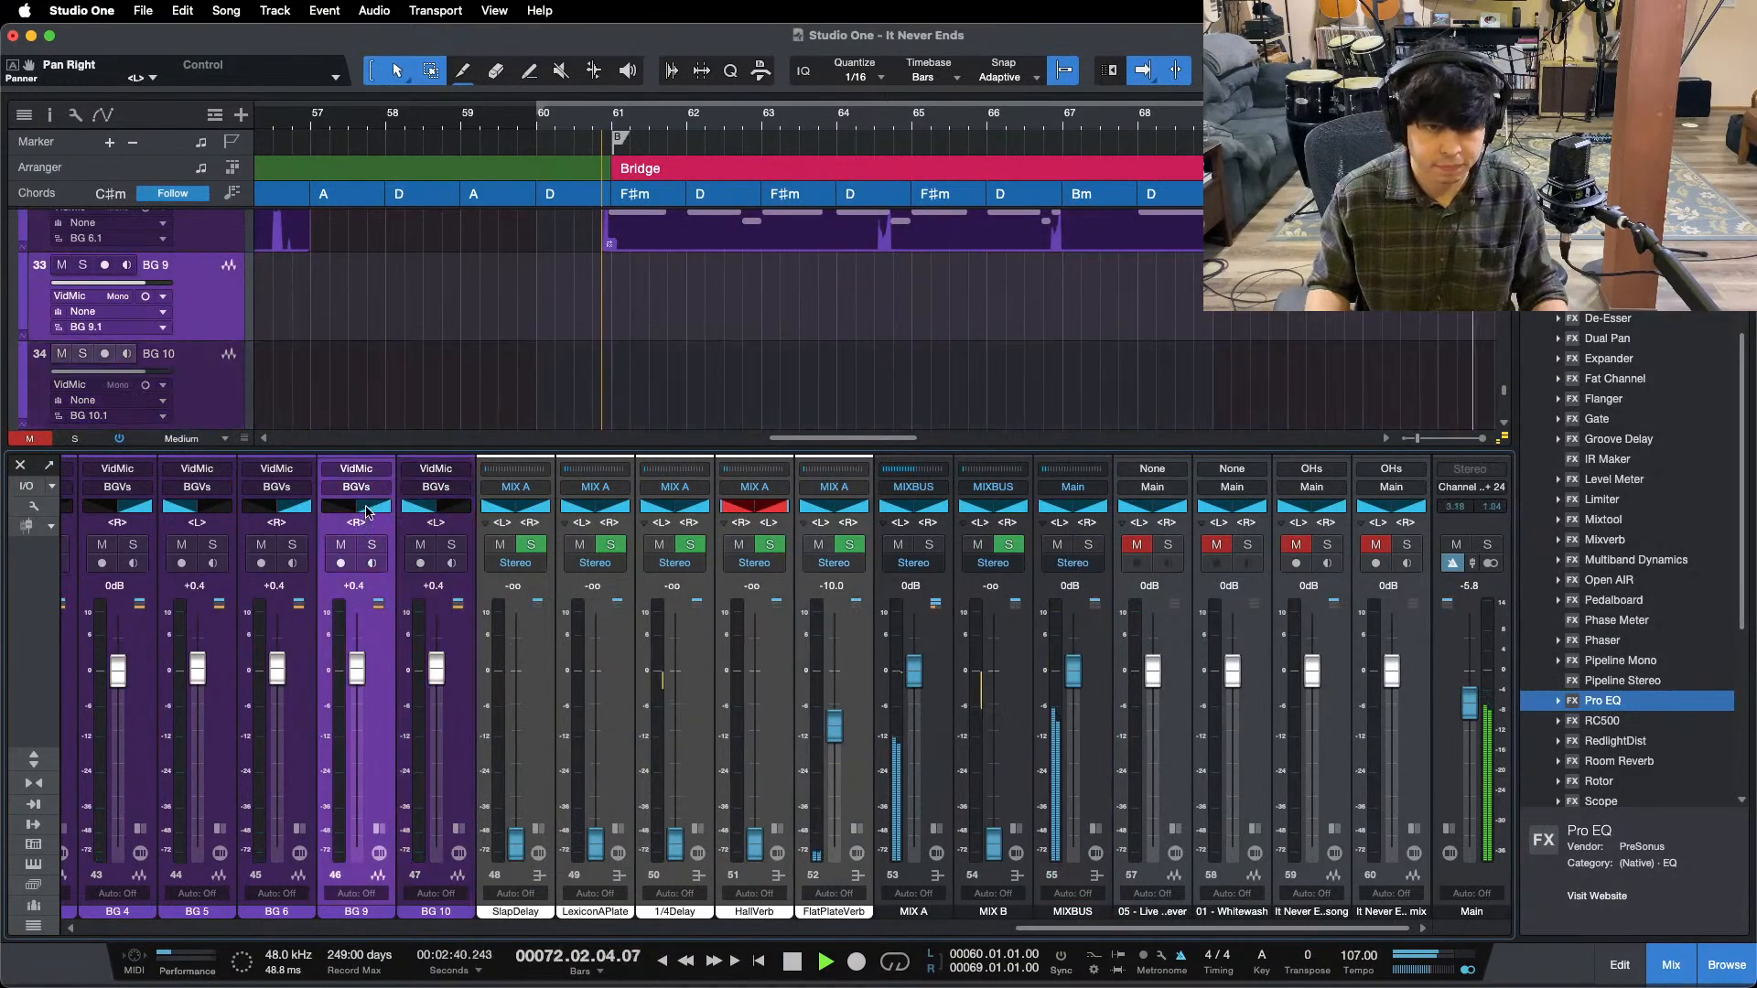
pyautogui.press('F3')
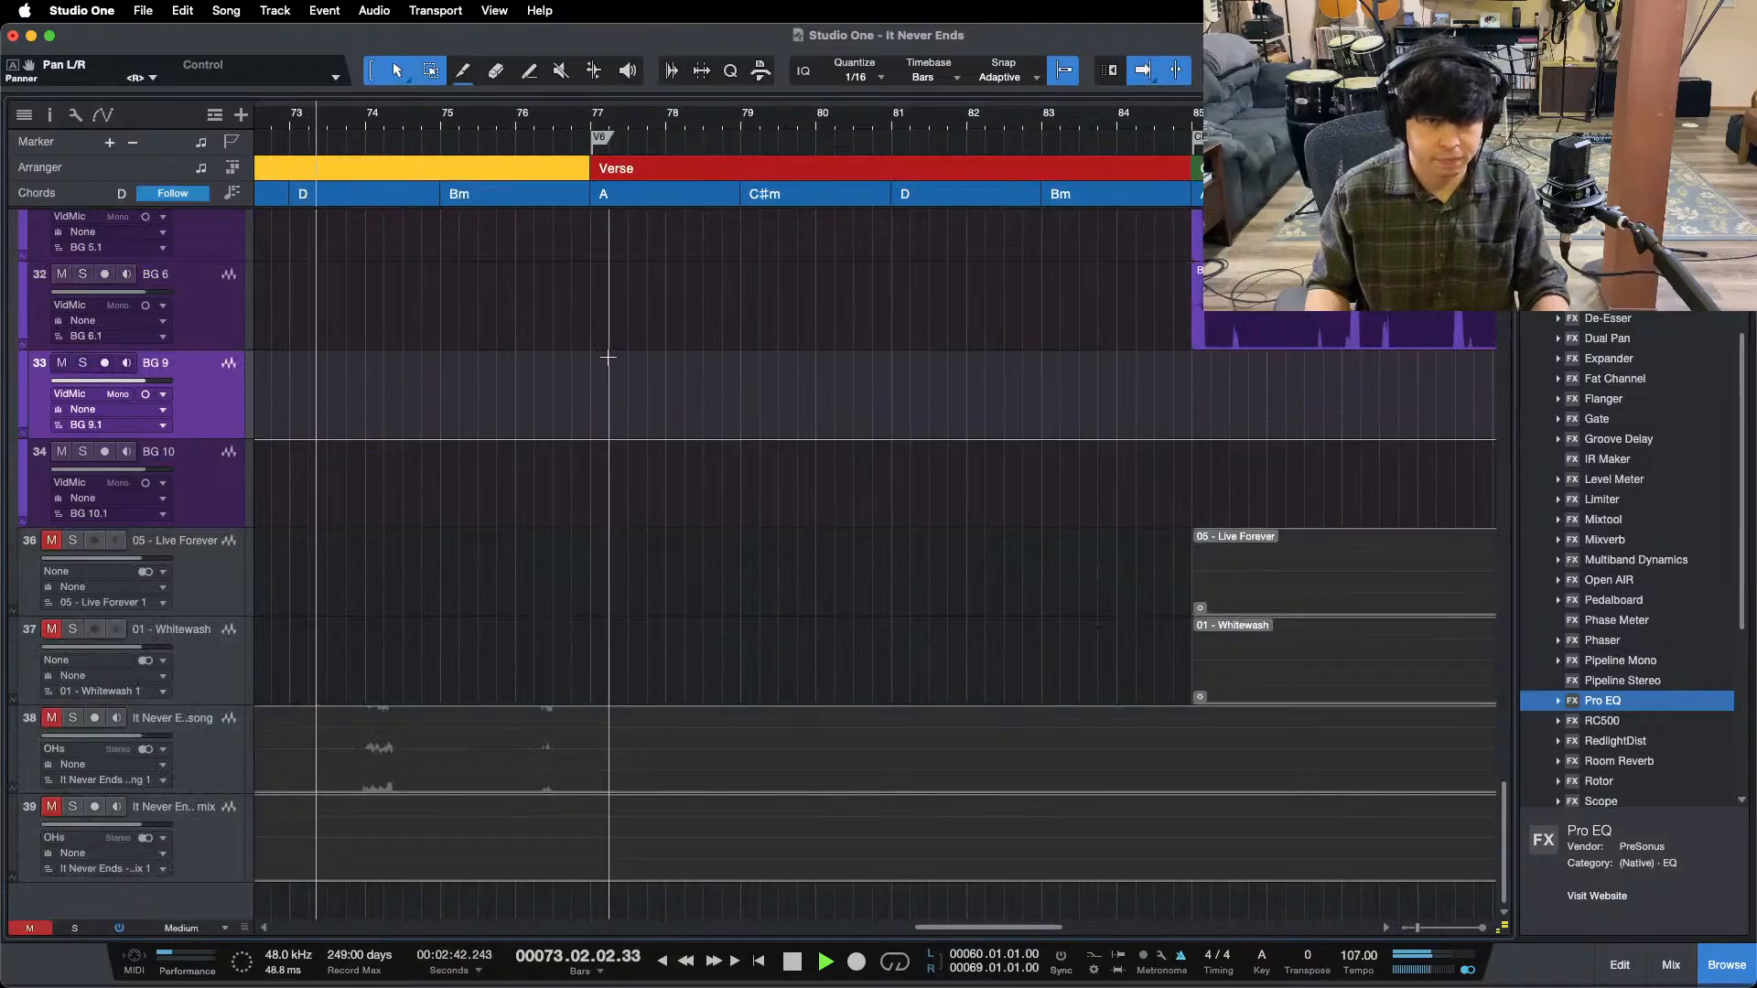
# - Restart playback from bar 60 to listen through the Bridge, and stop just after it ends
pyautogui.press('space')
pyautogui.press('space')
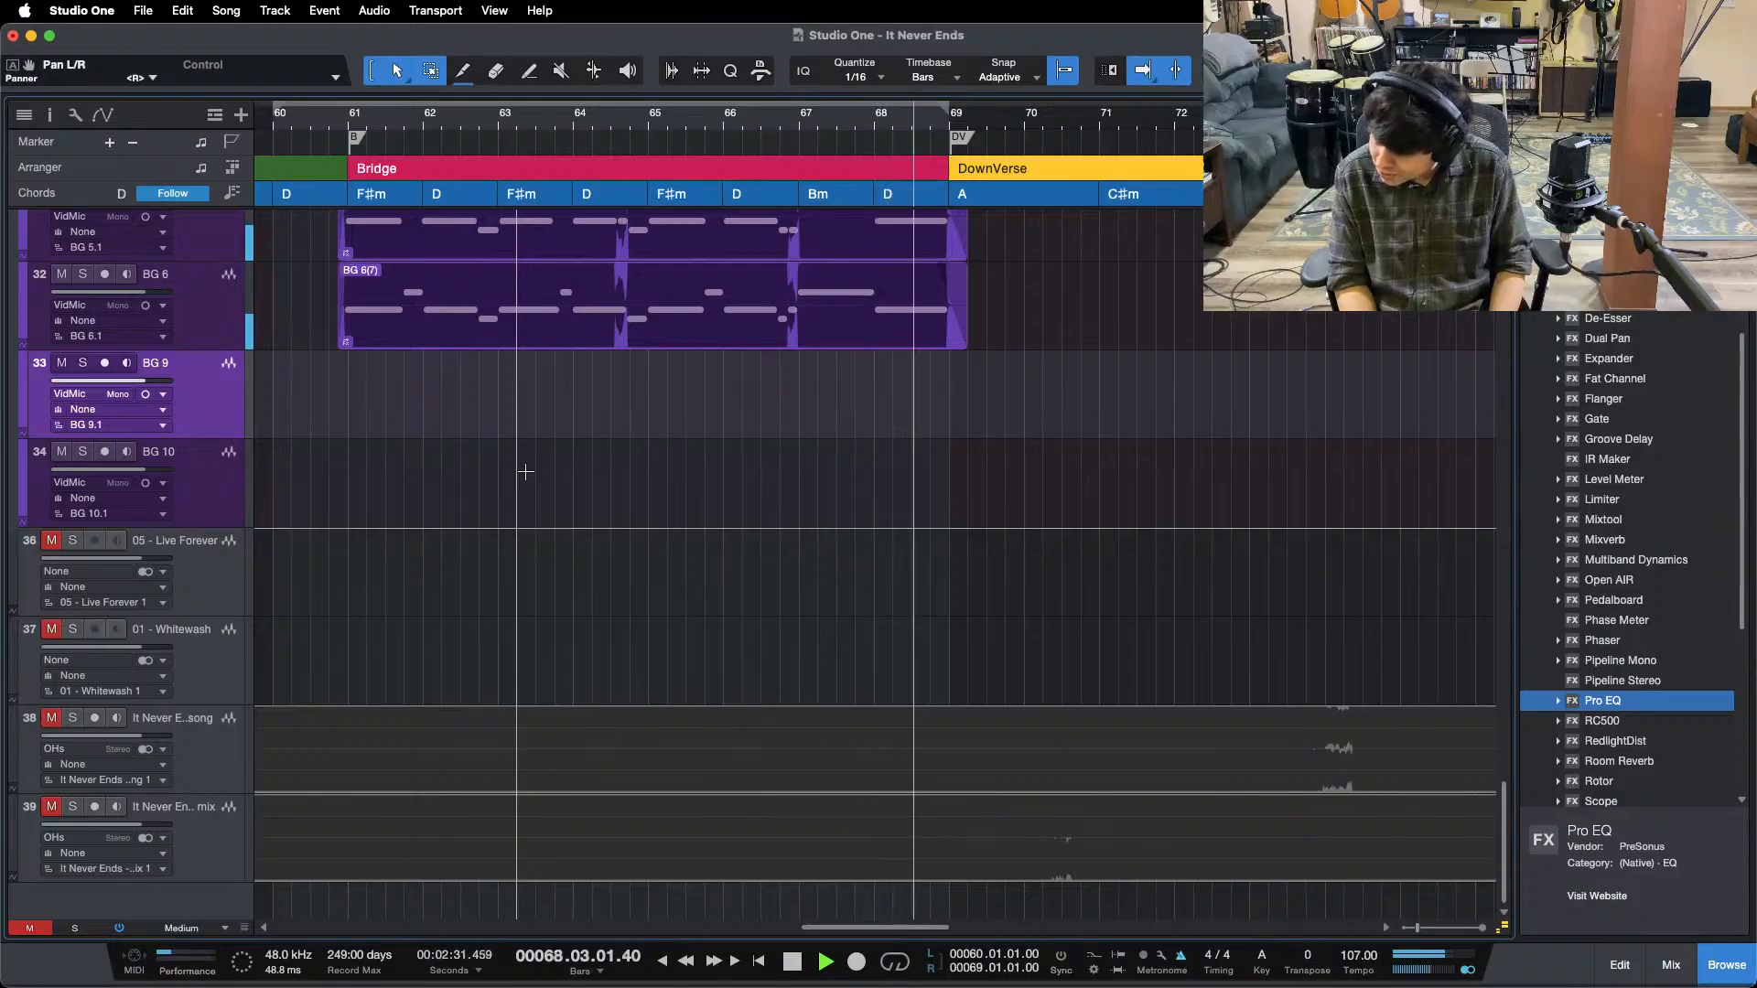
pyautogui.press('space')
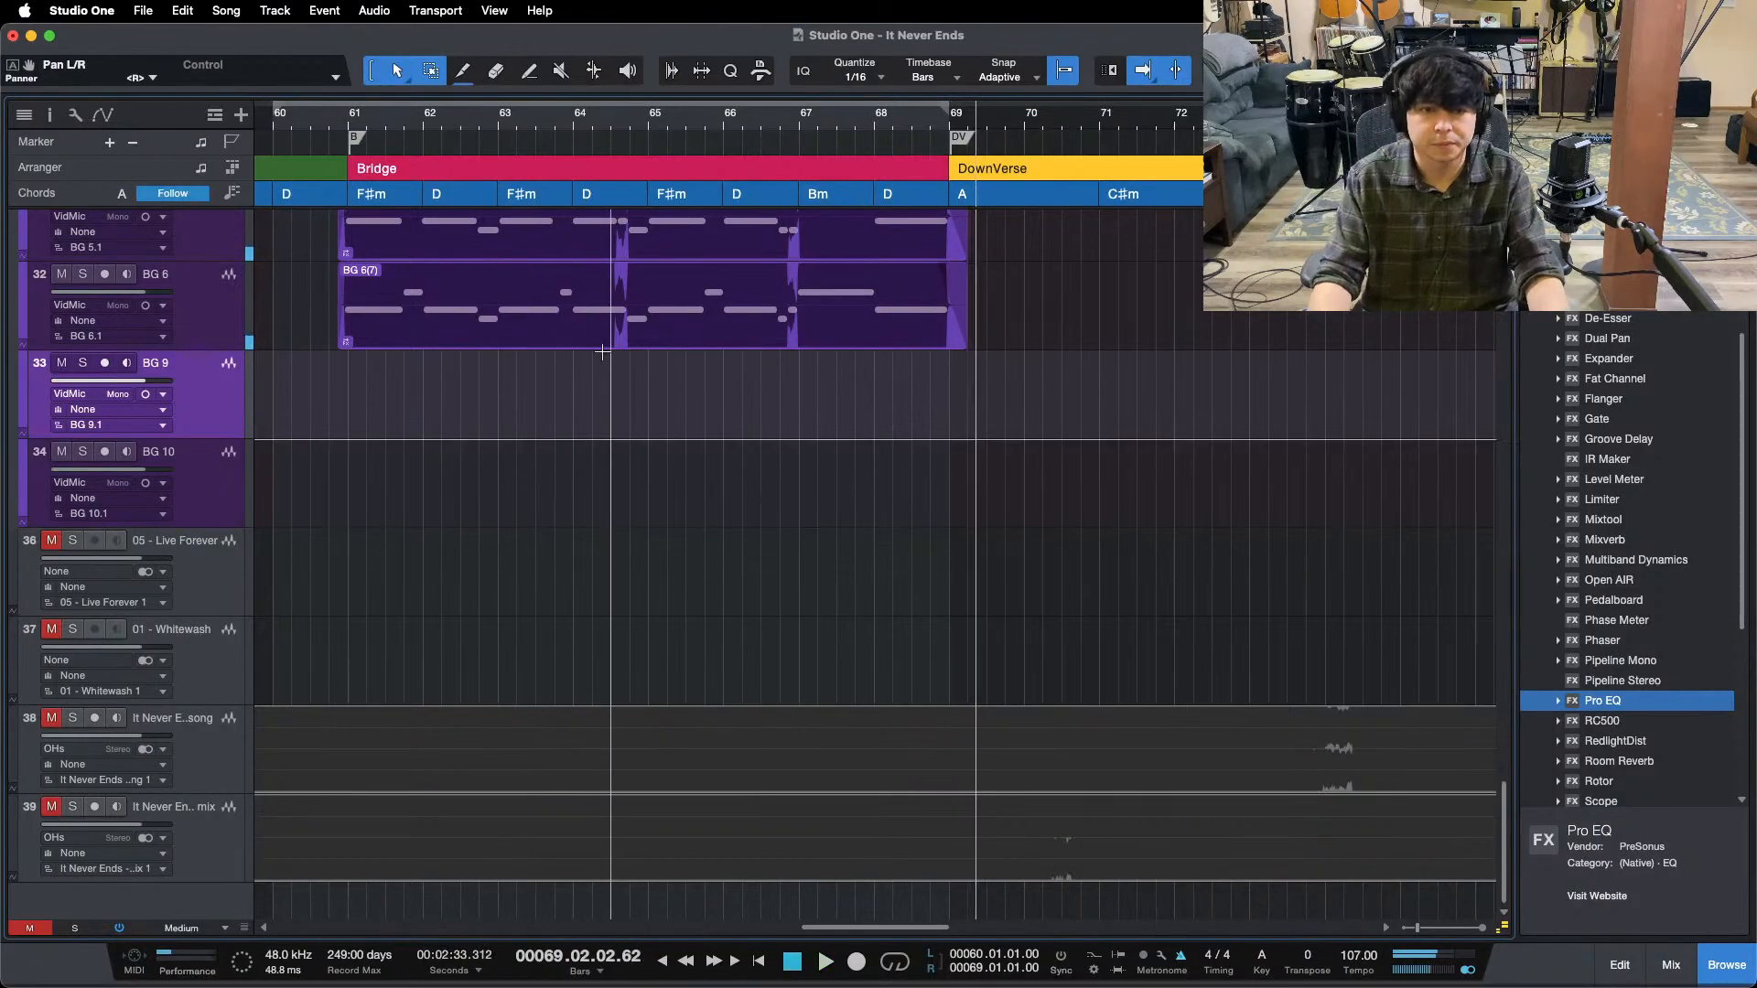
# - Save the song, set the loop range to bars 65 to 72, and play the second half of the Bridge from bar 65
pyautogui.press('super+s')
pyautogui.click(643, 125)
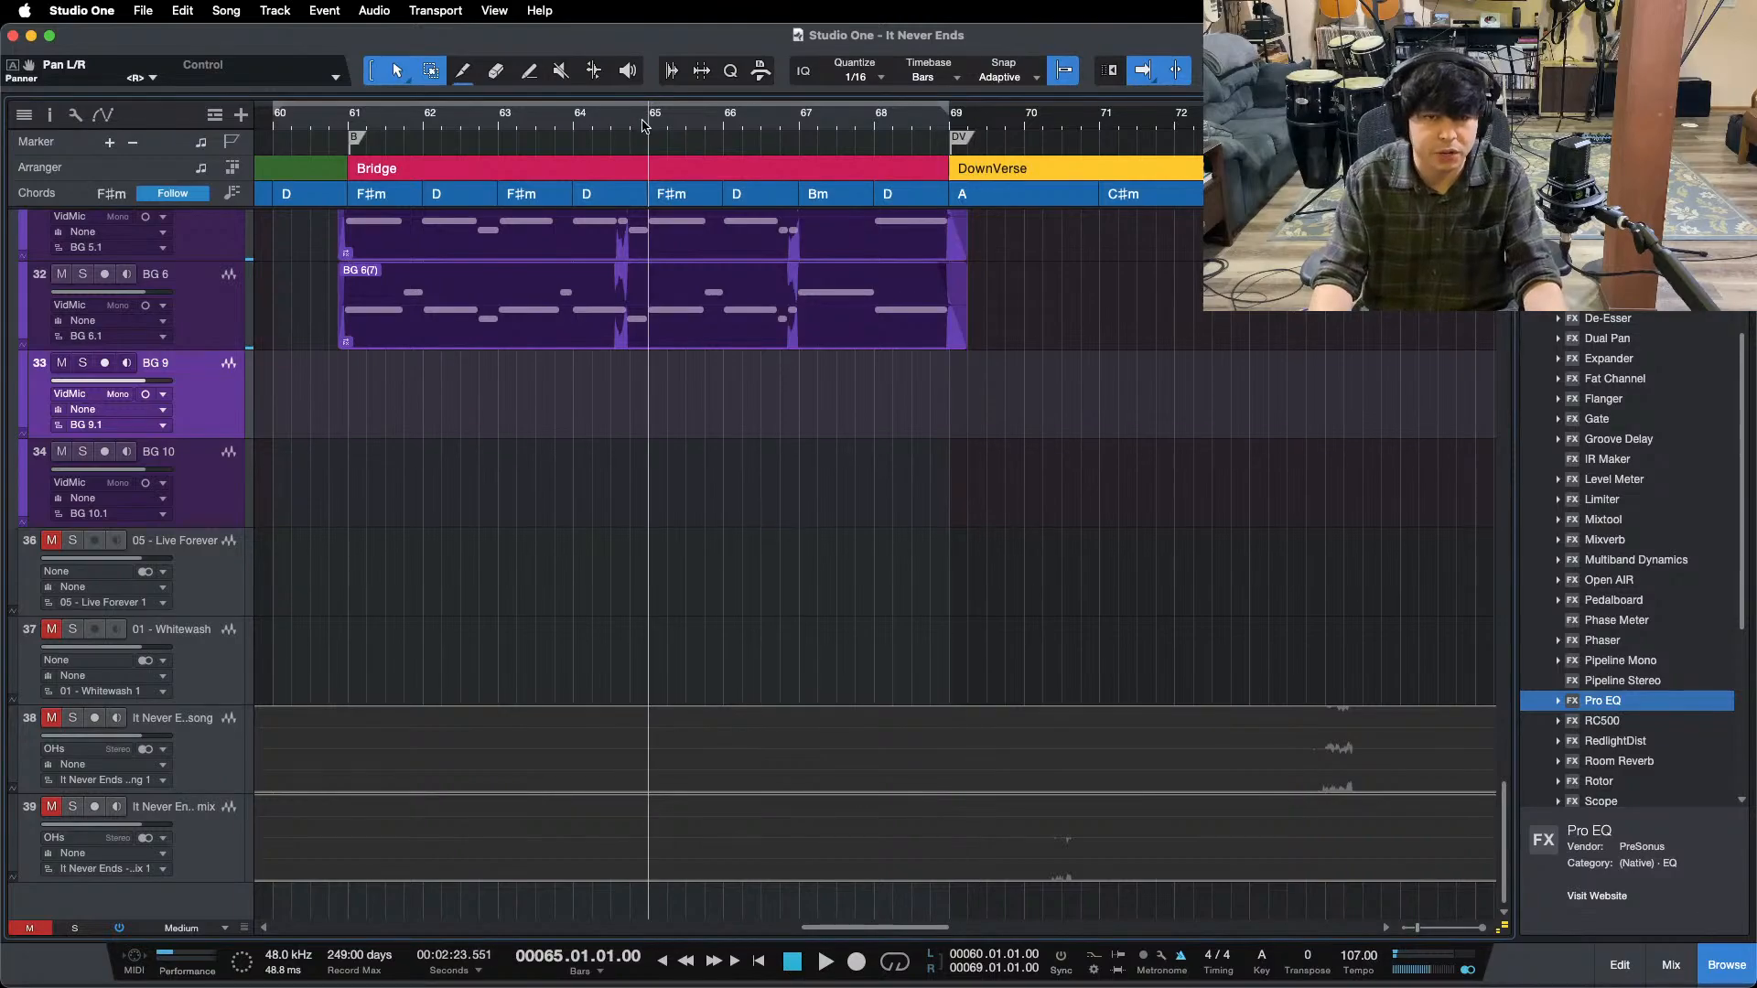
pyautogui.moveTo(643, 111); pyautogui.dragTo(1181, 115)
pyautogui.press('space')
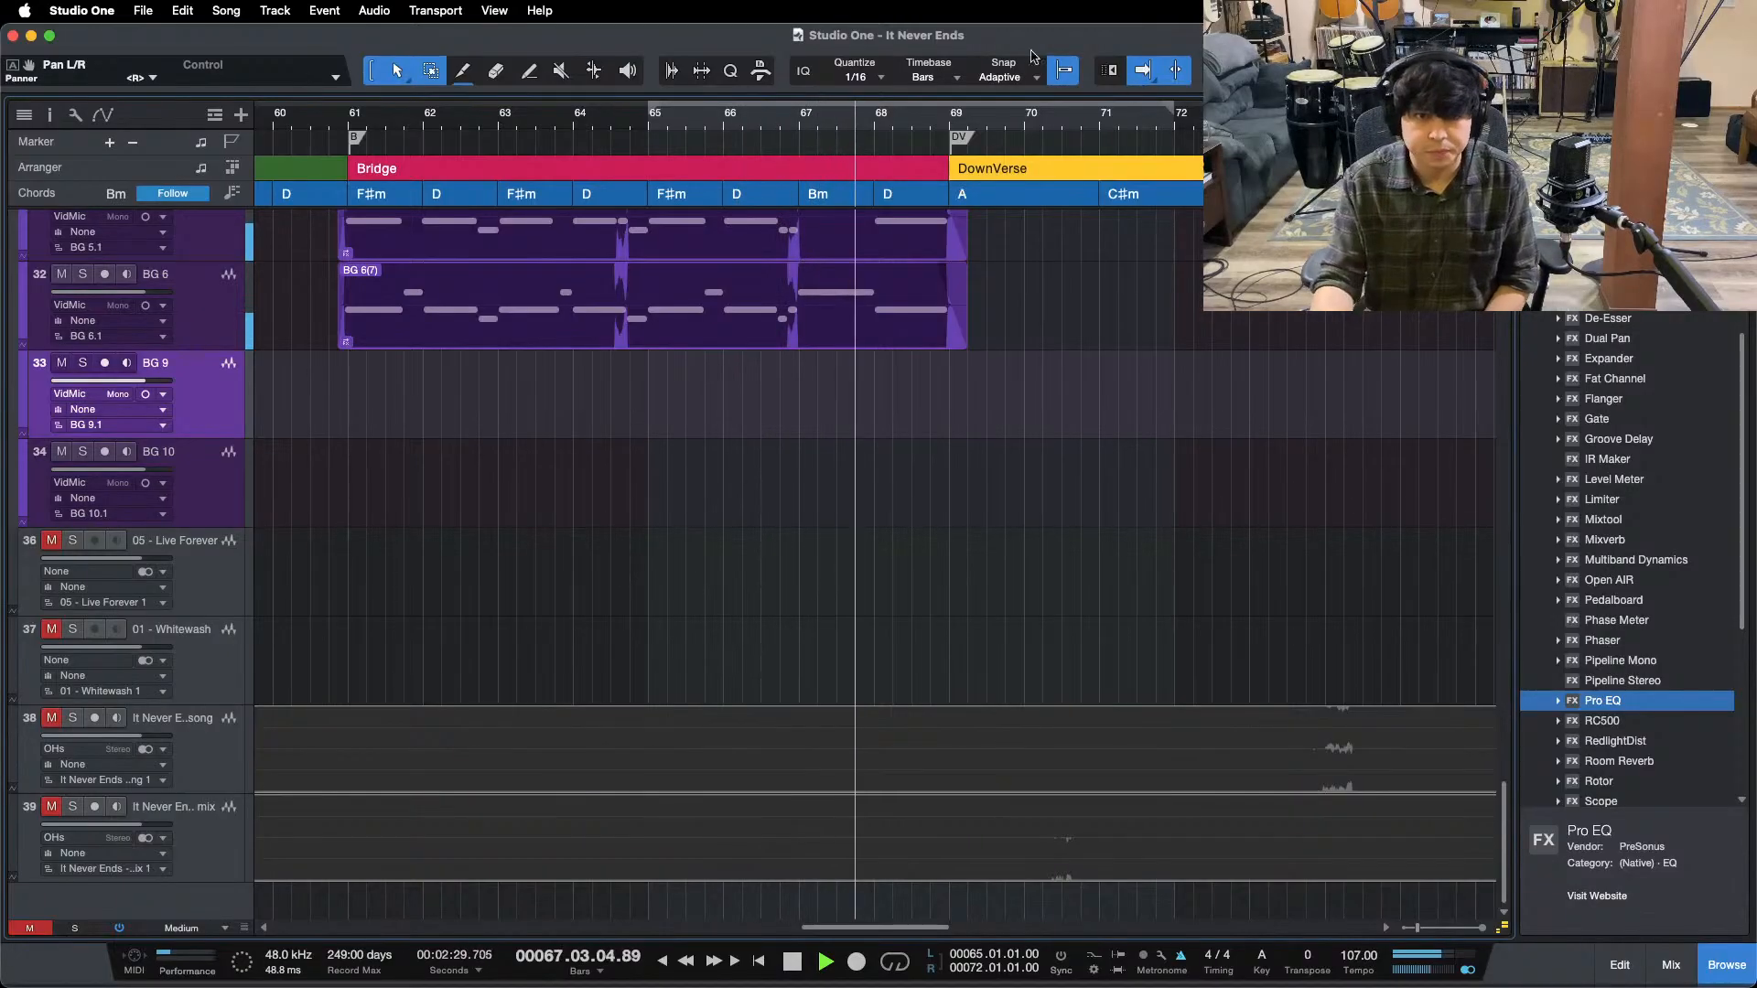
pyautogui.click(644, 124)
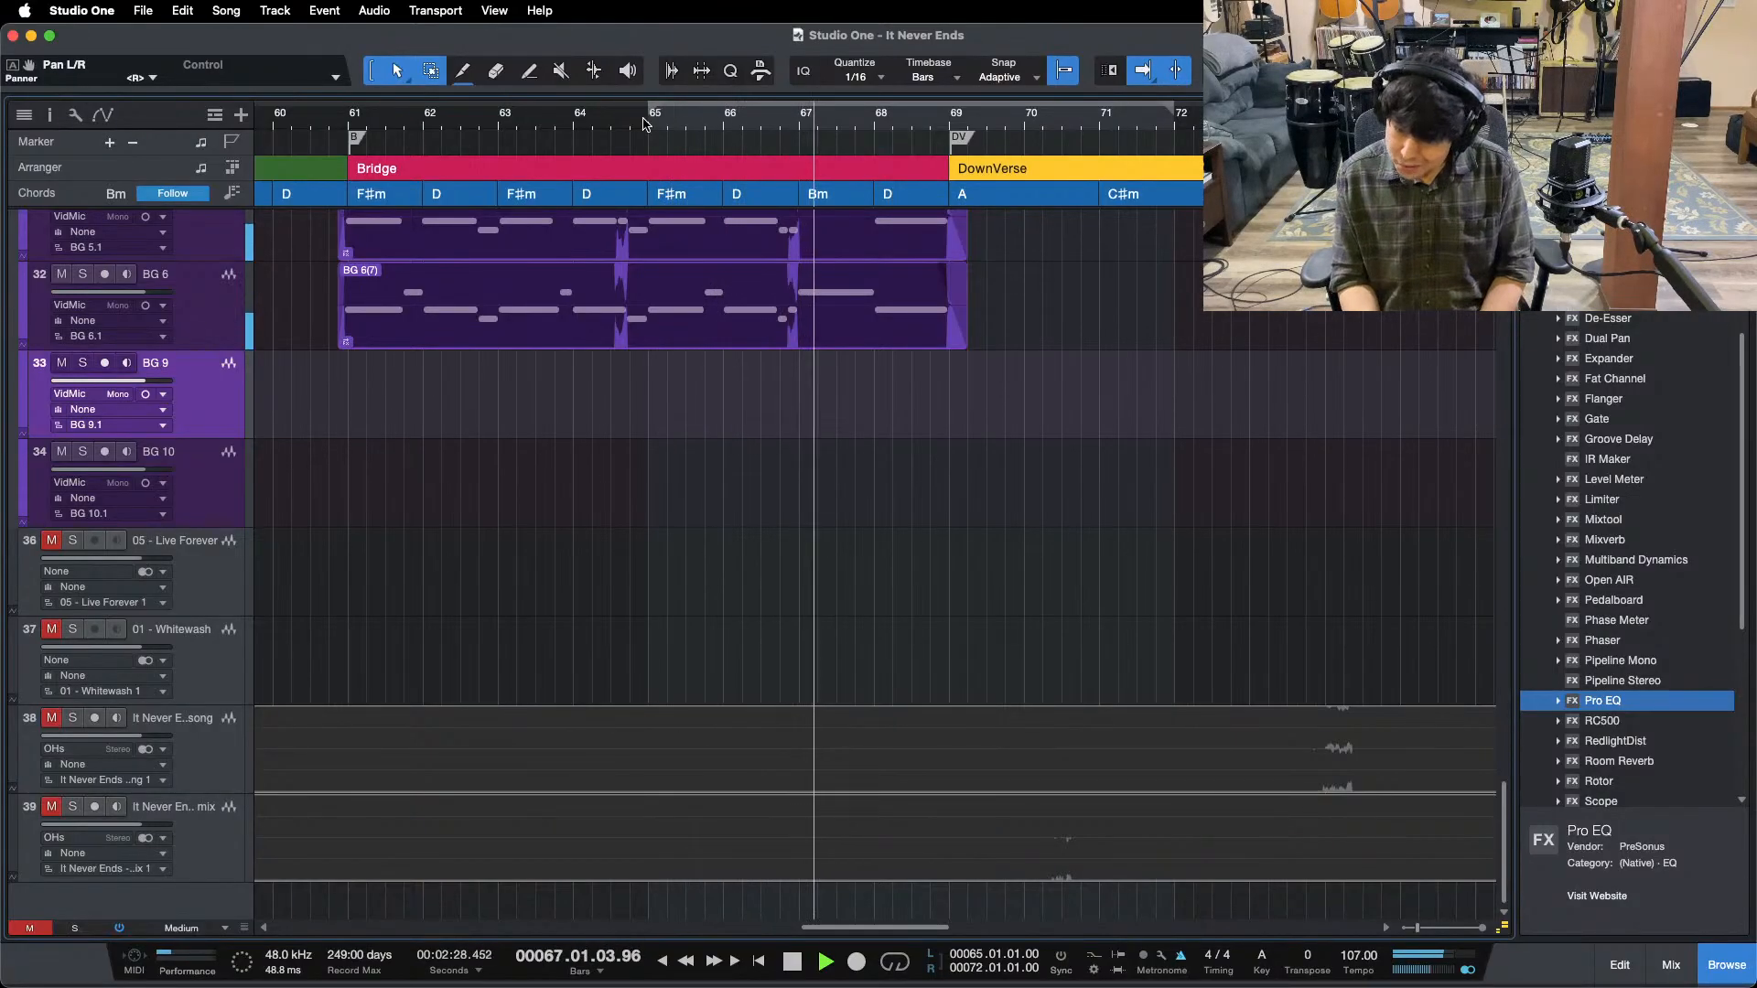
pyautogui.press('space')
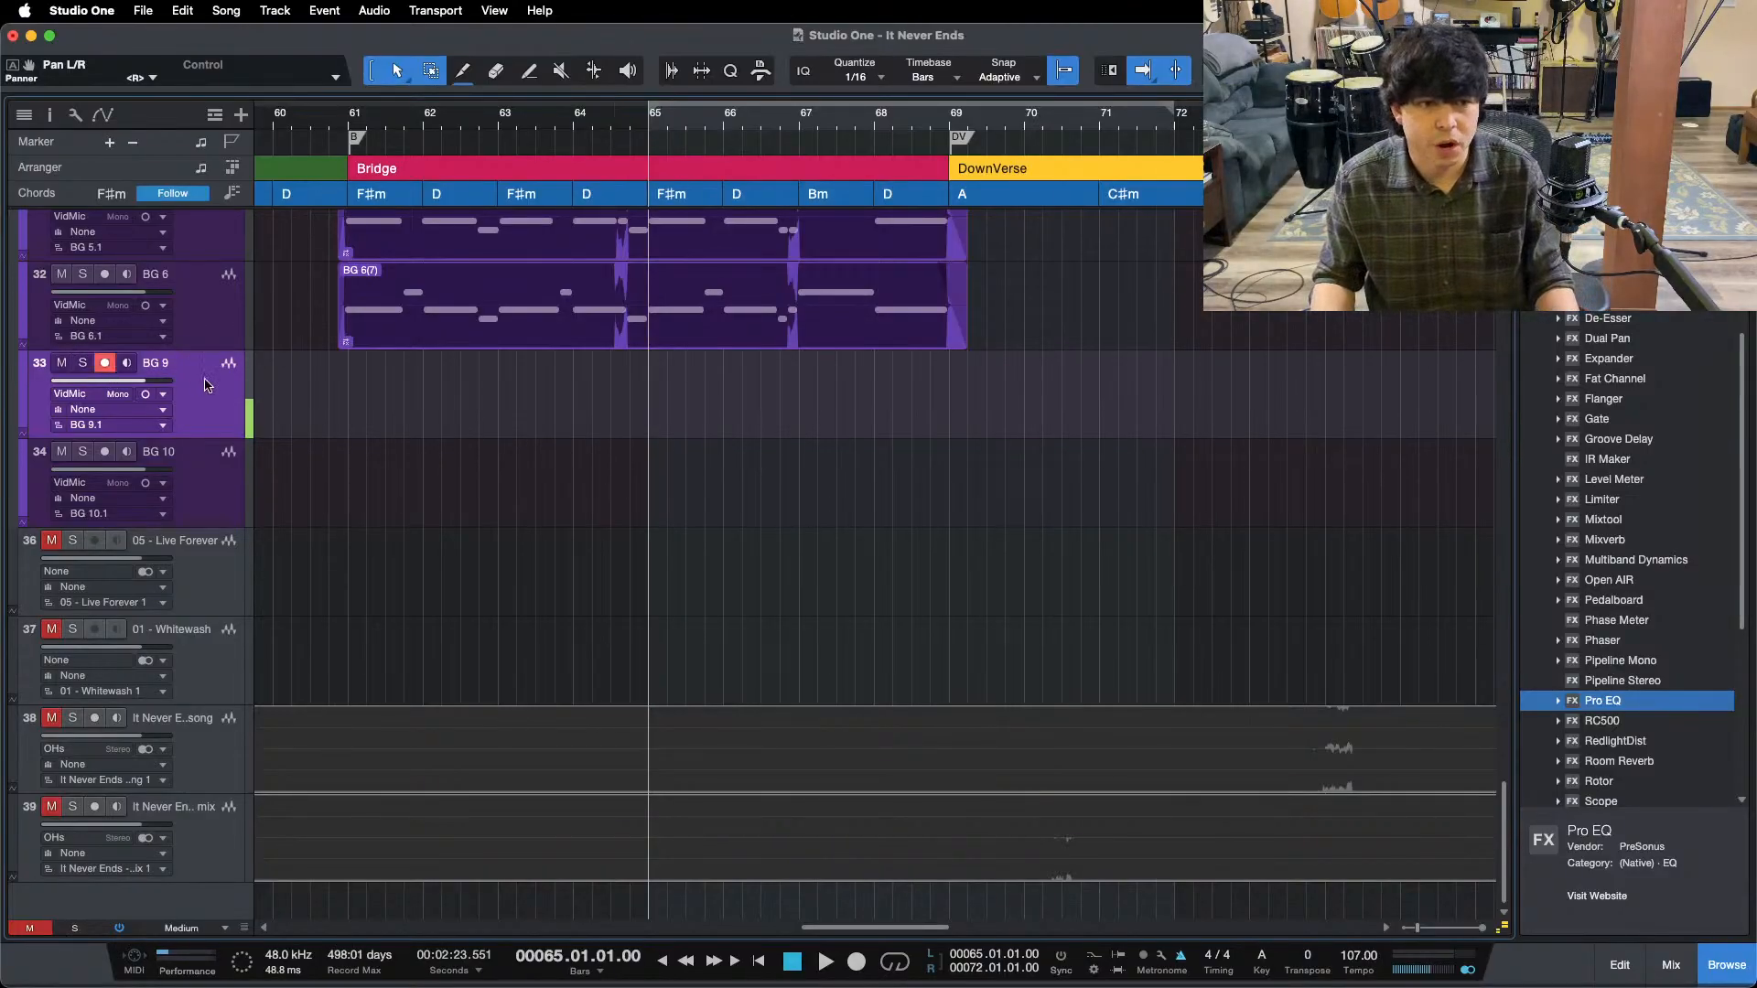
pyautogui.moveTo(830, 981)
pyautogui.click(958, 970)
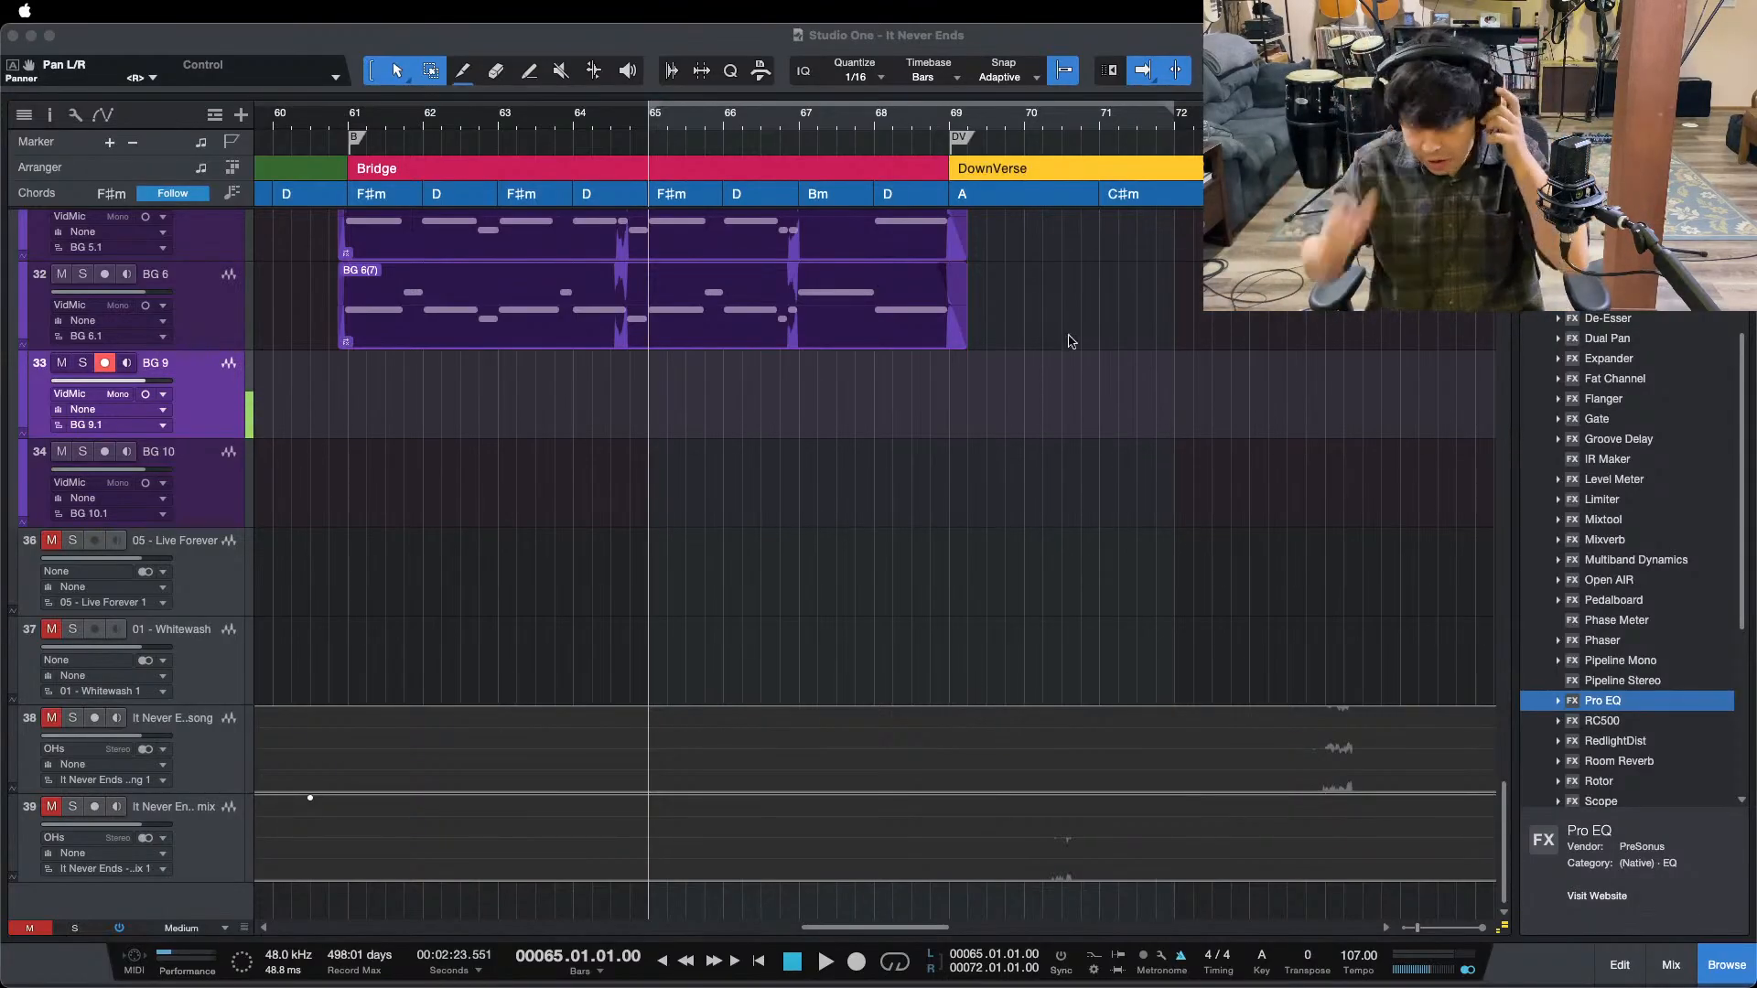
pyautogui.click(1424, 650)
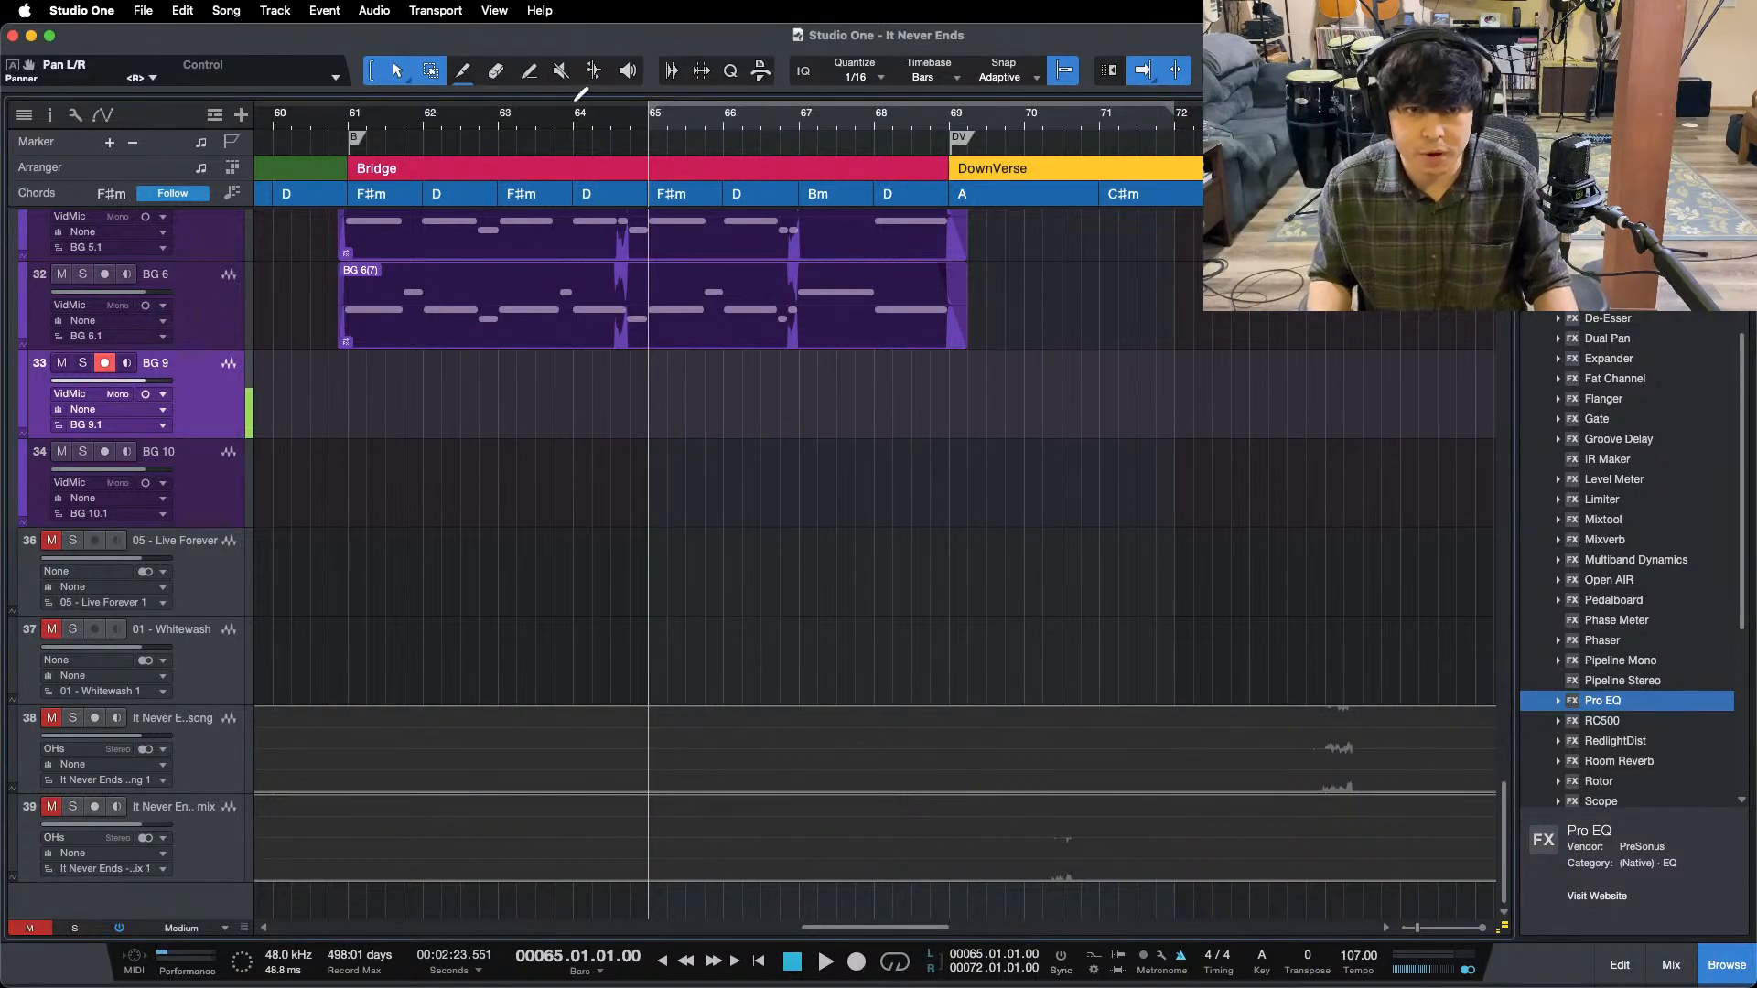
# - Set the loop range to bars 64 to 65 so that the playback cursor starts at bar 64
pyautogui.moveTo(580, 101); pyautogui.dragTo(655, 103)
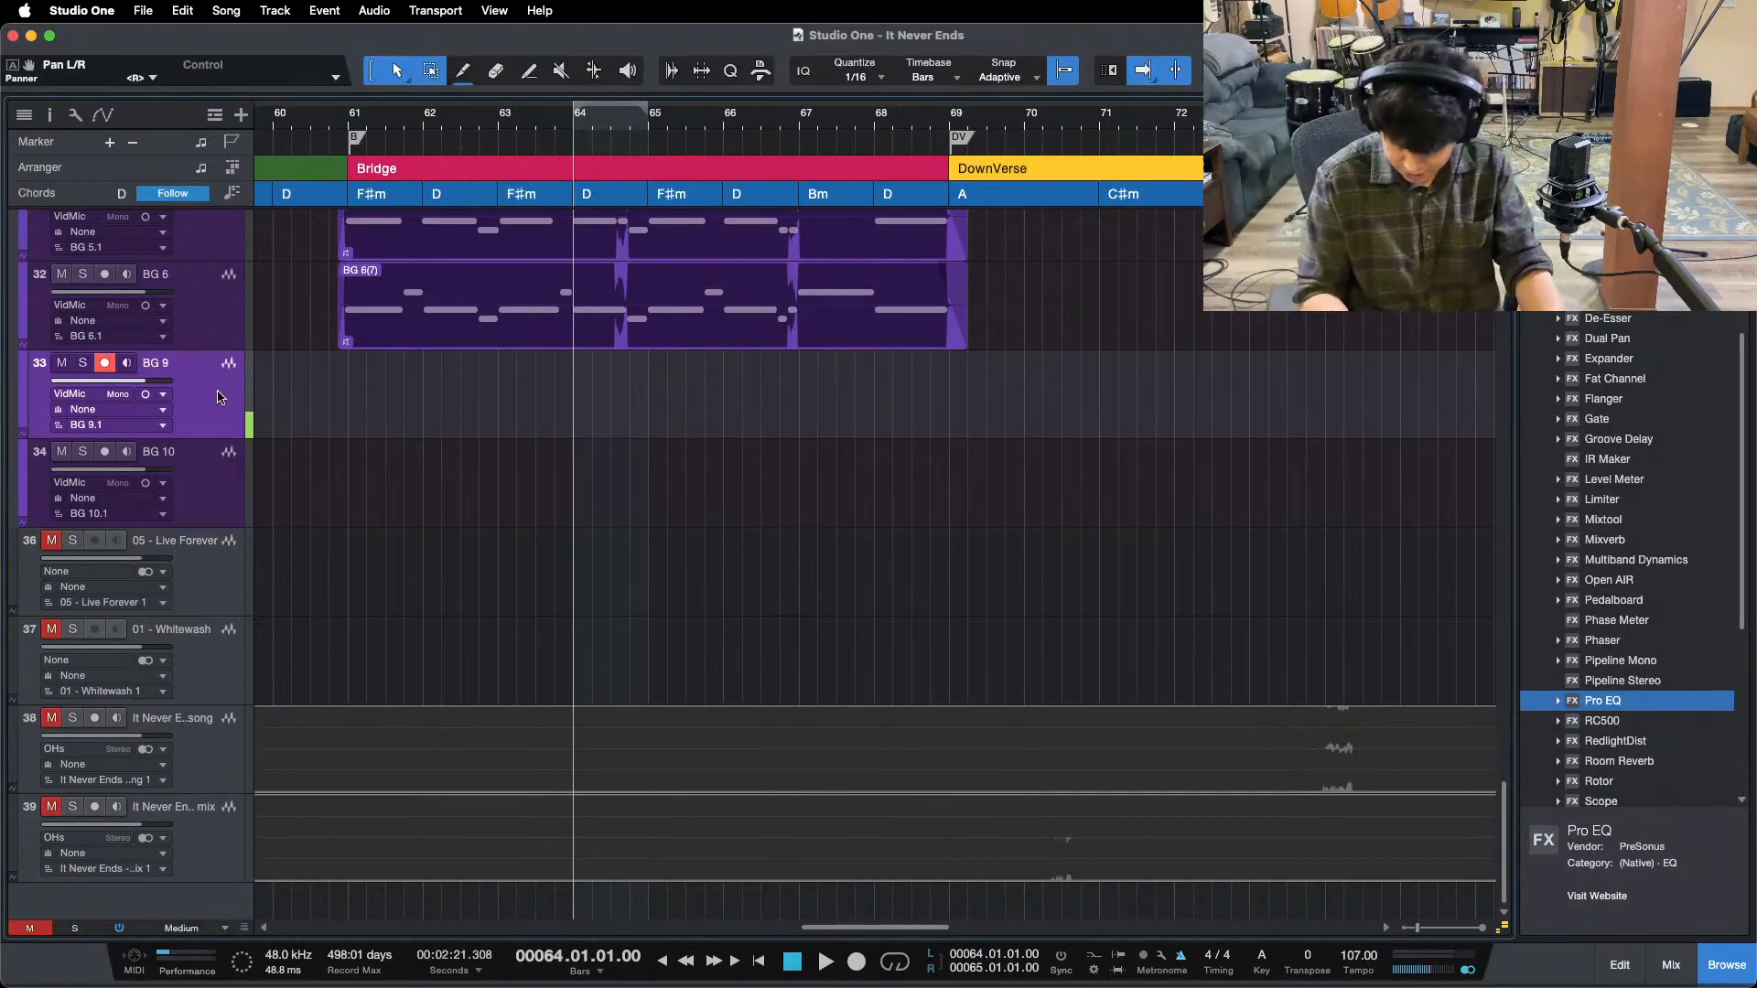
pyautogui.press('KP_Multiply')
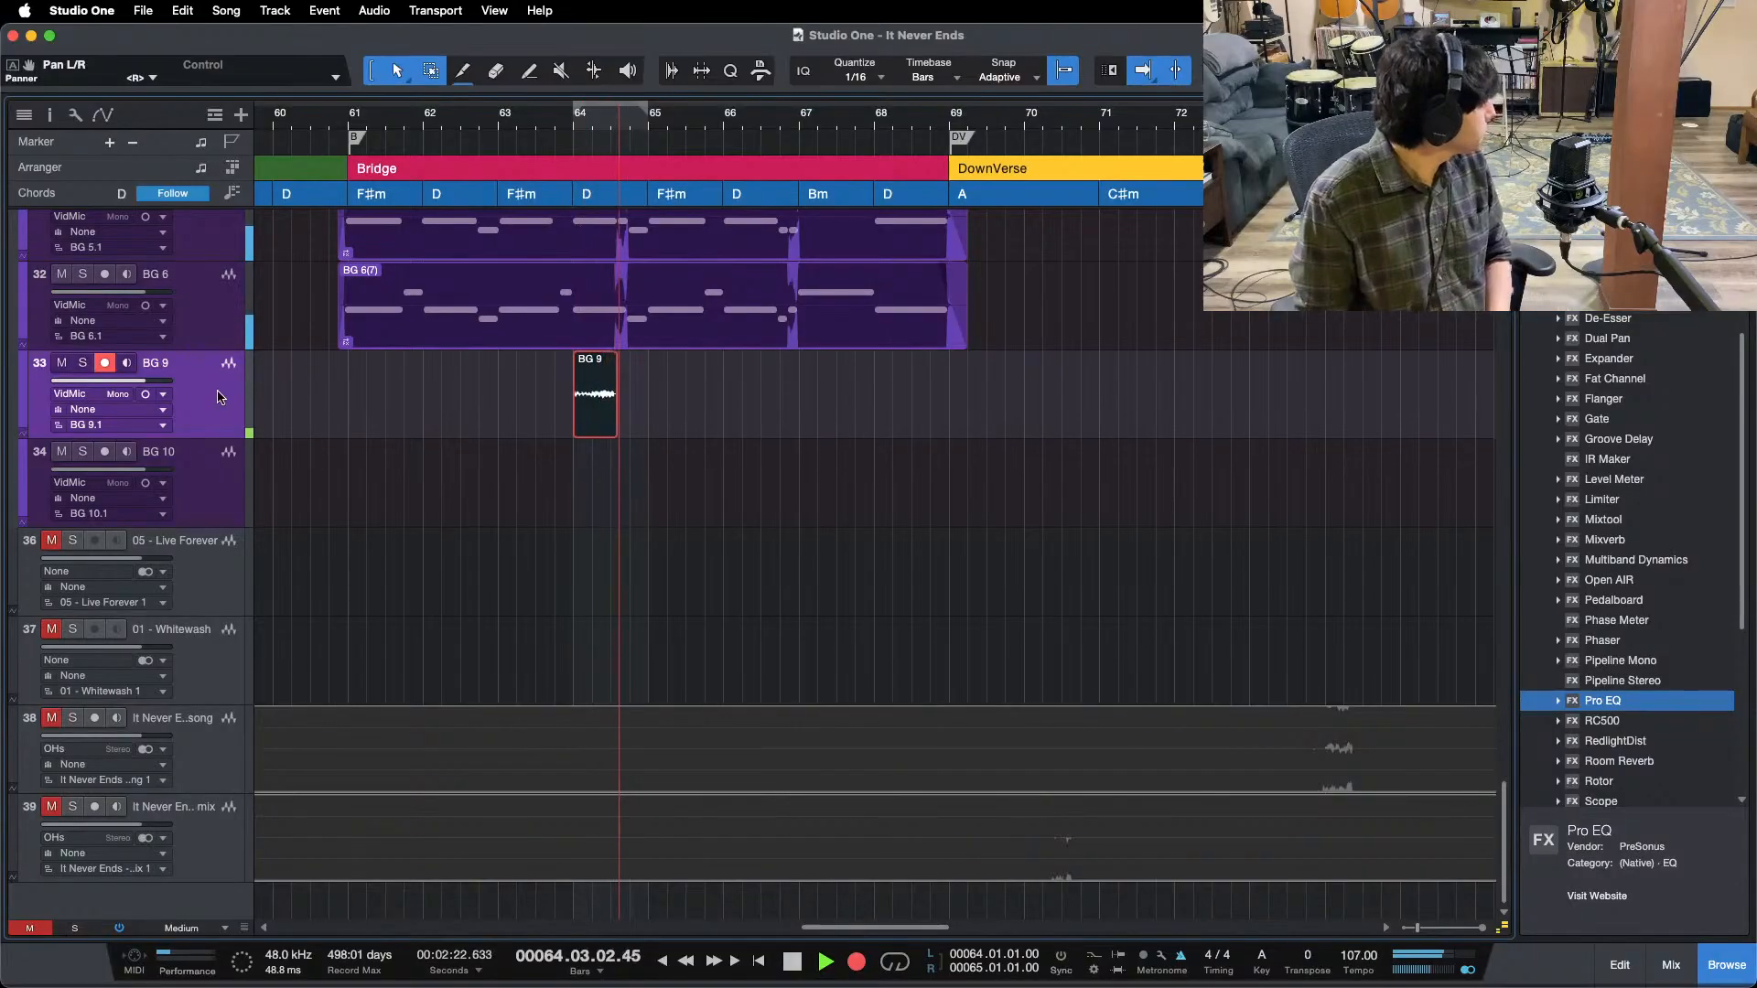
pyautogui.press('space')
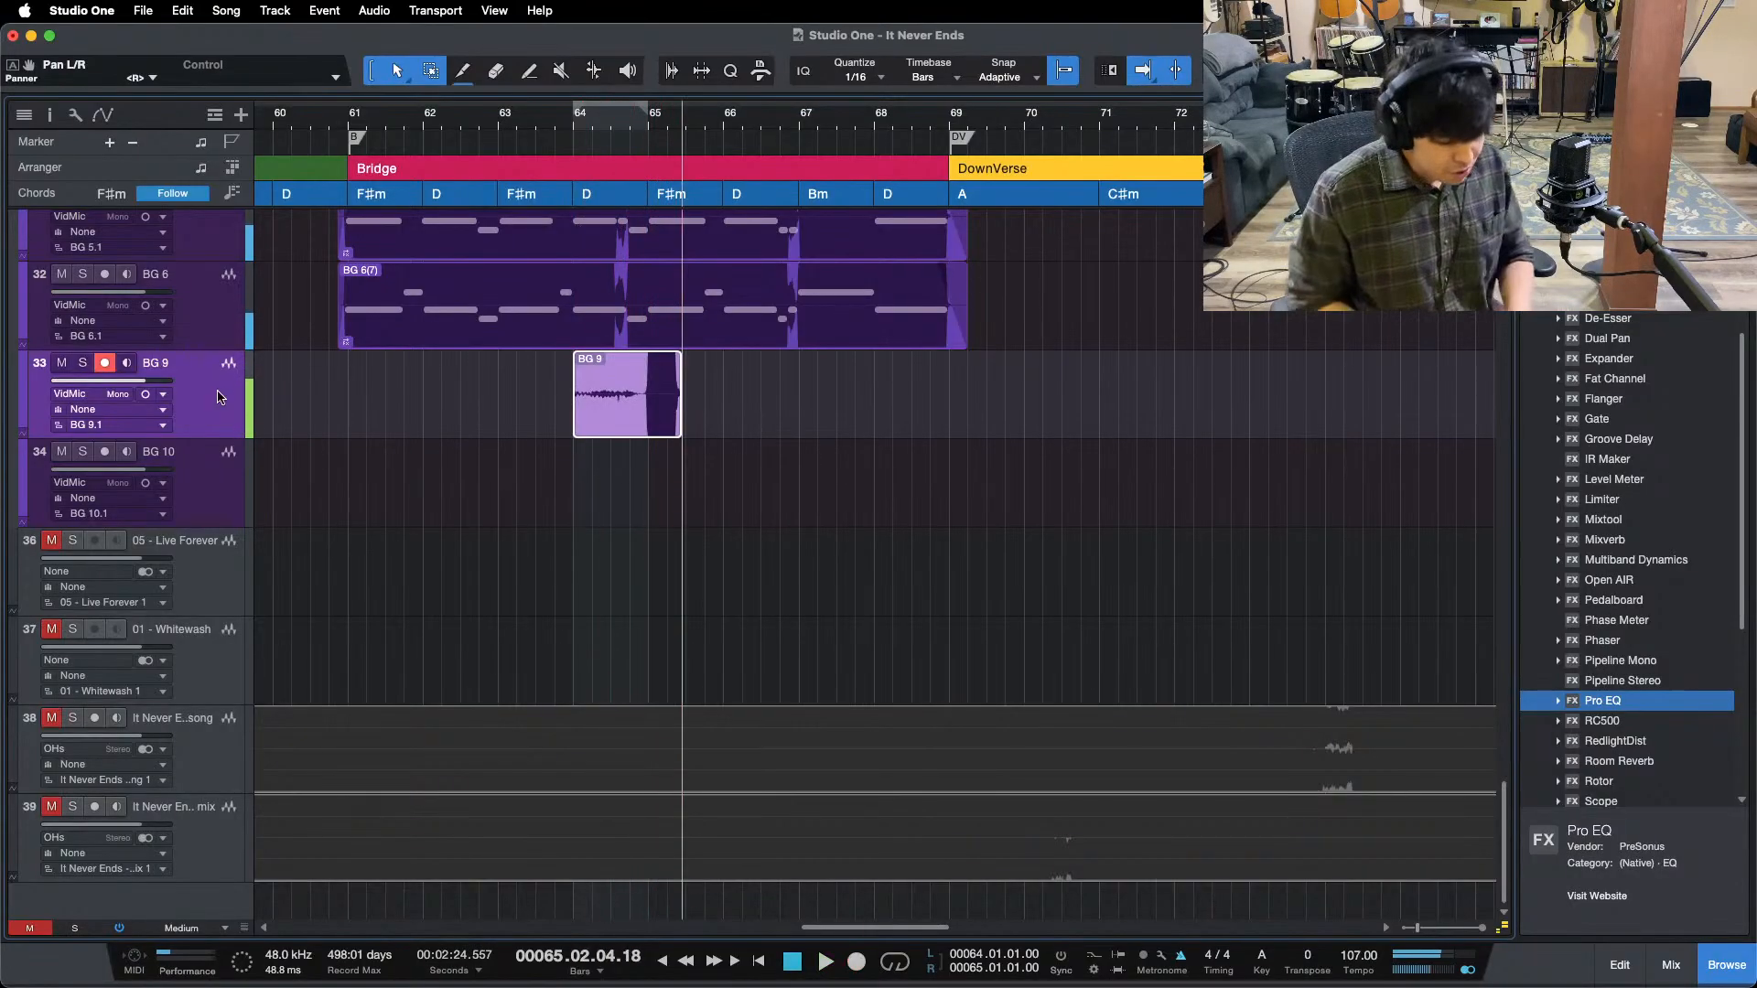
pyautogui.press('Delete')
# - Record a vocal take on the BG 9 track from bar 64 to just after the Bridge ends, and save the song
pyautogui.press('KP_0')
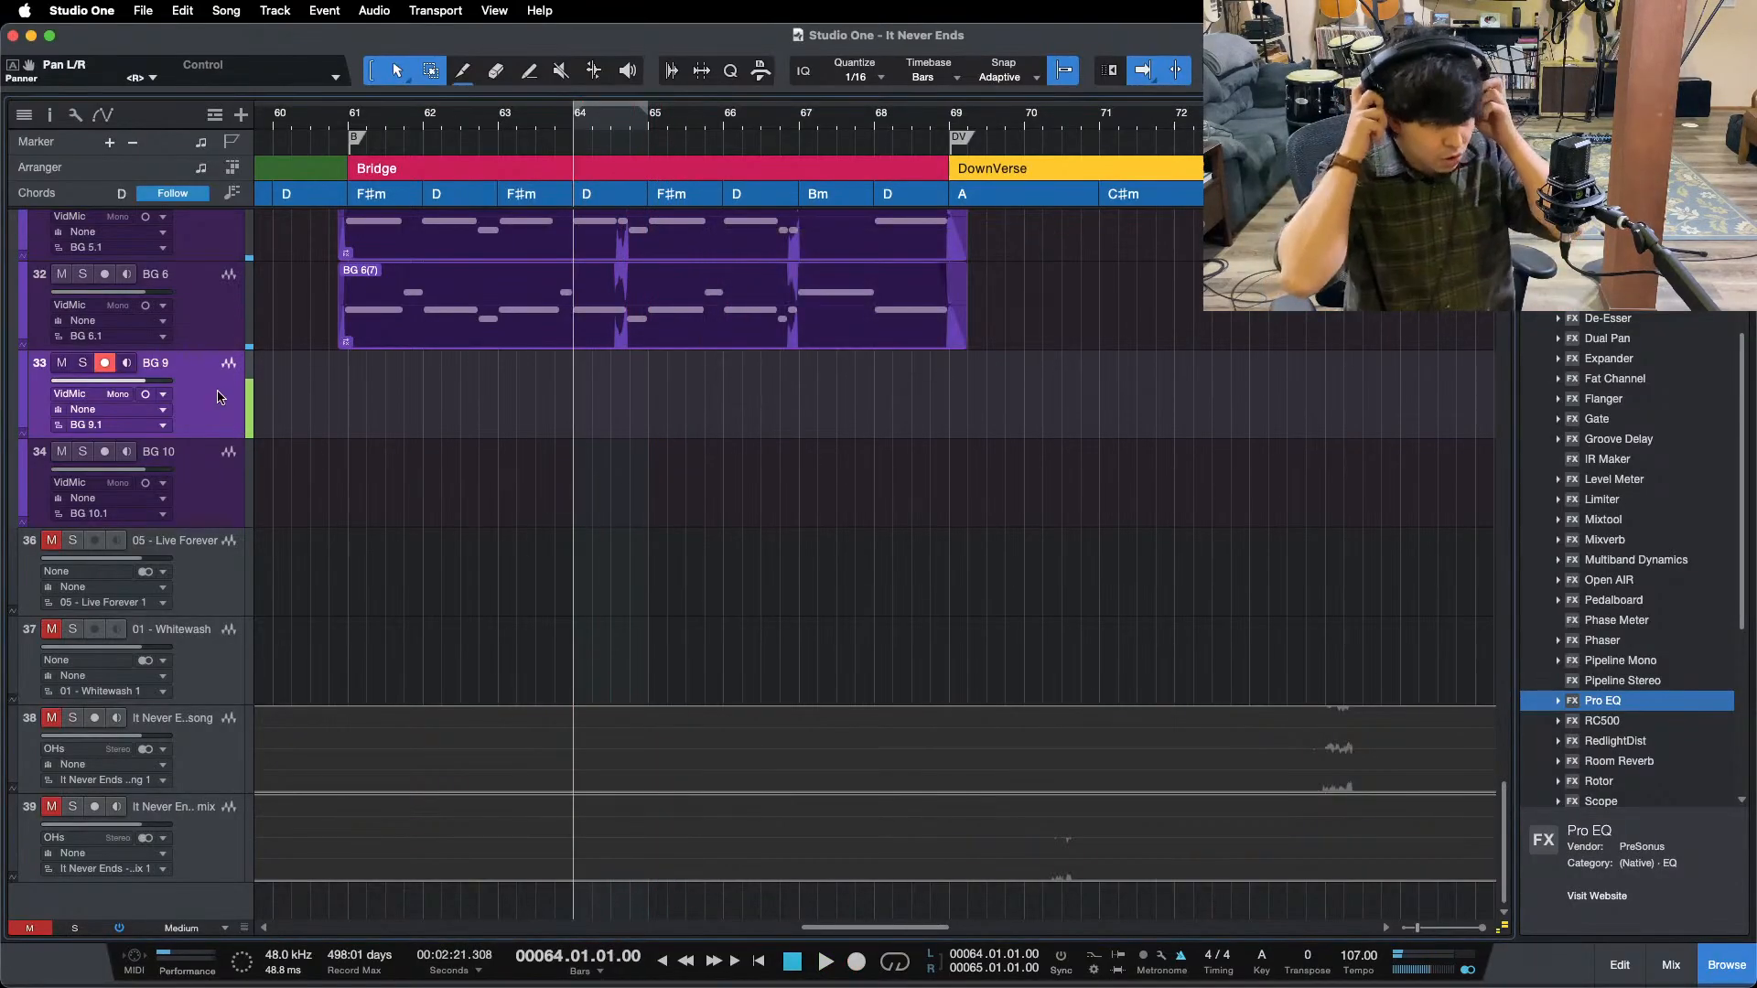
pyautogui.press('KP_Multiply')
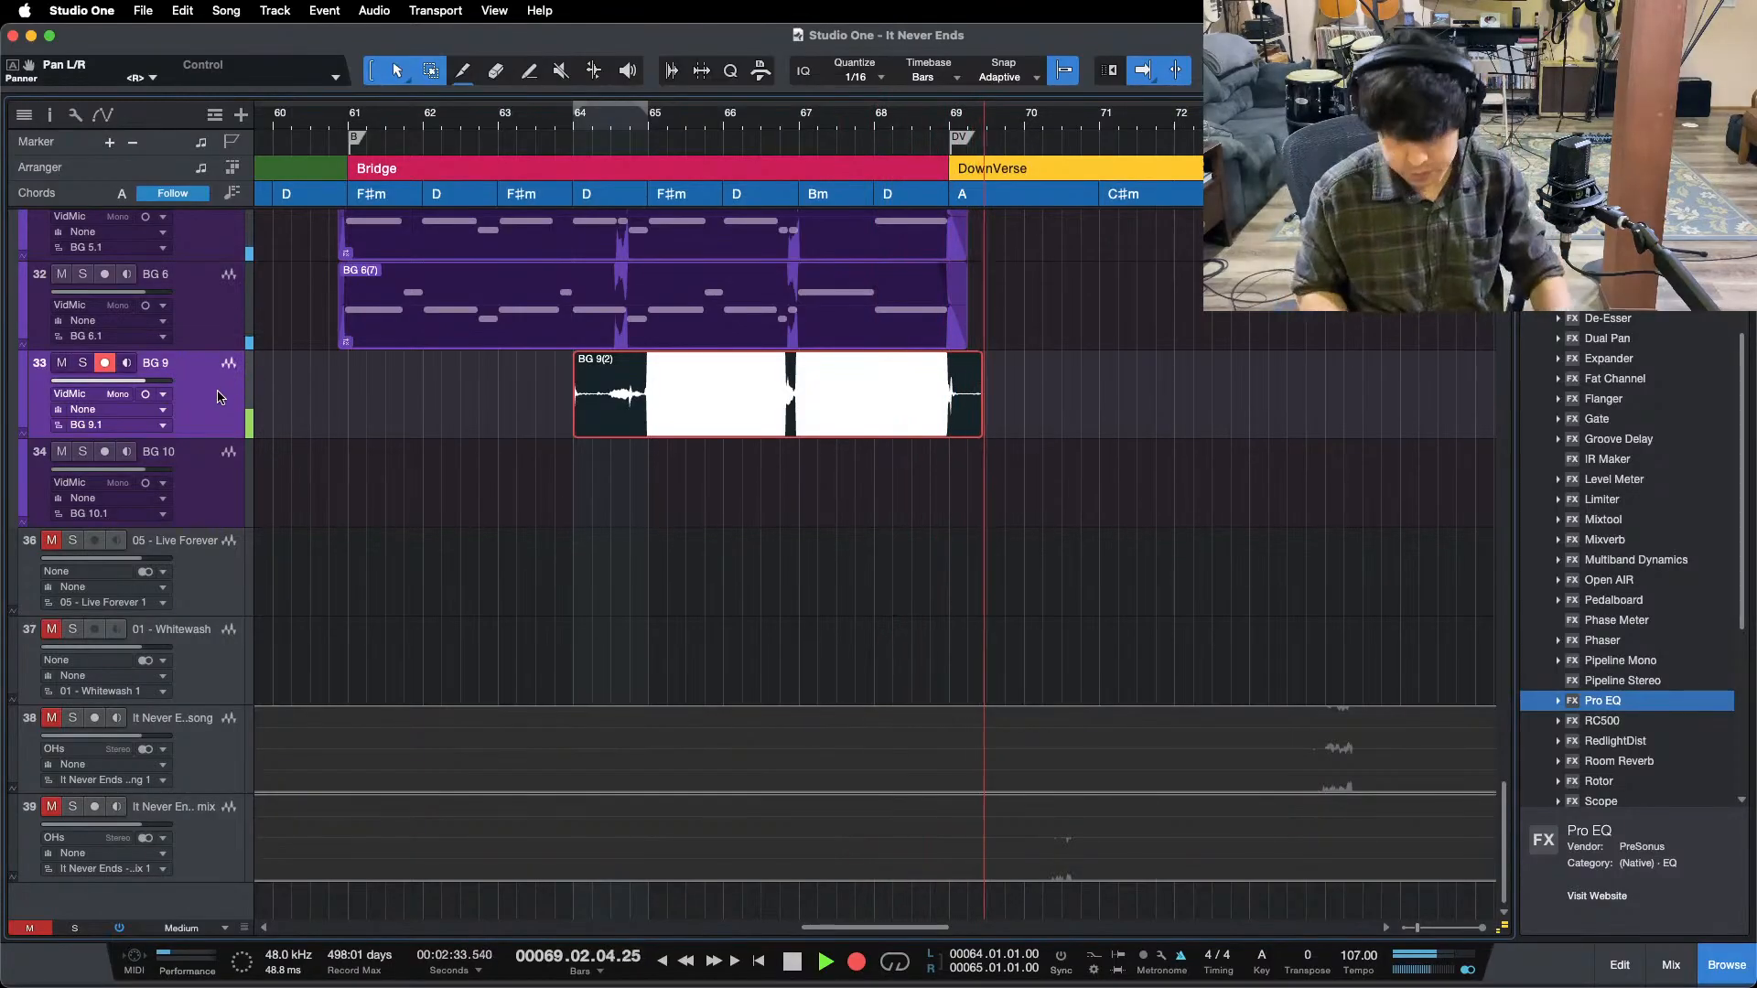
pyautogui.press('space')
pyautogui.press('super+s')
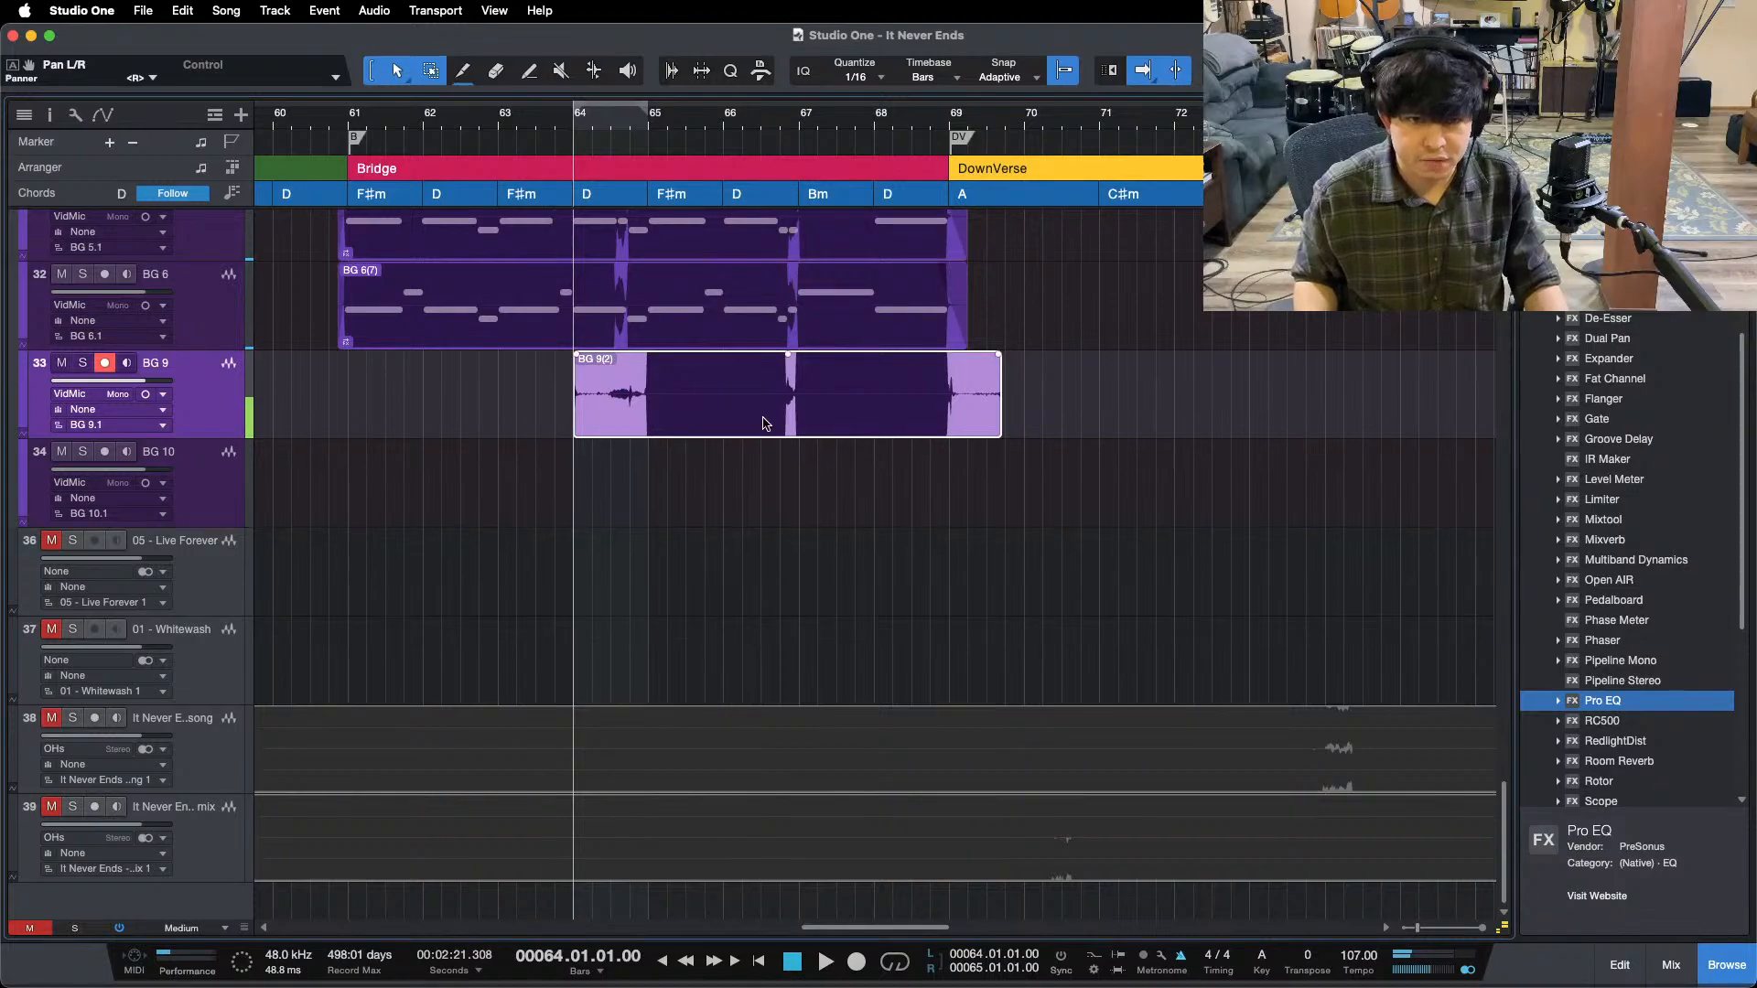
# - Open the BG 9 take in Melodyne, select all its notes, and bring up the pitch correction settings
pyautogui.rightClick(762, 416)
pyautogui.click(868, 714)
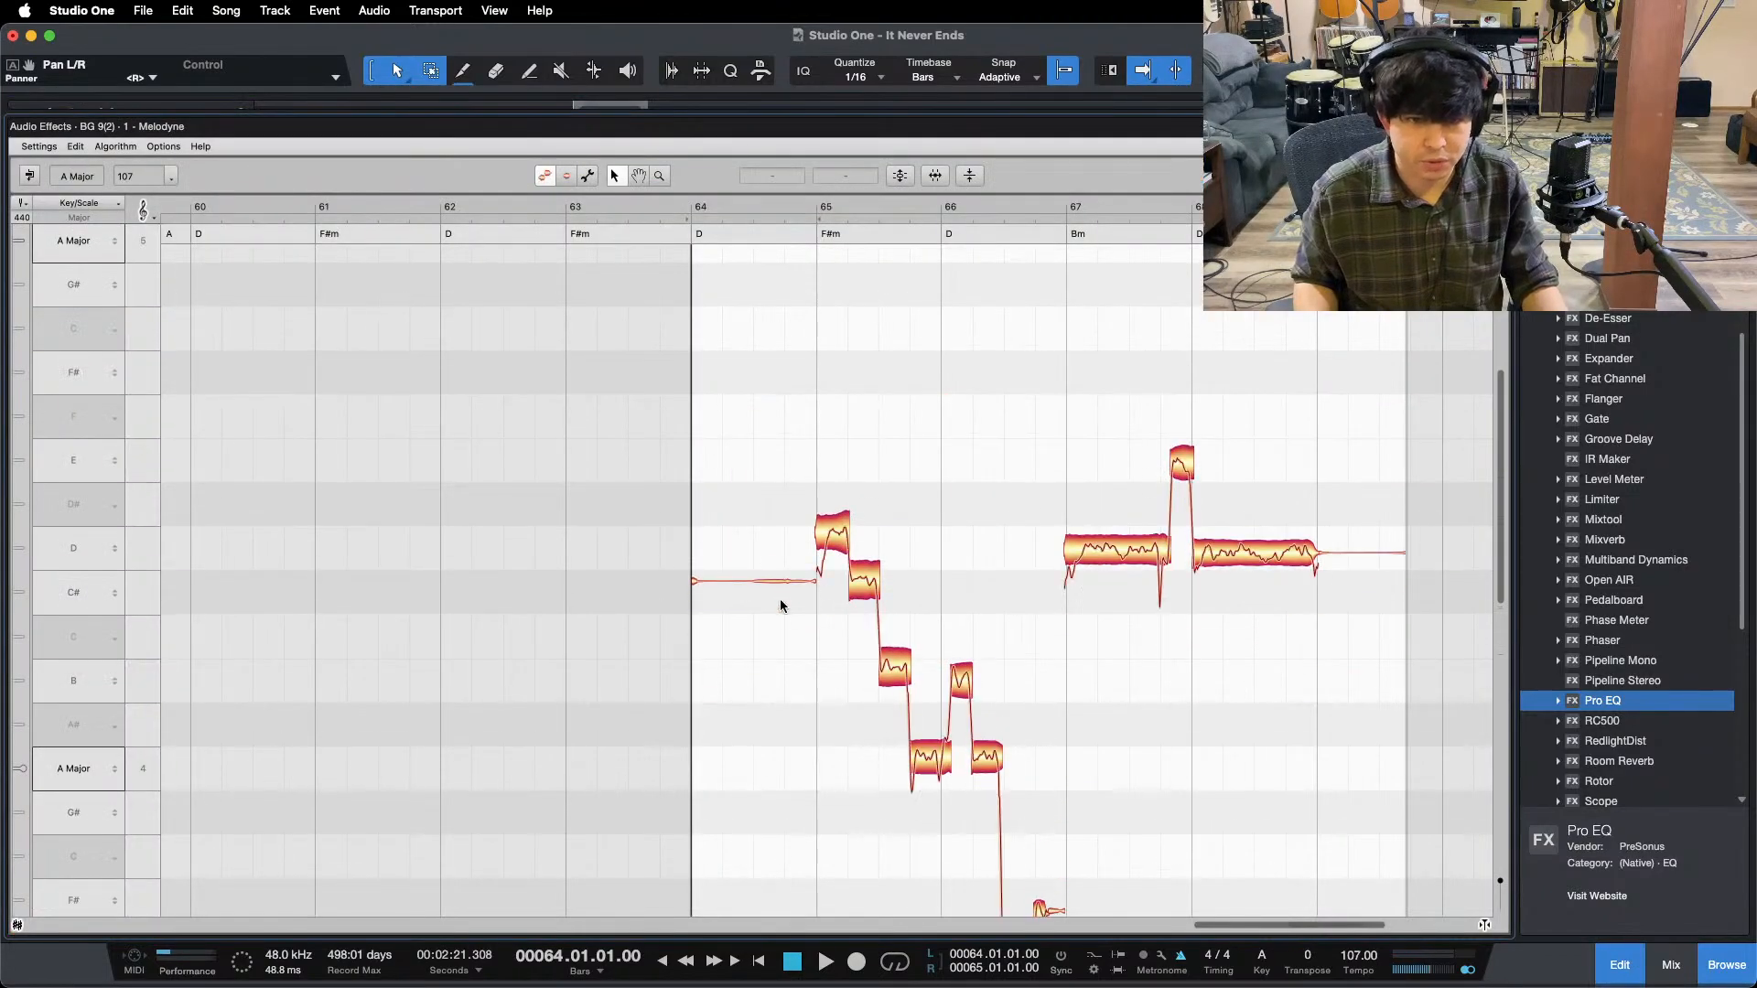
pyautogui.moveTo(752, 389); pyautogui.dragTo(1371, 629)
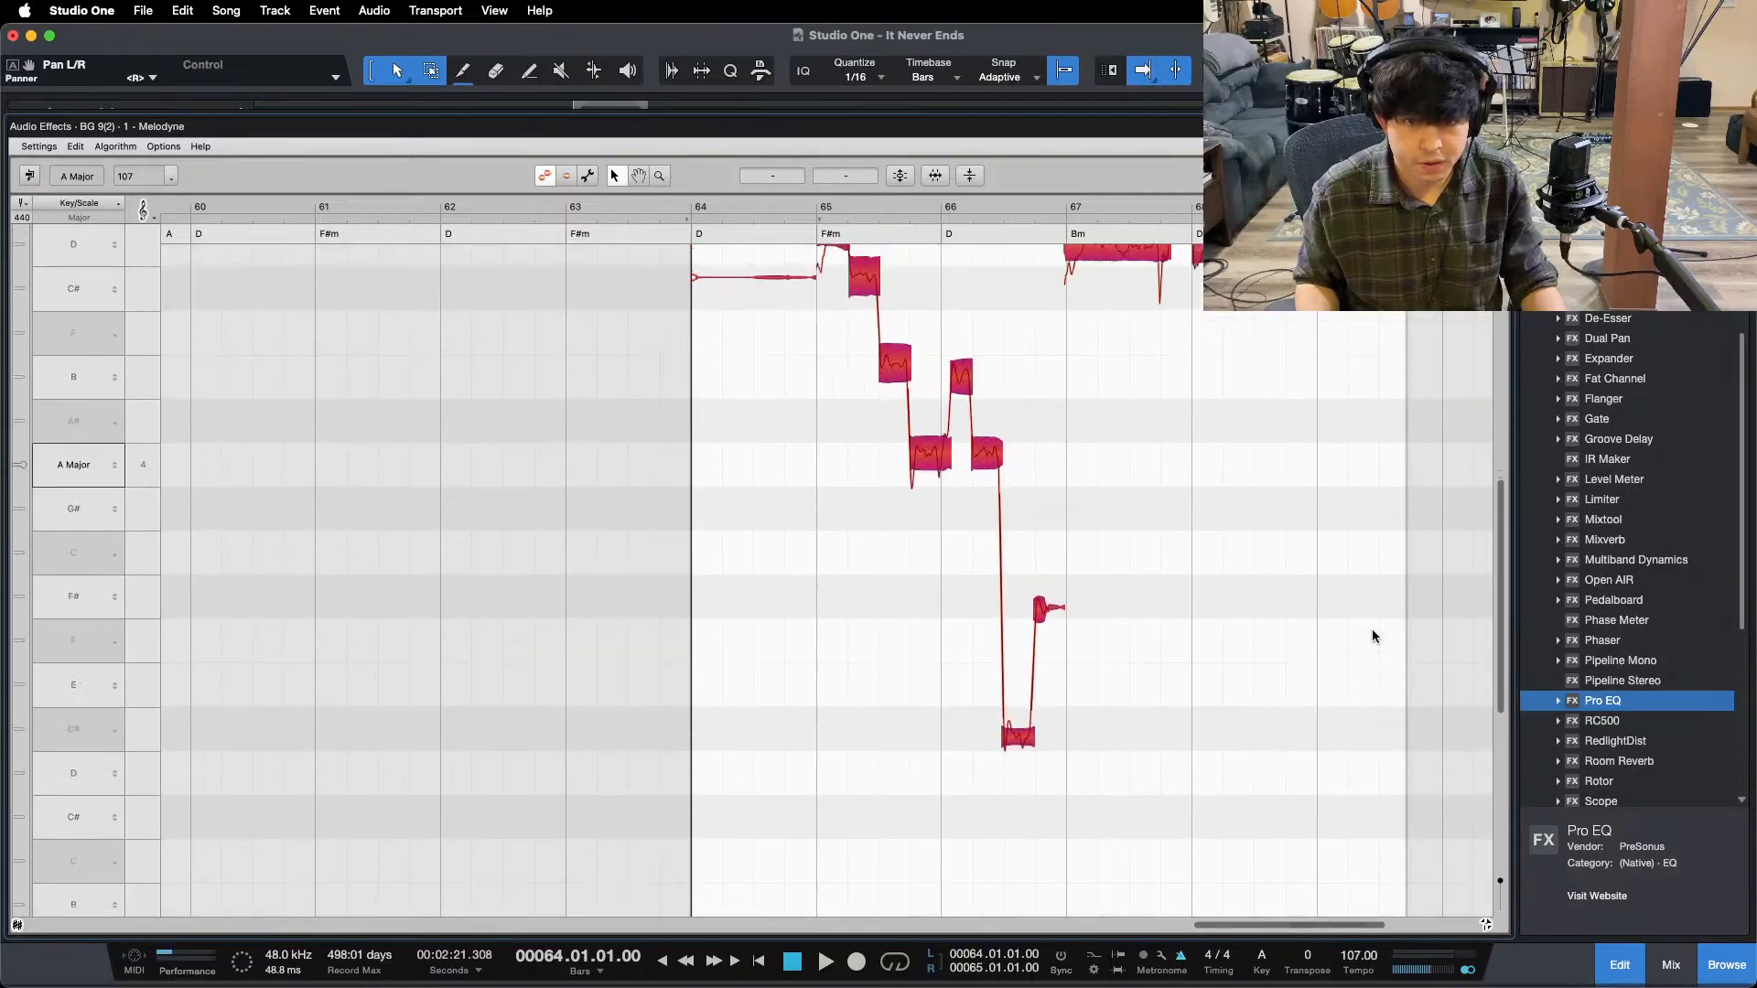
pyautogui.click(926, 178)
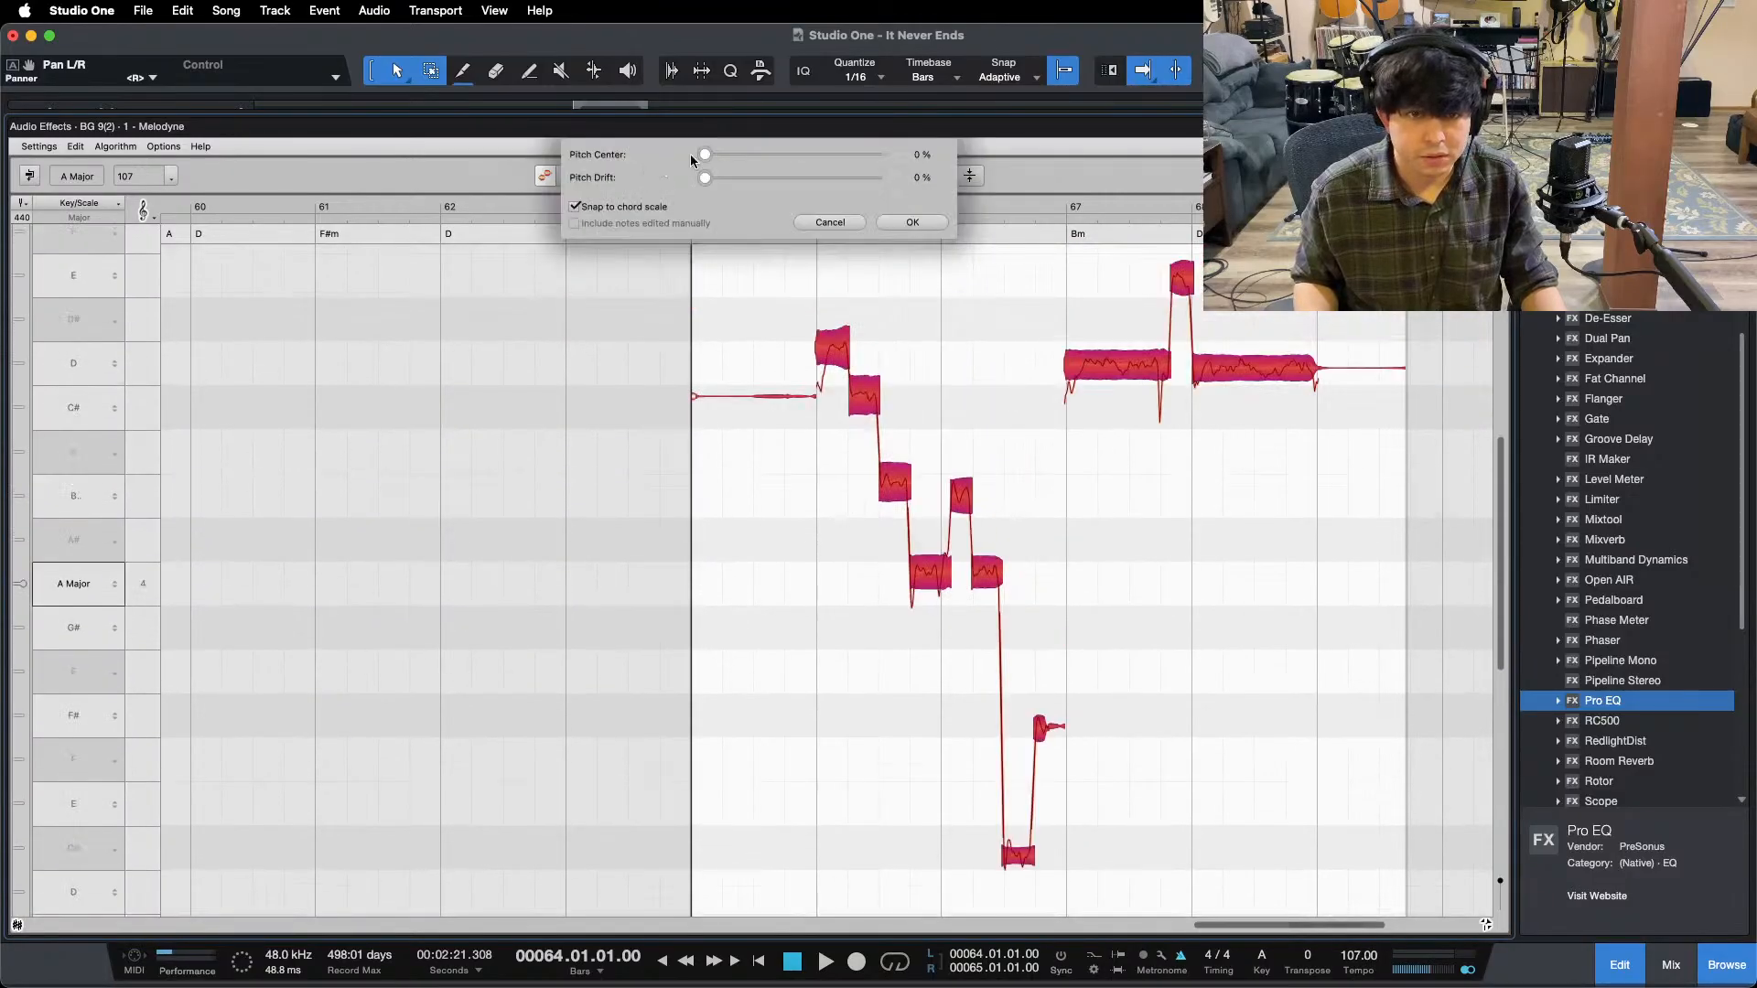
# - Set Pitch Center to 100% and raise Pitch Drift correction for the BG 9 notes, keeping Snap to chord scale on, and deselect the notes
pyautogui.moveTo(703, 153); pyautogui.dragTo(1069, 222)
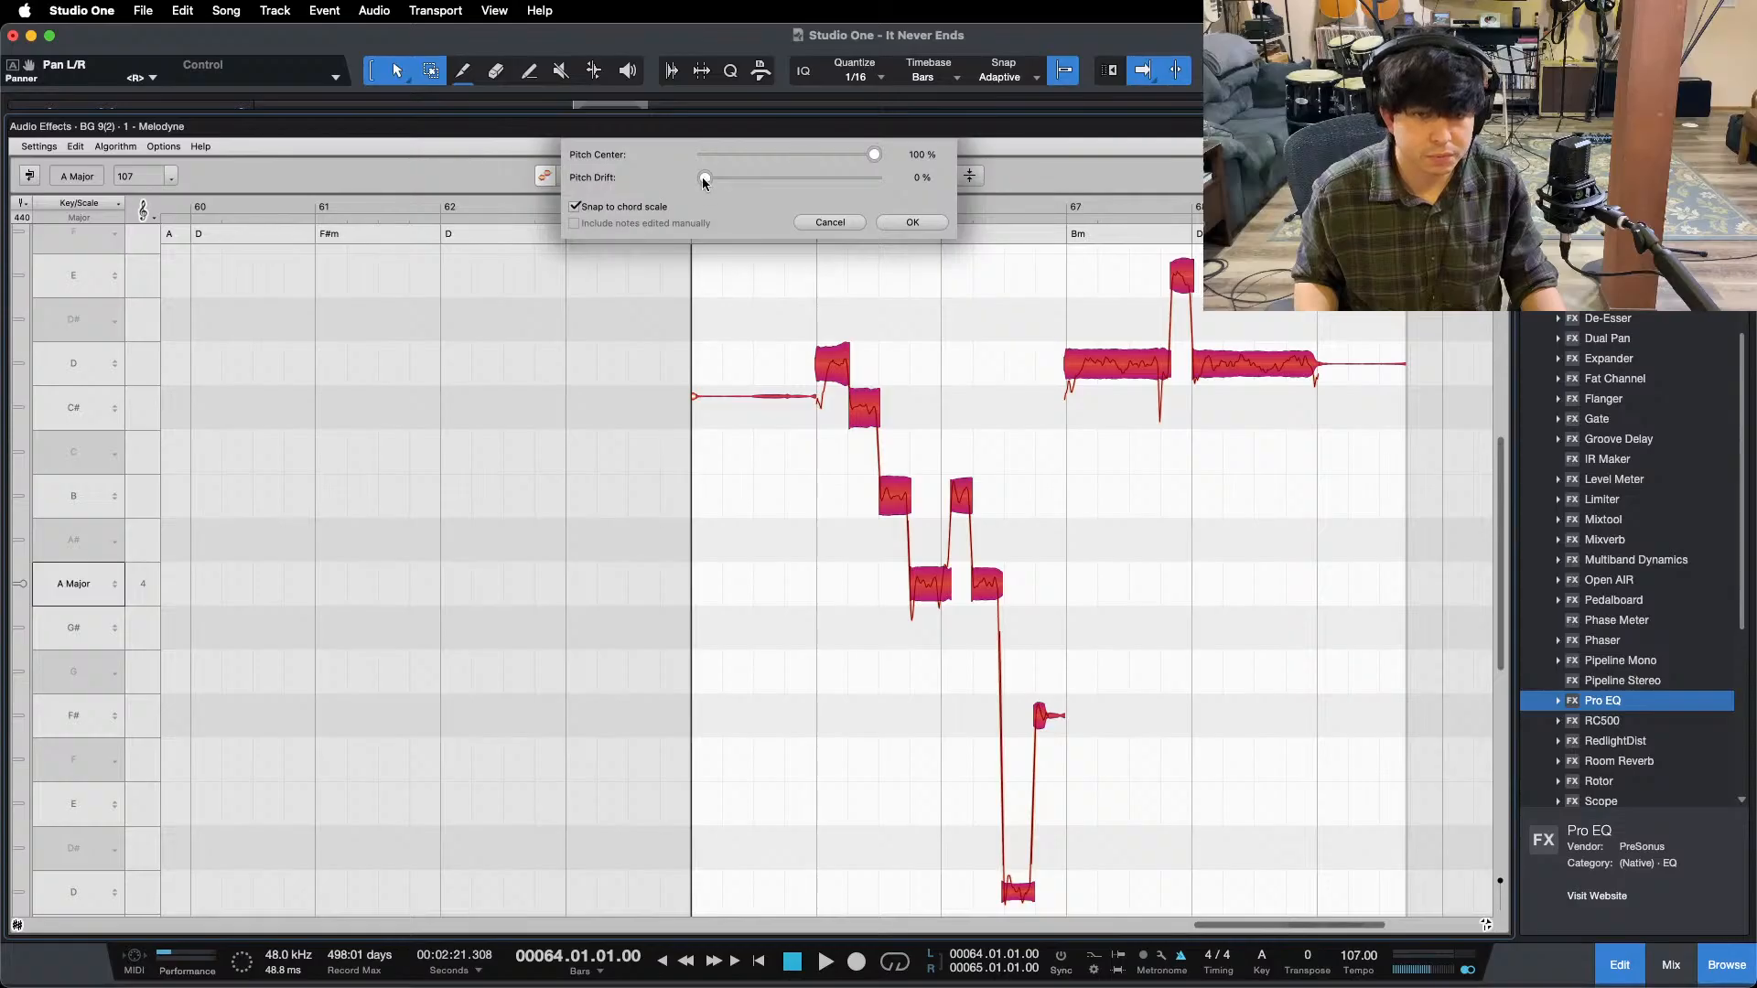
pyautogui.click(939, 227)
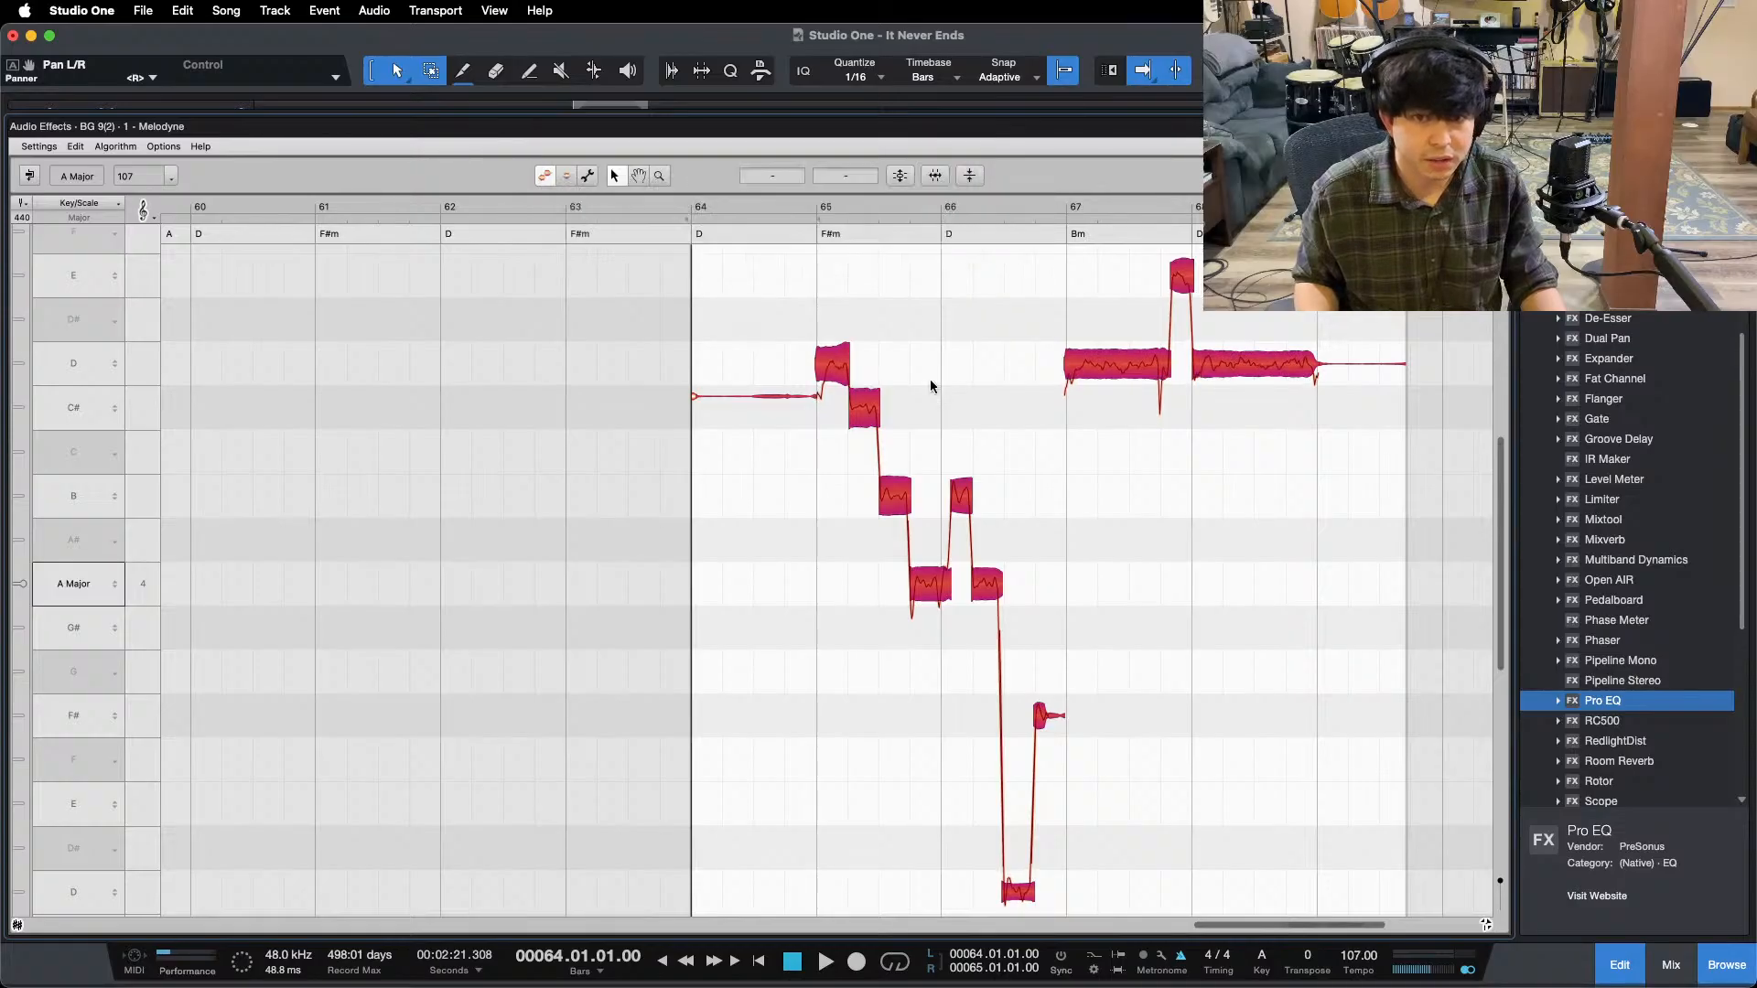
pyautogui.click(930, 379)
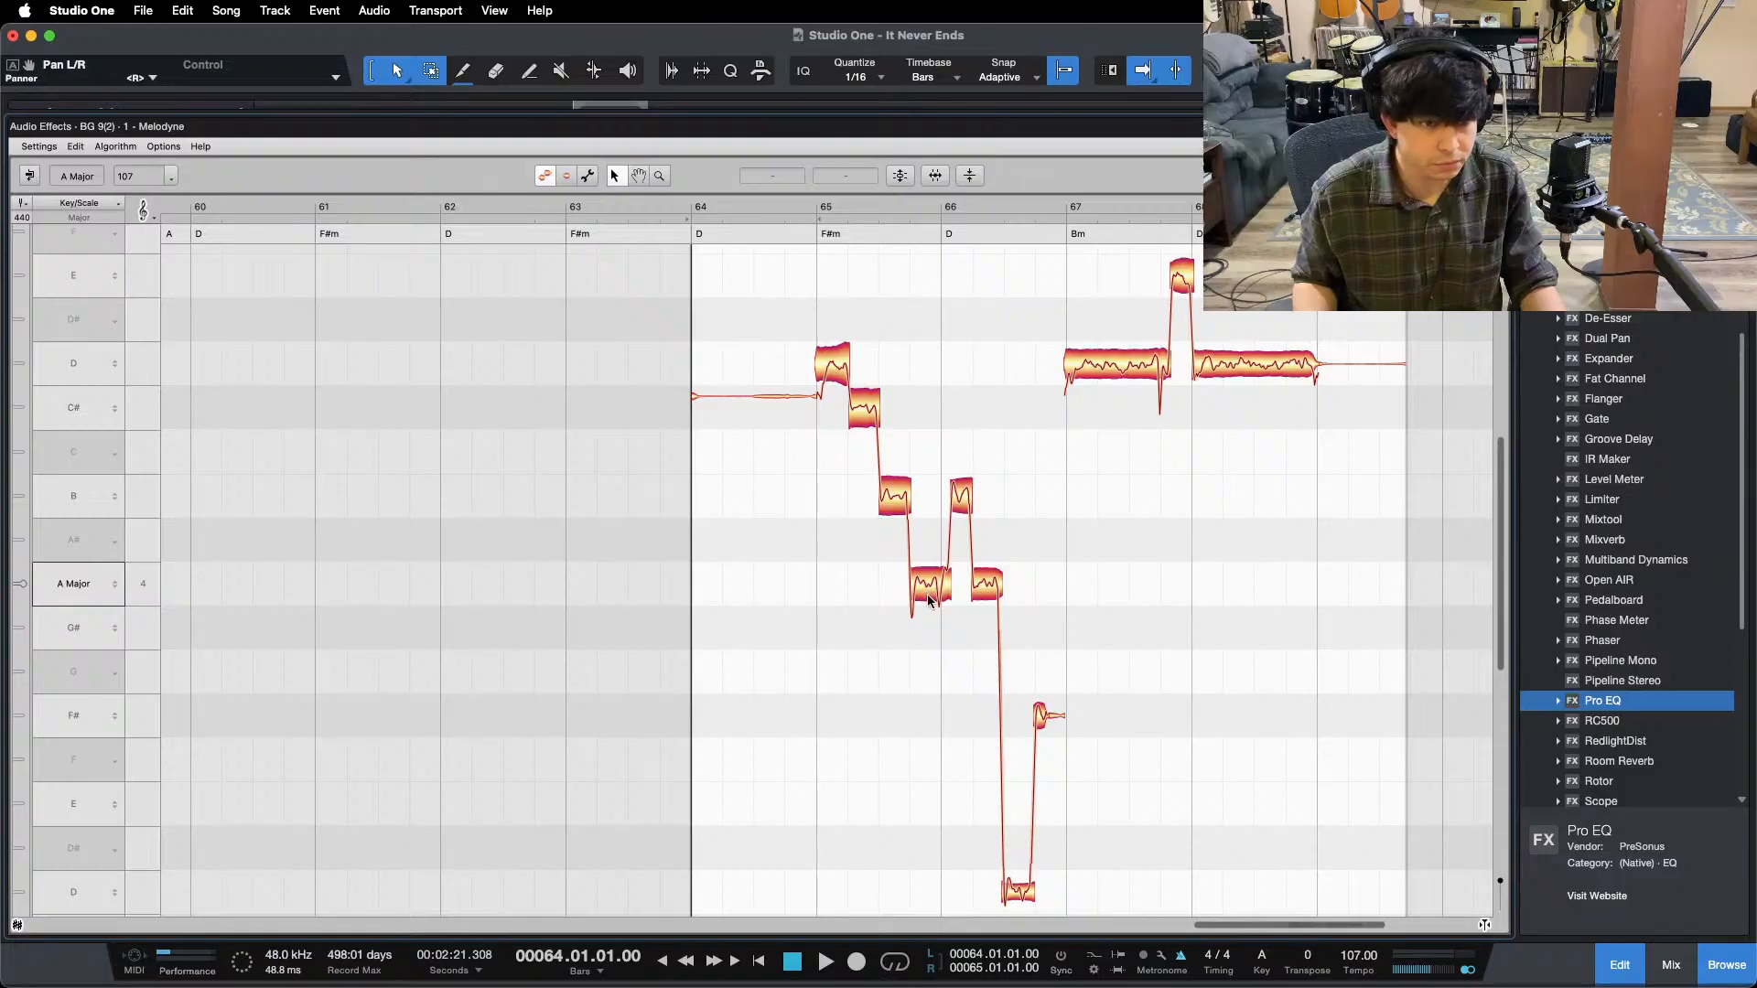
# - Raise the lowest BG 9 note in bar 66 to E, audition the surrounding notes and play the phrase from bar 64
pyautogui.scroll(-1, 1083, 609)
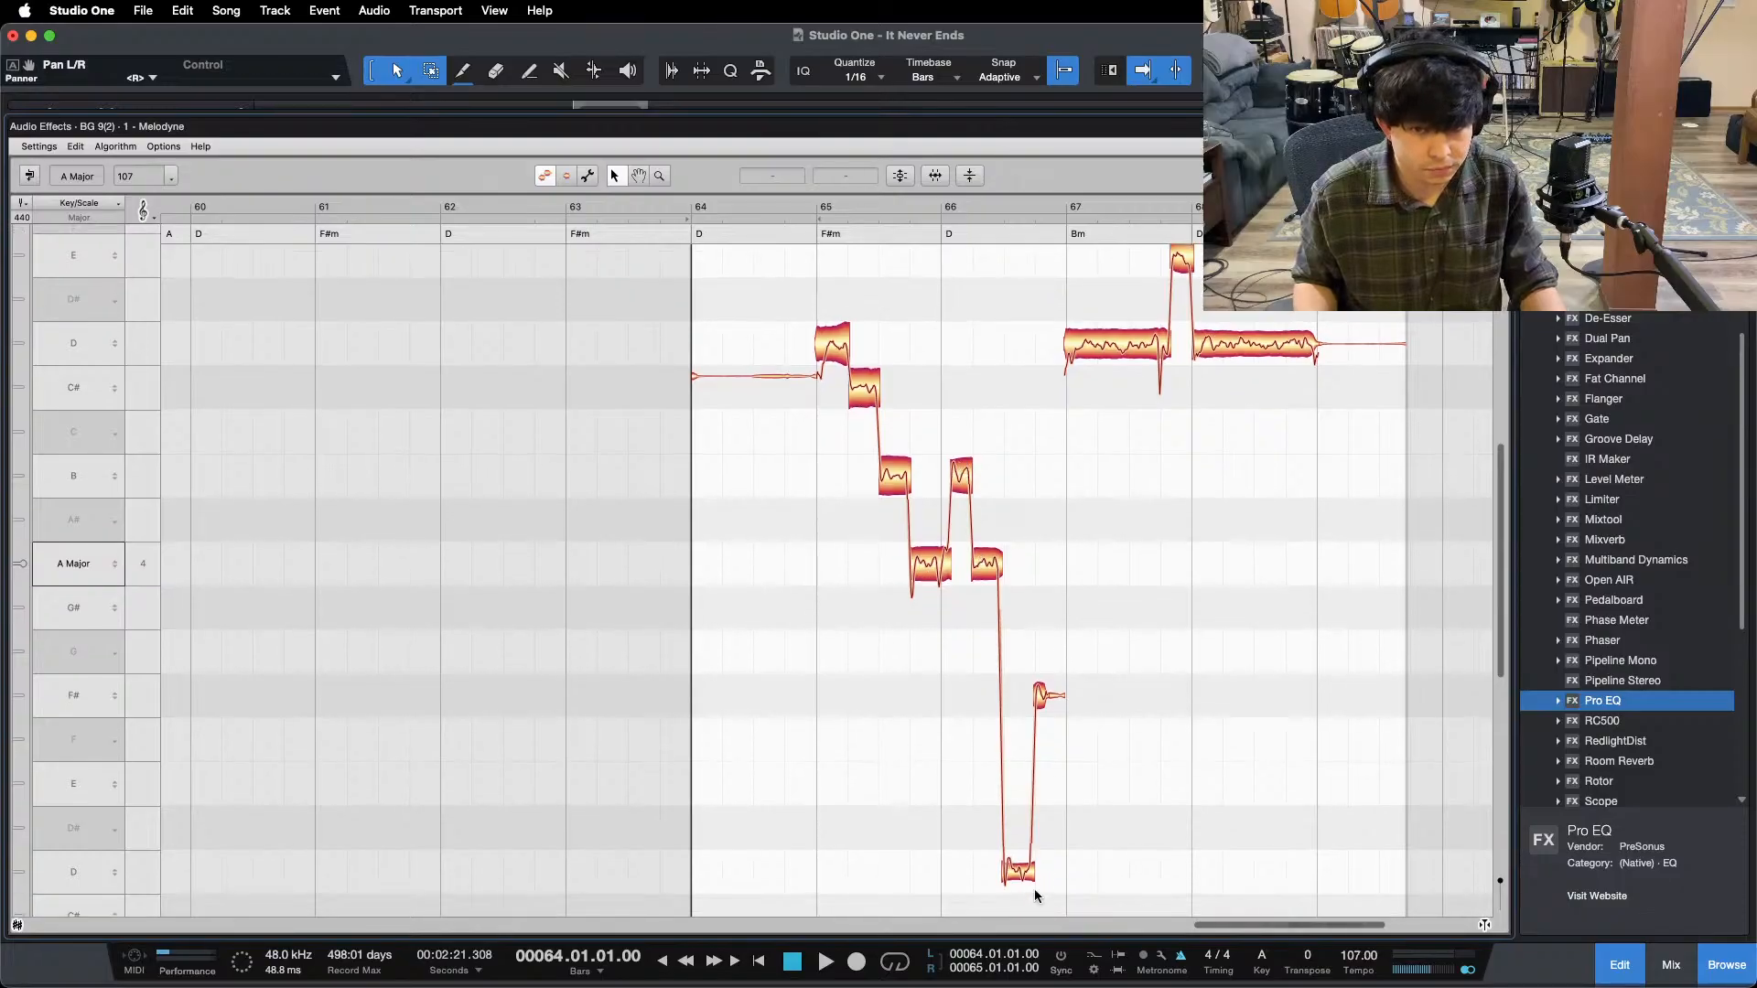
pyautogui.moveTo(1151, 648); pyautogui.dragTo(1025, 792)
pyautogui.click(931, 564)
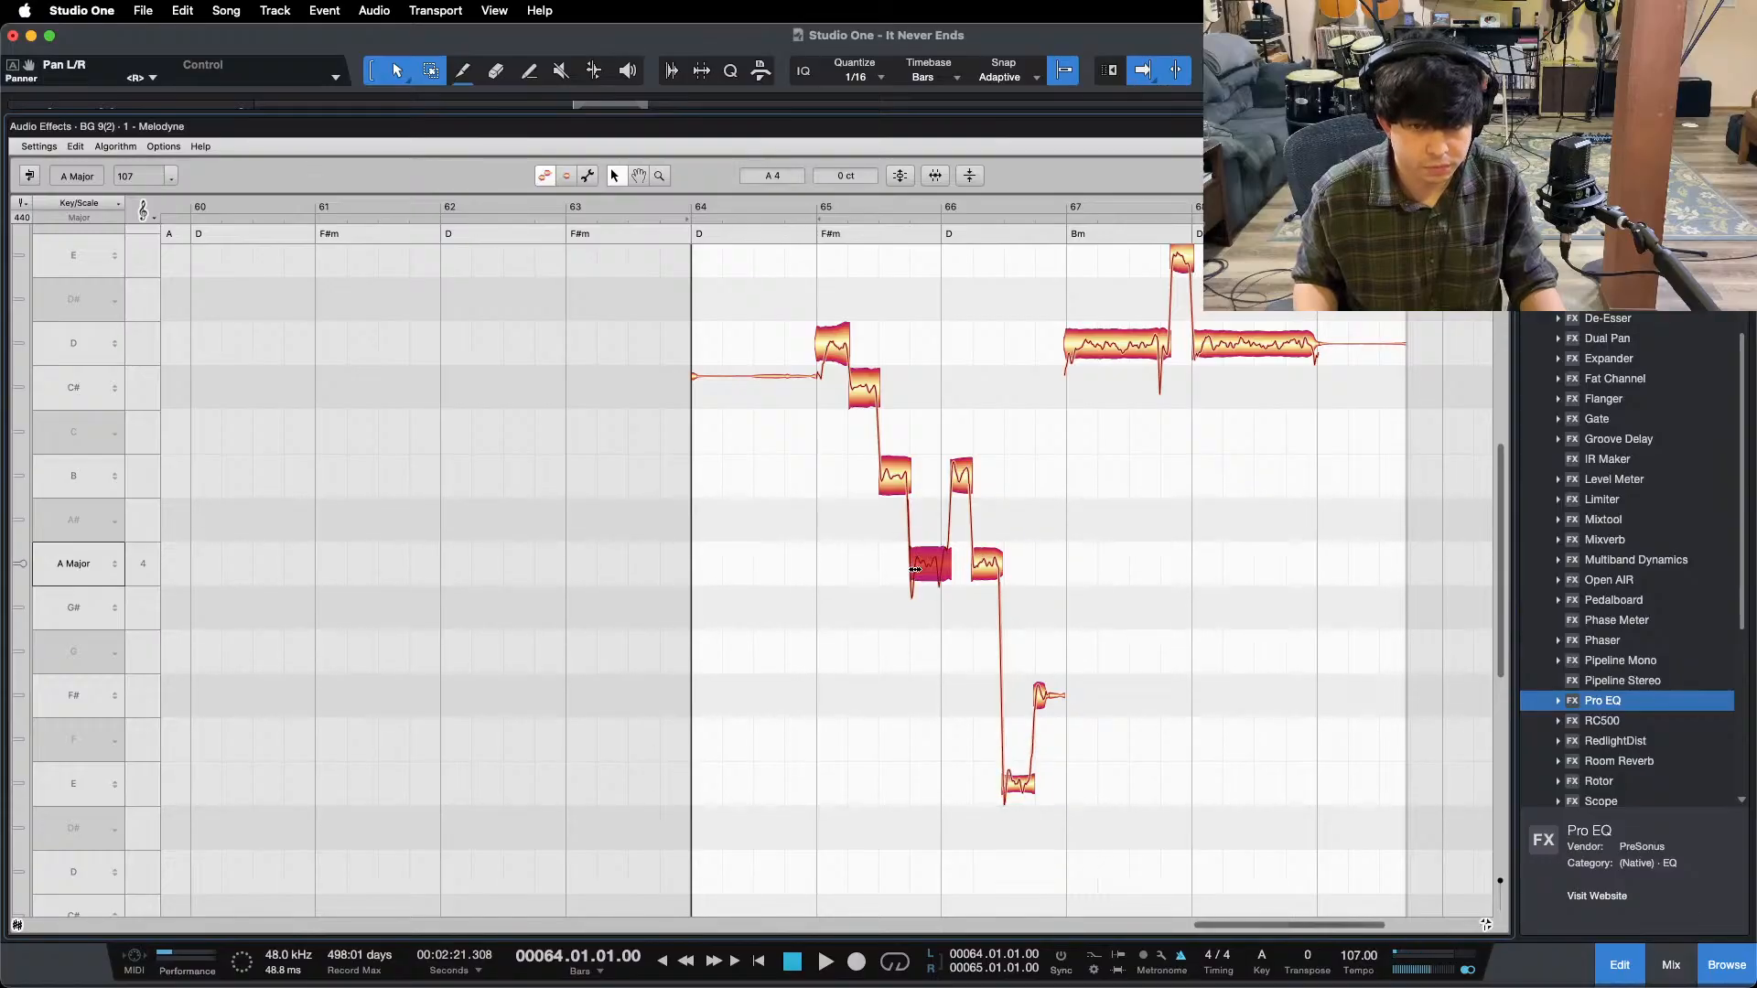
pyautogui.click(961, 477)
pyautogui.click(975, 573)
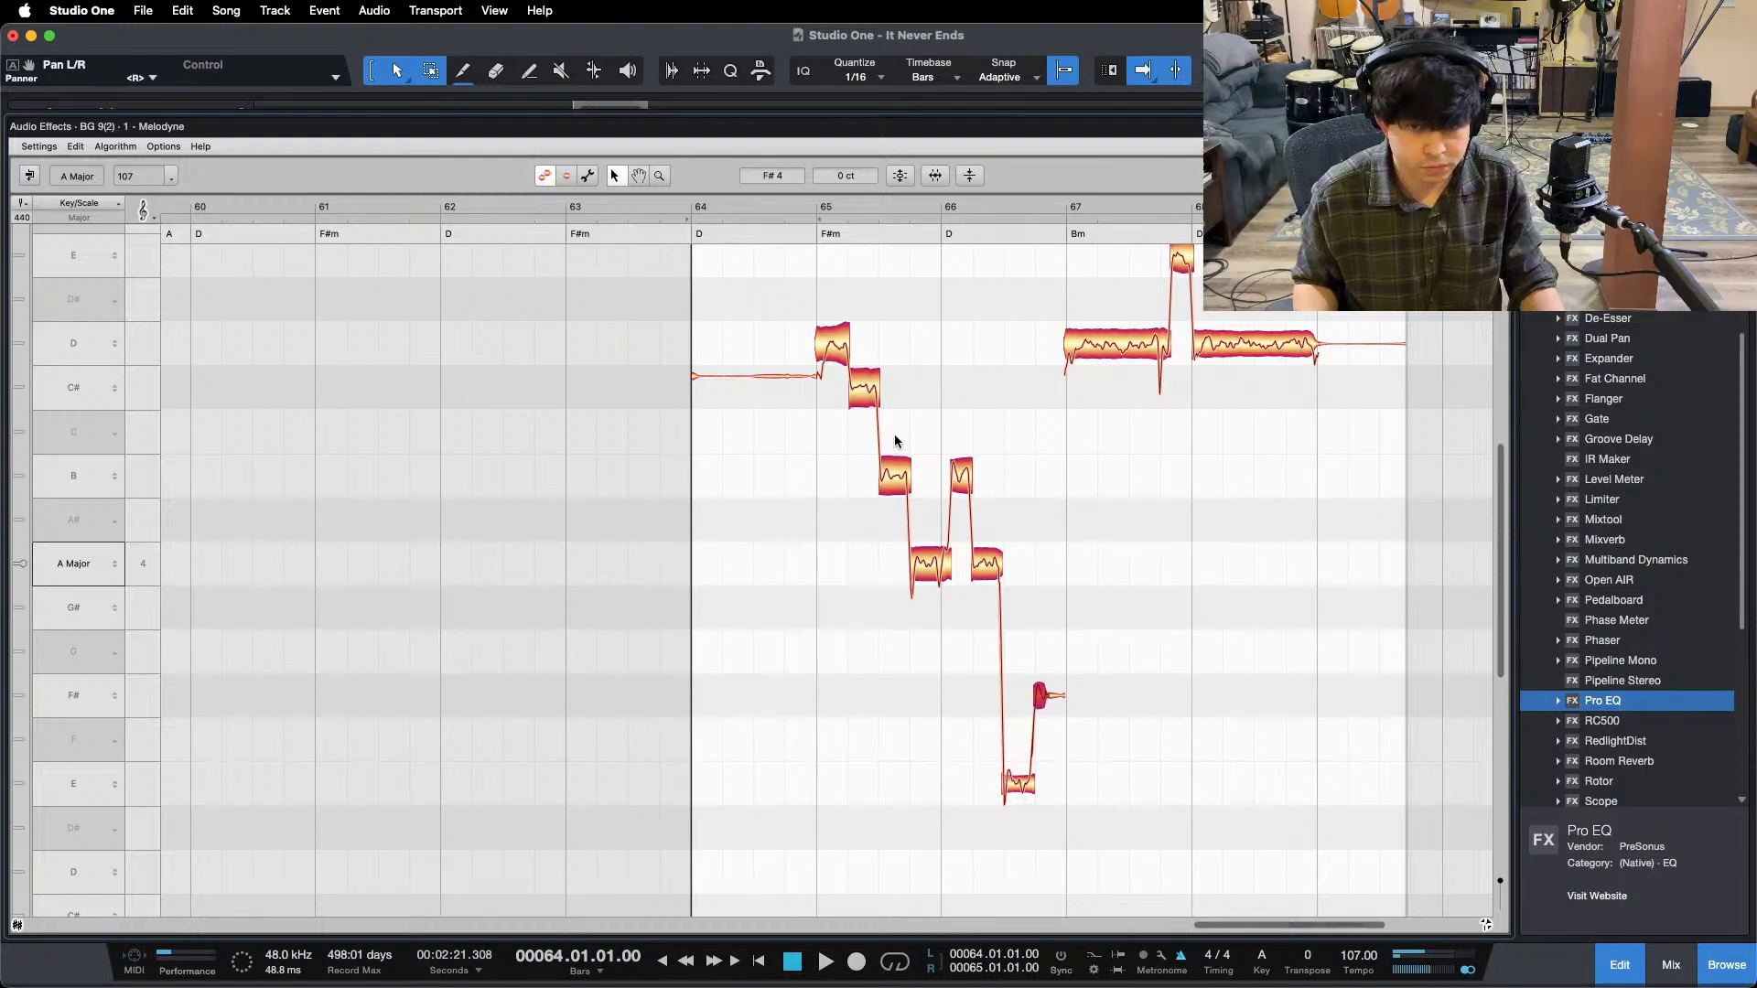
pyautogui.click(793, 201)
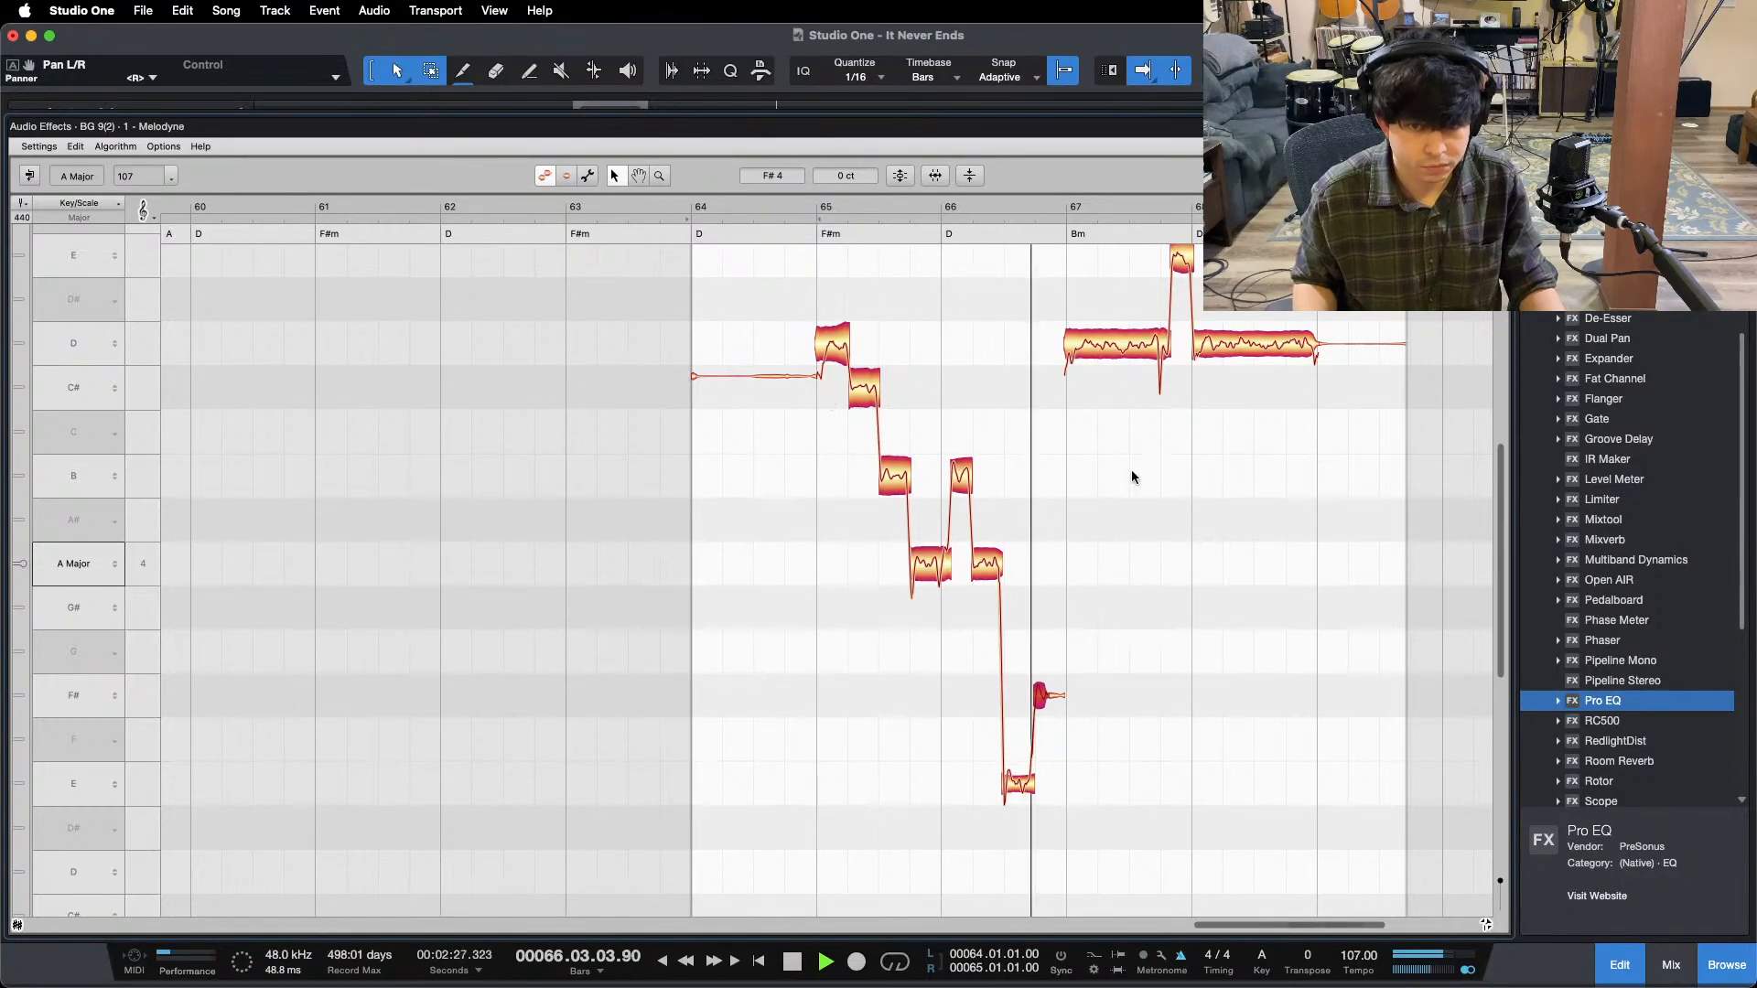
pyautogui.press('super+s')
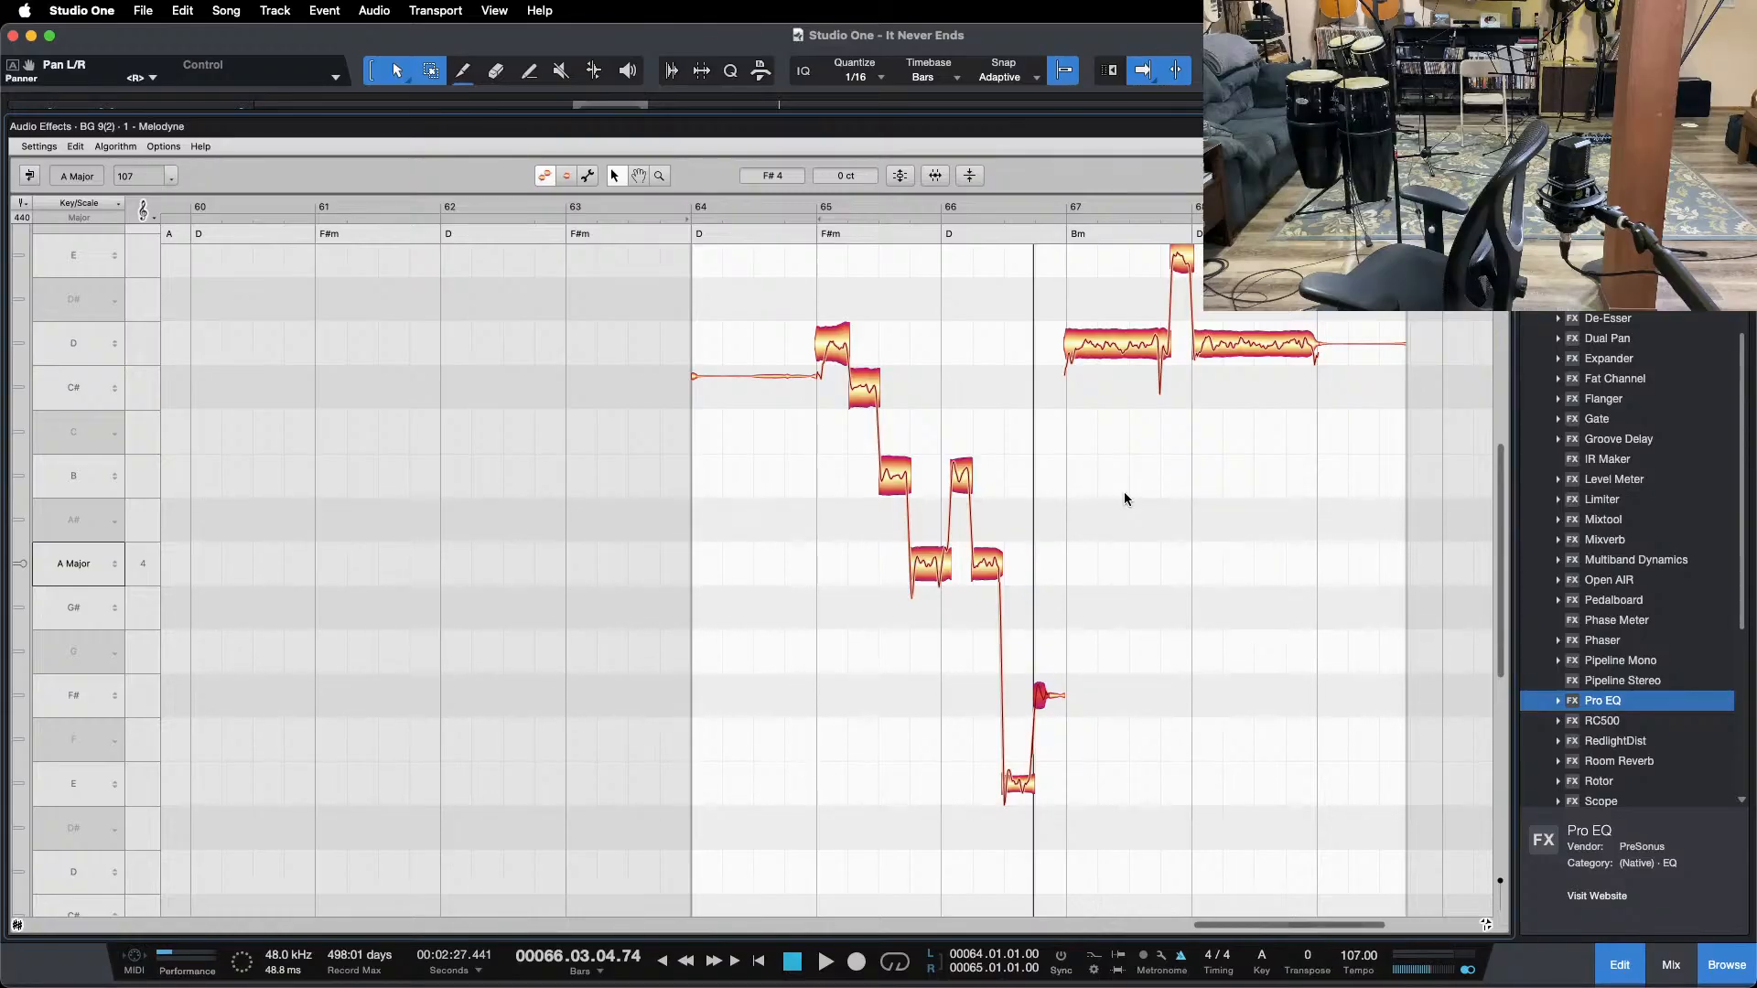
# - Lower the last two BG 9 notes in bar 66 to D and E, close the pitch editor and save the song
pyautogui.moveTo(1147, 624); pyautogui.dragTo(1025, 867)
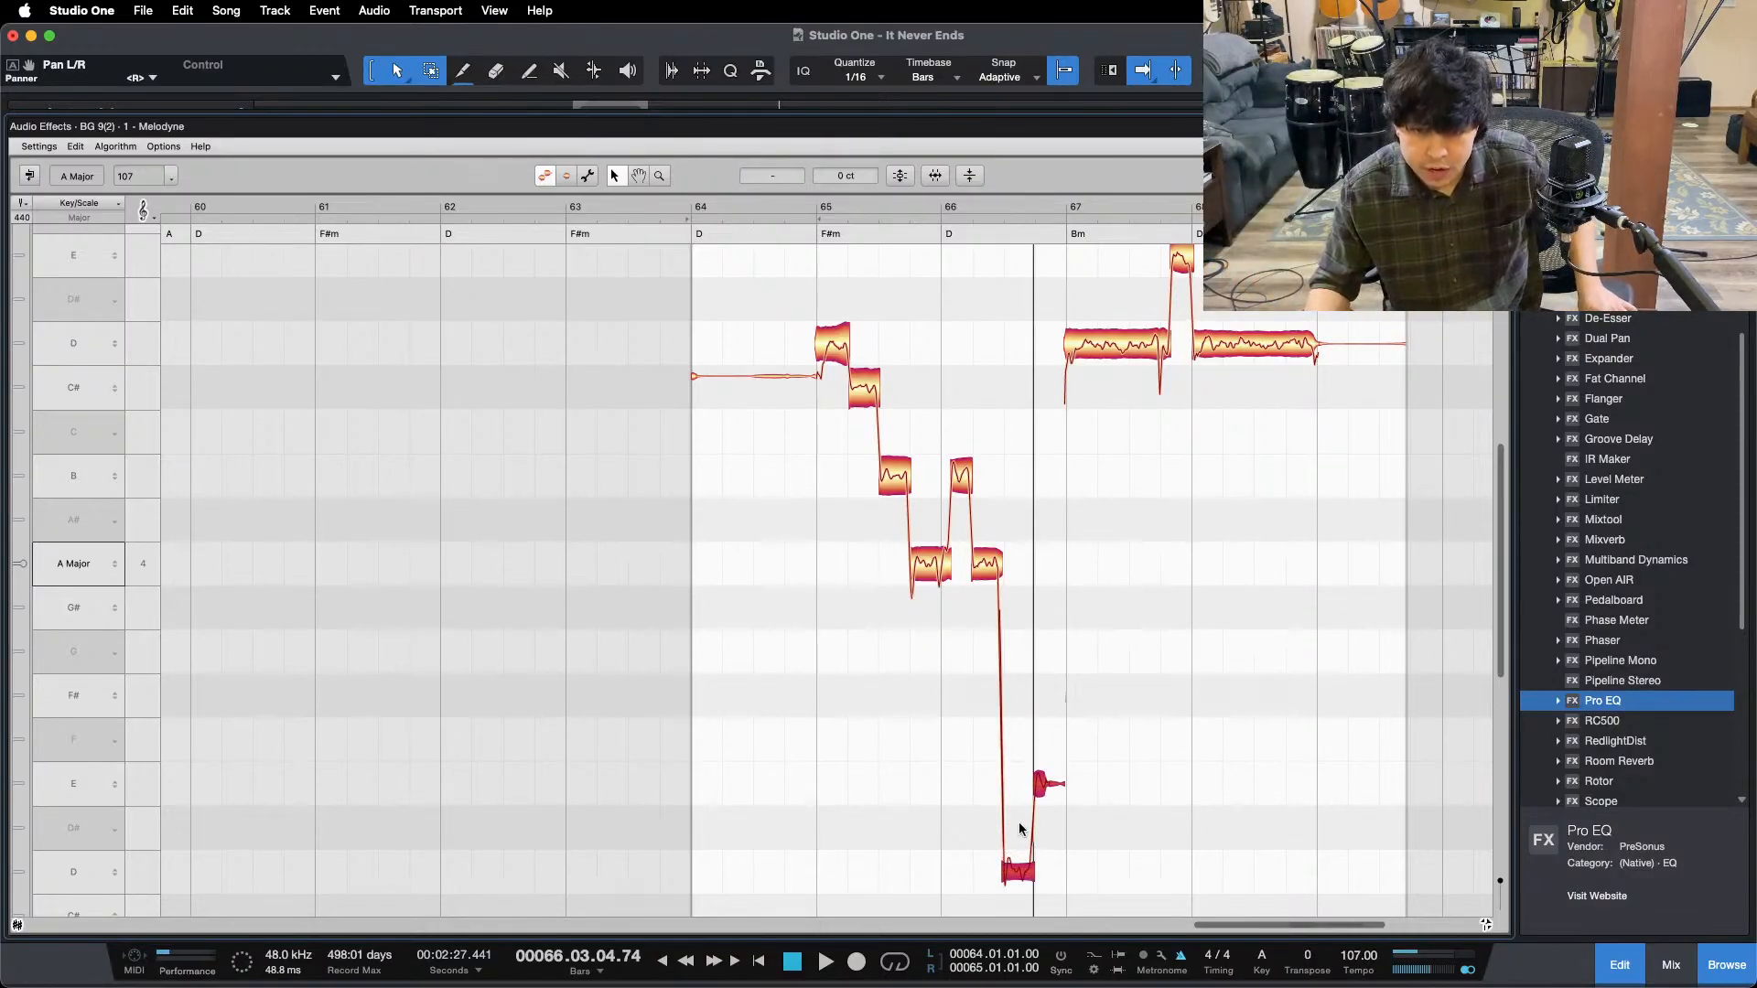
pyautogui.click(1139, 675)
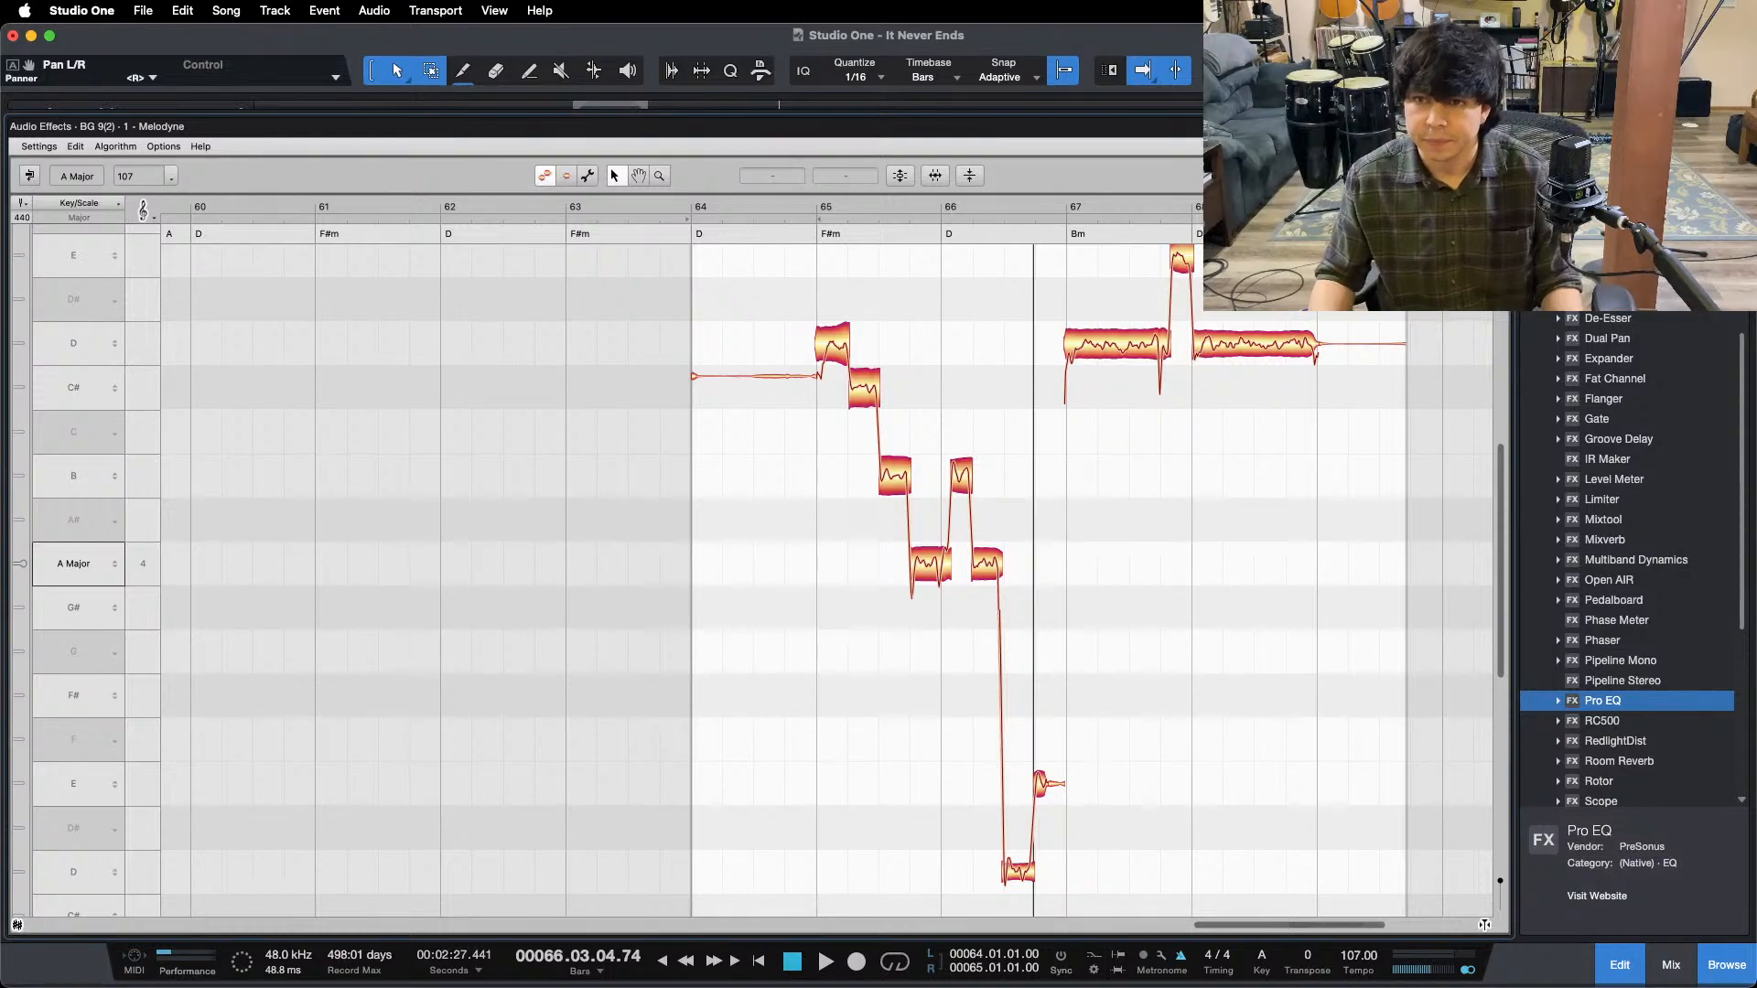
pyautogui.press('F2')
pyautogui.press('super+s')
# - Return the playhead to bar 64 and arm BG 10 for recording instead of BG 9
pyautogui.click(578, 123)
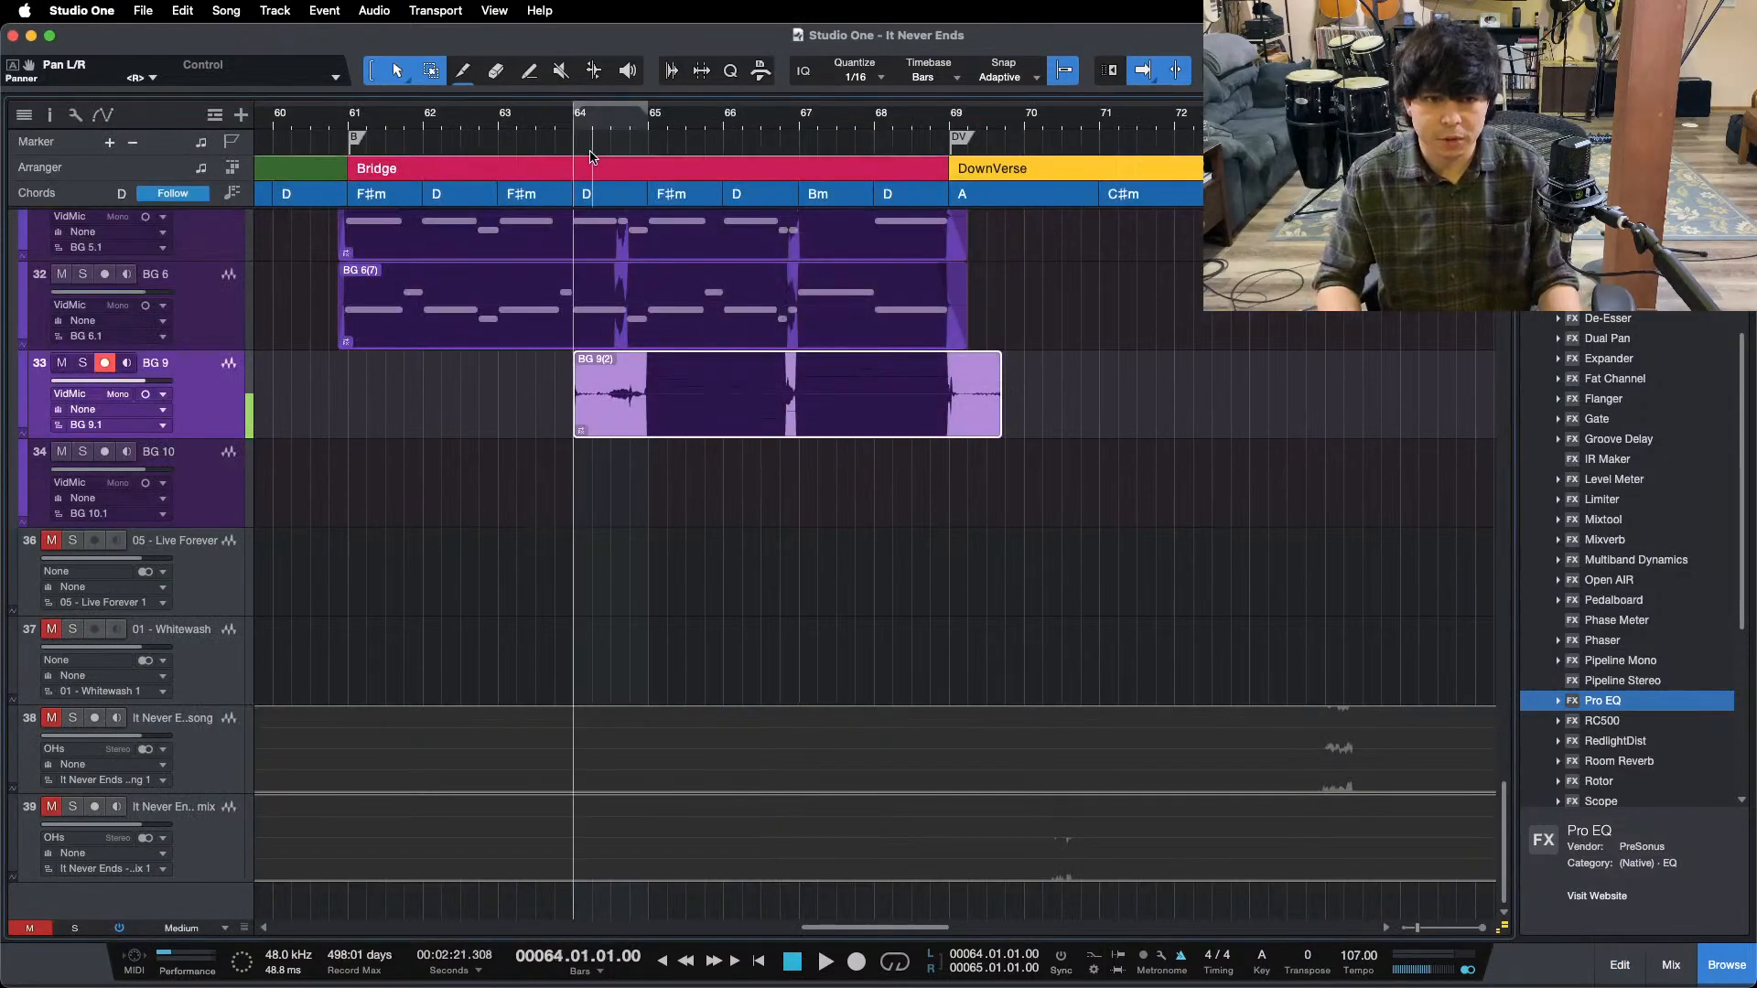
pyautogui.click(106, 365)
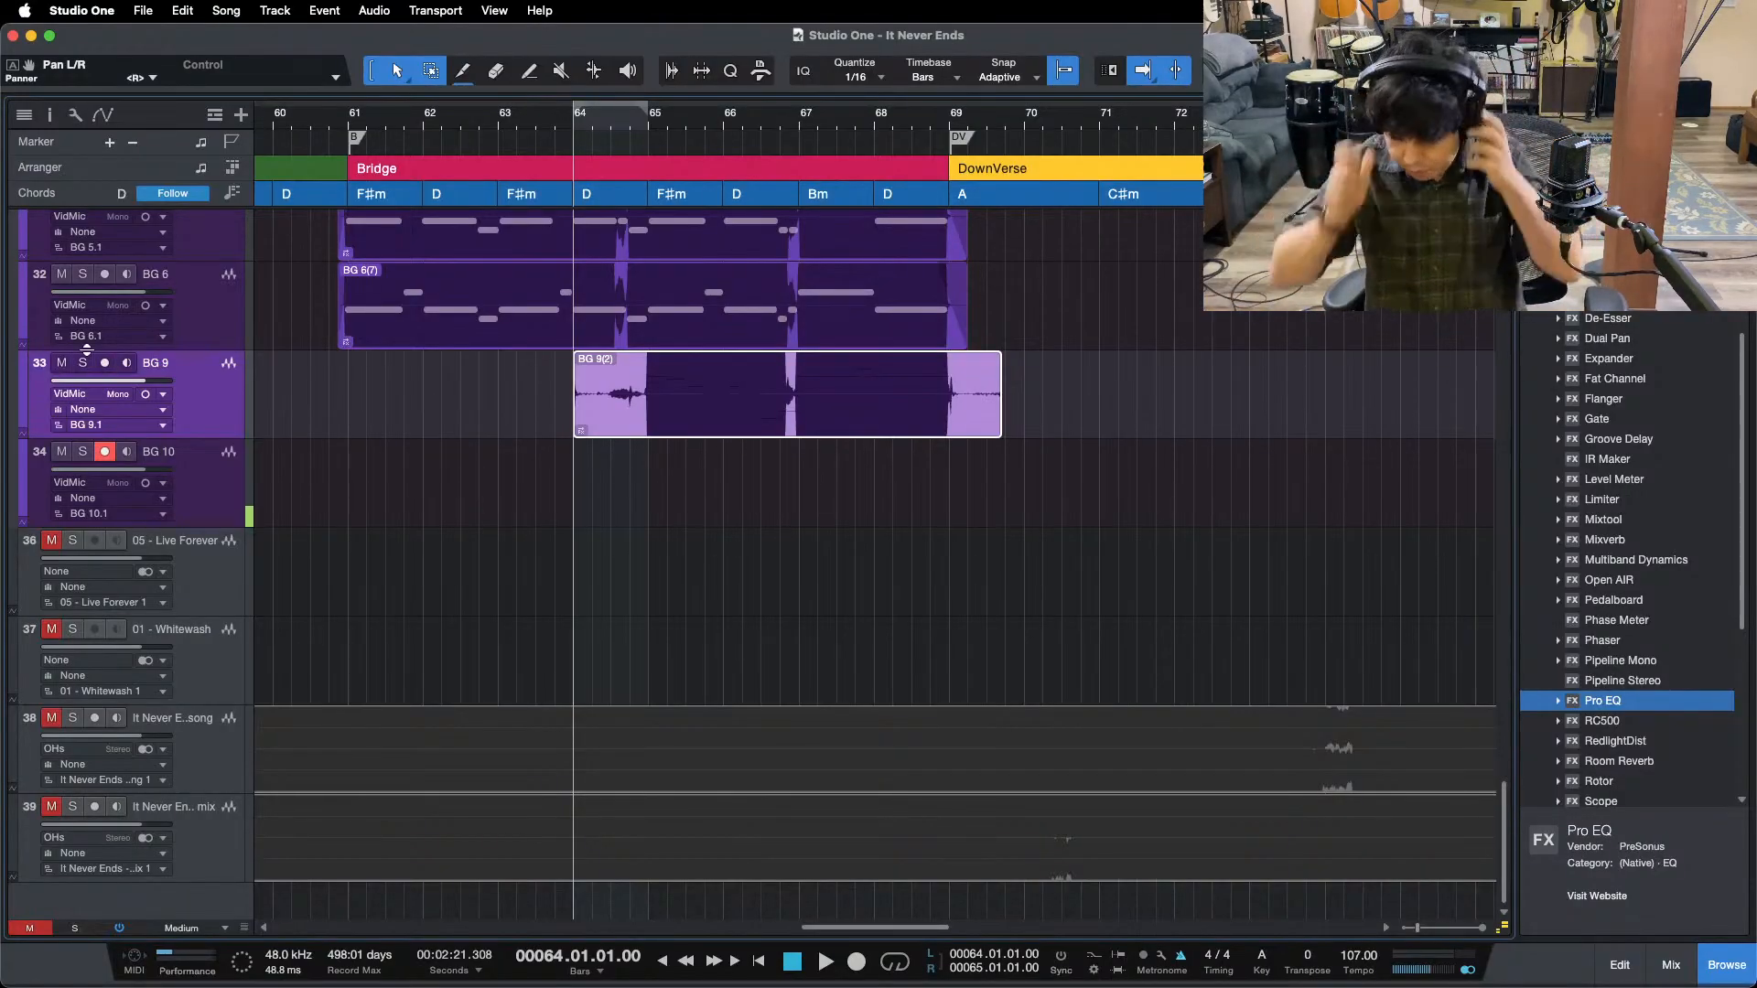
pyautogui.press('KP_Multiply')
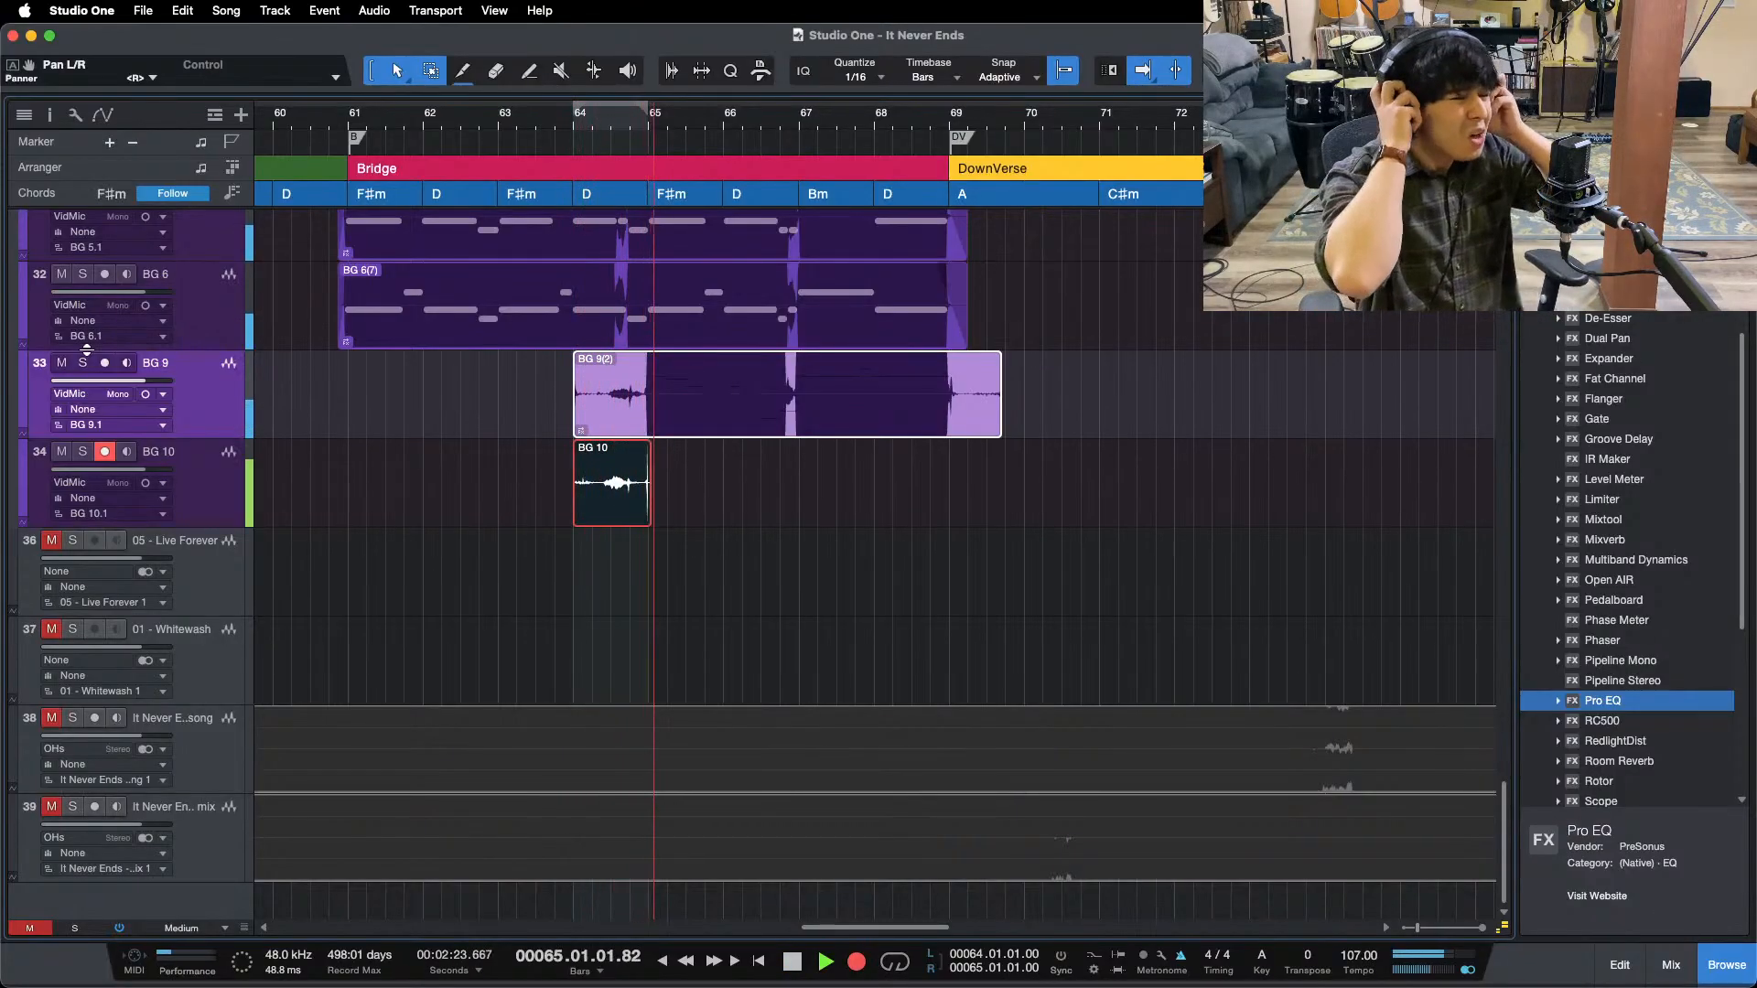
pyautogui.press('space')
pyautogui.press('Delete')
pyautogui.press('KP_1')
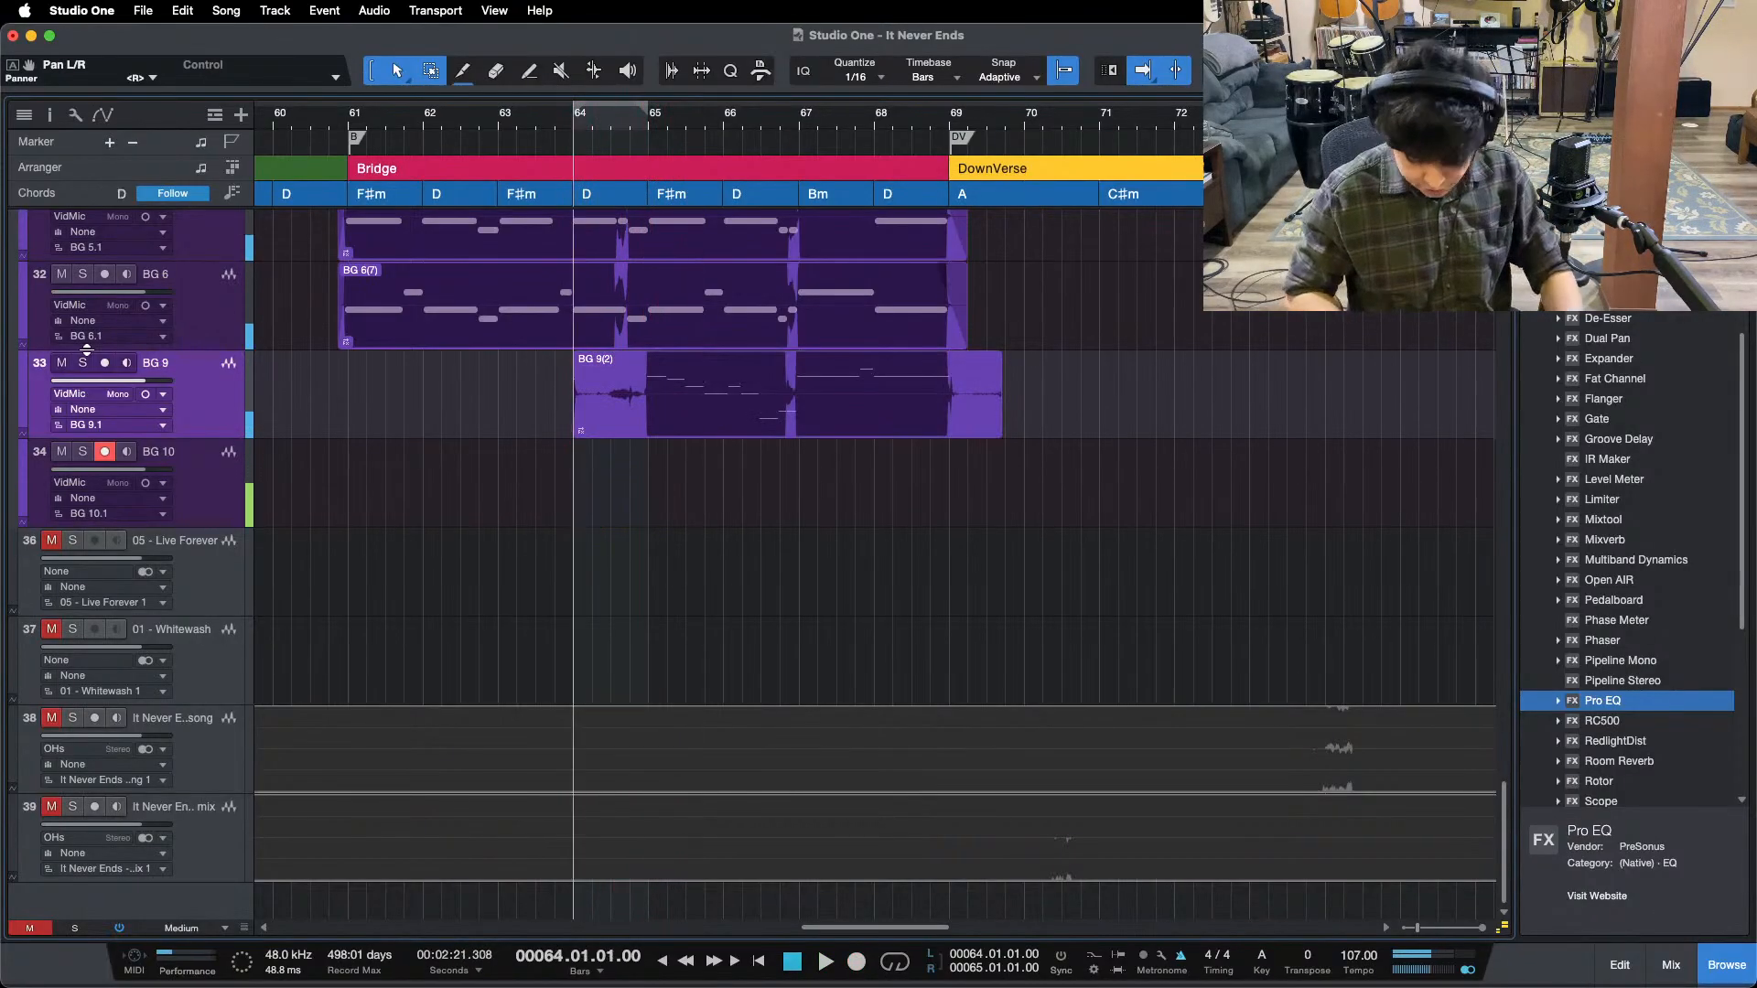
# - Record a BG 10 vocal take from bar 64 to just past bar 69 and save the song
pyautogui.press('KP_Multiply')
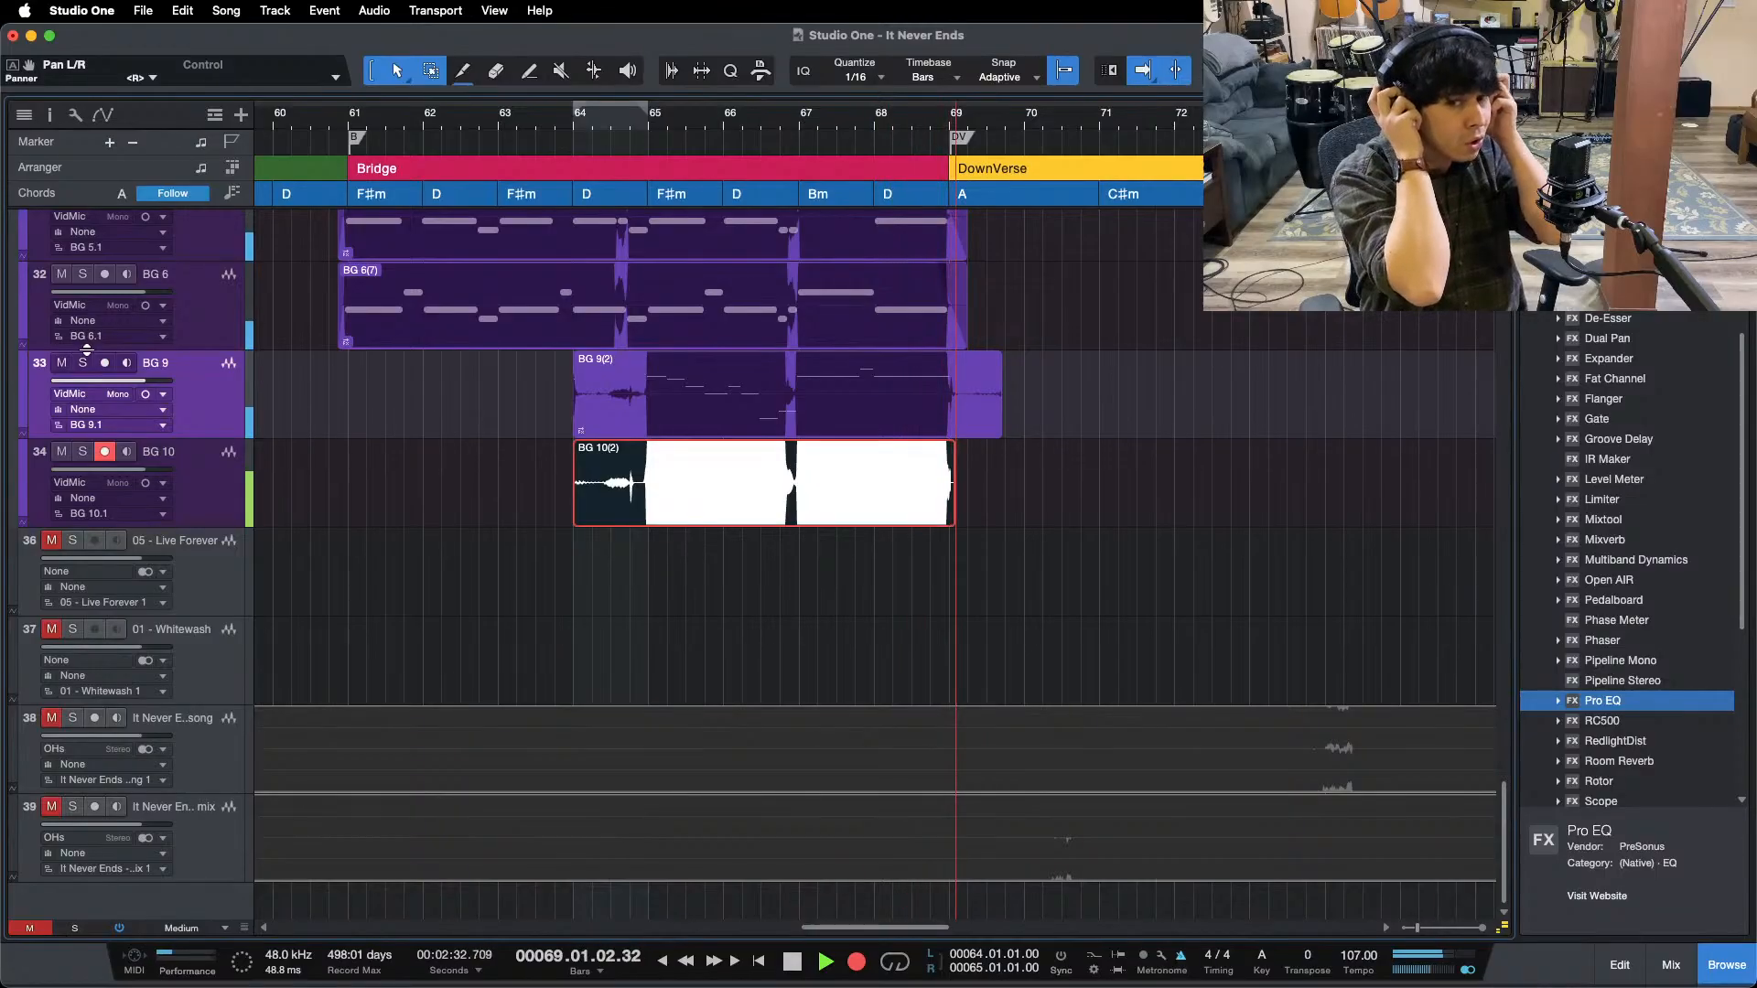
pyautogui.press('space')
pyautogui.press('super+s')
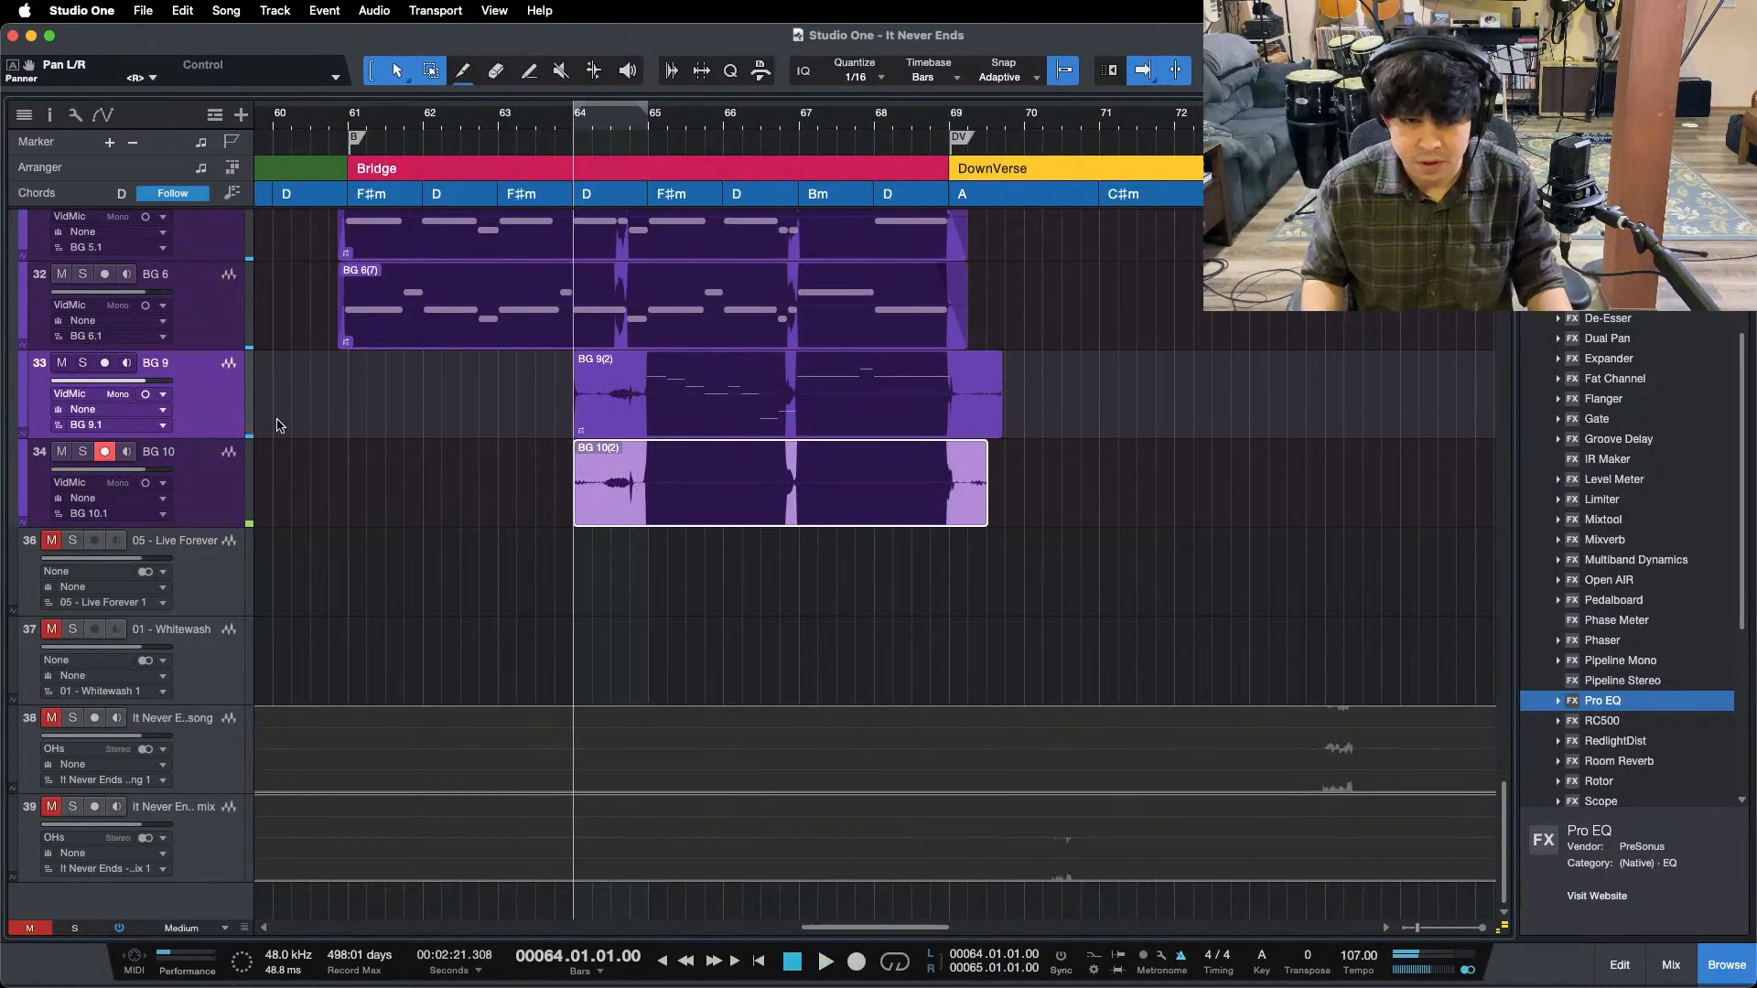
# - Open the new BG 10 take in Melodyne and select all of its notes
pyautogui.rightClick(840, 501)
pyautogui.click(915, 772)
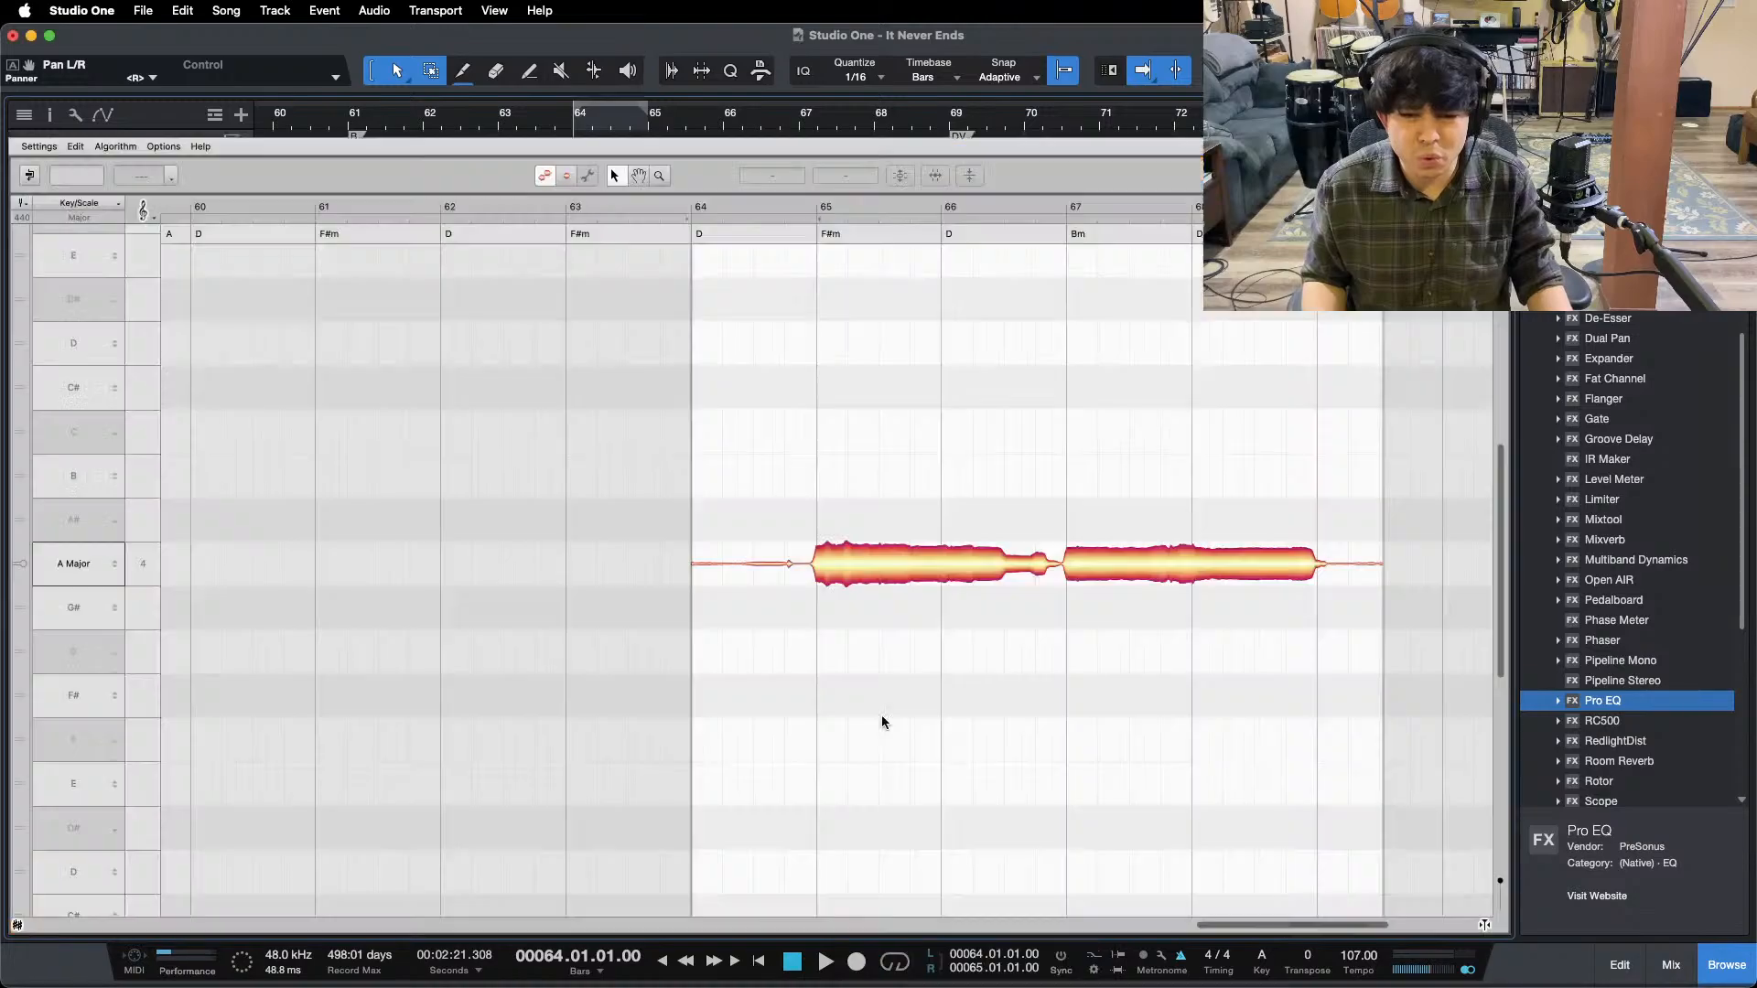
pyautogui.moveTo(762, 376); pyautogui.dragTo(1336, 622)
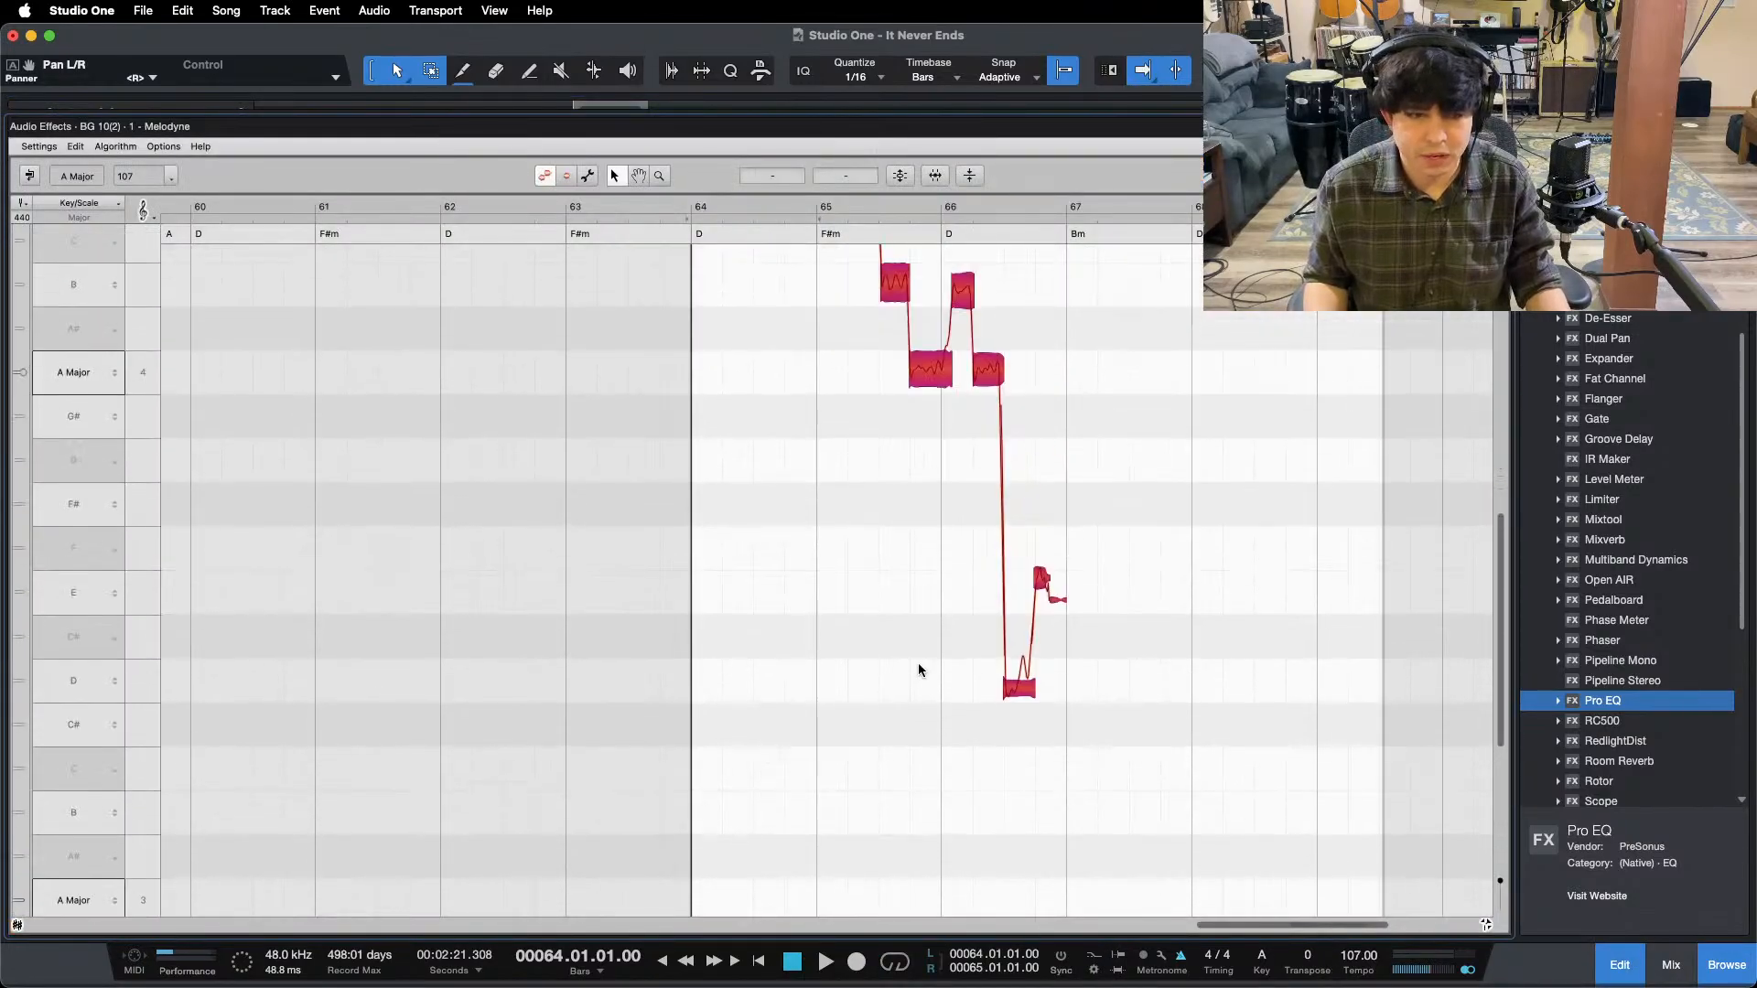
pyautogui.scroll(5, 1183, 634)
# - Correct the BG 10 notes with Pitch Center at 100% and increased Pitch Drift correction, and close the pitch editor
pyautogui.click(900, 175)
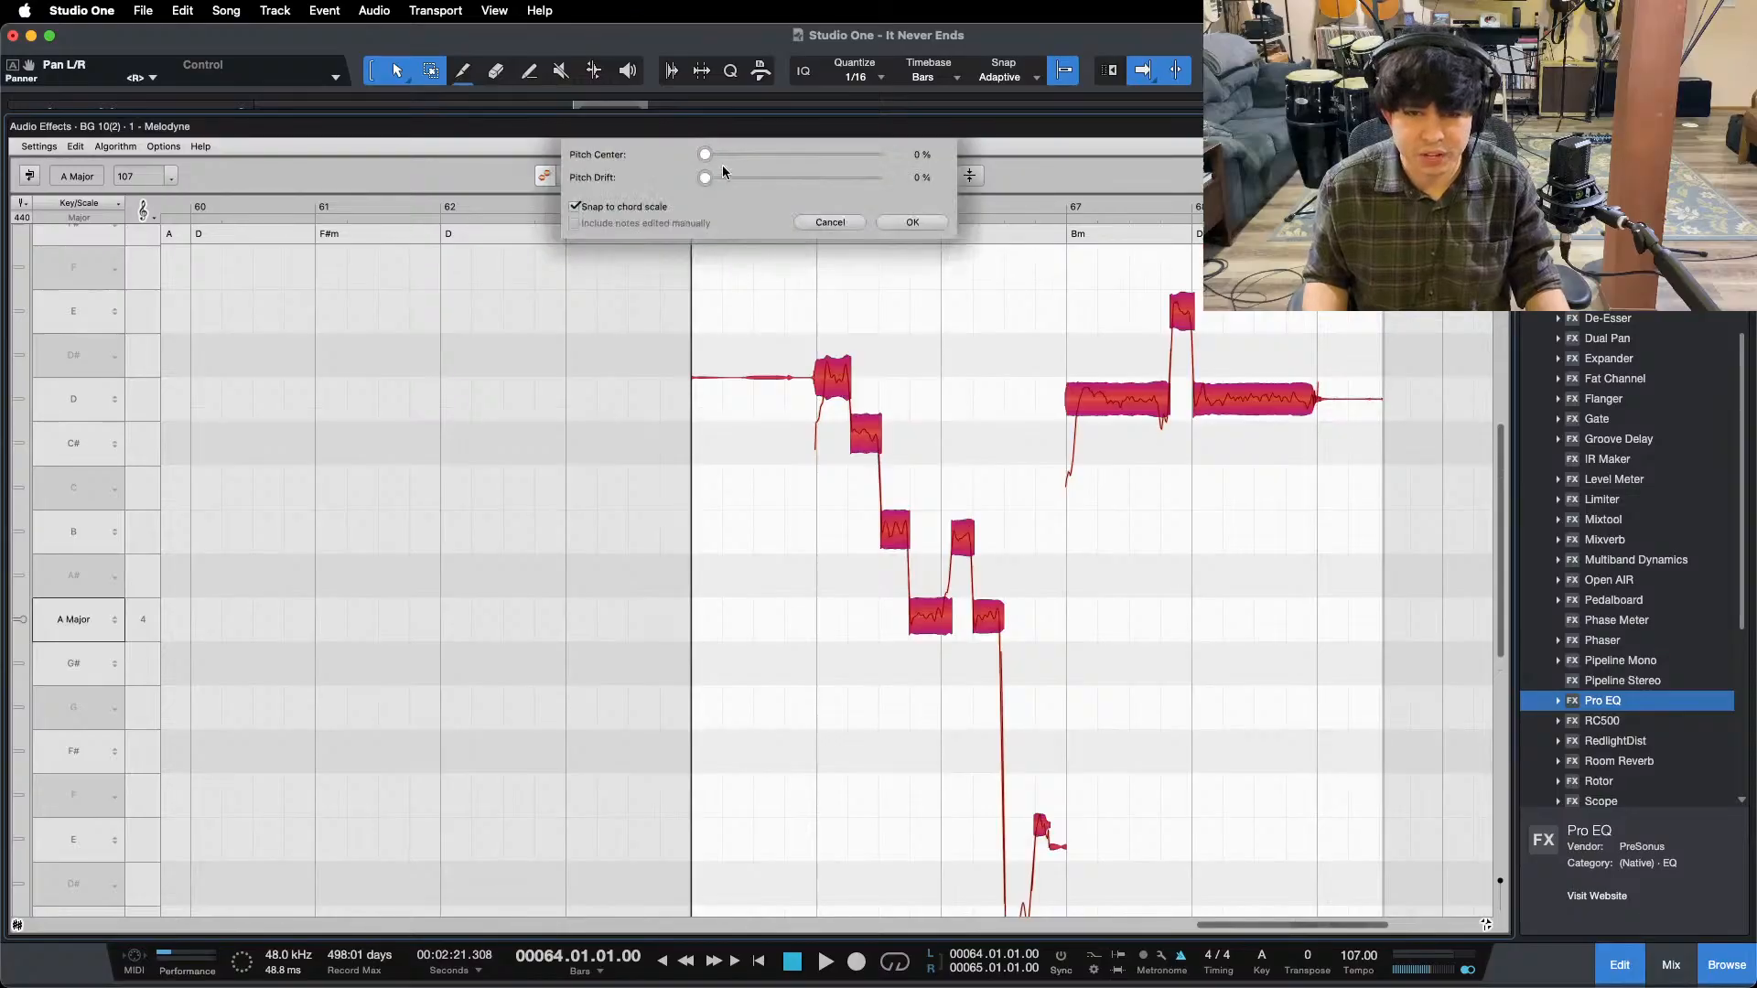
pyautogui.moveTo(710, 153); pyautogui.dragTo(874, 153)
pyautogui.moveTo(705, 178); pyautogui.dragTo(973, 254)
pyautogui.click(925, 223)
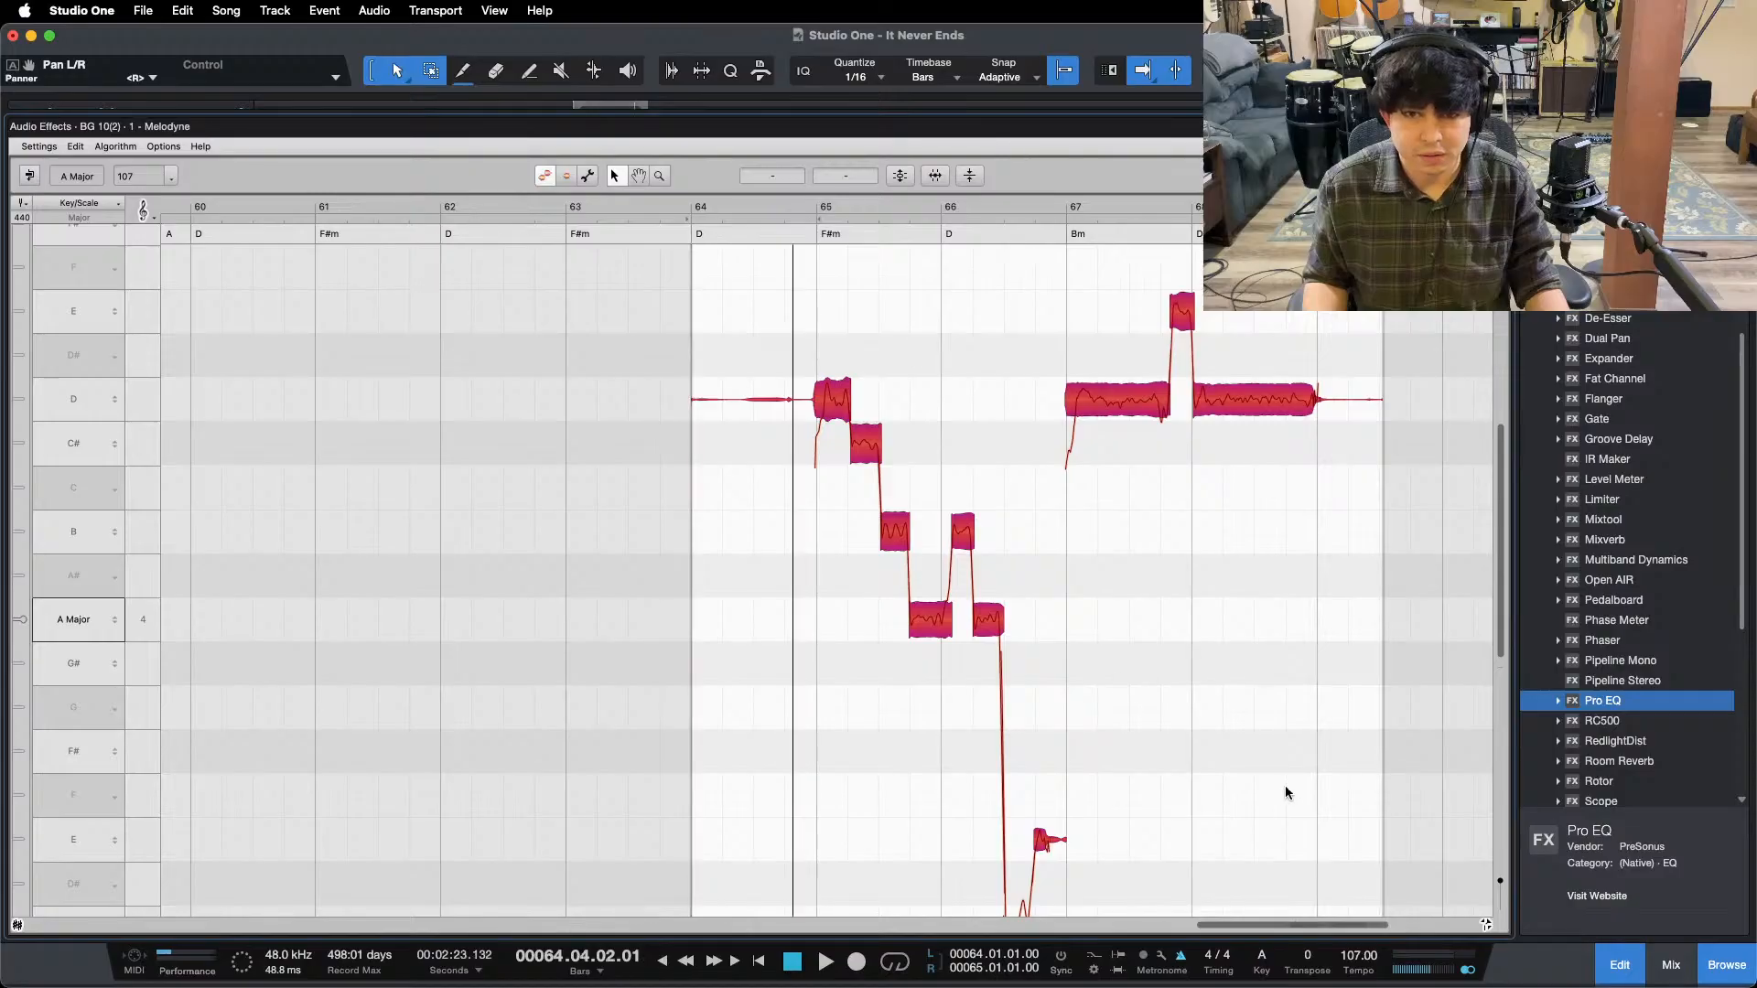
pyautogui.scroll(-2, 1282, 794)
pyautogui.press('F2')
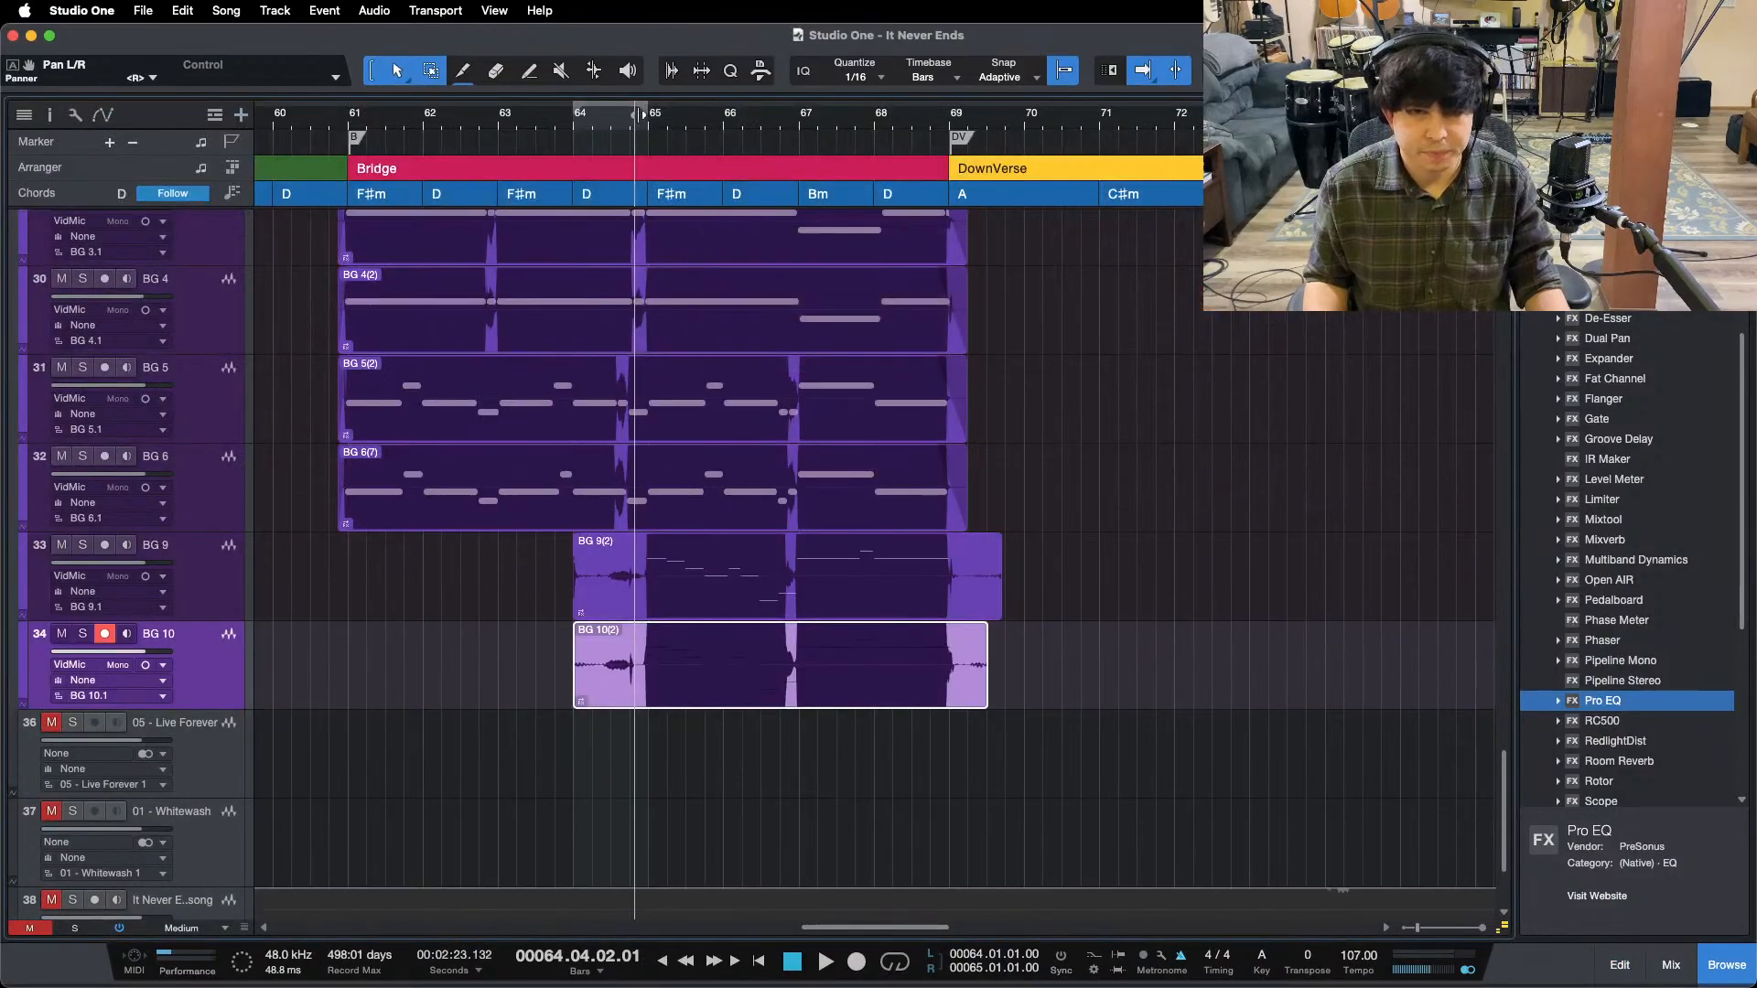
# - Cut away the quiet lead-in of the BG 9 and BG 10 events before the vocals start at bar 65
pyautogui.moveTo(636, 124); pyautogui.dragTo(941, 186)
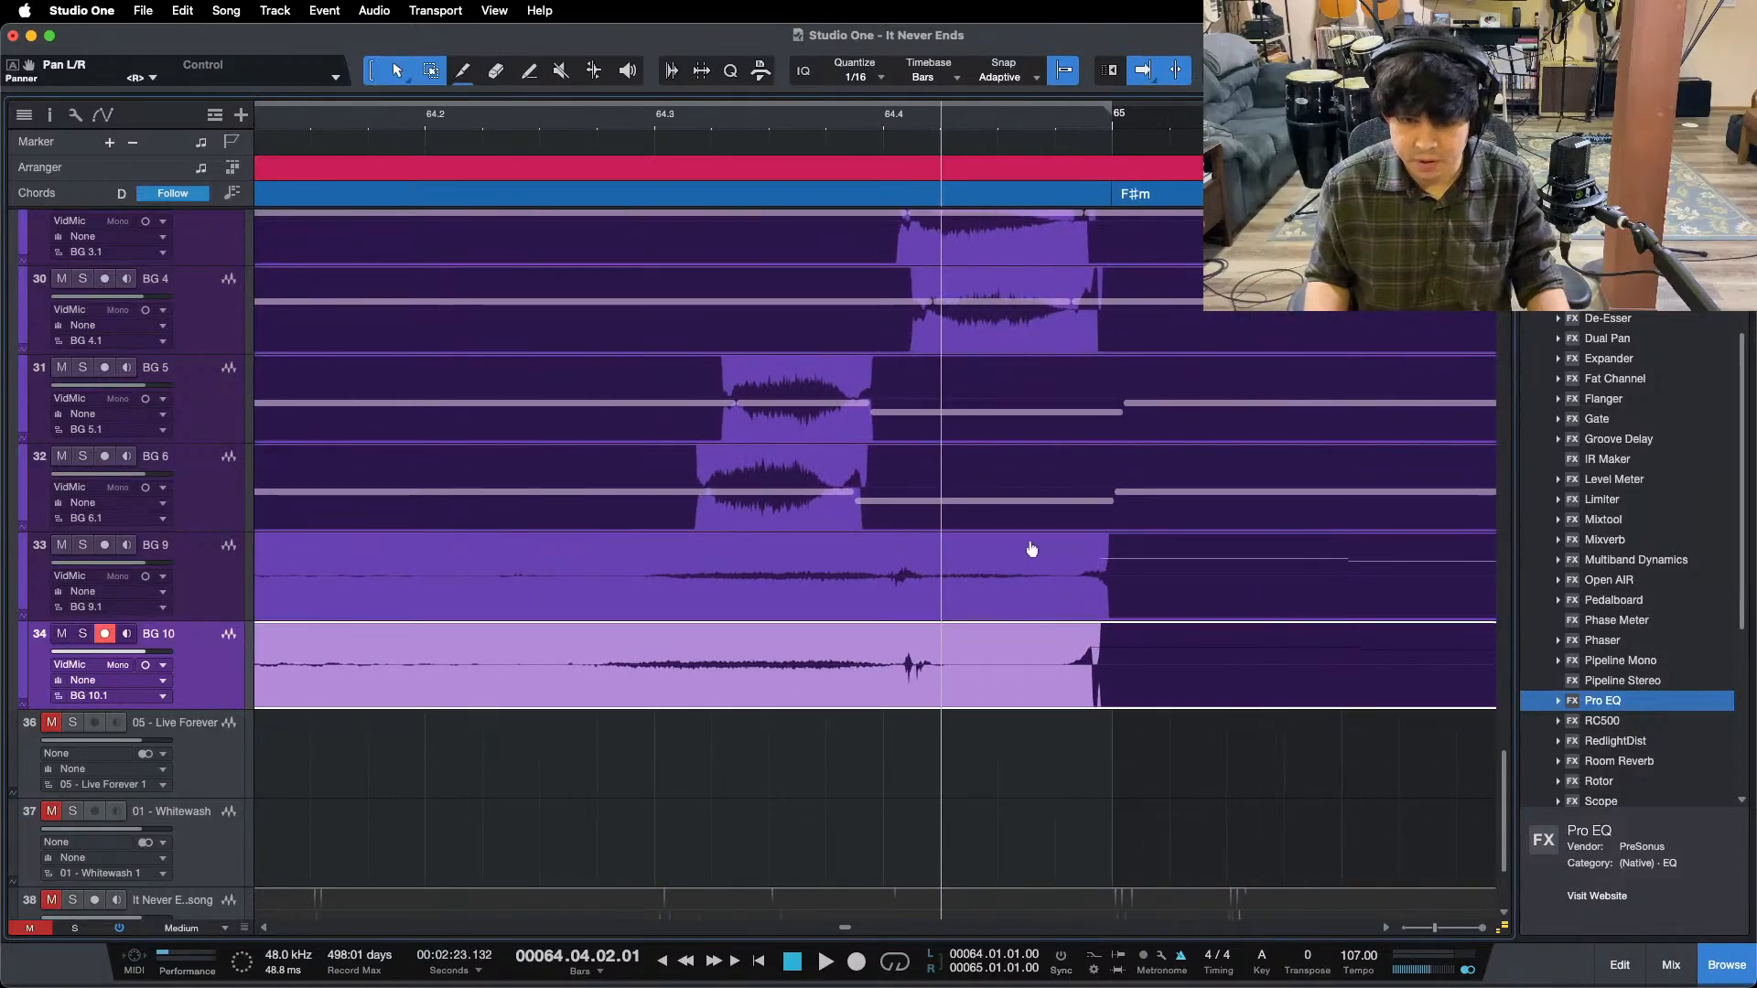
pyautogui.click(987, 574)
pyautogui.moveTo(987, 574); pyautogui.dragTo(828, 661)
pyautogui.press('Delete')
pyautogui.moveTo(888, 591); pyautogui.dragTo(219, 679)
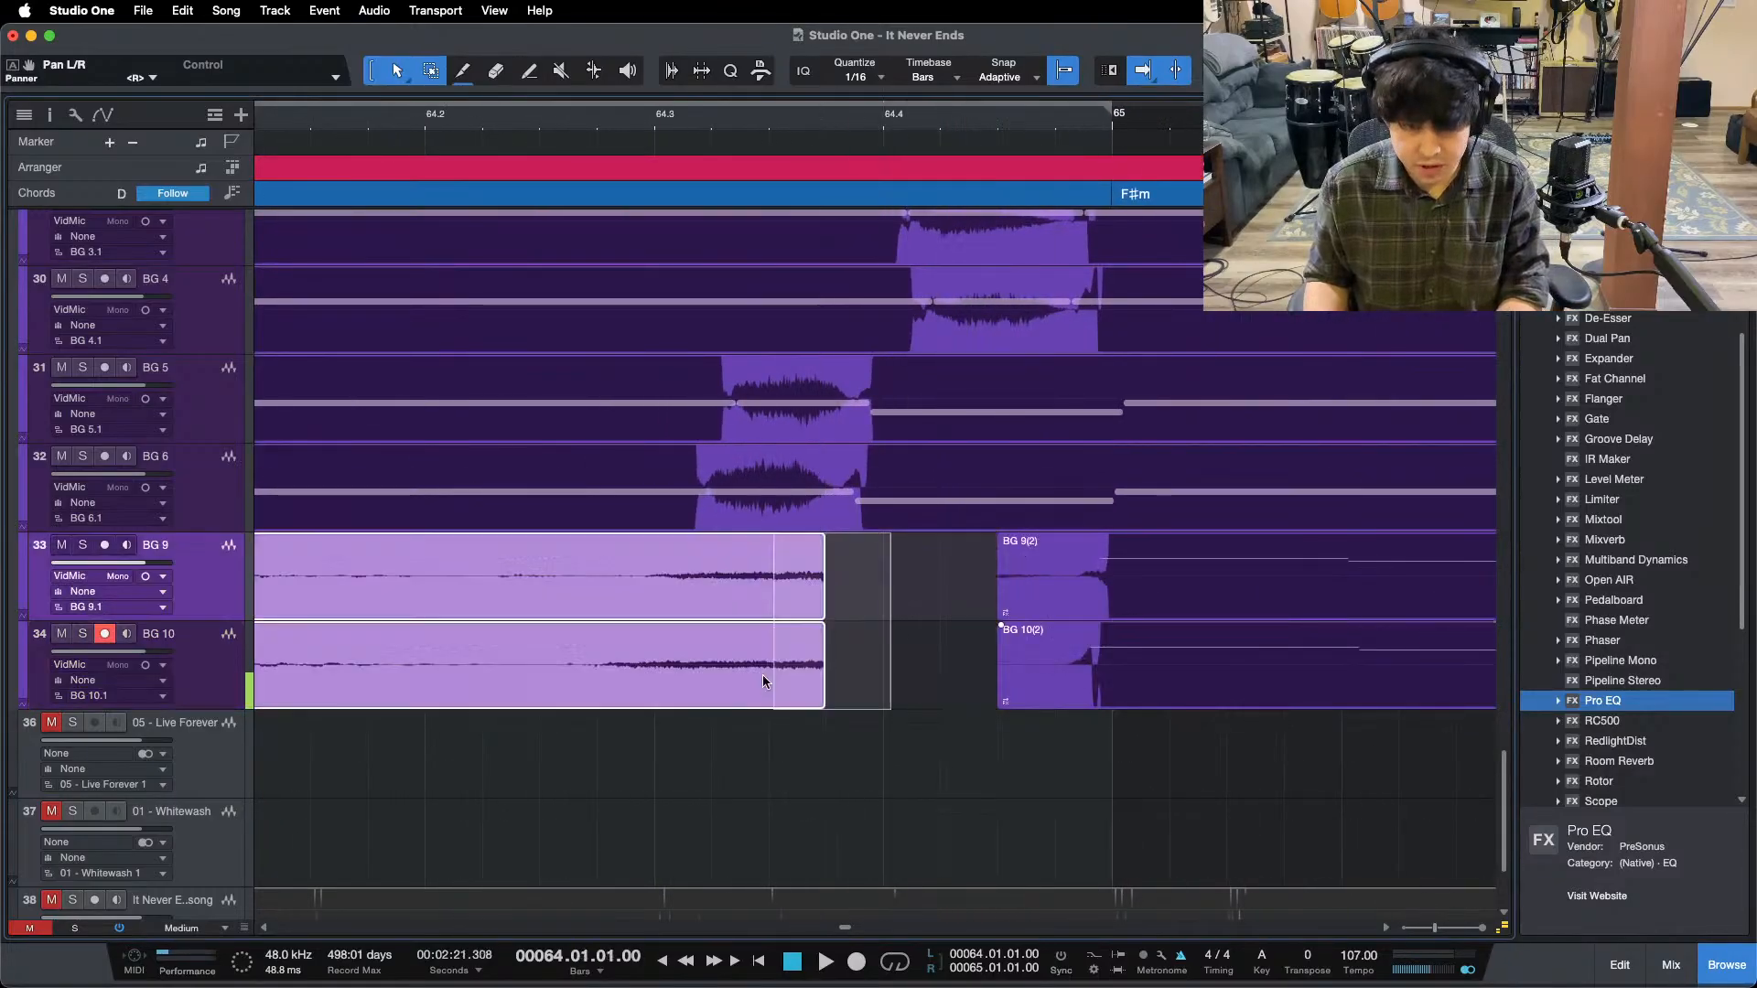
pyautogui.press('Delete')
# - Add a short fade-in to both the BG 9 and BG 10 events just before bar 65
pyautogui.keyDown('shift'); pyautogui.click(1053, 664); pyautogui.keyUp('shift')
pyautogui.moveTo(1001, 538); pyautogui.dragTo(1098, 585)
pyautogui.press('z')
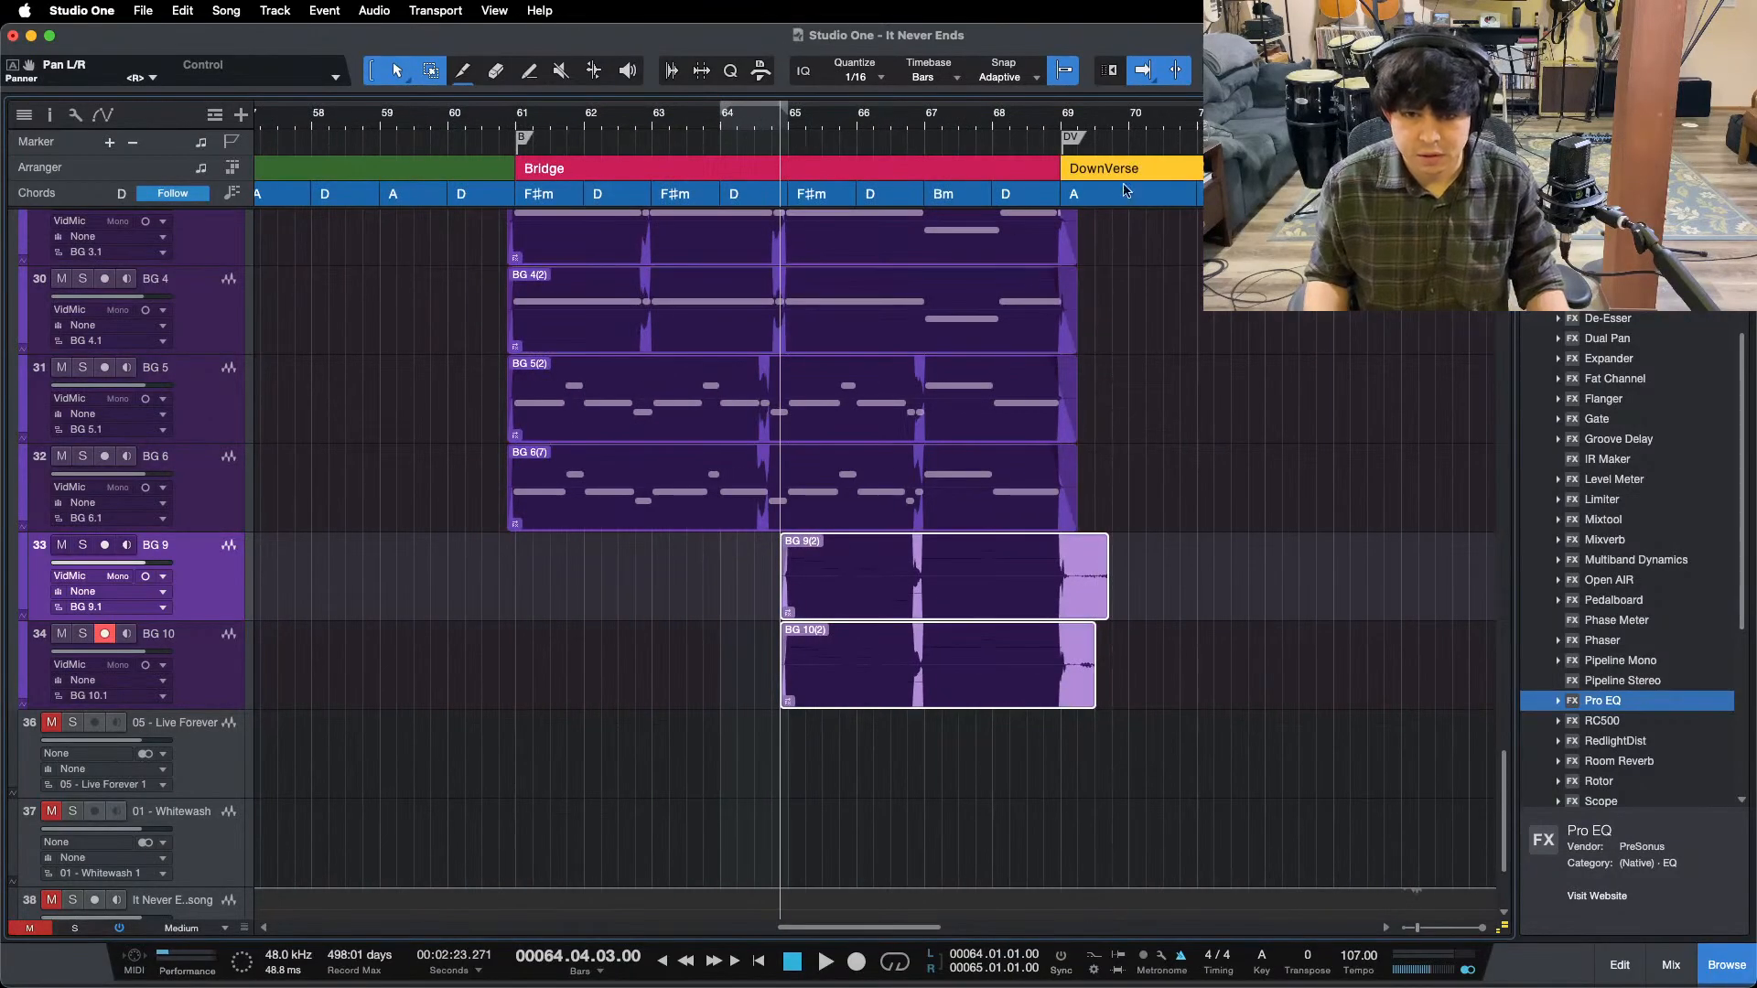
# - Remove the BG 9 and BG 10 tails past bar 69, fade out both event ends and save the song
pyautogui.moveTo(1069, 124); pyautogui.dragTo(997, 171)
pyautogui.moveTo(1050, 554); pyautogui.dragTo(1301, 659)
pyautogui.press('Delete')
pyautogui.click(1043, 572)
pyautogui.moveTo(1049, 536); pyautogui.dragTo(935, 553)
pyautogui.hotkey('ctrl', 's')
pyautogui.press('z')
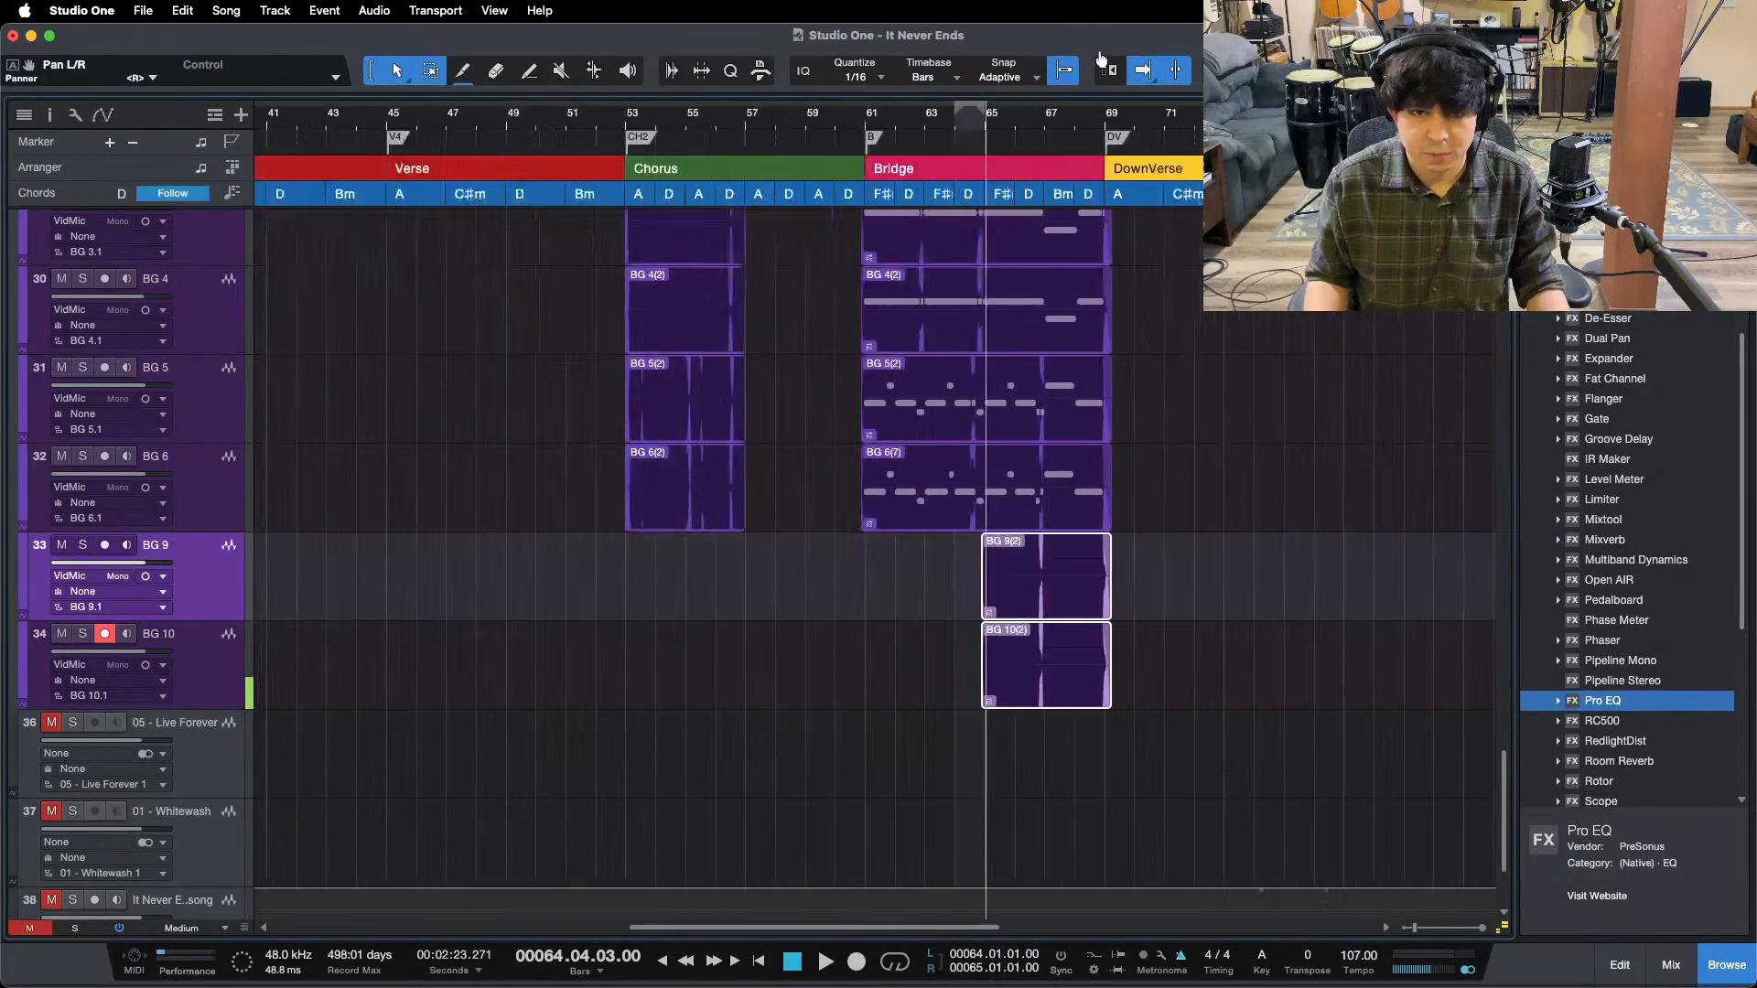
# - Play the song from bar 60, bring the backing vocal channels into view in the mixer and disarm BG 10
pyautogui.click(846, 122)
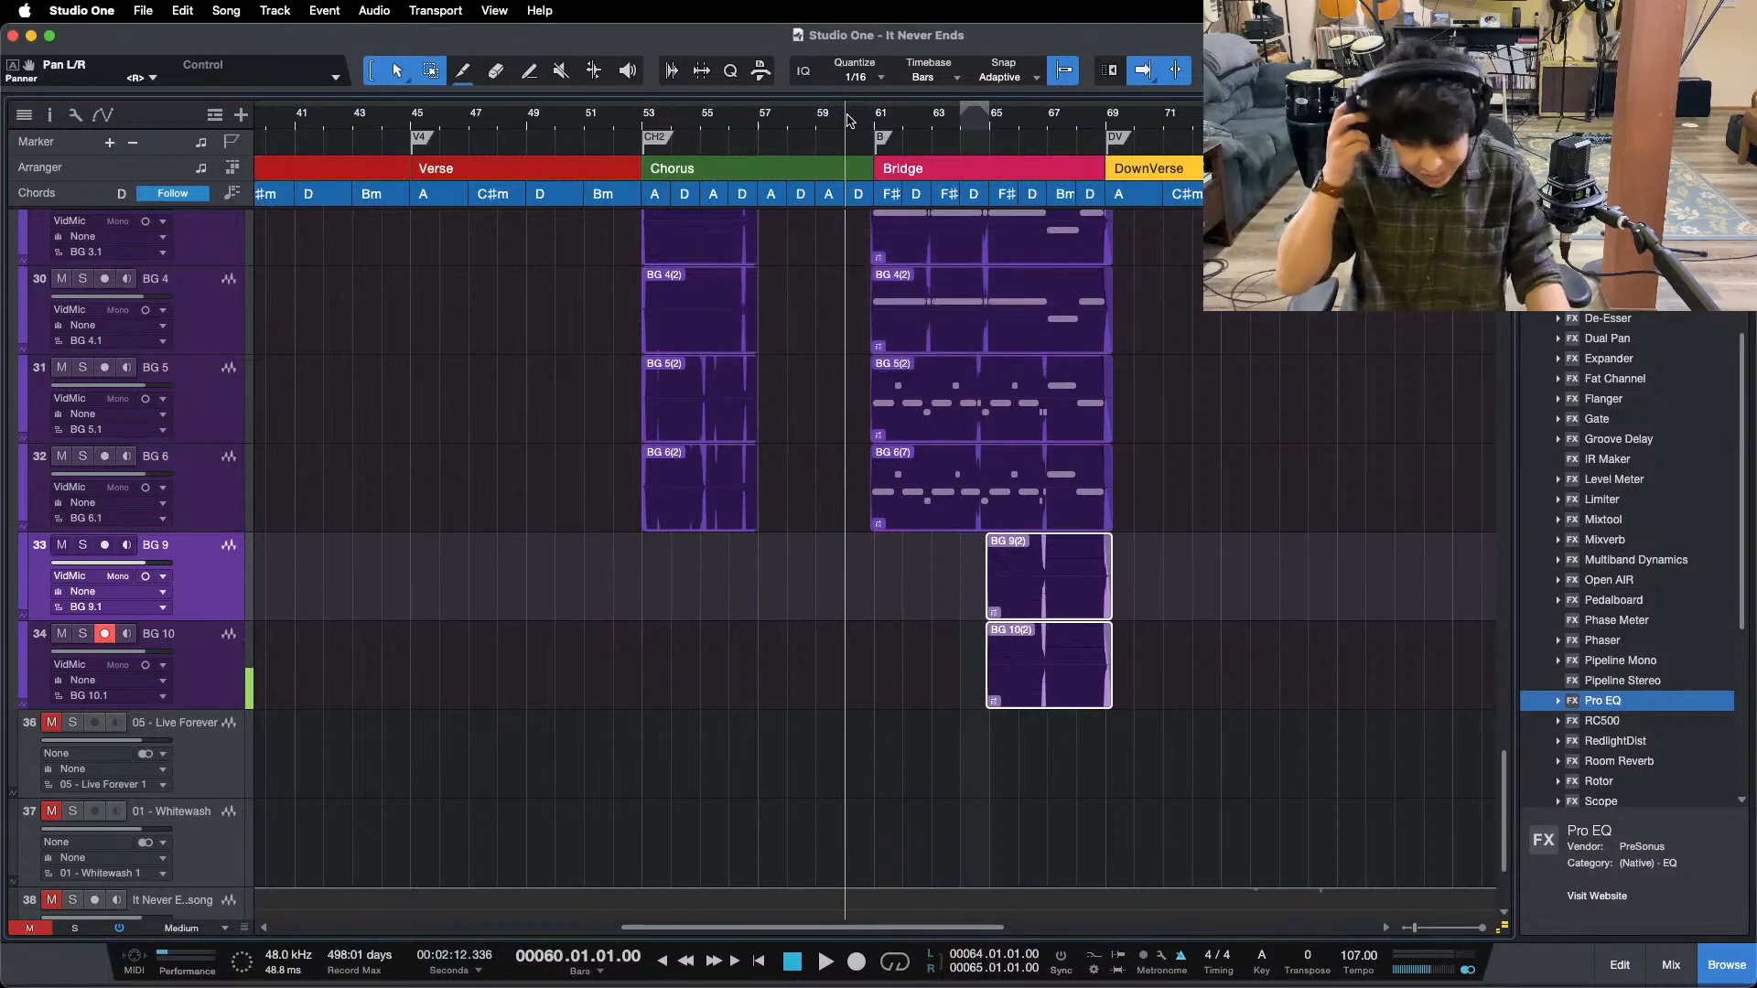
pyautogui.press('F3')
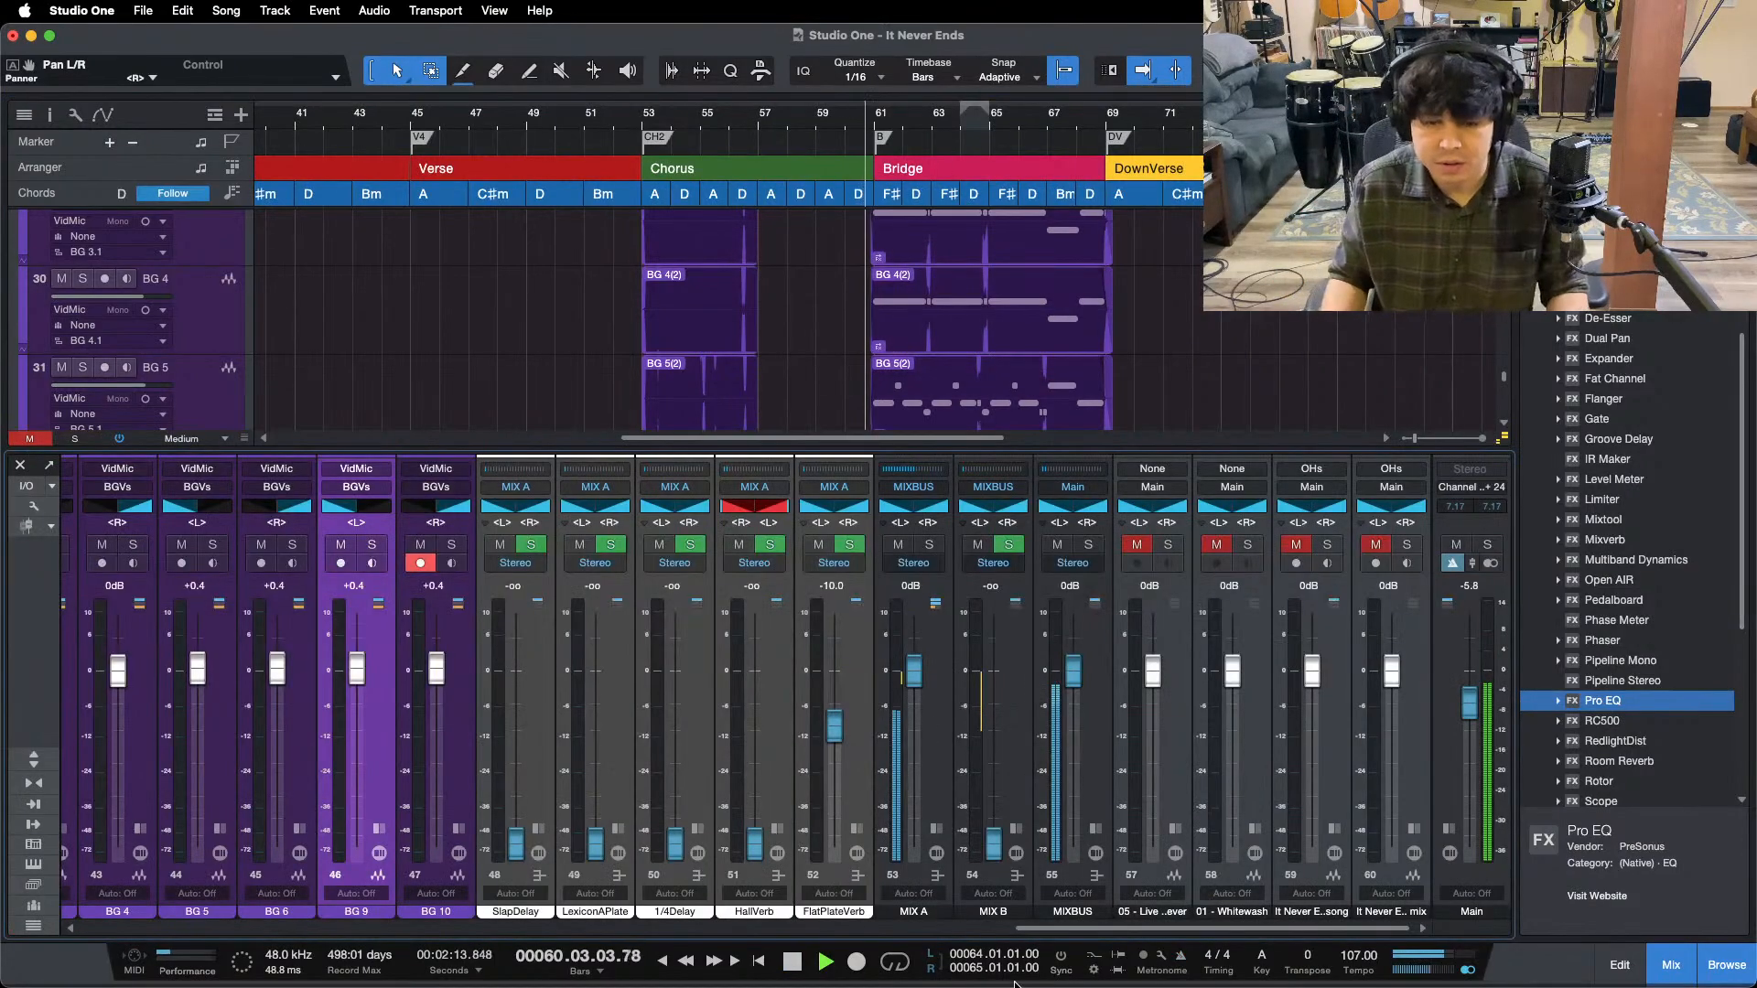
pyautogui.moveTo(1098, 931); pyautogui.dragTo(794, 931)
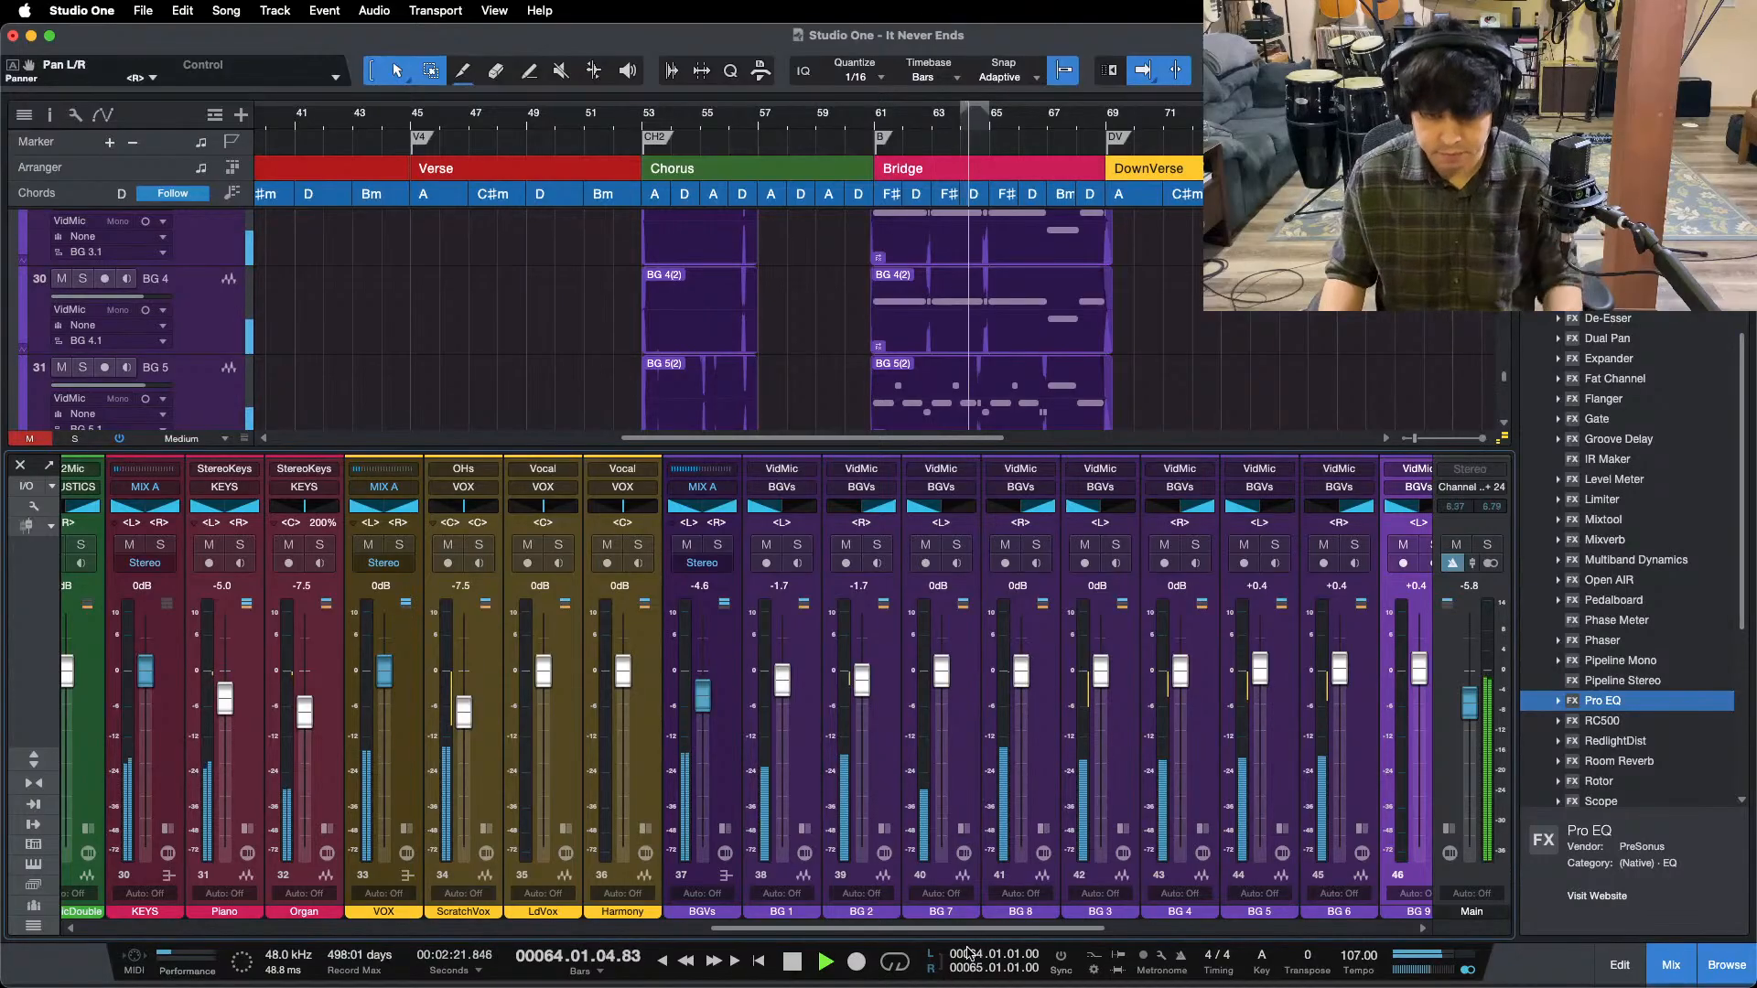
pyautogui.hscroll(2, 974, 851)
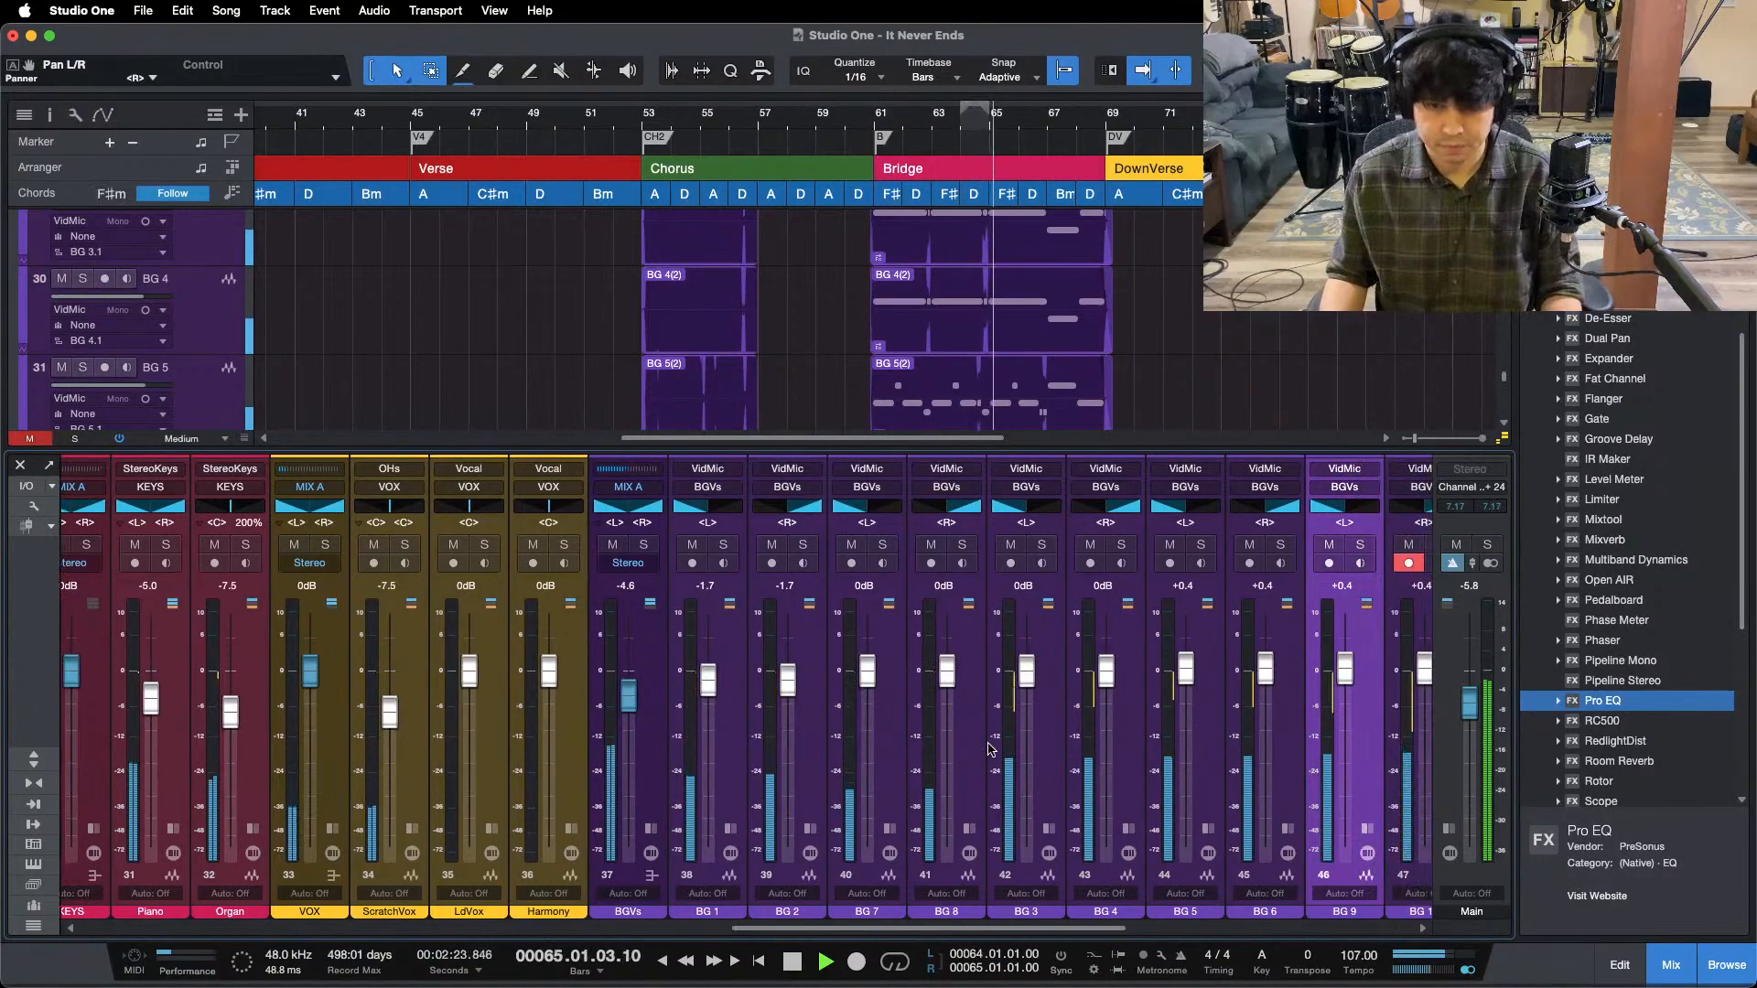
pyautogui.moveTo(959, 933); pyautogui.dragTo(1111, 934)
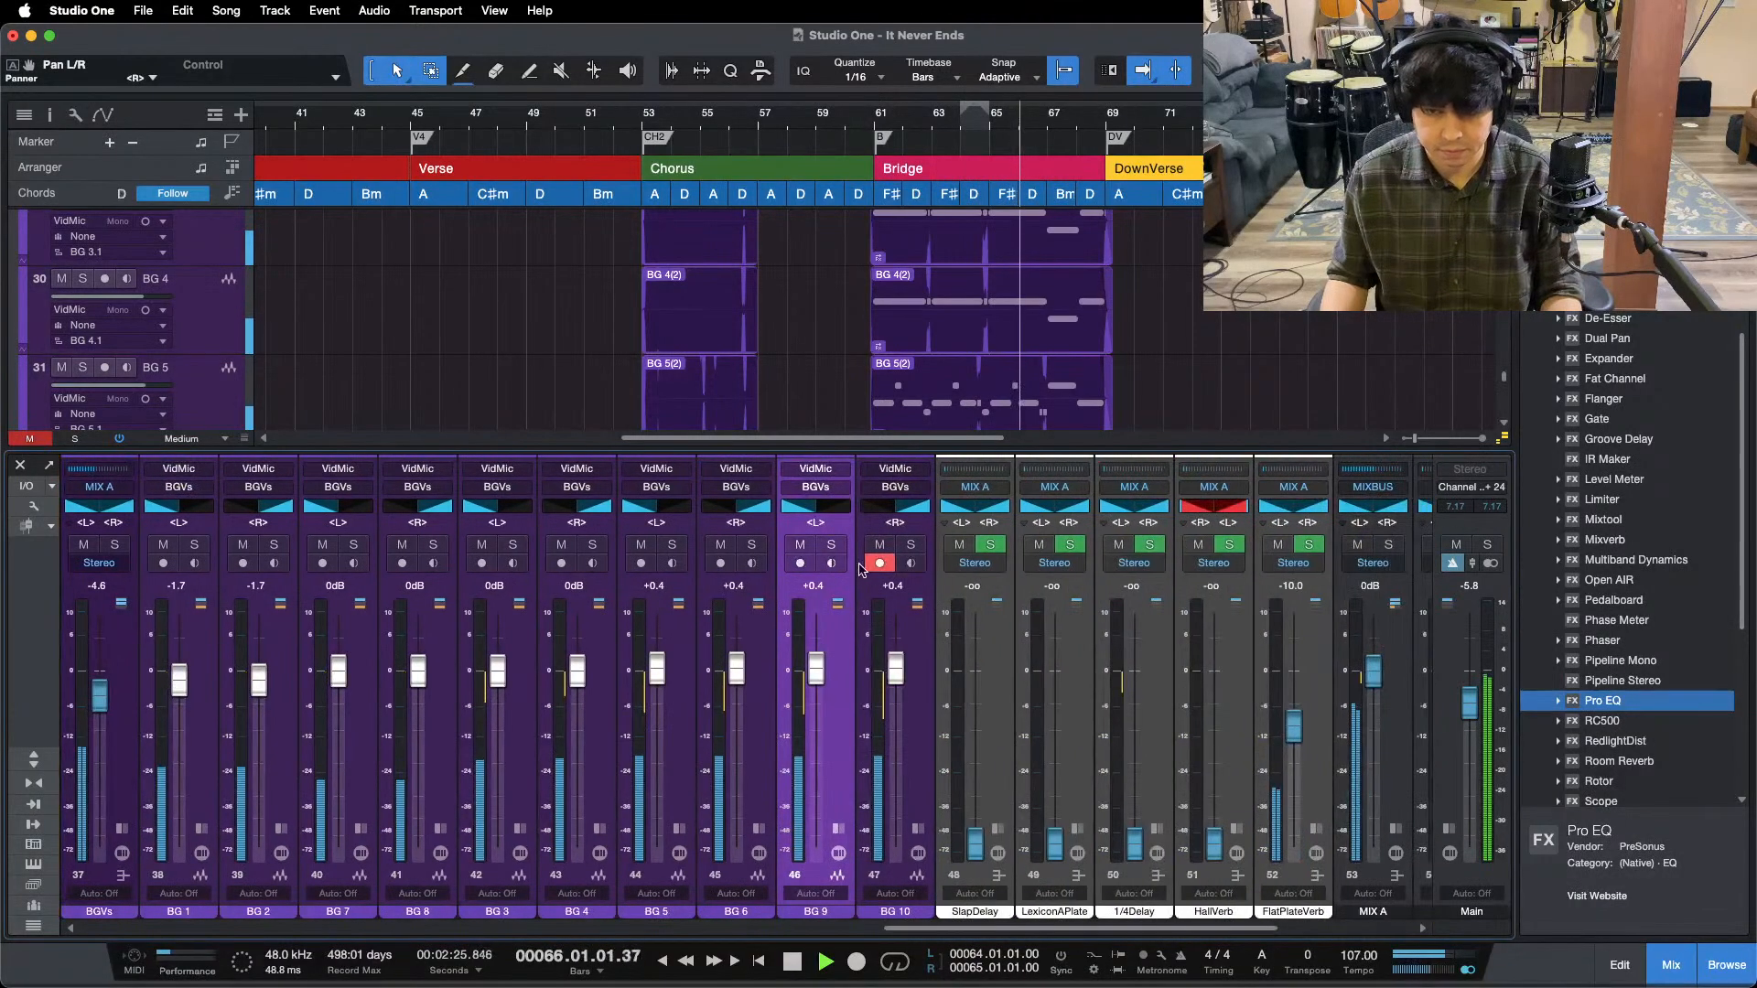
pyautogui.press('F3')
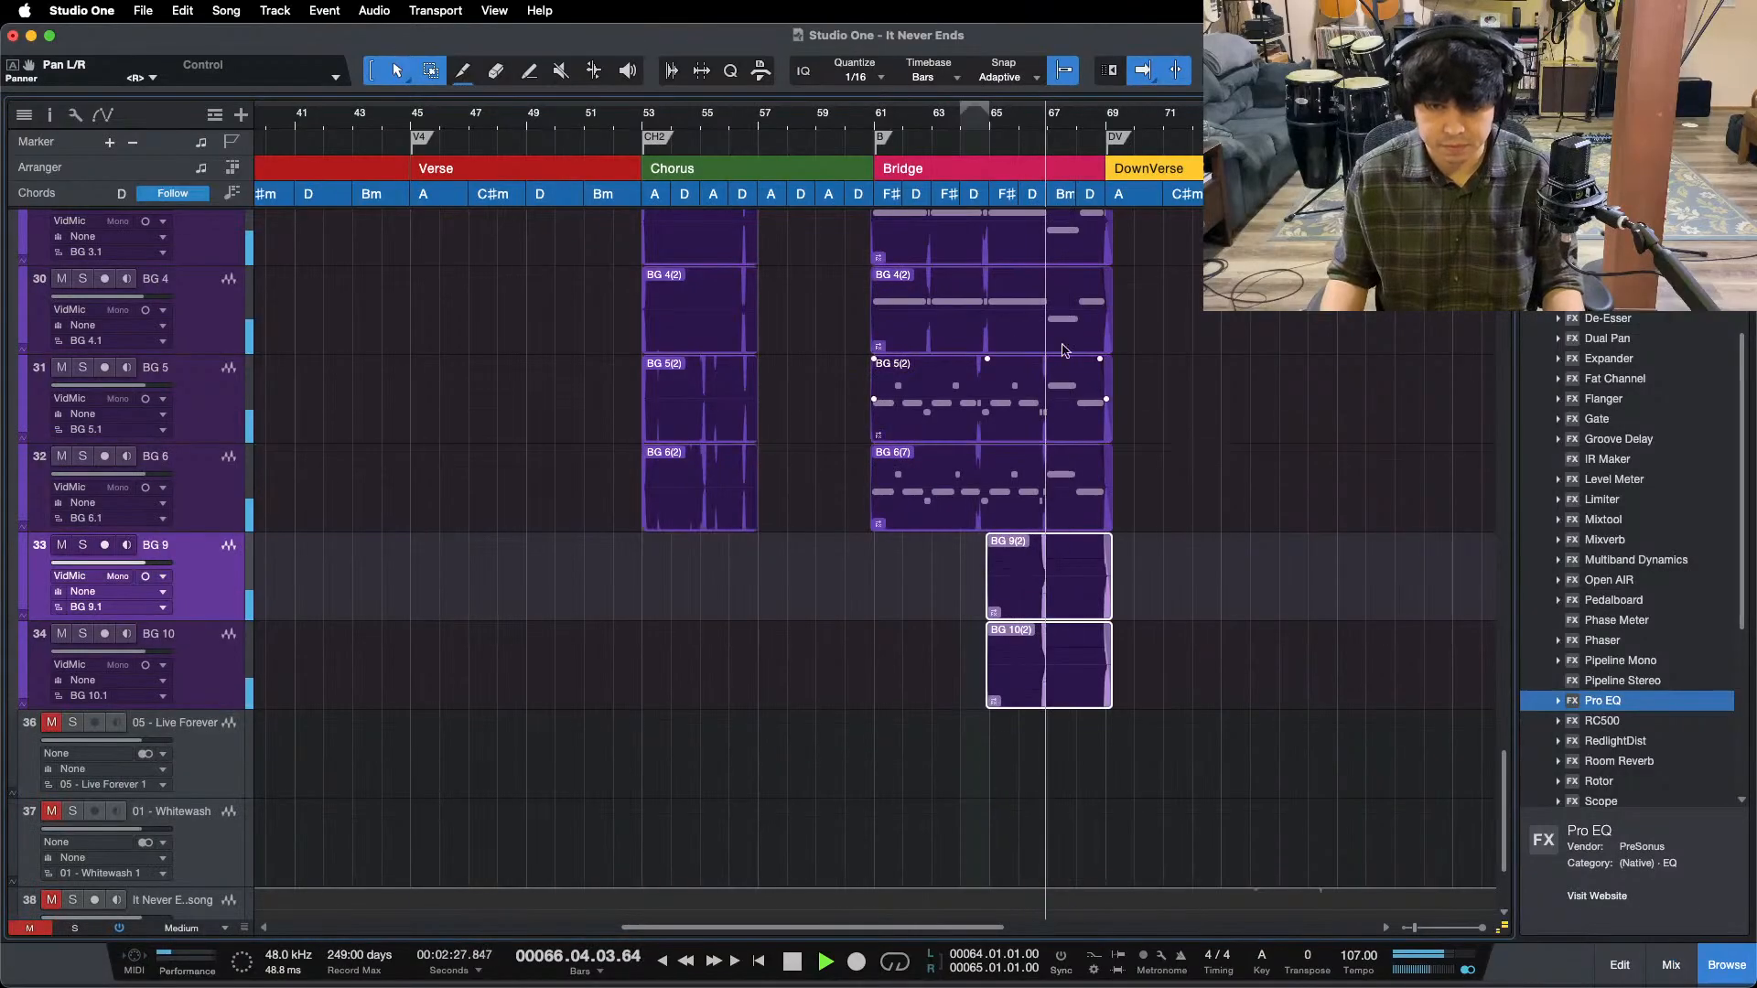
# - Turn off autoscroll, check the backing vocal channels in the mixer during playback and return to the BGVs tracks in the arrangement
pyautogui.moveTo(1050, 118); pyautogui.dragTo(996, 161)
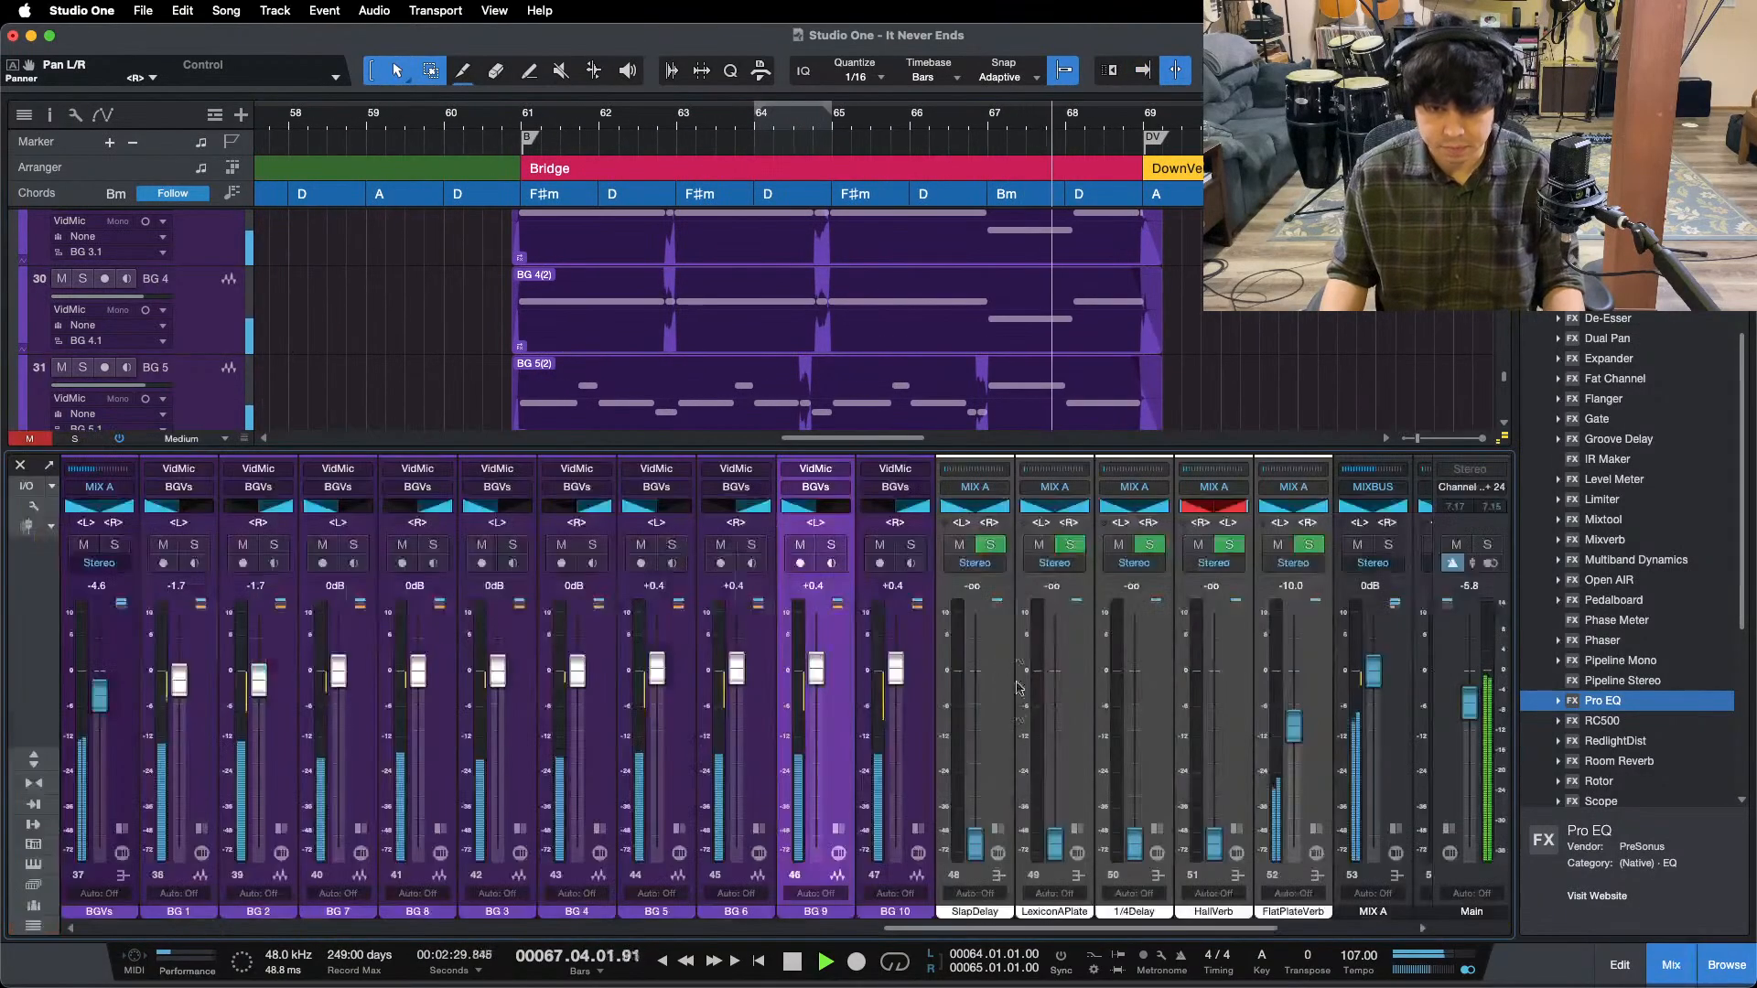
pyautogui.press('F3')
pyautogui.press('f')
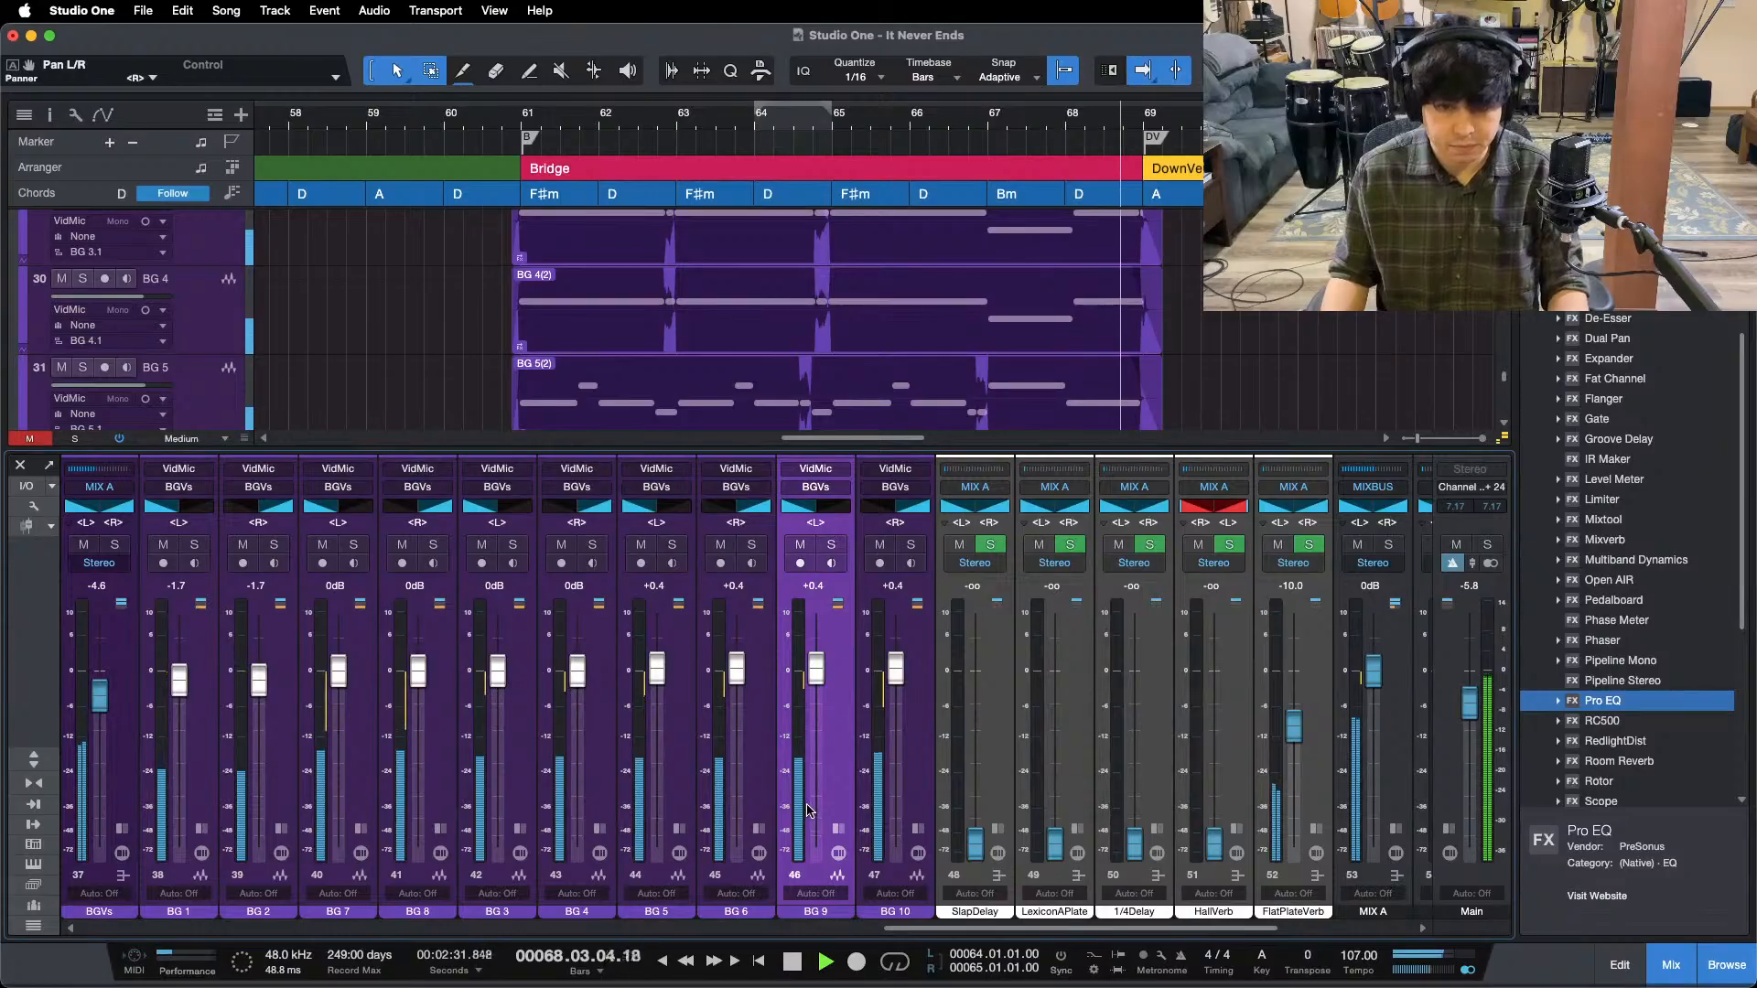
pyautogui.press('F3')
pyautogui.click(1033, 113)
pyautogui.moveTo(1034, 113); pyautogui.dragTo(1019, 77)
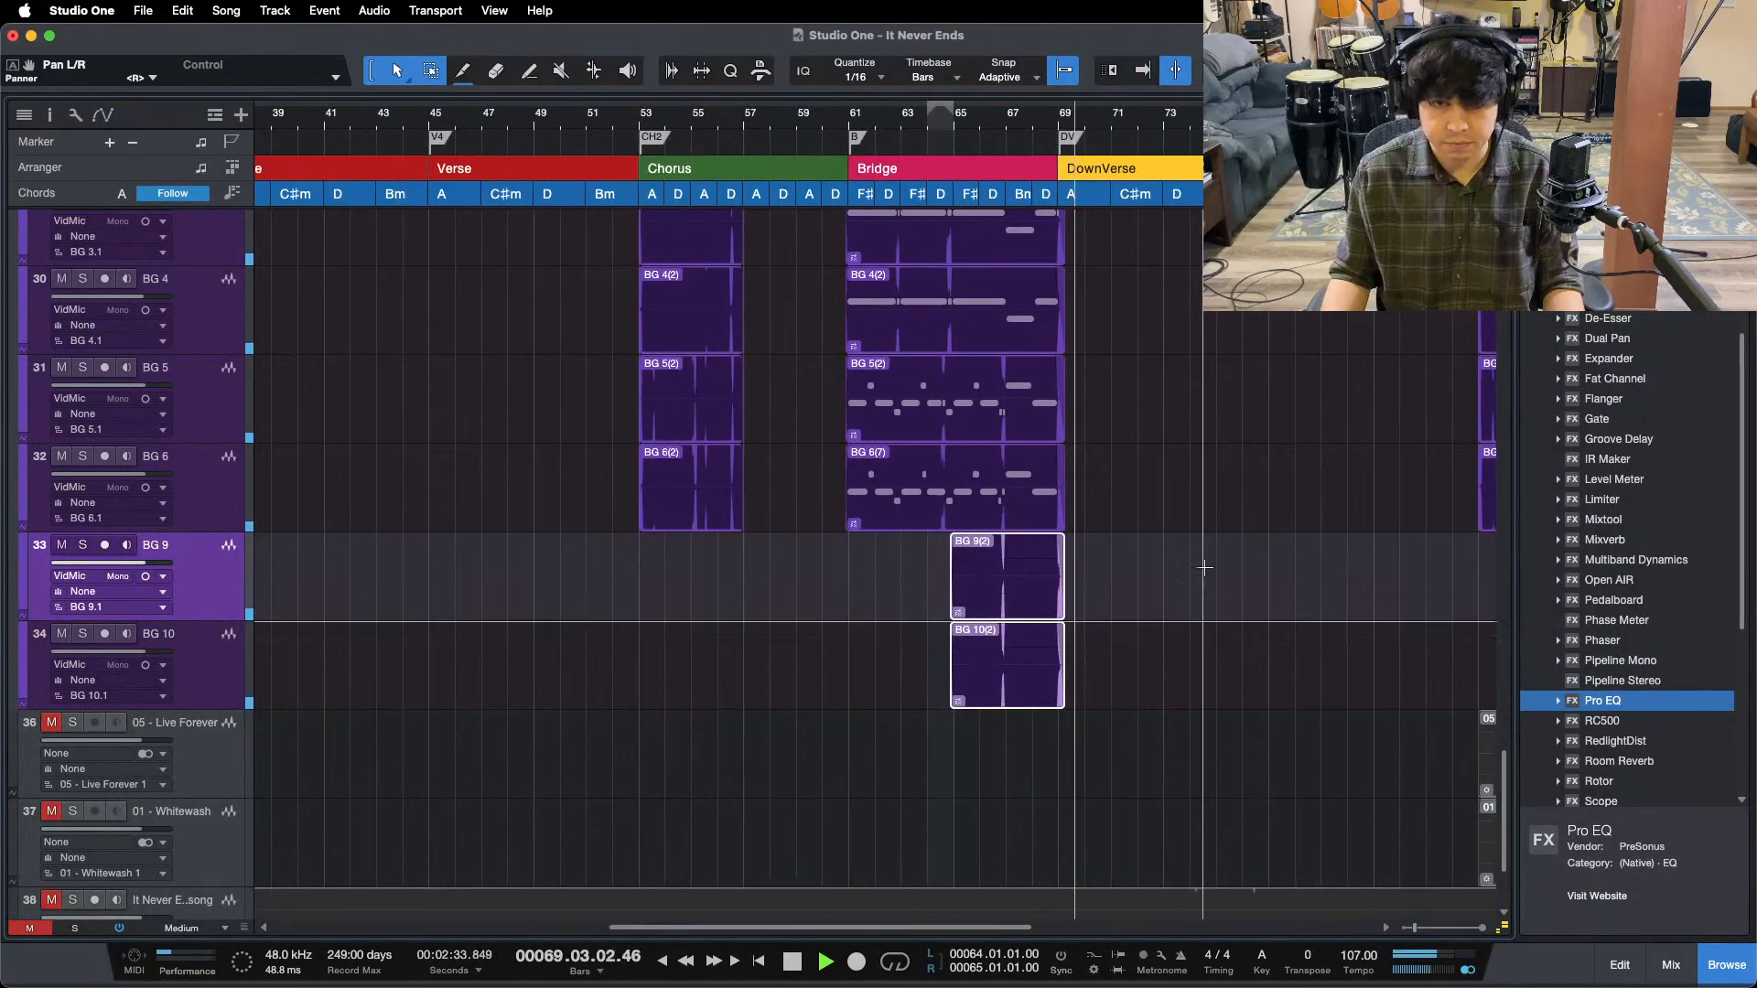
pyautogui.scroll(8, 1204, 570)
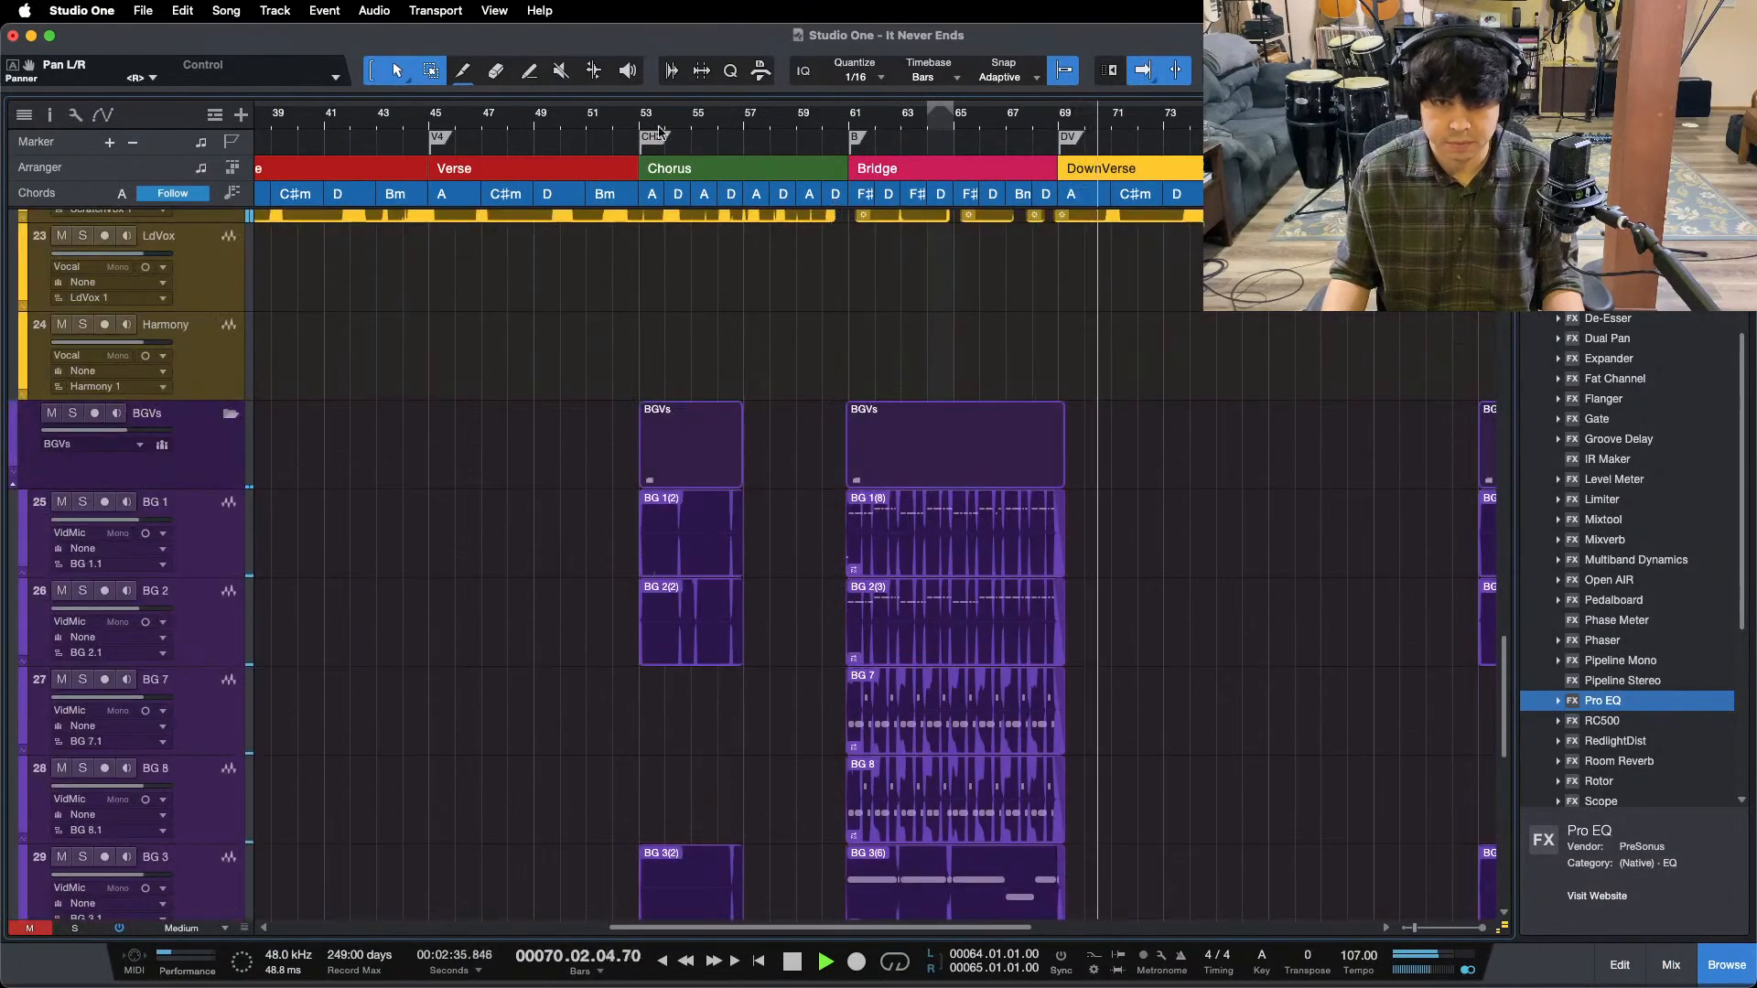
# - Play the song from bar 53 and select the backing vocal events in the second chorus
pyautogui.moveTo(630, 112); pyautogui.dragTo(717, 158)
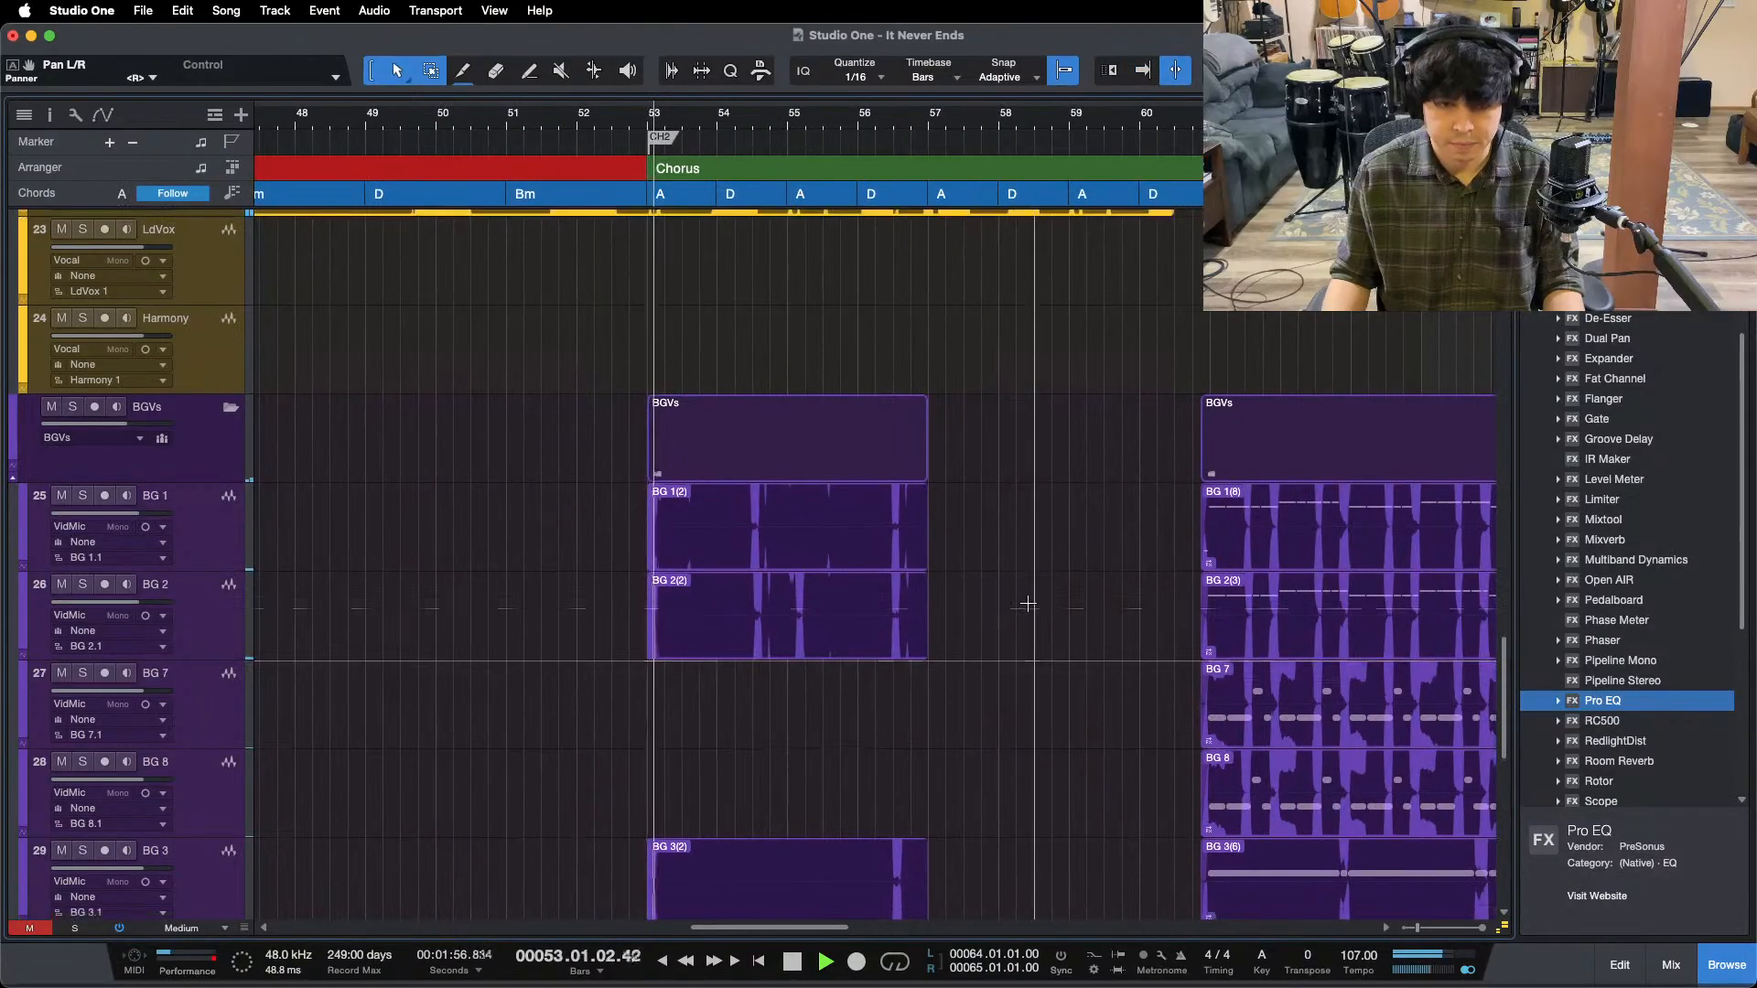
pyautogui.scroll(-3, 1027, 604)
pyautogui.scroll(-3, 877, 632)
pyautogui.moveTo(576, 318); pyautogui.dragTo(1034, 476)
pyautogui.scroll(-3, 952, 558)
pyautogui.scroll(7, 1045, 513)
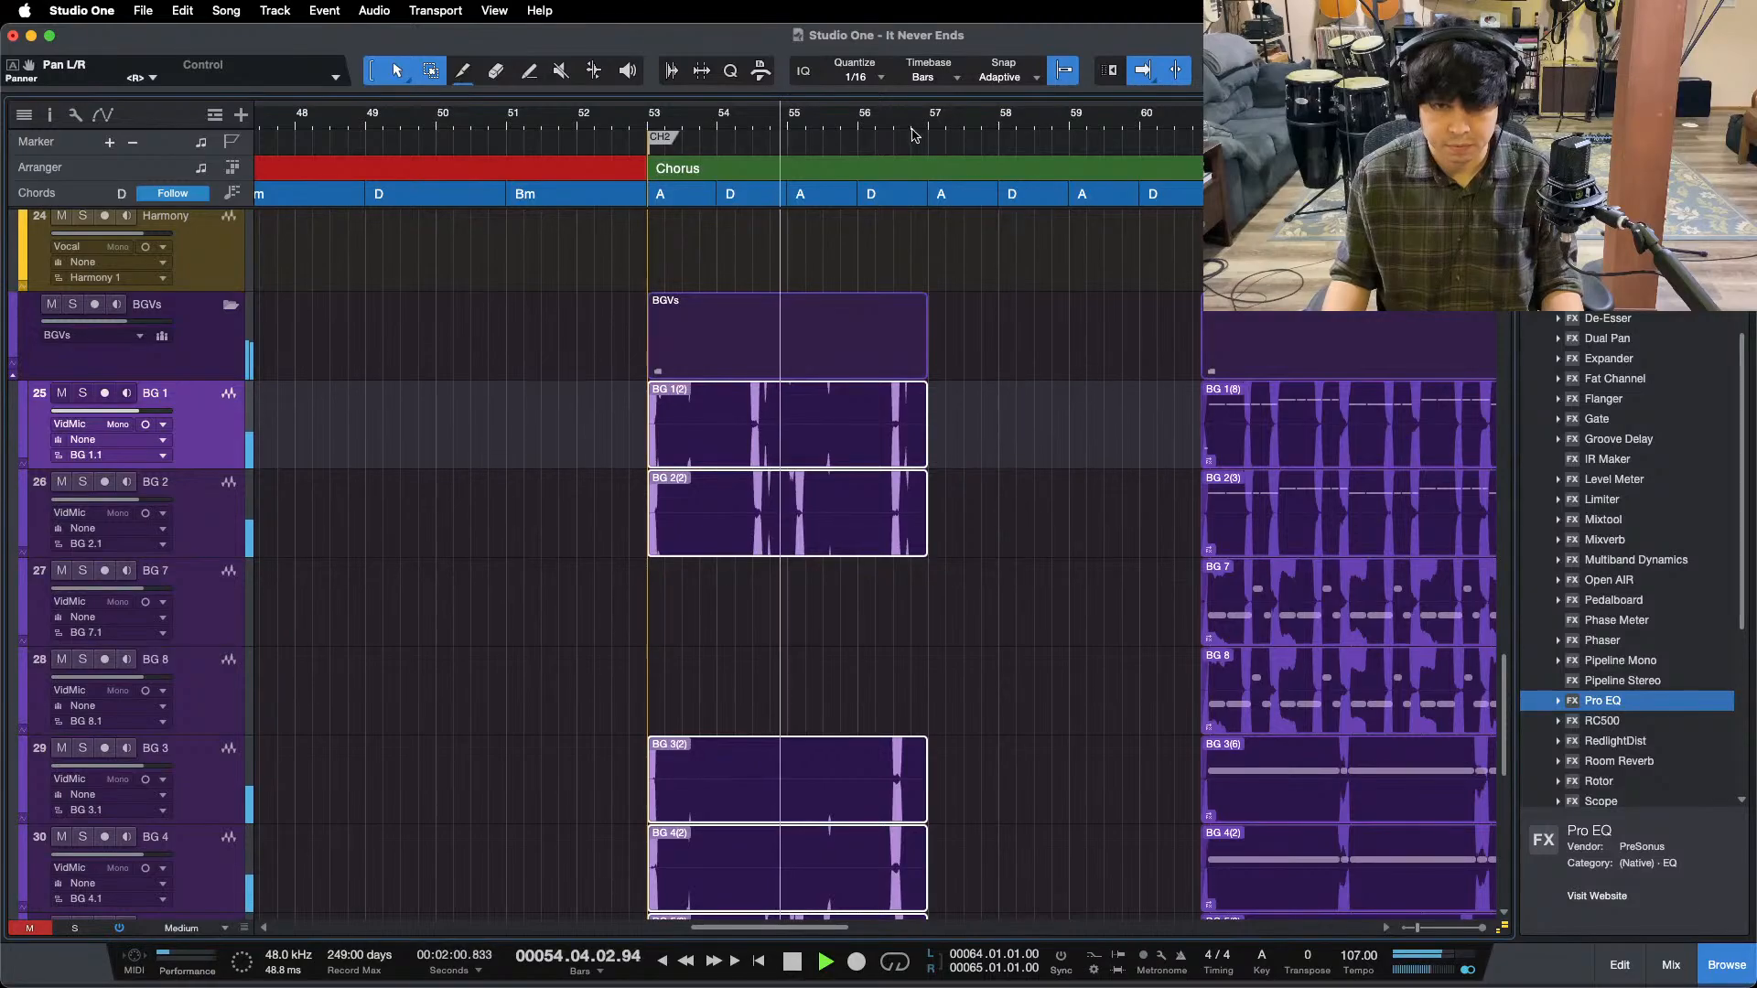
# - Raise the BGVs bus fader to -4.2 dB in the mixer and expand its channel to show the inserts and sends
pyautogui.press('z')
pyautogui.press('F3')
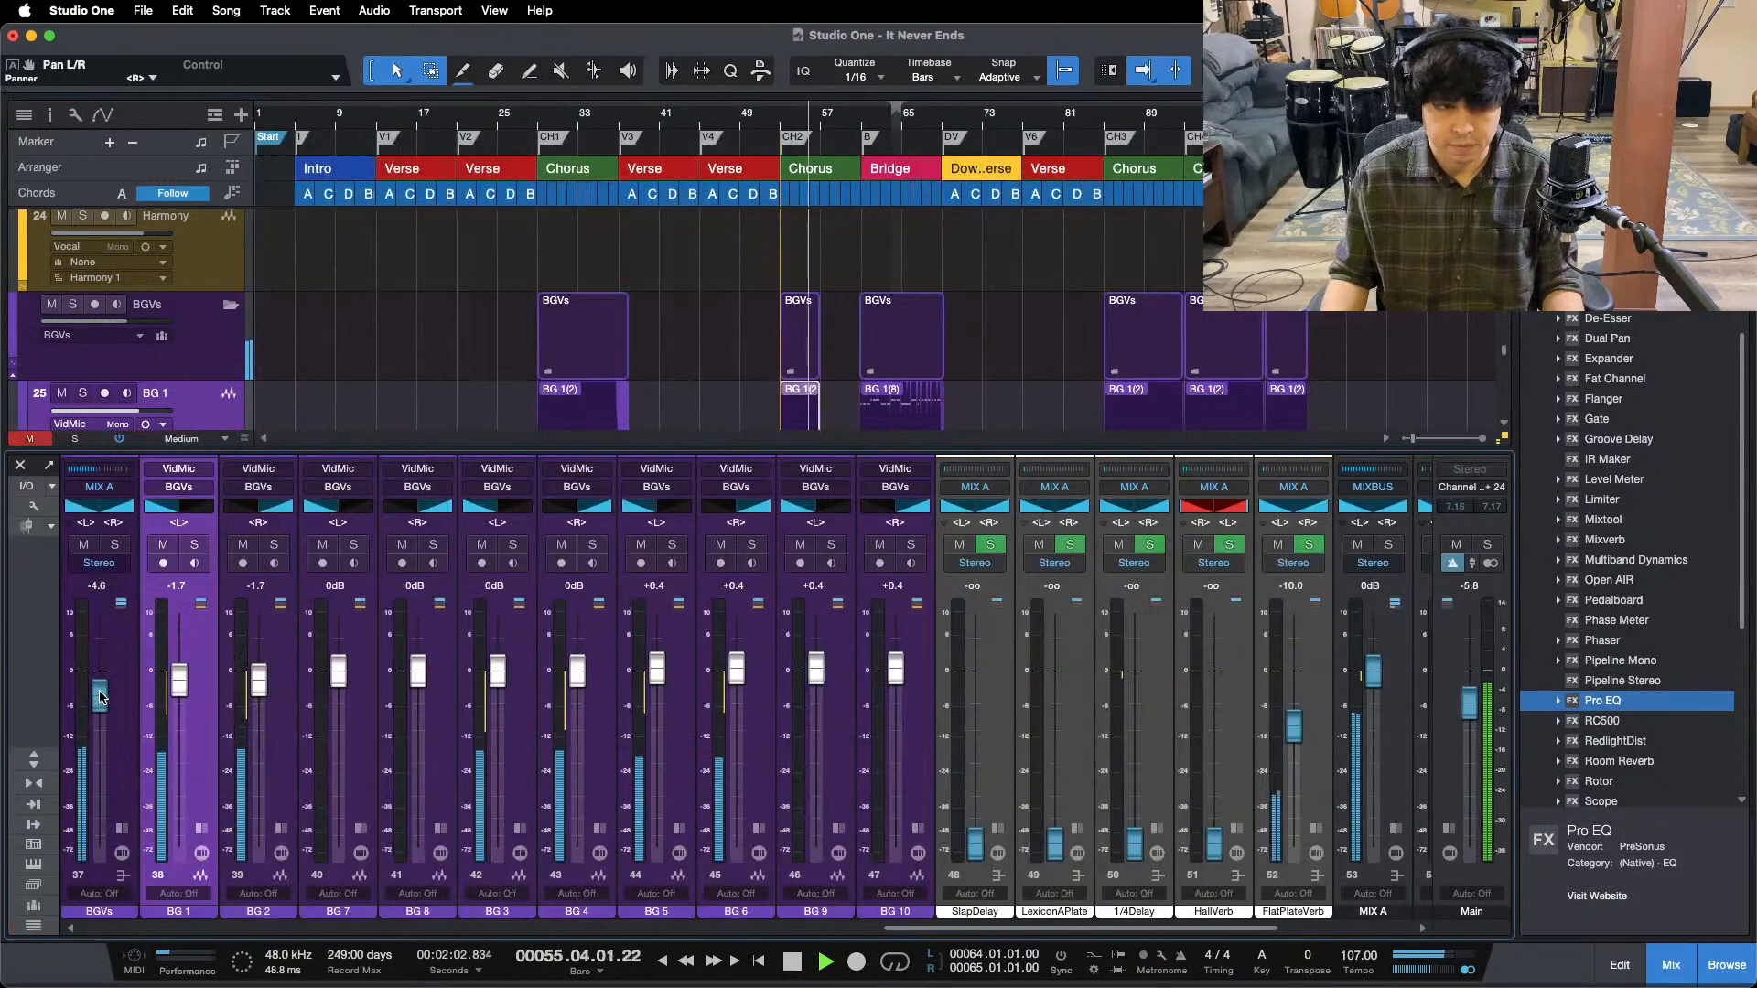
pyautogui.click(122, 828)
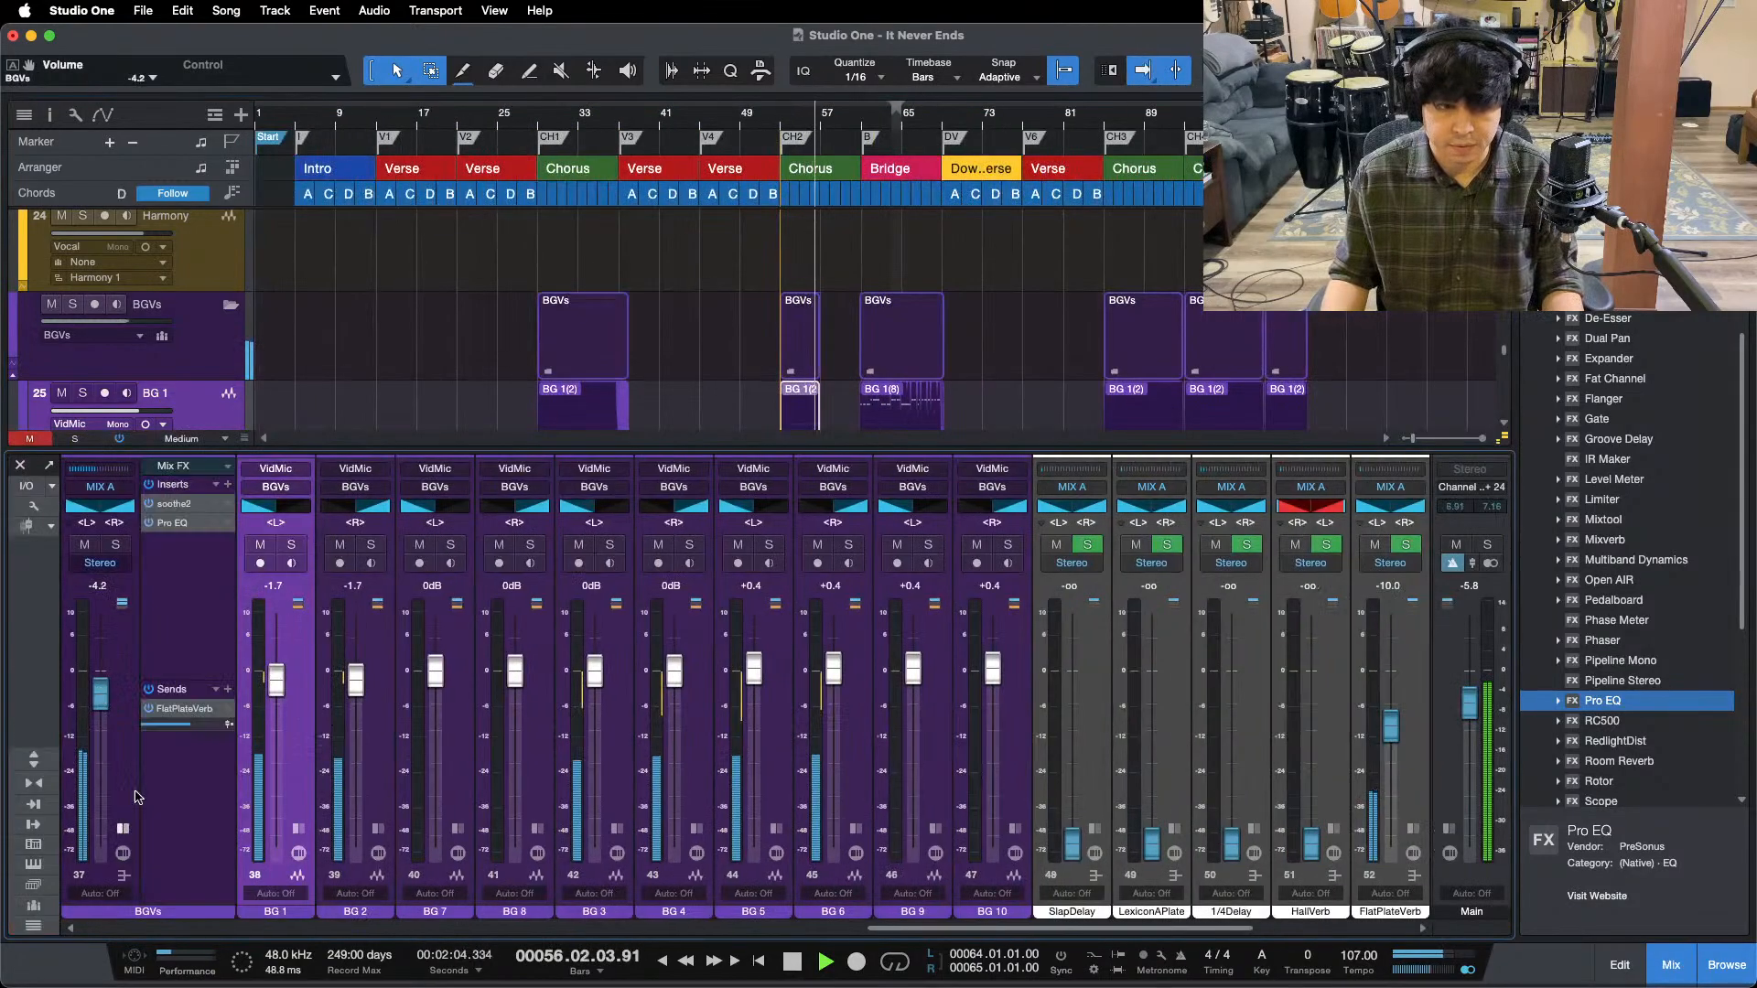
# - In the BGVs bus Pro EQ, sweep a high-frequency boost down to 8.04 kHz, set its Q to 0.70 and reset the gain to 0 dB
pyautogui.click(176, 523)
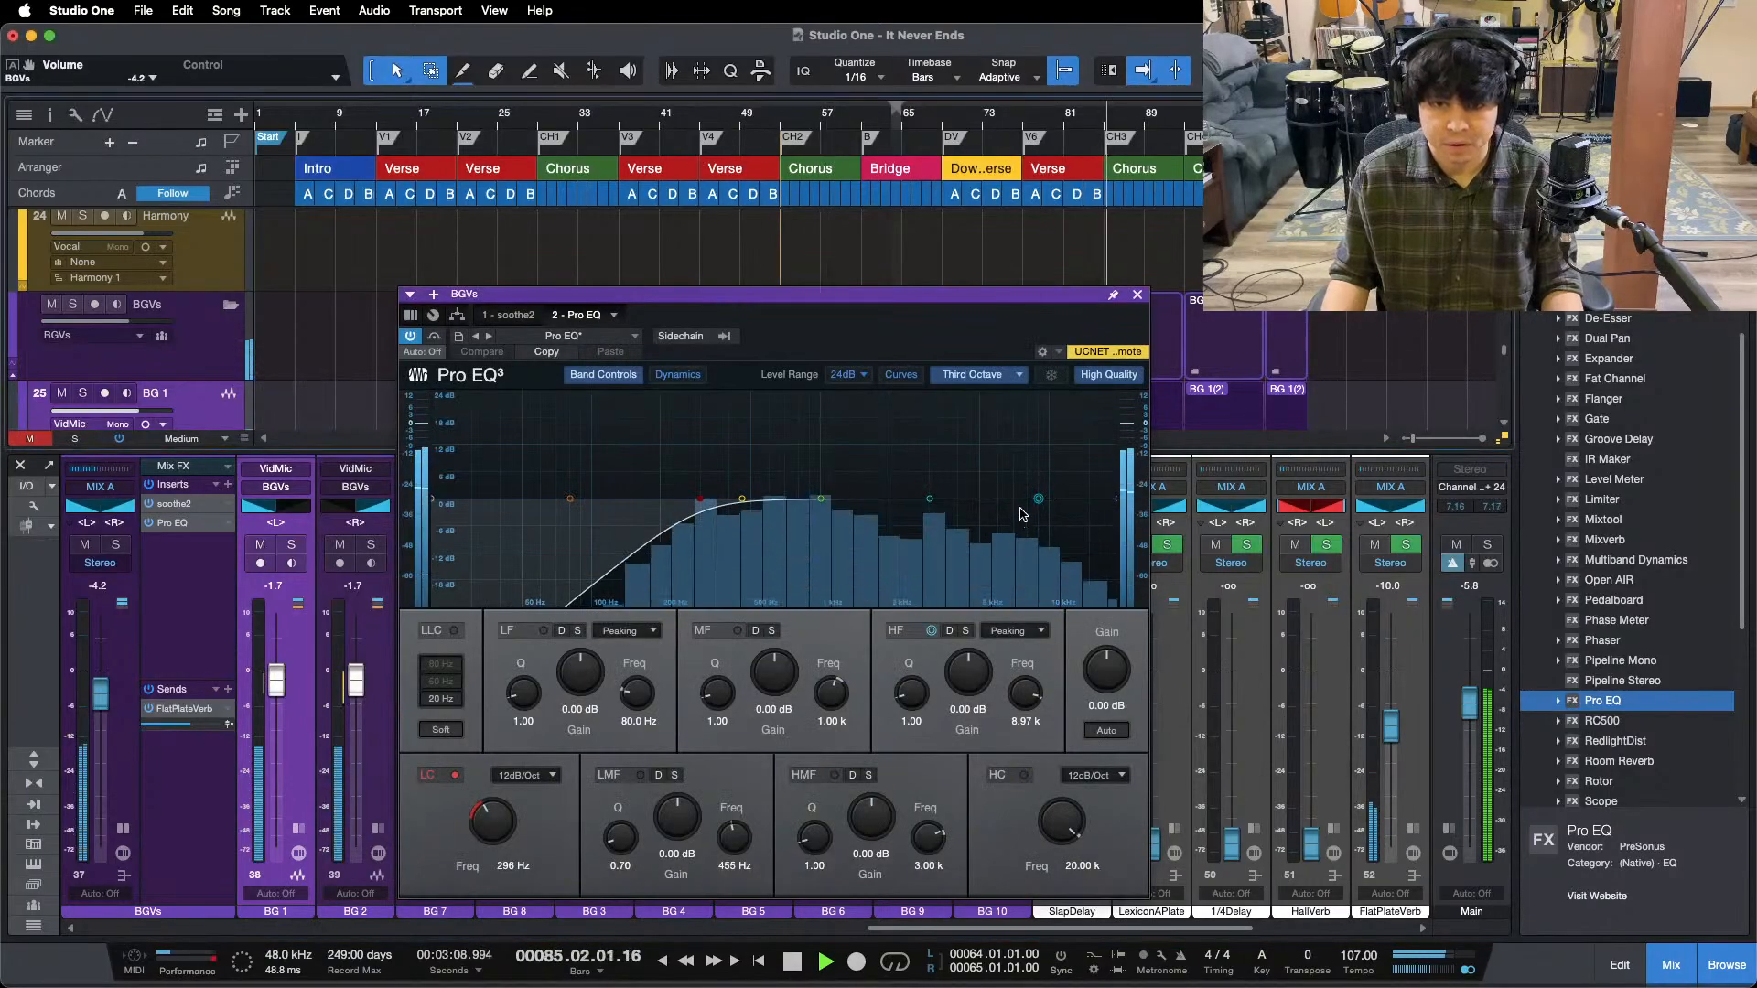
pyautogui.moveTo(1039, 498); pyautogui.dragTo(983, 449)
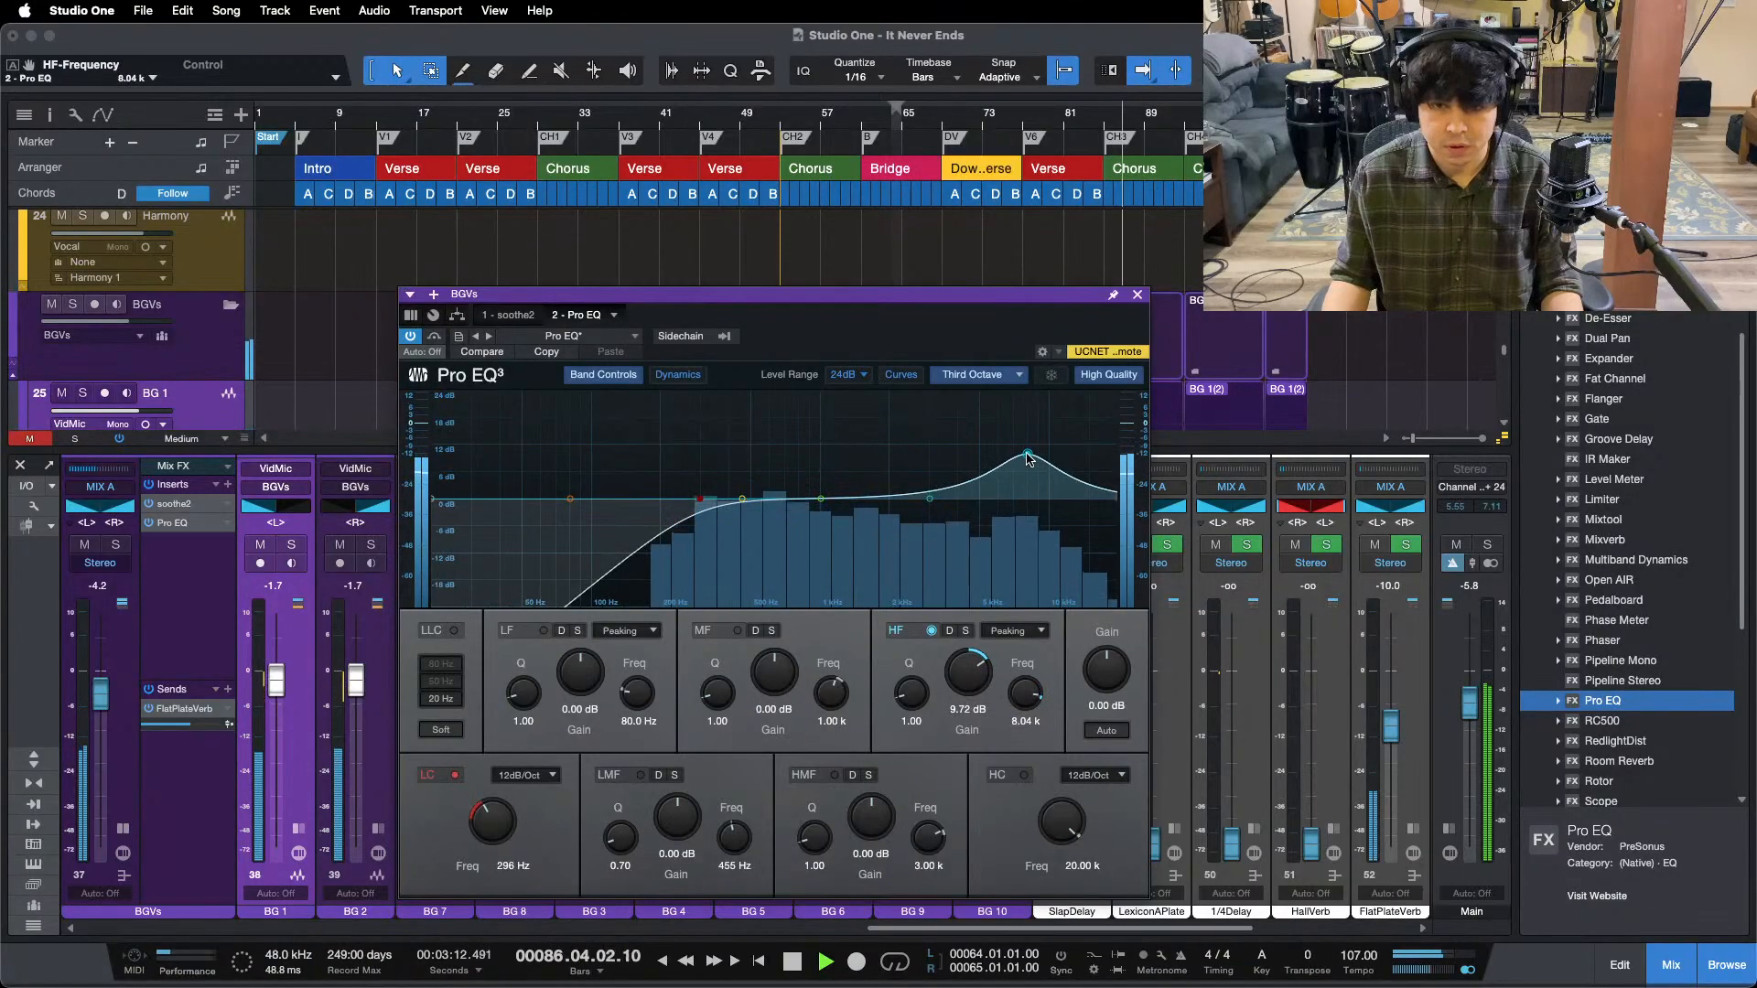
pyautogui.keyDown('alt'); pyautogui.click(968, 675); pyautogui.keyUp('alt')
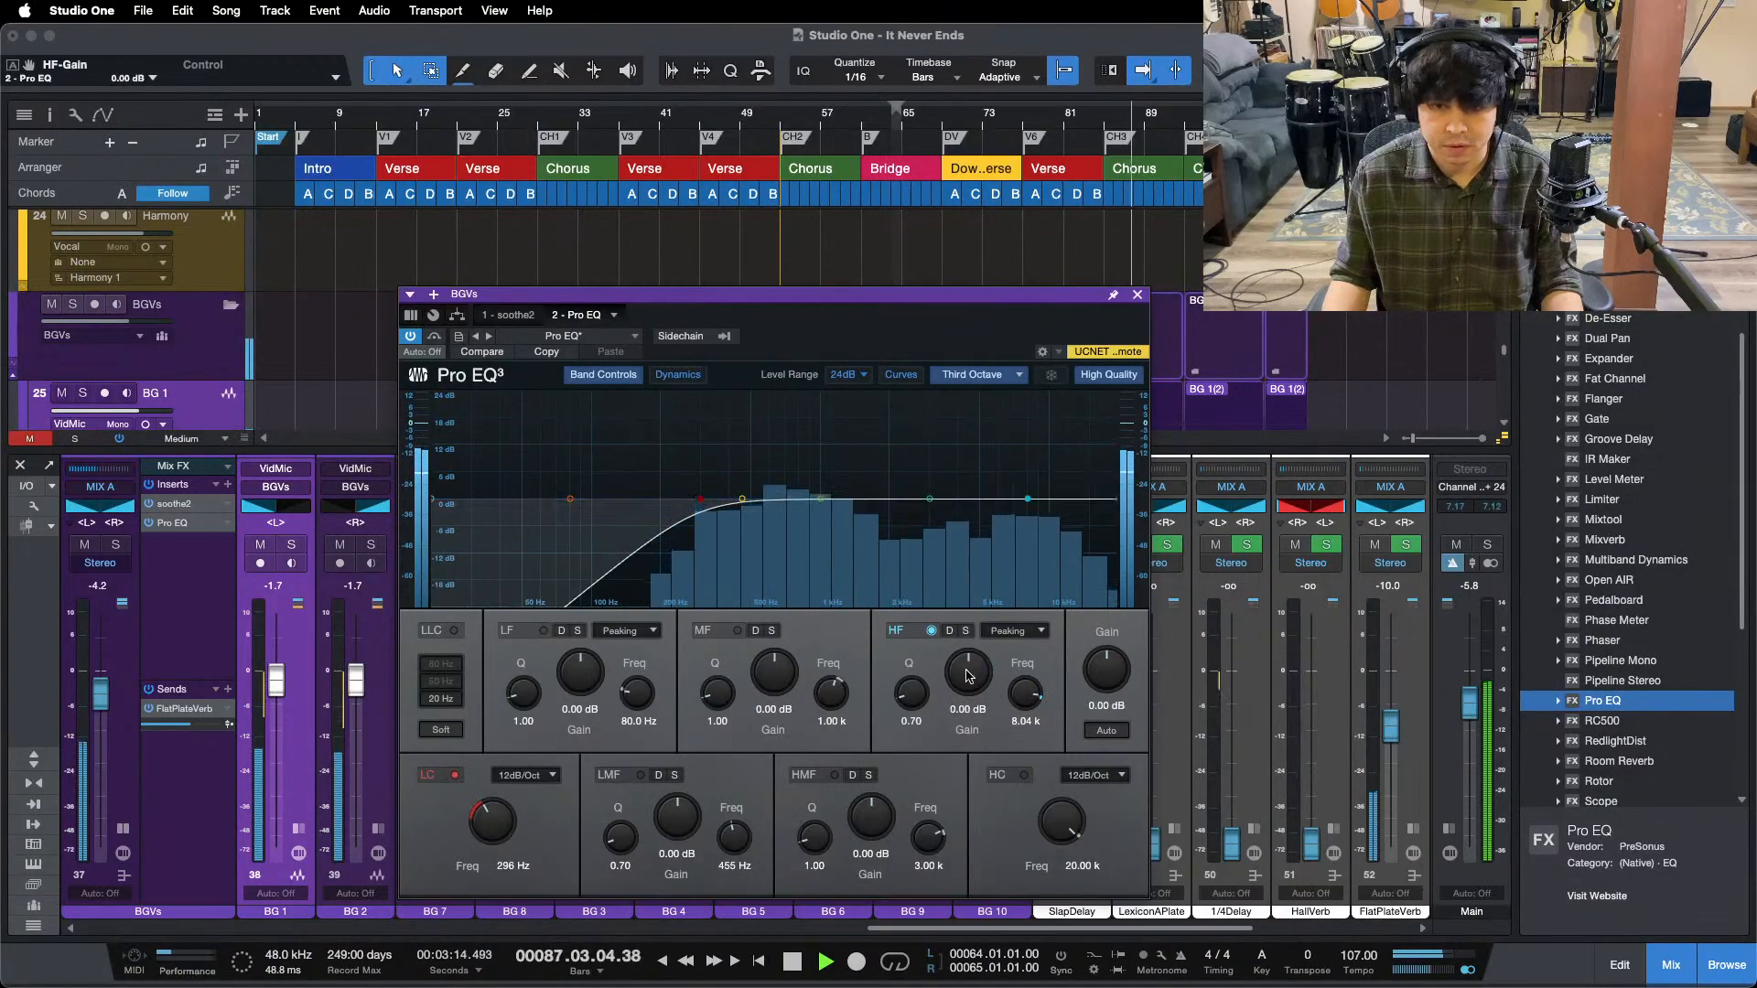
# - Audition a small high-frequency boost on the BGVs bus in solo and in the full mix, setting the HF gain to 0.48 dB
pyautogui.press('s')
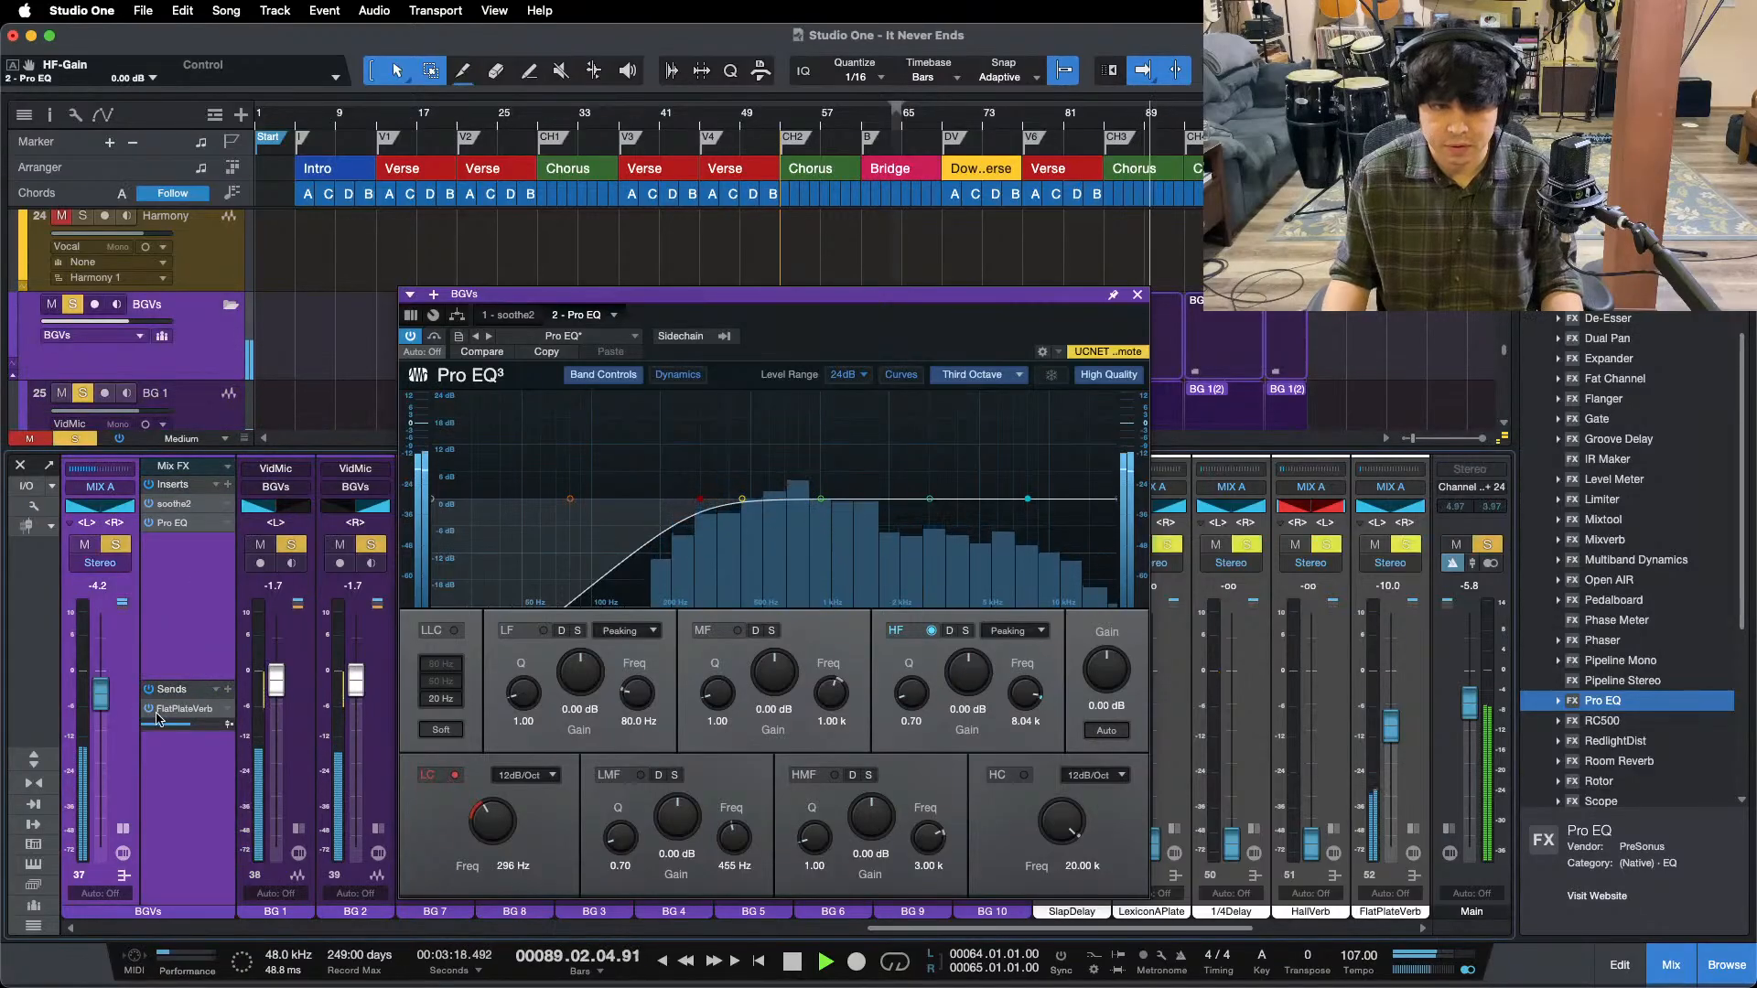
pyautogui.moveTo(960, 679); pyautogui.dragTo(959, 675)
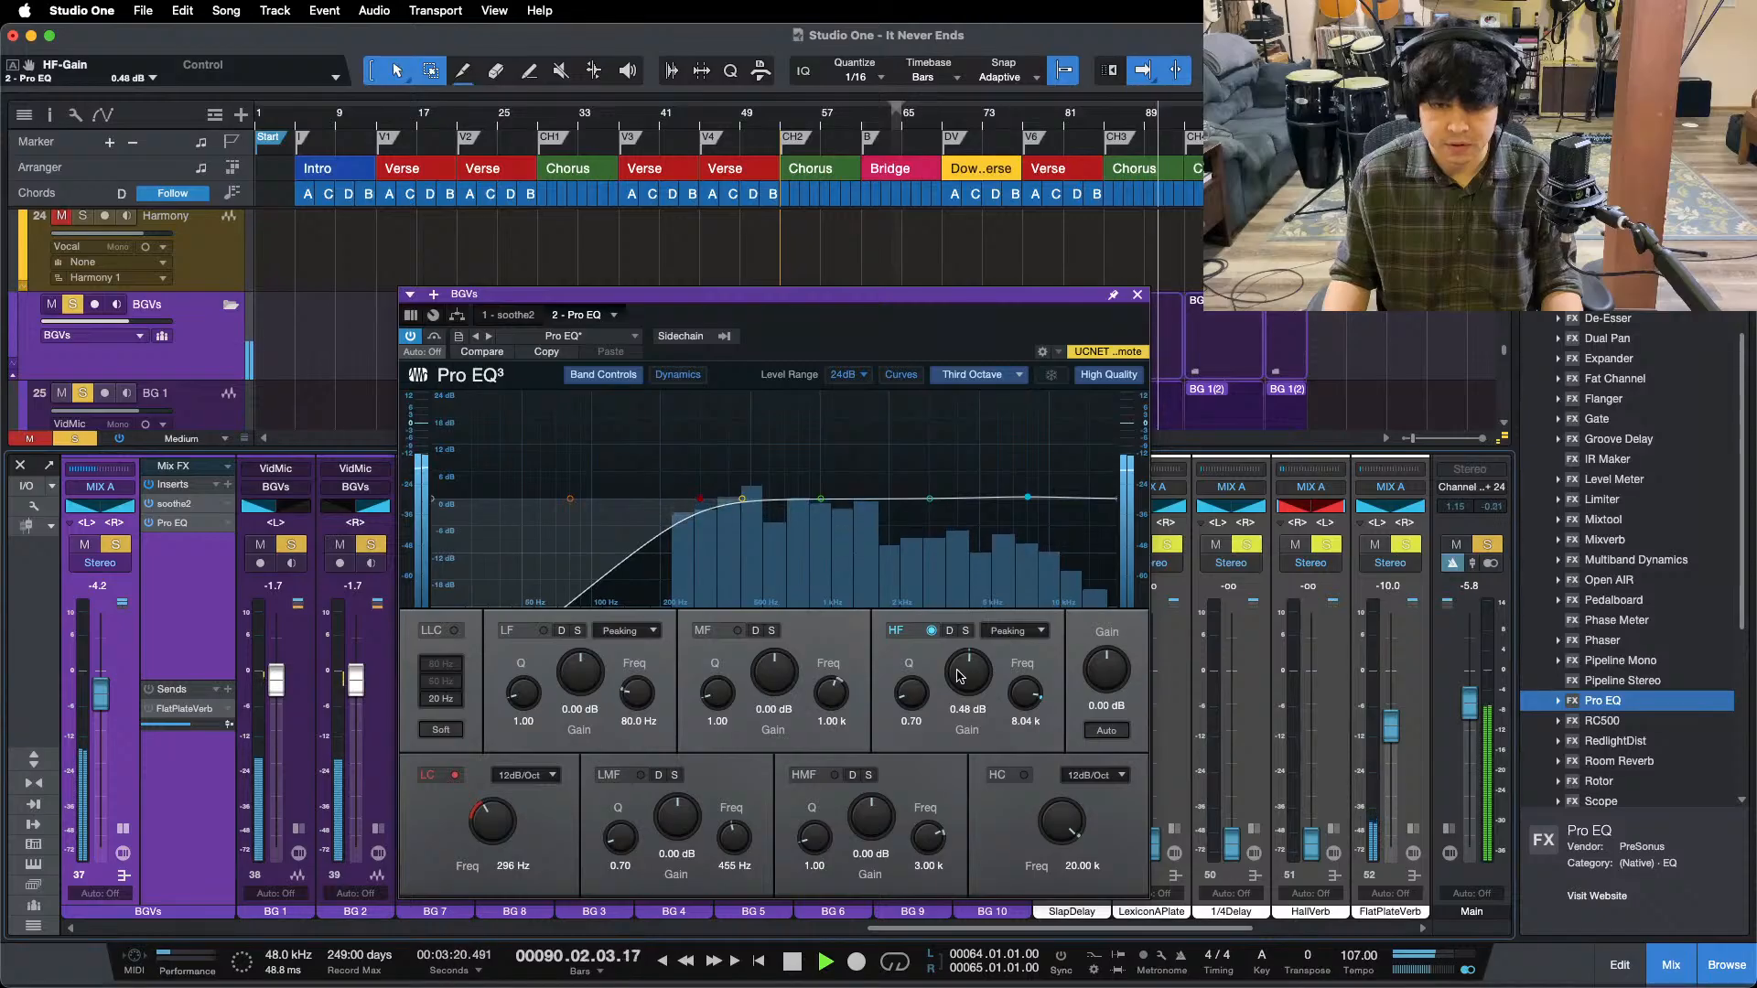
pyautogui.press('s')
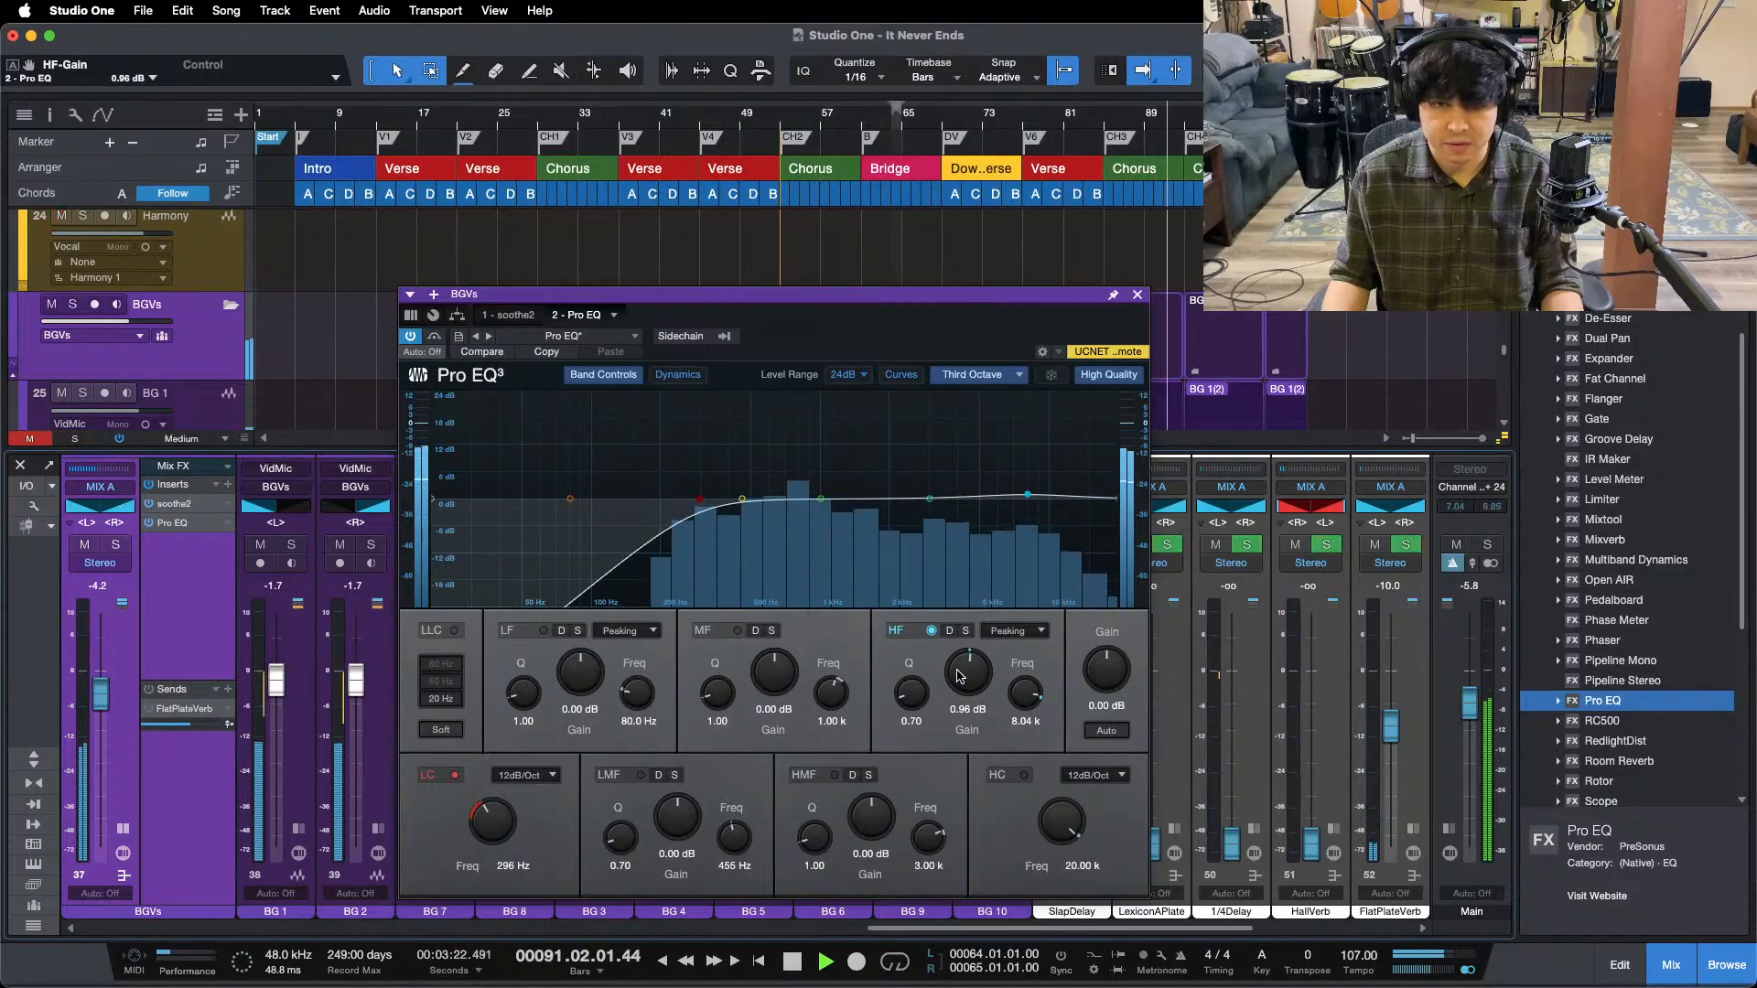
pyautogui.doubleClick(959, 675)
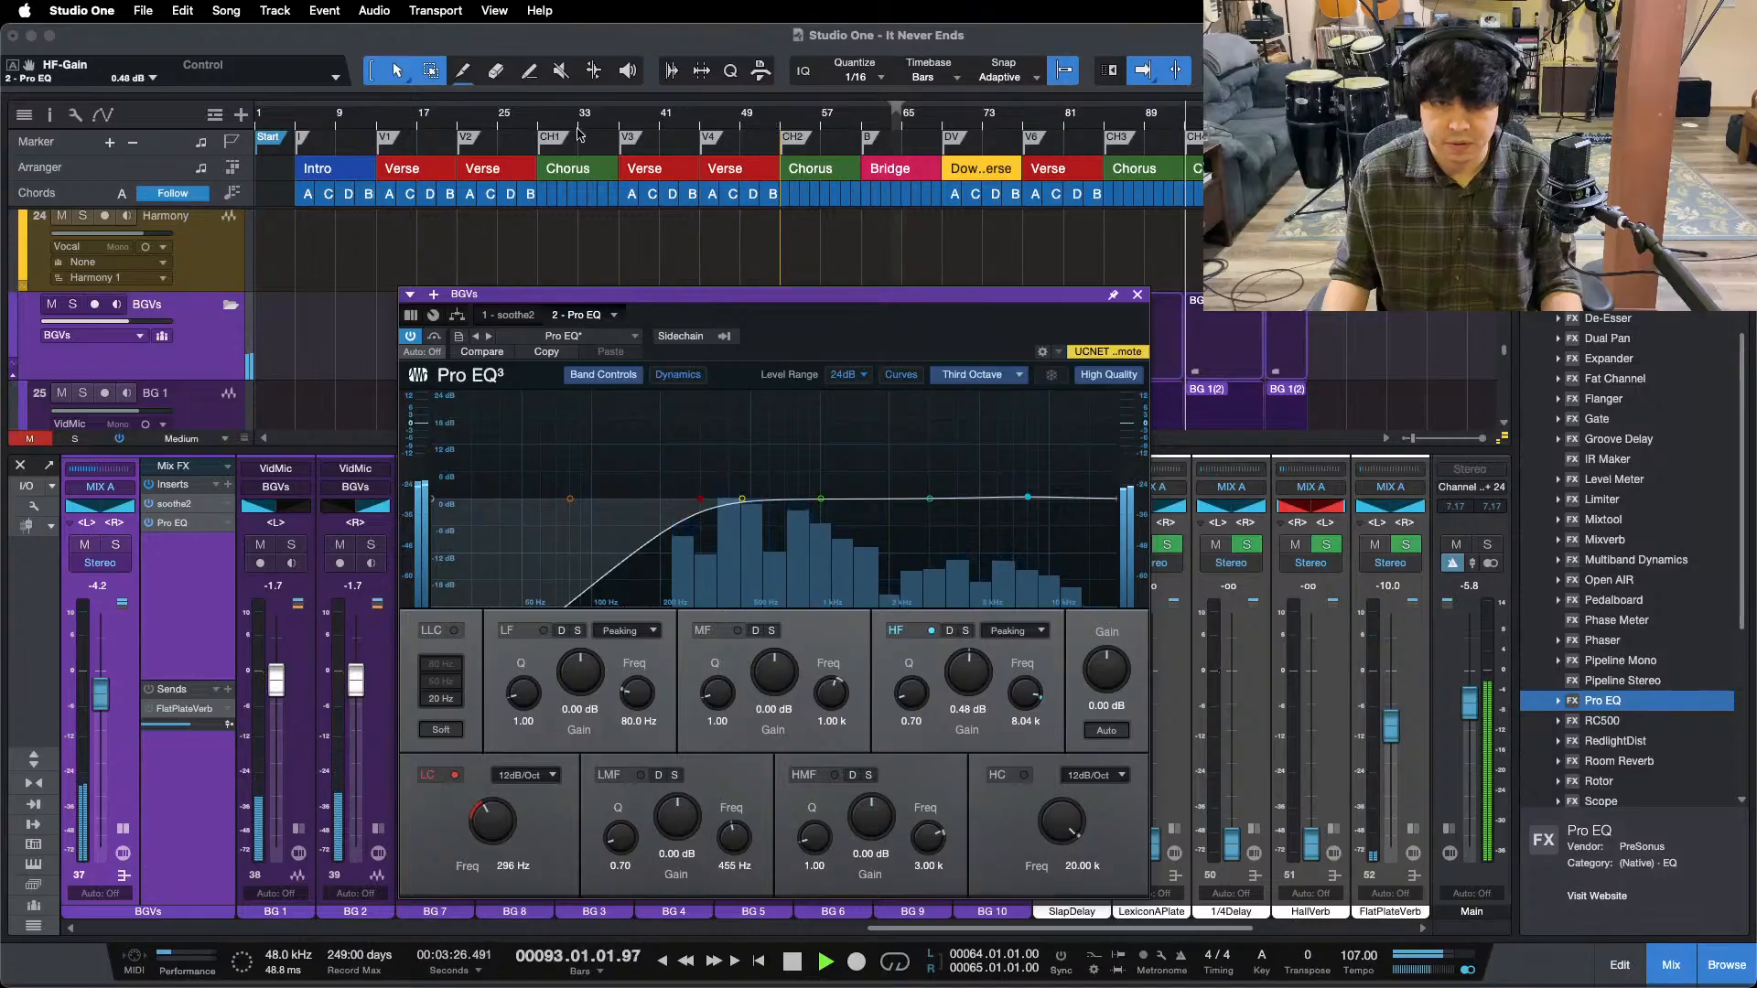
# - Play the song from about bar 28 into the first chorus to hear the equalised backing vocals, and stop playback
pyautogui.click(529, 115)
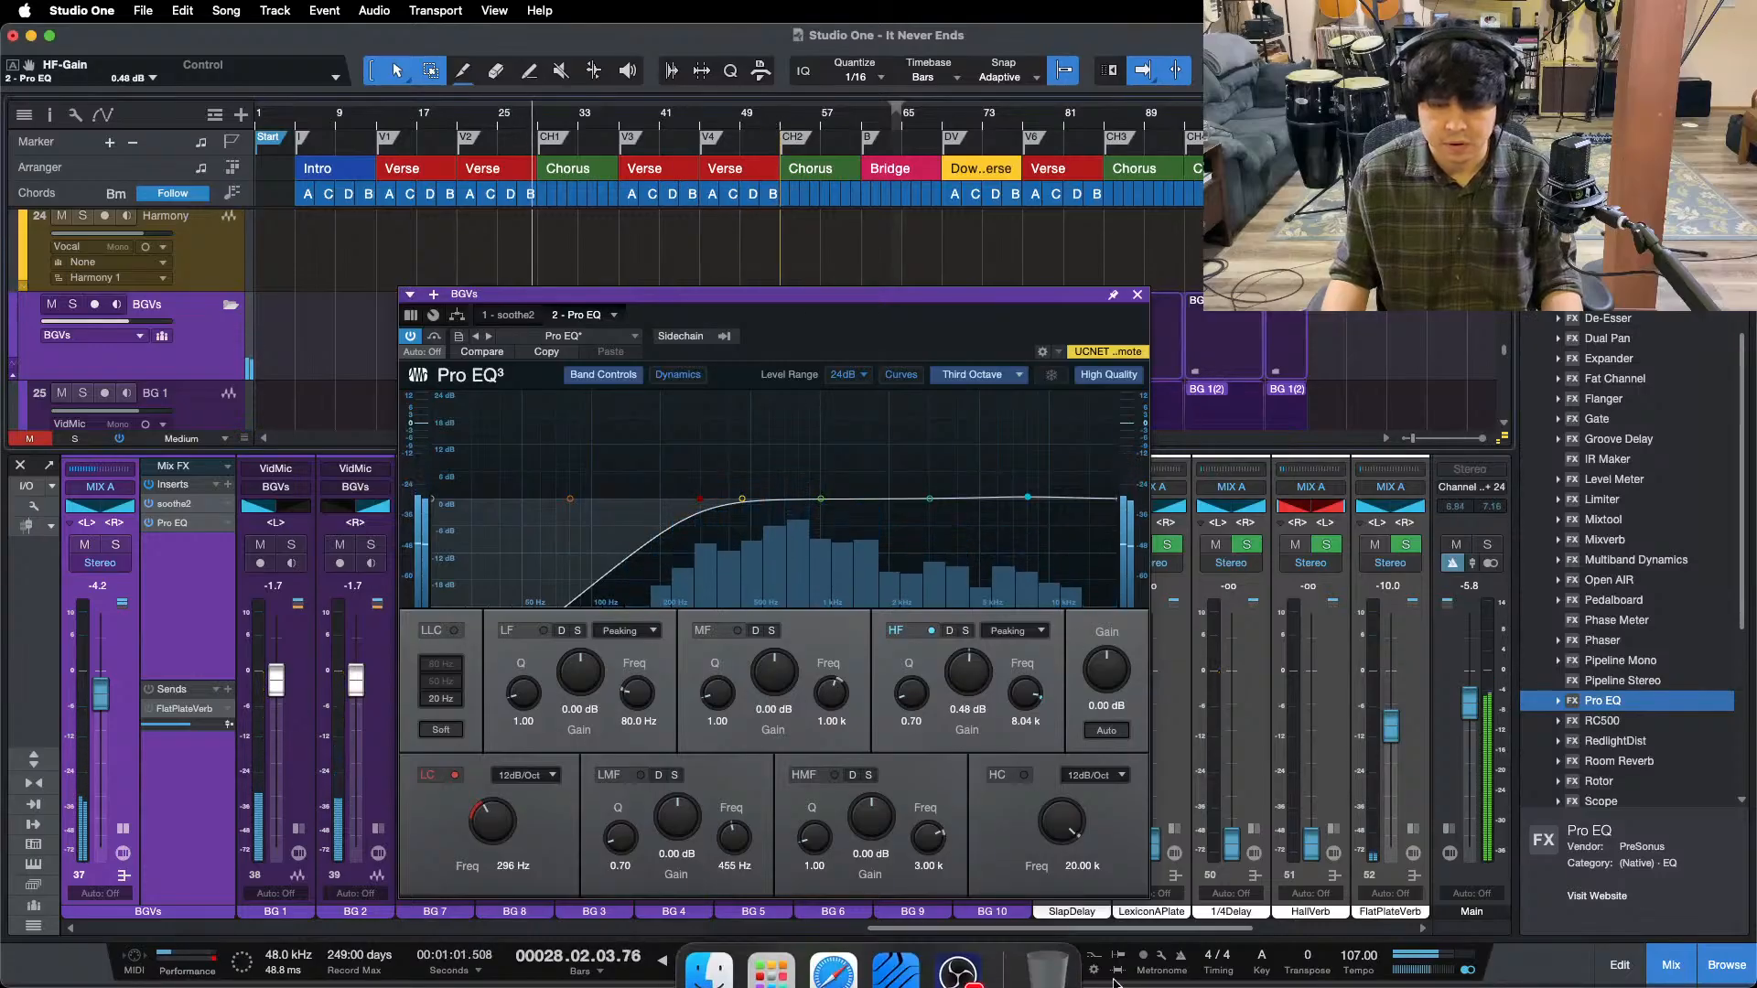
pyautogui.click(935, 953)
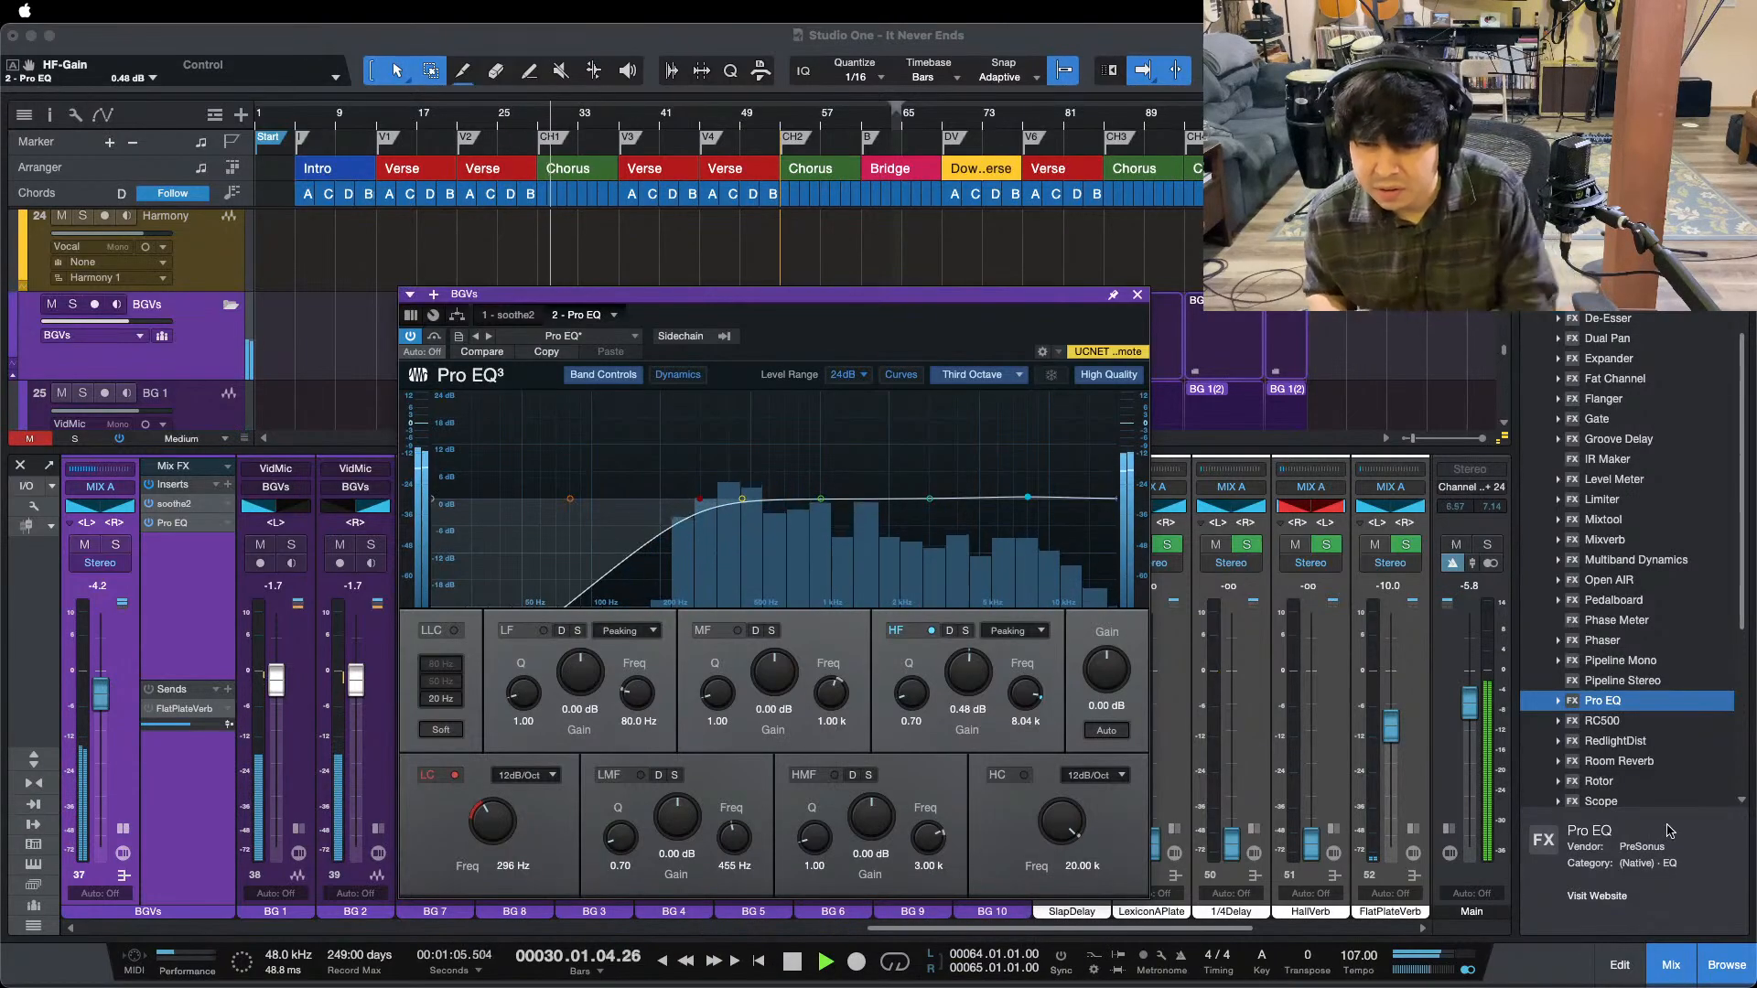
pyautogui.click(1716, 853)
pyautogui.press('space')
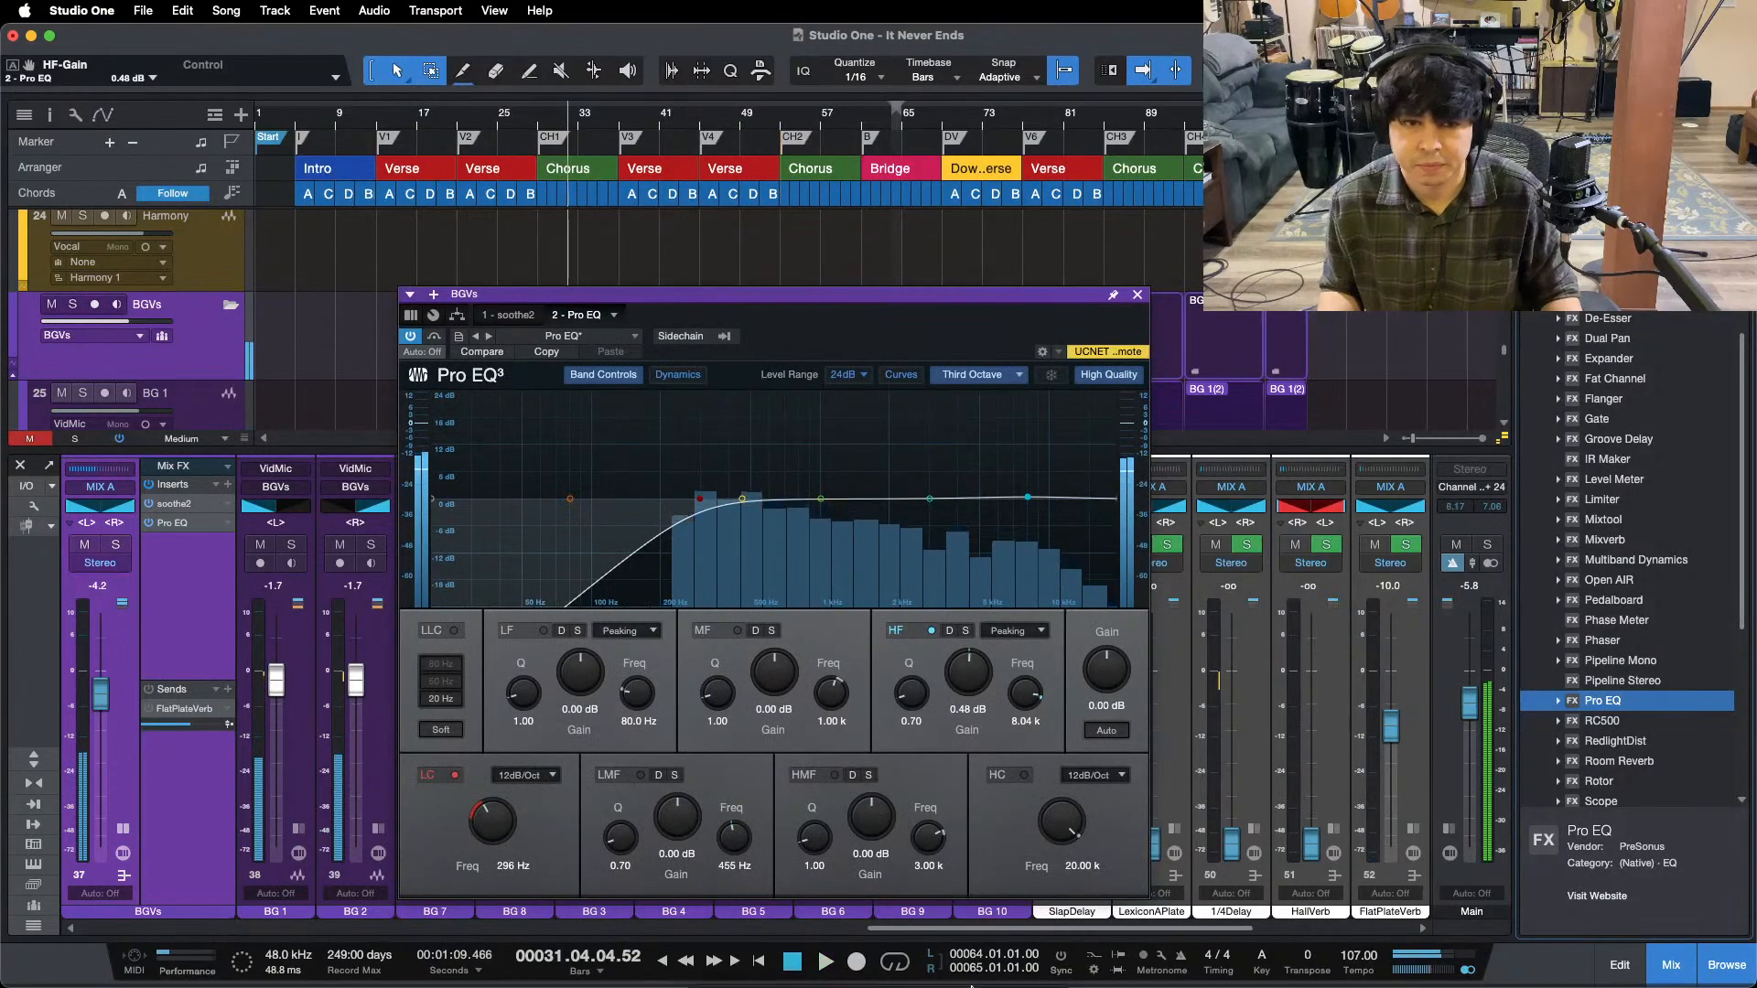
pyautogui.click(952, 961)
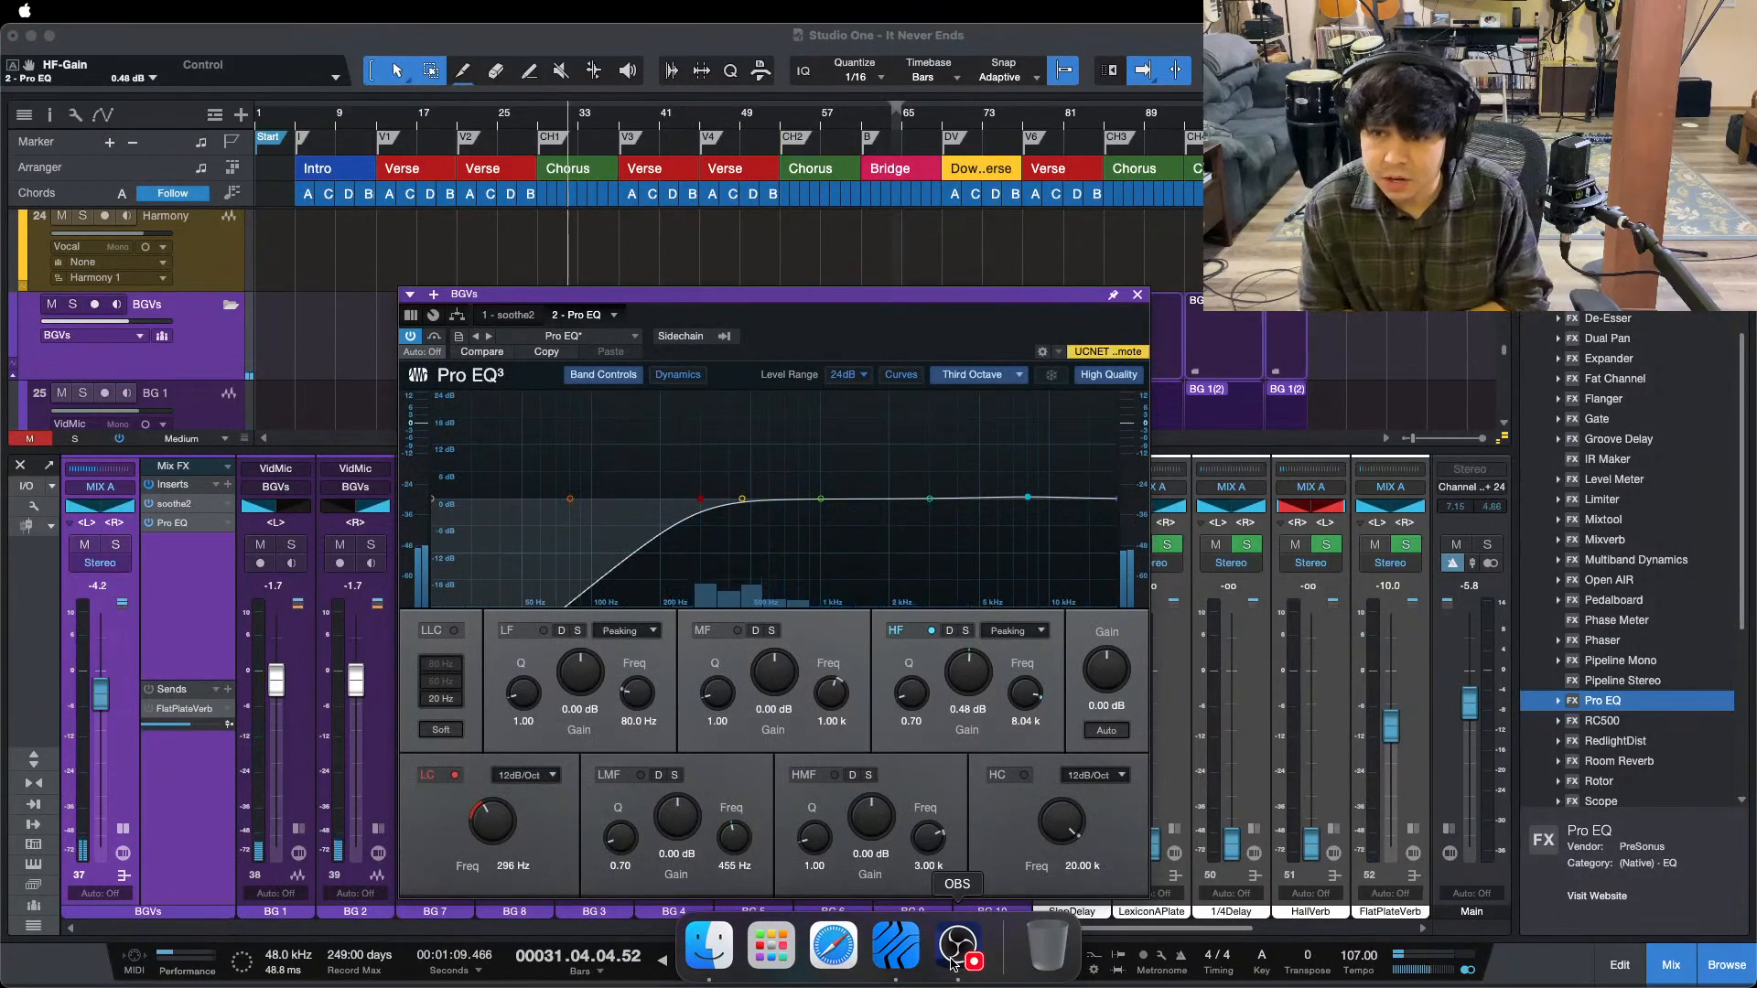
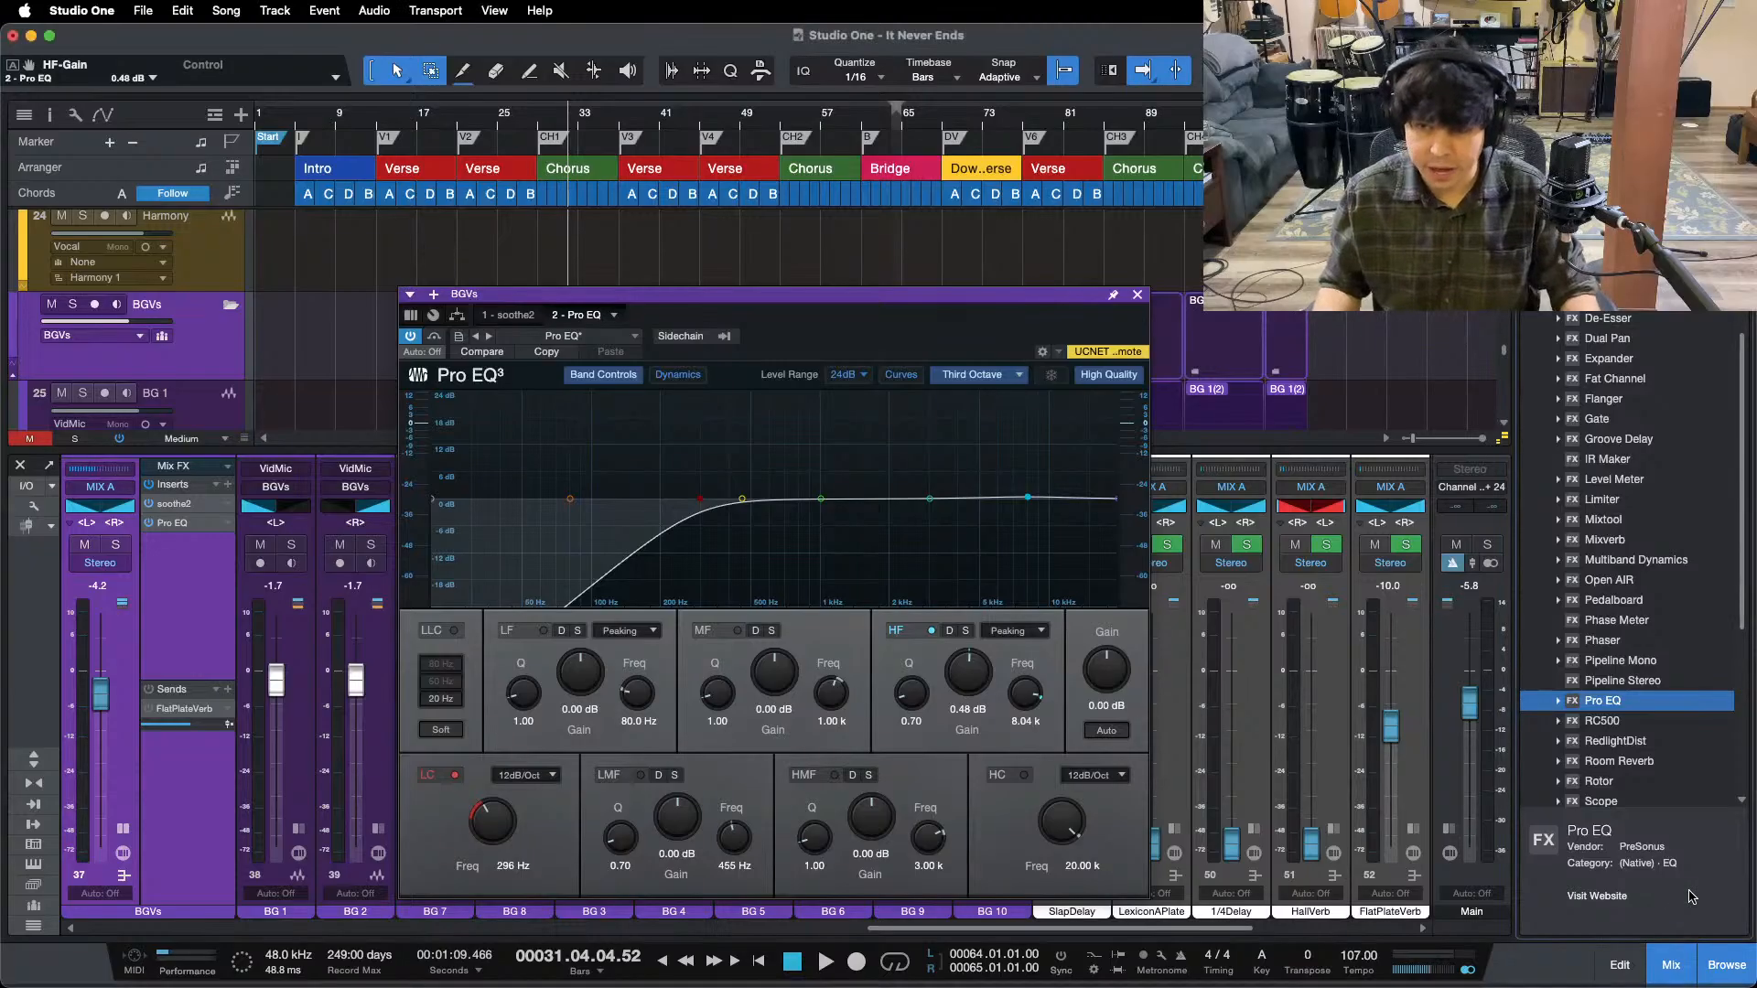
# - Resume playback and reset the HF band's gain in the BGVs Pro EQ to 0 dB
pyautogui.press('space')
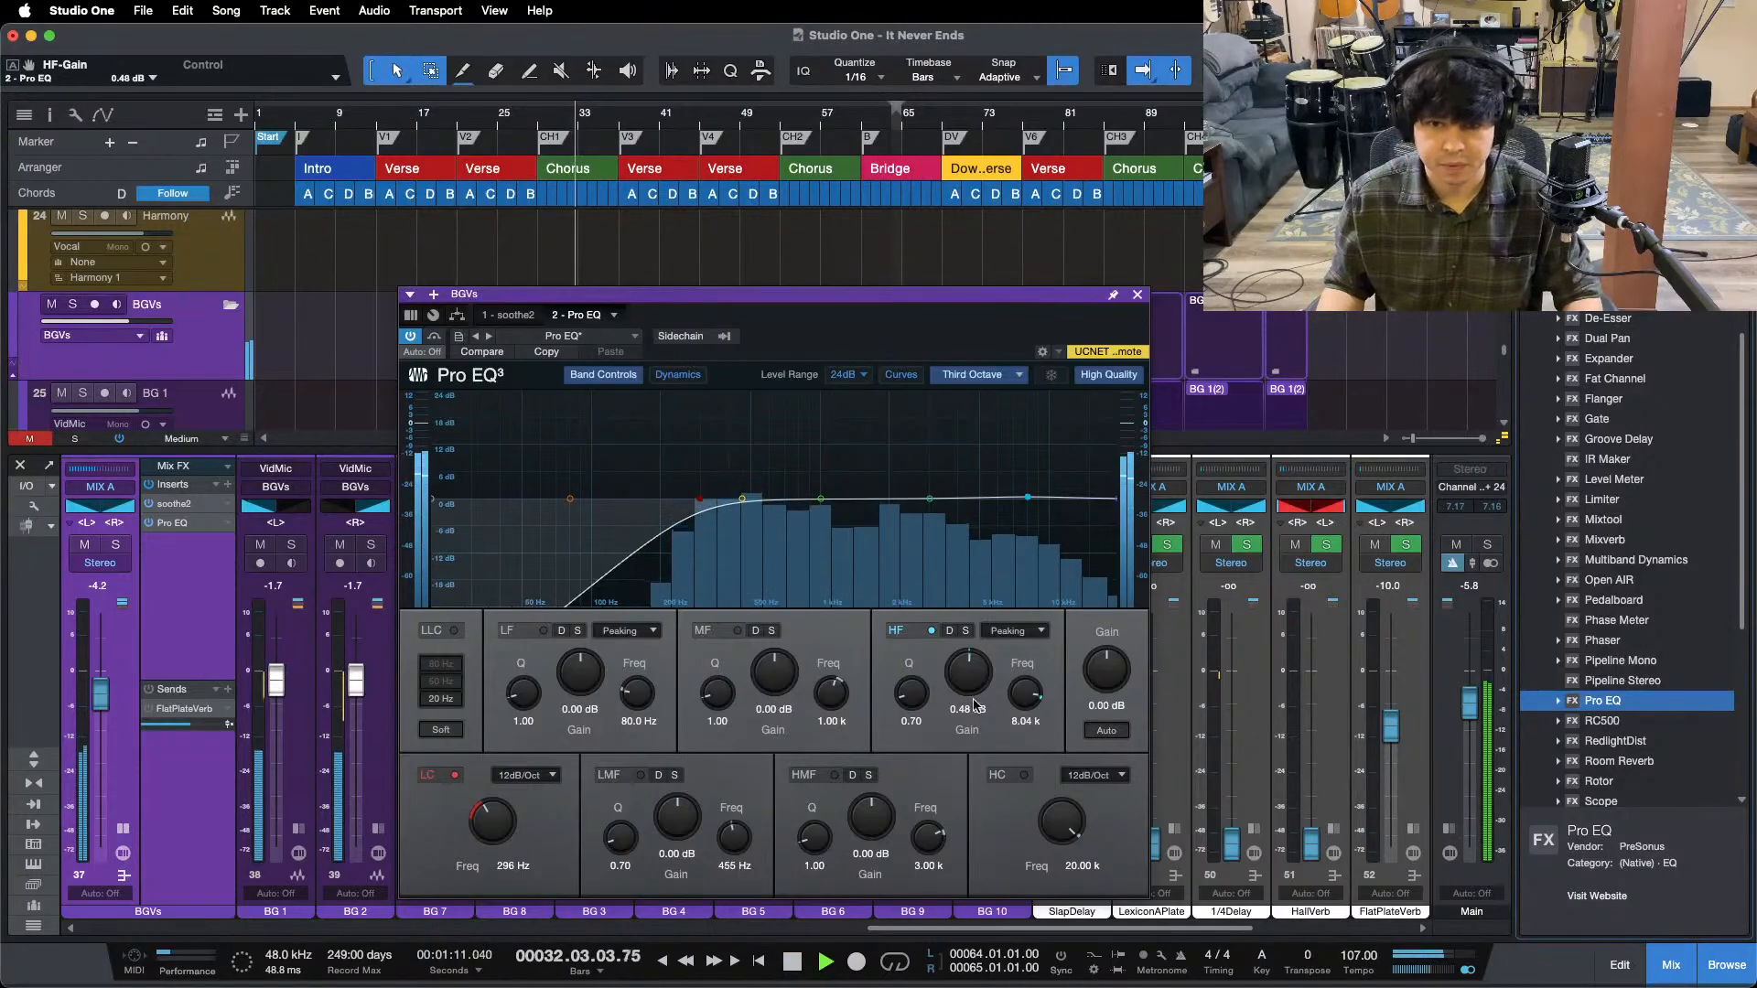
pyautogui.click(974, 671)
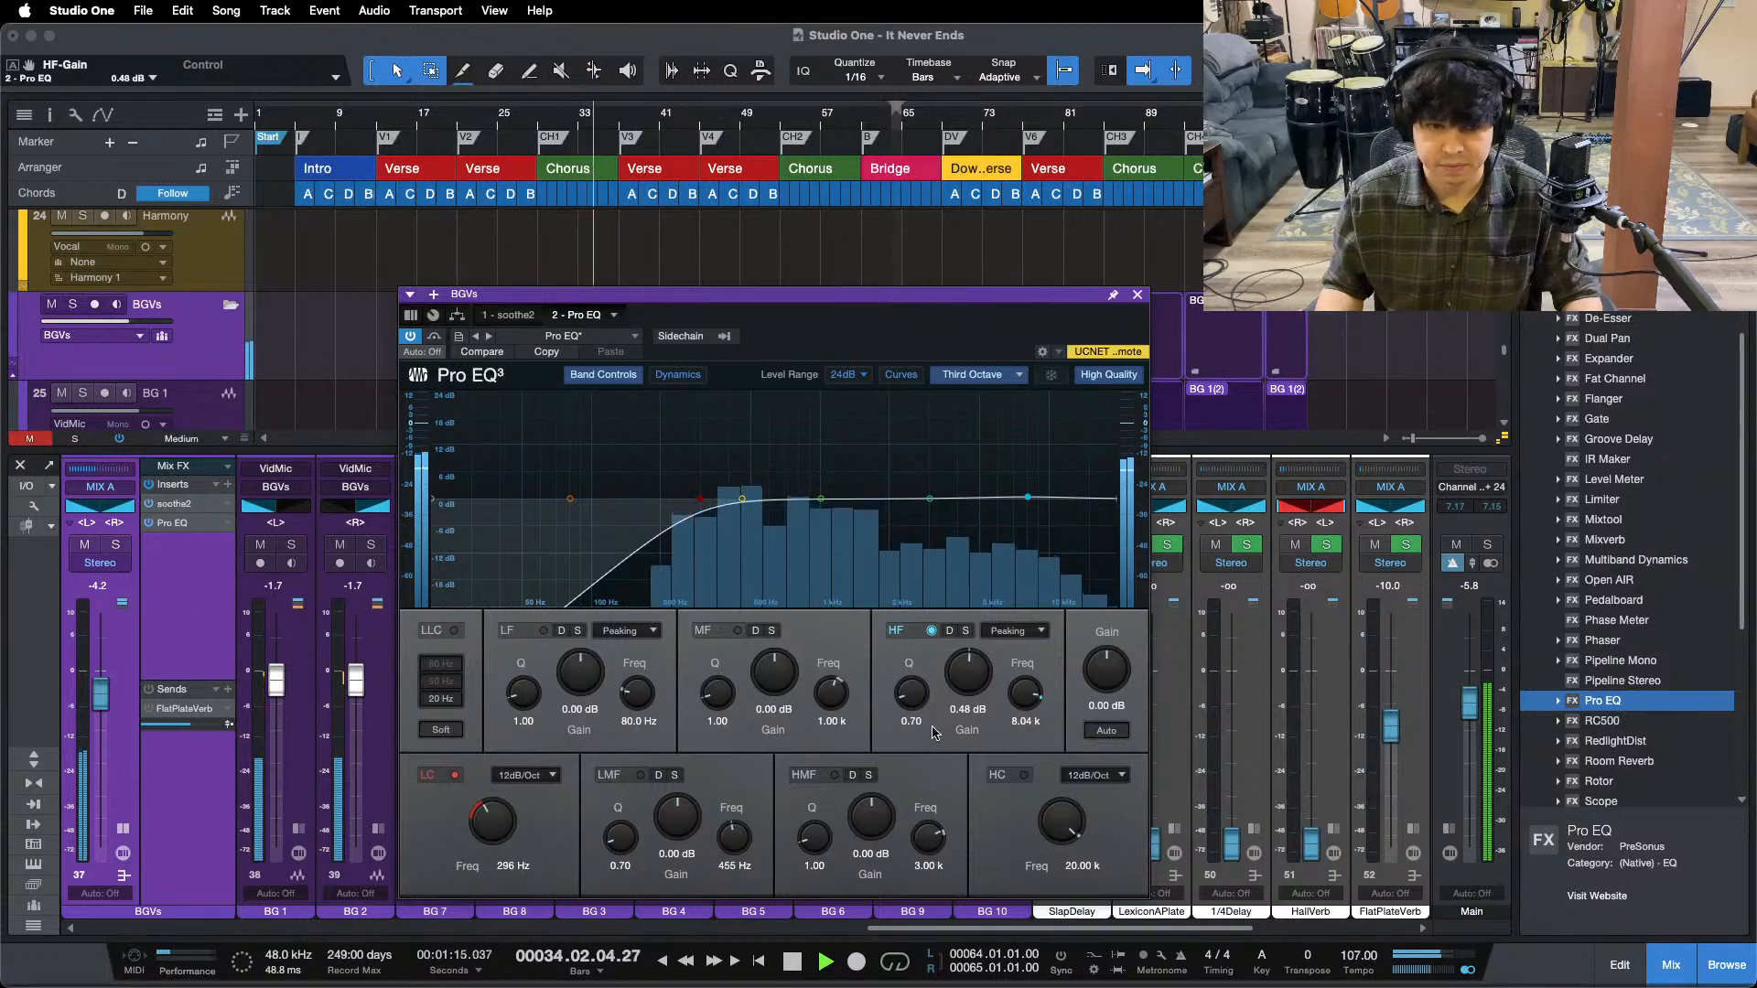
pyautogui.keyDown('super'); pyautogui.click(968, 672); pyautogui.keyUp('super')
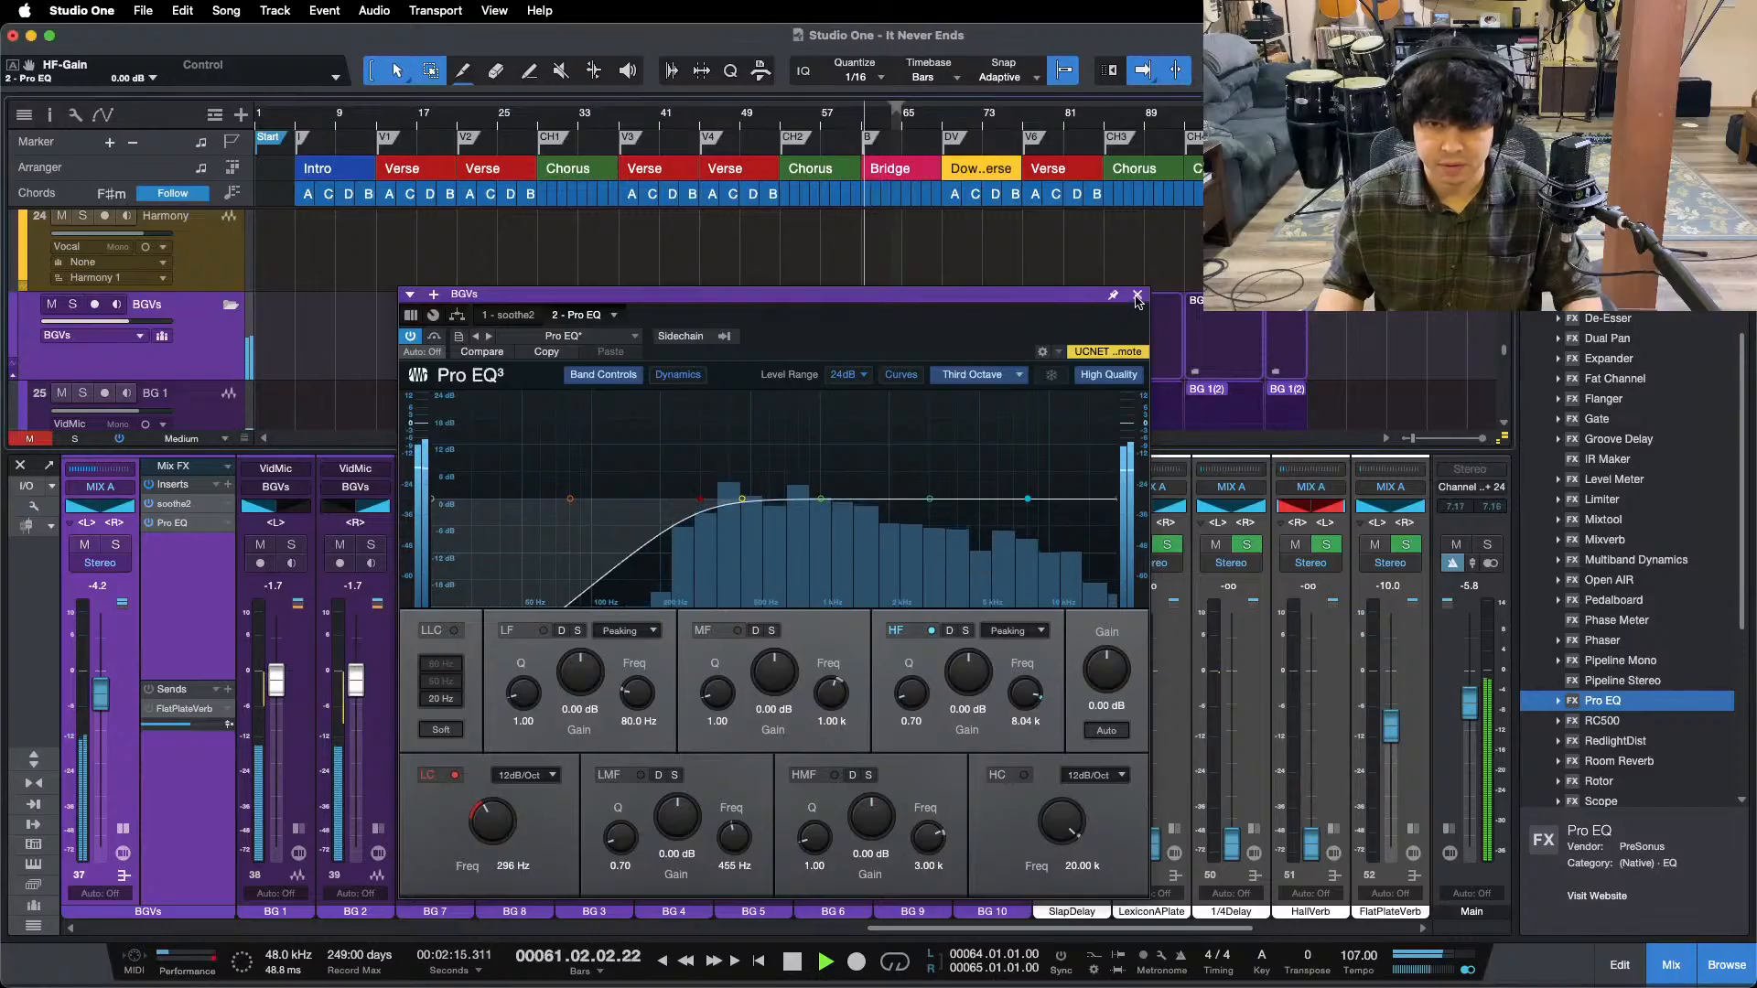
# - Close the Pro EQ, collapse the BGVs channel and hide the mixer while playing the bridge from bar 61
pyautogui.click(1137, 294)
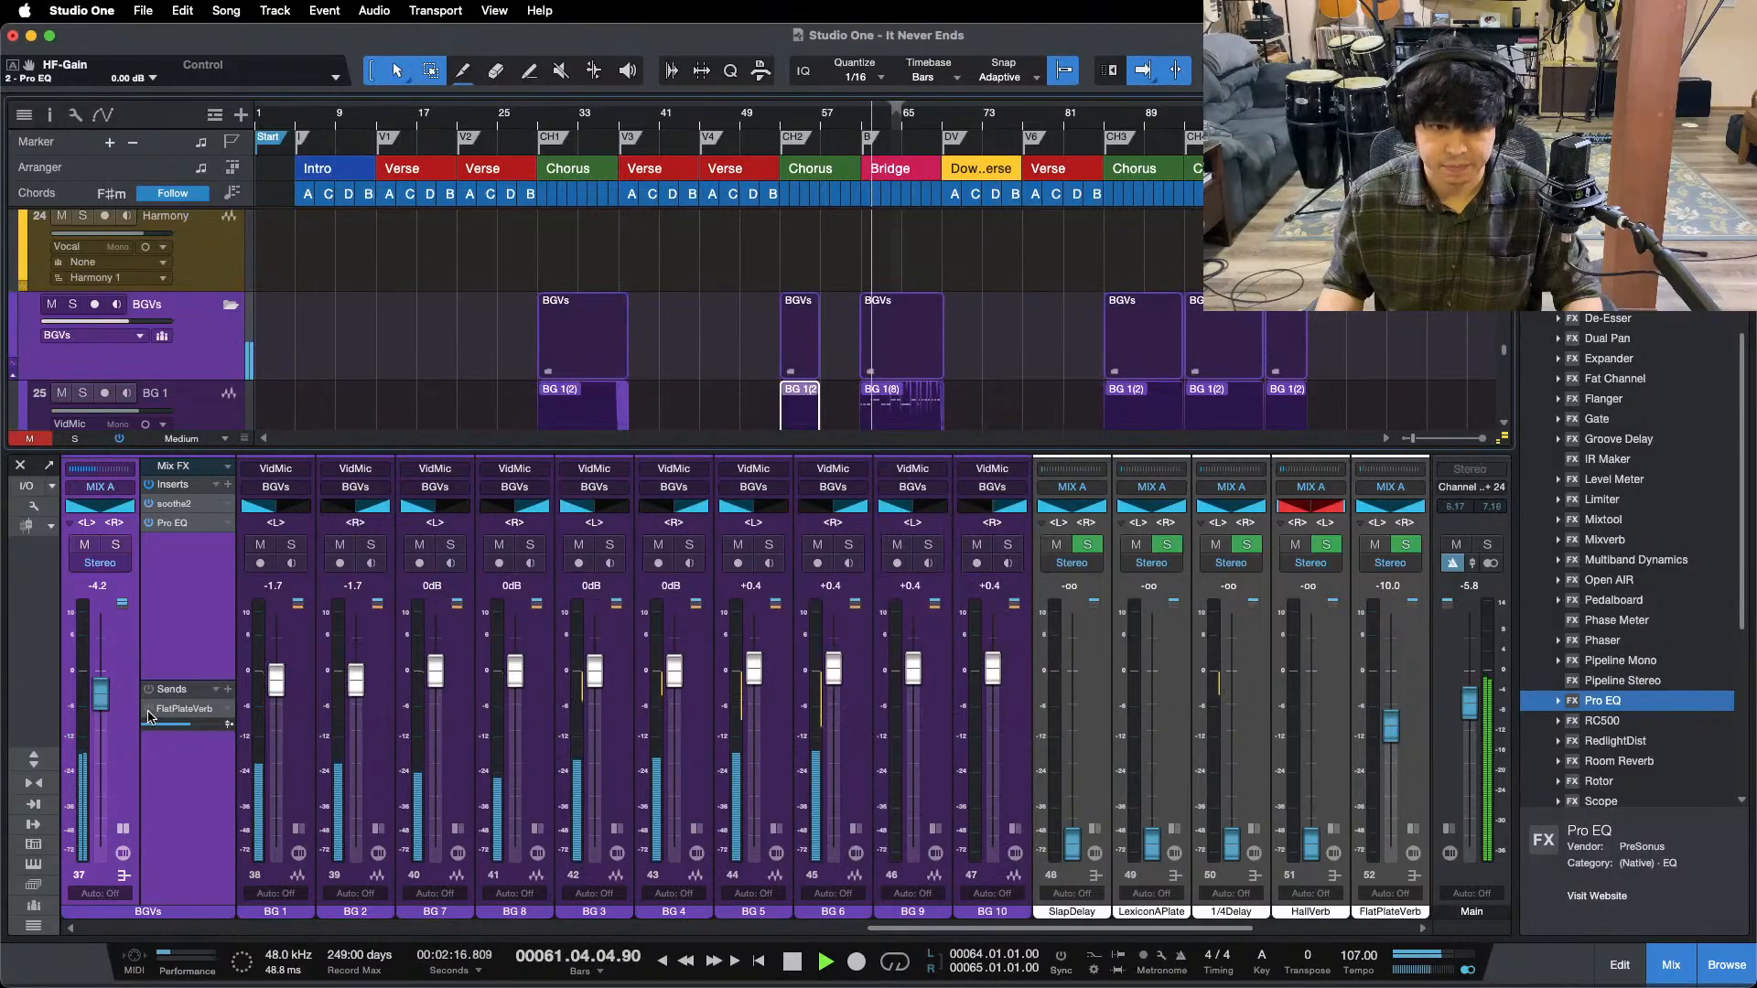
pyautogui.click(123, 829)
pyautogui.press('F3')
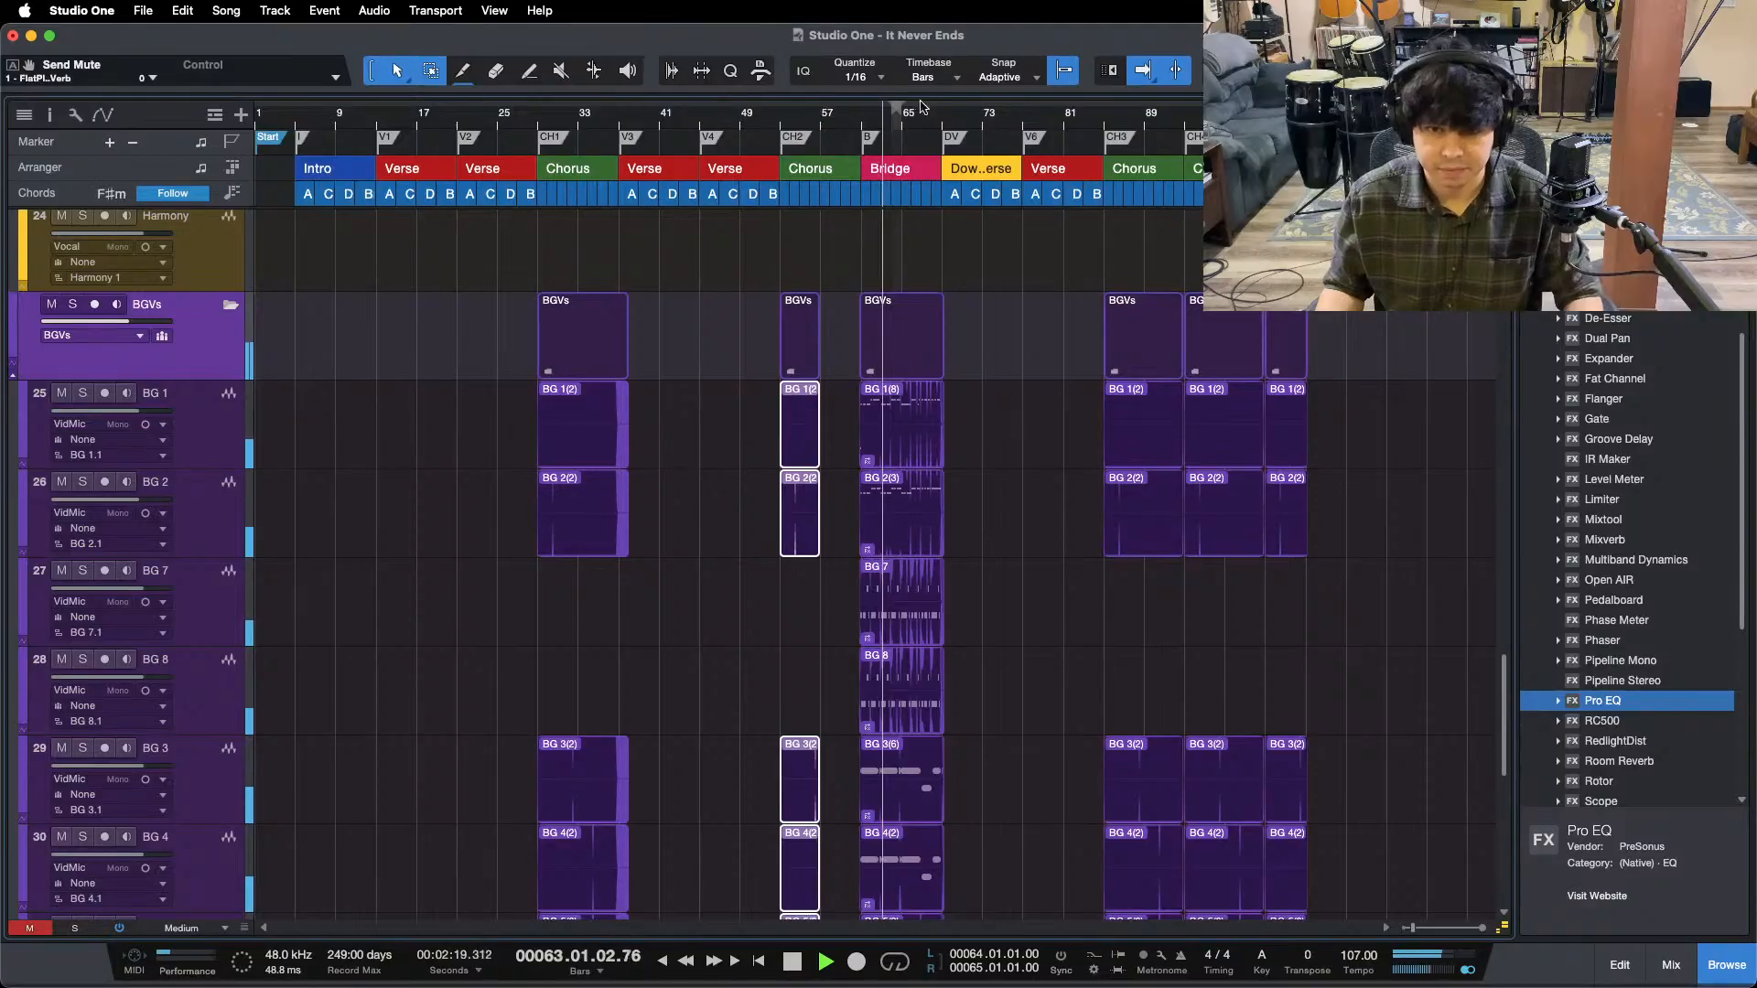
# - Select all the backing vocal events in the bridge and zoom in on that section of the arrangement
pyautogui.scroll(-1, 993, 439)
pyautogui.moveTo(838, 320); pyautogui.dragTo(992, 474)
pyautogui.scroll(10, 992, 474)
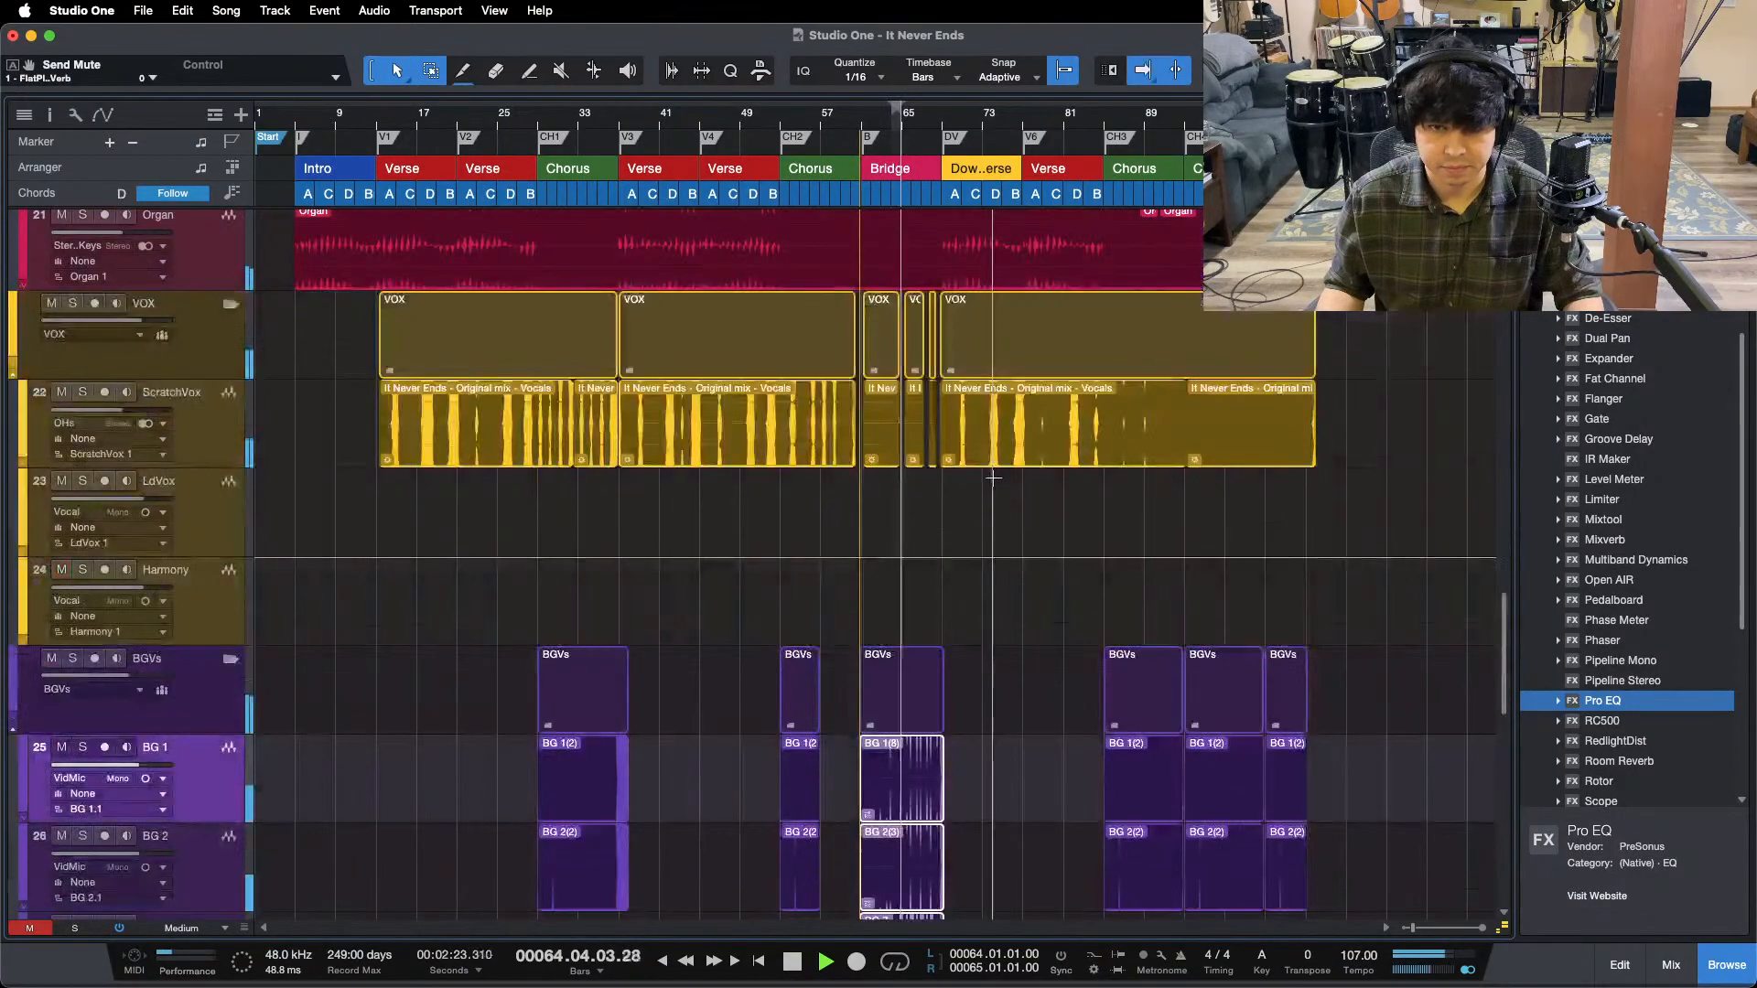
pyautogui.scroll(-2, 976, 608)
pyautogui.moveTo(897, 122); pyautogui.dragTo(899, 183)
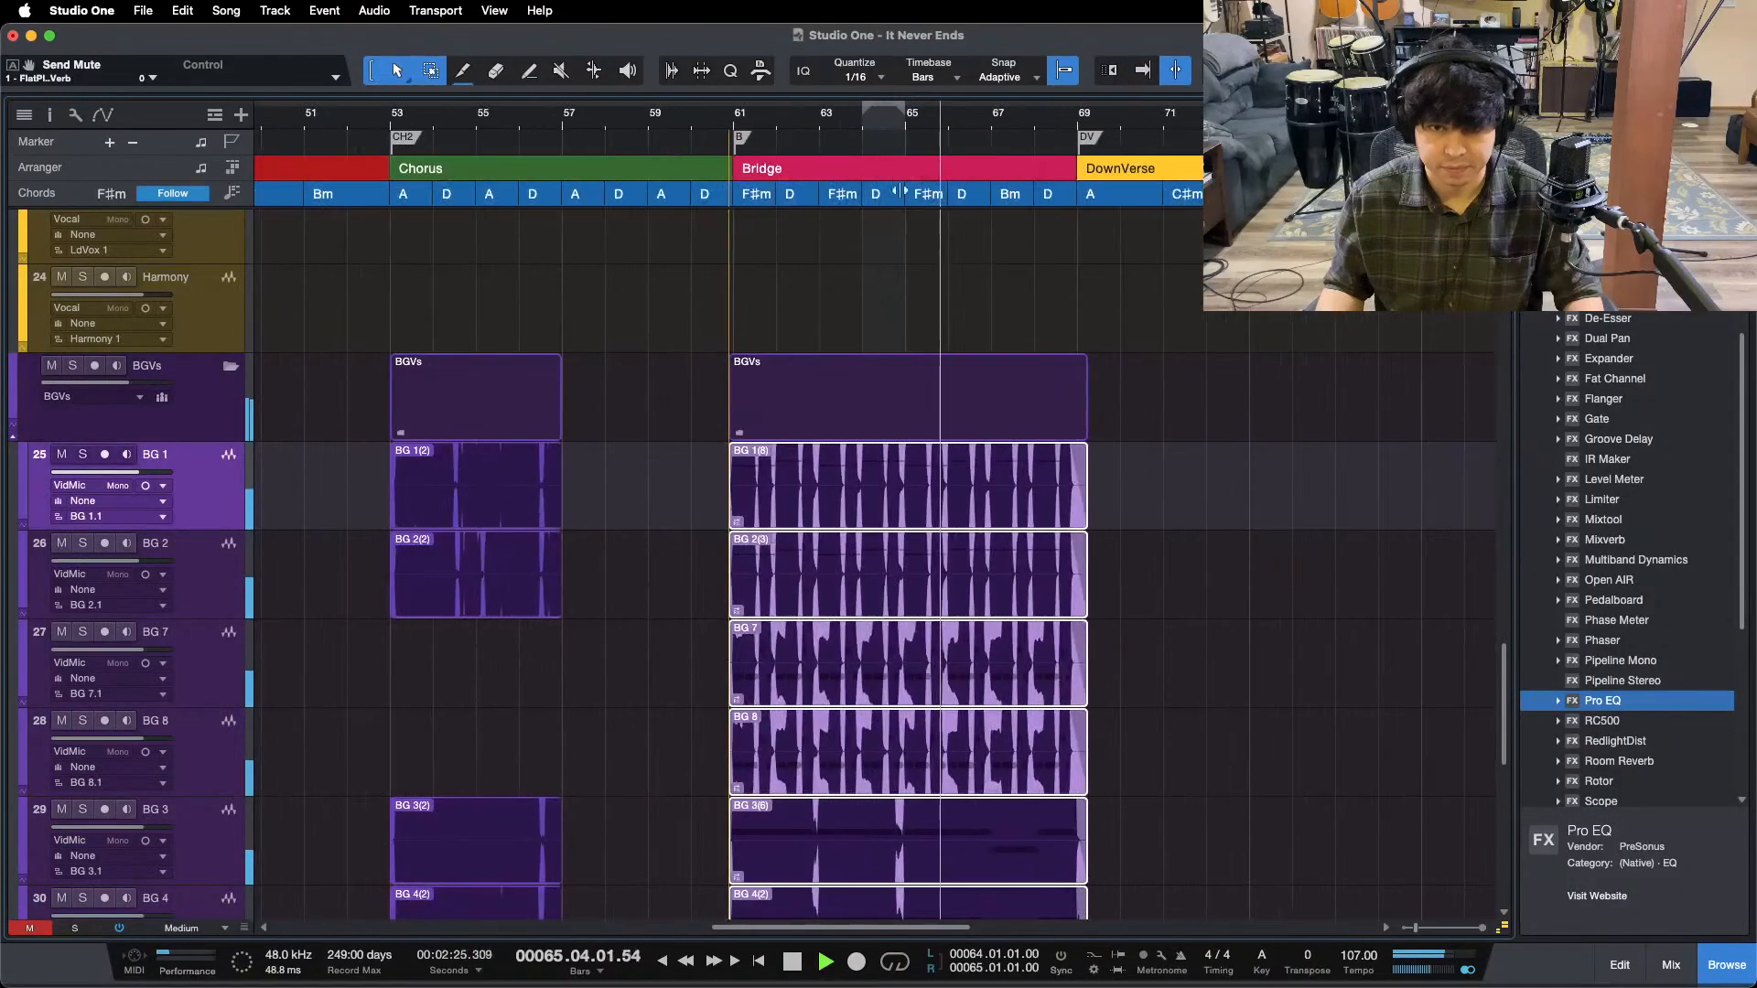
pyautogui.scroll(-4, 1144, 406)
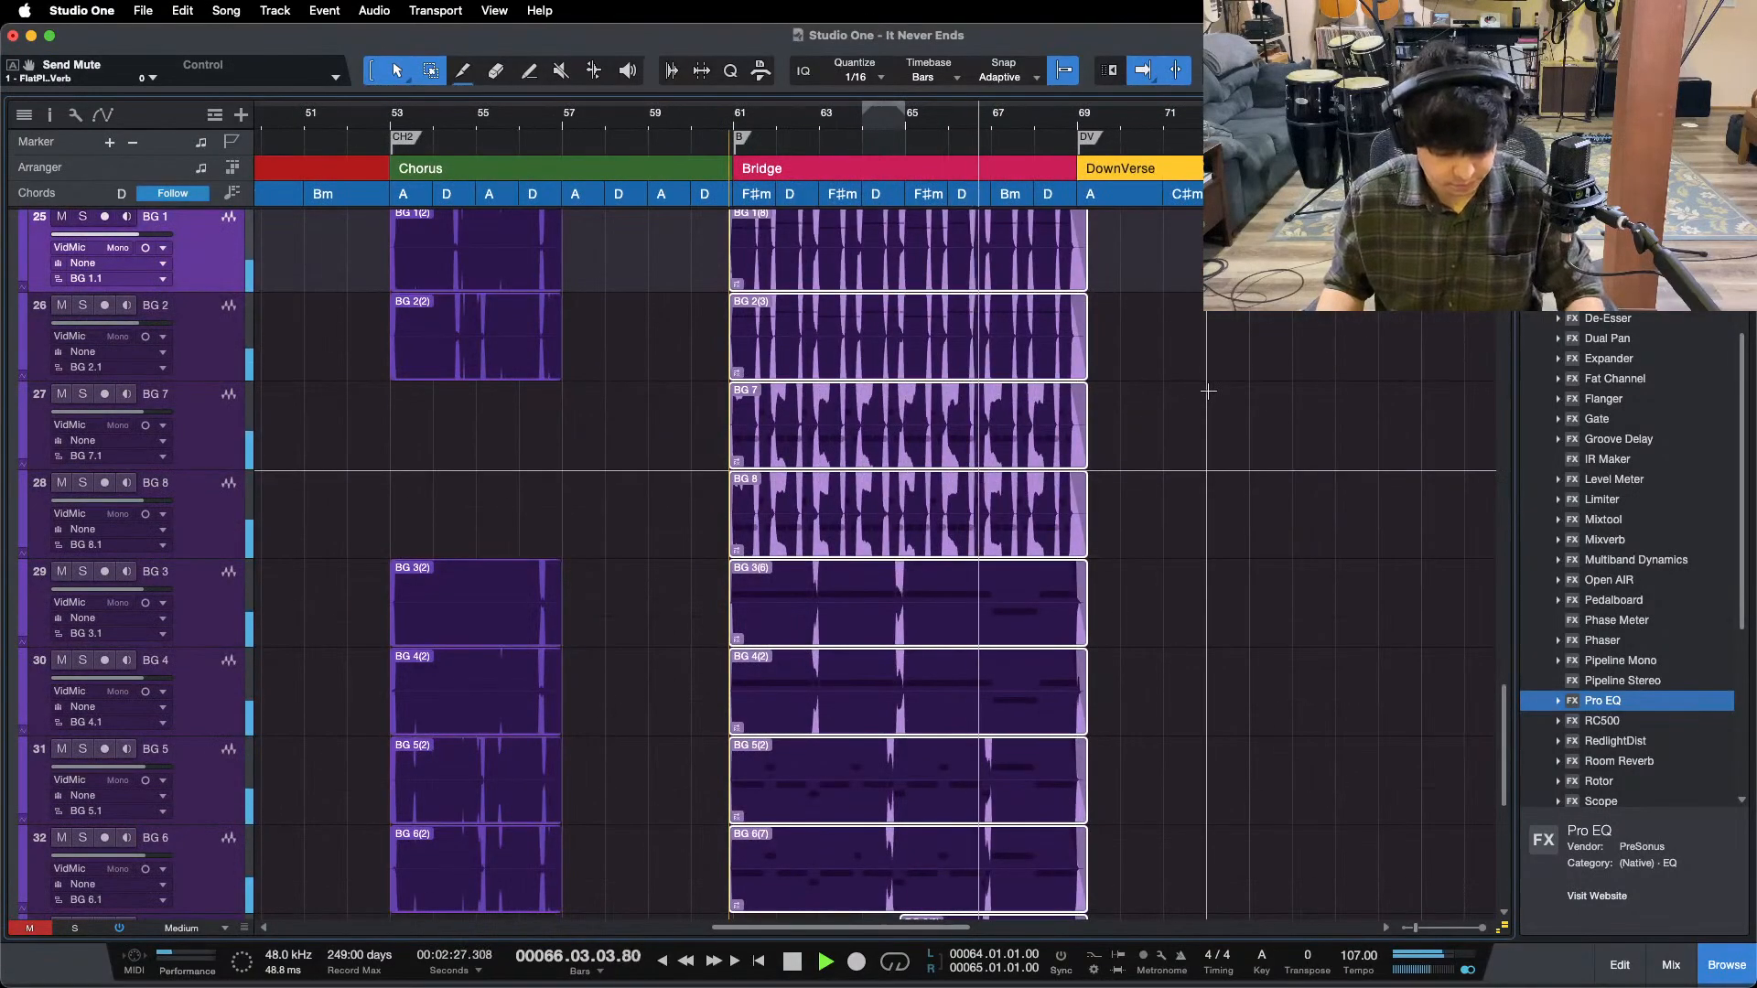
# - Lower the BG 9 and BG 10 faders together to -0.4 dB while playing the bridge from bar 65
pyautogui.press('F3')
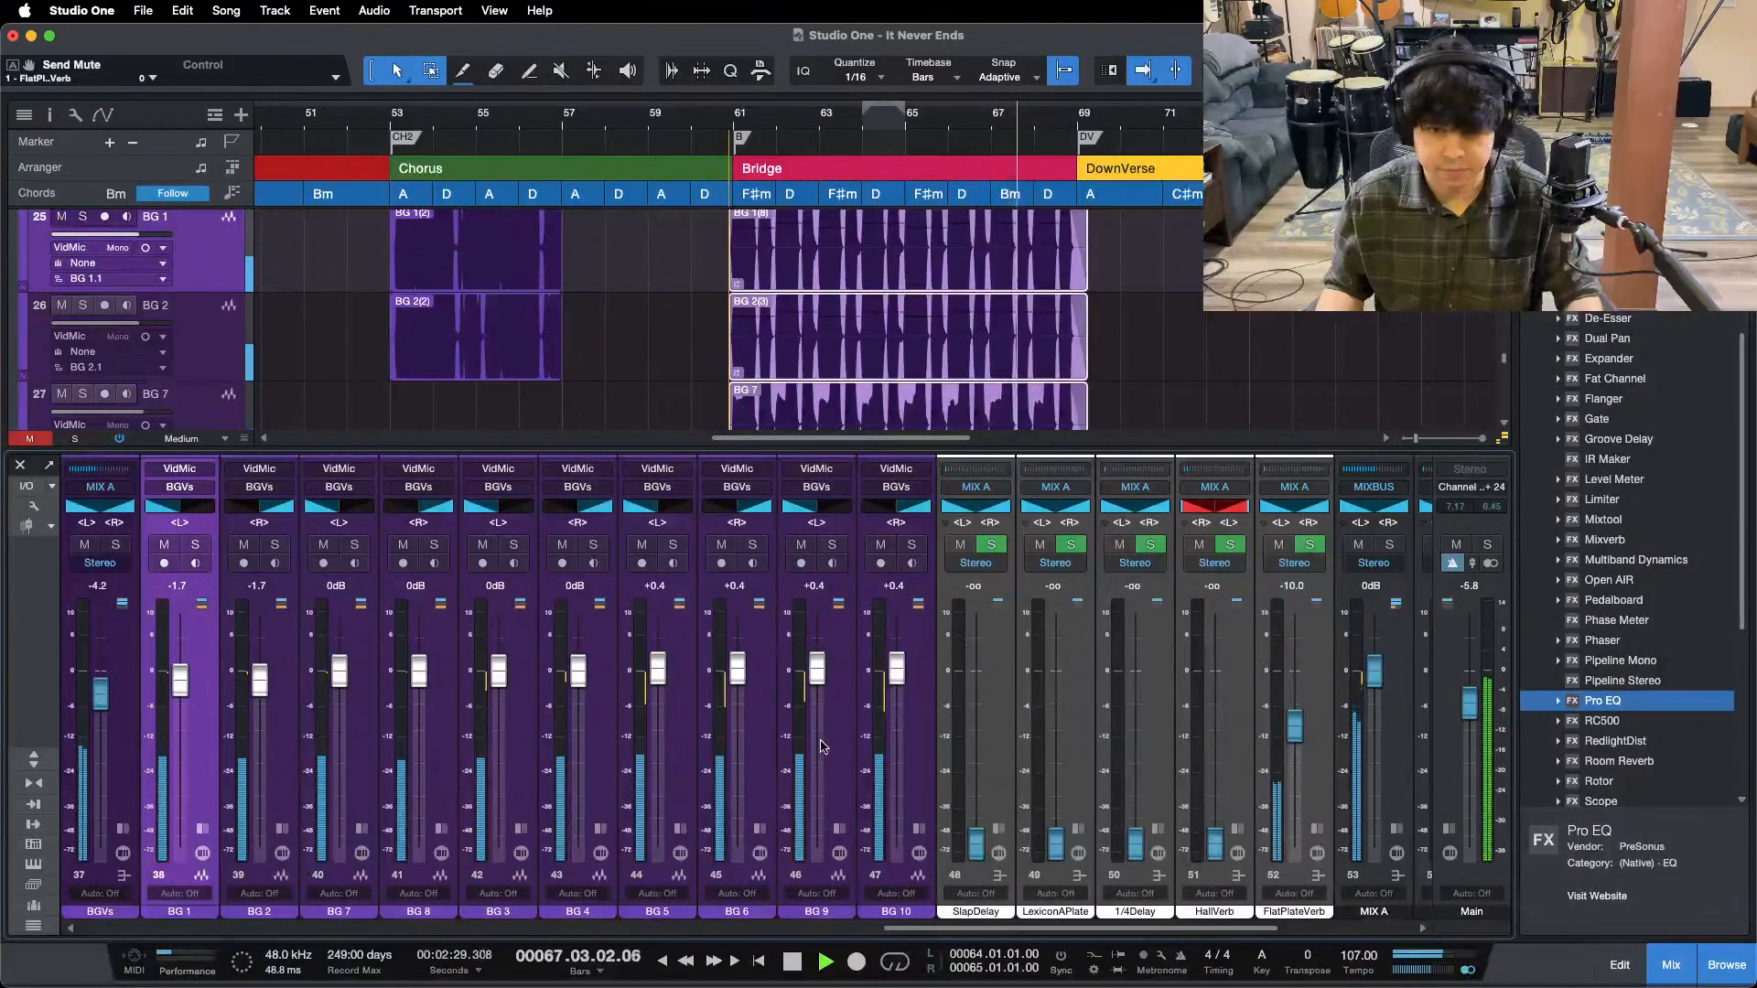
pyautogui.click(855, 735)
pyautogui.press('Down')
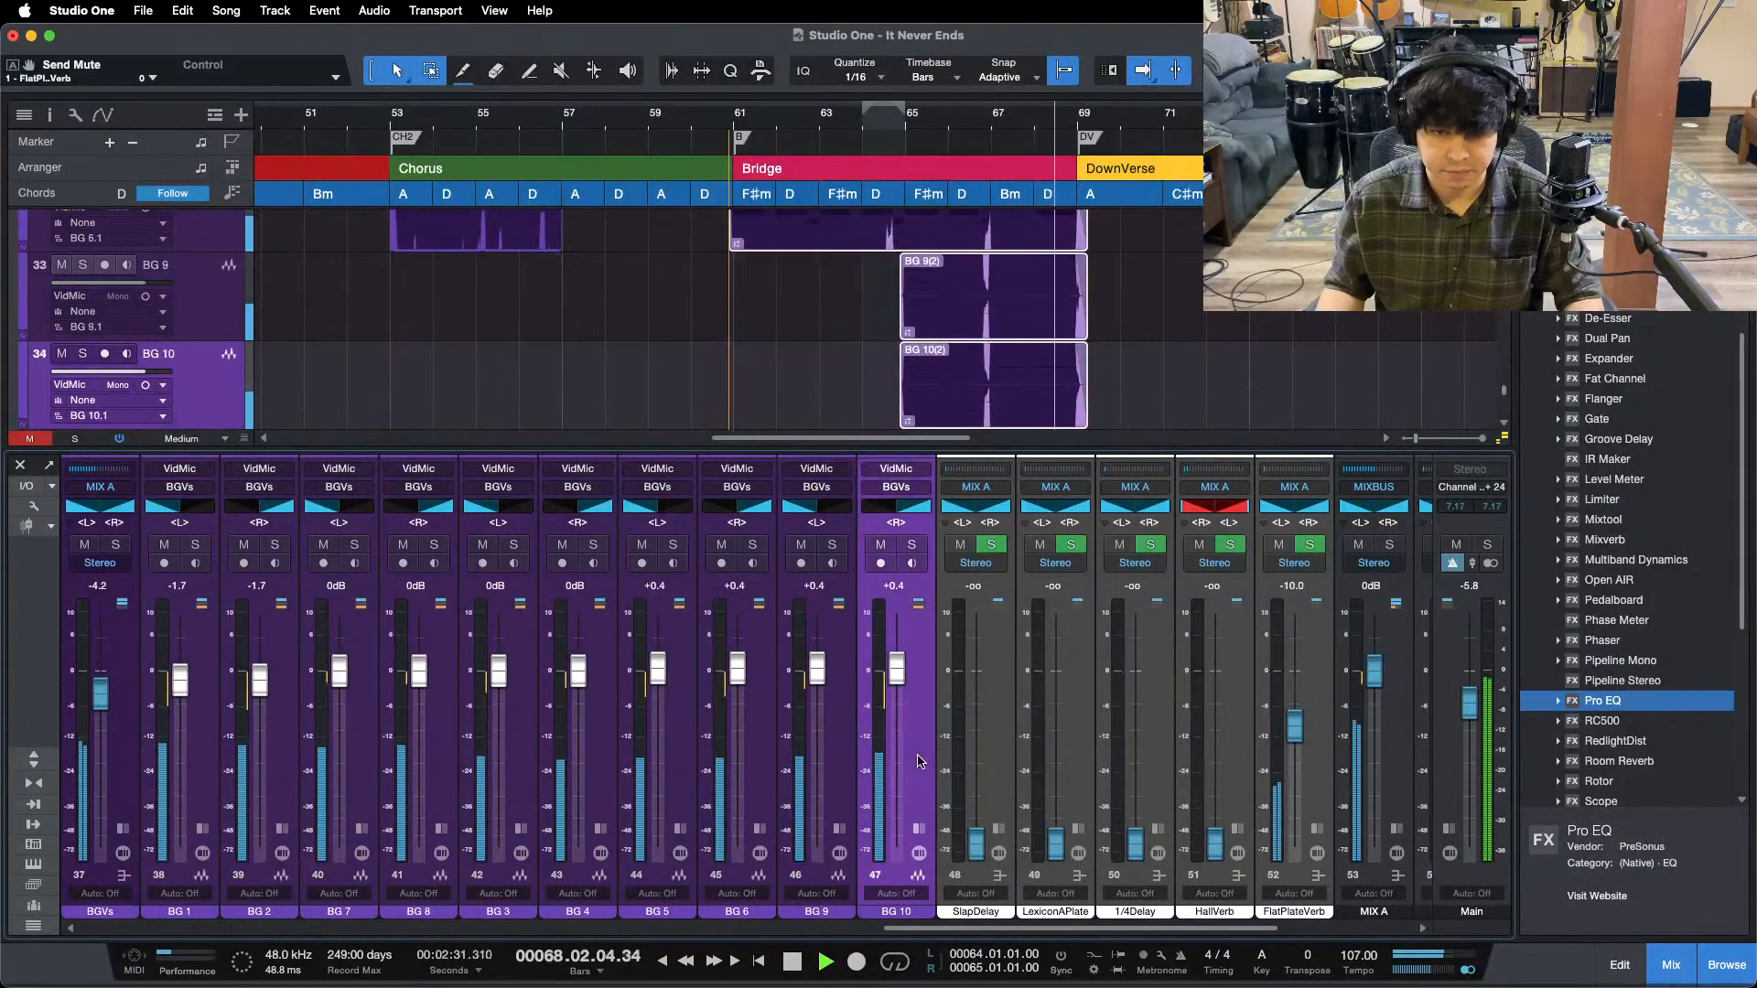
pyautogui.keyDown('alt'); pyautogui.click(812, 677); pyautogui.keyUp('alt')
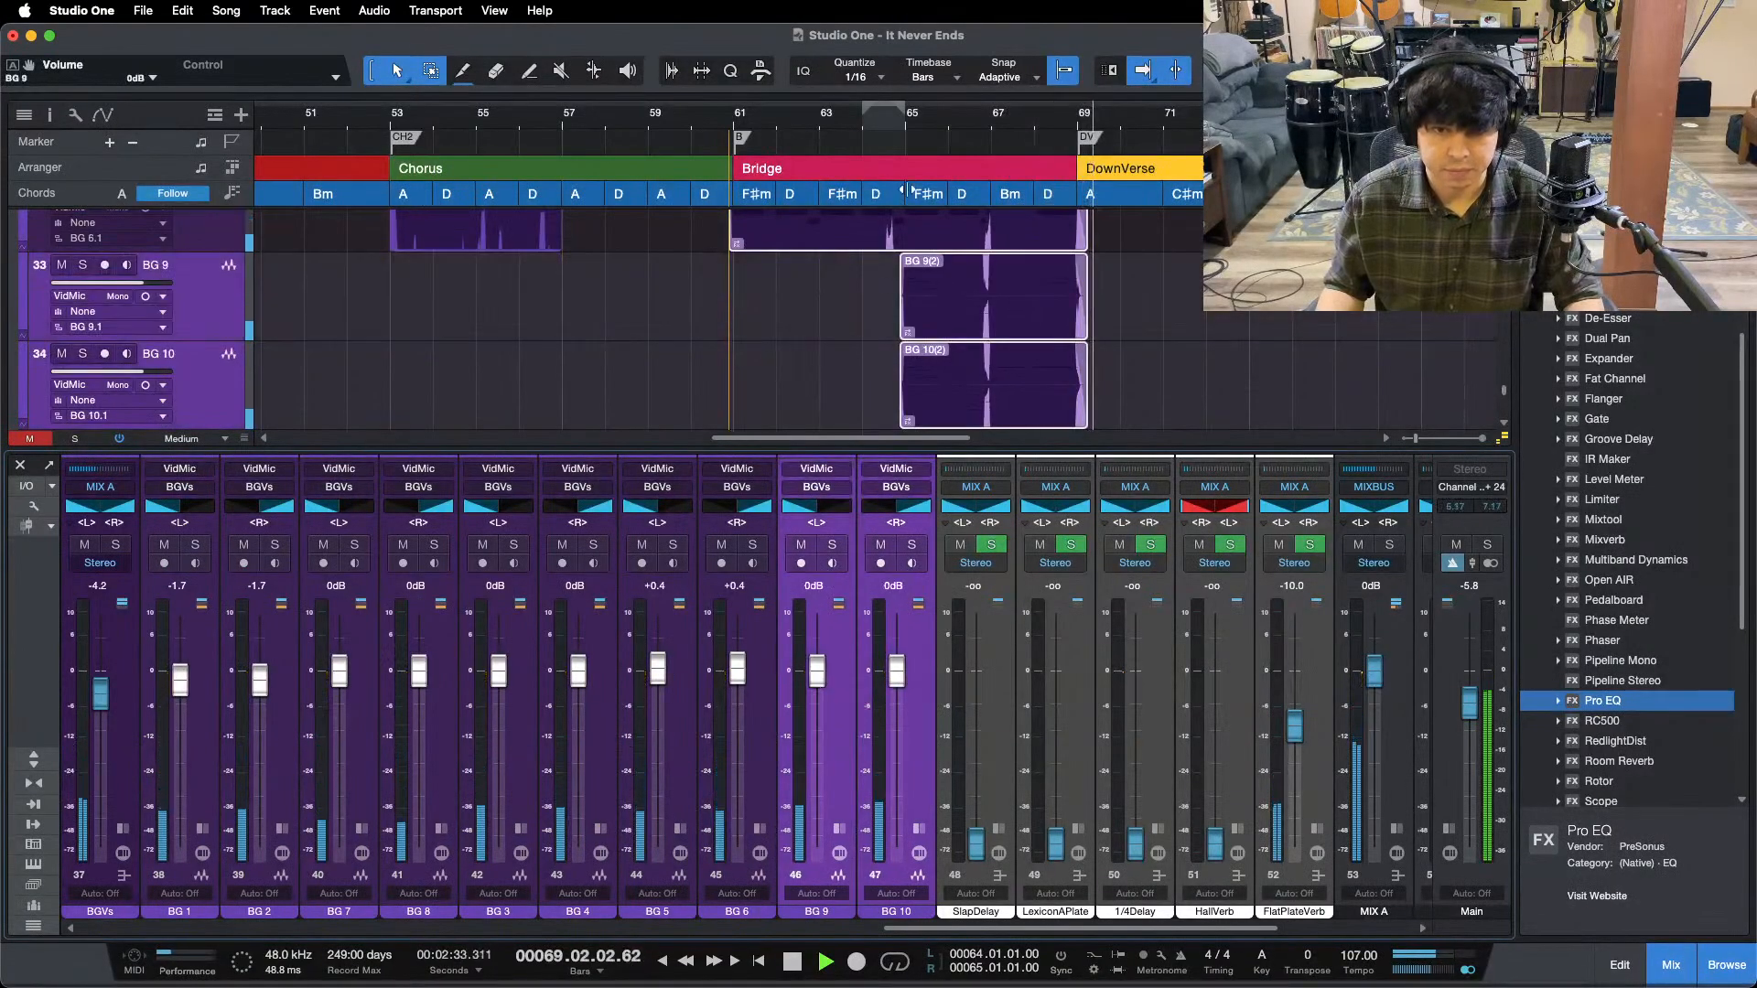
pyautogui.click(903, 112)
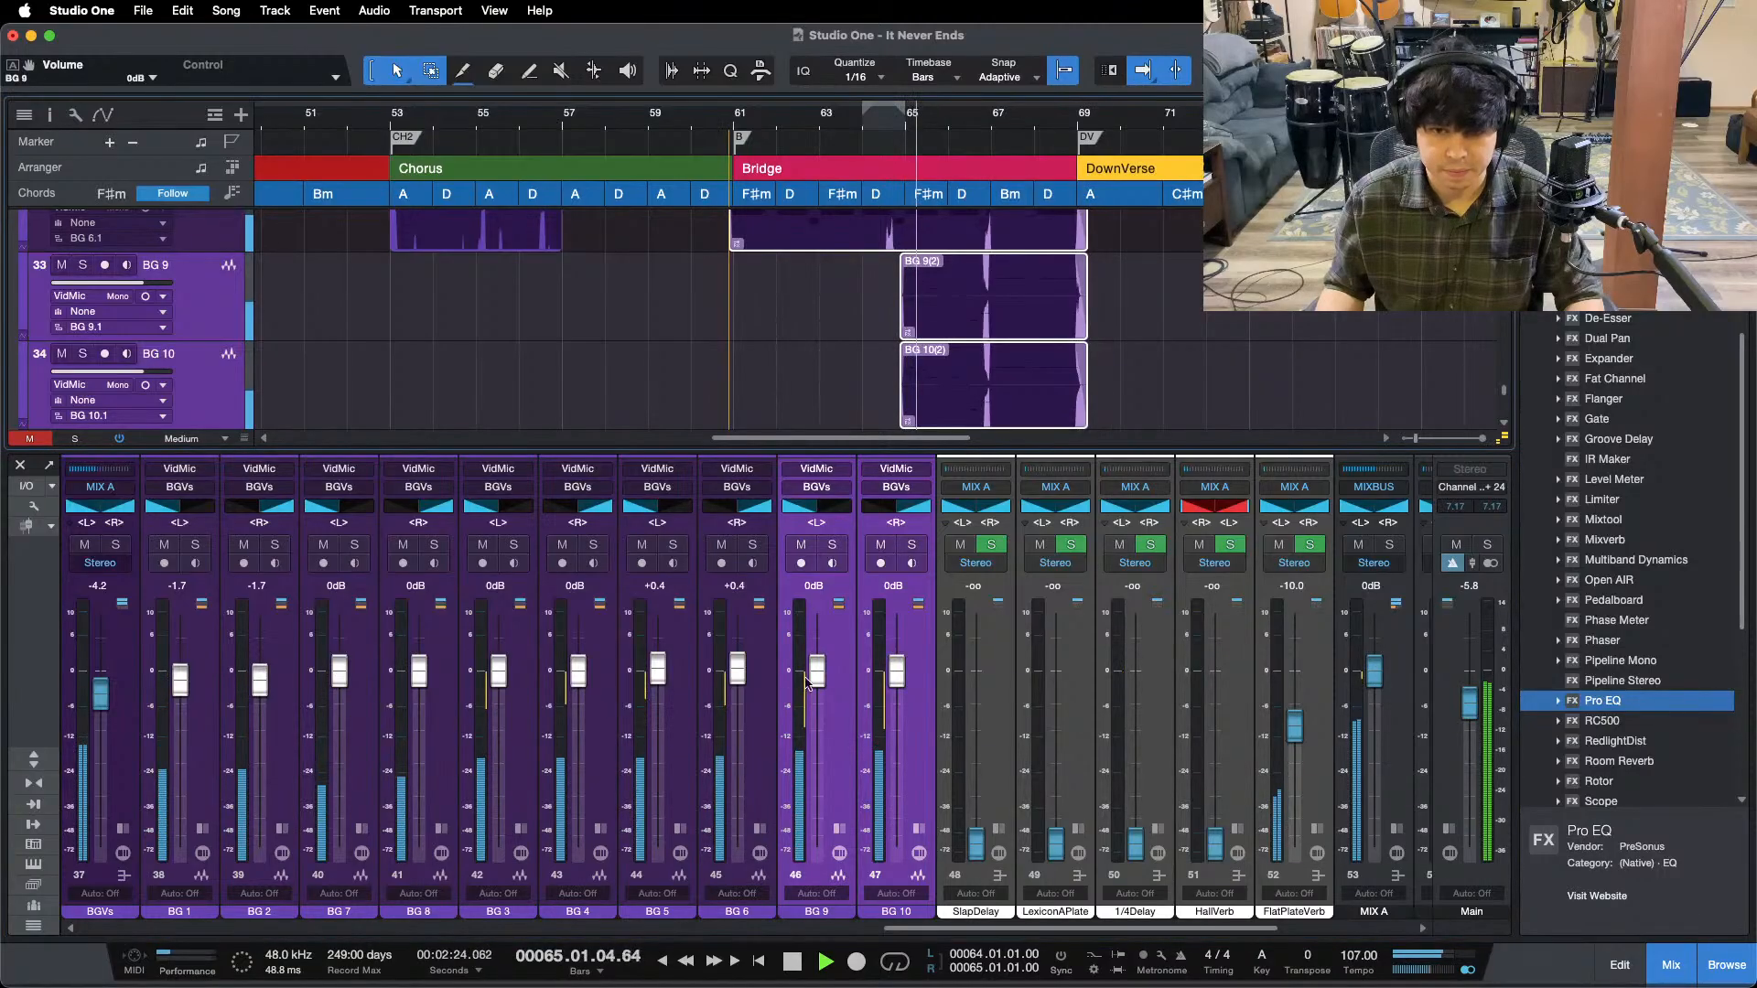
pyautogui.scroll(-2, 819, 666)
pyautogui.press('F3')
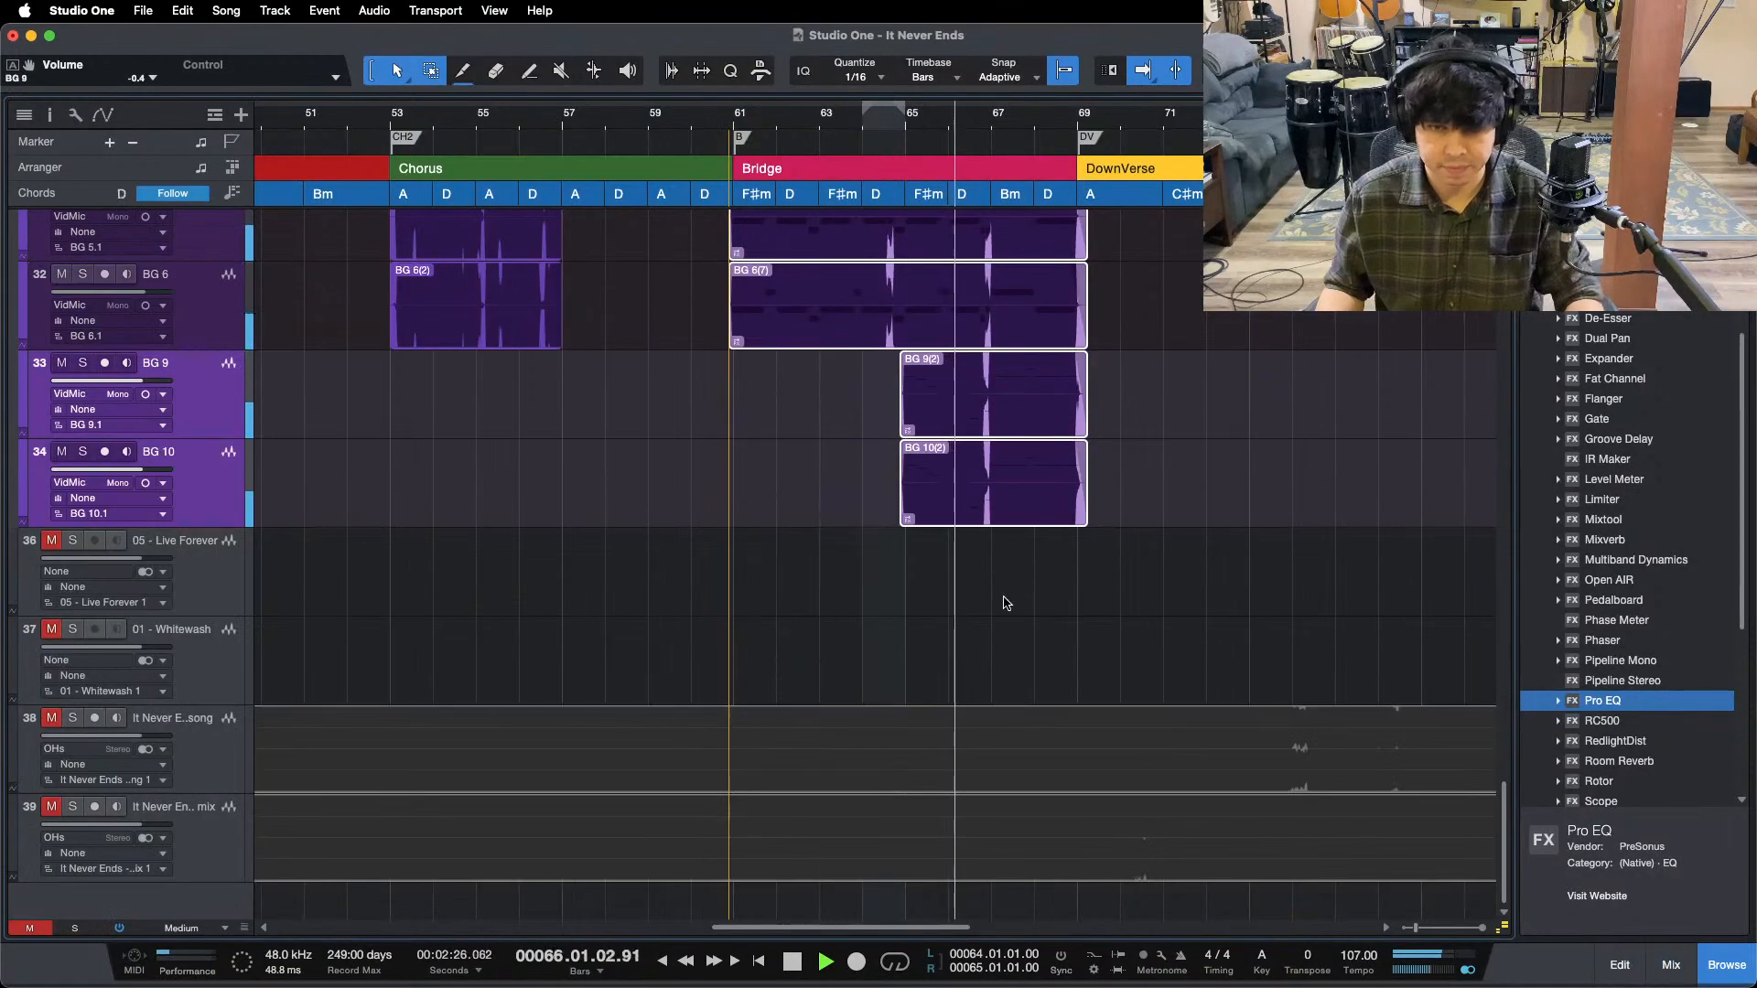
# - Extend the selected bridge backing vocal events to span bars 60 to 70, bounce the selection and check the bounced tracks
pyautogui.press('super+z')
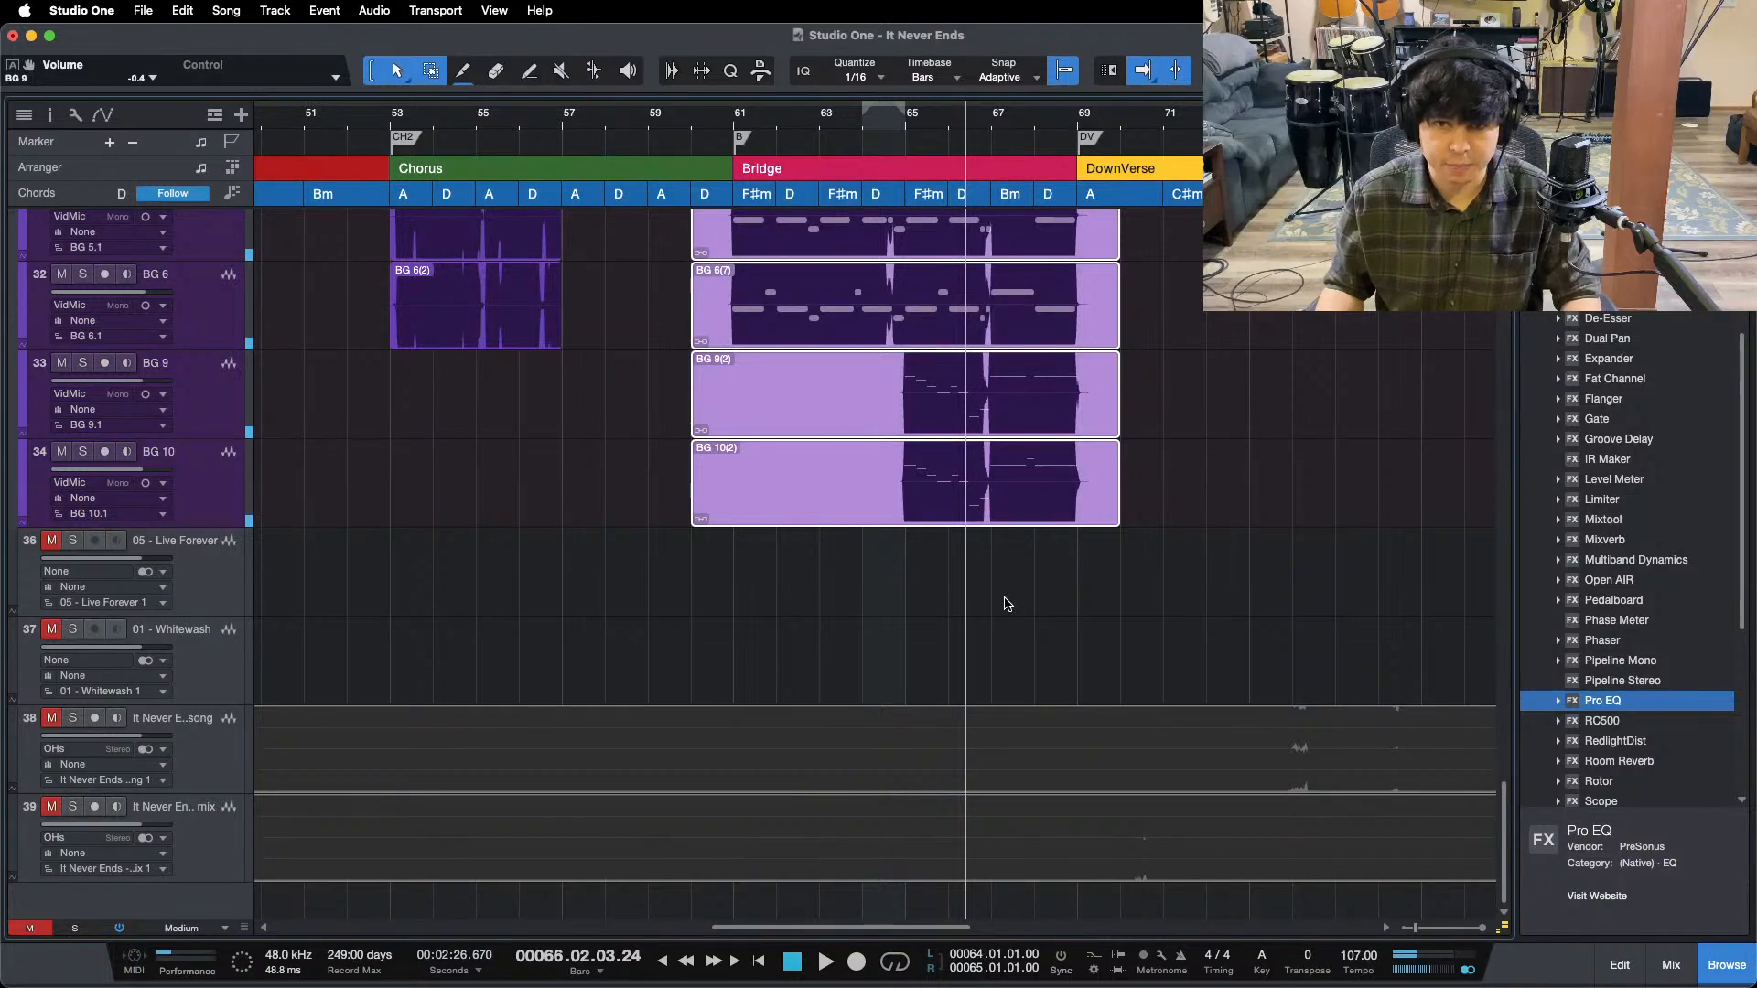
pyautogui.press('super+b')
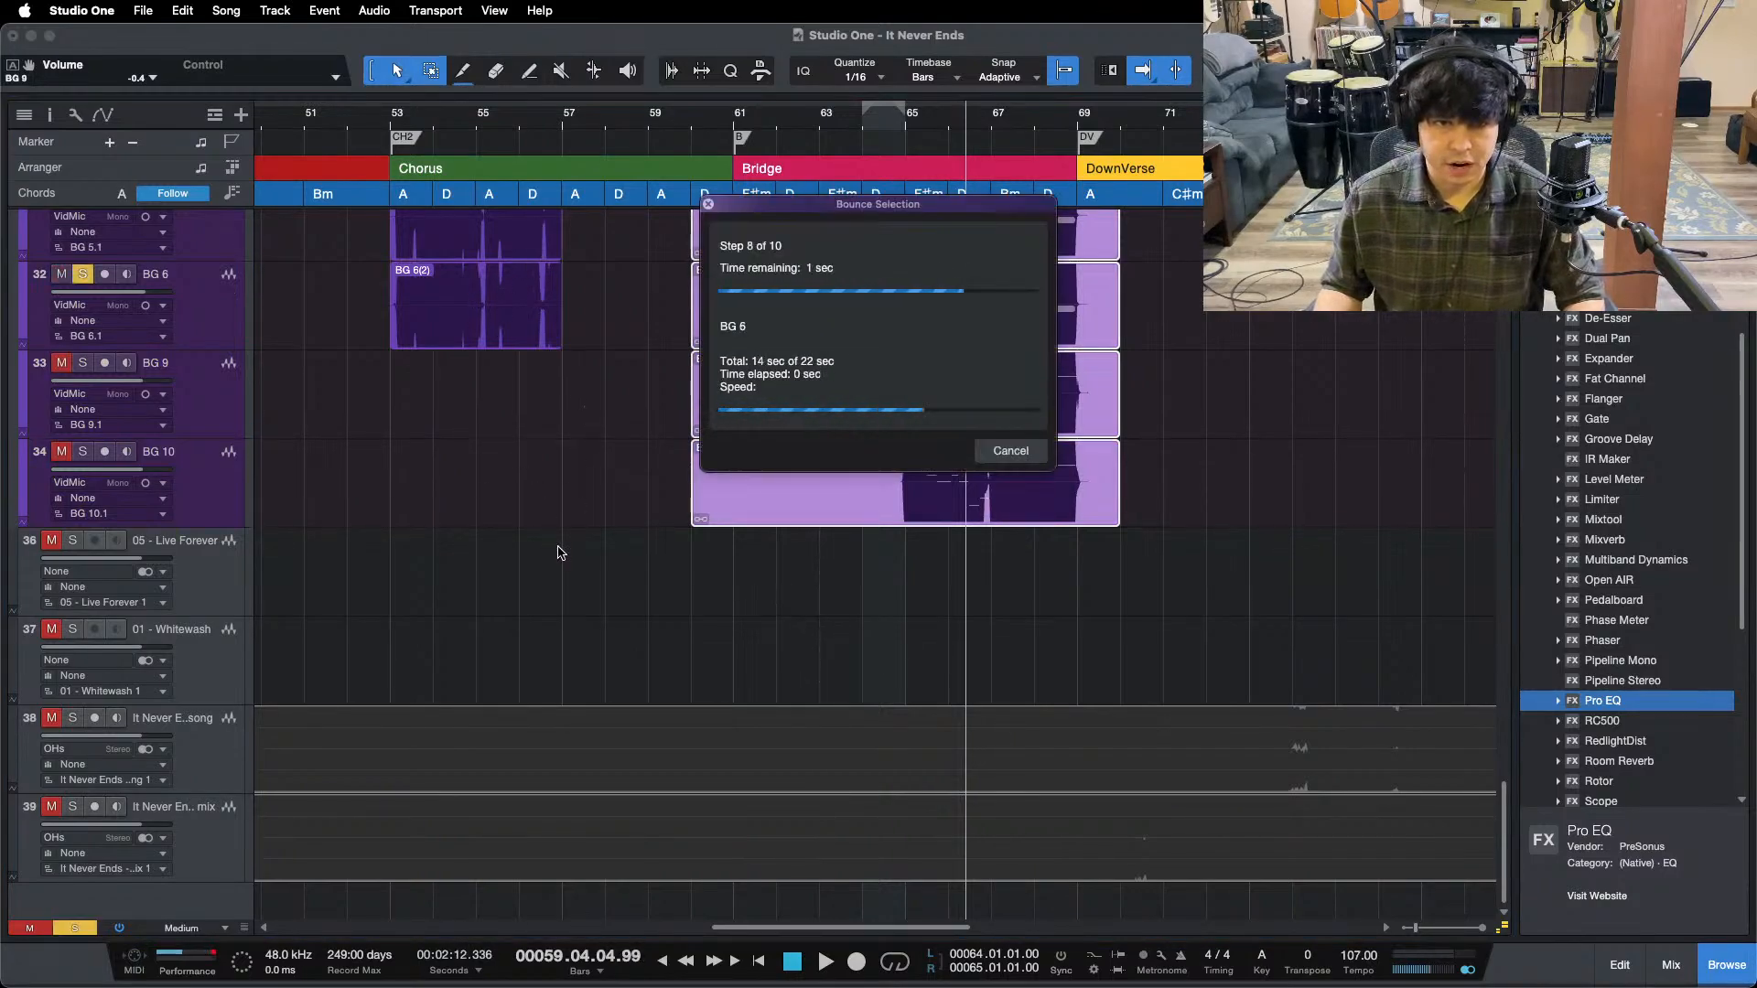
pyautogui.scroll(5, 596, 567)
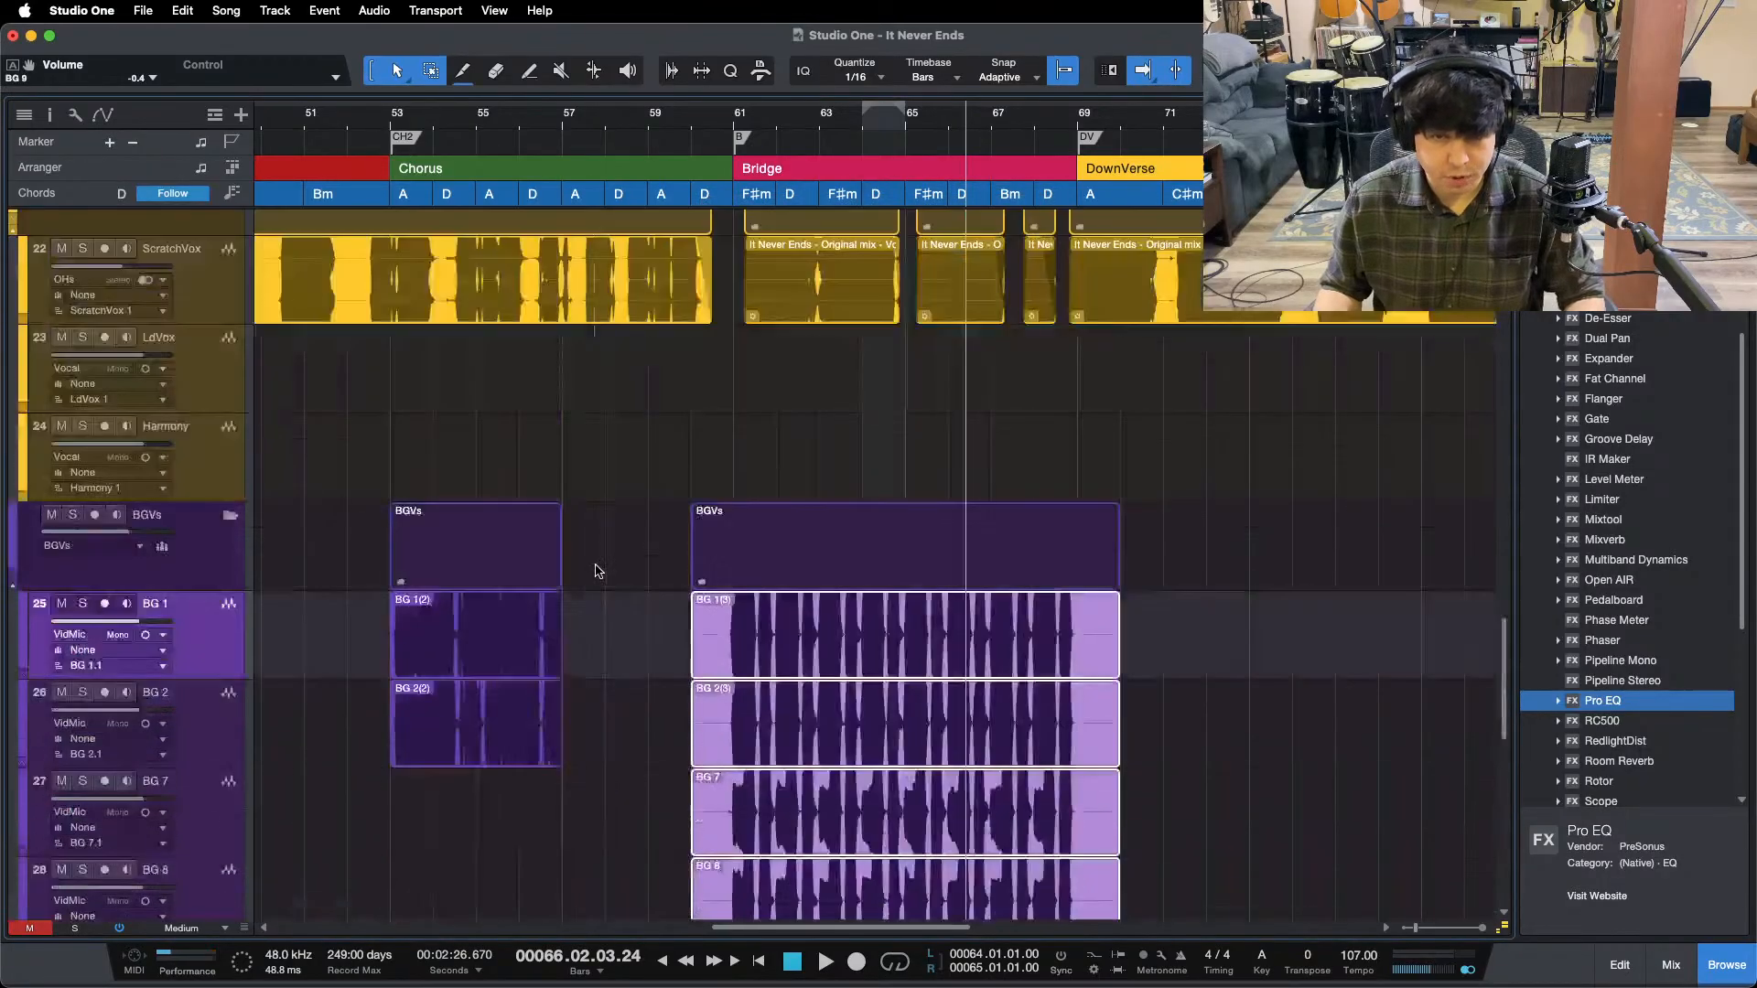
pyautogui.scroll(-3, 640, 512)
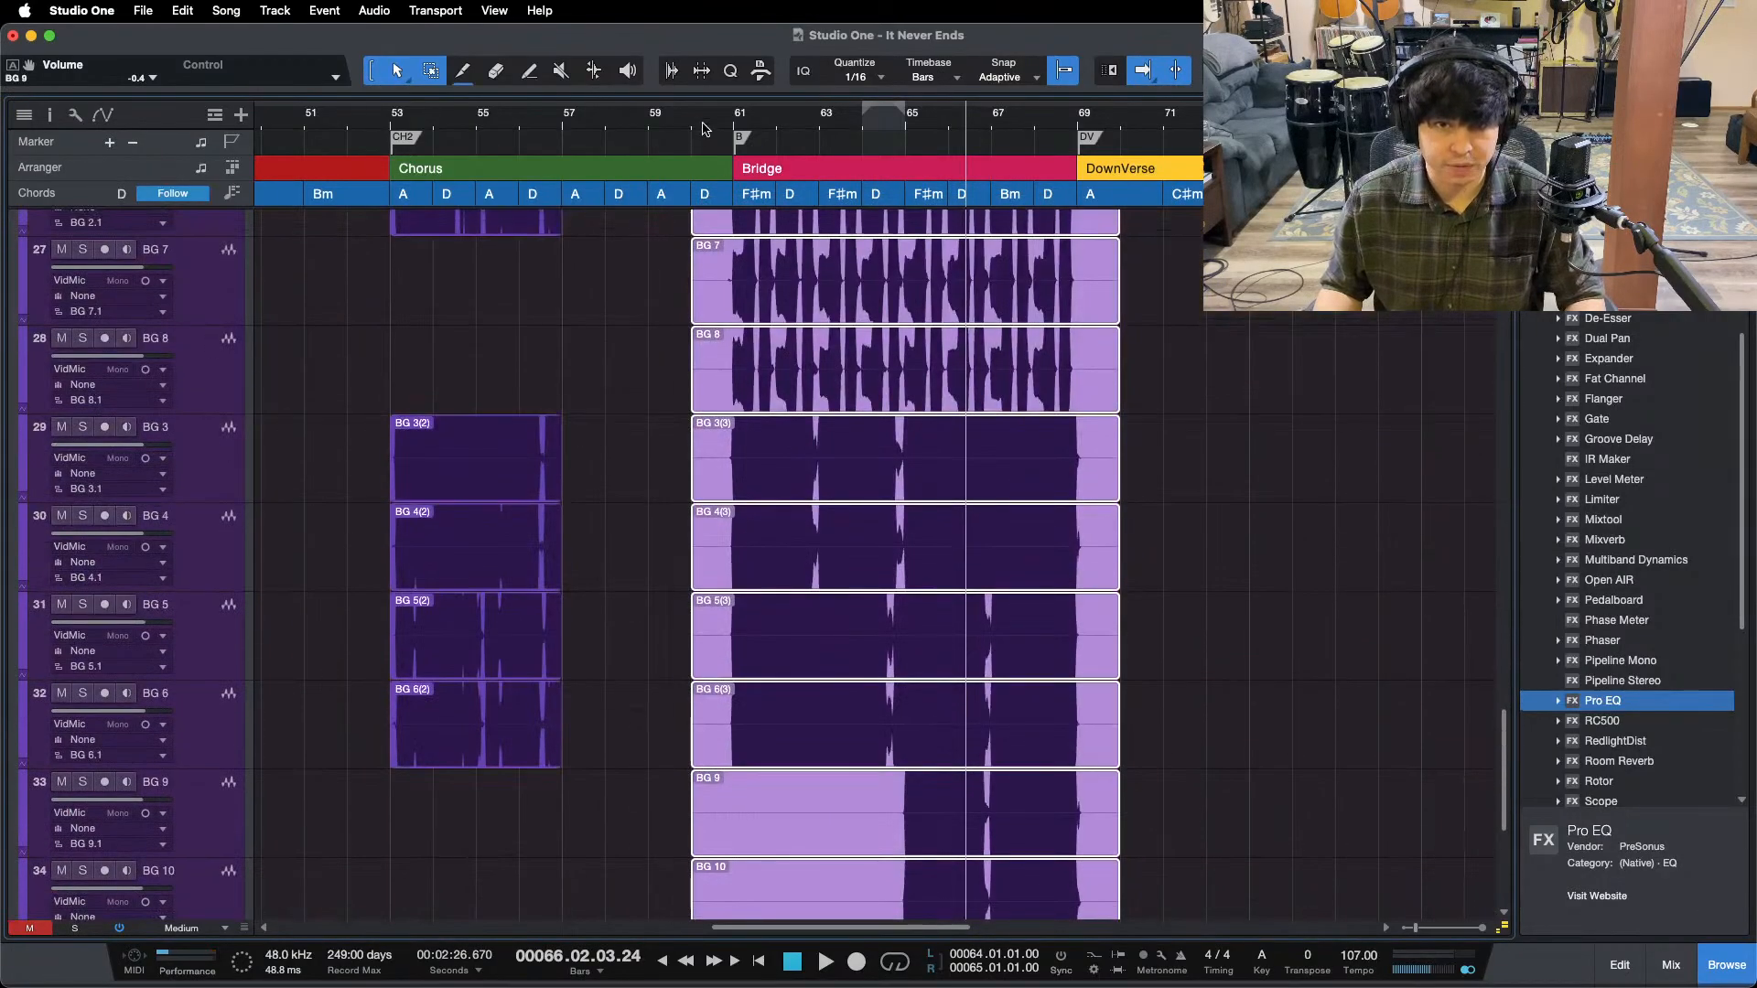
# - Trim the start of all the bounced bridge backing vocal events to bar 61
pyautogui.moveTo(703, 124); pyautogui.dragTo(678, 175)
pyautogui.scroll(3, 805, 476)
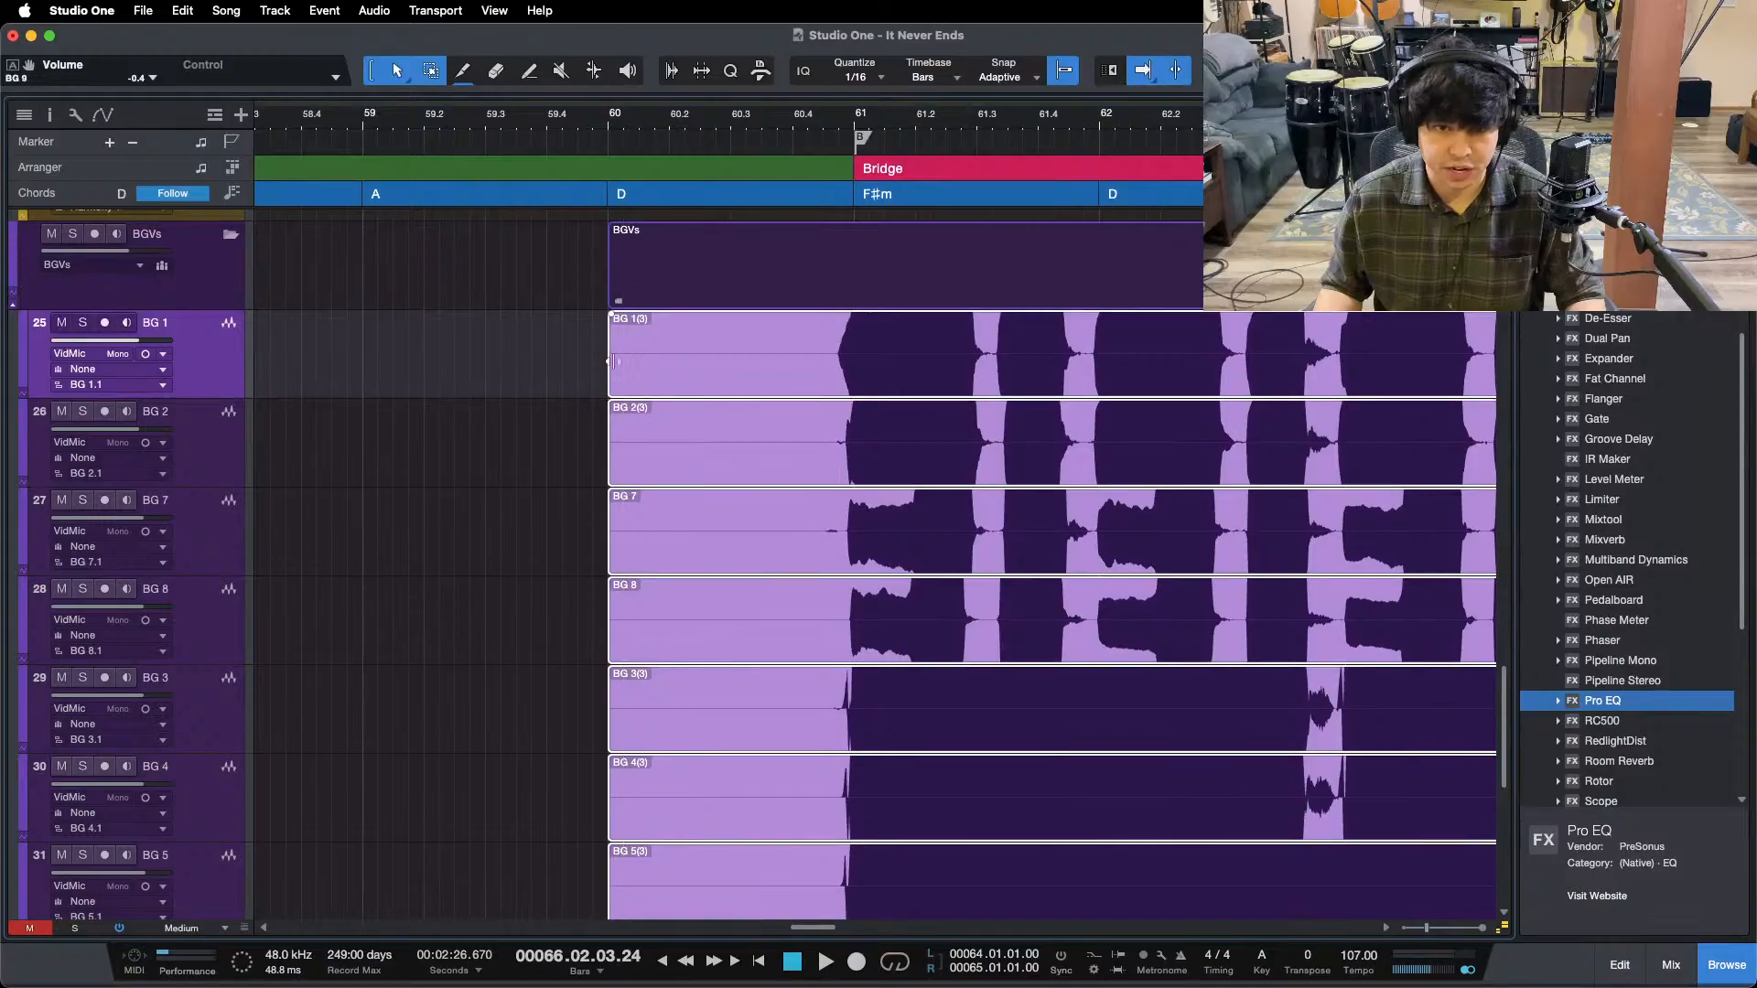
pyautogui.moveTo(611, 361); pyautogui.dragTo(853, 362)
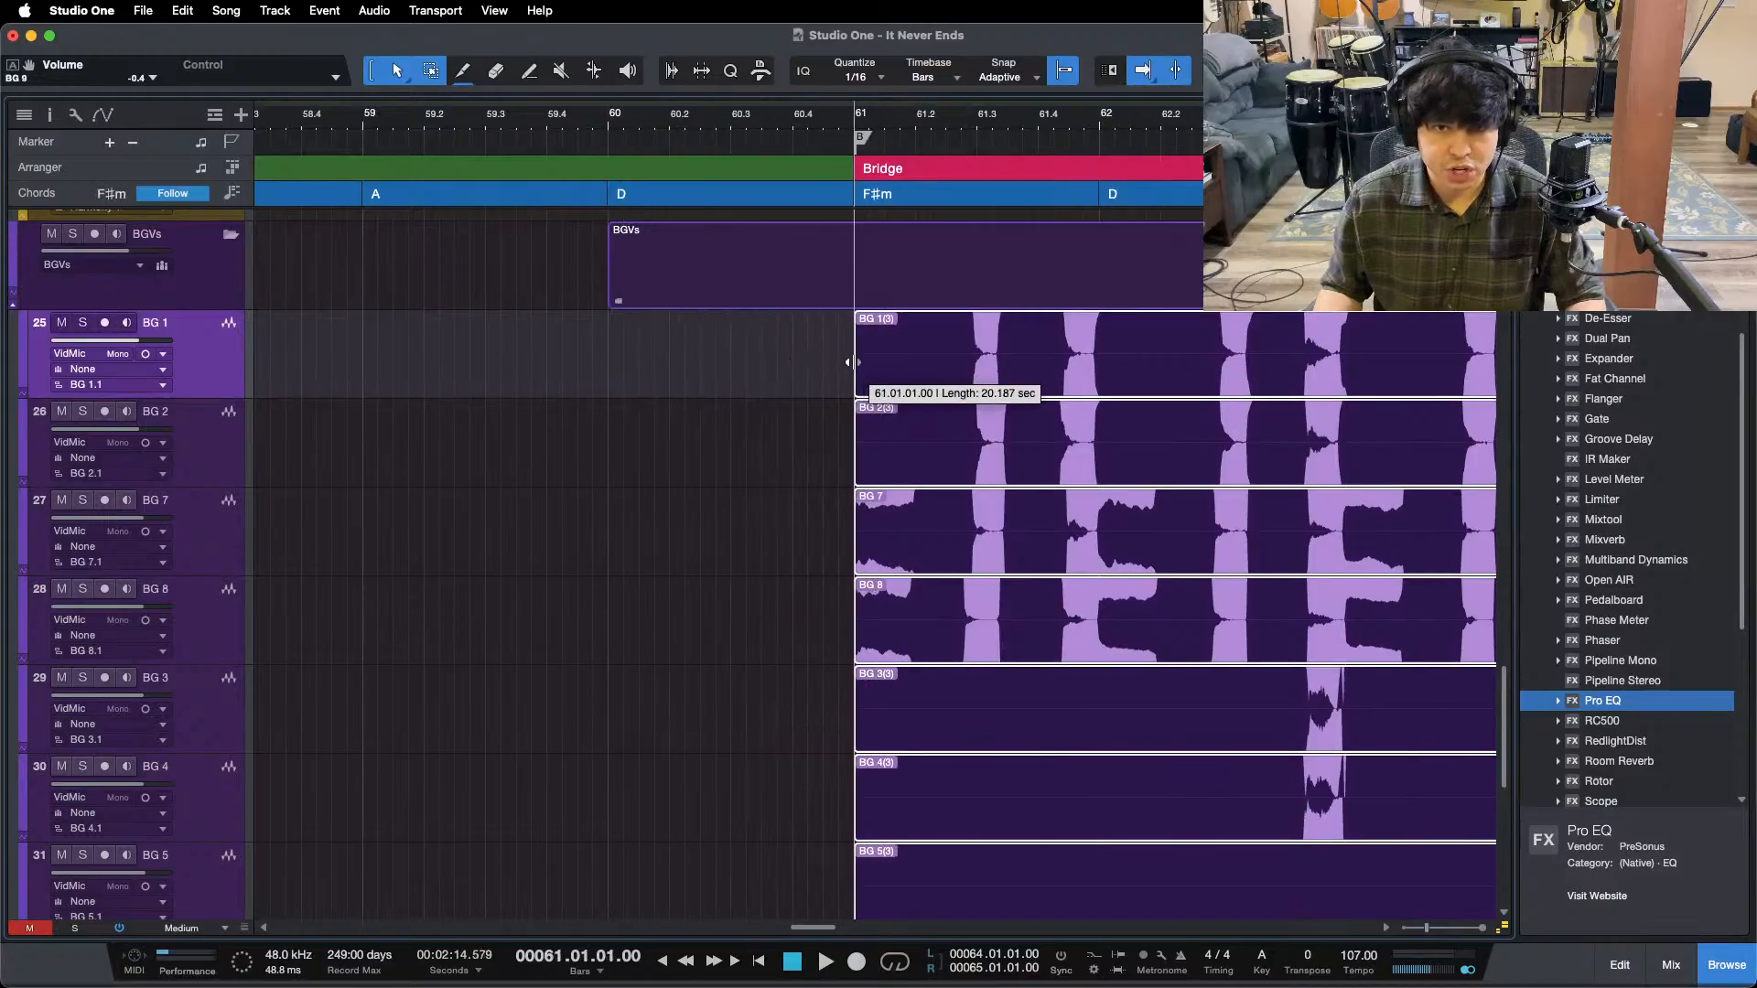
# - Select the chorus backing vocal events of BG 1 to BG 6 and extend their ends from bar 57 to 60.04.02.00
pyautogui.moveTo(757, 132); pyautogui.dragTo(925, 117)
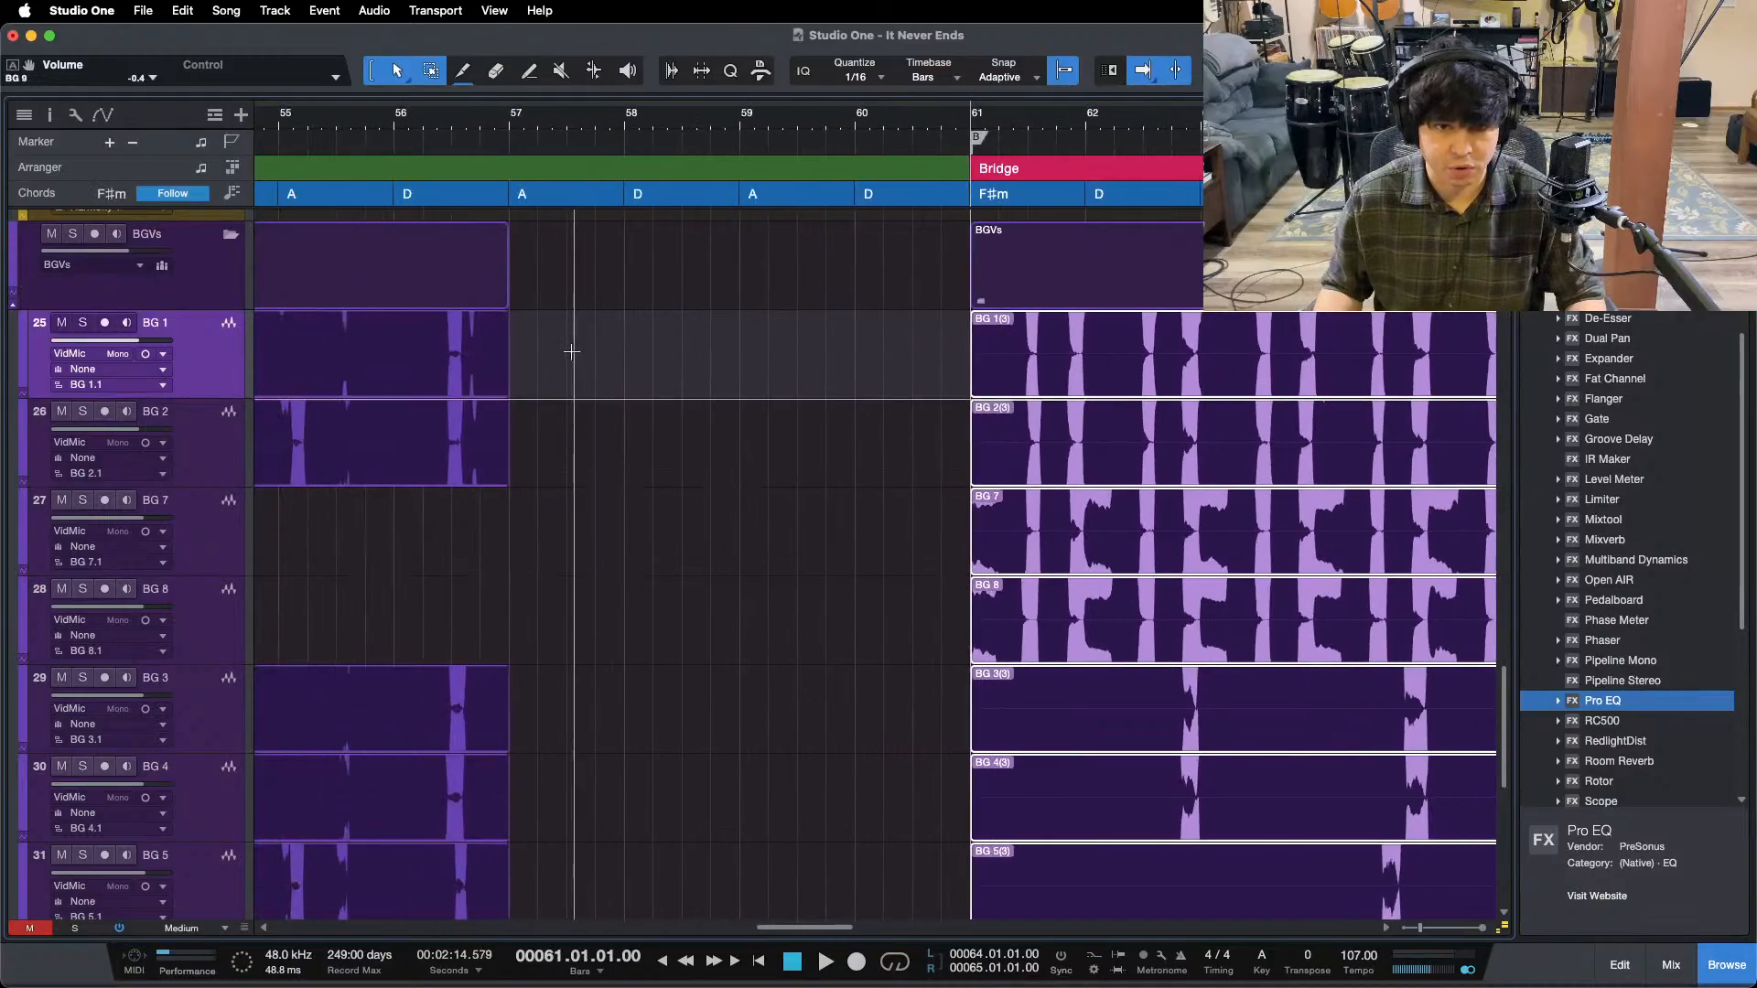
pyautogui.moveTo(574, 351); pyautogui.dragTo(487, 622)
pyautogui.moveTo(635, 377); pyautogui.dragTo(464, 727)
pyautogui.scroll(-3, 485, 567)
pyautogui.scroll(5, 586, 677)
pyautogui.moveTo(518, 555); pyautogui.dragTo(947, 568)
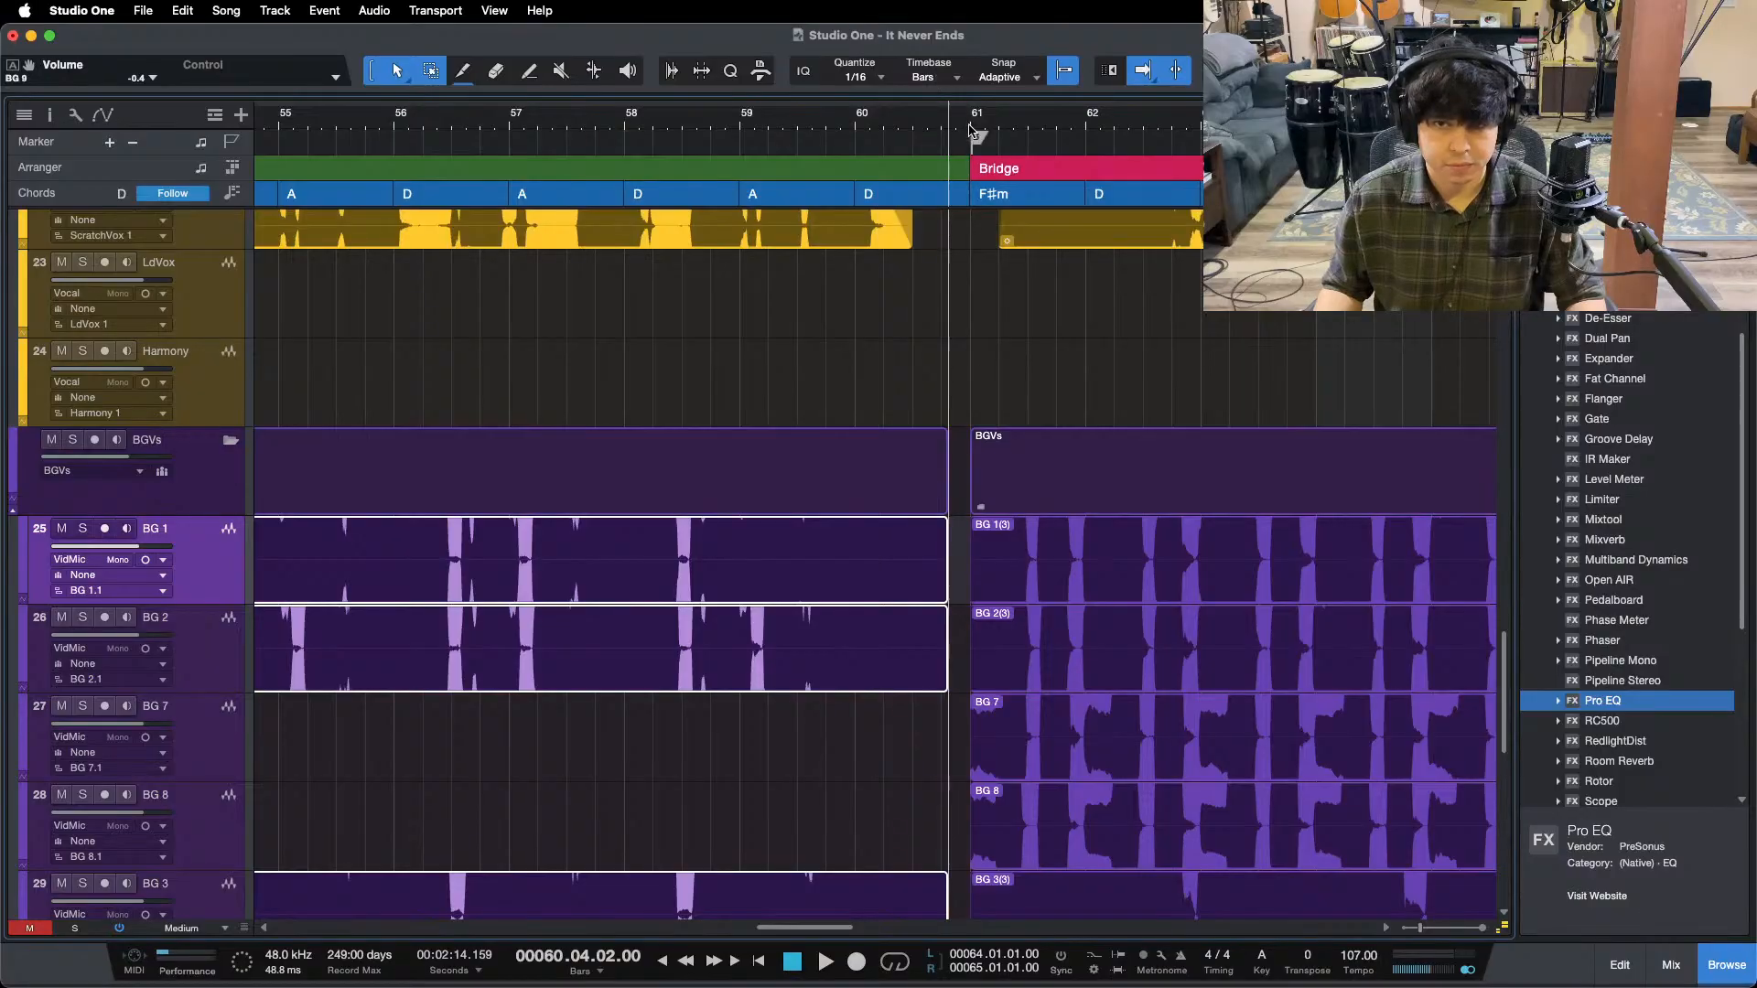
# - Move the start of all bridge backing vocal events to 60.04.04.00 and crossfade them with the preceding chorus events
pyautogui.scroll(8, 970, 130)
pyautogui.moveTo(691, 567); pyautogui.dragTo(1027, 819)
pyautogui.moveTo(955, 680); pyautogui.dragTo(869, 681)
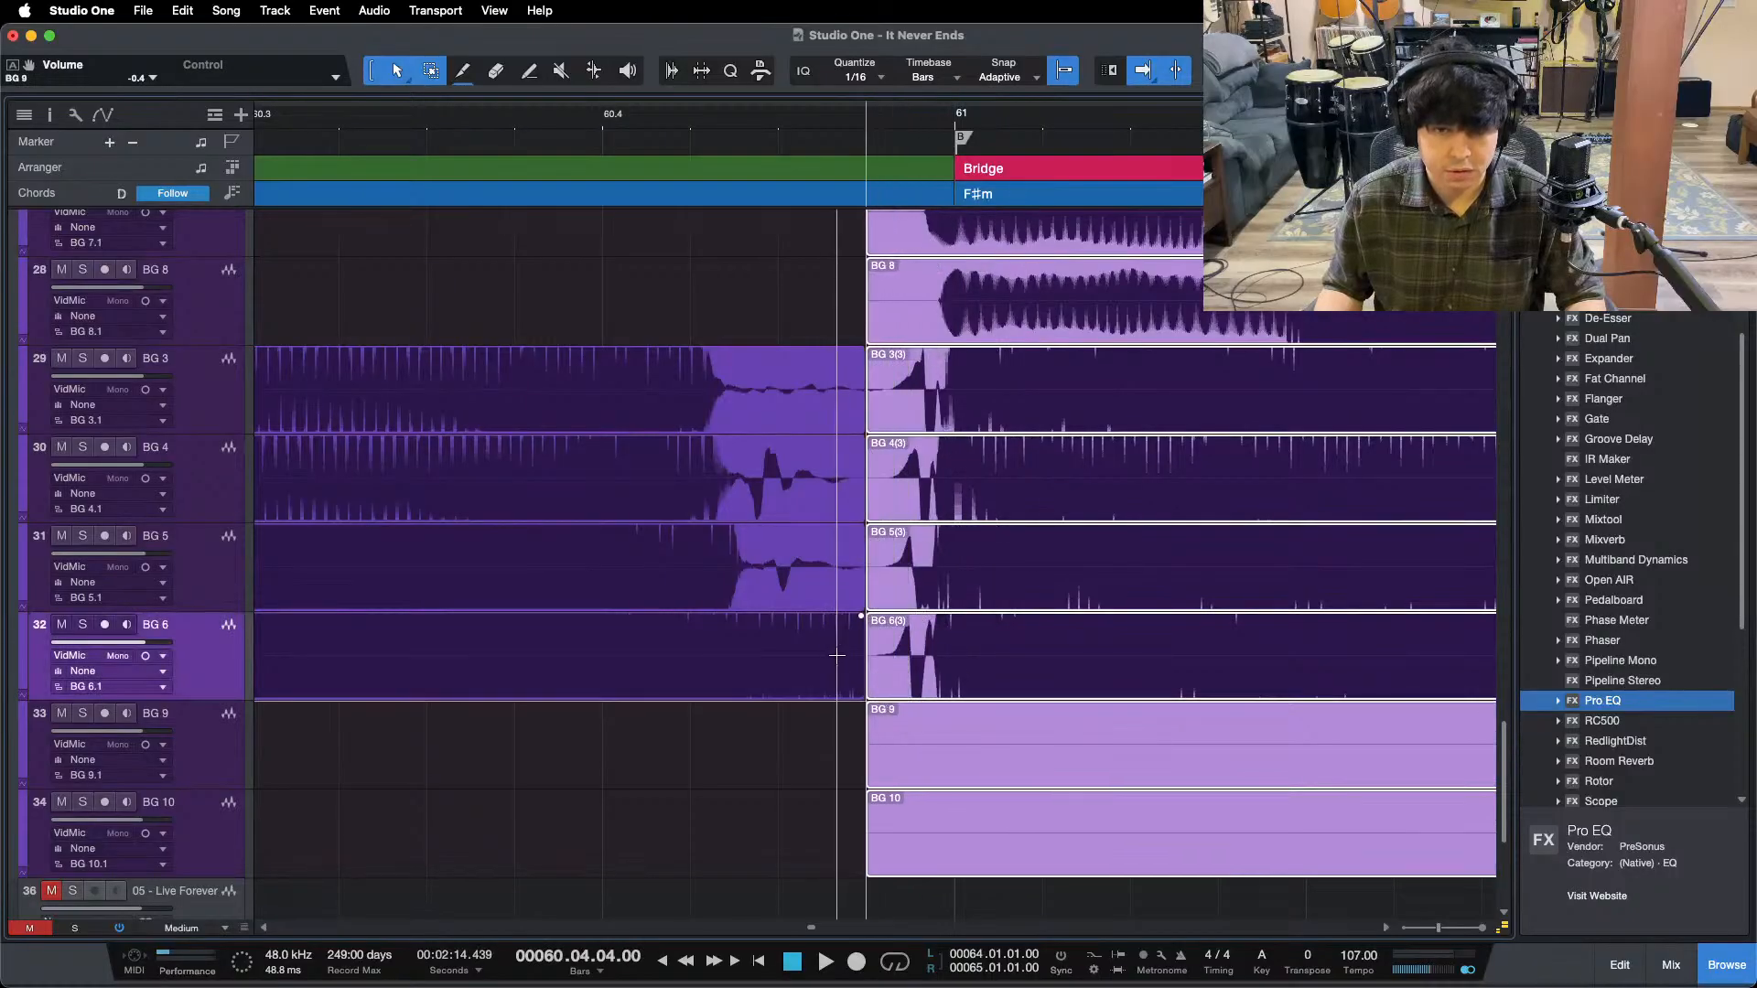
pyautogui.click(662, 794)
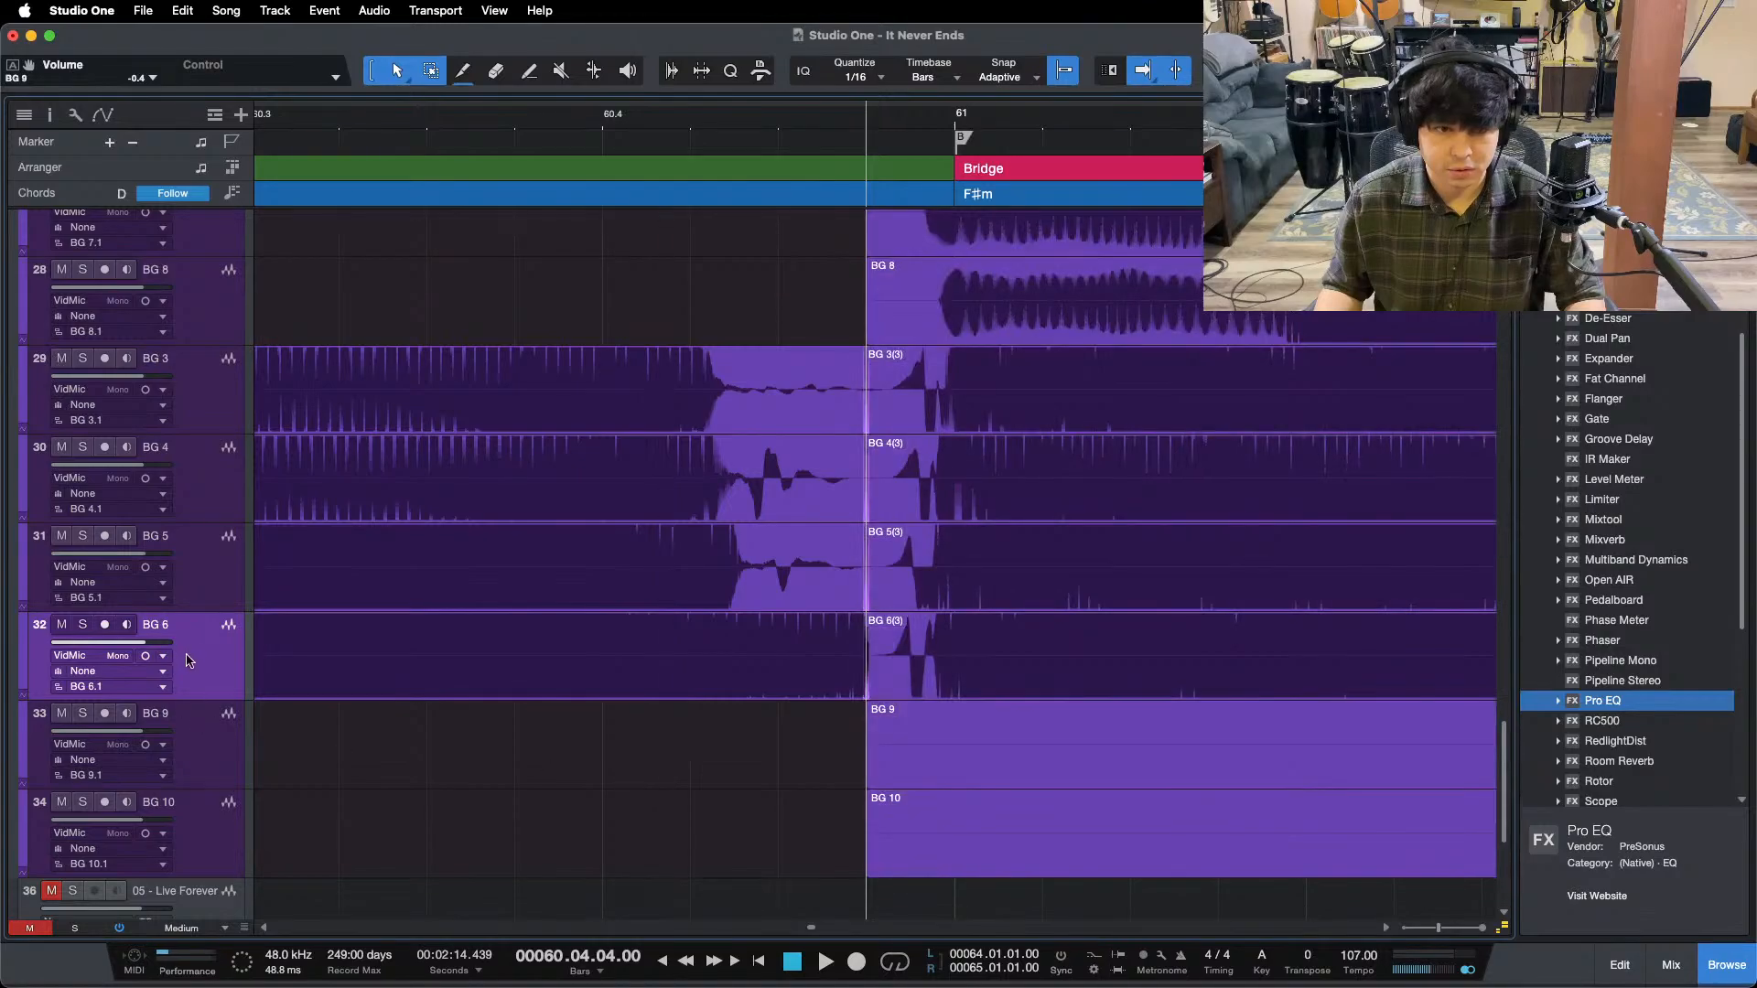
# - Group all backing vocal tracks from BG 1 to BG 10 under the name BG
pyautogui.click(193, 814)
pyautogui.scroll(5, 355, 703)
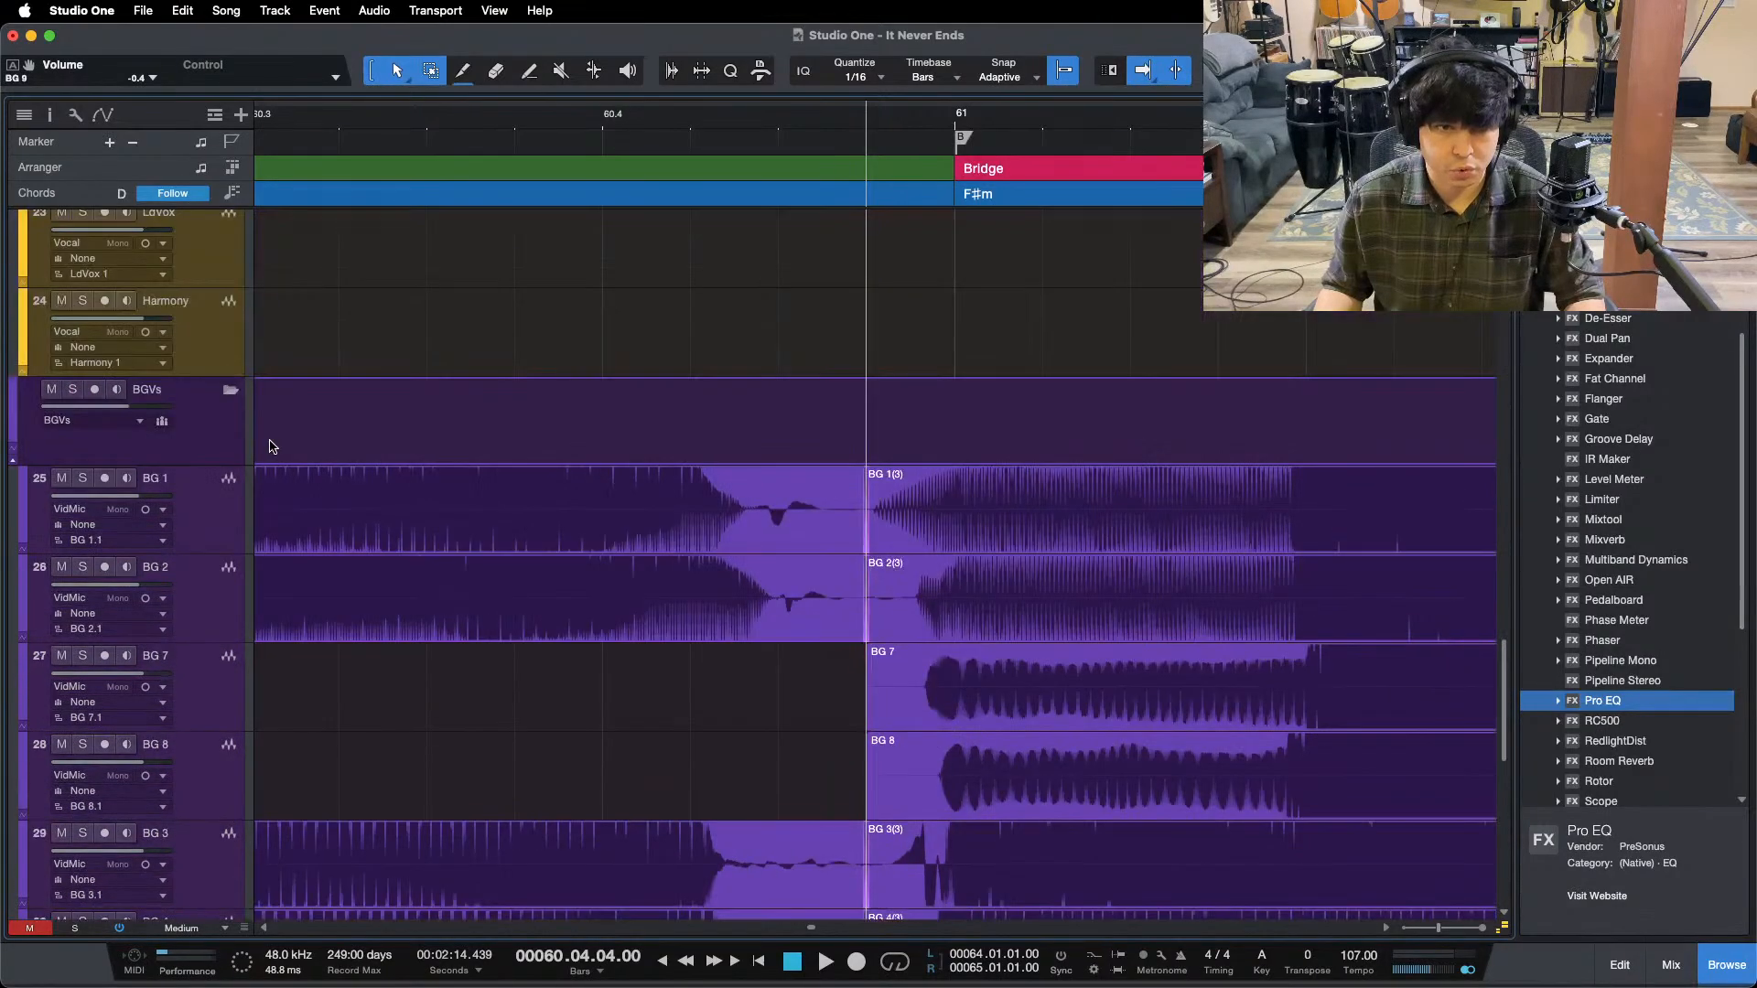
pyautogui.keyDown('shift'); pyautogui.click(208, 516); pyautogui.keyUp('shift')
pyautogui.press('super+g')
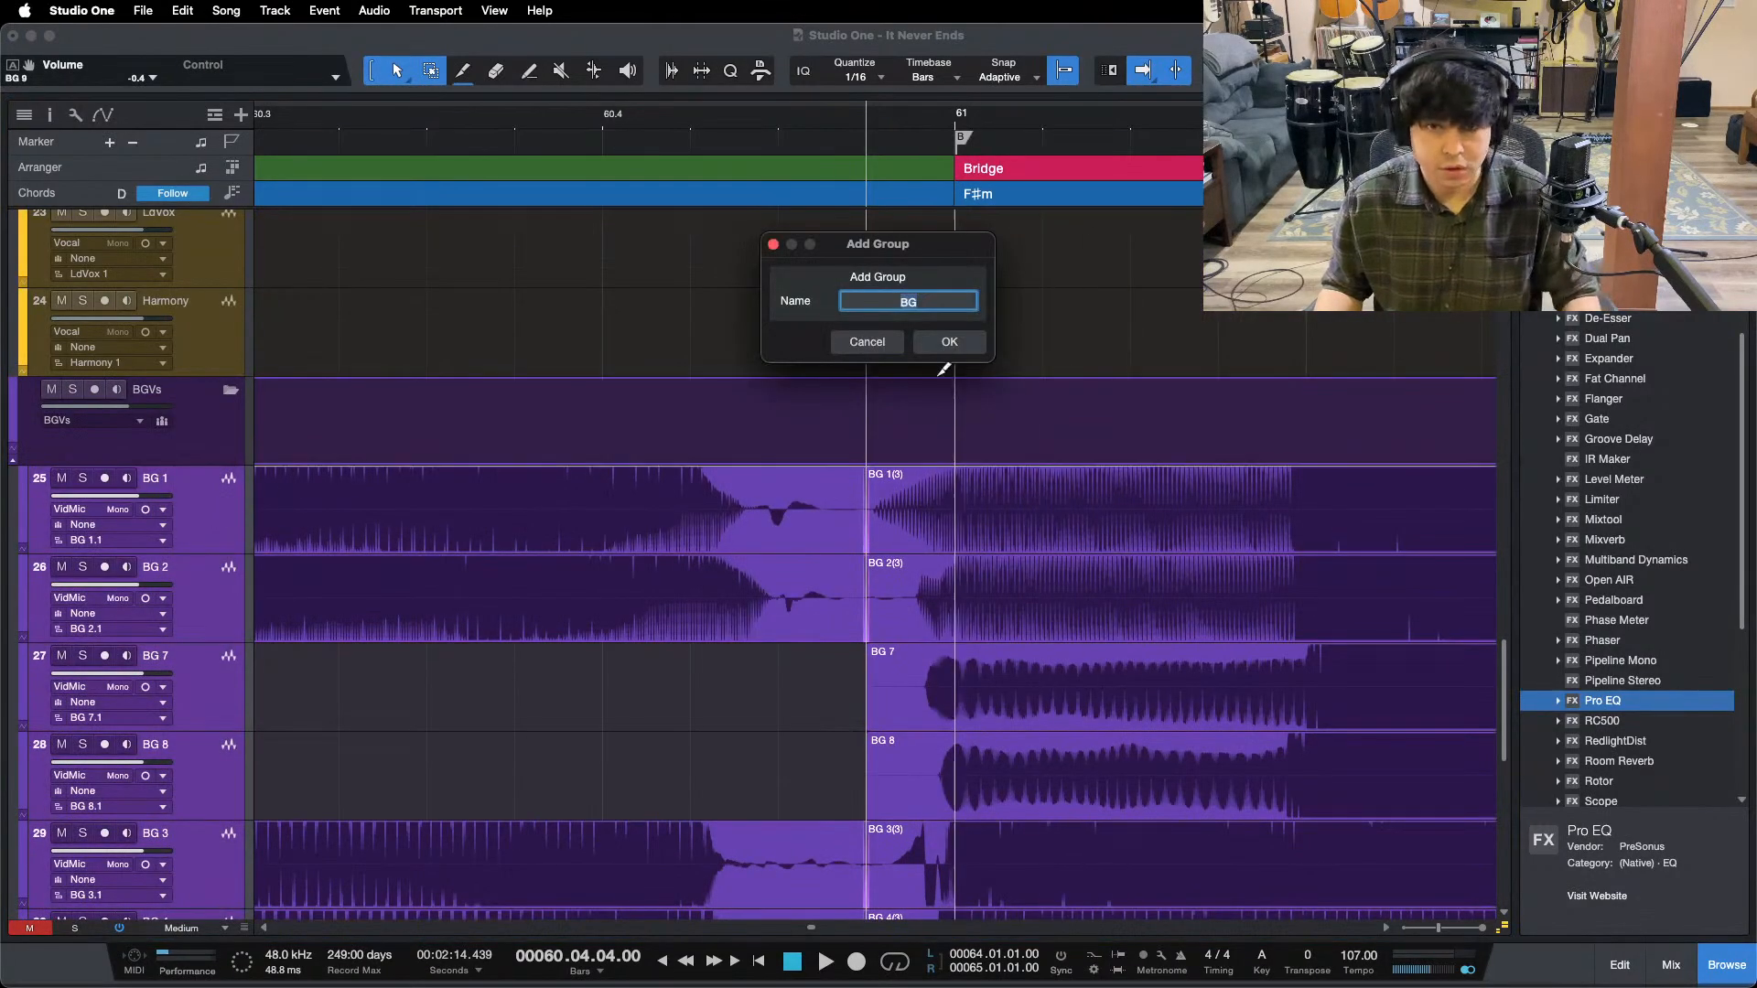
pyautogui.click(948, 342)
# - Try extending the crossfades of the grouped tracks back to 60.04.03.00, undo the change and dissolve the group
pyautogui.moveTo(872, 130); pyautogui.dragTo(940, 165)
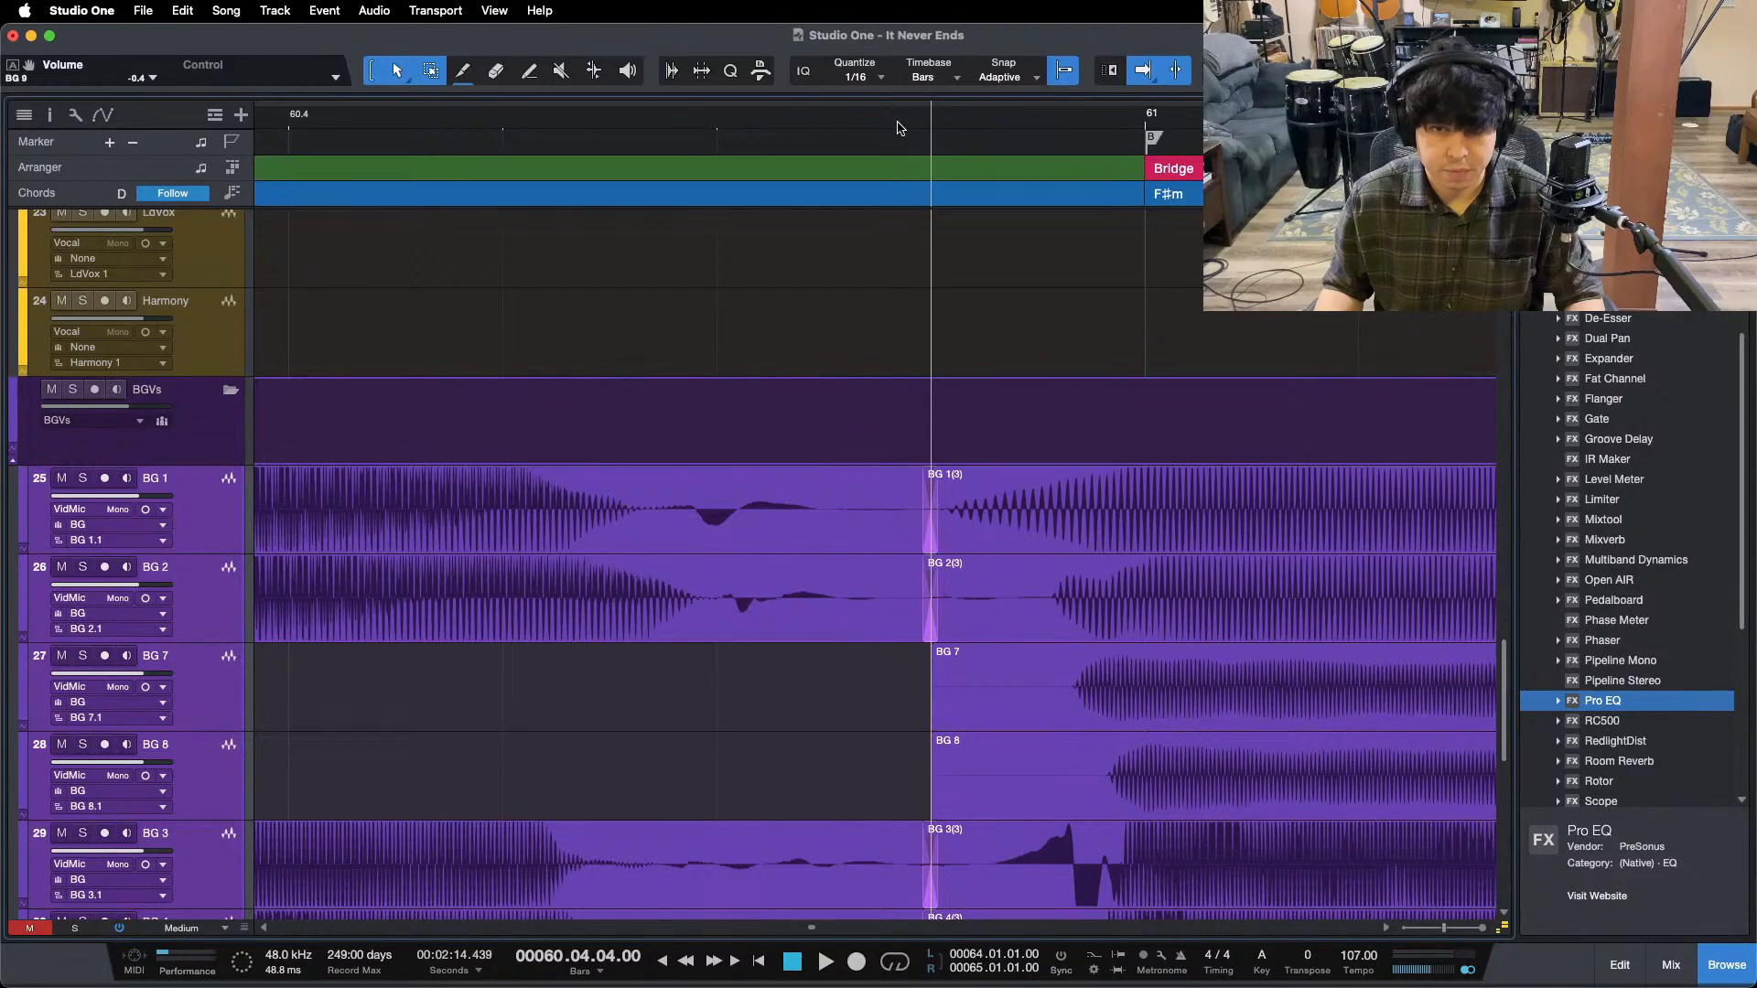
pyautogui.moveTo(897, 128); pyautogui.dragTo(894, 160)
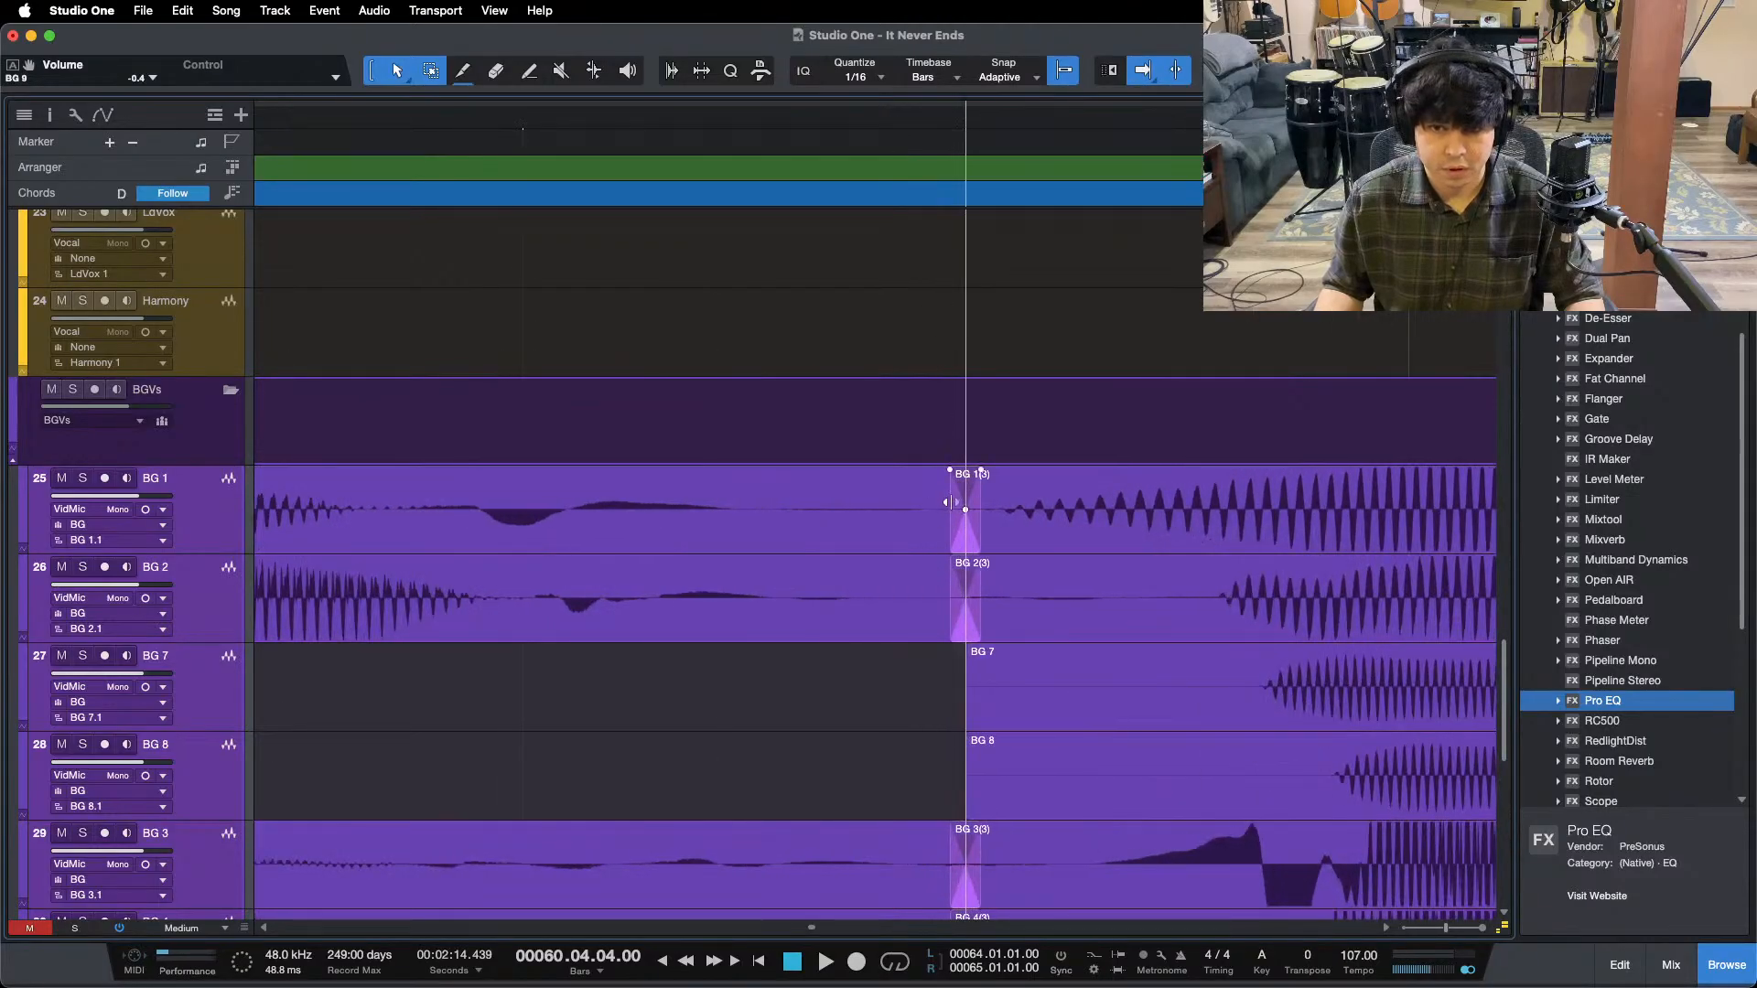
pyautogui.moveTo(948, 502); pyautogui.dragTo(523, 501)
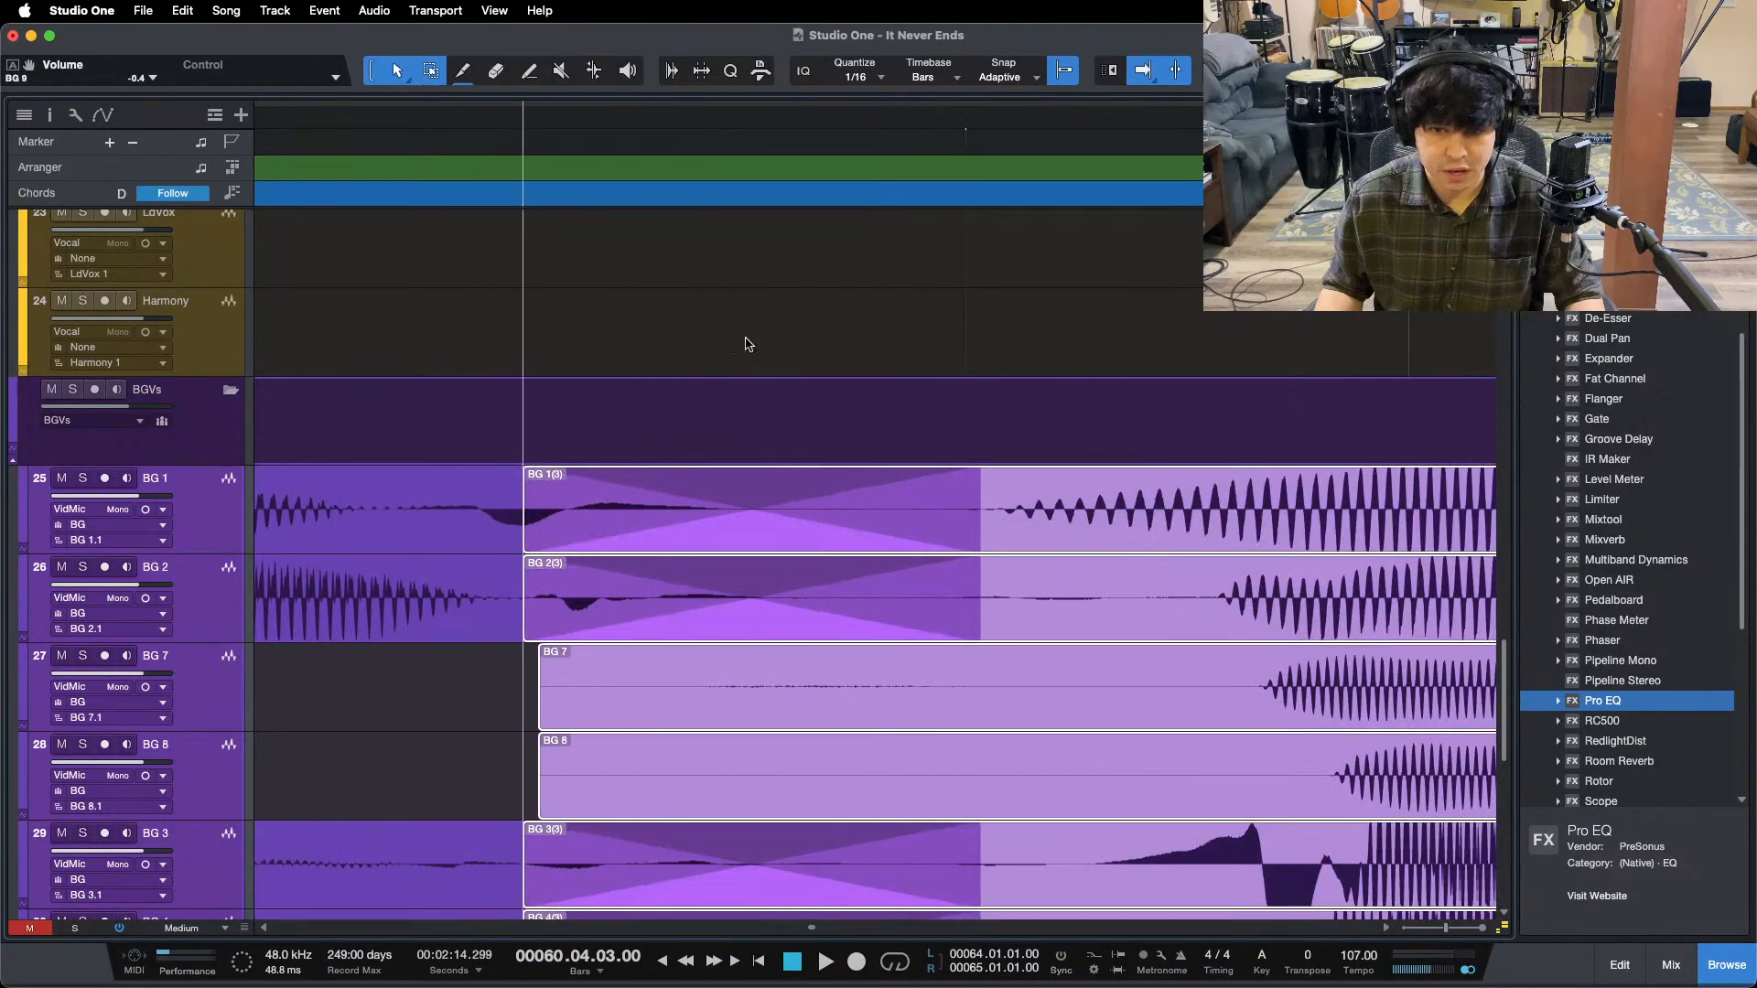
pyautogui.press('super+z')
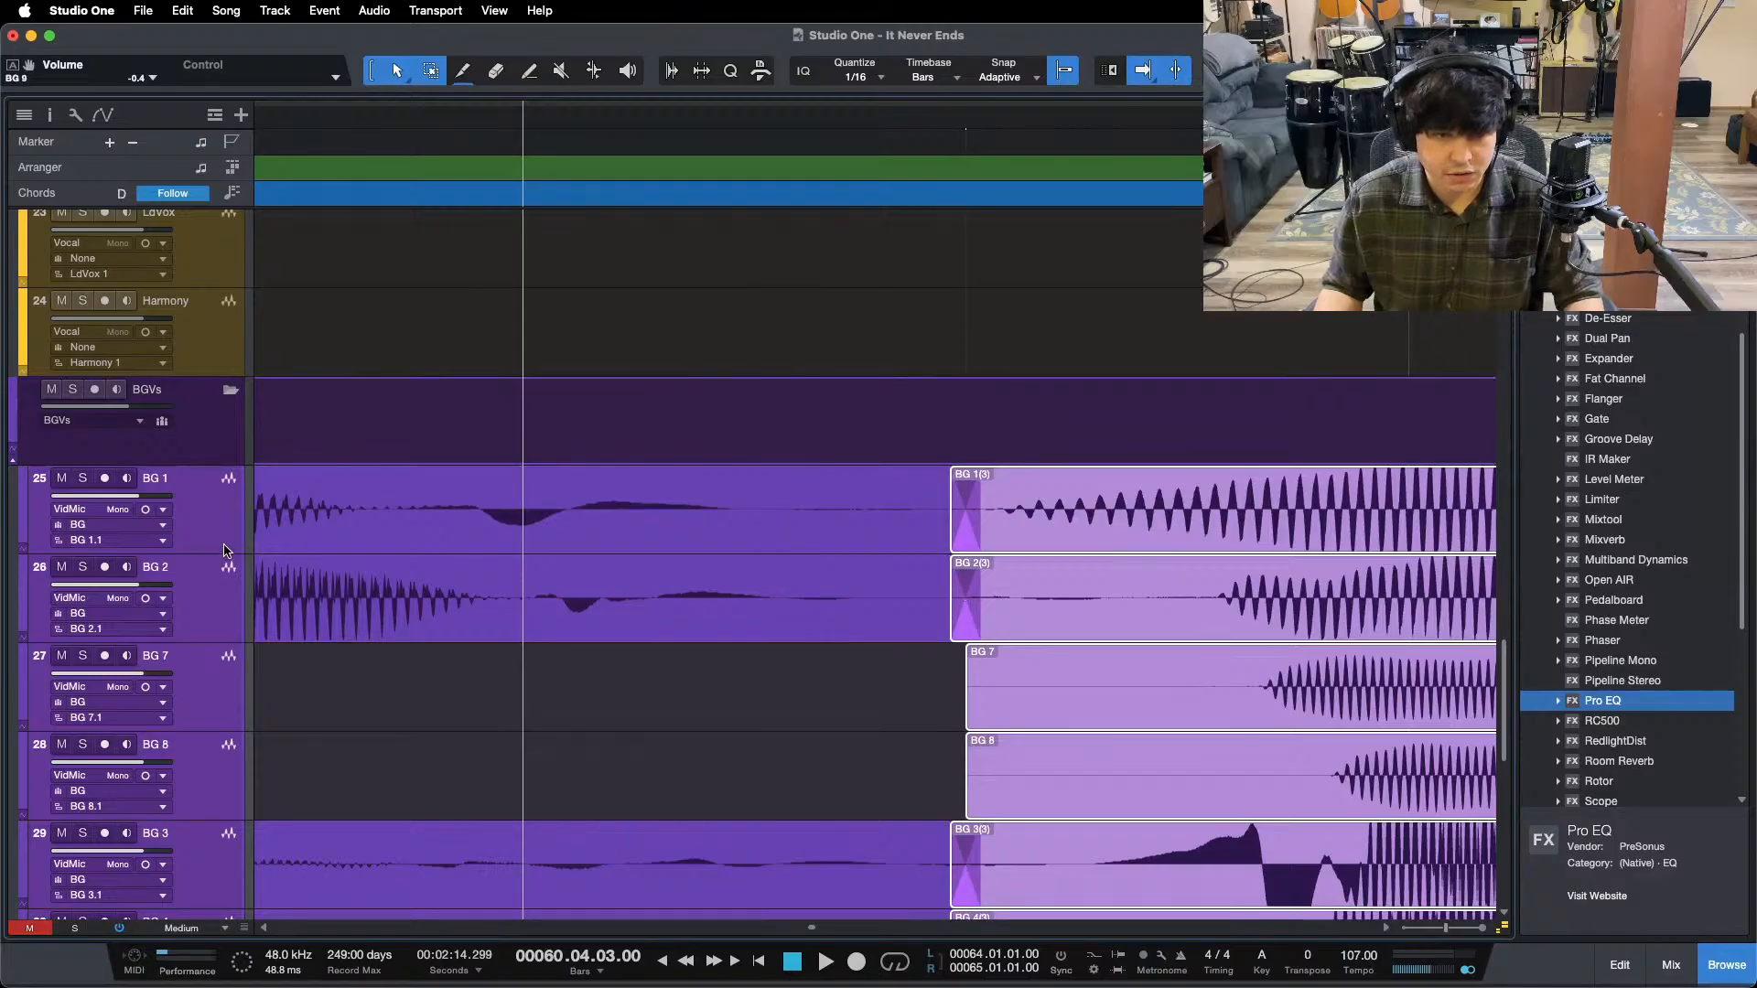
pyautogui.click(819, 352)
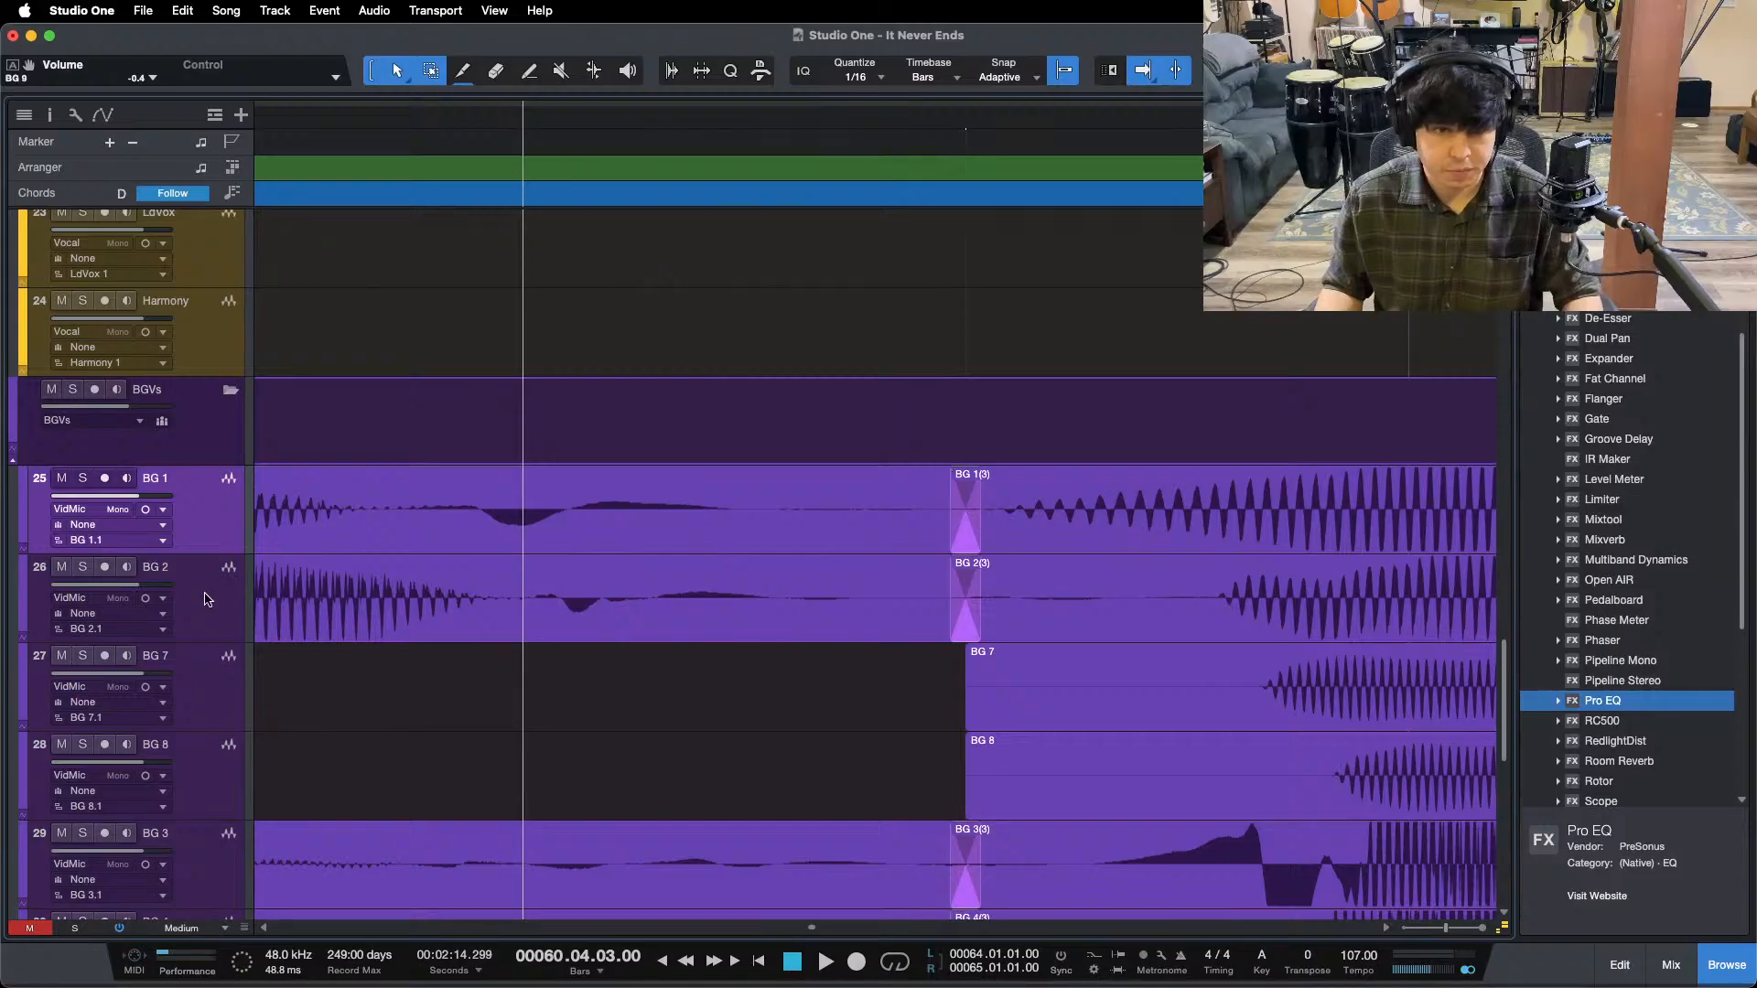
# - Group only the BG 1 to BG 6 tracks under the name BG, leaving out BG 7 to BG 10
pyautogui.scroll(-3, 411, 618)
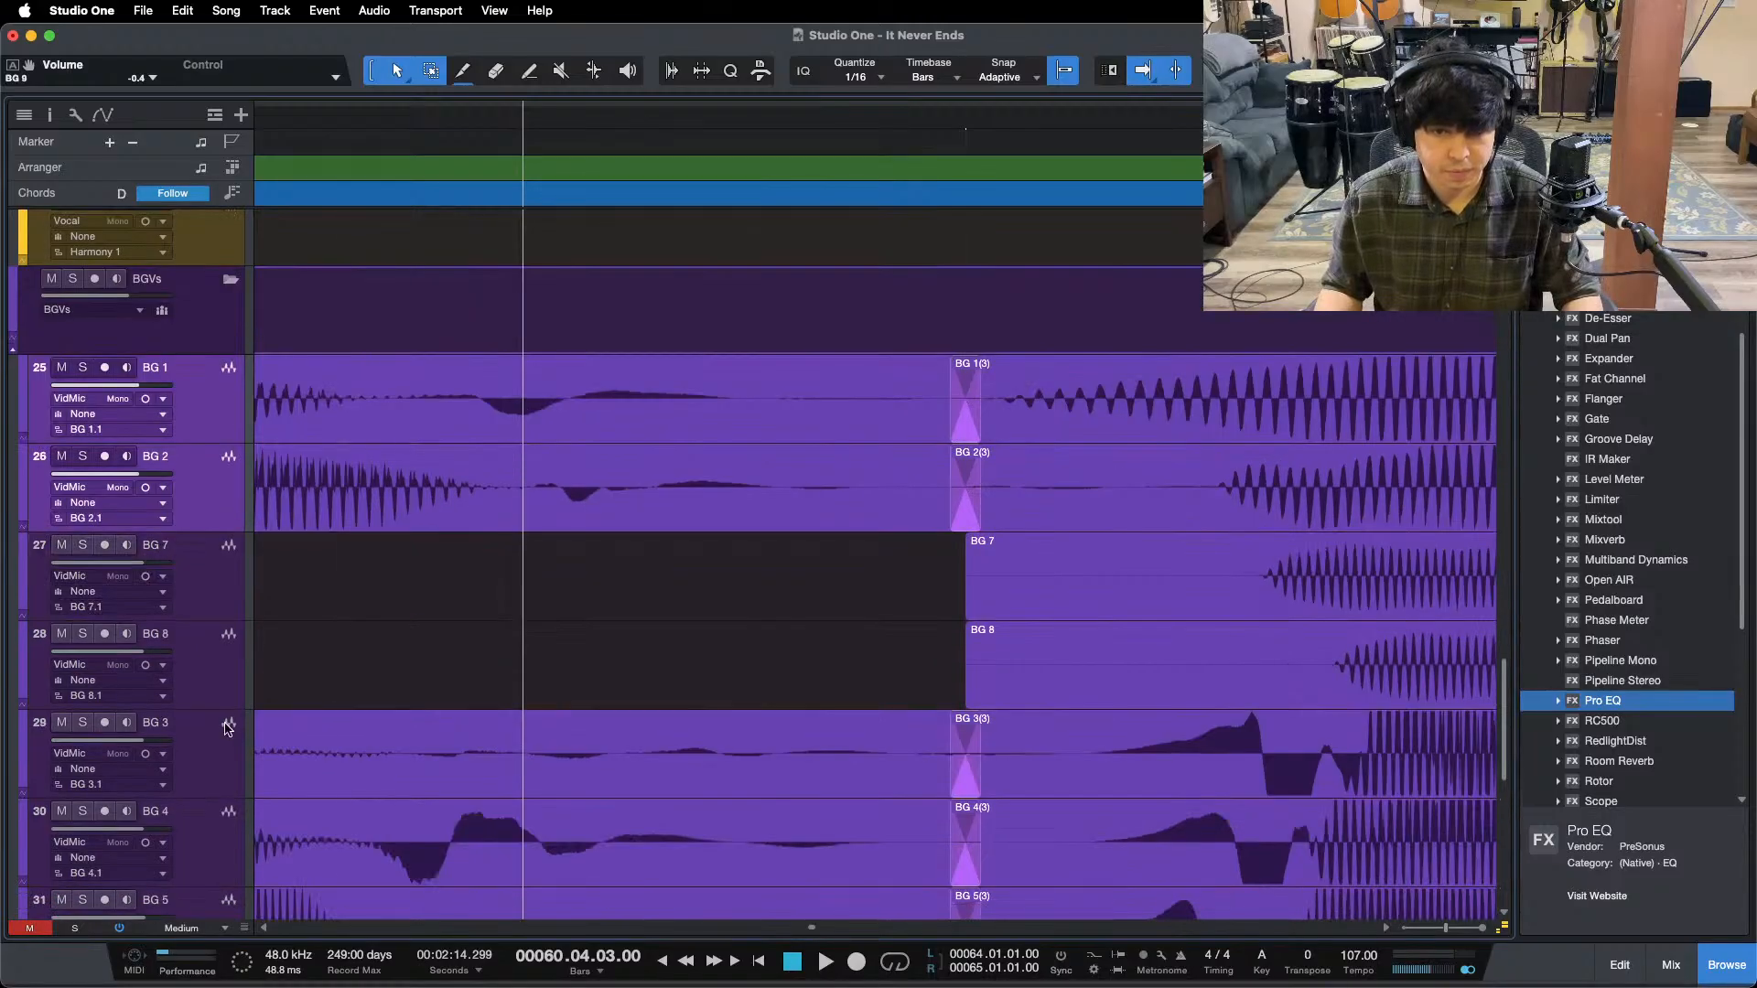
pyautogui.scroll(-10, 641, 609)
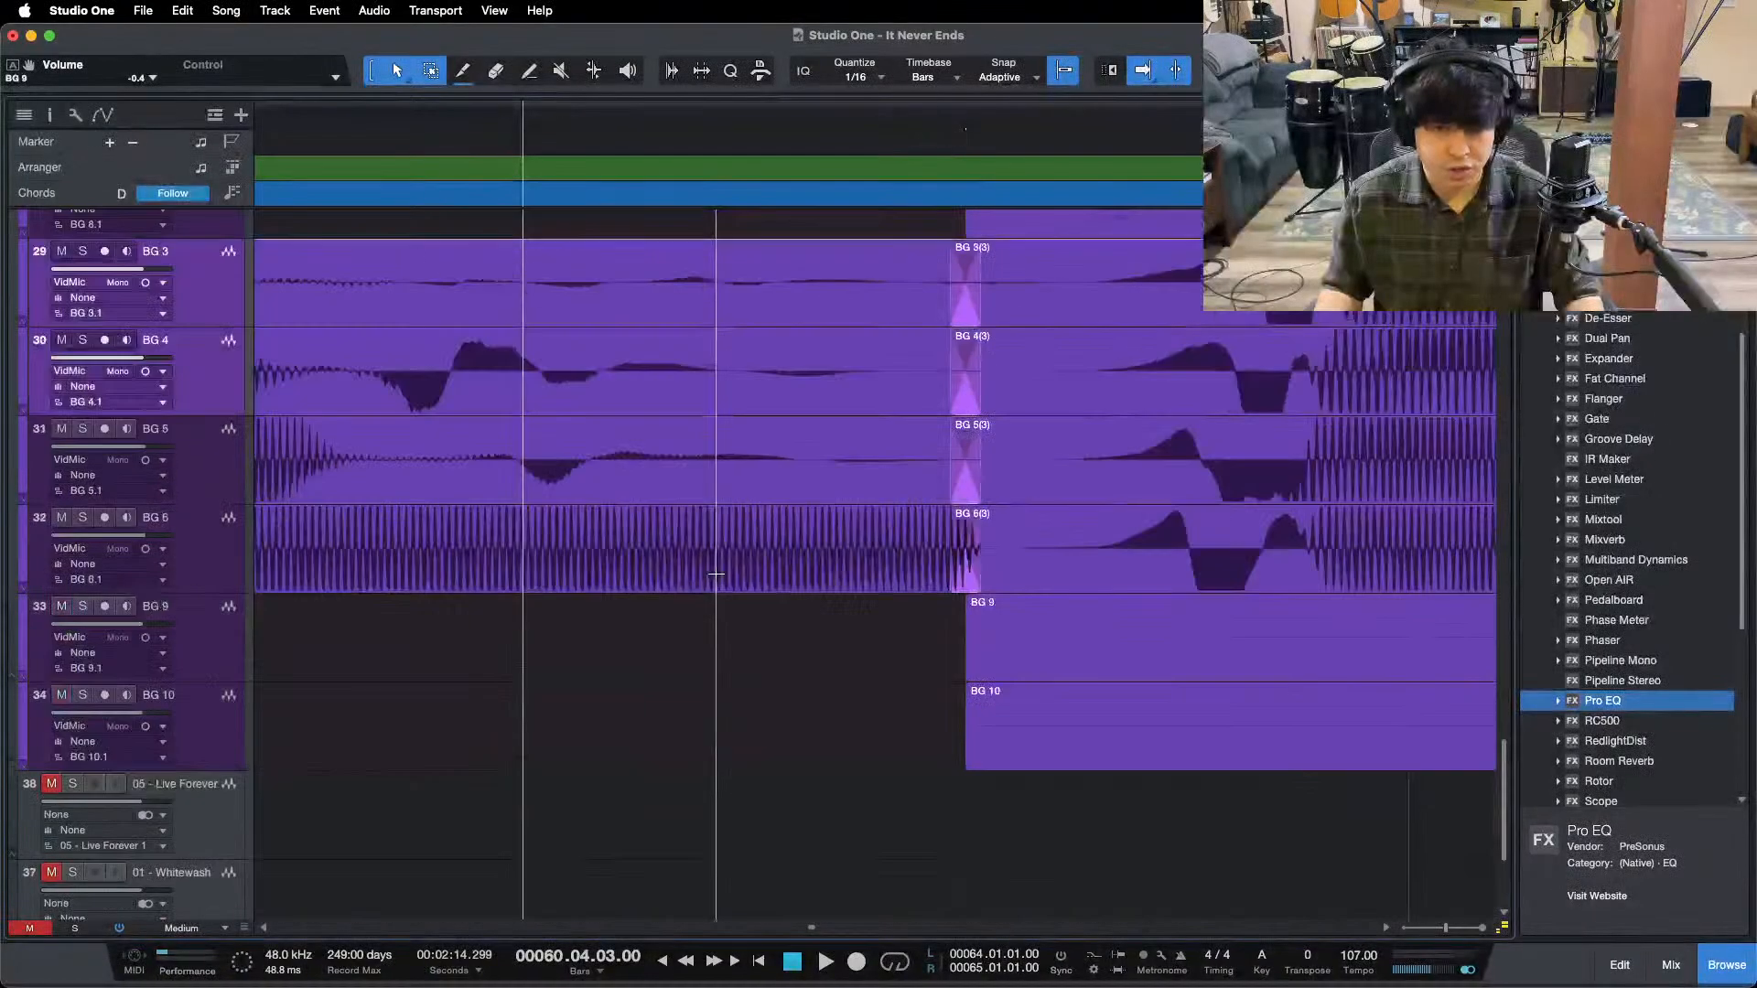
pyautogui.keyDown('shift'); pyautogui.click(227, 474); pyautogui.keyUp('shift')
pyautogui.keyDown('shift'); pyautogui.click(218, 537); pyautogui.keyUp('shift')
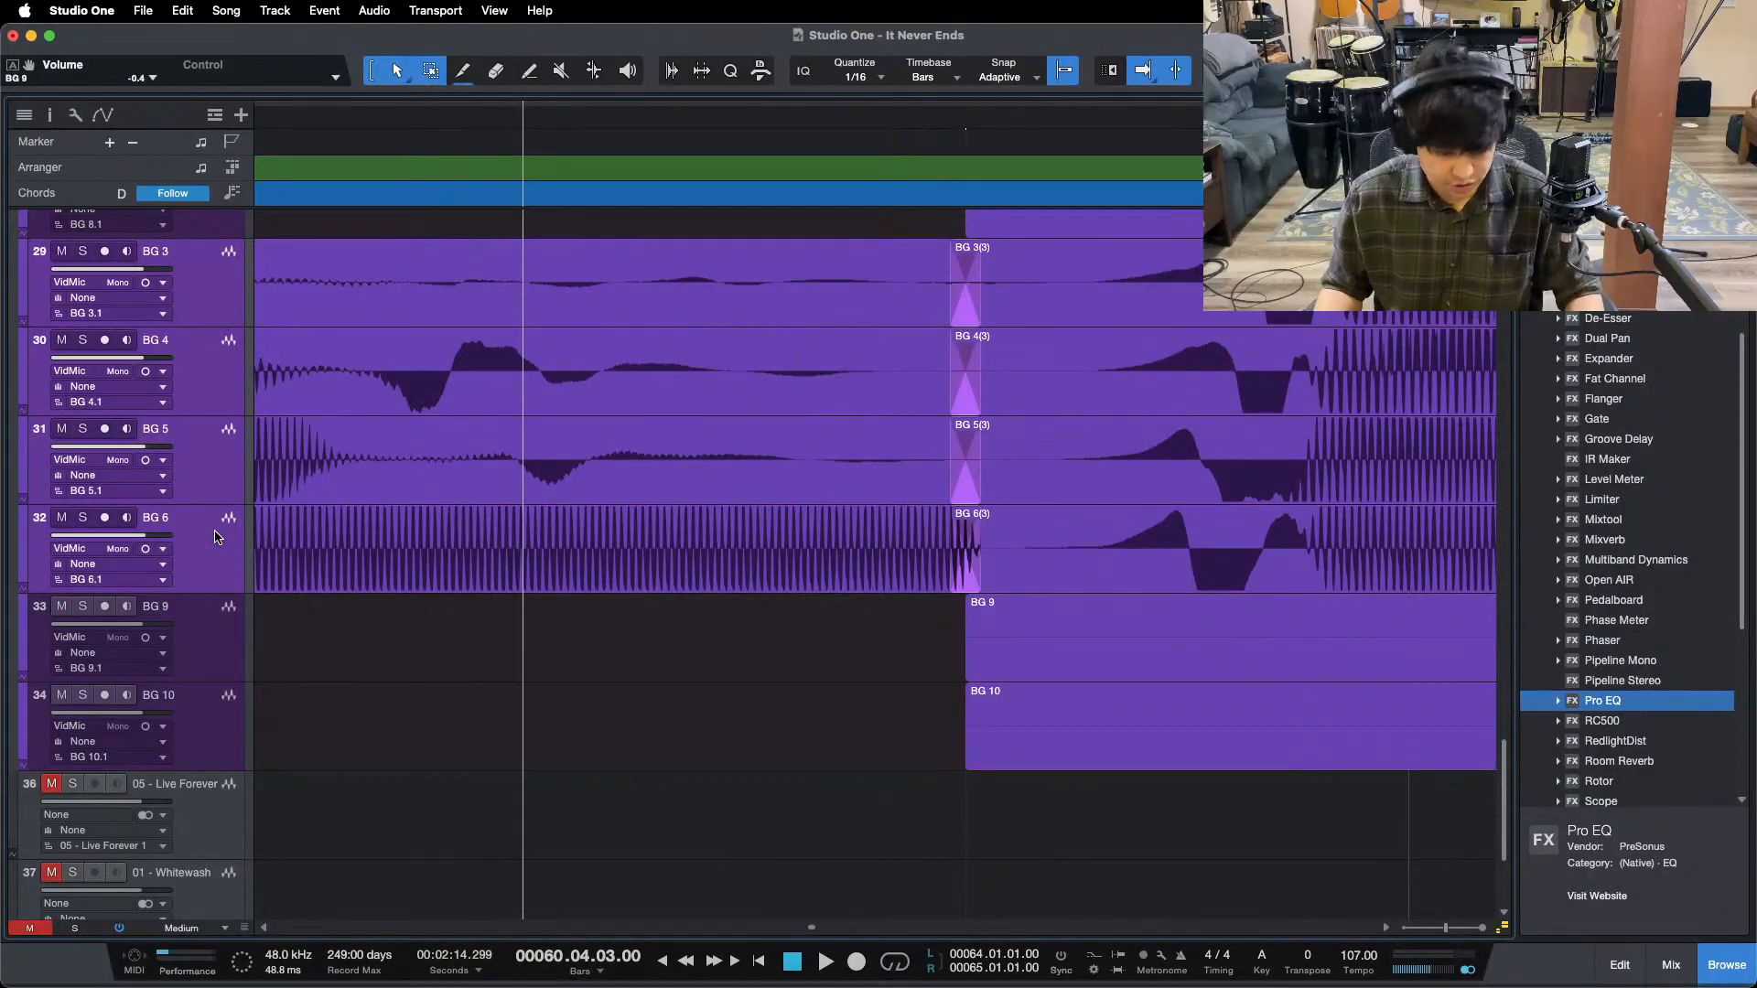
pyautogui.press('super+g')
pyautogui.write('BG')
pyautogui.click(949, 342)
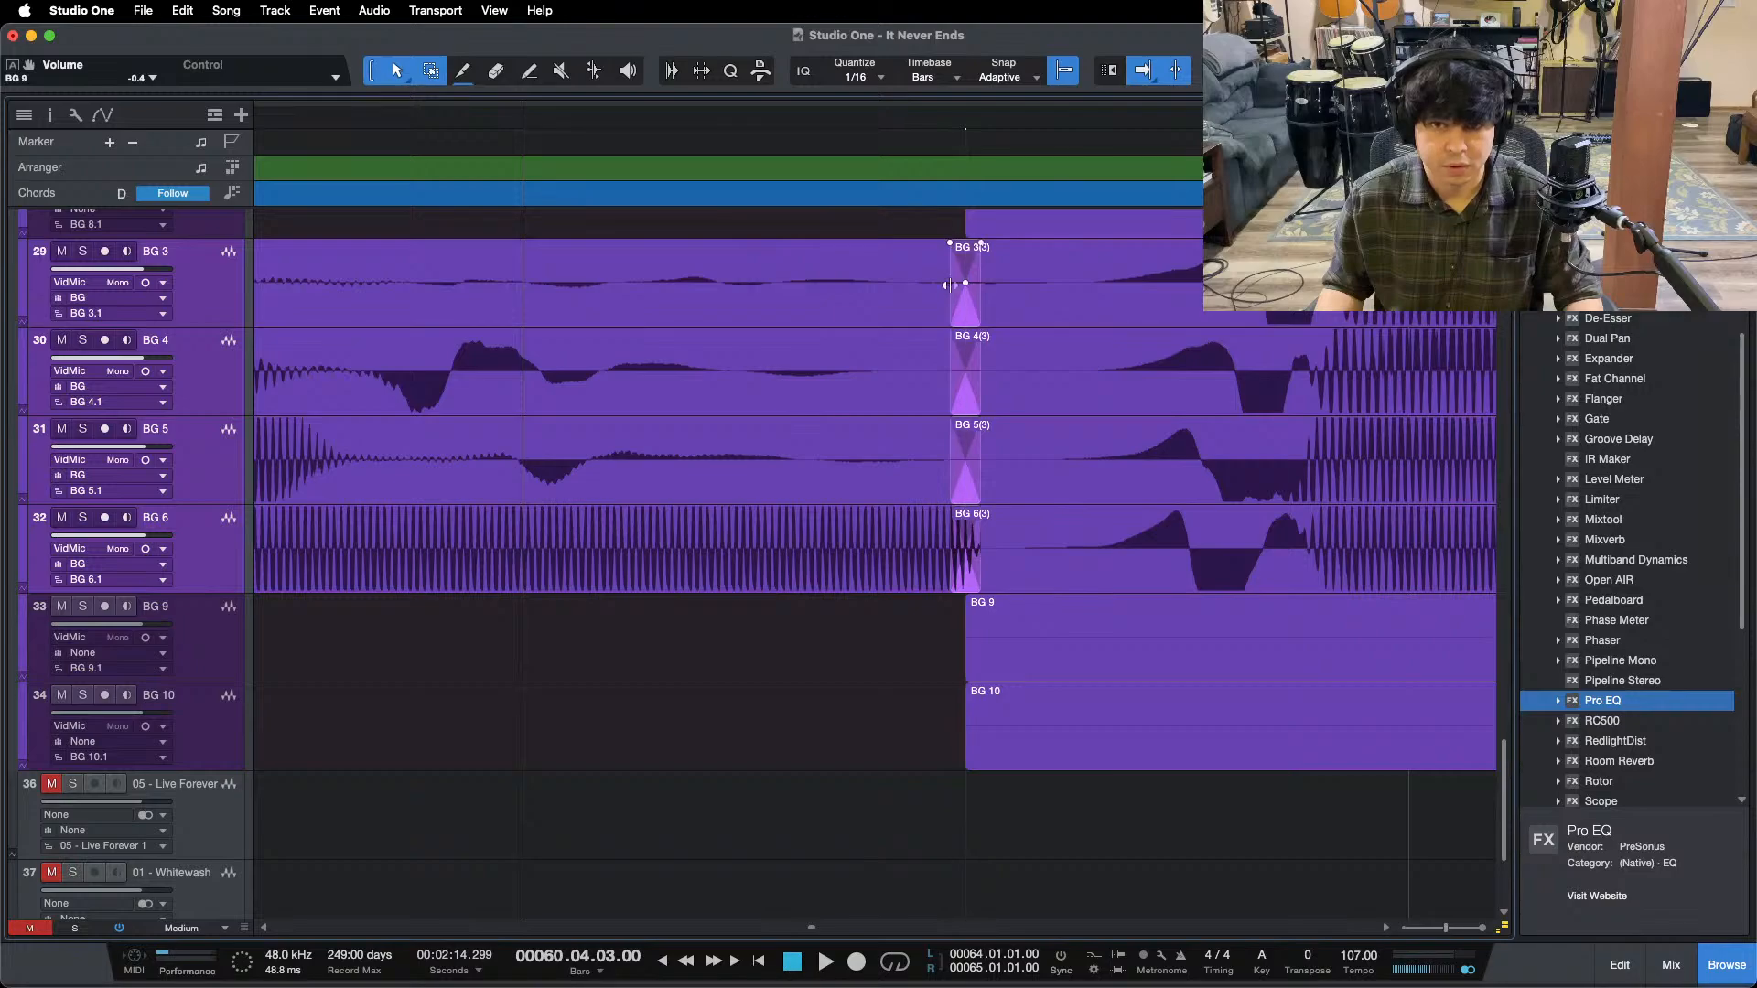
# - Widen the BG 1 to BG 6 crossfades to span 60.04.03.00 to 60.04.04.55 and bow their fade curves outward
pyautogui.moveTo(949, 285); pyautogui.dragTo(524, 284)
pyautogui.scroll(3, 864, 644)
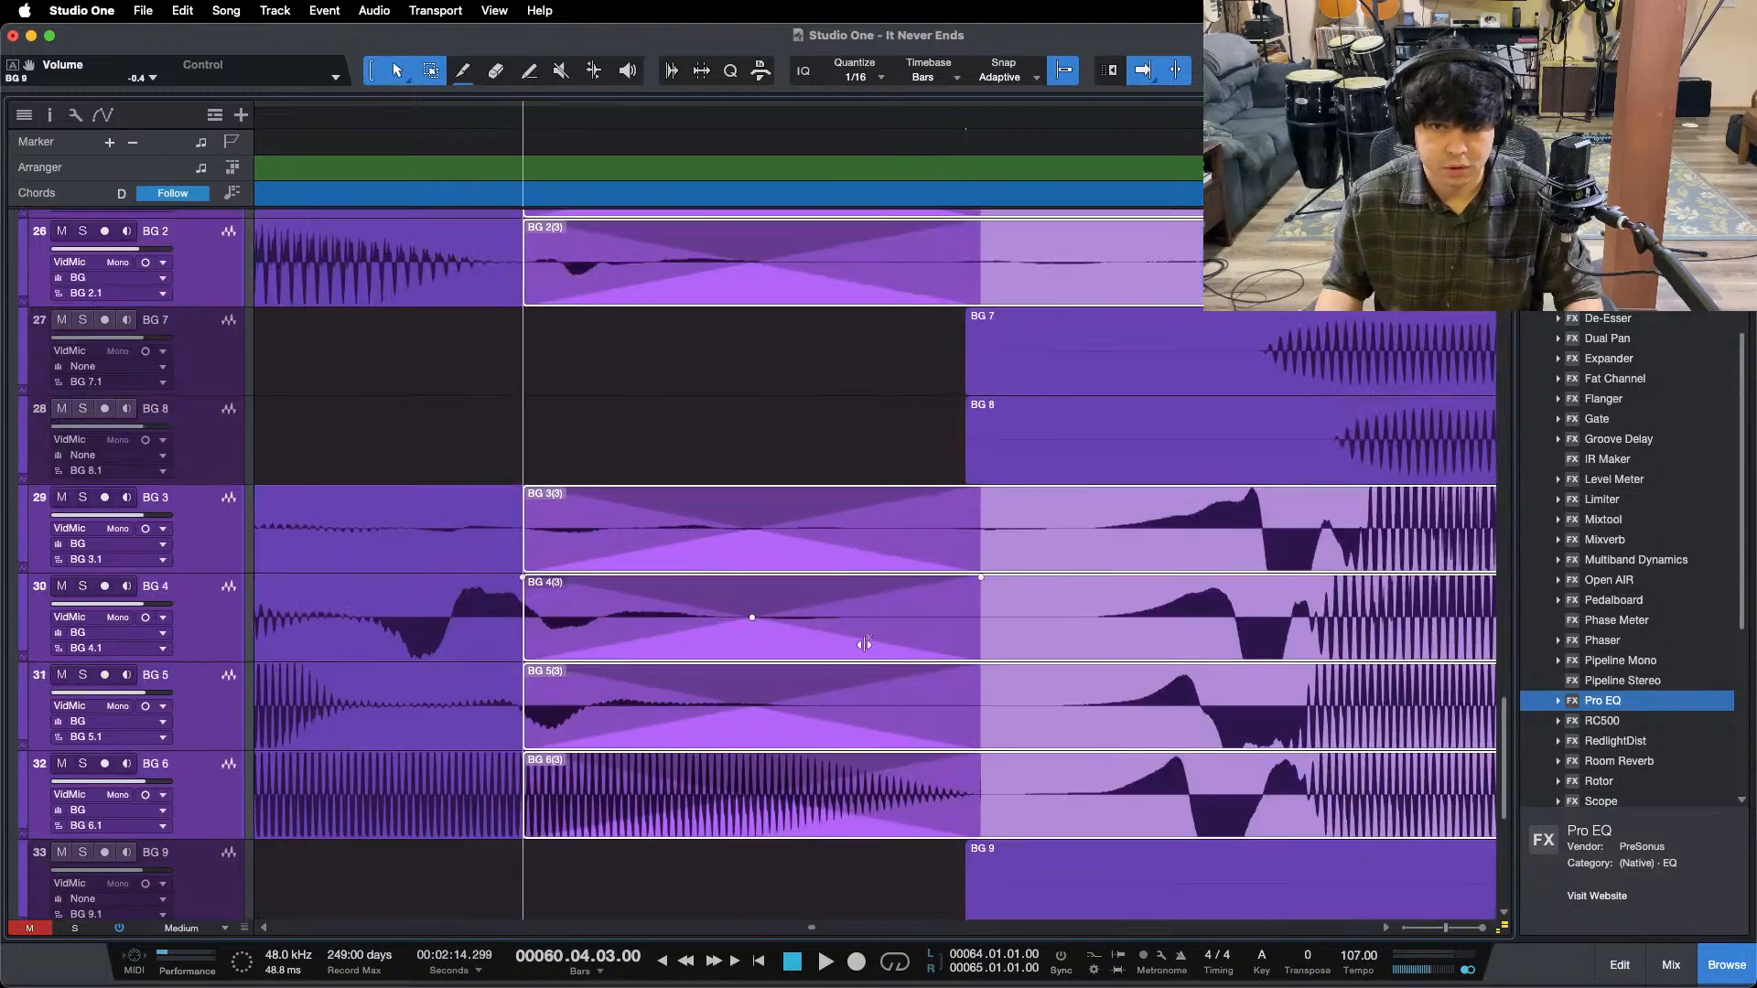
pyautogui.scroll(3, 864, 644)
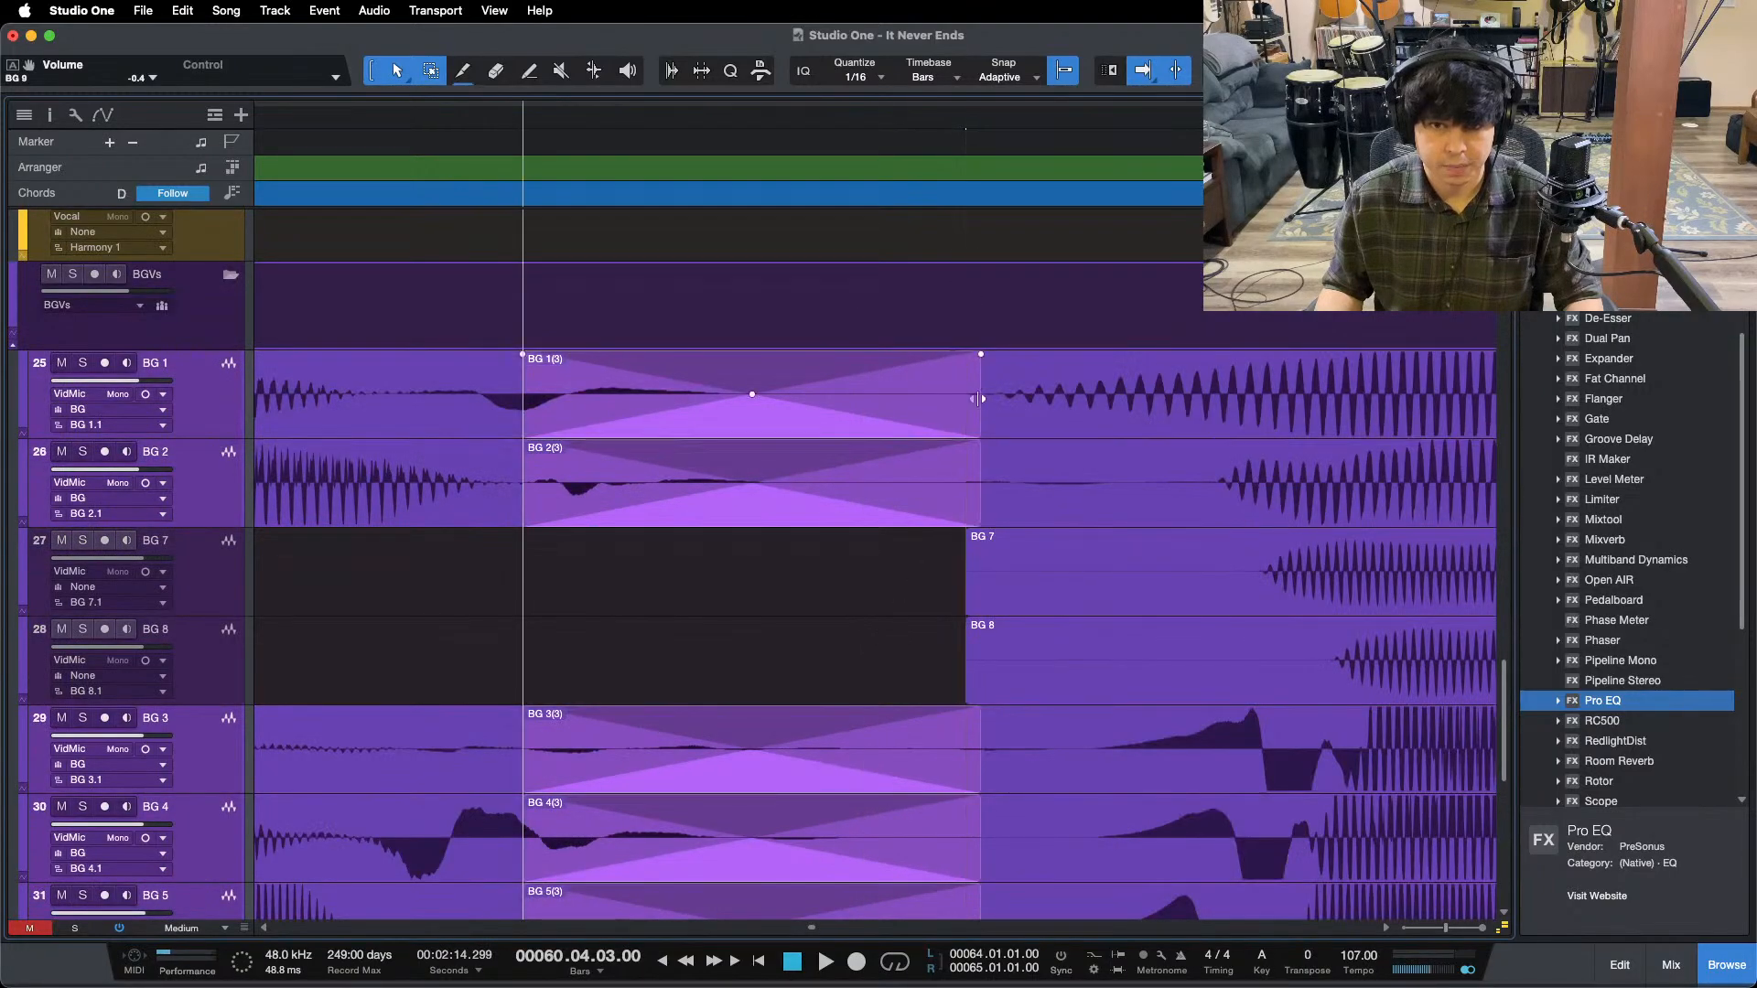
pyautogui.moveTo(978, 398); pyautogui.dragTo(1208, 400)
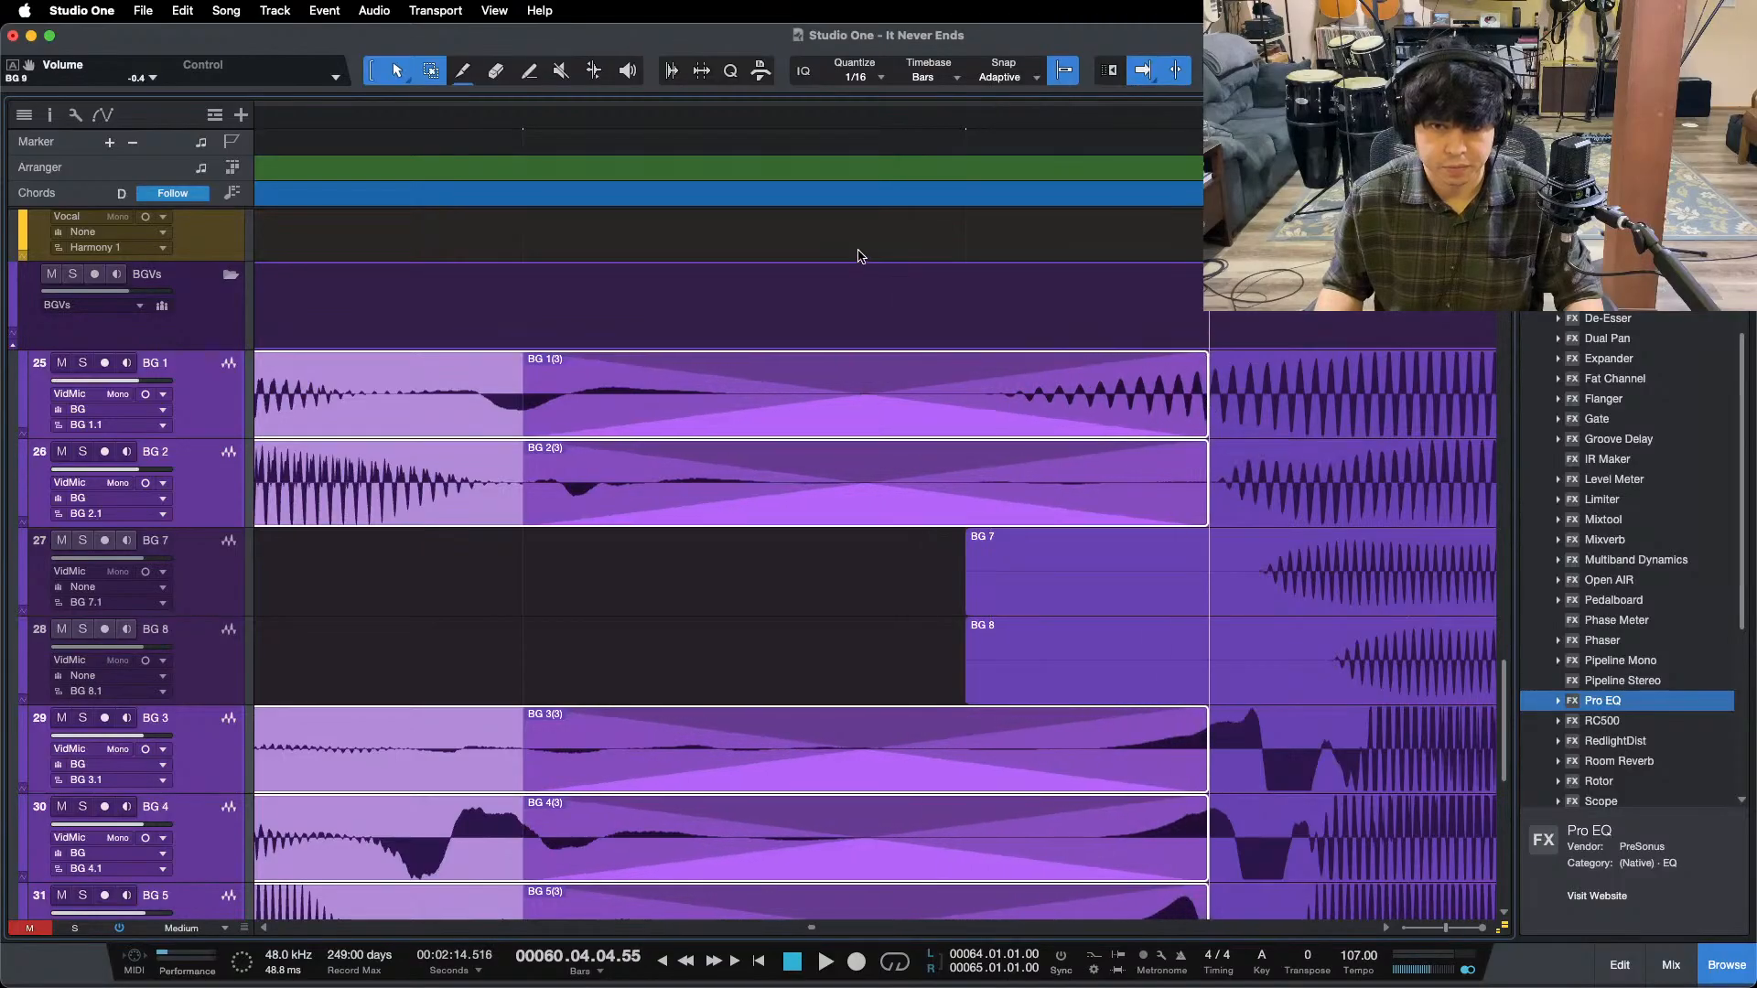
pyautogui.click(857, 255)
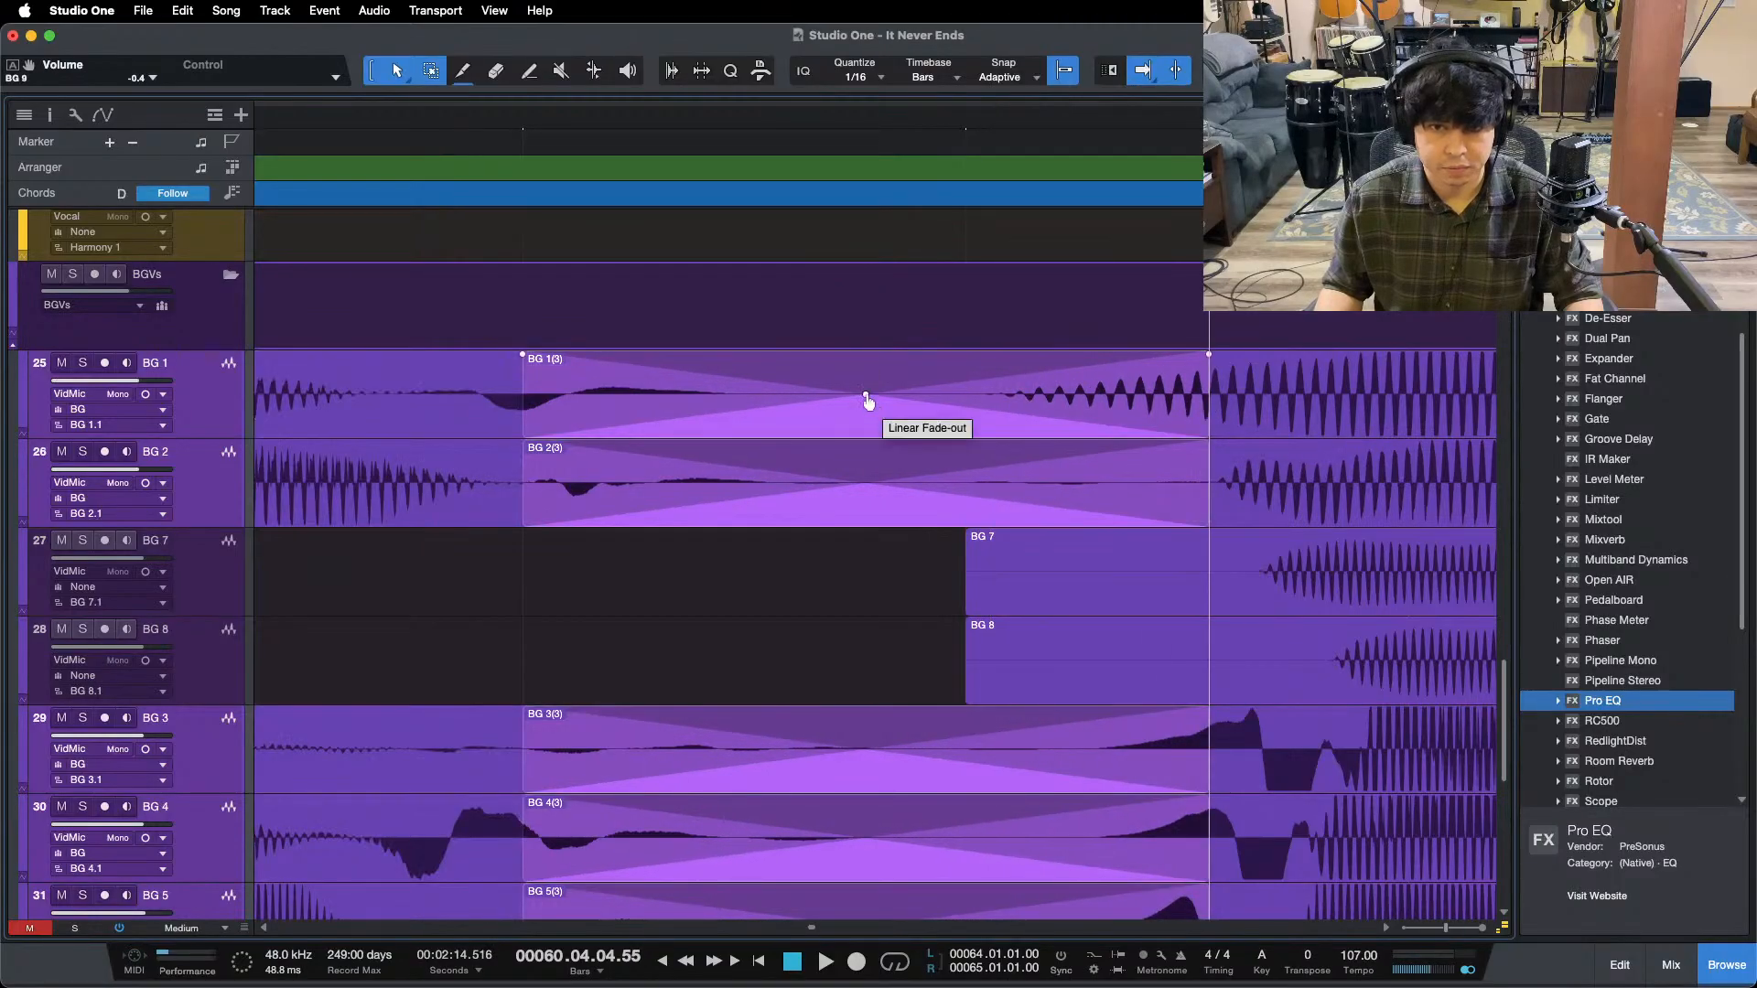
pyautogui.moveTo(867, 401); pyautogui.dragTo(867, 398)
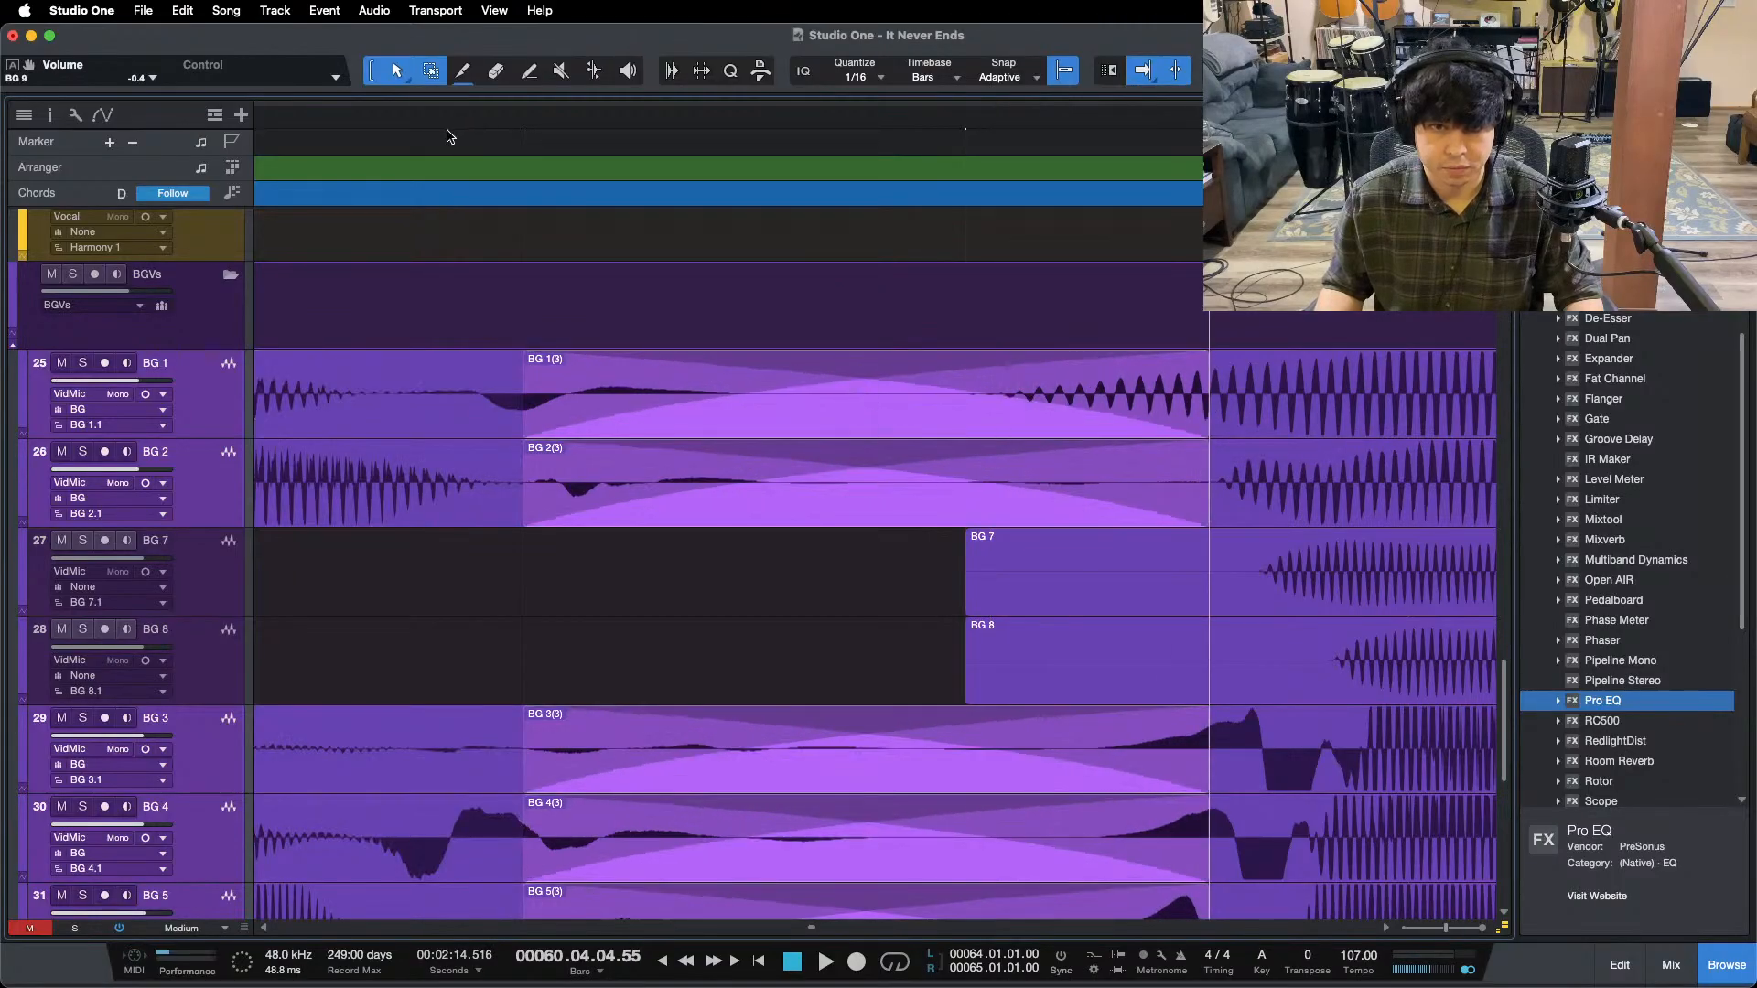
# - Play the transition into the bridge from just before 60.3 to check the backing vocal crossfades
pyautogui.press('z')
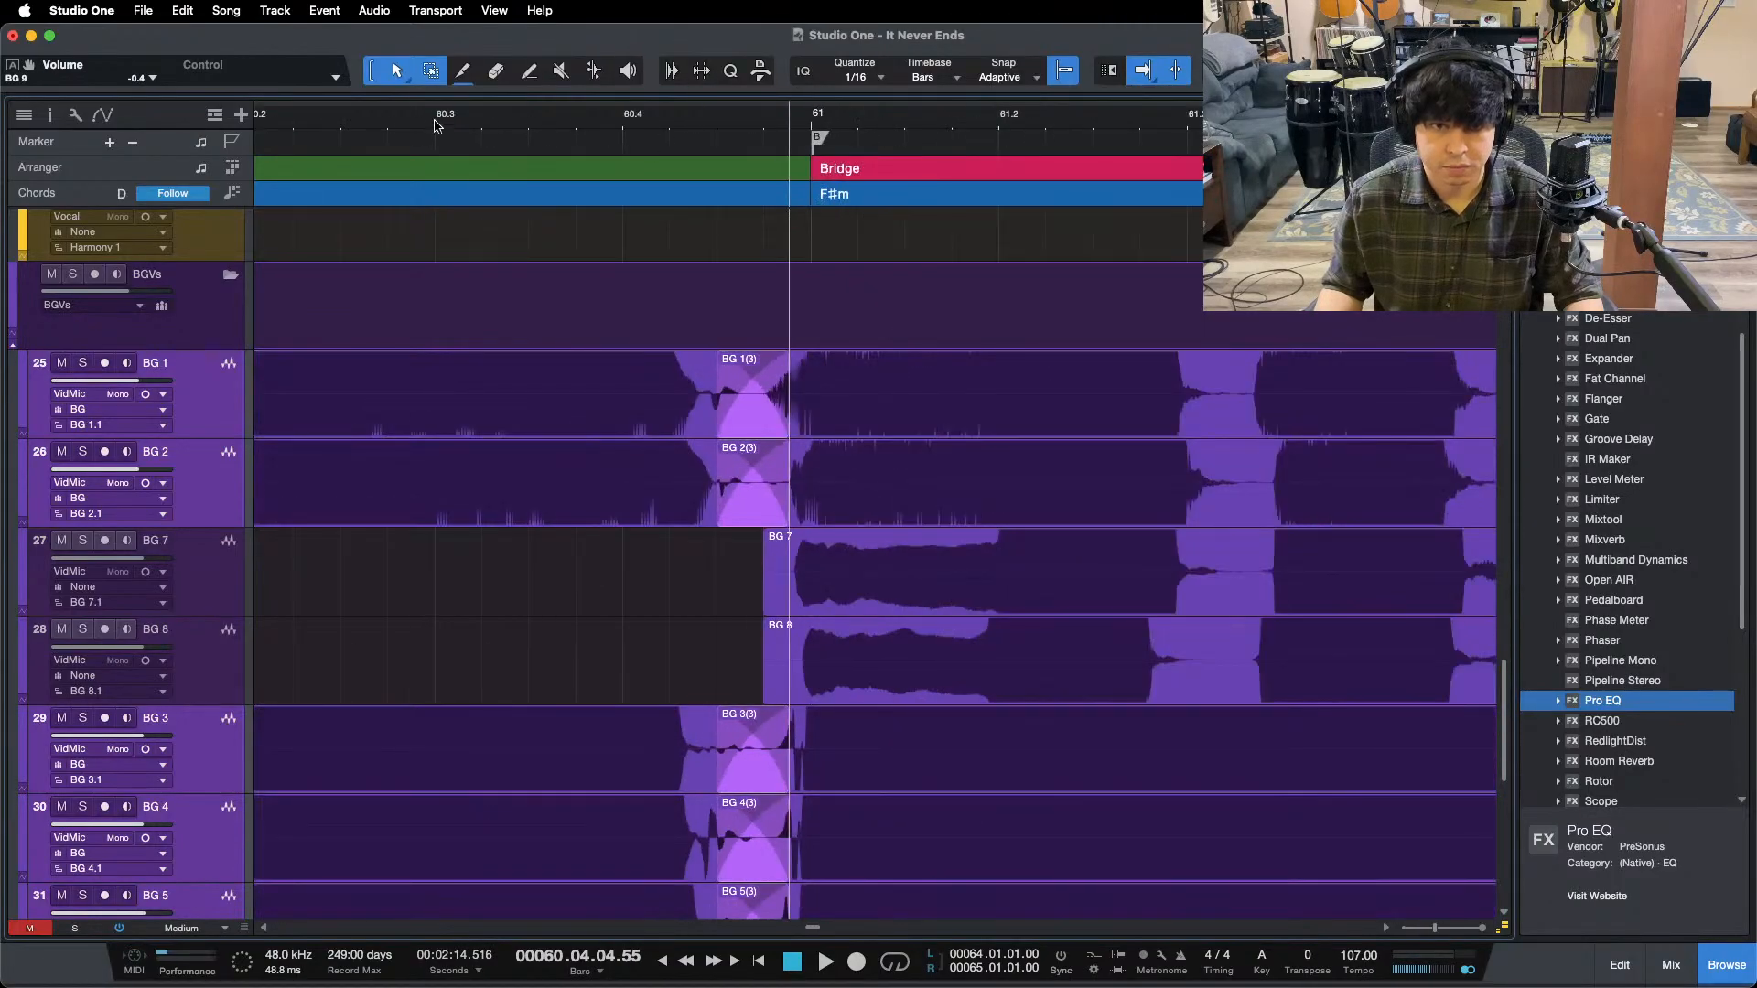
pyautogui.click(406, 119)
pyautogui.press('space')
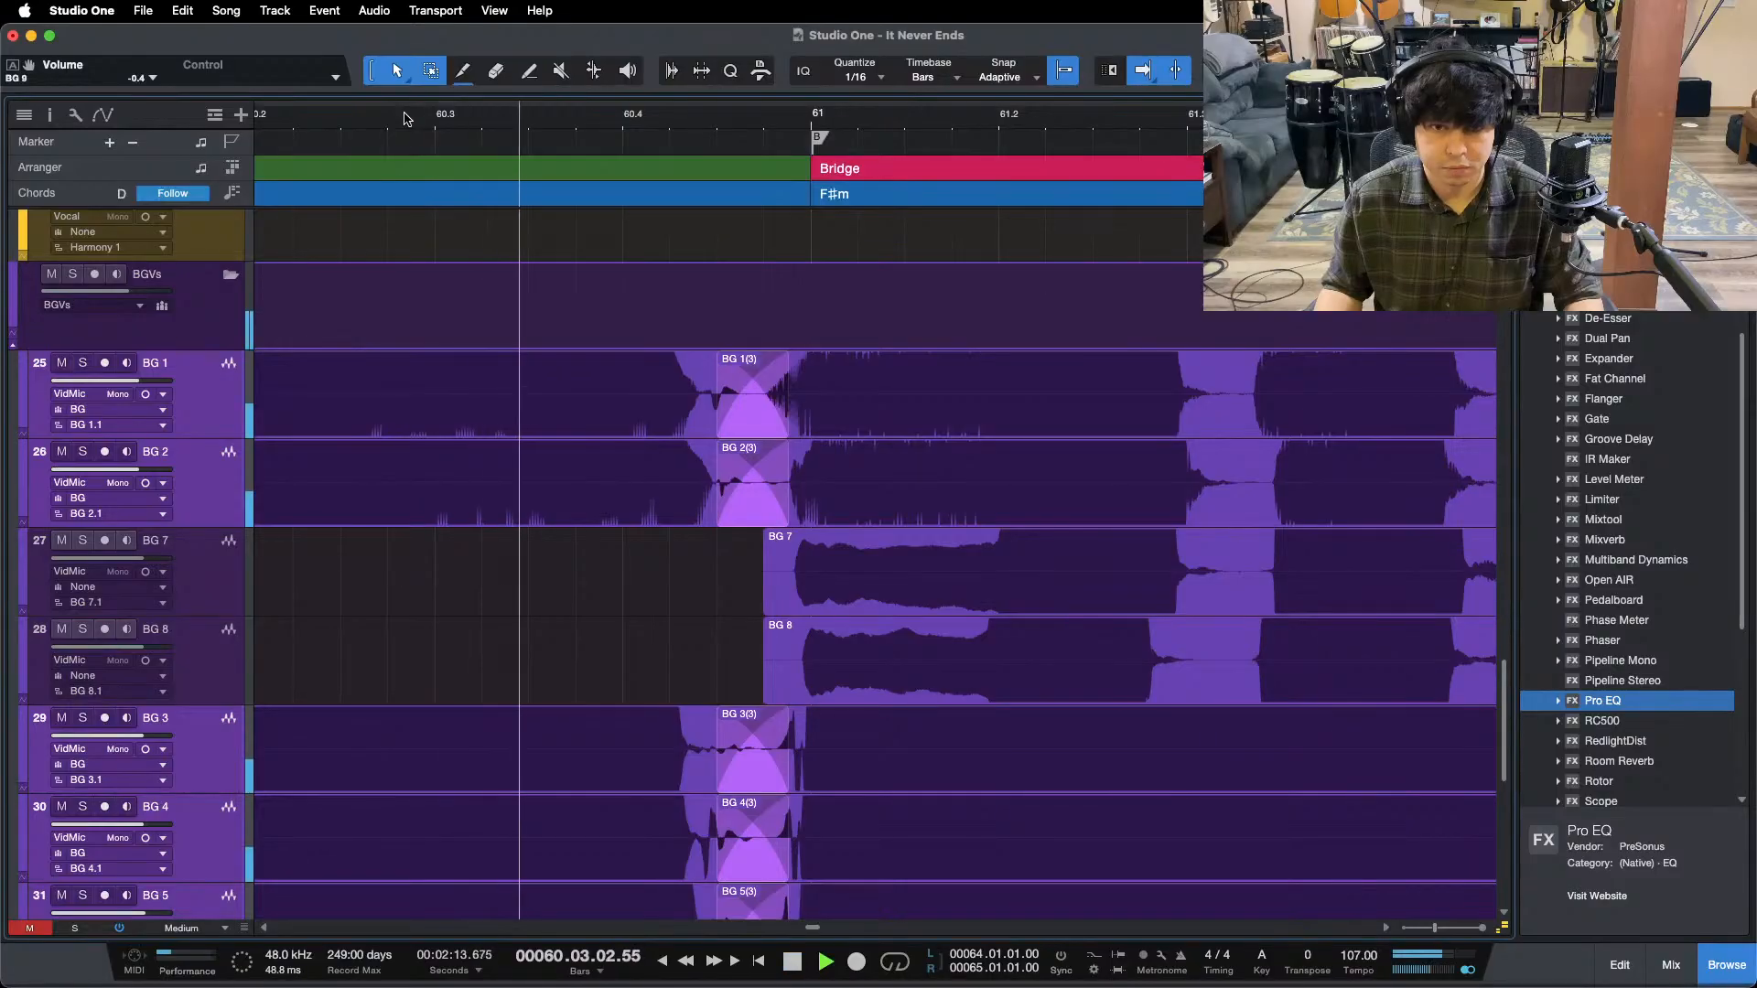
pyautogui.press('z')
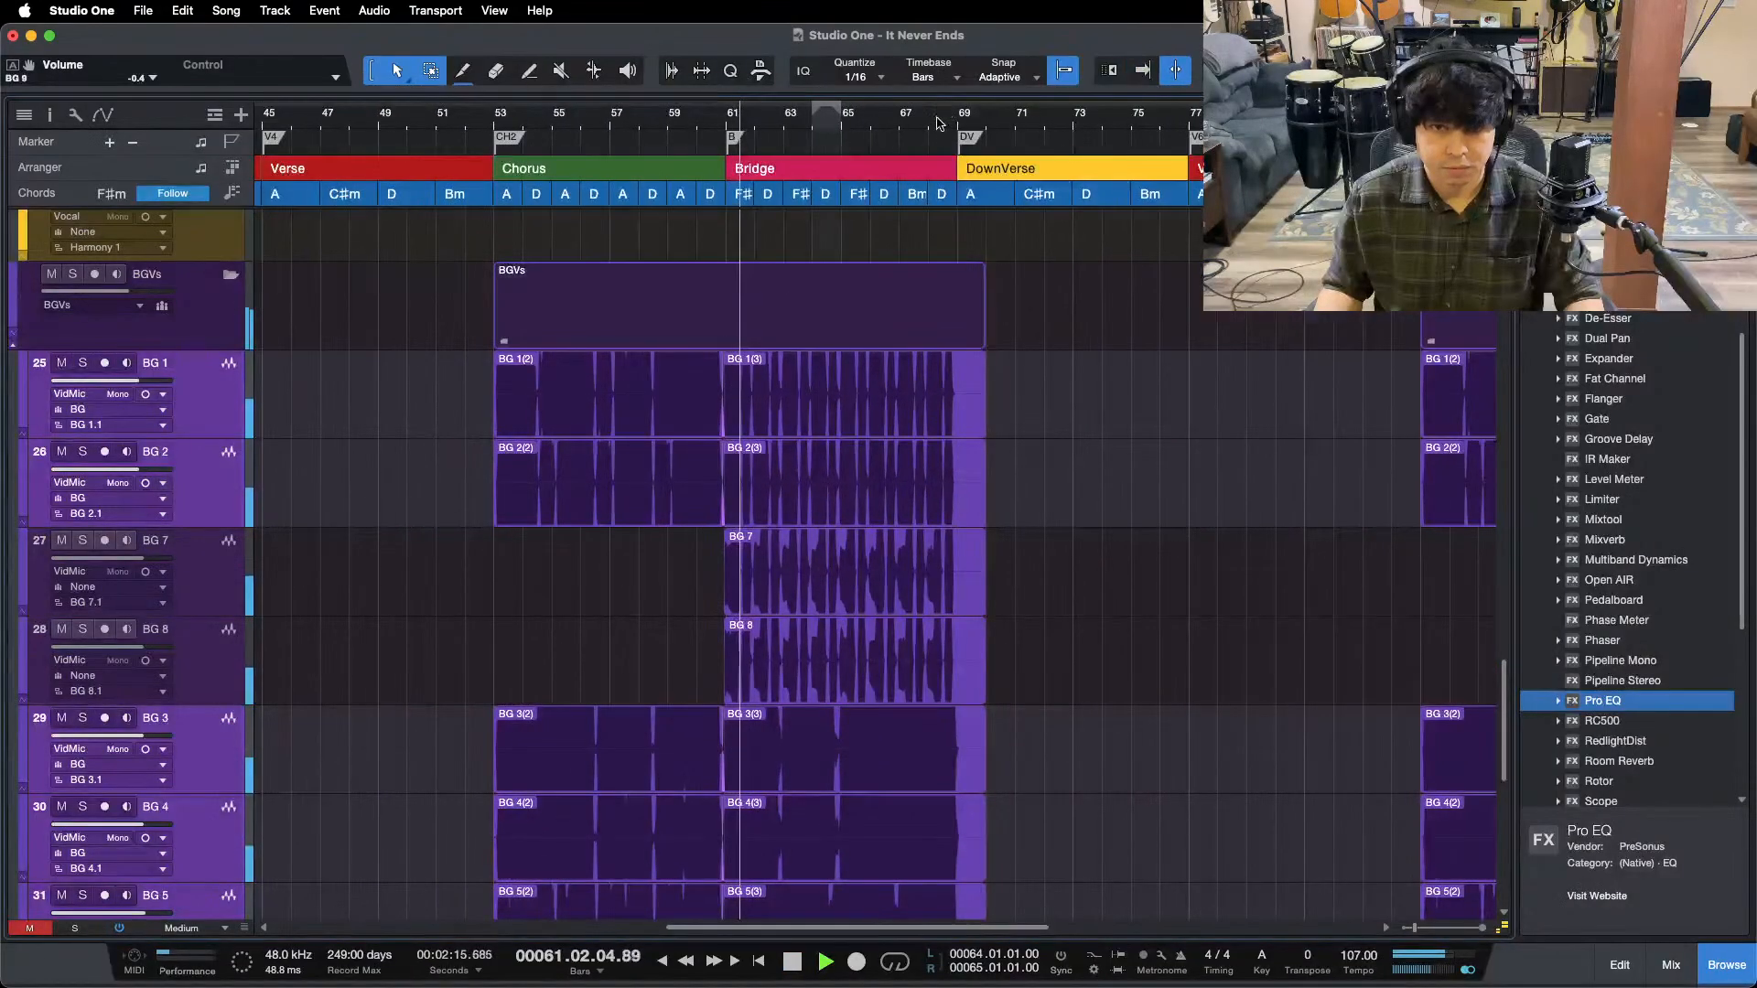
pyautogui.moveTo(794, 115); pyautogui.dragTo(767, 157)
pyautogui.scroll(-1, 1240, 475)
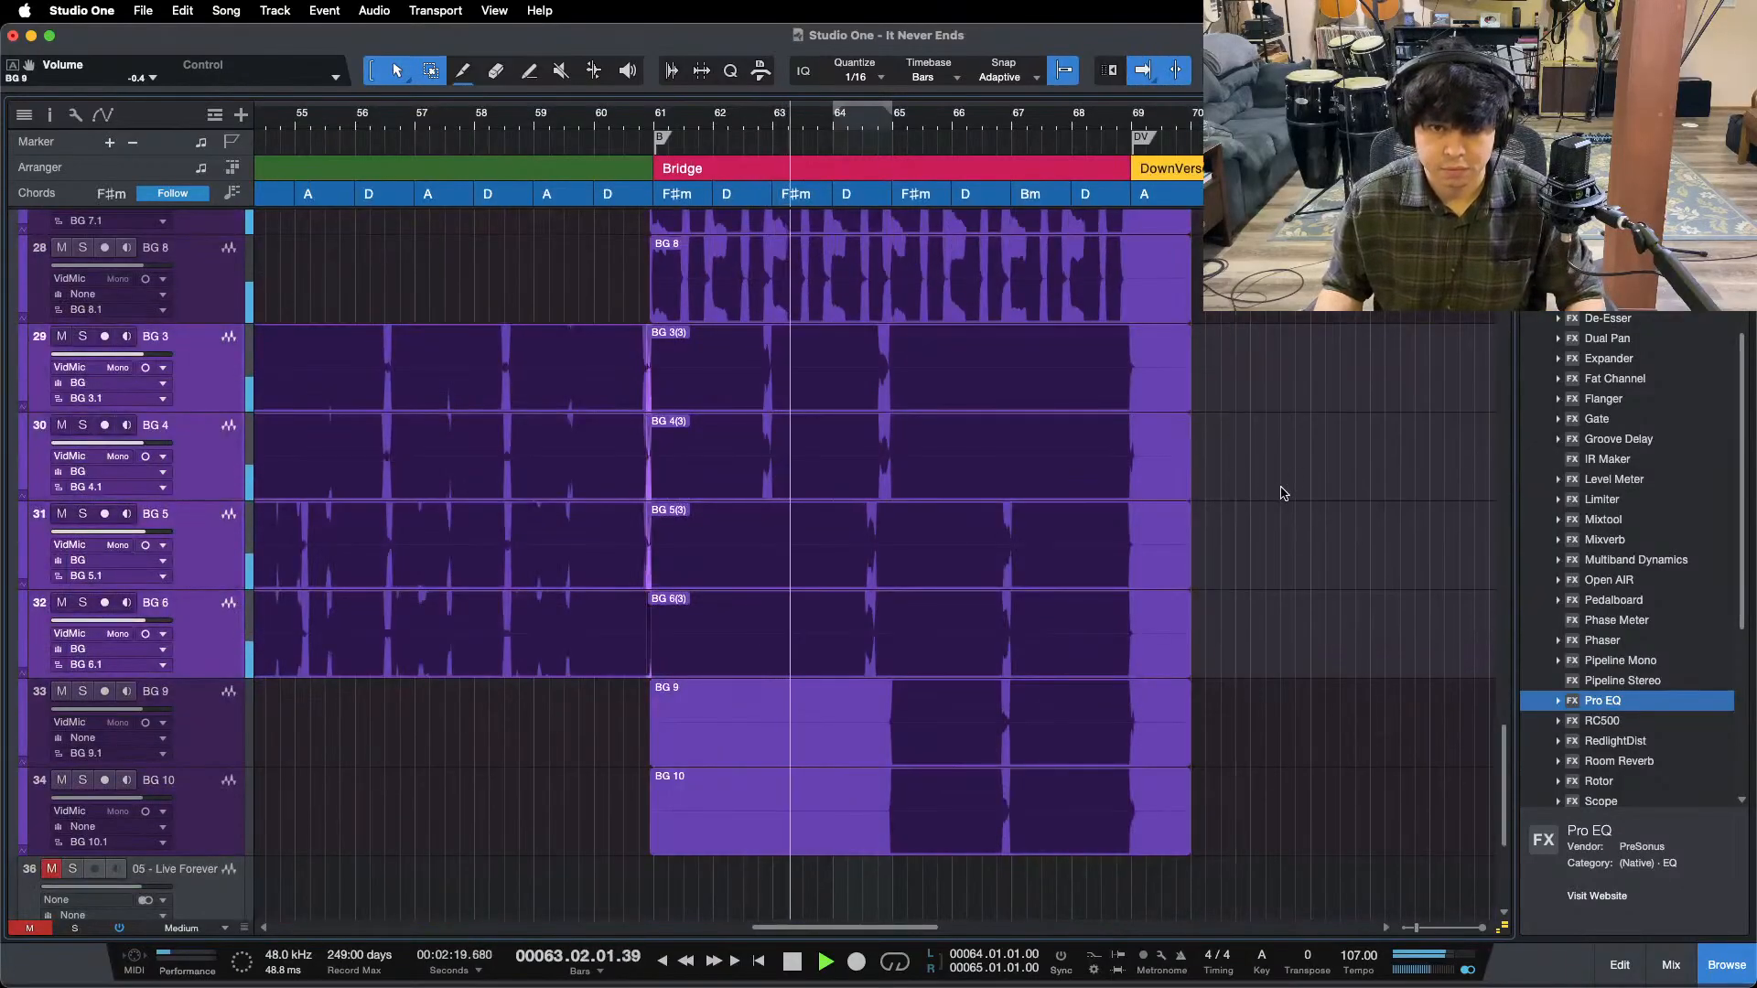
pyautogui.scroll(3, 1282, 488)
# - Lower the BG 9 and BG 10 faders together to -0.8 dB in the mixer while the bridge plays
pyautogui.press('F3')
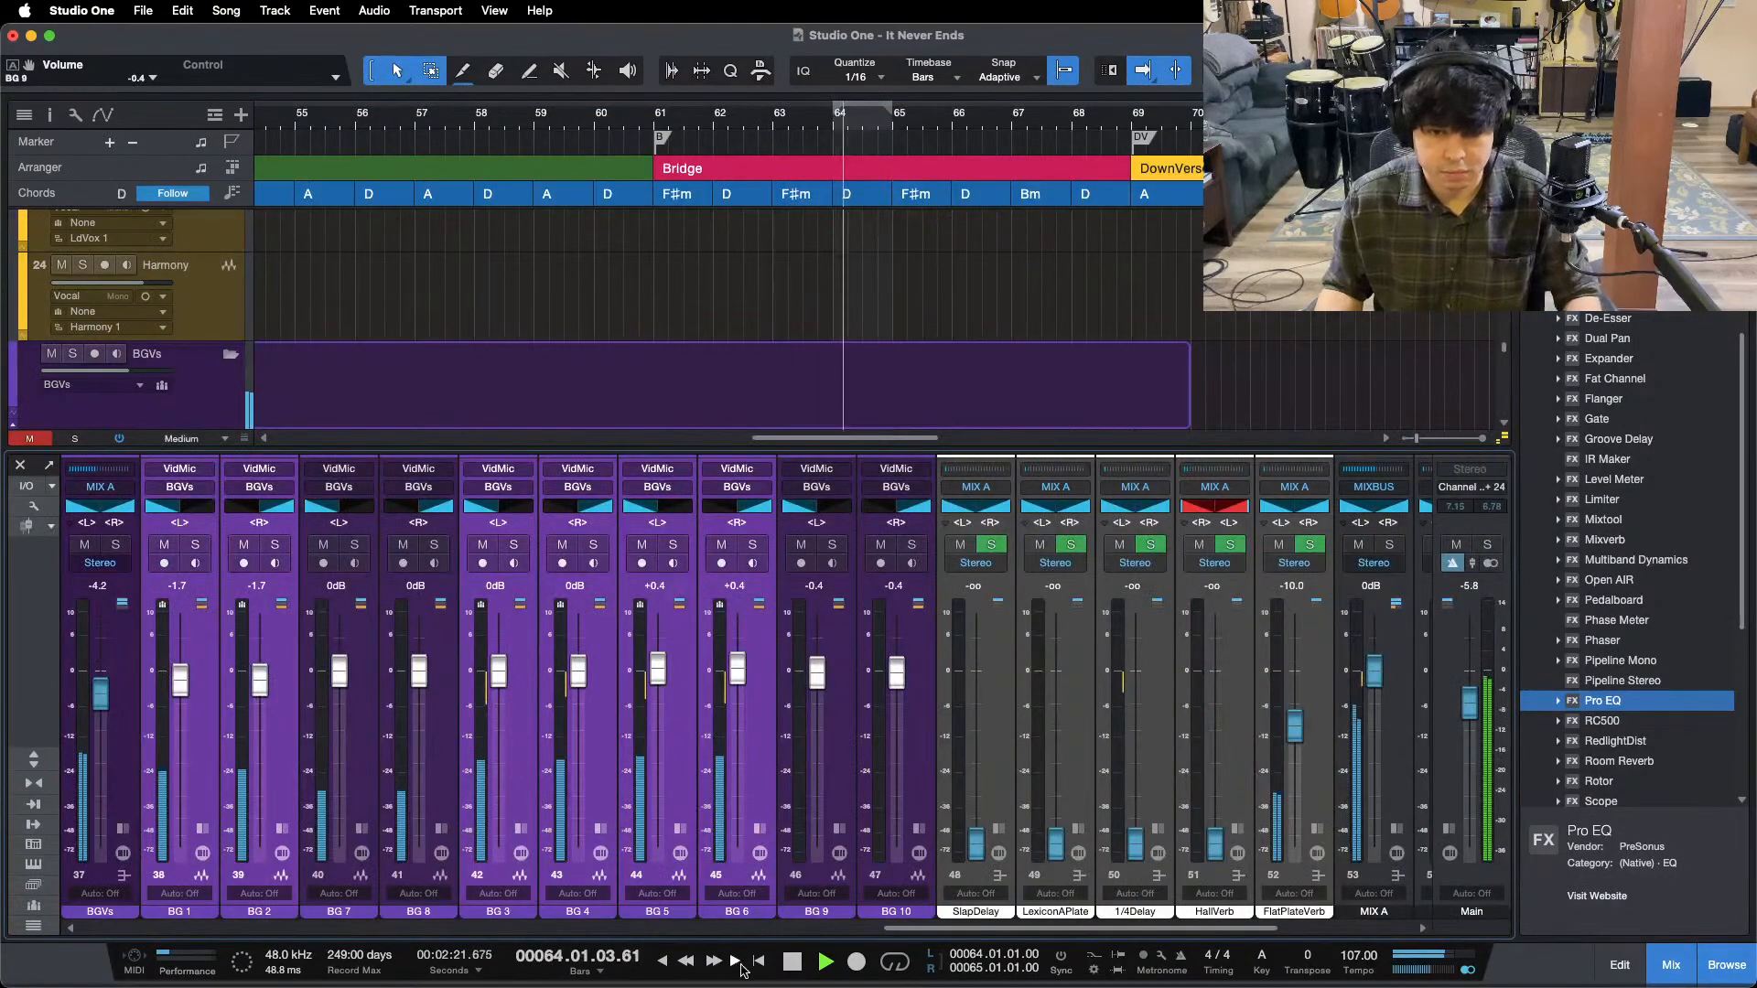
pyautogui.moveTo(906, 929); pyautogui.dragTo(742, 930)
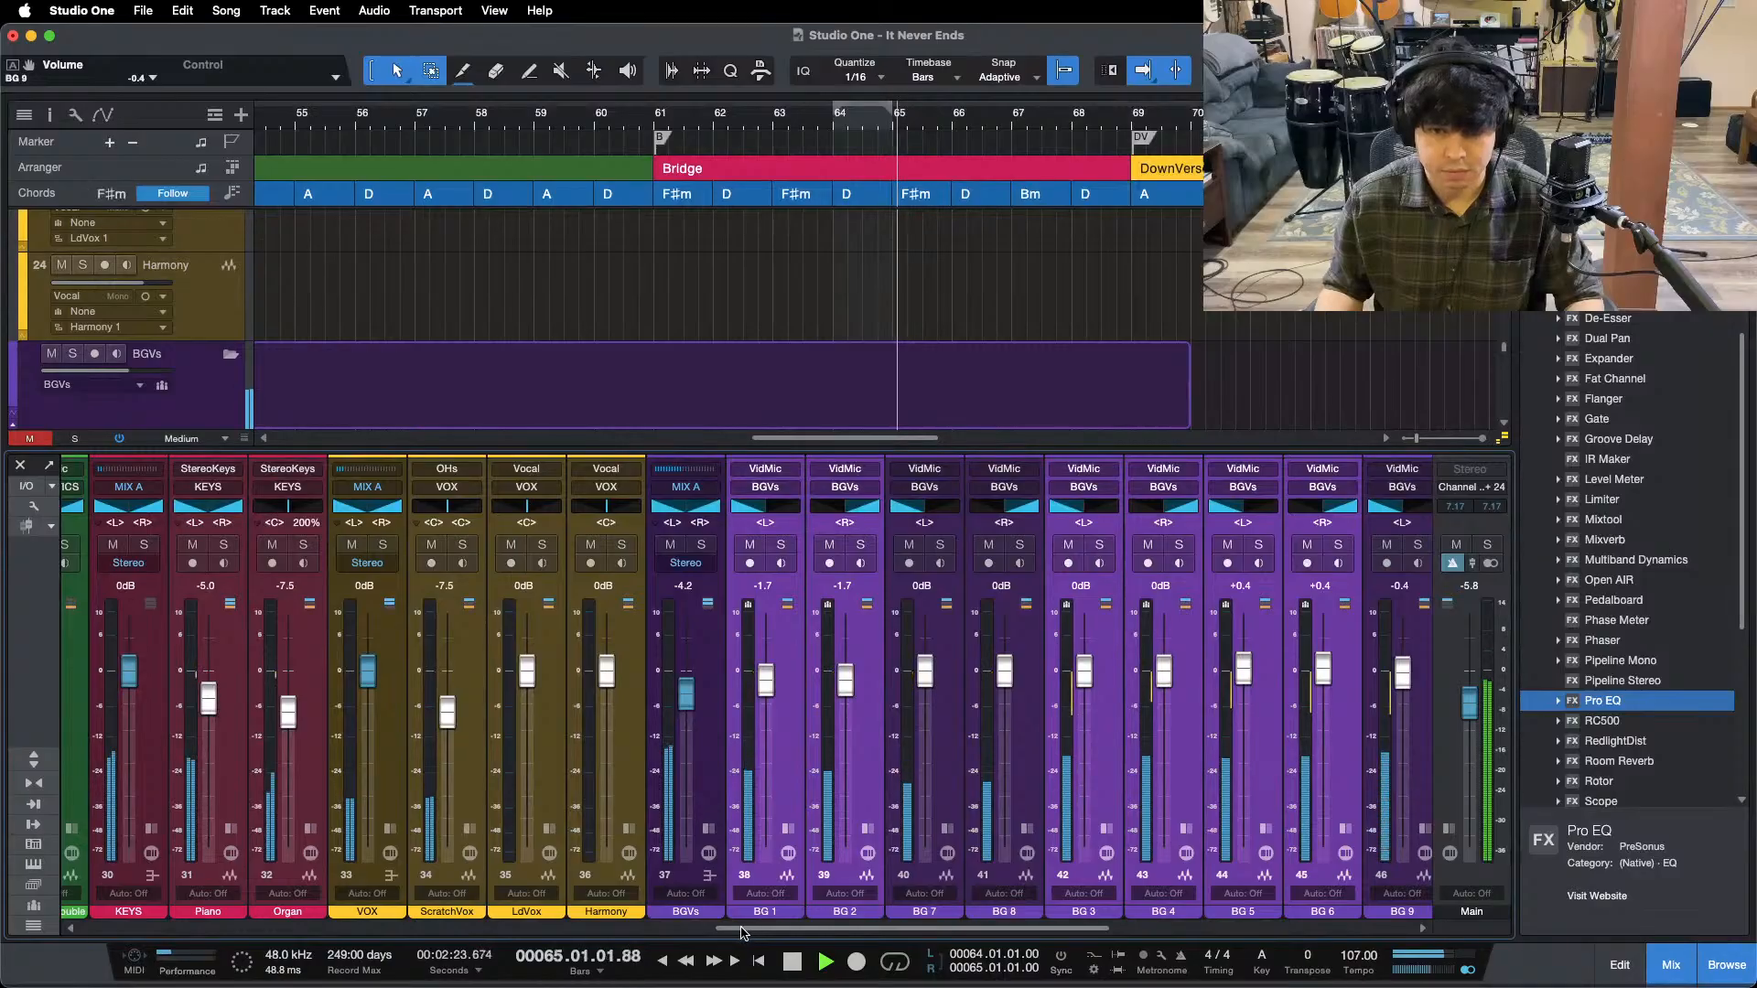
pyautogui.hscroll(4, 1200, 748)
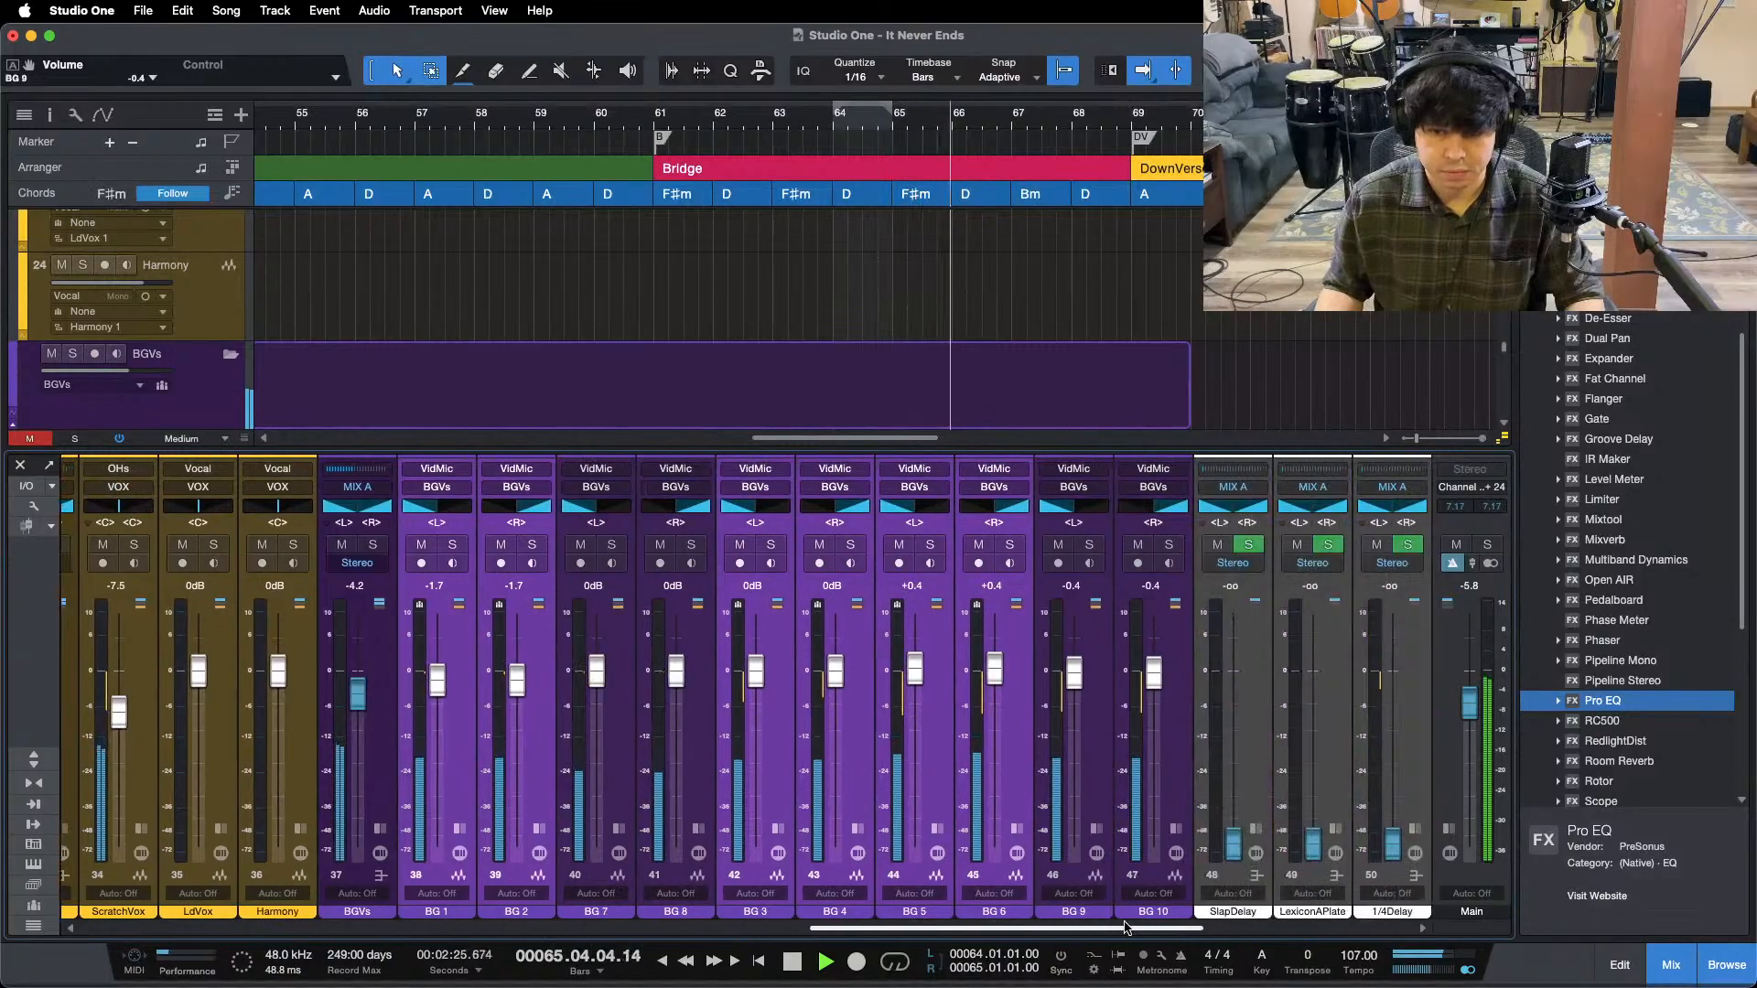
pyautogui.click(1103, 763)
pyautogui.keyDown('shift'); pyautogui.click(1124, 755); pyautogui.keyUp('shift')
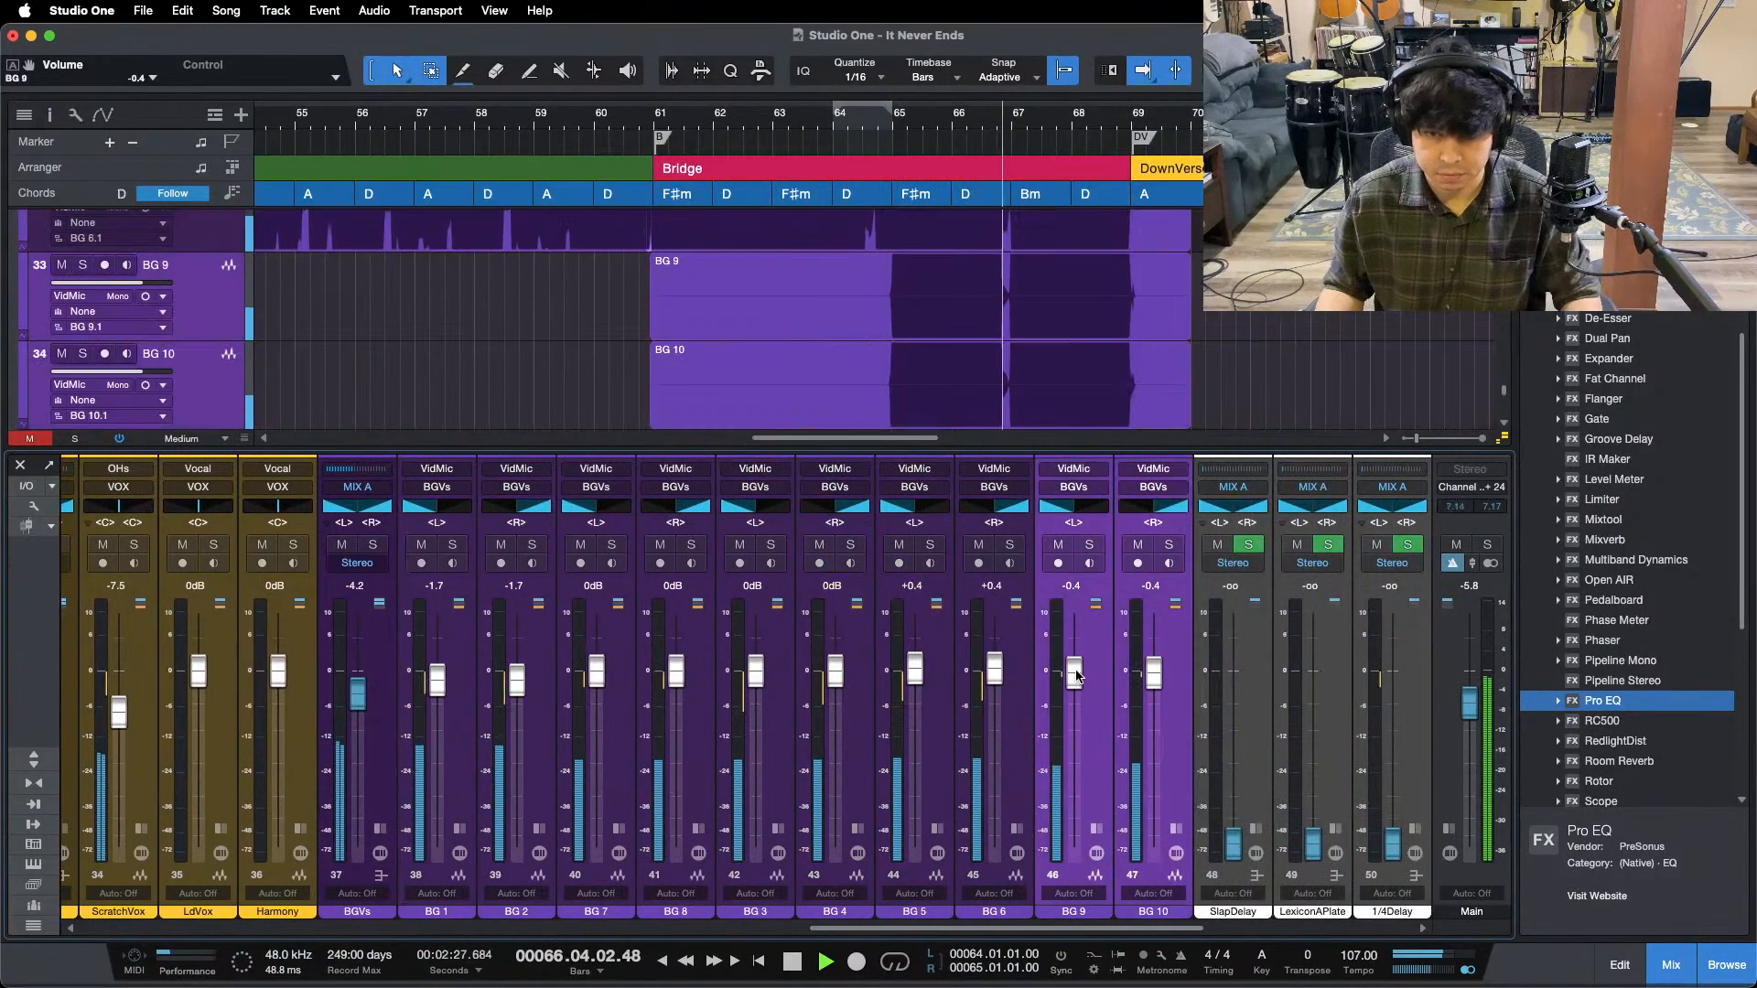
pyautogui.moveTo(1075, 672); pyautogui.dragTo(1077, 676)
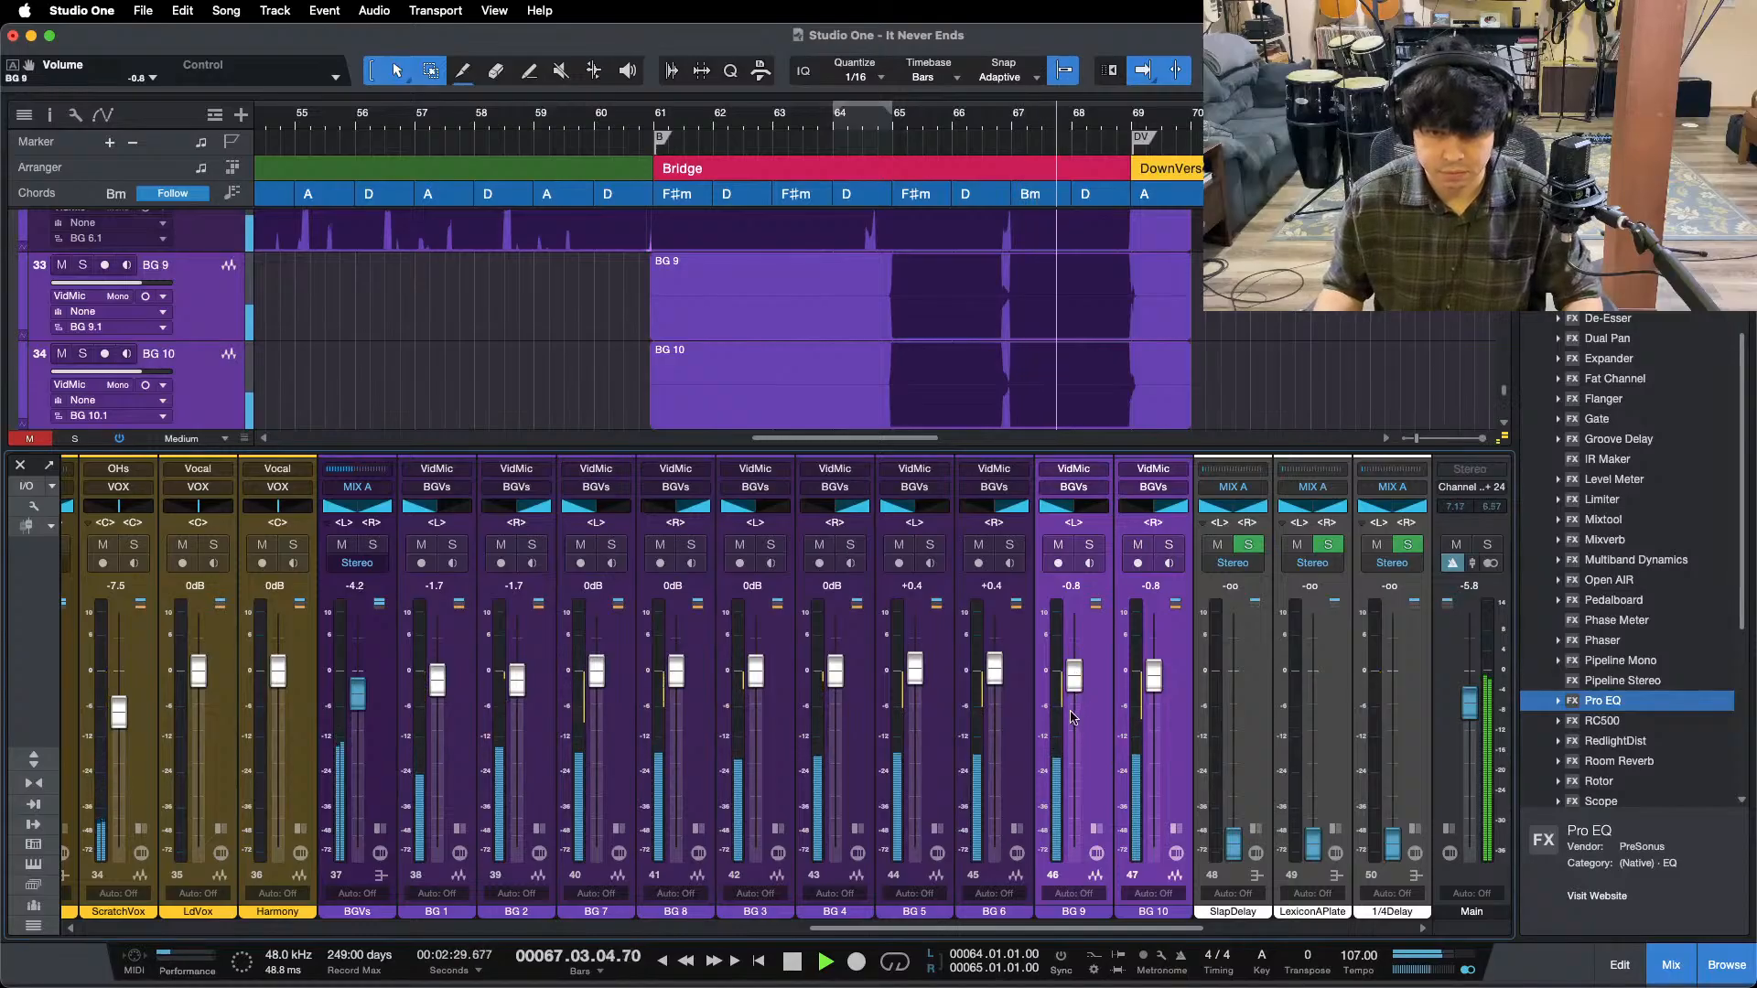
pyautogui.press('F3')
pyautogui.scroll(4, 1302, 510)
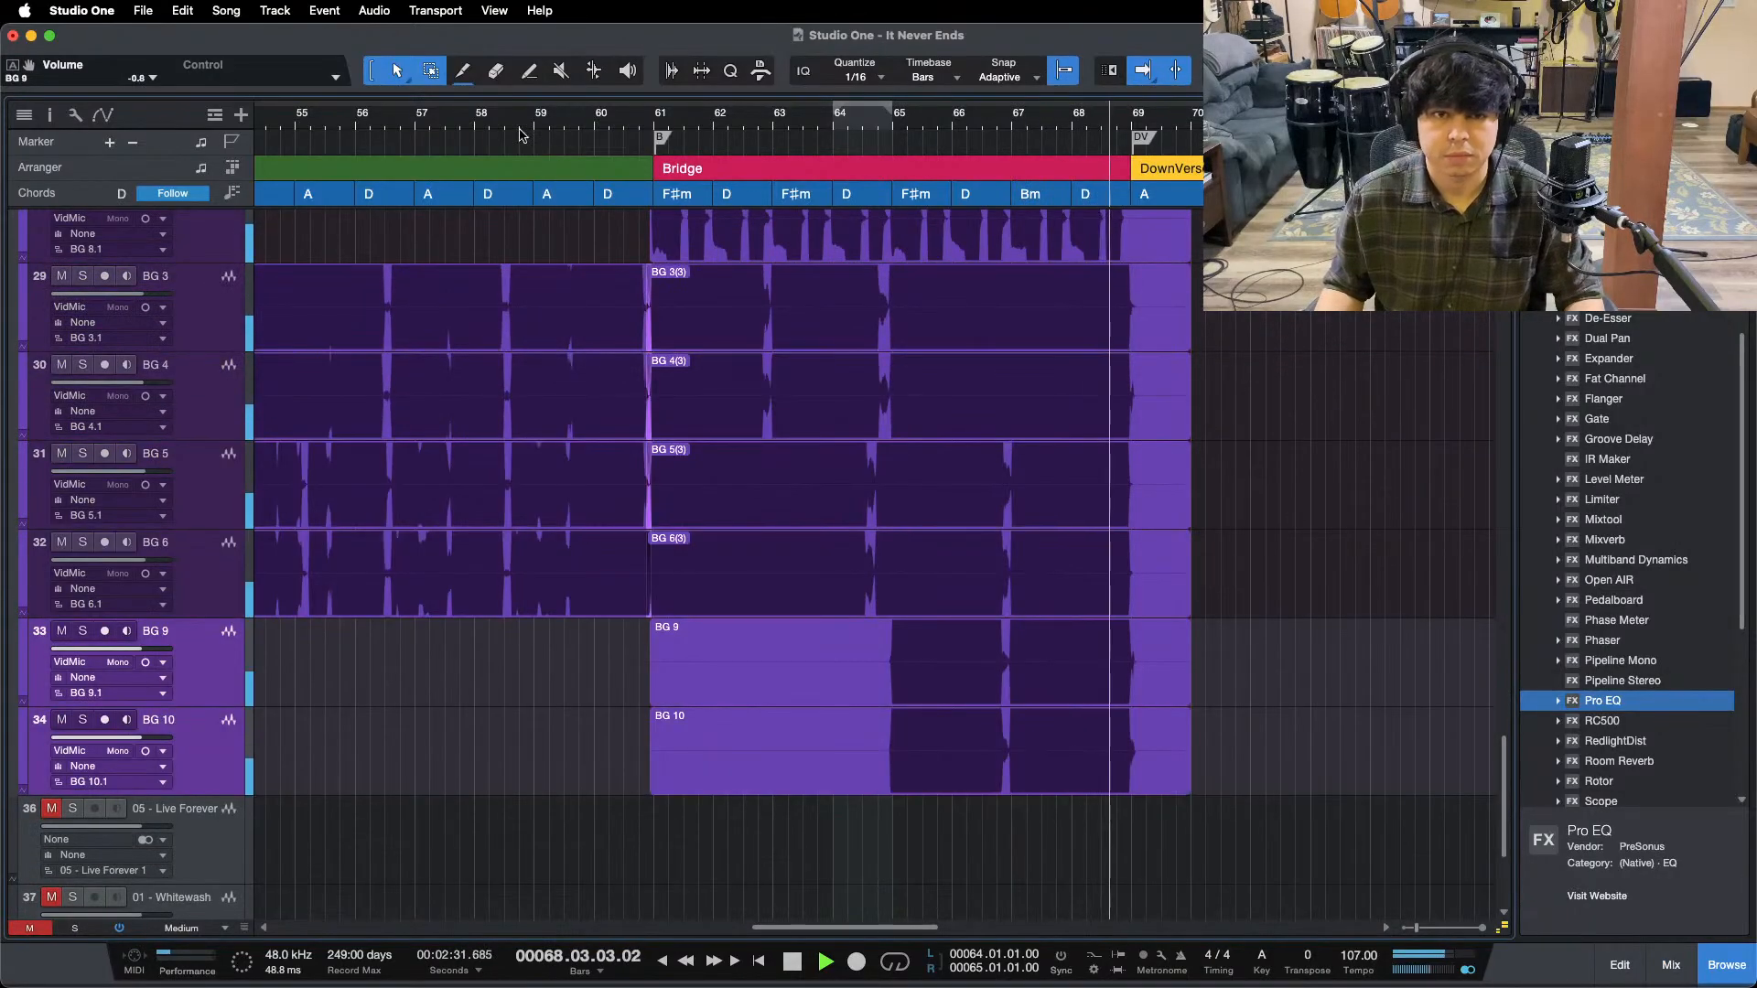
# - Play from just before the second chorus at bar 53 and check the backing vocals across the whole arrangement
pyautogui.moveTo(520, 130); pyautogui.dragTo(683, 101)
pyautogui.click(545, 123)
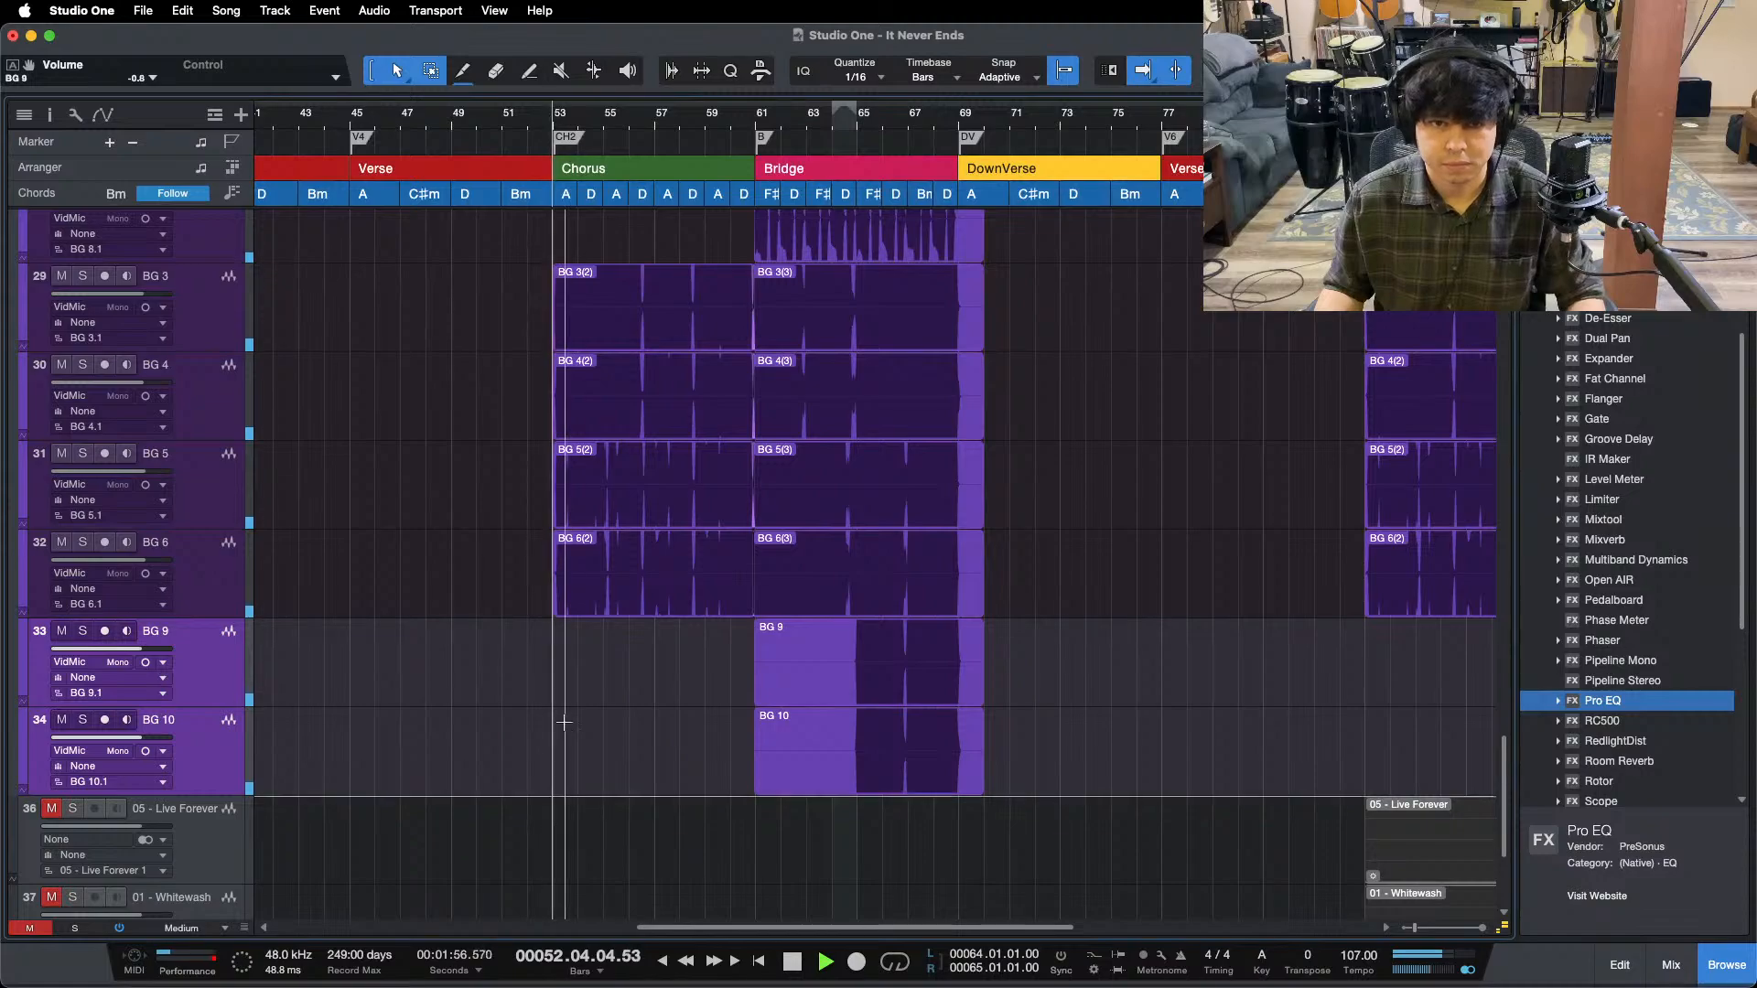
pyautogui.scroll(5, 477, 665)
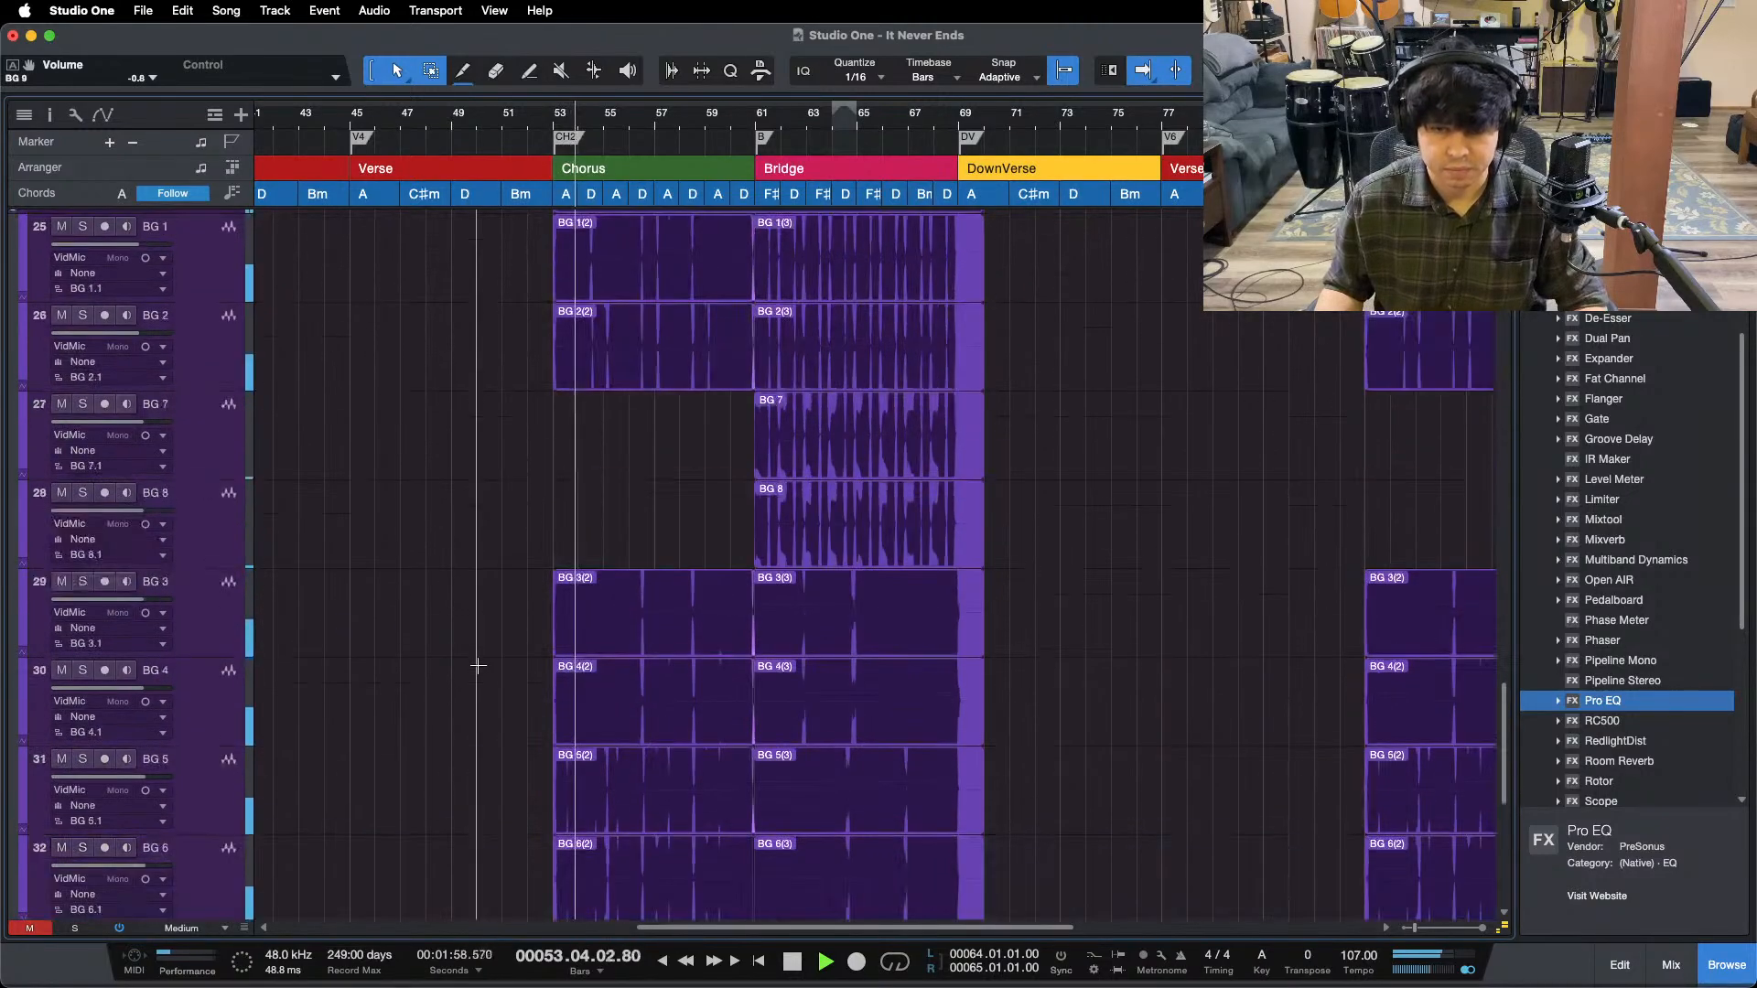
pyautogui.scroll(1, 477, 665)
pyautogui.moveTo(723, 124); pyautogui.dragTo(726, 80)
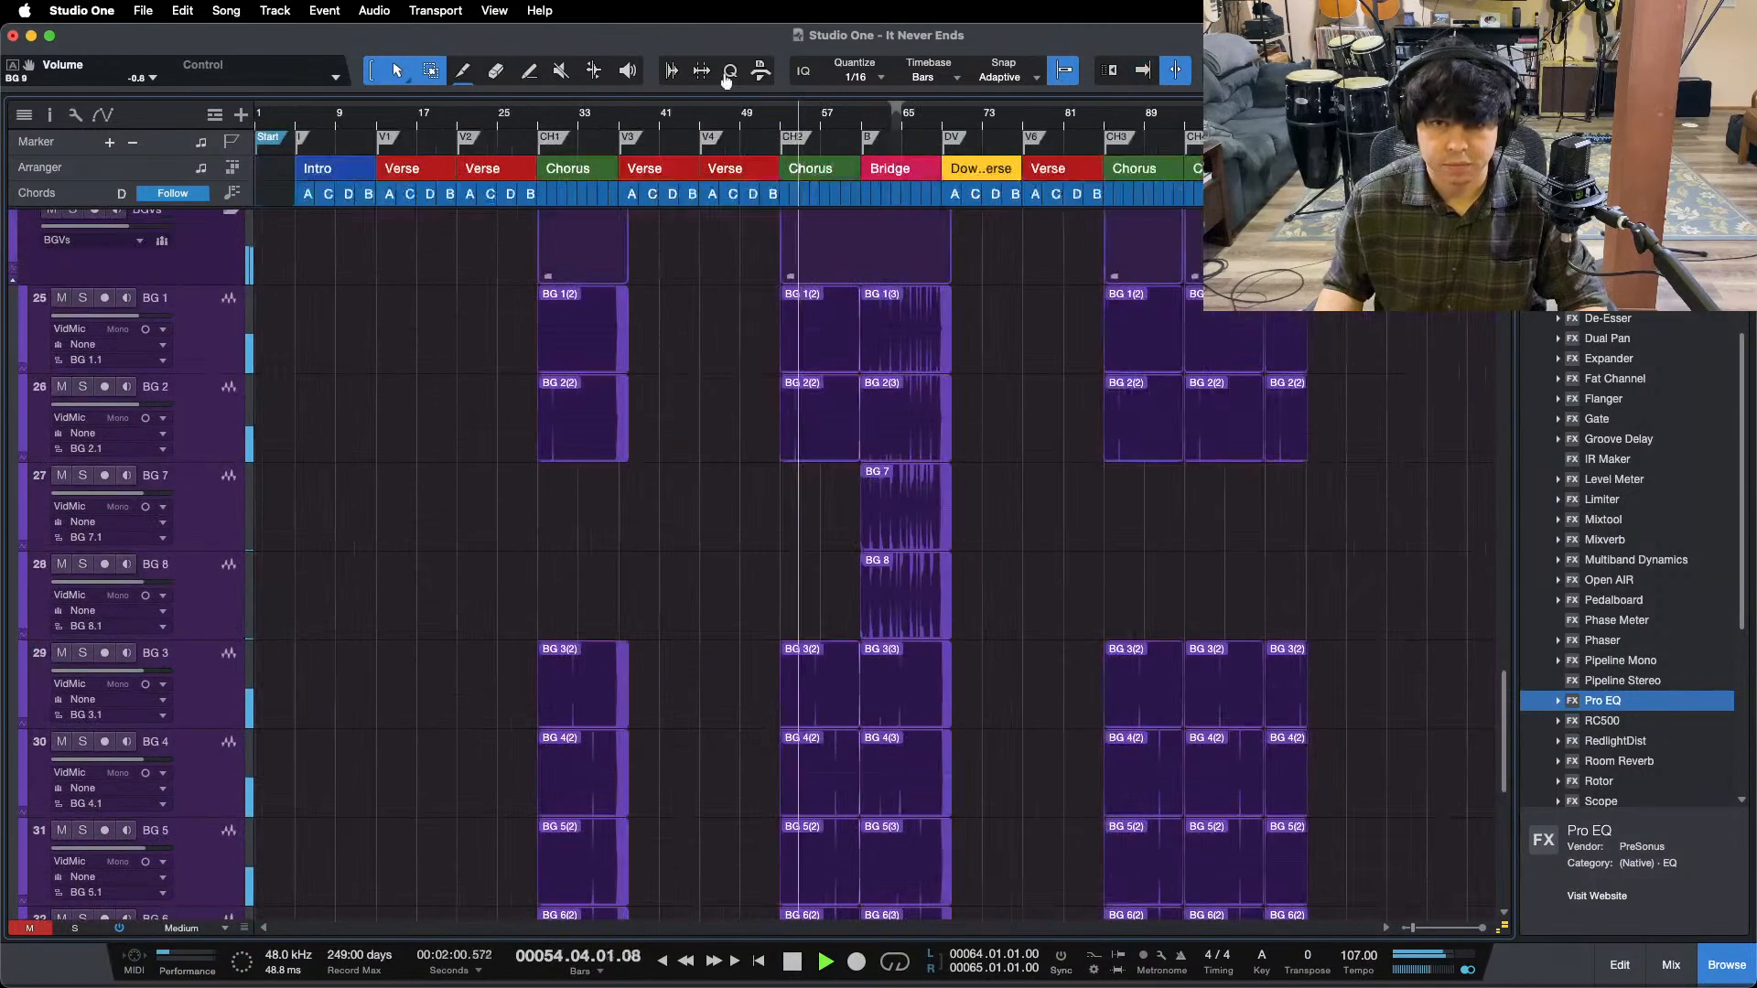
pyautogui.click(940, 957)
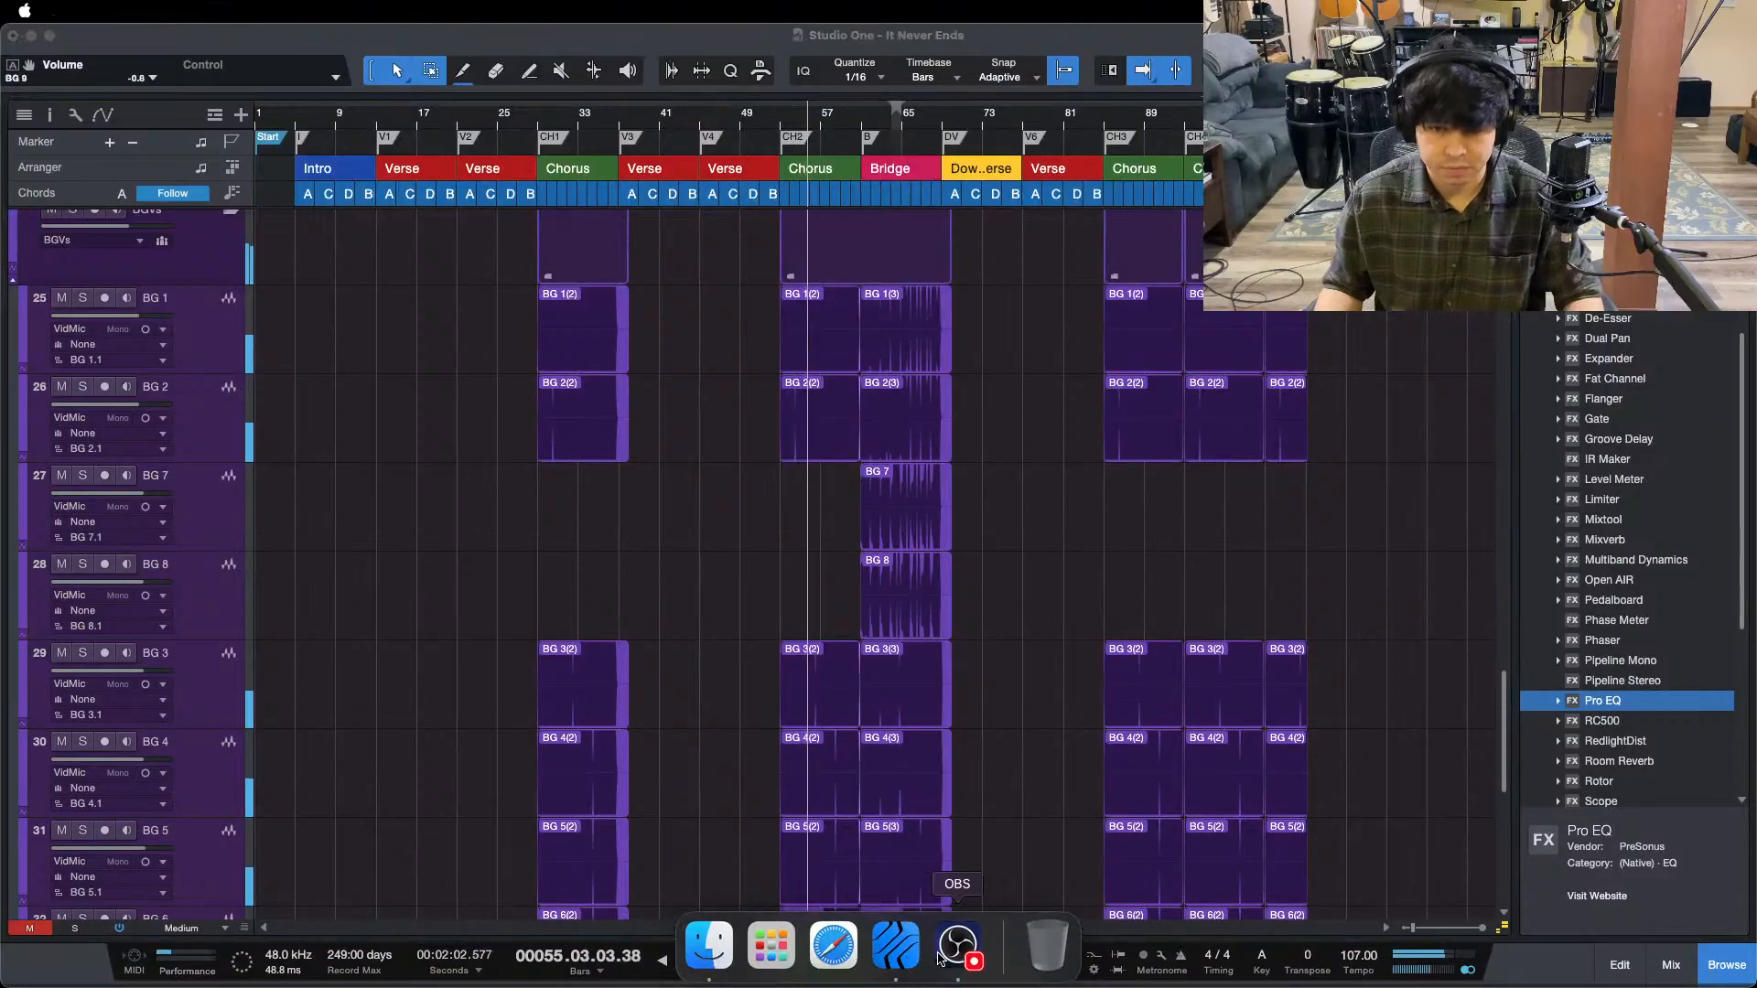
pyautogui.click(1661, 893)
pyautogui.scroll(10, 1419, 705)
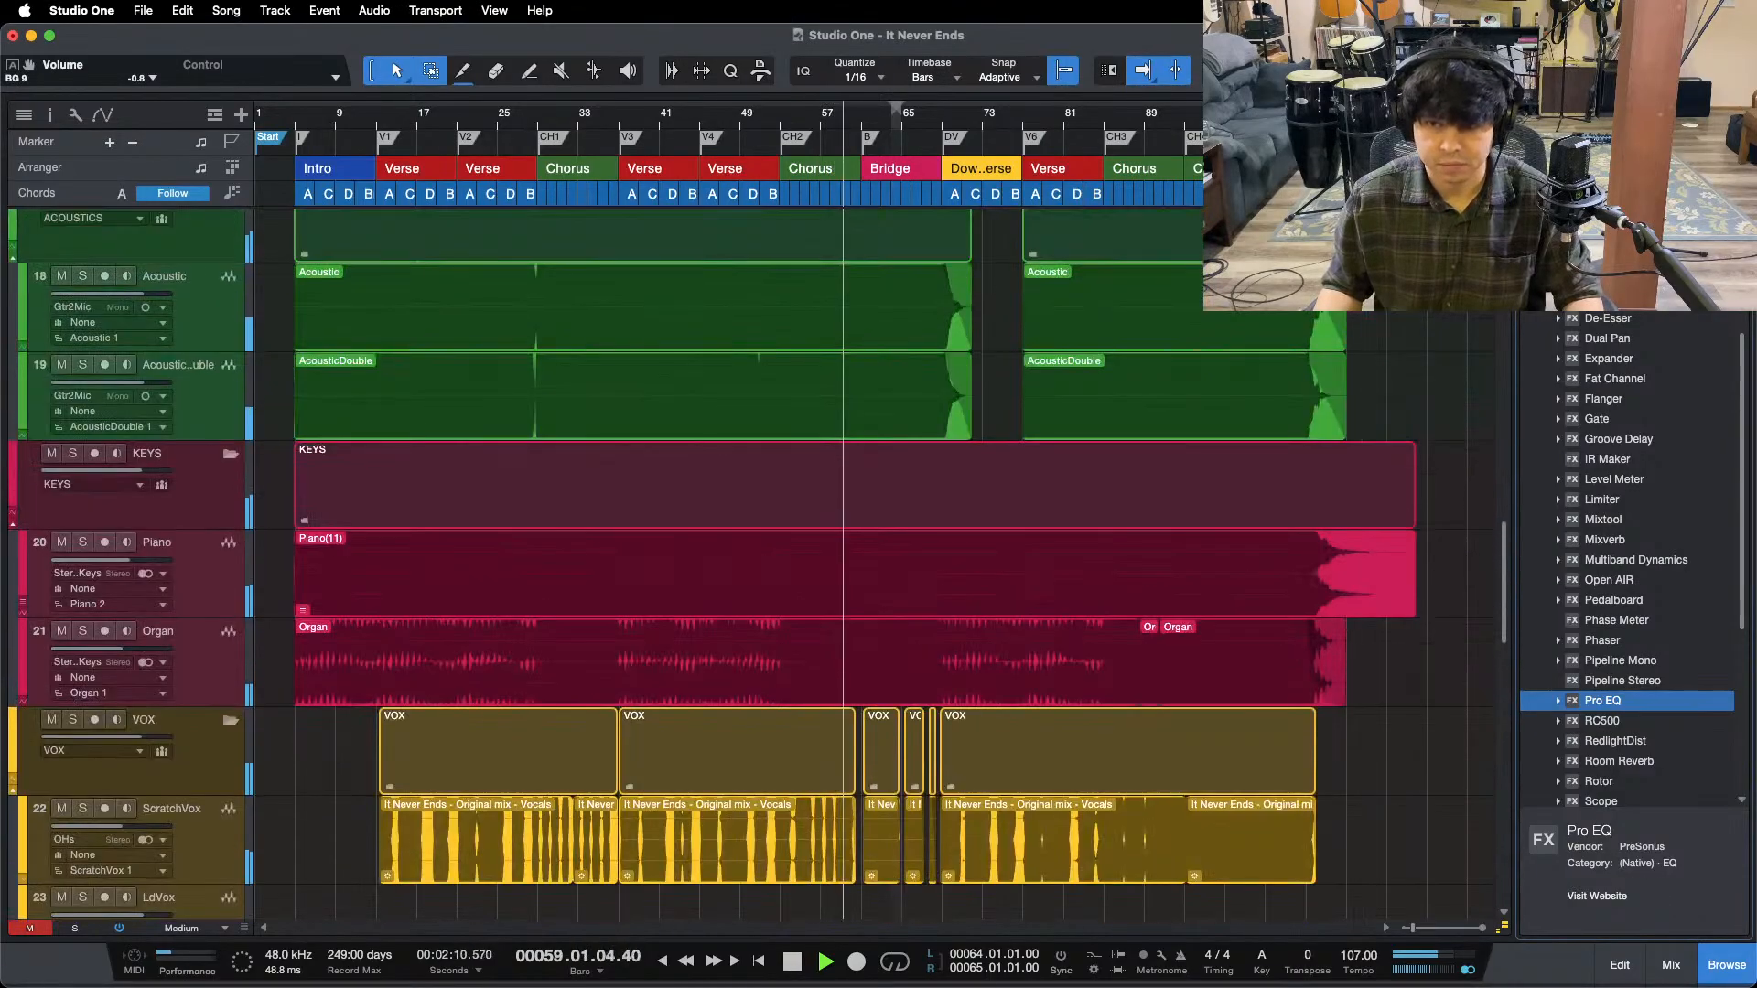
# - Trim the Piano tail at bar 109 and fade the clip out from about bar 105
pyautogui.moveTo(1346, 115); pyautogui.dragTo(1394, 562)
pyautogui.press('Delete')
pyautogui.moveTo(876, 122); pyautogui.dragTo(895, 137)
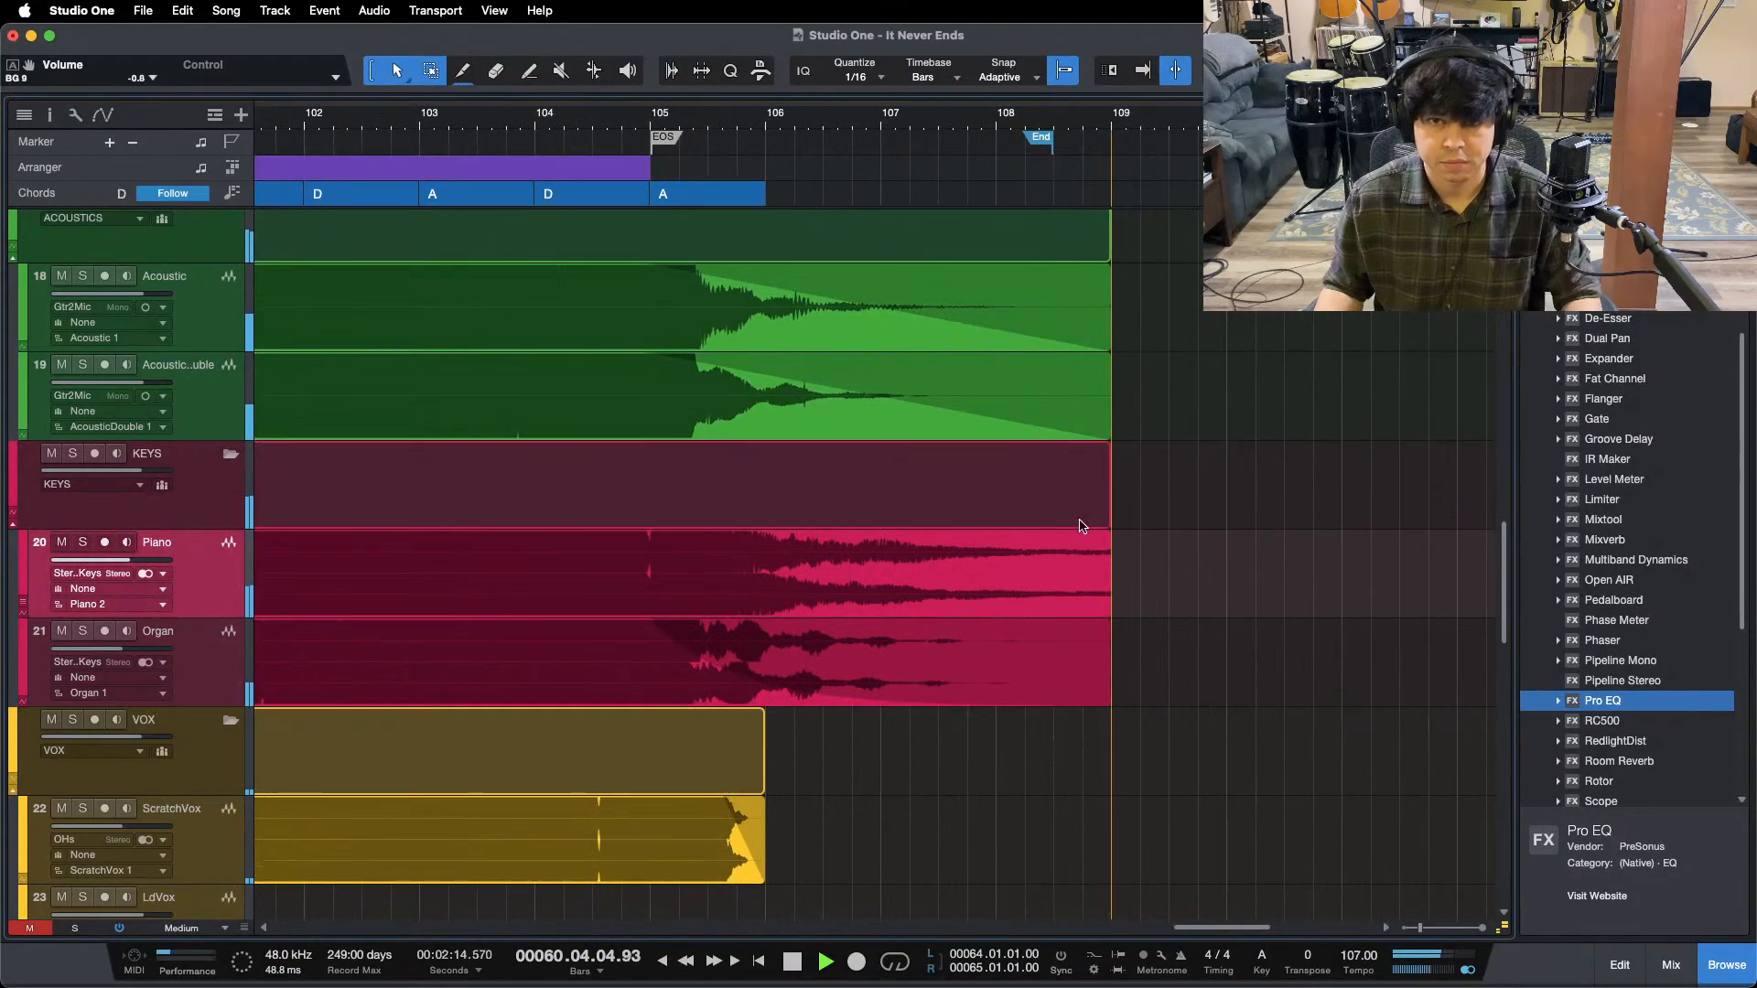
pyautogui.moveTo(1016, 544); pyautogui.dragTo(641, 546)
# - Cut off the RhythmGtrL and RhythmGtrR tails that run past the End marker
pyautogui.scroll(6, 1400, 498)
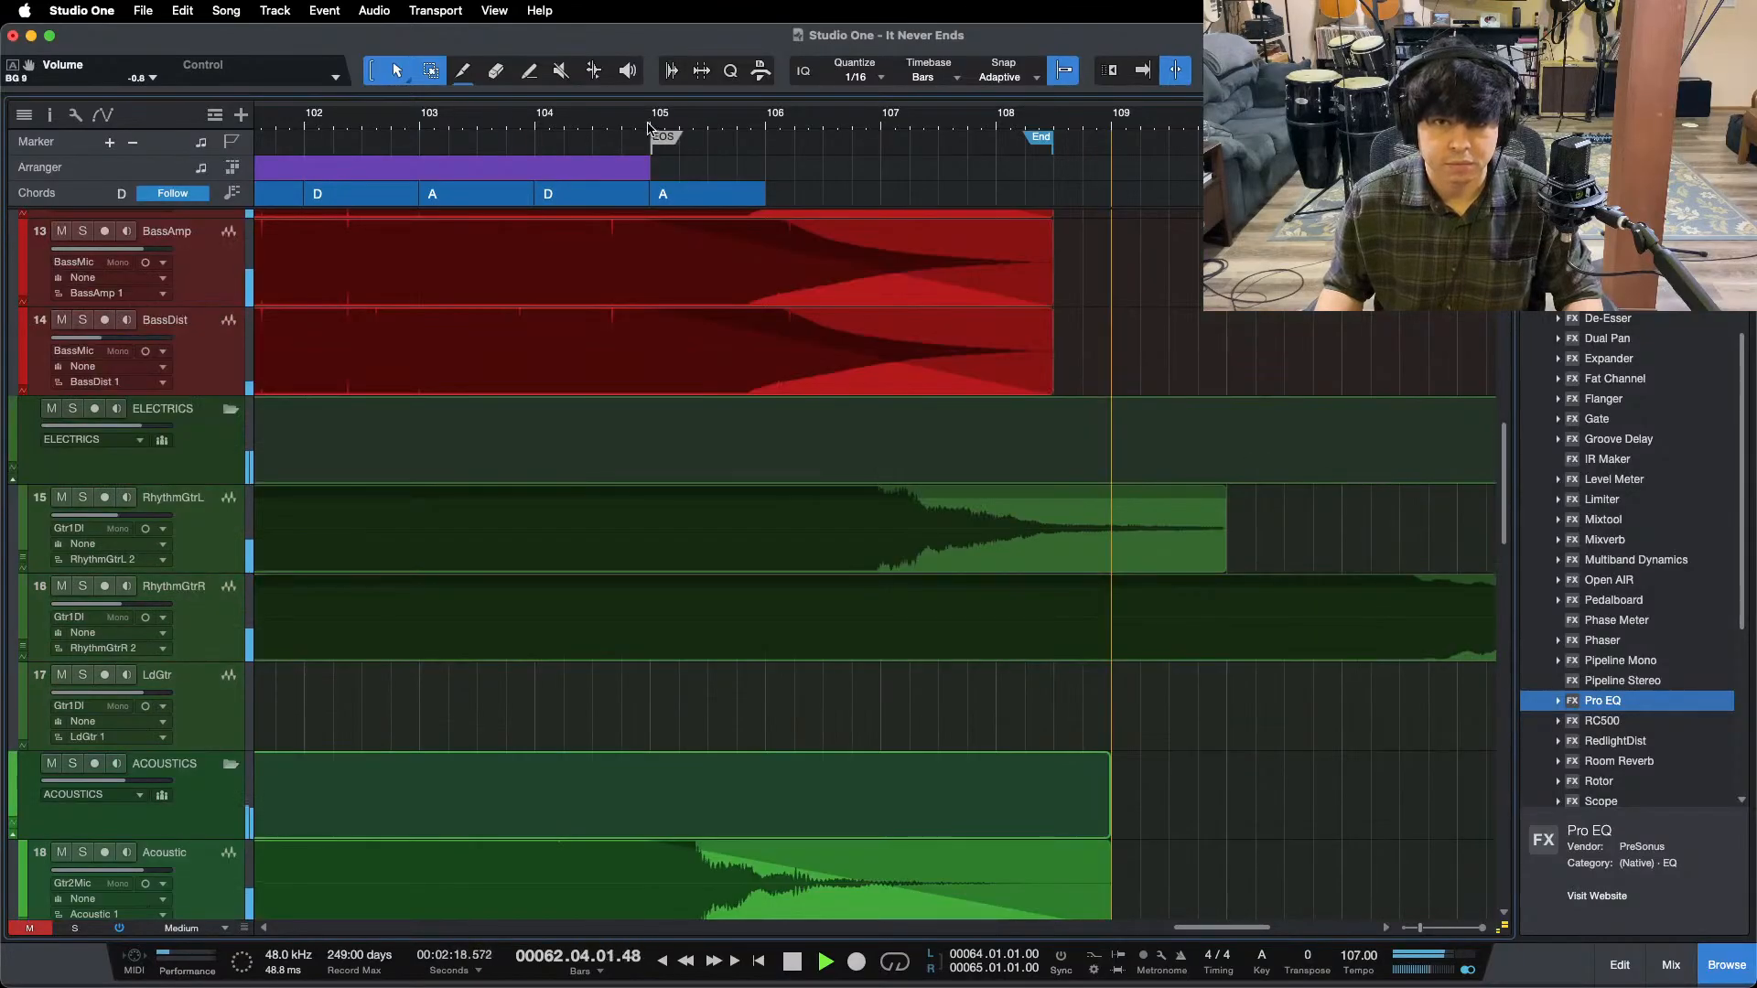
pyautogui.moveTo(1054, 535); pyautogui.dragTo(1294, 606)
pyautogui.press('Delete')
pyautogui.click(1409, 654)
pyautogui.press('Delete')
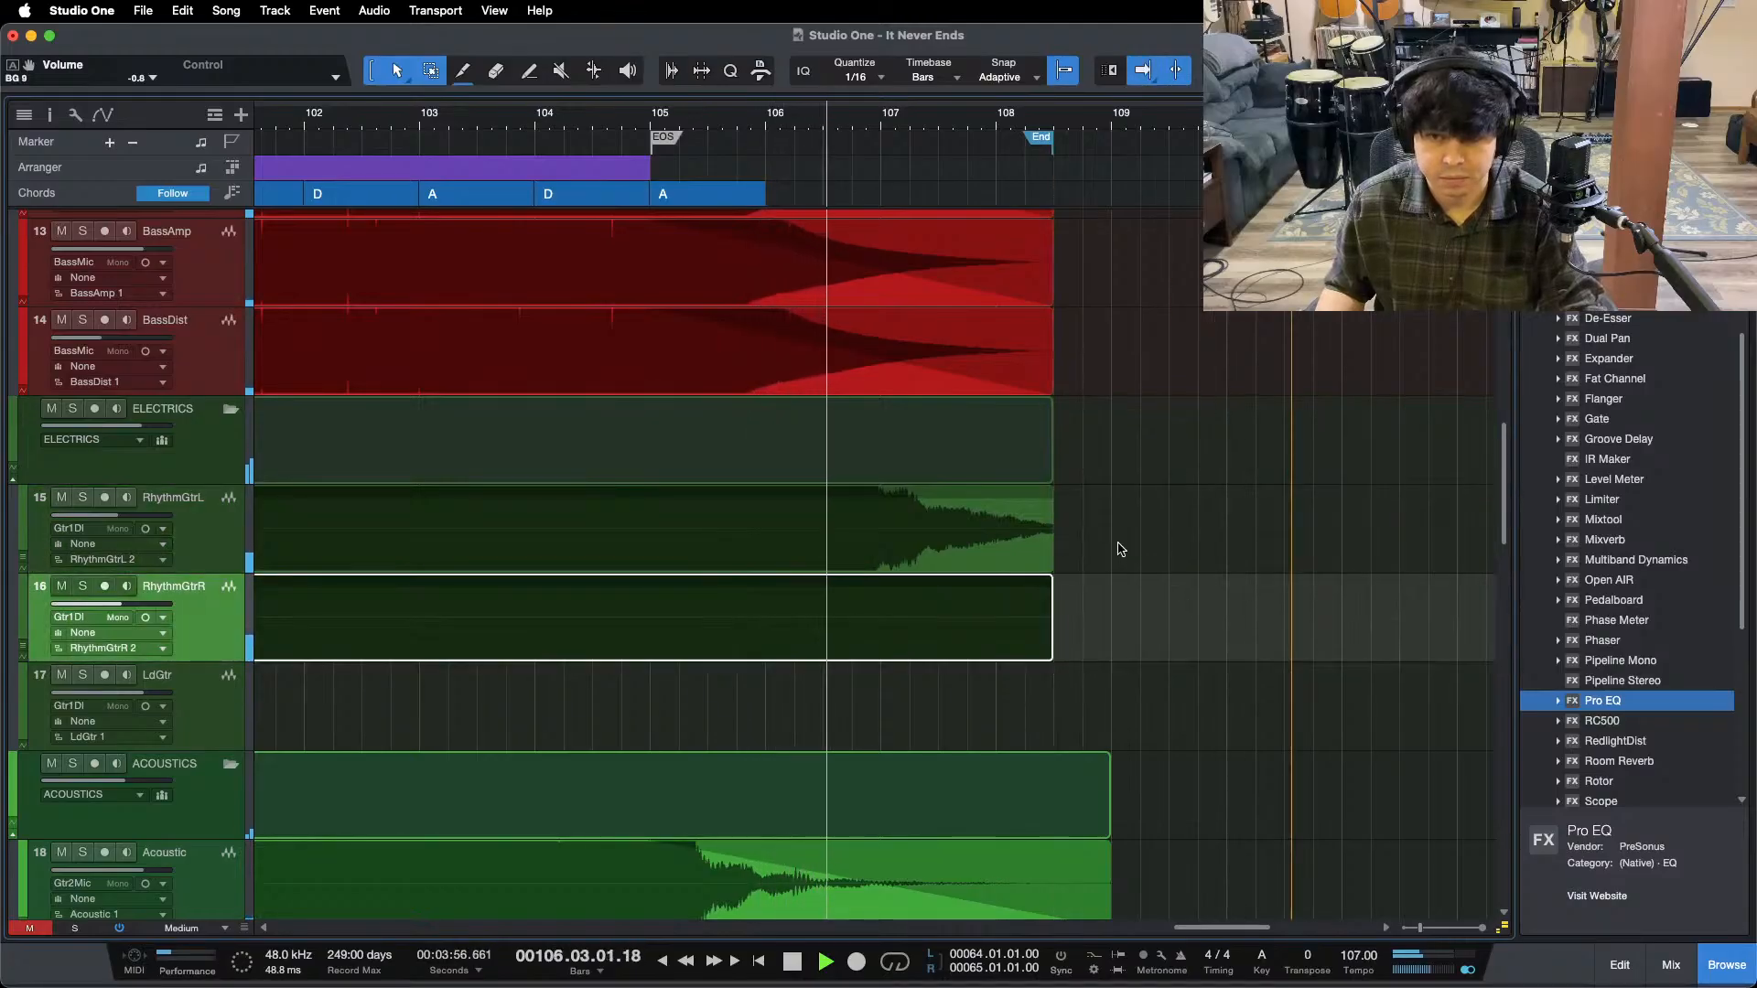
# - Extend the RhythmGtrL and RhythmGtrR clips to bar 109 and fade both out from about bar 105
pyautogui.moveTo(1116, 547); pyautogui.dragTo(988, 609)
pyautogui.press('e')
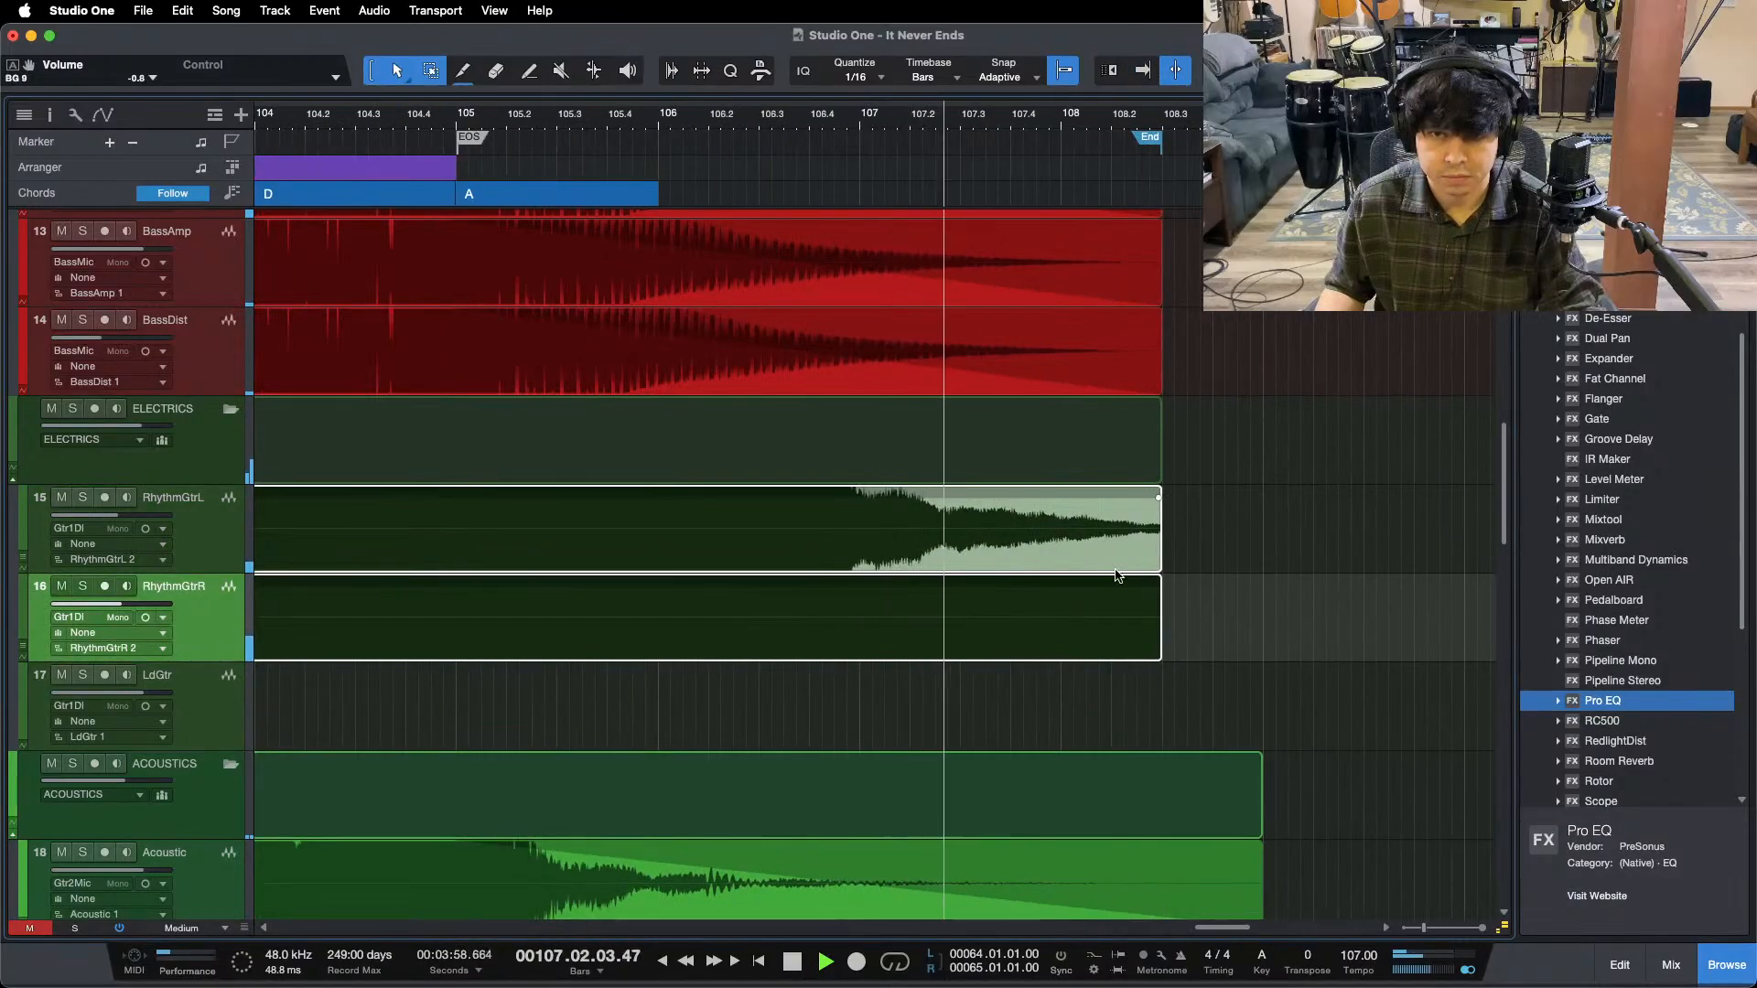
pyautogui.press('f')
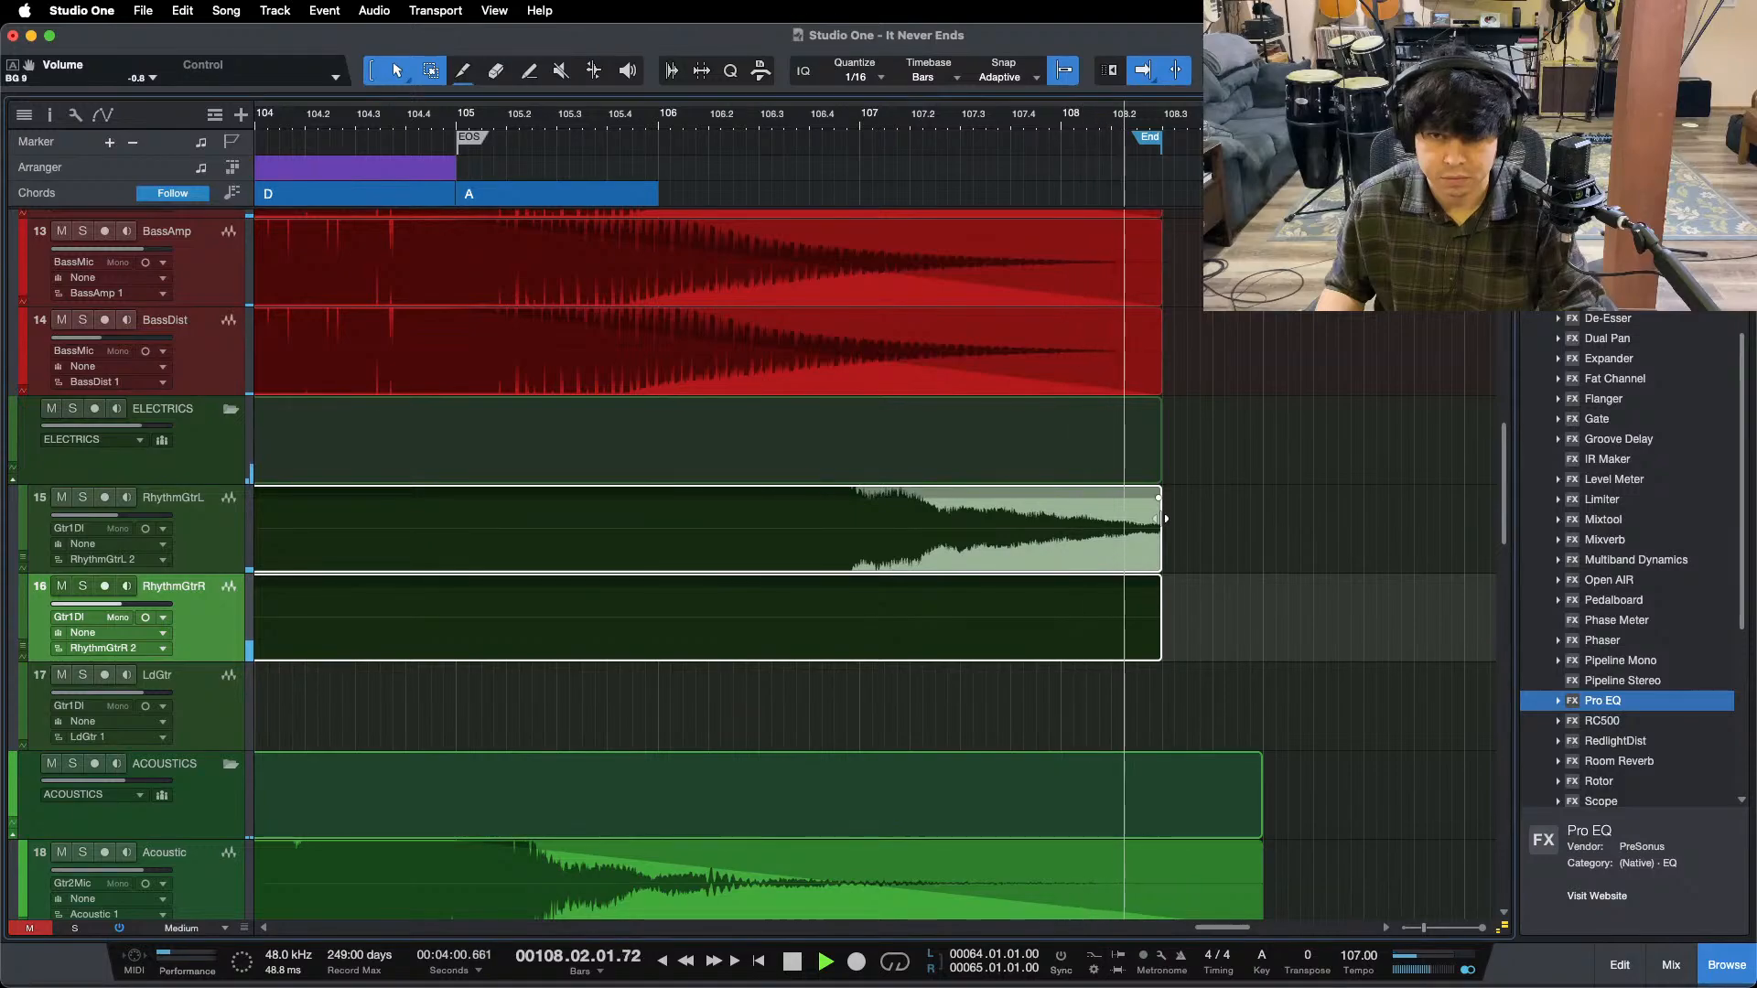
pyautogui.moveTo(1165, 519); pyautogui.dragTo(448, 504)
pyautogui.press('space')
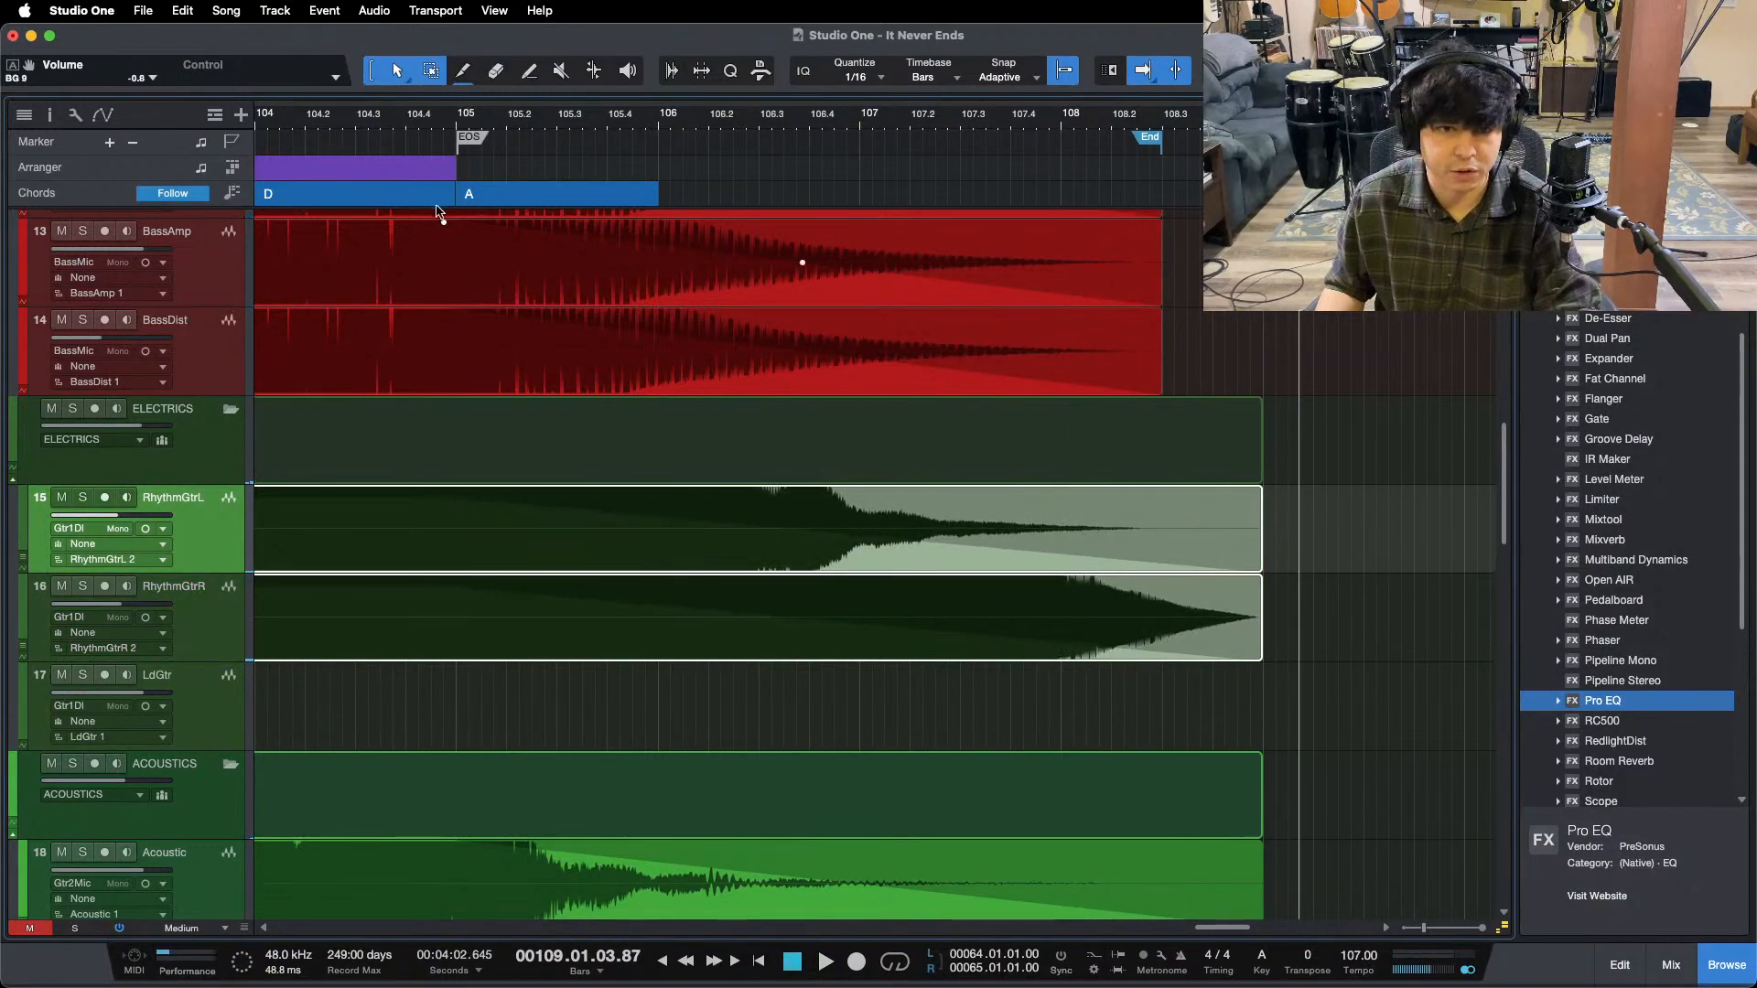
# - Play the song ending from just before bar 105 and move the End marker to bar 109
pyautogui.click(441, 121)
pyautogui.press('space')
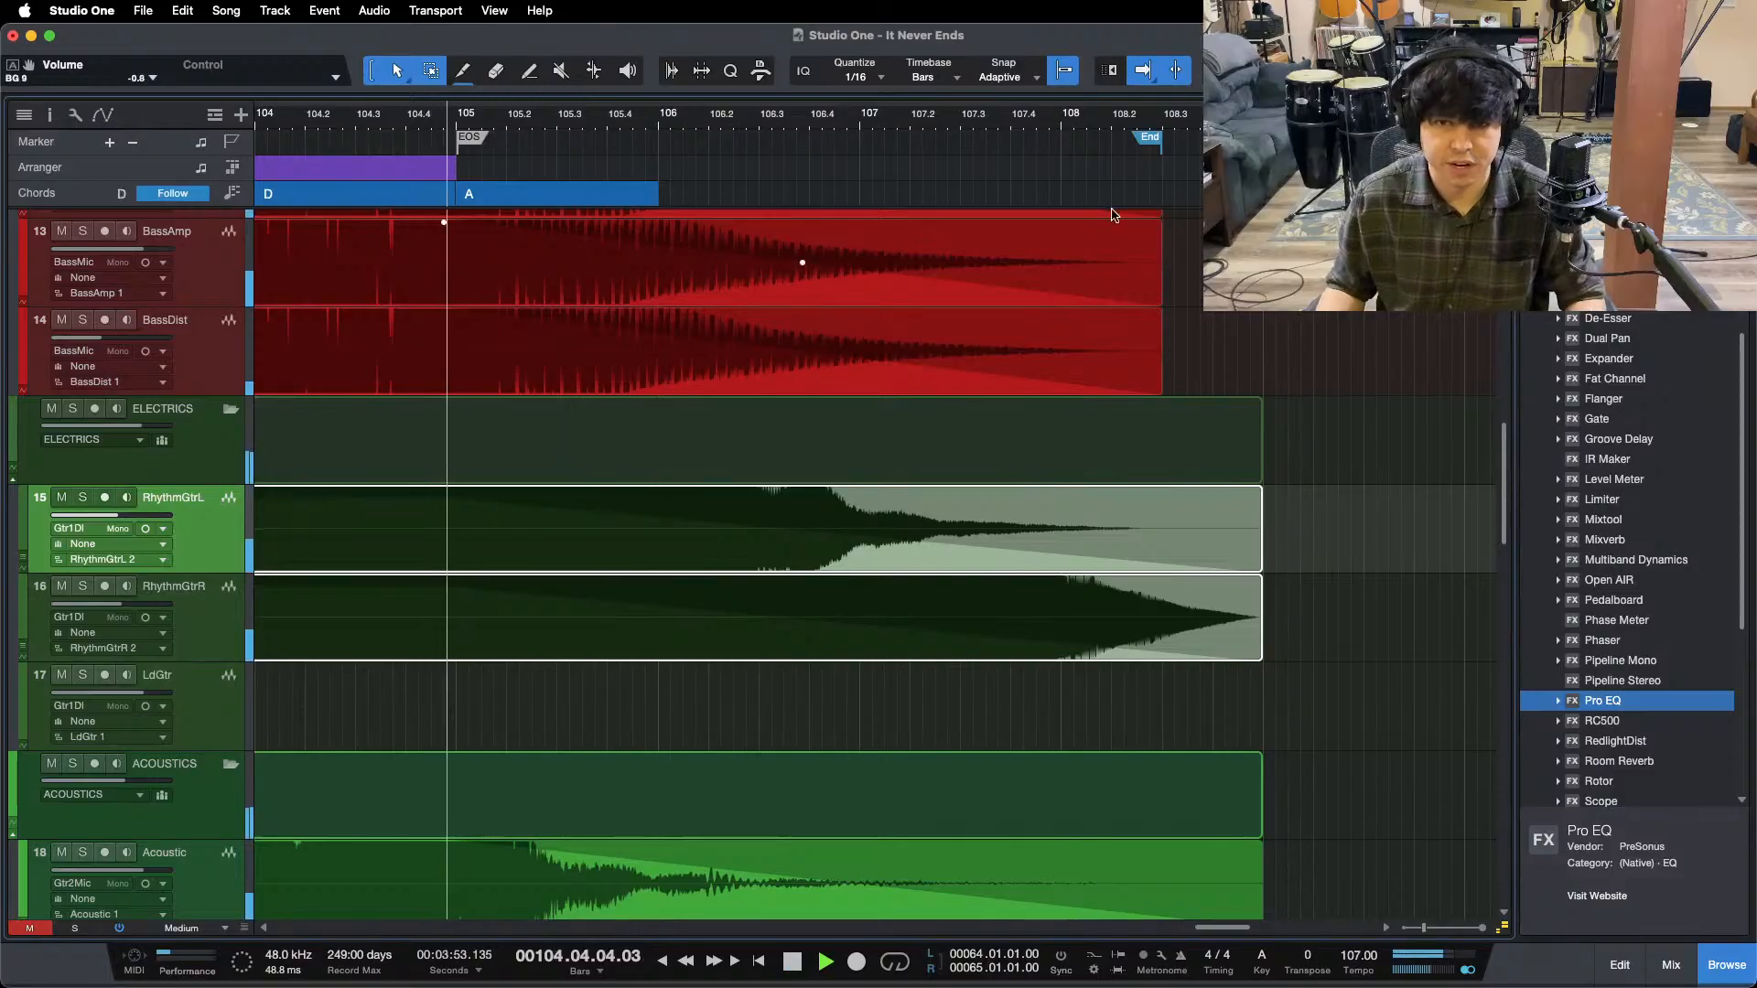
pyautogui.click(1158, 139)
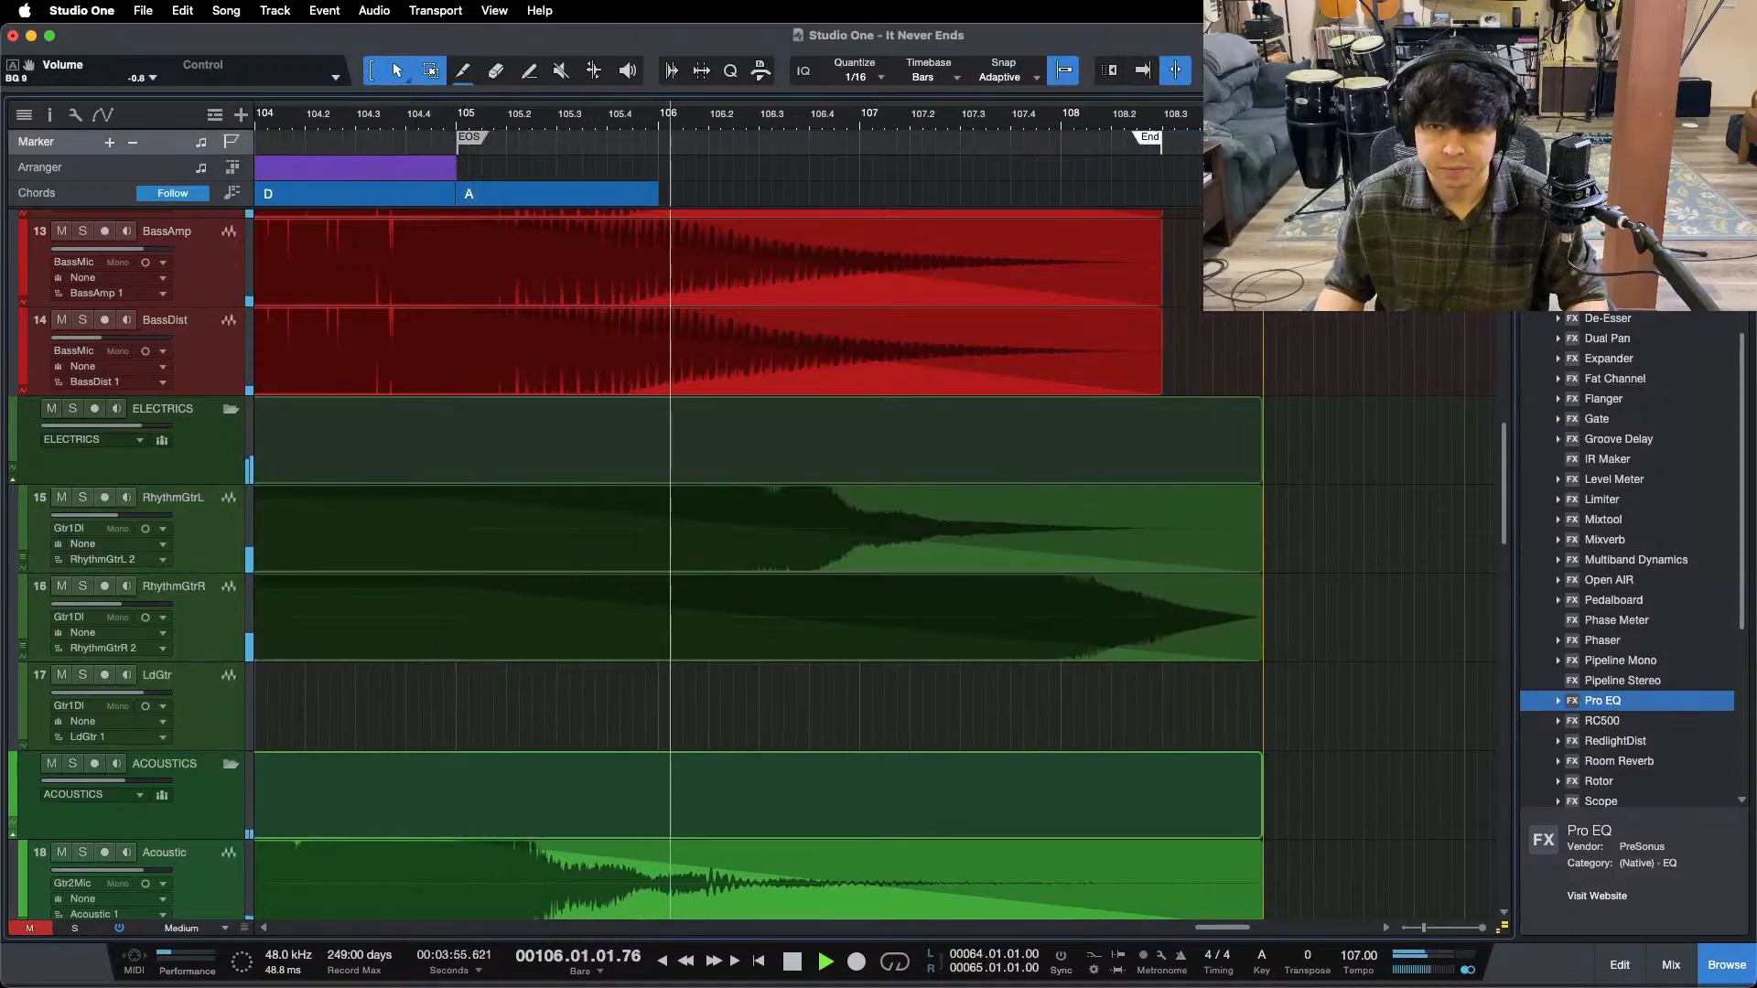
pyautogui.scroll(-5, 1346, 400)
pyautogui.press('f')
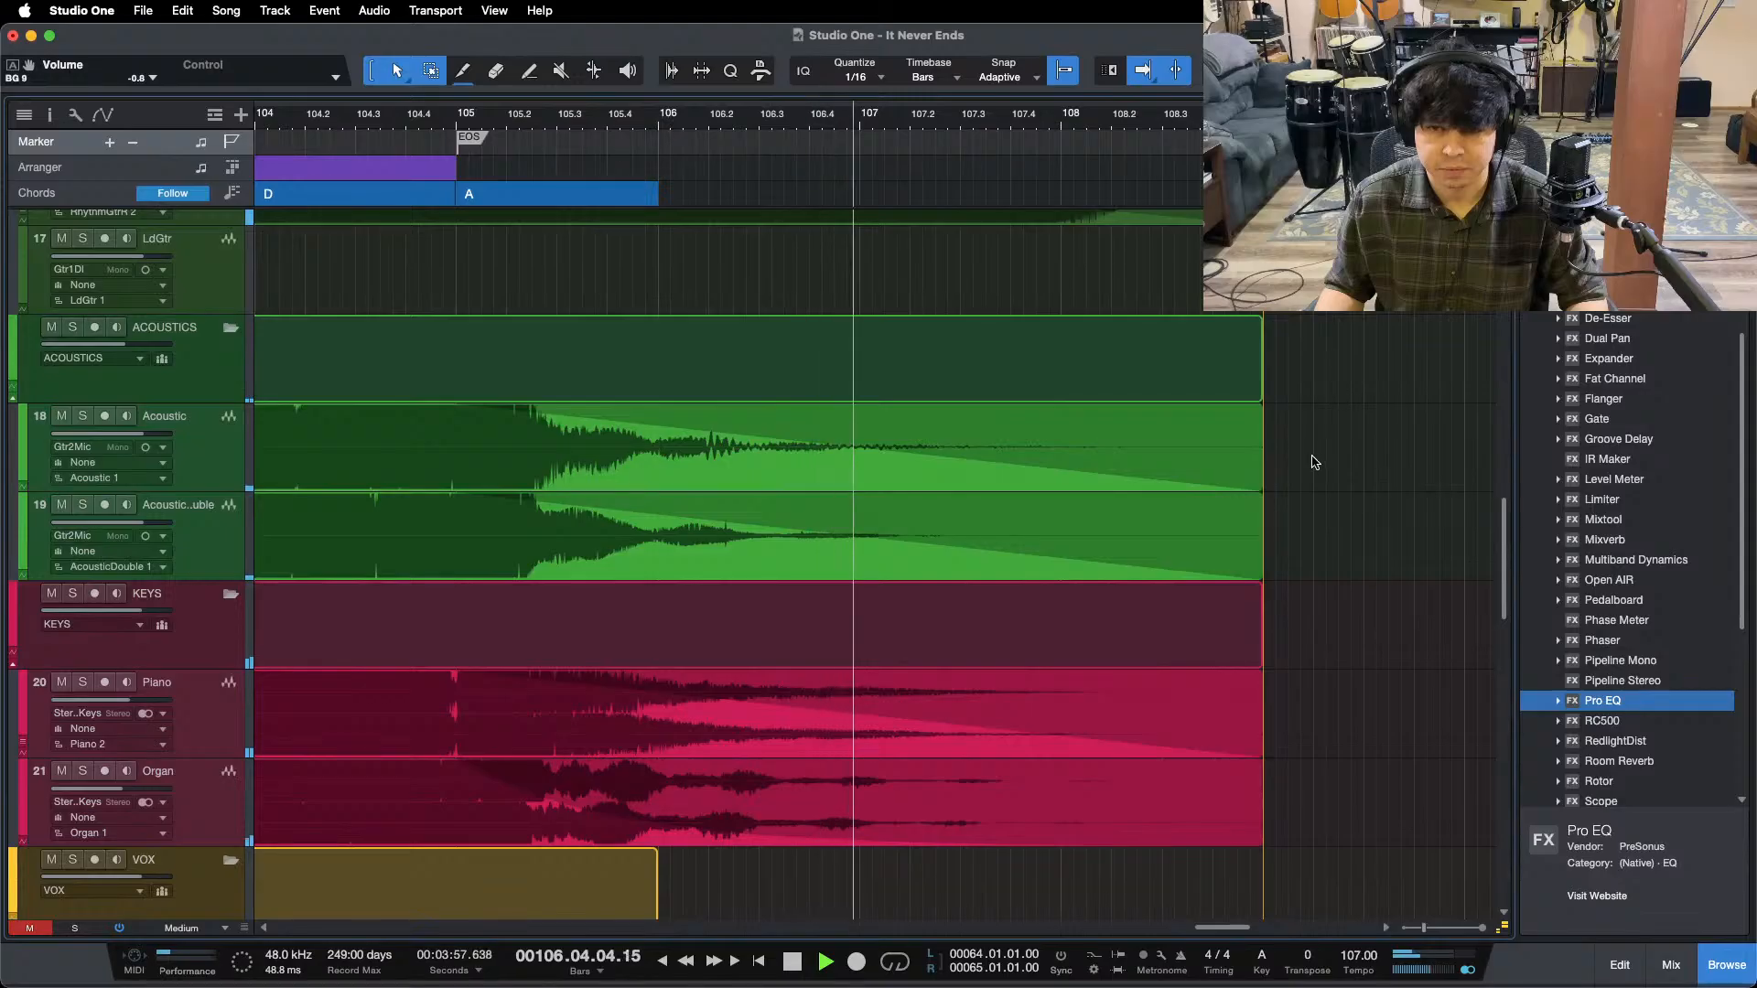
# - Extend the BassDI, BassAmp and BassDist clips to bar 109 and start their fade-outs at bar 105
pyautogui.scroll(5, 1327, 421)
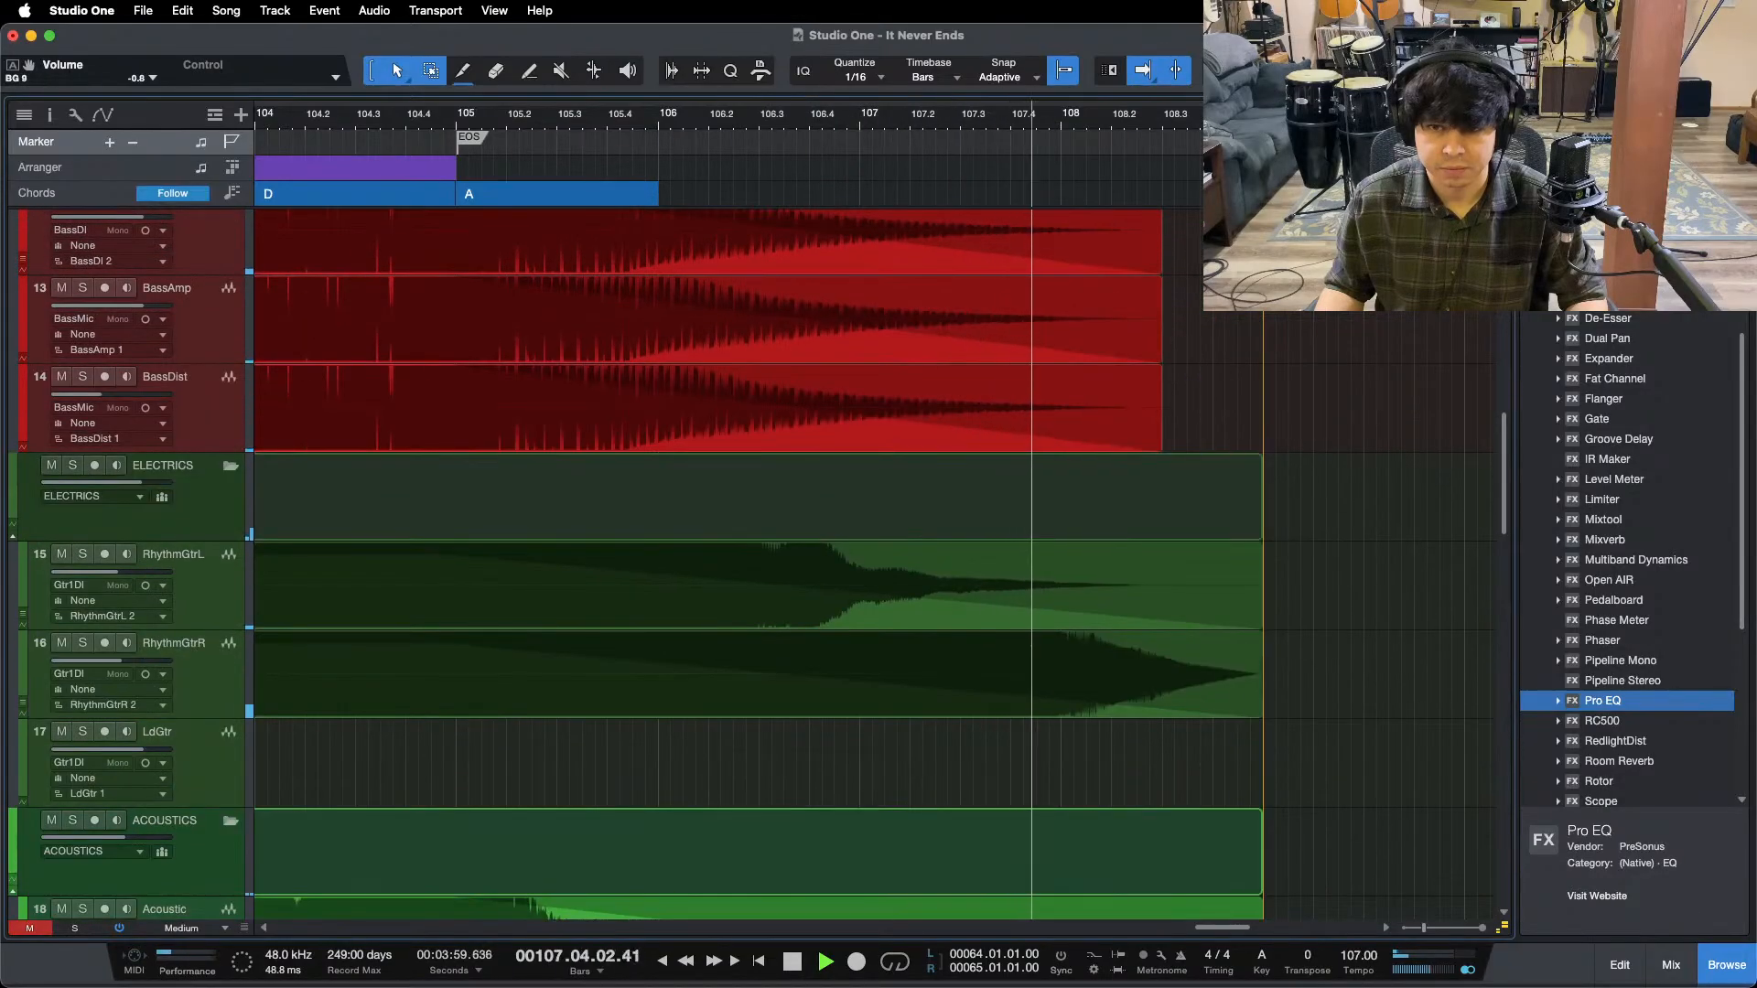
pyautogui.scroll(3, 1310, 447)
pyautogui.moveTo(1219, 494); pyautogui.dragTo(1117, 675)
pyautogui.press('space')
pyautogui.moveTo(1157, 485); pyautogui.dragTo(1261, 485)
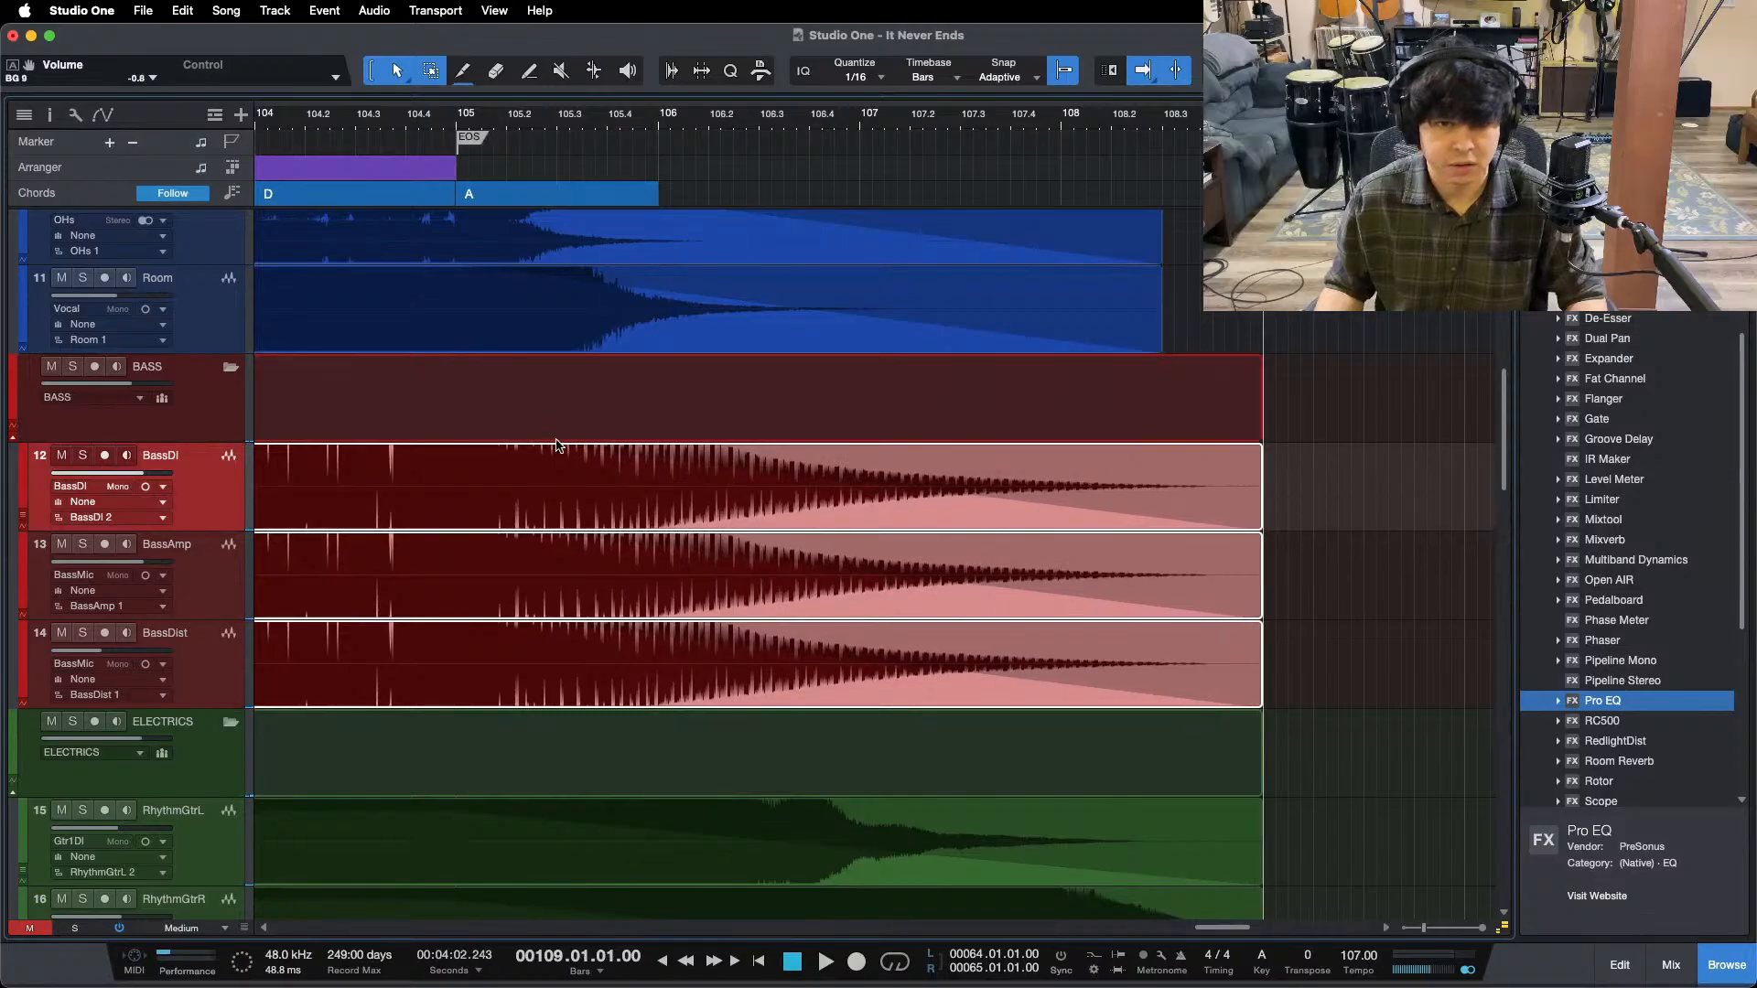
pyautogui.moveTo(543, 458); pyautogui.dragTo(453, 467)
# - Extend all the drum clips to bar 109 and start their fade-outs at bar 105
pyautogui.moveTo(1222, 337); pyautogui.dragTo(766, 354)
pyautogui.scroll(10, 766, 354)
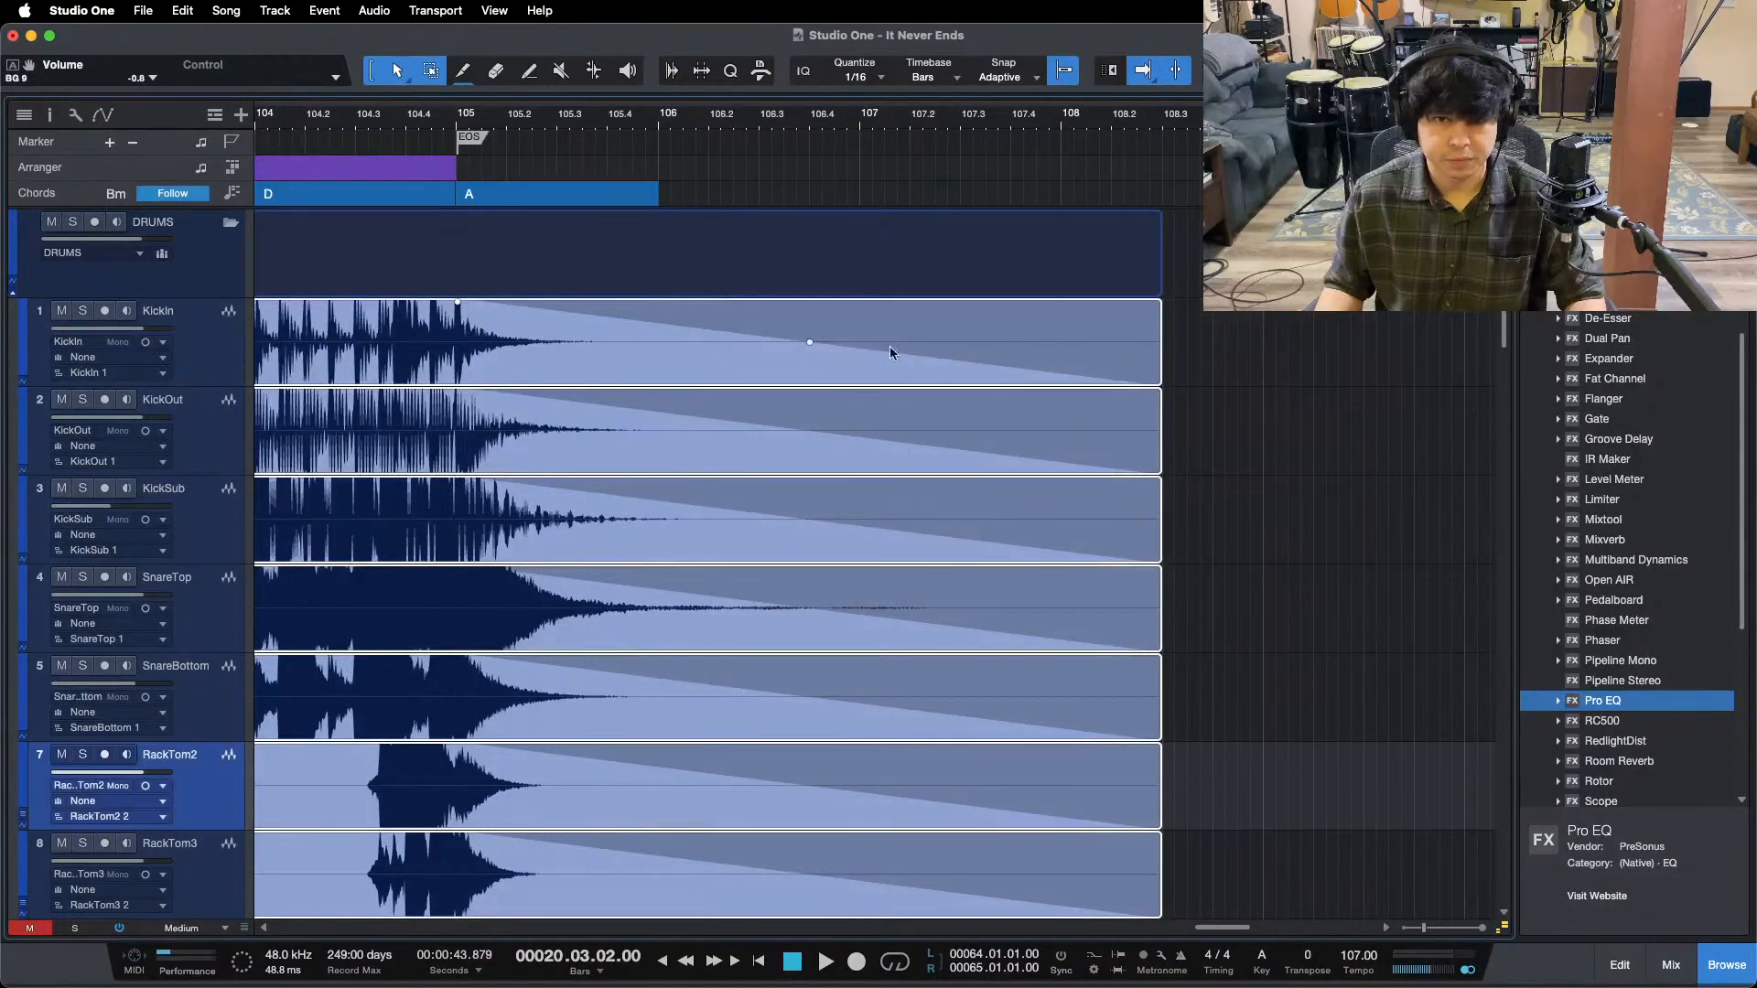
pyautogui.moveTo(1161, 348); pyautogui.dragTo(1266, 350)
pyautogui.moveTo(560, 303); pyautogui.dragTo(462, 308)
# - Play the song ending from about 104.4 and check the fade-outs across the instrument tracks
pyautogui.click(409, 121)
pyautogui.press('space')
pyautogui.scroll(-15, 1357, 376)
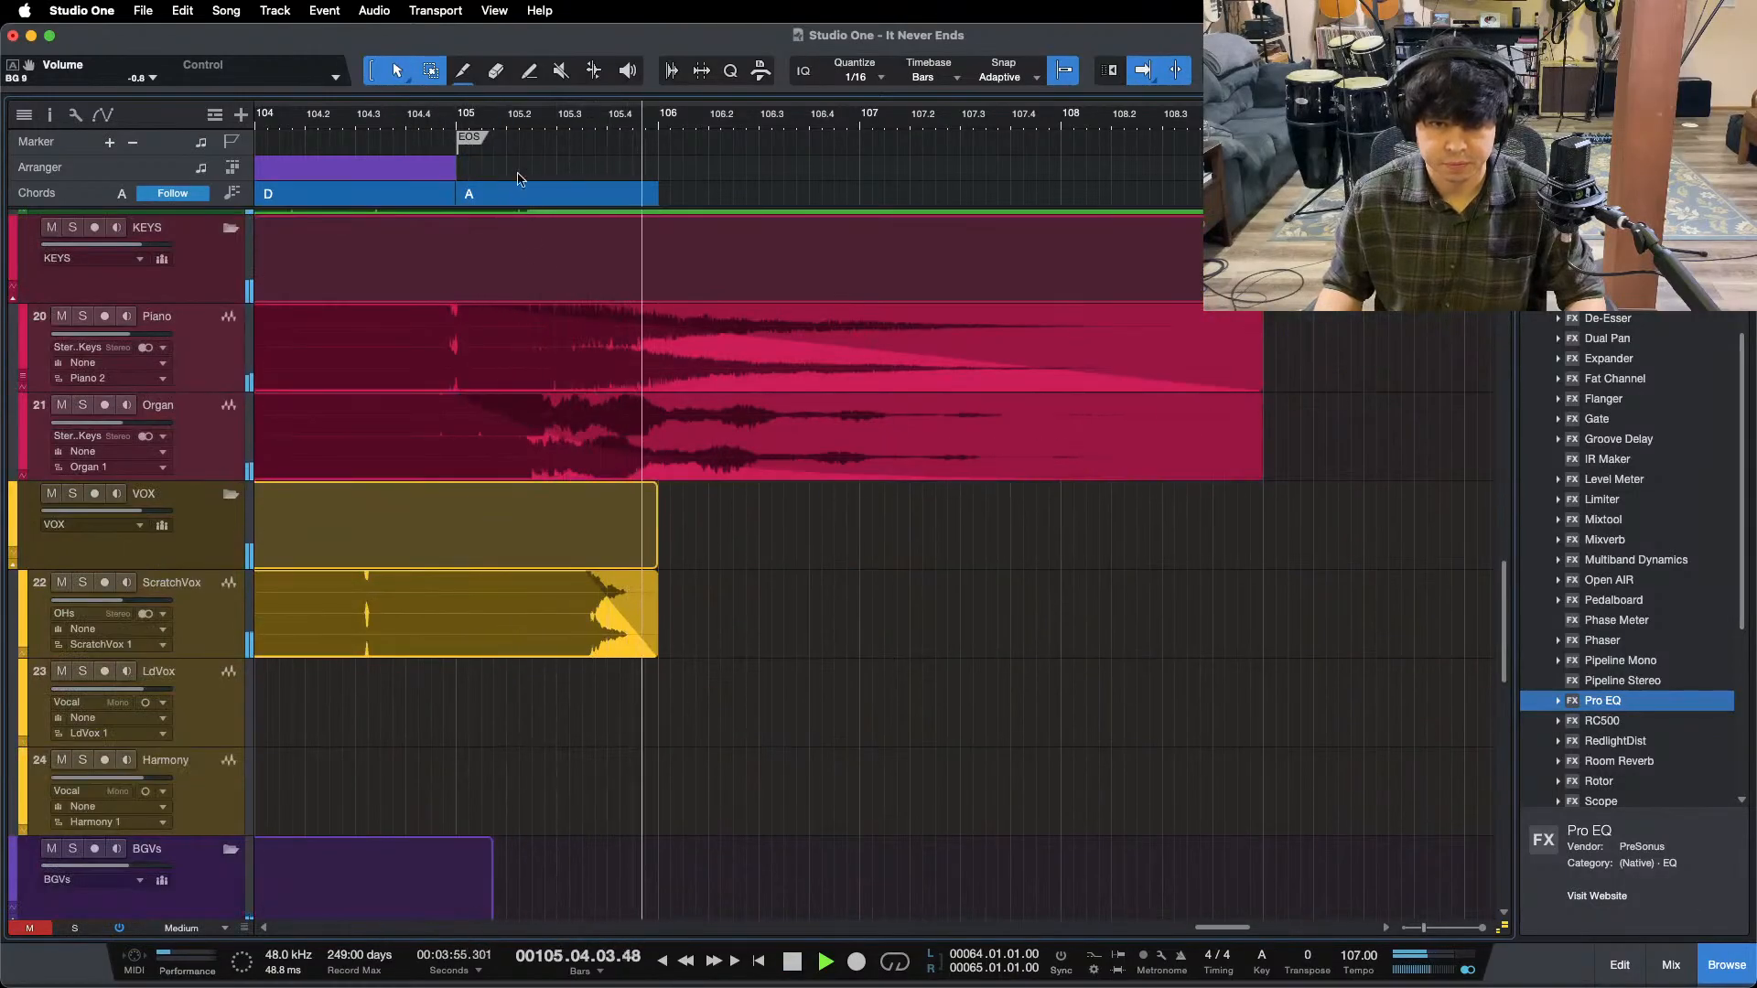
pyautogui.hotkey('shift', 'f')
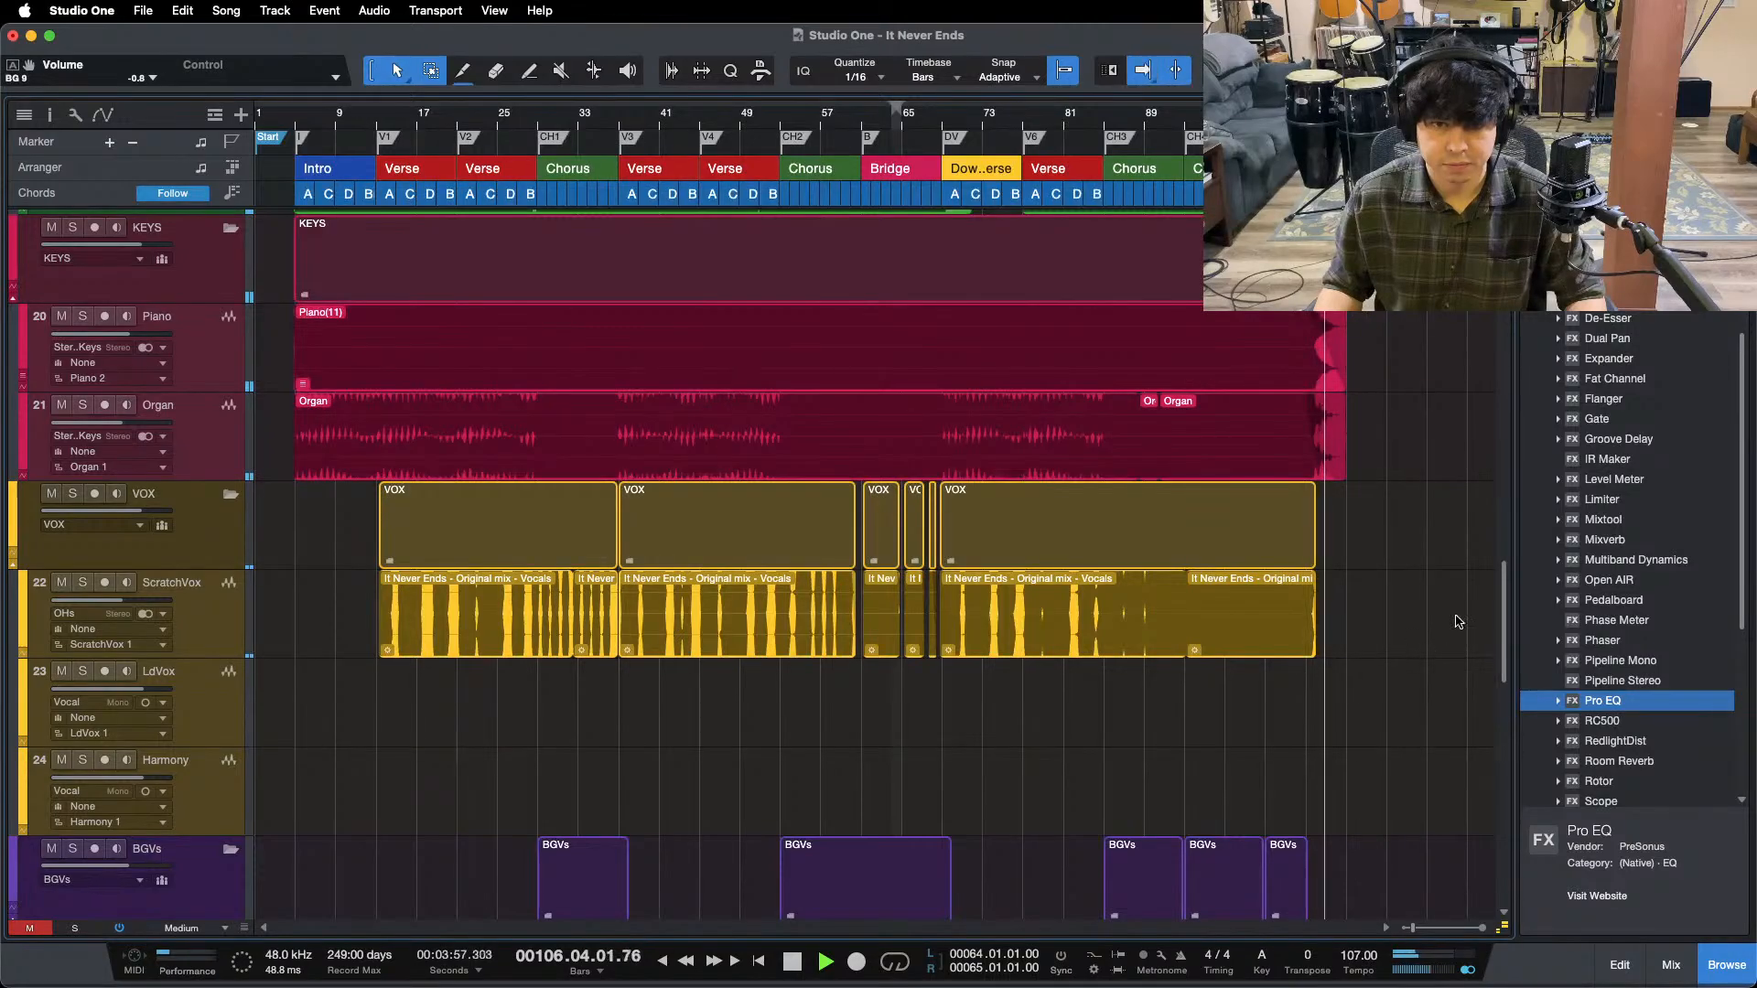
pyautogui.scroll(4, 1389, 316)
pyautogui.scroll(4, 1389, 315)
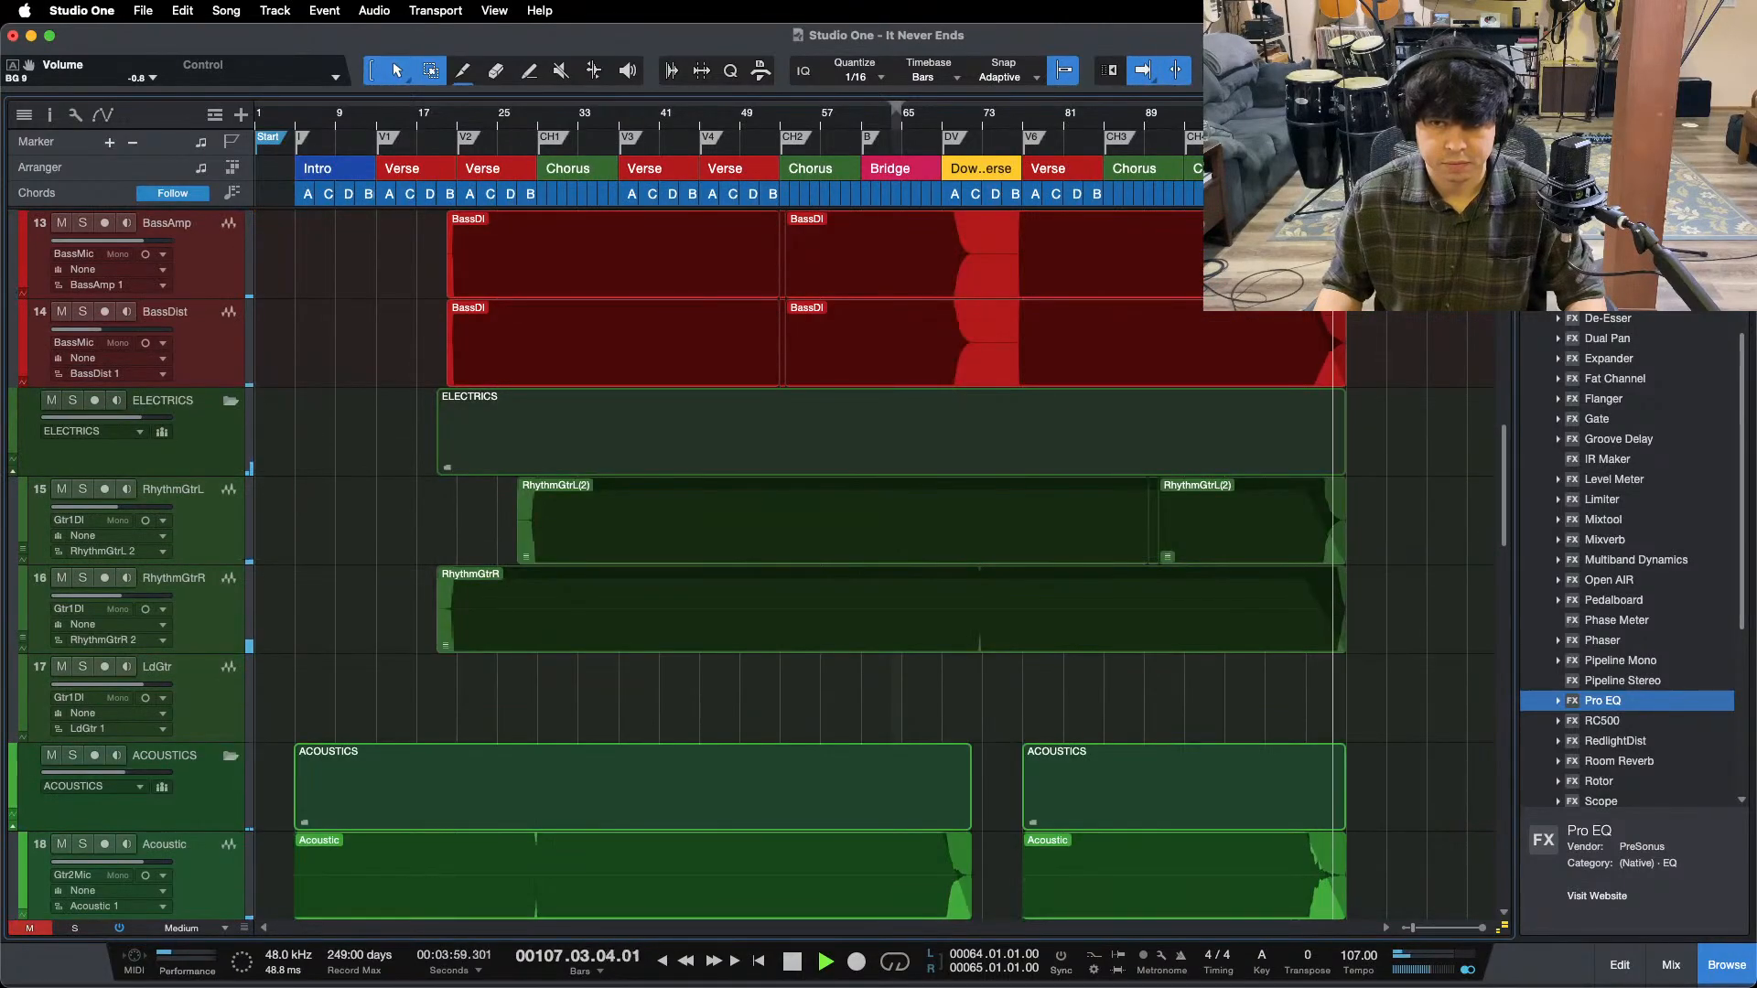
# - Bow the RhythmGtrL and RhythmGtrR fade-out curves slightly downward and replay the ending from just before bar 105
pyautogui.press('z')
pyautogui.press('space')
pyautogui.moveTo(1083, 575); pyautogui.dragTo(625, 536)
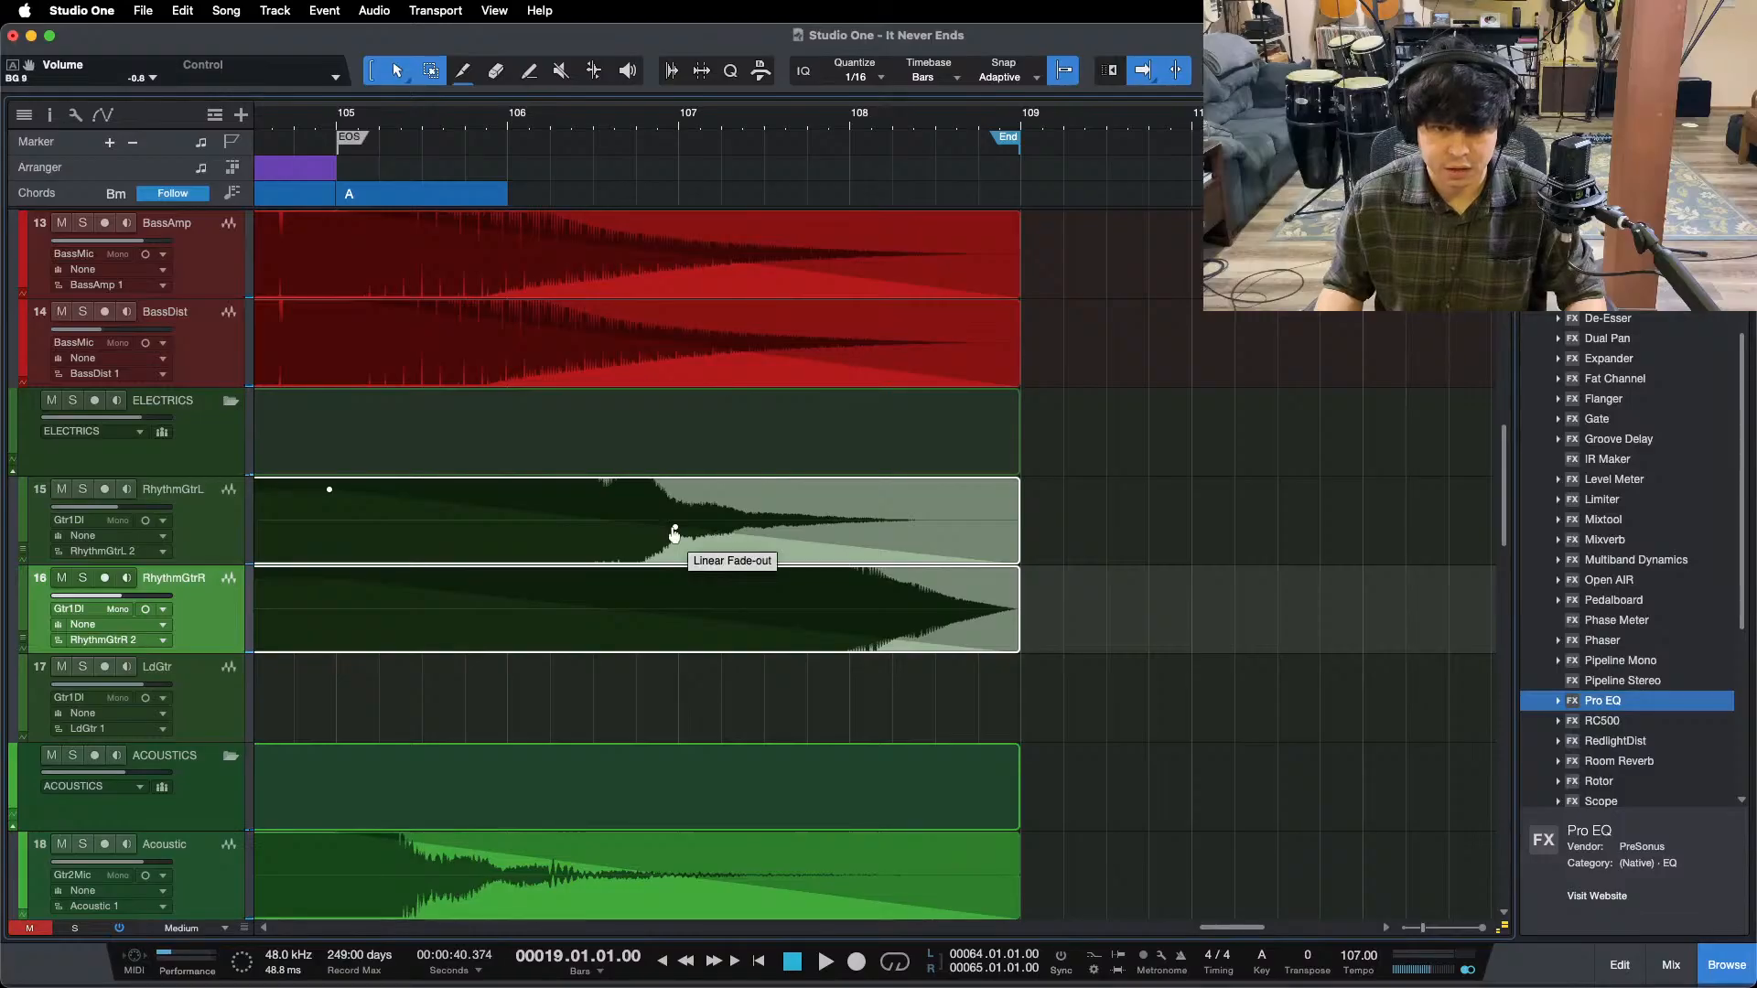
pyautogui.moveTo(673, 535); pyautogui.dragTo(680, 540)
pyautogui.click(320, 126)
pyautogui.press('space')
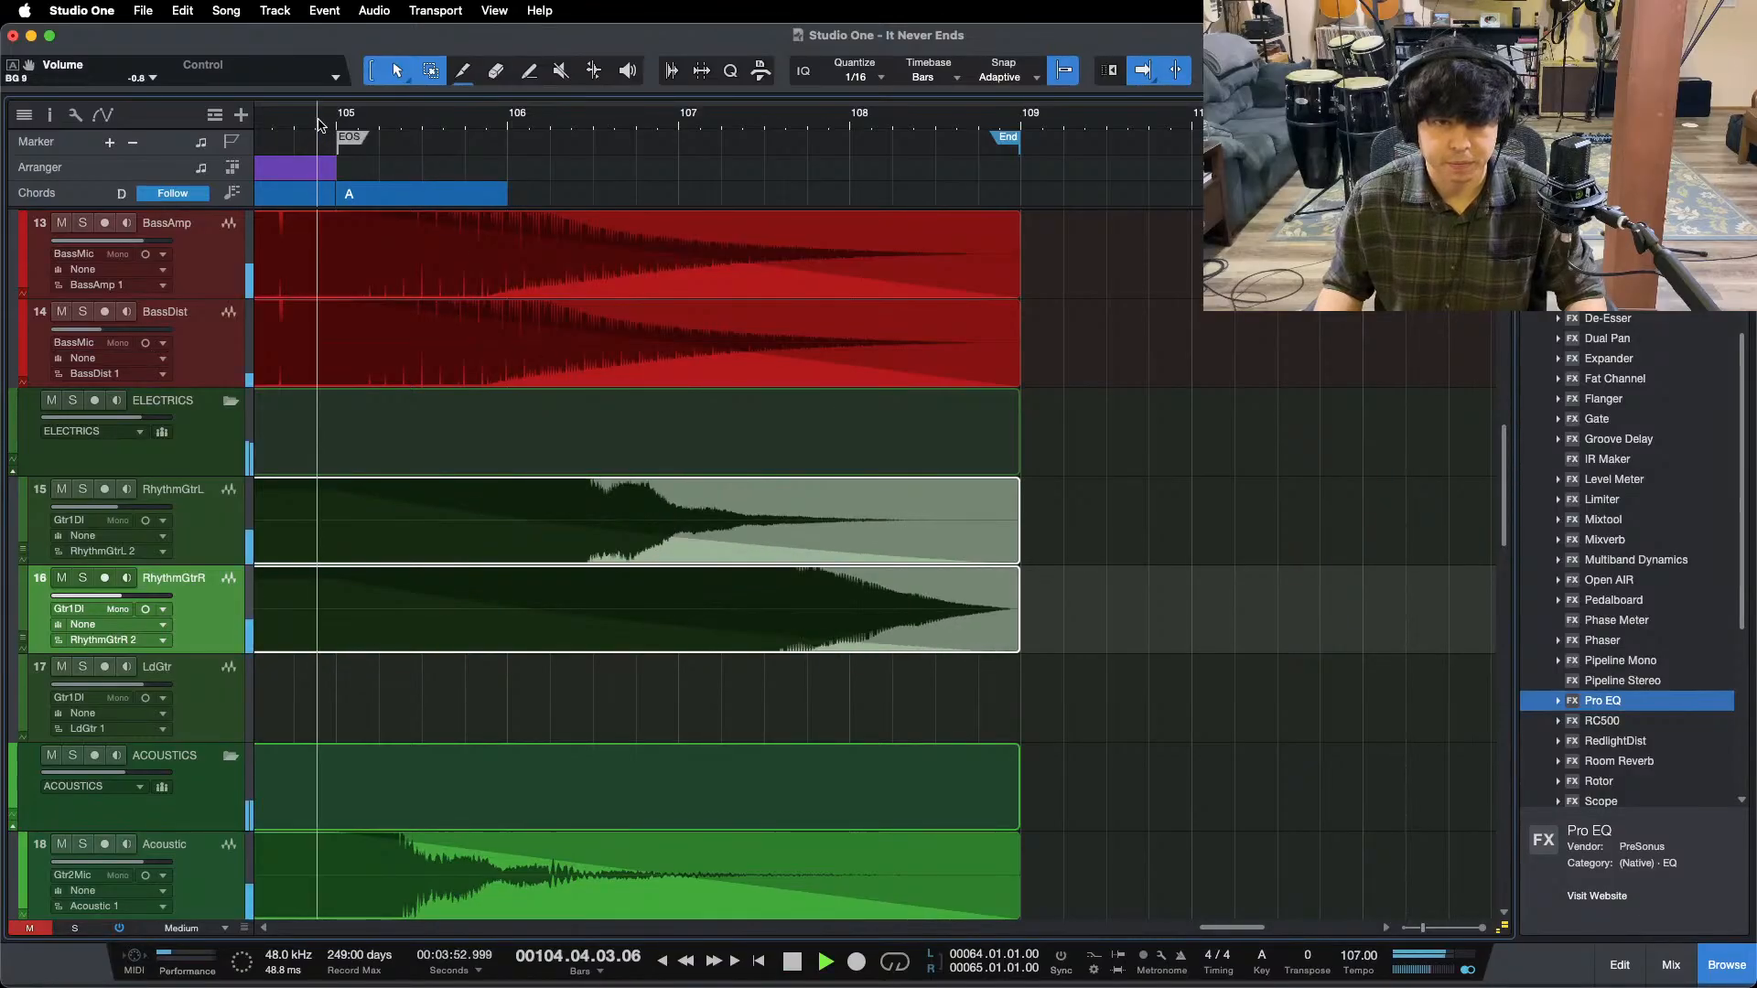
# - Play from about 19.3 before the second verse and solo ScratchVox to examine the noise around bar 20
pyautogui.hotkey('shift', 'z')
pyautogui.scroll(6, 449, 142)
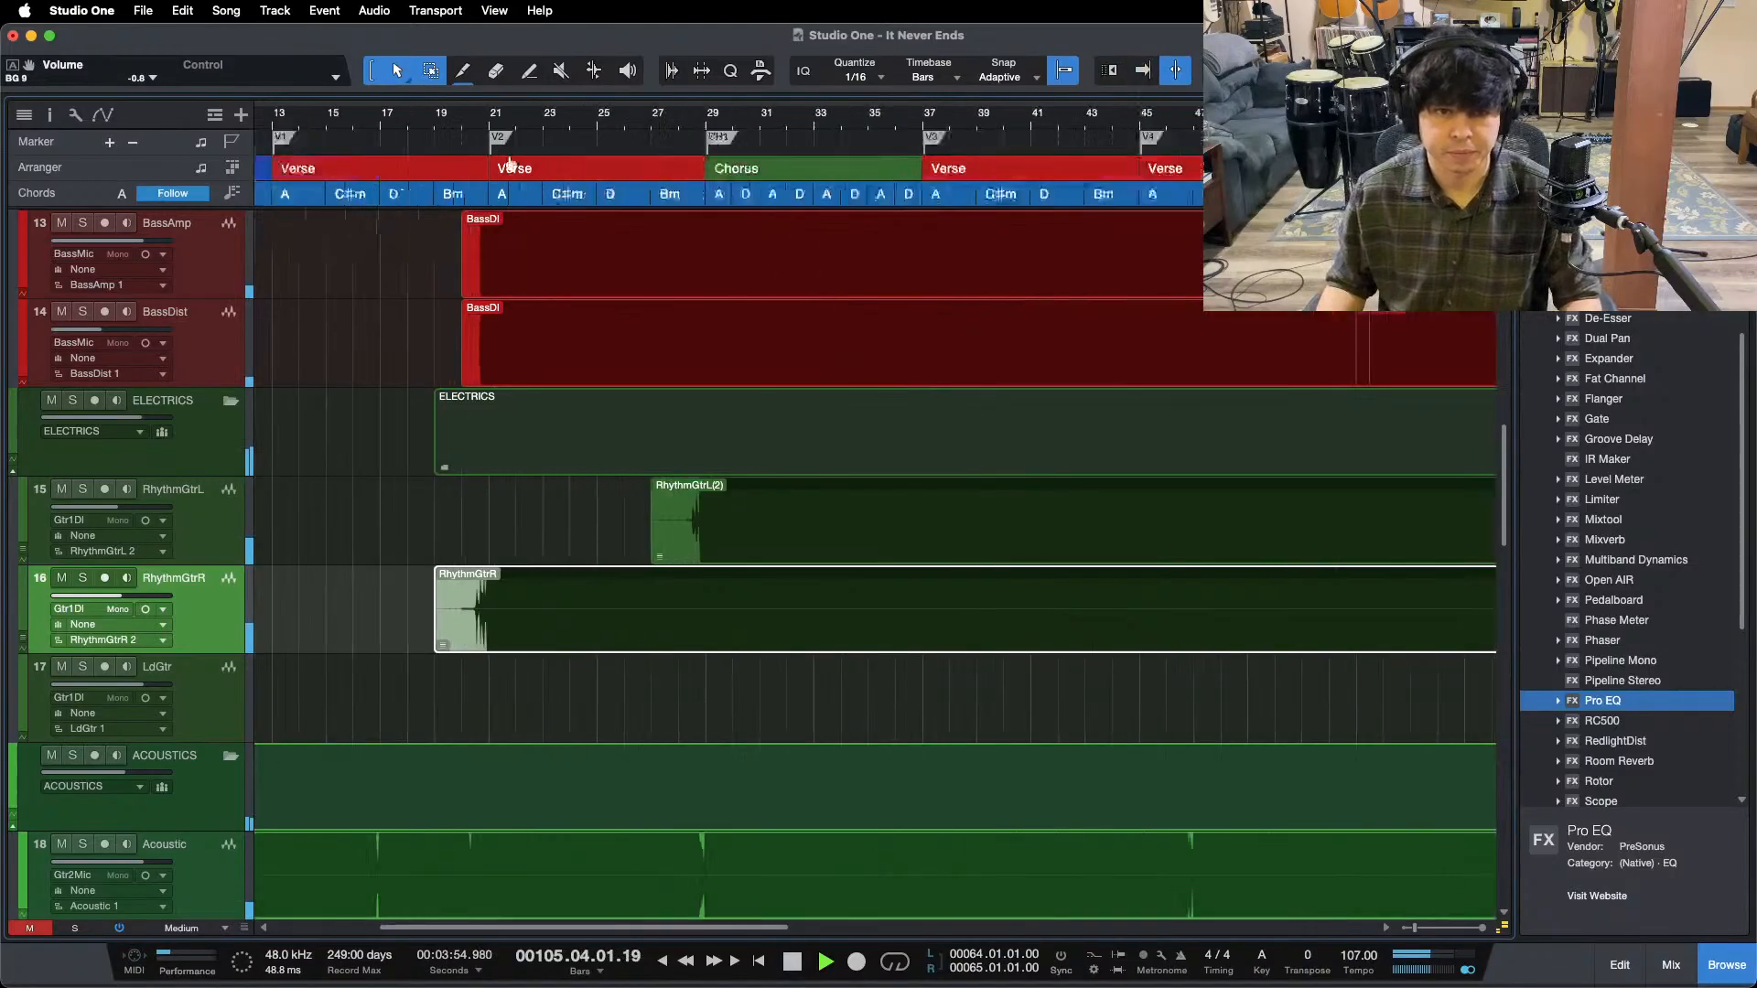
pyautogui.click(803, 134)
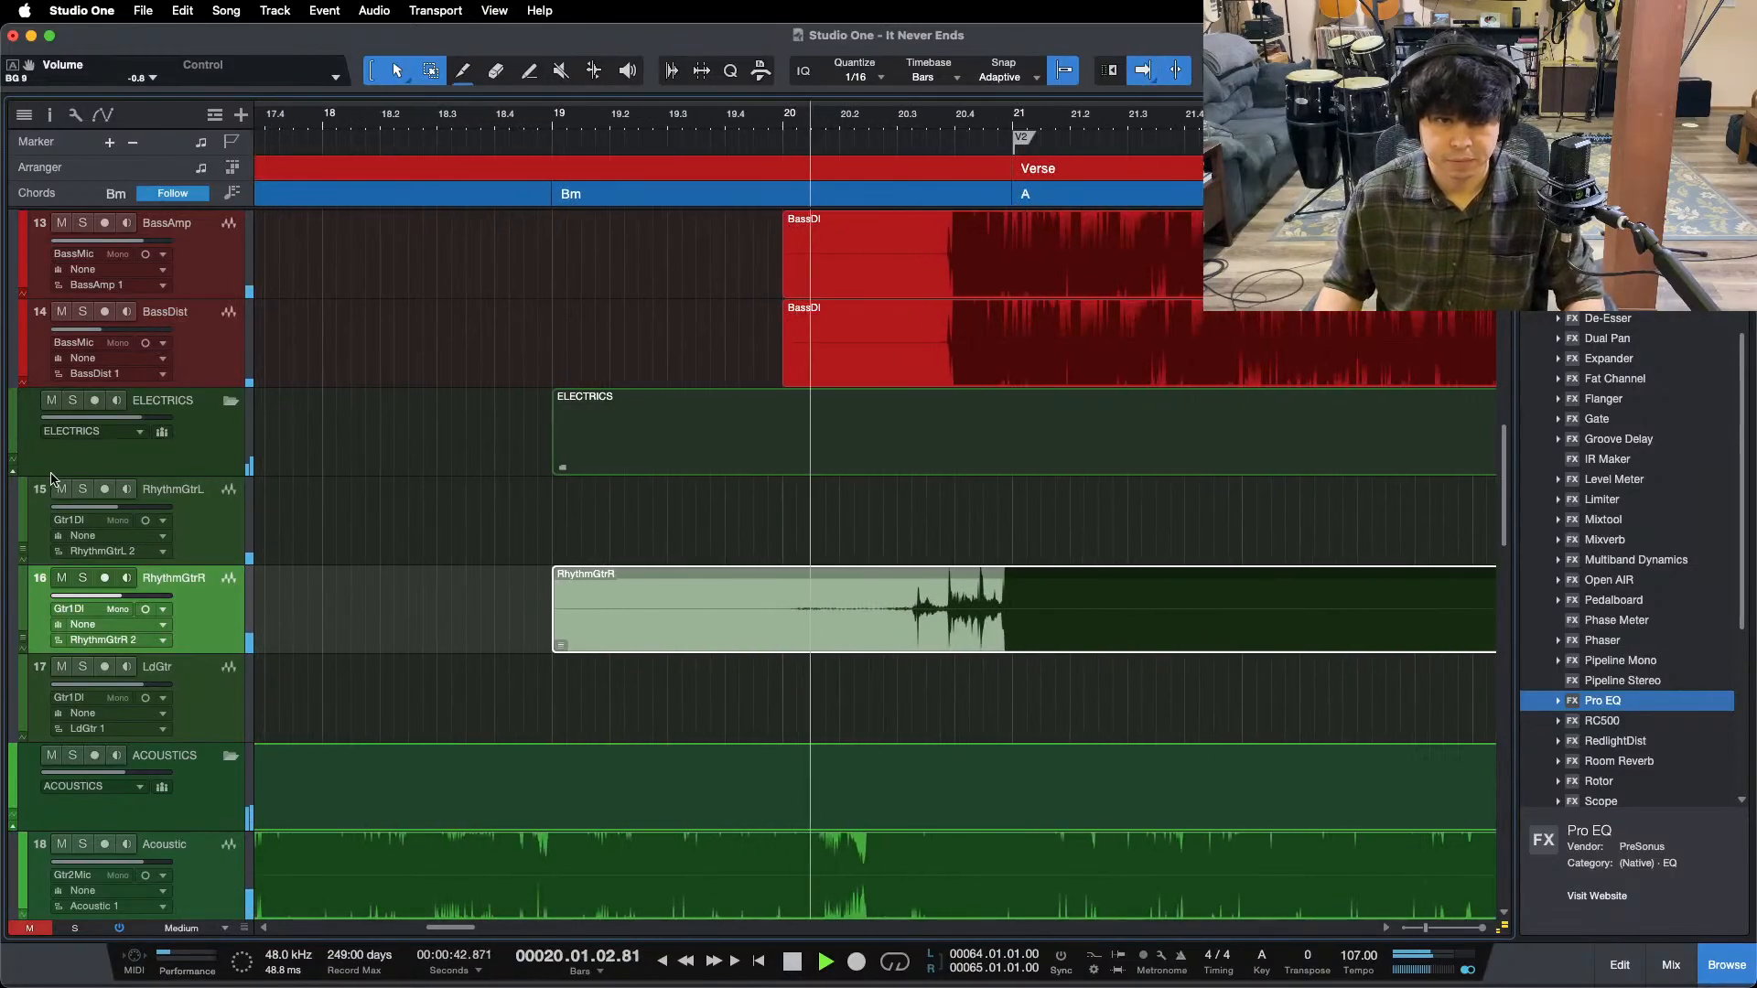
pyautogui.click(673, 121)
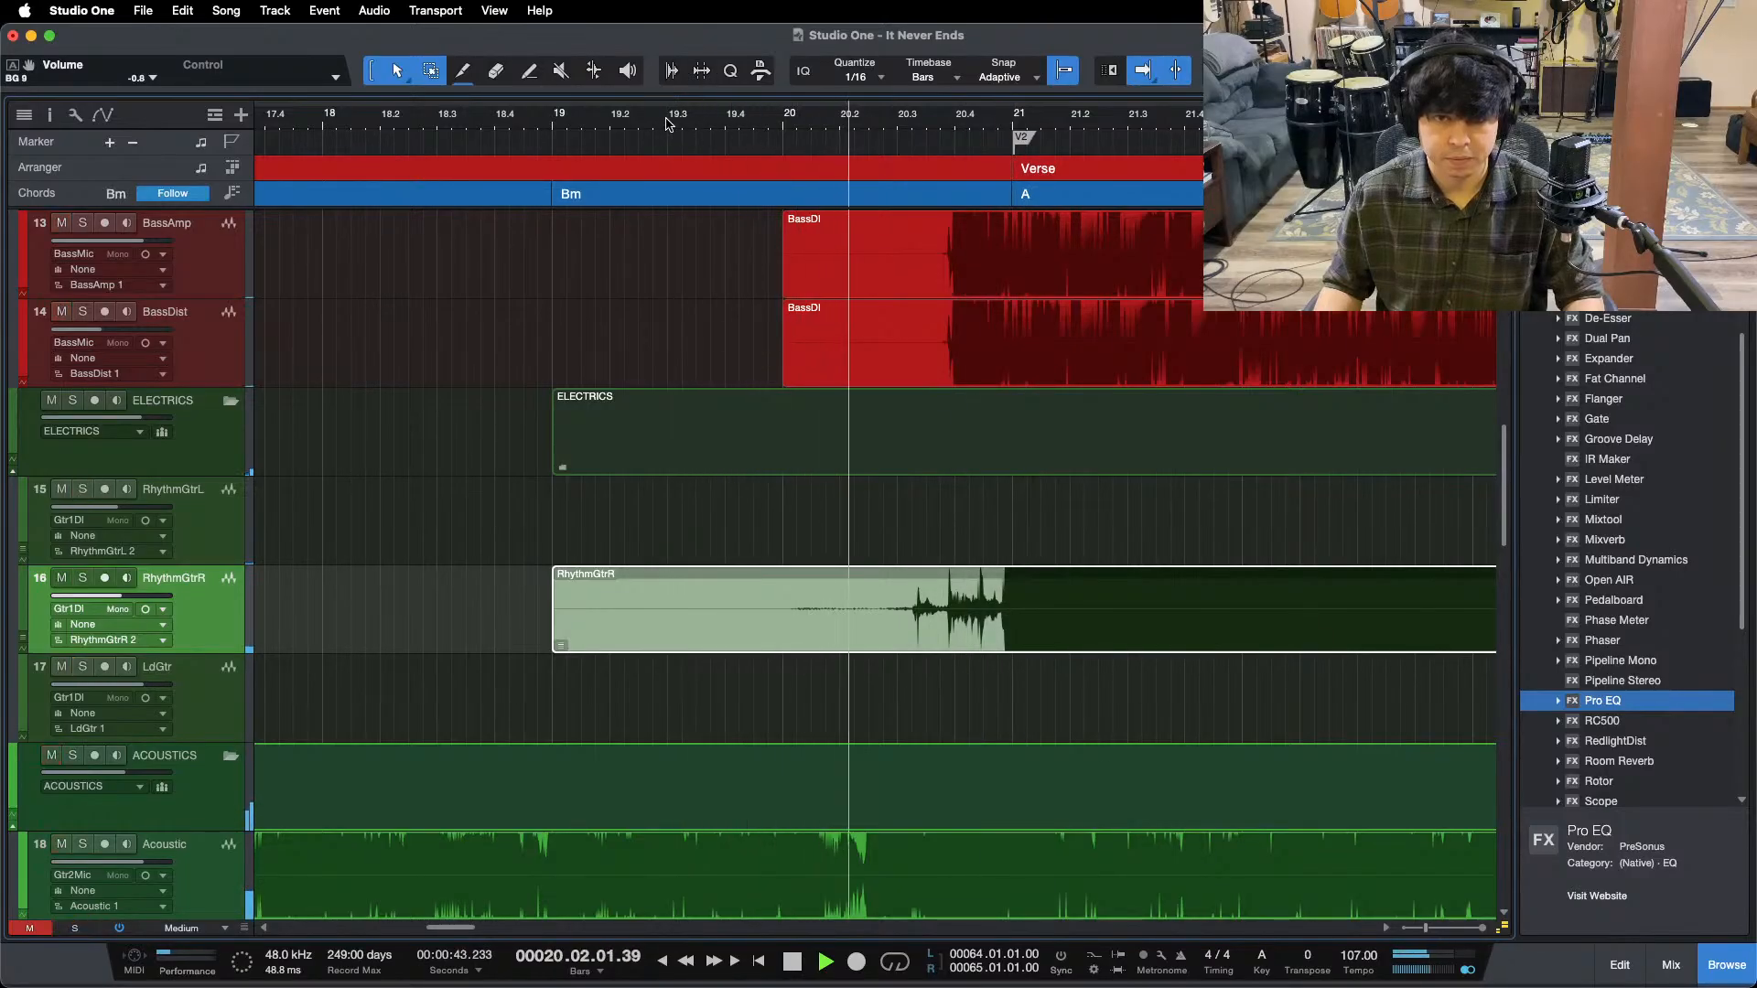
pyautogui.scroll(-10, 800, 443)
pyautogui.scroll(7, 799, 399)
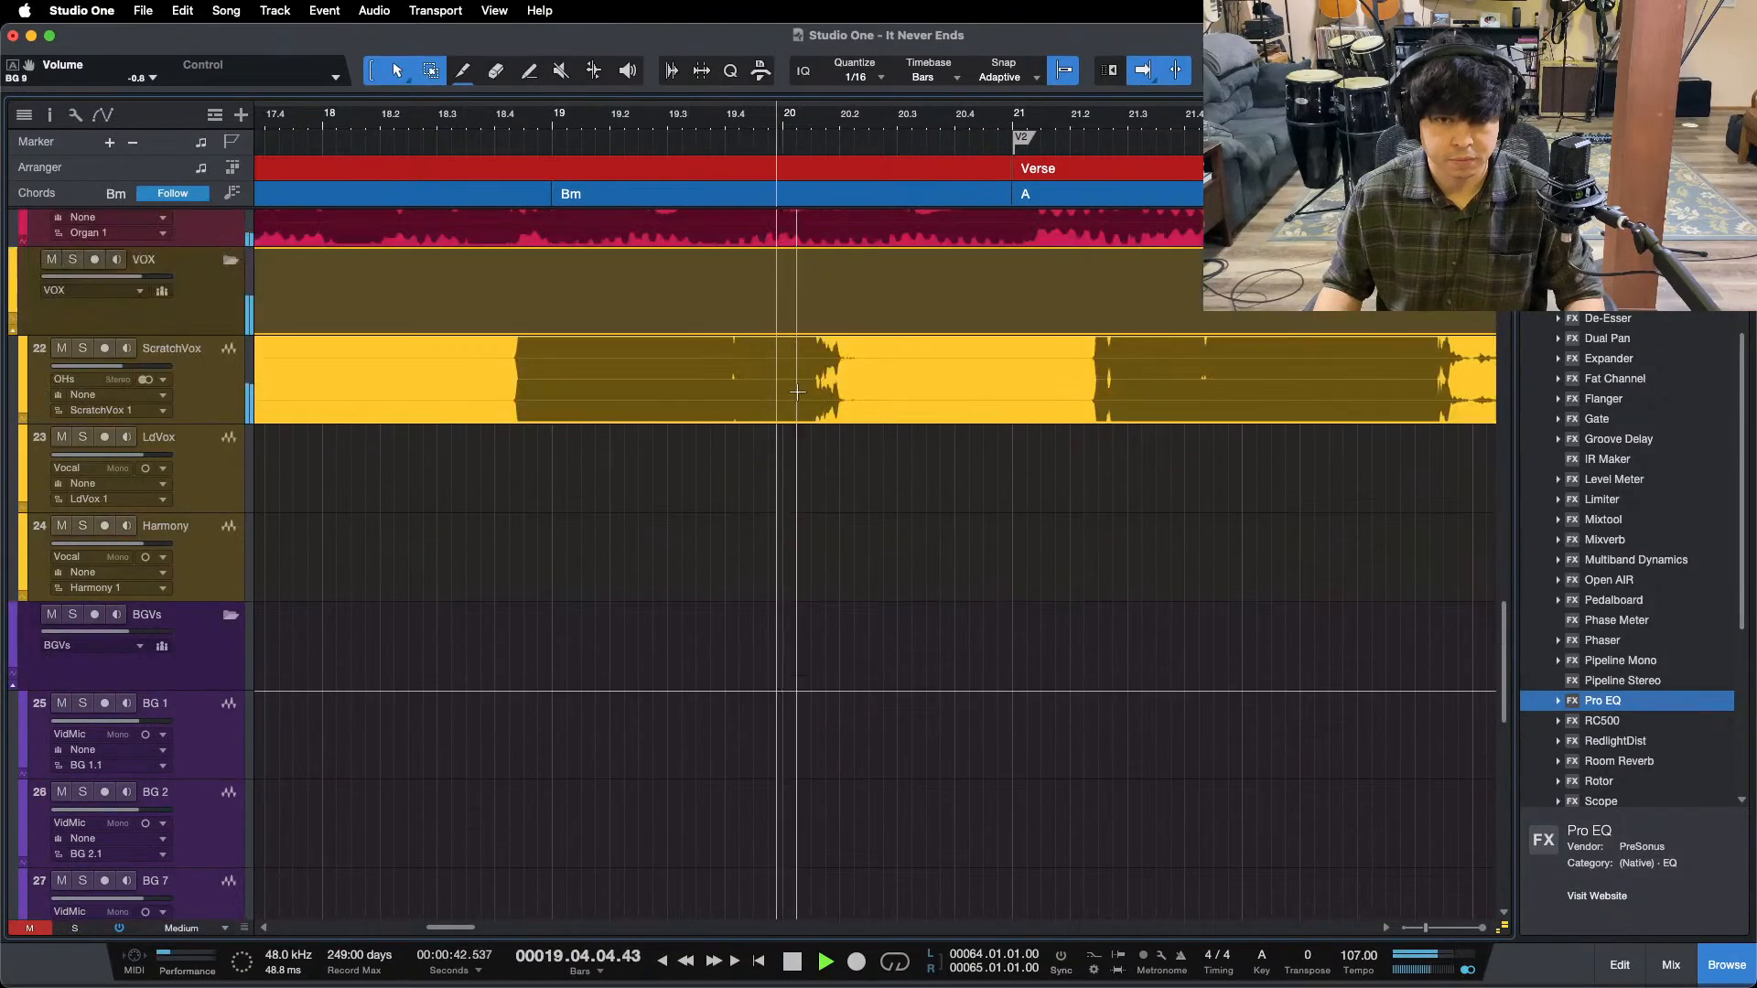
pyautogui.click(83, 418)
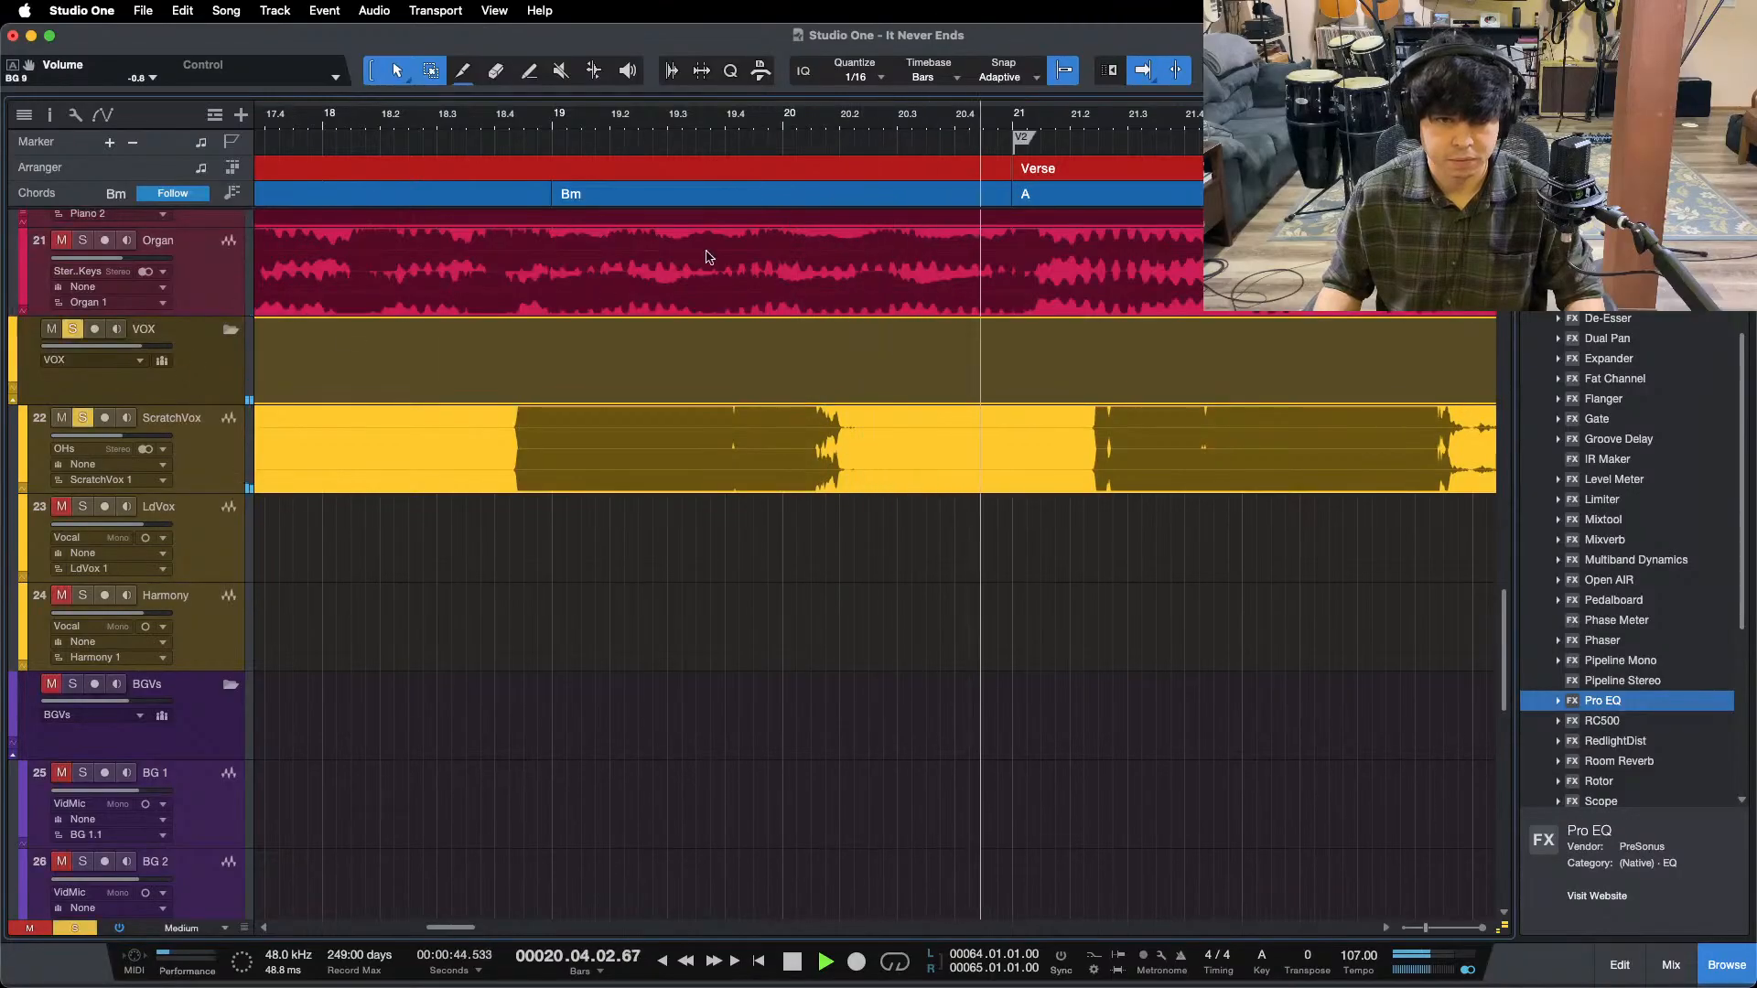
pyautogui.click(686, 119)
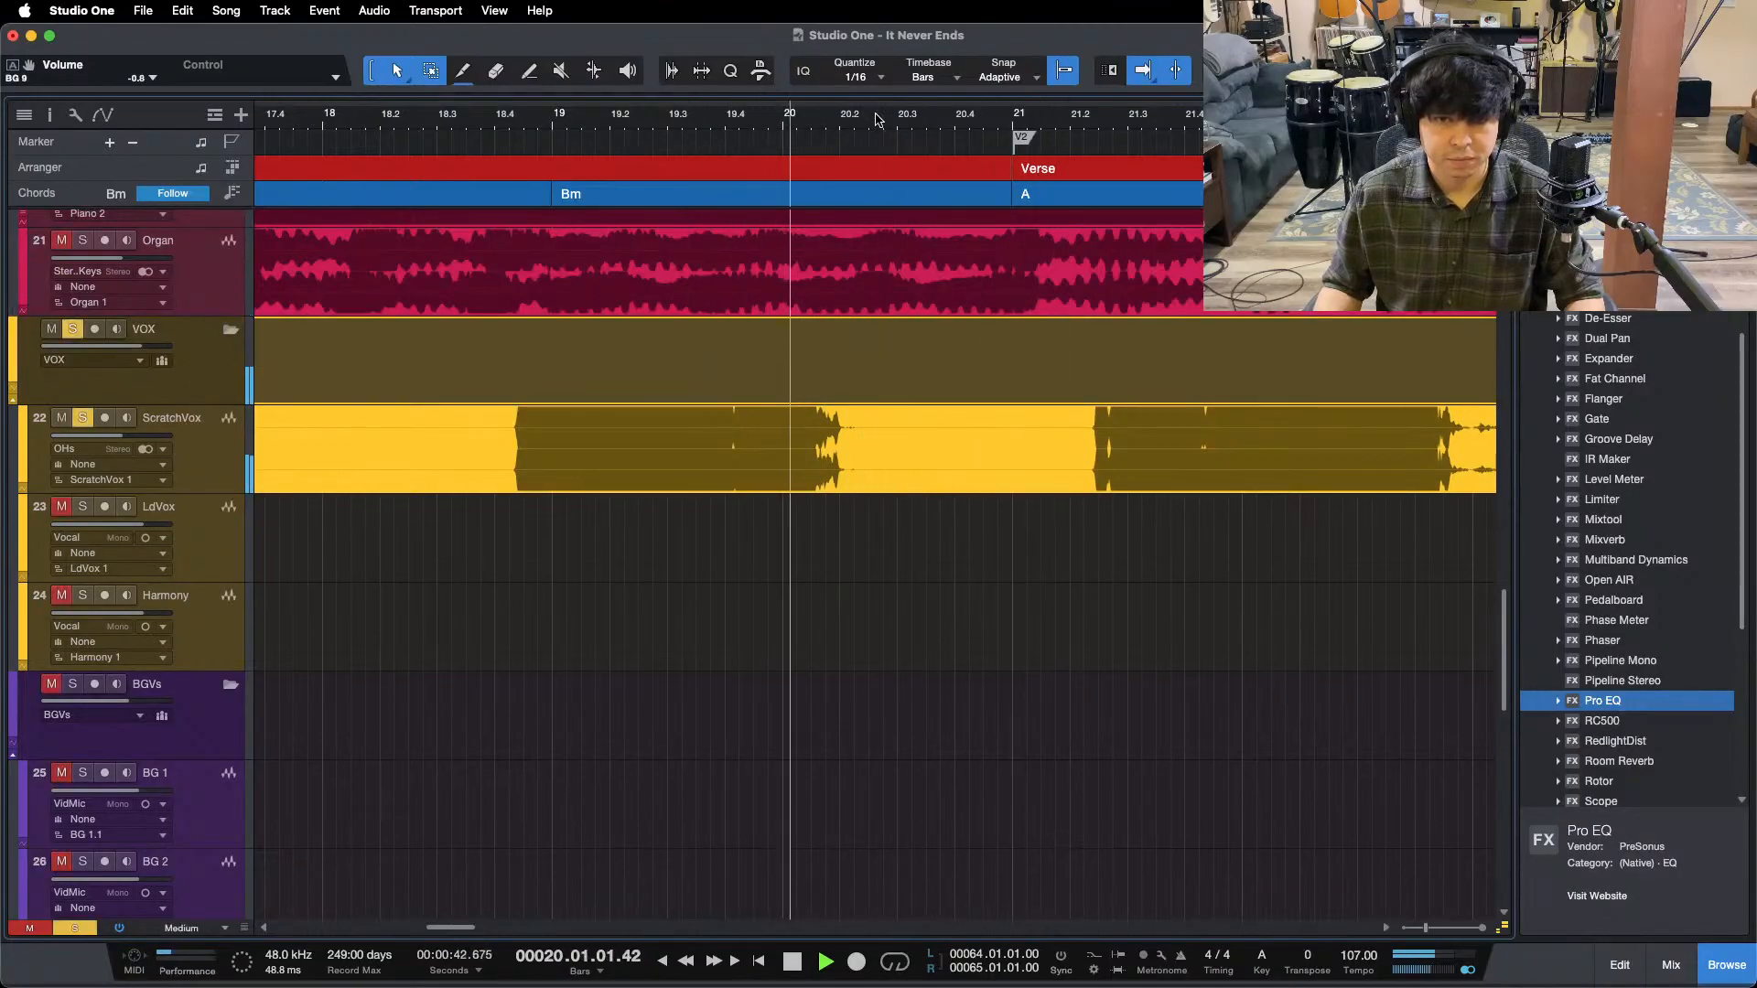
# - Delete the ScratchVox audio from about 20.2 to bar 21 and fade out the preceding clip from about 19.4
pyautogui.press('e')
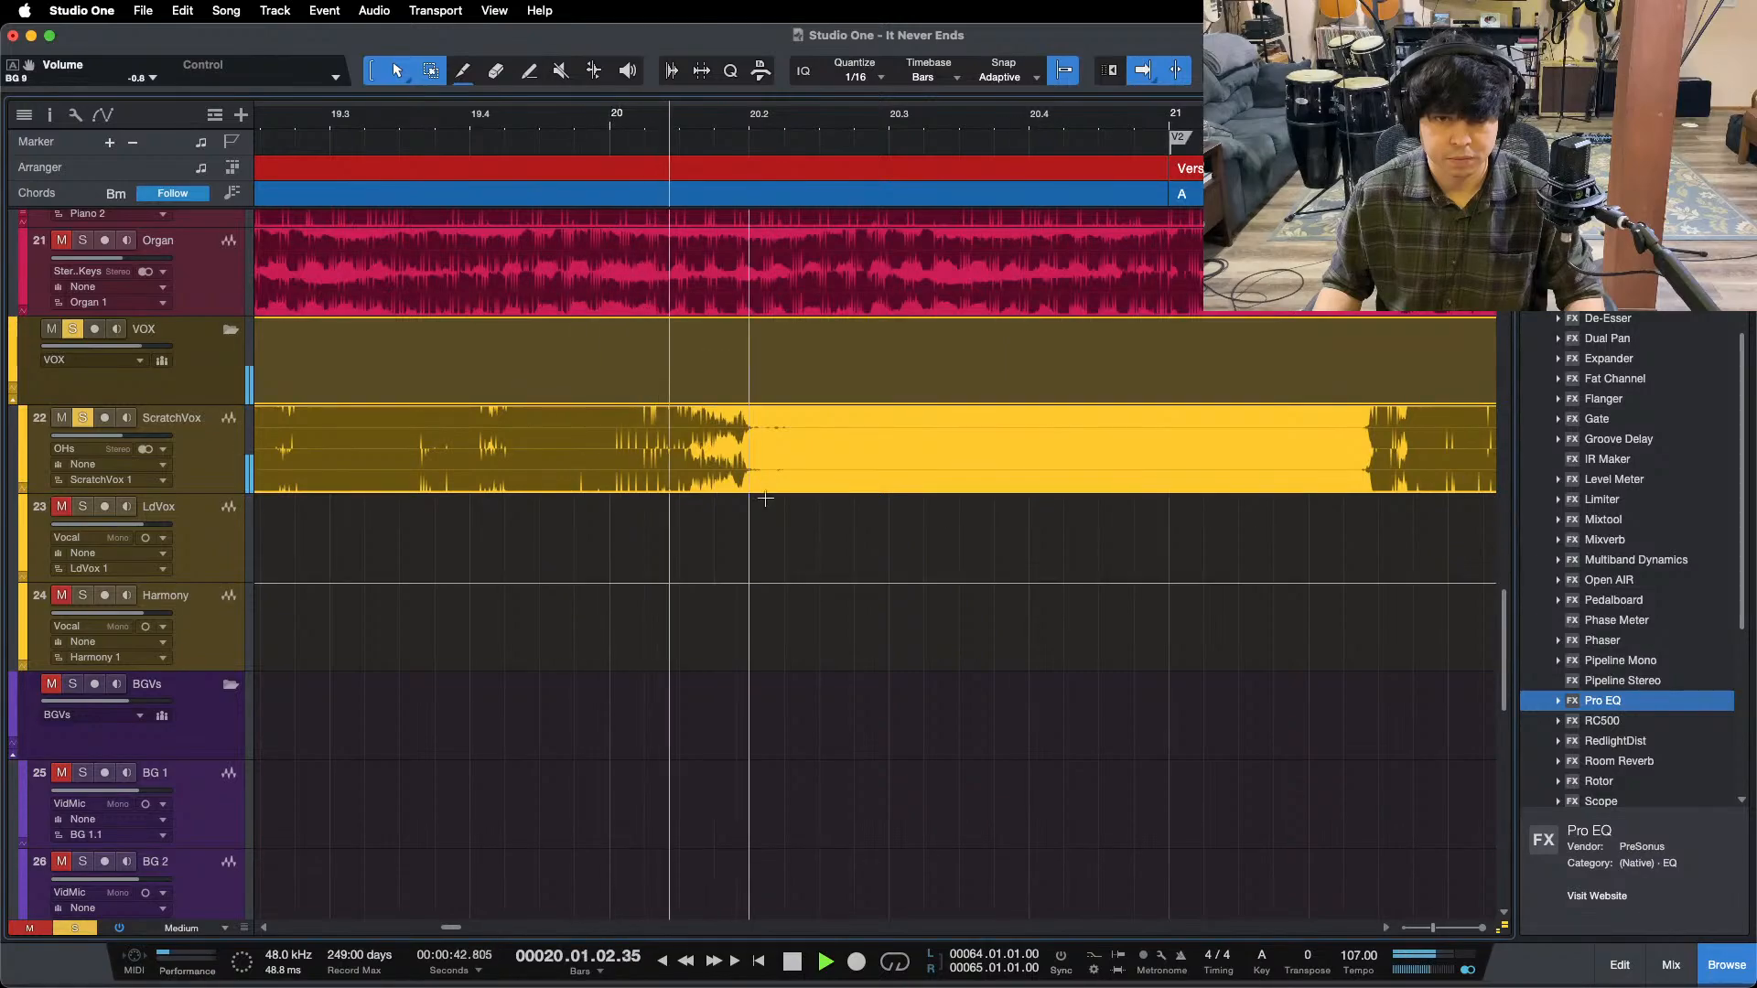
pyautogui.moveTo(750, 428); pyautogui.dragTo(1169, 428)
pyautogui.press('Delete')
pyautogui.moveTo(743, 409); pyautogui.dragTo(496, 453)
# - Play the ScratchVox fade-out from before 19.3 and clear the solo to hear the full mix
pyautogui.click(281, 128)
pyautogui.press('space')
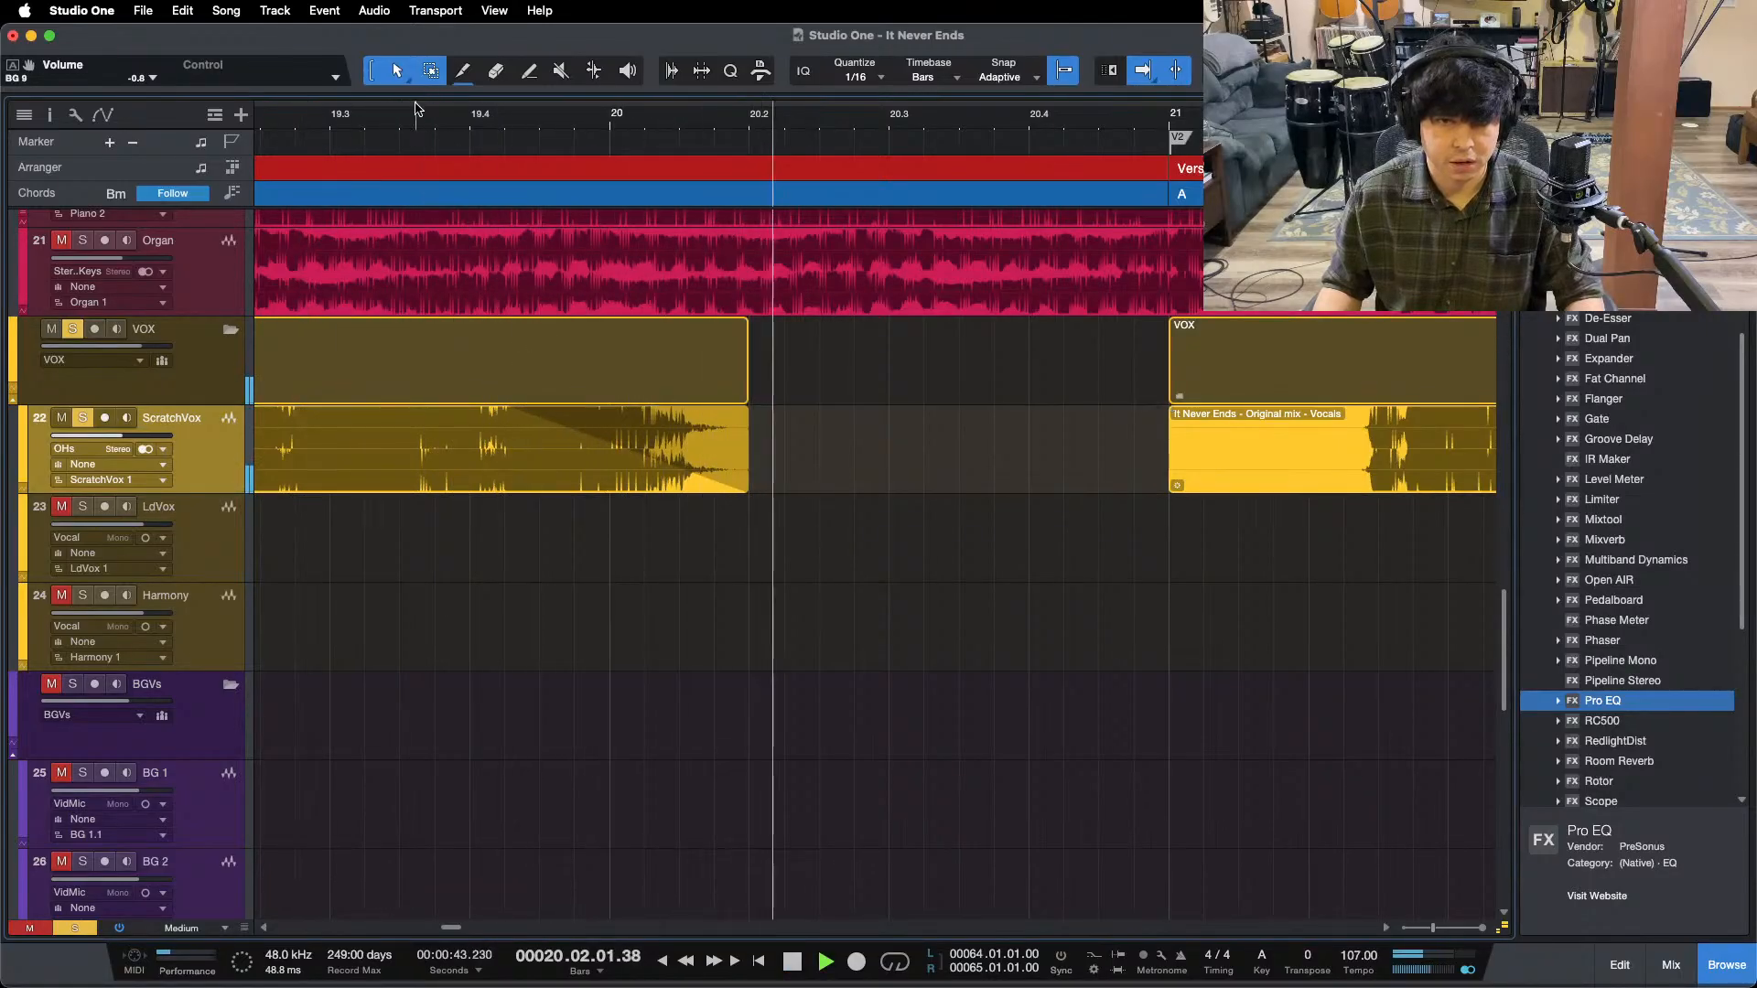
pyautogui.press('space')
pyautogui.press('space')
# - Delete the opening of the RhythmGtrR clip up to just before bar 21
pyautogui.scroll(7, 872, 545)
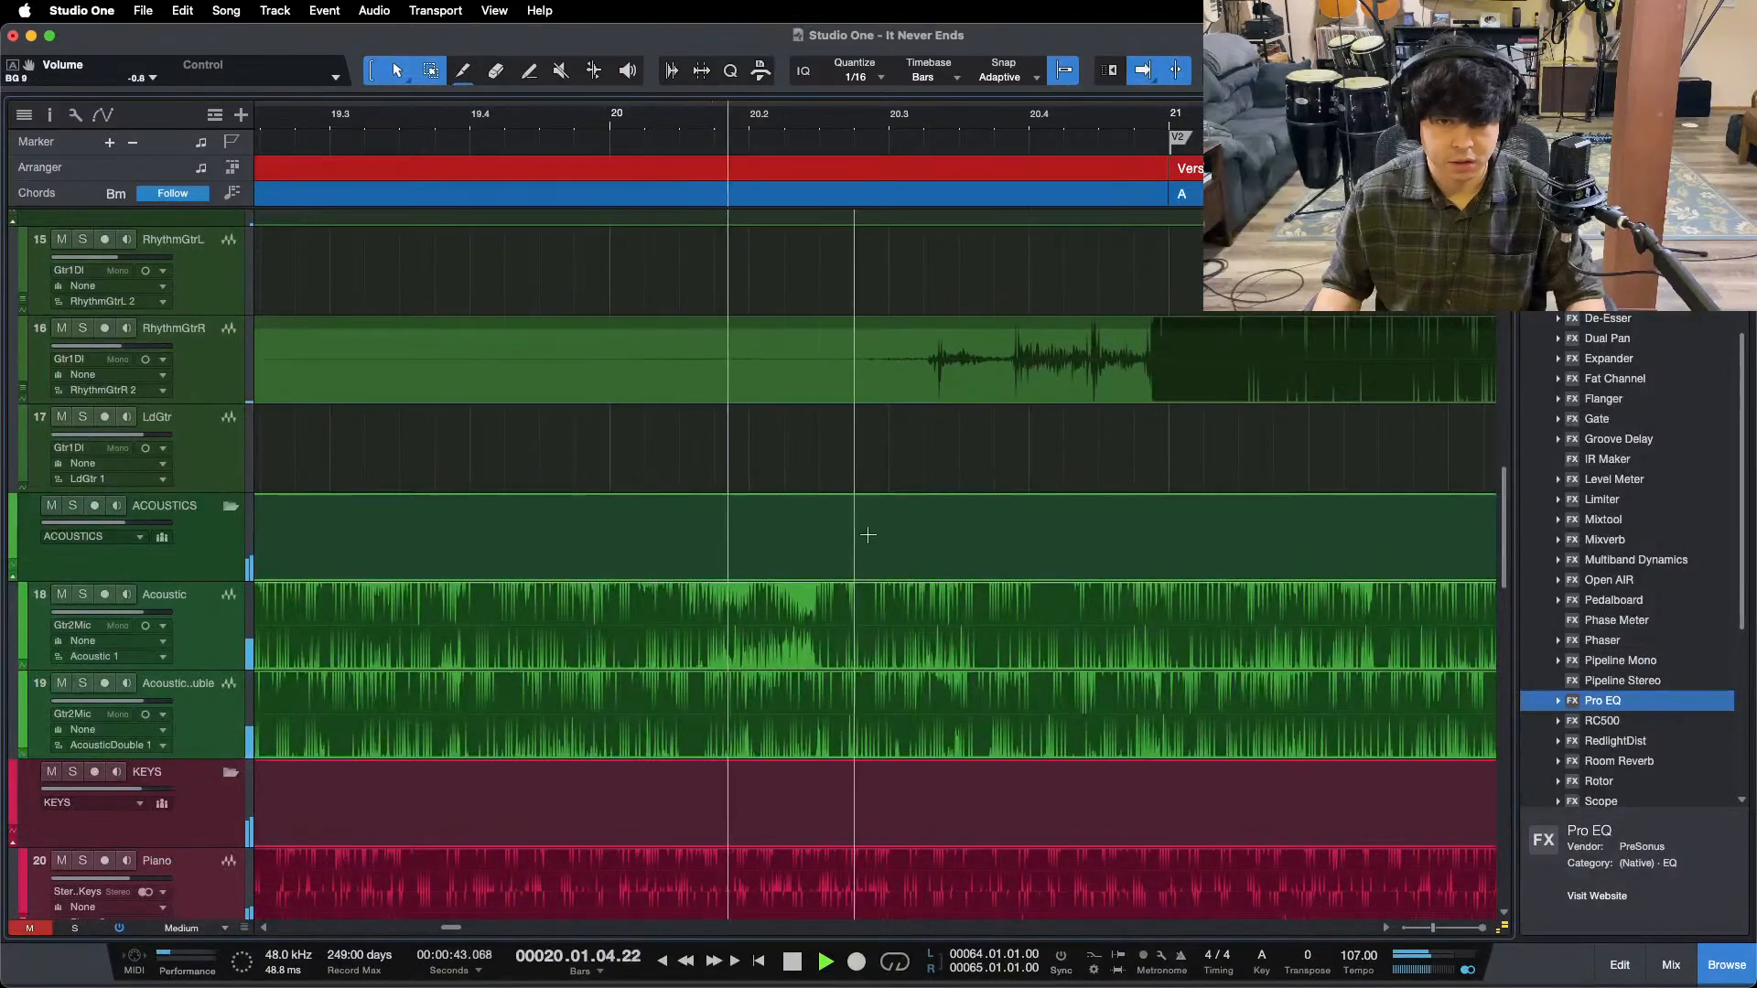
pyautogui.scroll(2, 869, 531)
pyautogui.moveTo(1097, 476); pyautogui.dragTo(840, 476)
pyautogui.press('Delete')
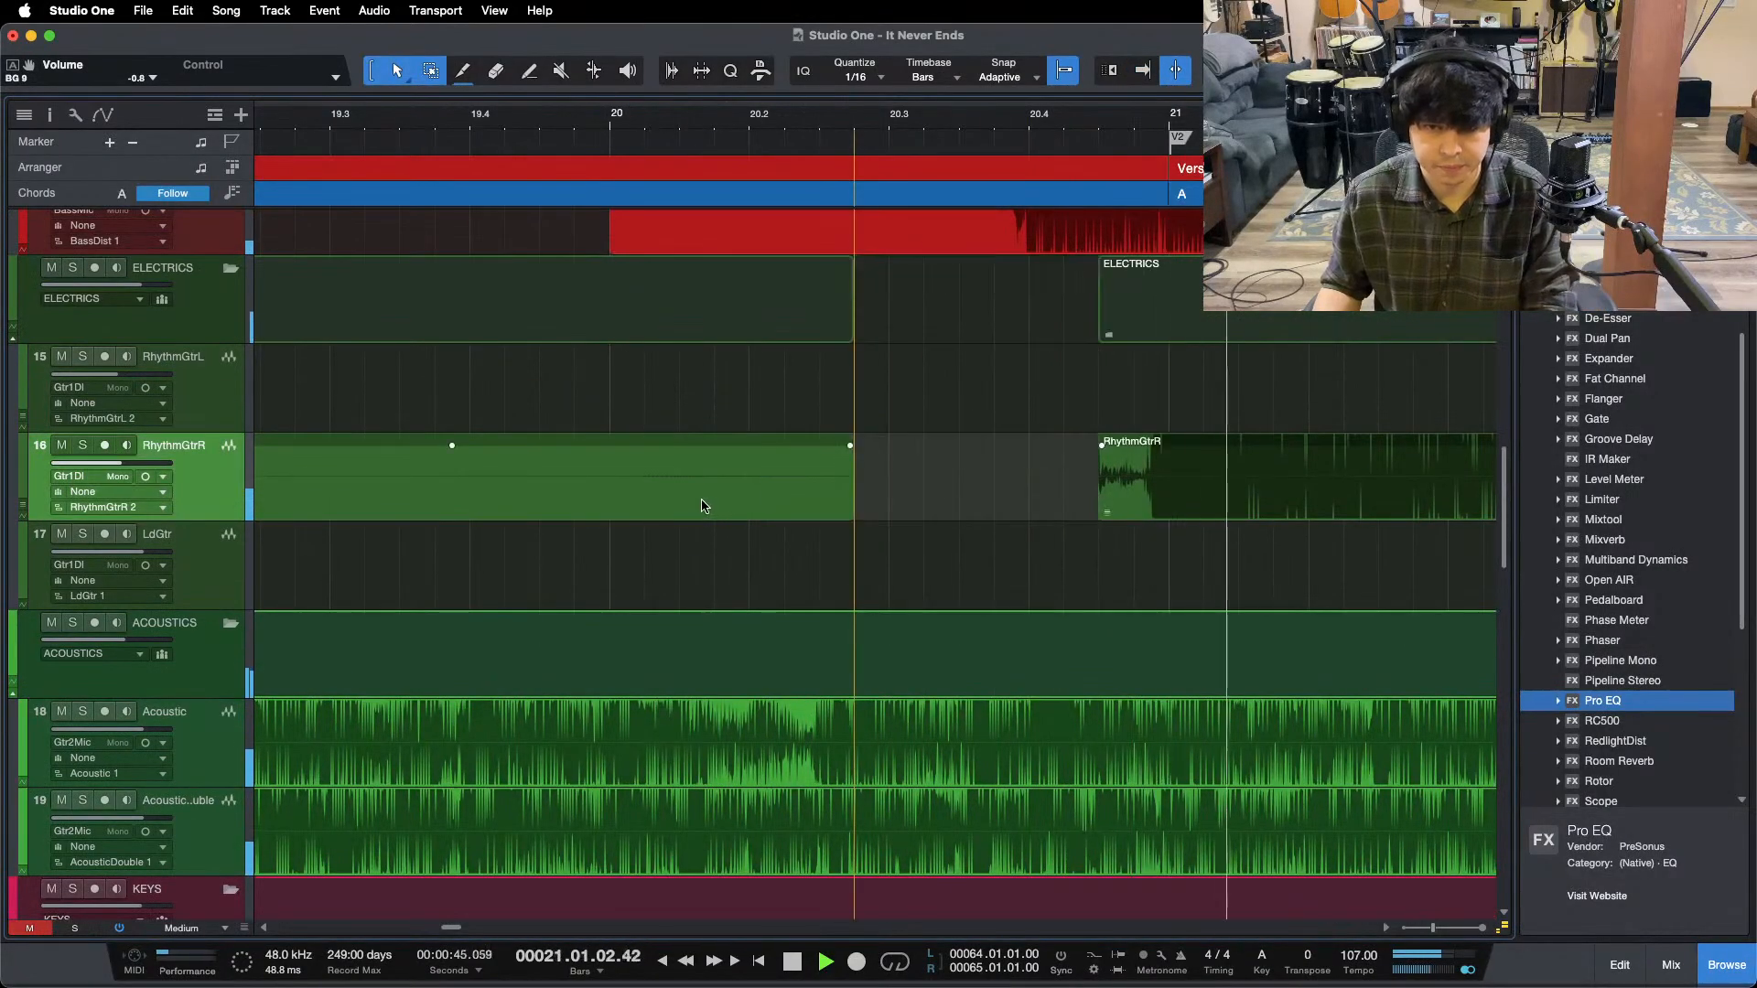
pyautogui.click(702, 502)
pyautogui.press('Delete')
# - Add a short fade-in to the RhythmGtrR clip, ending just before bar 21
pyautogui.moveTo(1101, 460); pyautogui.dragTo(1132, 459)
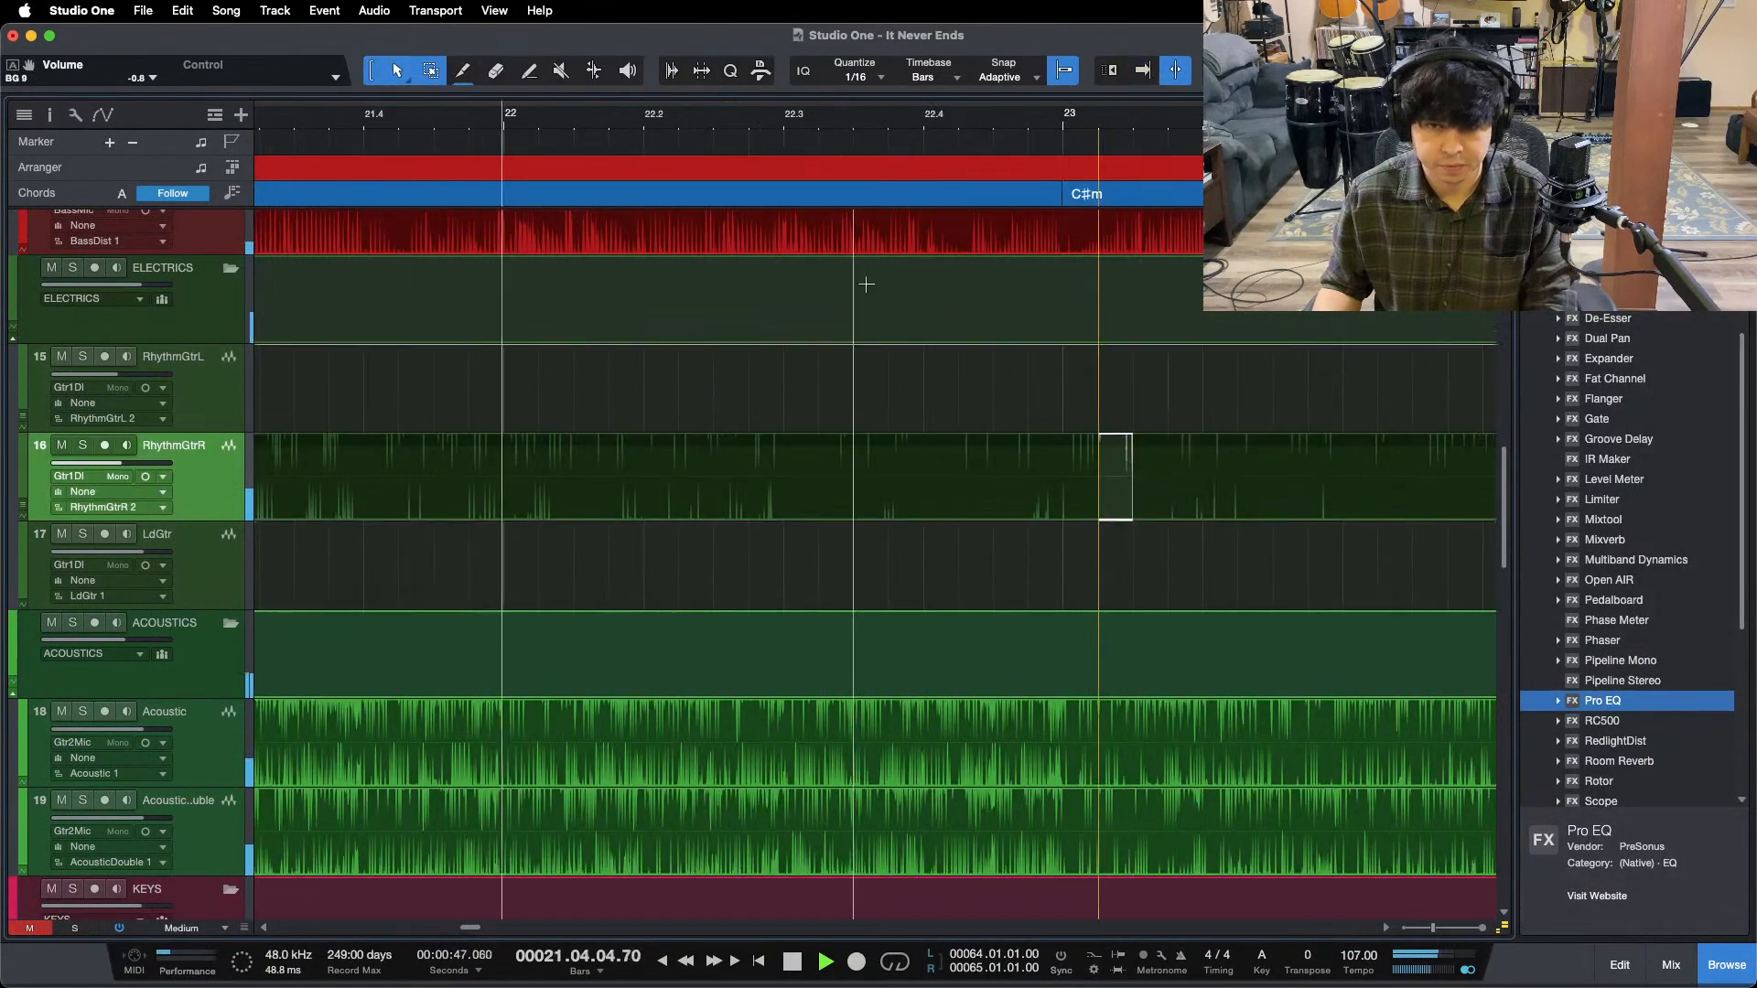
pyautogui.press('w')
pyautogui.press('w')
pyautogui.press('w')
pyautogui.moveTo(655, 124); pyautogui.dragTo(593, 438)
pyautogui.moveTo(726, 448); pyautogui.dragTo(883, 485)
pyautogui.moveTo(672, 122); pyautogui.dragTo(870, 80)
pyautogui.scroll(5, 800, 388)
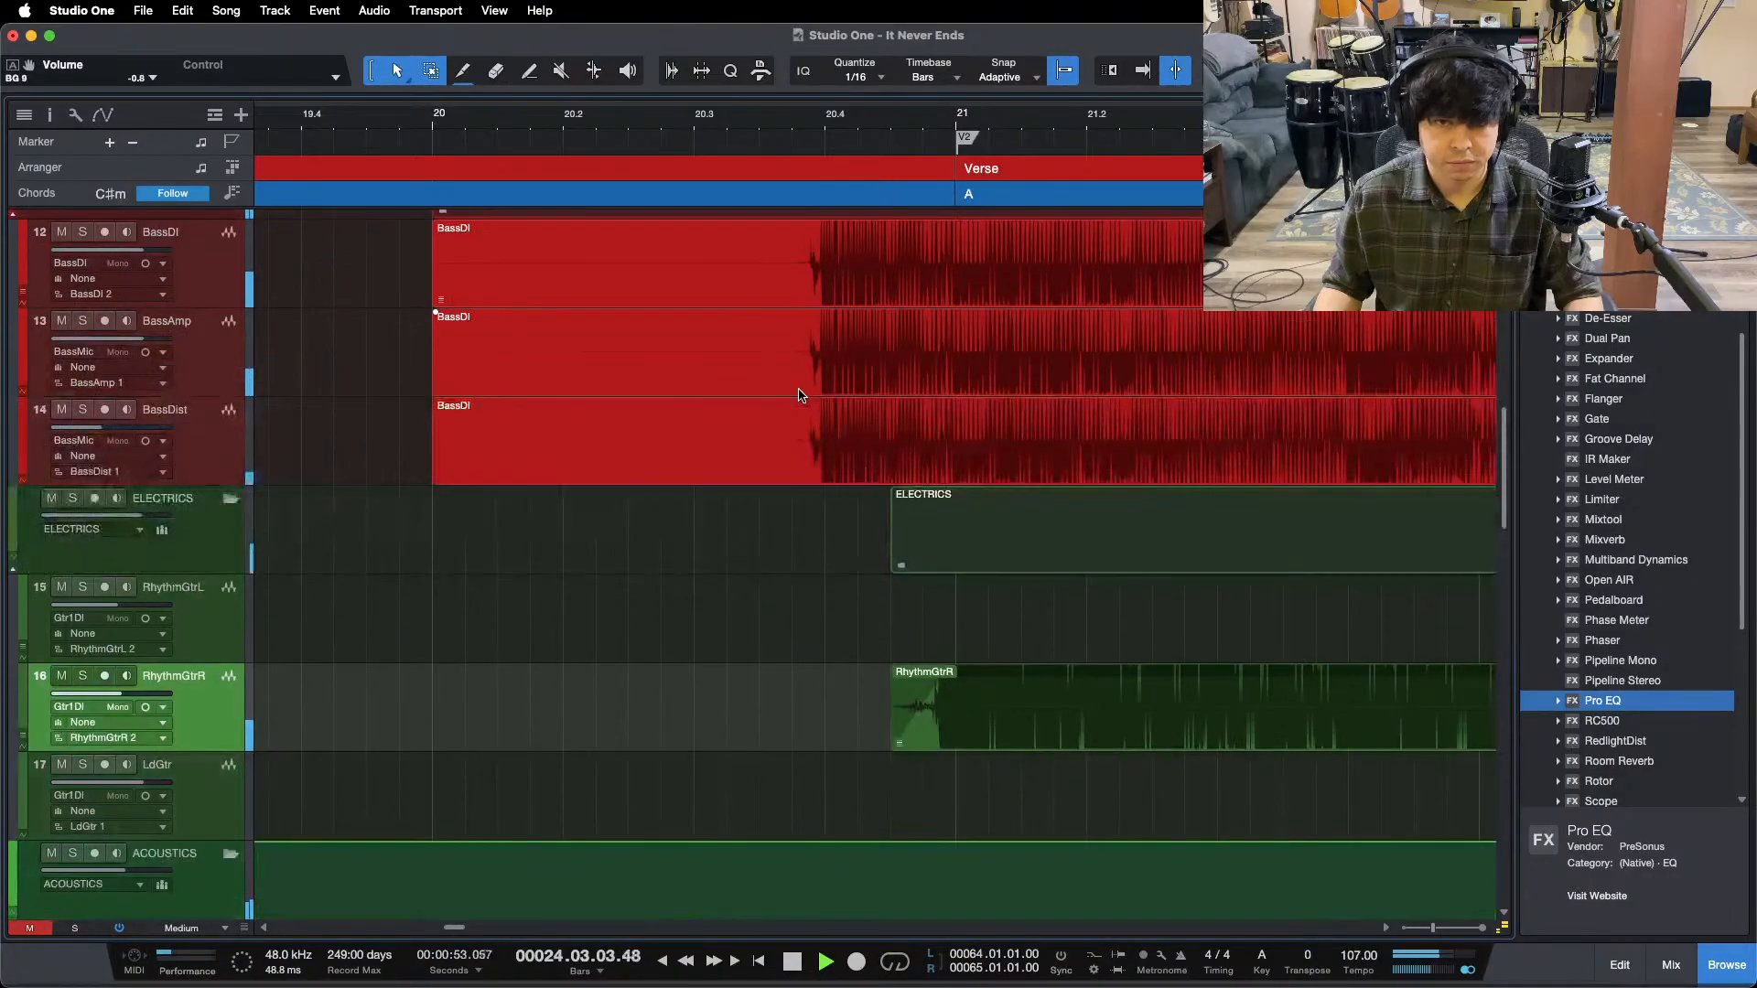
# - Delete the opening of the RhythmGtrL clip up to just before 28.4 and add a short fade-in
pyautogui.moveTo(764, 111); pyautogui.dragTo(778, 37)
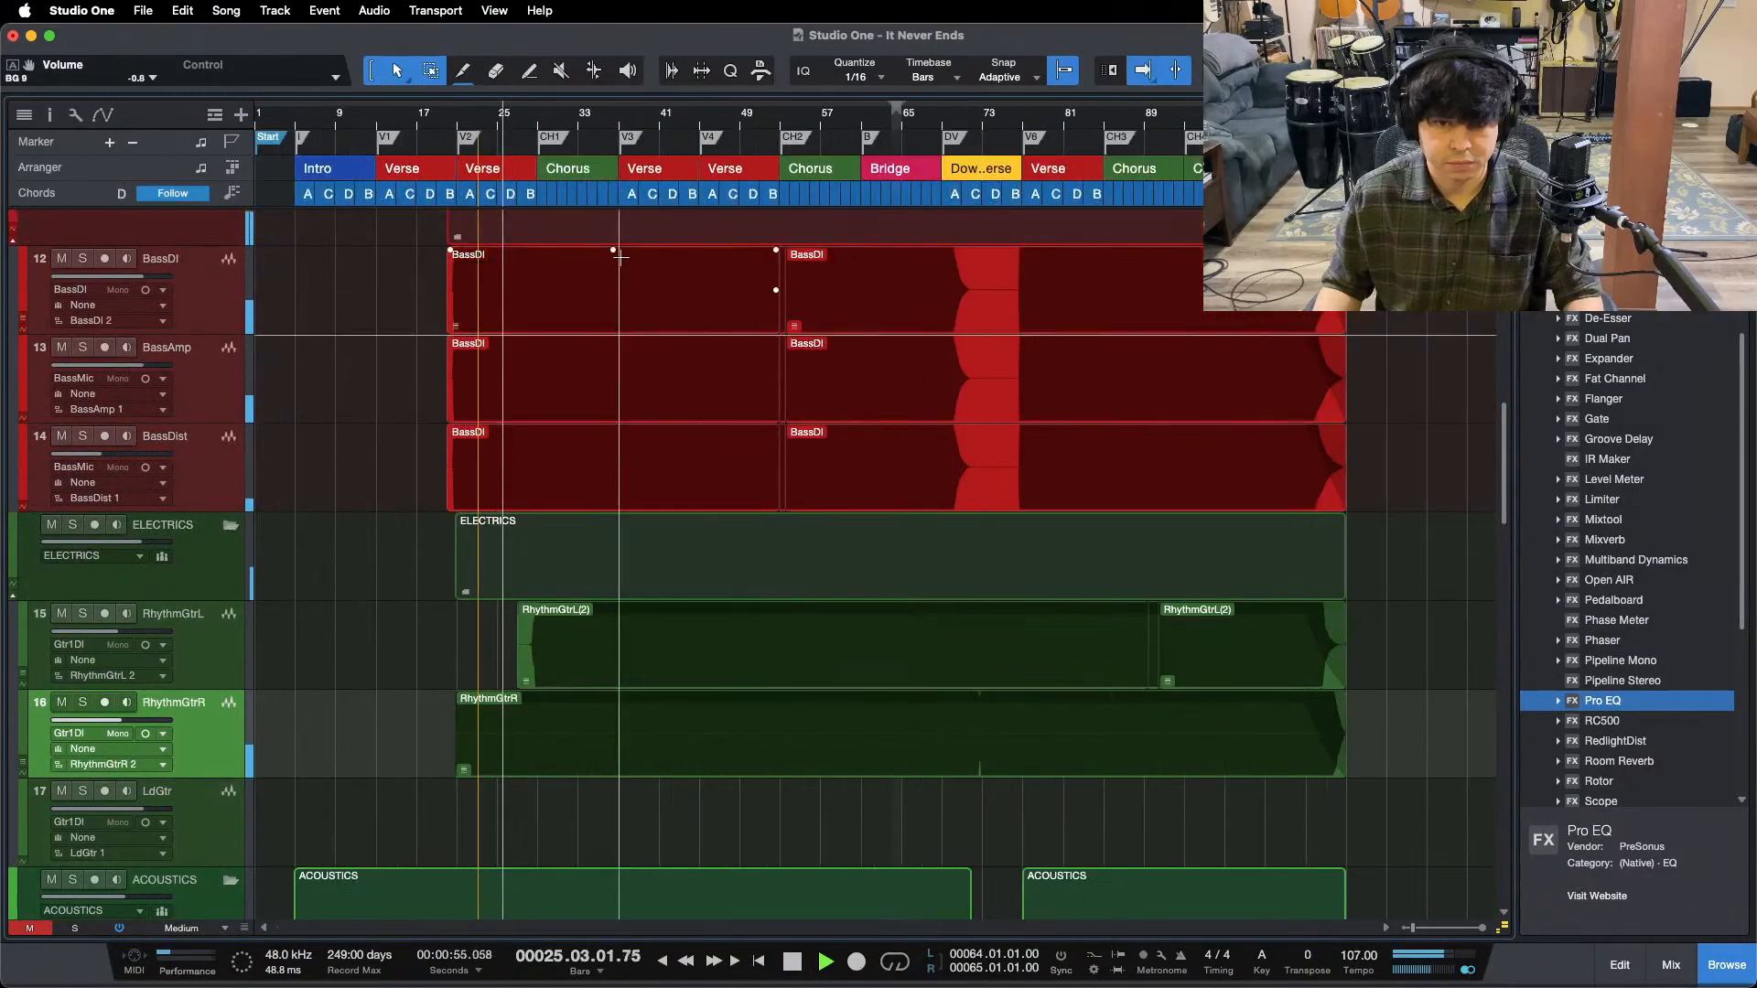
pyautogui.moveTo(527, 123); pyautogui.dragTo(821, 234)
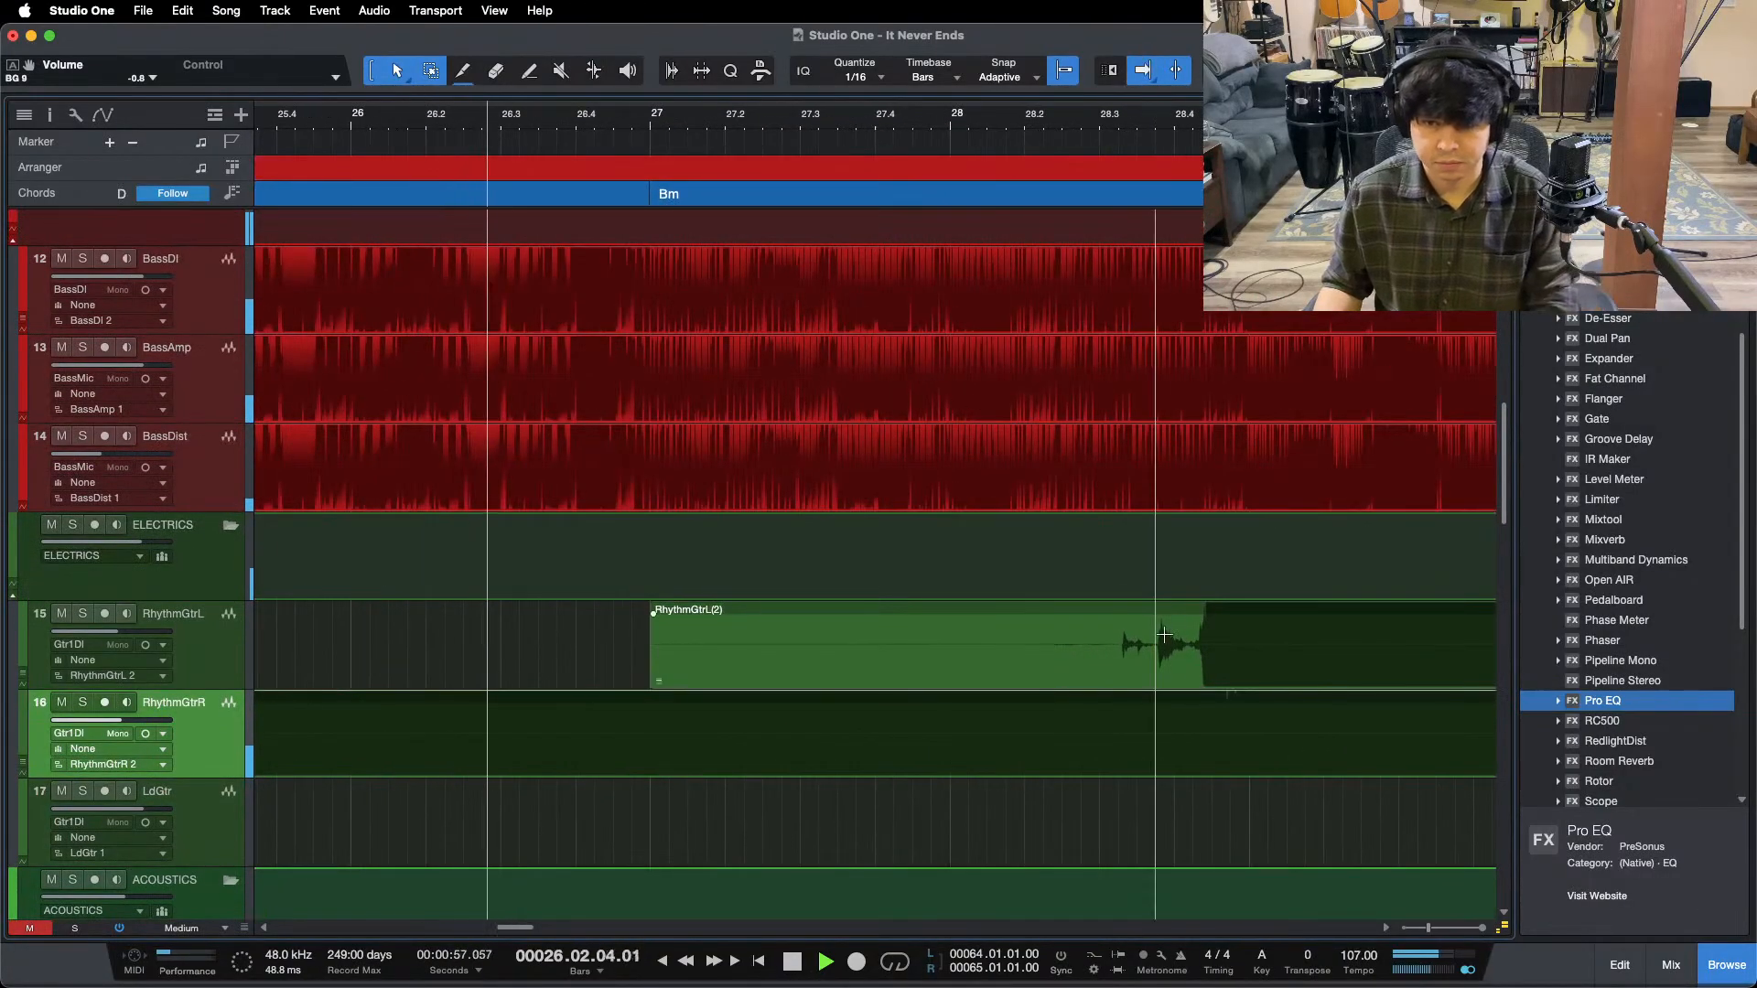
pyautogui.moveTo(1174, 633); pyautogui.dragTo(623, 641)
pyautogui.press('Delete')
pyautogui.moveTo(1178, 613); pyautogui.dragTo(1202, 615)
pyautogui.moveTo(1025, 123); pyautogui.dragTo(906, 36)
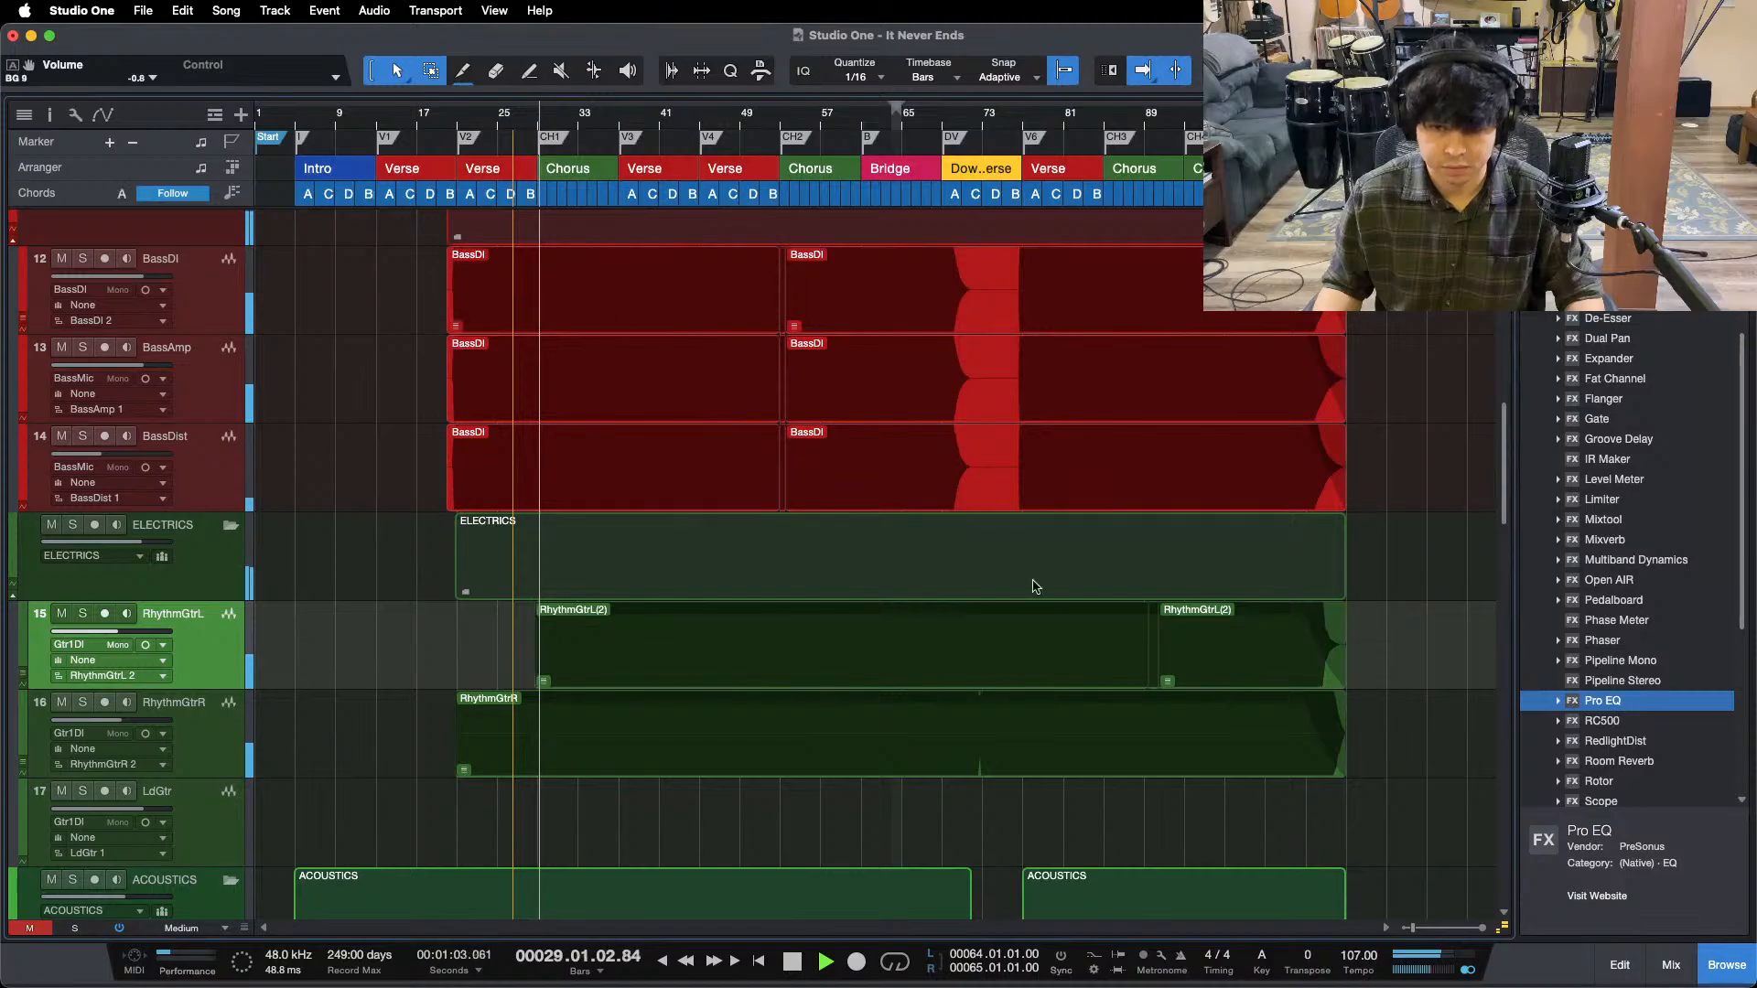
# - Shrink the tracks to the Overview height and show the reverb and delay effect channels in the mixer
pyautogui.scroll(12, 726, 591)
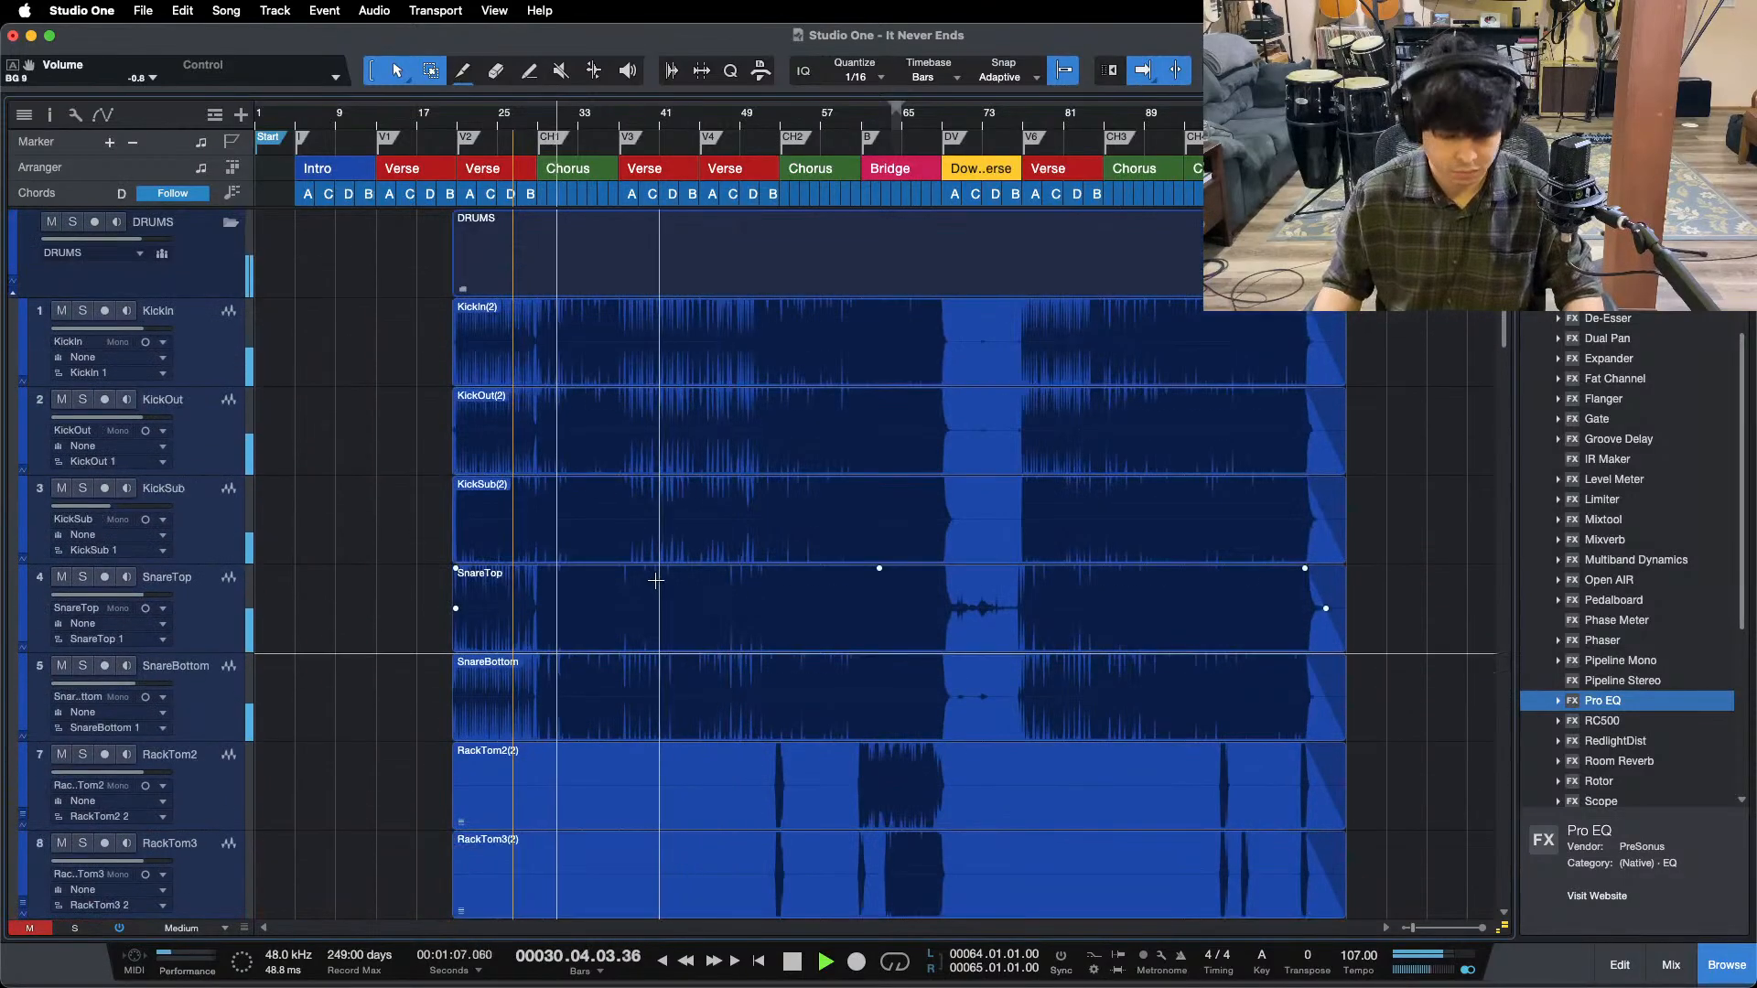
pyautogui.hotkey('alt', 'z')
pyautogui.press('F3')
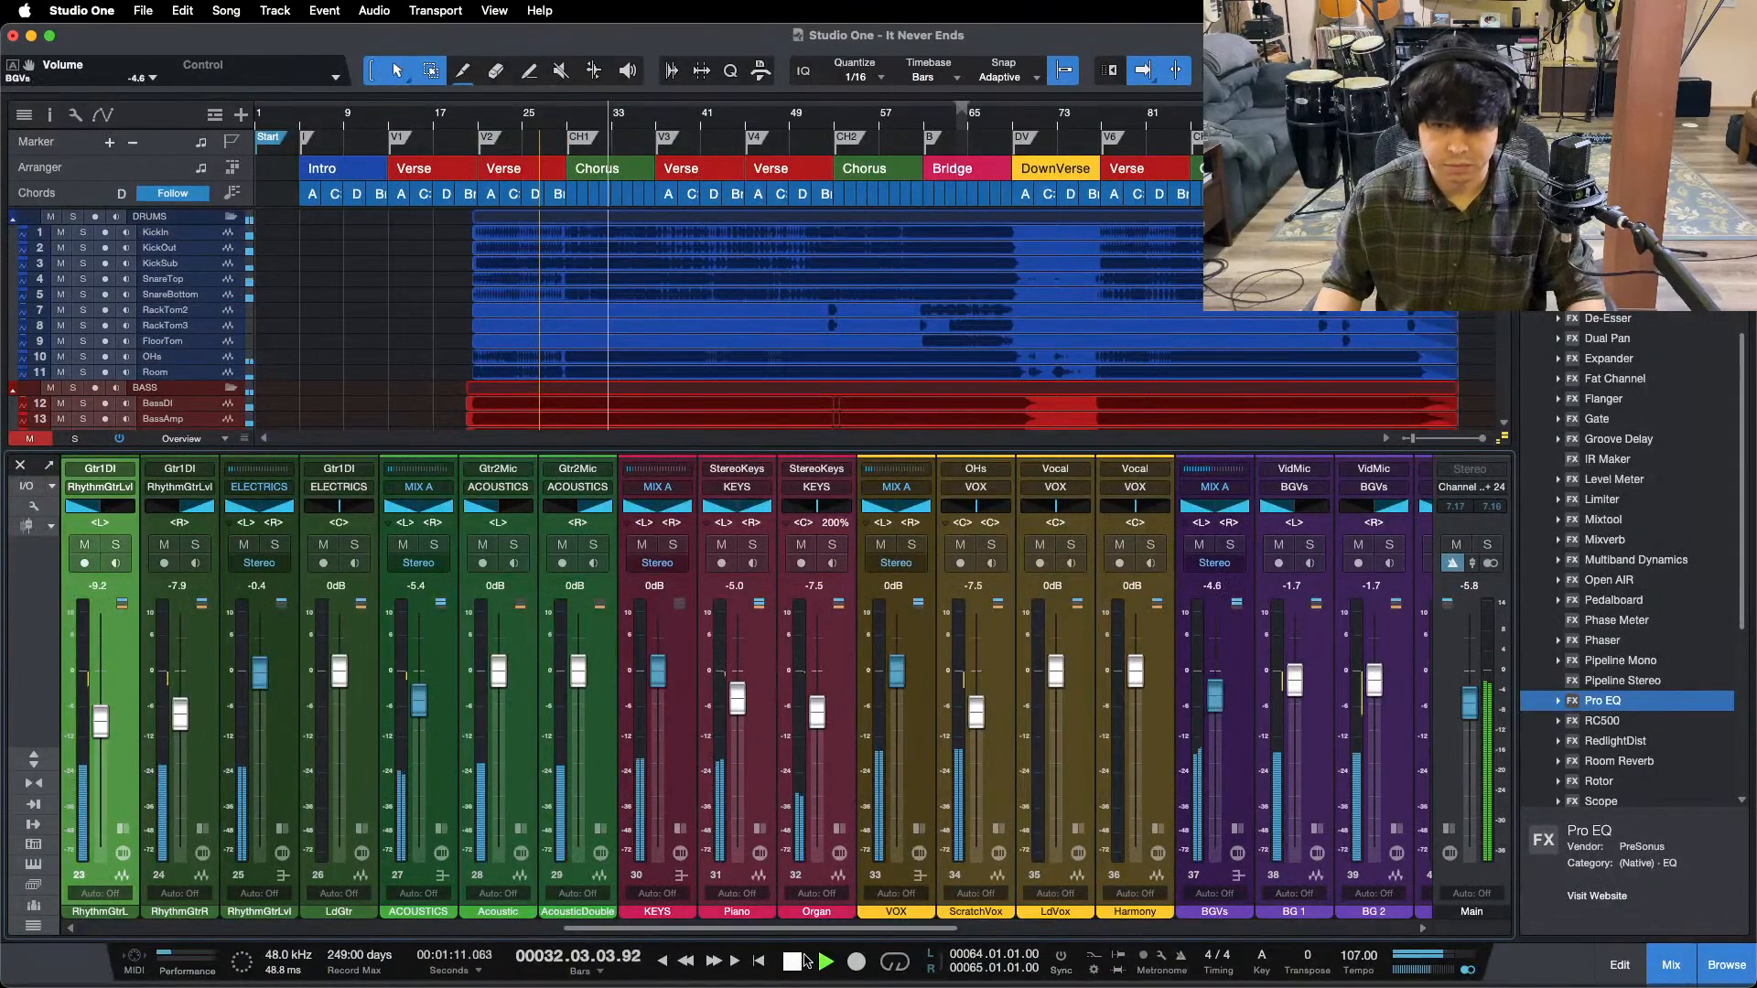
pyautogui.moveTo(892, 928); pyautogui.dragTo(1338, 937)
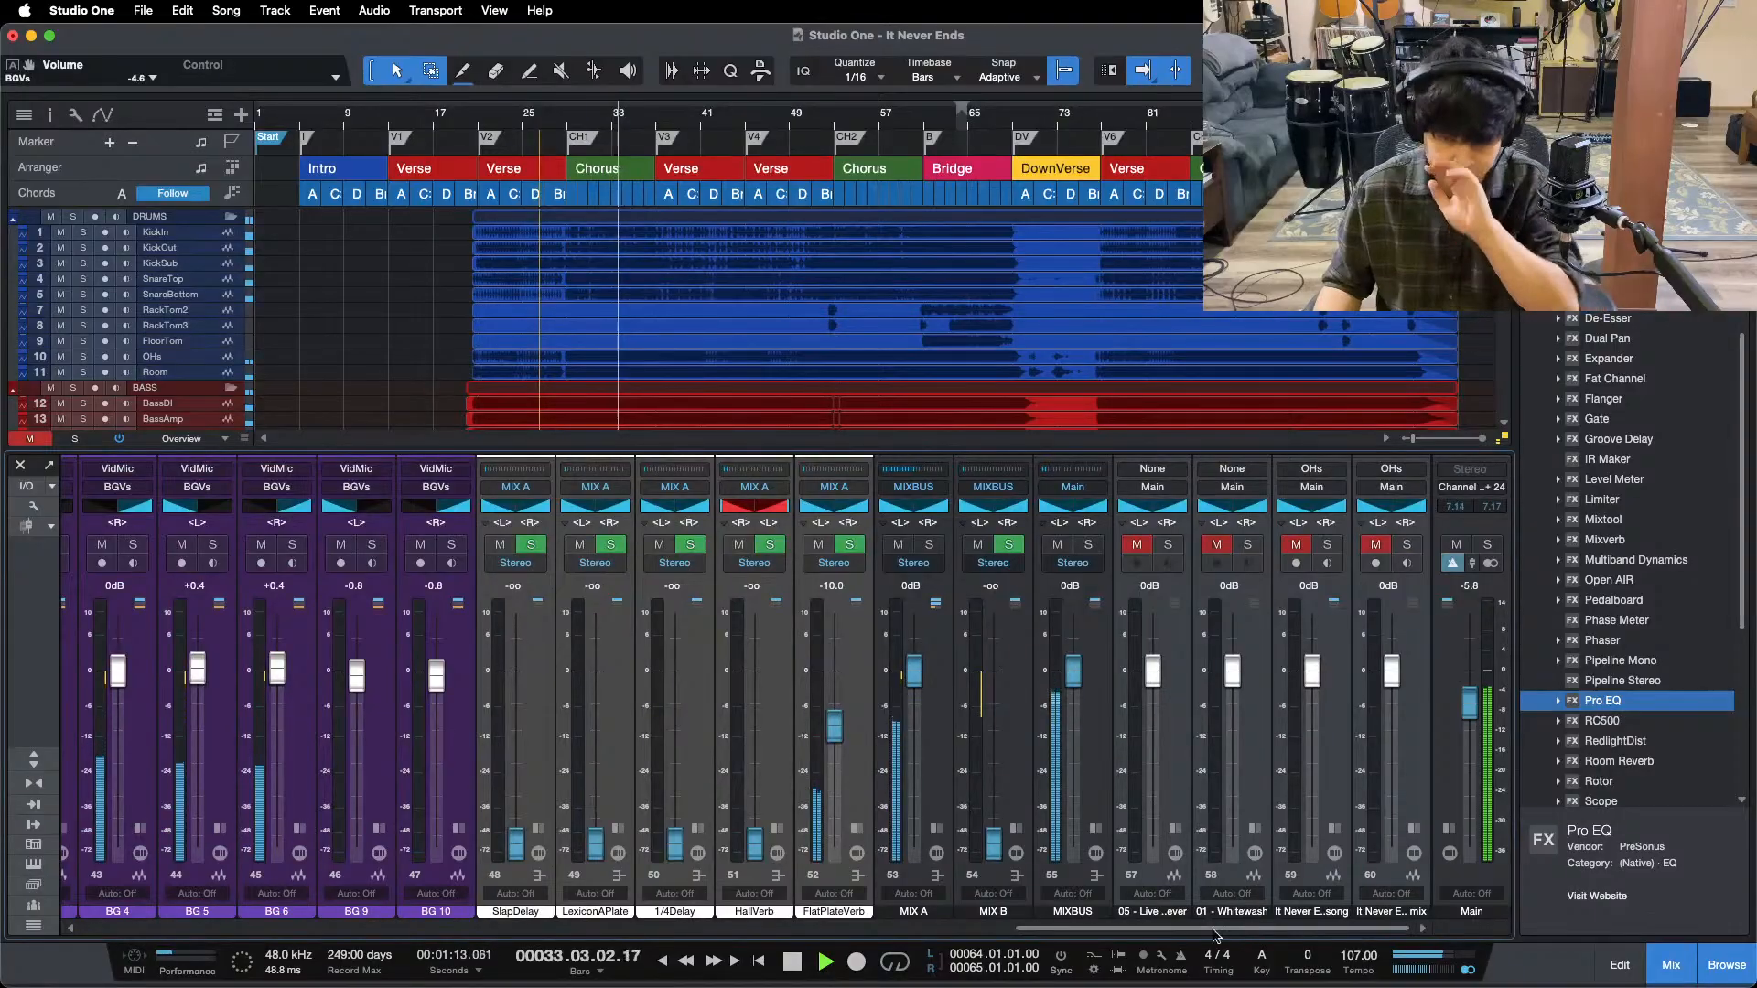
# - Stop playback and insert a Limiter after the Tape effect on the MIX A bus
pyautogui.click(937, 818)
pyautogui.press('space')
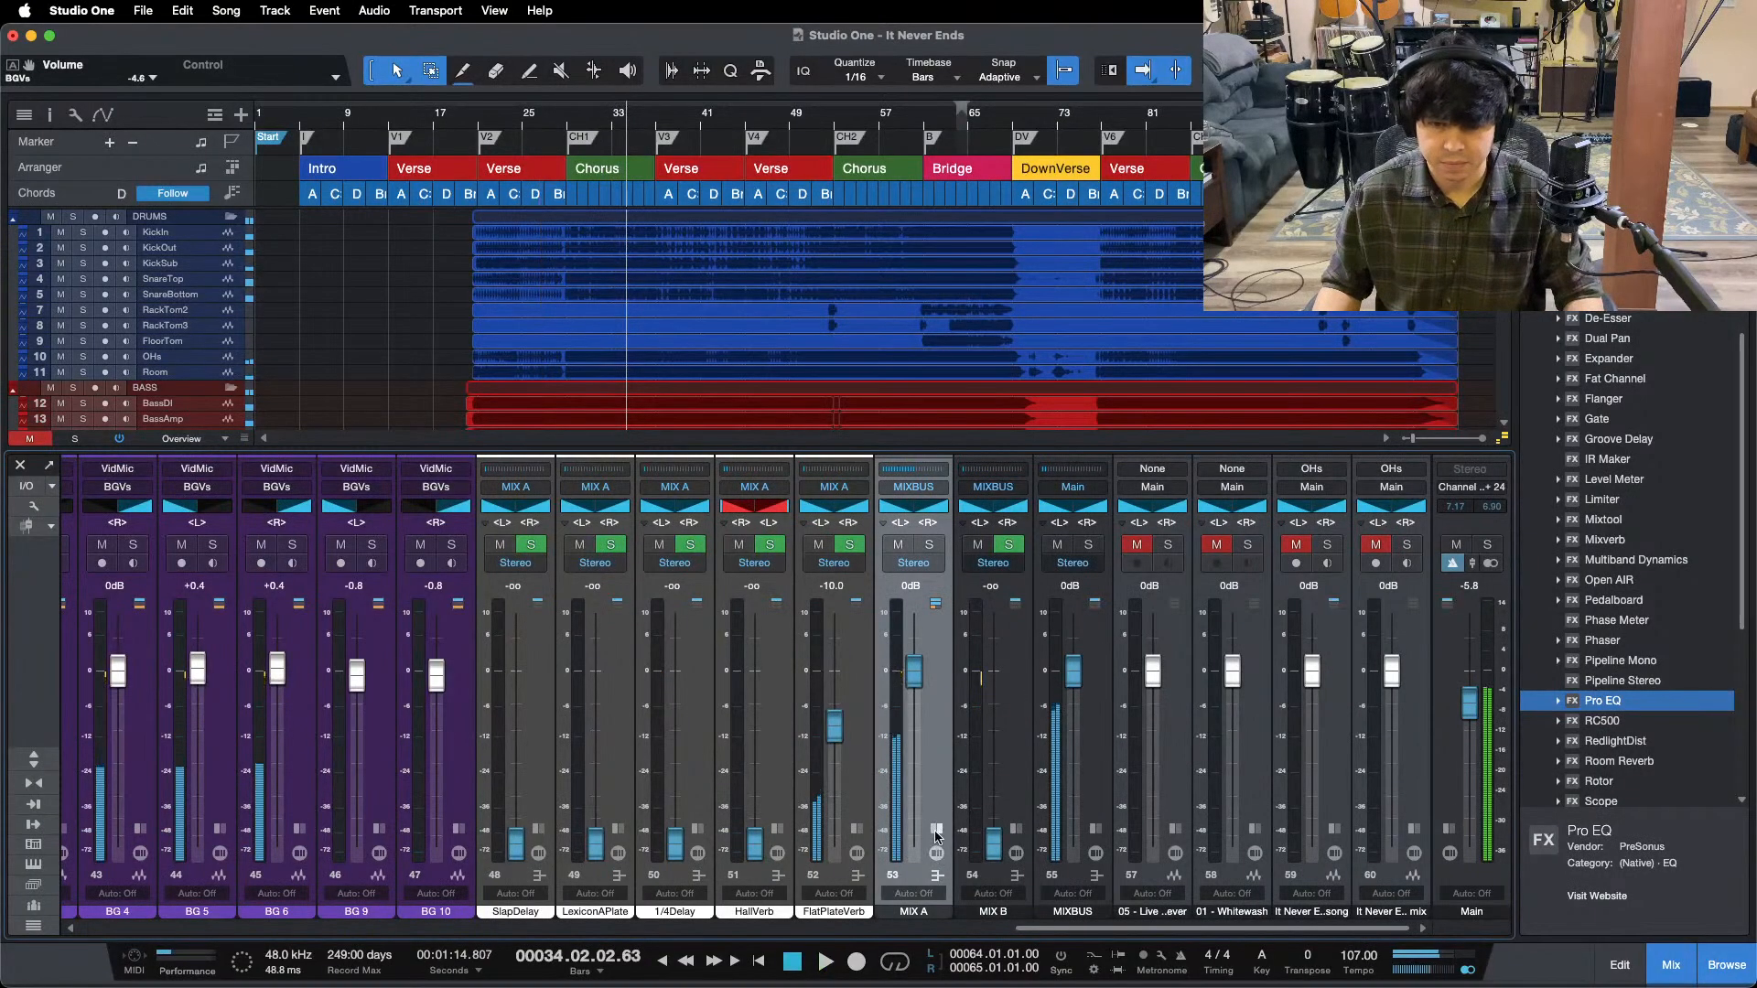
pyautogui.click(937, 829)
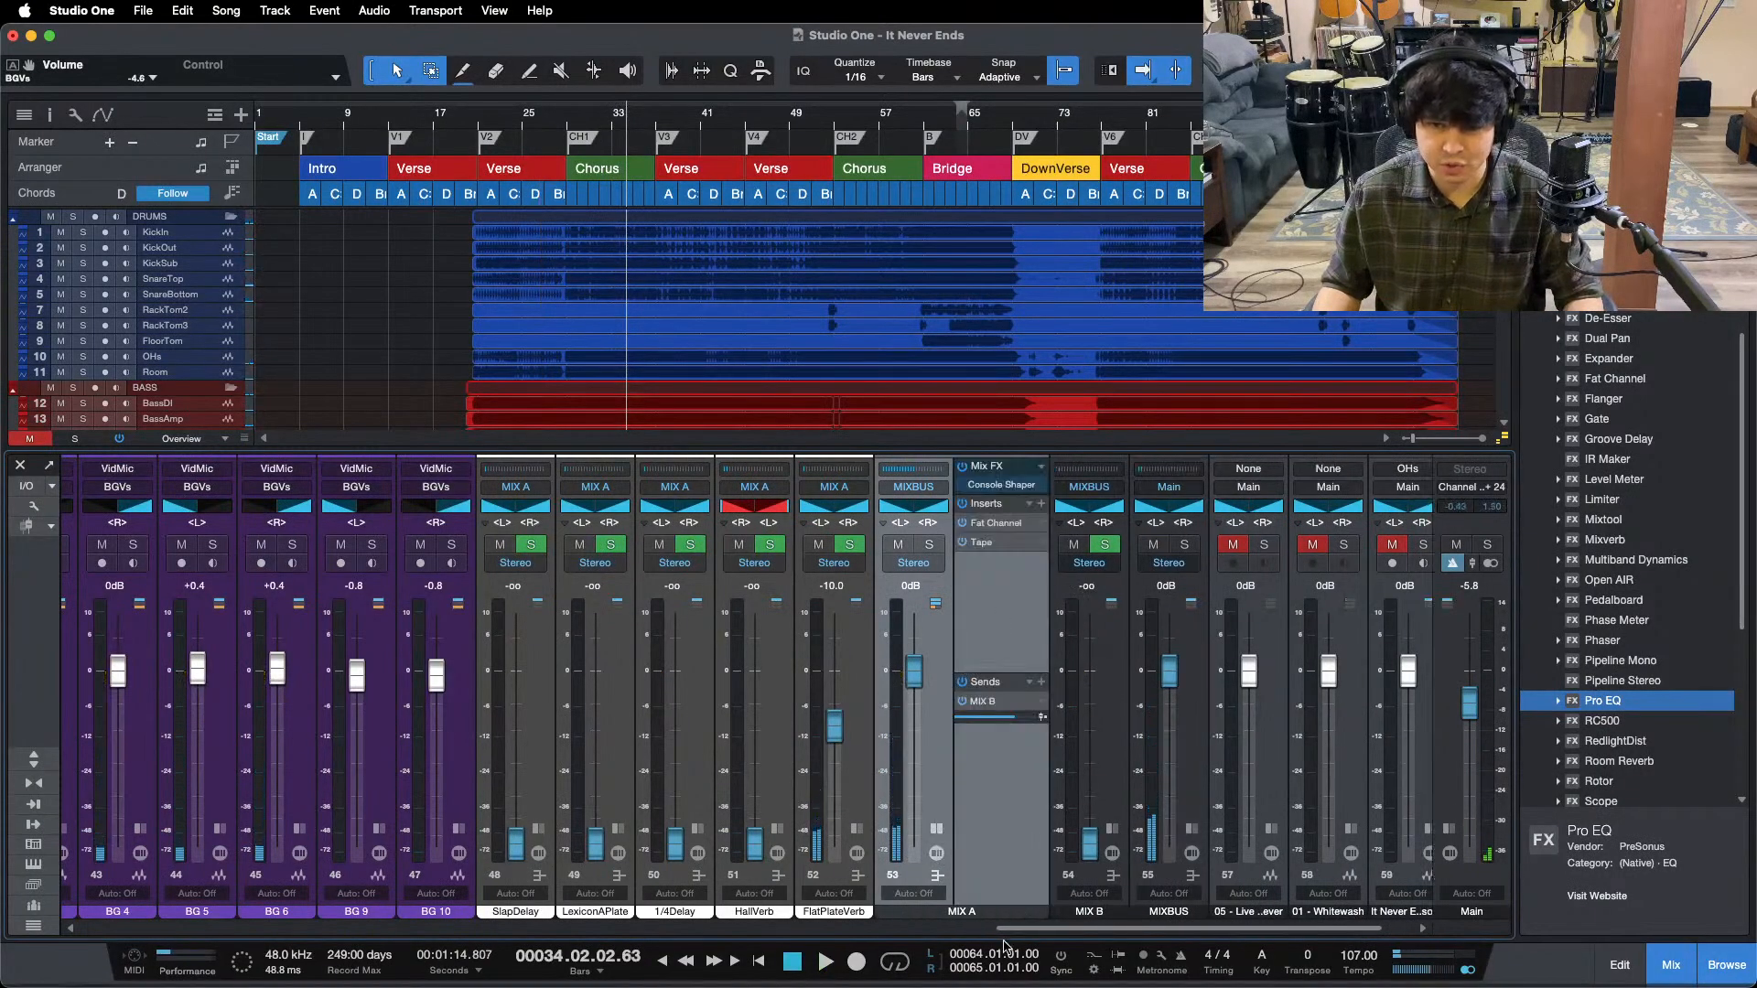
pyautogui.click(958, 961)
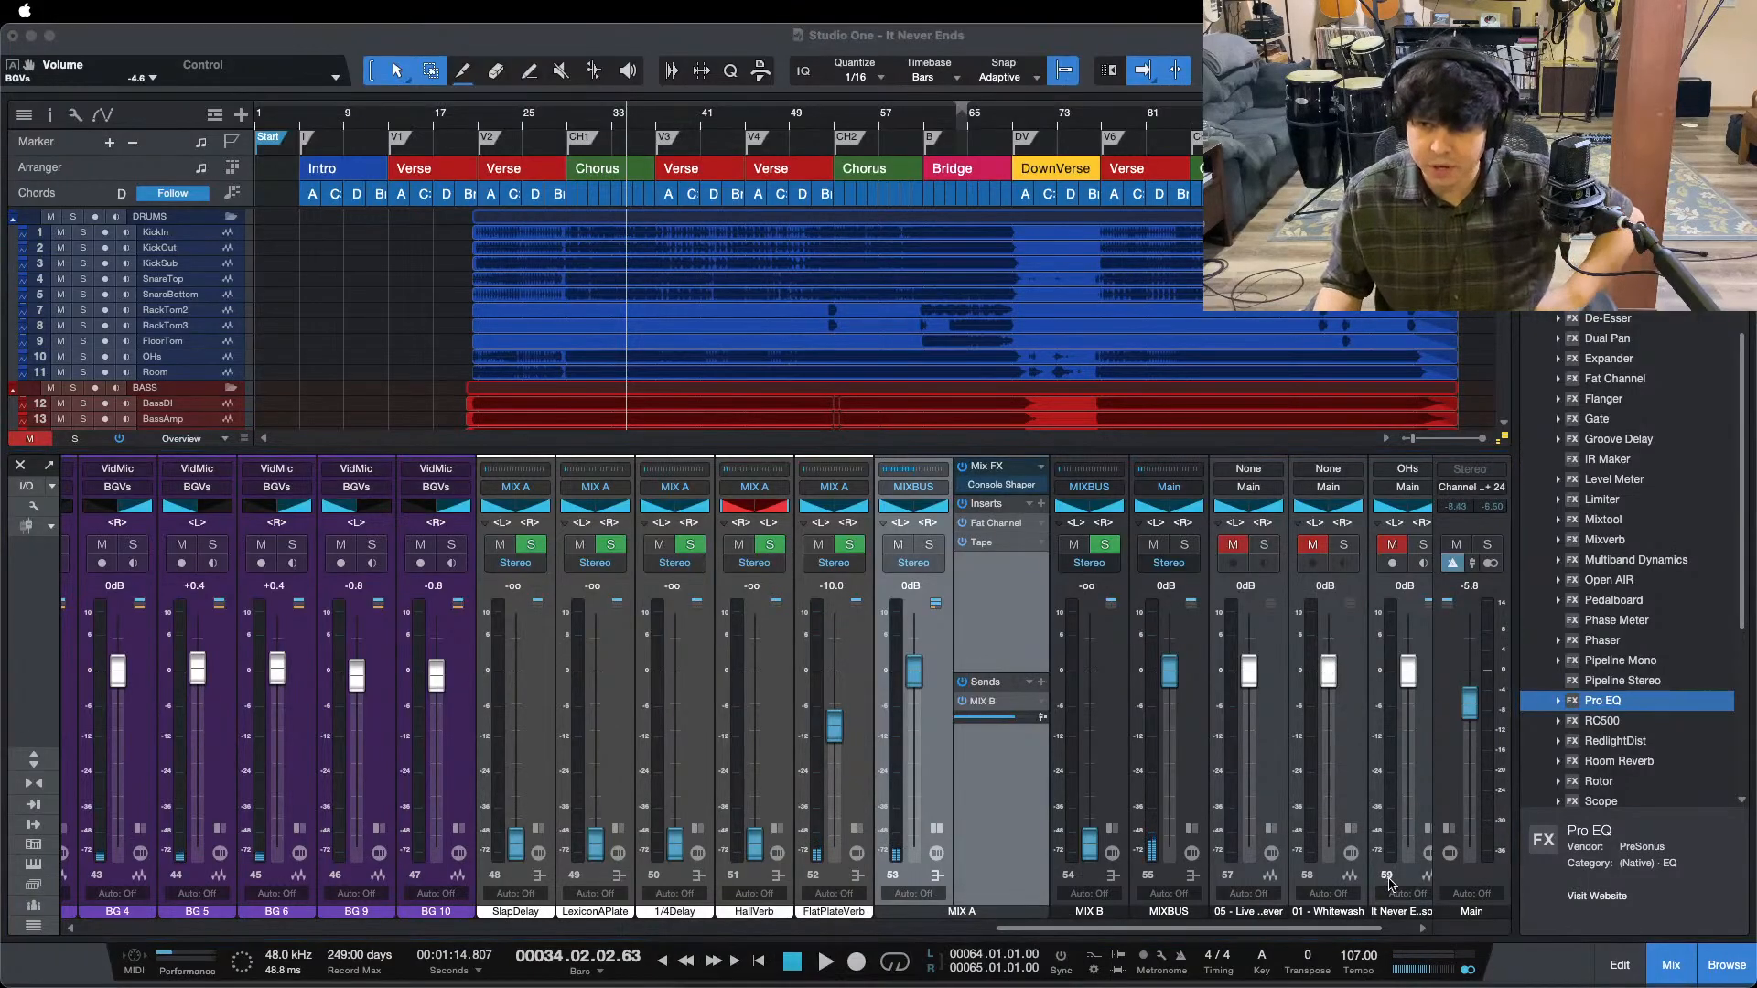
pyautogui.click(1671, 896)
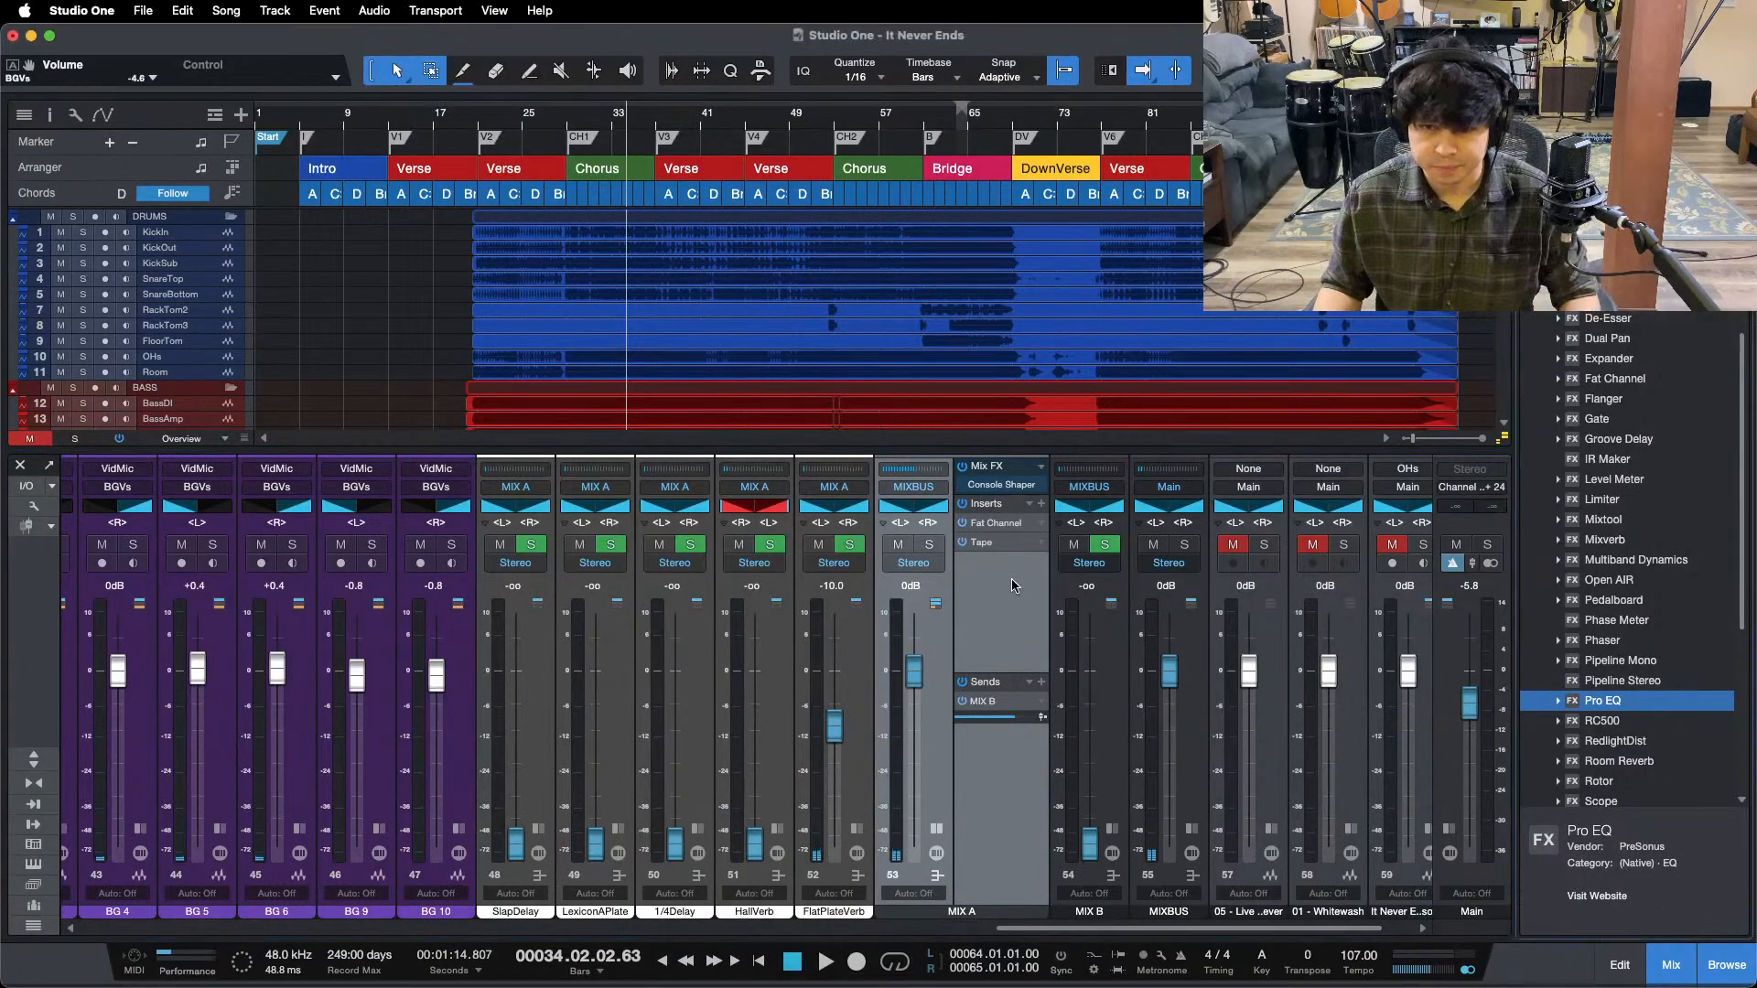
pyautogui.scroll(1, 1625, 440)
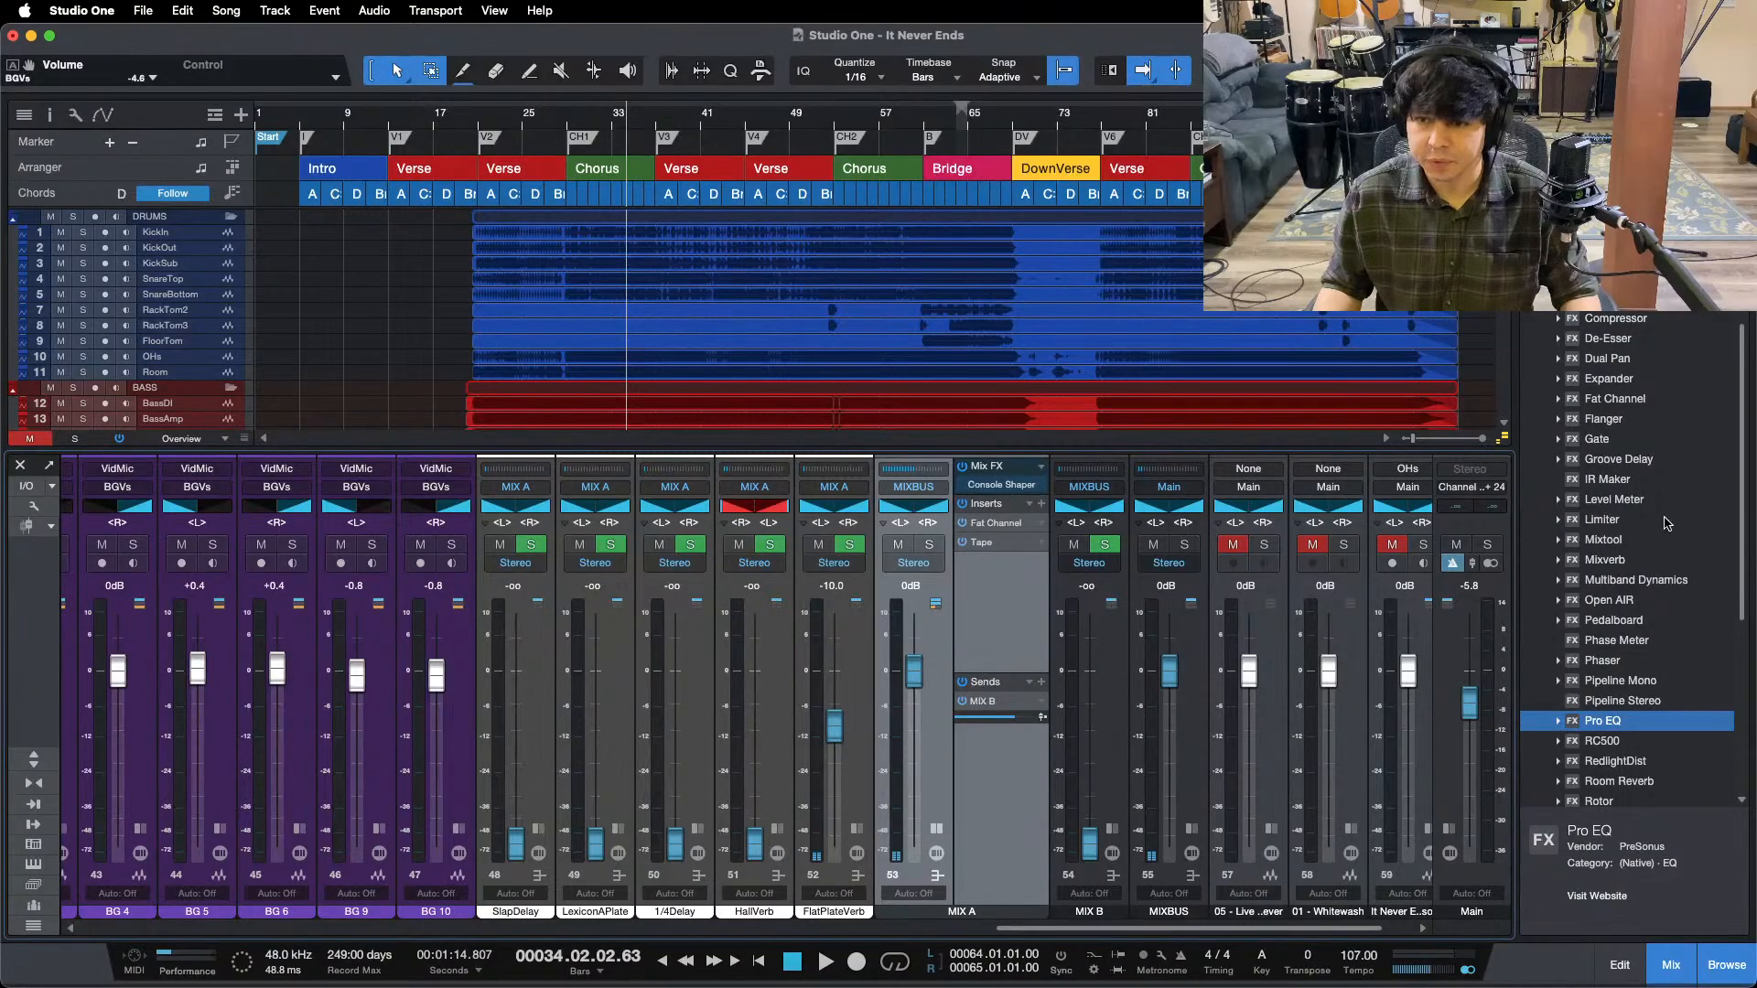
pyautogui.moveTo(1608, 522); pyautogui.dragTo(997, 617)
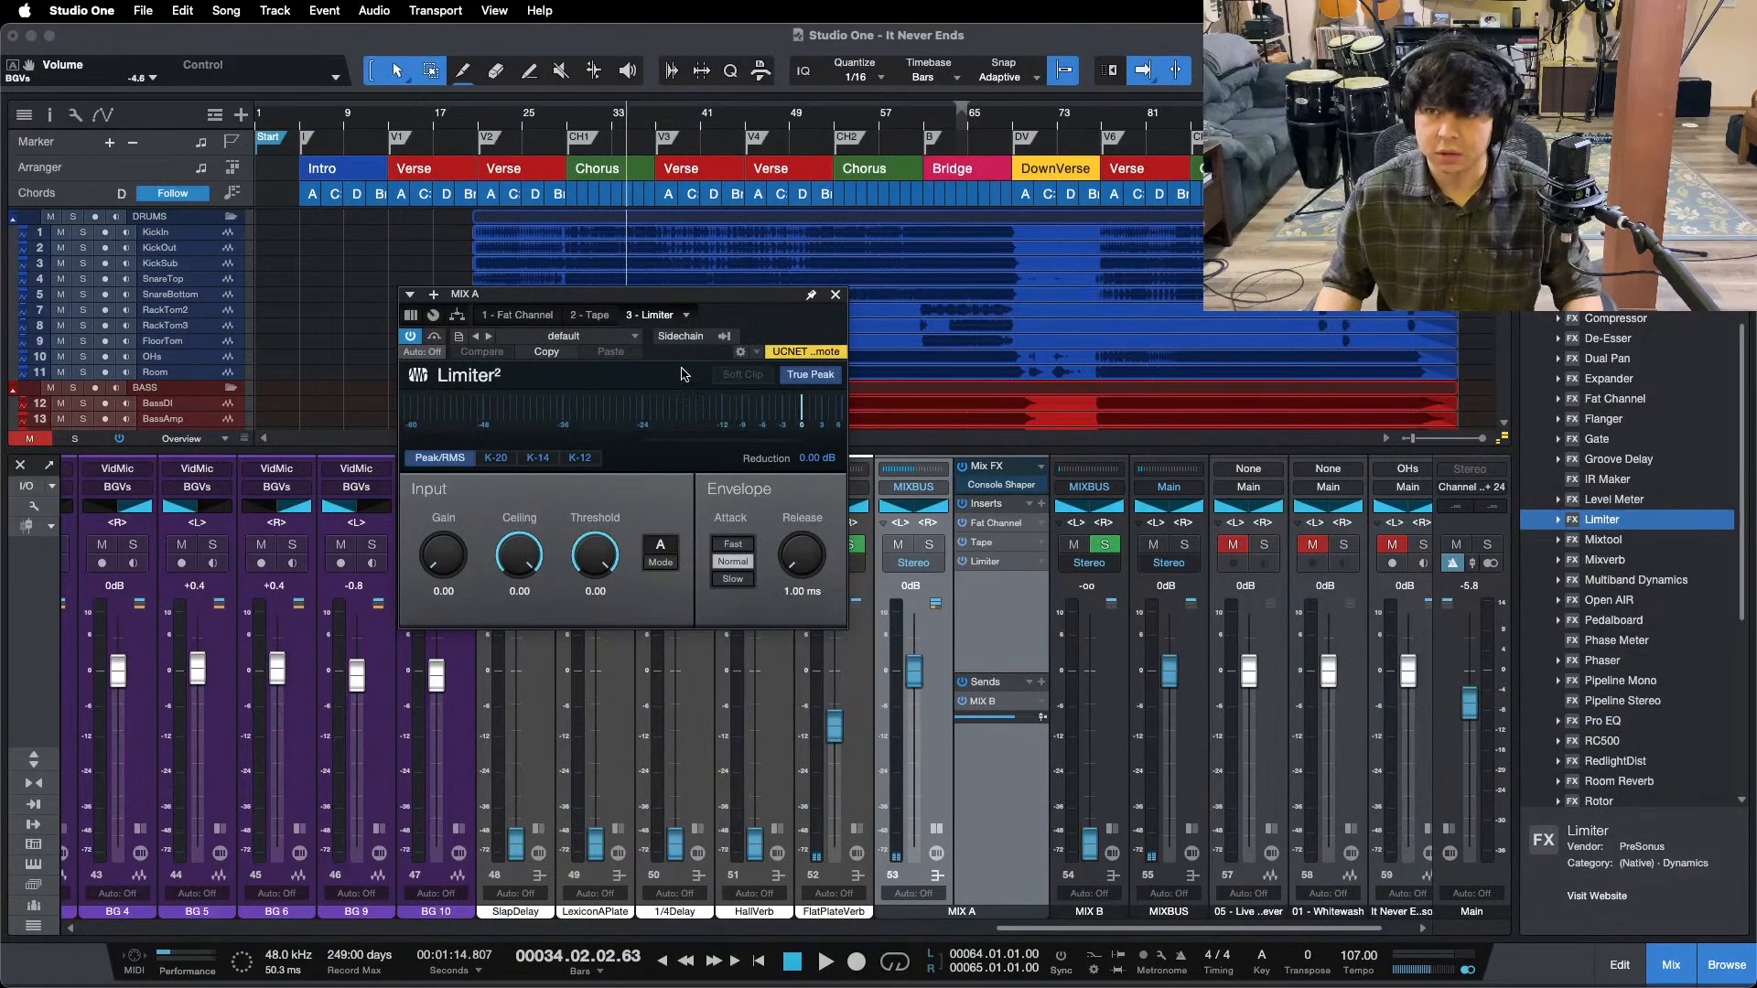
# - Switch the MIX A Limiter from True Peak to Soft Clip and set its ceiling to -5.00
pyautogui.moveTo(734, 298); pyautogui.dragTo(1111, 412)
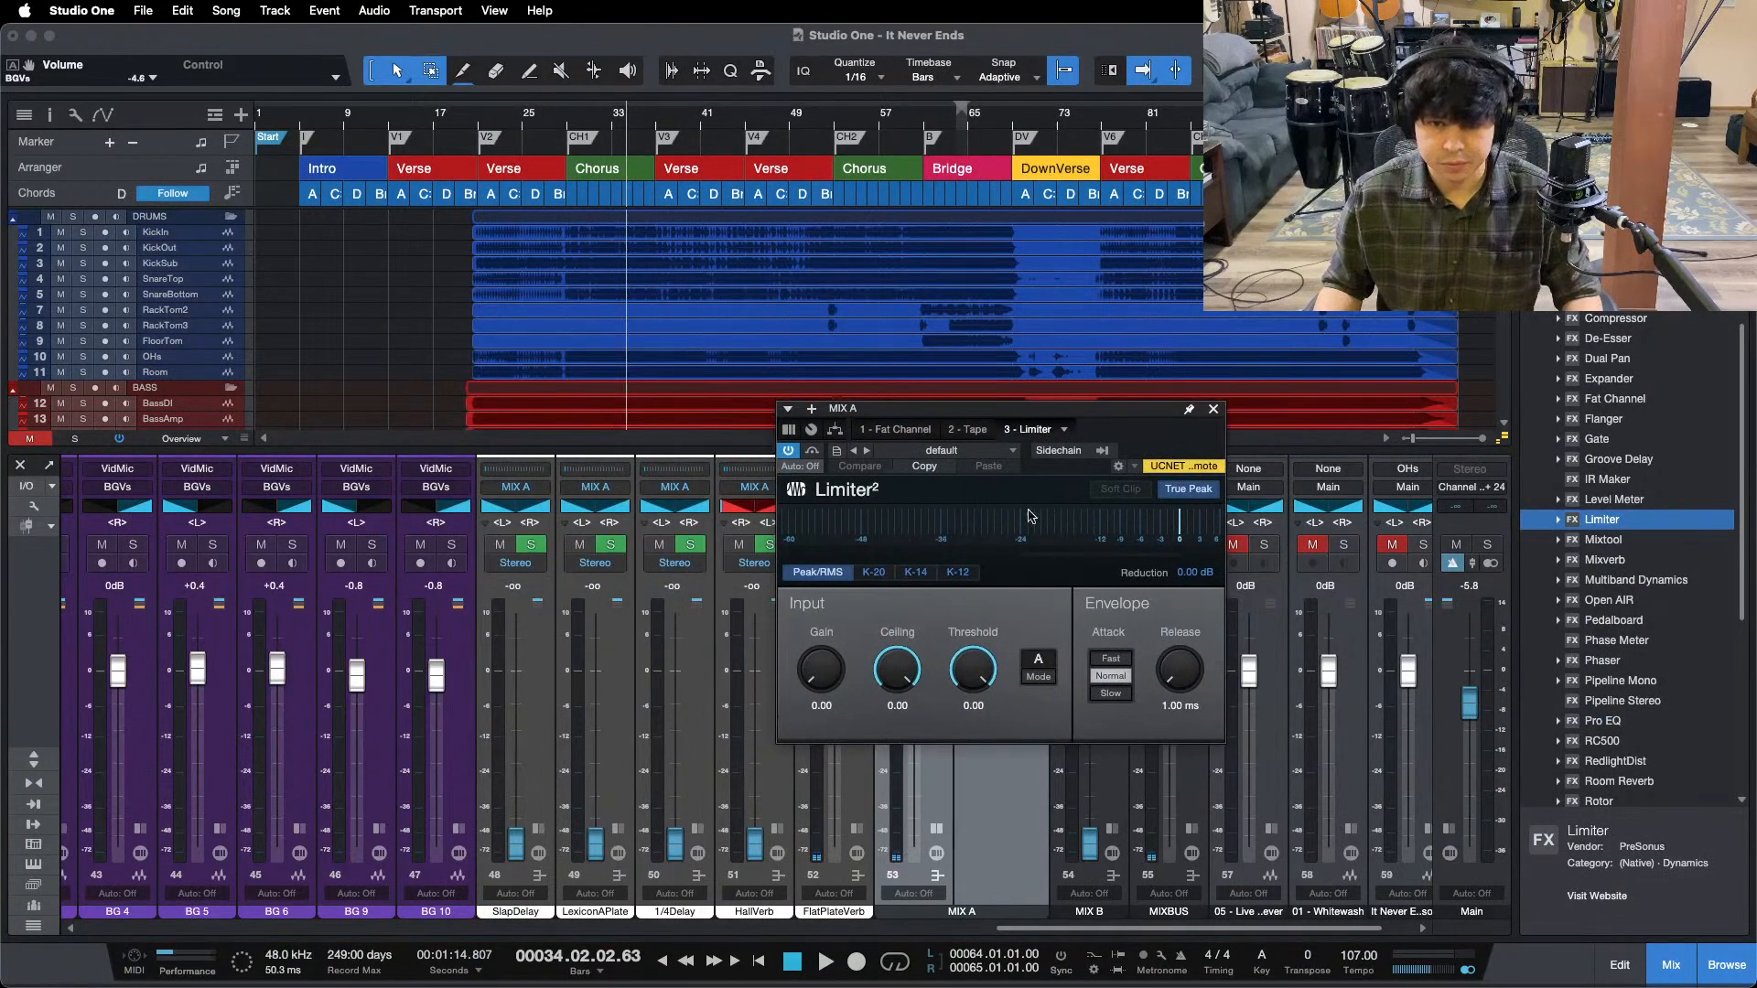
pyautogui.click(1160, 493)
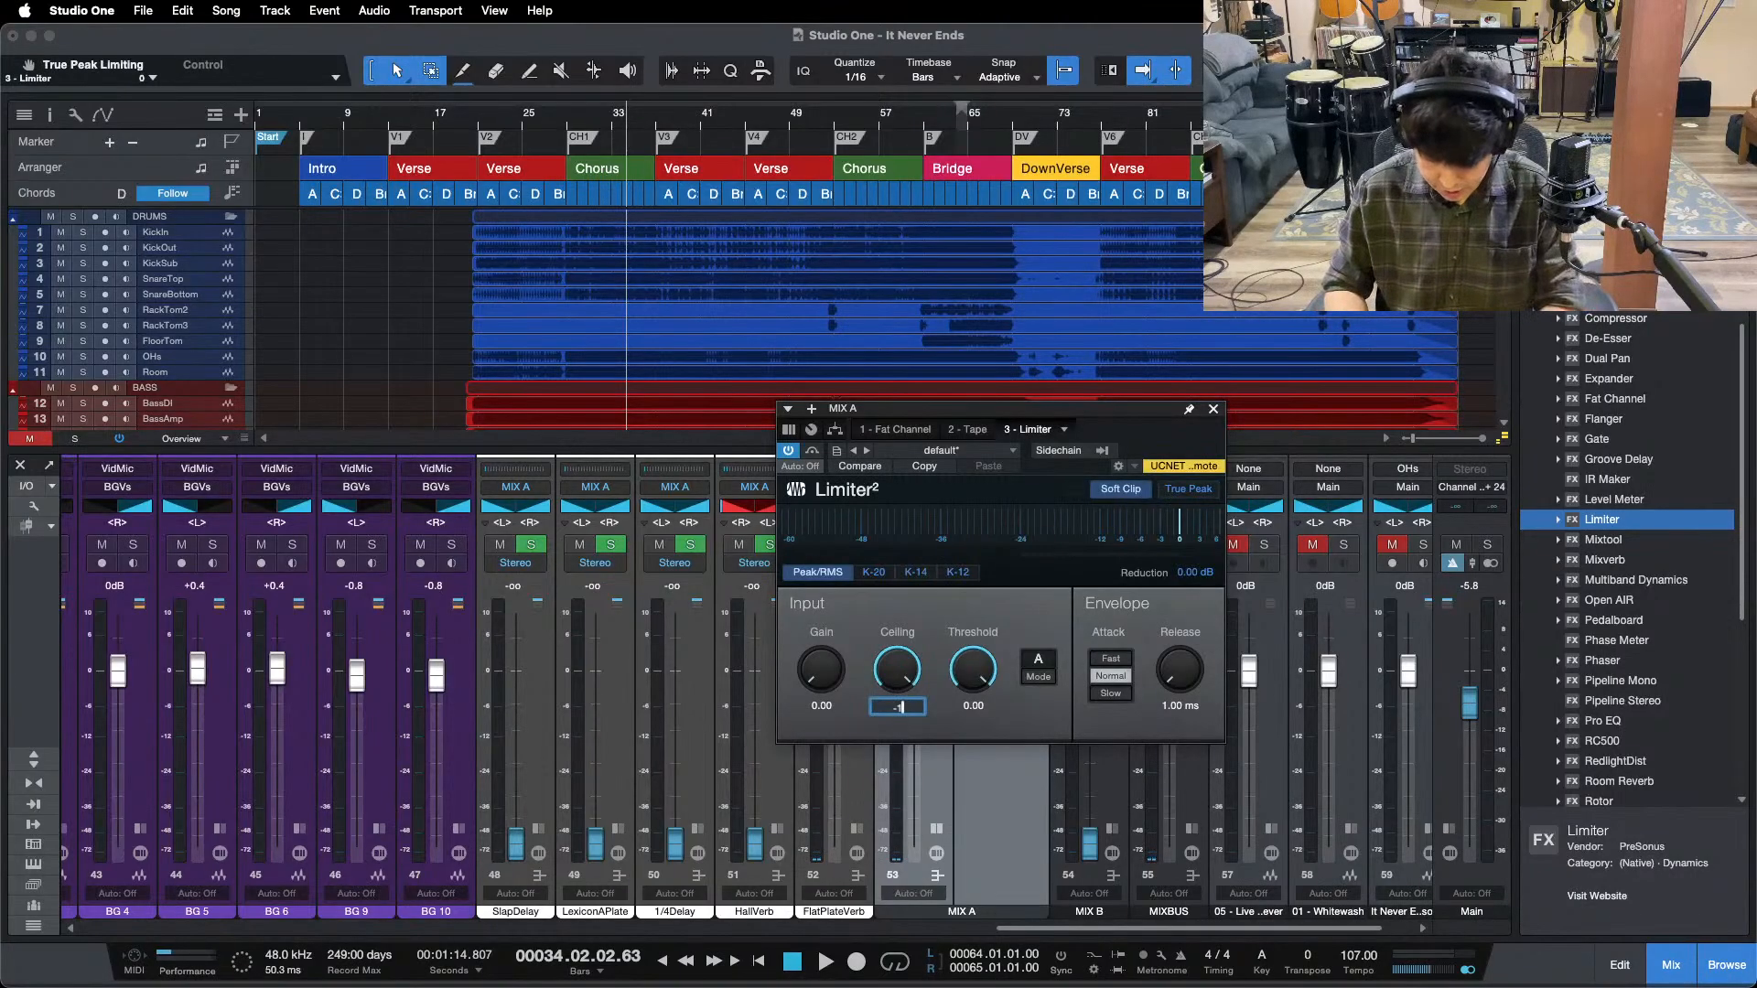
pyautogui.press('Return')
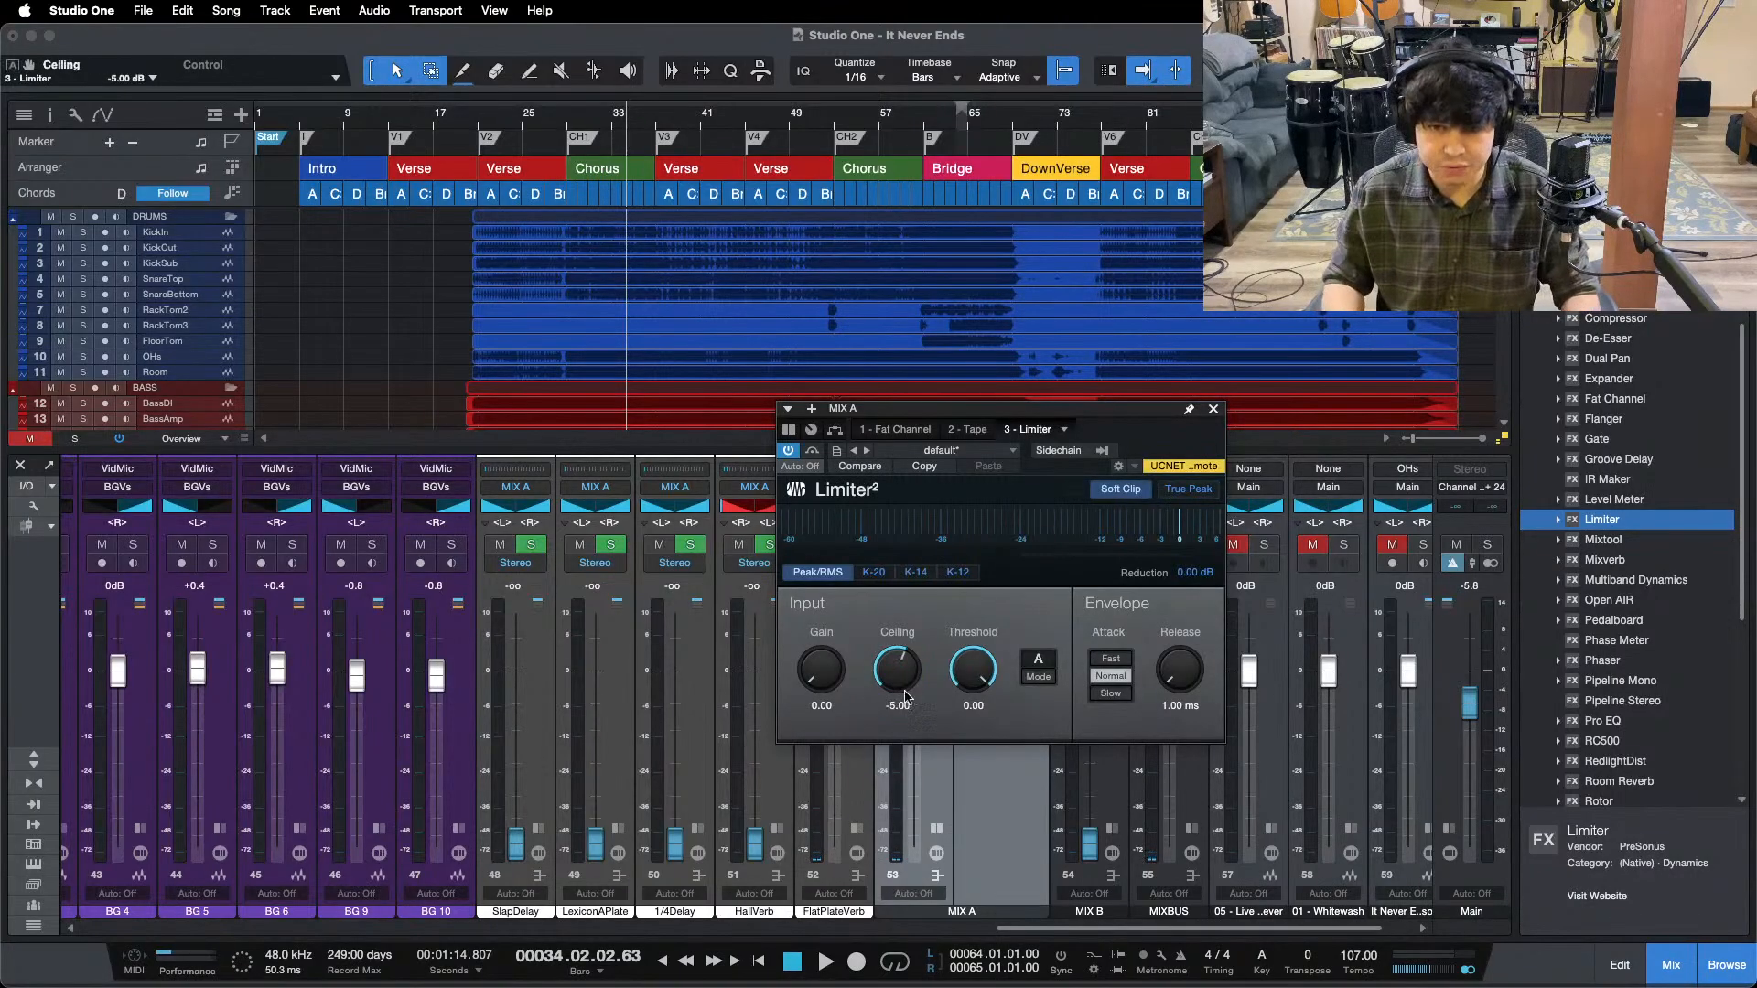
# - Play the Bridge, the part from bar 85 and the first Chorus, checking the Limiter's gain reduction on MIX A
pyautogui.click(1196, 122)
pyautogui.press('space')
pyautogui.click(926, 118)
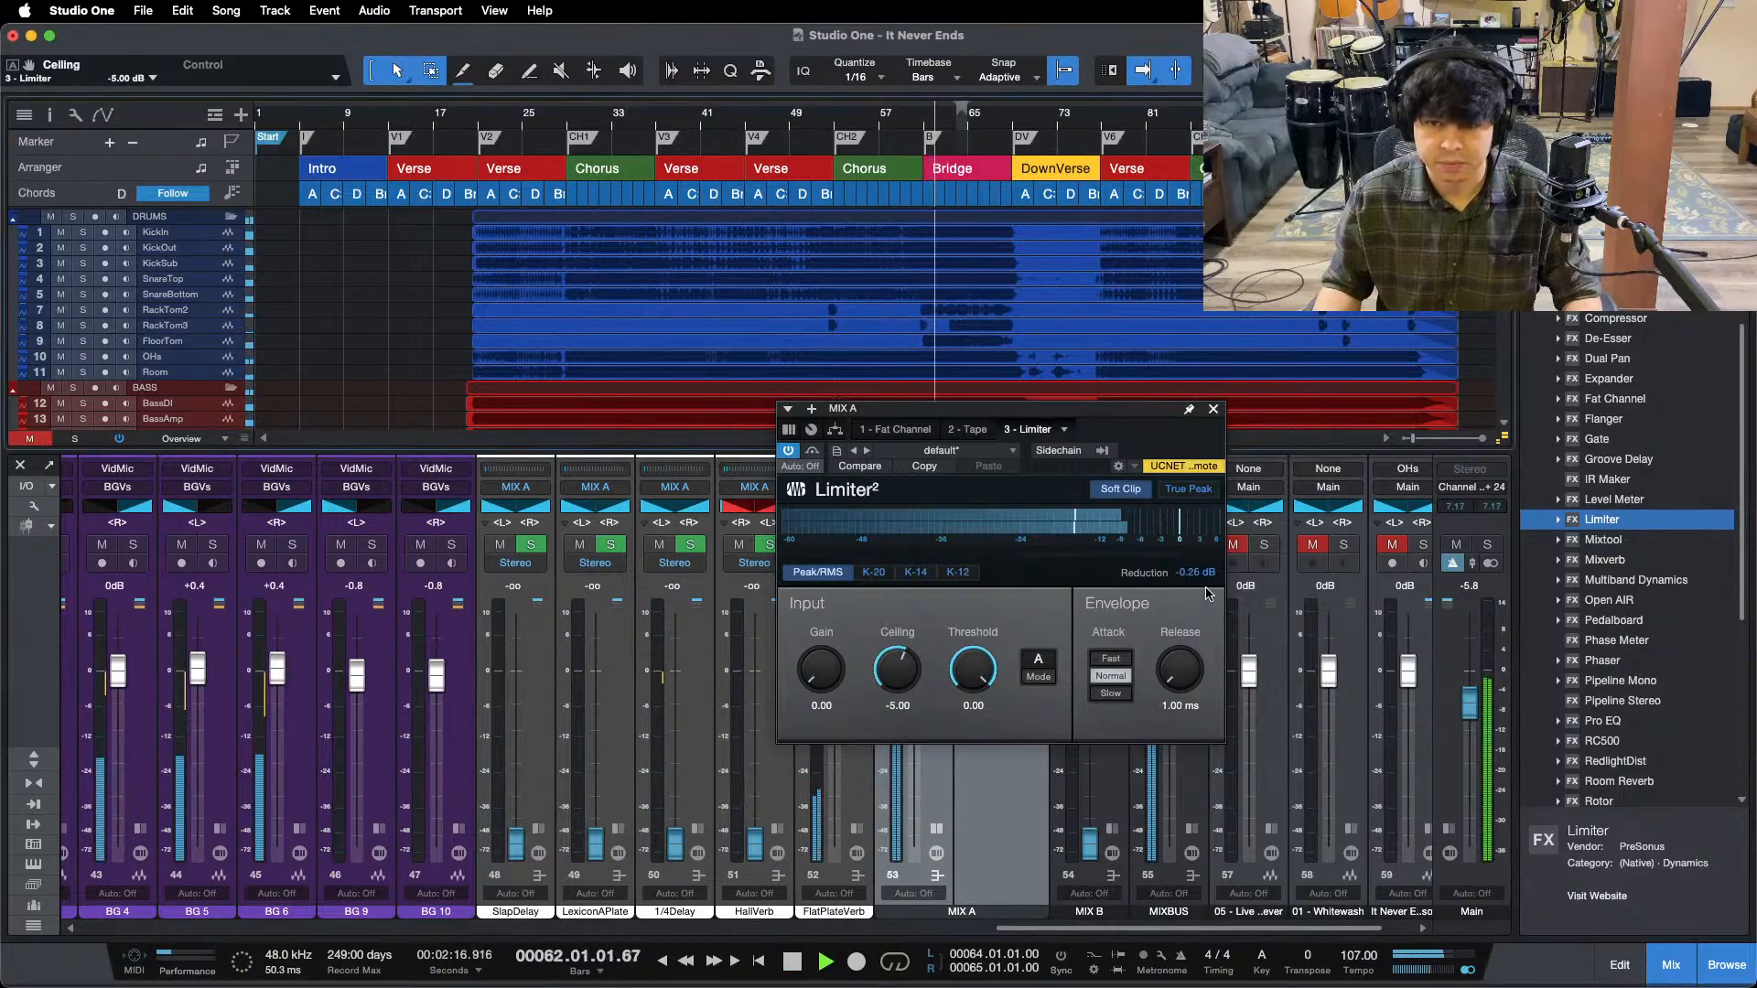
pyautogui.moveTo(1036, 929); pyautogui.dragTo(1261, 961)
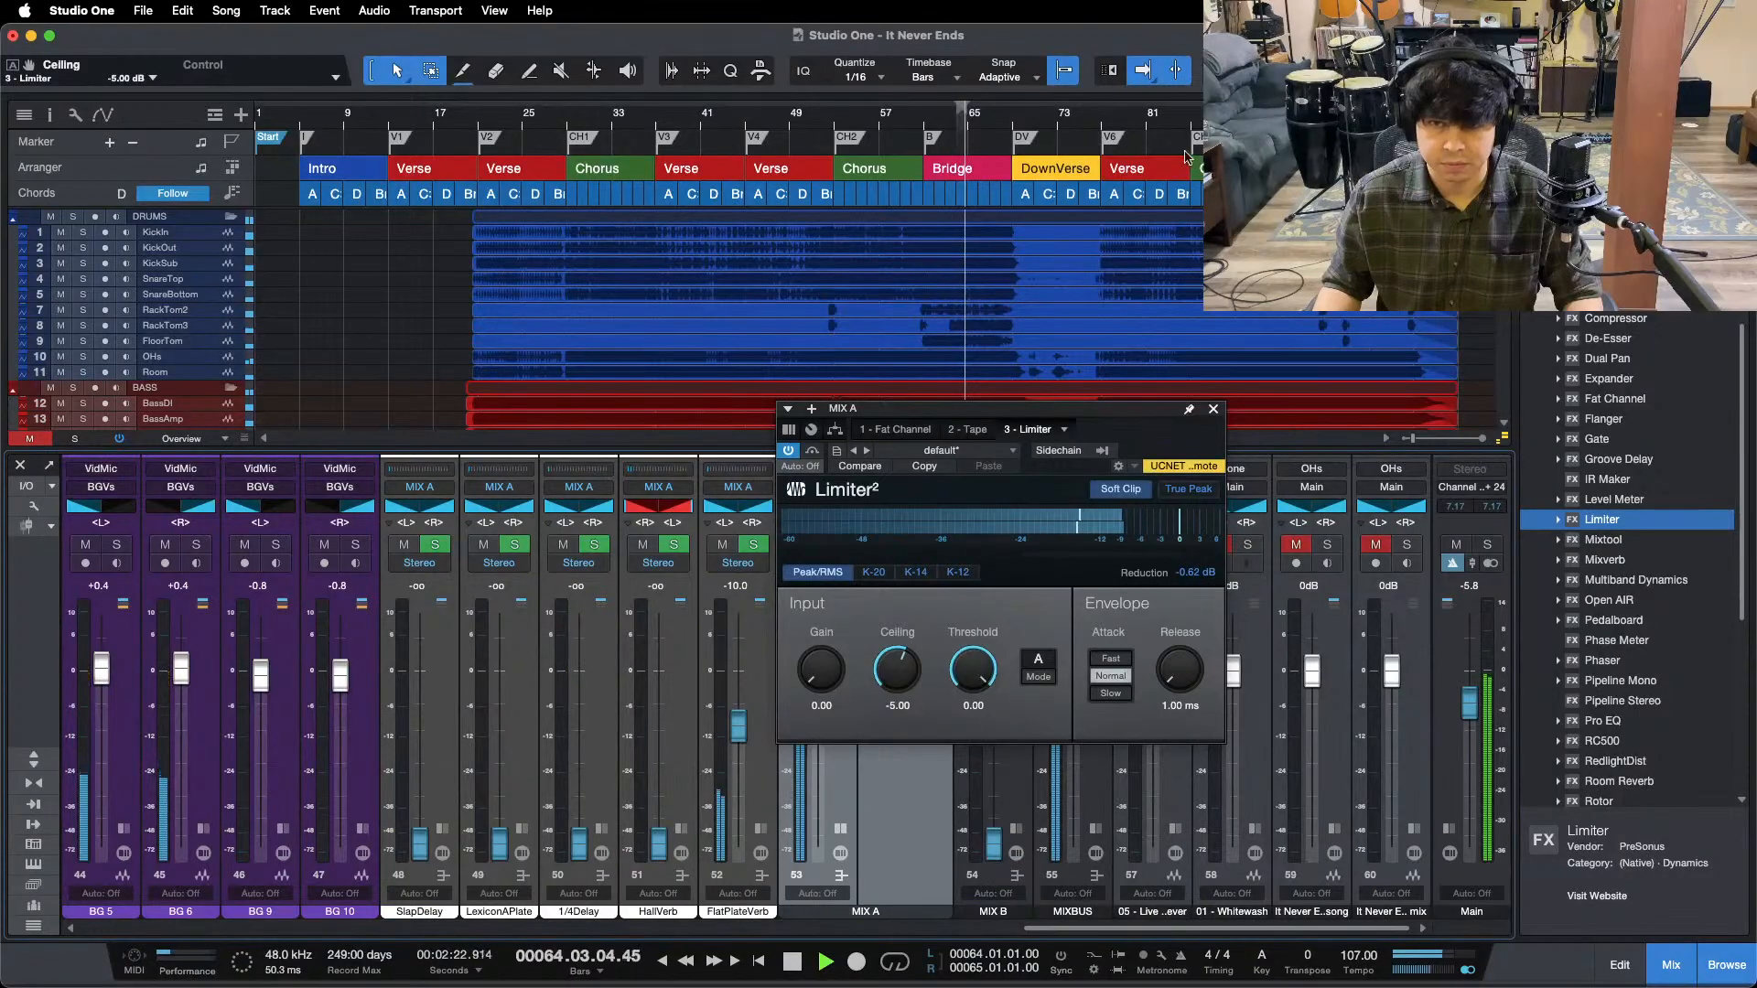
pyautogui.click(1193, 120)
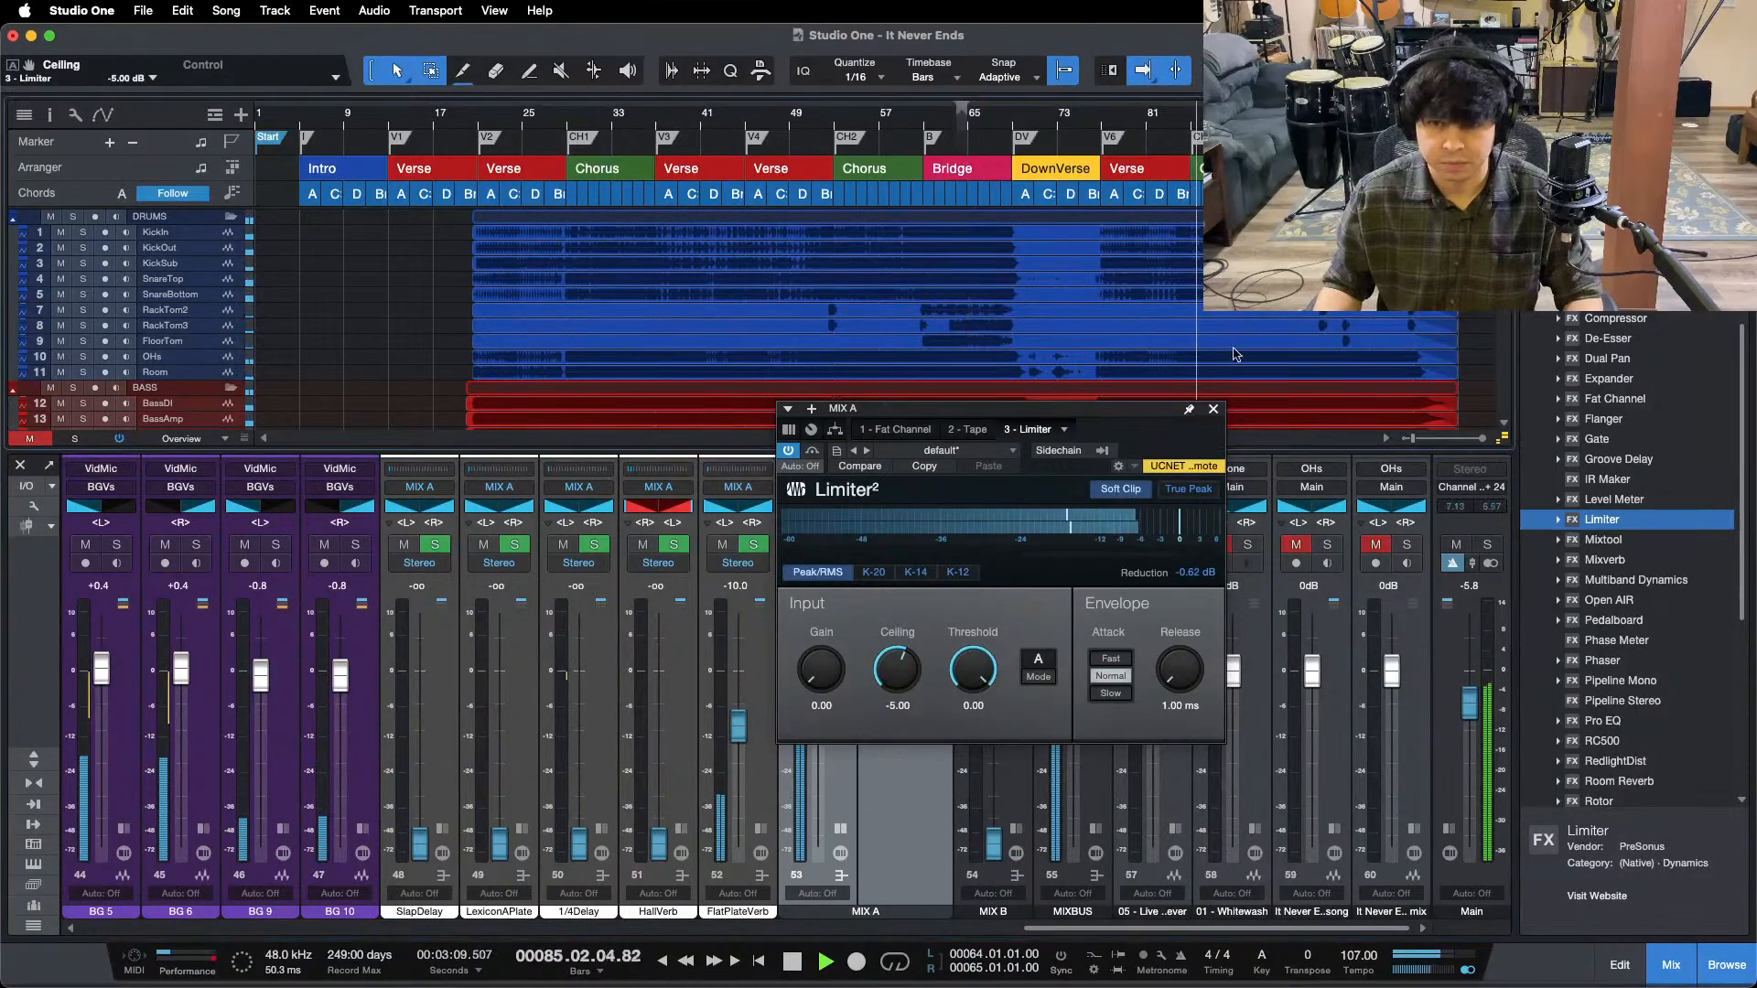
pyautogui.press('F3')
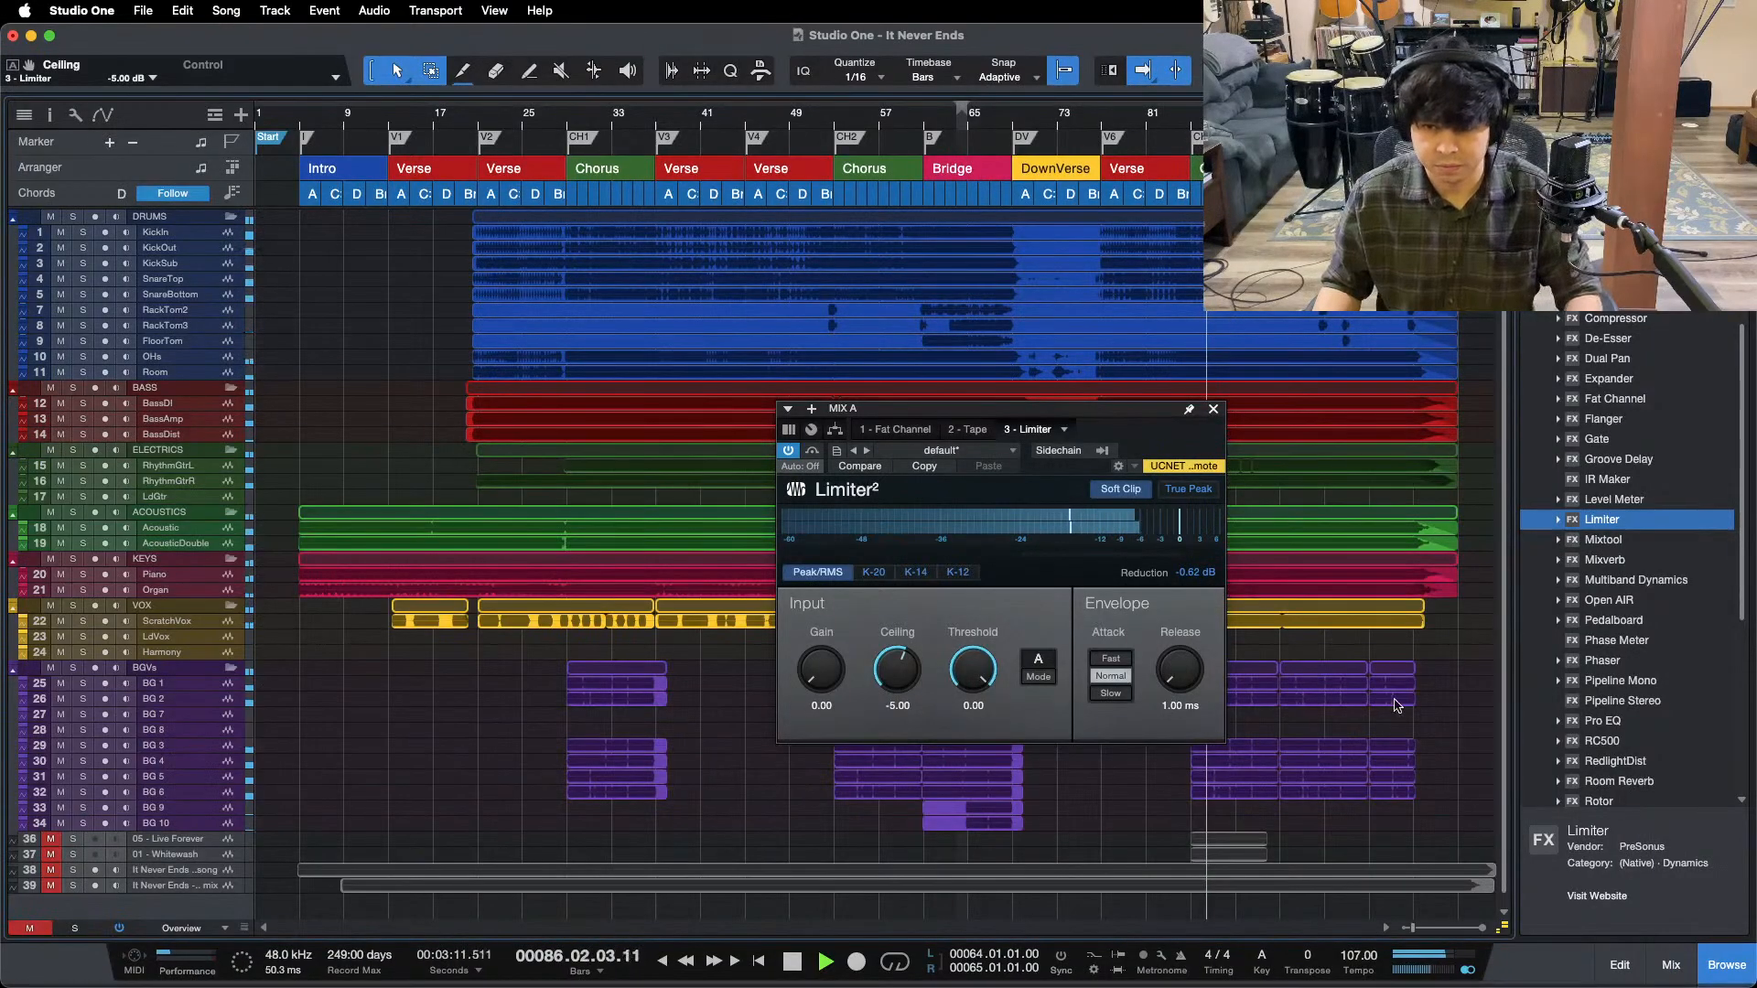
pyautogui.click(1191, 577)
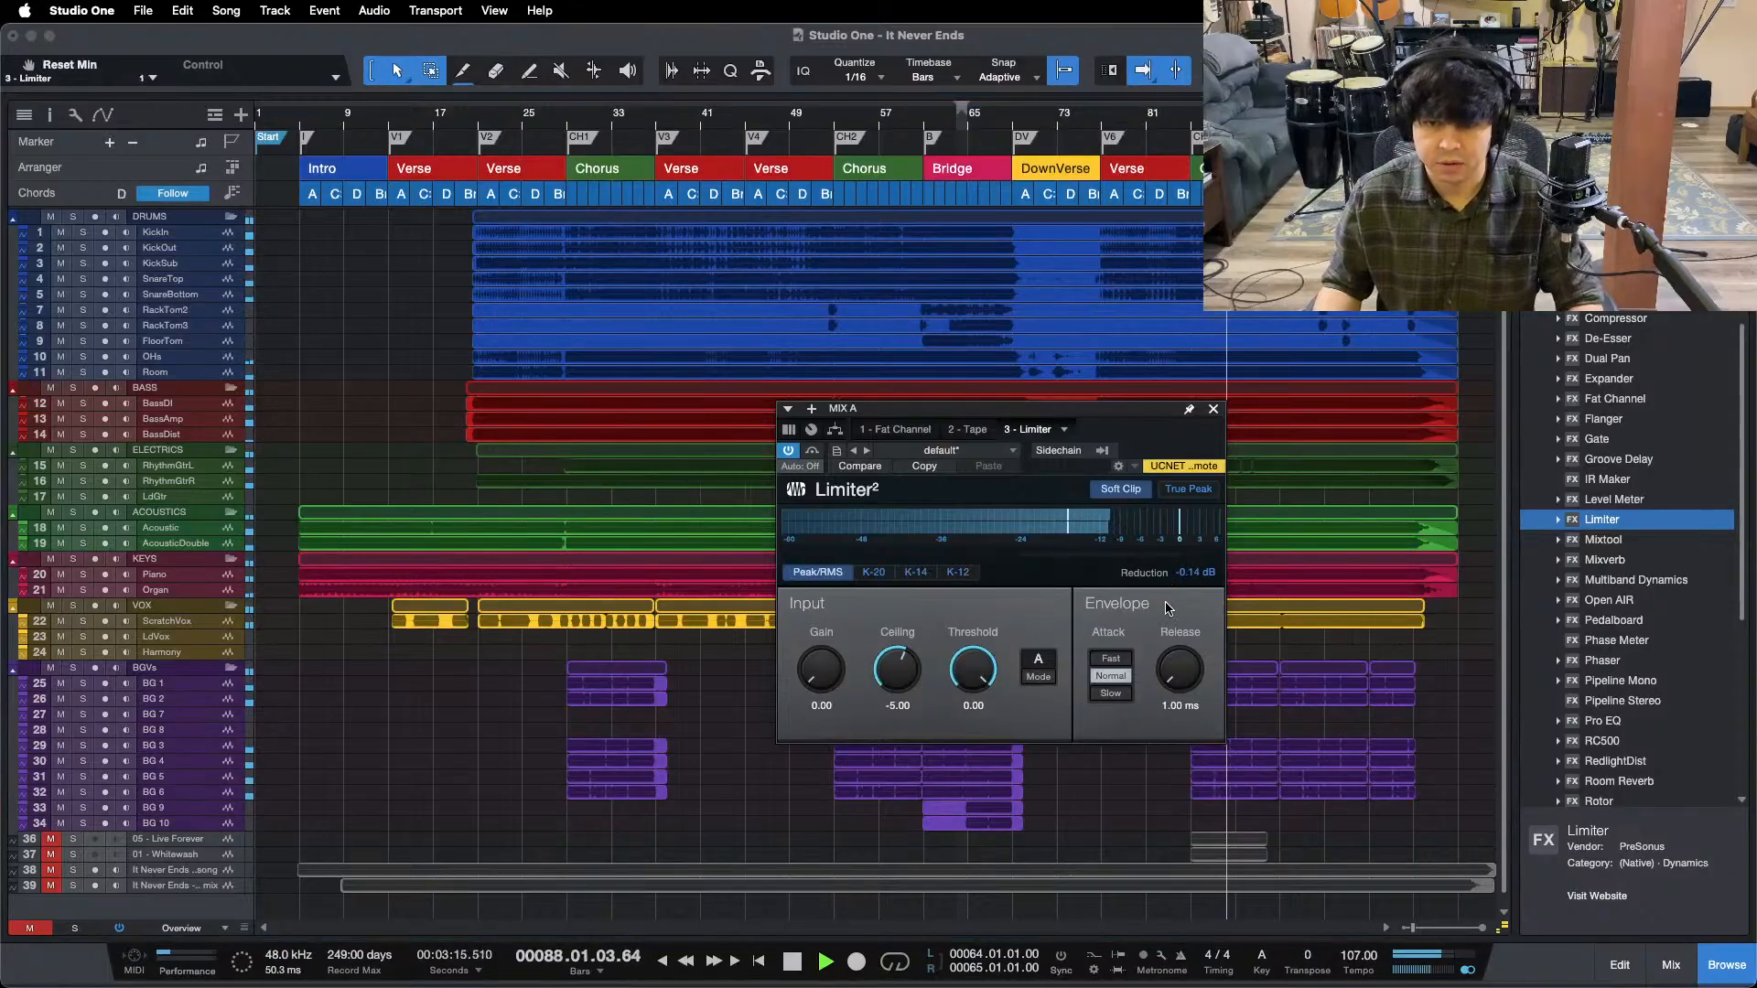
pyautogui.press('F3')
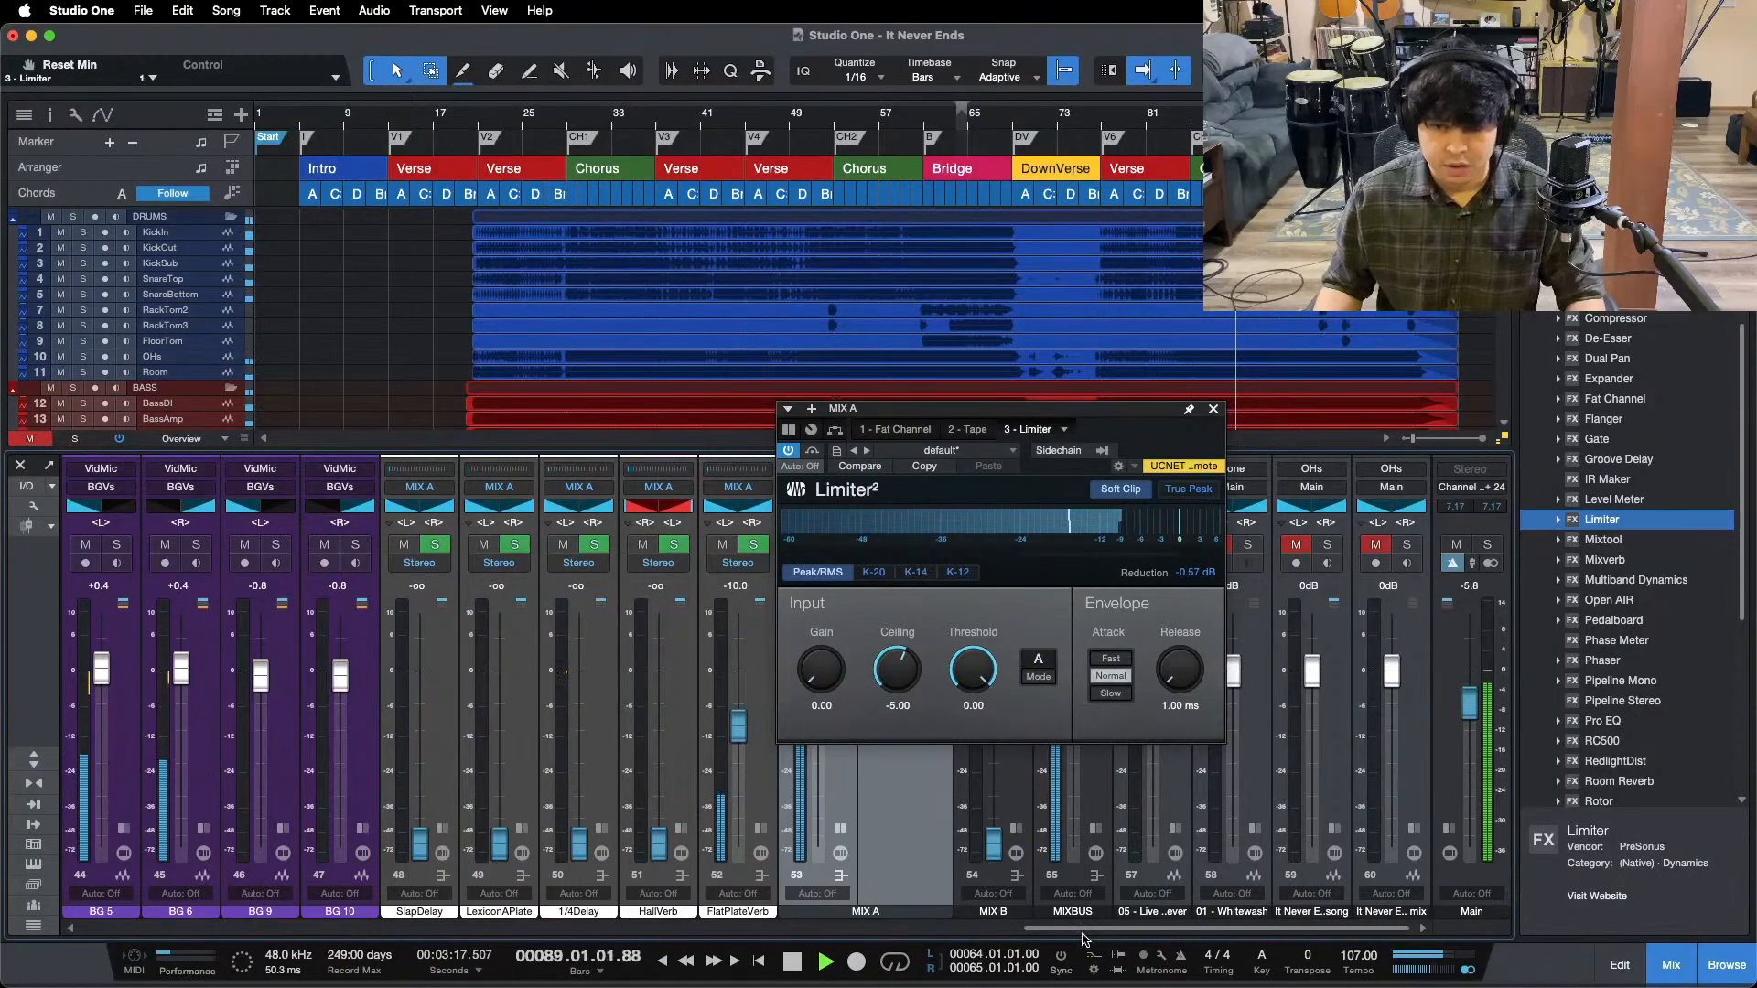
pyautogui.moveTo(1083, 929); pyautogui.dragTo(921, 921)
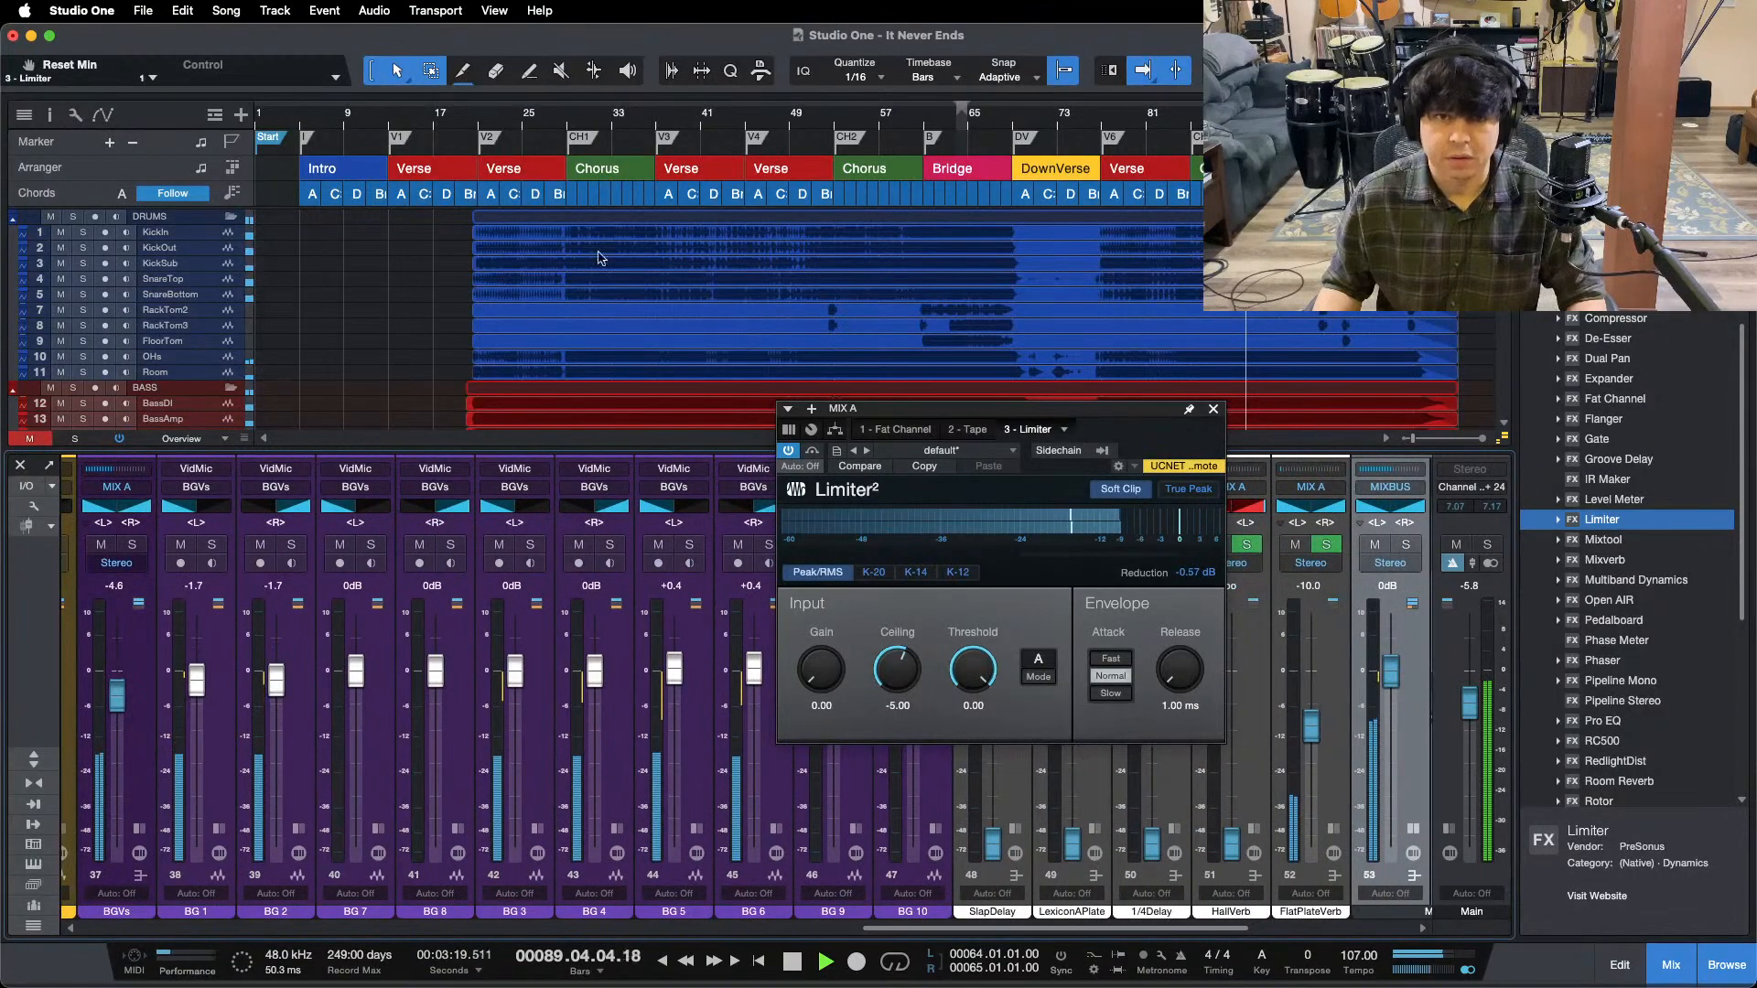
pyautogui.click(554, 115)
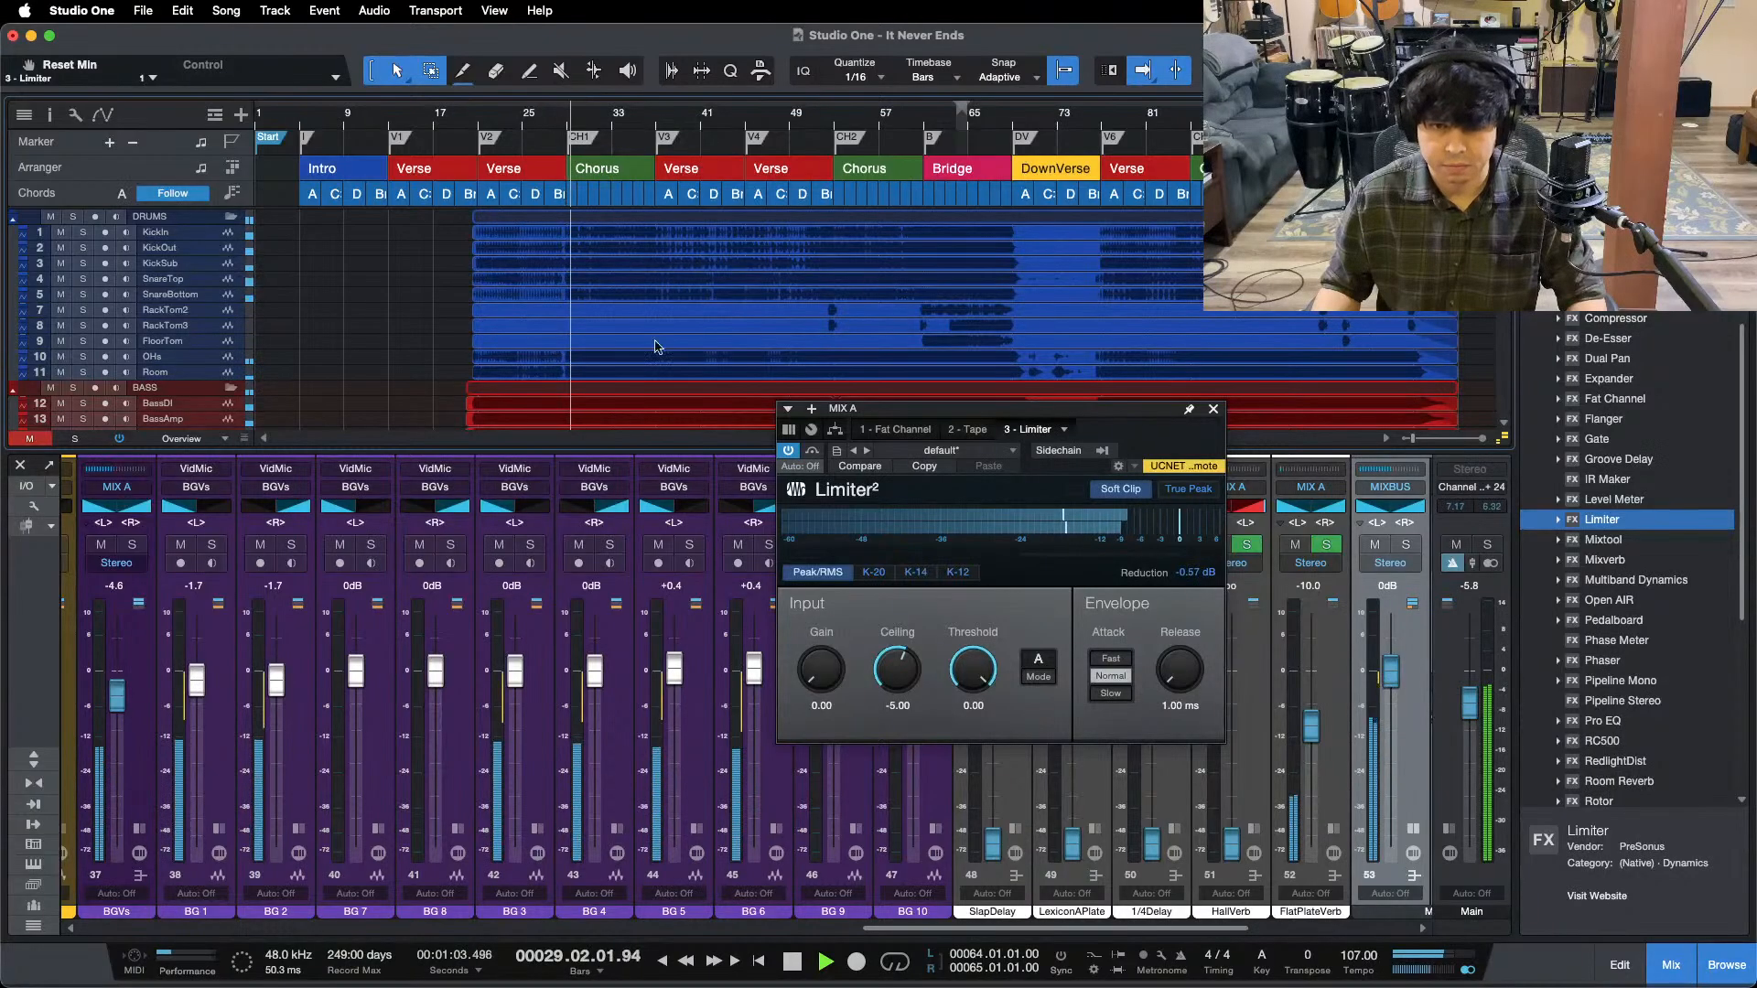
pyautogui.moveTo(952, 920); pyautogui.dragTo(1114, 494)
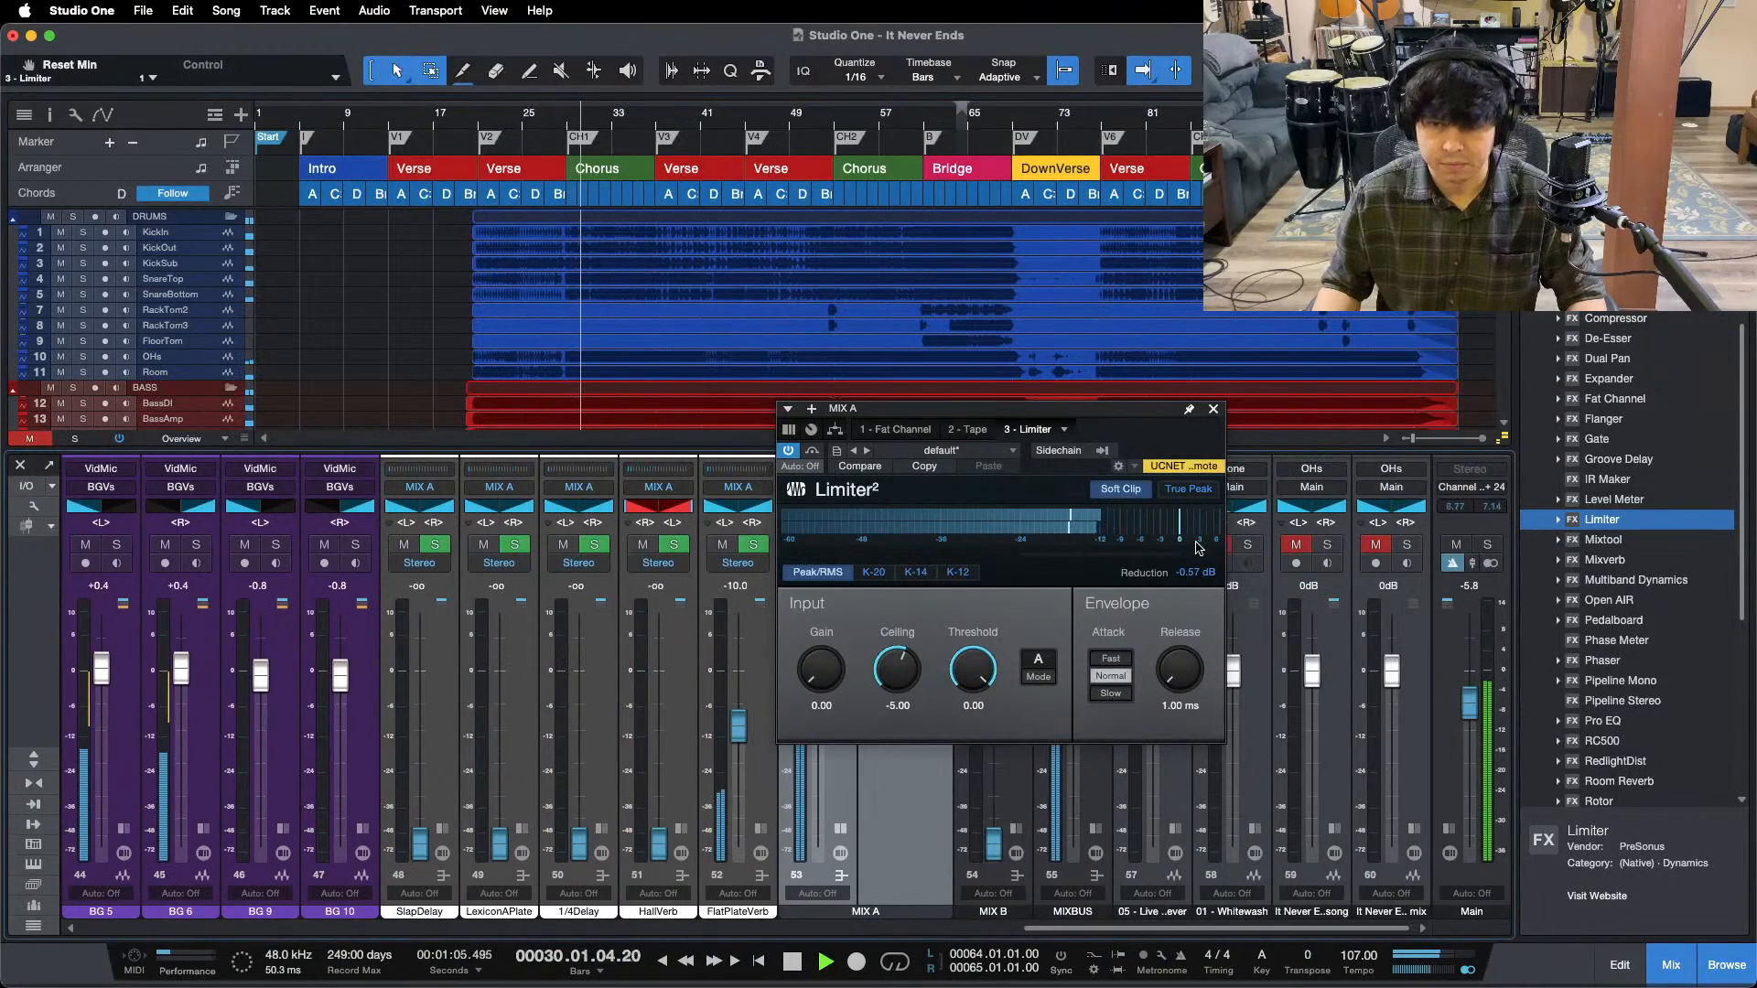
pyautogui.click(1213, 411)
# - Stop playback and open the Compressor section of the Fat Channel on the MIX B bus
pyautogui.click(837, 829)
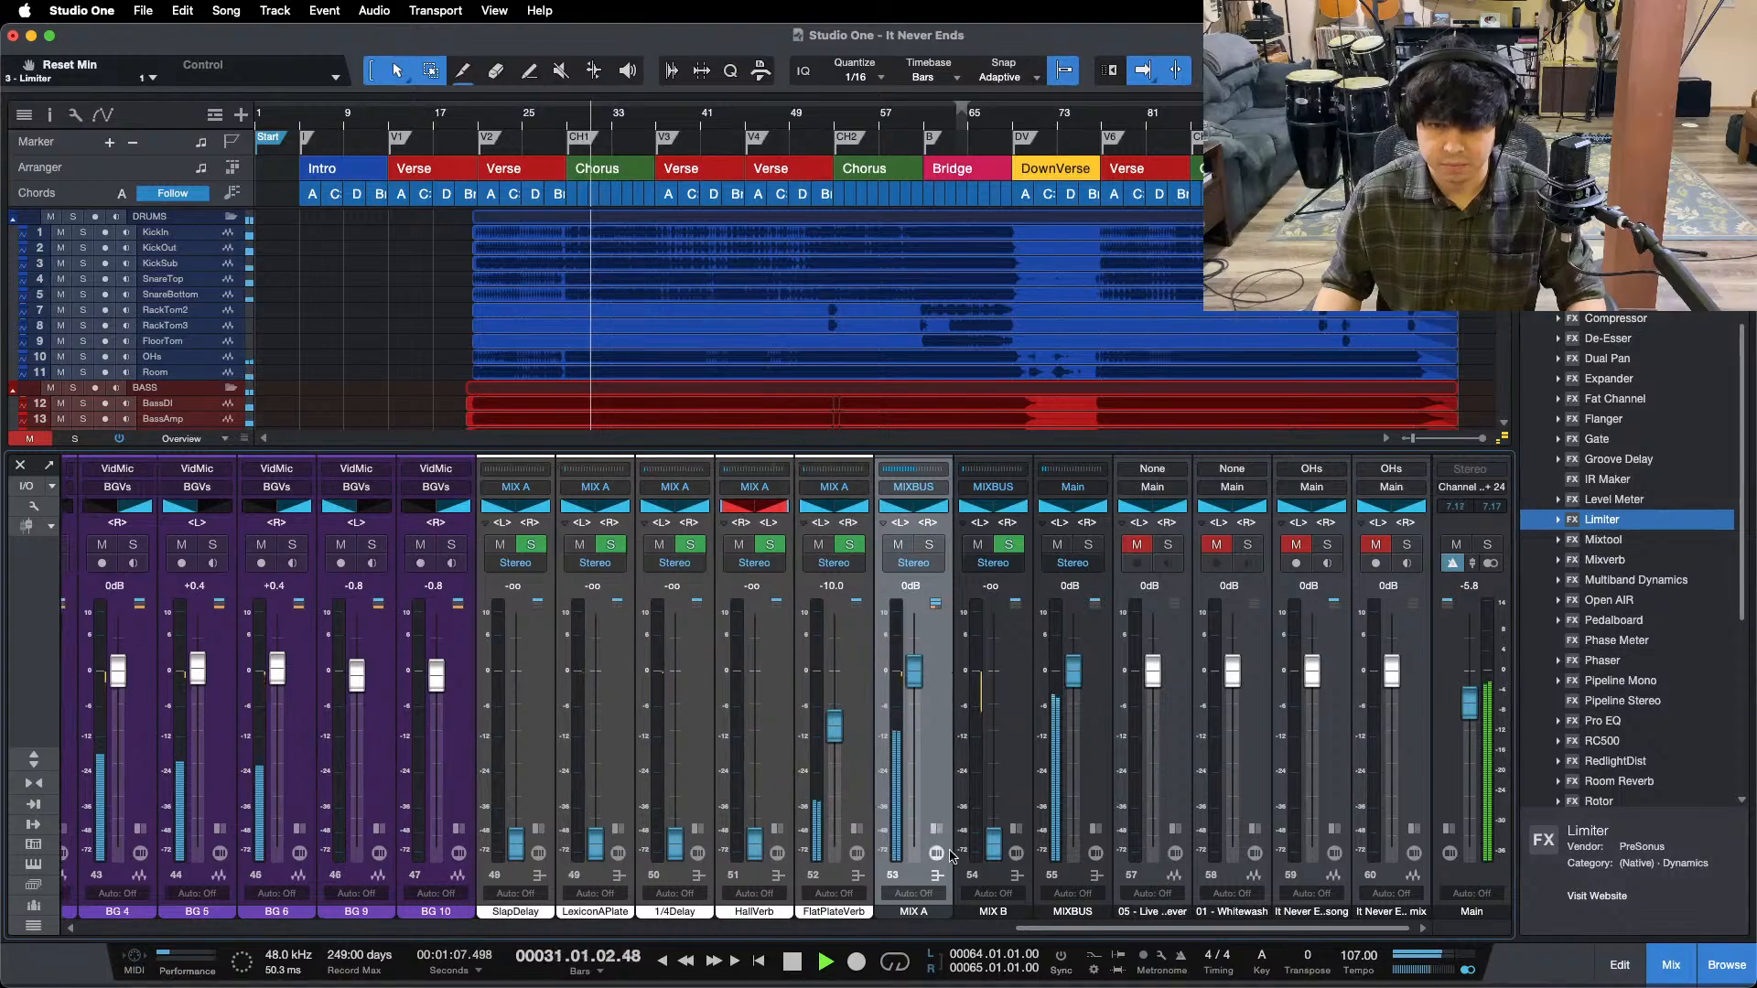
pyautogui.click(1014, 829)
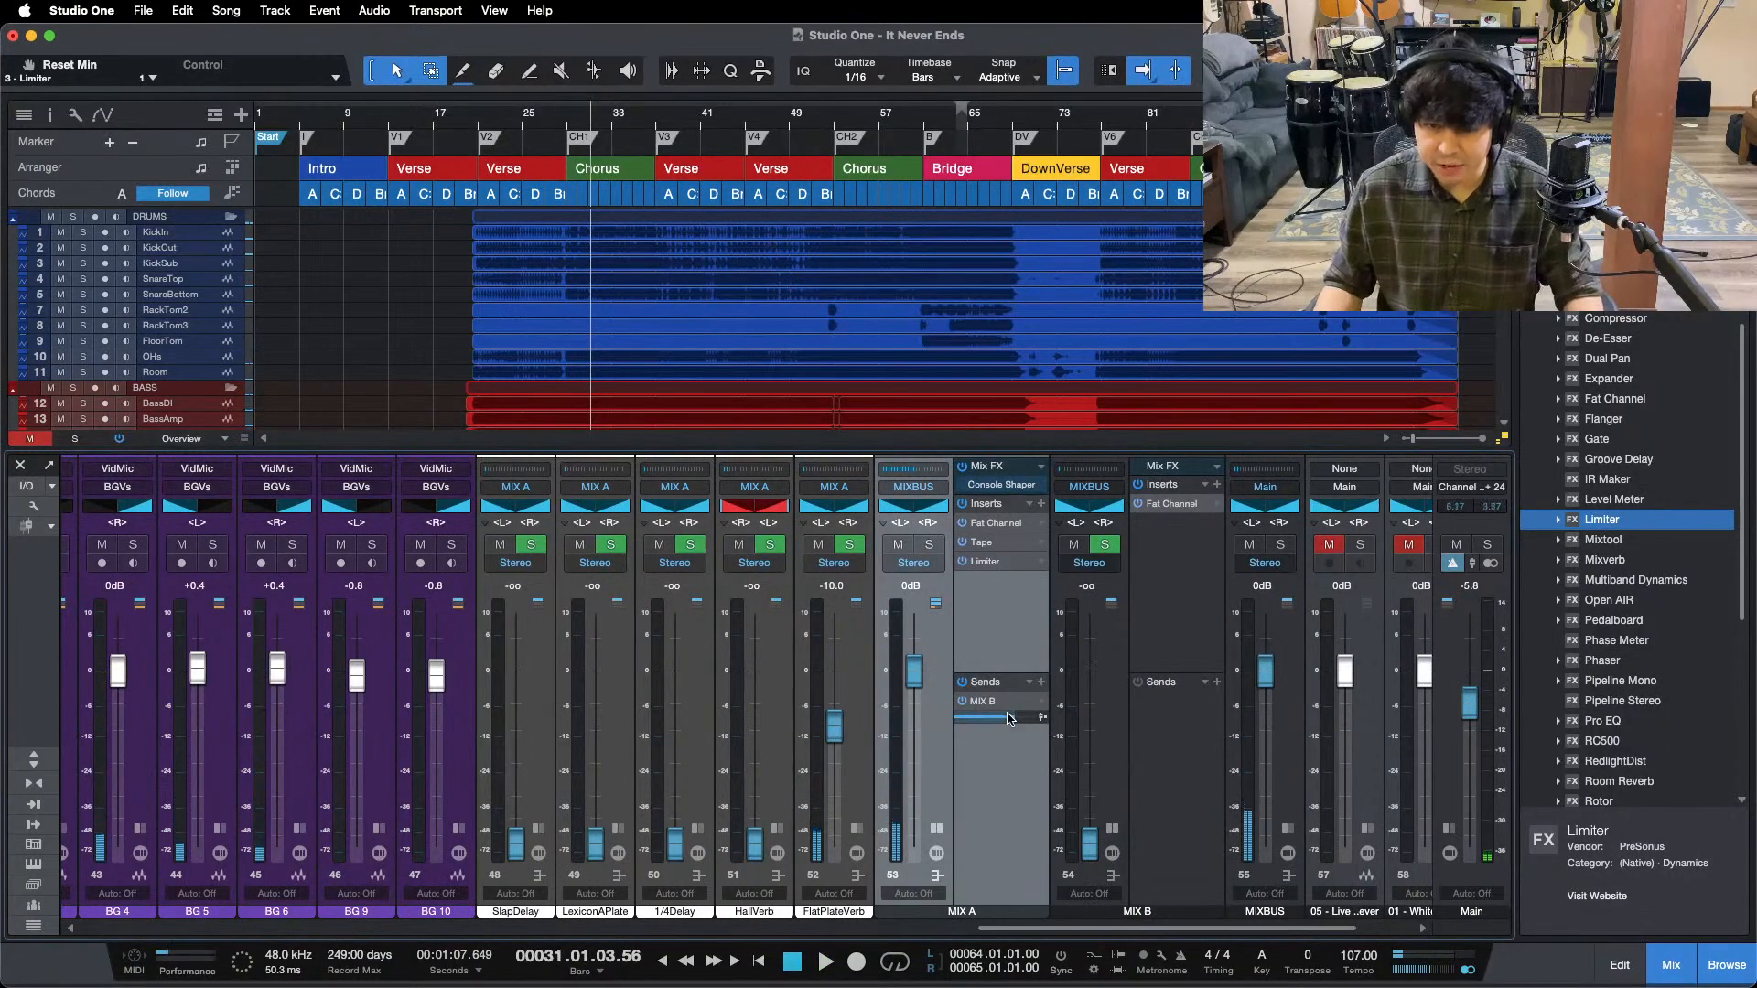
pyautogui.click(1189, 533)
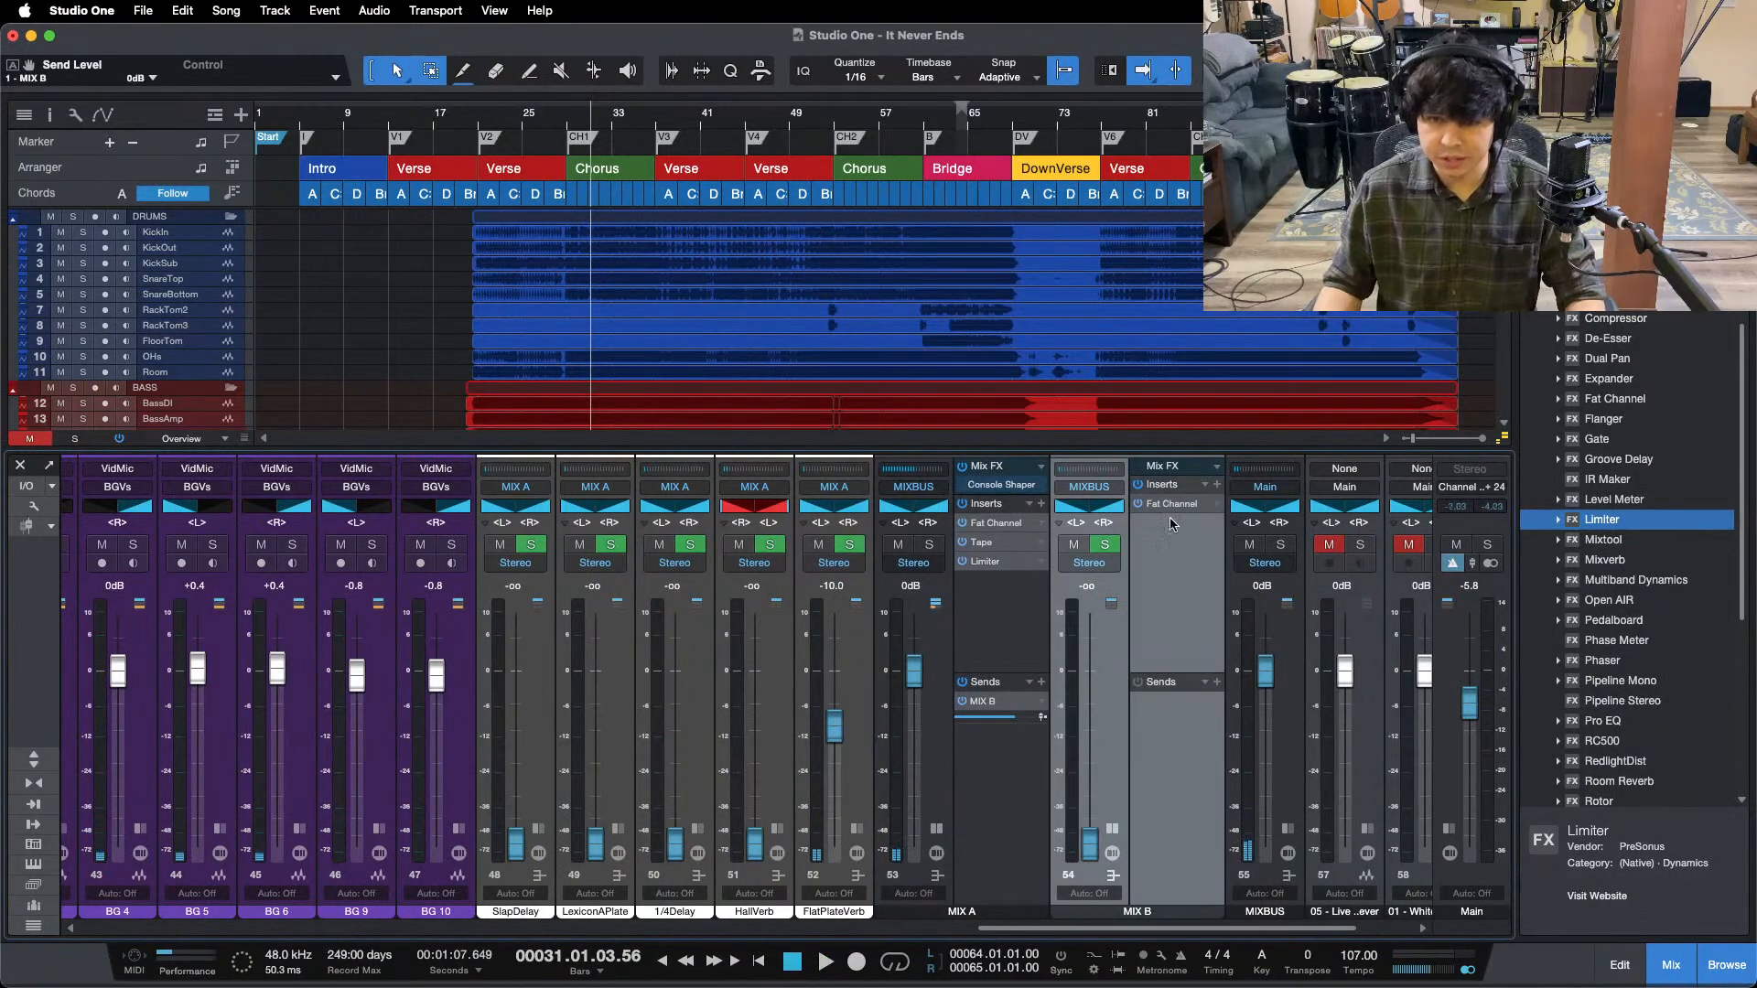
pyautogui.click(1171, 506)
pyautogui.click(902, 276)
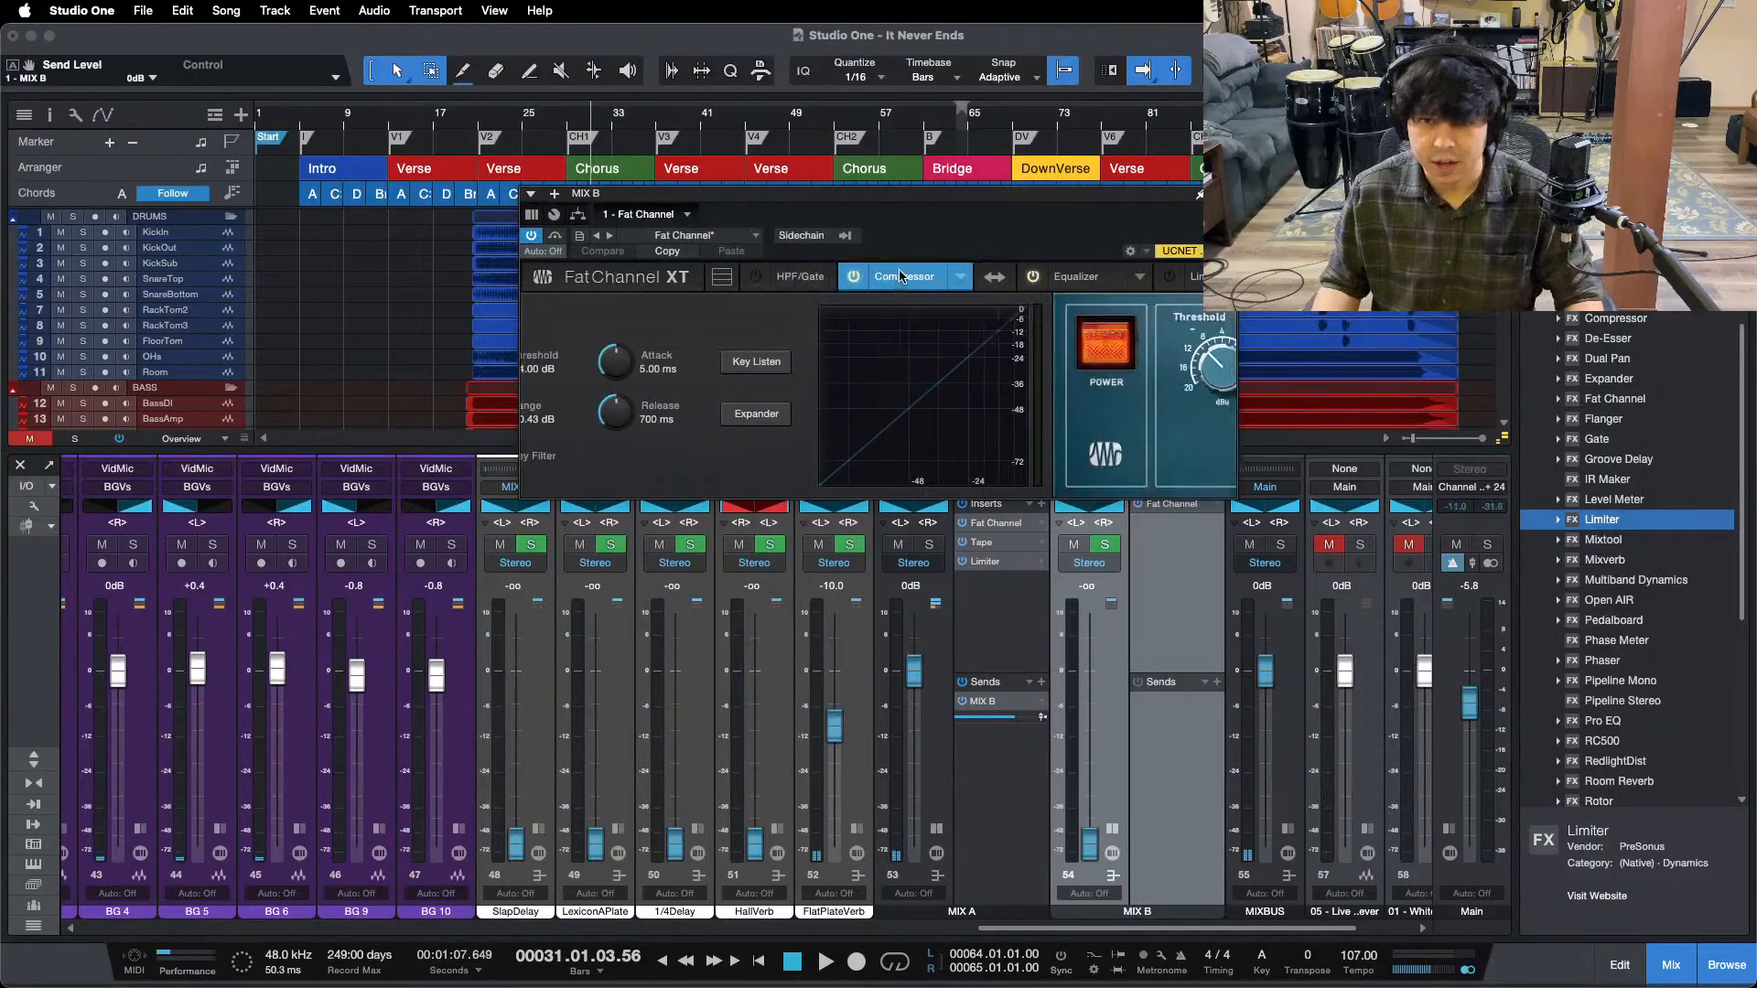
pyautogui.moveTo(899, 194); pyautogui.dragTo(1020, 409)
# - Set the loop range to bars 85–93 and check the MIX B Fat Channel's compressor gain reduction and equalizer settings
pyautogui.click(1197, 305)
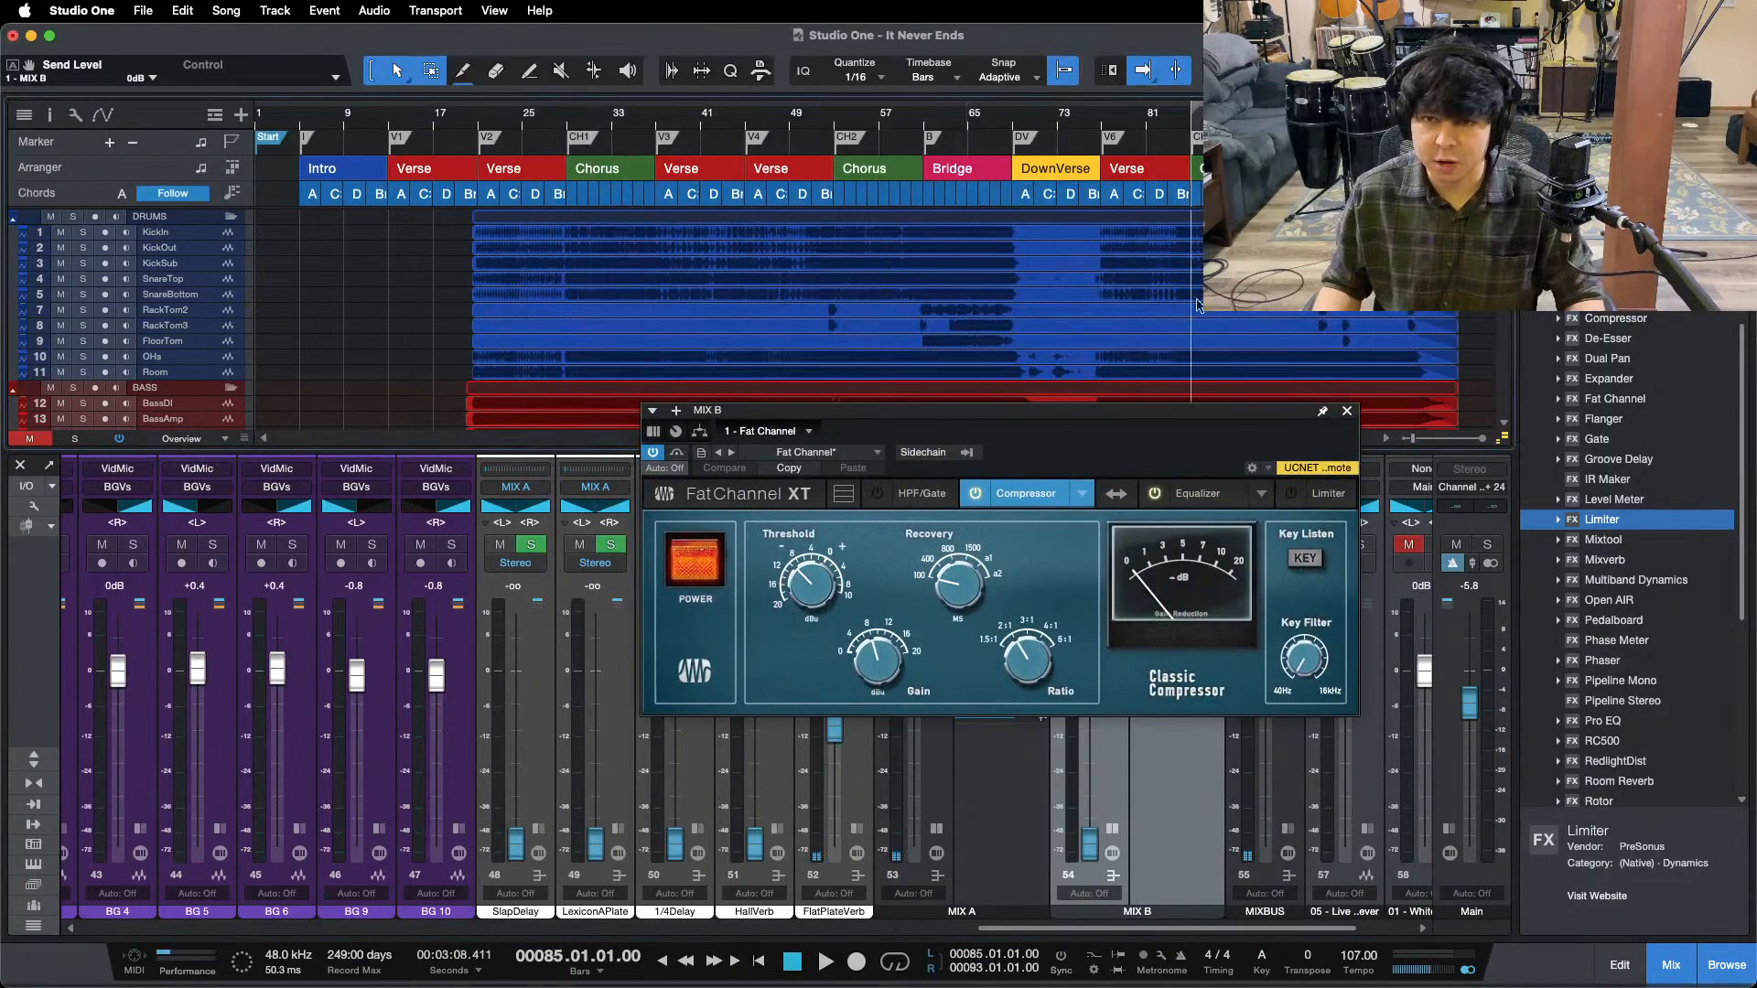
pyautogui.click(961, 595)
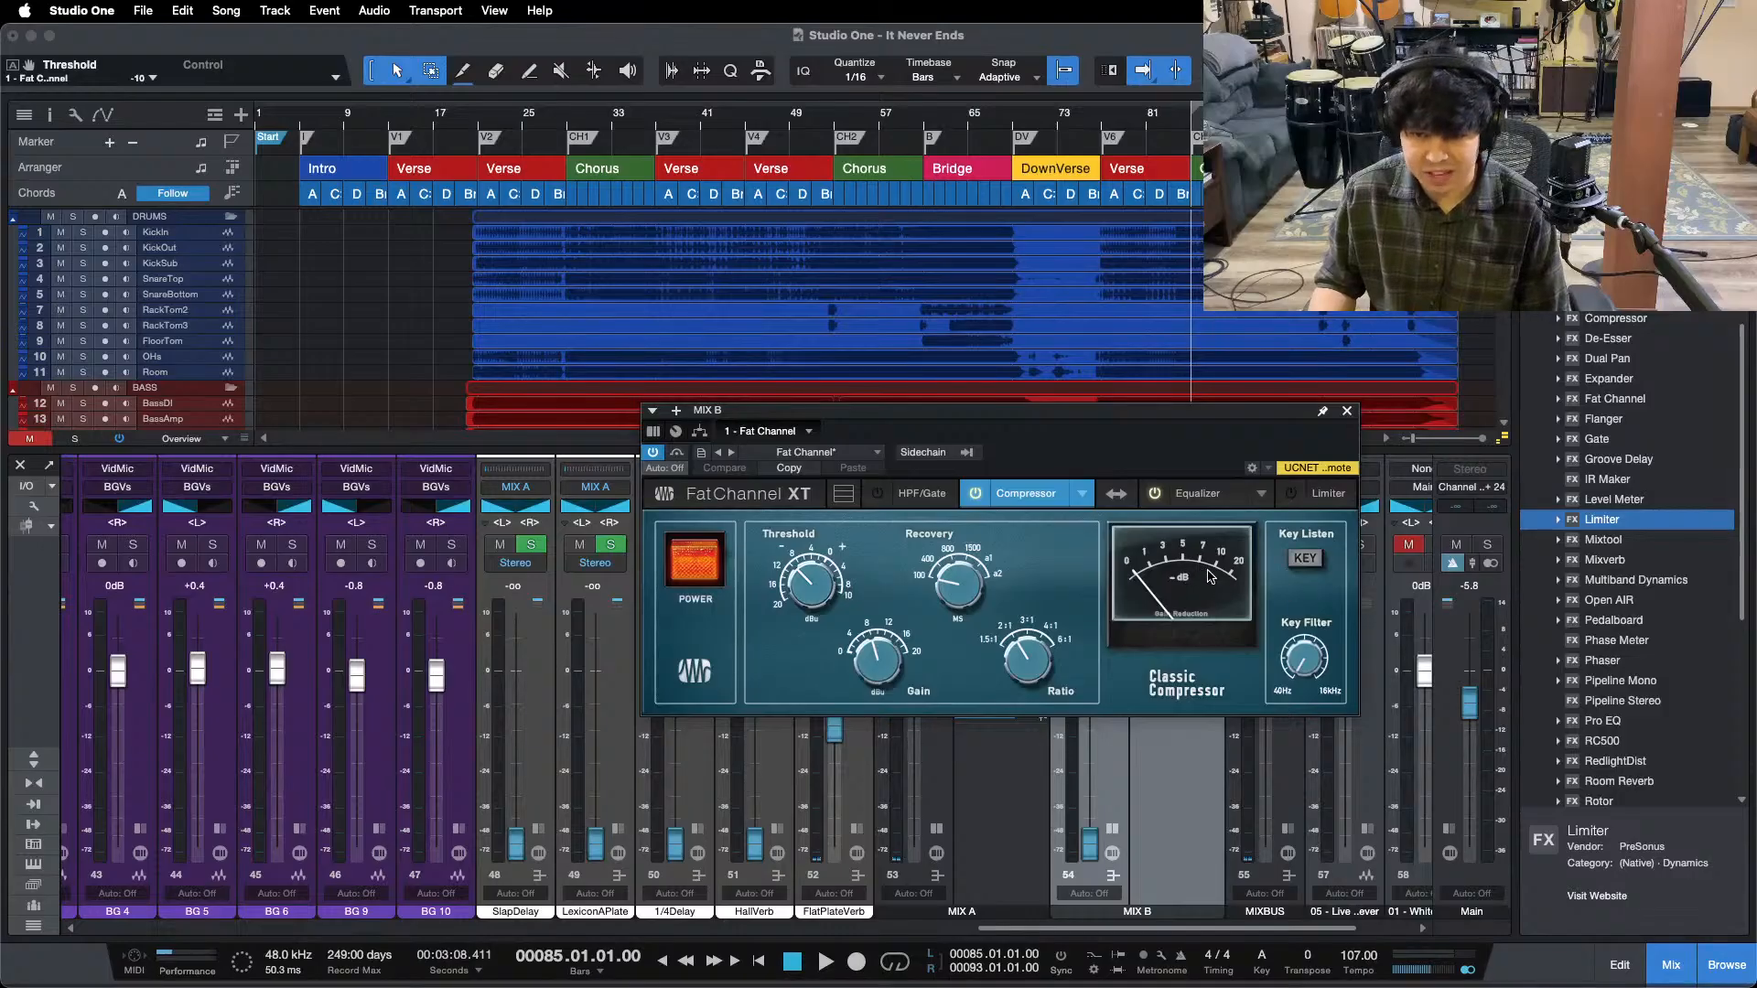
pyautogui.press('space')
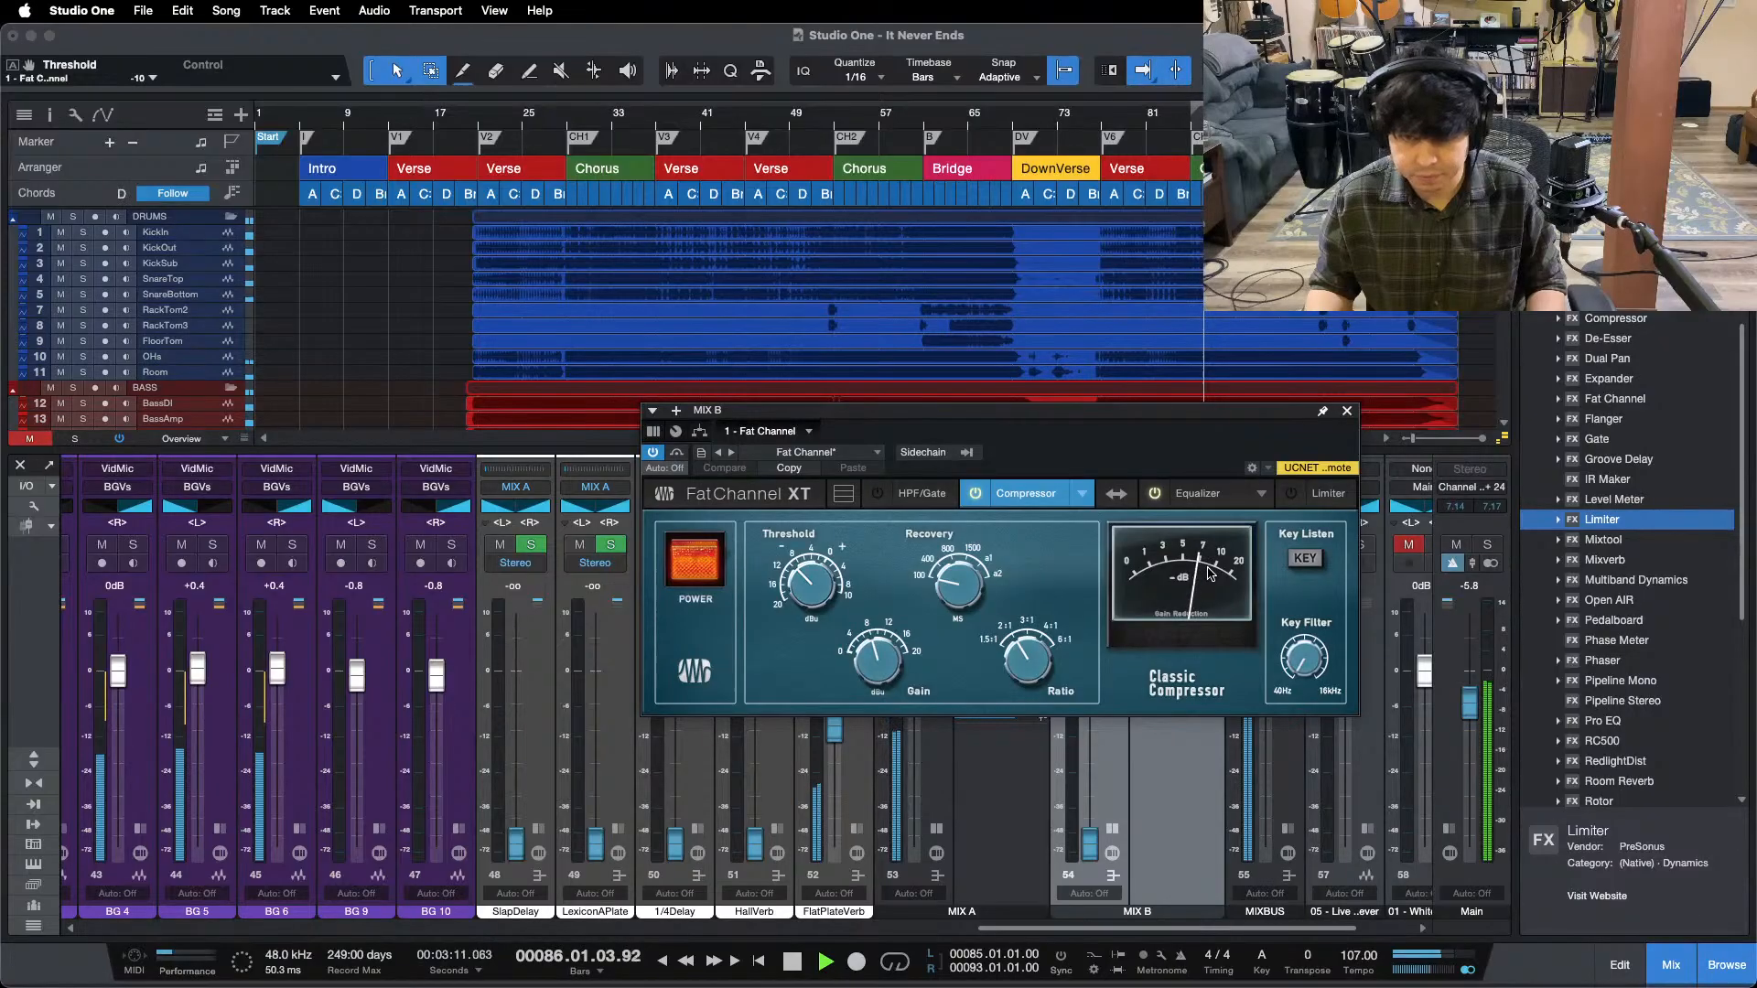
pyautogui.press('space')
pyautogui.click(1192, 494)
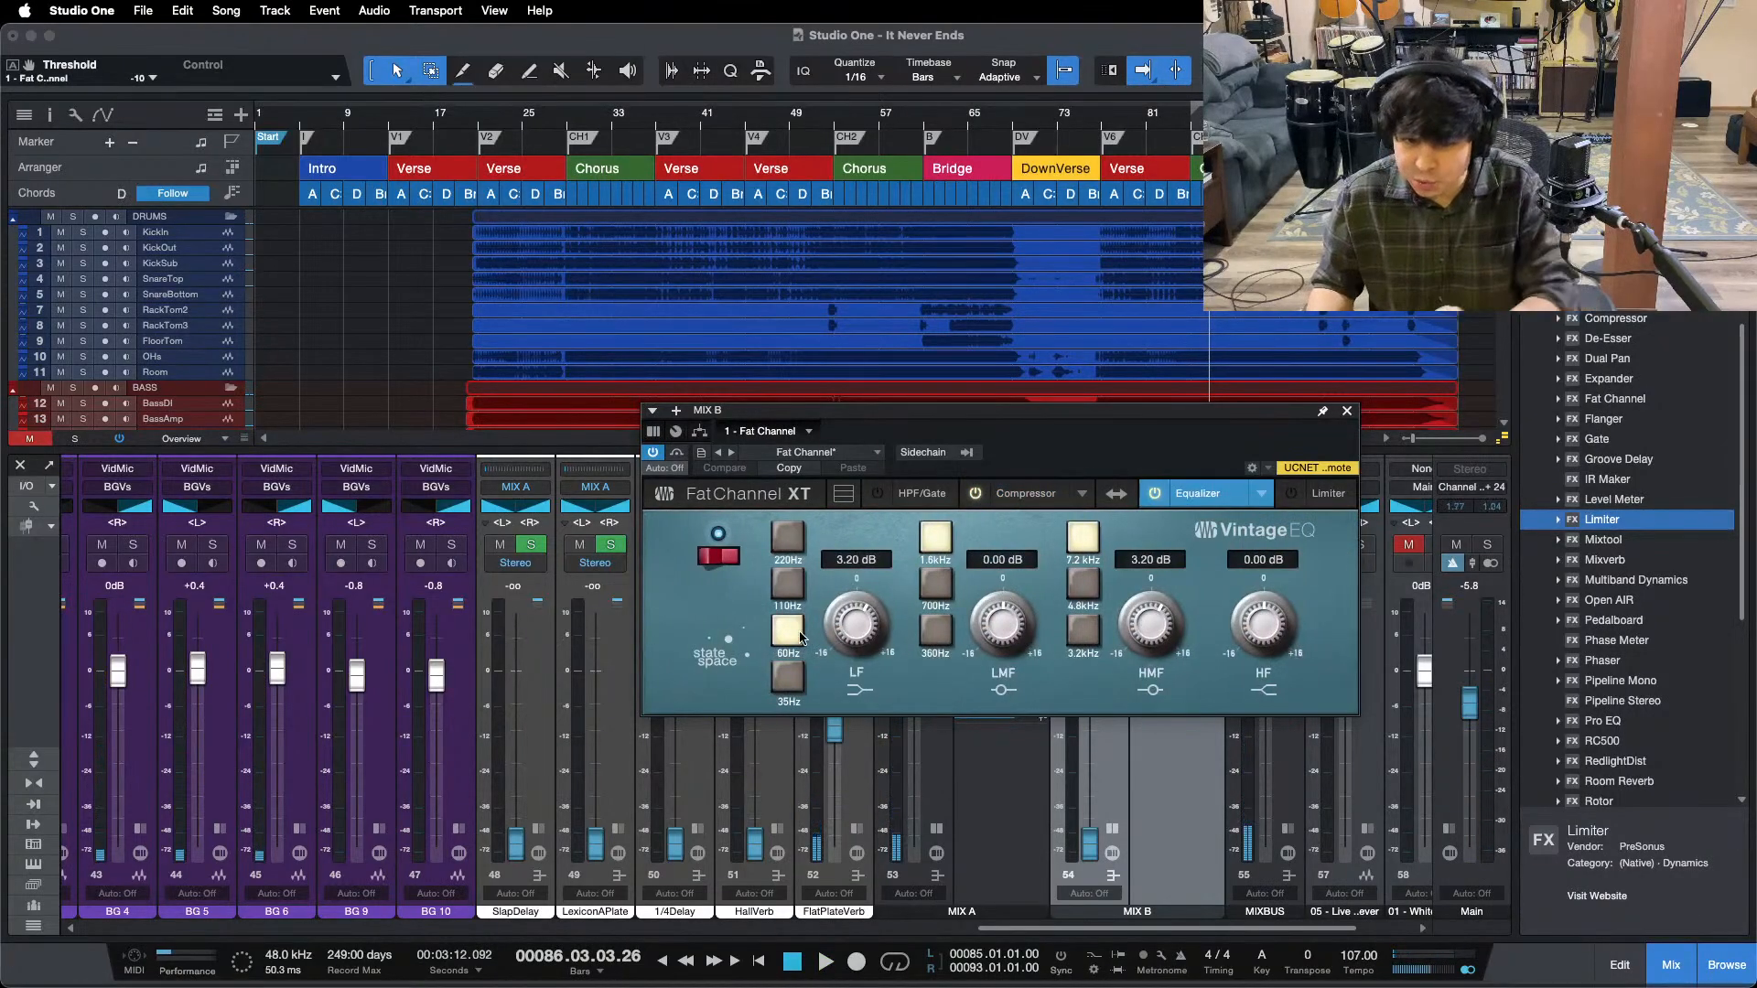
pyautogui.click(1348, 411)
# - Collapse the bus inserts, play the loop from bar 85 and raise the MIX B fader to -20.0 dB
pyautogui.click(946, 825)
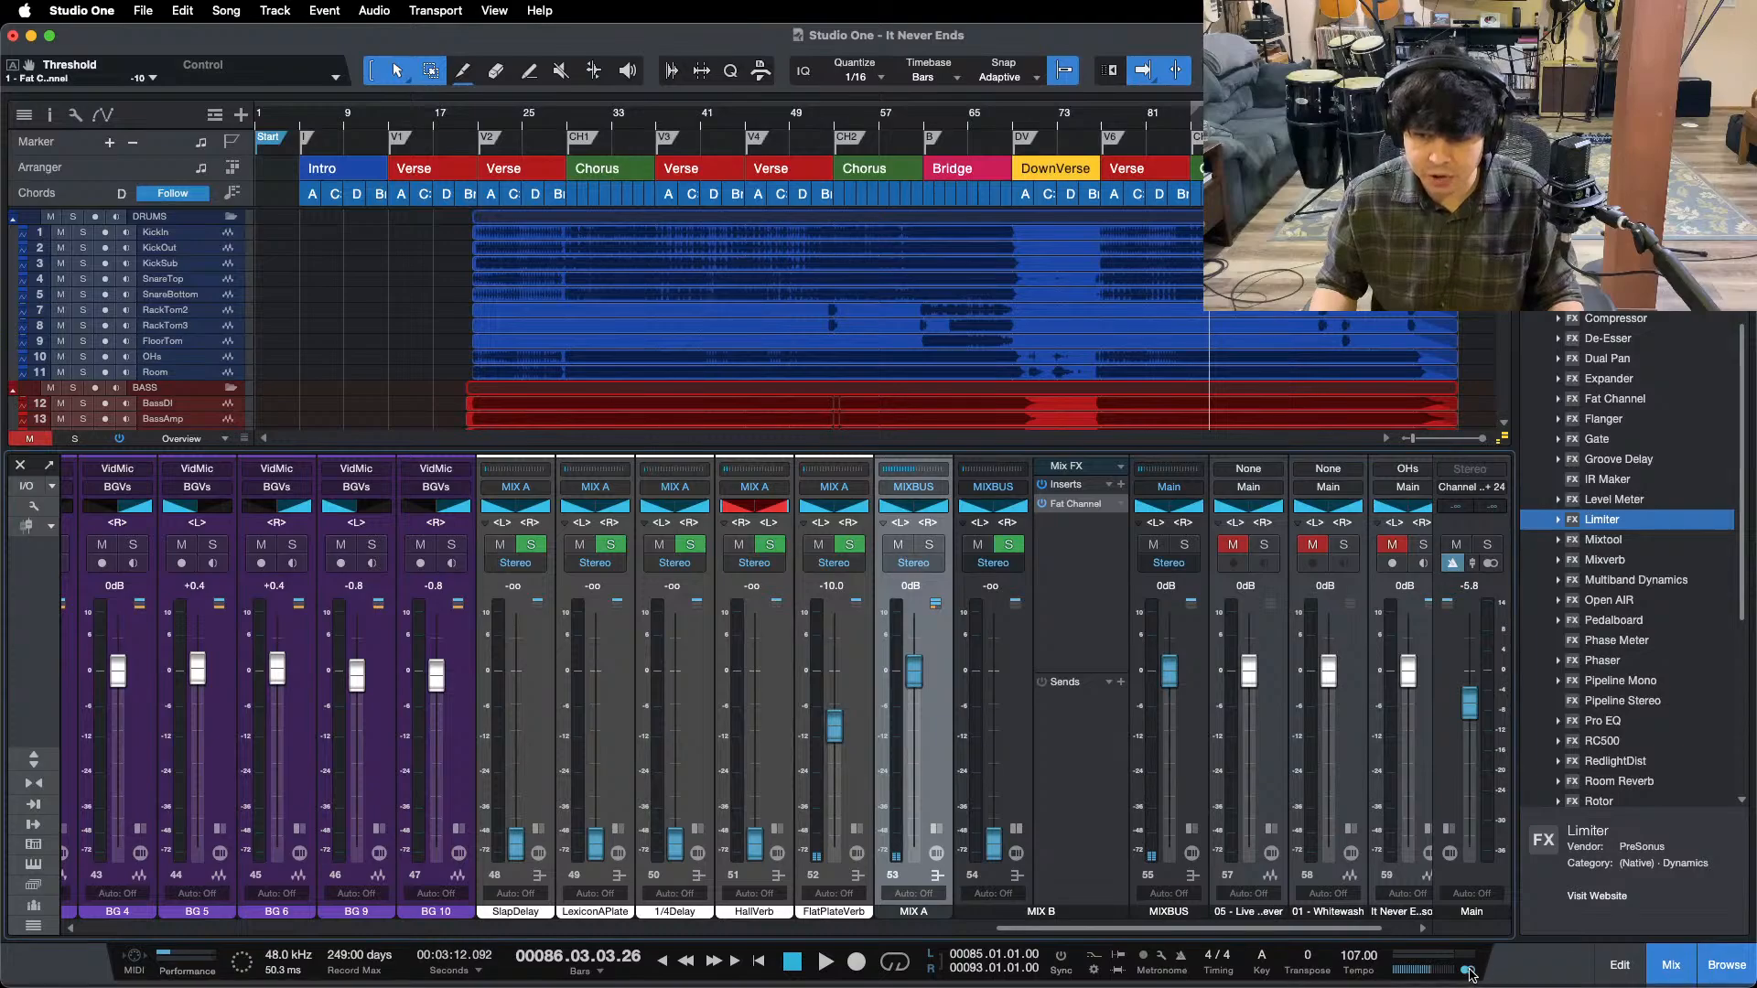
pyautogui.click(1029, 655)
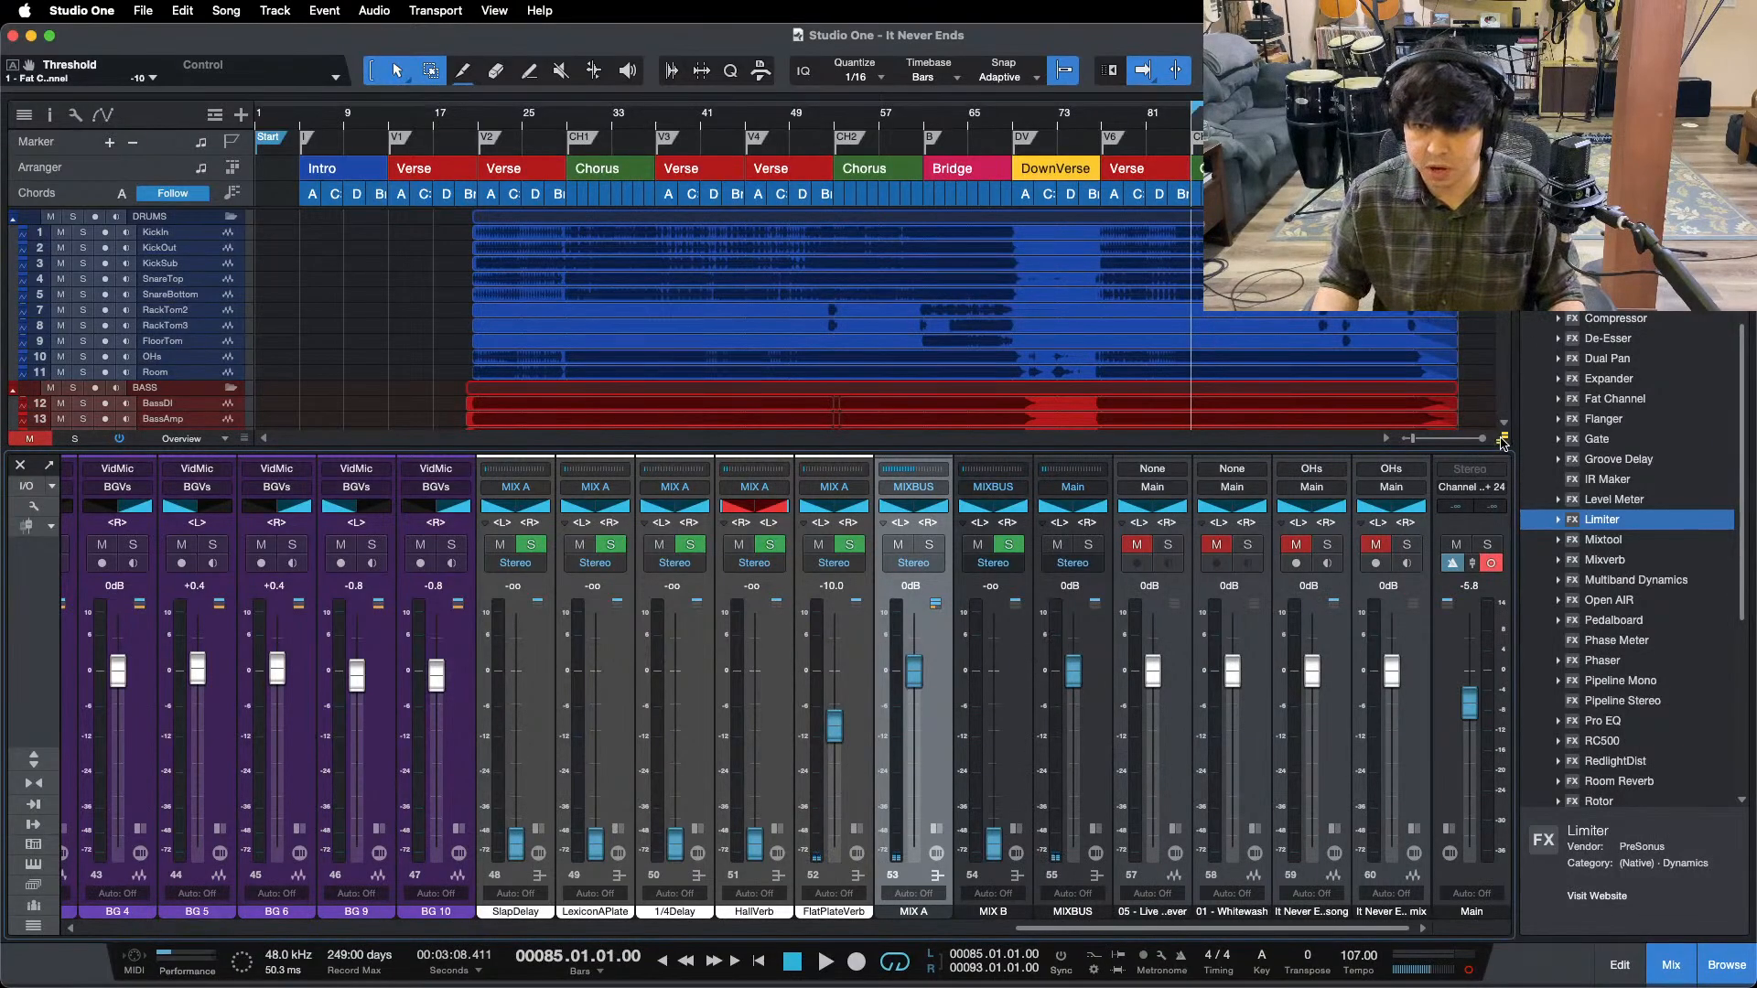
pyautogui.press('space')
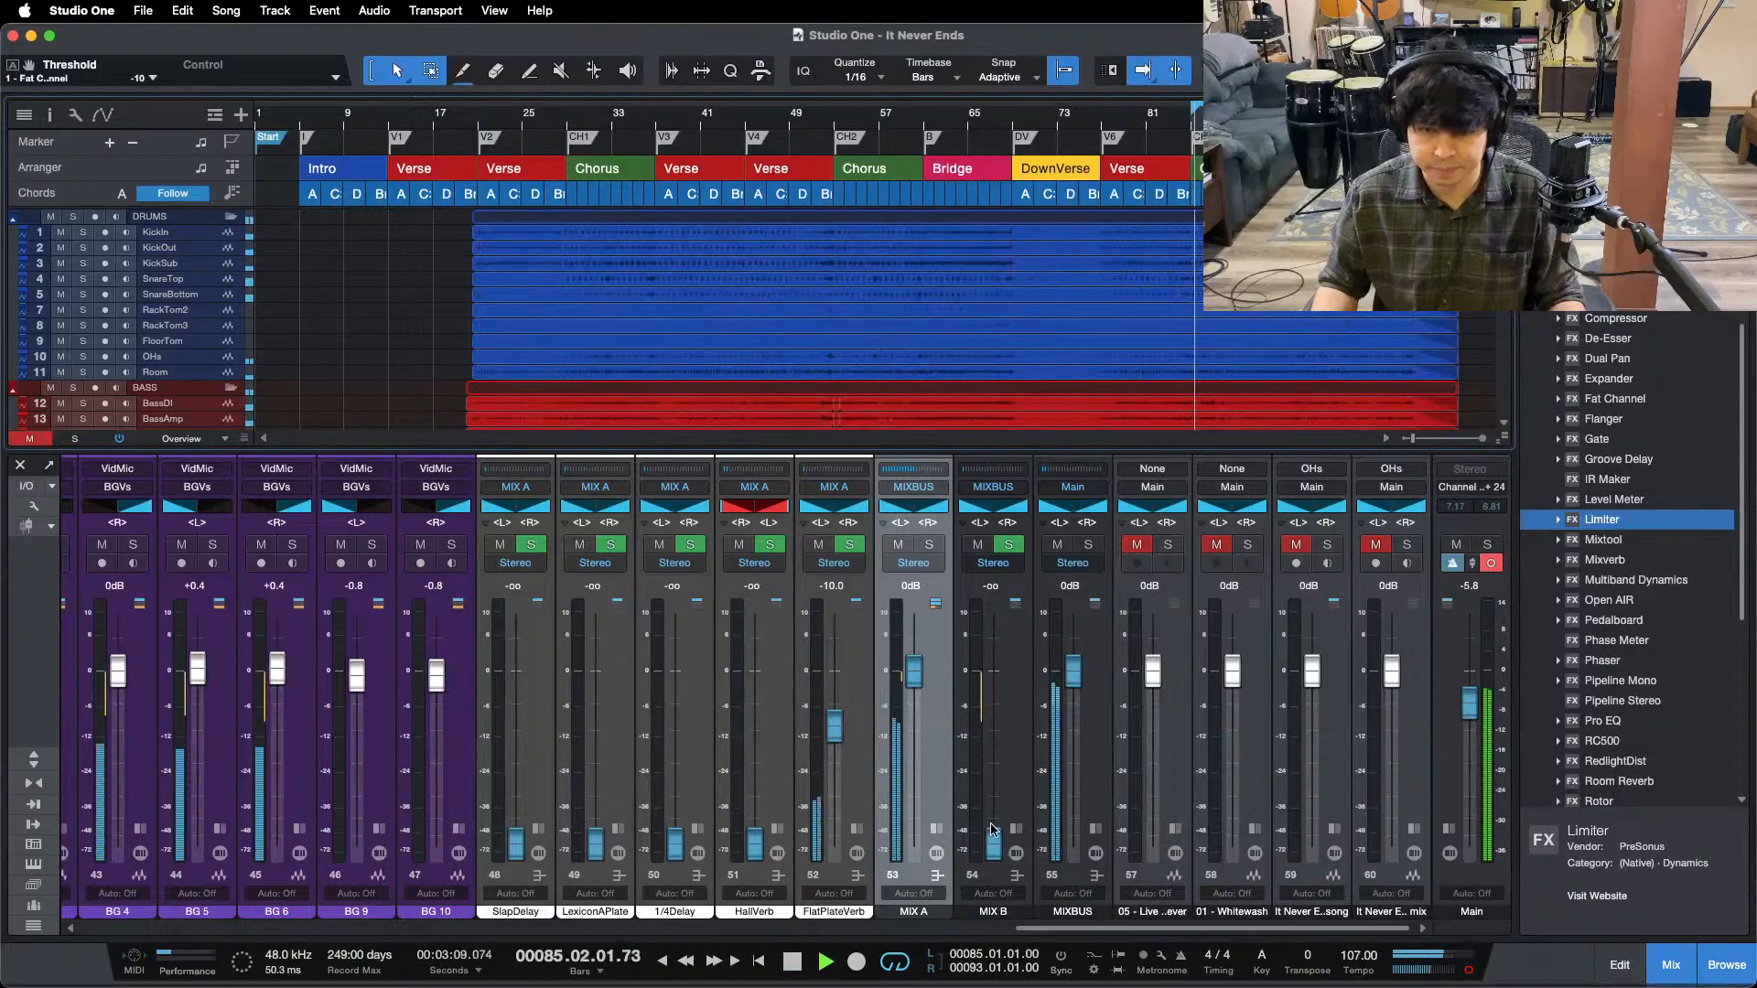
pyautogui.moveTo(992, 830); pyautogui.dragTo(996, 792)
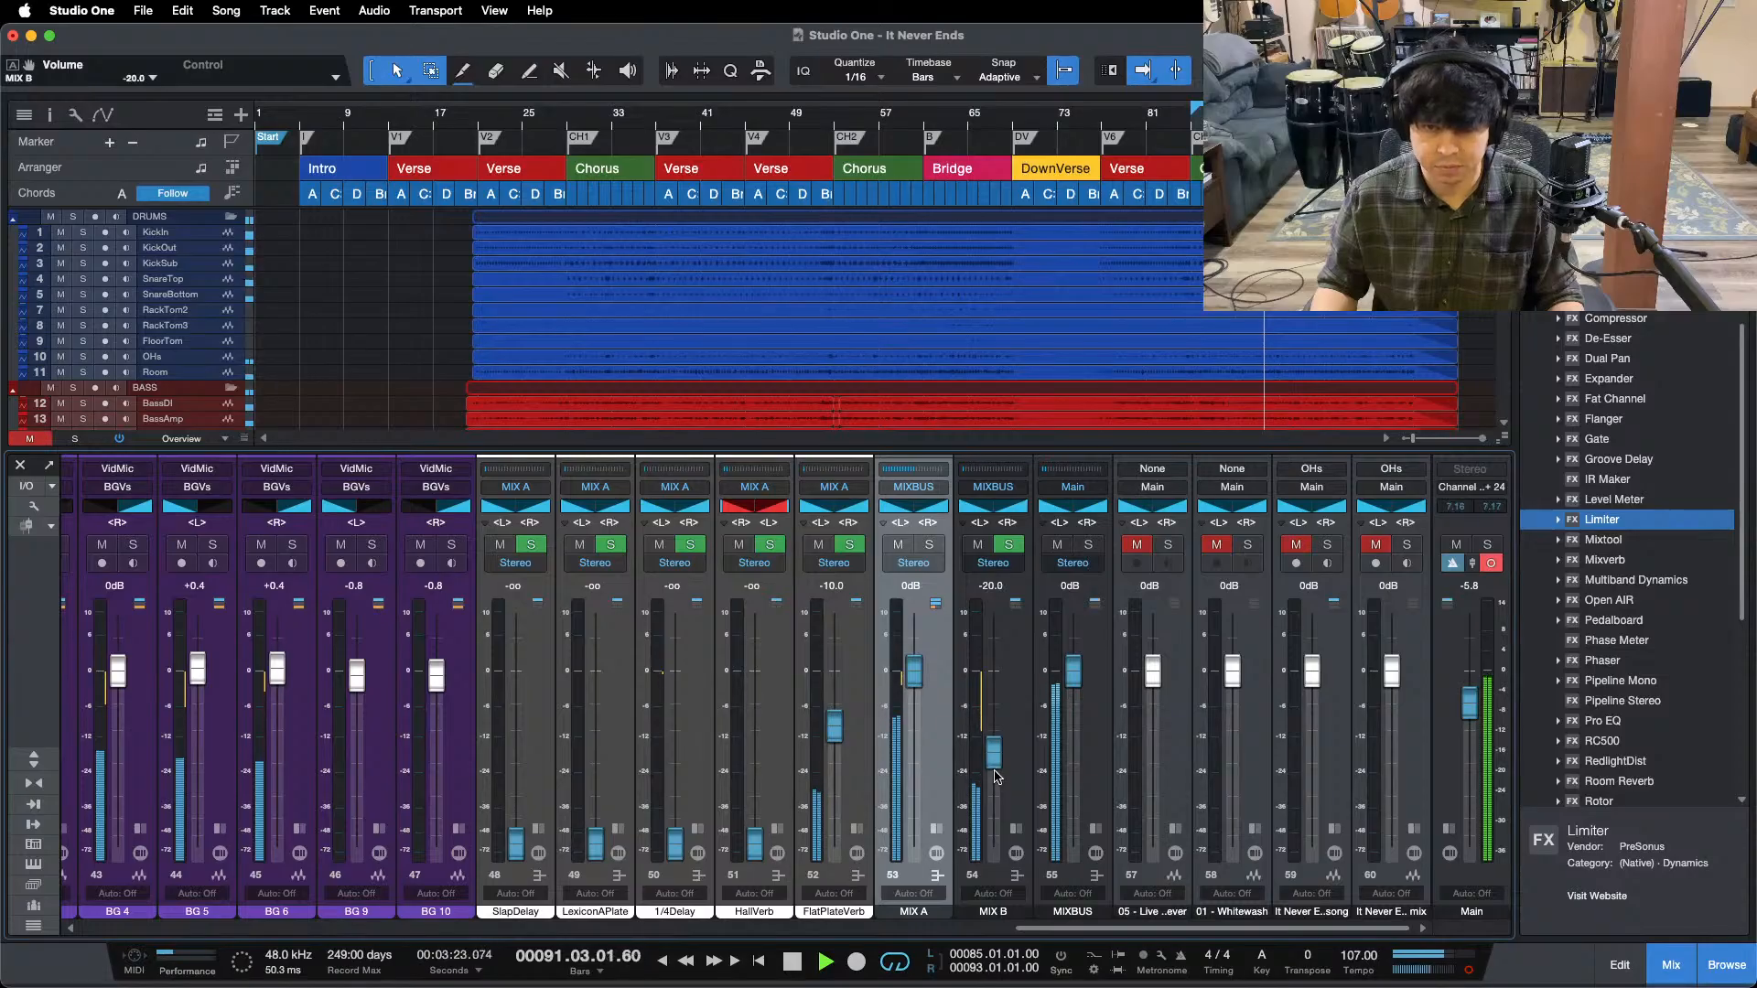
# - Replay from the loop start and briefly solo the It Never E..song reference track to compare it with the mix
pyautogui.press('KP_1')
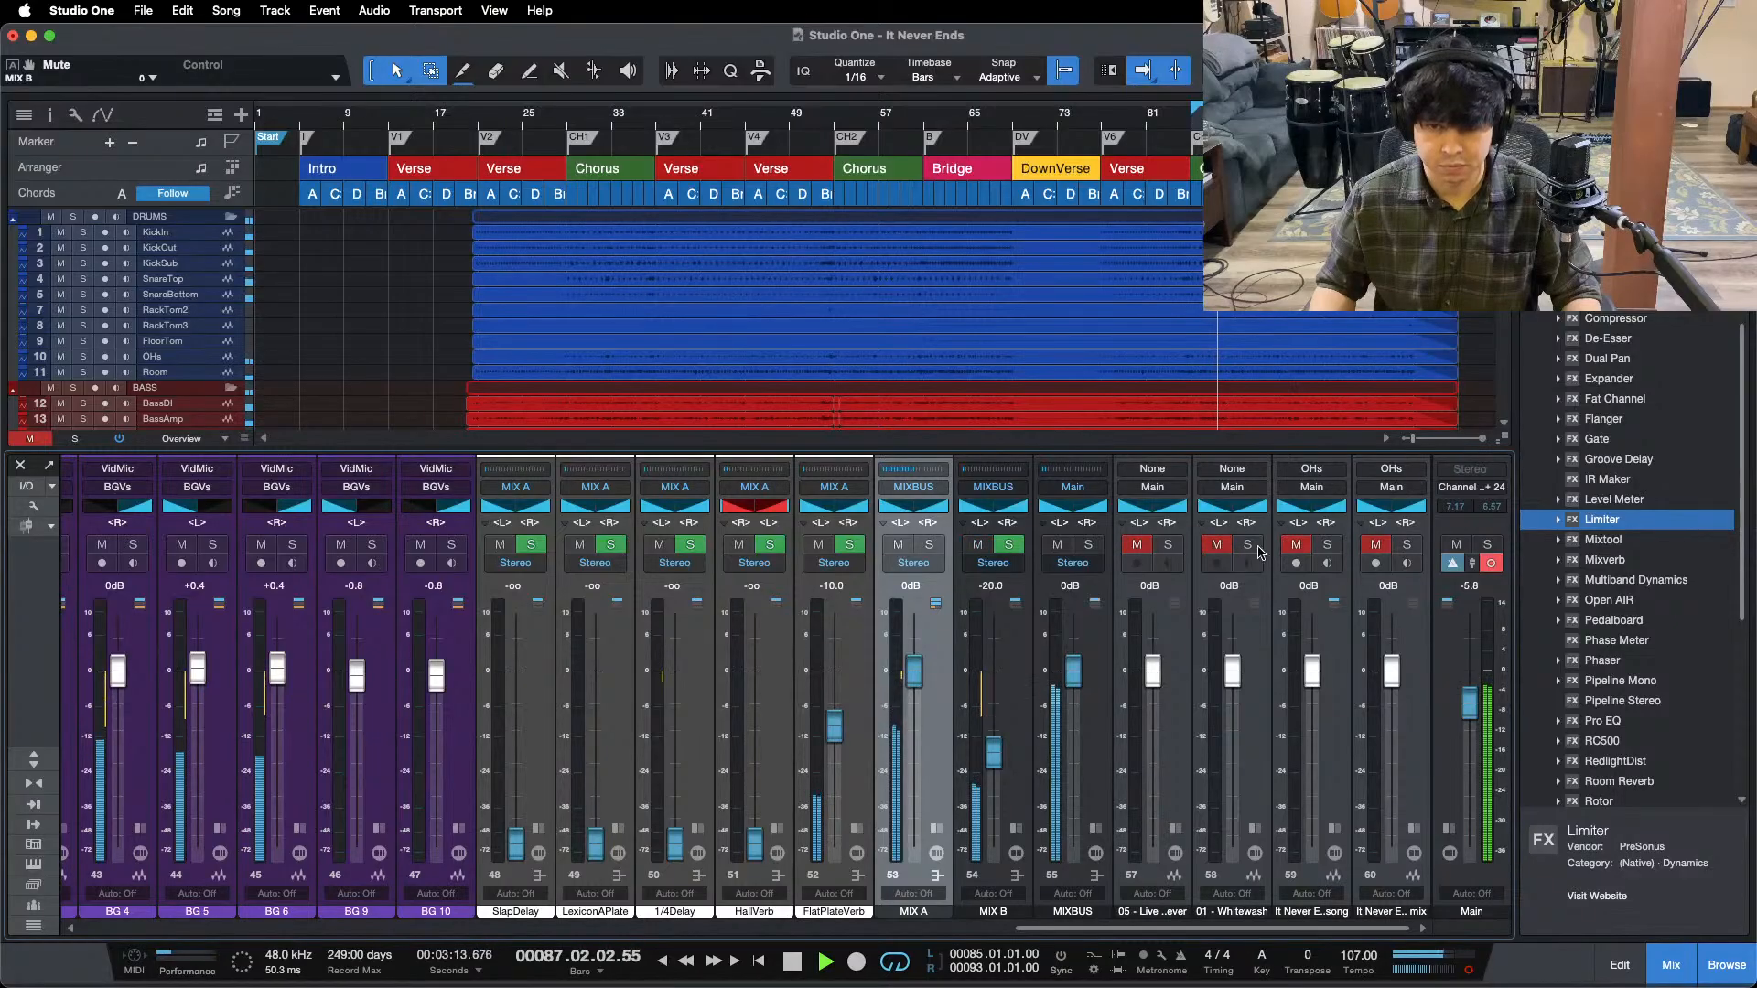
pyautogui.click(1327, 547)
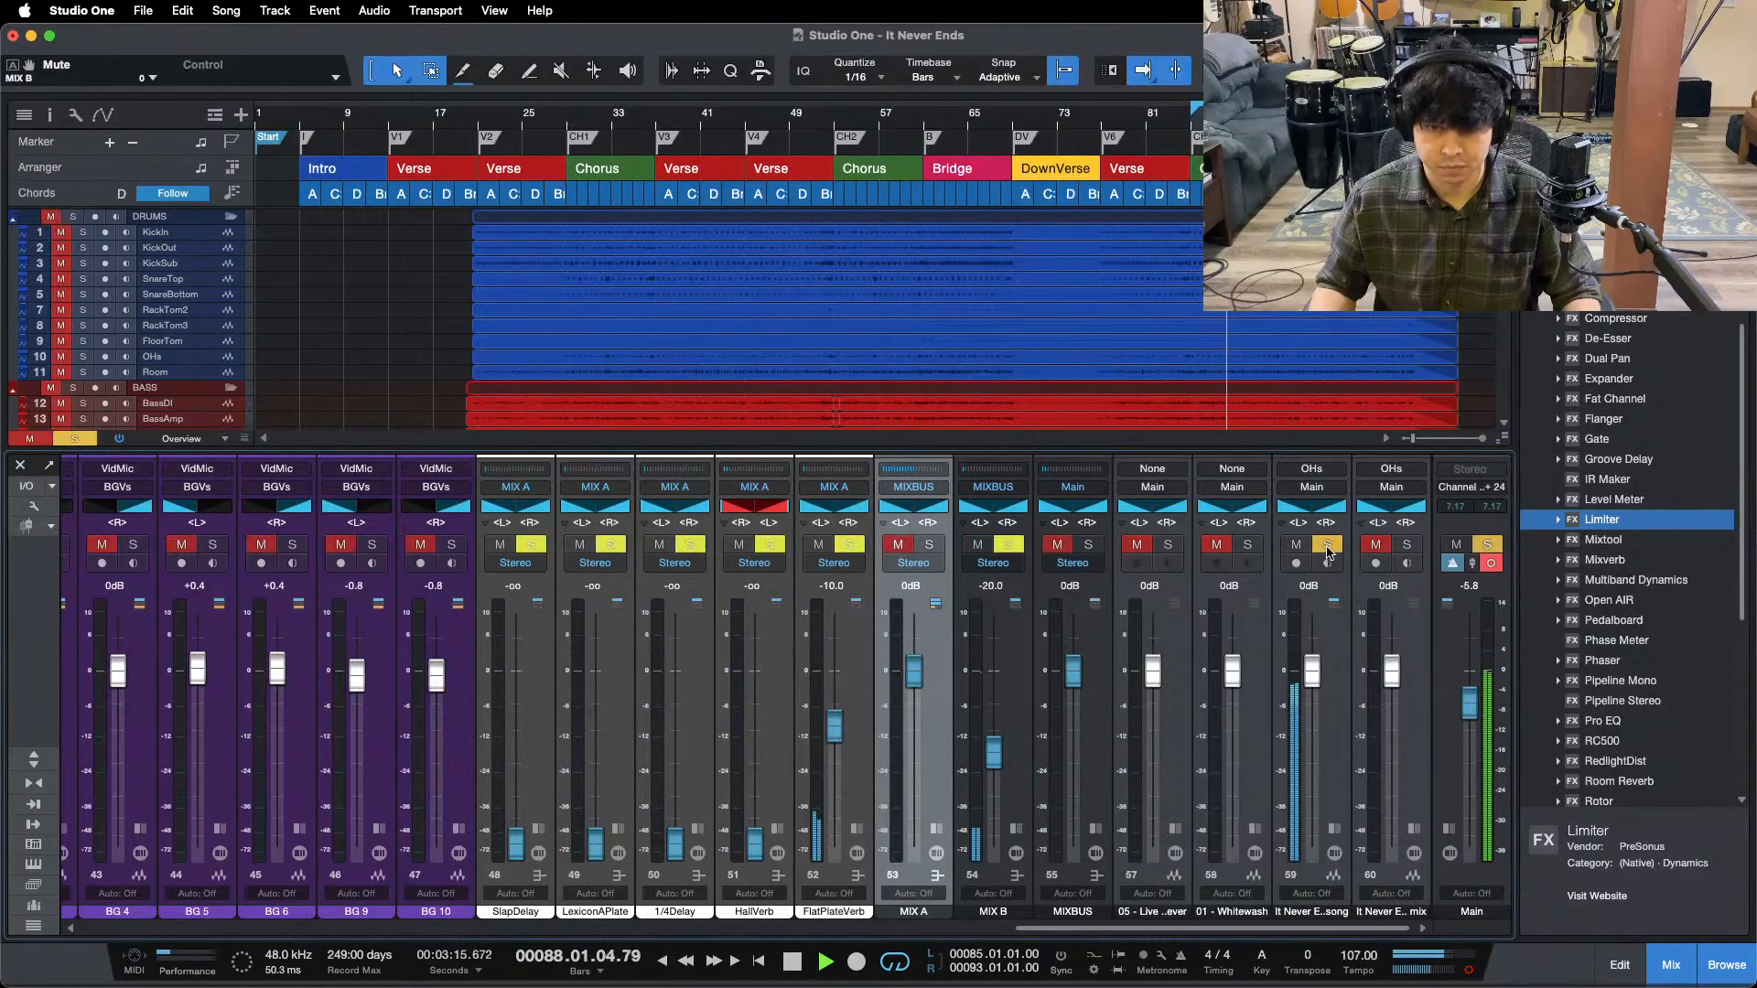
pyautogui.click(1328, 546)
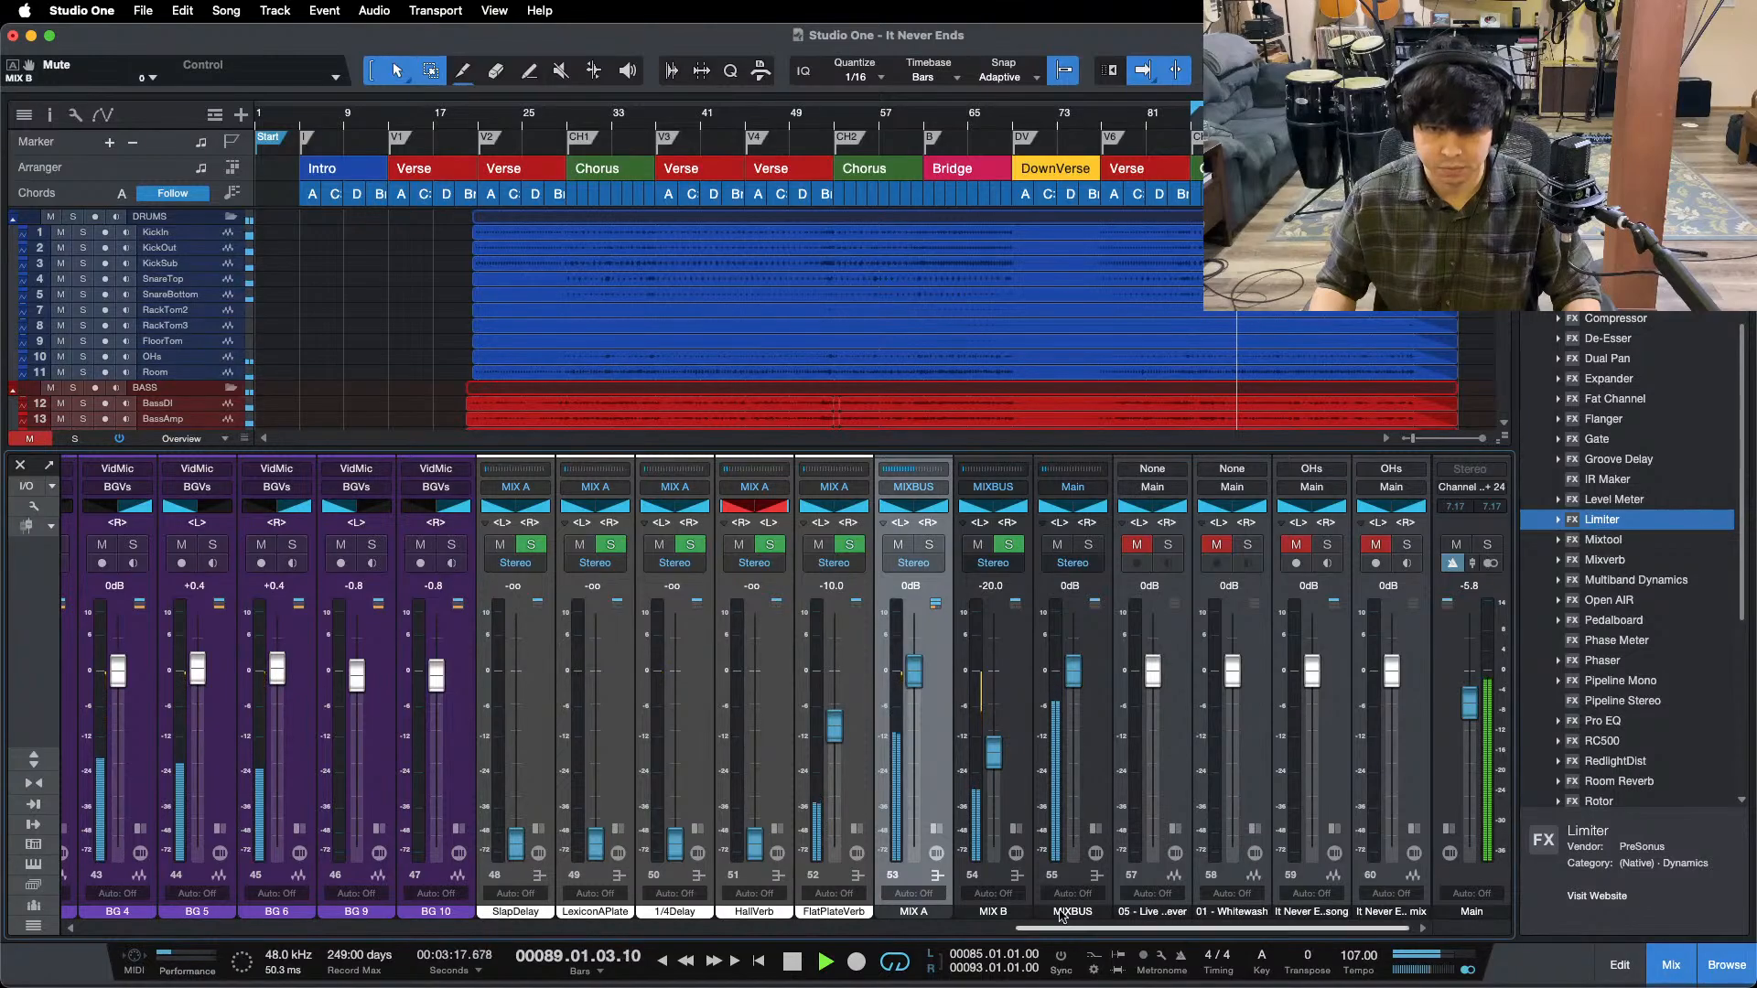
# - Raise the SnareLvl bus fader to -4.2 dB while the loop plays
pyautogui.moveTo(1043, 927); pyautogui.dragTo(111, 928)
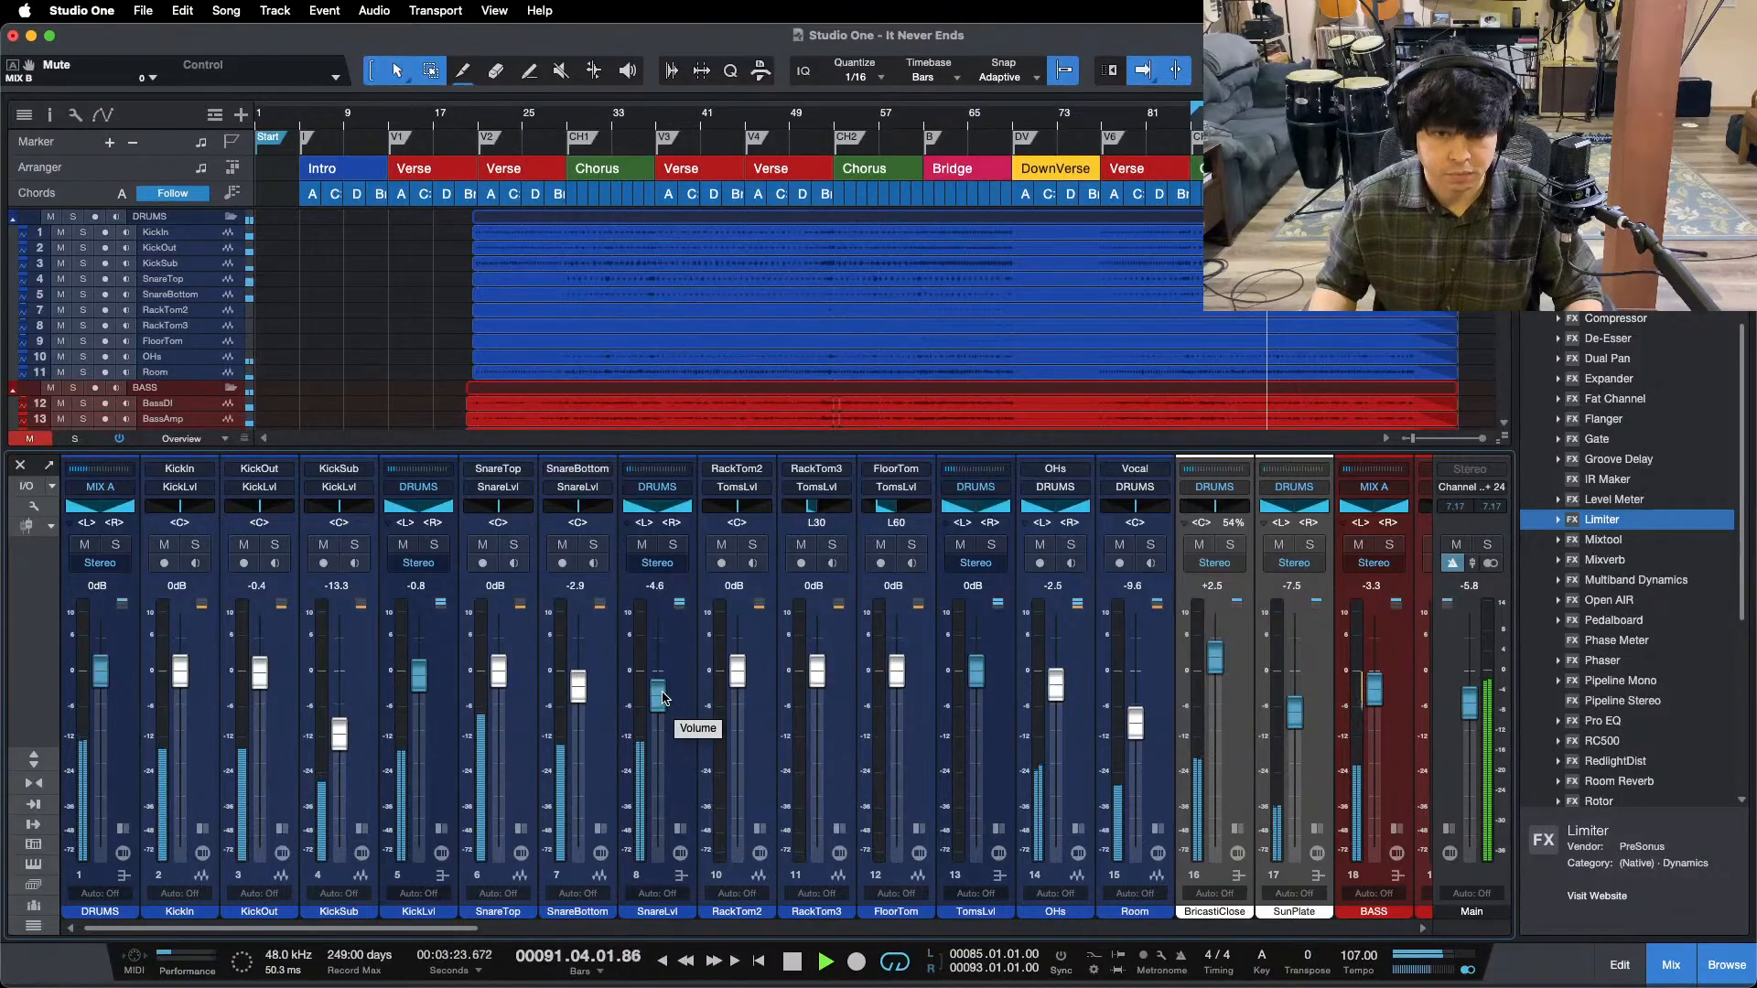
pyautogui.scroll(2, 663, 698)
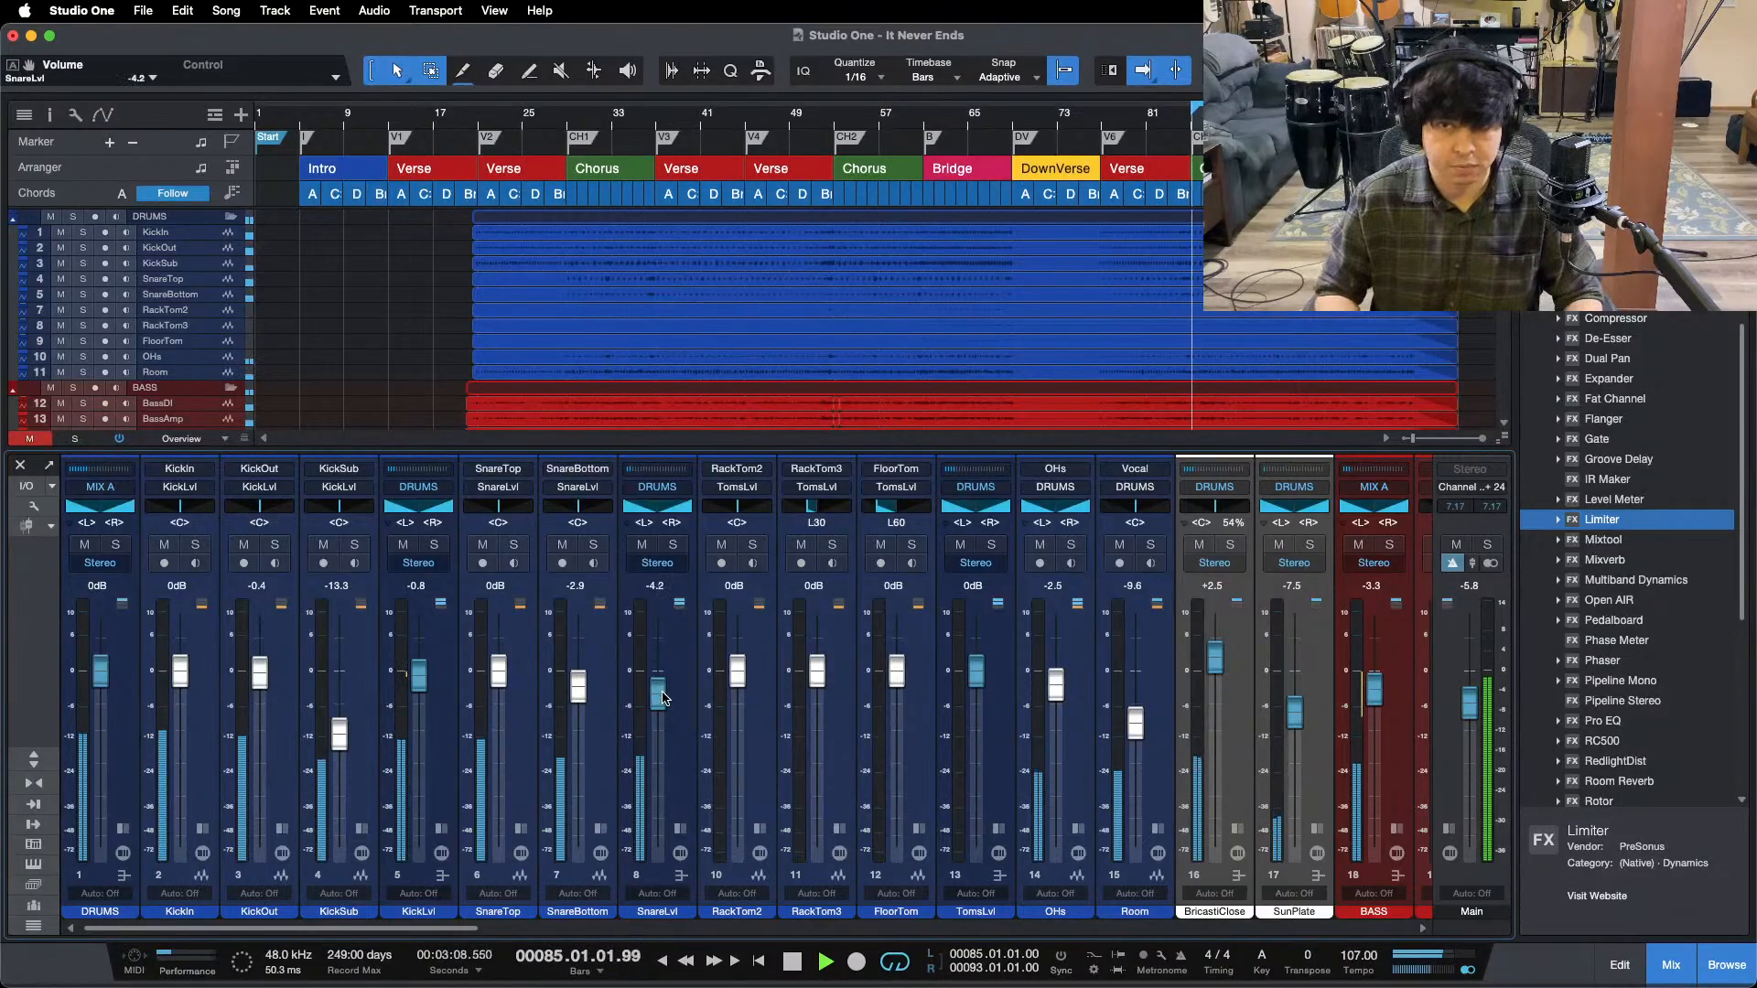
# - Try the SnareLvl fader at -4.6 dB, return it to -4.2 dB, and briefly solo the reference tracks for comparison
pyautogui.scroll(-2, 663, 699)
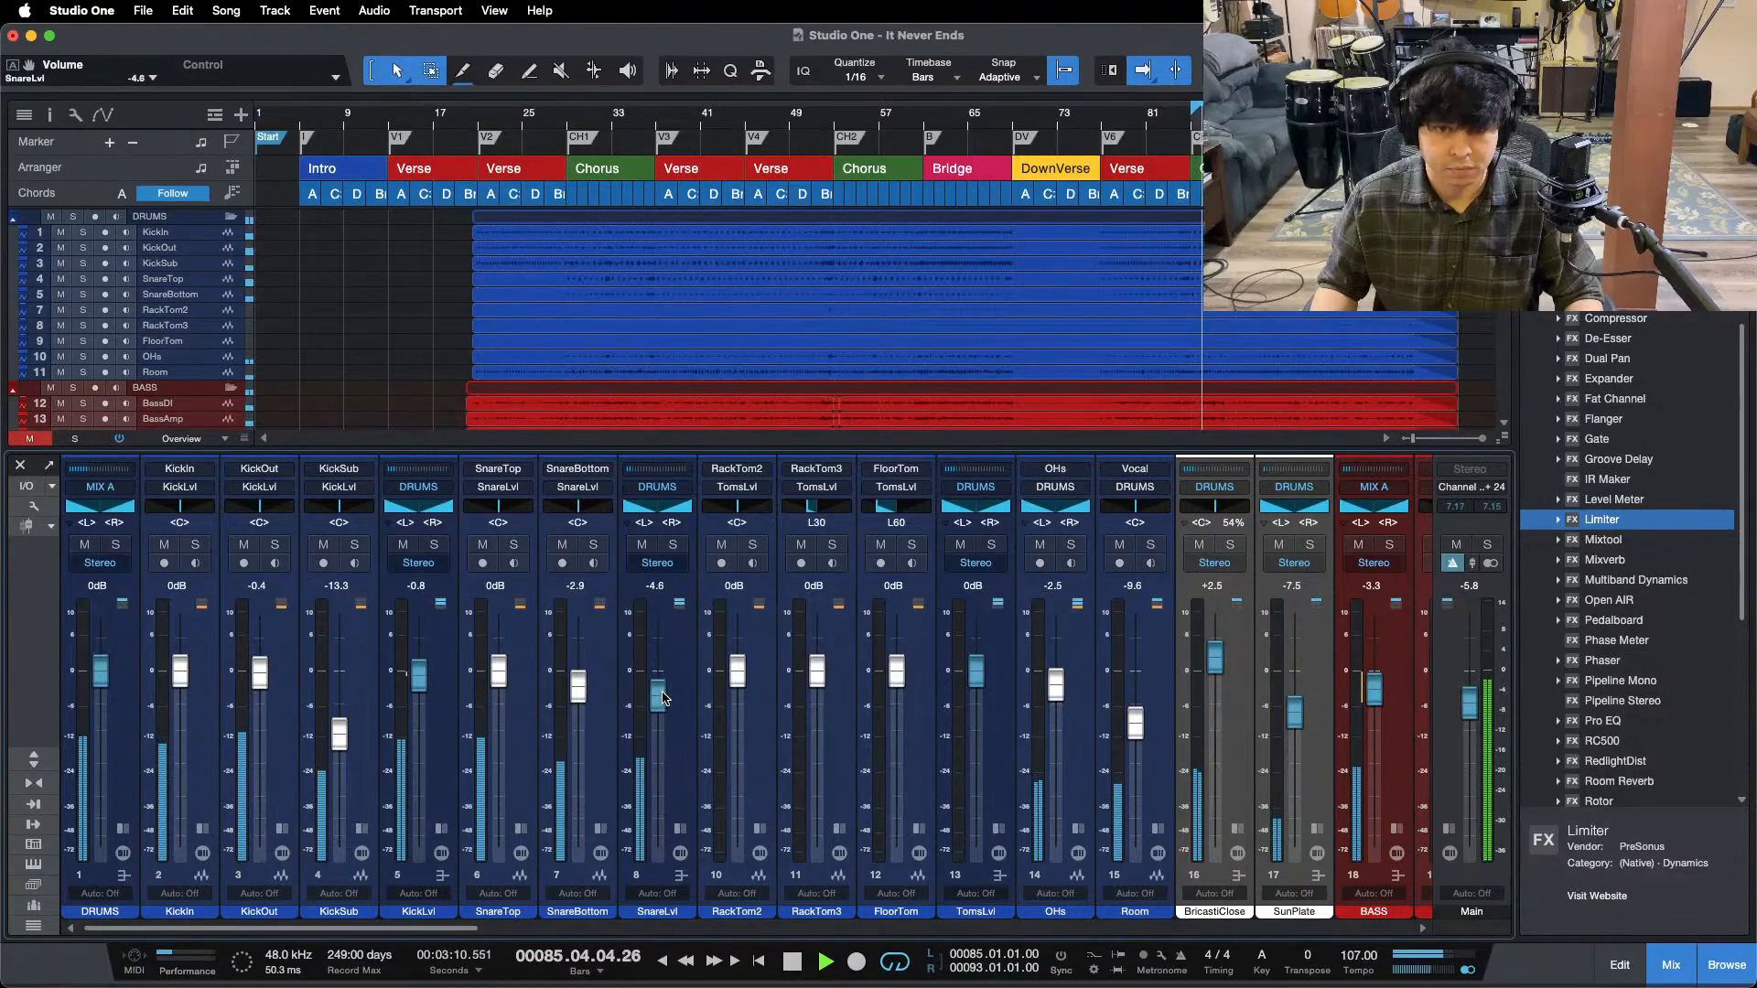
pyautogui.scroll(2, 664, 691)
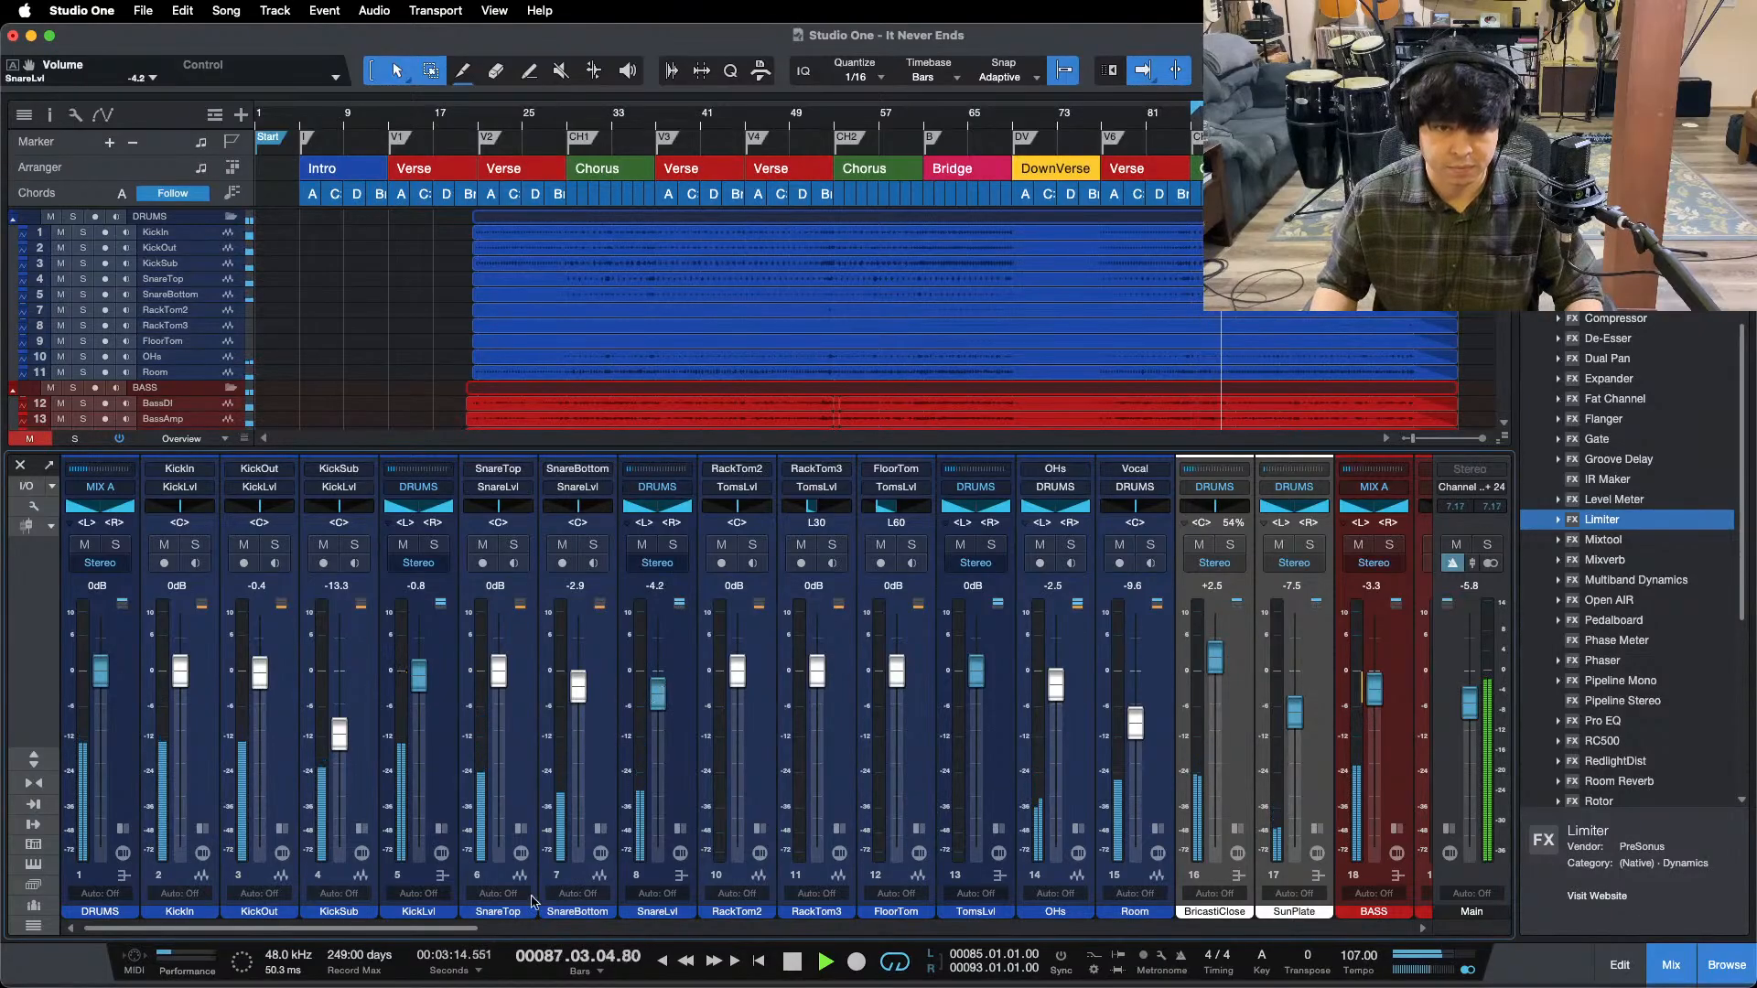
pyautogui.moveTo(457, 929); pyautogui.dragTo(1391, 929)
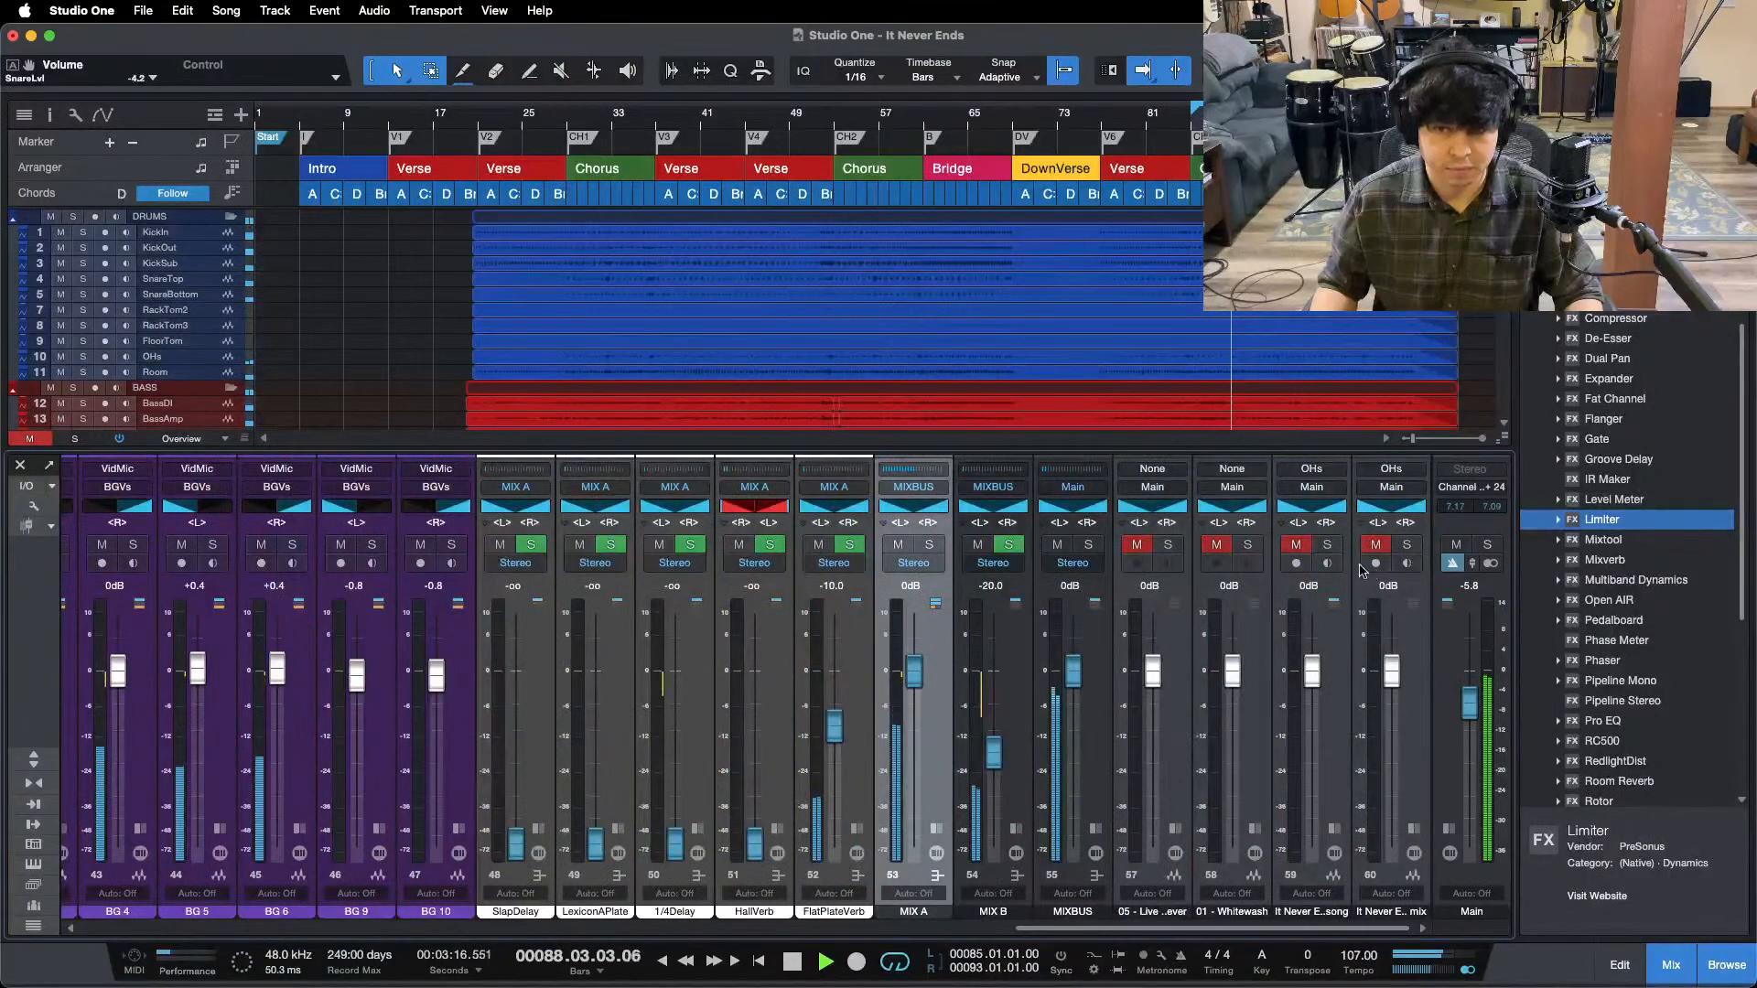
pyautogui.click(1328, 546)
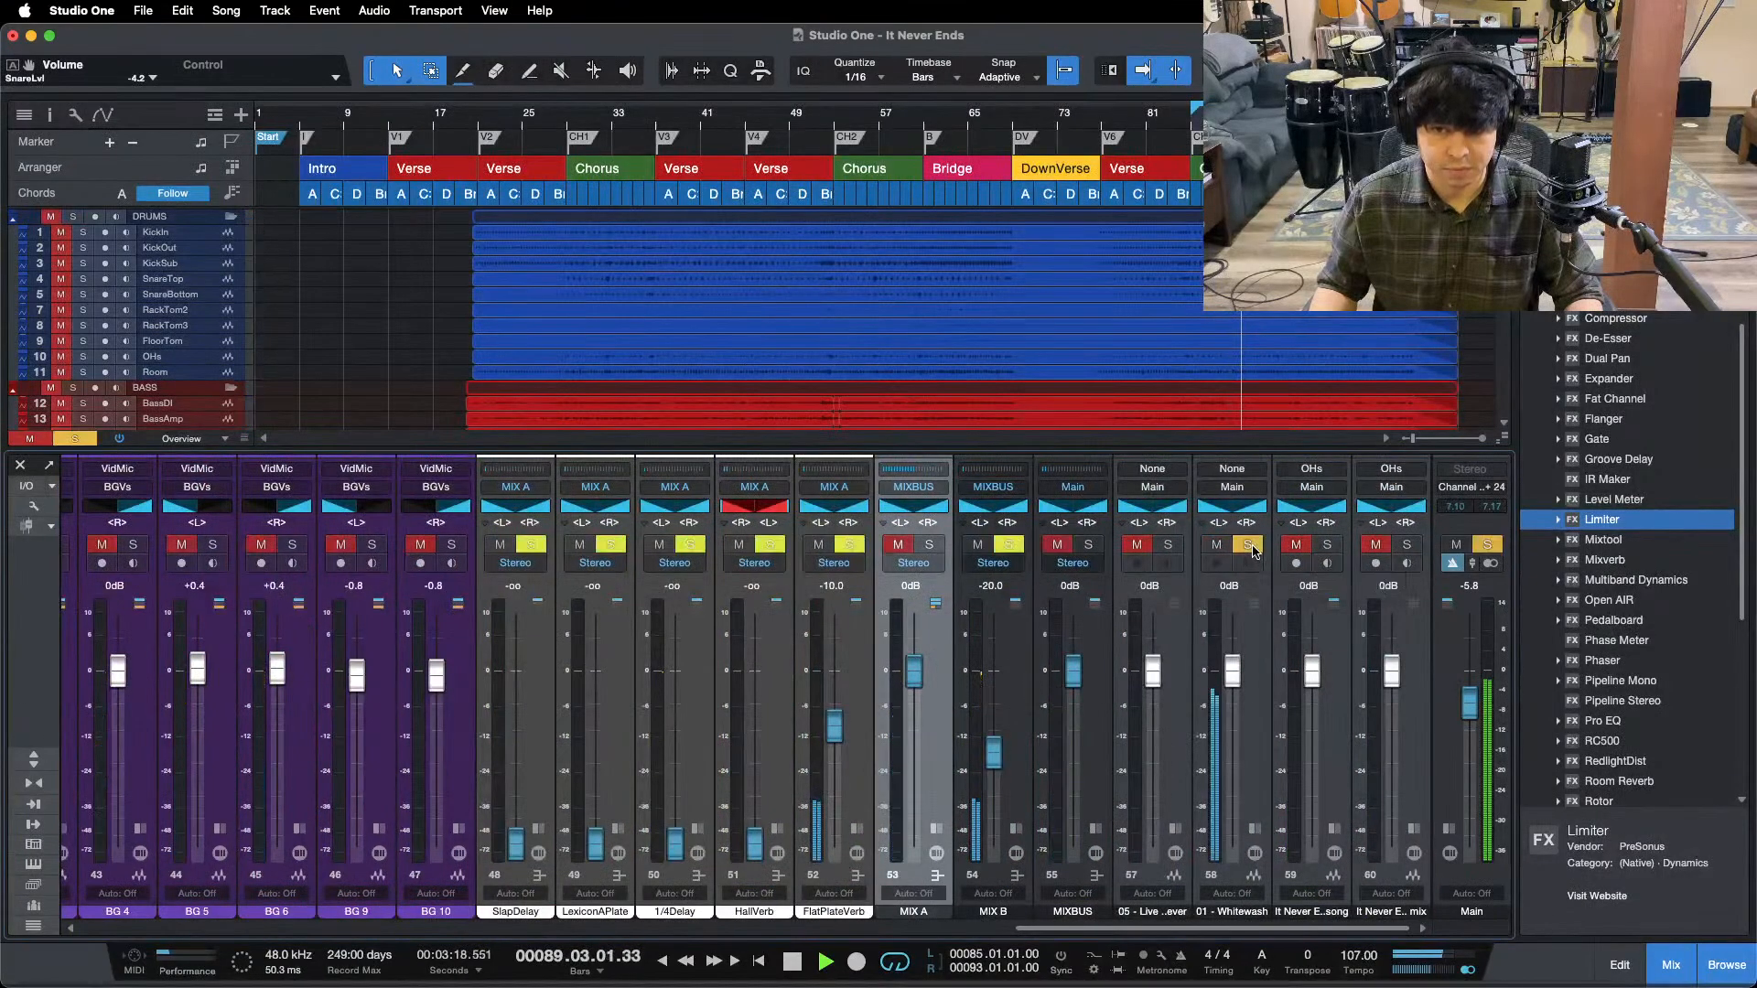
pyautogui.click(1328, 546)
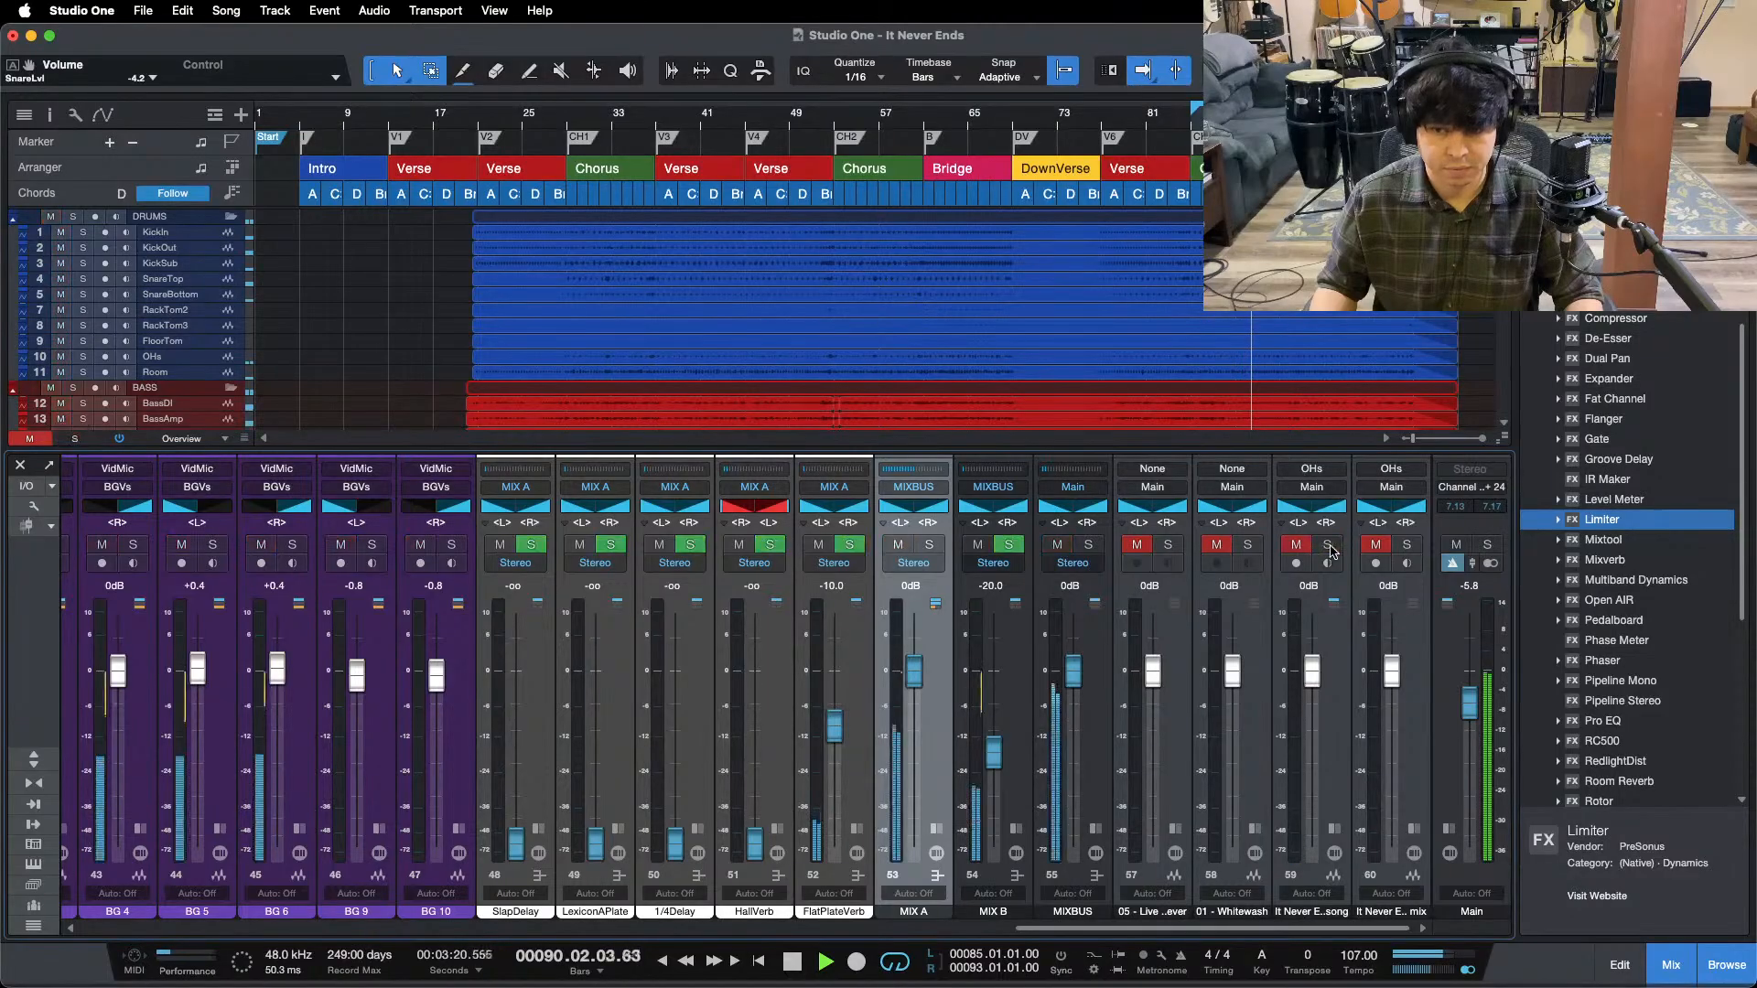
pyautogui.click(1407, 546)
pyautogui.click(1407, 545)
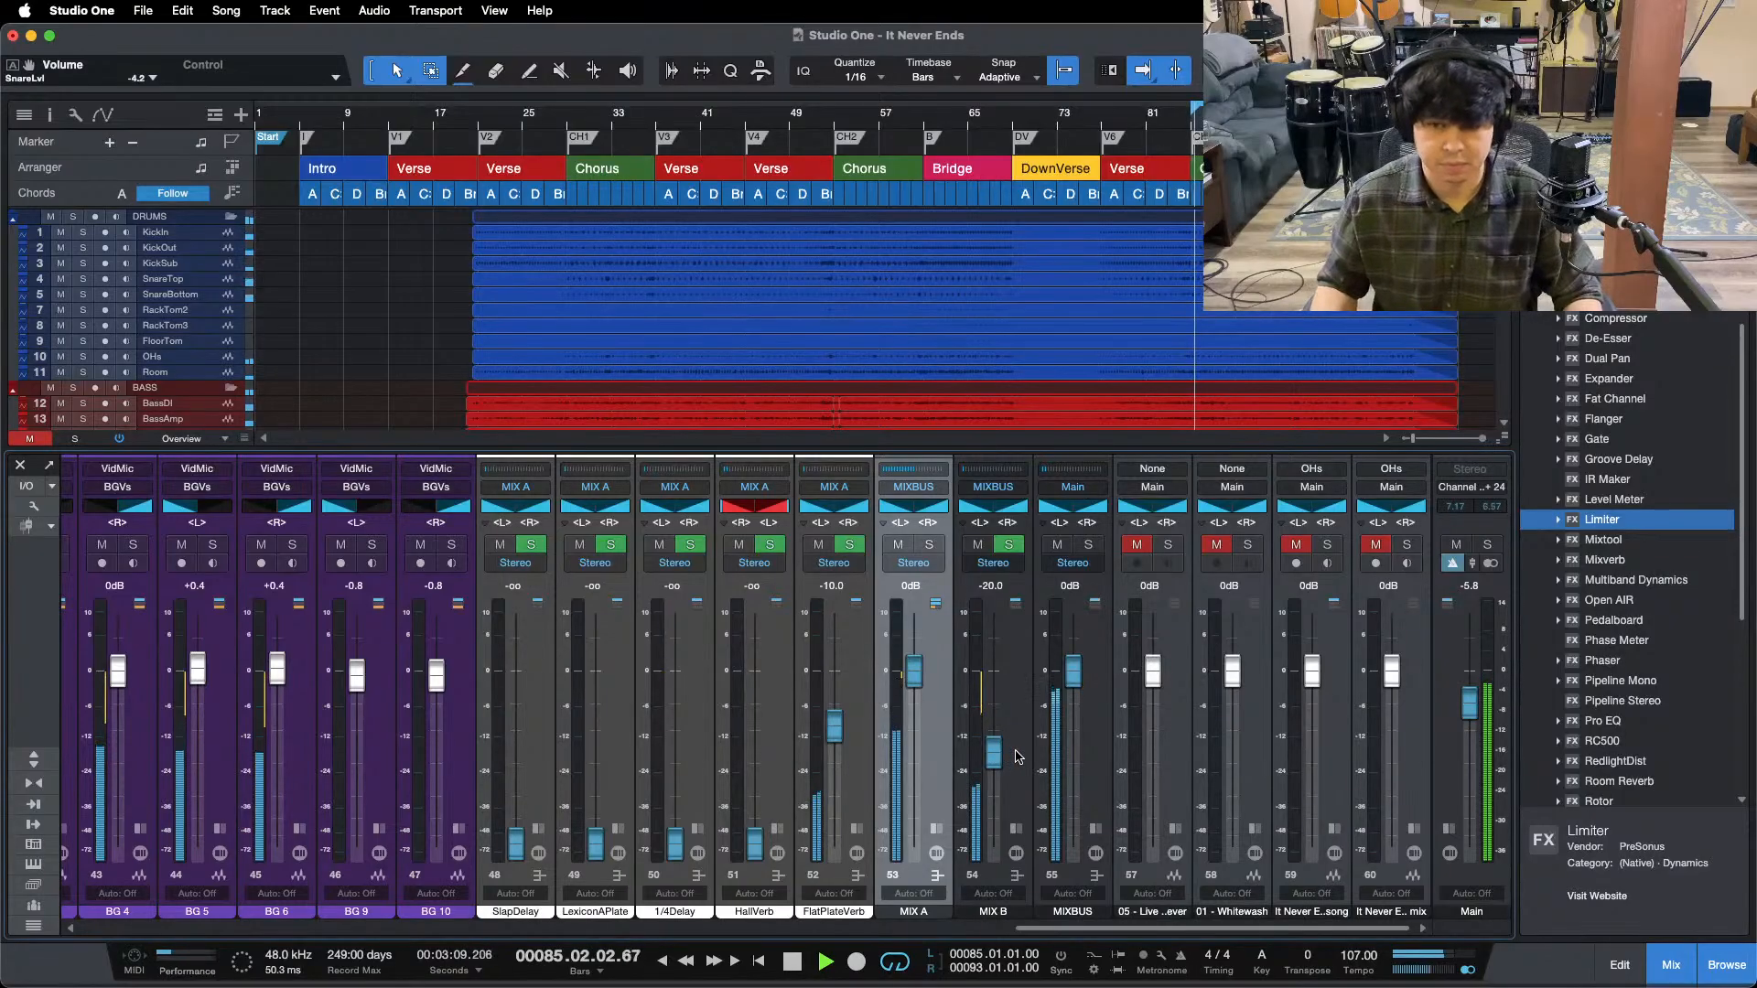
# - Play the V3 verse from around bar 41 and briefly solo the It Never E..song reference to compare it with the mix
pyautogui.moveTo(1073, 932); pyautogui.dragTo(796, 931)
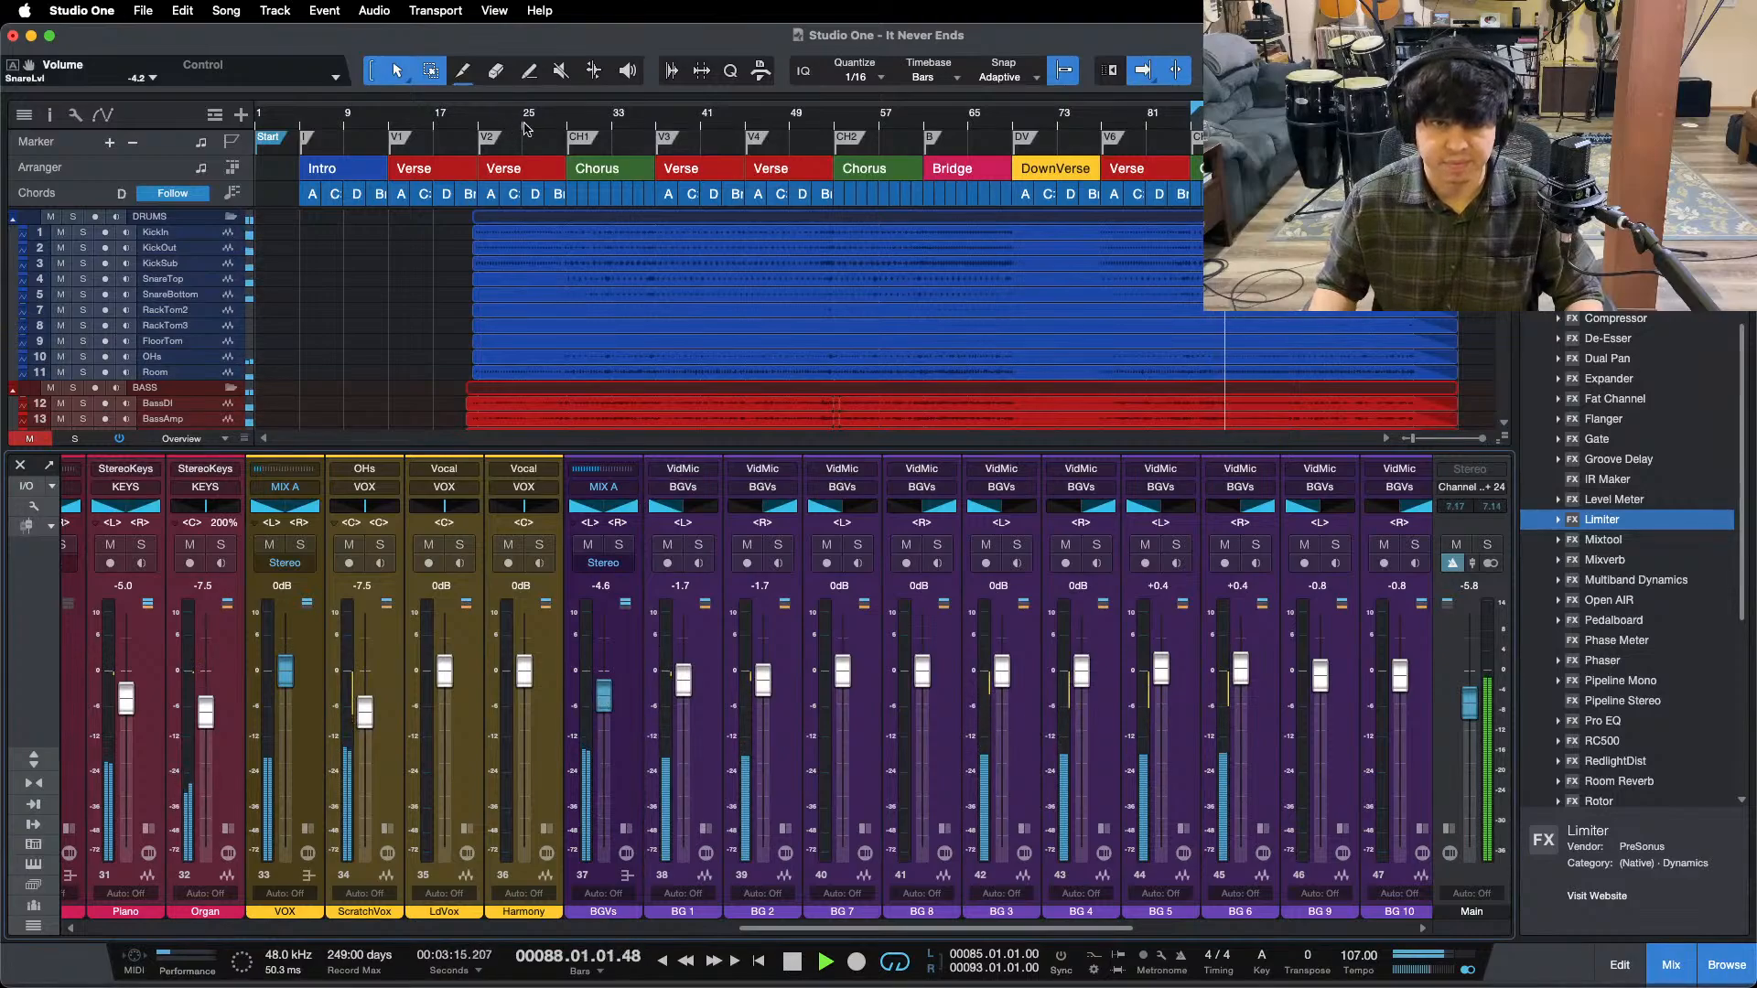
pyautogui.click(568, 117)
pyautogui.click(703, 119)
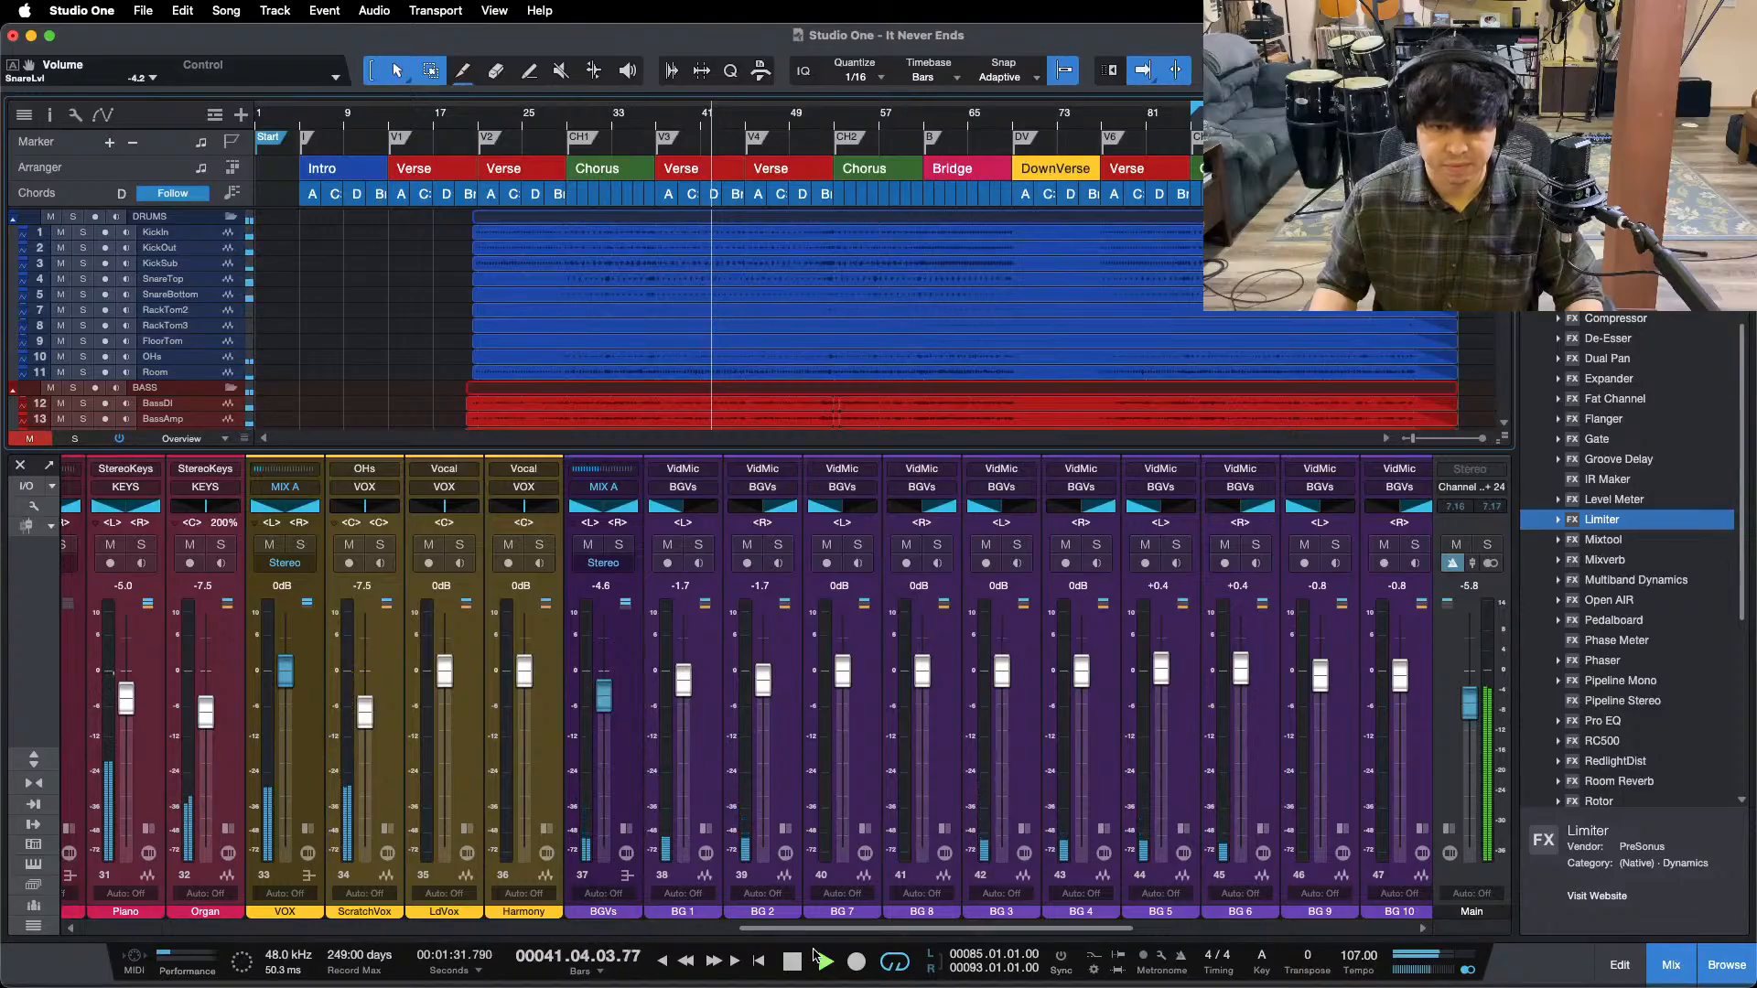
pyautogui.moveTo(815, 930); pyautogui.dragTo(1210, 861)
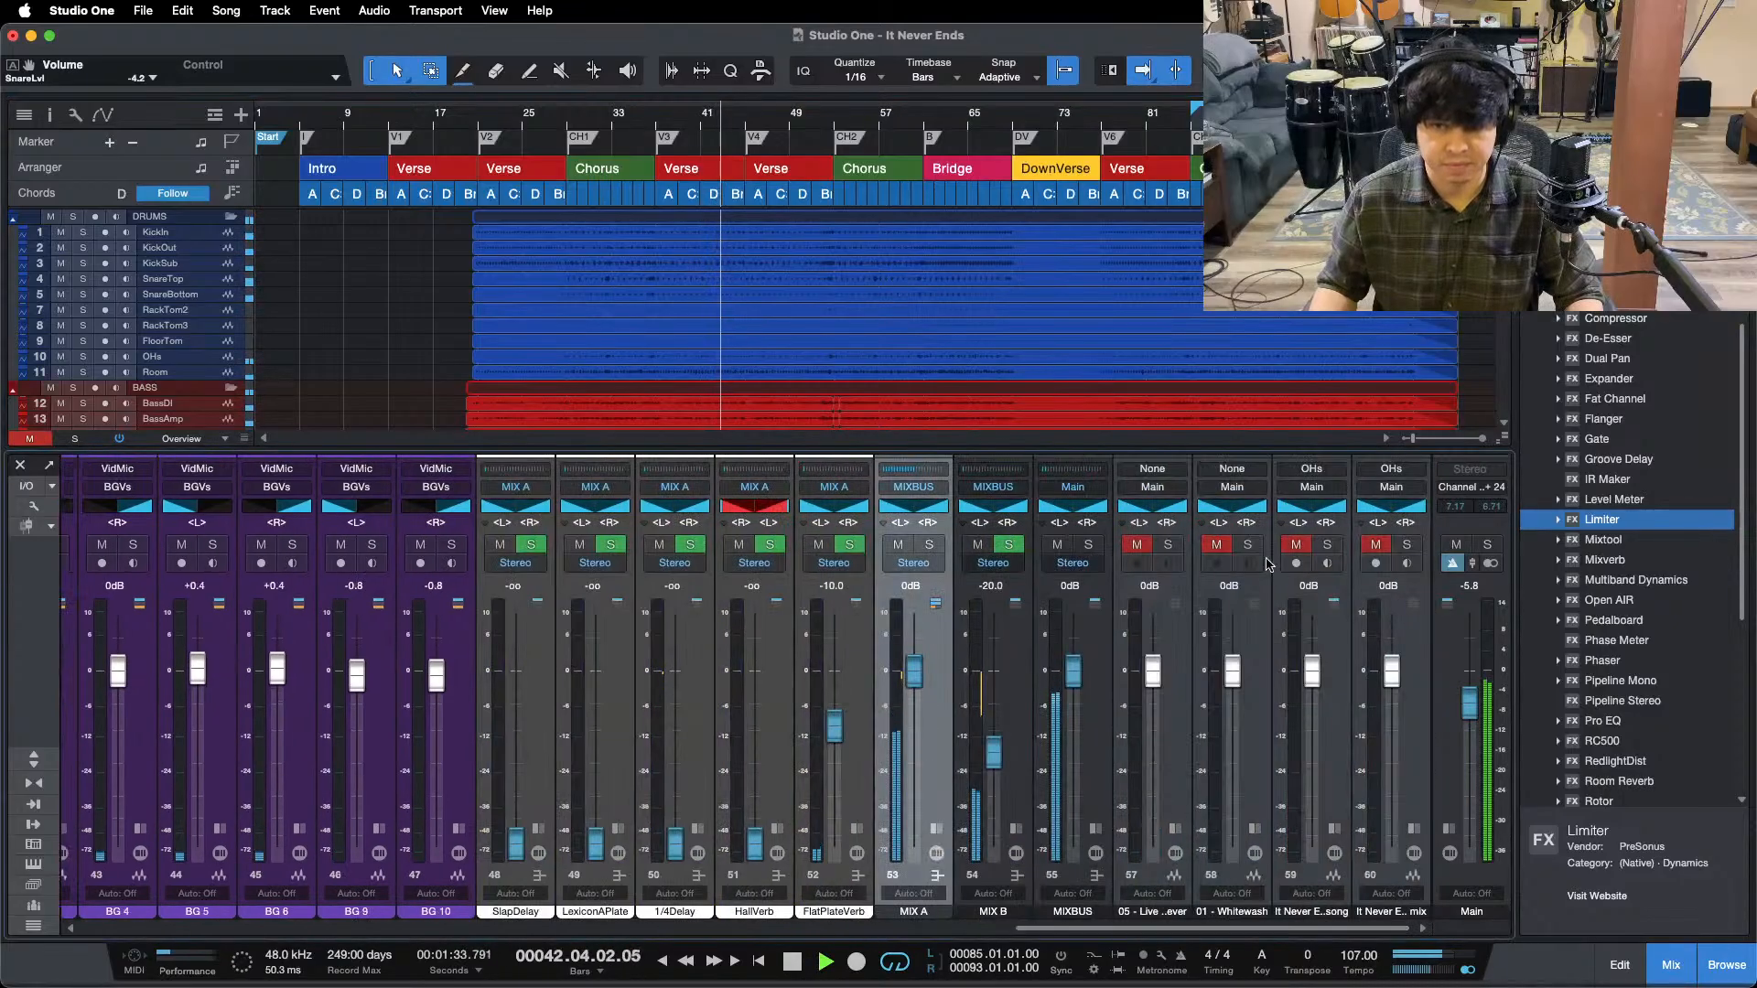
pyautogui.click(1329, 546)
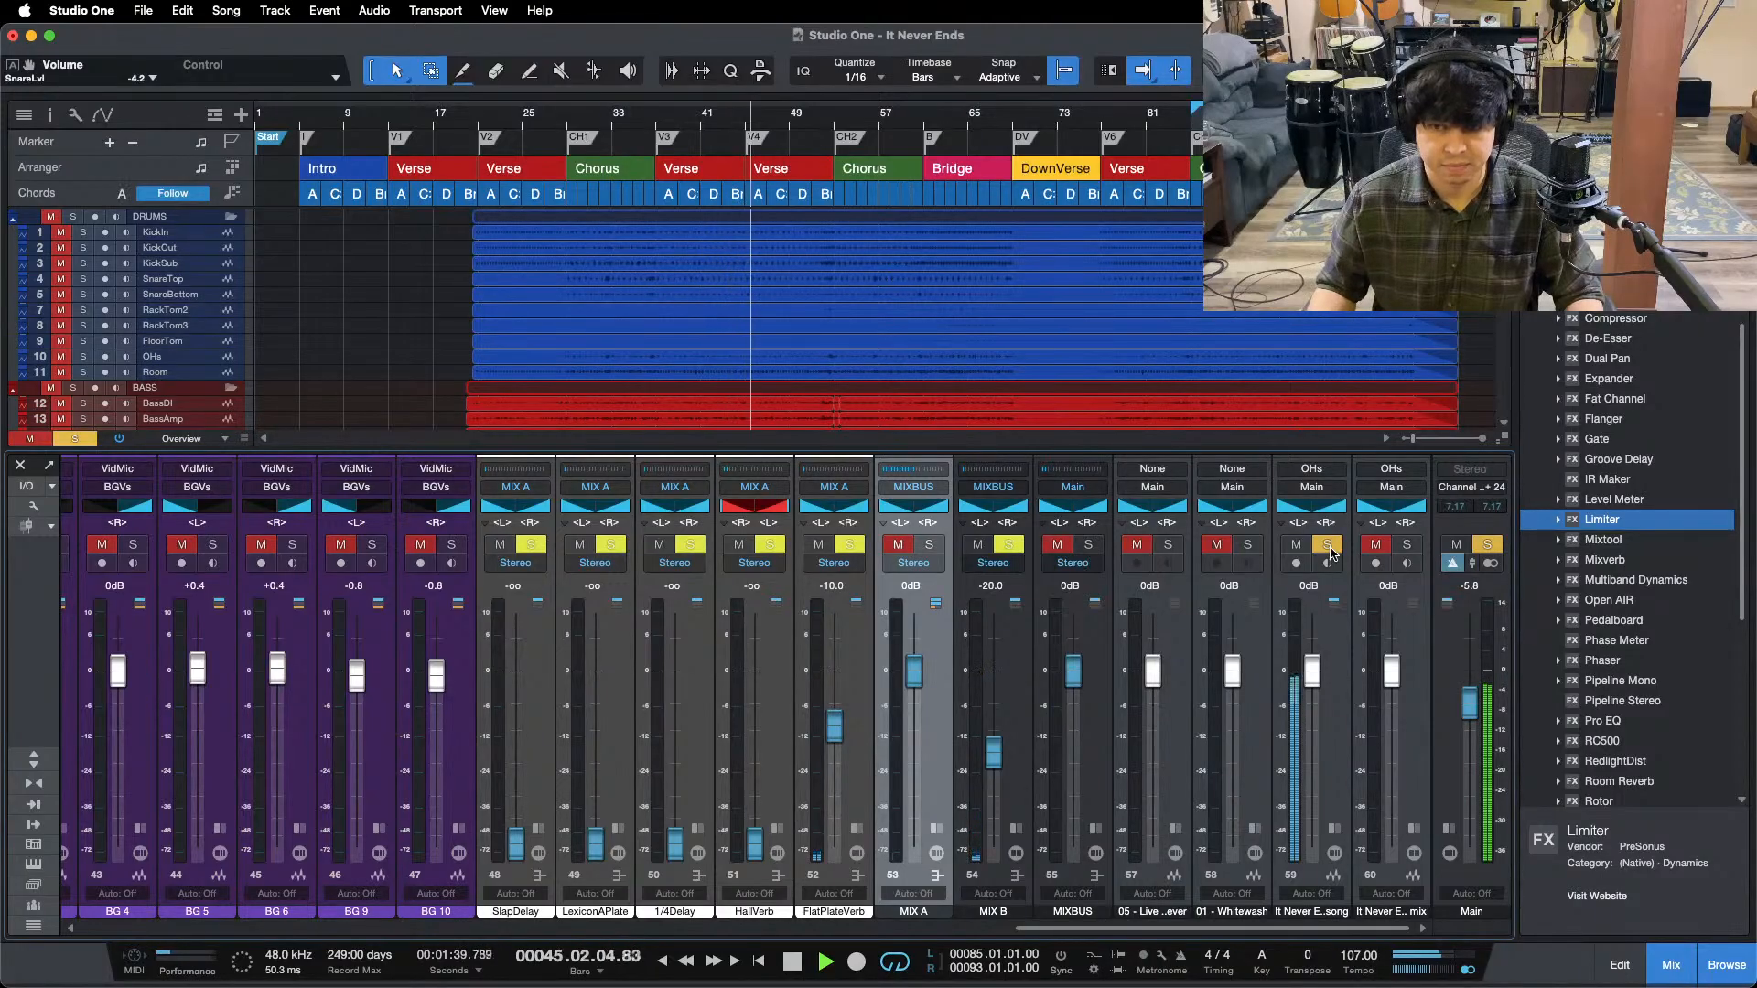
pyautogui.click(1329, 547)
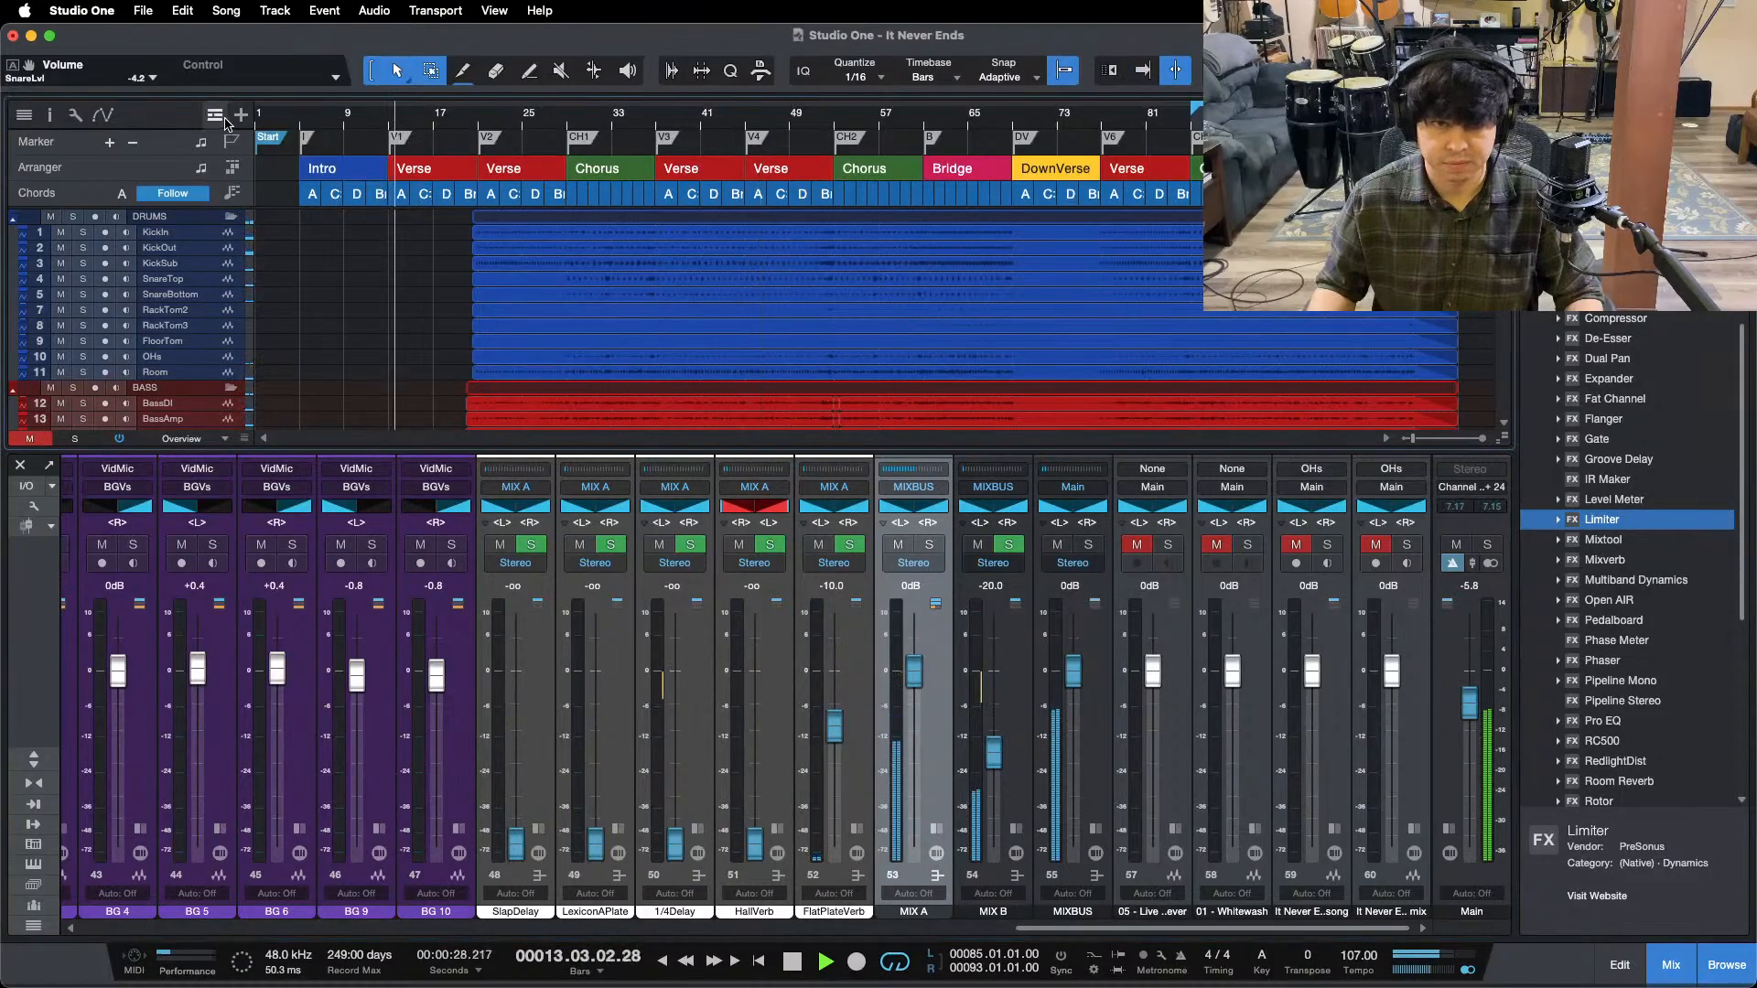
# - Play from the intro and raise the HallVerb fader to -10.0 dB, briefly soloing the reverb while adjusting it
pyautogui.click(302, 122)
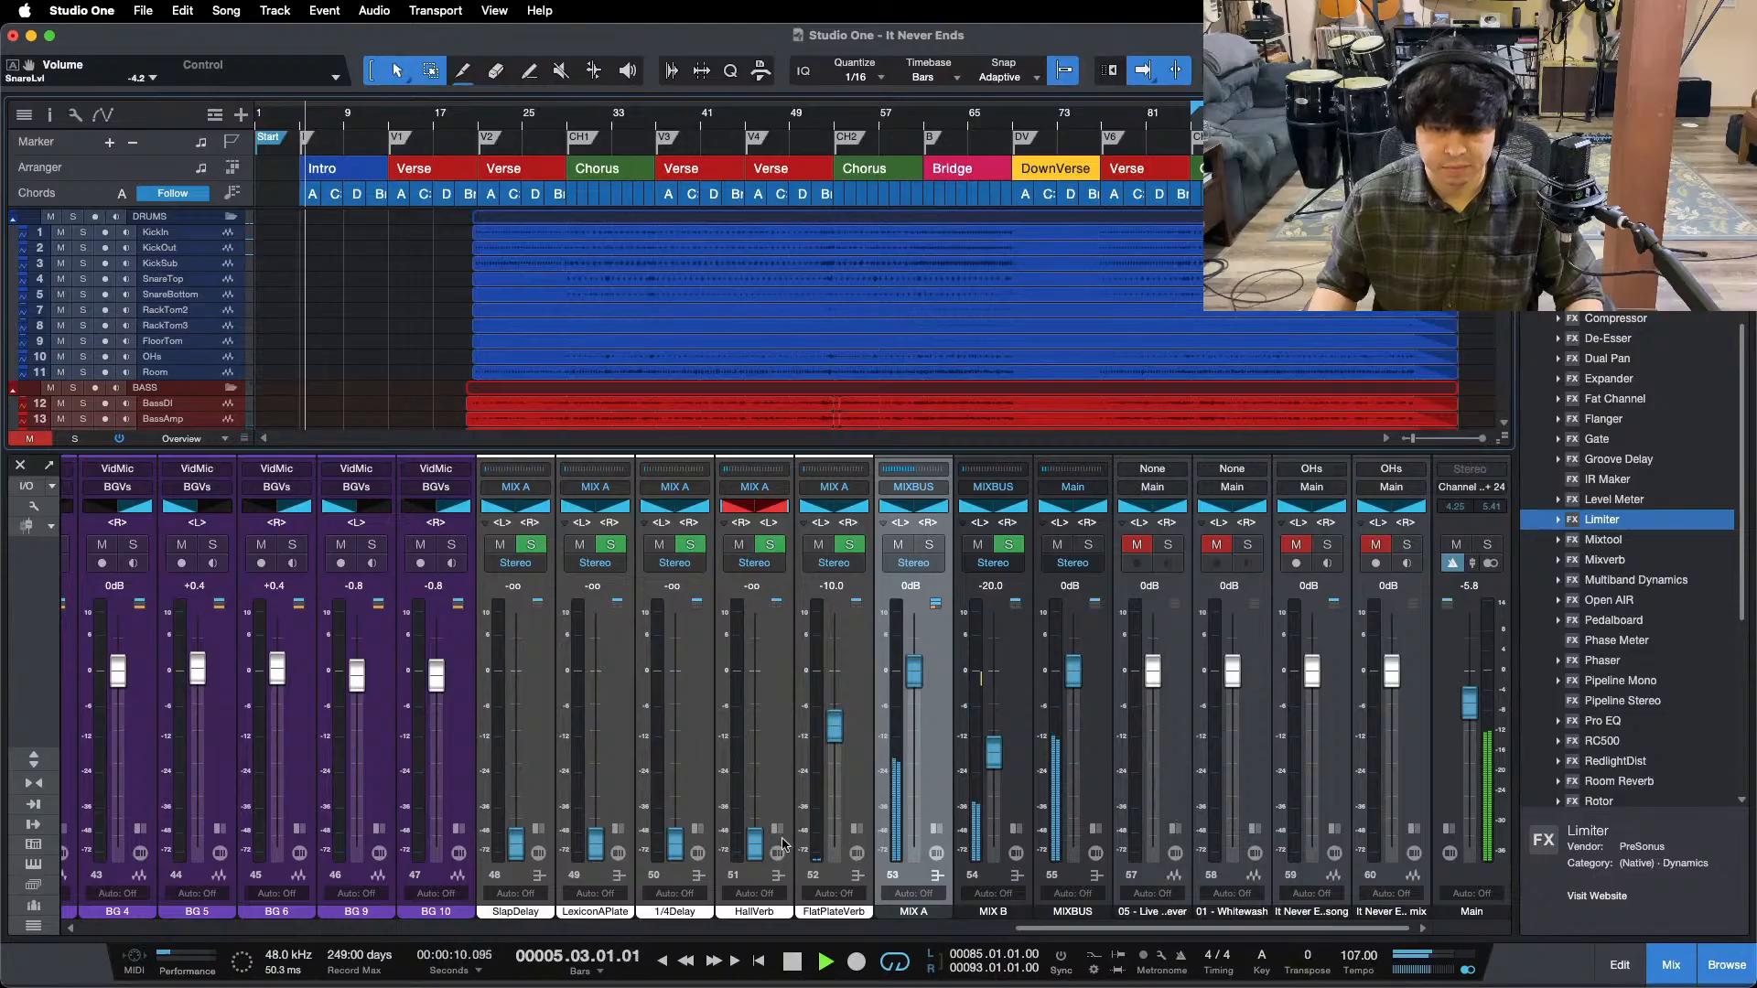
pyautogui.moveTo(755, 843); pyautogui.dragTo(758, 795)
pyautogui.scroll(6, 757, 795)
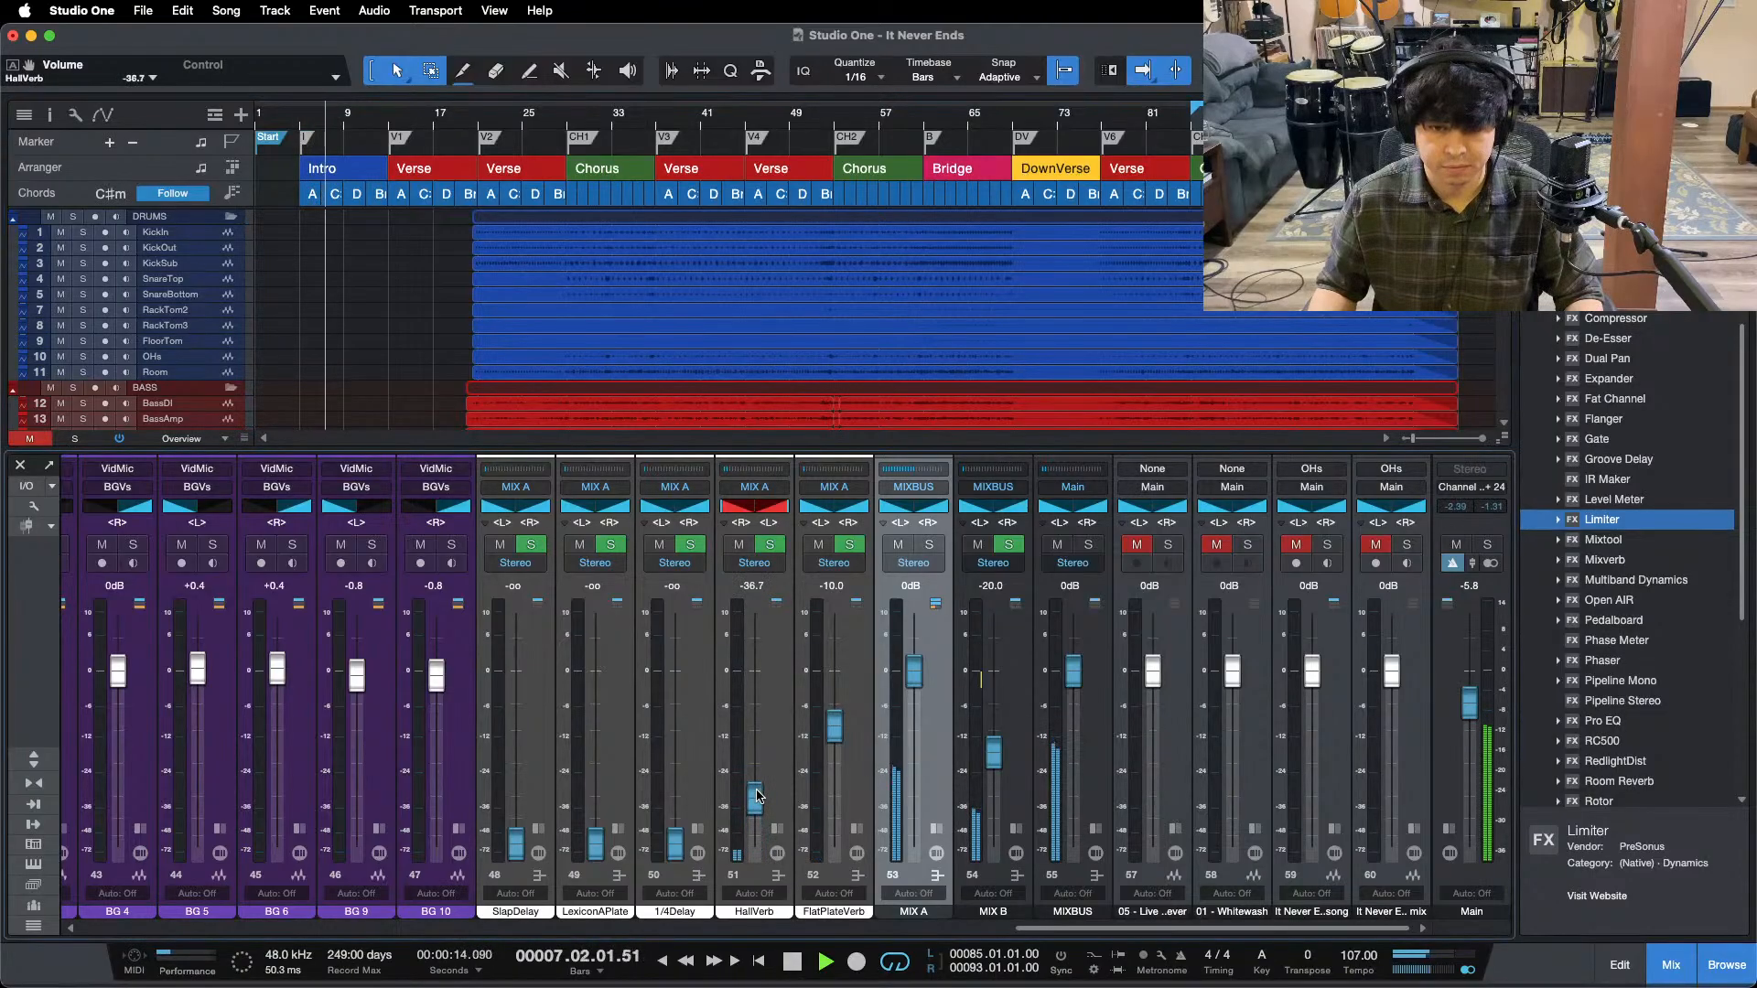
pyautogui.click(769, 544)
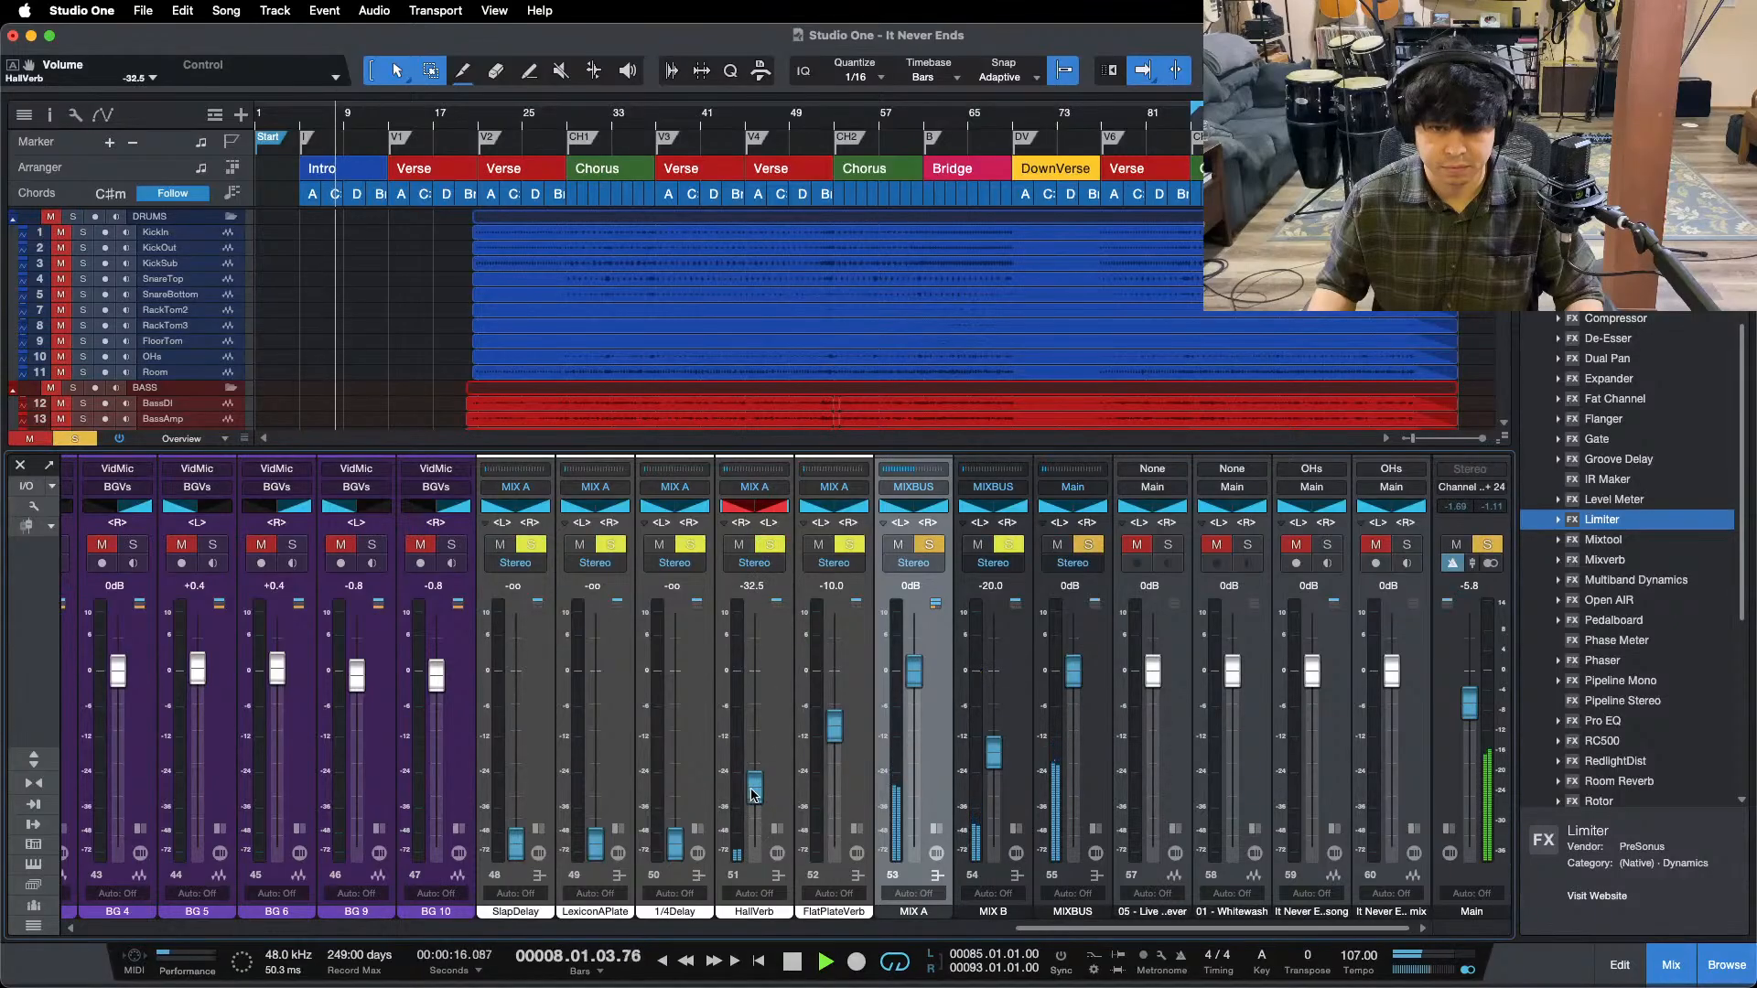
pyautogui.moveTo(755, 789); pyautogui.dragTo(759, 737)
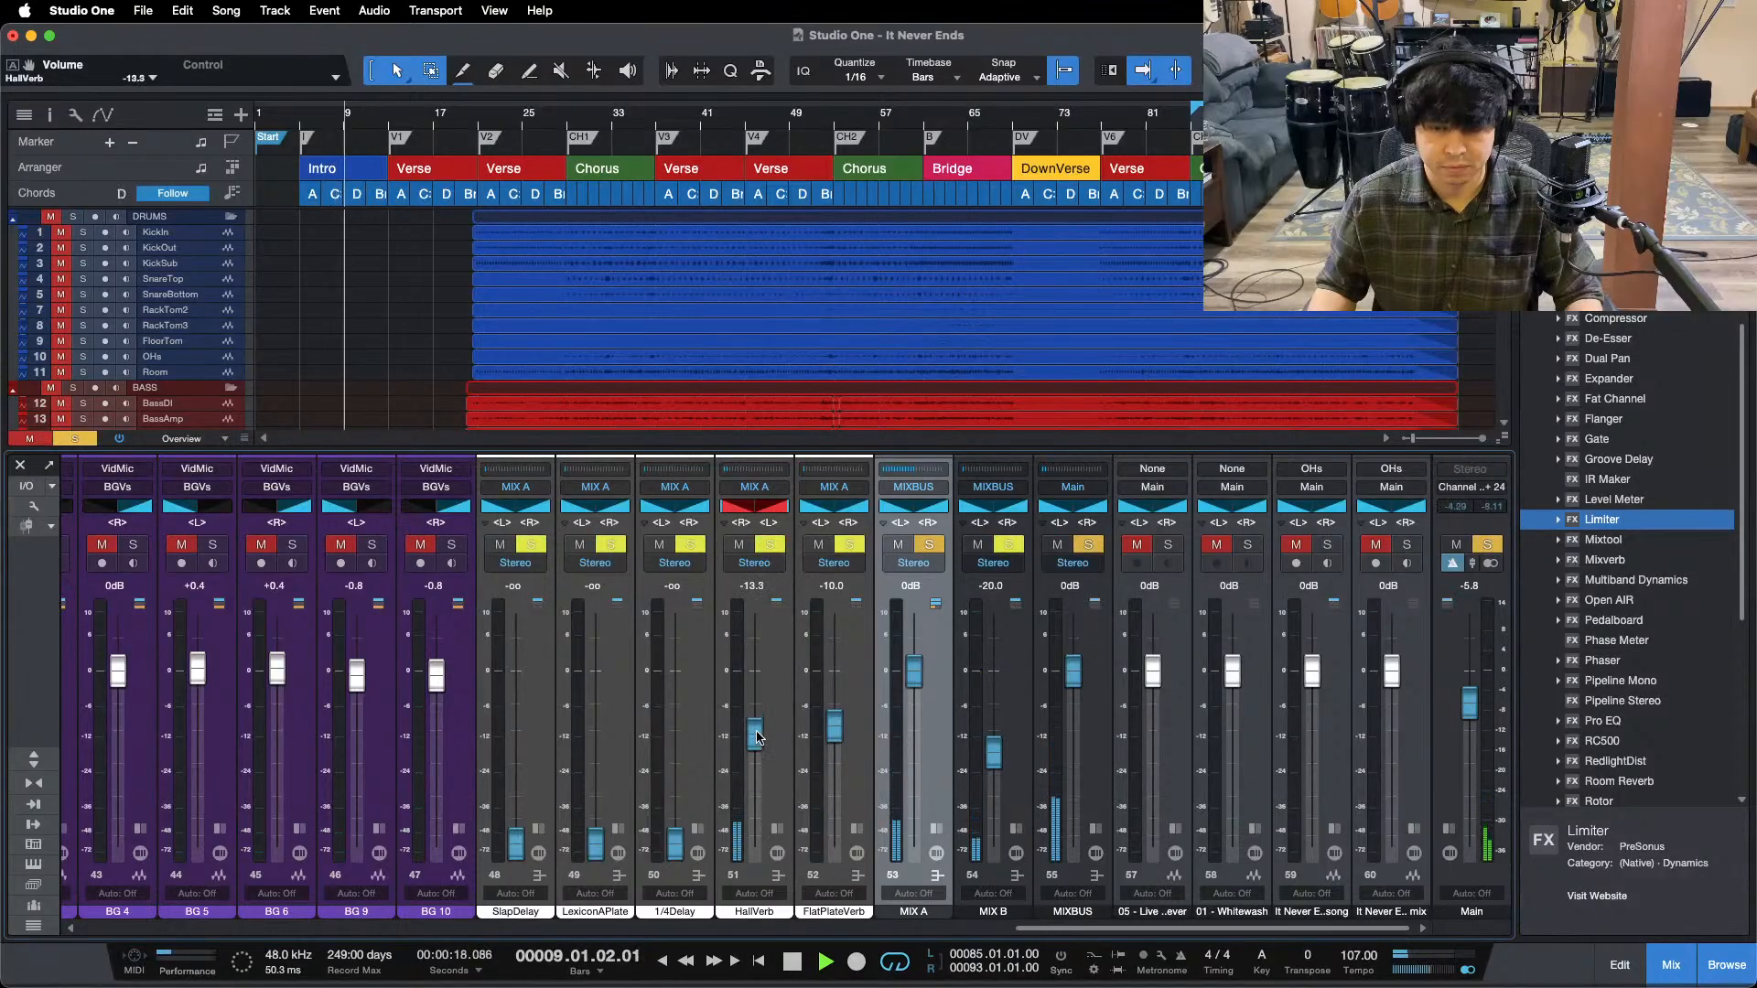
pyautogui.scroll(-1, 757, 737)
pyautogui.scroll(-2, 757, 738)
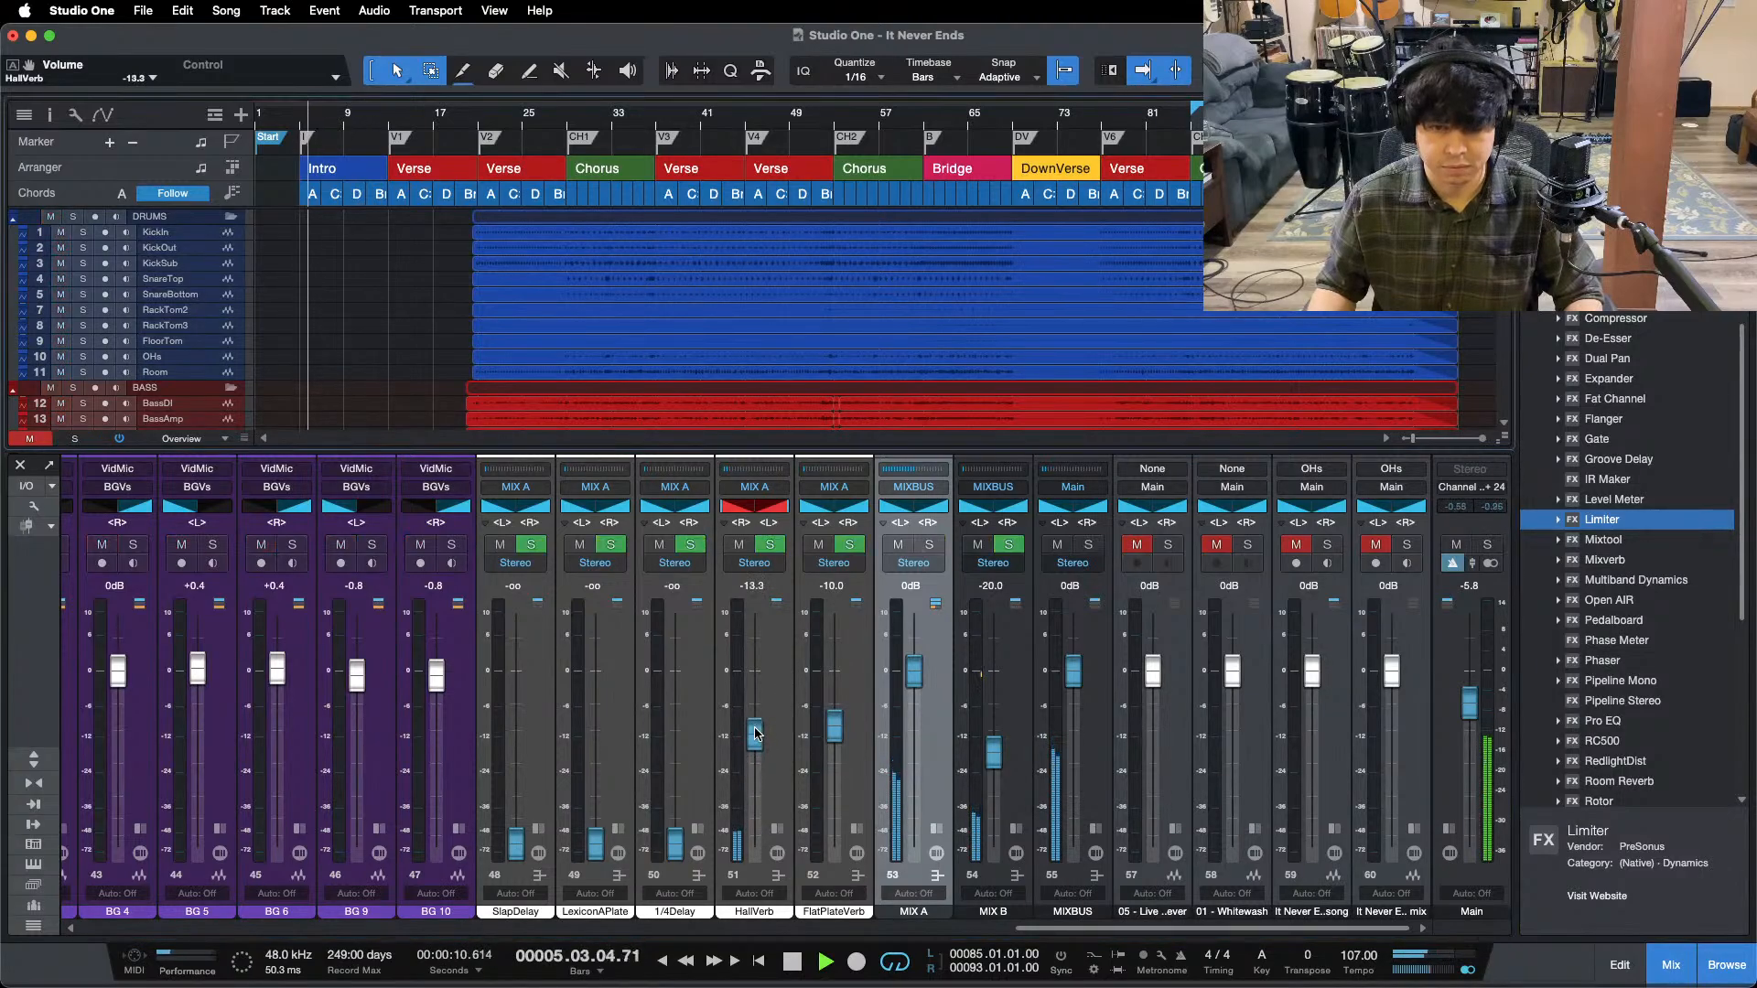
pyautogui.scroll(1, 756, 733)
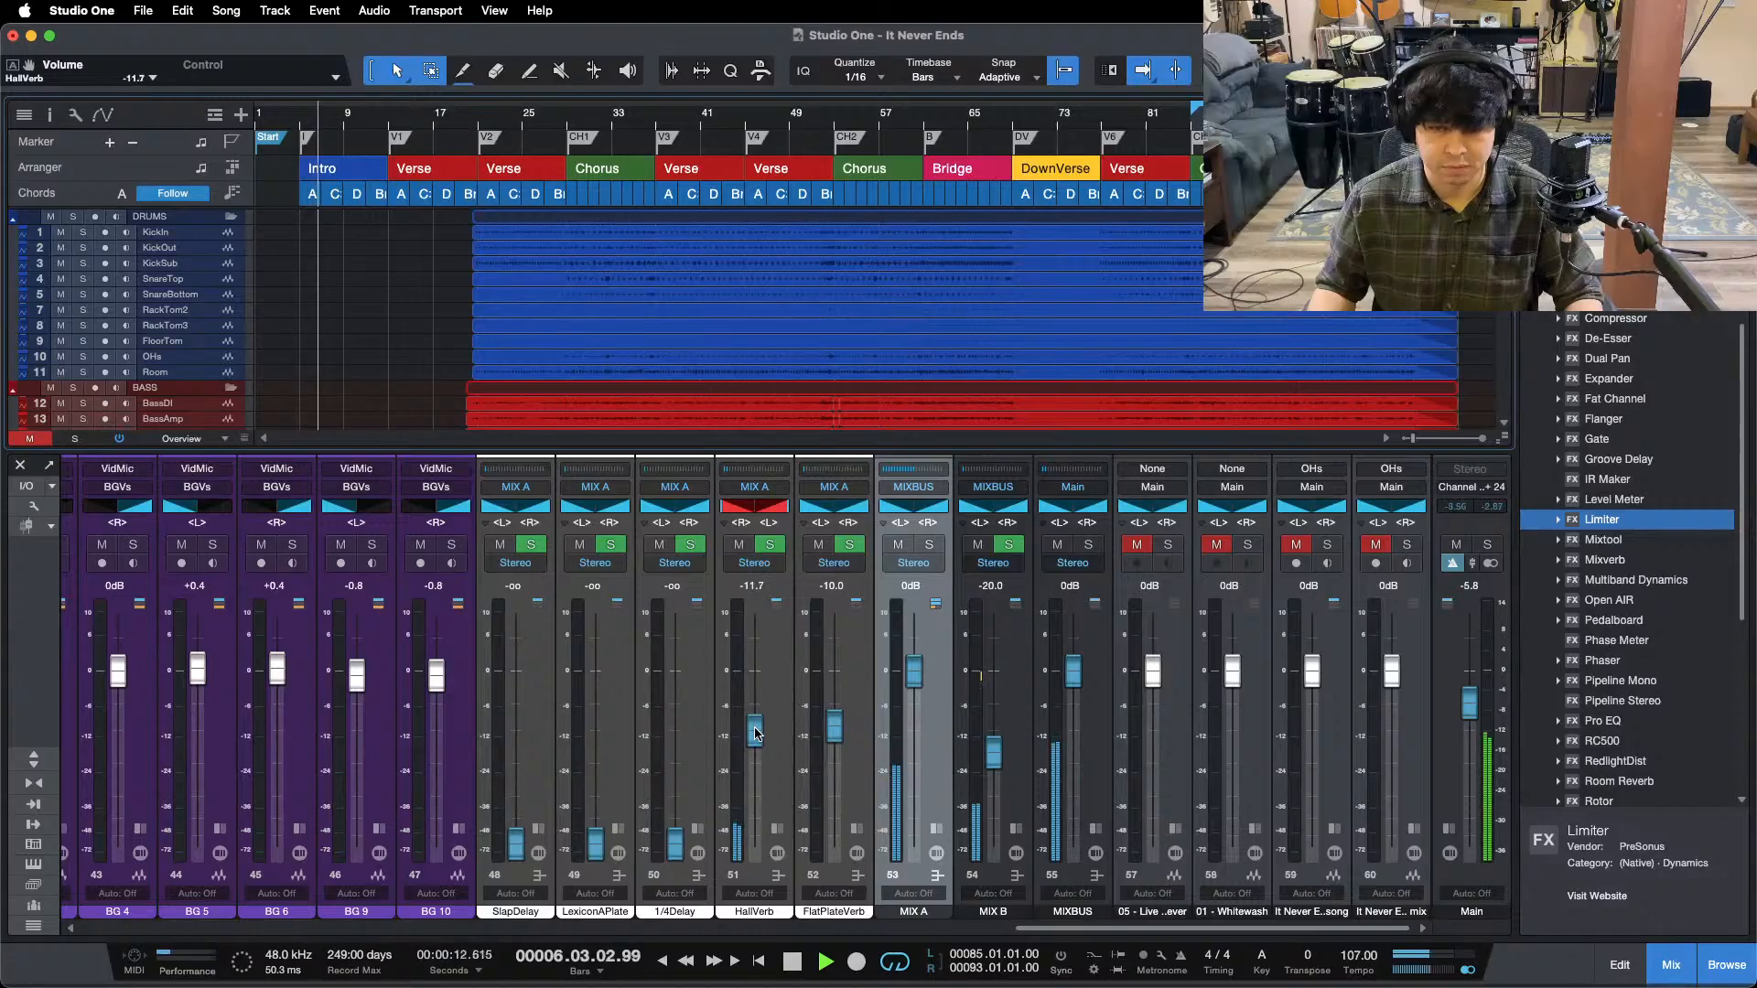
pyautogui.scroll(1, 756, 733)
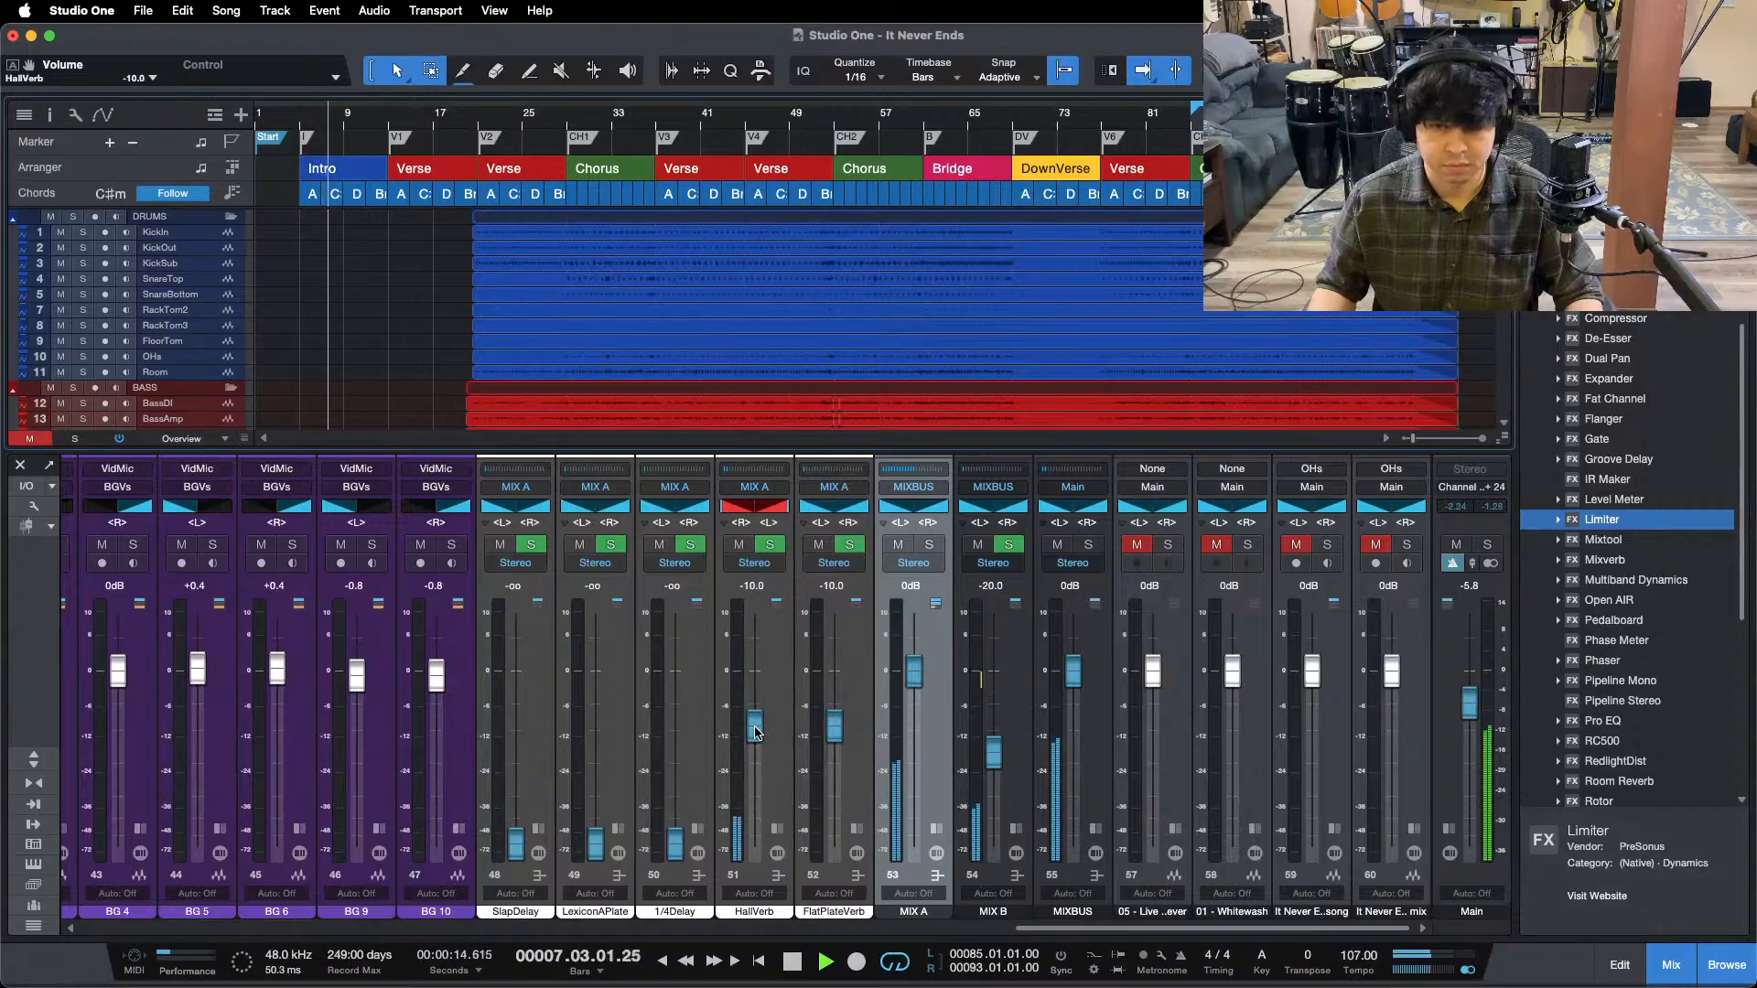
pyautogui.scroll(-1, 756, 733)
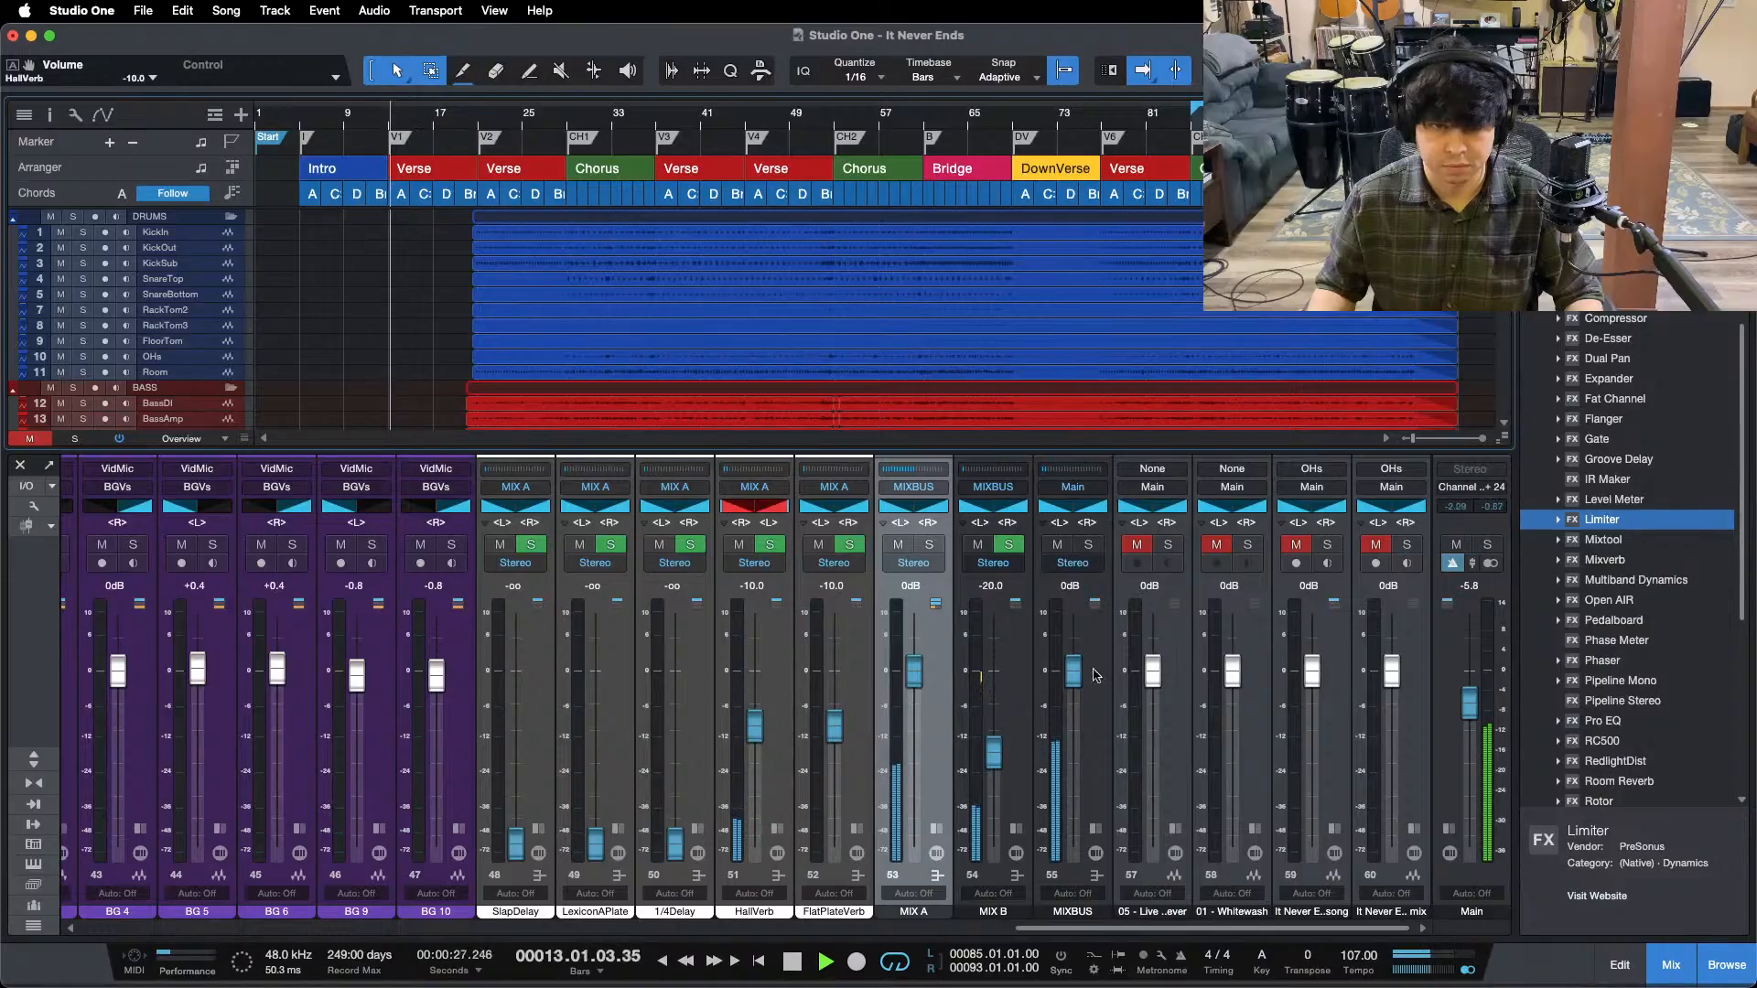
# - Compare the mix with the soloed It Never E..song reference in the first verse and again from the loop start at bar 85
pyautogui.click(1328, 546)
pyautogui.click(1330, 547)
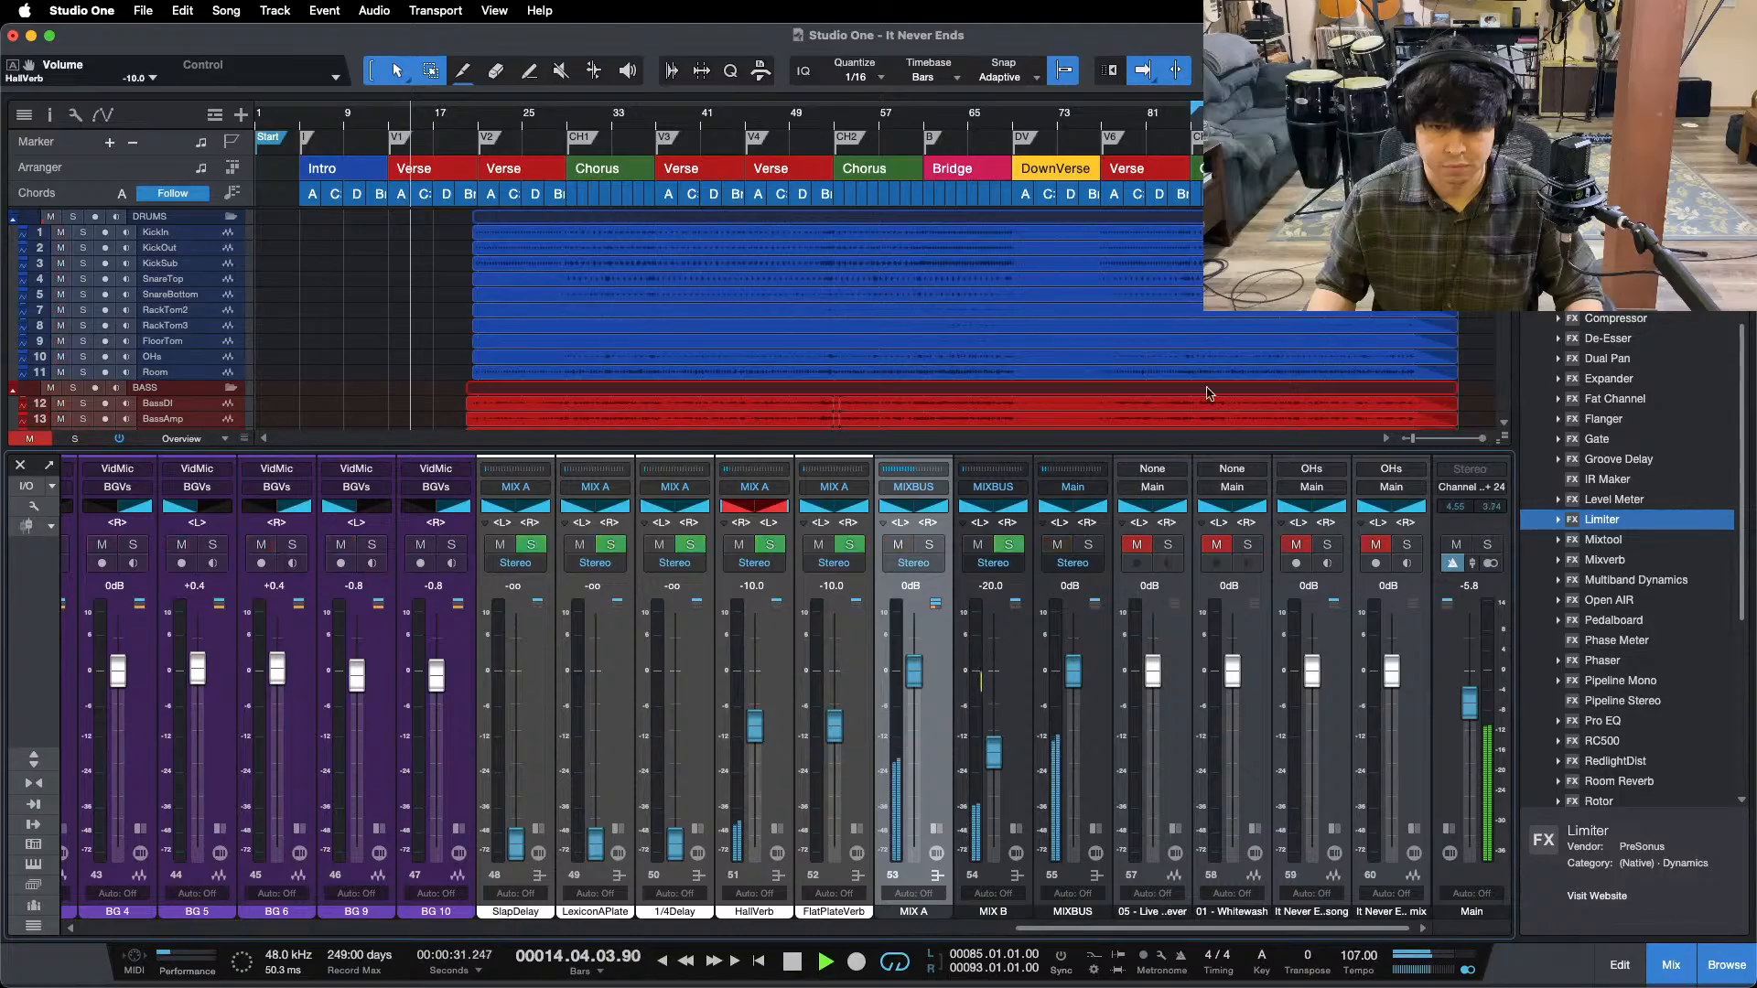
pyautogui.press('KP_1')
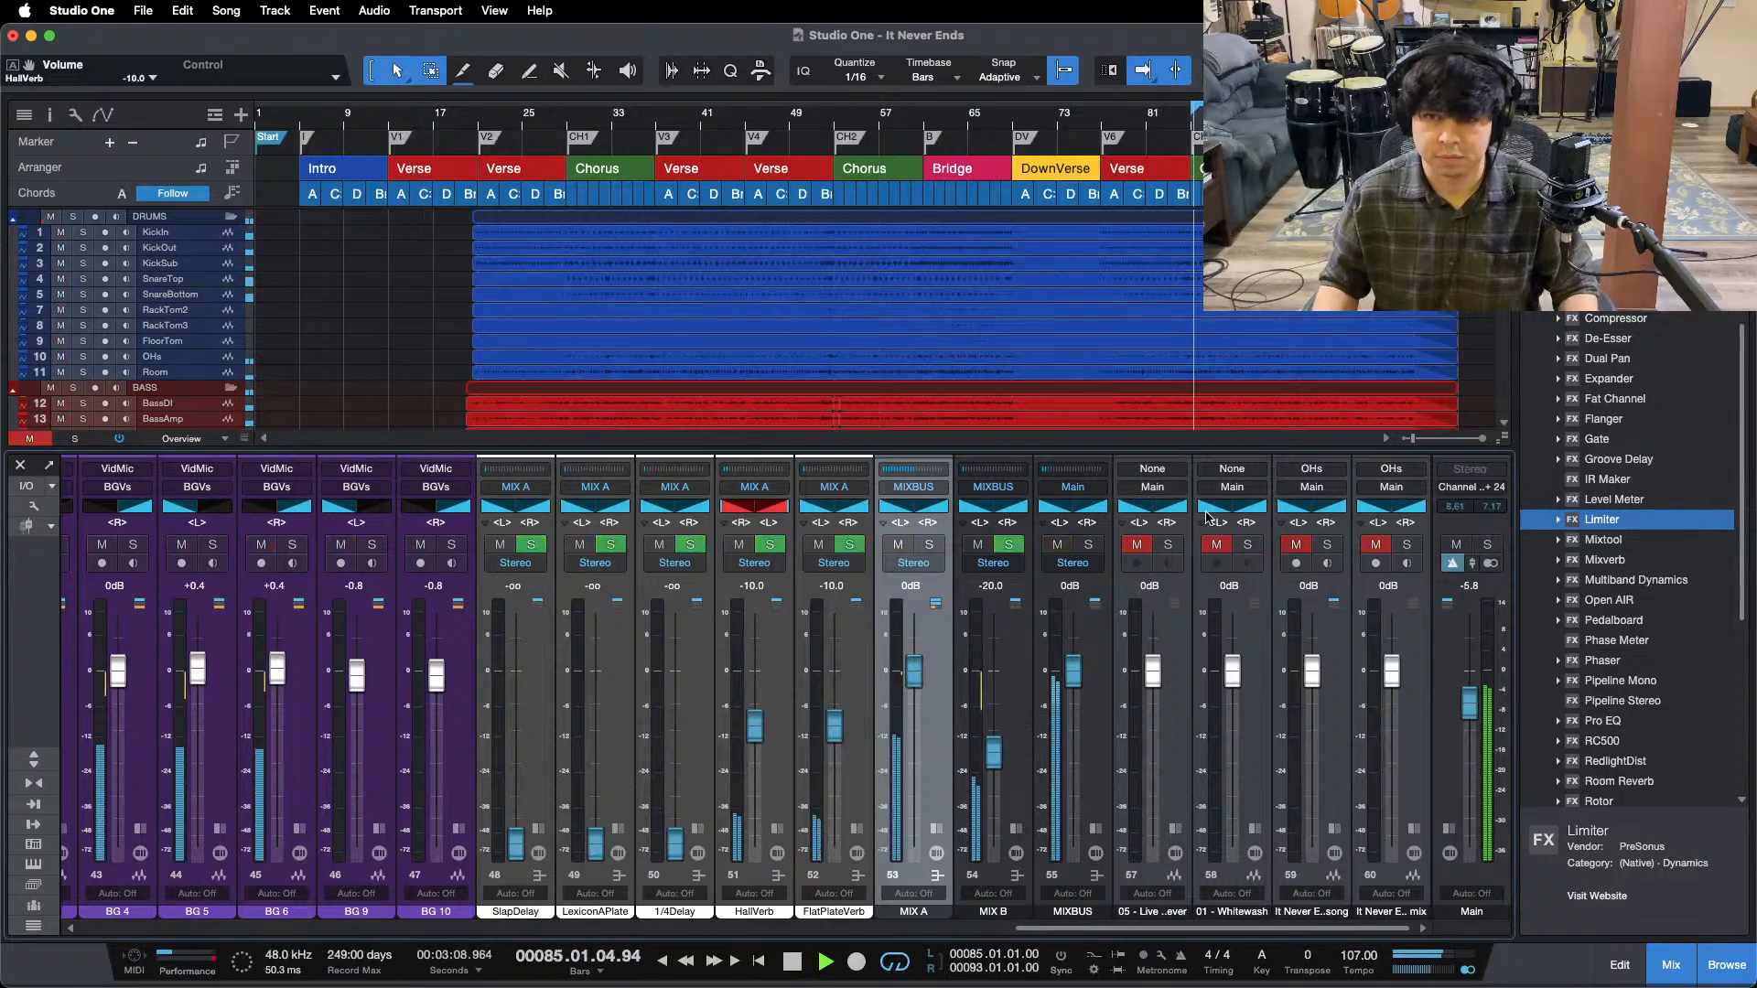
pyautogui.click(1328, 546)
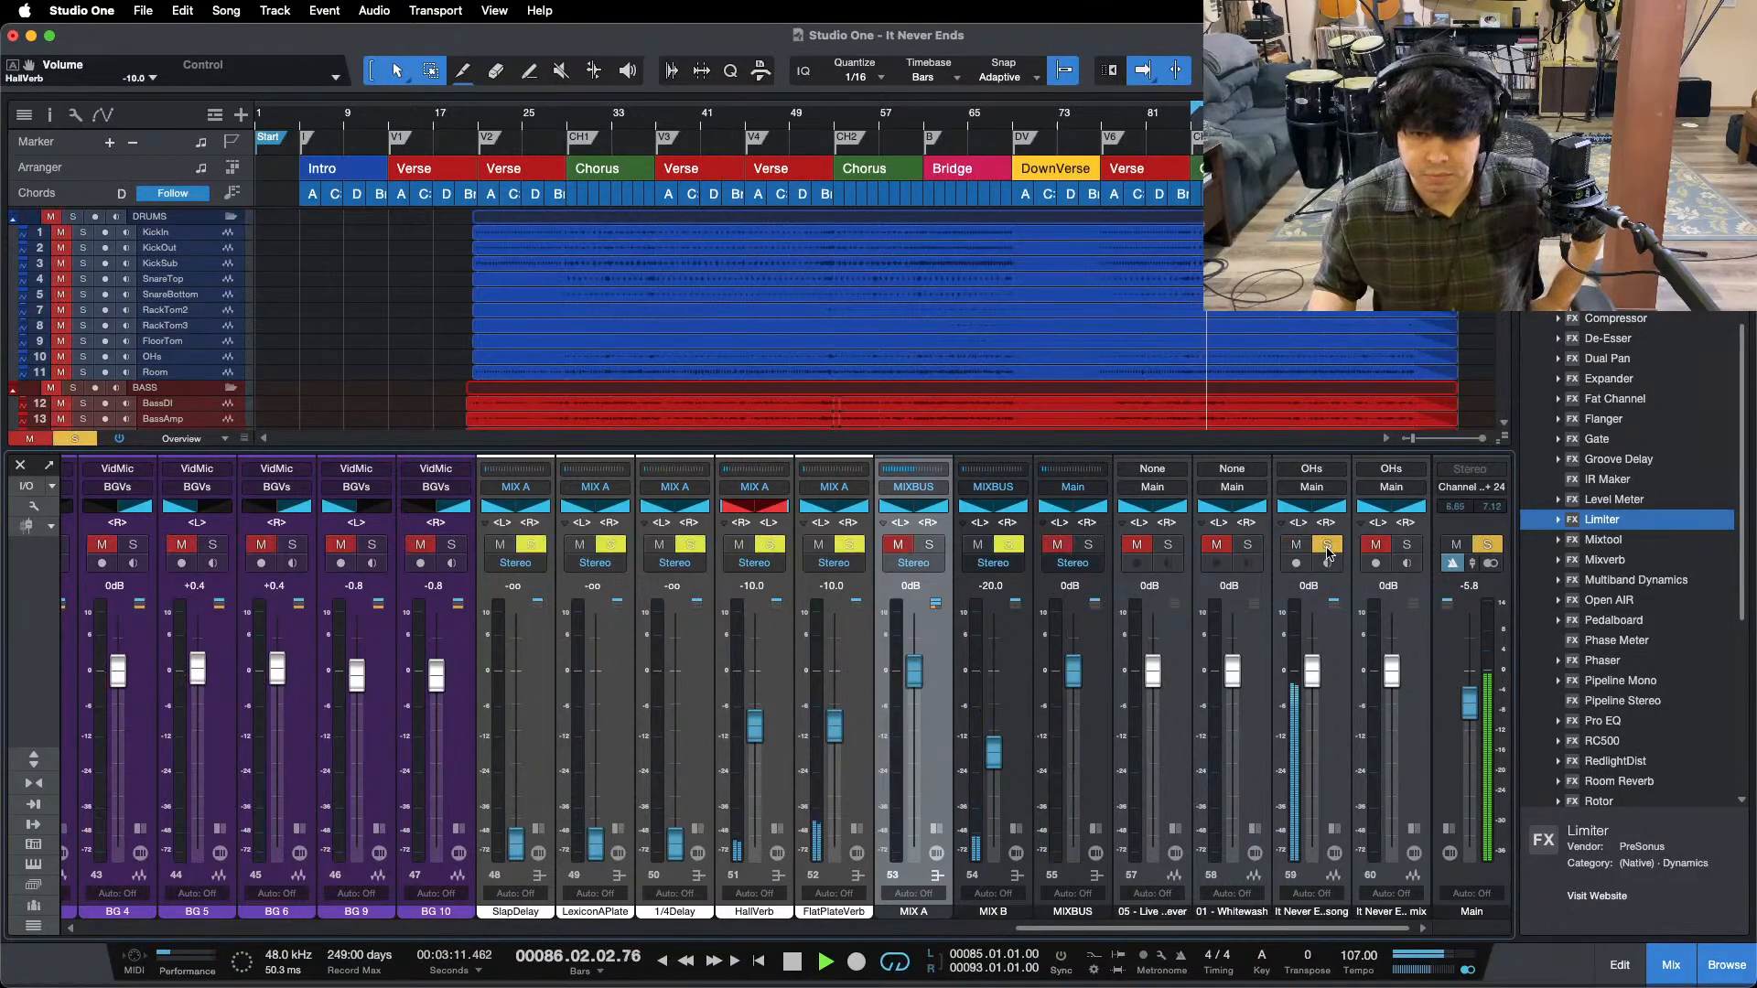
pyautogui.click(1328, 546)
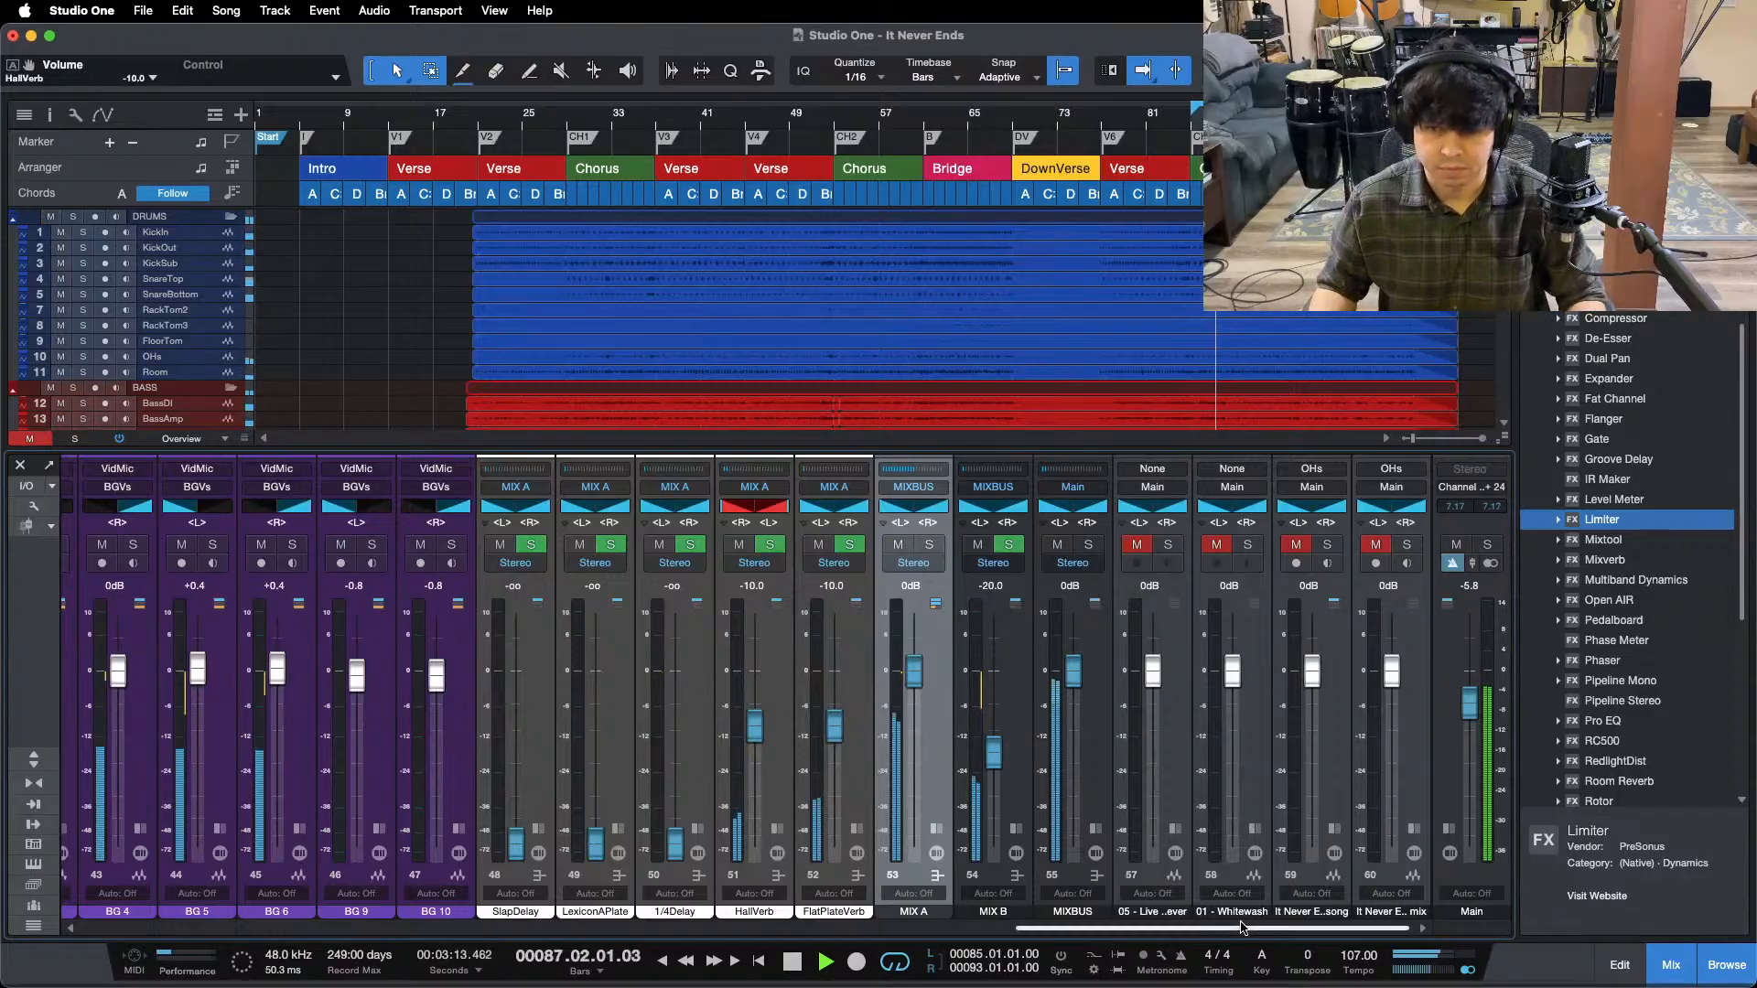
# - Lower the SnareLvl bus fader to -4.6 dB while the V3 verse plays
pyautogui.moveTo(1241, 927); pyautogui.dragTo(119, 920)
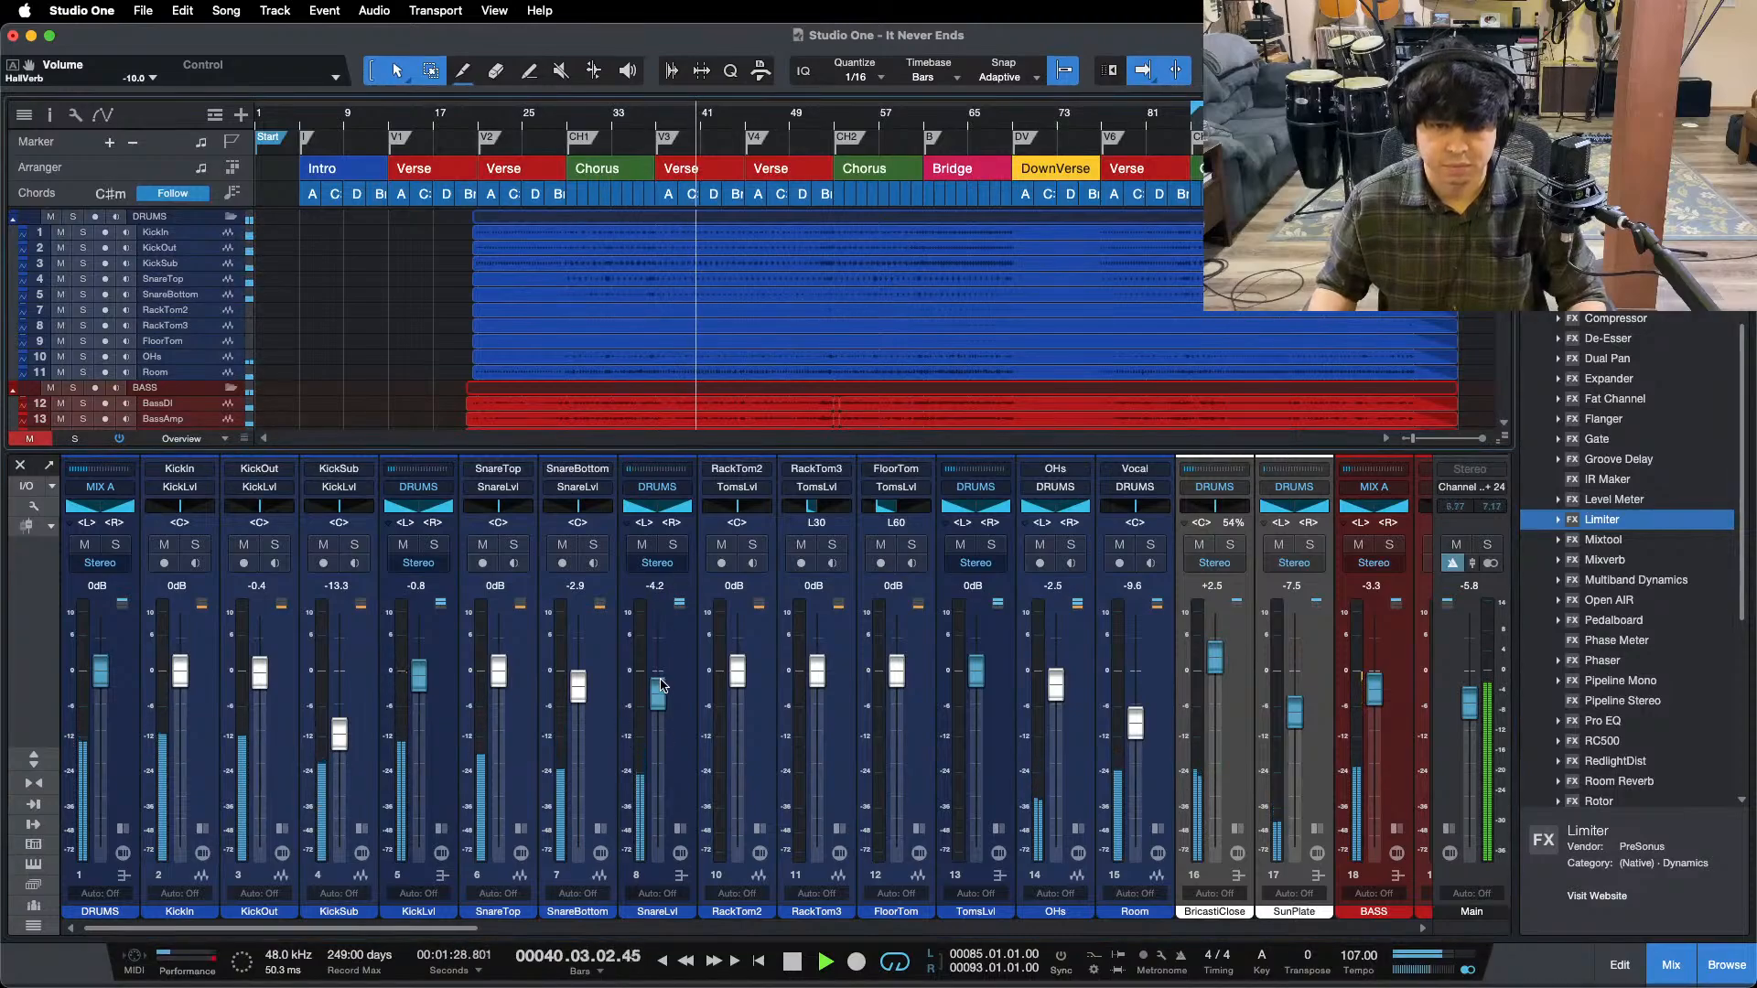
pyautogui.moveTo(658, 688); pyautogui.dragTo(659, 691)
pyautogui.scroll(1, 658, 691)
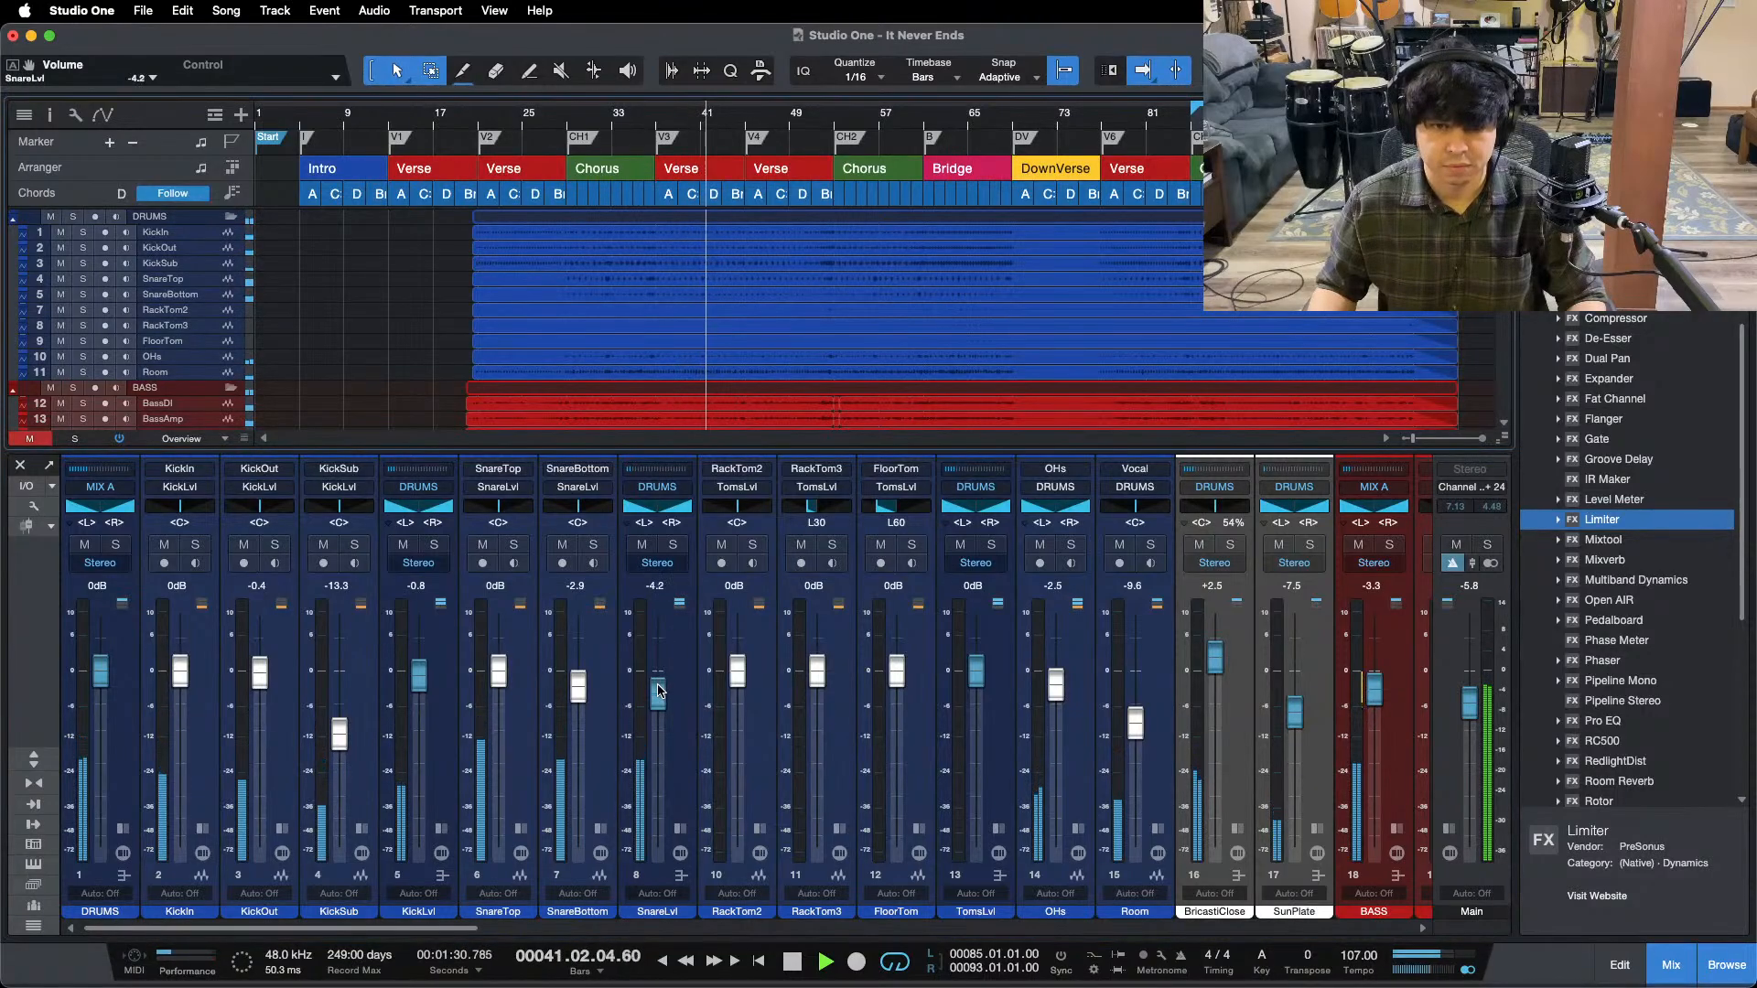
pyautogui.scroll(-1, 658, 691)
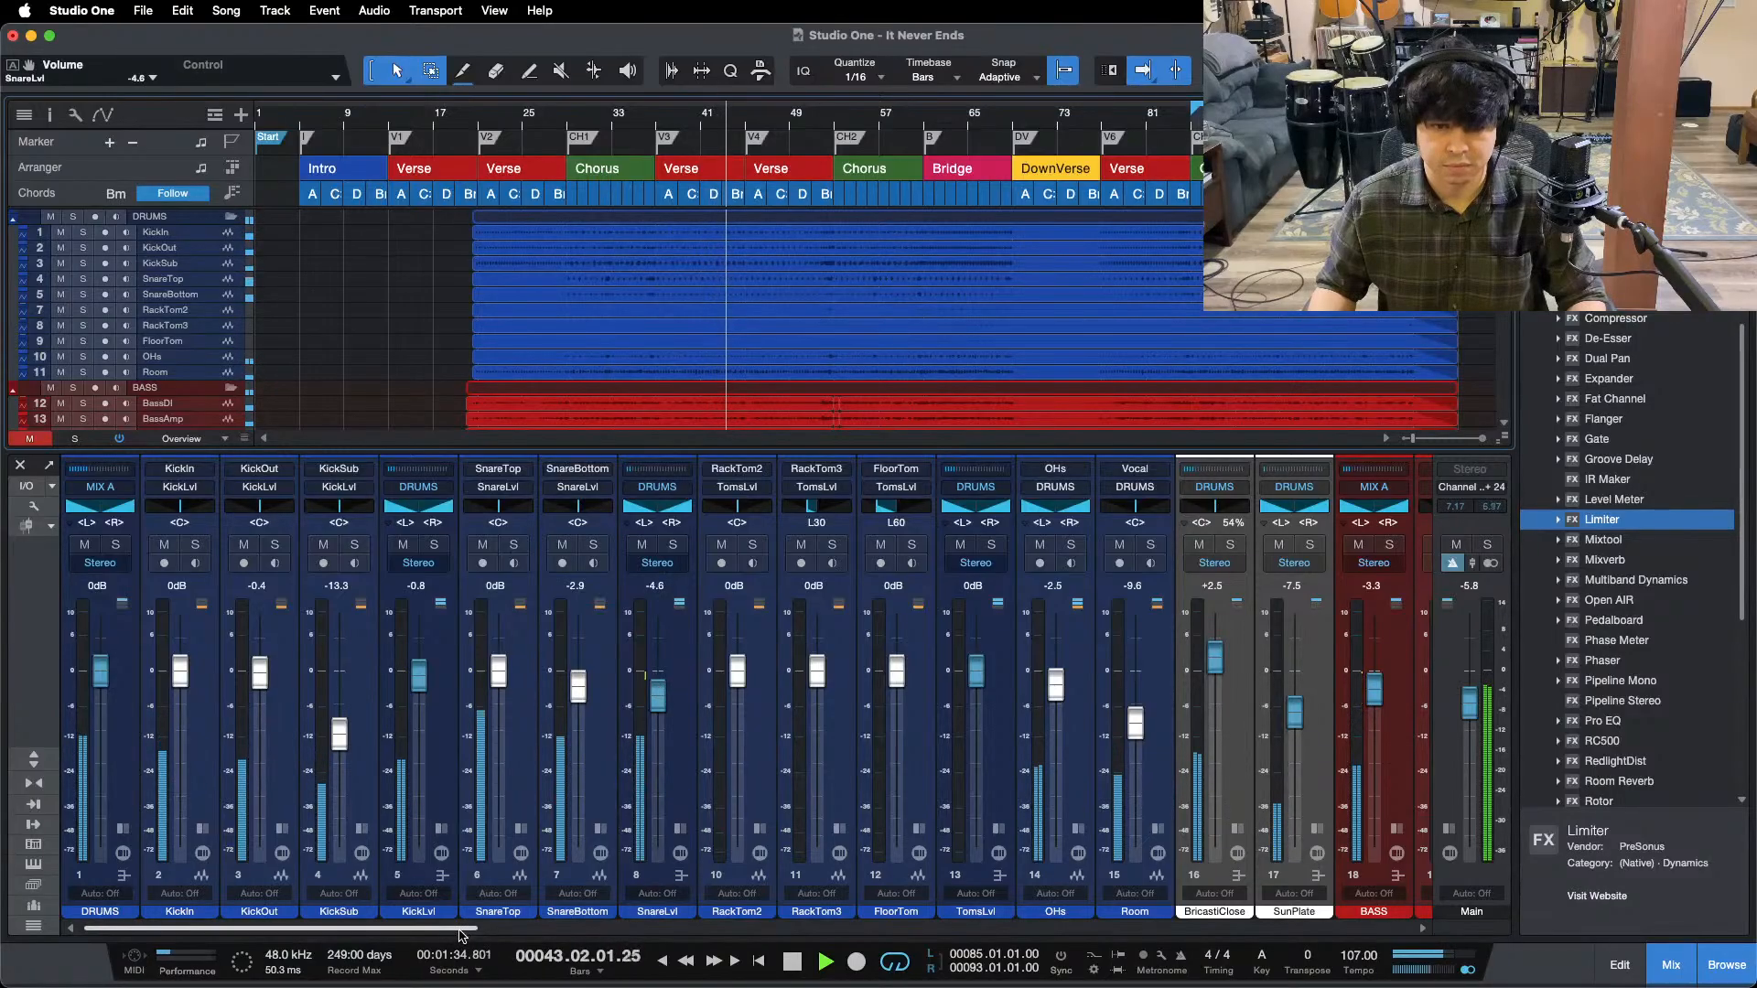
# - Try the MIX B fader at -19.2 dB, return it to -20.0 dB, replay the loop and stop playback
pyautogui.moveTo(461, 929); pyautogui.dragTo(1273, 862)
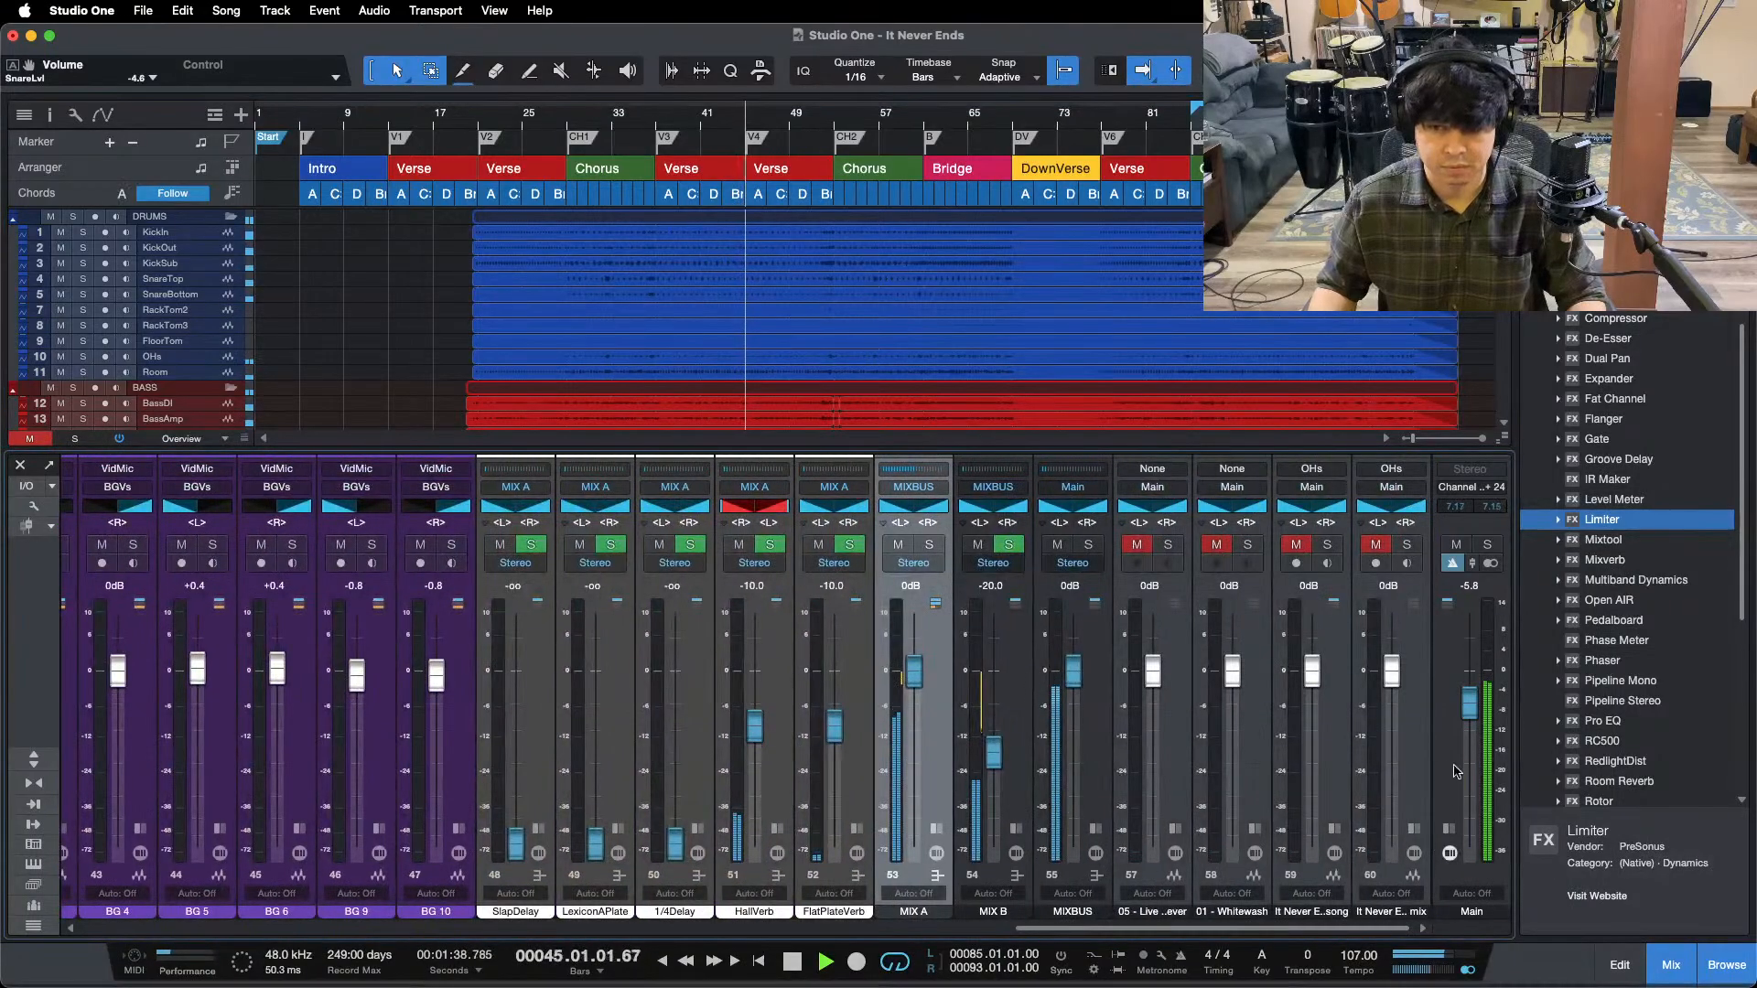
pyautogui.moveTo(988, 755); pyautogui.dragTo(1001, 756)
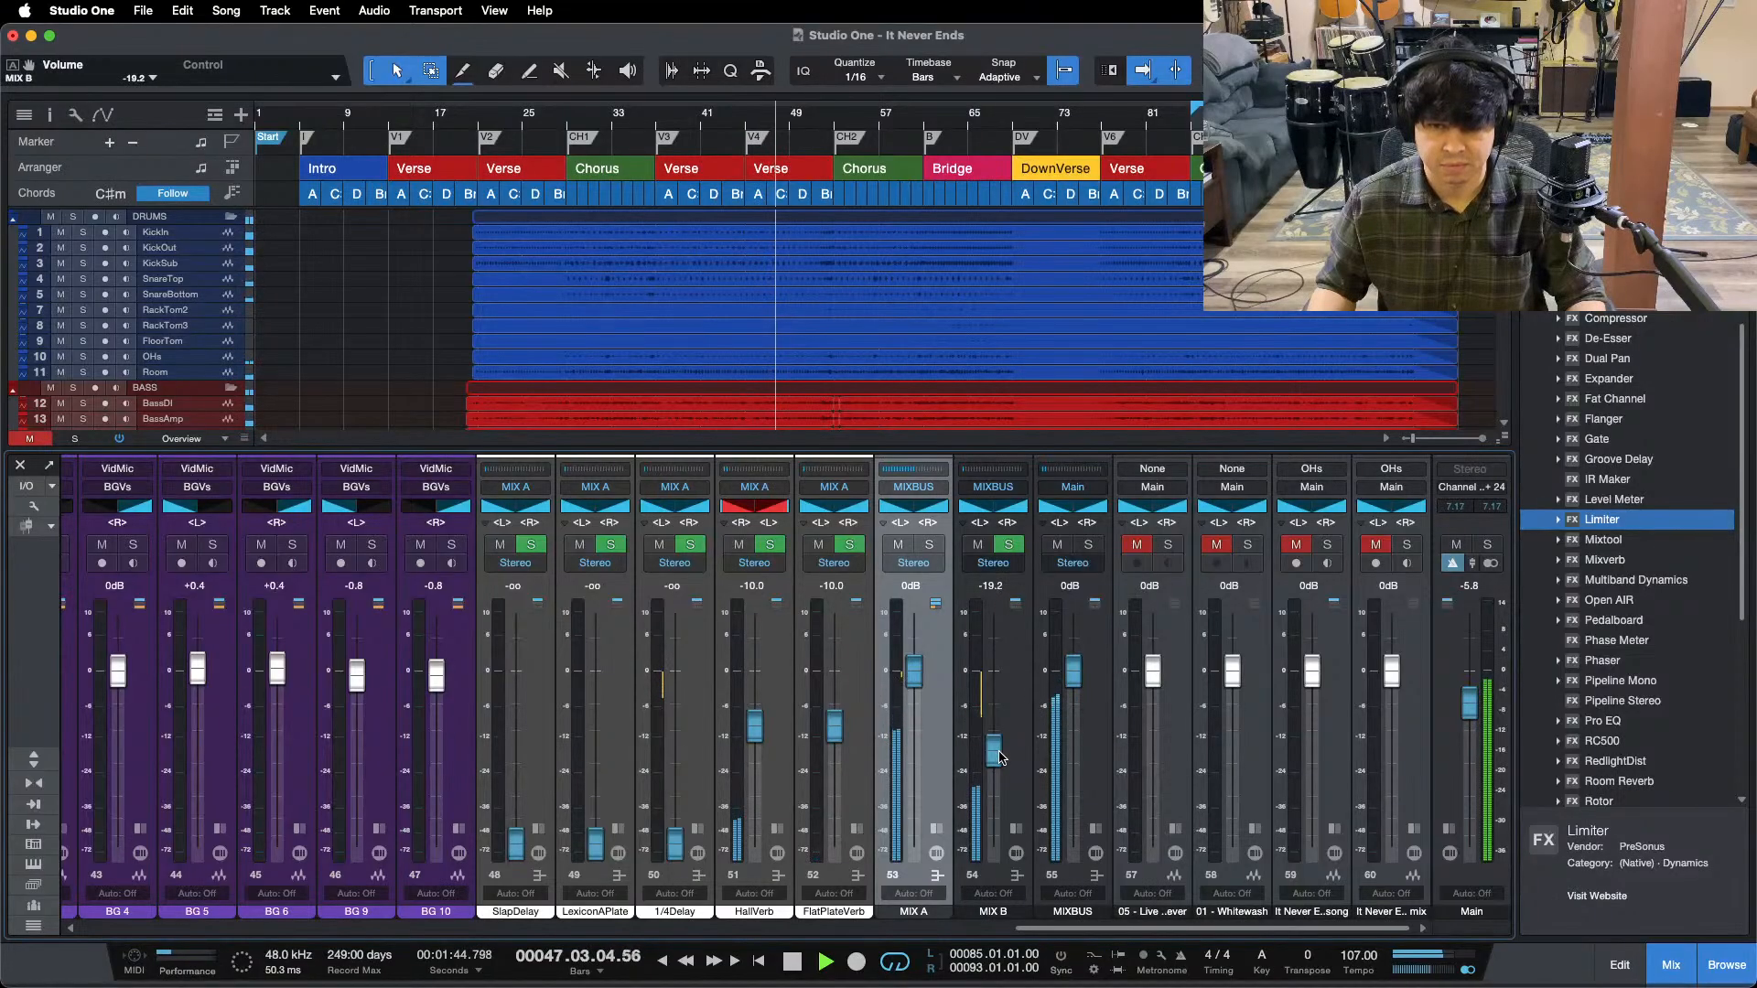
pyautogui.press('KP_1')
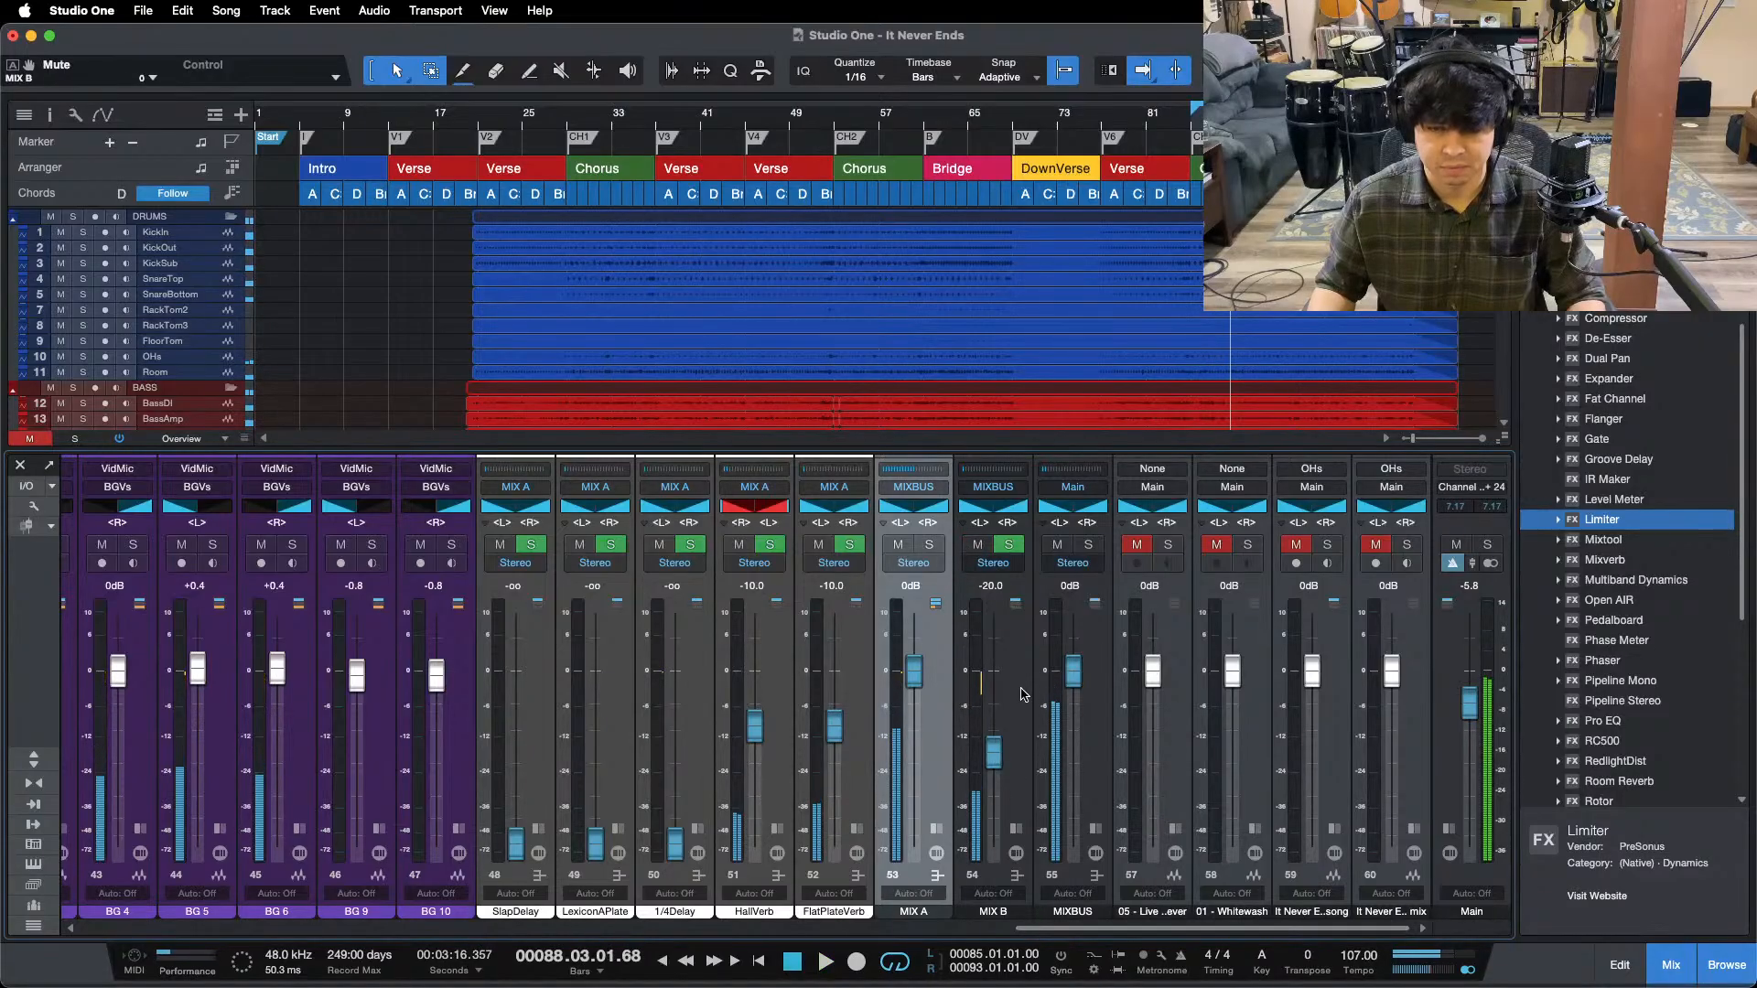
pyautogui.press('KP_Divide')
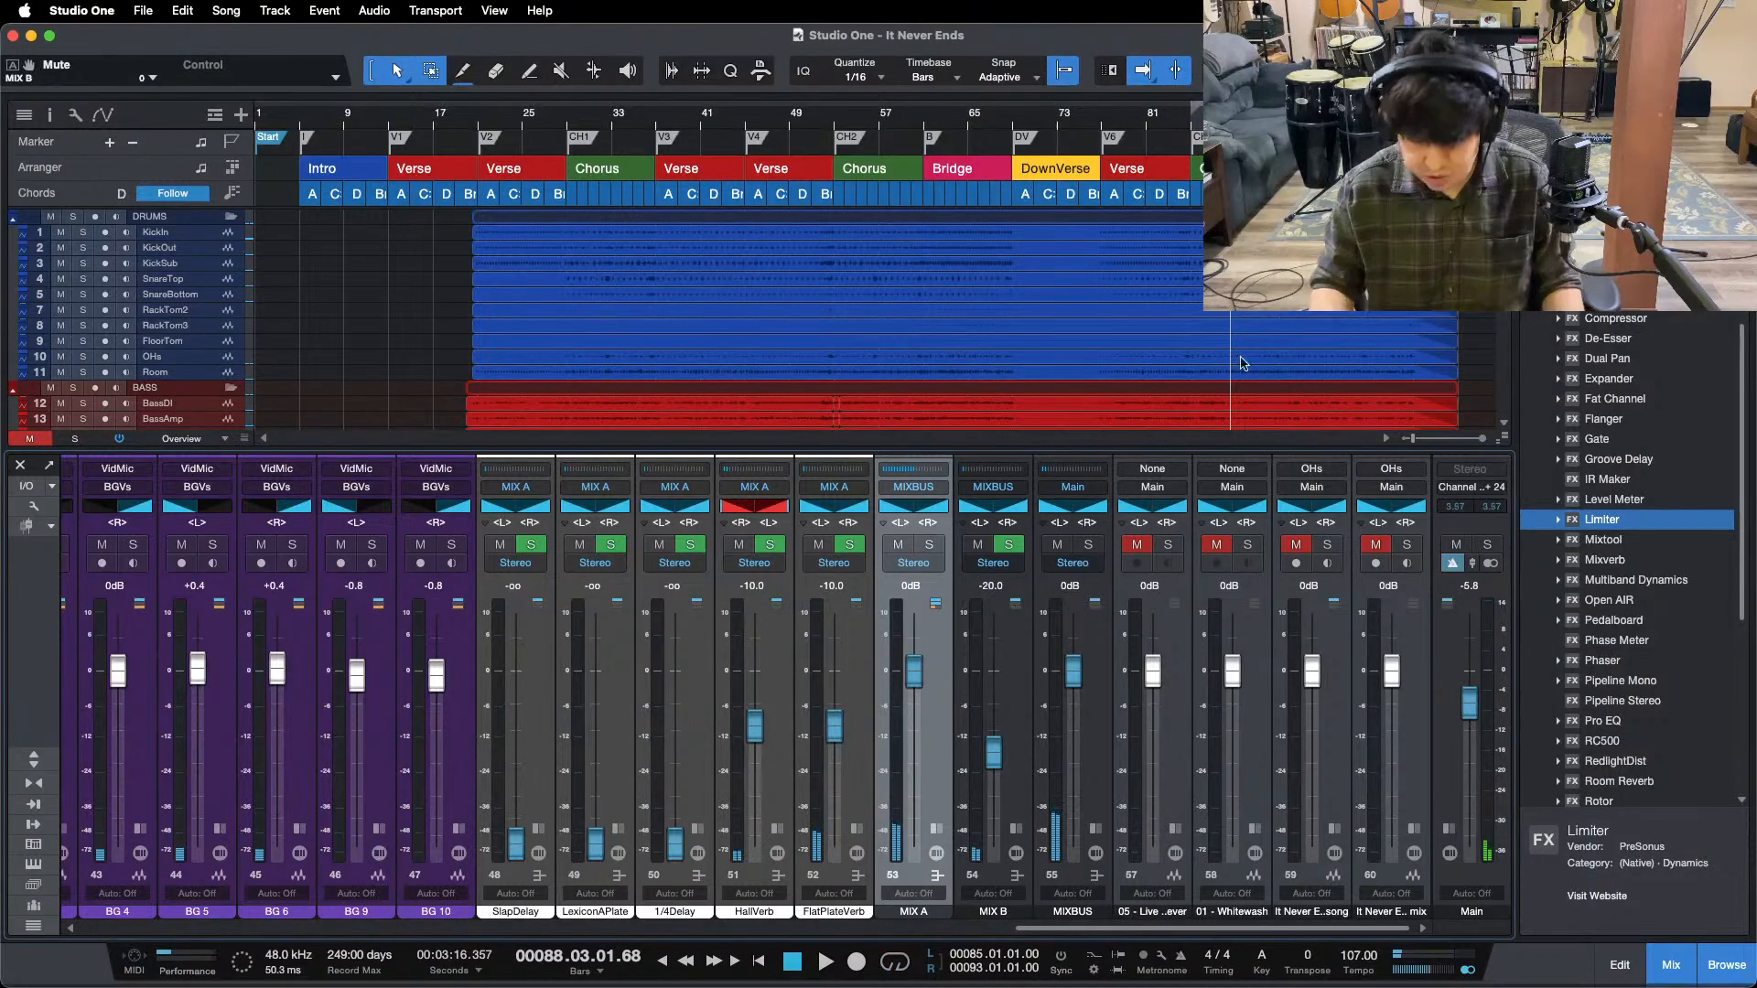
# - Hide the mixer, move the Start marker to 4.4.2 just before the intro, and play the opening from there
pyautogui.moveTo(957, 986)
pyautogui.click(959, 956)
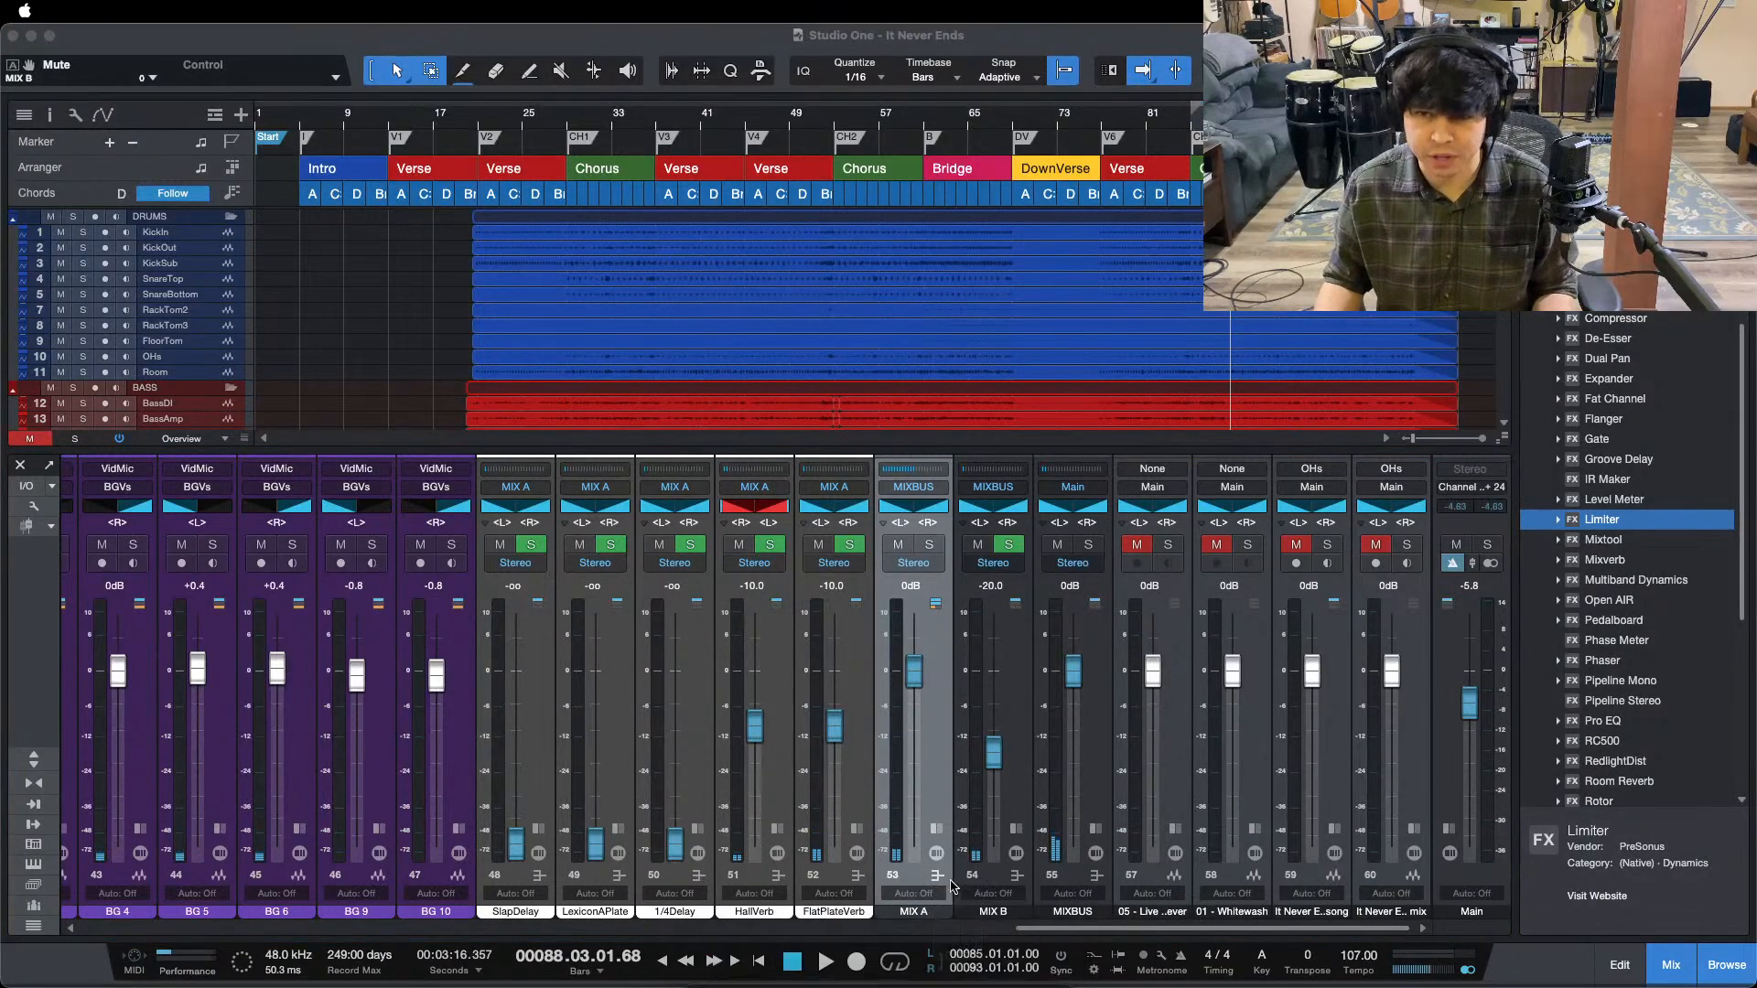
pyautogui.click(1678, 918)
pyautogui.press('F3')
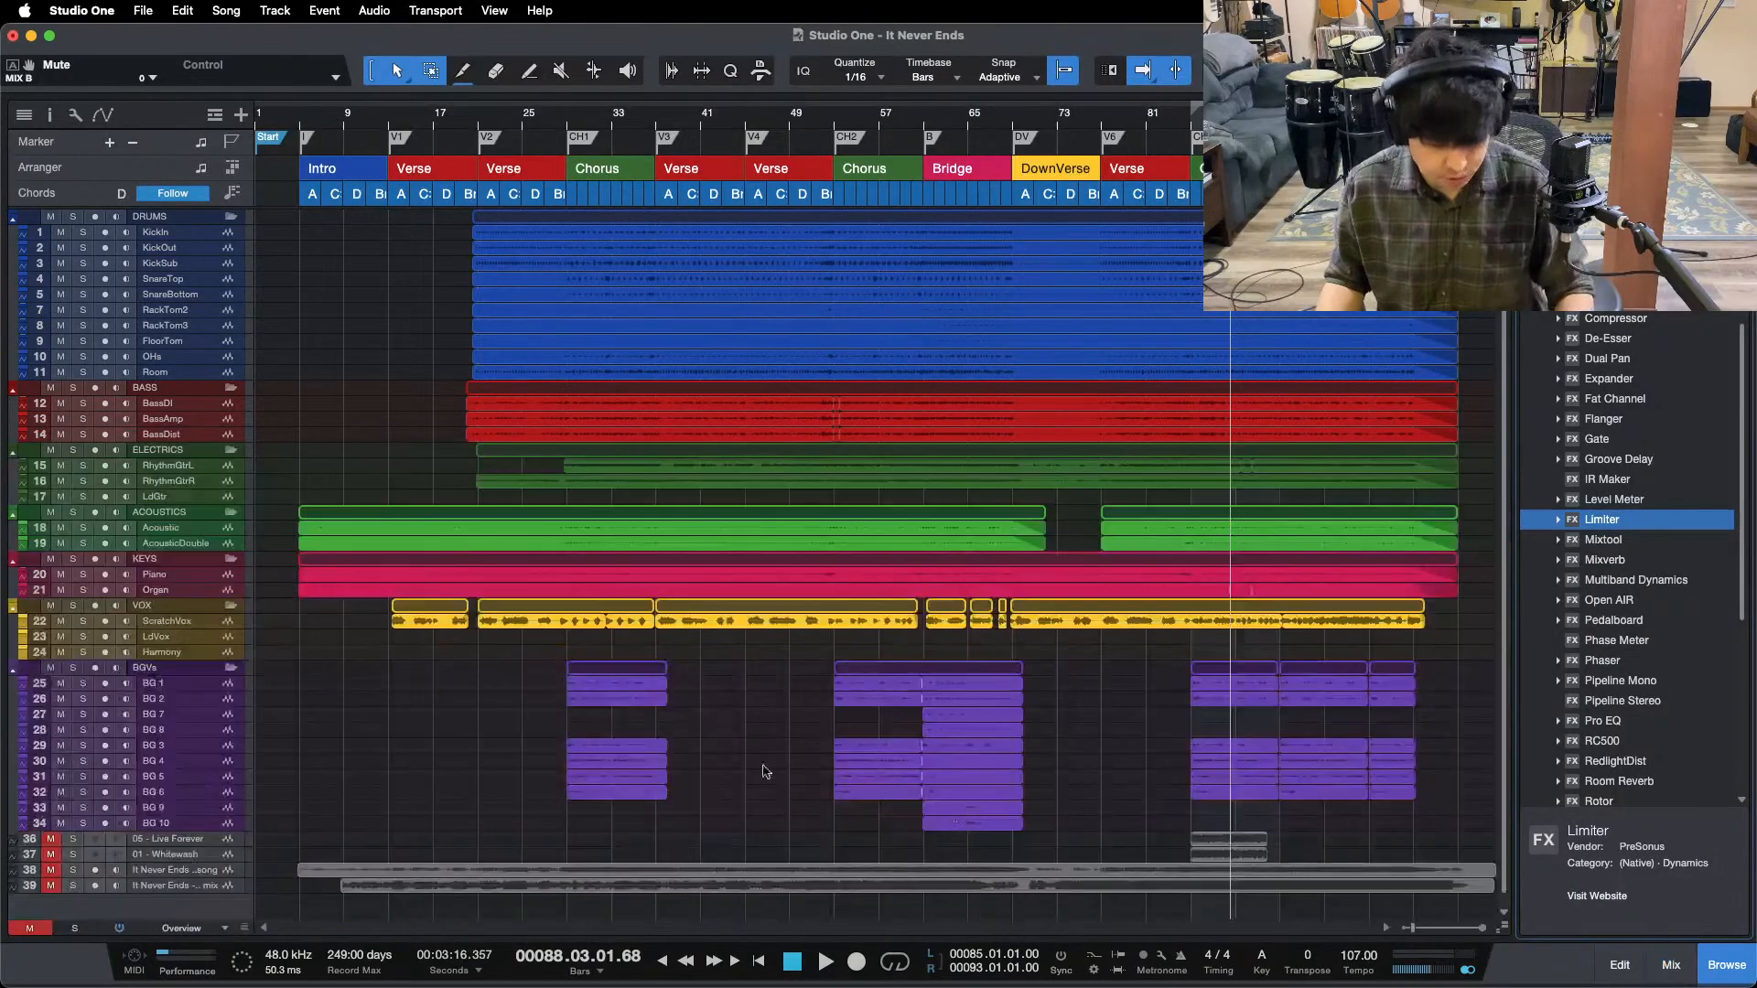
pyautogui.moveTo(295, 122); pyautogui.dragTo(1093, 195)
pyautogui.moveTo(282, 142)
pyautogui.mouseDown()
pyautogui.moveTo(919, 142)
pyautogui.moveTo(719, 157)
pyautogui.moveTo(734, 140)
pyautogui.moveTo(705, 141)
pyautogui.mouseUp()
pyautogui.press('space')
pyautogui.press('space')
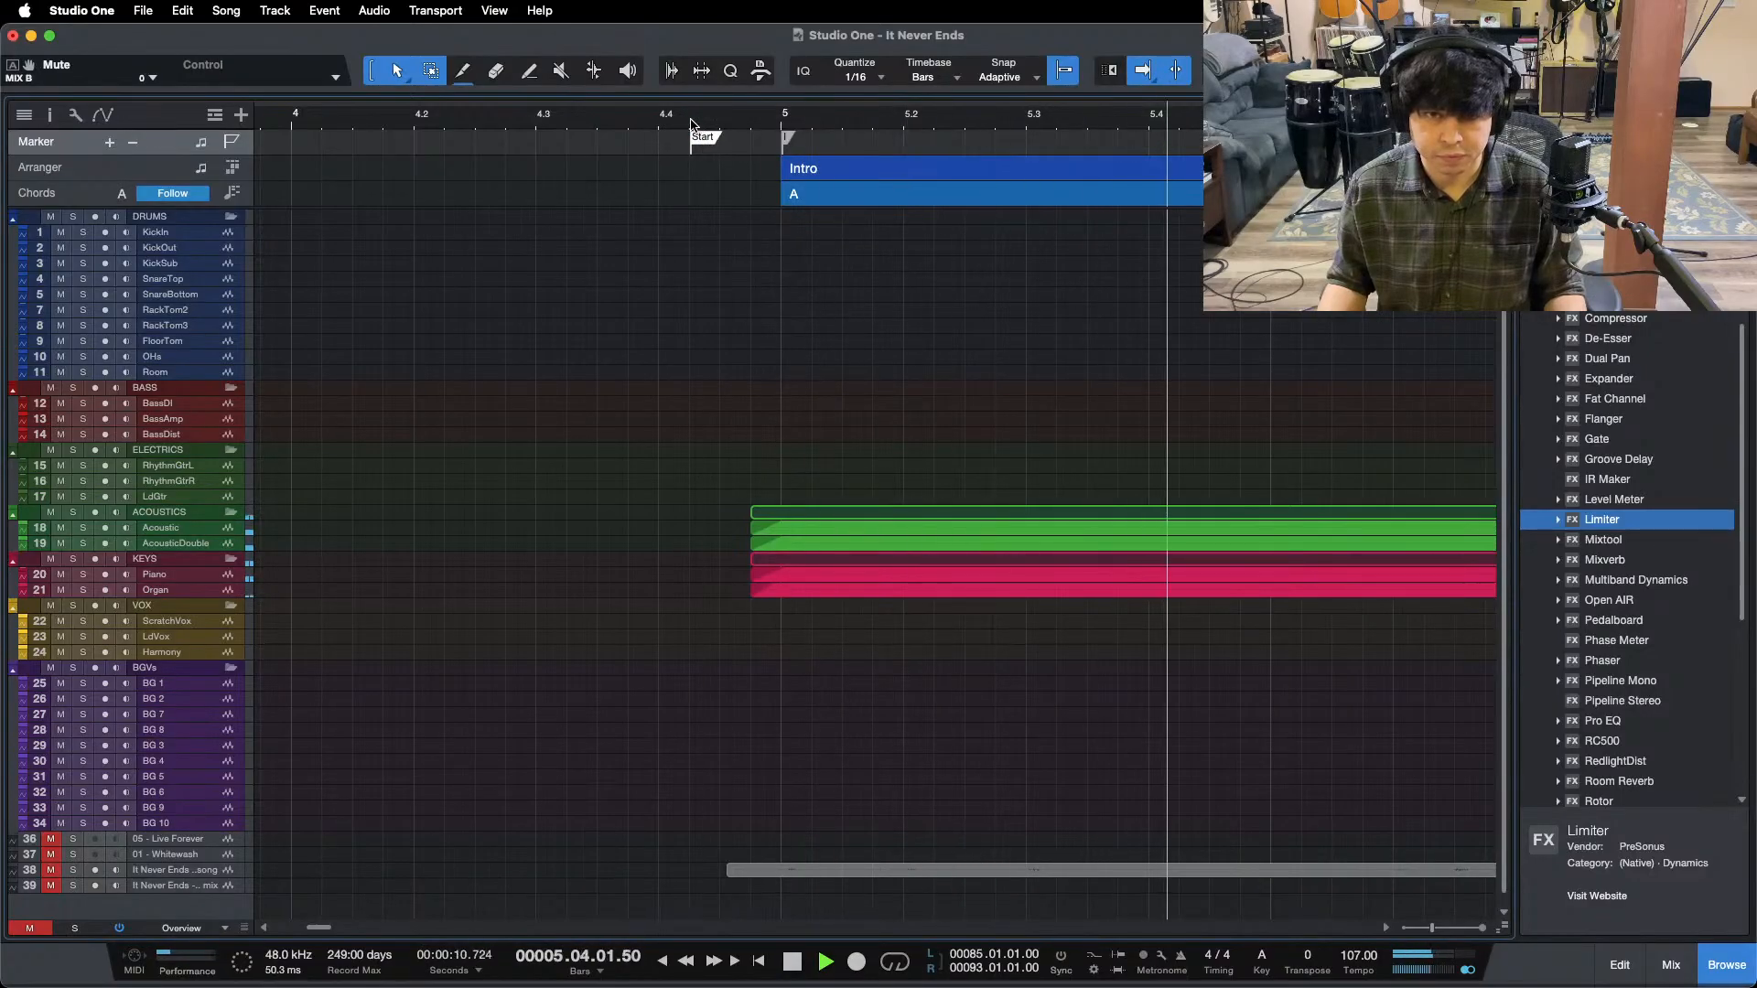
pyautogui.press('space')
# - Set the track height to Medium and play the start of the intro with the acoustic and keys clips in view
pyautogui.click(181, 928)
pyautogui.click(183, 871)
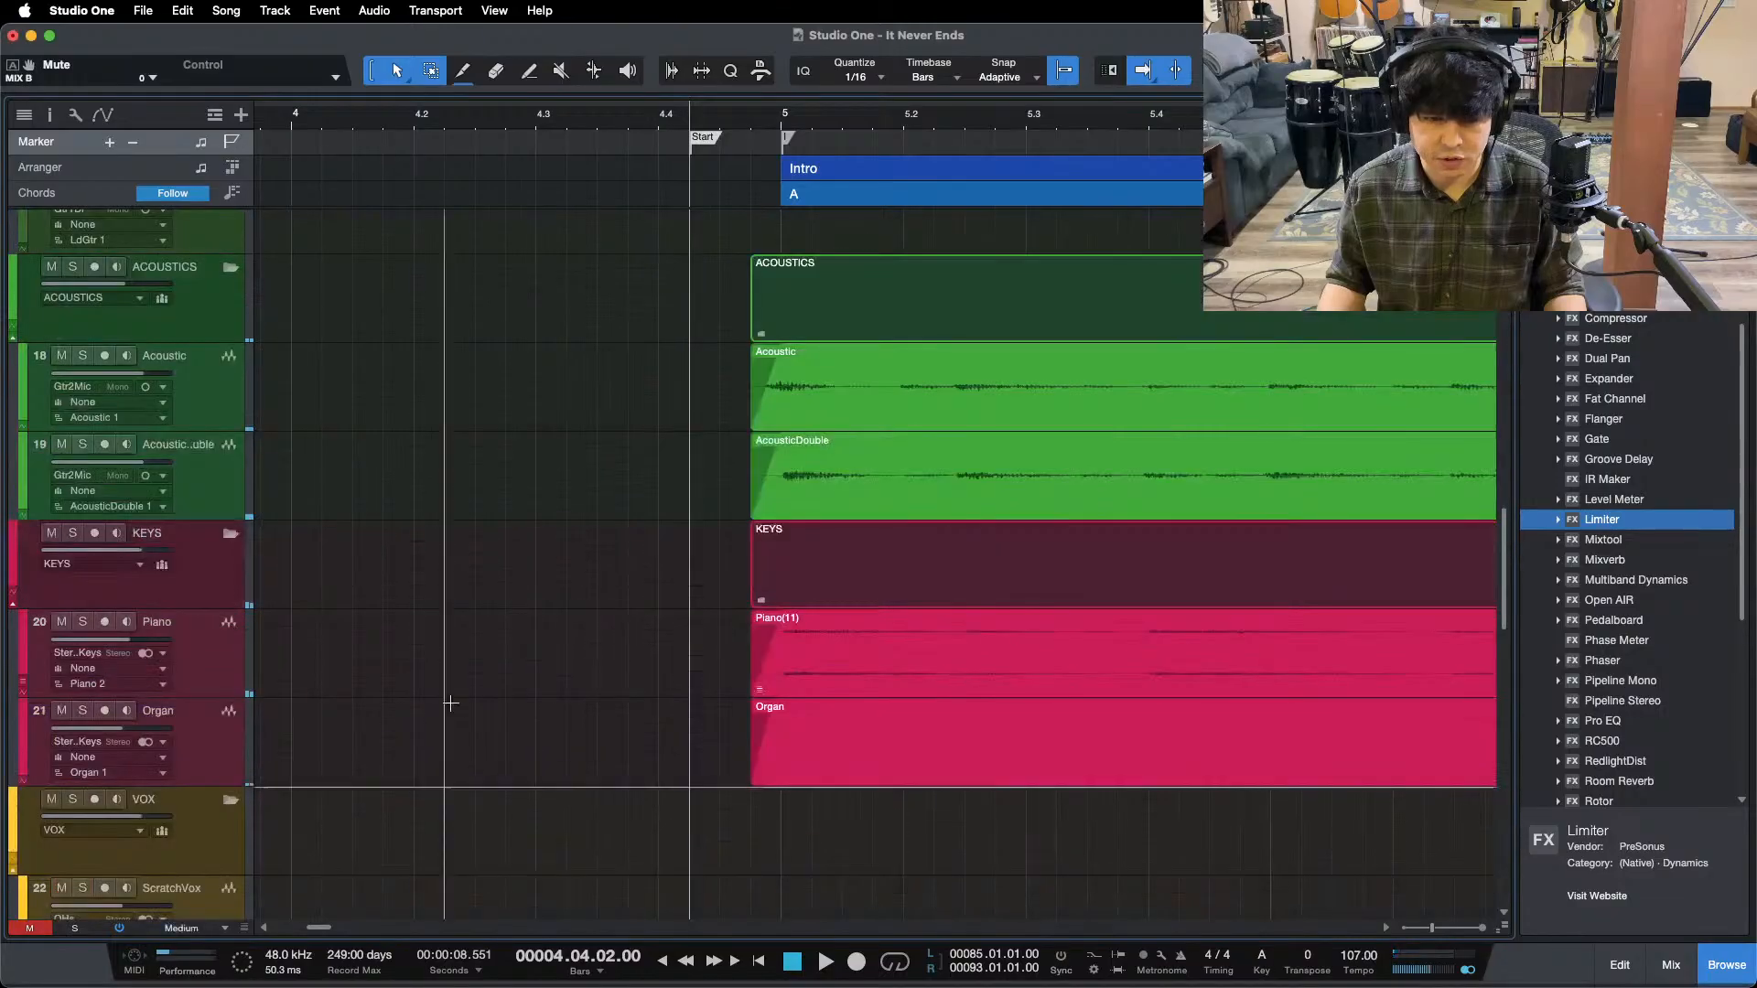
pyautogui.scroll(-3, 586, 513)
pyautogui.scroll(1, 623, 611)
pyautogui.press('space')
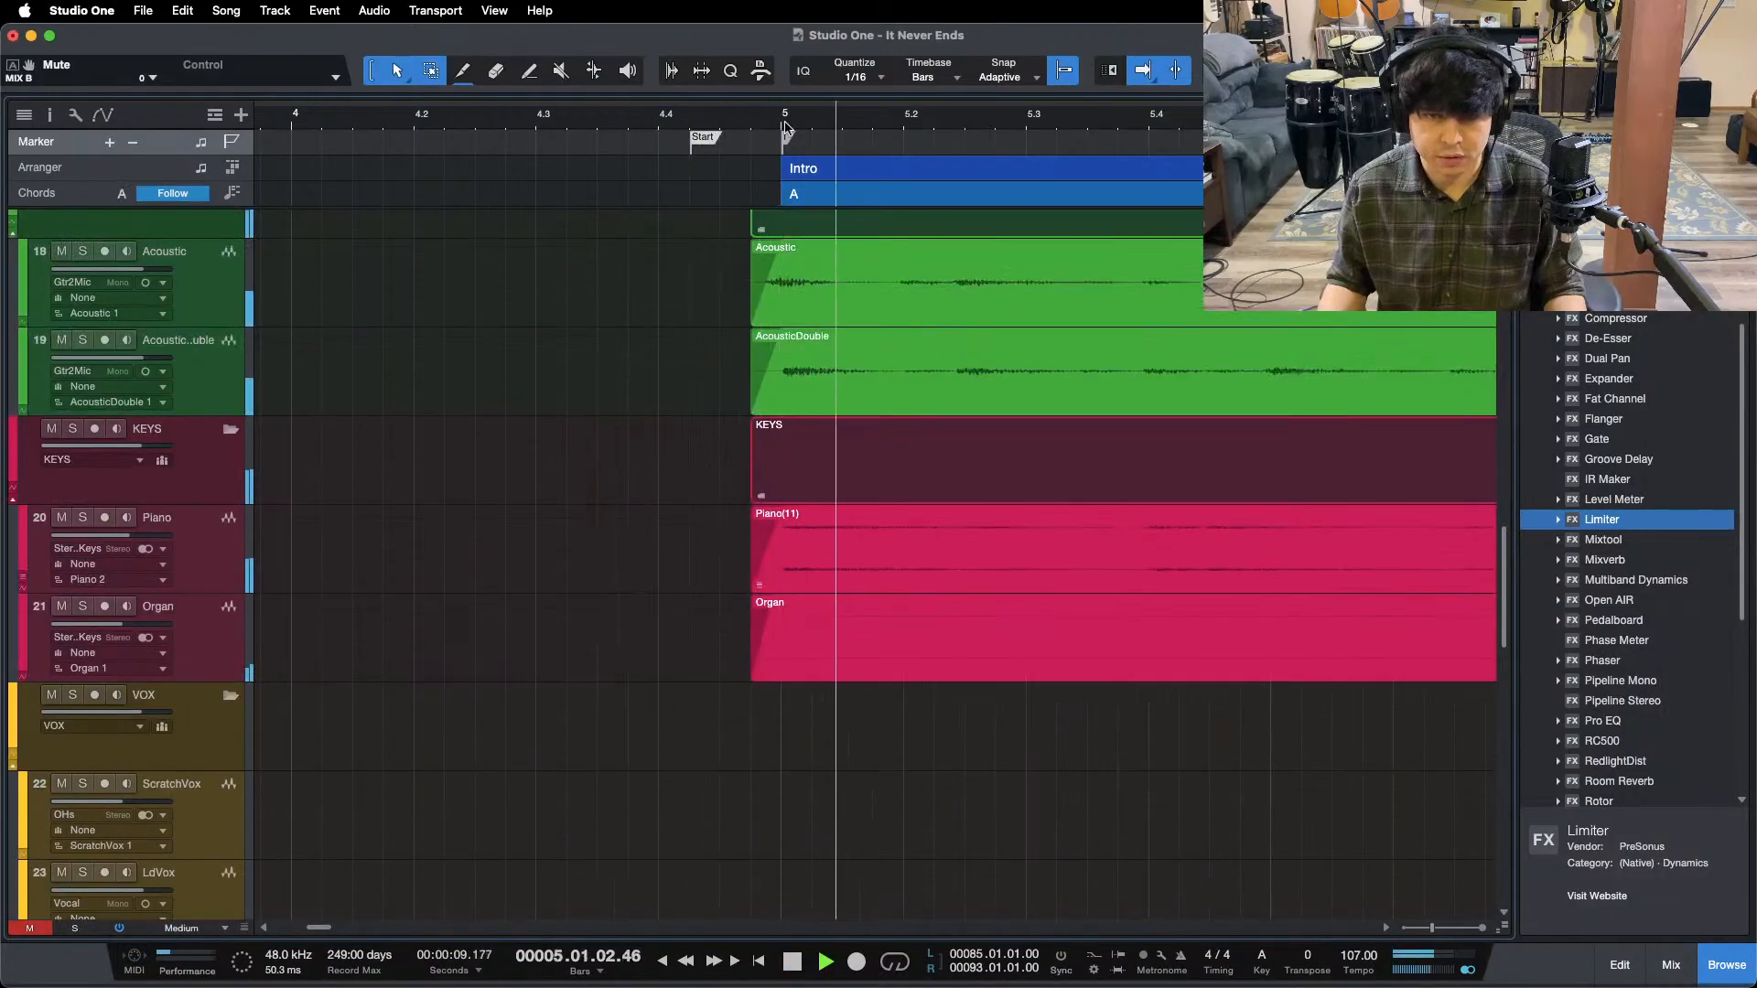
# - Magnify the waveforms at the intro's start and curve the fade-ins of the Acoustic and AcousticDouble clips
pyautogui.scroll(5, 761, 140)
pyautogui.press('space')
pyautogui.press('f')
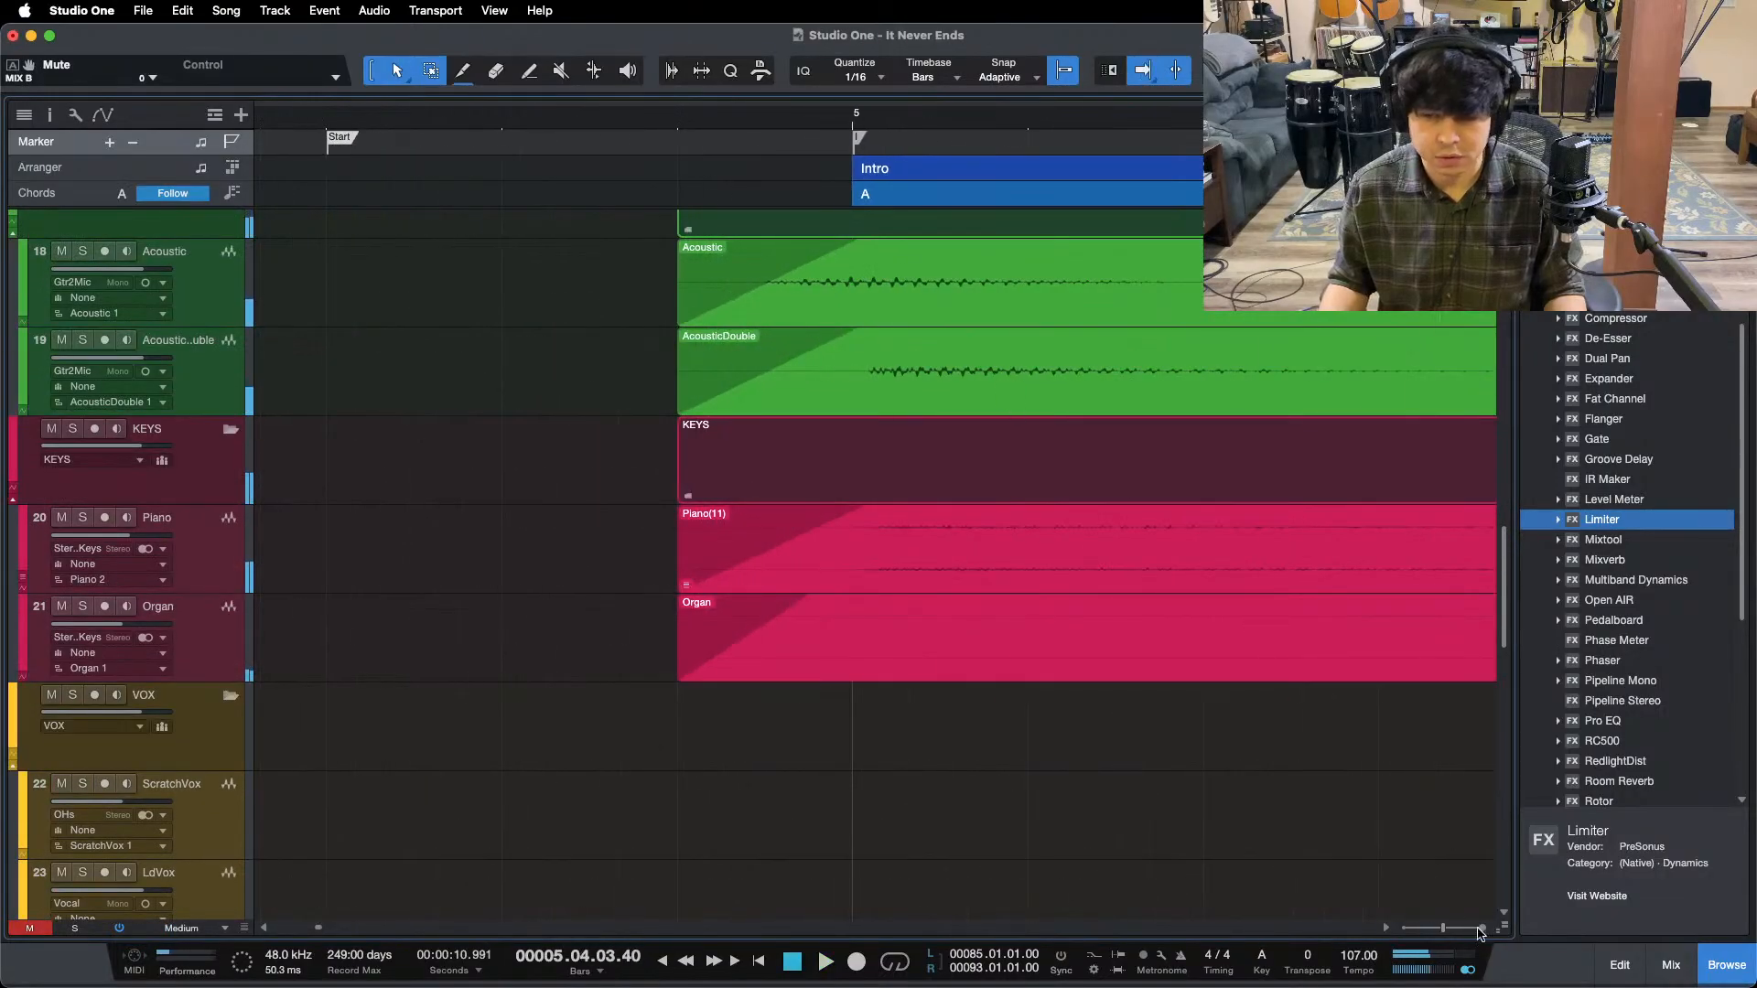
pyautogui.moveTo(1501, 920); pyautogui.dragTo(1501, 828)
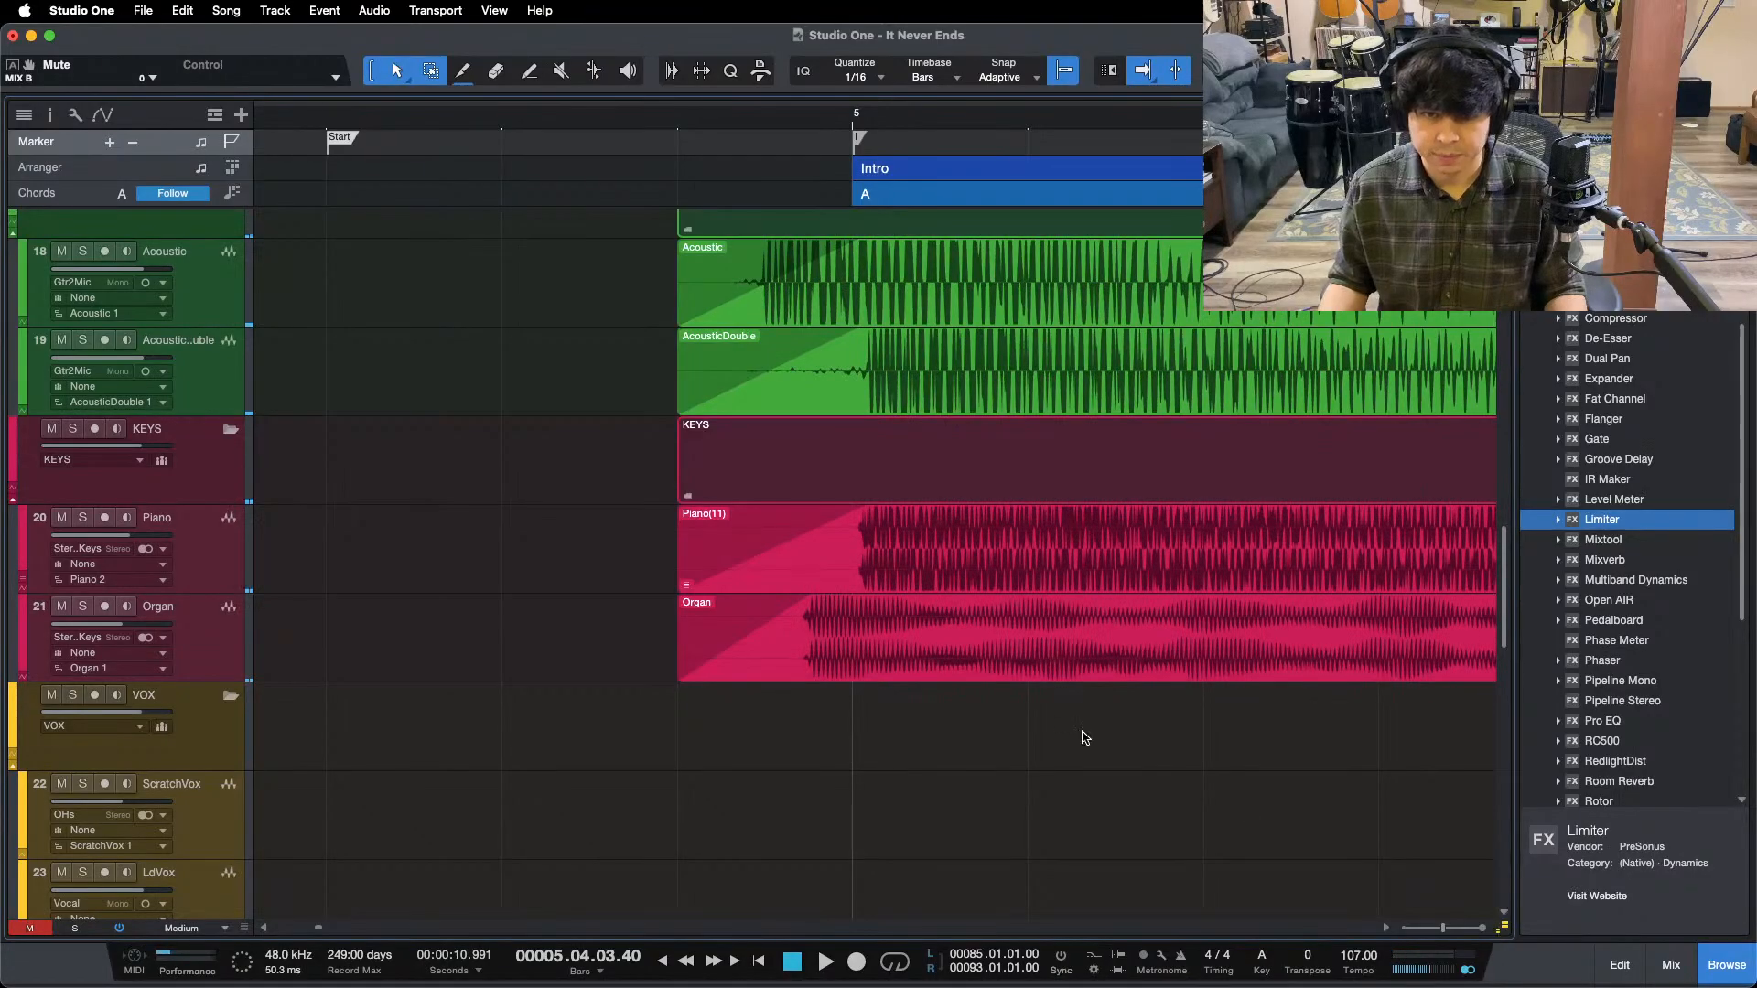
pyautogui.scroll(3, 952, 756)
pyautogui.click(677, 129)
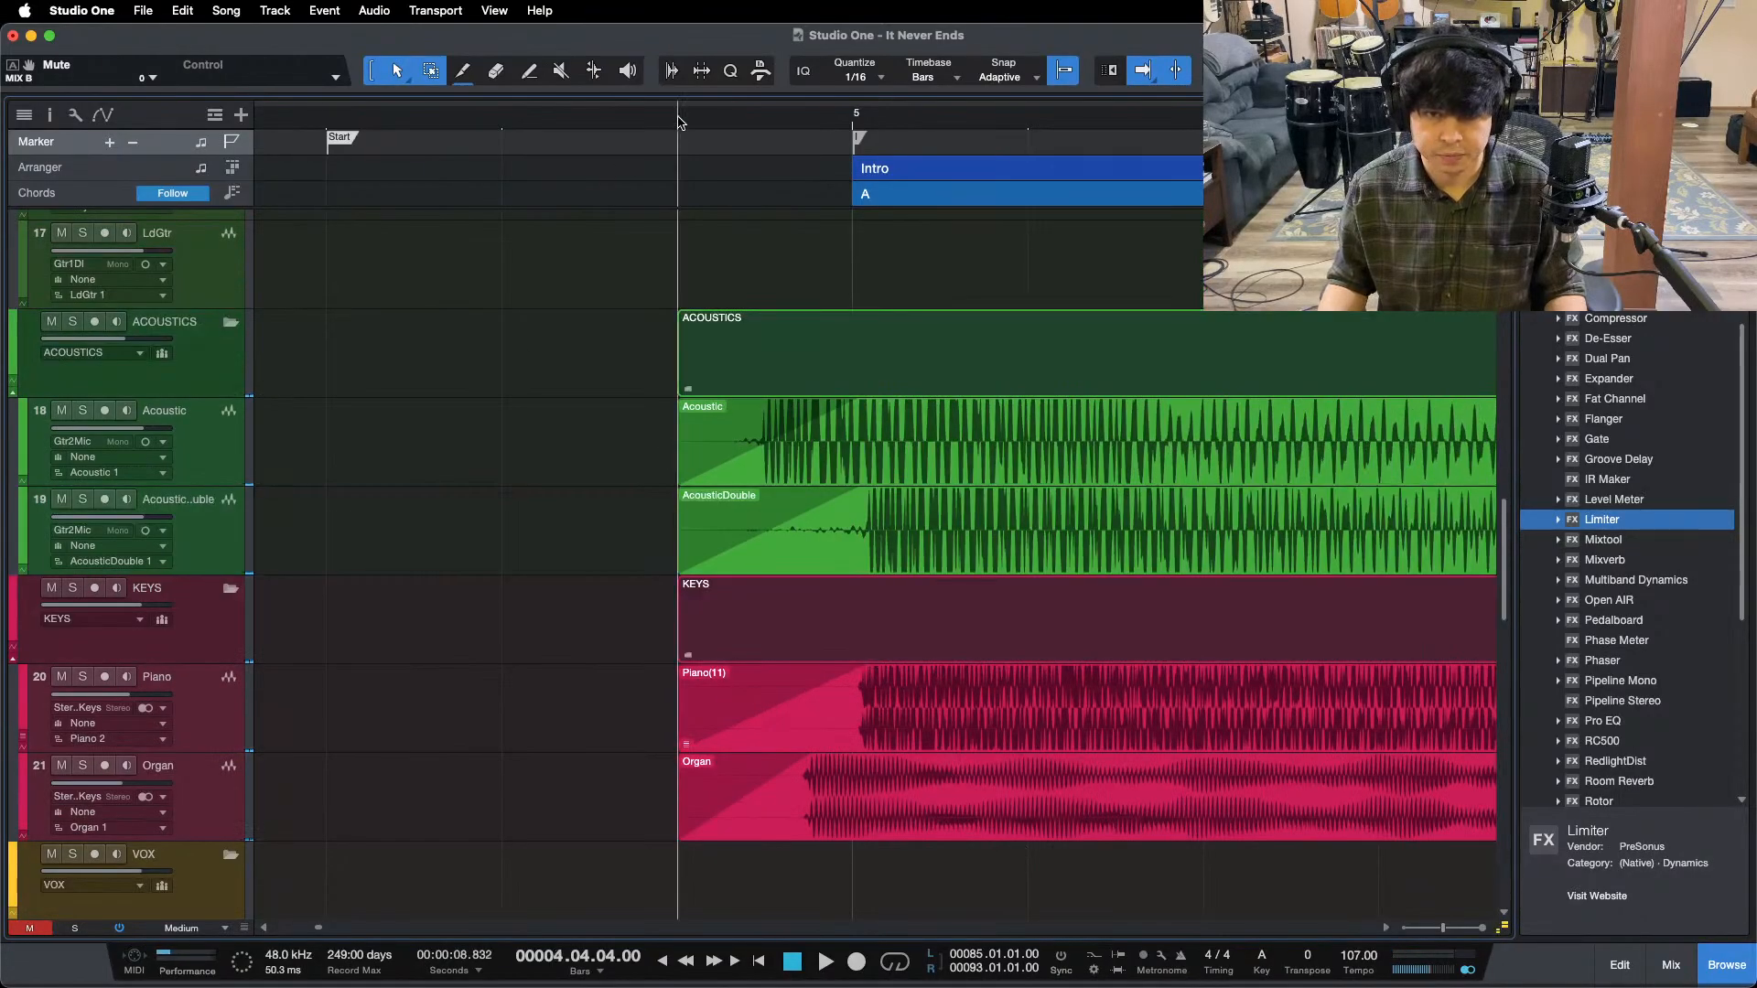
pyautogui.moveTo(626, 485); pyautogui.dragTo(767, 536)
# - Replay the intro's opening, then mute the ACOUSTICS folder and audition the piano and organ without it
pyautogui.press('space')
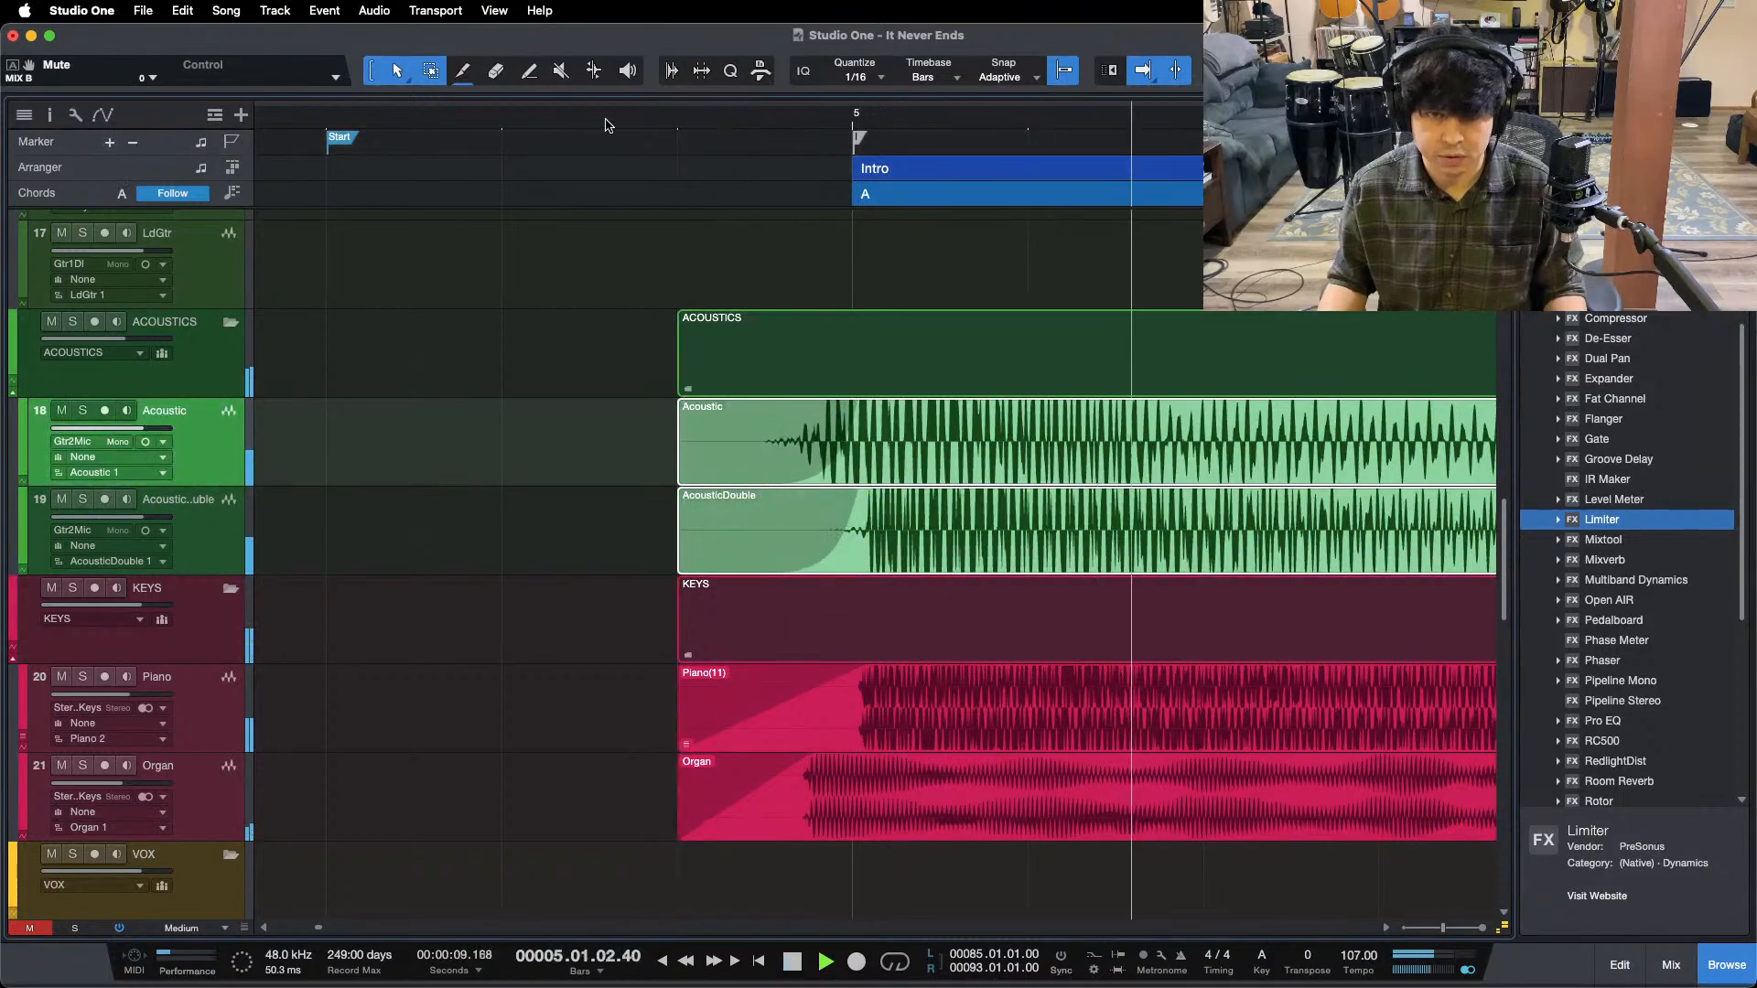
pyautogui.press('w')
pyautogui.press('space')
pyautogui.click(687, 116)
pyautogui.press('space')
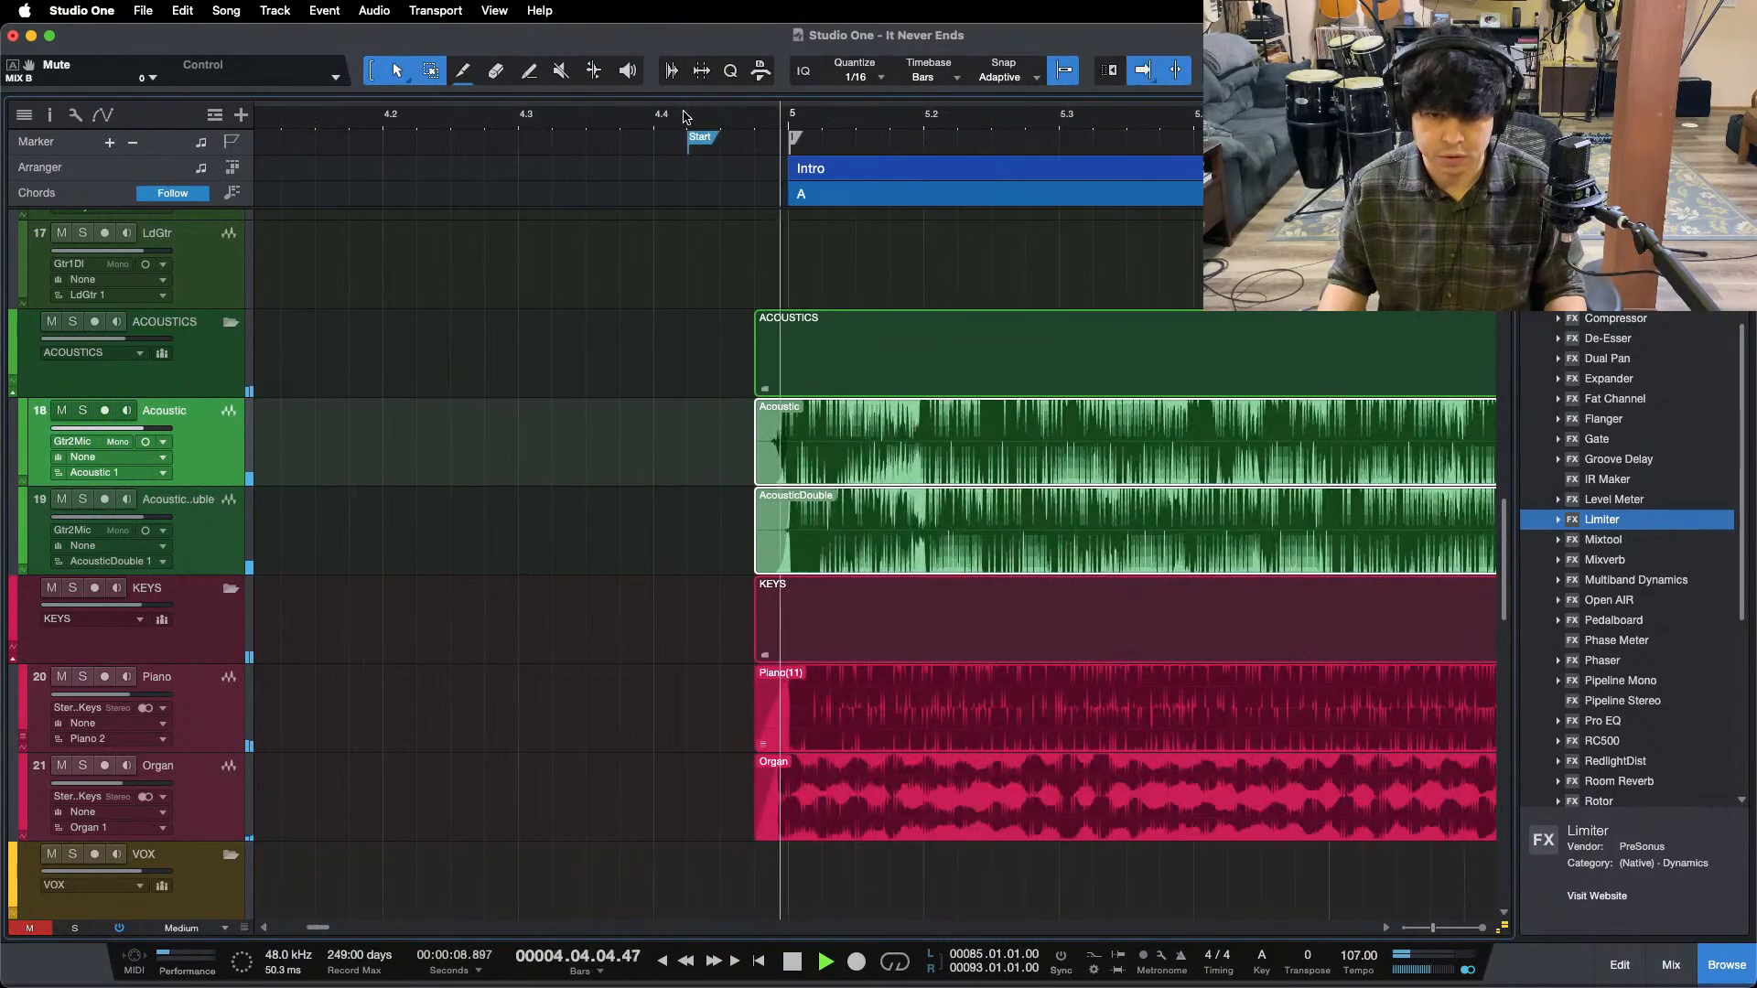
pyautogui.click(52, 322)
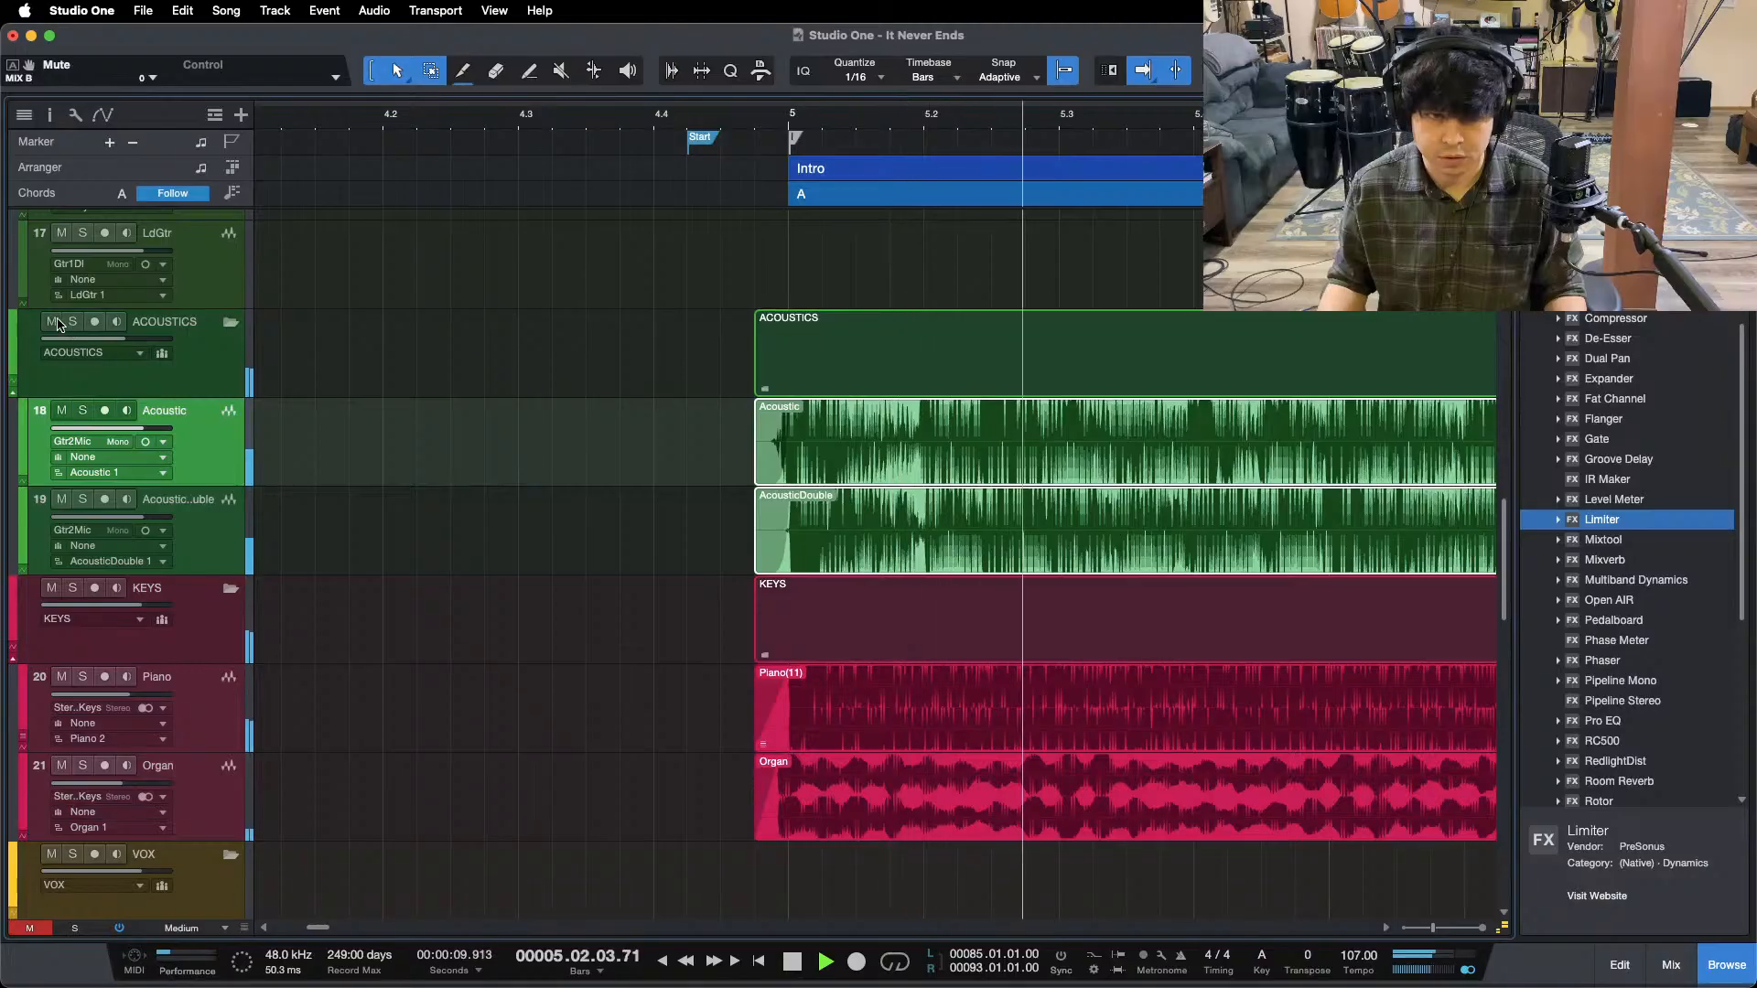
pyautogui.click(683, 122)
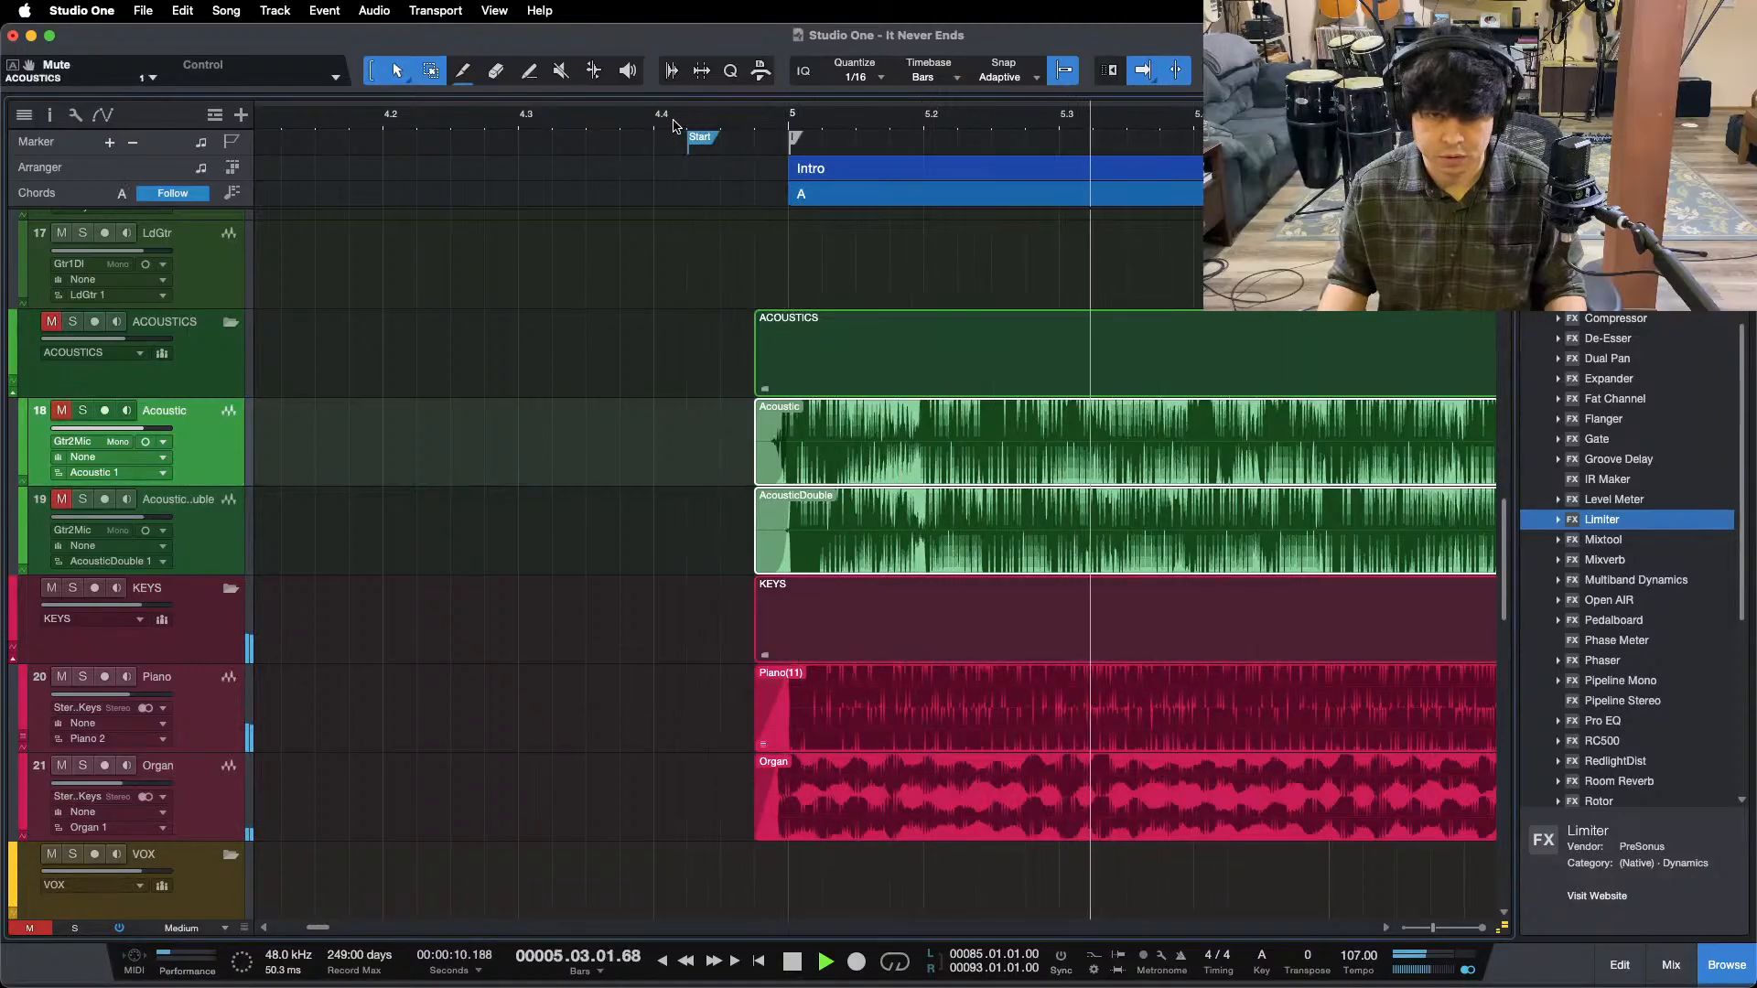
pyautogui.click(694, 123)
pyautogui.moveTo(752, 123); pyautogui.dragTo(675, 169)
pyautogui.press('space')
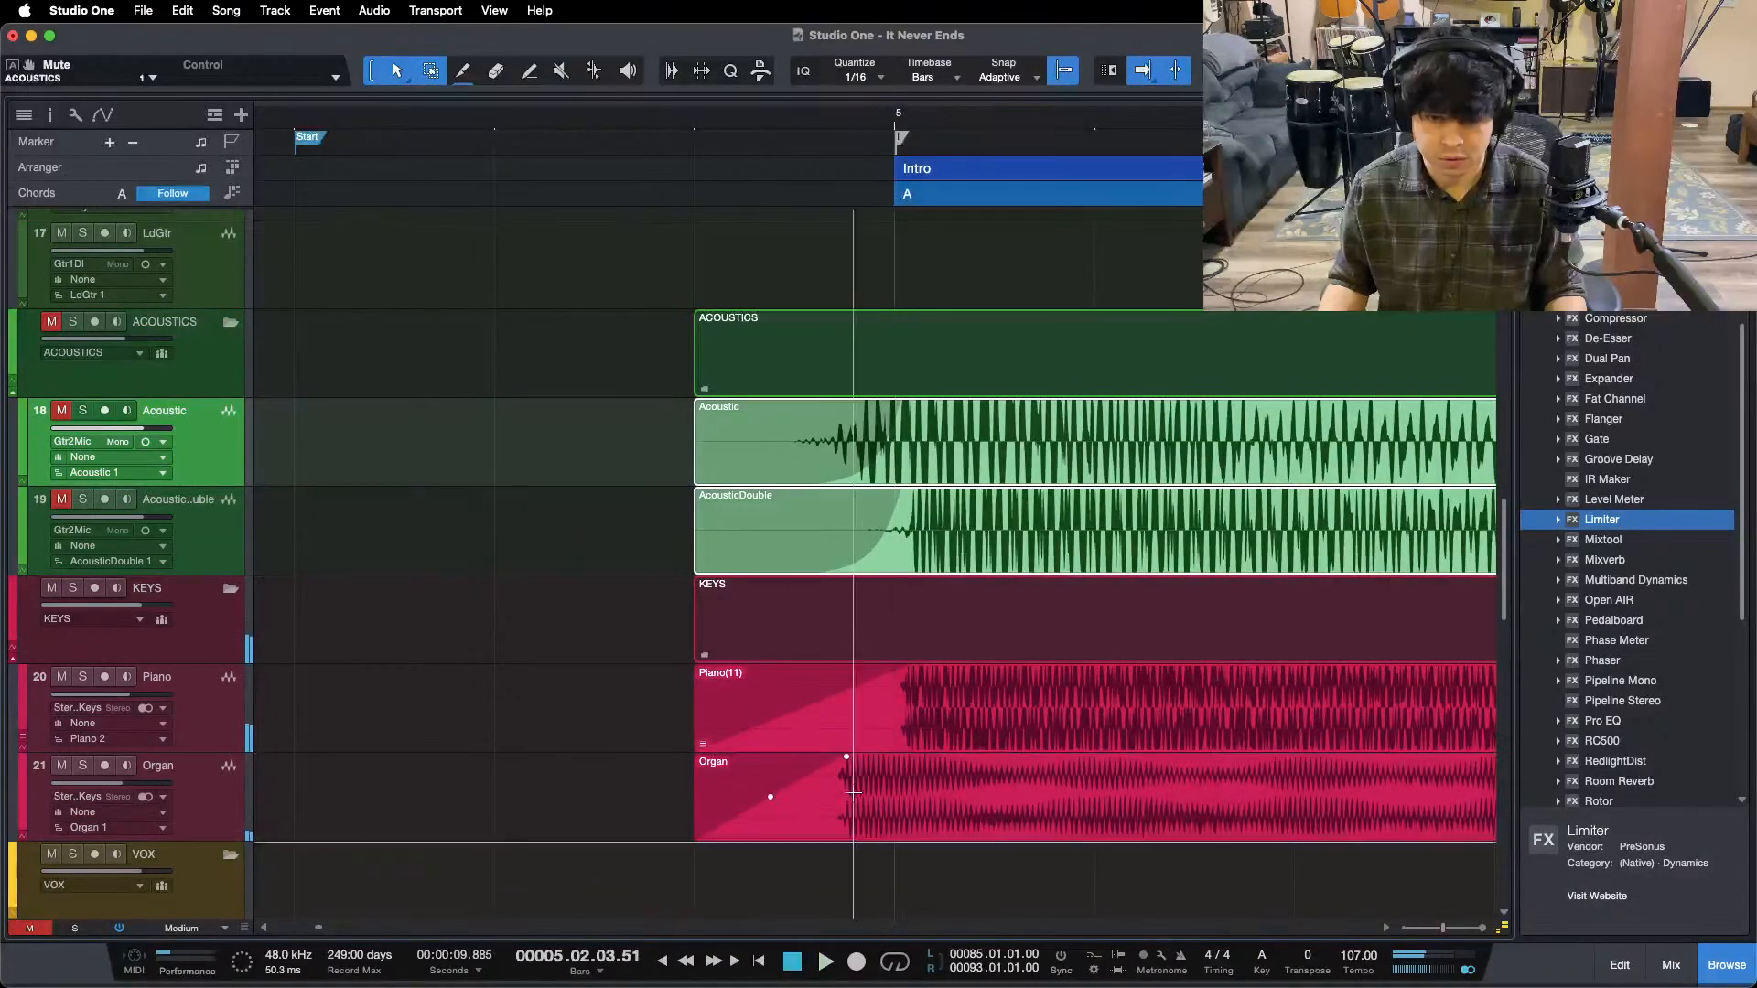
# - Curve the Organ clip's fade-in, unmute the ACOUSTICS folder and replay the opening from the Start marker
pyautogui.moveTo(843, 767); pyautogui.dragTo(804, 881)
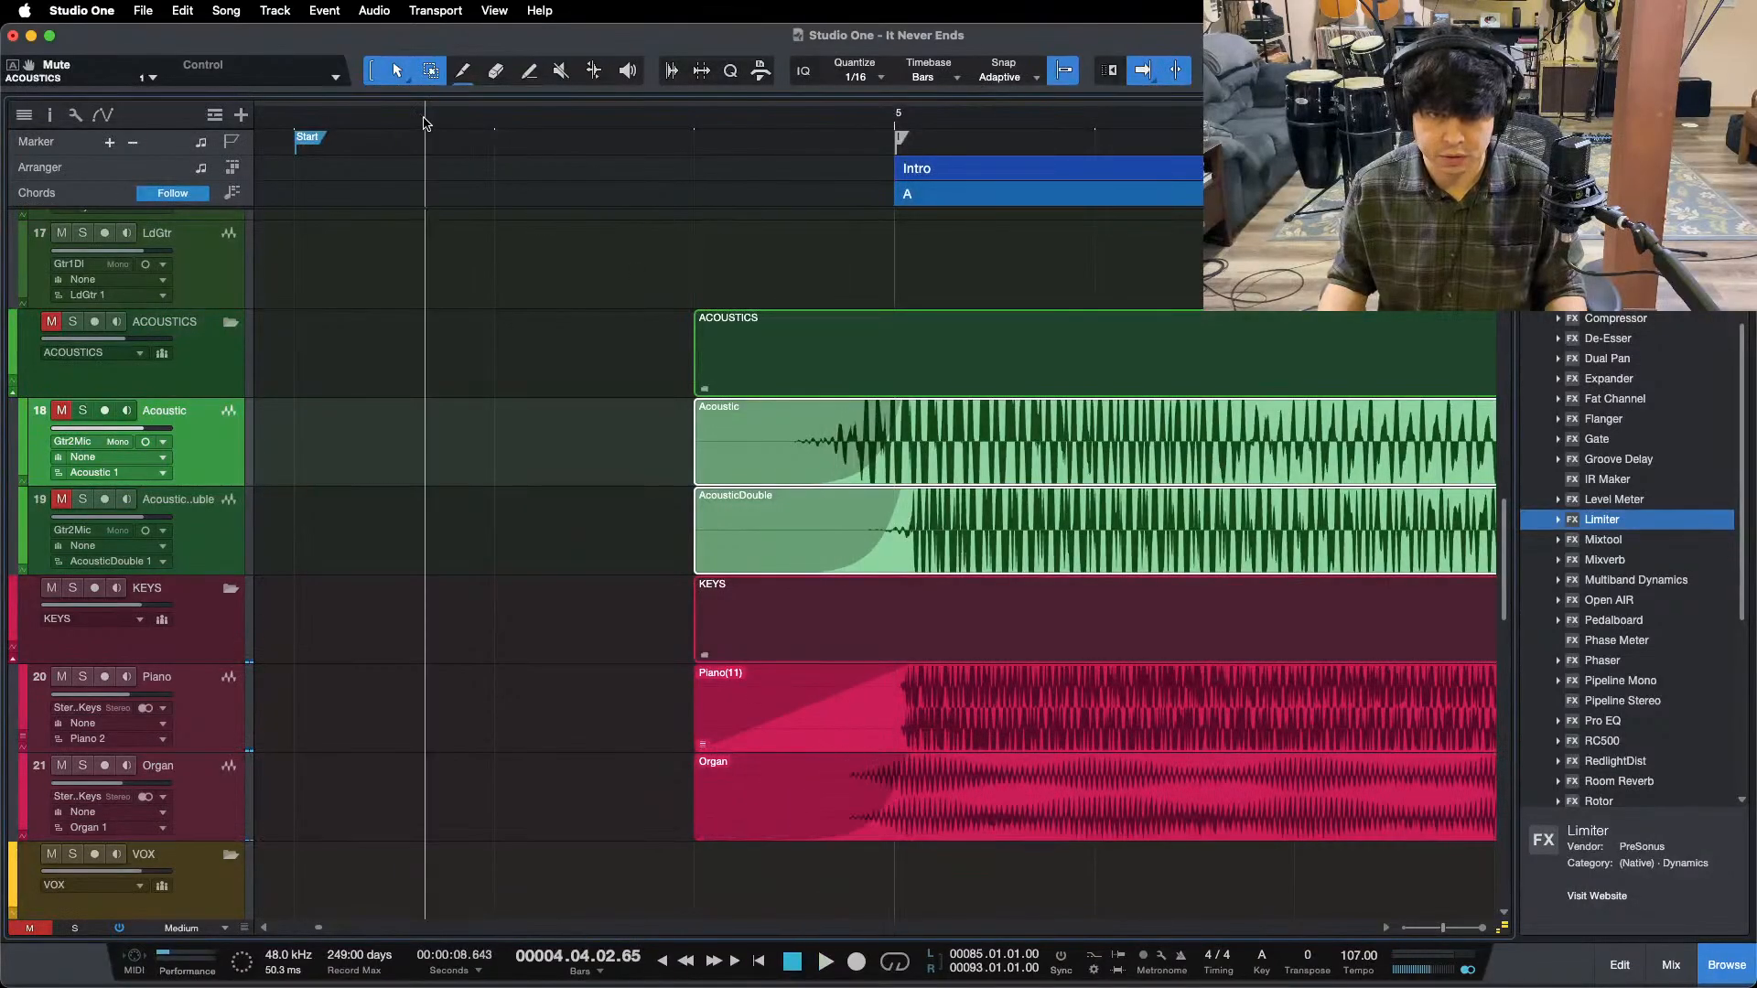
pyautogui.press('w')
pyautogui.press('space')
pyautogui.press('space')
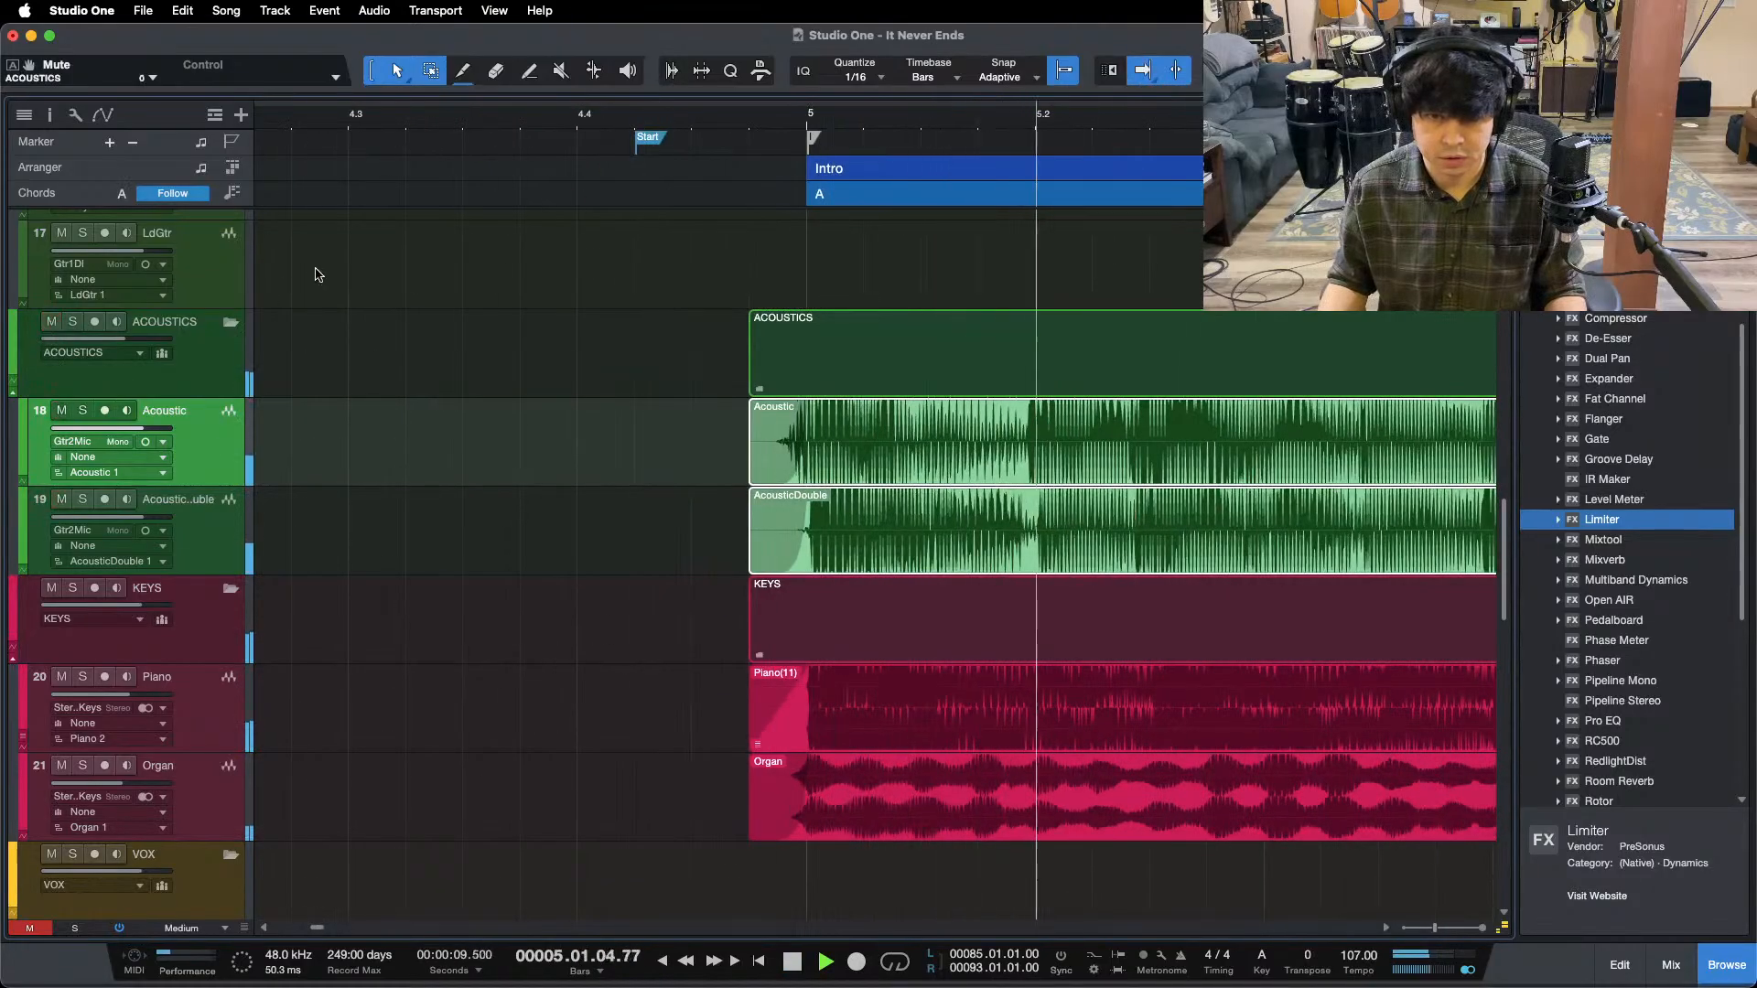
# - Extend the Acoustic clip's fade-in slightly past bar 5, replay the opening and stop playback
pyautogui.moveTo(634, 113); pyautogui.dragTo(588, 130)
pyautogui.click(922, 412)
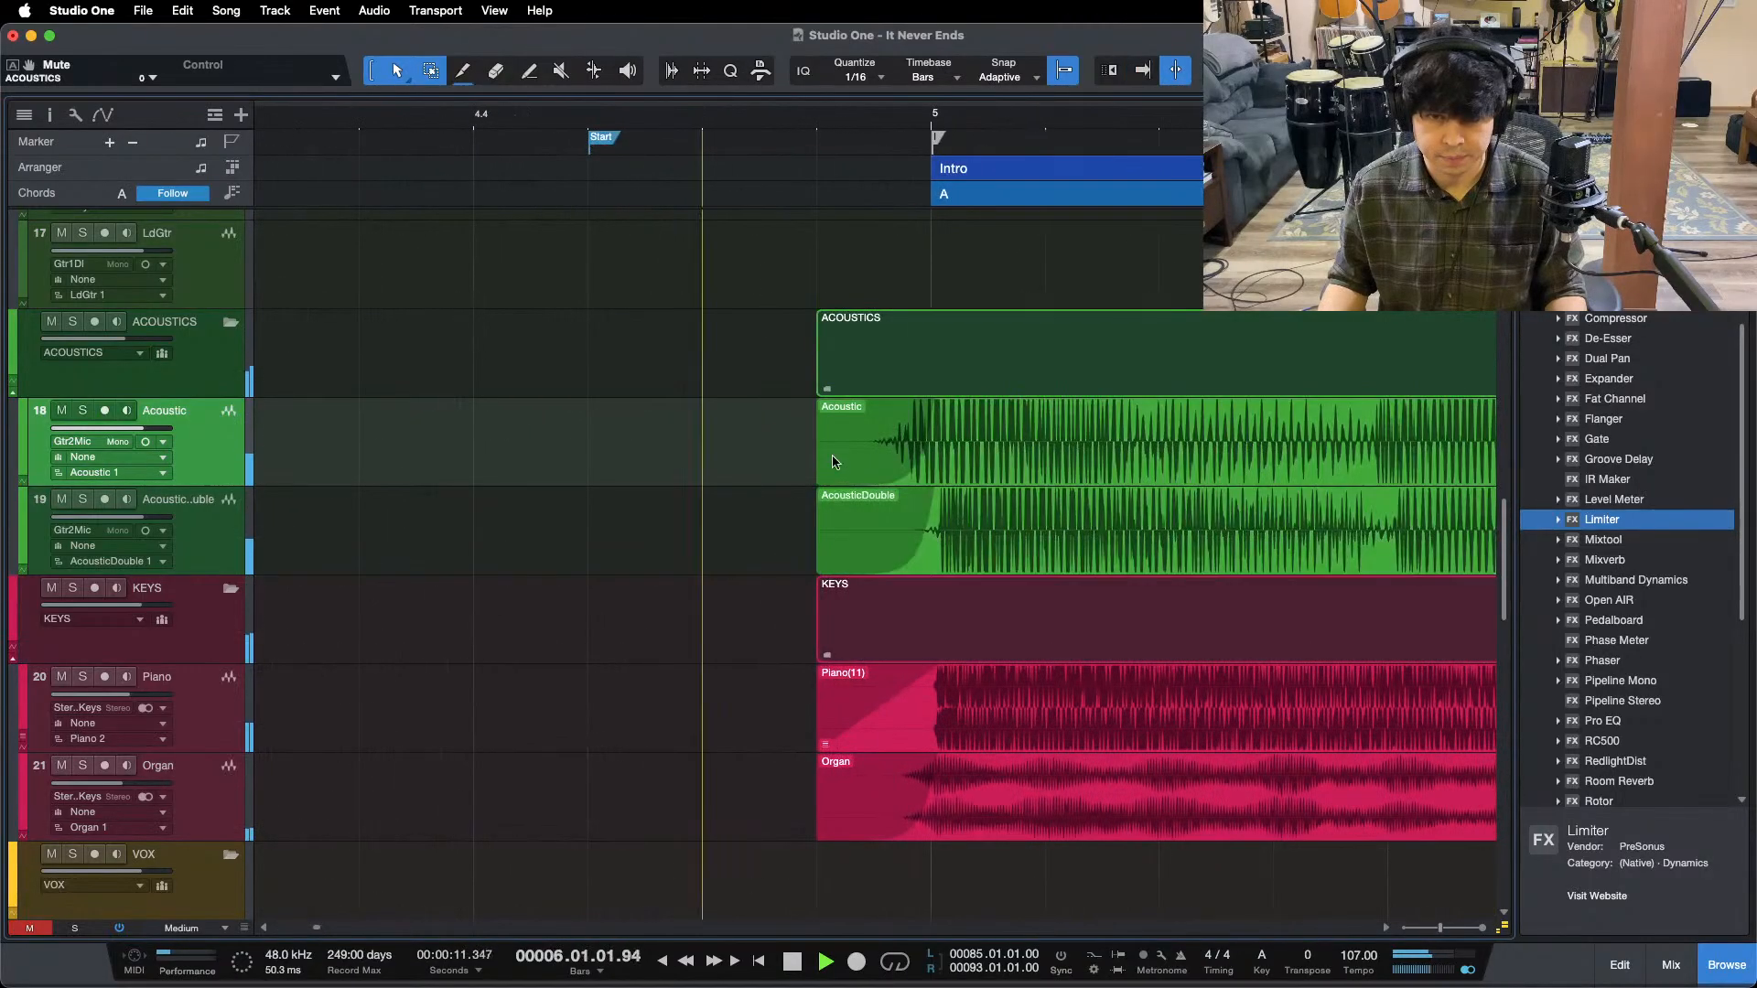
pyautogui.moveTo(932, 404); pyautogui.dragTo(958, 421)
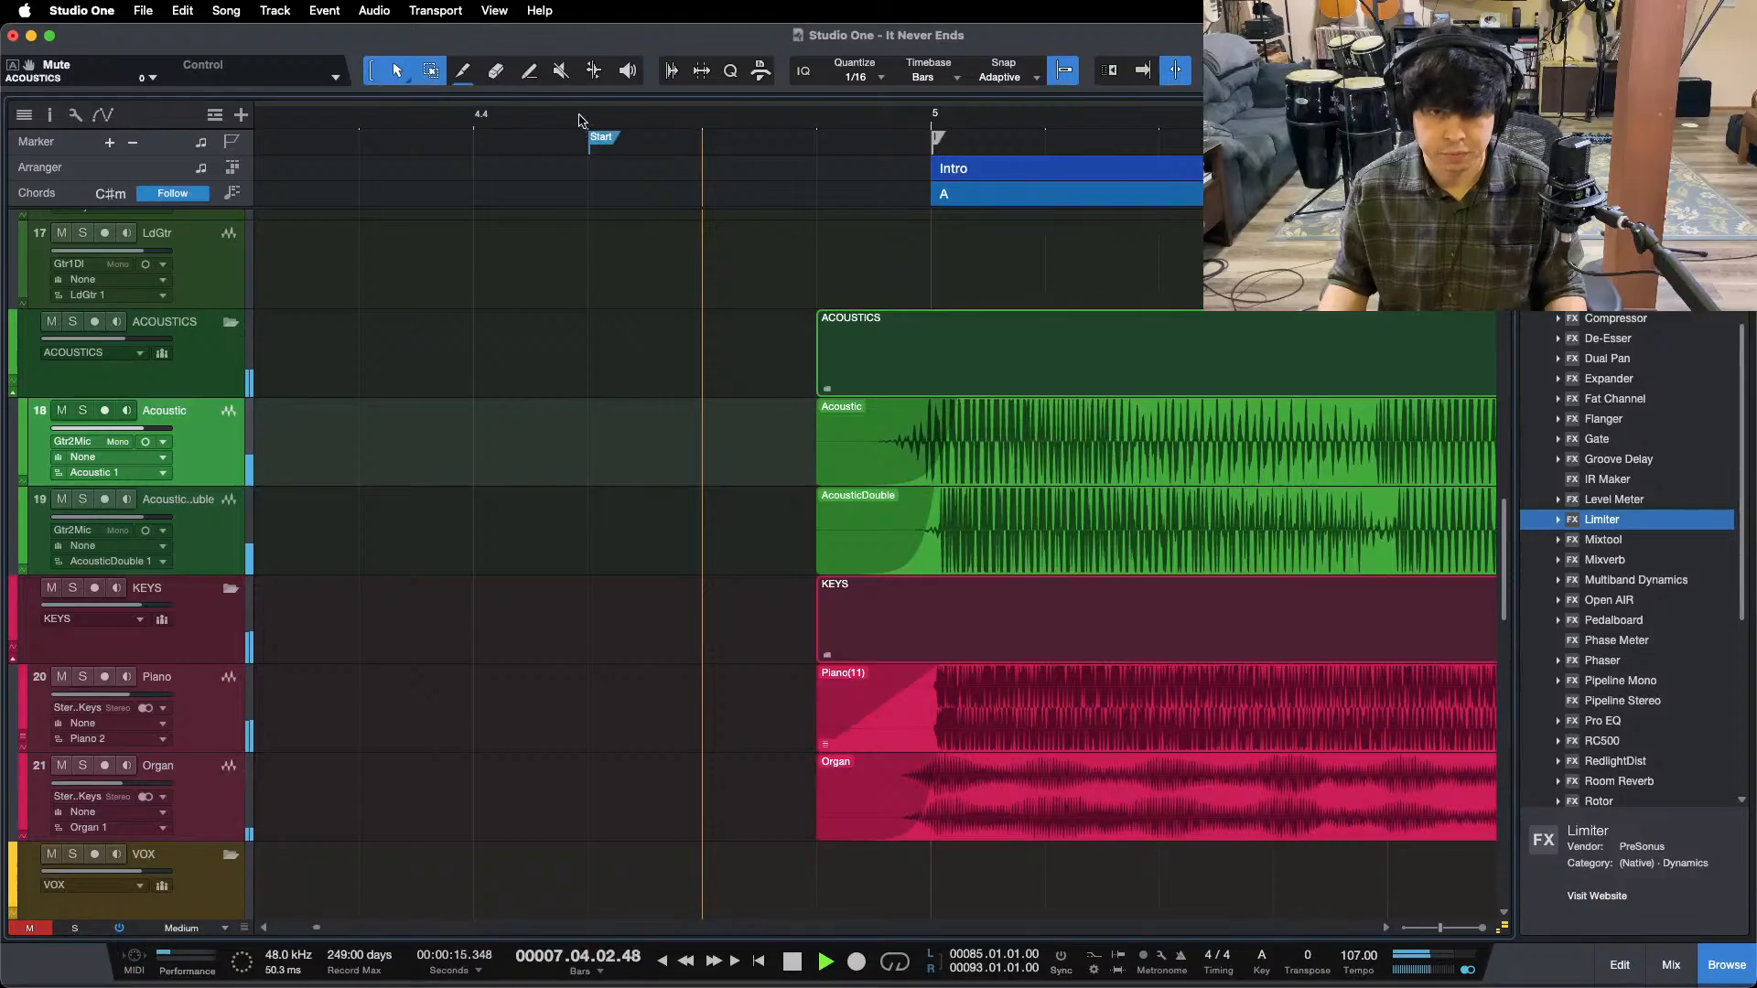
pyautogui.press('f')
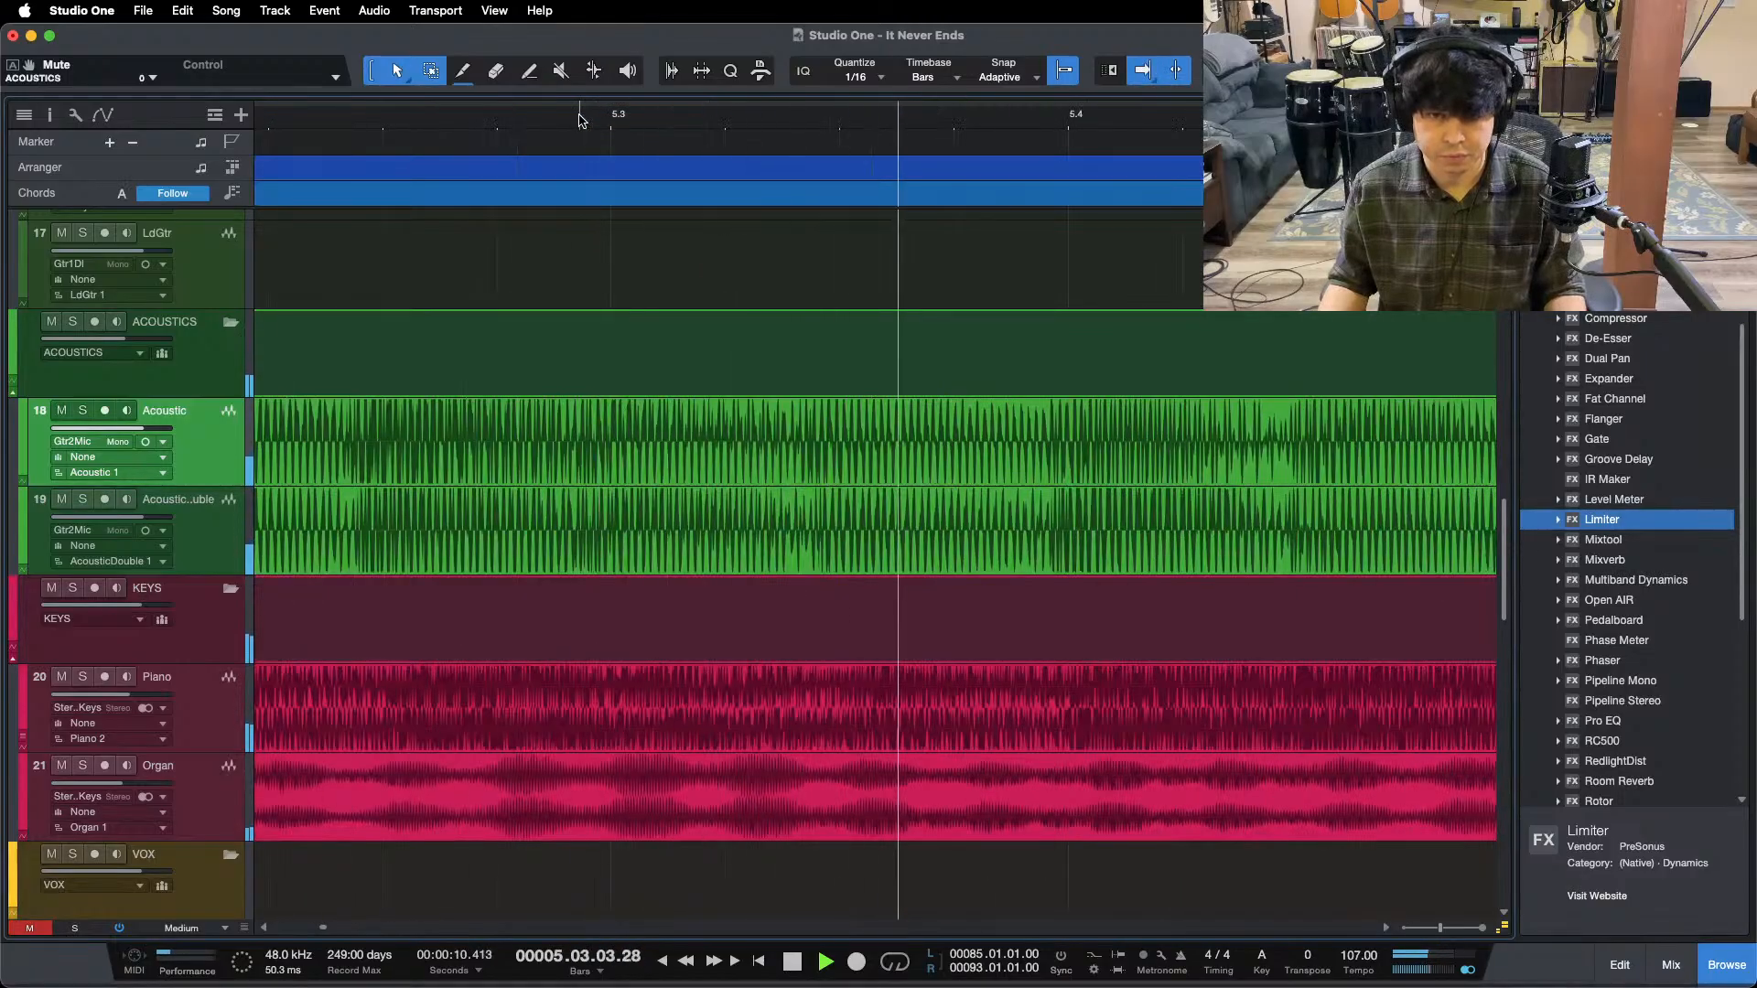
pyautogui.press('w')
pyautogui.click(663, 122)
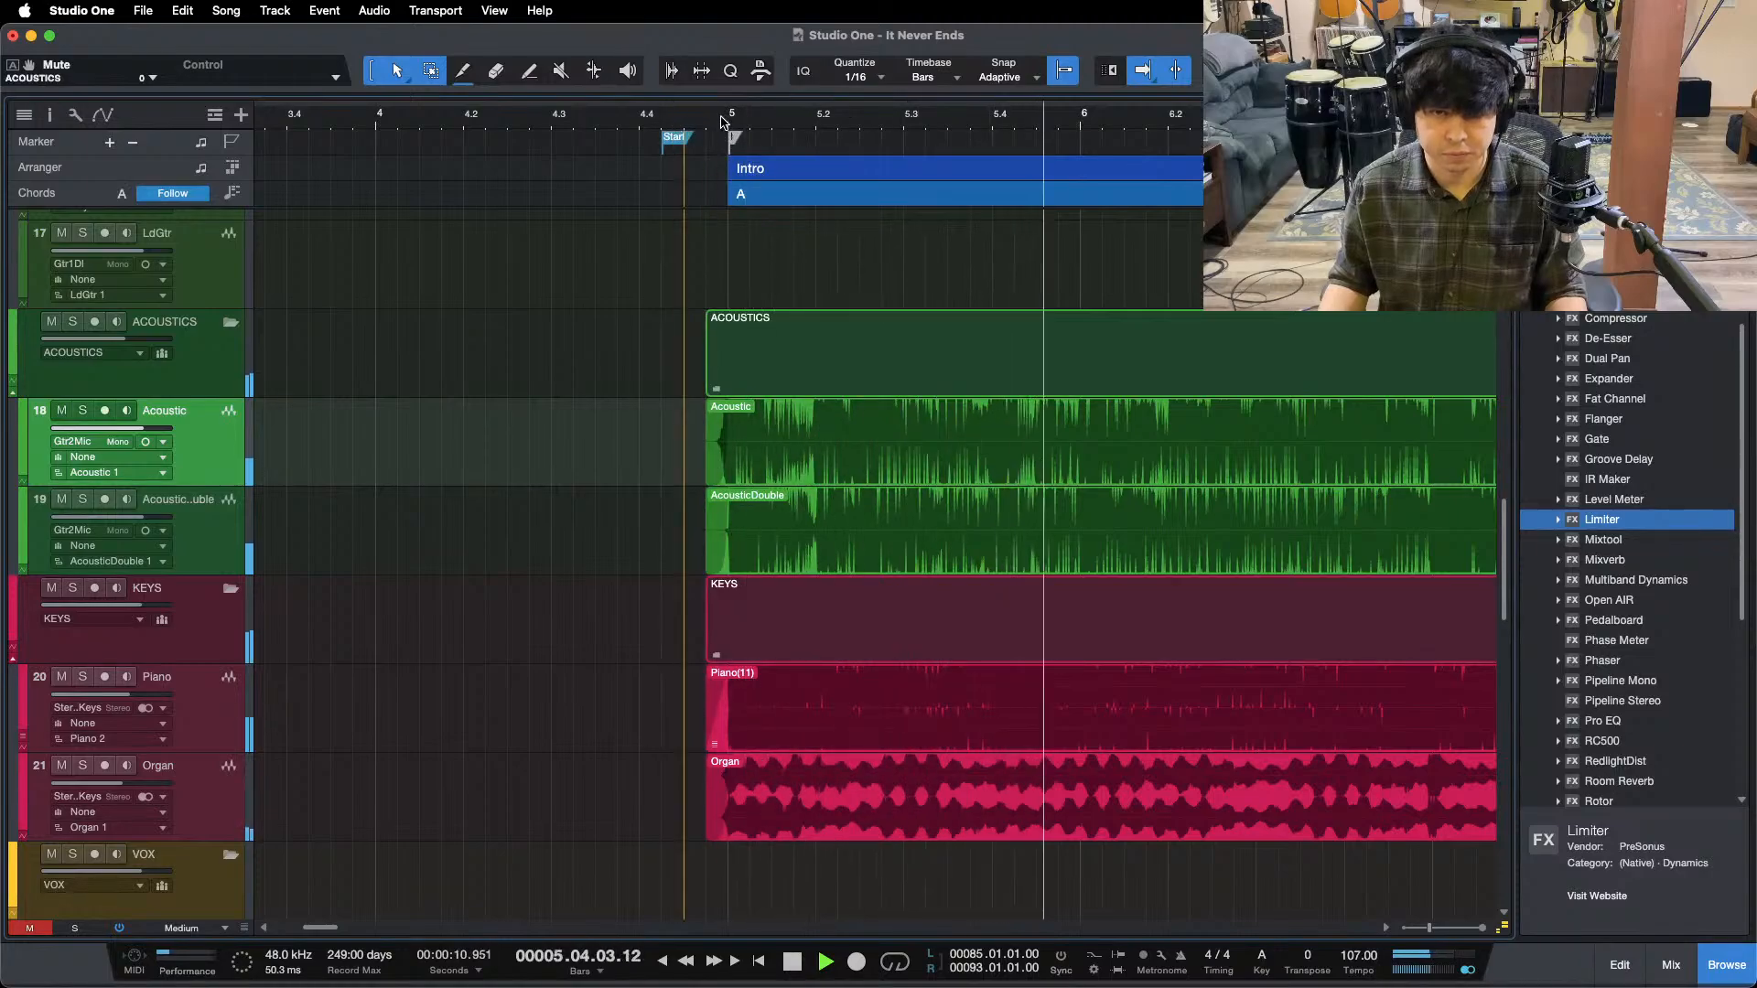
pyautogui.moveTo(722, 118); pyautogui.dragTo(806, 180)
pyautogui.moveTo(930, 99); pyautogui.dragTo(700, 115)
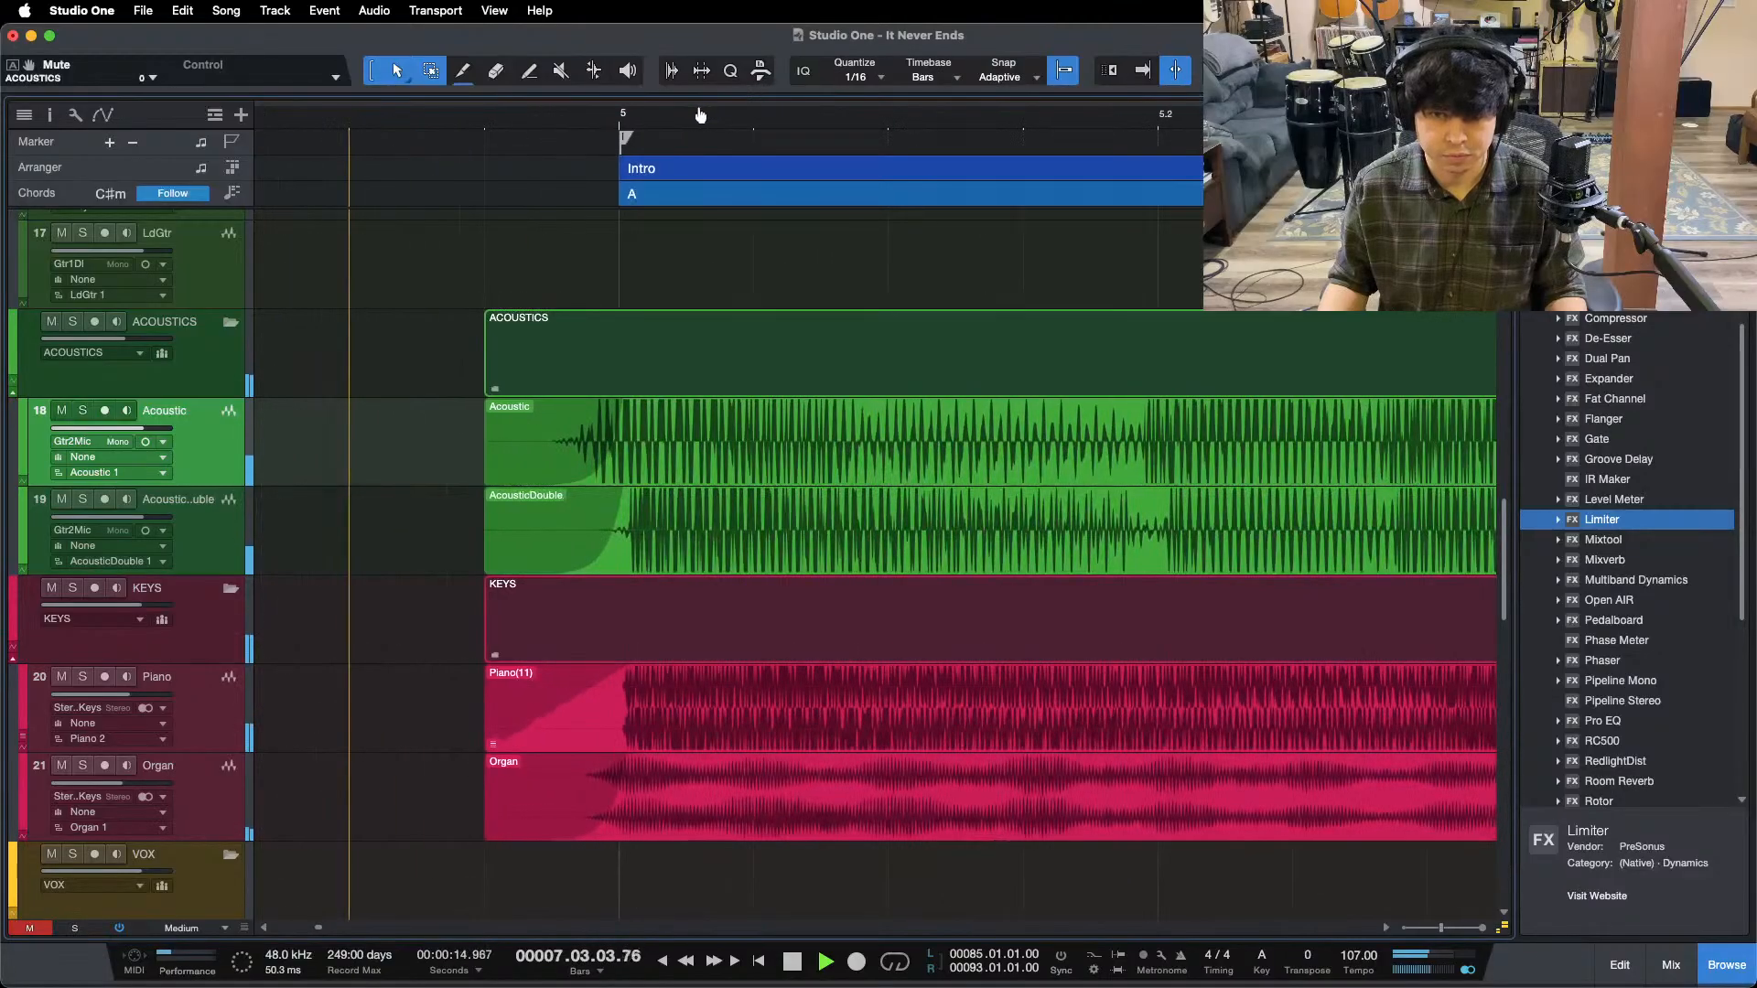
pyautogui.press('space')
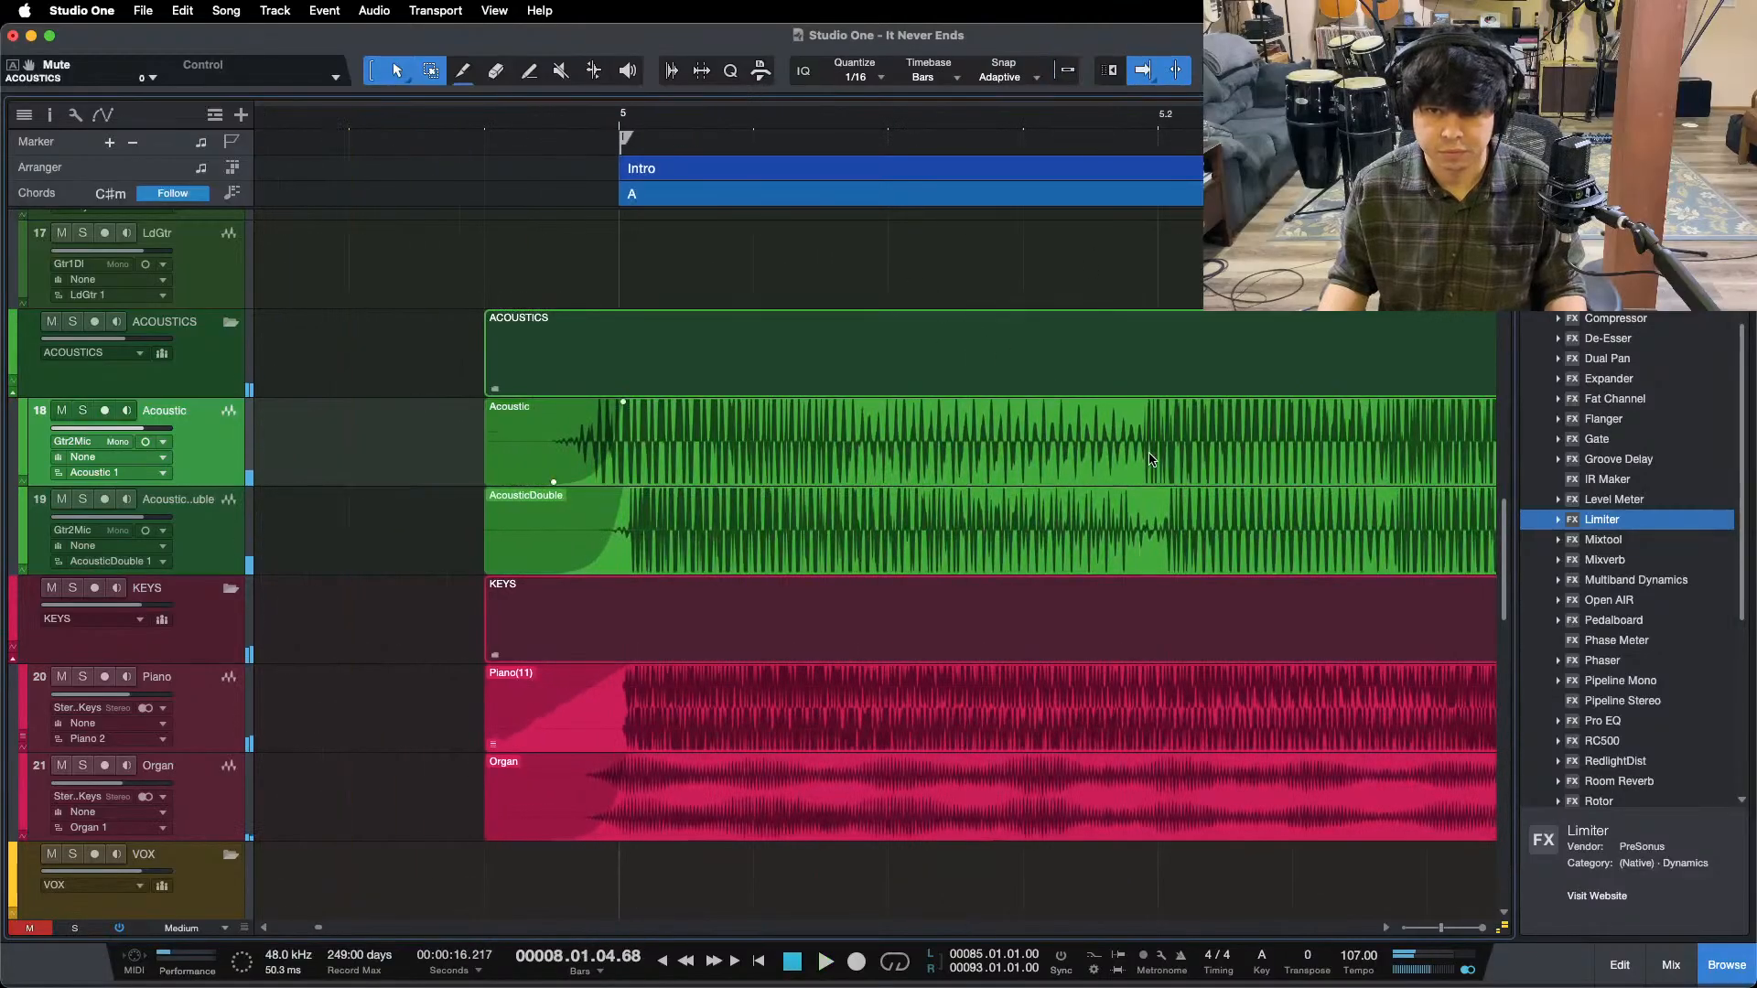
# - With snap off, split the Acoustic clip just before 5.2, slip the first piece's audio slightly later and replay the opening
pyautogui.hotkey('alt', 'x')
pyautogui.click(763, 446)
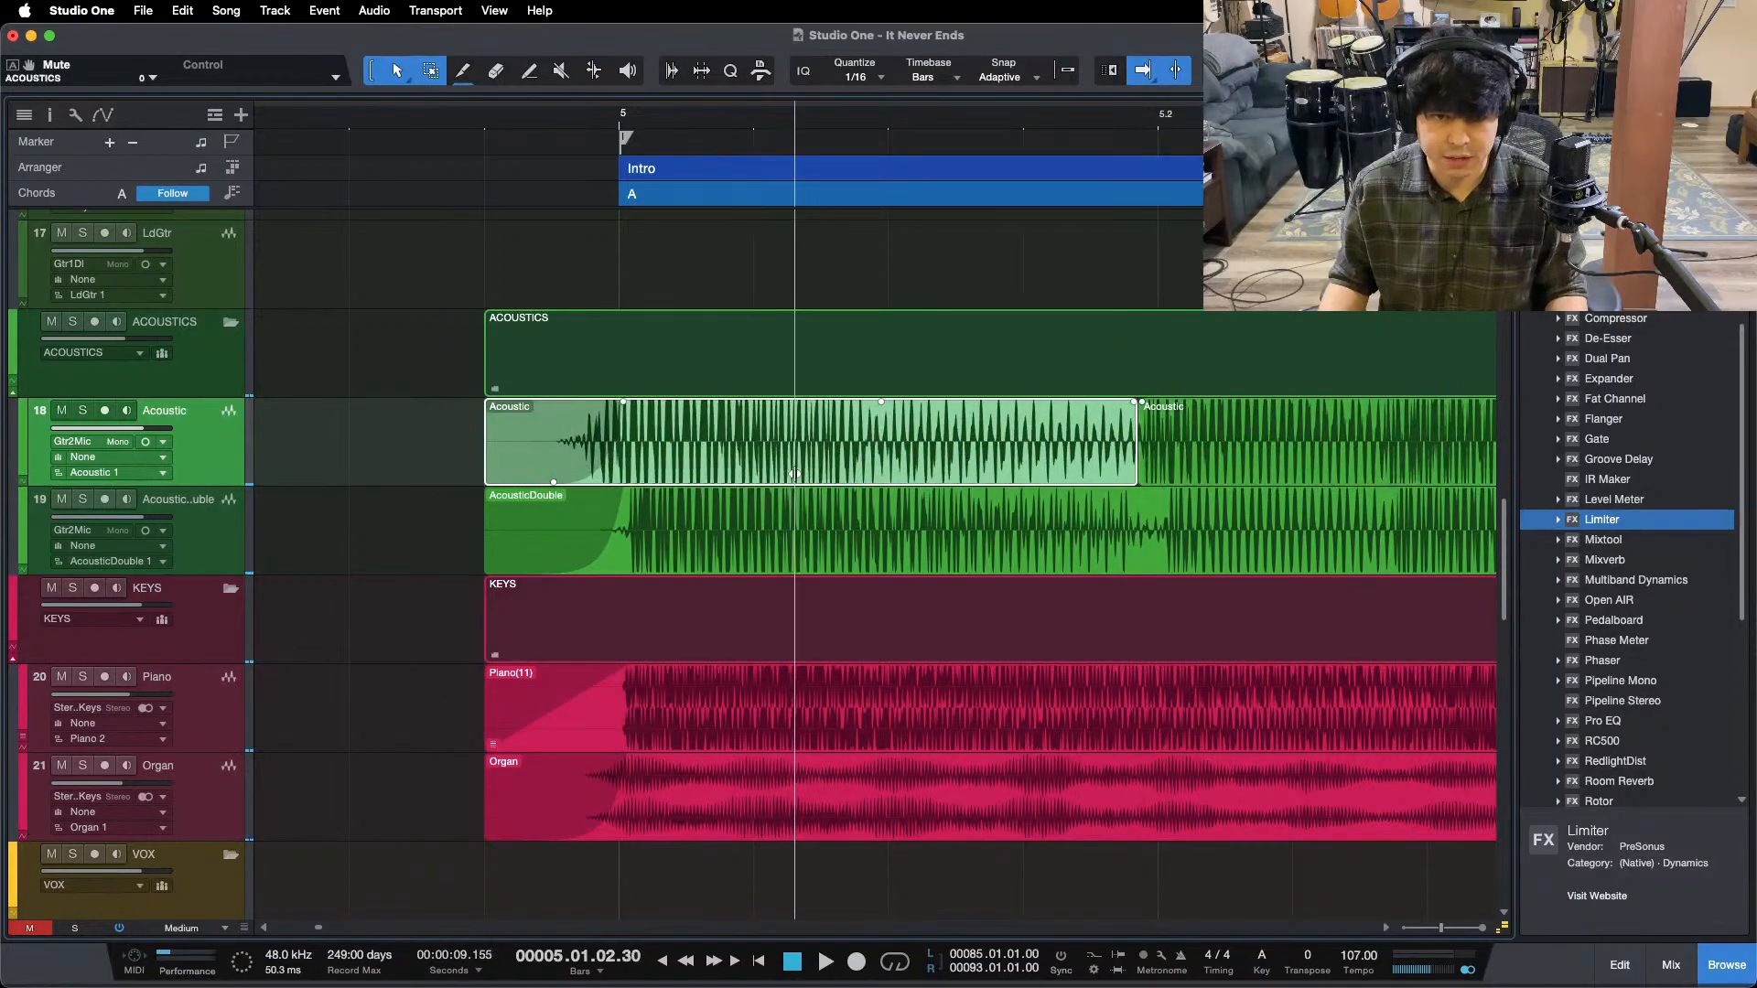
pyautogui.moveTo(882, 492); pyautogui.dragTo(856, 493)
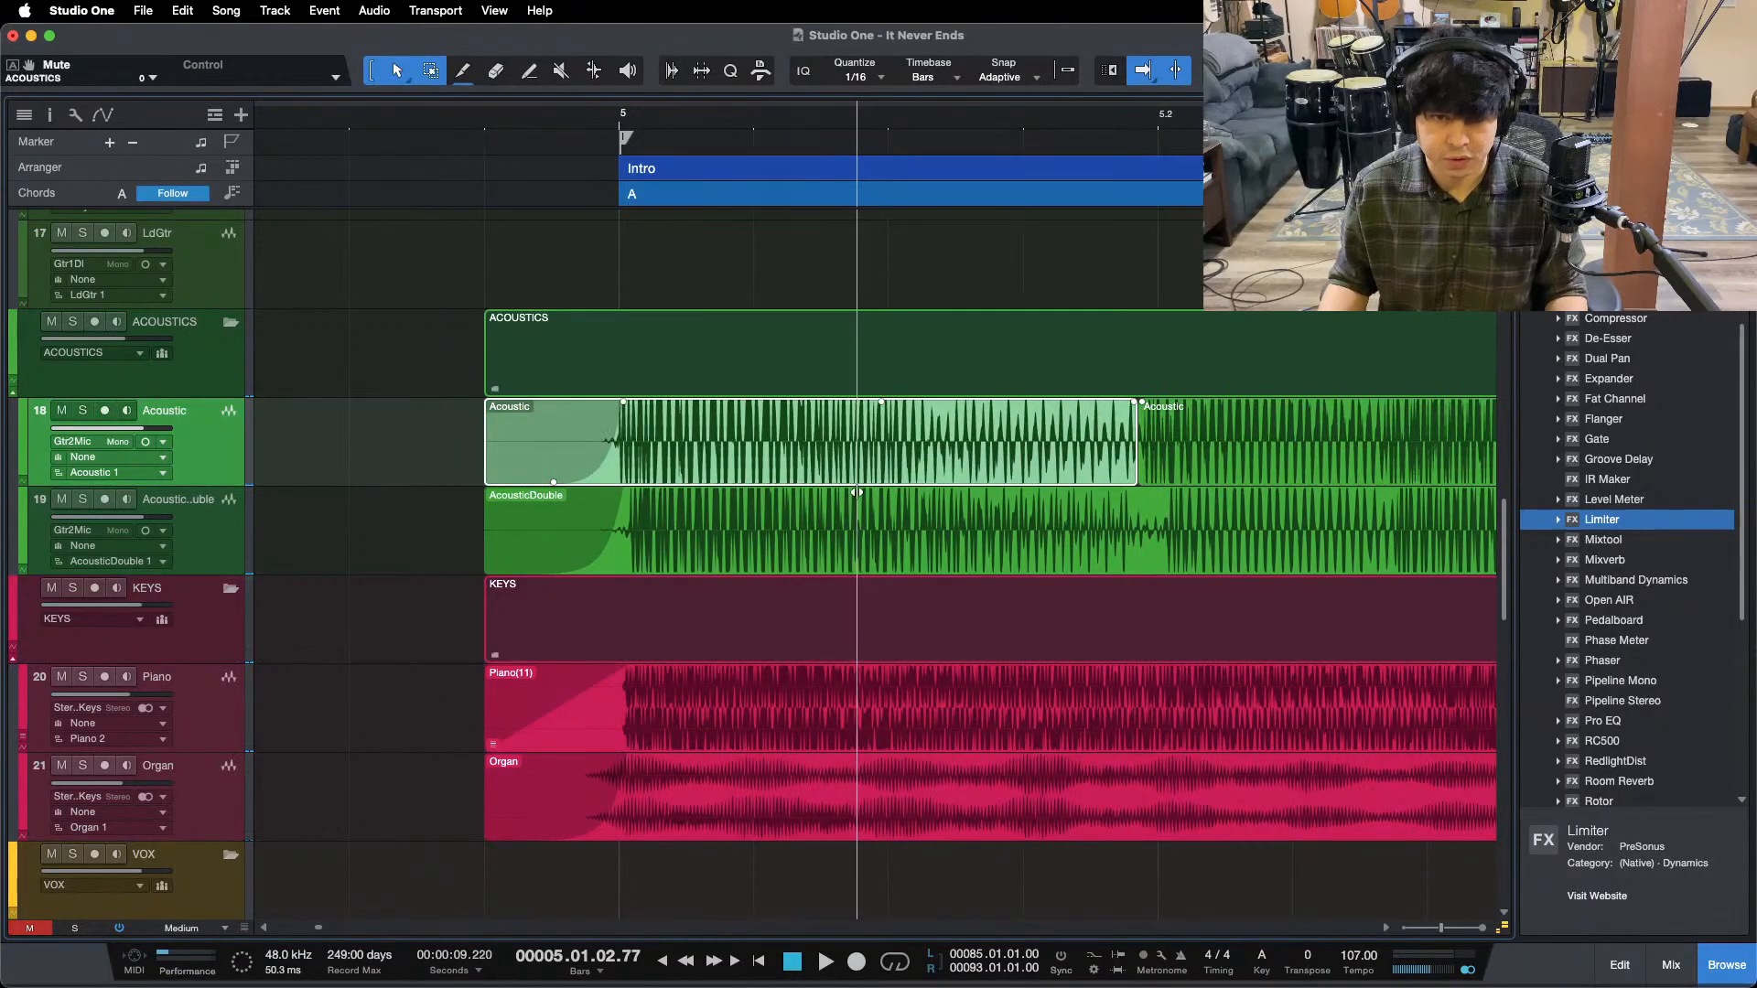
pyautogui.click(366, 115)
pyautogui.press('space')
pyautogui.press('w')
pyautogui.press('w')
pyautogui.press('w')
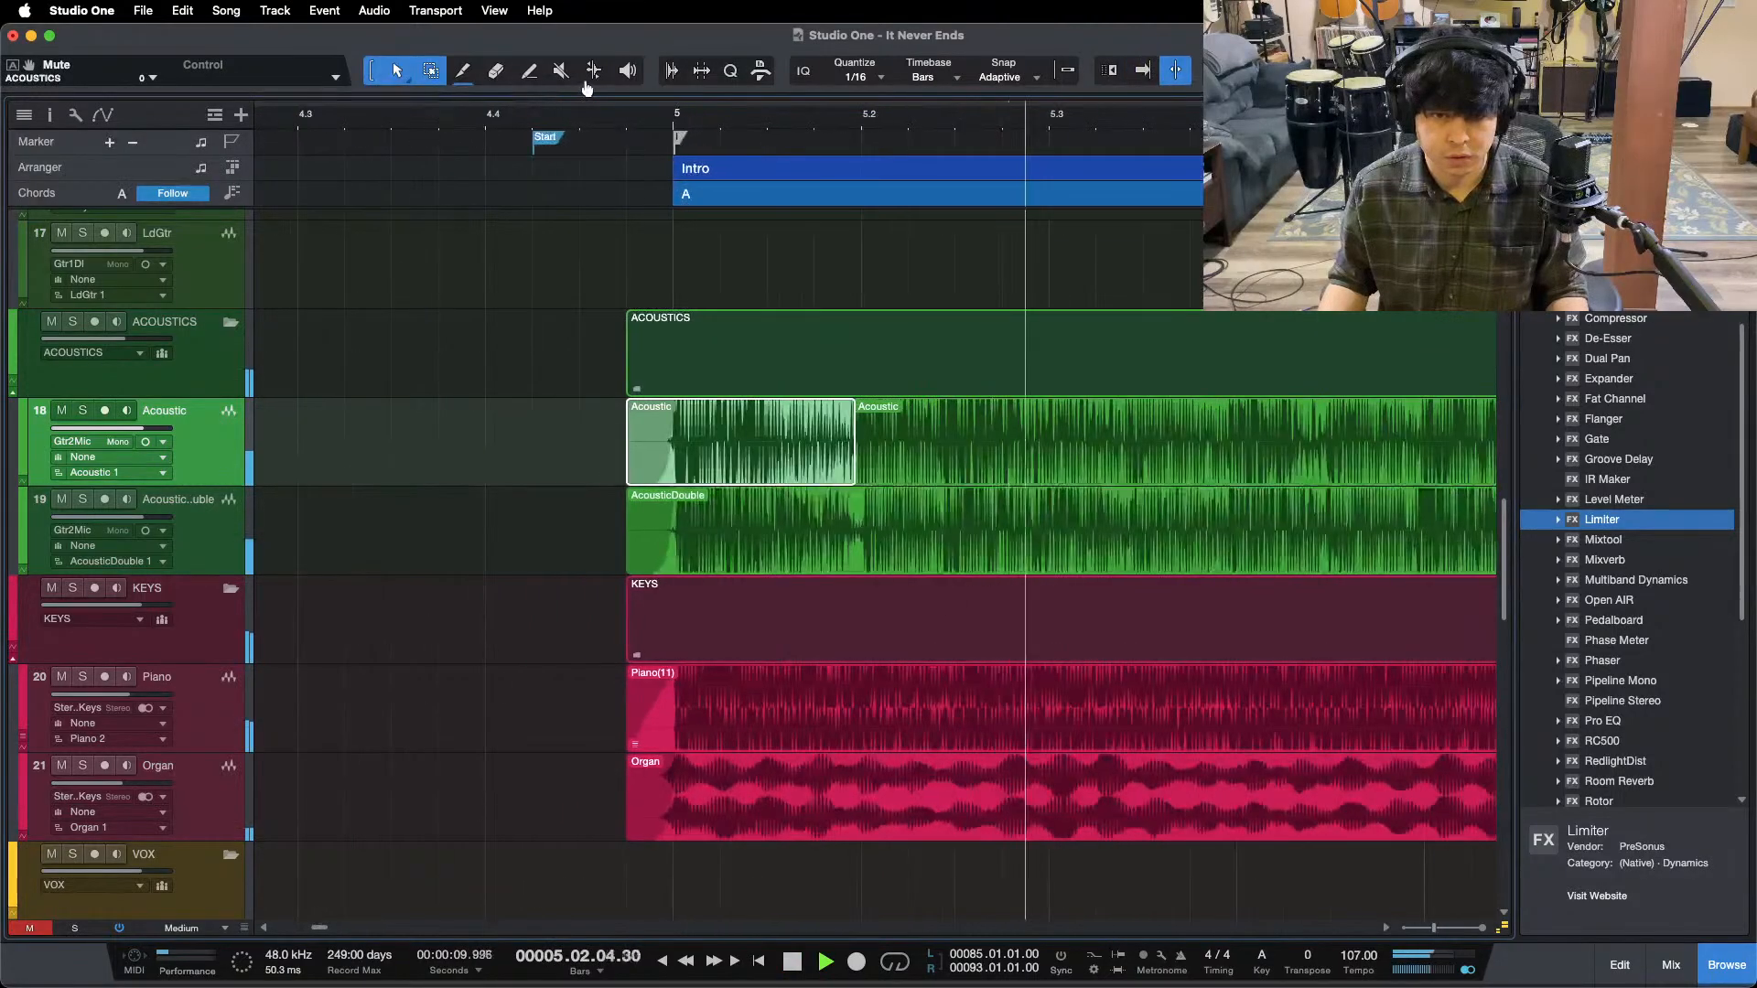
# - Turn snap back on, restore the normal waveform size, fit the whole song in Overview track height and save
pyautogui.press('space')
pyautogui.click(1071, 70)
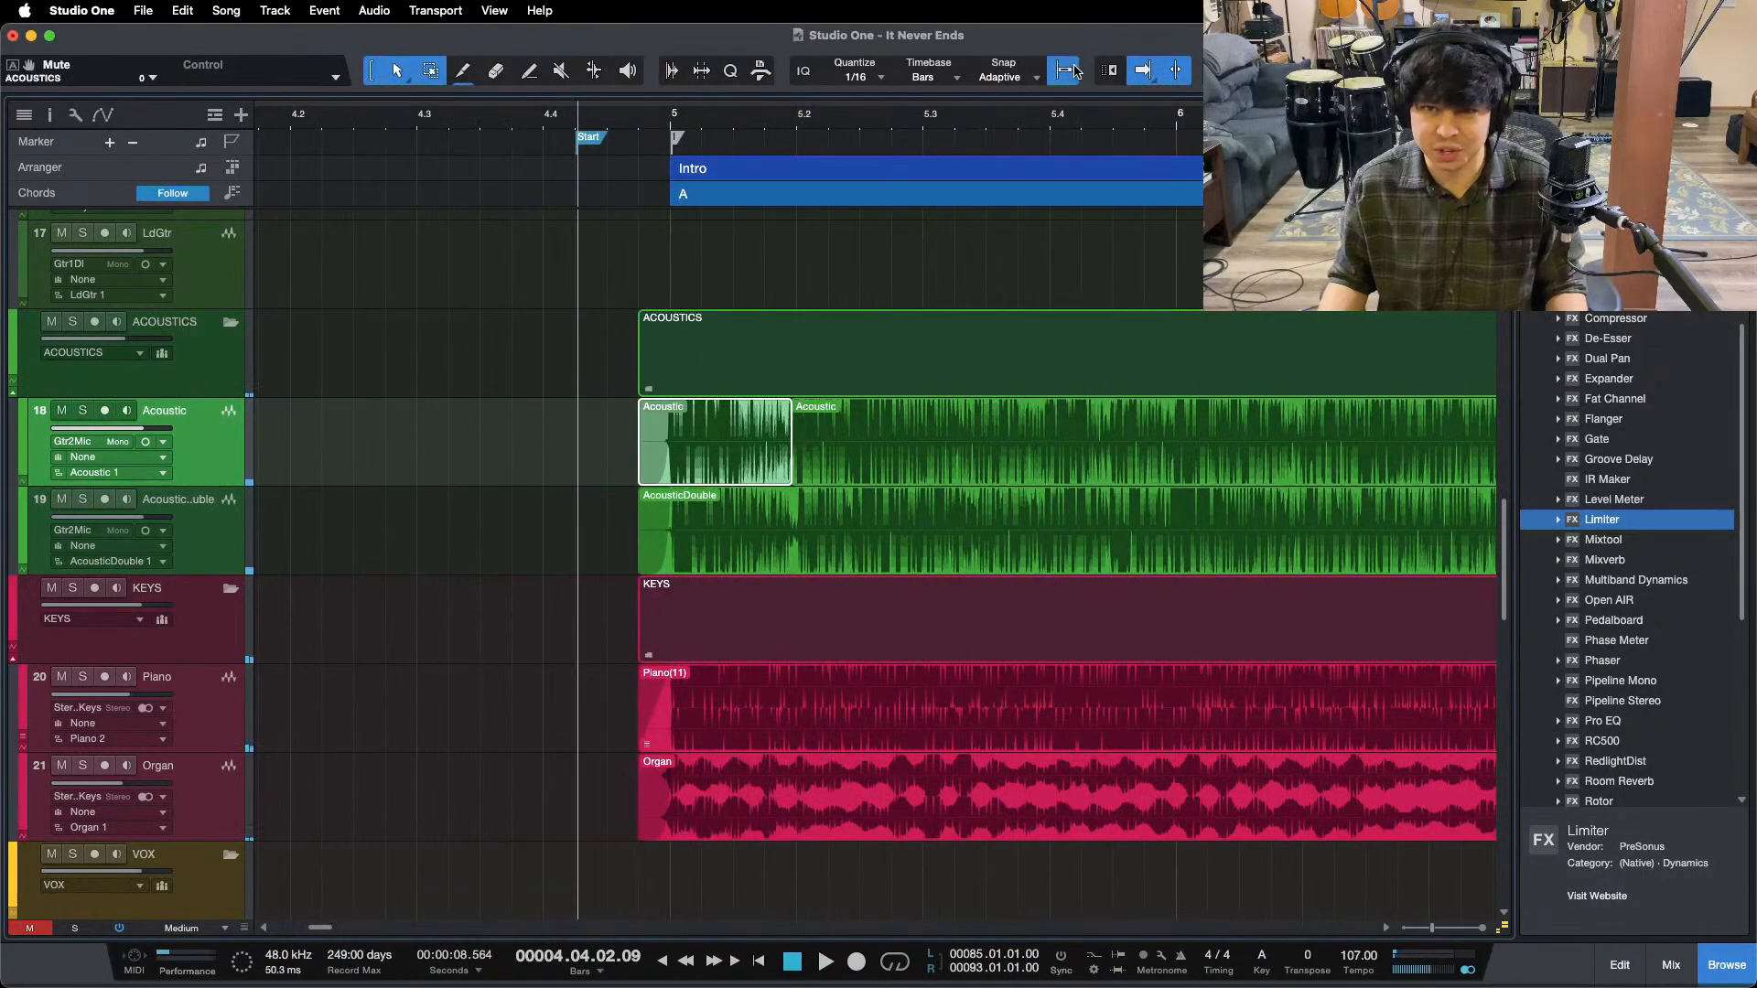
pyautogui.moveTo(1470, 973); pyautogui.dragTo(1472, 985)
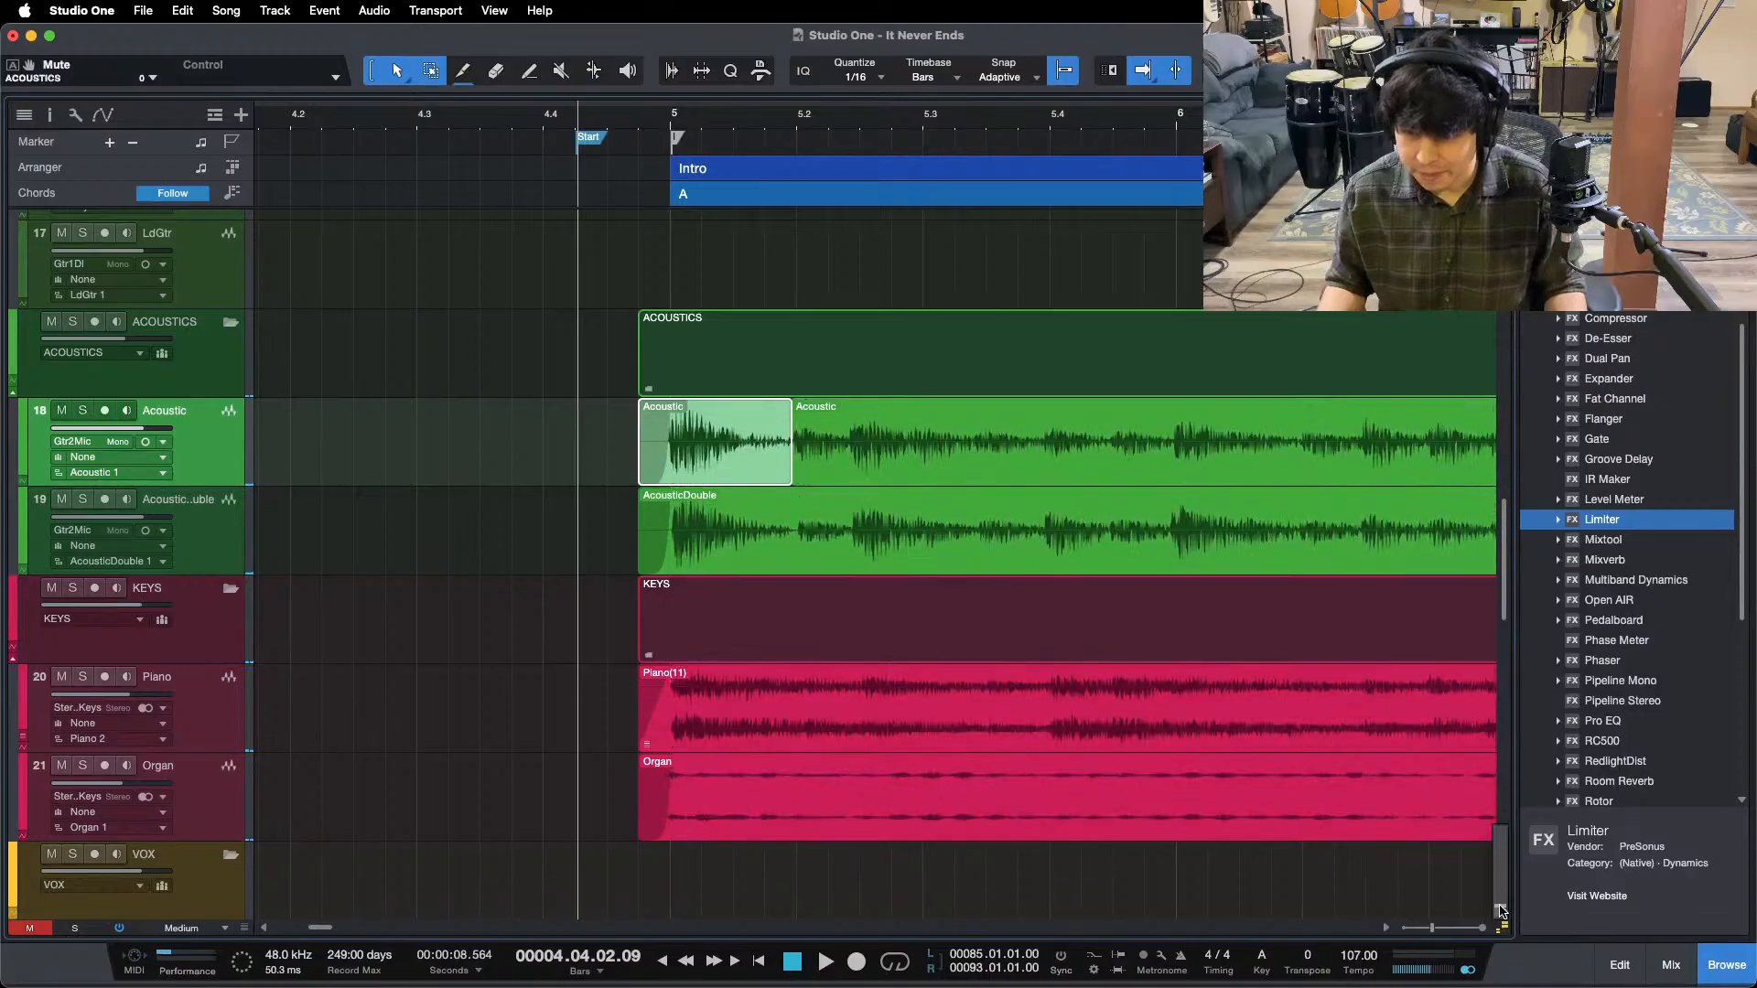
pyautogui.moveTo(1501, 927); pyautogui.dragTo(1502, 972)
pyautogui.hotkey('alt', 'z')
pyautogui.press('F3')
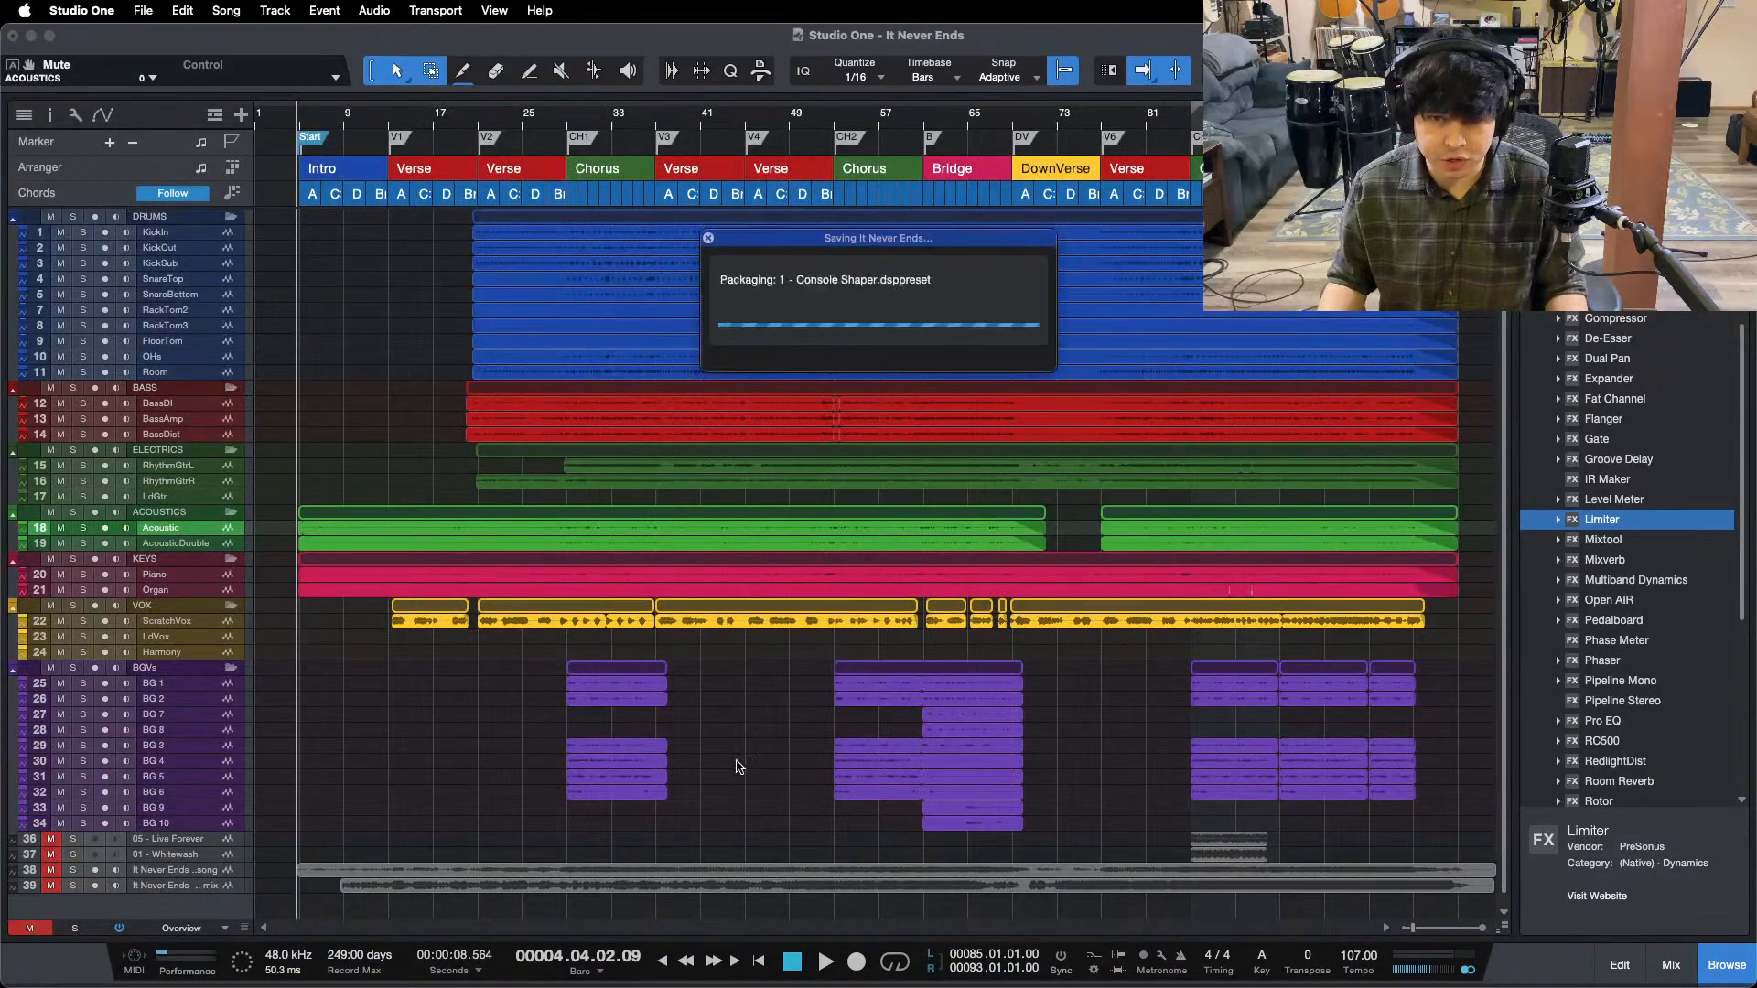
# - Reset the Main fader to 0 dB, hide the mixer and save the song again
pyautogui.keyDown('alt'); pyautogui.click(1469, 702); pyautogui.keyUp('alt')
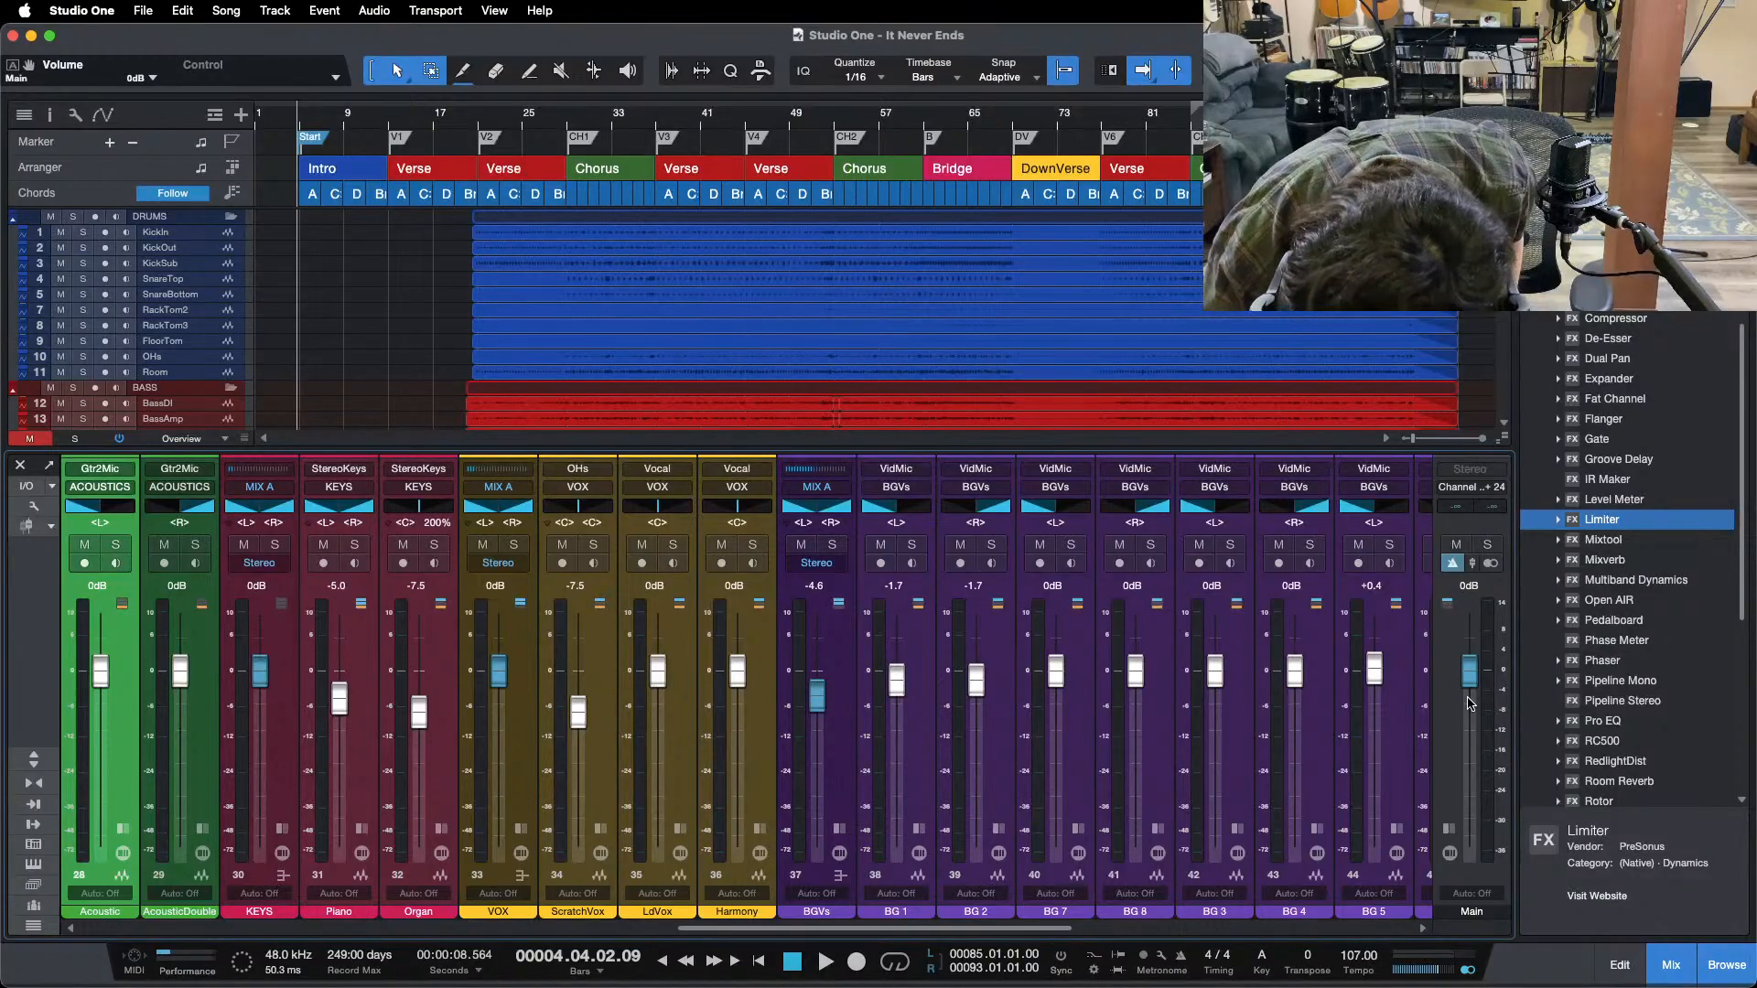
pyautogui.press('F3')
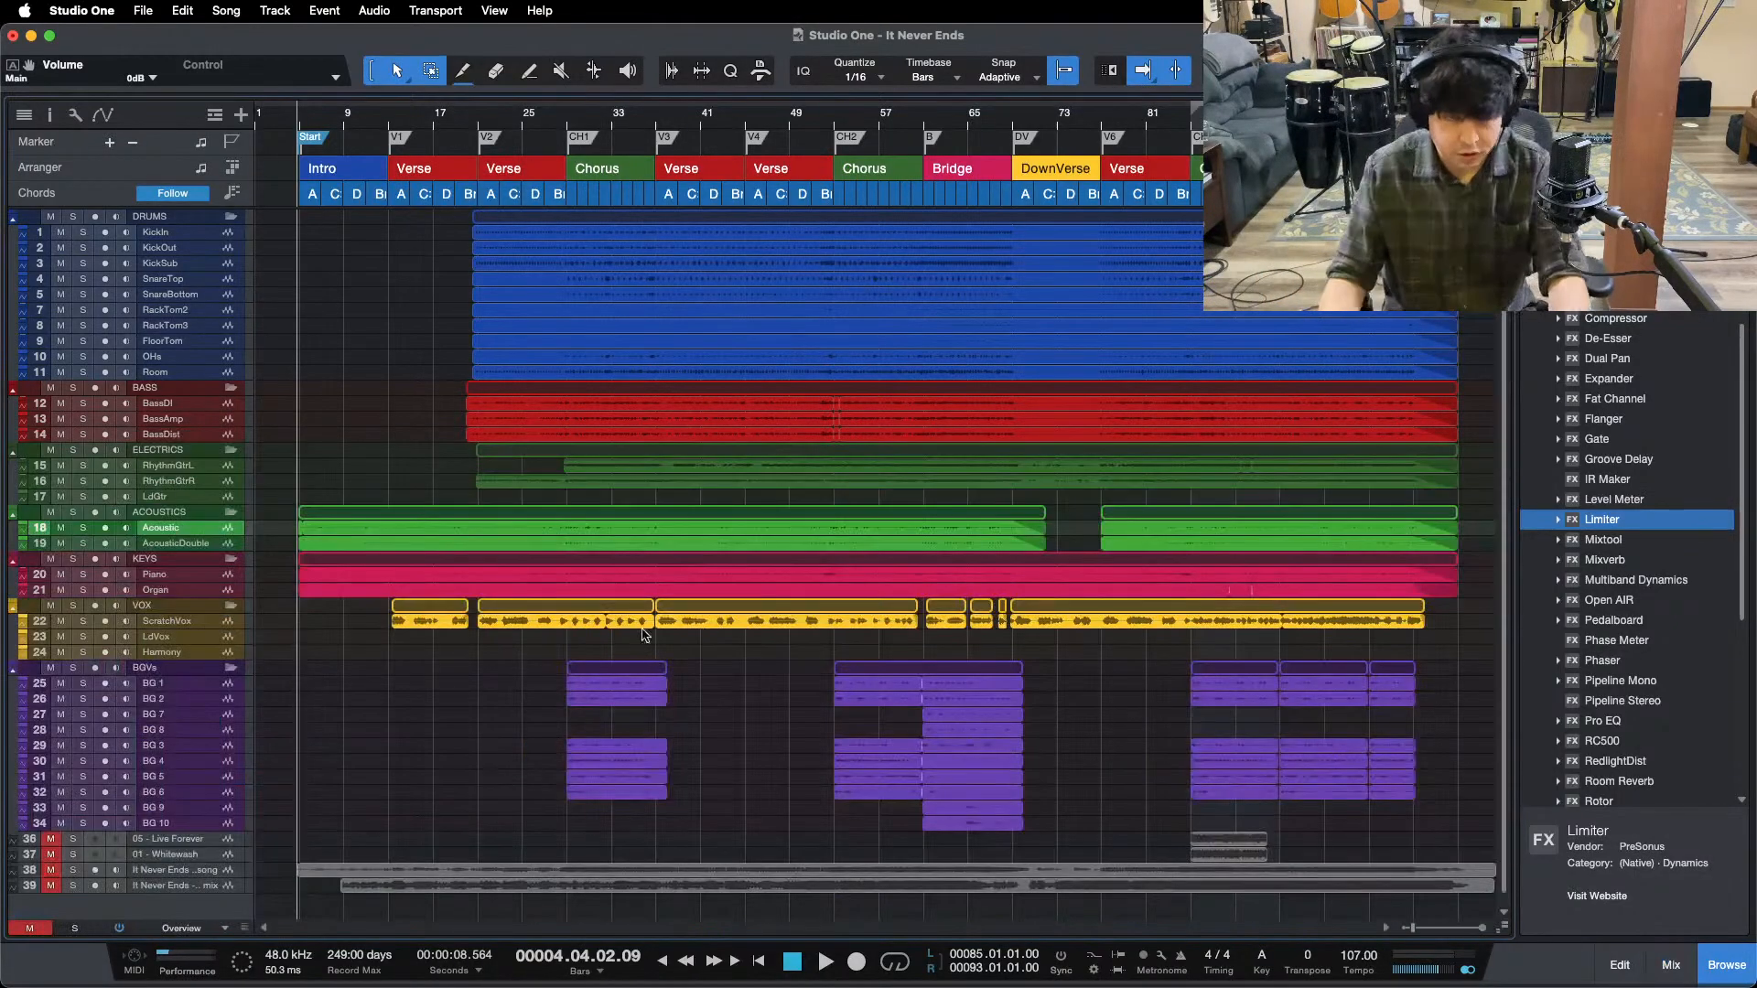
pyautogui.press('super+s')
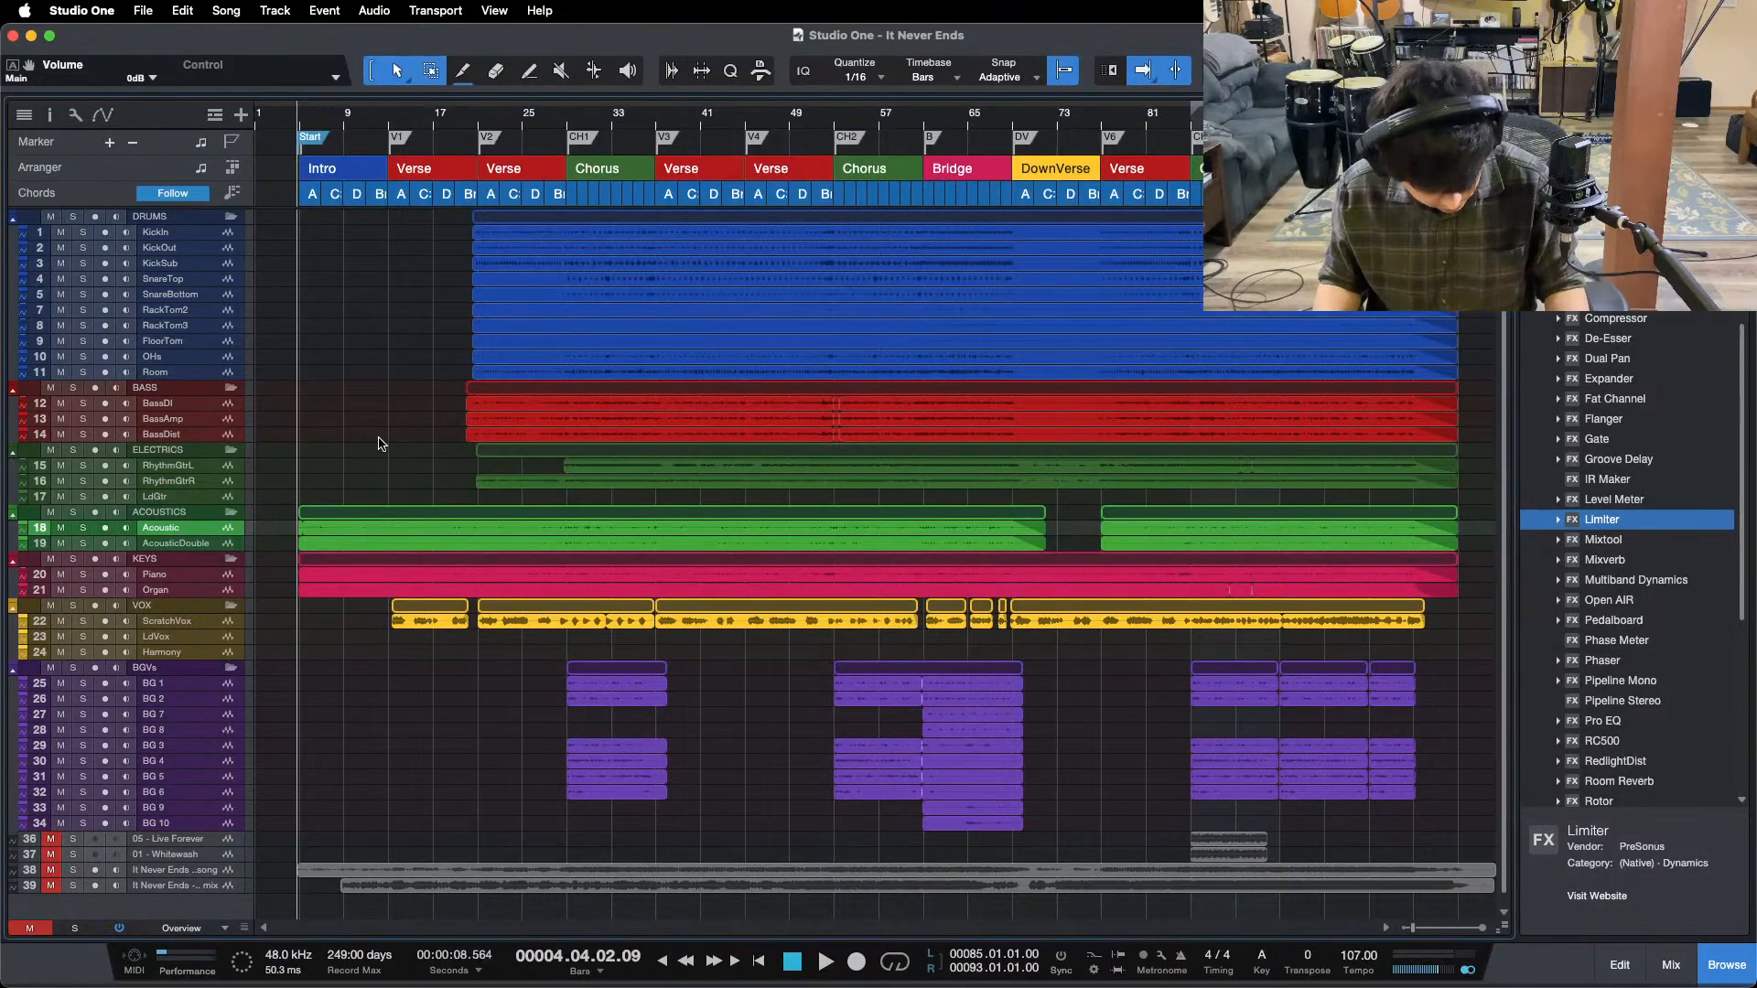
pyautogui.moveTo(832, 970)
pyautogui.click(958, 959)
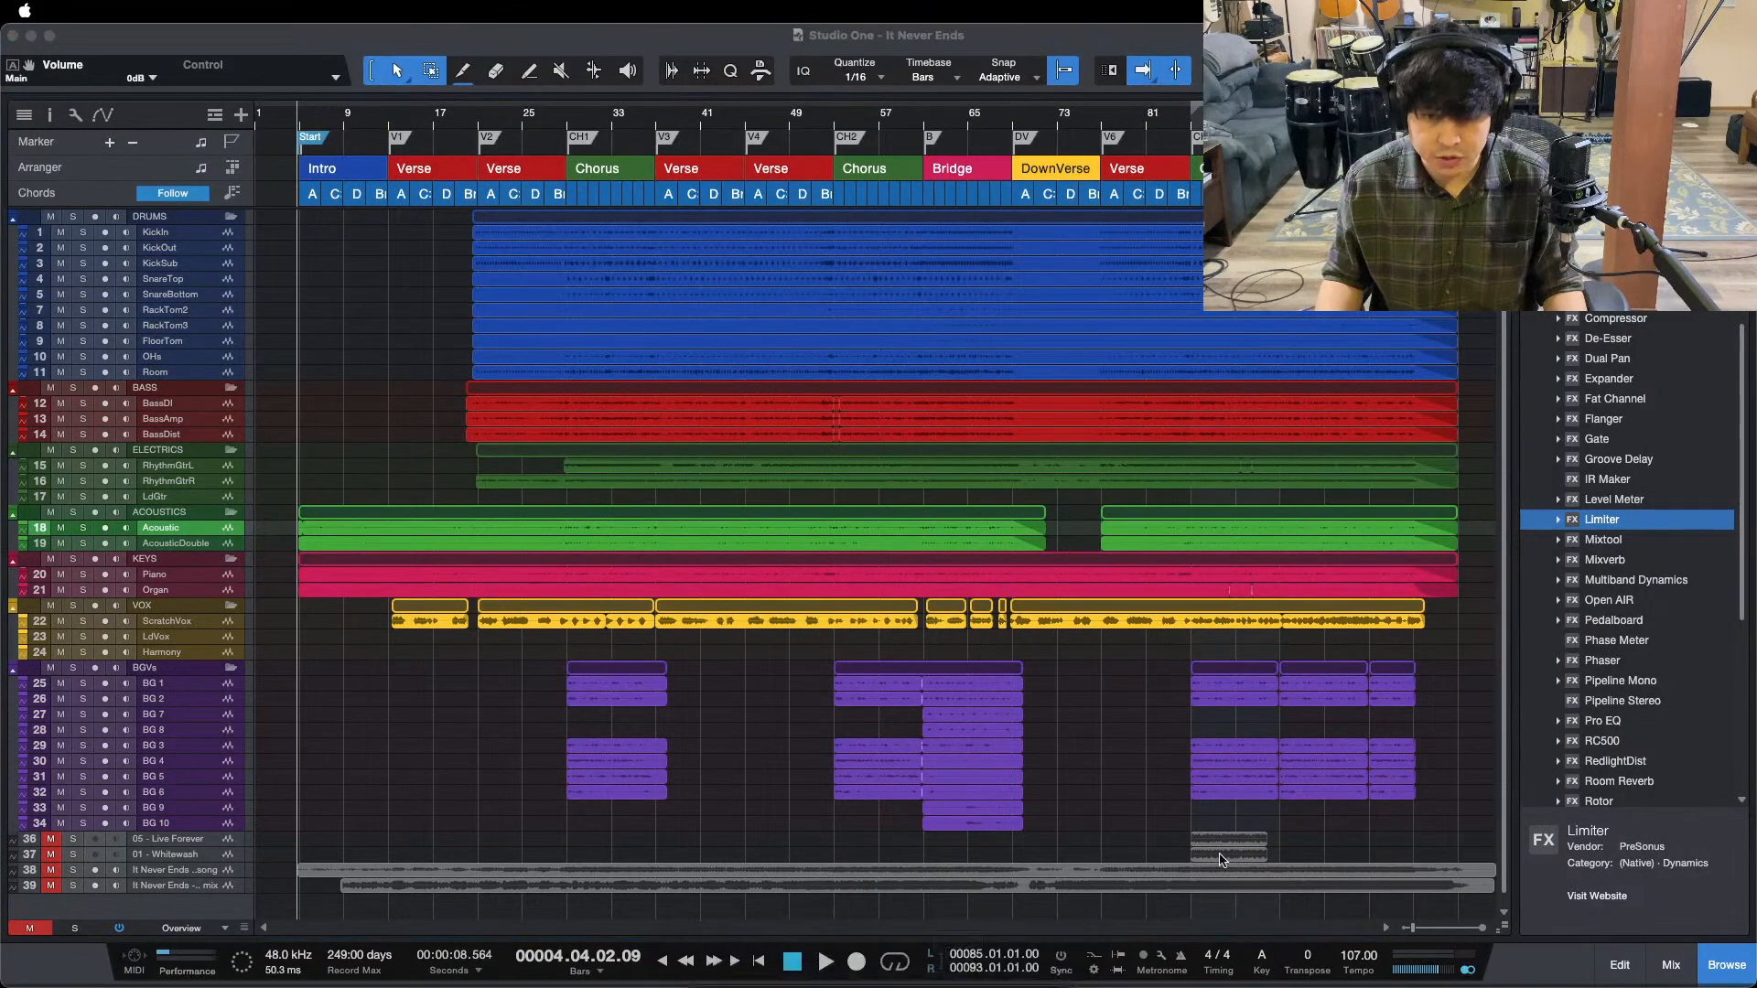
pyautogui.click(1083, 762)
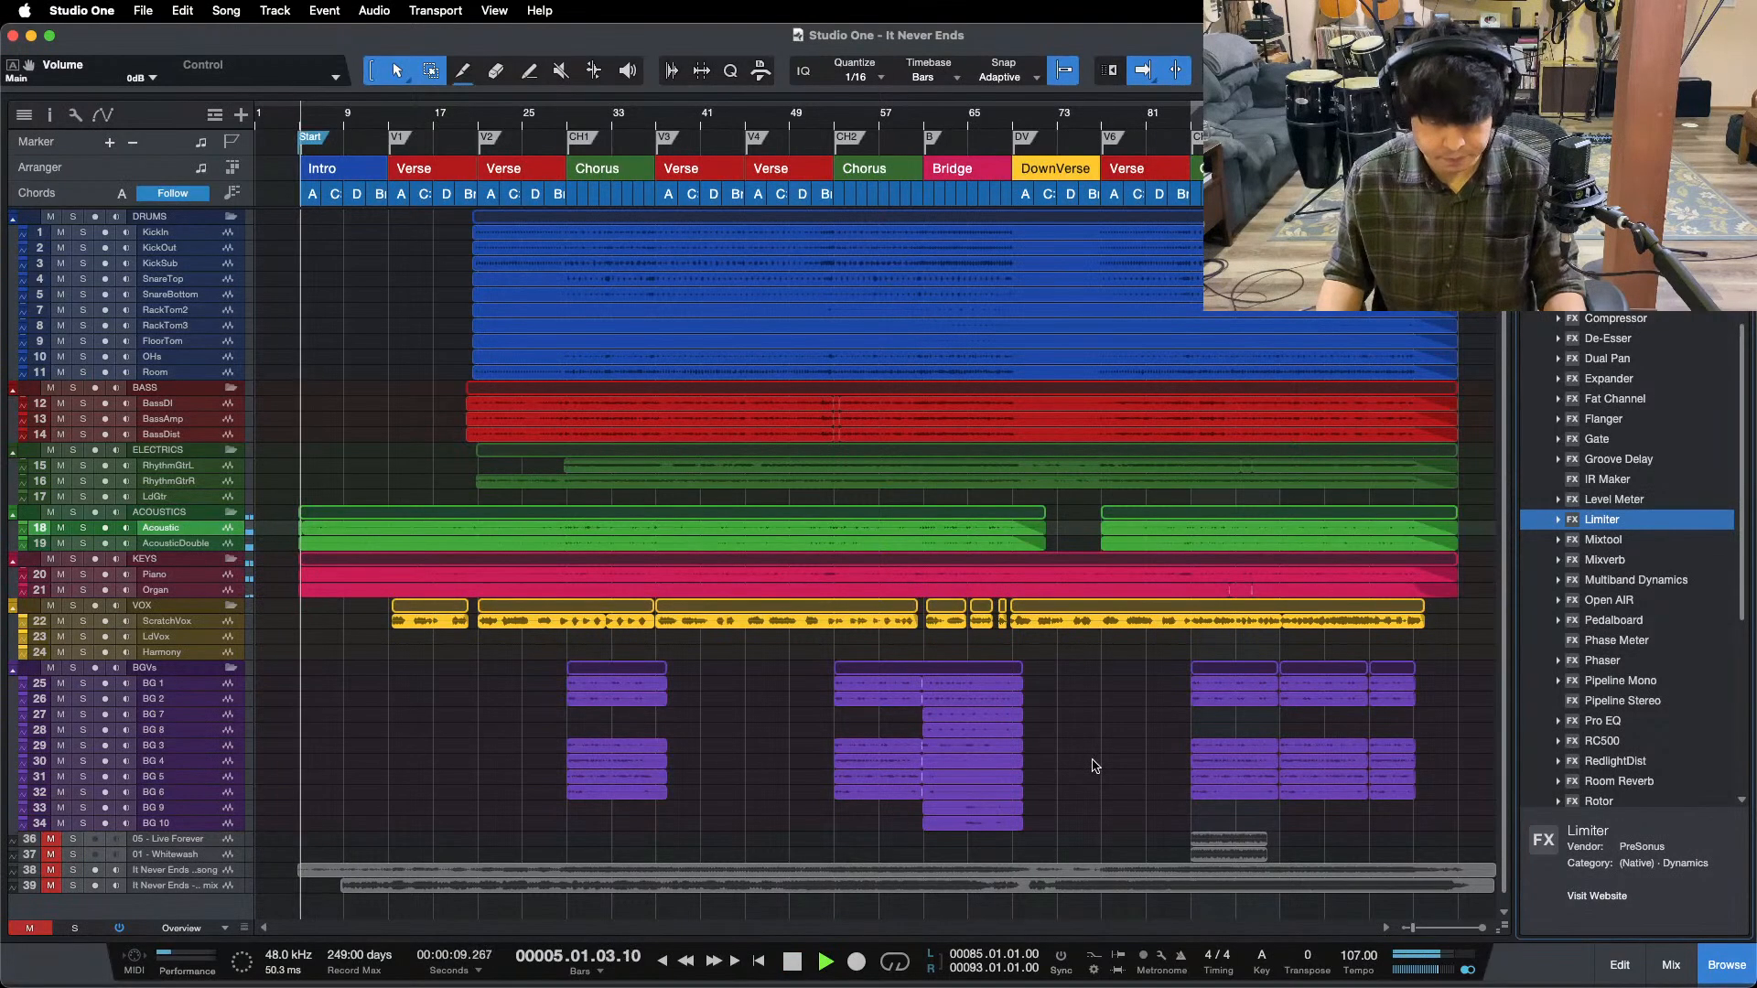
# - Raise the HallVerb bus fader to -9.6 dB while the intro plays
pyautogui.press('F3')
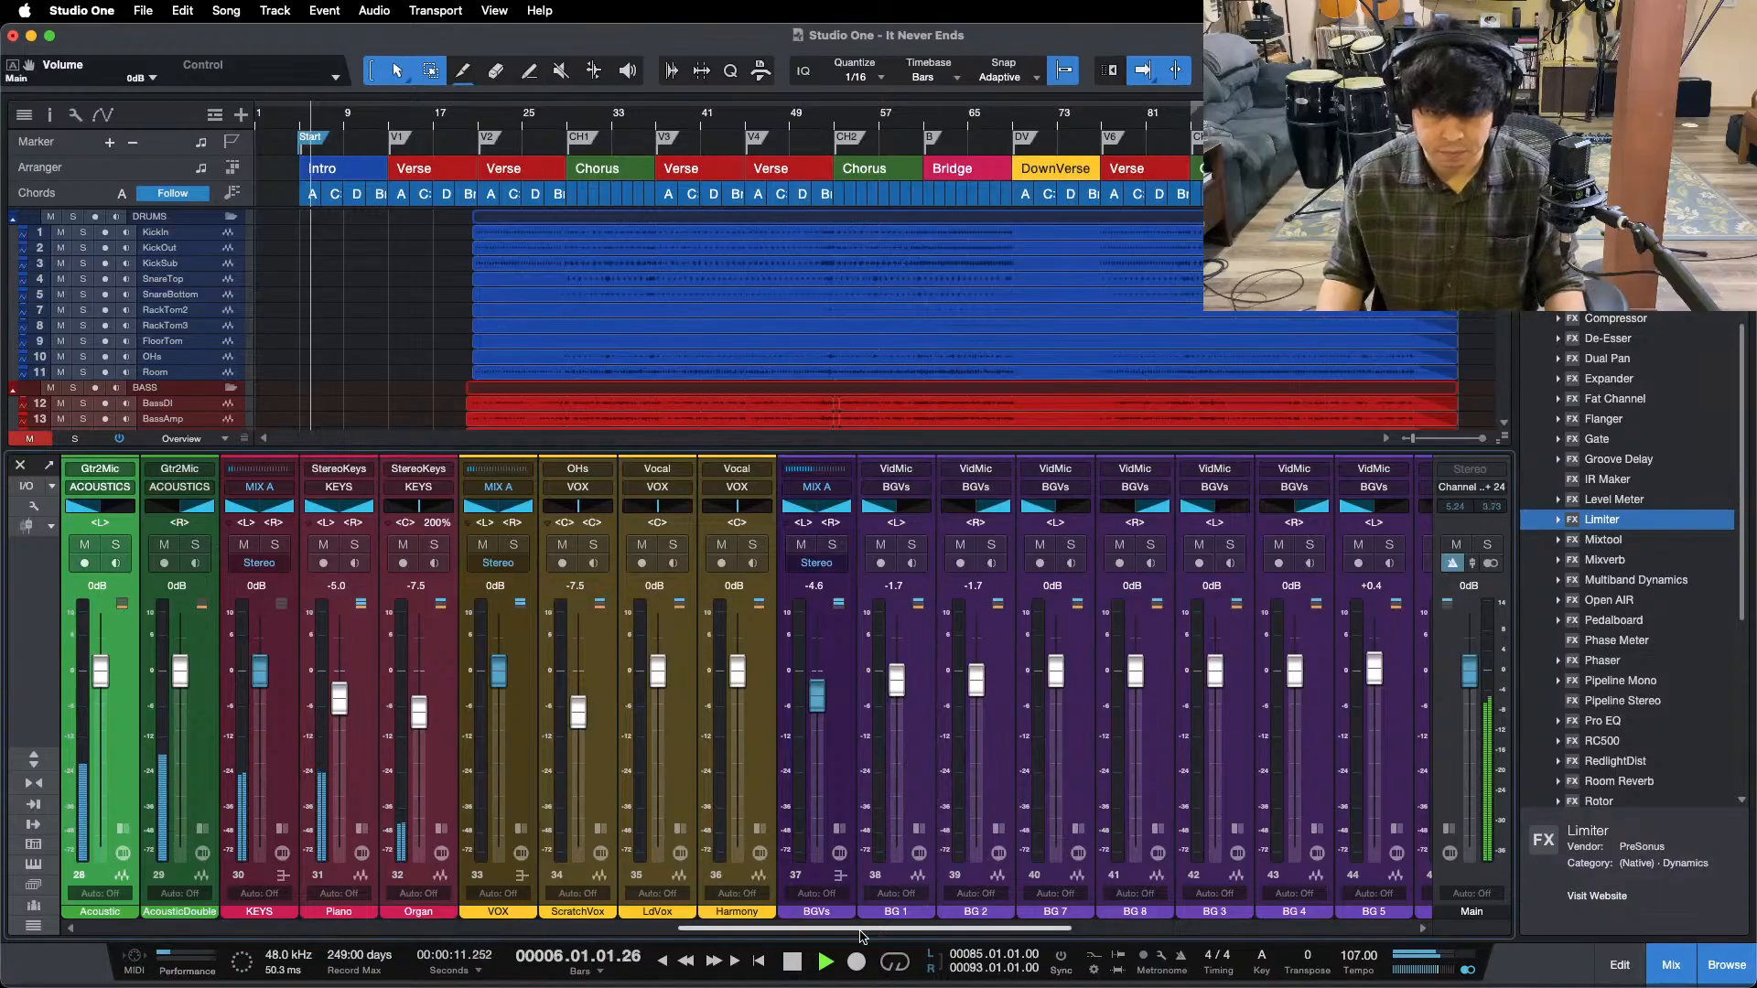
pyautogui.moveTo(887, 928); pyautogui.dragTo(1150, 928)
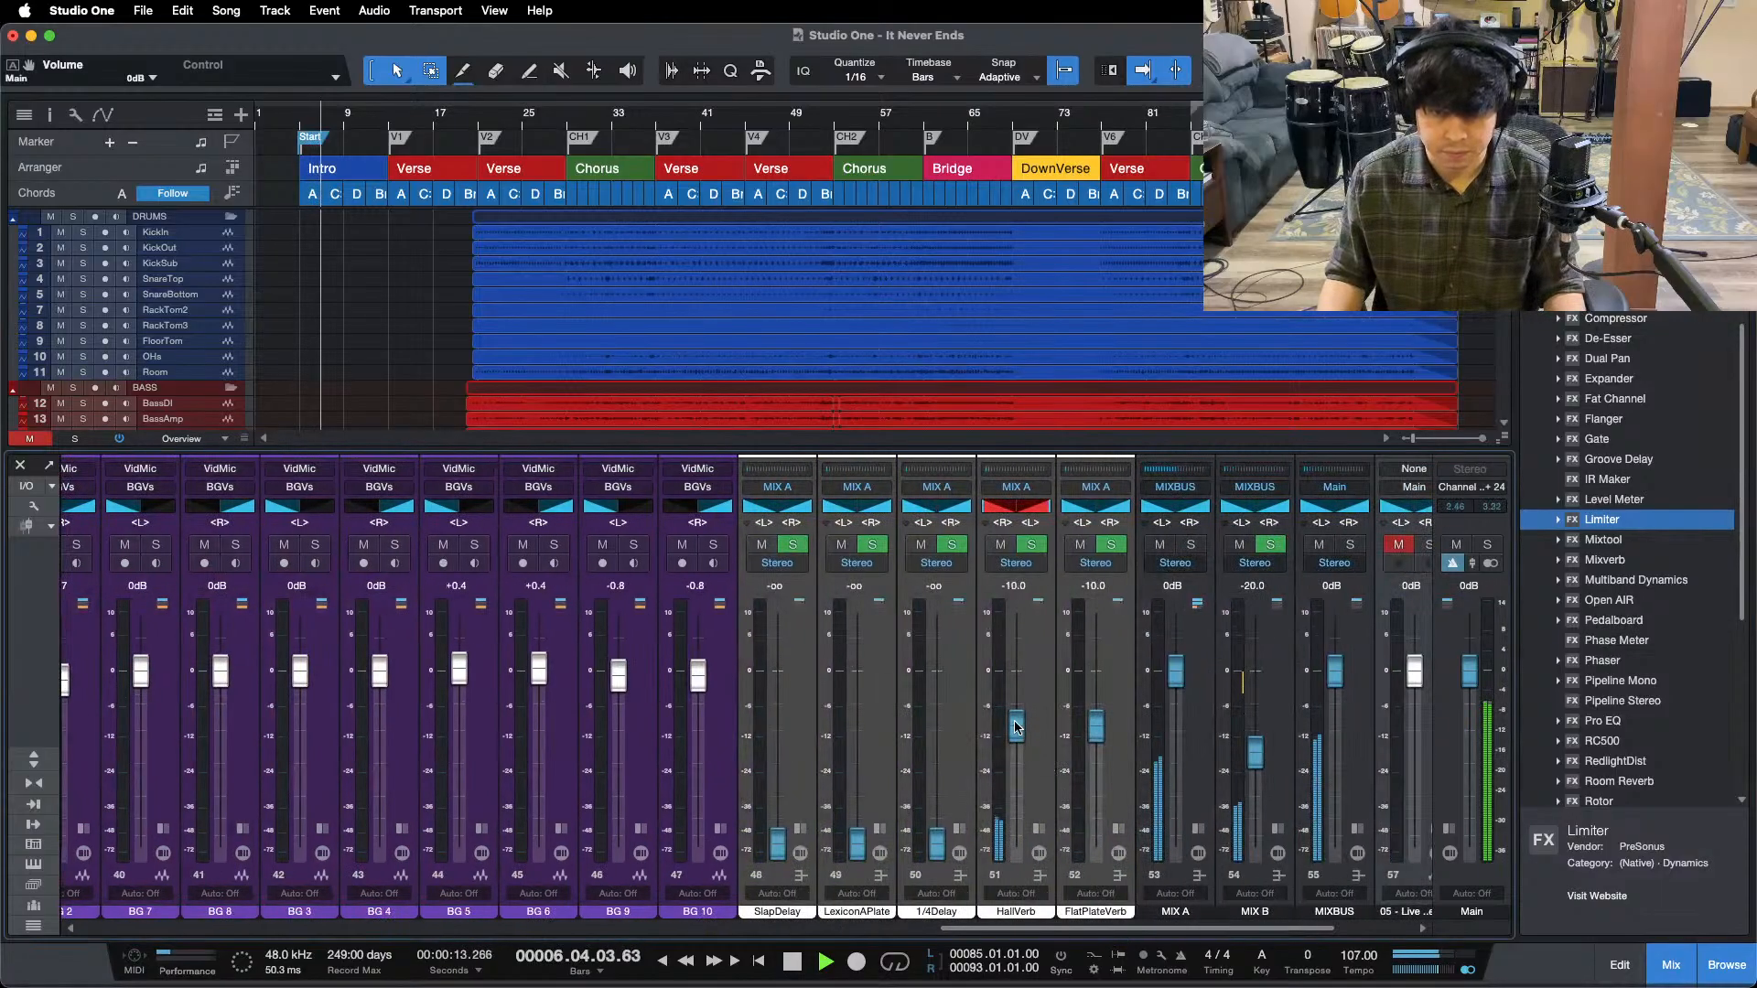
pyautogui.moveTo(1016, 729); pyautogui.dragTo(1015, 728)
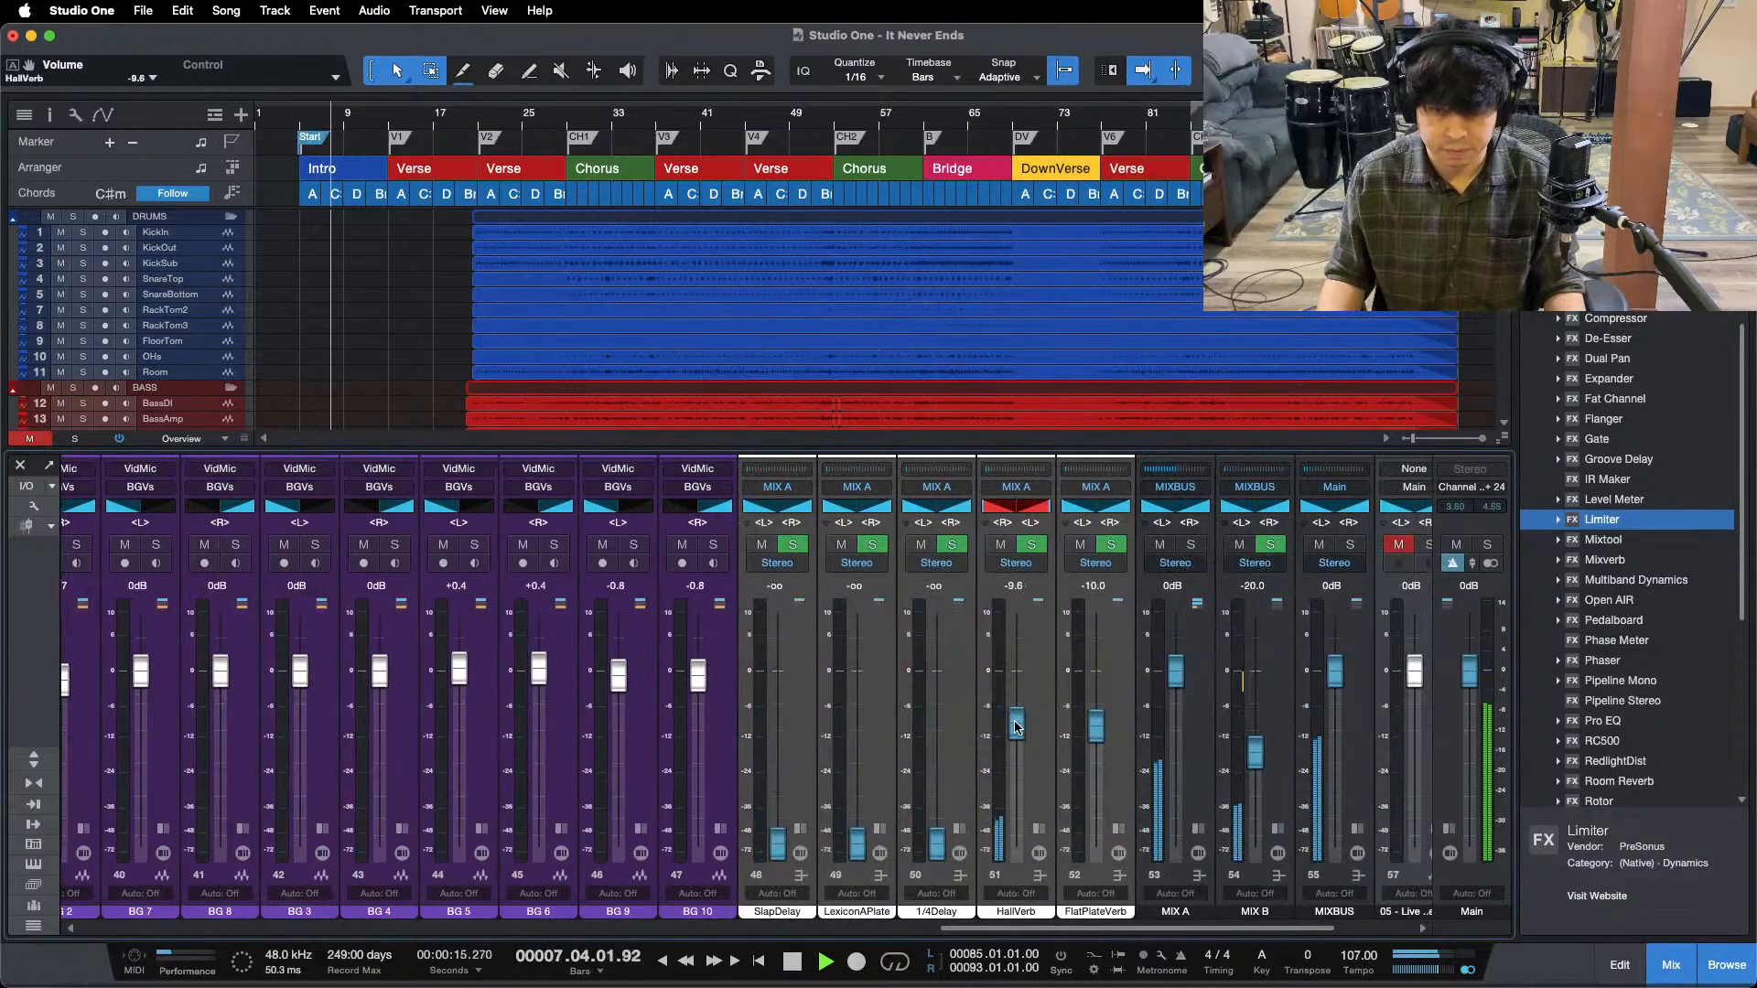
pyautogui.press('F3')
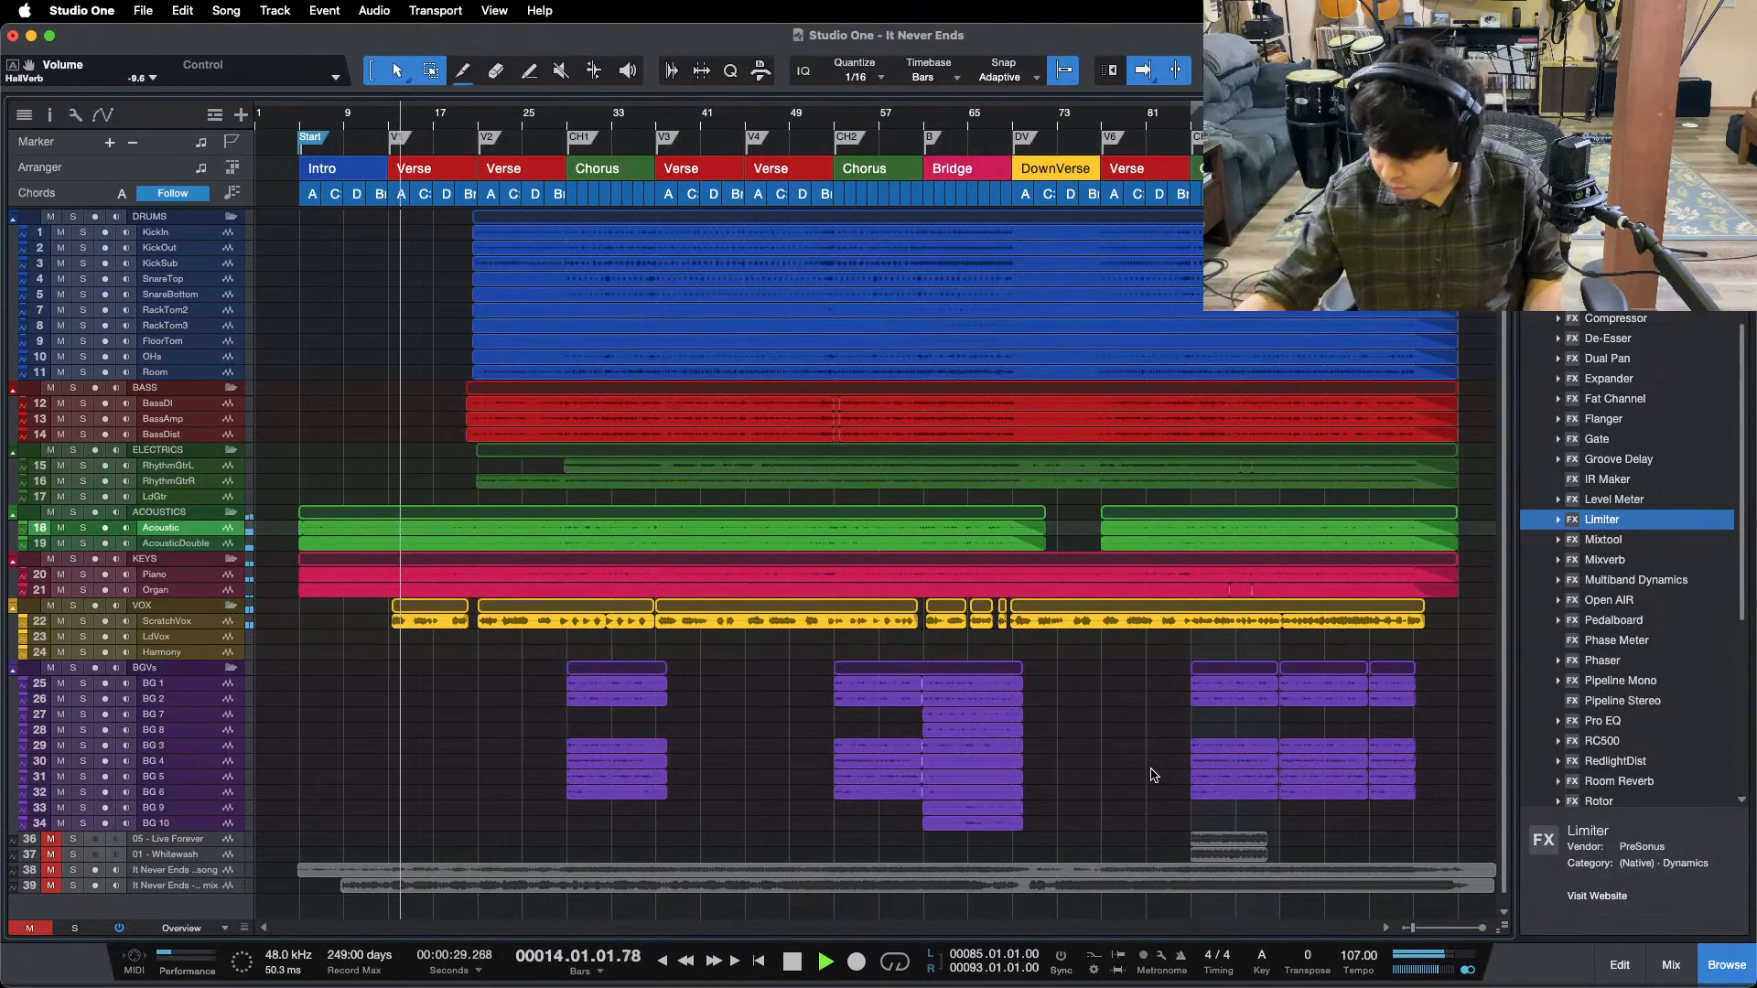
# - Raise the ScratchVox fader to -7.0 dB during the first verse and hide the mixer
pyautogui.press('F3')
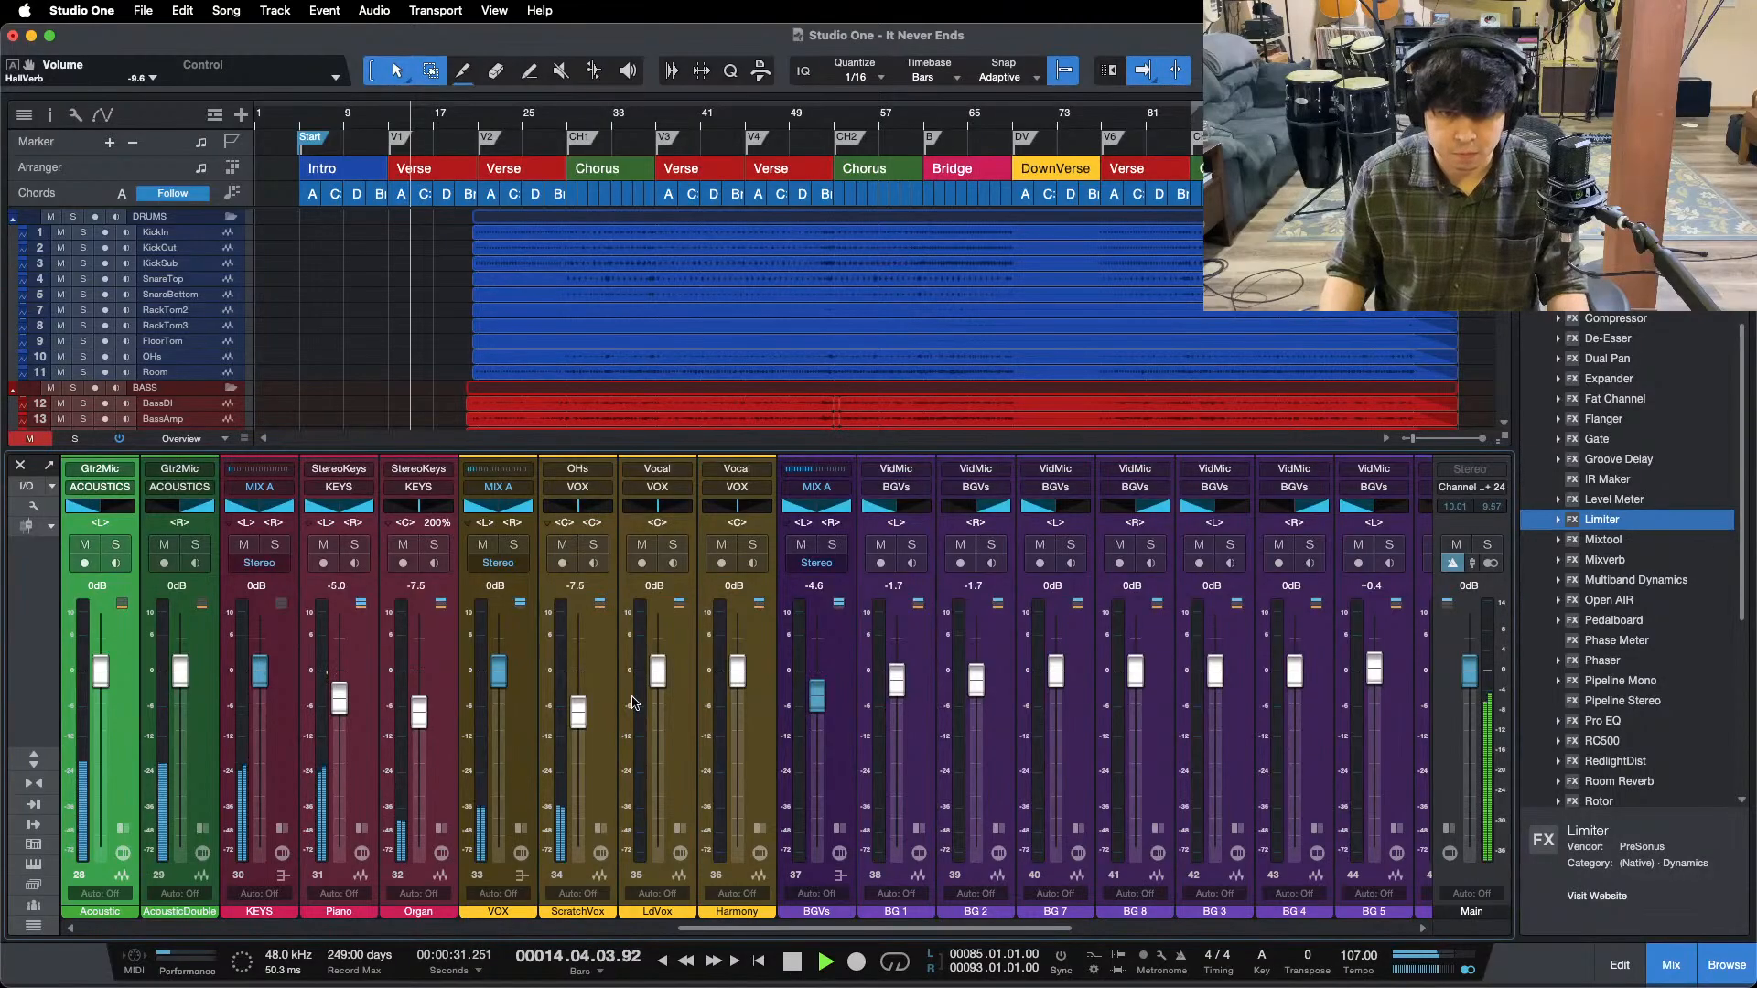
pyautogui.press('F3')
pyautogui.press('F3')
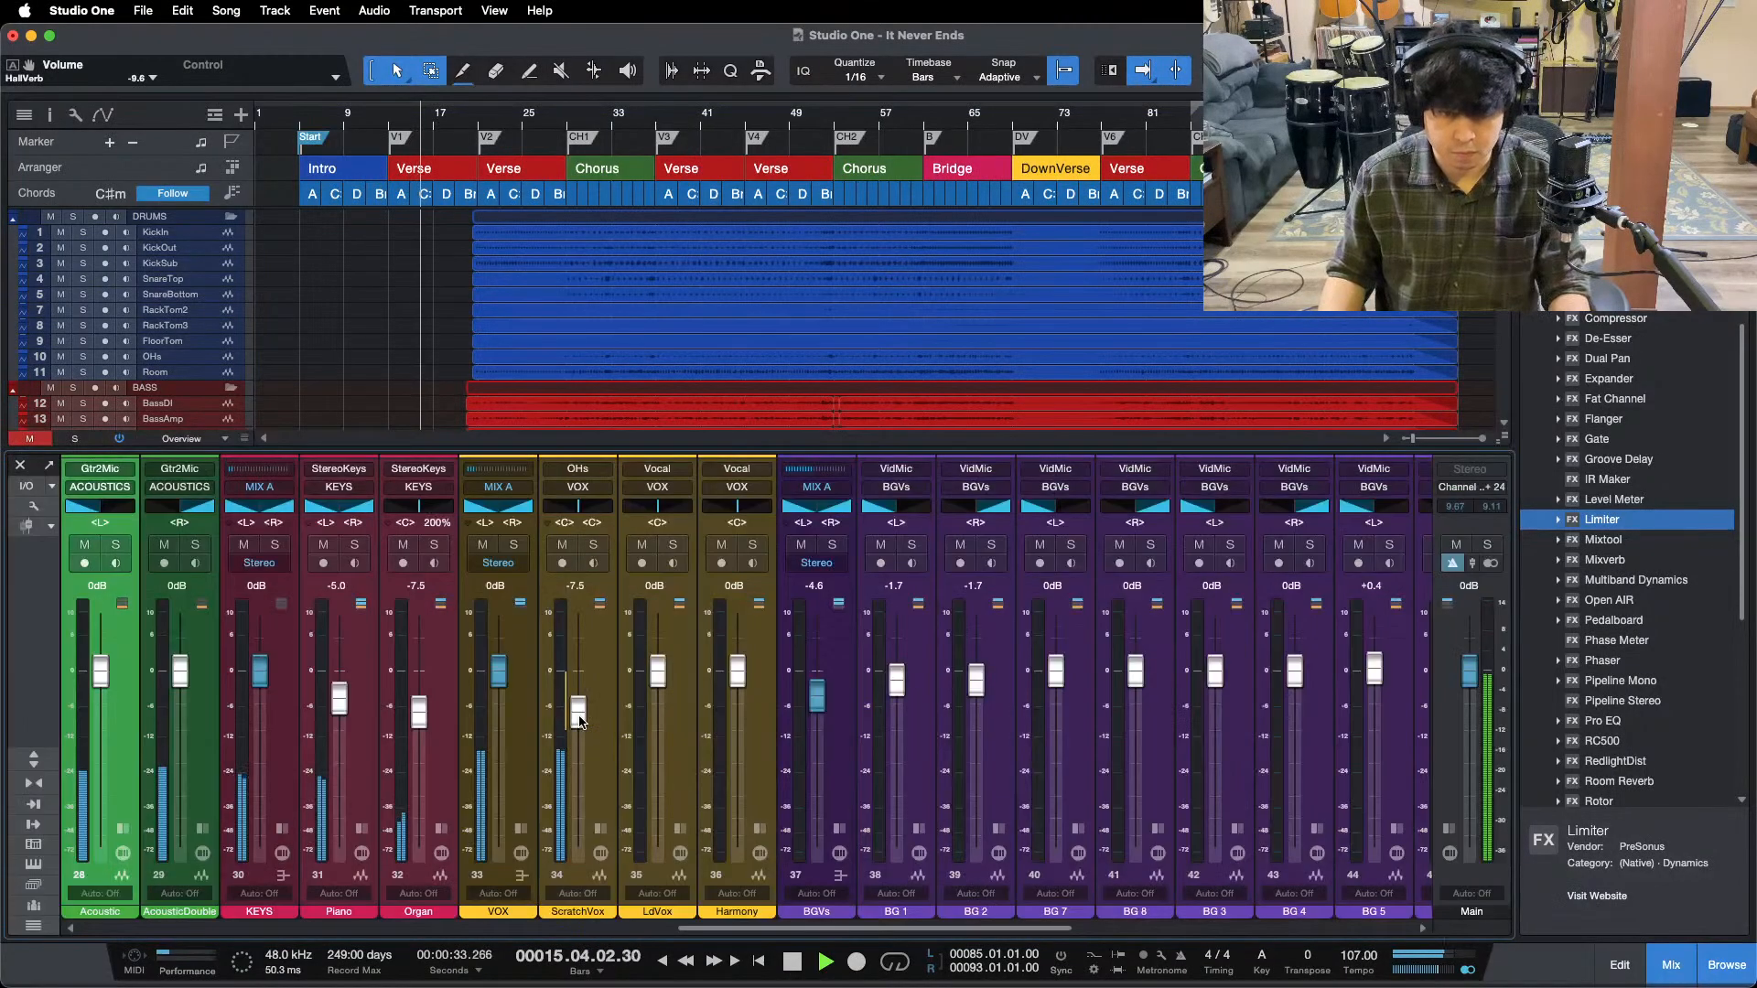
pyautogui.press('F3')
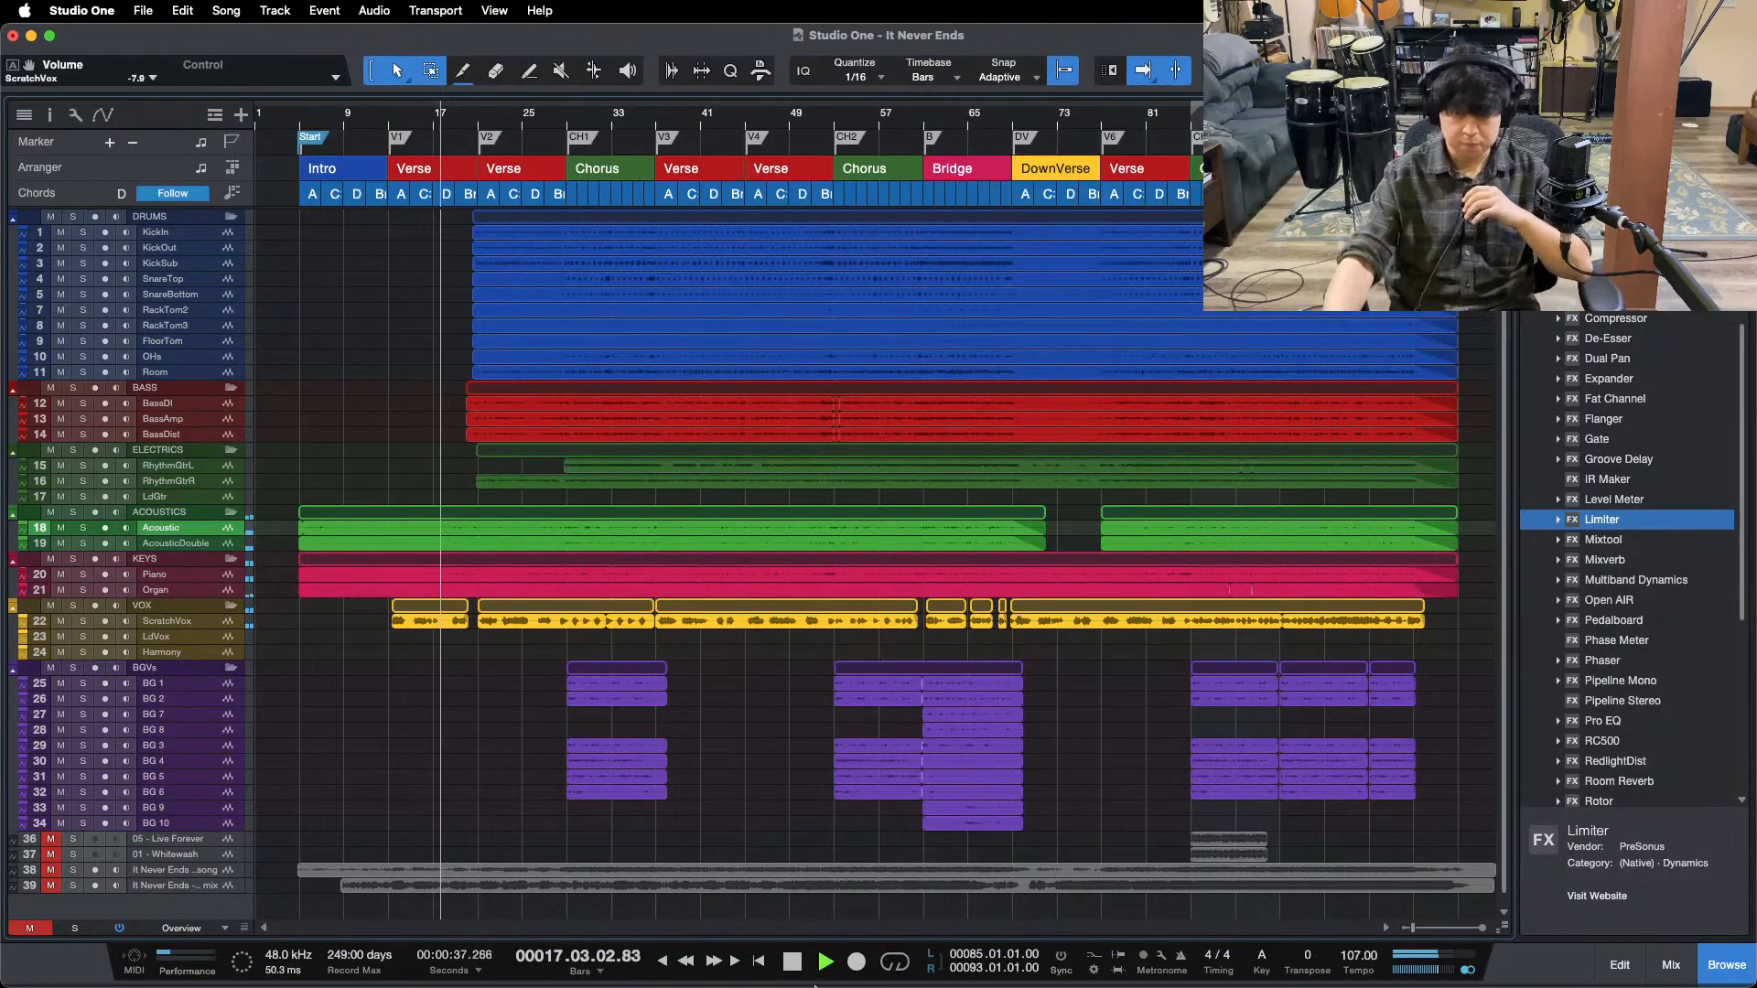
pyautogui.moveTo(1052, 983)
pyautogui.click(952, 961)
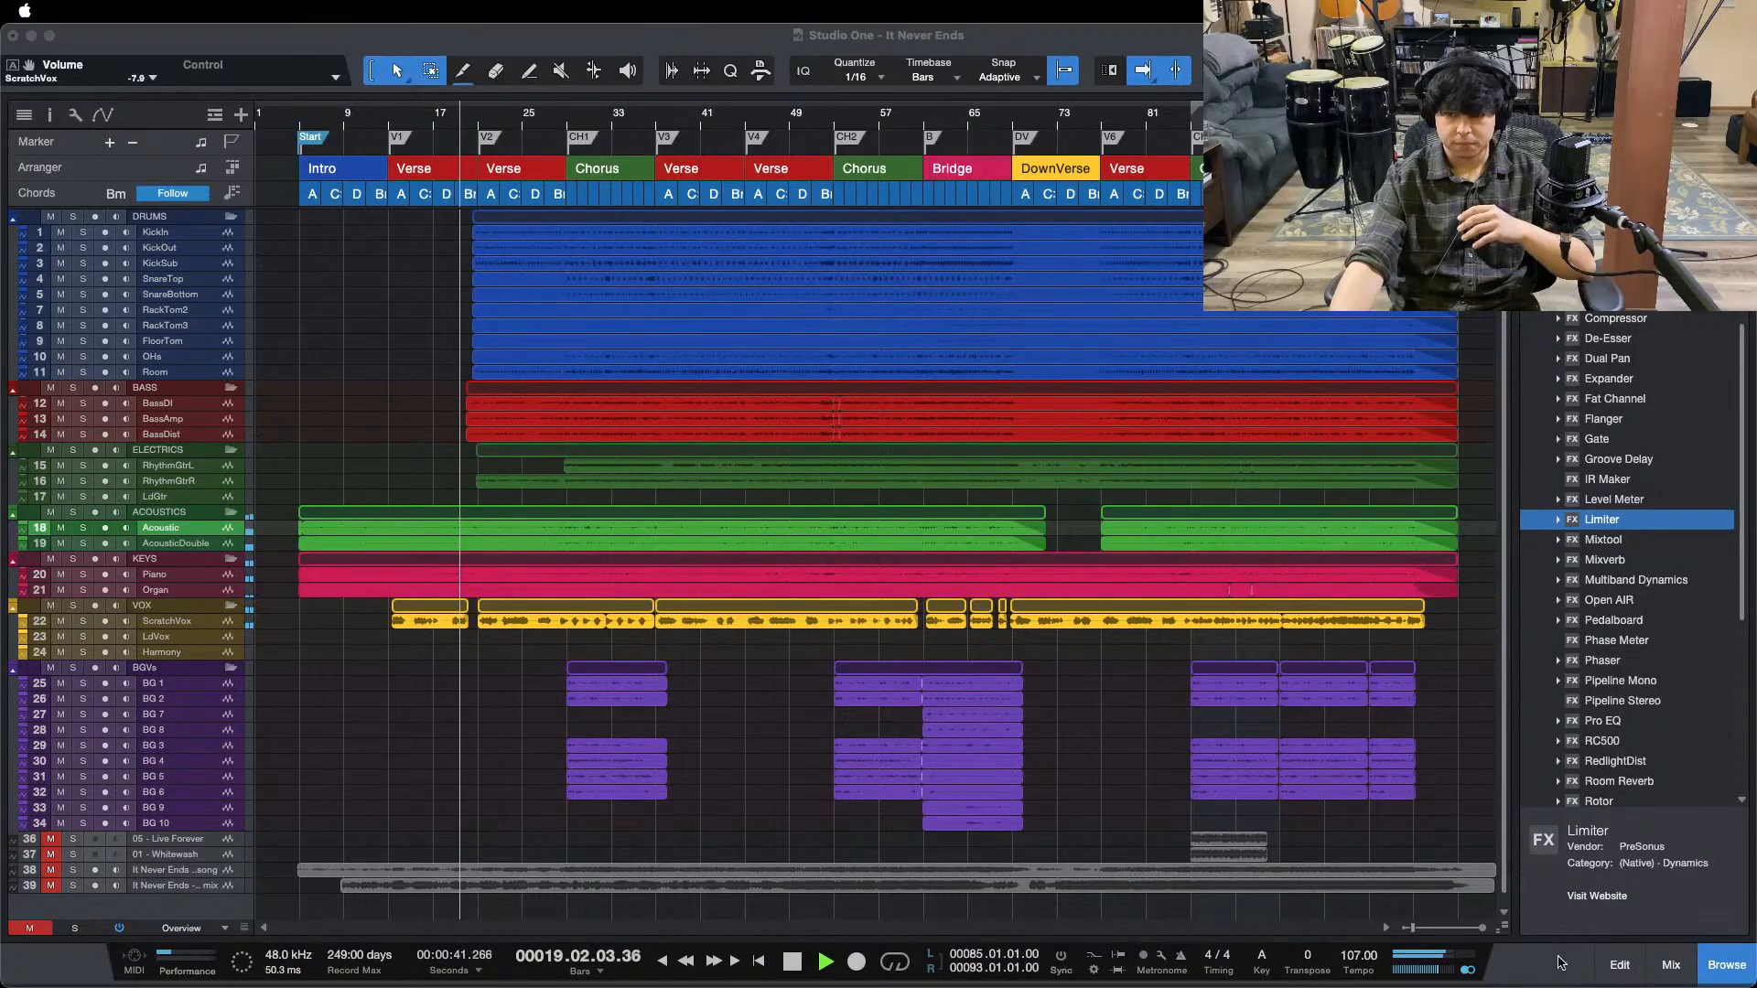
# - Lower the Organ fader to -7.9 dB as the second verse begins and hide the mixer
pyautogui.click(1658, 966)
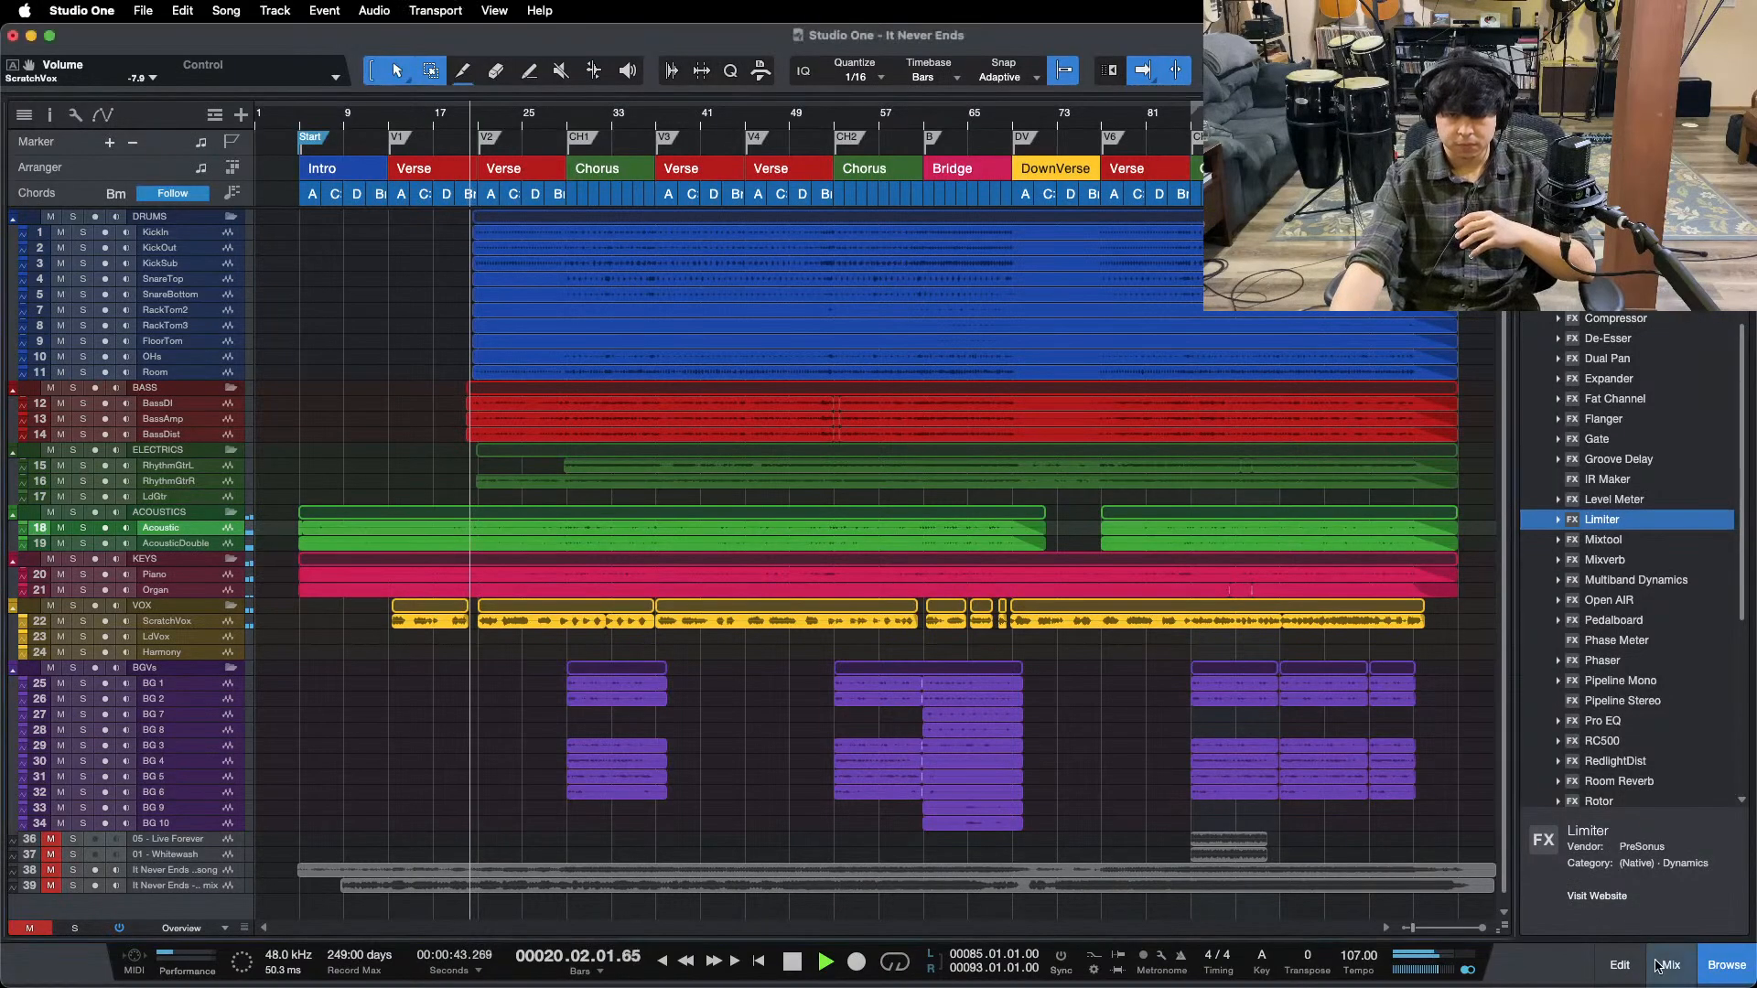
pyautogui.click(1658, 966)
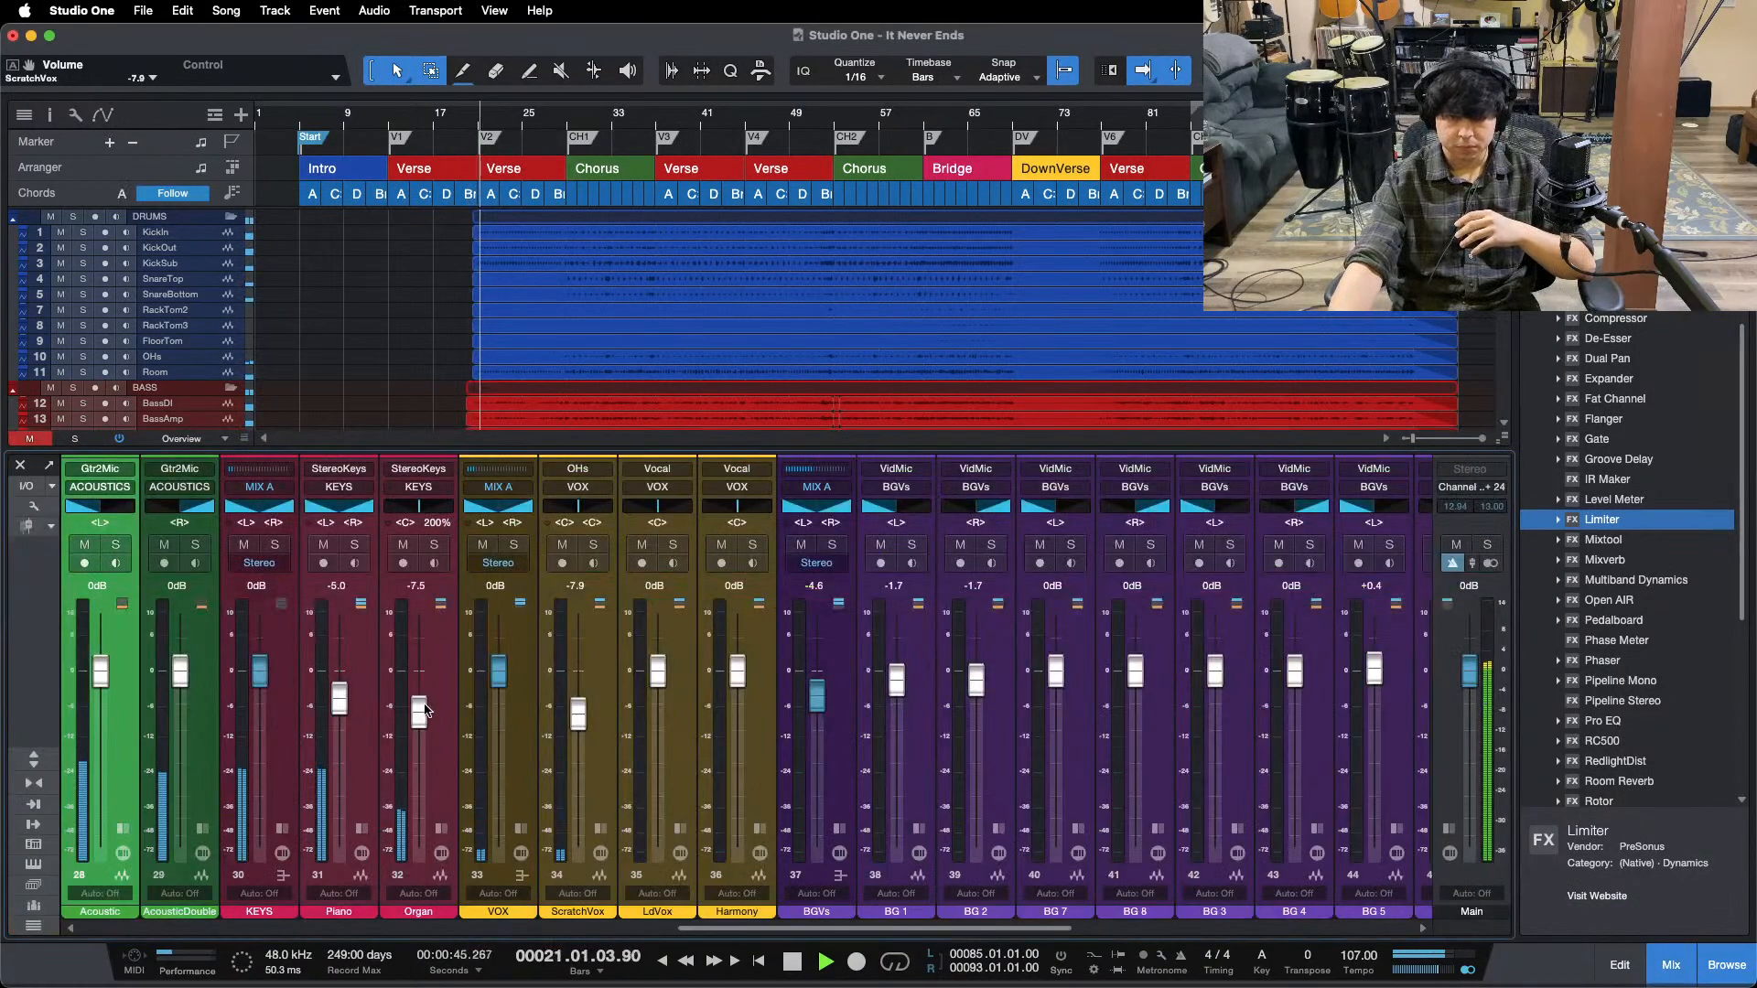
pyautogui.moveTo(431, 707); pyautogui.dragTo(431, 711)
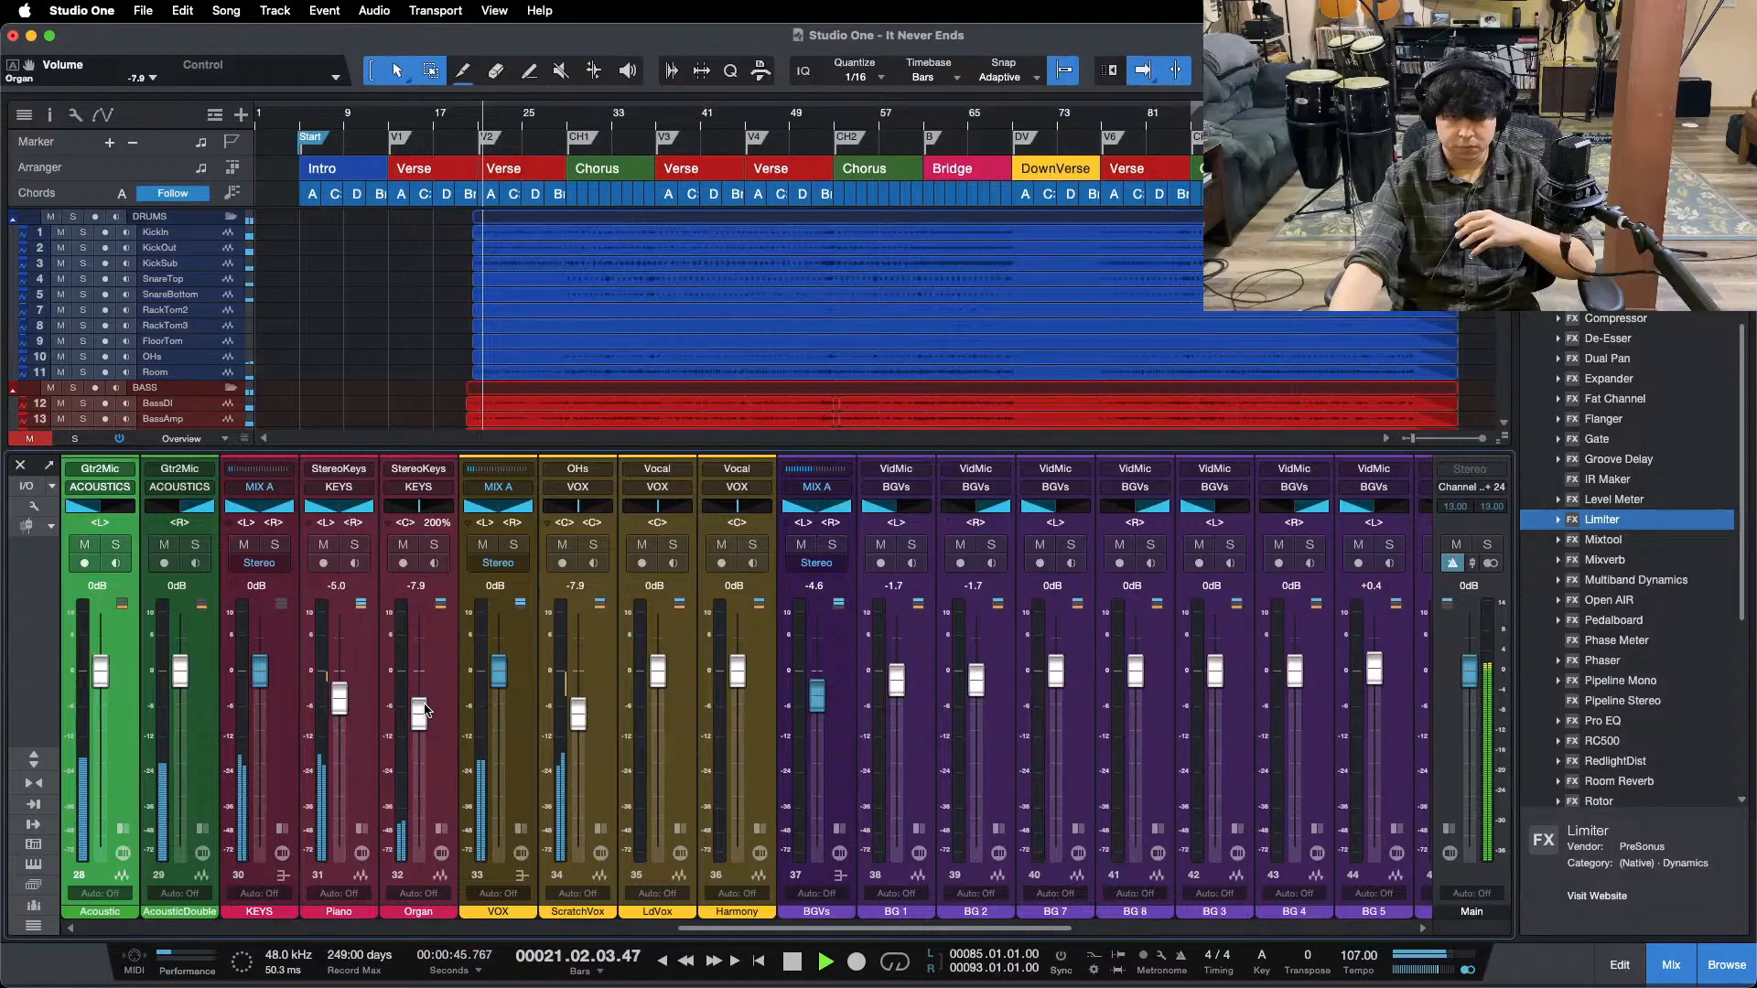
pyautogui.click(1671, 965)
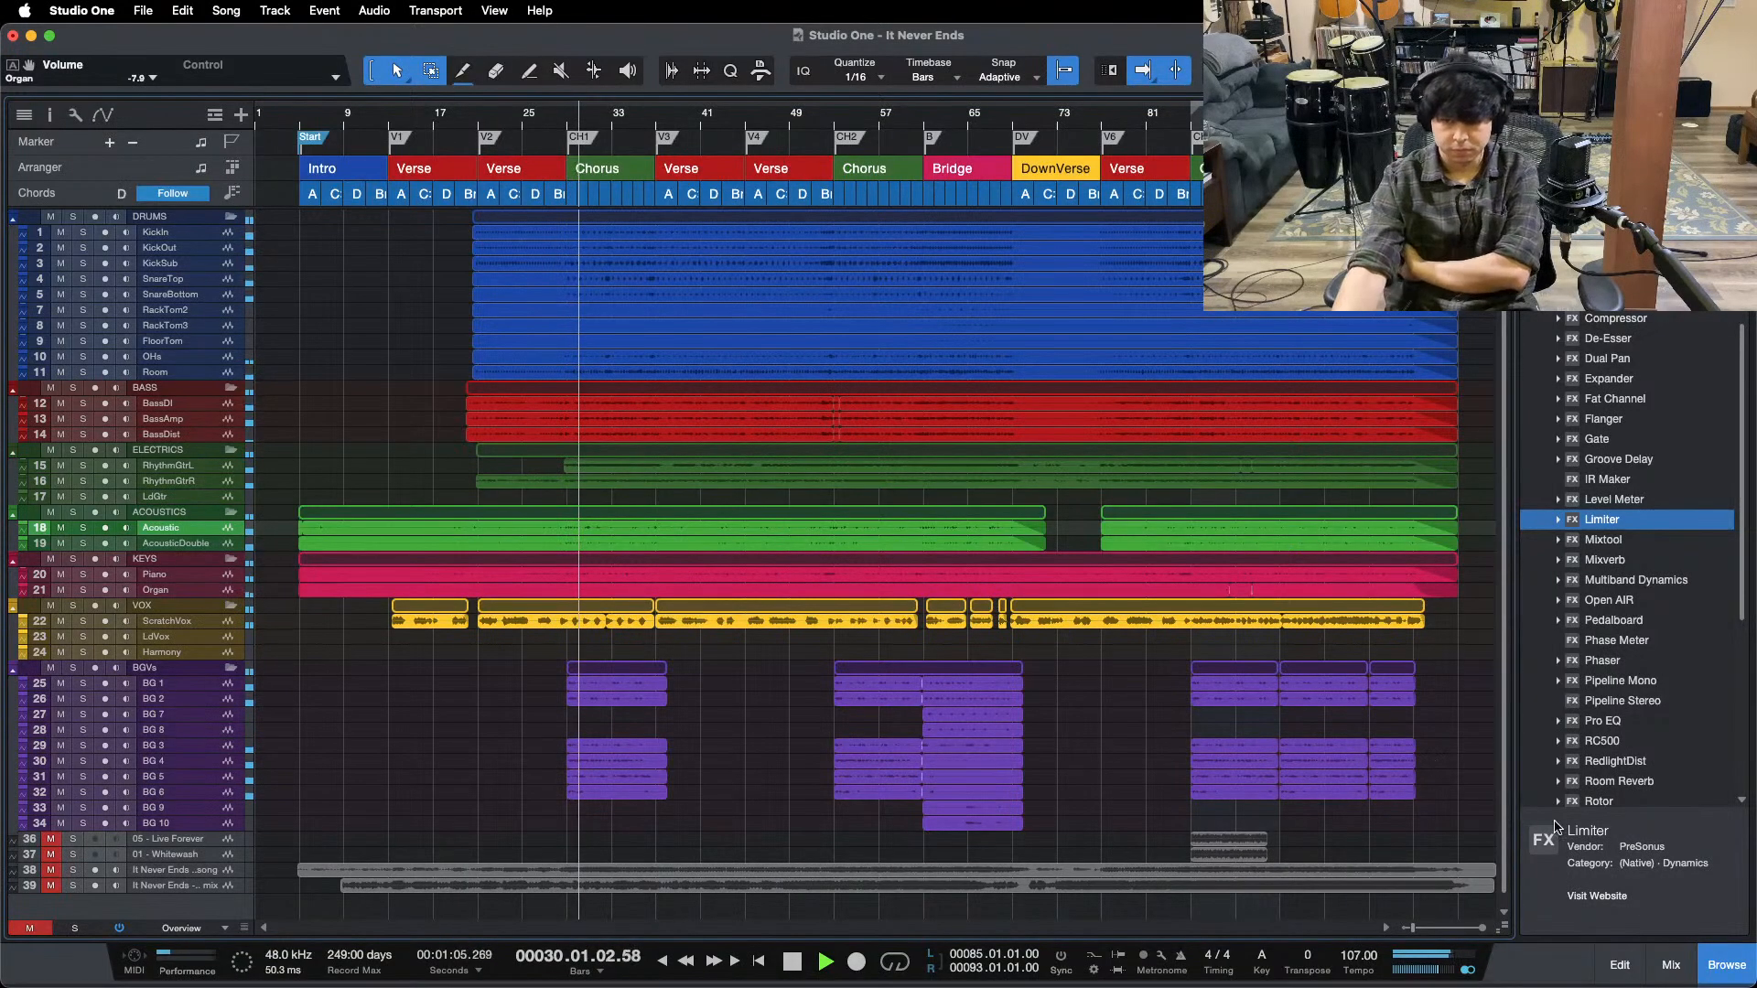
# - Lower the BGVs bus fader to -5.0 dB during the first chorus and hide the mixer
pyautogui.click(1671, 964)
pyautogui.click(818, 717)
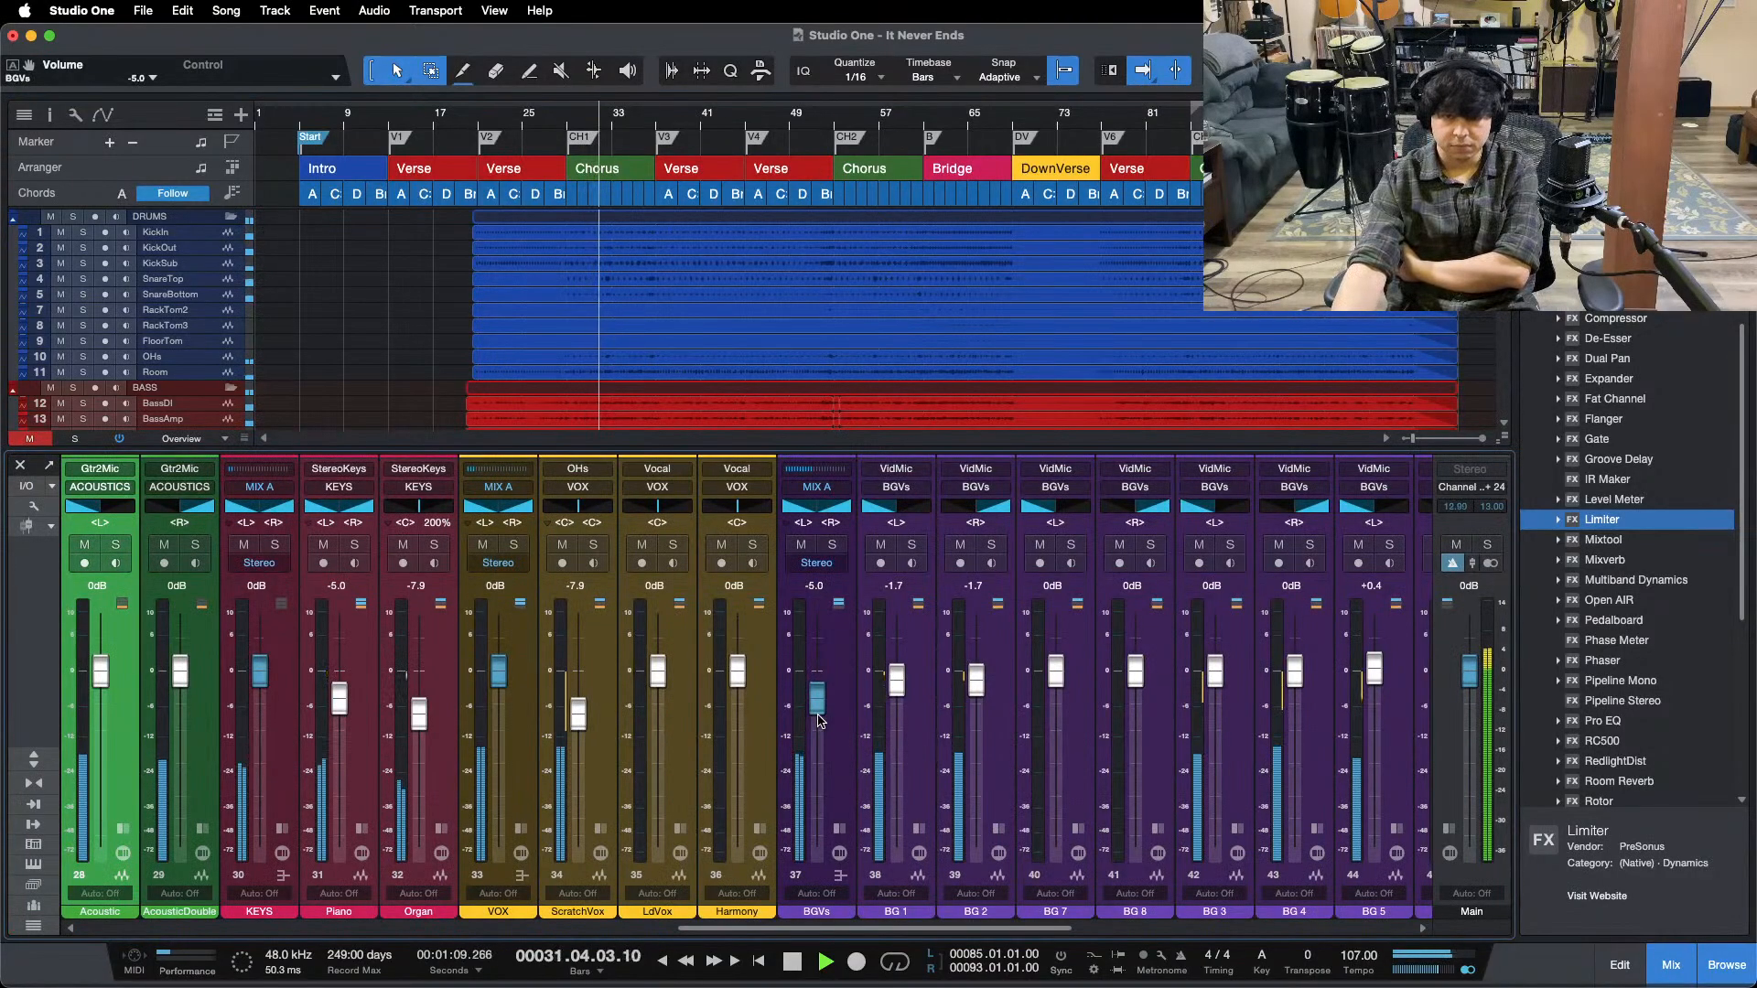
pyautogui.press('F3')
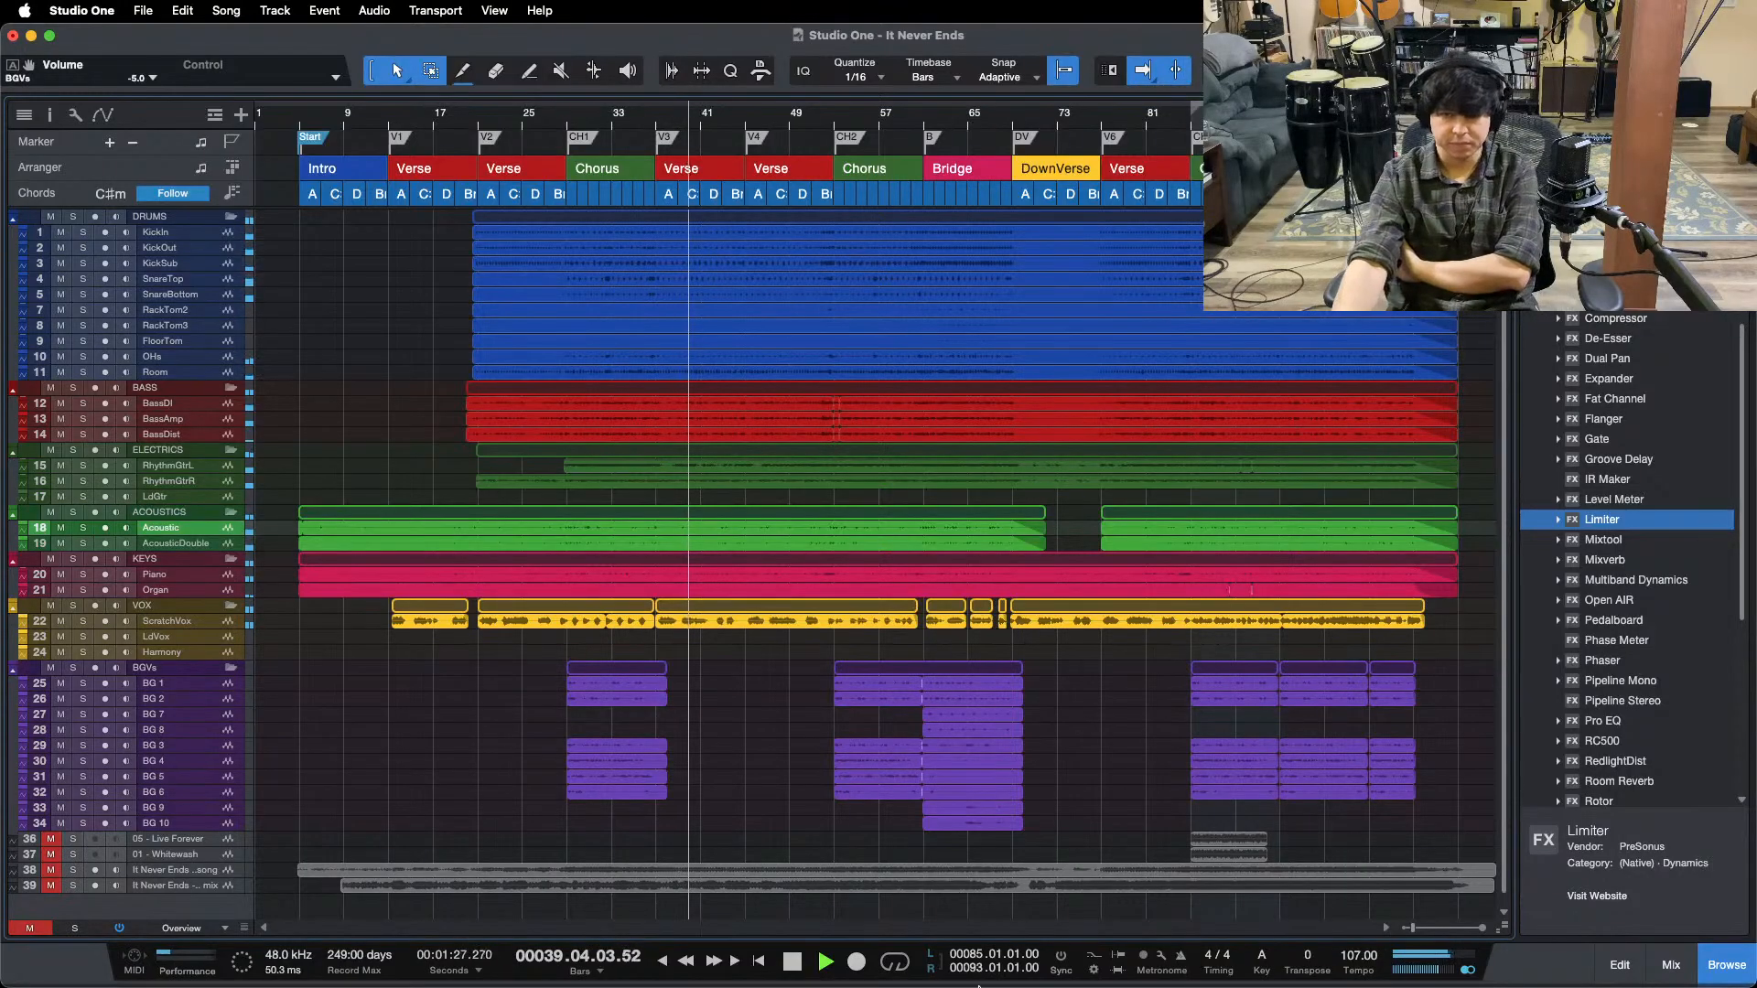
# - Try the ScratchVox fader at -7.5 dB during the V3 verse, return it to -7.9 dB and hide the mixer
pyautogui.click(1671, 962)
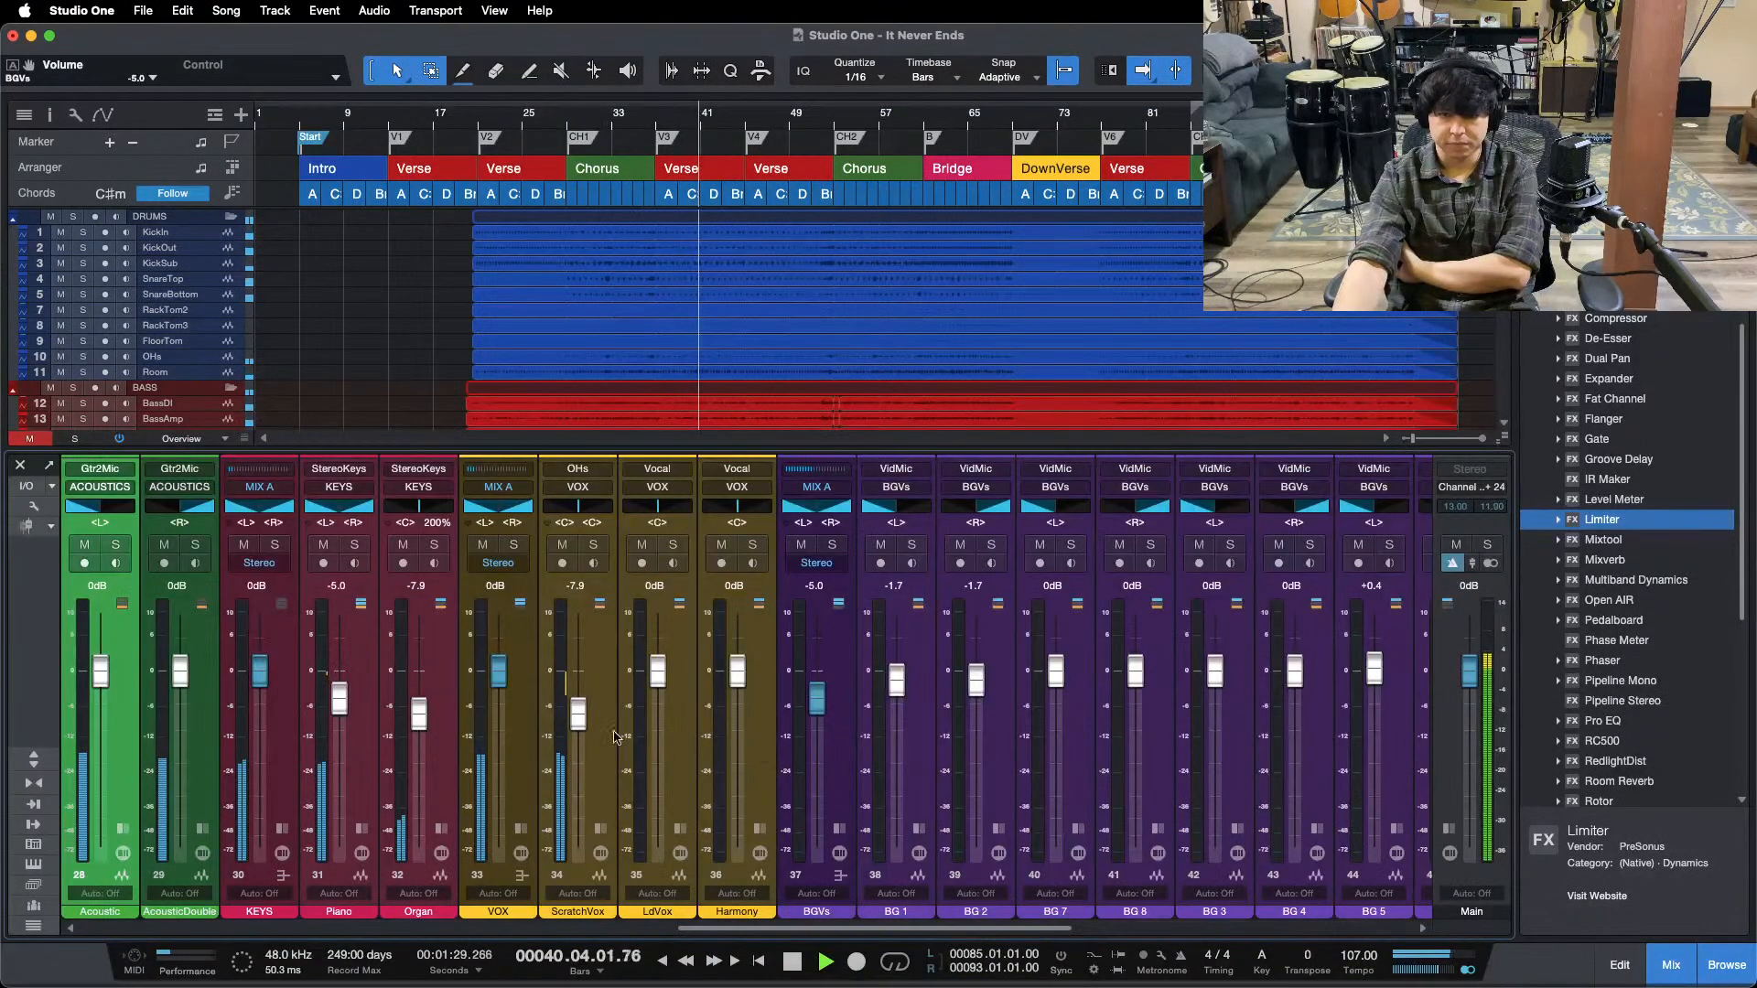
pyautogui.click(577, 710)
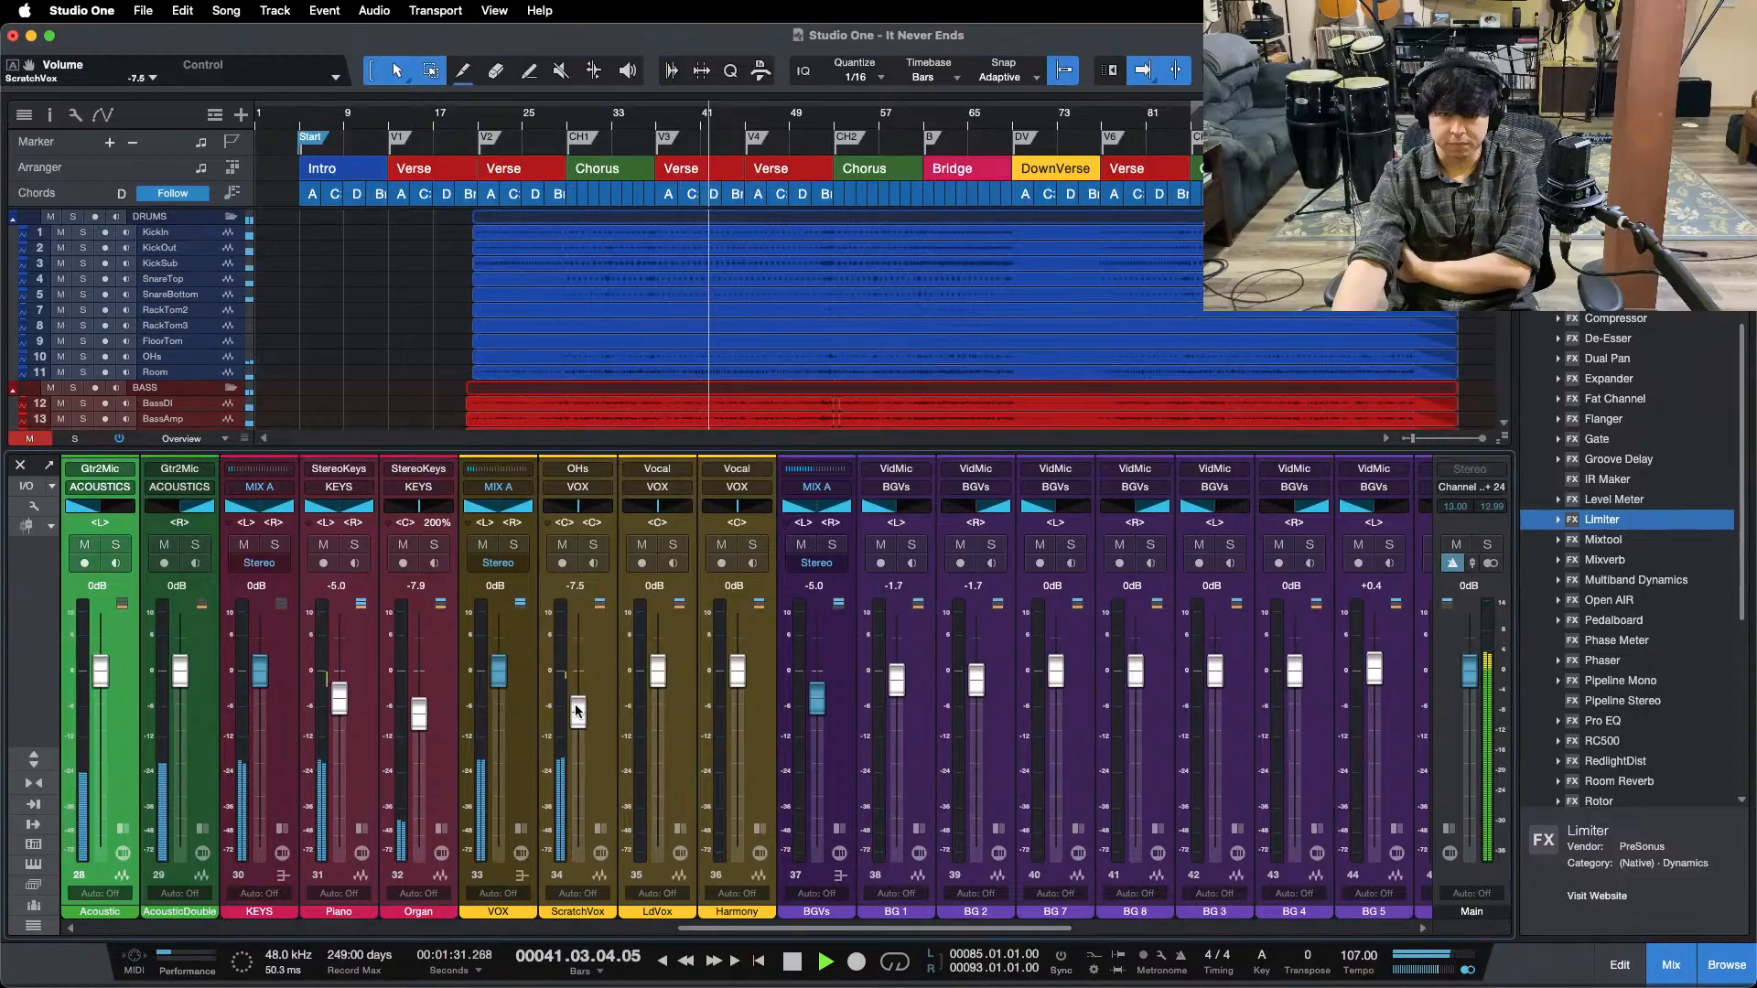
pyautogui.moveTo(578, 710); pyautogui.dragTo(577, 714)
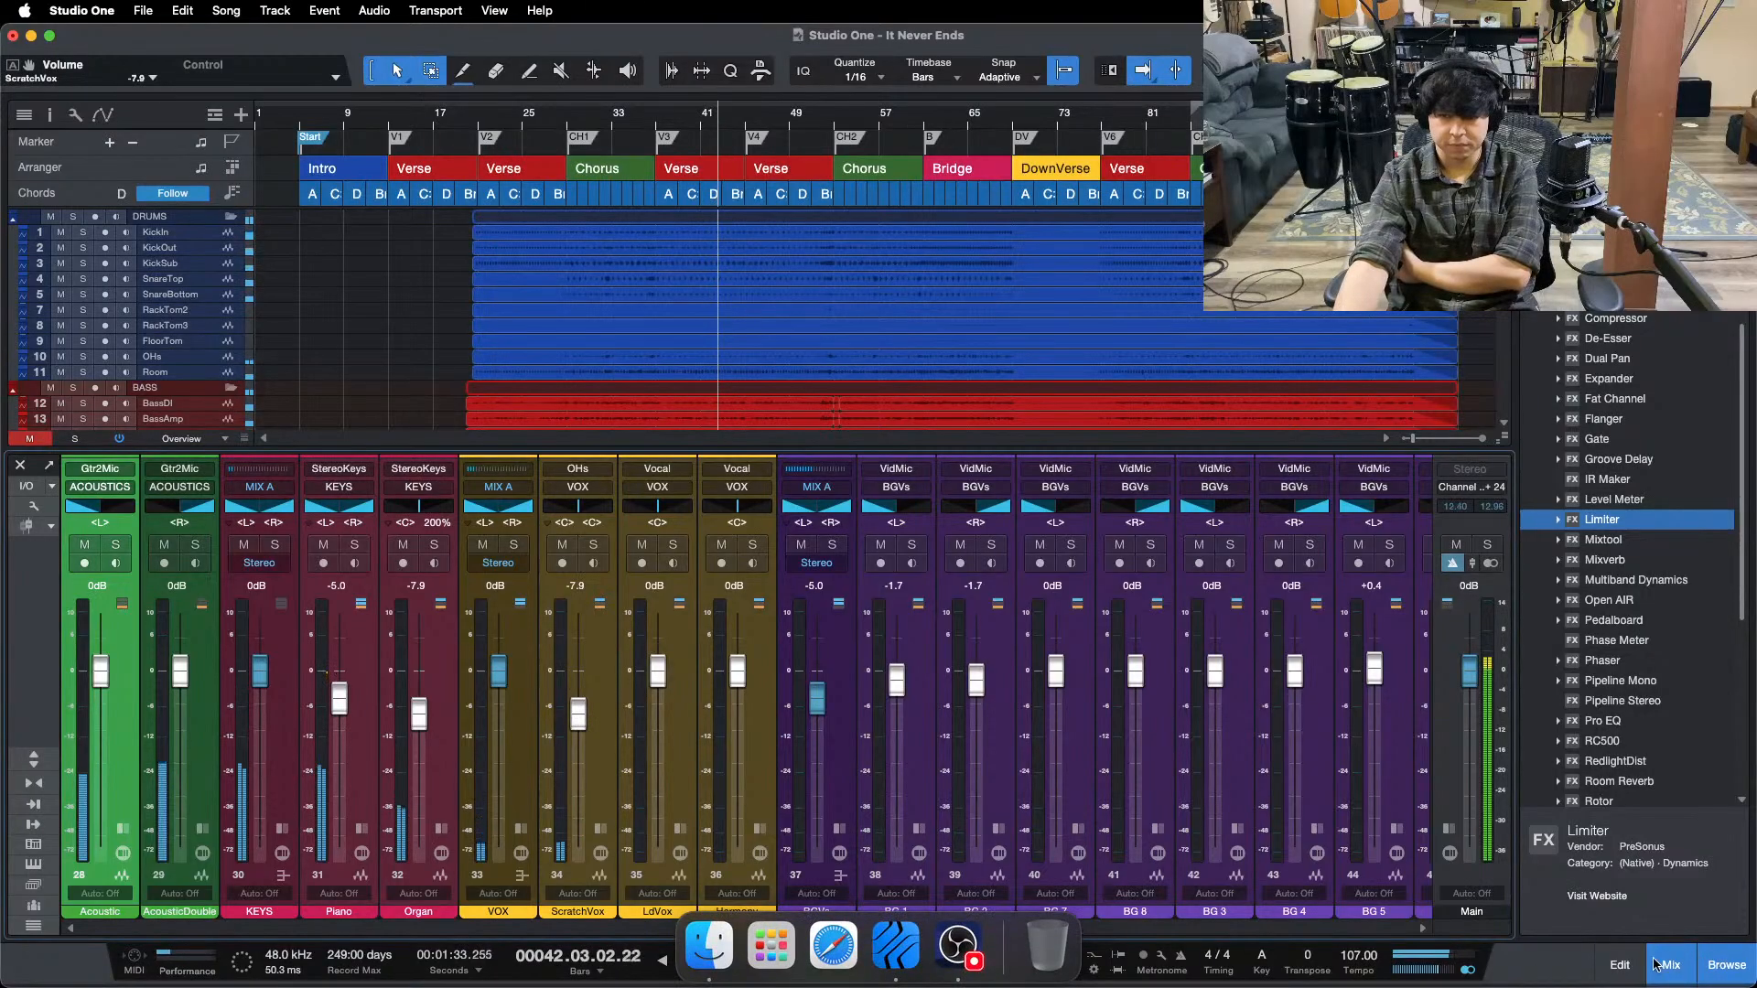
pyautogui.press('F3')
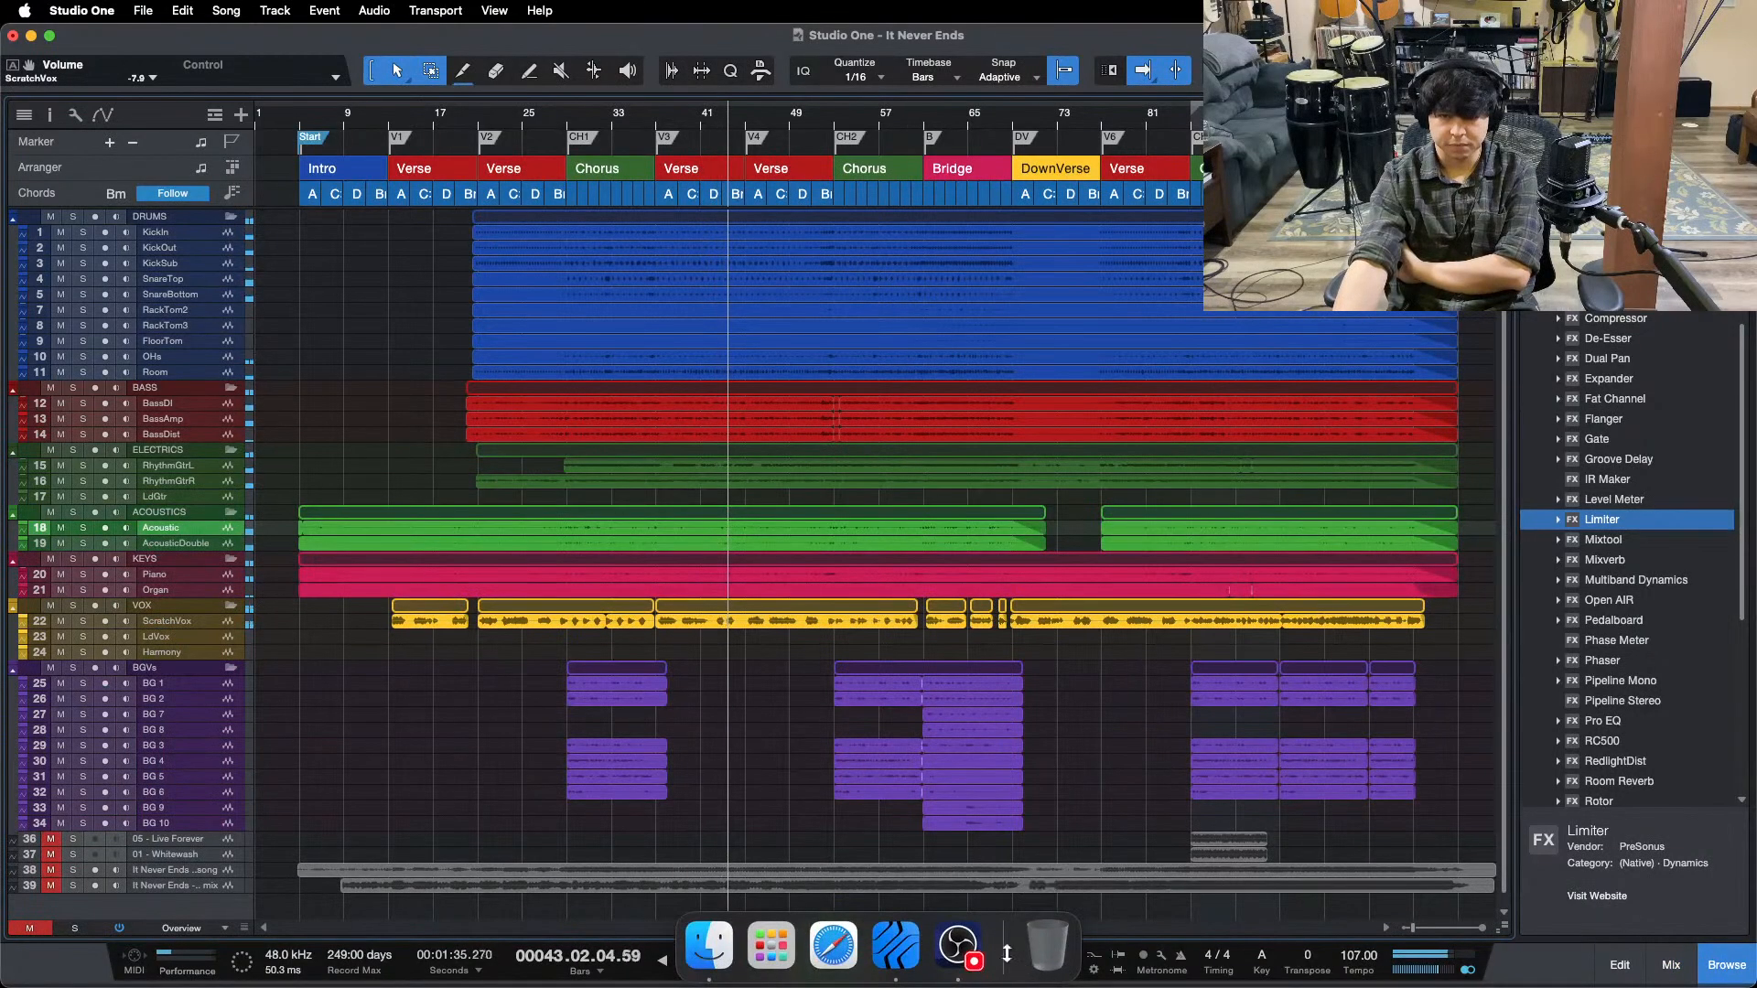
pyautogui.click(982, 949)
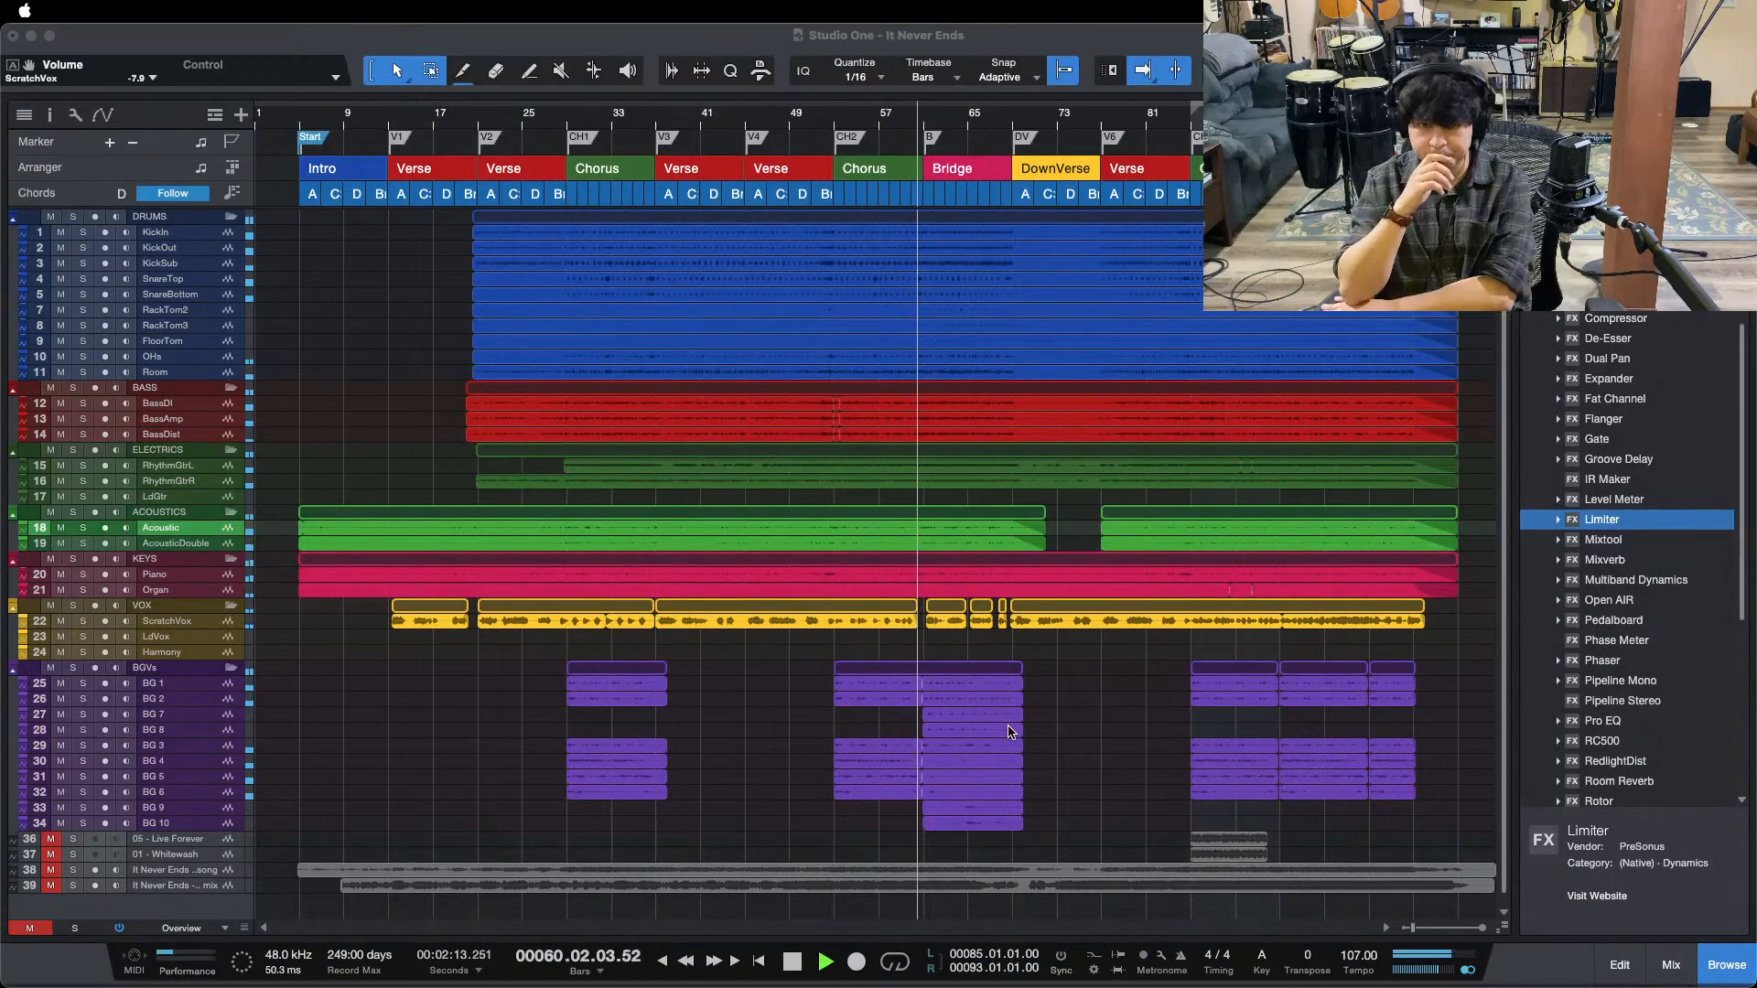
pyautogui.click(1455, 739)
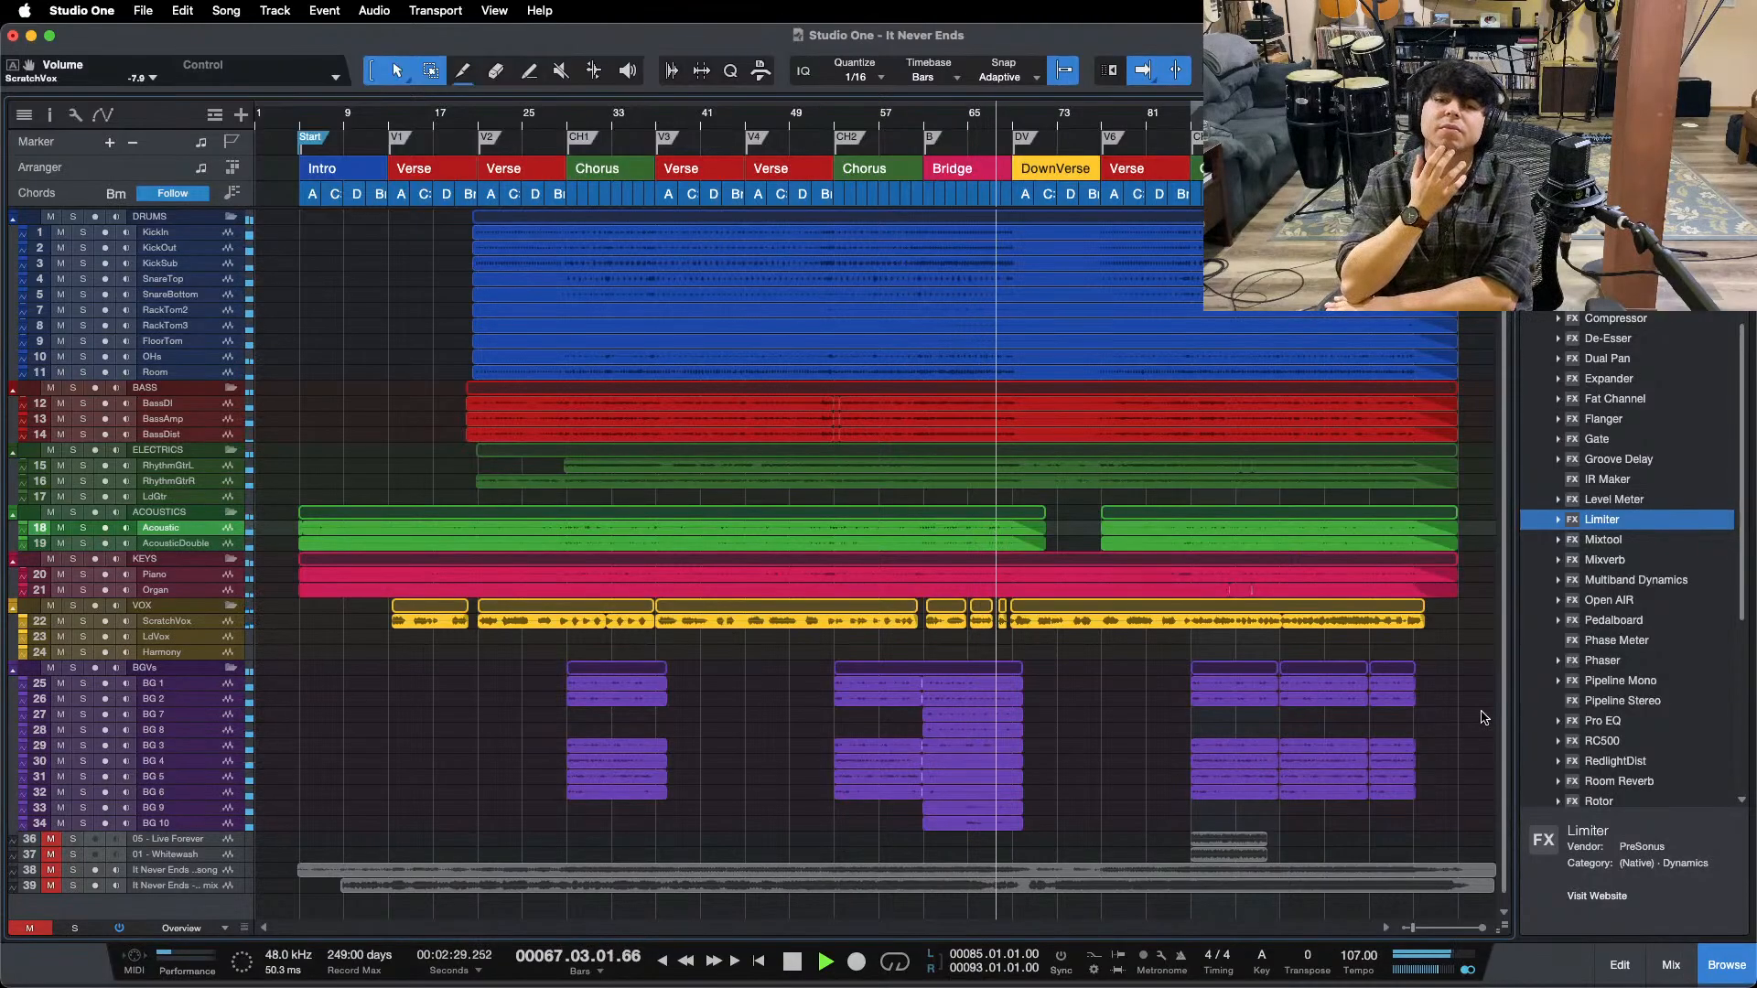
# - Lower the BG 9 and BG 10 faders together to -1.3 dB and hide the mixer
pyautogui.click(1671, 965)
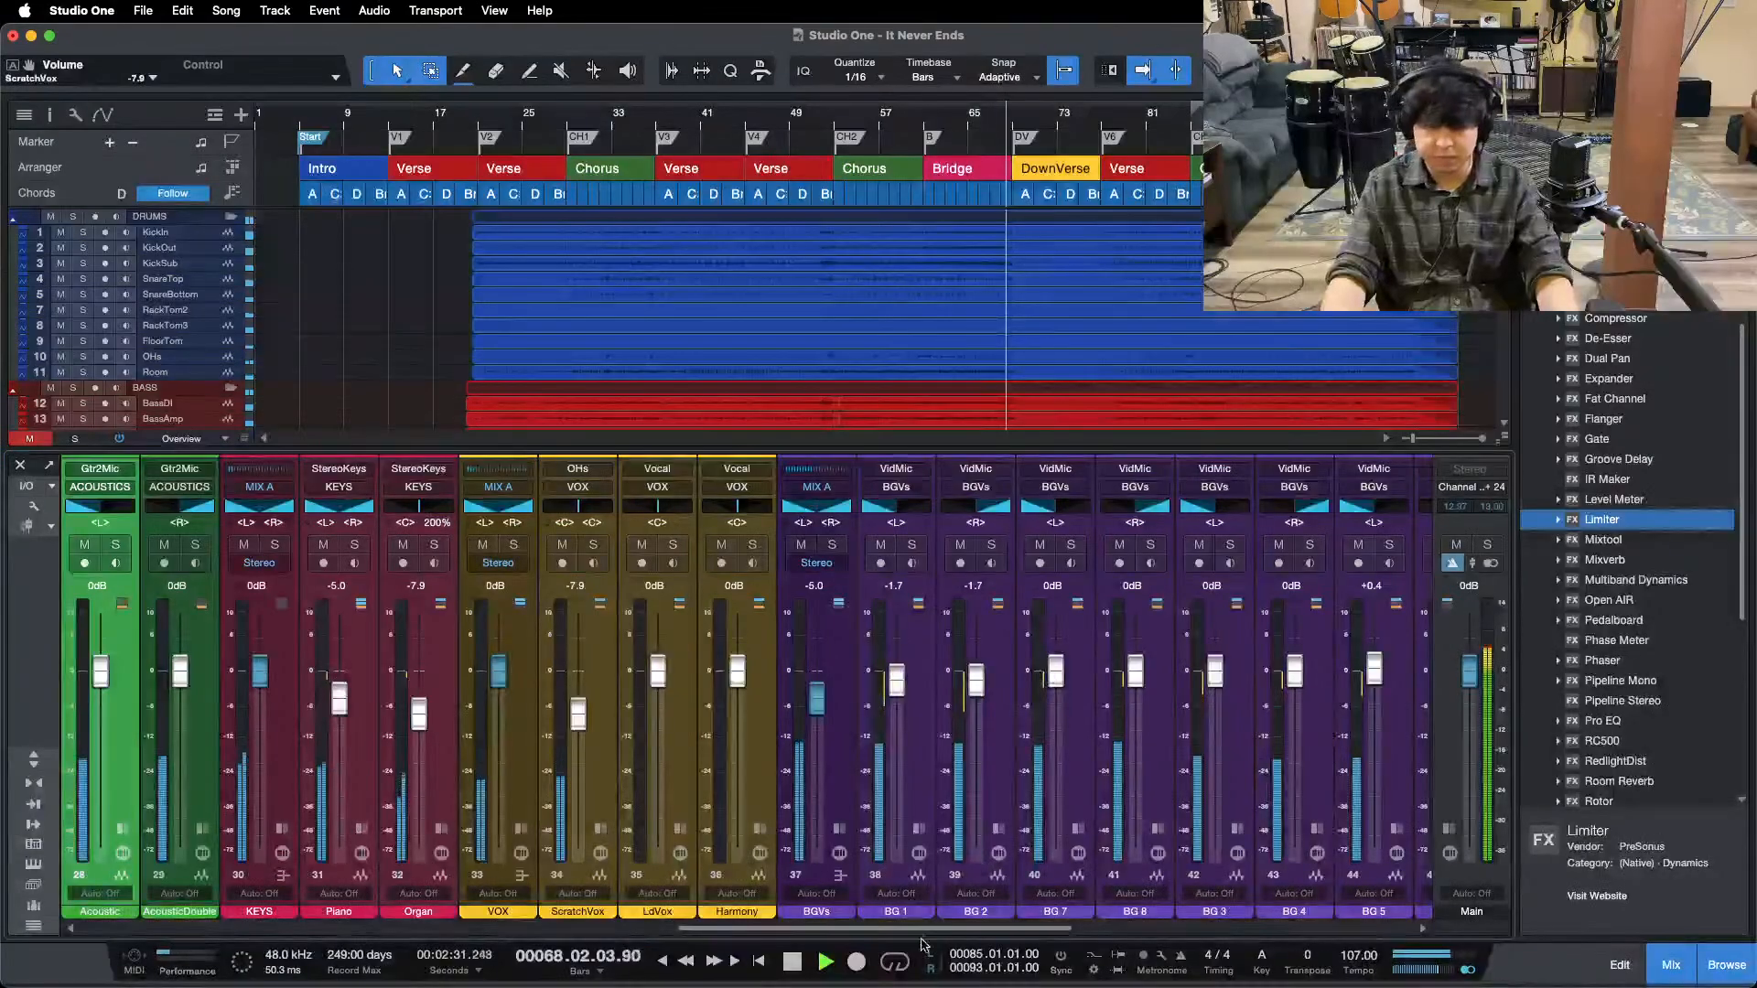
pyautogui.moveTo(921, 928); pyautogui.dragTo(1069, 927)
pyautogui.click(1029, 737)
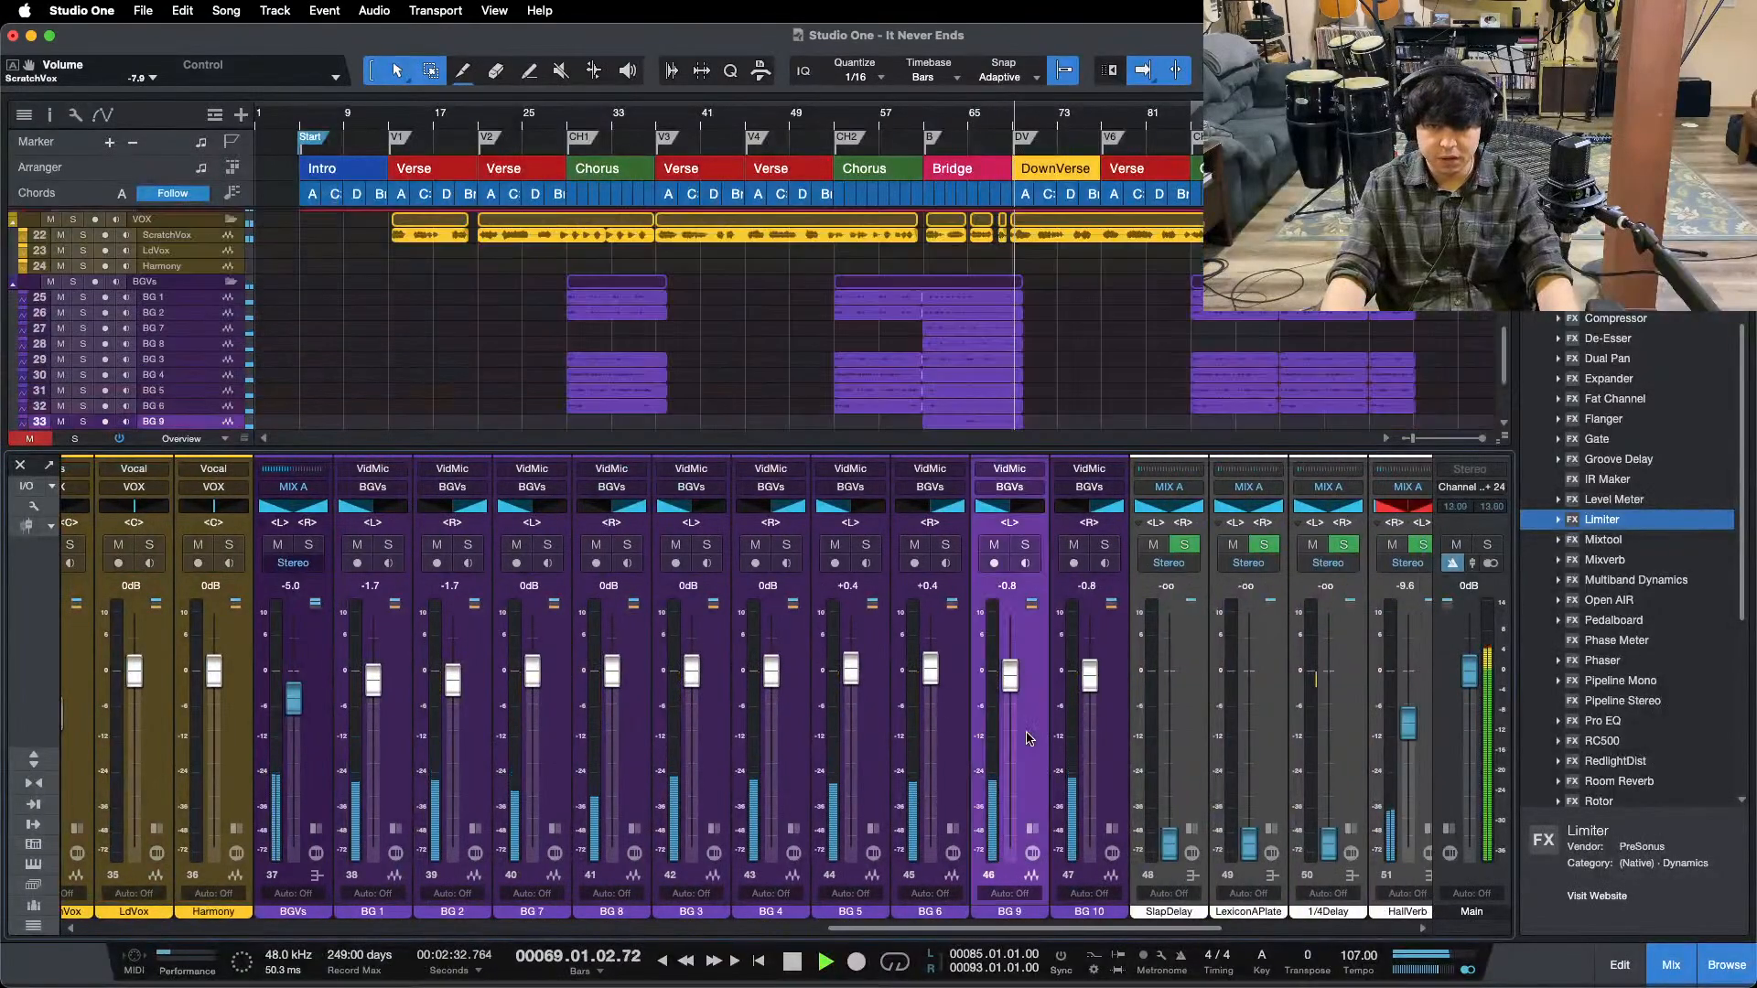
pyautogui.keyDown('shift'); pyautogui.click(1110, 733); pyautogui.keyUp('shift')
pyautogui.moveTo(1010, 674); pyautogui.dragTo(1014, 679)
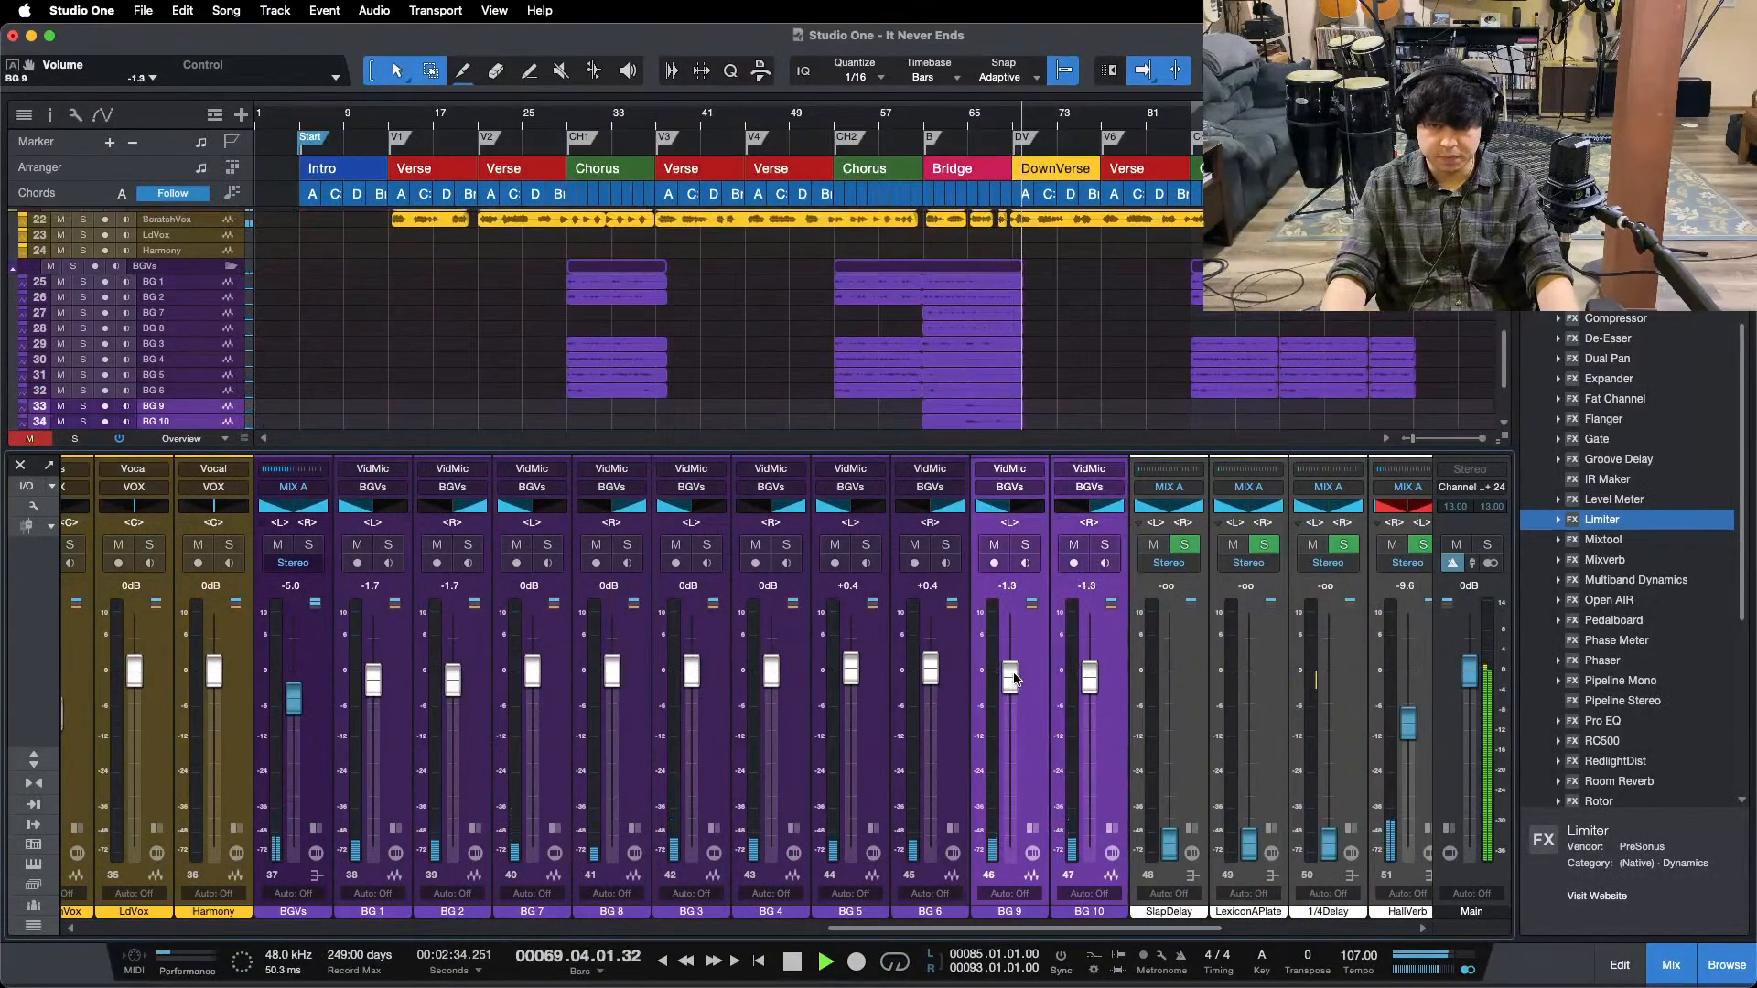
pyautogui.click(1671, 964)
pyautogui.scroll(1, 1469, 712)
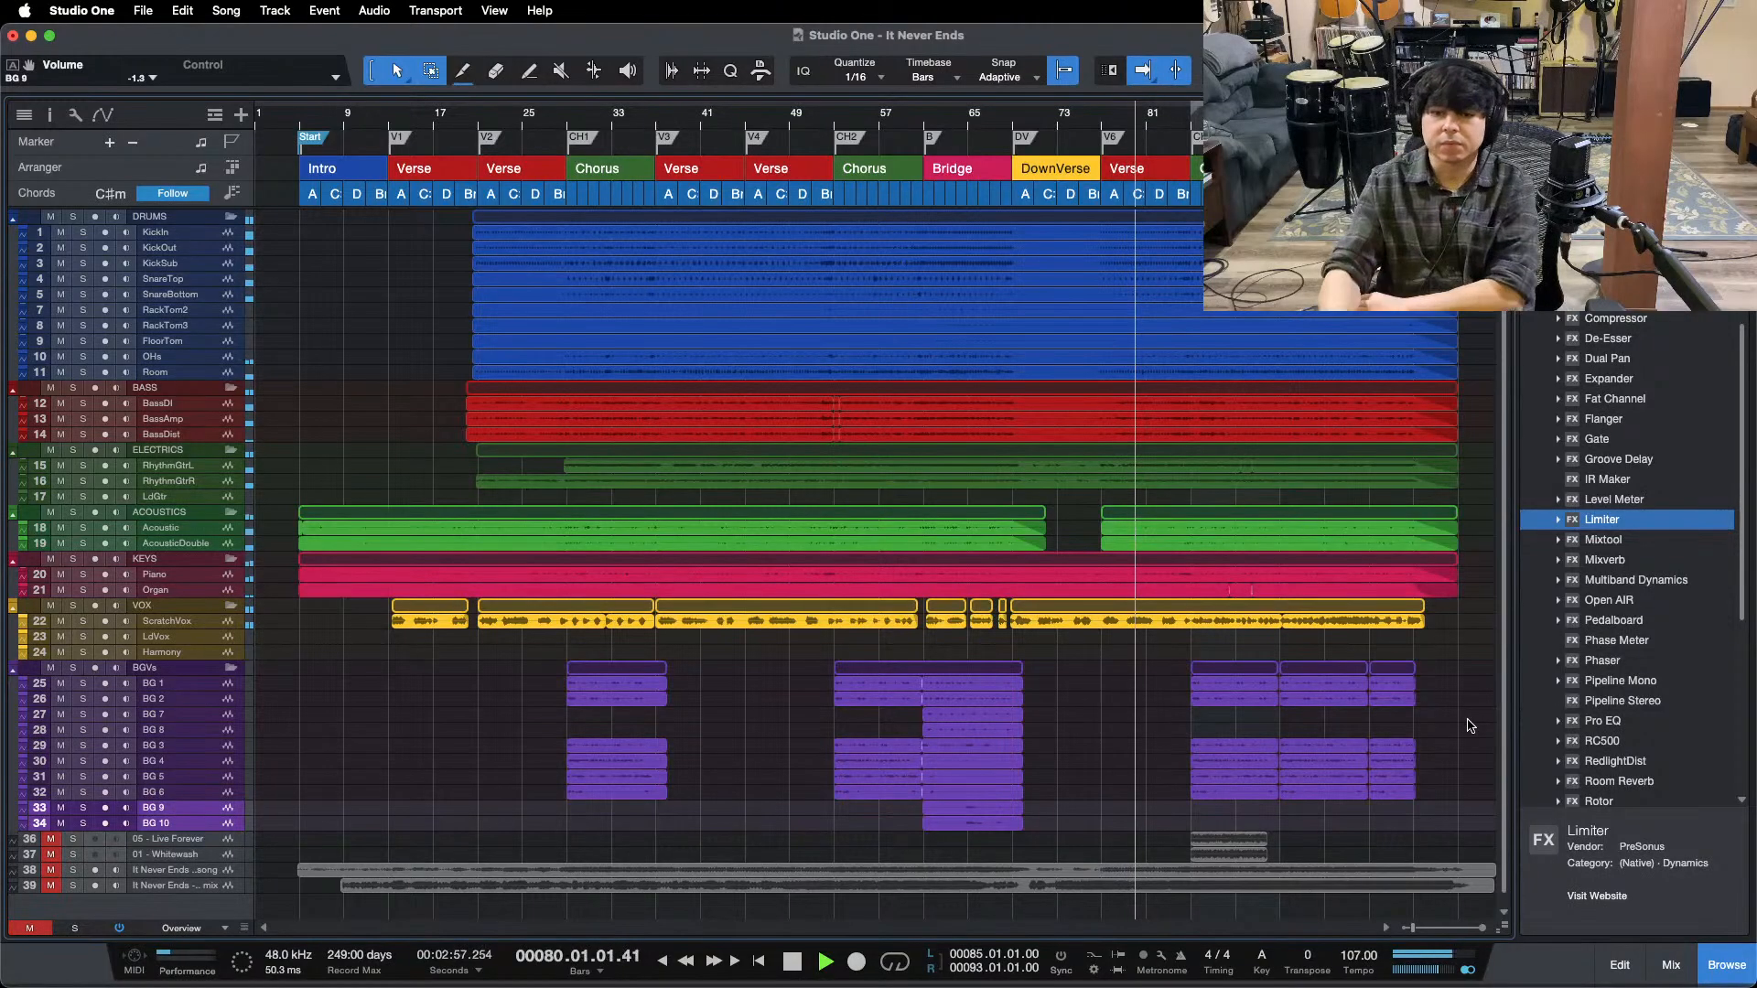
# - Set the track height to Medium to enlarge the waveforms around the V6 verse
pyautogui.moveTo(1158, 133); pyautogui.dragTo(1122, 168)
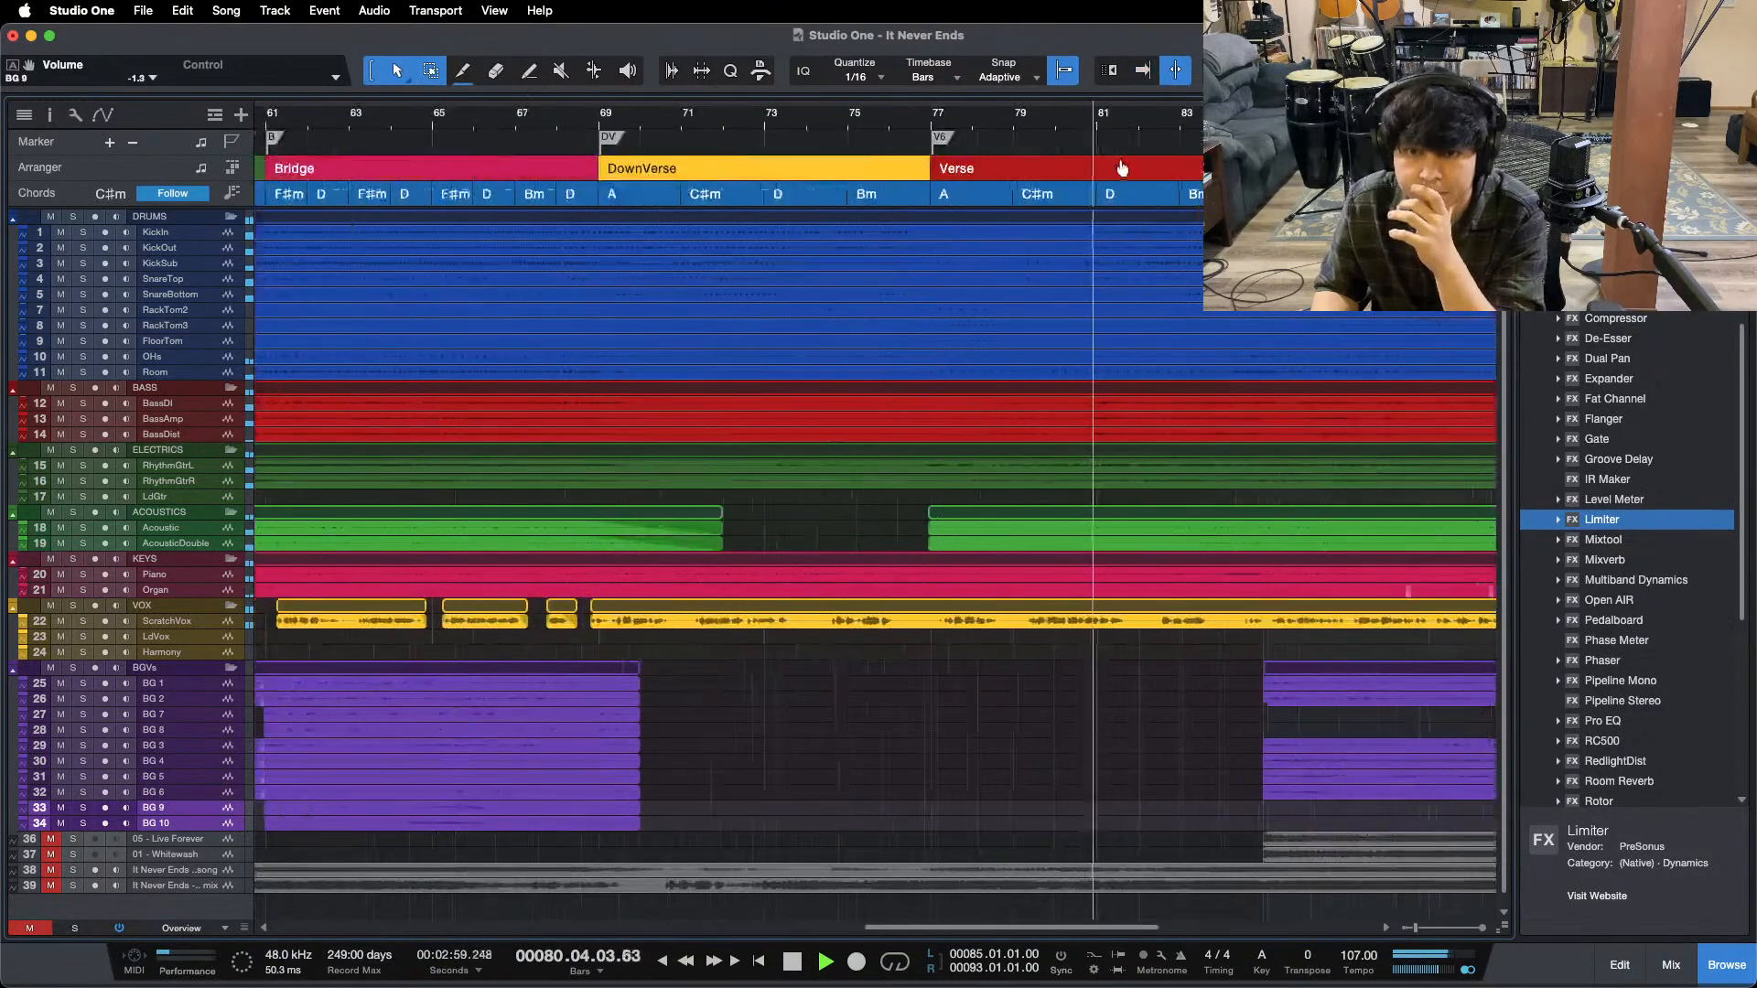
pyautogui.press('e')
pyautogui.press('f')
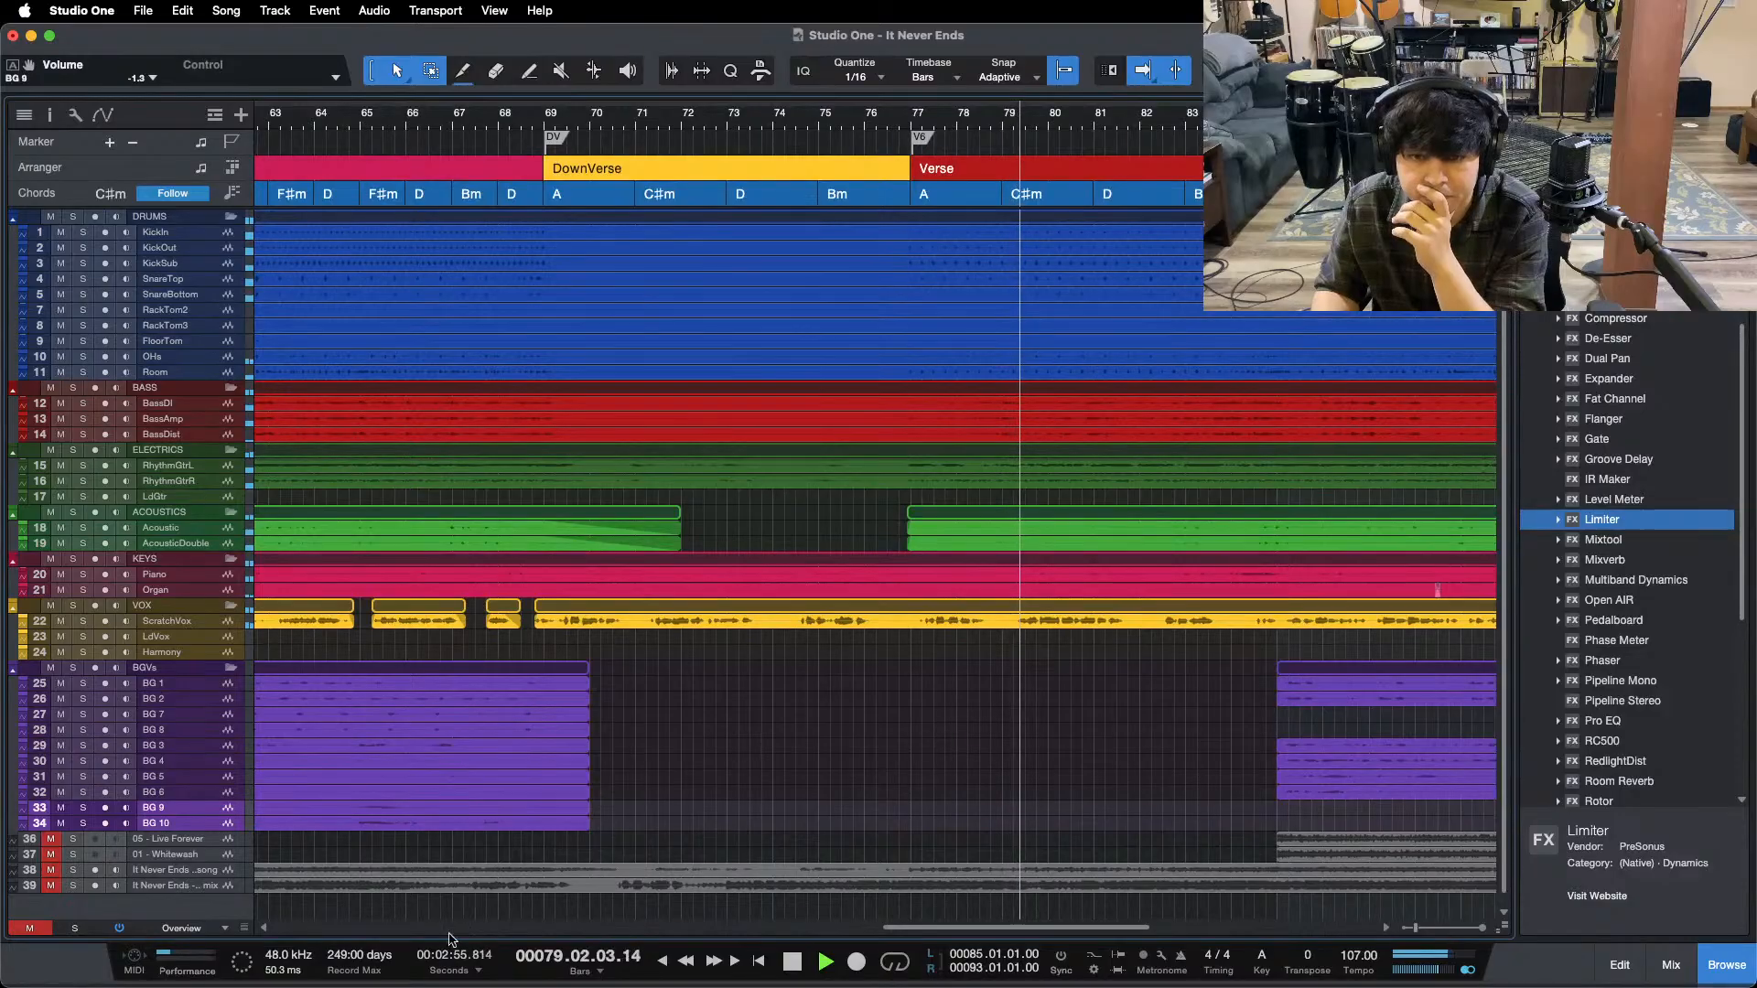
pyautogui.click(187, 928)
pyautogui.click(209, 868)
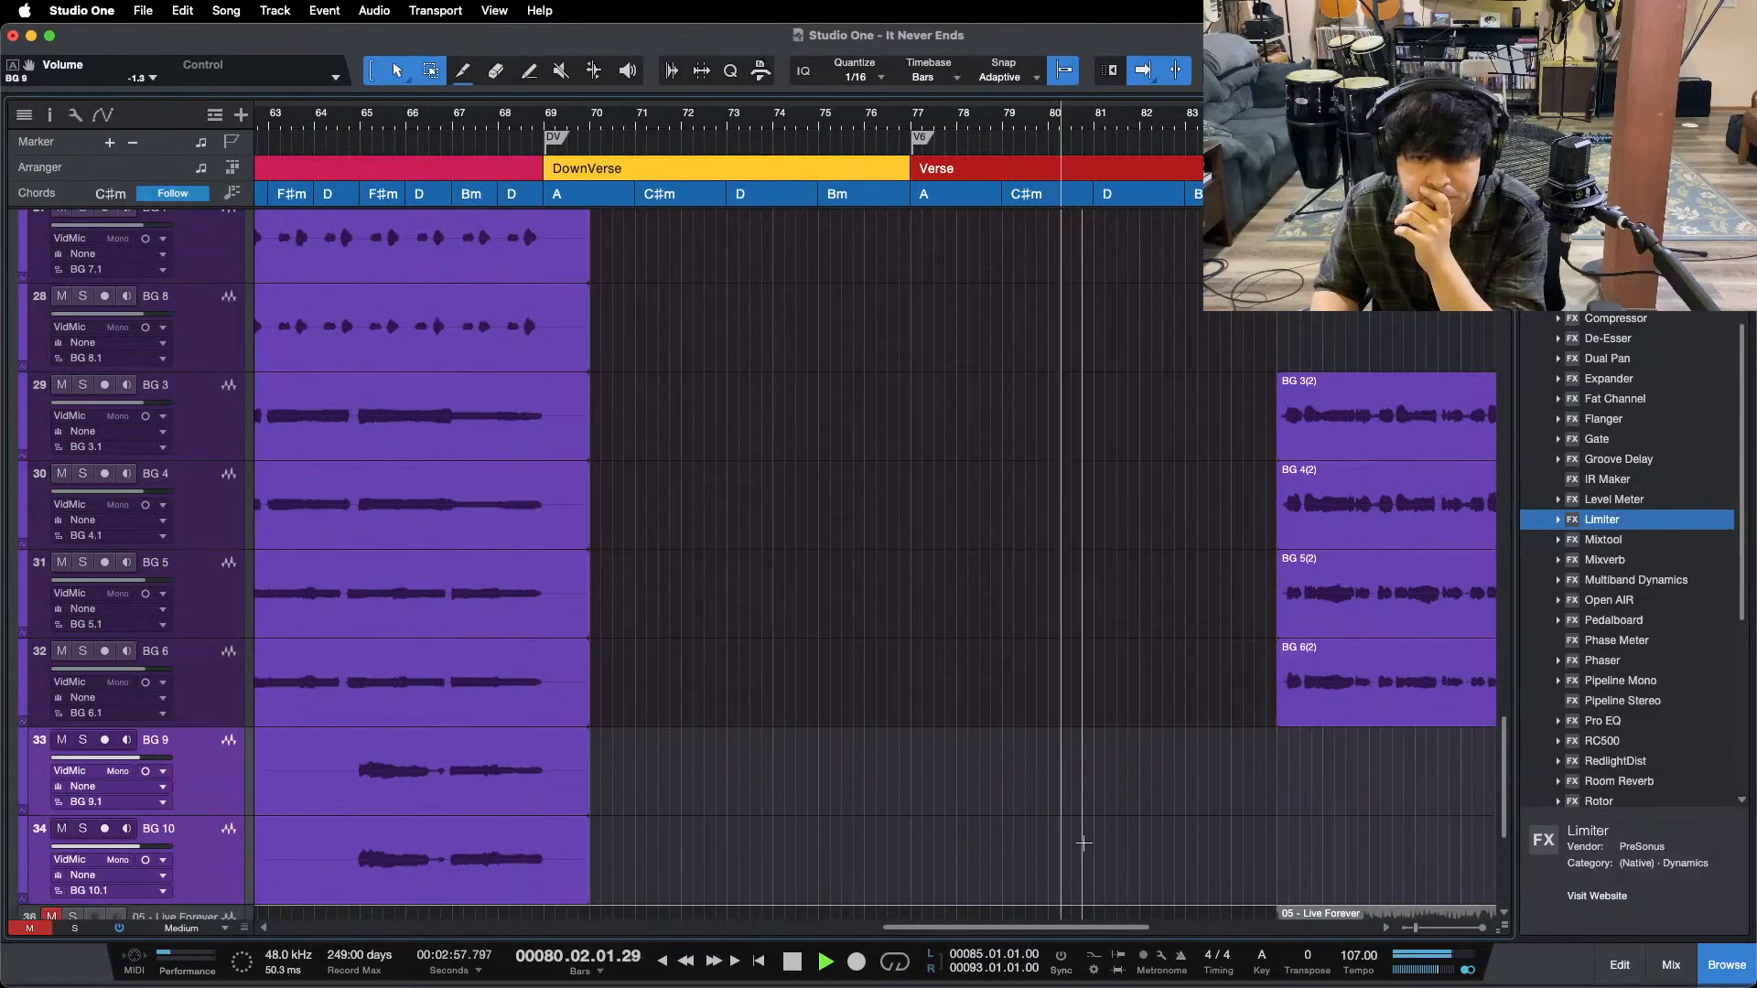
# - Delete the quiet stretch between the ScratchVox phrases just before bar 79.2 and fade out the end of the preceding clip
pyautogui.scroll(10, 1108, 760)
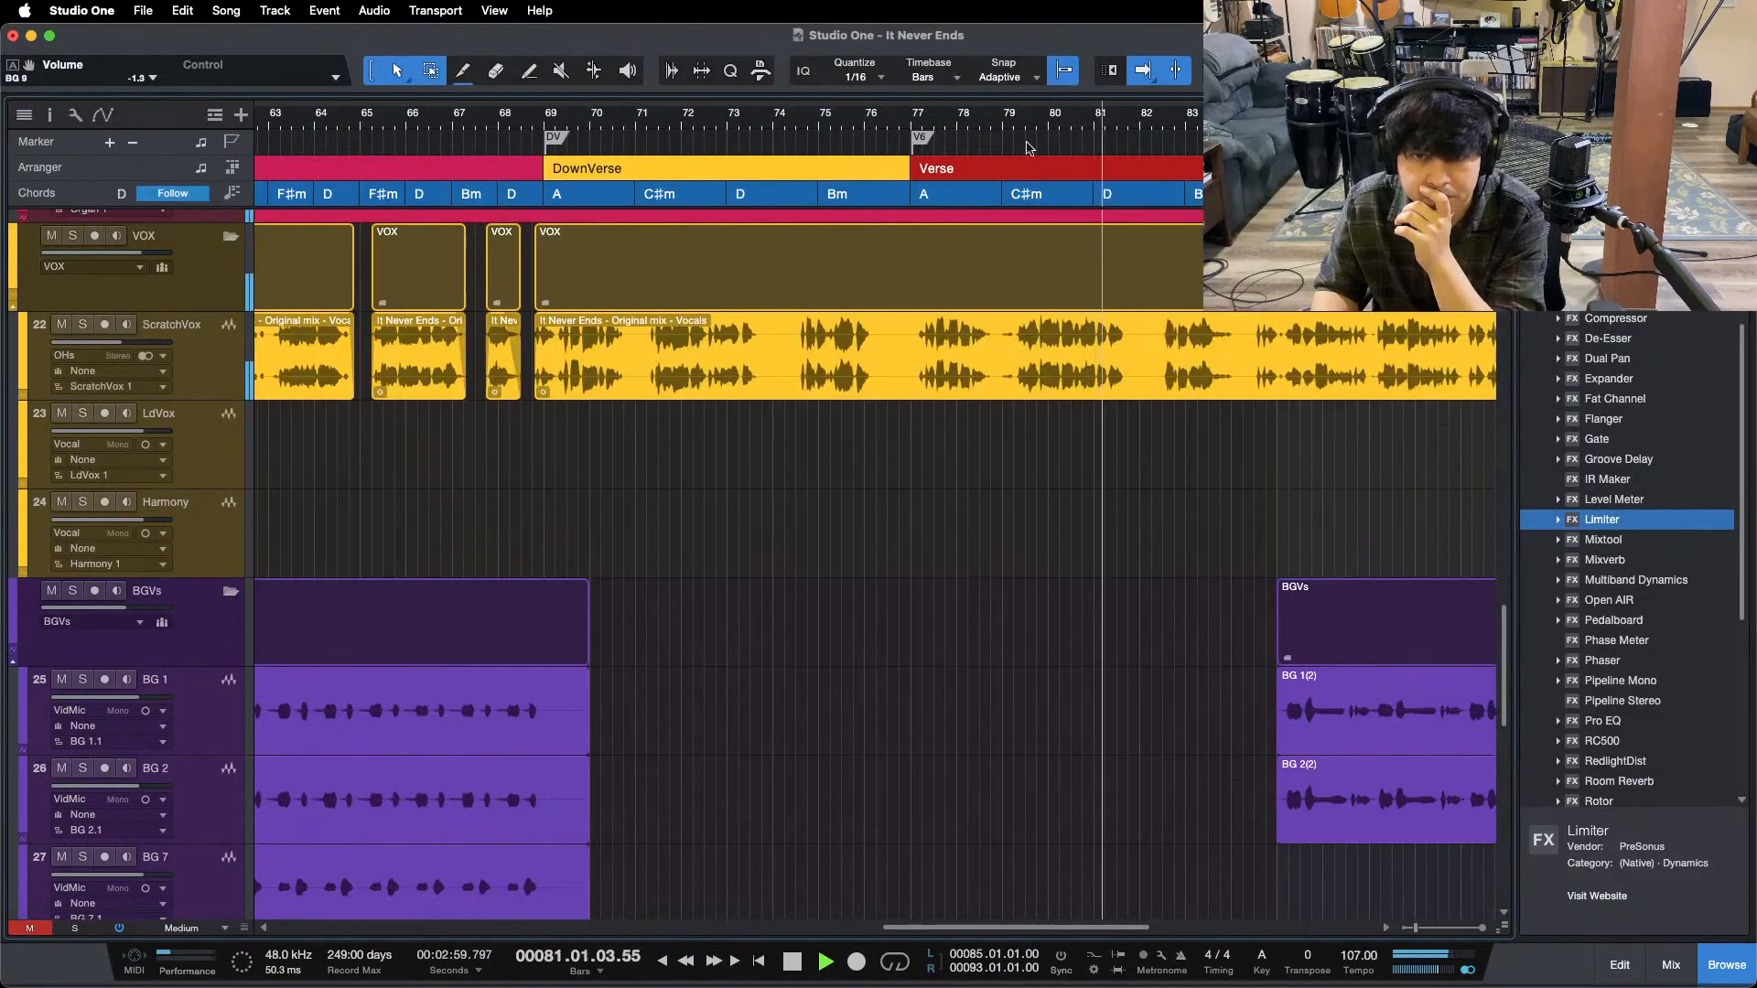
pyautogui.scroll(5, 1101, 332)
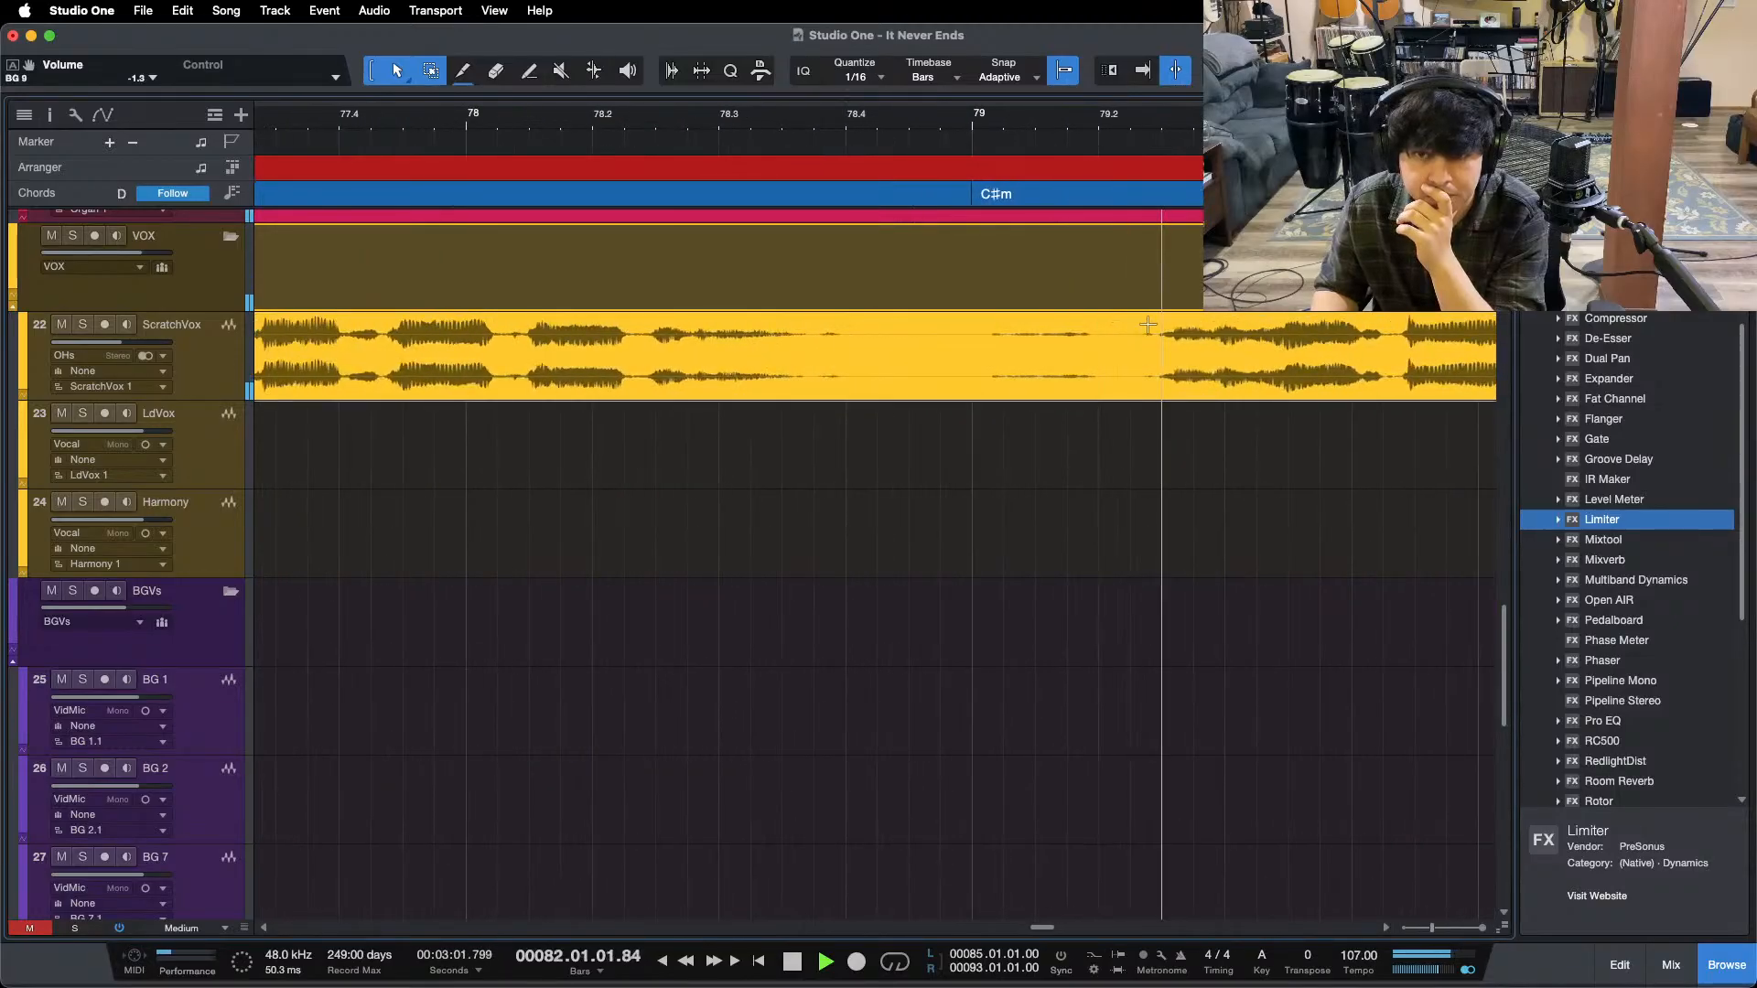
pyautogui.moveTo(1118, 338); pyautogui.dragTo(769, 338)
pyautogui.press('Delete')
pyautogui.rightClick(385, 99)
pyautogui.click(341, 121)
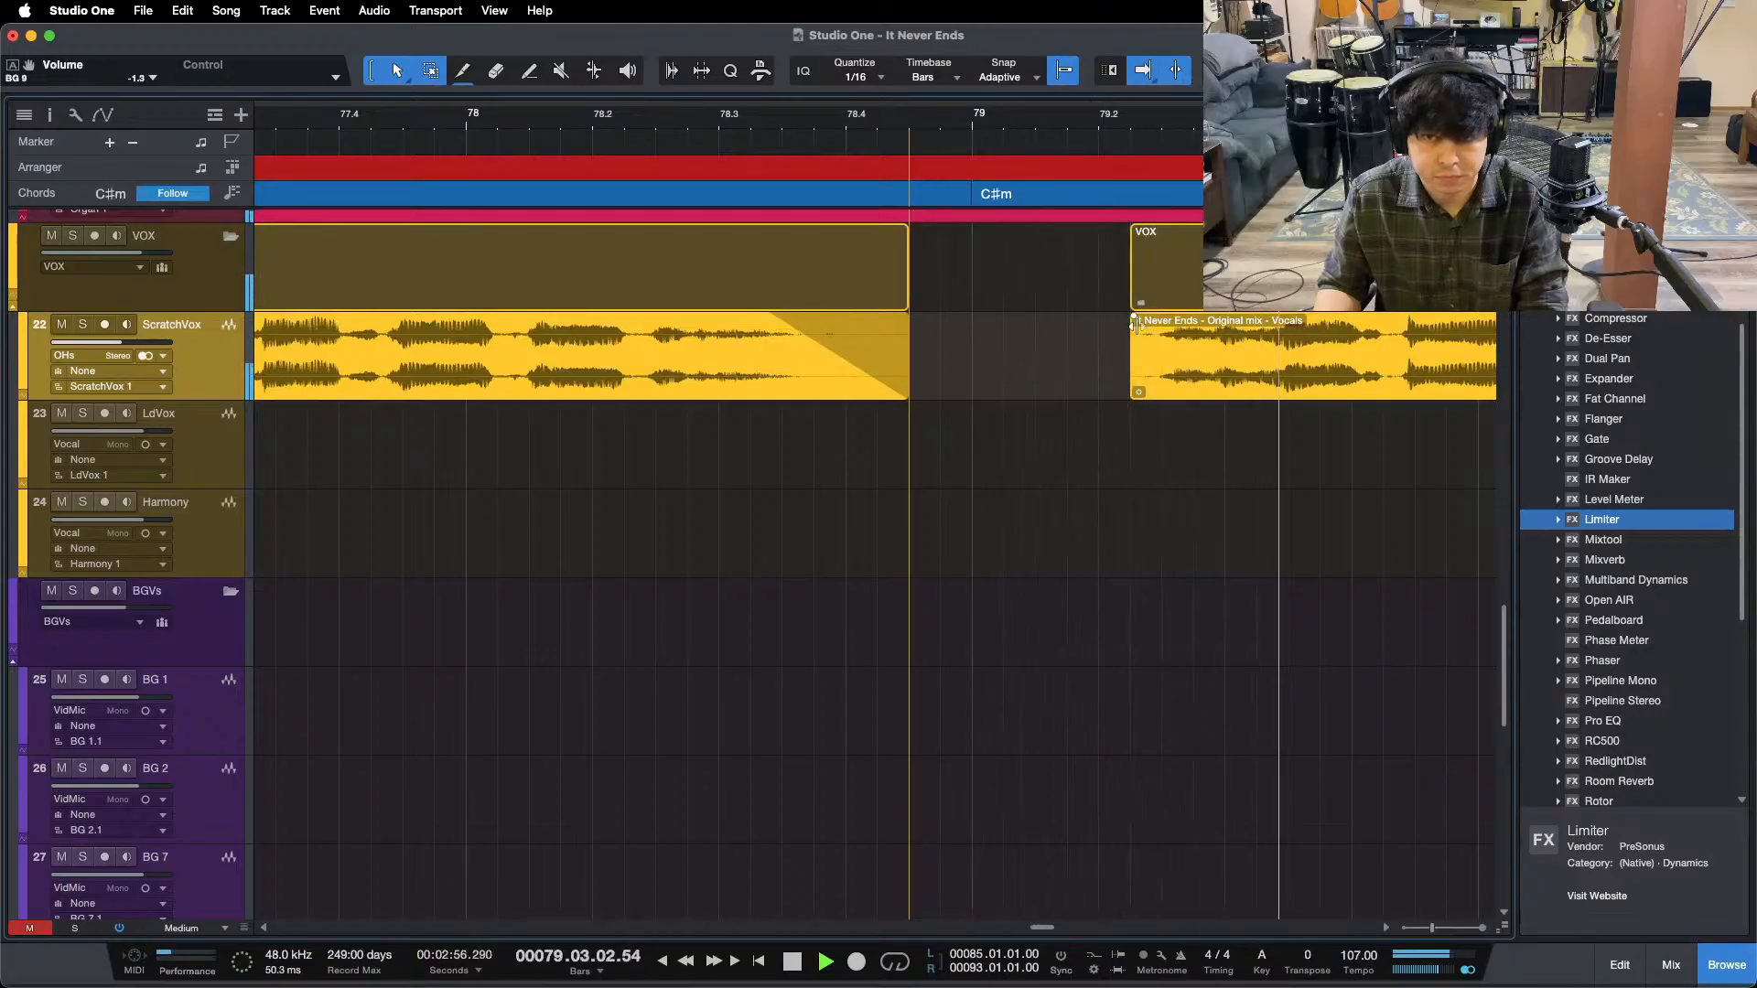
pyautogui.click(1141, 341)
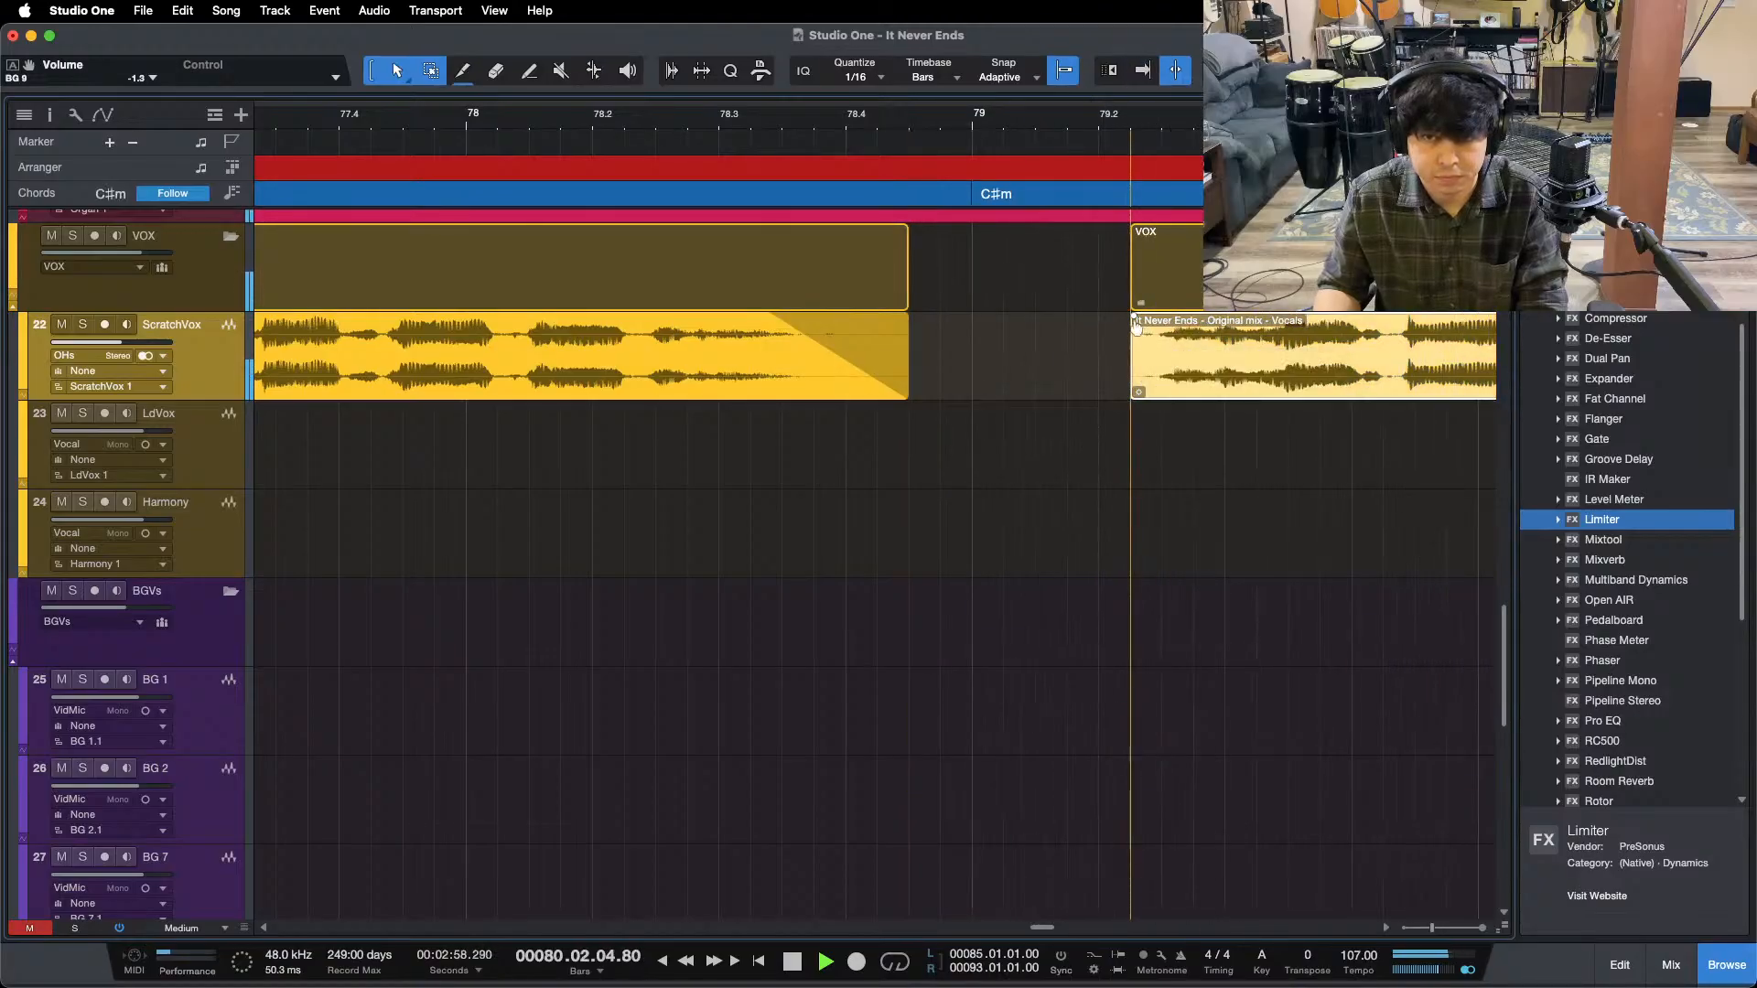
# - Delete the quiet ScratchVox stretch from about bar 83.4 to 84.3, fade the clip edges around the gap and play back from bar 83
pyautogui.press('f')
pyautogui.press('w')
pyautogui.press('w')
pyautogui.press('w')
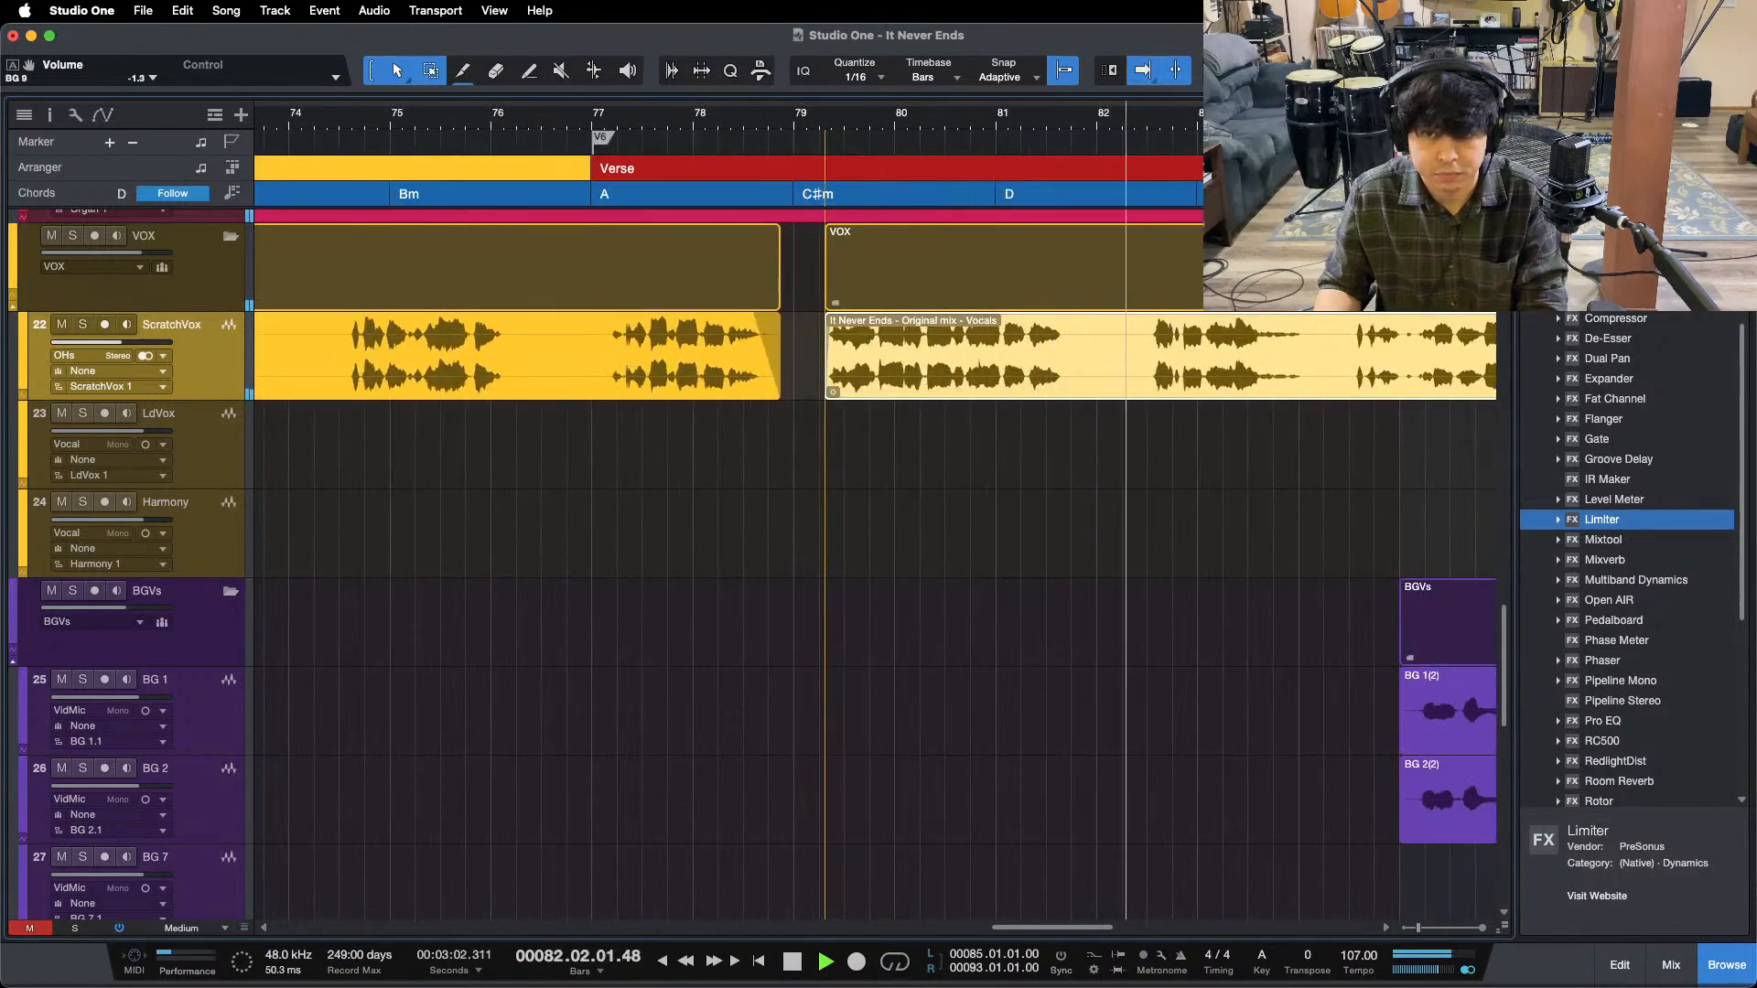
pyautogui.moveTo(1309, 114); pyautogui.dragTo(1064, 177)
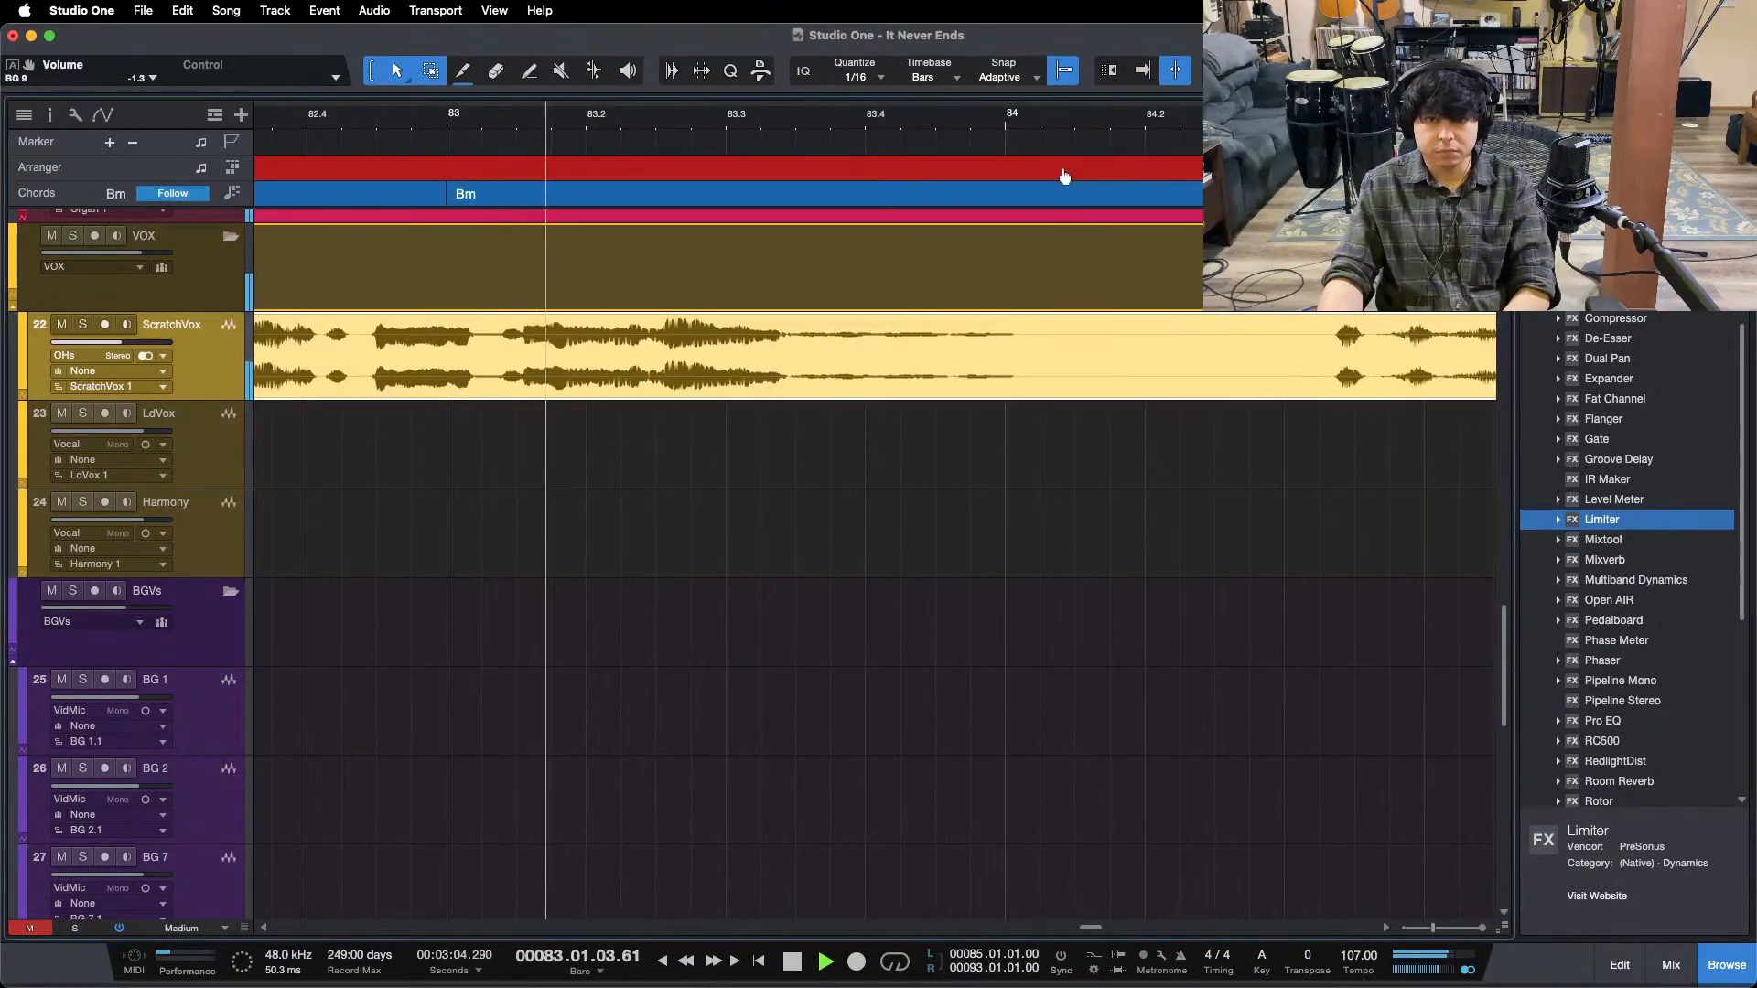
pyautogui.press('f')
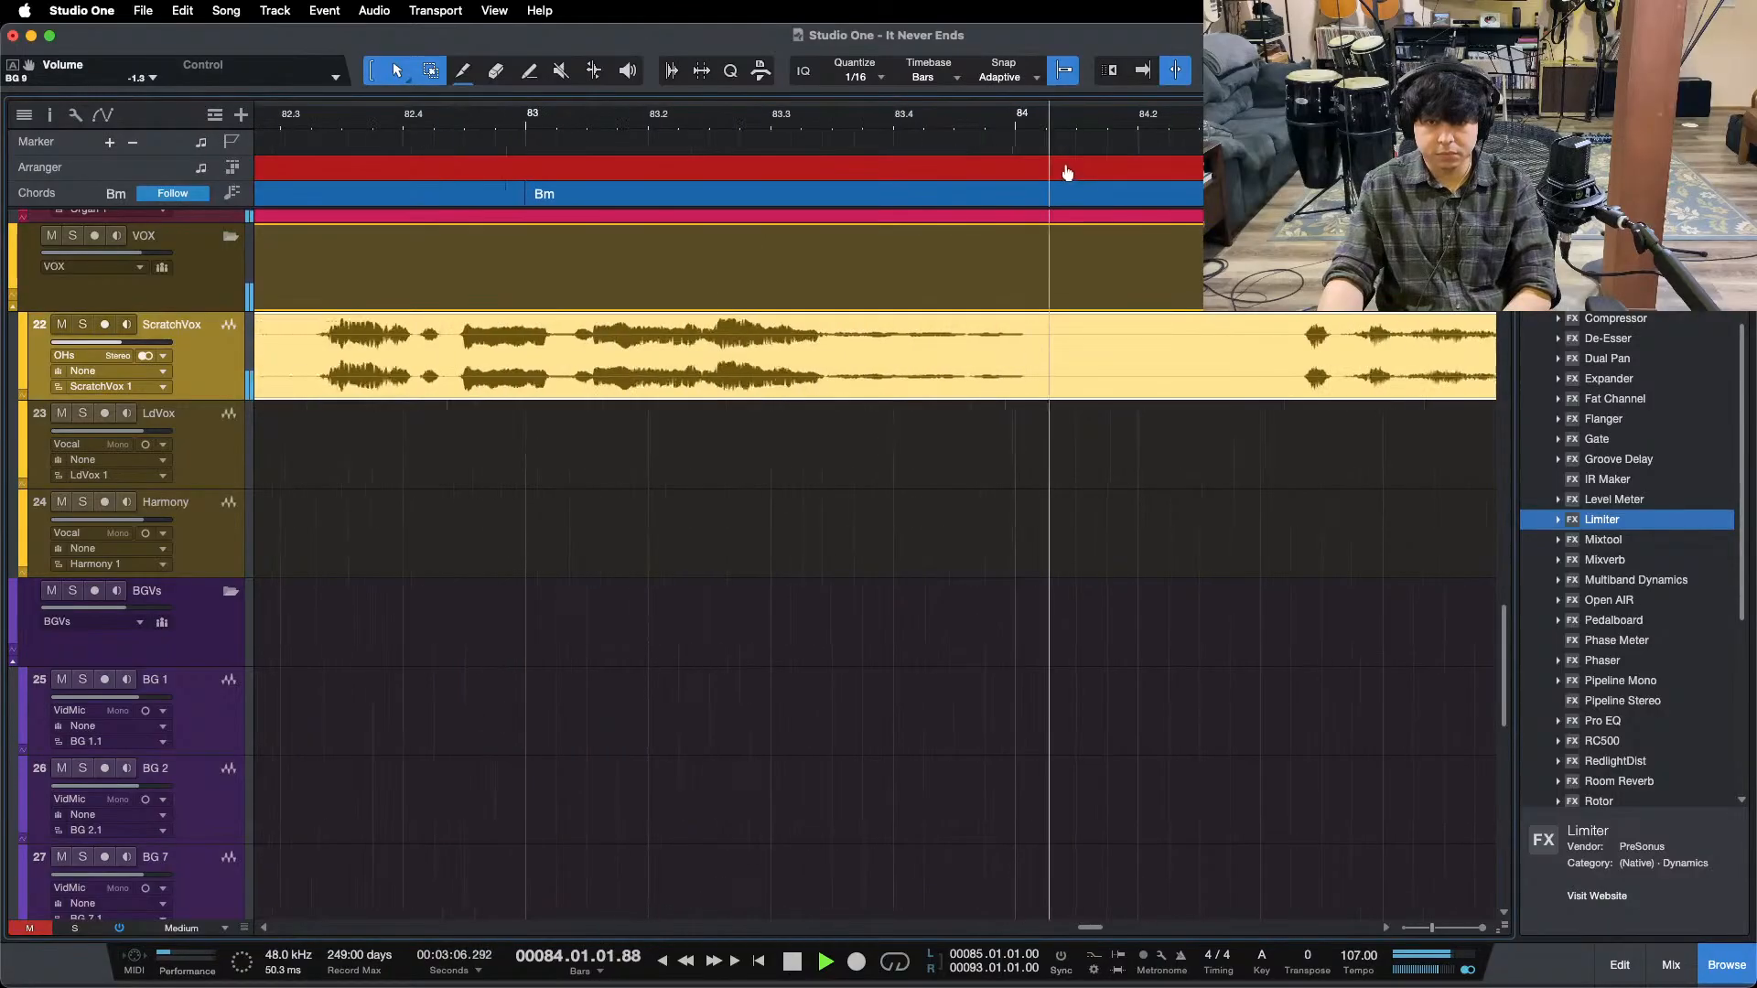
pyautogui.press('w')
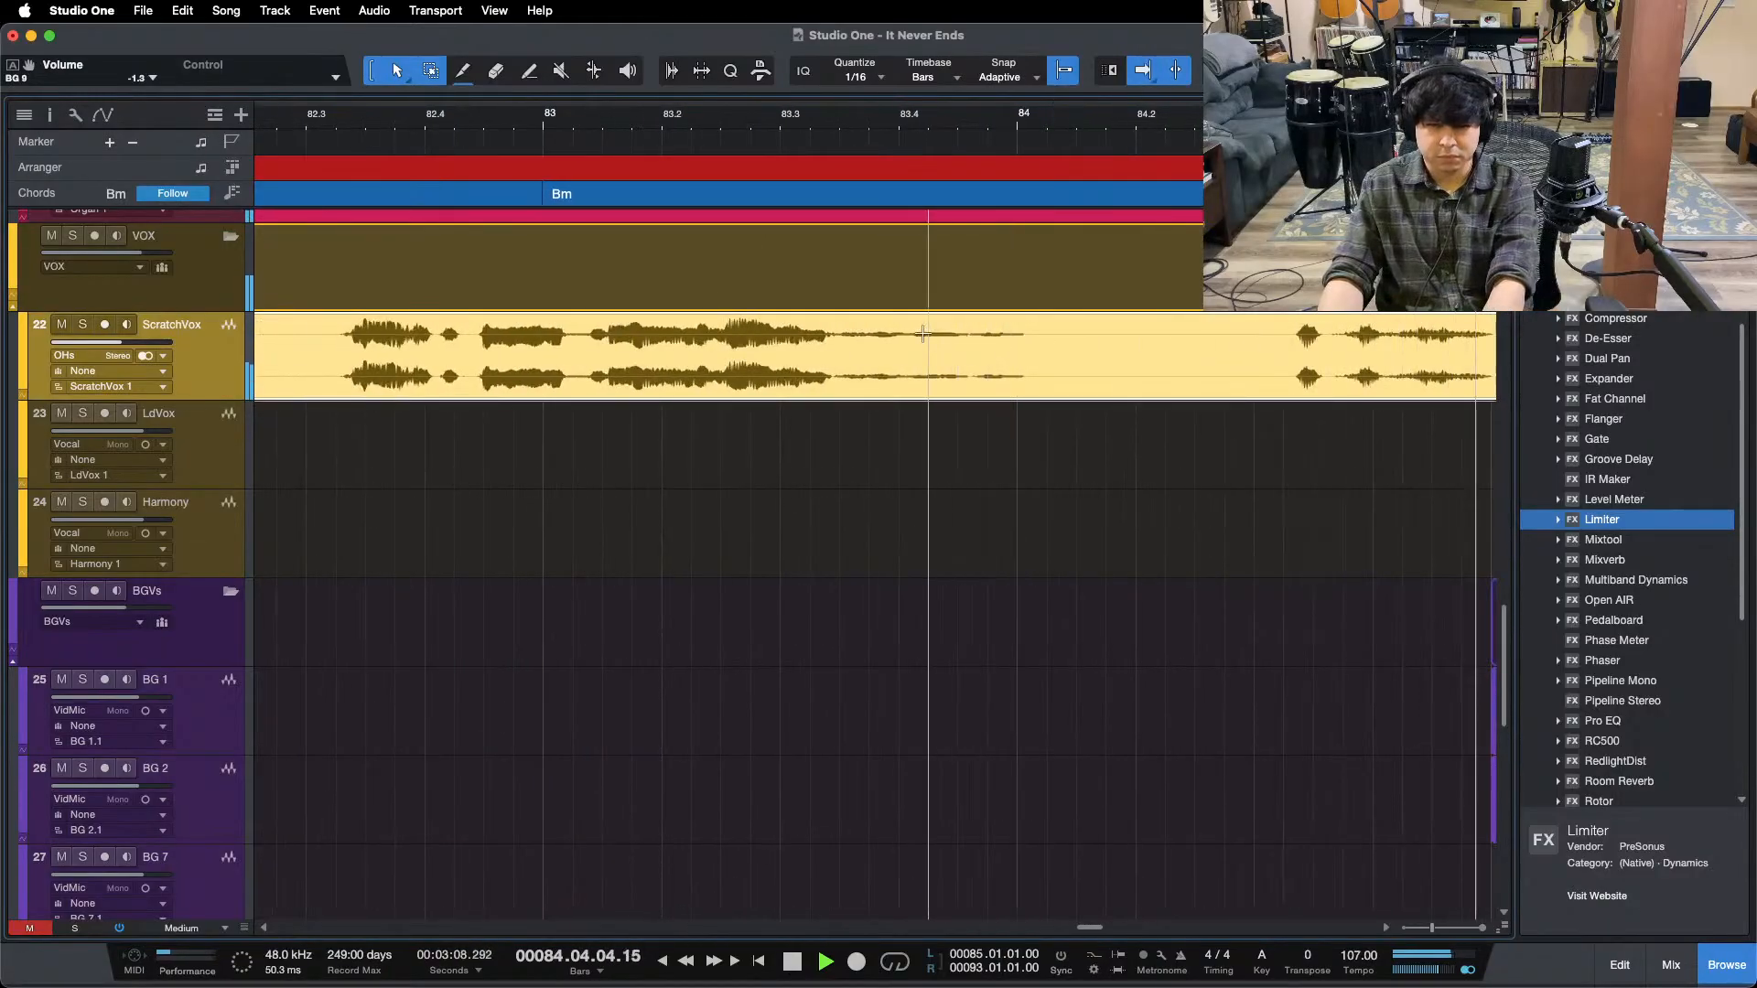
pyautogui.moveTo(718, 123); pyautogui.dragTo(1505, 110)
pyautogui.moveTo(726, 340); pyautogui.dragTo(1018, 379)
pyautogui.press('Delete')
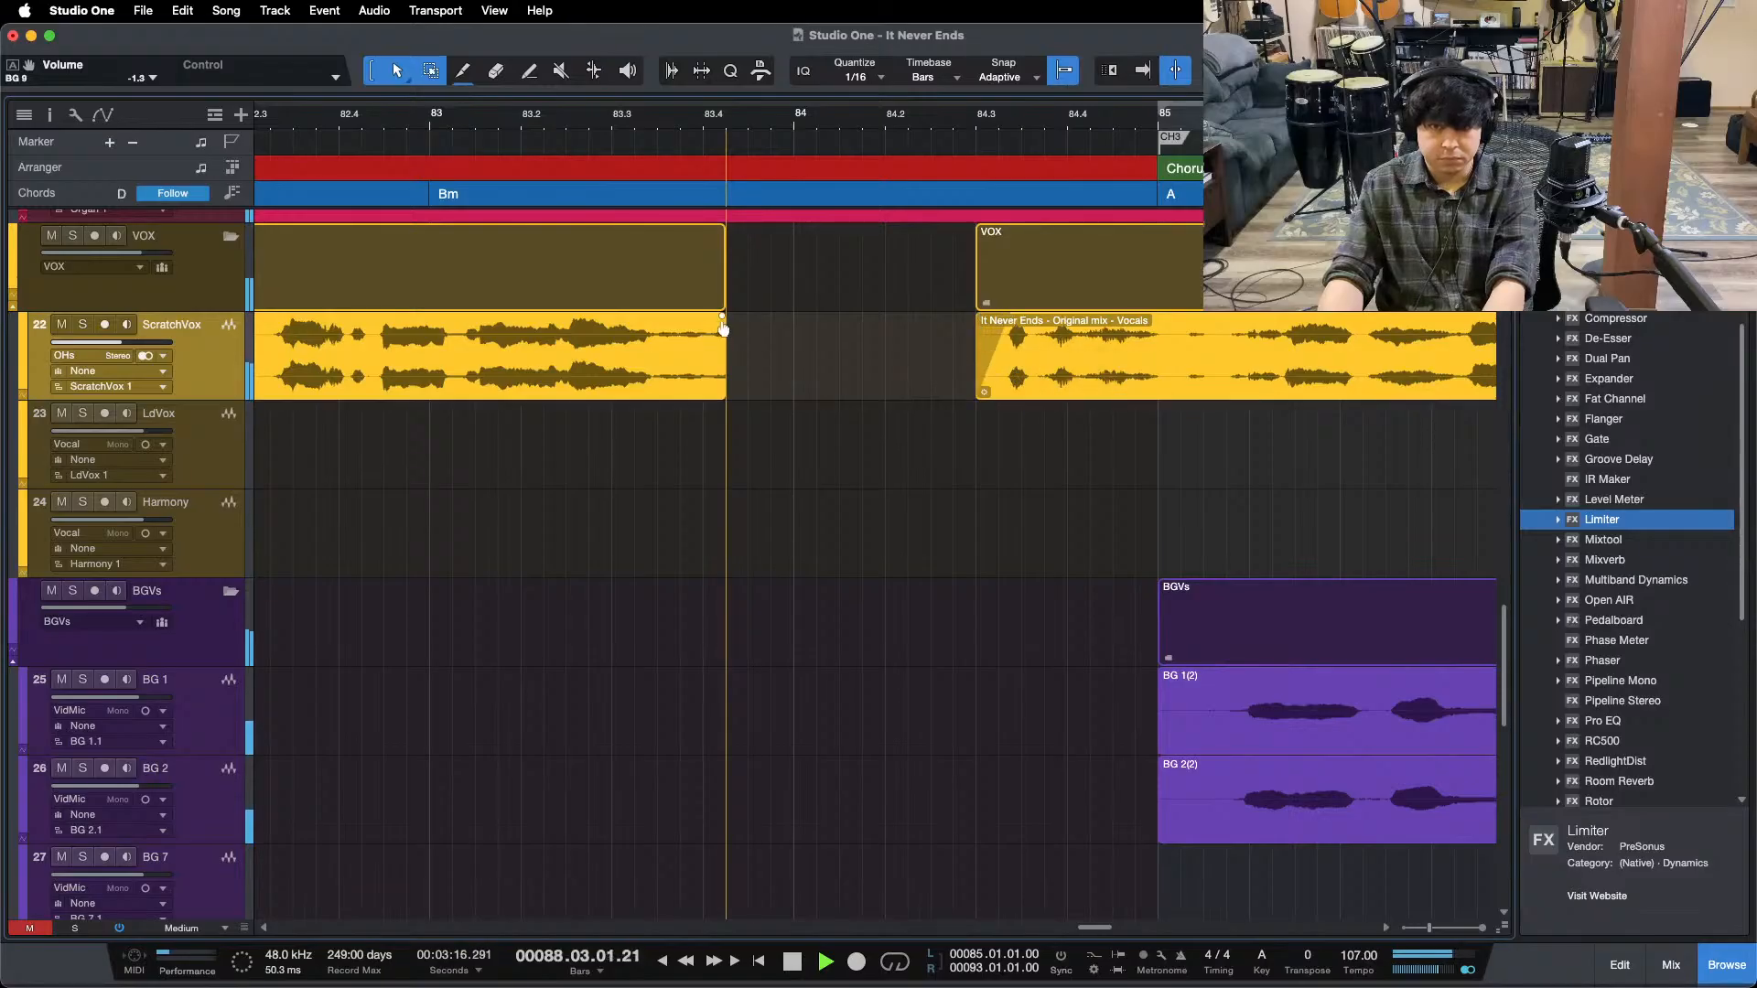
pyautogui.moveTo(723, 328); pyautogui.dragTo(618, 404)
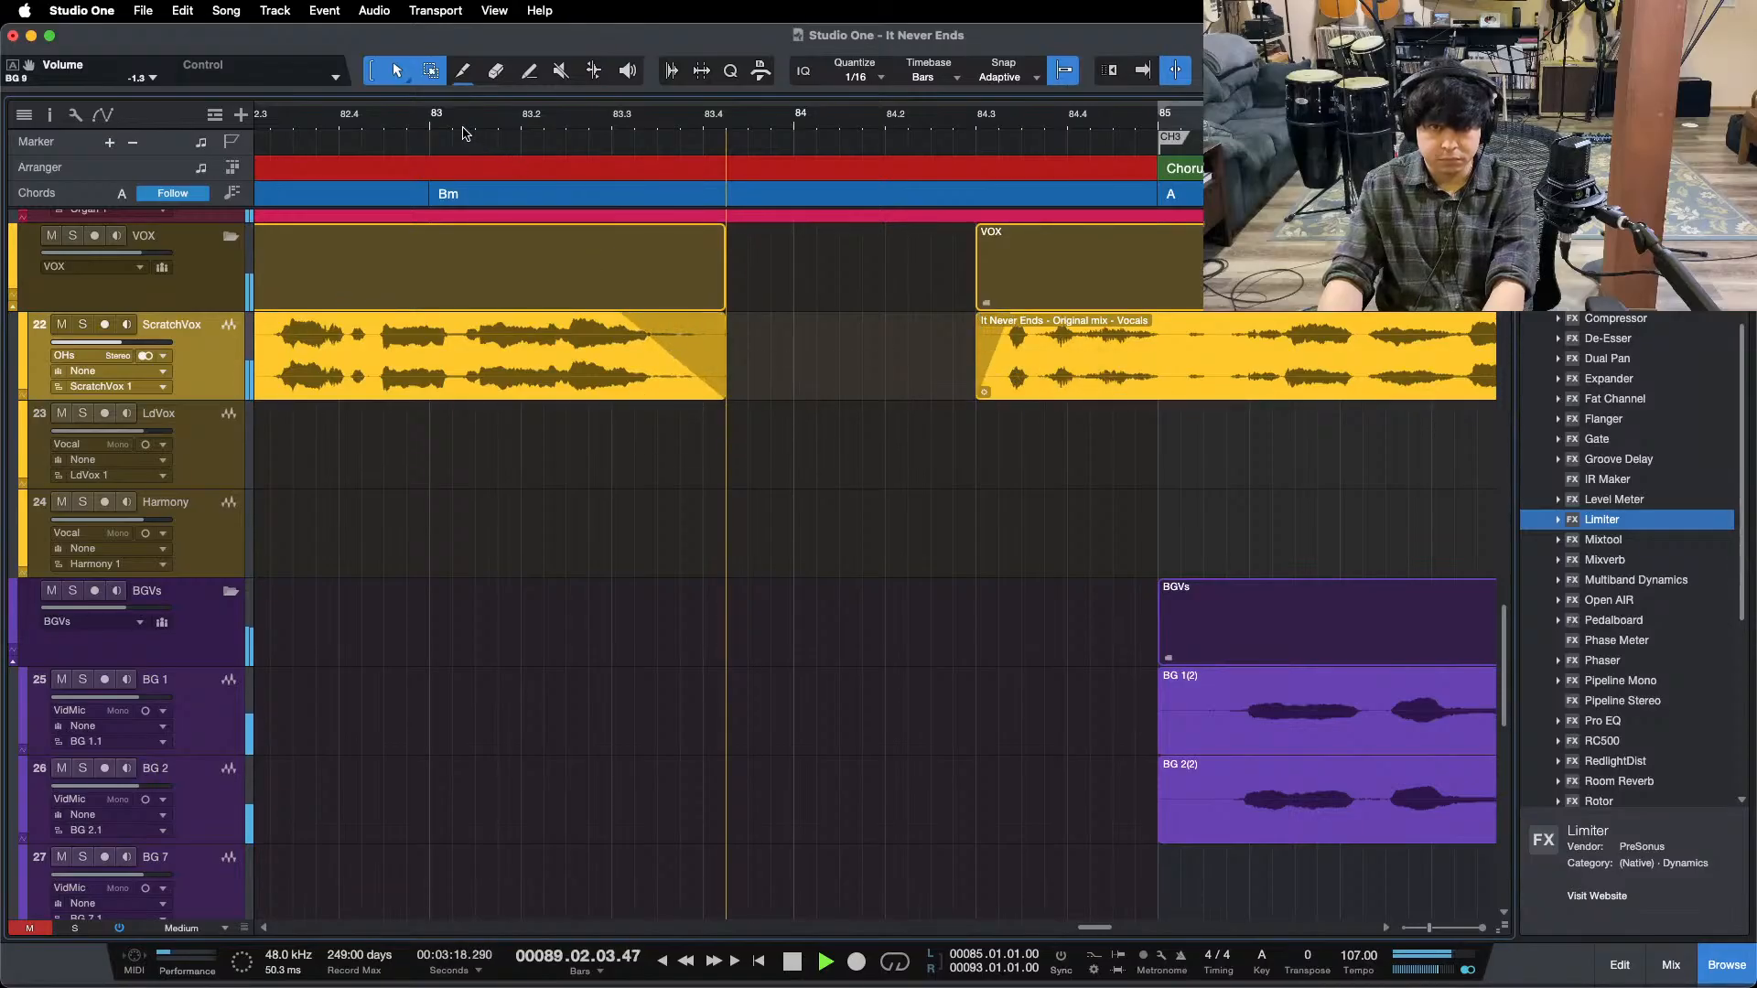
pyautogui.click(476, 132)
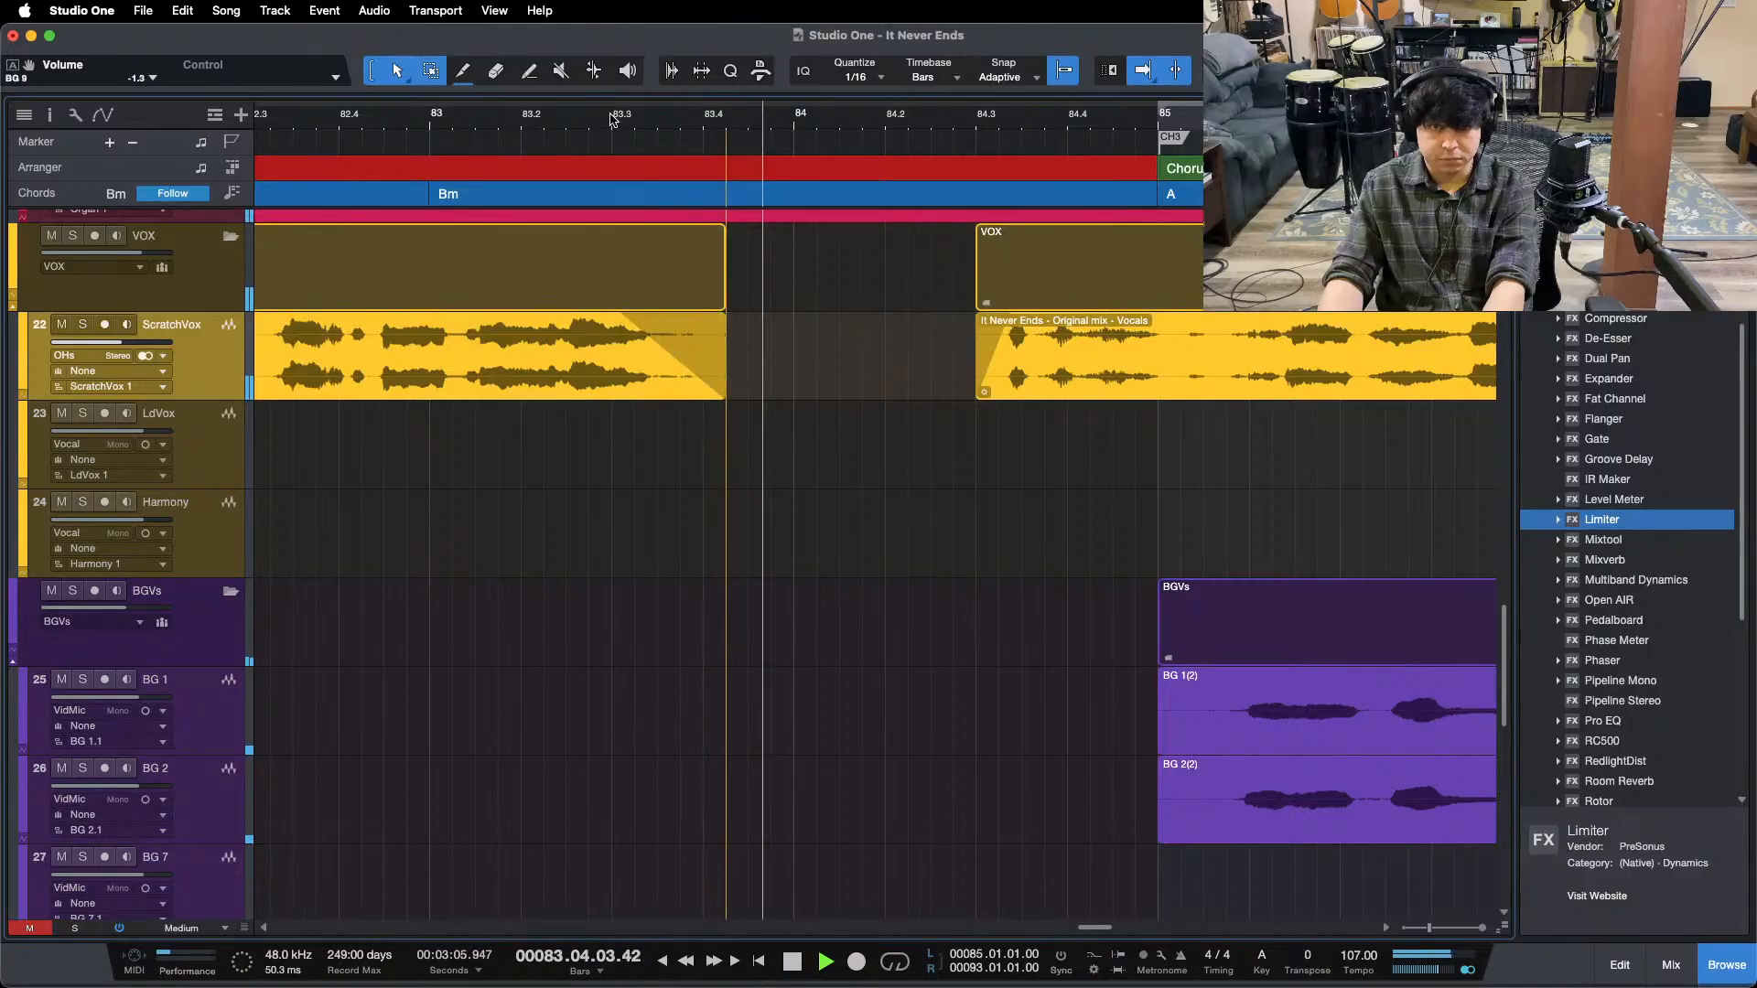
# - Fit the whole song back into the arrangement at Overview track height
pyautogui.press('w')
pyautogui.press('w')
pyautogui.press('w')
pyautogui.scroll(8, 846, 614)
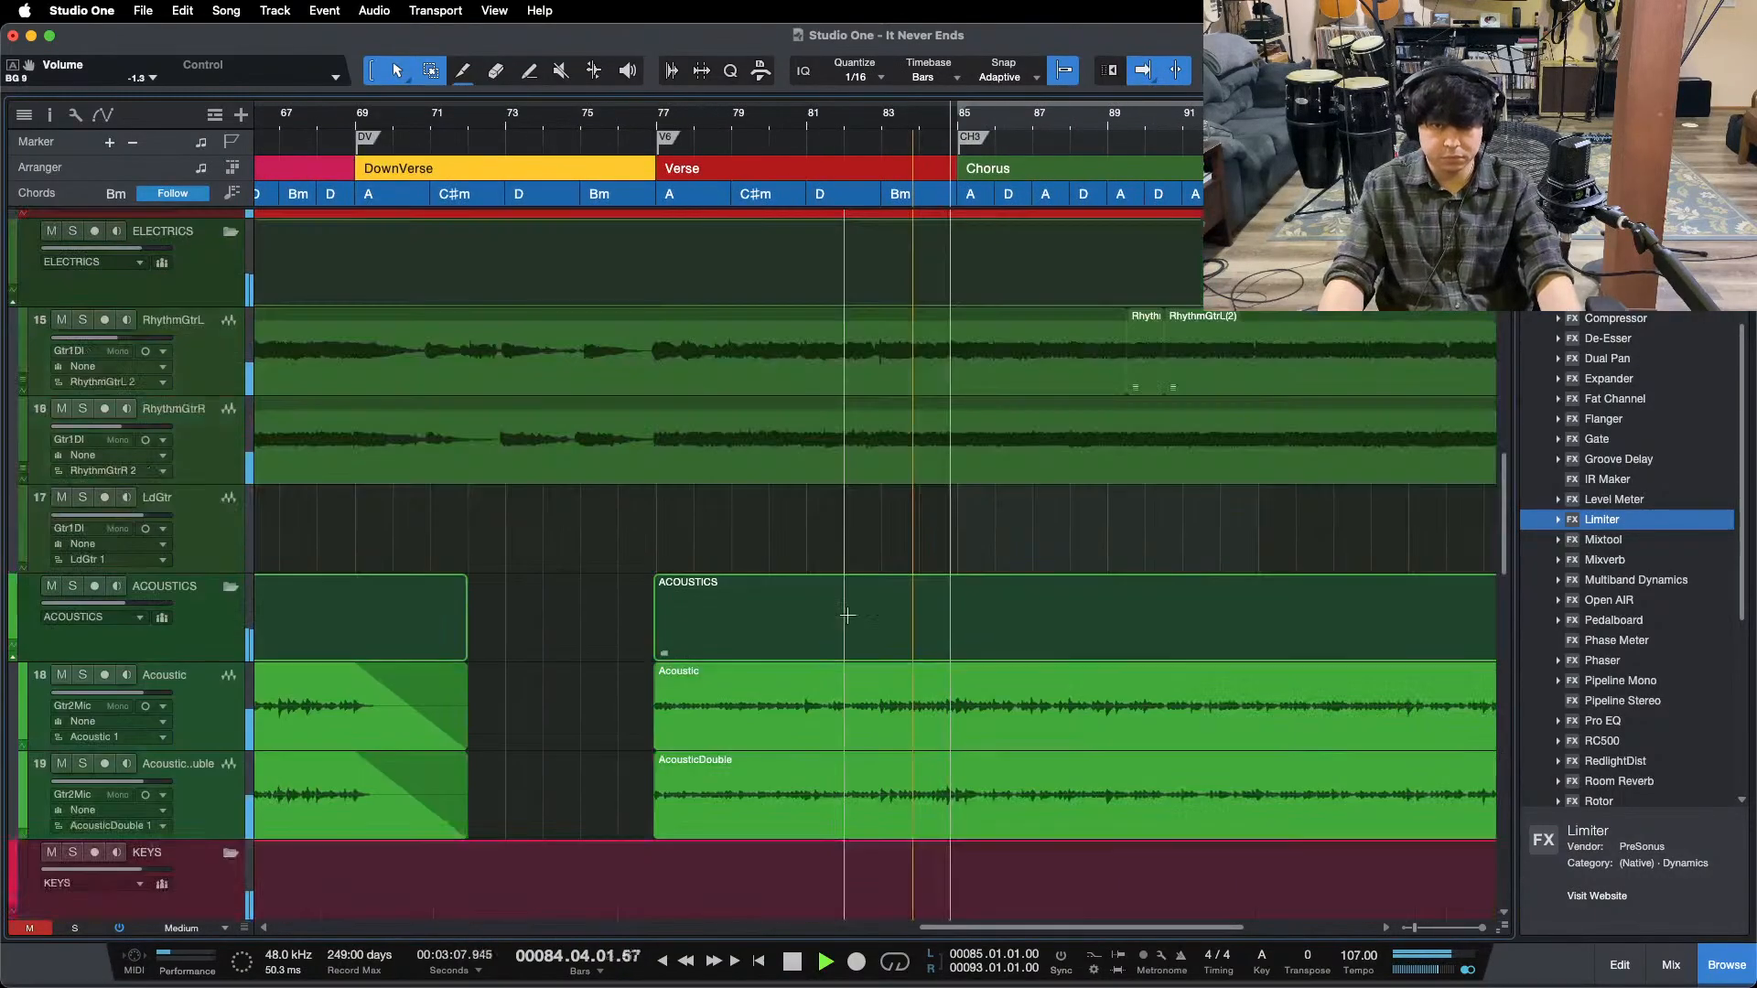
pyautogui.scroll(10, 846, 615)
pyautogui.scroll(-20, 851, 609)
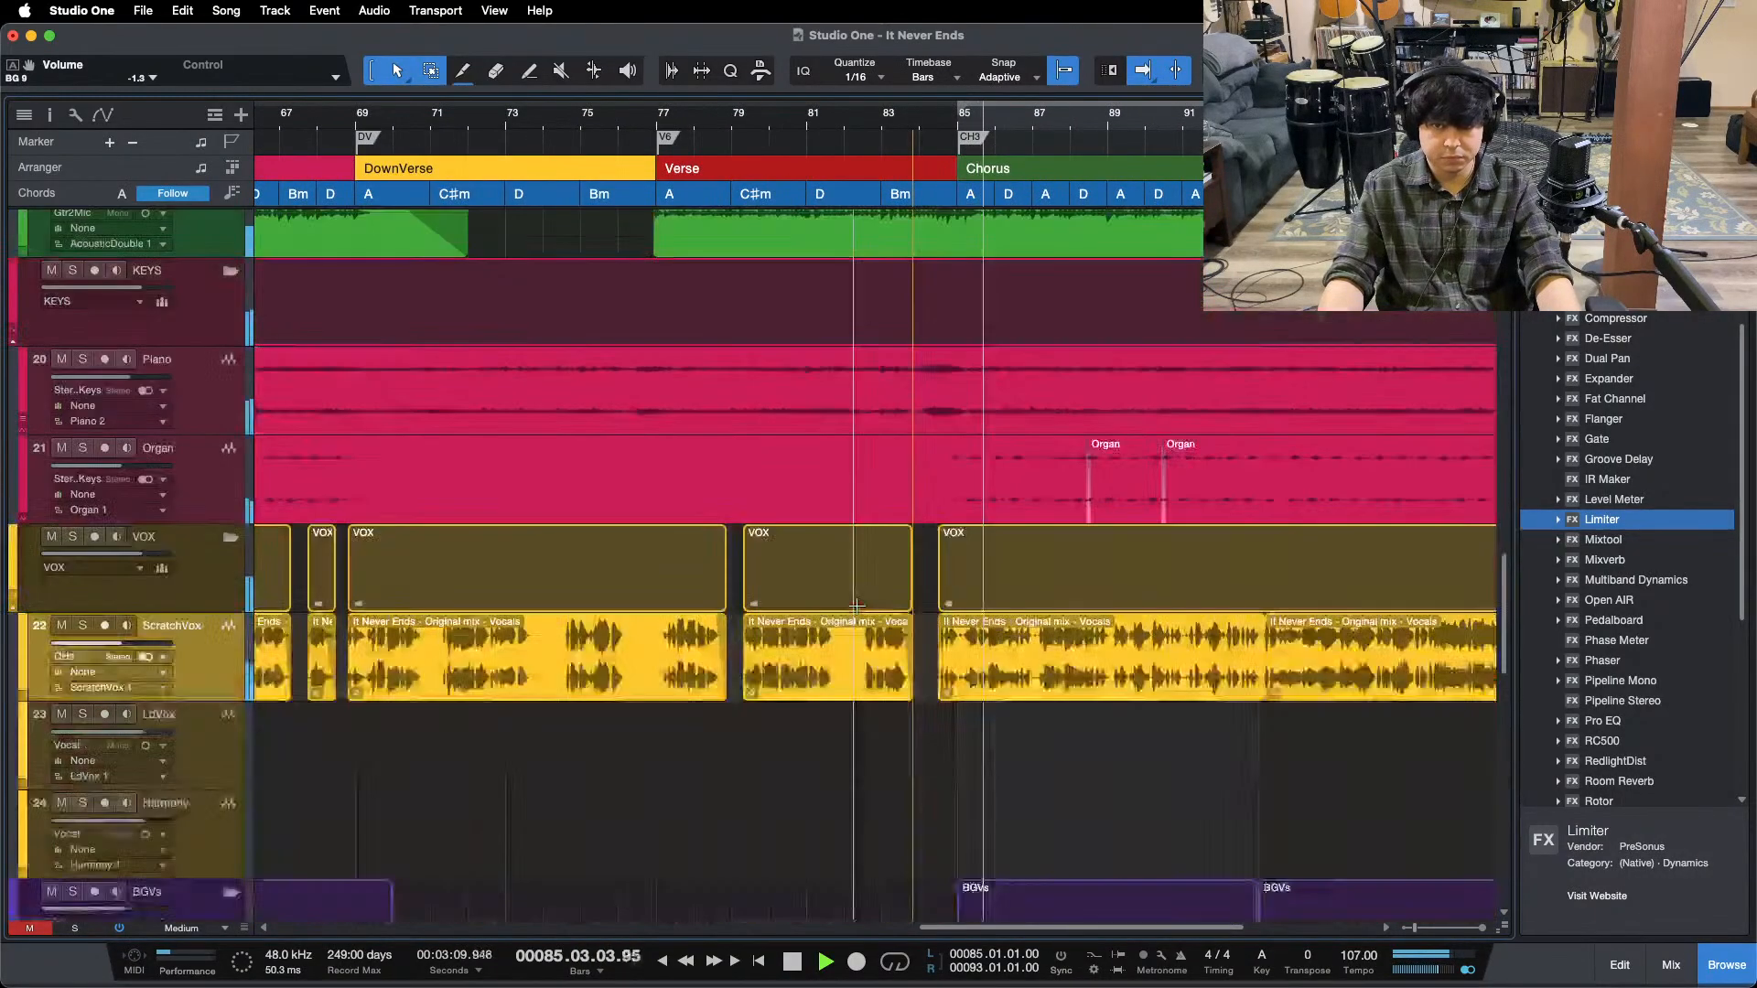
pyautogui.scroll(-4, 857, 605)
pyautogui.press('w')
pyautogui.press('w')
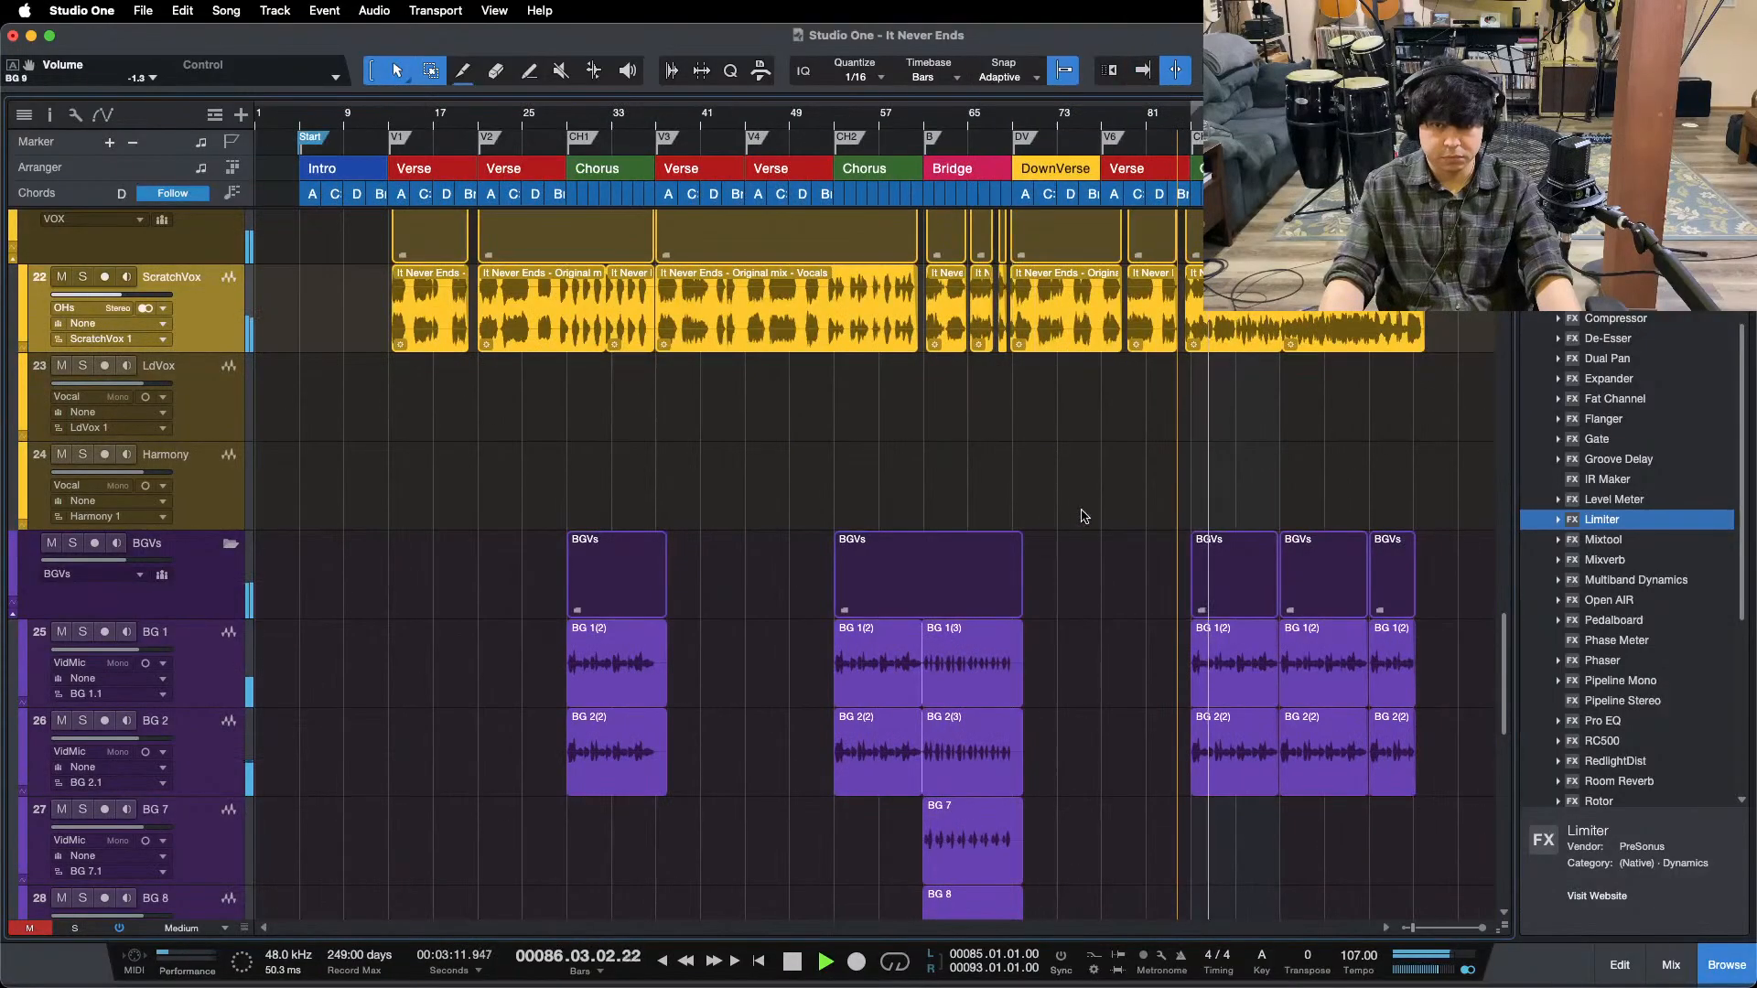
pyautogui.scroll(6, 1084, 517)
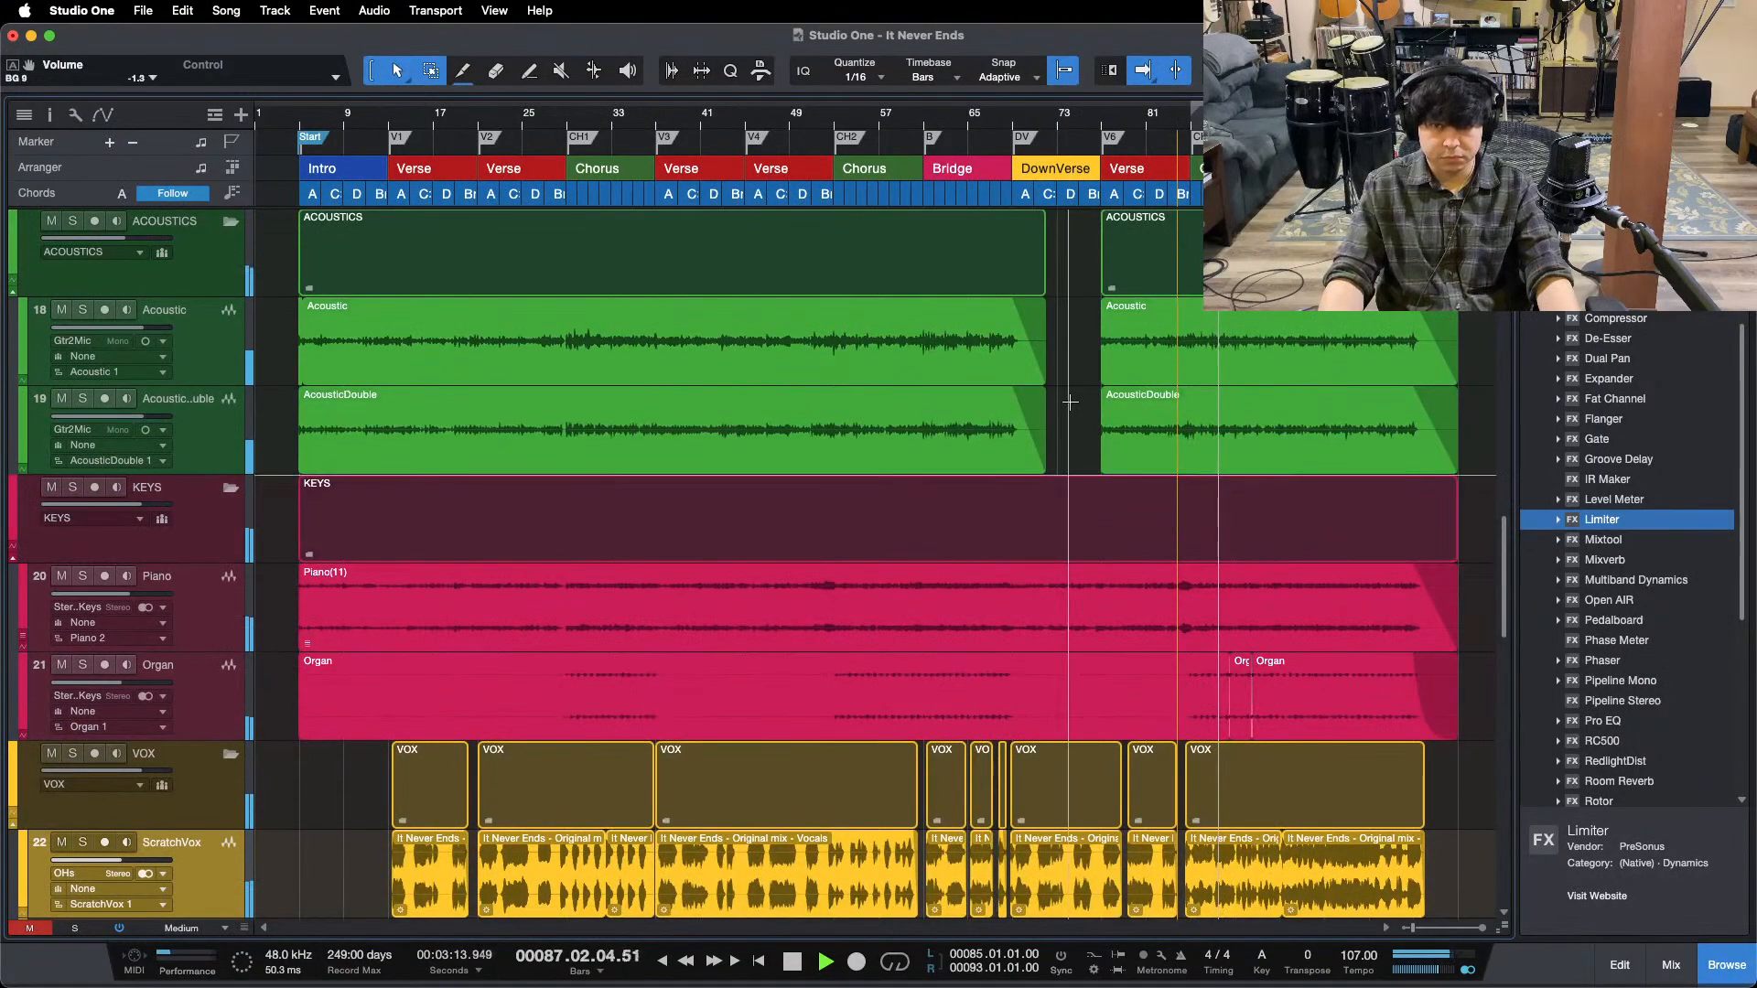
pyautogui.hotkey('shift', 'w')
pyautogui.hotkey('shift', 'w')
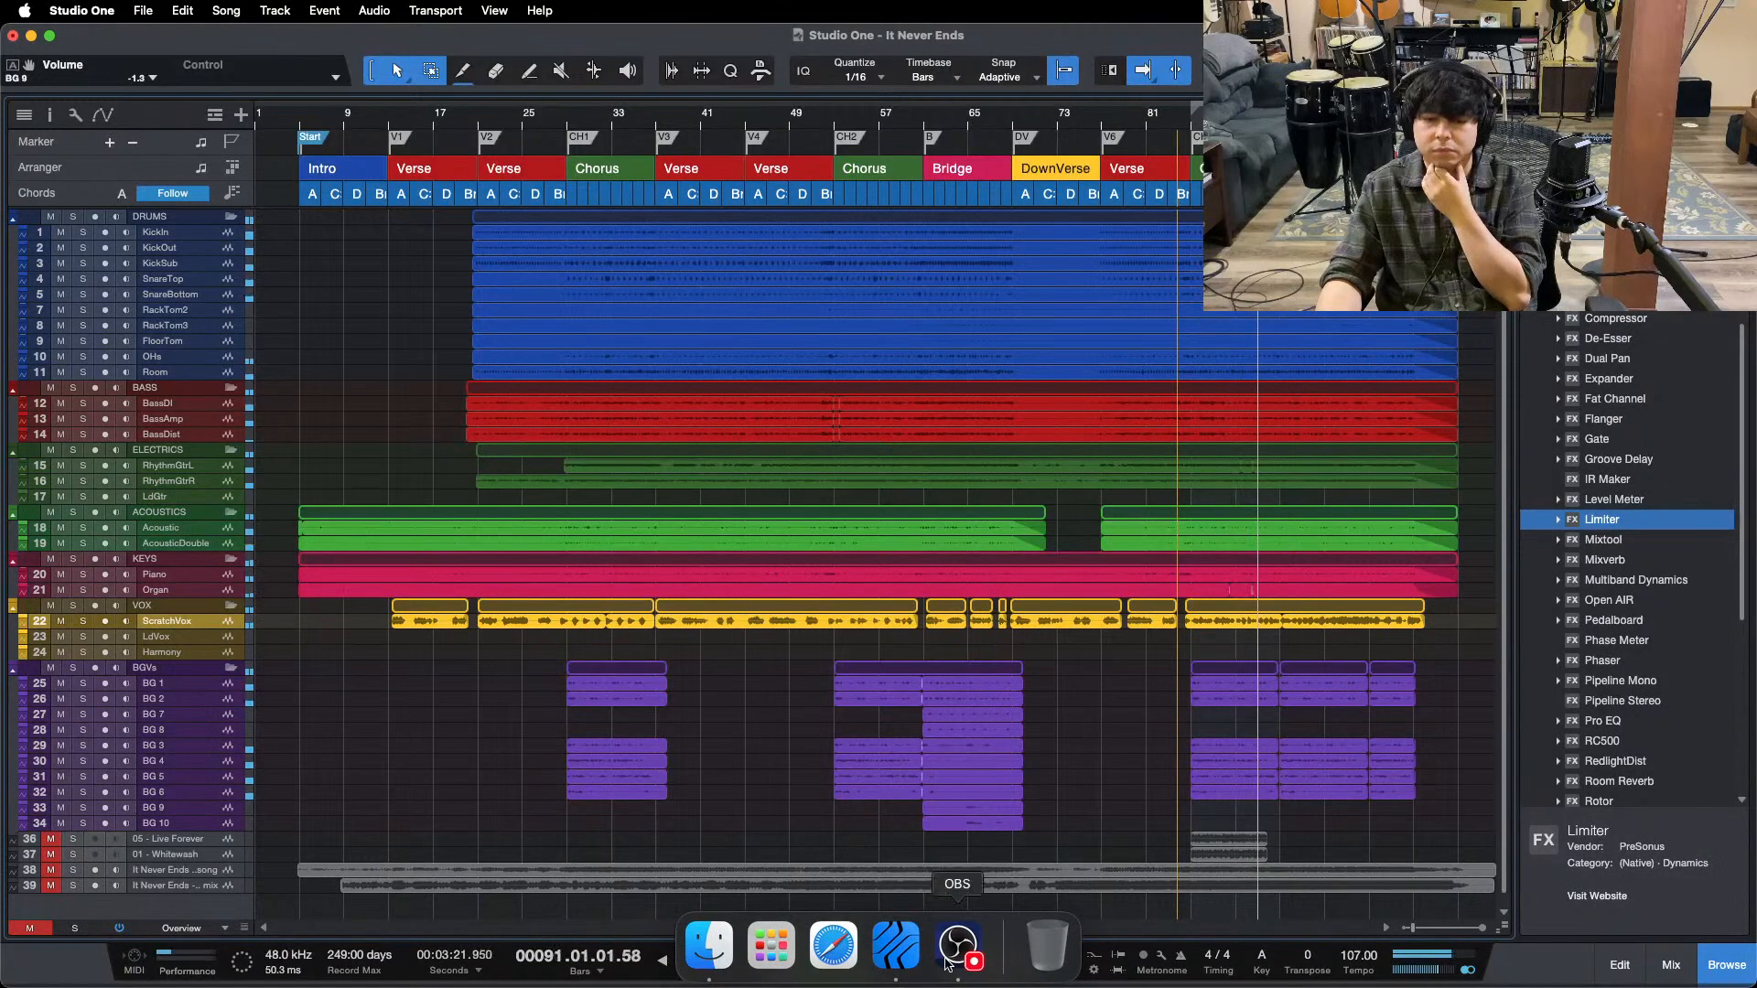
pyautogui.click(1007, 956)
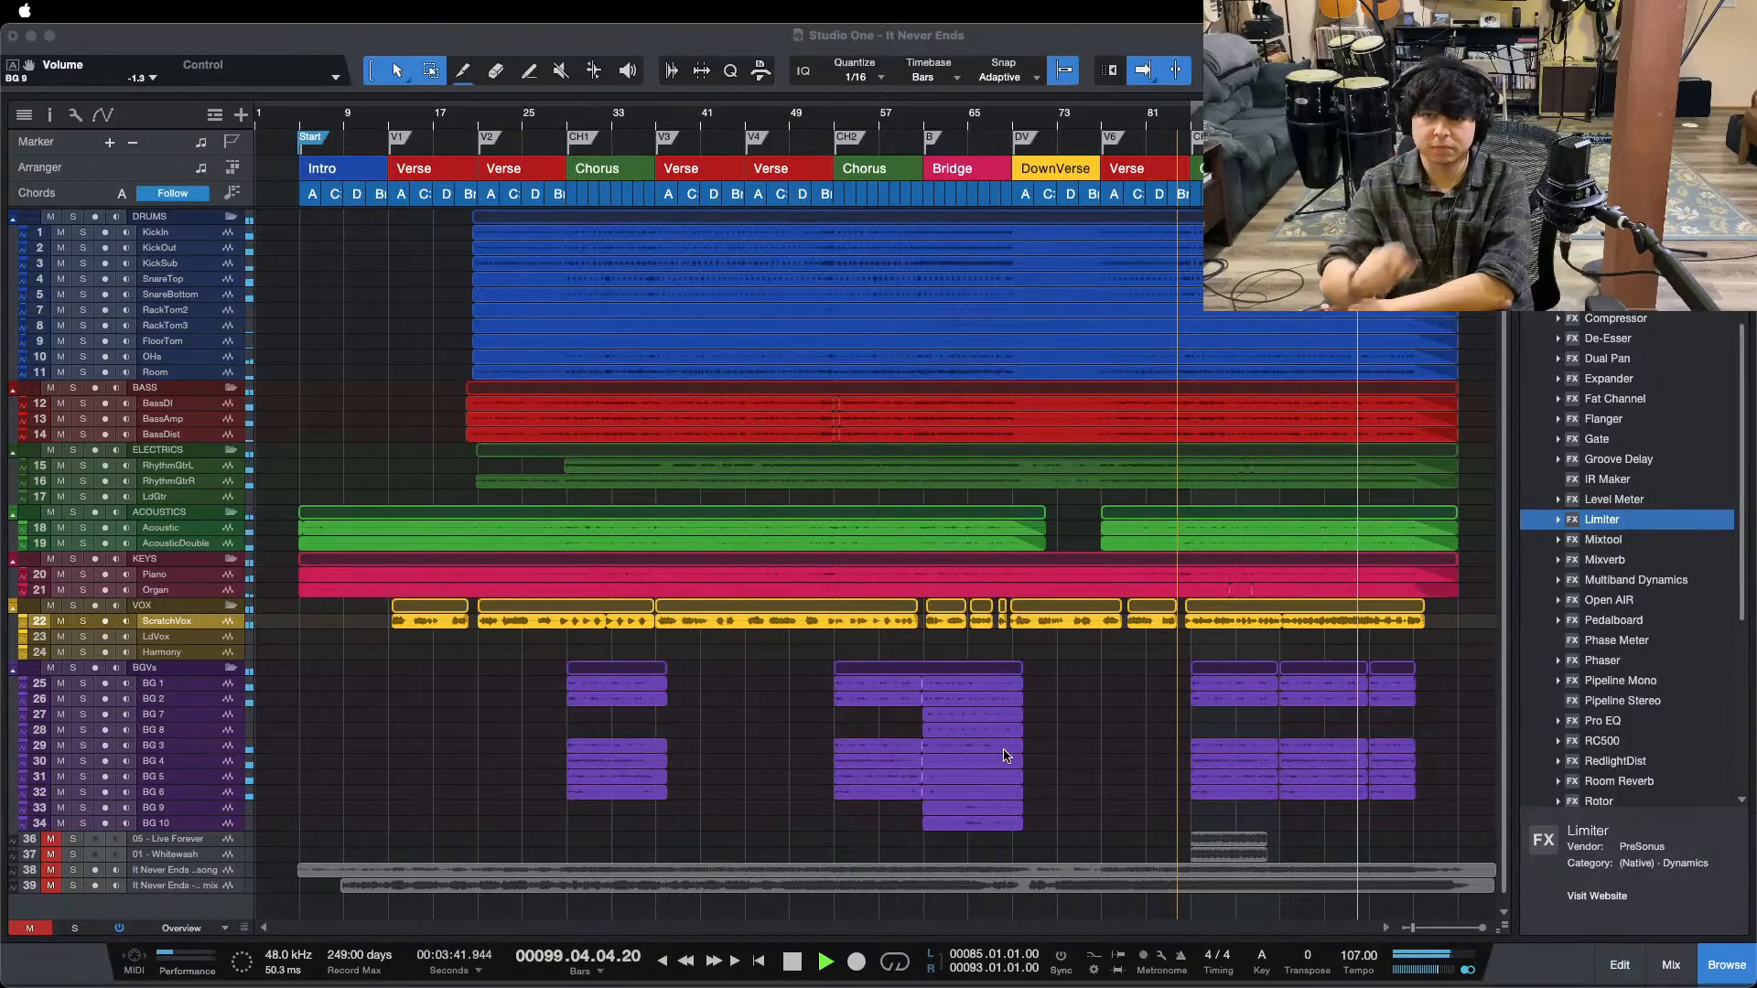
pyautogui.click(1442, 724)
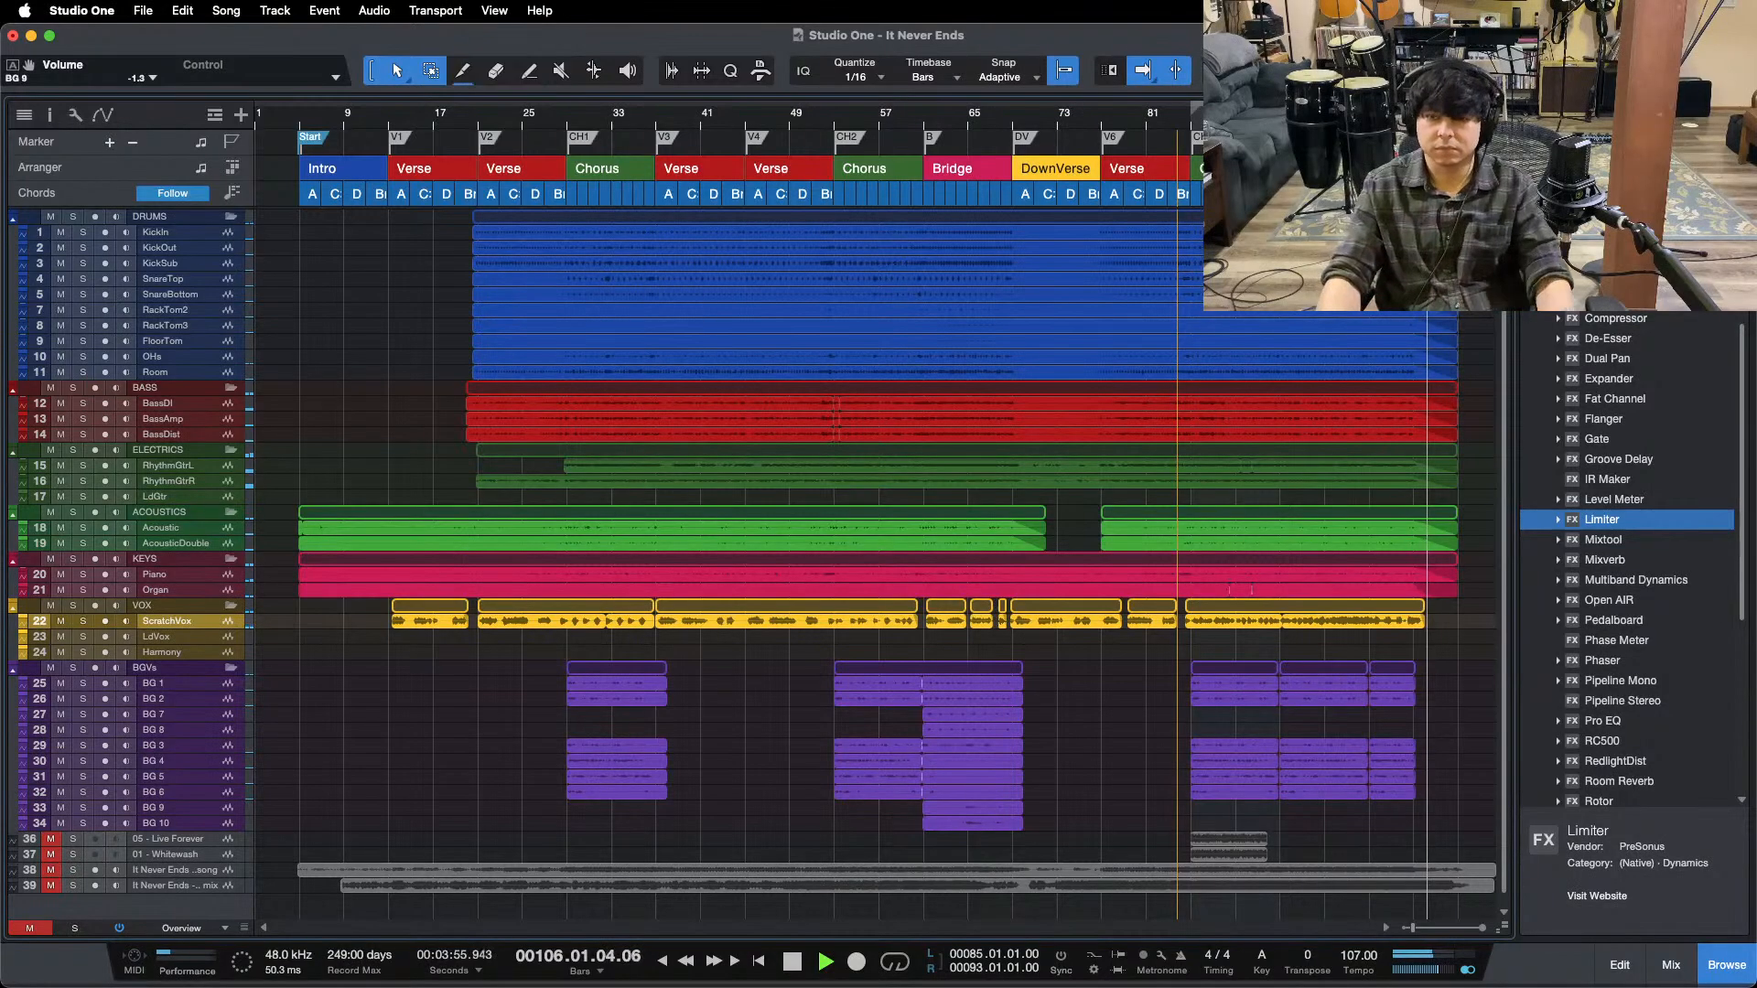
# - Enlarge the song's ending at Medium track height and fade out the last ScratchVox clip from about bar 105.2
pyautogui.moveTo(1447, 113); pyautogui.dragTo(1178, 195)
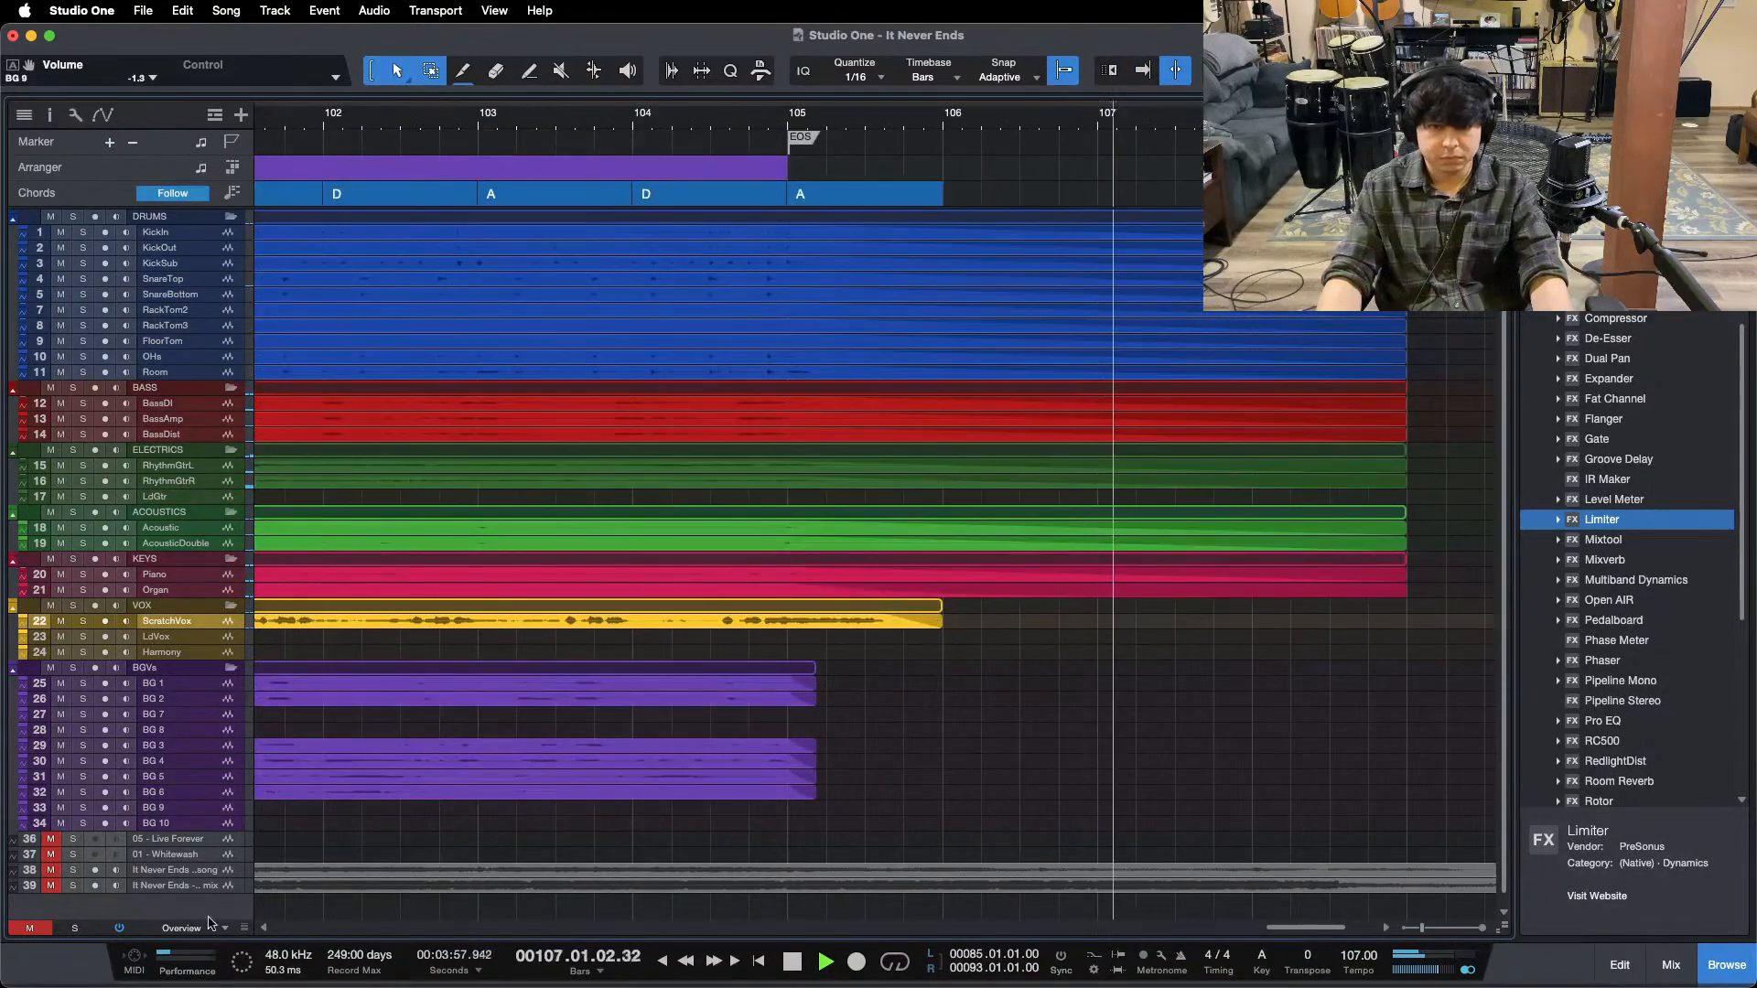
pyautogui.click(181, 928)
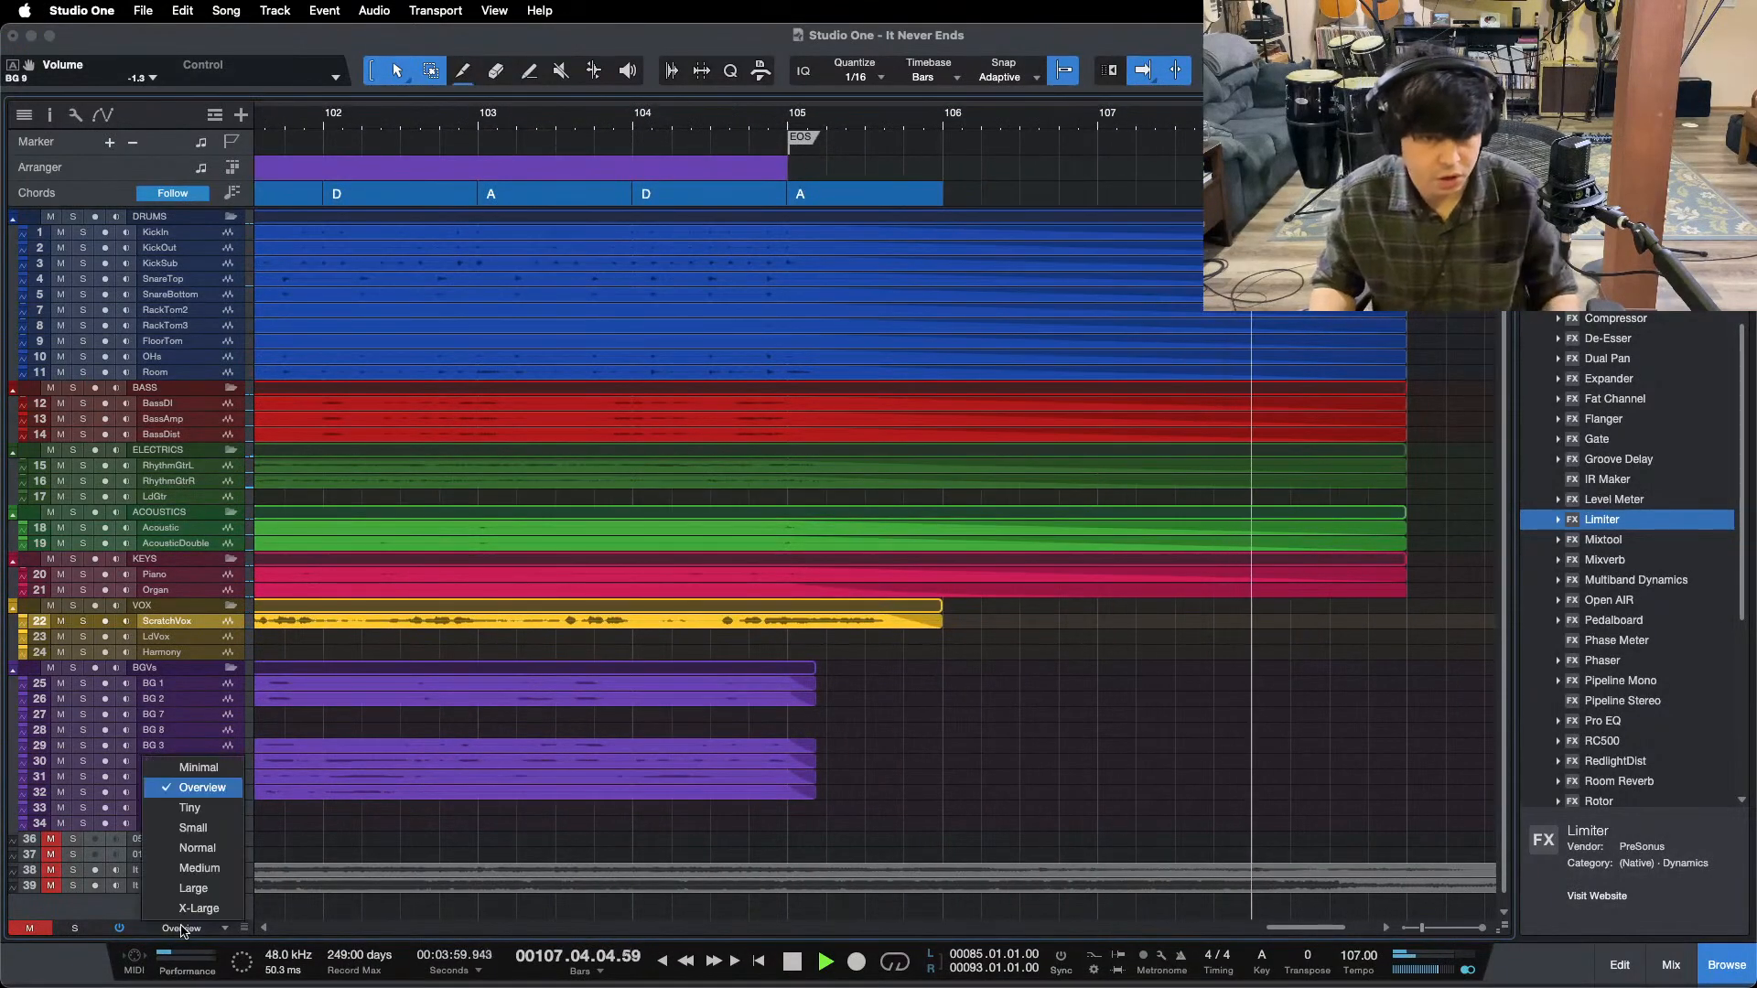
pyautogui.click(189, 877)
pyautogui.press('space')
pyautogui.moveTo(939, 575); pyautogui.dragTo(829, 645)
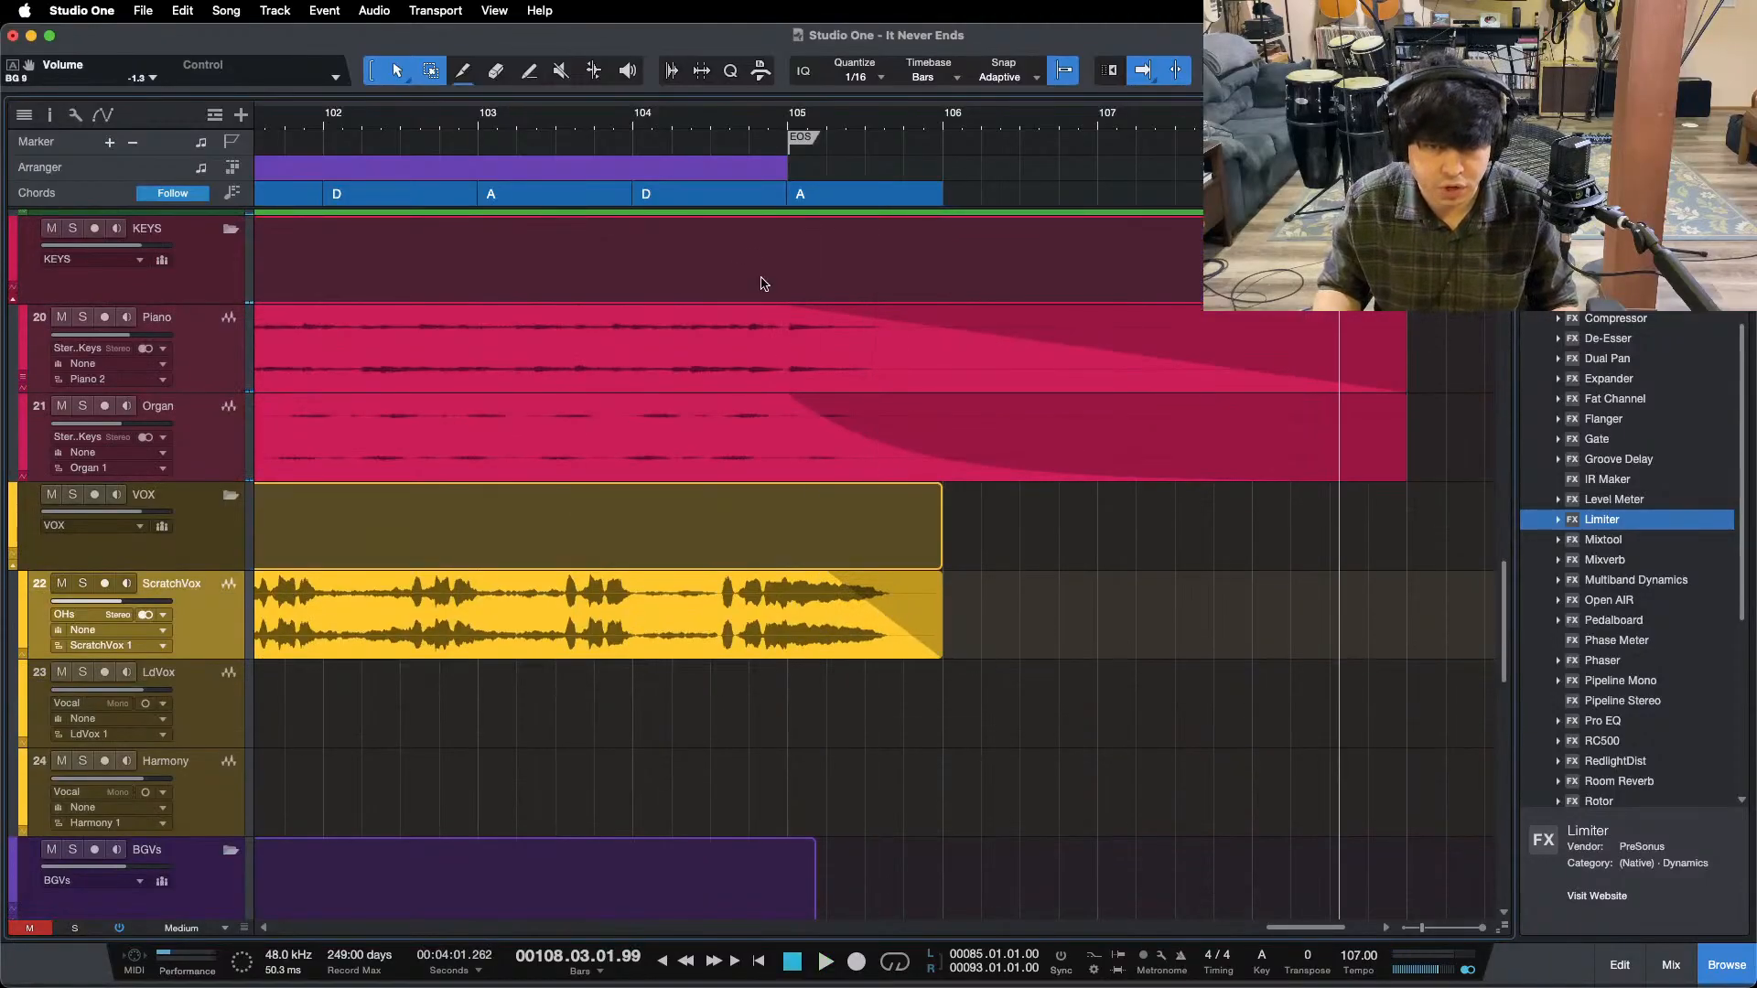
# - Play back from just before bar 104.4 and lengthen the last ScratchVox clip's fade-out so it starts just before bar 105
pyautogui.click(696, 126)
pyautogui.press('space')
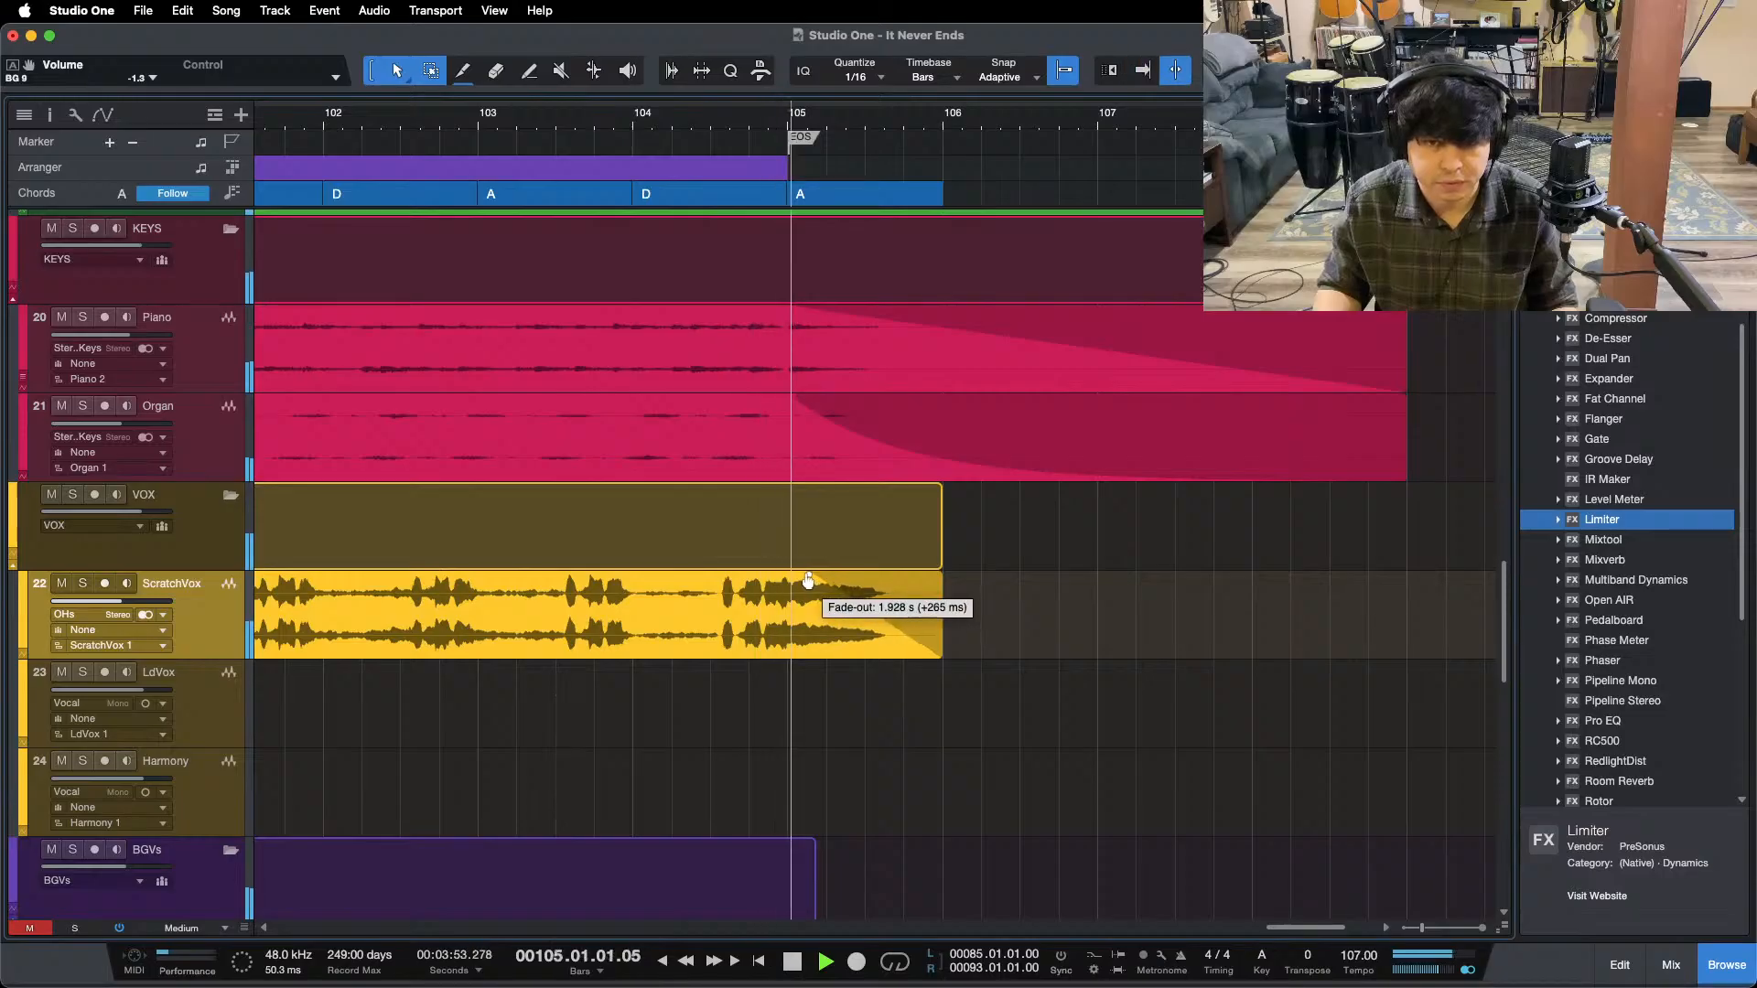
pyautogui.moveTo(808, 580); pyautogui.dragTo(766, 579)
pyautogui.press('space')
pyautogui.press('space')
# - Fit the whole song back into the arrangement at Overview track height and save the song
pyautogui.moveTo(718, 114); pyautogui.dragTo(718, 57)
pyautogui.press('space')
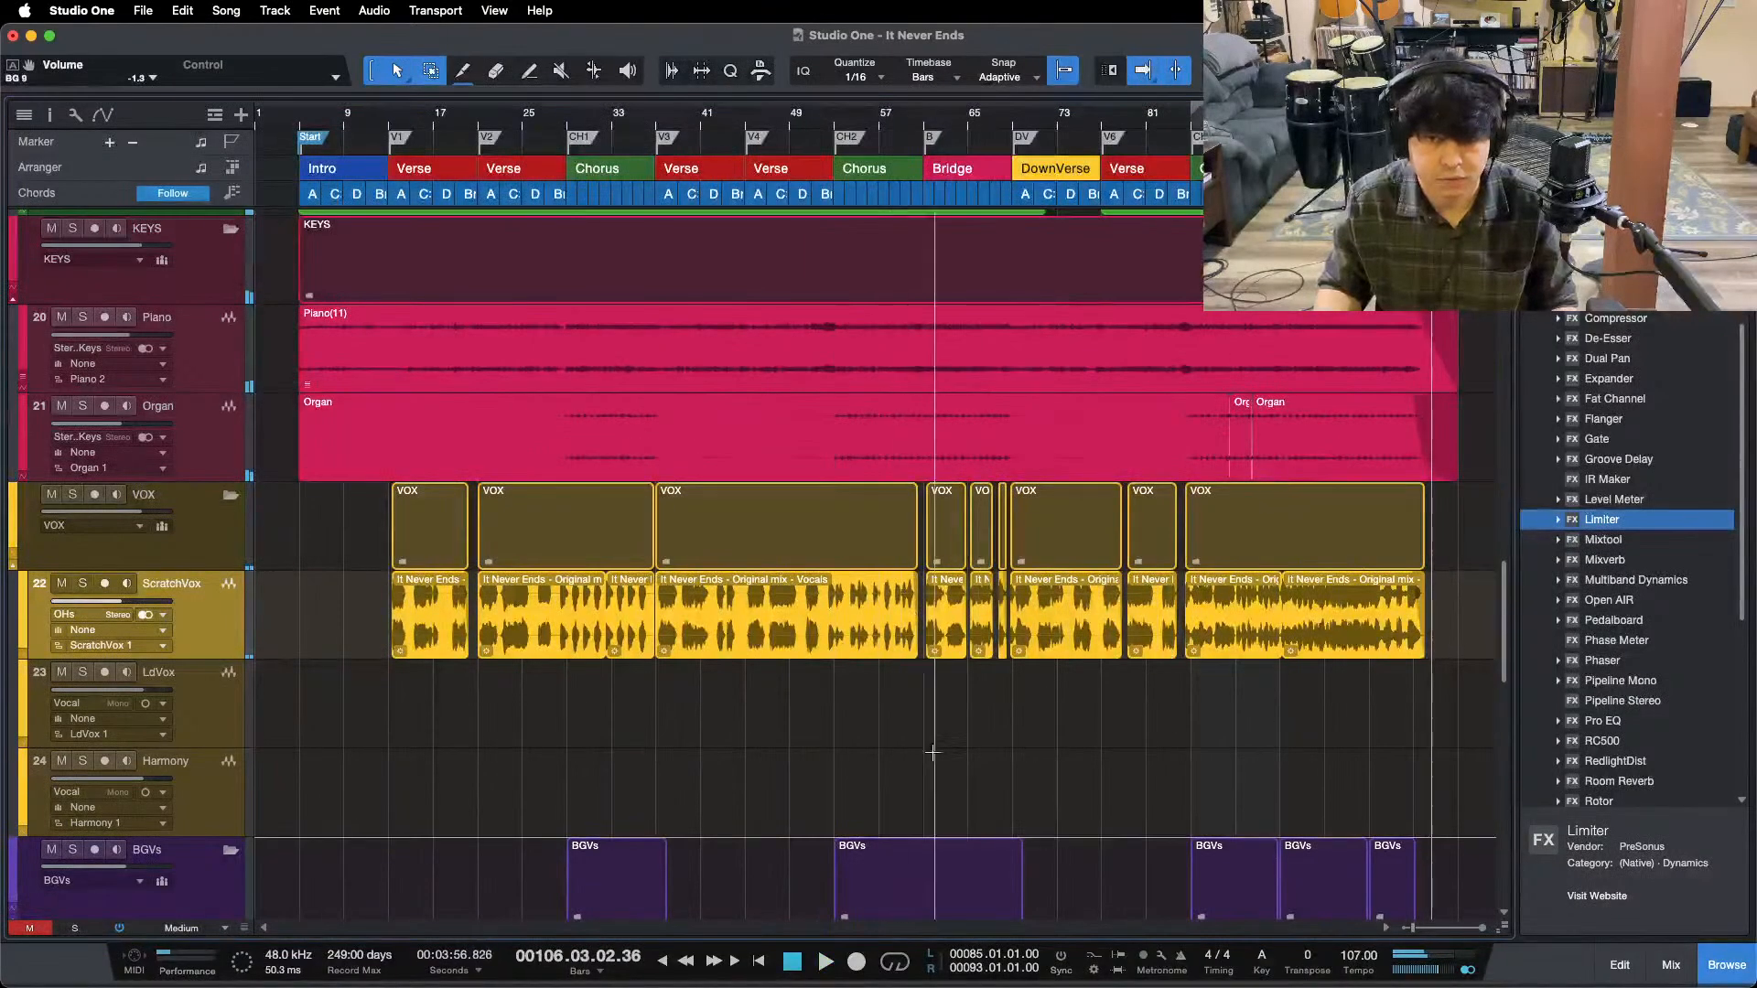
pyautogui.press('super+s')
pyautogui.press('z')
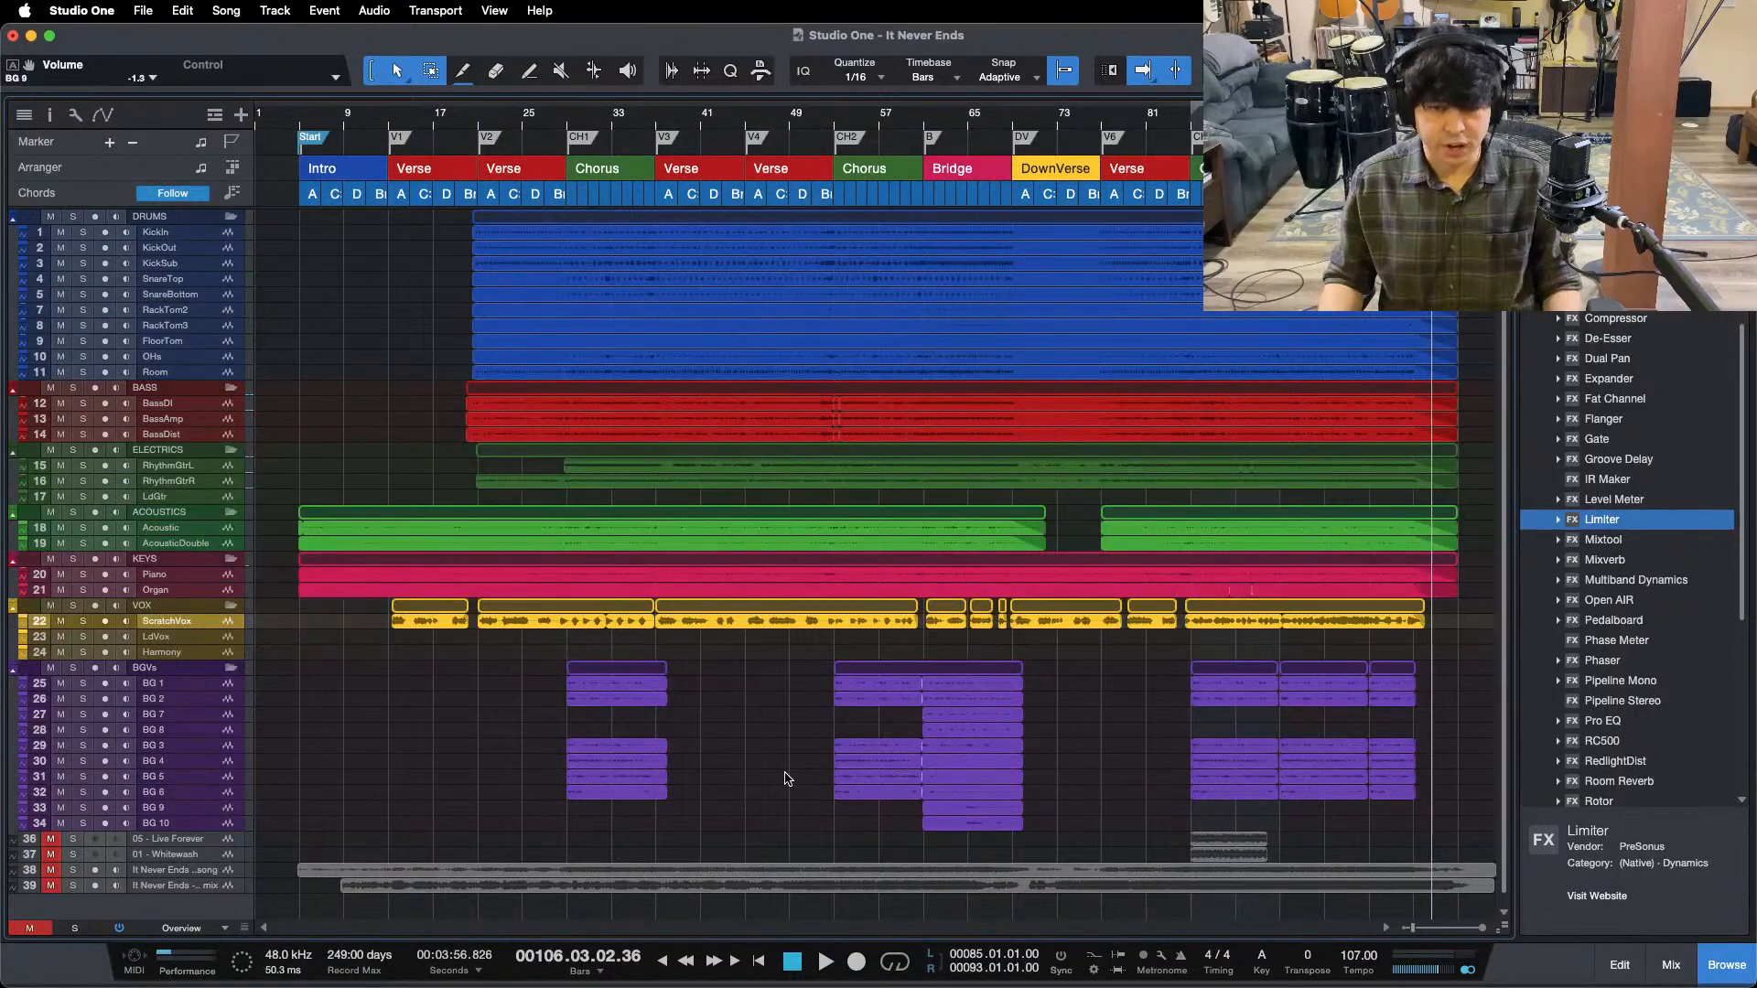
pyautogui.press('super+s')
# - Play the song back from the very beginning through the first verses and chorus
pyautogui.press(',')
pyautogui.hotkey('shift', 'n')
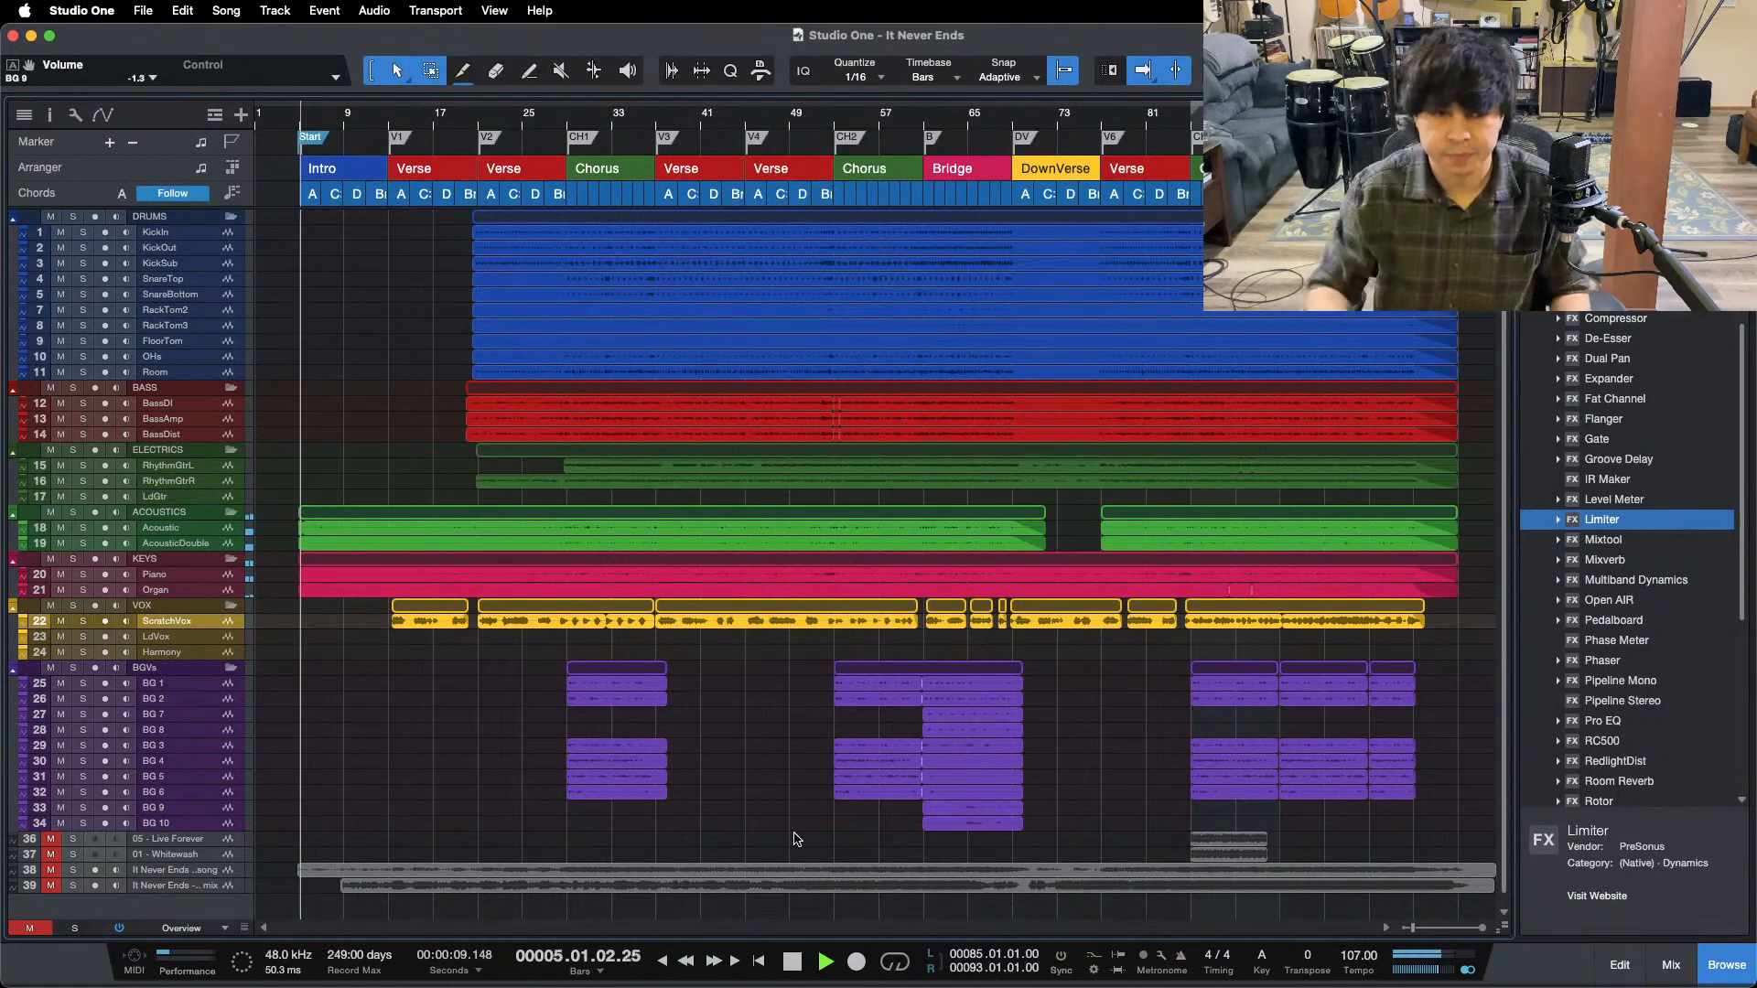
pyautogui.click(983, 957)
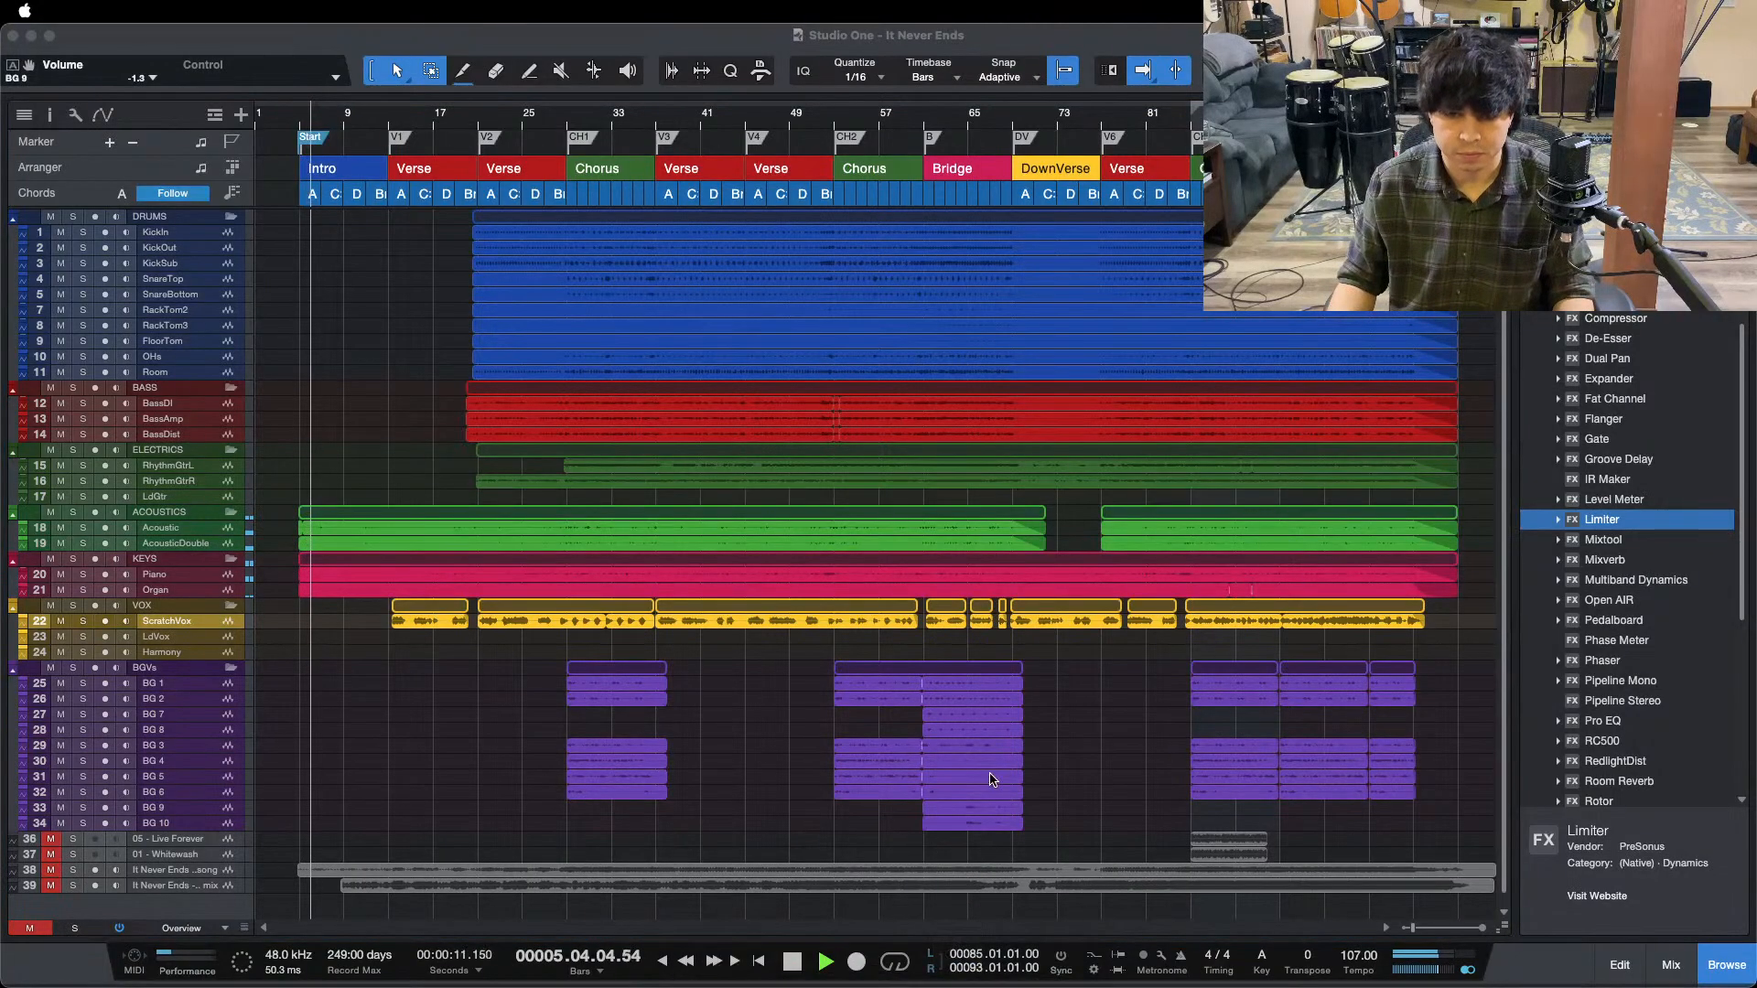
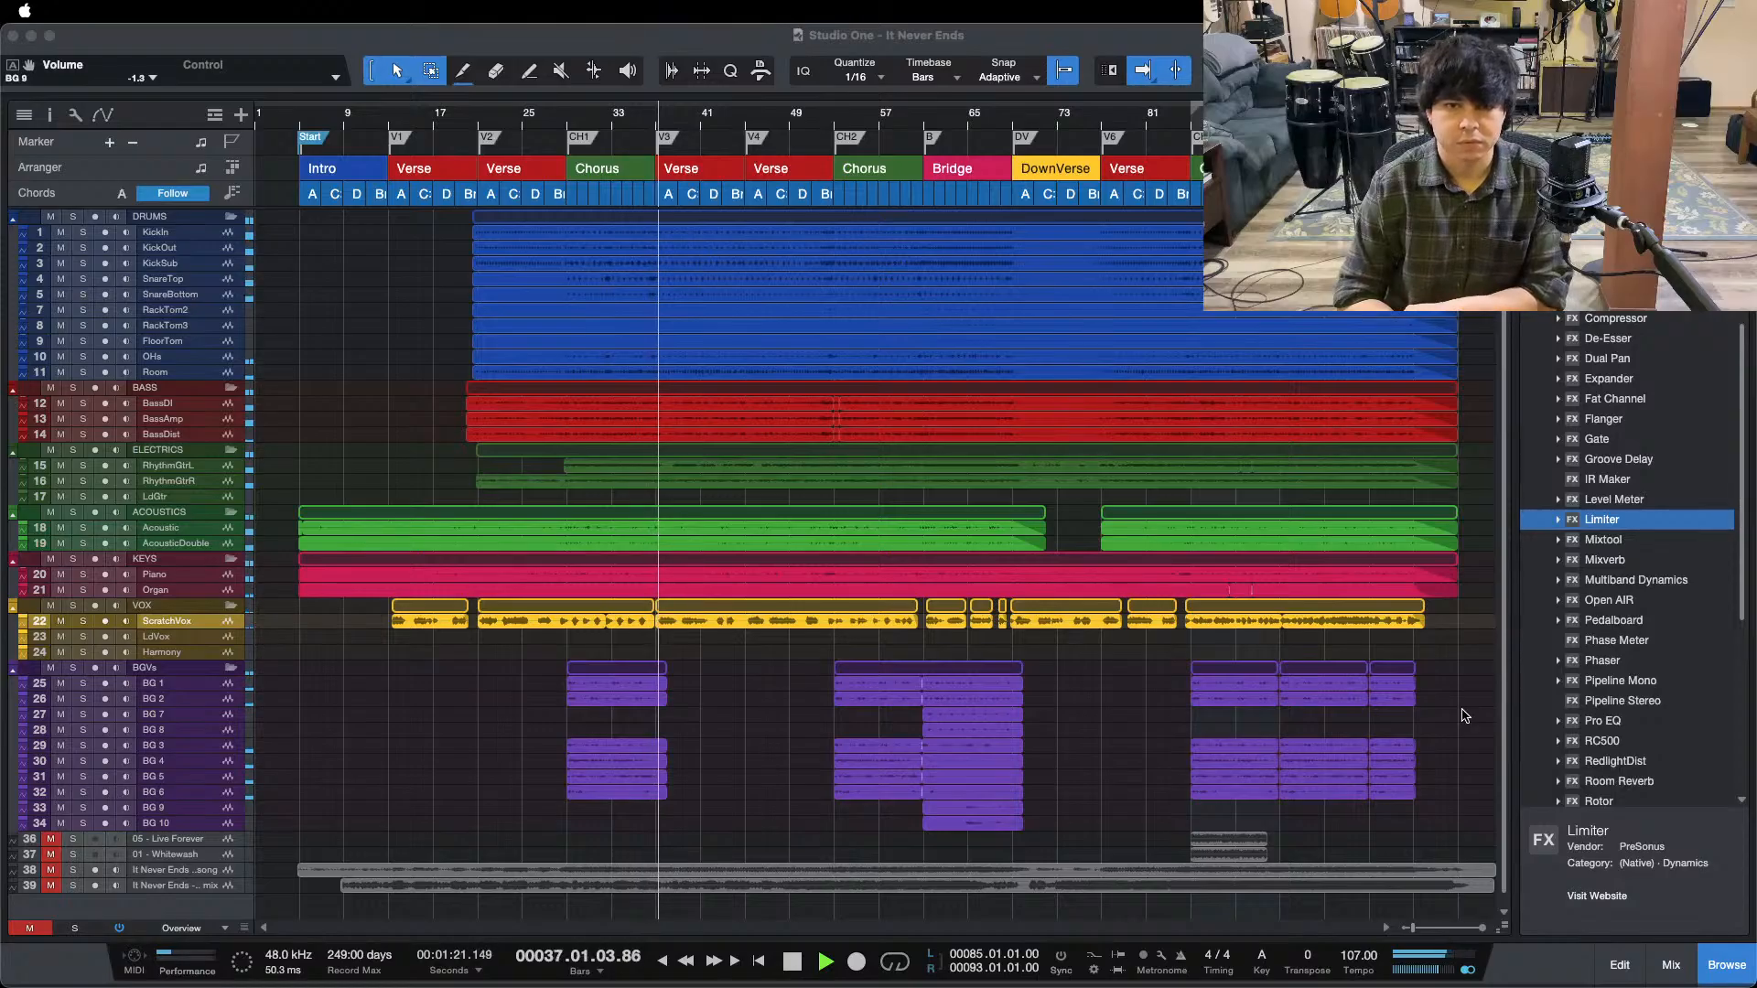
pyautogui.click(1464, 715)
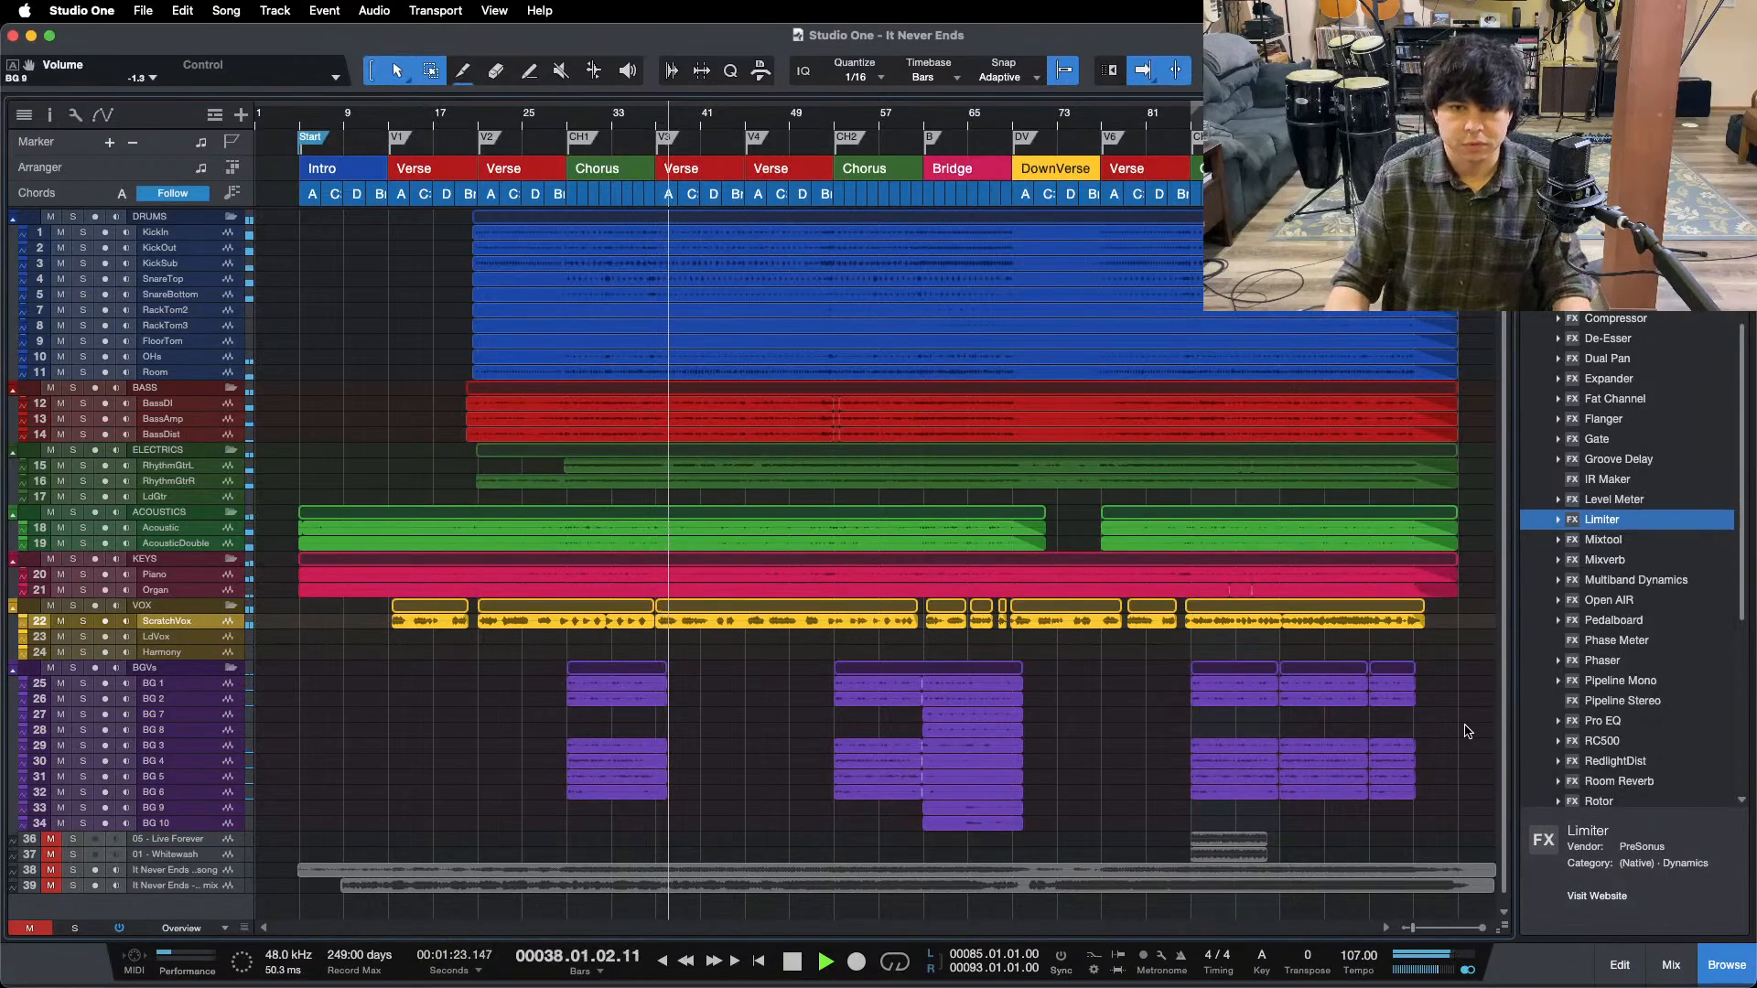
# - Look over the keys, vocal and background vocal channels in the mixer and select the BGVs bus
pyautogui.click(1677, 968)
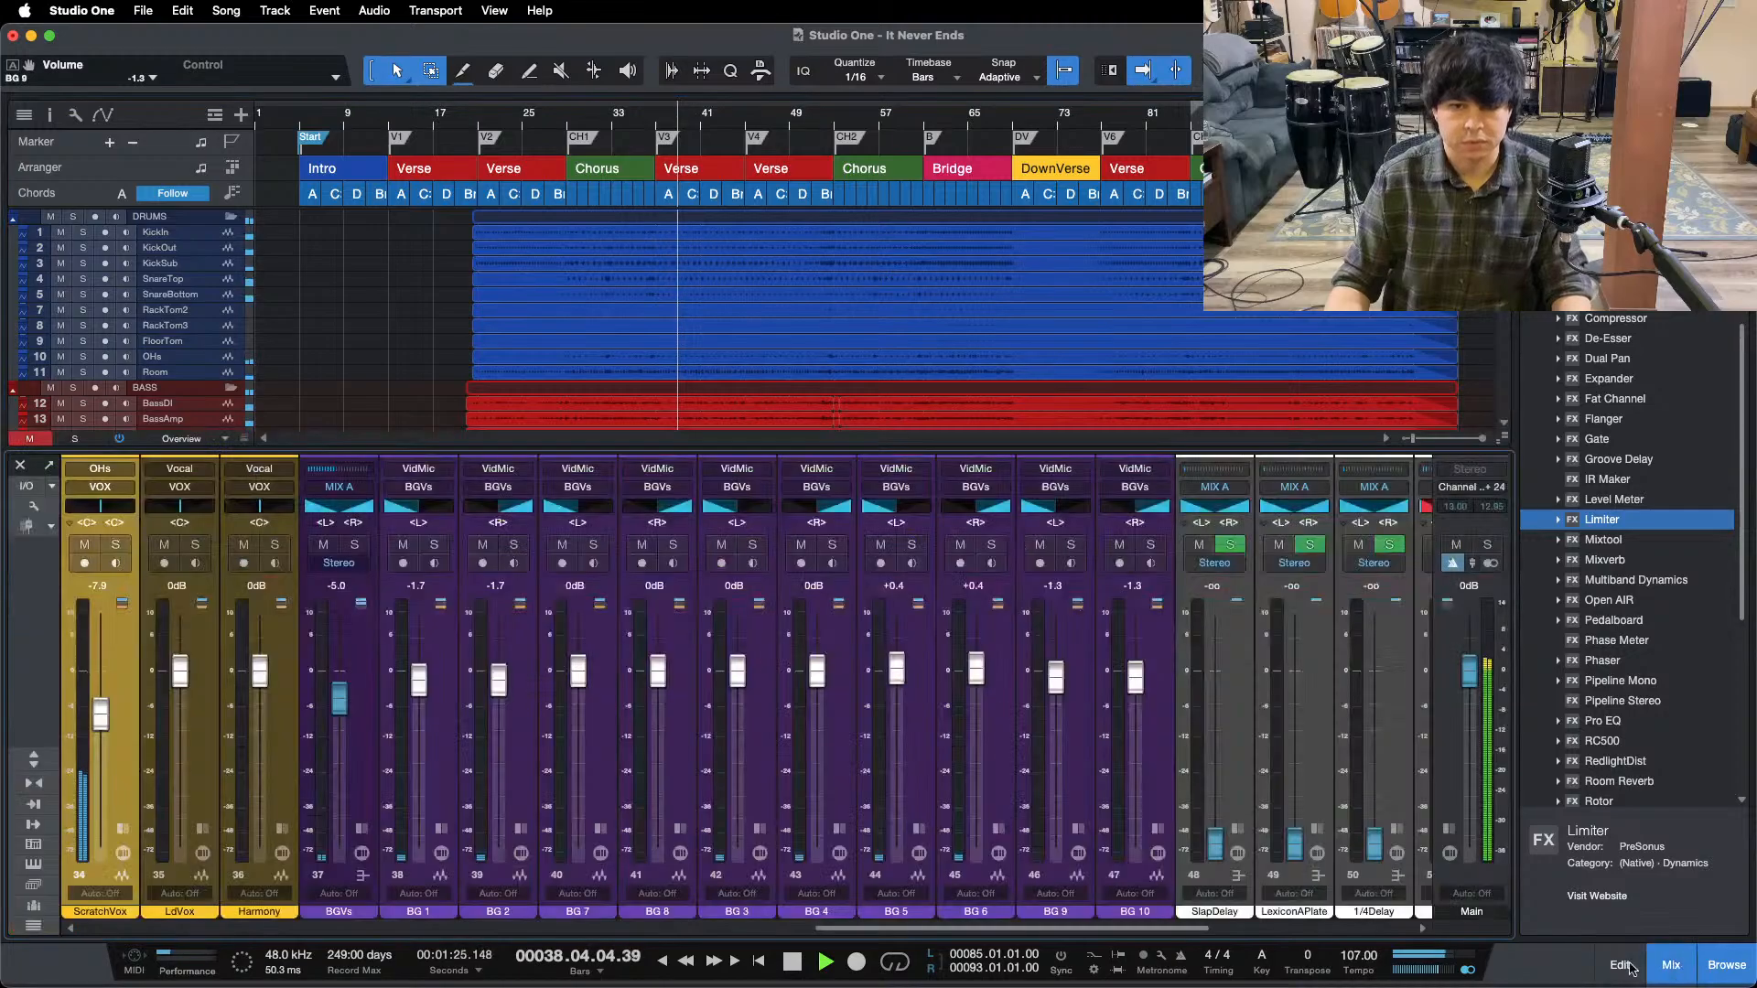
pyautogui.moveTo(836, 932); pyautogui.dragTo(699, 931)
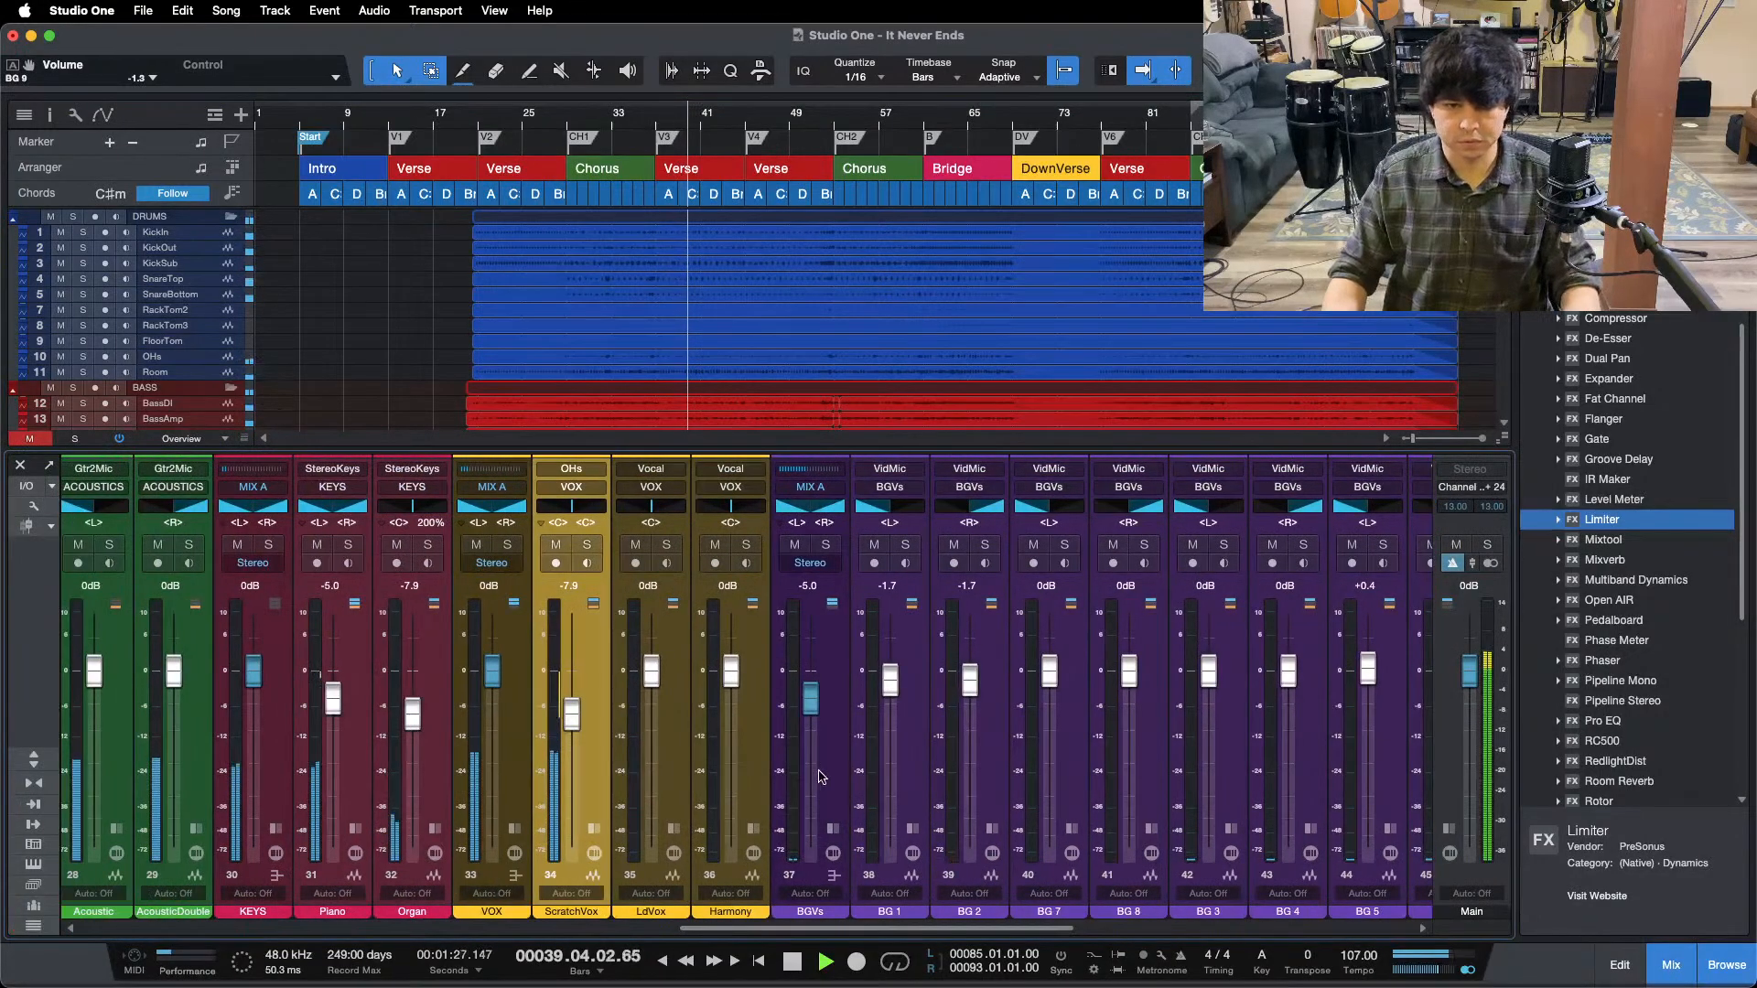
pyautogui.click(822, 775)
pyautogui.press('F3')
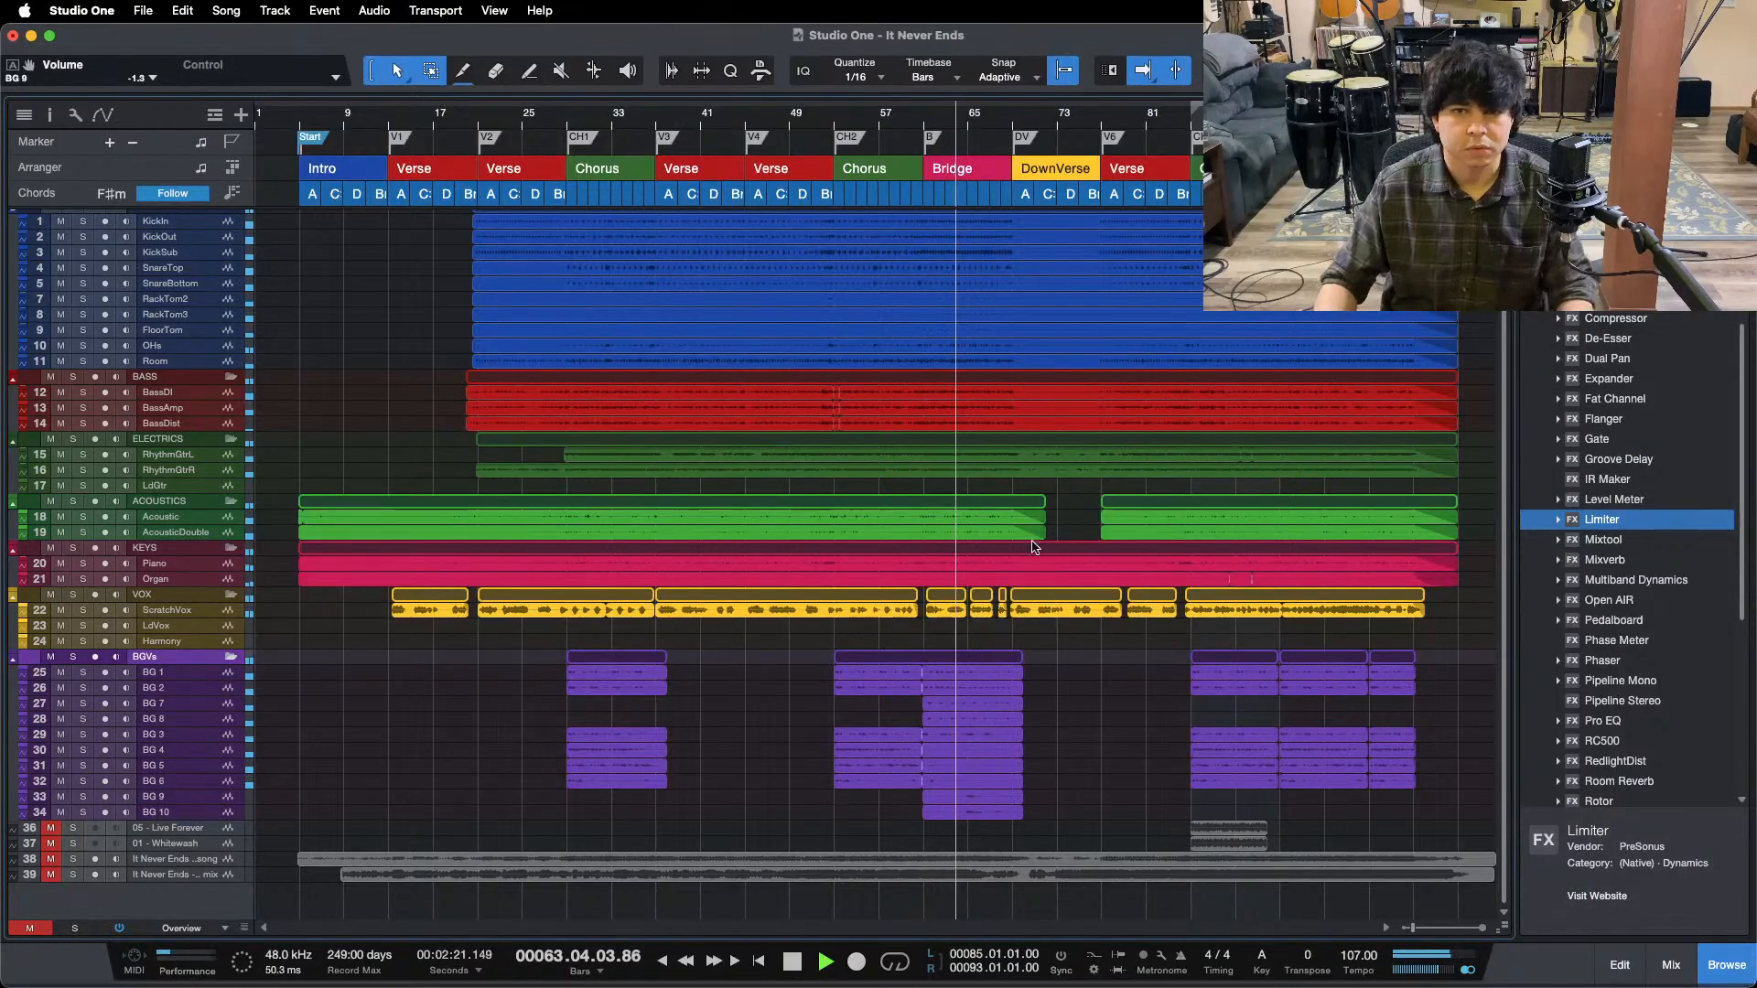
# - Enlarge the drum tracks around the Bridge at Medium track height and play back from about bar 61.3
pyautogui.keyDown('ctrl'); pyautogui.scroll(5, 1009, 220); pyautogui.keyUp('ctrl')
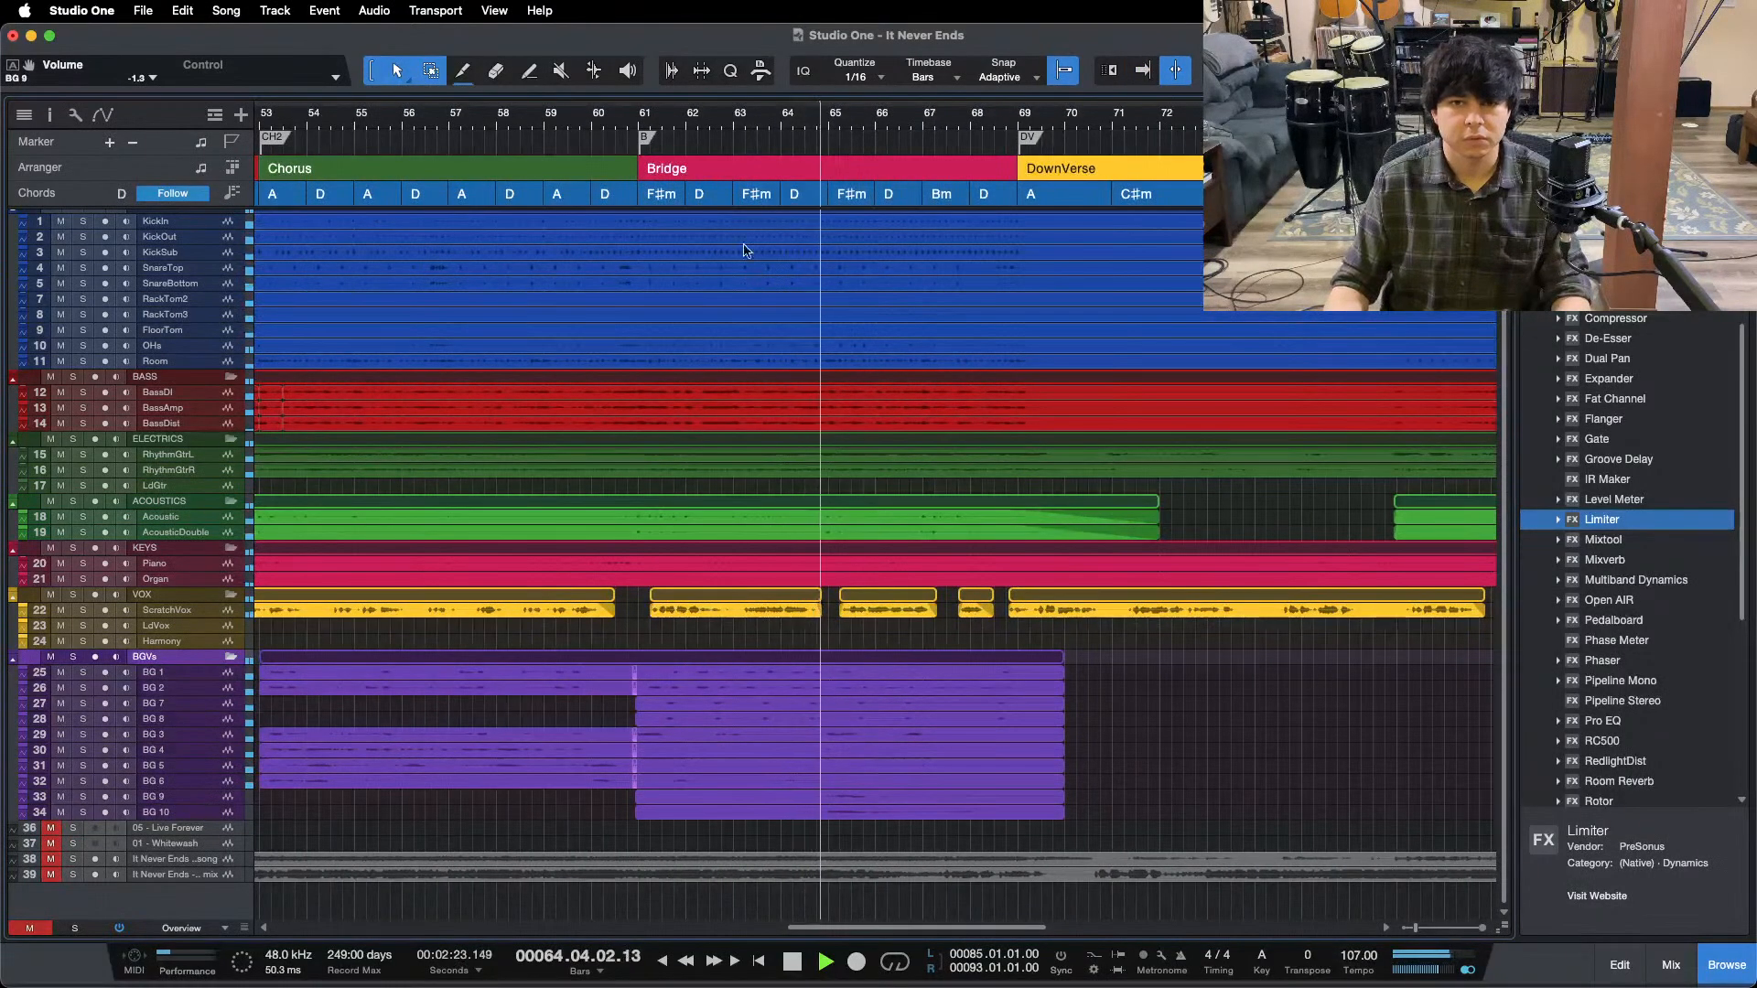
pyautogui.click(188, 928)
pyautogui.click(200, 873)
pyautogui.scroll(10, 919, 675)
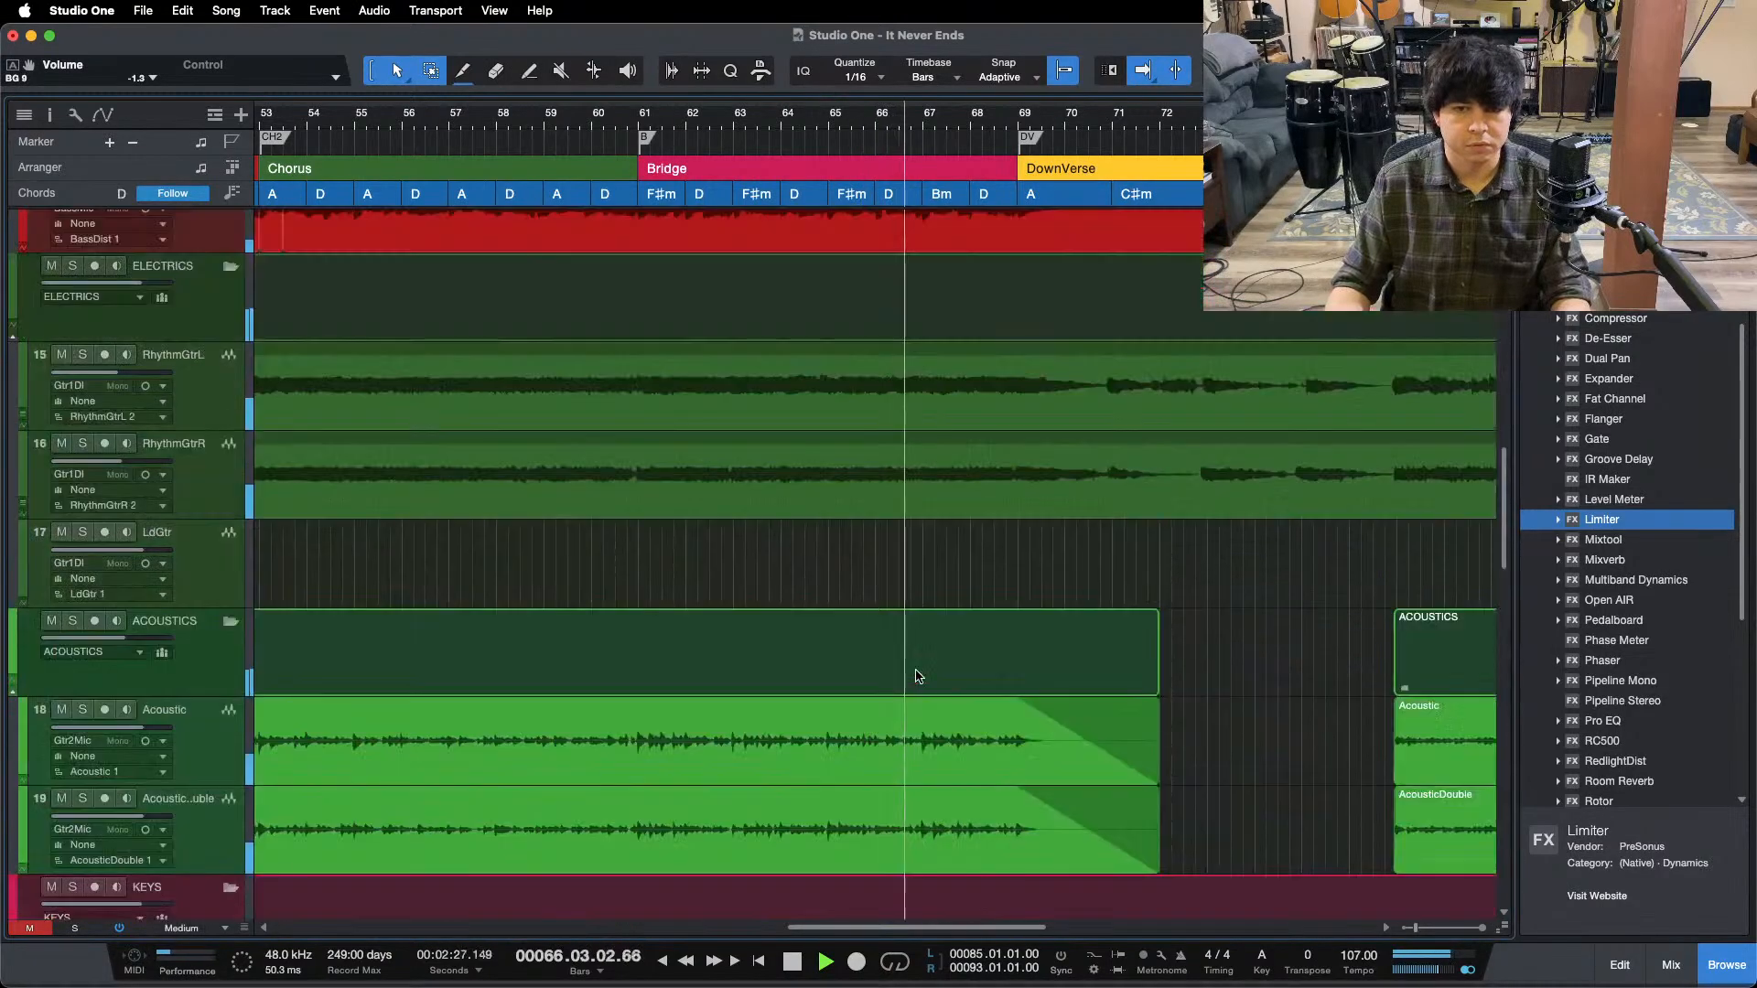
pyautogui.scroll(5, 920, 676)
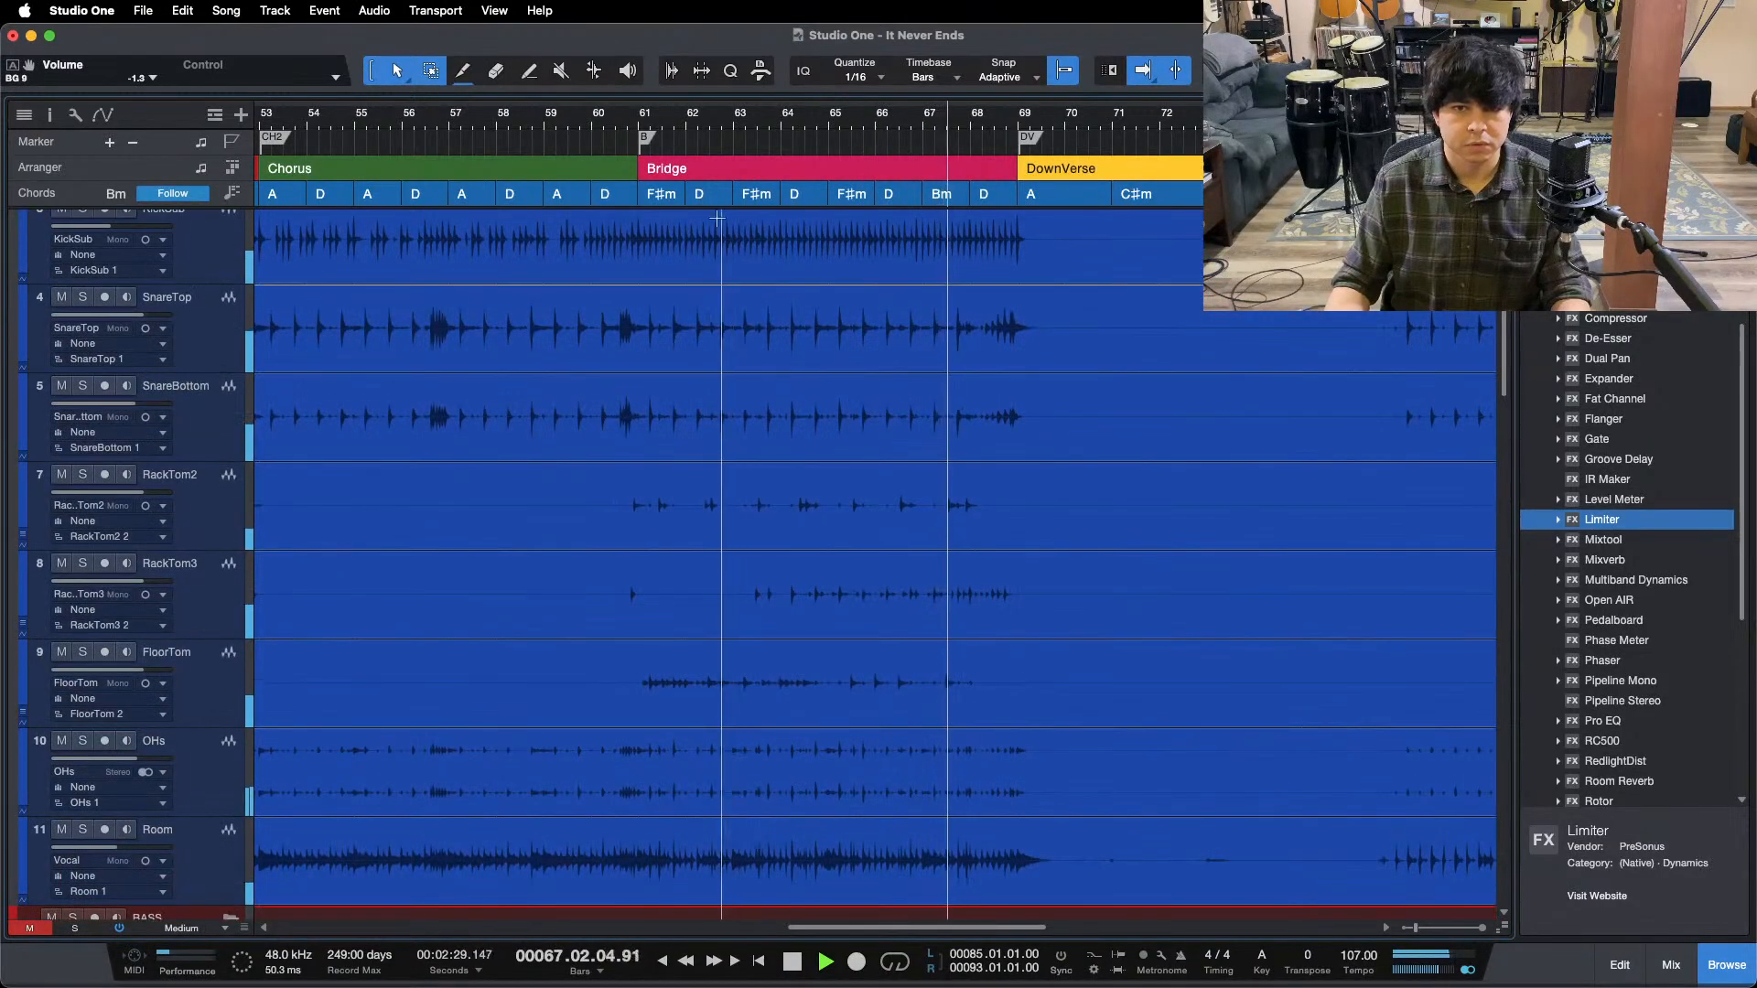
pyautogui.click(675, 123)
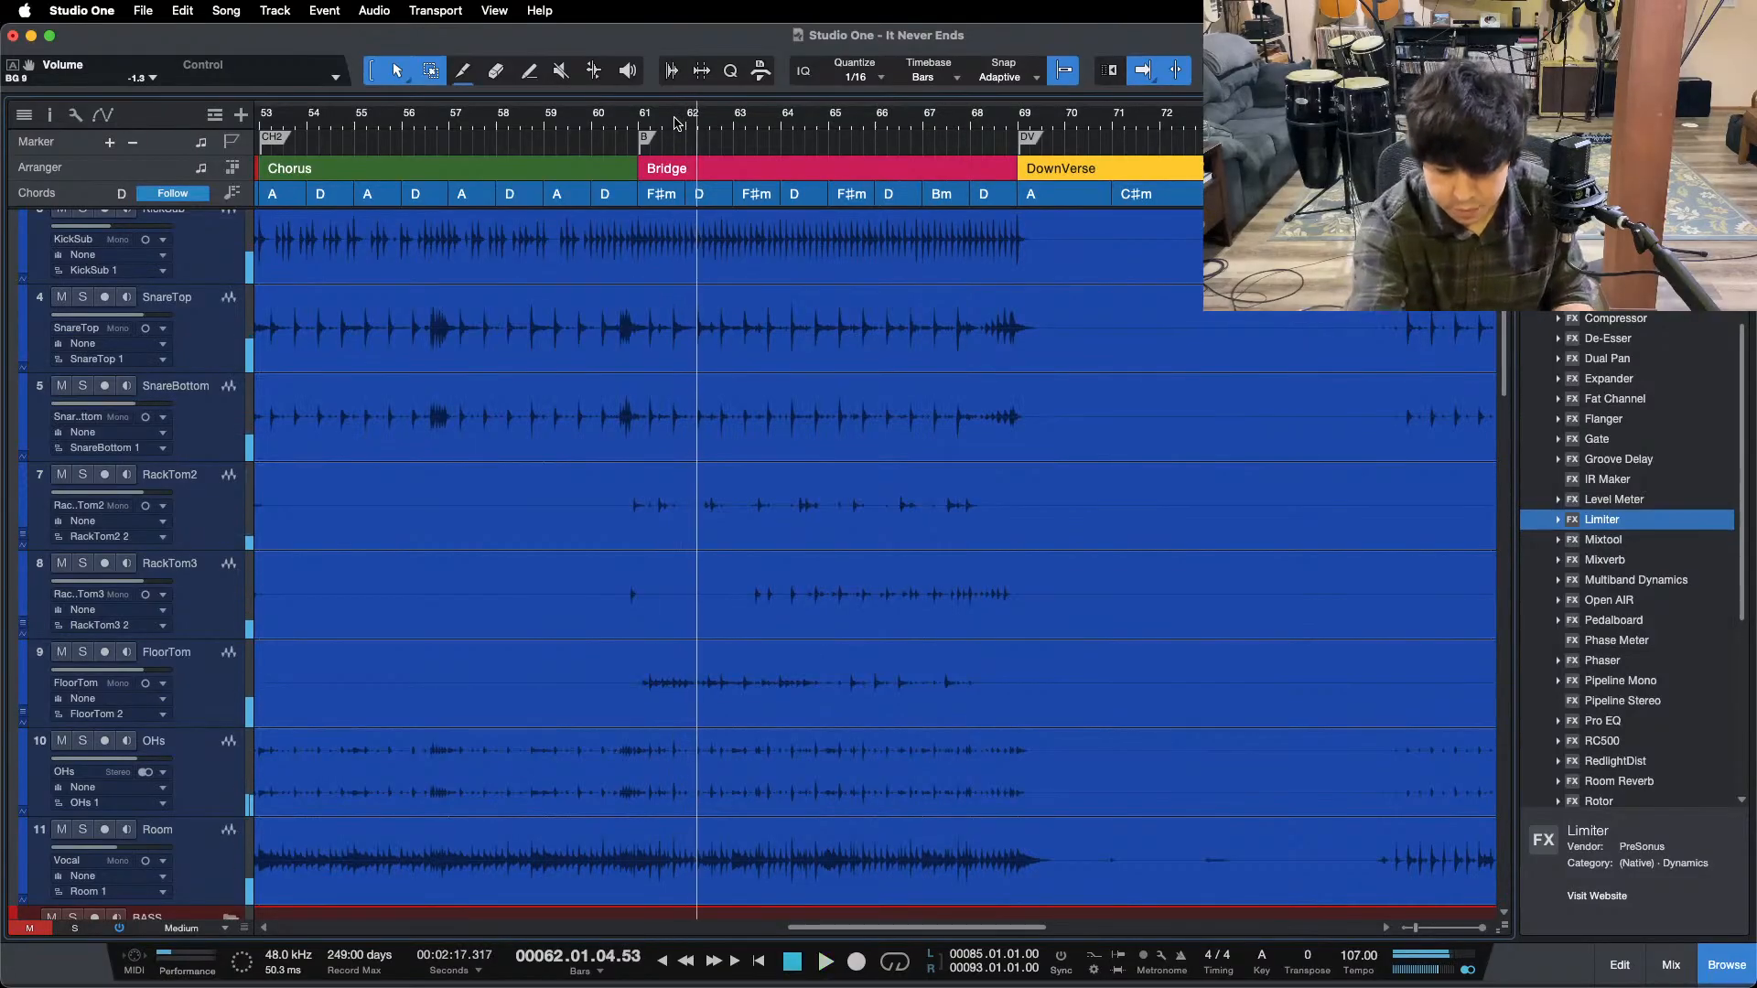
# - Solo the TomsLvl bus, show its inserts and add another Pro EQ after the Limiter
pyautogui.press('F3')
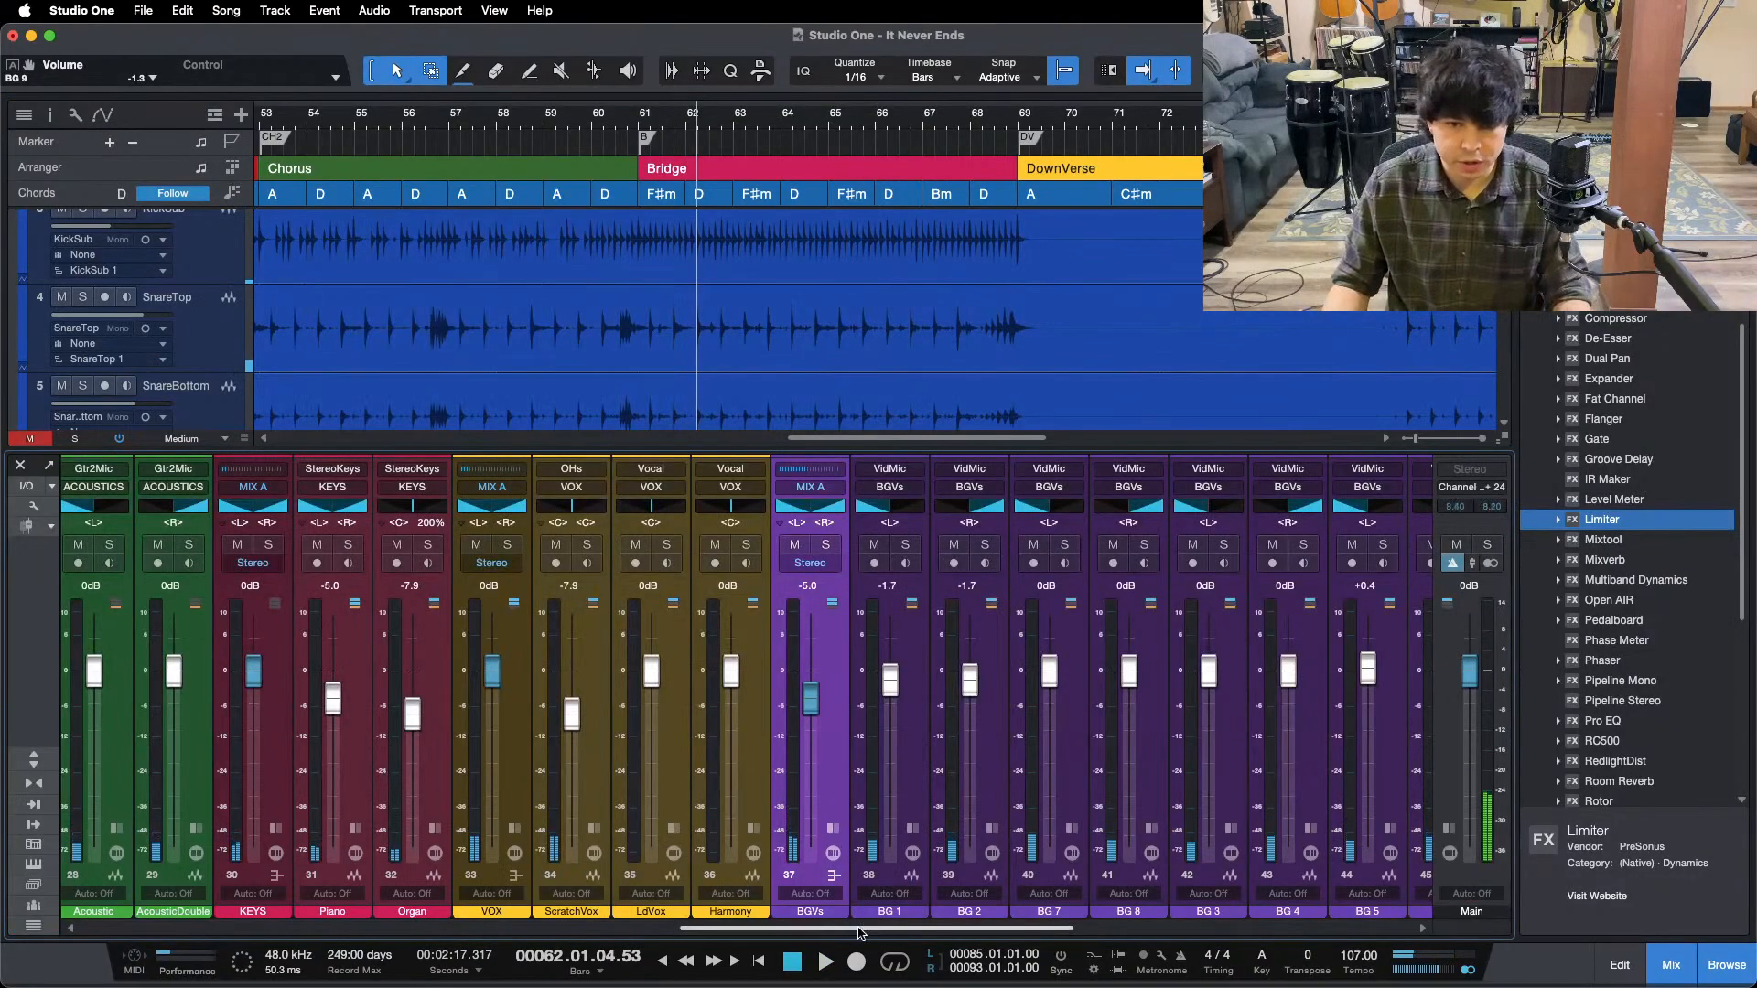
pyautogui.moveTo(860, 932); pyautogui.dragTo(245, 915)
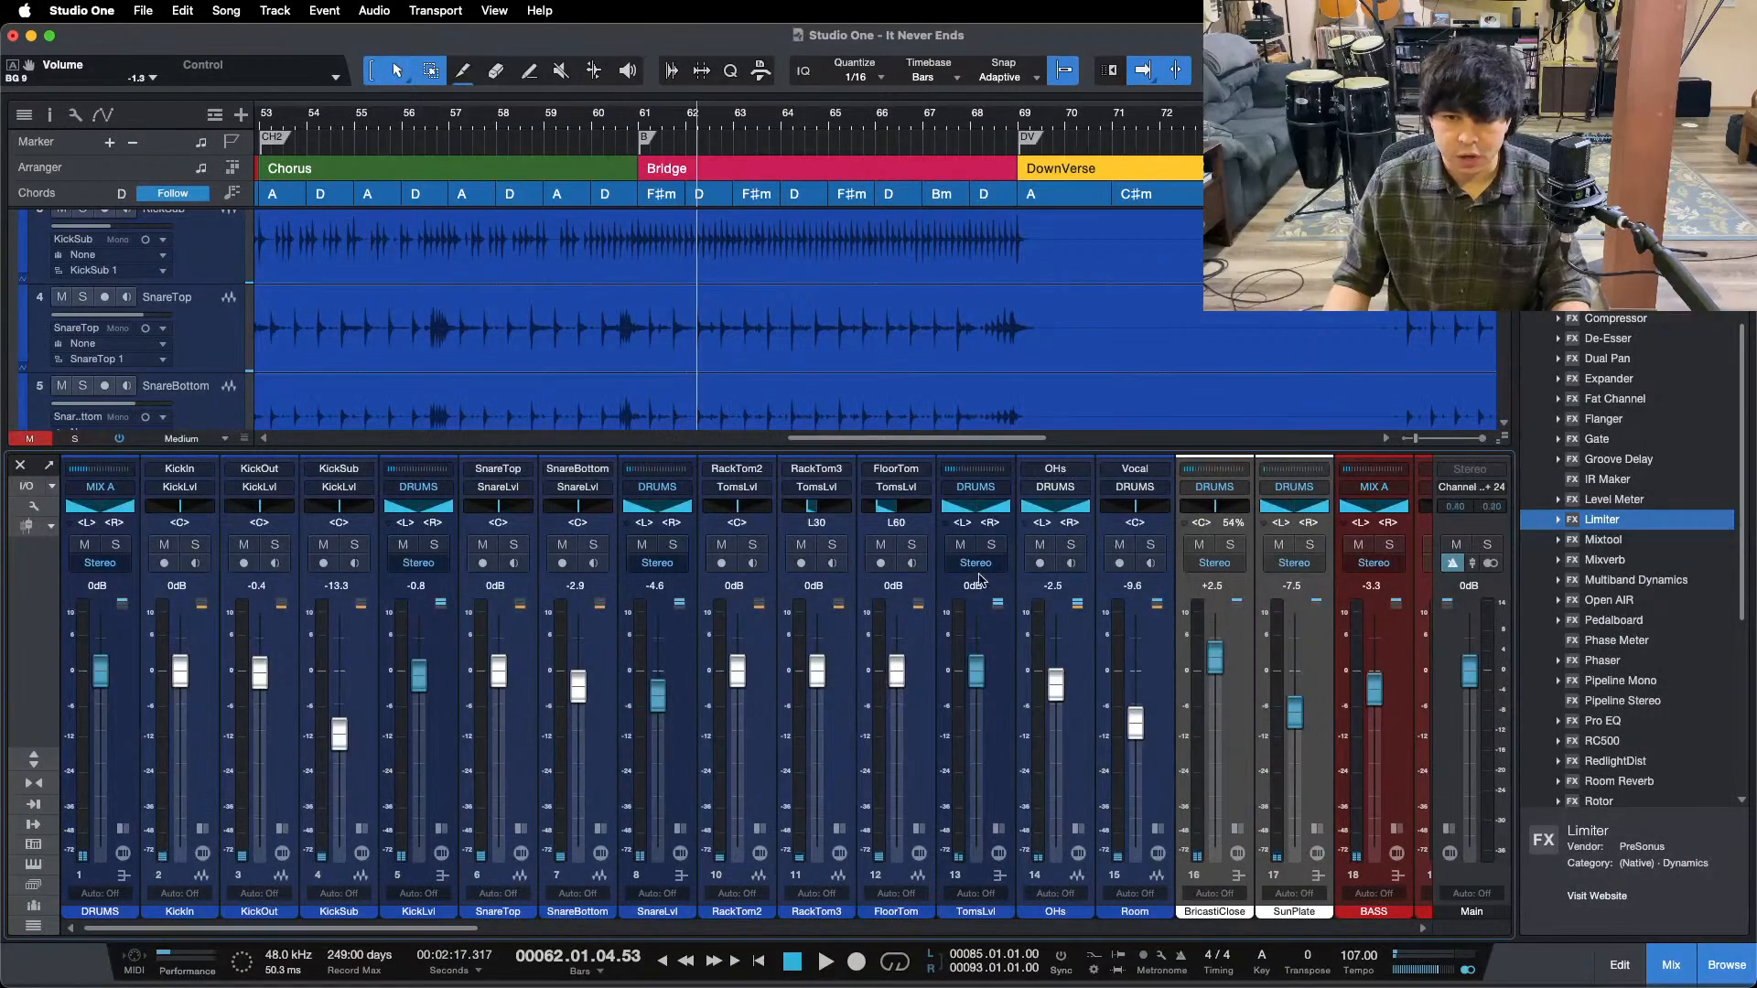
pyautogui.click(990, 546)
pyautogui.click(994, 828)
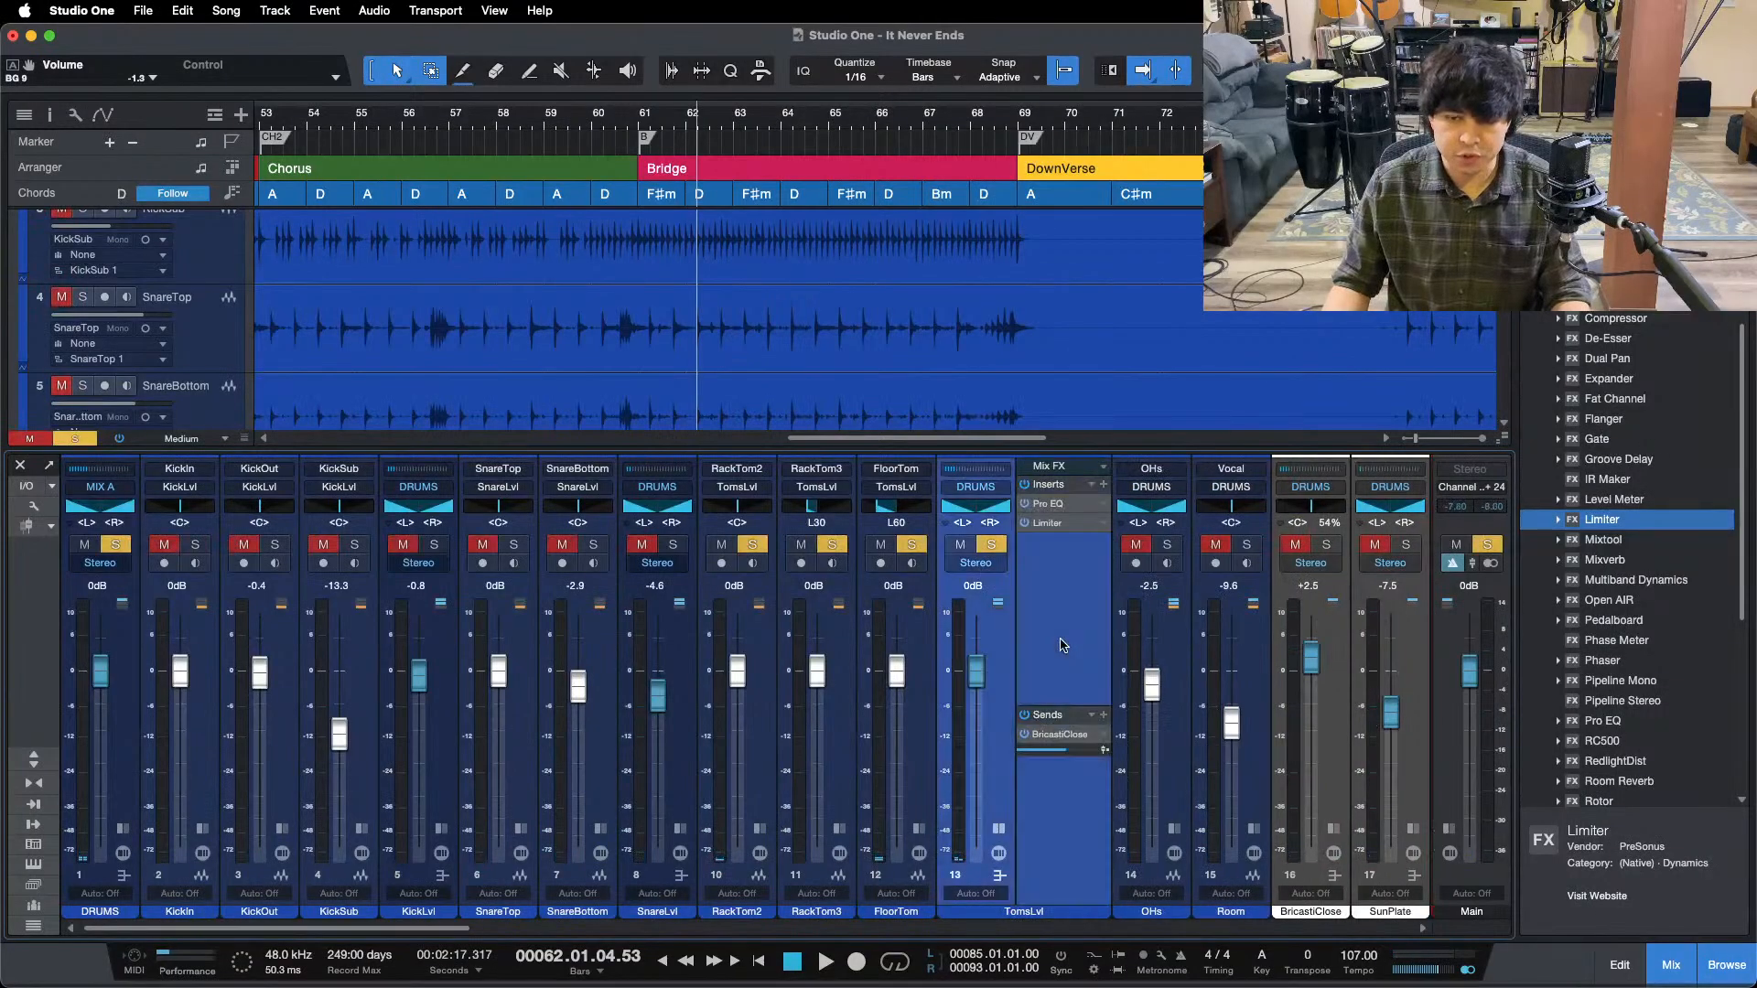
pyautogui.moveTo(1617, 726); pyautogui.dragTo(1065, 573)
# - Set the loop range to the Bridge, bars 61 to 69, and display the playing toms as an FFT Curve in the EQ
pyautogui.click(804, 153)
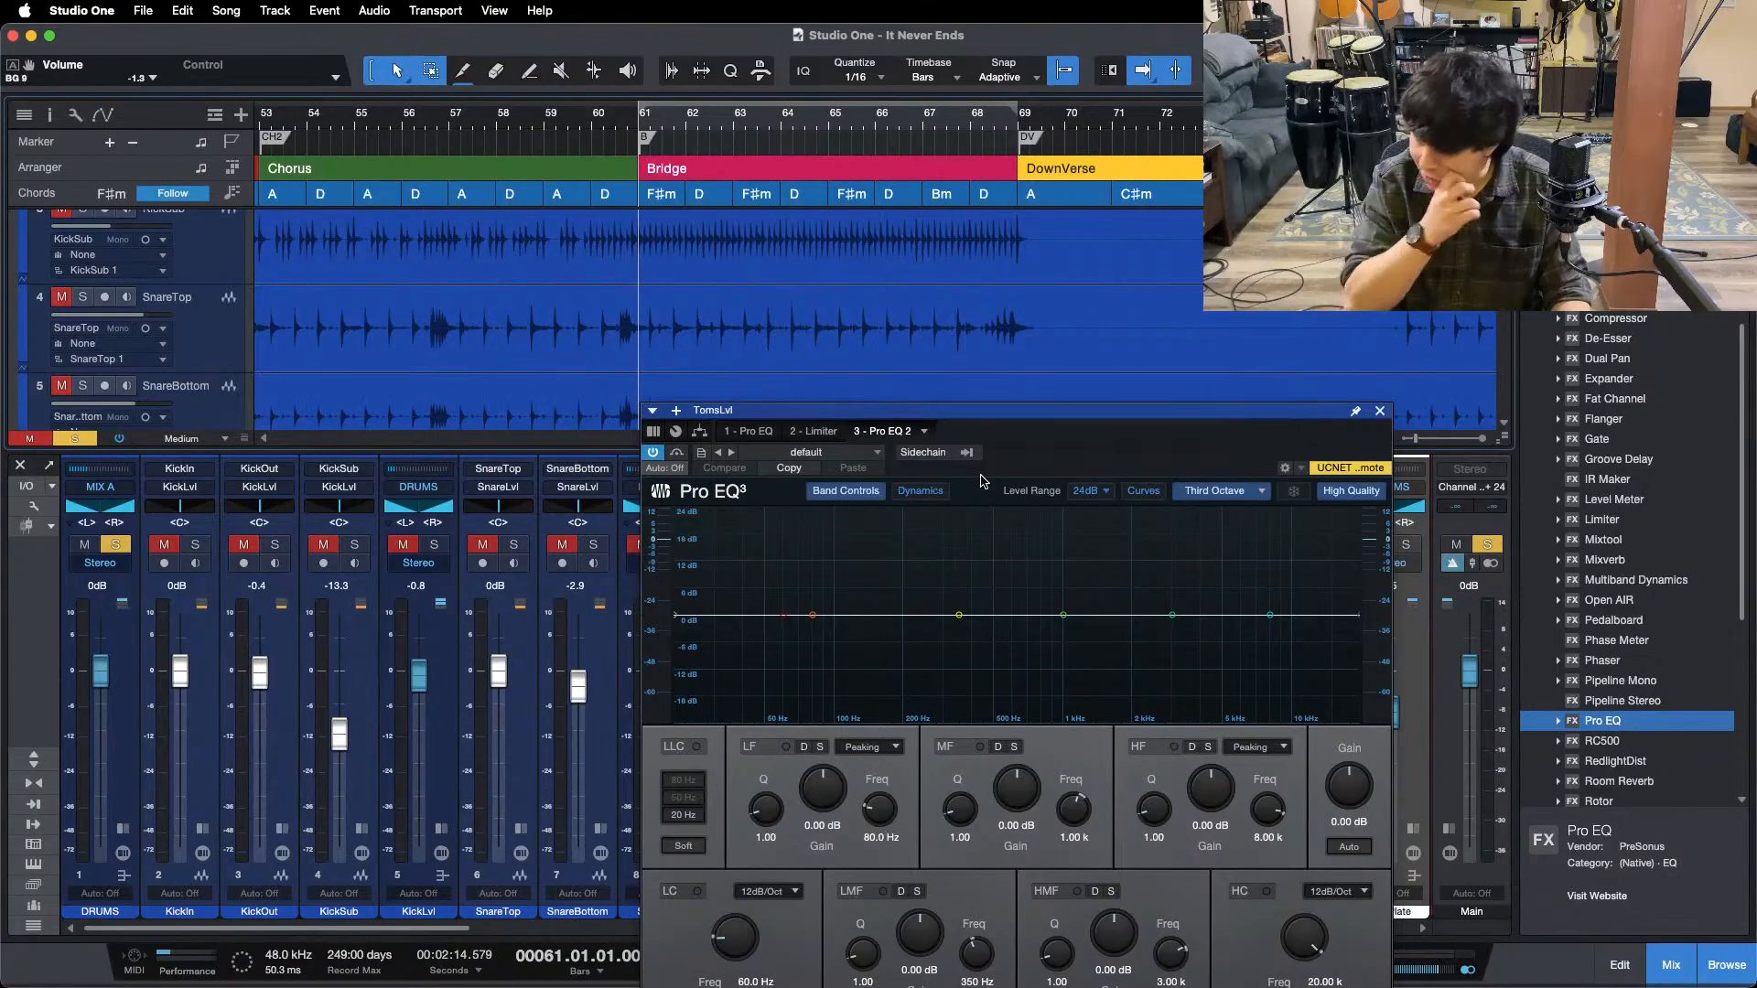
pyautogui.press('space')
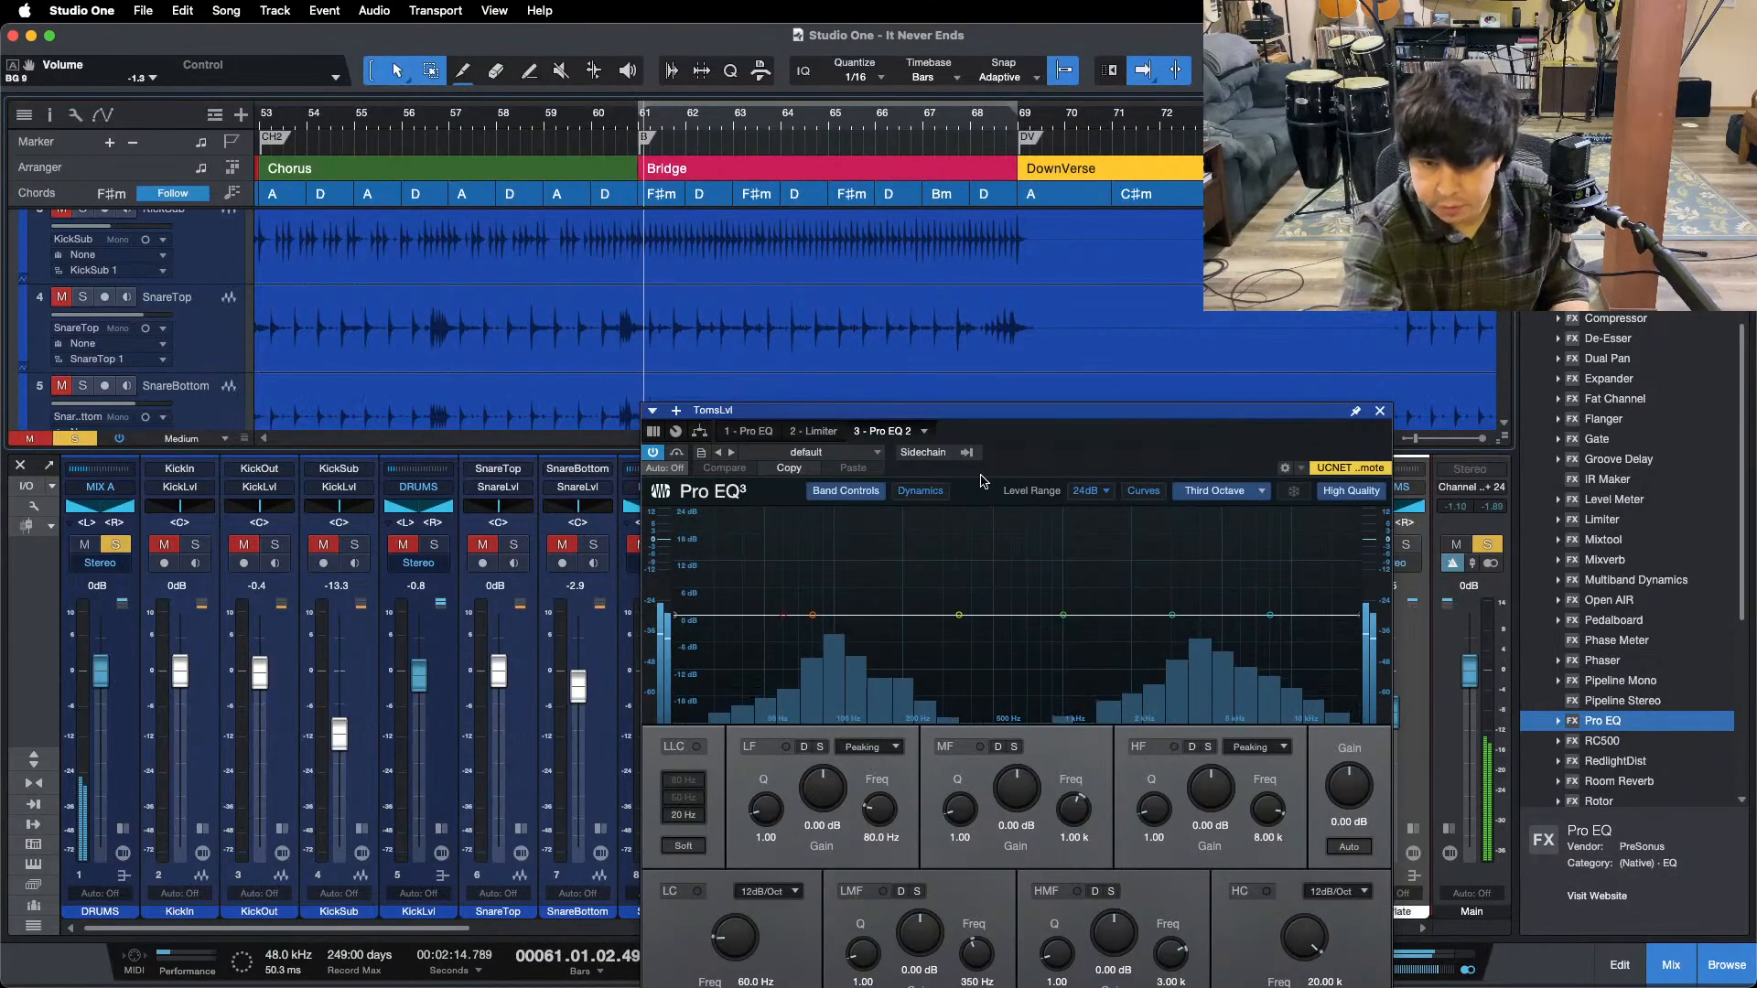
pyautogui.click(1220, 493)
pyautogui.click(1217, 556)
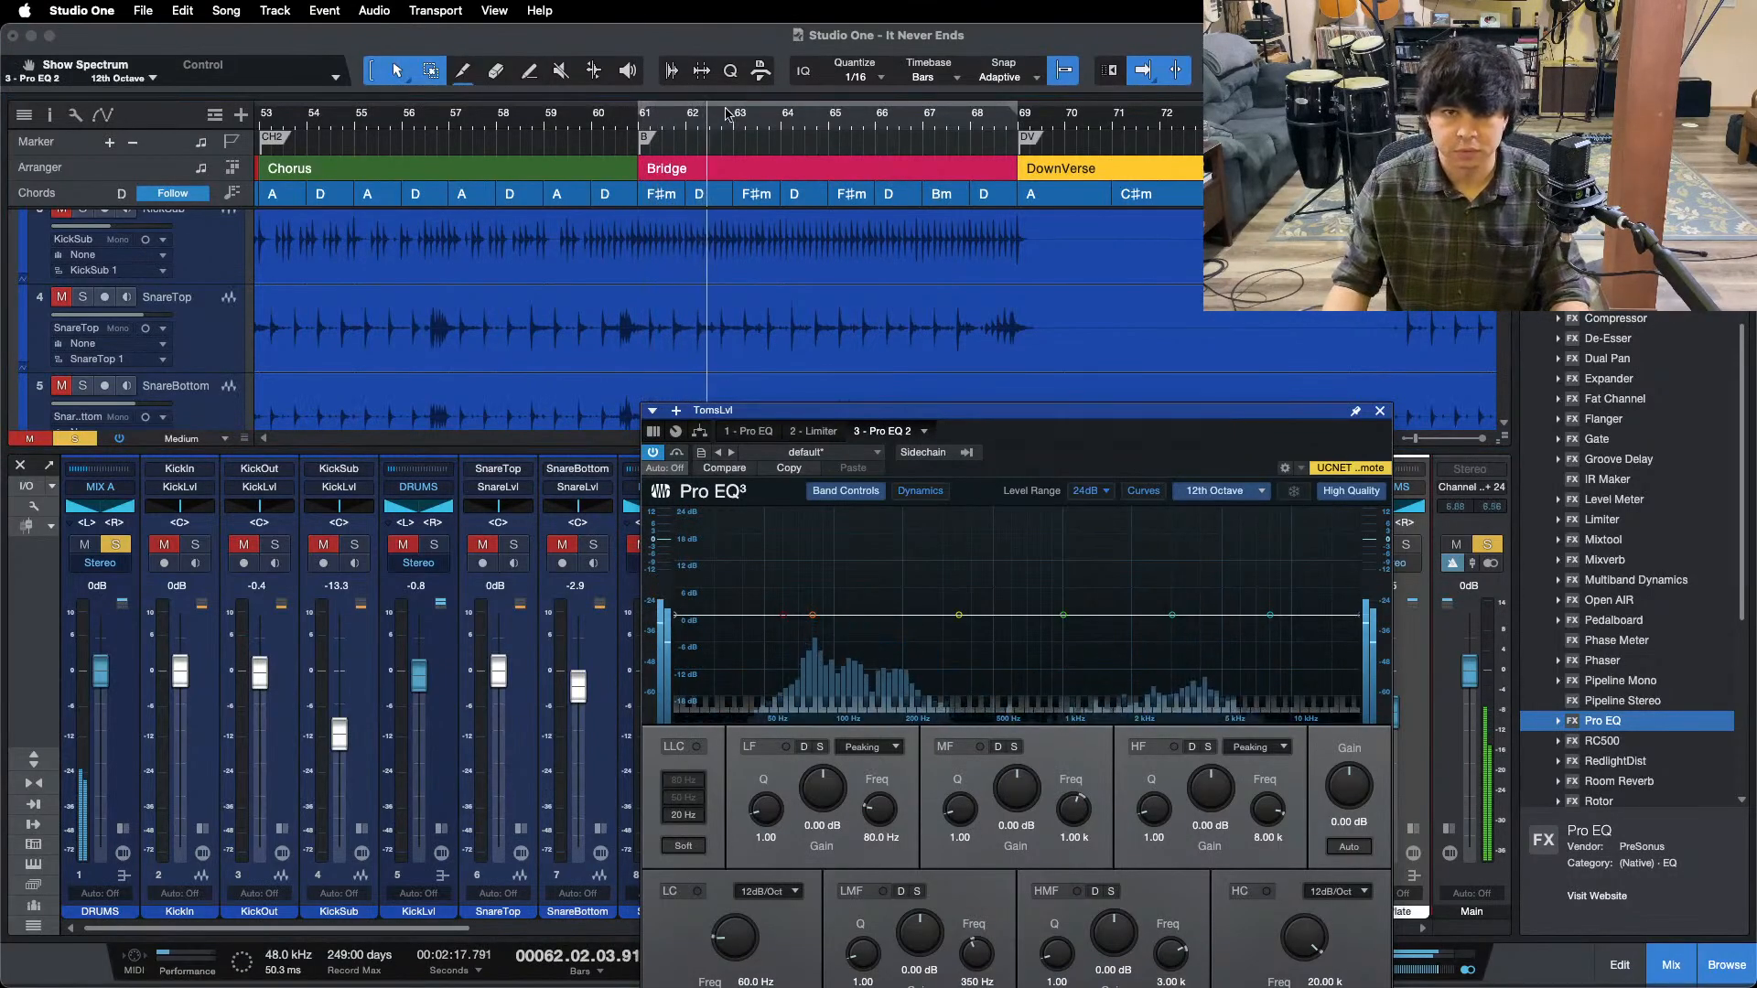
pyautogui.scroll(5, 726, 114)
pyautogui.press('f')
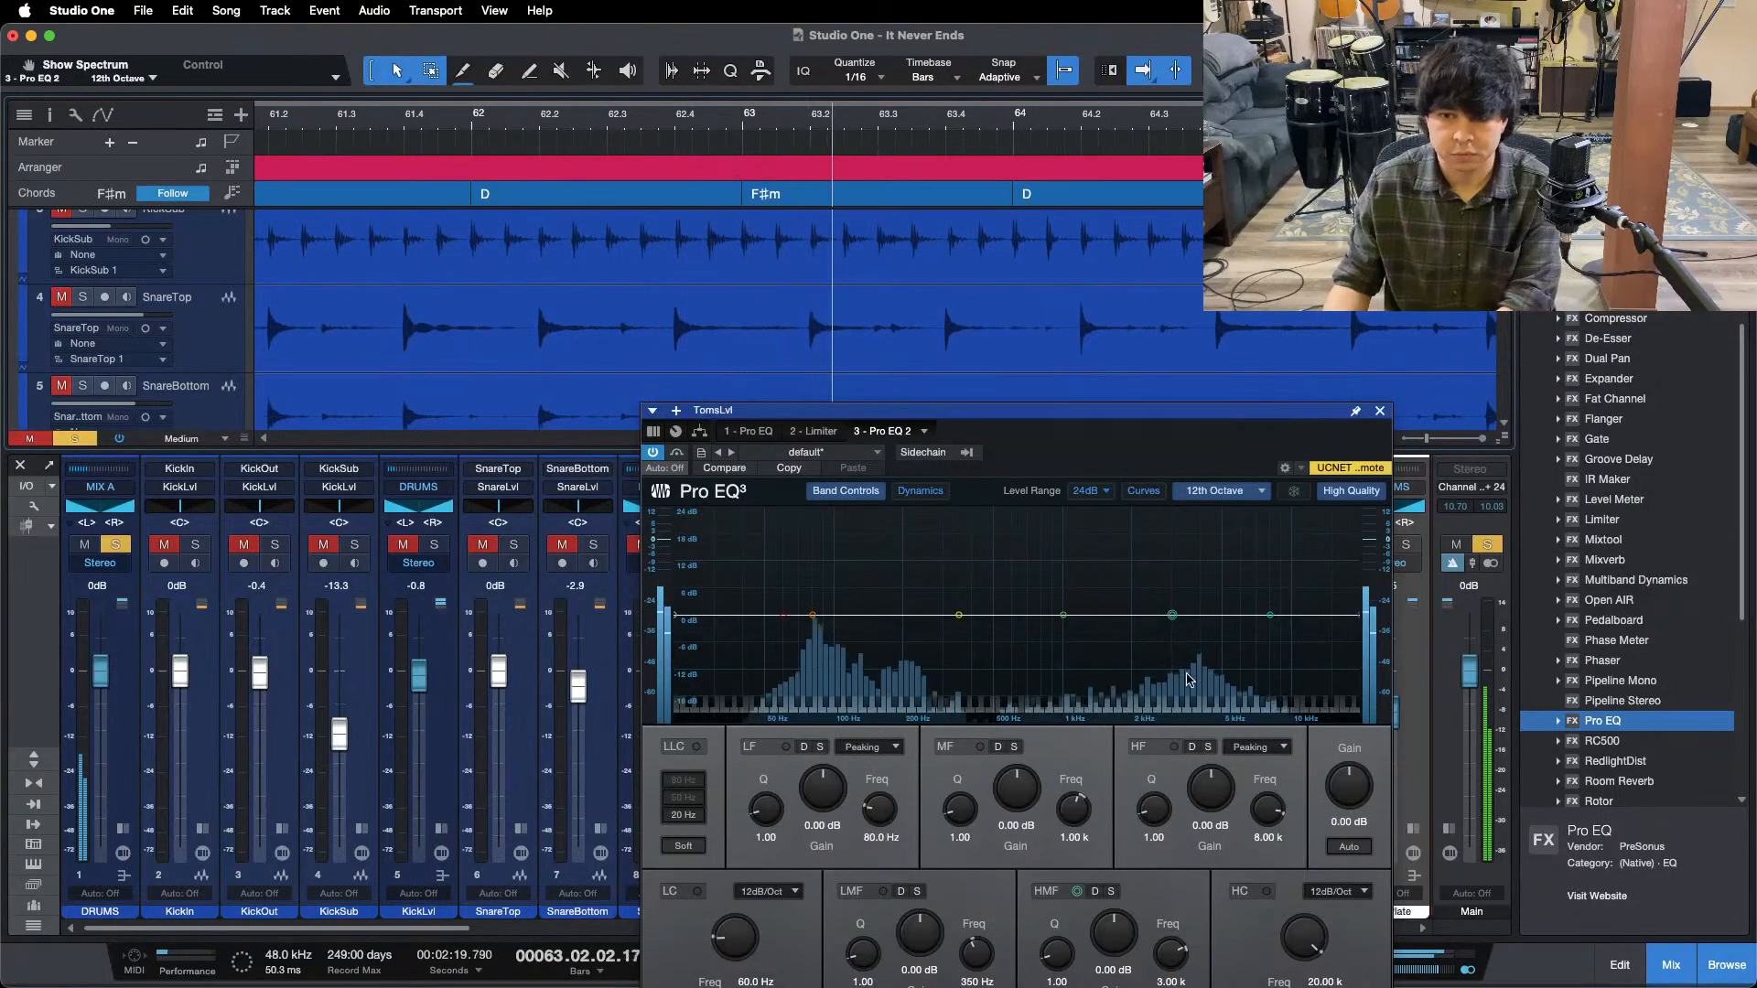
pyautogui.click(1212, 492)
pyautogui.click(1213, 564)
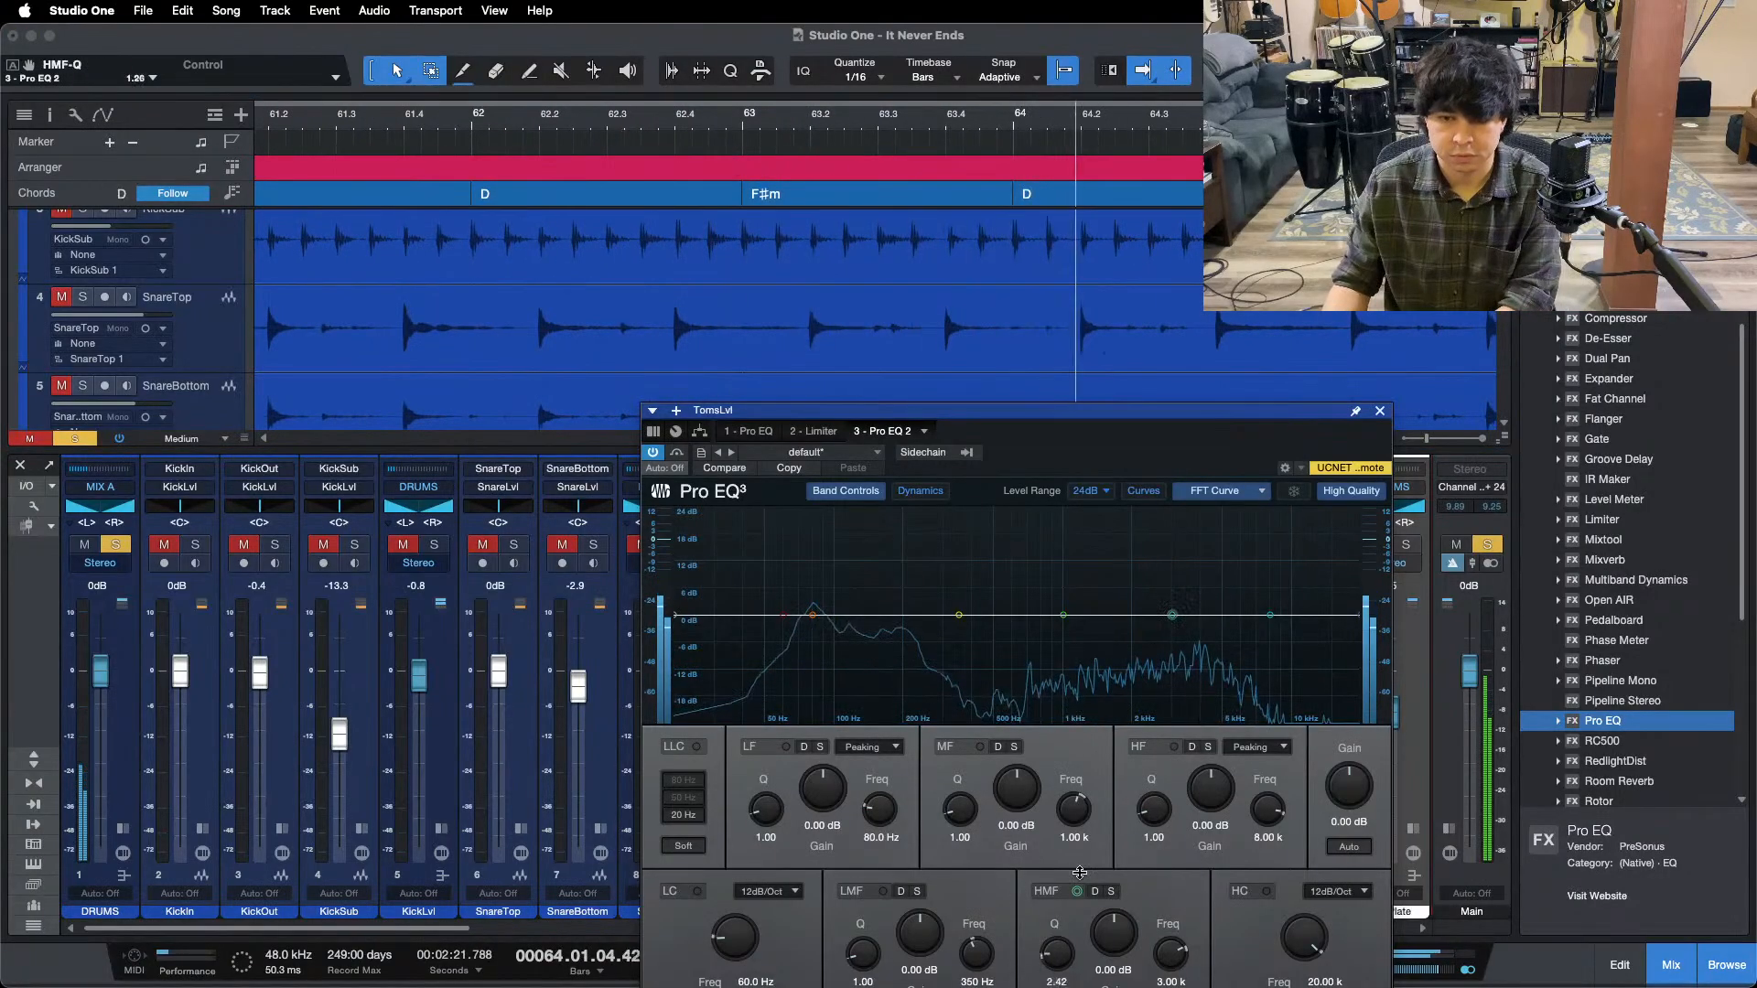
# - Set the toms EQ's HMF band to a Q of 24 at 3.88 kHz and cut it by 12 dB
pyautogui.scroll(-4, 742, 122)
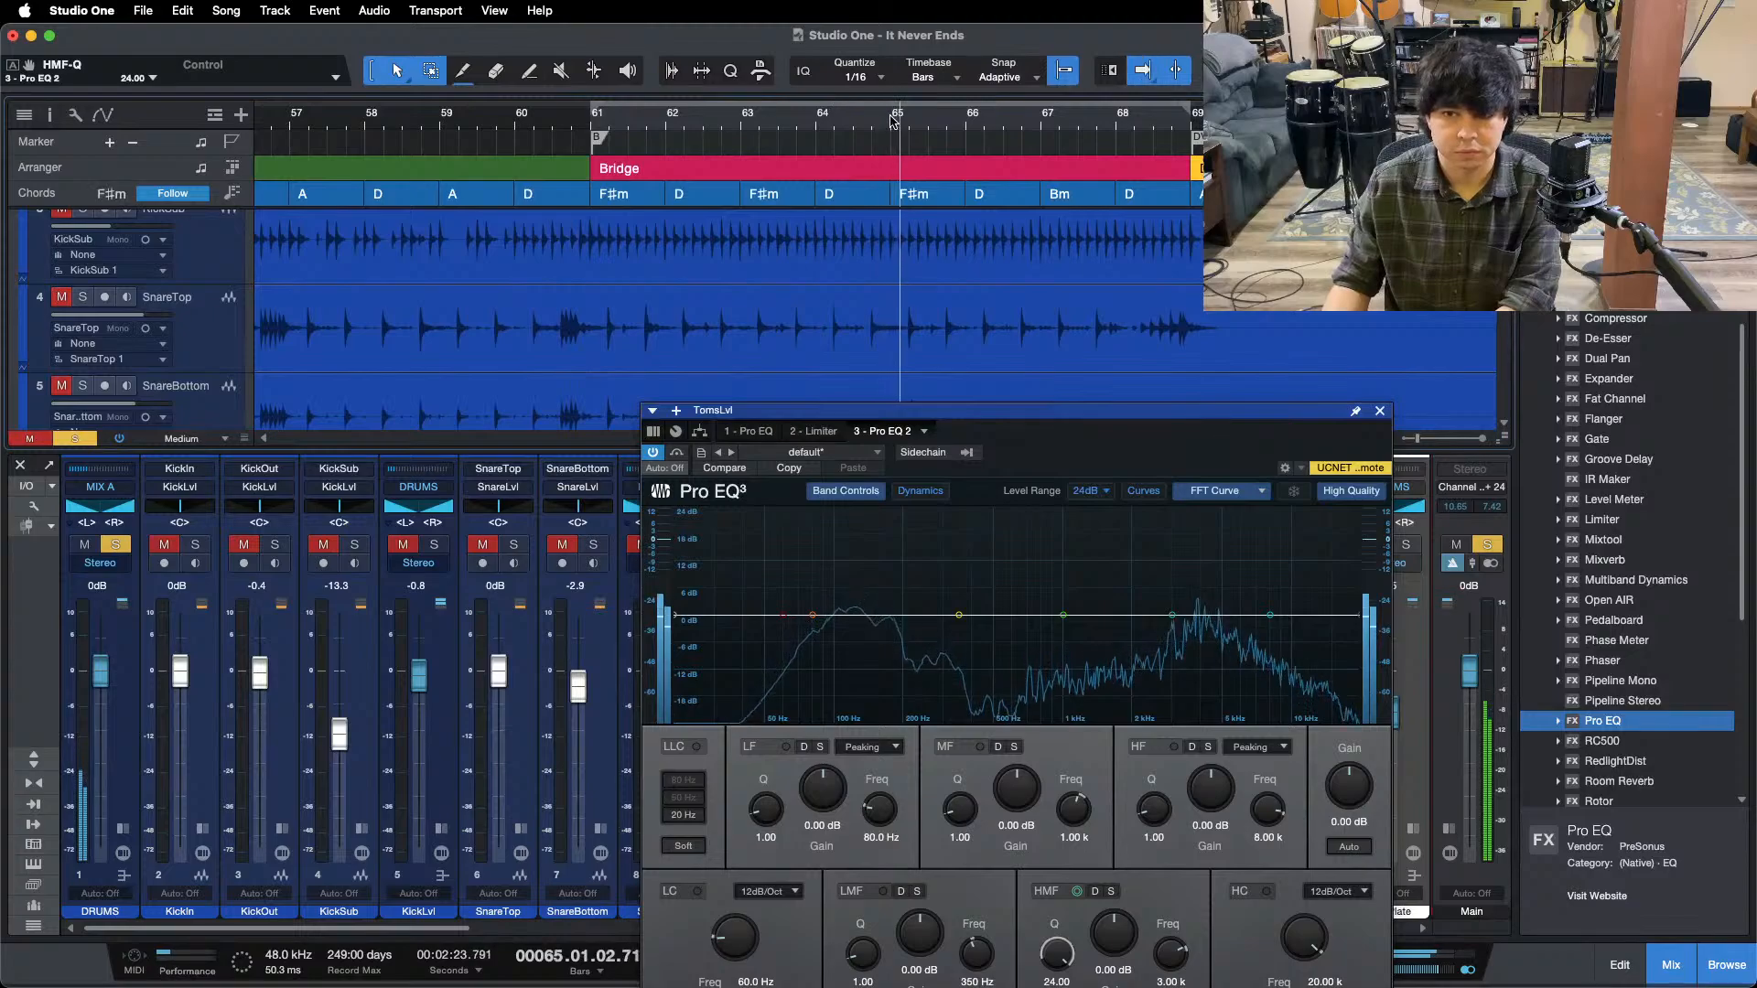
pyautogui.scroll(2, 616, 121)
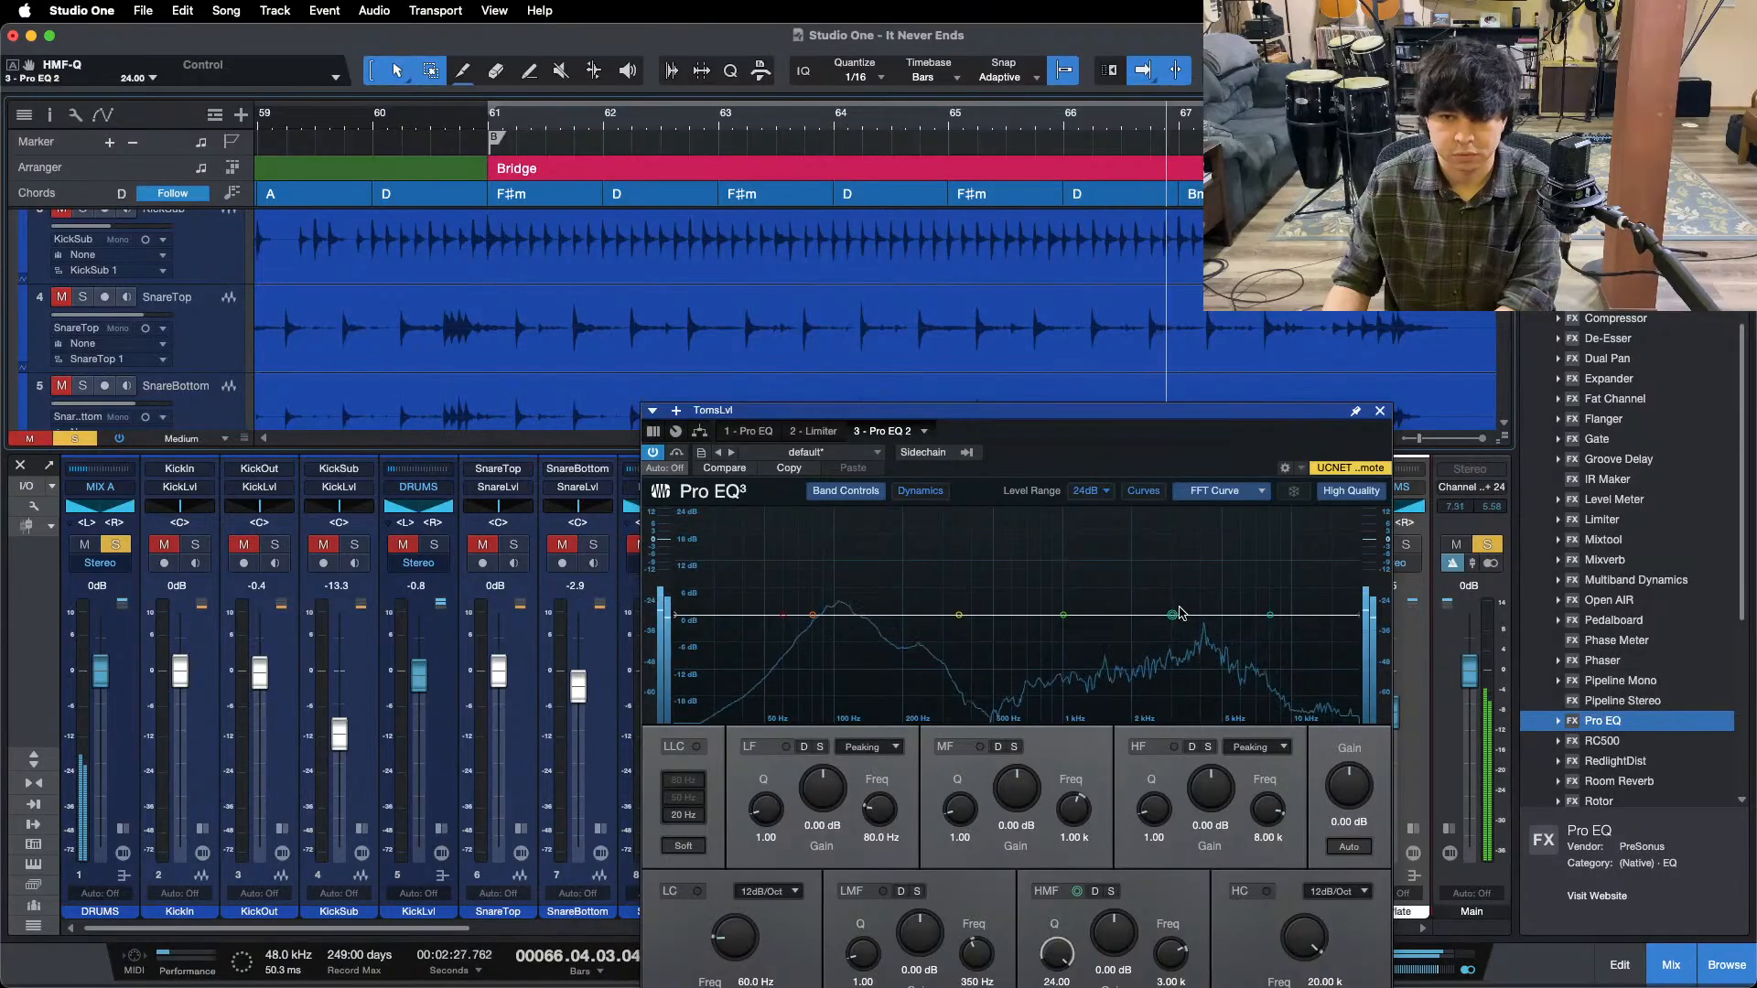
pyautogui.moveTo(1172, 616); pyautogui.dragTo(1197, 542)
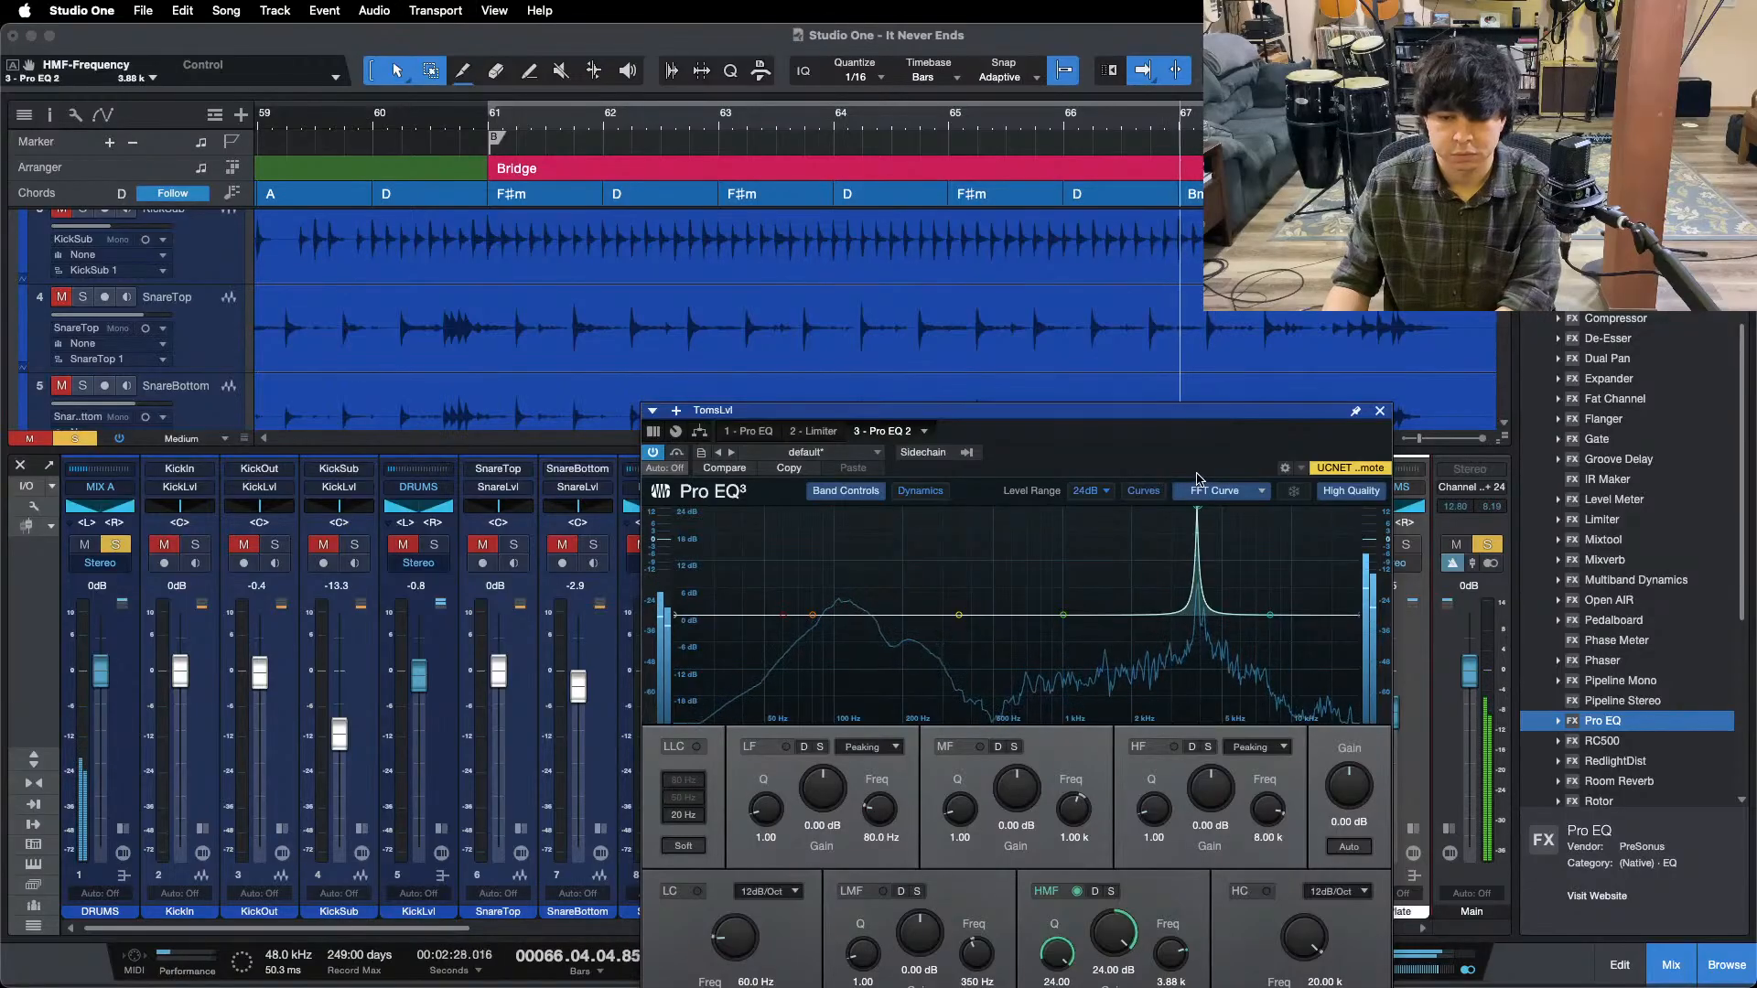
pyautogui.moveTo(1115, 450); pyautogui.dragTo(1082, 328)
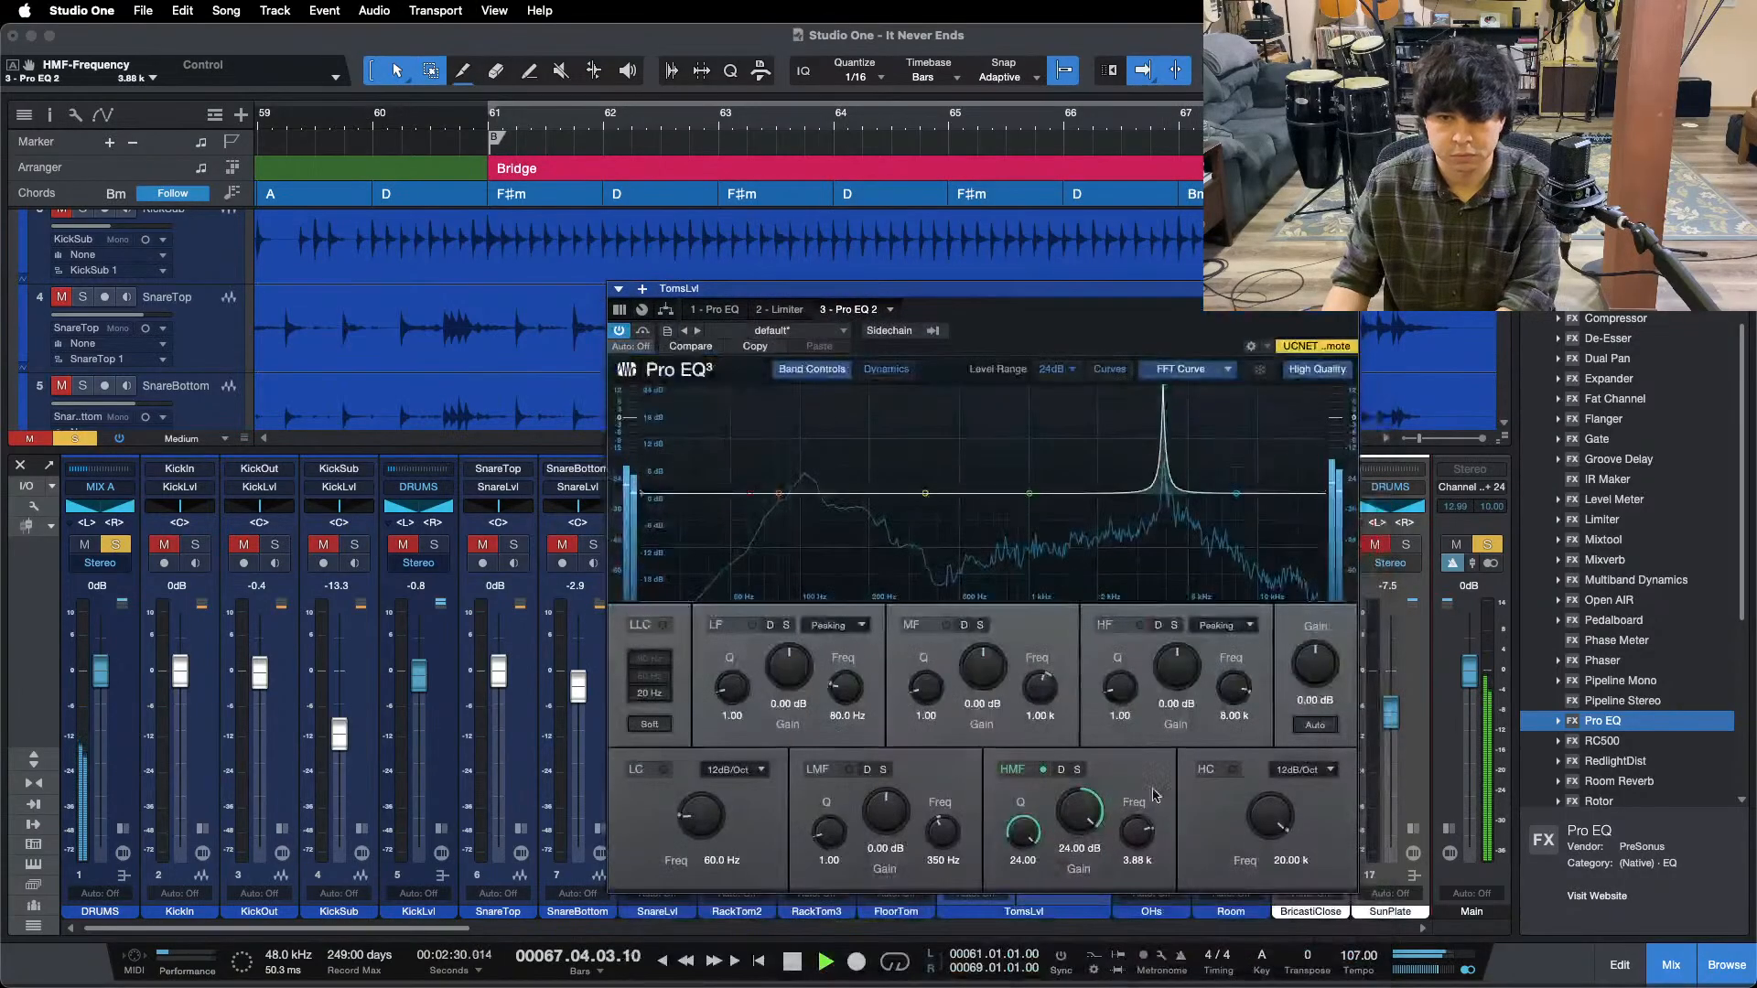
pyautogui.scroll(-15, 1084, 834)
pyautogui.scroll(-5, 1084, 835)
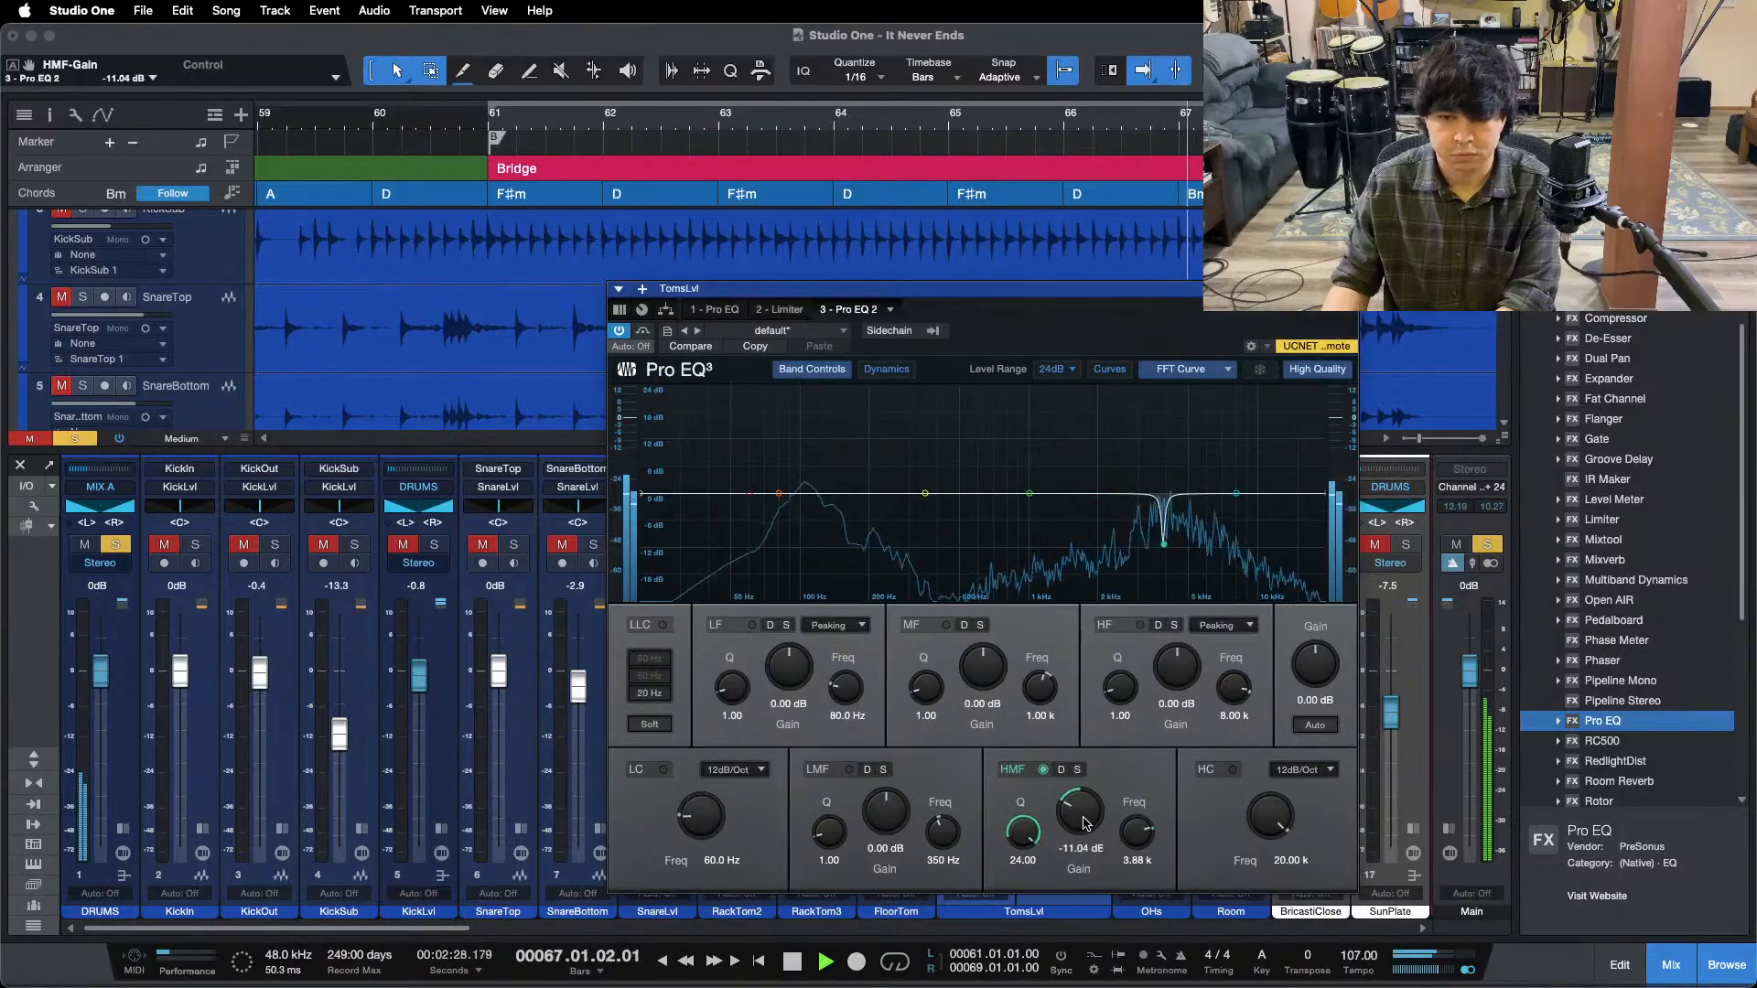
# - Unsolo the TomsLvl bus, play the full mix from about bar 60 and close the EQ and mixer
pyautogui.press('s')
pyautogui.click(382, 125)
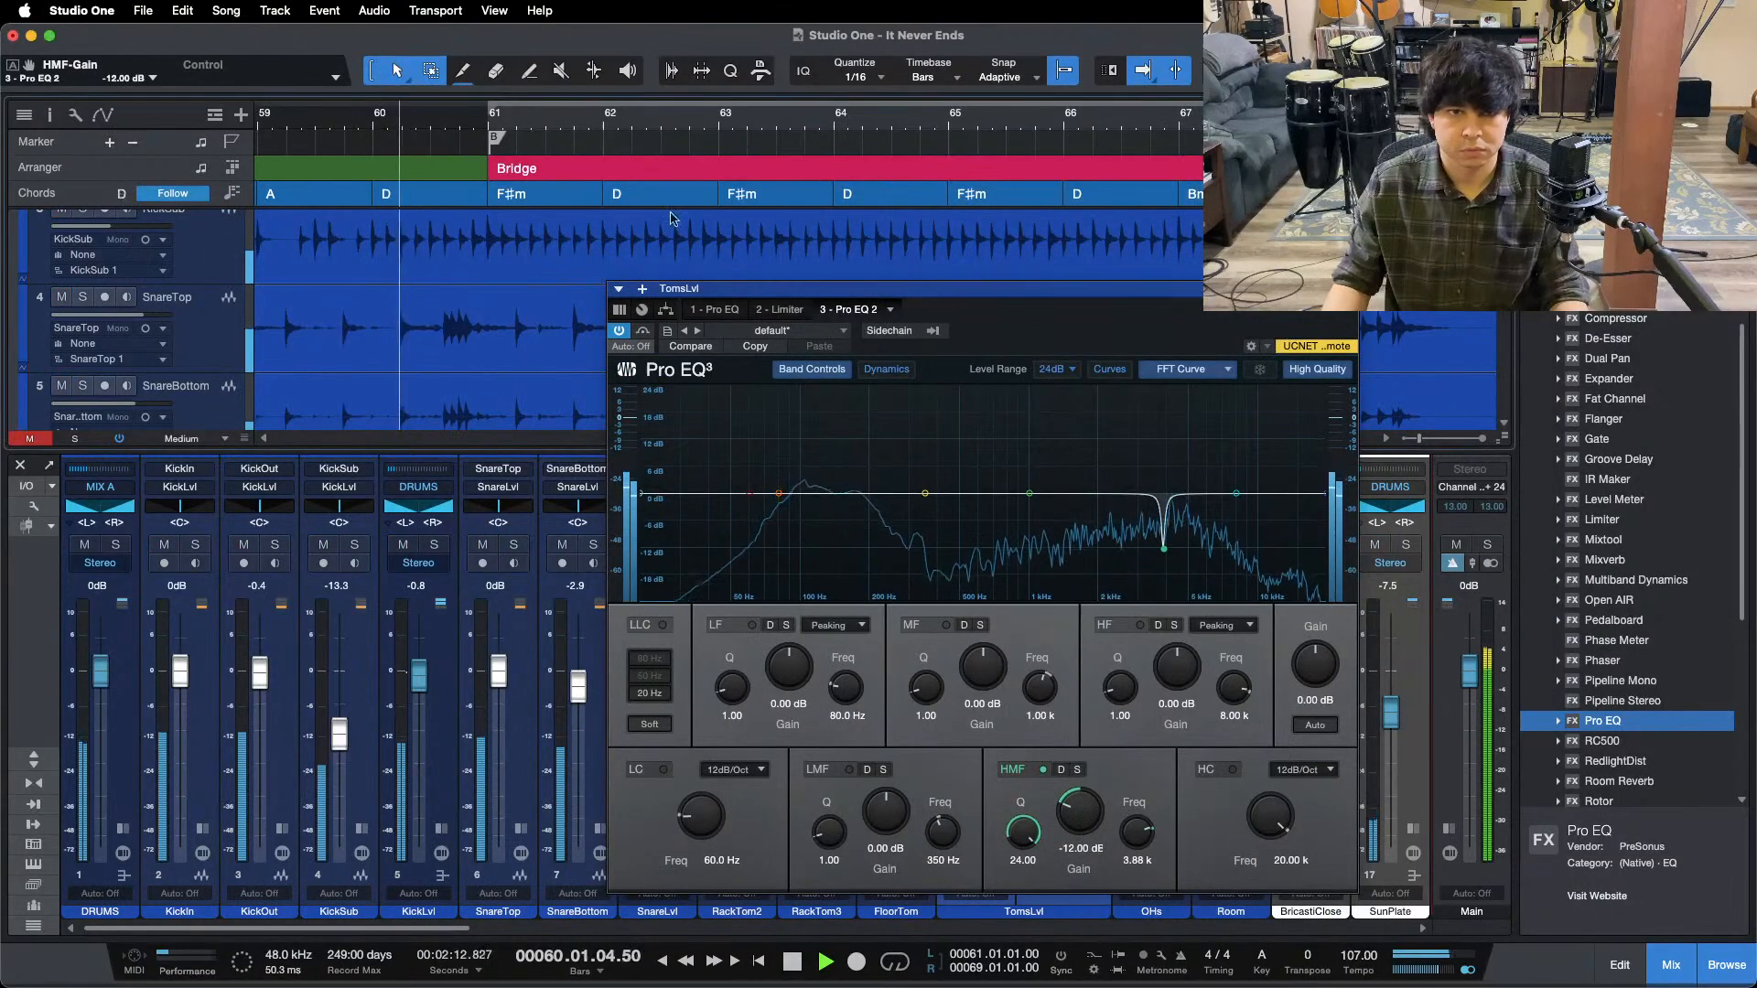
pyautogui.click(1347, 288)
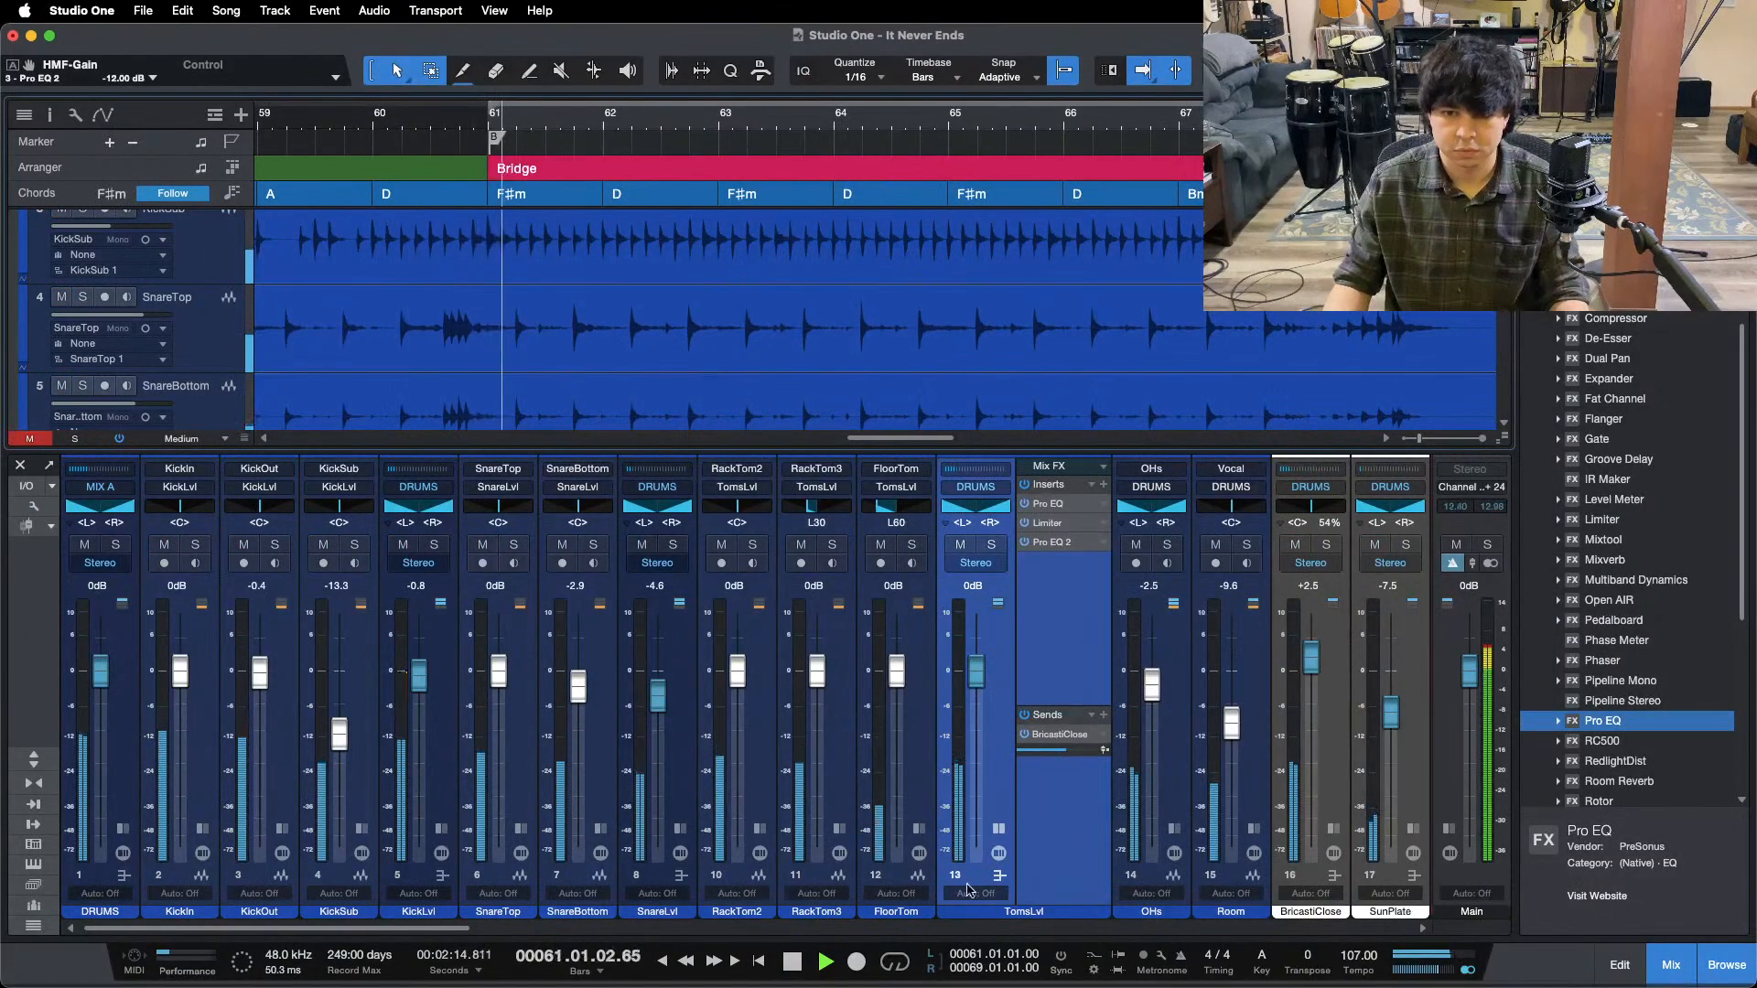
pyautogui.press('F3')
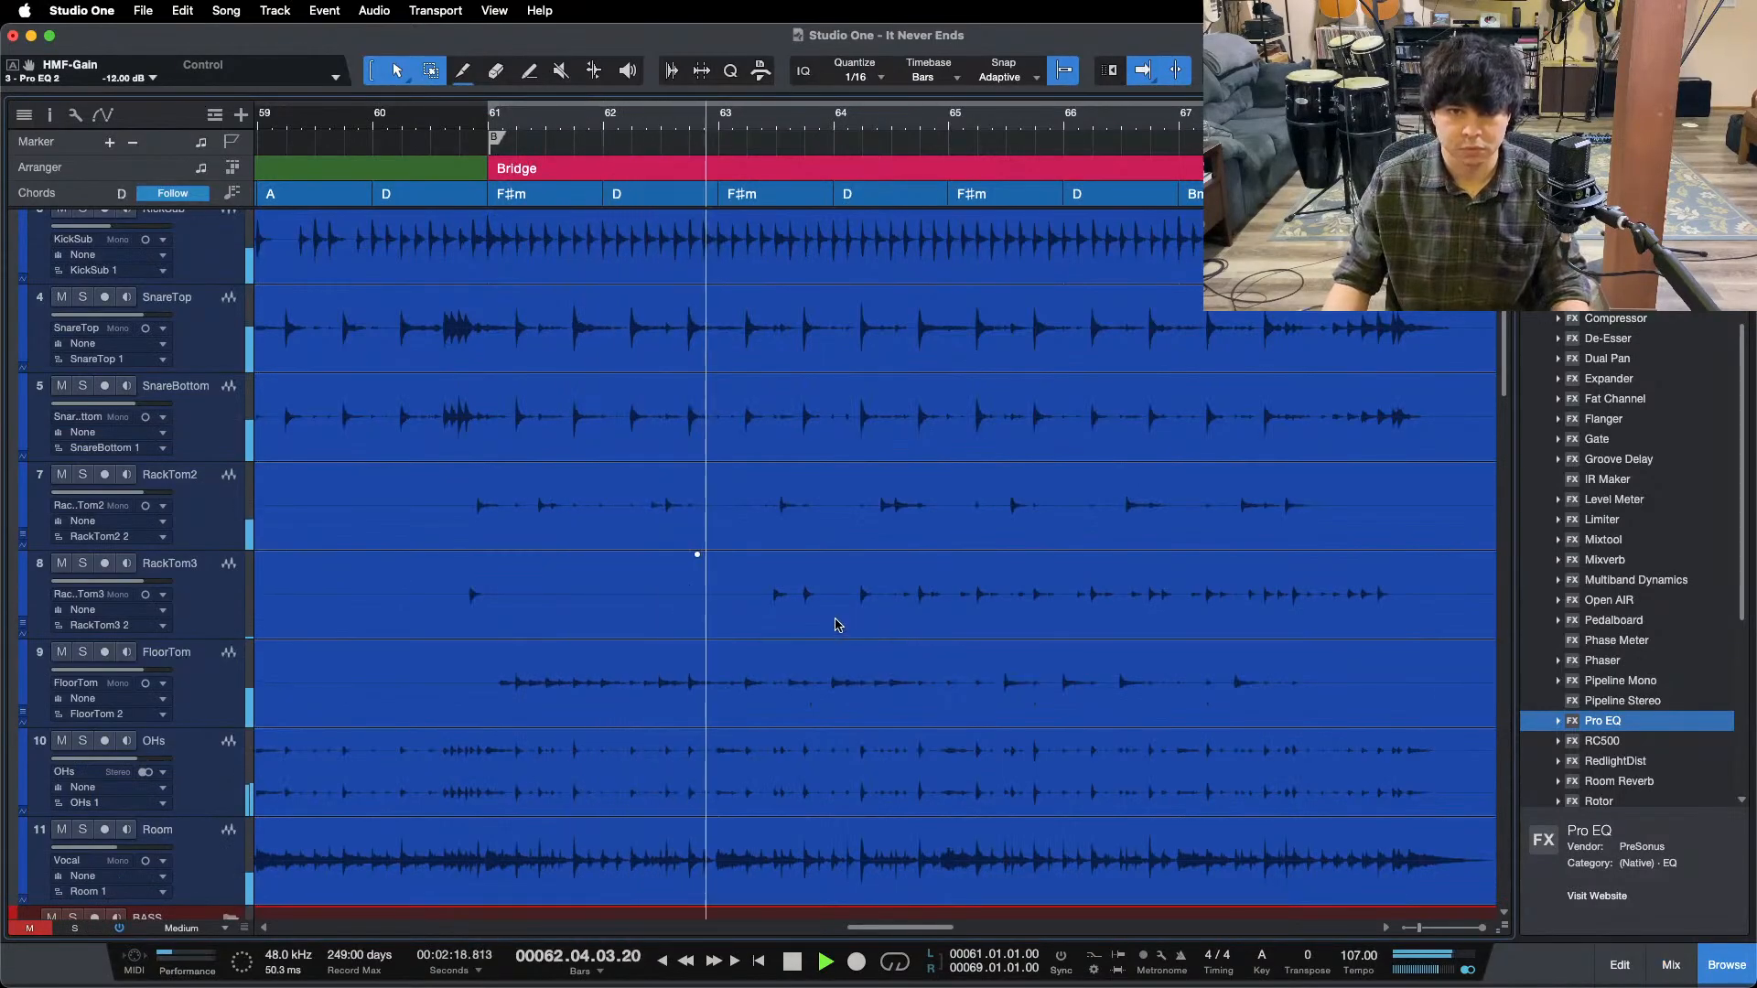
# - Lower the TomsLvl bus fader to -0.4 dB while the Bridge plays
pyautogui.press('F3')
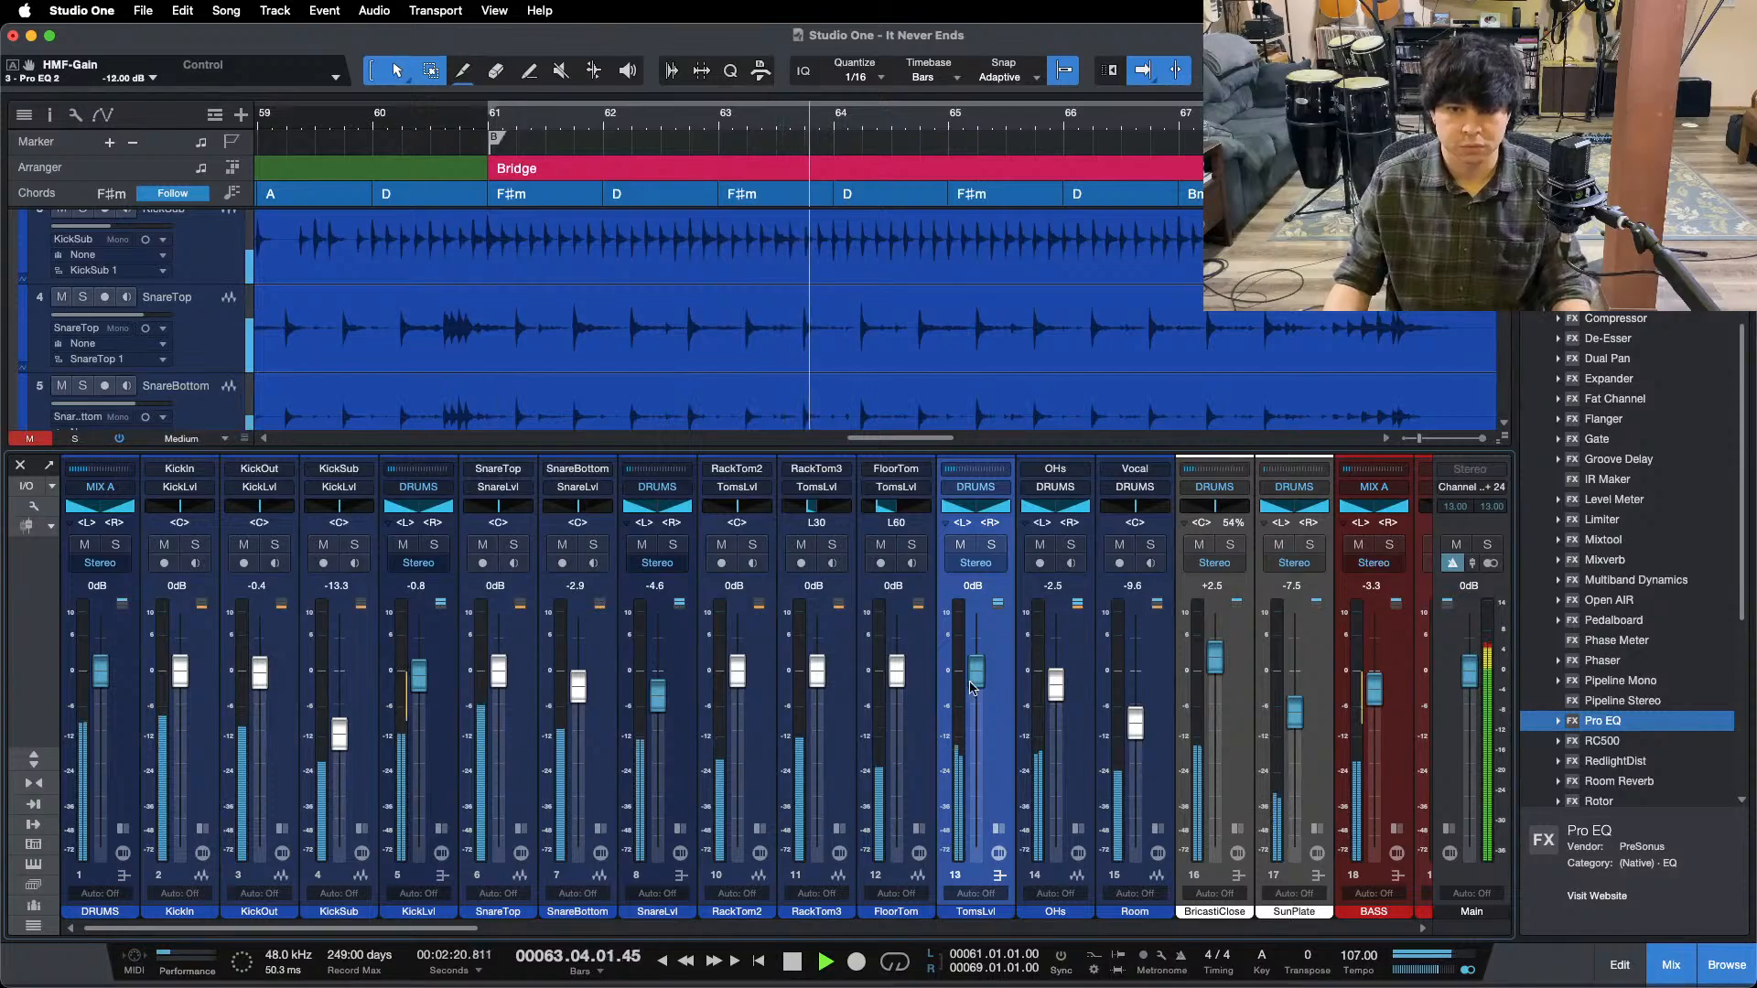
pyautogui.moveTo(978, 681); pyautogui.dragTo(977, 686)
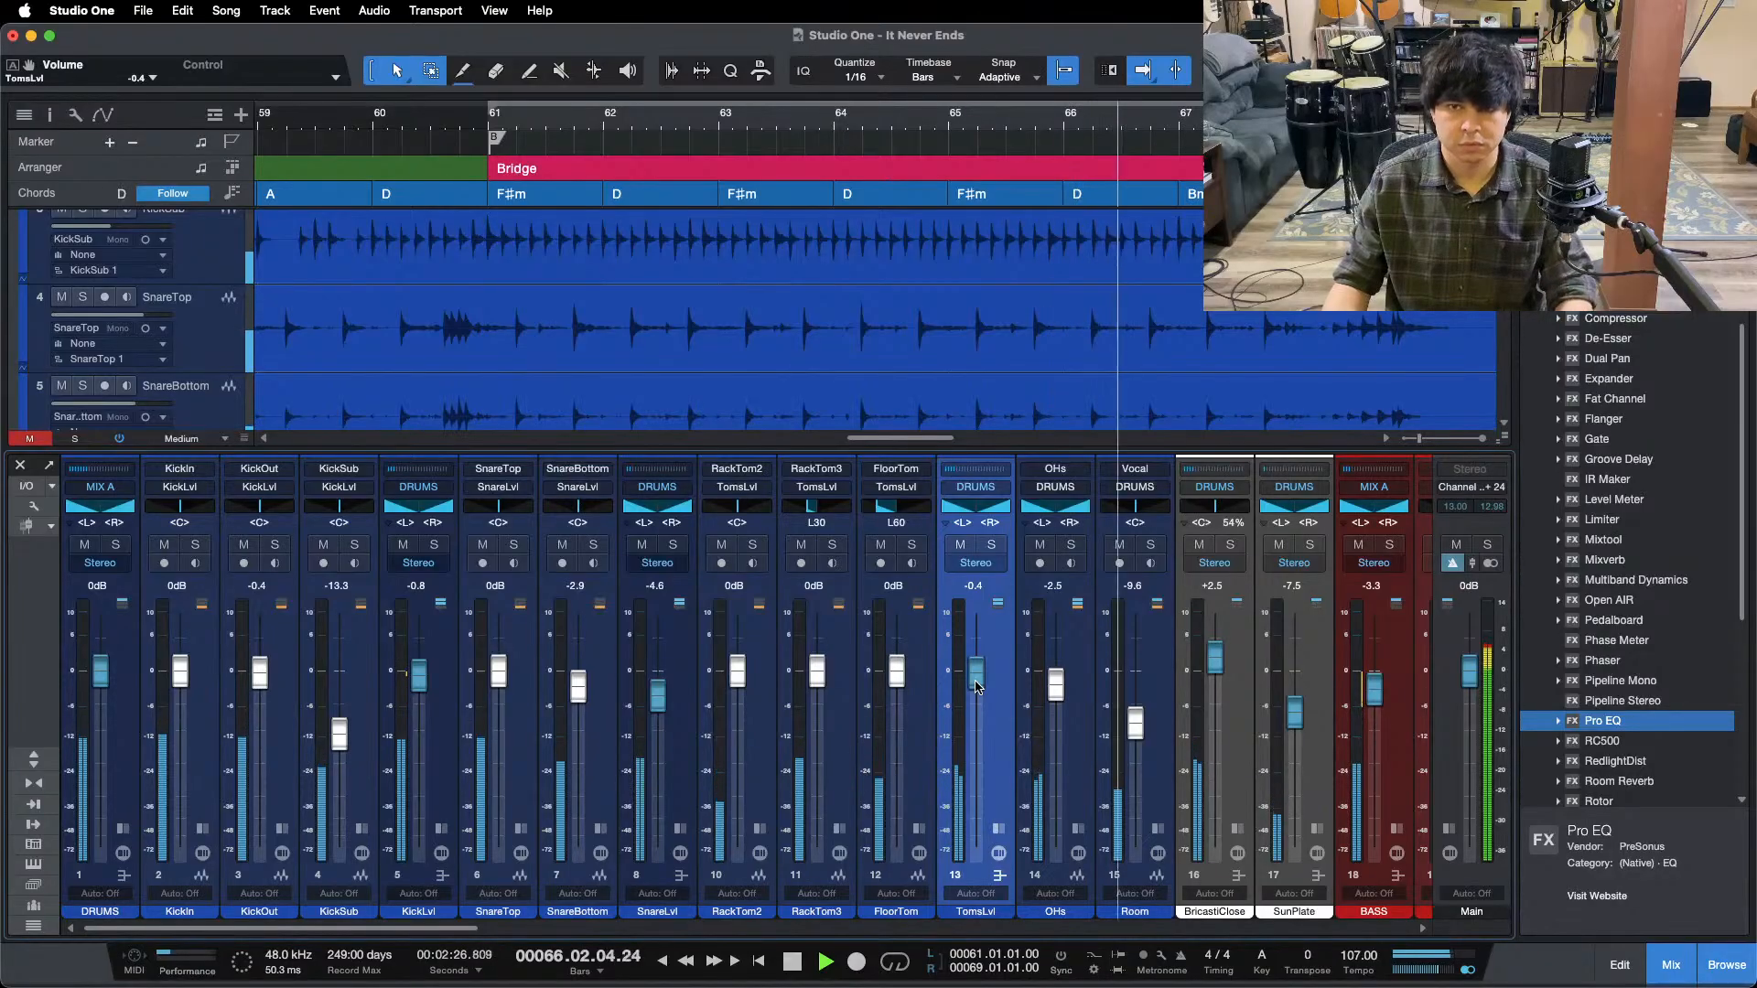
pyautogui.press('F3')
# - Play on from the Bridge into the DownVerse with the whole song and all tracks in overview
pyautogui.moveTo(1027, 129); pyautogui.dragTo(851, 108)
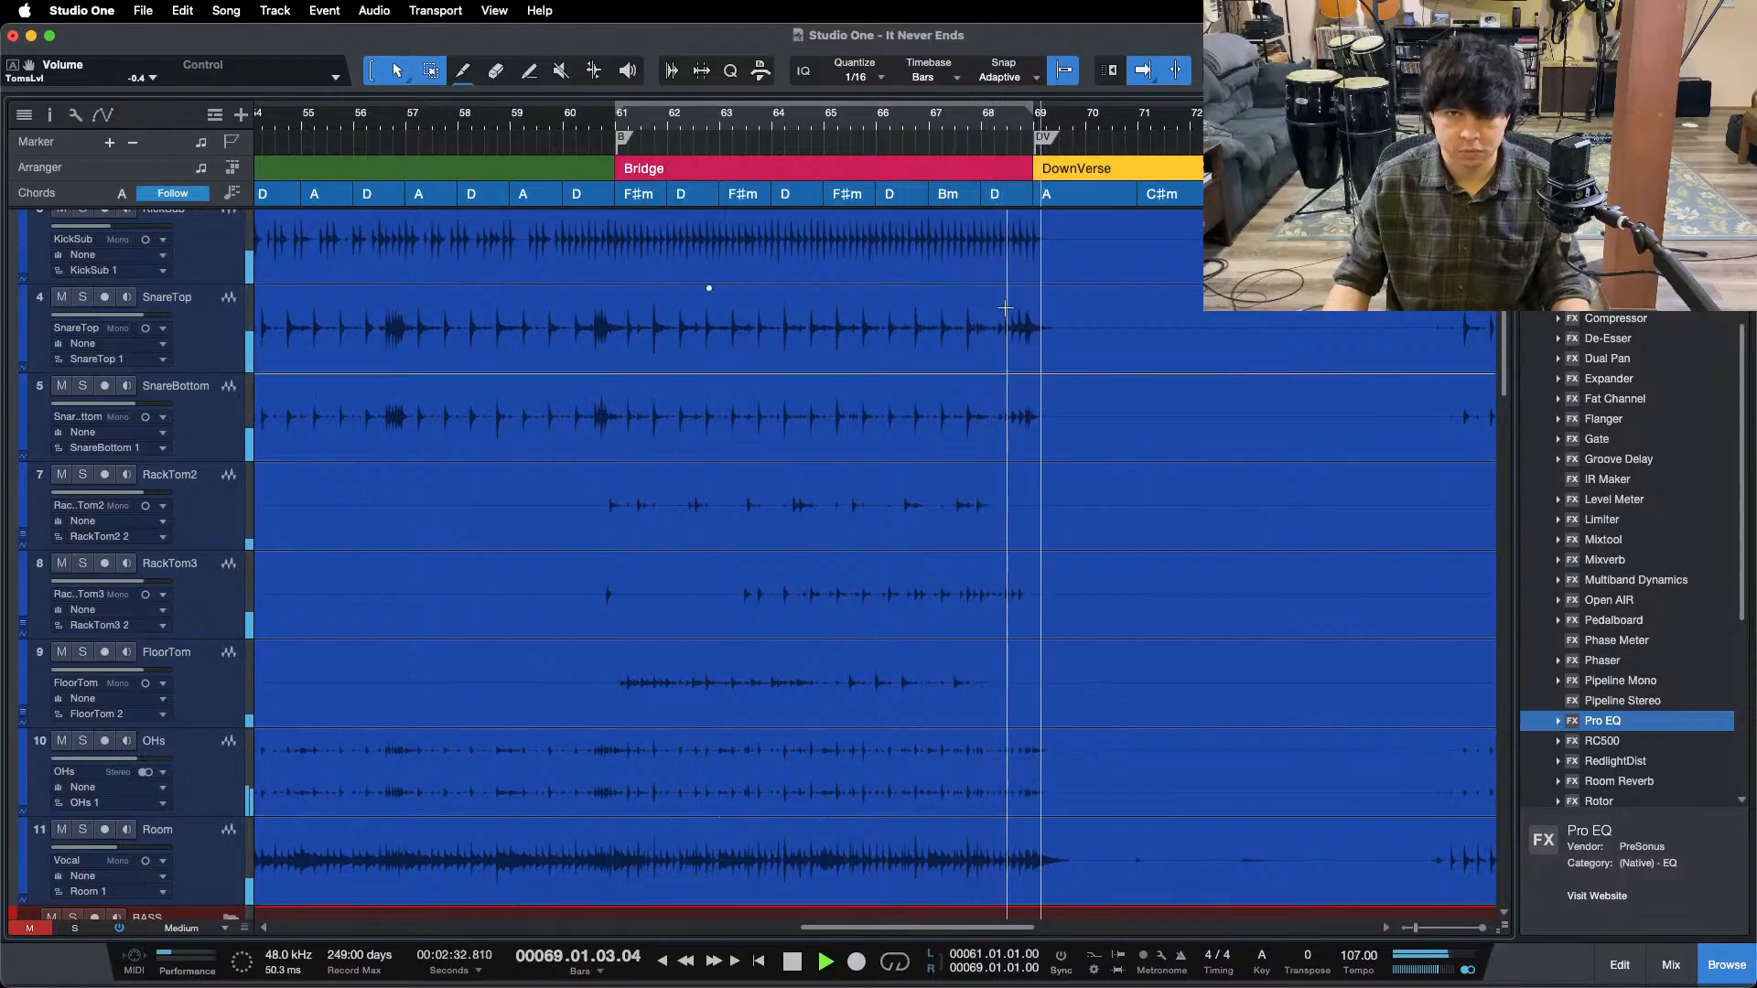
pyautogui.press('w')
pyautogui.press('w')
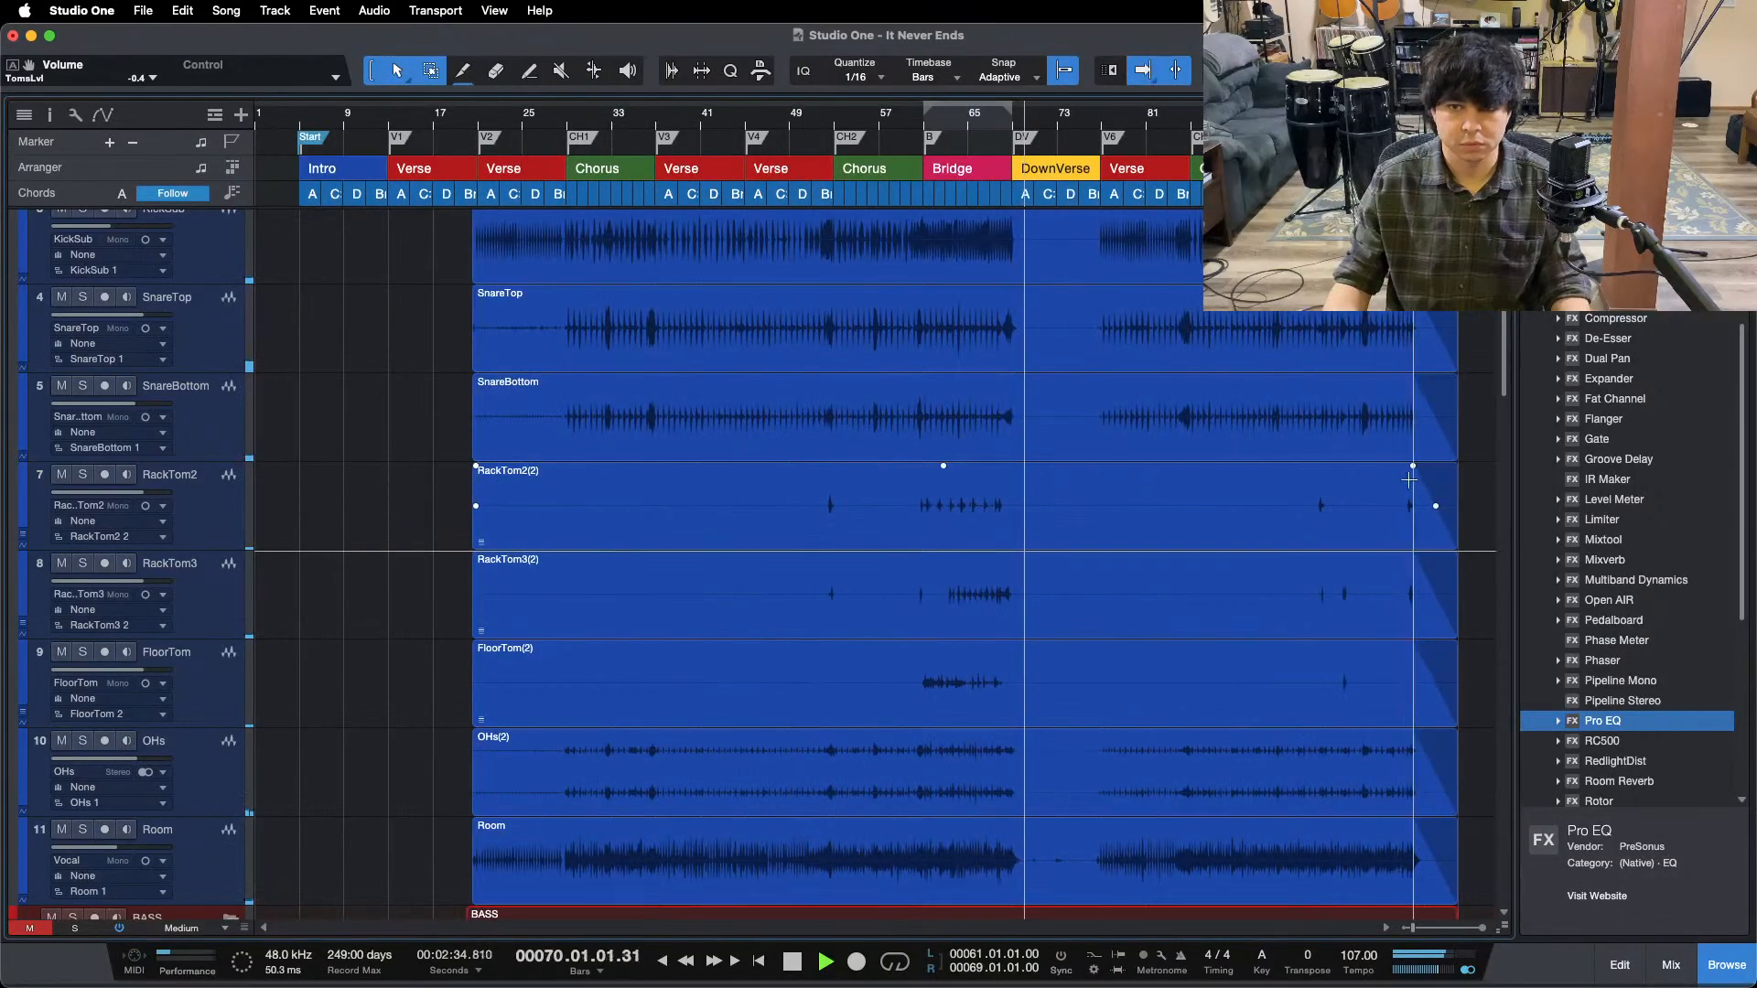
pyautogui.press('z')
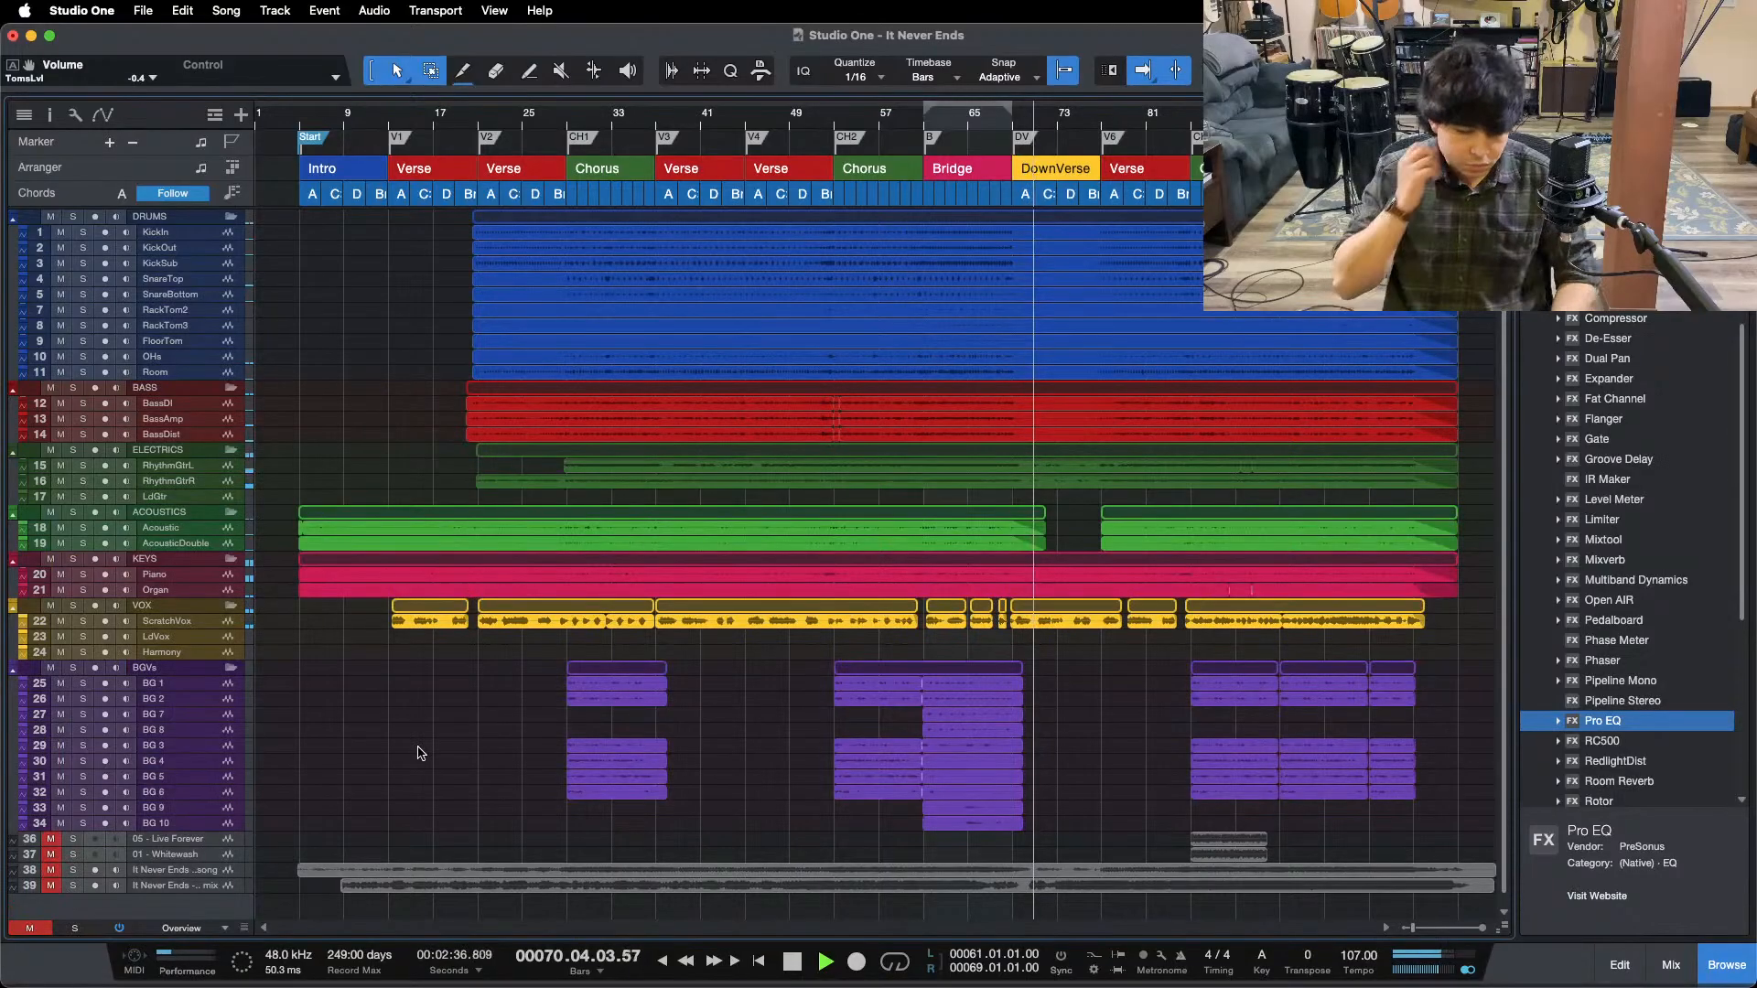
pyautogui.moveTo(1082, 959)
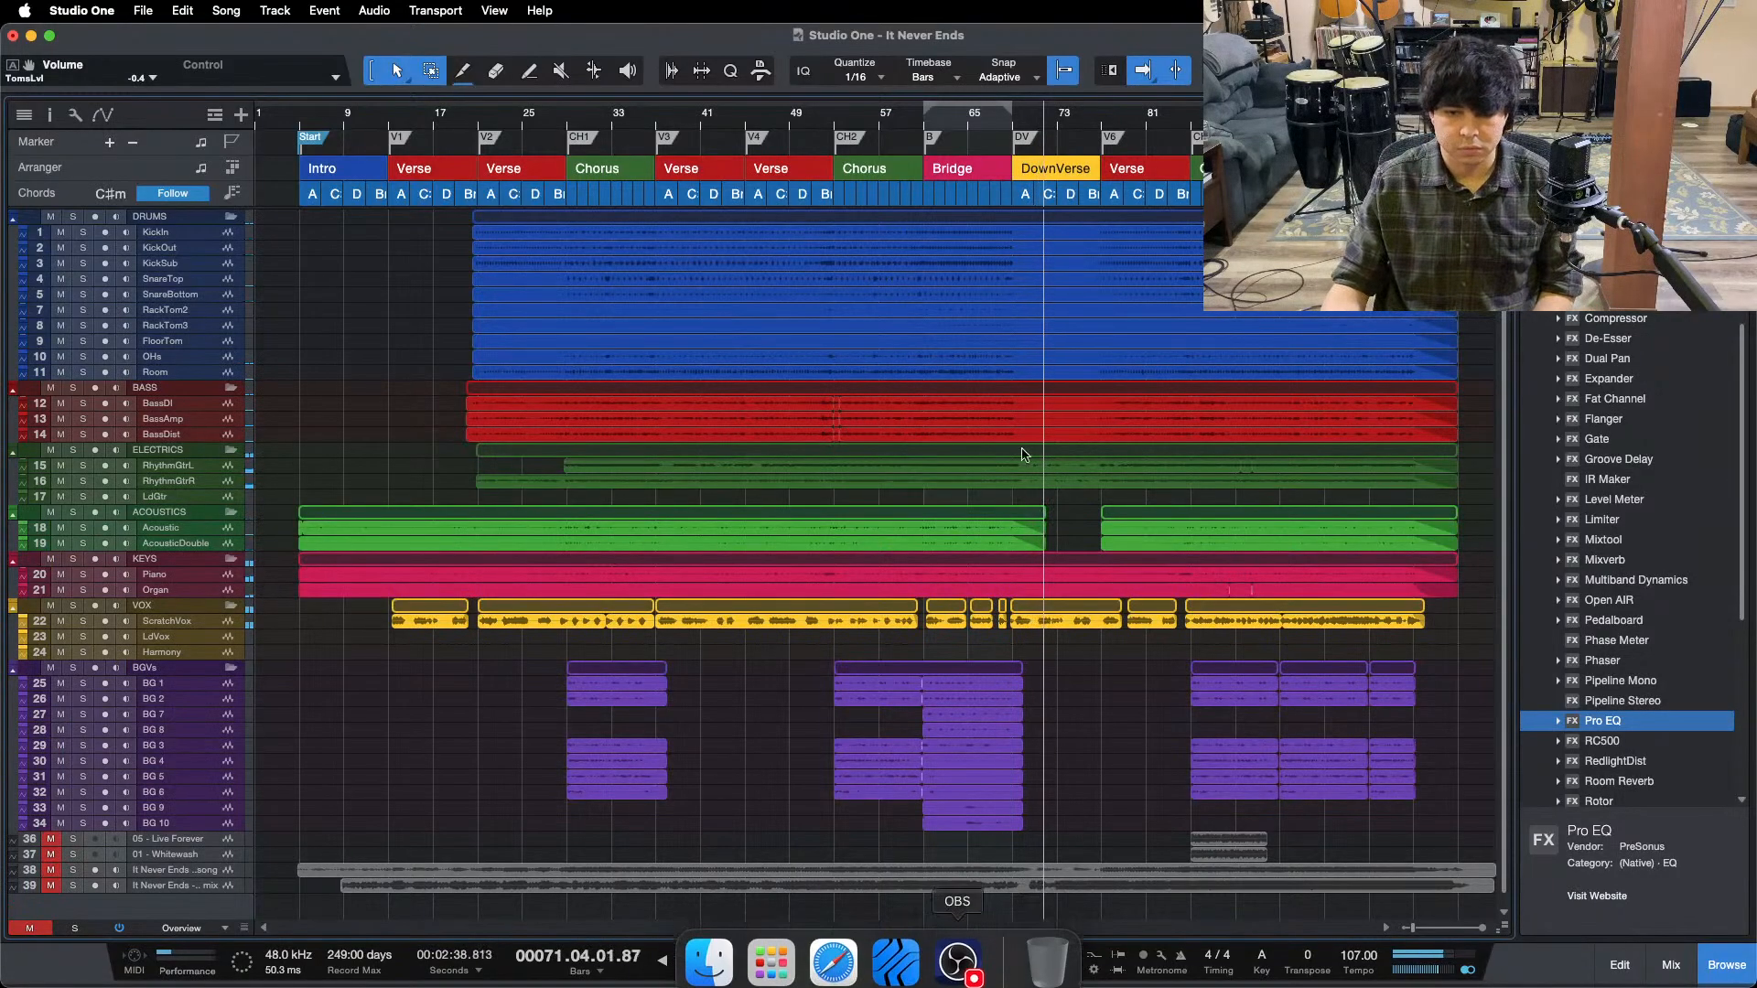
# - Solo ScratchVox and replay its vocal in the DownVerse from around bar 71
pyautogui.press('e')
pyautogui.press('e')
pyautogui.press('e')
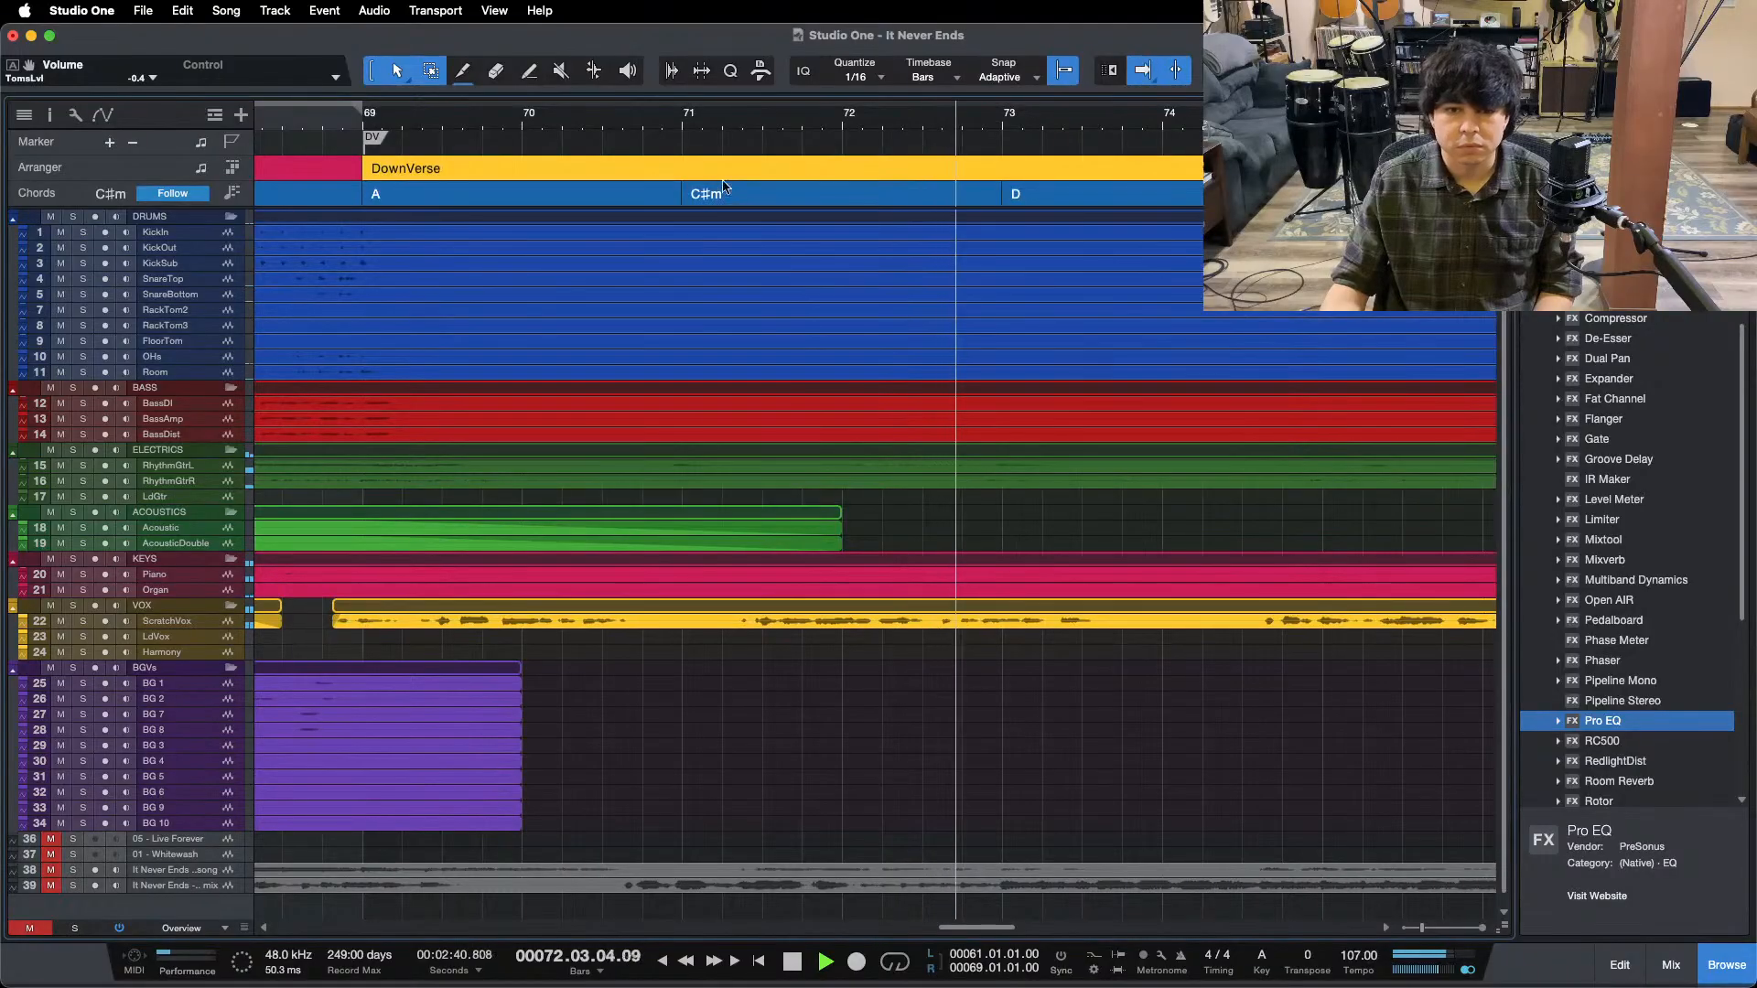
pyautogui.press('f')
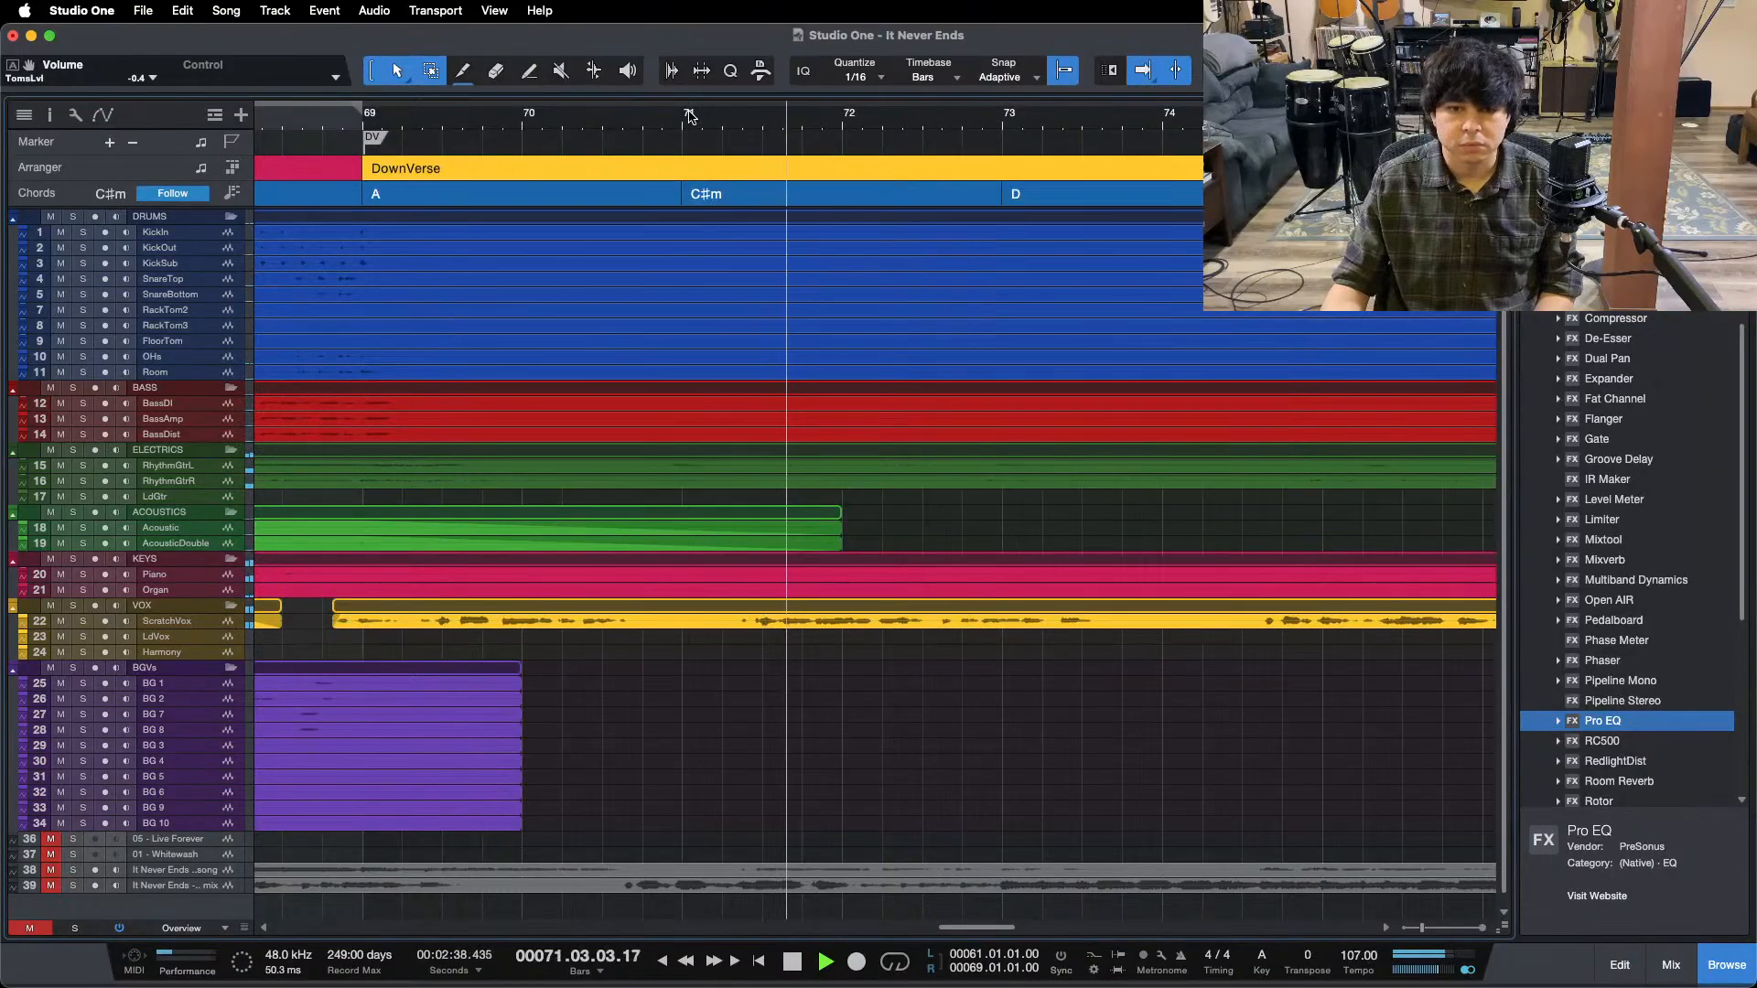
pyautogui.click(690, 115)
pyautogui.click(61, 622)
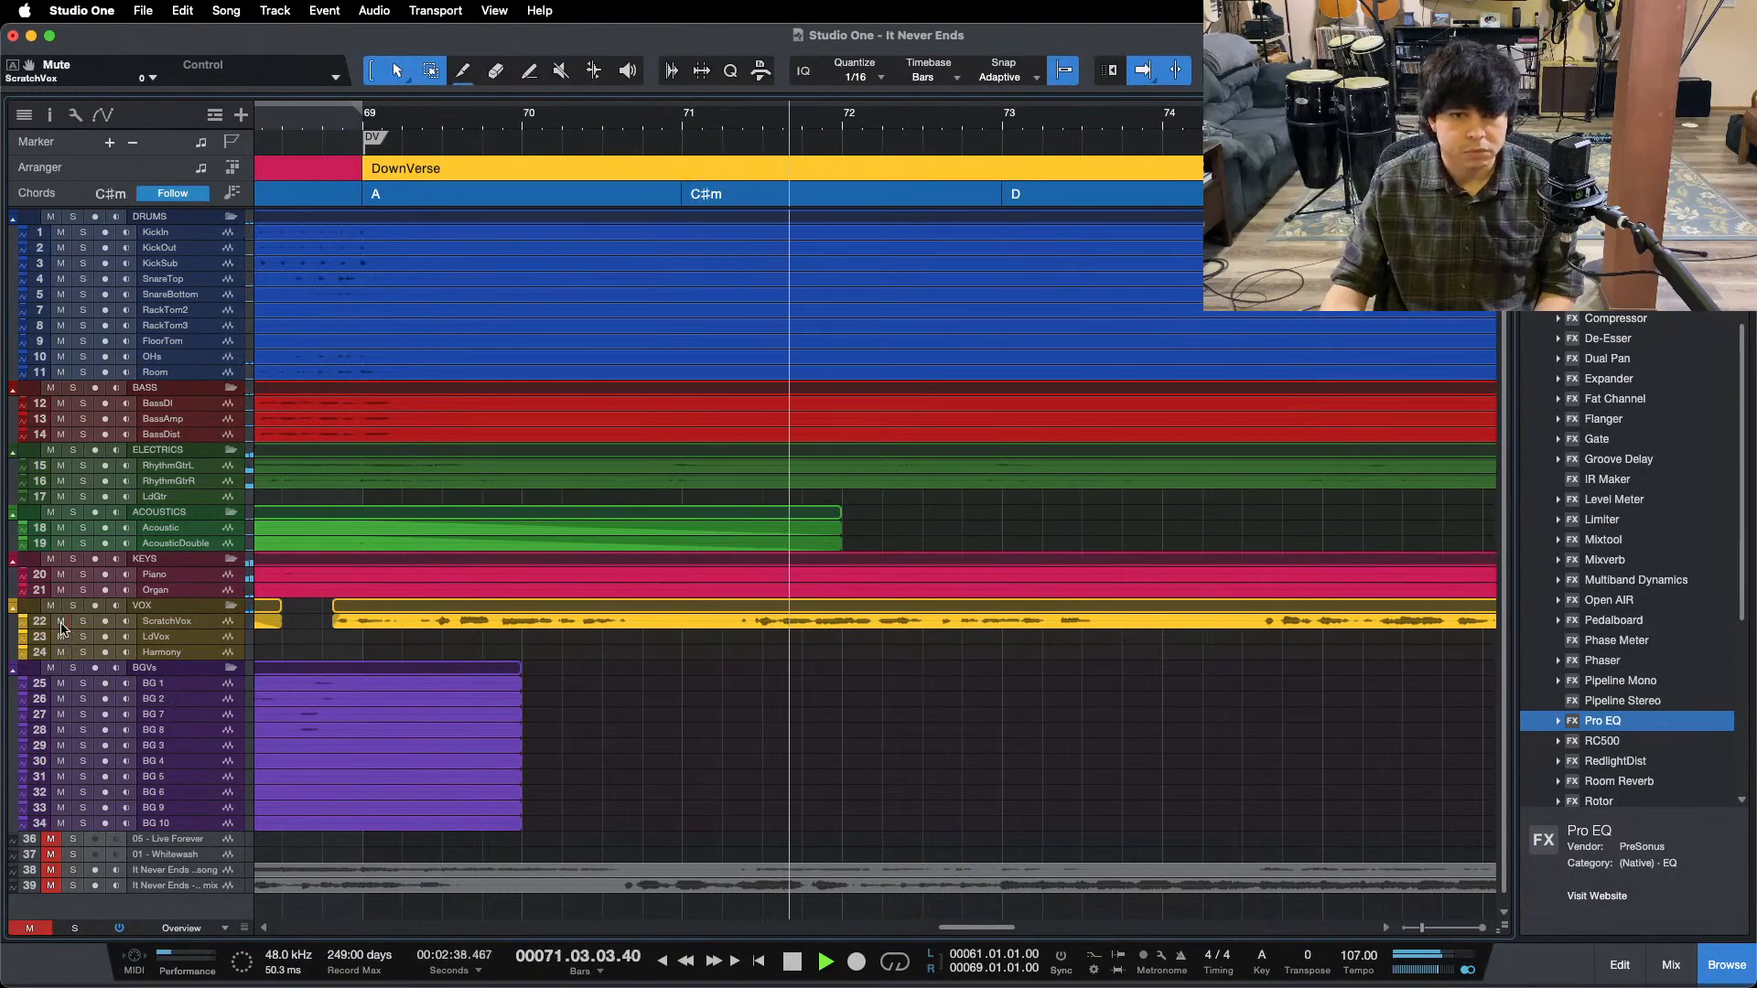
pyautogui.click(710, 120)
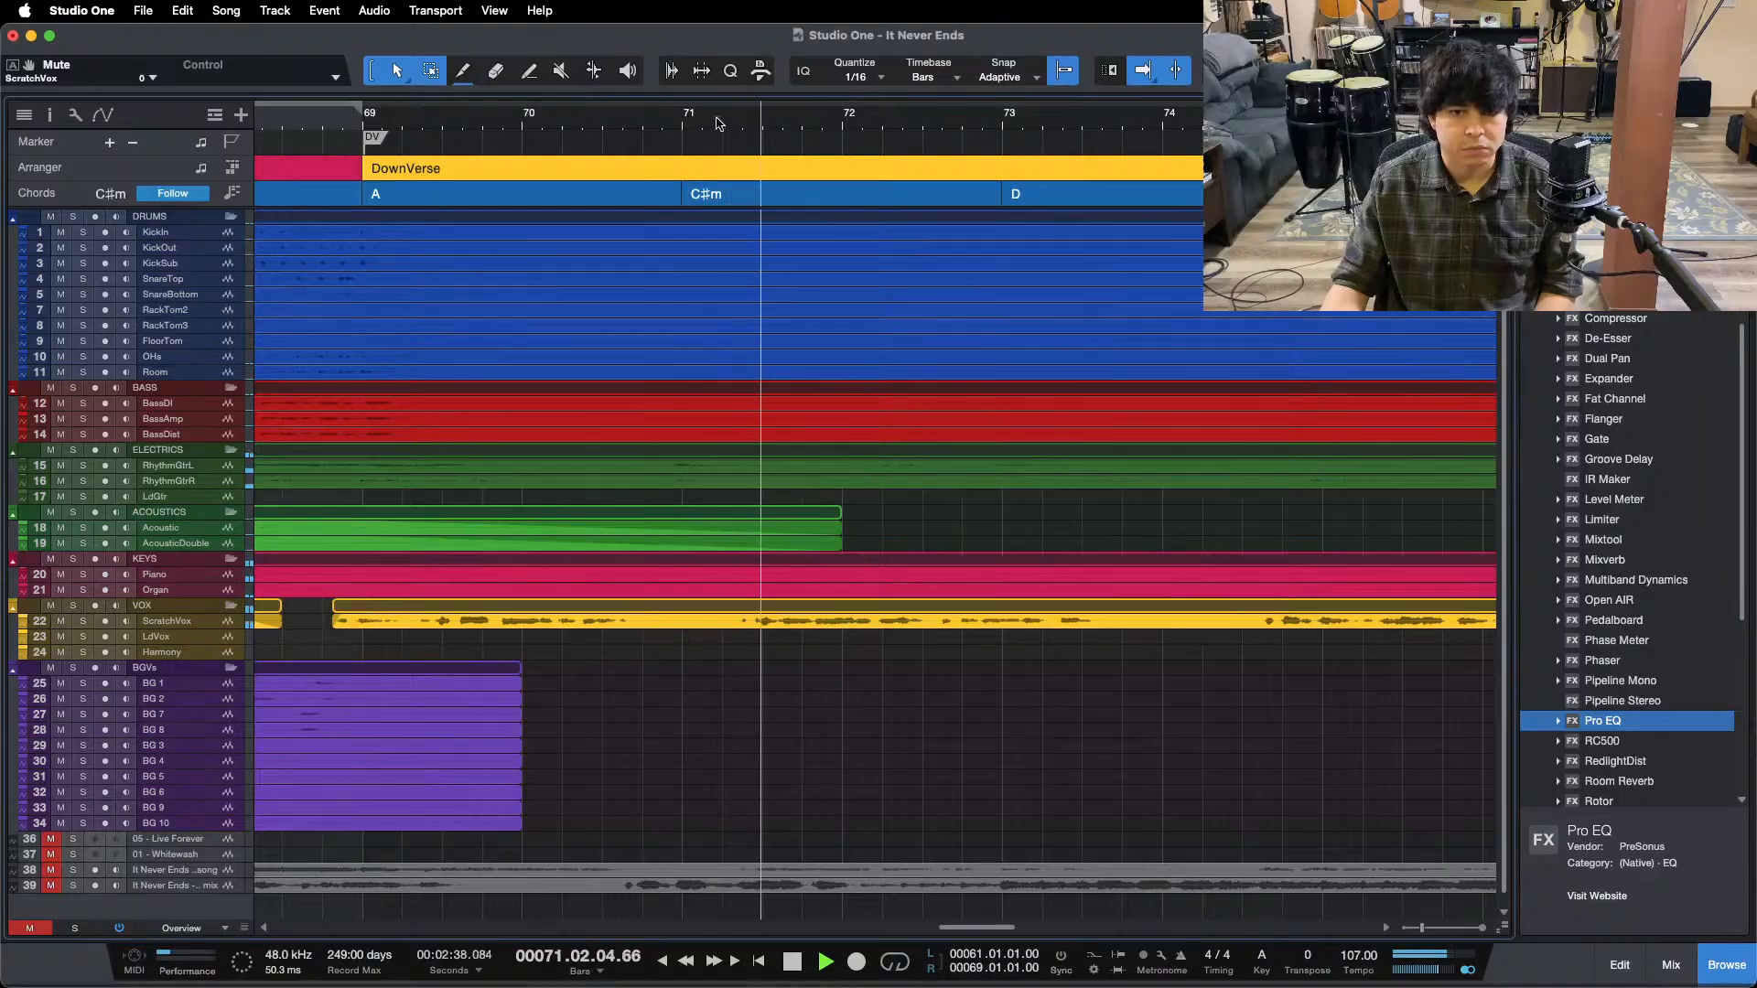
pyautogui.click(720, 124)
pyautogui.press('s')
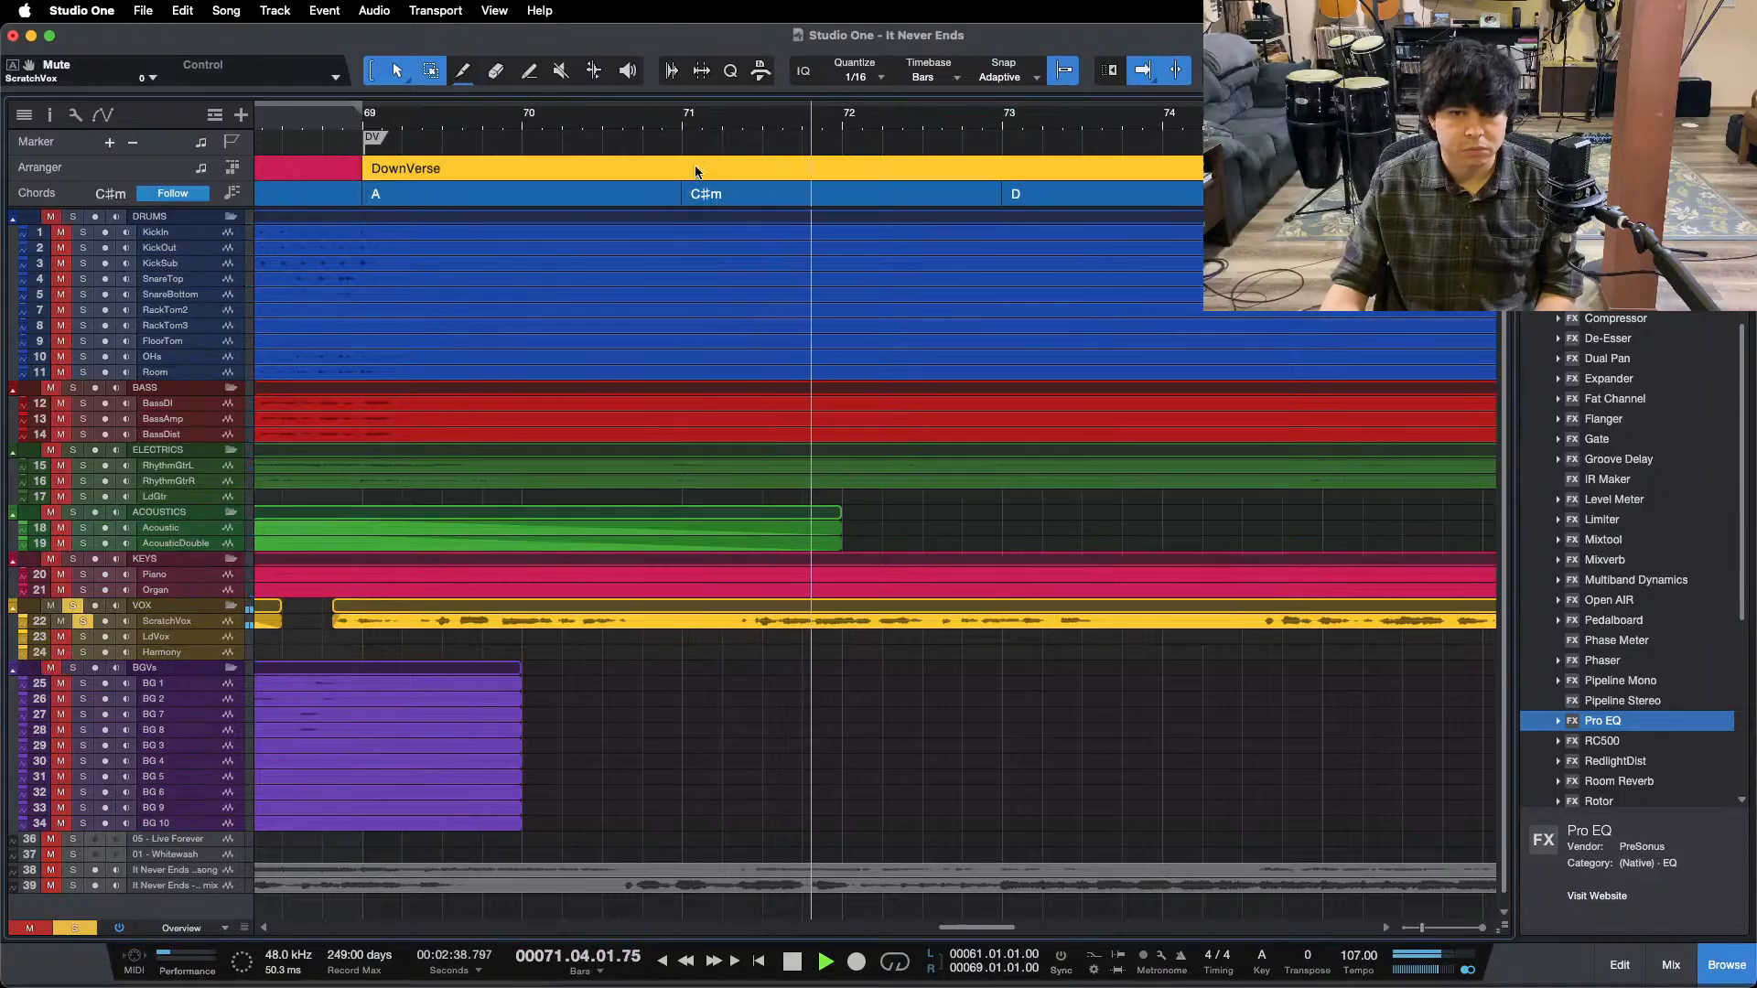
pyautogui.click(718, 120)
pyautogui.press('F3')
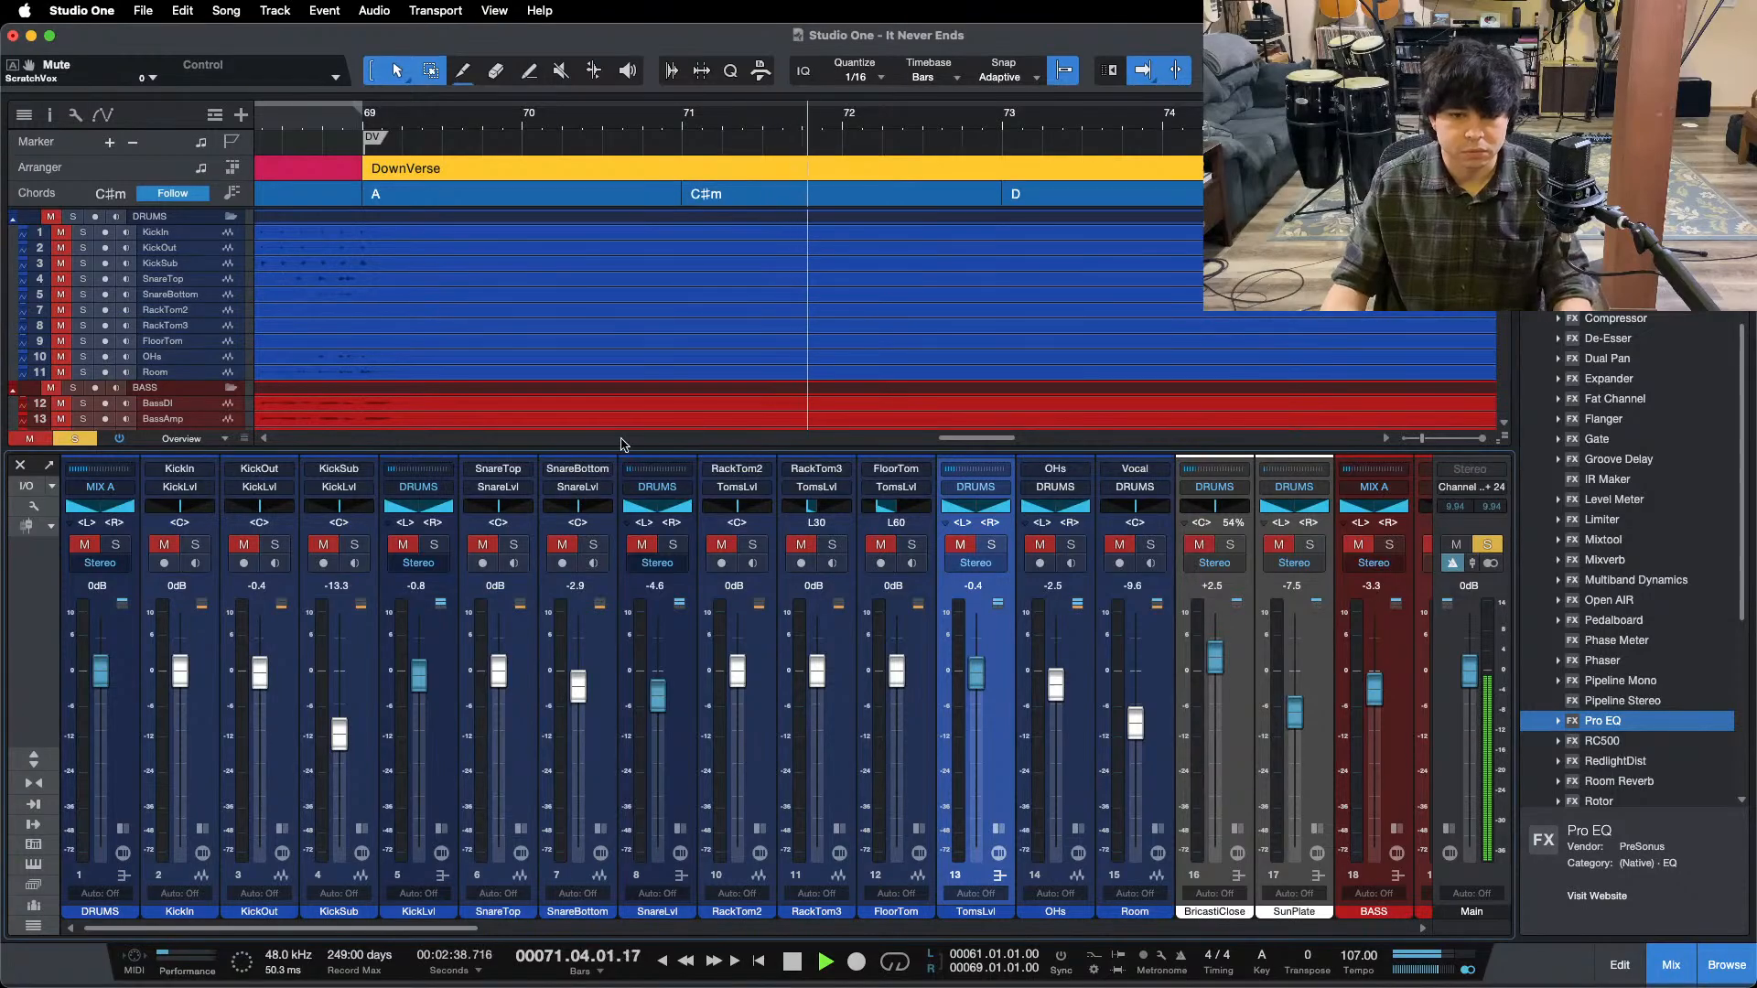
pyautogui.press('F3')
# - Enlarge the tracks to Medium height and delete the empty stretch of ScratchVox just before beat 71.2
pyautogui.click(181, 928)
pyautogui.click(188, 880)
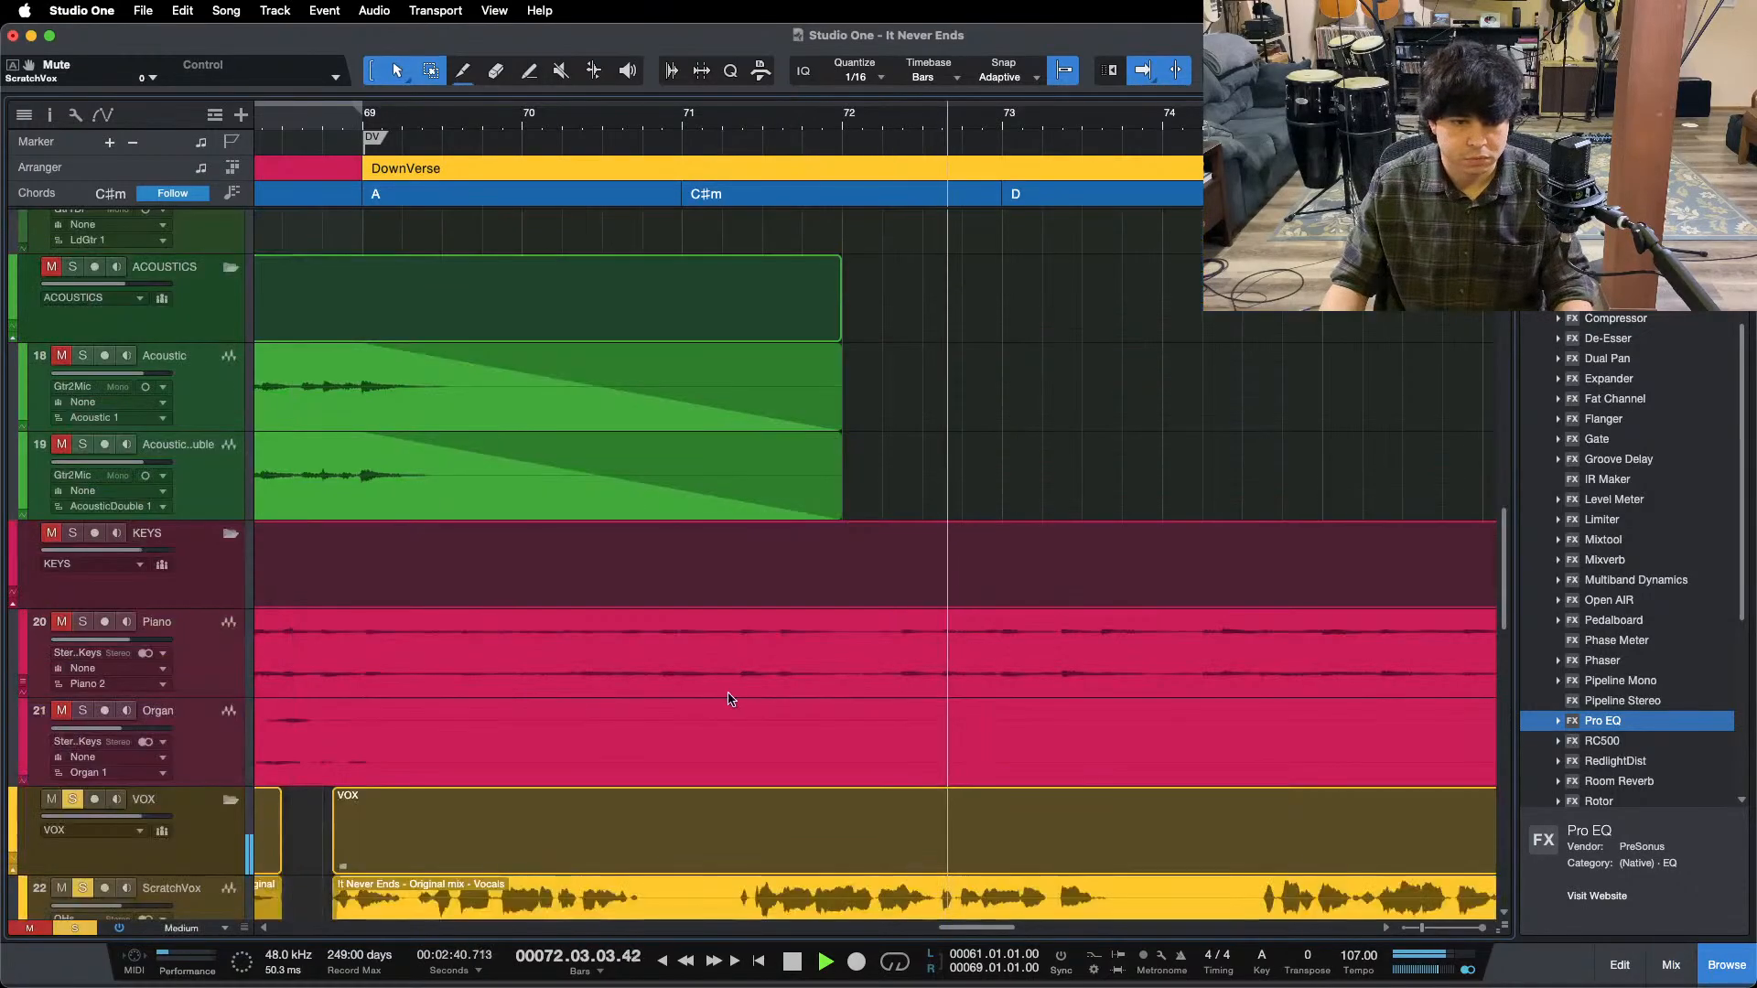
pyautogui.scroll(-5, 730, 699)
pyautogui.moveTo(733, 125); pyautogui.dragTo(997, 184)
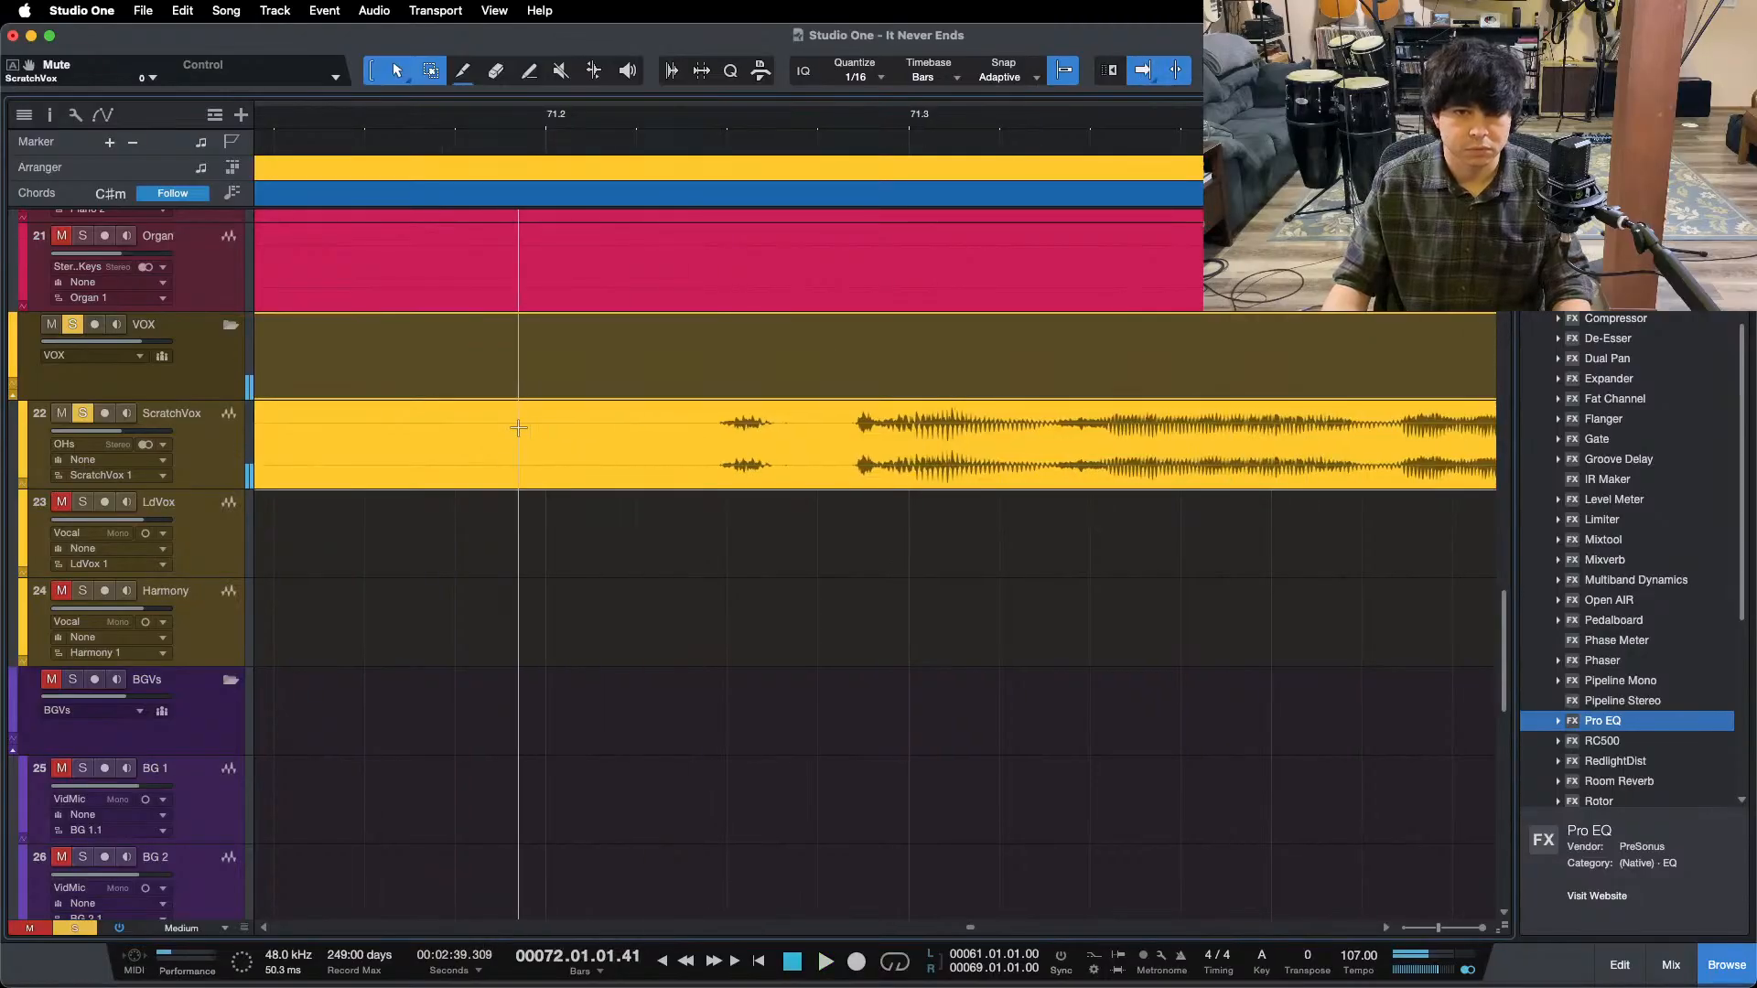
pyautogui.moveTo(538, 428); pyautogui.dragTo(262, 426)
pyautogui.press('Delete')
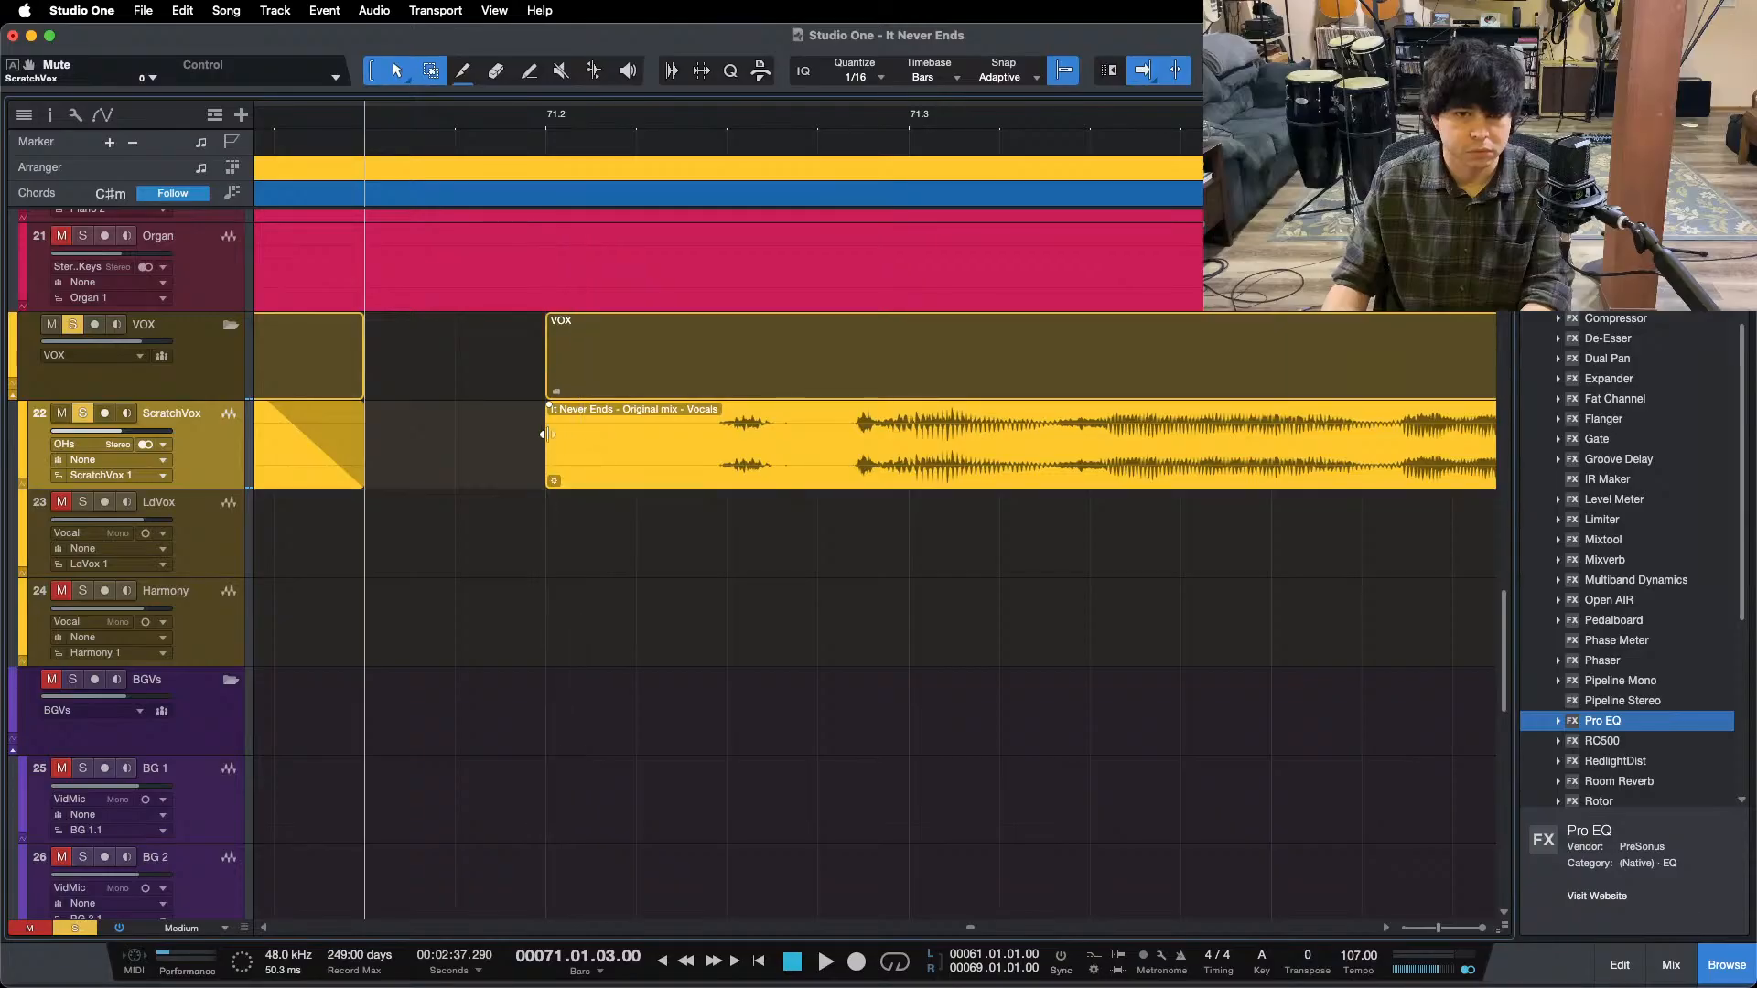
# - Trim the start of the ScratchVox clip after beat 71.2, give it a curved fade-in up to the first word, and unsolo the track
pyautogui.moveTo(546, 436); pyautogui.dragTo(857, 487)
pyautogui.press('space')
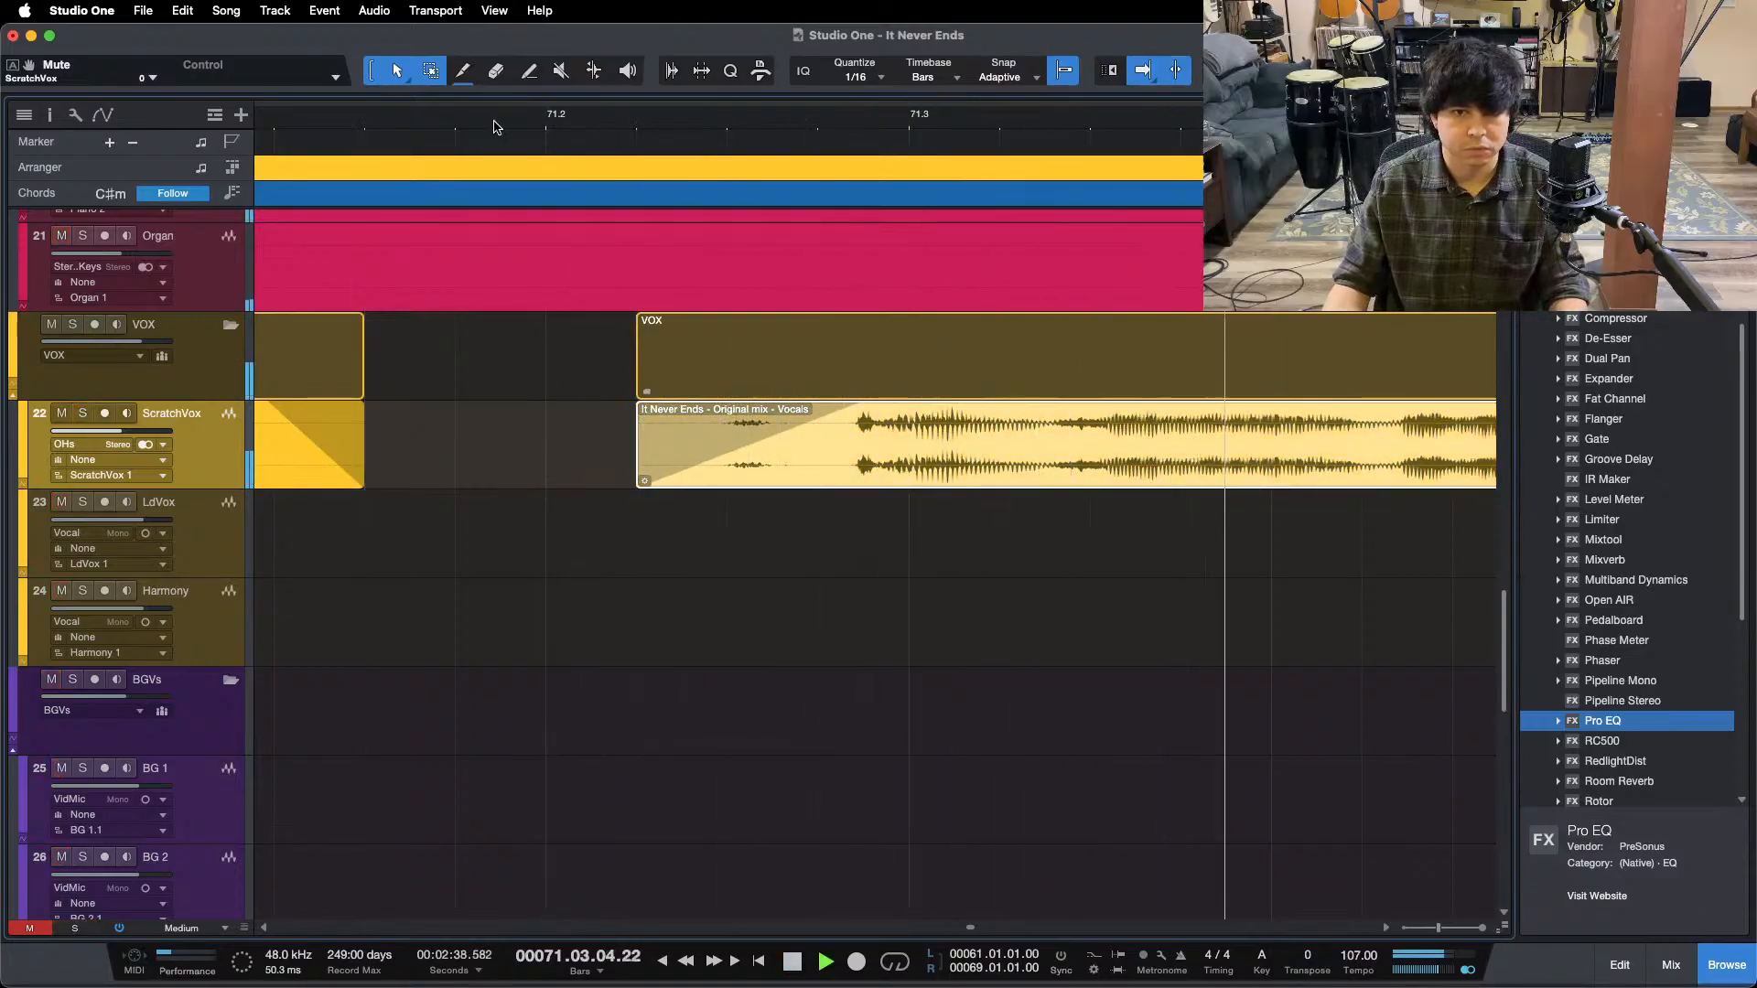
pyautogui.press('space')
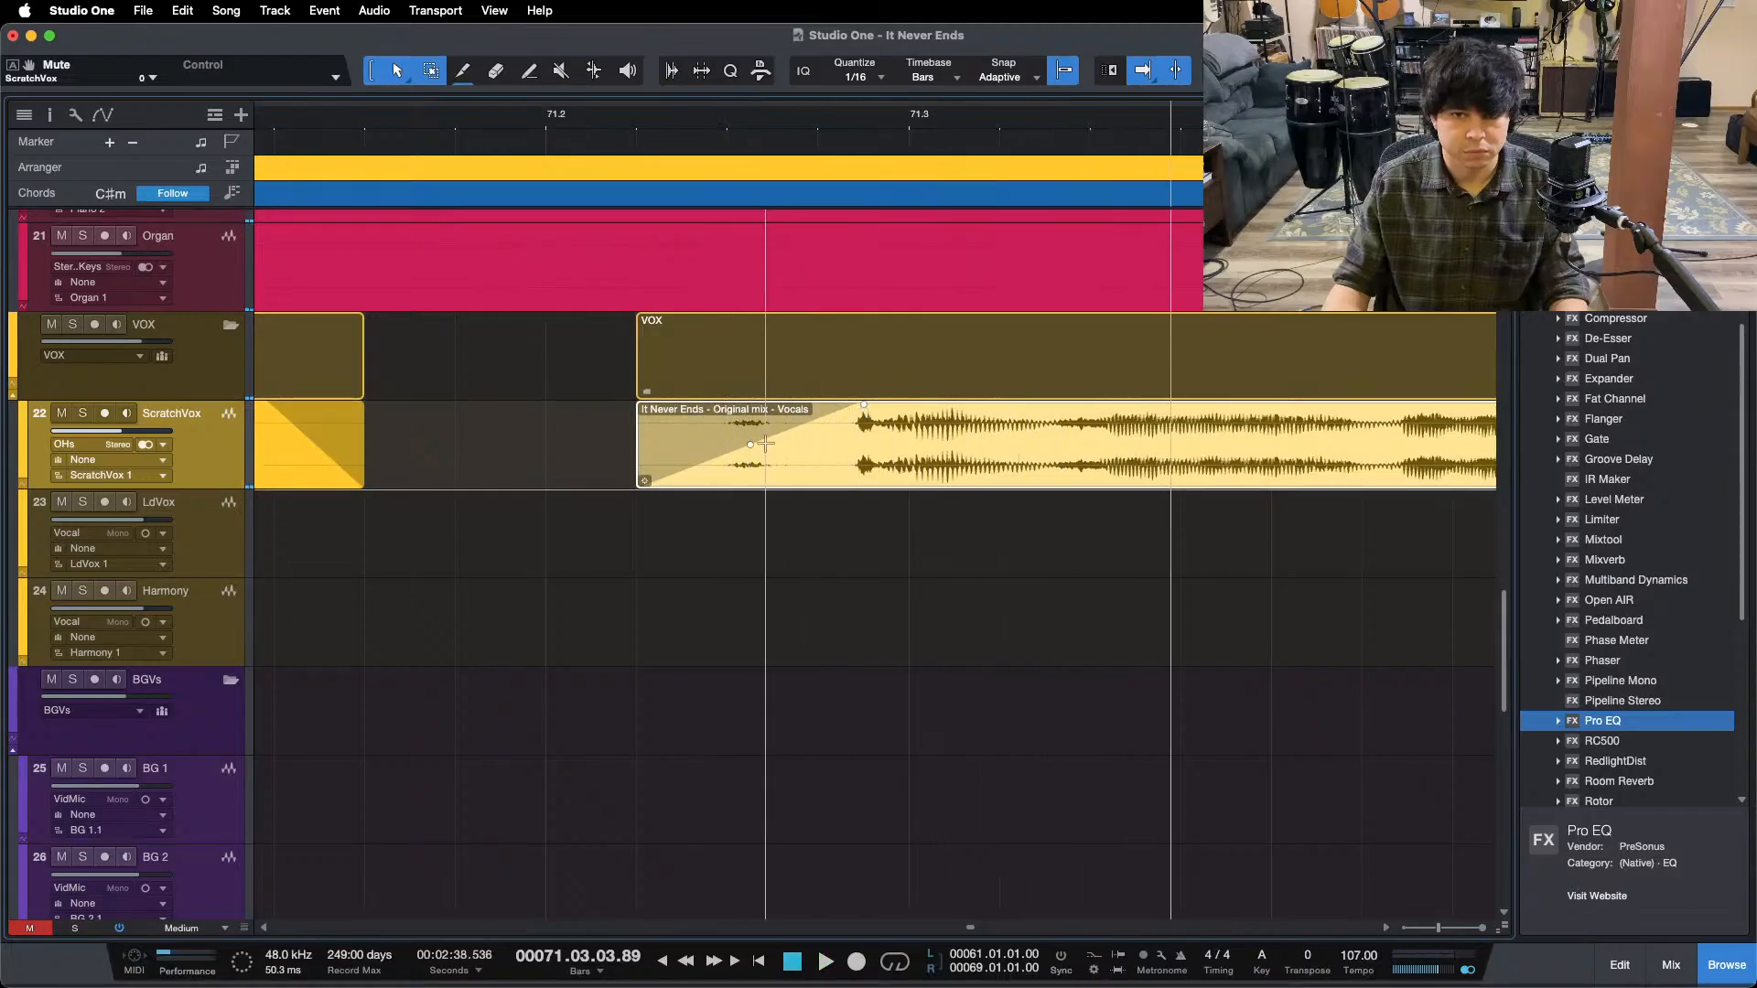
pyautogui.moveTo(750, 446); pyautogui.dragTo(752, 456)
# - Replay the mix from about beat 71.2 through bar 74 to check the new ScratchVox fade-in
pyautogui.click(456, 124)
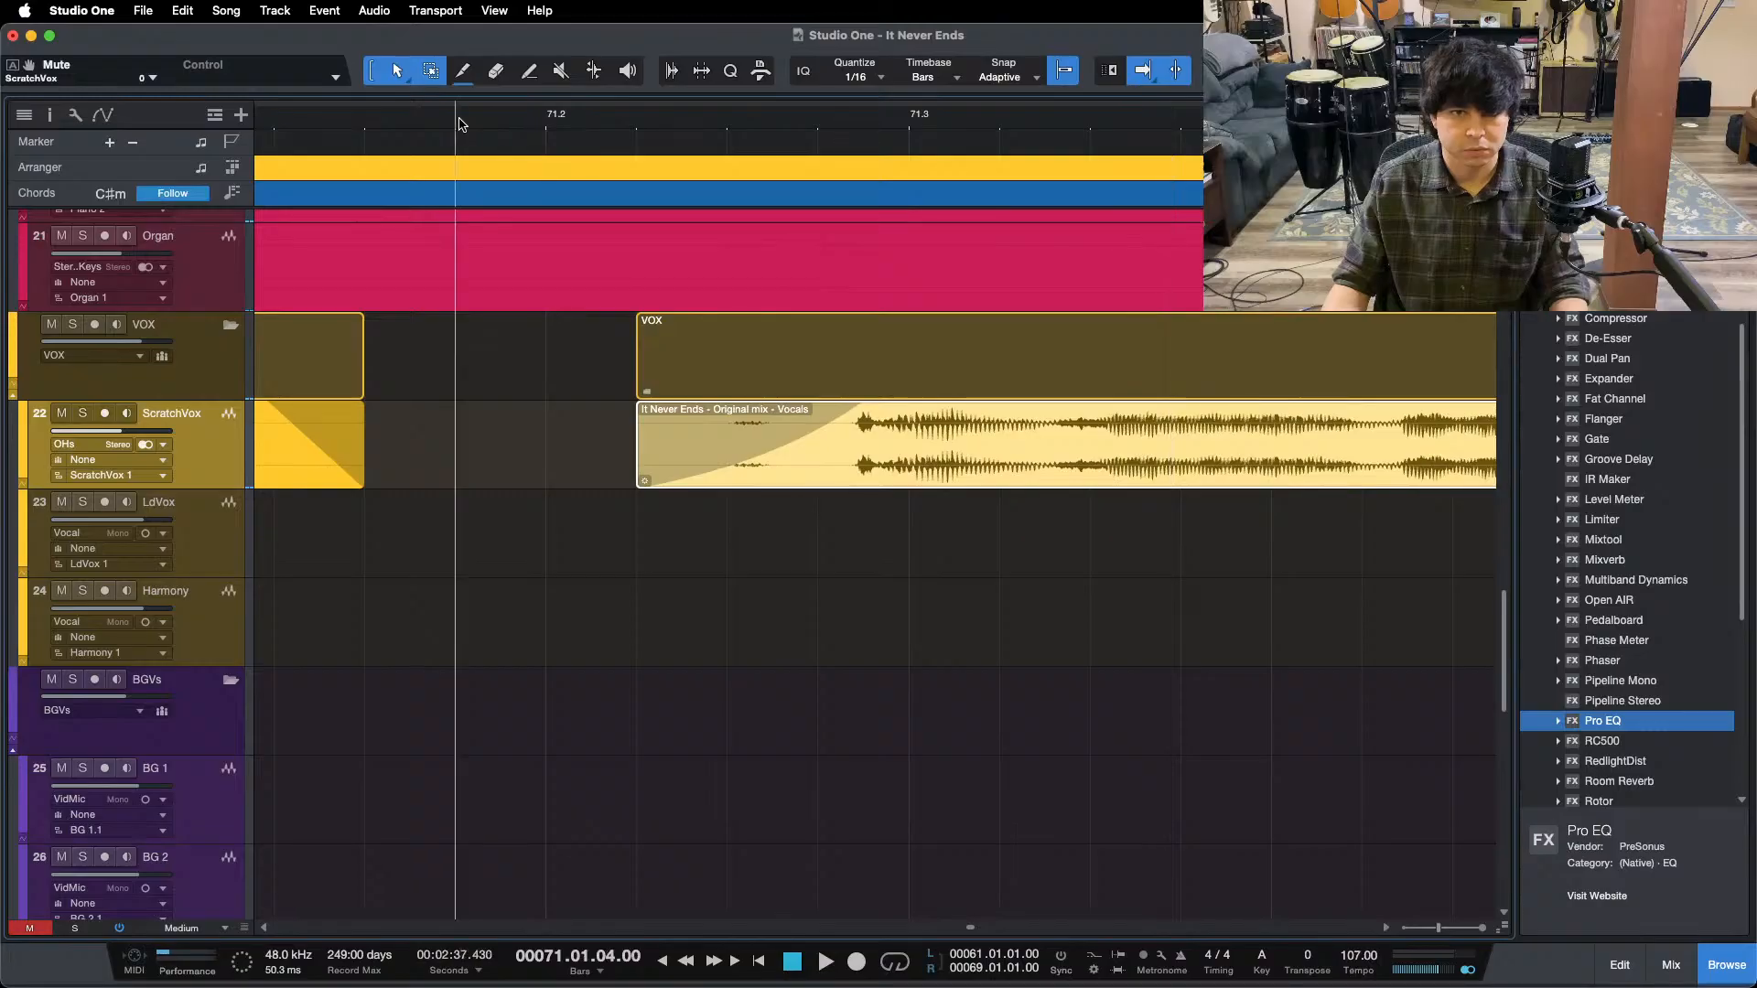
pyautogui.press('space')
pyautogui.moveTo(458, 124); pyautogui.dragTo(489, 197)
pyautogui.press('s')
pyautogui.press('s')
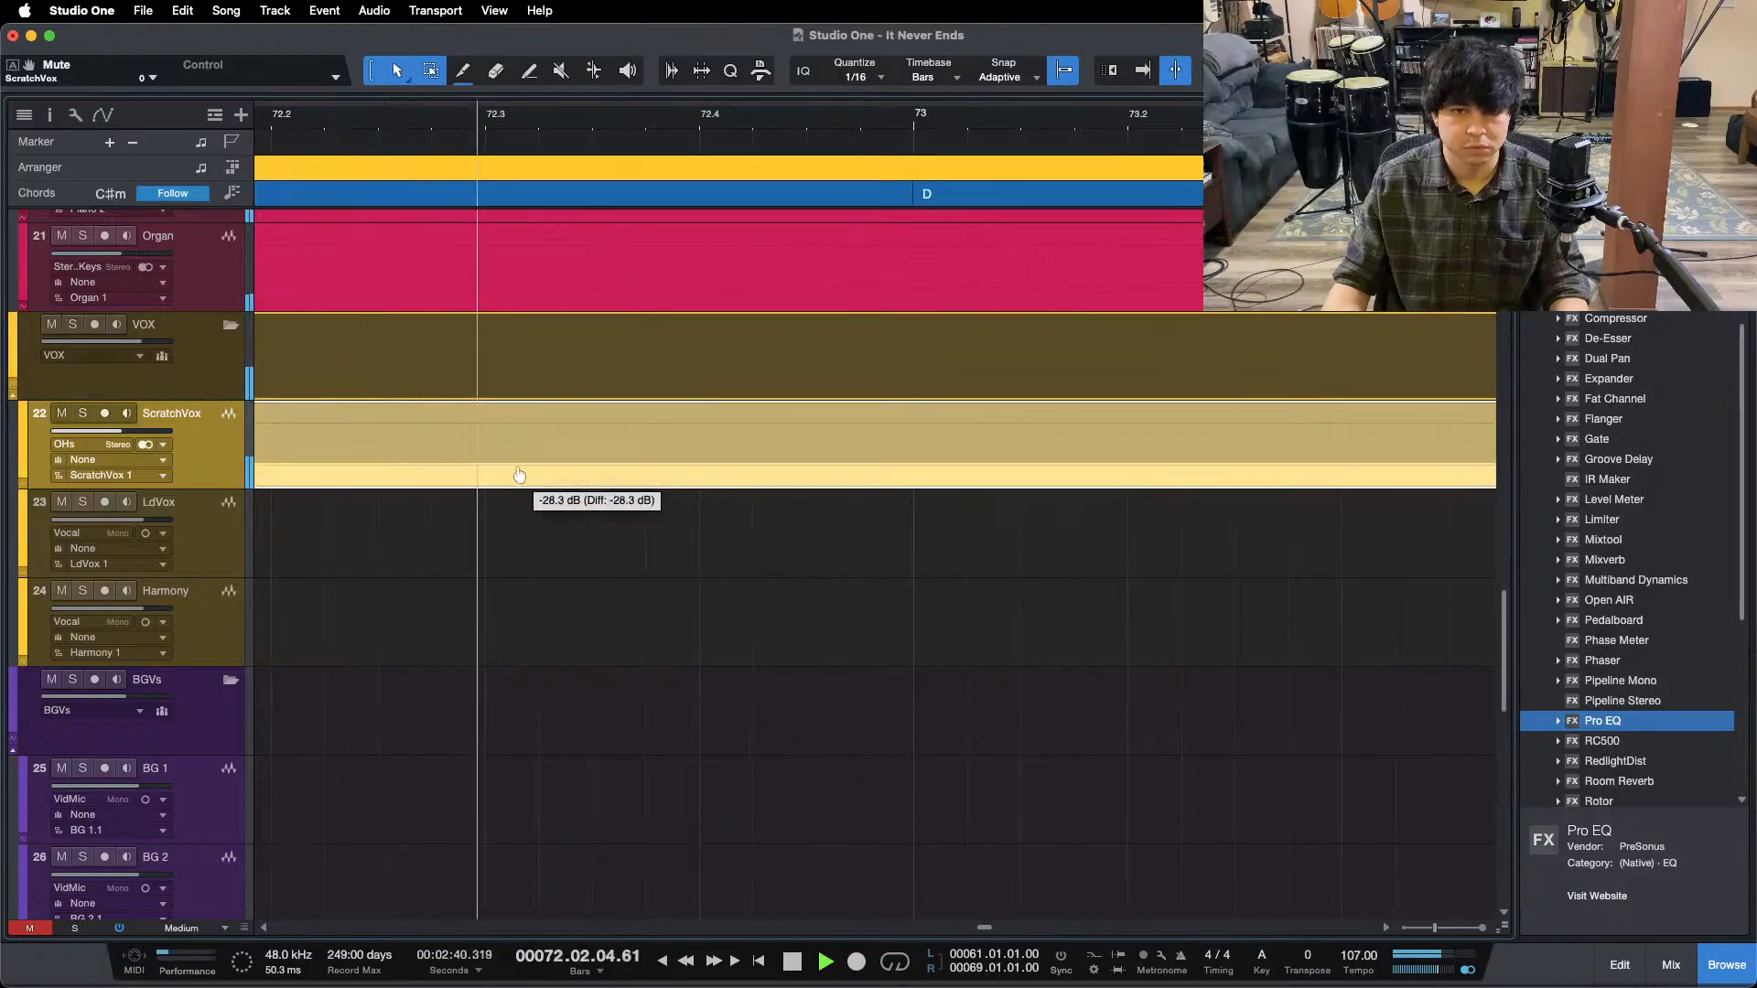
pyautogui.moveTo(679, 121); pyautogui.dragTo(851, 187)
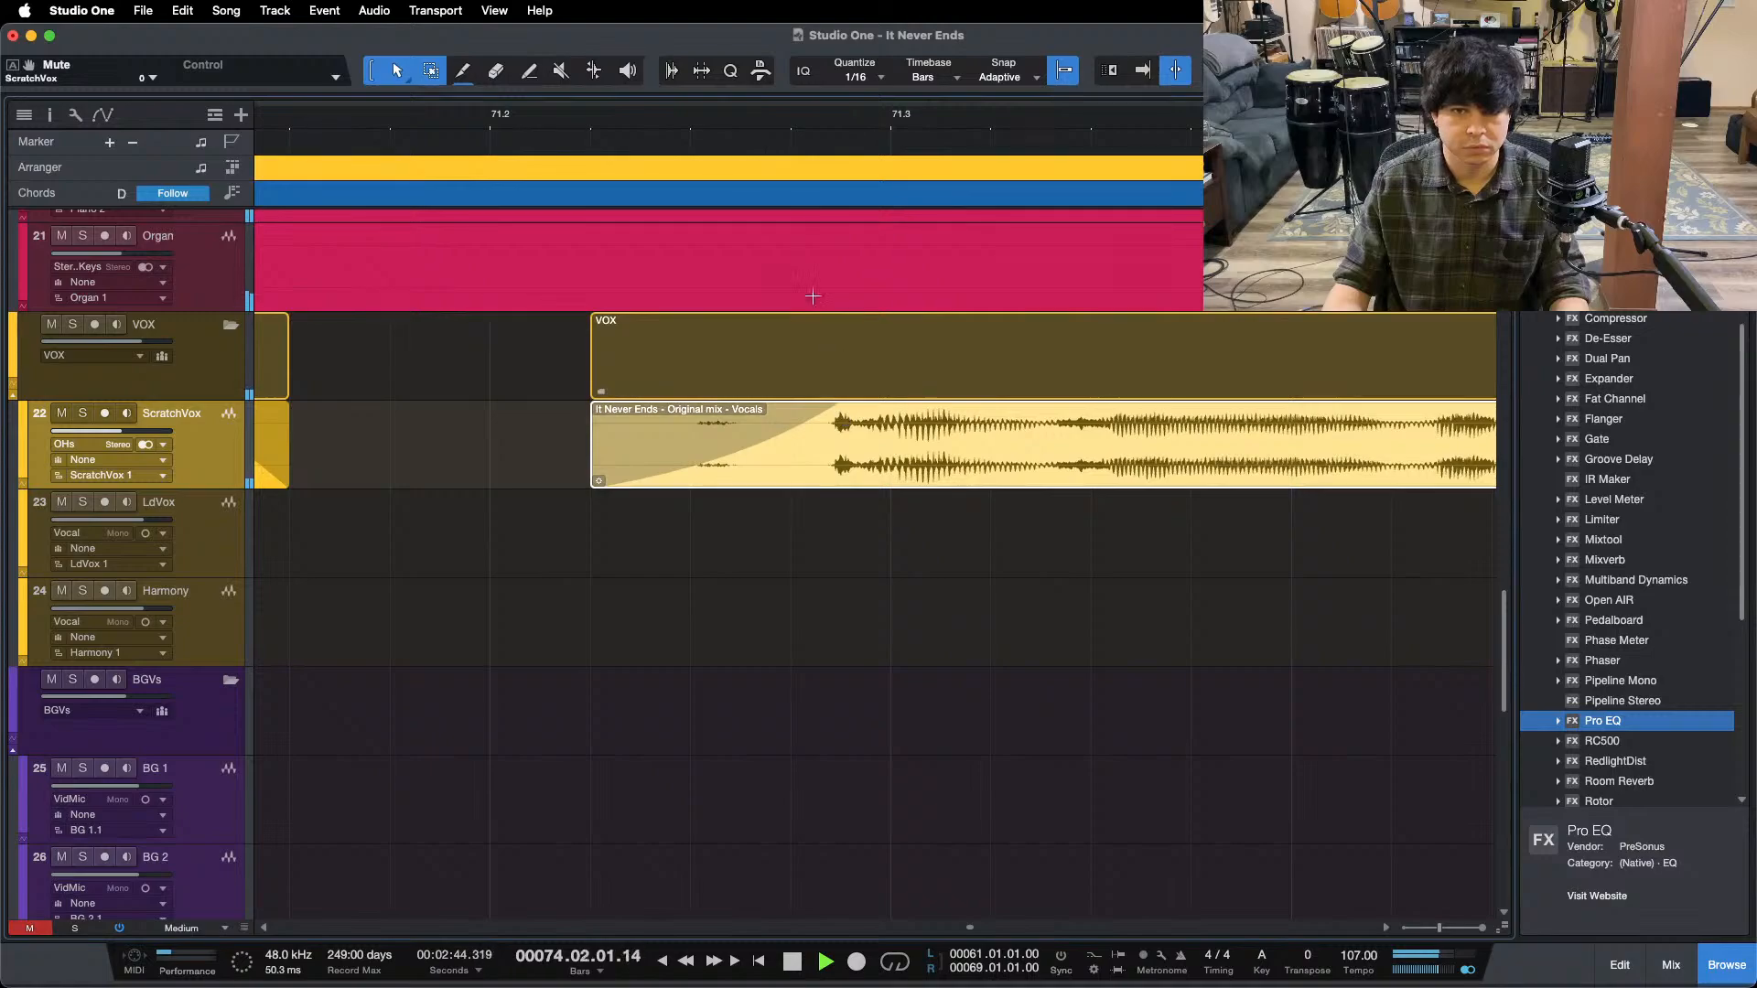
pyautogui.moveTo(751, 133)
pyautogui.mouseDown()
pyautogui.moveTo(1006, 135)
pyautogui.moveTo(774, 134)
pyautogui.mouseUp()
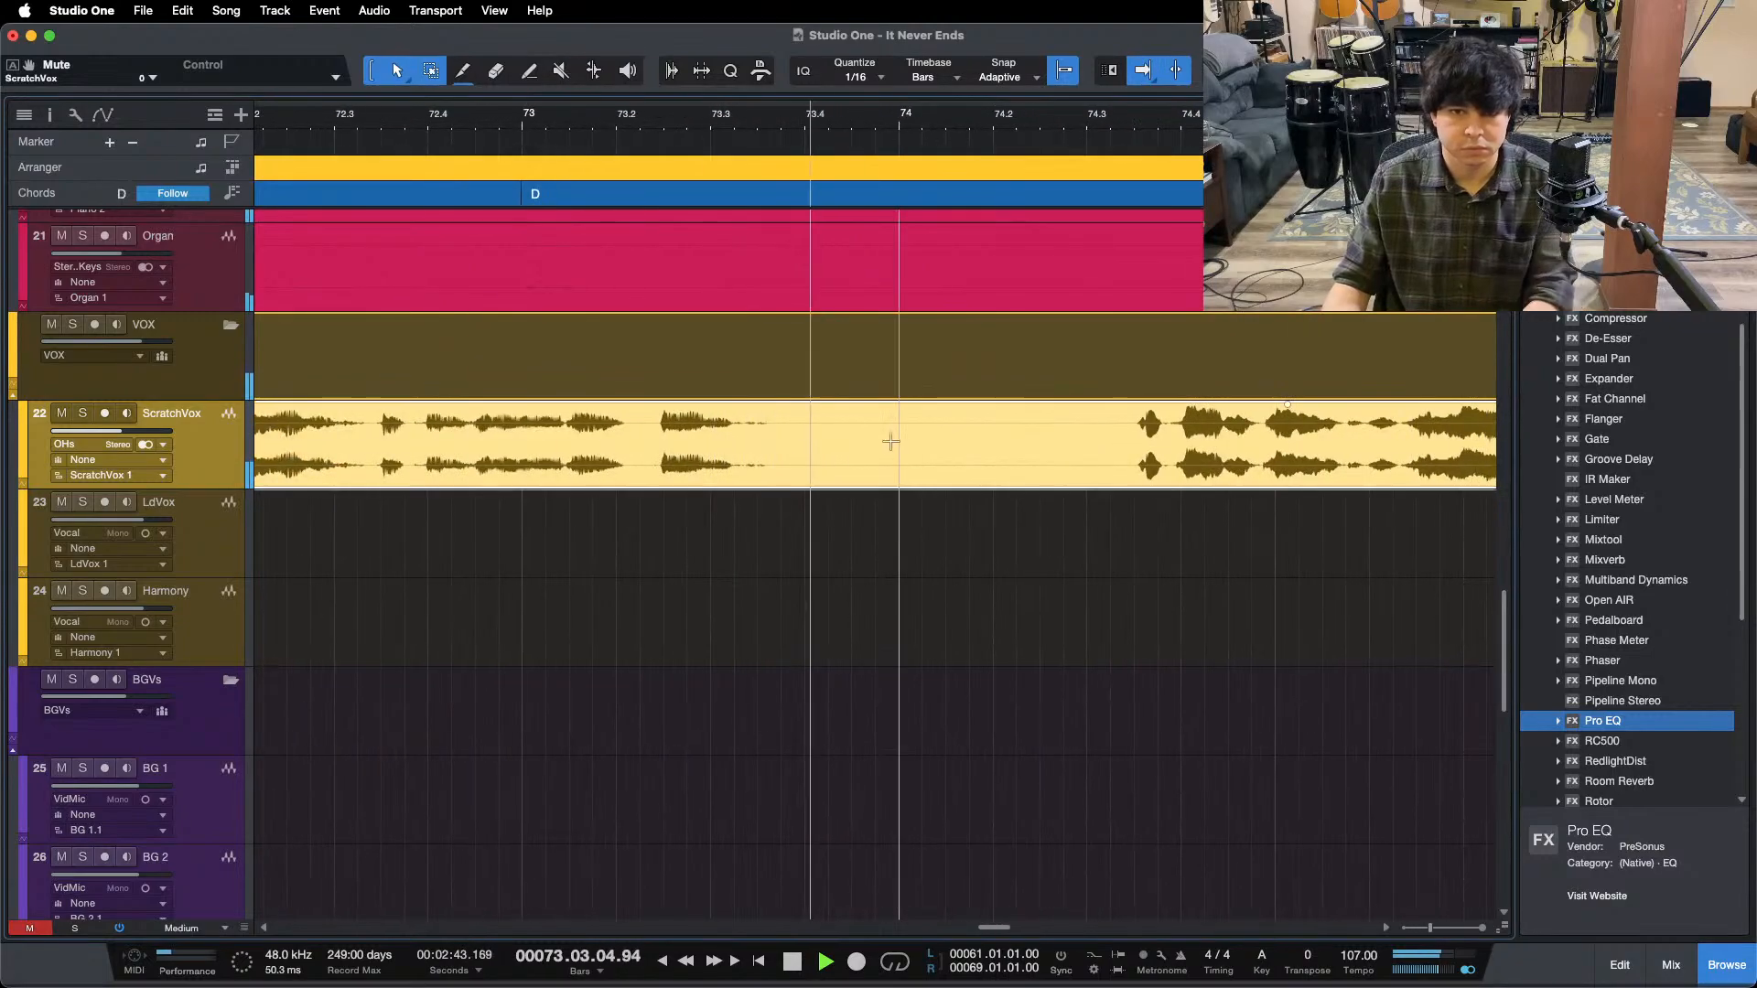
# - Delete the silent stretch of ScratchVox between the end of bar 73 and about beat 74.3
pyautogui.moveTo(899, 430); pyautogui.dragTo(828, 430)
pyautogui.moveTo(955, 456); pyautogui.dragTo(1128, 462)
pyautogui.press('Delete')
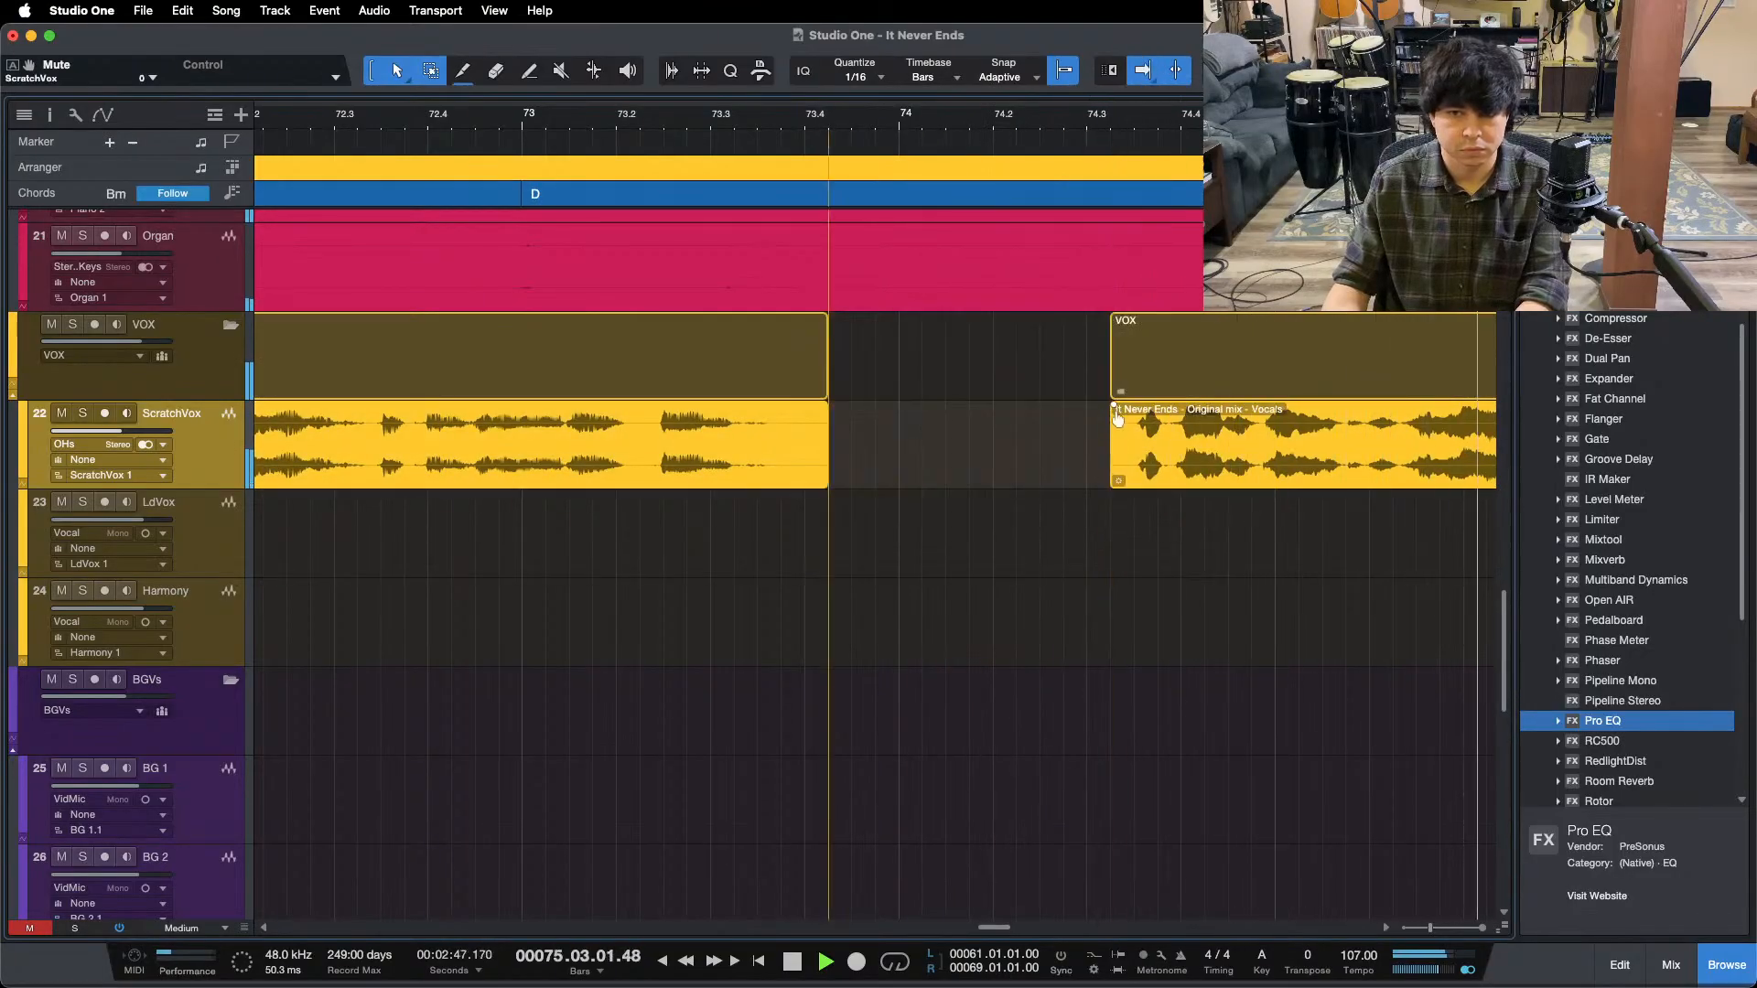
# - Add a short fade-in to the ScratchVox clip that starts near beat 74.3
pyautogui.press('f')
pyautogui.hscroll(-5, 745, 160)
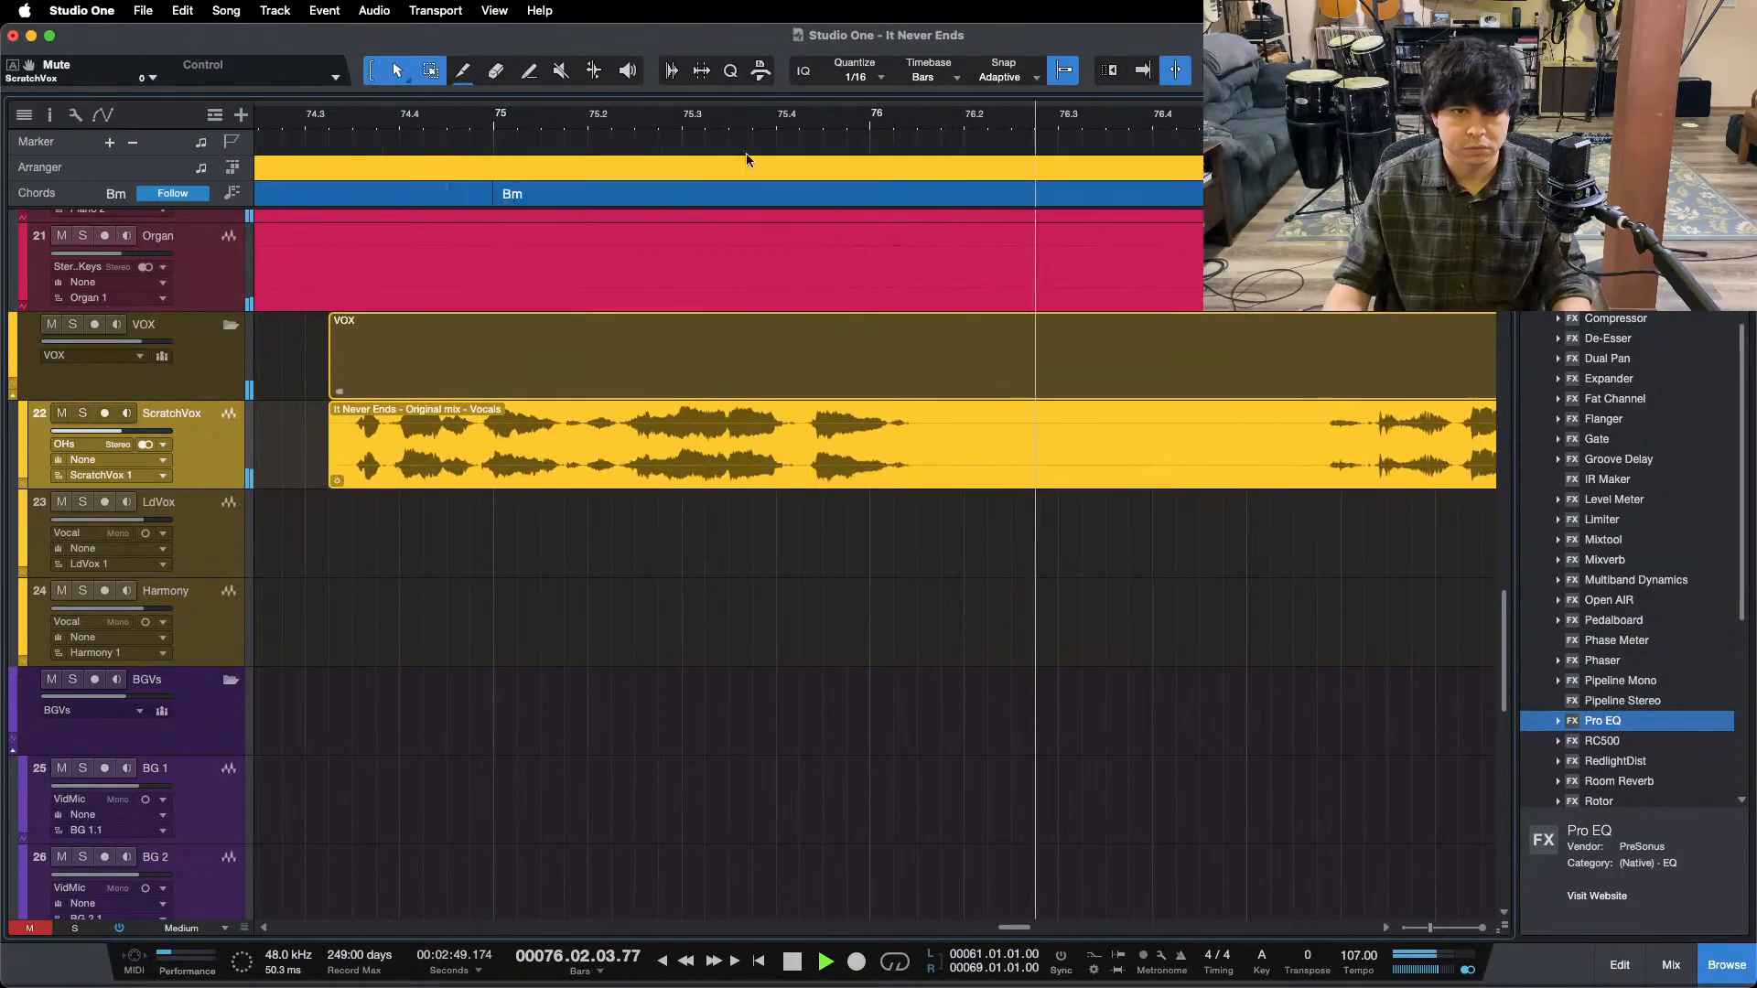
pyautogui.press('f')
pyautogui.click(1140, 71)
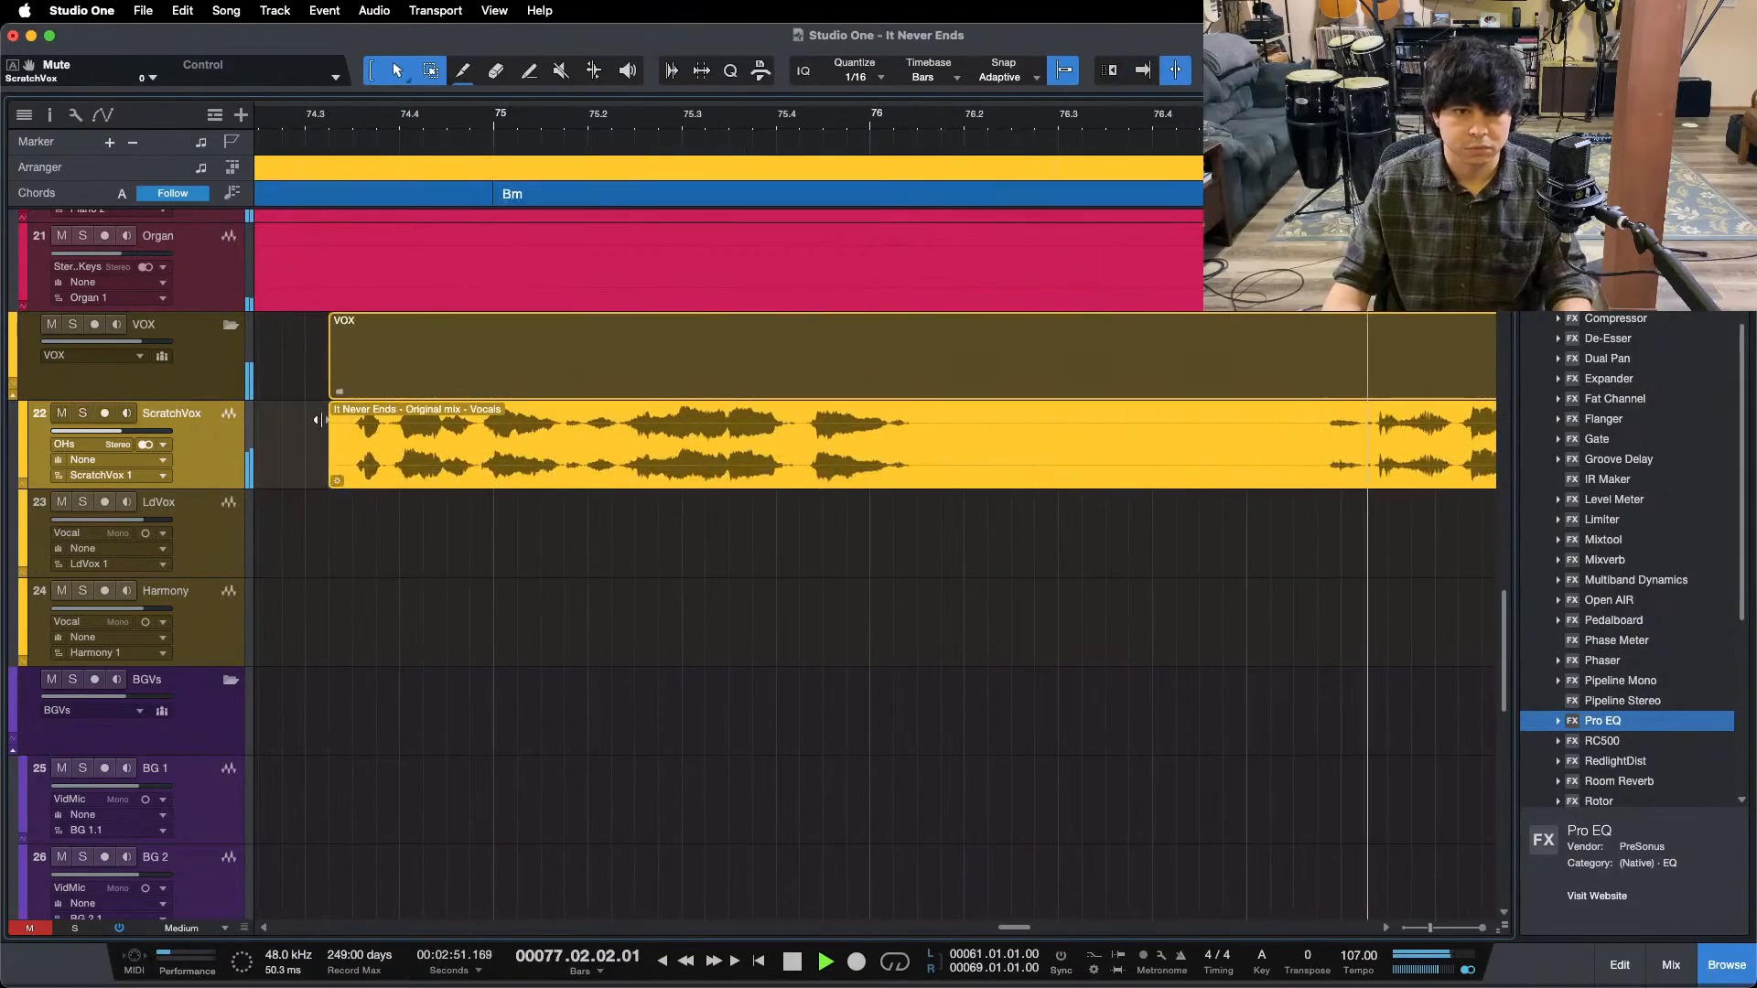
pyautogui.moveTo(336, 419); pyautogui.dragTo(347, 419)
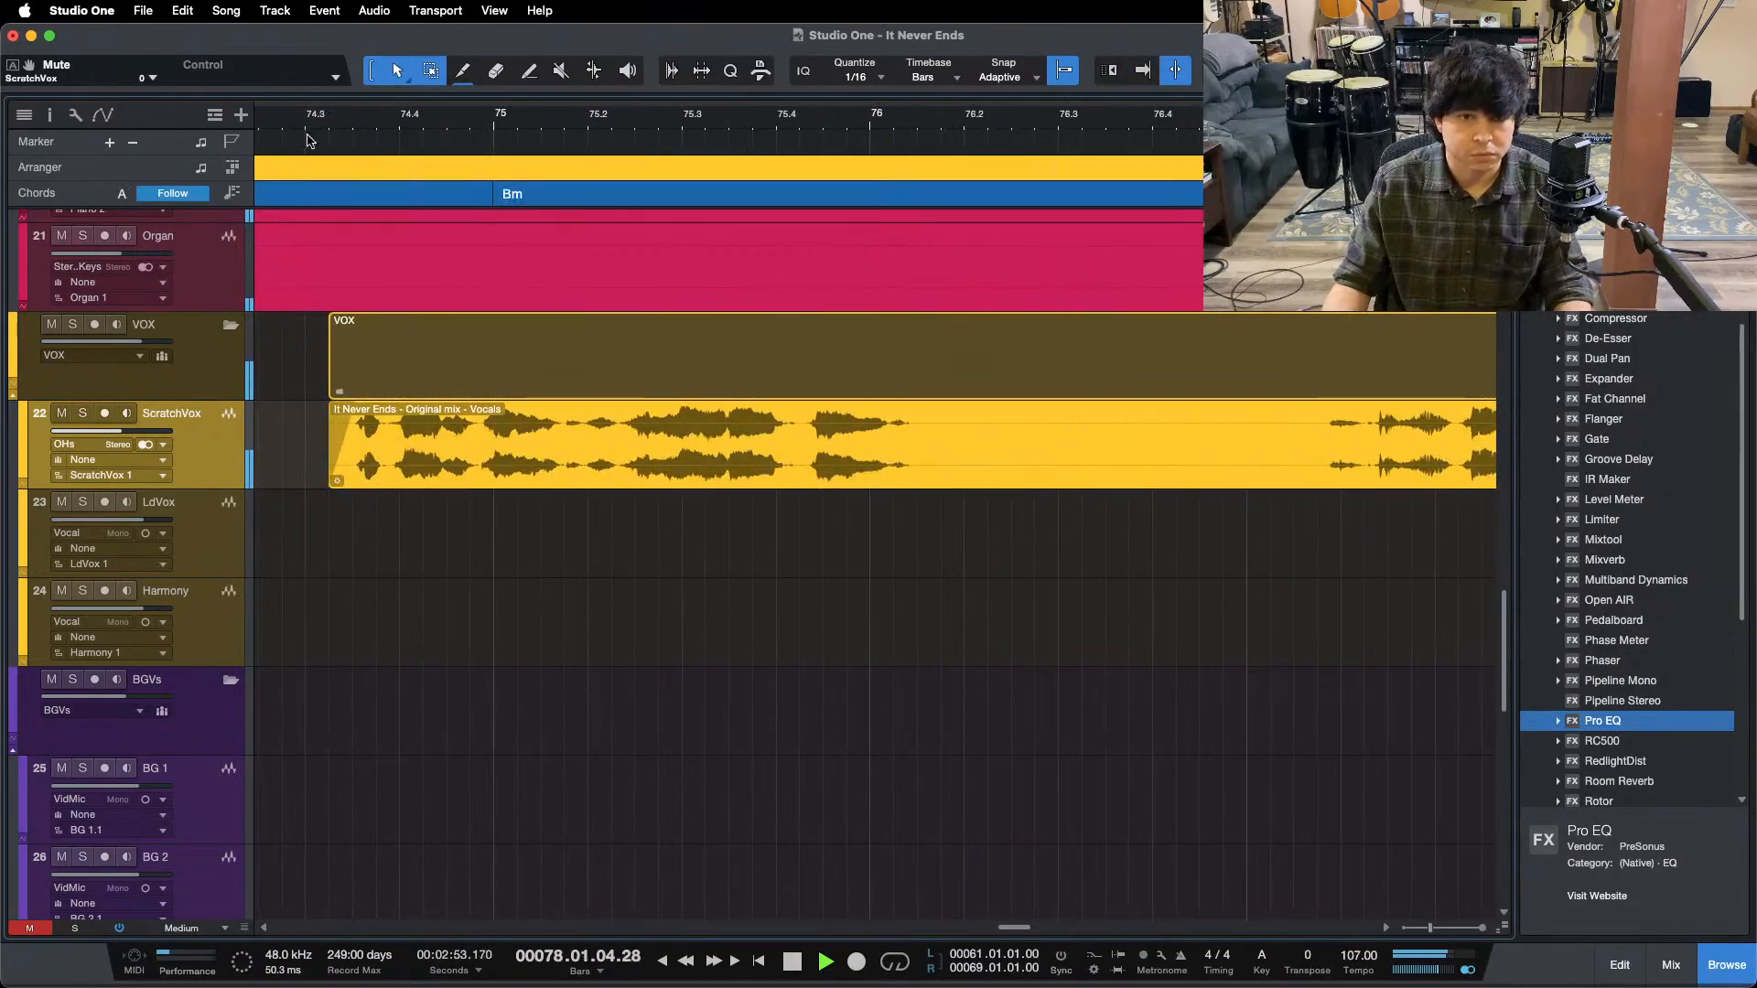
# - Add a fade-out of at least about 638 ms to the ScratchVox clip ending at the close of bar 73
pyautogui.hscroll(-10, 773, 418)
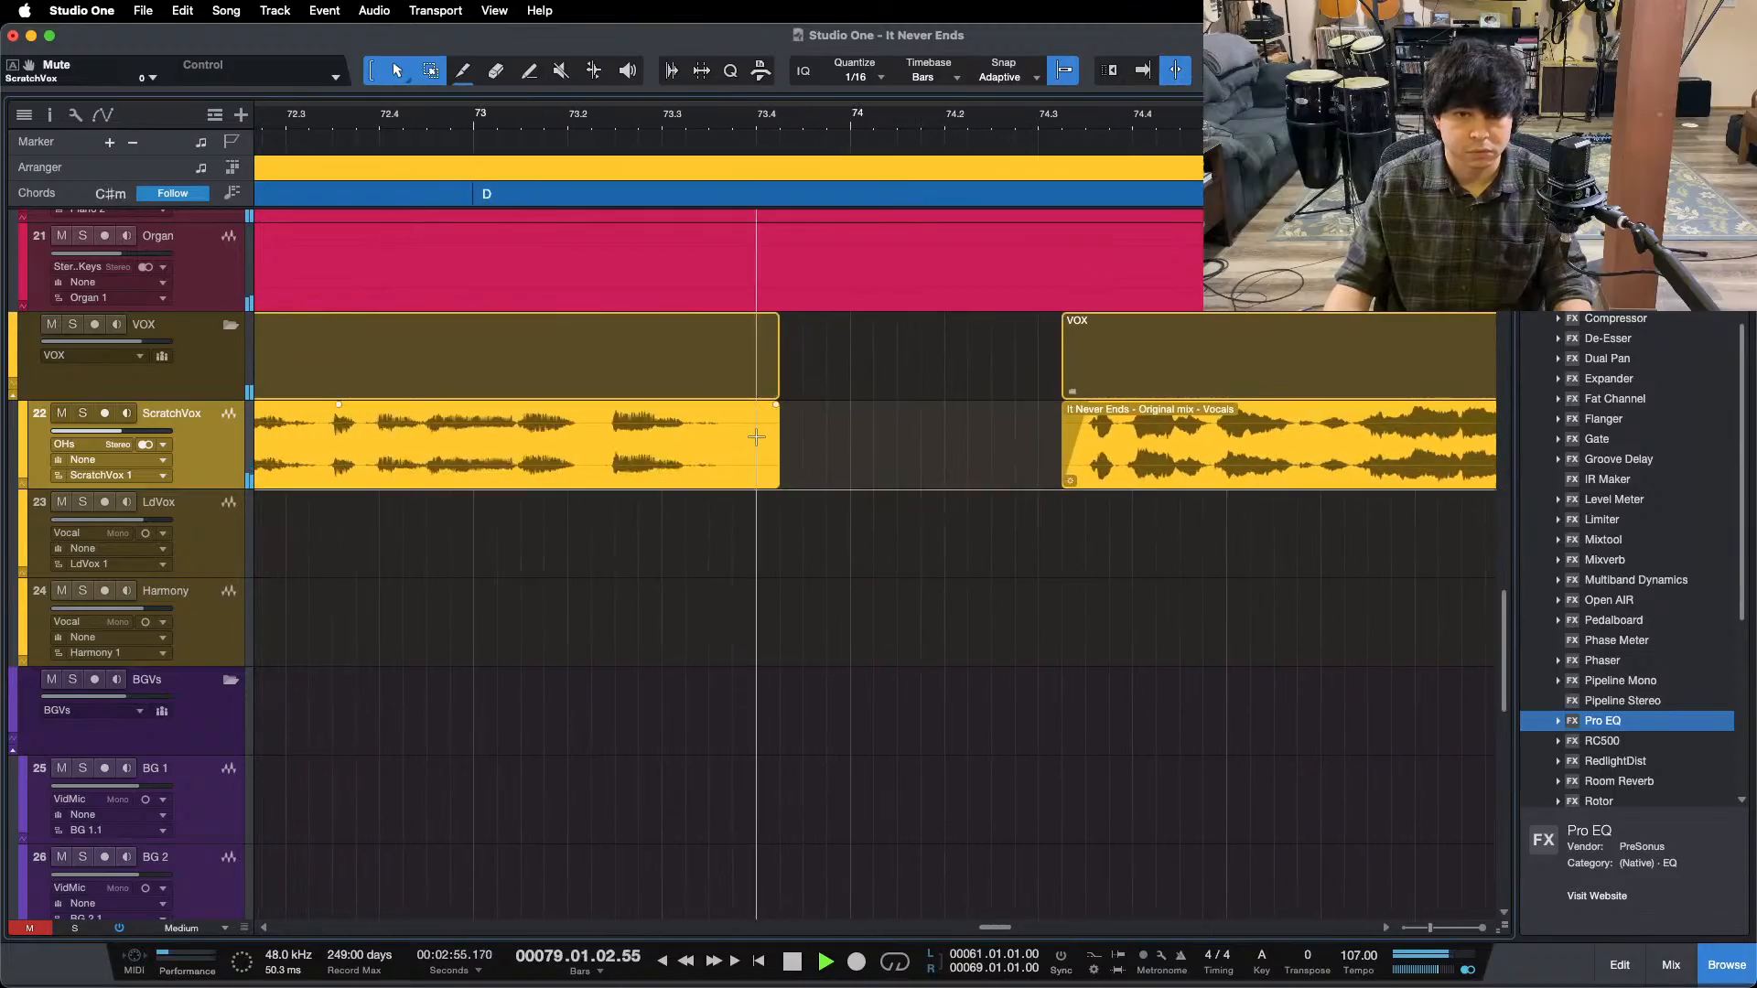
pyautogui.moveTo(773, 418); pyautogui.dragTo(667, 468)
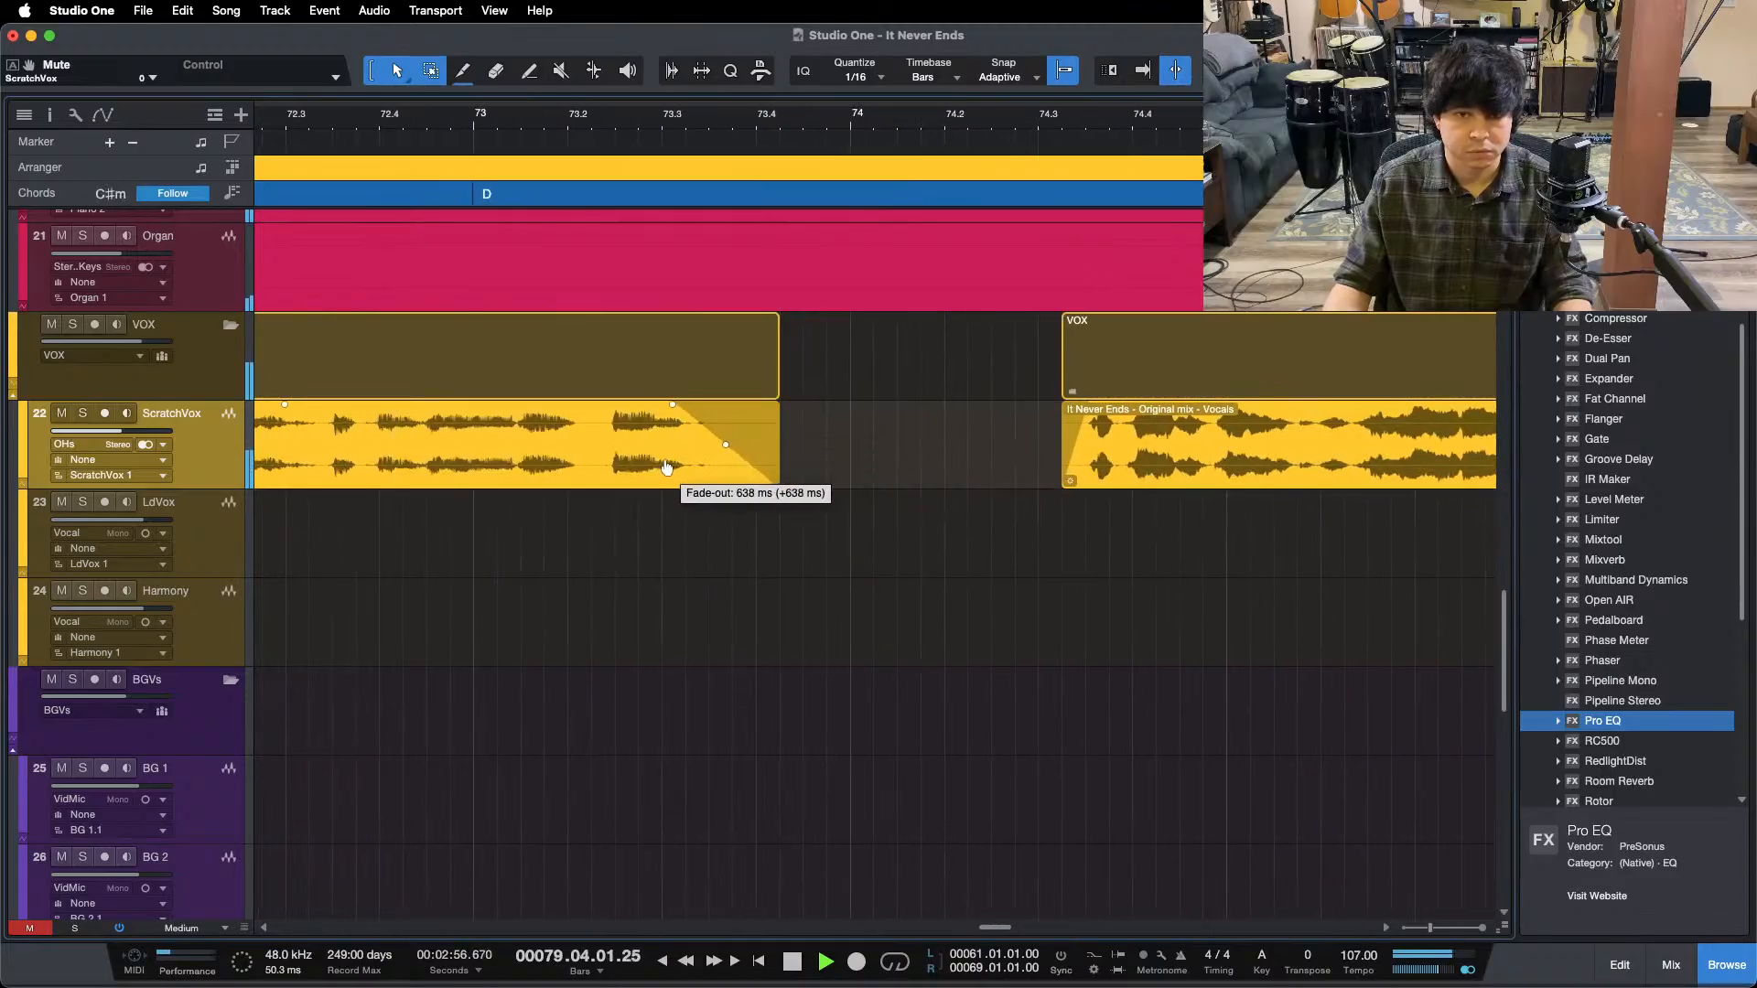
pyautogui.click(580, 129)
pyautogui.moveTo(665, 430); pyautogui.dragTo(649, 447)
# - Extend the ScratchVox fade-in after the bar 71 gap to about beat 71.3 and refine the fades around that gap
pyautogui.moveTo(529, 122); pyautogui.dragTo(1271, 82)
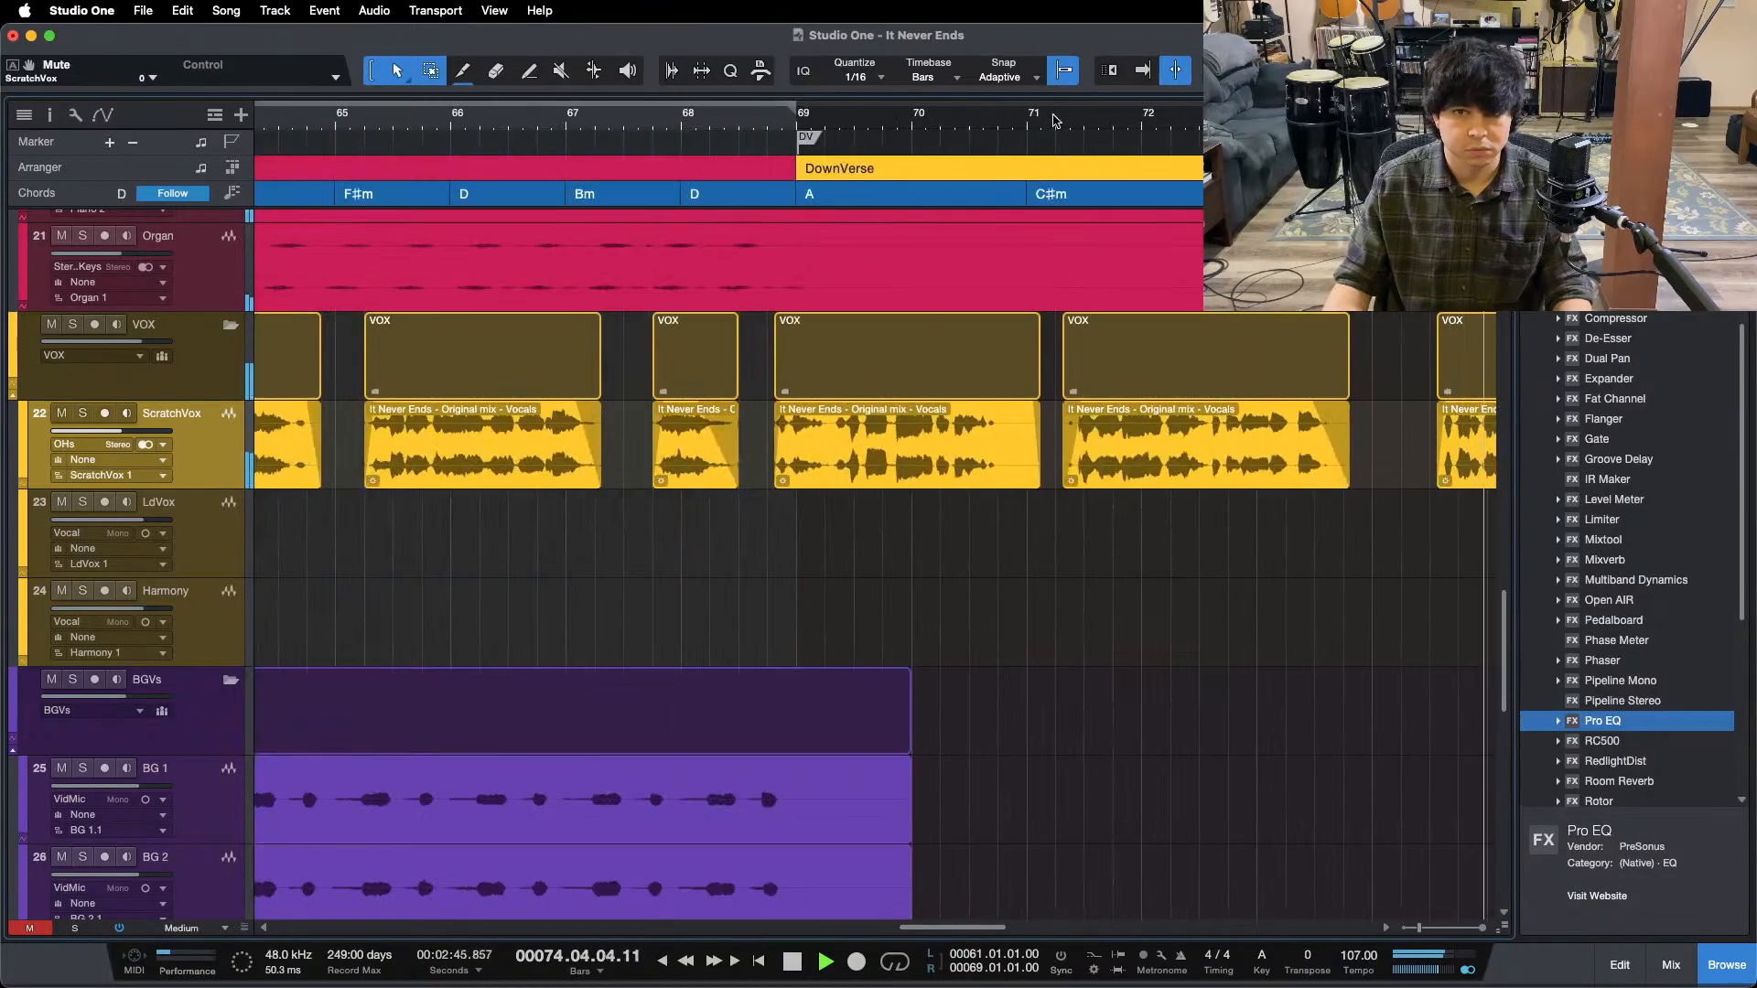
pyautogui.moveTo(1063, 133); pyautogui.dragTo(914, 189)
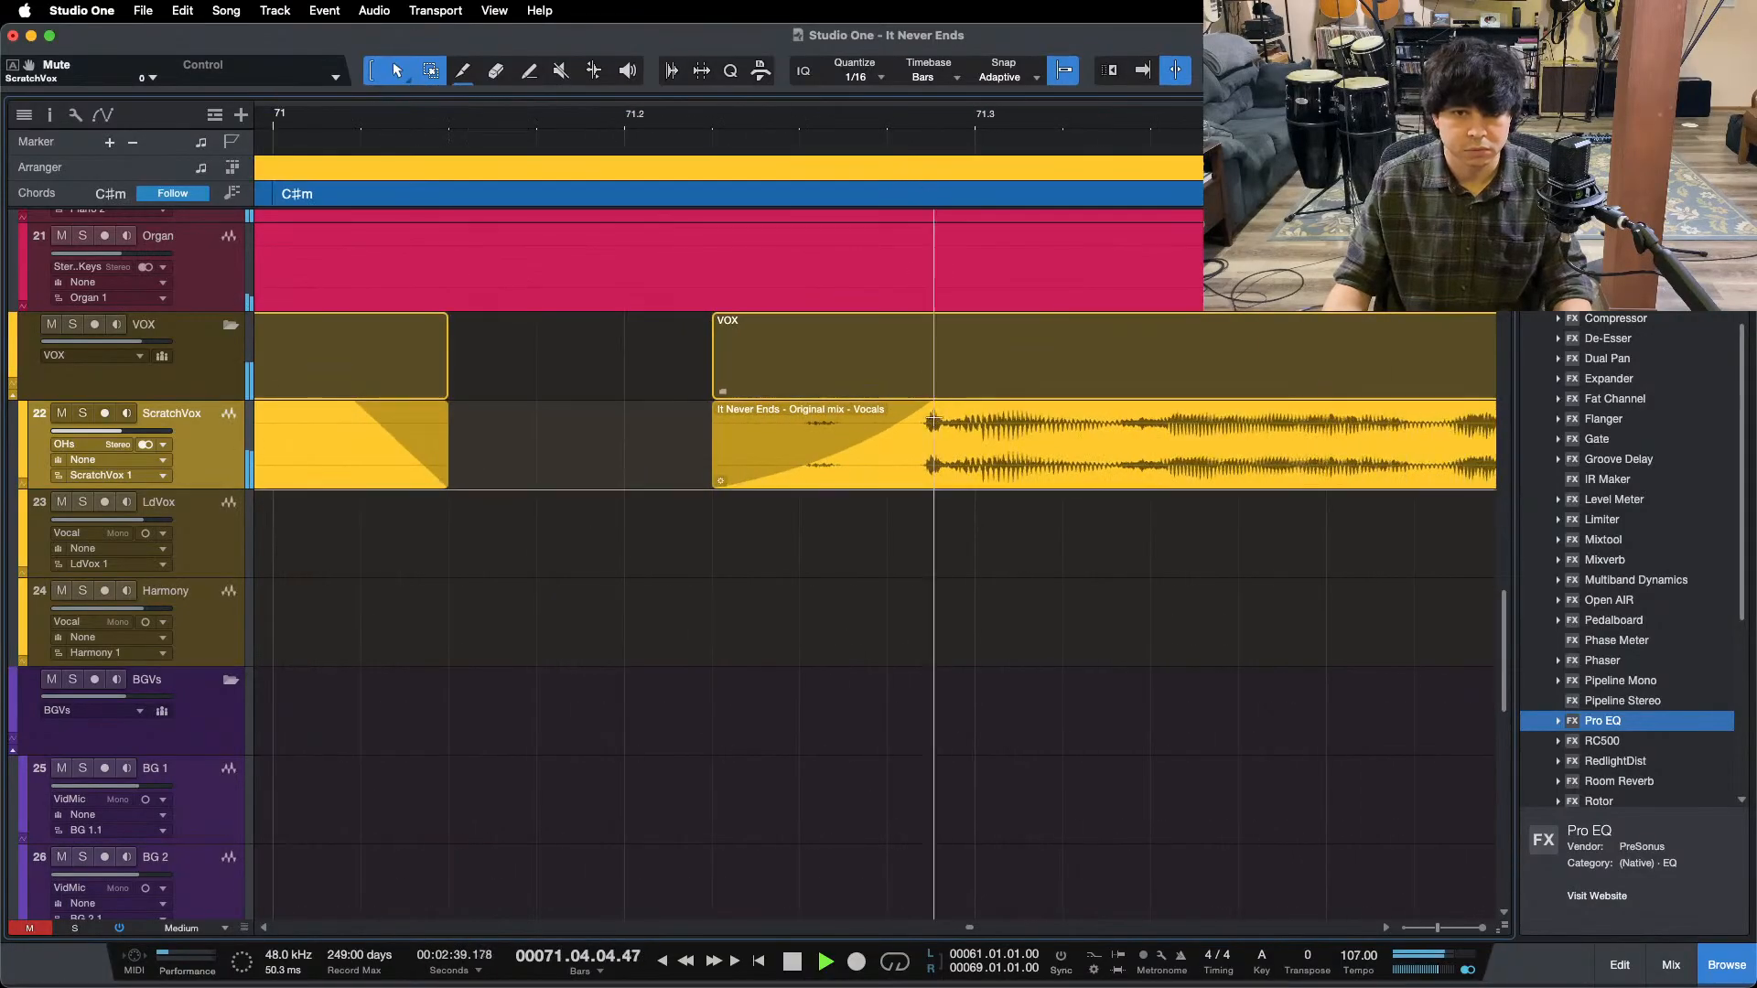
pyautogui.moveTo(935, 403); pyautogui.dragTo(993, 450)
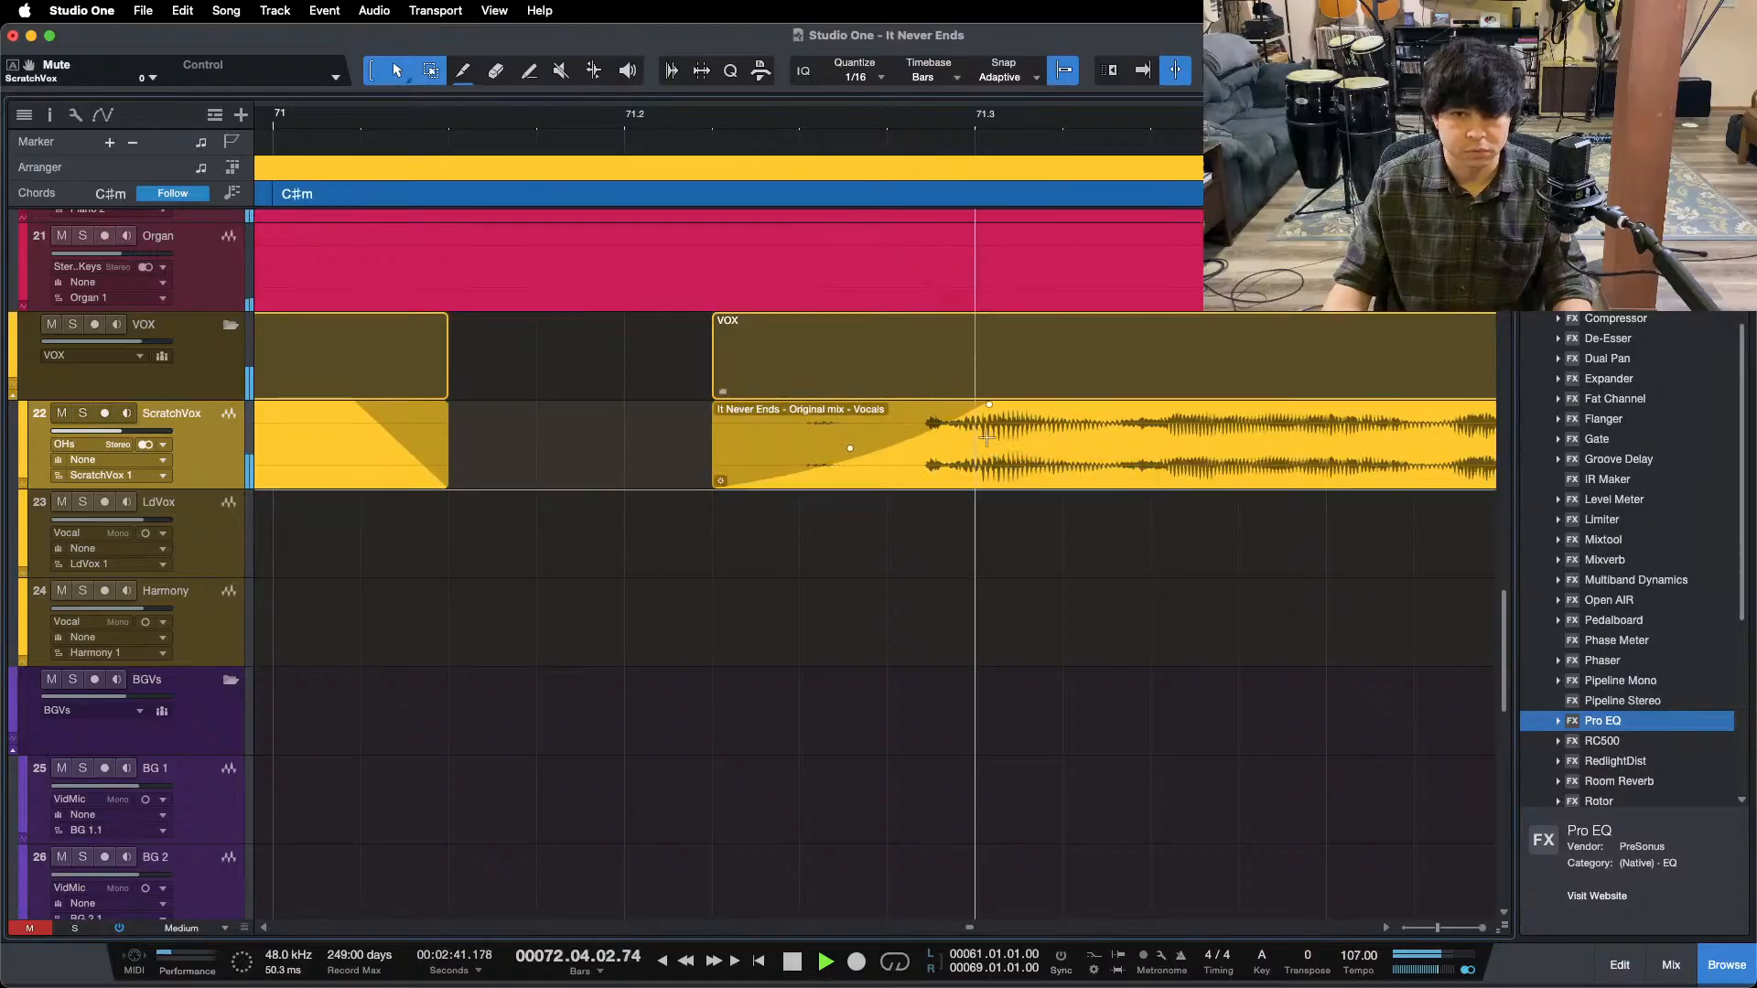
pyautogui.click(591, 123)
pyautogui.moveTo(590, 123); pyautogui.dragTo(979, 84)
pyautogui.moveTo(941, 405); pyautogui.dragTo(838, 515)
pyautogui.moveTo(861, 122); pyautogui.dragTo(819, 131)
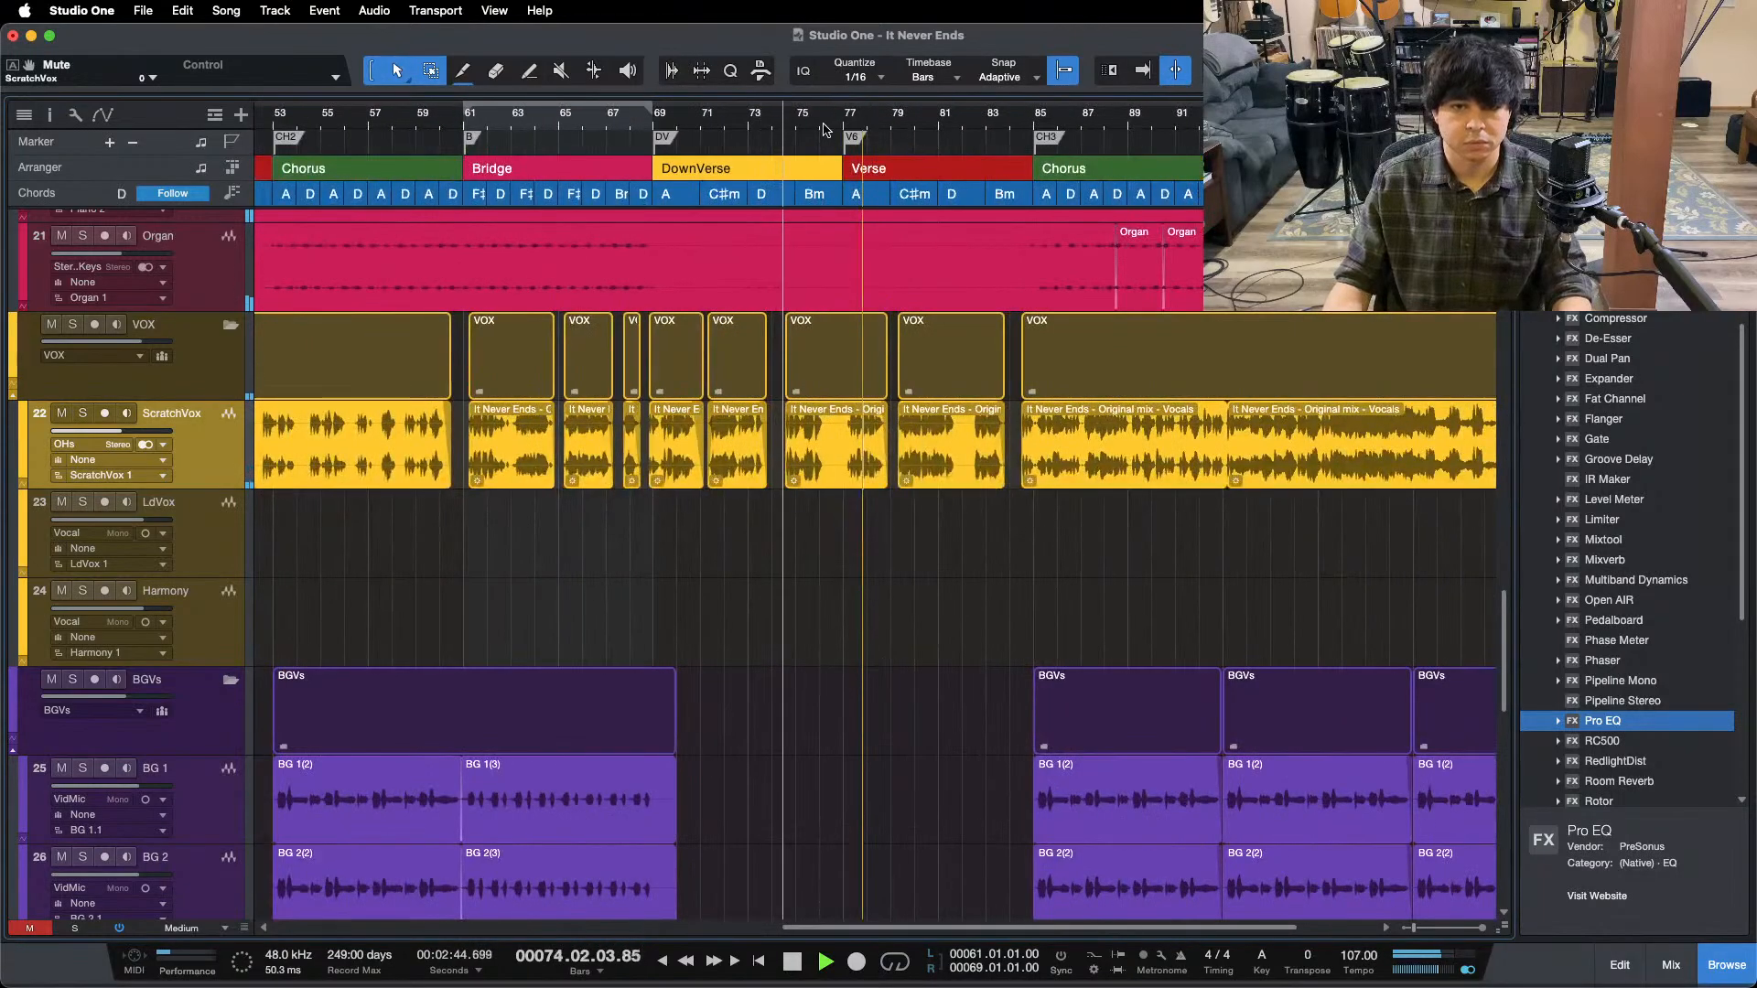
# - Show the whole song with all tracks in overview and play the mix through to the end
pyautogui.press('z')
pyautogui.hotkey('shift', 'z')
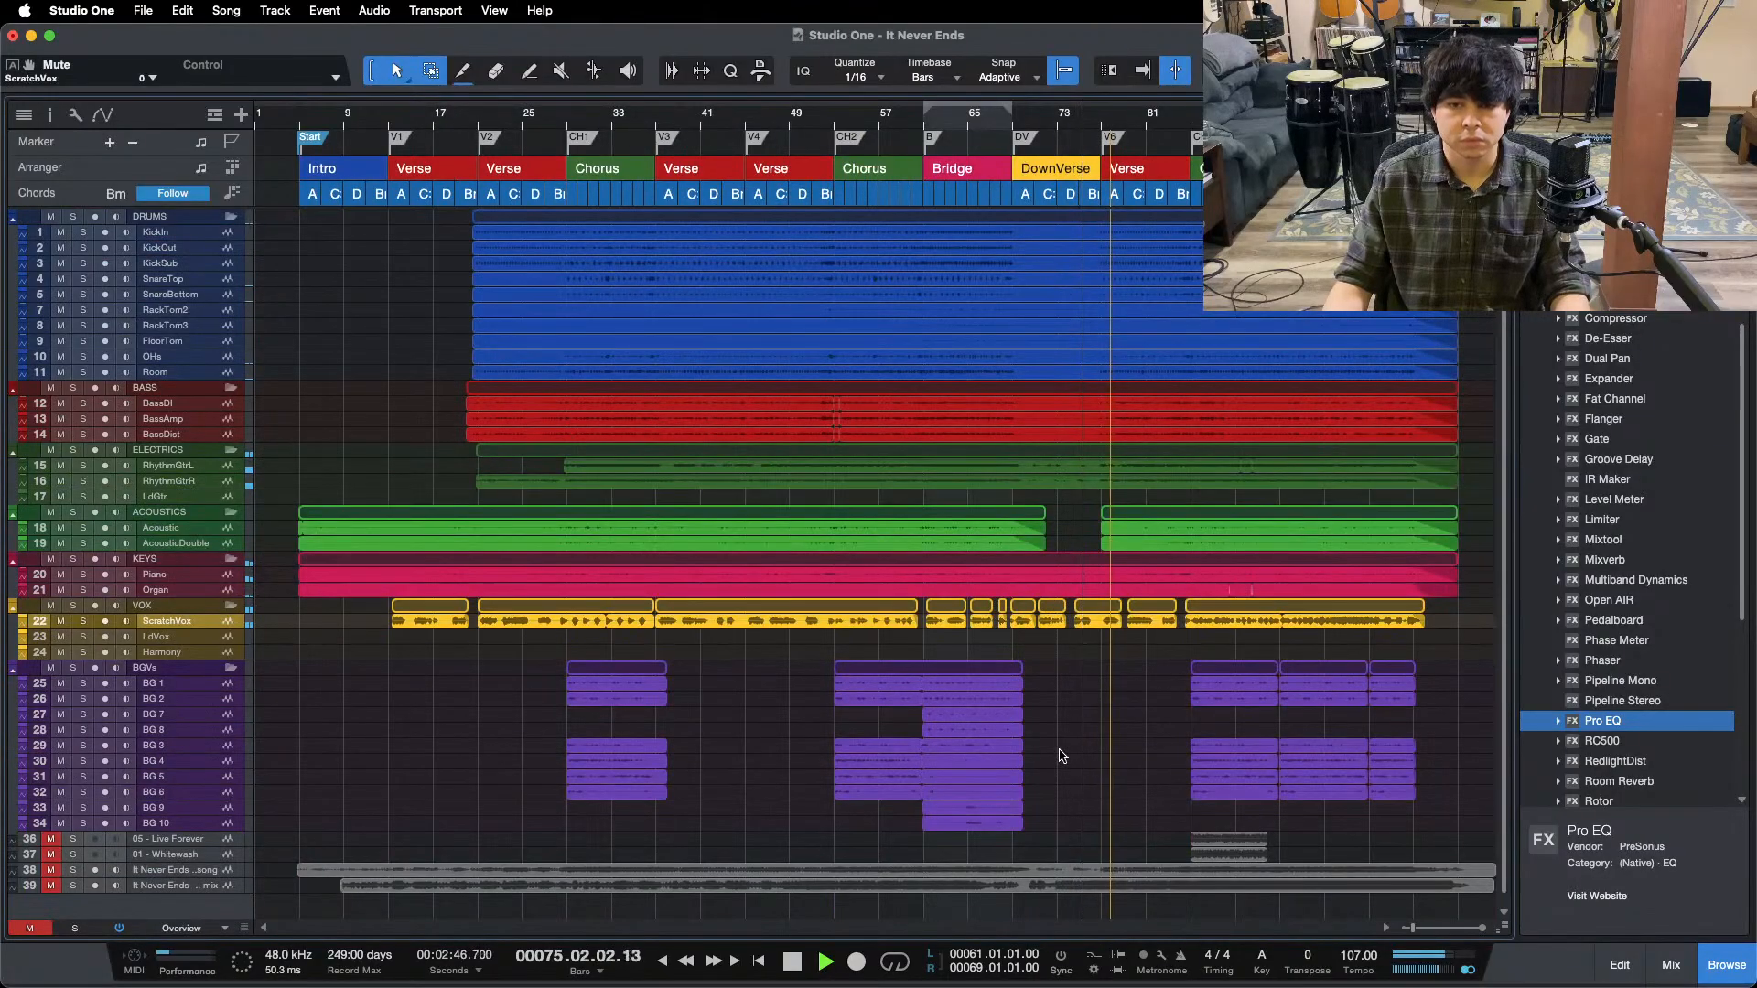
pyautogui.moveTo(902, 983)
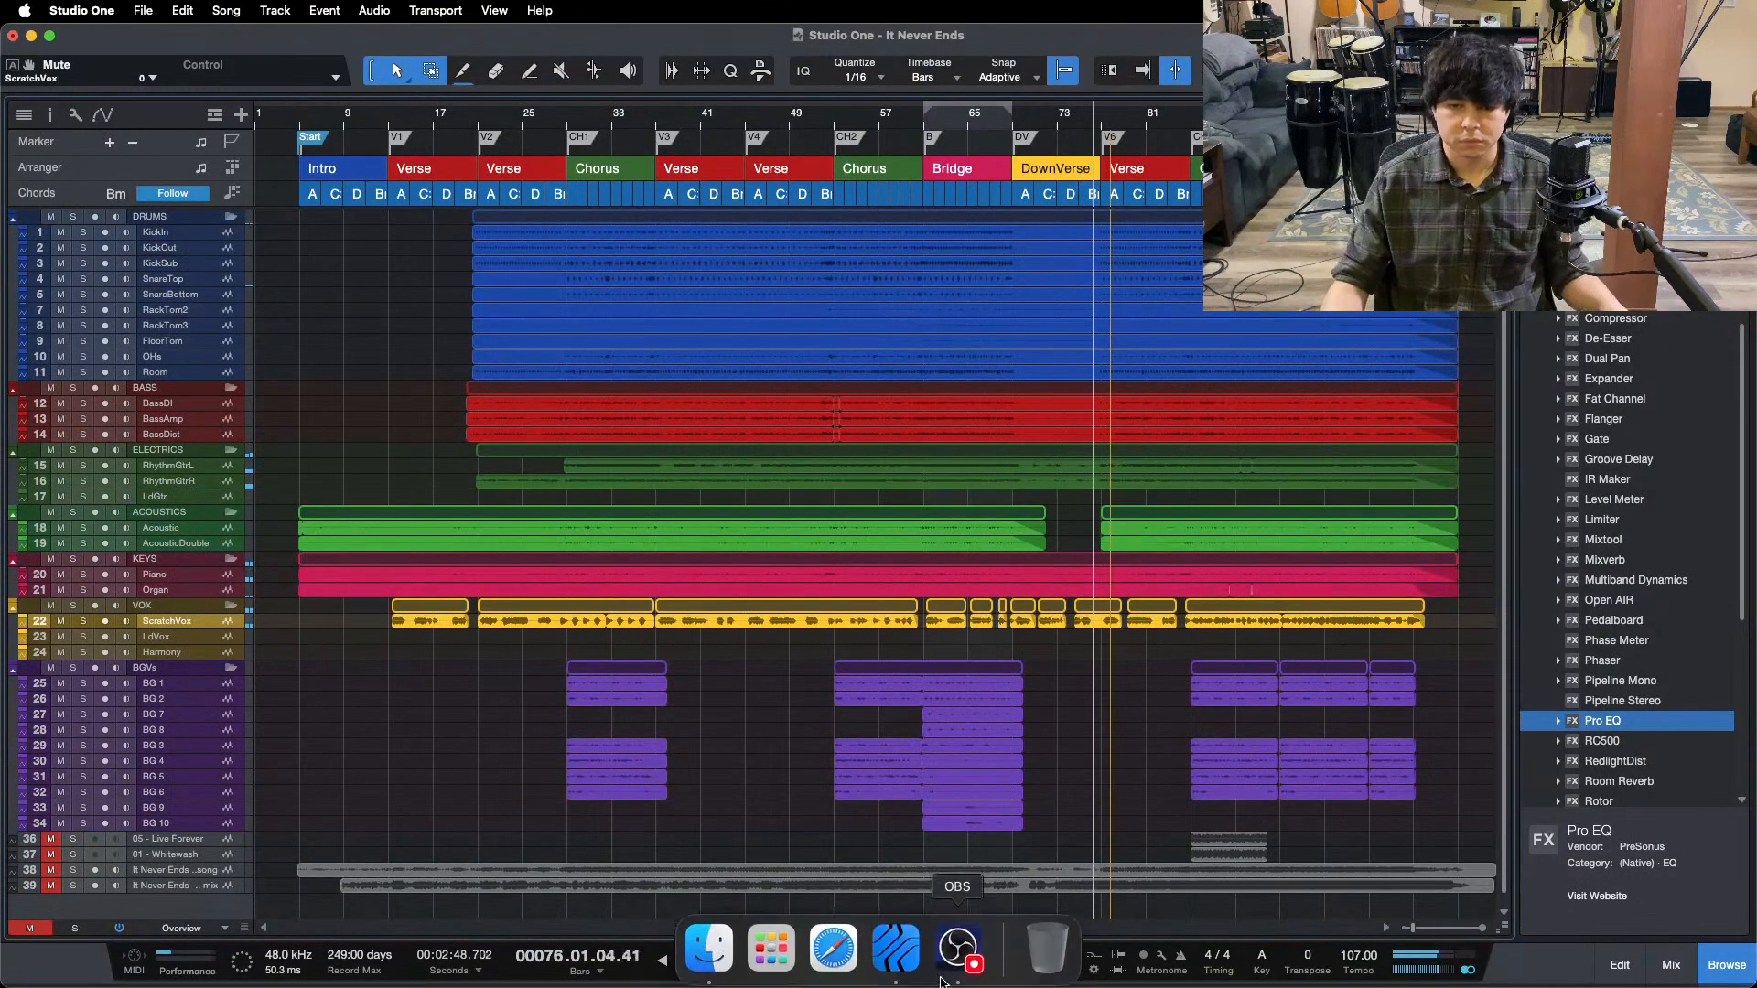
pyautogui.click(959, 954)
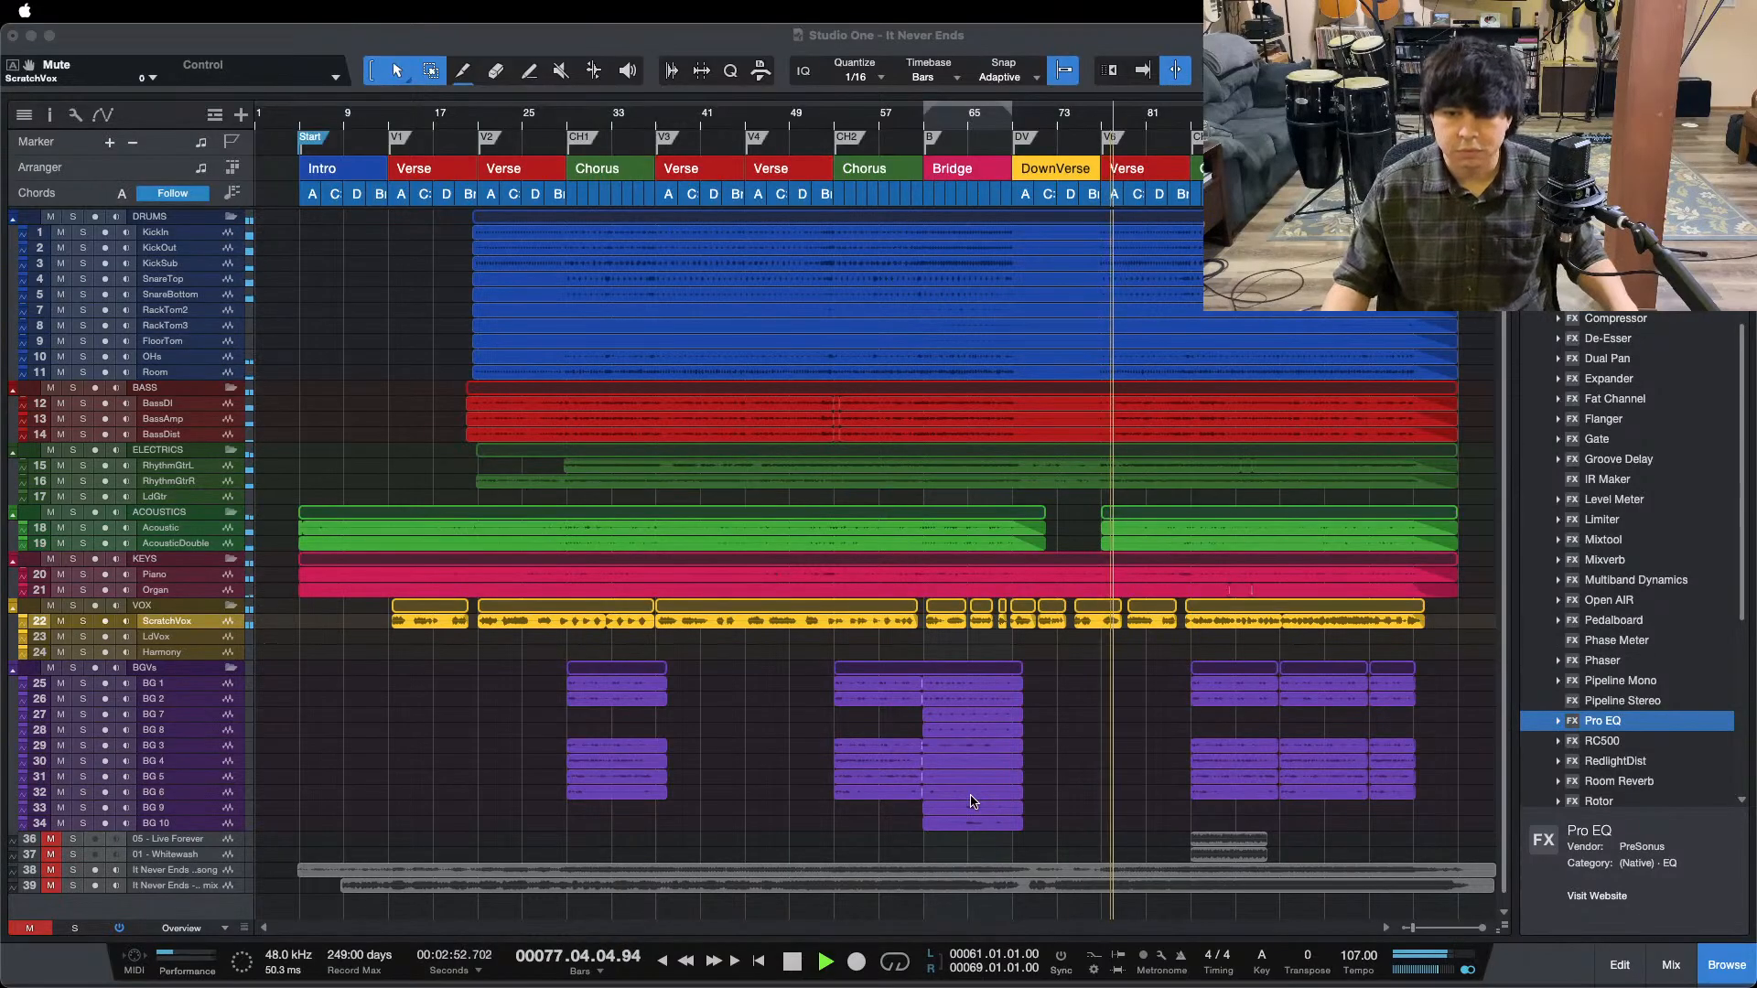
pyautogui.click(1526, 971)
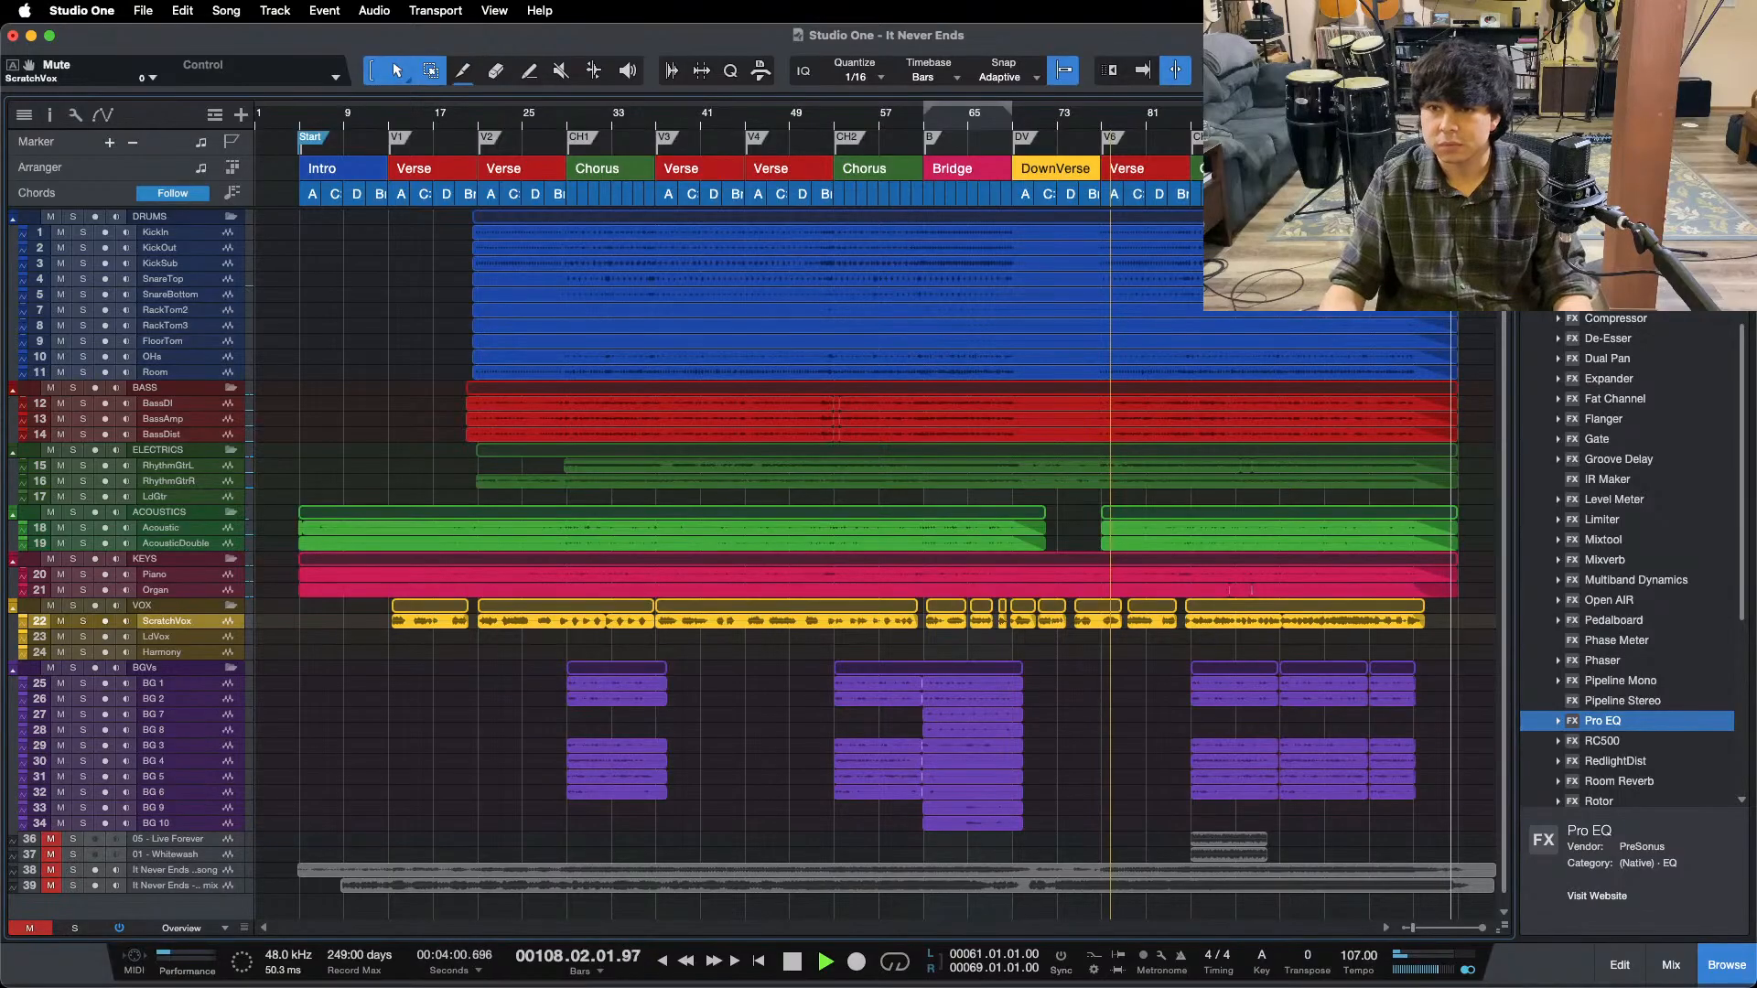
# - Focus the arrangement on the Outro and set the track height to Medium
pyautogui.moveTo(1411, 114); pyautogui.dragTo(898, 161)
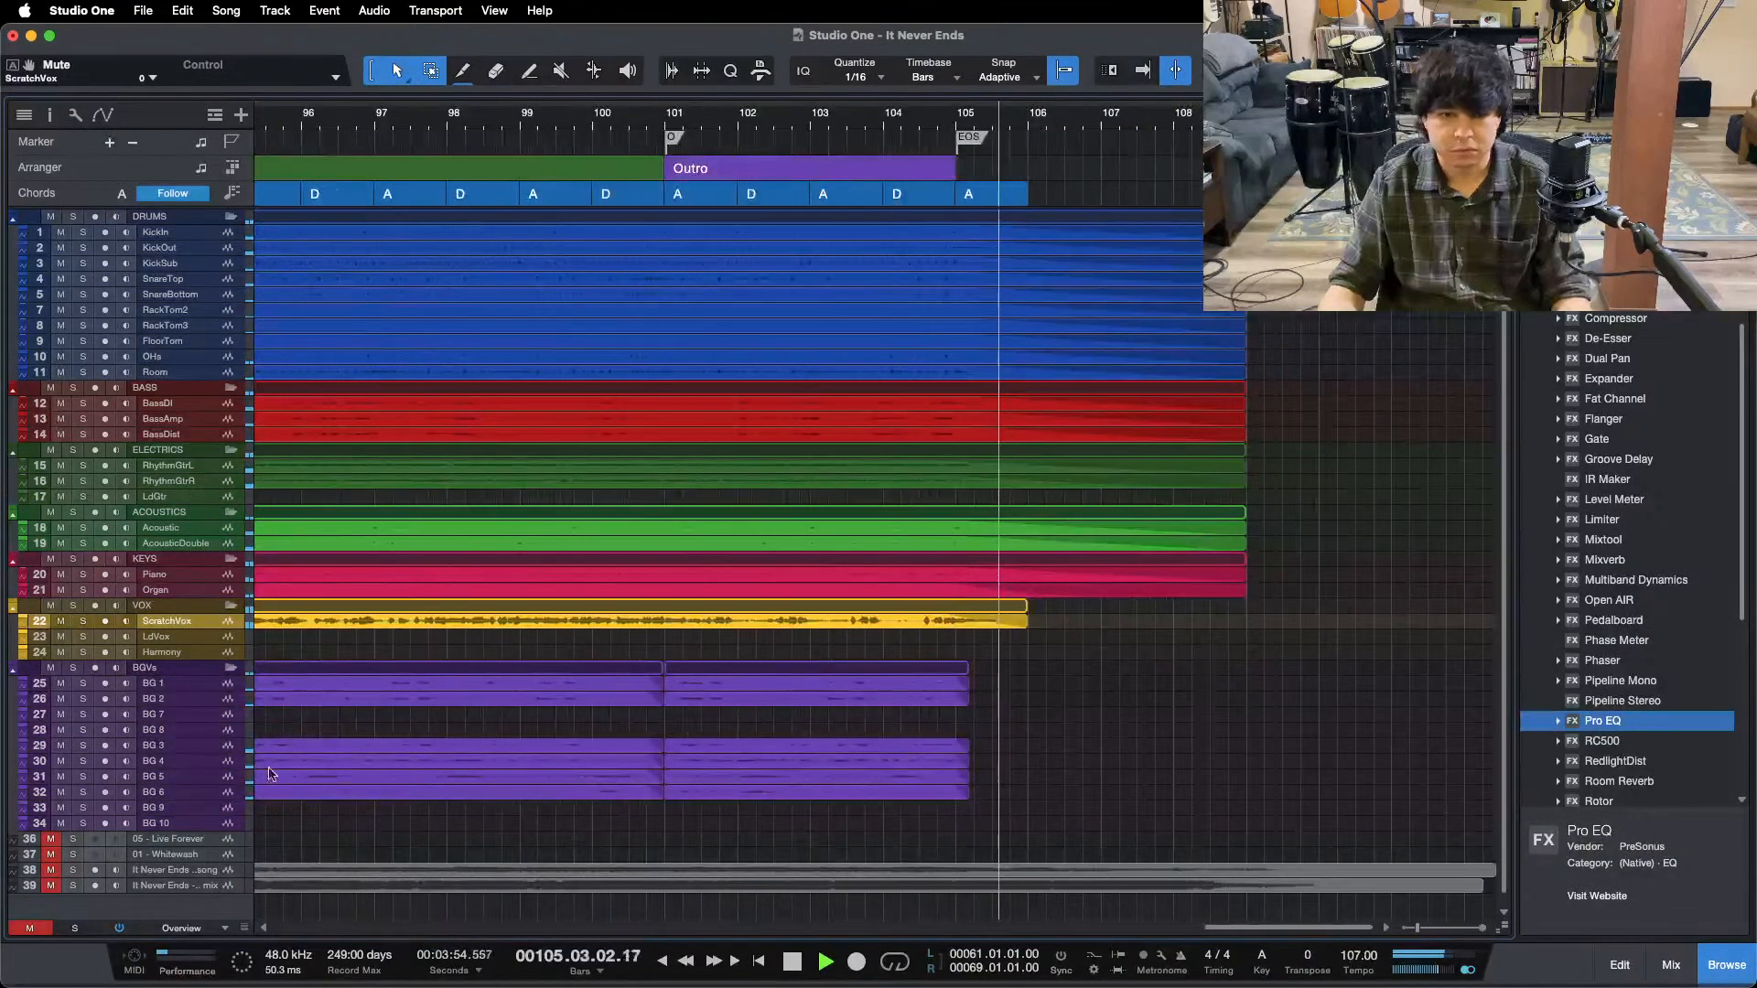
pyautogui.click(183, 928)
pyautogui.click(206, 886)
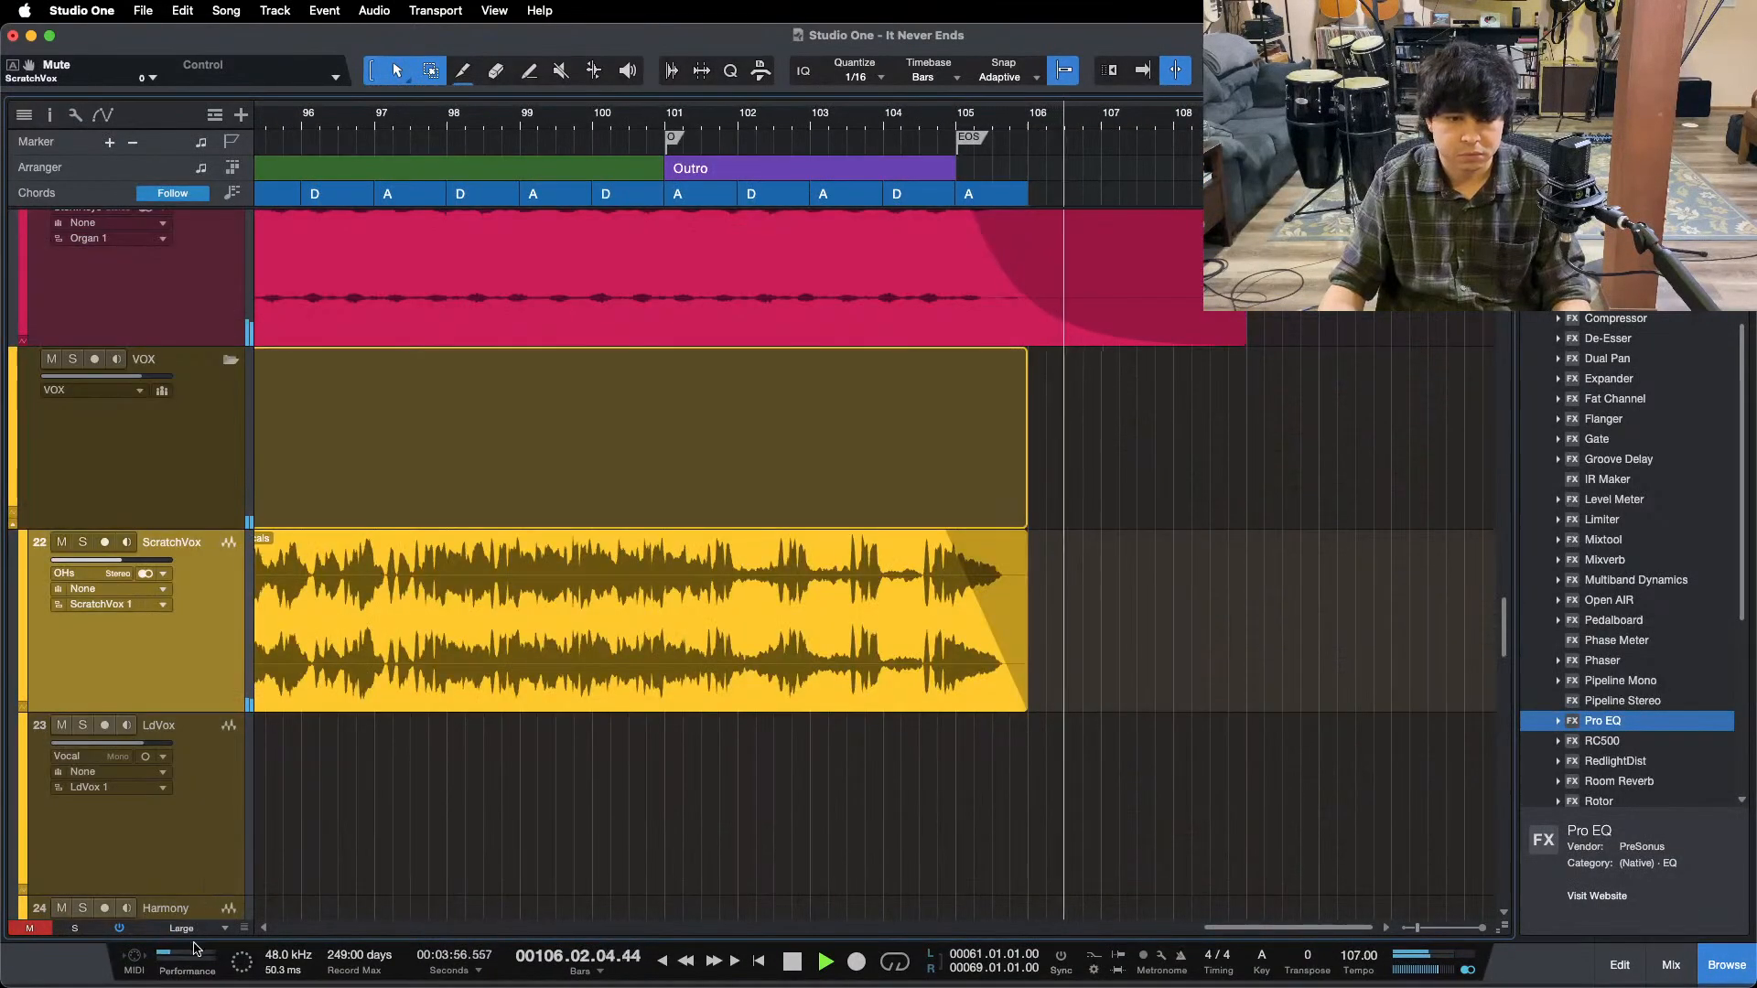
pyautogui.click(197, 927)
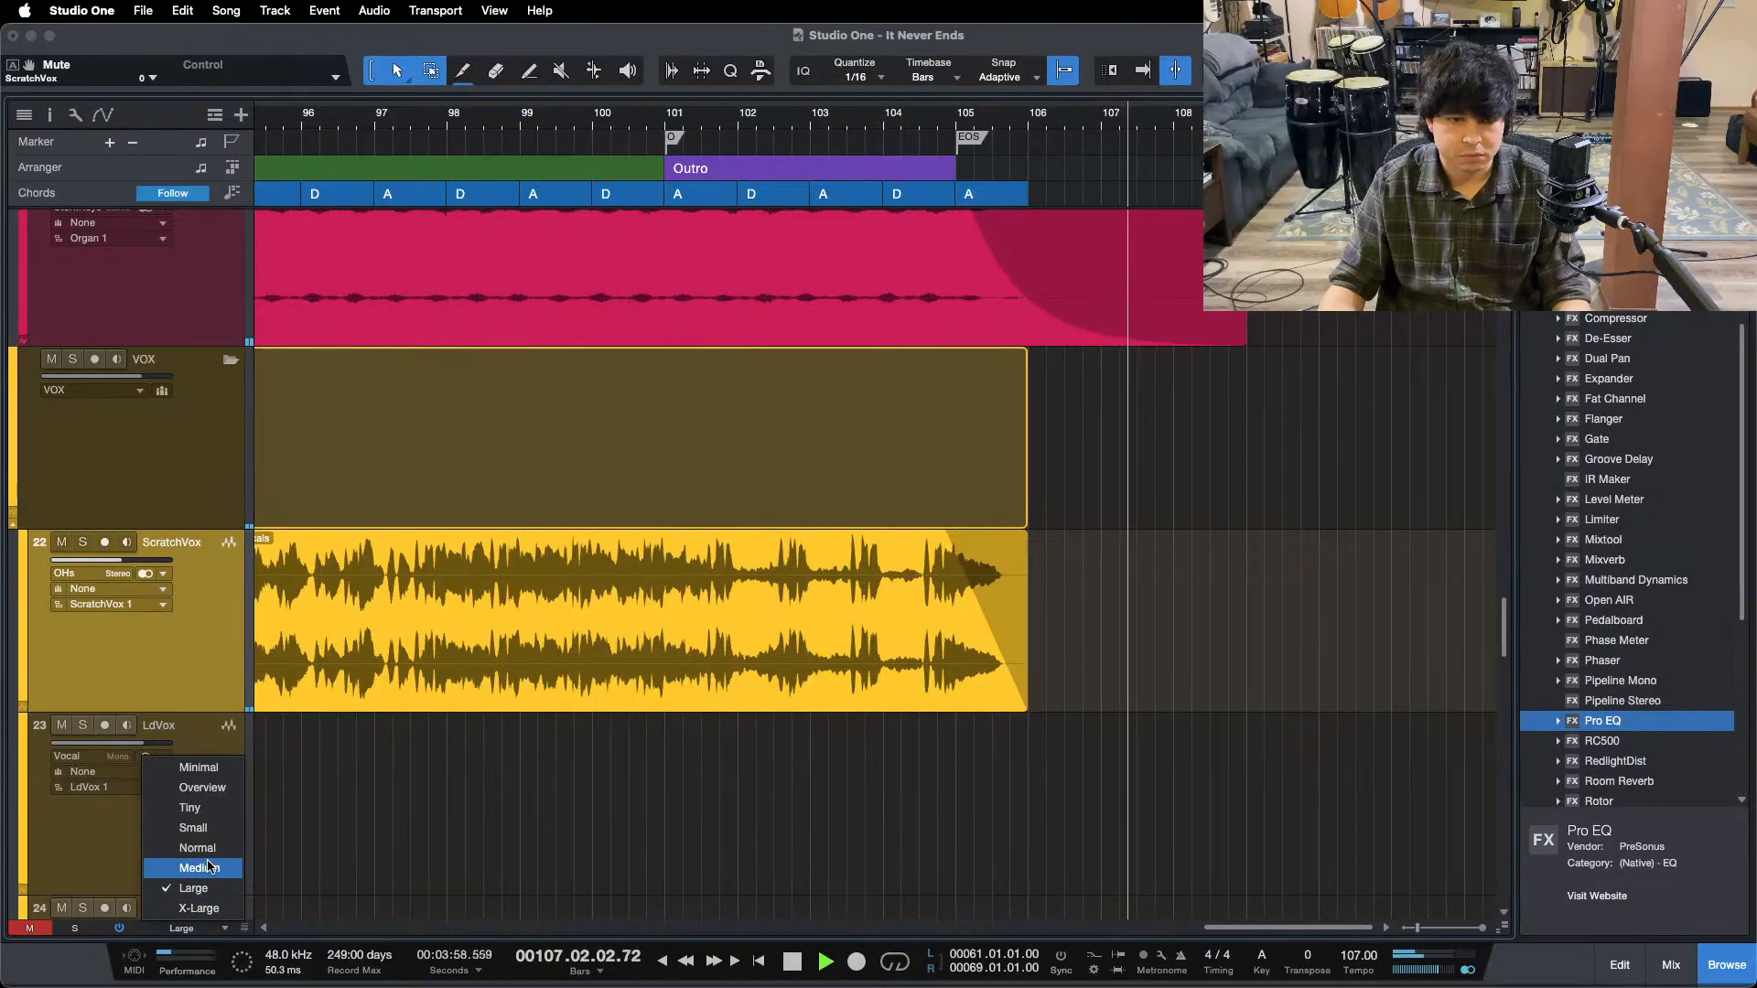
pyautogui.click(198, 868)
# - Solo the ACOUSTICS folder and play the end of the song from about bar 104
pyautogui.click(916, 115)
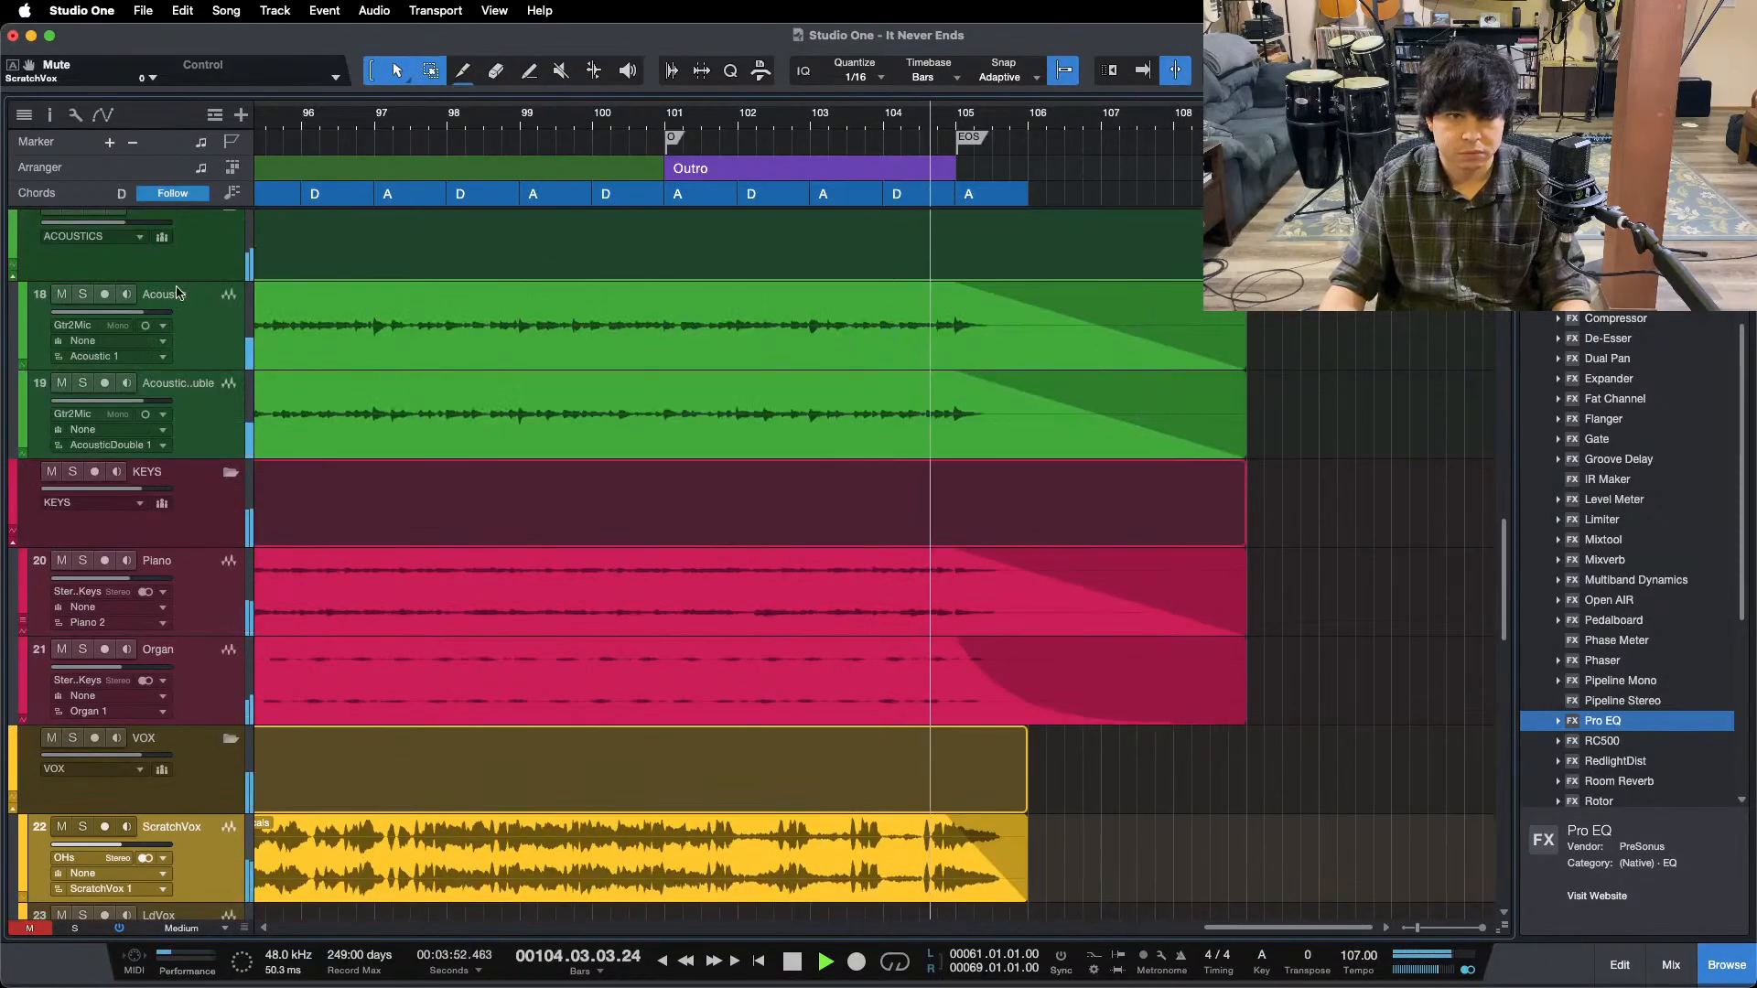
pyautogui.scroll(1, 137, 285)
pyautogui.click(72, 247)
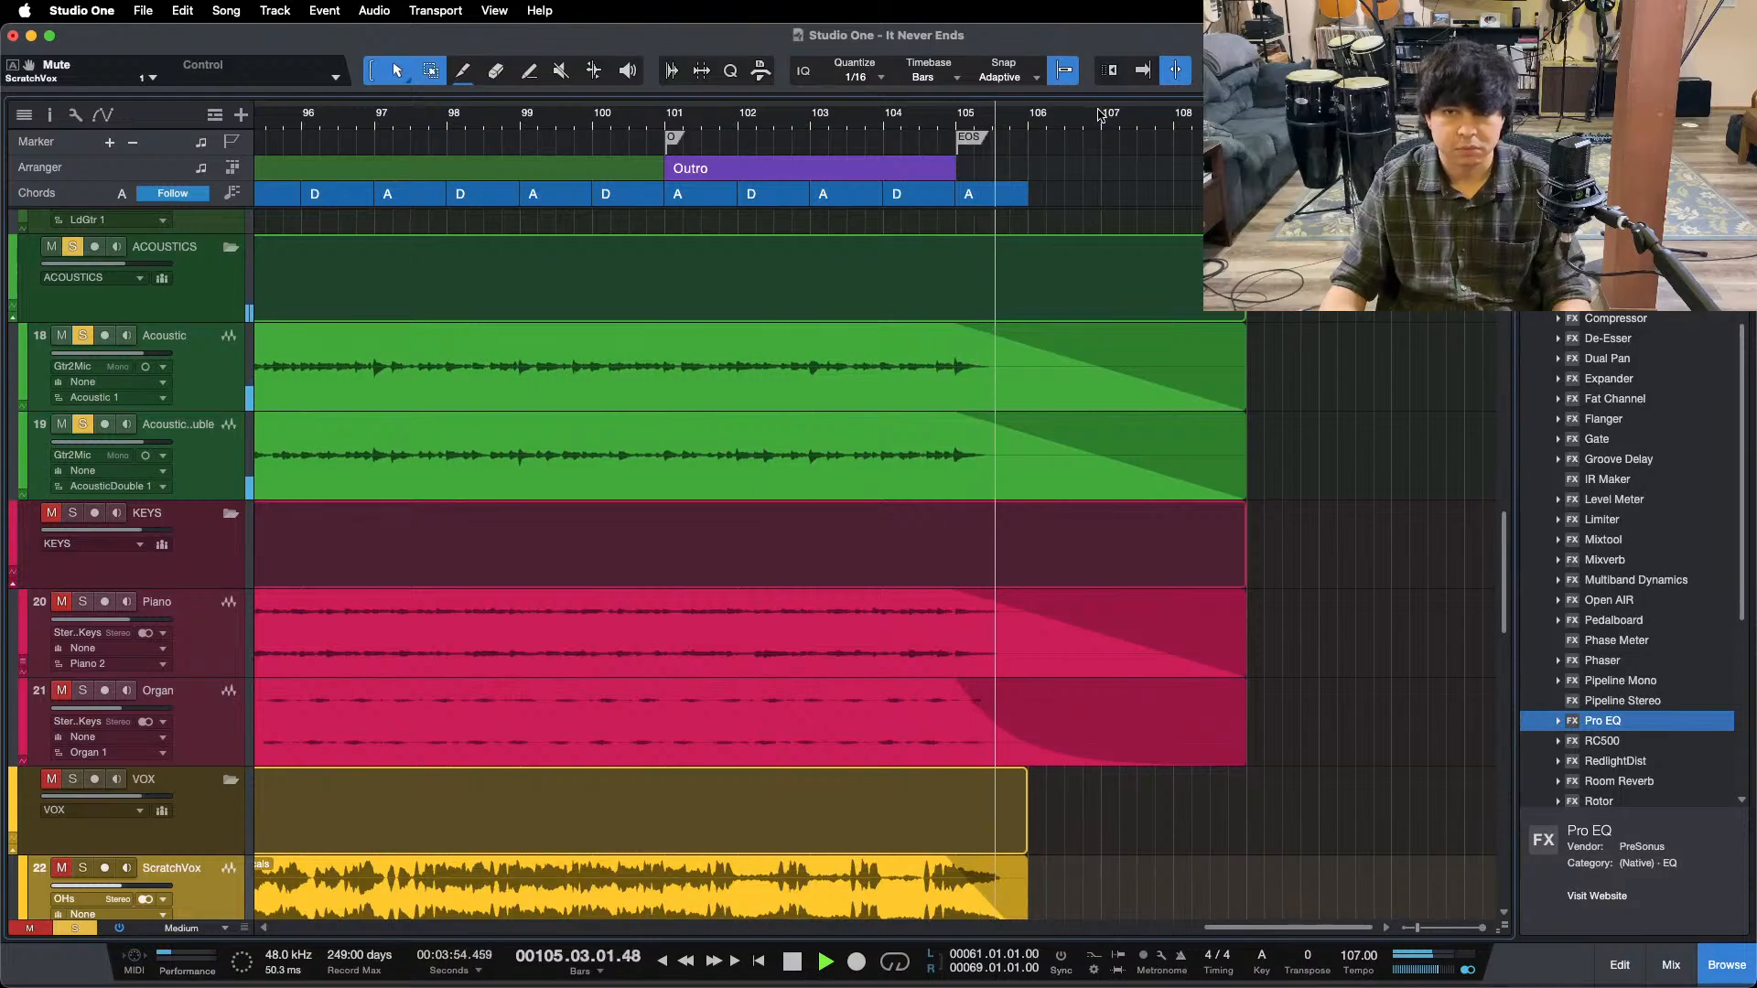
pyautogui.moveTo(1103, 114); pyautogui.dragTo(1029, 136)
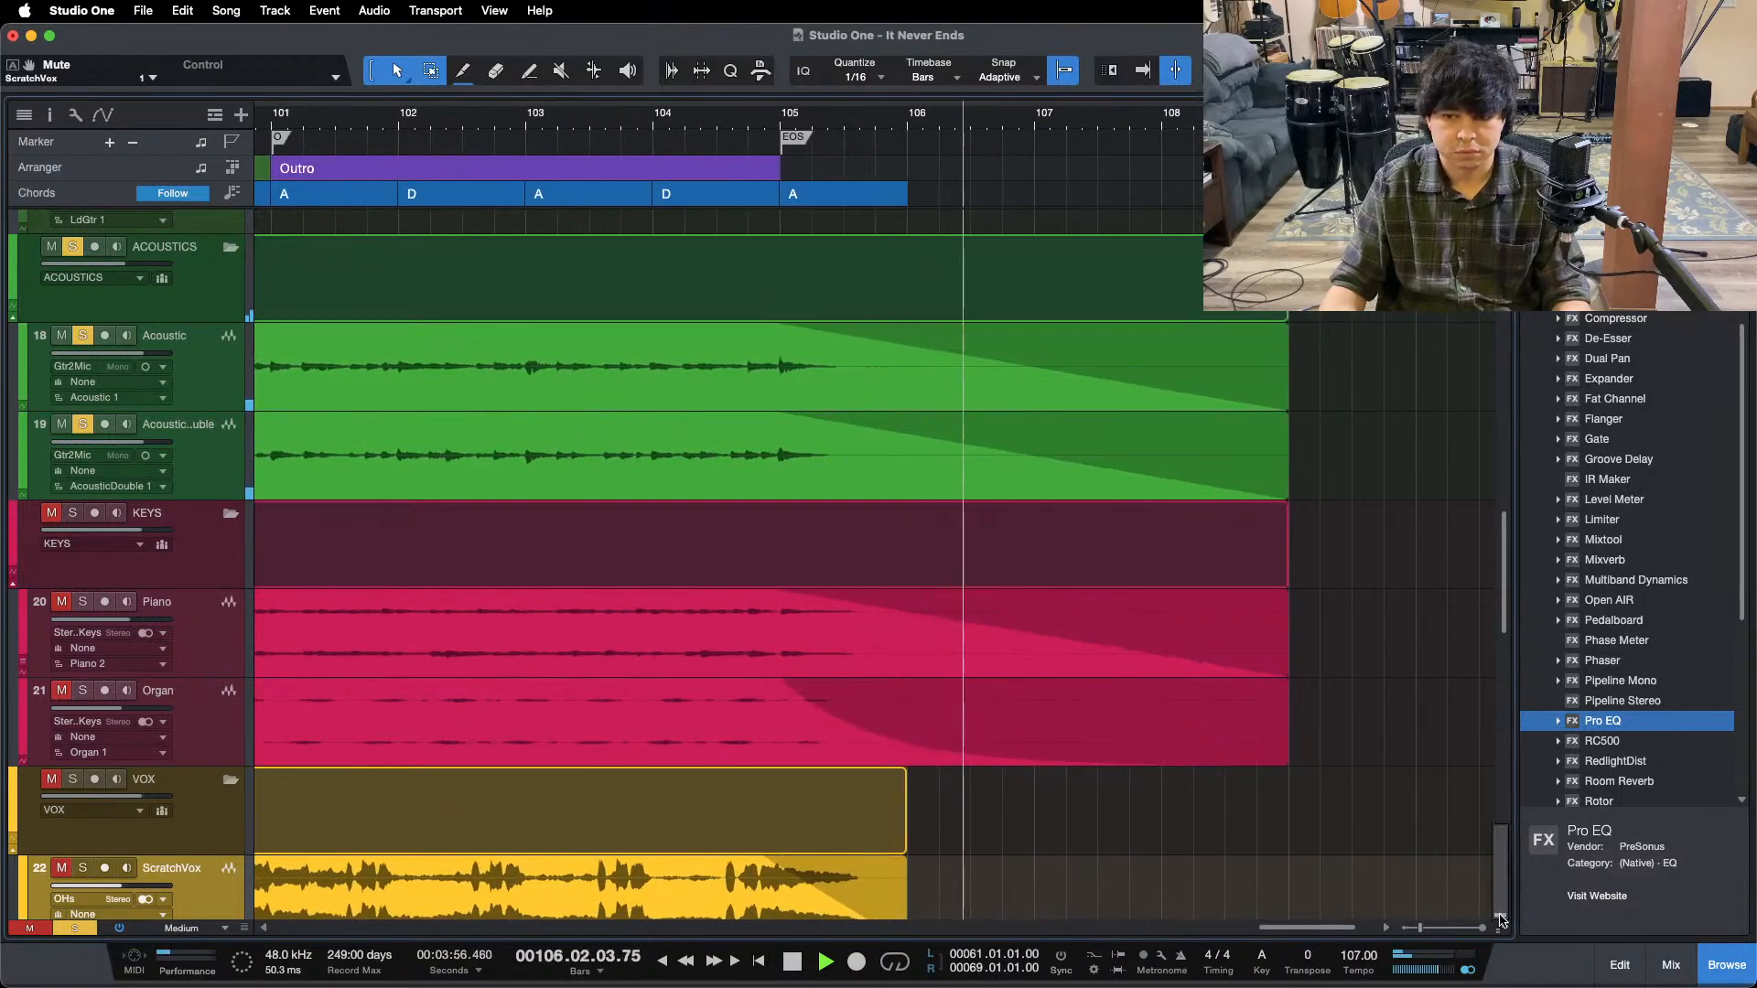
# - Select the final Acoustic and AcousticDouble clips and remove their fade-outs
pyautogui.click(1419, 403)
pyautogui.moveTo(1342, 392); pyautogui.dragTo(1081, 456)
pyautogui.moveTo(790, 339); pyautogui.dragTo(1286, 331)
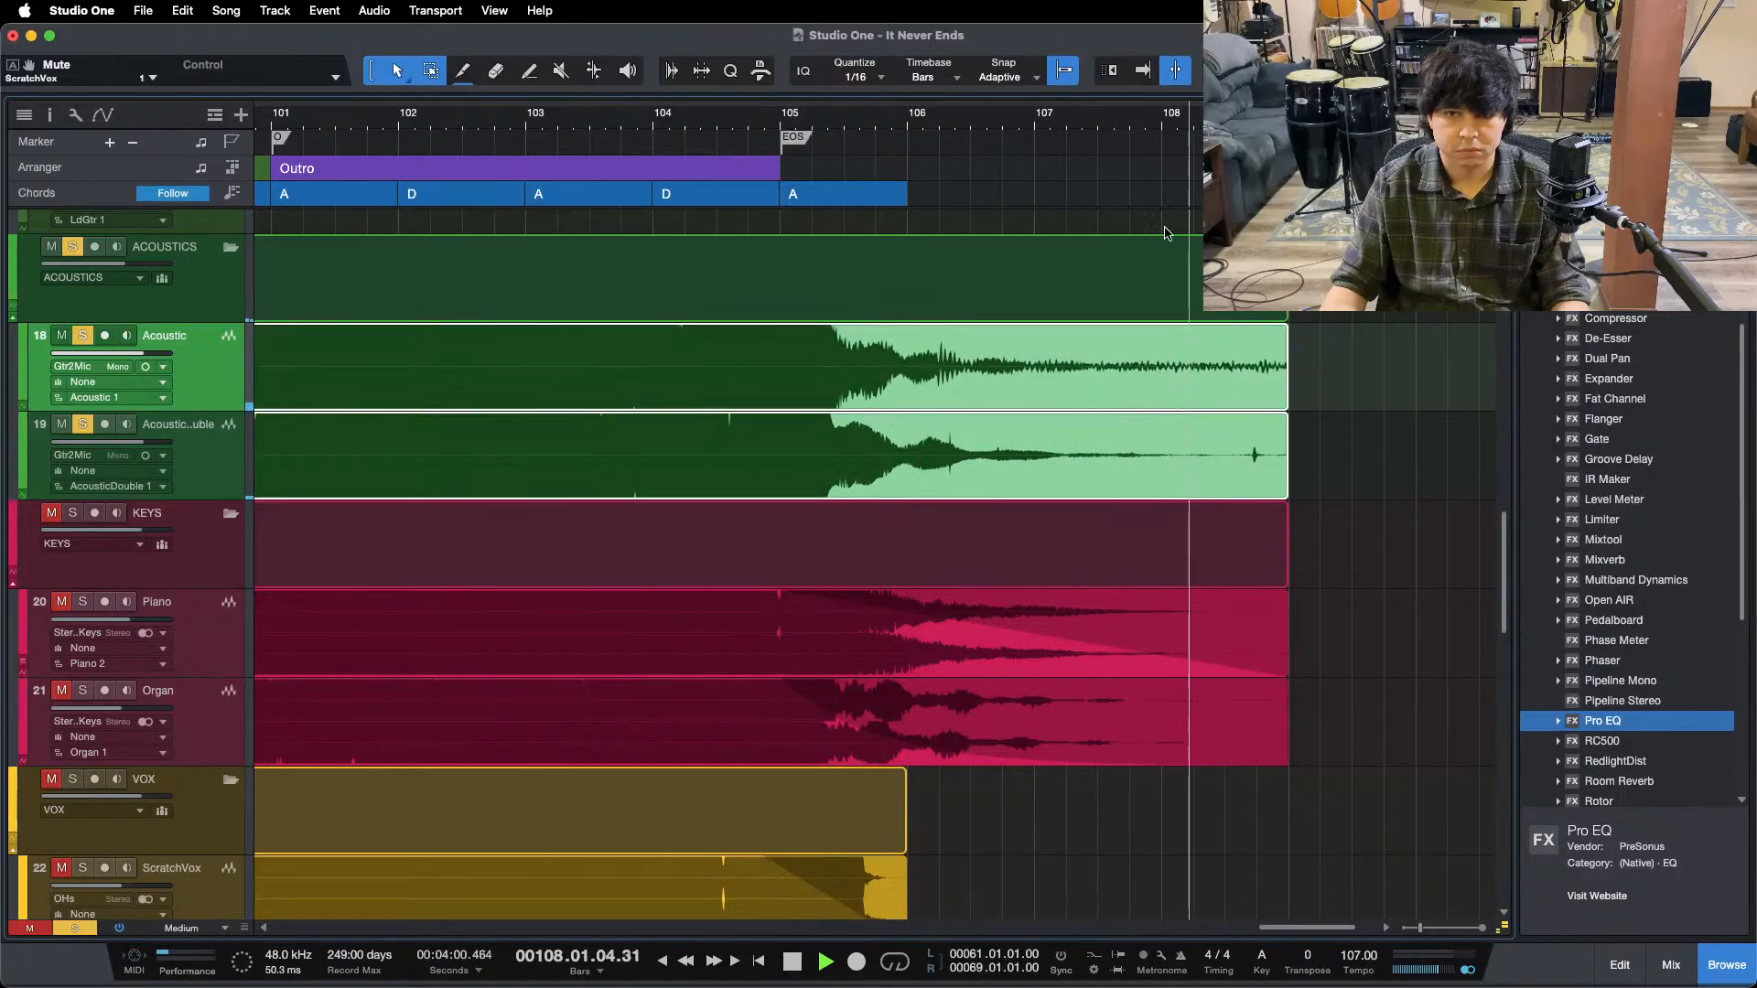
# - Replay the acoustic tail, trim both clips to end at bar 107.3, and fade them out from about bar 105
pyautogui.click(875, 119)
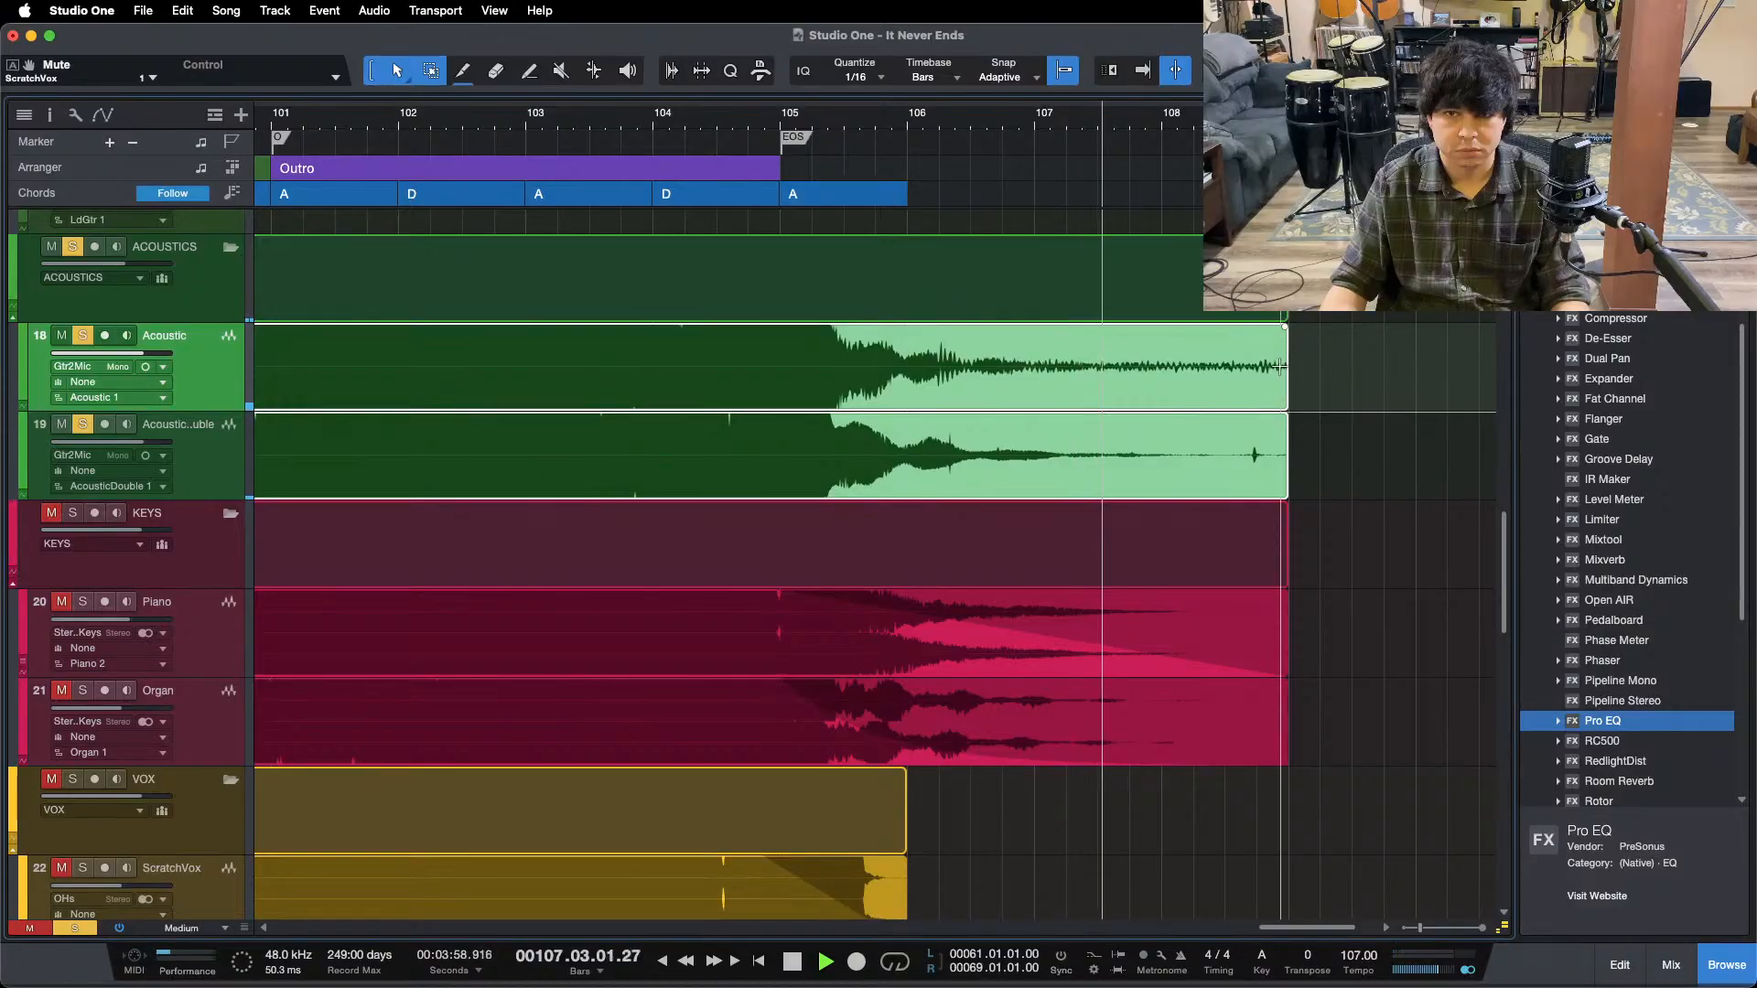
pyautogui.press('space')
pyautogui.moveTo(1289, 364); pyautogui.dragTo(773, 354)
# - Show the whole song in overview and clear the solo on the ACOUSTICS folder
pyautogui.scroll(1, 1241, 399)
pyautogui.scroll(15, 1365, 431)
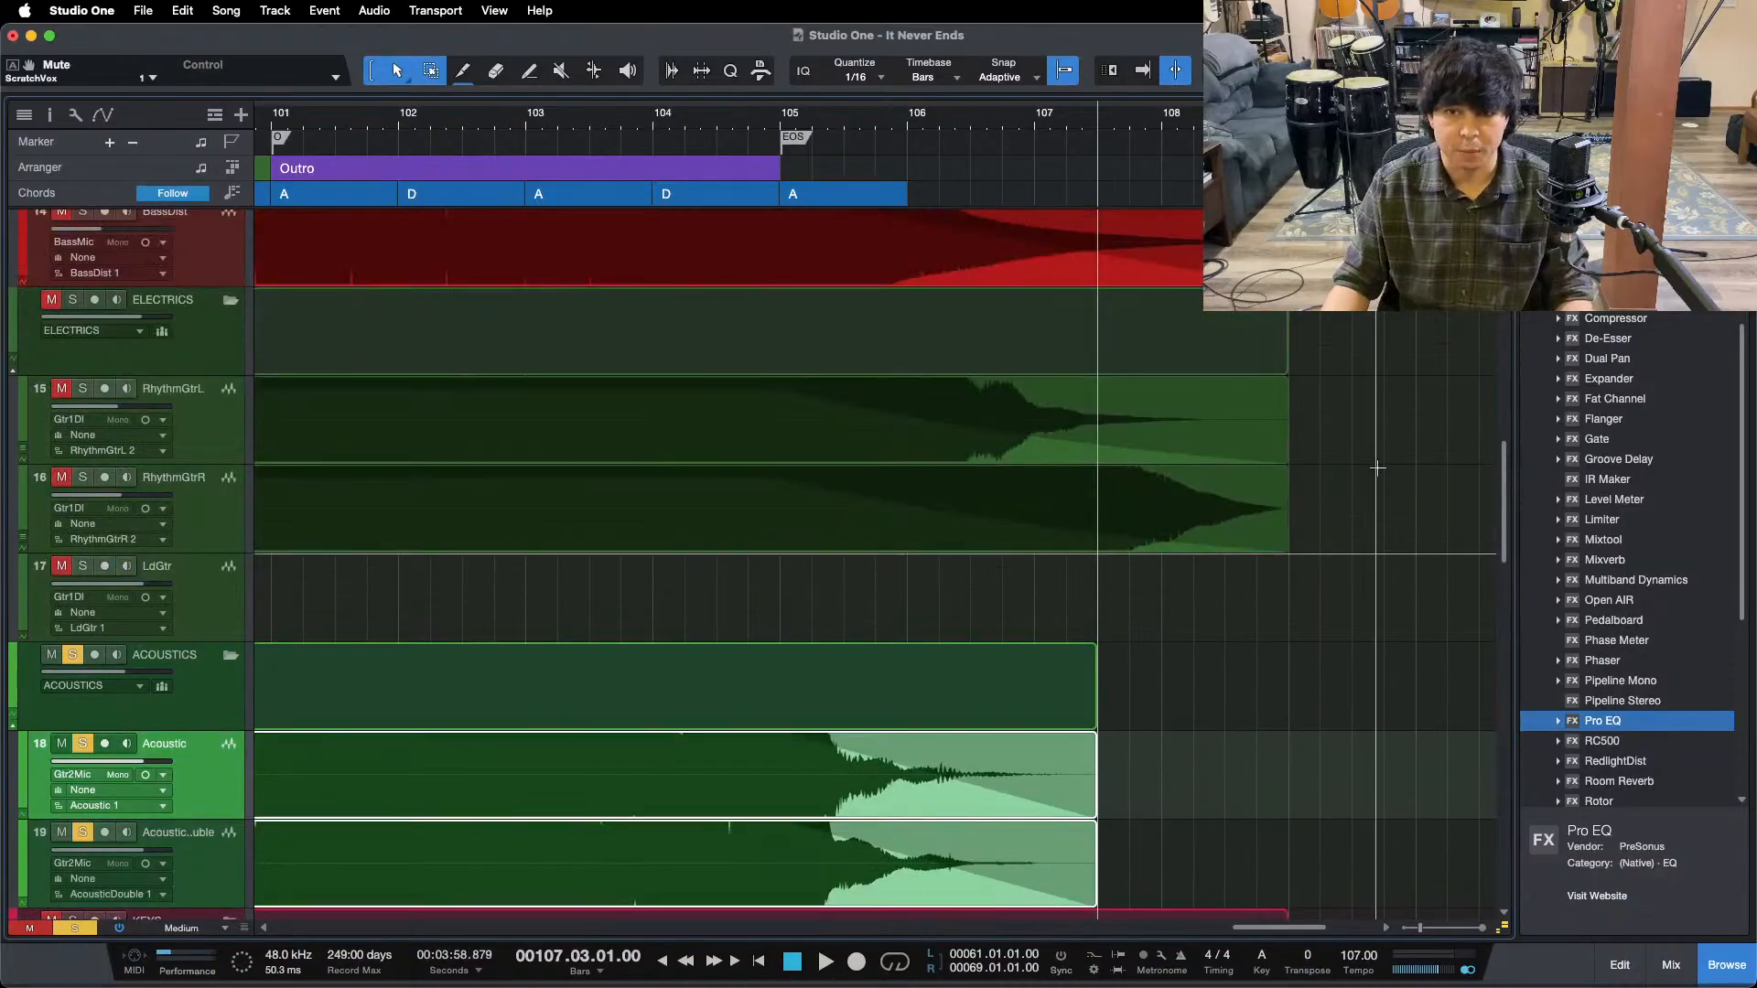
pyautogui.hotkey('shift', 'f')
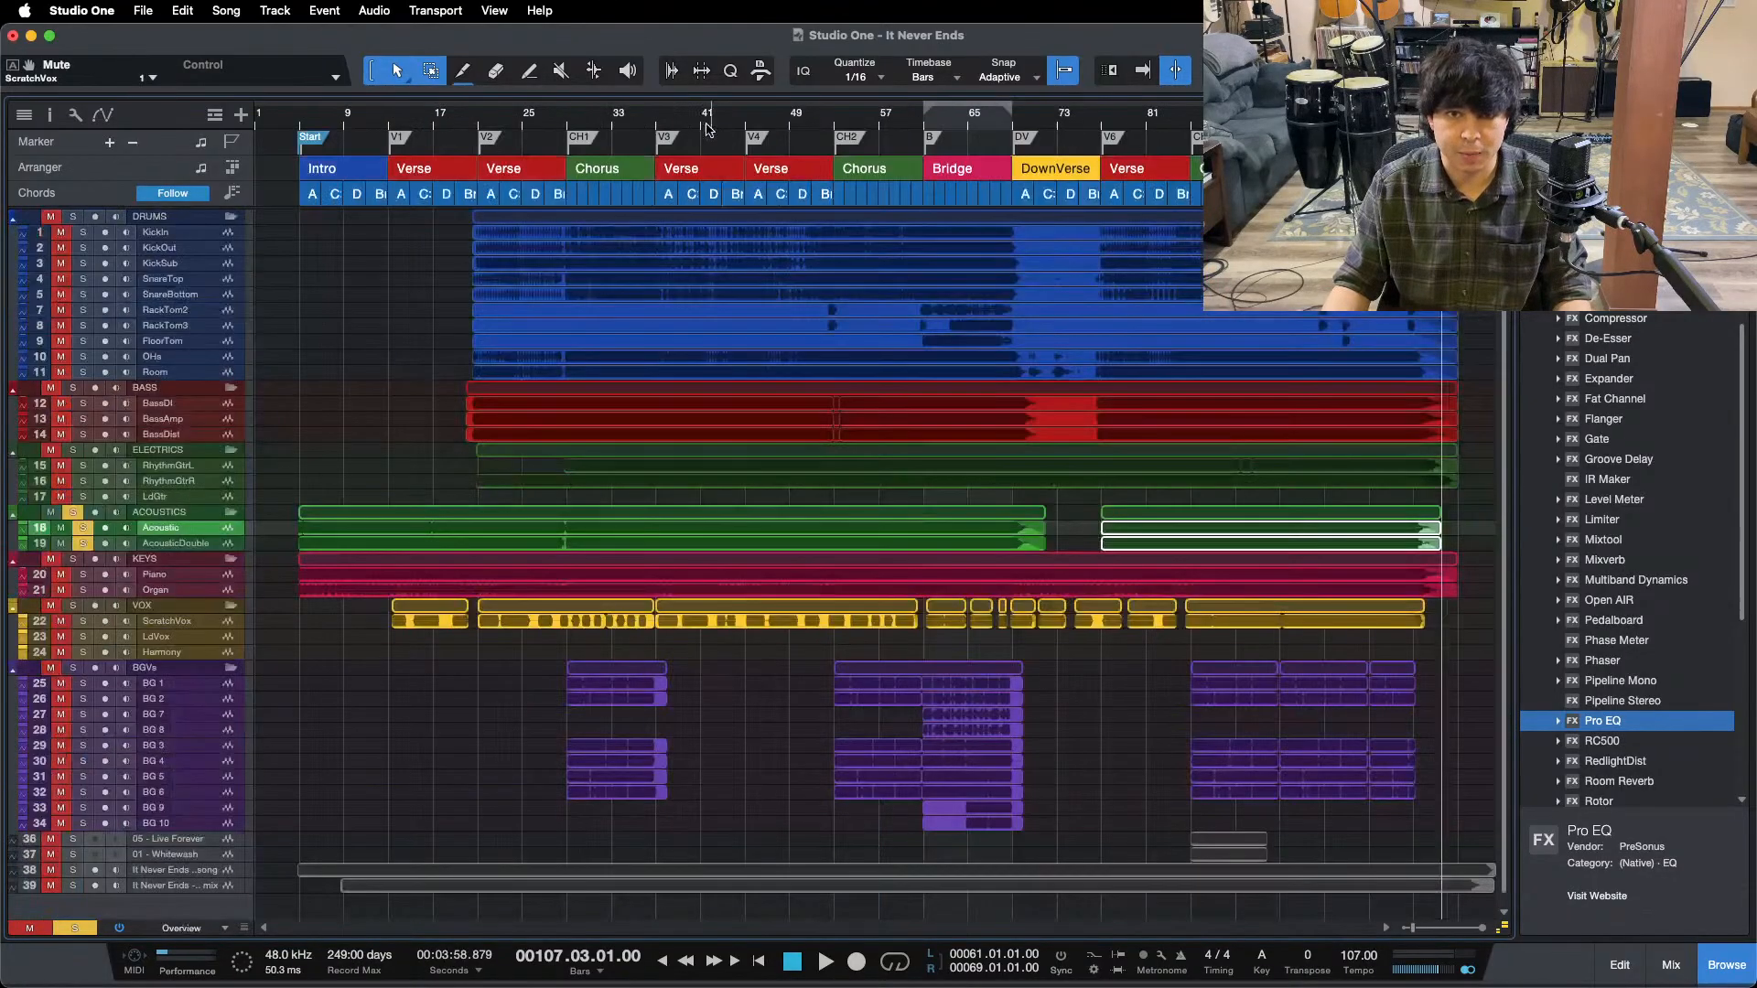
pyautogui.hotkey('shift', 's')
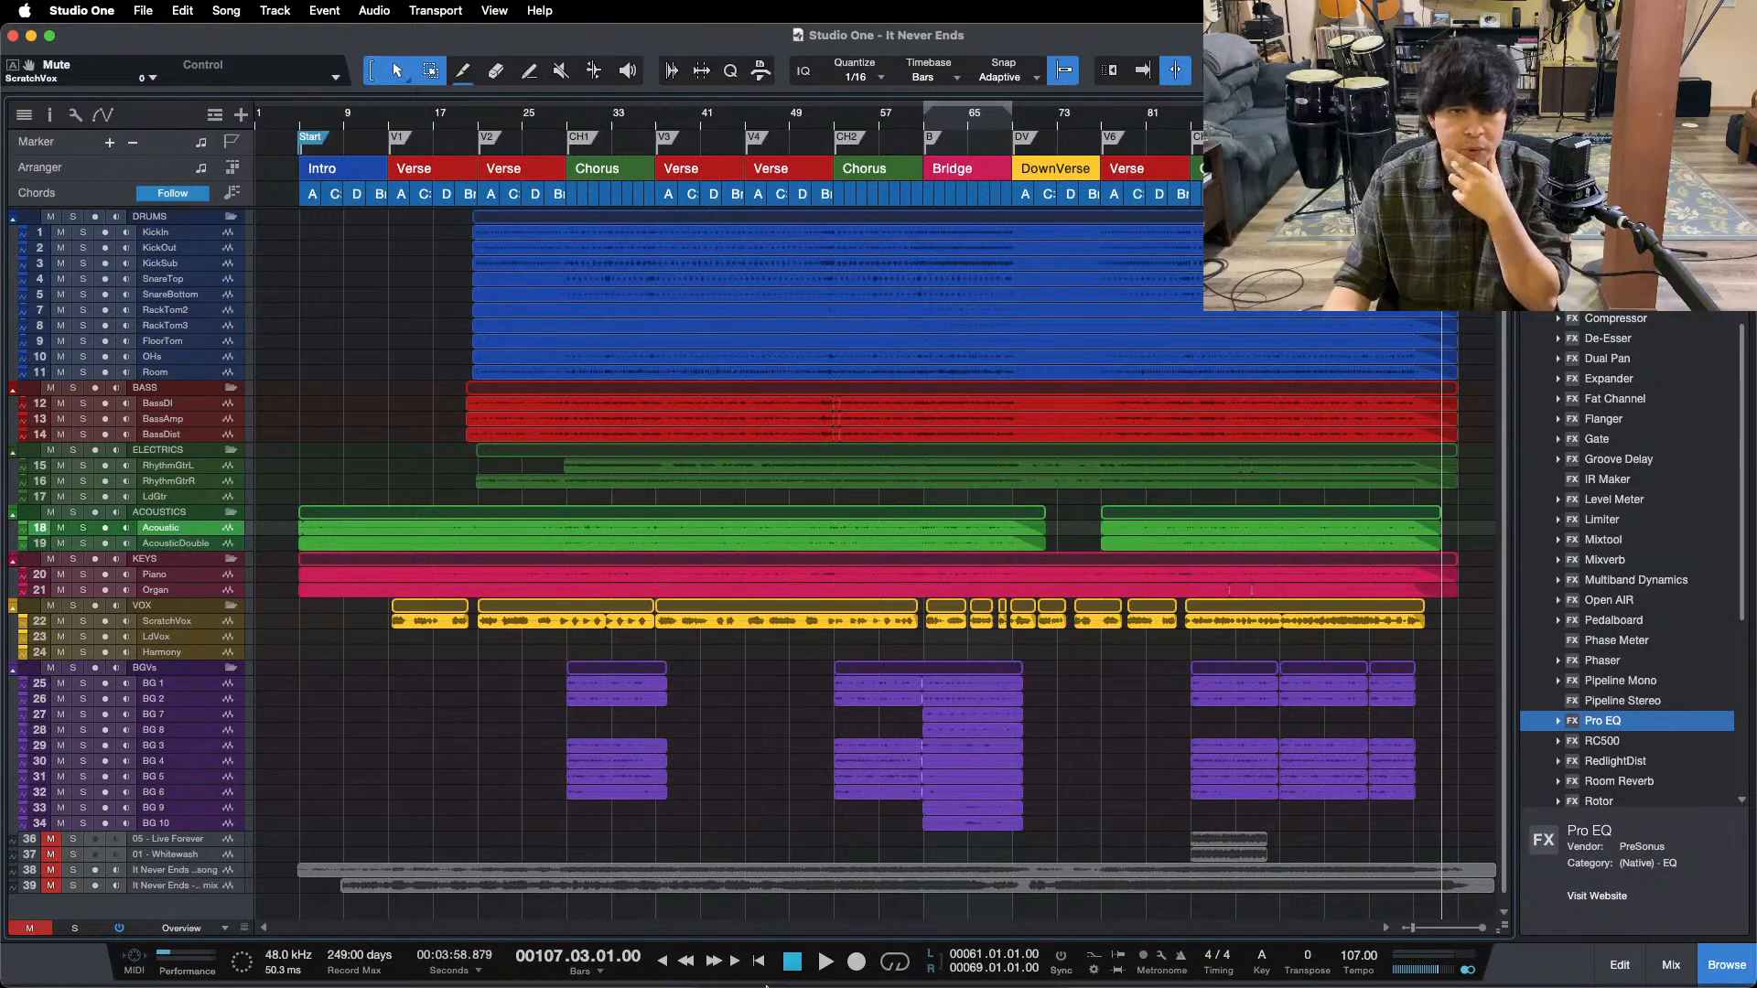
# - Return the playhead to the start of the song and switch to OBS
pyautogui.click(955, 963)
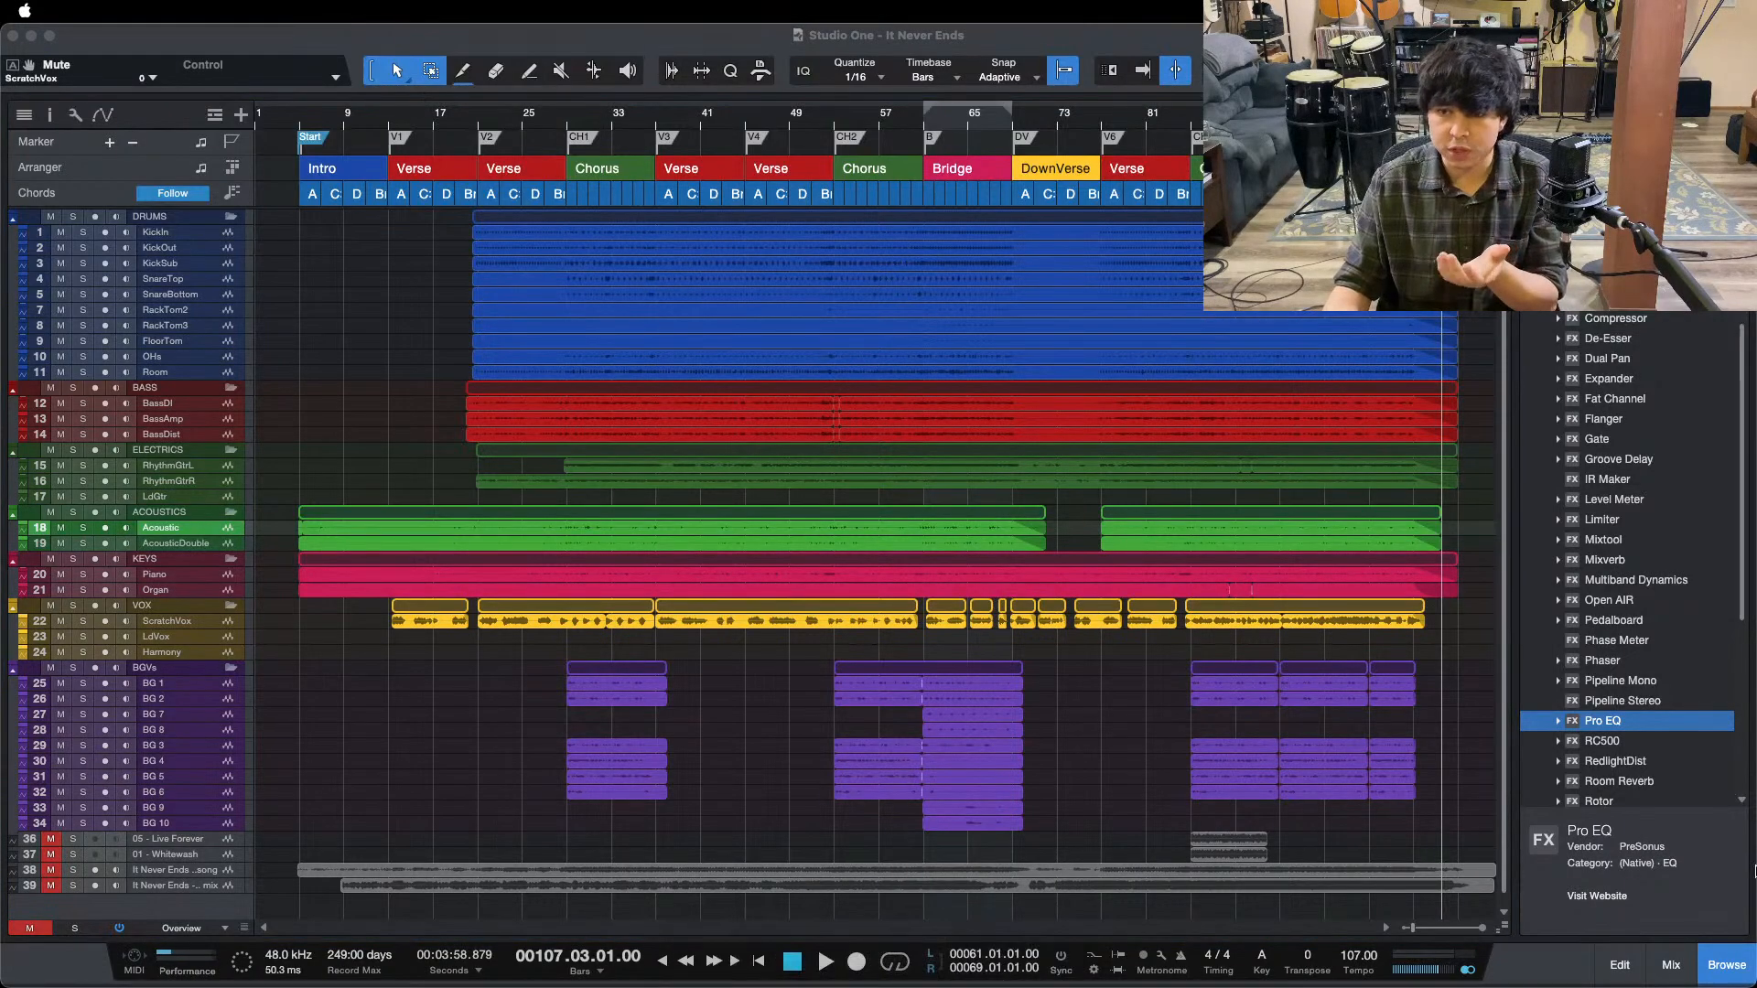
pyautogui.click(1693, 903)
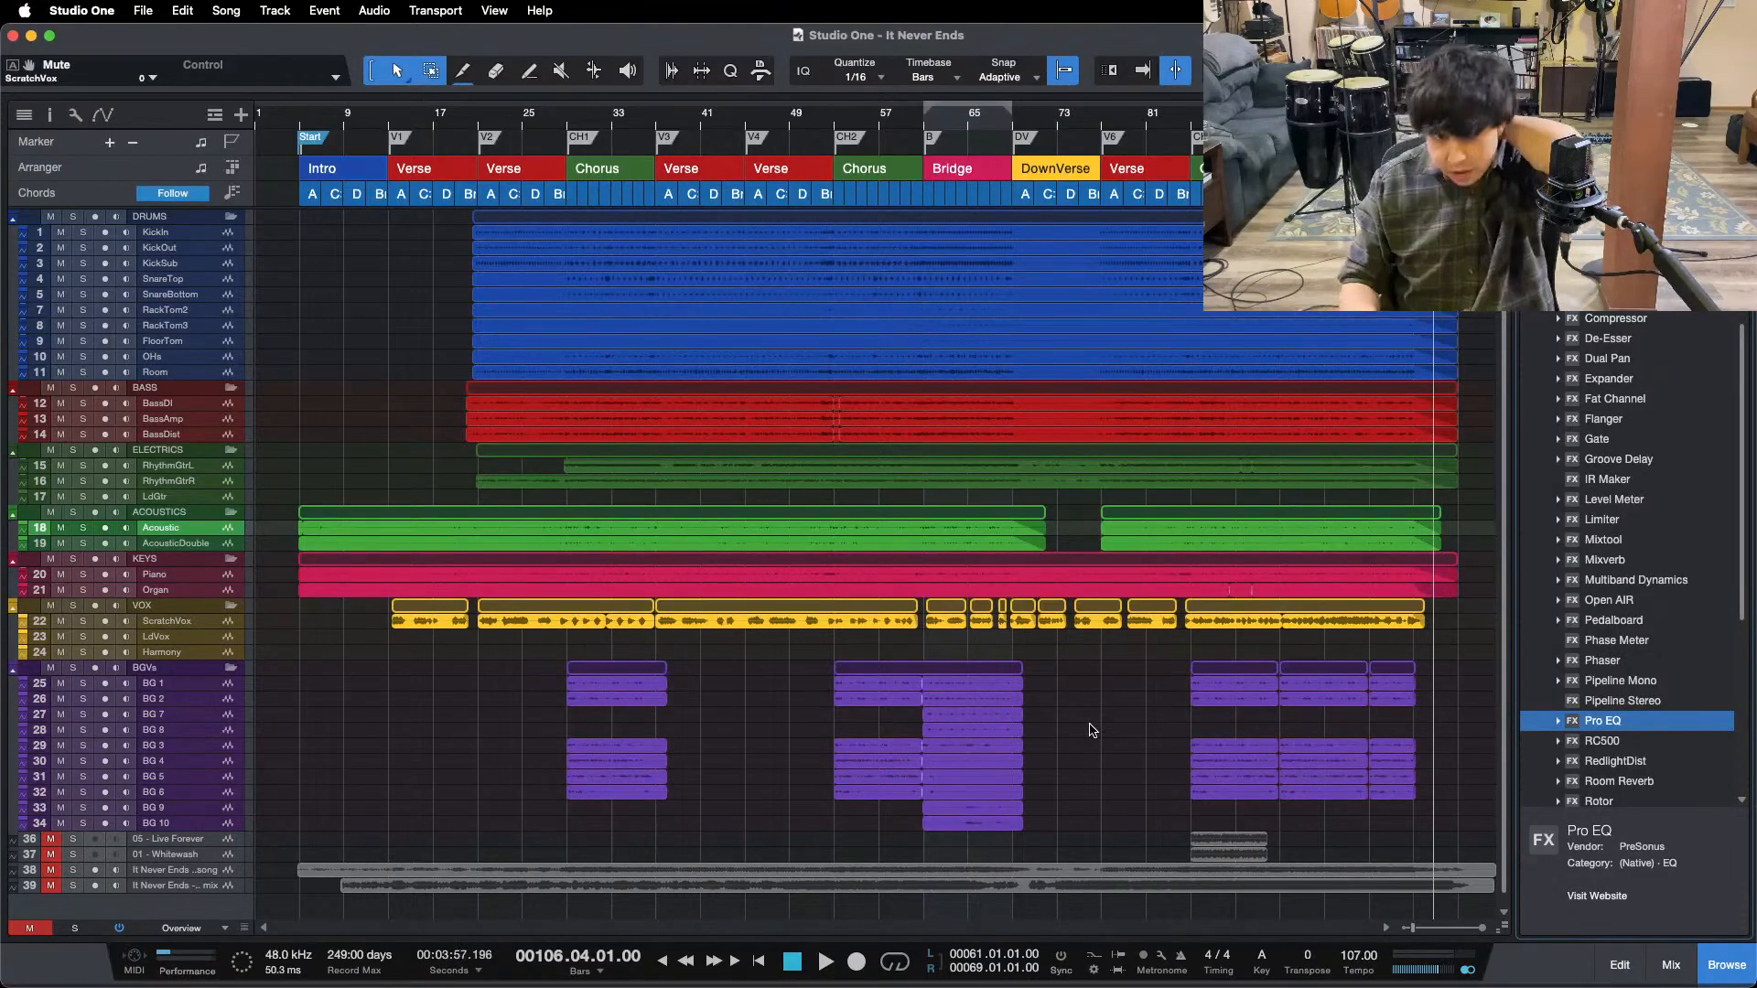
pyautogui.press(',')
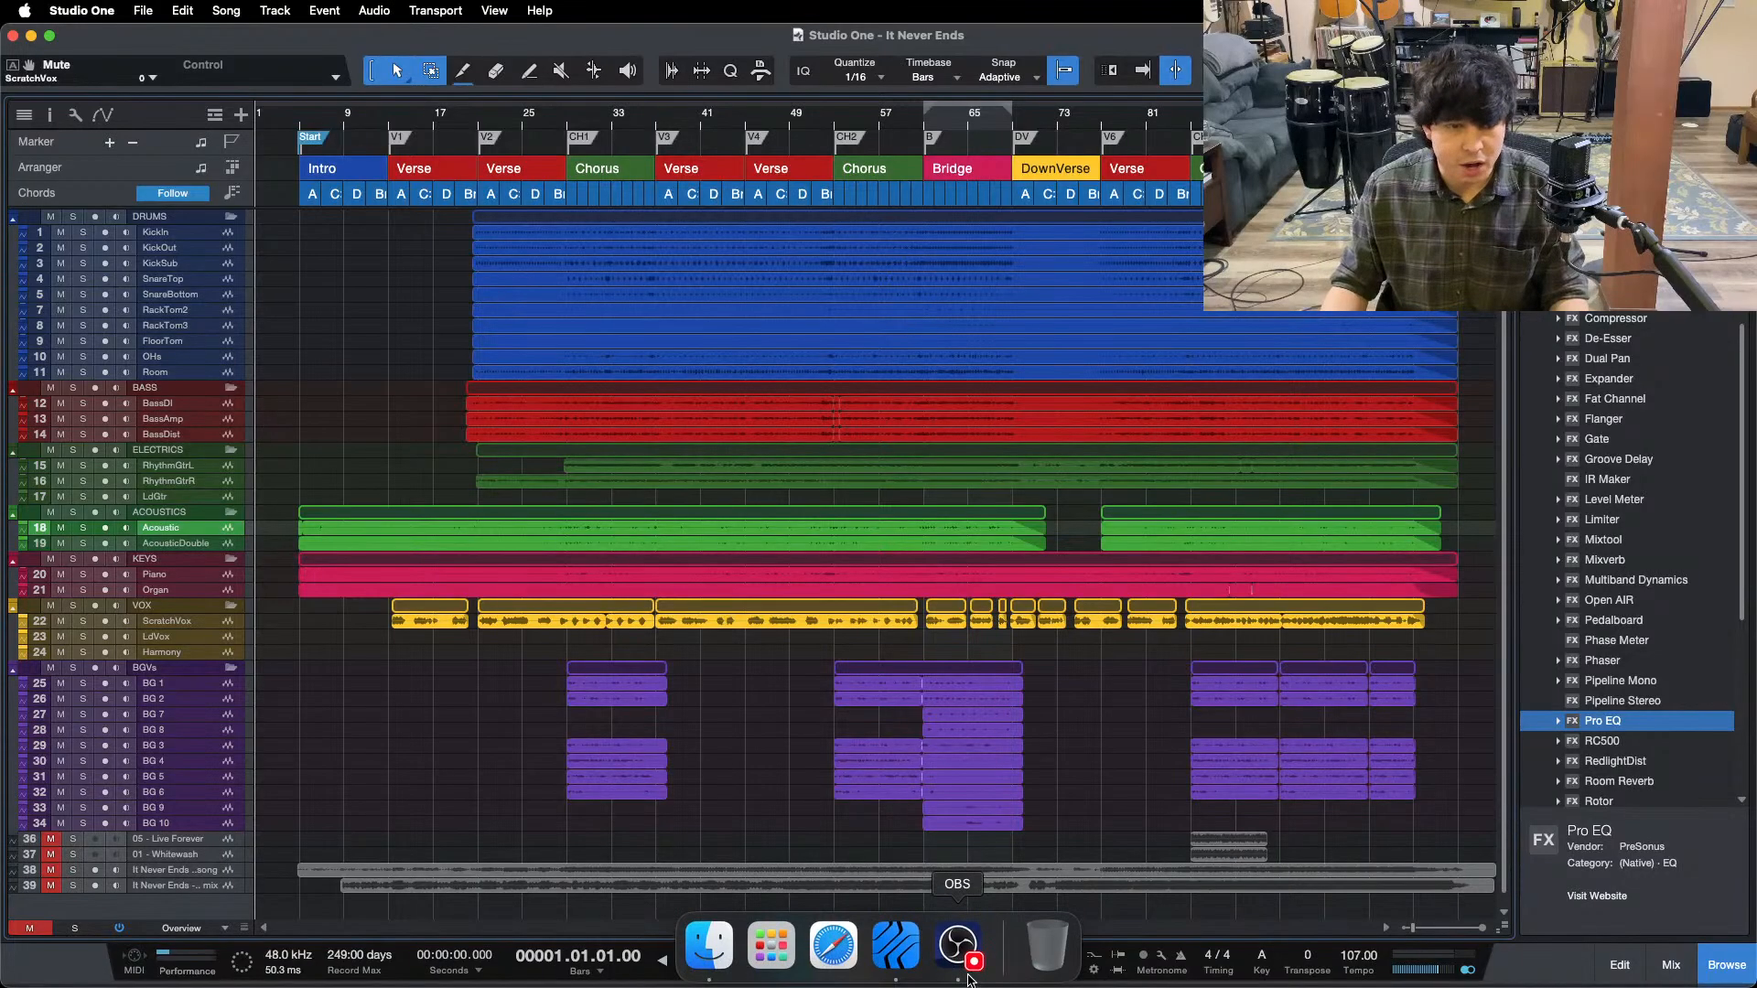
pyautogui.click(970, 960)
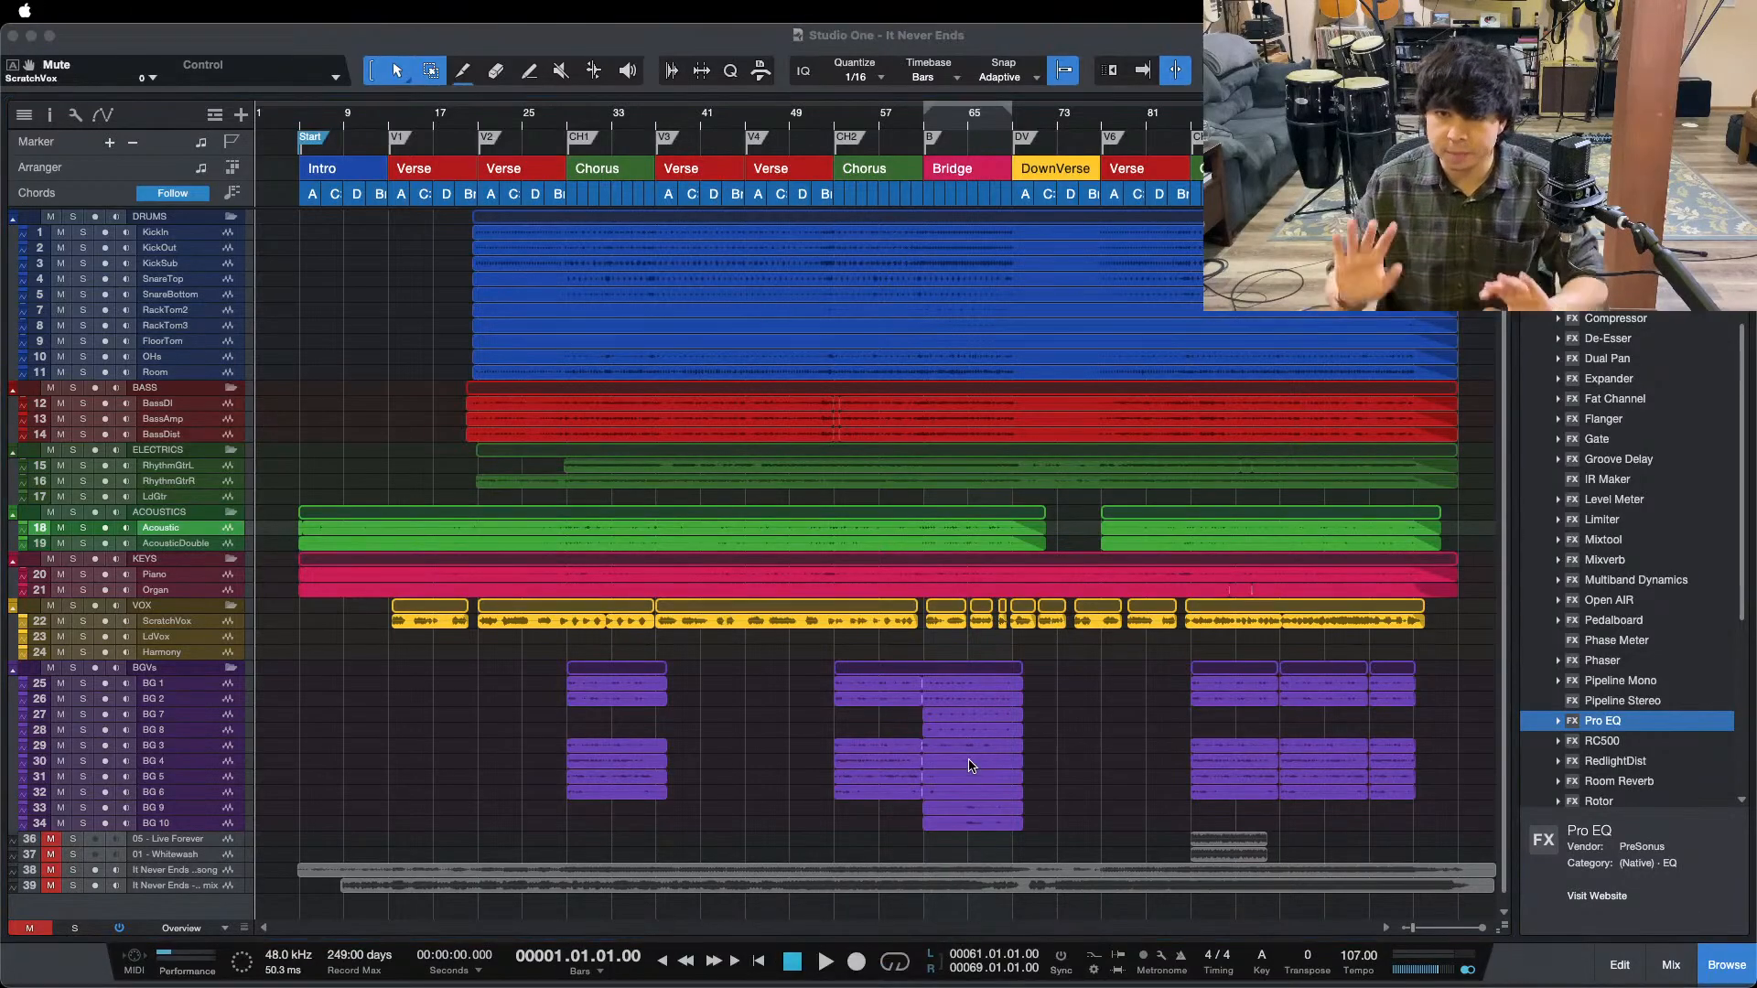